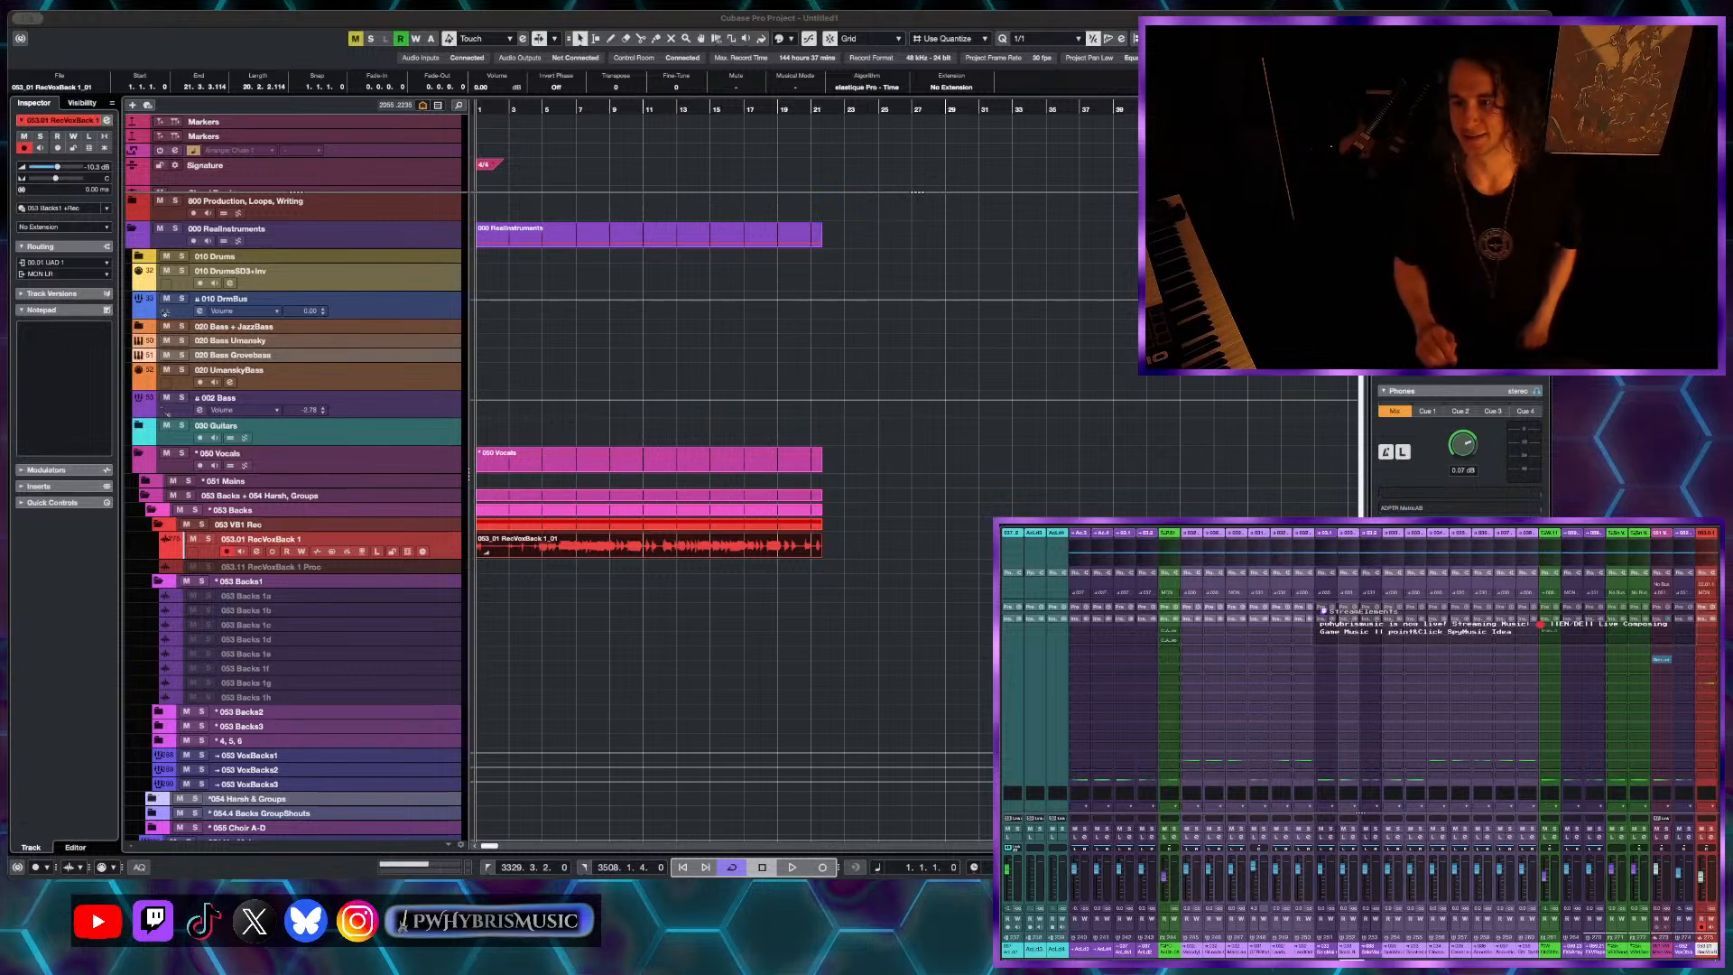
# - Deselect the vocal event, place the cursor at bar 25 and insert a new tempo change there
pyautogui.click(519, 308)
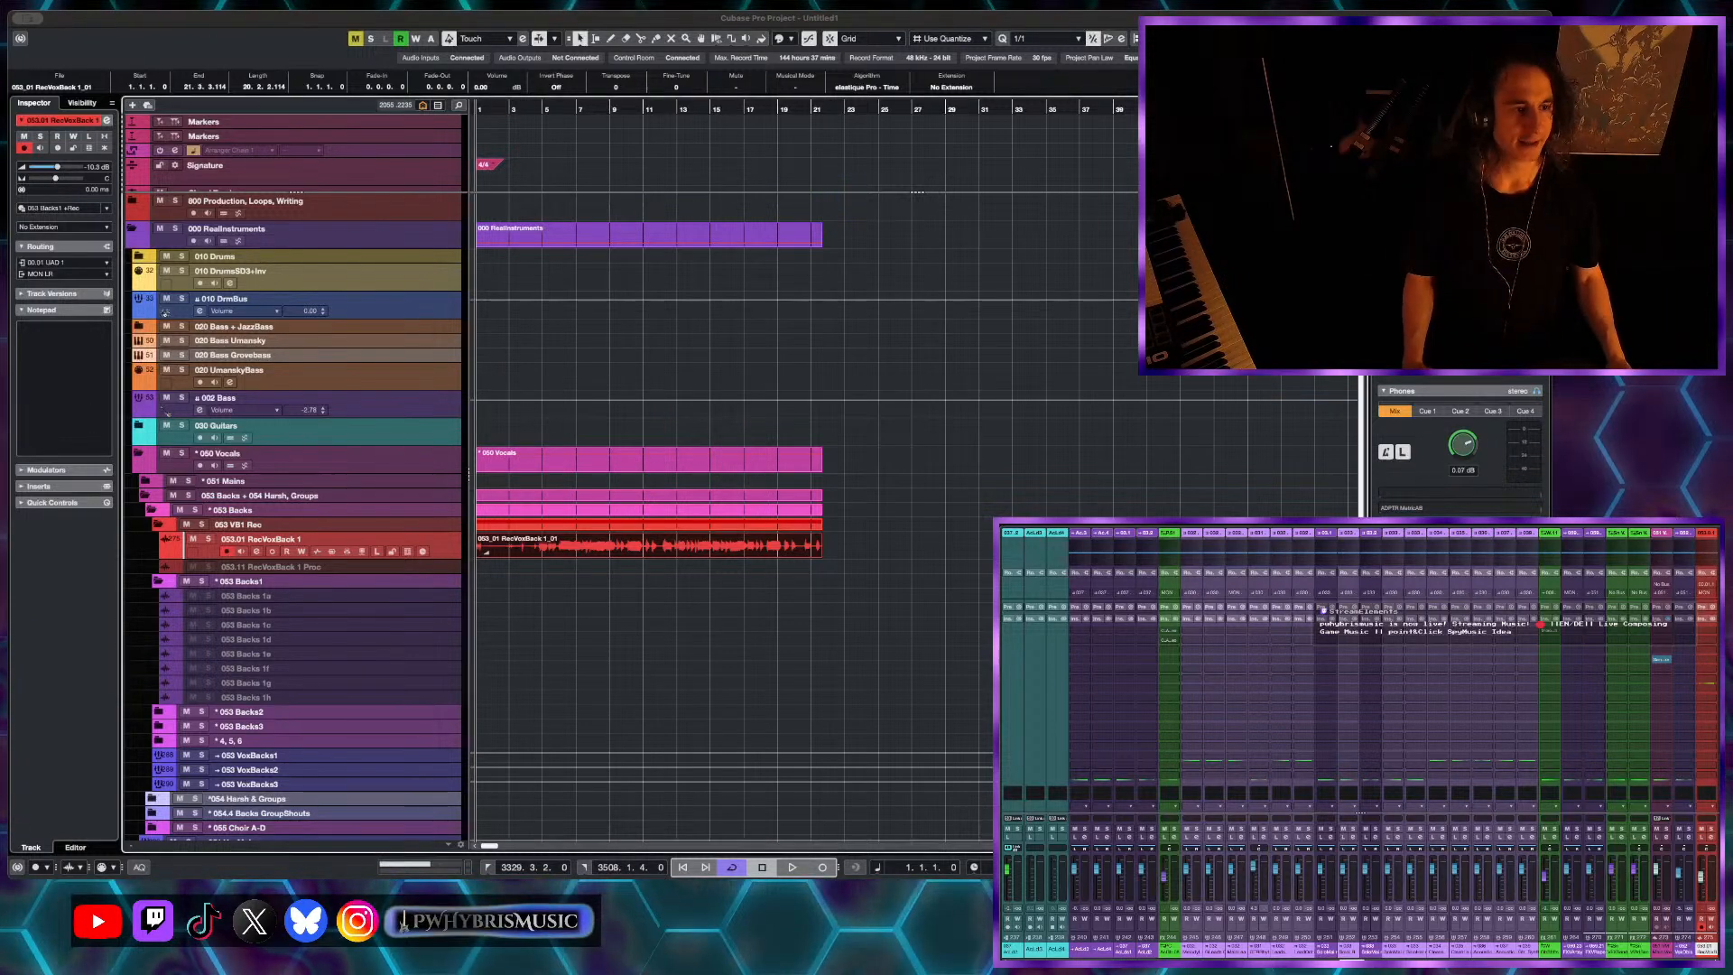
pyautogui.scroll(-1, 518, 307)
pyautogui.scroll(-1, 543, 299)
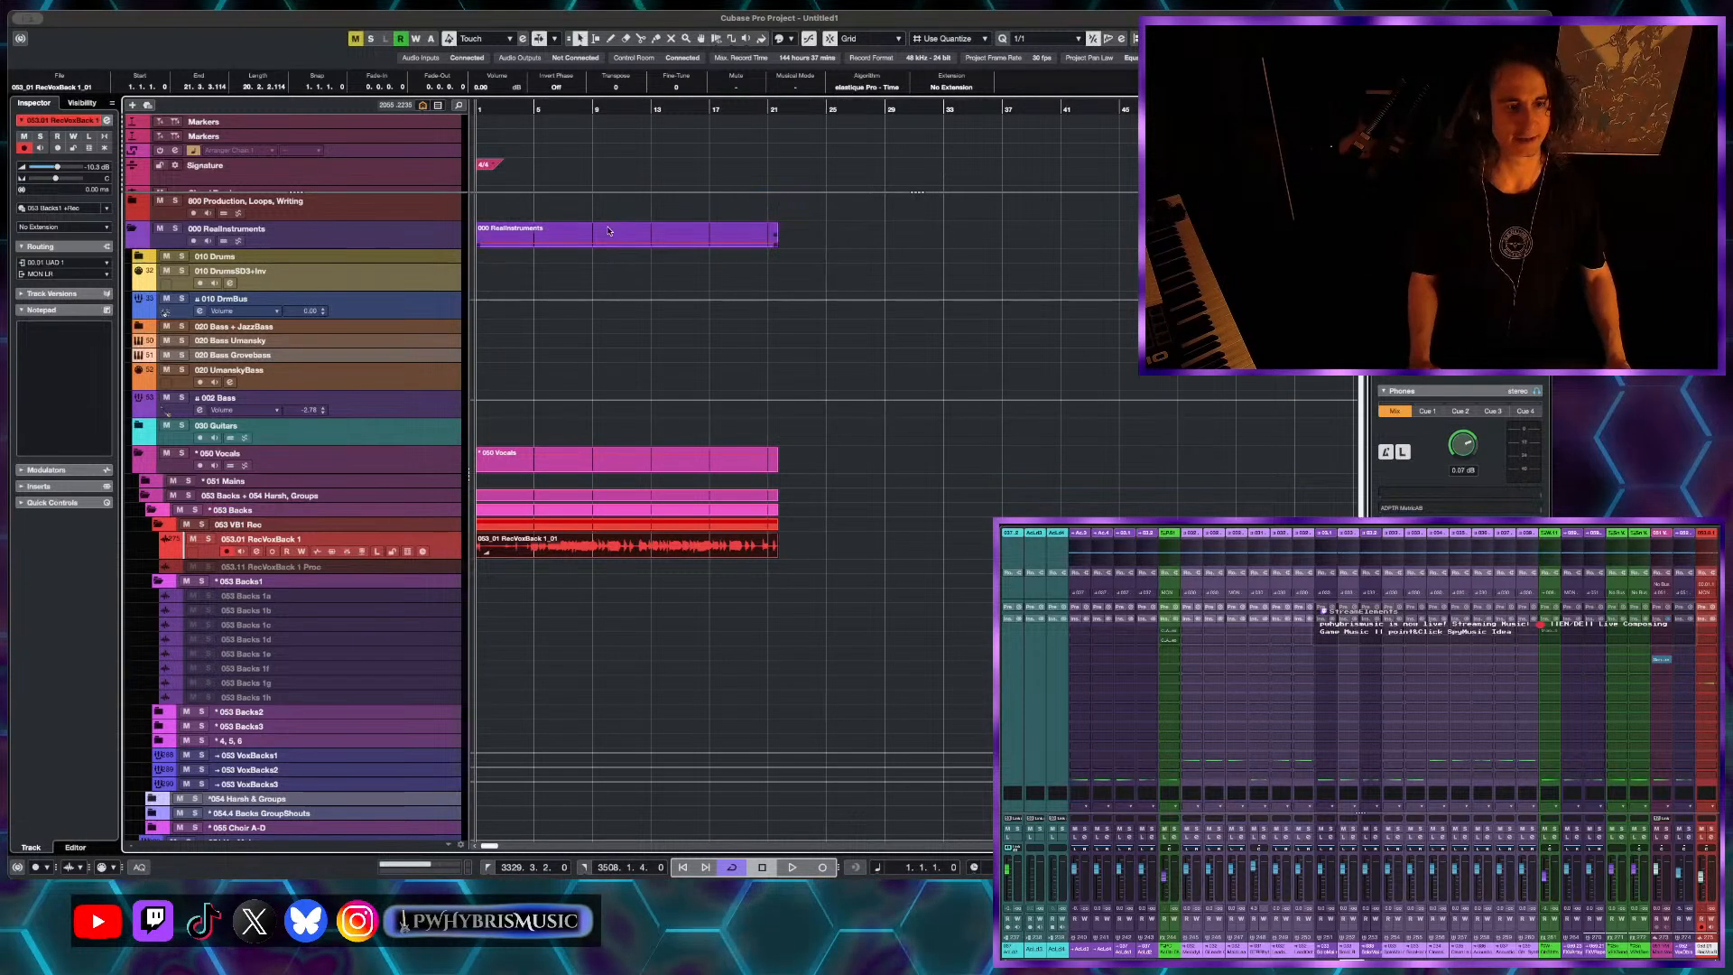
pyautogui.click(823, 118)
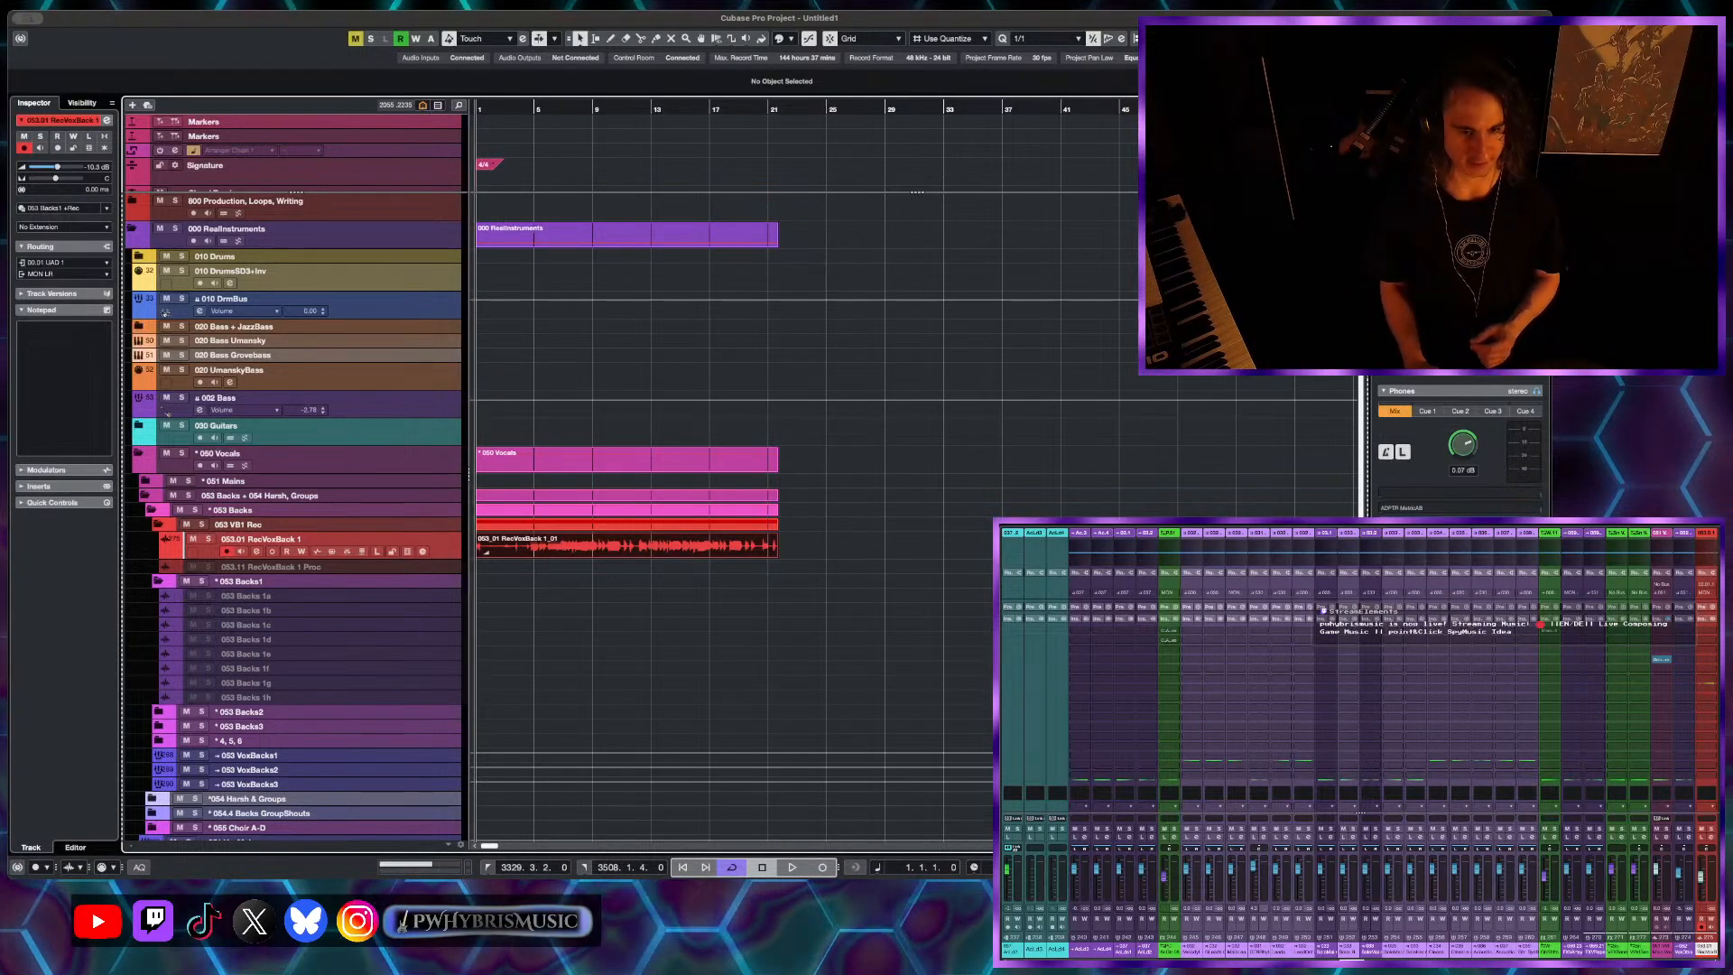
pyautogui.click(829, 113)
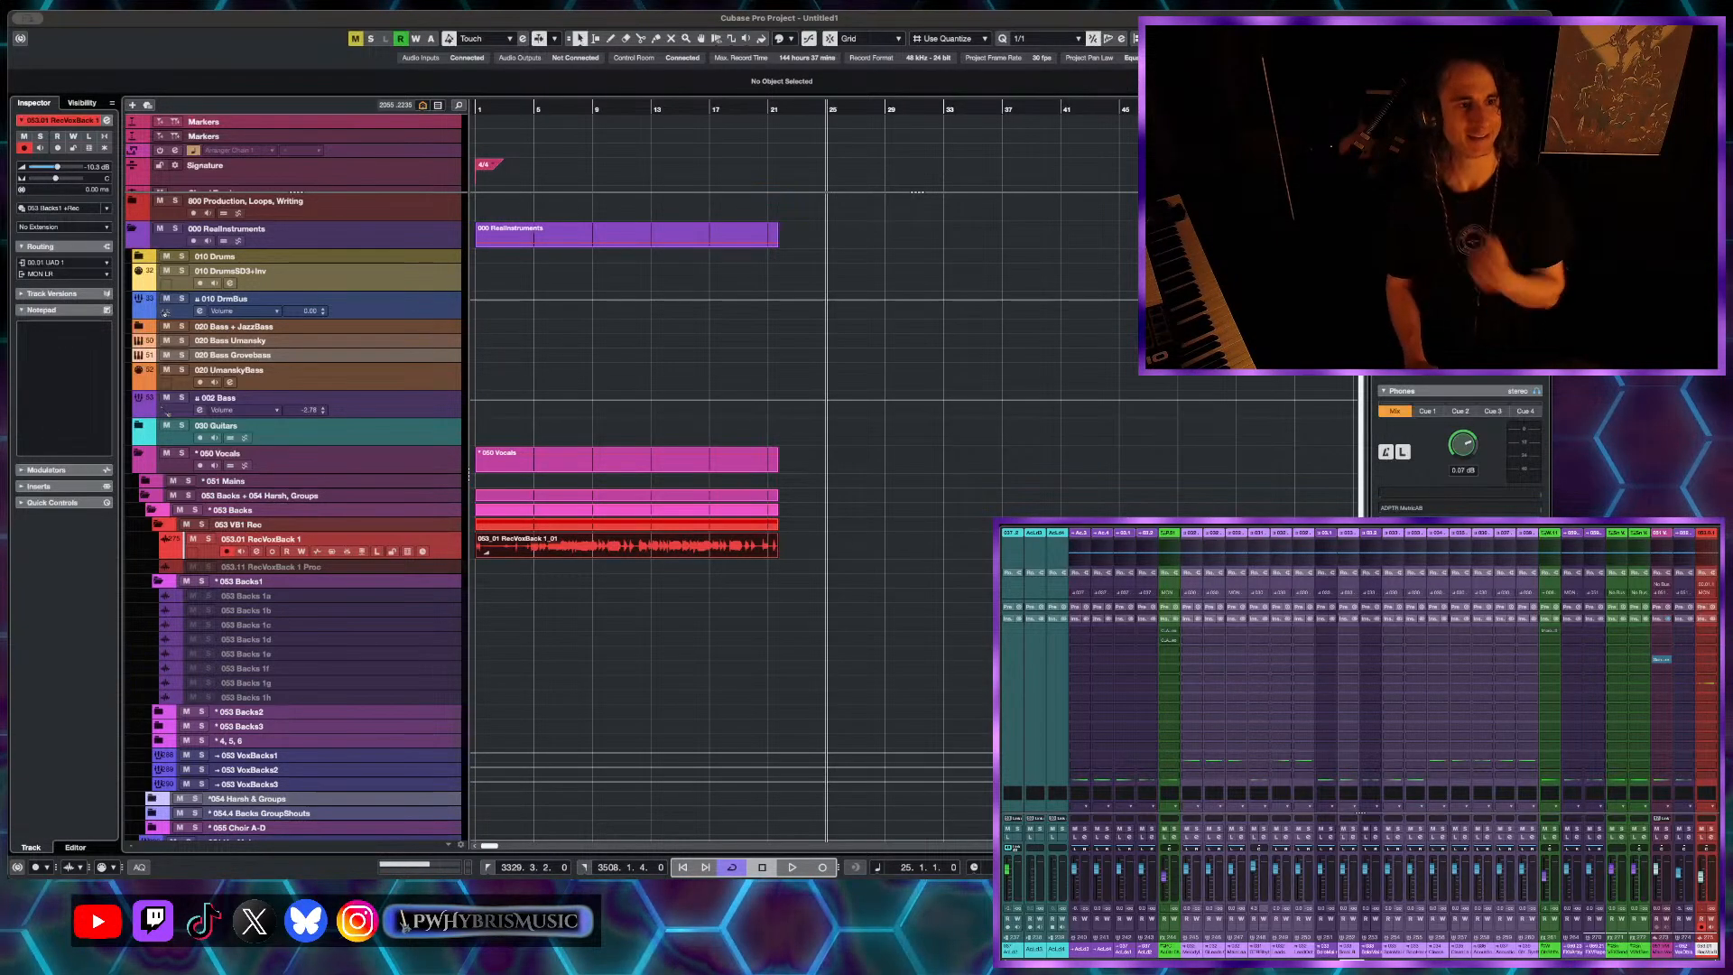
pyautogui.press('t')
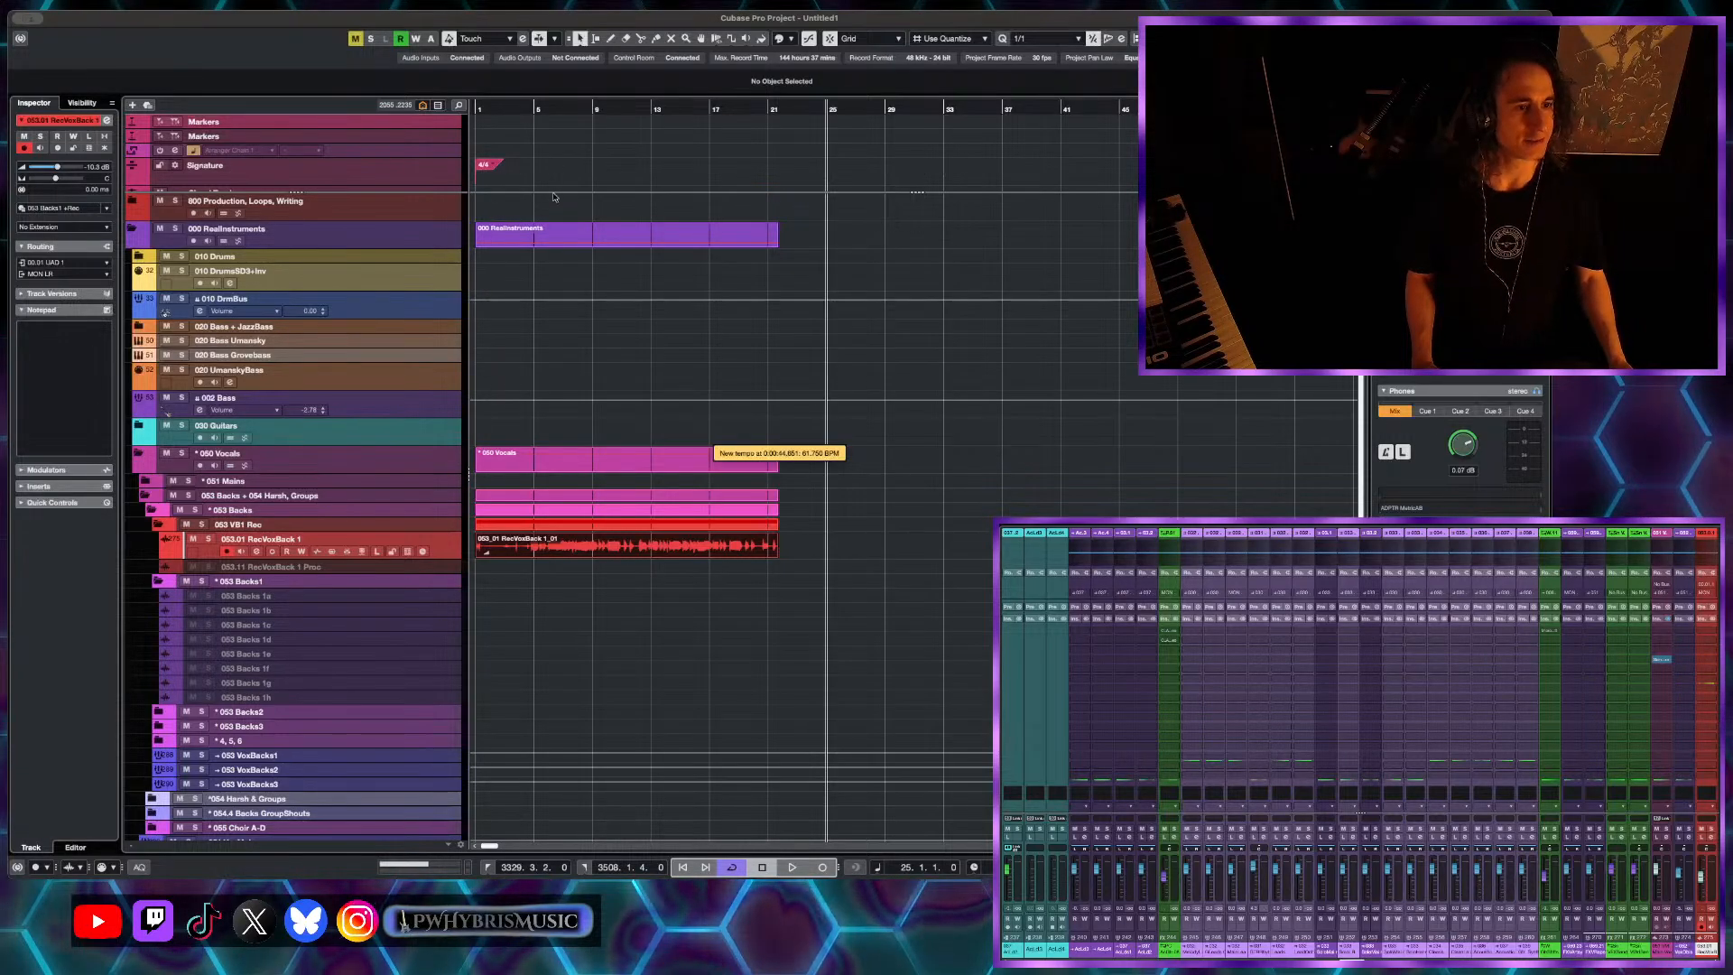
# - Enlarge the upper track area to reveal the Tempo track and set the tempo to 129 BPM
pyautogui.moveTo(559, 192); pyautogui.dragTo(550, 325)
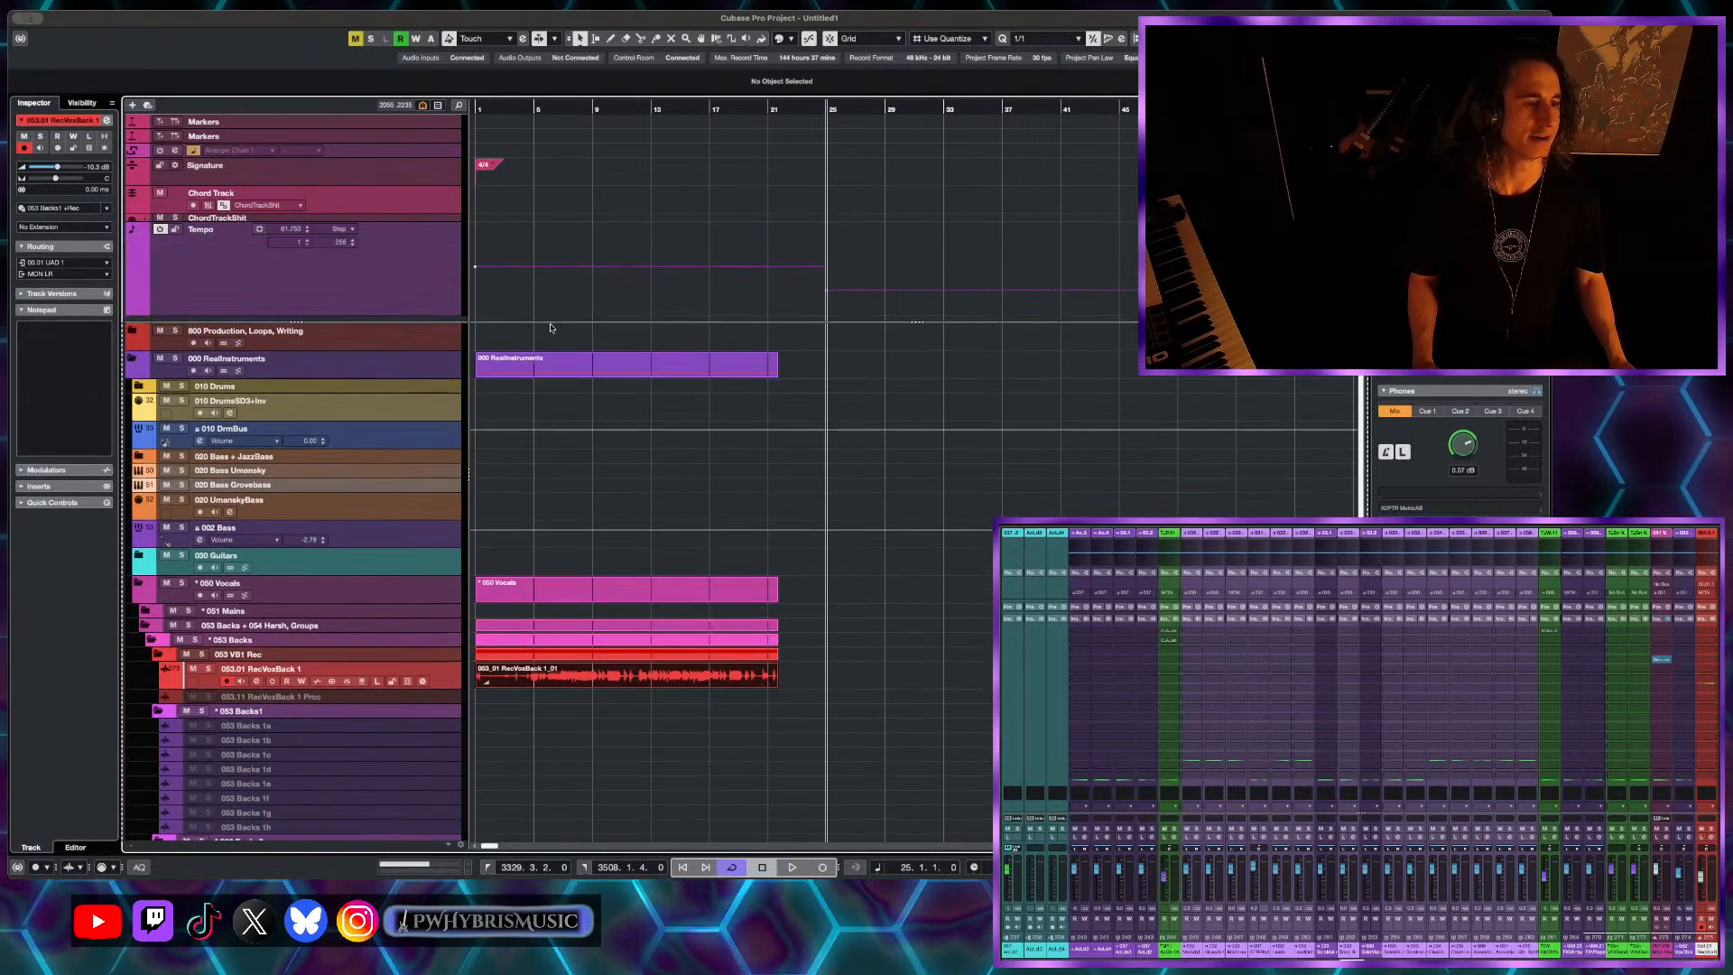
pyautogui.doubleClick(299, 228)
pyautogui.write('129')
pyautogui.press('Return')
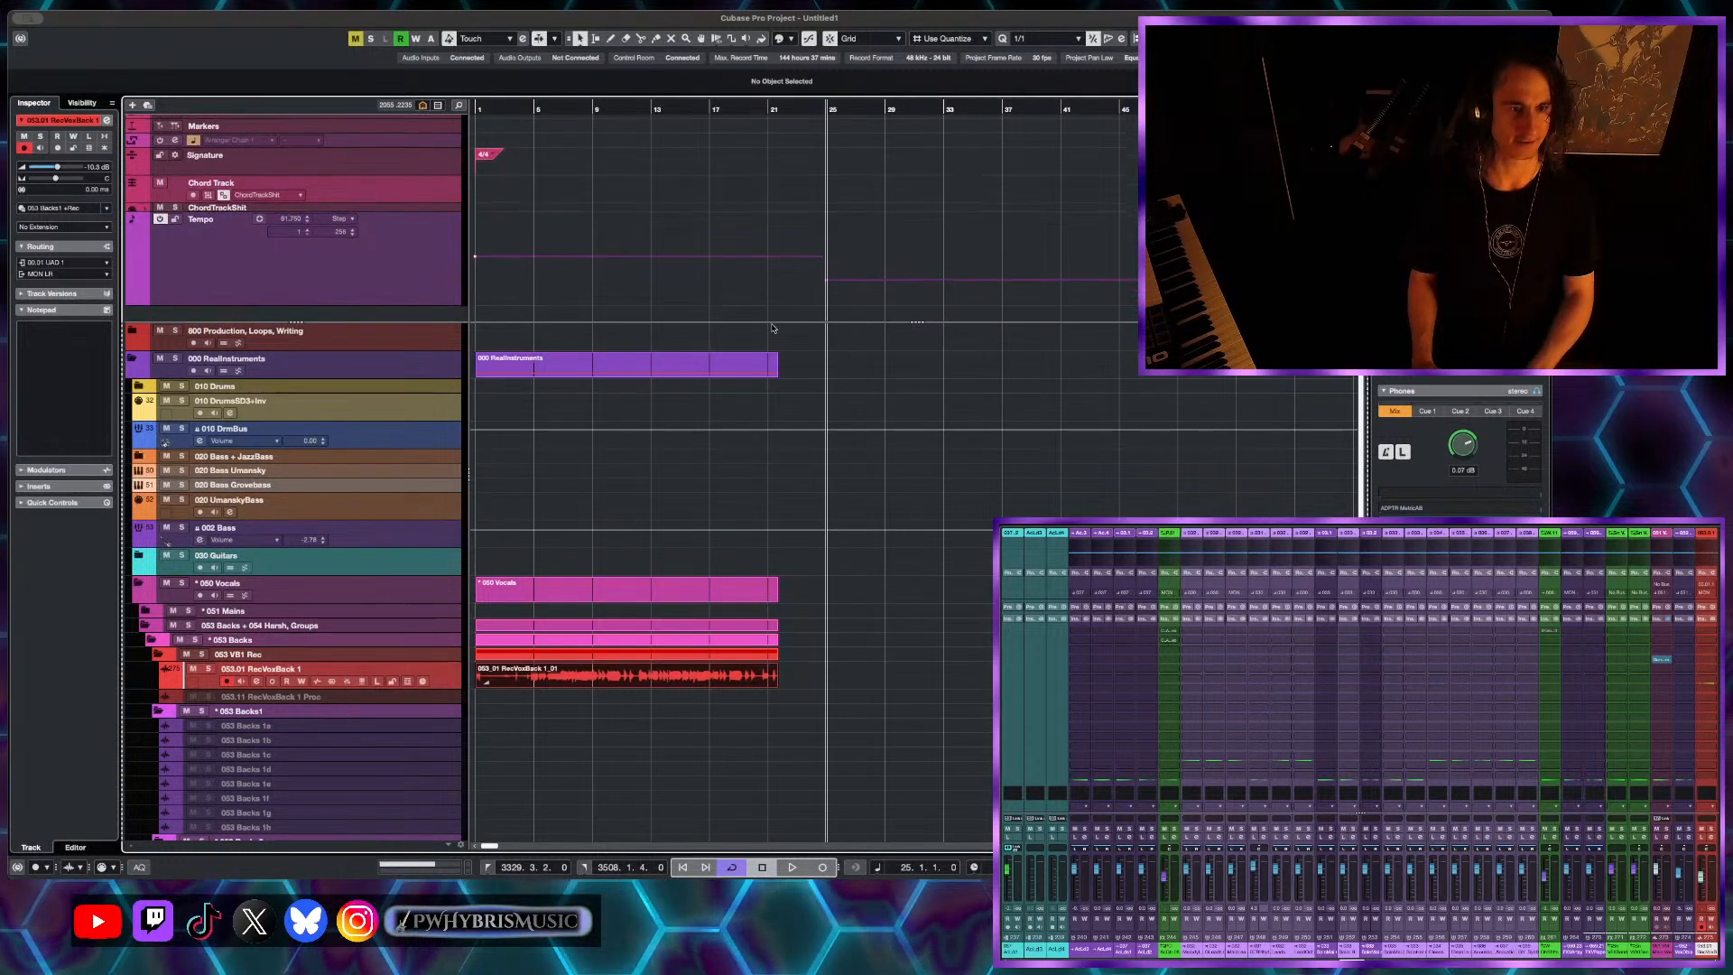
pyautogui.scroll(-1, 456, 219)
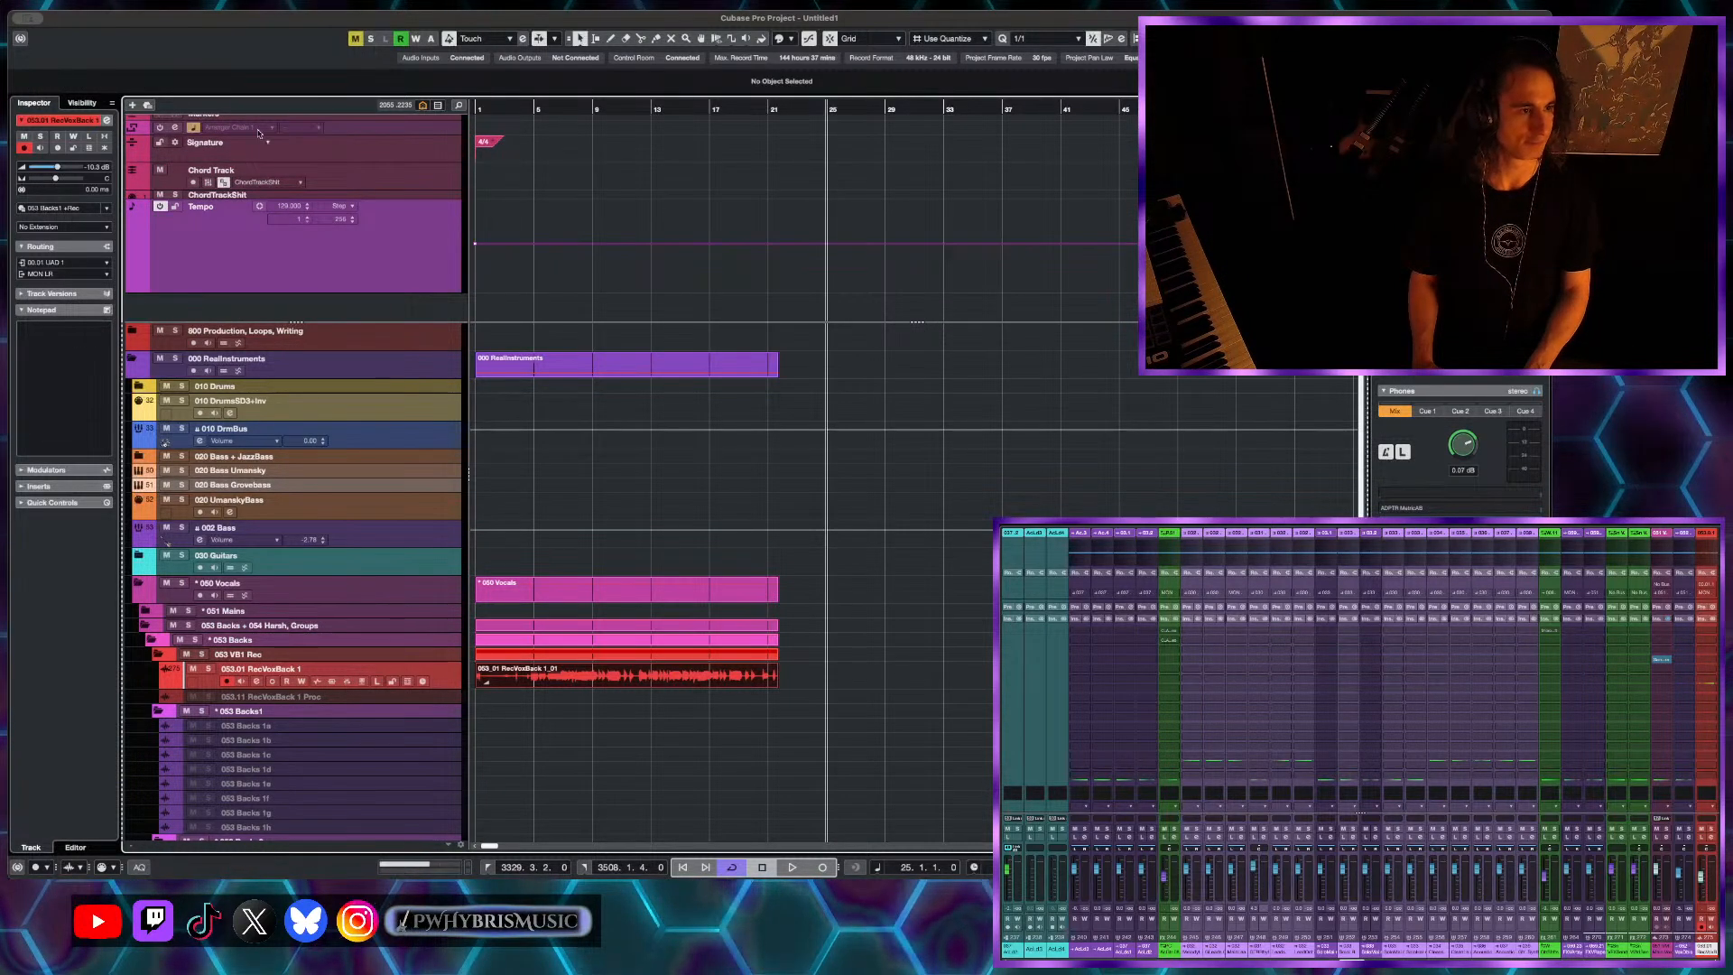
# - Set the tempo point at the start of the Tempo track to 60 BPM
pyautogui.click(475, 244)
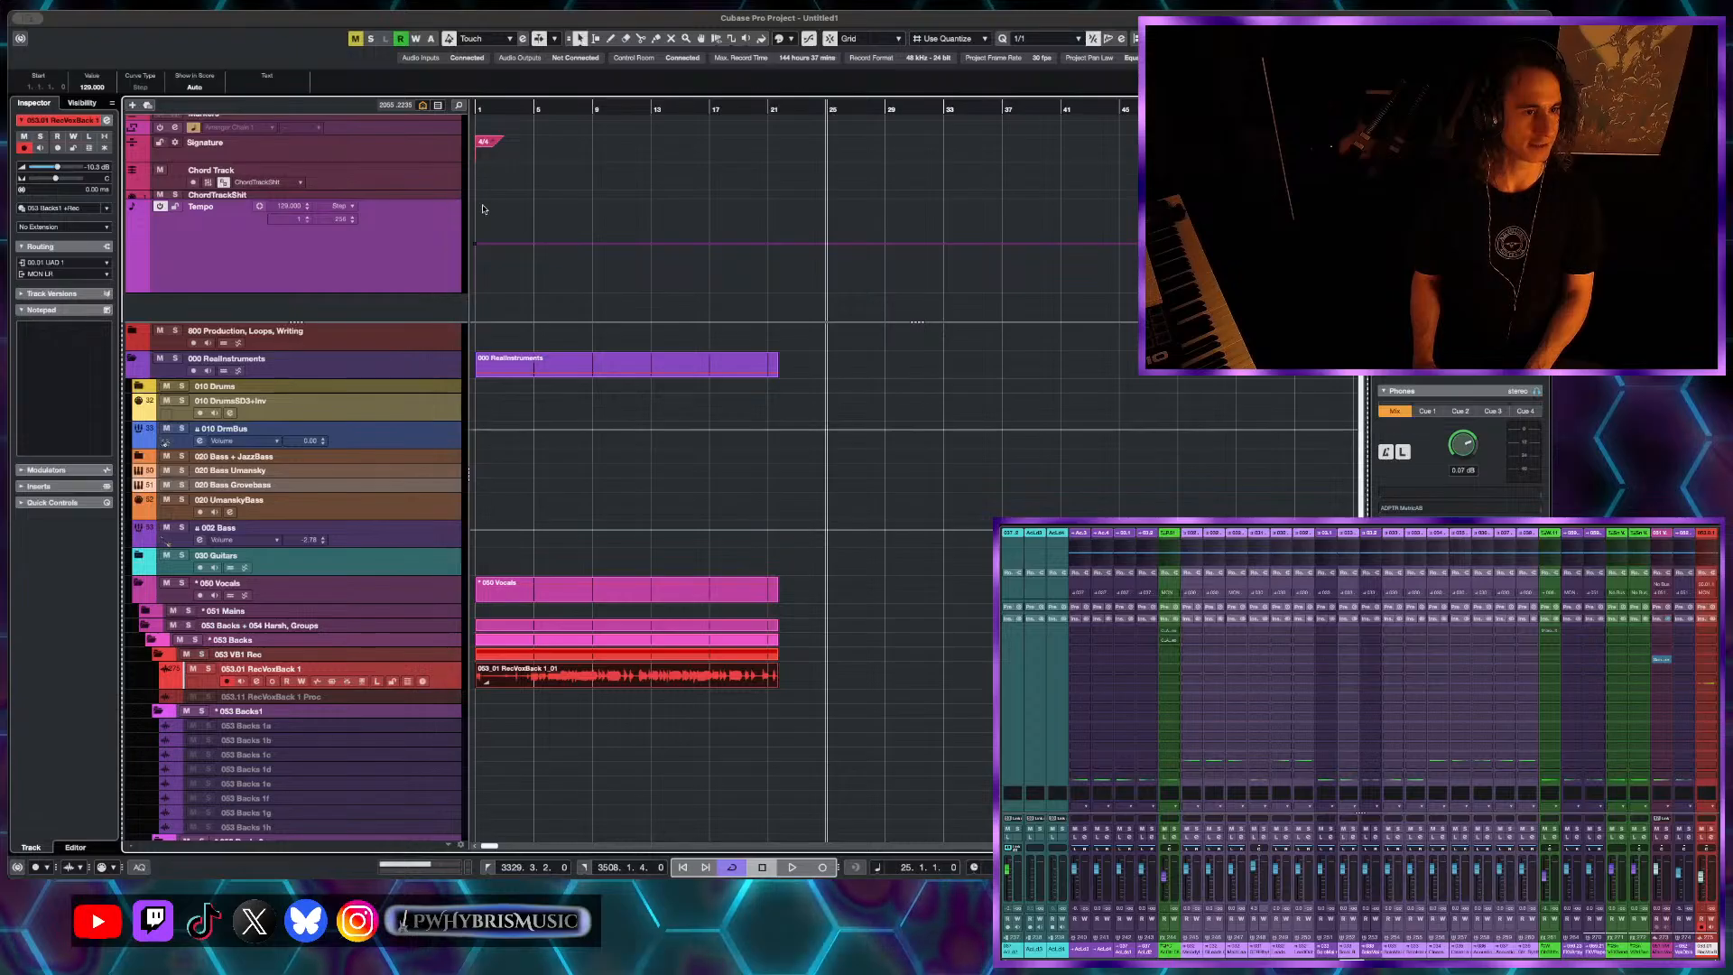
pyautogui.click(83, 86)
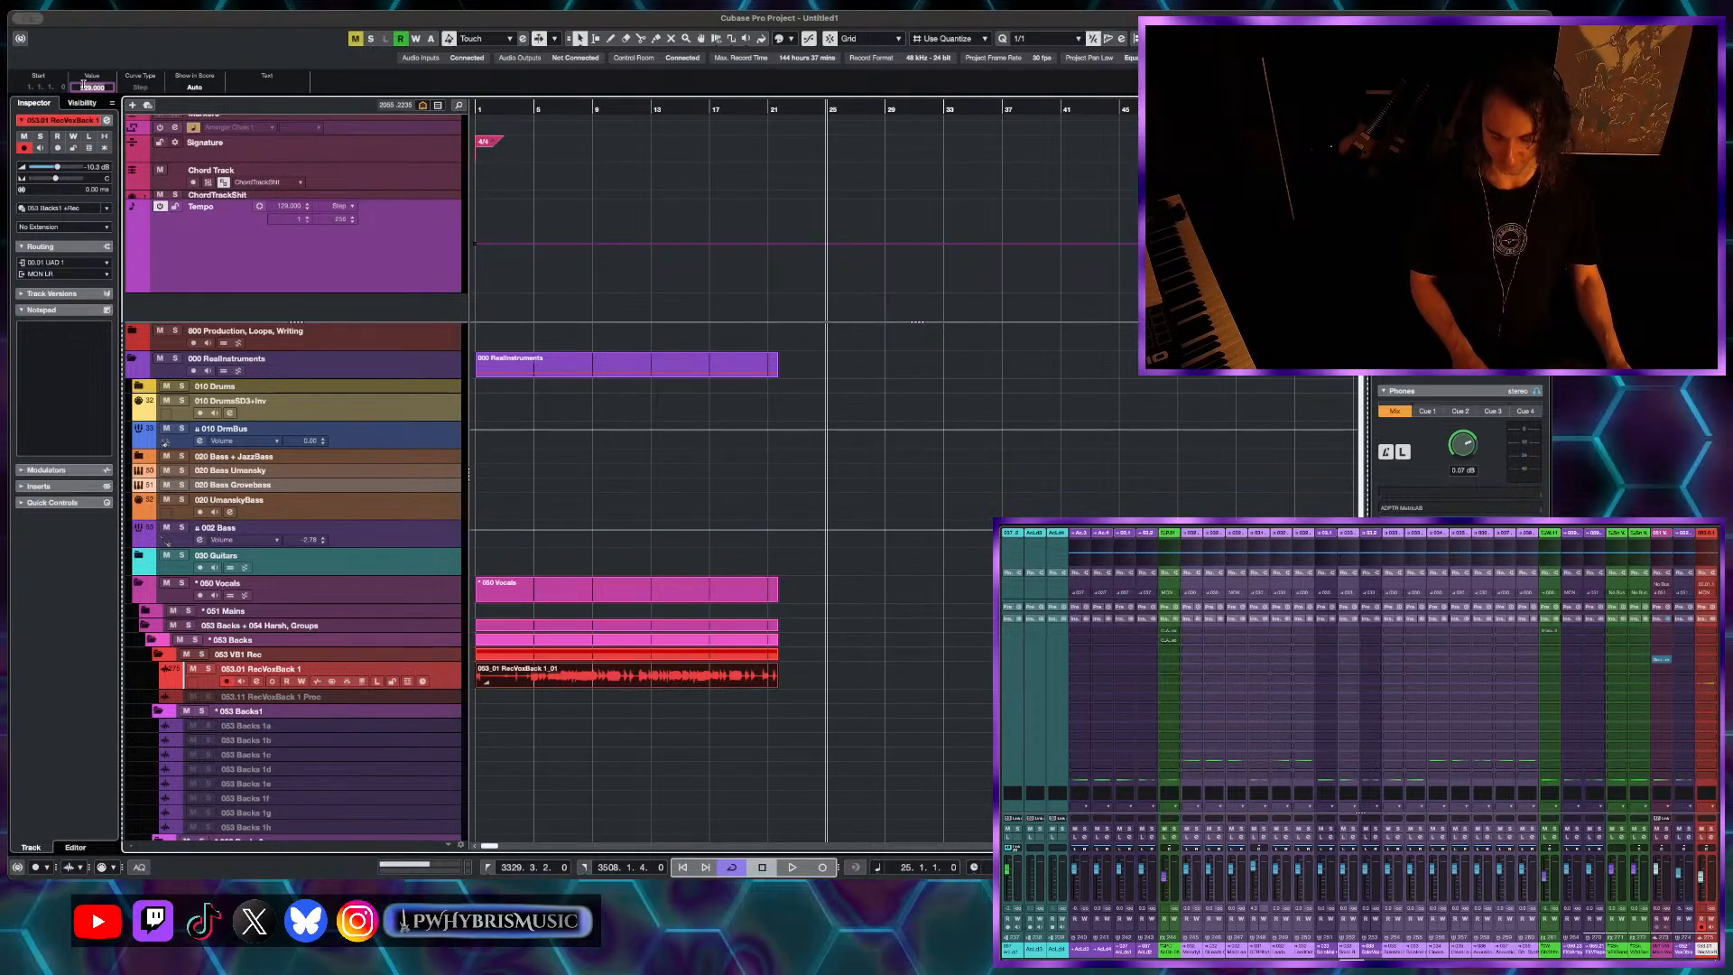
pyautogui.write('60')
pyautogui.press('Return')
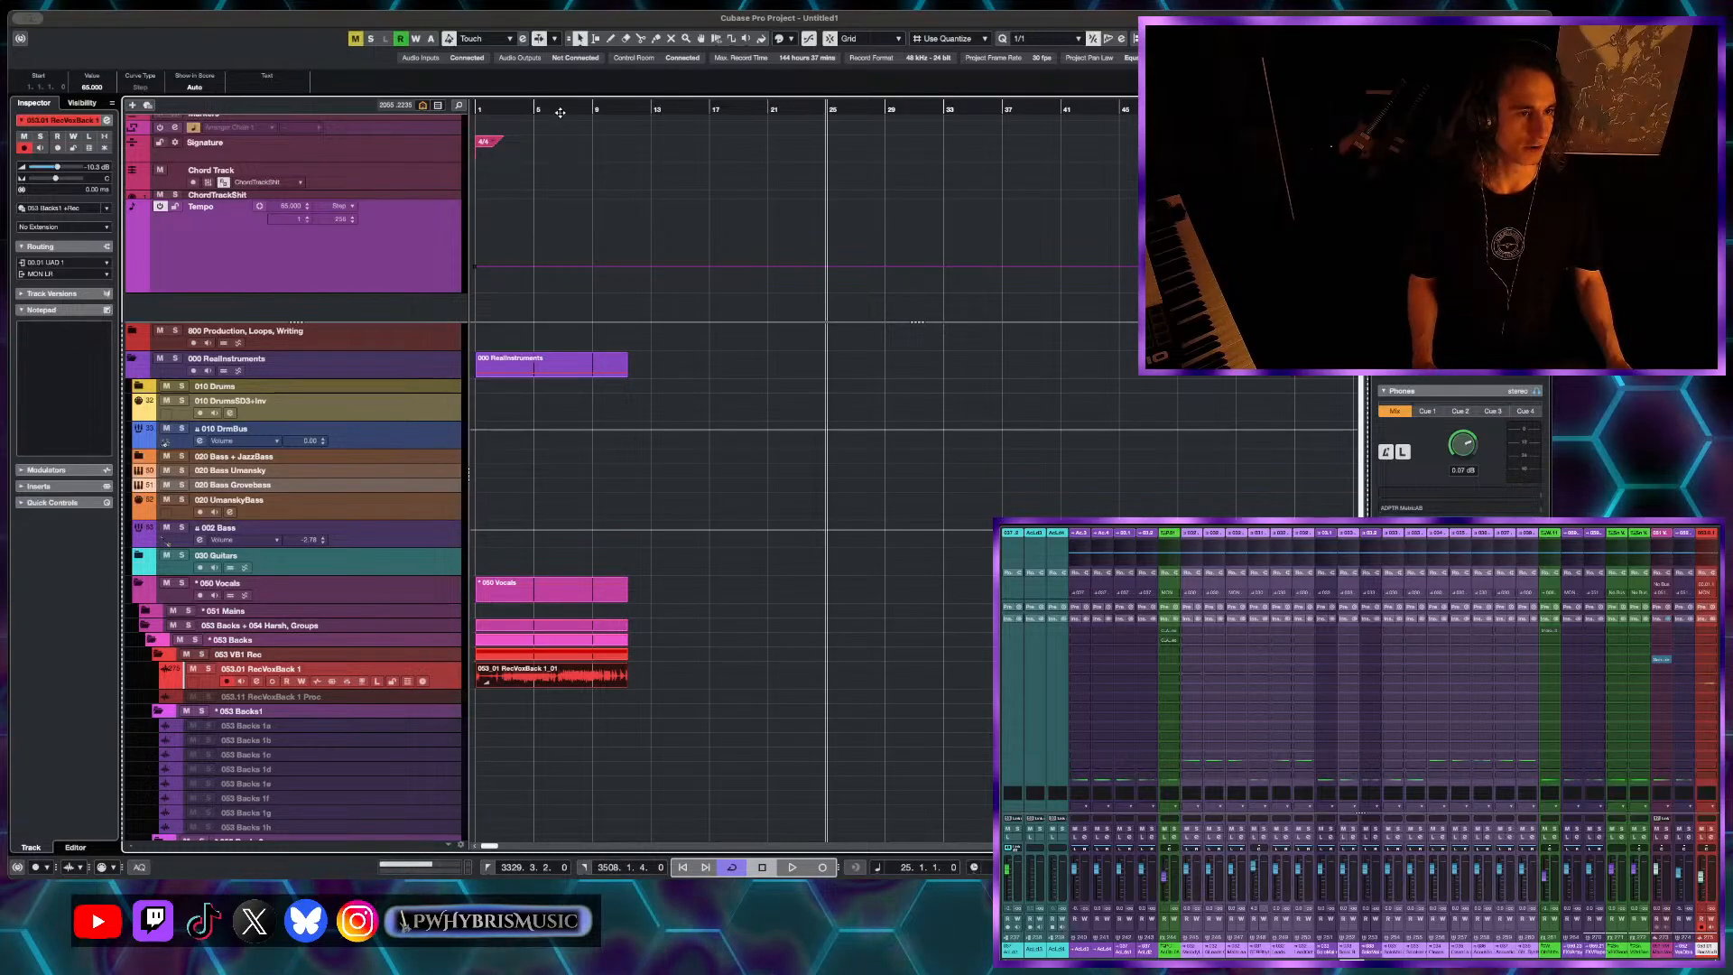
# - Return the cursor to the project start and play back the recorded vocal
pyautogui.press('Home')
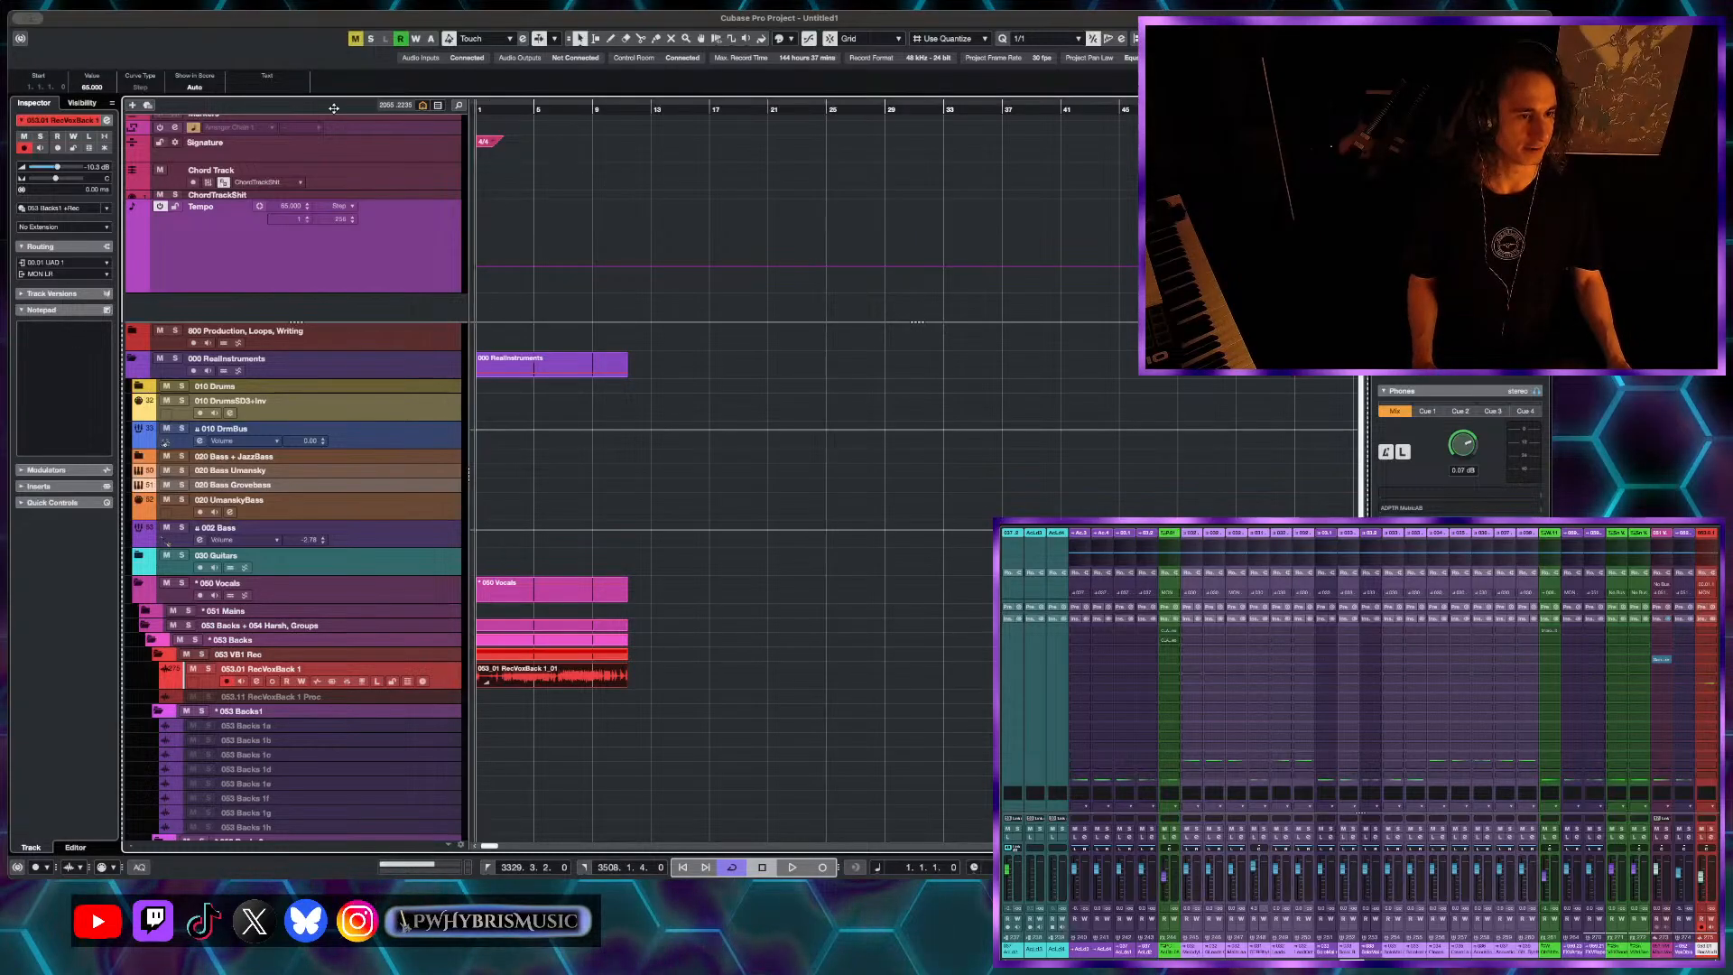
pyautogui.click(627, 110)
pyautogui.moveTo(493, 109); pyautogui.dragTo(477, 109)
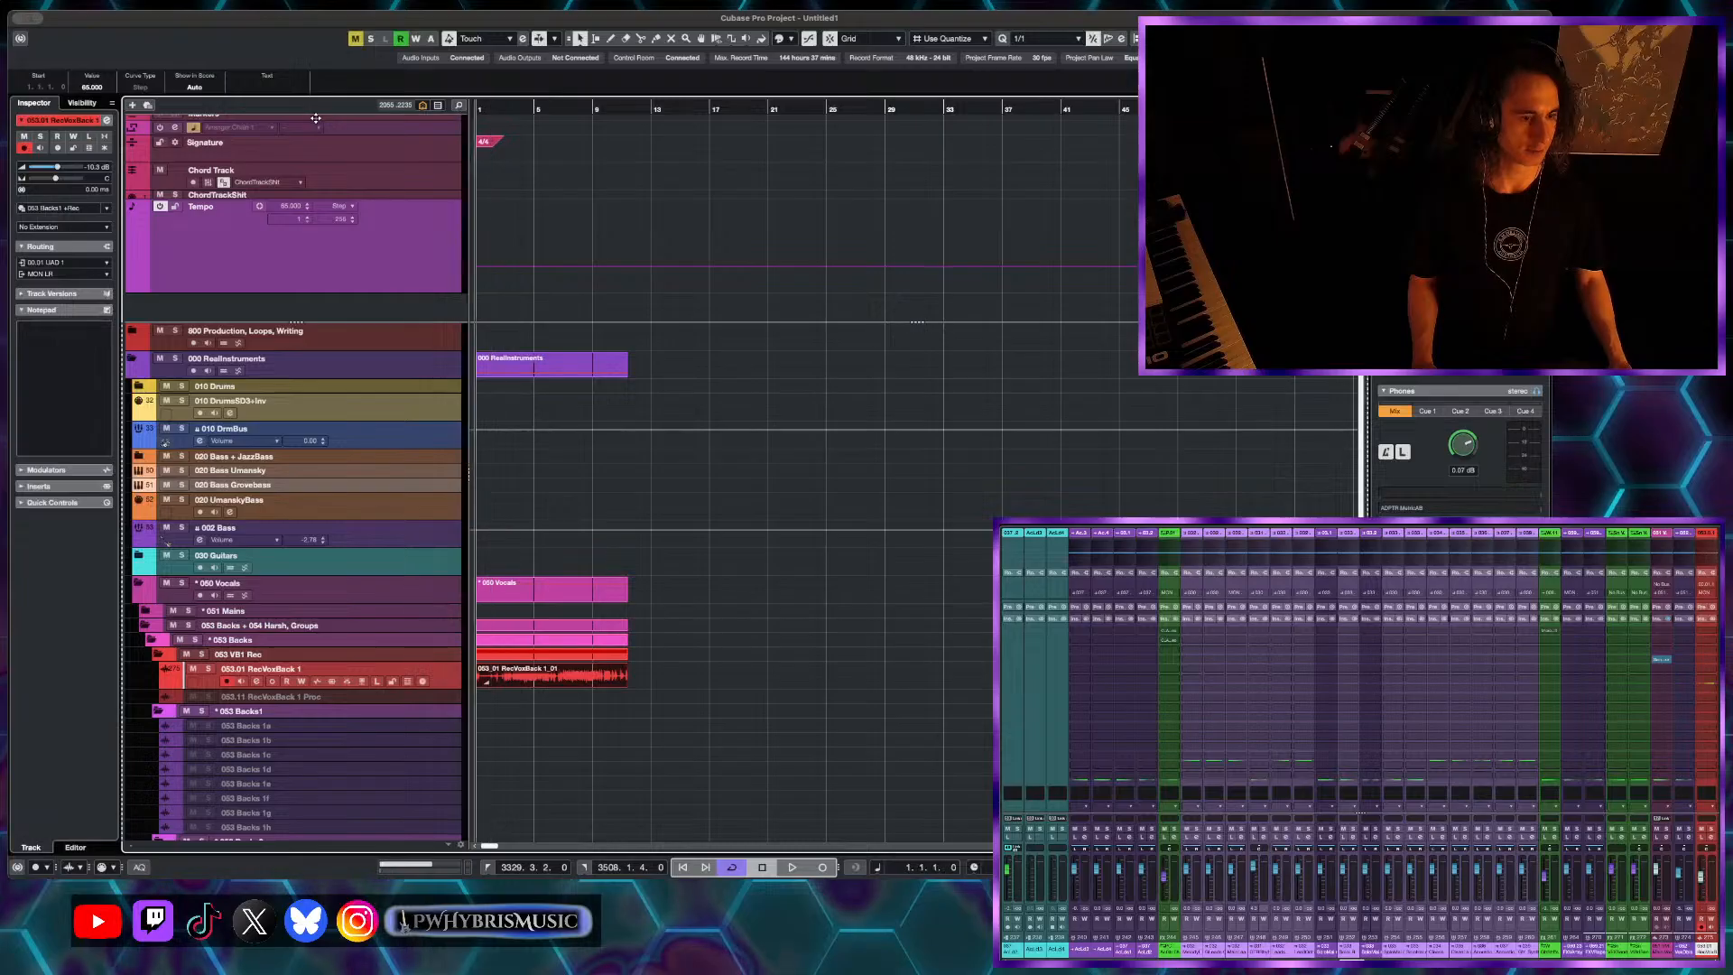
pyautogui.press('space')
pyautogui.scroll(4, 508, 395)
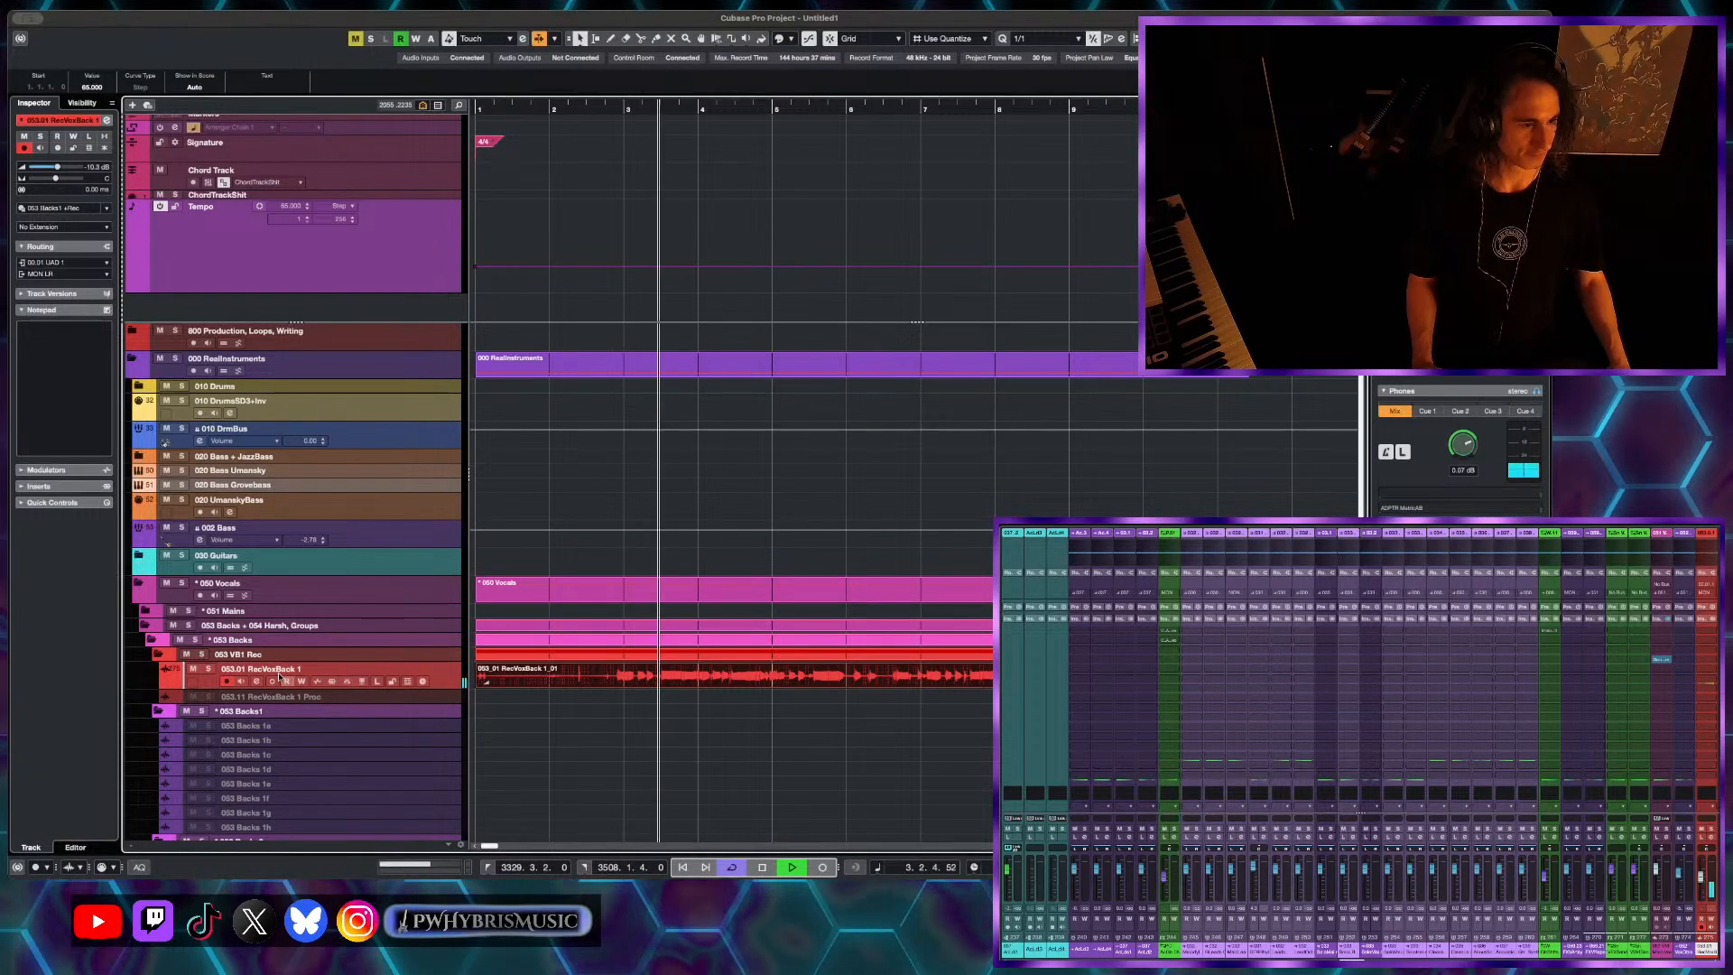
# - Mute the 003.01 RecVoxBack 1 track and stop playback
pyautogui.click(193, 669)
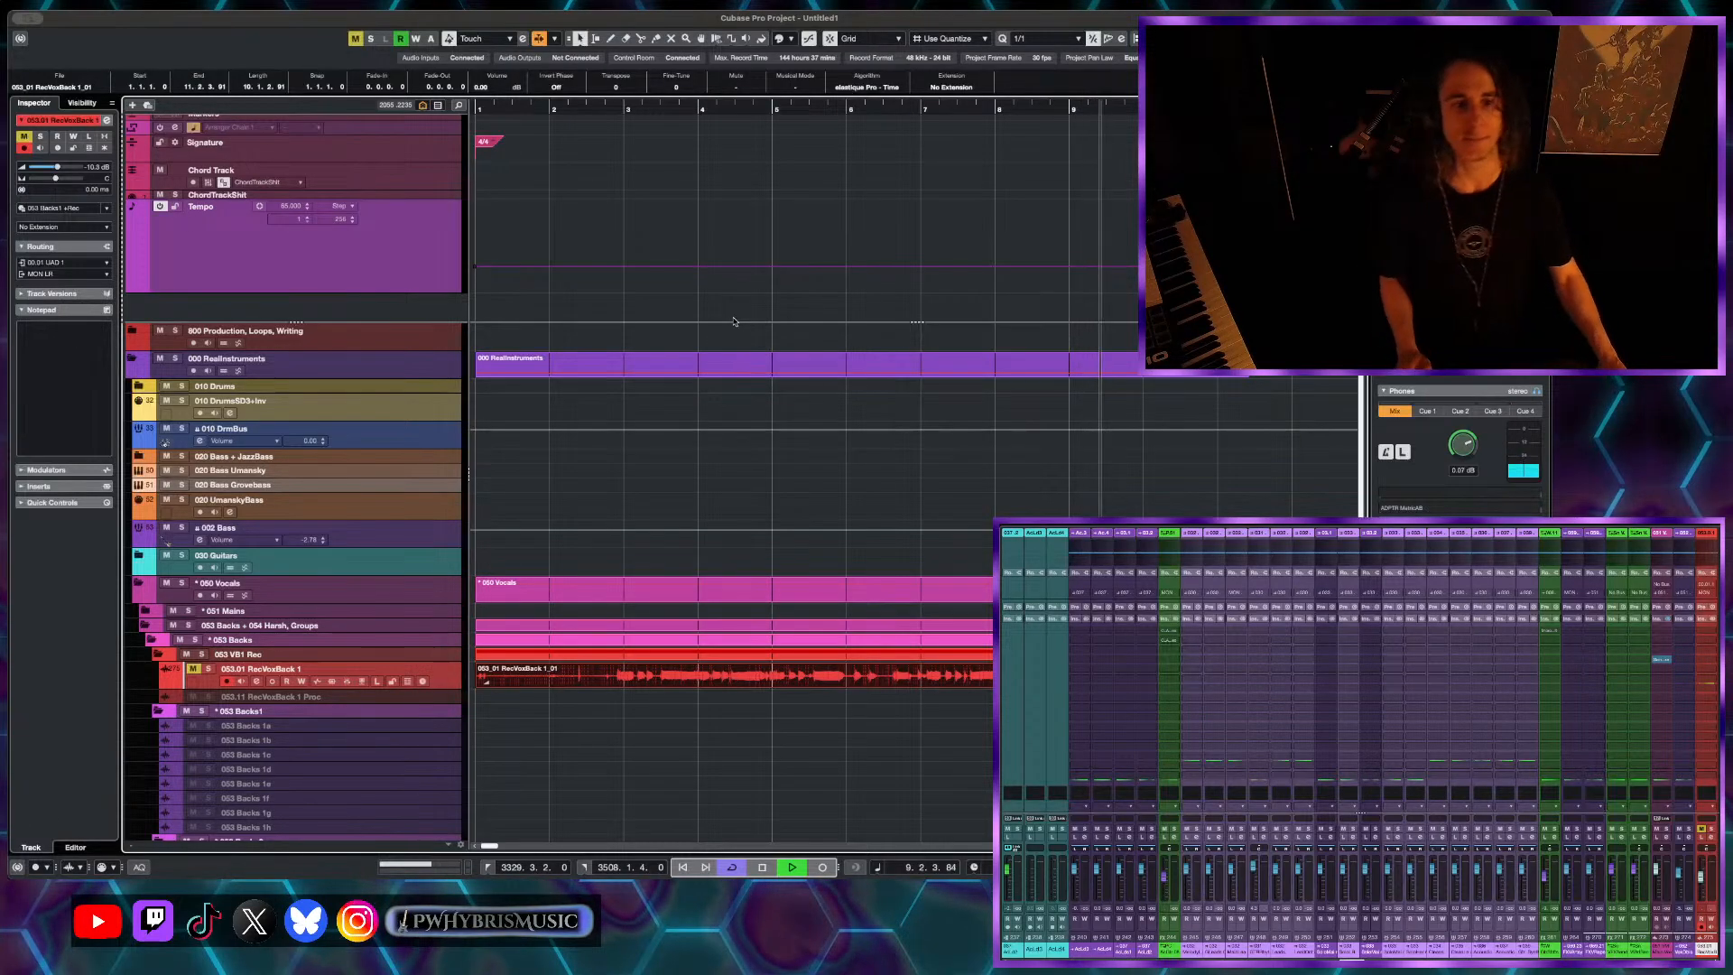
pyautogui.press('g')
pyautogui.press('g')
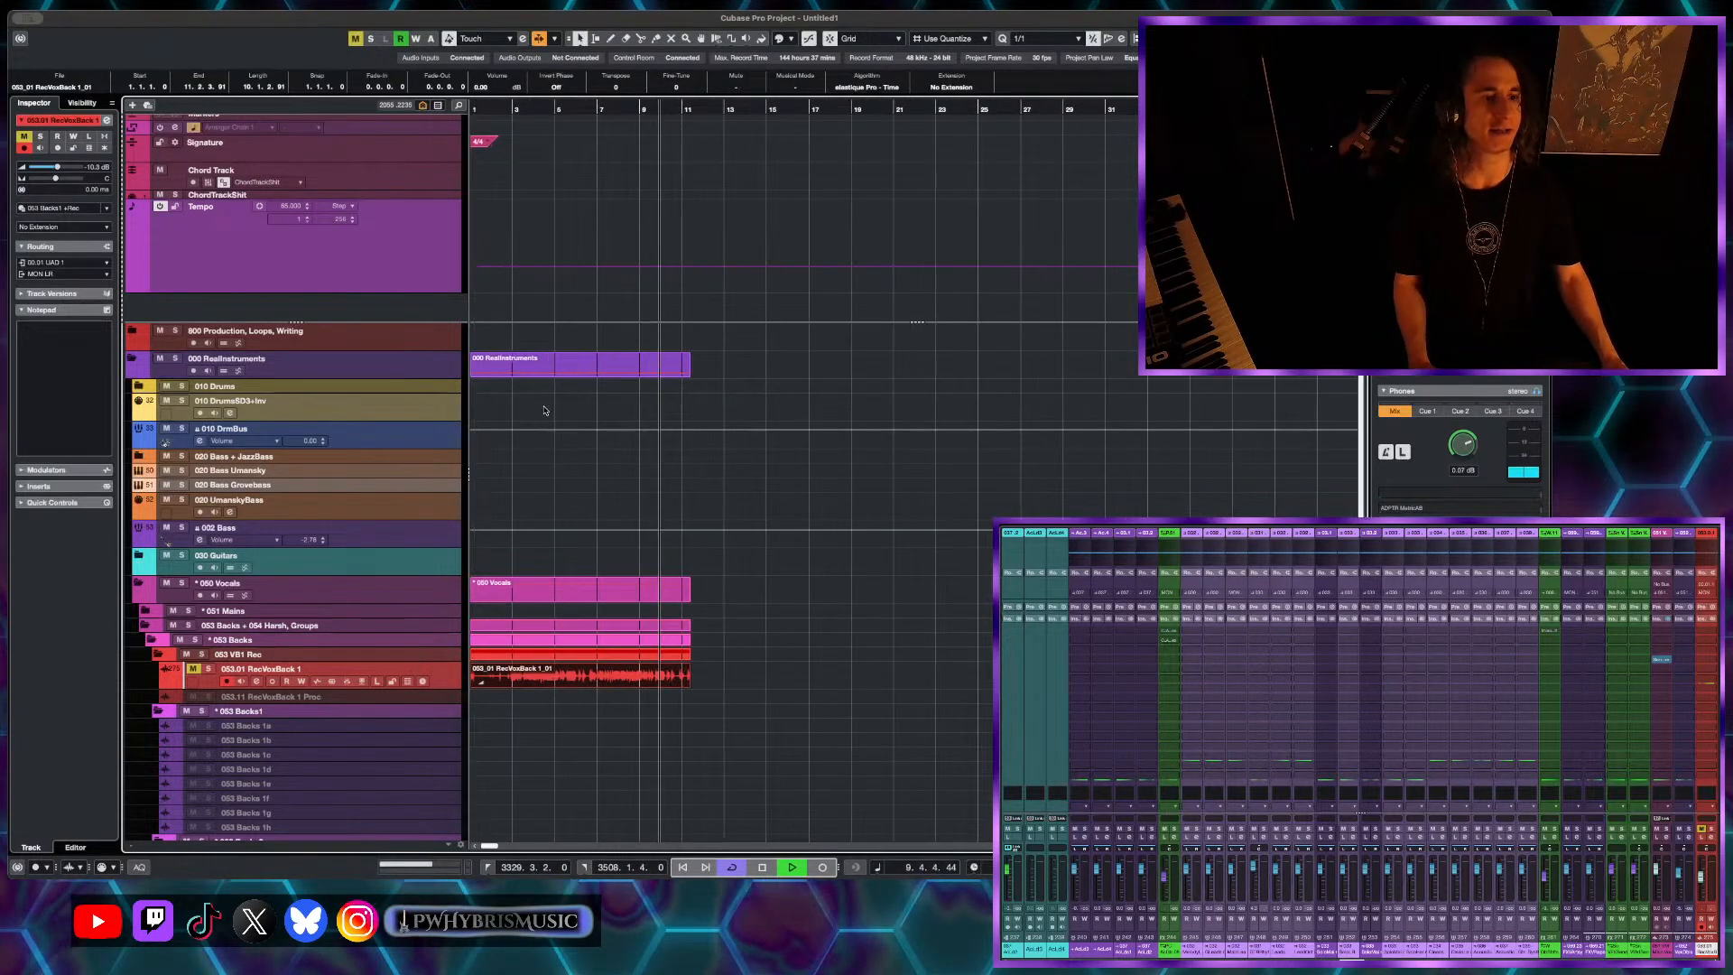
pyautogui.press('space')
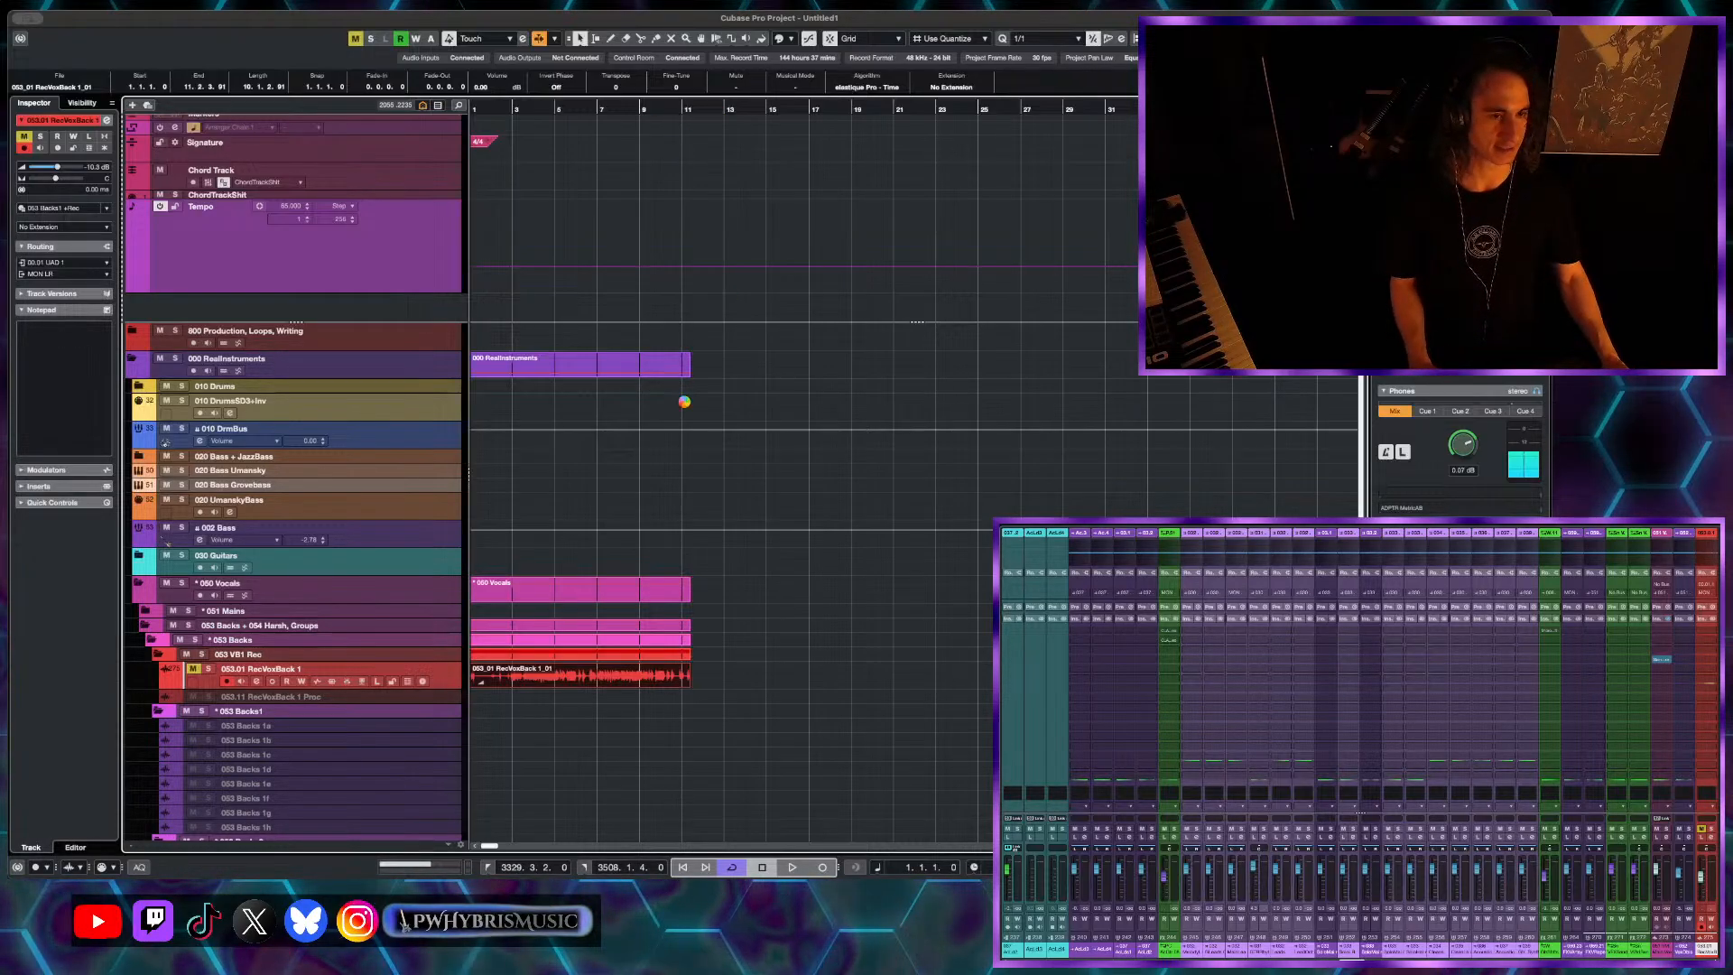
# - Mute the recorded audio event on the 003.01 RecVoxBack 1 track and switch back to the selection tool
pyautogui.press('h')
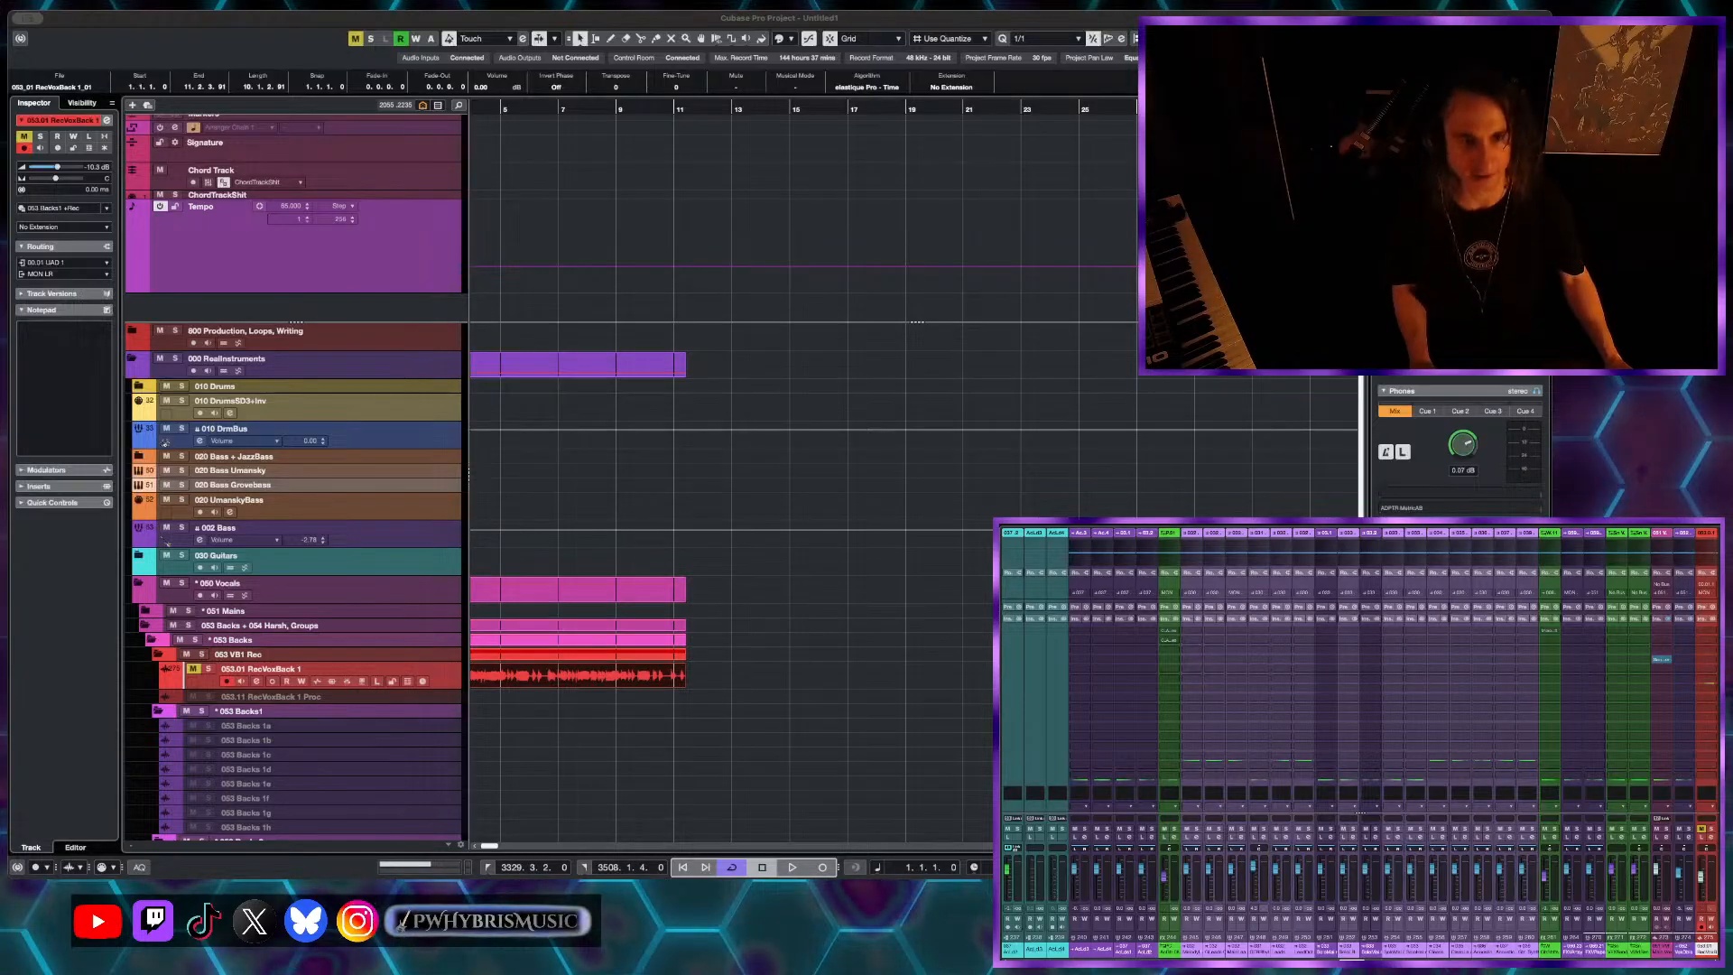
pyautogui.press('g')
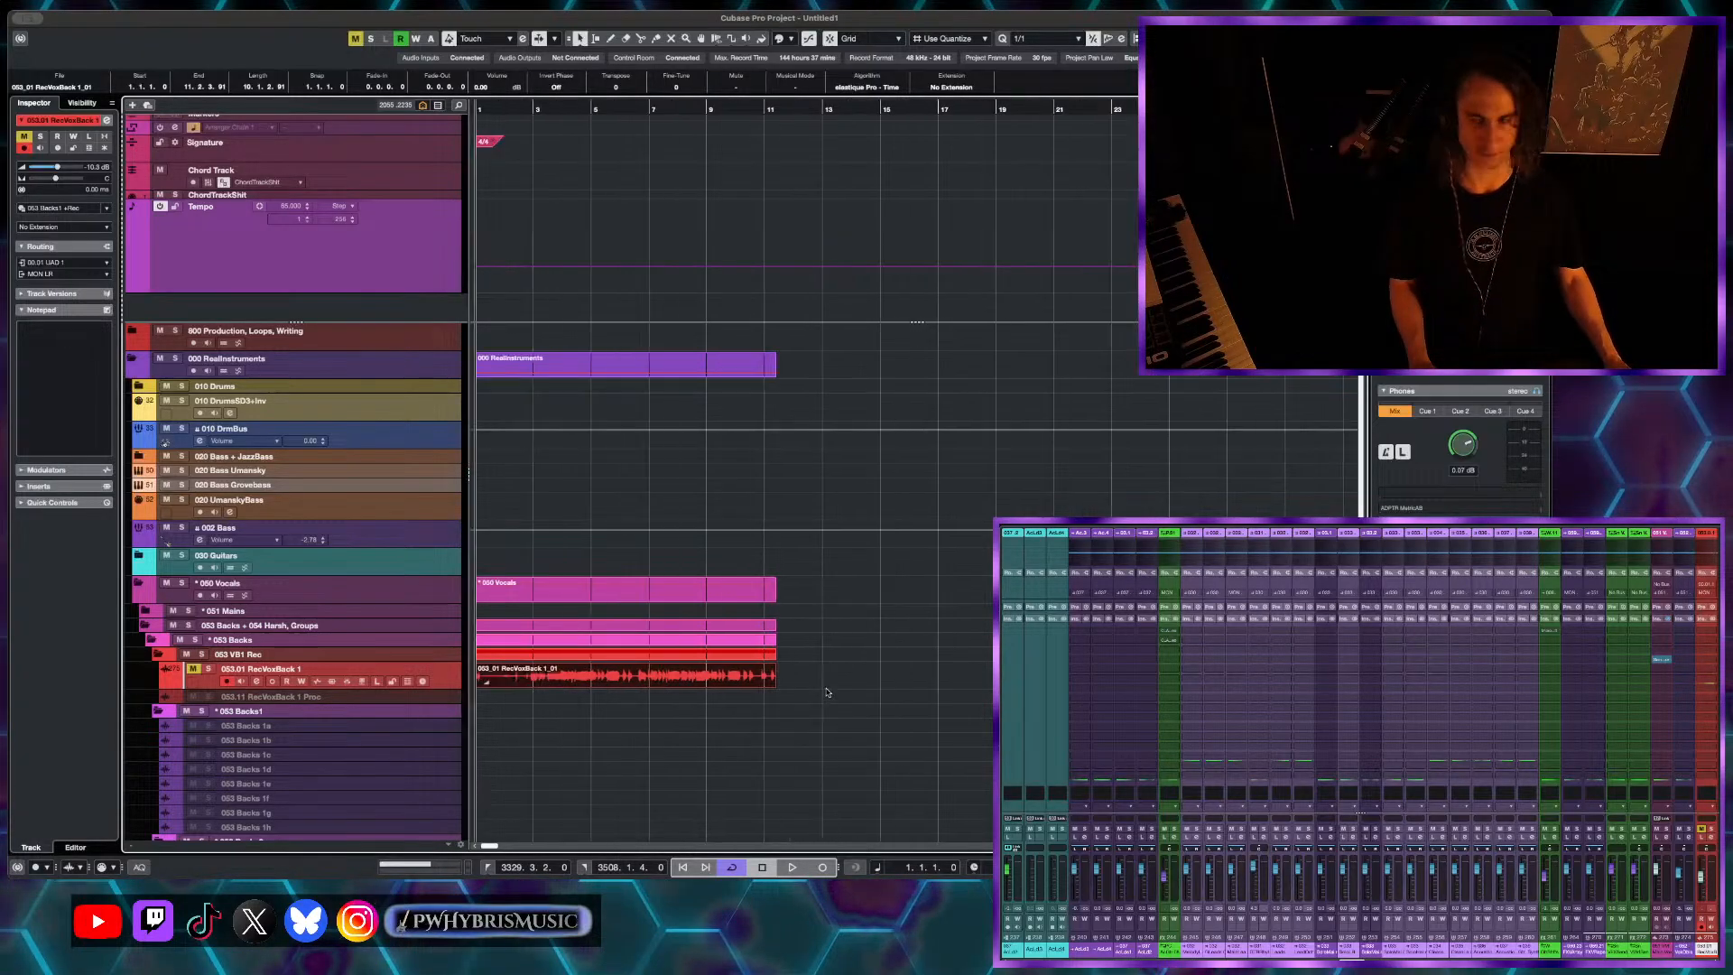
pyautogui.press('g')
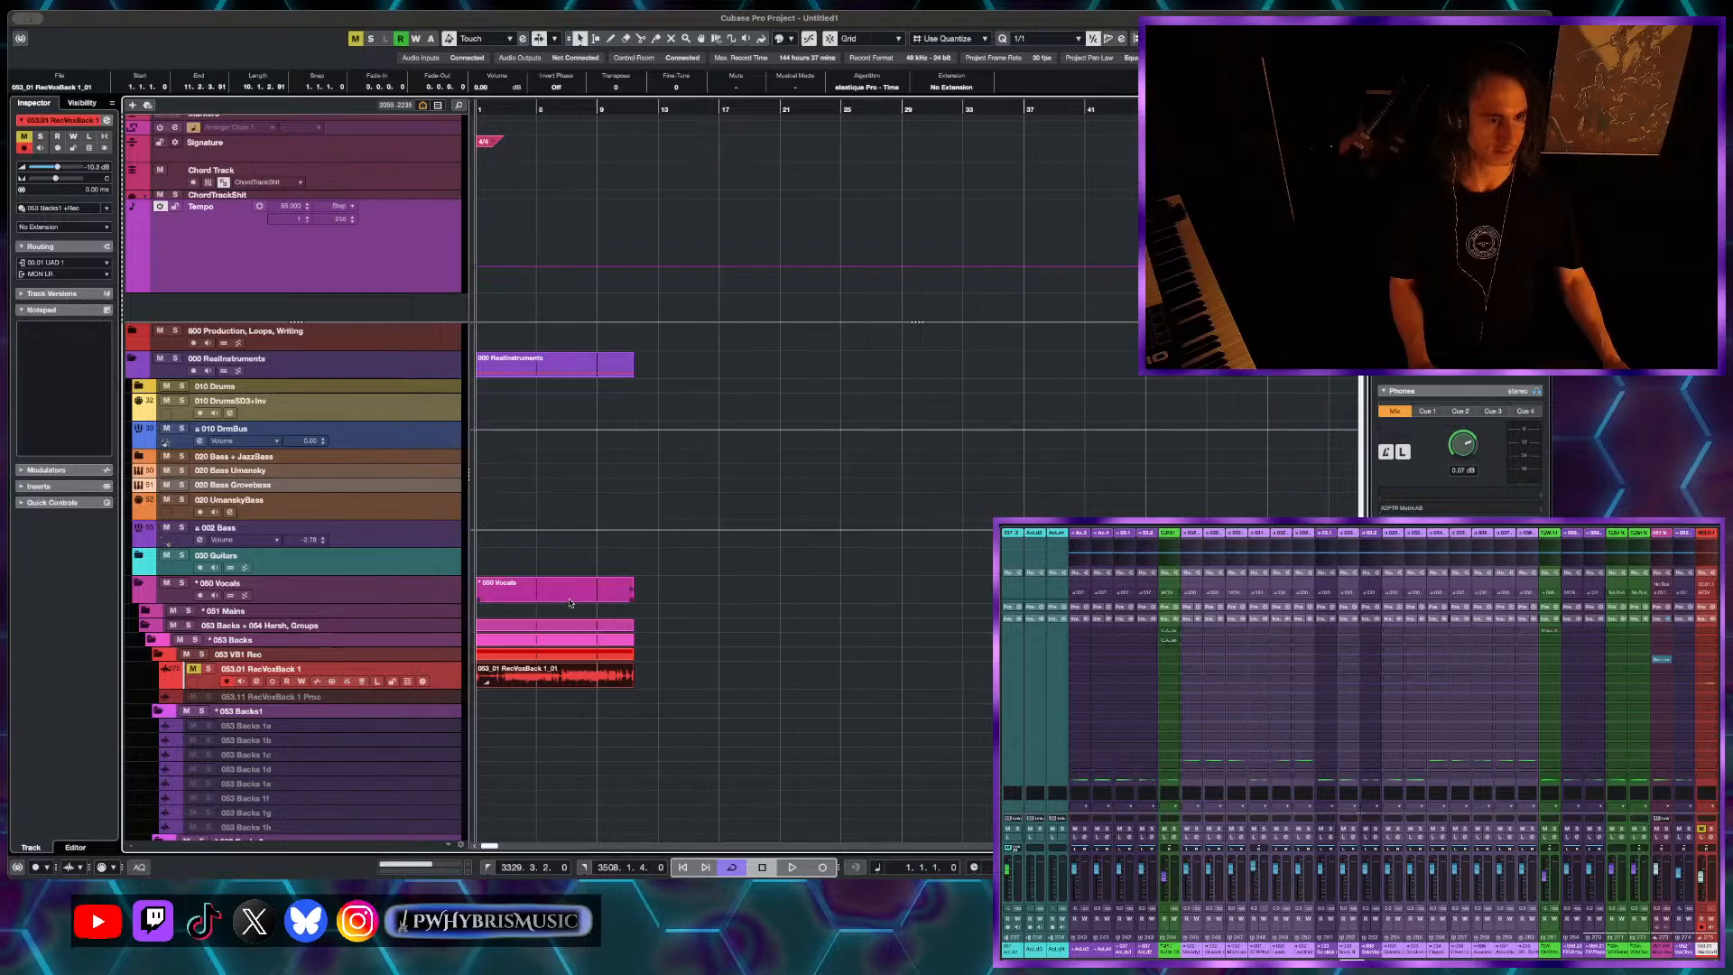
pyautogui.press('7')
pyautogui.hotkey('shift', 'm')
pyautogui.press('h')
pyautogui.press('h')
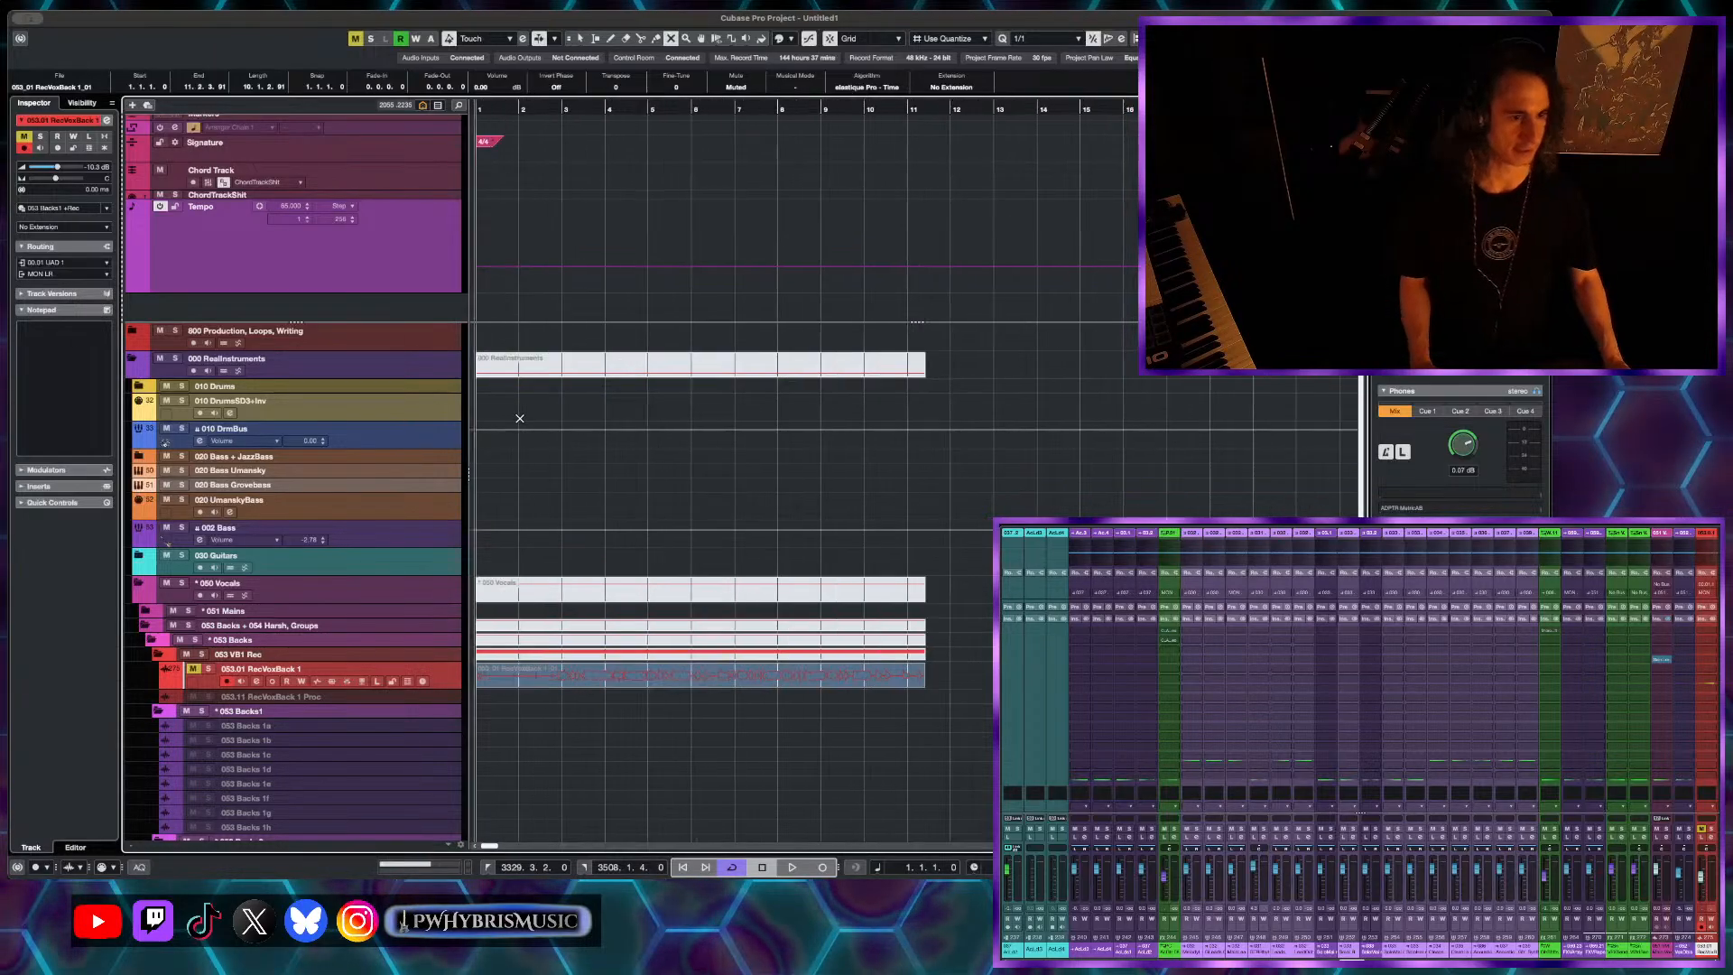
pyautogui.press('h')
pyautogui.press('1')
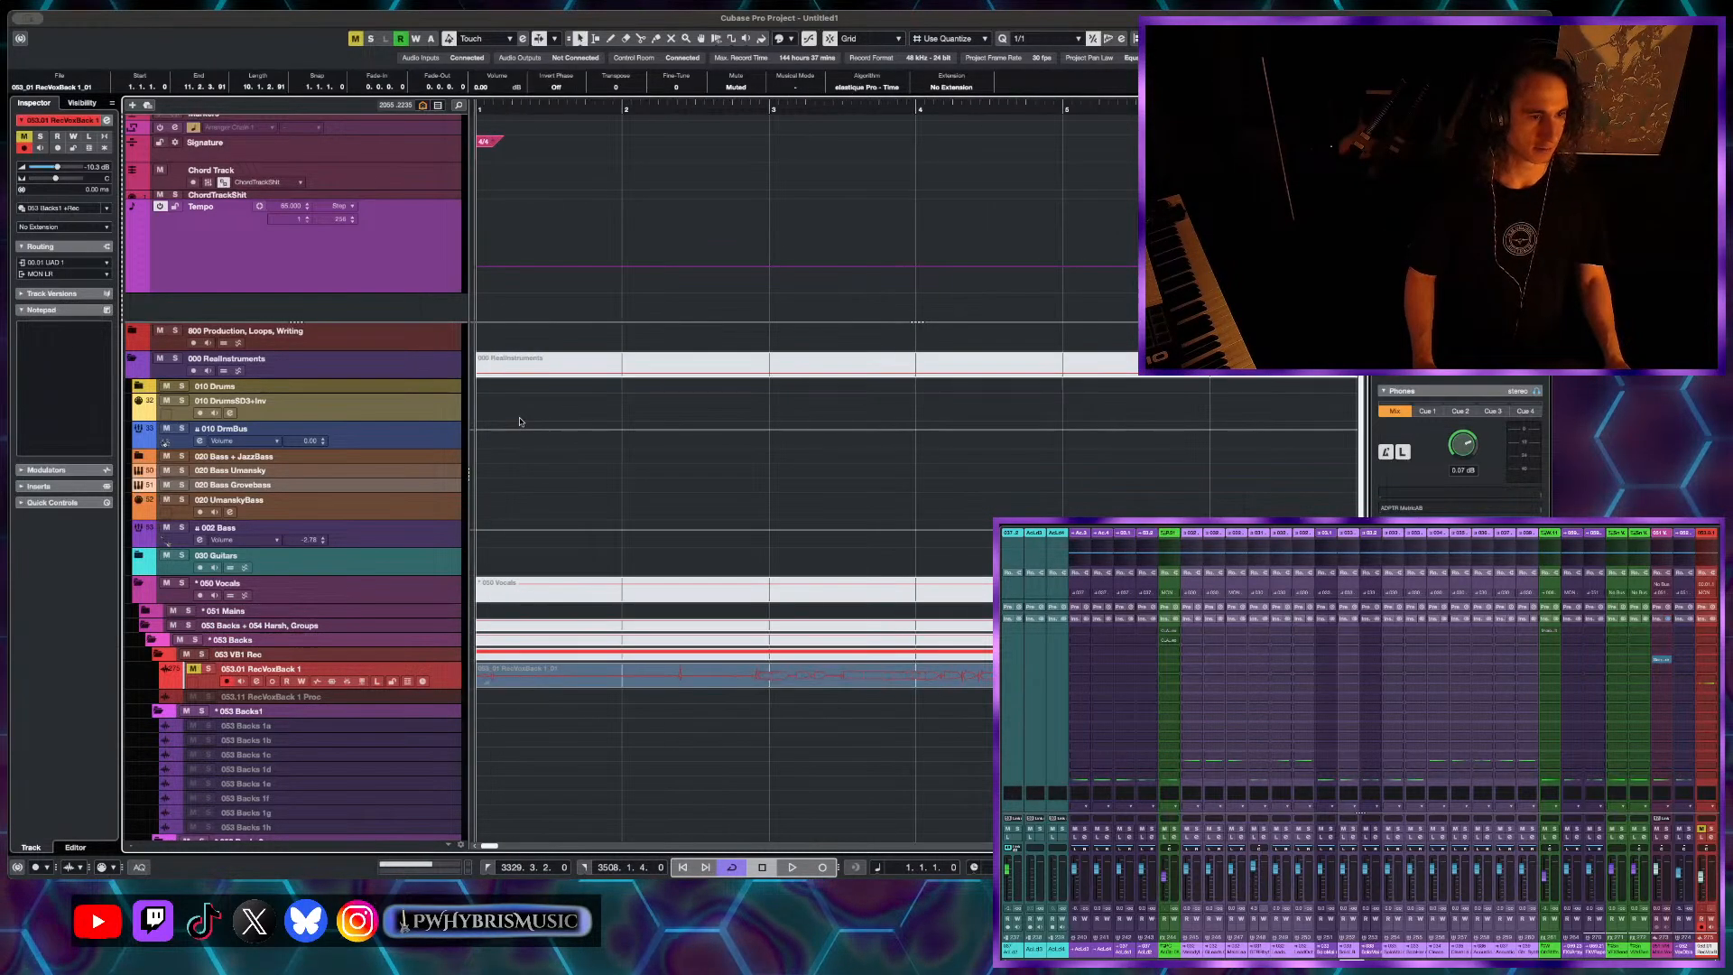
# - Add an instrument track with Superior Drummer 3 below the DrumsSD3+Inv track
pyautogui.click(413, 417)
pyautogui.press('super+t')
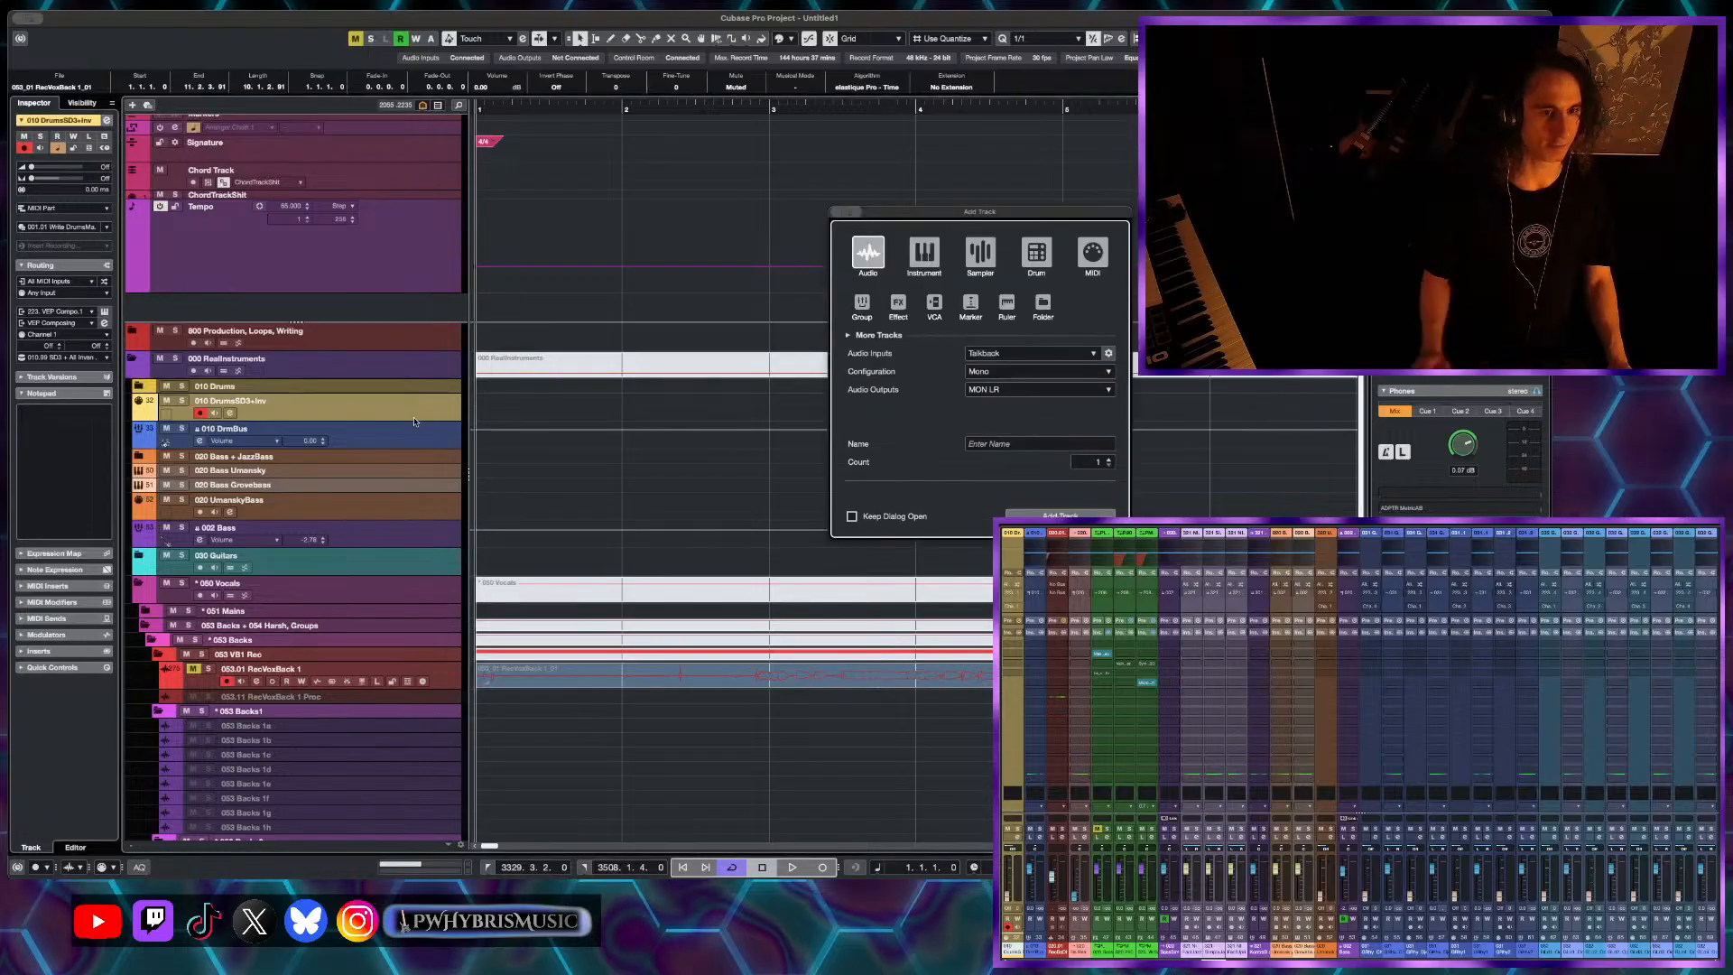
pyautogui.click(924, 254)
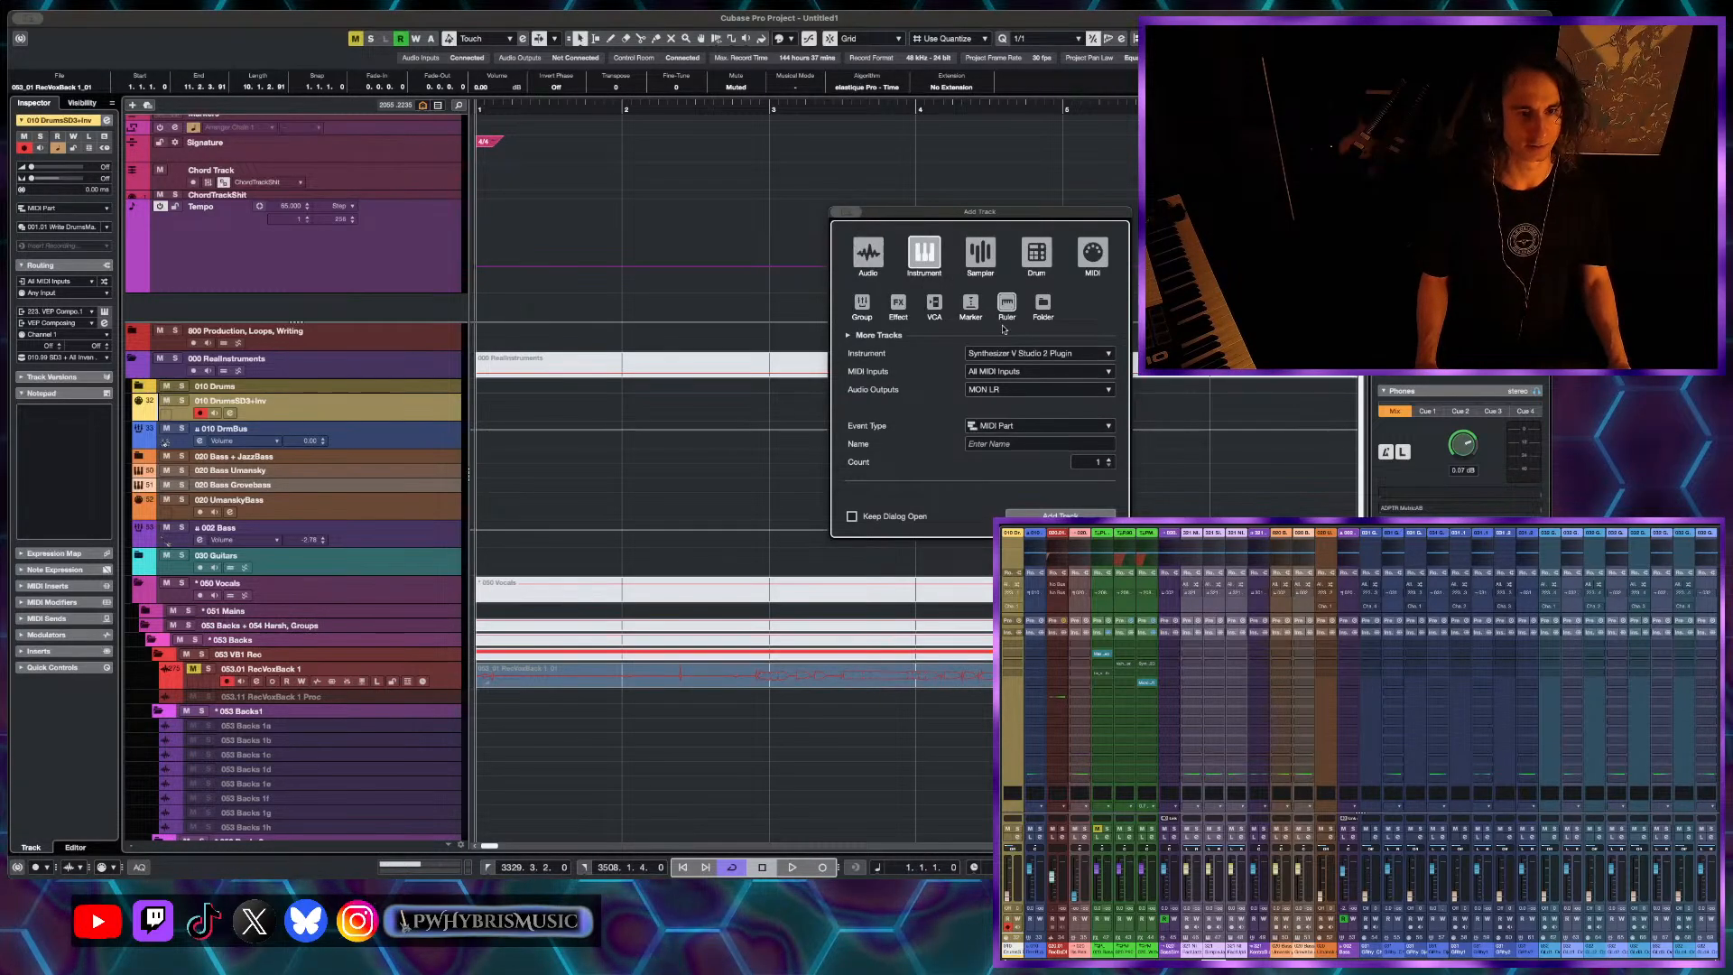
pyautogui.click(1038, 353)
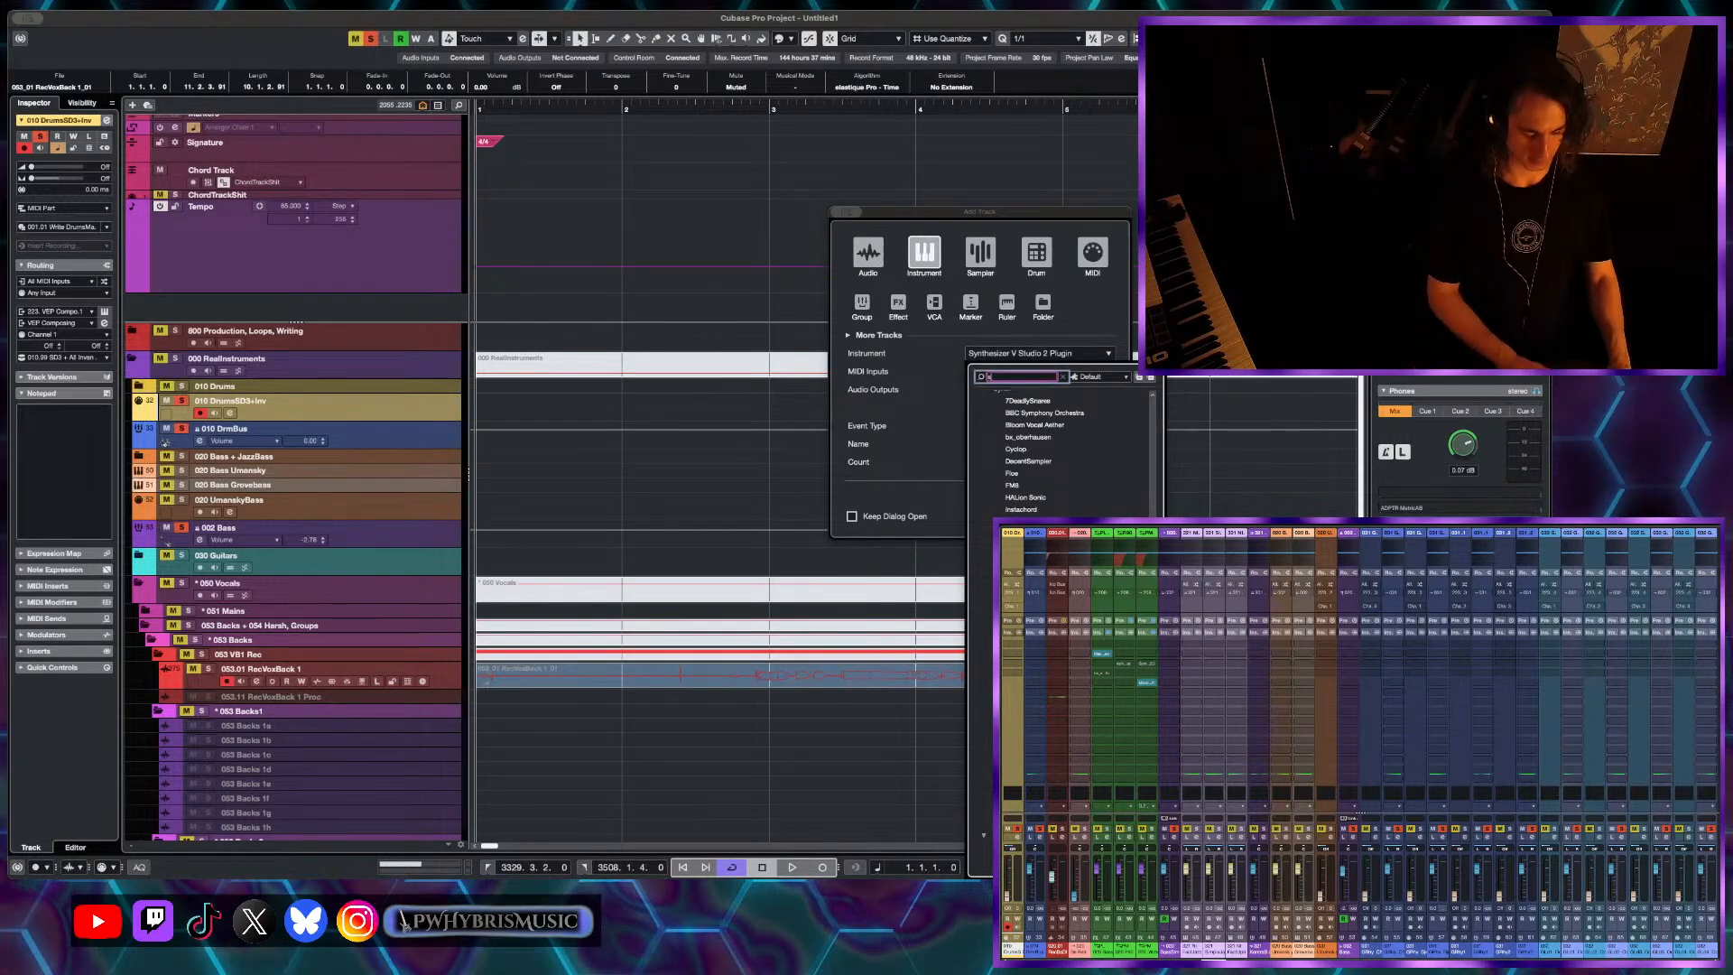
pyautogui.write('superior')
pyautogui.press('Return')
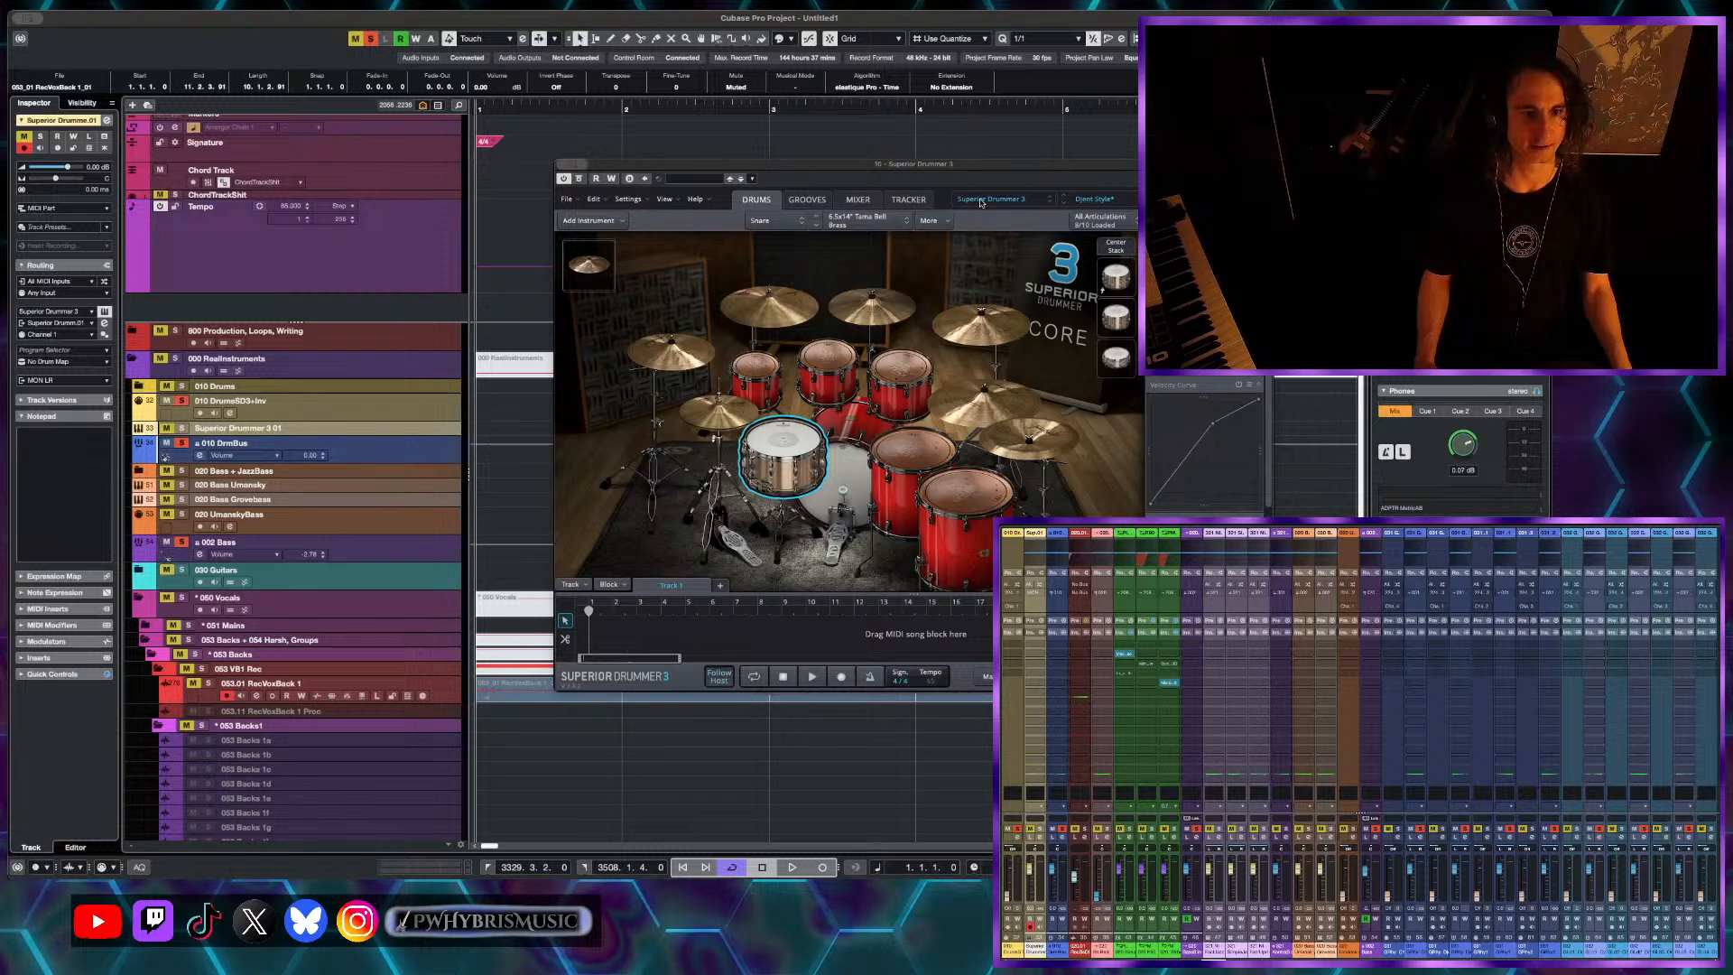
# - Keep the Superior Drummer 3 library and load its Default kit preset
pyautogui.click(981, 202)
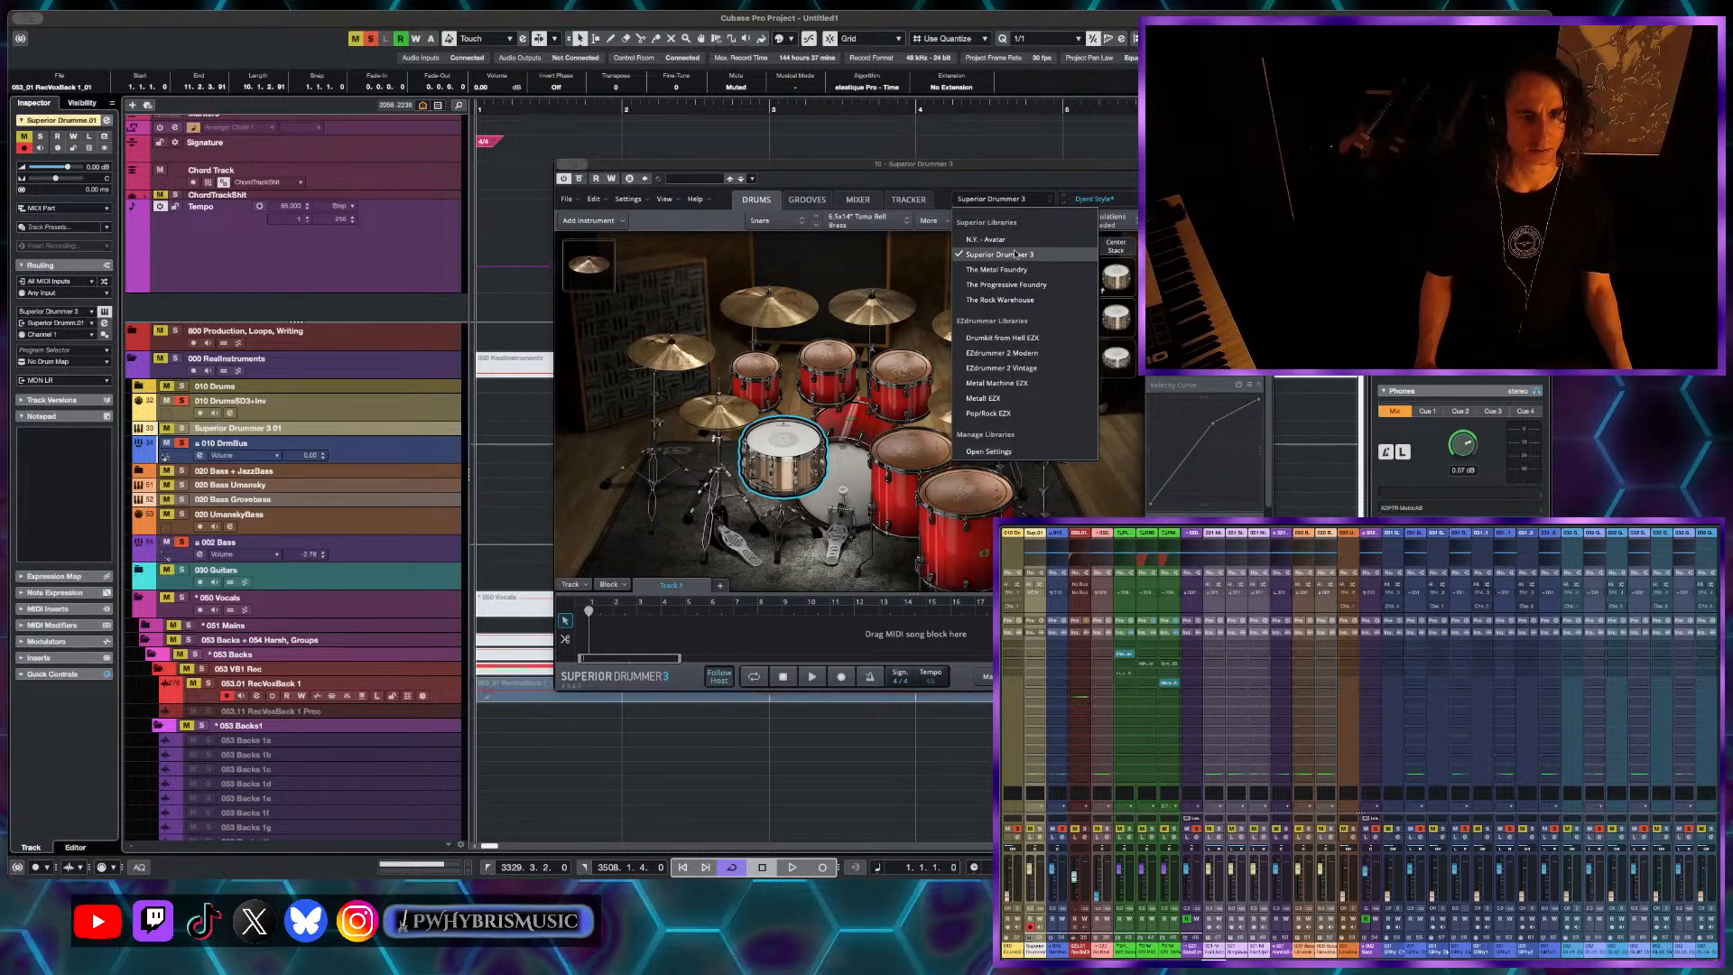
pyautogui.click(1039, 185)
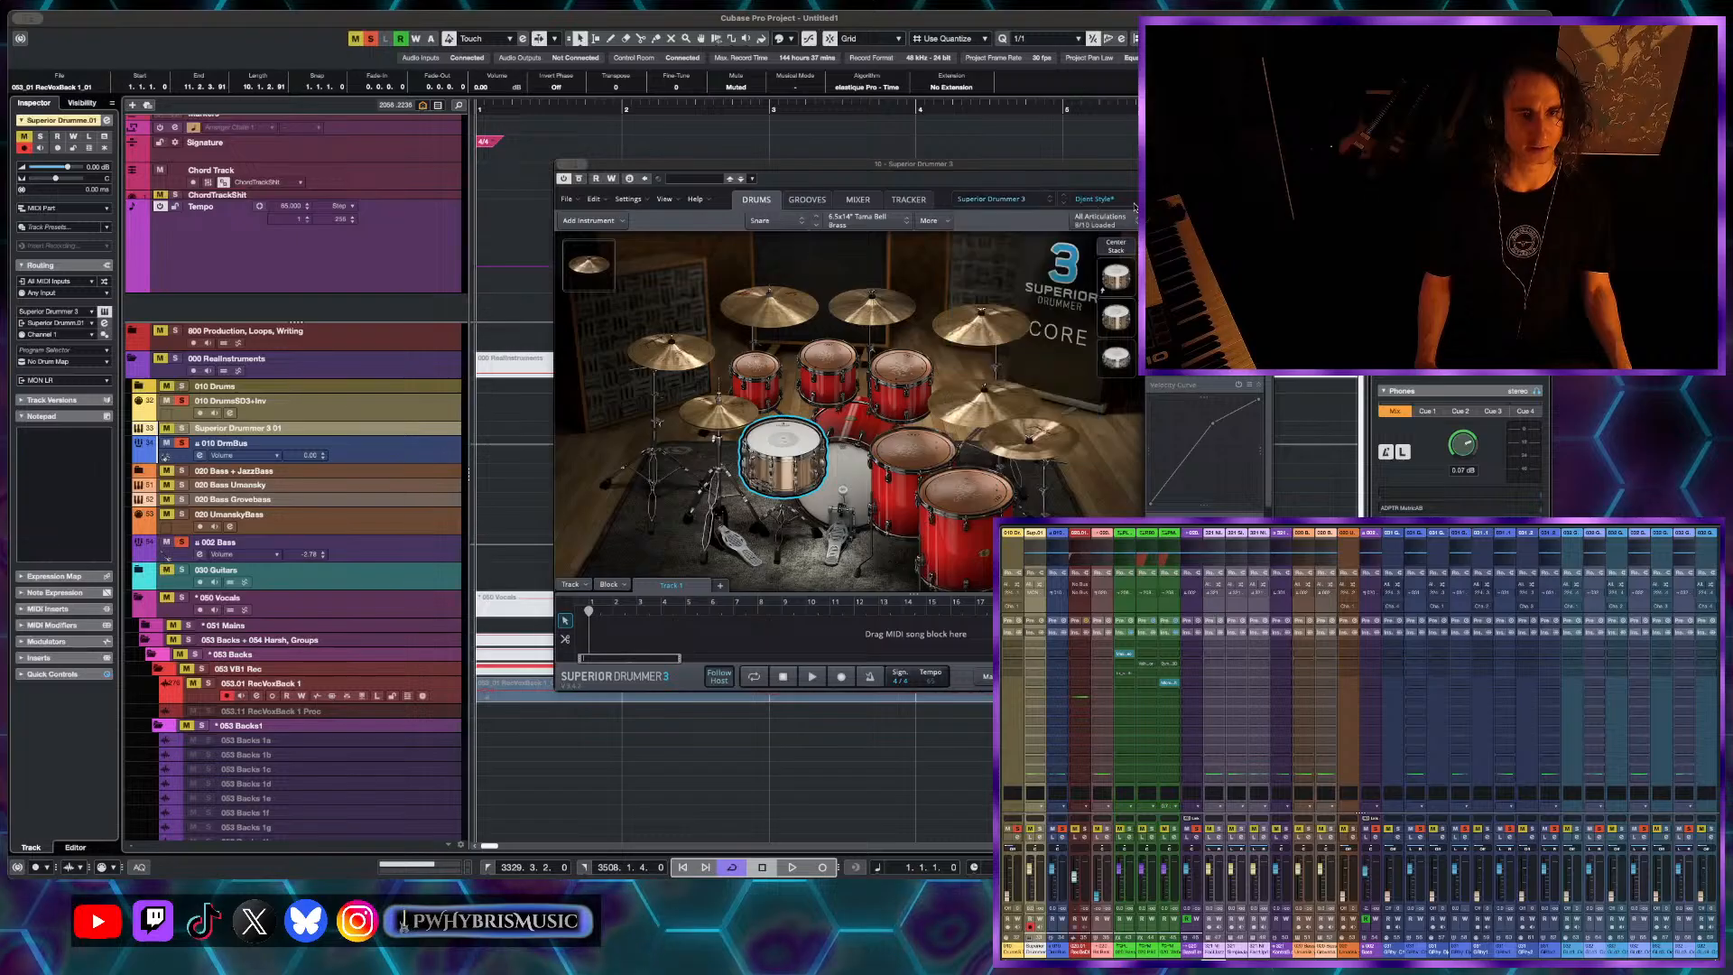
pyautogui.click(1119, 200)
pyautogui.click(1116, 240)
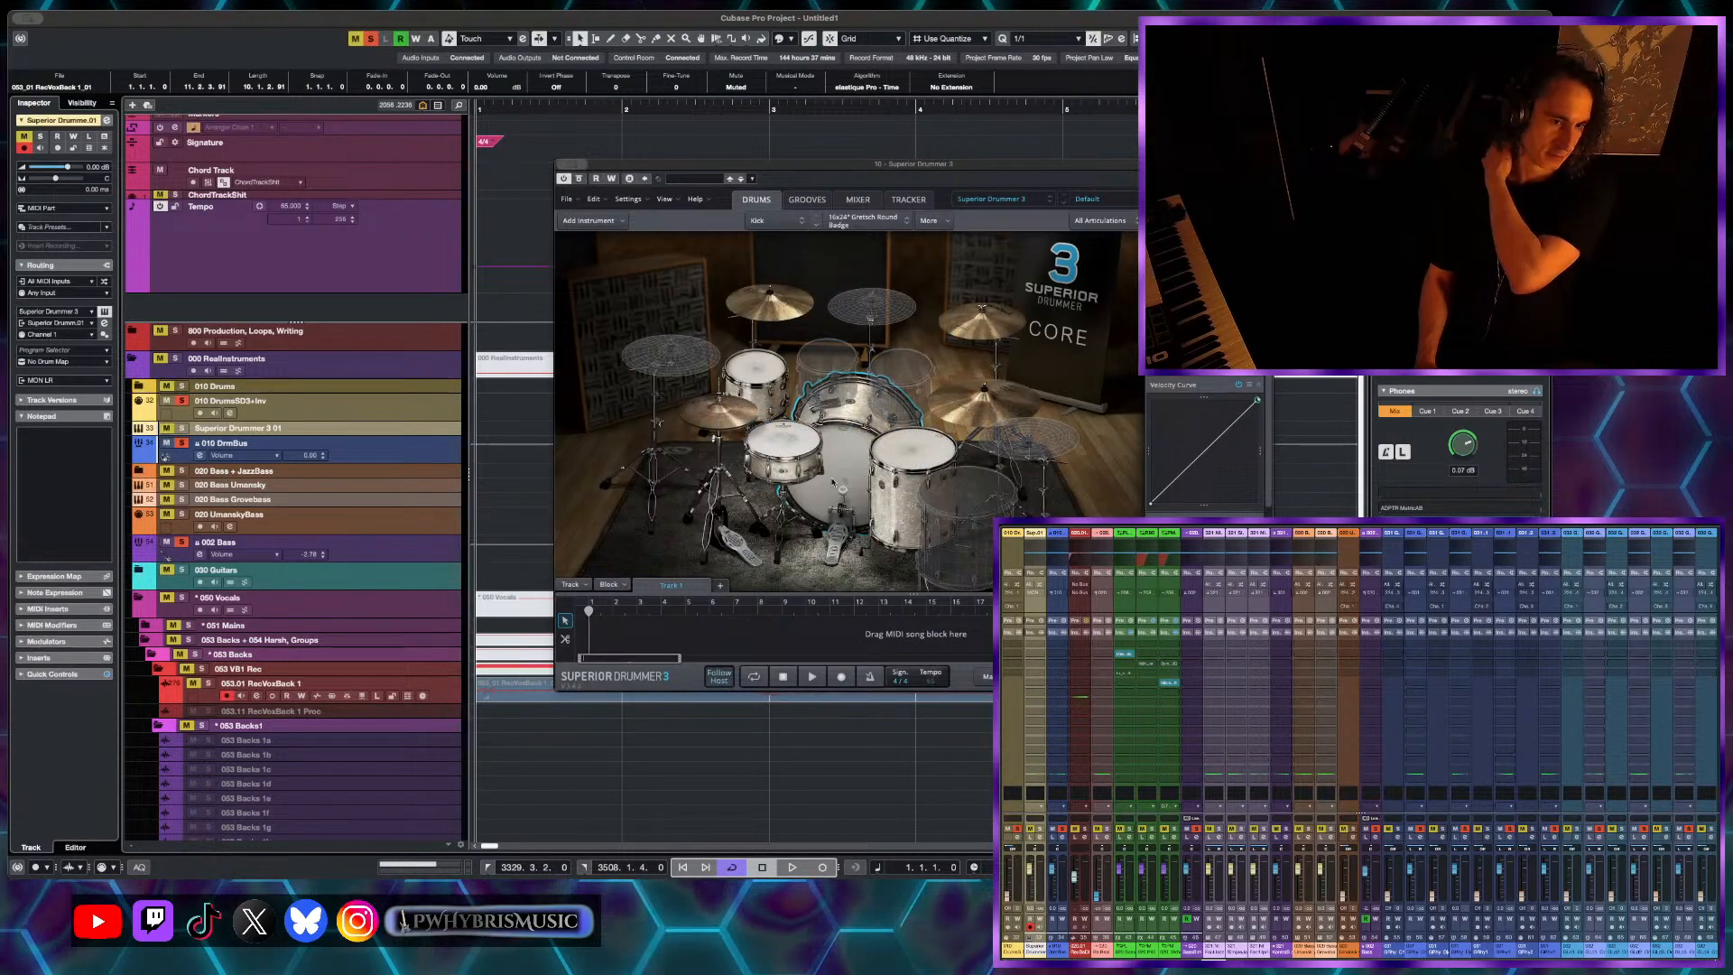
# - Try the kit's snare and solo only the Superior Drummer 3 01 track
pyautogui.click(806, 448)
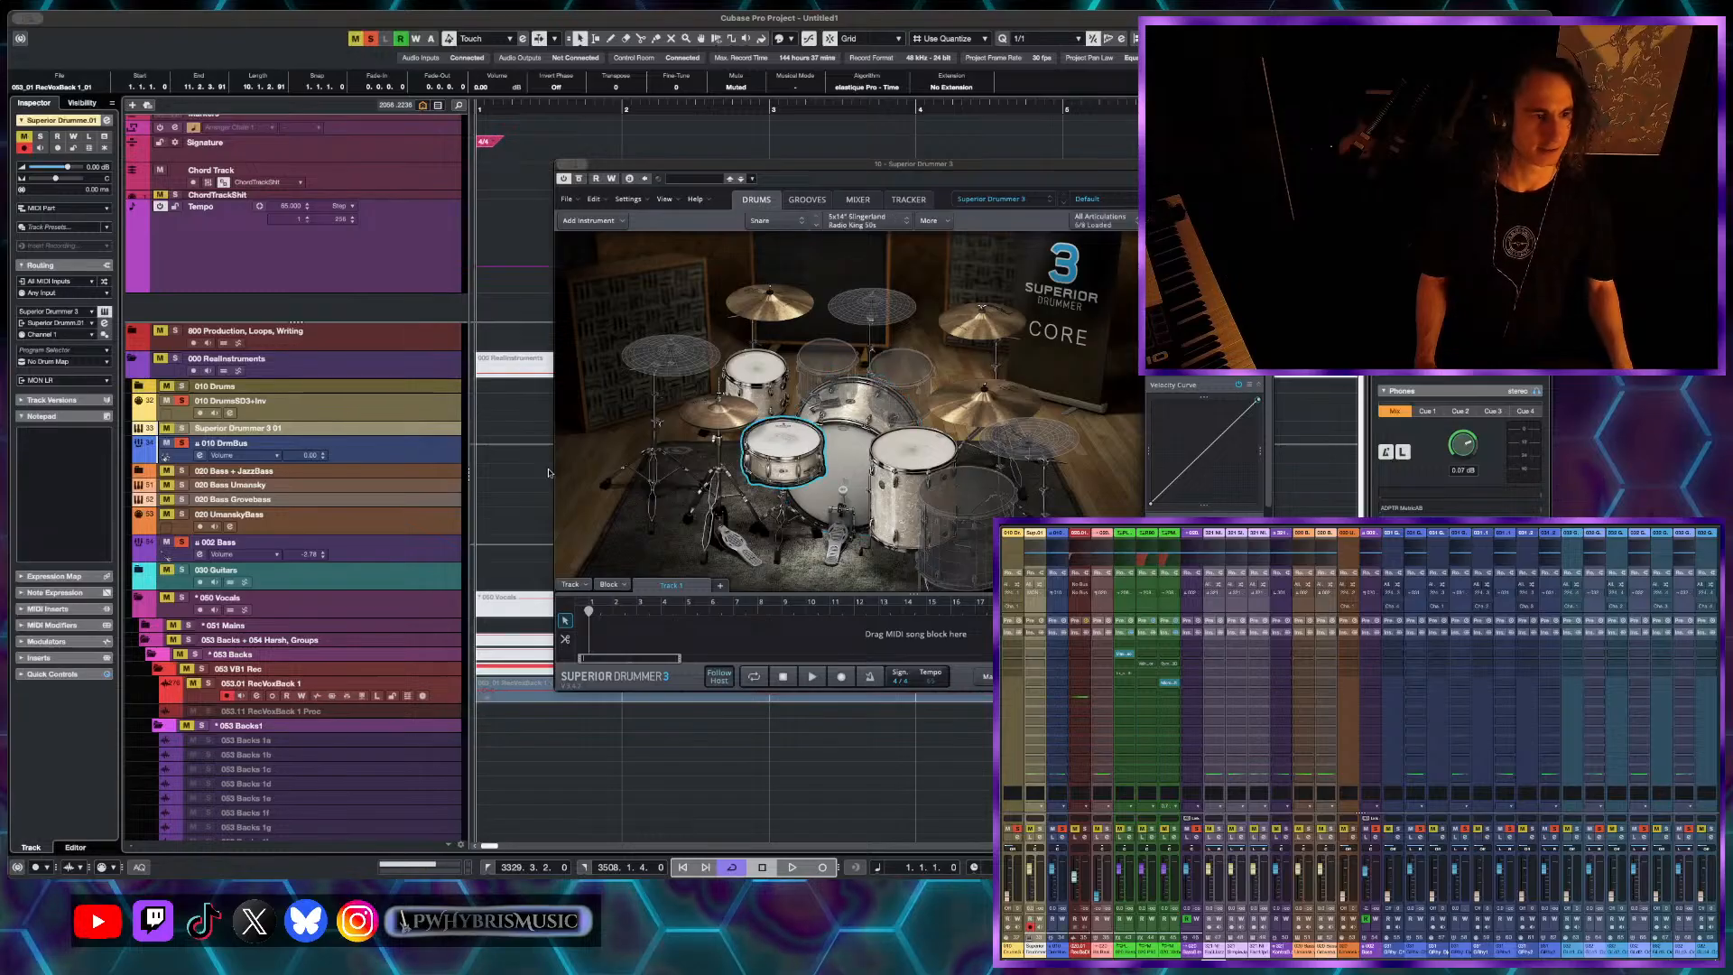
pyautogui.click(127, 402)
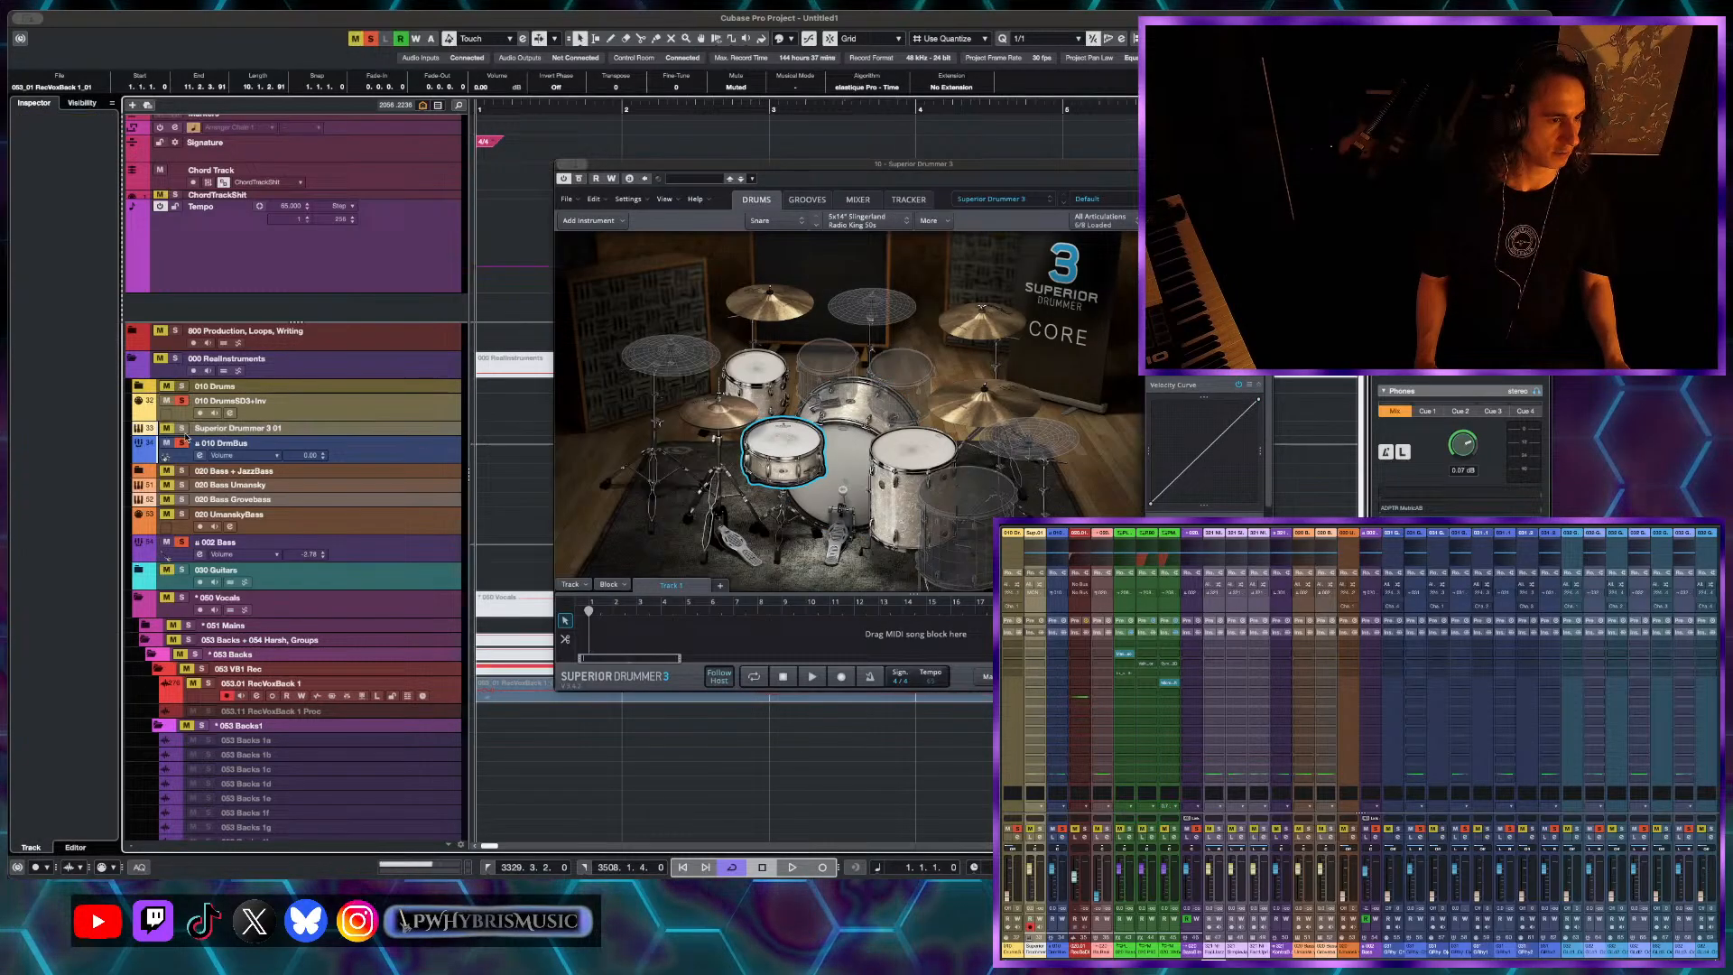
pyautogui.click(182, 427)
# - Audition the kit's snare and kick, and move the Superior Drummer 3 window clear of the arrangement
pyautogui.click(794, 446)
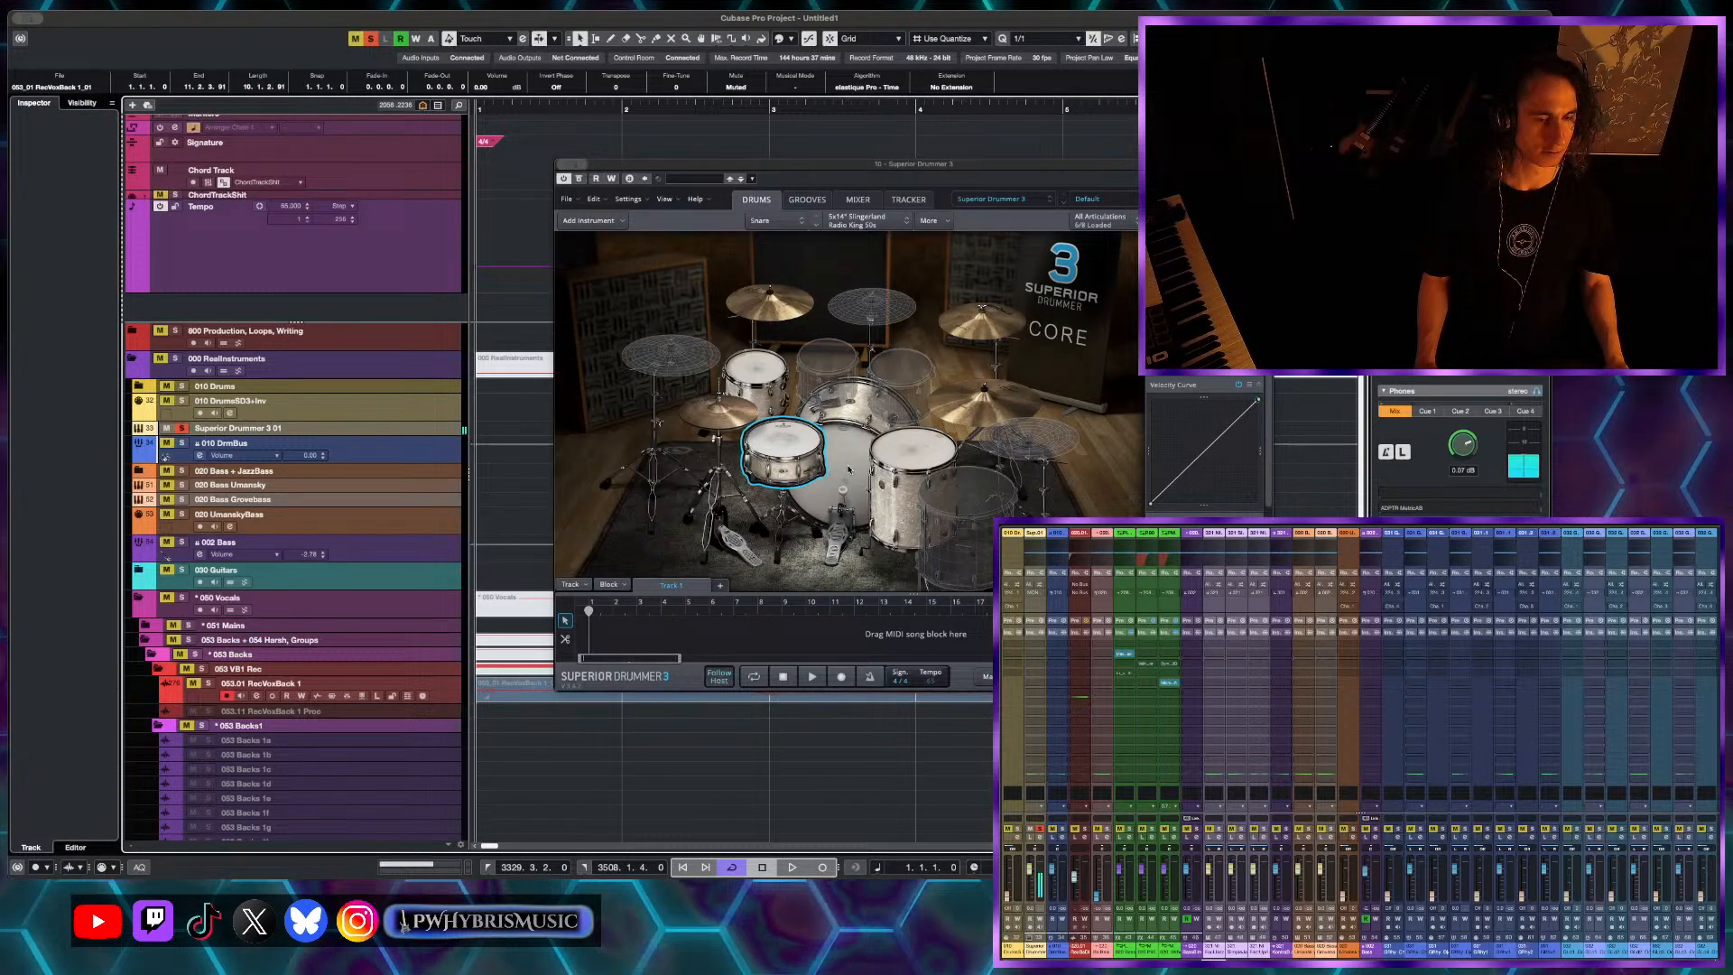
pyautogui.click(843, 493)
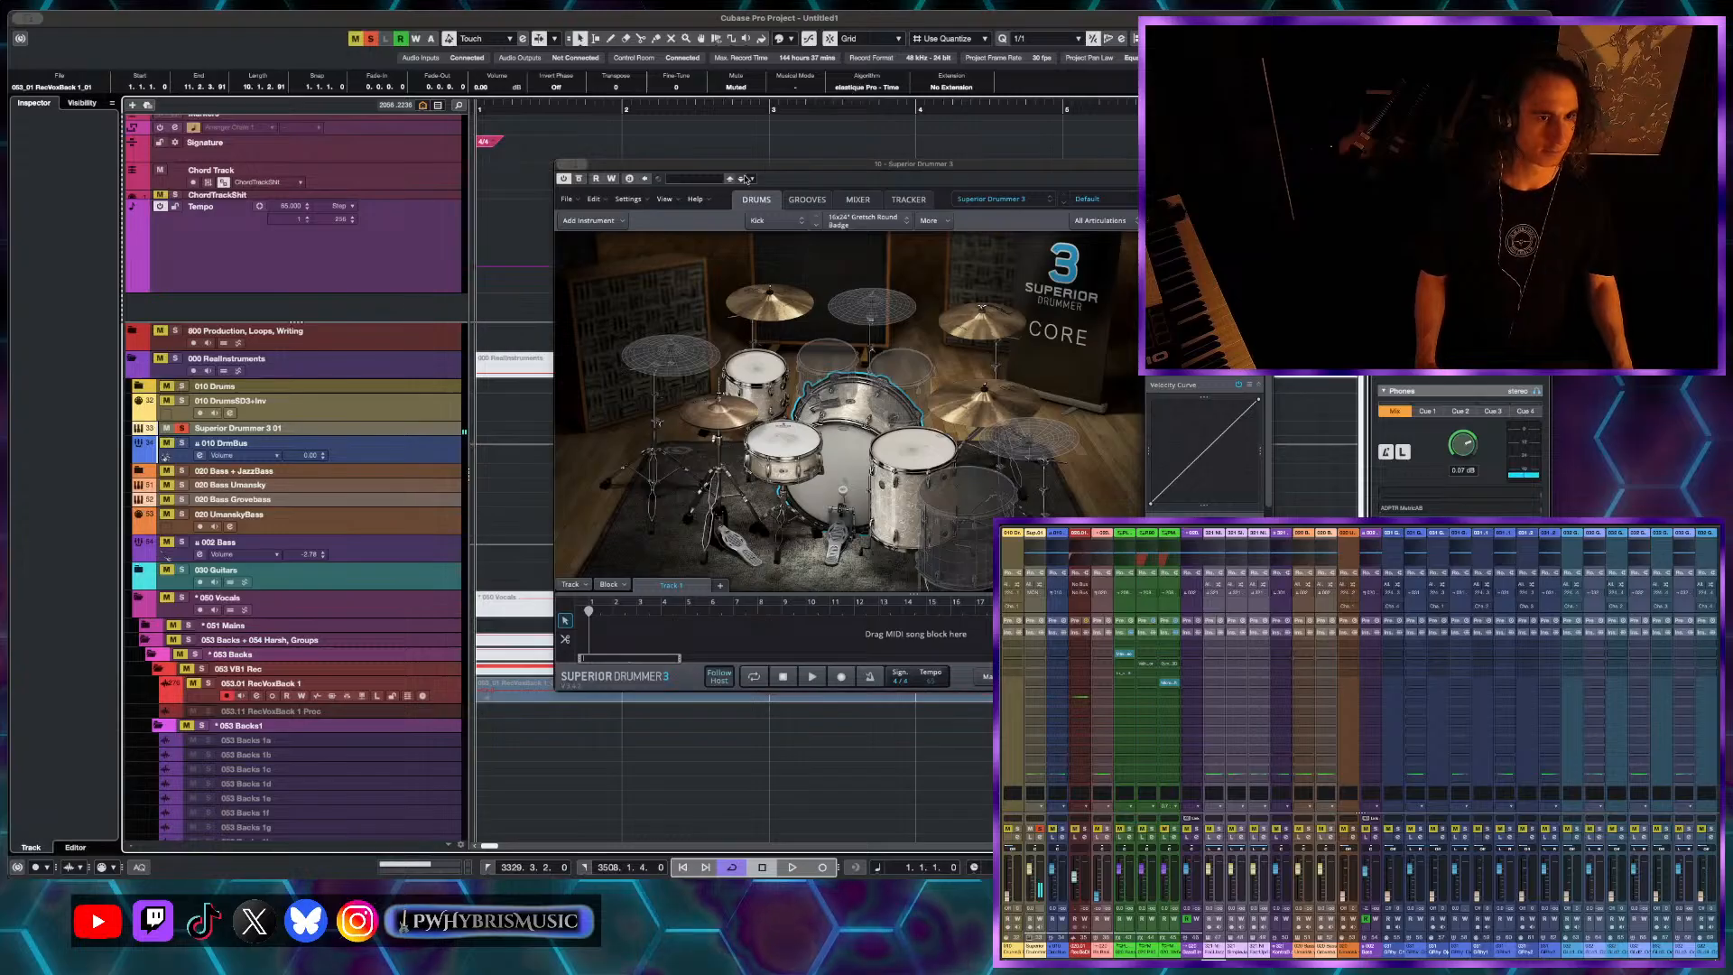
pyautogui.moveTo(745, 164); pyautogui.dragTo(1159, 580)
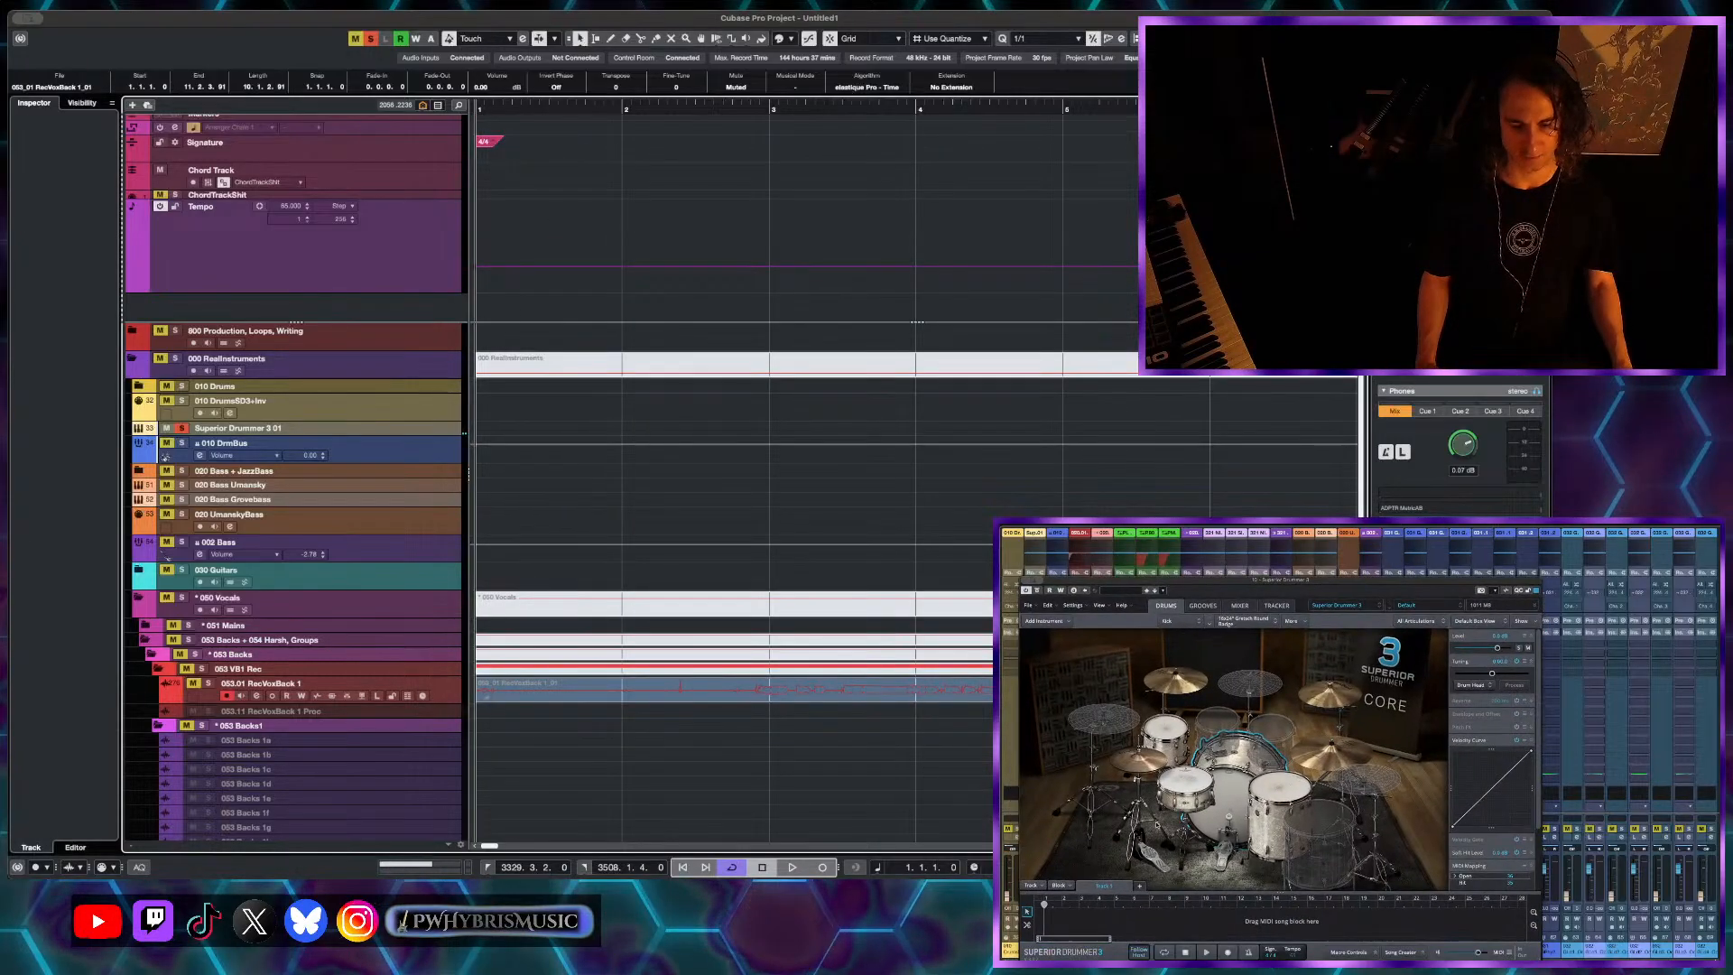
pyautogui.click(1165, 759)
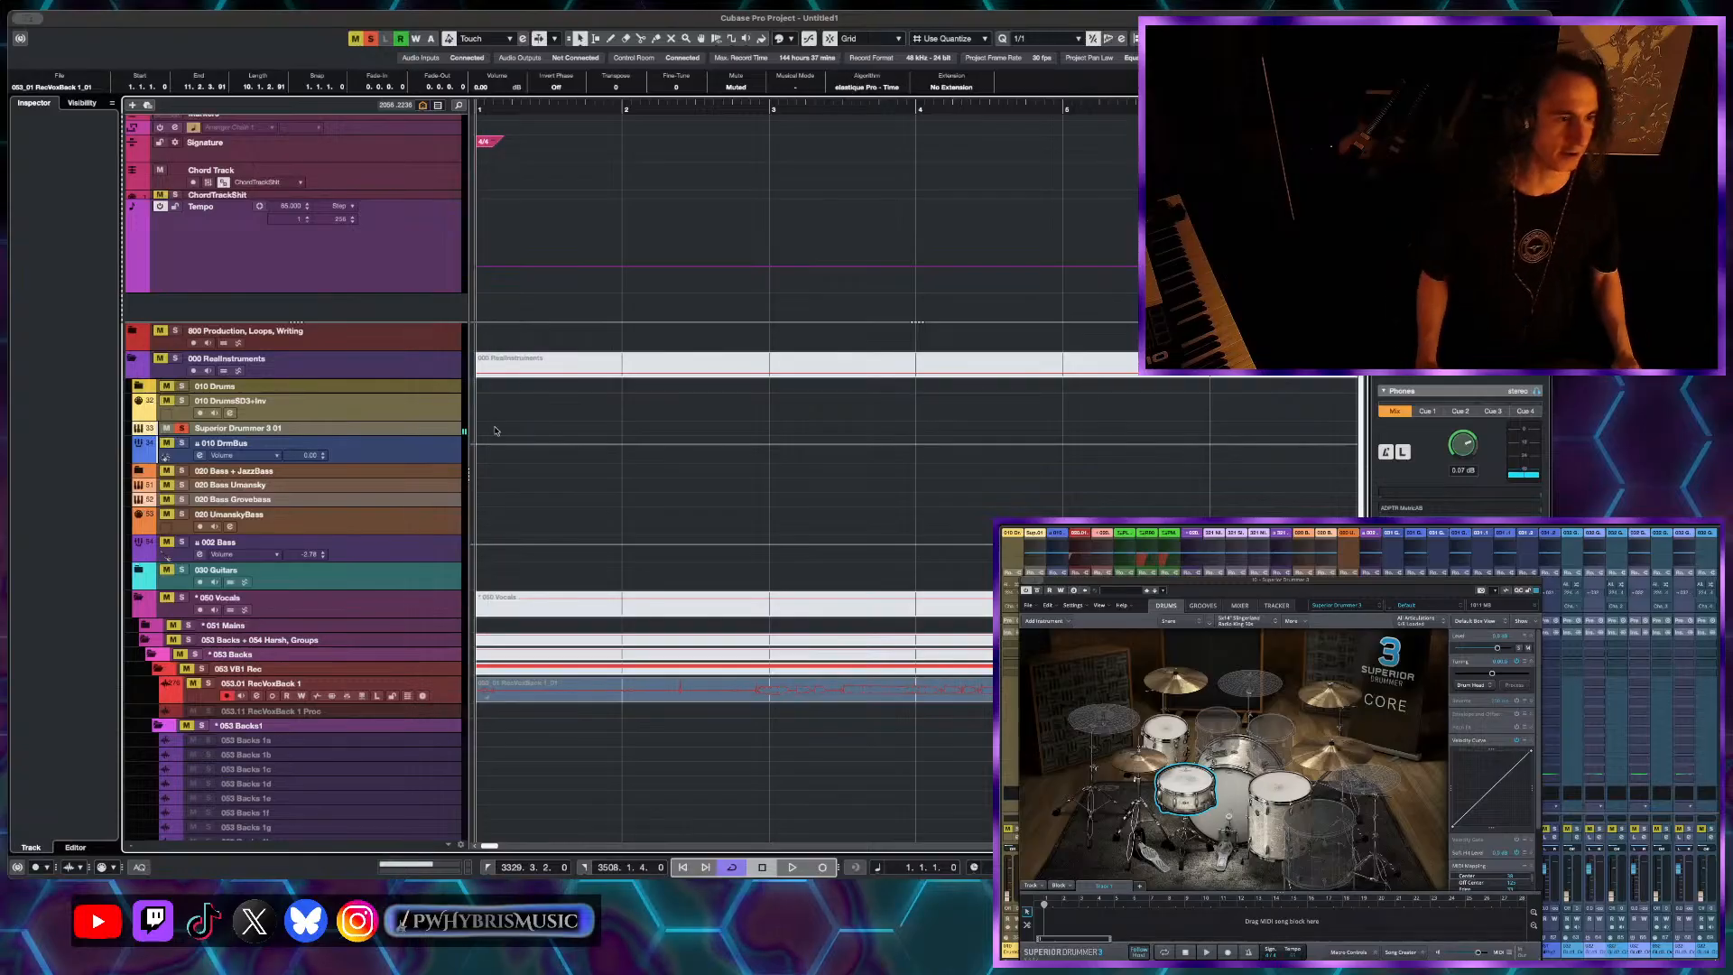
# - Unsolo the Superior Drummer 3 01 track and draw a MIDI part on it from bar 5 to bar 24
pyautogui.click(180, 429)
pyautogui.hotkey('shift', 'f')
pyautogui.press('h')
pyautogui.press('h')
pyautogui.press('h')
pyautogui.press('h')
pyautogui.press('h')
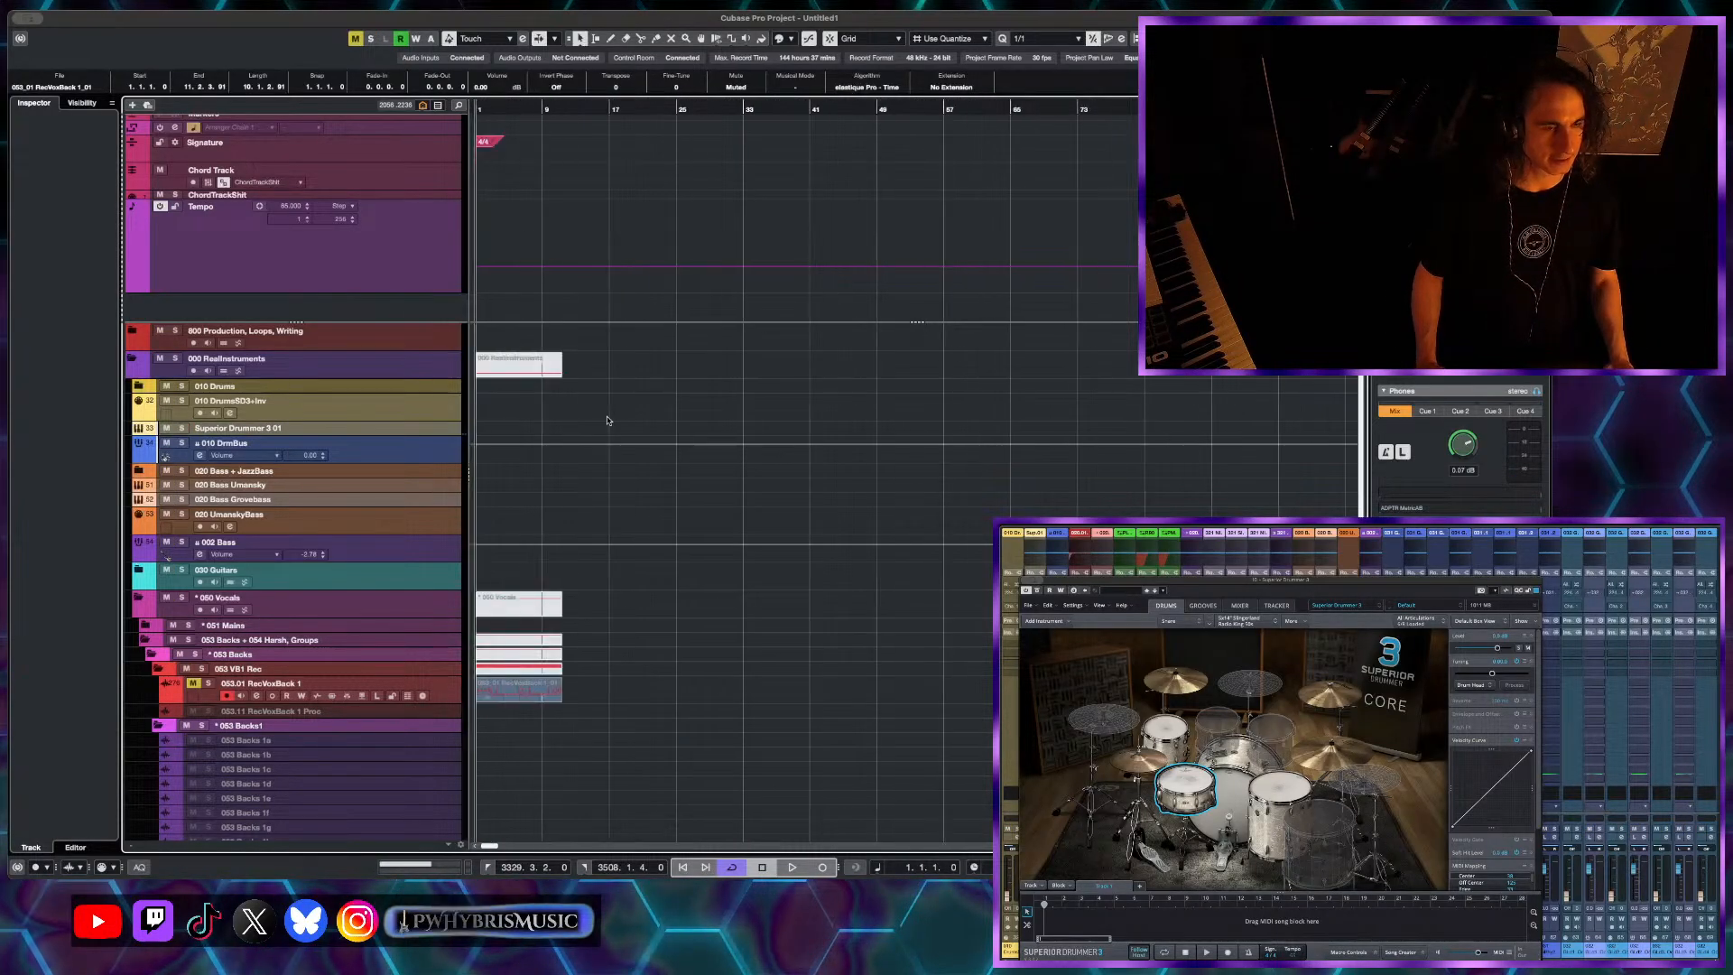
pyautogui.scroll(2, 536, 440)
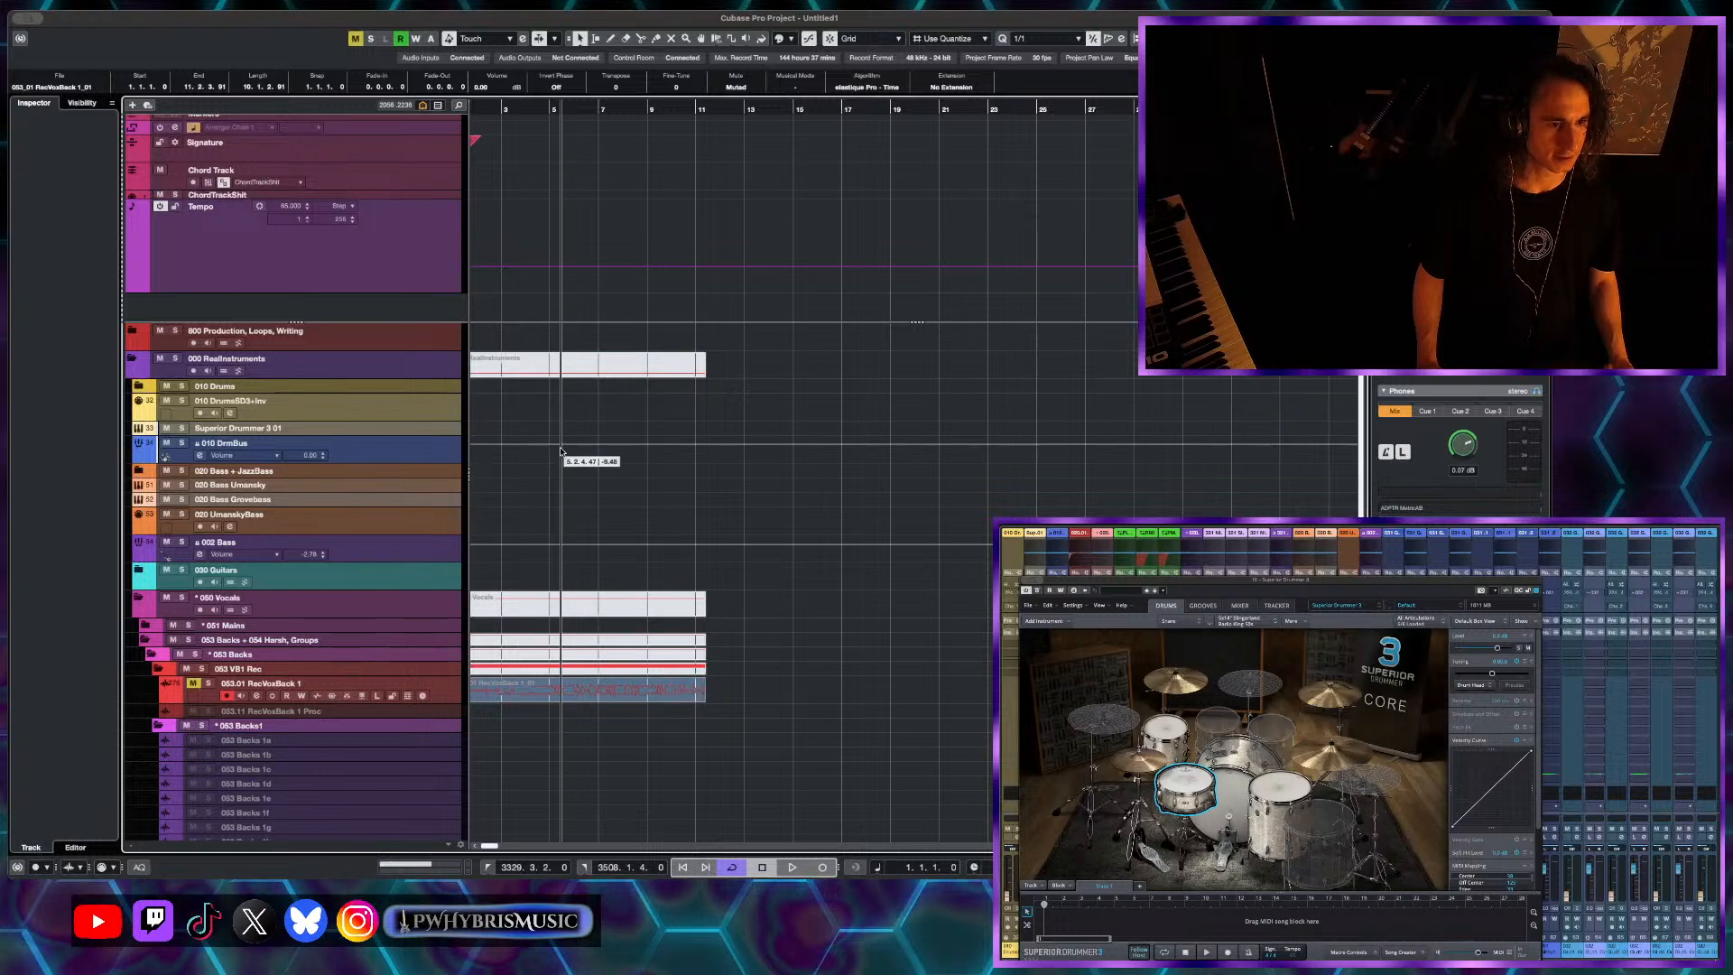
pyautogui.moveTo(555, 433); pyautogui.dragTo(1012, 429)
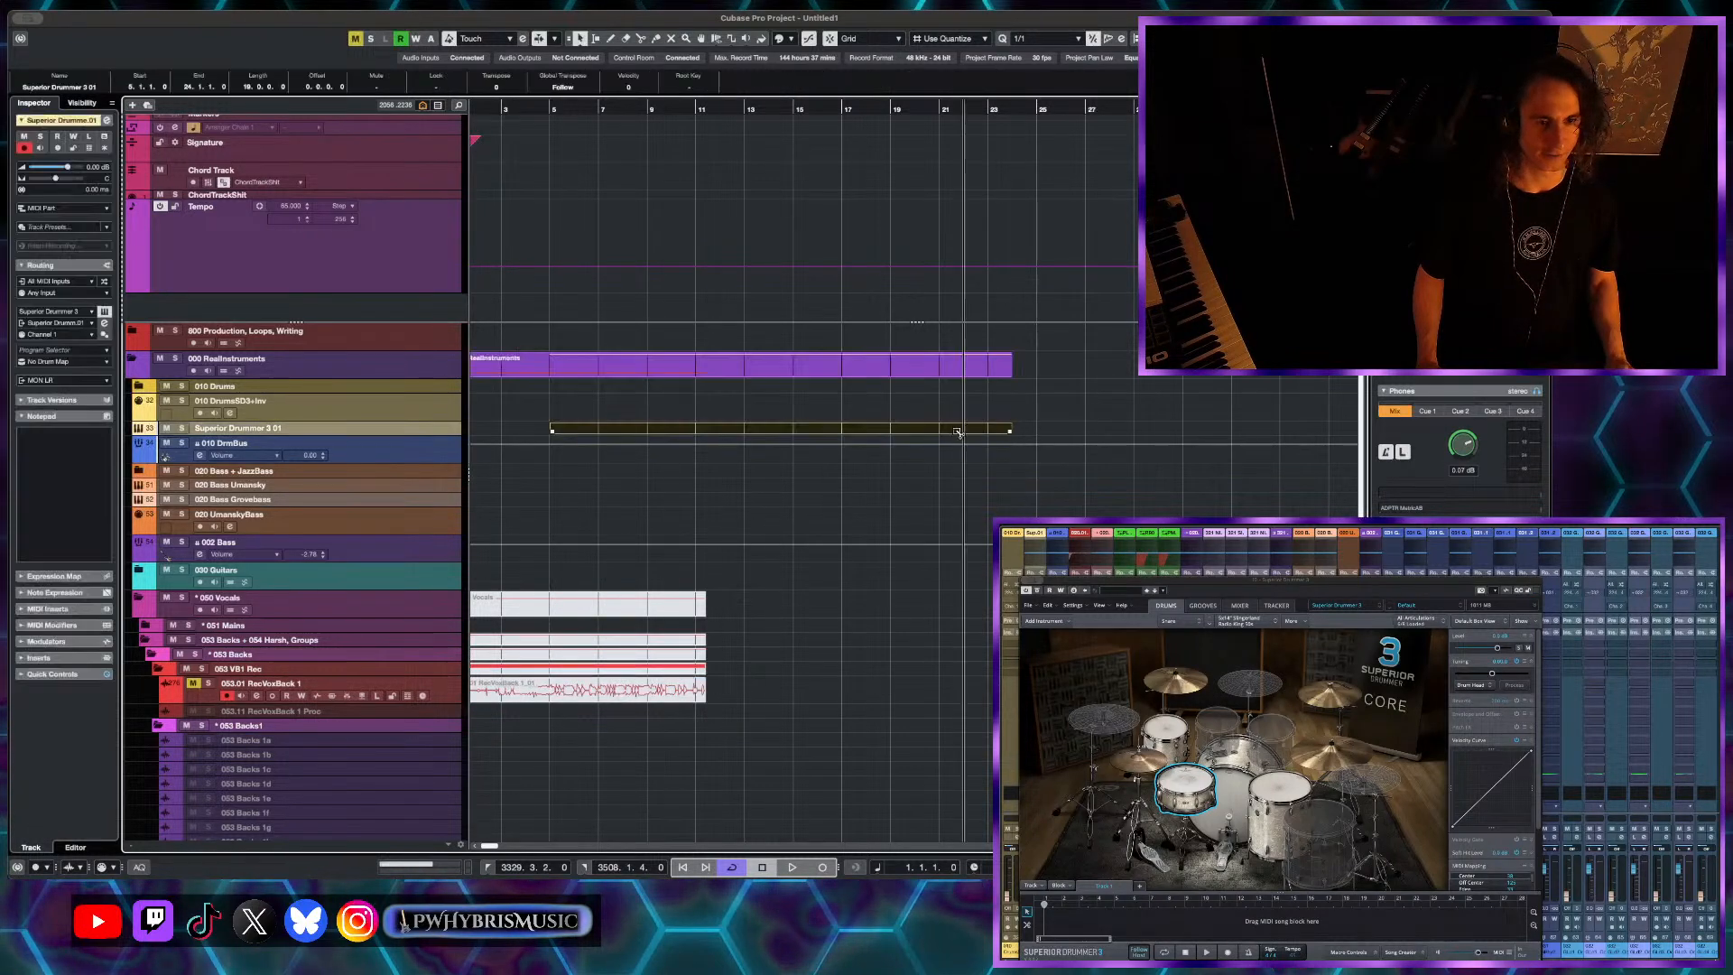
# - Enlarge the Superior Drummer 3 01 track, open its MIDI part in the note editor, and close the Superior Drummer 3 window
pyautogui.moveTo(423, 435); pyautogui.dragTo(423, 458)
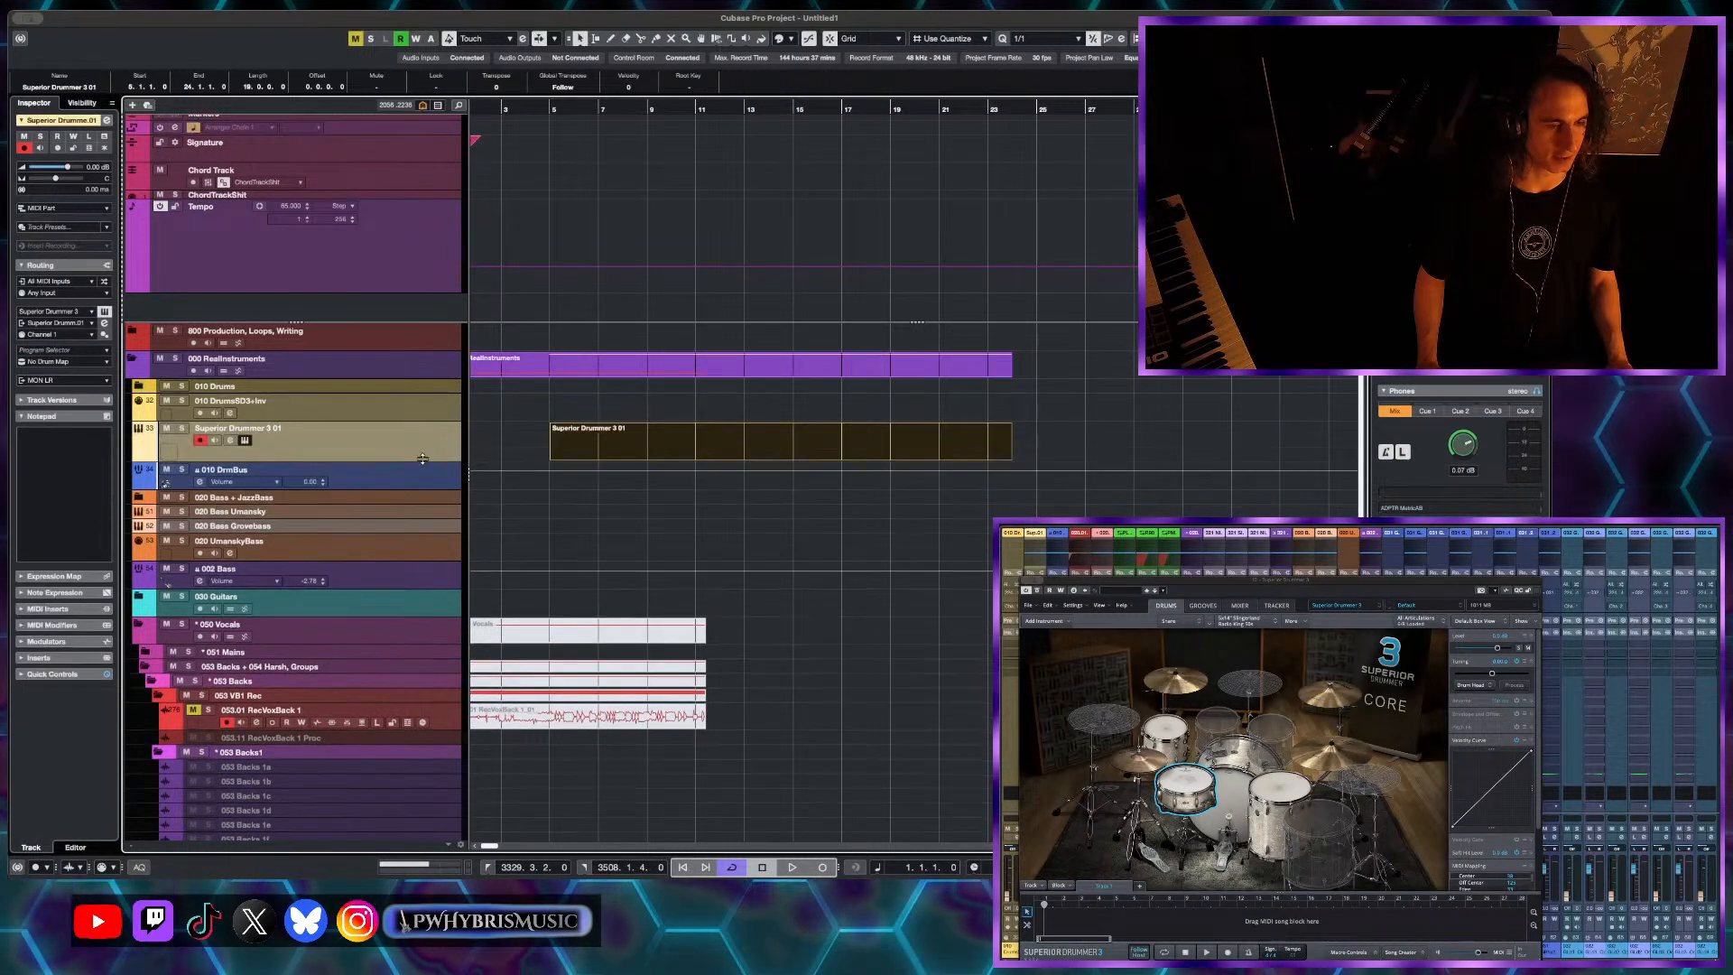
pyautogui.doubleClick(654, 443)
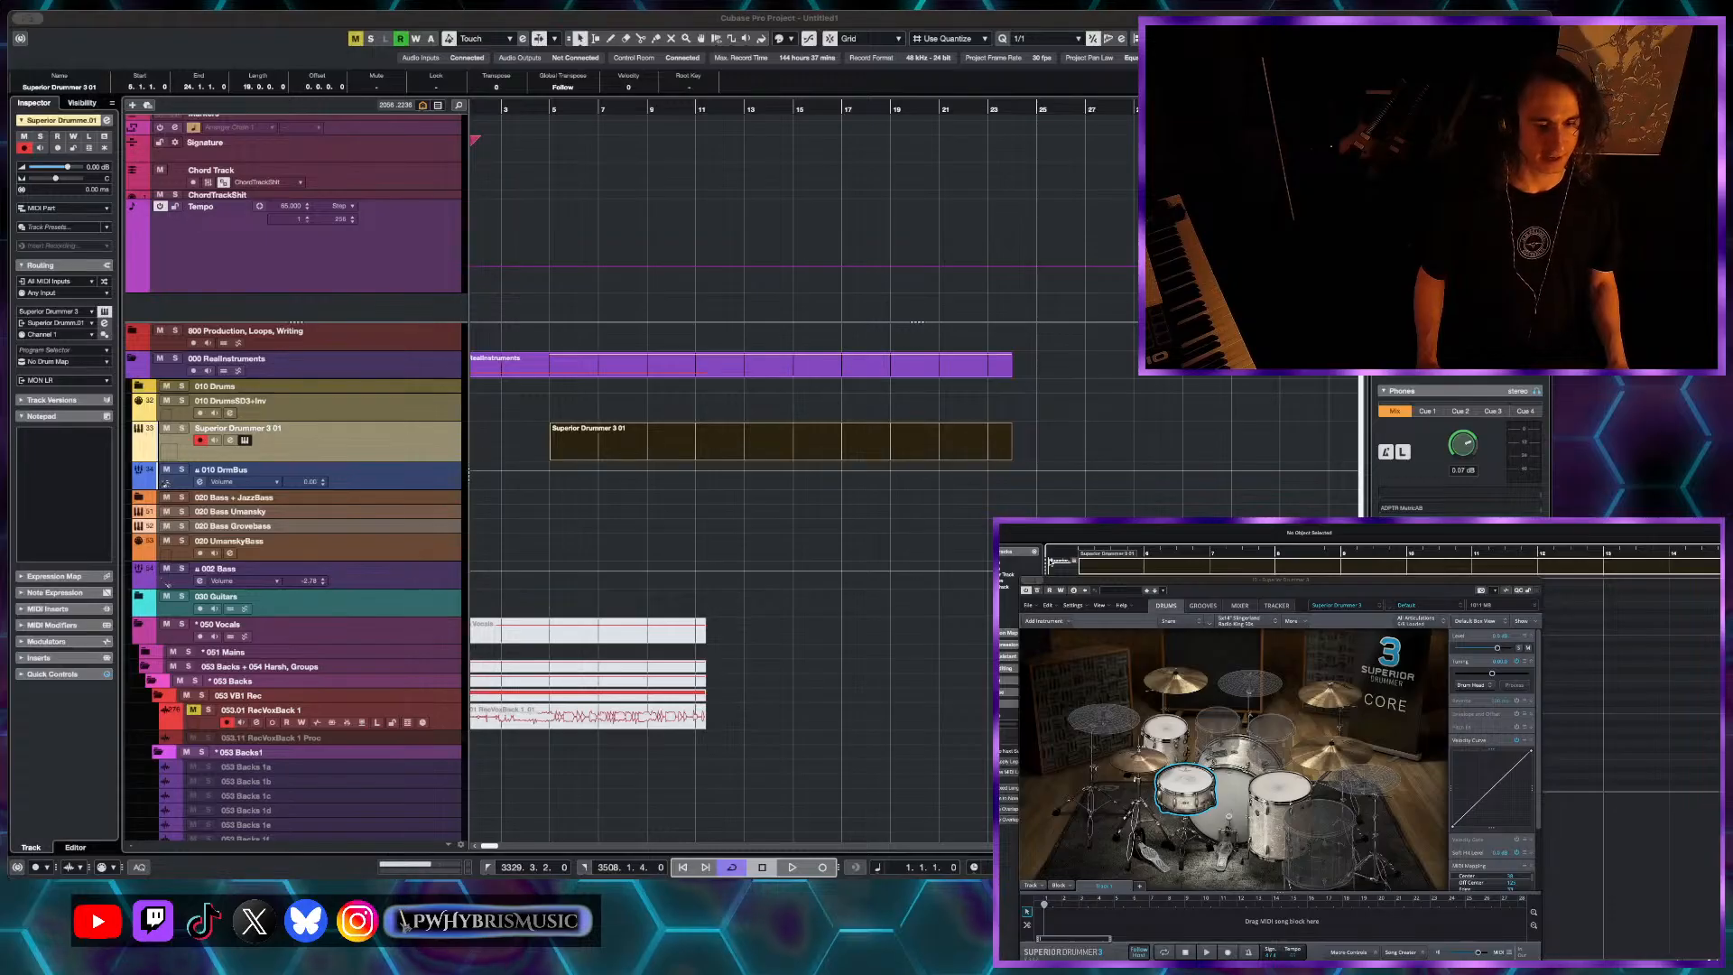
pyautogui.click(1080, 580)
pyautogui.press('super+w')
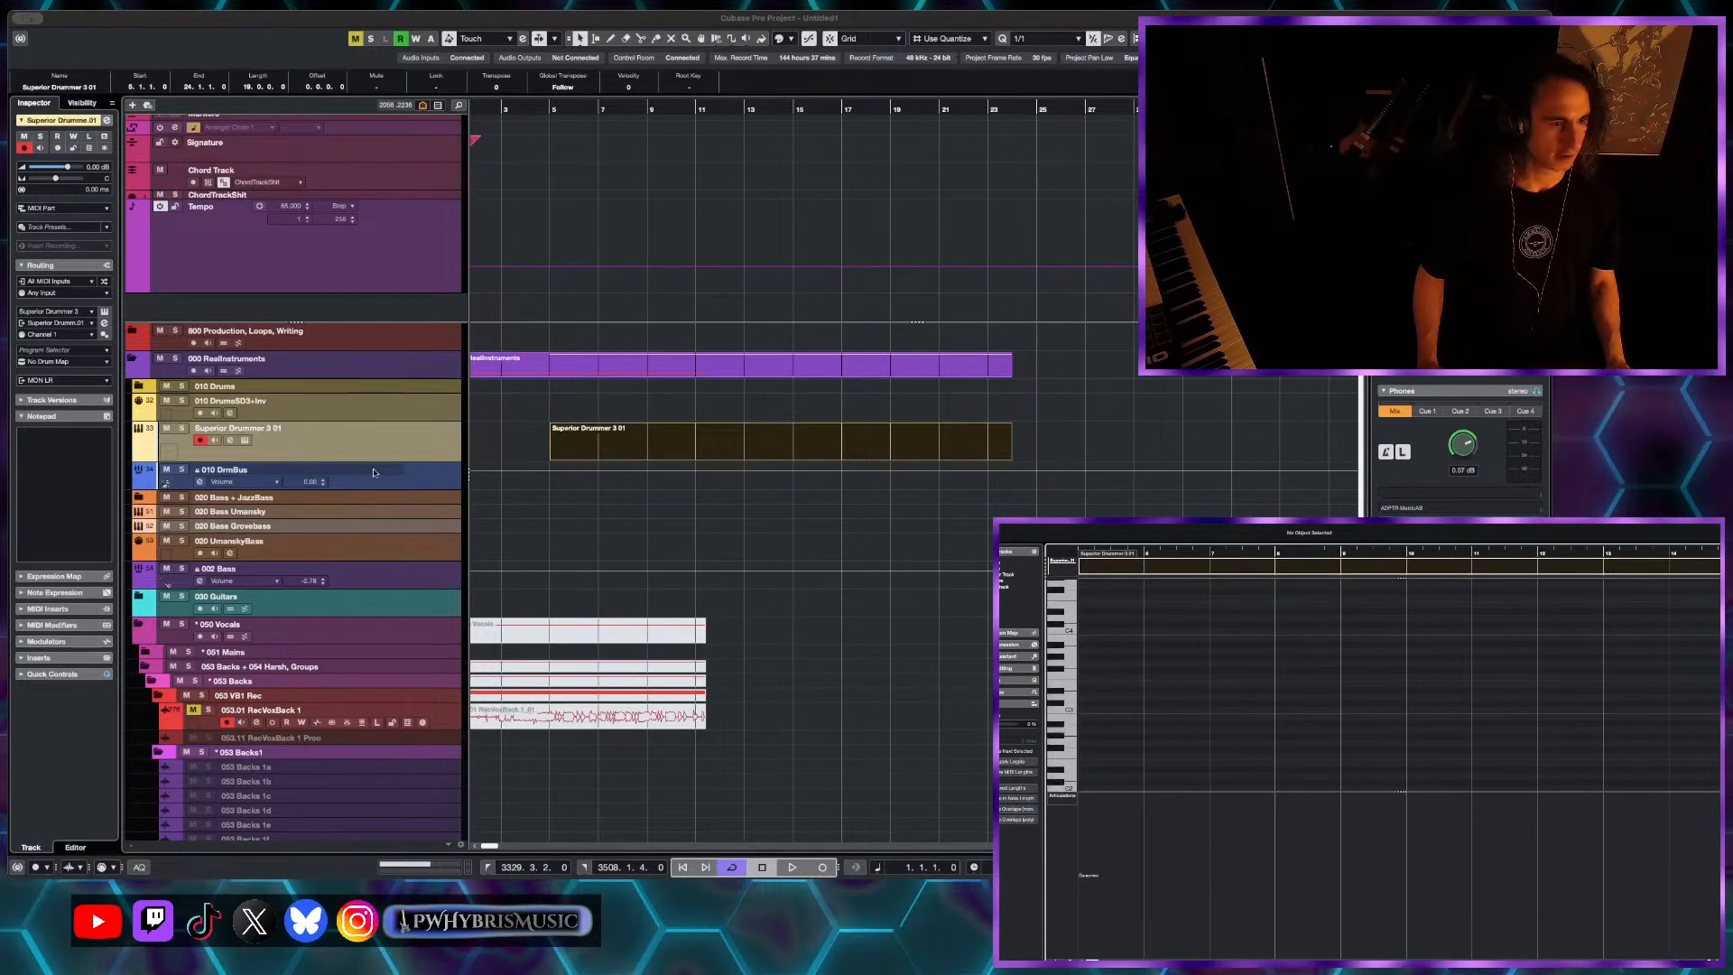
# - Place a whole-bar note in bar 6 and two 1/2 notes a semitone higher in bar 5, and play them
pyautogui.click(1119, 710)
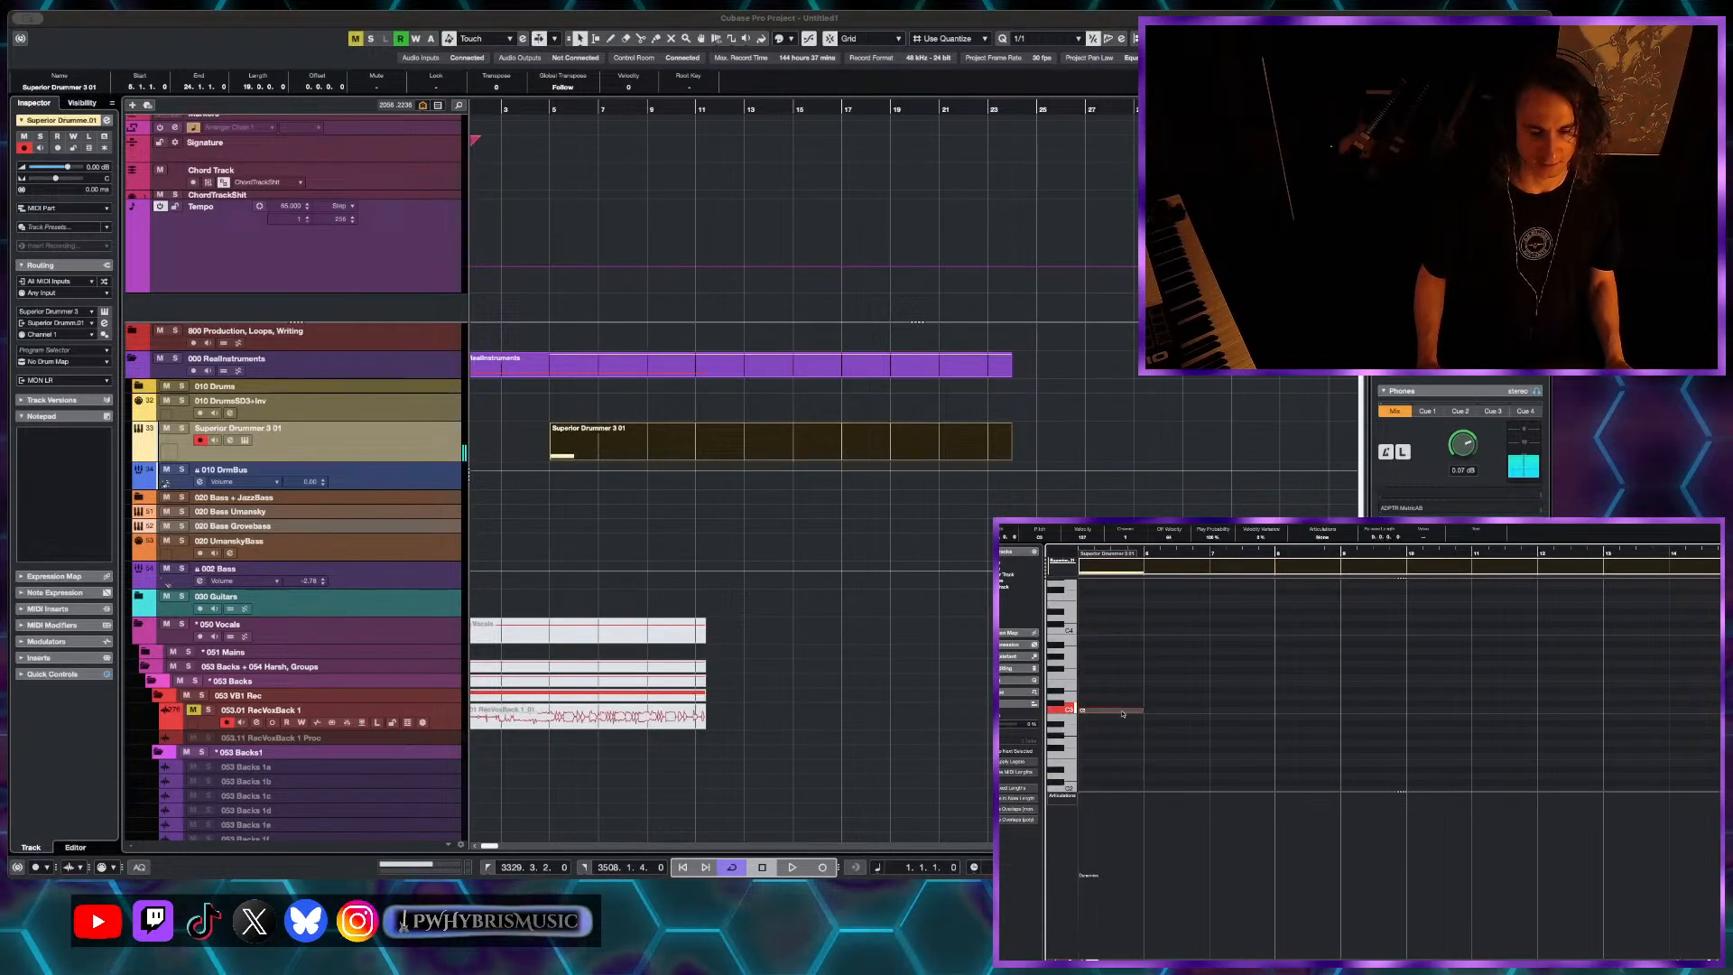
pyautogui.hscroll(-3, 1122, 713)
pyautogui.hotkey('alt', '2')
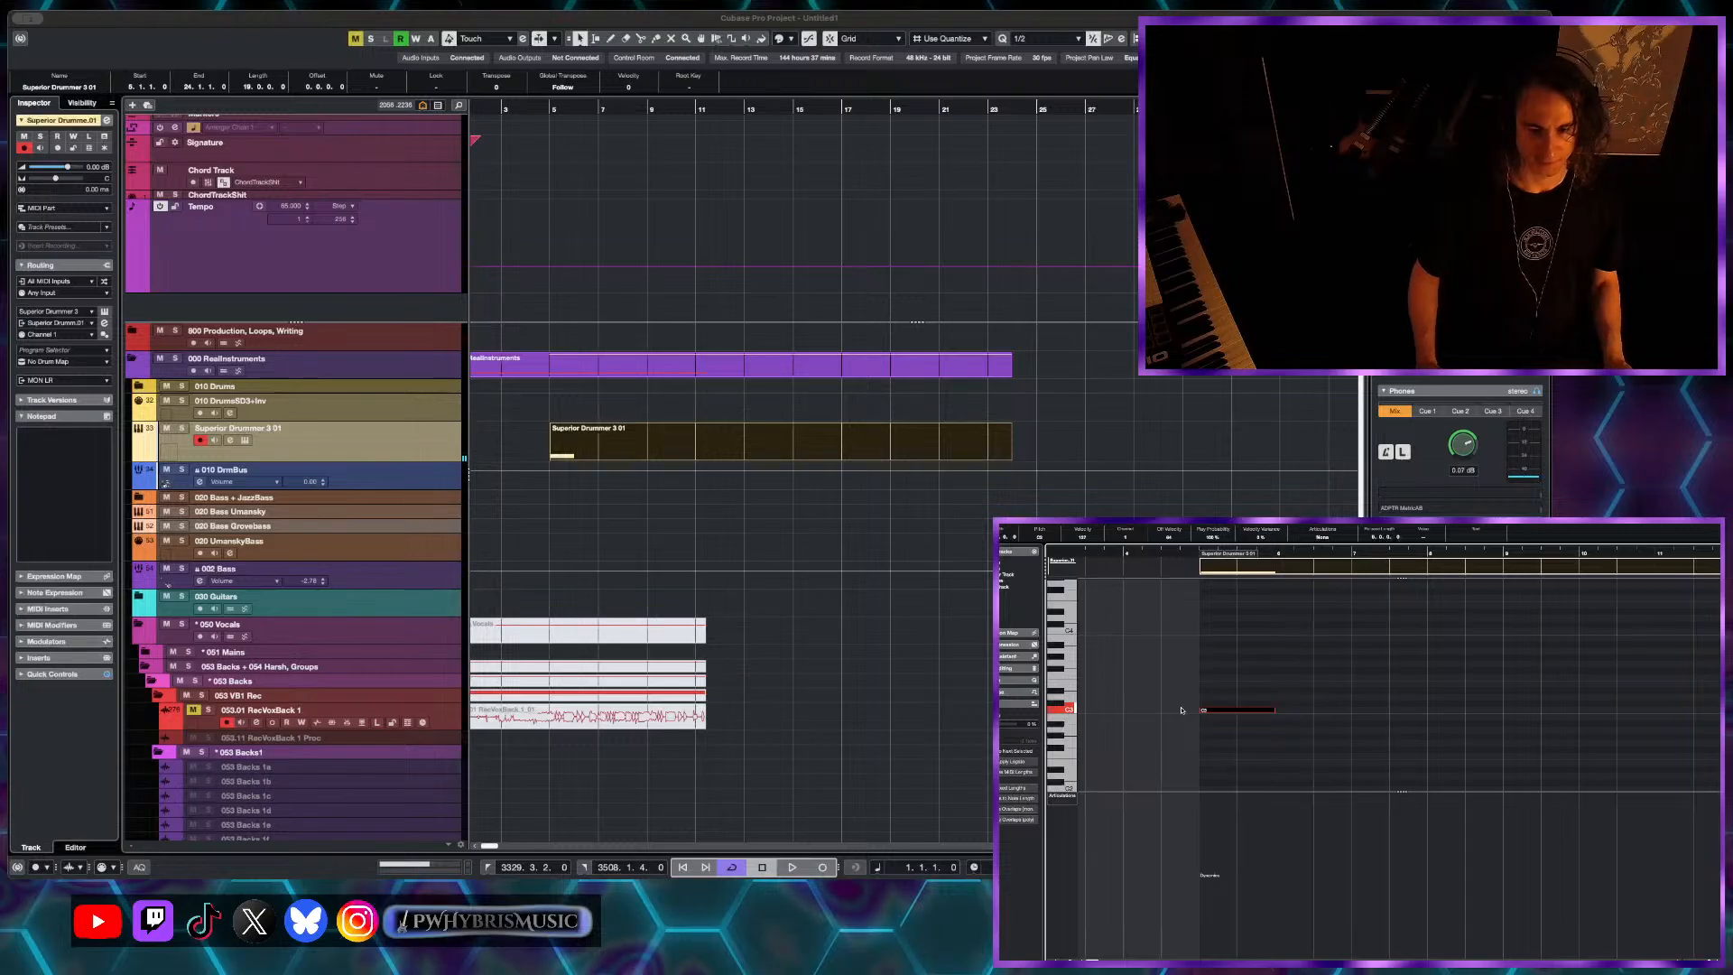
pyautogui.moveTo(1226, 711); pyautogui.dragTo(1293, 712)
pyautogui.keyDown('alt'); pyautogui.click(1229, 703); pyautogui.keyUp('alt')
pyautogui.keyDown('alt'); pyautogui.click(1251, 703); pyautogui.keyUp('alt')
pyautogui.press('space')
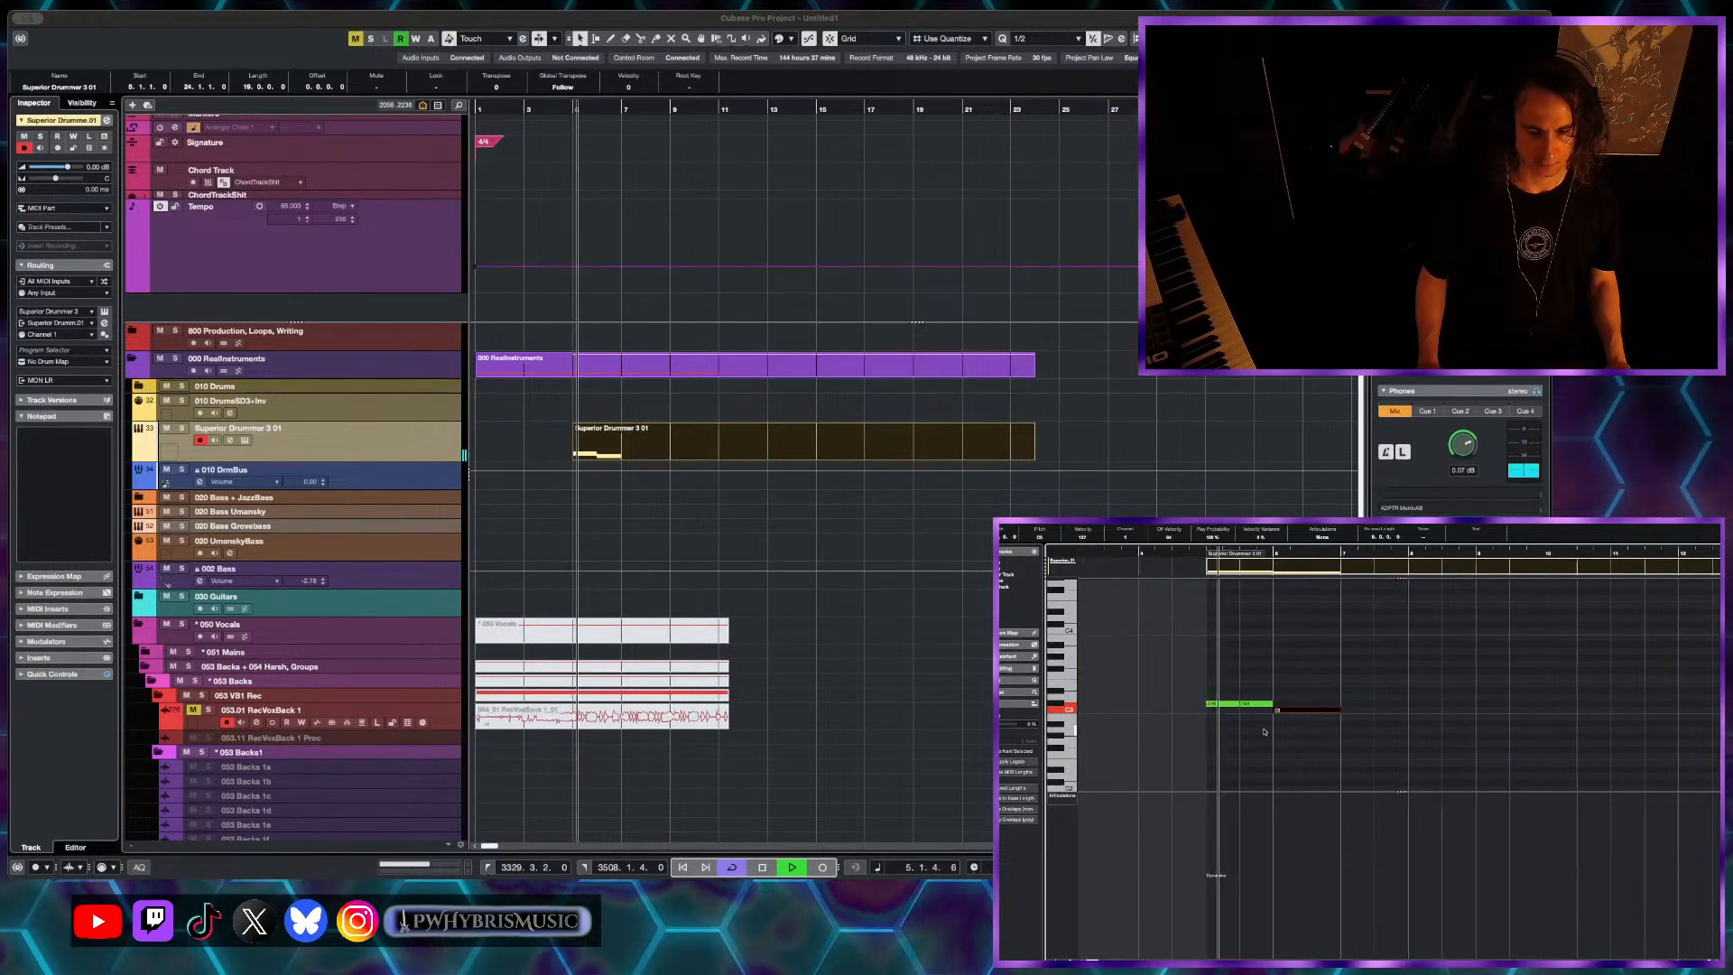
# - Set the quantize to 1/8, split the first half note of bar 5 after an eighth, and play it back
pyautogui.hotkey('alt', '4')
pyautogui.press('h')
pyautogui.press('h')
pyautogui.press('space')
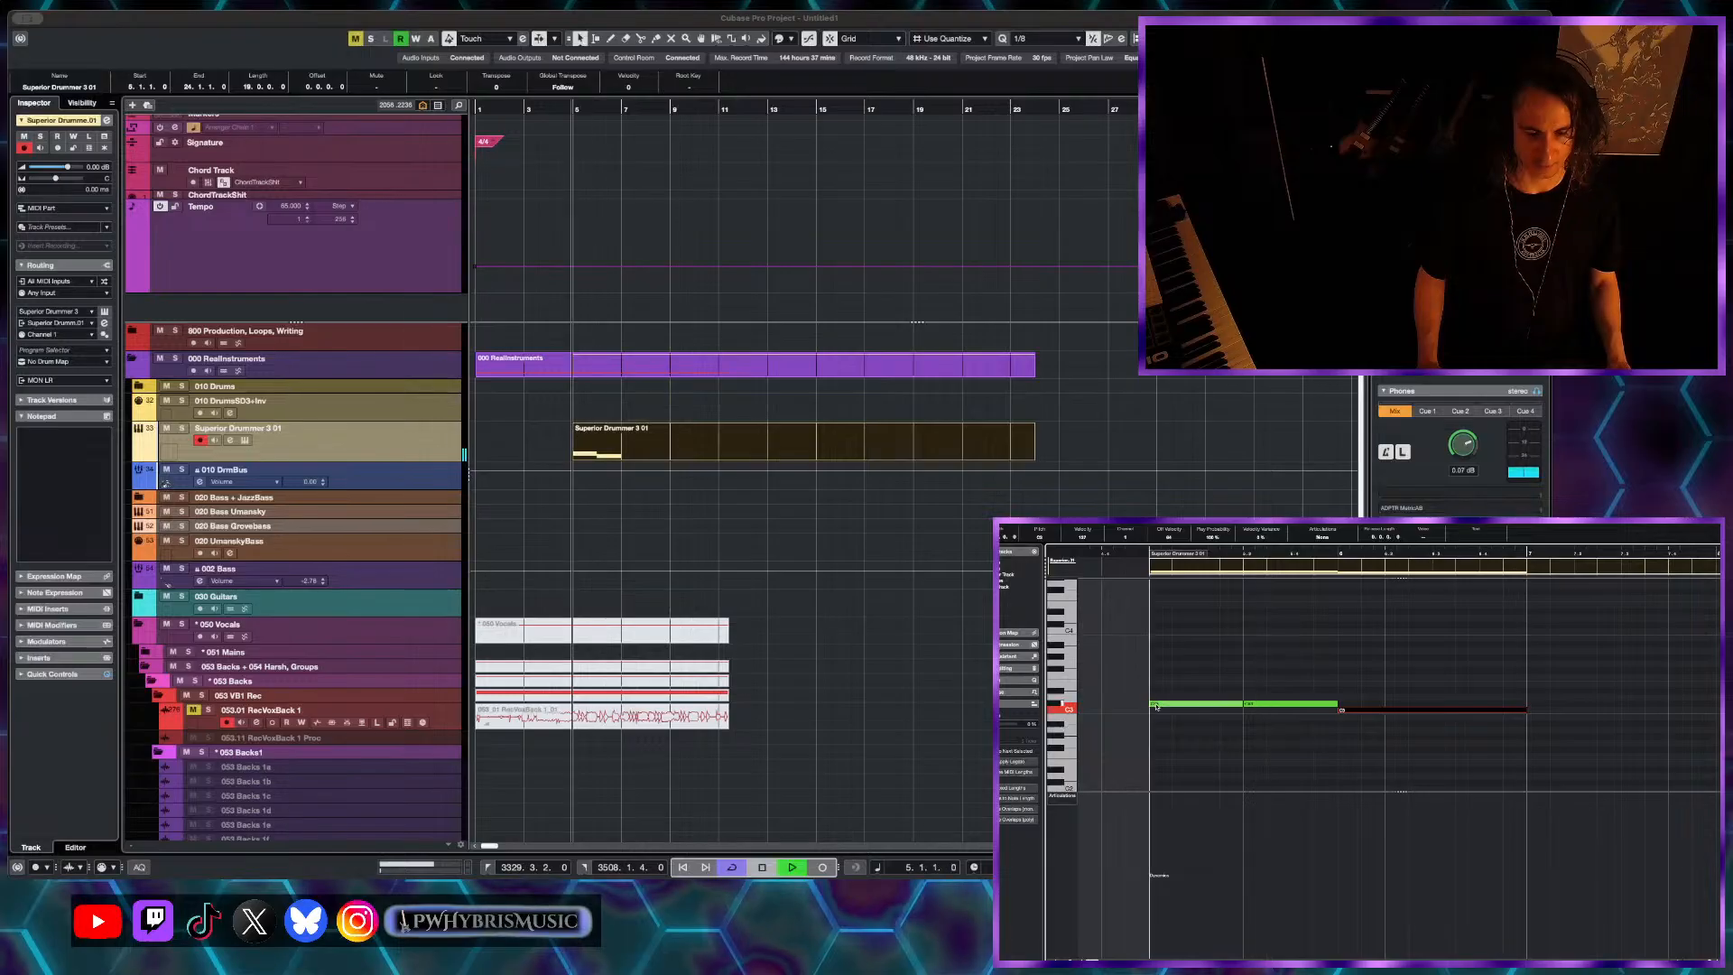
pyautogui.press('h')
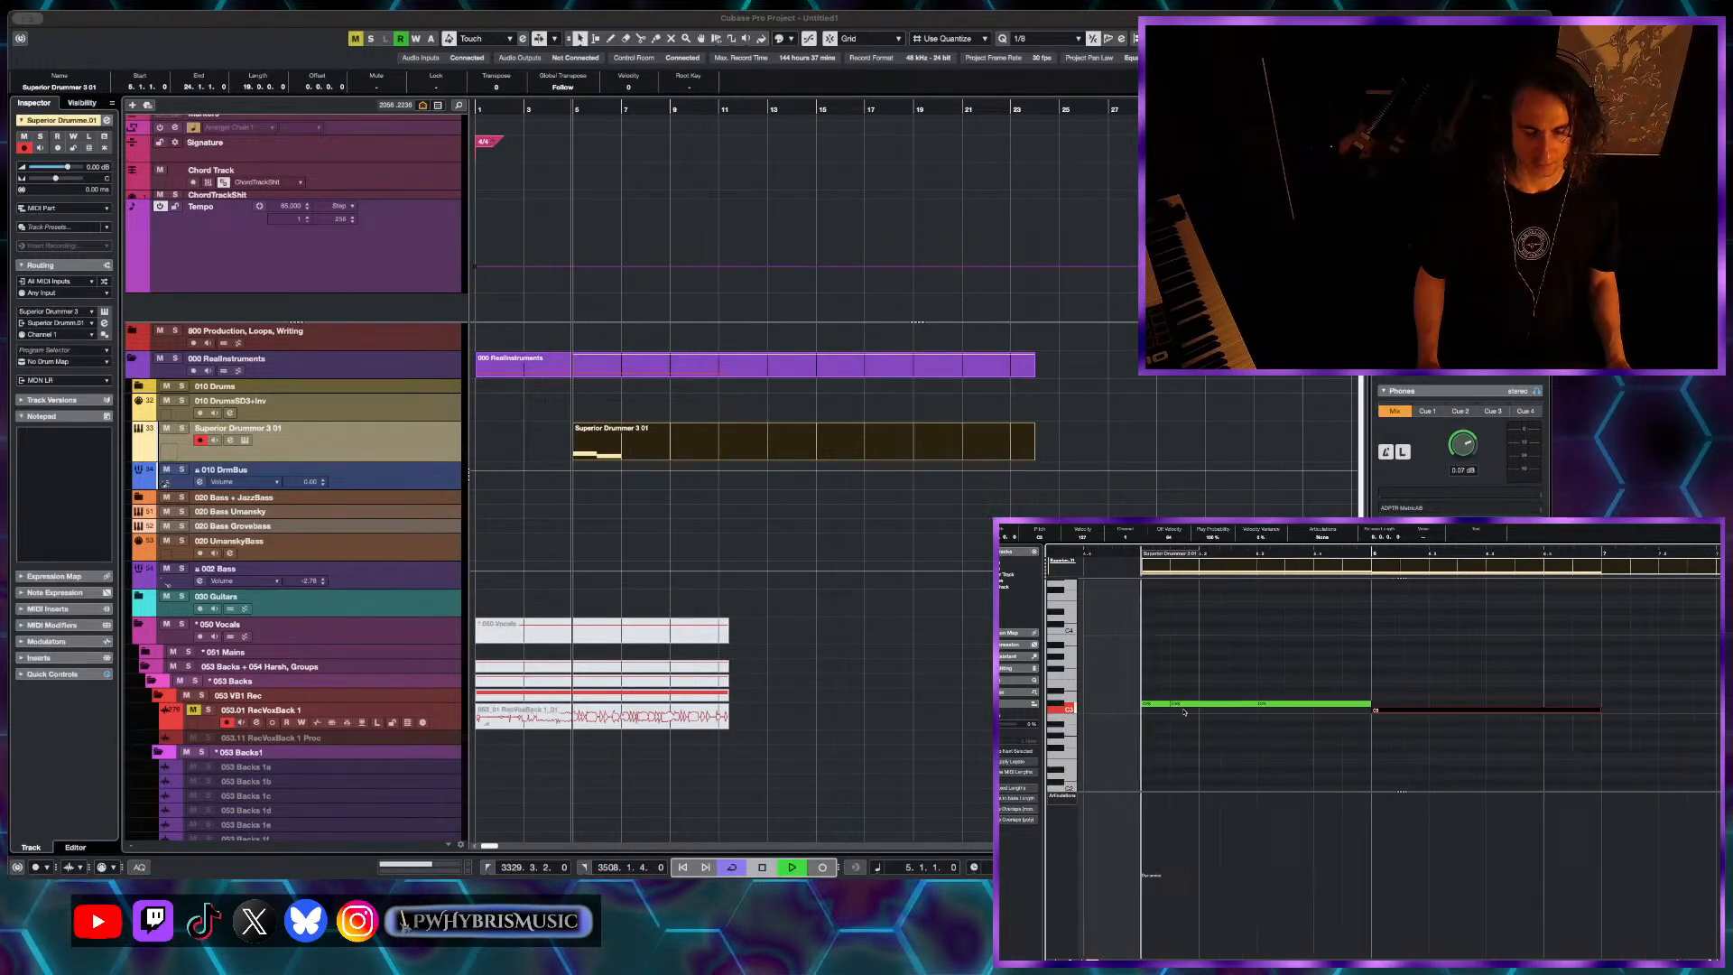
pyautogui.press('h')
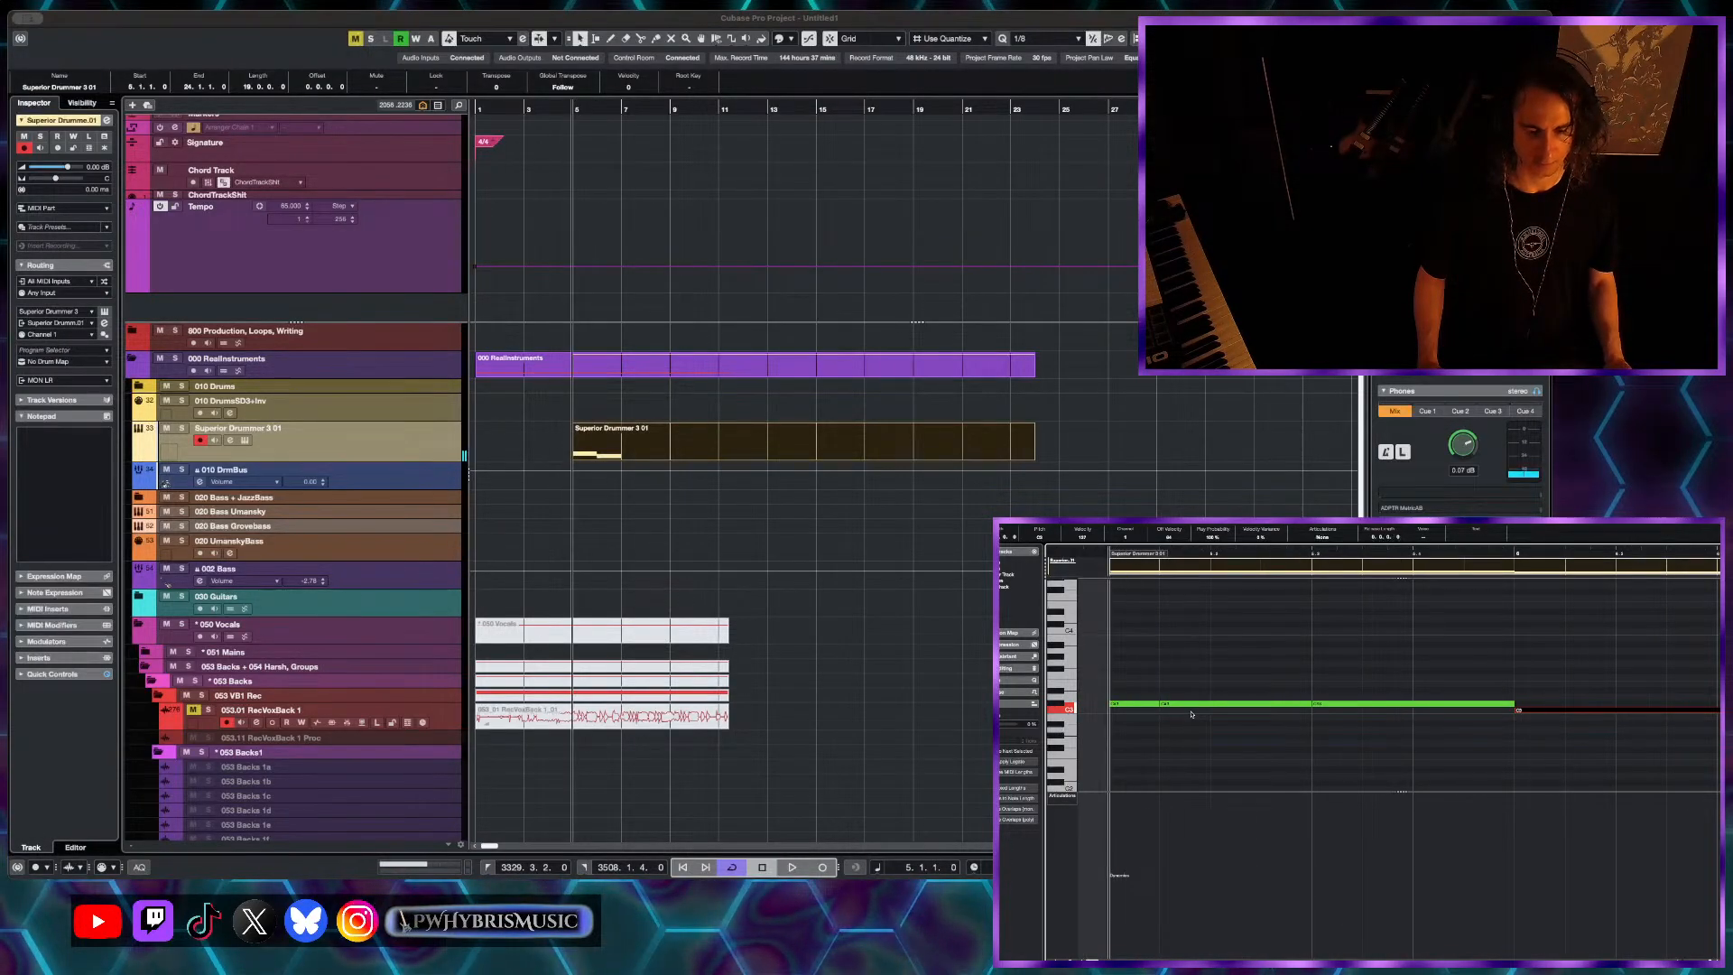
# - With 1/16 Triplet quantize, split the opening eighth note after two triplet steps, delete the remainder of the first half note, and audition
pyautogui.hotkey('alt', '6')
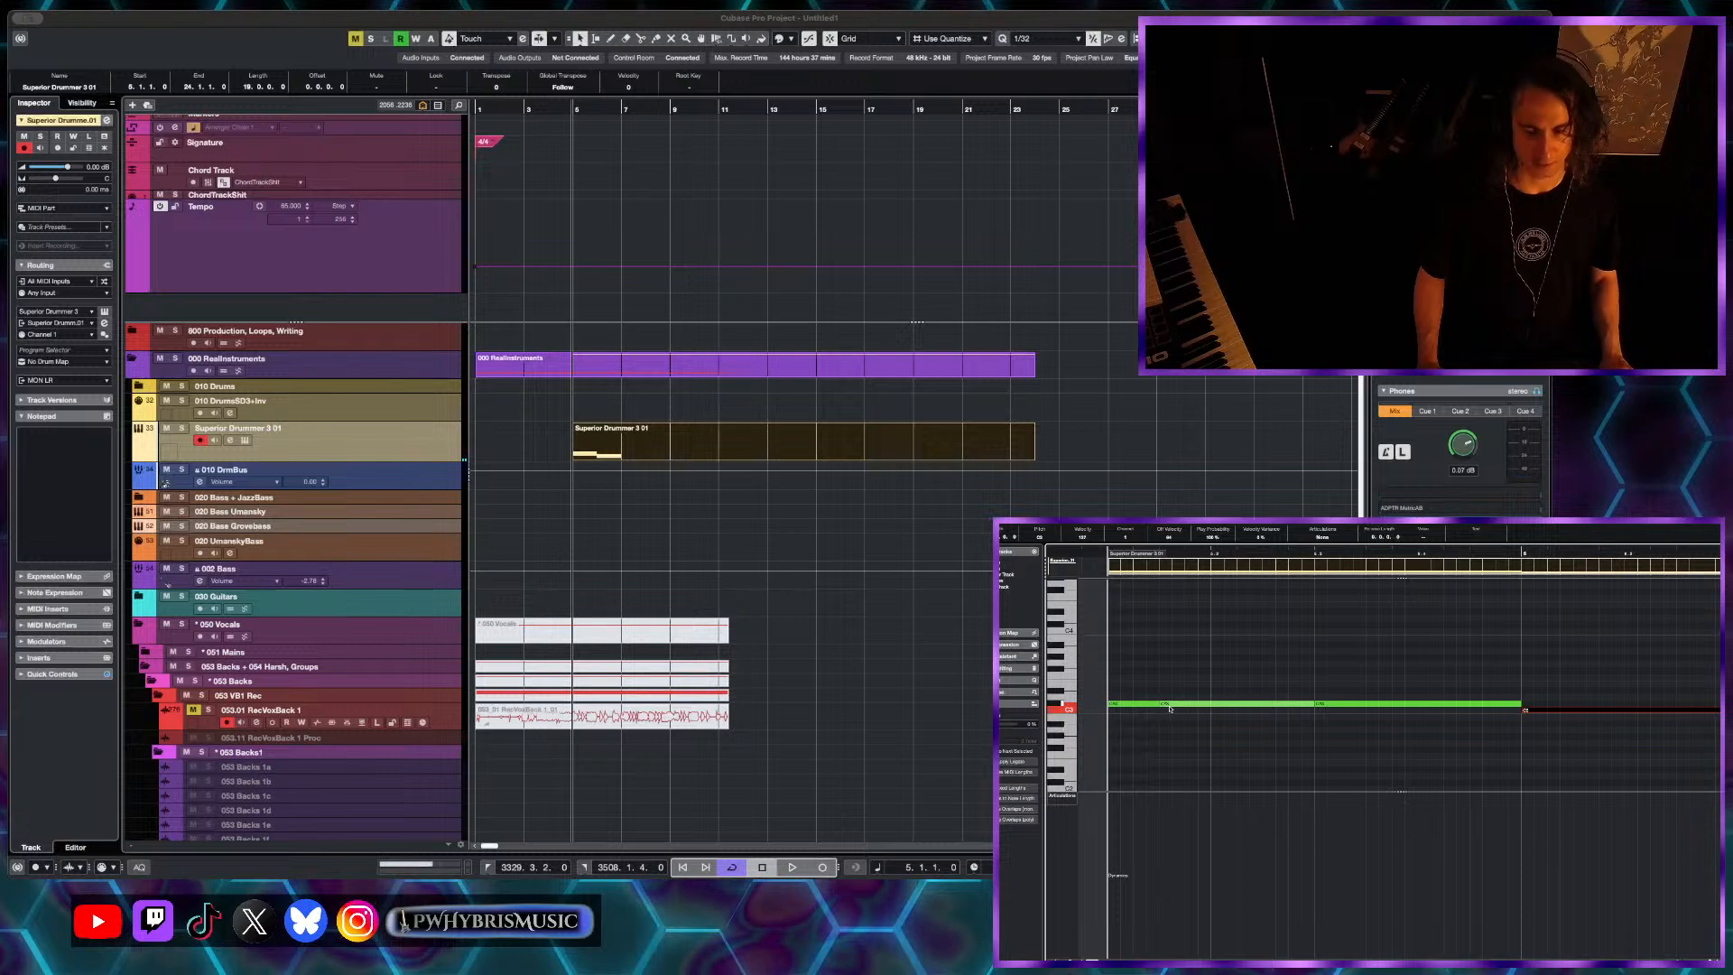
pyautogui.hotkey('alt', '5')
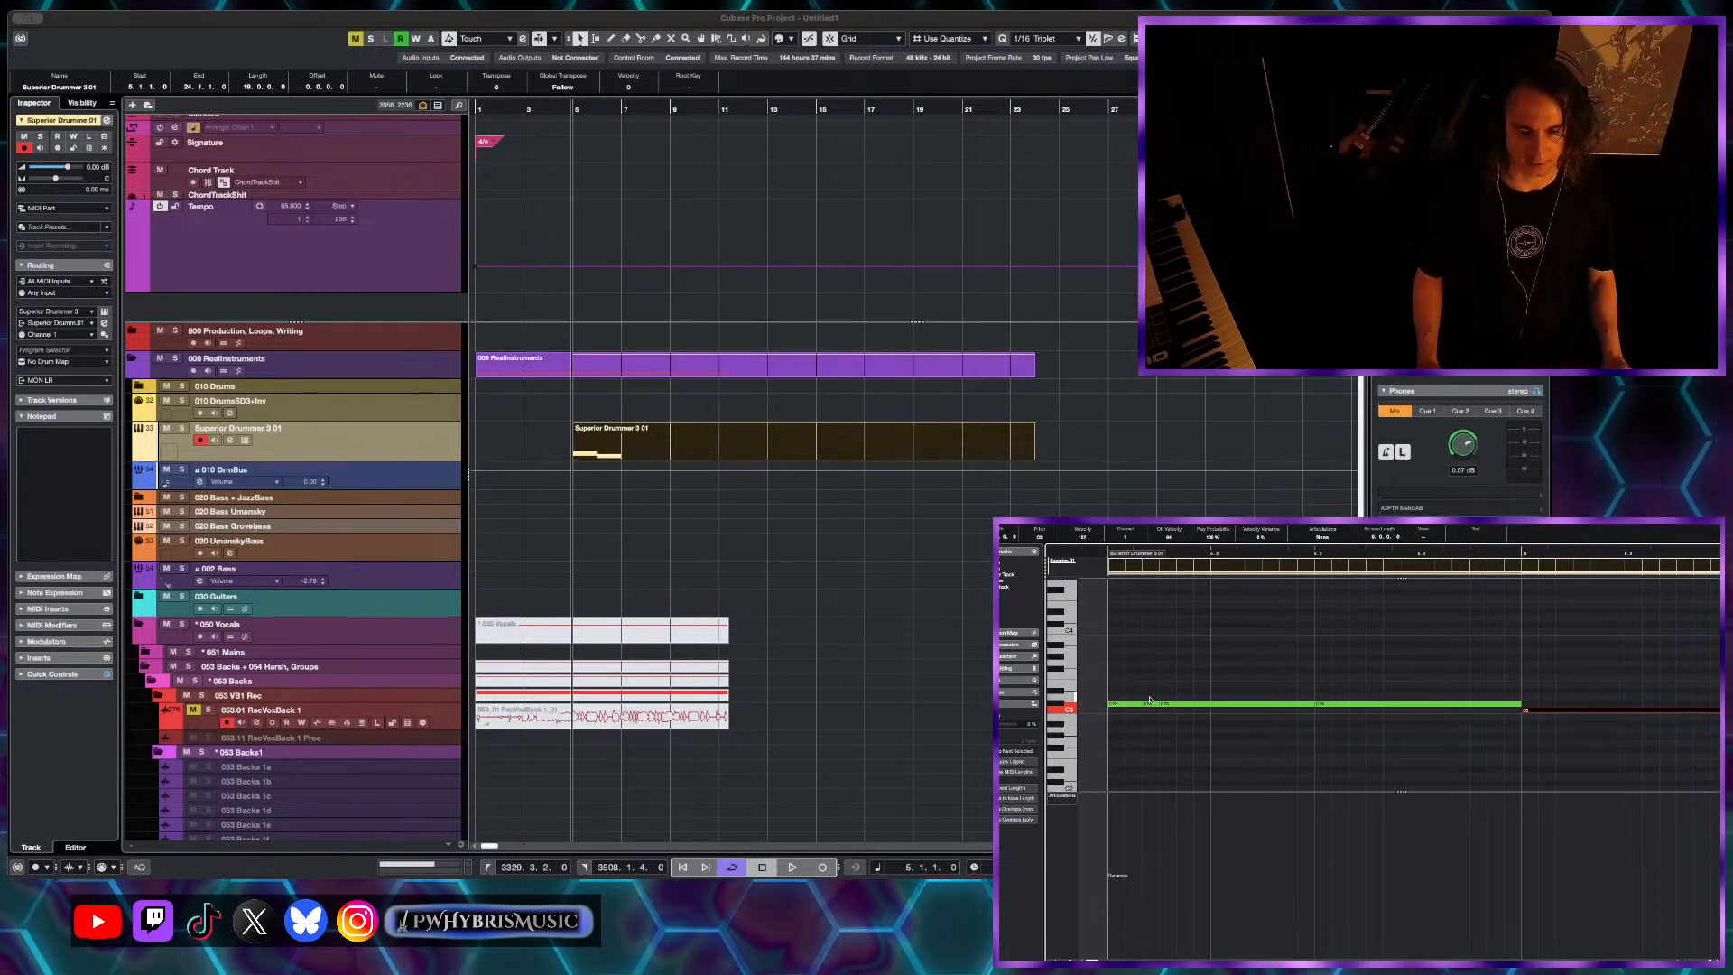
pyautogui.click(1168, 704)
pyautogui.press('Delete')
pyautogui.press('space')
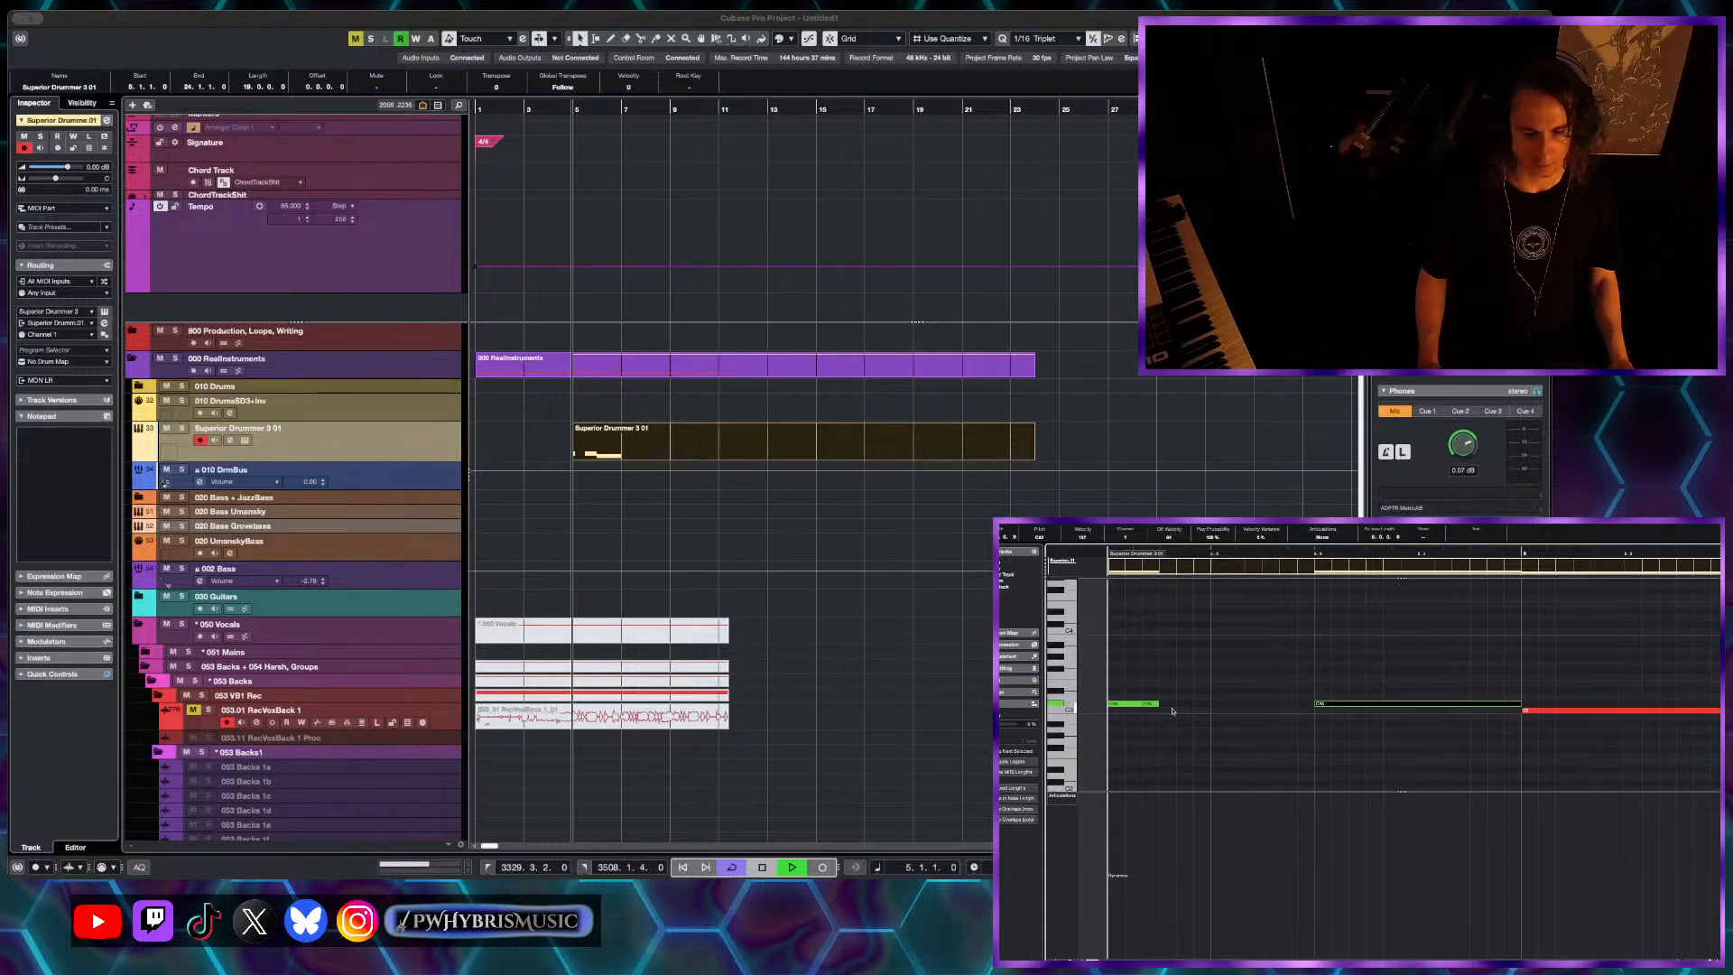
pyautogui.press('space')
# - Draw an eighth-long note right after the opening notes, transpose it down two semitones, and audition the pattern
pyautogui.moveTo(1160, 697); pyautogui.dragTo(1211, 697)
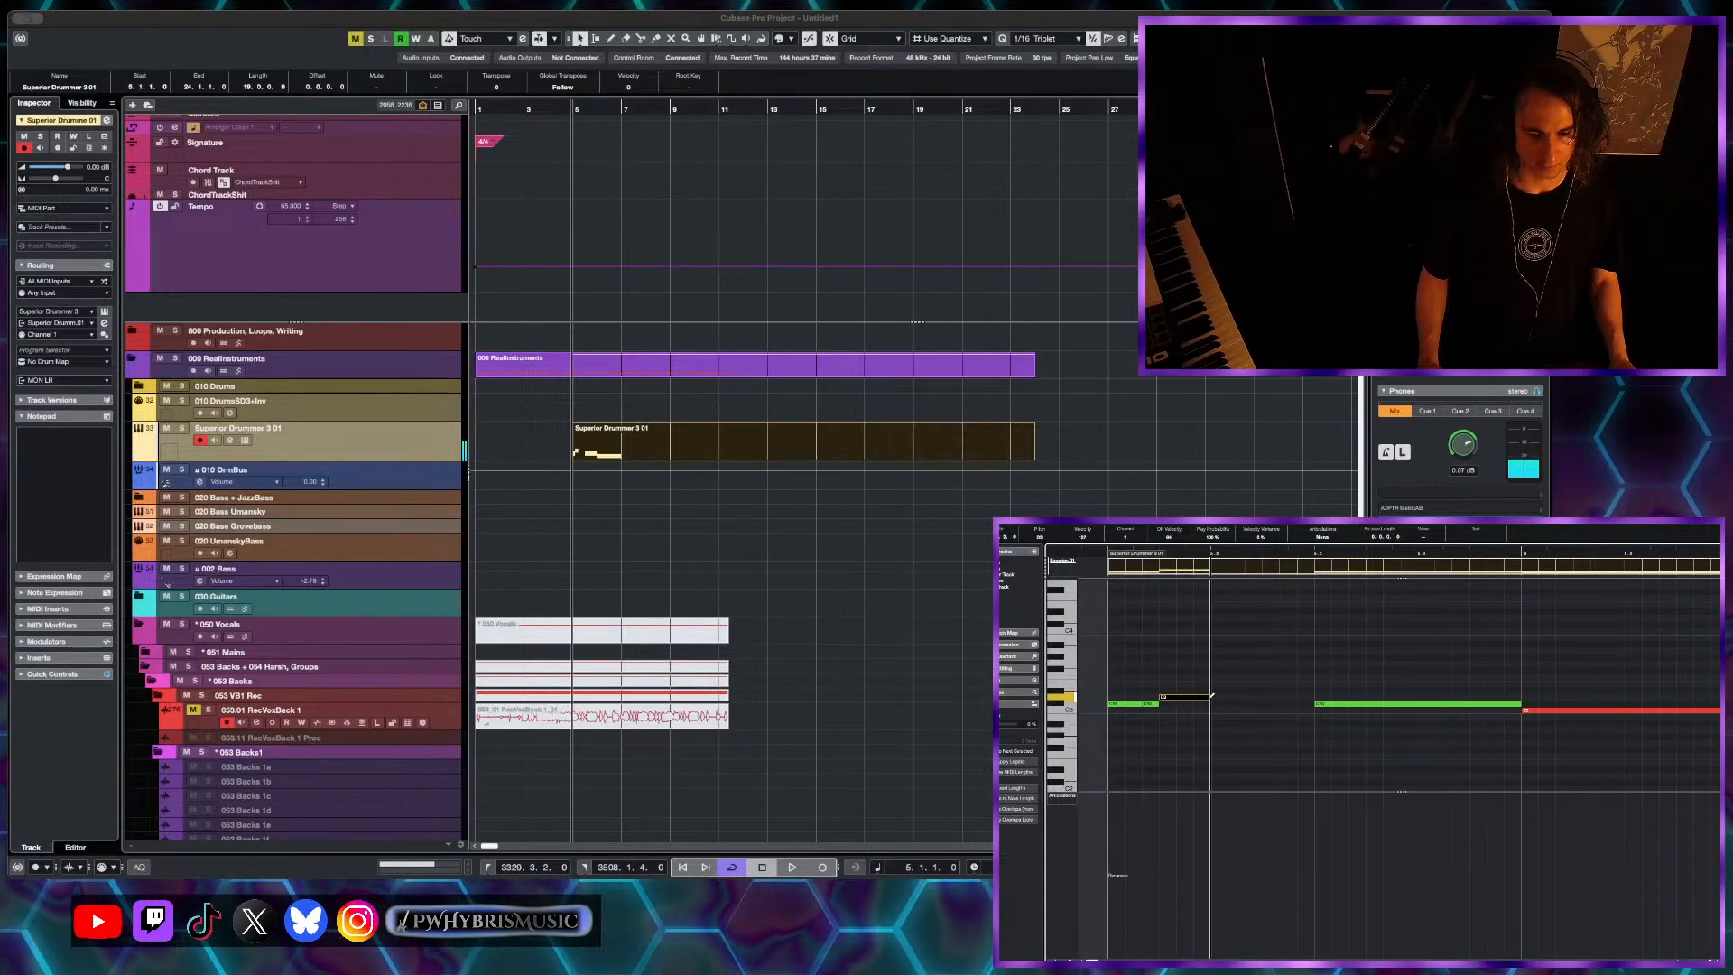
pyautogui.press('Down')
pyautogui.press('Down')
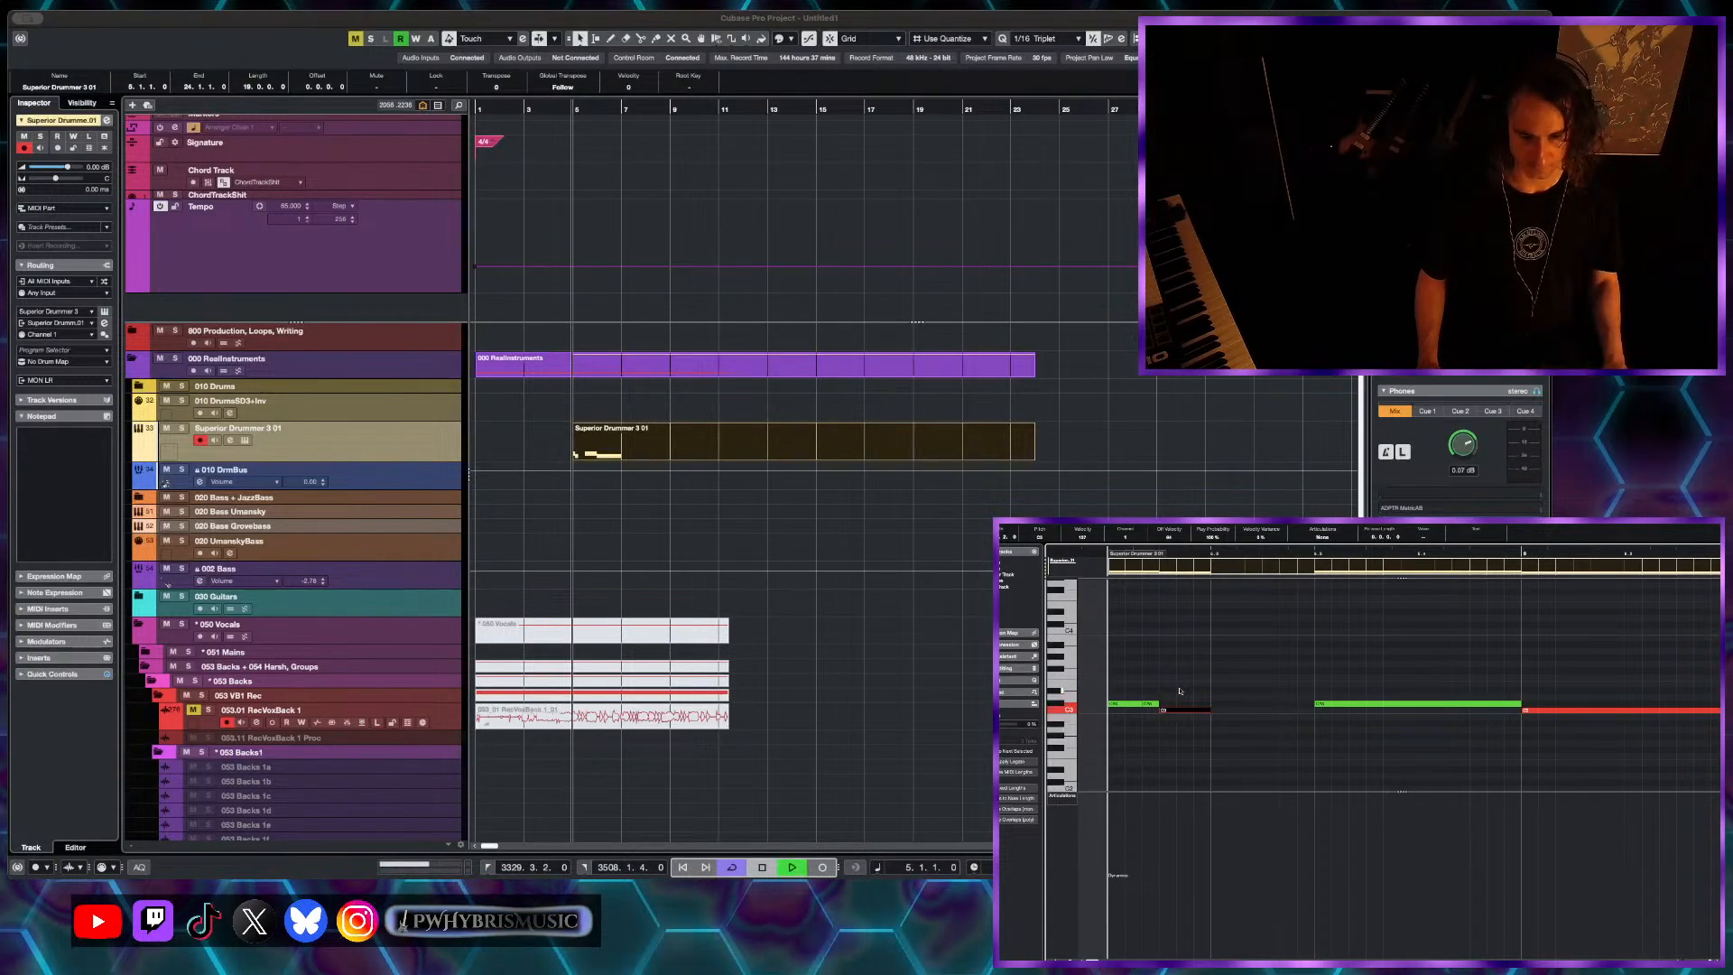
pyautogui.press('space')
pyautogui.press('space')
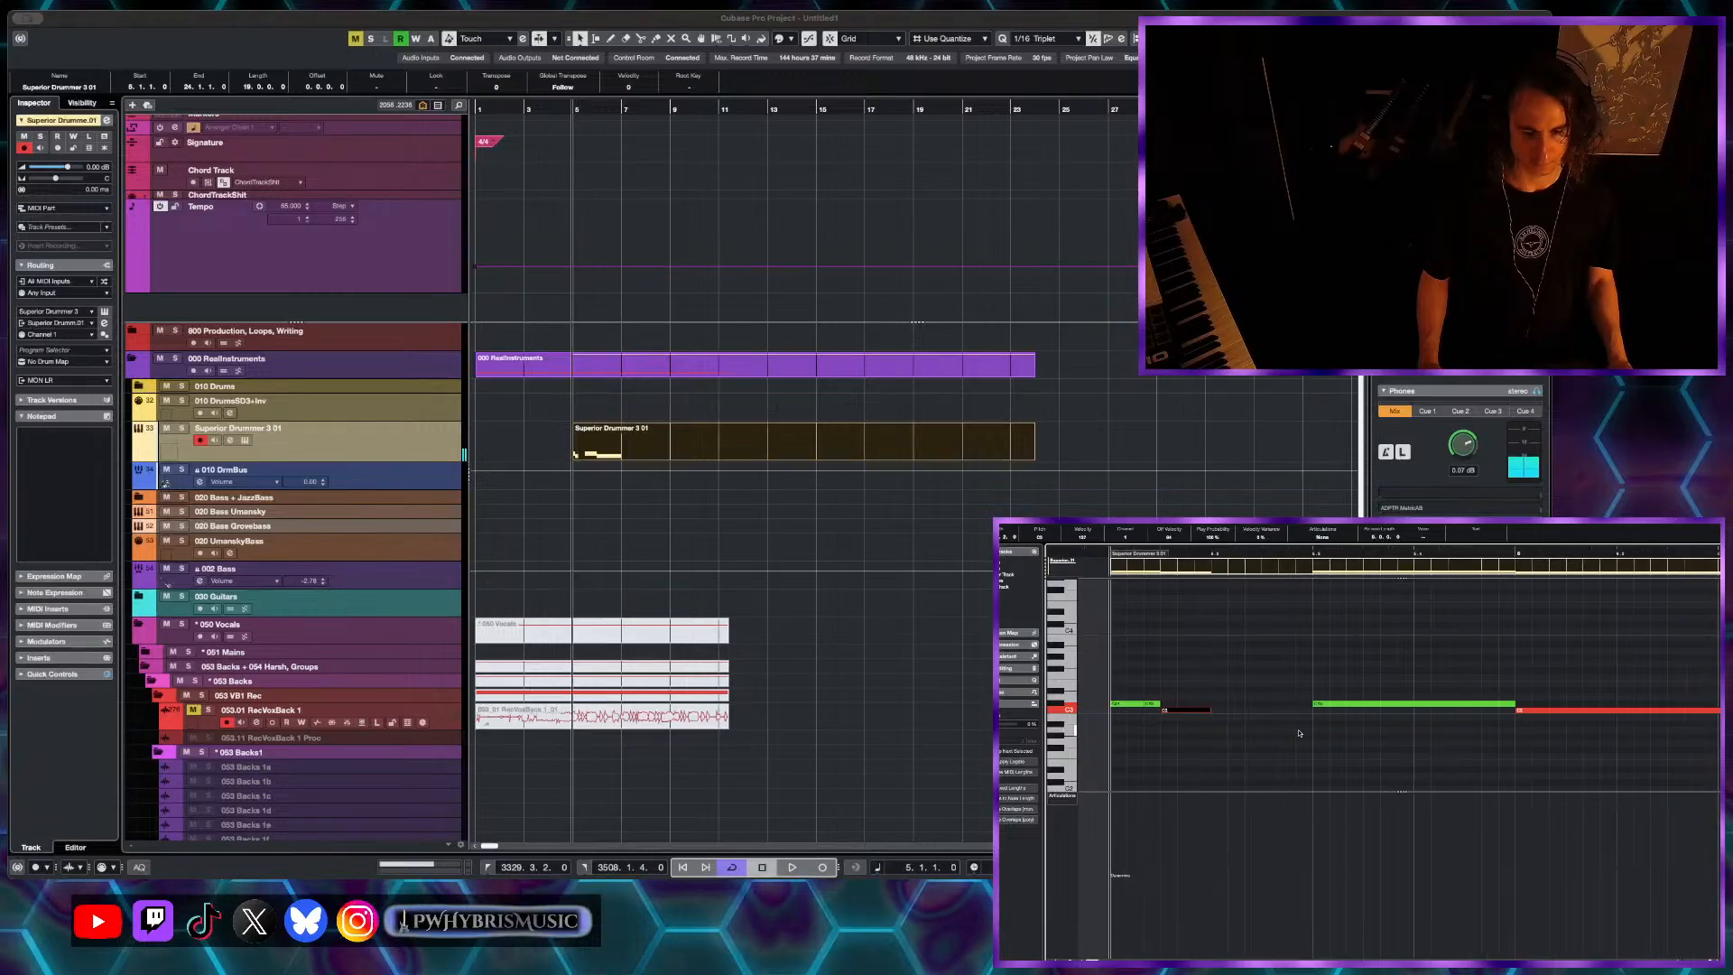
# - Delete the long notes after the first beat and repeat the one-beat pattern on all four beats of bar 5
pyautogui.scroll(-5, 1312, 691)
pyautogui.moveTo(1312, 689)
pyautogui.mouseDown()
pyautogui.moveTo(1418, 767)
pyautogui.moveTo(1187, 687)
pyautogui.mouseUp()
pyautogui.press('Delete')
pyautogui.scroll(5, 1336, 761)
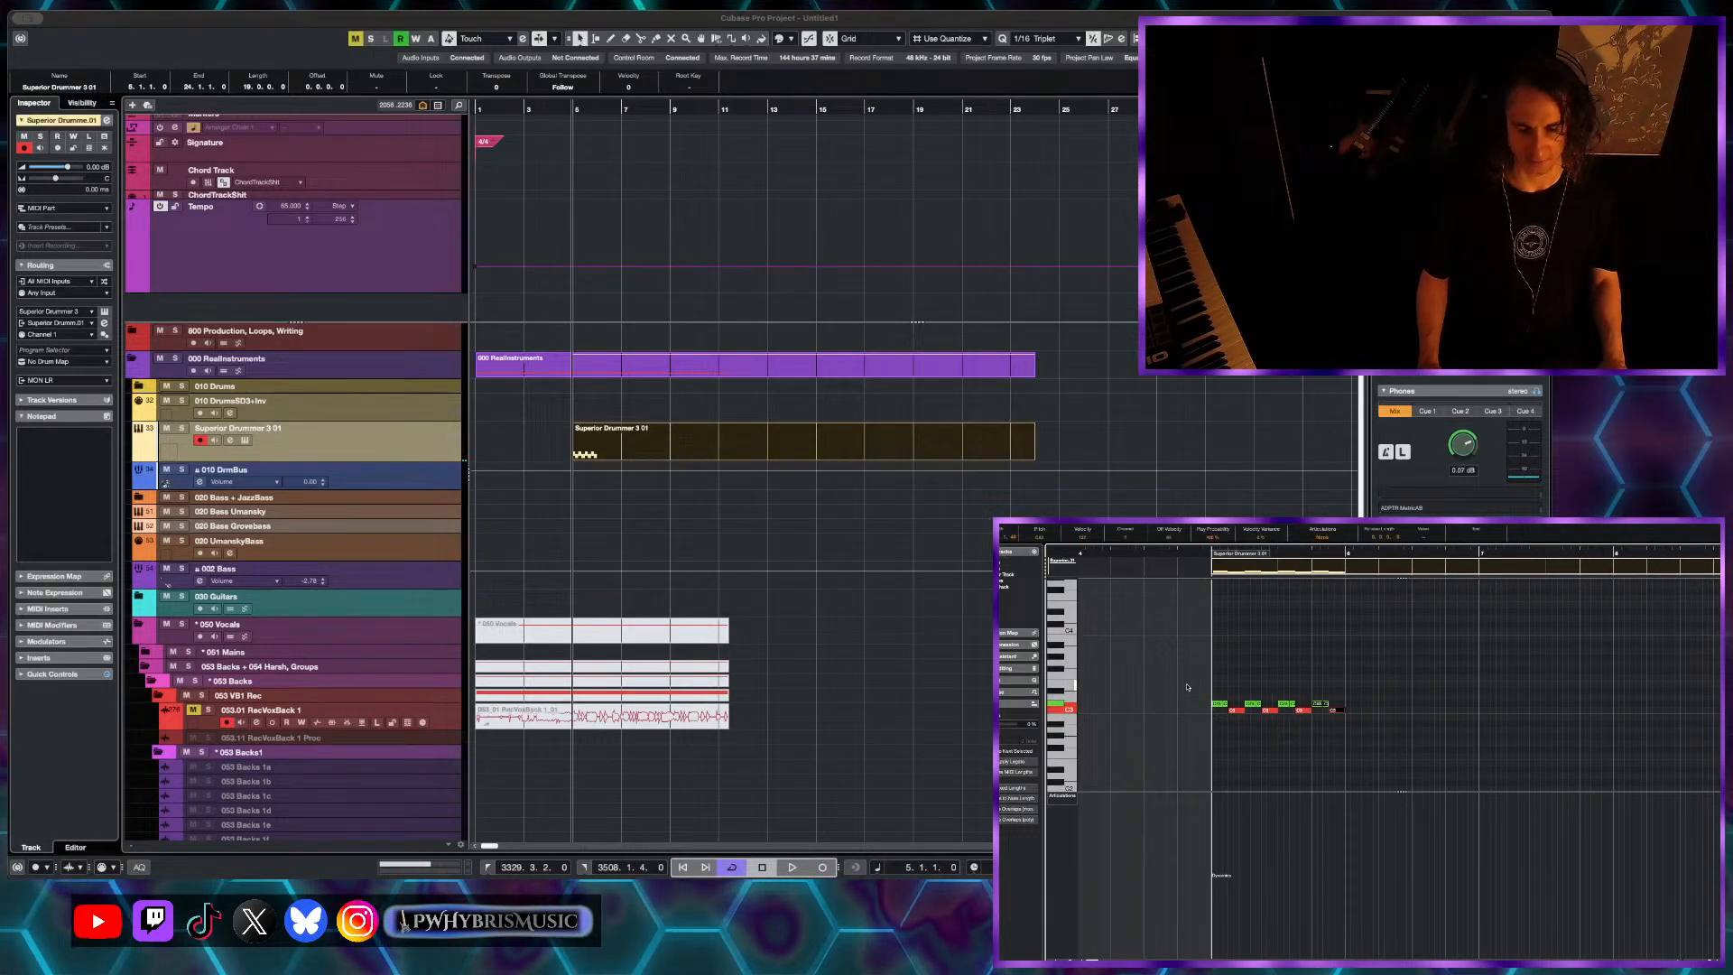
pyautogui.scroll(2, 1209, 738)
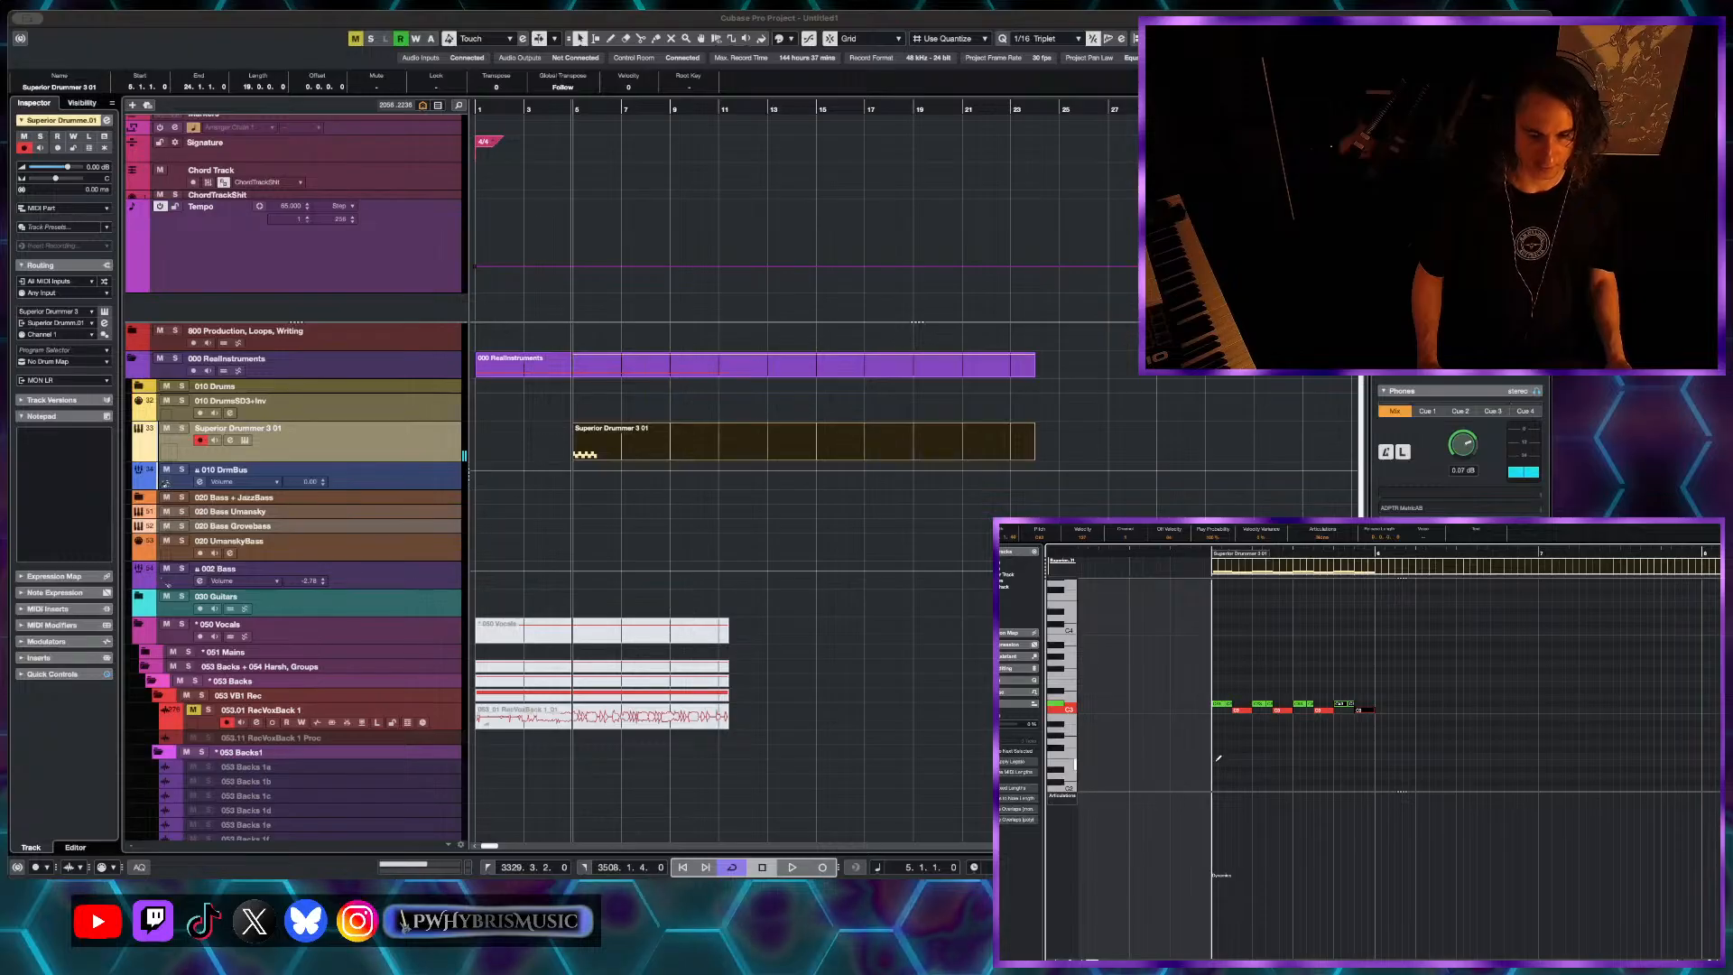
pyautogui.scroll(-2, 1219, 767)
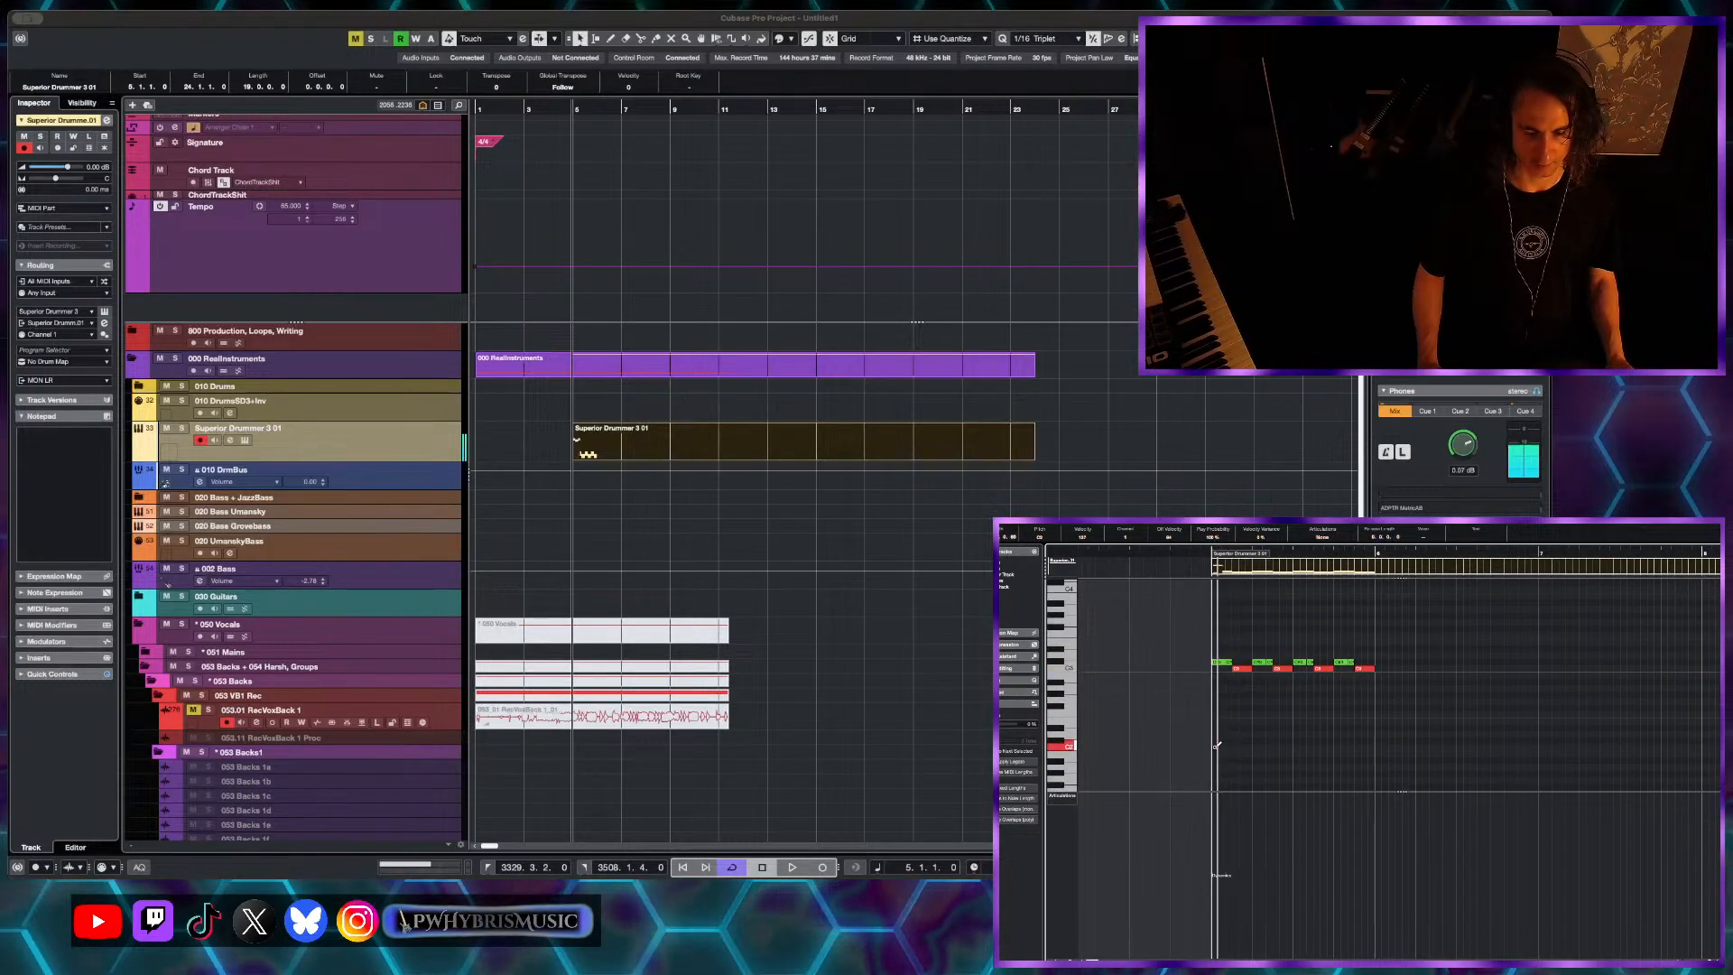
# - Add a lower note at the start of bar 5, transpose it down an octave, and play it back
pyautogui.click(1222, 747)
pyautogui.hotkey('shift', 'Down')
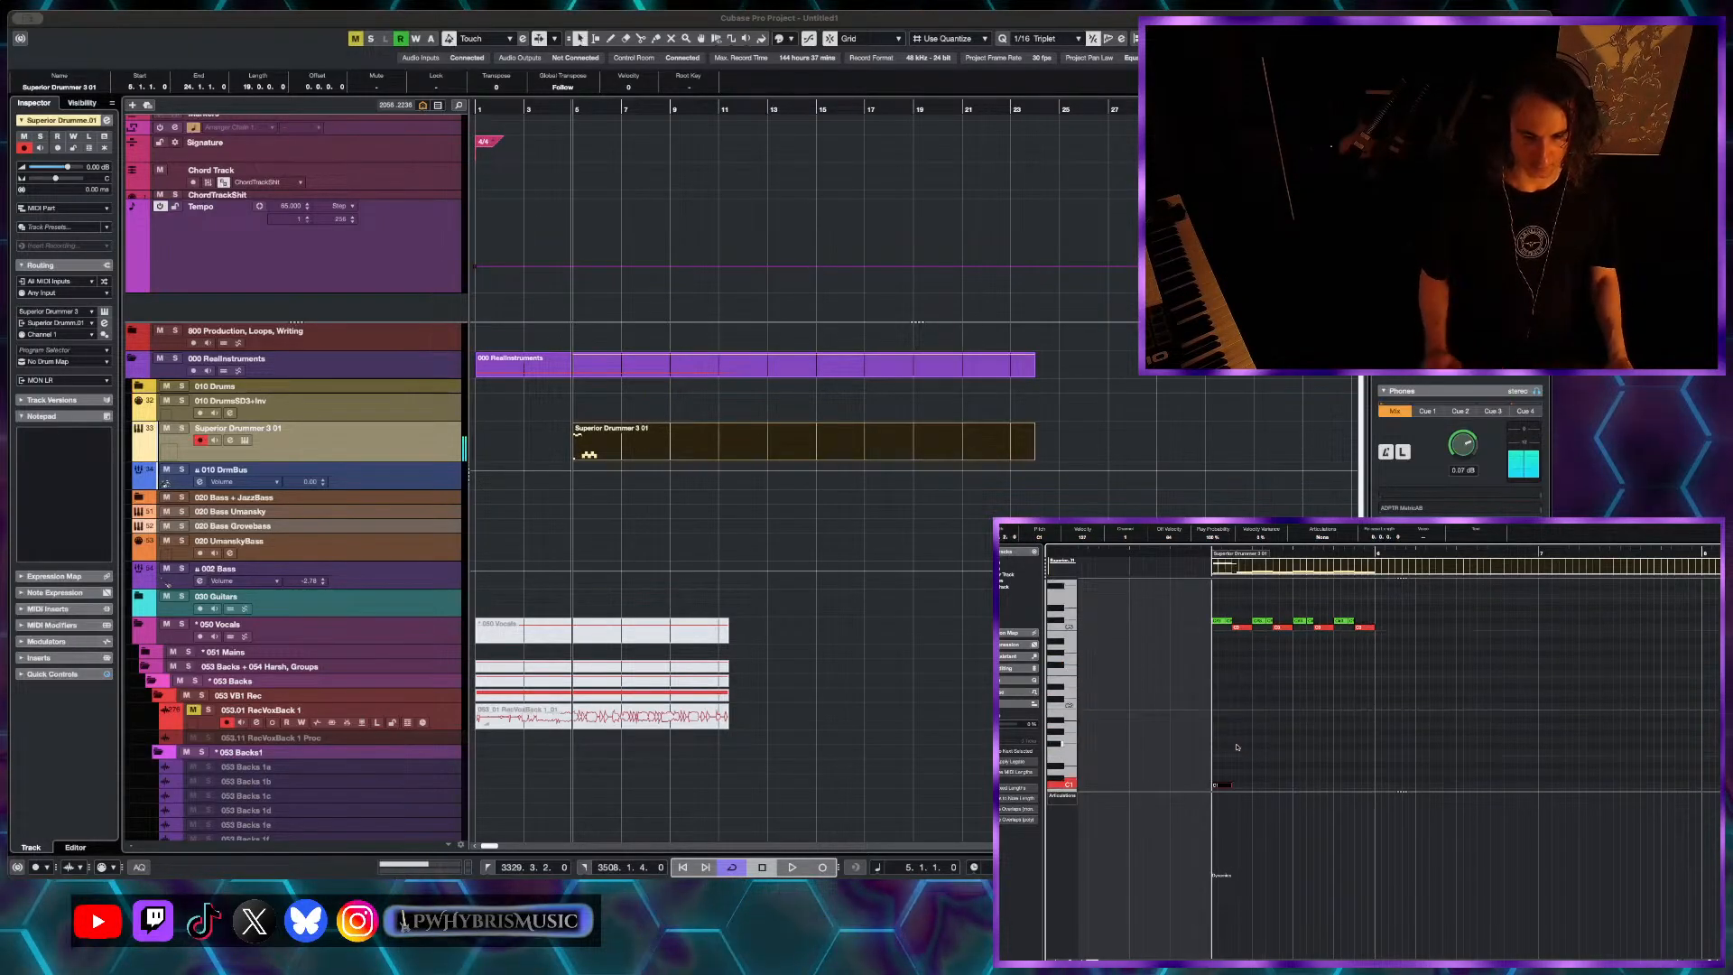
pyautogui.scroll(1, 1237, 747)
pyautogui.press('space')
pyautogui.press('space')
pyautogui.scroll(1, 1212, 753)
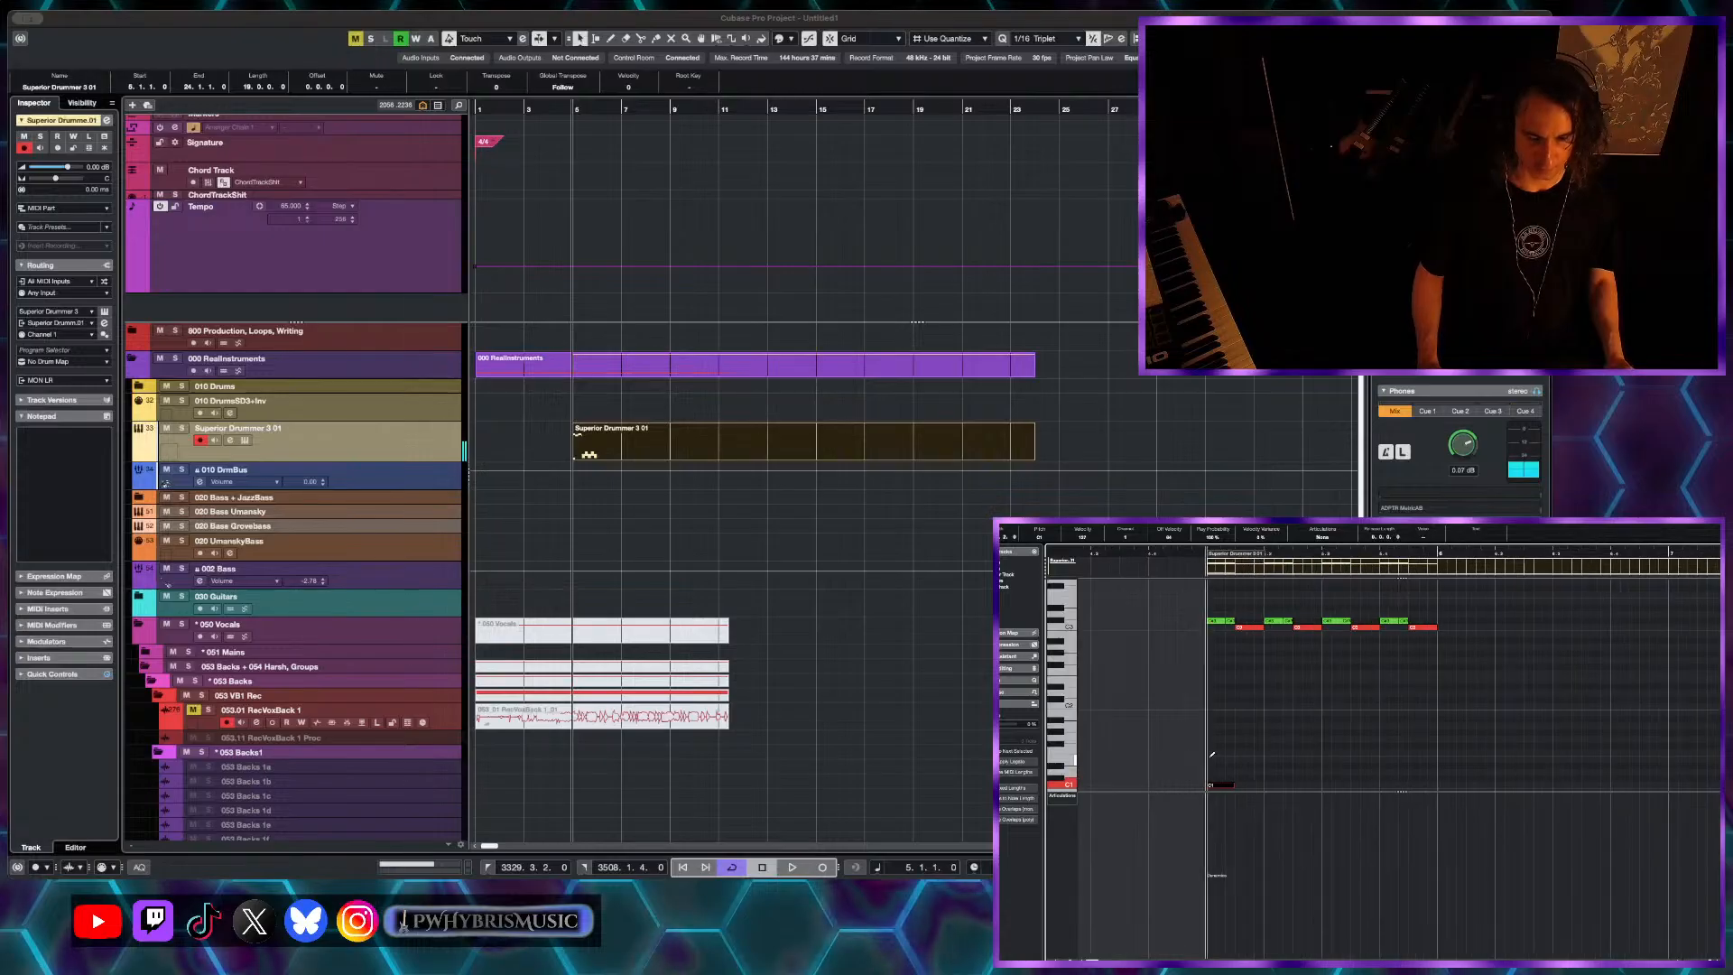
# - Add a short note at the start of bar 5, try it on different pitches, and settle two semitones above the lowest note
pyautogui.click(1211, 705)
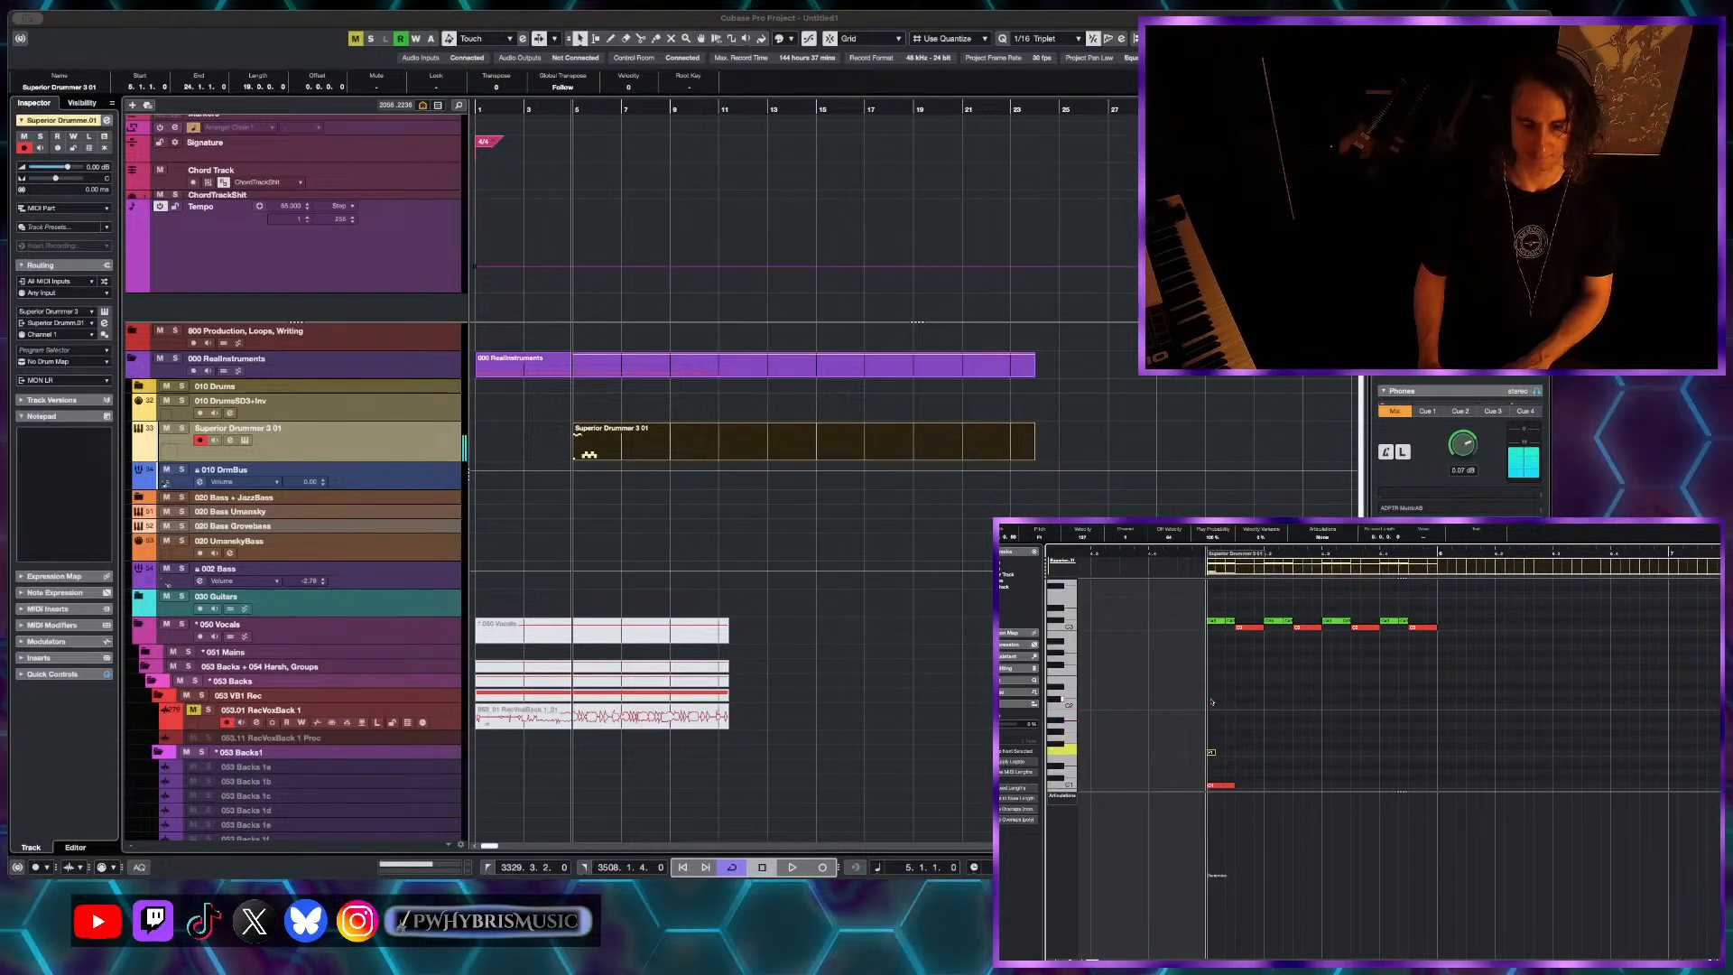
pyautogui.press('Up')
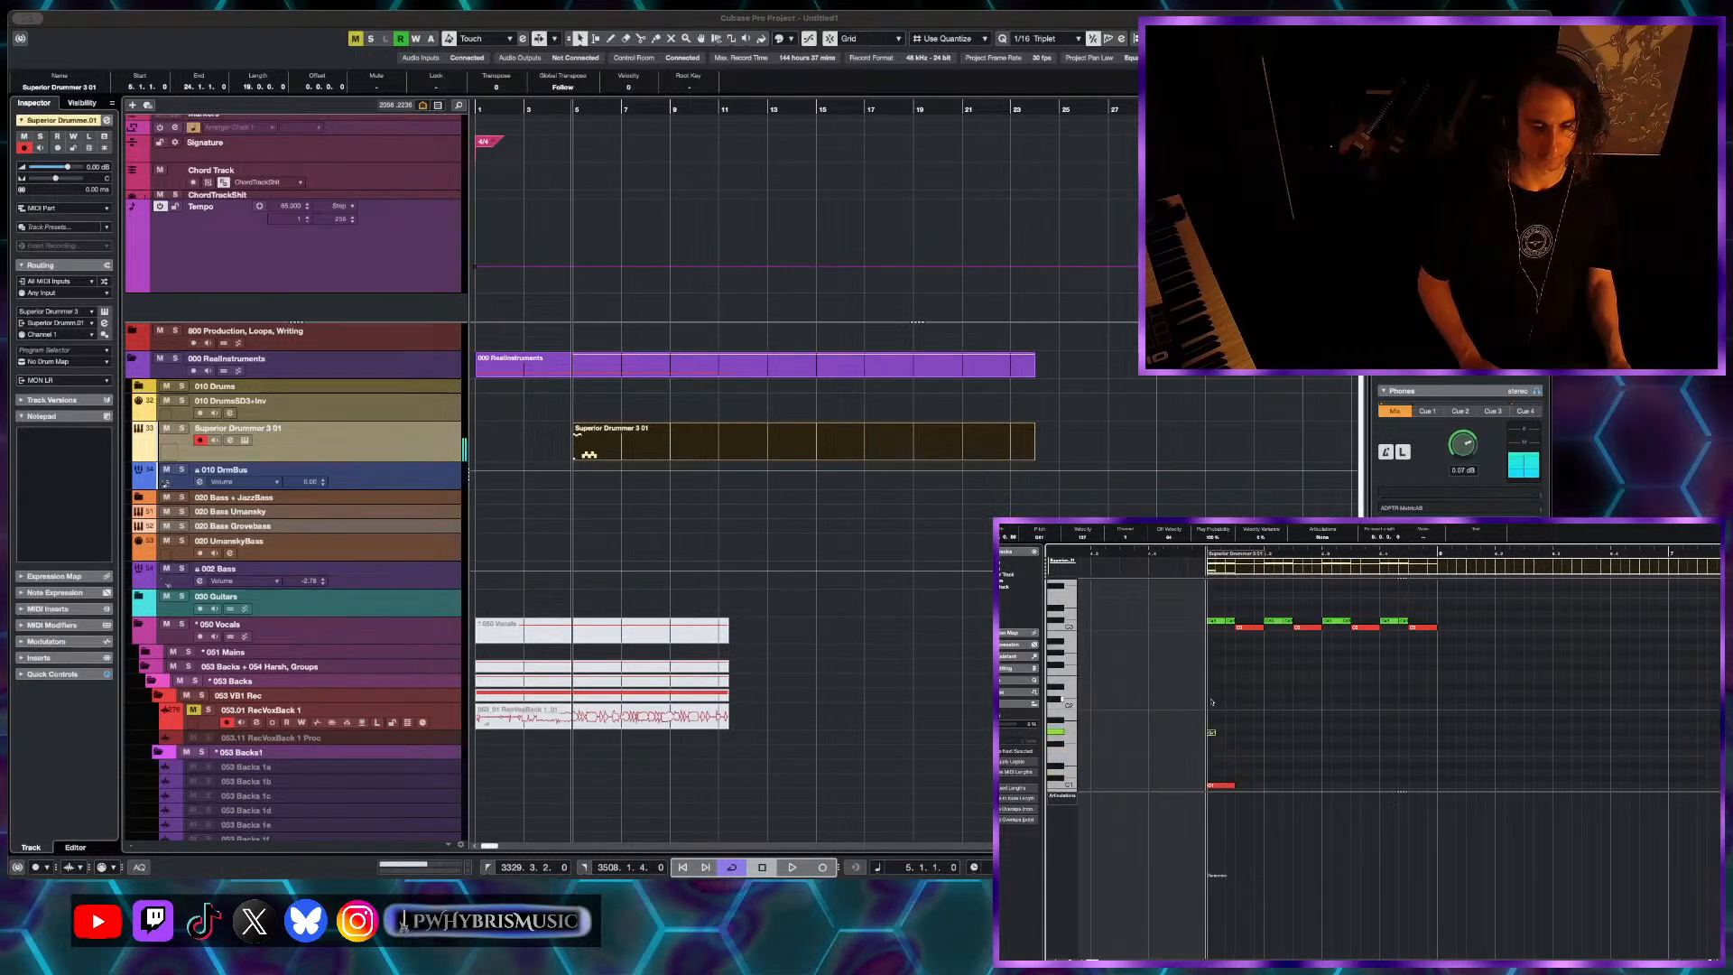
pyautogui.press('Down')
pyautogui.press('Down')
pyautogui.press('Down')
pyautogui.press('Down')
pyautogui.press('Down')
pyautogui.press('Down')
pyautogui.press('Down')
pyautogui.press('Down')
pyautogui.press('Down')
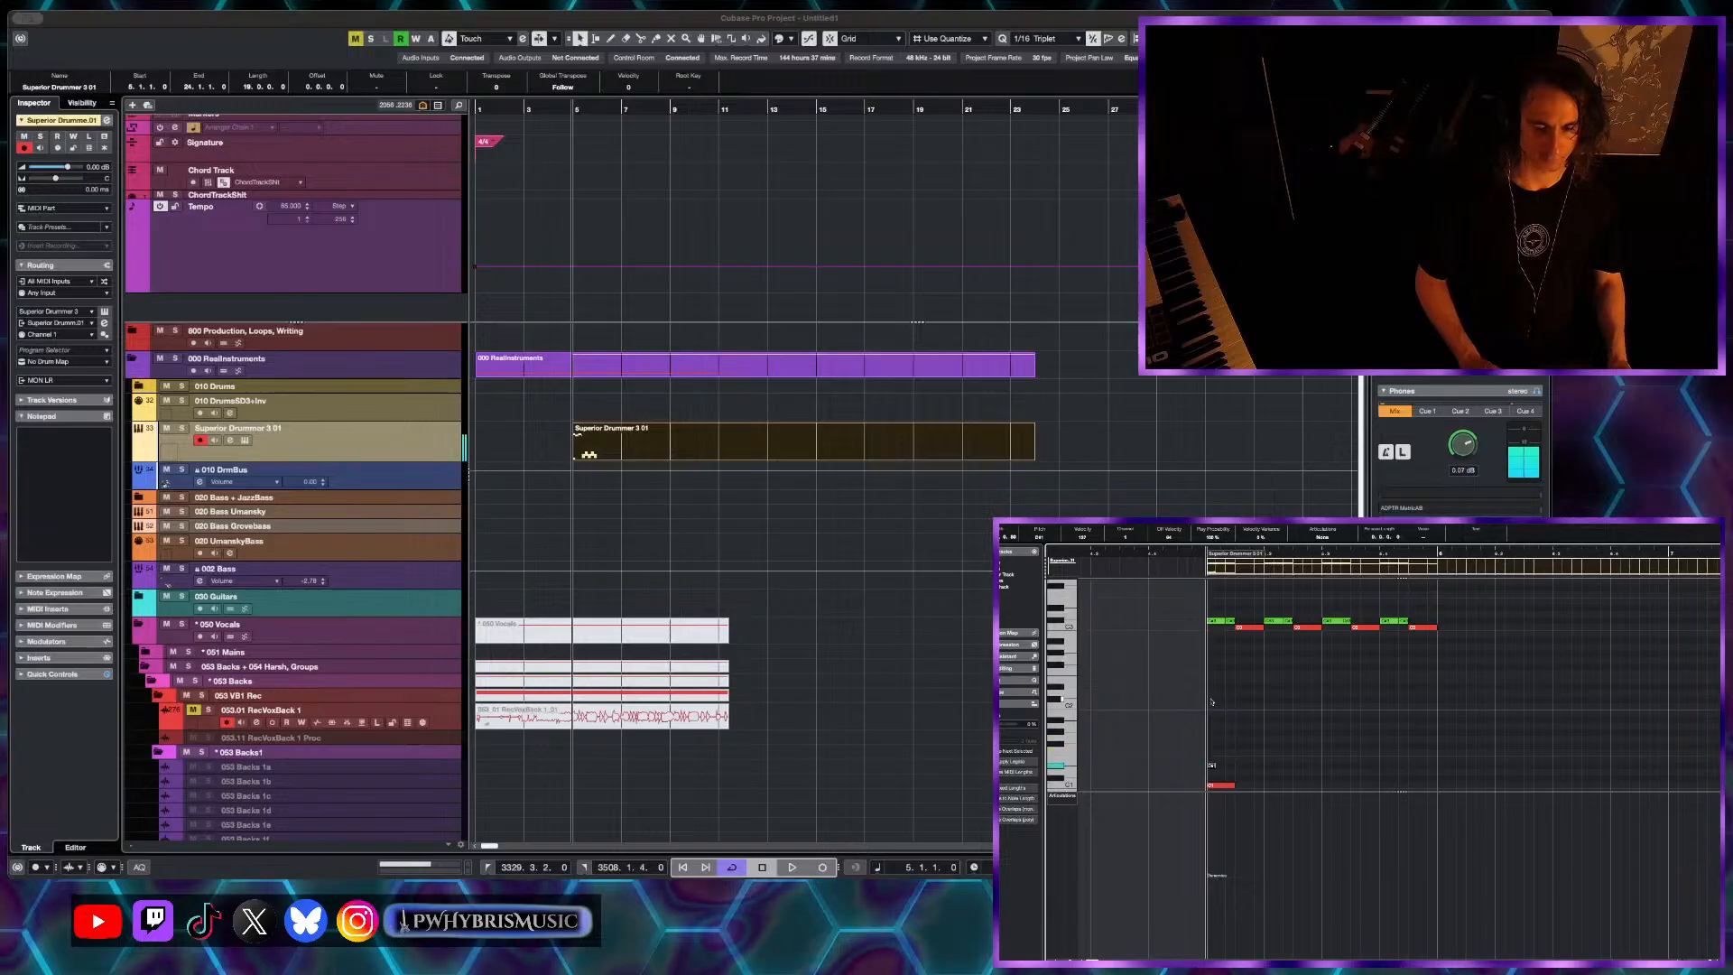
pyautogui.press('space')
pyautogui.scroll(5, 1215, 766)
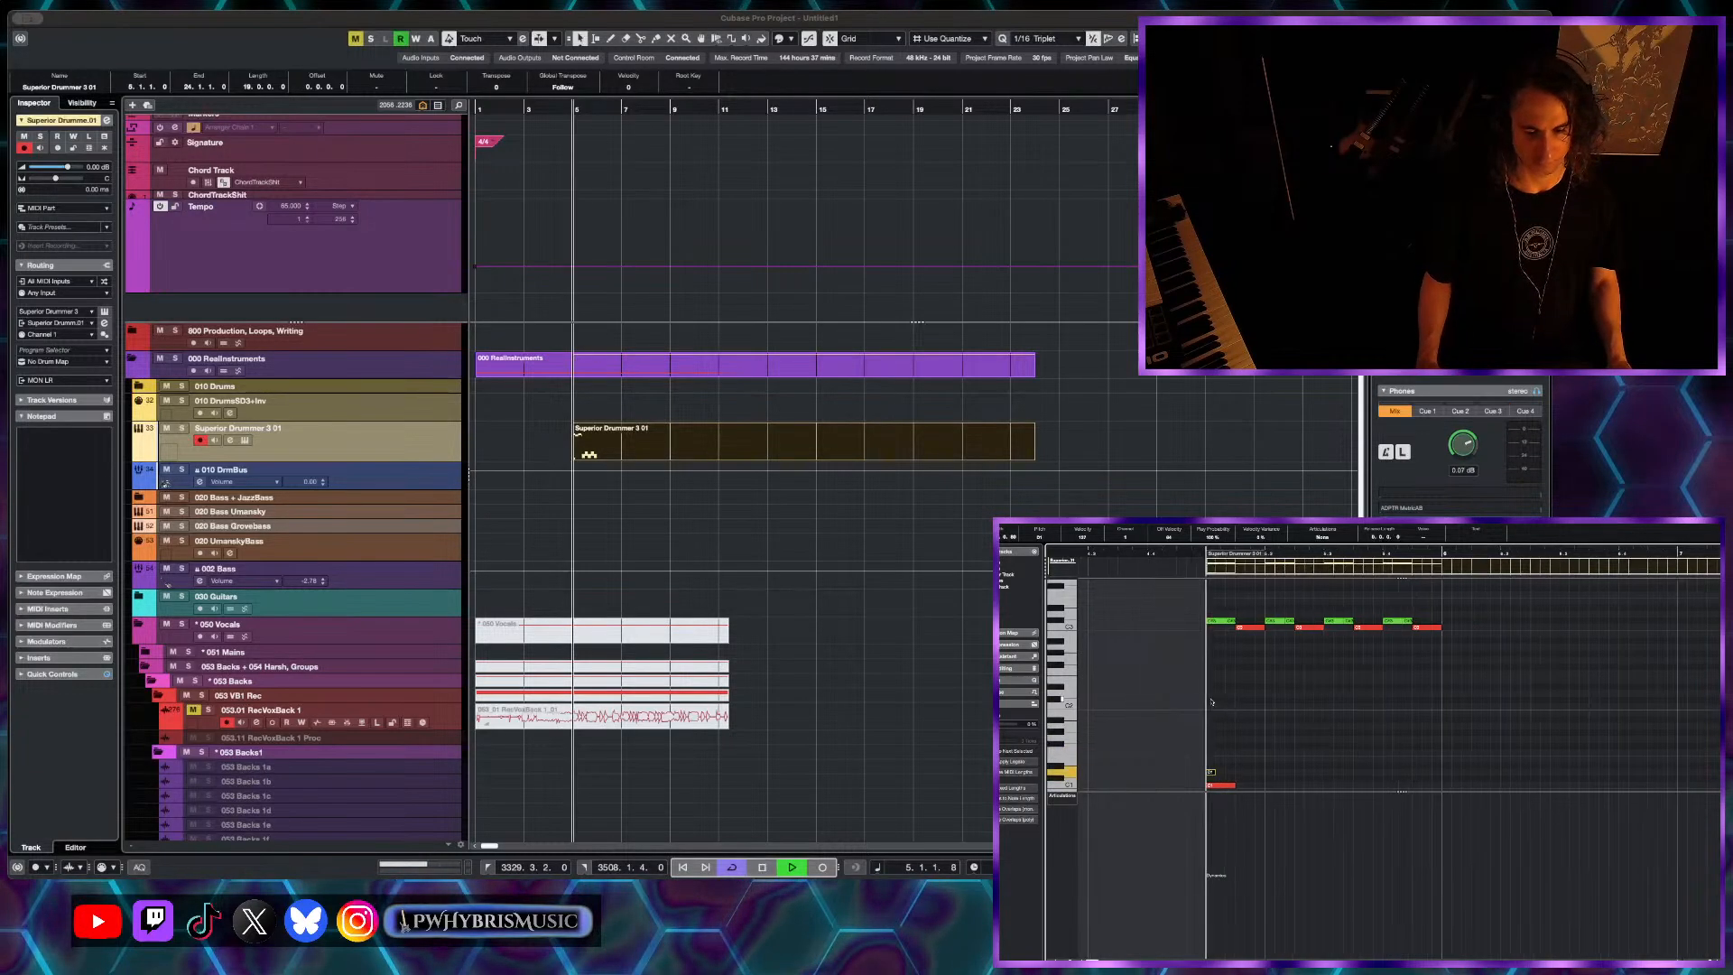
pyautogui.press('space')
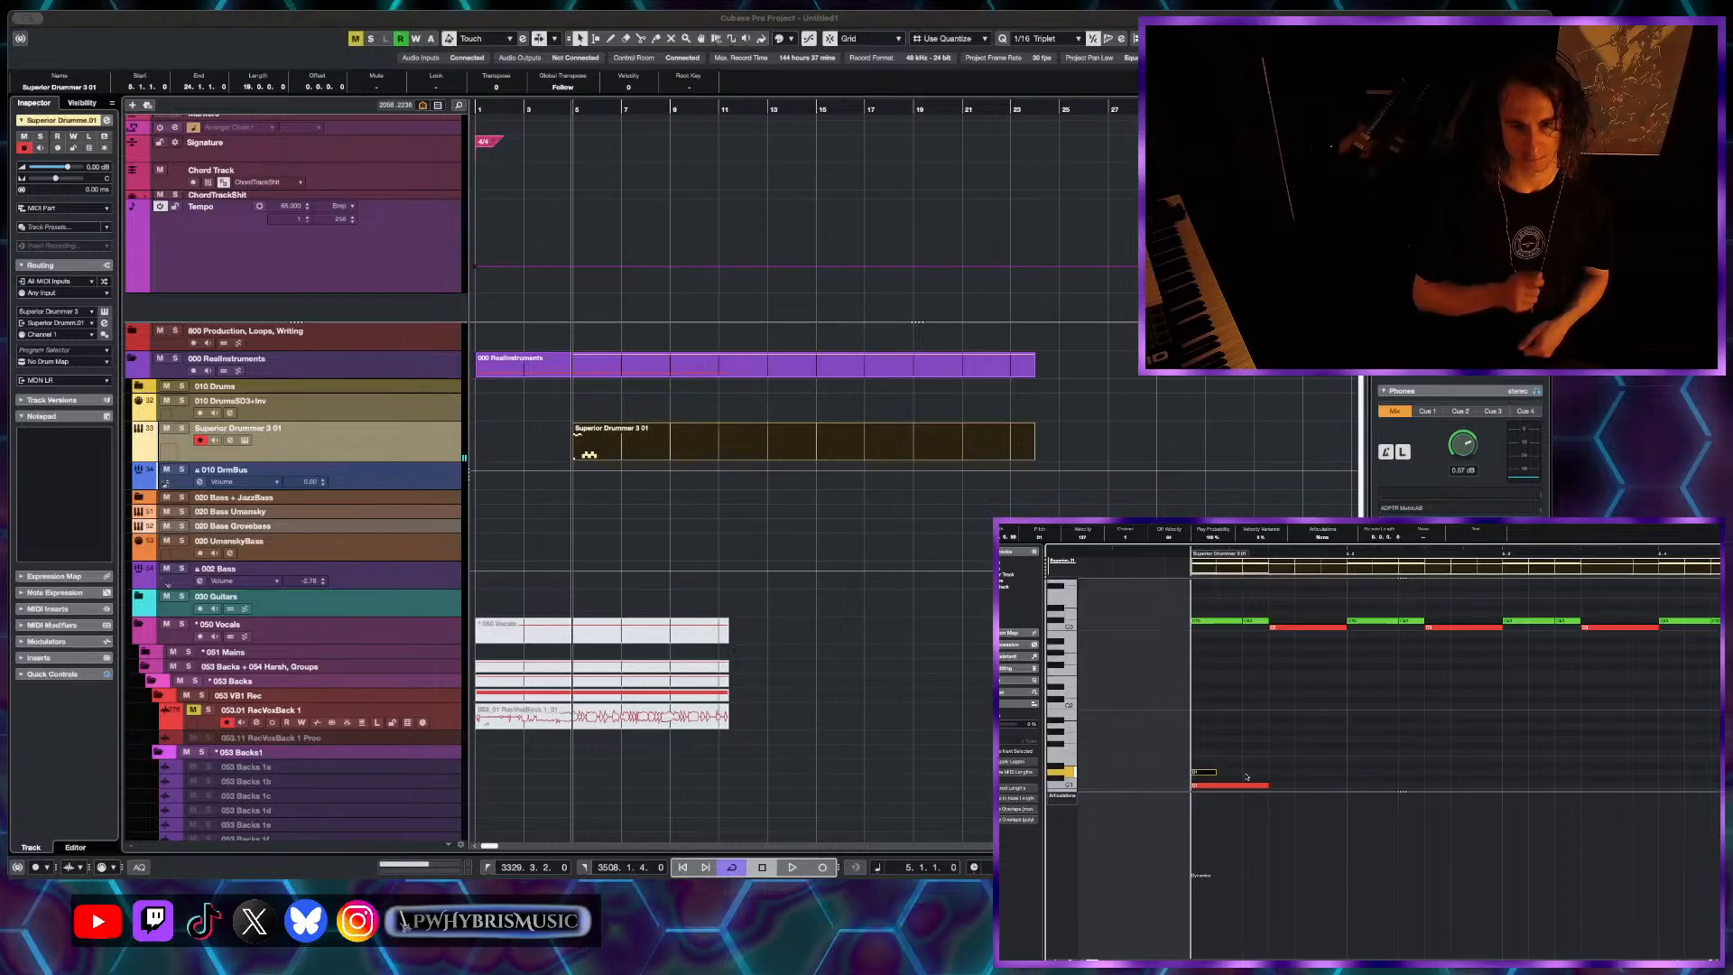
# - Play the pattern, move the short low note one 1/16-triplet step later, and audition it again
pyautogui.press('space')
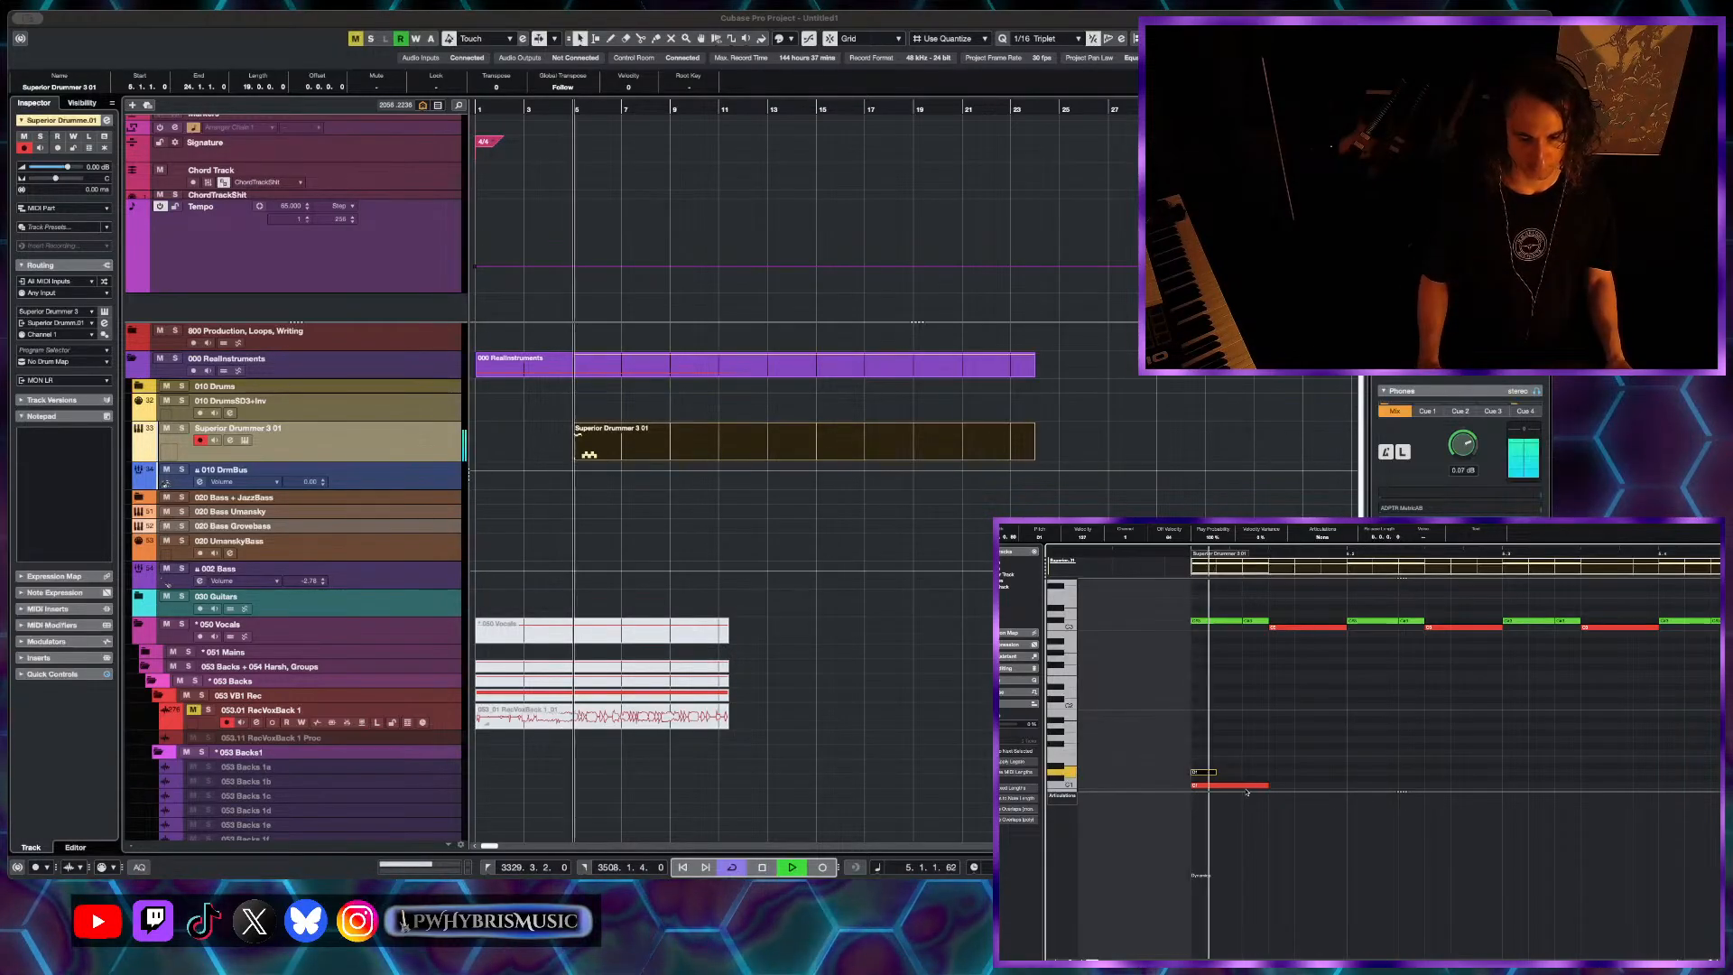
pyautogui.press('space')
pyautogui.moveTo(1203, 773); pyautogui.dragTo(1251, 774)
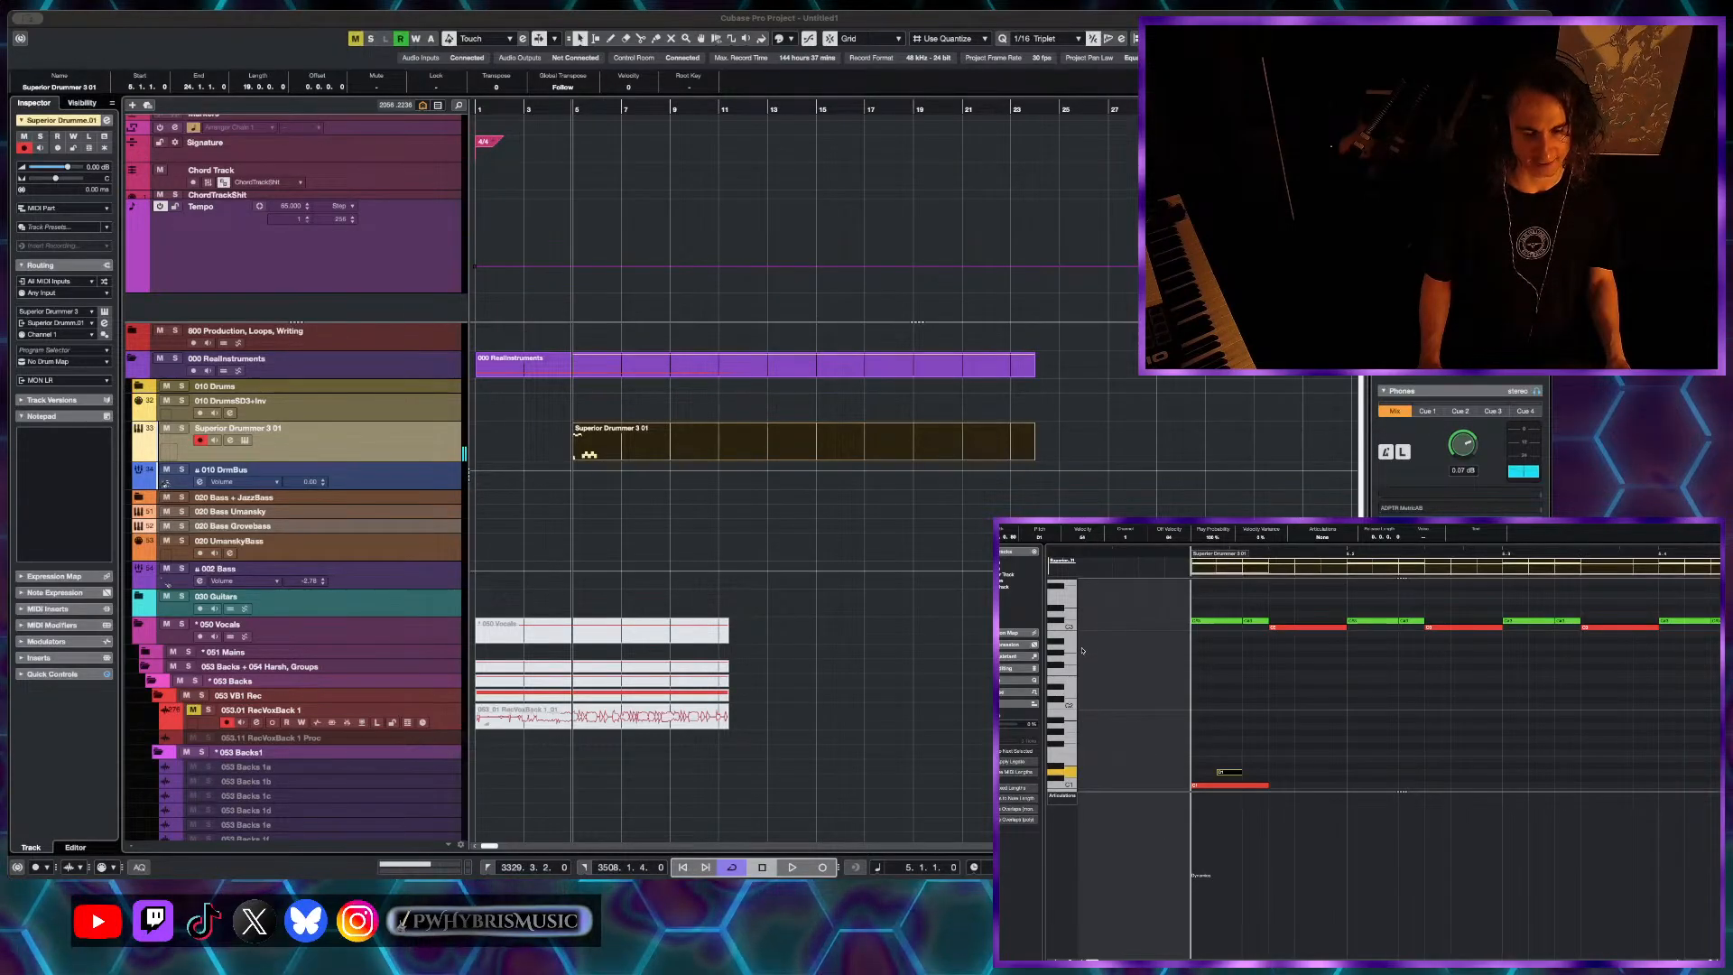
pyautogui.scroll(-5, 1218, 714)
pyautogui.press('space')
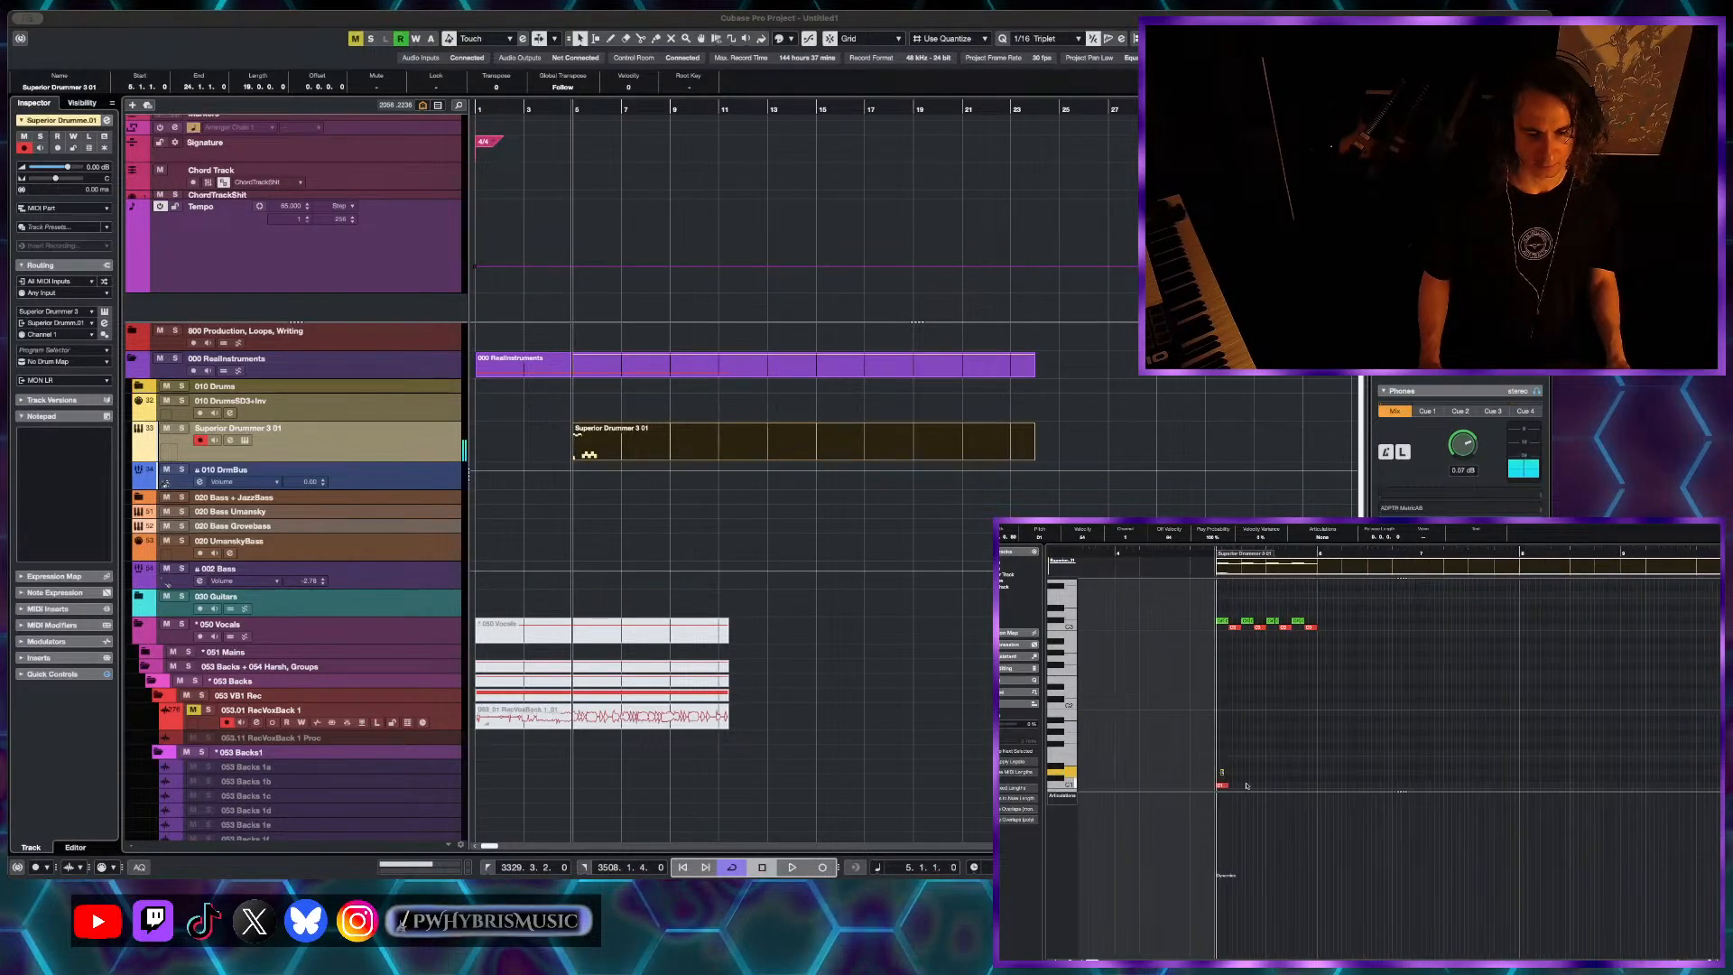
# - Add short notes on the same pitch until the first four 1/16-triplet steps of bar 5 are filled
pyautogui.scroll(5, 1243, 782)
pyautogui.hscroll(-3, 1156, 779)
pyautogui.moveTo(1227, 773)
pyautogui.mouseDown()
pyautogui.moveTo(1196, 773)
pyautogui.moveTo(1230, 773)
pyautogui.mouseUp()
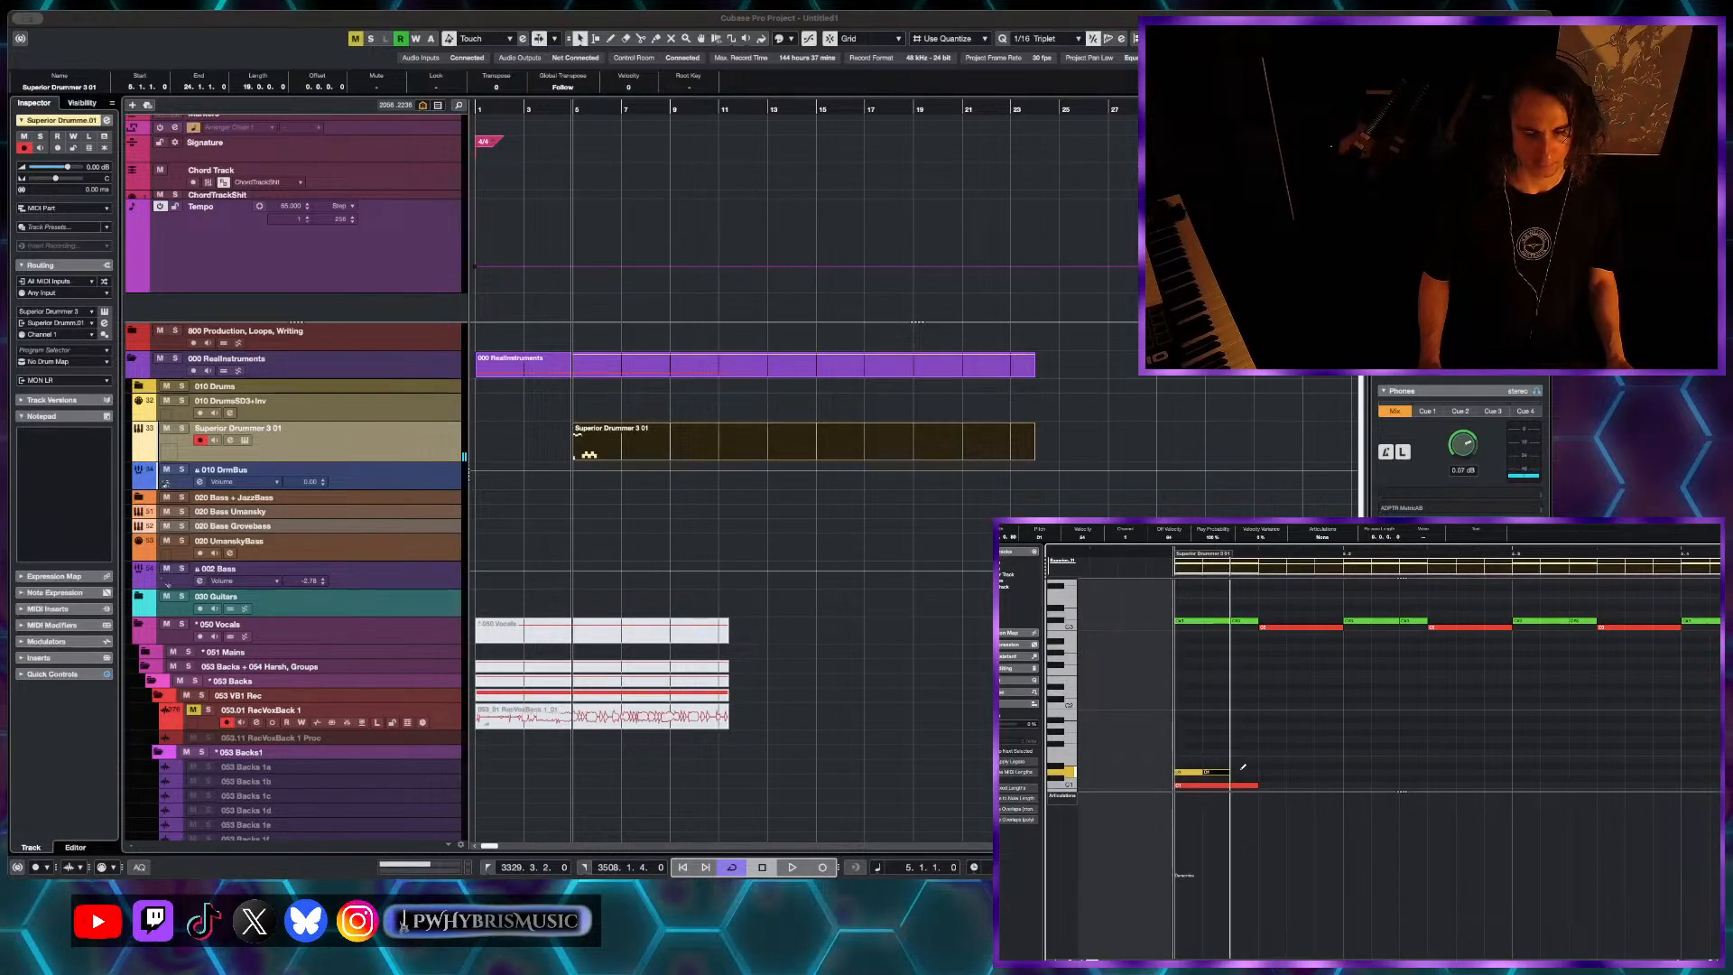
pyautogui.scroll(-2, 1241, 772)
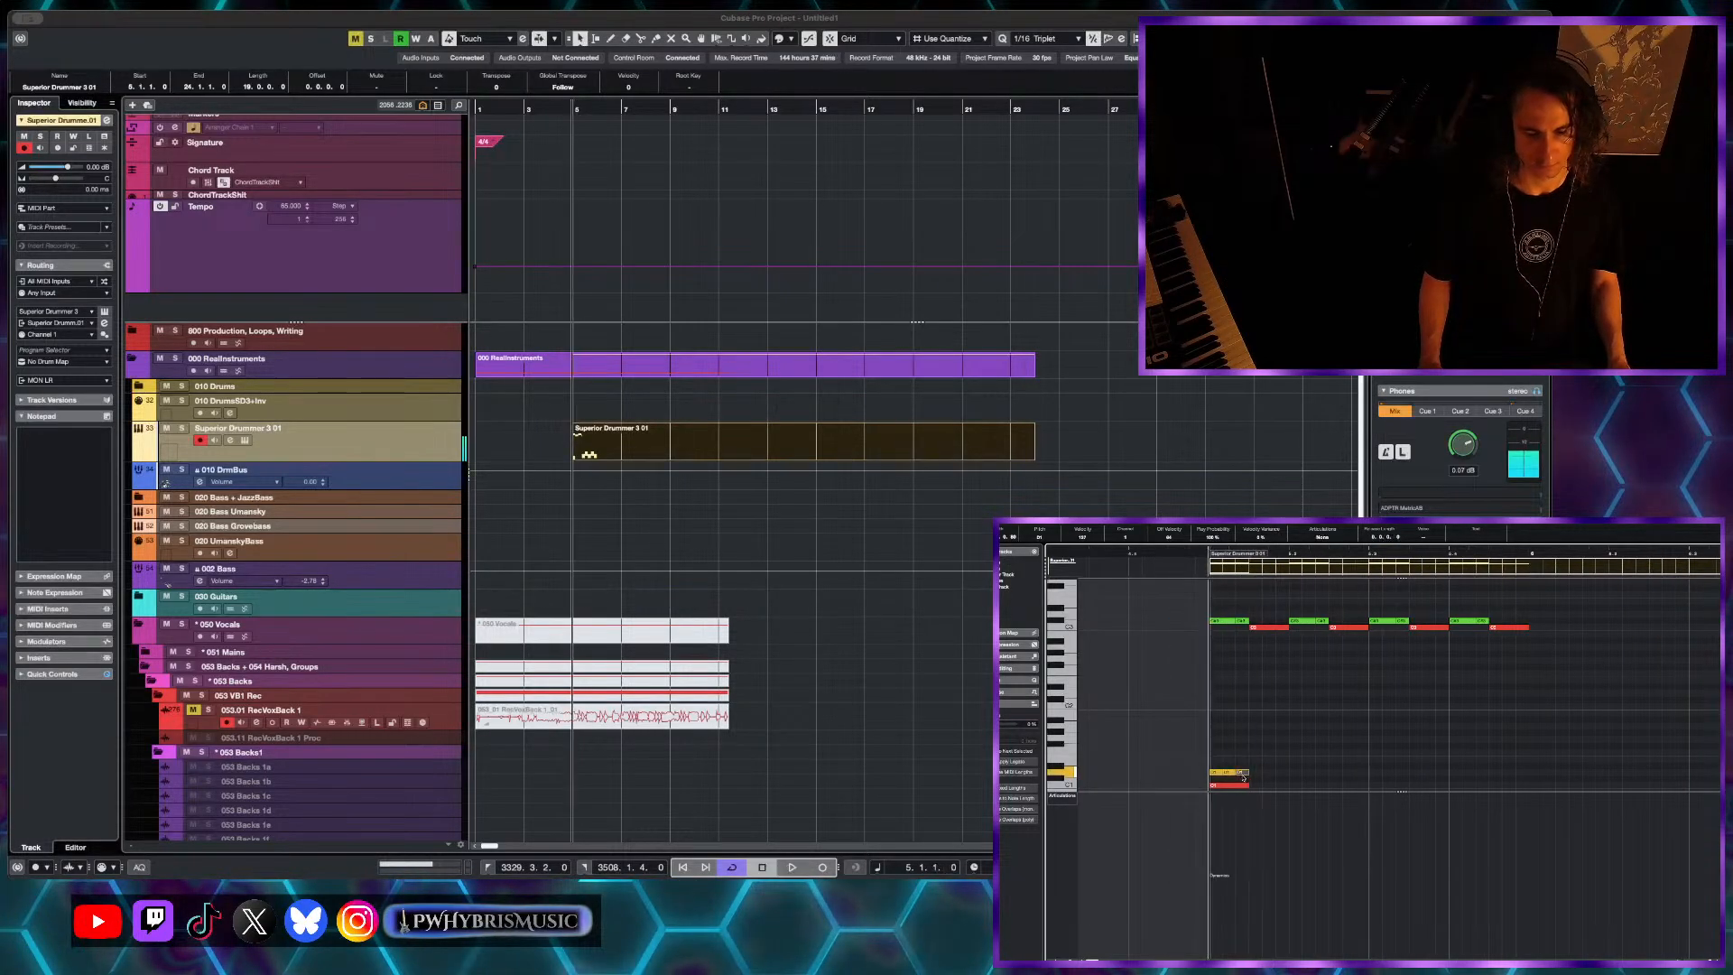
pyautogui.moveTo(1245, 772); pyautogui.dragTo(1255, 773)
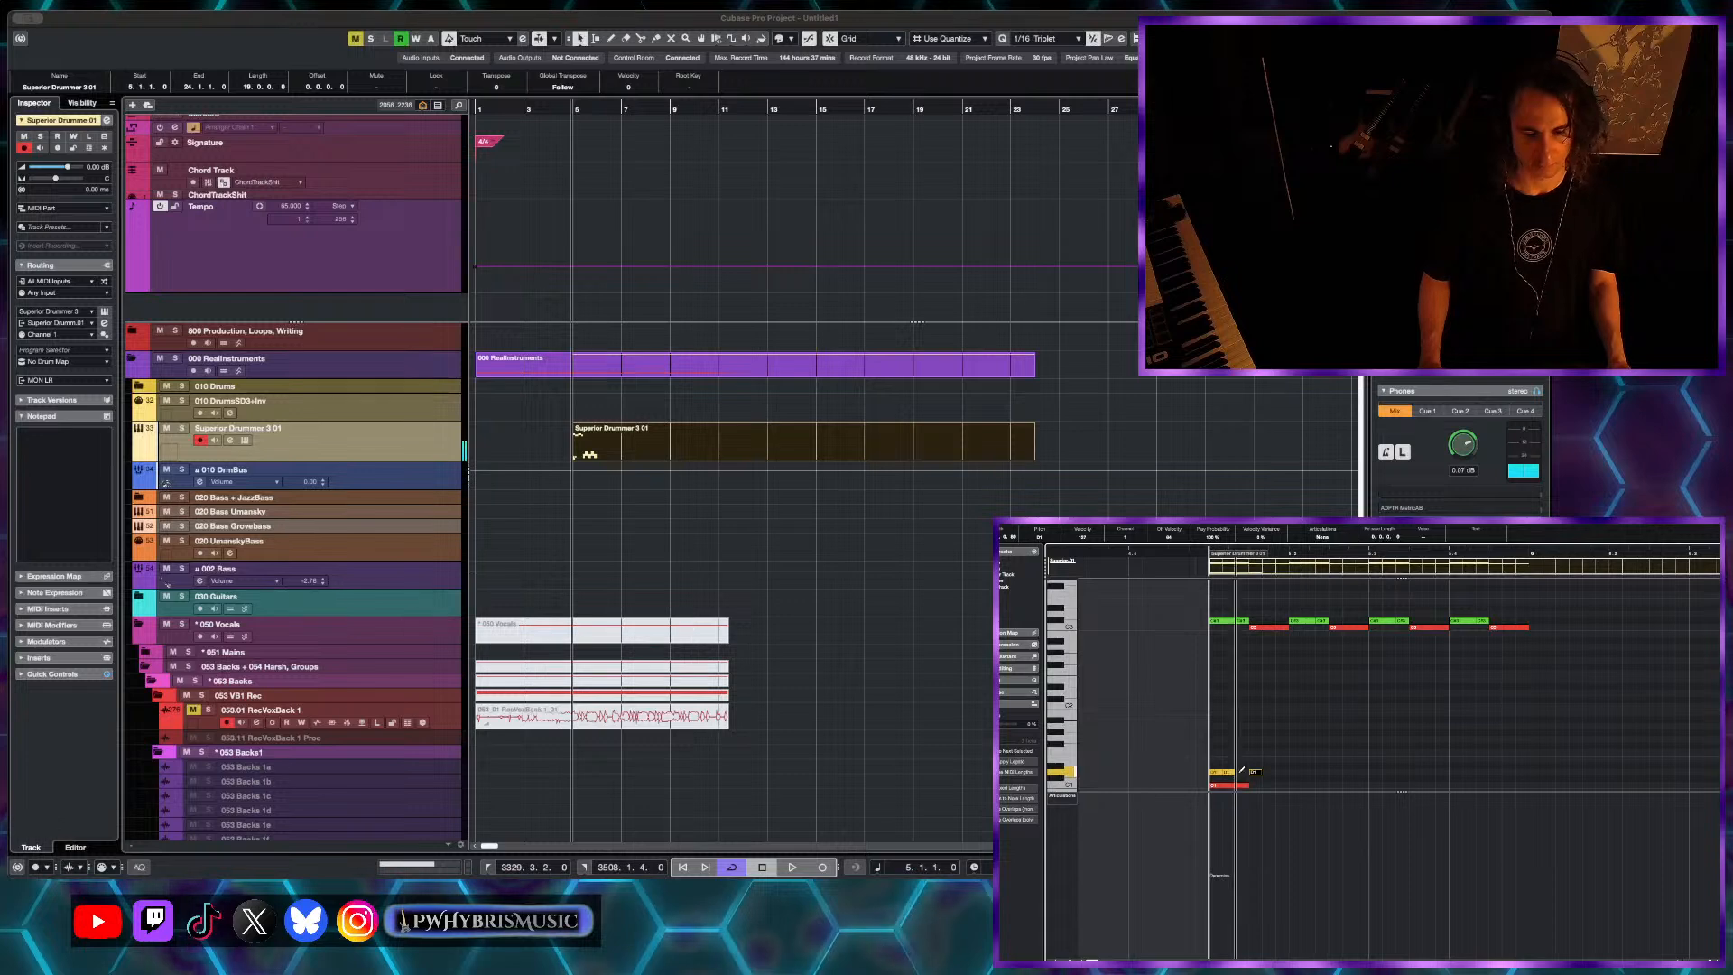
pyautogui.click(1244, 773)
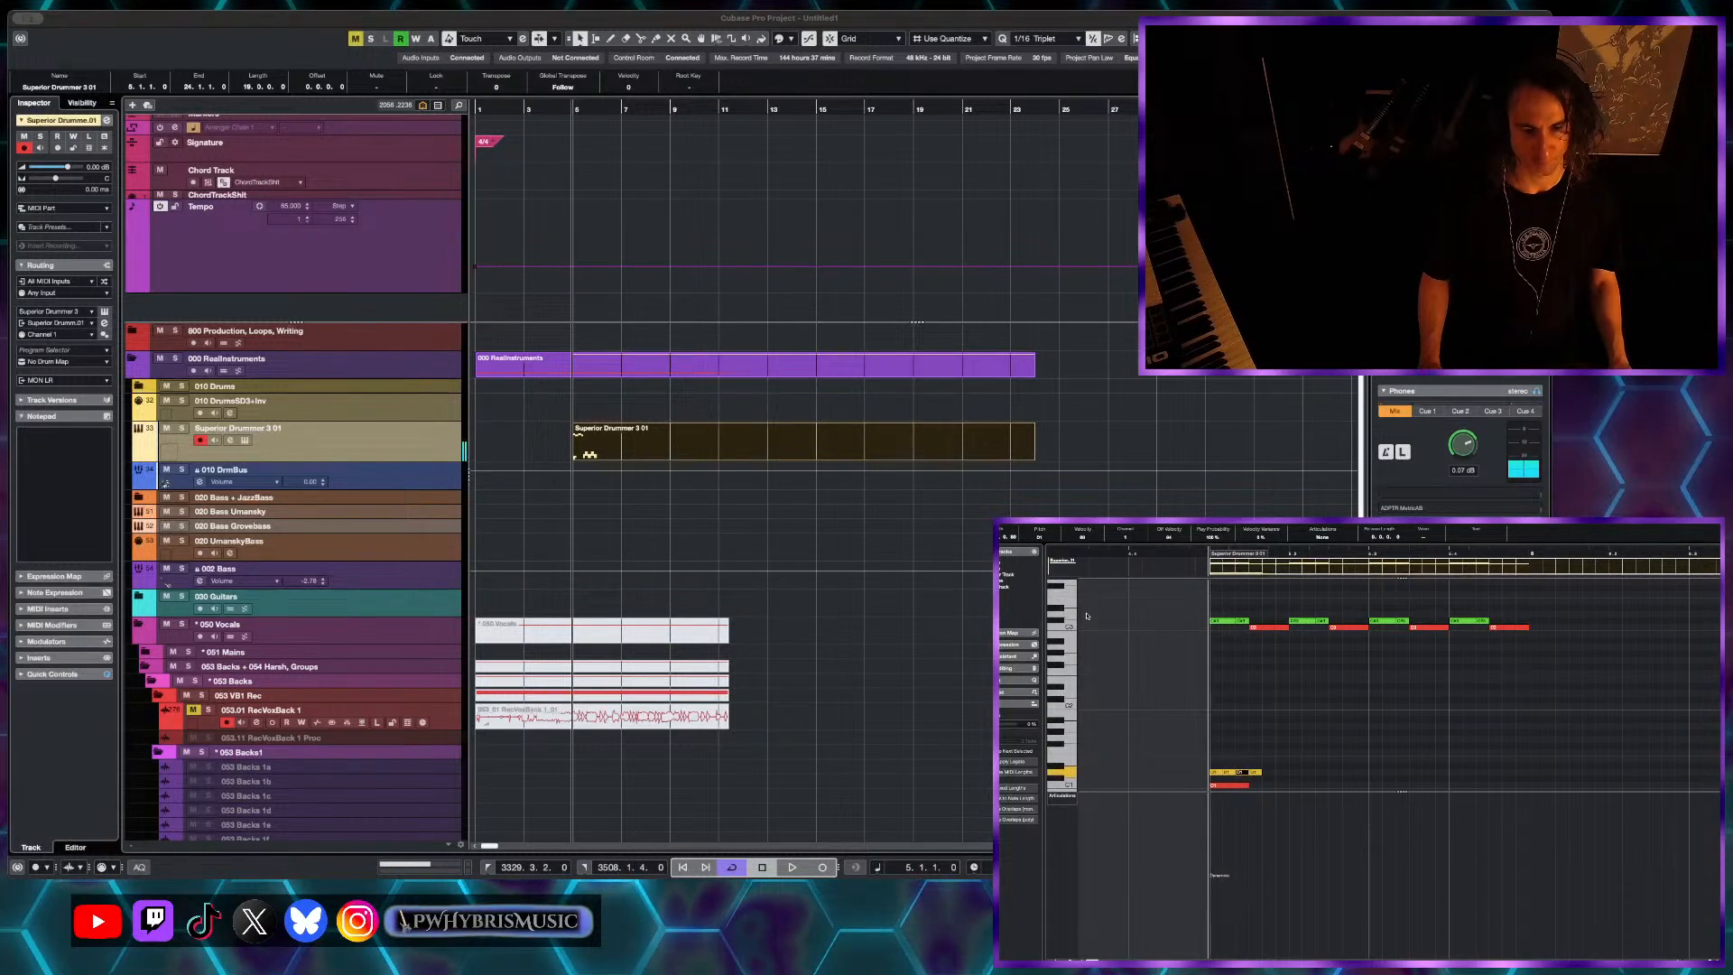
# - Play the bar 5 drum pattern and listen to how the short low notes fit the beat
pyautogui.scroll(-1, 1237, 839)
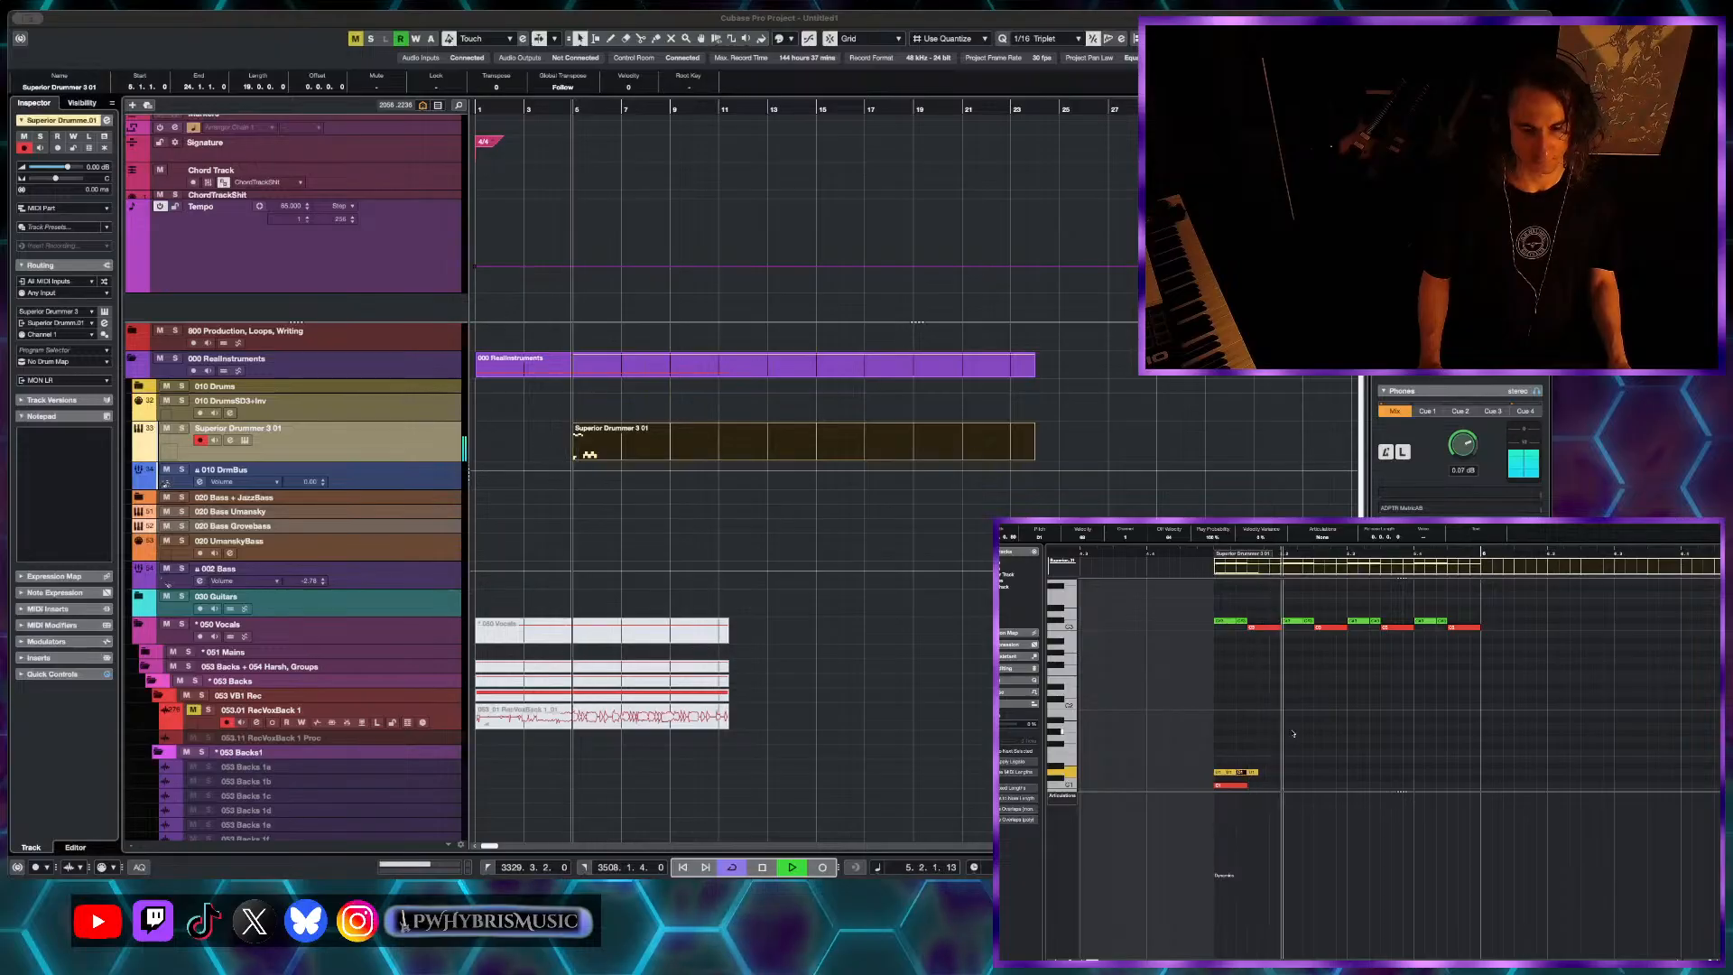
pyautogui.press('space')
pyautogui.moveTo(1291, 731); pyautogui.dragTo(1188, 793)
pyautogui.click(1230, 748)
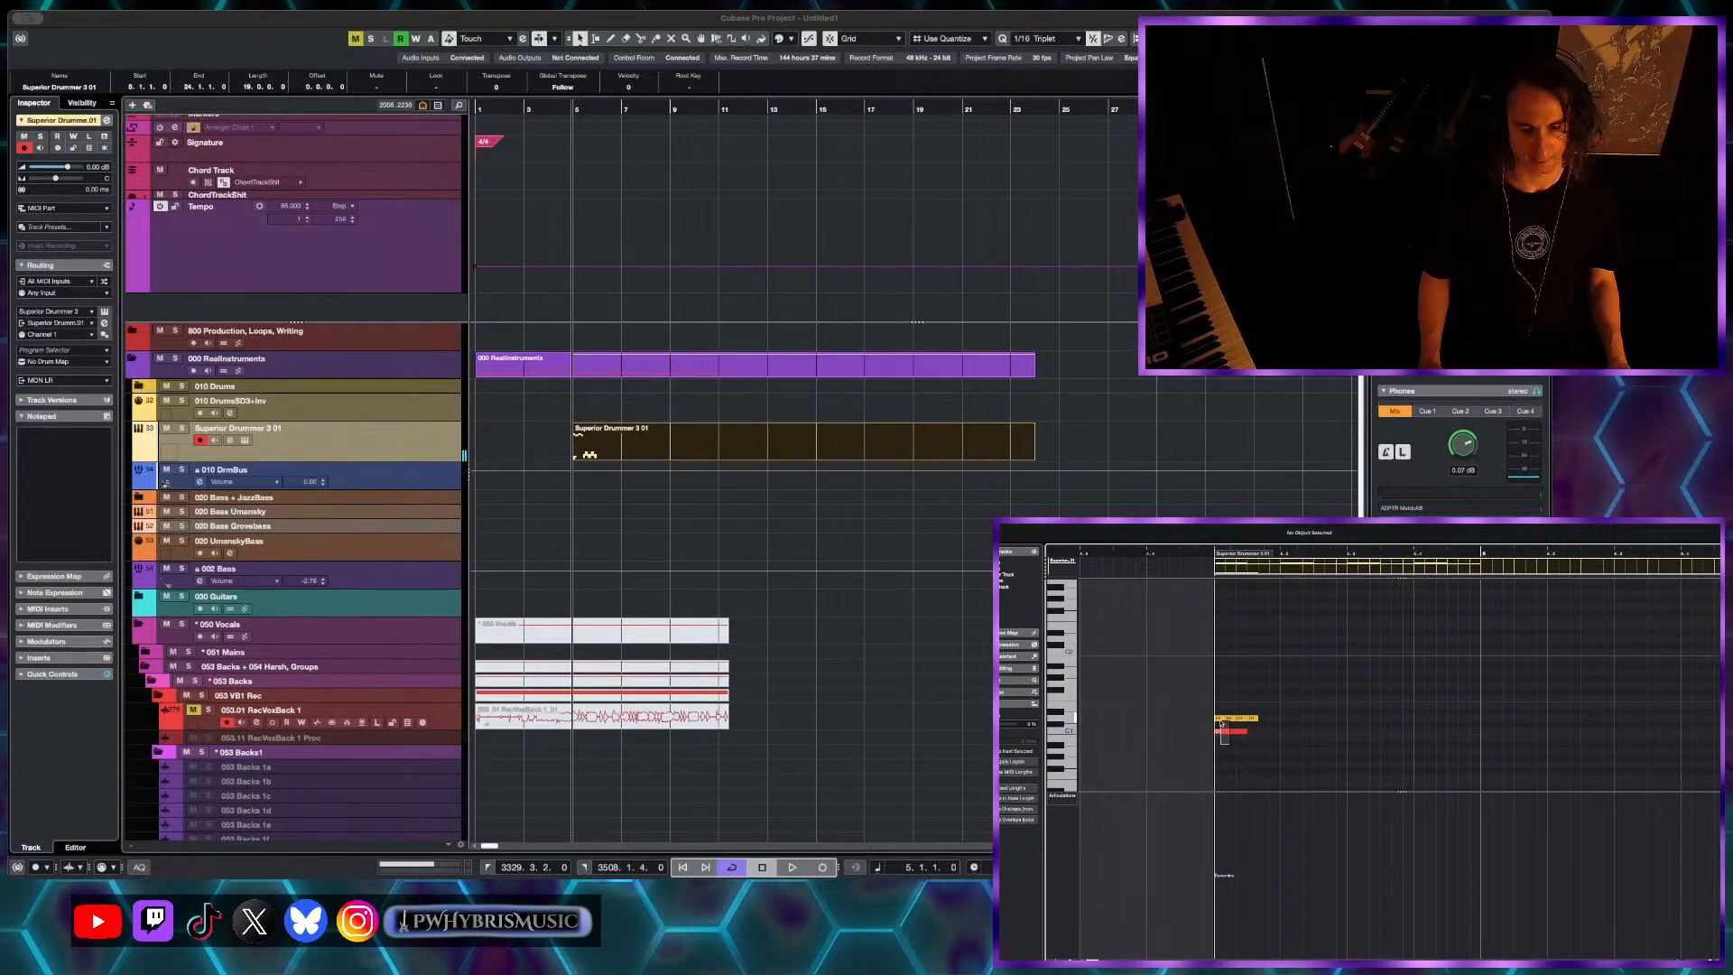
pyautogui.click(1221, 728)
pyautogui.moveTo(1079, 540); pyautogui.dragTo(1082, 596)
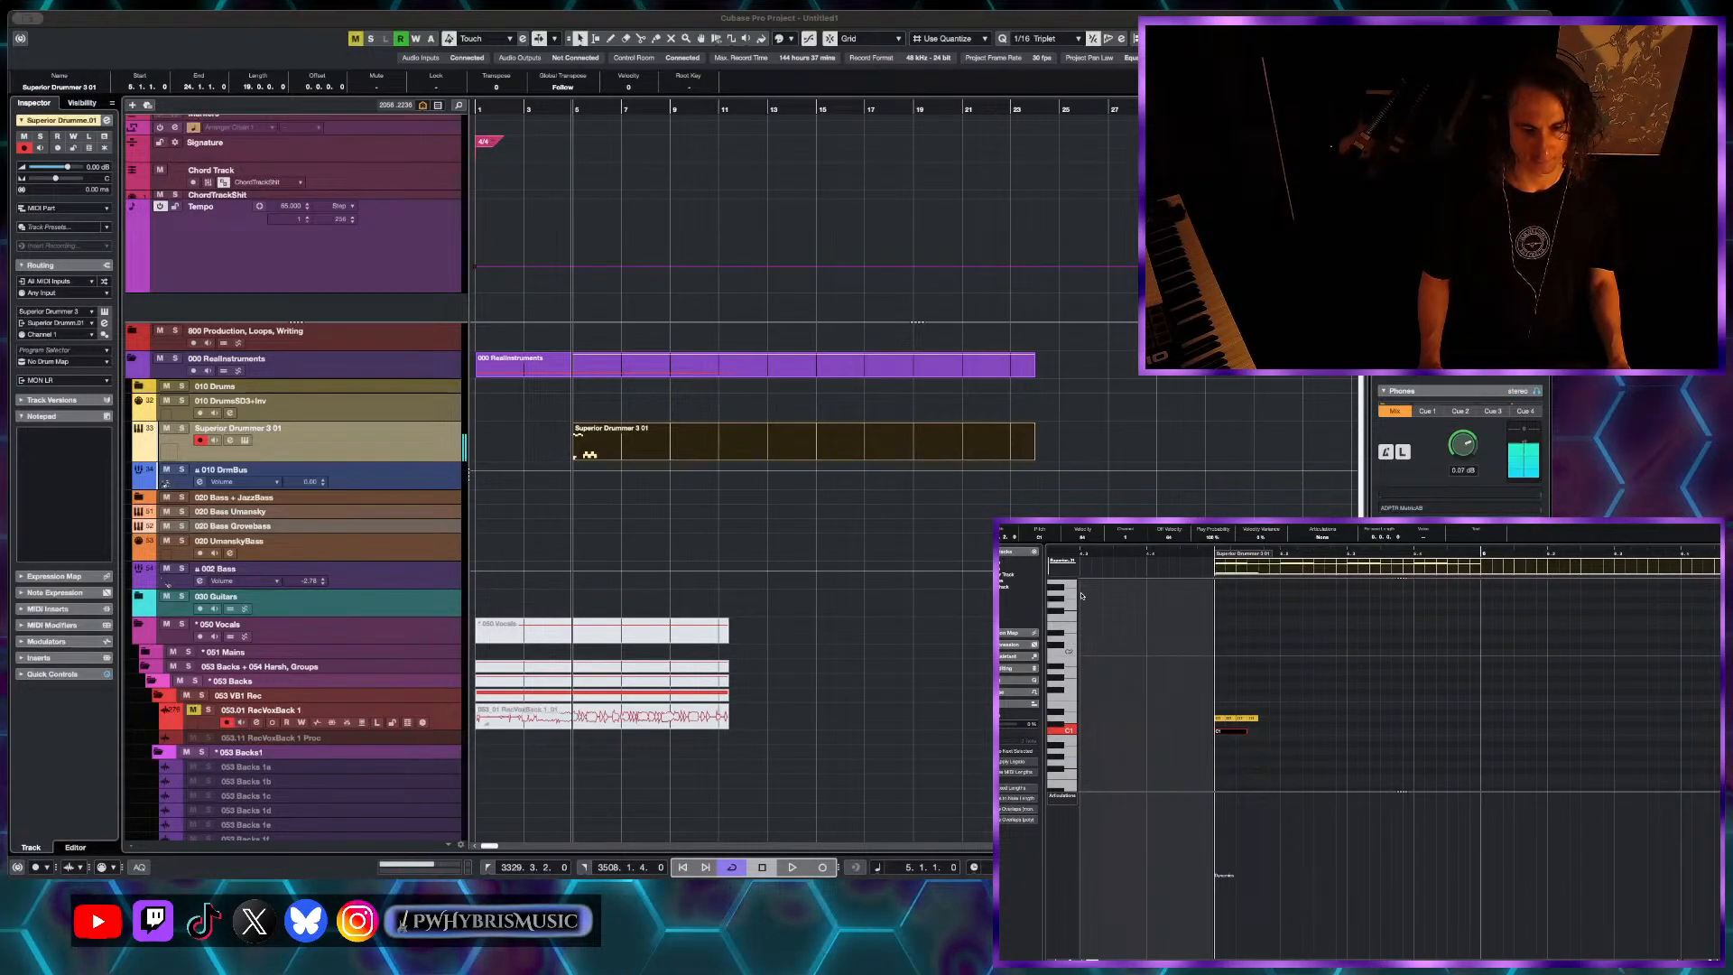
pyautogui.moveTo(1314, 691); pyautogui.dragTo(1211, 773)
pyautogui.press('space')
pyautogui.scroll(1, 1255, 739)
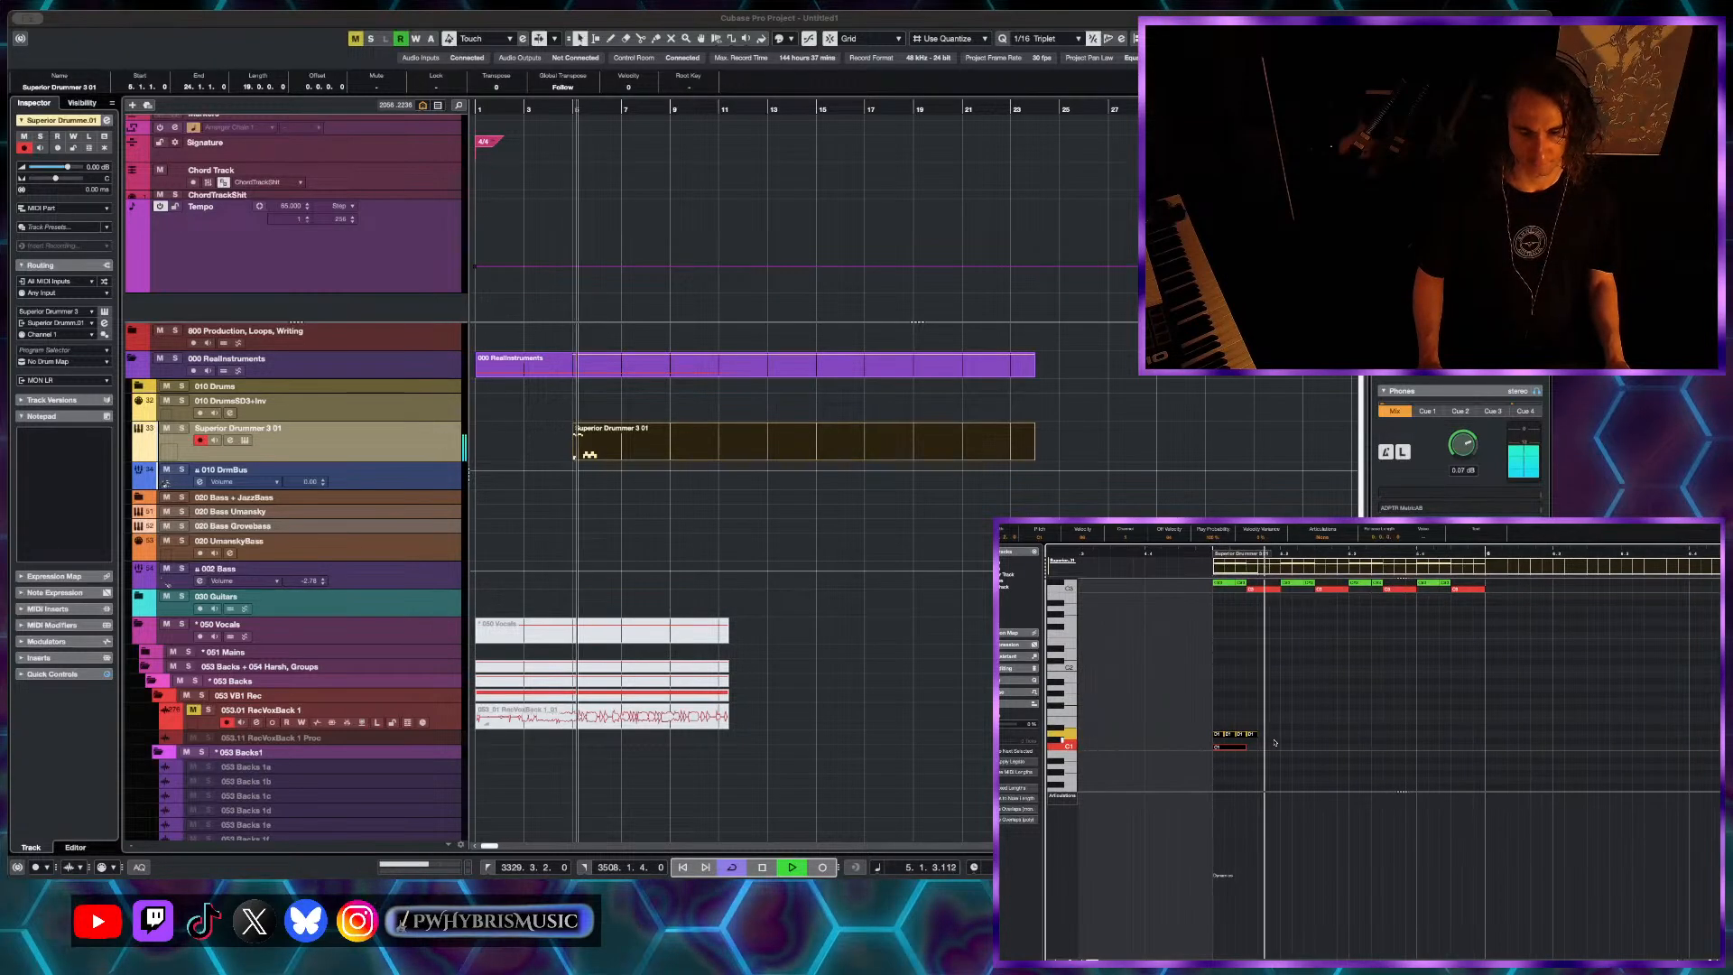
pyautogui.press('space')
# - Add a short note on the sixth 1/16-triplet step, repeat the low-note group three times across bar 5, and play it back
pyautogui.click(1276, 734)
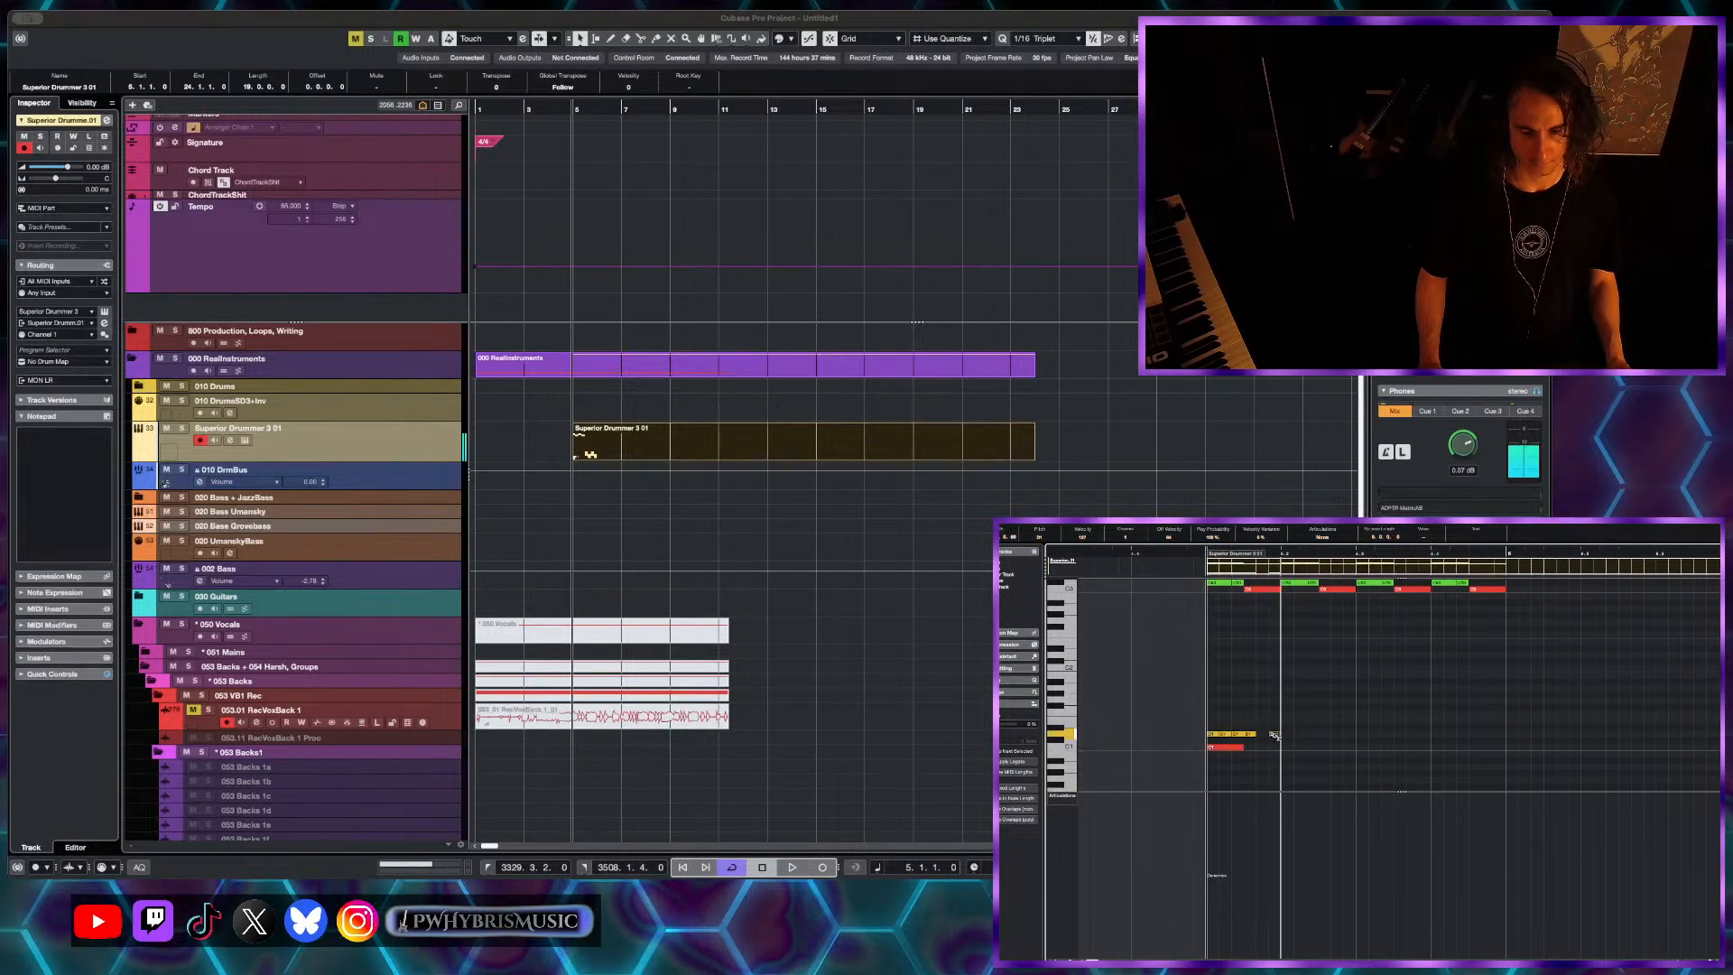
pyautogui.moveTo(1085, 538); pyautogui.dragTo(1089, 585)
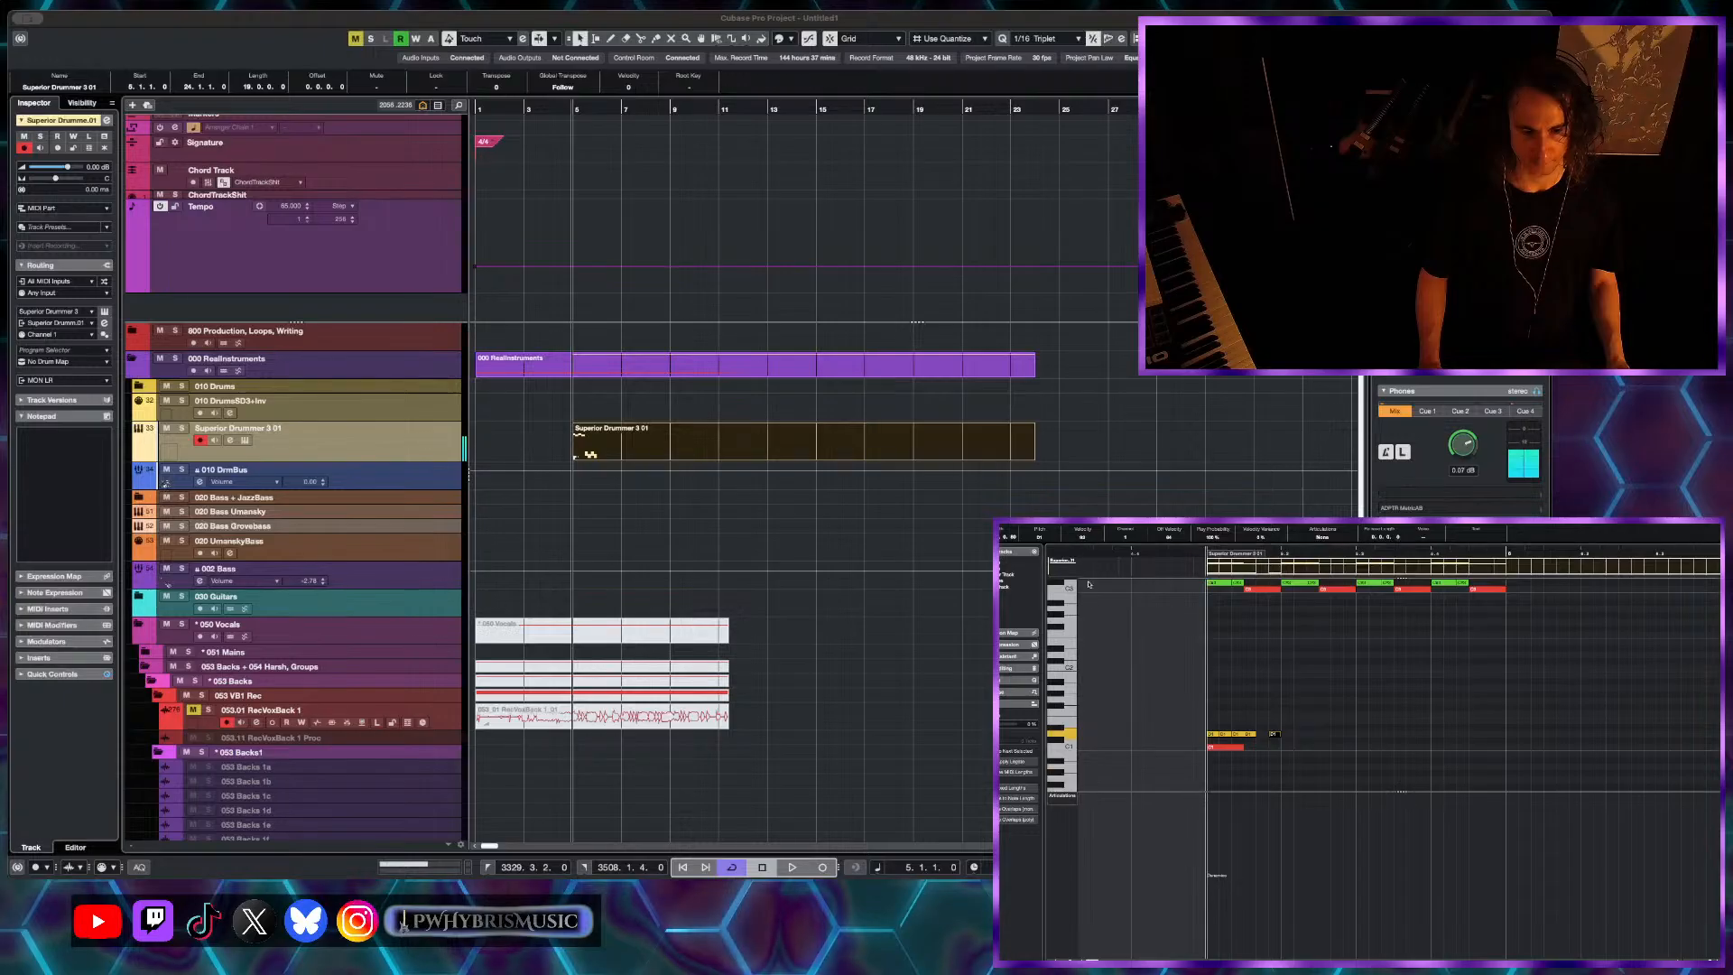
pyautogui.moveTo(1309, 714); pyautogui.dragTo(1208, 773)
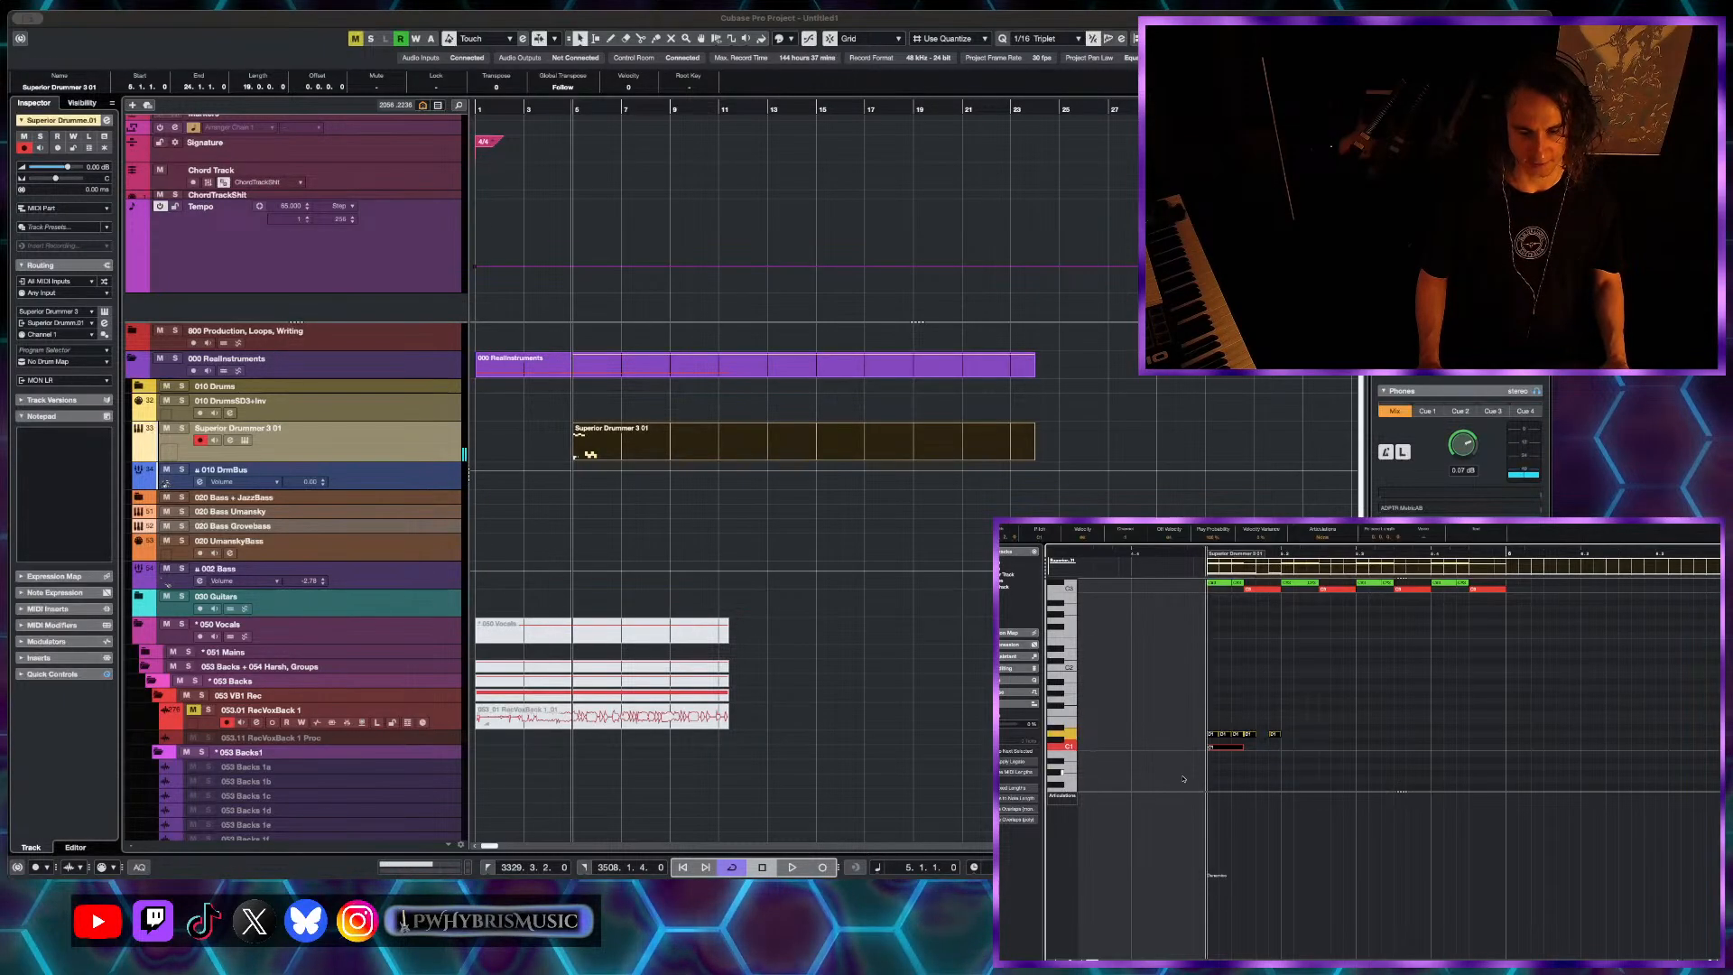
pyautogui.hotkey('alt', 'd')
pyautogui.hotkey('alt', 'd')
pyautogui.hotkey('alt', 'd')
pyautogui.click(1230, 779)
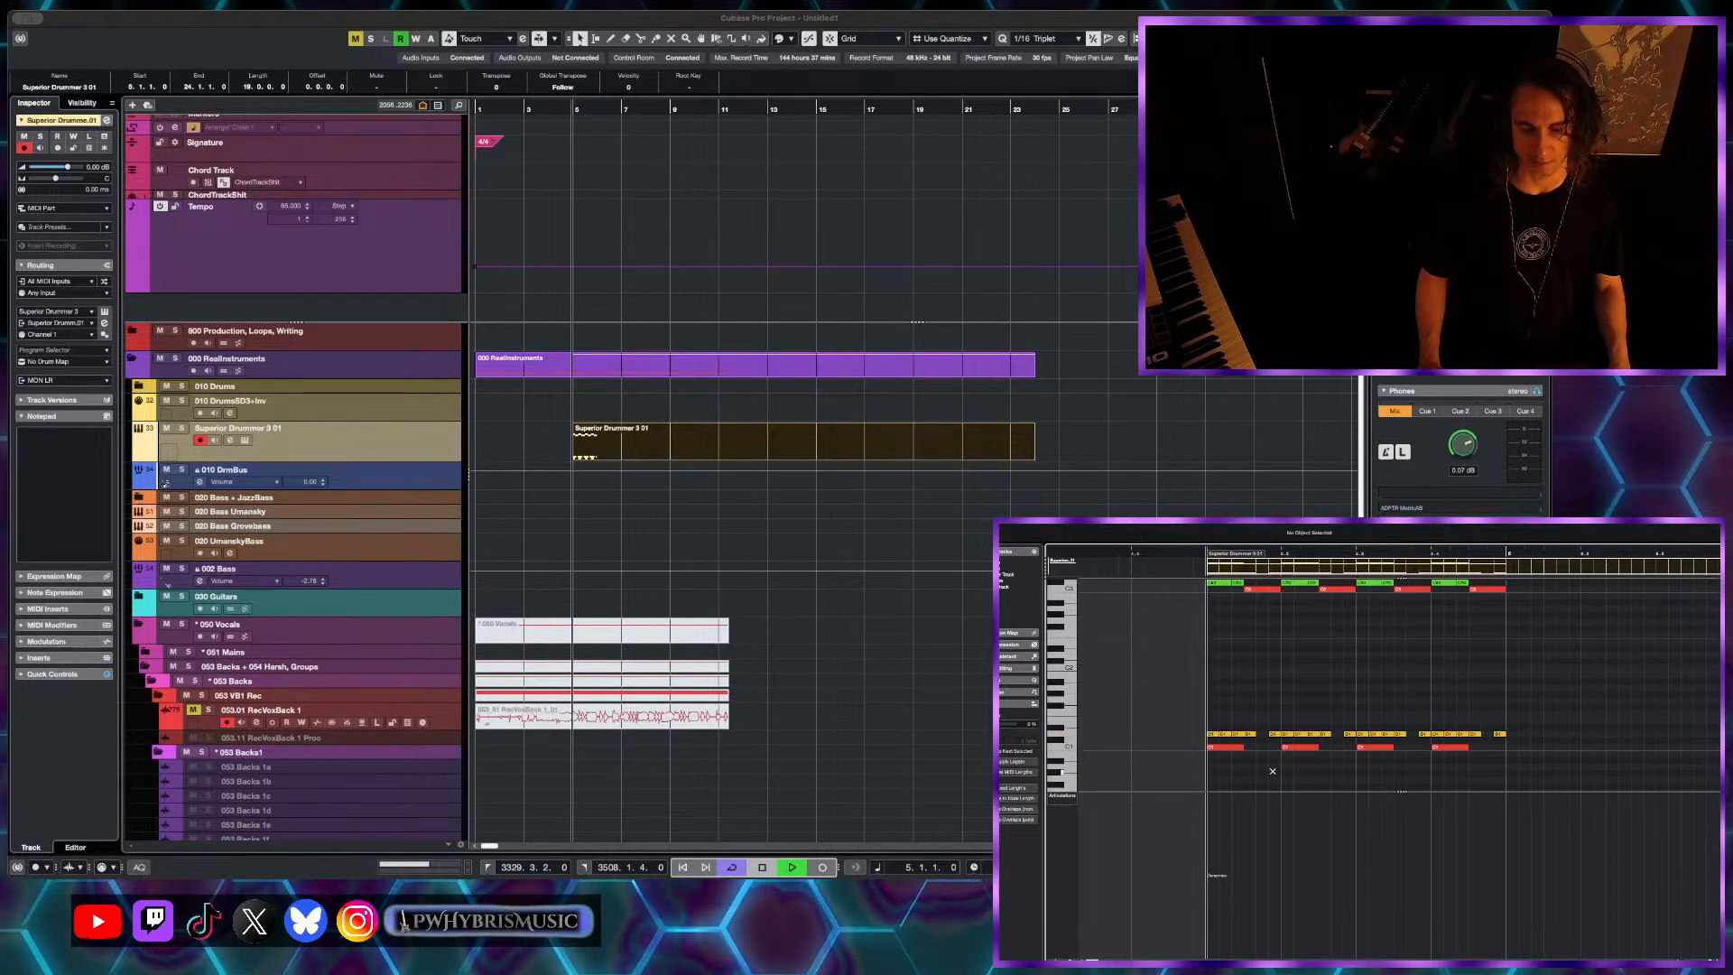
pyautogui.press('space')
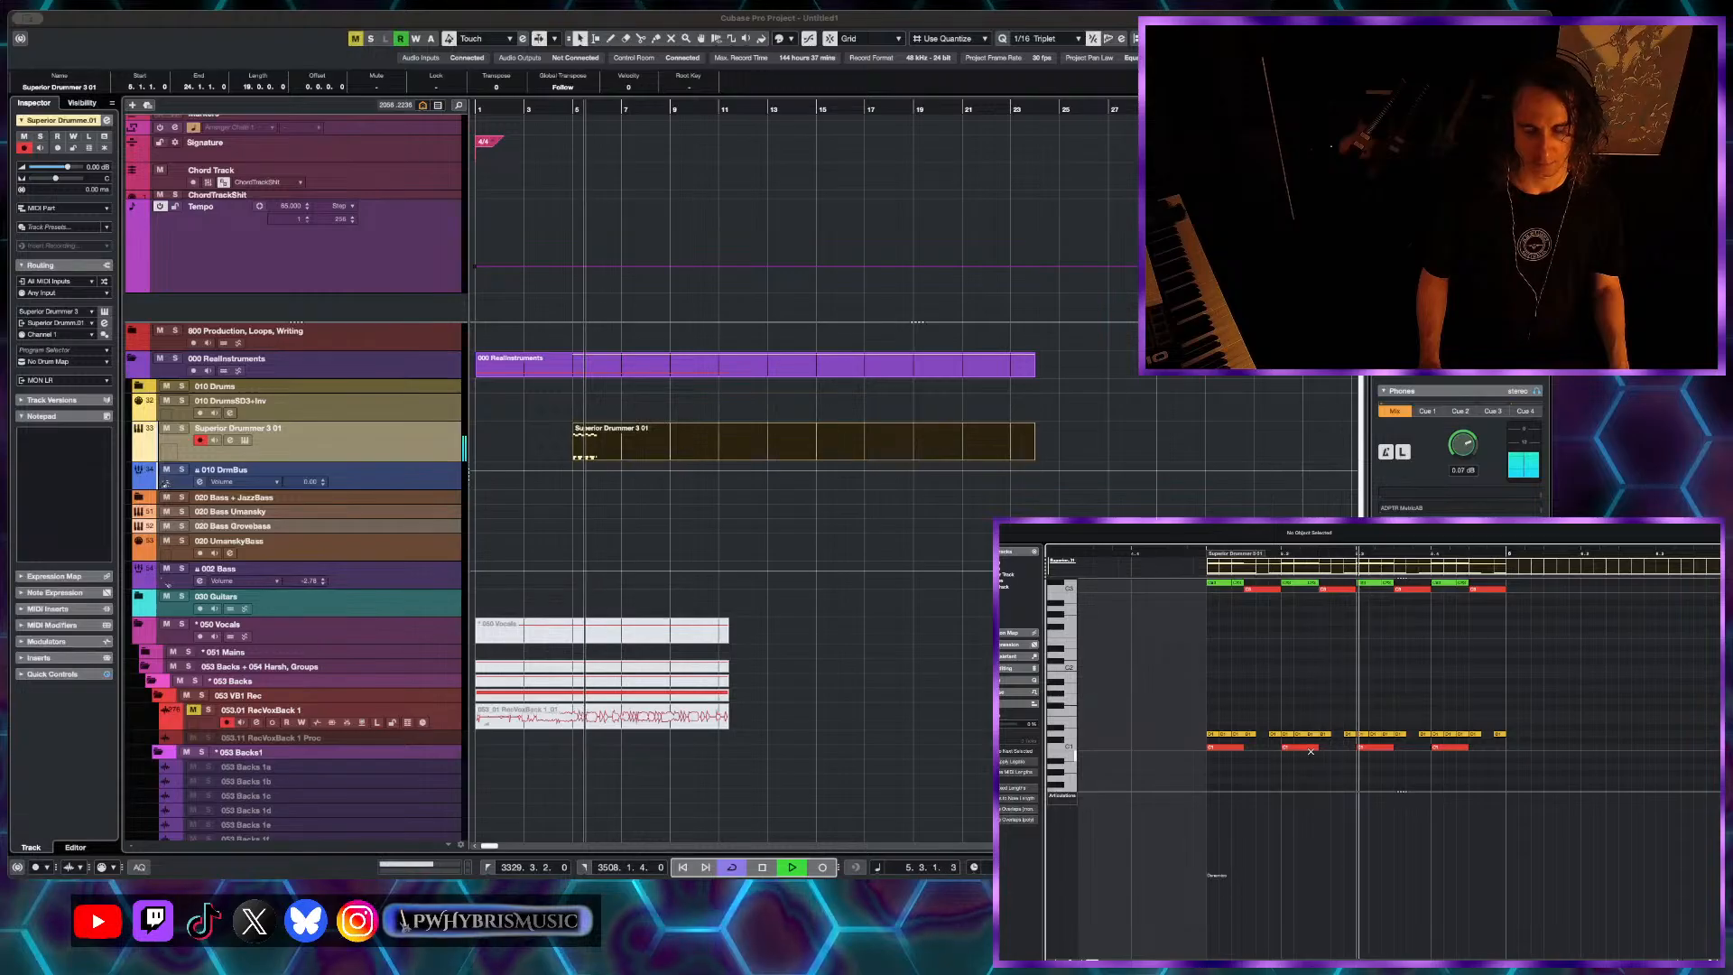
pyautogui.press('space')
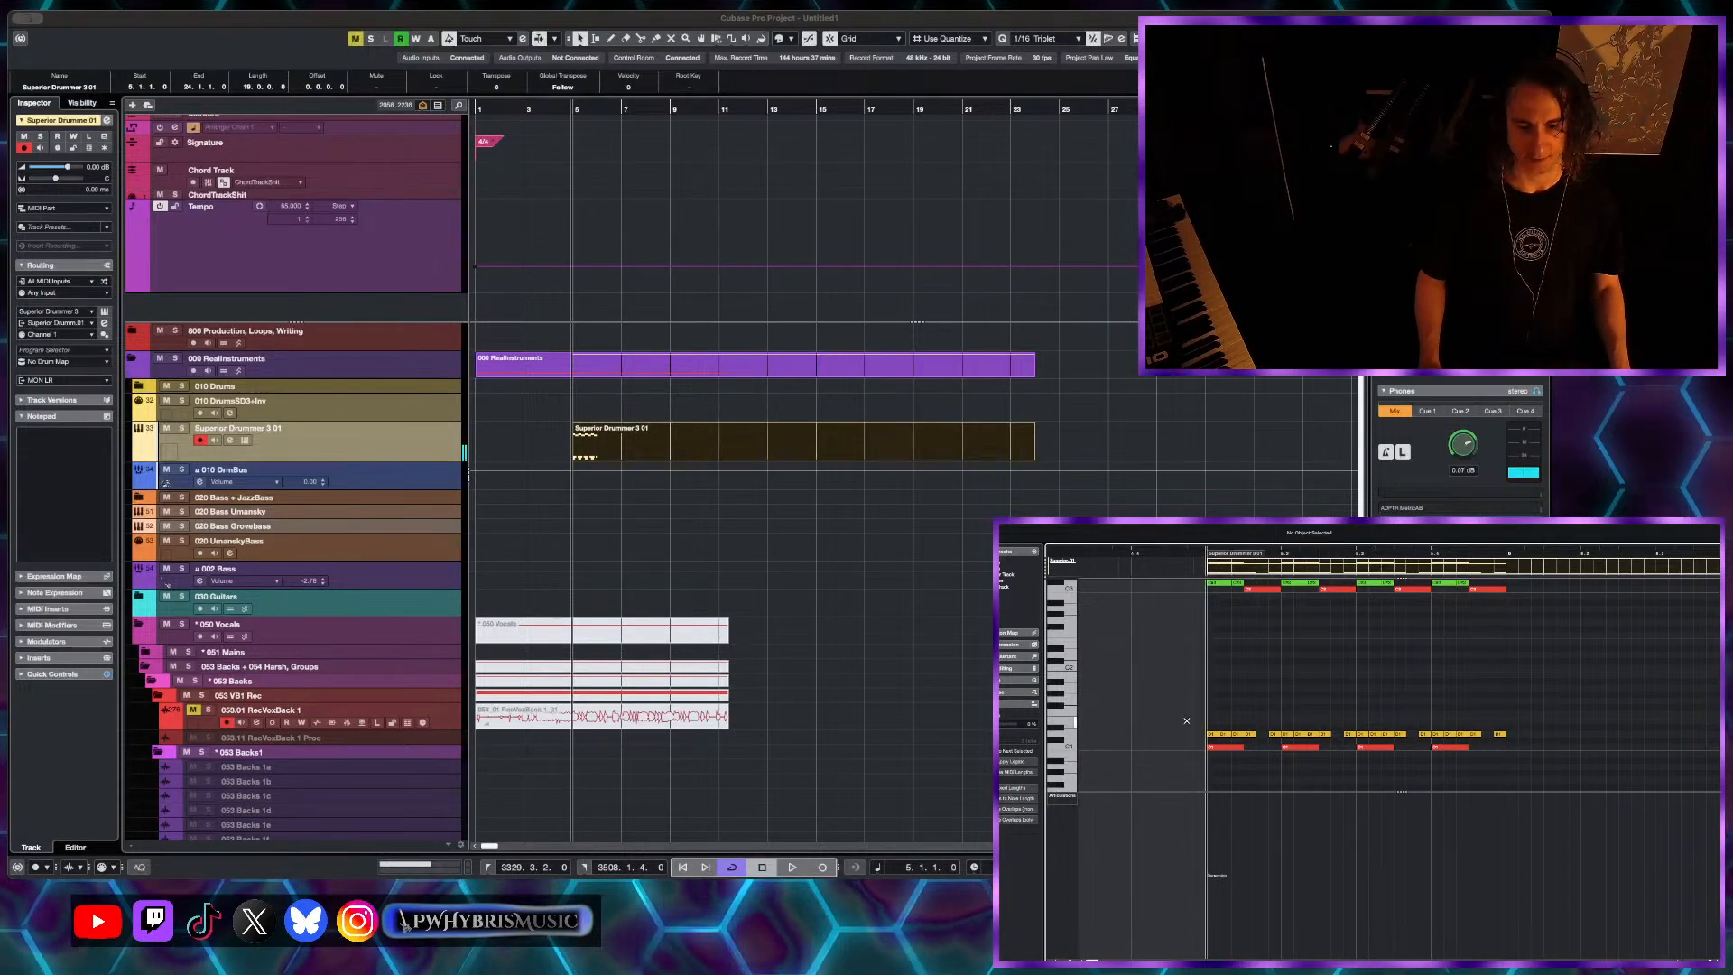
# - Mute several short low notes in the first two beats of bar 5, auditioning the pattern between changes
pyautogui.click(1231, 732)
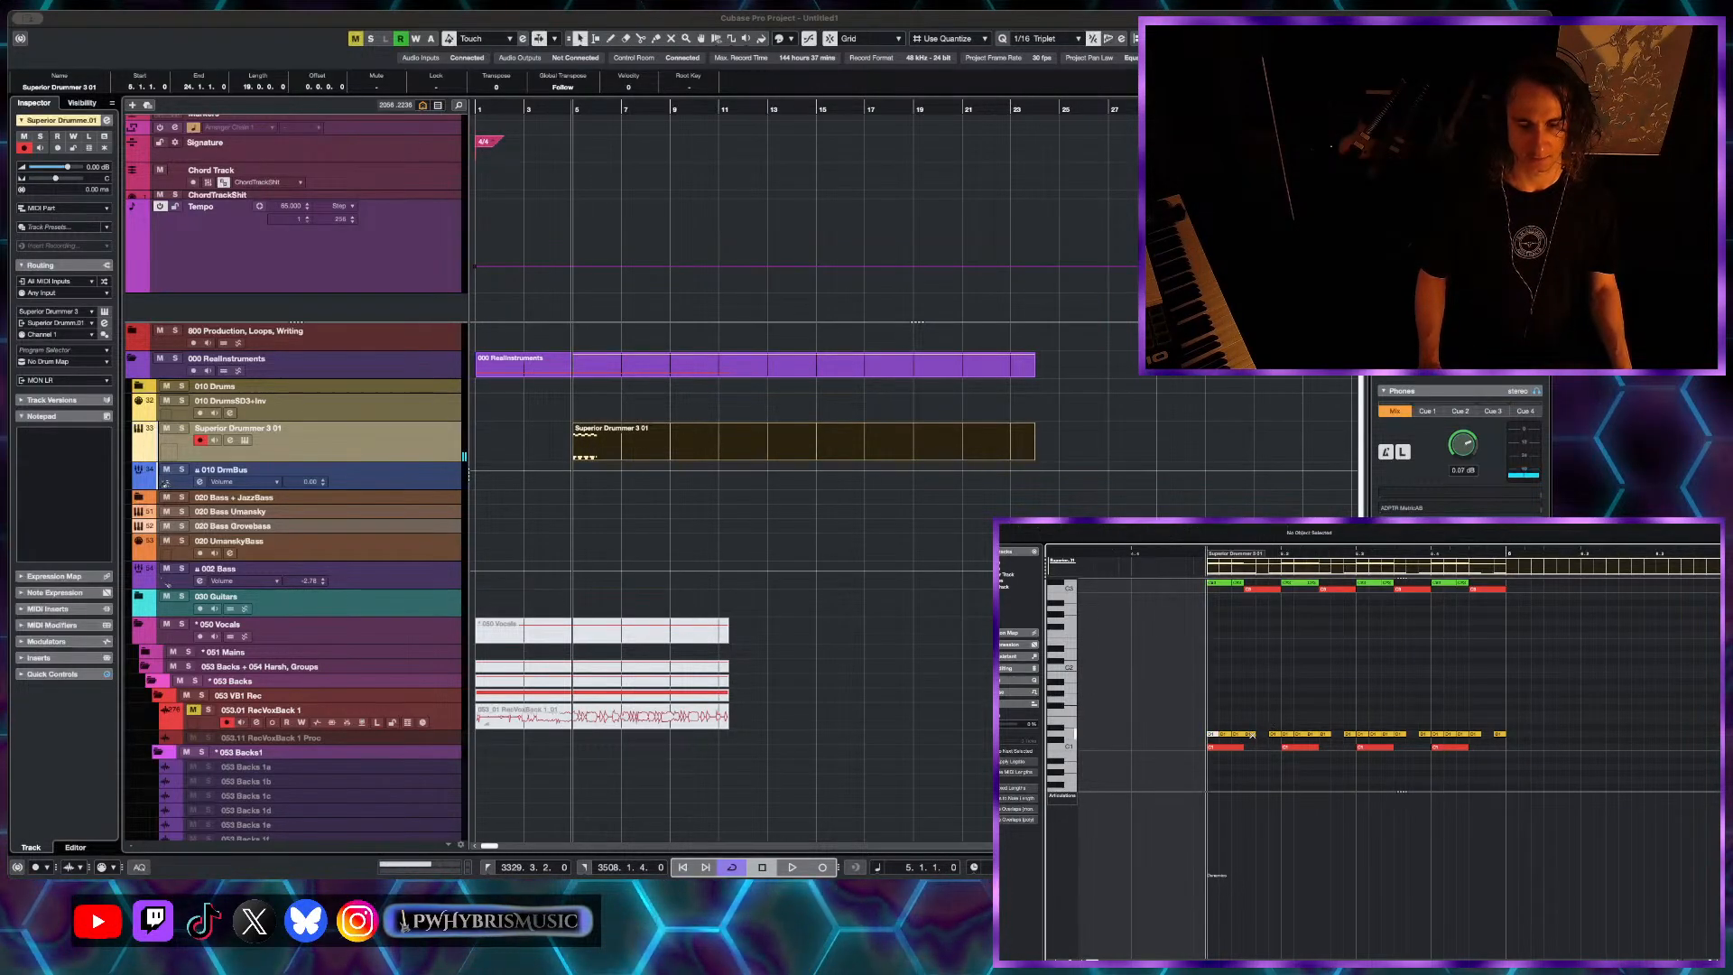
pyautogui.press('space')
pyautogui.press('space')
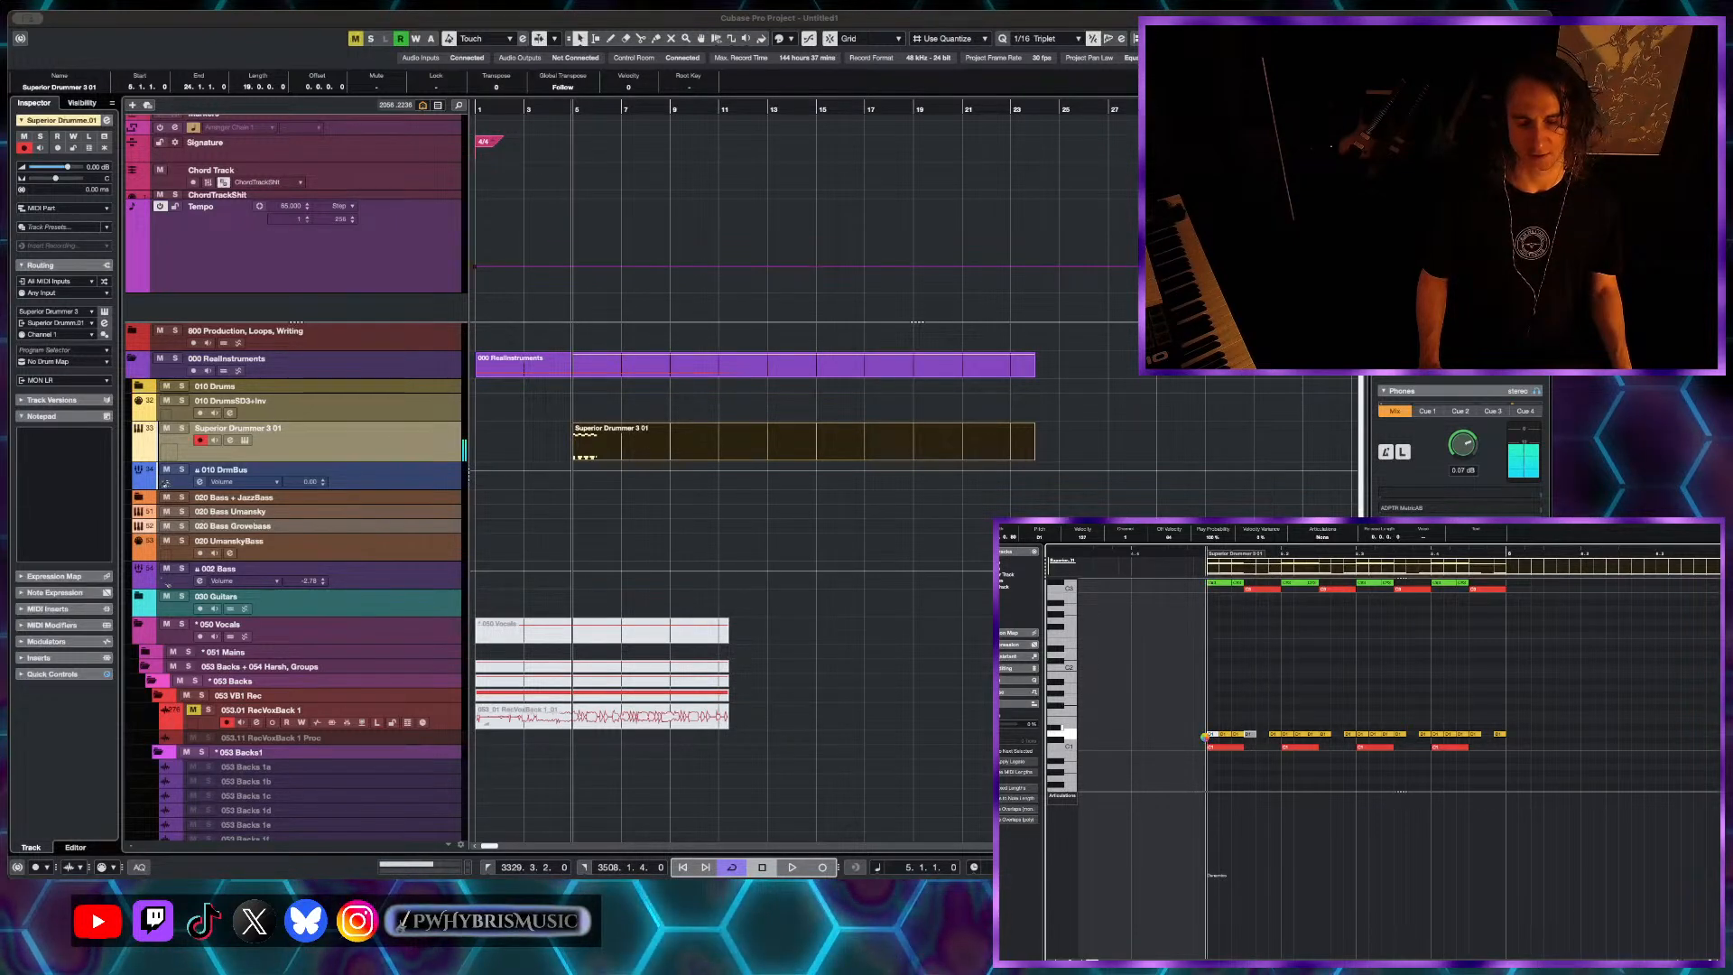
pyautogui.click(1206, 736)
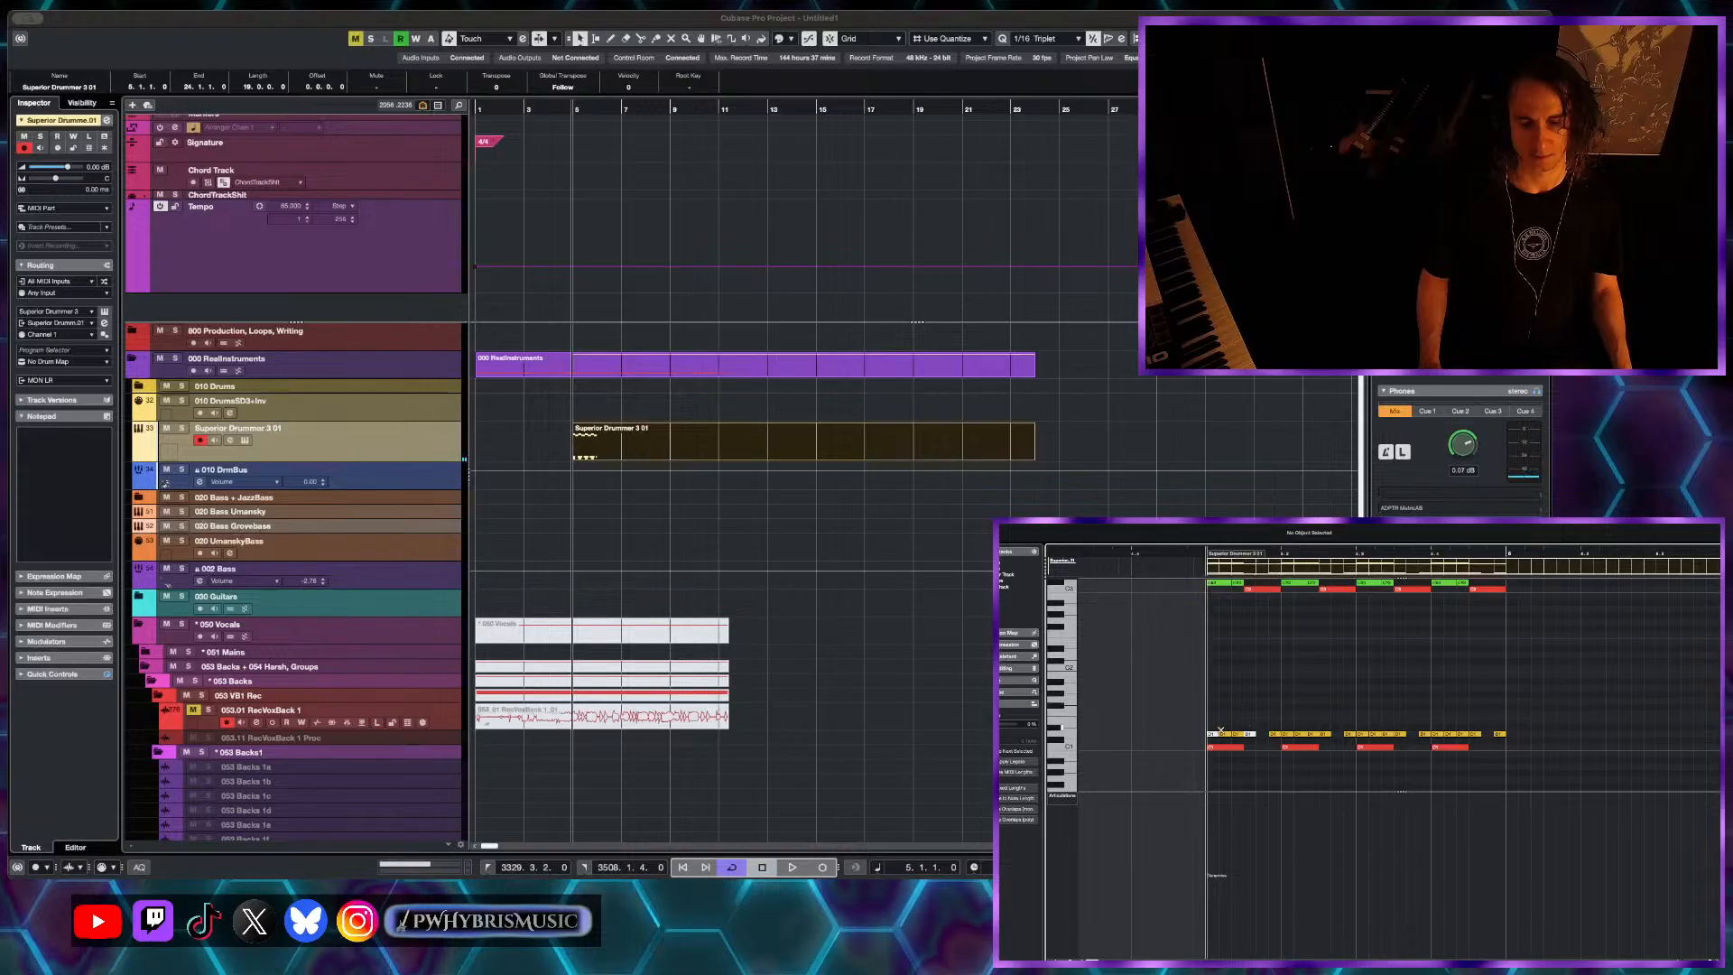
pyautogui.click(1224, 733)
pyautogui.press('space')
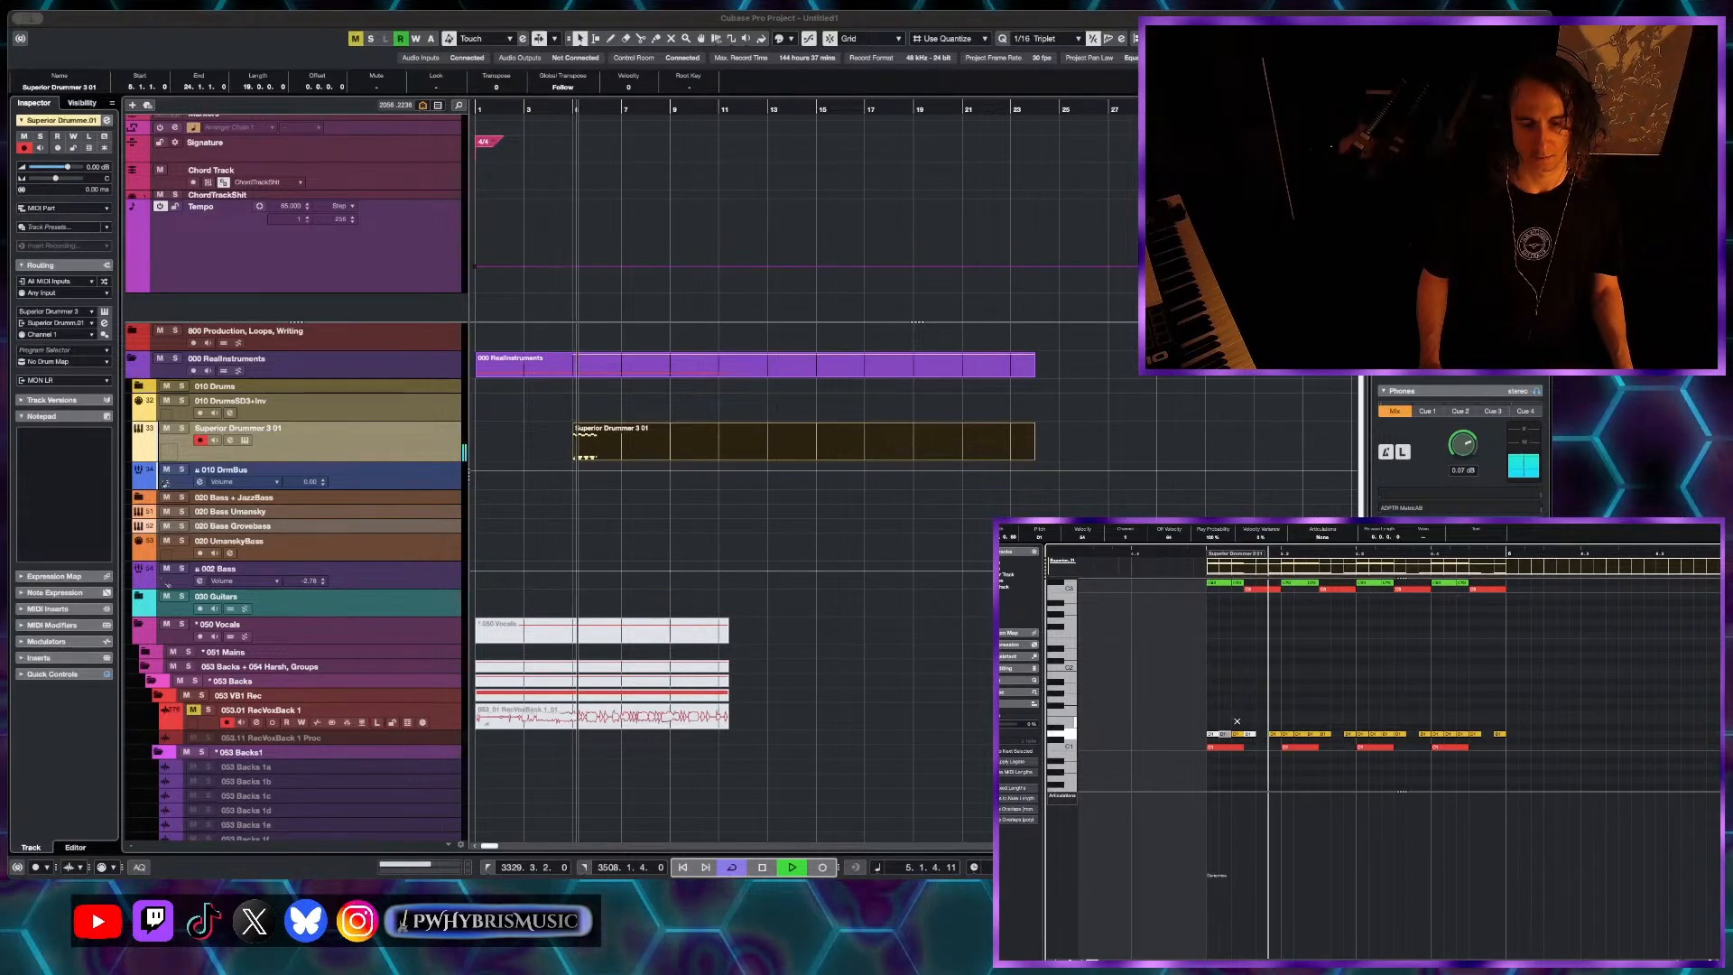
pyautogui.press('space')
pyautogui.click(1287, 734)
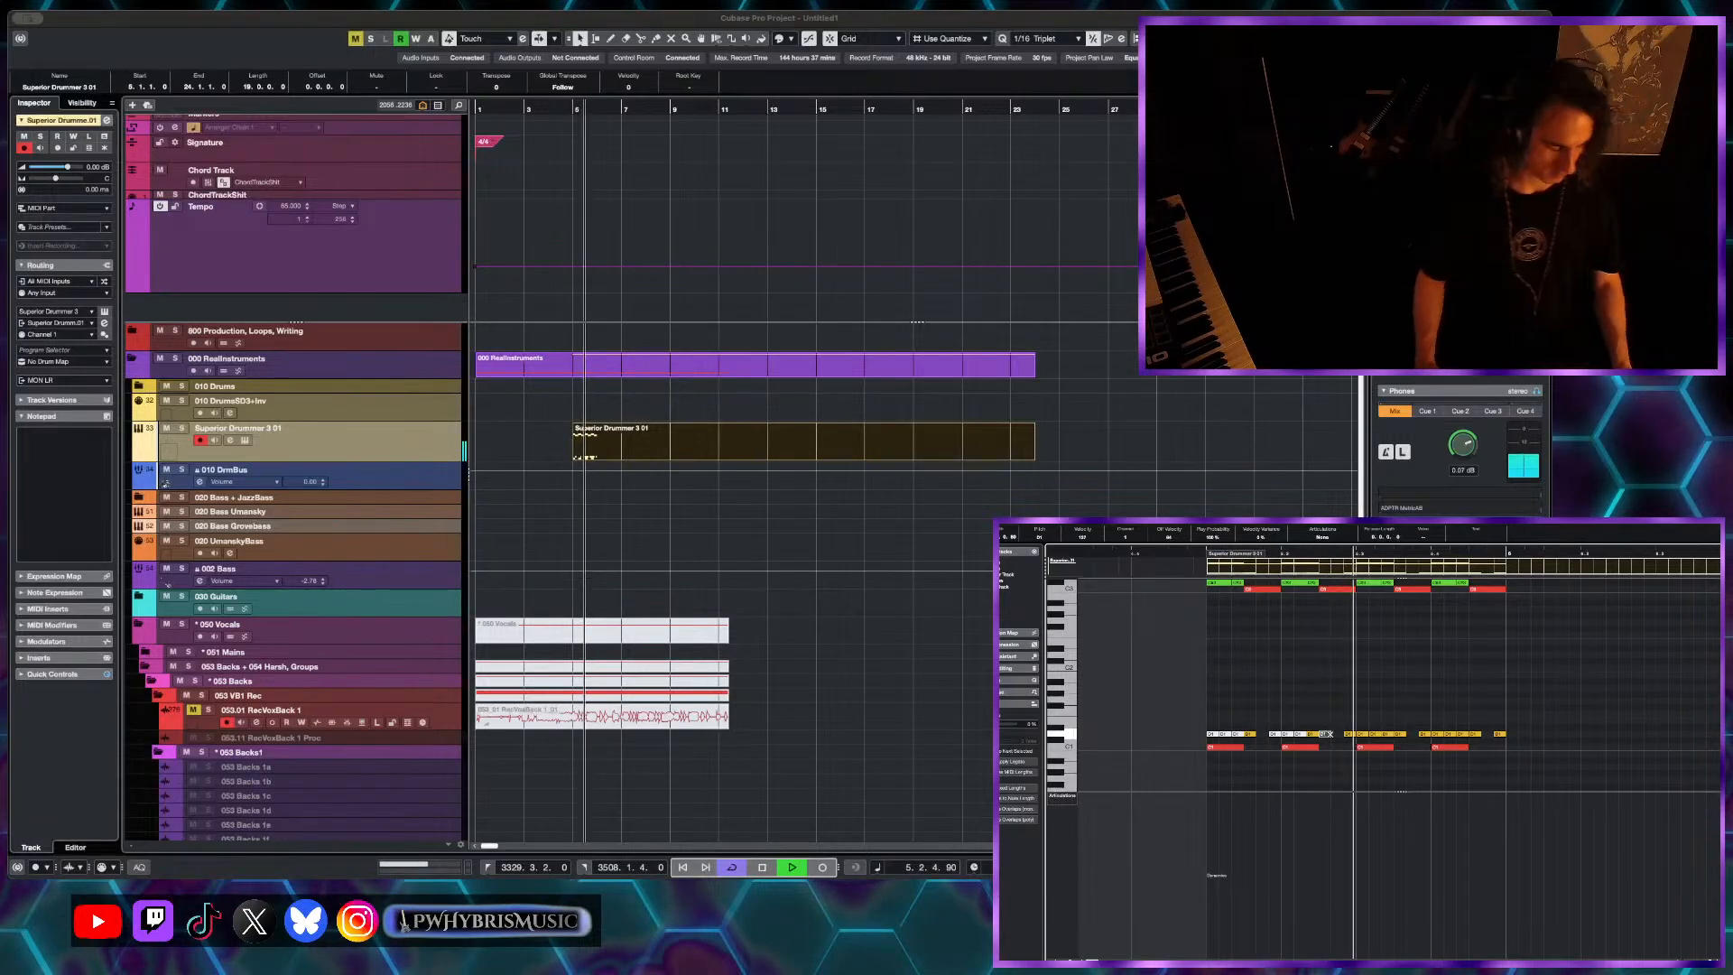
pyautogui.press('space')
# - Transpose the whole row of short low notes in bar 5 up four semitones
pyautogui.moveTo(1527, 729); pyautogui.dragTo(1206, 740)
pyautogui.press('Up')
pyautogui.press('Up')
pyautogui.press('Up')
pyautogui.press('Up')
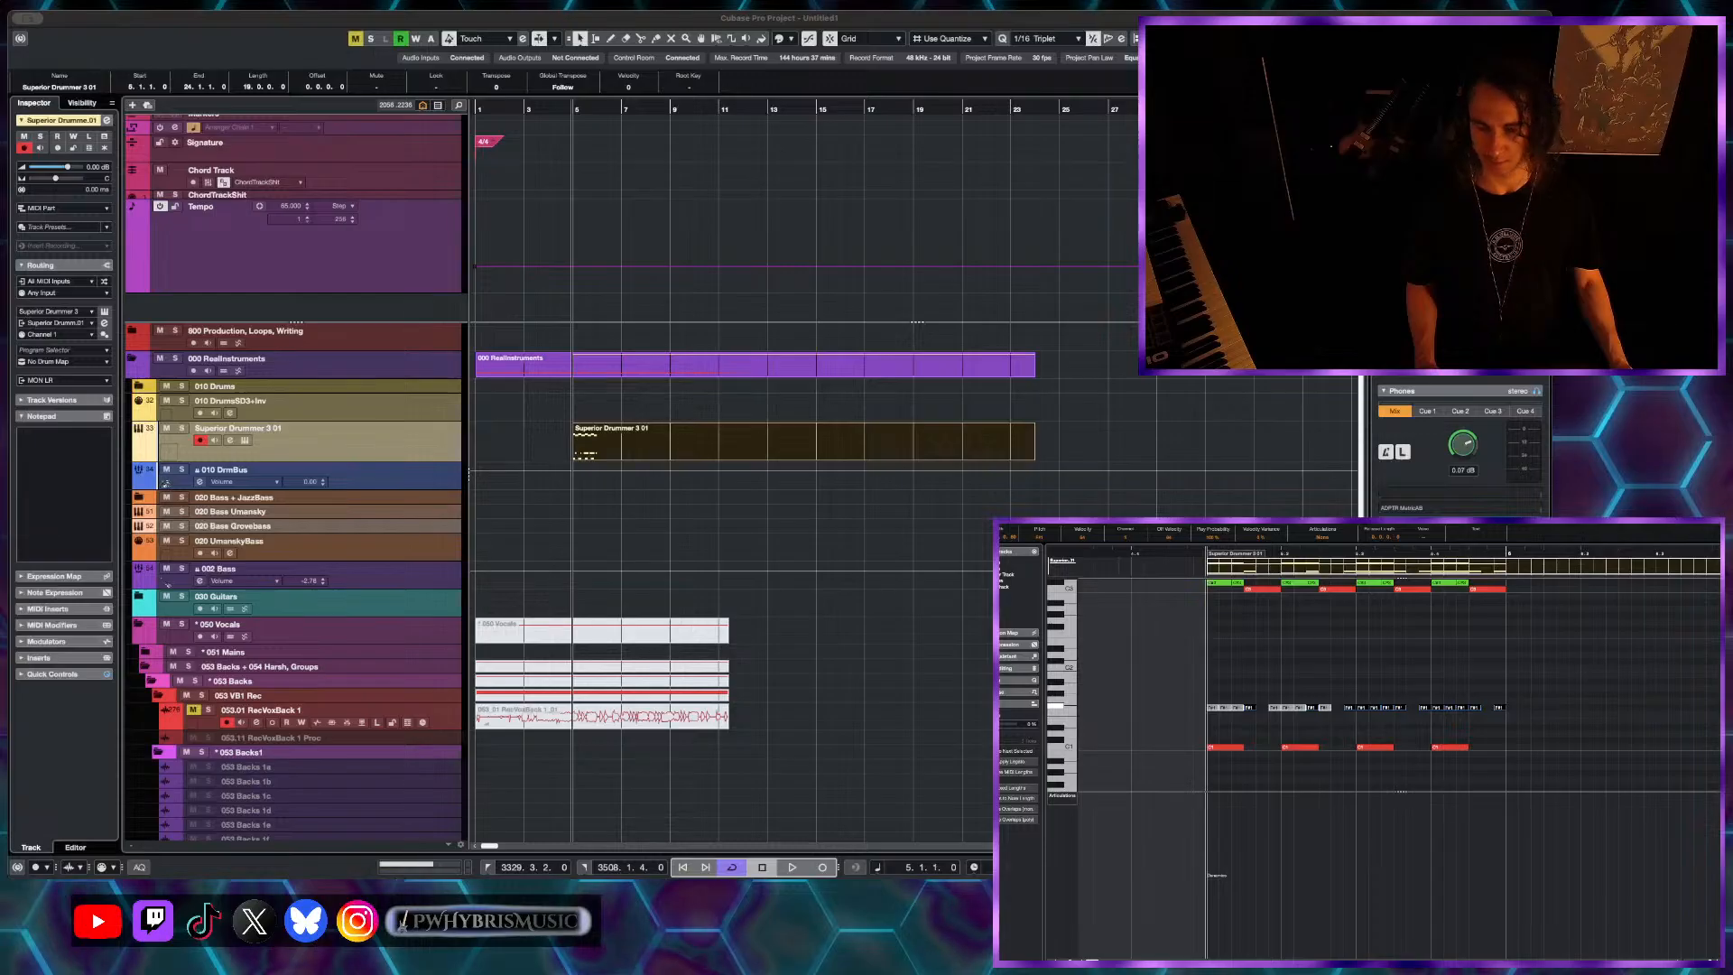
# - Delete all the short notes from bar 5 and play the remaining pattern
pyautogui.moveTo(1176, 696); pyautogui.dragTo(1220, 687)
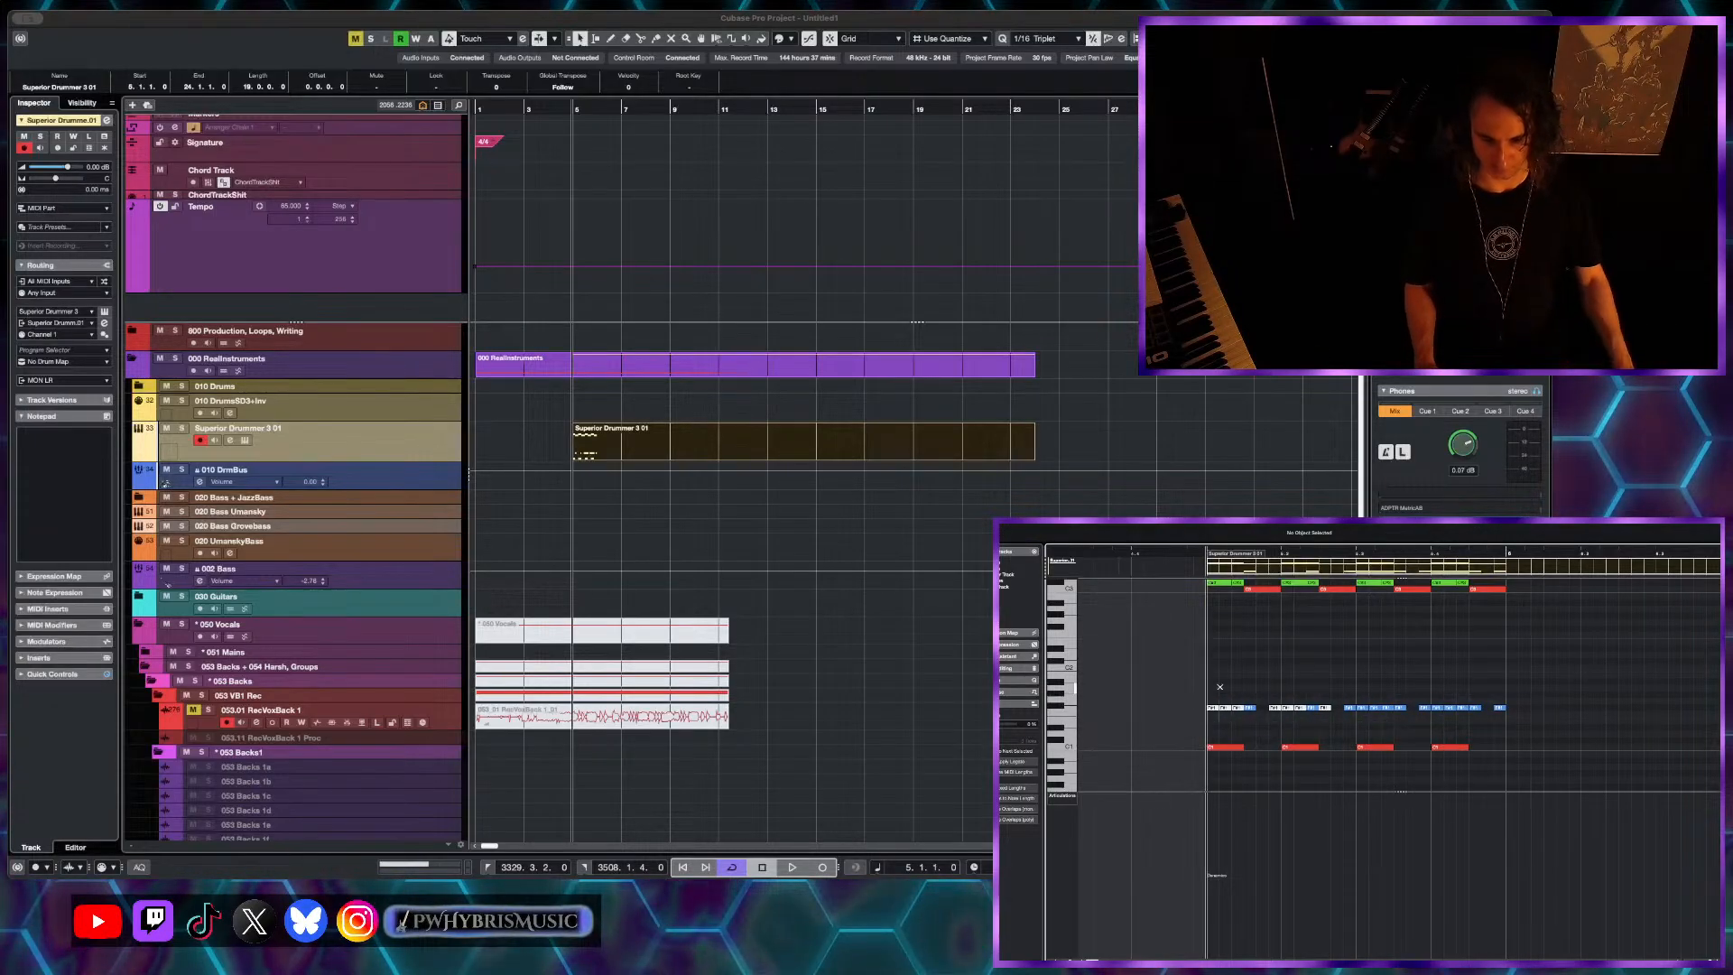
pyautogui.press('Delete')
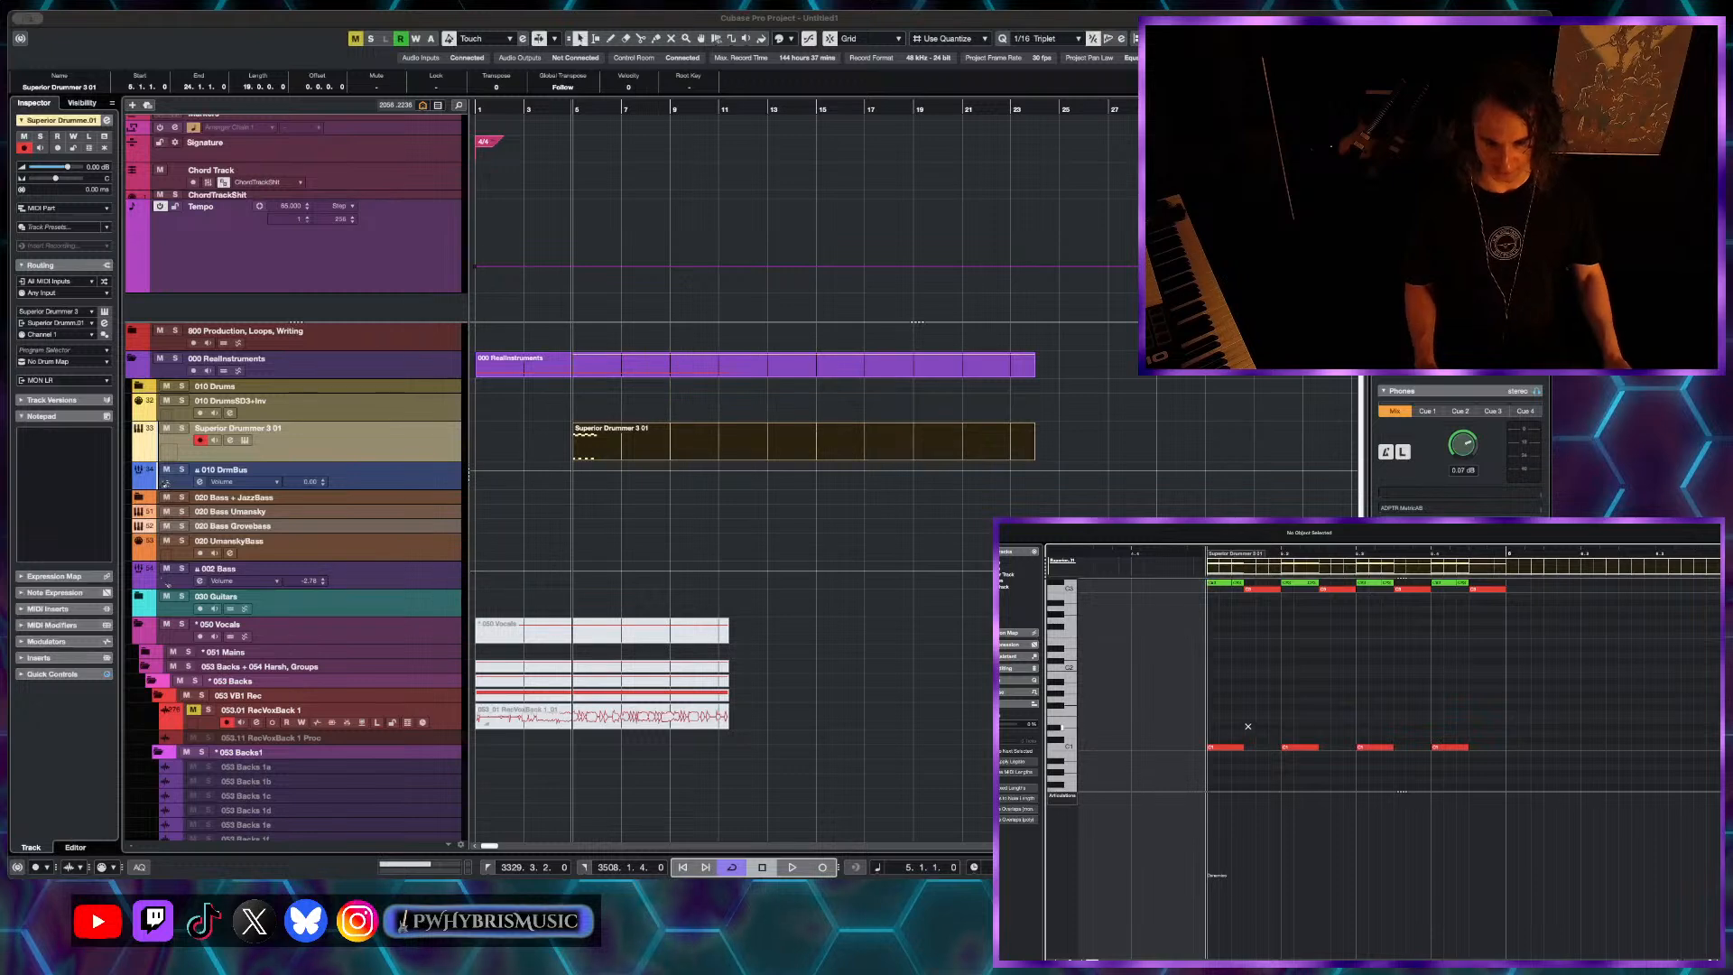
pyautogui.press('space')
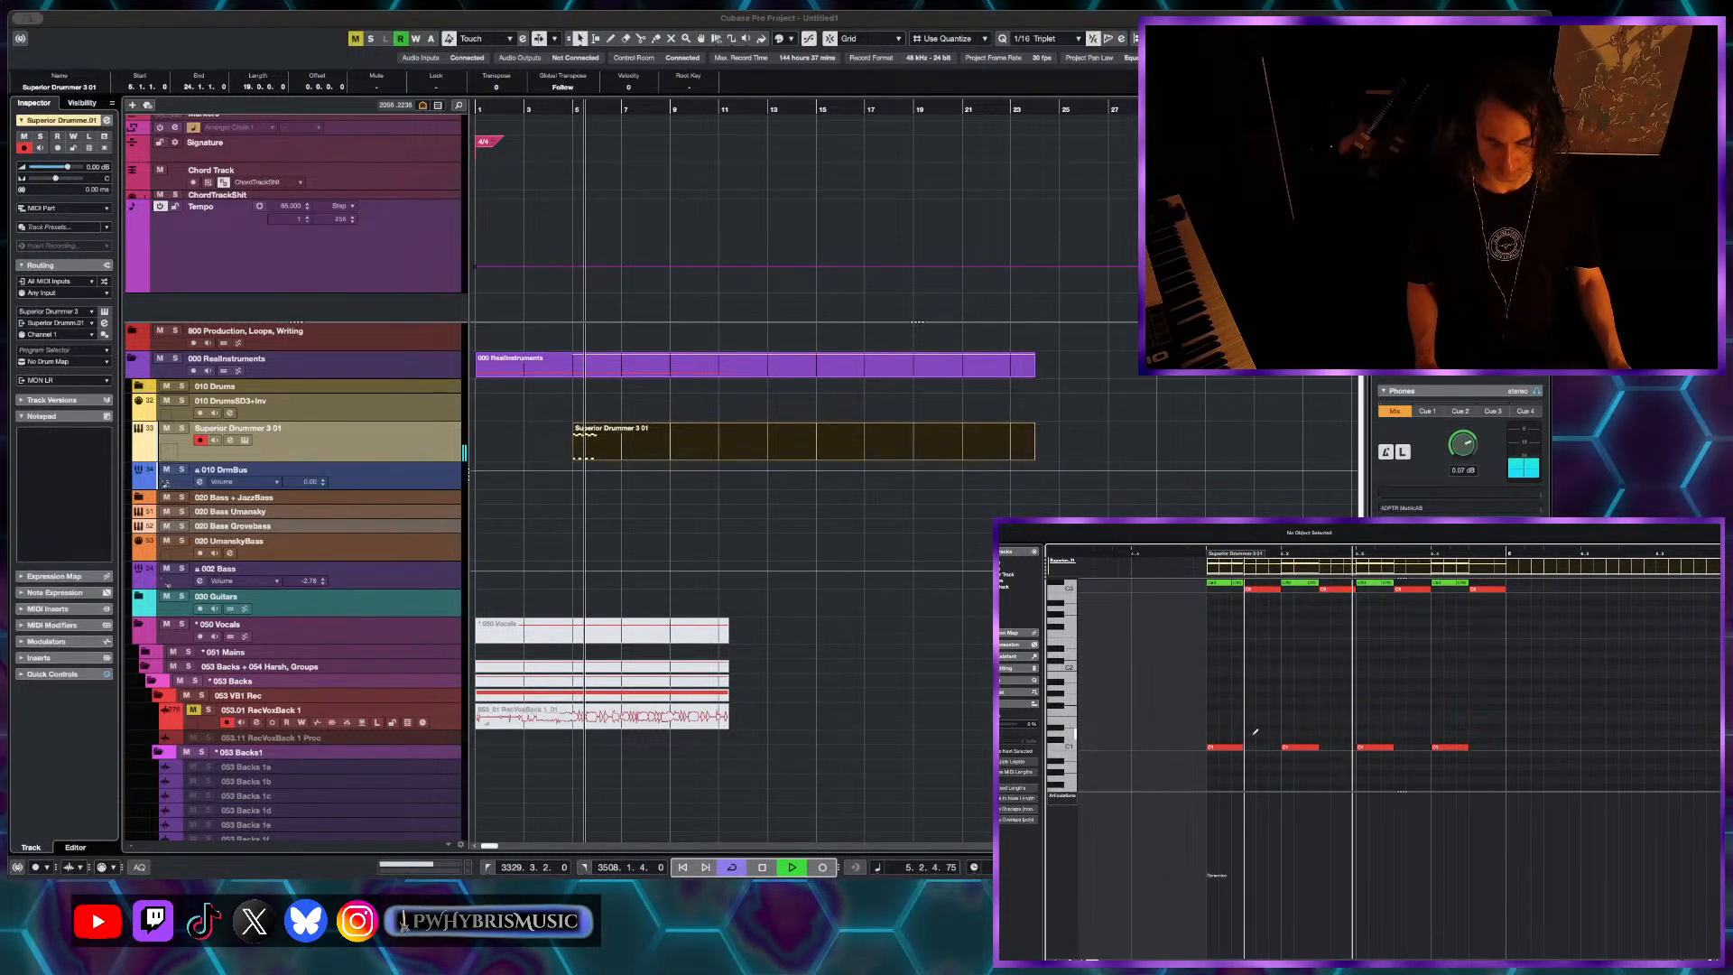
pyautogui.press('space')
# - Mute the low notes on beats 2 to 4, add mid-beat short notes two, three, three and two semitones above them, and audition
pyautogui.press('Right')
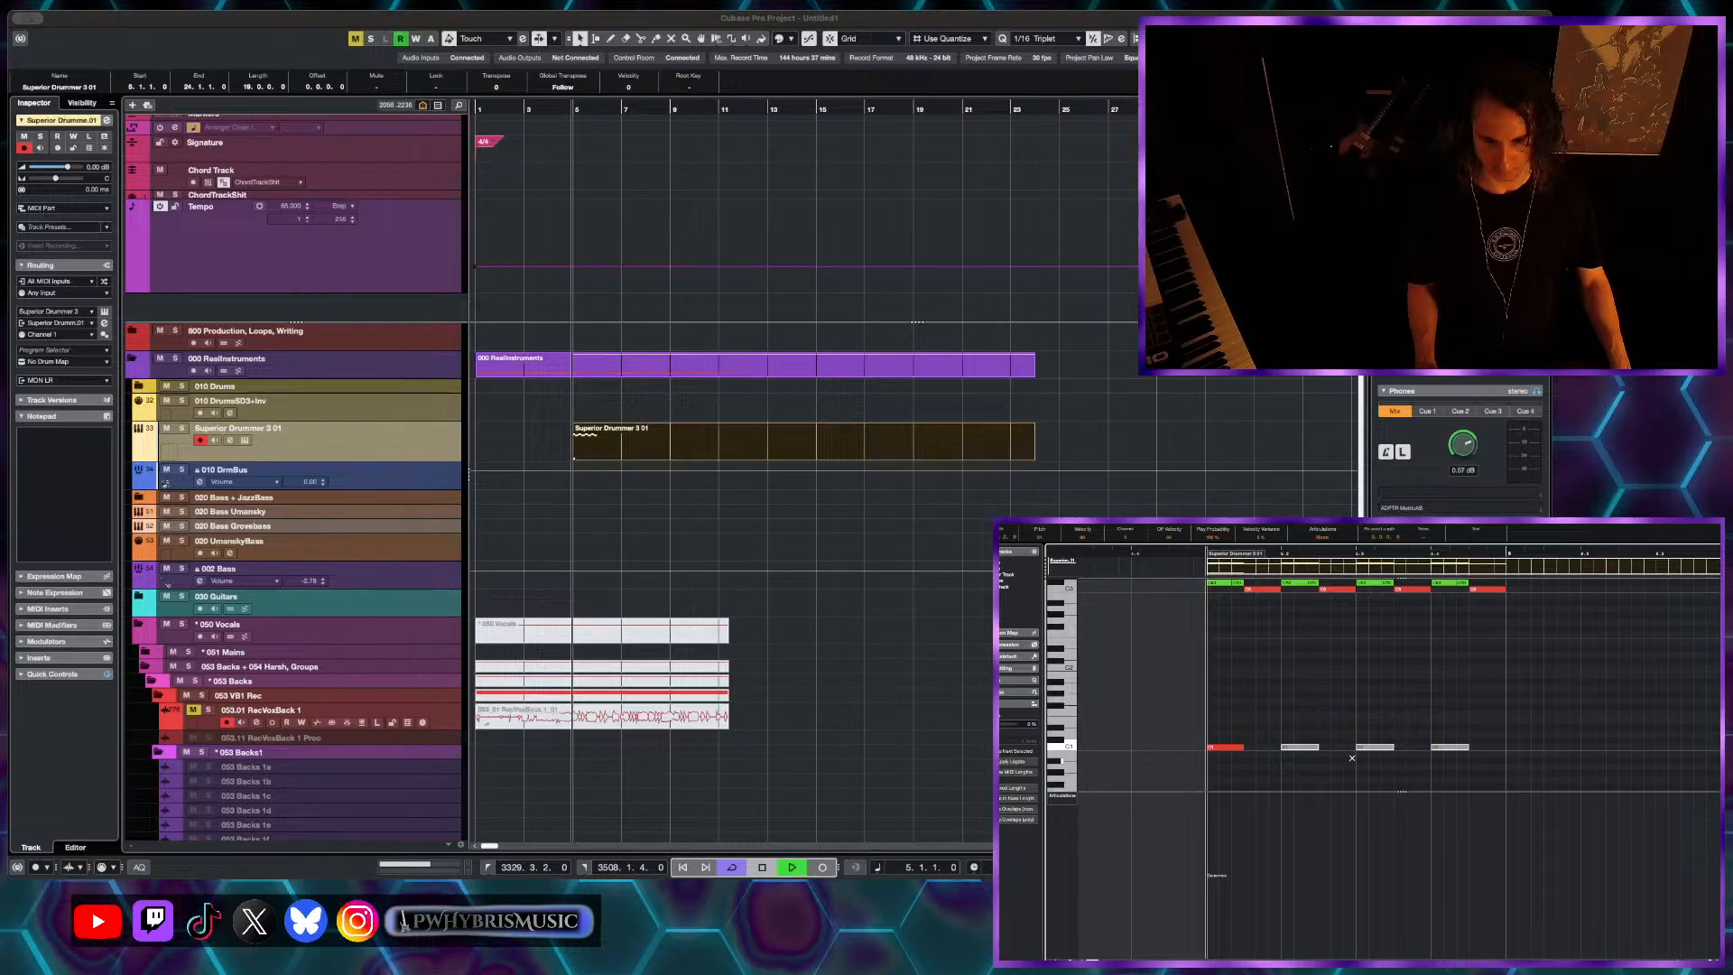
pyautogui.press('space')
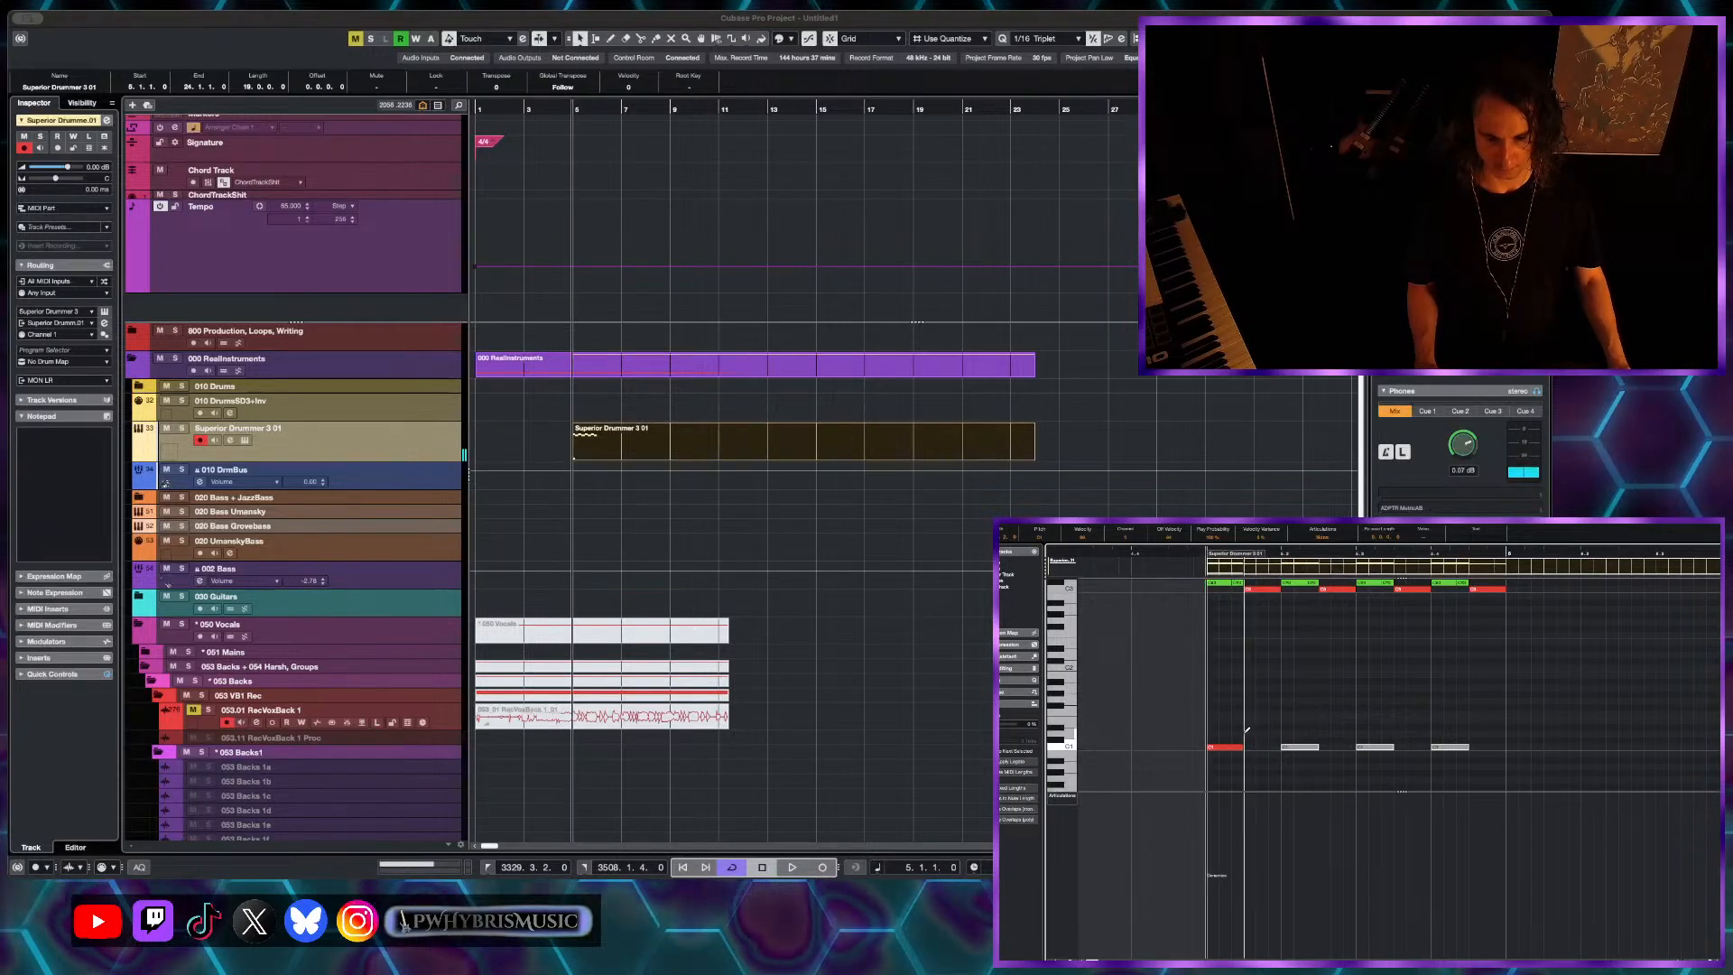
pyautogui.click(1272, 733)
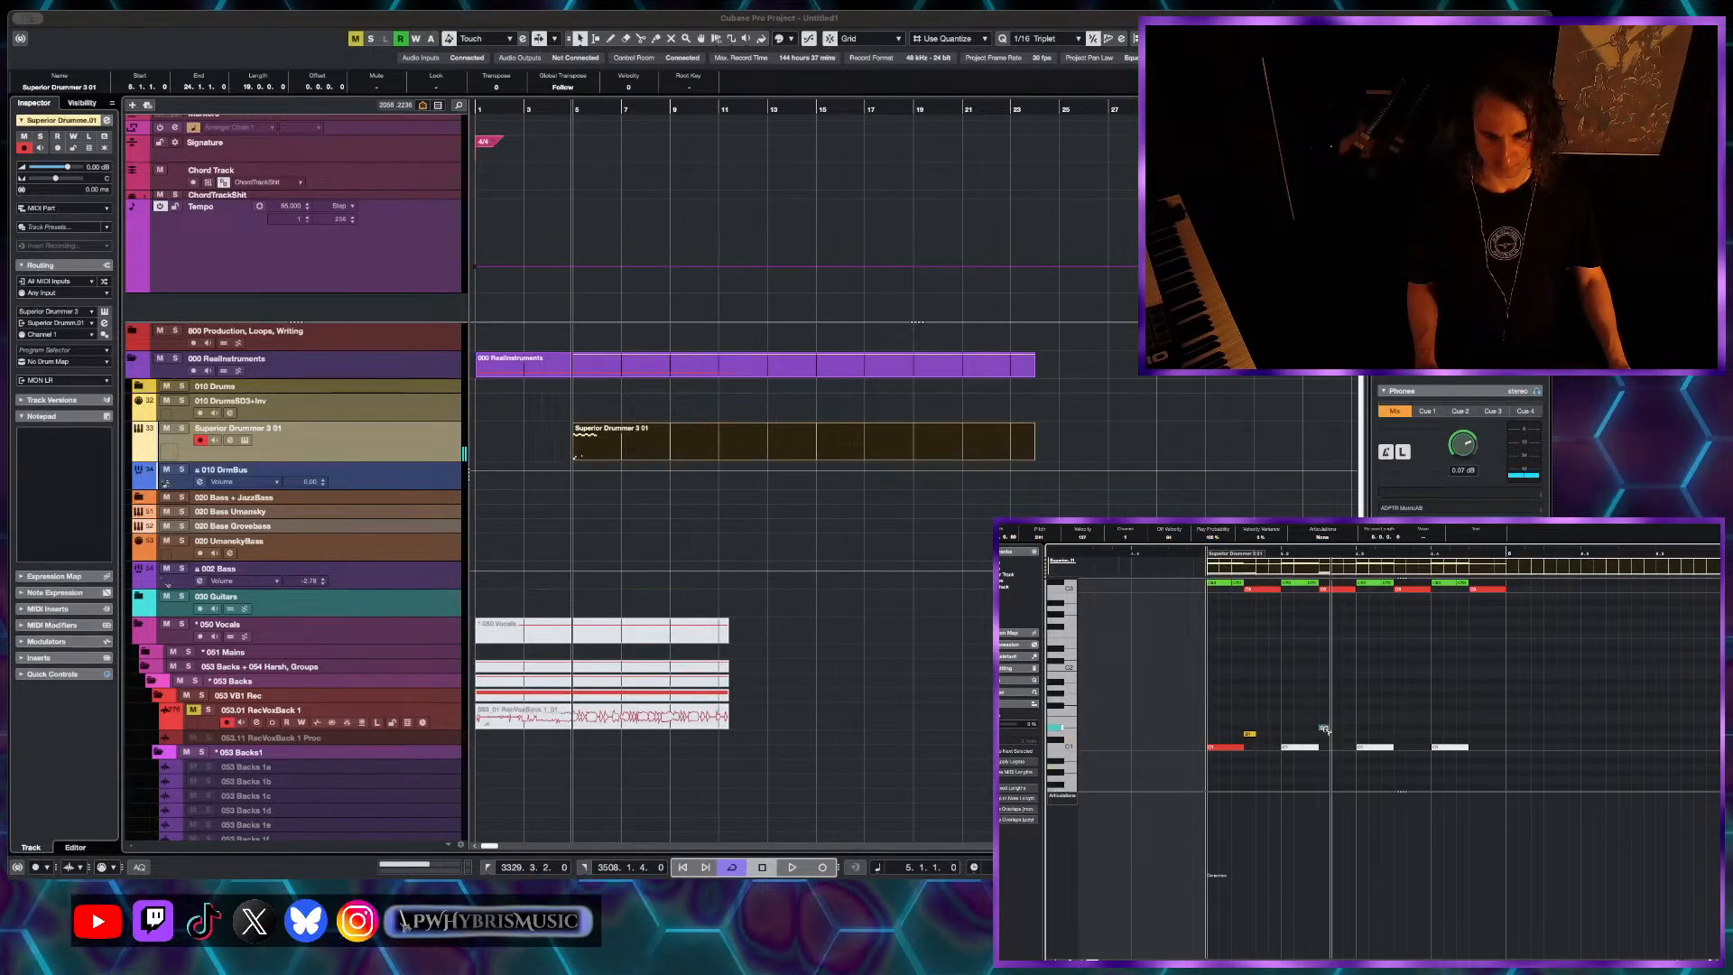
pyautogui.click(1405, 728)
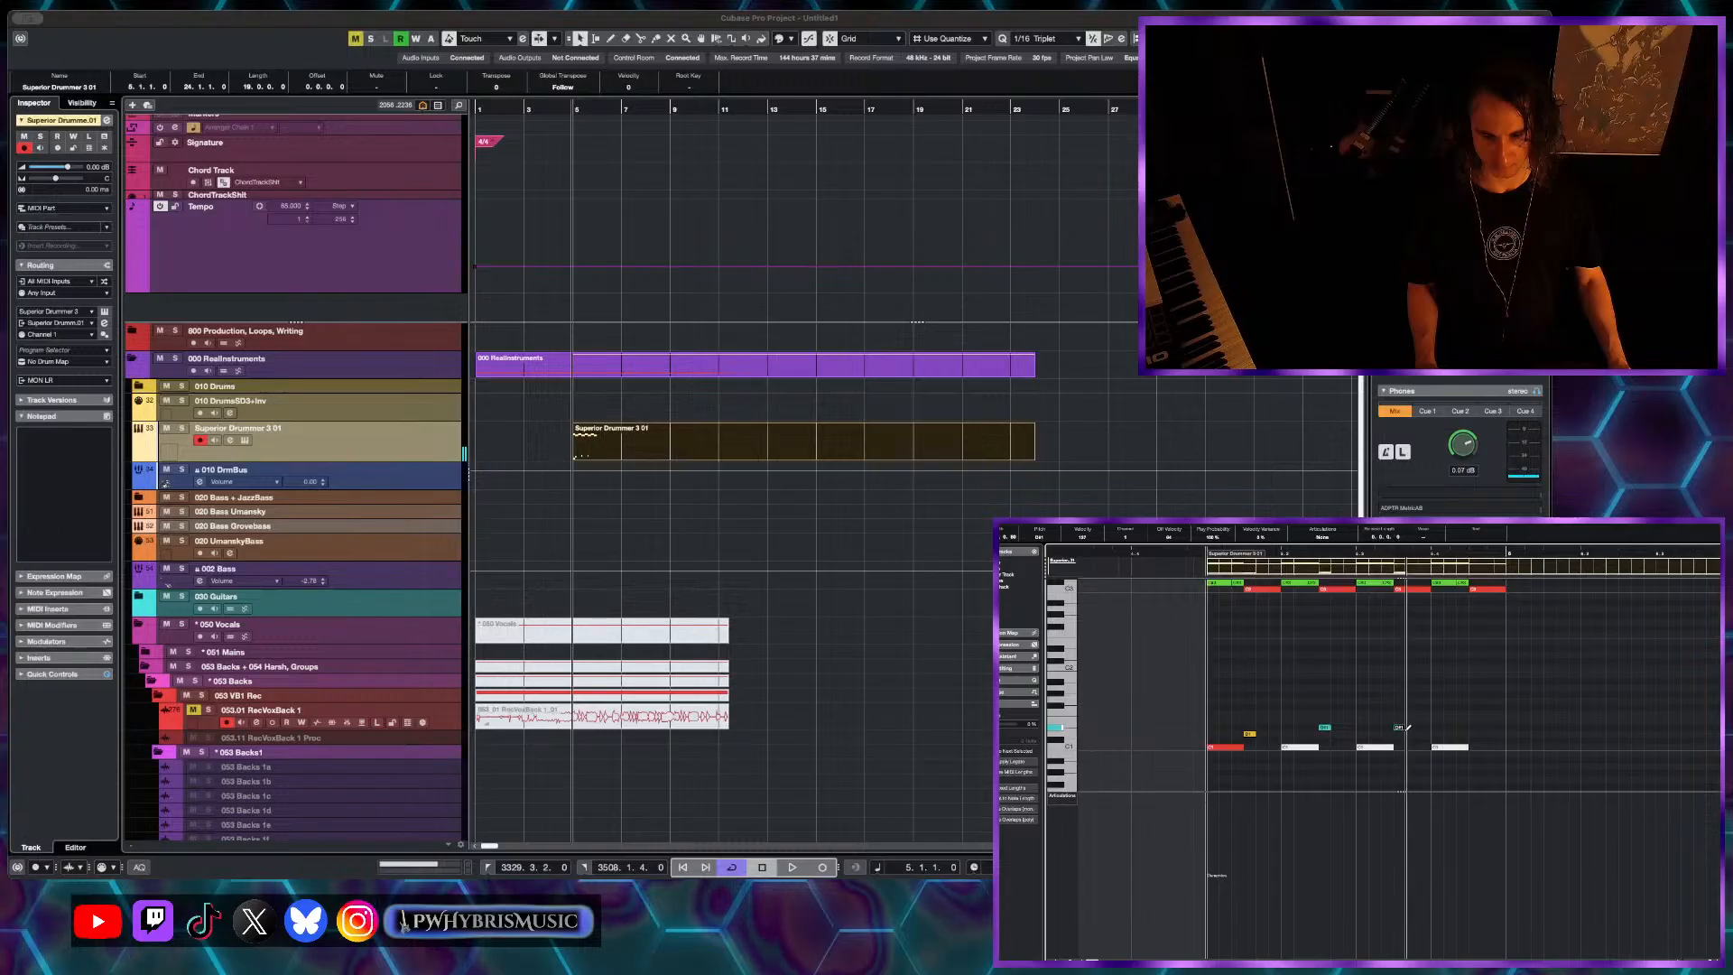
pyautogui.click(1471, 734)
pyautogui.press('space')
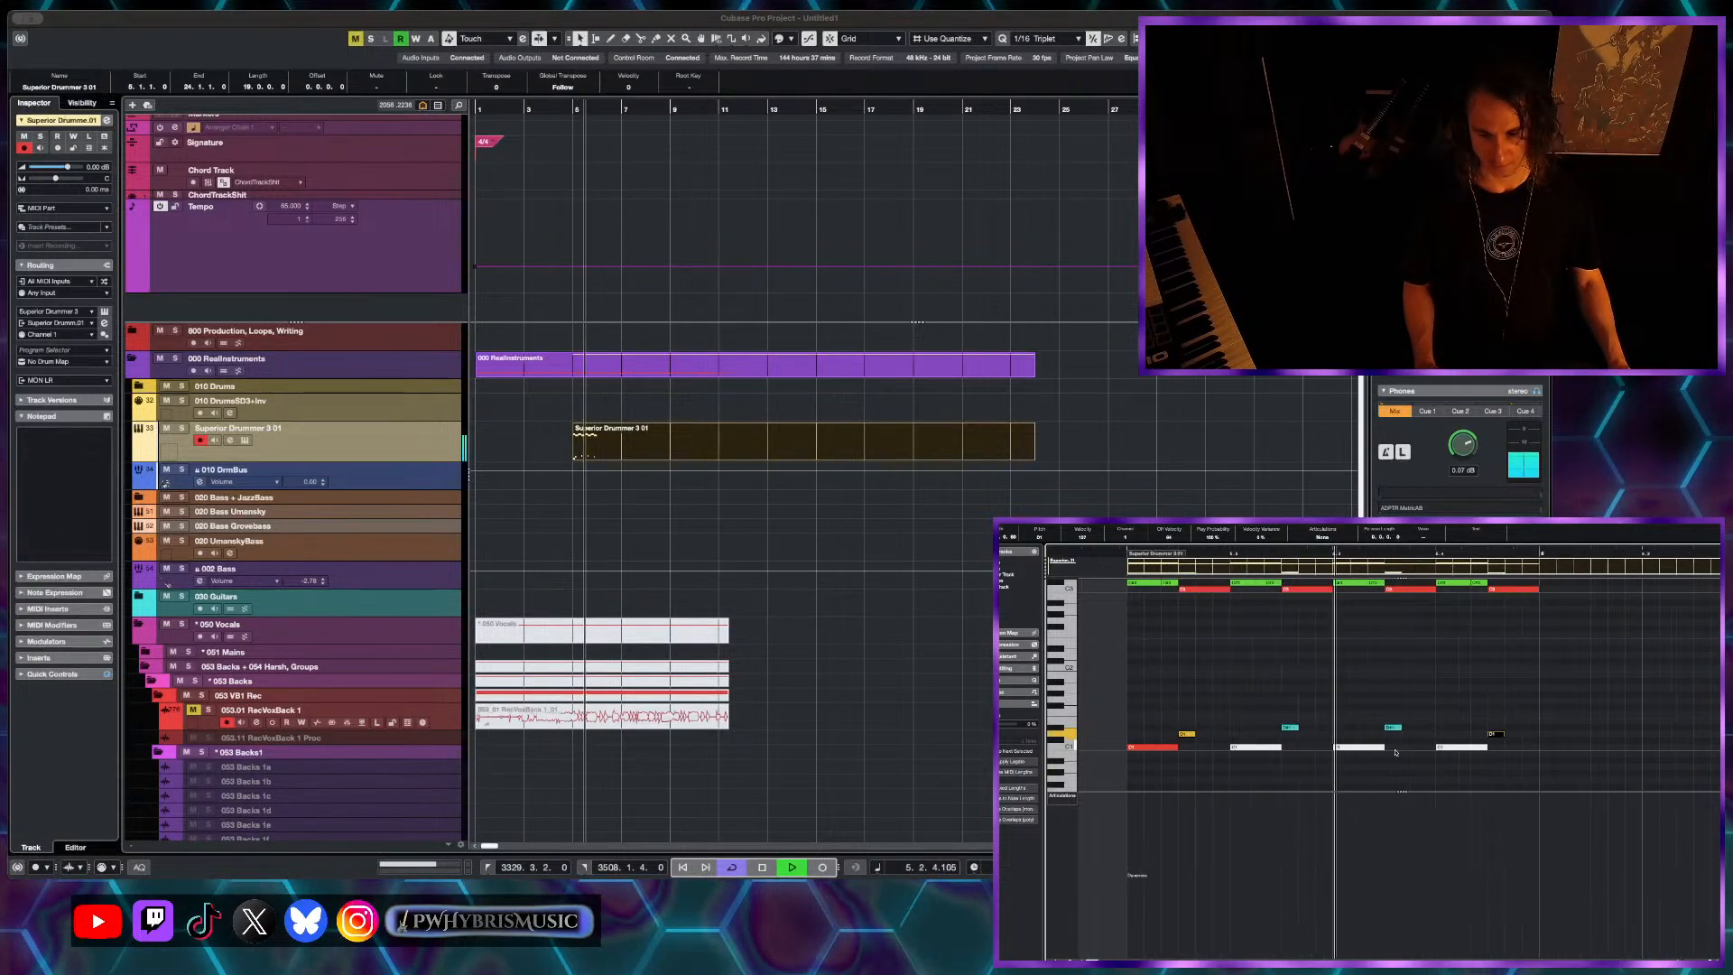
pyautogui.press('space')
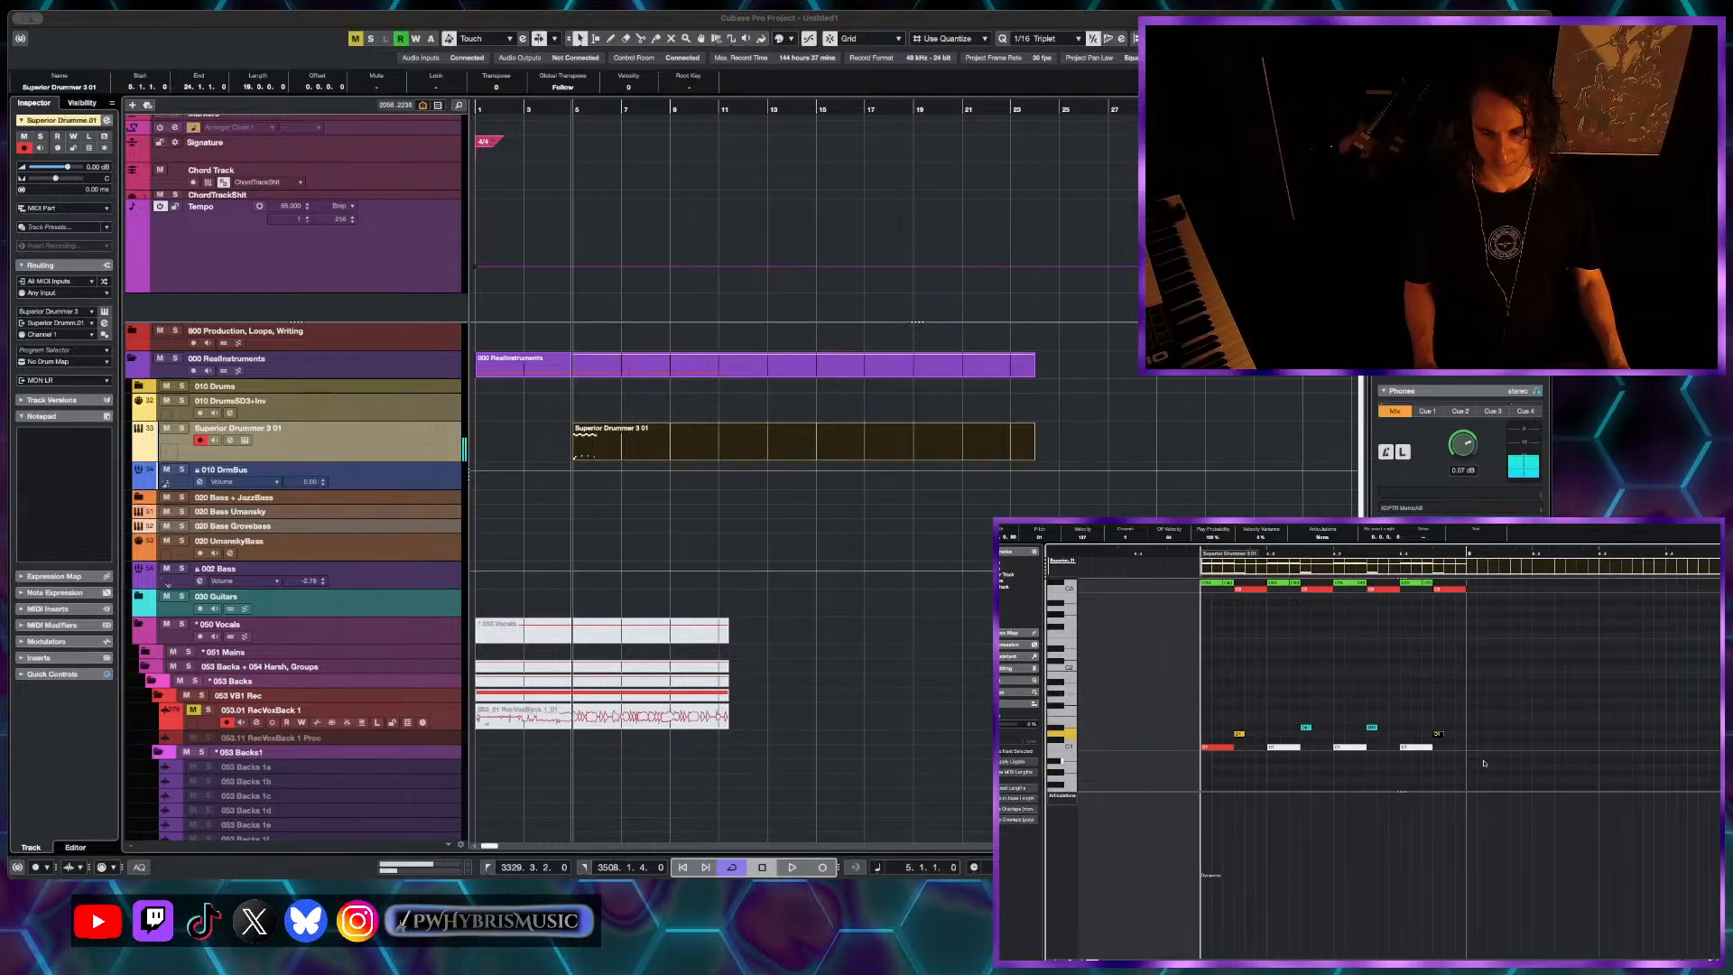
# - Repeat the complete bar 5 pattern in bar 6 and play both bars
pyautogui.press('space')
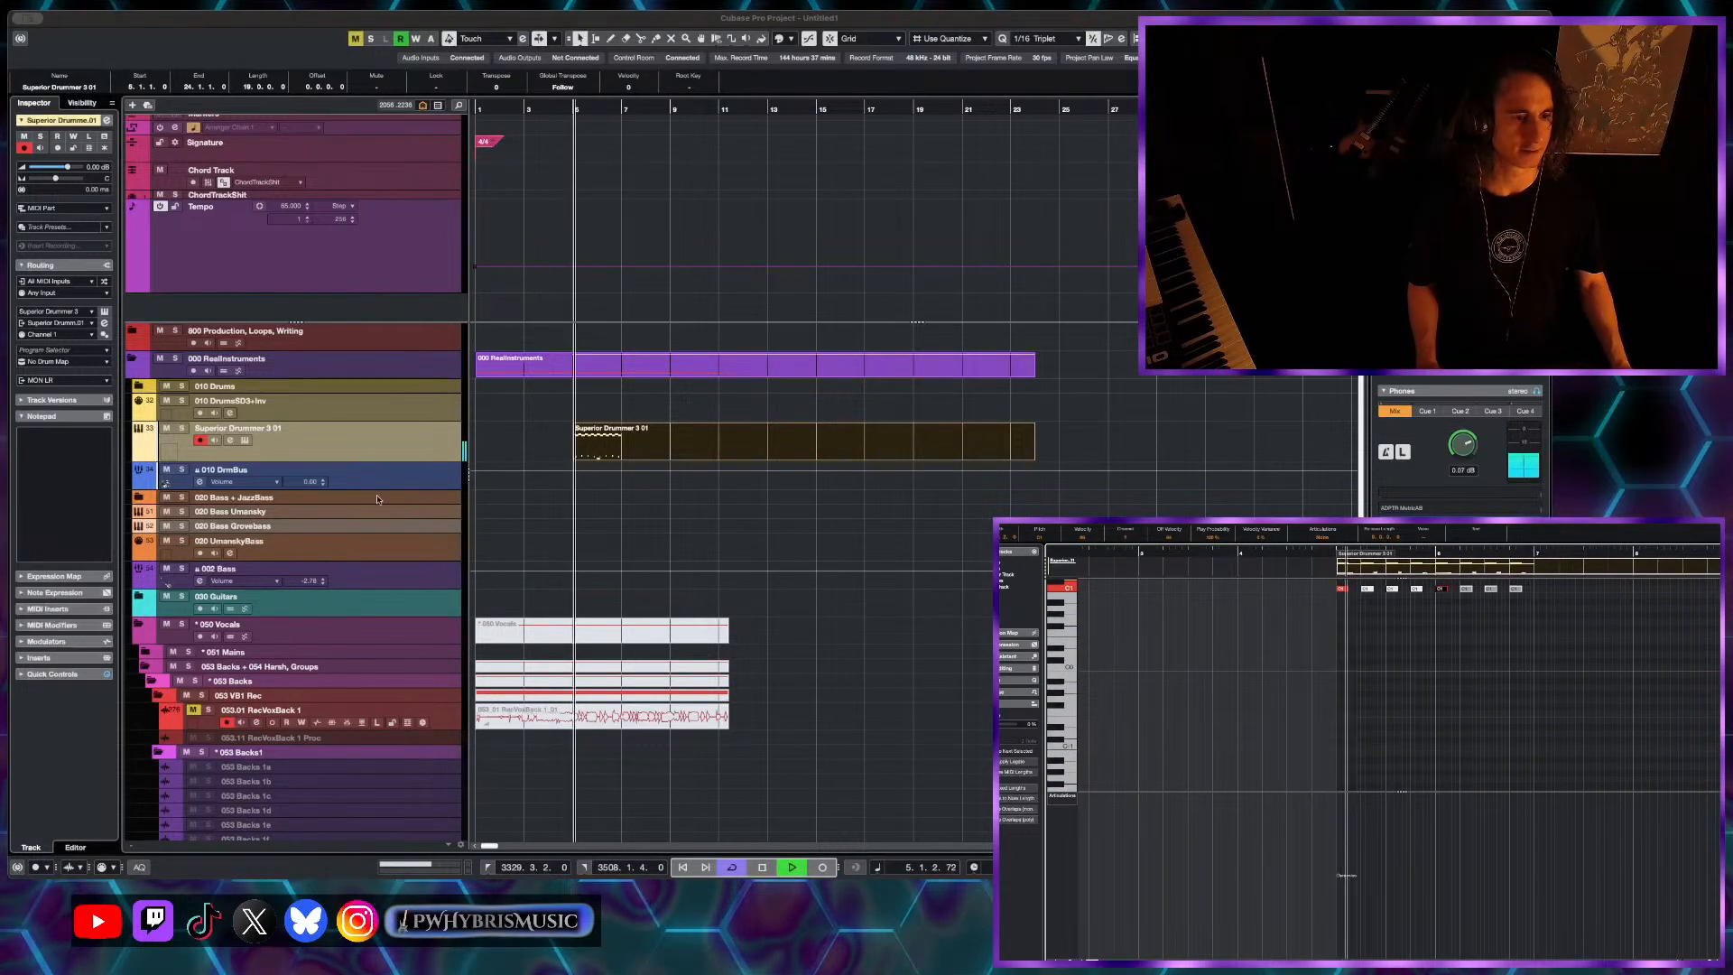
pyautogui.press('h')
pyautogui.press('h')
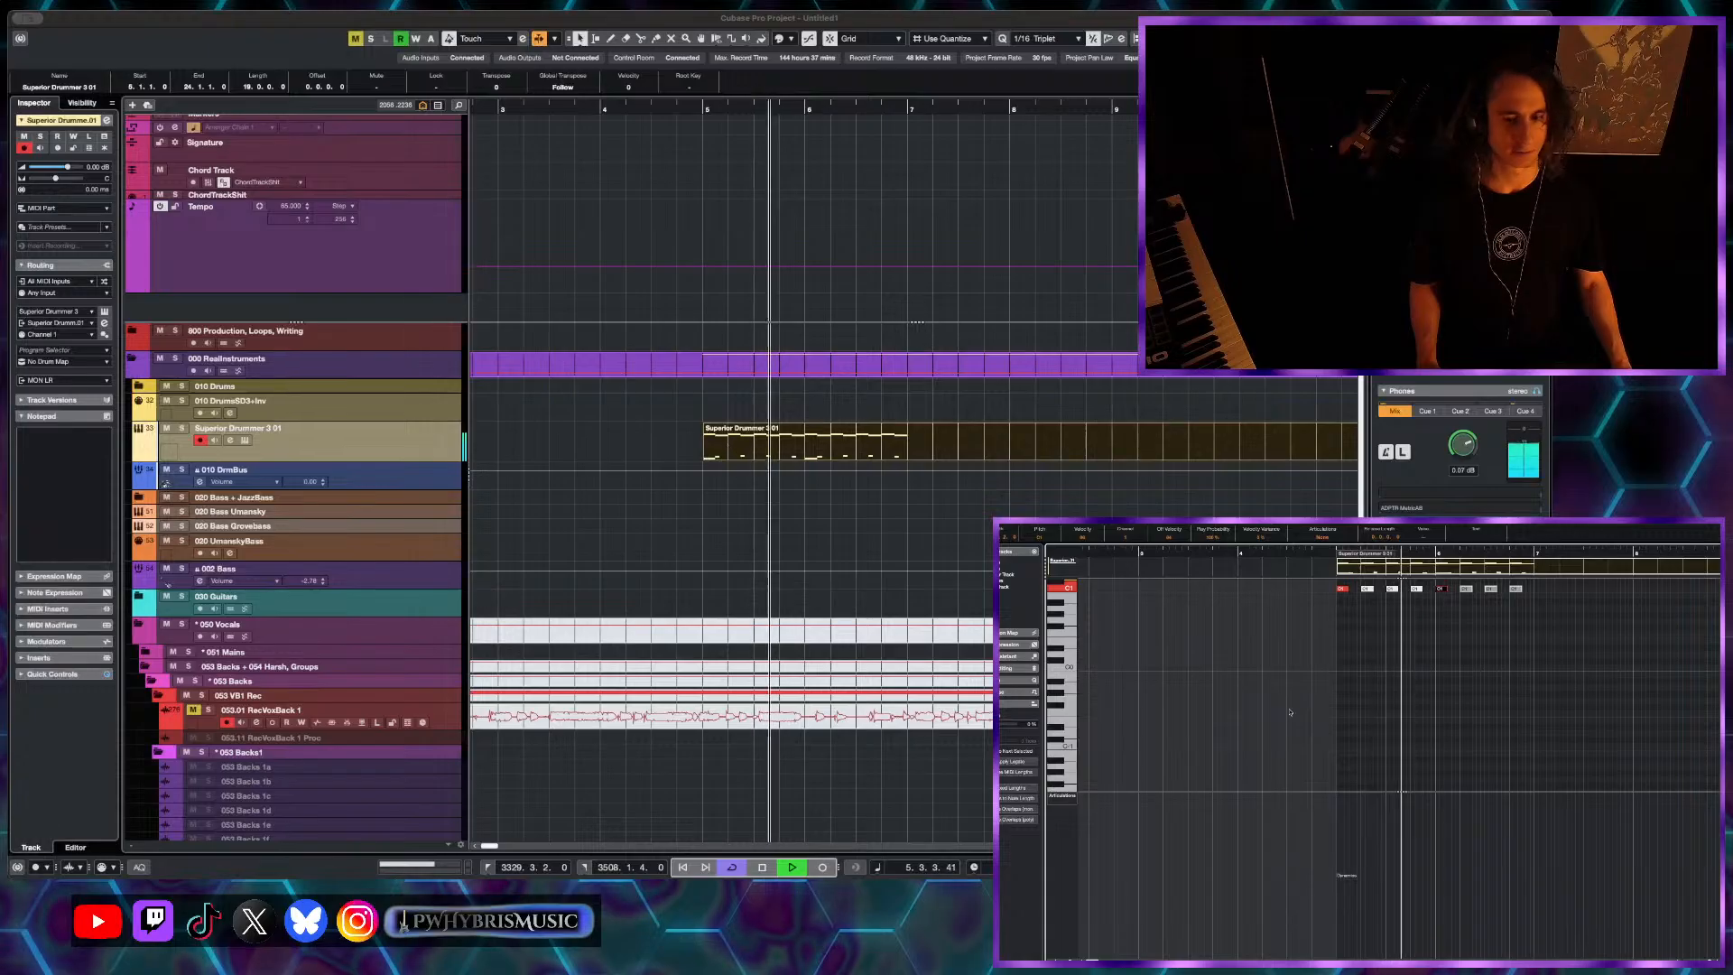
pyautogui.press('space')
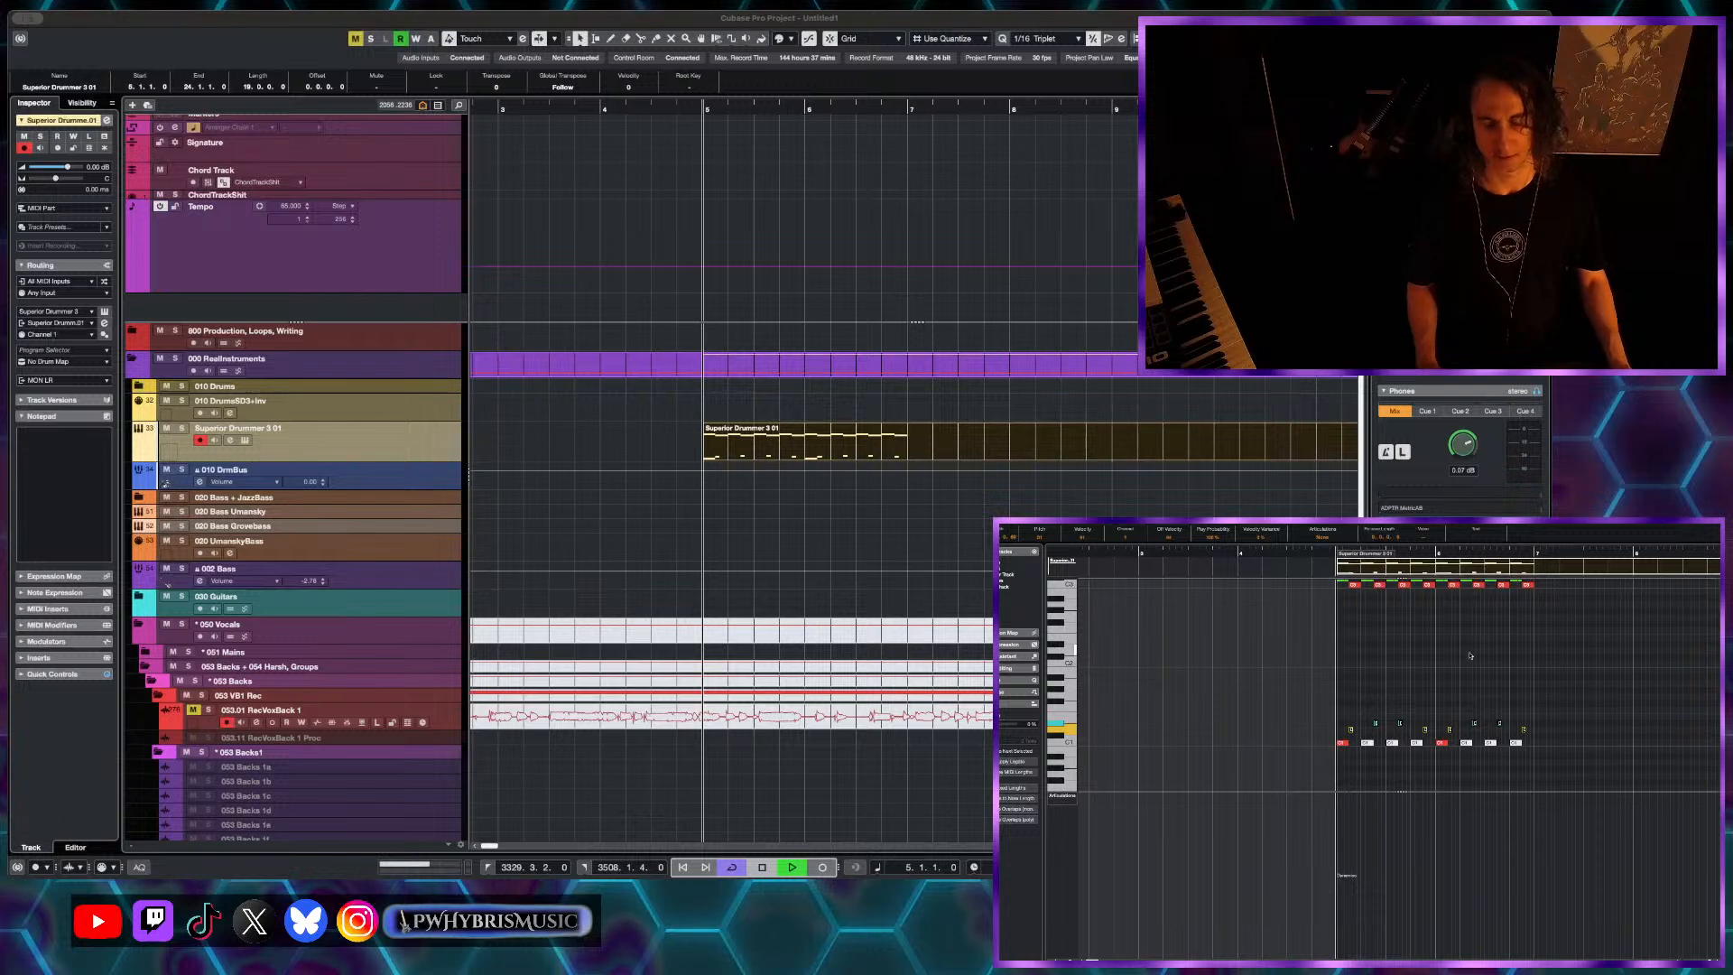
pyautogui.press('space')
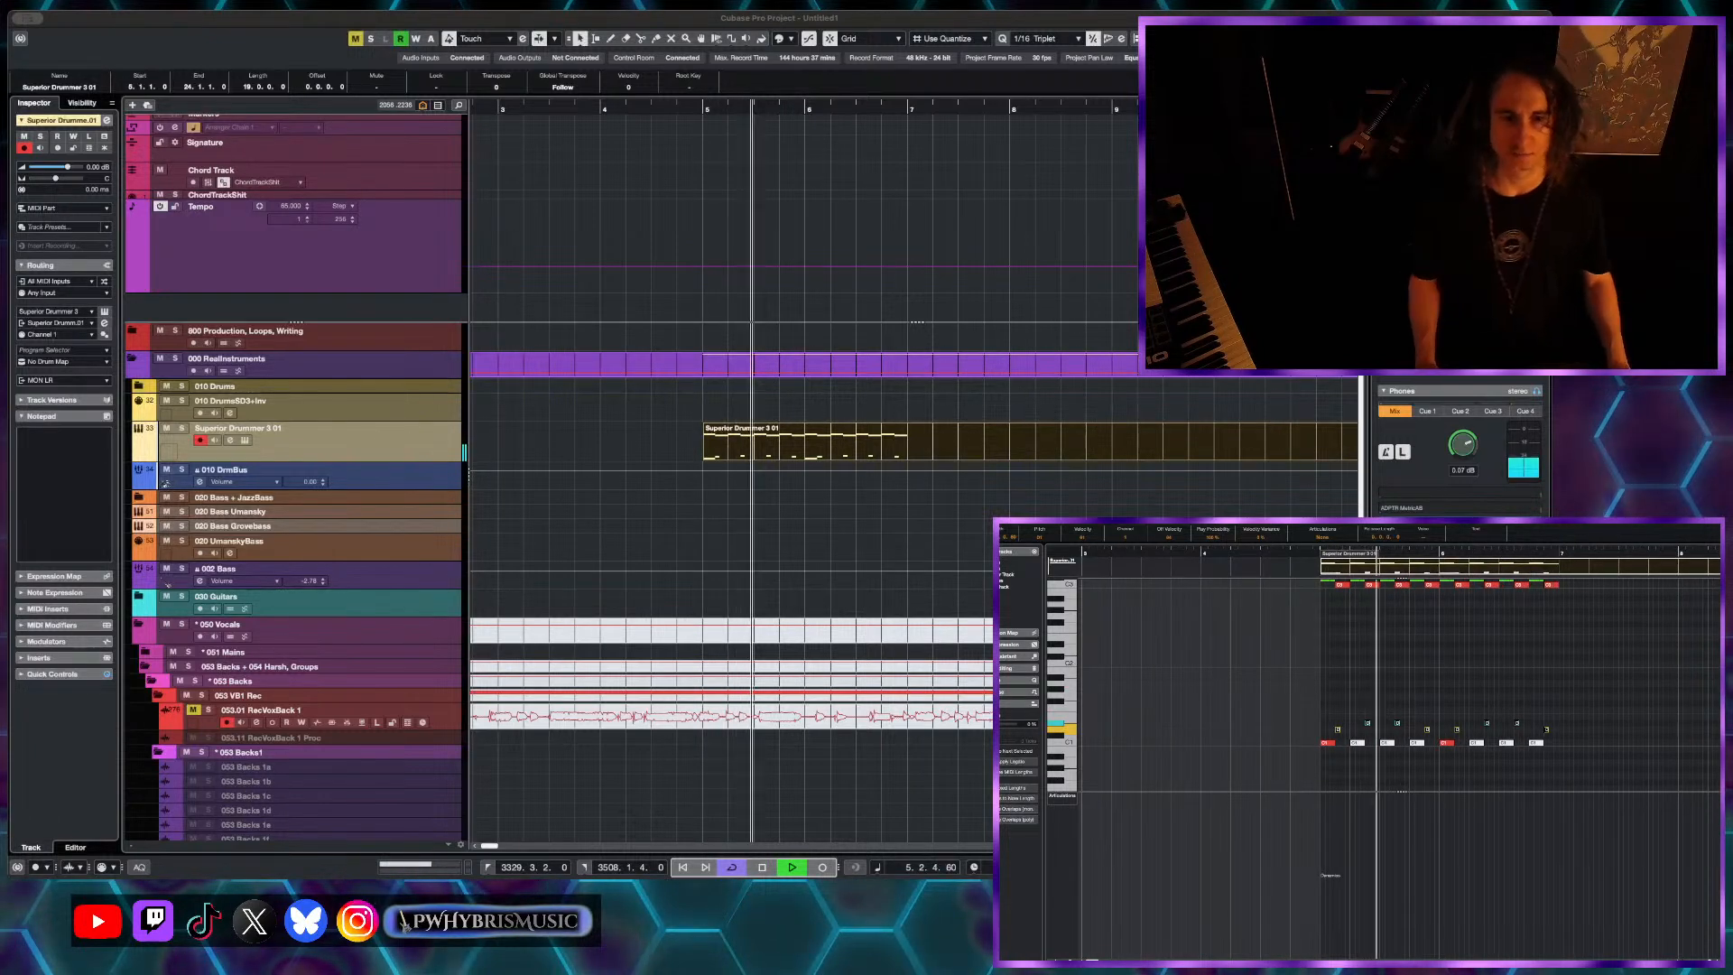
# - Duplicate the two-bar drum pattern repeatedly during playback until it fills the part through bar 16
pyautogui.press('g')
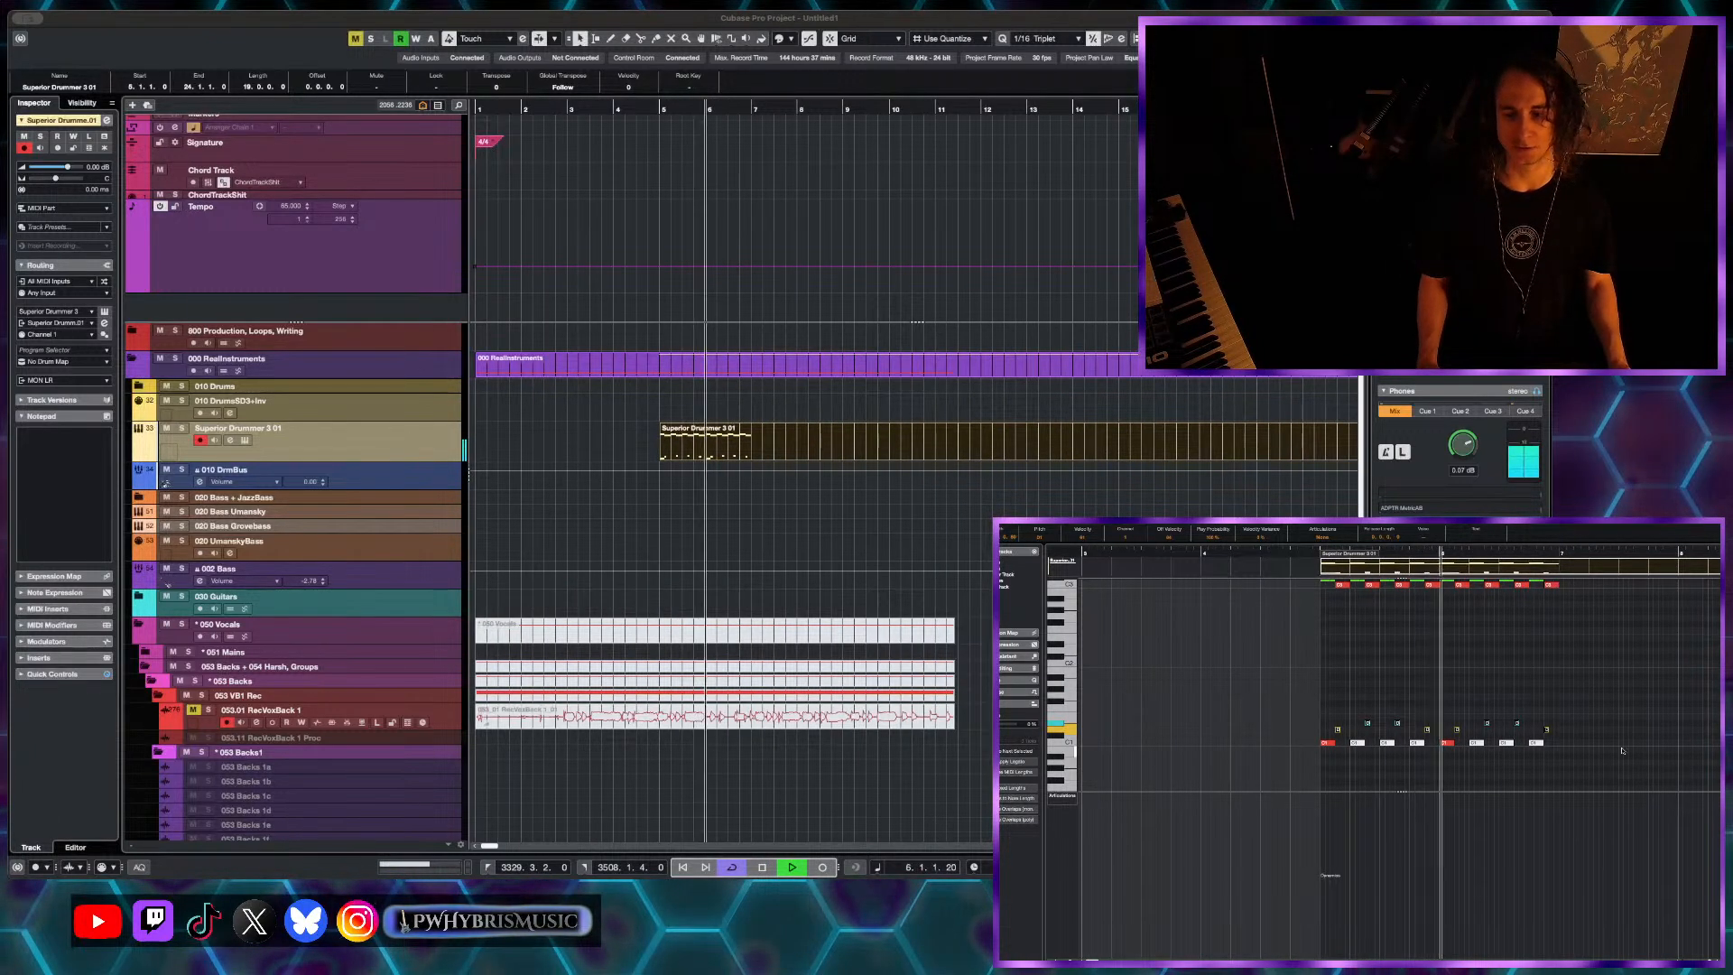
pyautogui.scroll(5, 1535, 747)
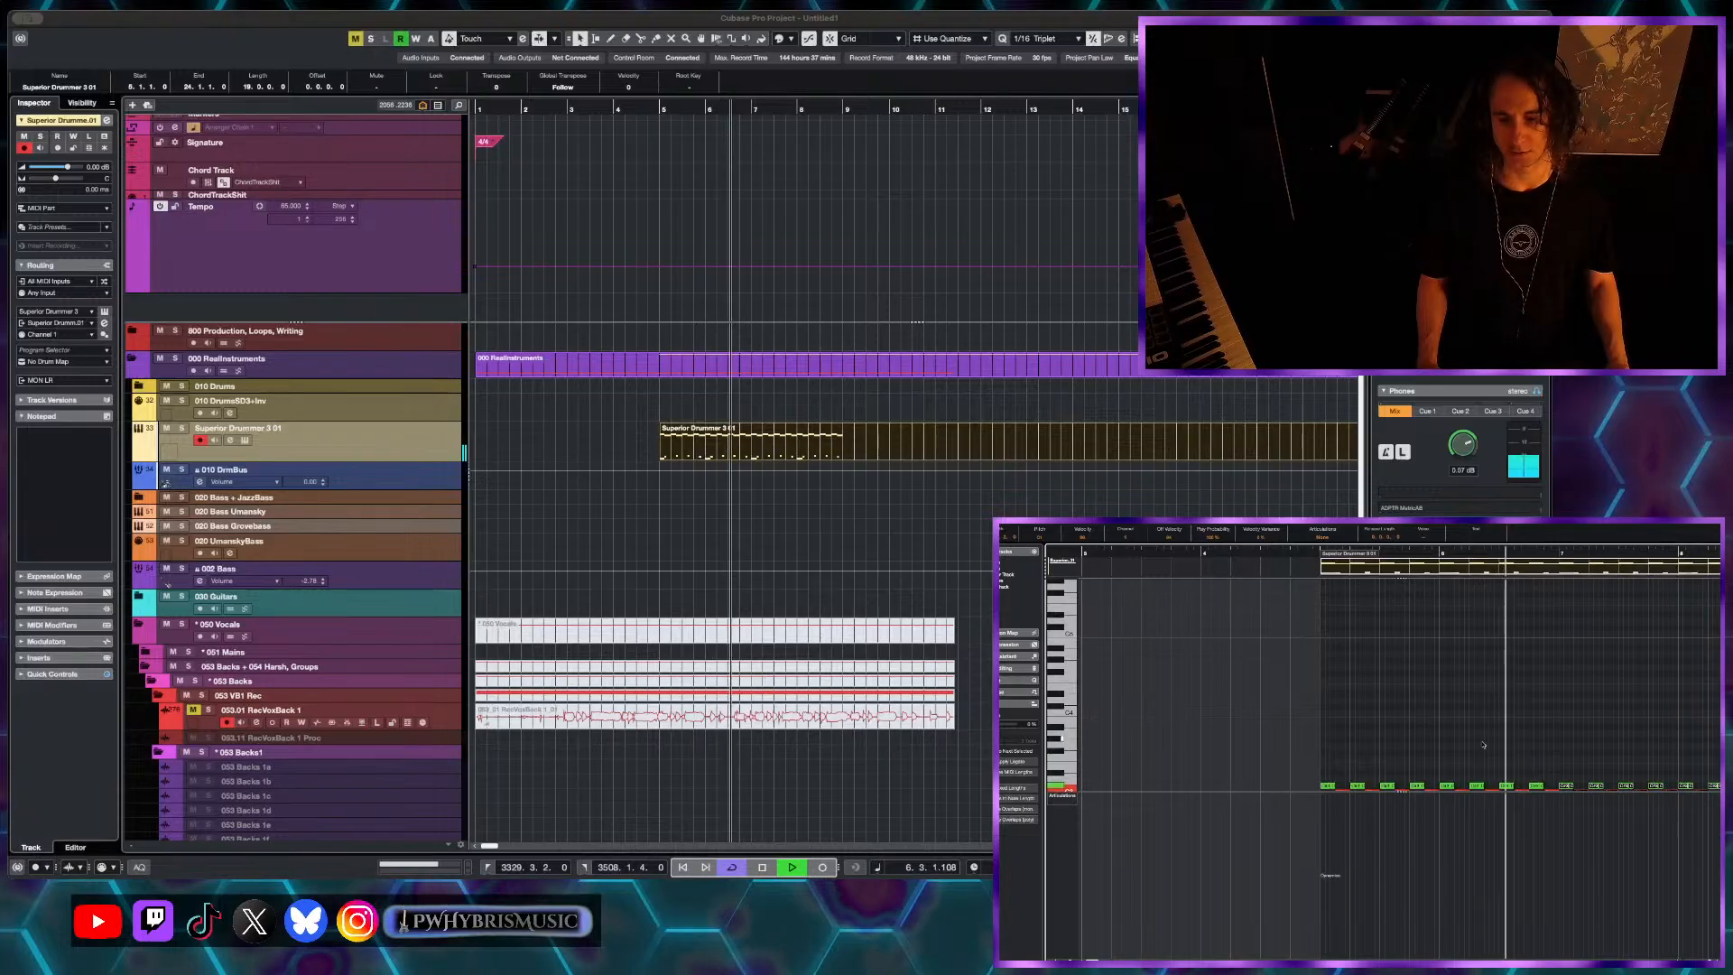
pyautogui.scroll(-1, 1500, 719)
pyautogui.press('g')
pyautogui.scroll(-5, 1504, 714)
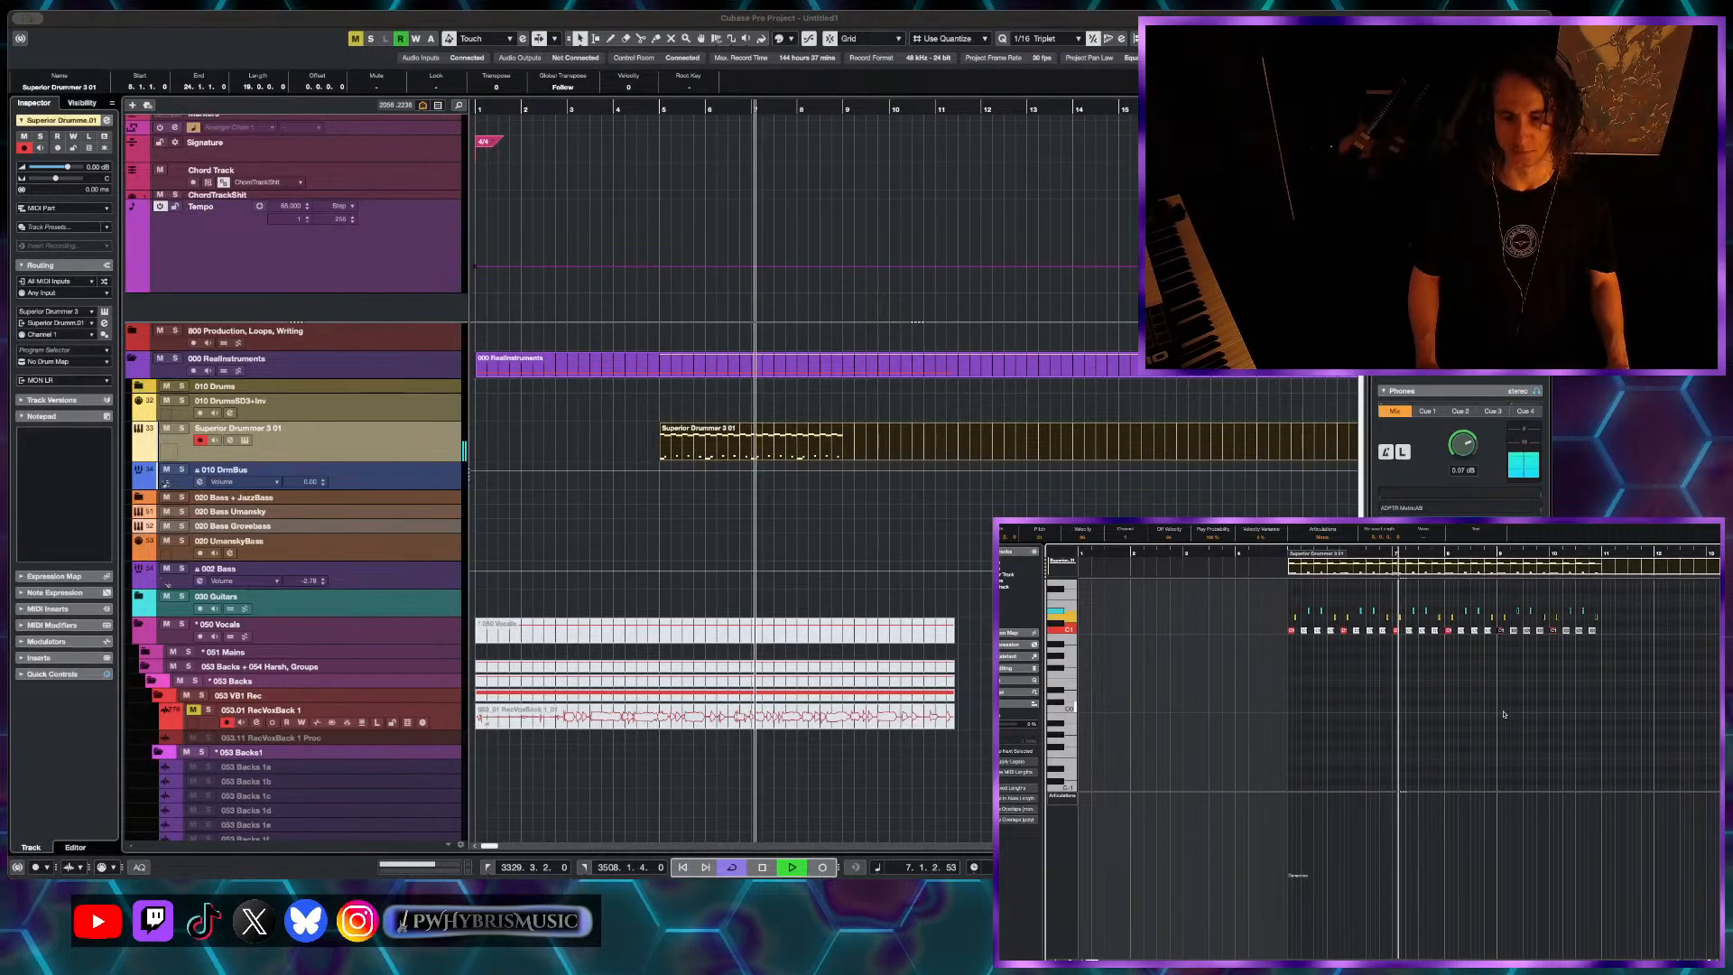
pyautogui.press('super+d')
pyautogui.press('super+d')
pyautogui.press('super+d')
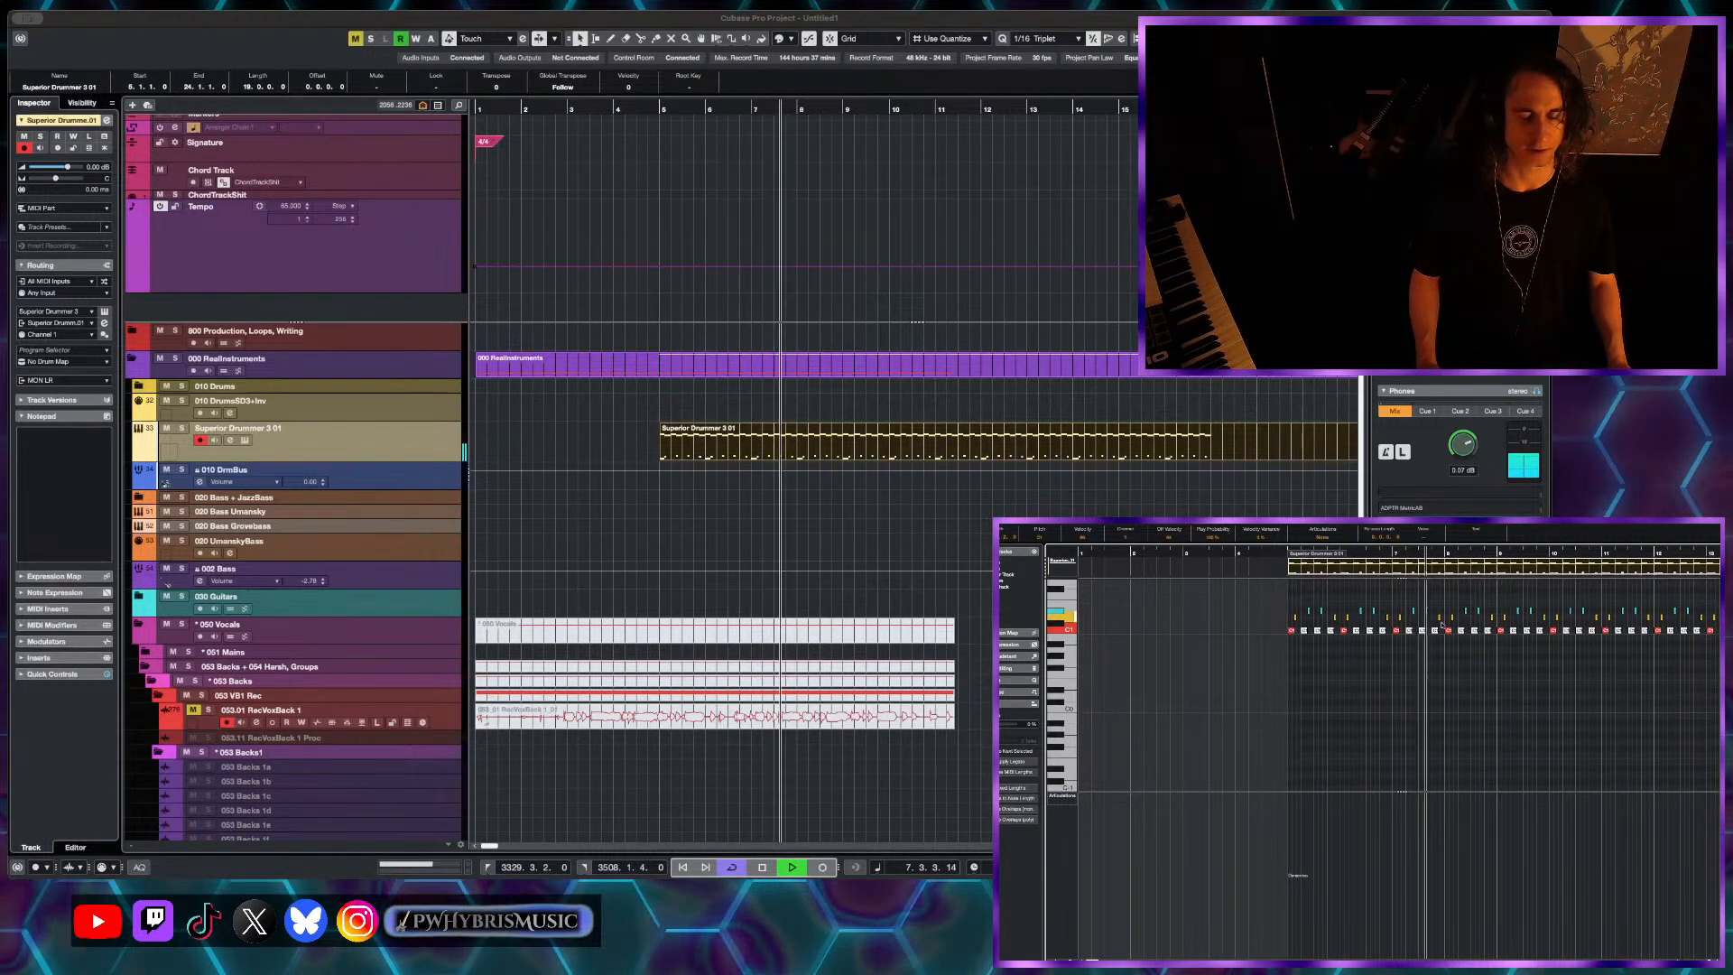
pyautogui.press('h')
pyautogui.scroll(2, 1365, 697)
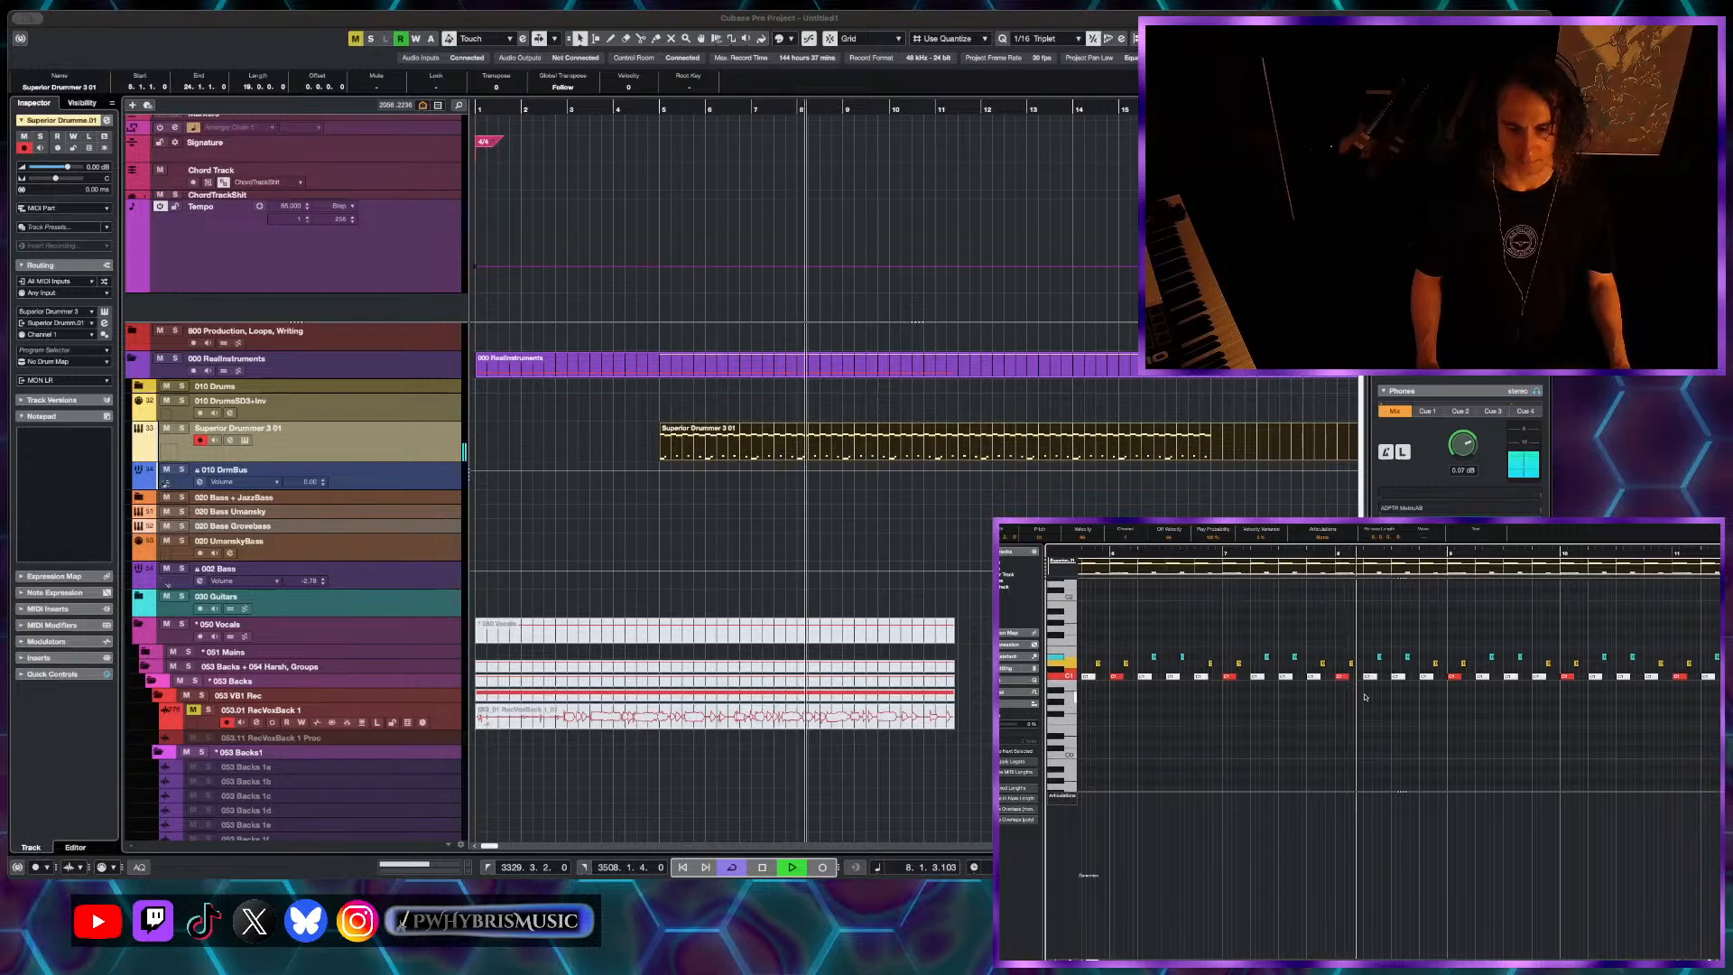
pyautogui.press('g')
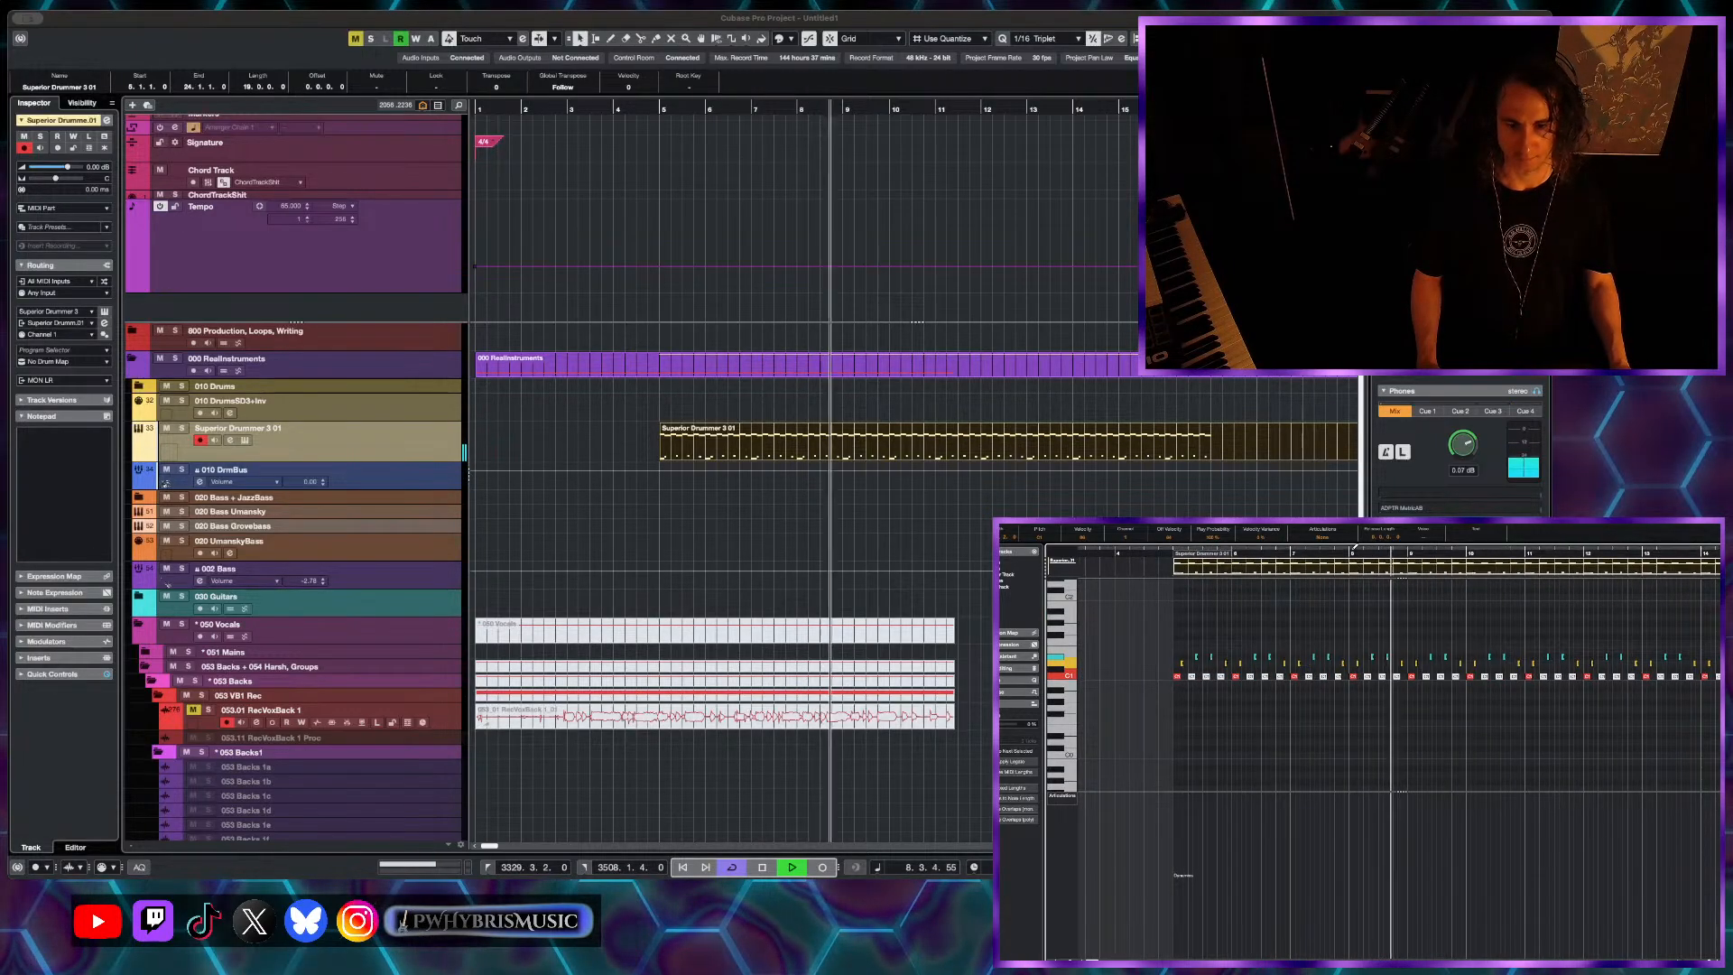
# - Lower the first high note of bar 8 by one semitone, mute the two notes following it, and audition the result
pyautogui.press('h')
pyautogui.press('h')
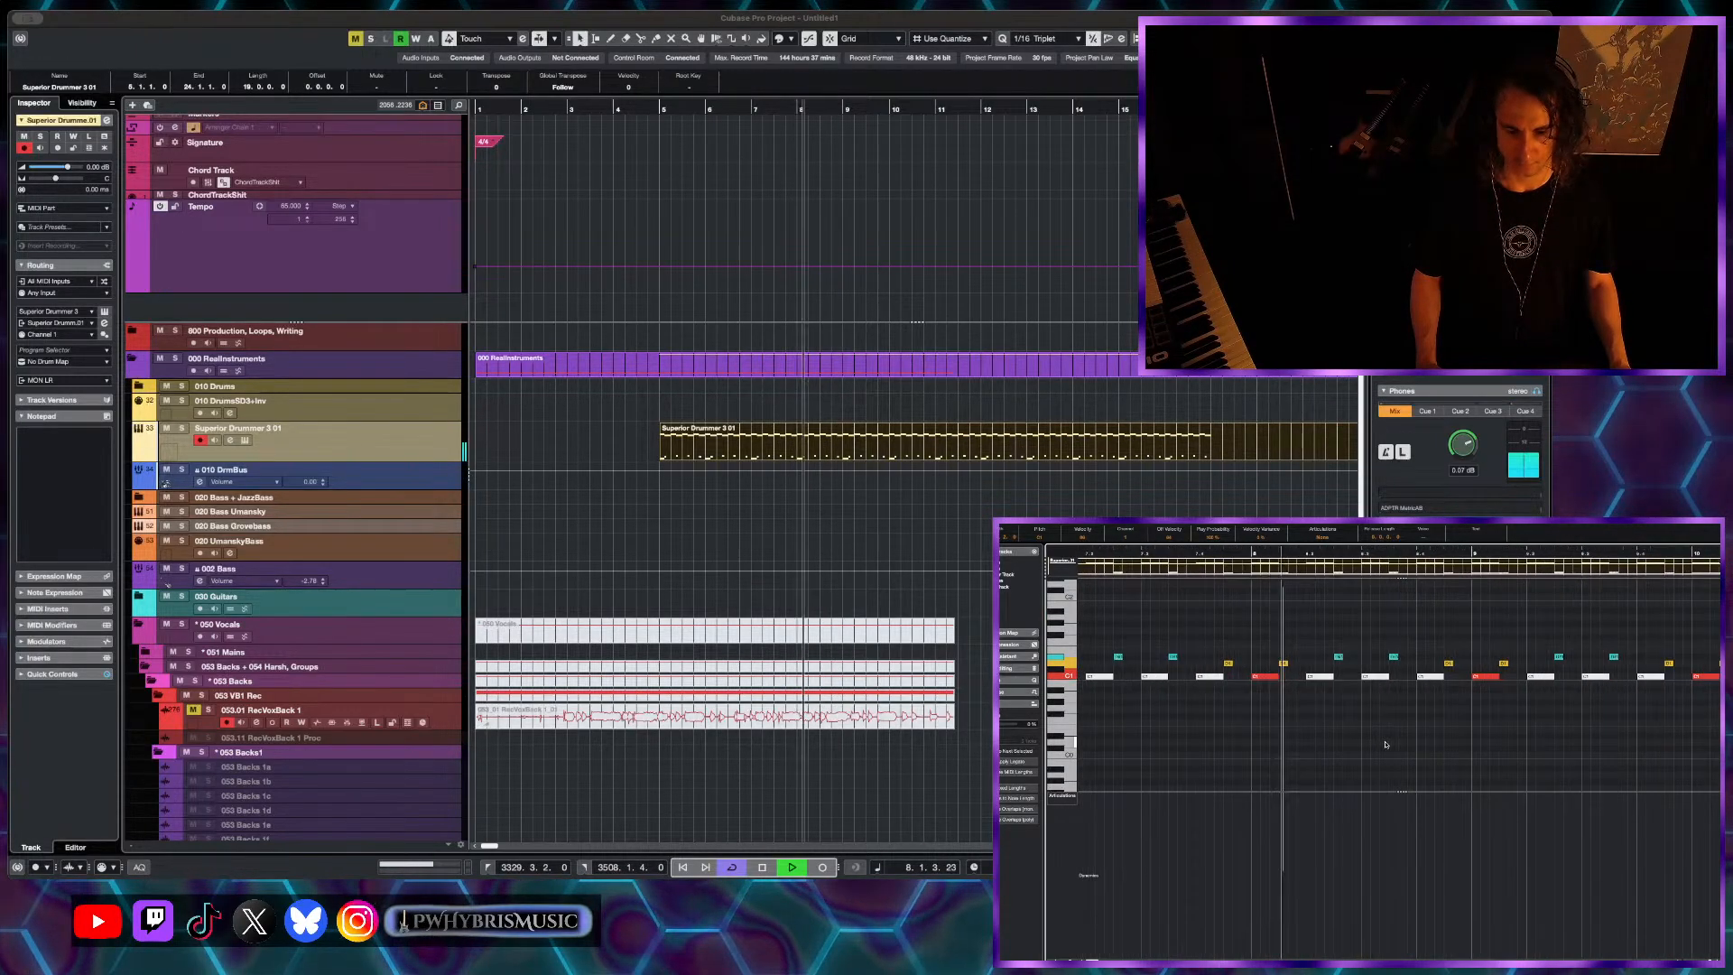
pyautogui.scroll(4, 1363, 722)
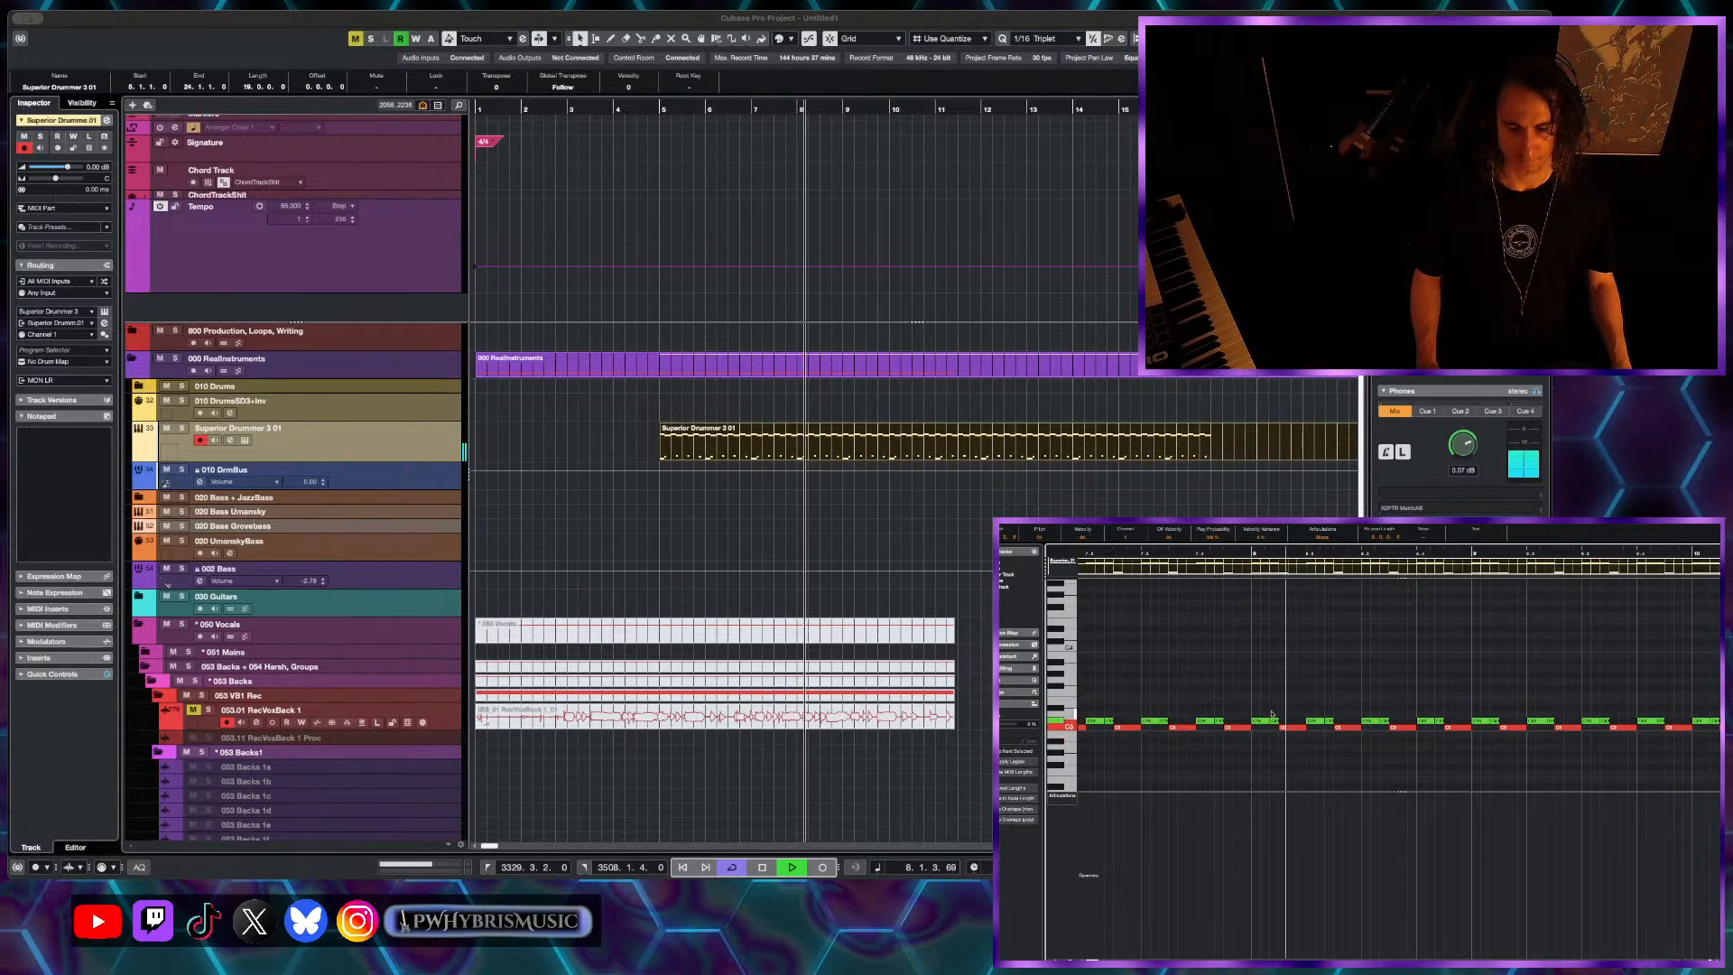
pyautogui.press('space')
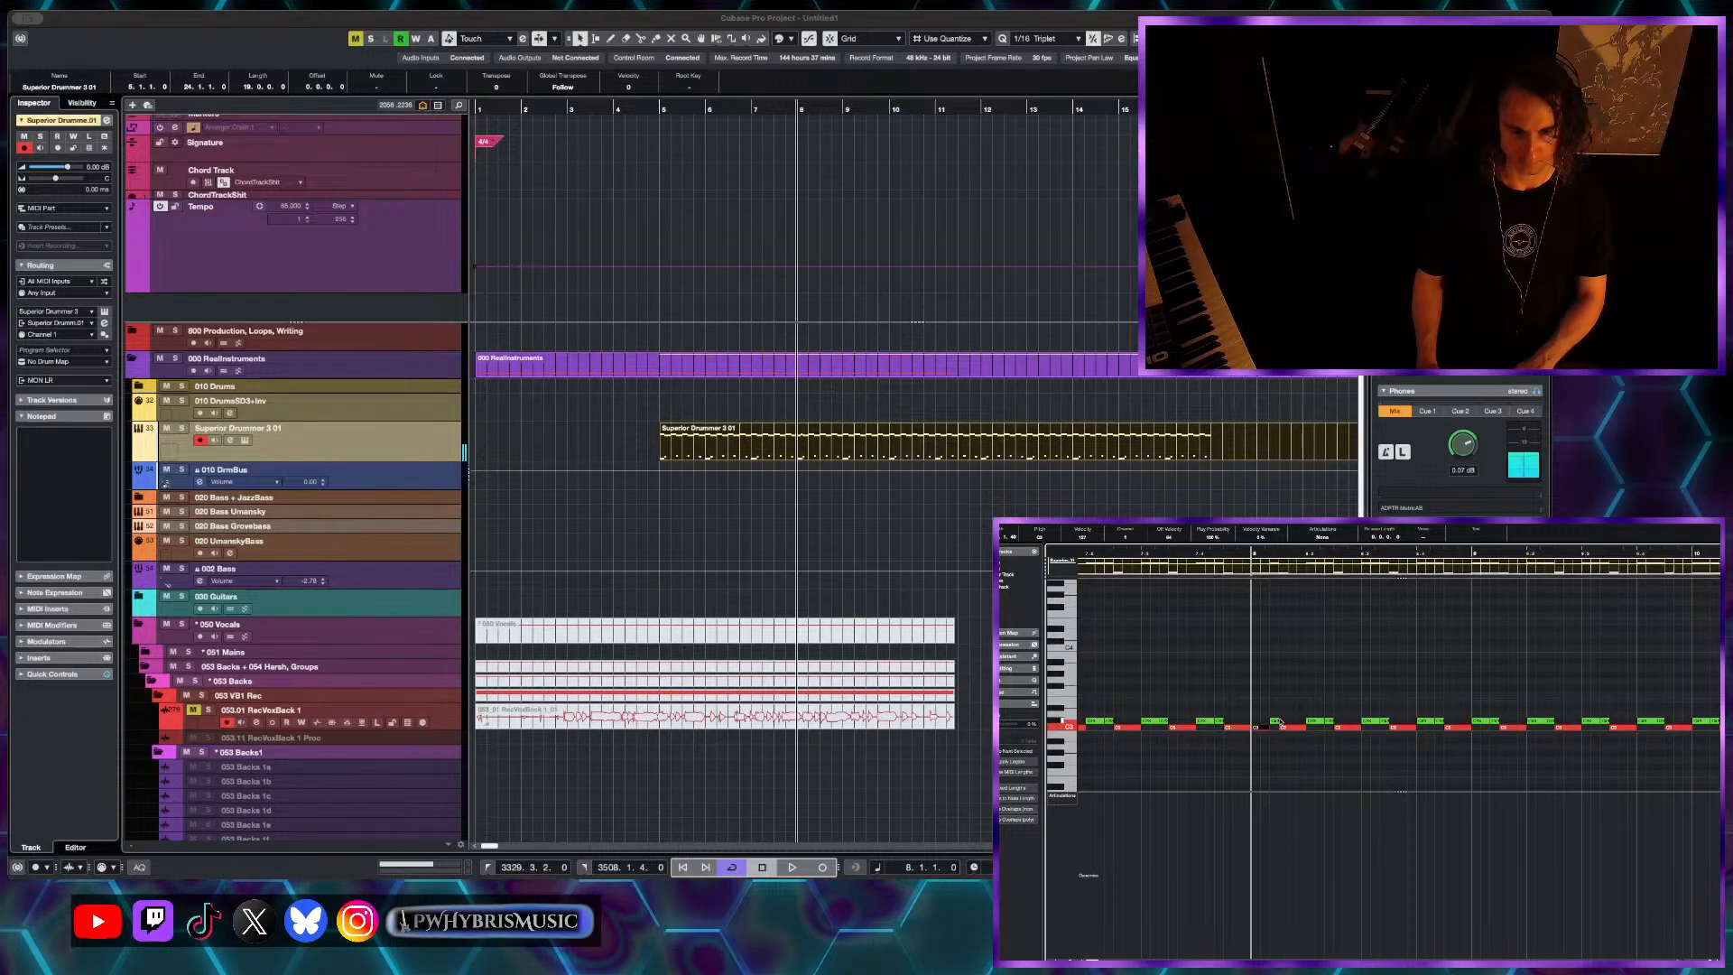
pyautogui.click(1276, 721)
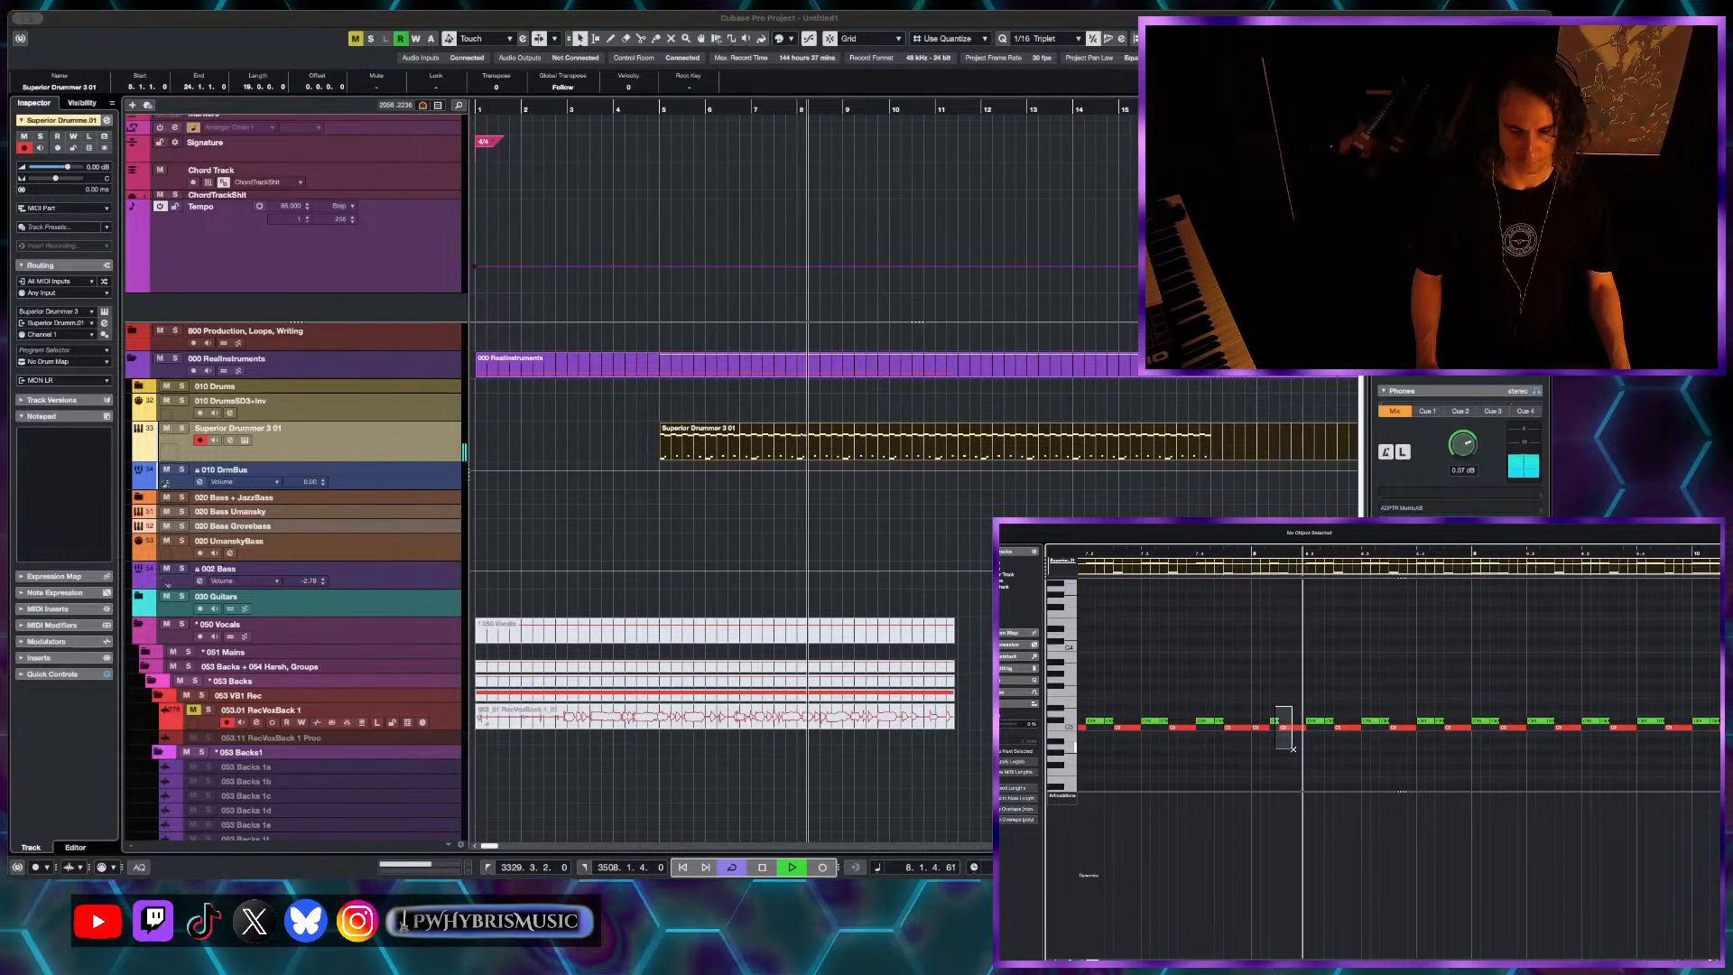
pyautogui.press('space')
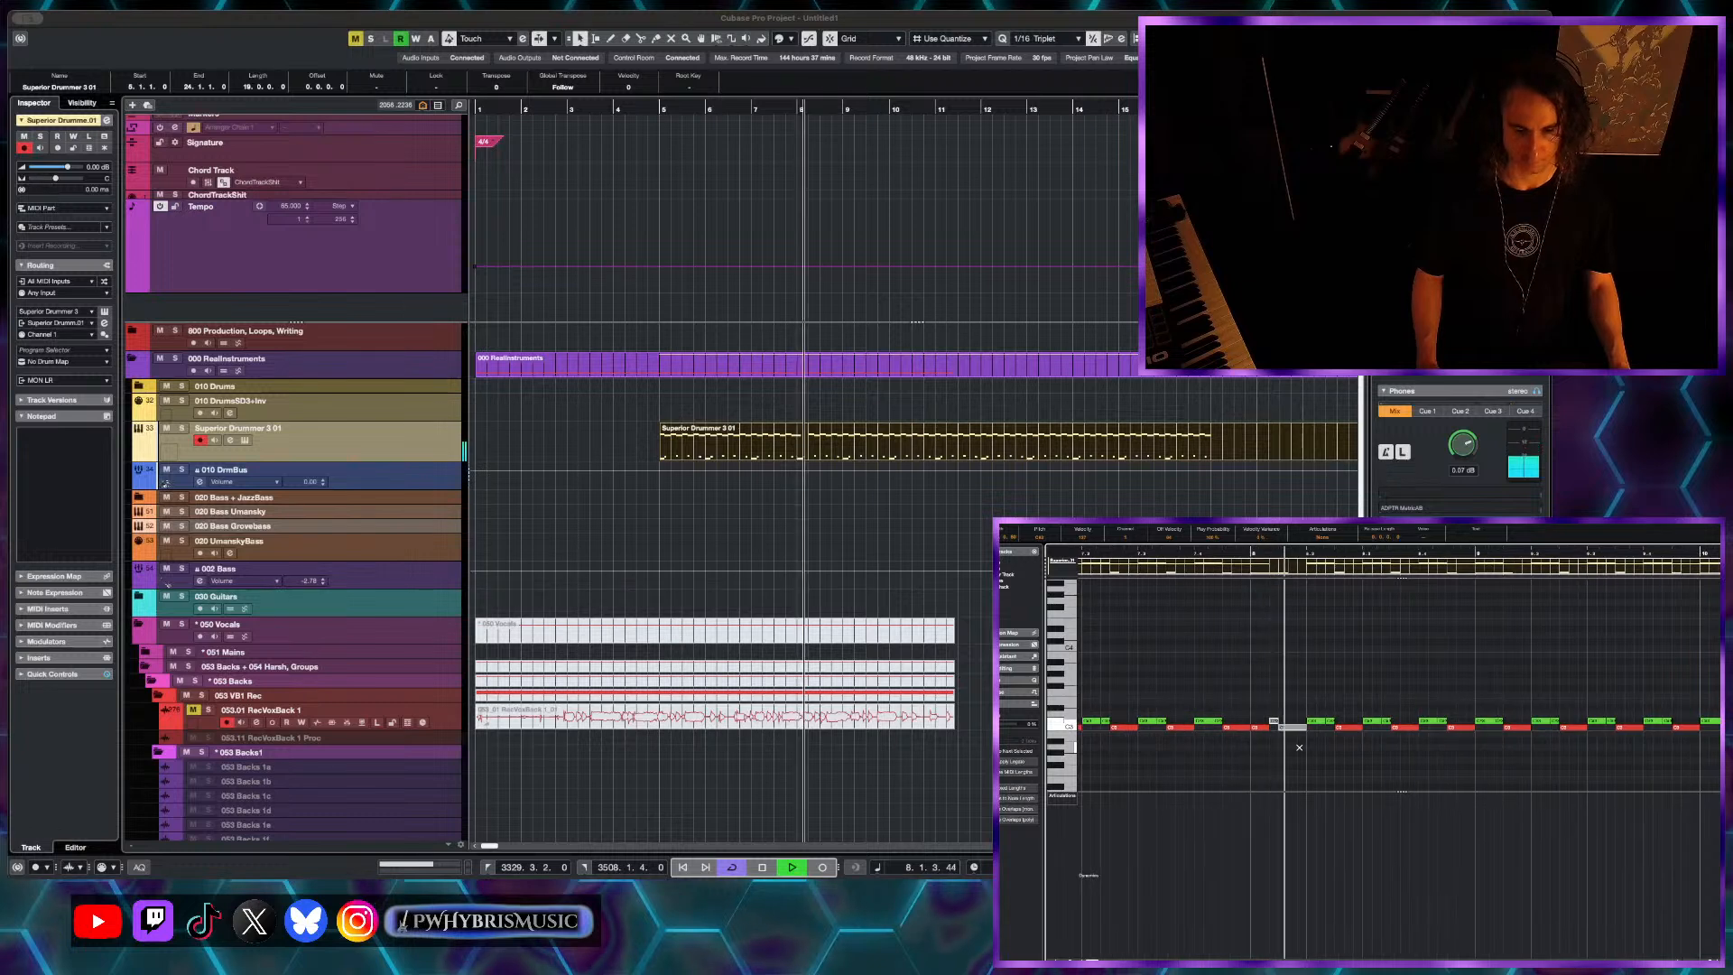
pyautogui.press('space')
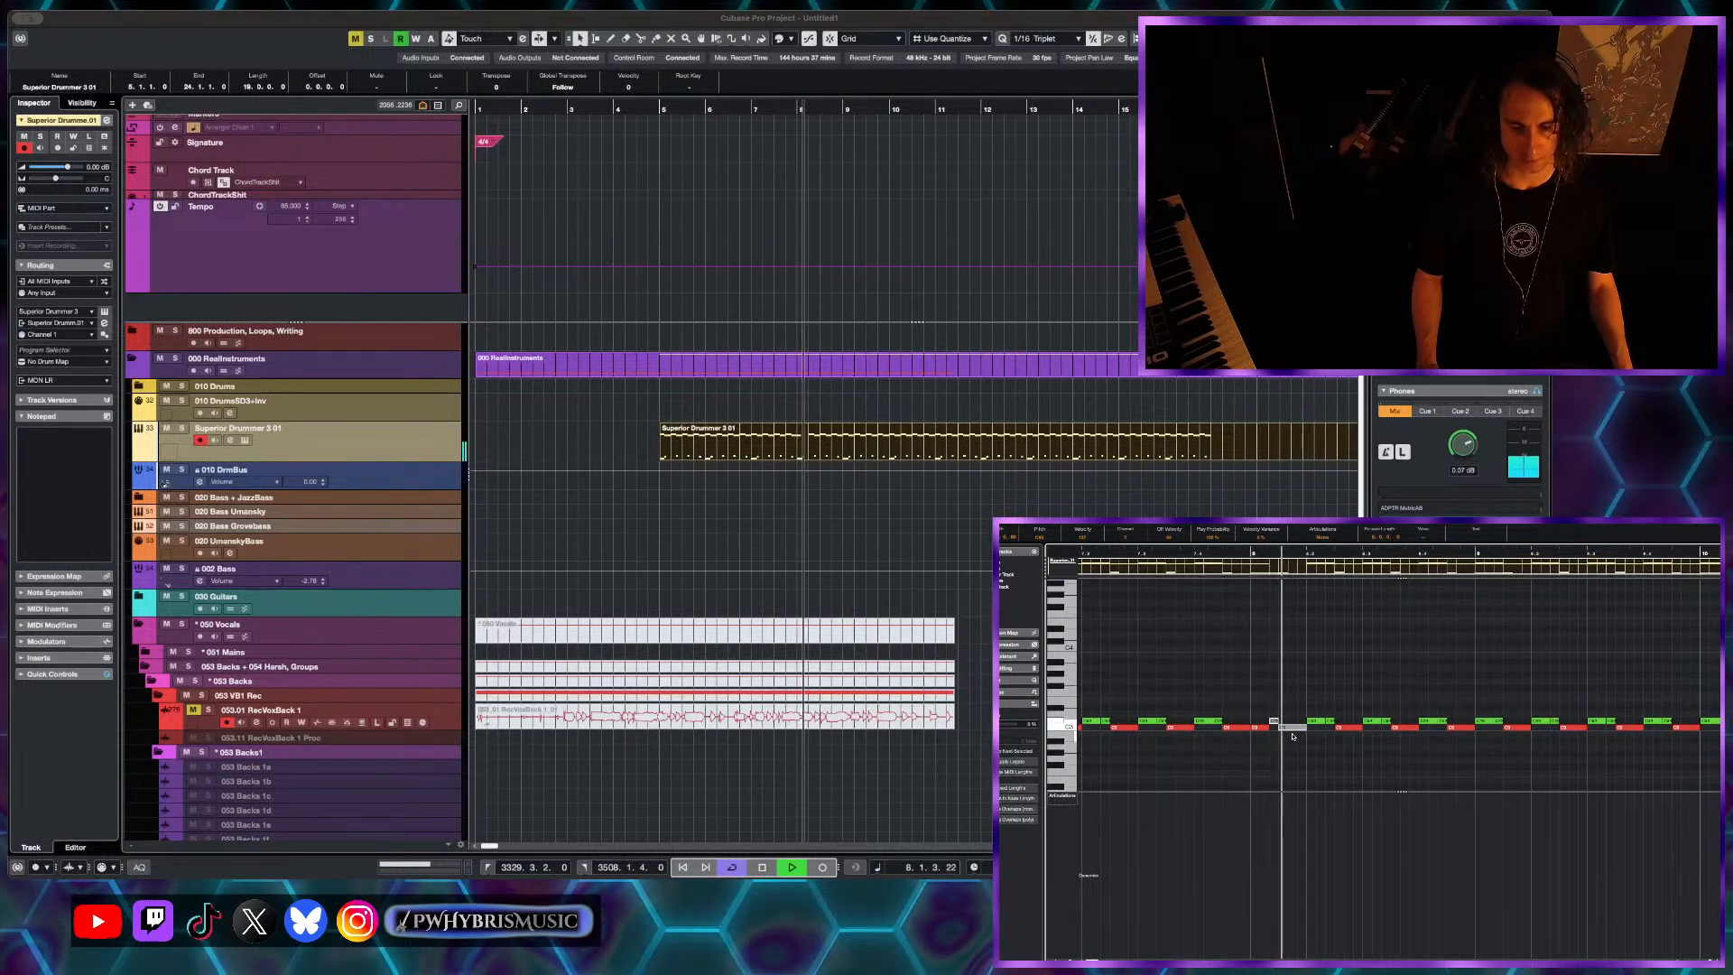
pyautogui.press('space')
pyautogui.scroll(3, 1283, 719)
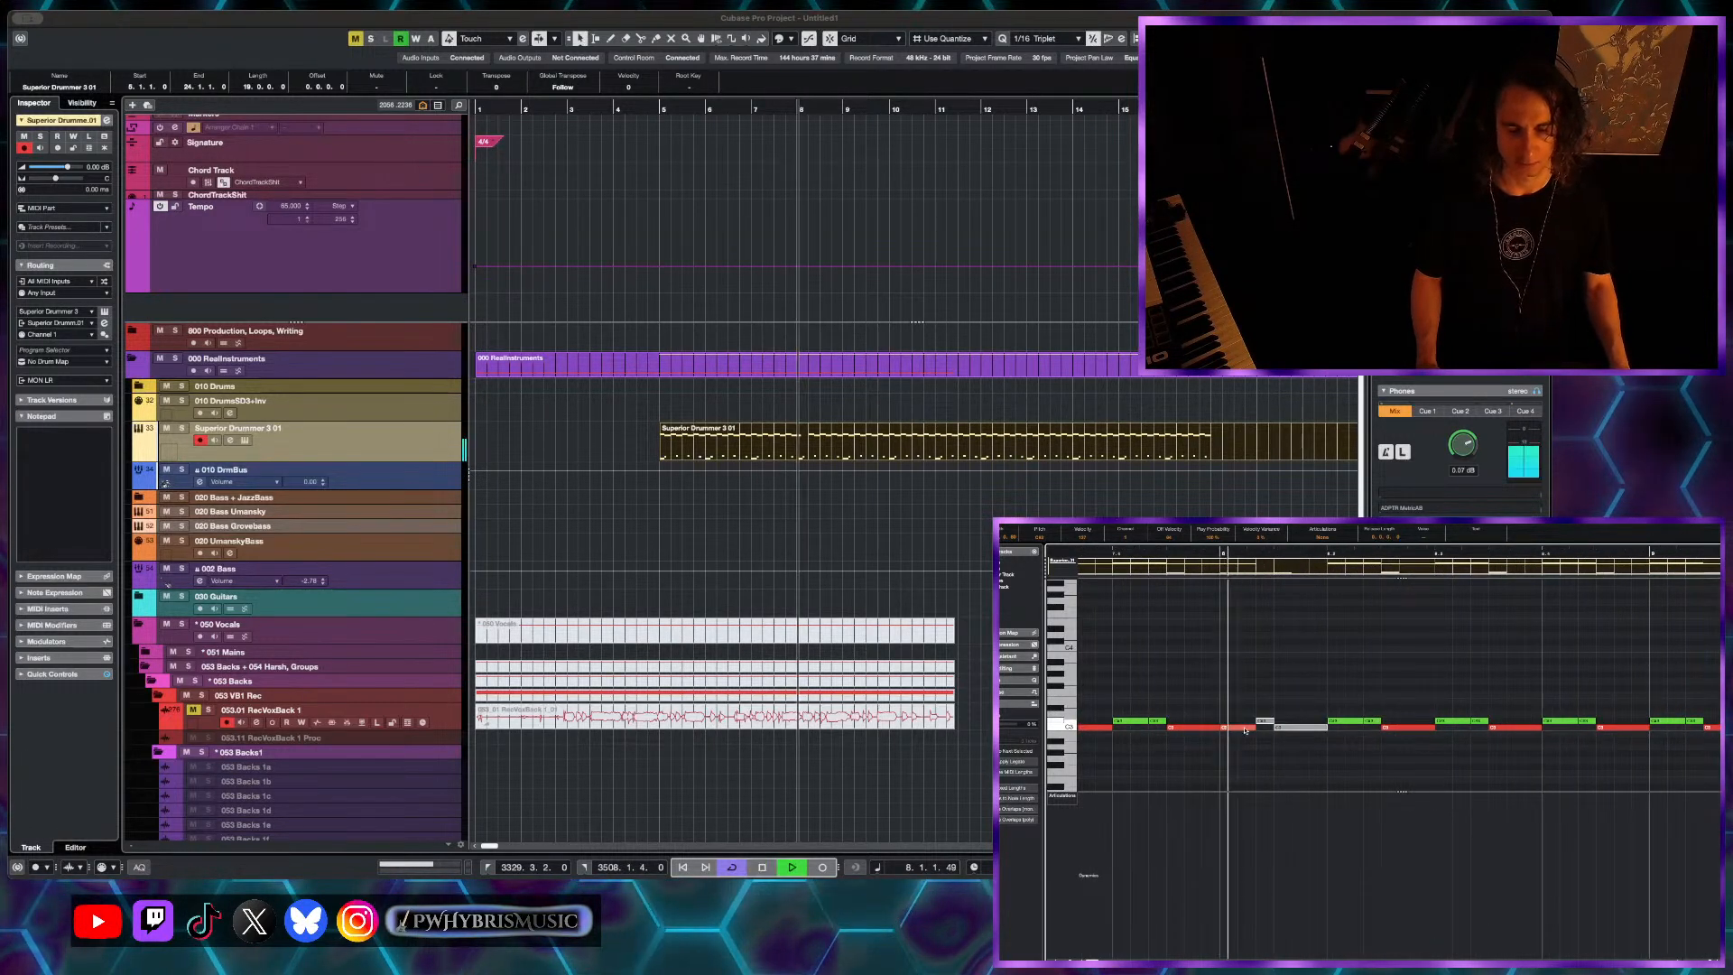
# - Lower the opening high note of bar 8 by another semitone and audition it from the start of the bar
pyautogui.click(1243, 728)
pyautogui.press('space')
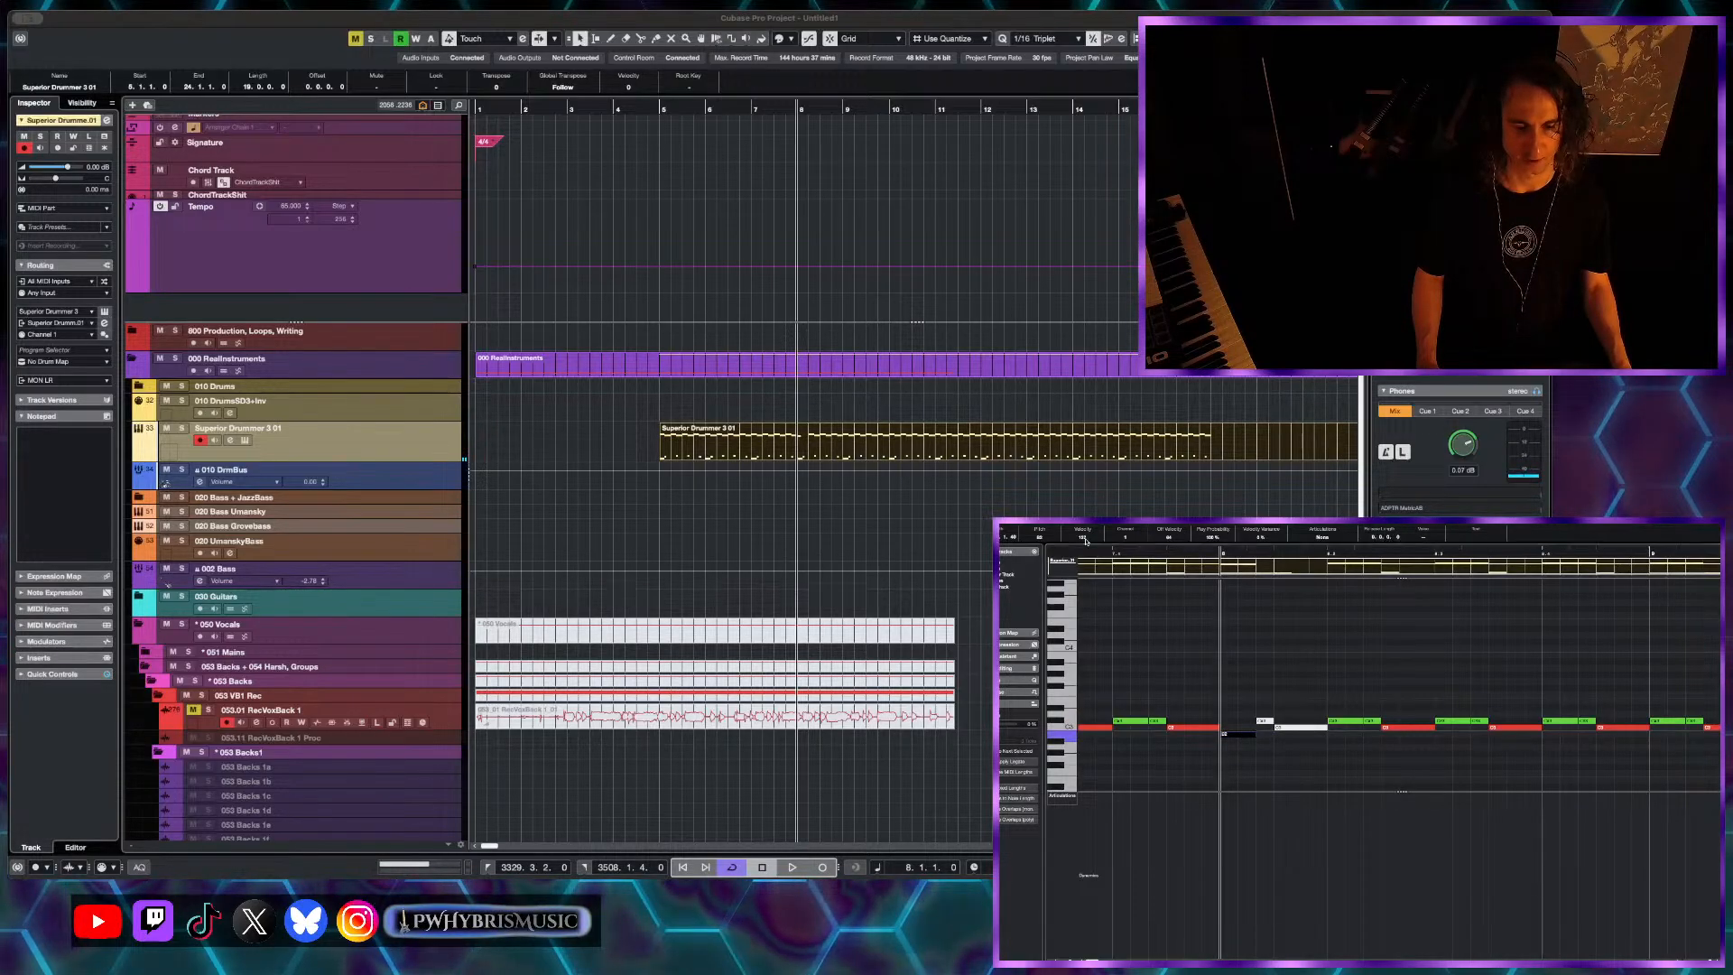
pyautogui.scroll(1, 1242, 711)
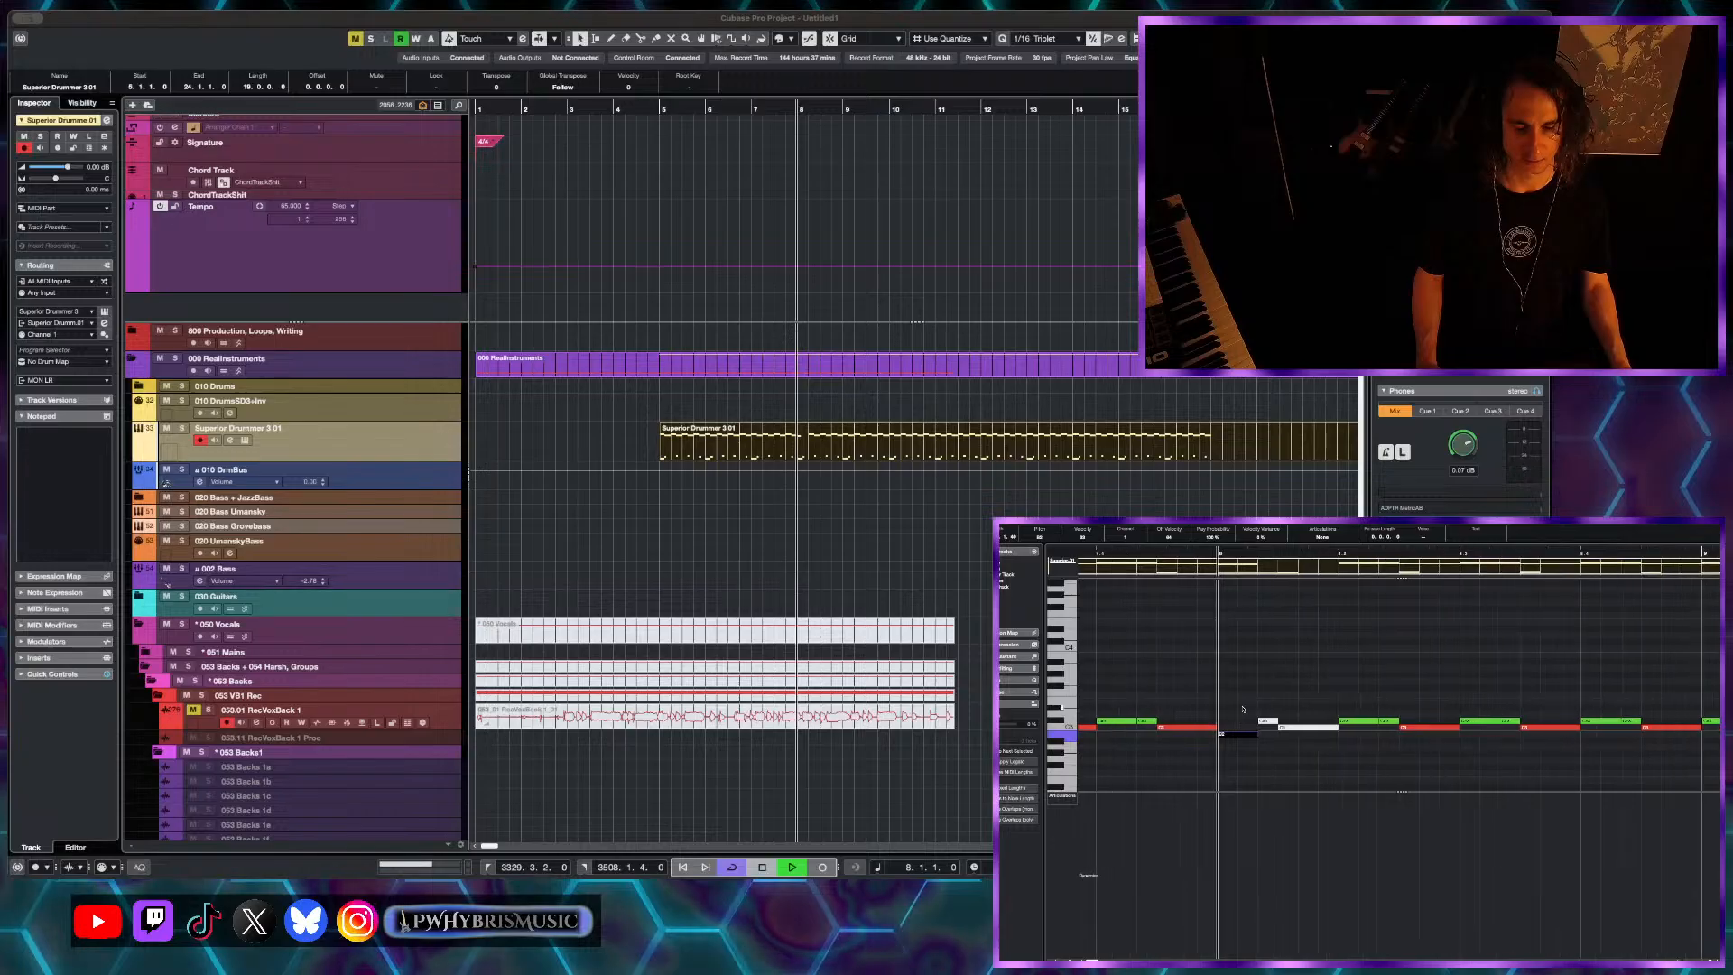
pyautogui.press('space')
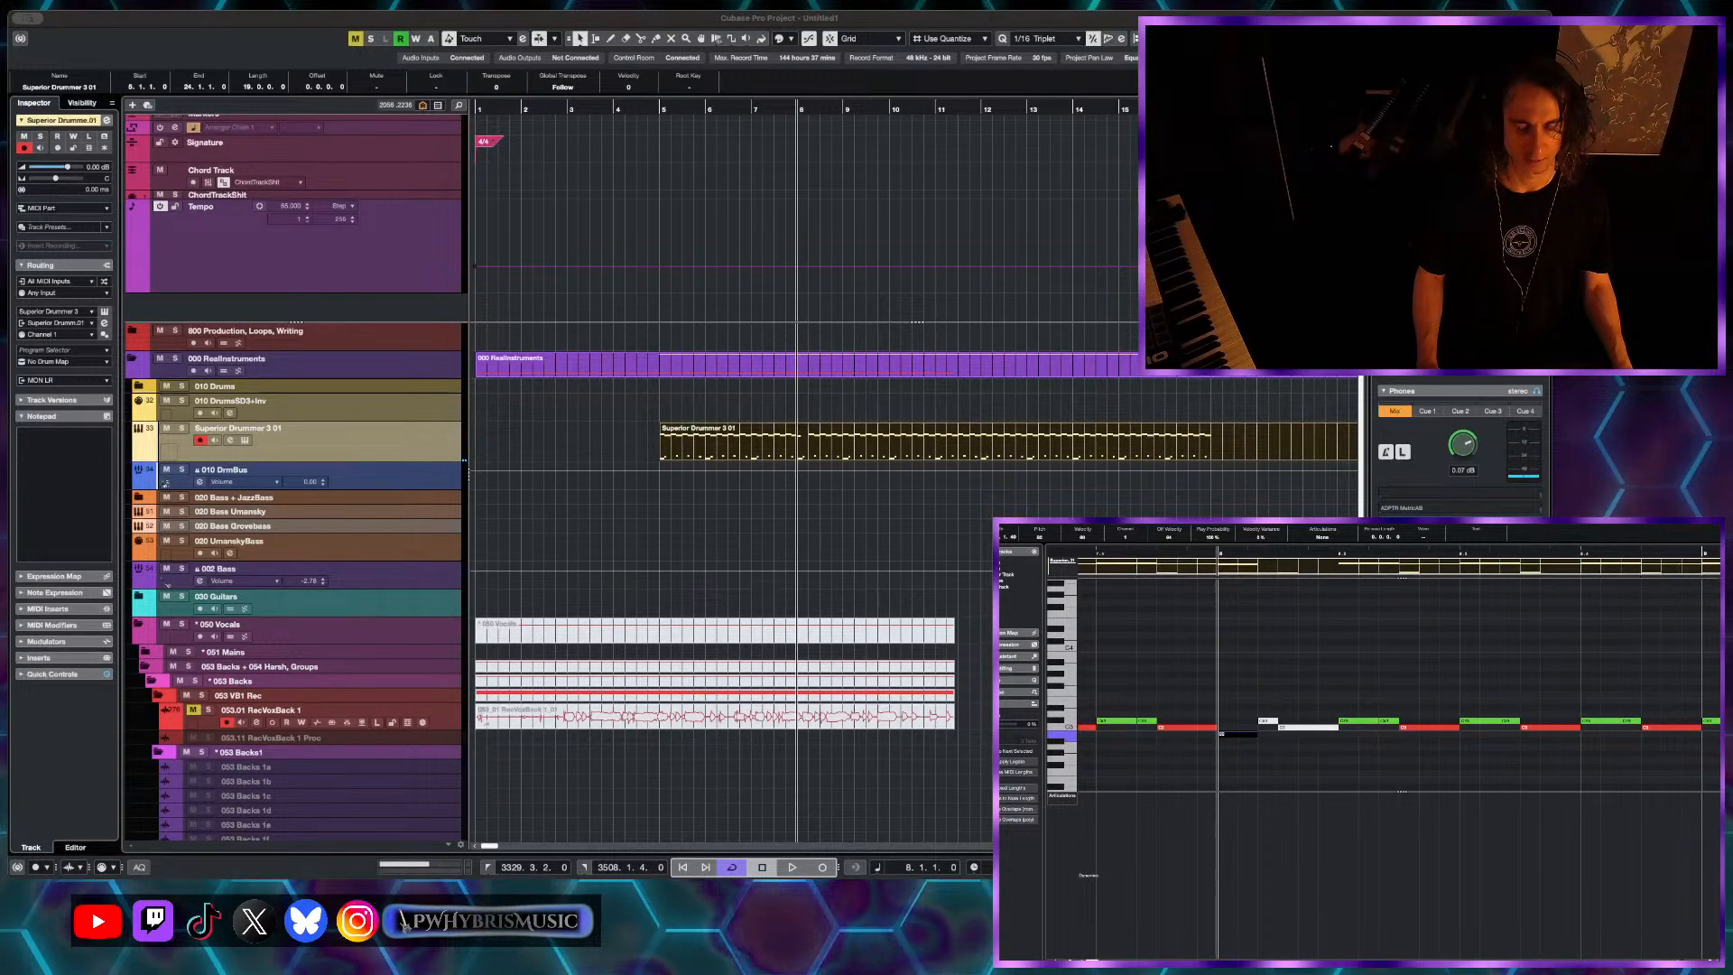
pyautogui.scroll(-1, 1422, 769)
pyautogui.press('space')
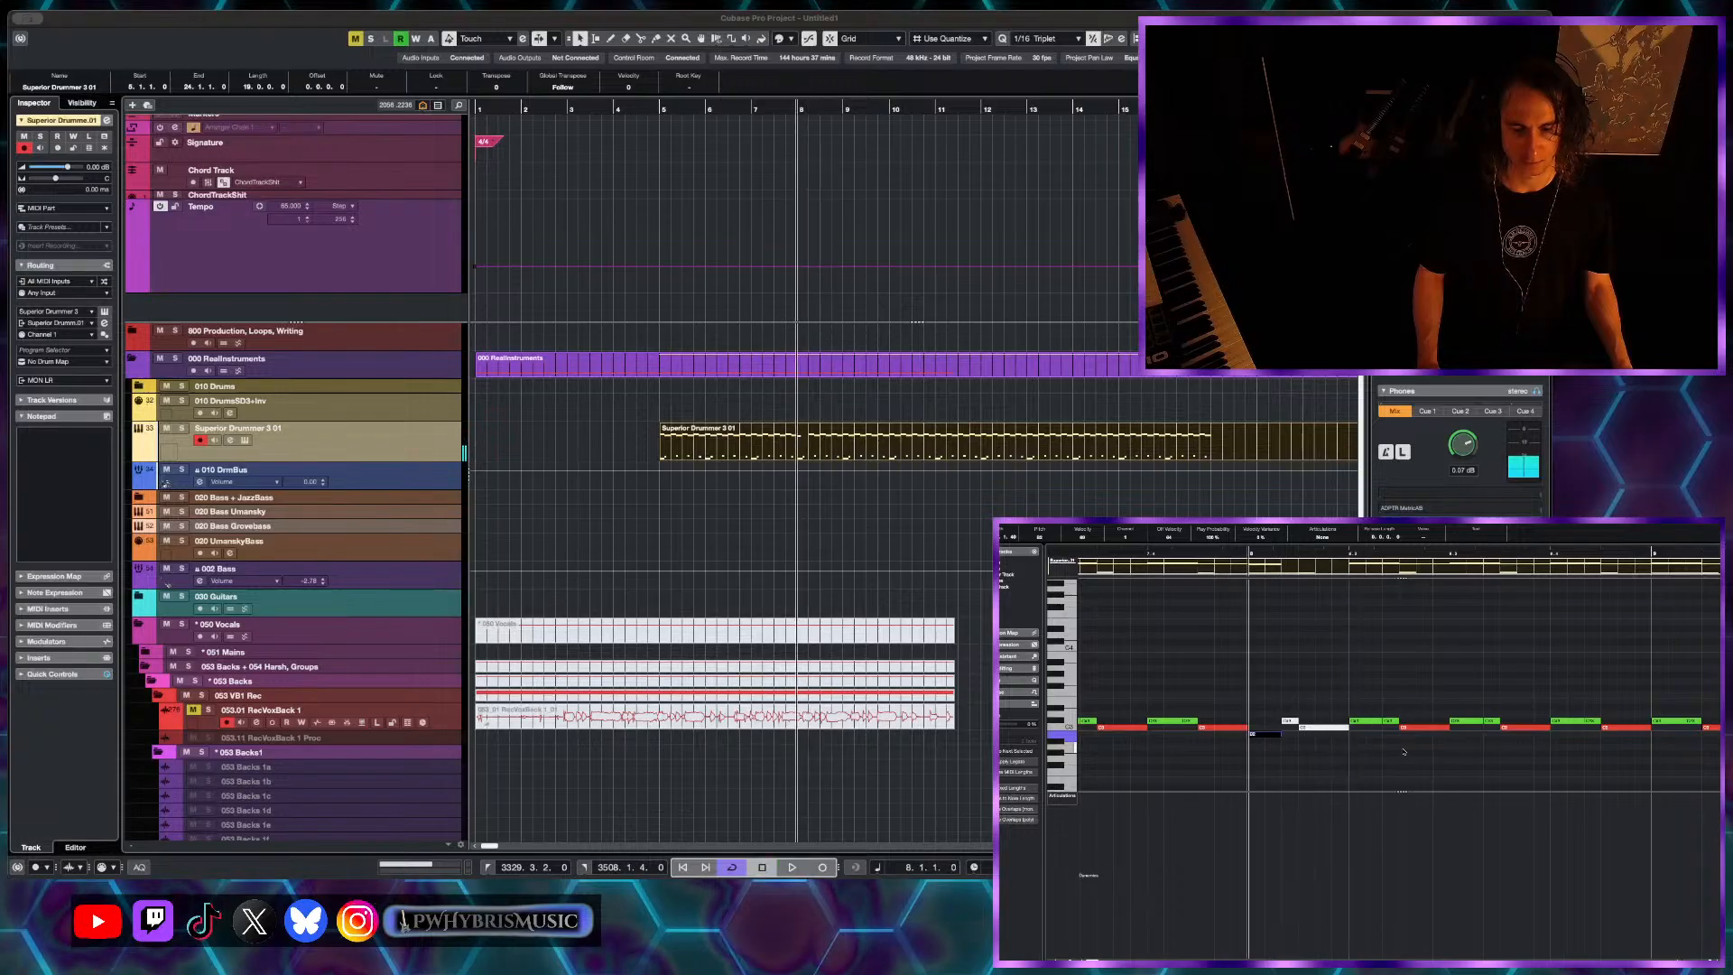
pyautogui.press('space')
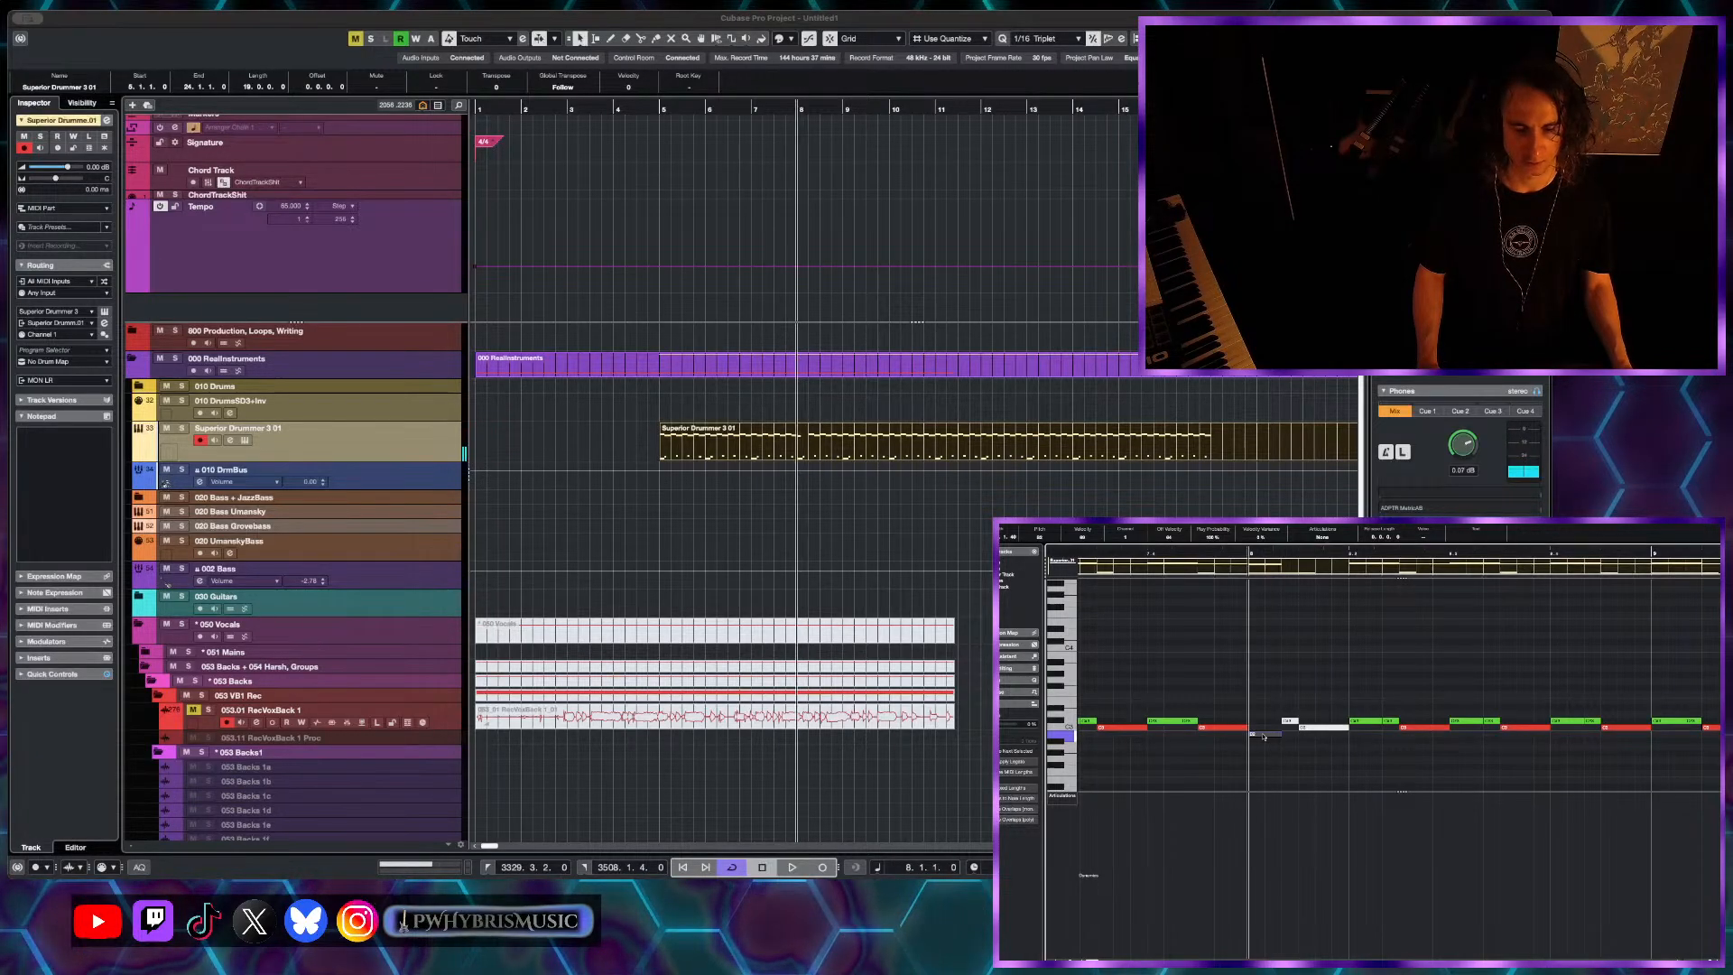
# - Copy bar 8's opening note to just before beat 2, place the copy one semitone lower, and audition both
pyautogui.scroll(-1, 1334, 748)
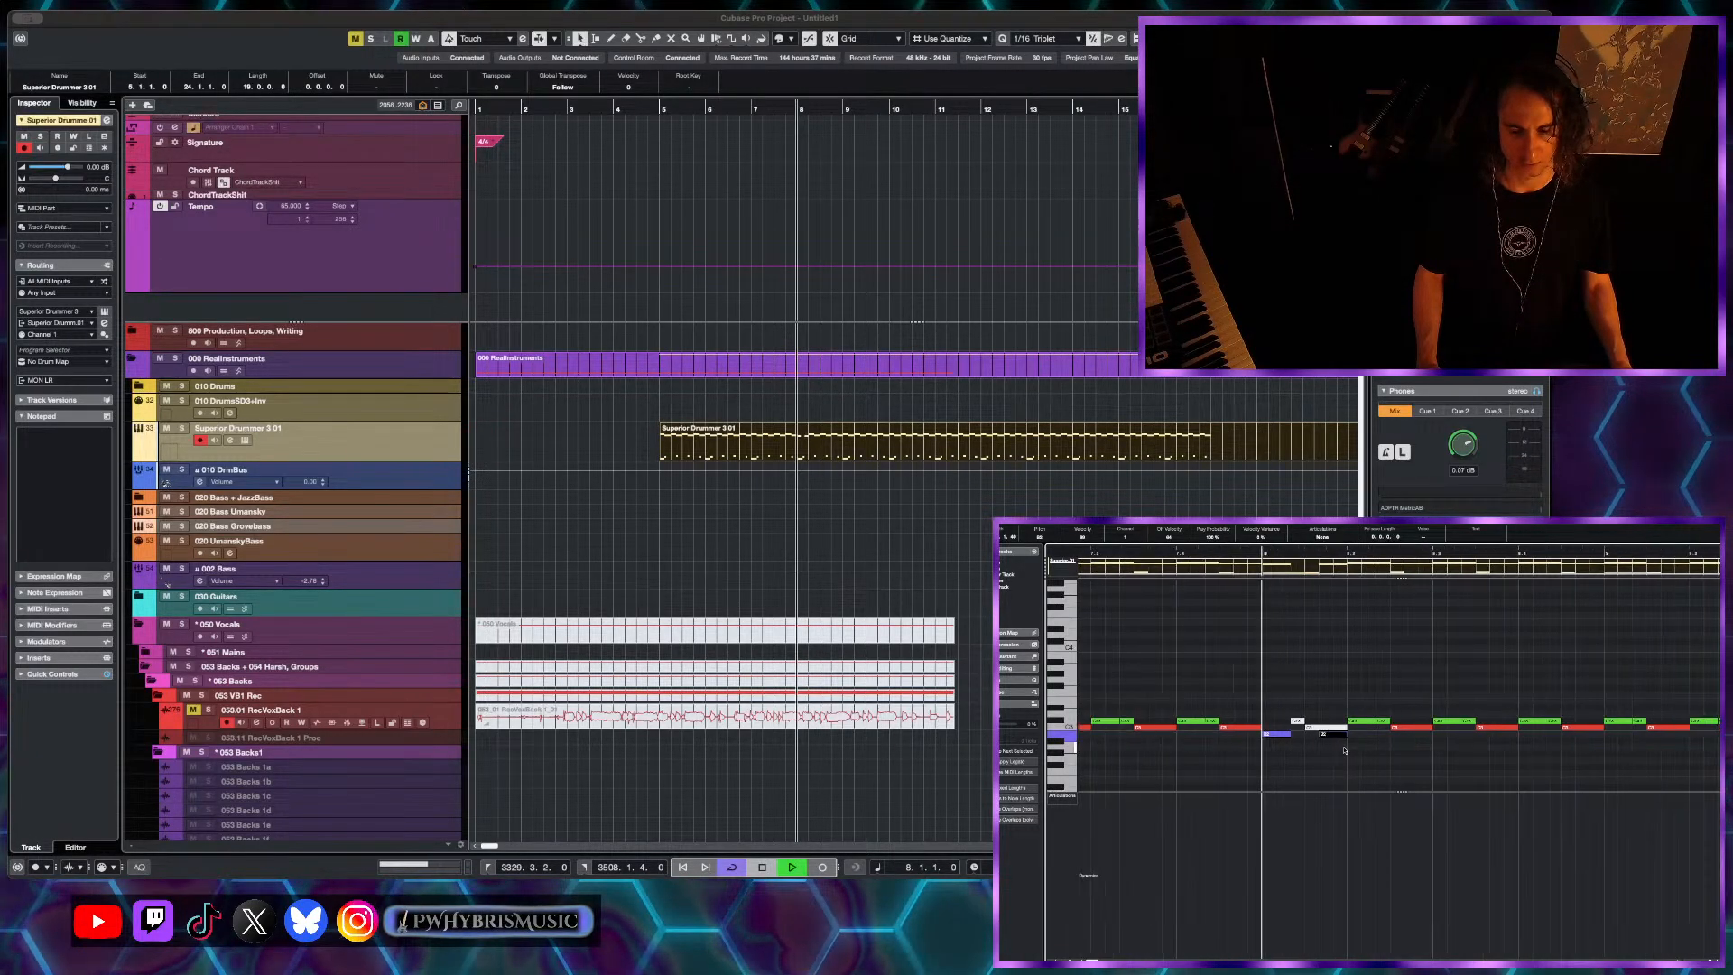
pyautogui.press('space')
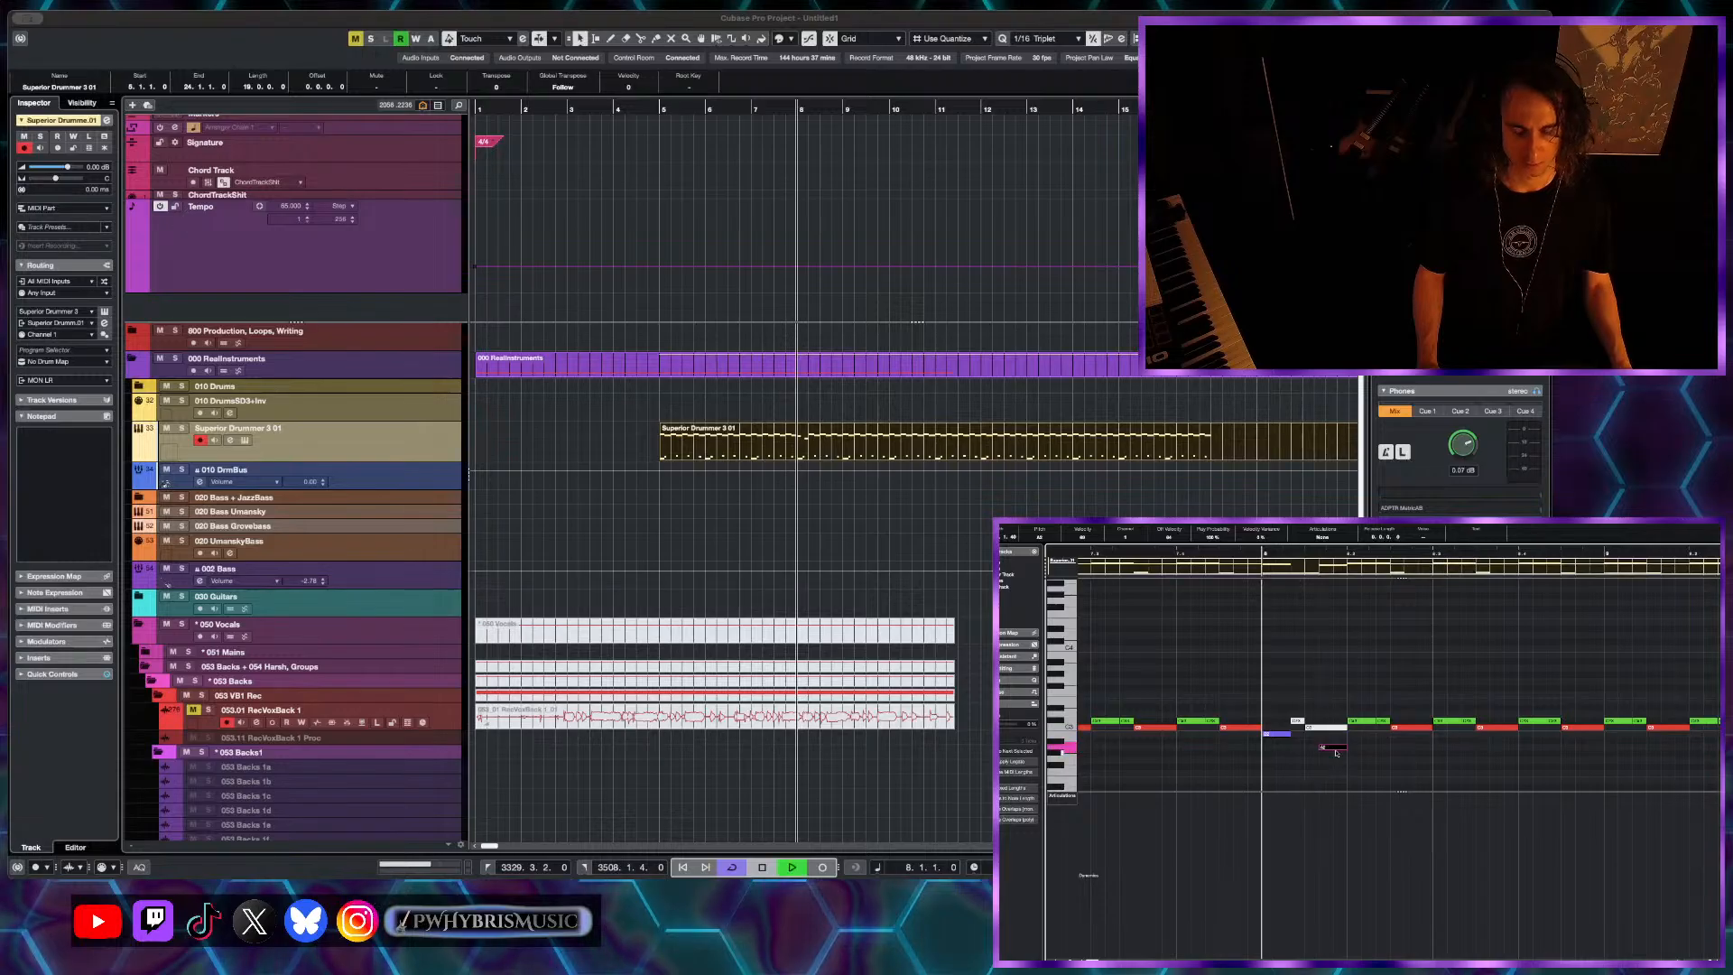
pyautogui.scroll(-1, 1336, 751)
pyautogui.press('space')
pyautogui.press('space')
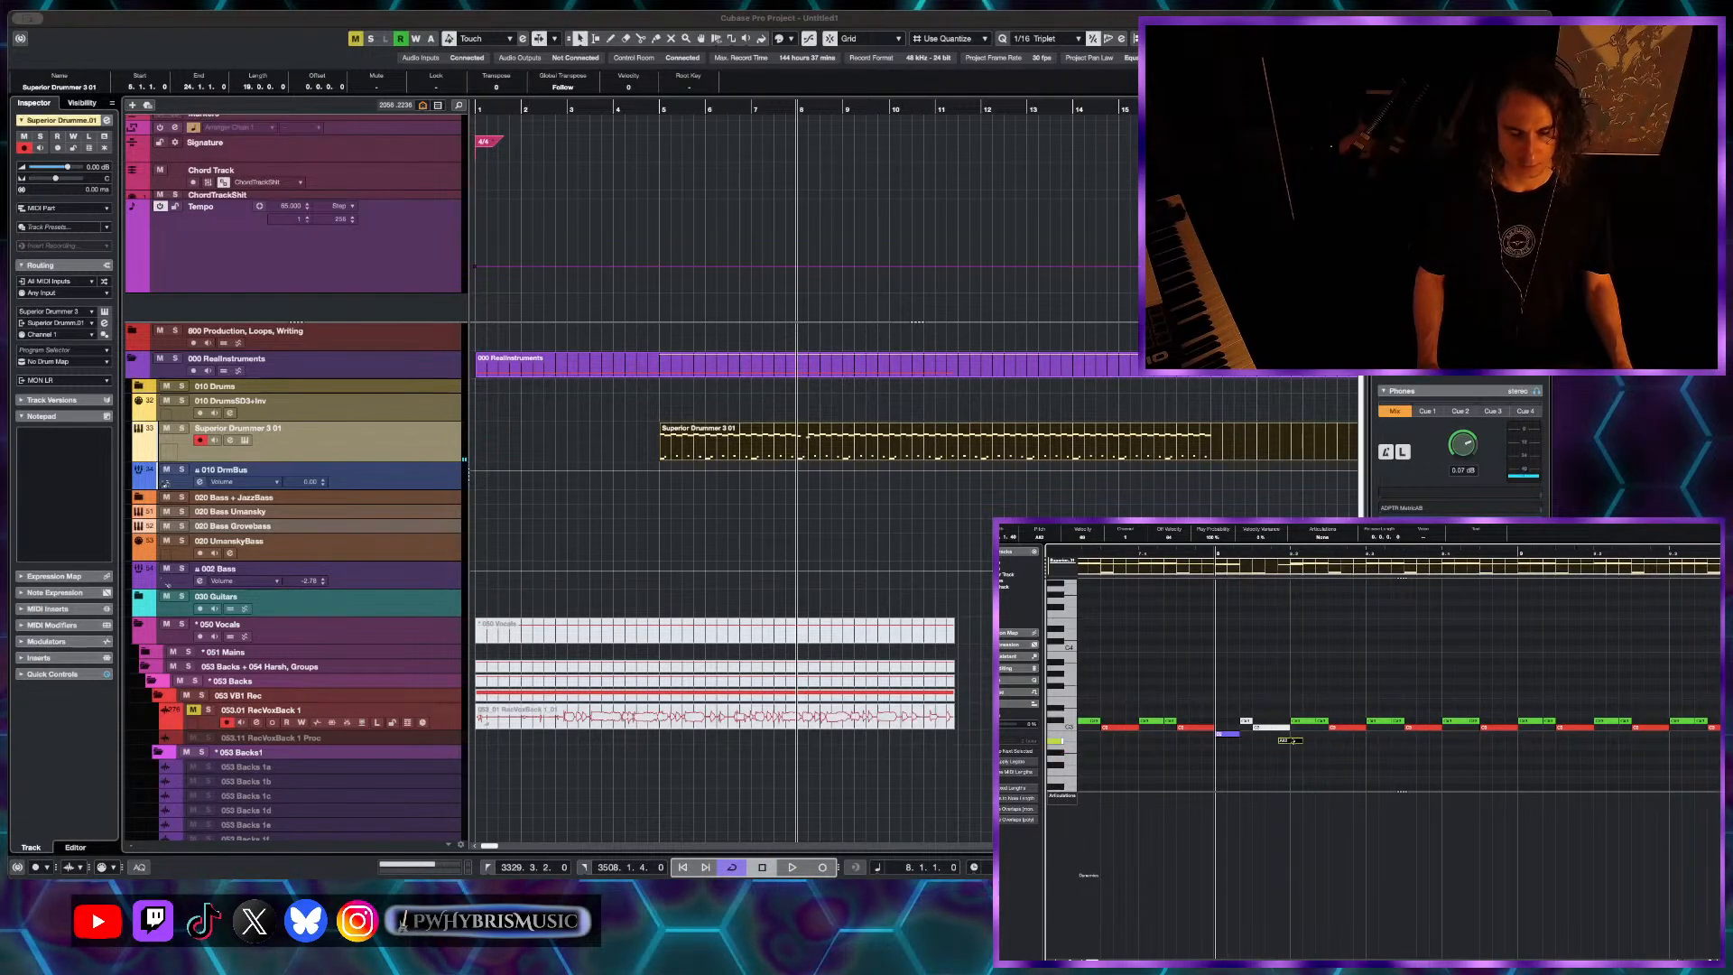
pyautogui.scroll(2, 1291, 742)
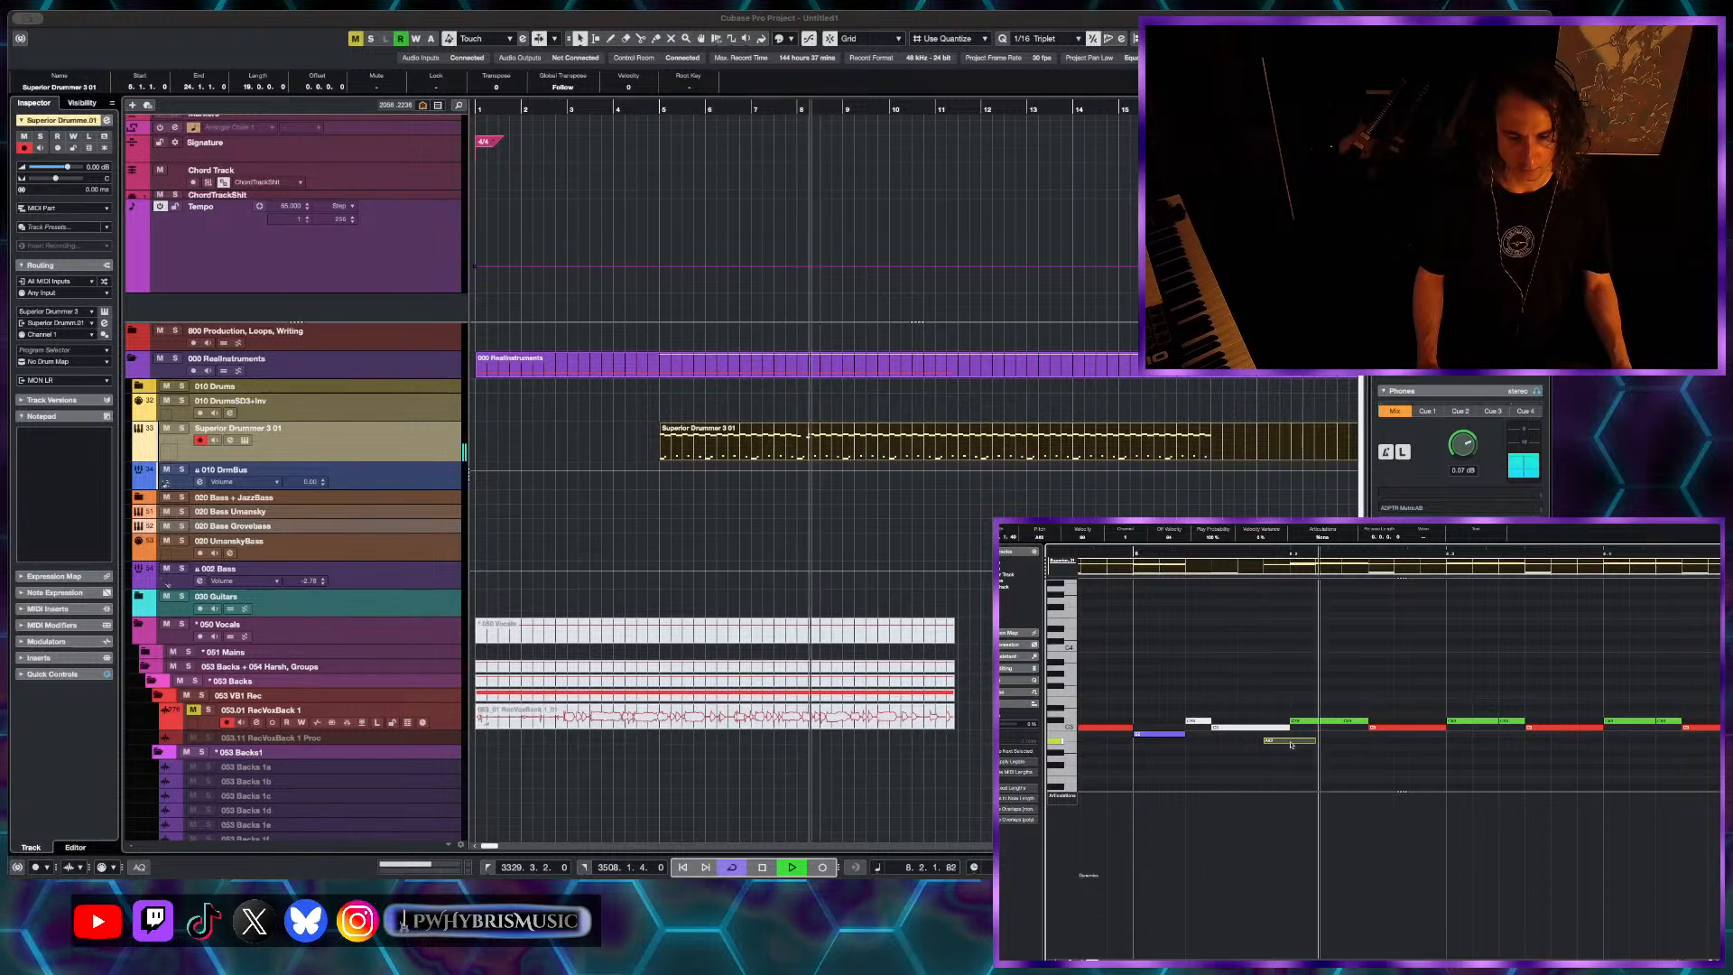
pyautogui.press('space')
pyautogui.scroll(-1, 1349, 720)
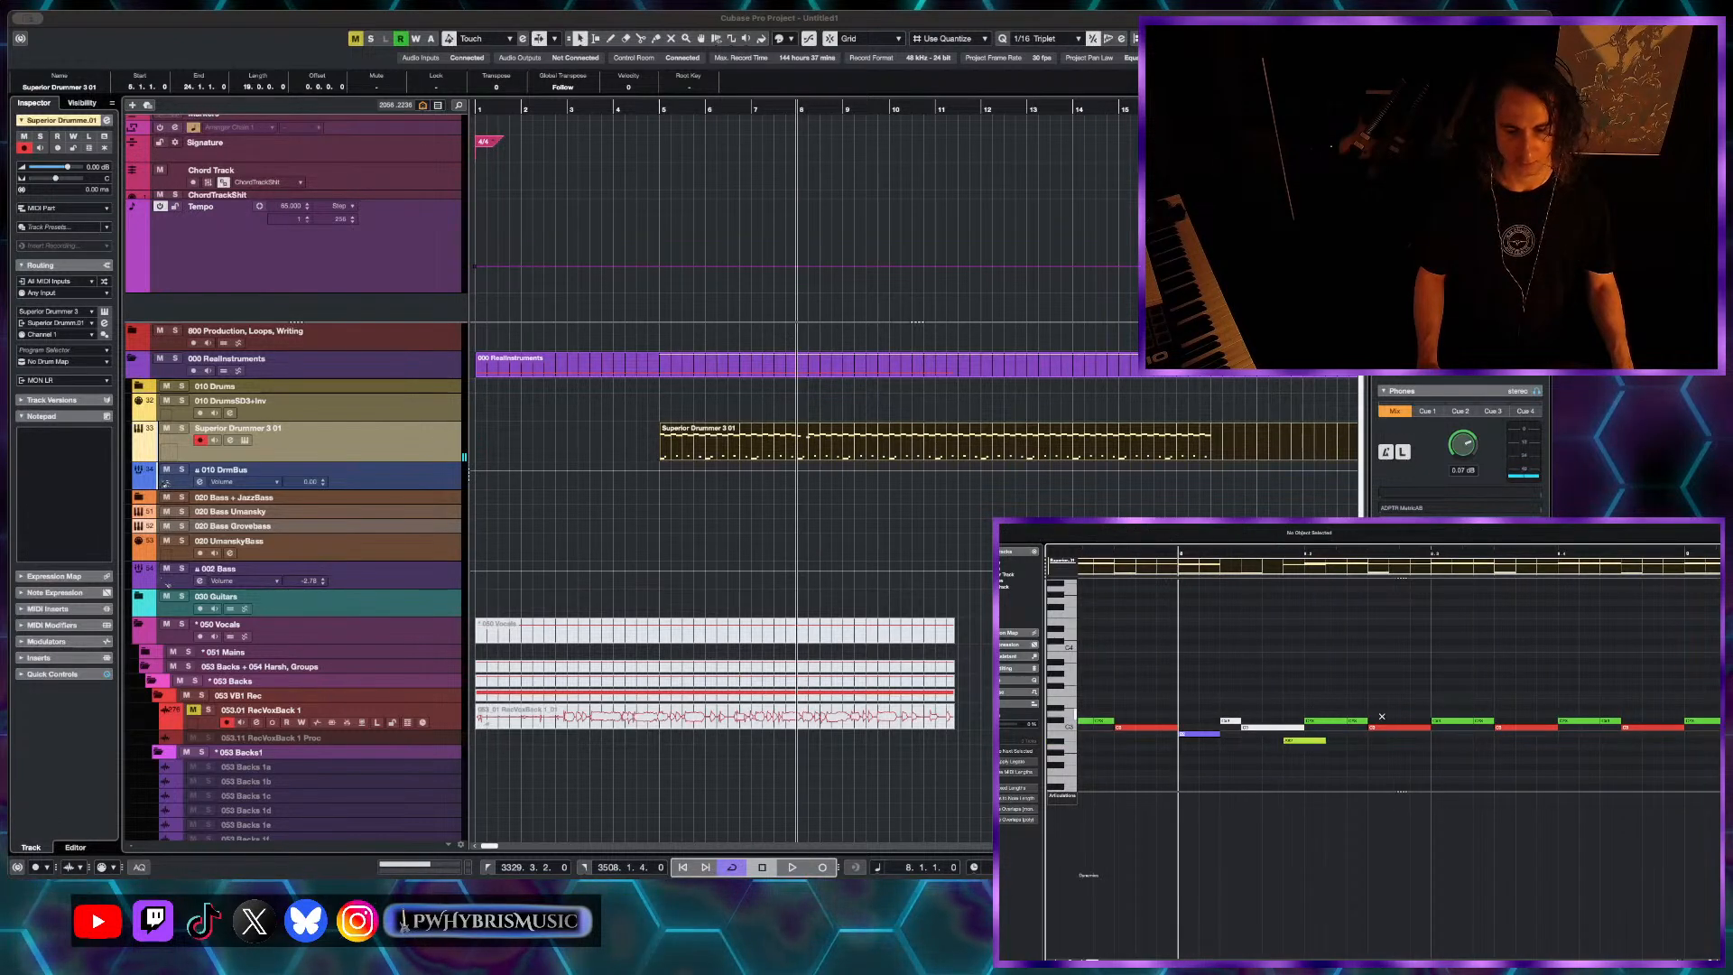
# - Mute the remaining high alternating notes from beat 2 to the end of bar 8 and play the bar
pyautogui.moveTo(1648, 714); pyautogui.dragTo(1712, 732)
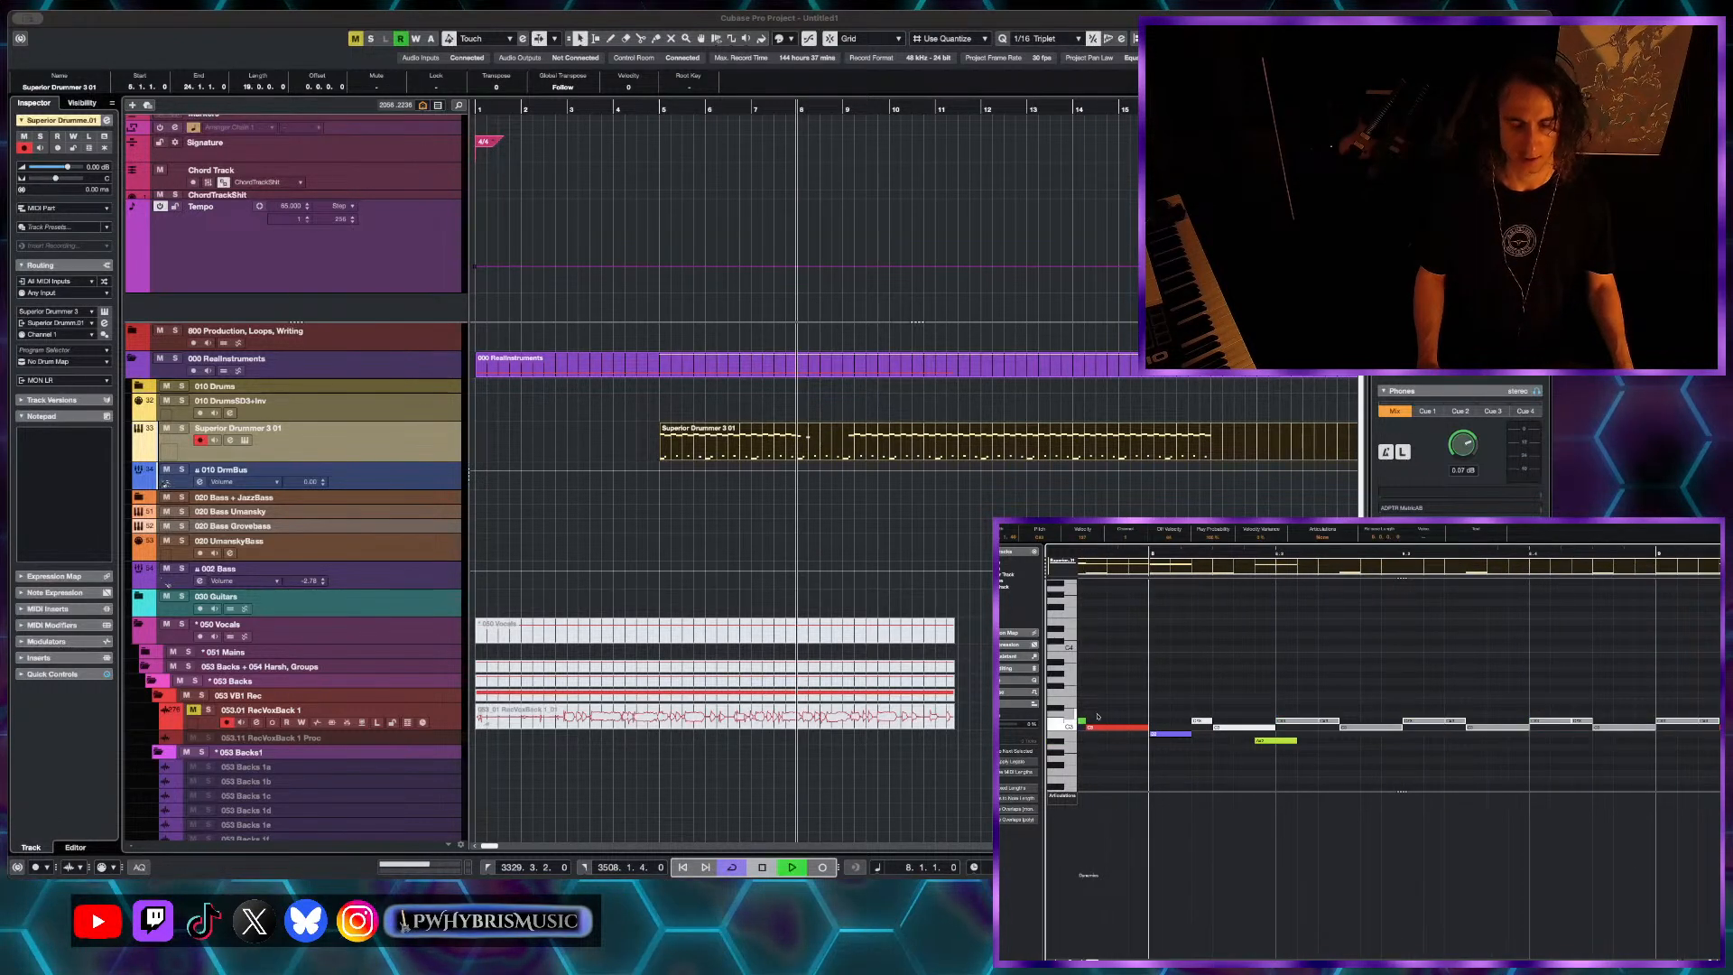
pyautogui.scroll(-2, 1097, 716)
pyautogui.press('space')
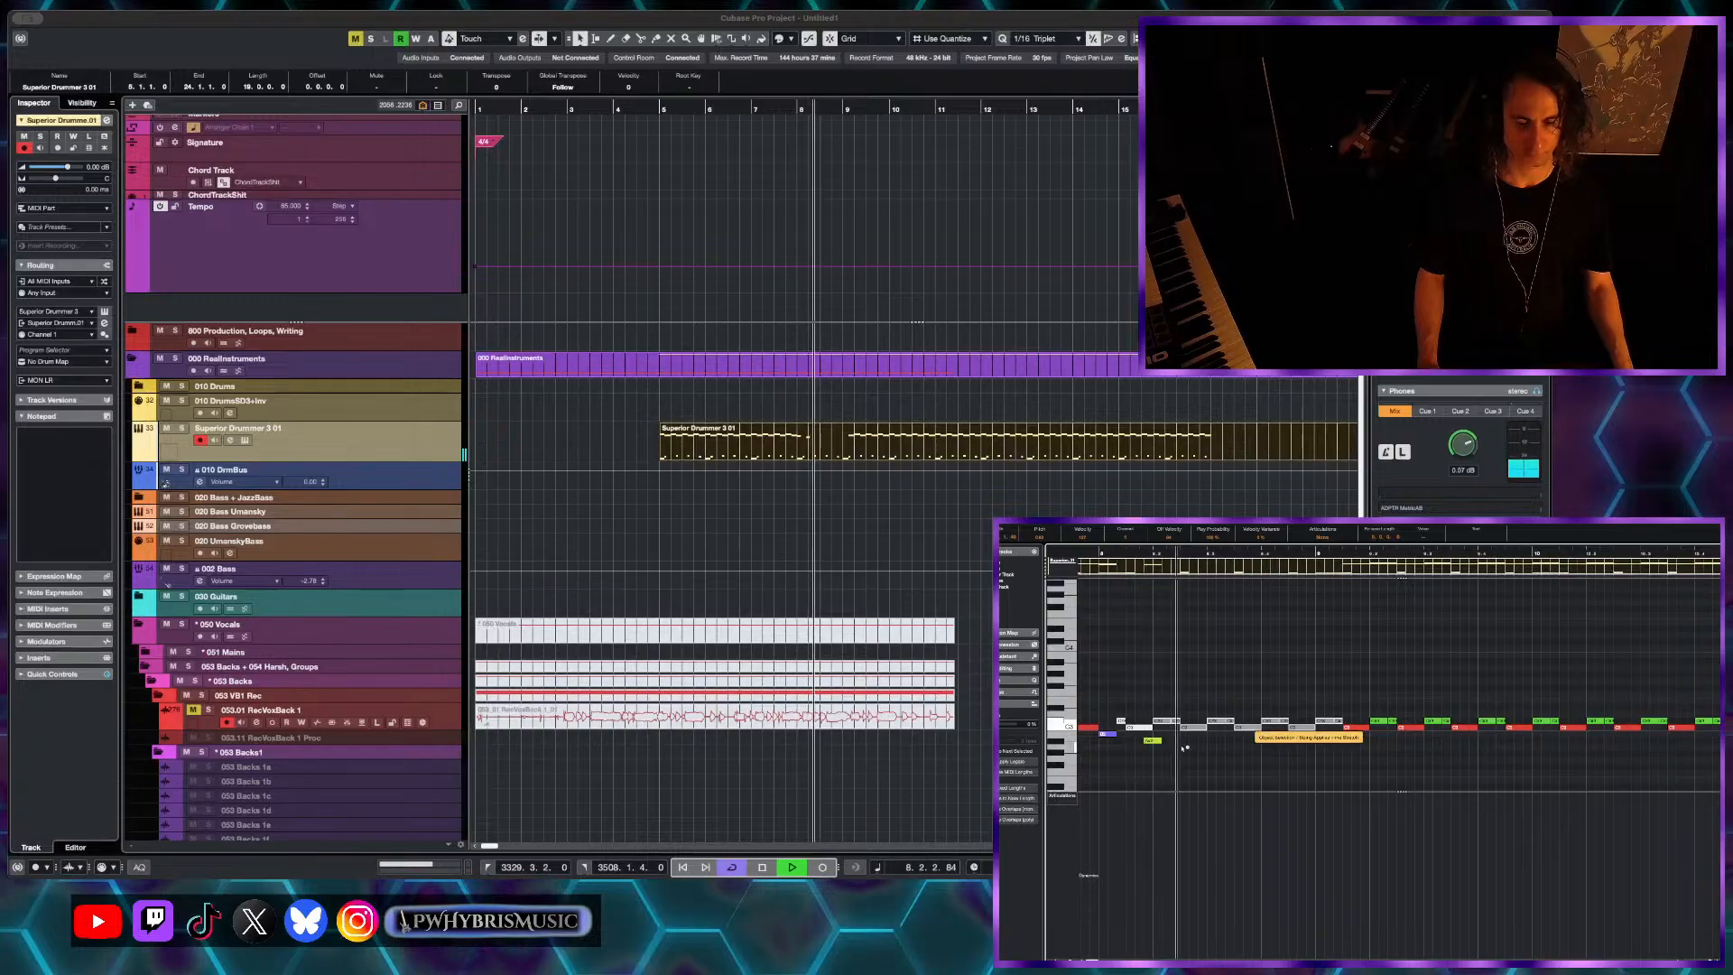
# - Raise the second low accent in bar 8 by one semitone, copy it between beats 2 and 3 at equal spacing, and audition
pyautogui.press('space')
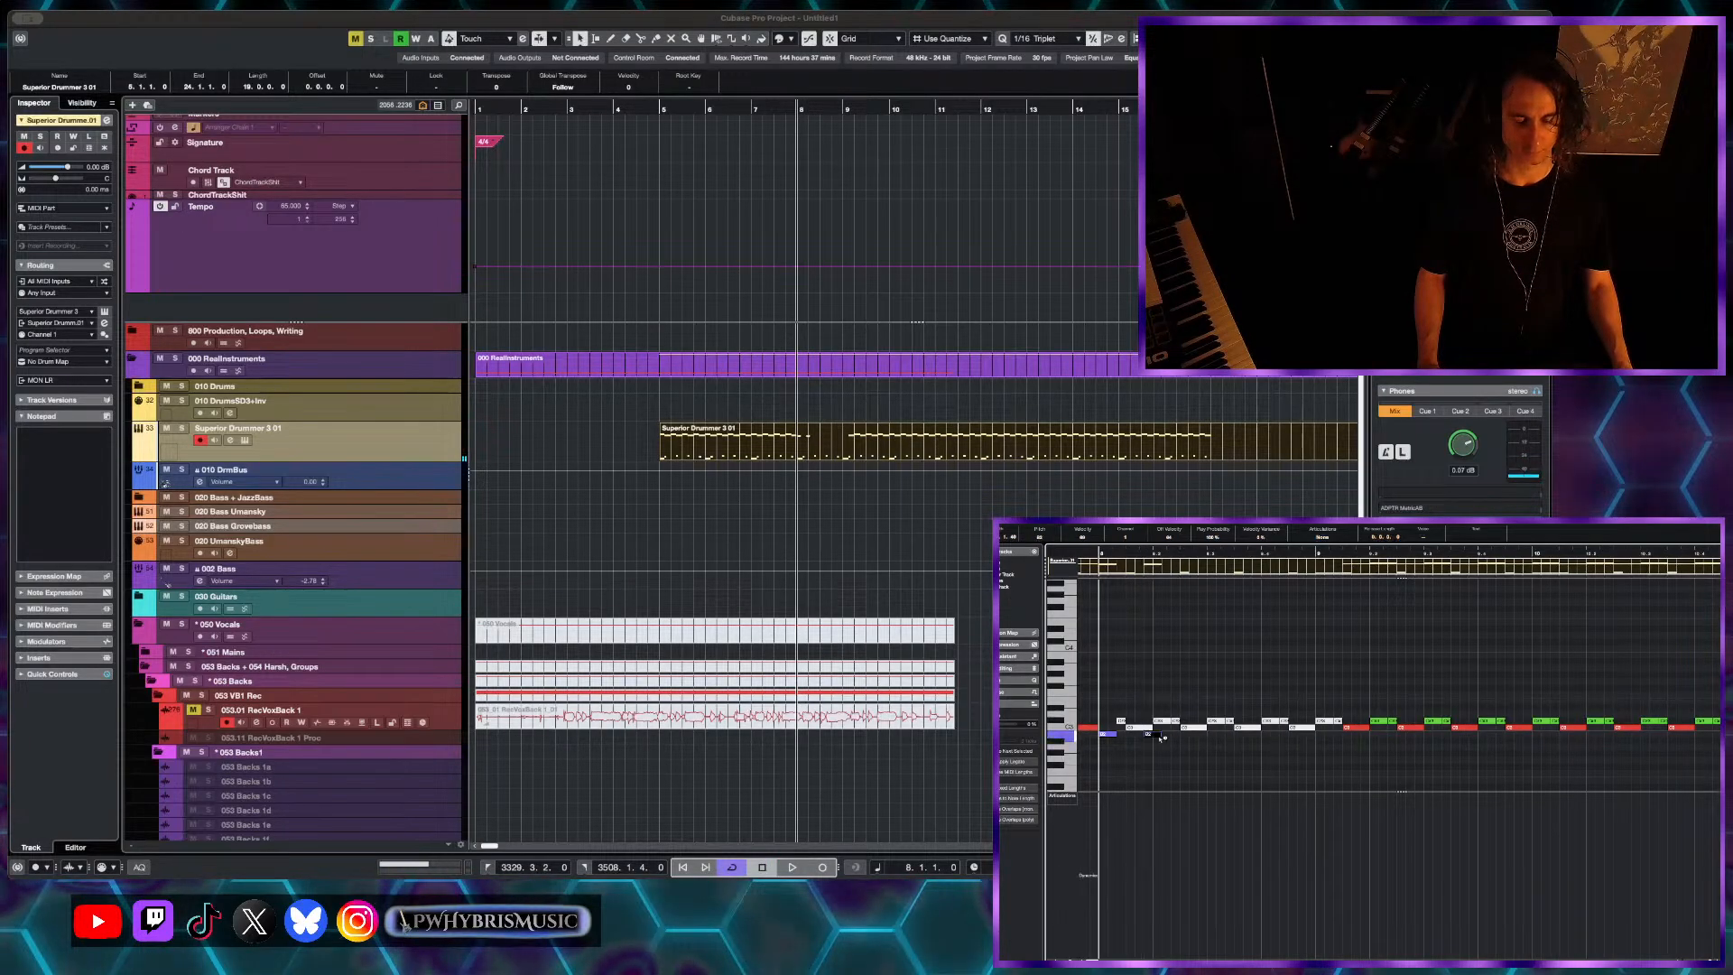
pyautogui.scroll(-1, 1185, 739)
pyautogui.press('space')
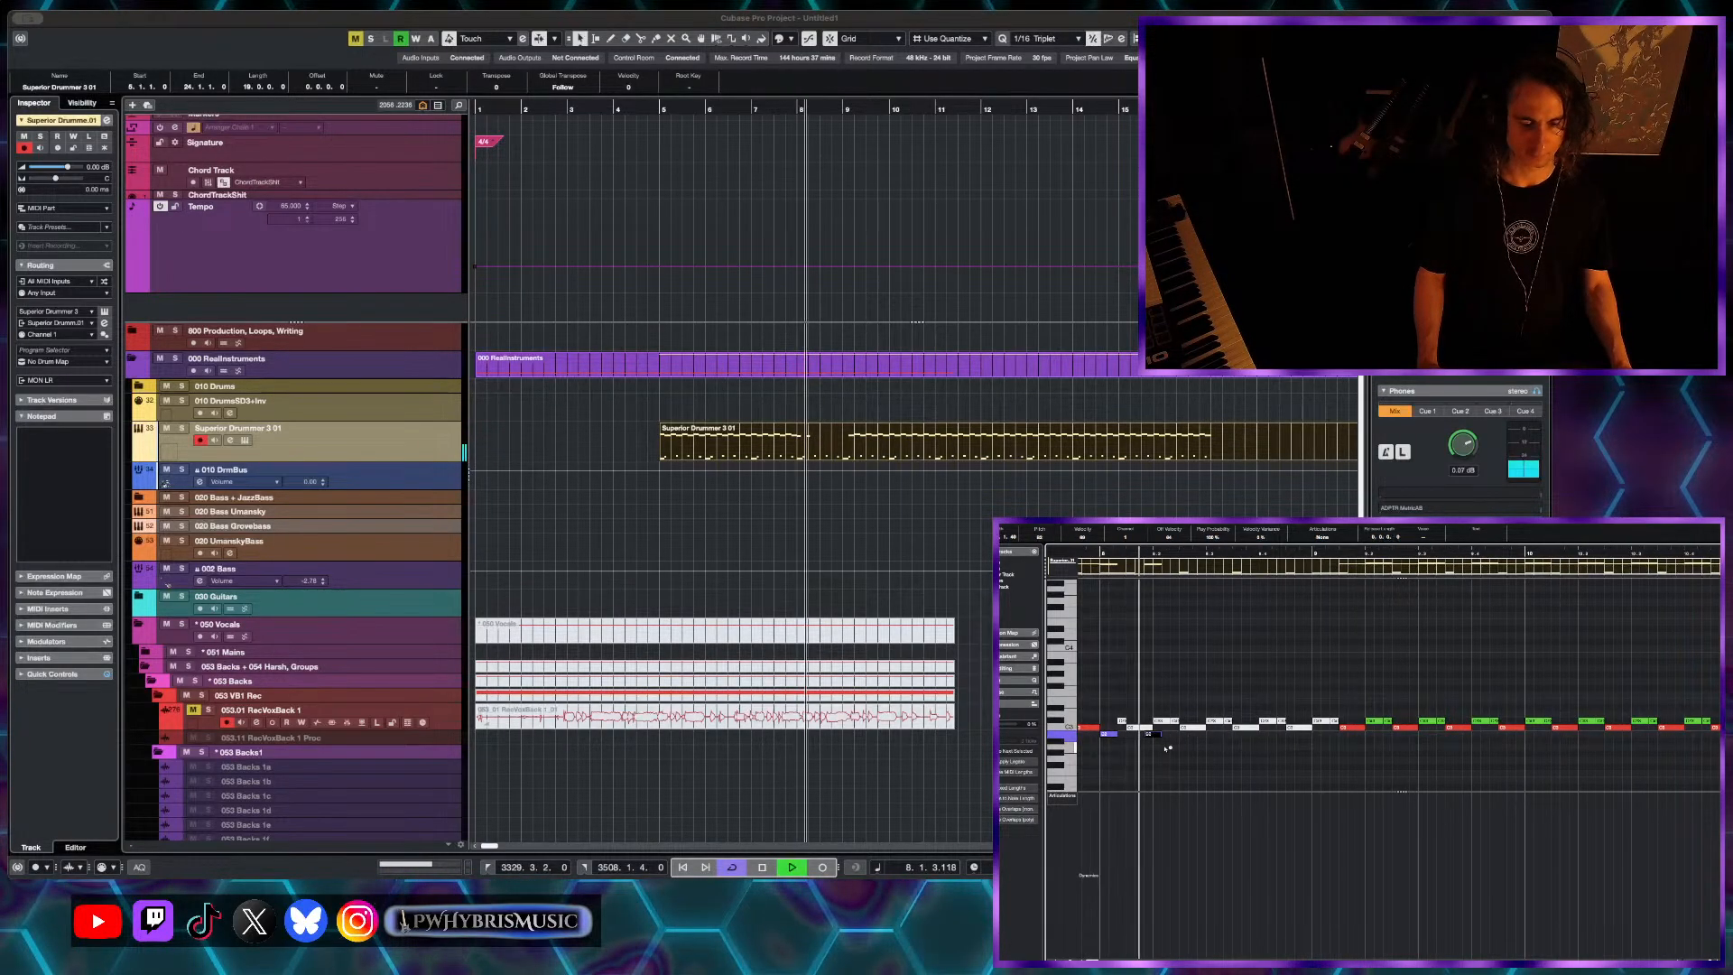
pyautogui.press('space')
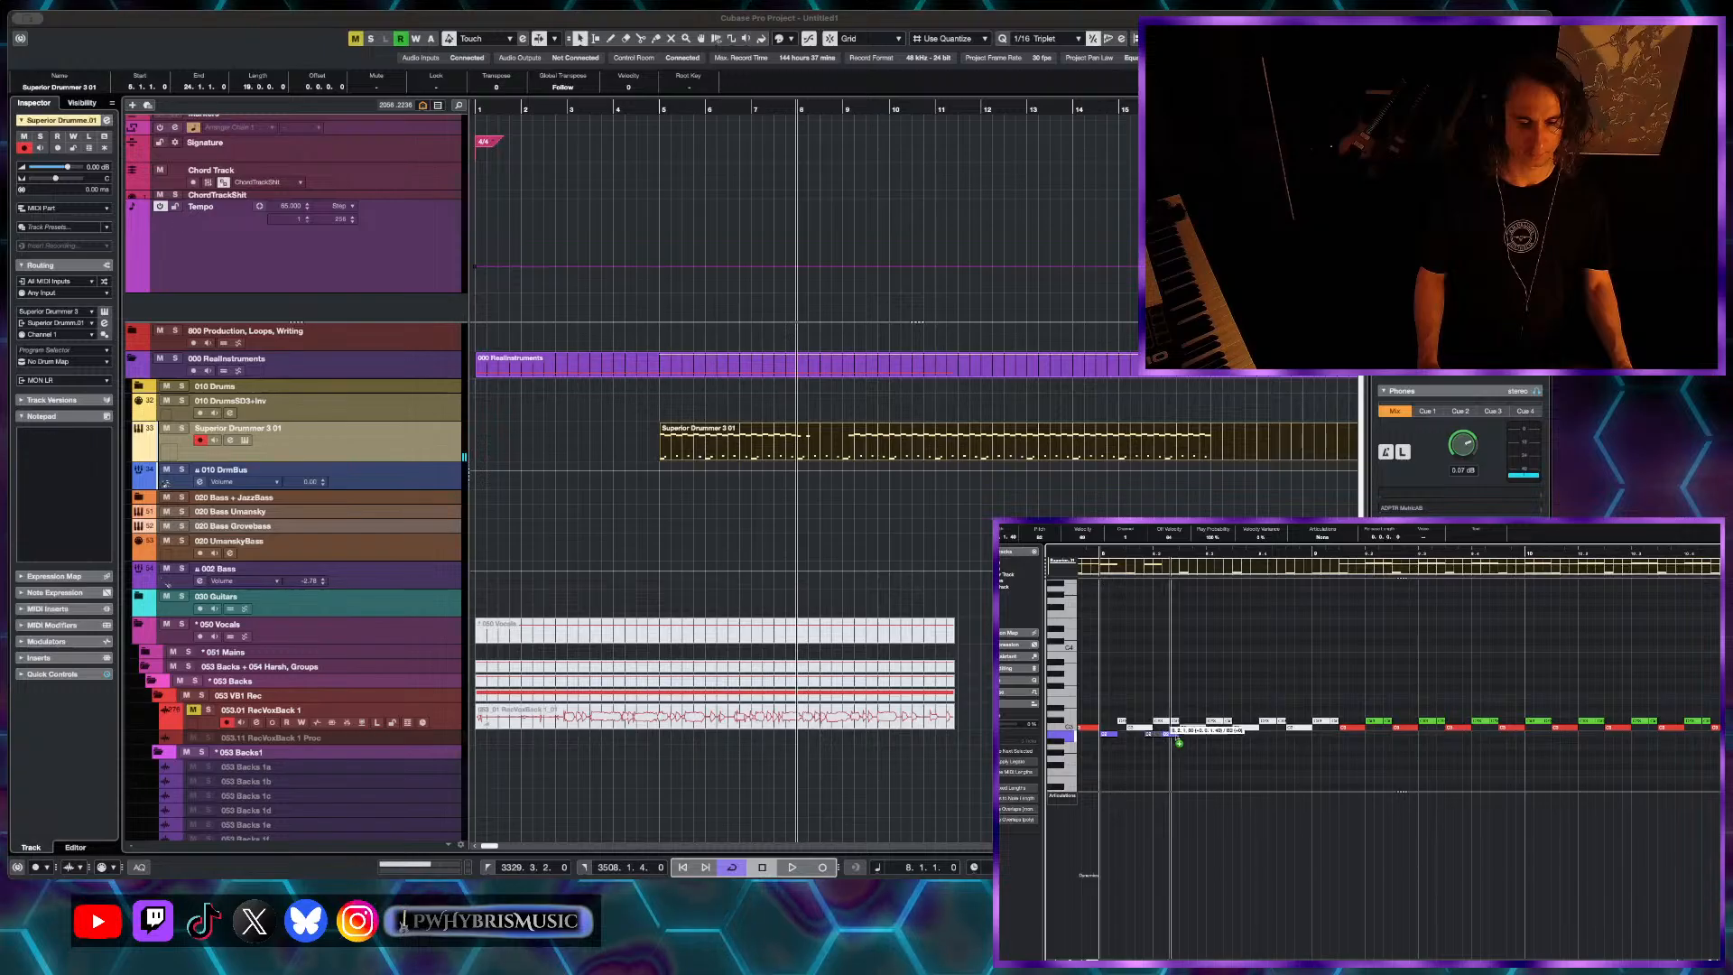
pyautogui.press('space')
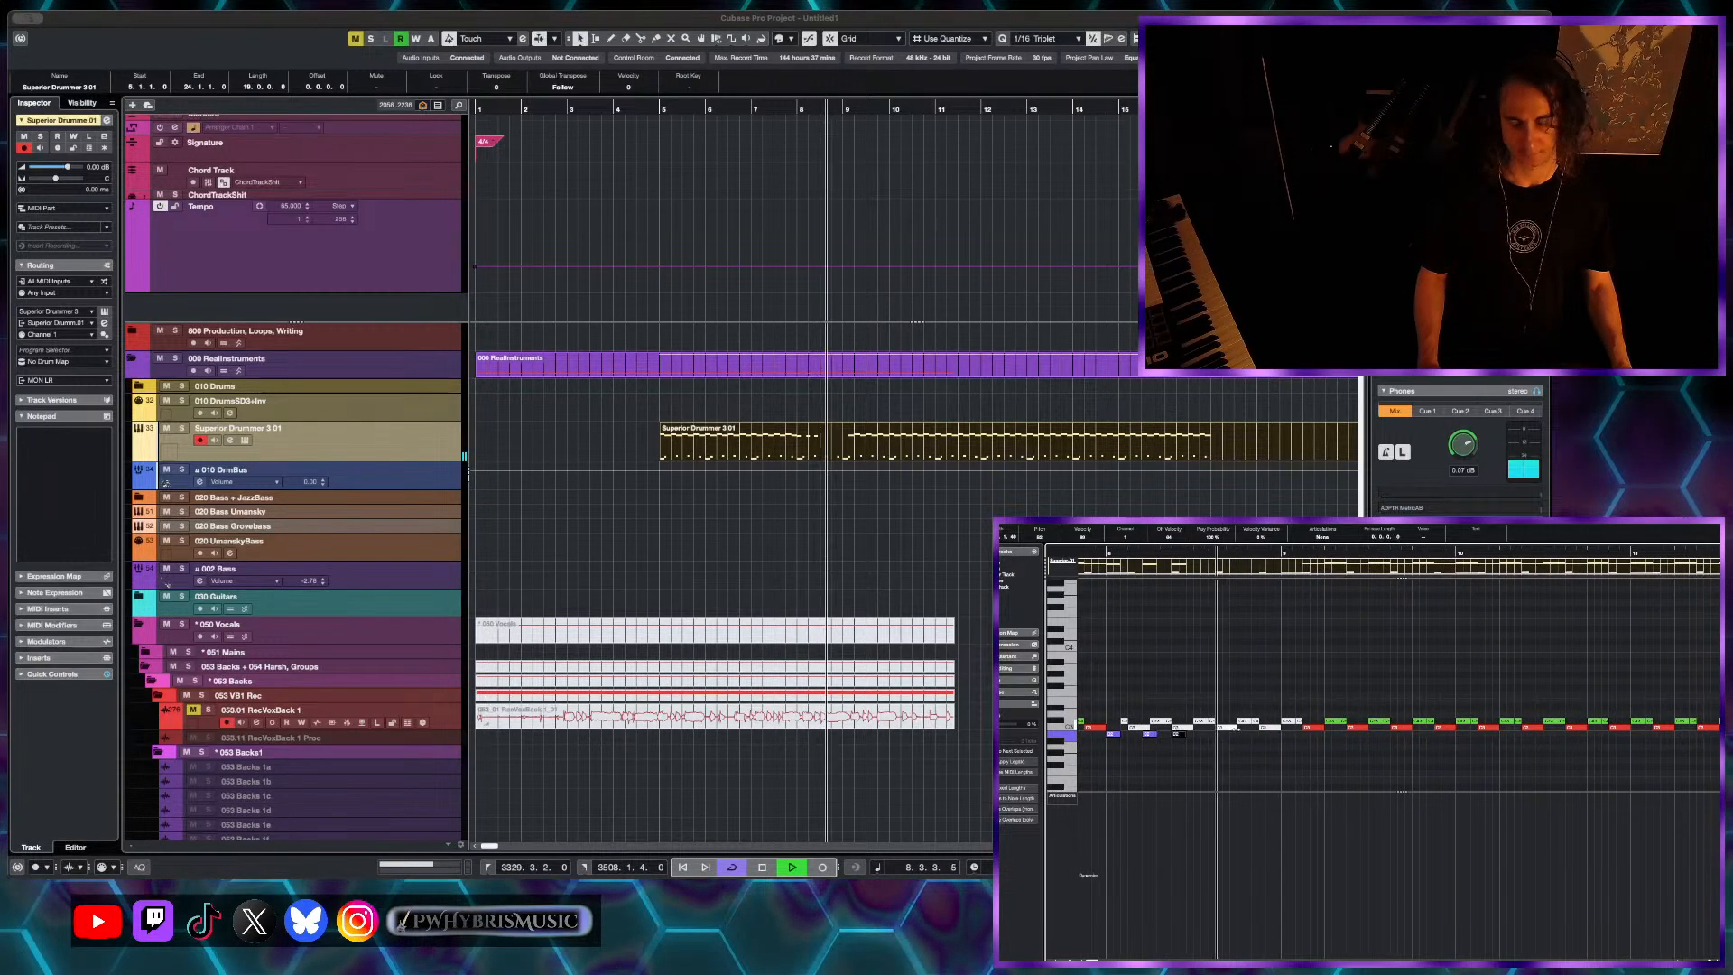
pyautogui.scroll(-1, 1271, 734)
pyautogui.press('space')
pyautogui.scroll(-1, 1271, 734)
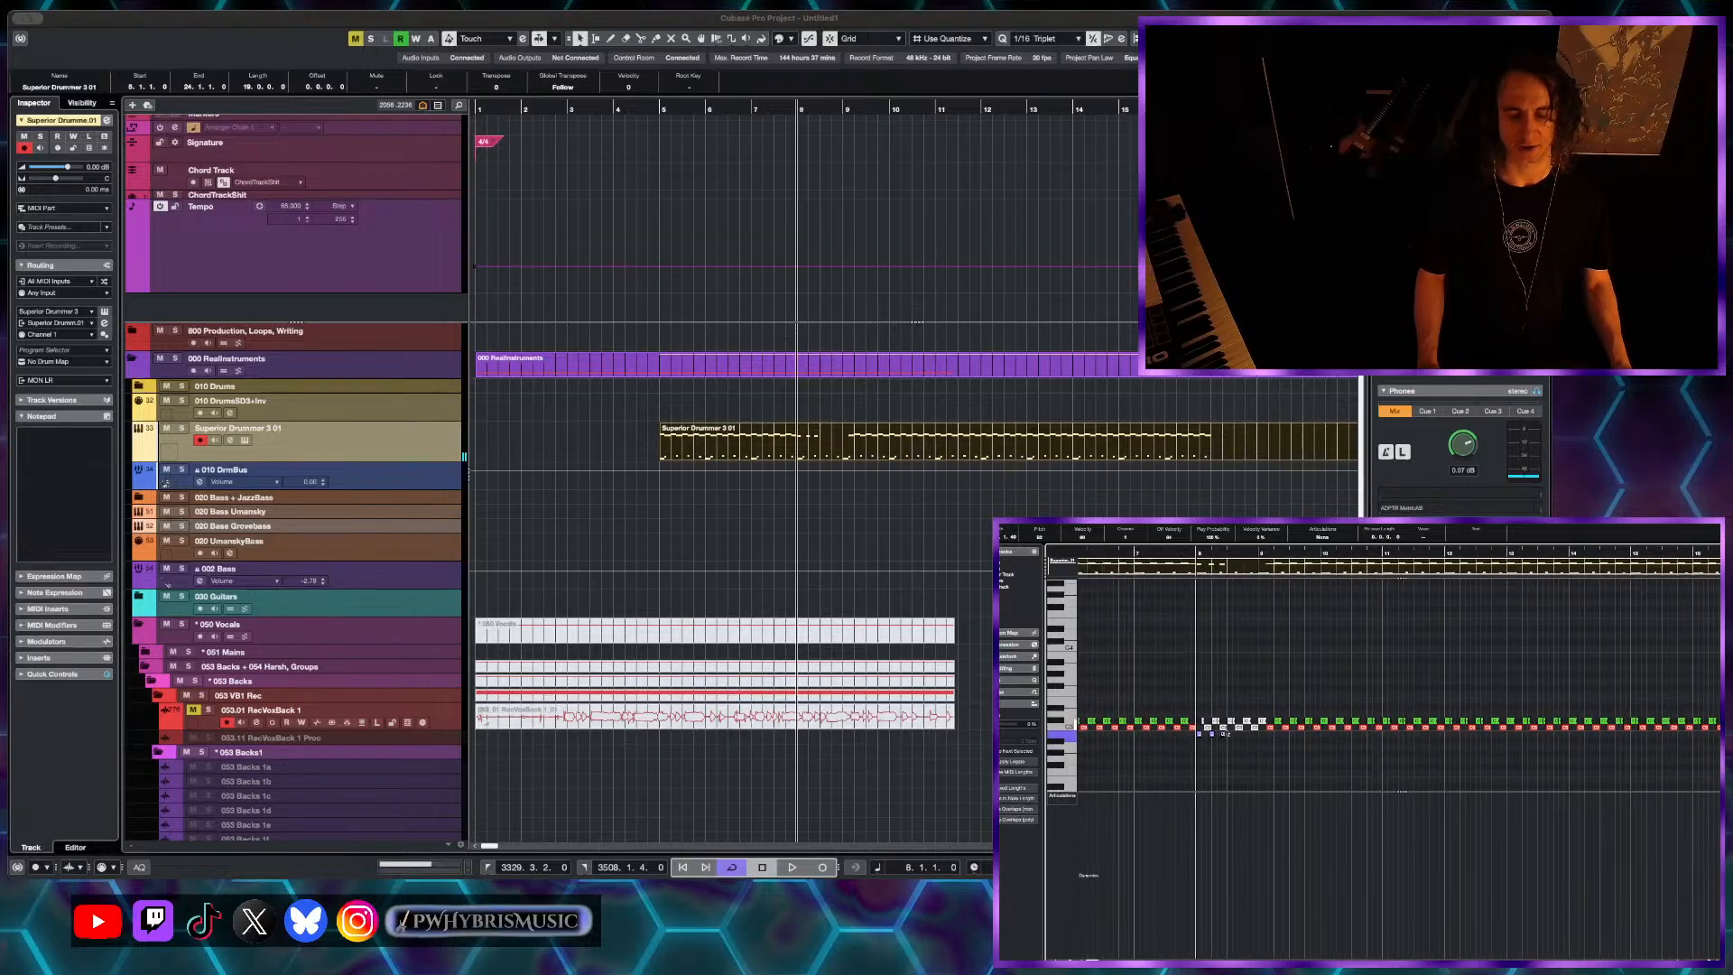
# - Play the drum part from just before bar 5 to hear how it leads into the edited bar 8
pyautogui.hscroll(-3, 1224, 674)
pyautogui.click(1322, 551)
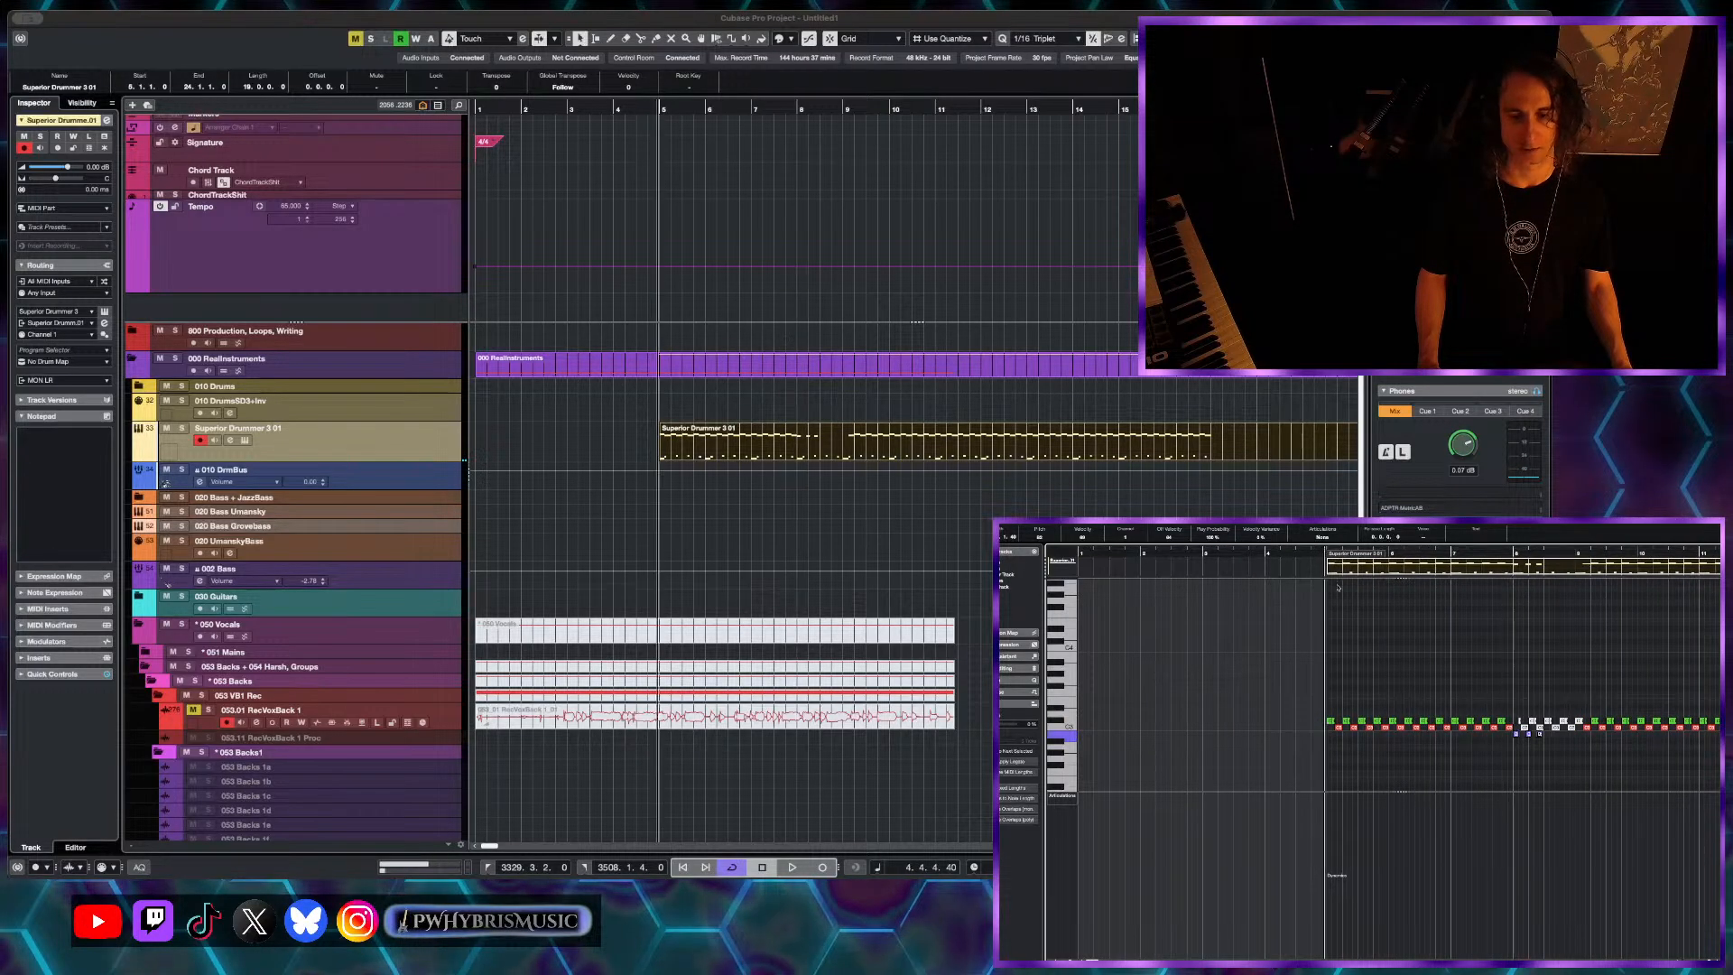
pyautogui.scroll(-2, 1363, 632)
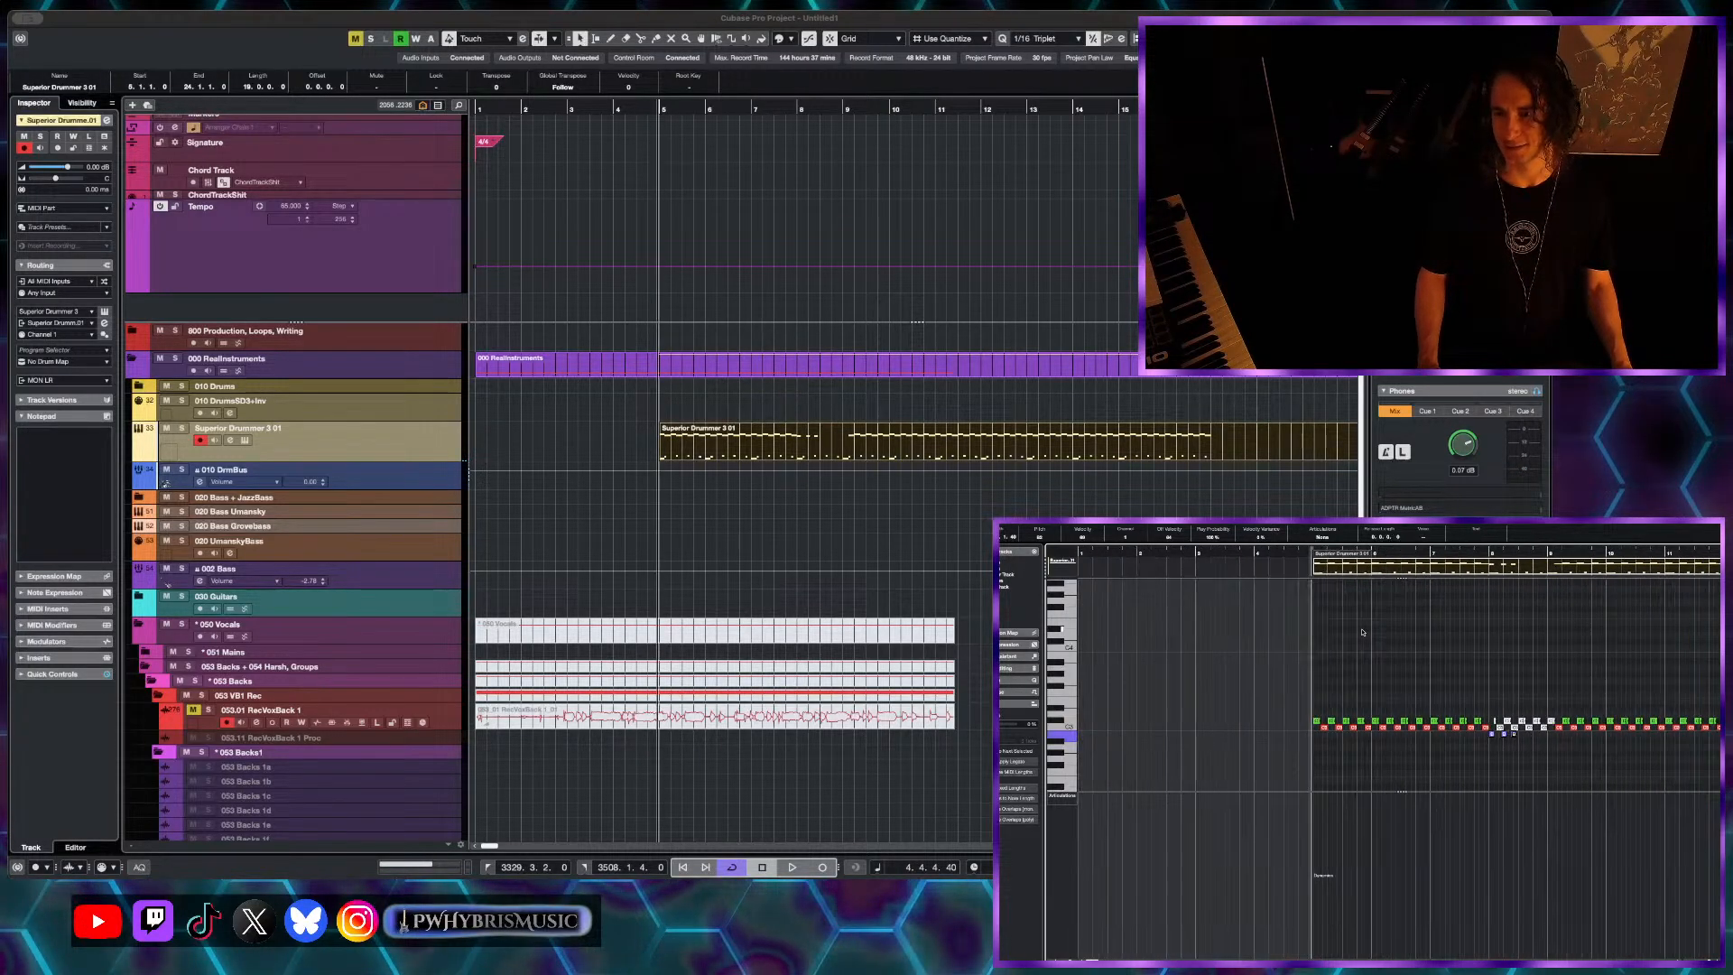
pyautogui.scroll(-3, 1363, 634)
pyautogui.scroll(-1, 1496, 703)
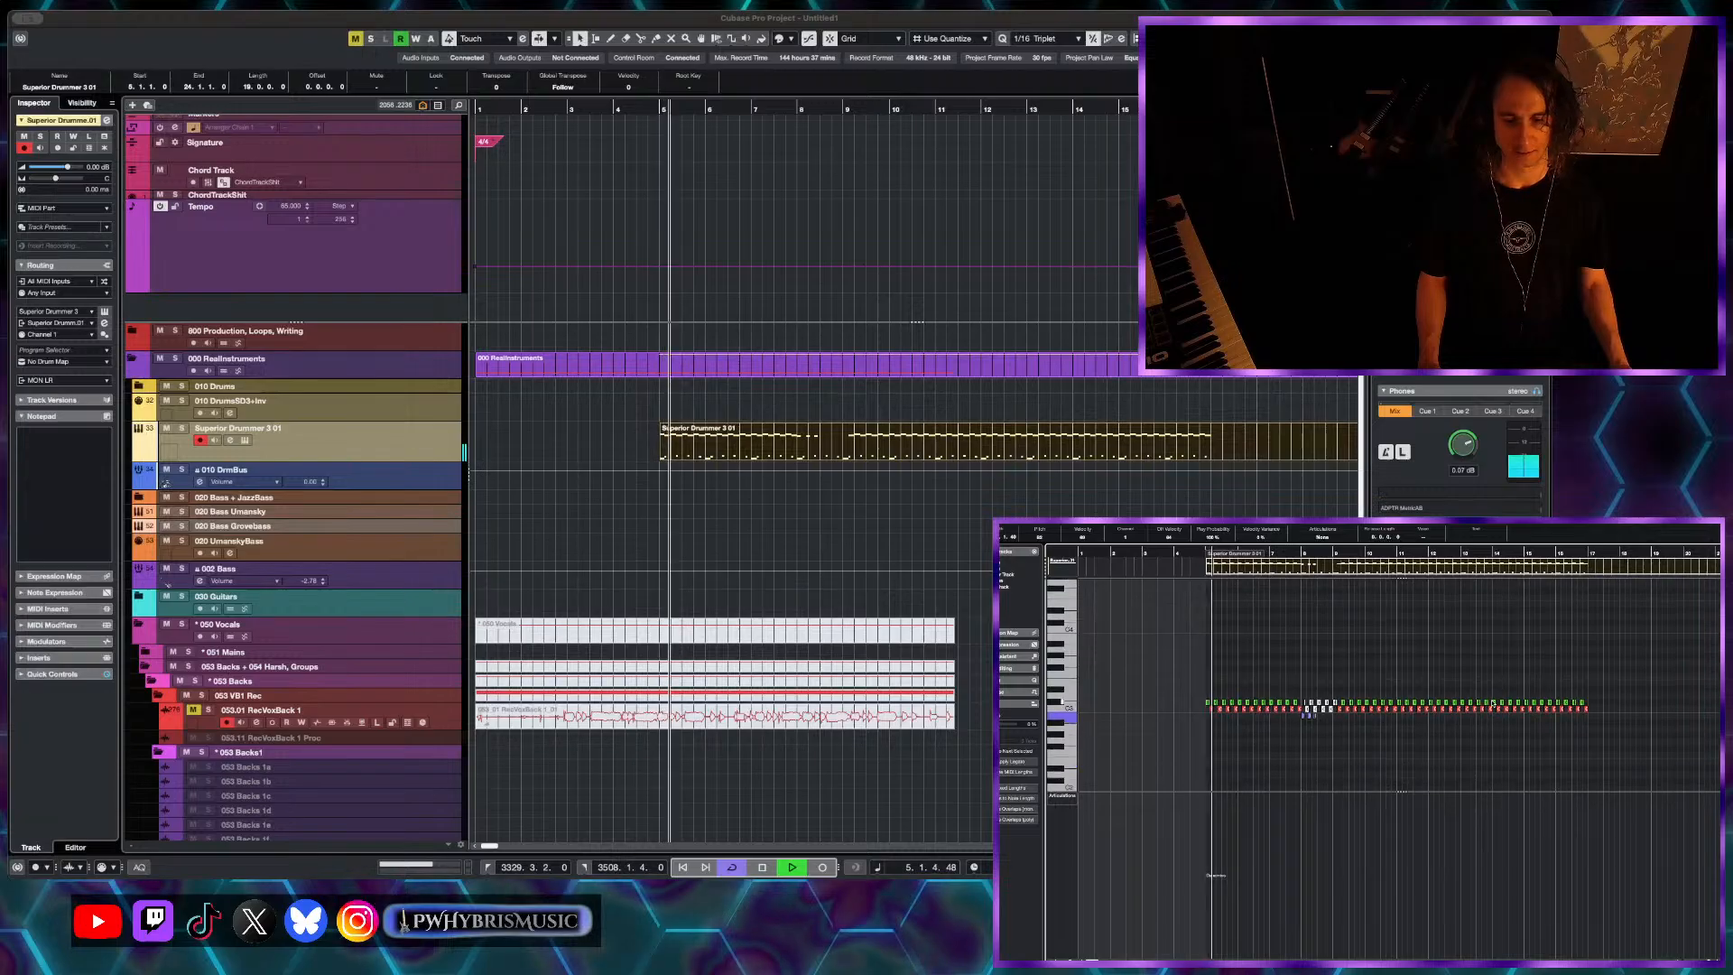
pyautogui.scroll(3, 1498, 705)
pyautogui.scroll(-2, 1499, 705)
pyautogui.hscroll(-3, 1498, 705)
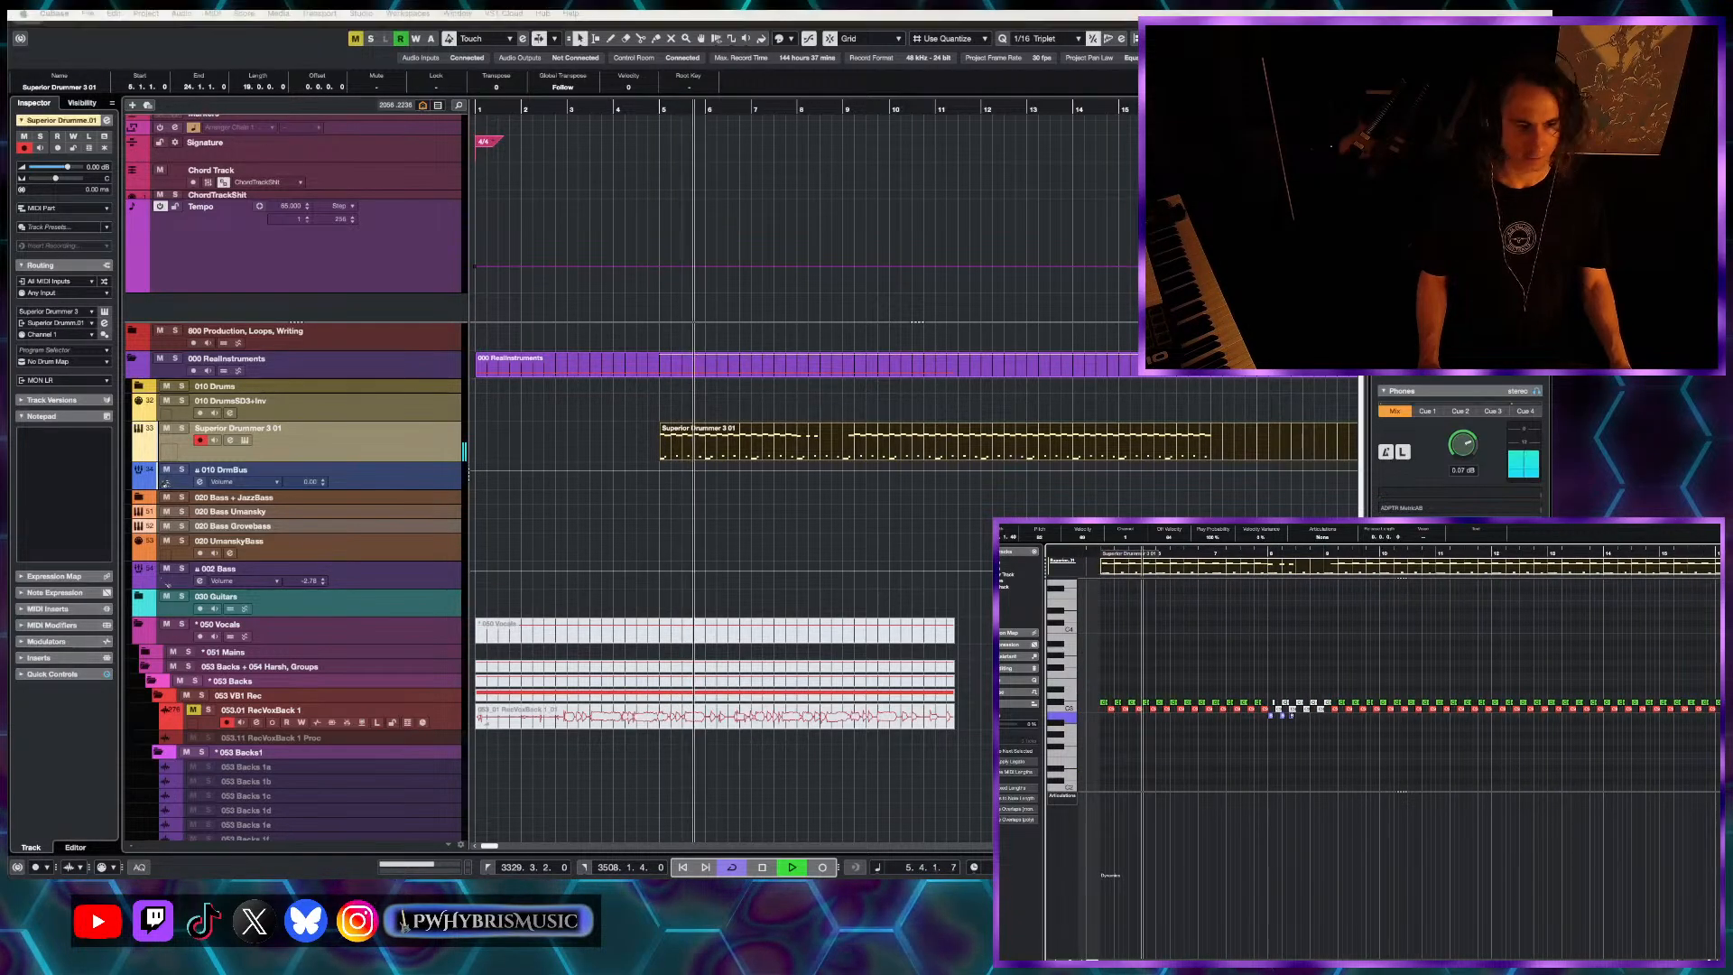
# - Collapse the 000 RealInstruments folder and check the tracks inside the 100 Synths folder during playback
pyautogui.scroll(-6, 645, 534)
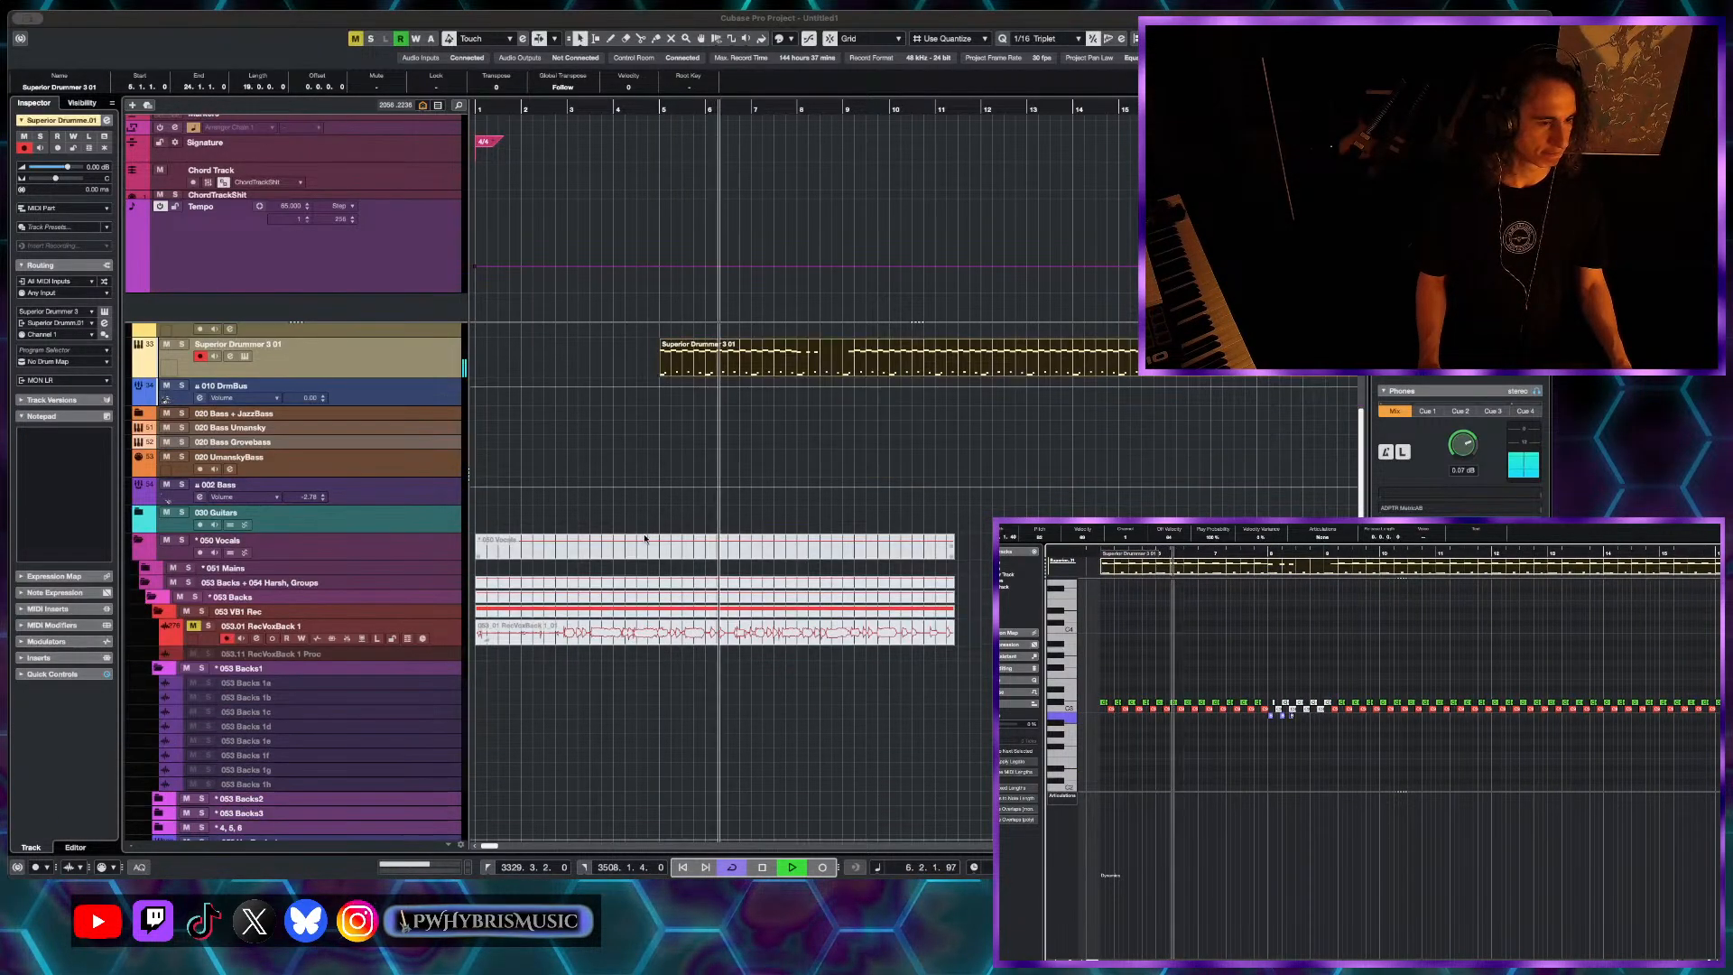
pyautogui.scroll(6, 644, 538)
pyautogui.scroll(-2, 596, 547)
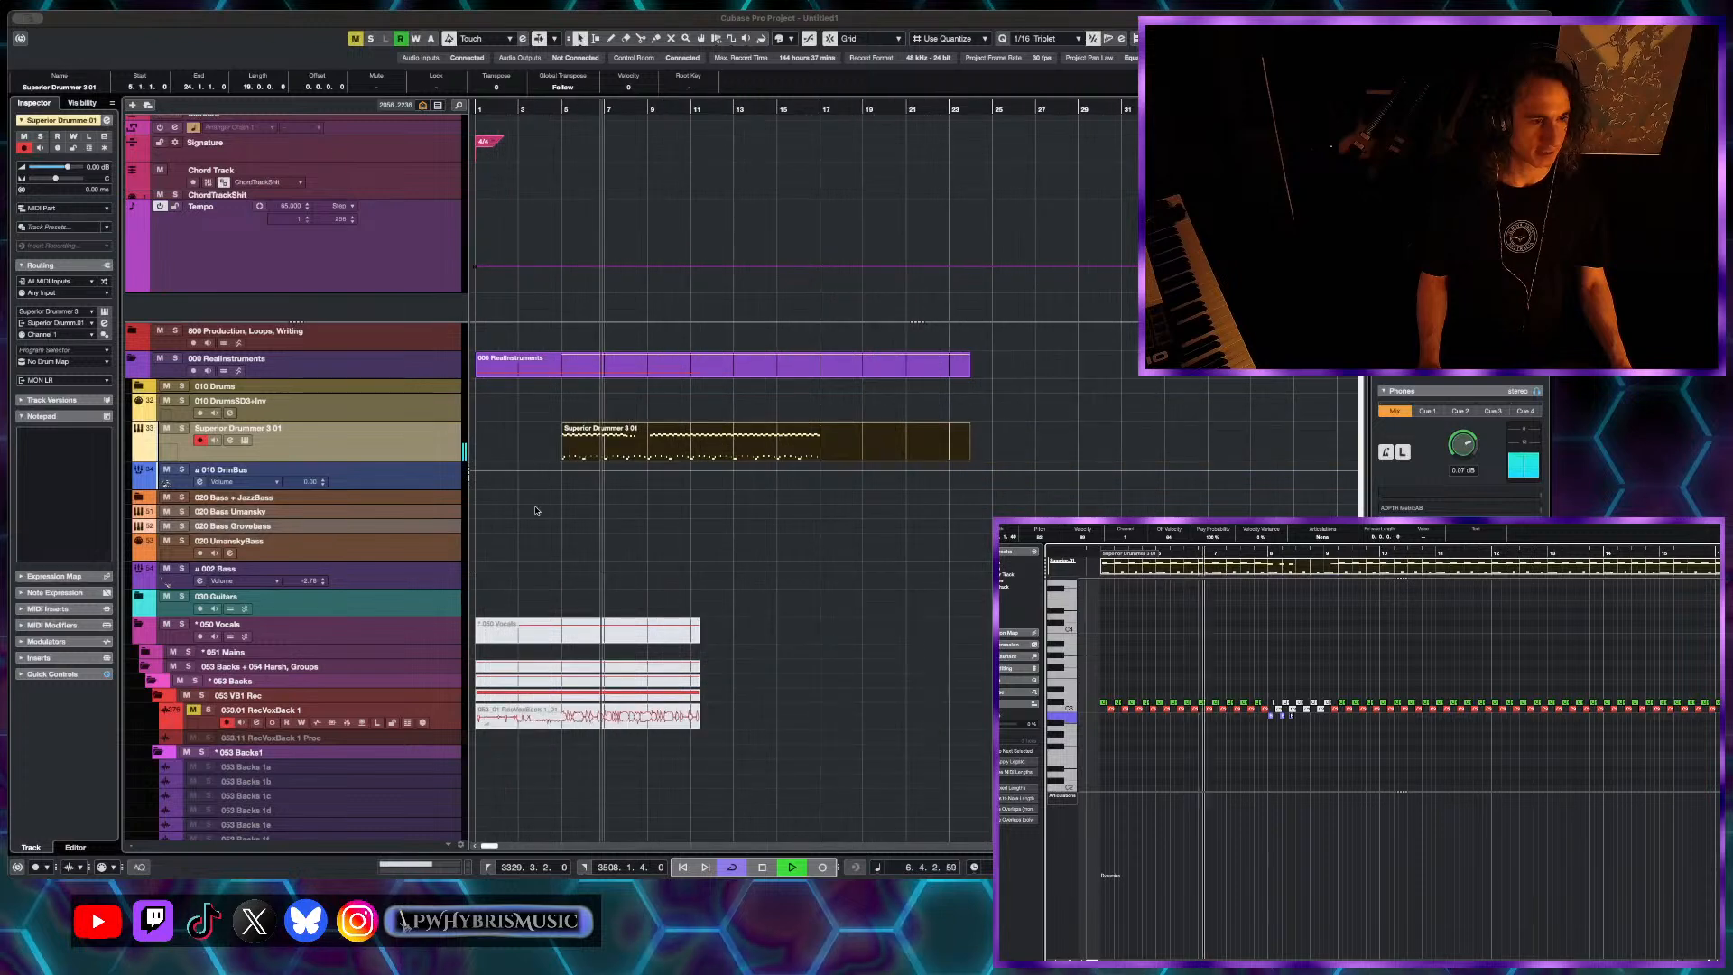
pyautogui.click(132, 359)
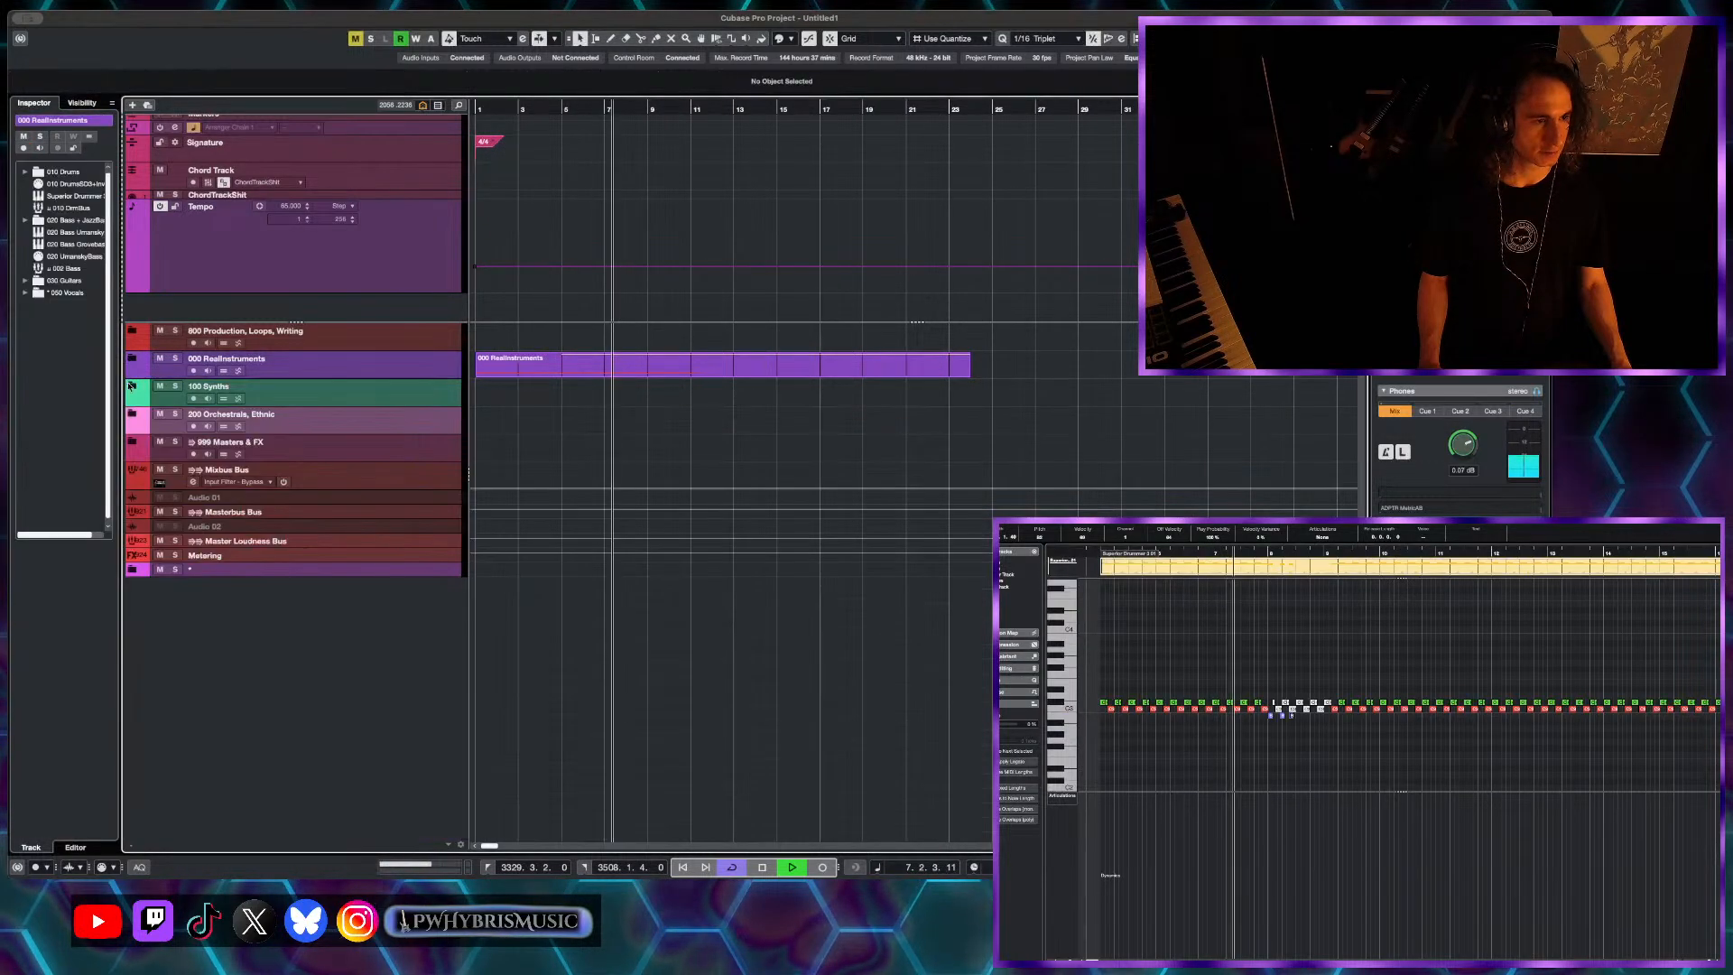
pyautogui.click(133, 388)
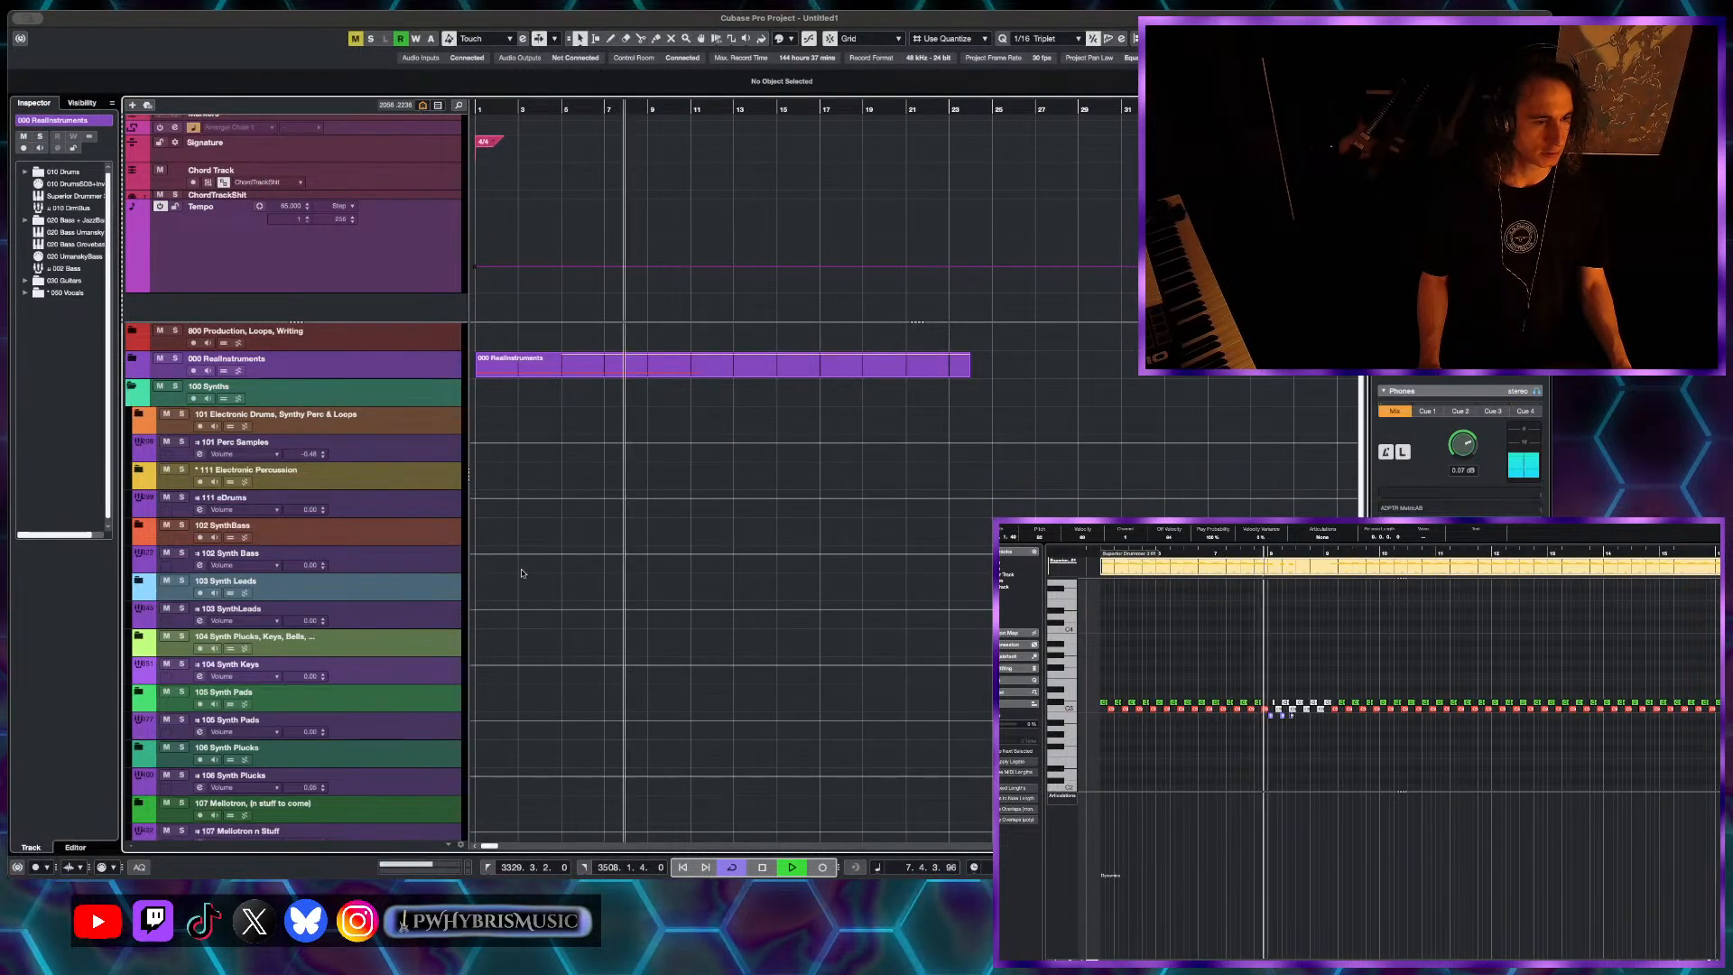
pyautogui.click(135, 390)
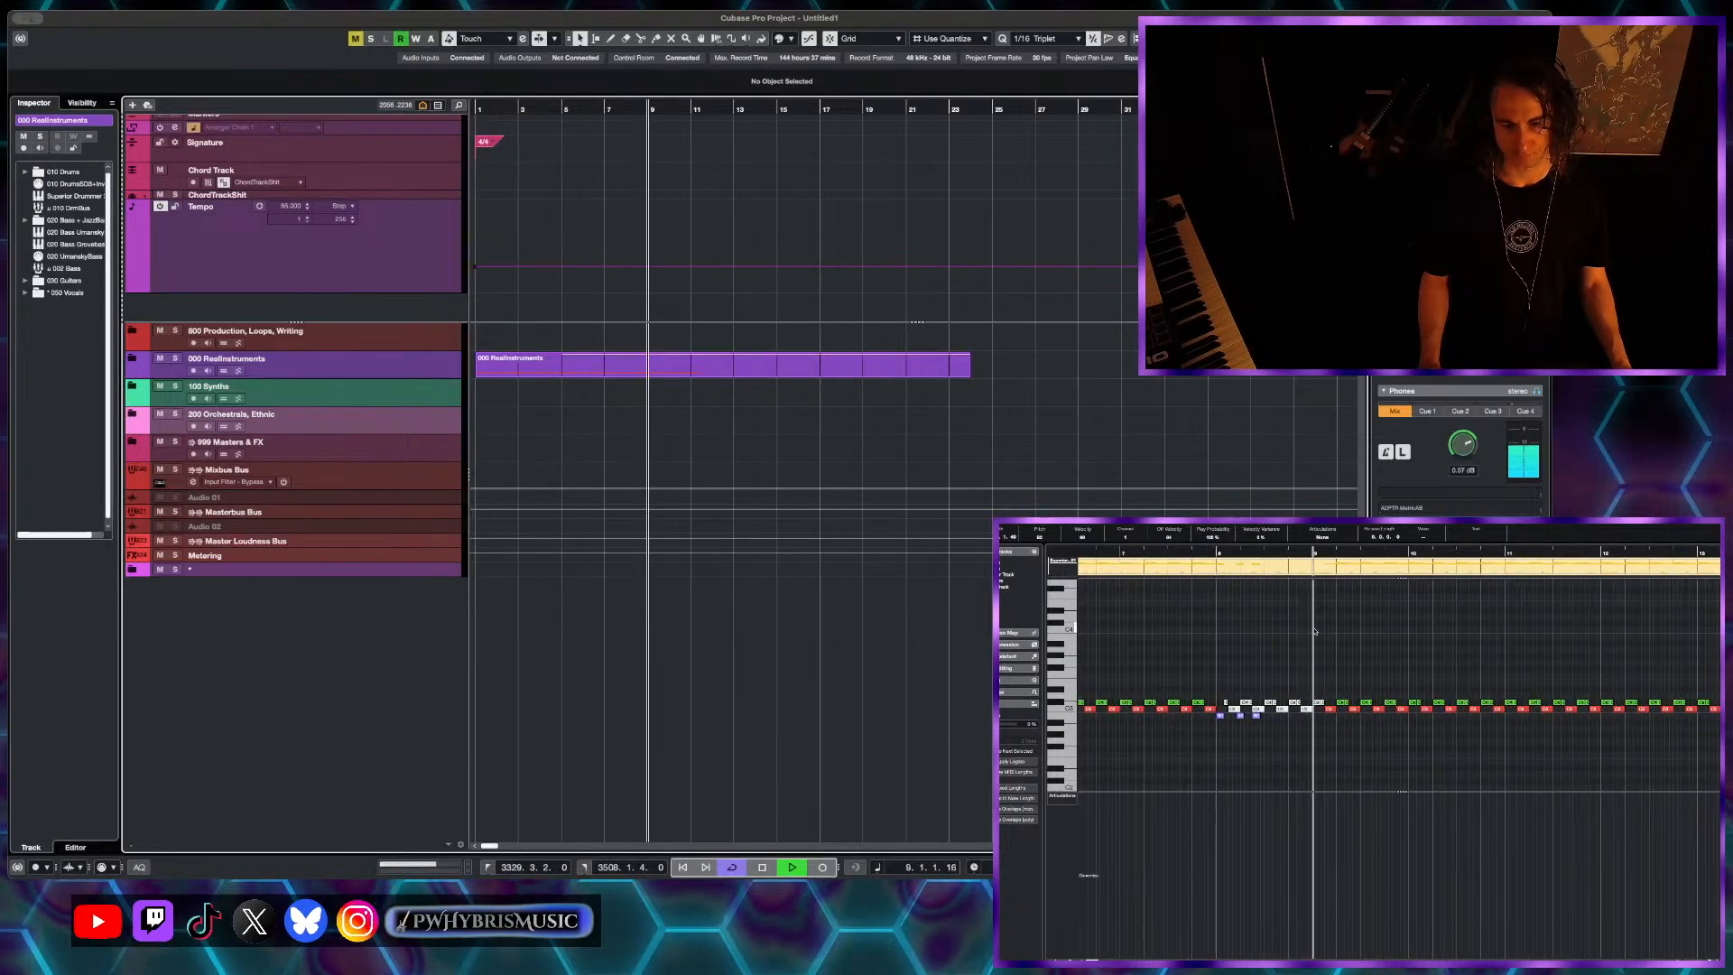
# - Play from bar 8 and compare the varied high notes with the low drum pattern beneath them
pyautogui.click(1216, 552)
pyautogui.scroll(-3, 1296, 755)
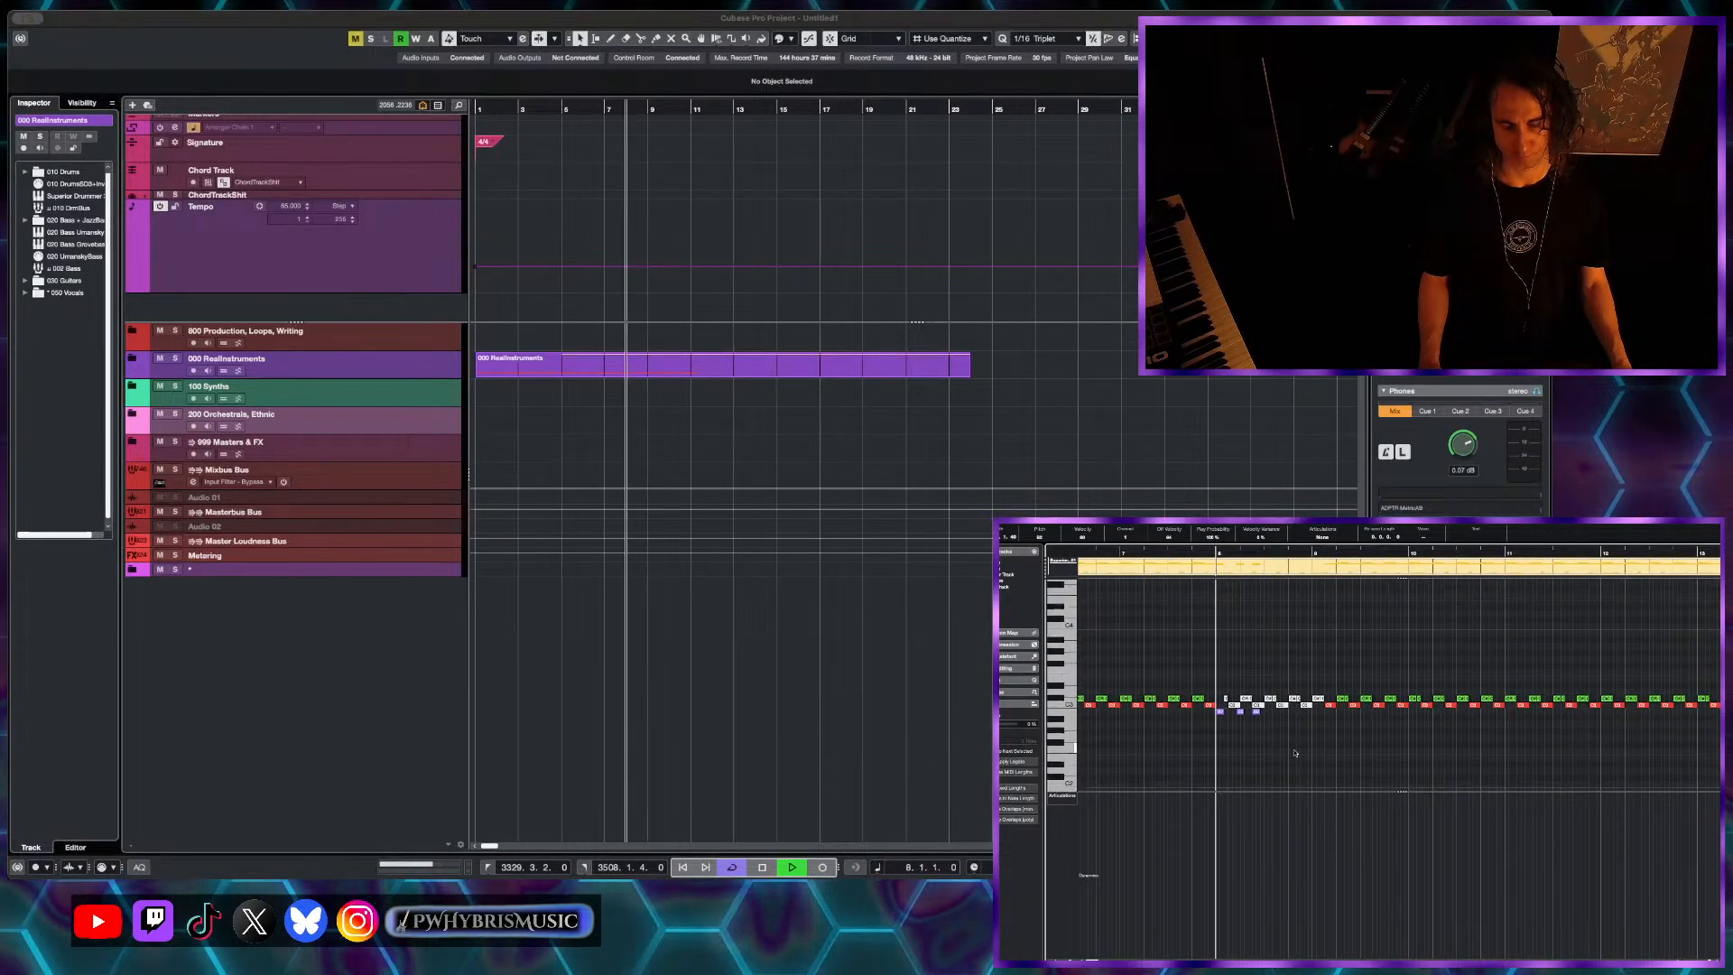
pyautogui.scroll(2, 1306, 750)
pyautogui.scroll(-3, 1255, 740)
pyautogui.scroll(-2, 1249, 733)
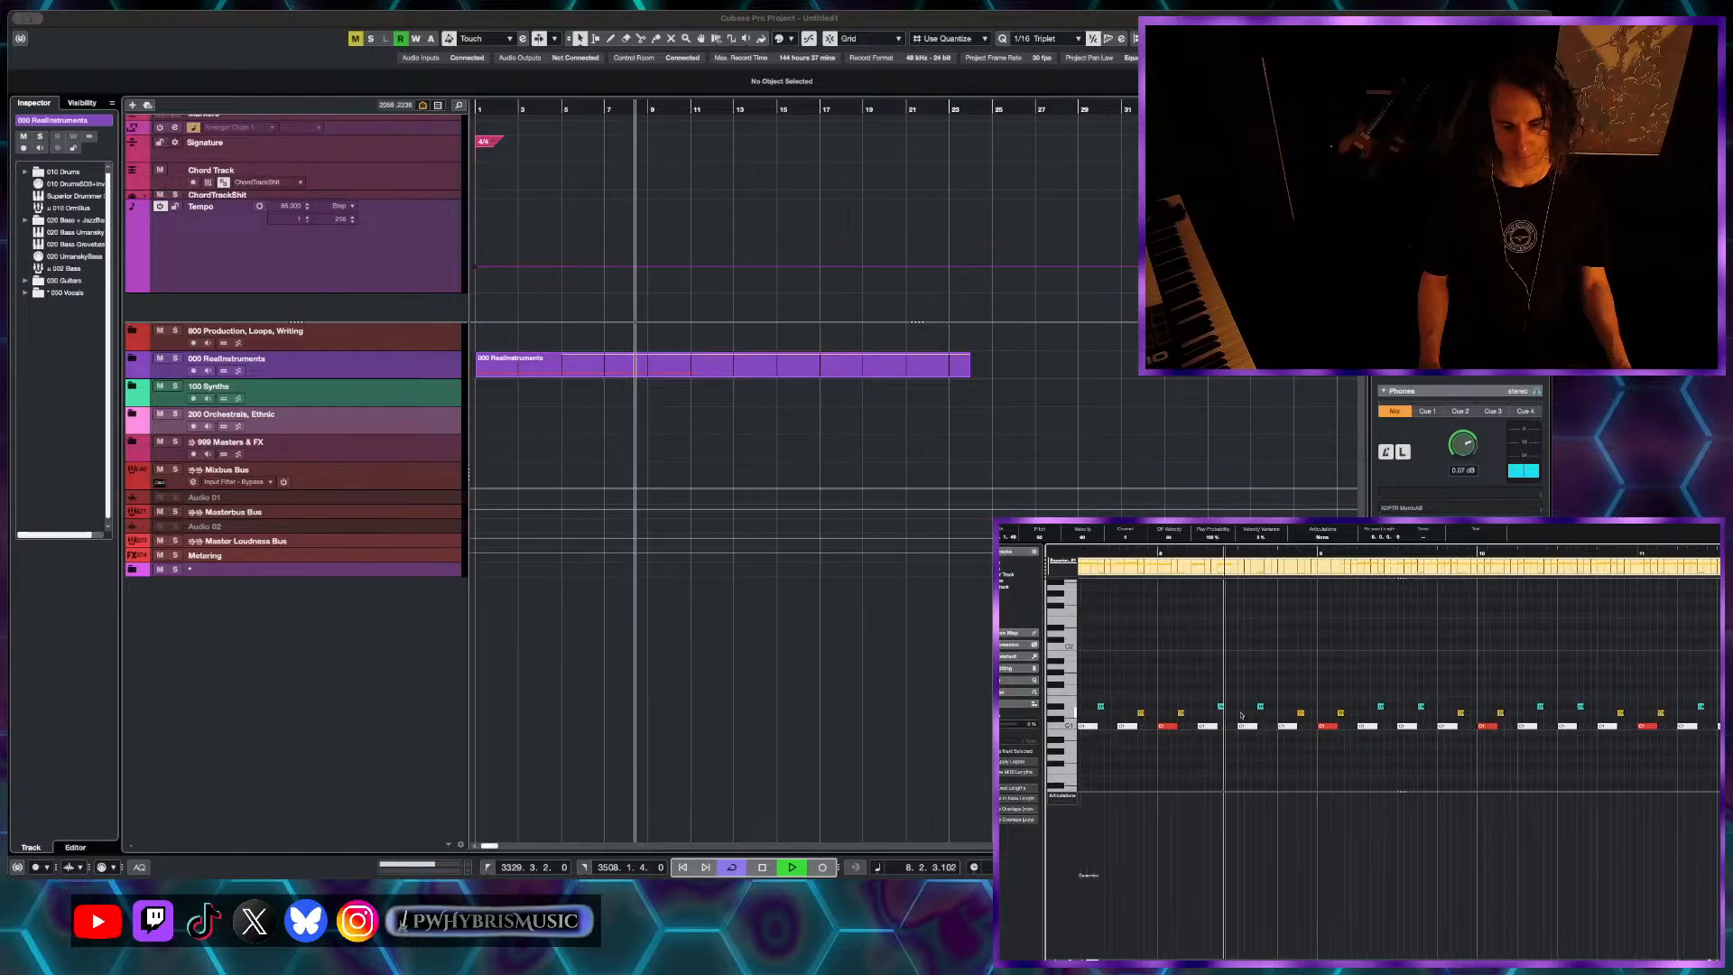
pyautogui.scroll(4, 1300, 720)
pyautogui.press('space')
pyautogui.scroll(4, 1309, 727)
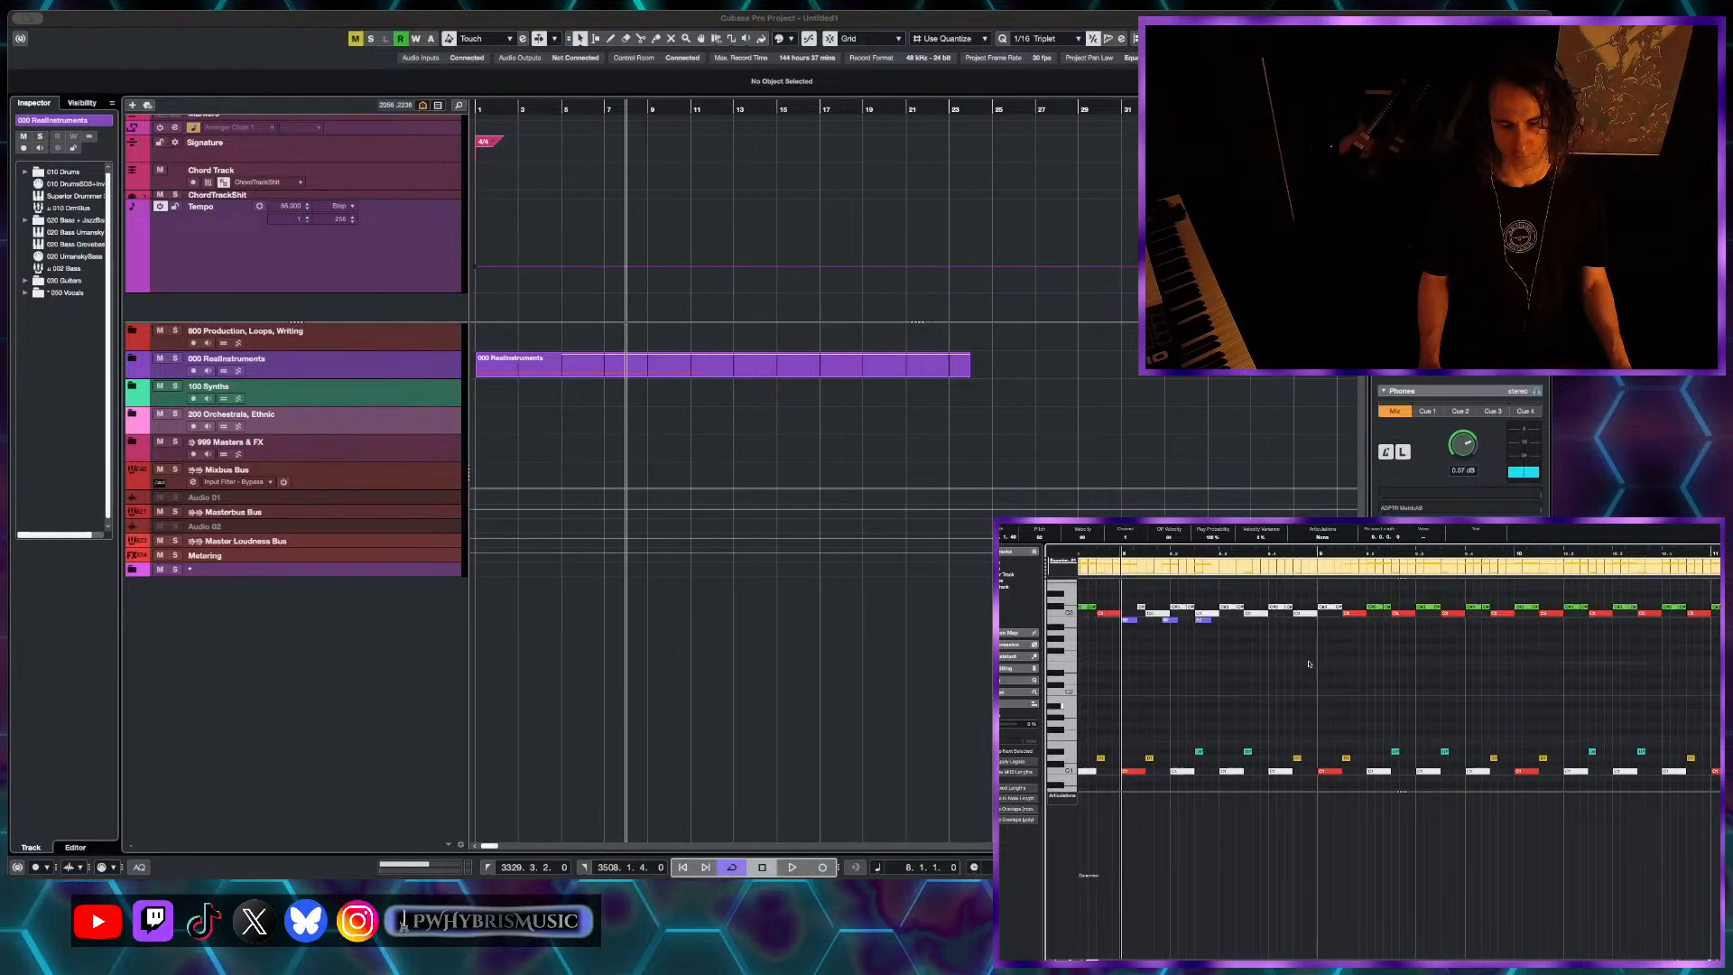
pyautogui.scroll(-1, 1298, 736)
# - Delete the repeated alternating high notes from bar 9 to the end of the drum part, keeping the low pattern
pyautogui.click(1306, 747)
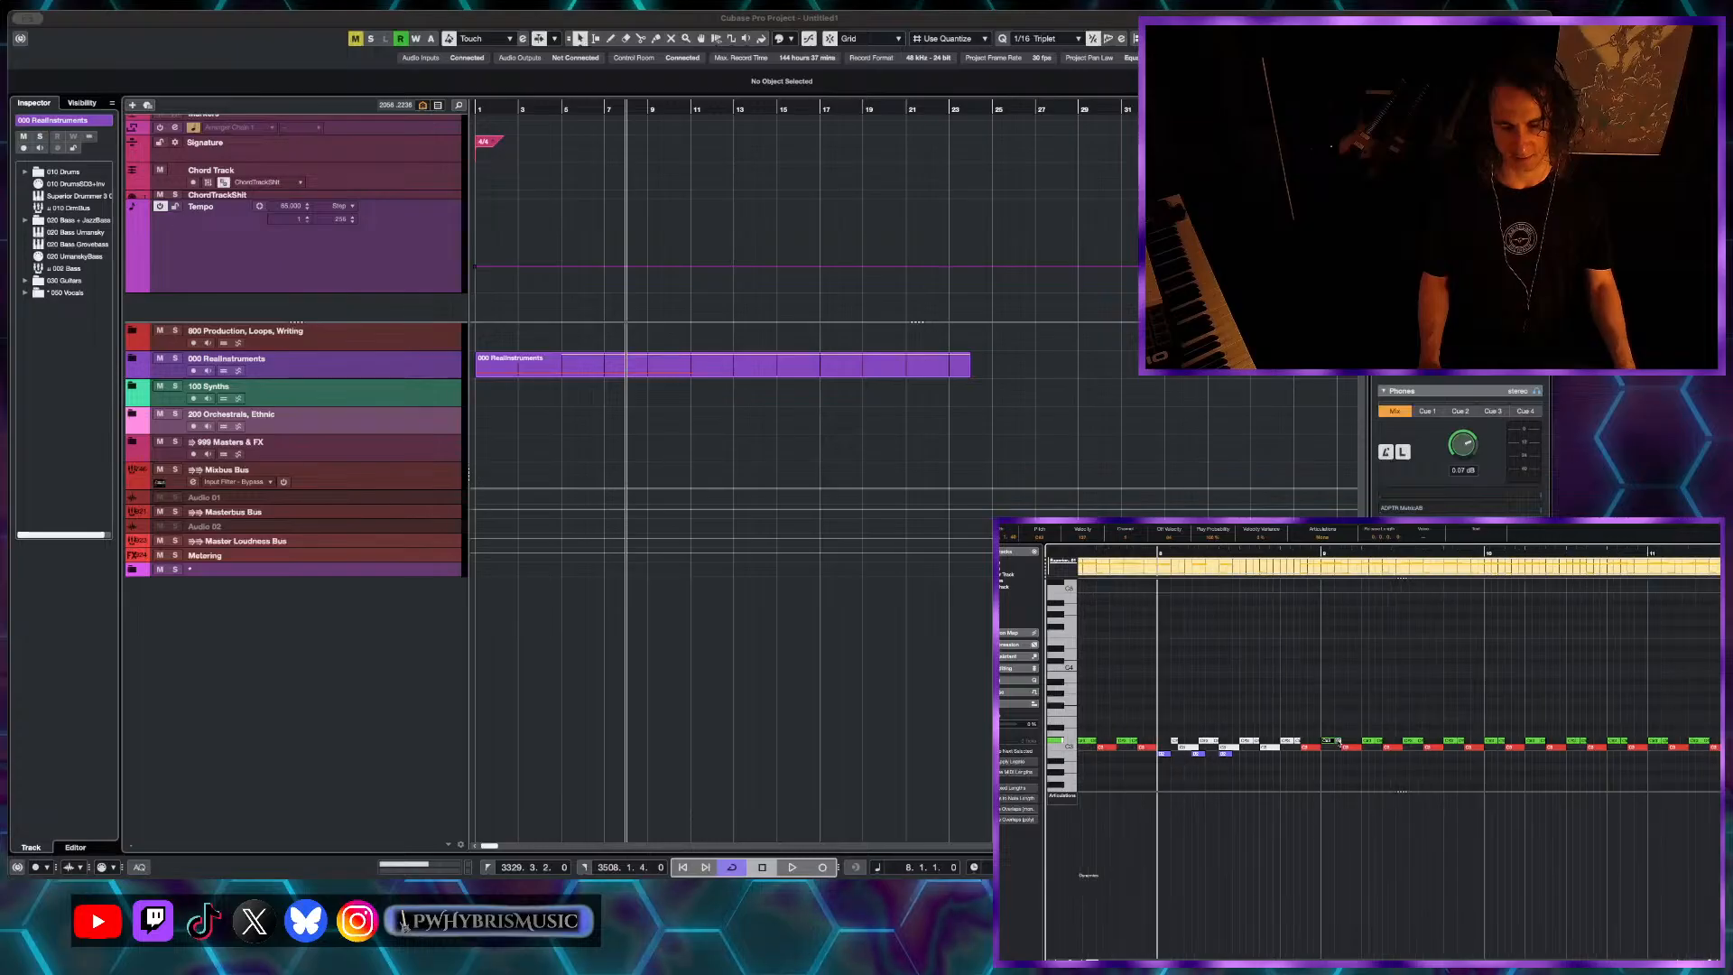
pyautogui.scroll(-3, 1340, 745)
pyautogui.scroll(4, 1397, 740)
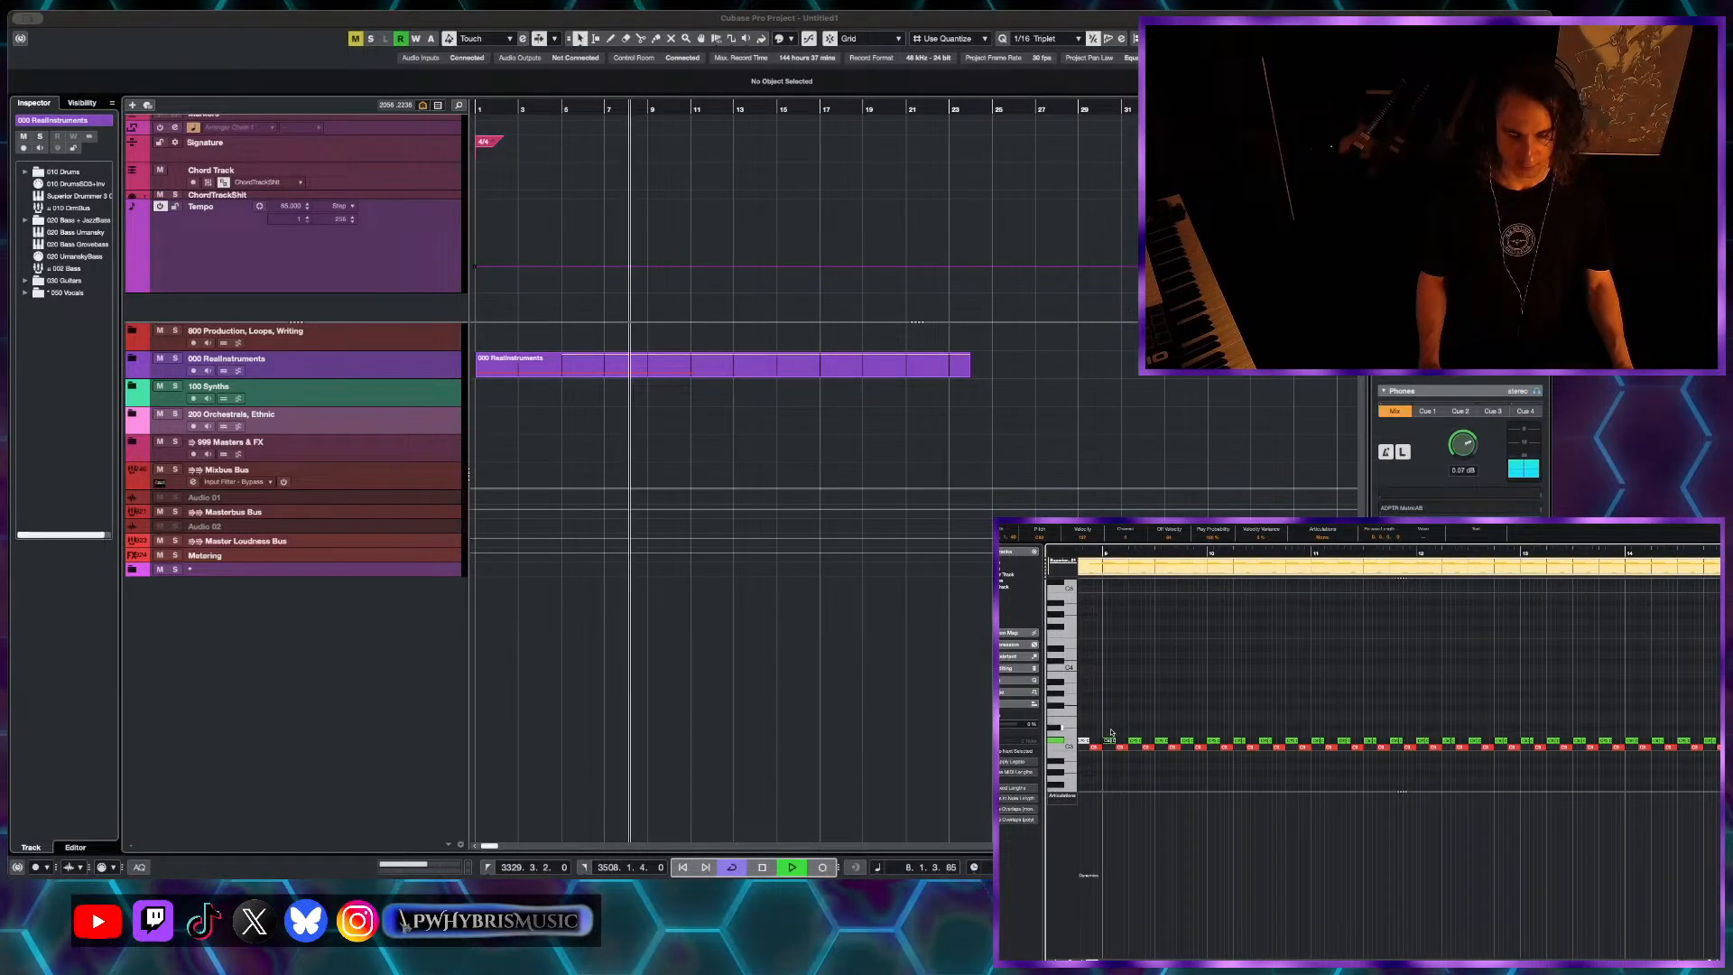
pyautogui.click(1116, 763)
pyautogui.hscroll(4, 1120, 767)
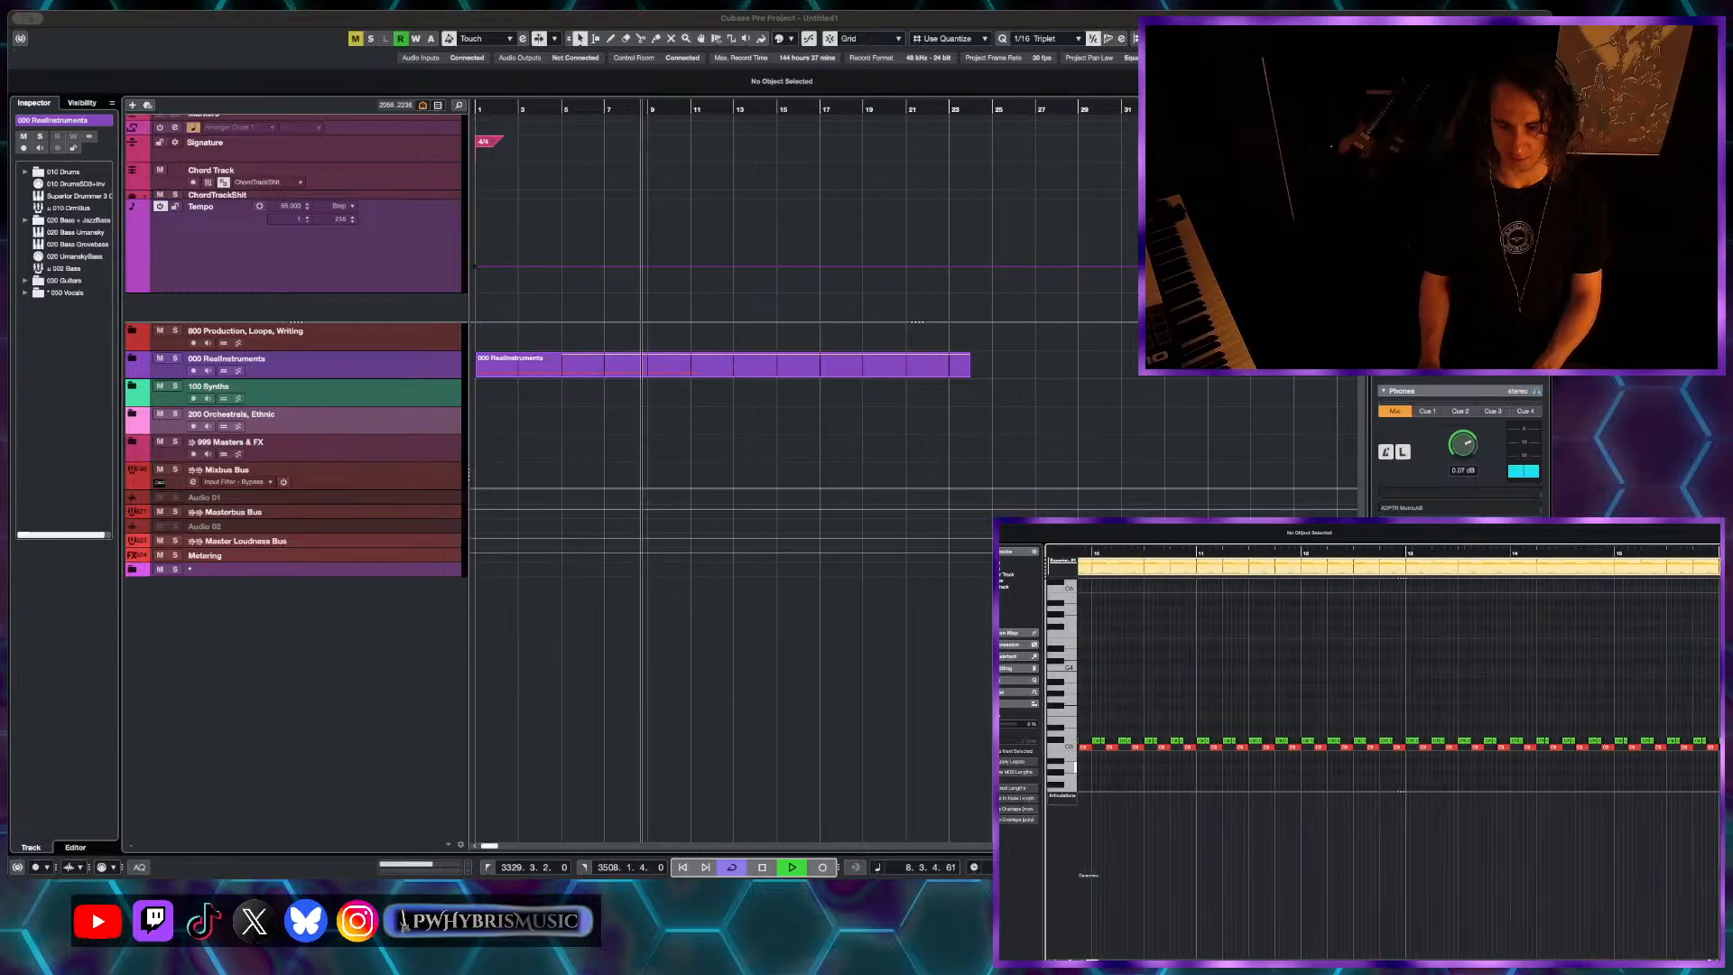
pyautogui.hscroll(2, 1119, 766)
pyautogui.scroll(-5, 1621, 766)
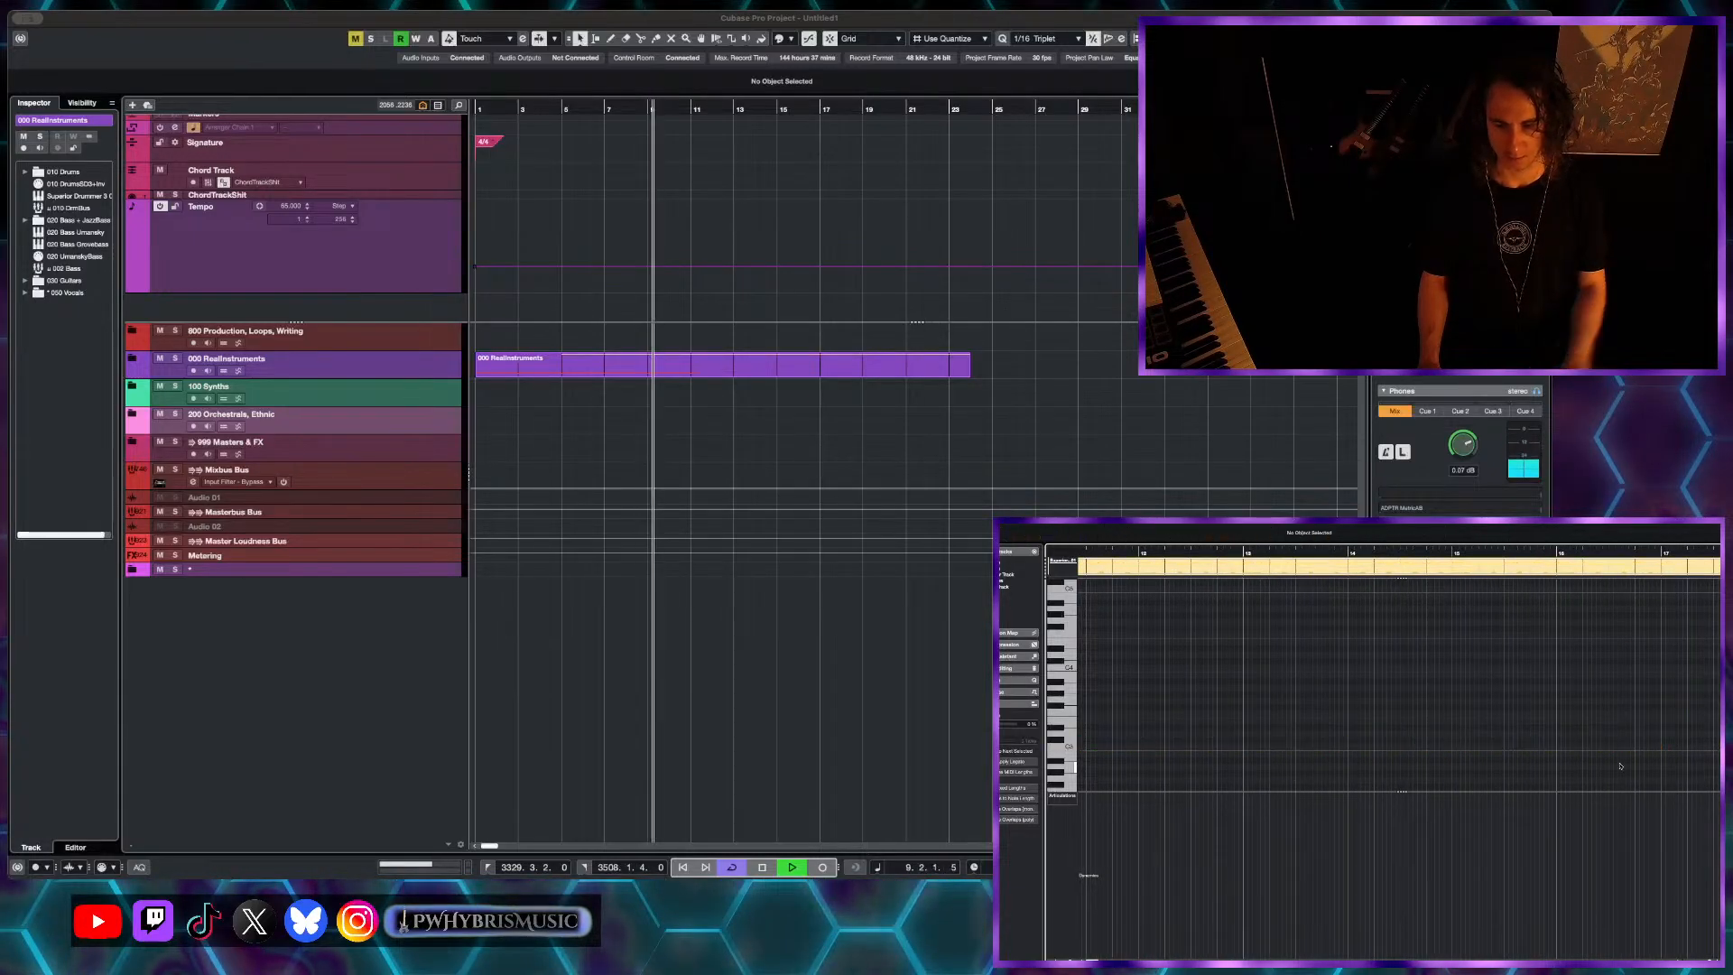
pyautogui.scroll(-4, 1586, 736)
pyautogui.scroll(5, 1586, 735)
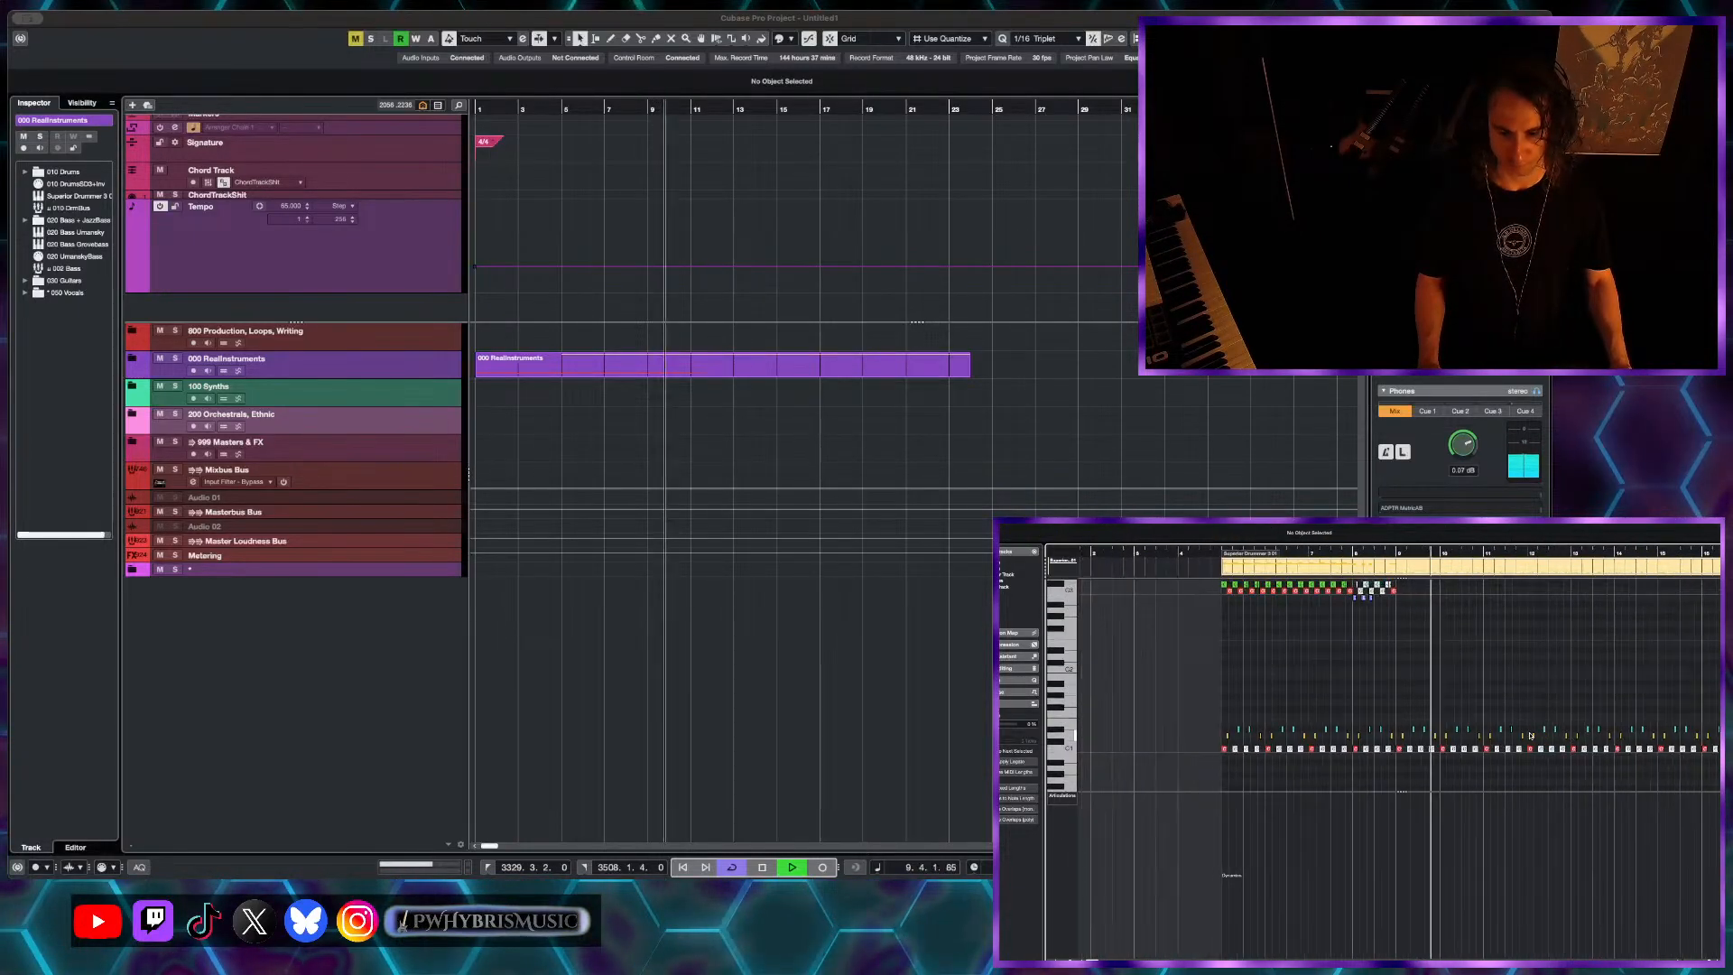
# - Duplicate the high-note pattern of bars 5 to 8 repeatedly through bar 20, then check the copies during playback and stop
pyautogui.scroll(1, 1442, 690)
pyautogui.moveTo(1449, 602); pyautogui.dragTo(1187, 662)
pyautogui.press('super+d')
pyautogui.scroll(4, 1420, 658)
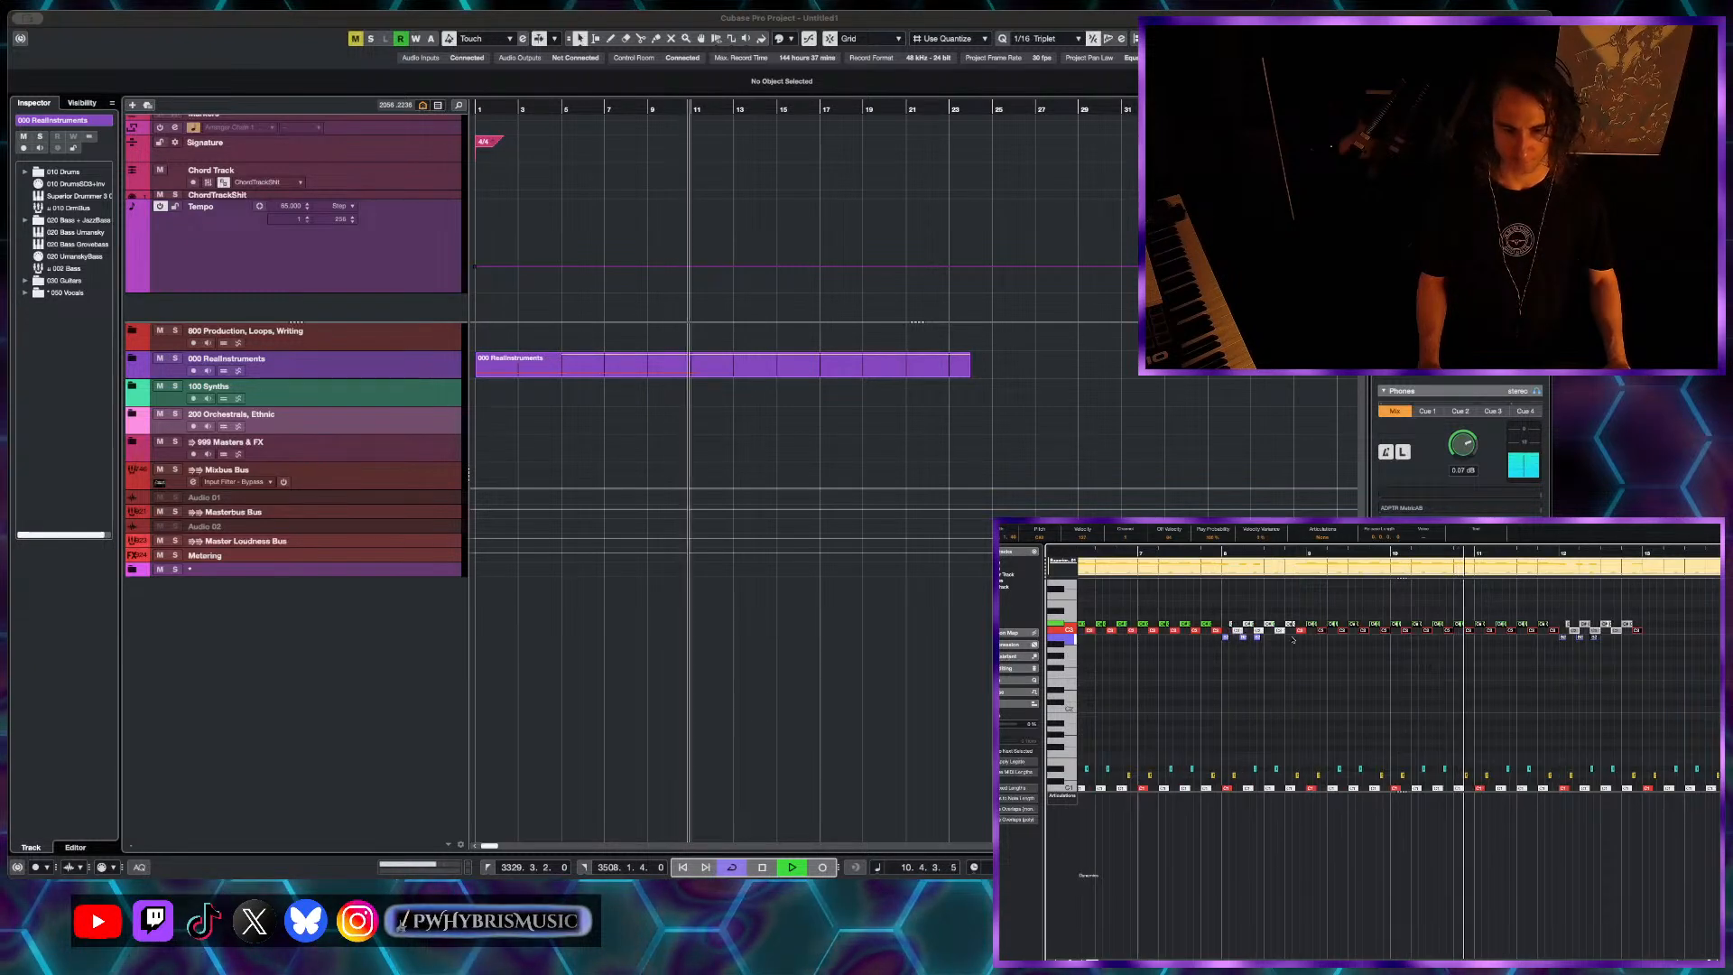
pyautogui.scroll(1, 1302, 638)
pyautogui.scroll(-2, 1301, 637)
pyautogui.scroll(-2, 1230, 629)
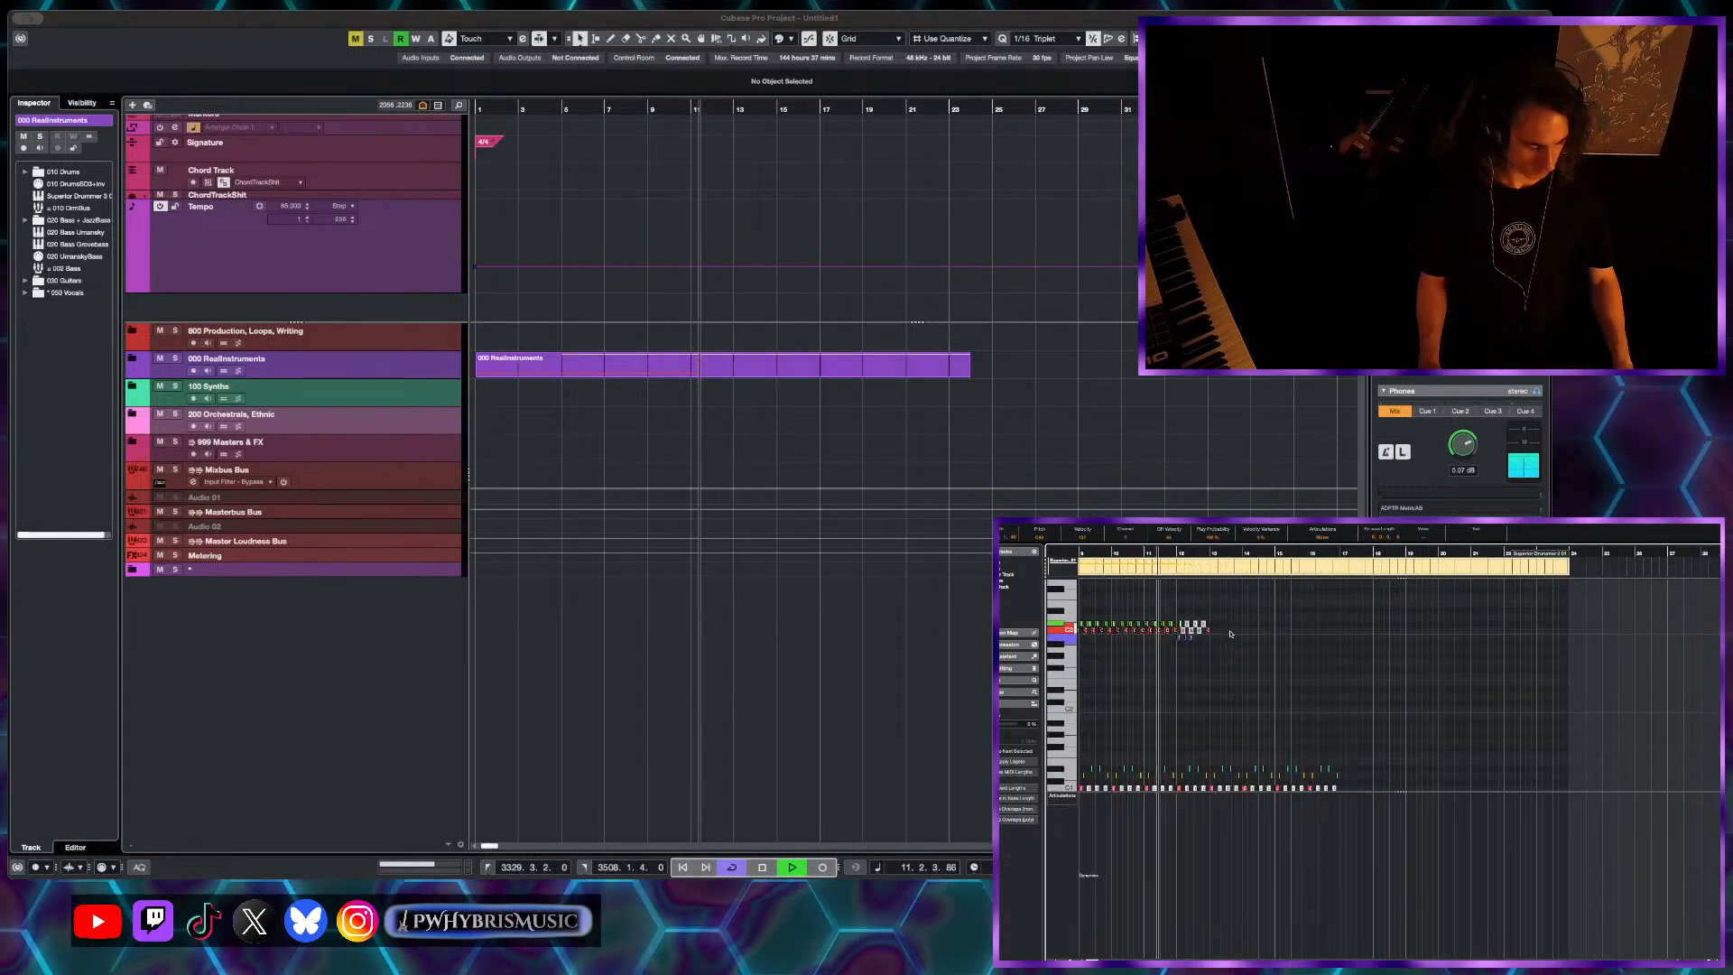
pyautogui.press('super+d')
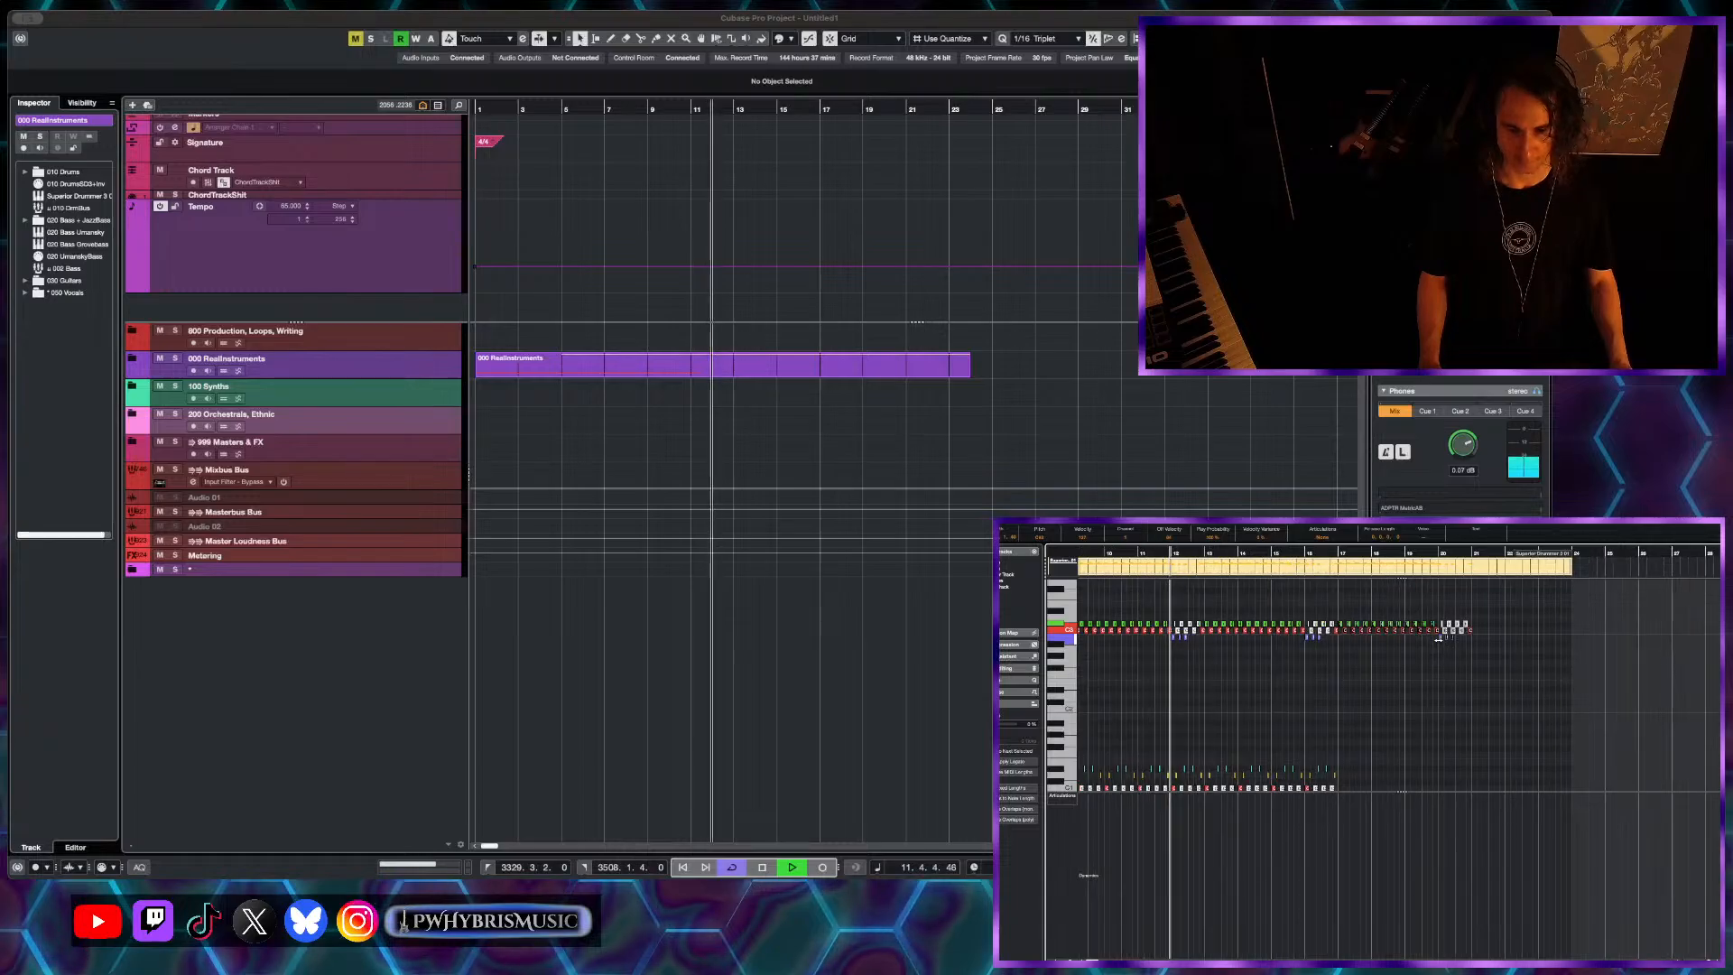
pyautogui.scroll(2, 1439, 639)
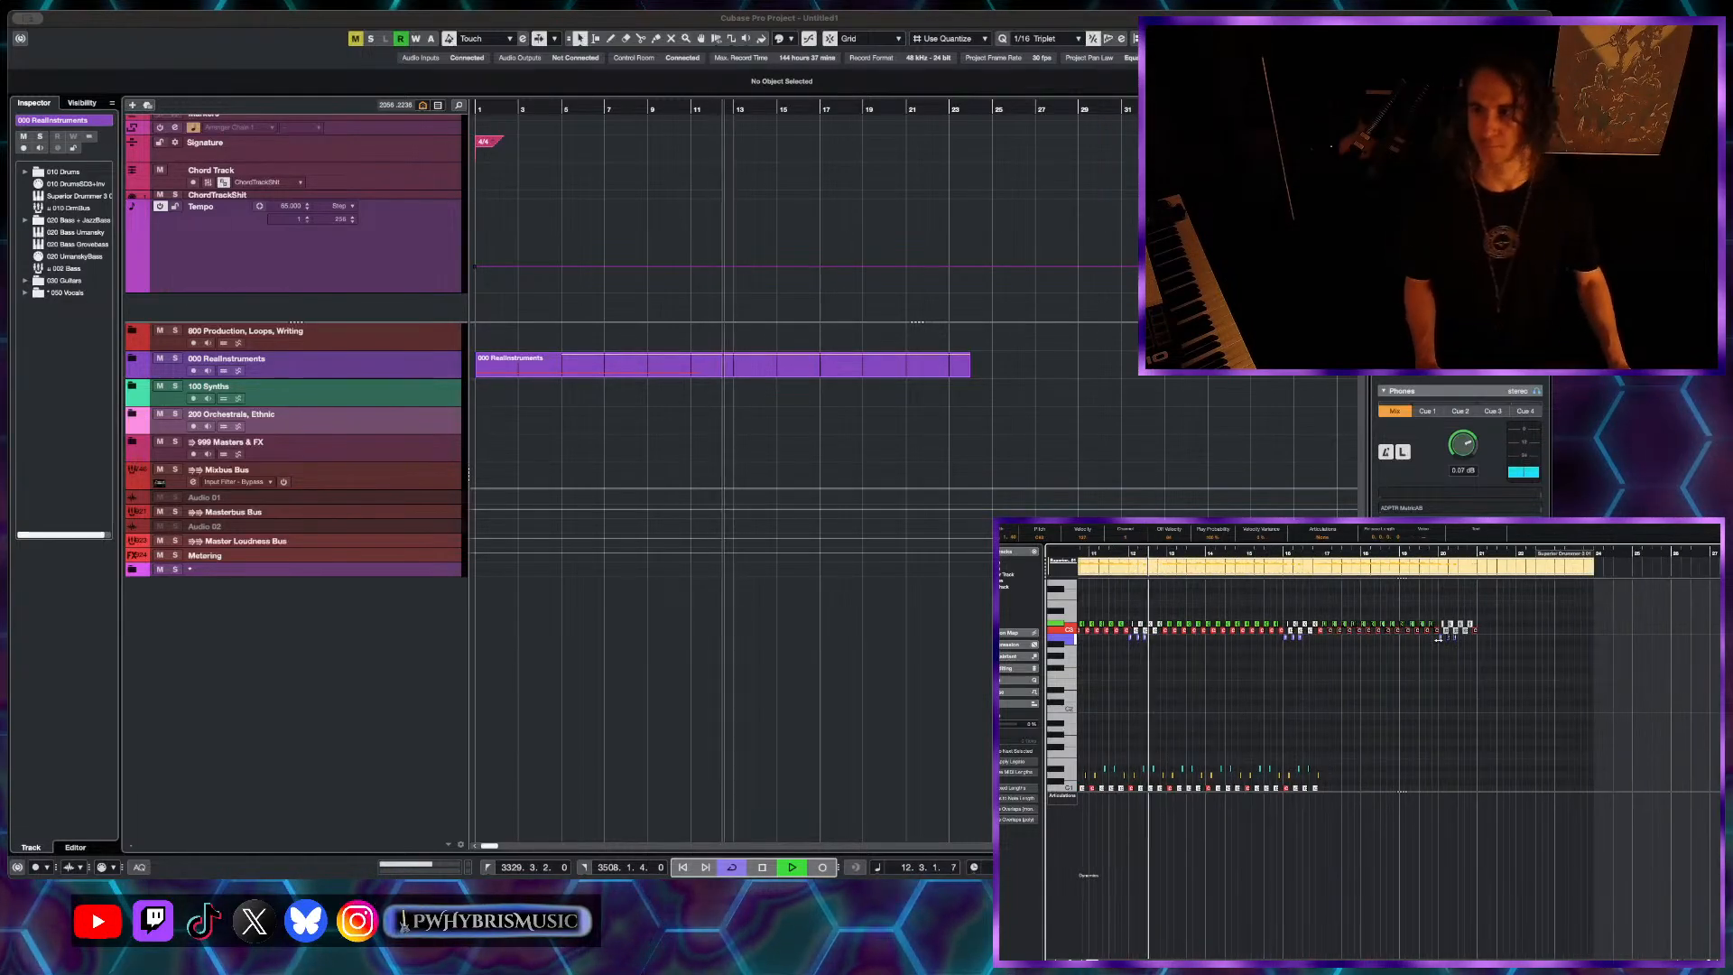
pyautogui.scroll(1, 1438, 642)
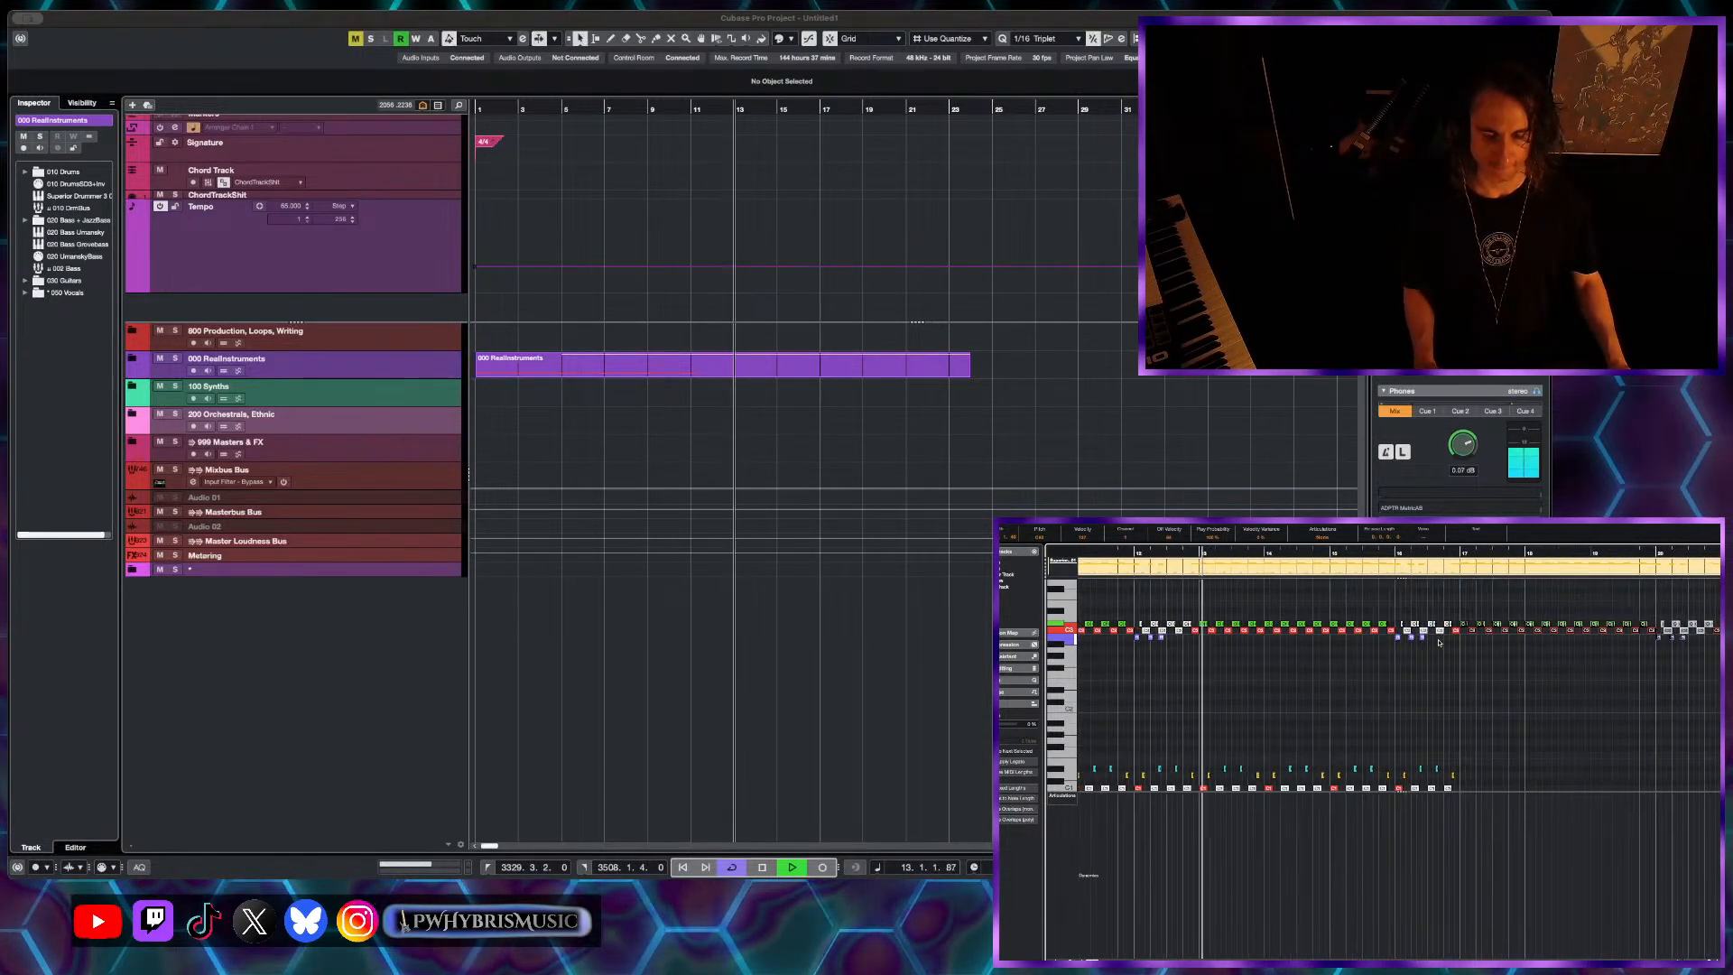
pyautogui.scroll(1, 1438, 643)
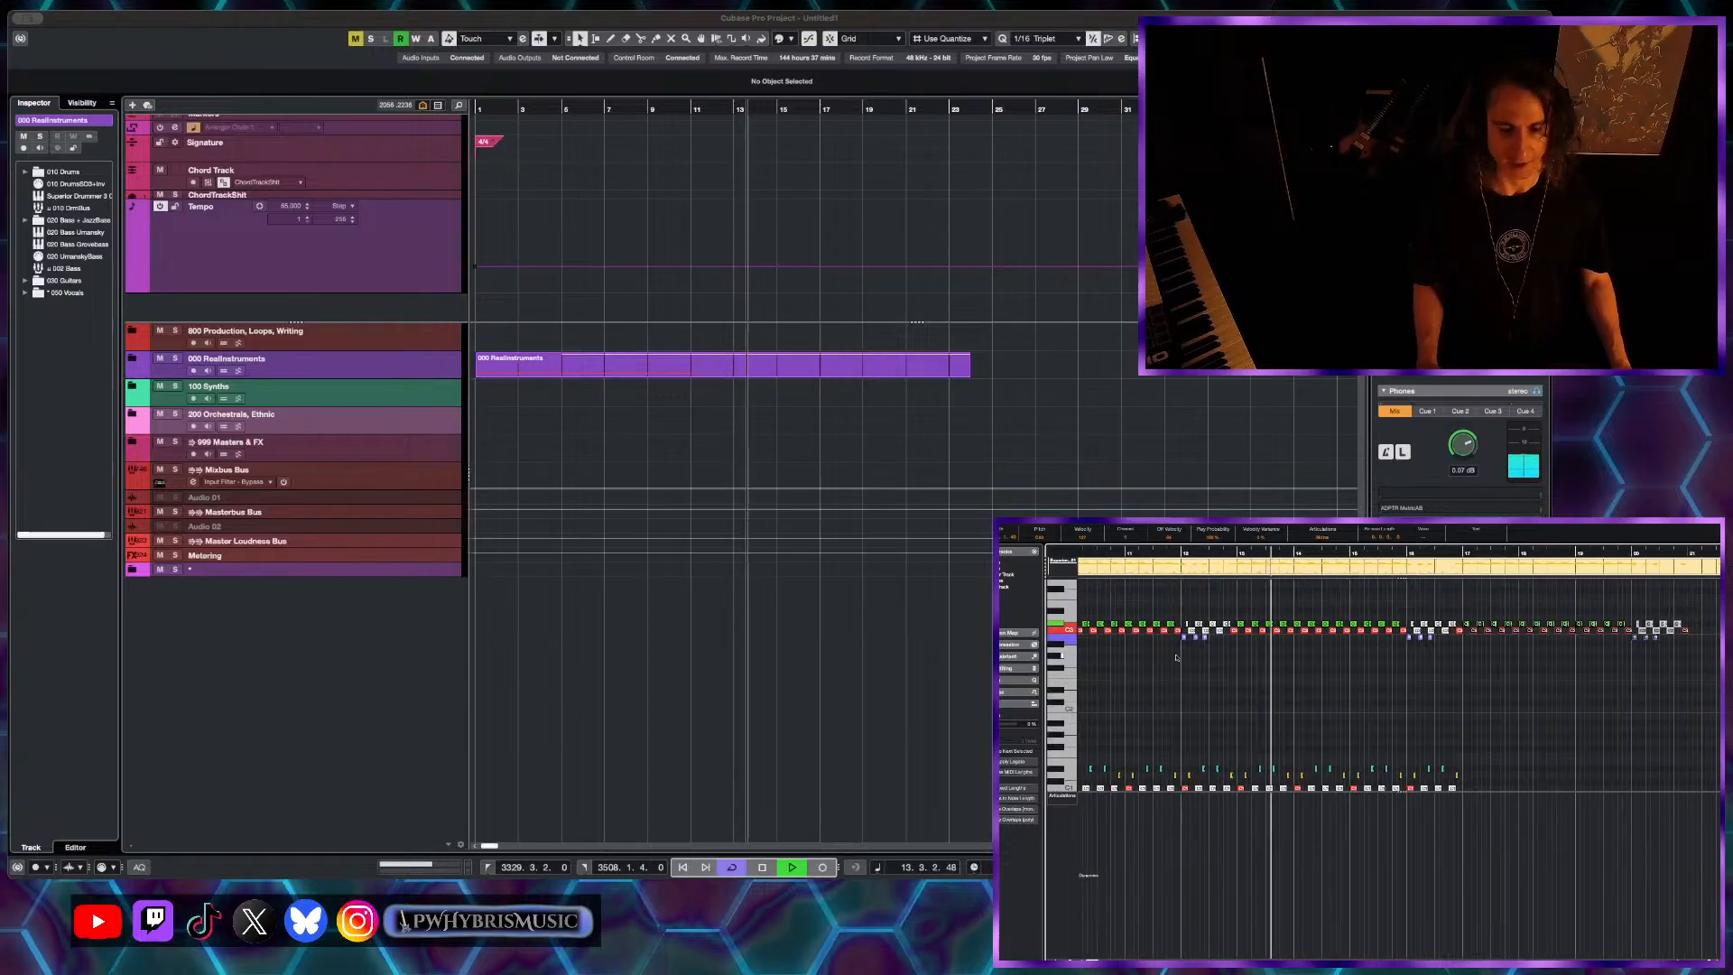
pyautogui.press('space')
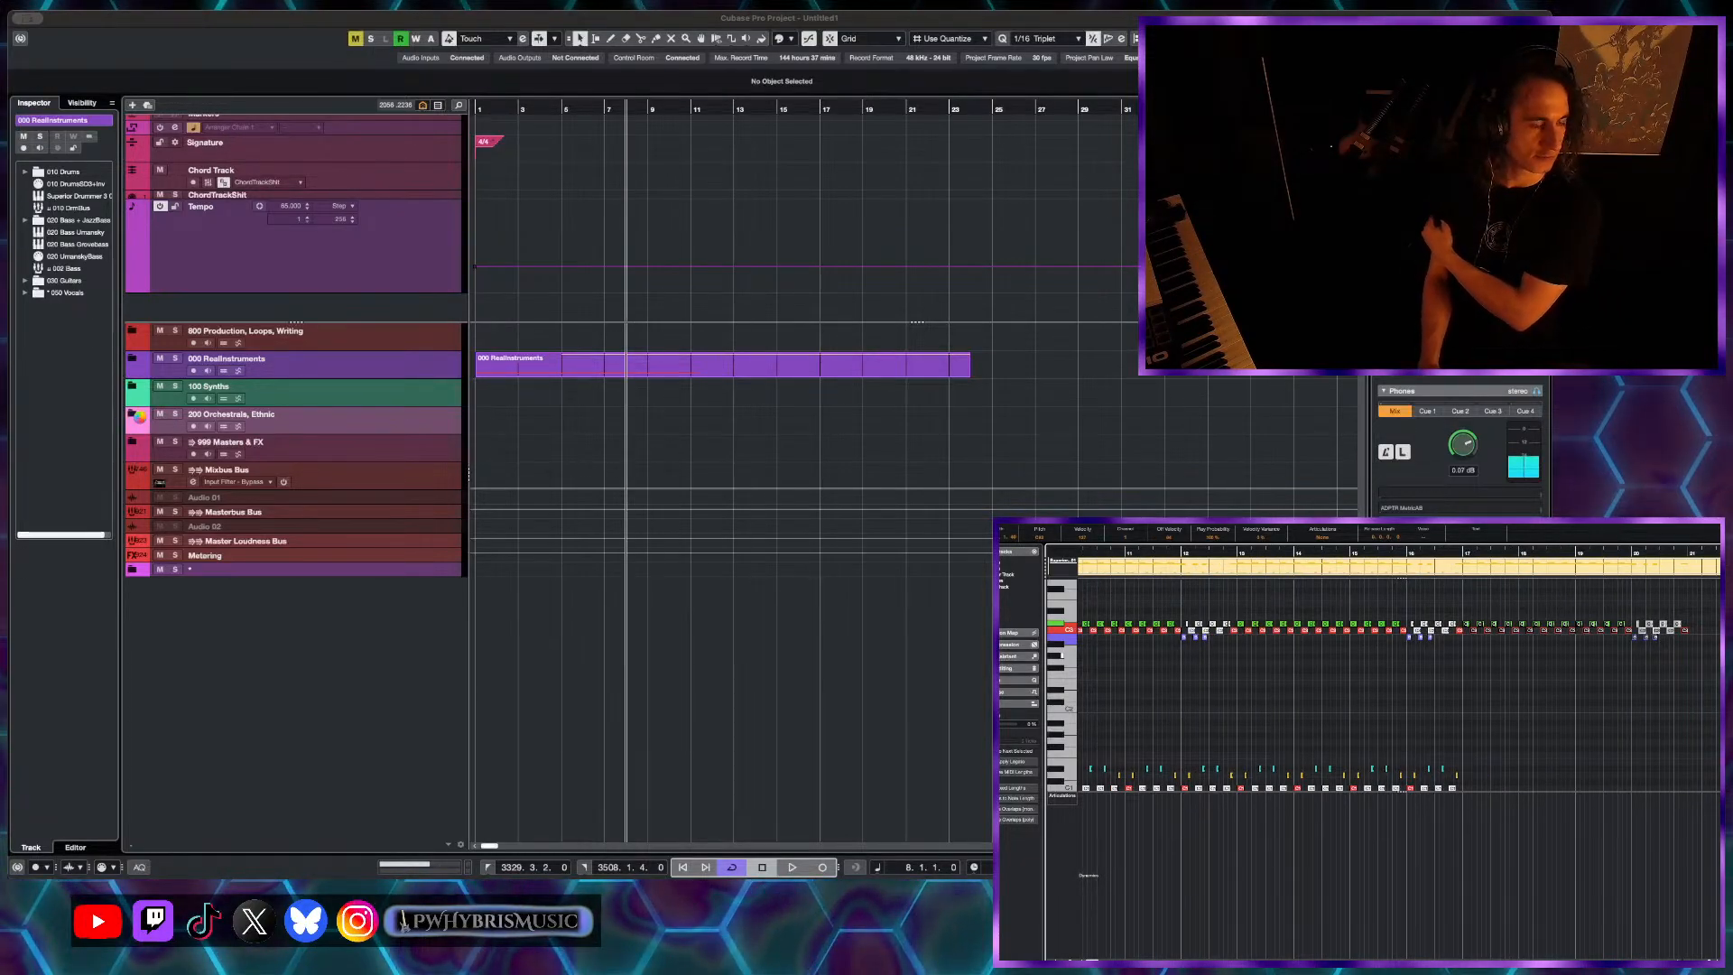
# - Expand the 200 Orchestrals, Ethnic folder, then 203 Winds and 203 Winds Longs, and select the LowWinds Longs track
pyautogui.click(135, 414)
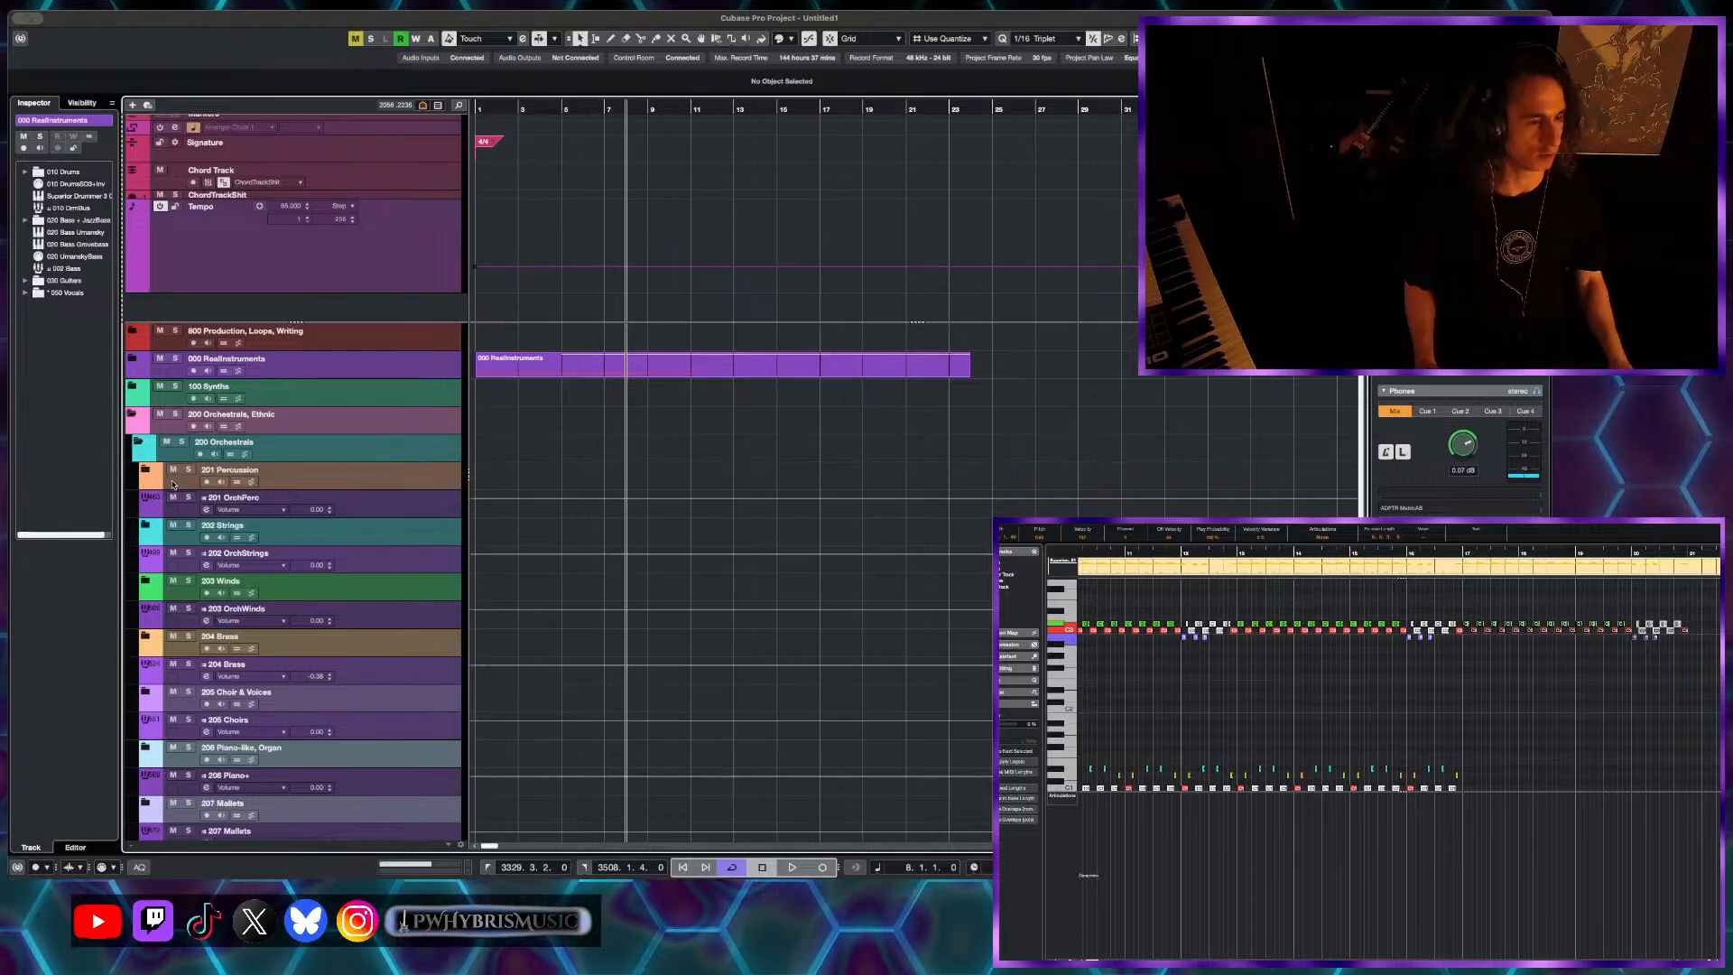
pyautogui.click(146, 580)
pyautogui.scroll(-2, 145, 564)
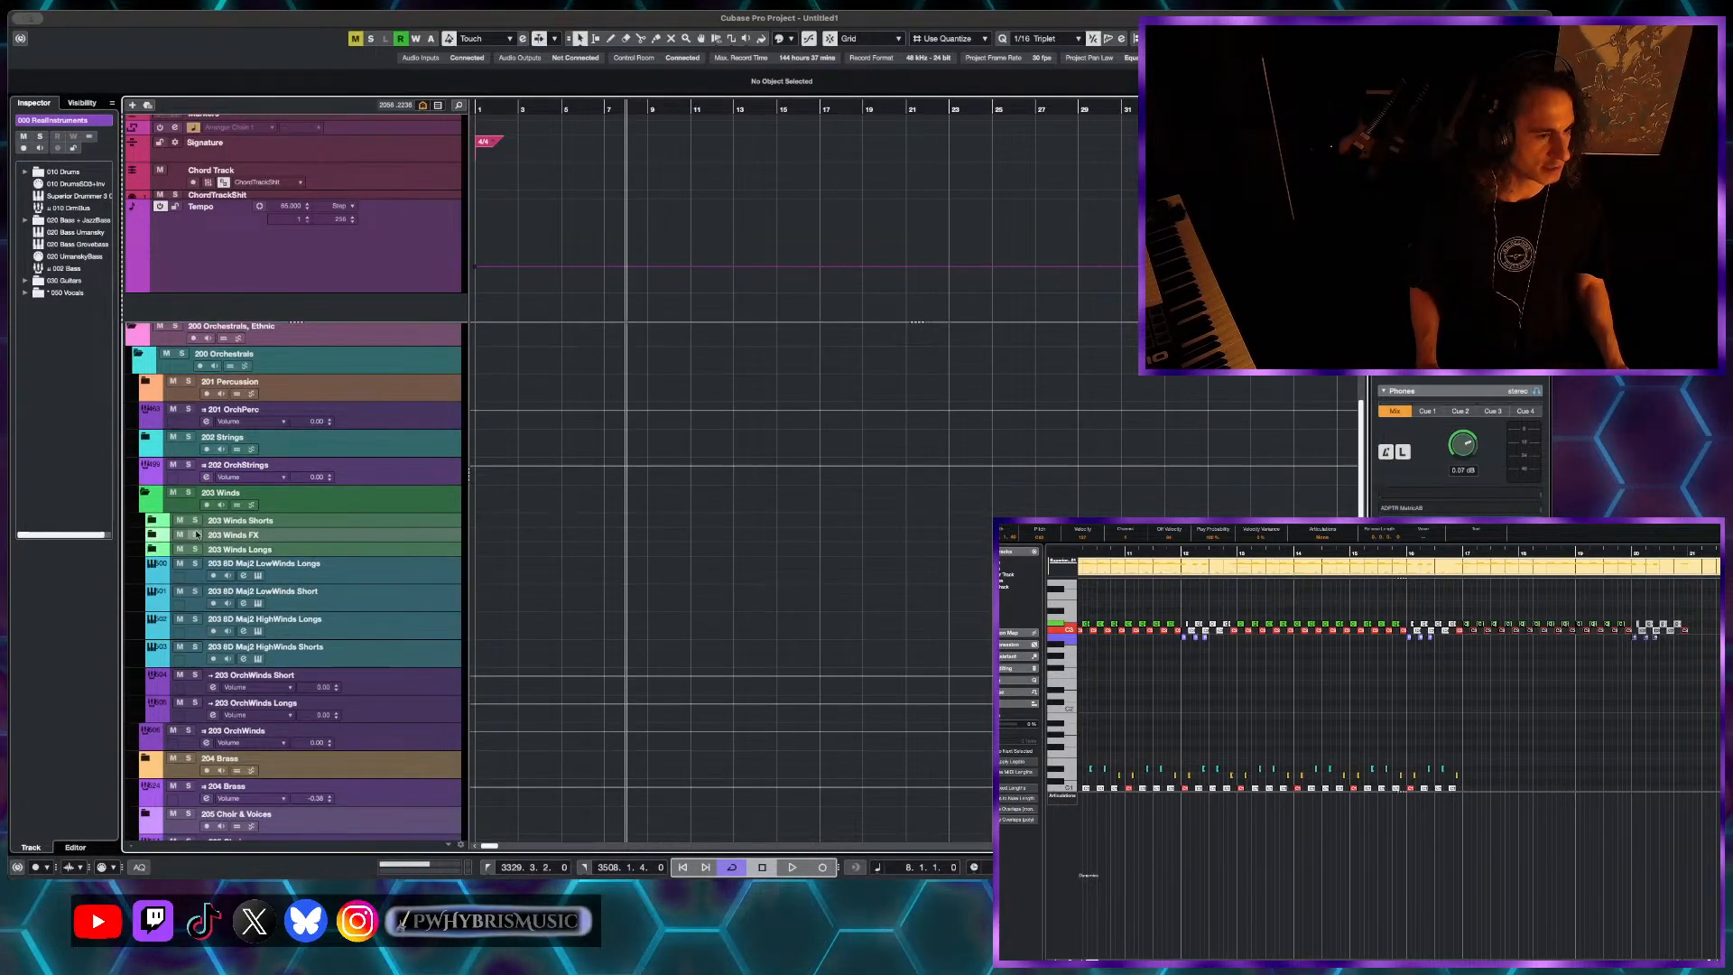
pyautogui.click(151, 550)
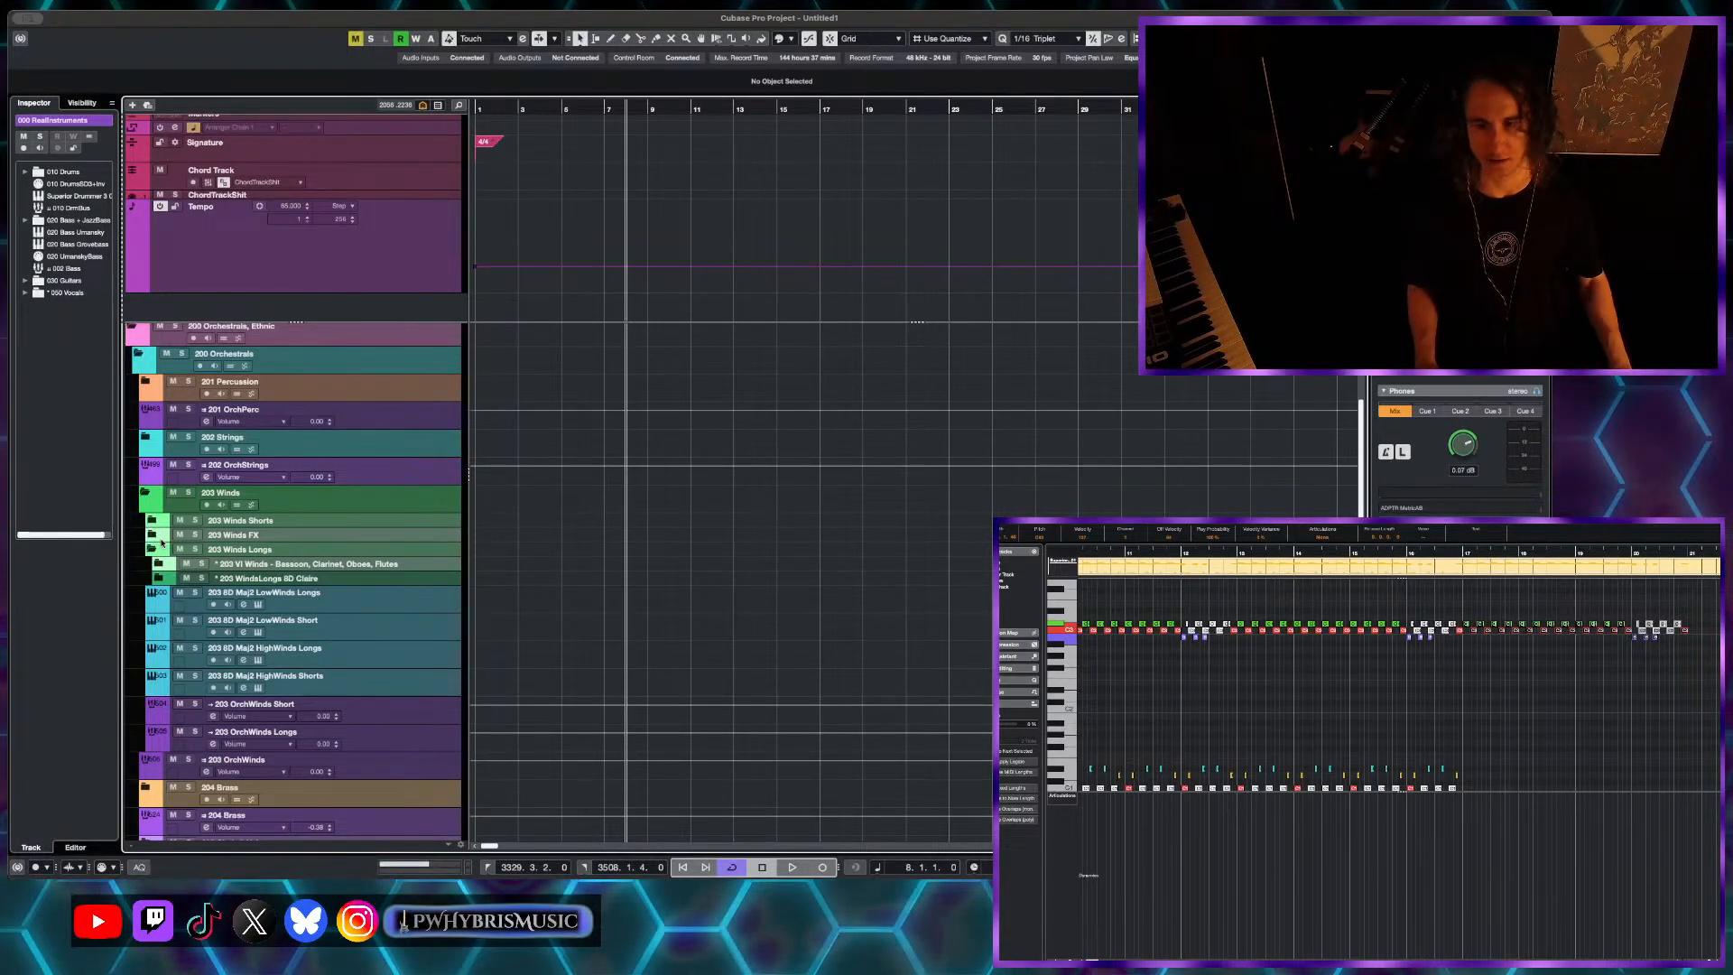
pyautogui.click(334, 635)
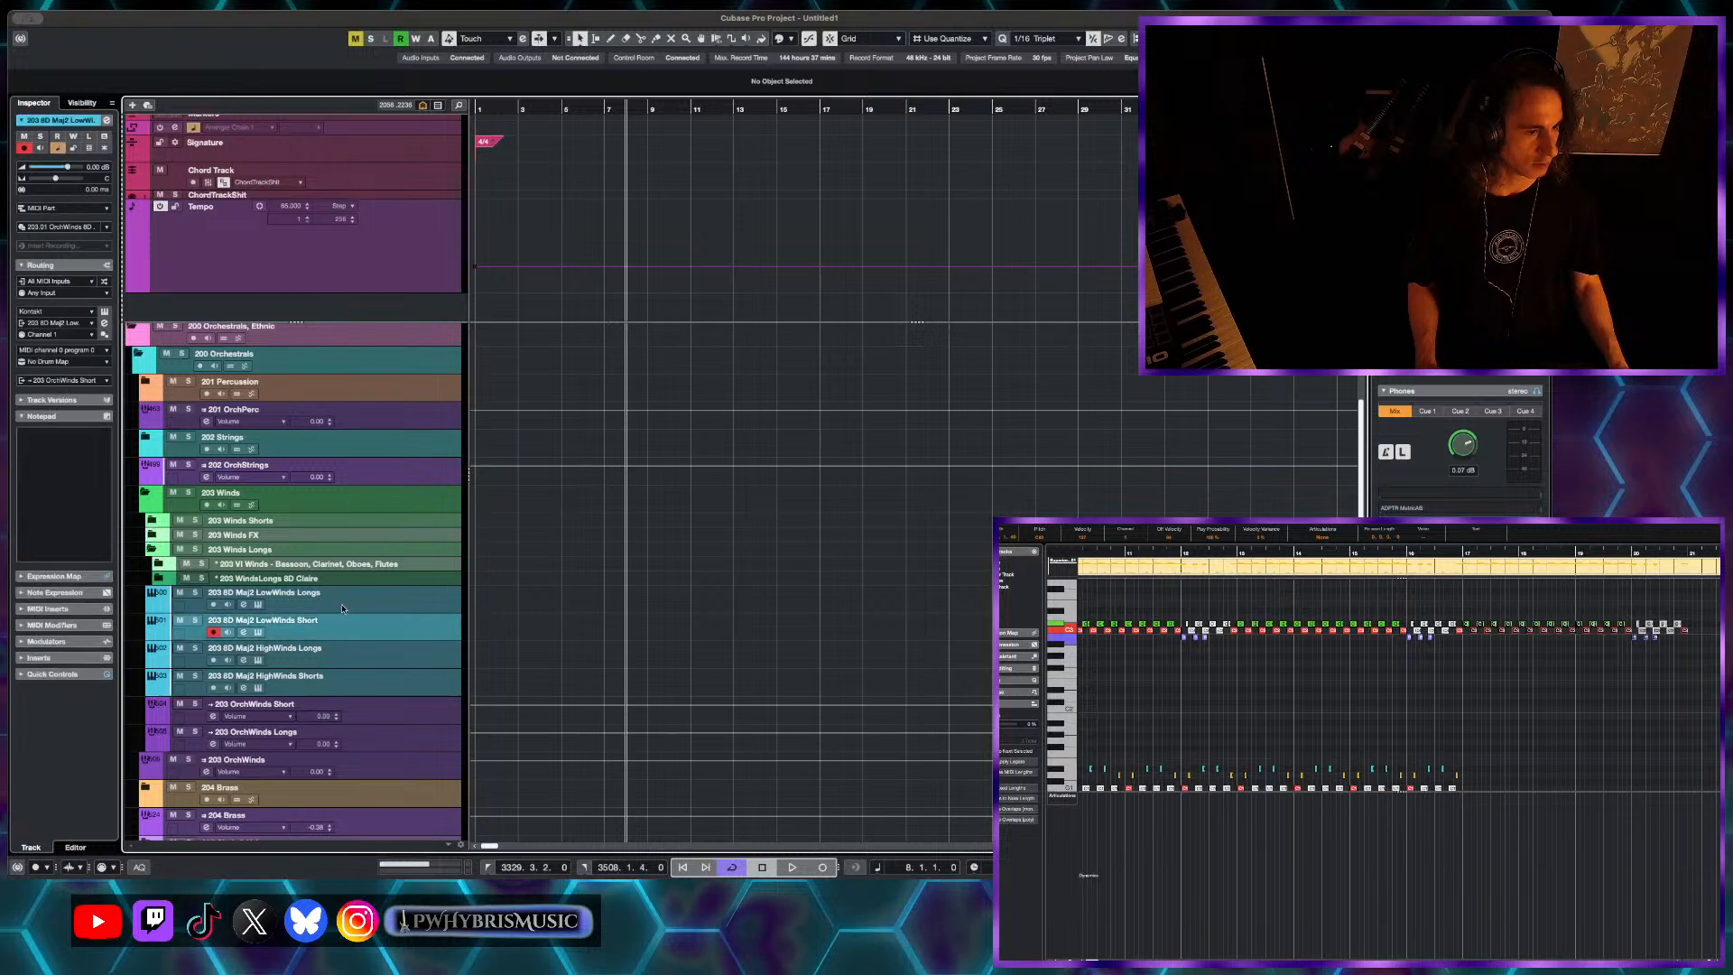
pyautogui.click(334, 603)
# - Play the drums from bar 8, then move playback to just before bar 5 and stop it there
pyautogui.scroll(1, 663, 647)
pyautogui.scroll(-1, 643, 650)
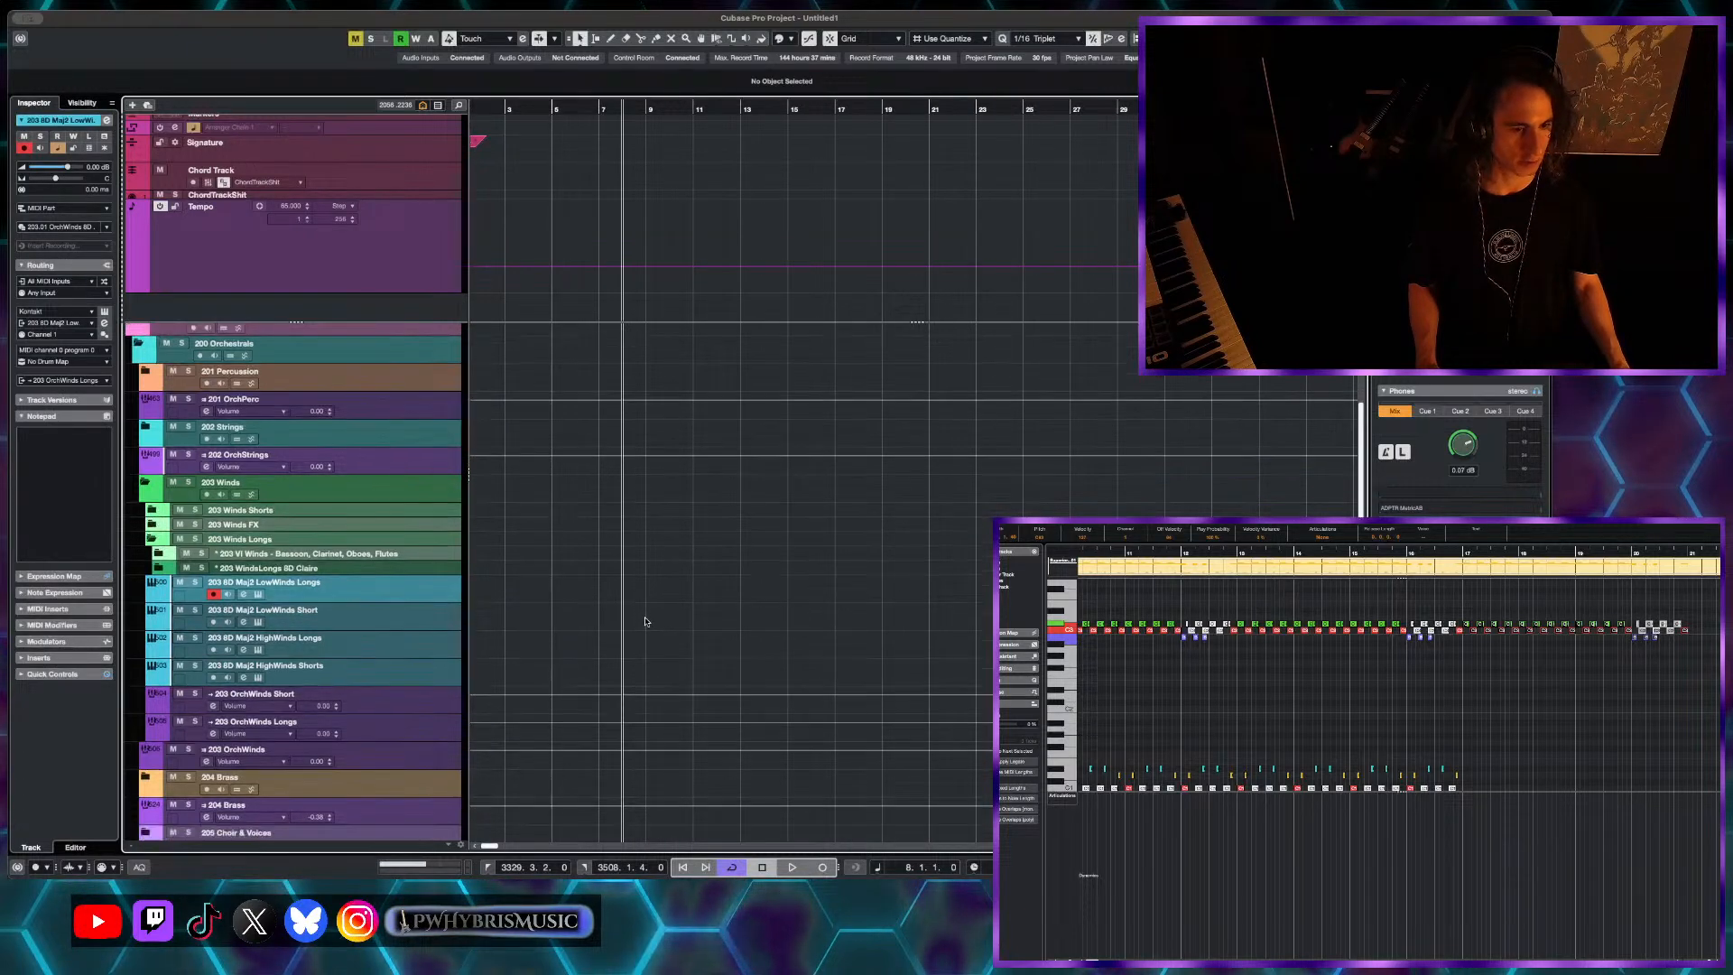
pyautogui.scroll(1, 645, 623)
pyautogui.scroll(2, 700, 611)
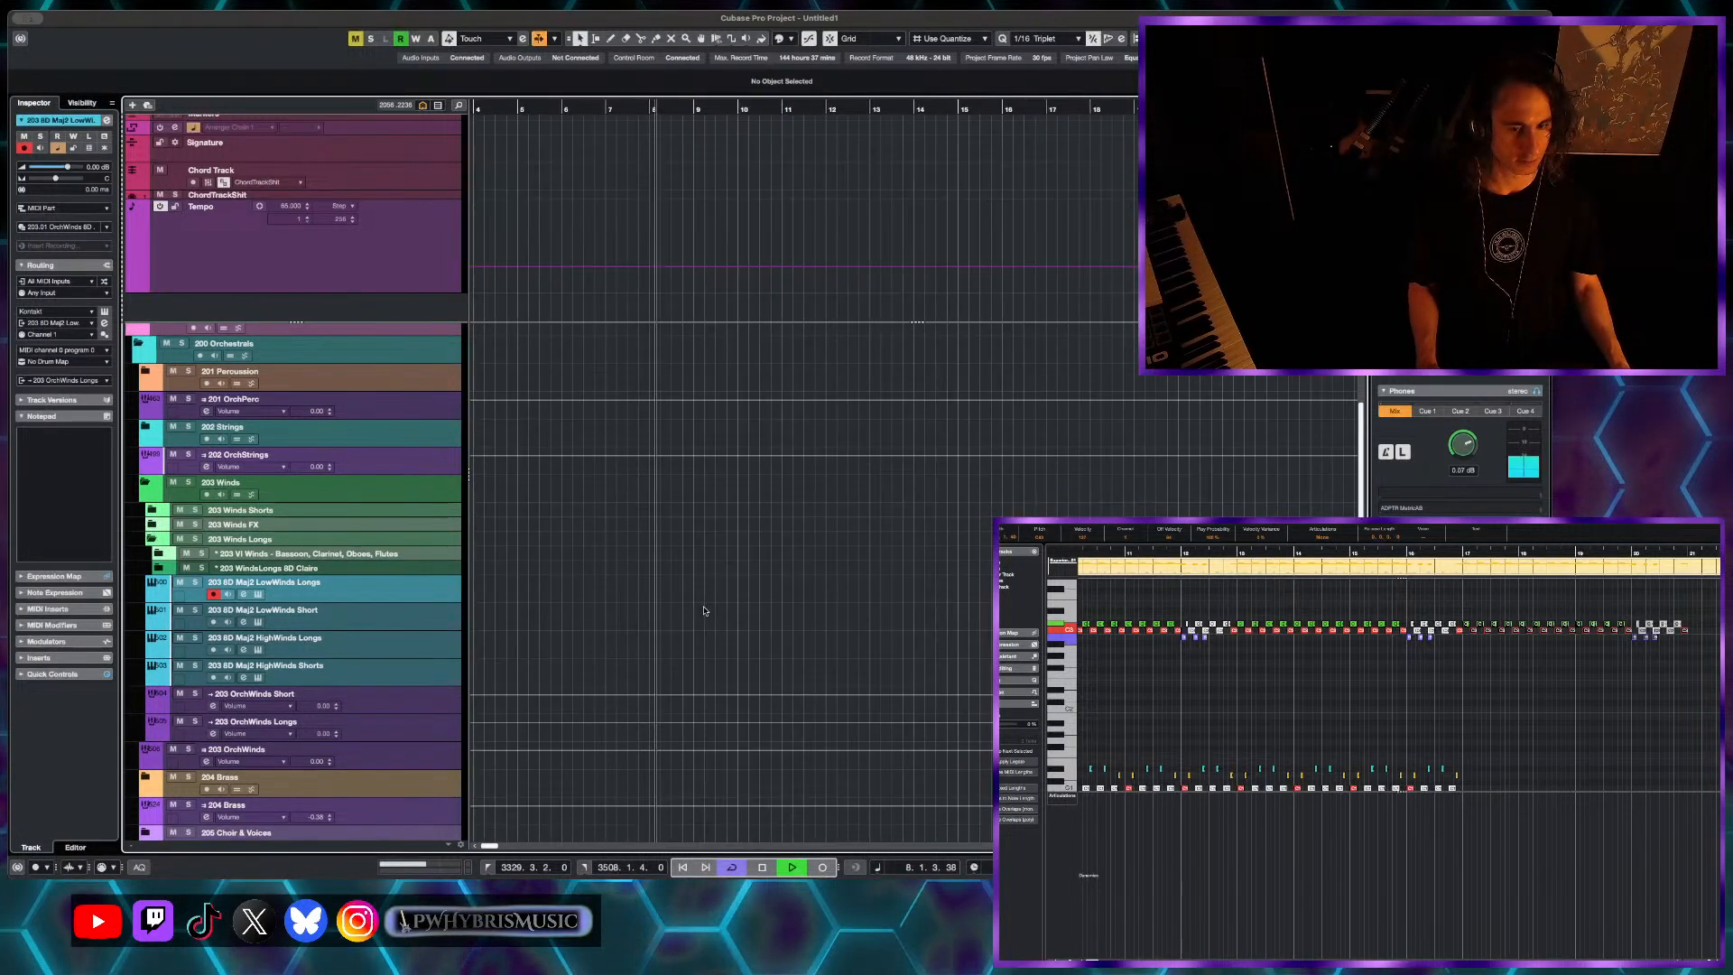
pyautogui.hscroll(-7, 1265, 724)
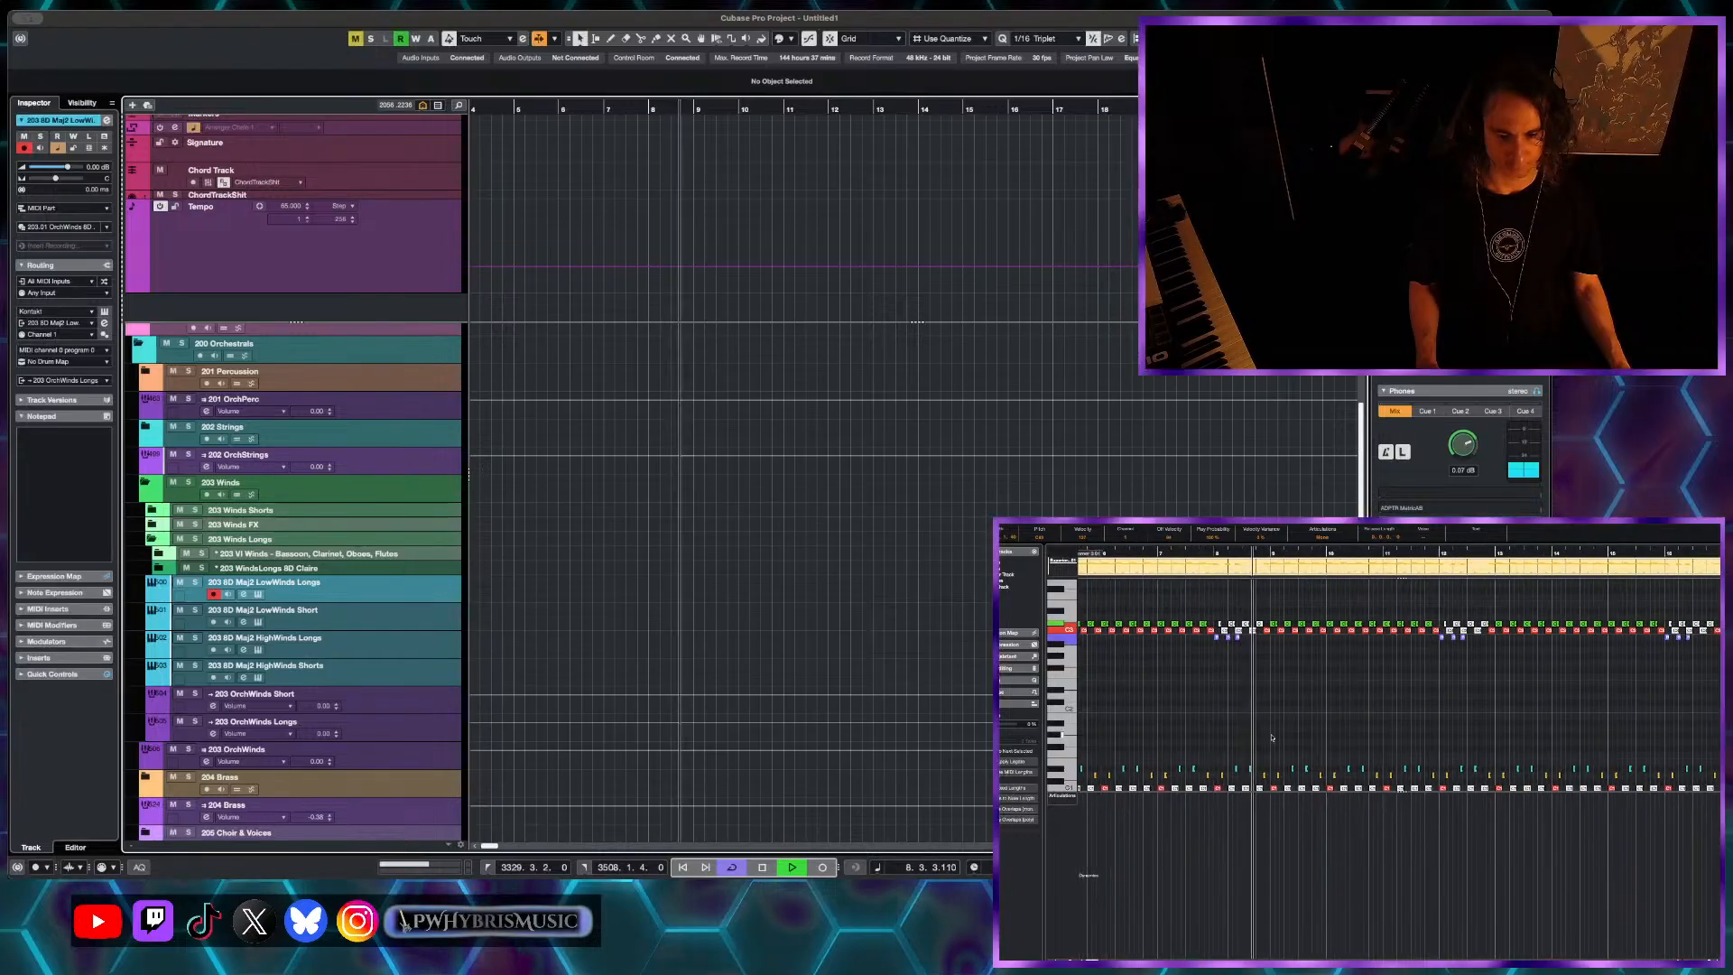
pyautogui.click(1169, 551)
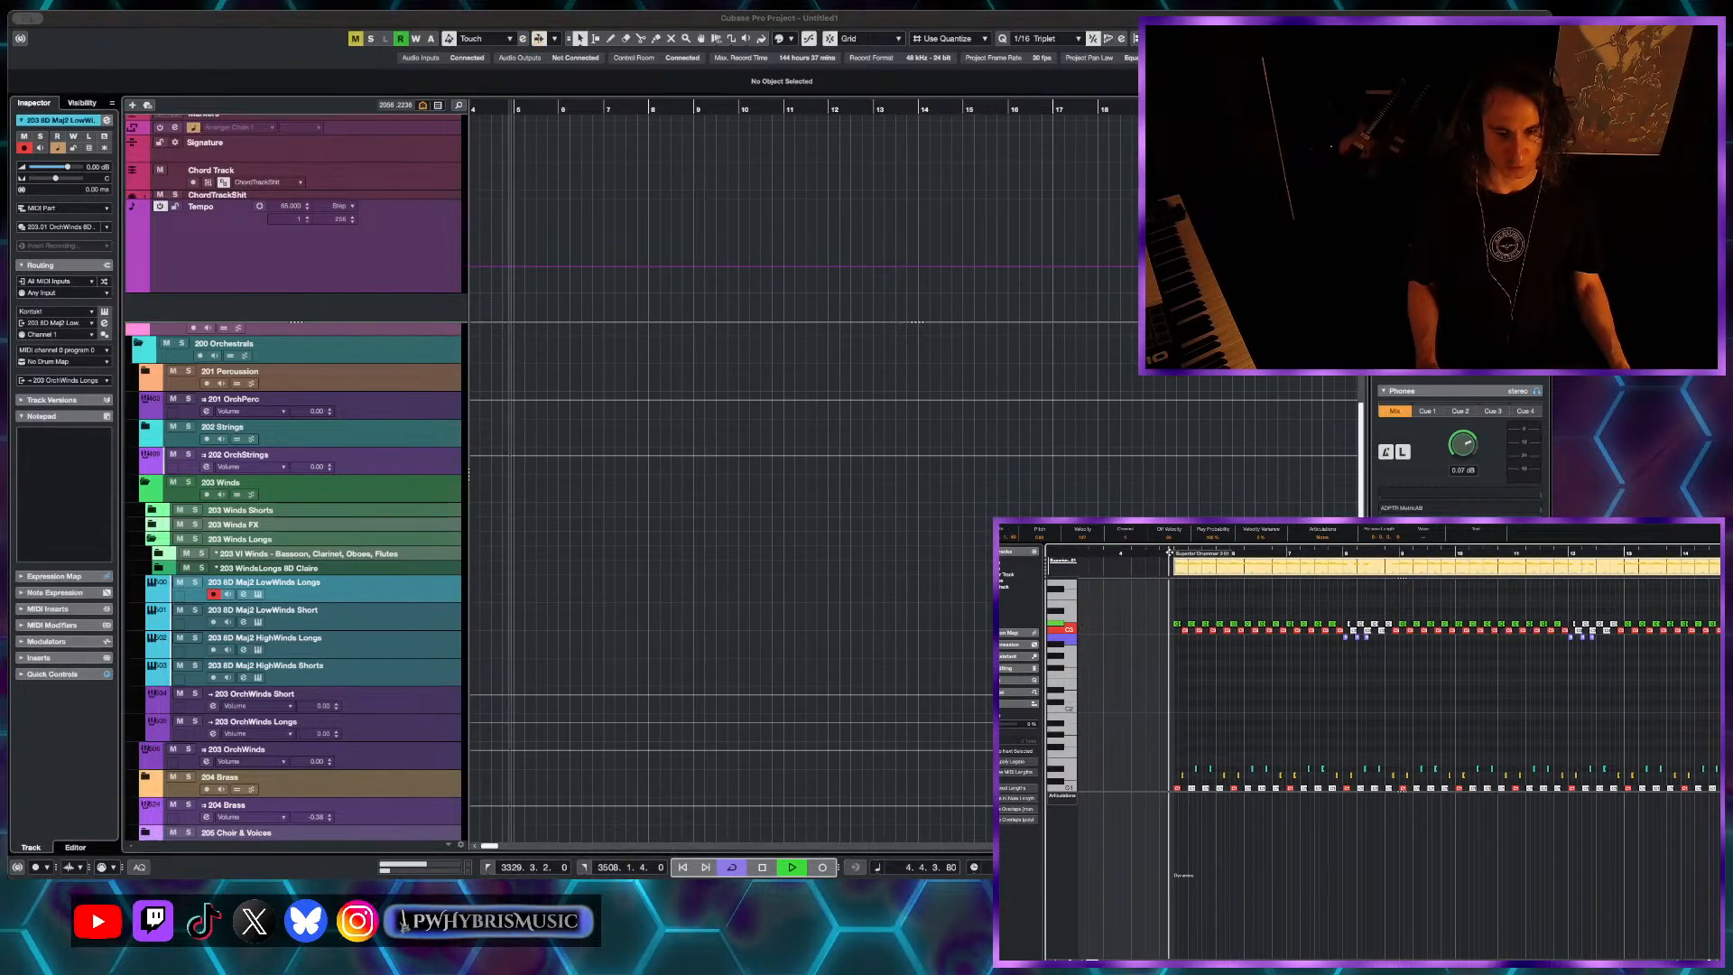
pyautogui.press('space')
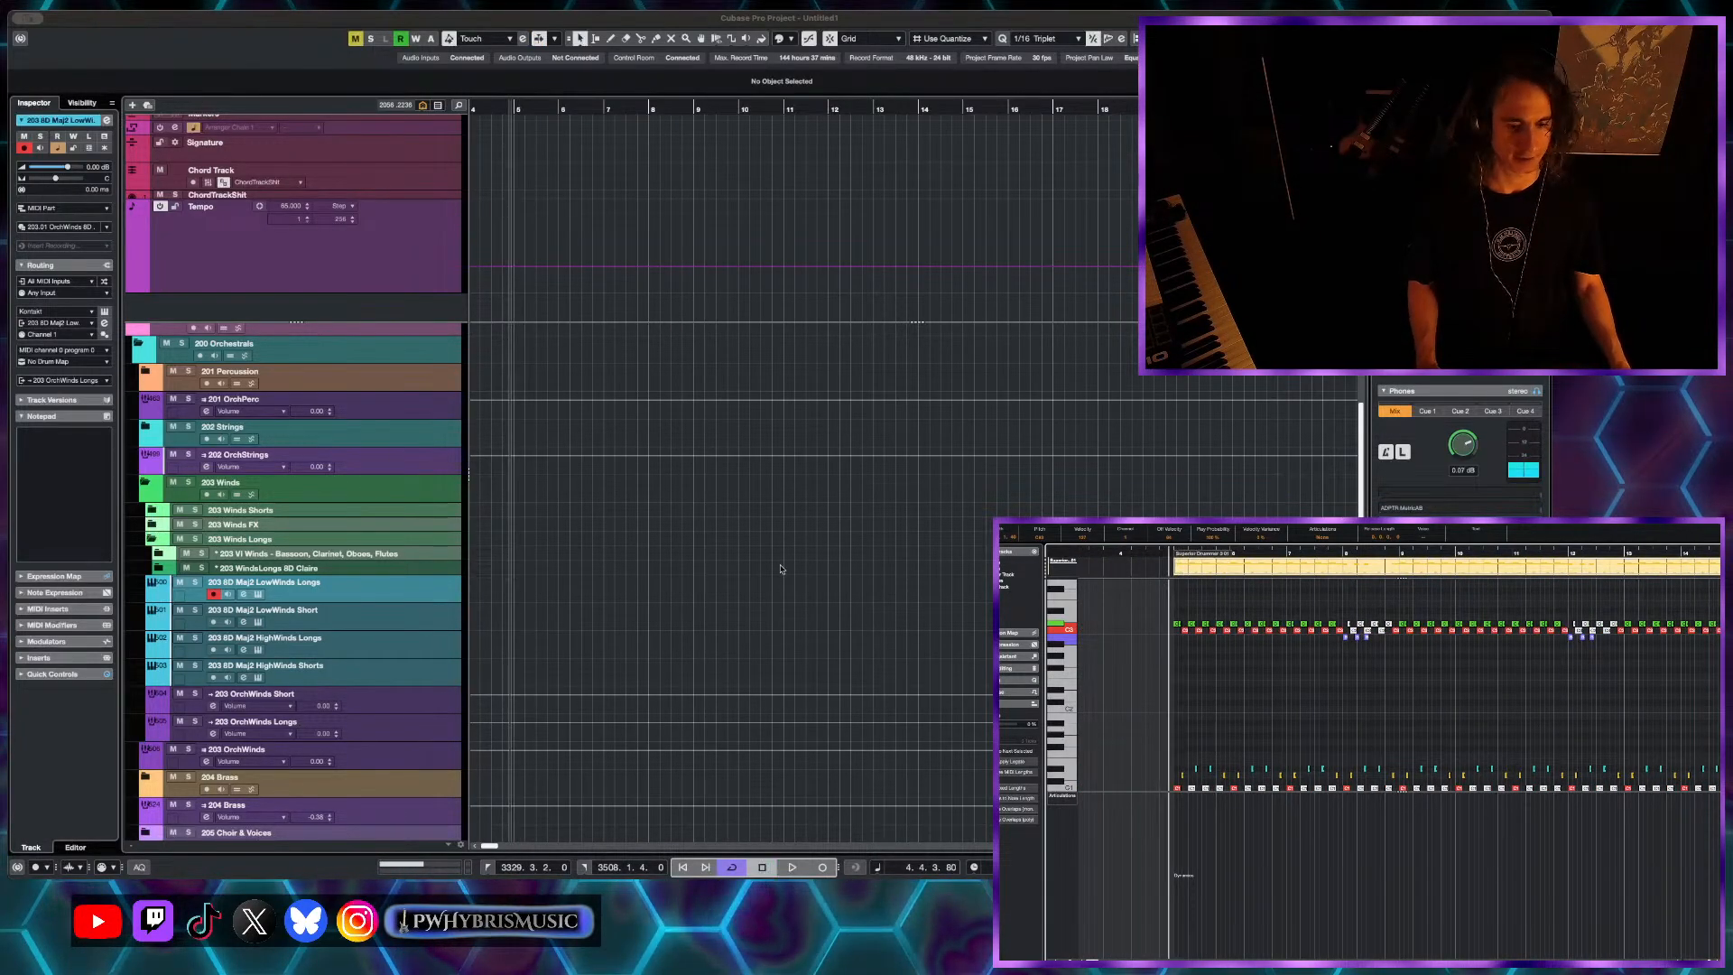
# - Set the quantize grid to 1/1 and create an empty part from bar 5 to bar 13 on the LowWinds Longs track
pyautogui.scroll(3, 561, 571)
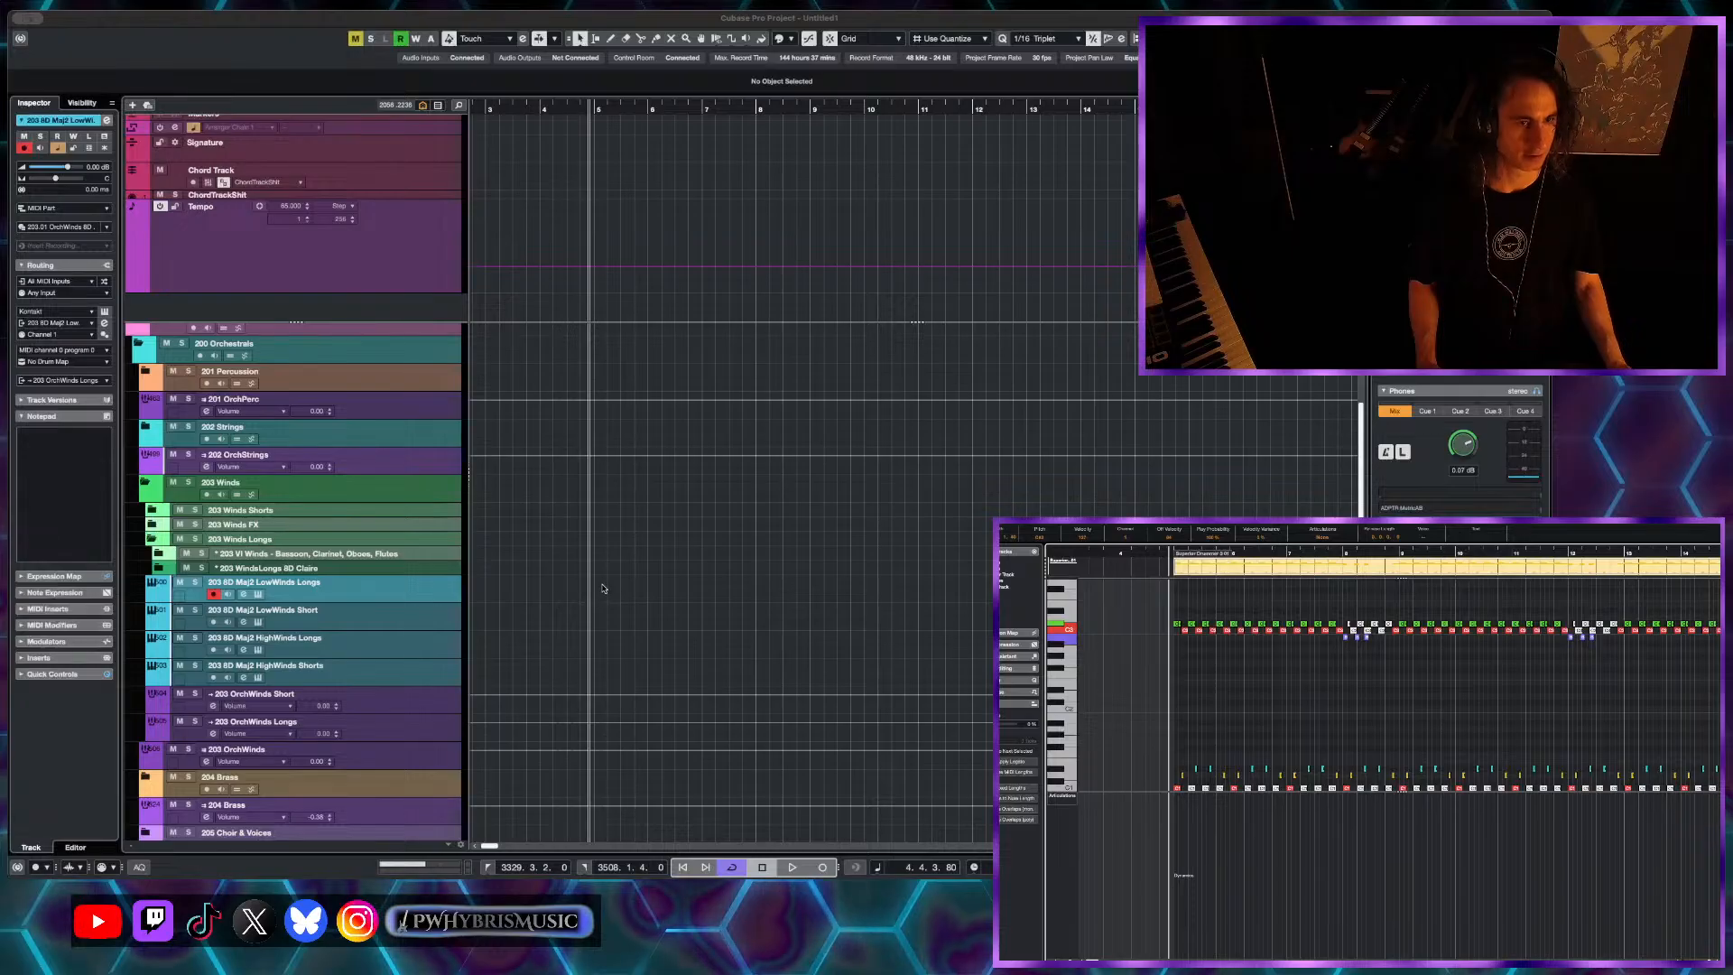
pyautogui.hotkey('alt', 'Down')
pyautogui.hotkey('alt', 'Down')
pyautogui.hotkey('alt', 'Down')
pyautogui.hotkey('alt', 'Down')
pyautogui.hotkey('alt', 'Down')
pyautogui.hotkey('alt', 'Down')
pyautogui.hotkey('alt', 'Down')
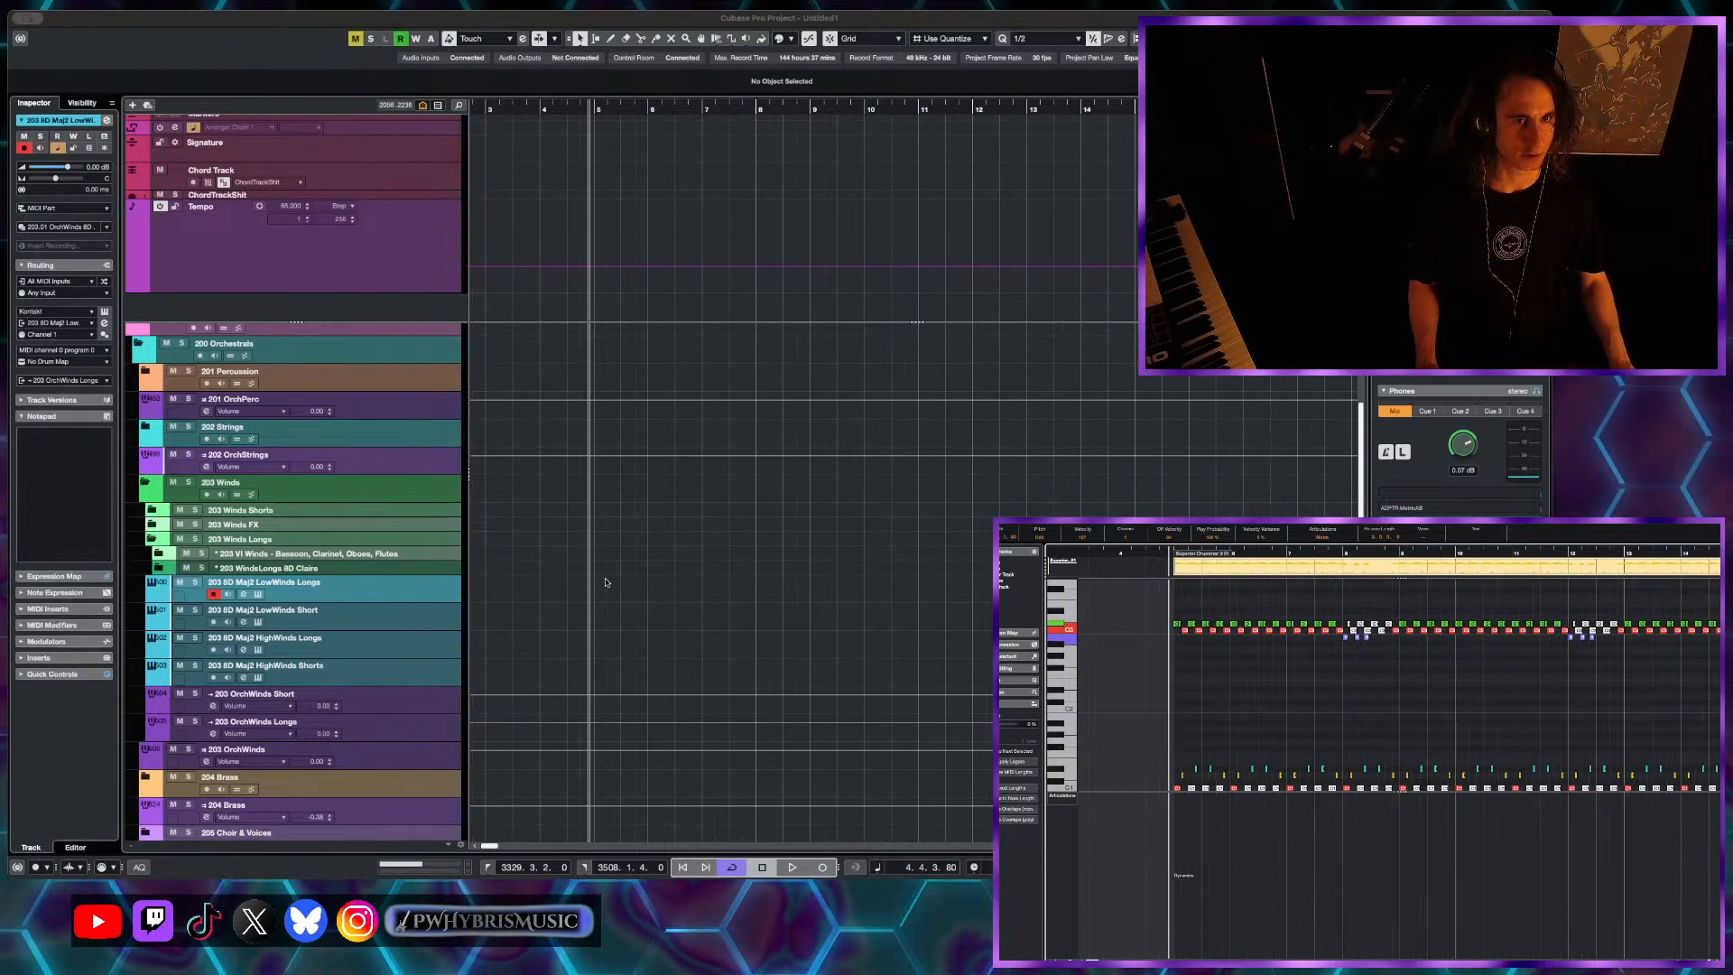
pyautogui.doubleClick(595, 587)
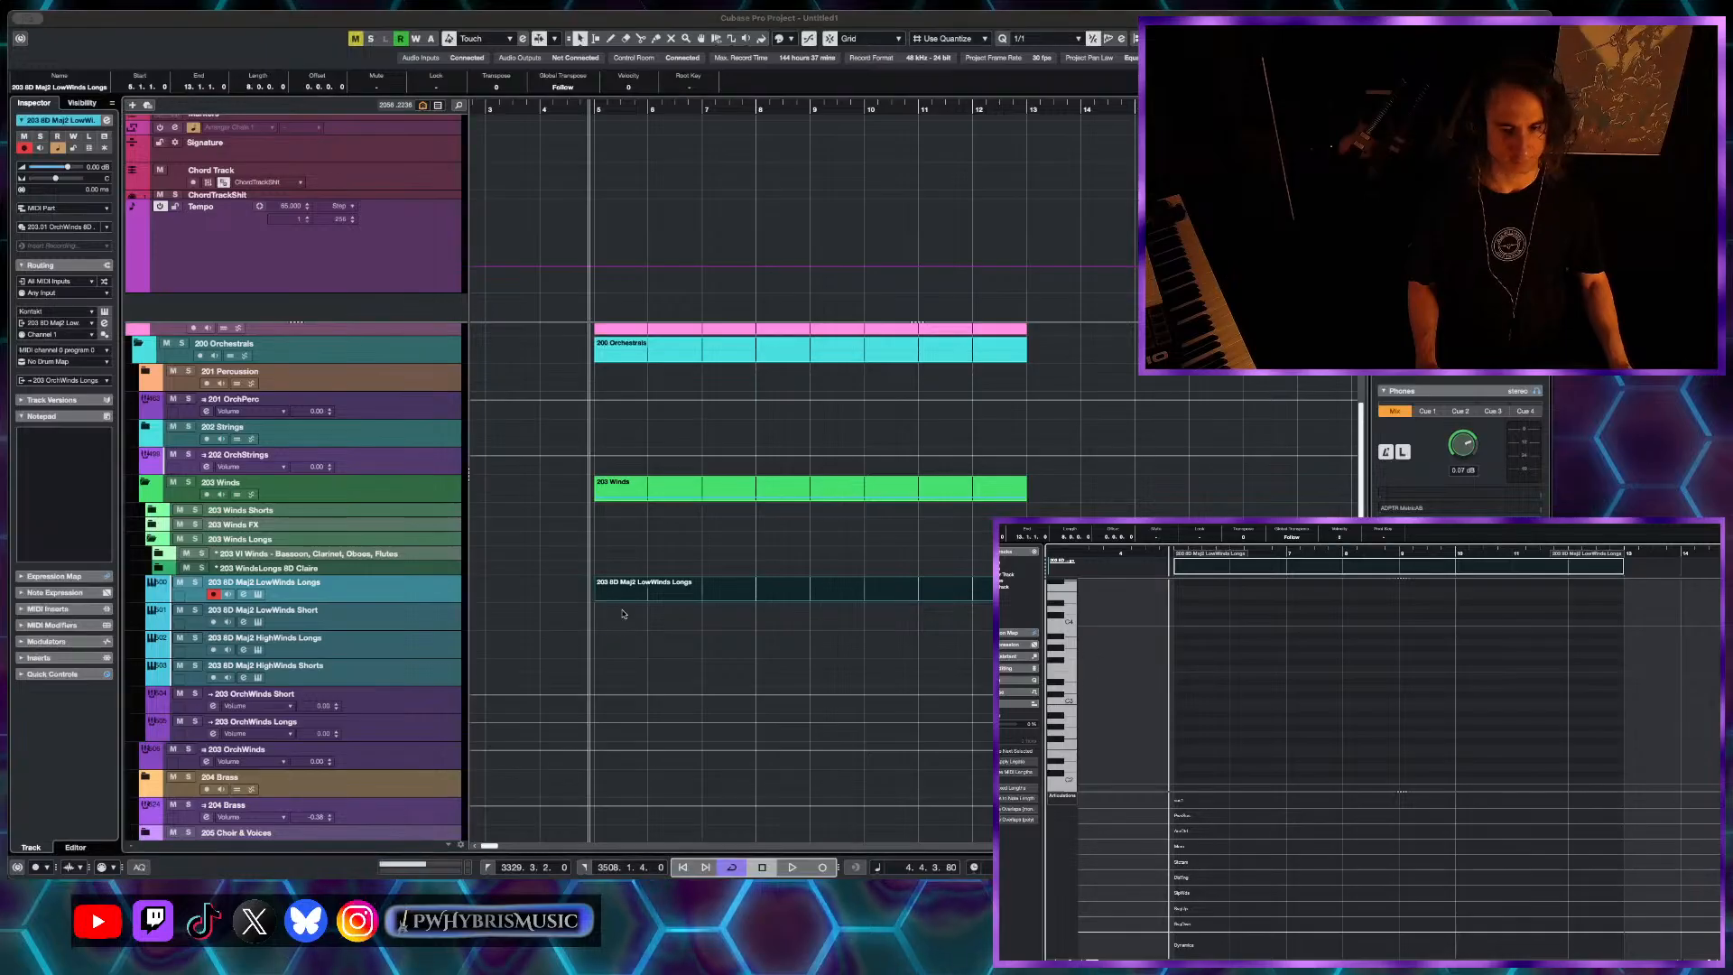
# - Set the quantize grid to 1/4 and draw a quarter note on the first beat of bar 5 in the LowWinds Longs part
pyautogui.press('h')
pyautogui.hotkey('alt', 'Up')
pyautogui.hotkey('alt', 'Up')
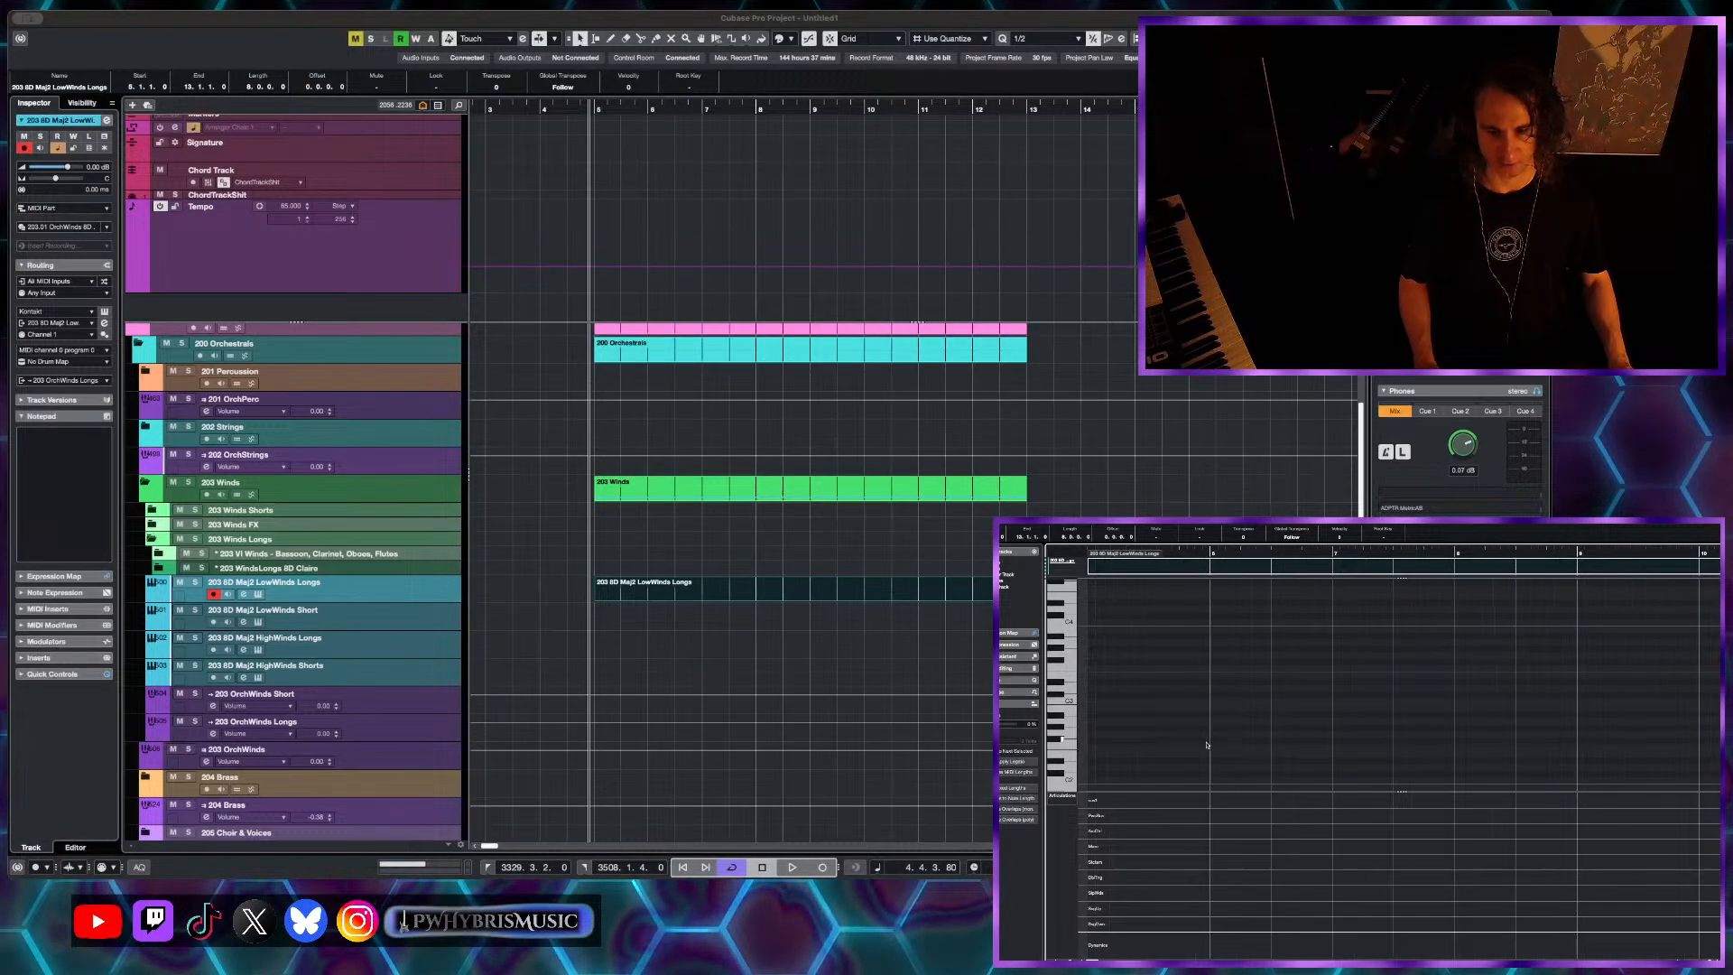
pyautogui.hscroll(-1, 1207, 745)
pyautogui.press('h')
pyautogui.press('h')
pyautogui.press('h')
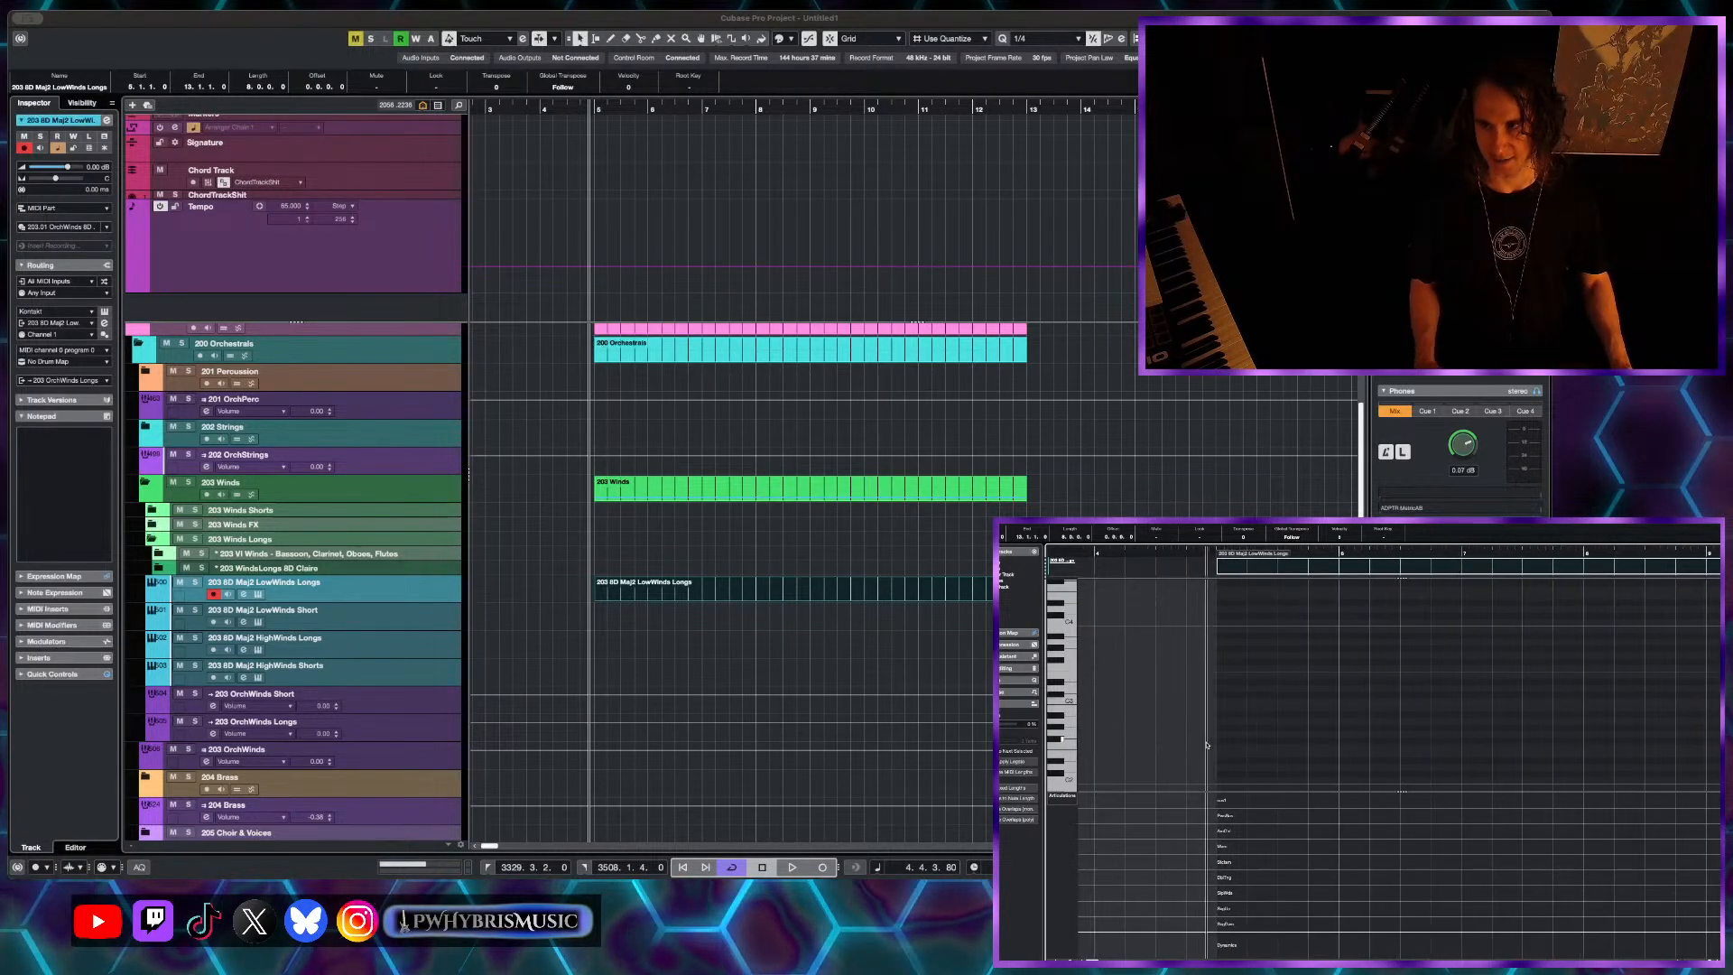
pyautogui.click(1220, 708)
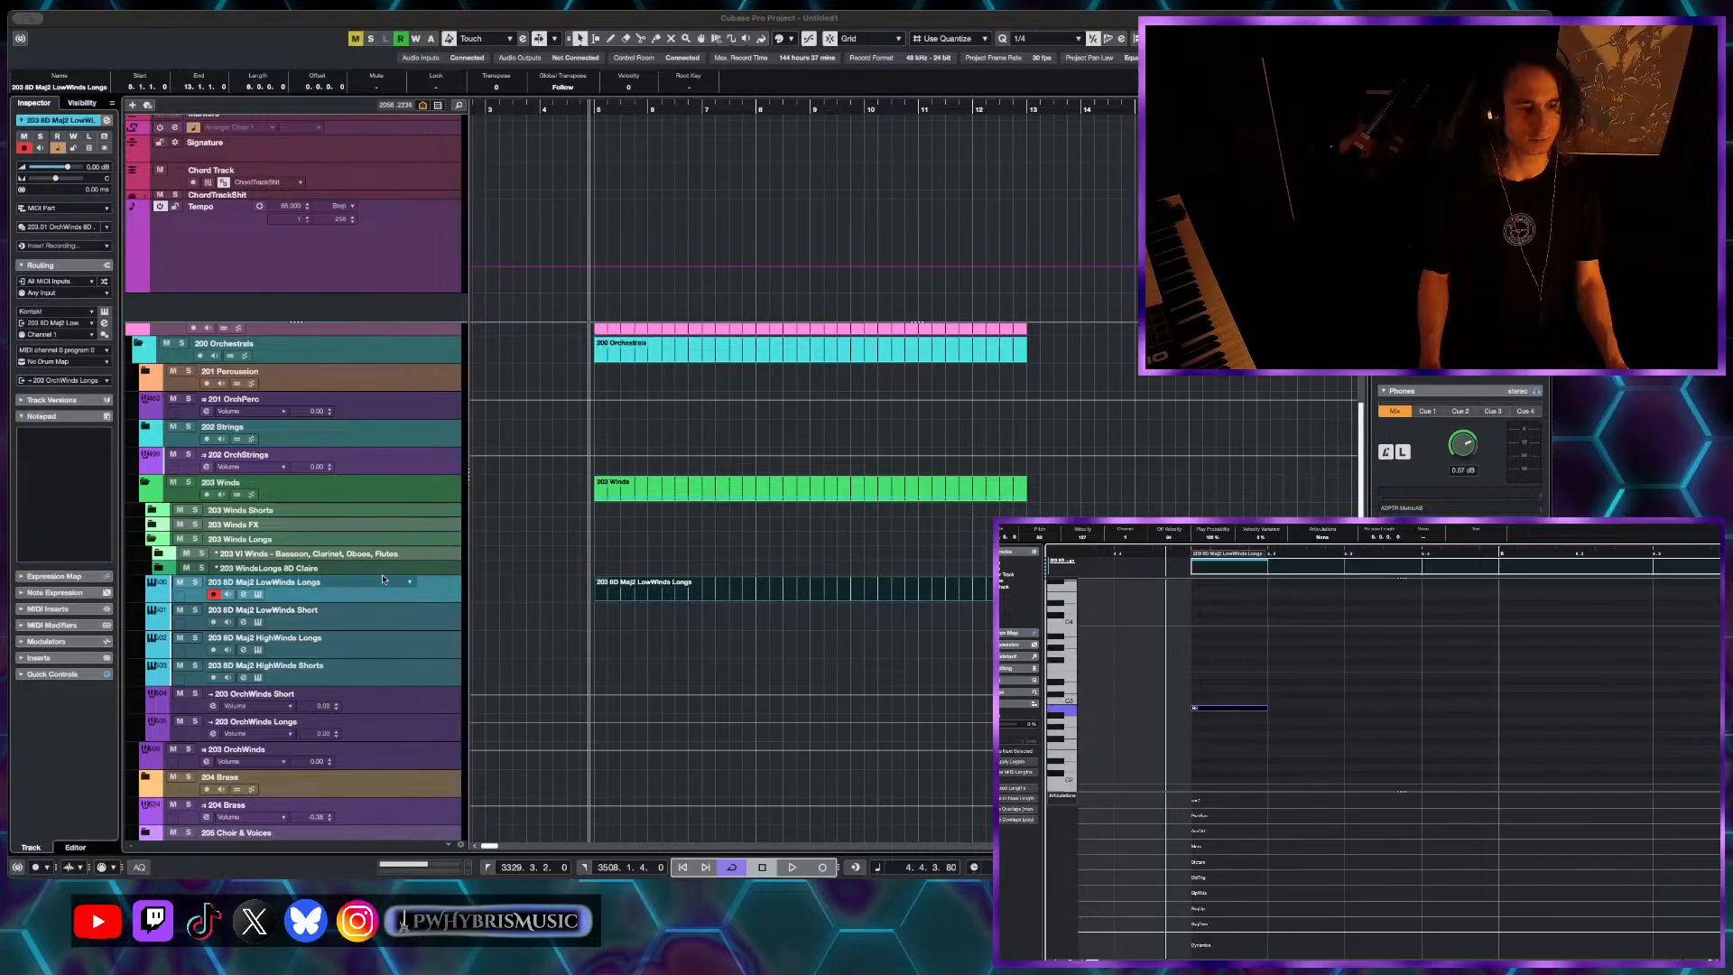
# - Audition the LowWinds Longs part, then lower the bar 5 quarter note by roughly half an octave
pyautogui.scroll(-1, 663, 672)
pyautogui.scroll(3, 630, 601)
pyautogui.scroll(-5, 630, 602)
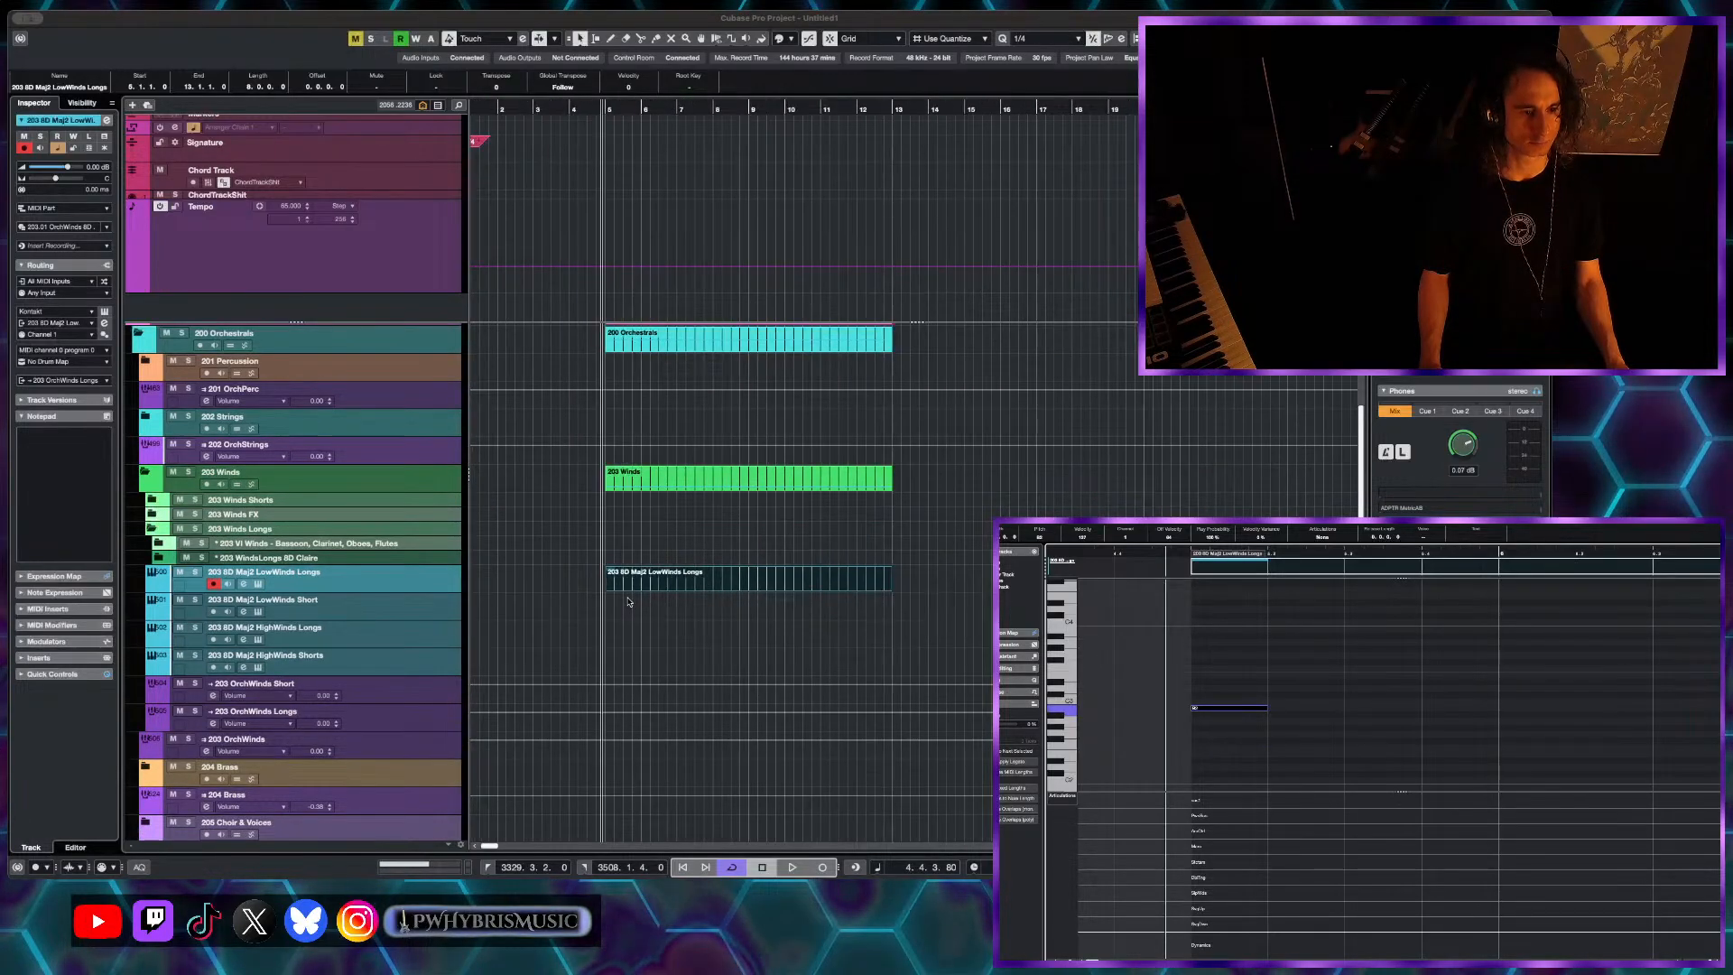
pyautogui.scroll(4, 630, 601)
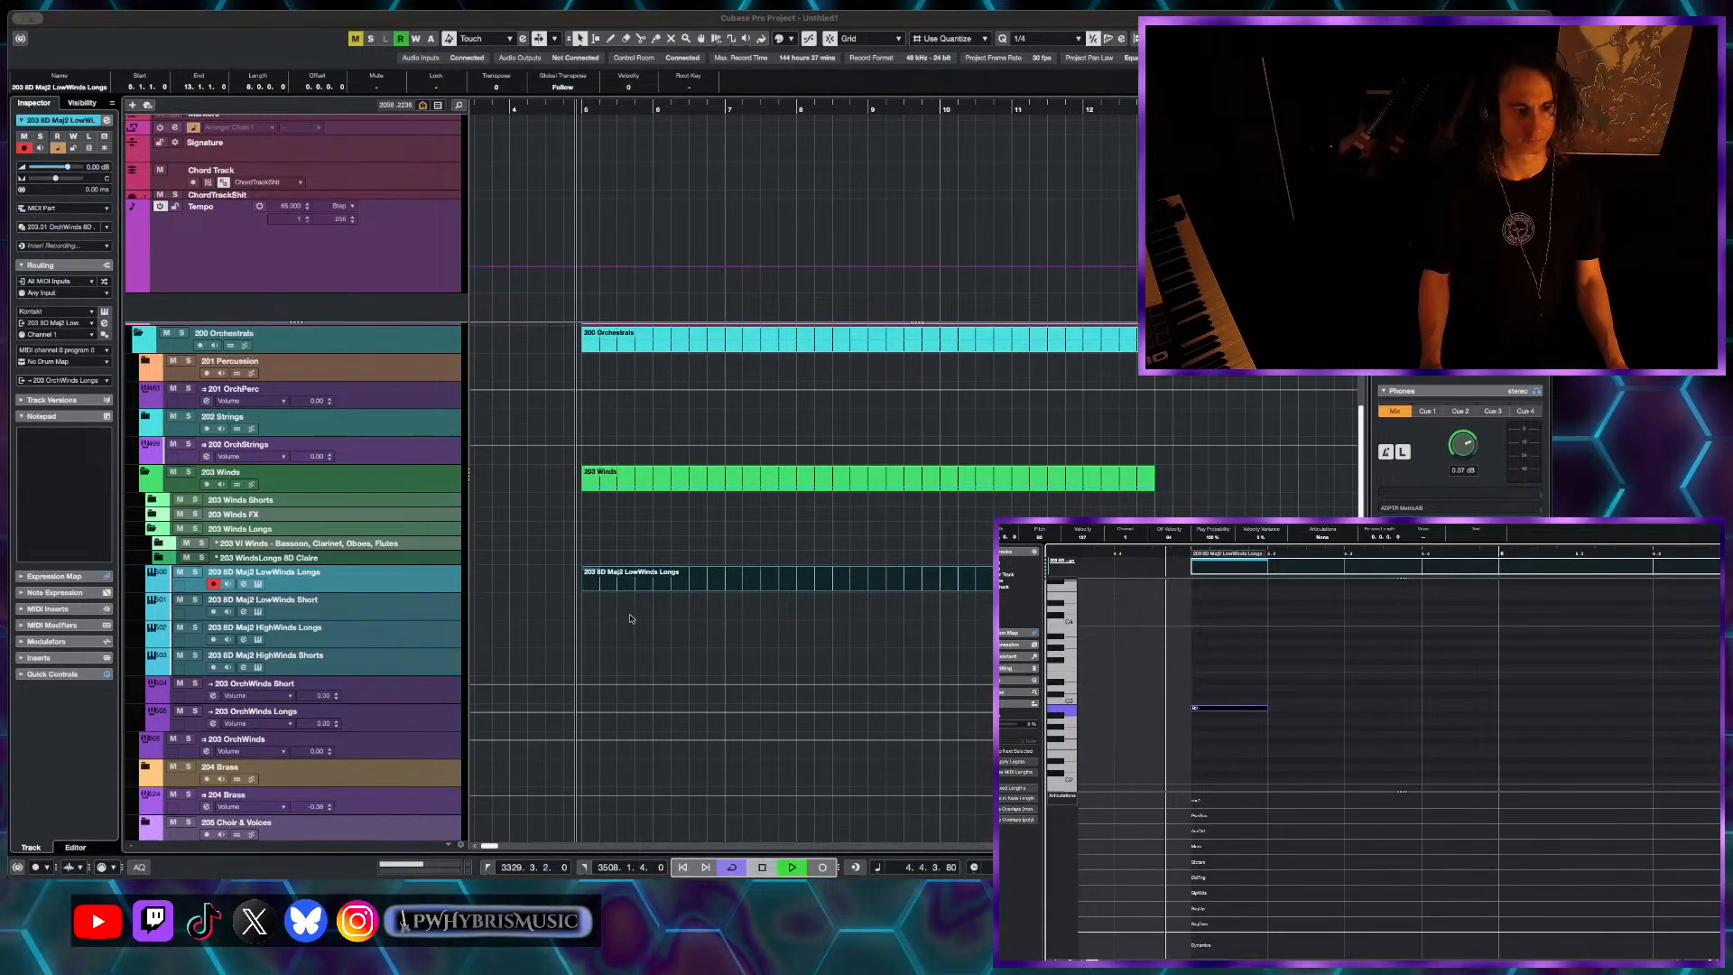
pyautogui.press('space')
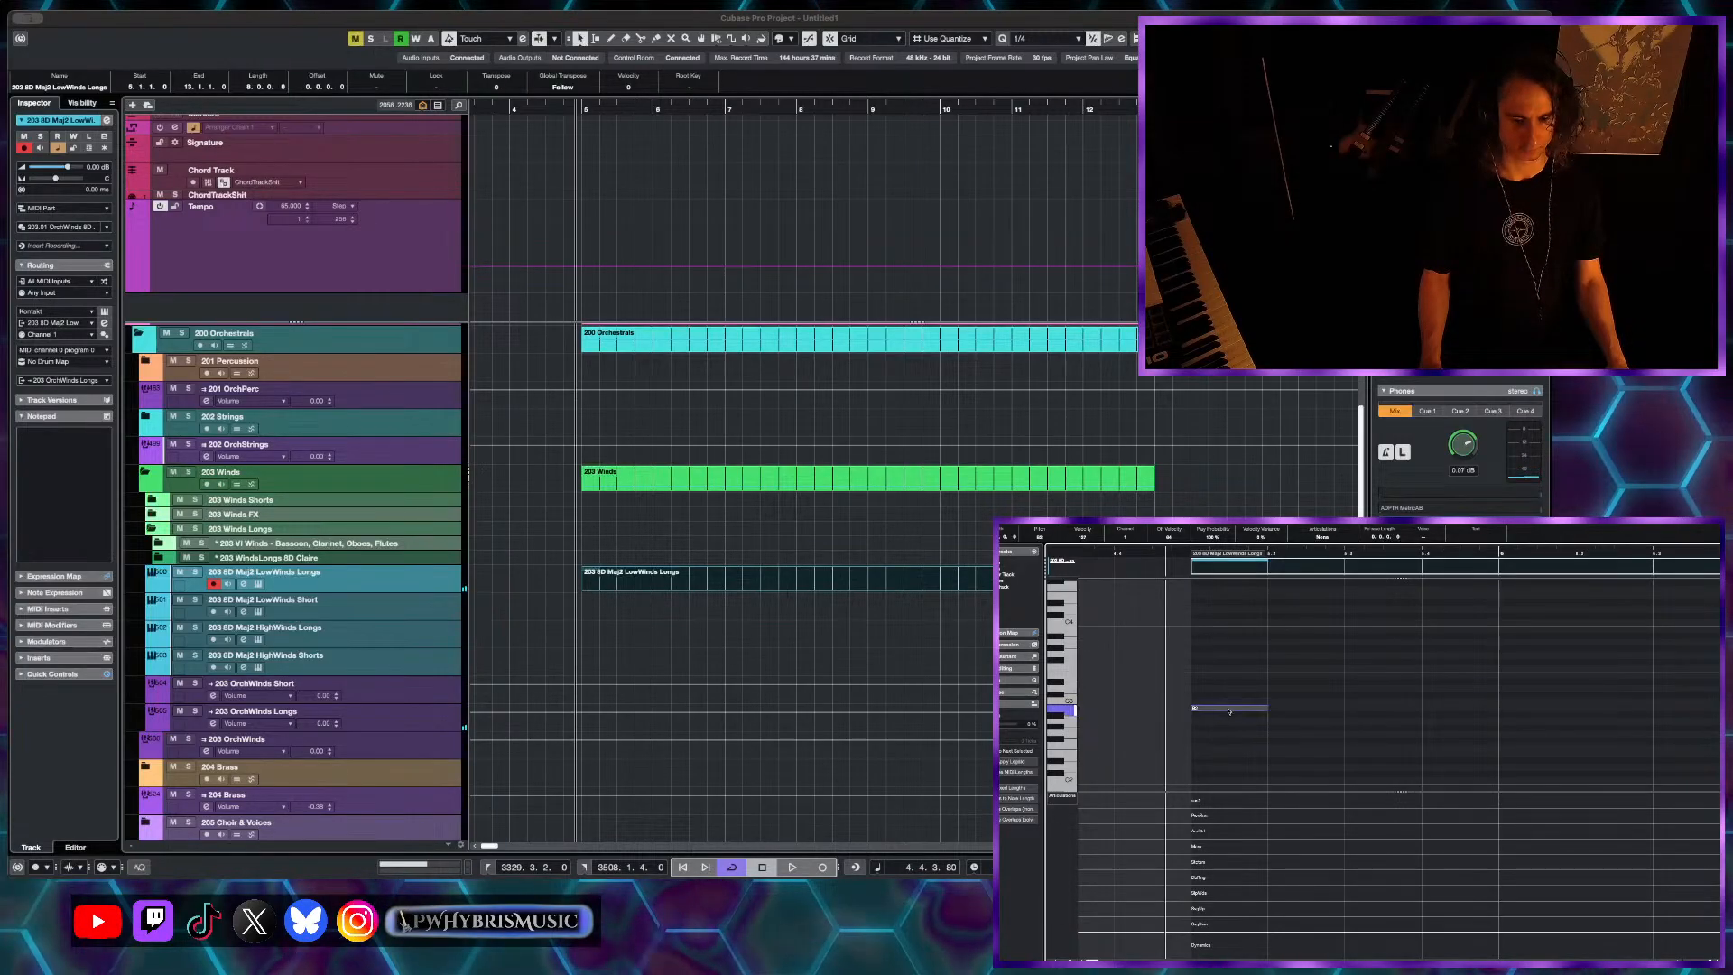
pyautogui.moveTo(1228, 711)
pyautogui.mouseDown()
pyautogui.moveTo(1229, 782)
pyautogui.moveTo(1233, 744)
pyautogui.mouseUp()
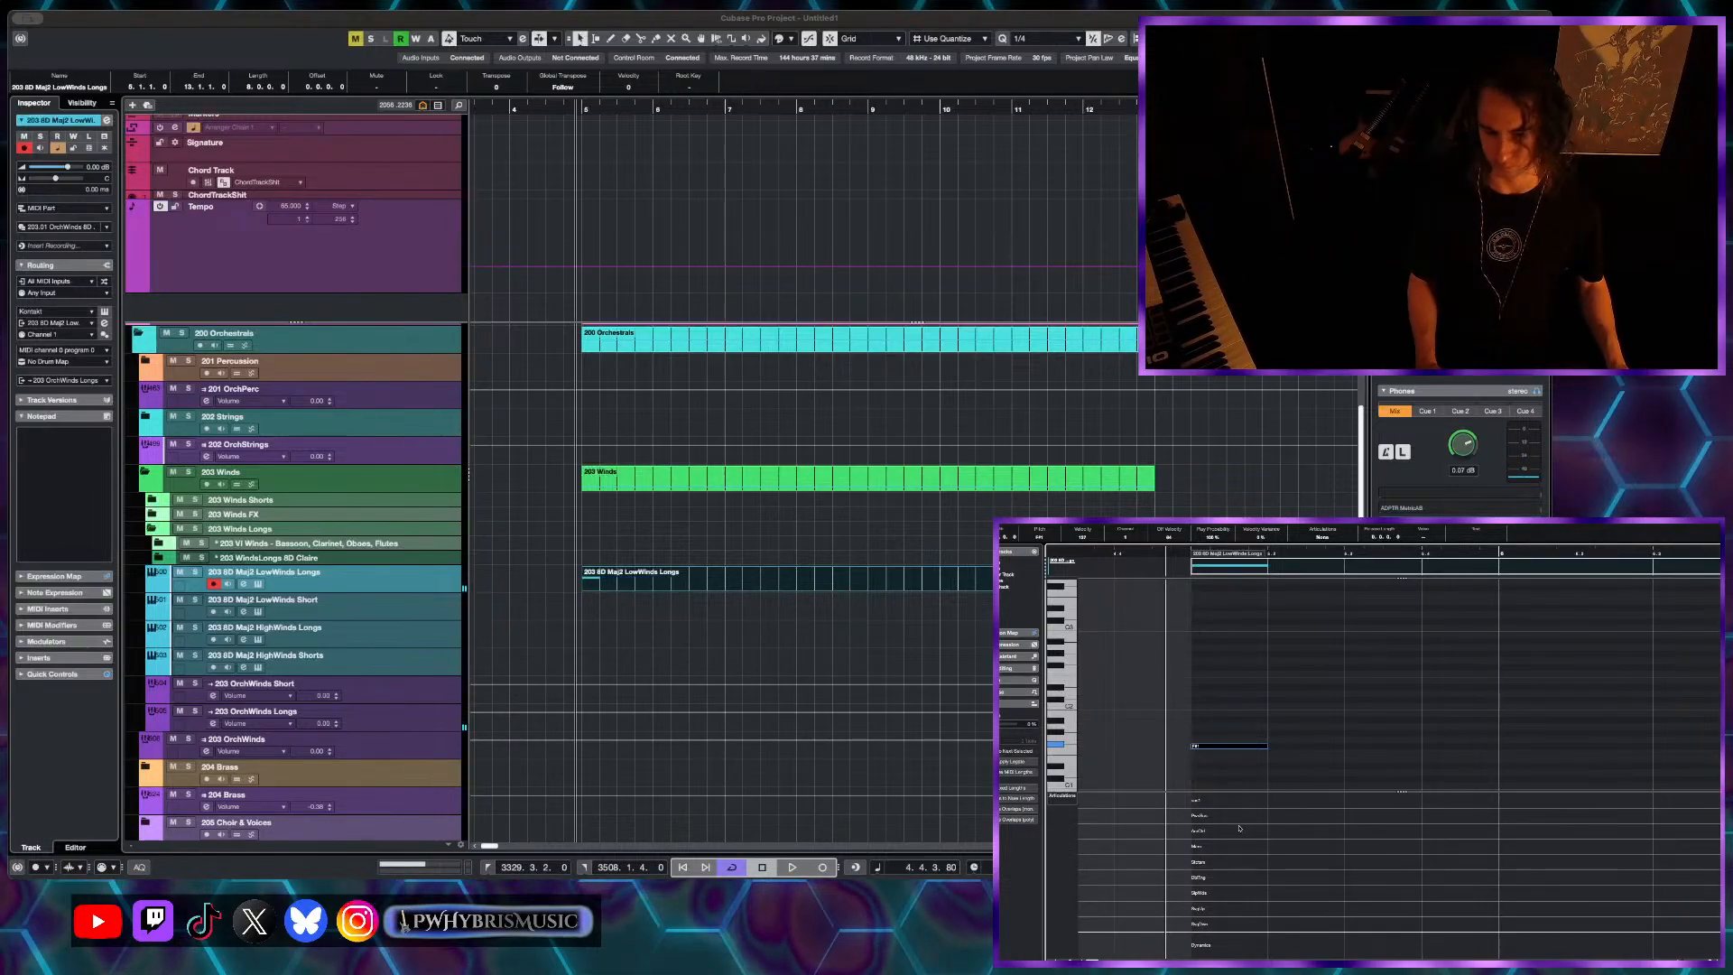
pyautogui.scroll(2, 1235, 763)
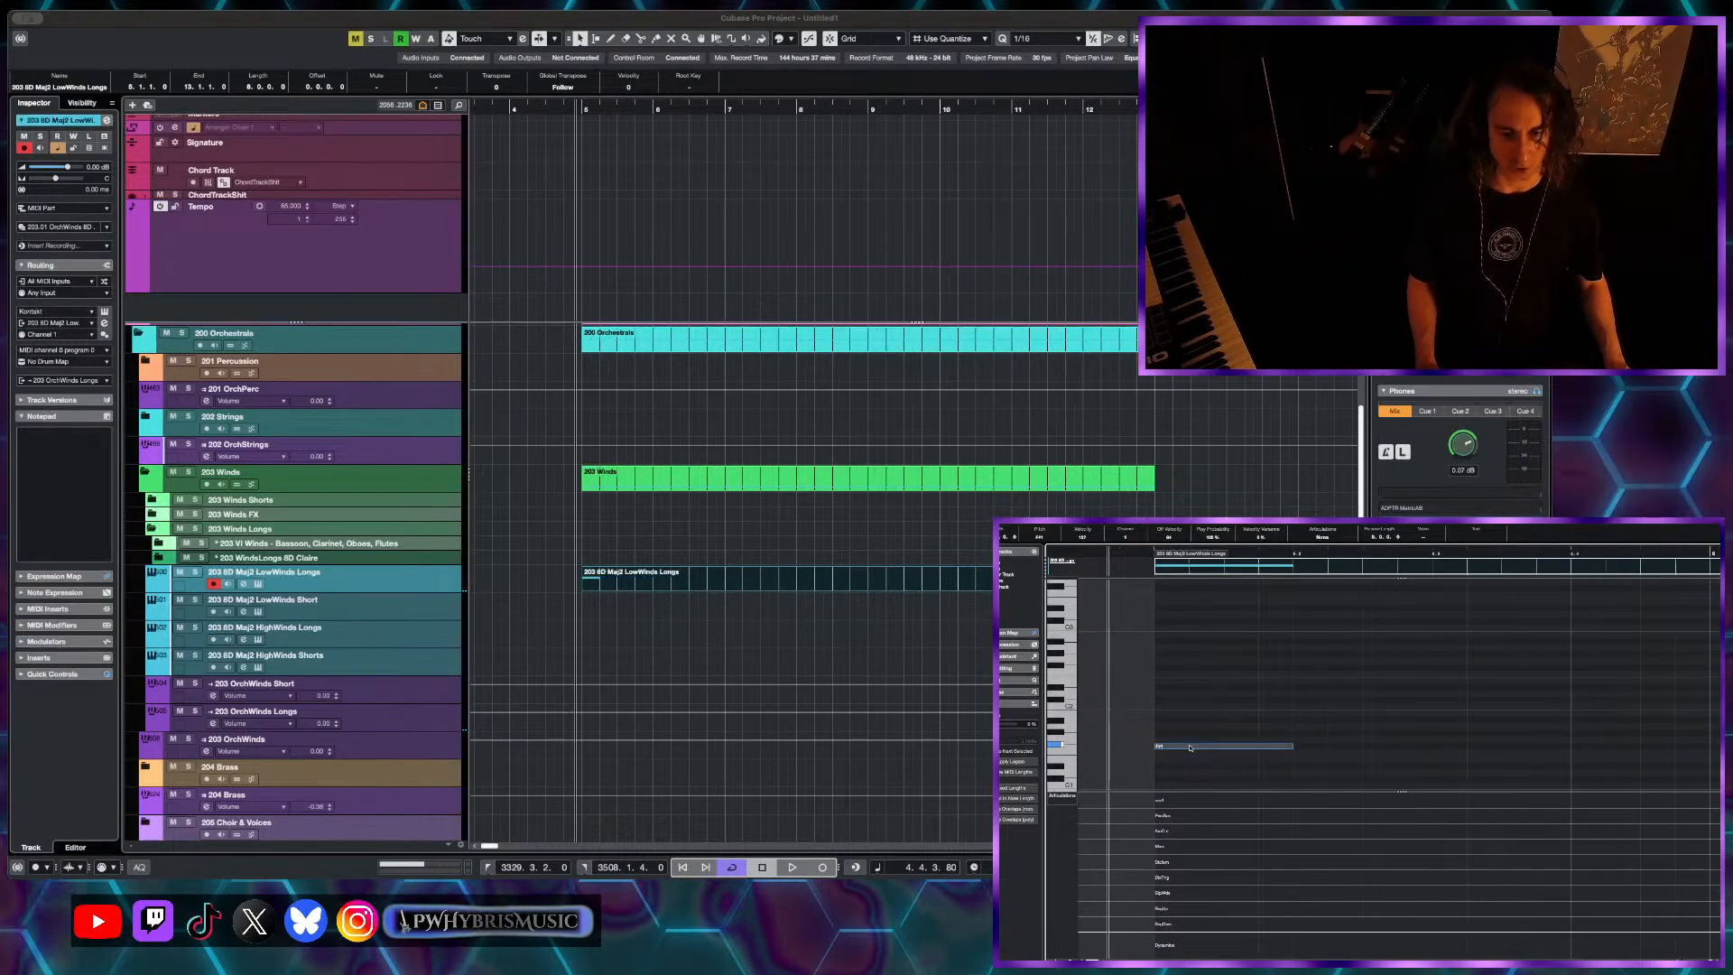
# - Move the bar 5 LowWinds Longs note an eighth note later and raise it by two semitones
pyautogui.scroll(1, 1179, 753)
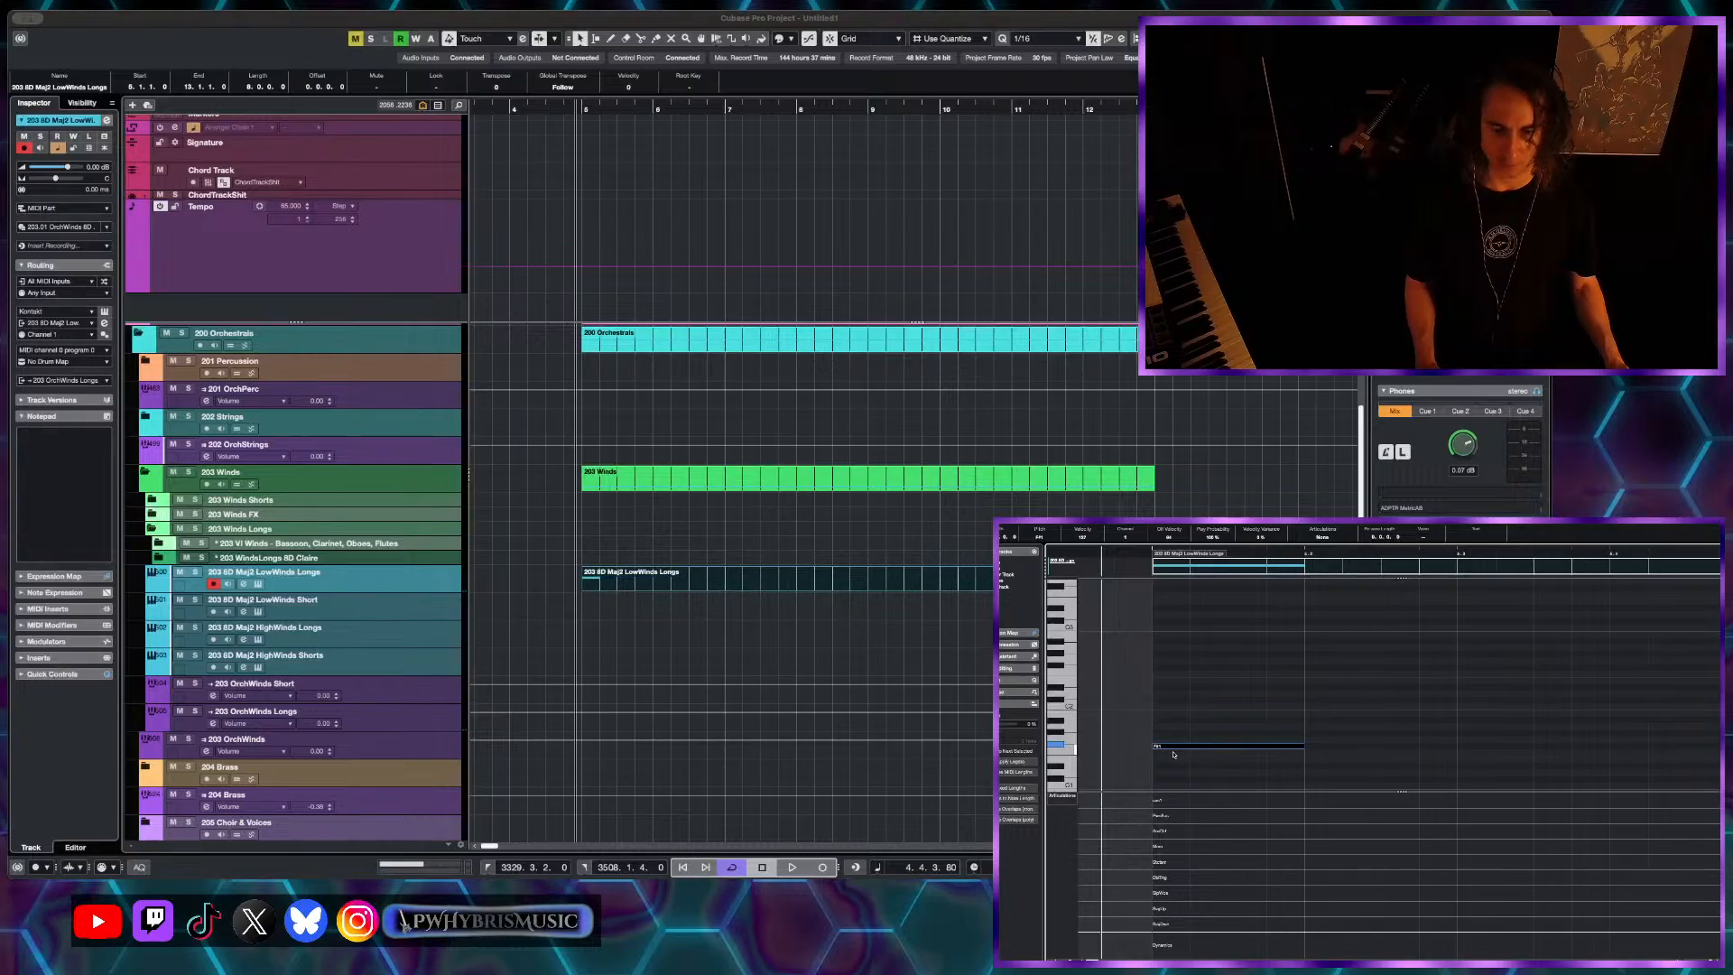
pyautogui.moveTo(1176, 749); pyautogui.dragTo(1243, 715)
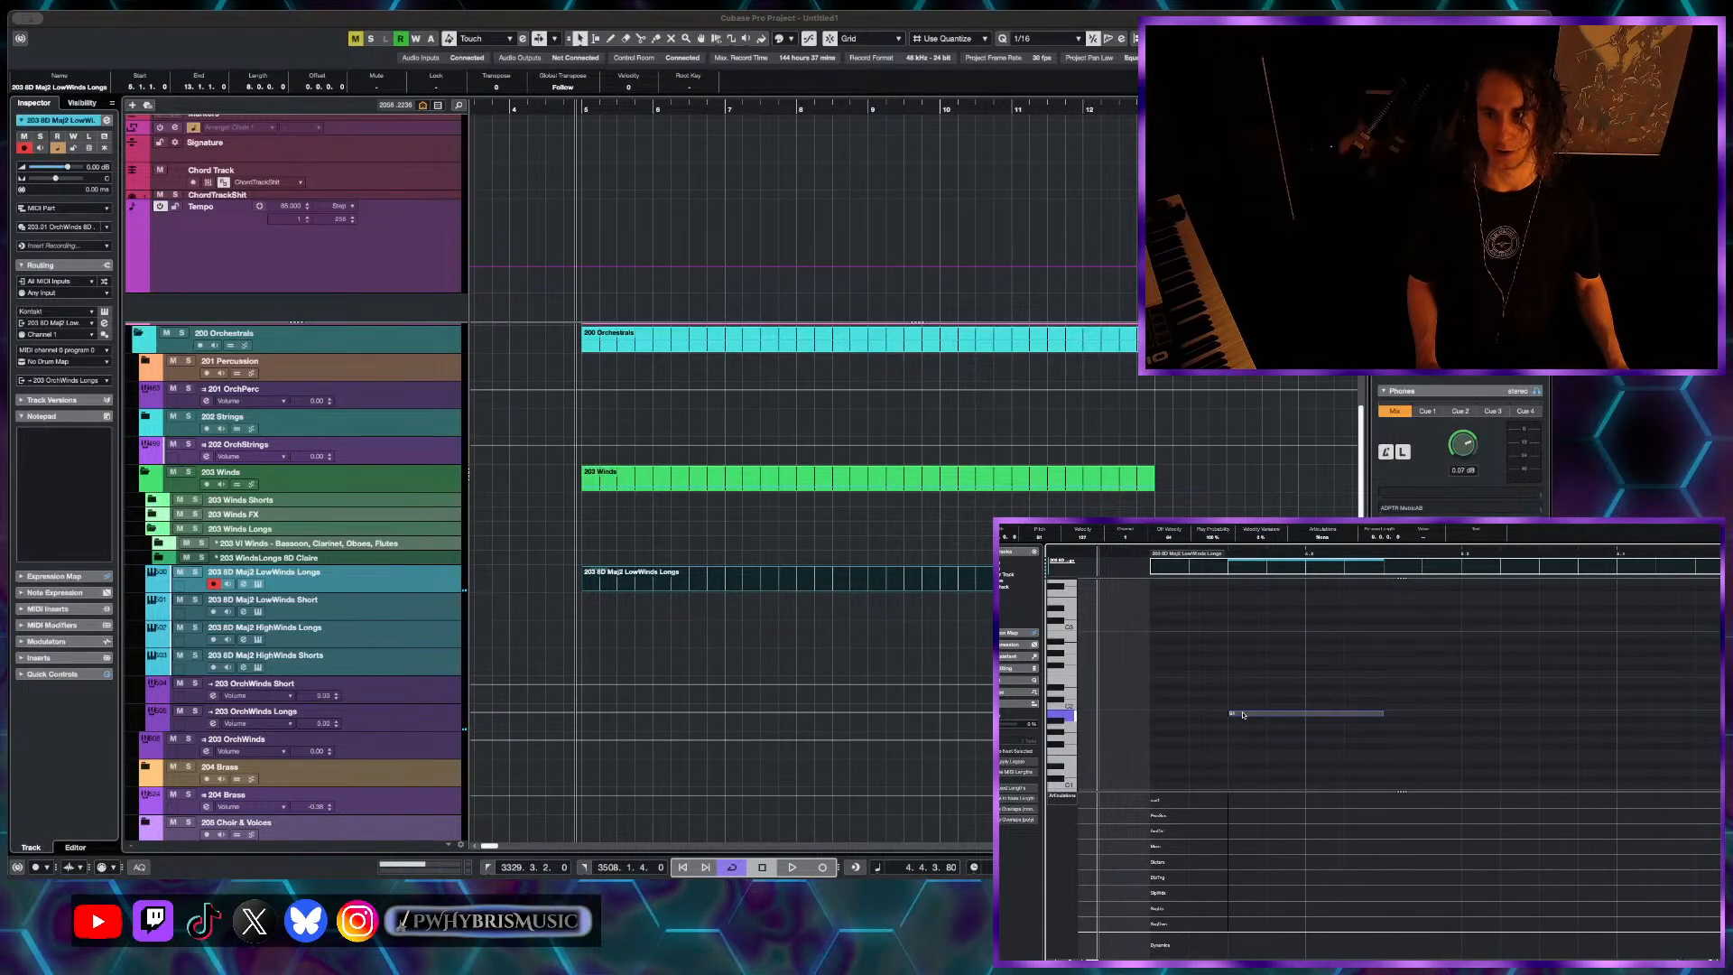
pyautogui.moveTo(1243, 713)
pyautogui.mouseDown()
pyautogui.moveTo(1243, 735)
pyautogui.moveTo(1272, 733)
pyautogui.mouseUp()
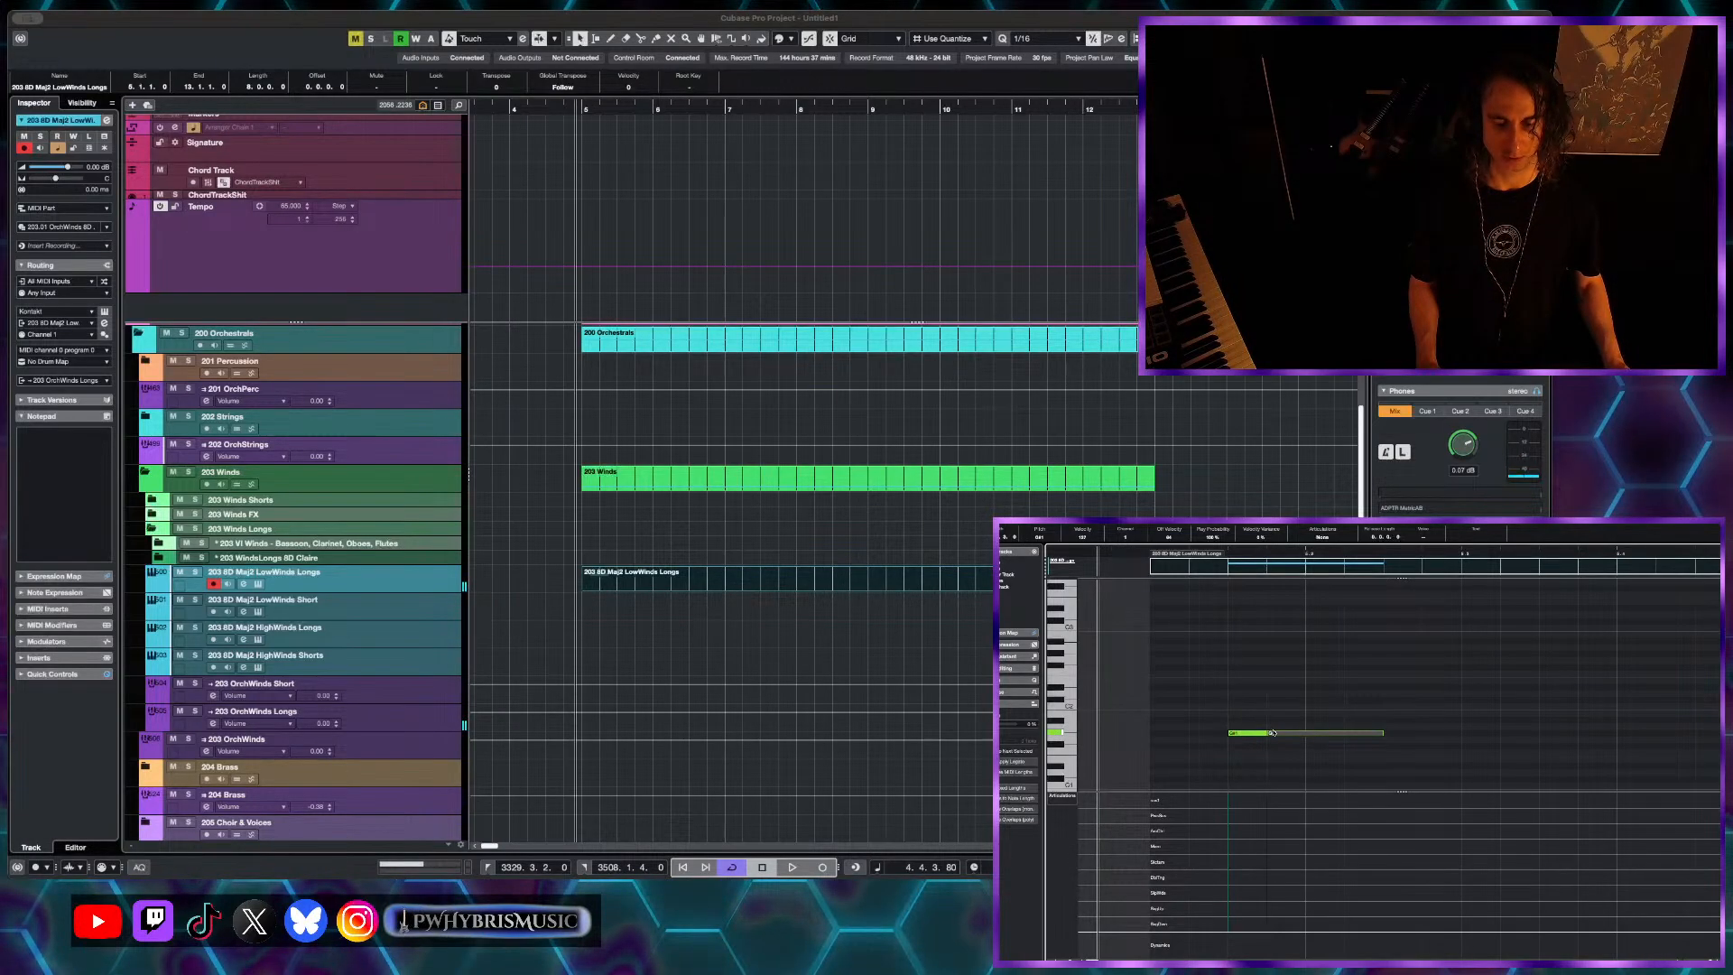
# - Set the quantize grid to 1/32, split the note a sixteenth after its start, and raise the remainder three semitones
pyautogui.scroll(3, 1240, 734)
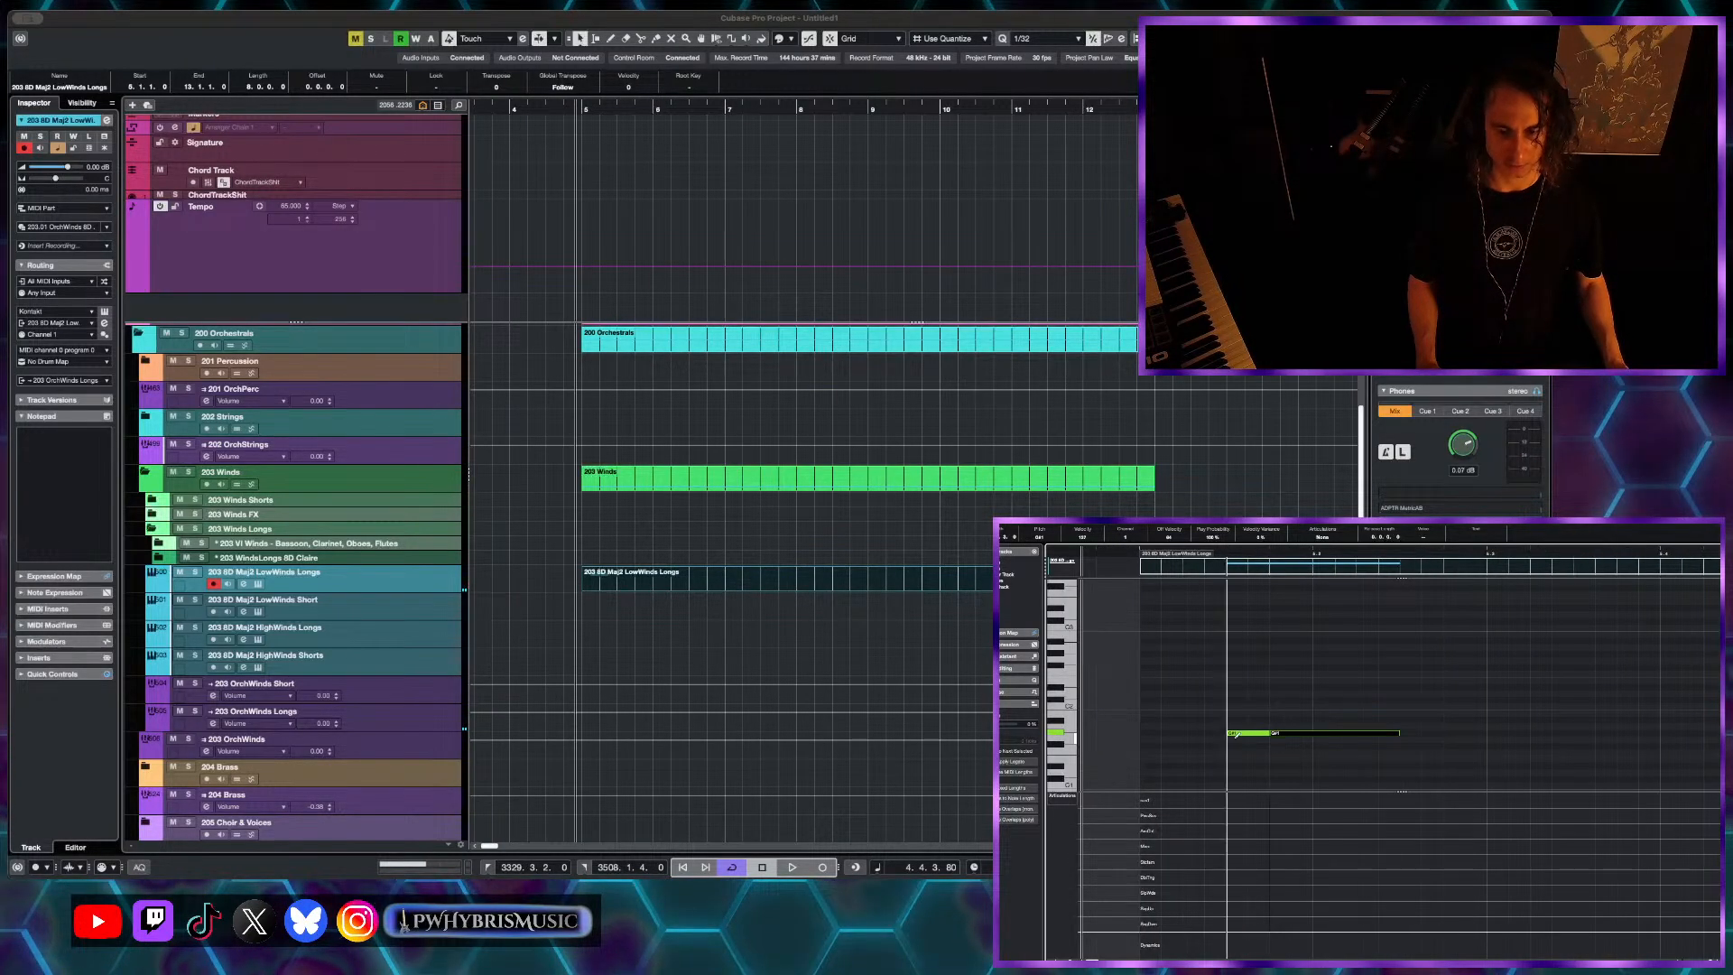
pyautogui.click(1282, 733)
pyautogui.moveTo(1282, 733); pyautogui.dragTo(1285, 718)
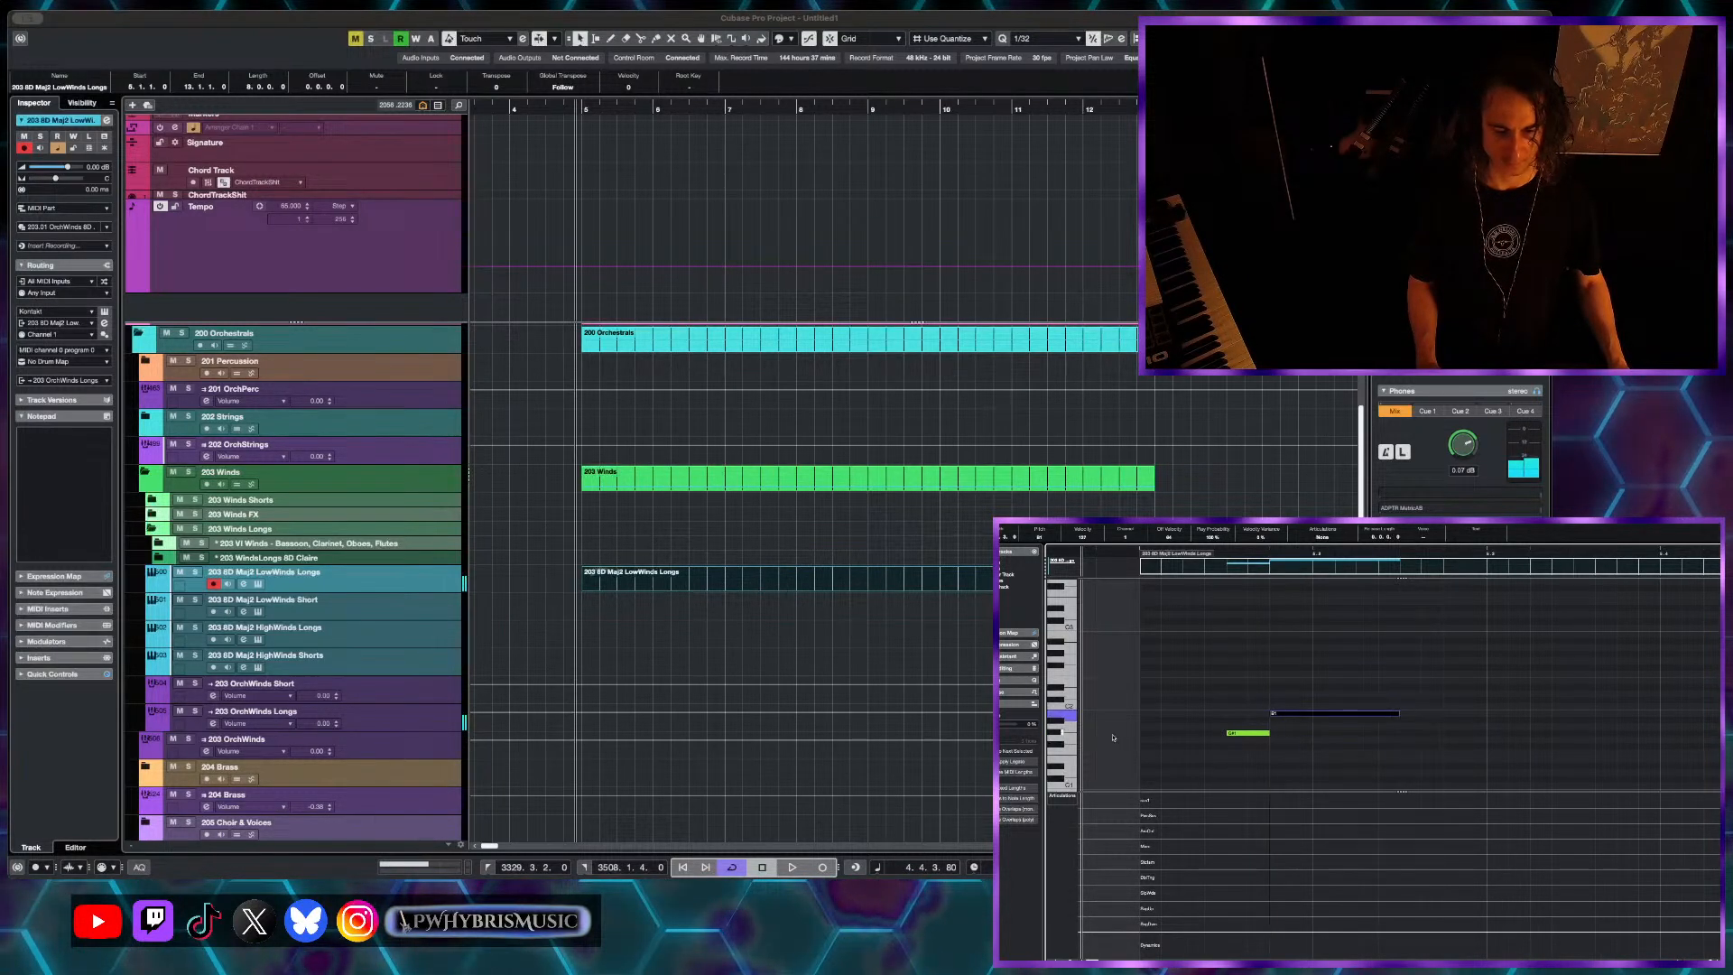
# - Audition the two notes at different intervals and settle the longer one two semitones above the first
pyautogui.click(1252, 733)
pyautogui.click(1294, 713)
pyautogui.click(1258, 732)
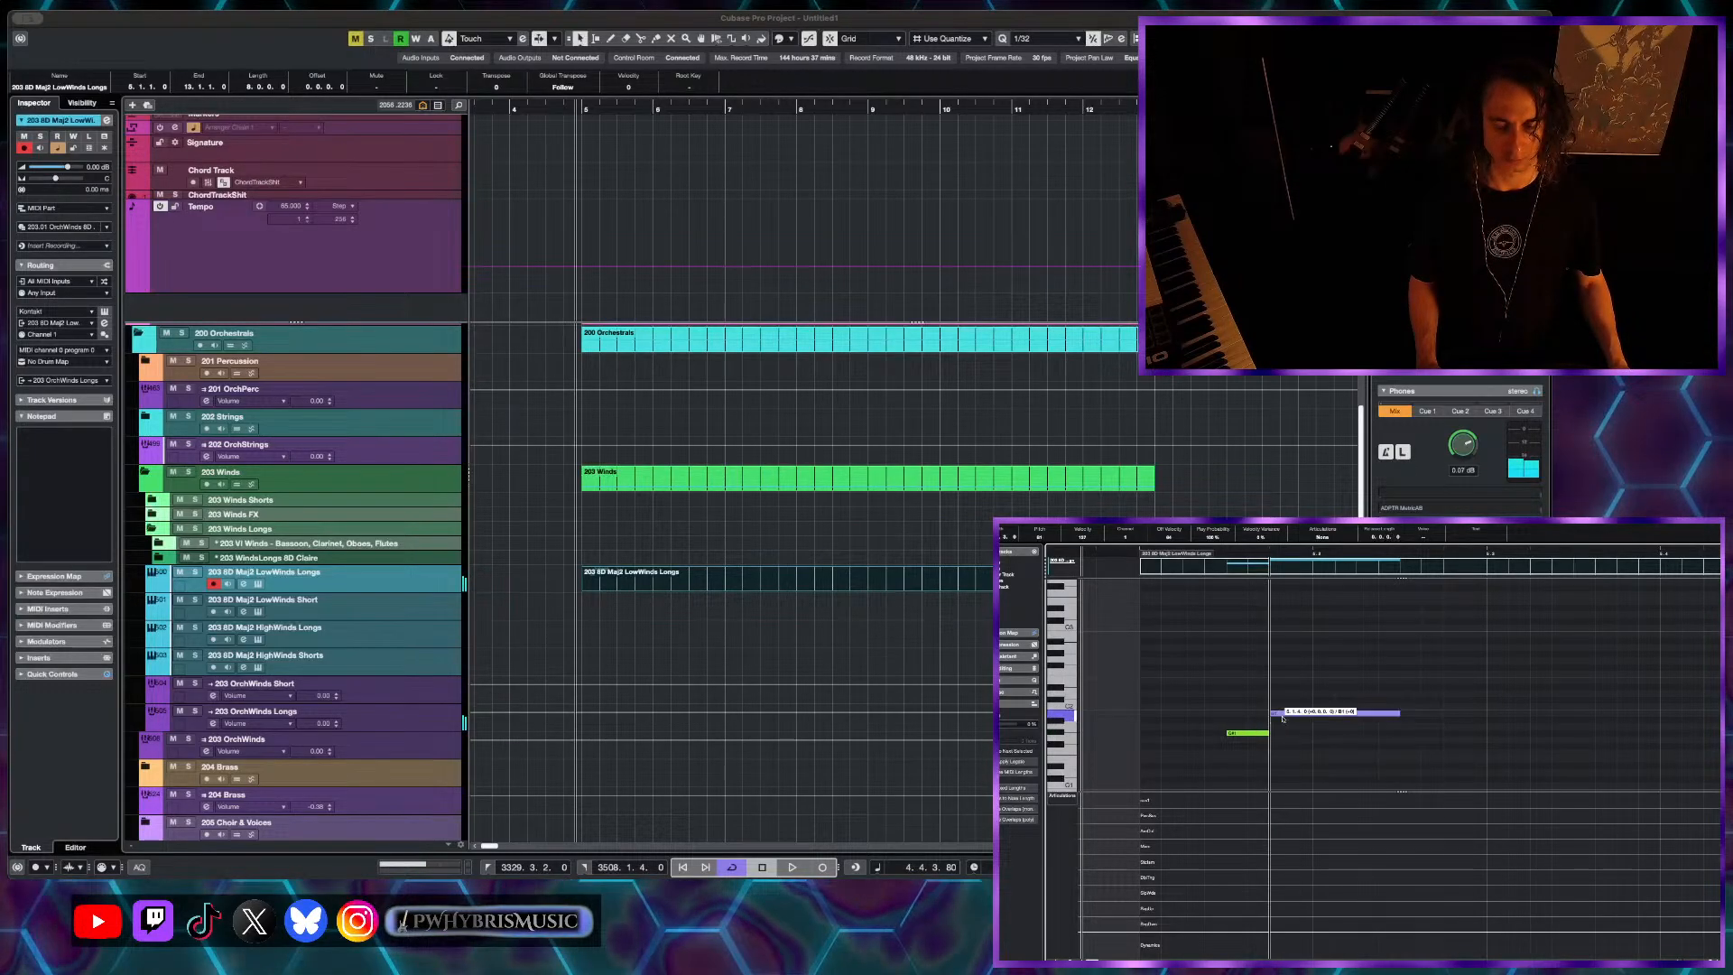
pyautogui.moveTo(1282, 719)
pyautogui.mouseDown()
pyautogui.moveTo(1282, 738)
pyautogui.moveTo(1280, 700)
pyautogui.mouseUp()
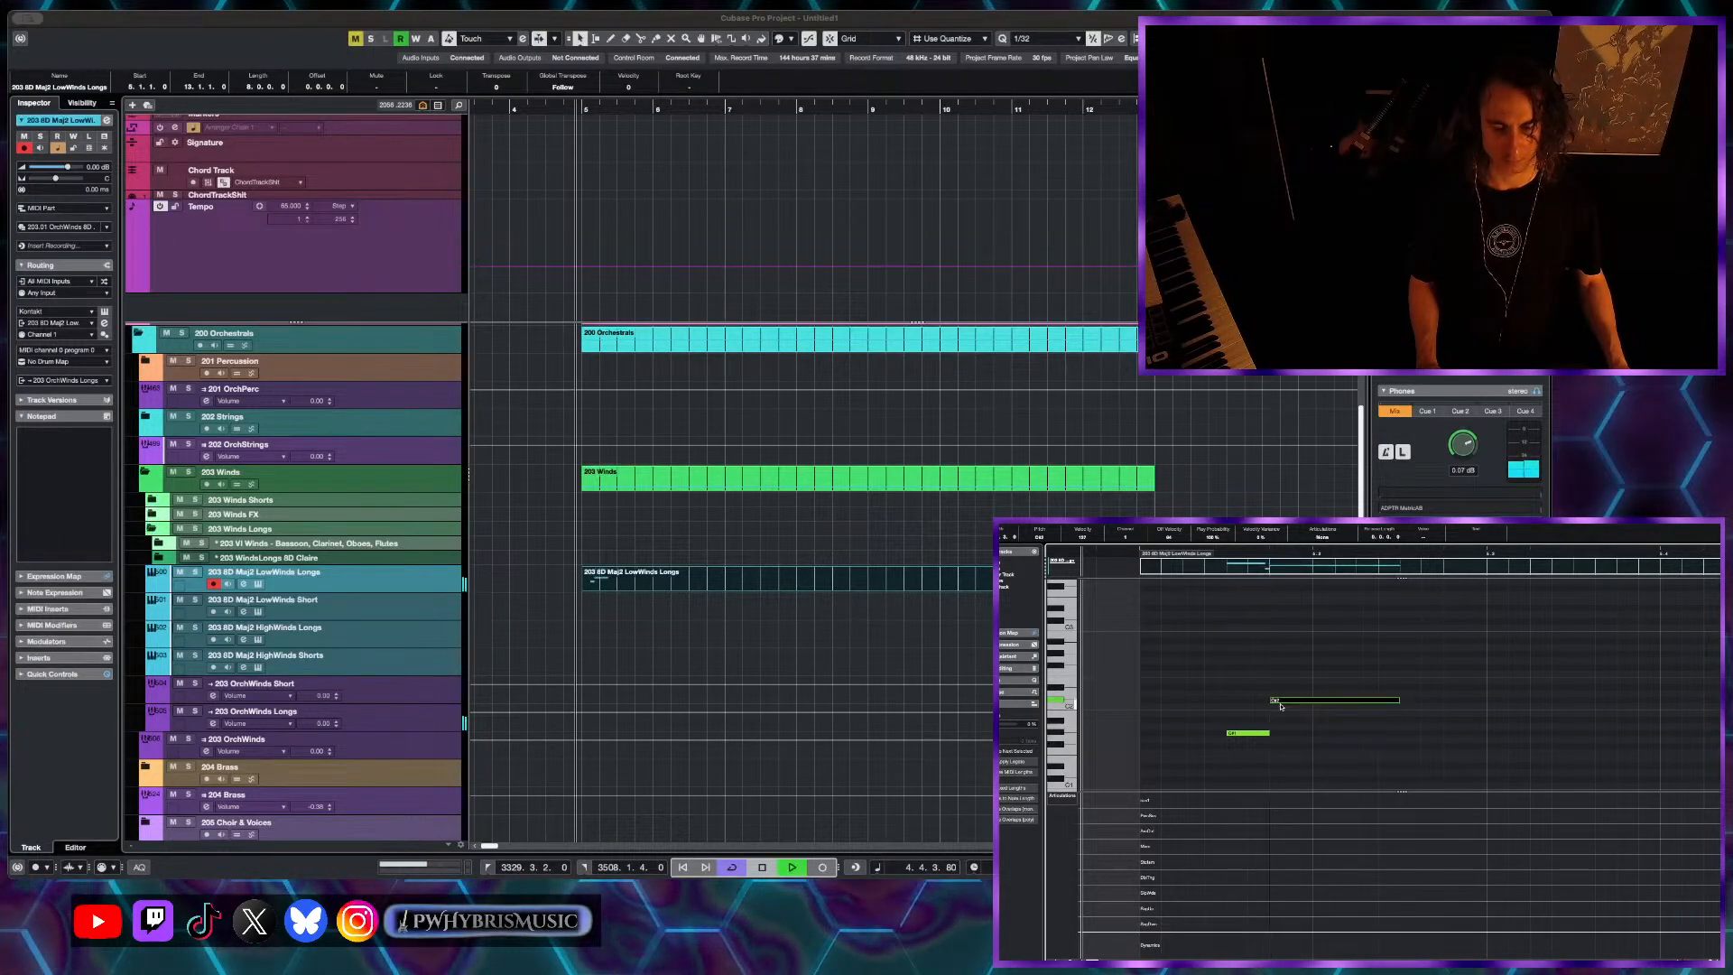
pyautogui.press('space')
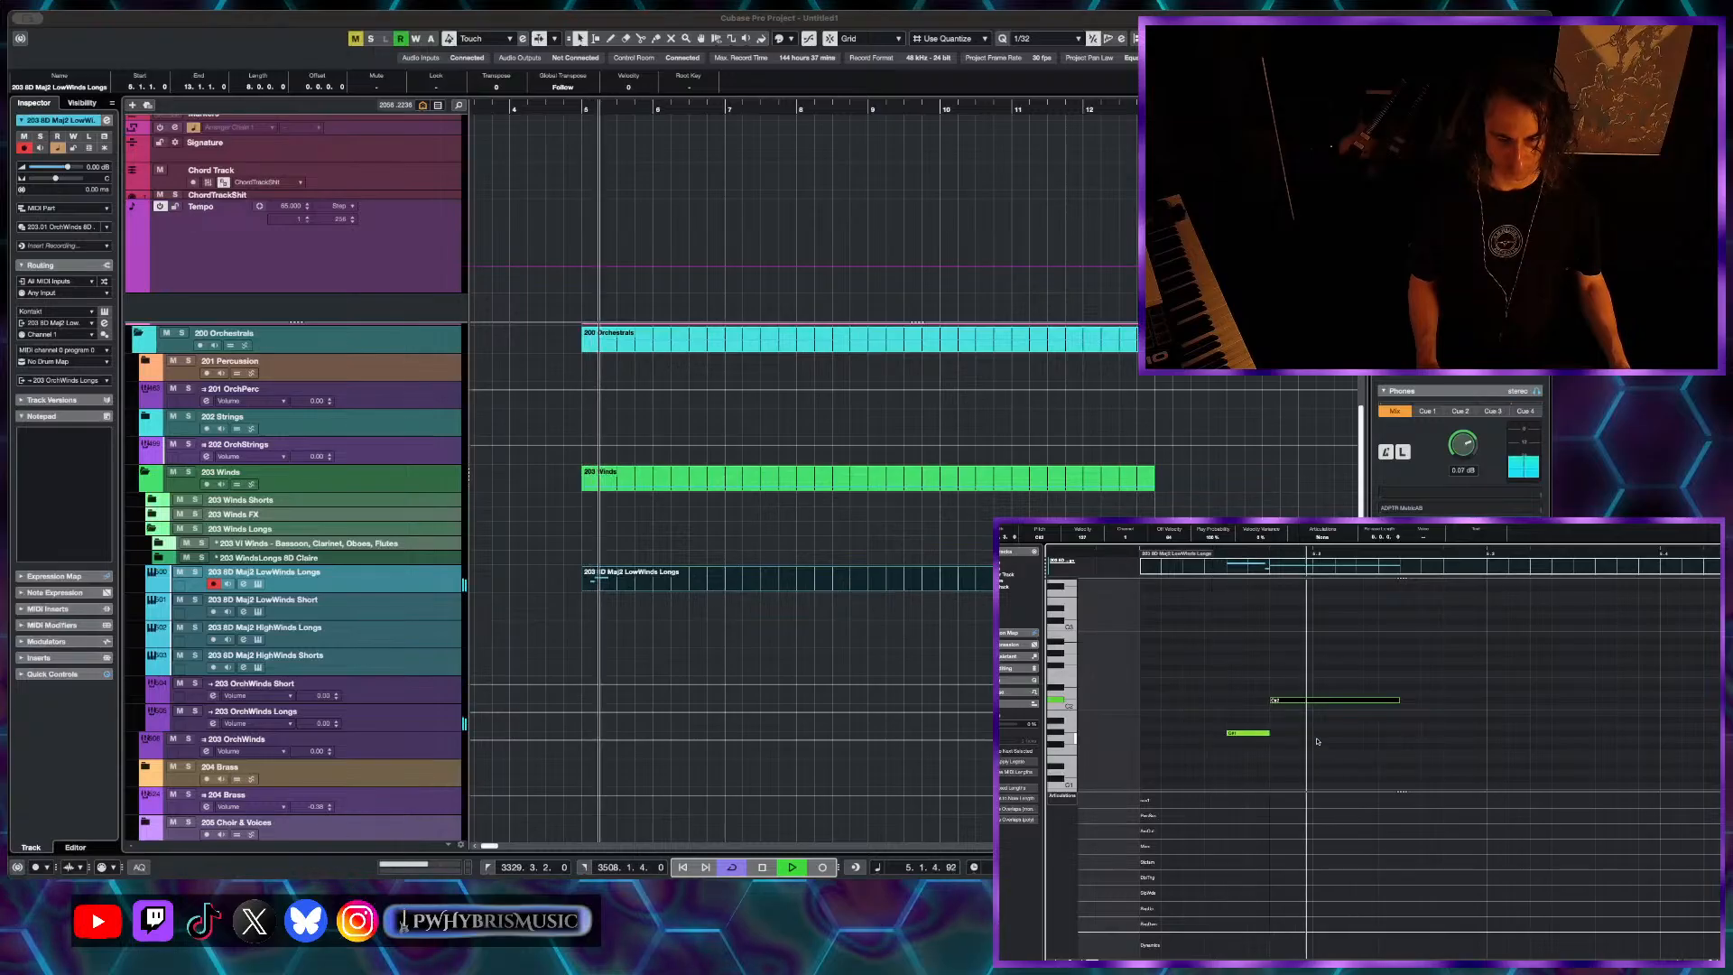
pyautogui.press('space')
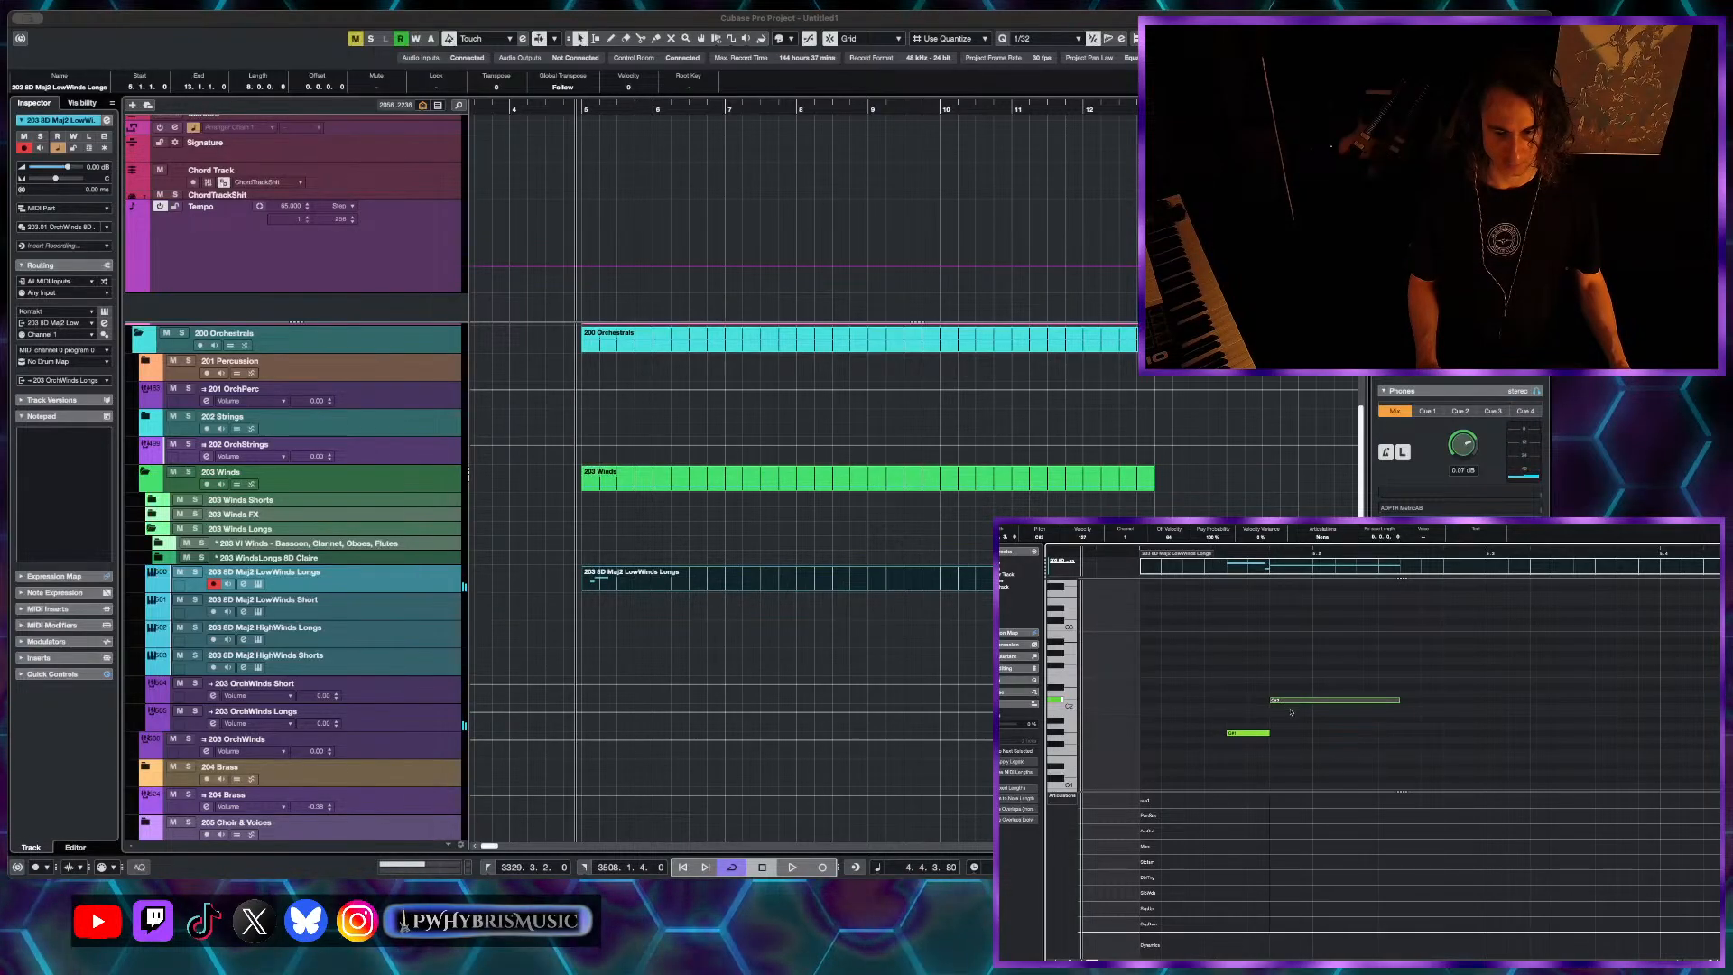
pyautogui.moveTo(1290, 711)
pyautogui.mouseDown()
pyautogui.moveTo(1293, 736)
pyautogui.moveTo(1291, 721)
pyautogui.mouseUp()
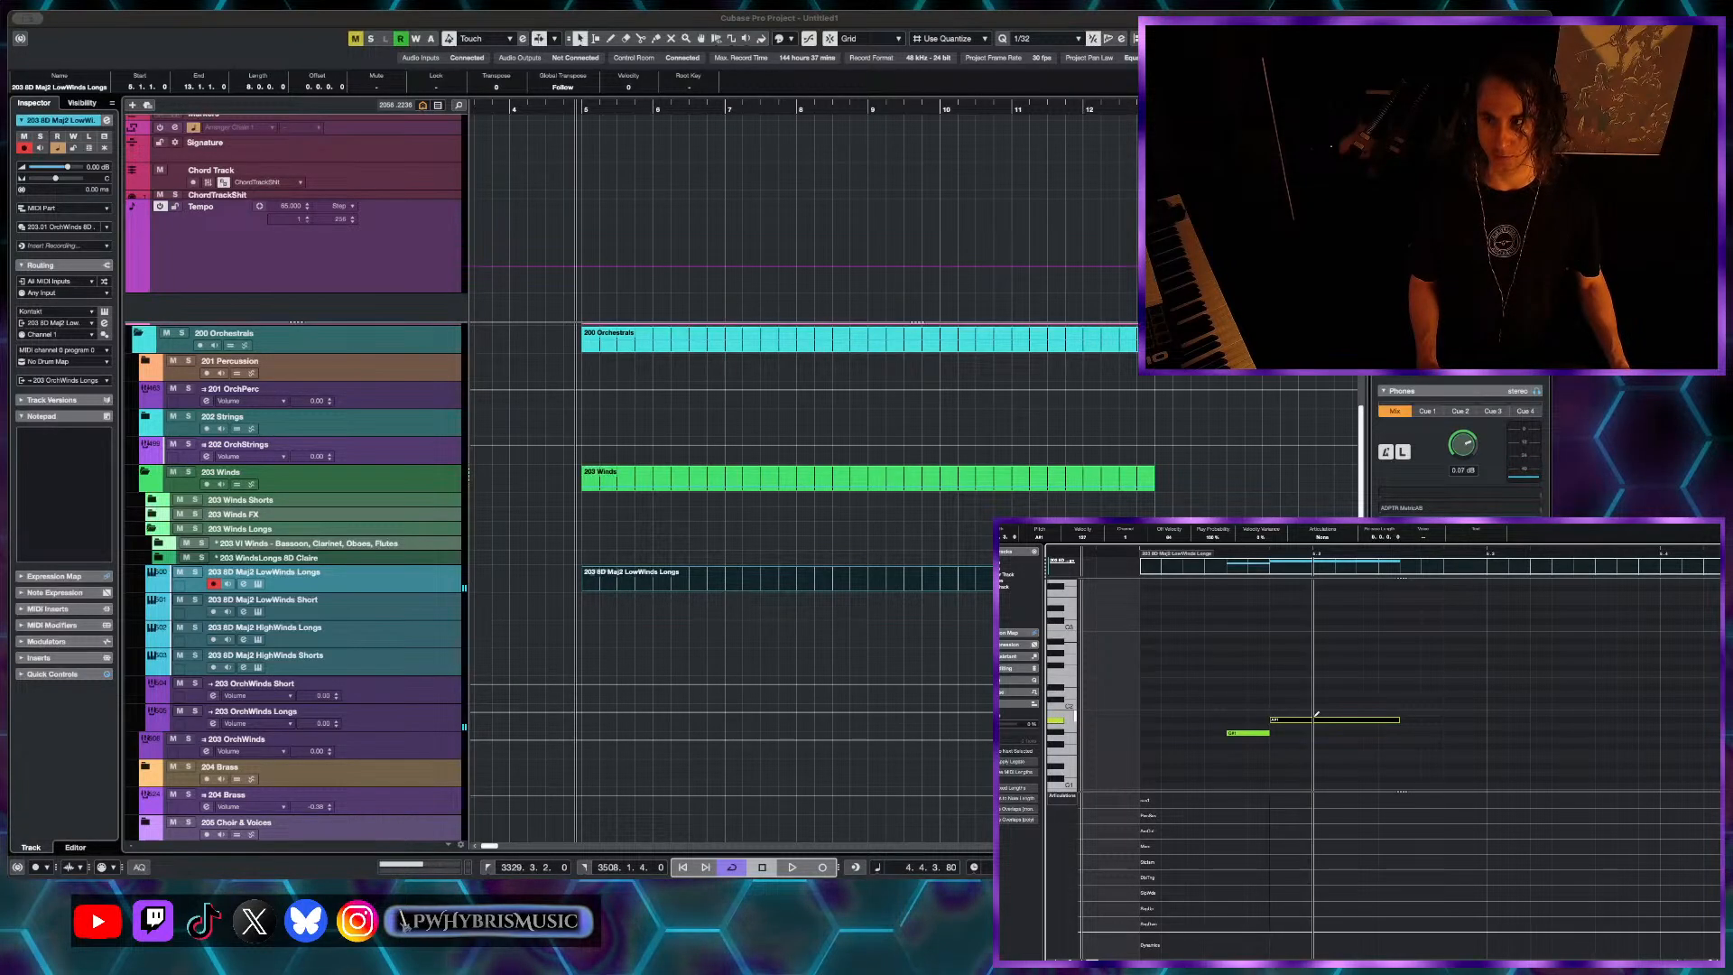
# - Build a rising four-note run by adding a high 1/32 note on beat 2, splitting the first note, and raising and trimming the long one
pyautogui.click(1315, 719)
pyautogui.moveTo(1324, 716); pyautogui.dragTo(1322, 688)
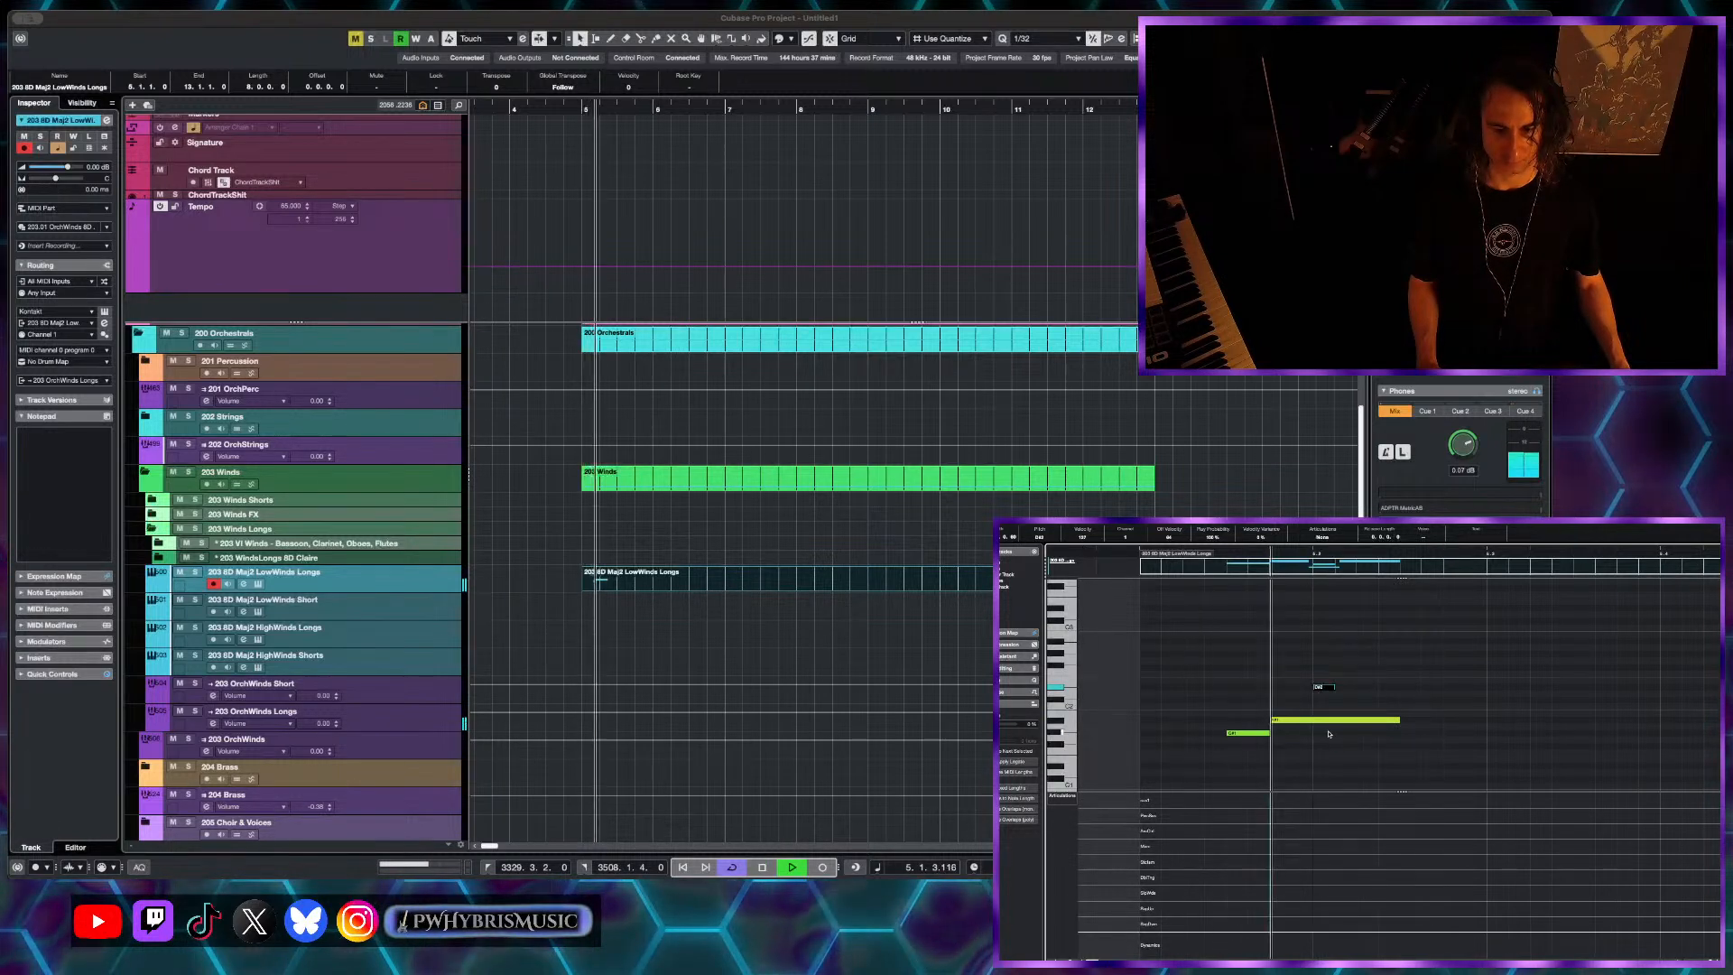
pyautogui.keyDown('alt'); pyautogui.click(1256, 733); pyautogui.keyUp('alt')
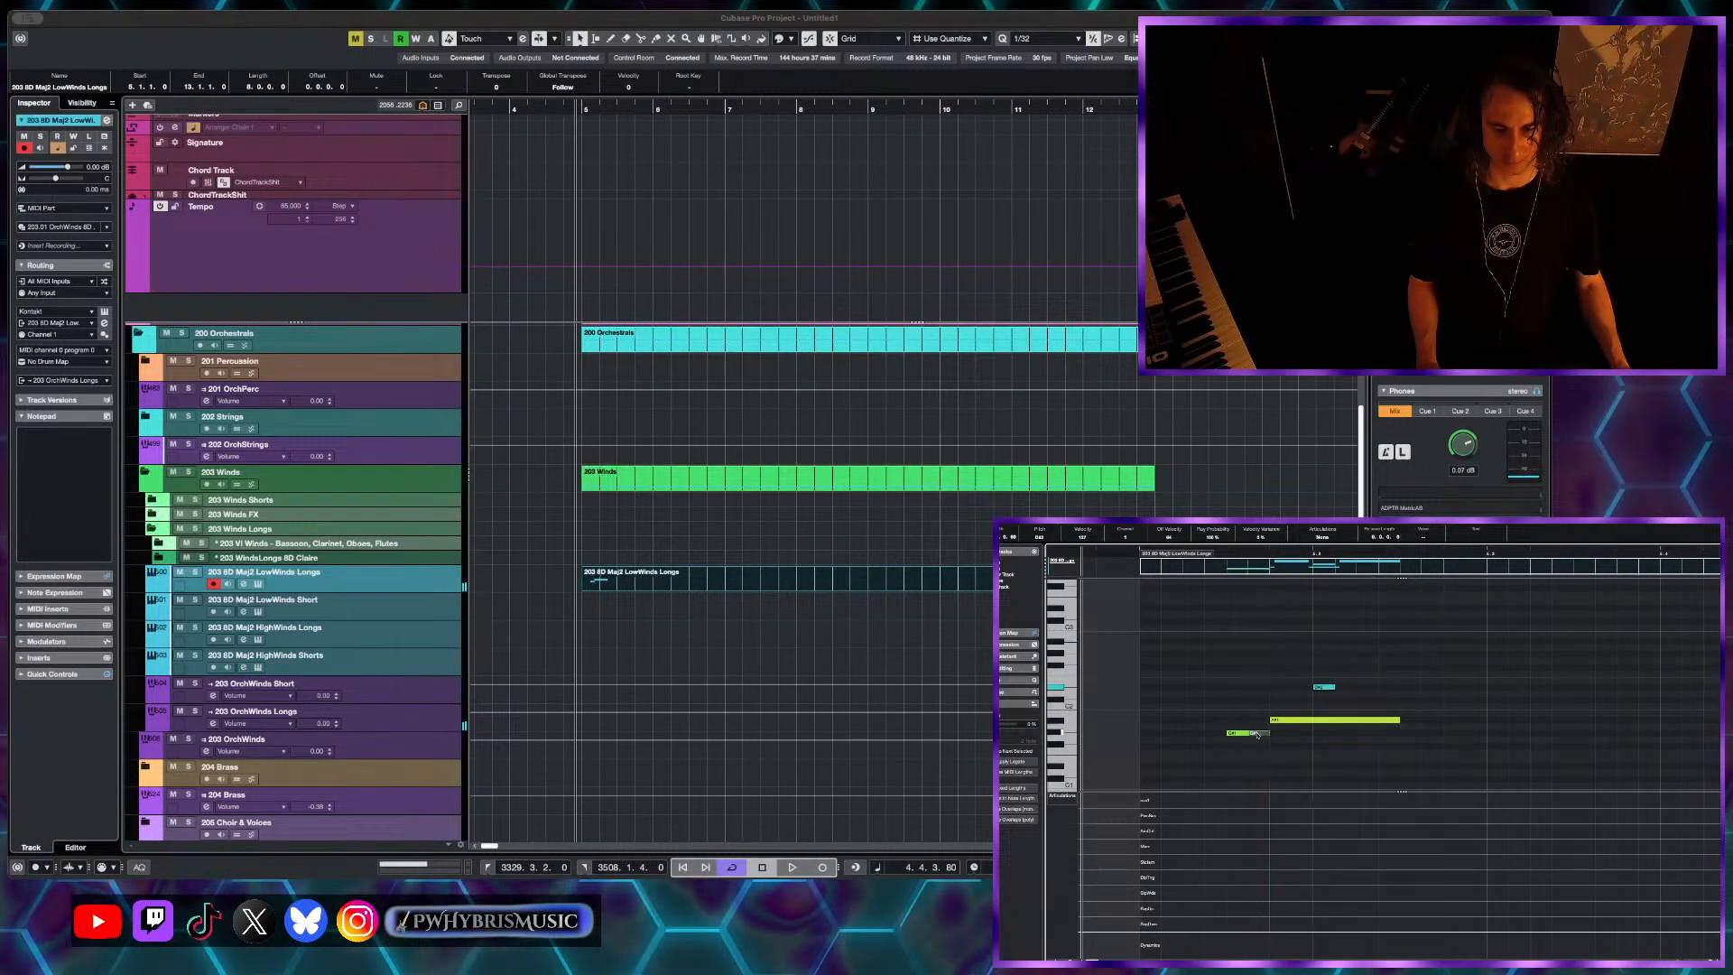
pyautogui.moveTo(1258, 725); pyautogui.dragTo(1314, 709)
pyautogui.keyDown('alt'); pyautogui.click(1289, 721); pyautogui.keyUp('alt')
pyautogui.press('Delete')
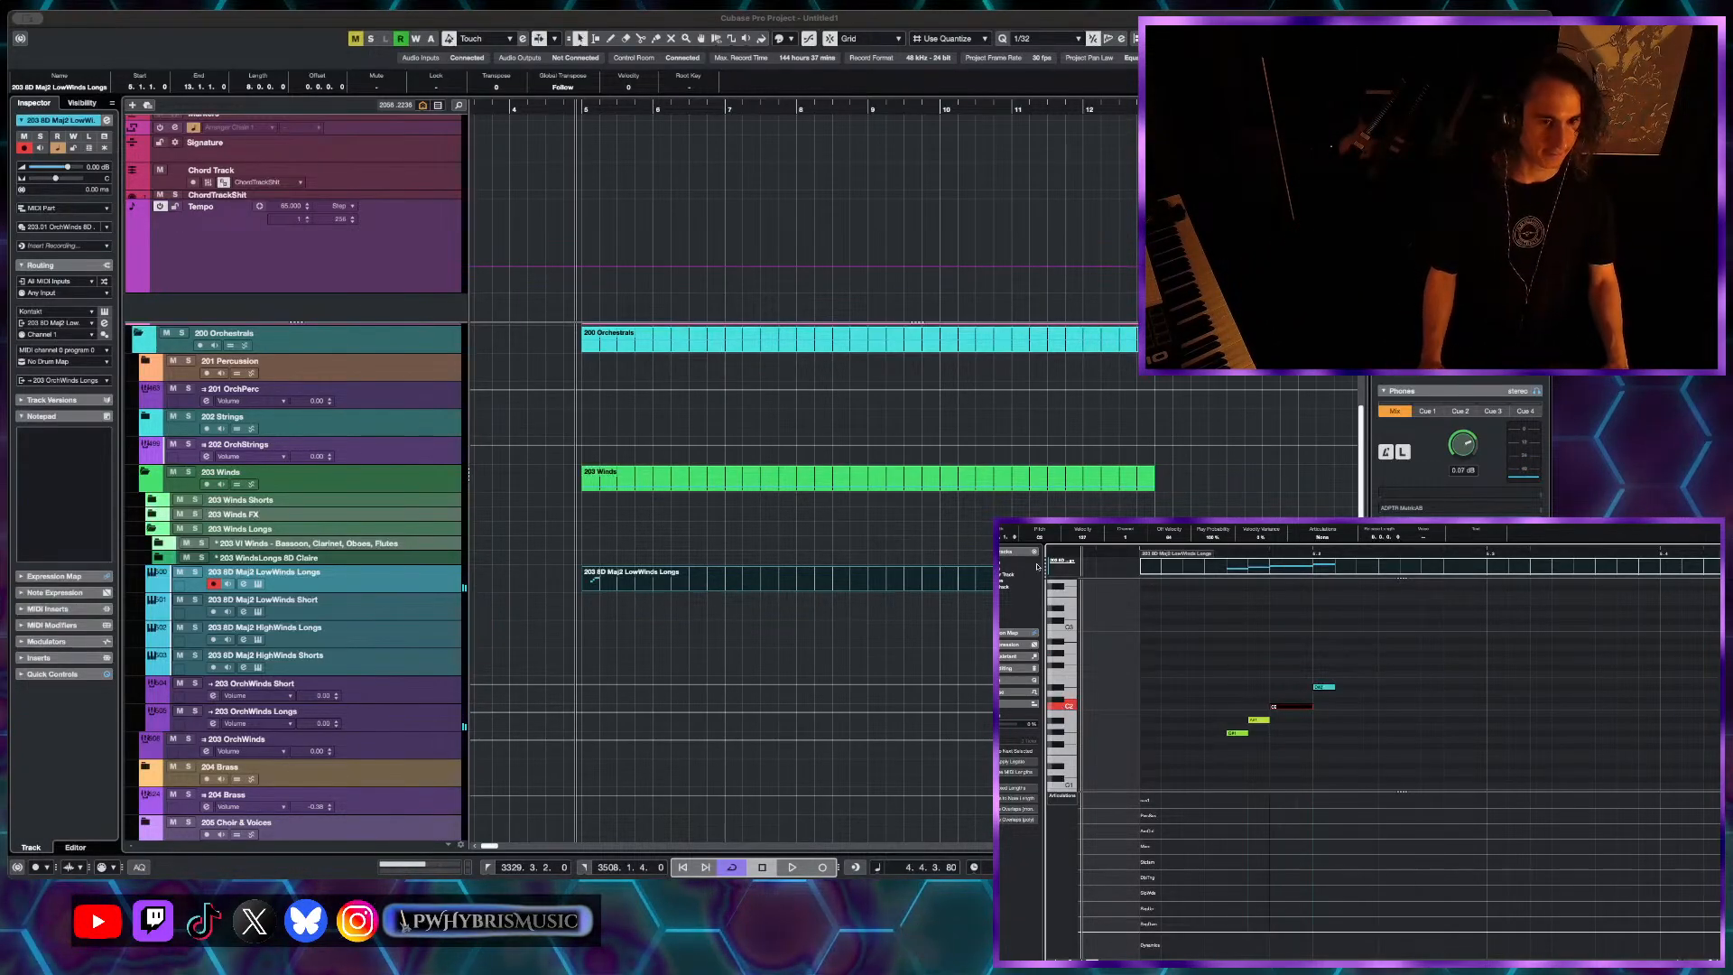
# - Open the Kontakt instrument of the LowWinds Longs track and play back the four-note run
pyautogui.press('e')
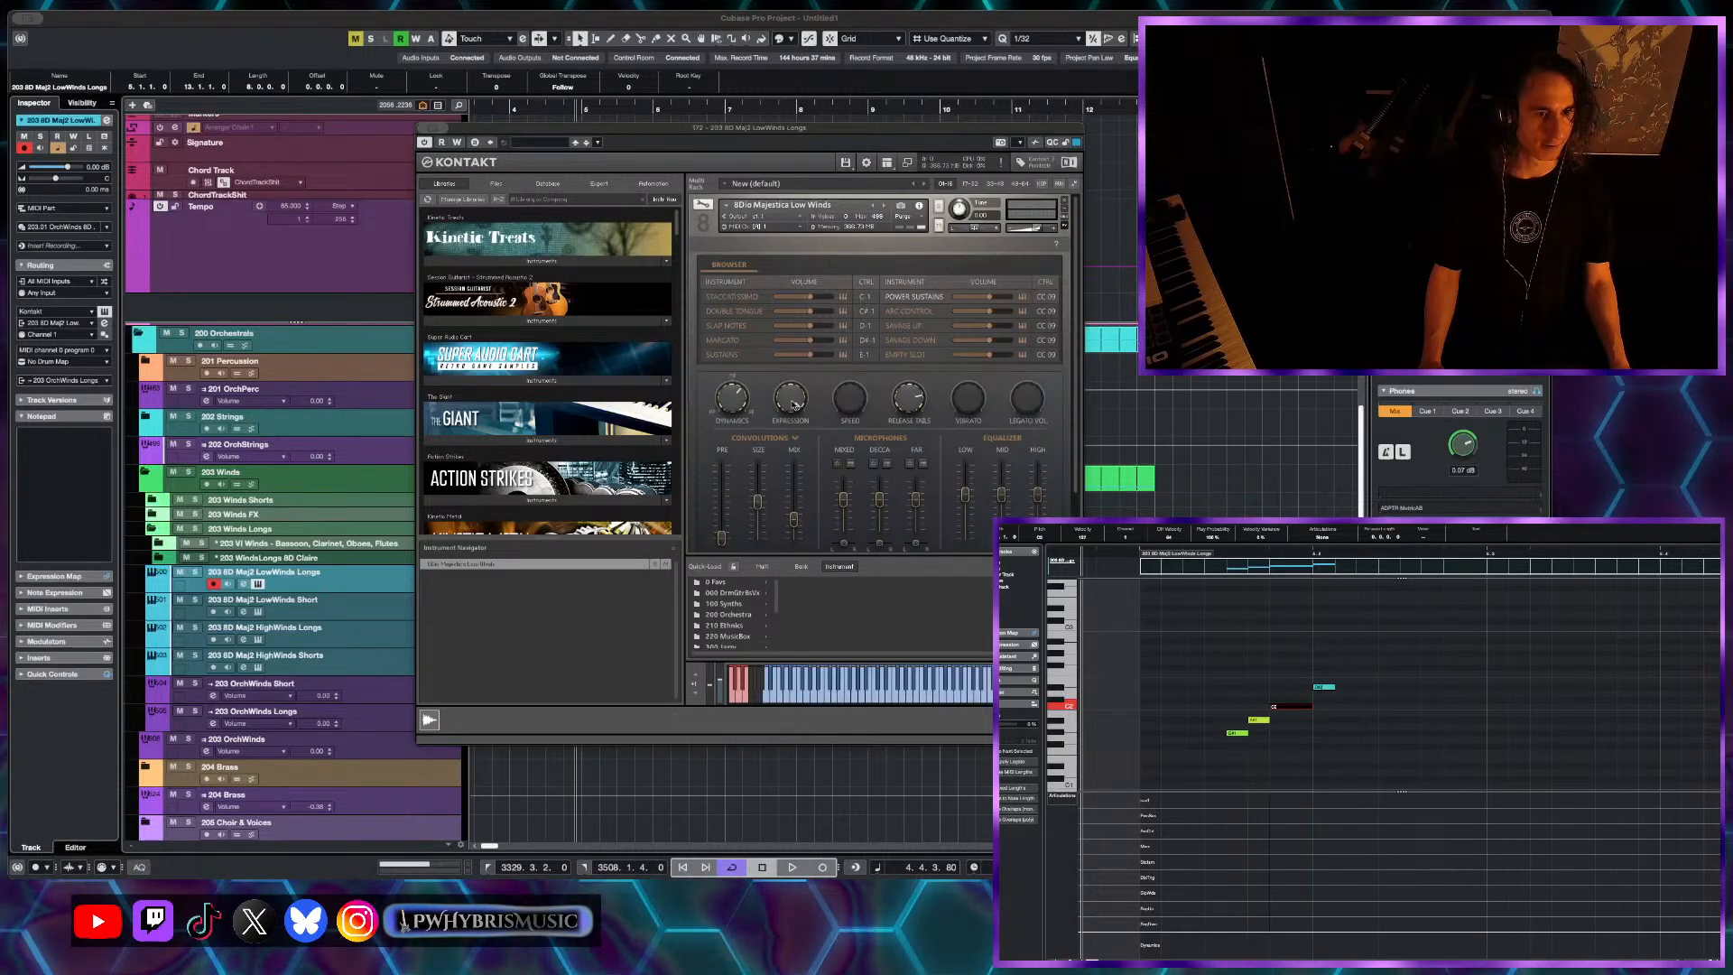
pyautogui.press('space')
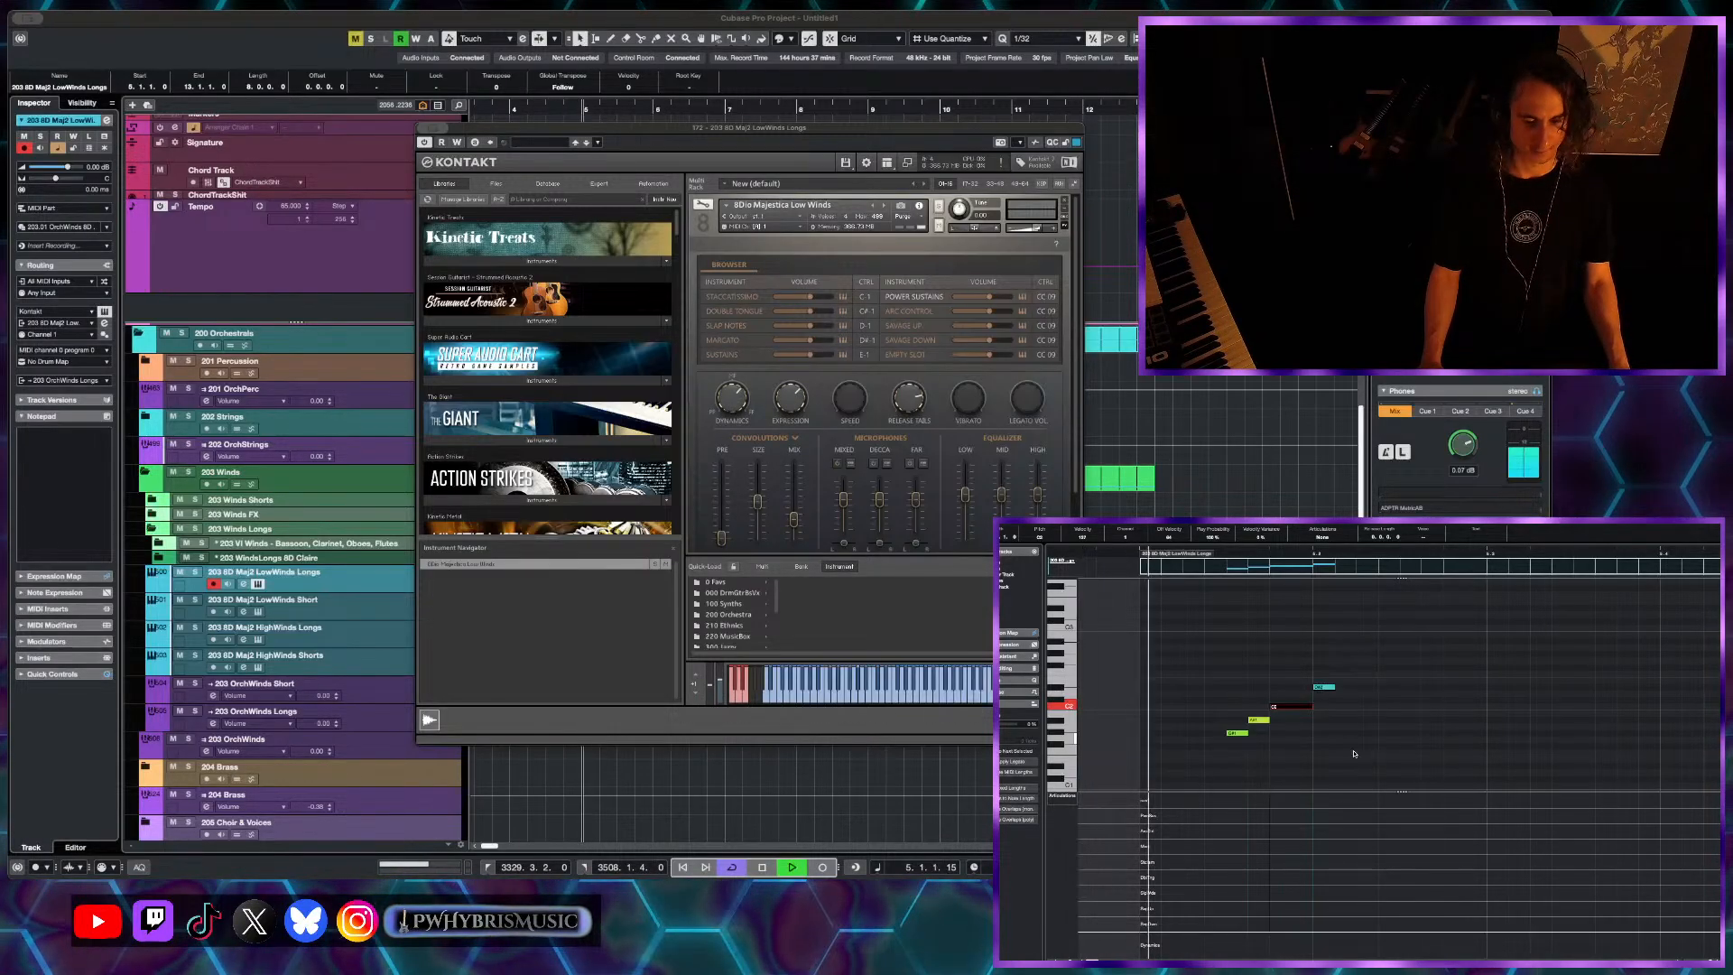
pyautogui.press('space')
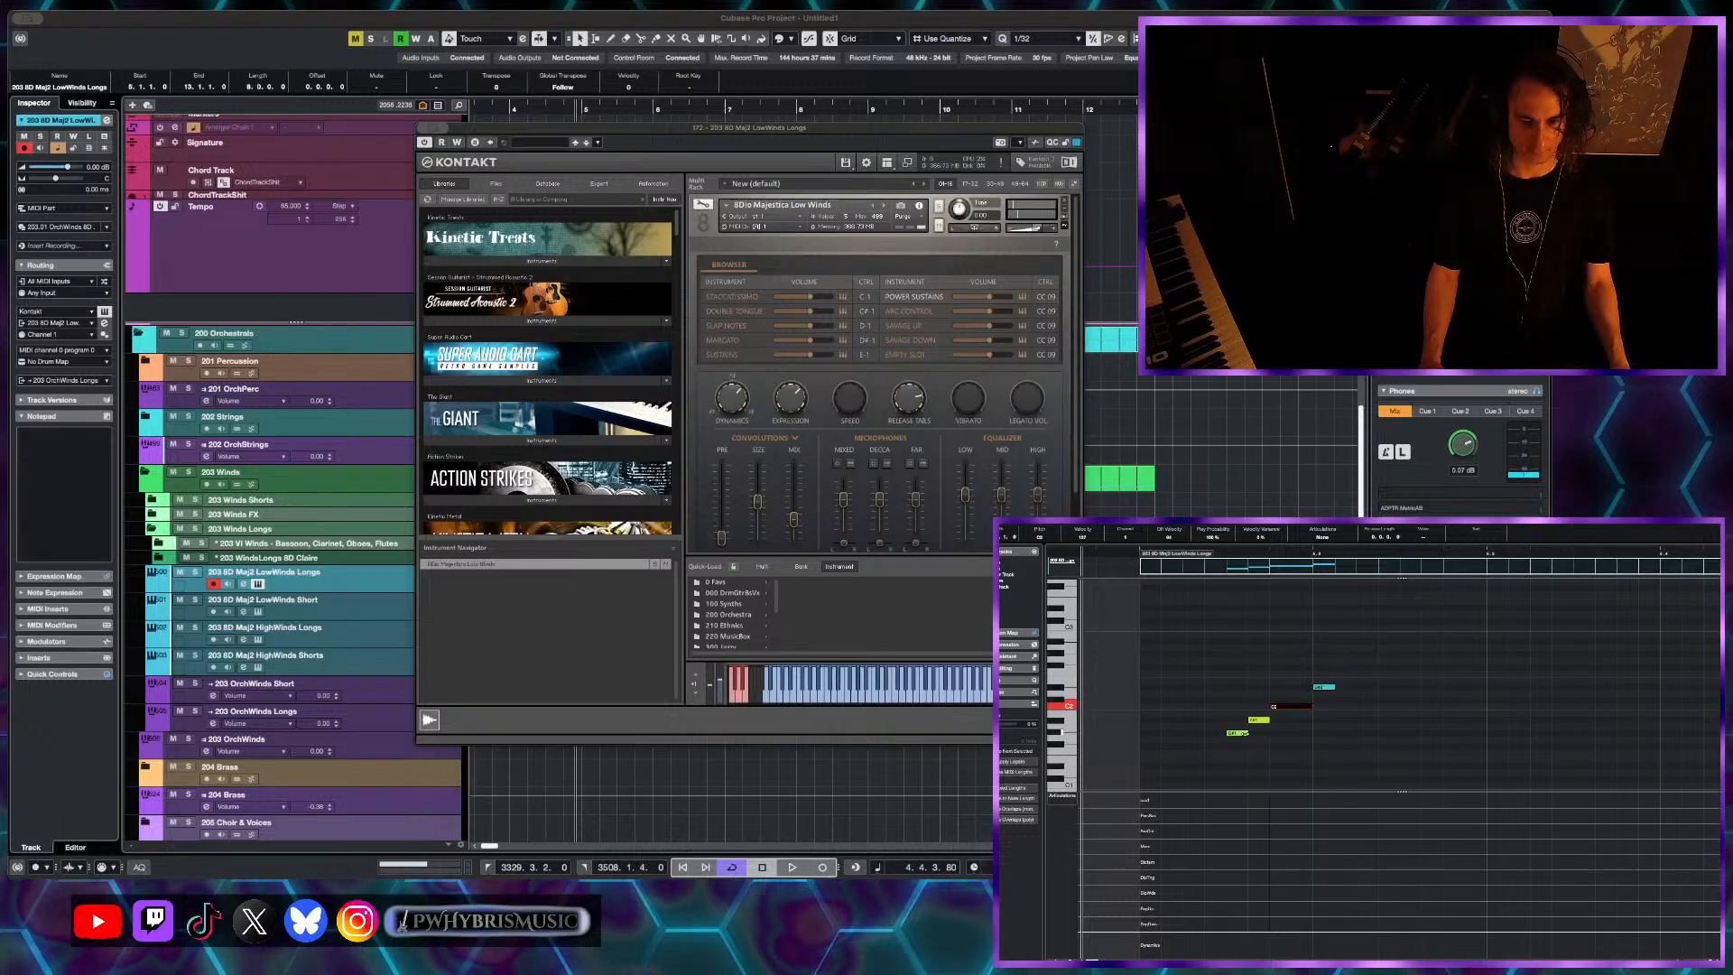
# - Audition the run's notes, lower the third note by a semitone, and play back the run
pyautogui.click(1238, 733)
pyautogui.click(1256, 720)
pyautogui.click(1277, 707)
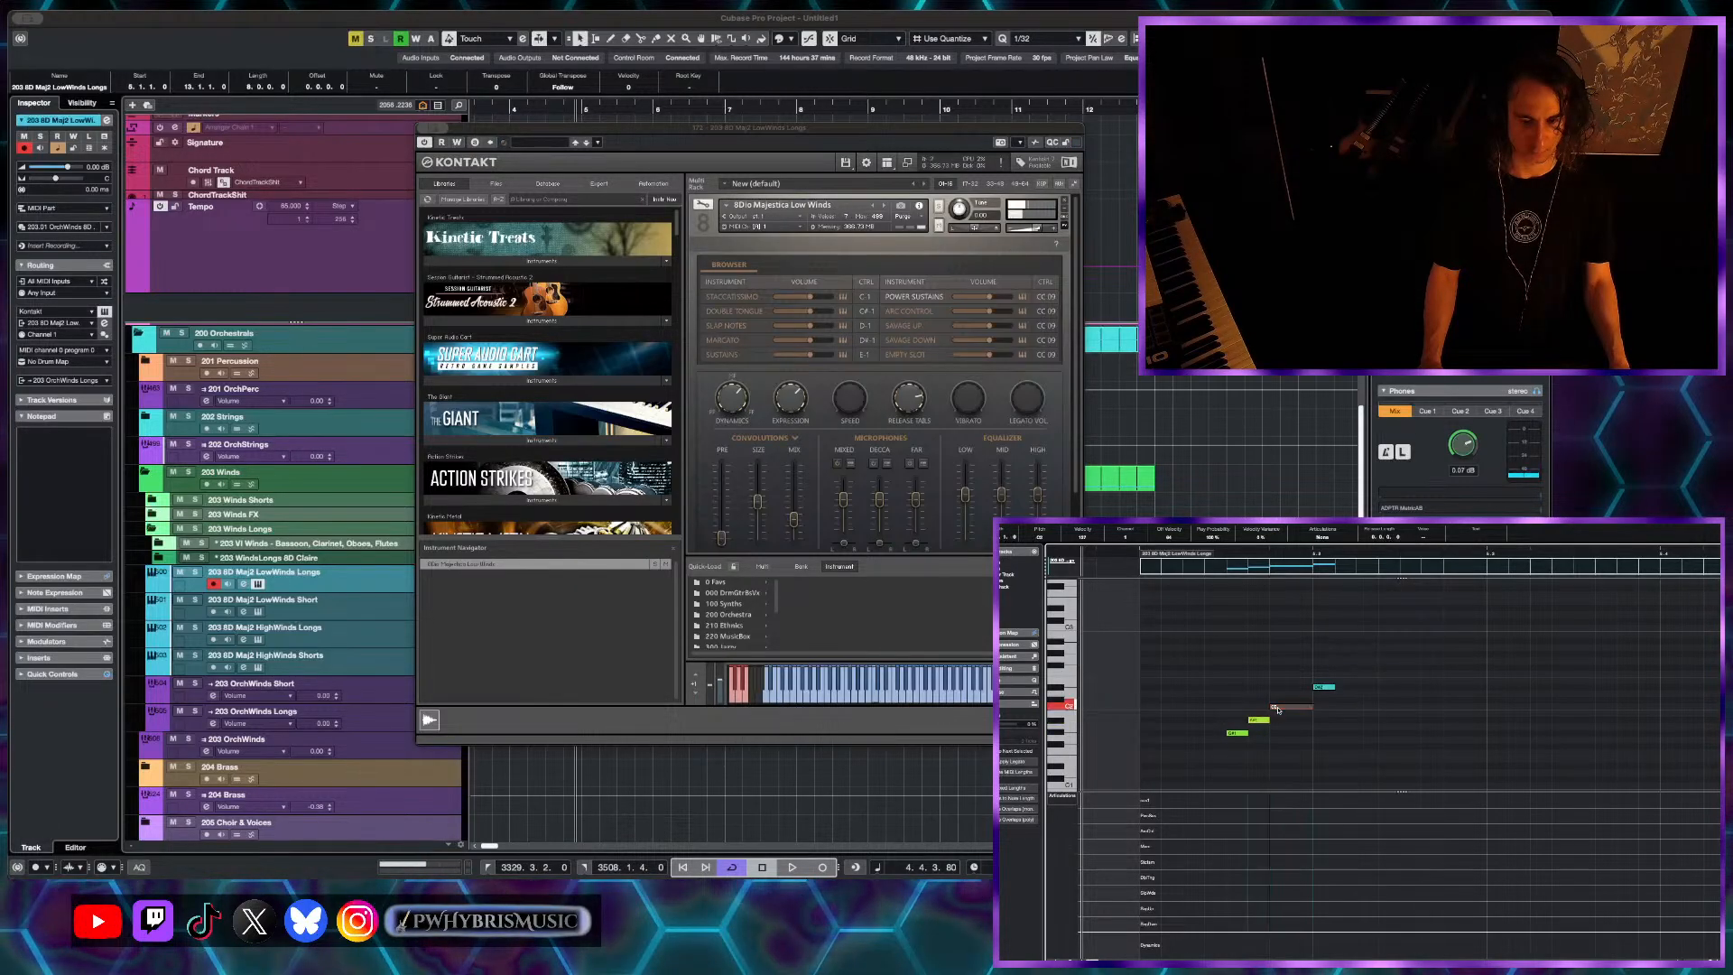
pyautogui.press('space')
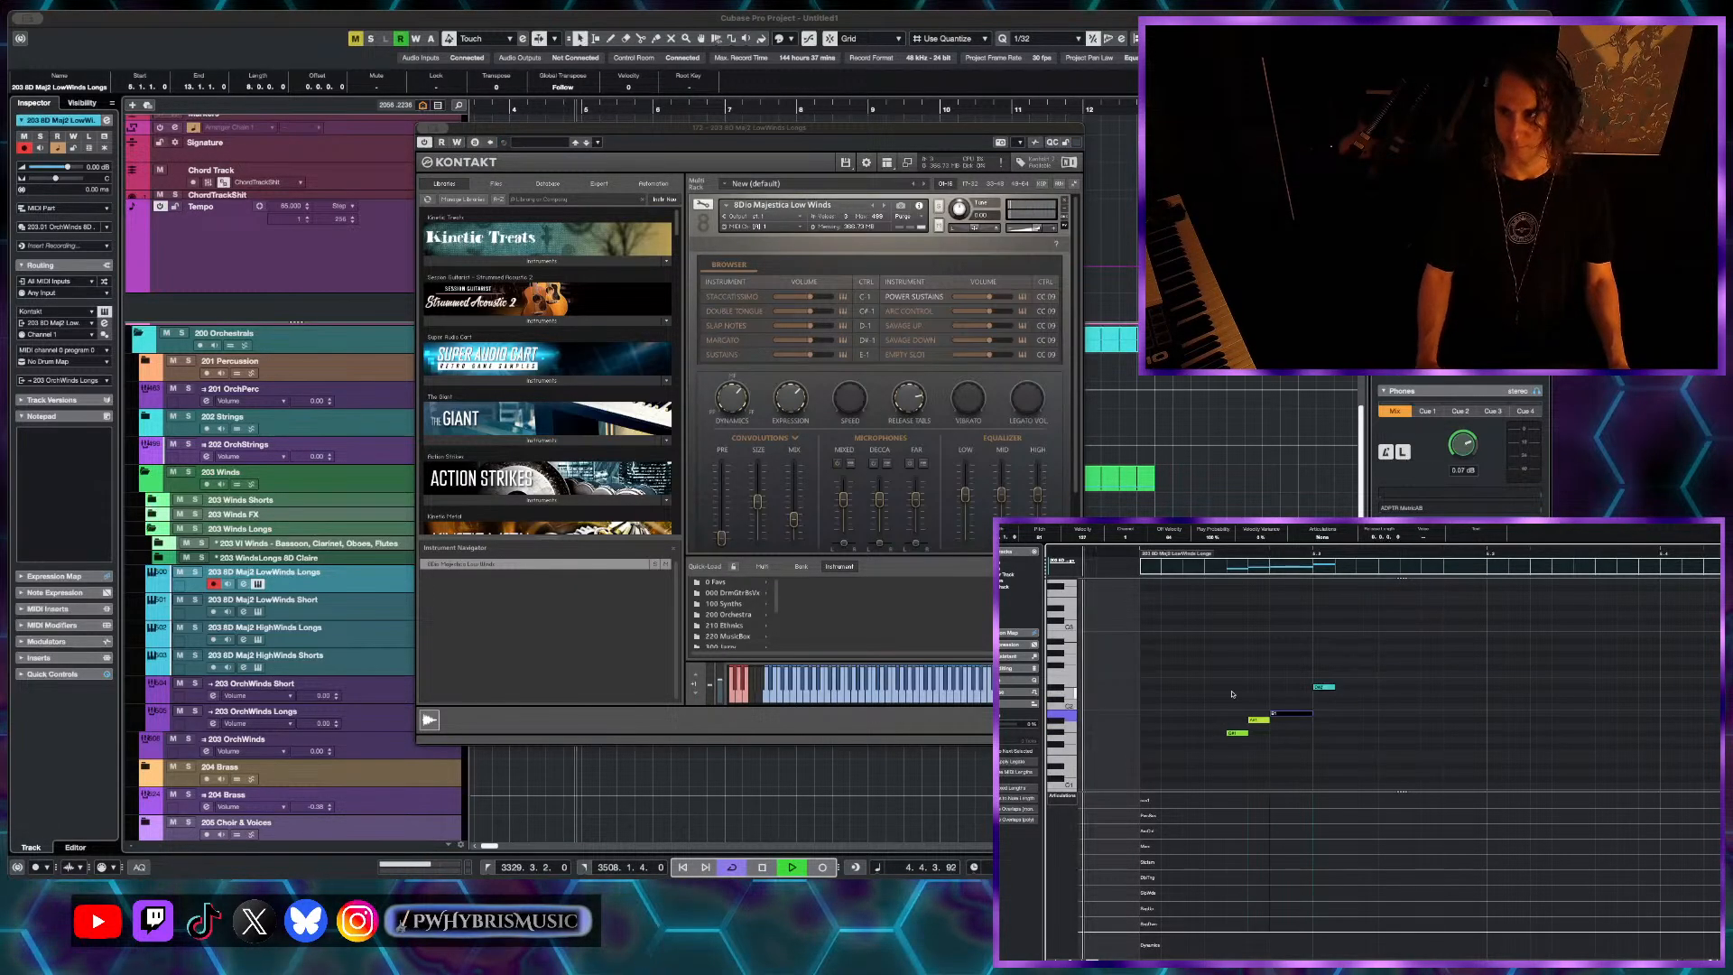
pyautogui.scroll(-2, 1272, 694)
pyautogui.scroll(5, 1272, 694)
pyautogui.press('space')
pyautogui.scroll(-10, 1412, 682)
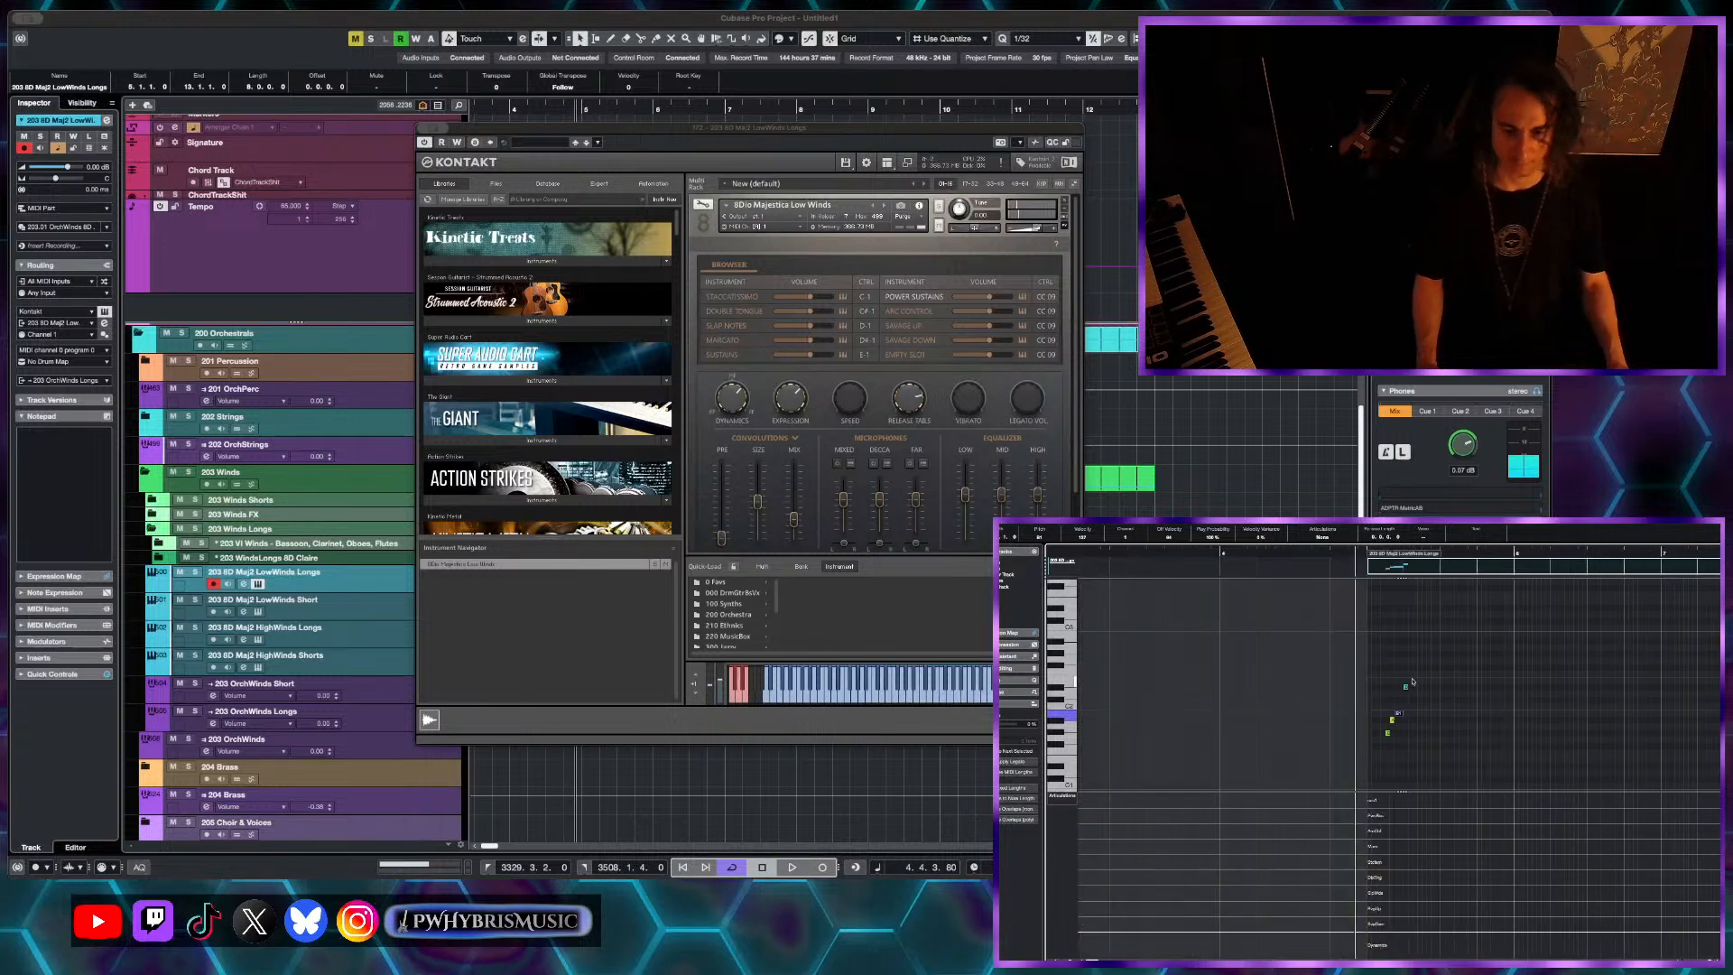
pyautogui.scroll(5, 1390, 689)
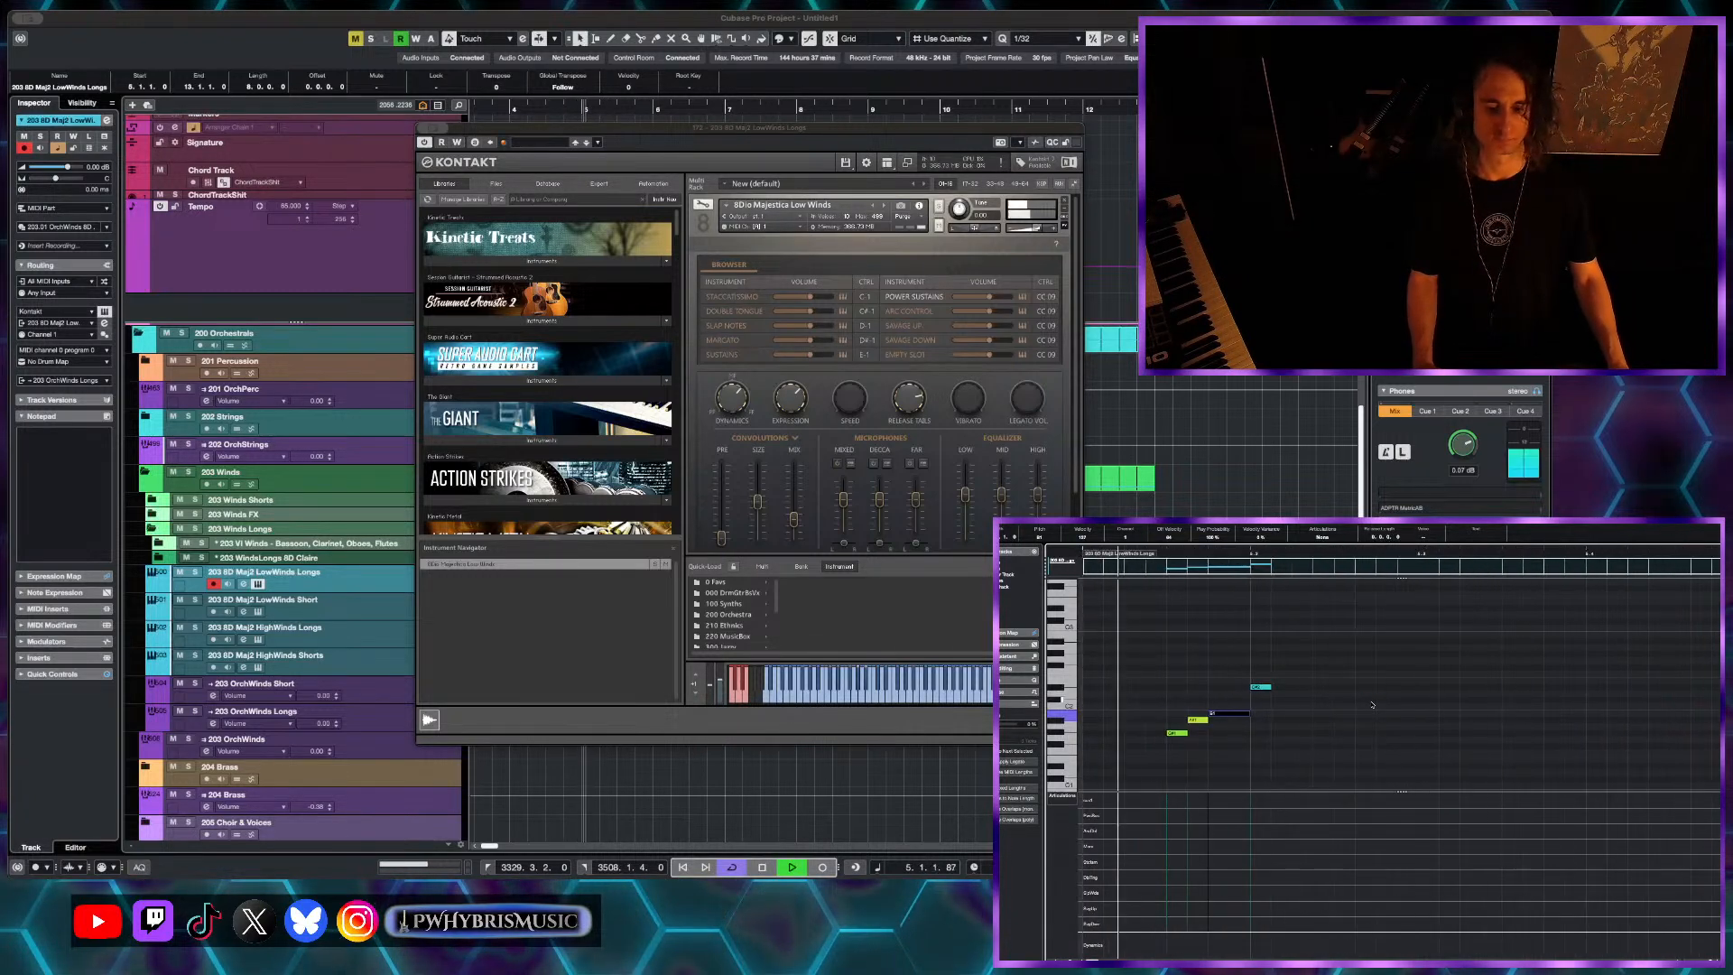
pyautogui.press('space')
# - Draw a 1/32 note three grid steps after beat 2 at the second note's pitch, and audition the earlier notes
pyautogui.moveTo(1318, 727); pyautogui.dragTo(1329, 719)
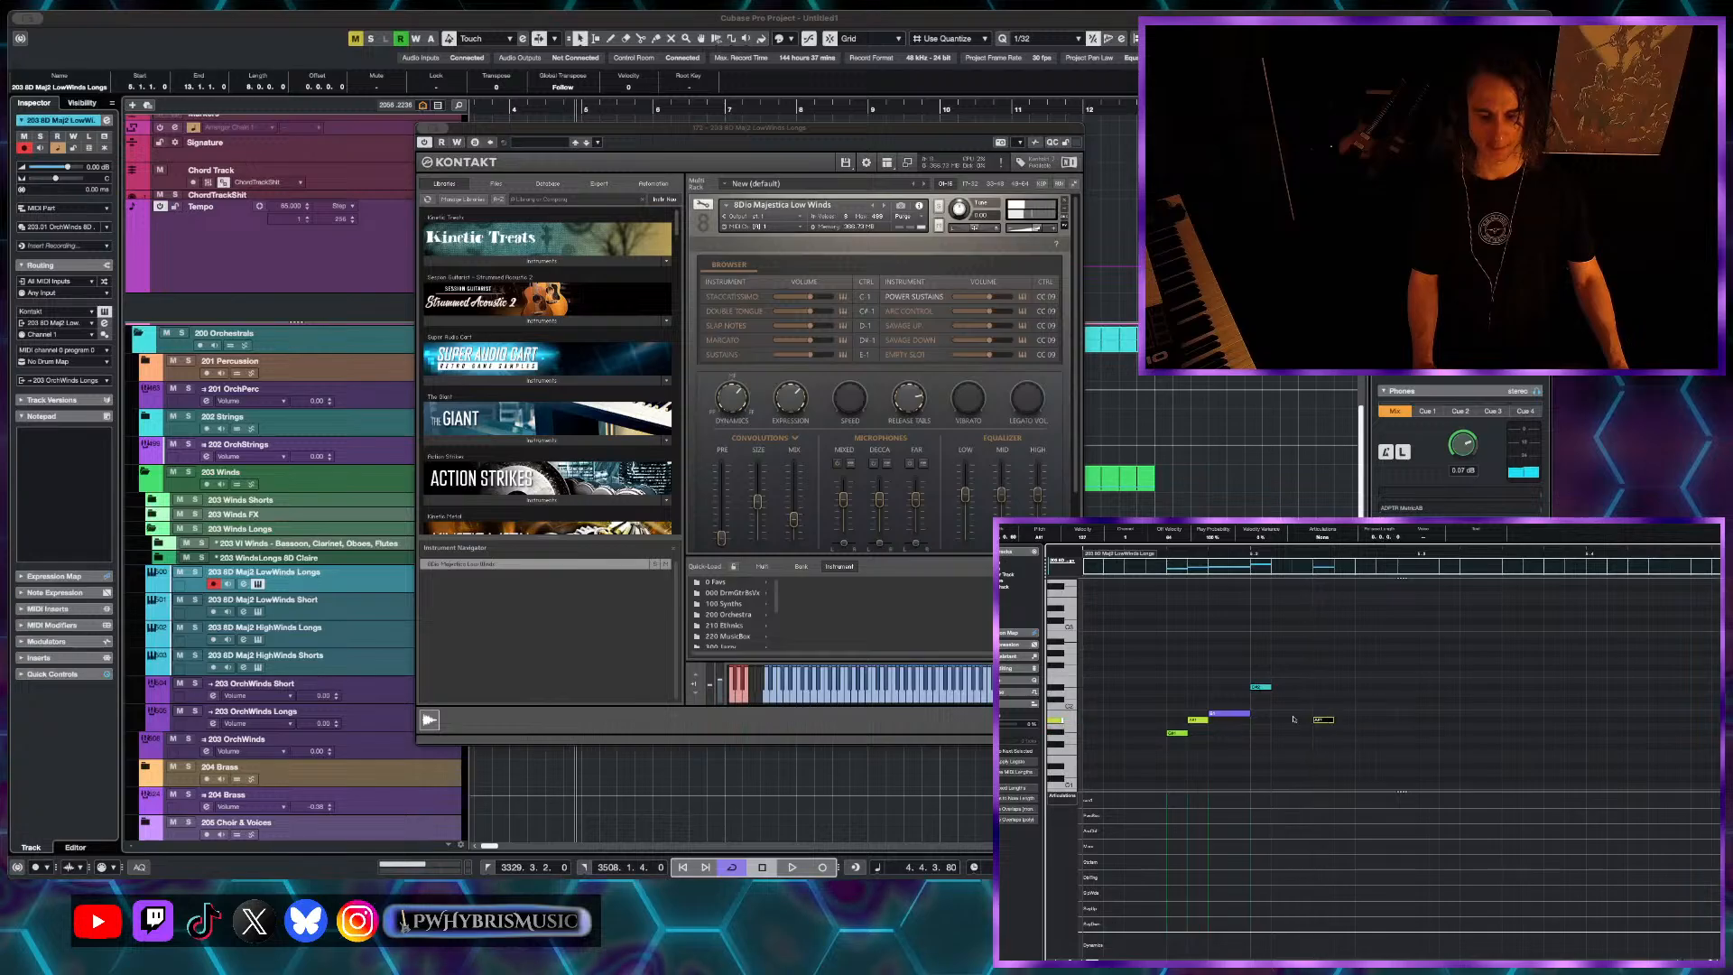
pyautogui.click(1183, 737)
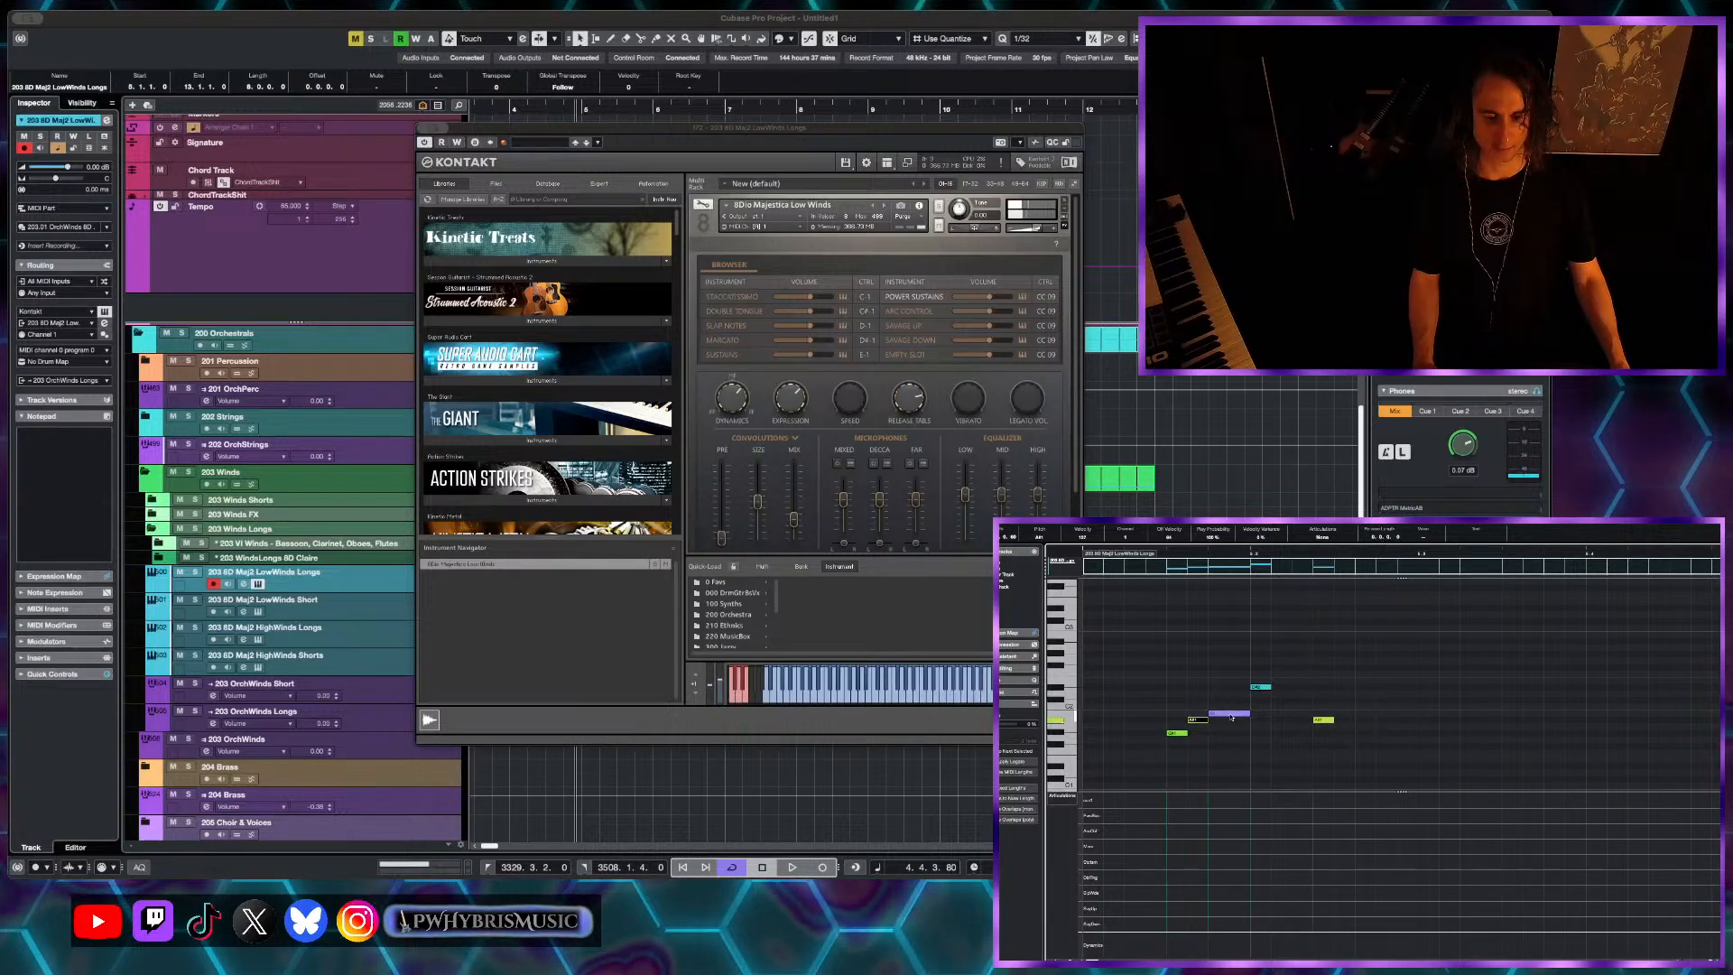
pyautogui.click(1179, 735)
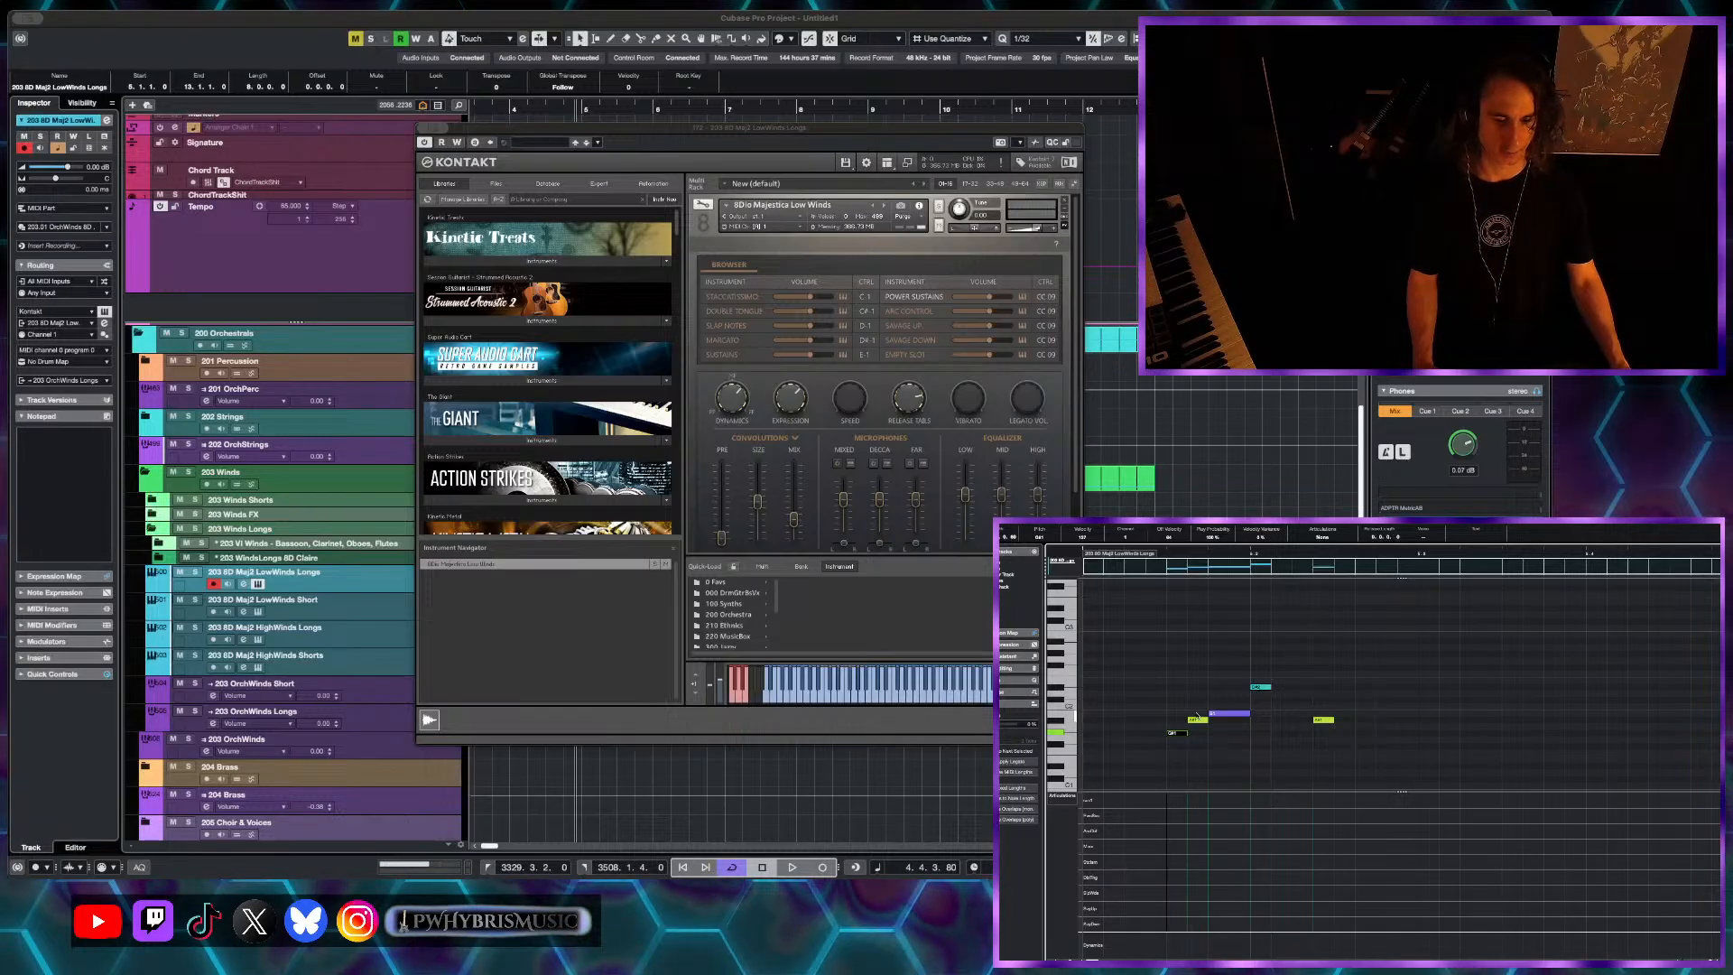
pyautogui.click(1228, 715)
pyautogui.keyDown('alt'); pyautogui.click(1259, 707); pyautogui.keyUp('alt')
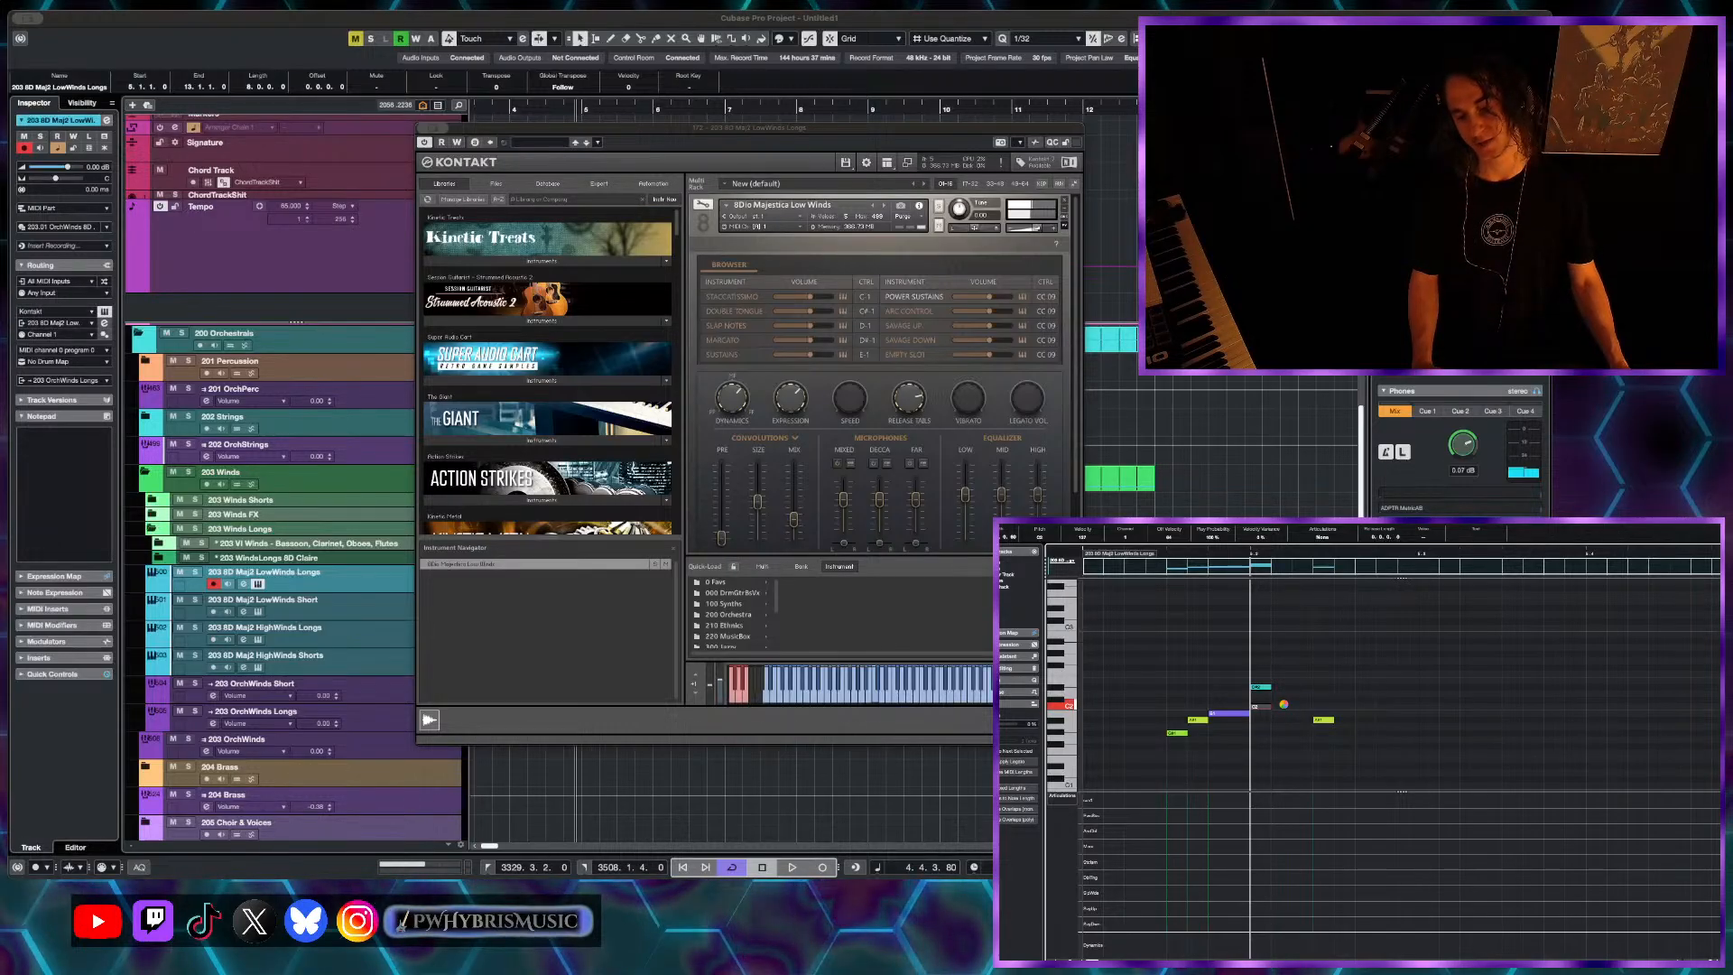
pyautogui.moveTo(1287, 707); pyautogui.dragTo(1260, 710)
pyautogui.press('Delete')
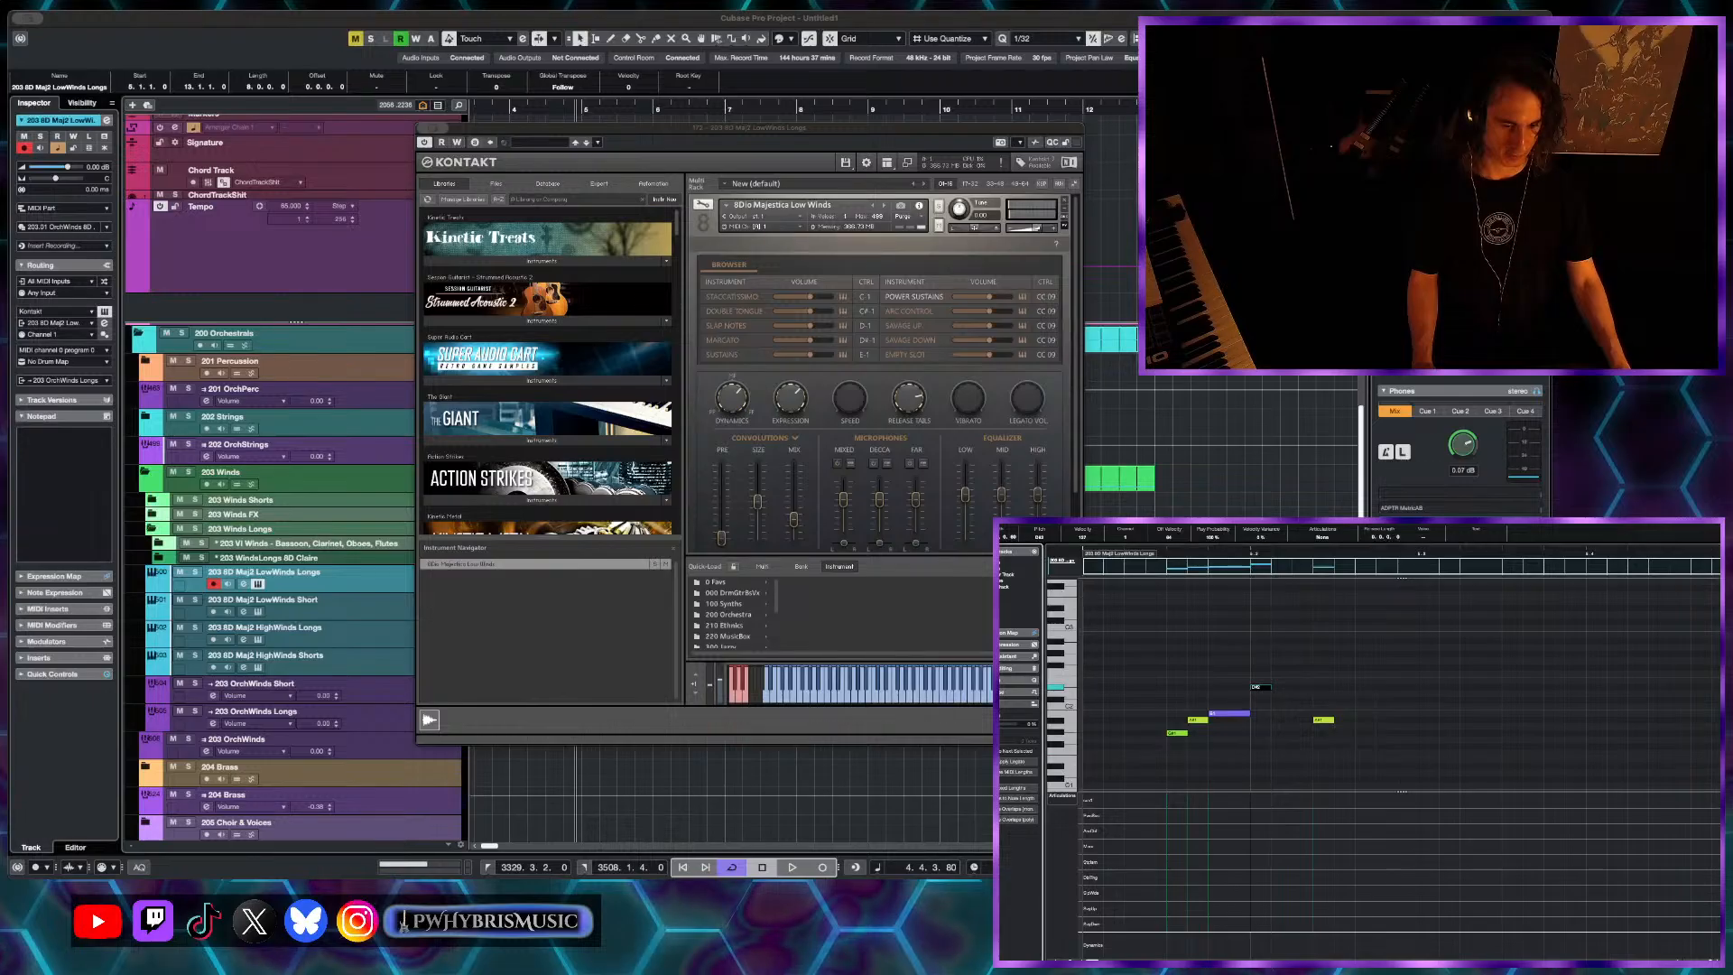
# - Expand the Scale Assistant settings in the MIDI editor and choose Major as the scale type
pyautogui.click(1018, 703)
pyautogui.click(1018, 680)
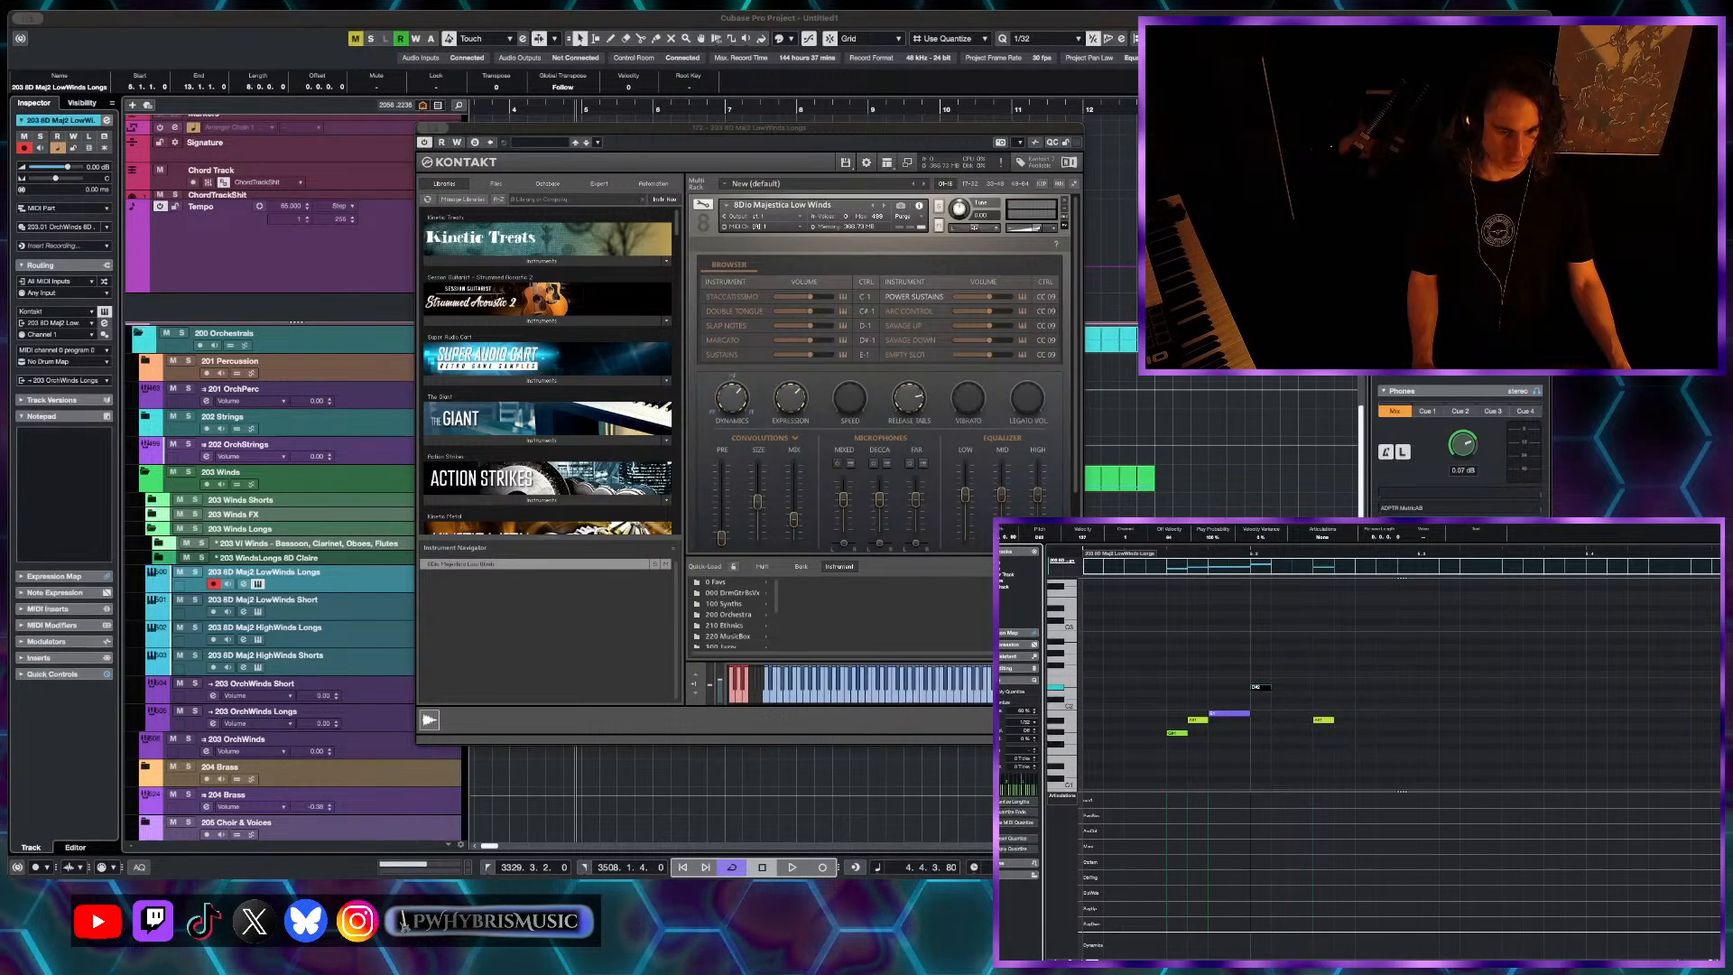
pyautogui.click(1018, 679)
pyautogui.click(1020, 669)
pyautogui.click(1019, 669)
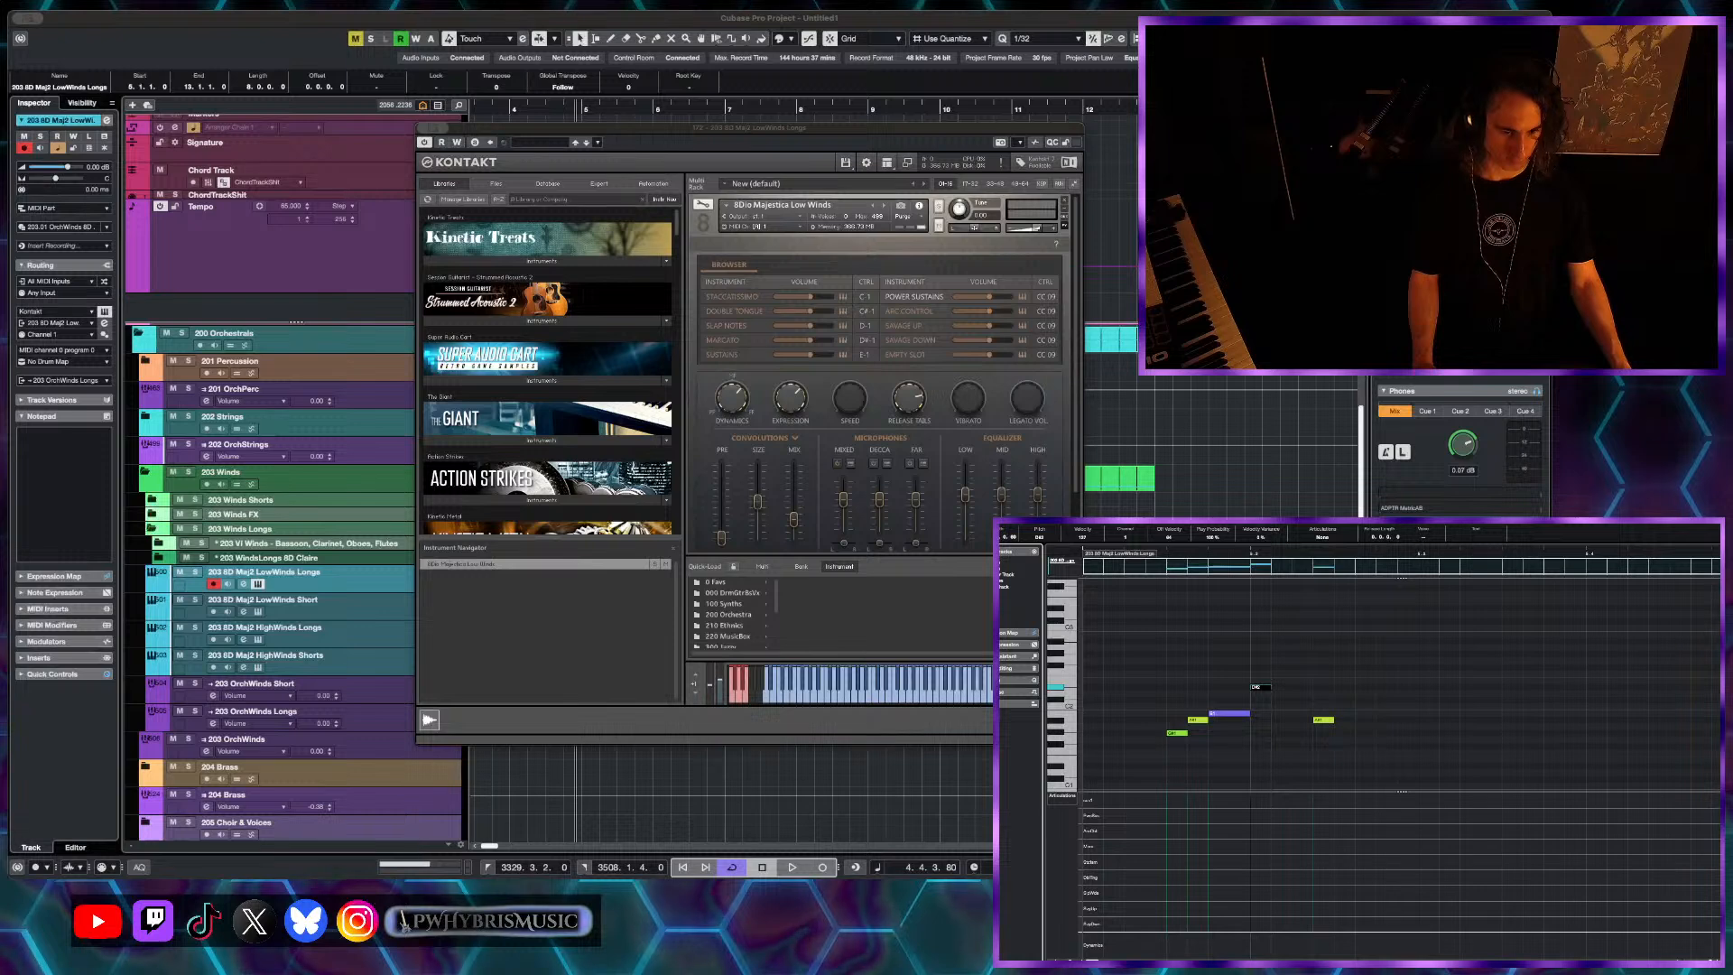
pyautogui.click(1018, 692)
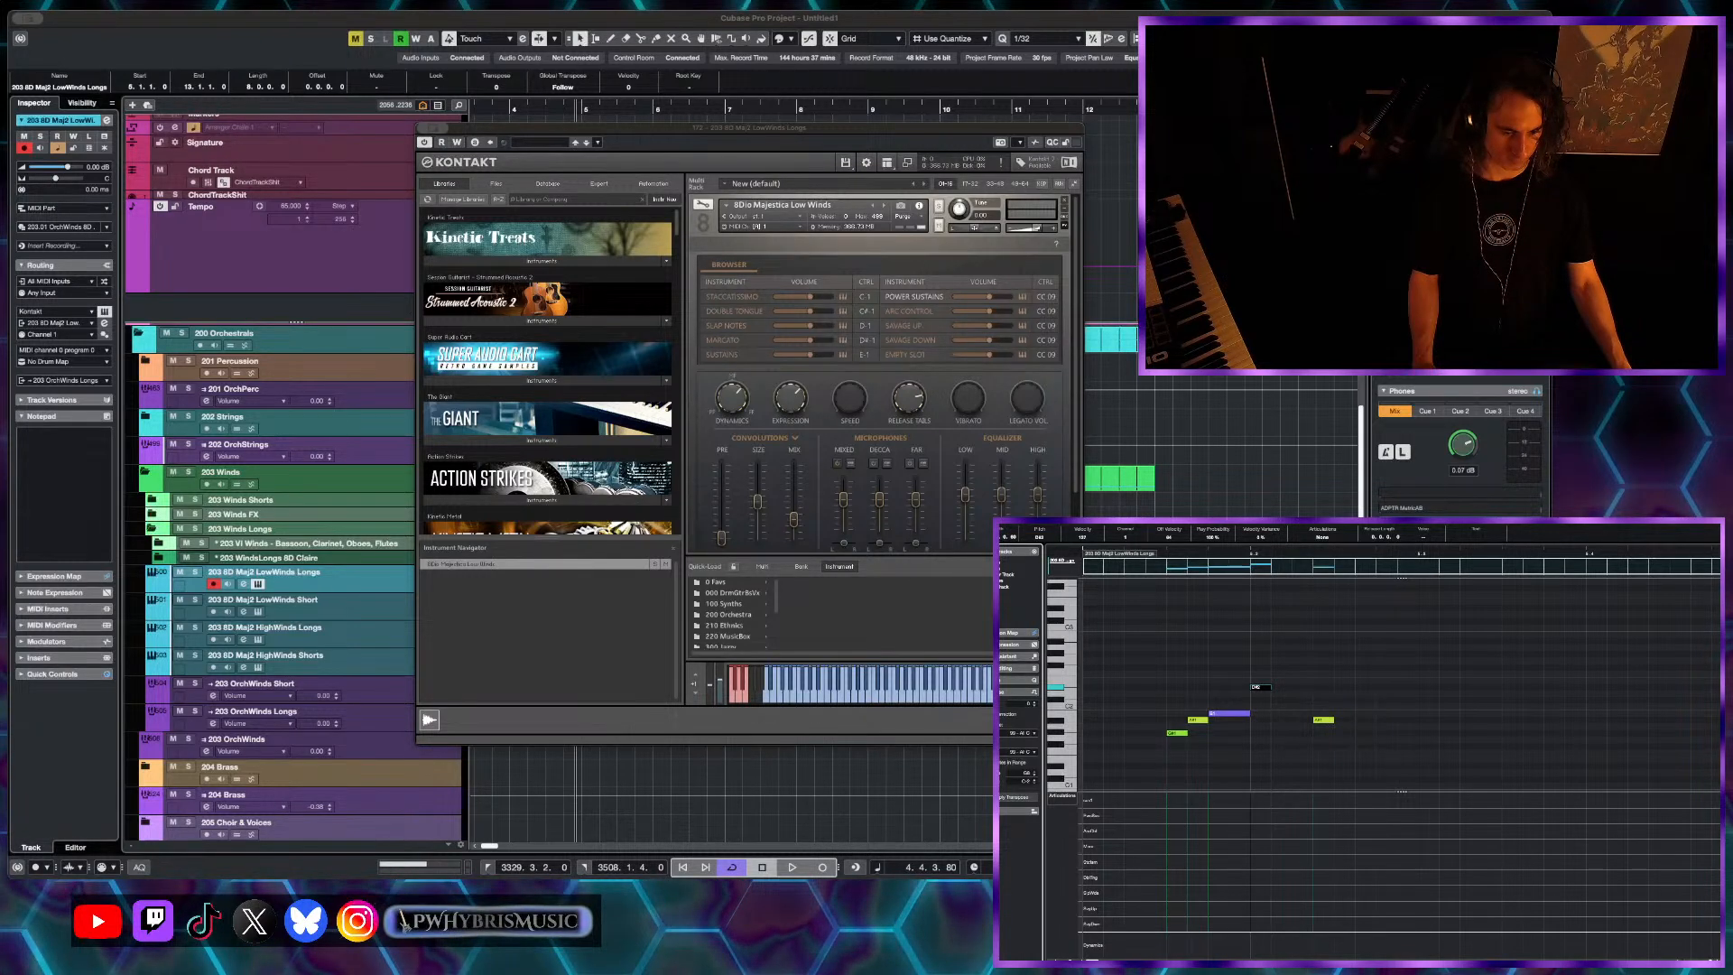
pyautogui.click(1018, 732)
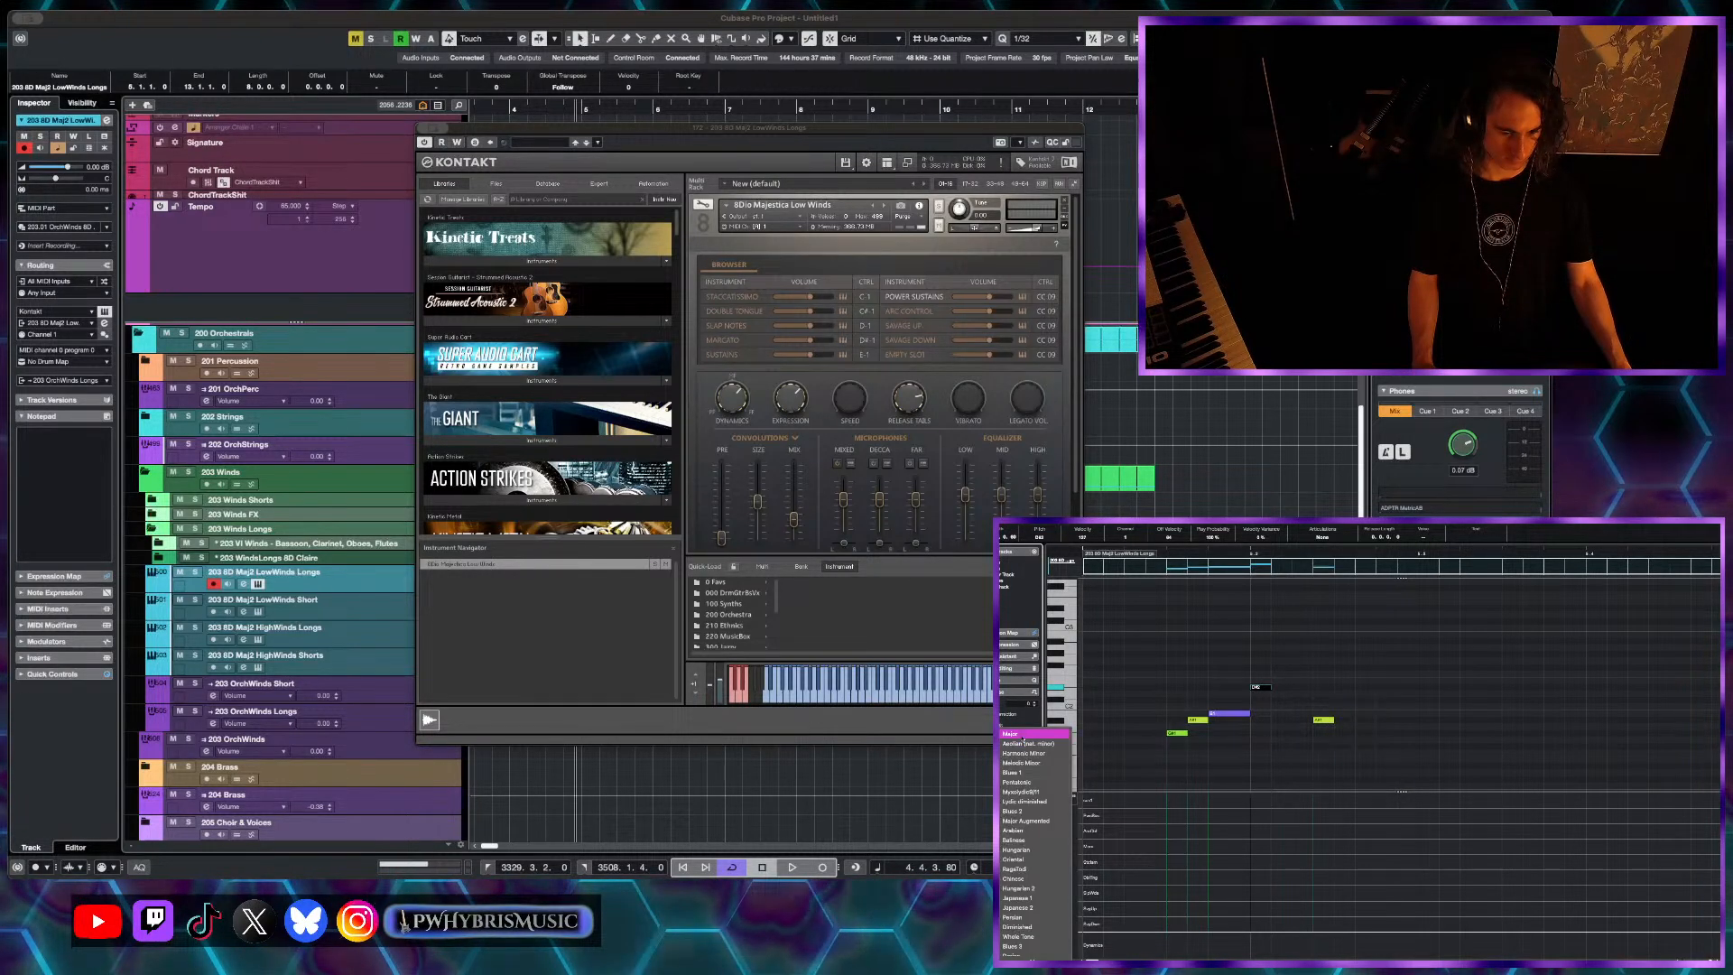
pyautogui.click(1019, 733)
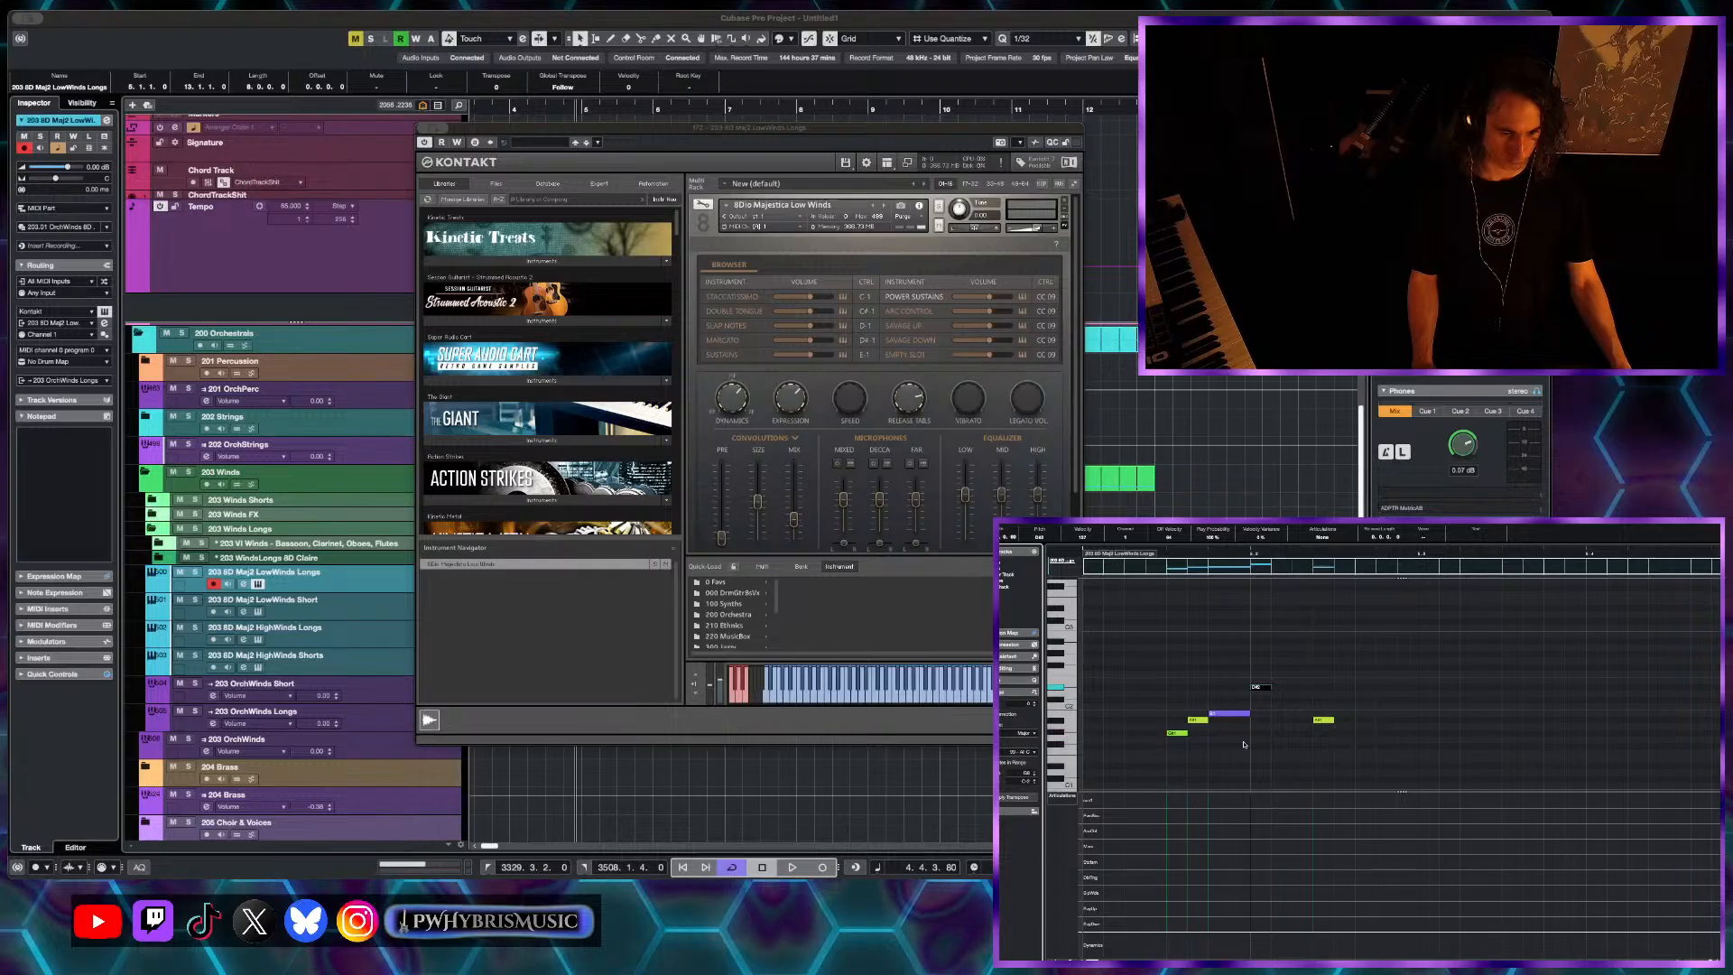
# - Add a 1/32 note just after the beat 2 note, raise it a semitone, audition it, and move it directly above the last note
pyautogui.click(1263, 690)
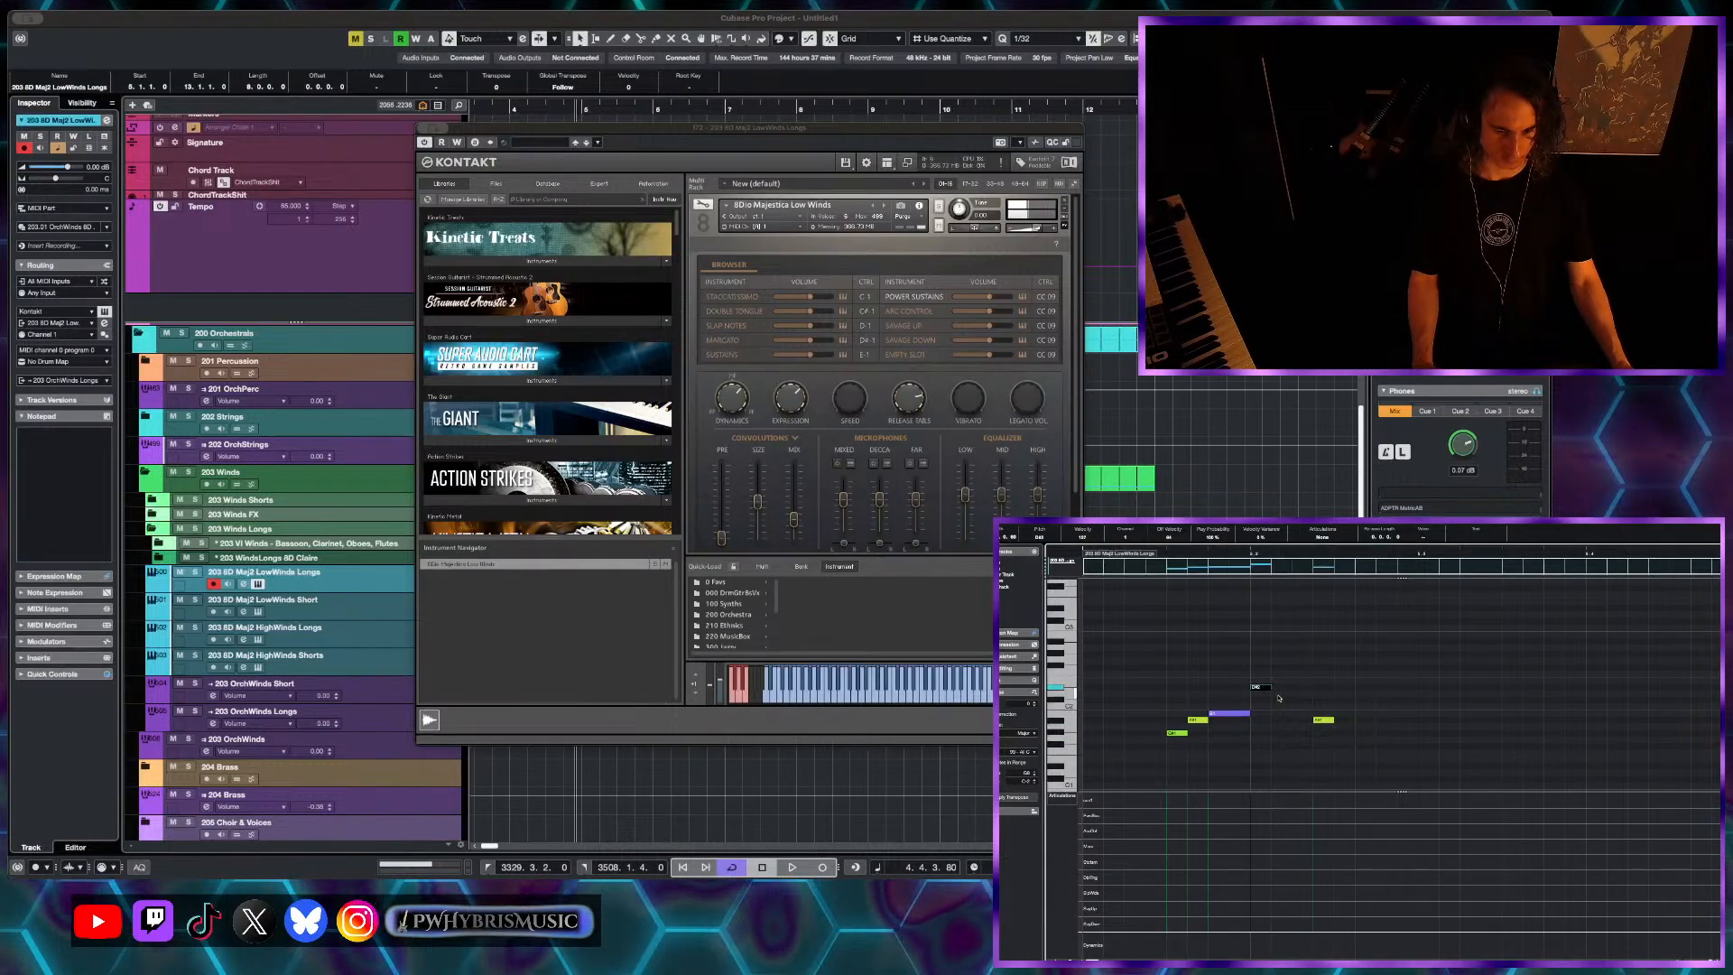
pyautogui.click(1282, 719)
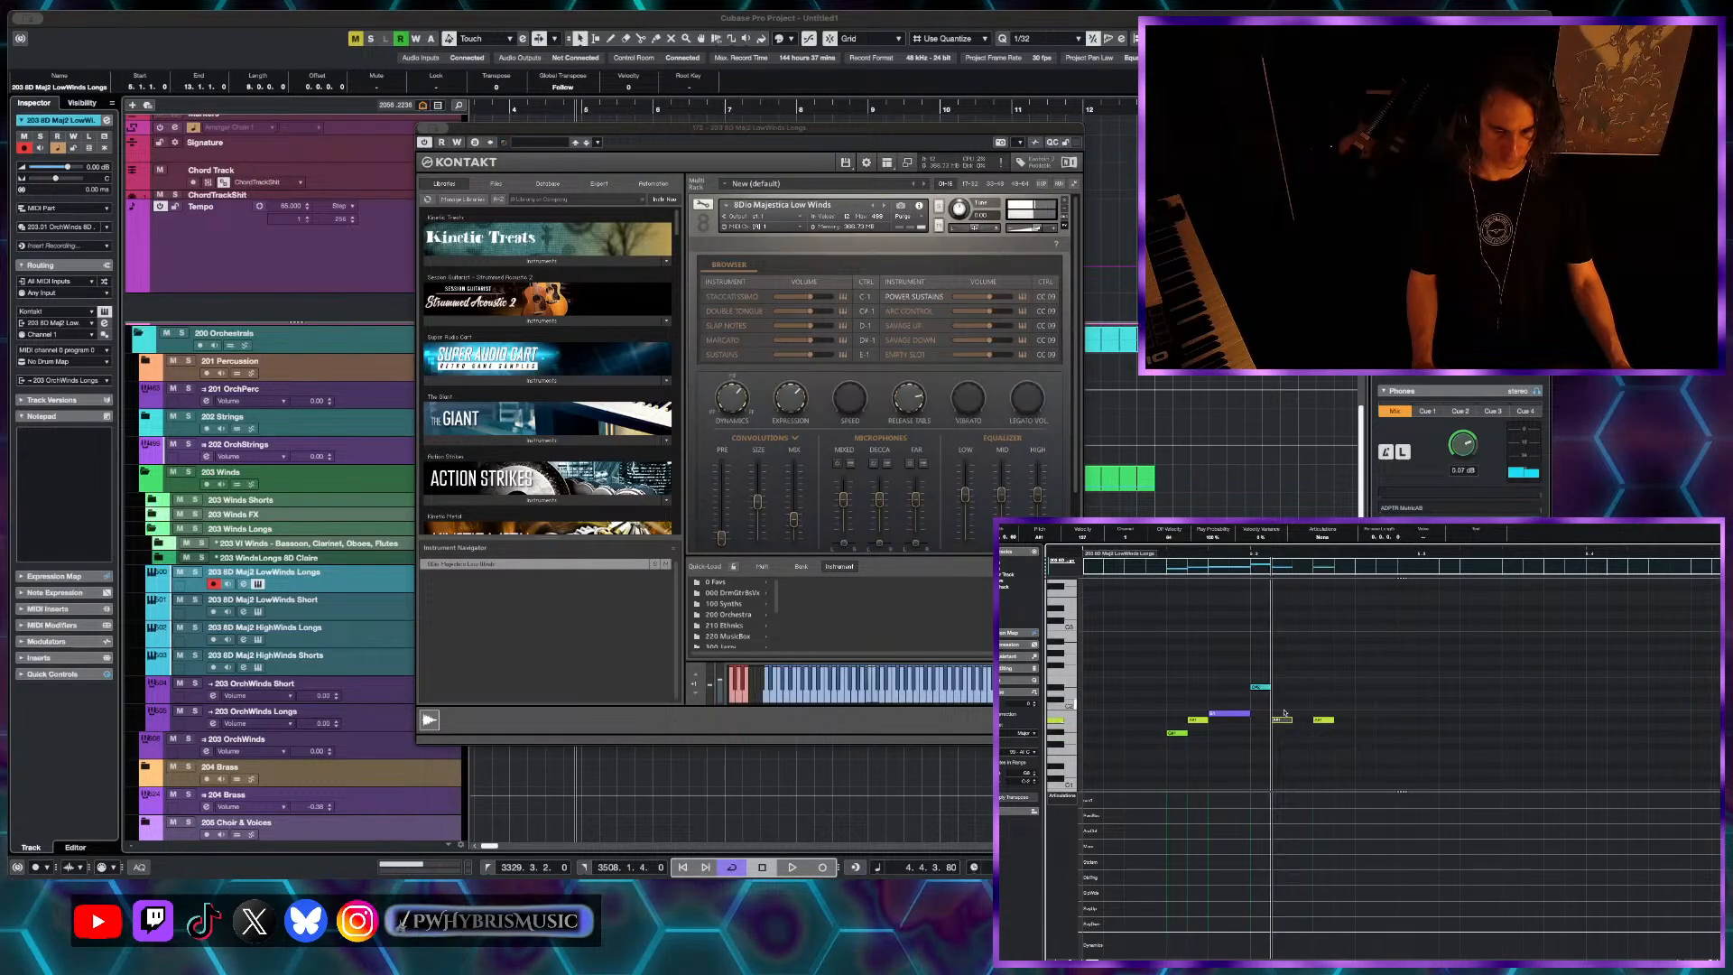
pyautogui.moveTo(1284, 718); pyautogui.dragTo(1284, 713)
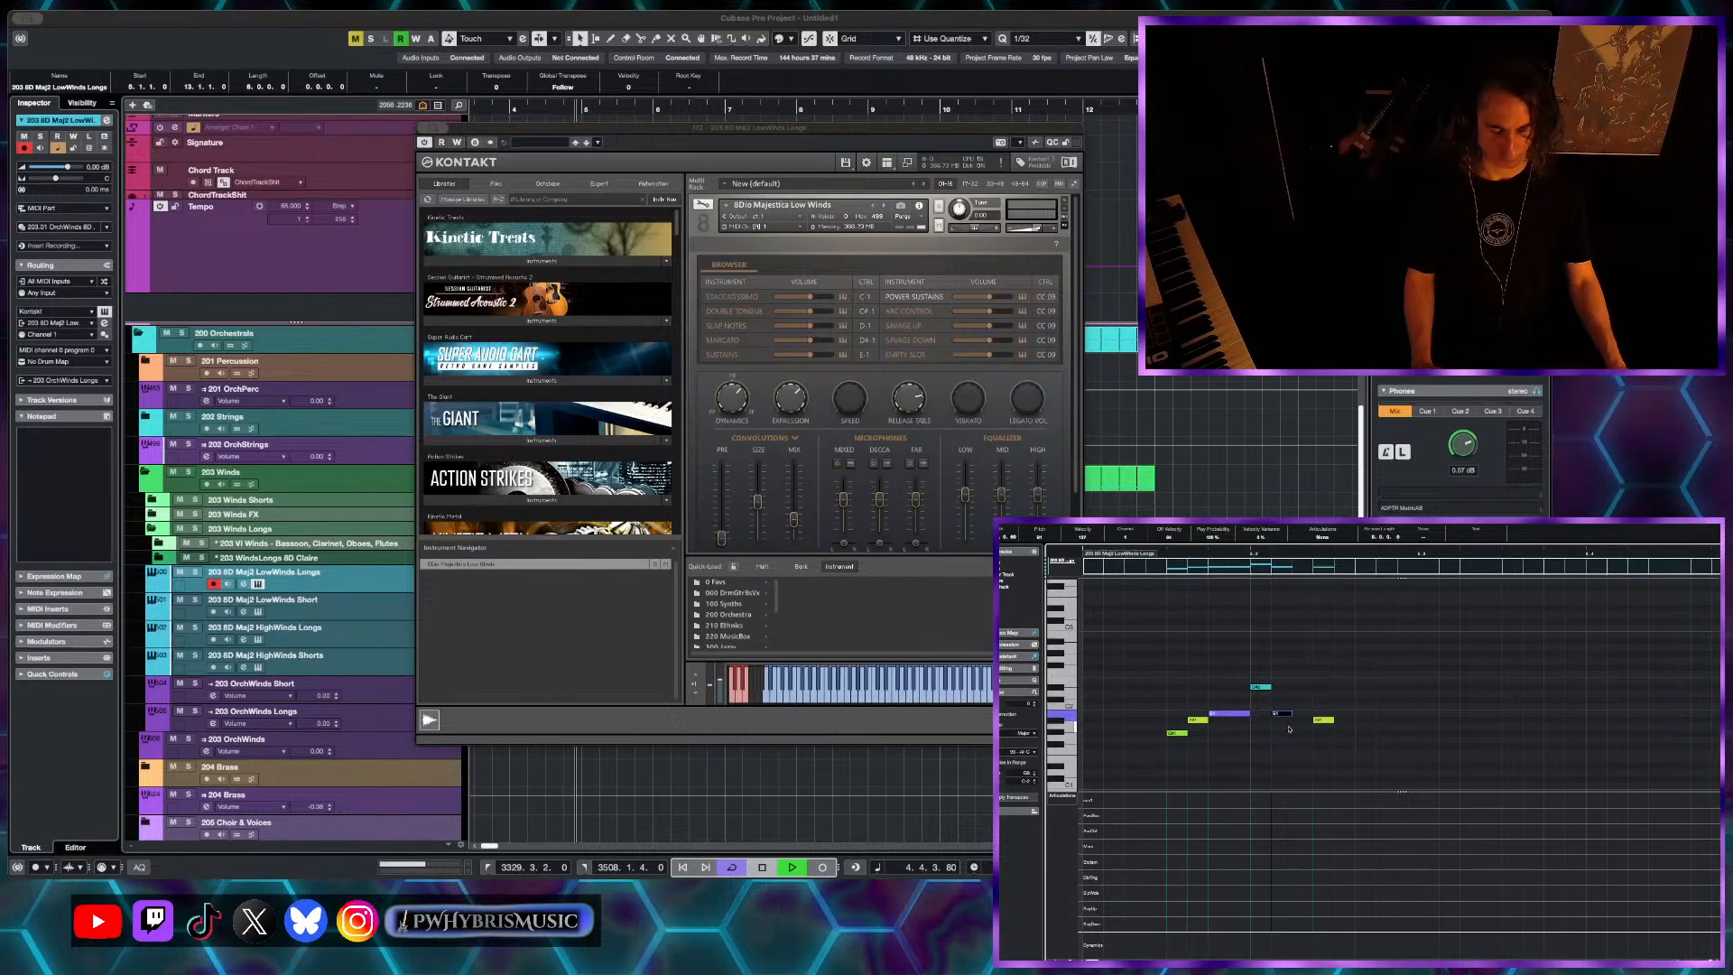
pyautogui.press('space')
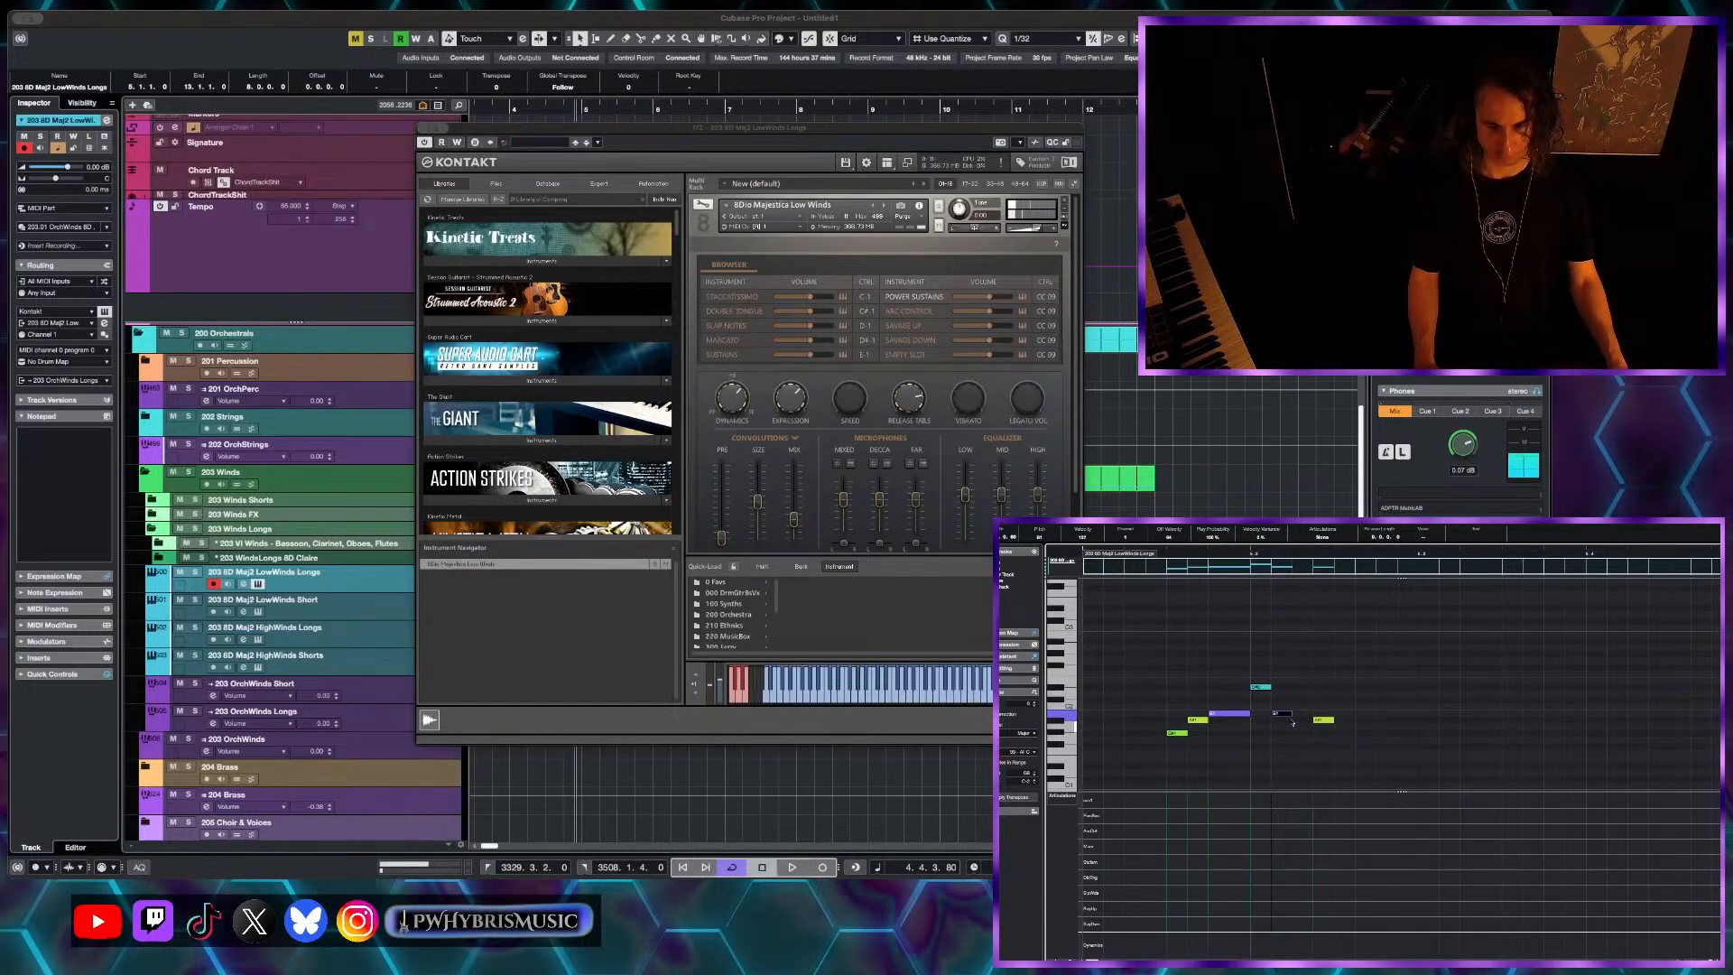
pyautogui.moveTo(1283, 713); pyautogui.dragTo(1325, 715)
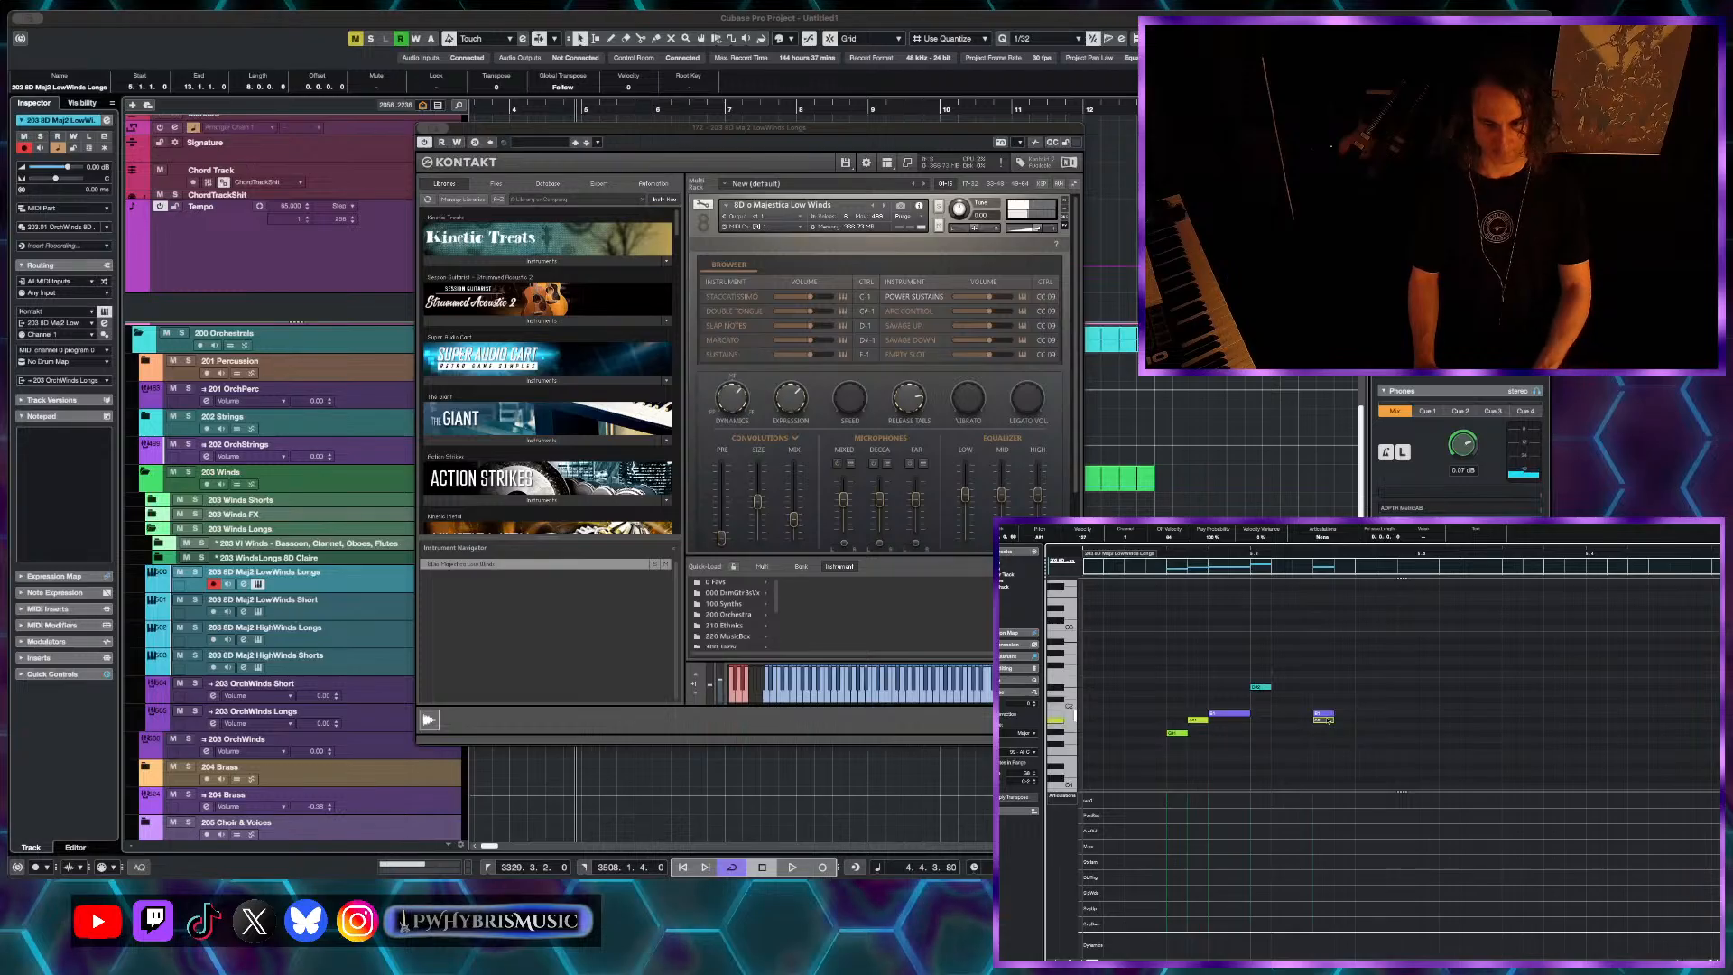
# - Play the run from beat 2 of bar 5, move the last note one 1/32 step later, and play it again
pyautogui.click(1248, 550)
pyautogui.press('space')
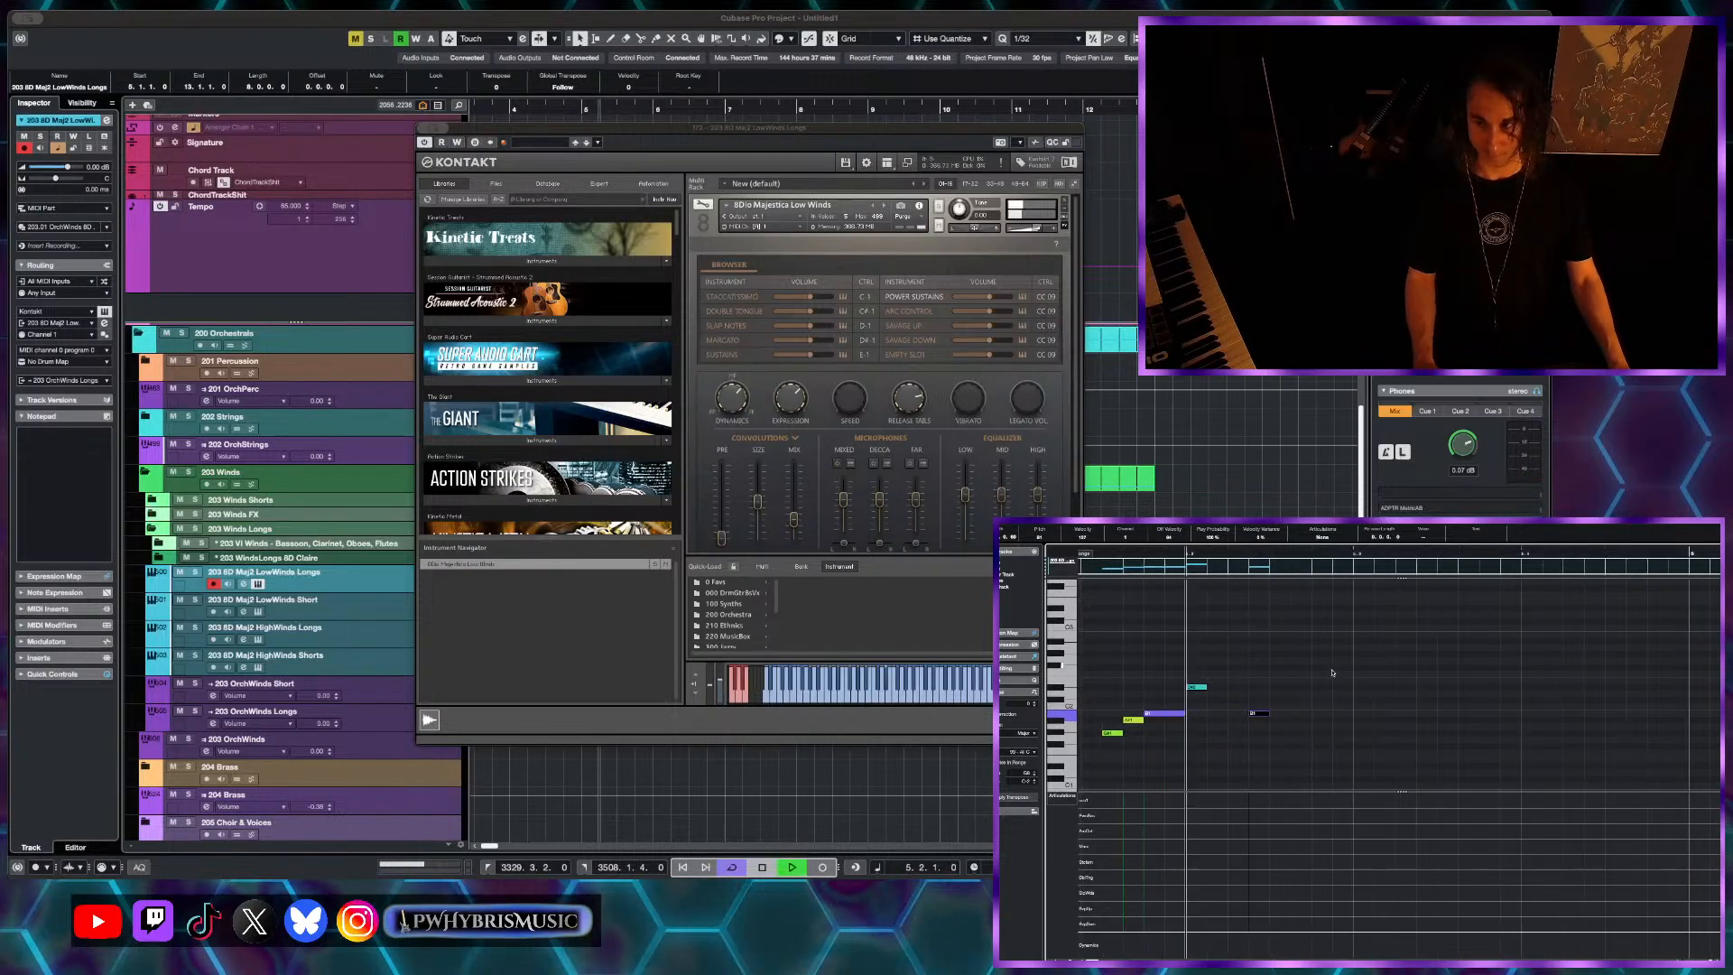
pyautogui.press('space')
pyautogui.moveTo(1261, 714); pyautogui.dragTo(1280, 714)
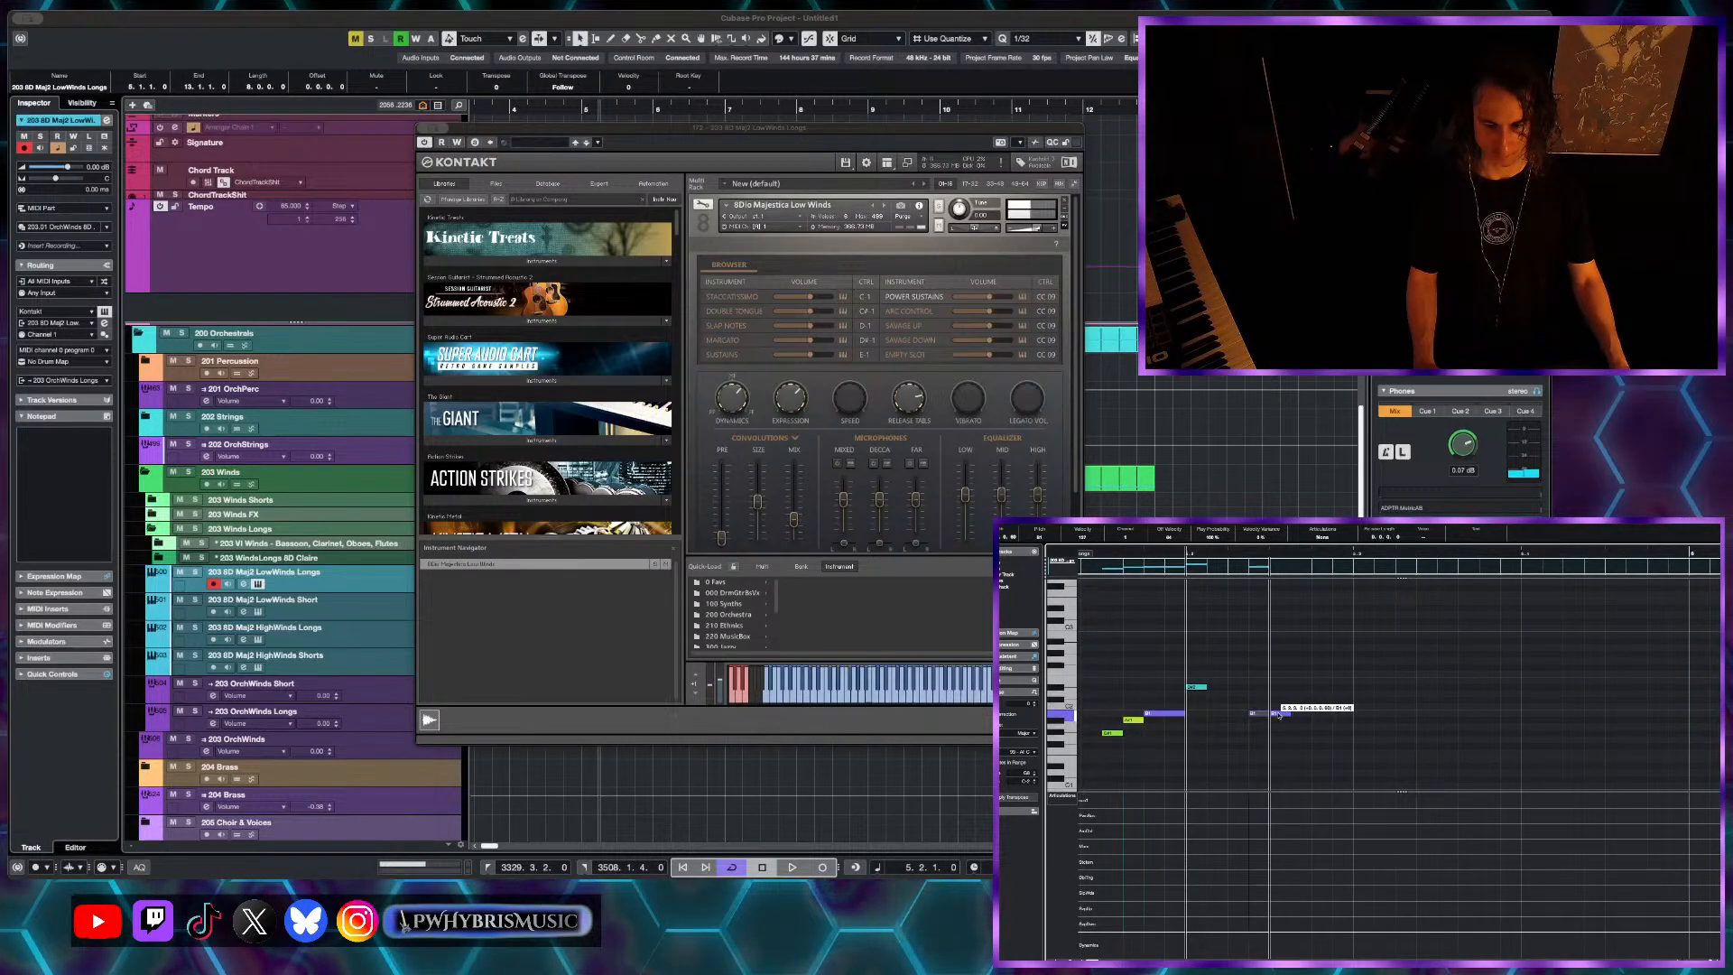
pyautogui.press('space')
pyautogui.press('space')
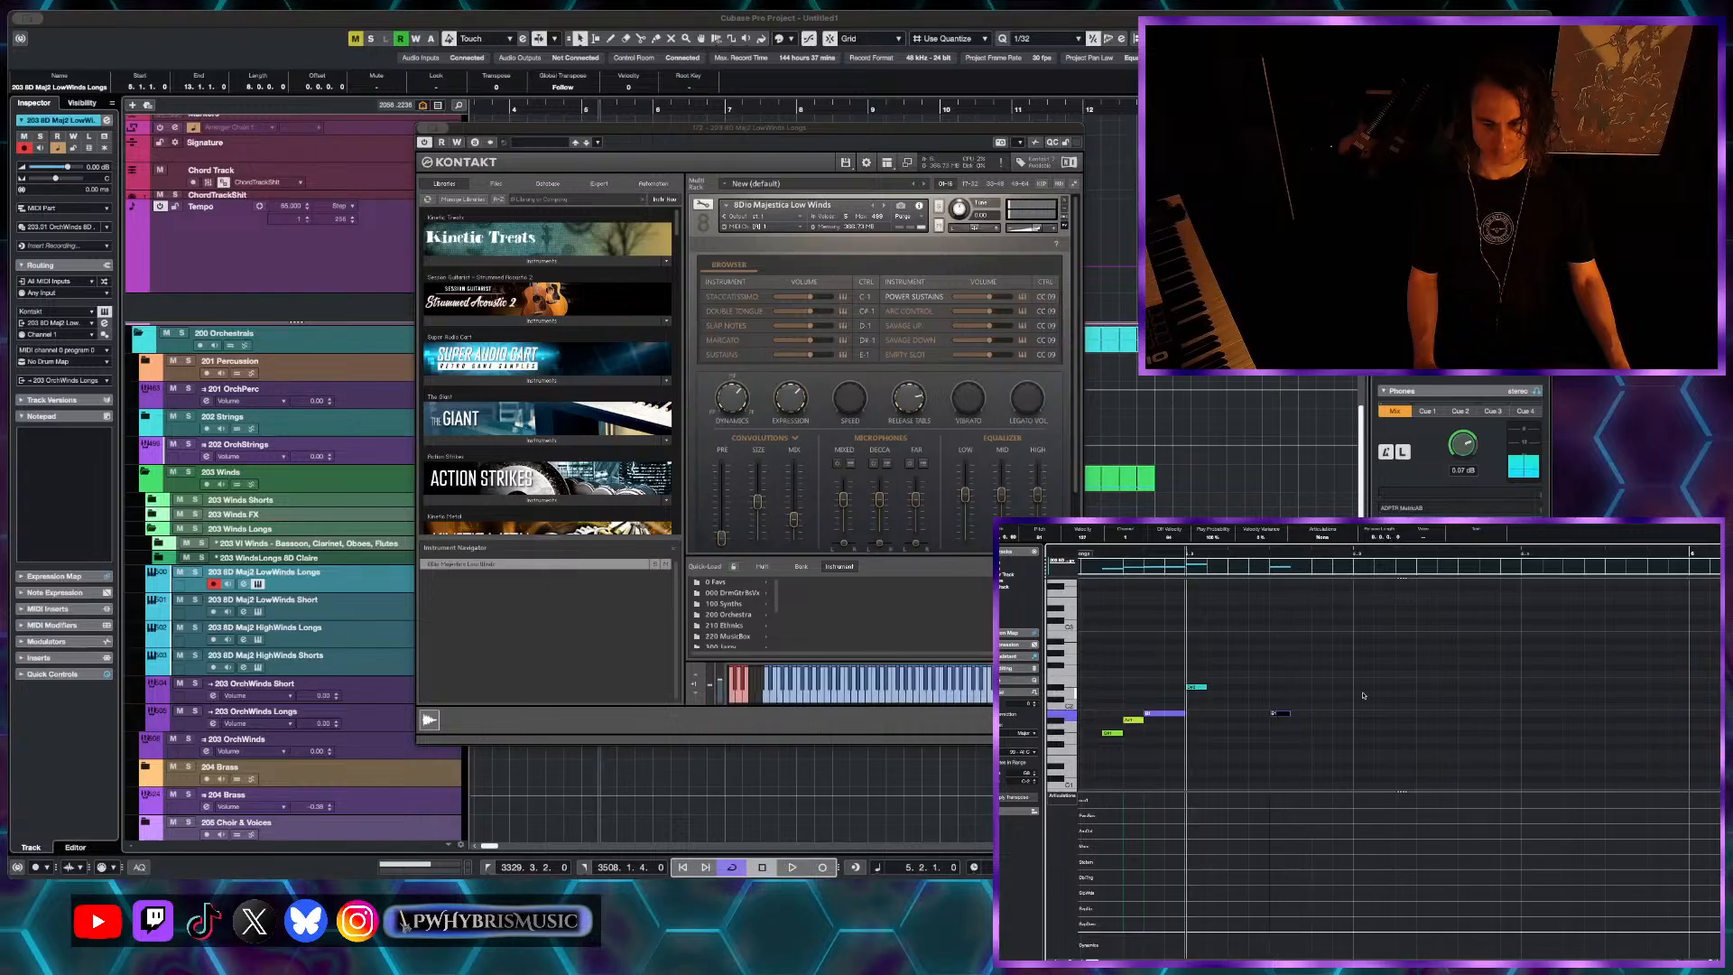
# - Draw a 1/32 note on beat 3, three semitones above the previous note, and play from beat 2
pyautogui.click(1361, 693)
pyautogui.press('space')
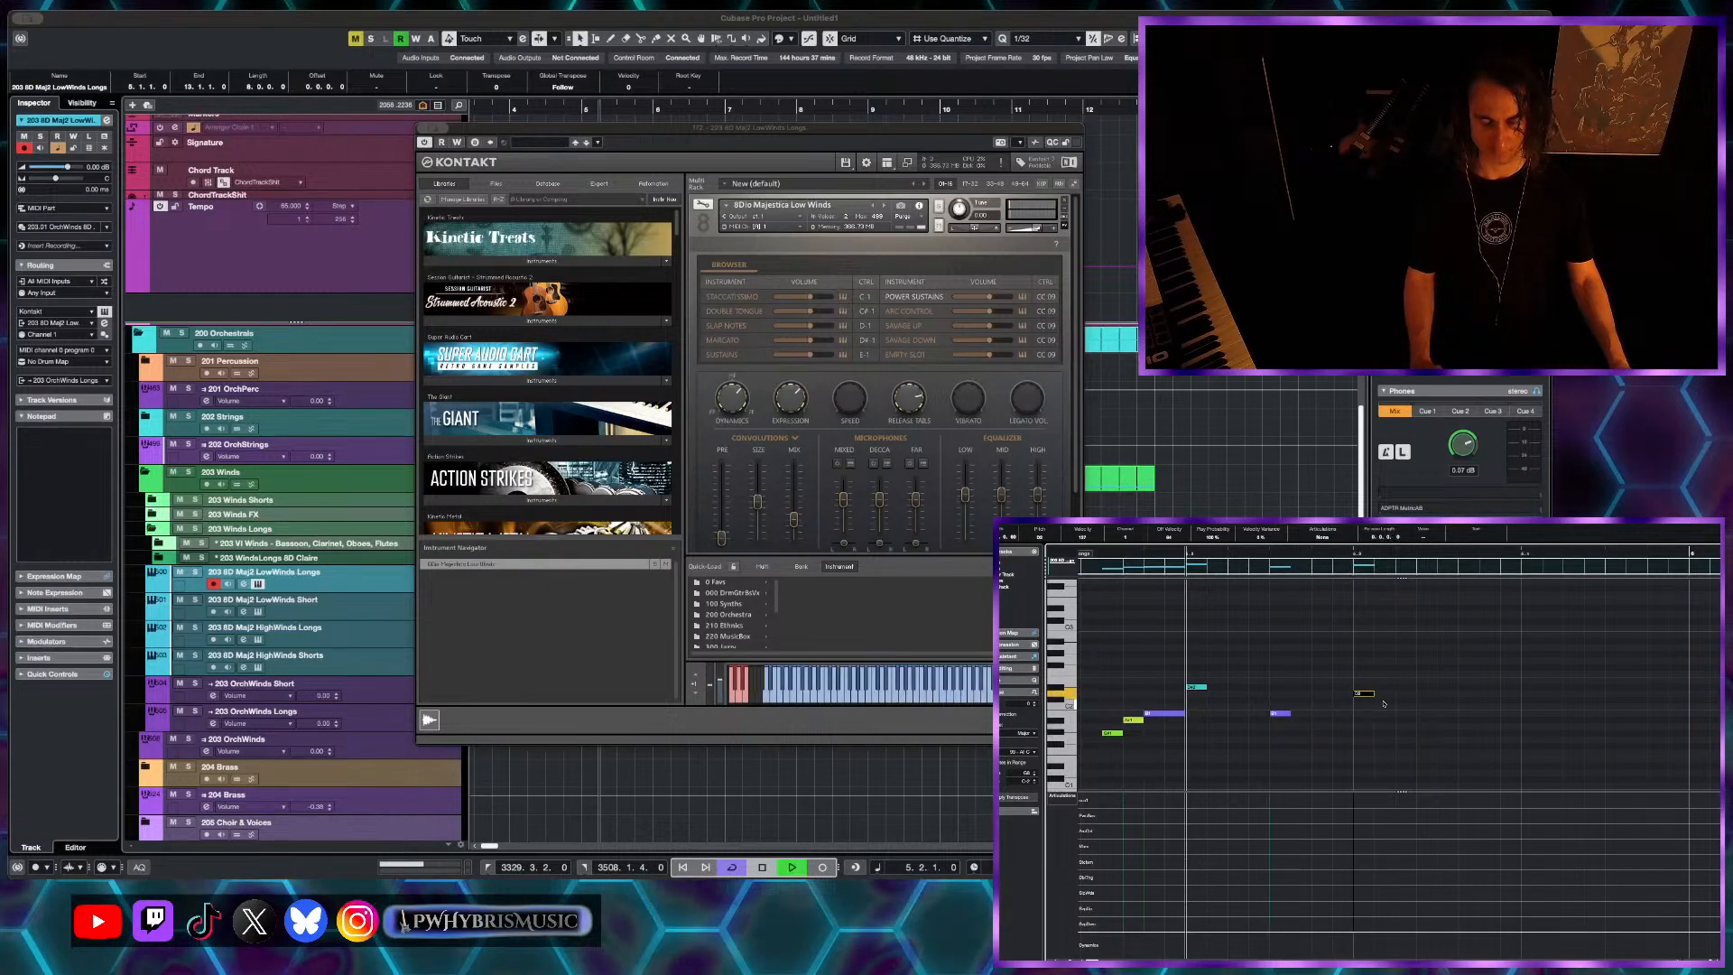
pyautogui.press('space')
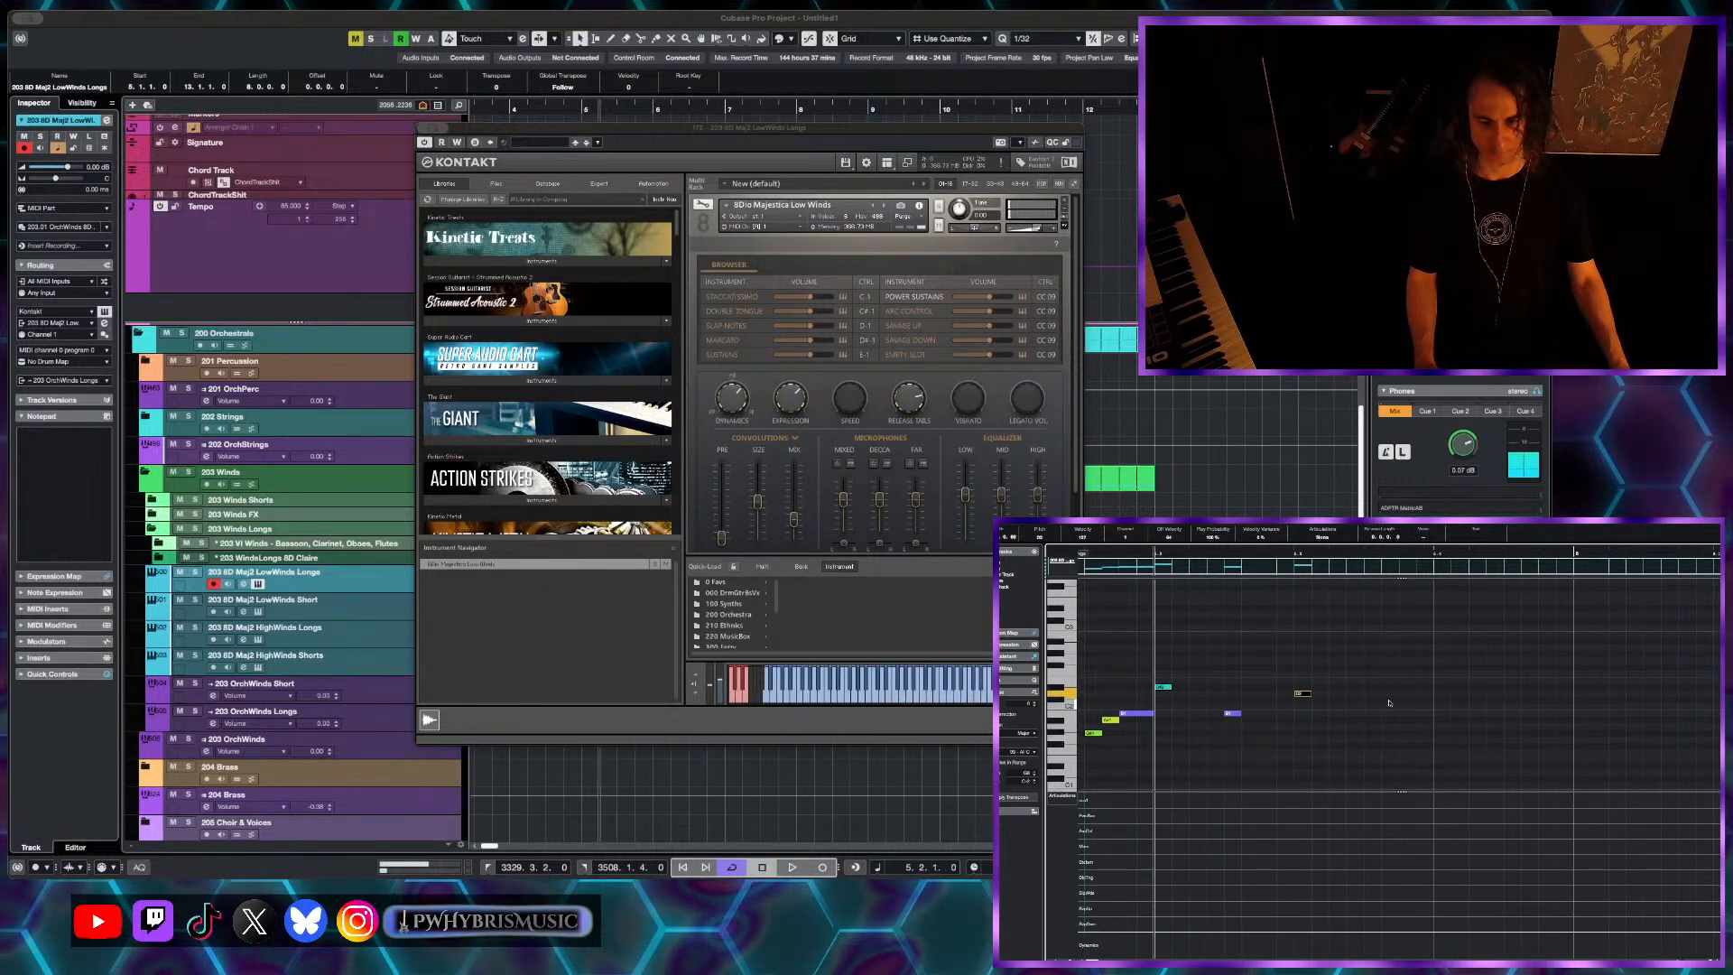
# - Draw another short note half a beat after beat 3, a semitone below the beat 3 note, and play it back
pyautogui.click(1373, 704)
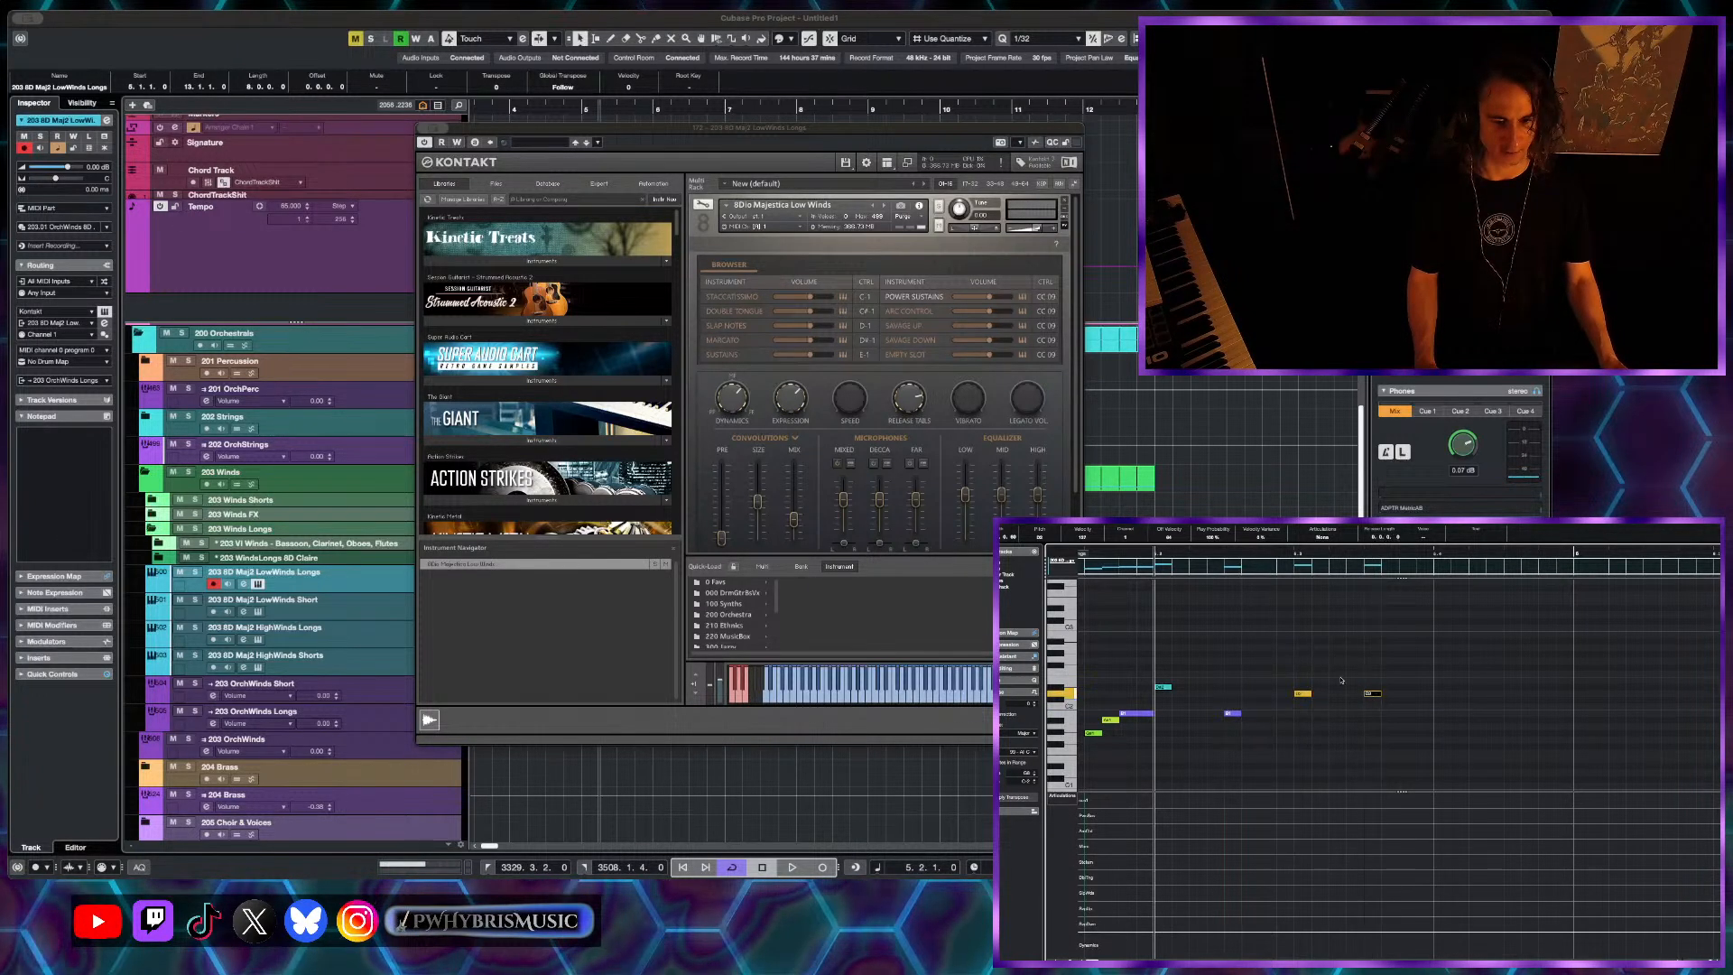
pyautogui.click(1011, 657)
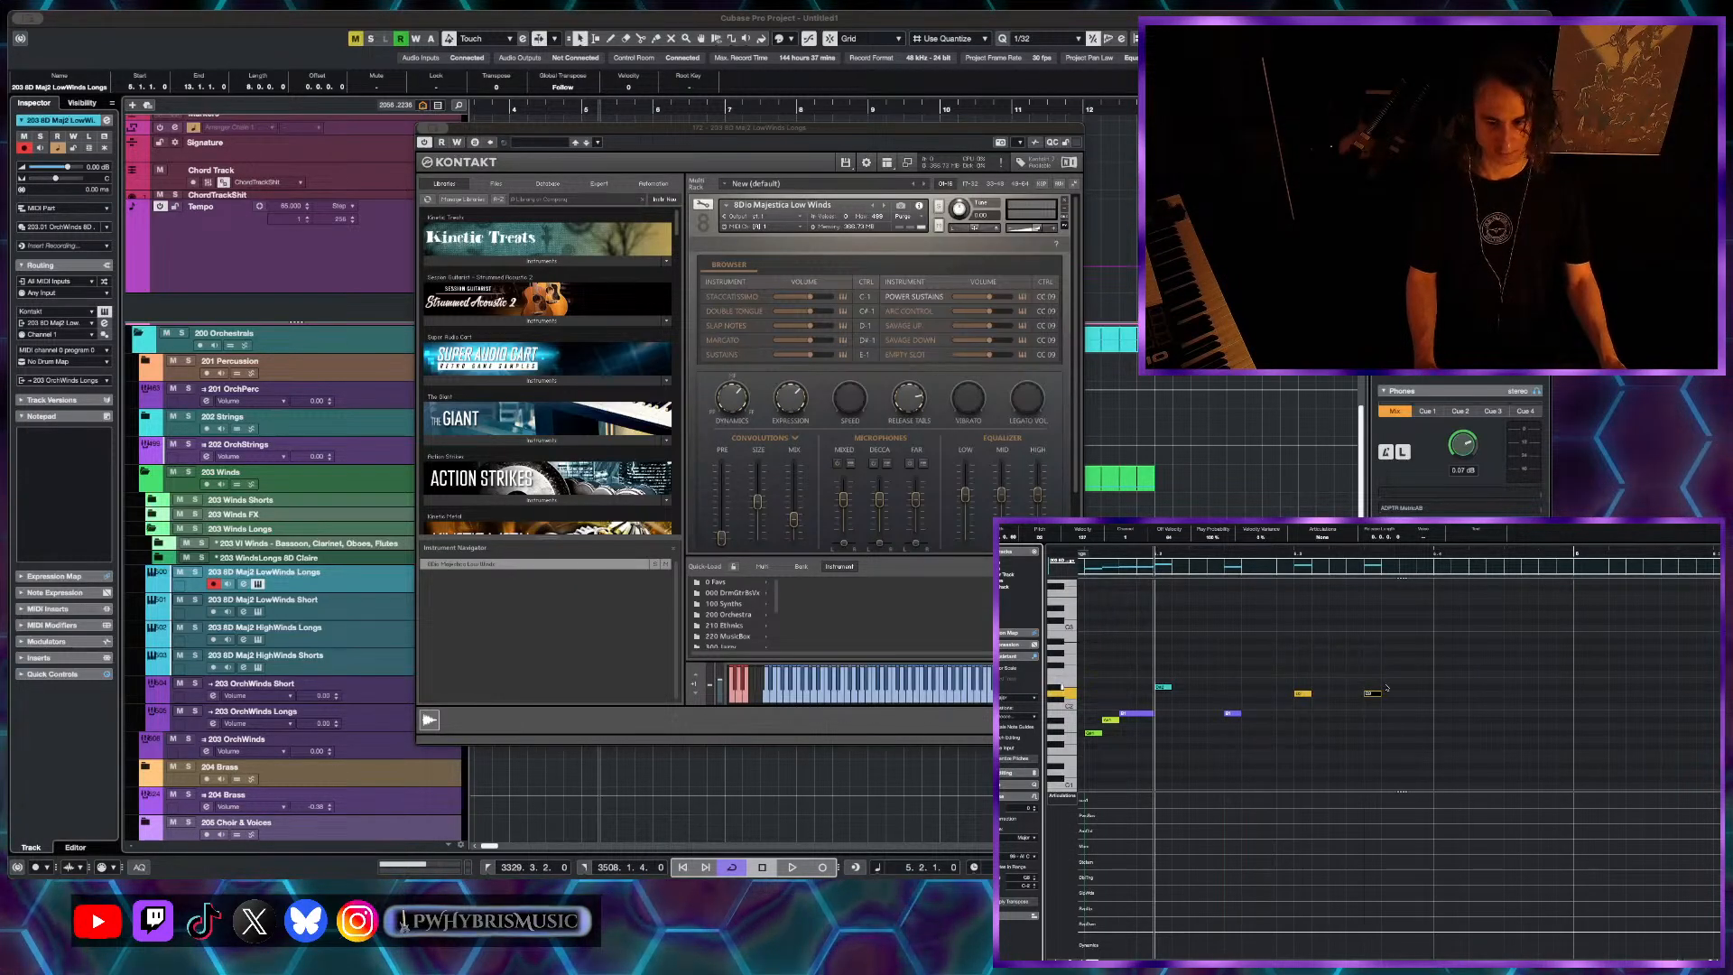
pyautogui.moveTo(1372, 695); pyautogui.dragTo(1370, 700)
pyautogui.press('space')
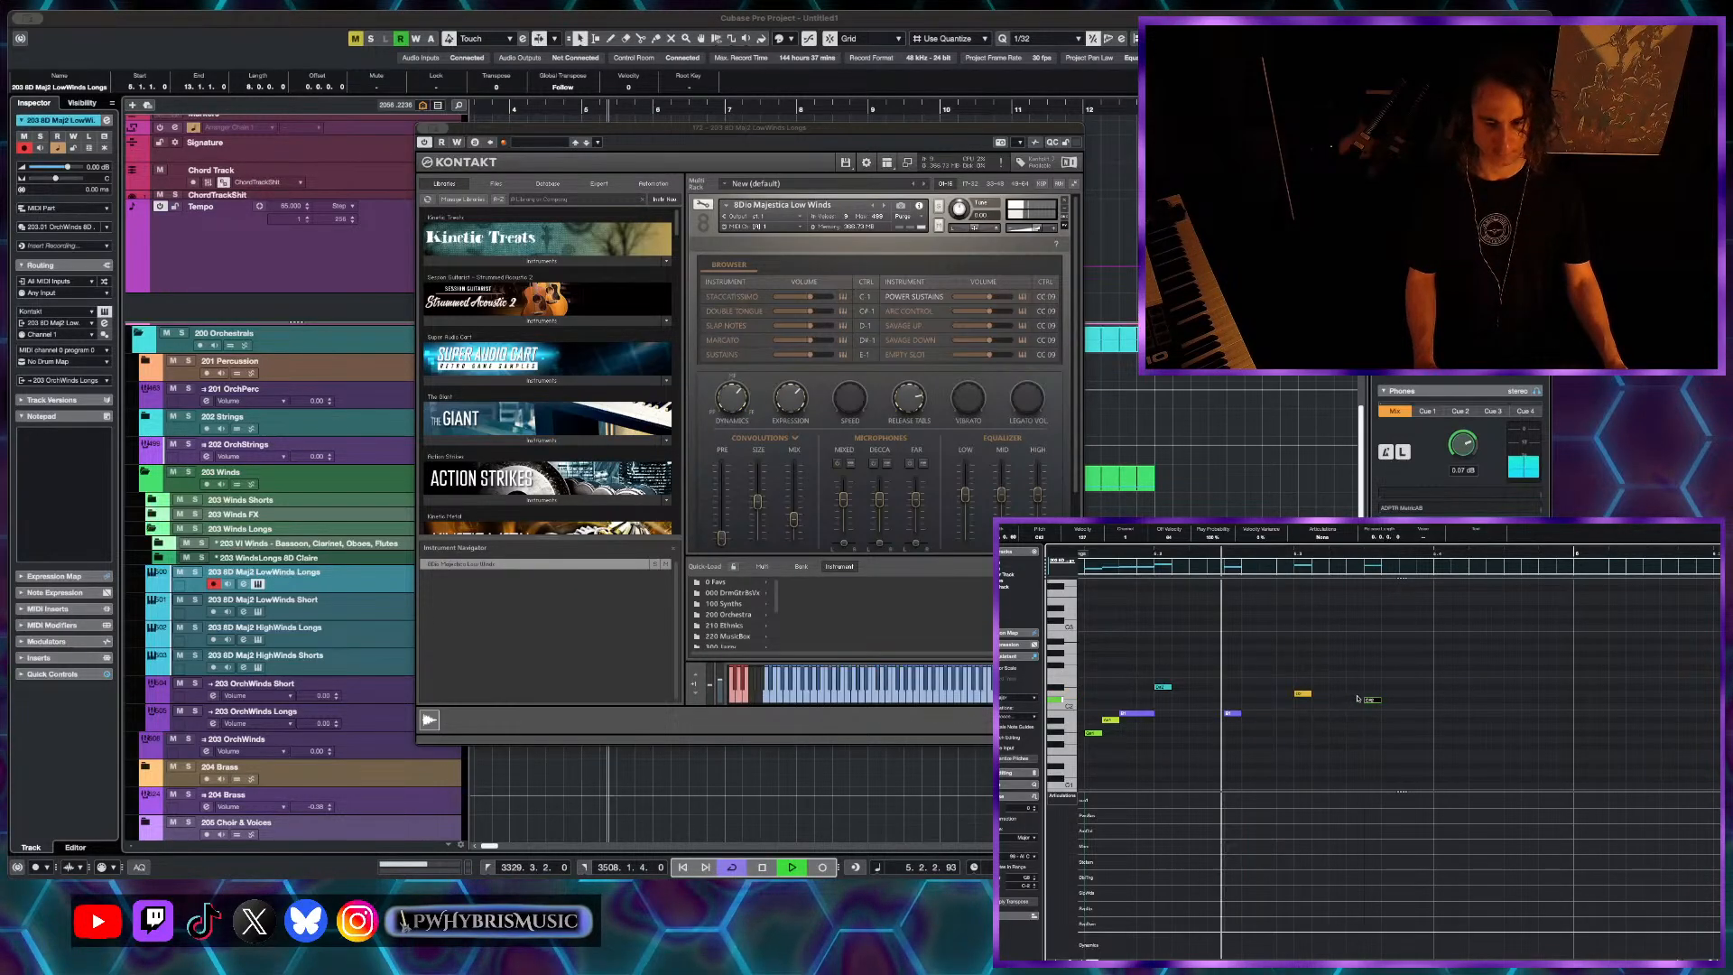
pyautogui.press('space')
# - Move the last note a 1/16 later, to the final 1/16 of beat 3, and play back from beat 2
pyautogui.moveTo(1367, 699); pyautogui.dragTo(1407, 701)
pyautogui.scroll(-1, 1408, 702)
pyautogui.press('space')
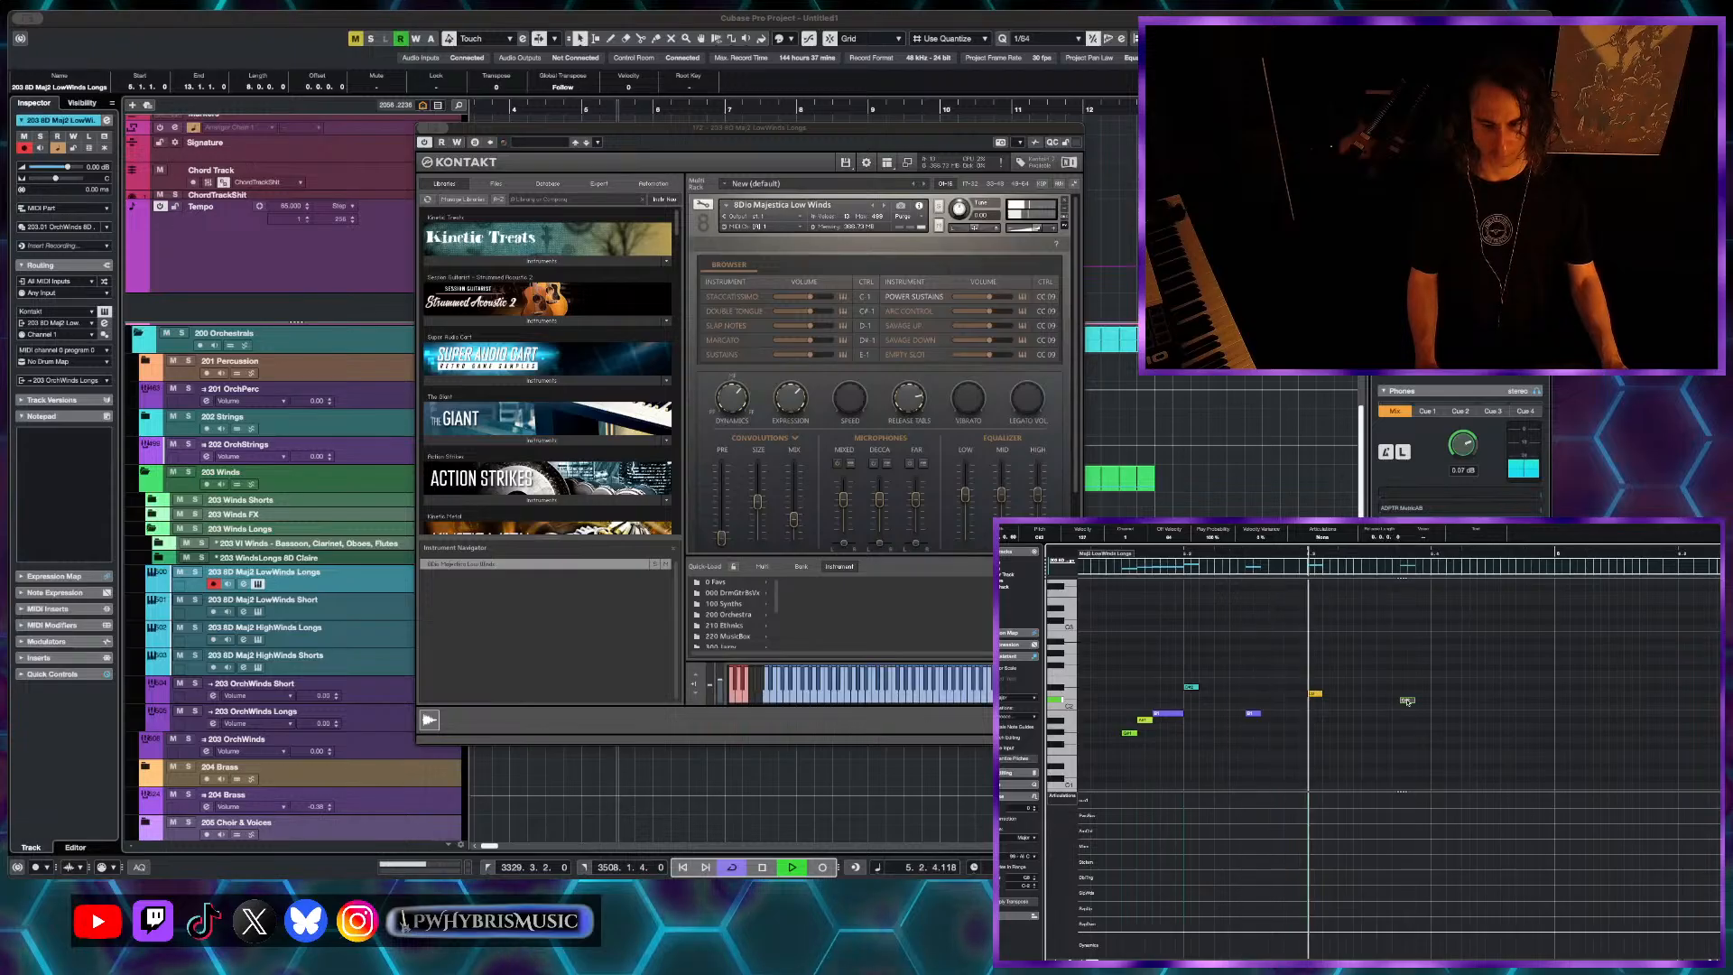
pyautogui.press('space')
# - Draw a 1/16 note one 1/16 after beat 4, raise it to the previous note's pitch, and play back
pyautogui.click(1475, 720)
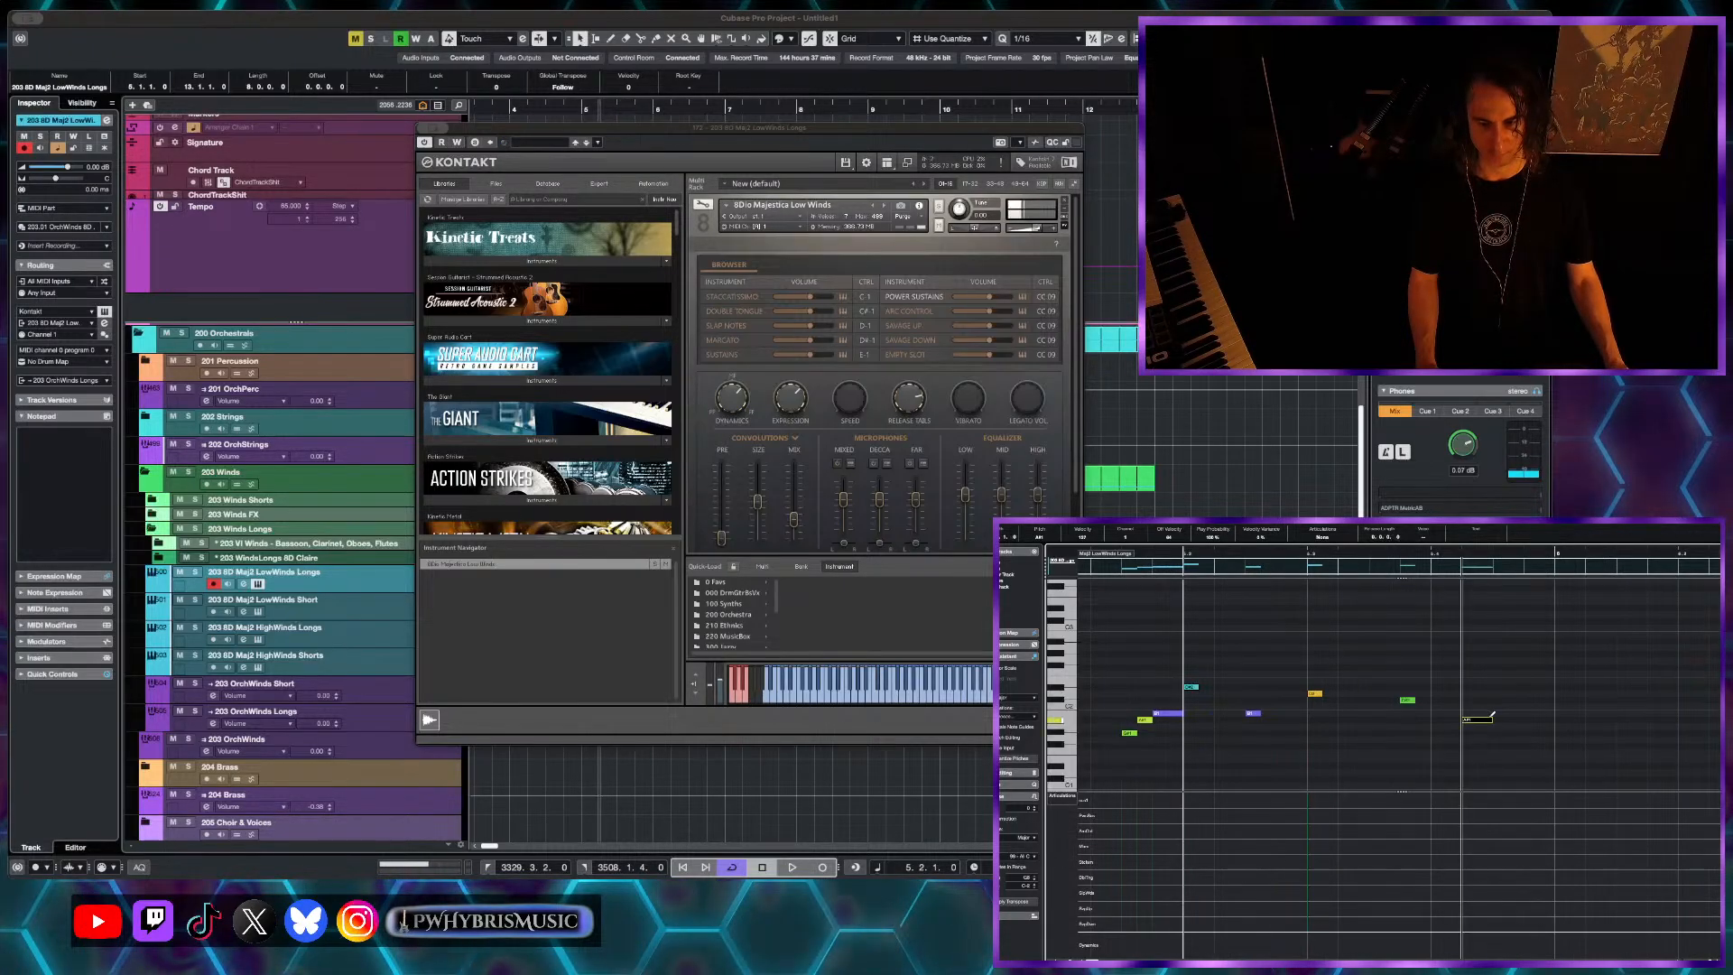
pyautogui.moveTo(1476, 723); pyautogui.dragTo(1480, 711)
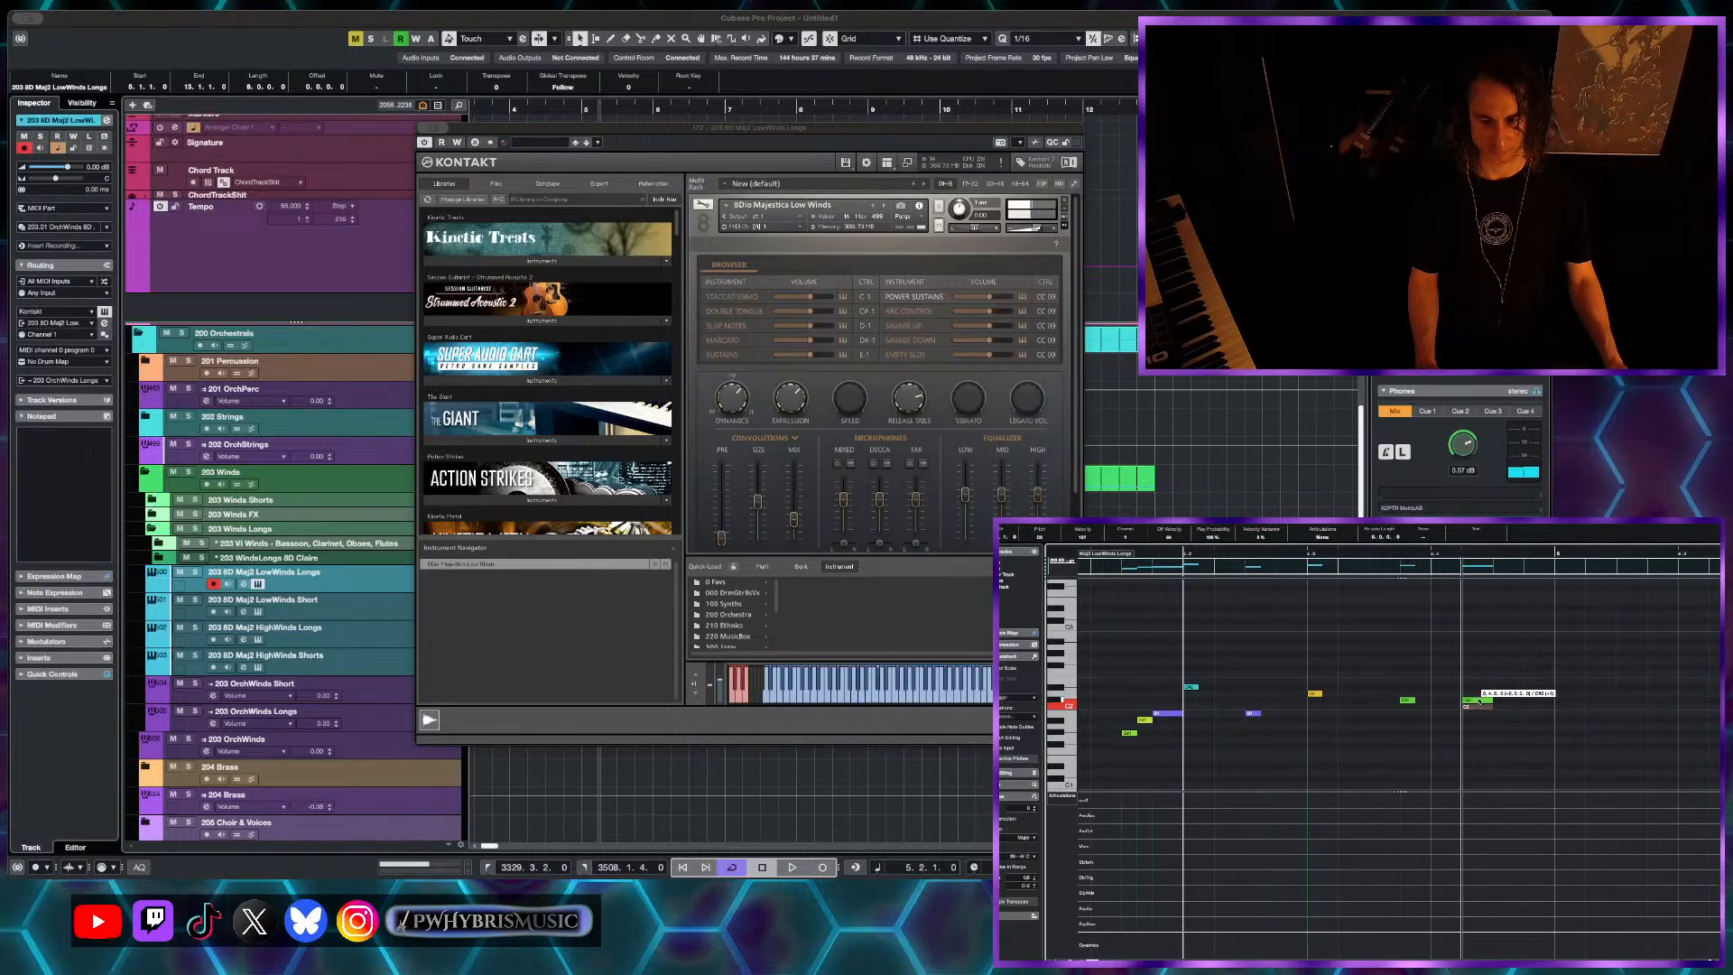
pyautogui.press('space')
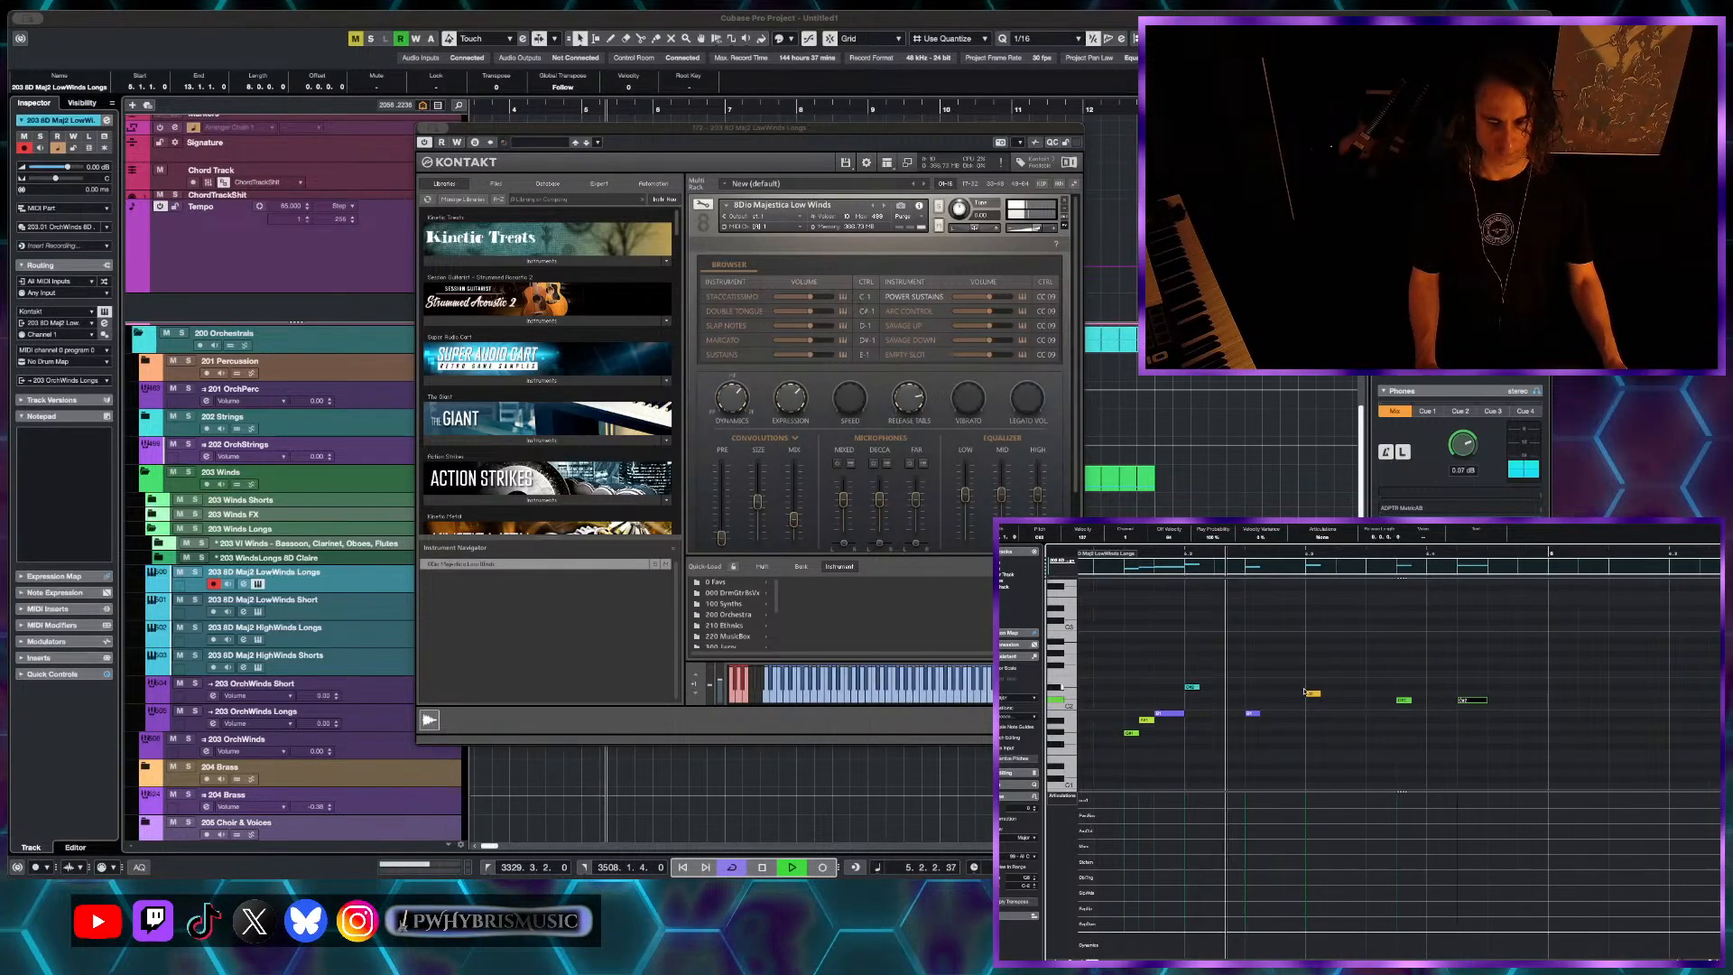
pyautogui.press('space')
# - Assign the staccatissimo articulation to all notes in the part and play it from the start of bar 5
pyautogui.moveTo(1497, 650); pyautogui.dragTo(1135, 757)
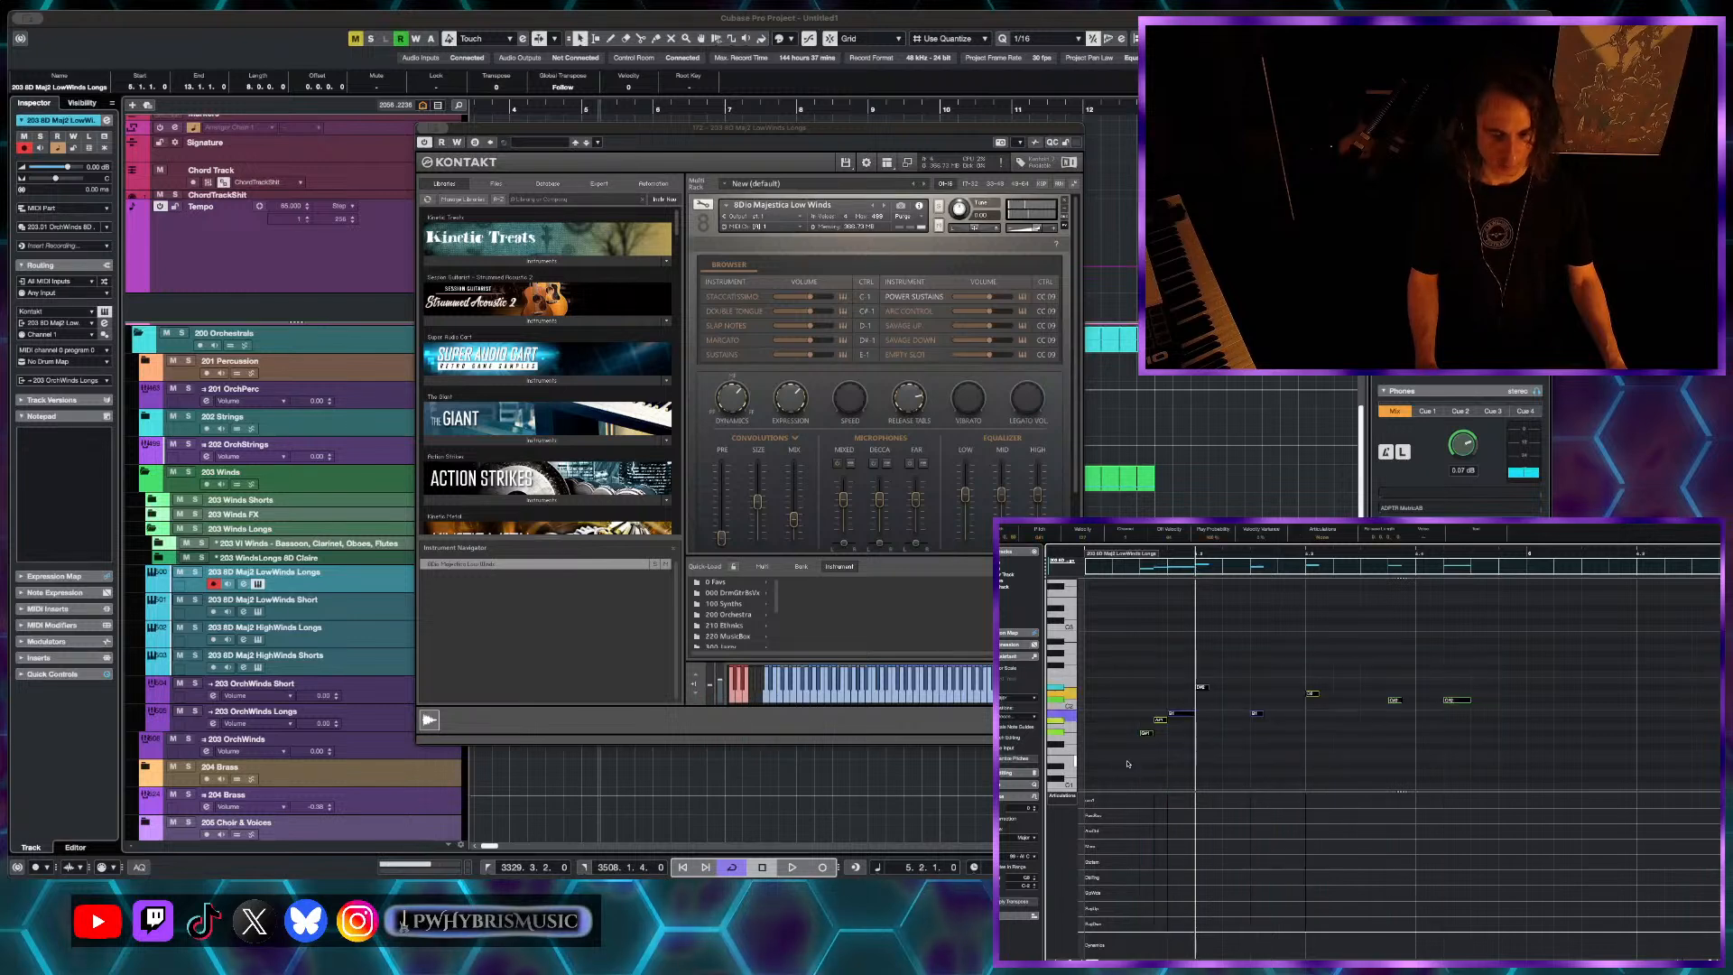
pyautogui.click(1324, 539)
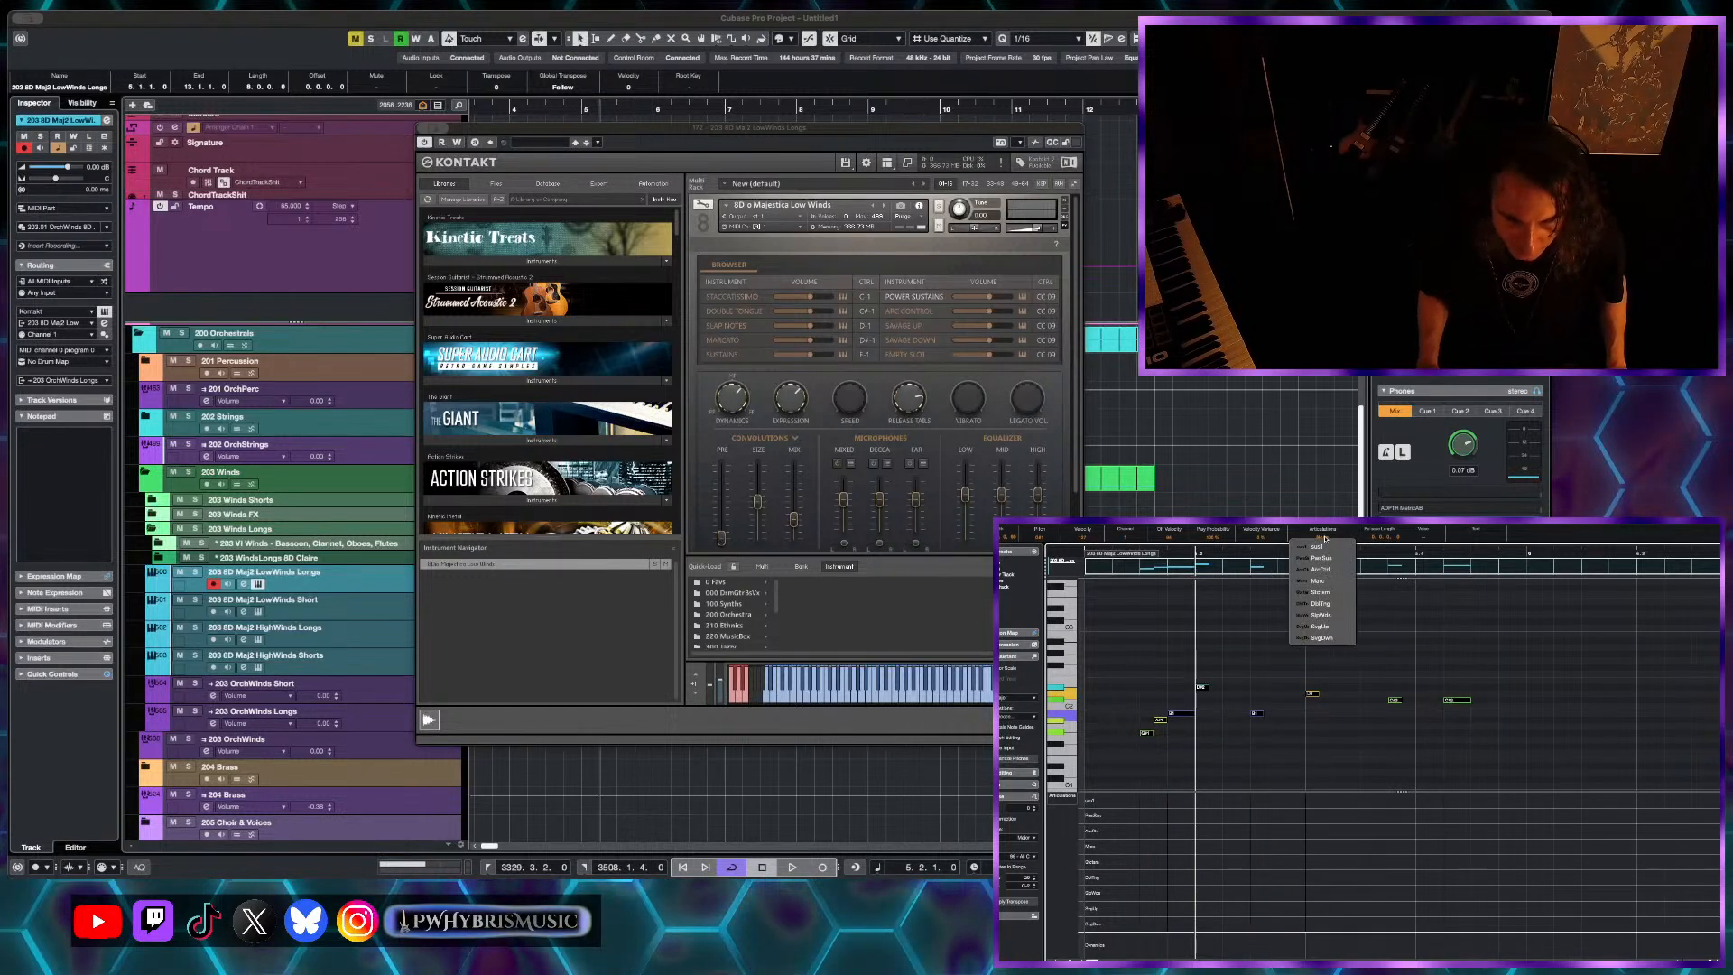
pyautogui.click(1329, 591)
pyautogui.hscroll(-2, 1217, 619)
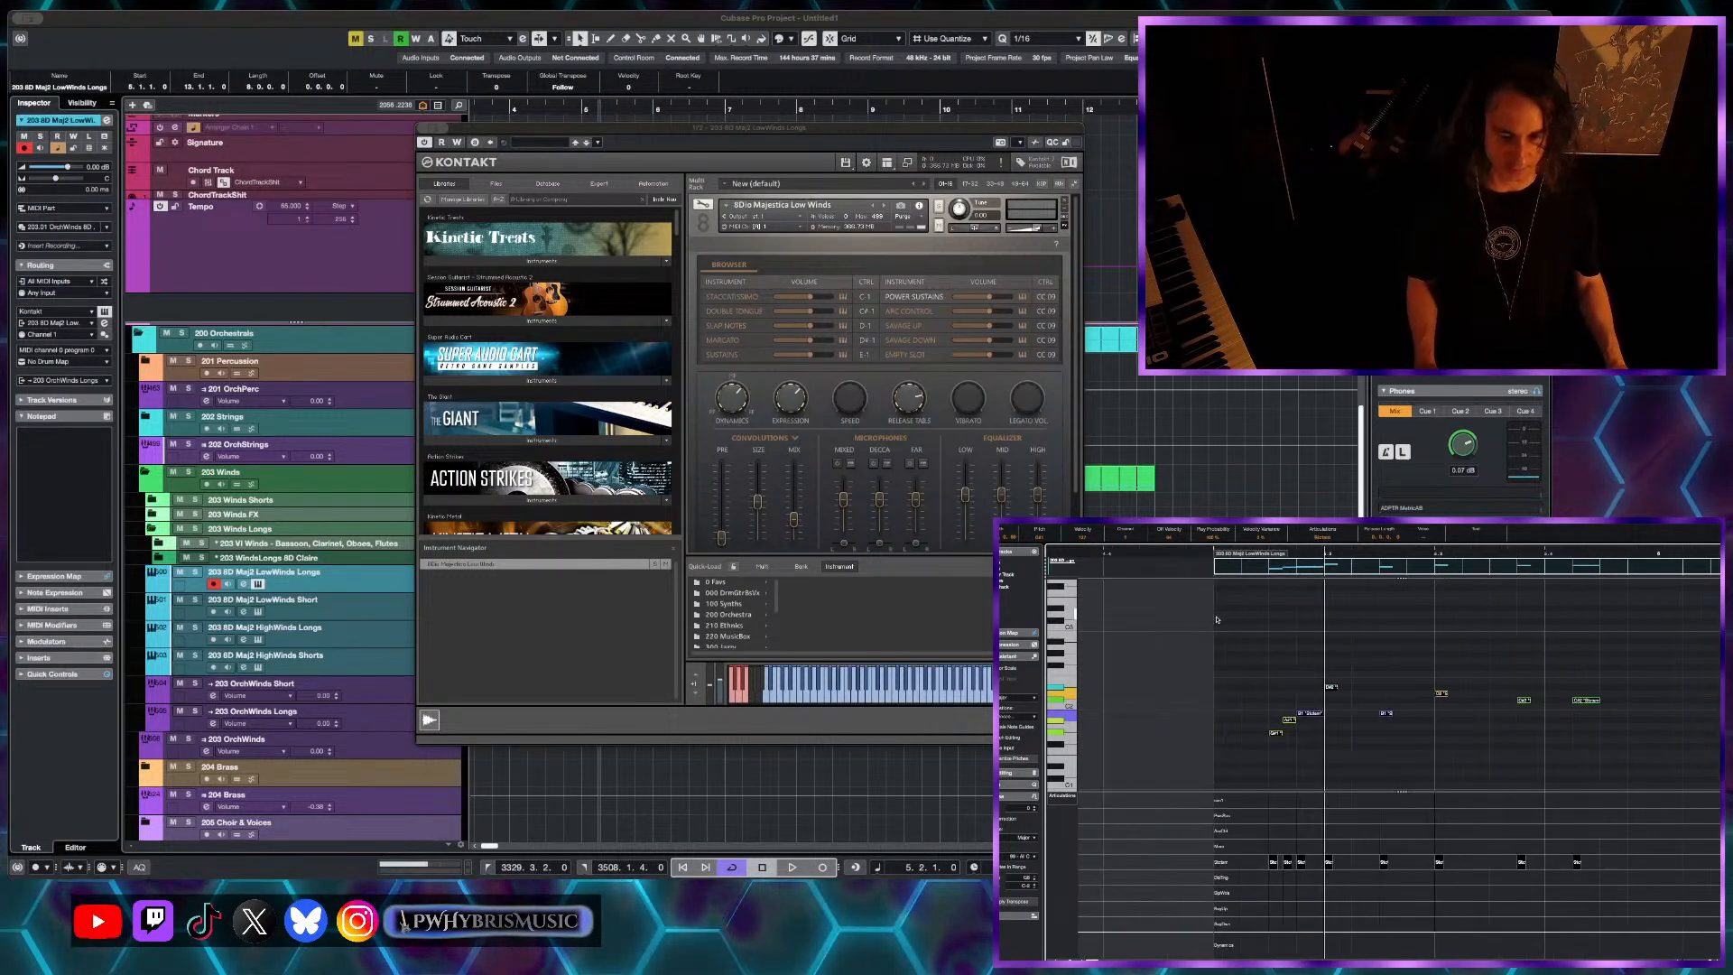
pyautogui.click(1208, 553)
pyautogui.hscroll(2, 1264, 631)
pyautogui.press('space')
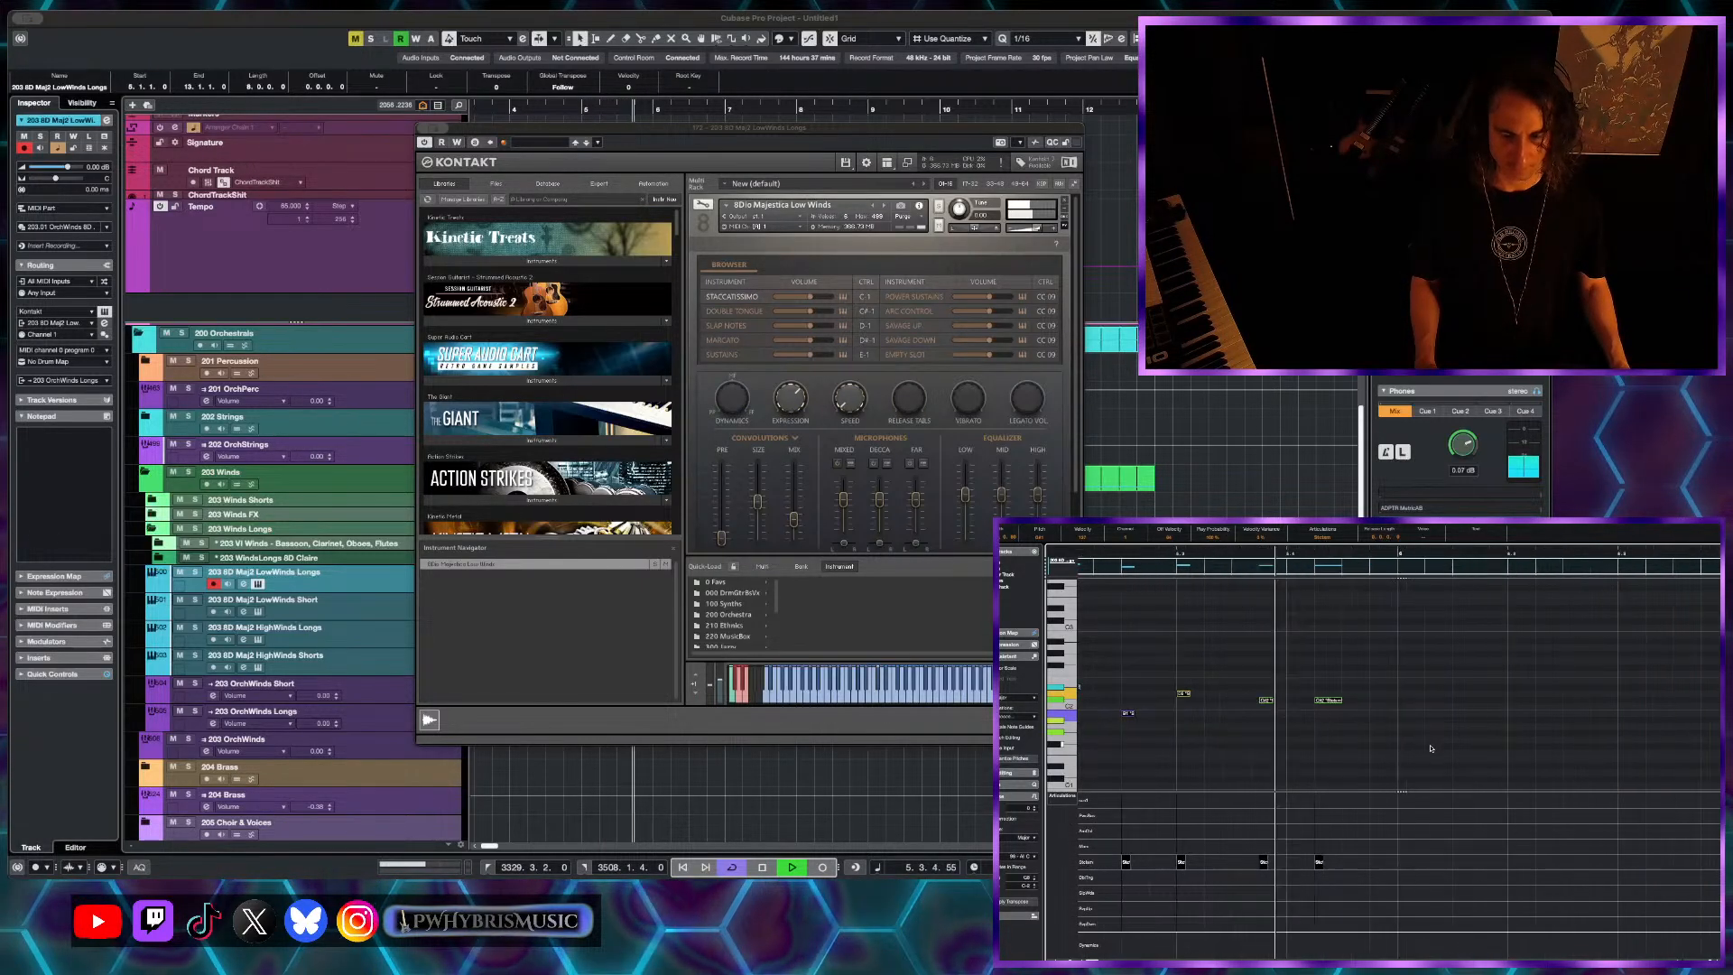
pyautogui.click(1348, 730)
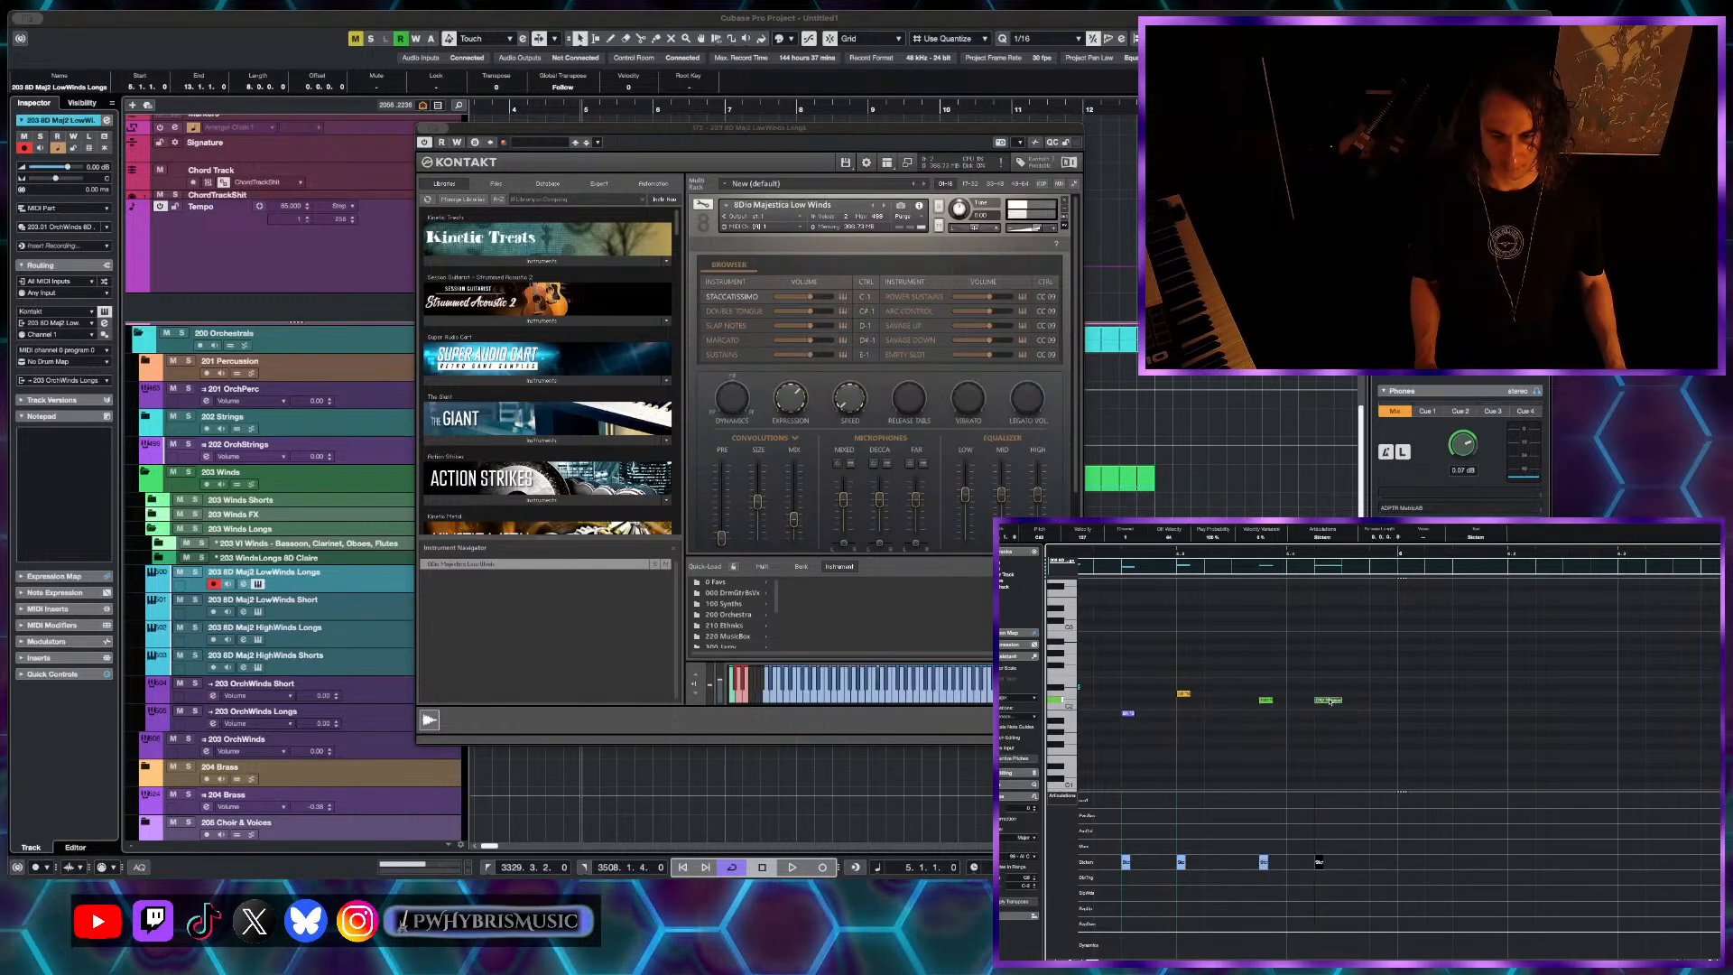
# - Lower the last note two semitones, add a 1/16 note a semitone below it and another at its pitch, and play back
pyautogui.moveTo(1330, 716); pyautogui.dragTo(1330, 716)
pyautogui.keyDown('alt'); pyautogui.click(1354, 726); pyautogui.keyUp('alt')
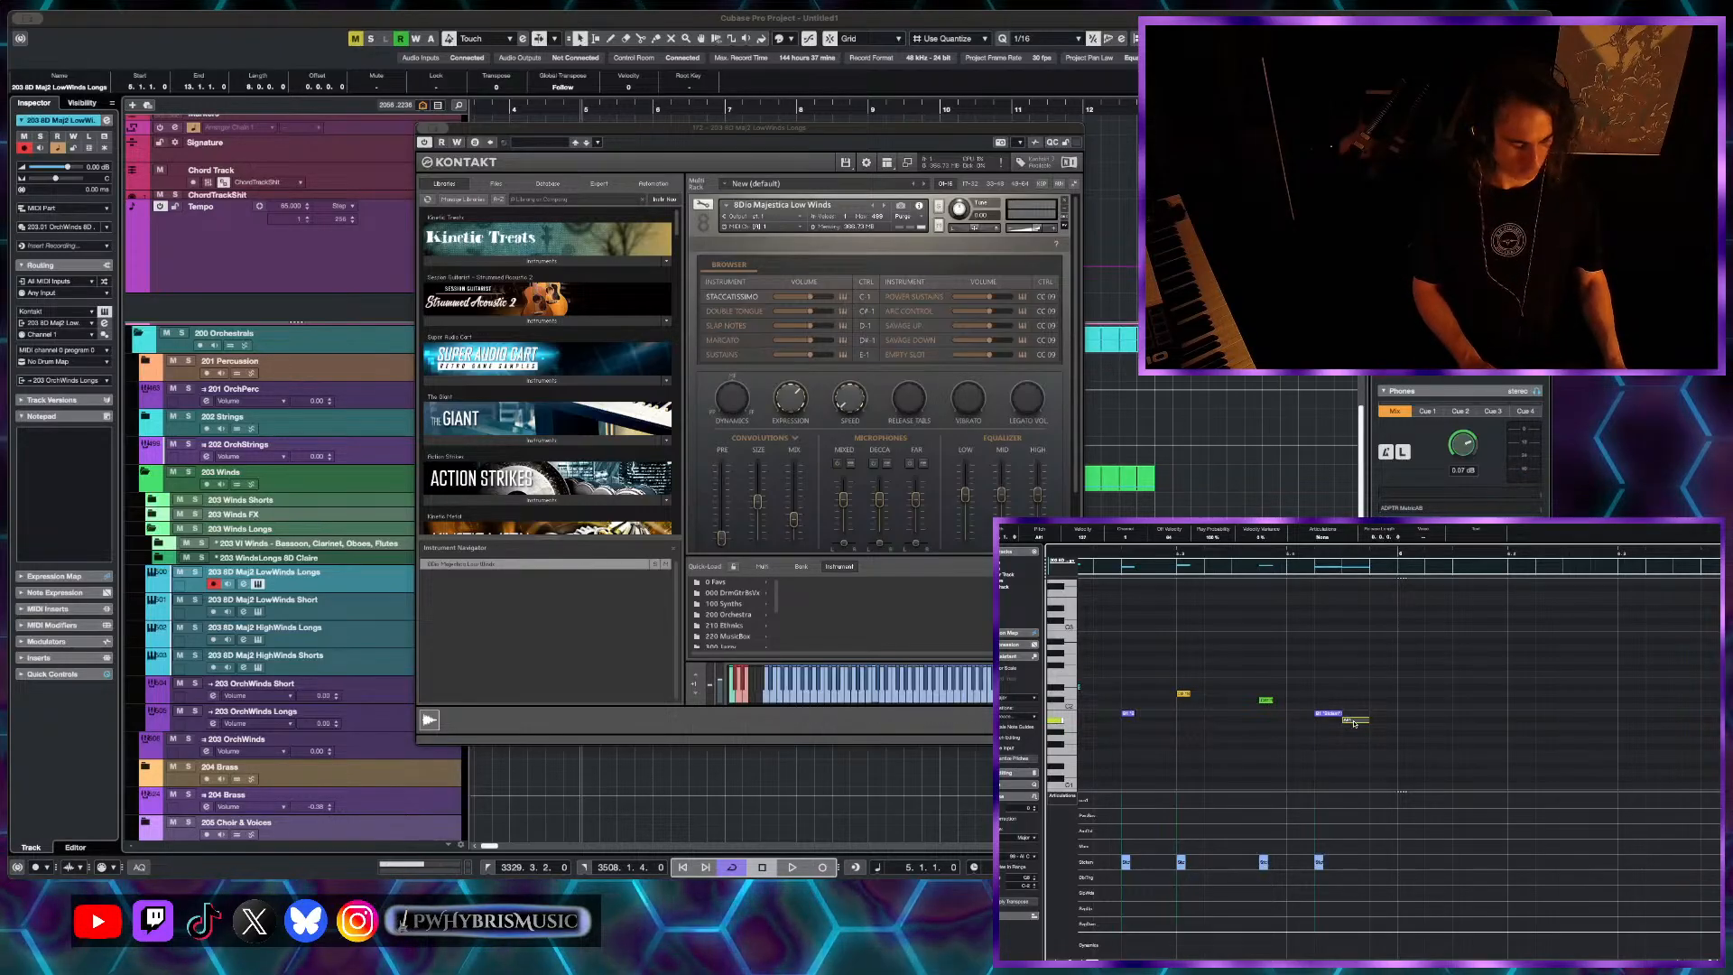
pyautogui.press('space')
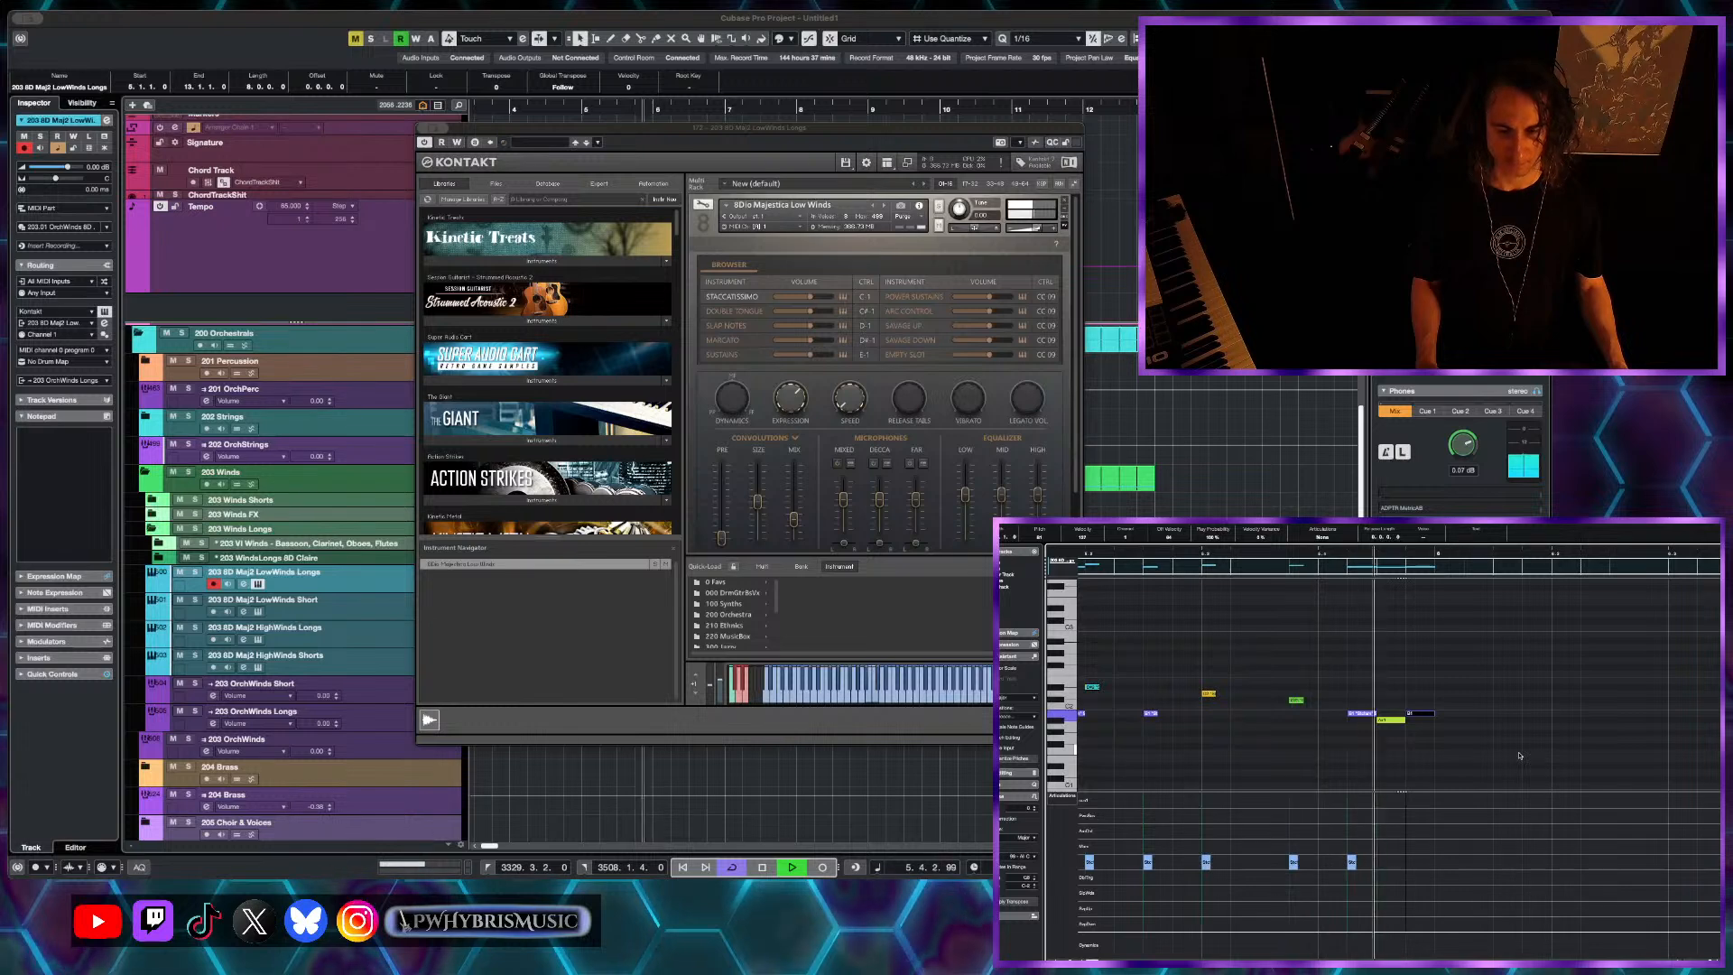
pyautogui.press('space')
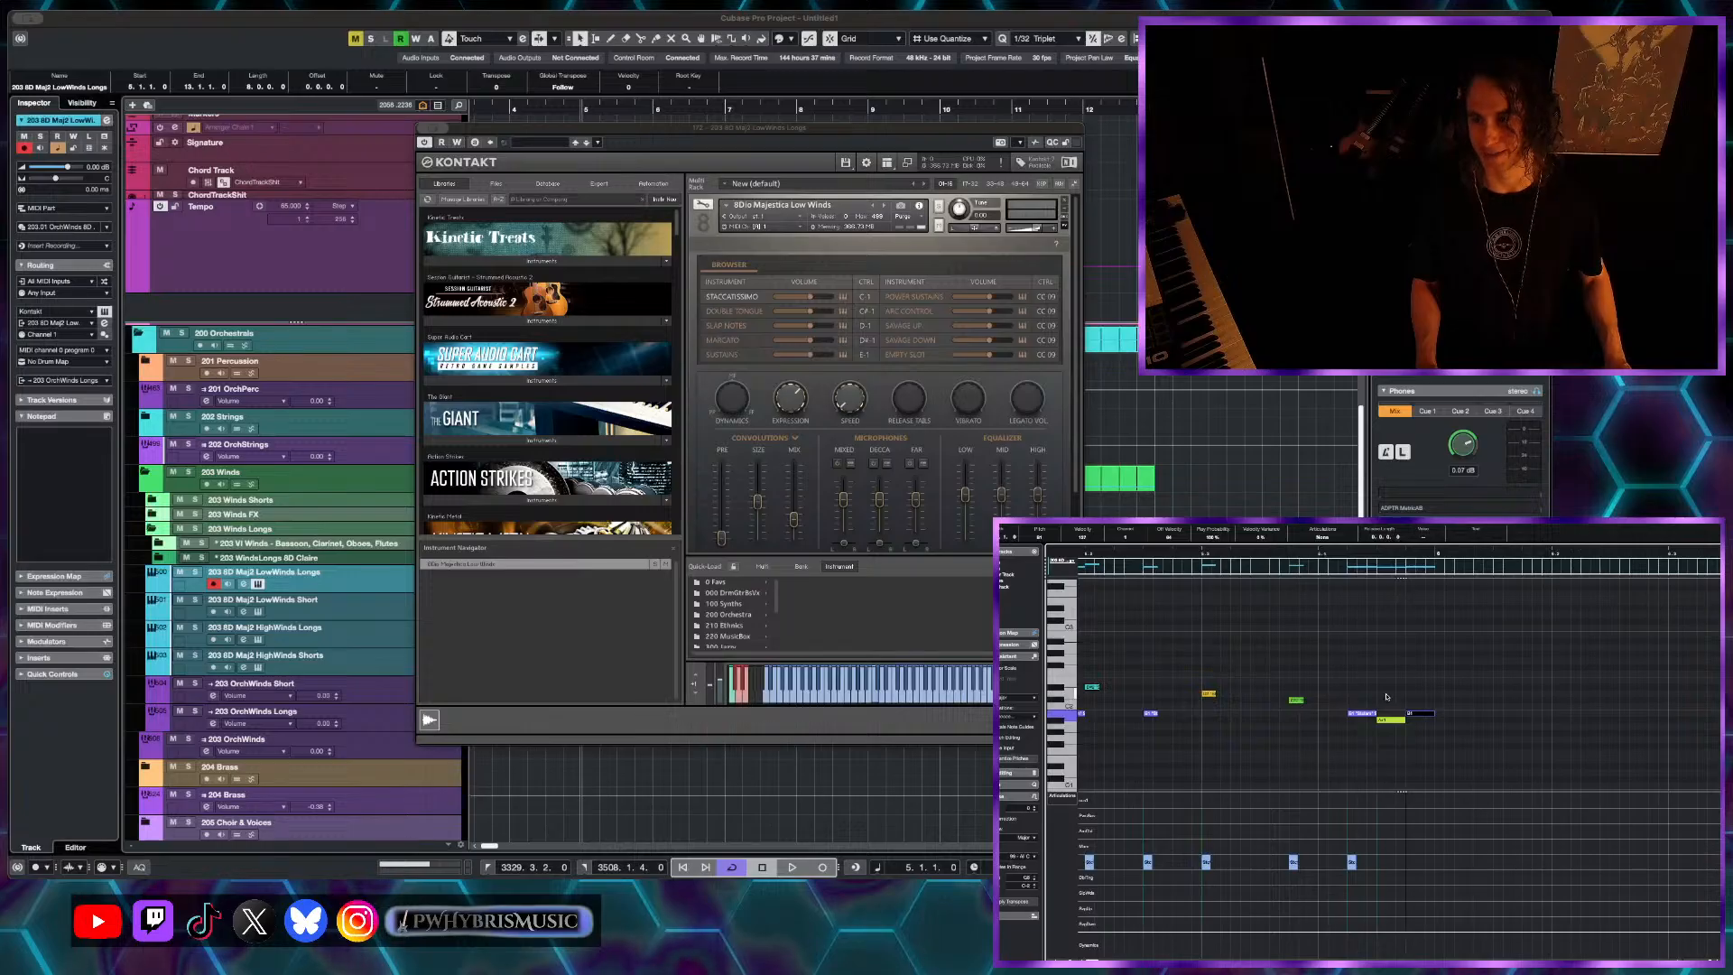
# - Space the opening notes evenly as 1/16 triplets leading into beat 2 on the 1/32 triplet grid, and play them back
pyautogui.hscroll(-3, 1387, 696)
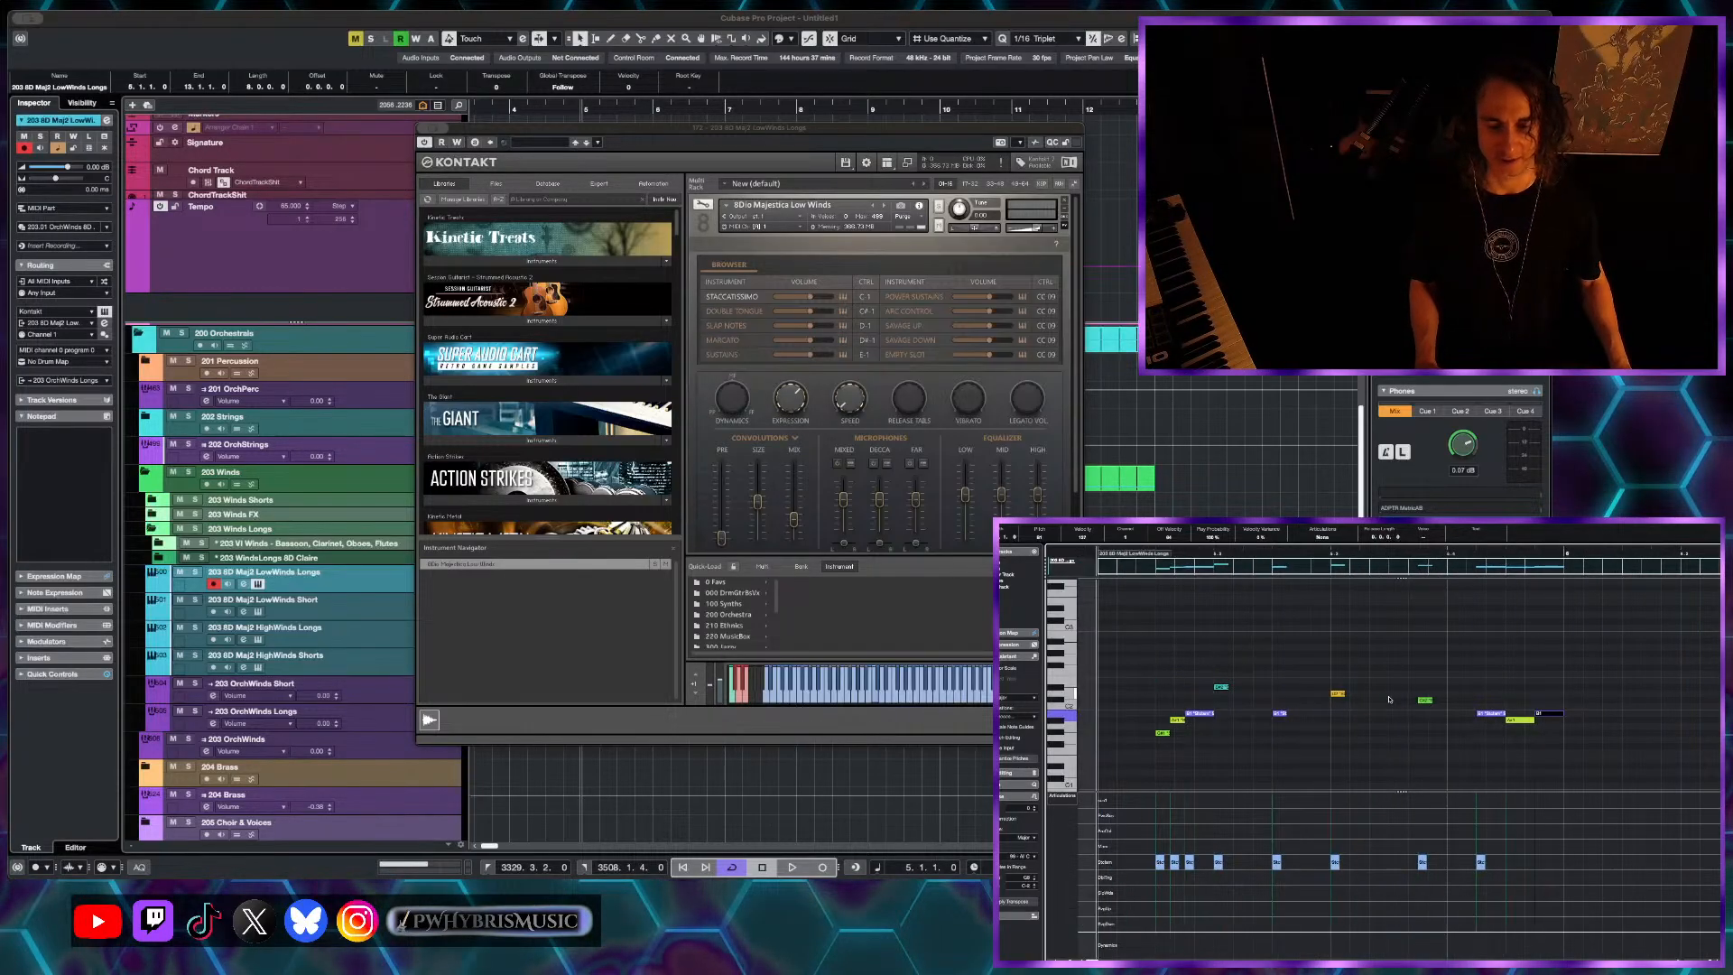
pyautogui.press('space')
pyautogui.scroll(1, 1175, 732)
pyautogui.moveTo(1179, 720); pyautogui.dragTo(1221, 716)
pyautogui.click(1228, 719)
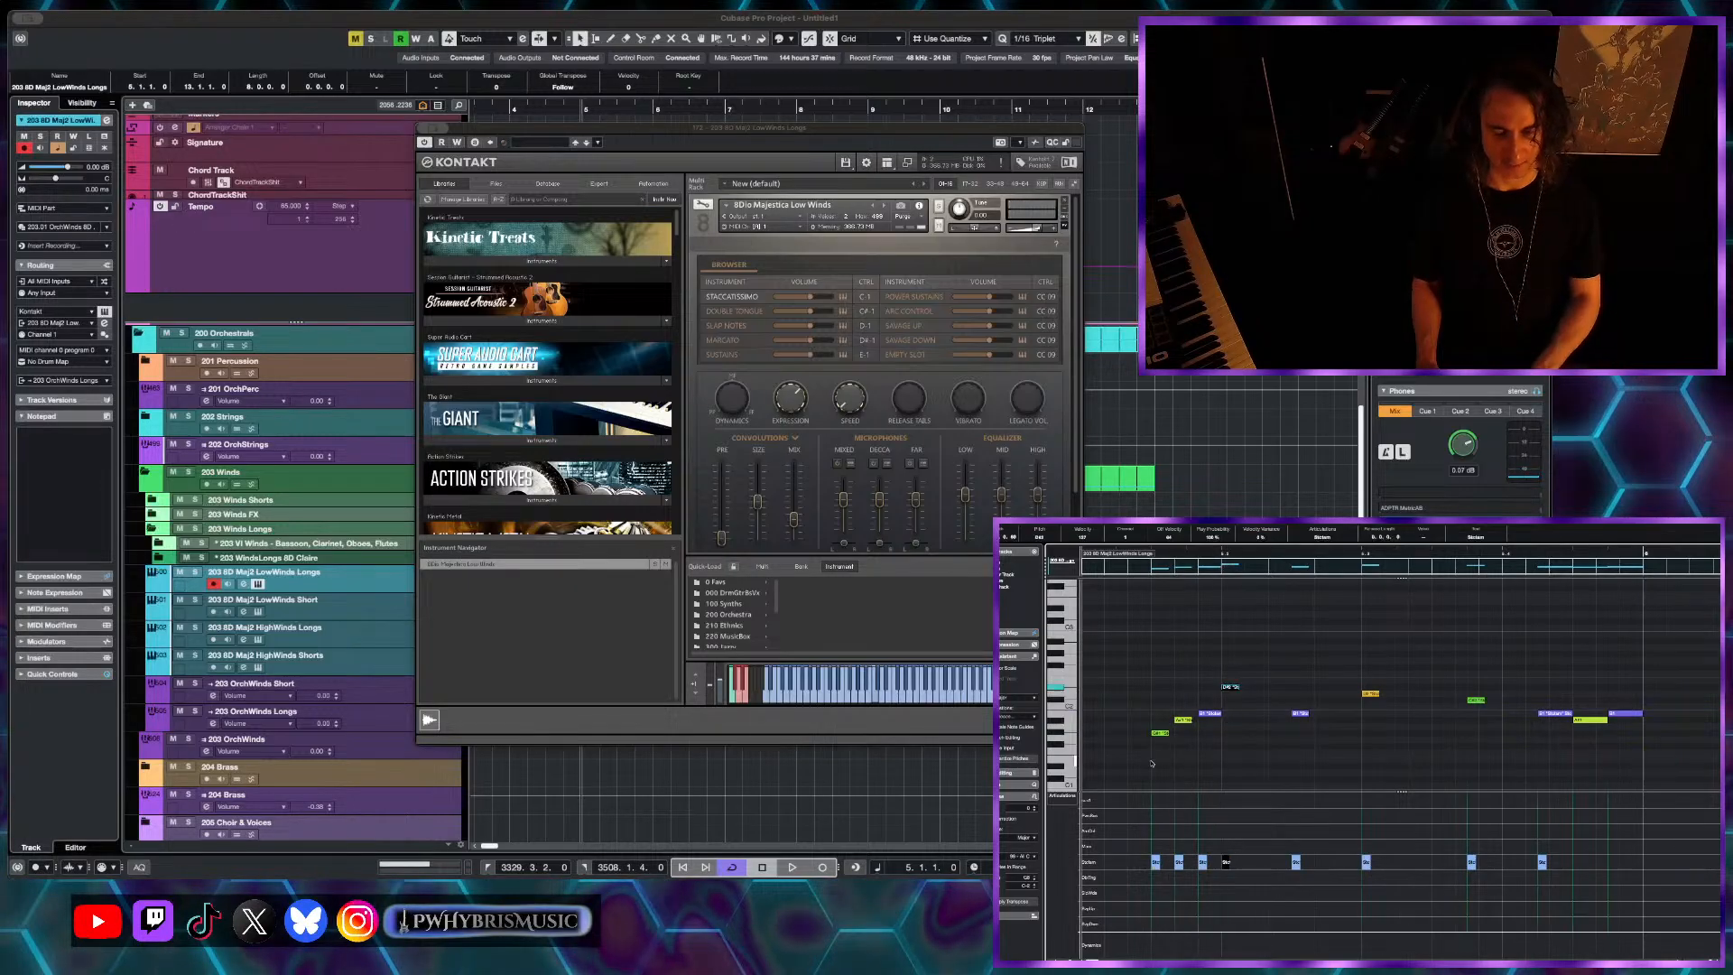
pyautogui.press('space')
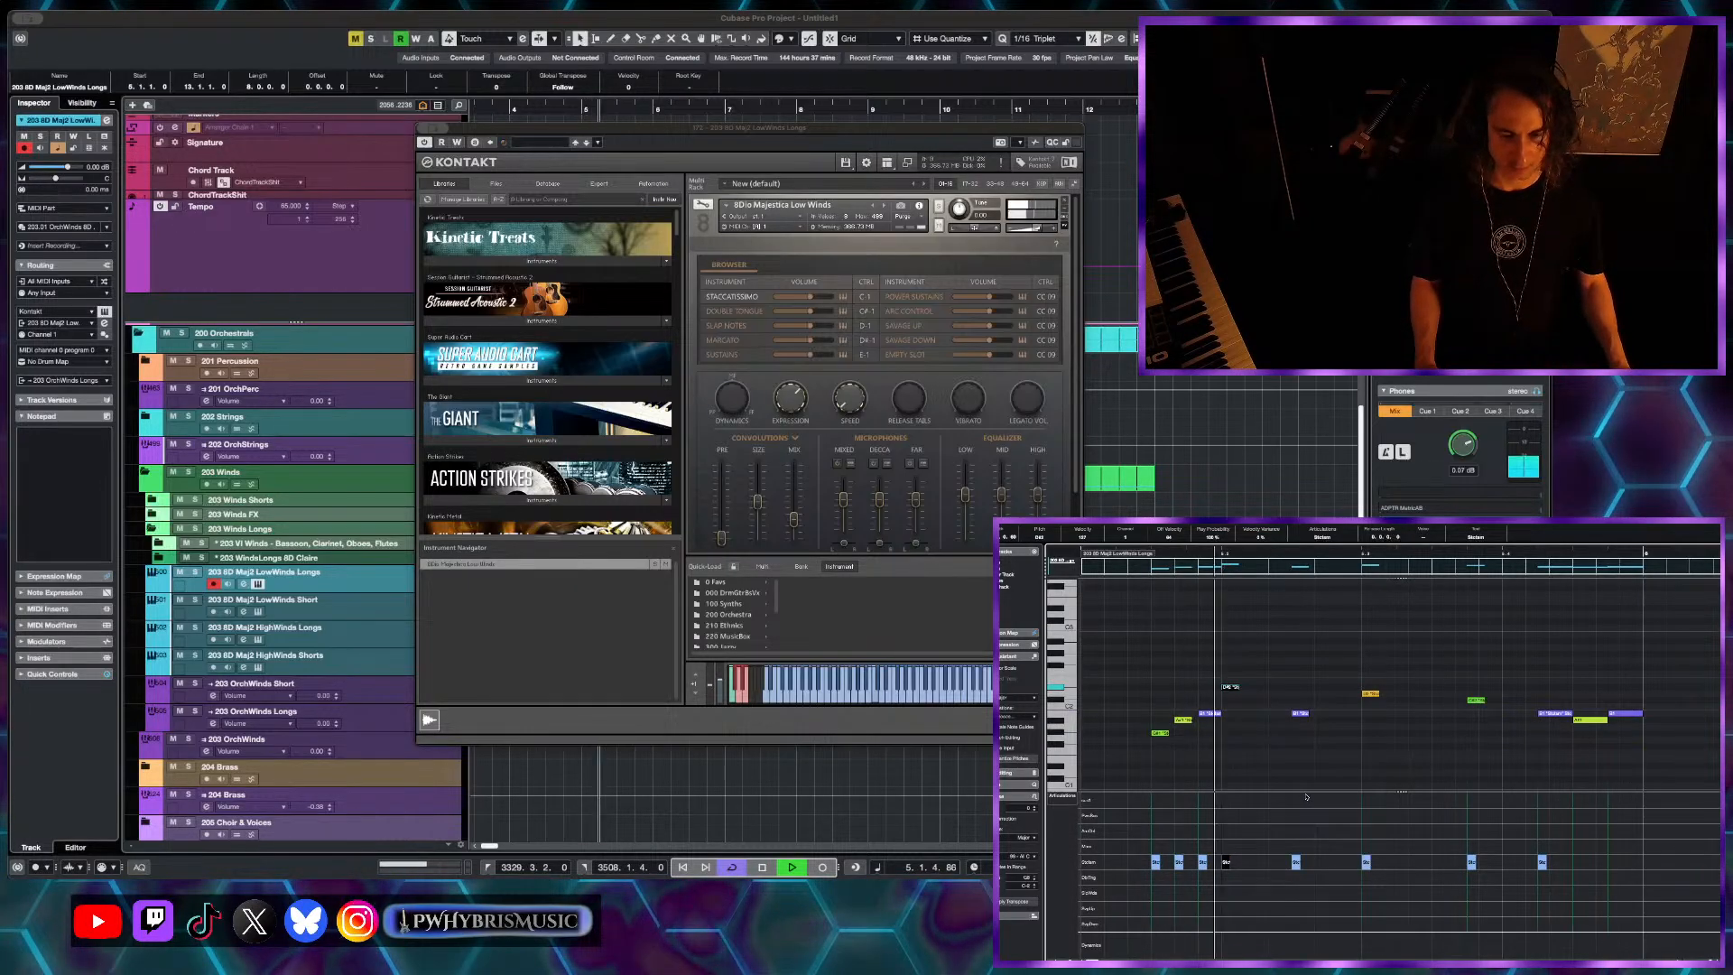
pyautogui.press('space')
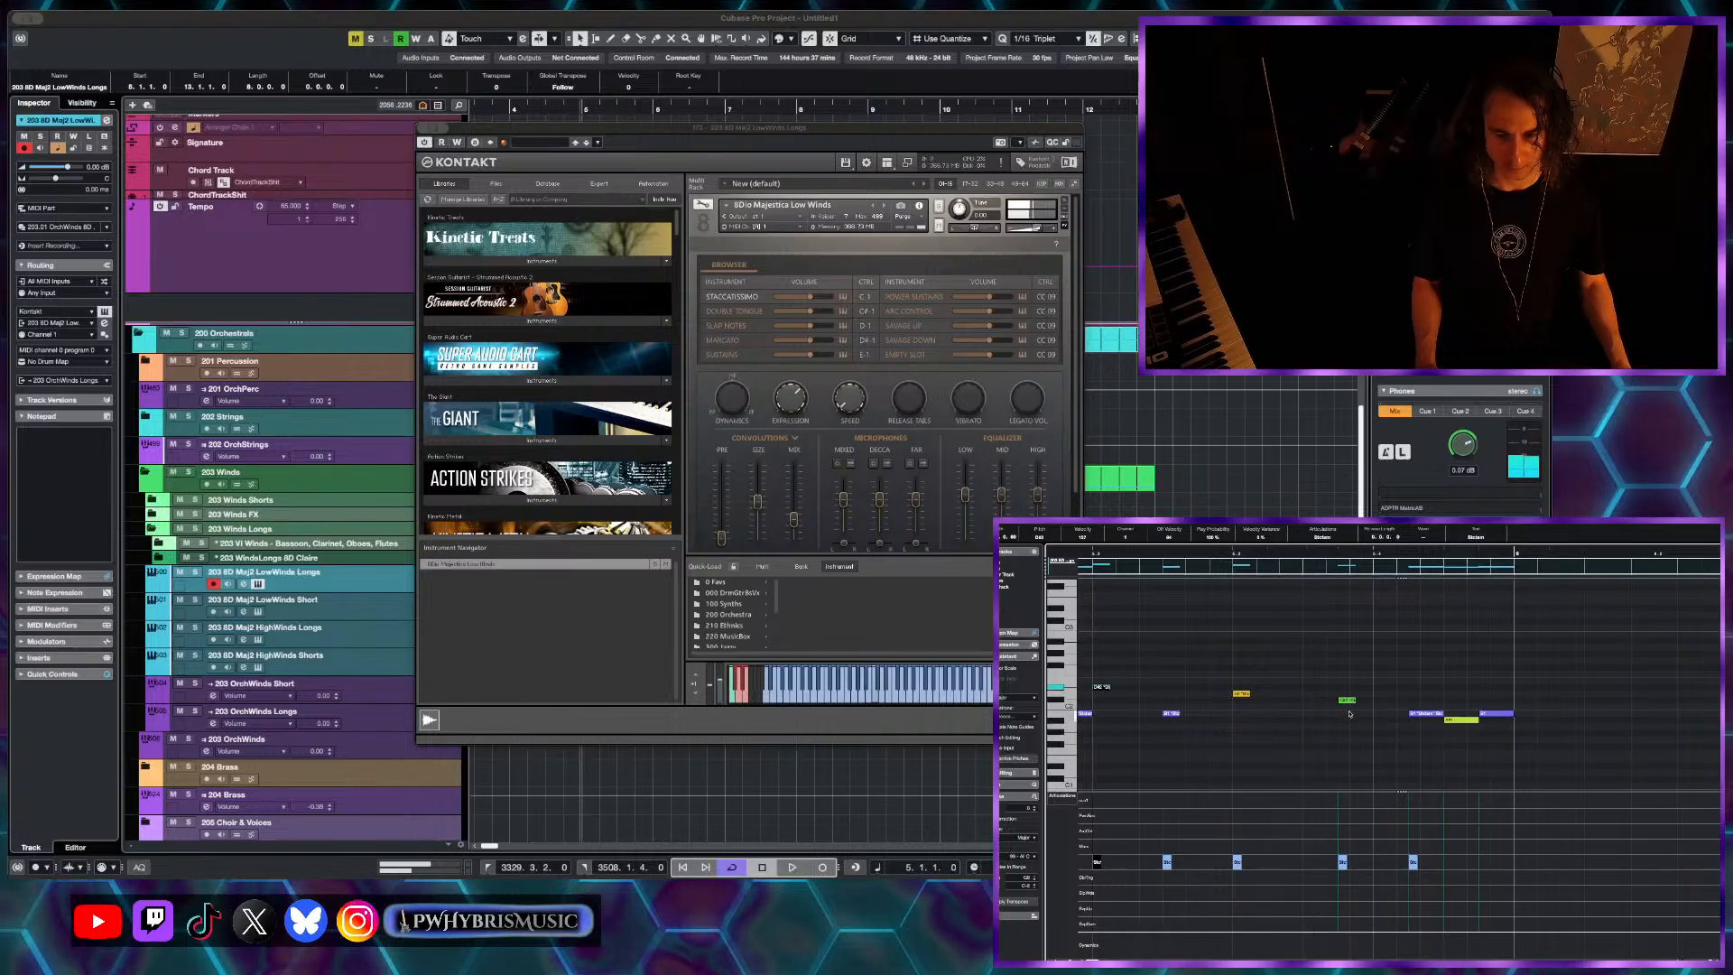
# - Move the note before beat 4 slightly earlier onto the triplet grid and delete the last three notes
pyautogui.moveTo(1346, 700); pyautogui.dragTo(1335, 701)
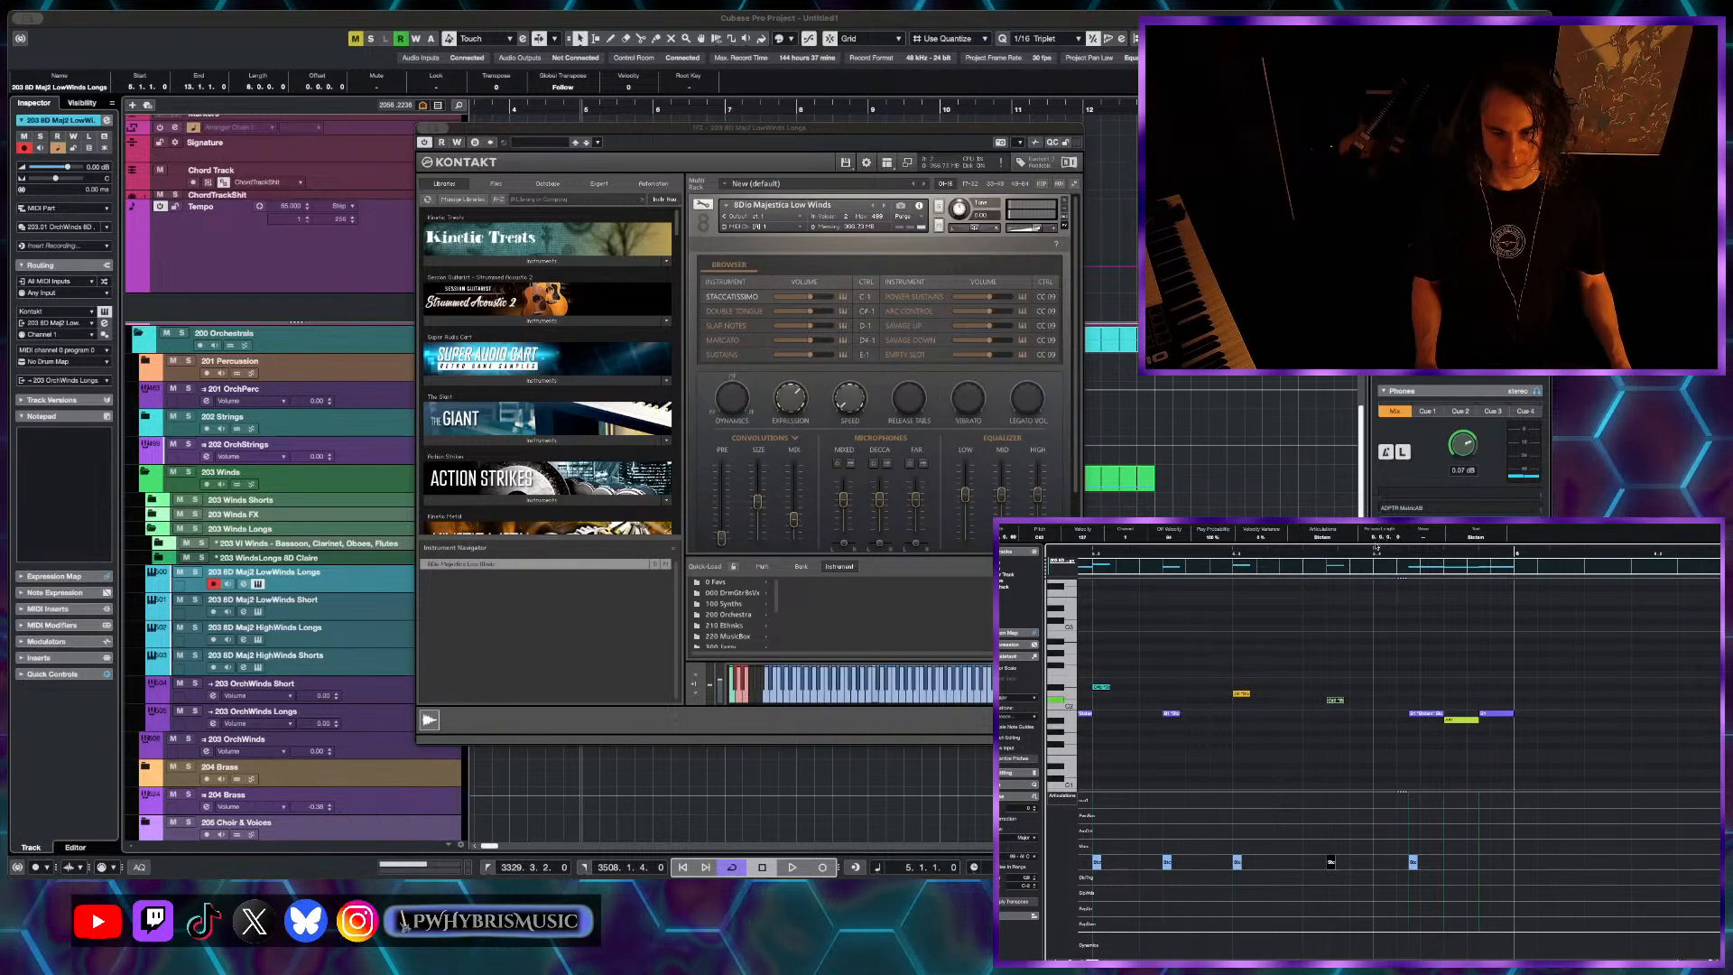
pyautogui.moveTo(1556, 693); pyautogui.dragTo(1435, 722)
pyautogui.press('Delete')
# - Draw four 1/16 triplet notes into the bar 6 downbeat, repeating the deleted notes' pitches and ending on the run's first pitch
pyautogui.doubleClick(1435, 713)
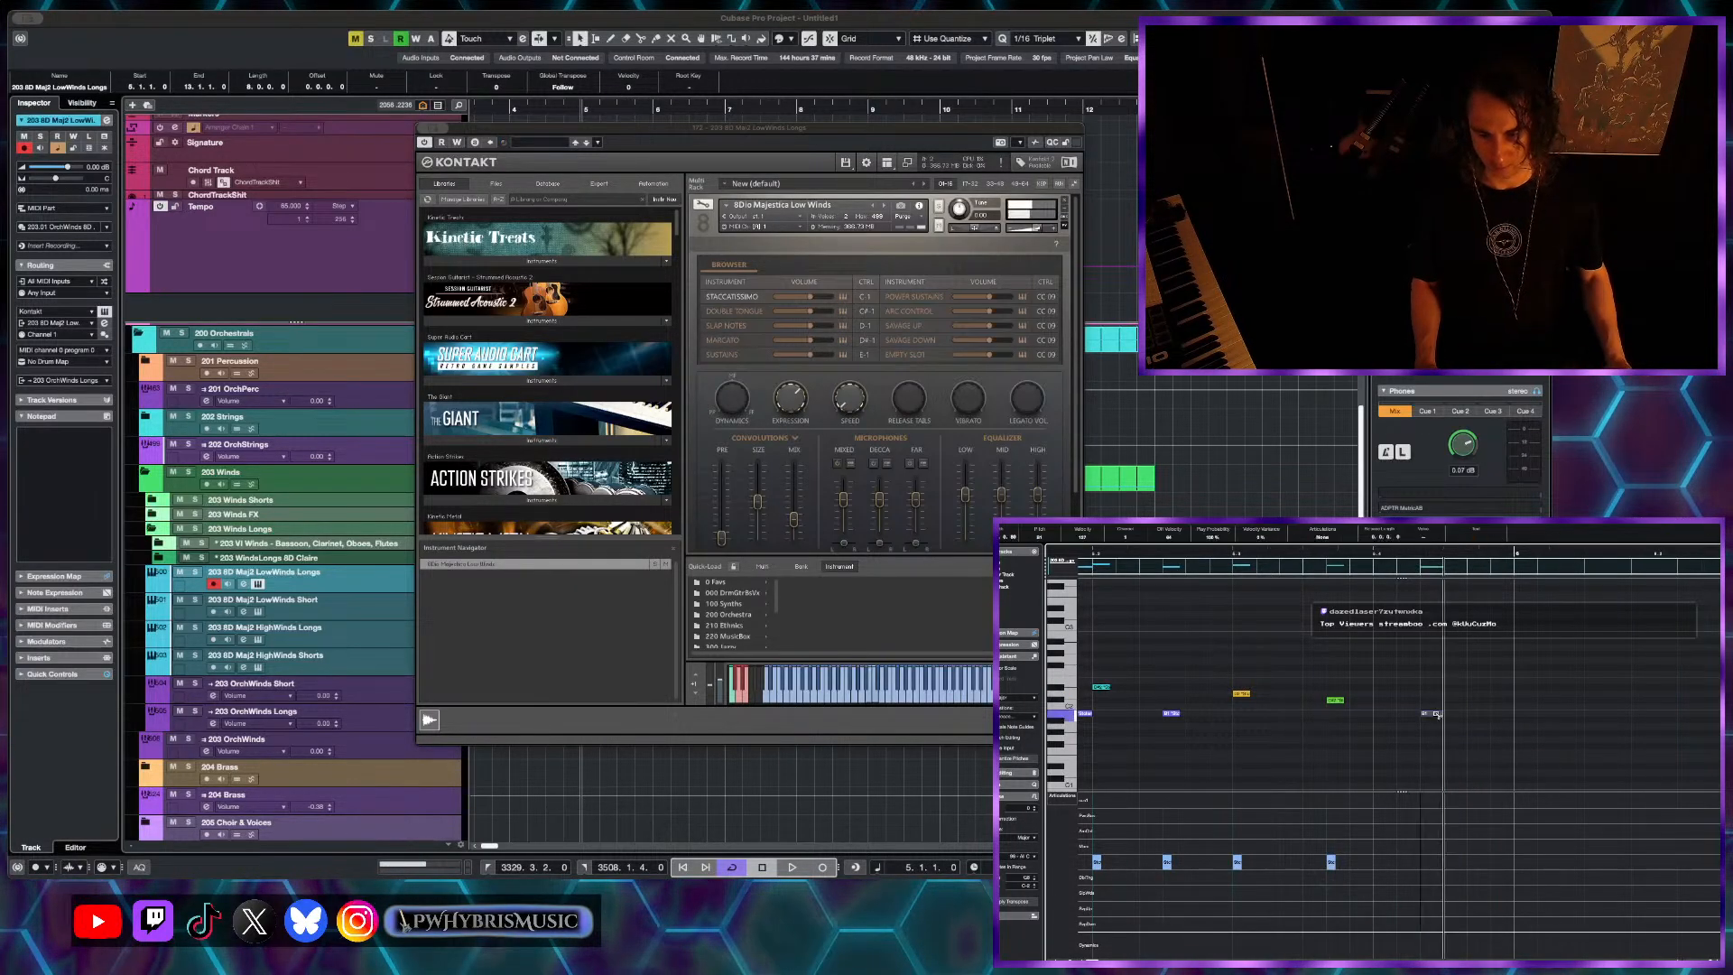
pyautogui.doubleClick(1461, 720)
pyautogui.doubleClick(1477, 719)
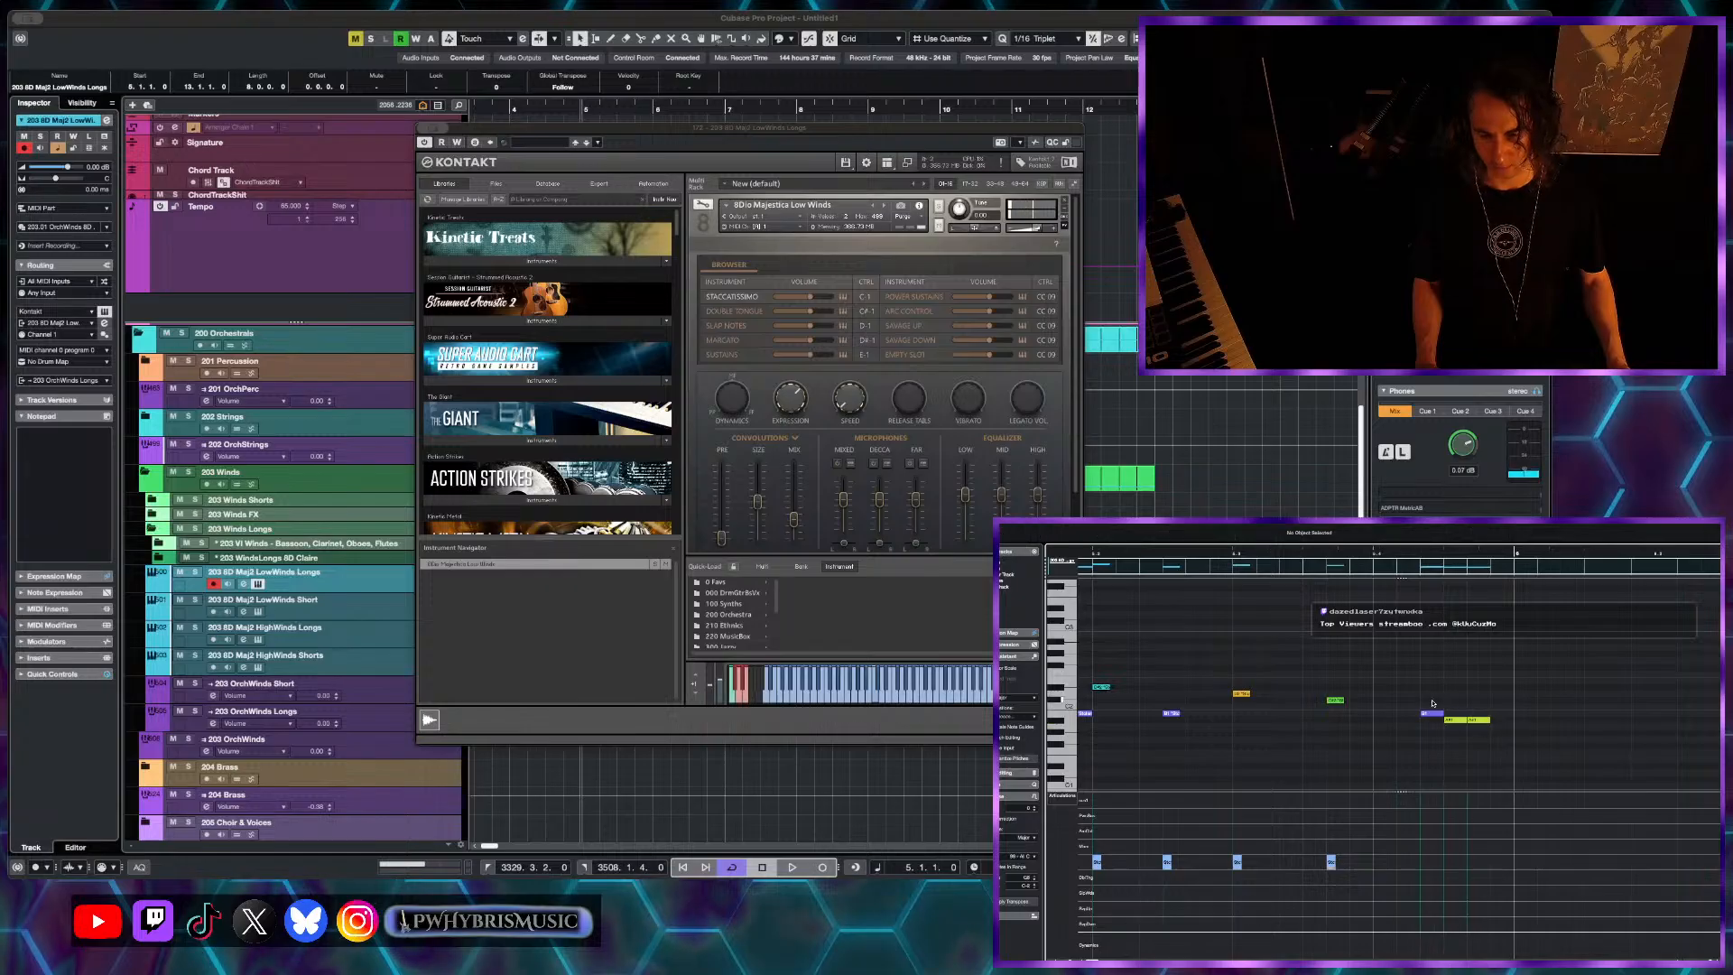
pyautogui.moveTo(1432, 703); pyautogui.dragTo(1528, 734)
pyautogui.click(1503, 706)
pyautogui.click(1500, 719)
pyautogui.doubleClick(1525, 719)
# - Play the phrase from bar 5, move the note before beat 4 a 1/16 triplet later, and play it again
pyautogui.press('space')
pyautogui.scroll(-4, 1527, 733)
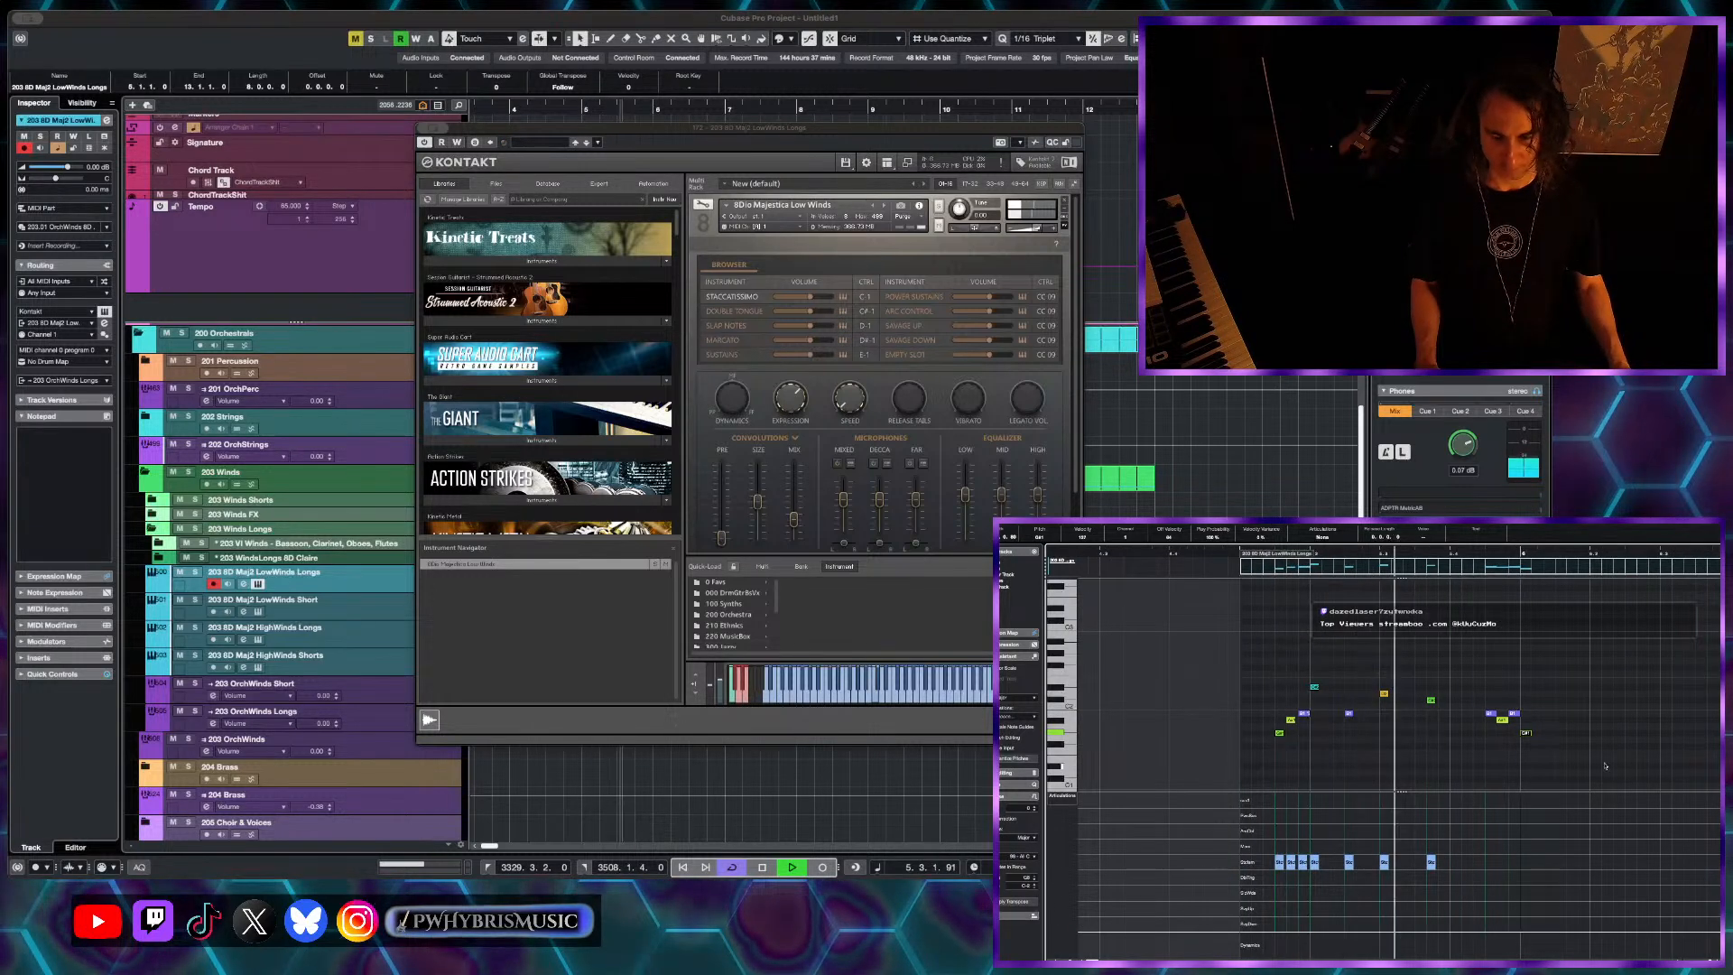
pyautogui.press('space')
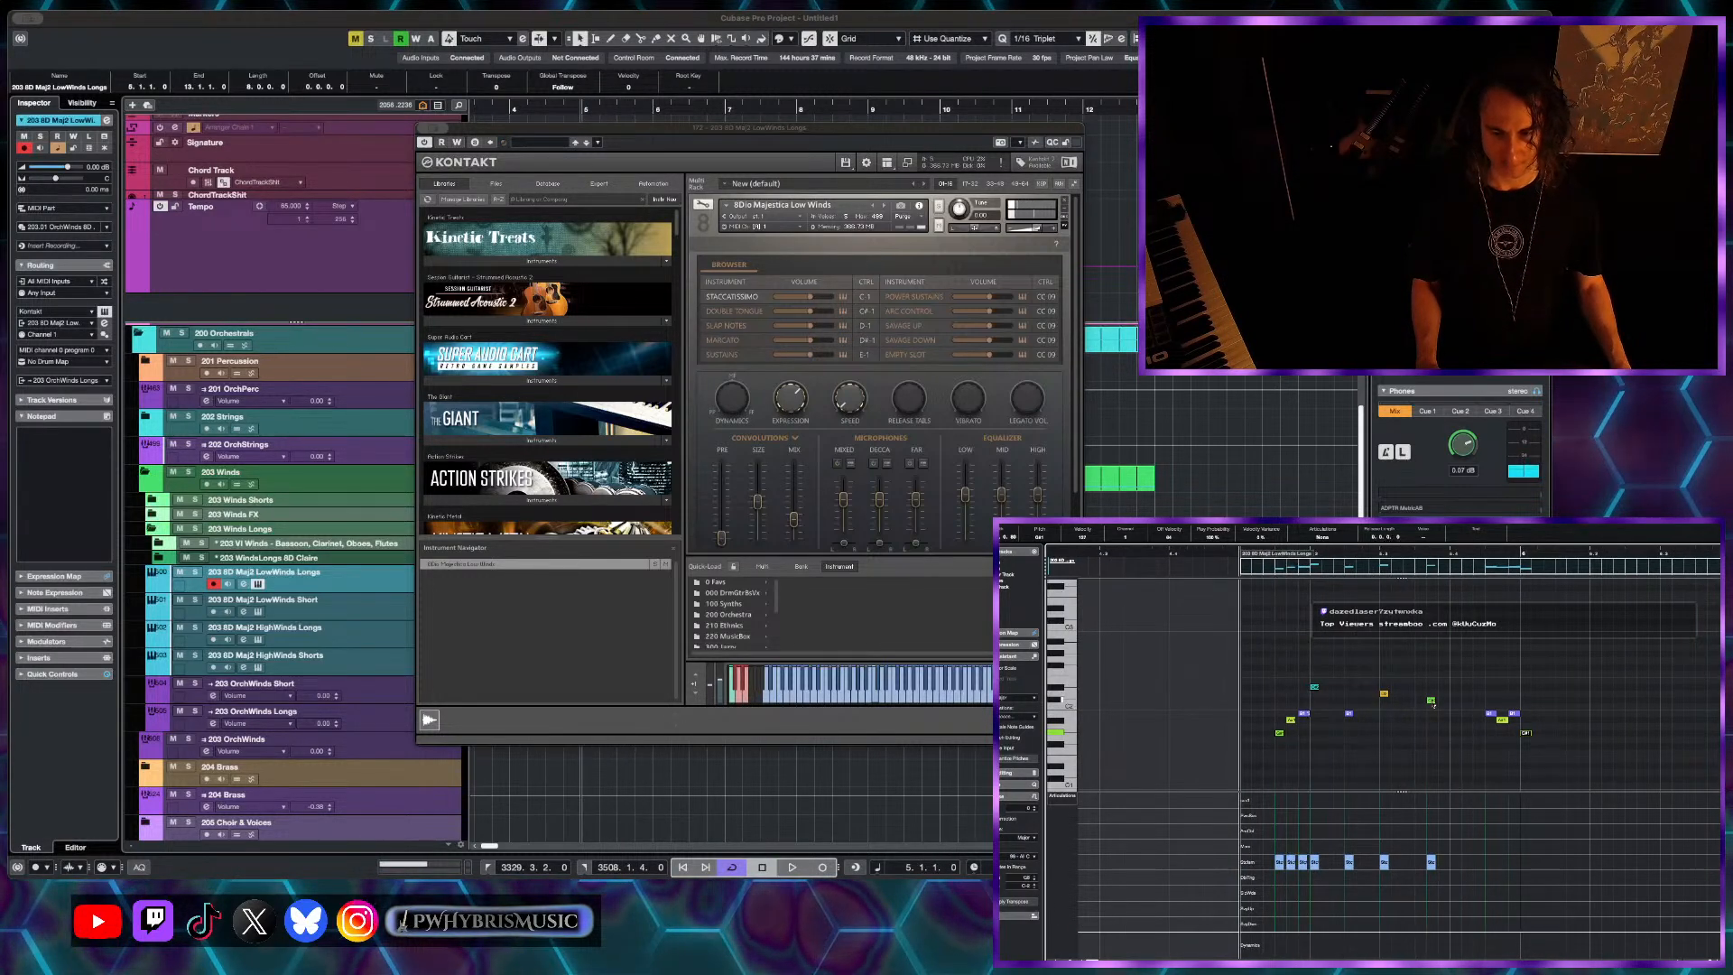
pyautogui.moveTo(1432, 703); pyautogui.dragTo(1444, 703)
pyautogui.press('space')
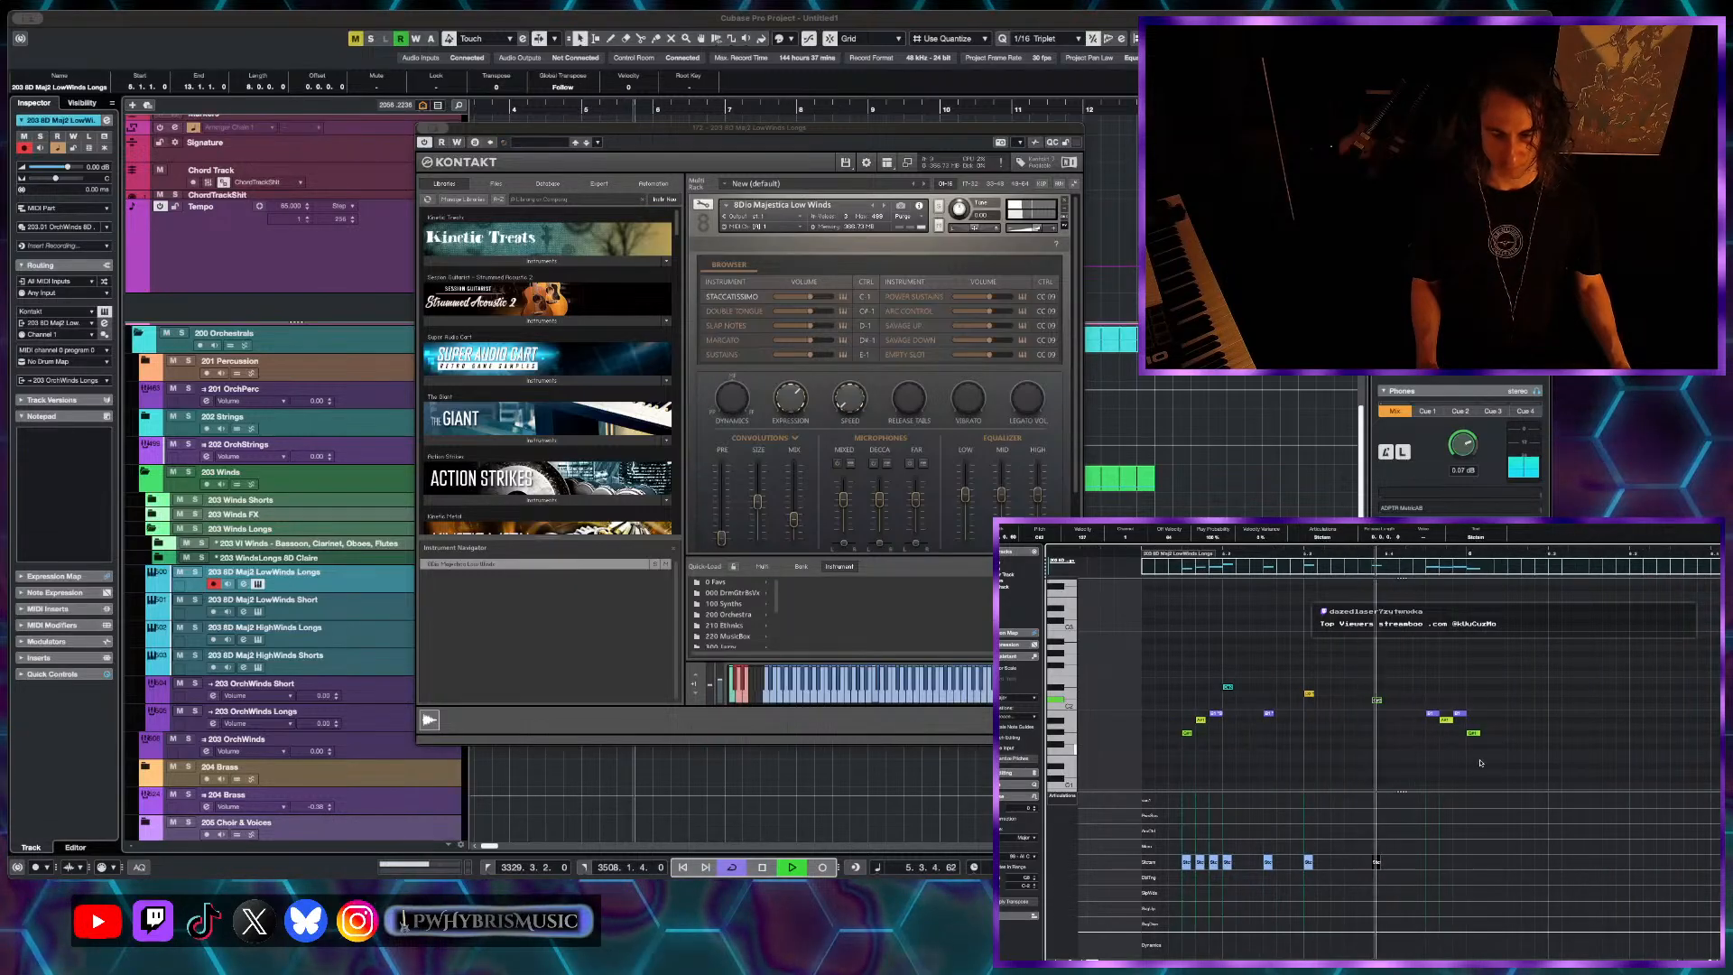
# - Move the closing four notes a 1/16 triplet earlier and play them back from beat 3
pyautogui.press('space')
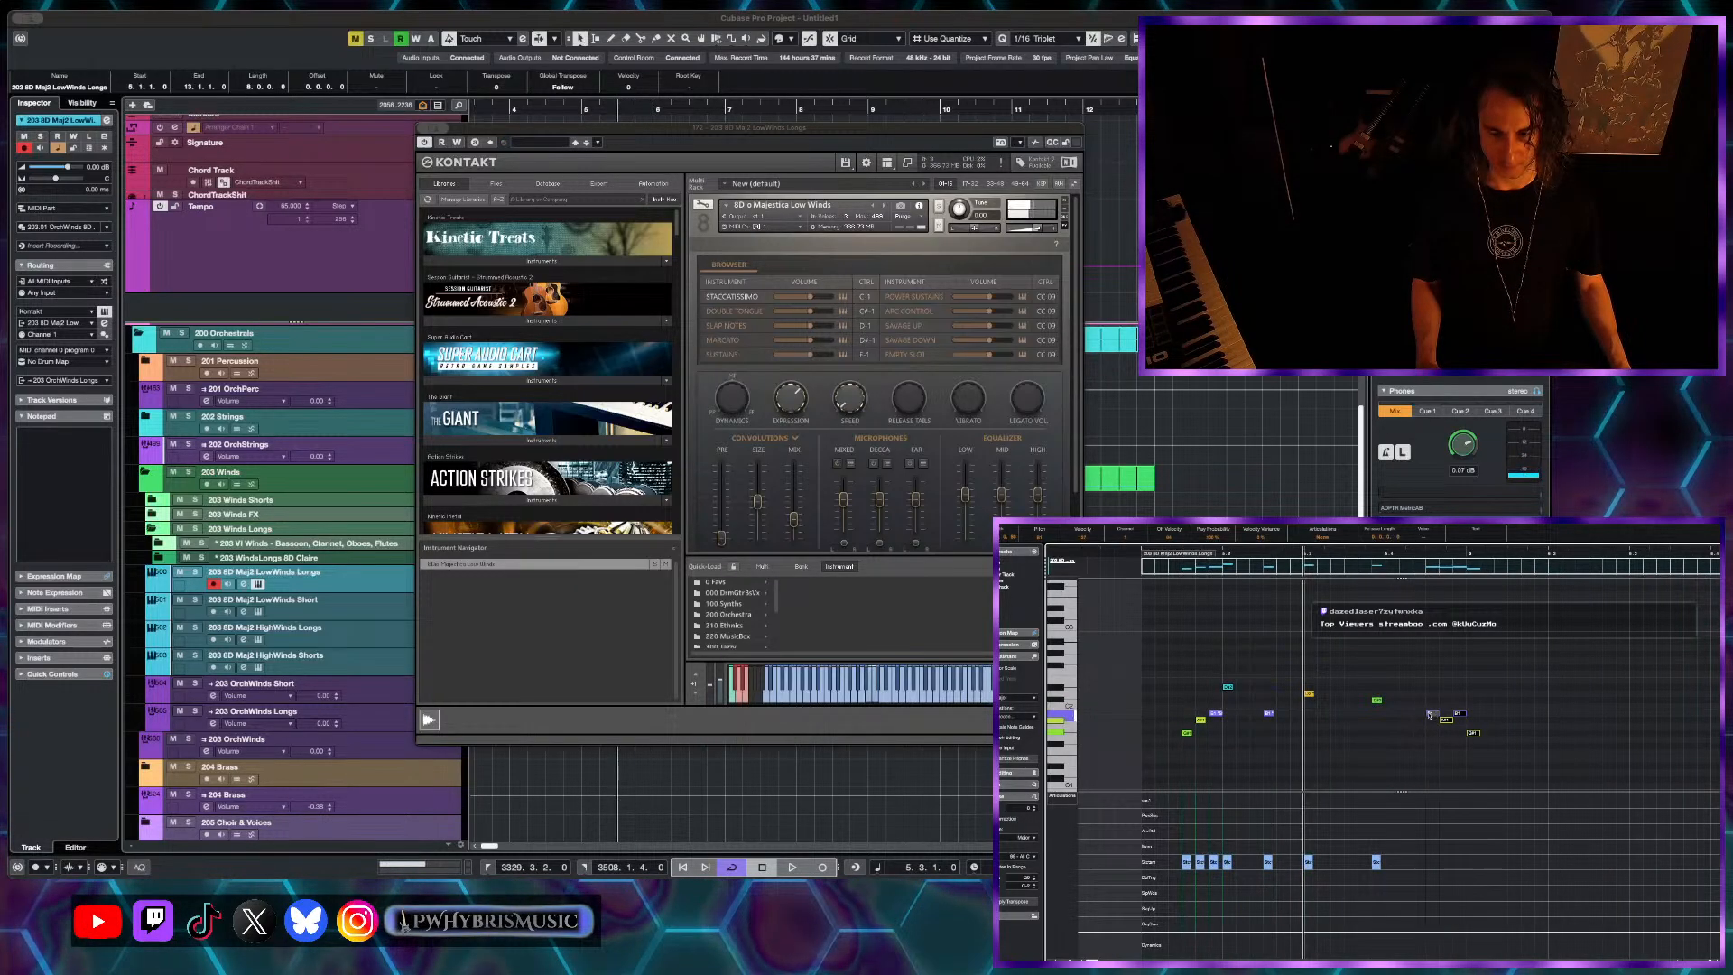
pyautogui.press('space')
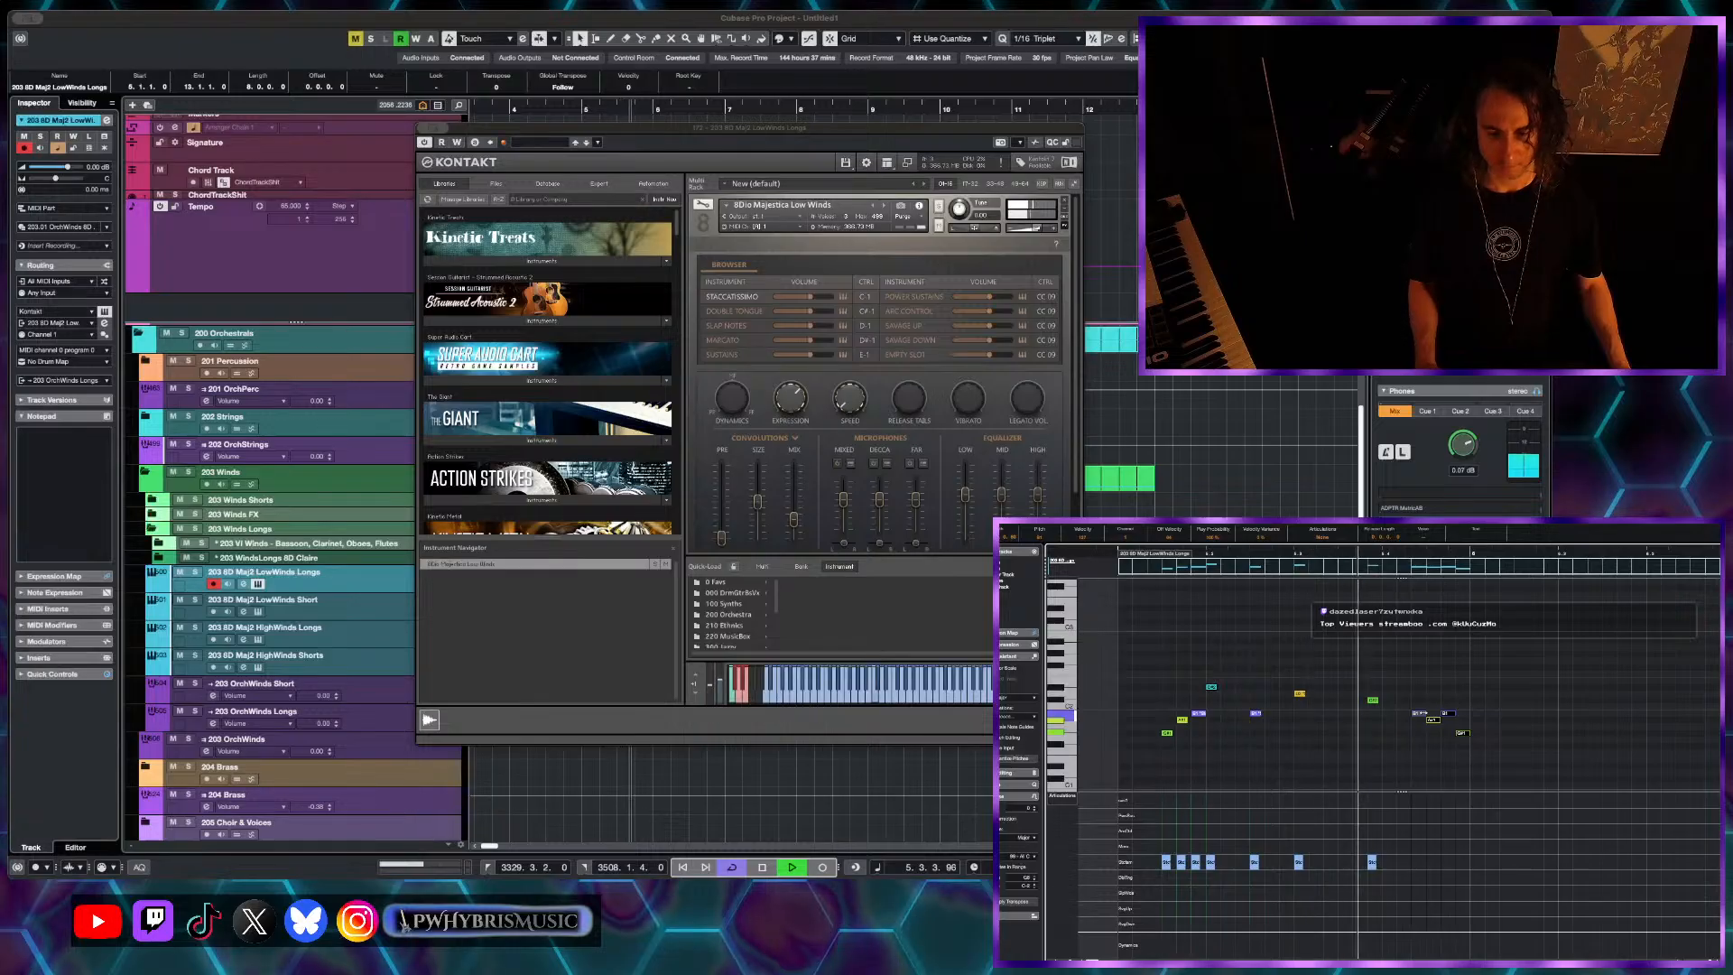
pyautogui.press('space')
# - Move the final two notes a 1/16 triplet later so the last lands on bar 6, and play back from beat 3
pyautogui.click(1446, 713)
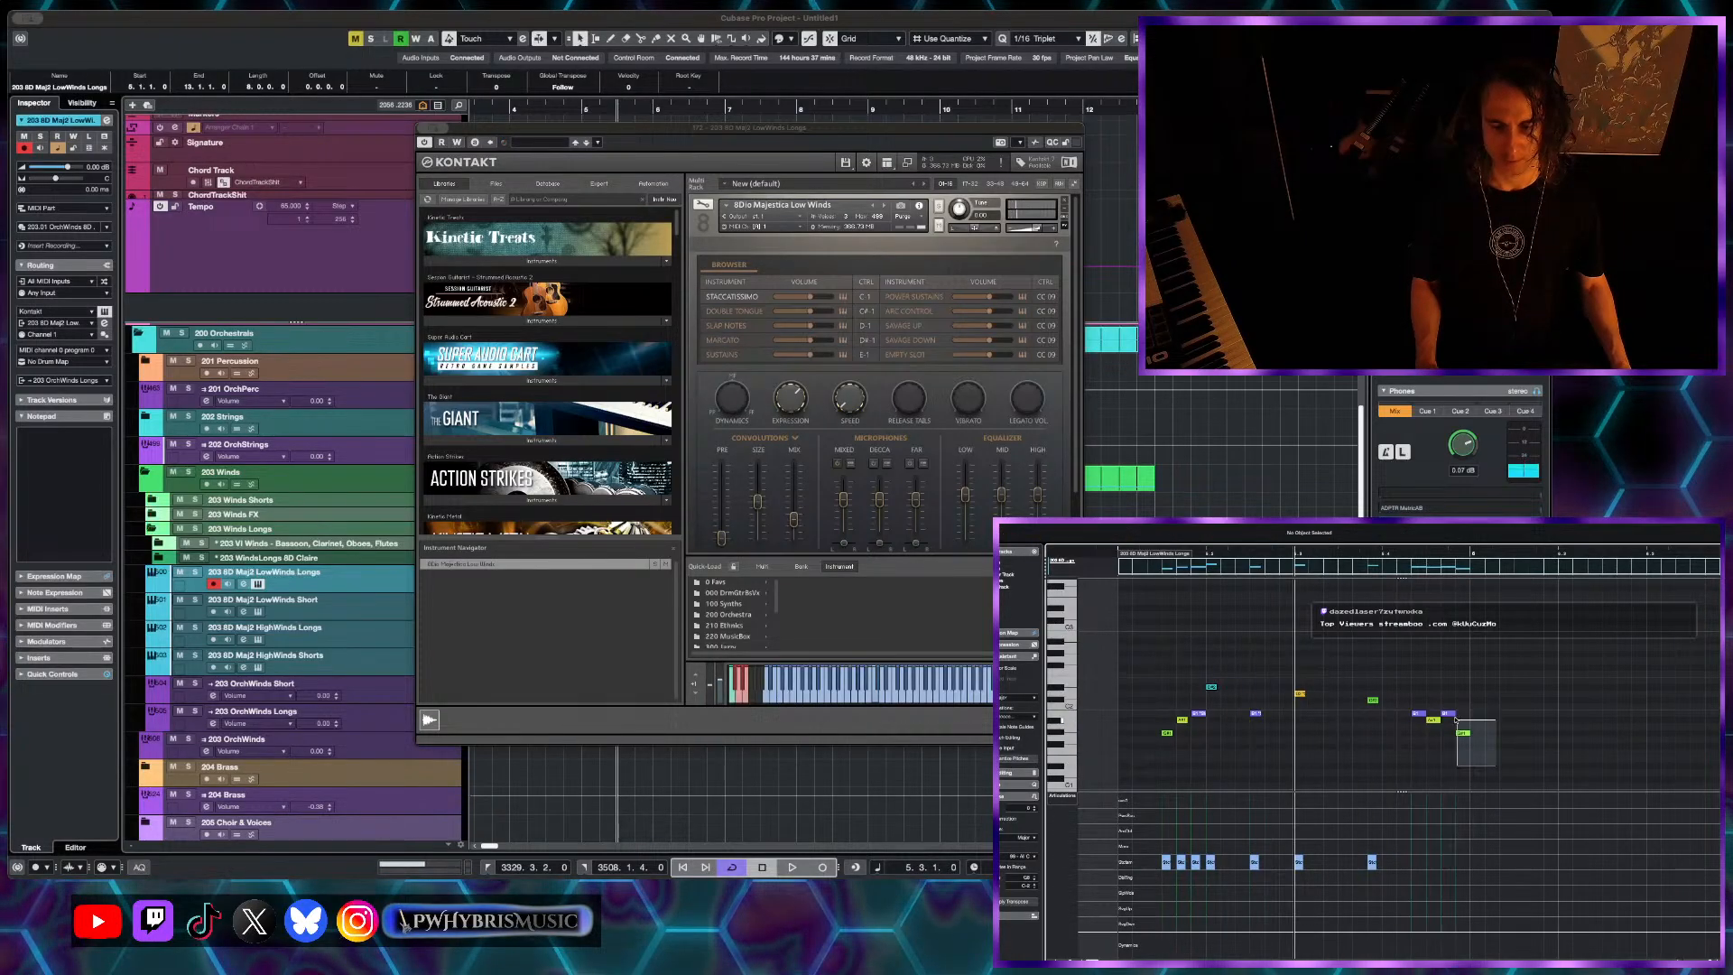
pyautogui.press('space')
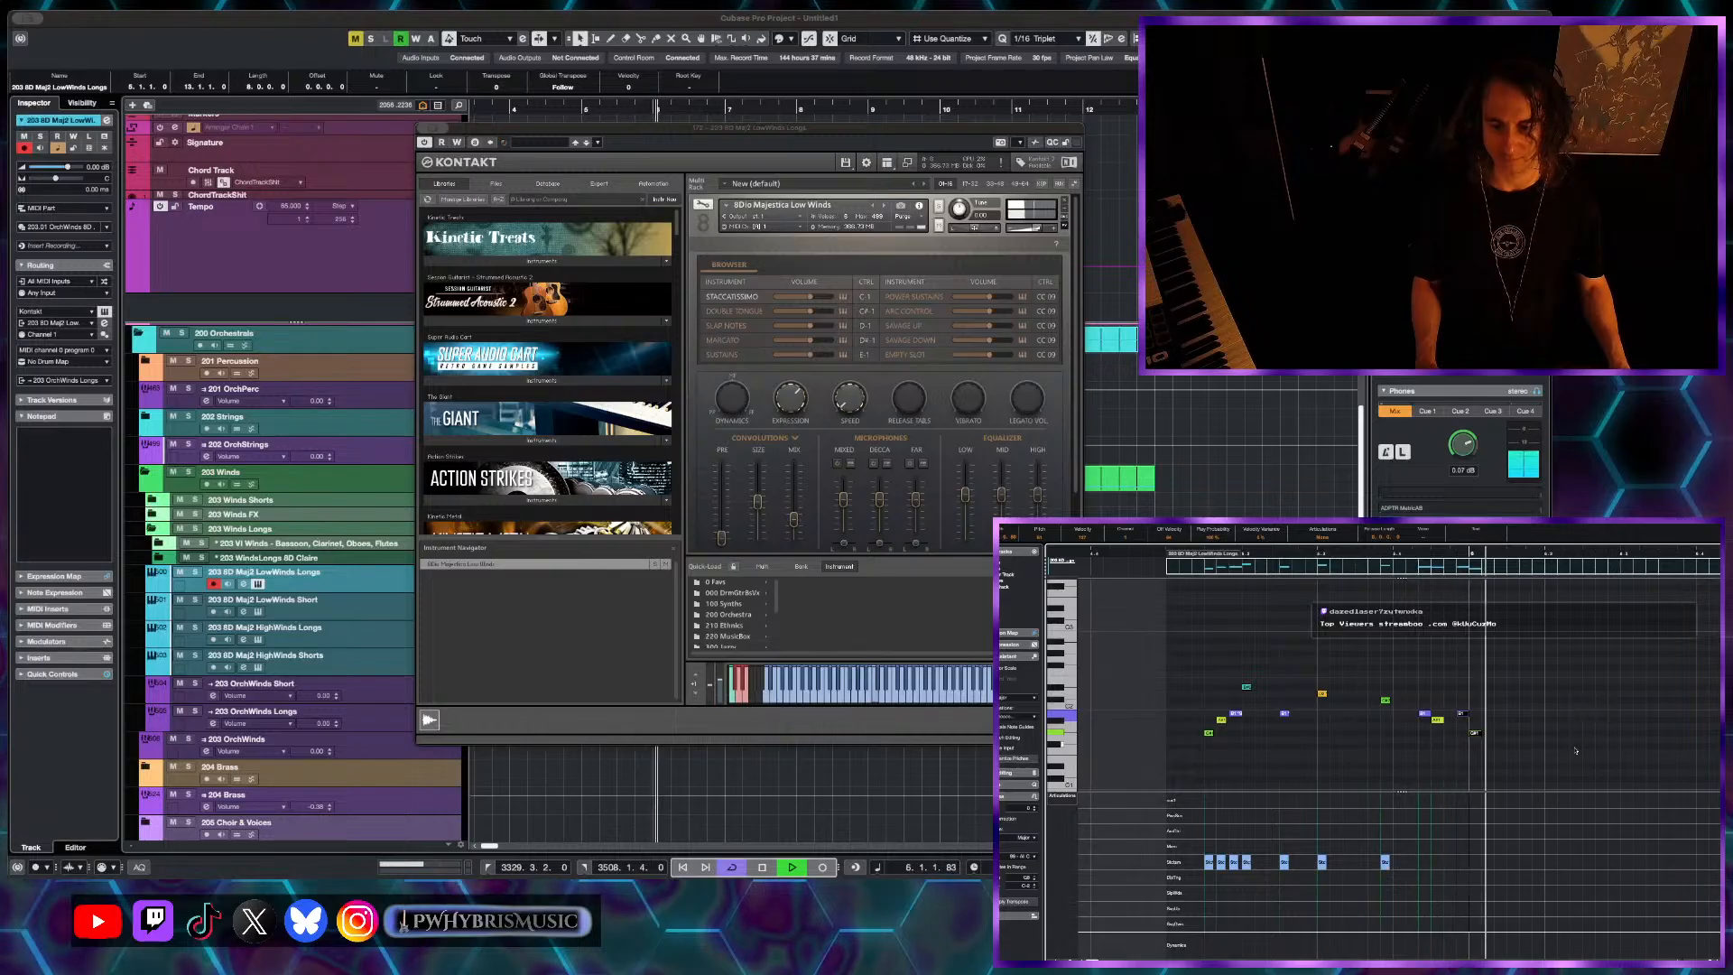
pyautogui.press('space')
pyautogui.click(1493, 738)
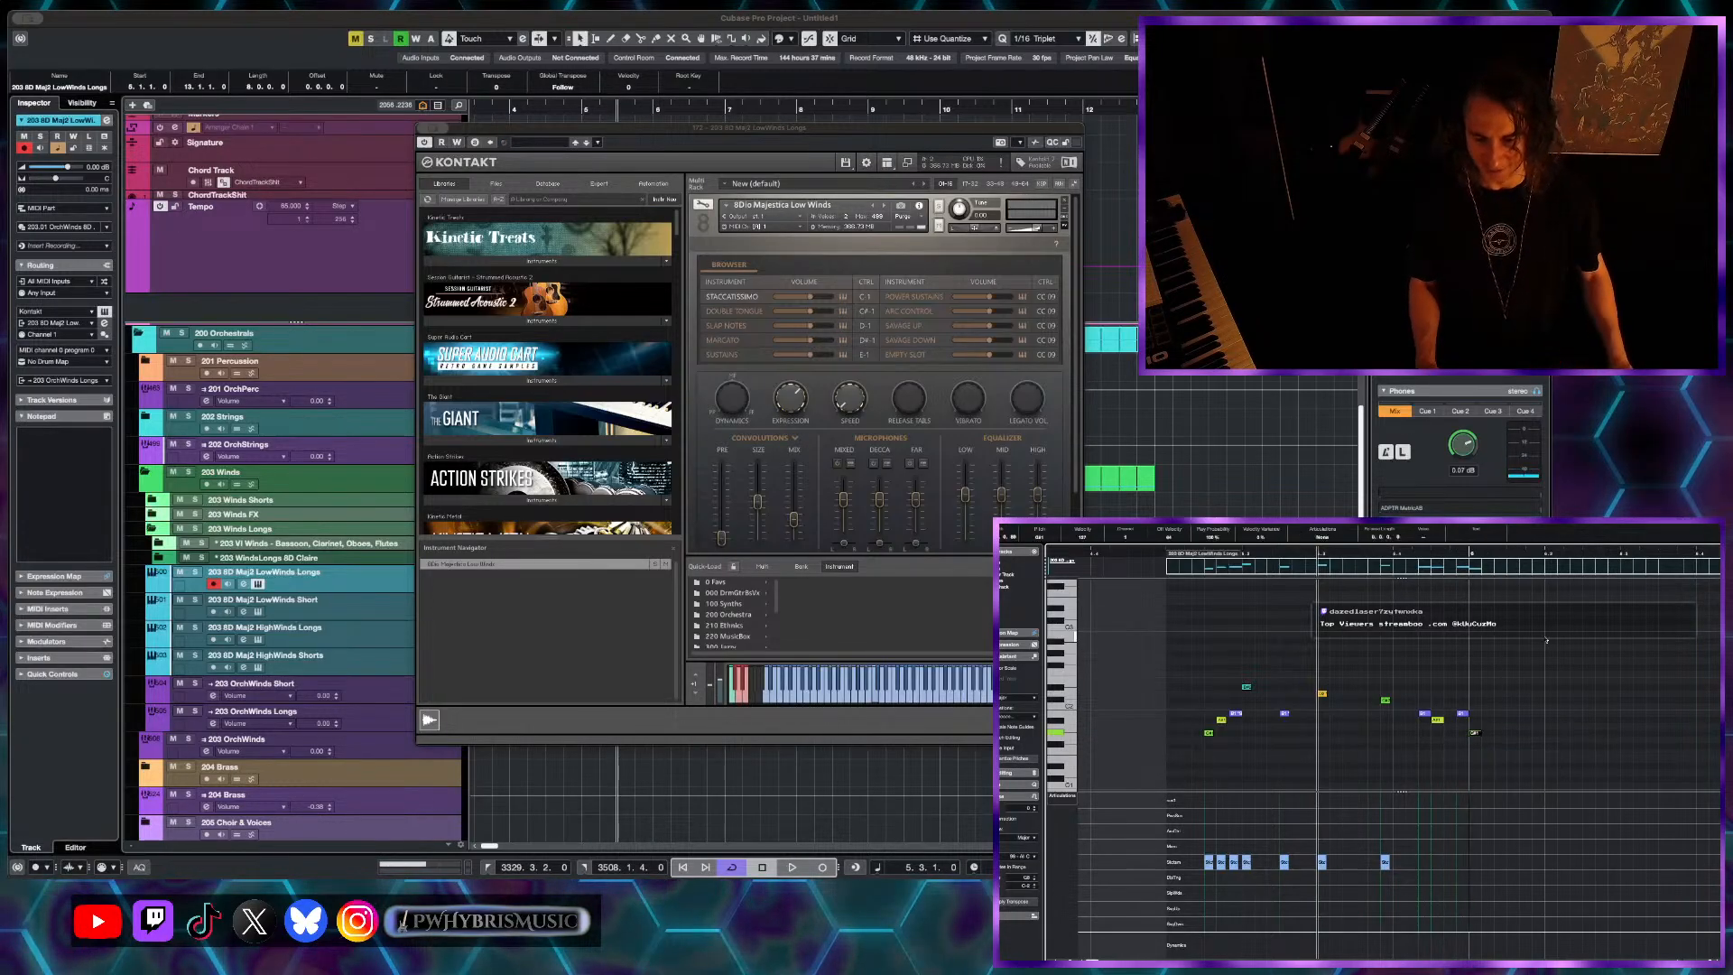
# - Draw a note on the bar 5 downbeat at the run's first pitch and duplicate the whole phrase into bar 6
pyautogui.click(1208, 733)
pyautogui.keyDown('alt'); pyautogui.click(1173, 732); pyautogui.keyUp('alt')
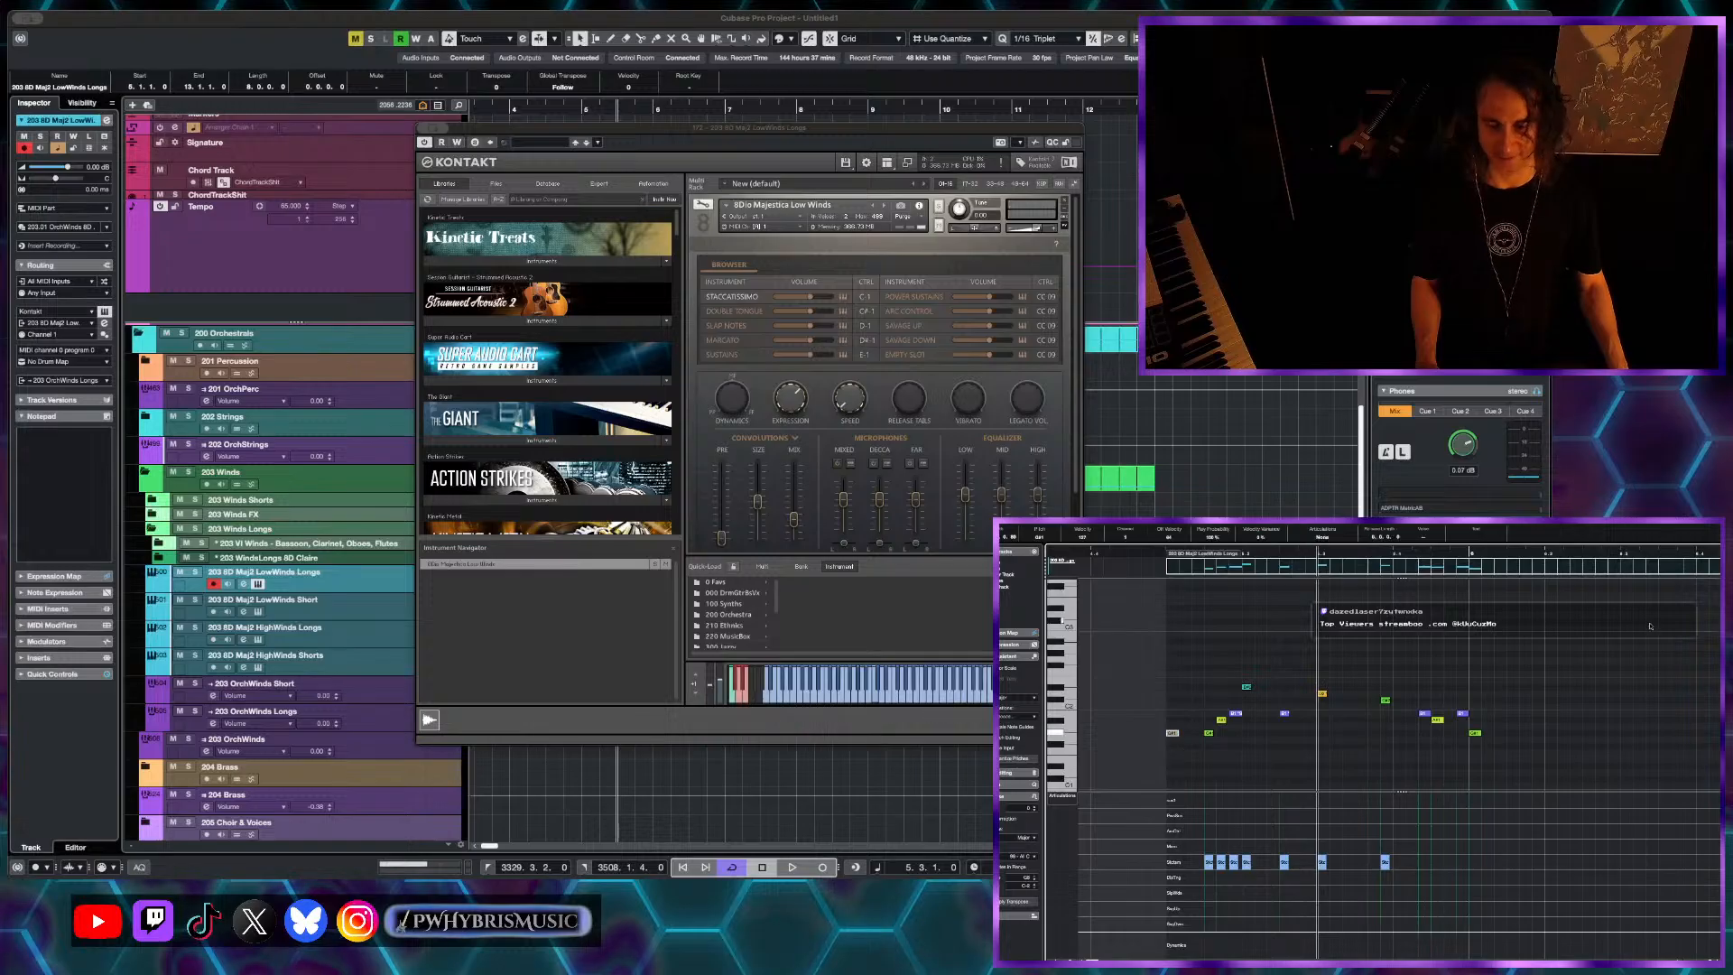
pyautogui.scroll(-1, 1470, 749)
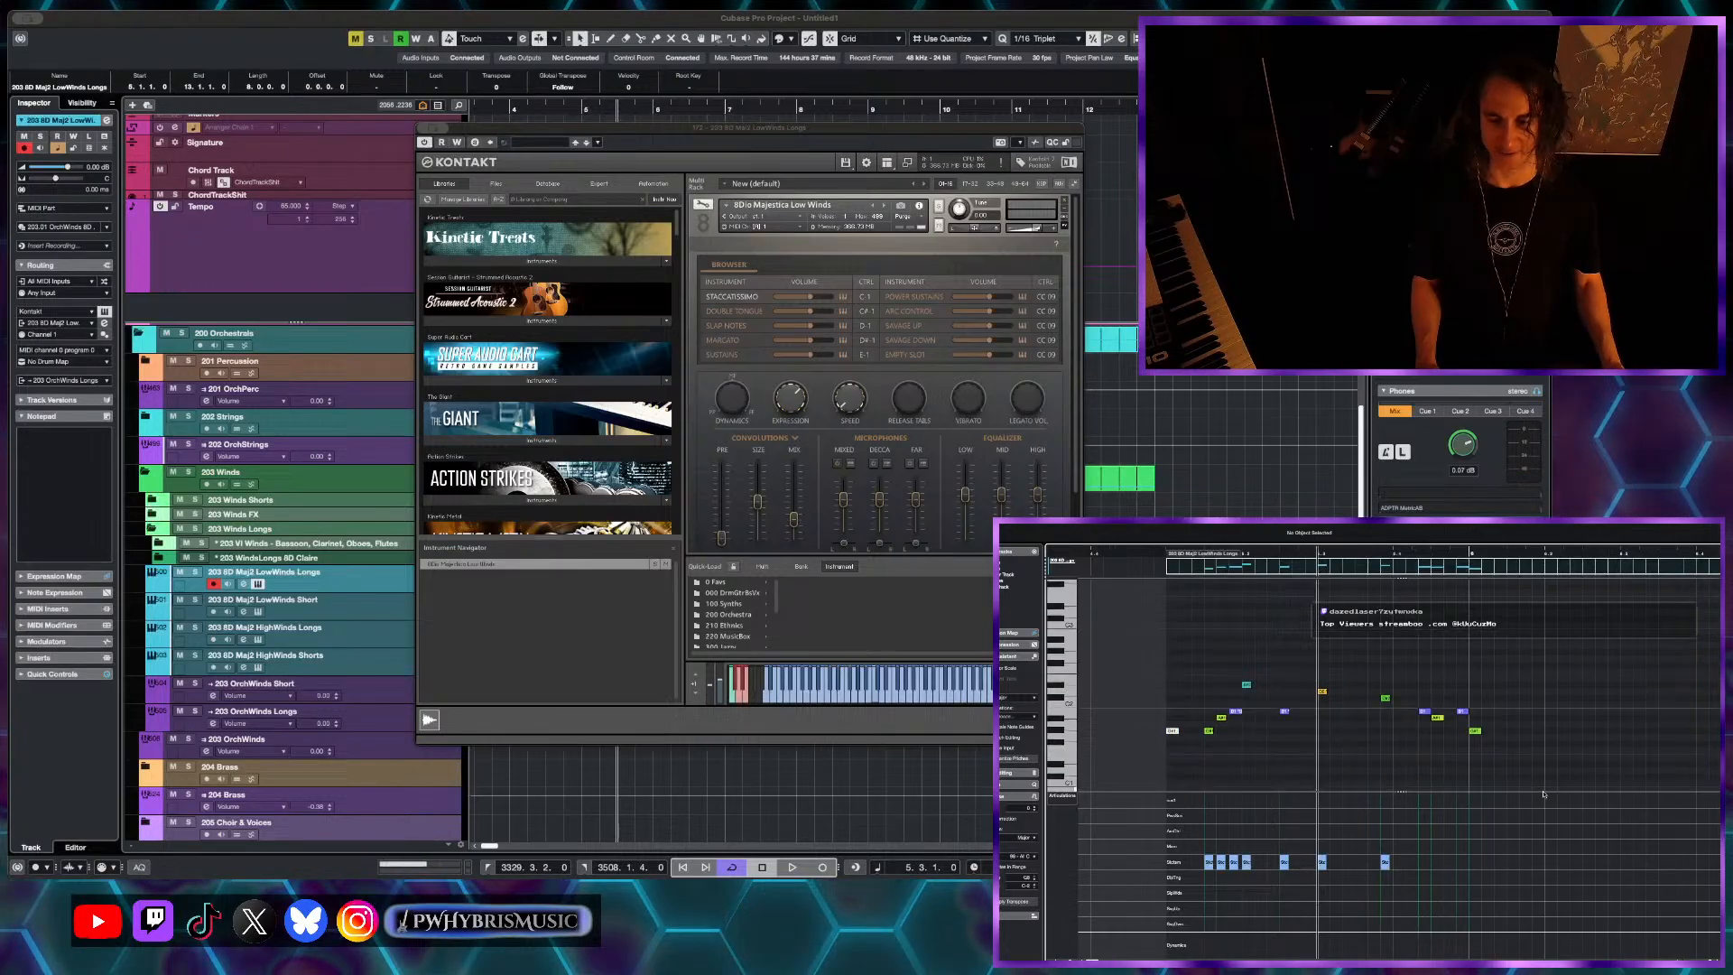
pyautogui.moveTo(1511, 750); pyautogui.dragTo(1153, 657)
pyautogui.hotkey('ctrl', 'd')
pyautogui.click(1480, 723)
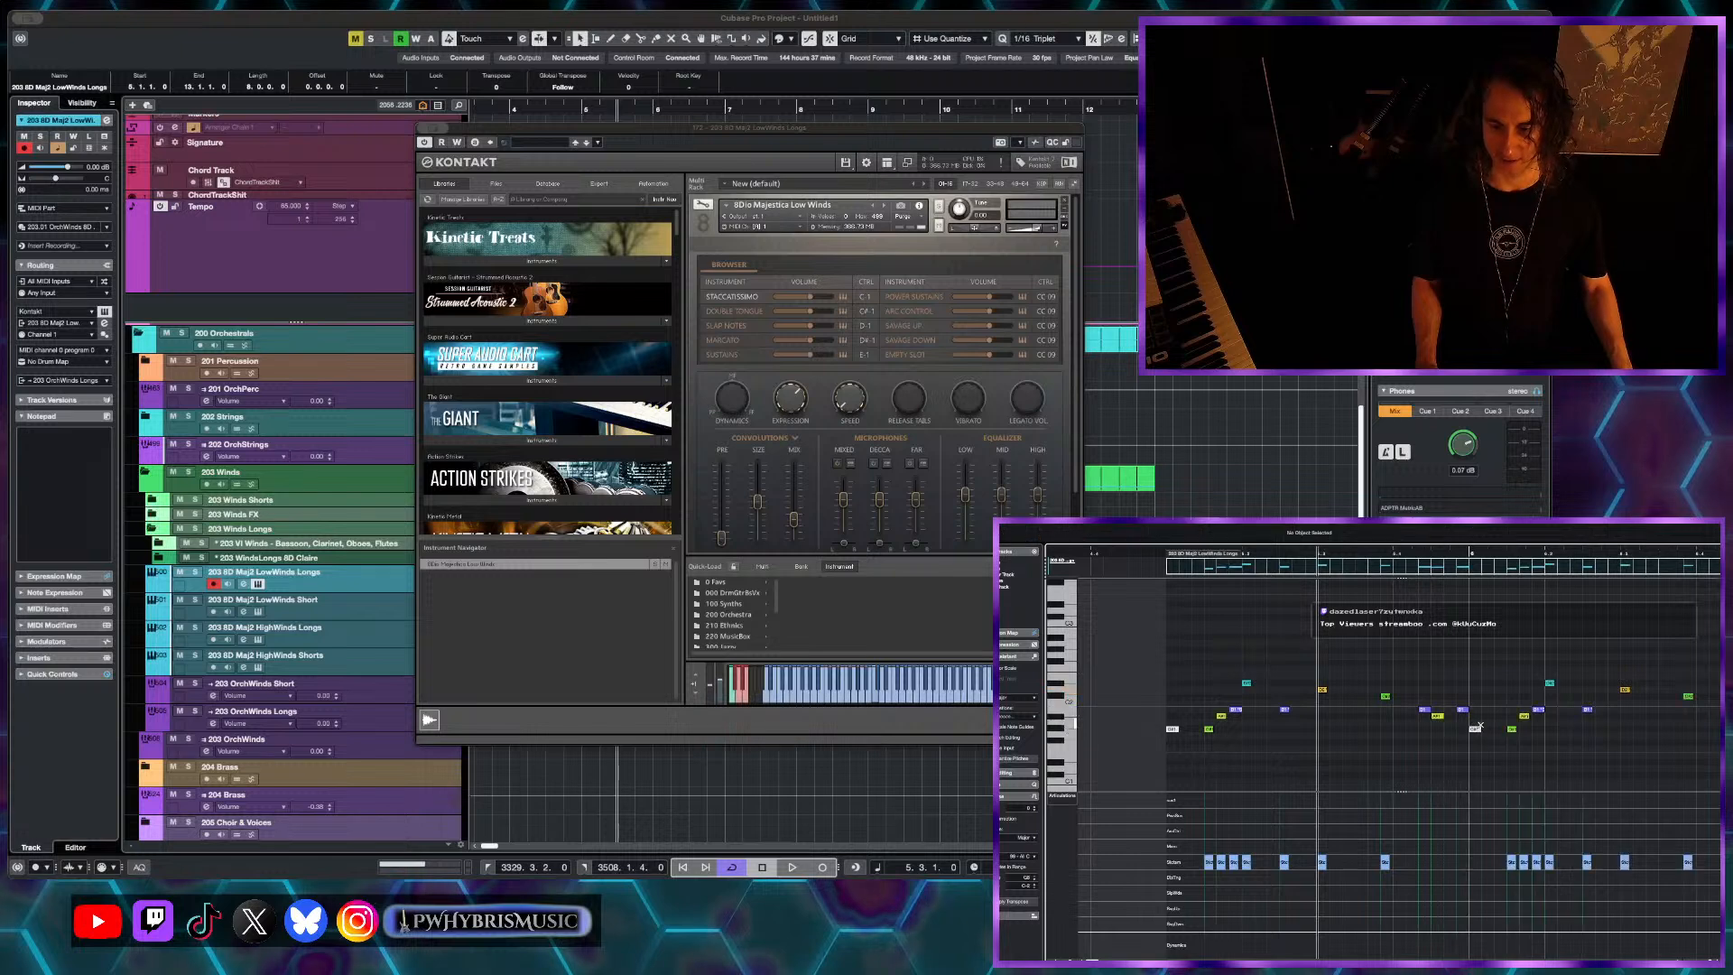
# - Apply the staccatissimo articulation to all notes of both bars and close the Kontakt window
pyautogui.hscroll(2, 1472, 758)
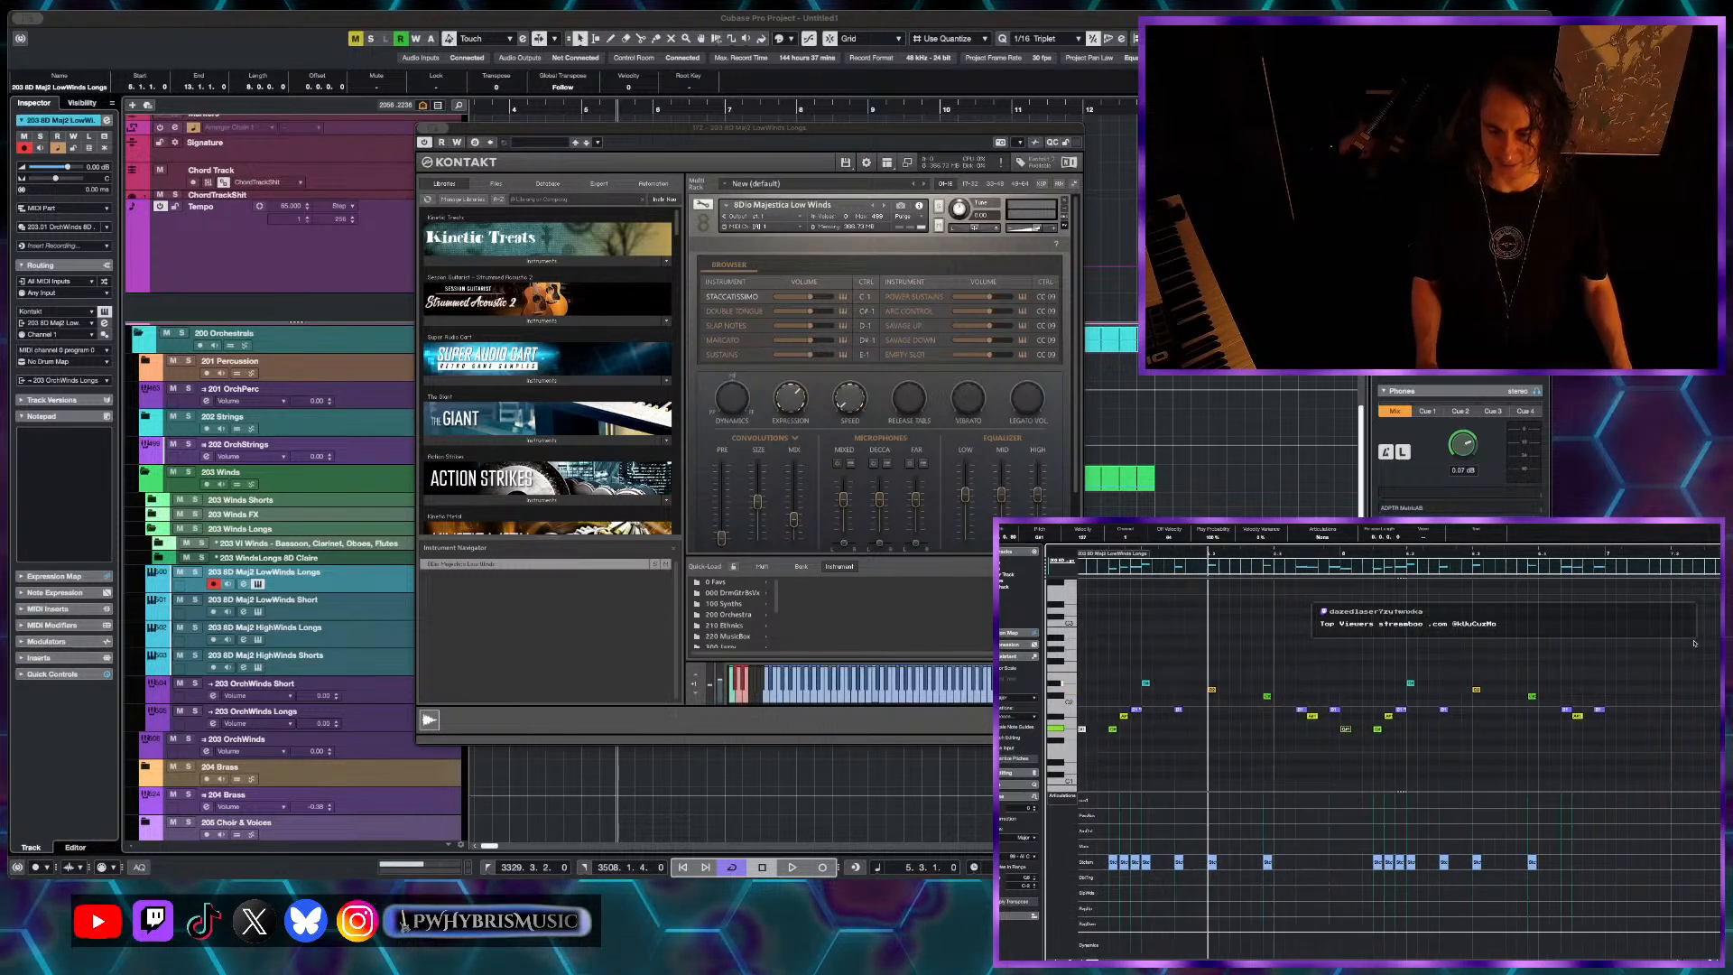
pyautogui.moveTo(1664, 643); pyautogui.dragTo(1079, 764)
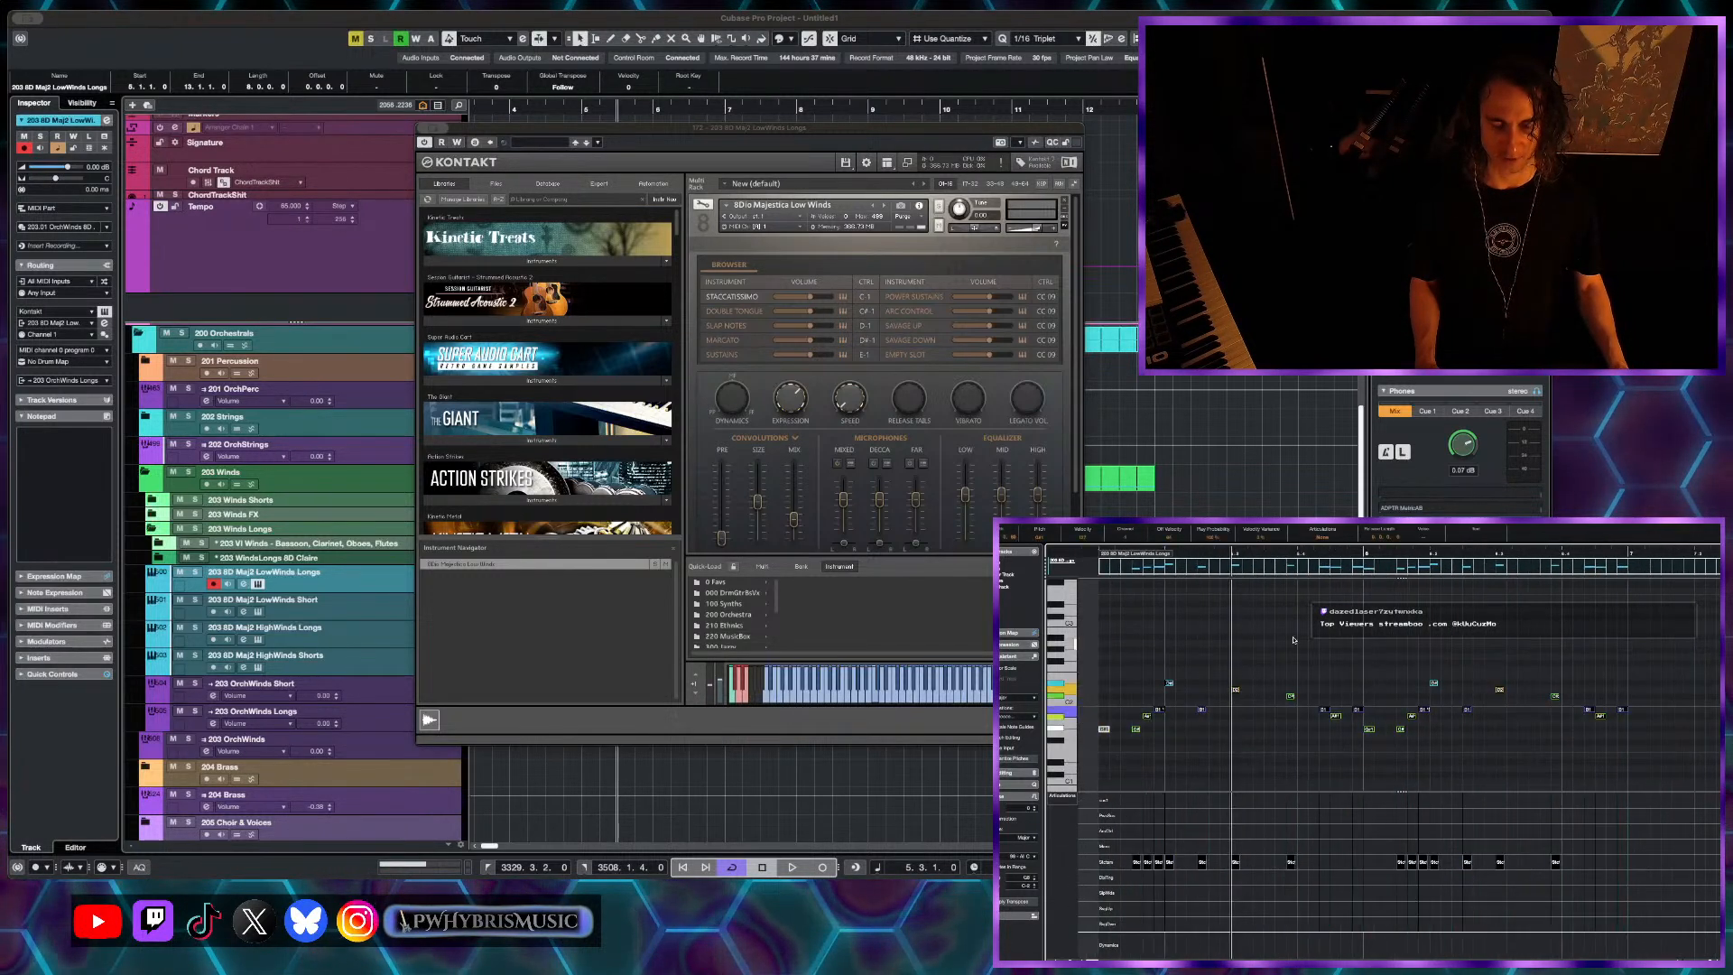
pyautogui.click(1324, 539)
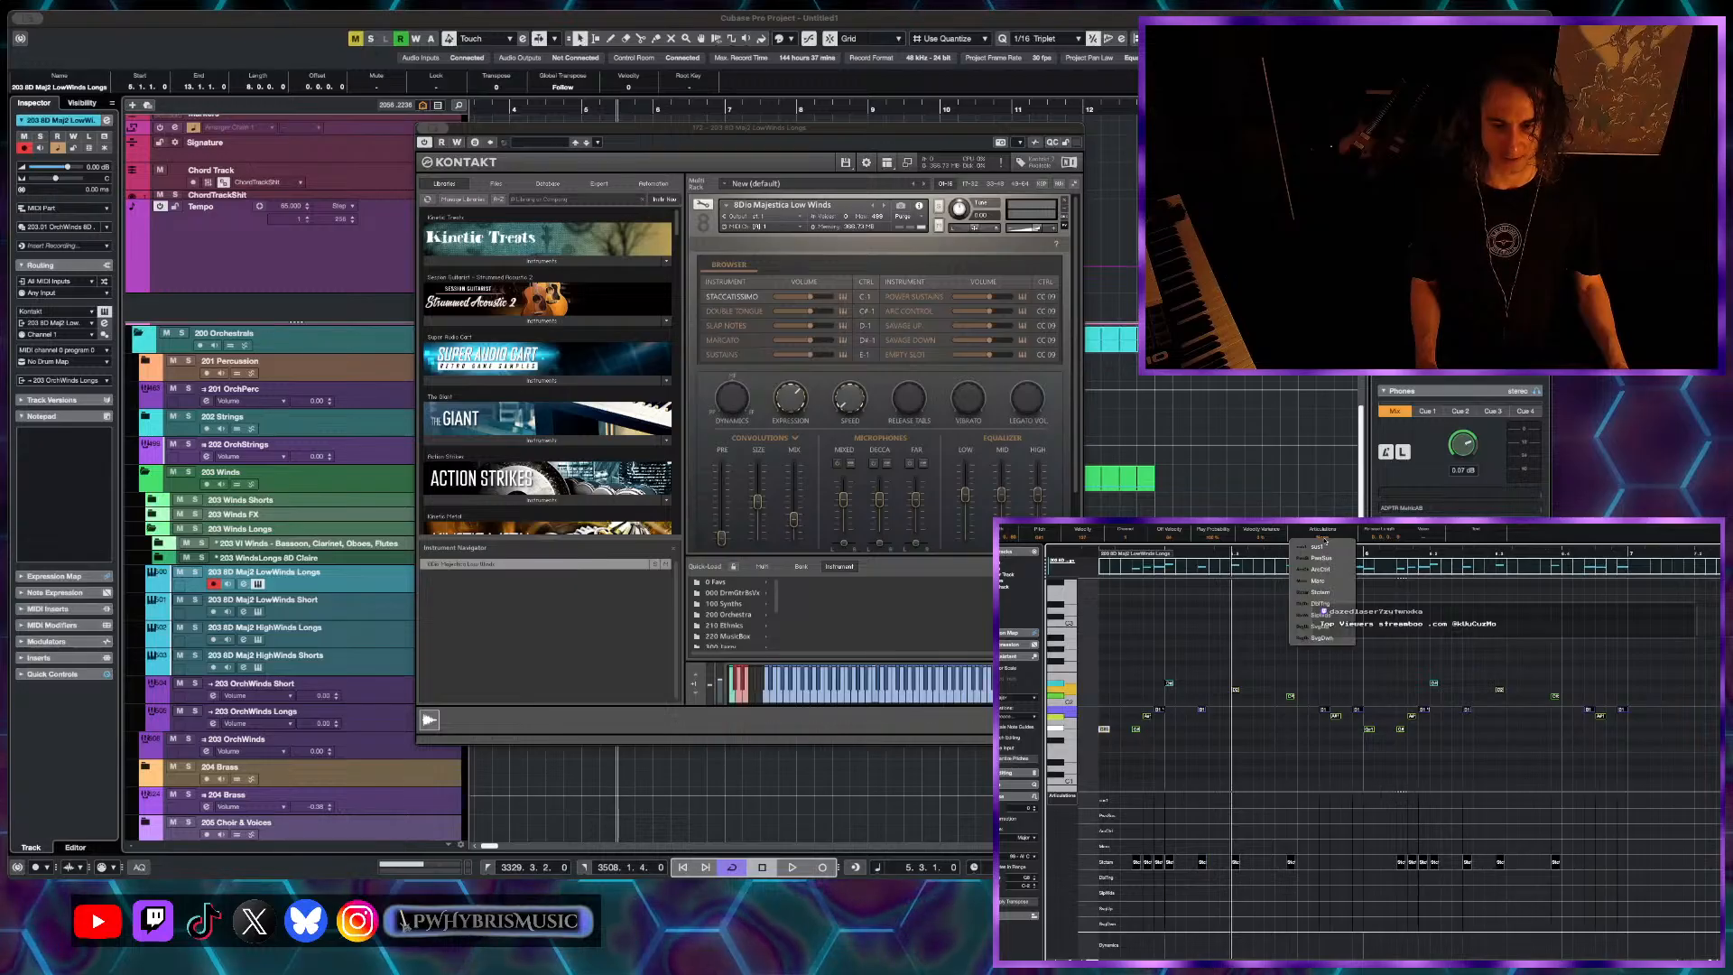
pyautogui.click(1323, 592)
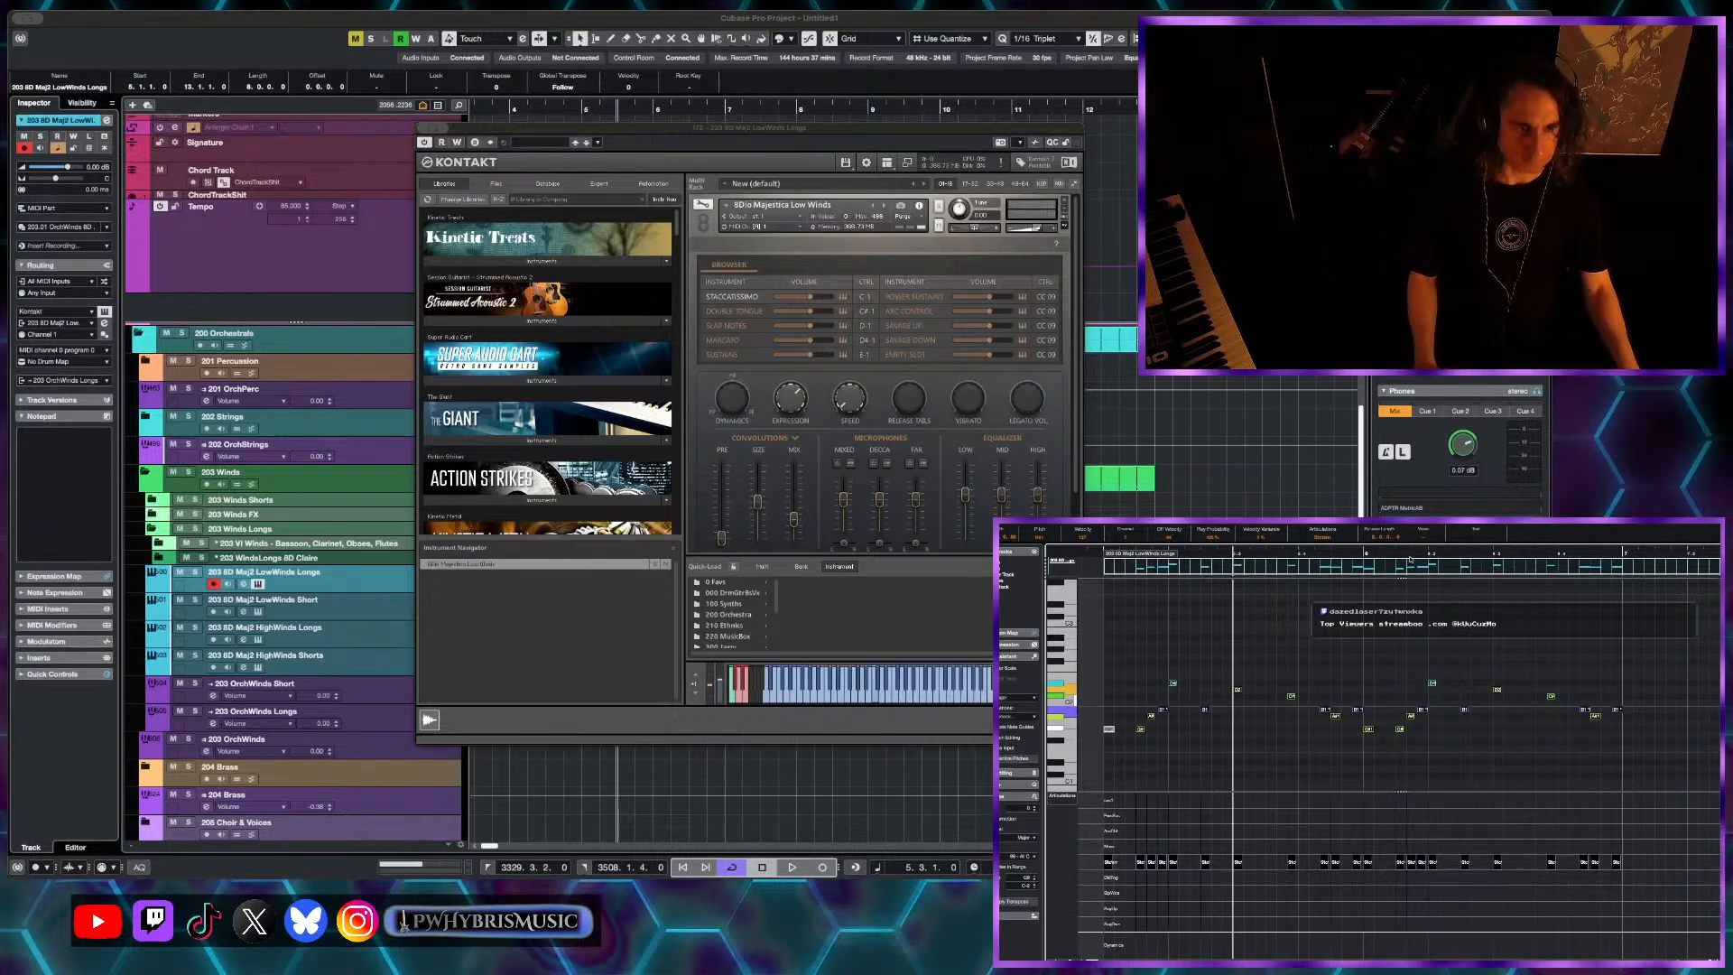
pyautogui.moveTo(851, 132); pyautogui.dragTo(865, 133)
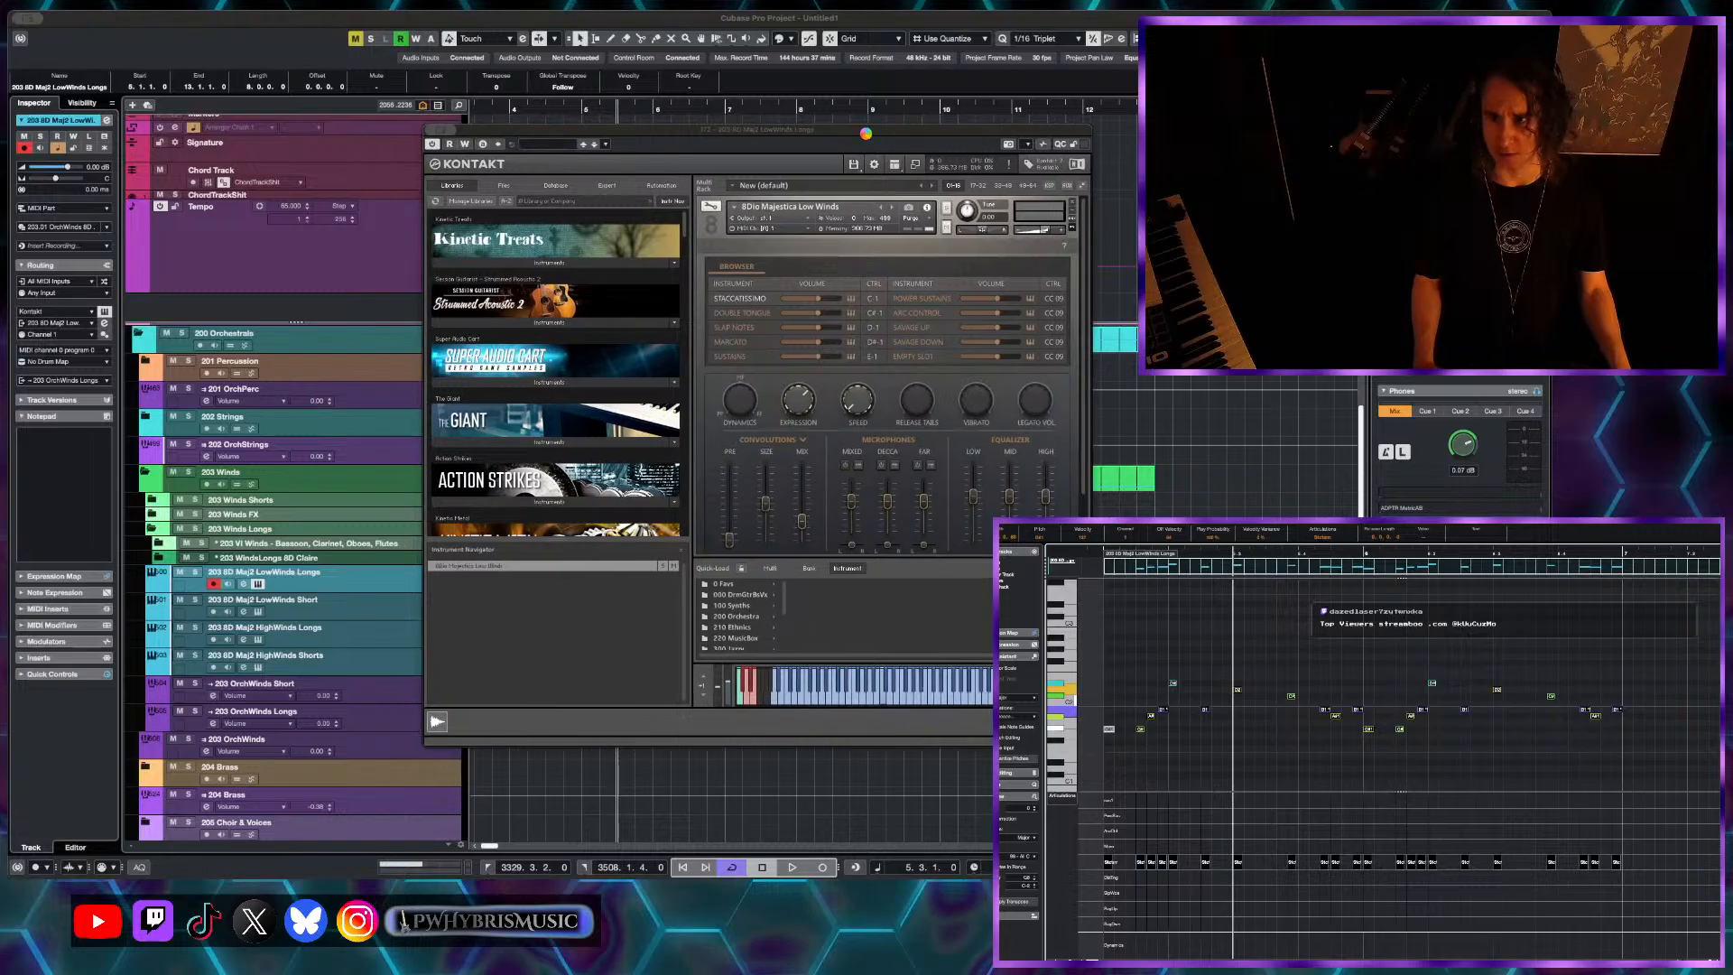
pyautogui.press('super+w')
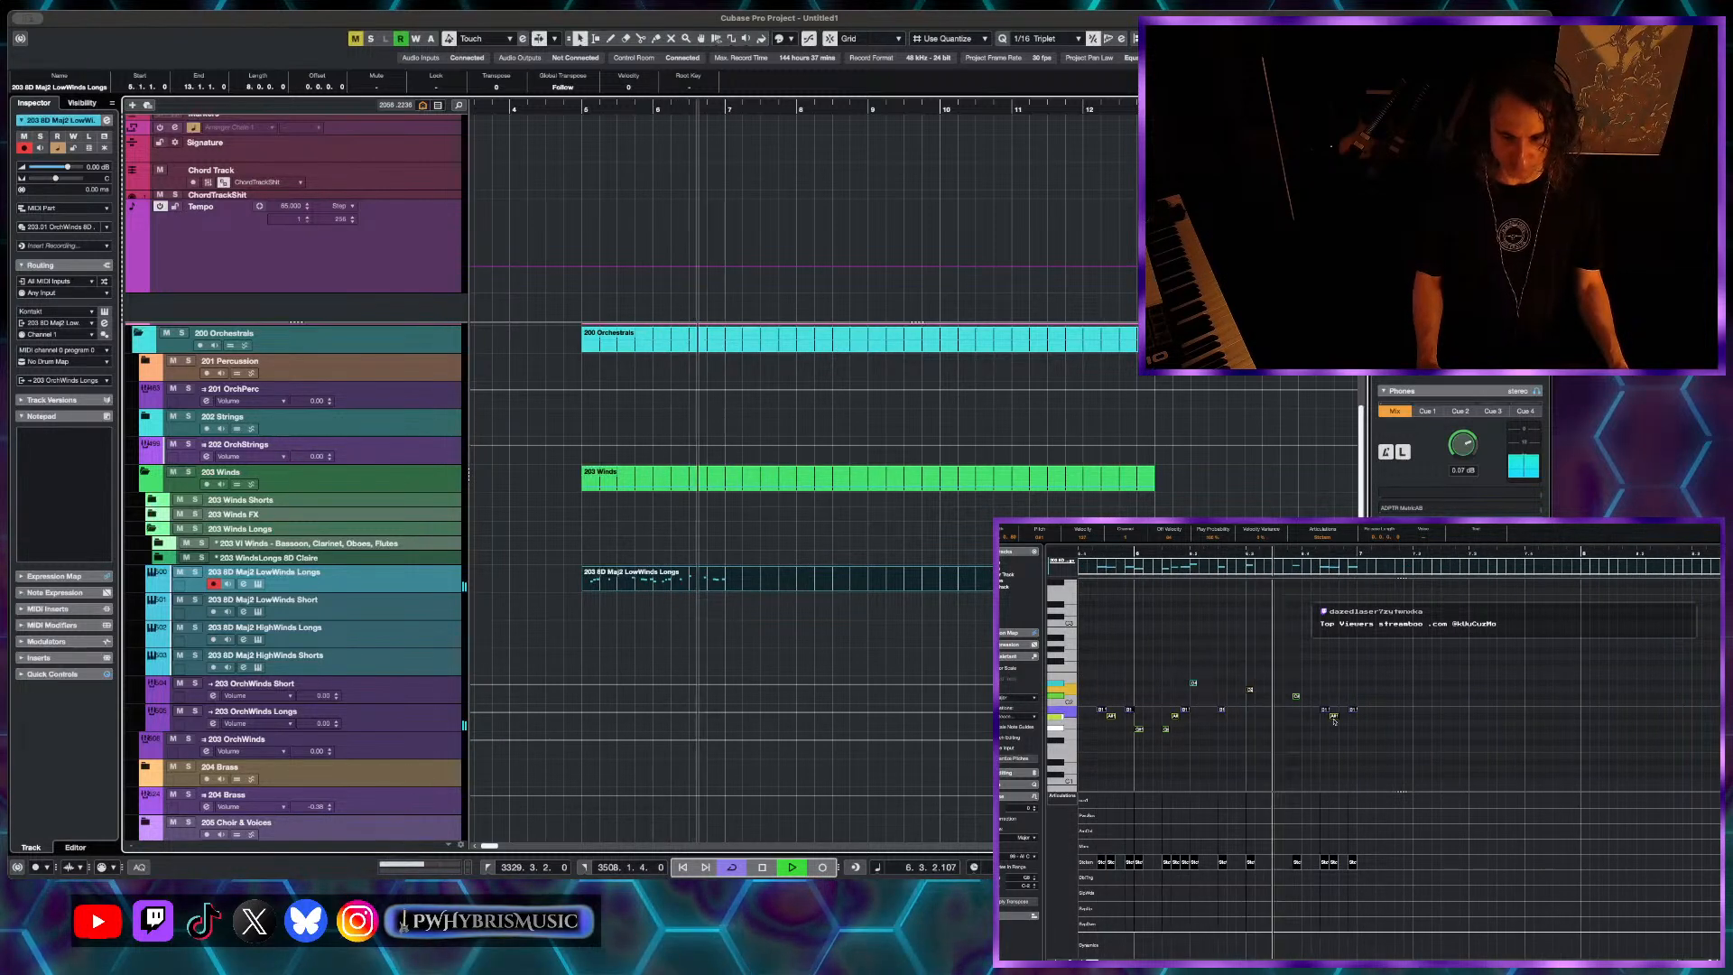
# - Delete the last four notes of bar 6 and play the phrase back up to beat 3
pyautogui.press('space')
pyautogui.moveTo(1425, 679); pyautogui.dragTo(1262, 744)
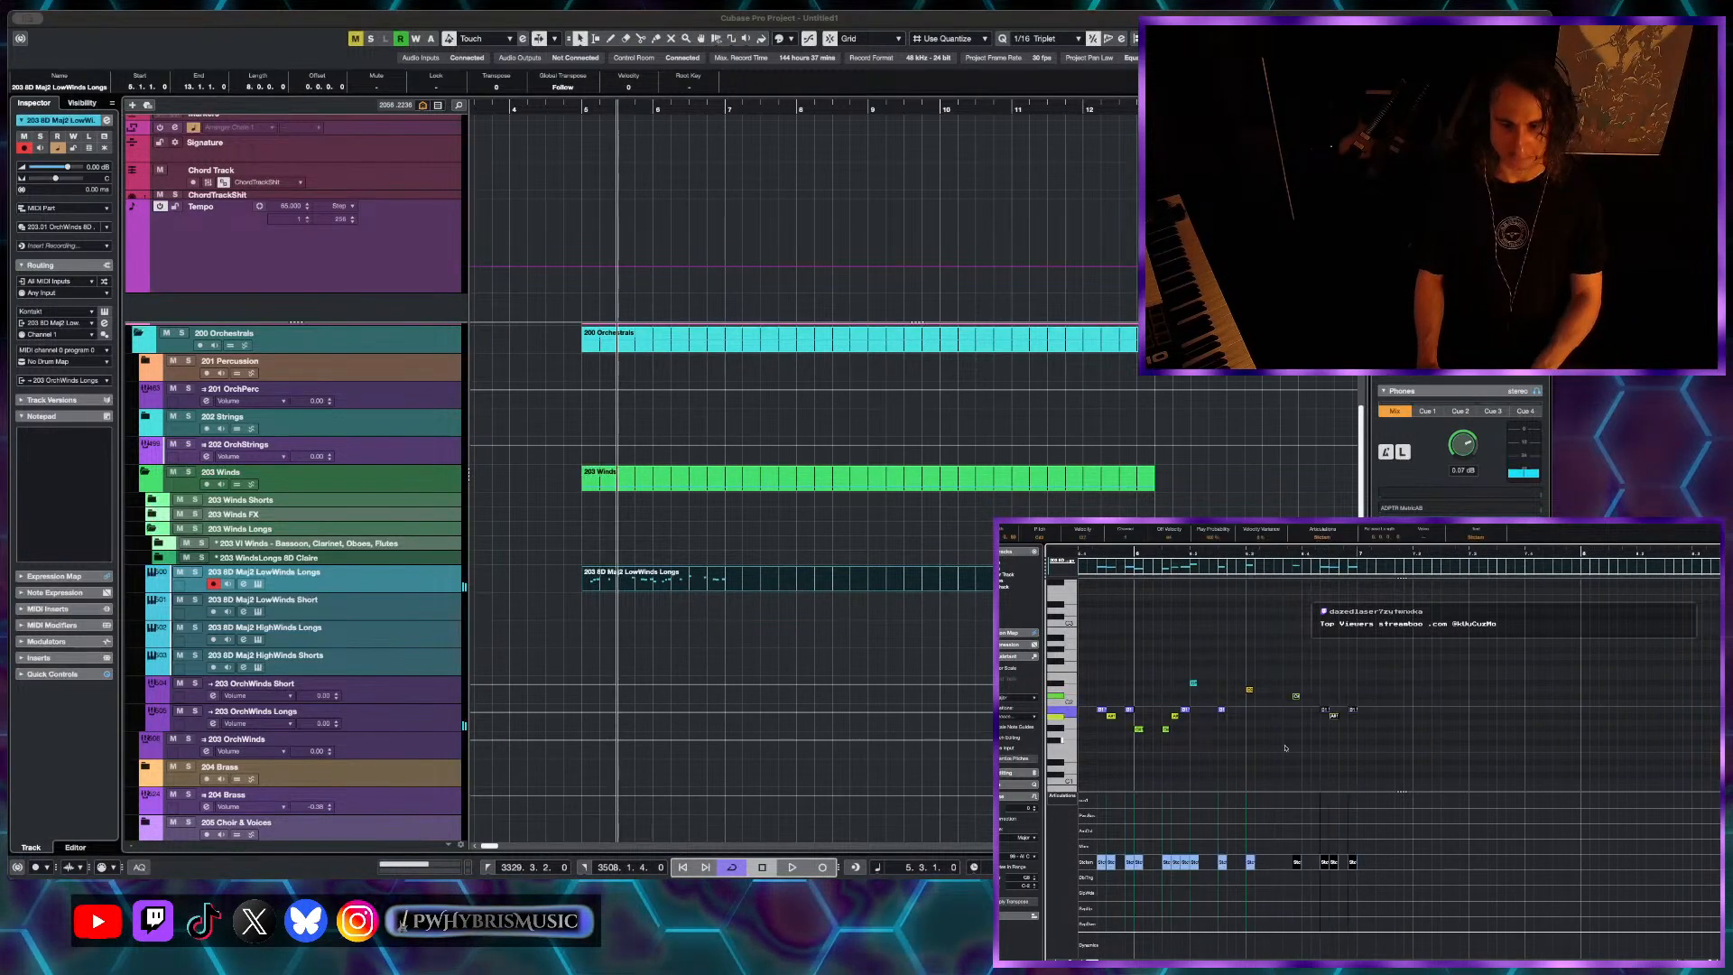
pyautogui.press('space')
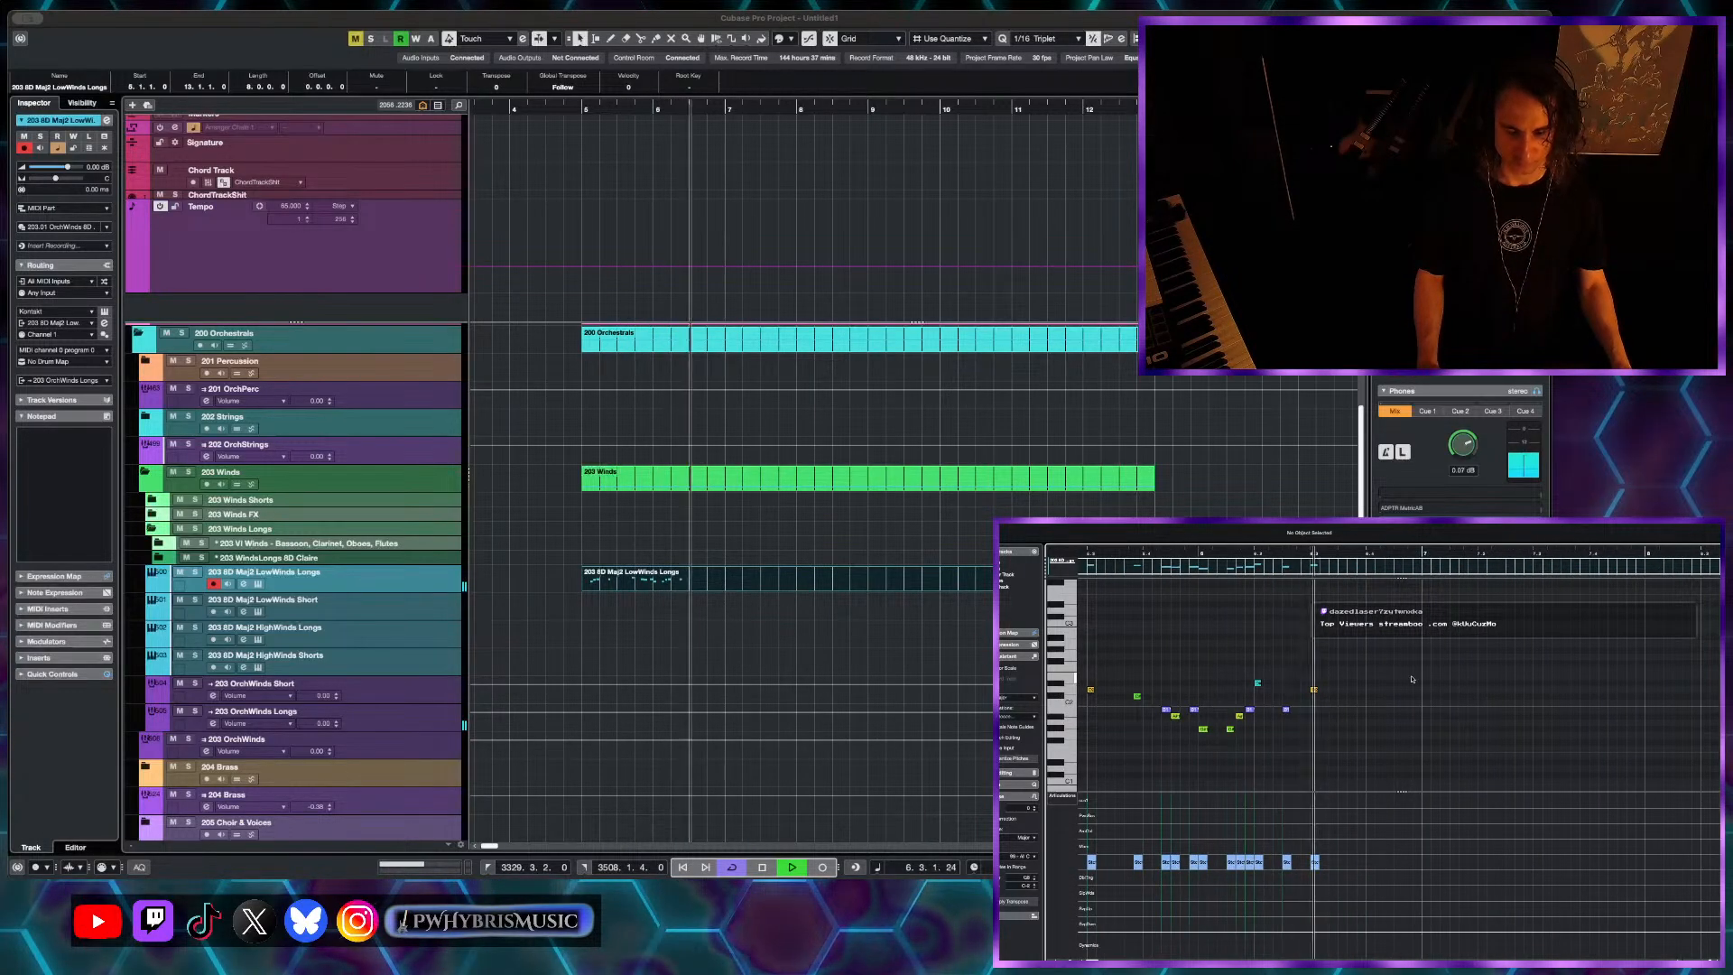
pyautogui.press('space')
# - Draw two adjacent, higher 1/16 triplet notes in the second half of bar 6 beat 3, the second slightly lower, and audition them
pyautogui.doubleClick(1345, 663)
pyautogui.scroll(3, 1344, 663)
pyautogui.hotkey('alt', '4')
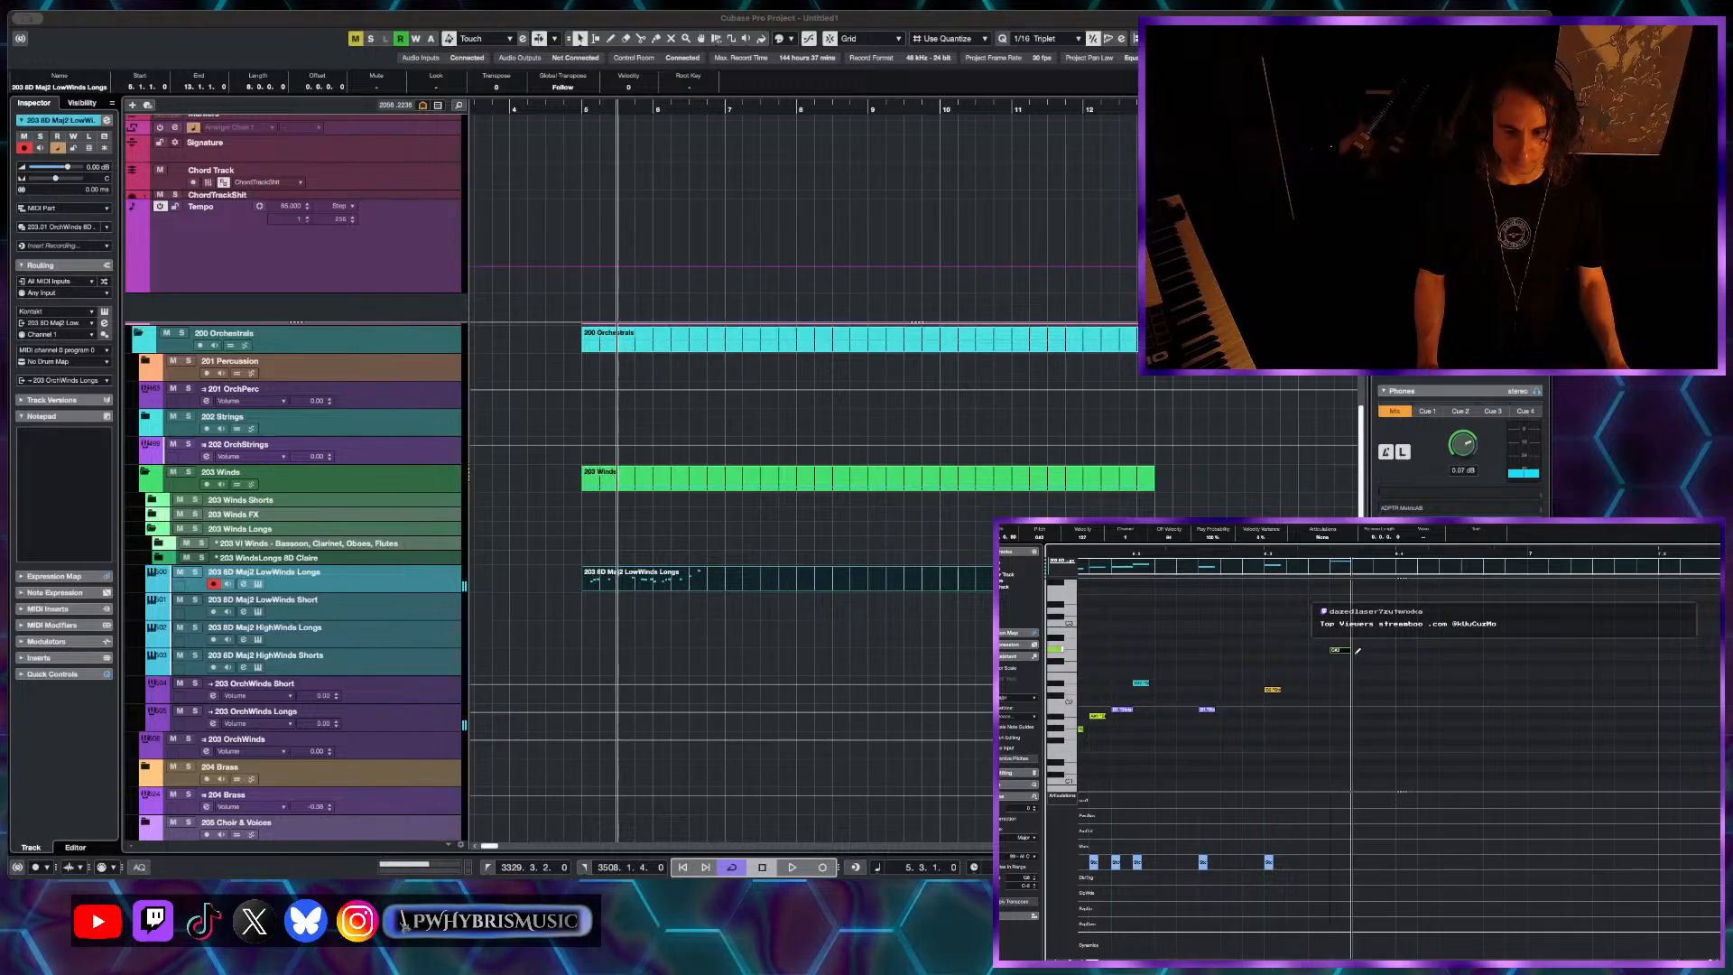
pyautogui.moveTo(1345, 663); pyautogui.dragTo(1359, 648)
pyautogui.press('space')
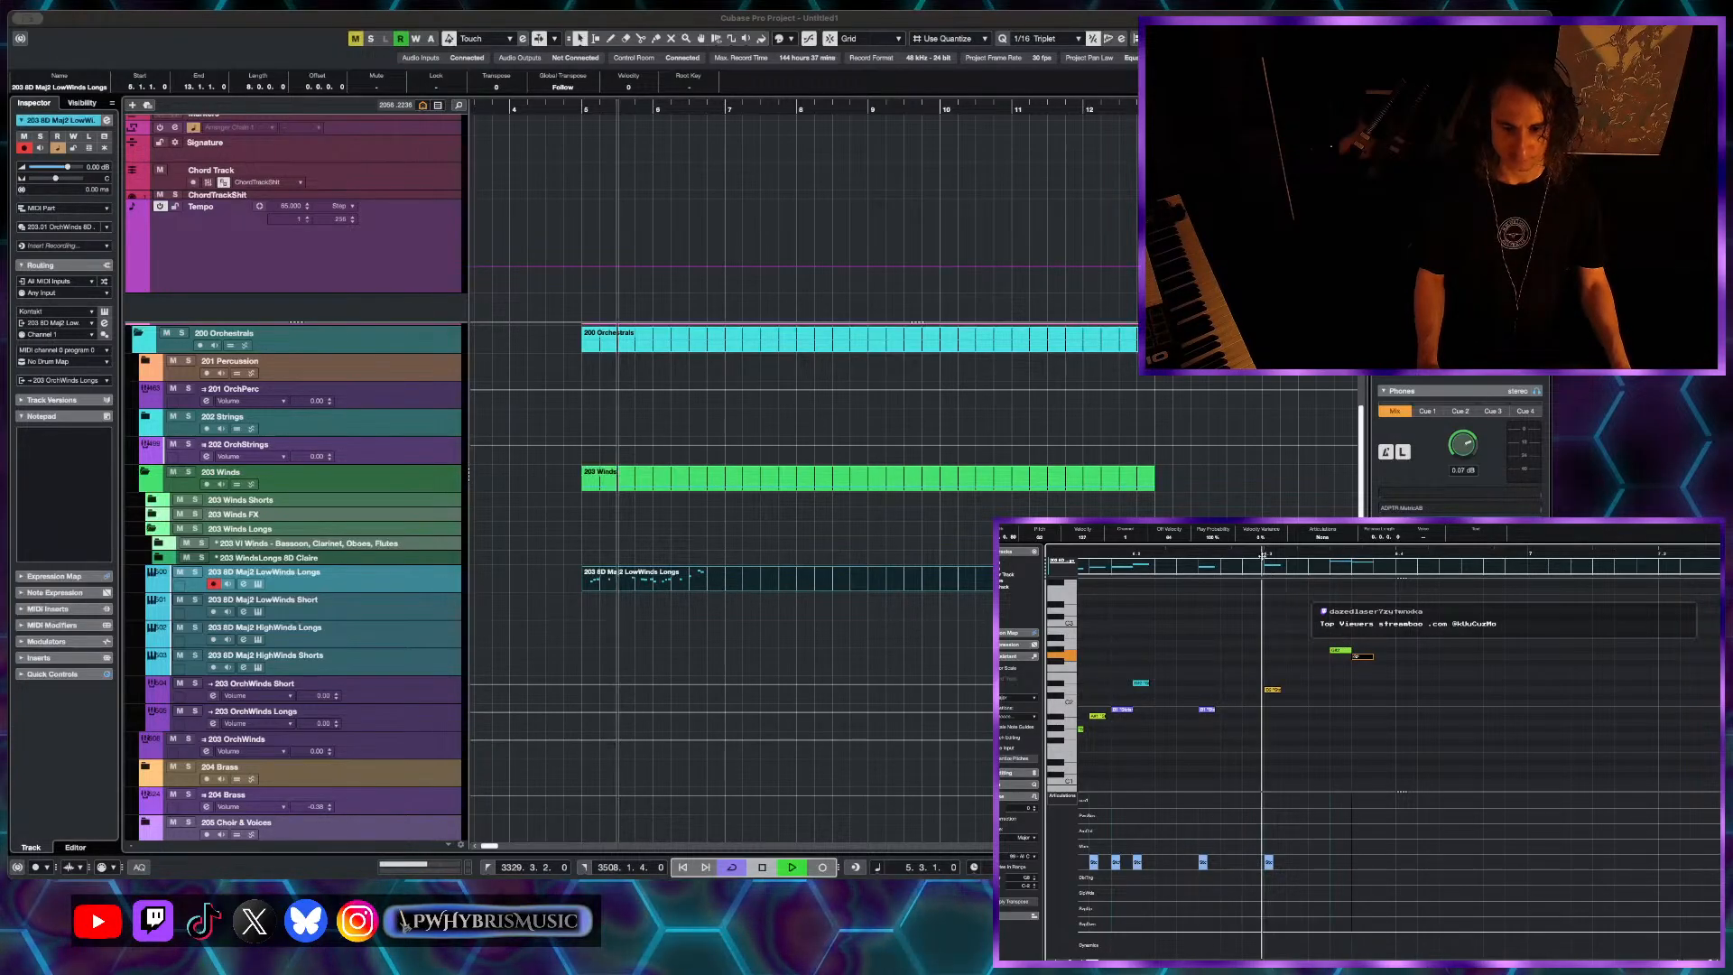
pyautogui.press('space')
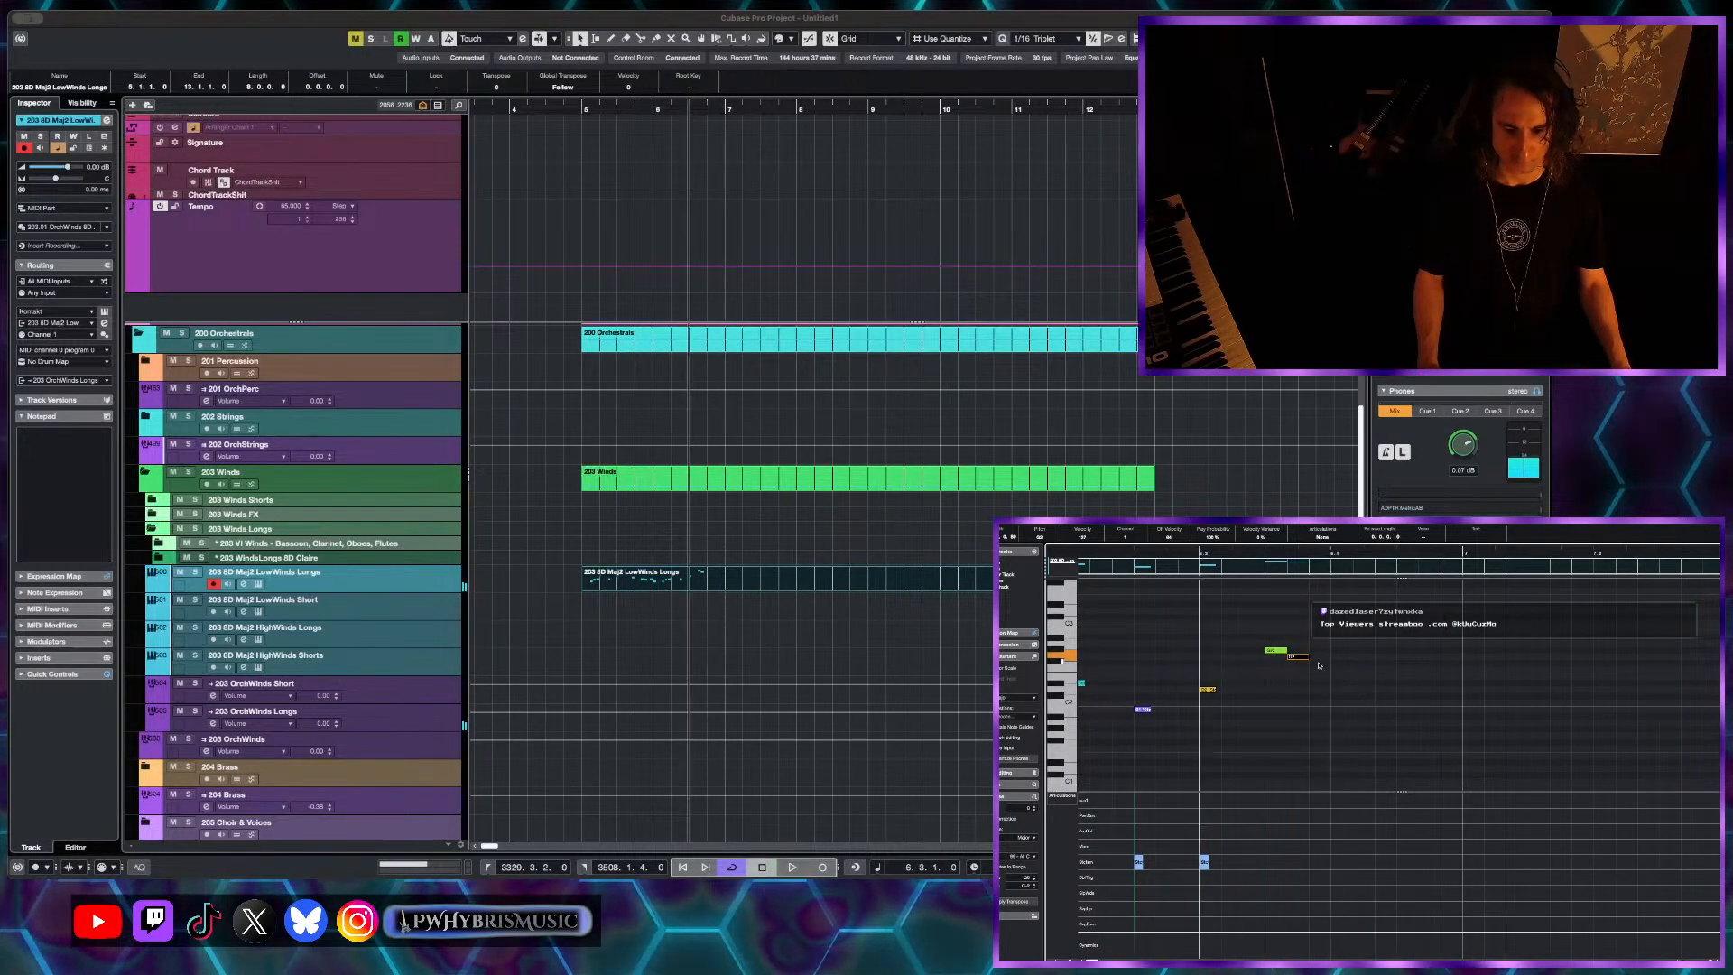
# - Move the second of the two high notes a 1/16 triplet later and play back from beat 3
pyautogui.moveTo(1298, 659); pyautogui.dragTo(1320, 659)
pyautogui.press('space')
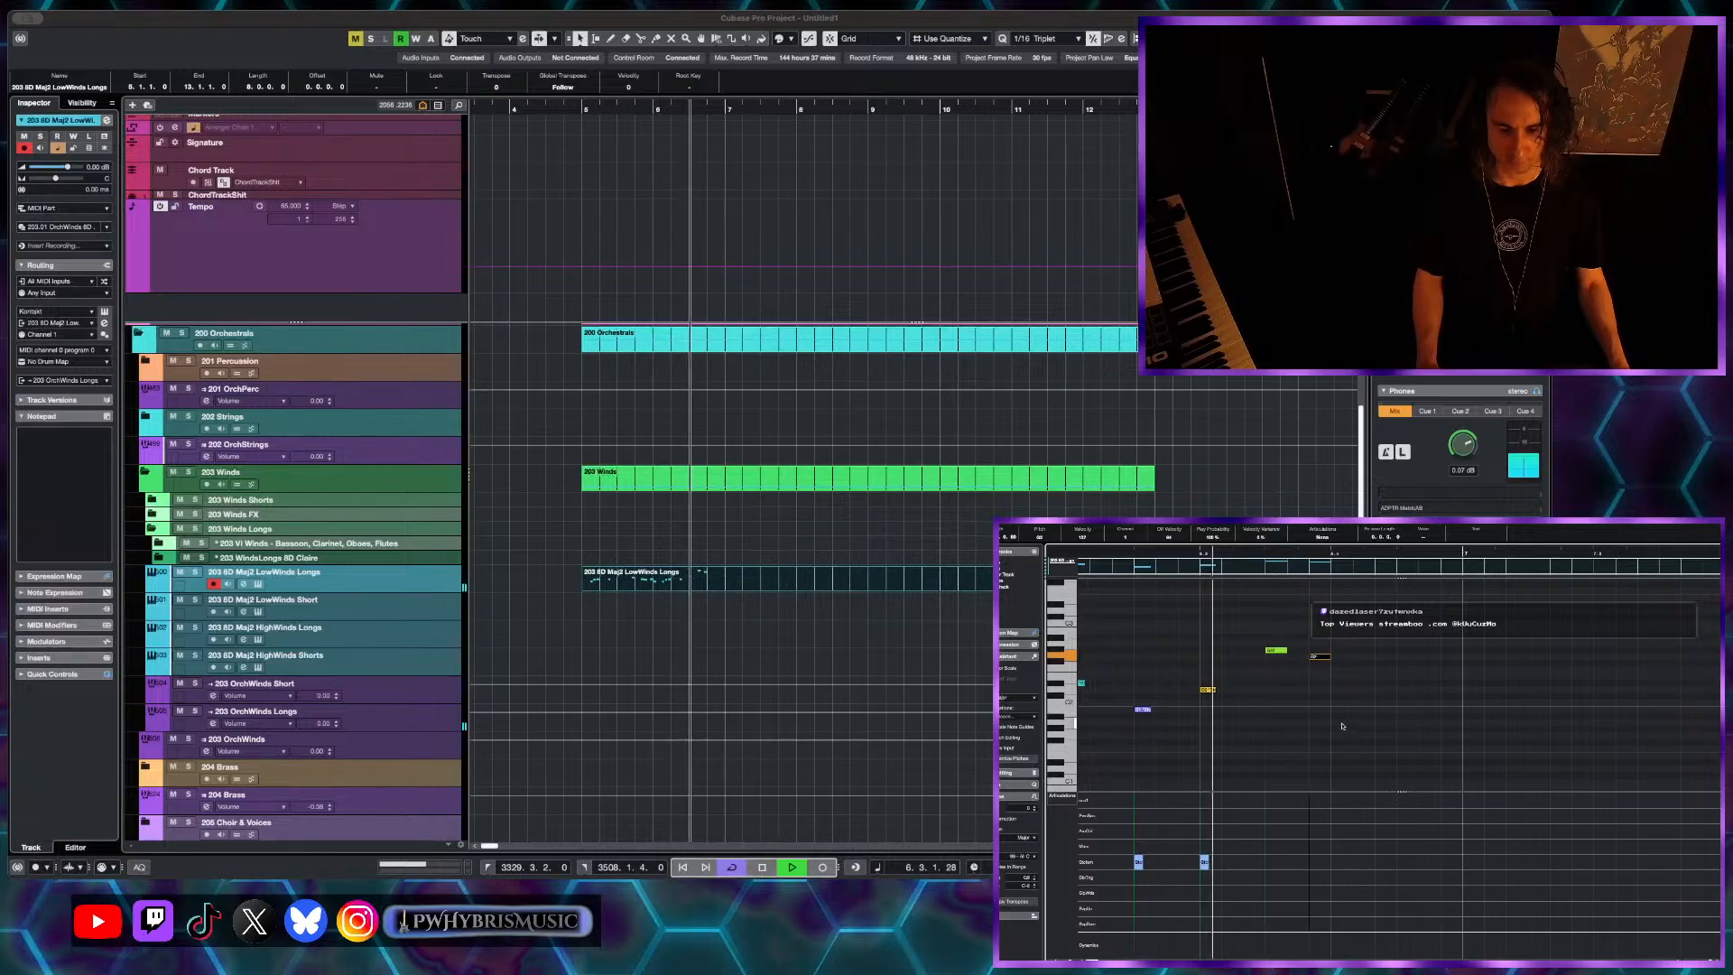
pyautogui.press('space')
# - Draw three lower 1/16 triplet notes closing bar 6 beat 4, stepping down and then slightly up, and play back from beat 3
pyautogui.click(1413, 685)
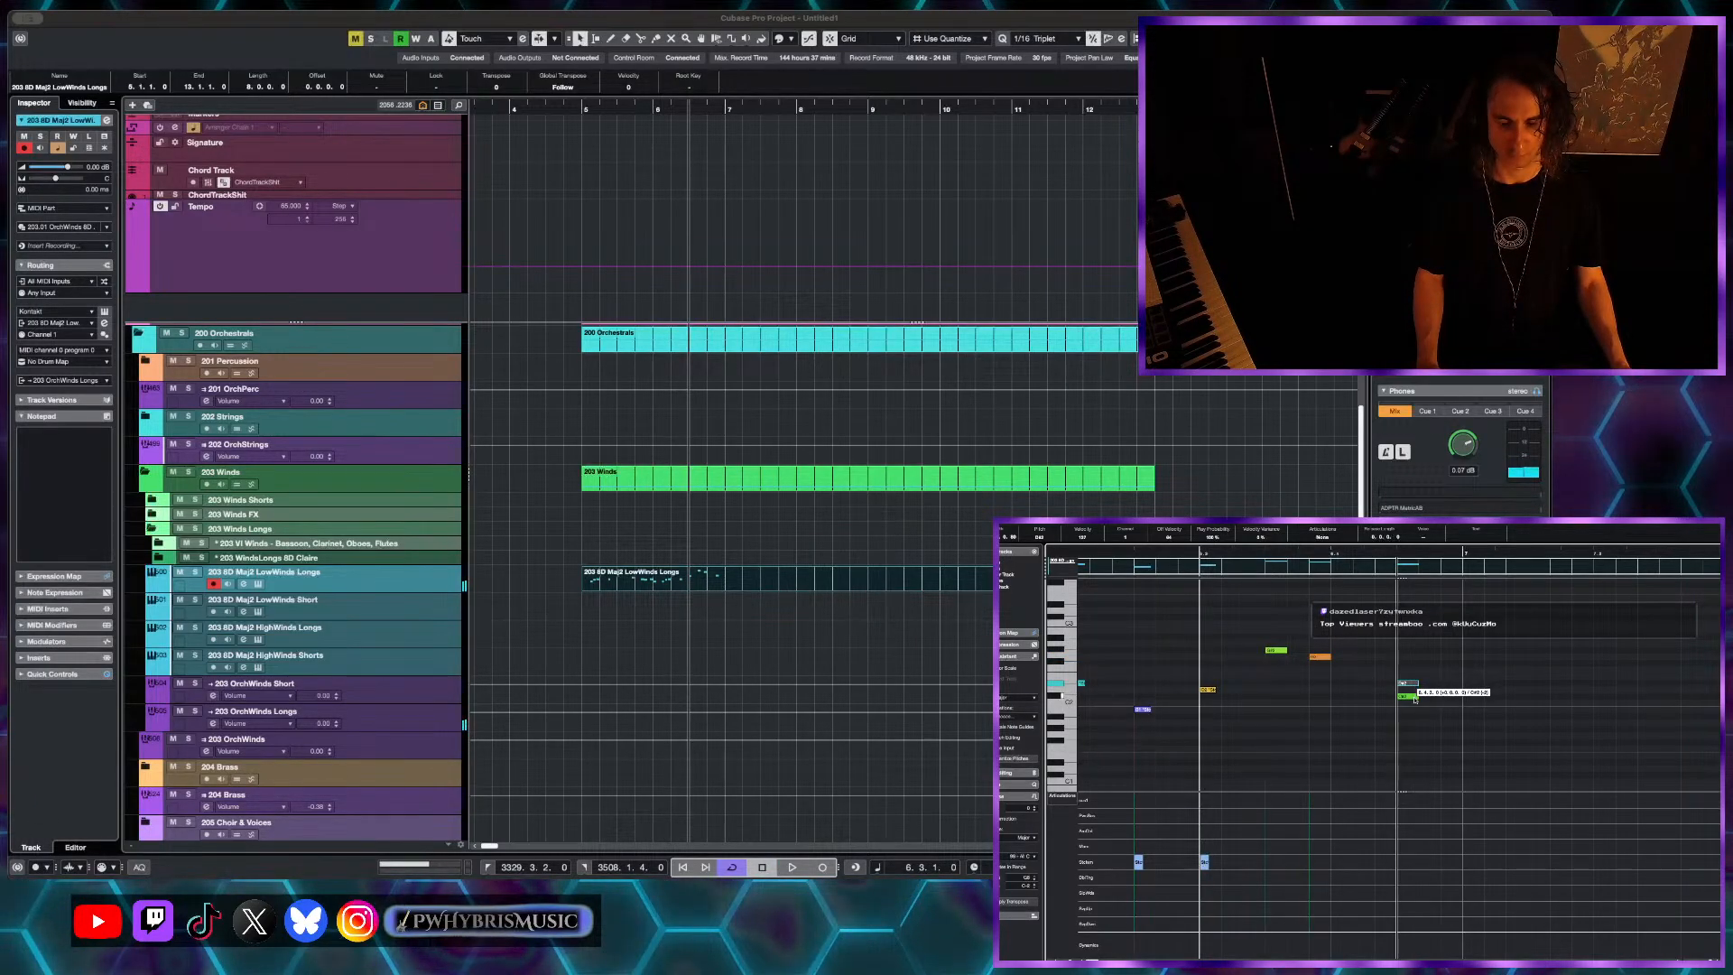
pyautogui.moveTo(1415, 701); pyautogui.dragTo(1415, 698)
pyautogui.scroll(-1, 1399, 696)
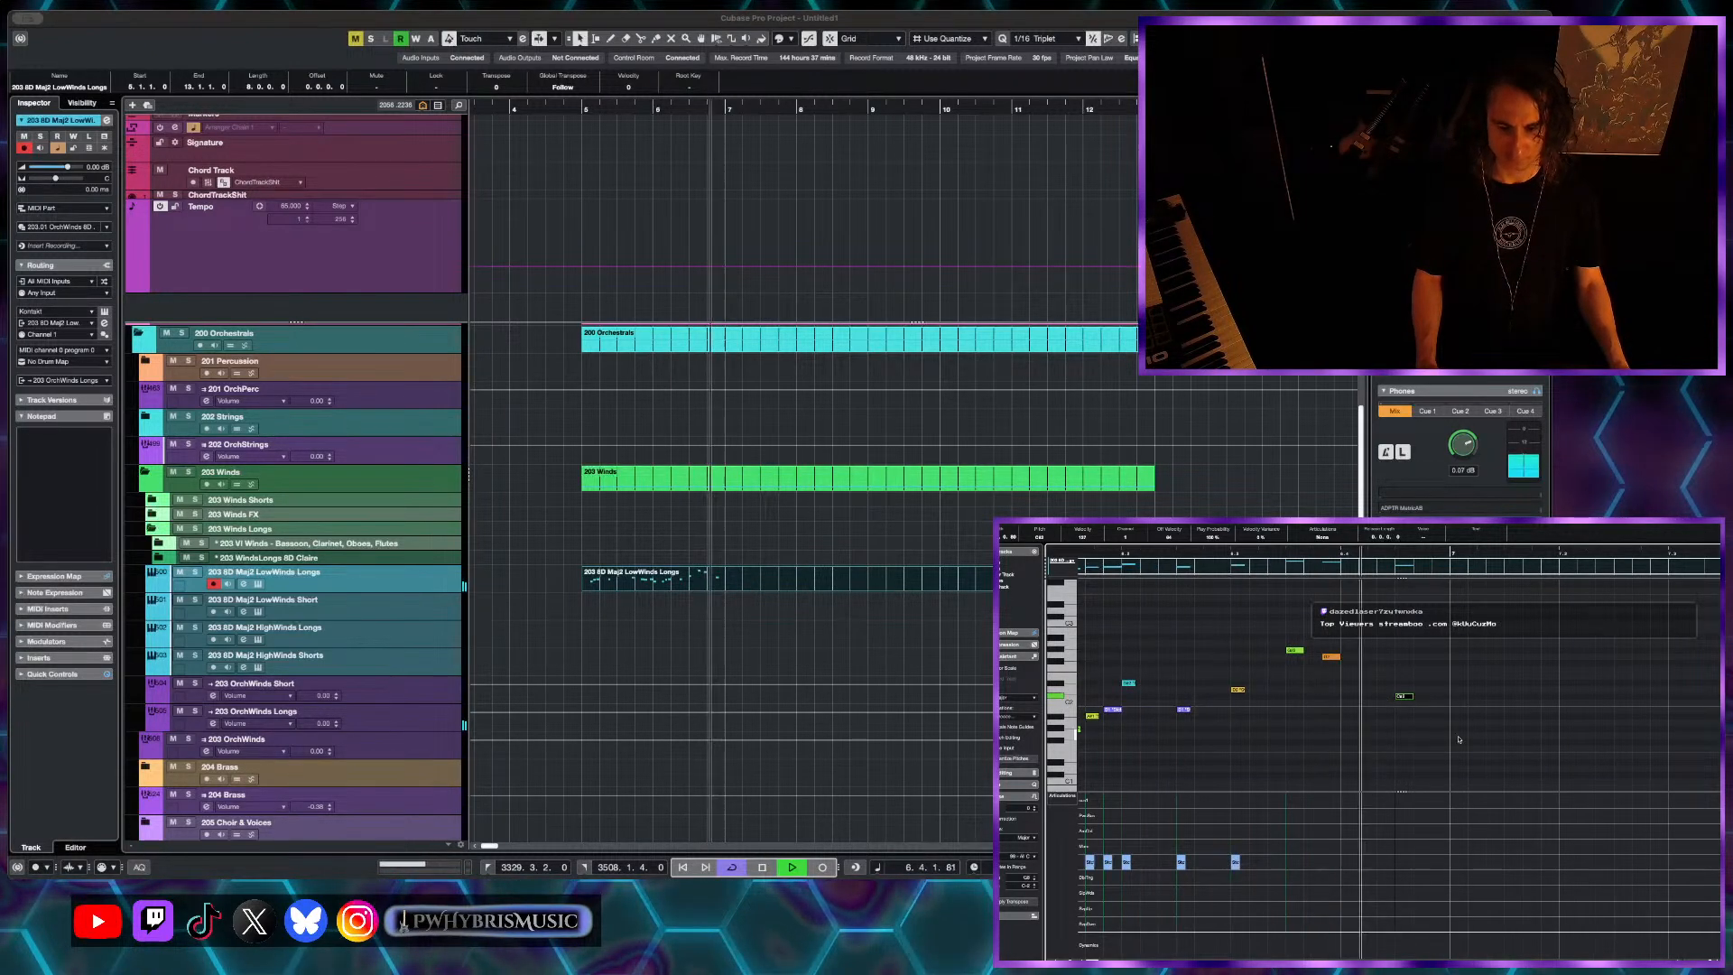
pyautogui.keyDown('alt'); pyautogui.click(1386, 696); pyautogui.keyUp('alt')
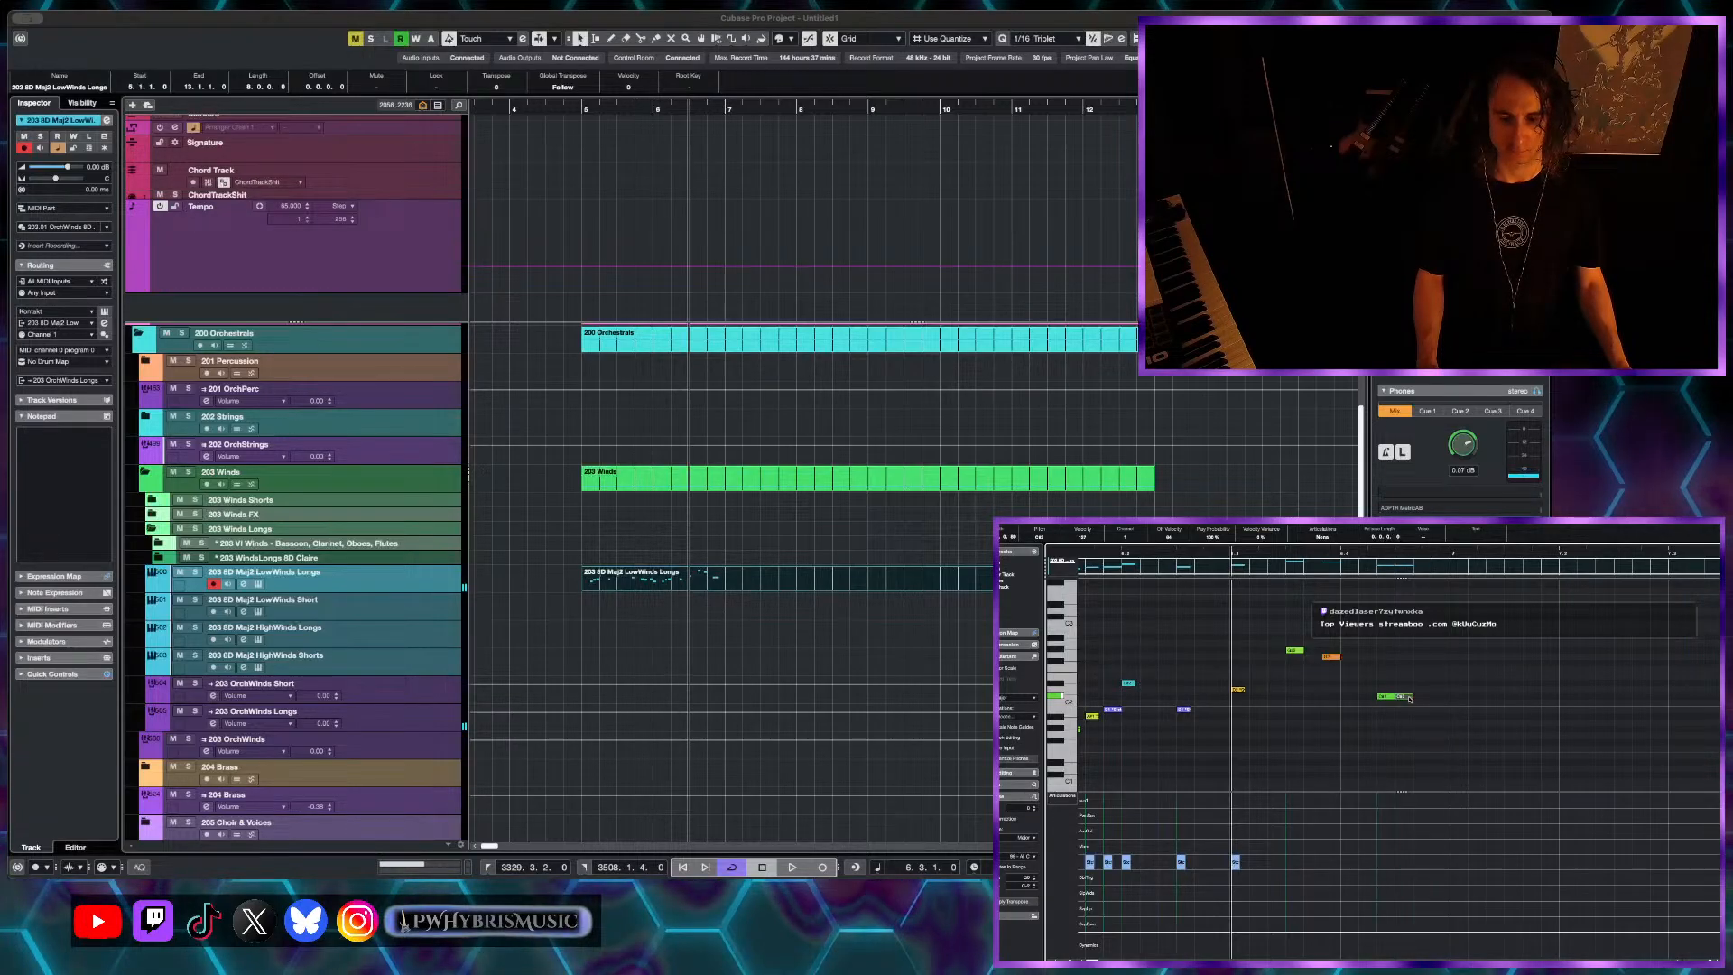
pyautogui.click(1409, 712)
pyautogui.moveTo(1410, 716); pyautogui.dragTo(1411, 716)
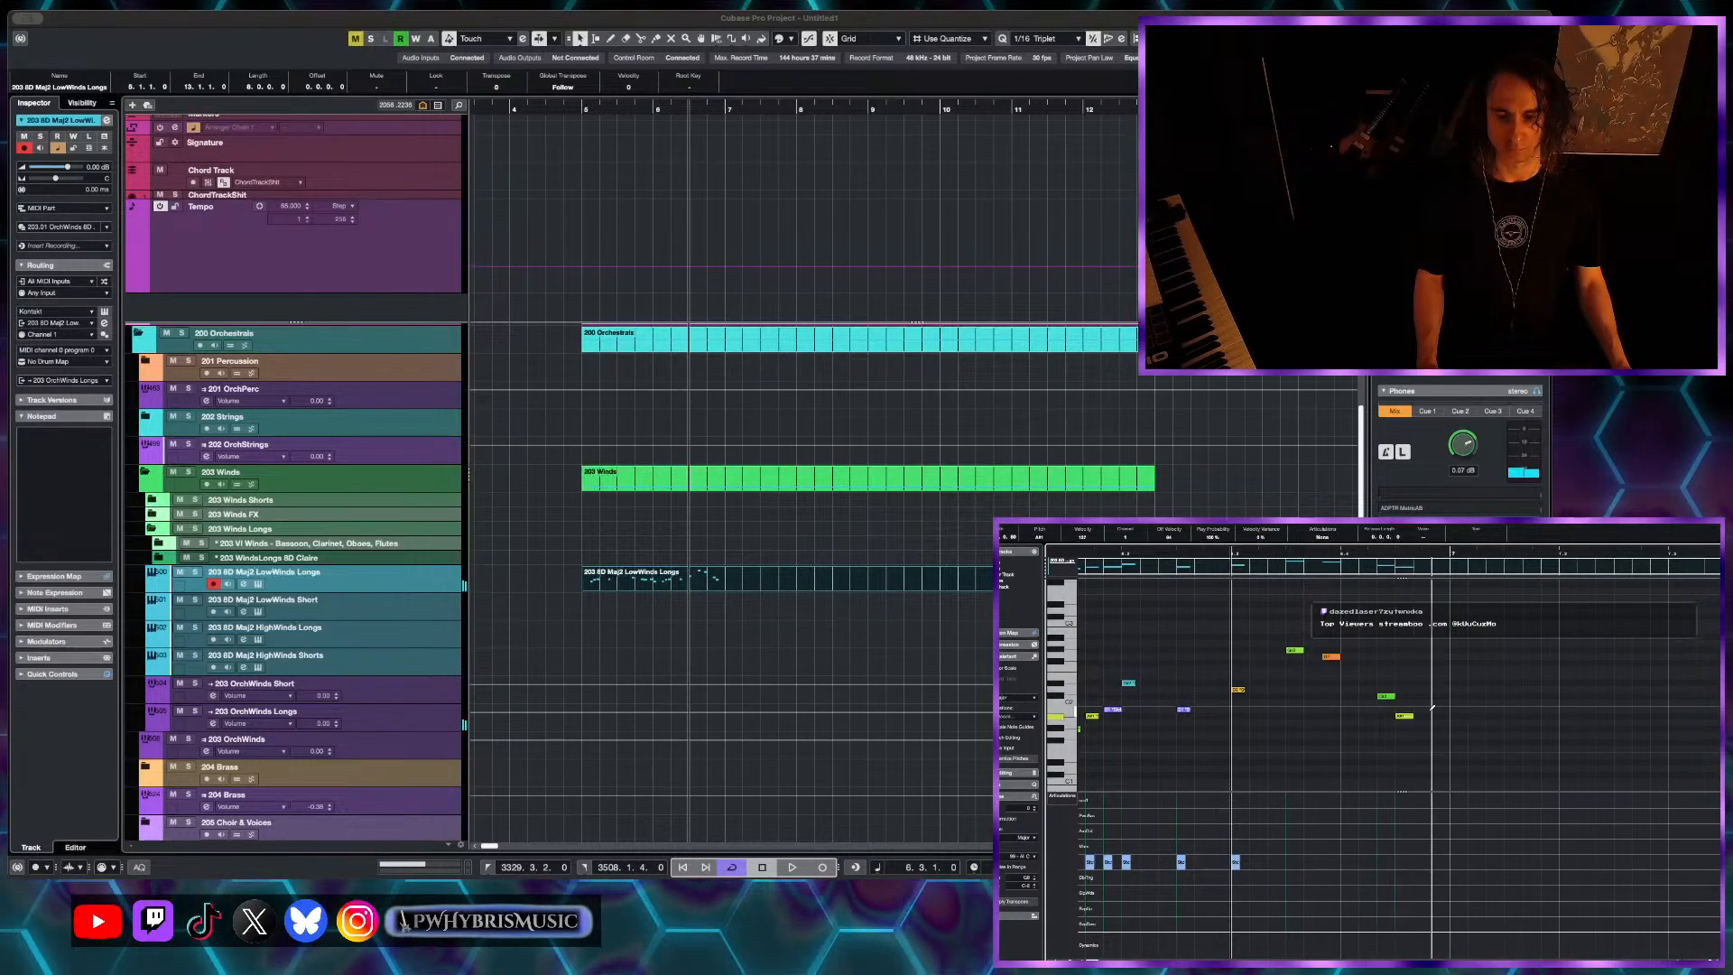
pyautogui.press('space')
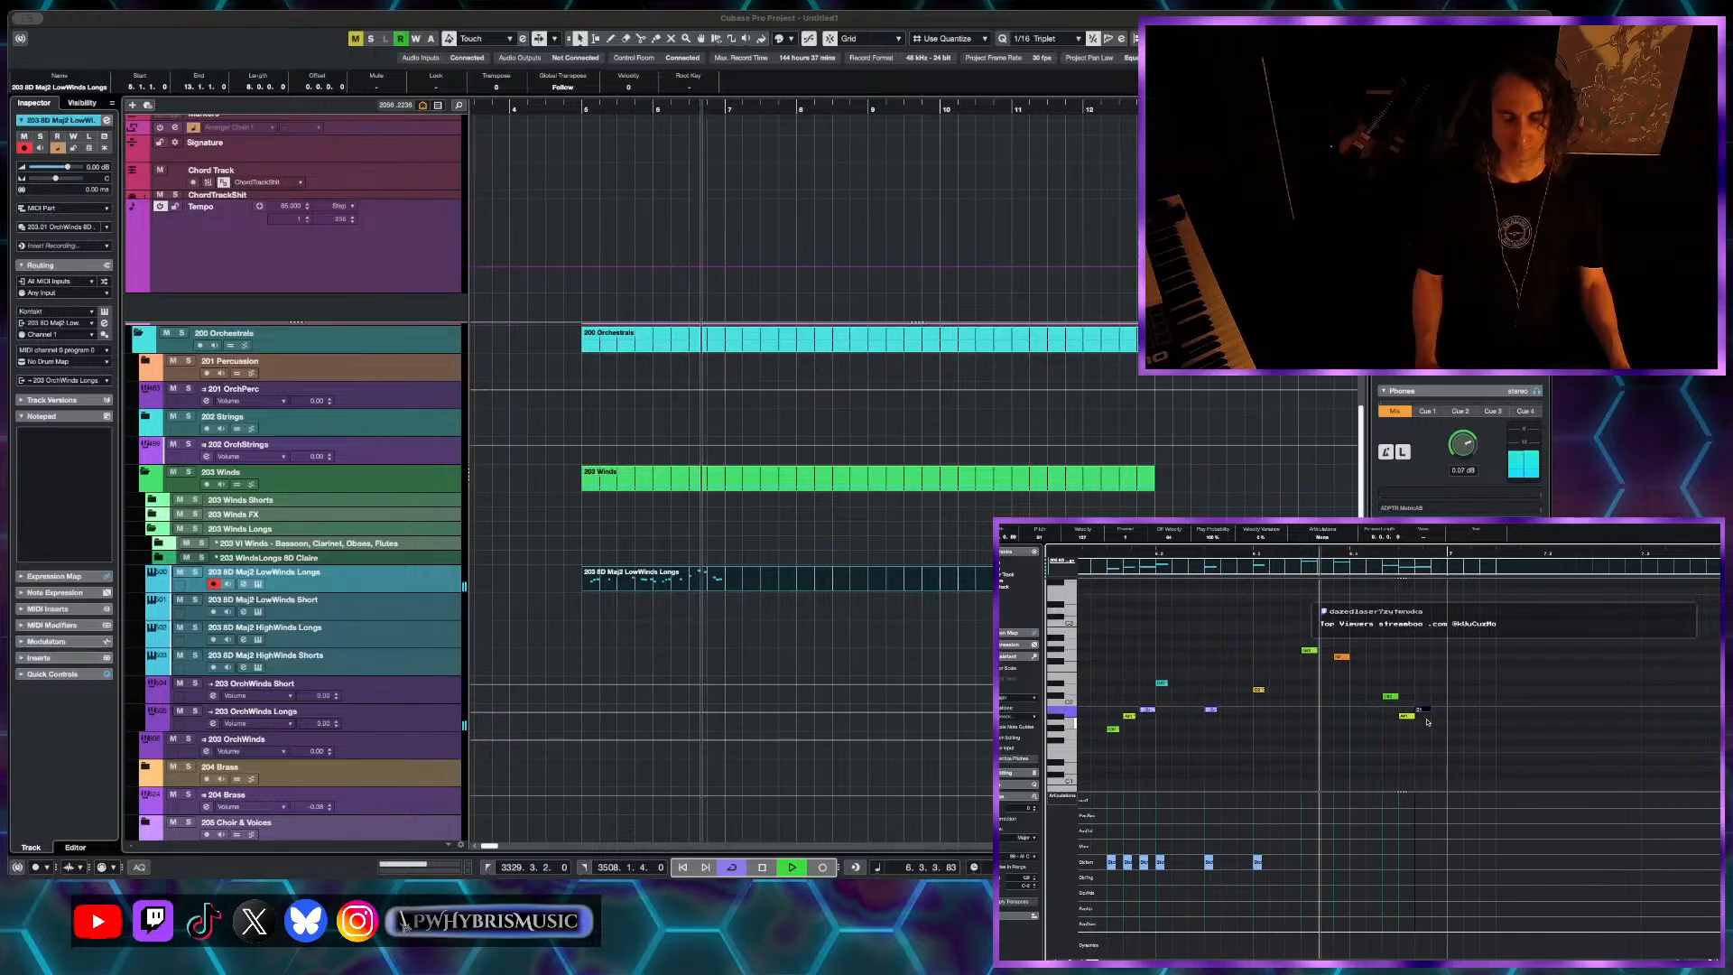
pyautogui.press('space')
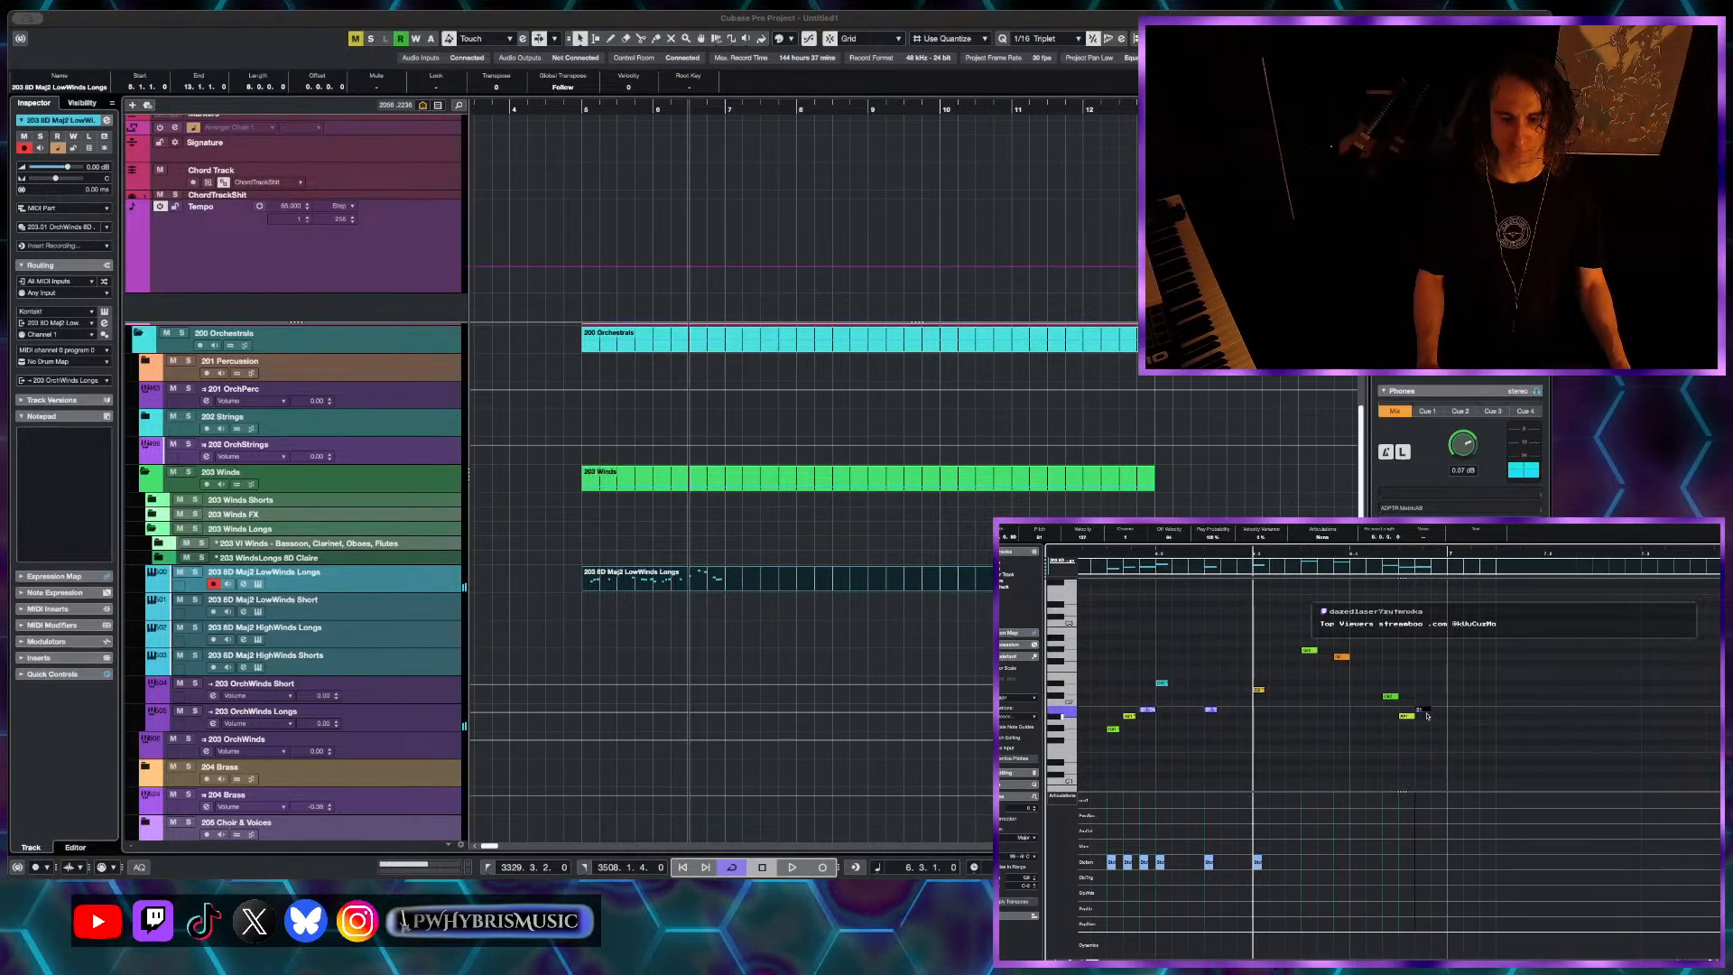
# - Duplicate the two-bar phrase from bars 5 and 6 into bars 7 and 8
pyautogui.scroll(-3, 1447, 705)
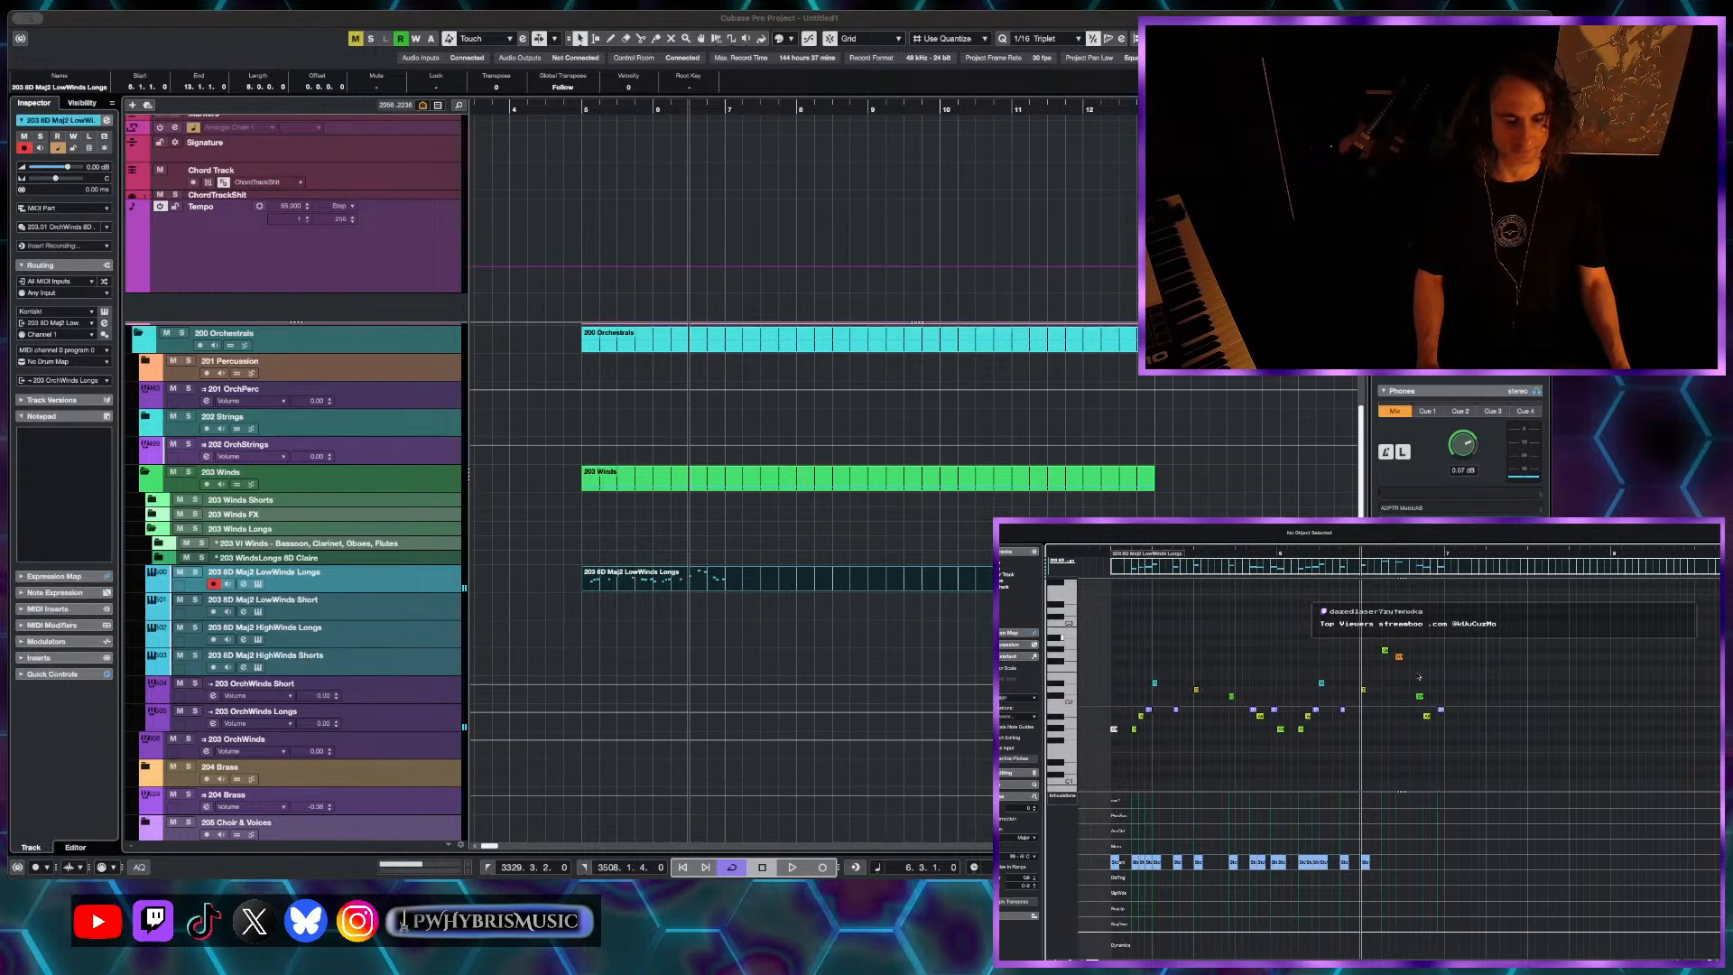
pyautogui.press('super+v')
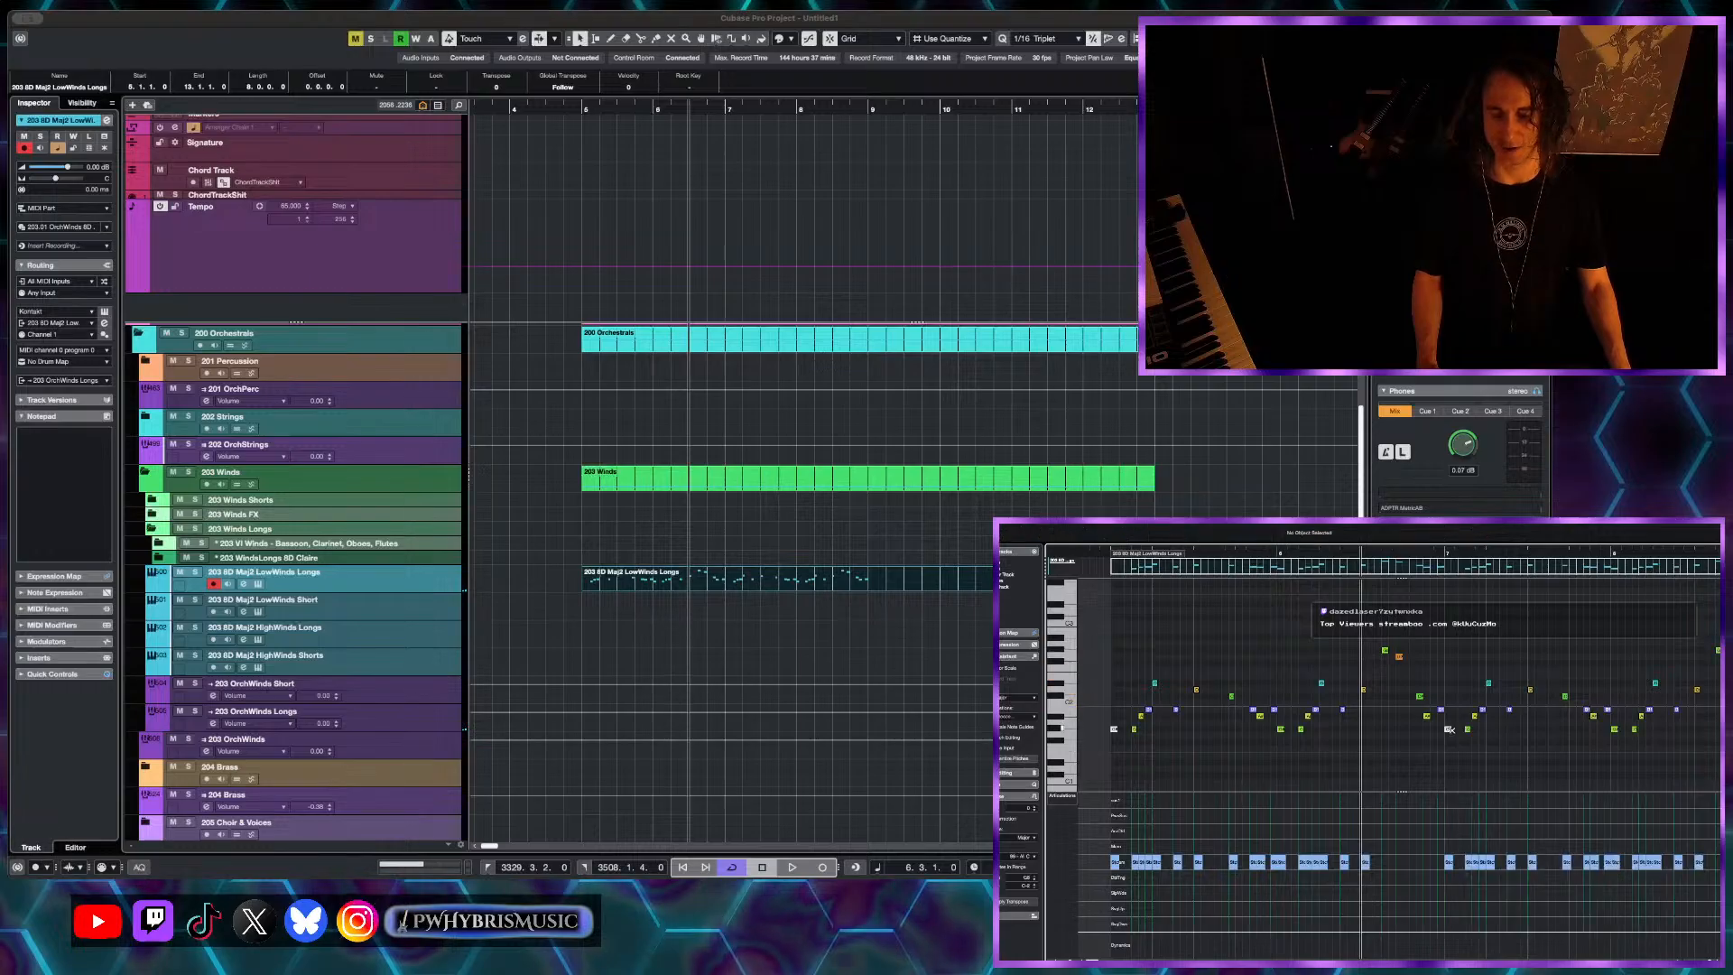
pyautogui.scroll(-3, 1444, 740)
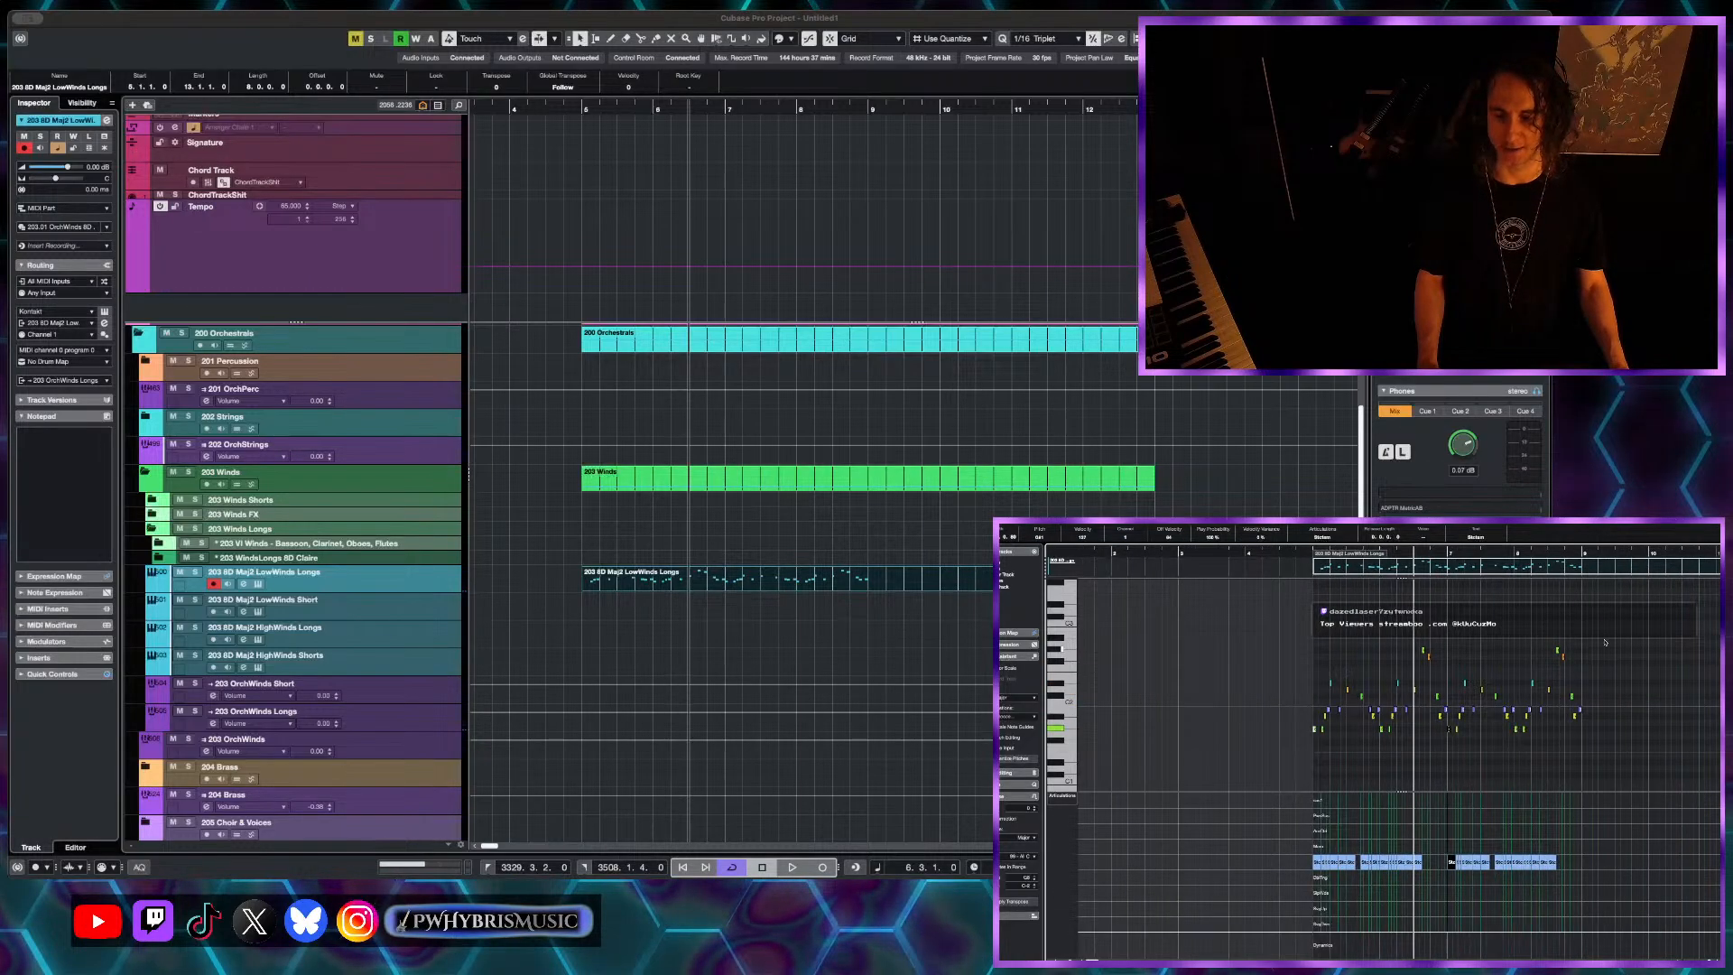
# - Select all notes of the passage, clear their articulation and reapply staccatissimo to every note
pyautogui.press('super+a')
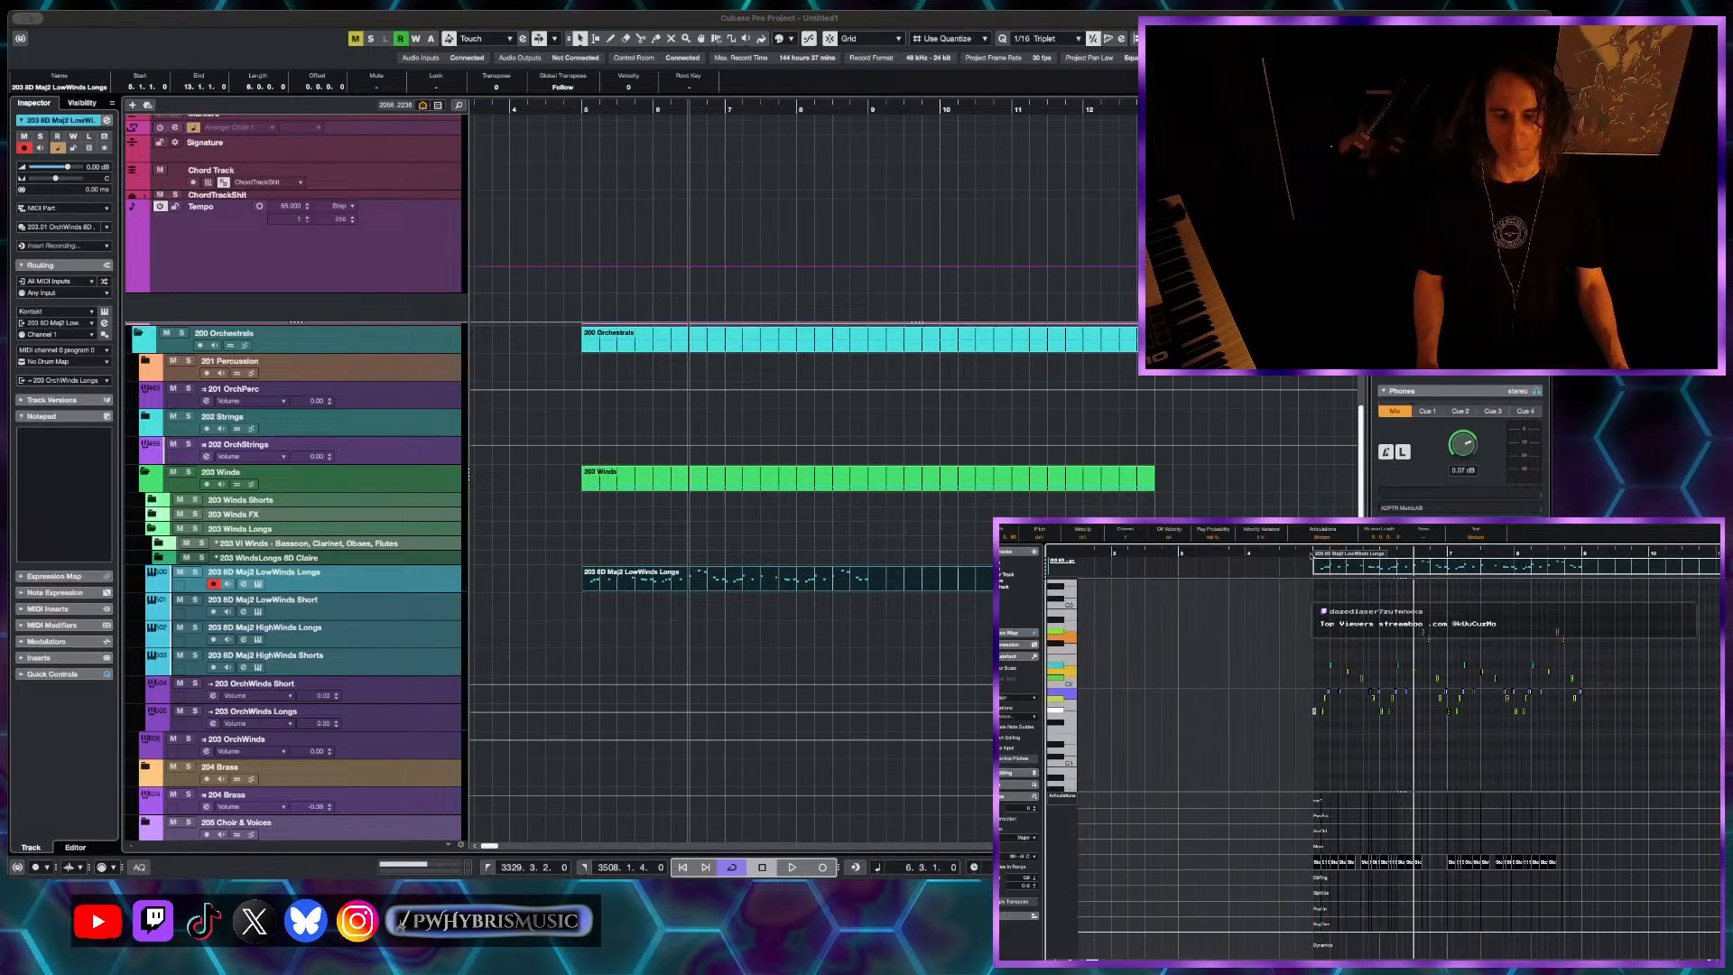
pyautogui.click(1322, 538)
pyautogui.click(1324, 593)
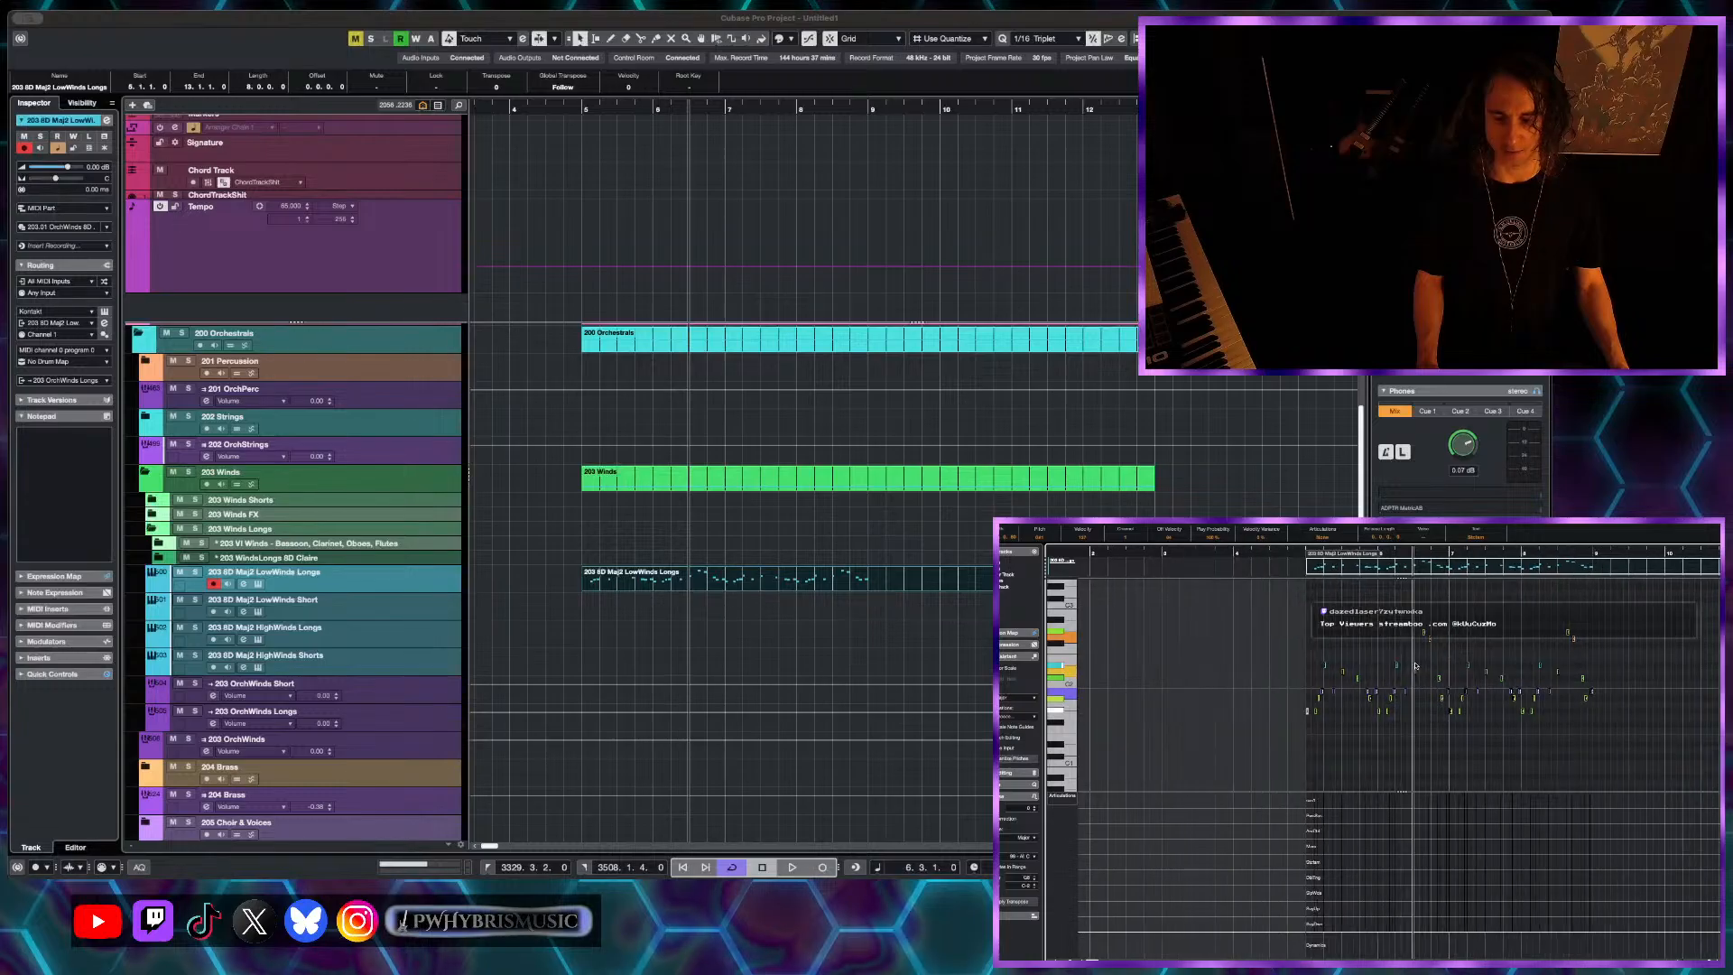
pyautogui.click(1330, 537)
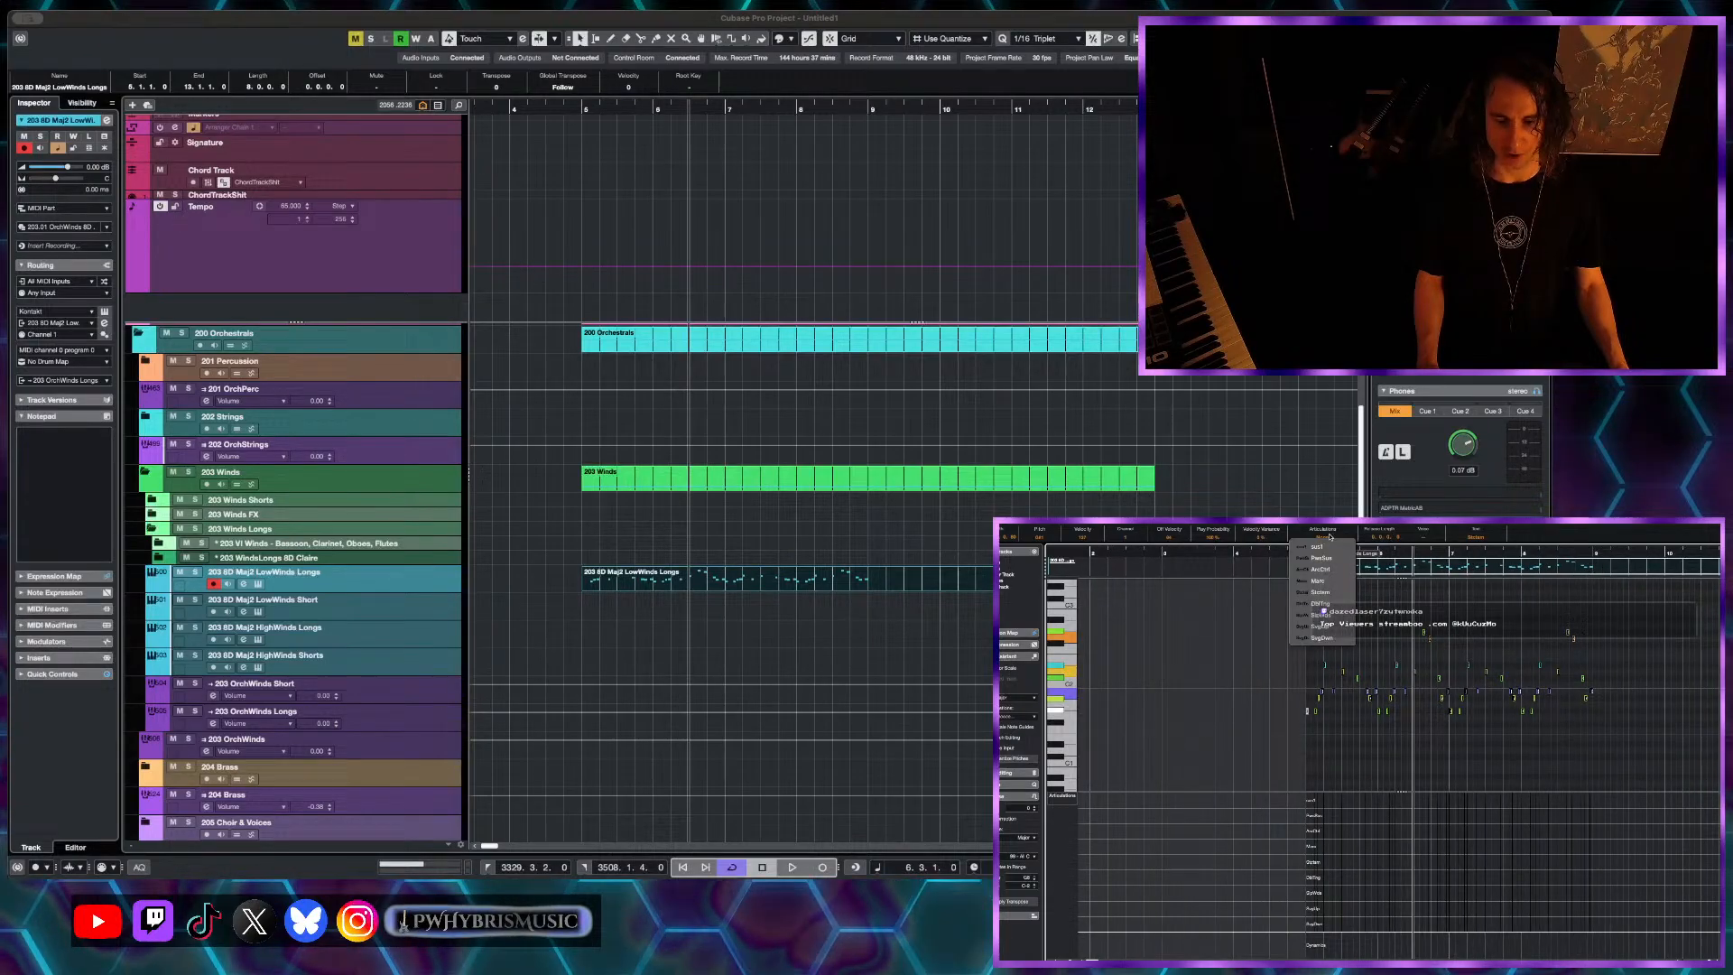
pyautogui.click(1328, 594)
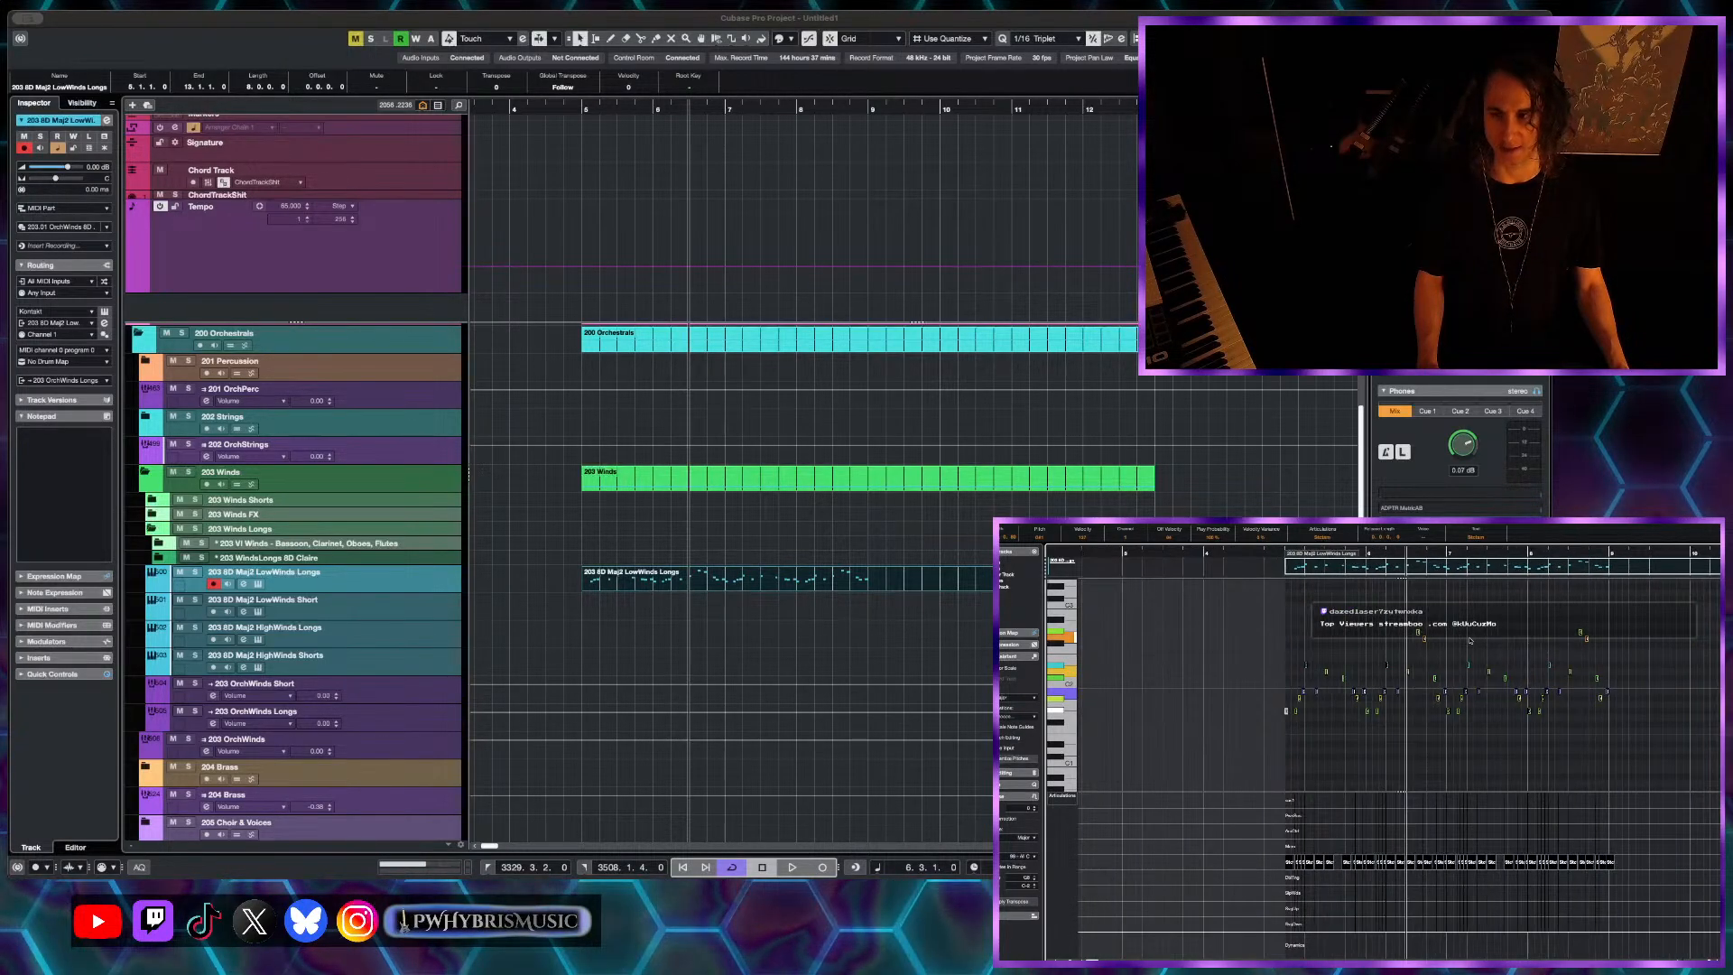
# - Play the extended low-winds passage from just before bar 5 until it reaches bar 8
pyautogui.press('g')
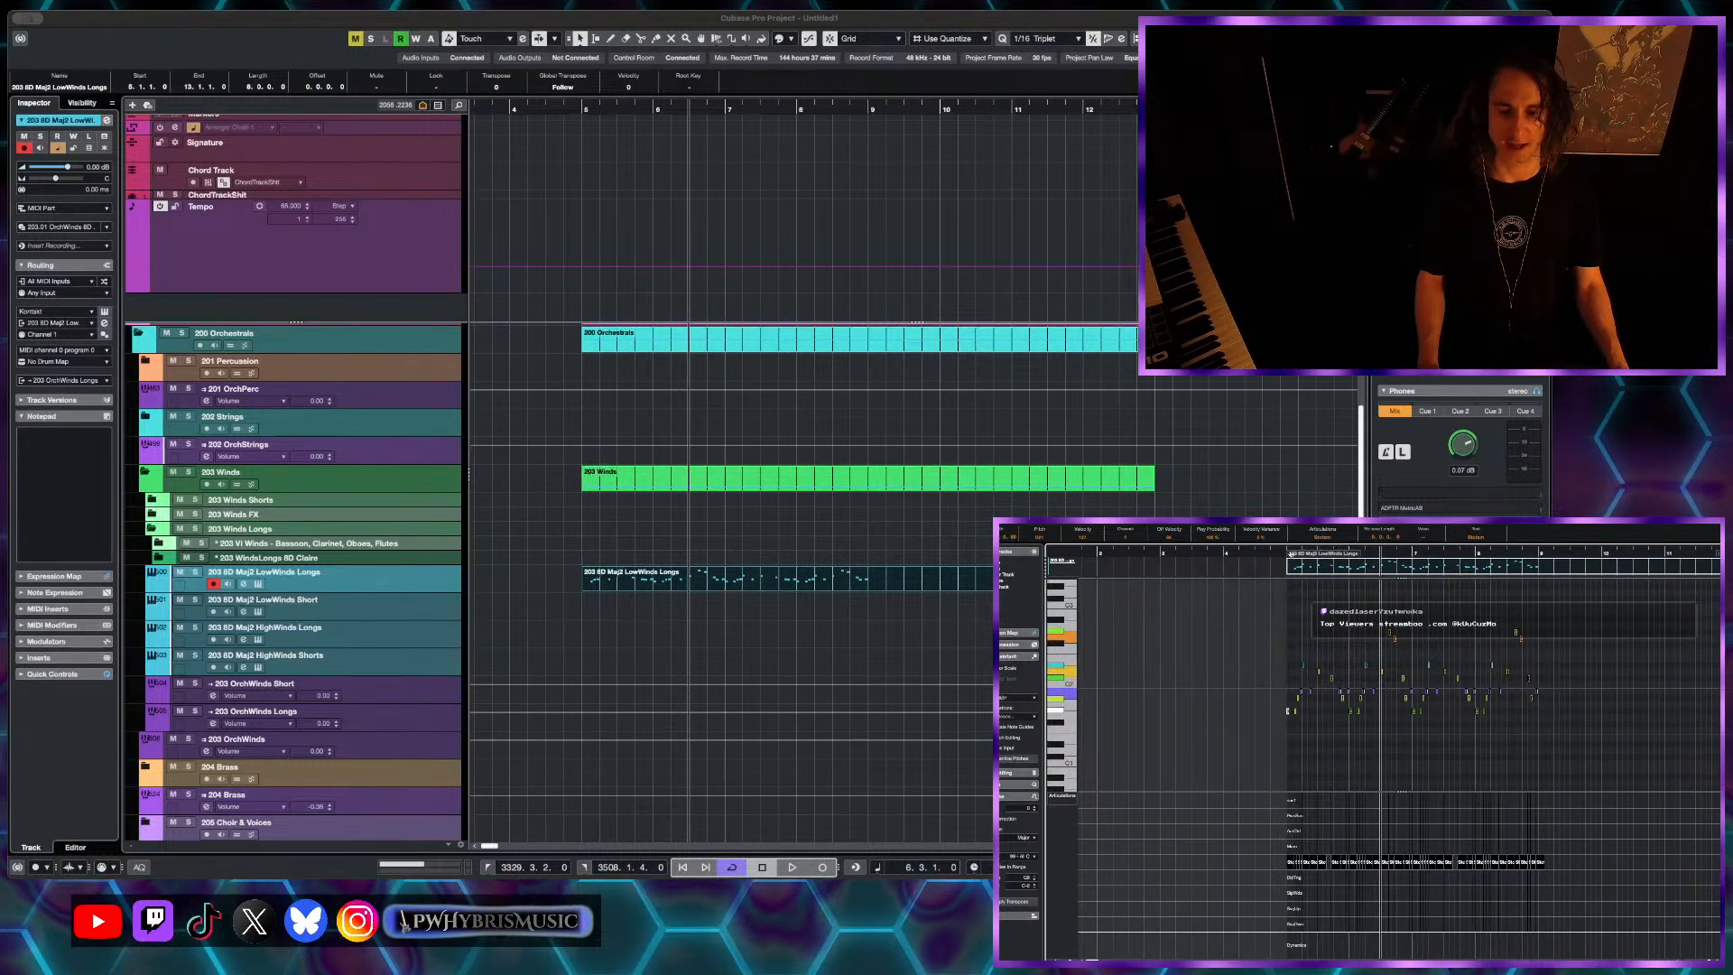
pyautogui.click(1284, 553)
pyautogui.press('h')
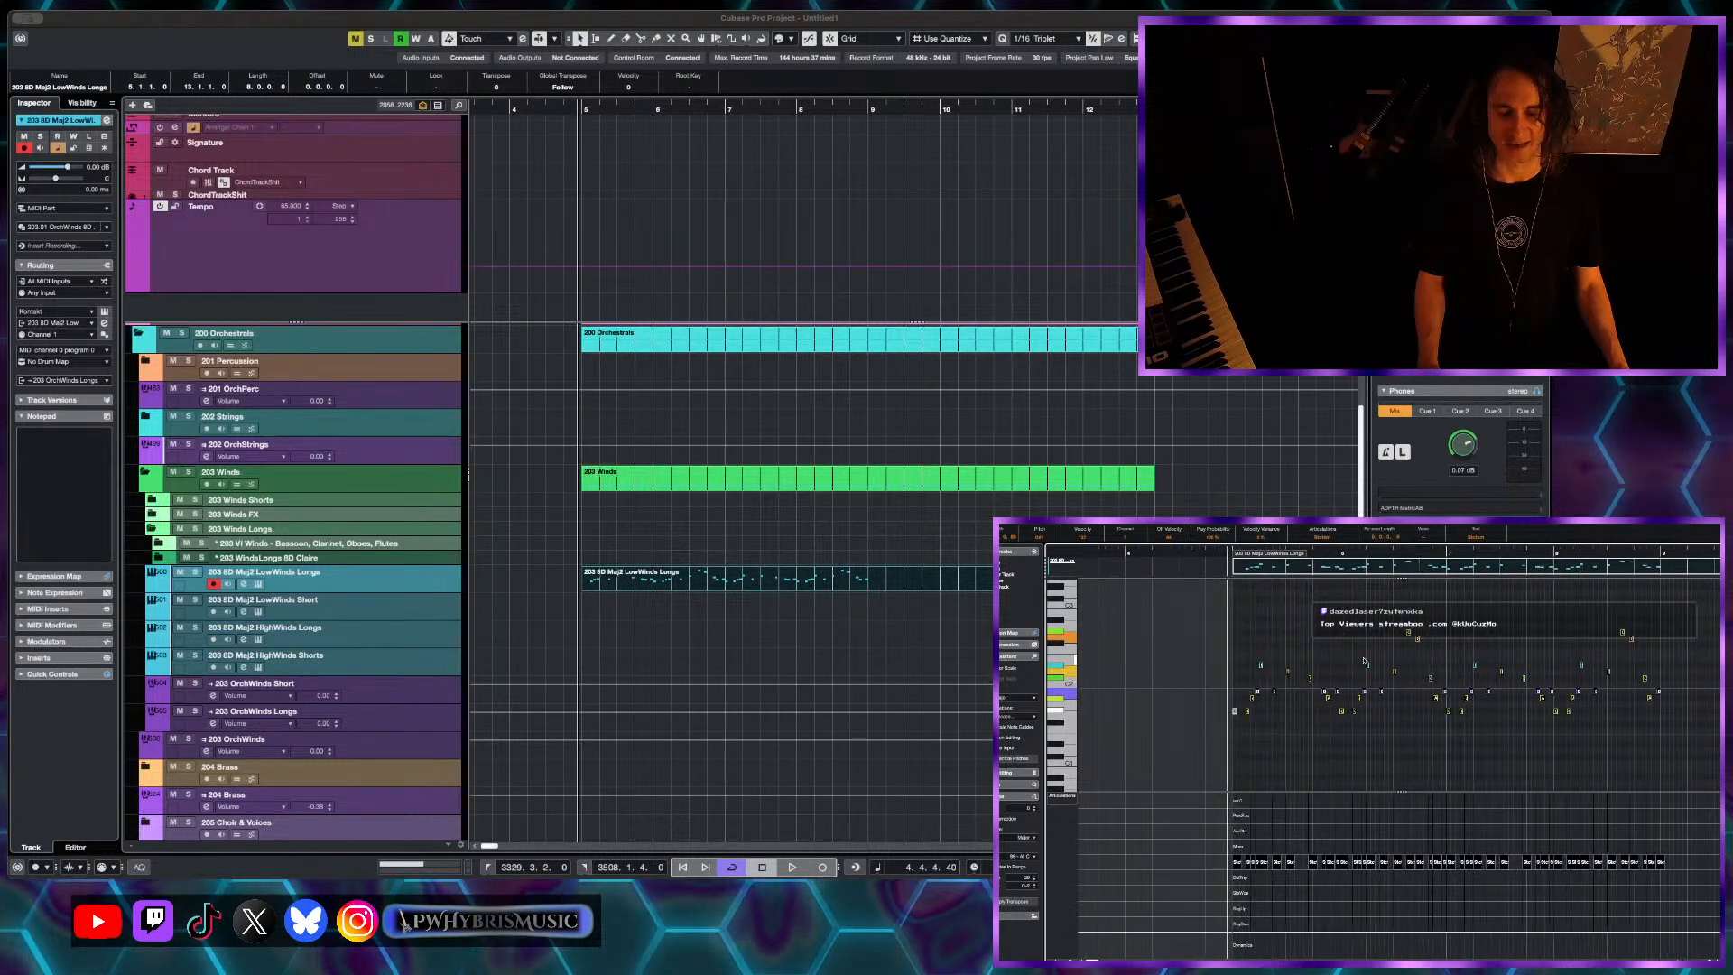
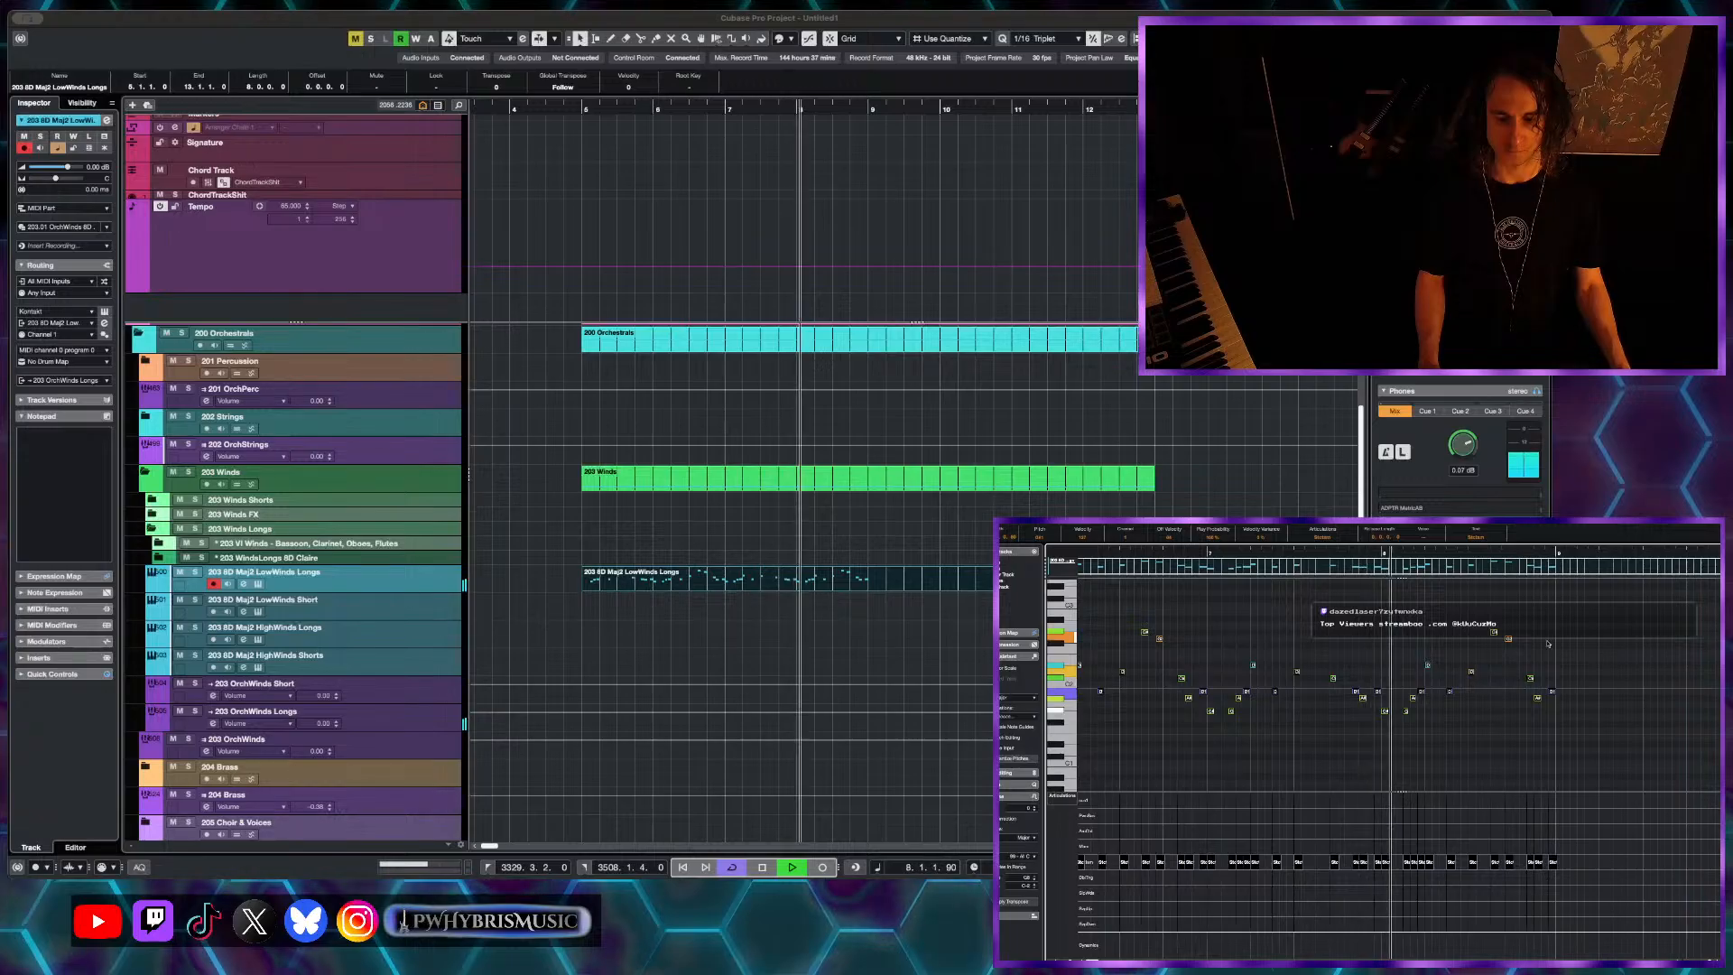
pyautogui.press('space')
# - Delete all the duplicated notes in bar 8 and play the passage again into bar 7
pyautogui.moveTo(1575, 621); pyautogui.dragTo(1384, 722)
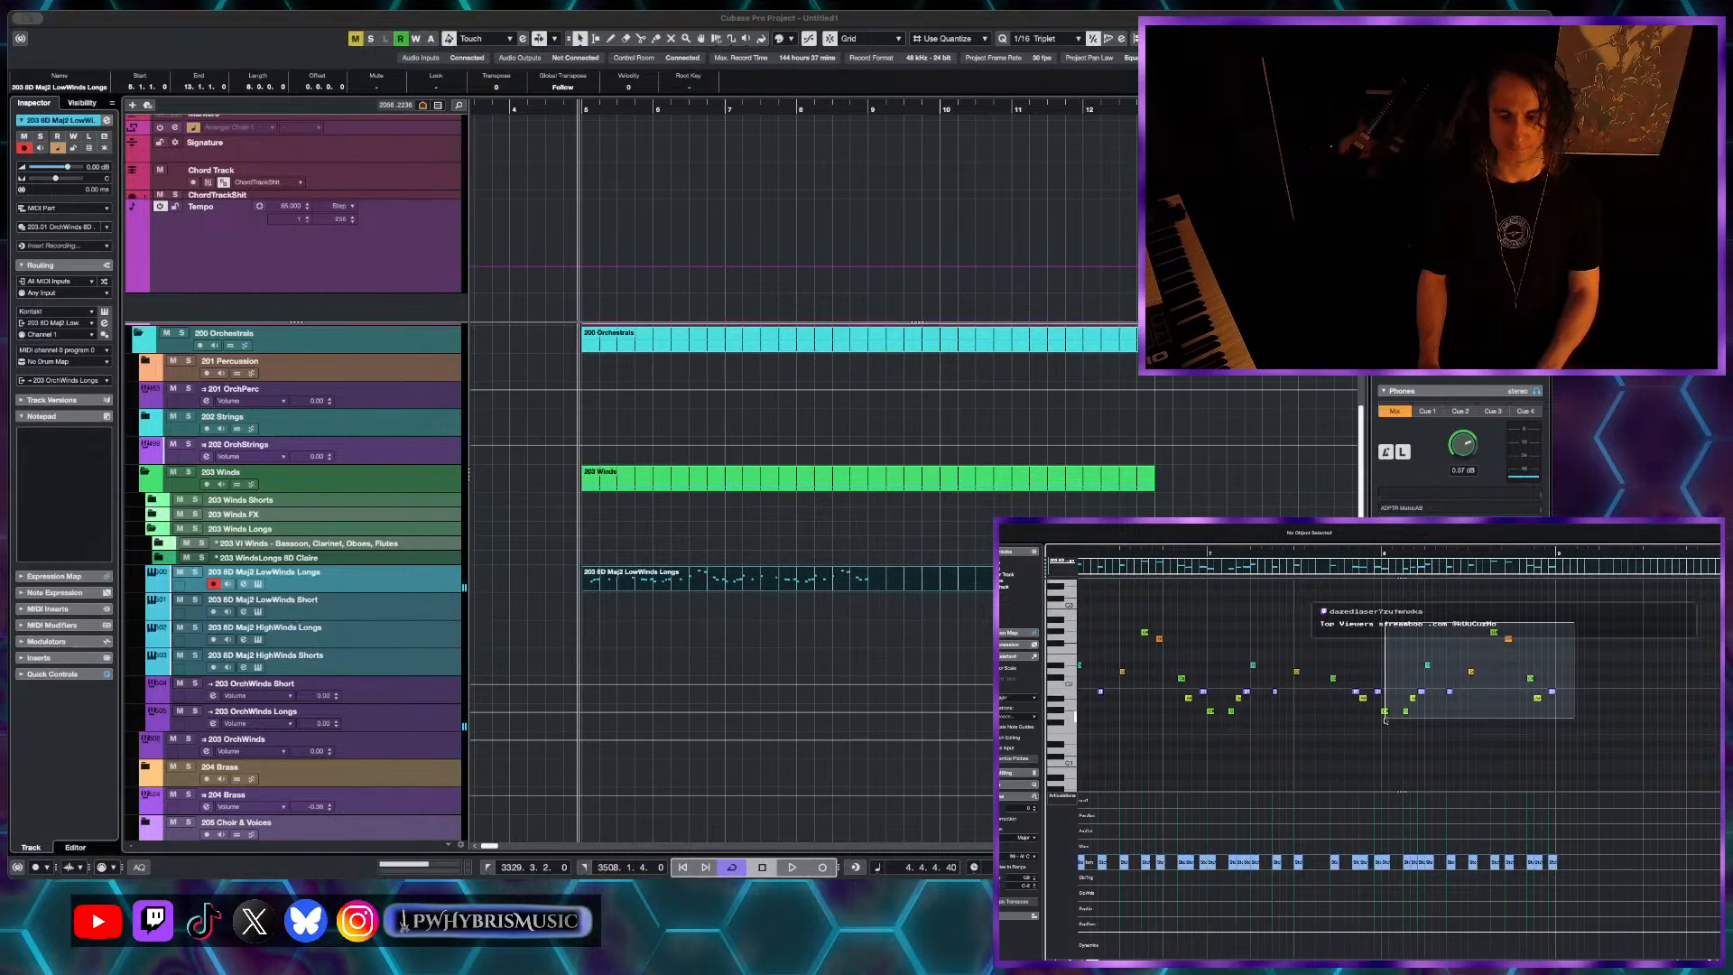
pyautogui.press('Delete')
pyautogui.press('space')
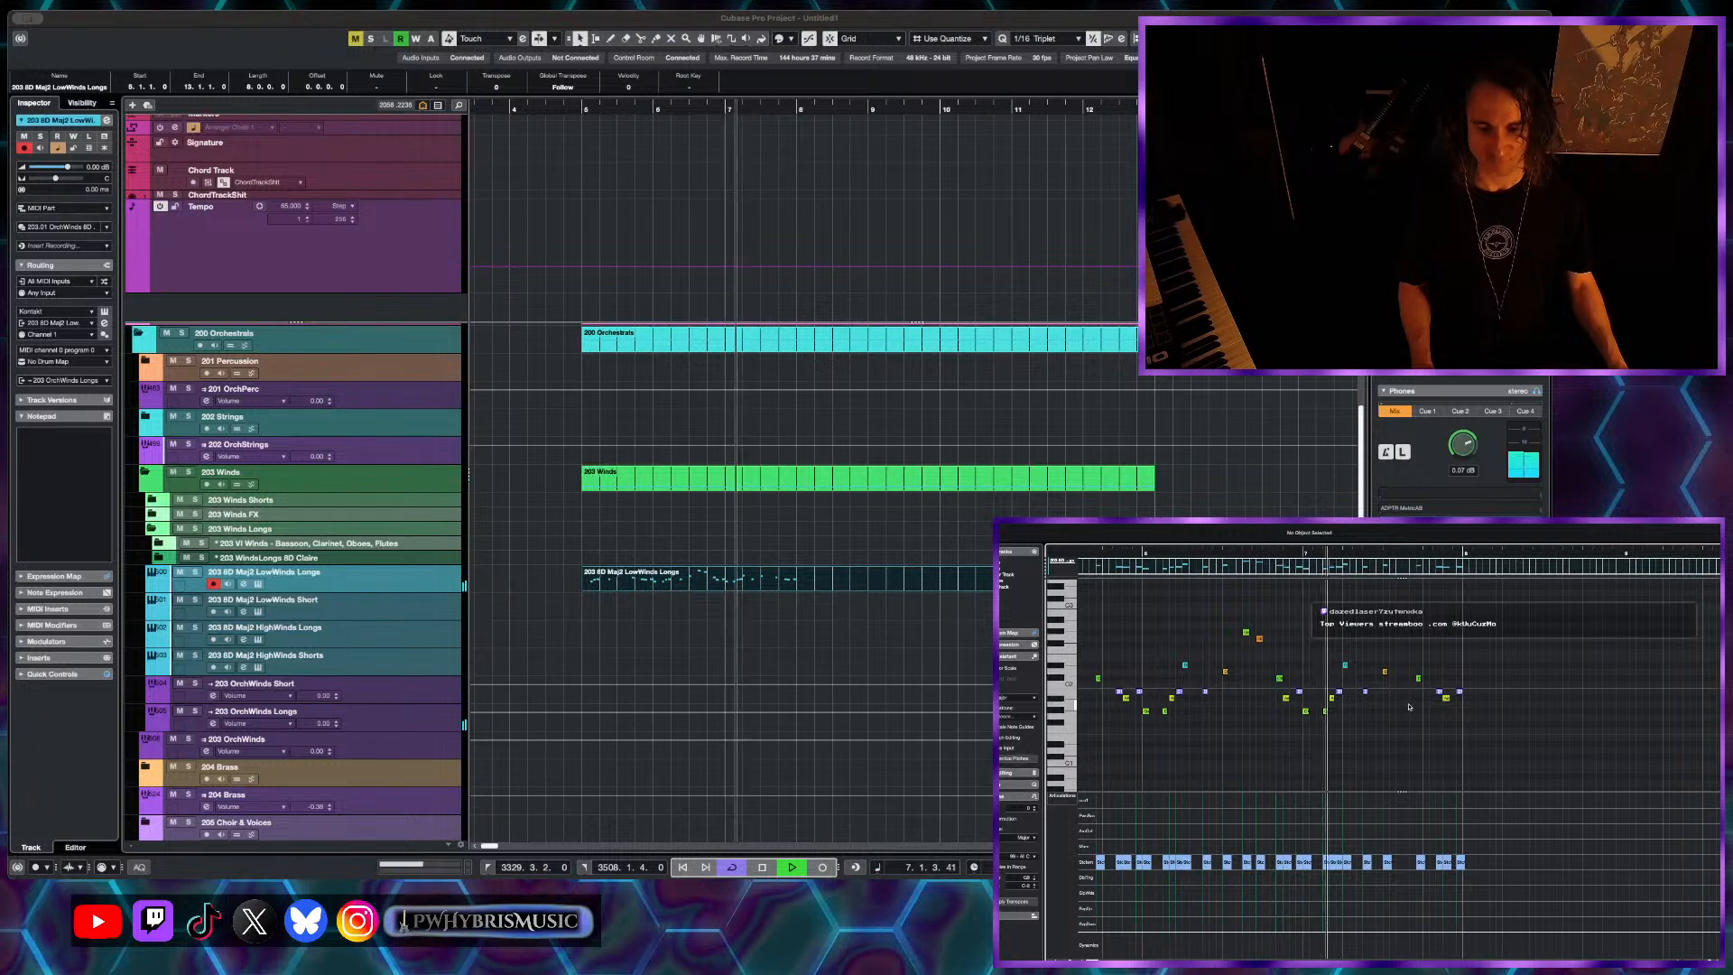
pyautogui.press('space')
# - Transpose the first three notes in the fourth beat of bar 6 down an octave and play the passage from bar 6
pyautogui.click(1263, 551)
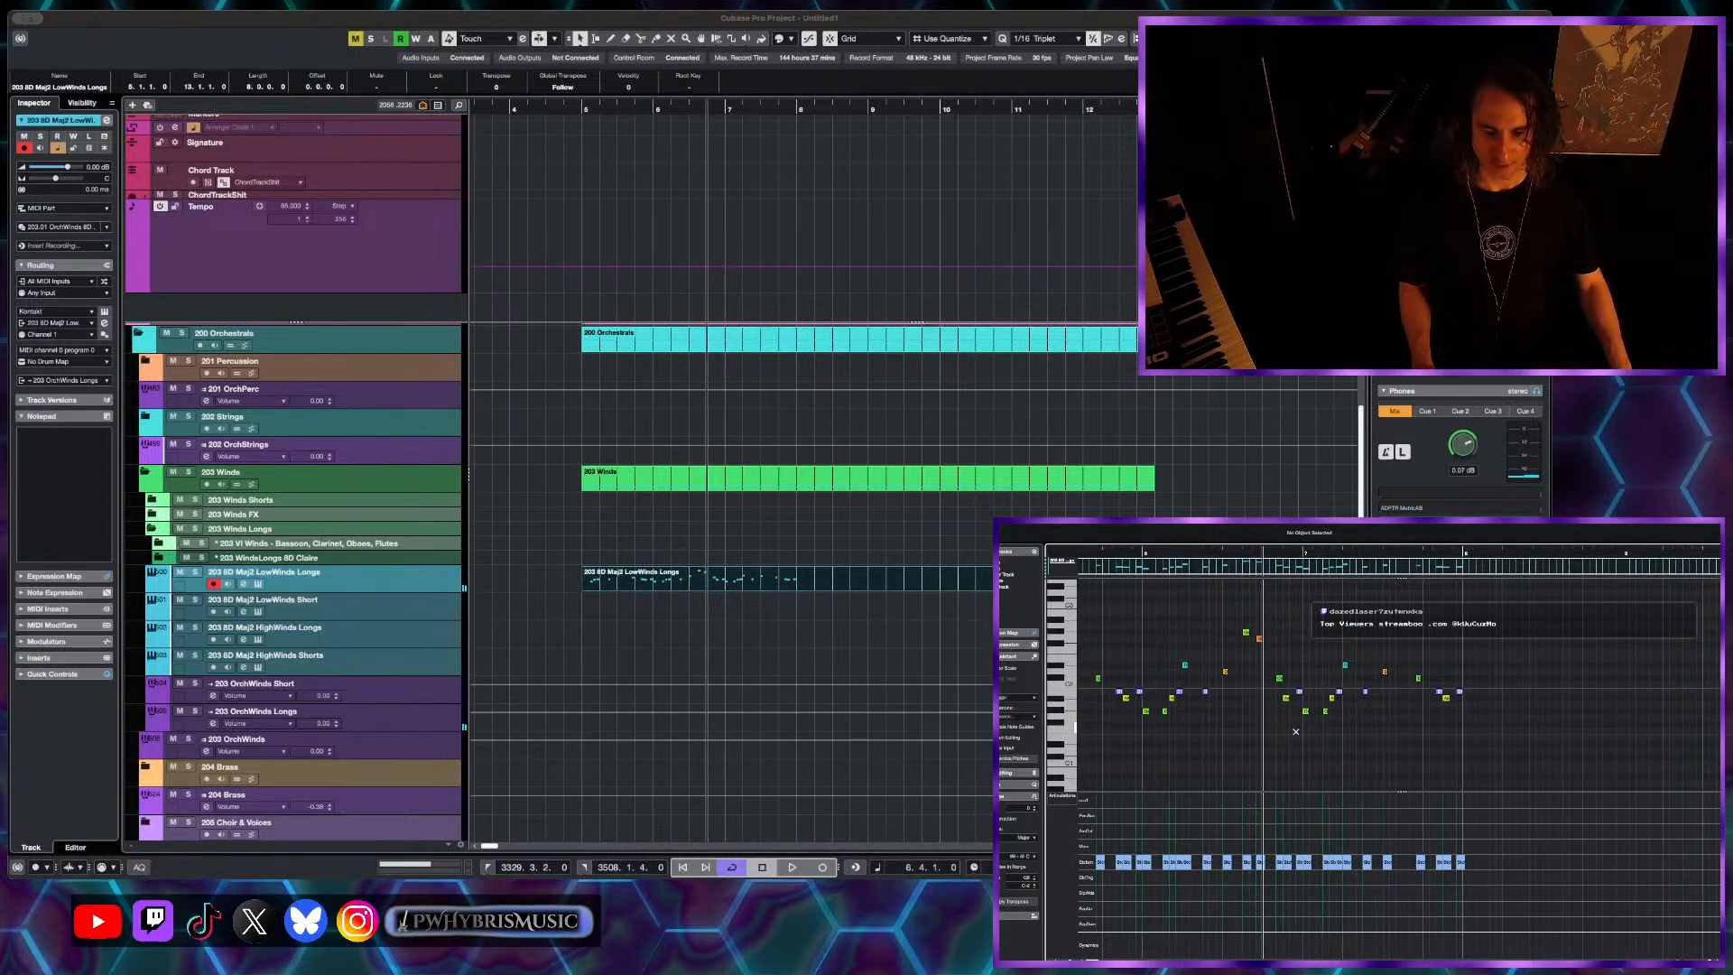
pyautogui.moveTo(1280, 672); pyautogui.dragTo(1300, 704)
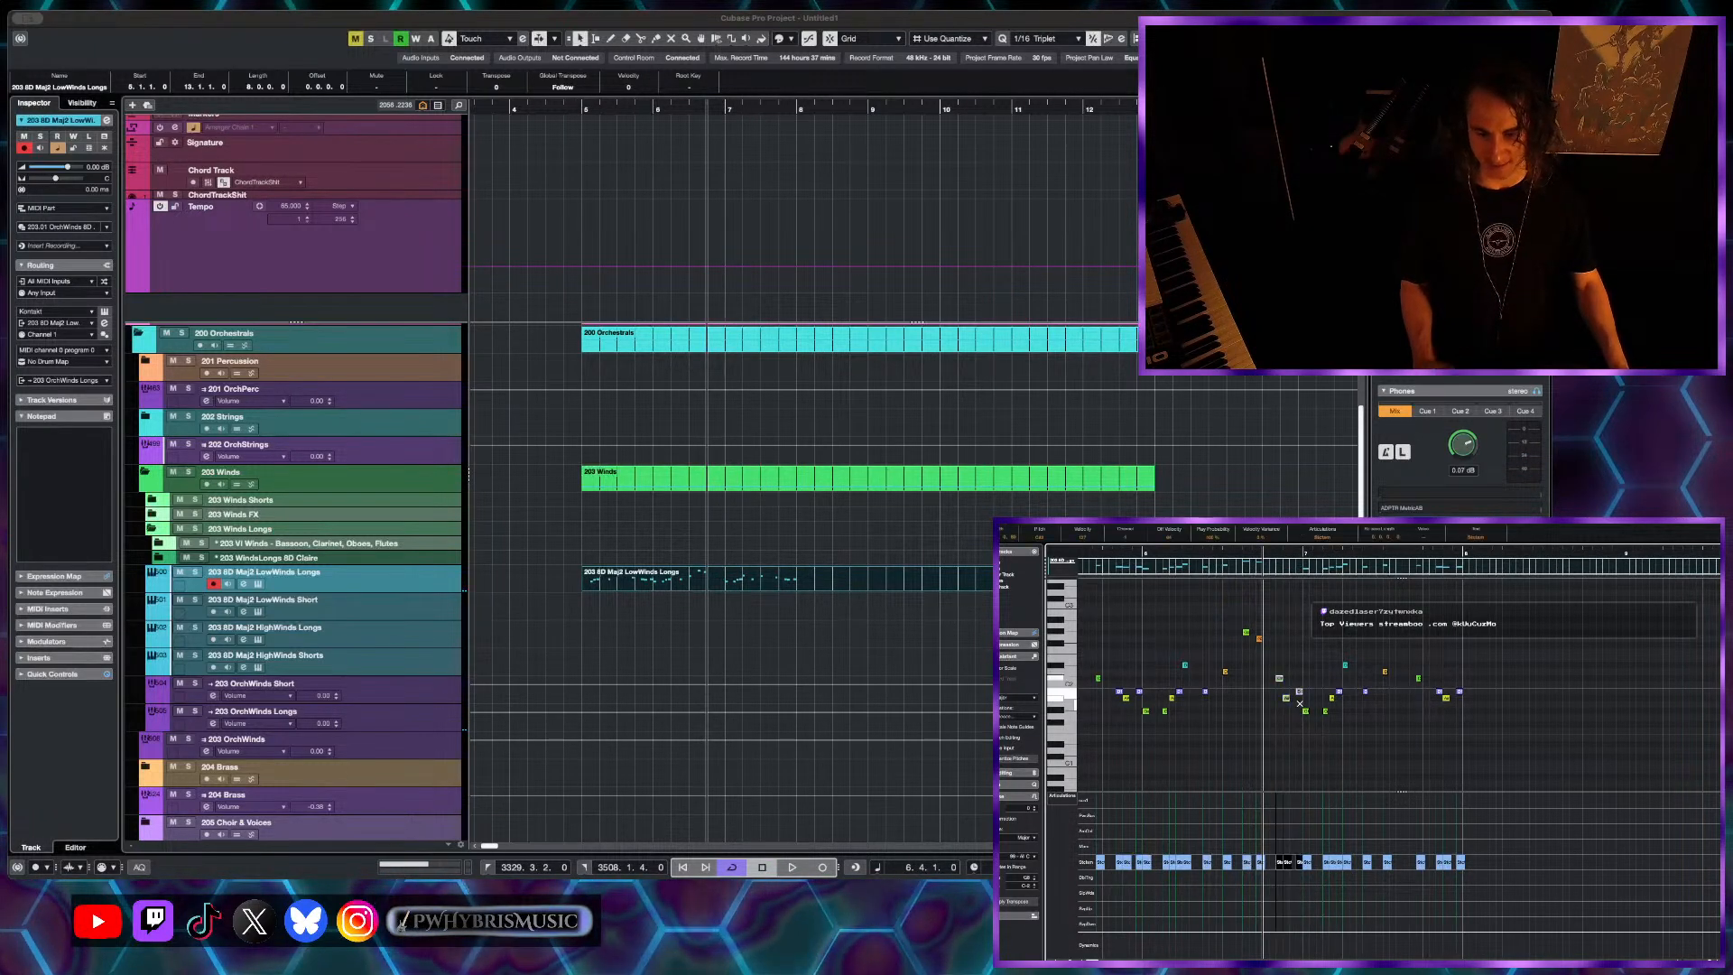
pyautogui.hotkey('shift', 'Down')
pyautogui.press('h')
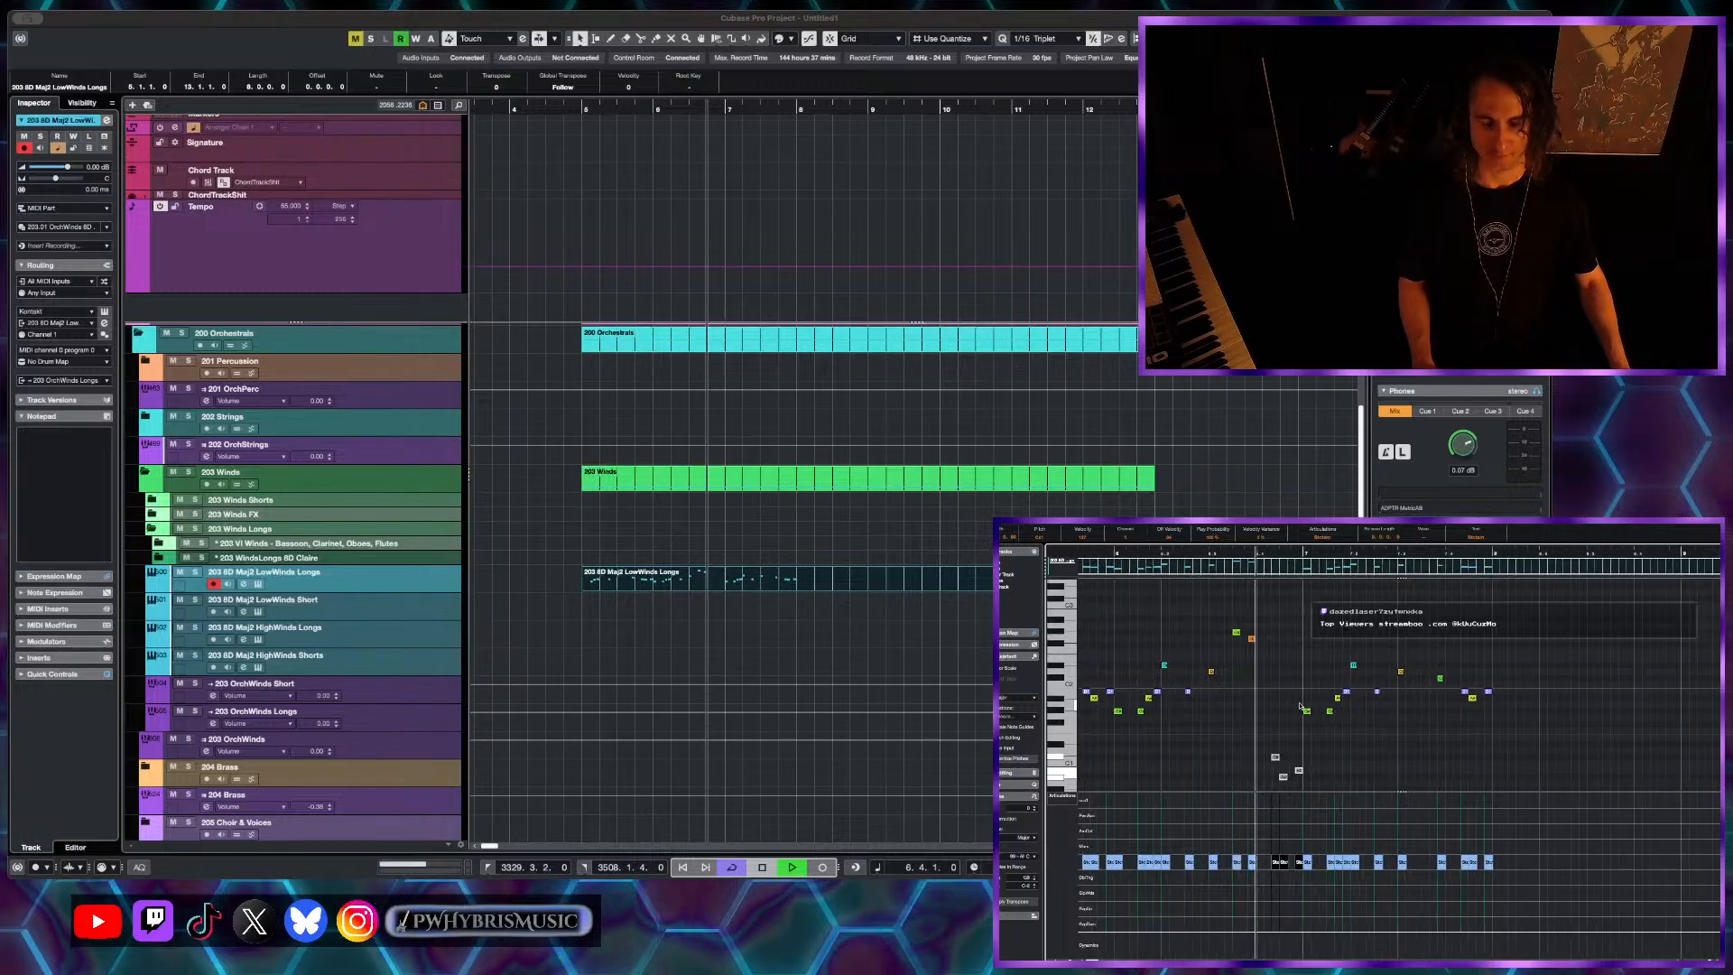
pyautogui.press('space')
pyautogui.click(1116, 552)
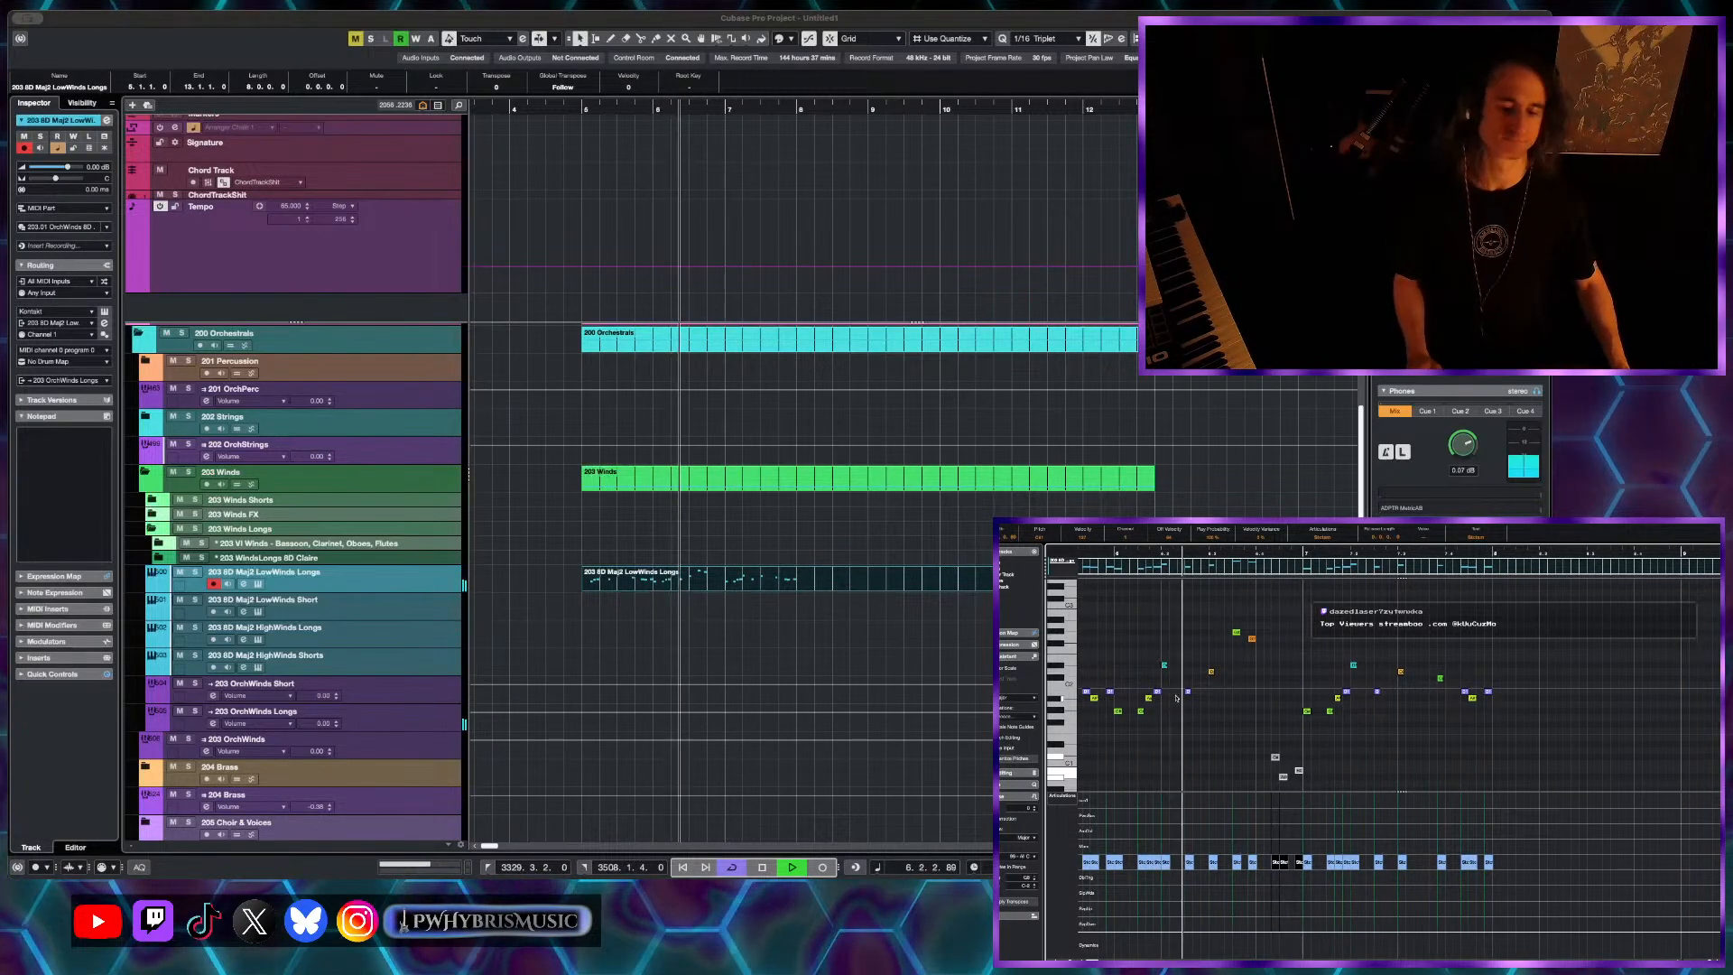
pyautogui.press('space')
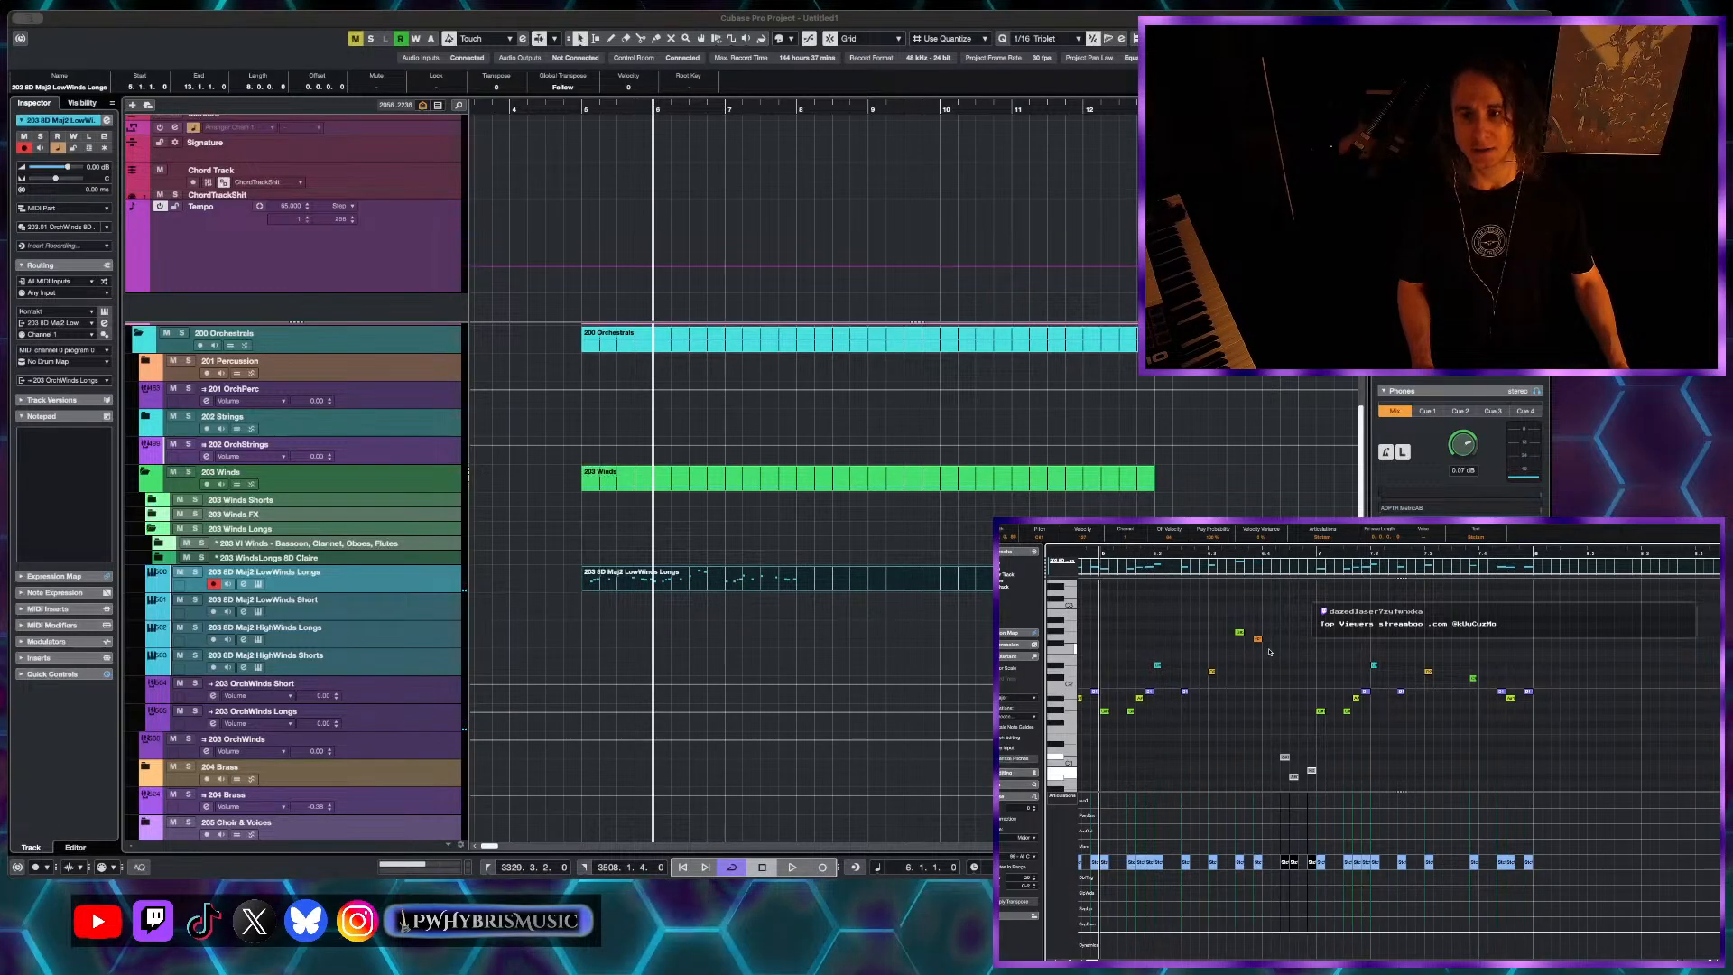
# - Copy the high note ending beat 3 of bar 6 to a lower pitch at beat 4's start and play the result
pyautogui.moveTo(1258, 639); pyautogui.dragTo(1269, 644)
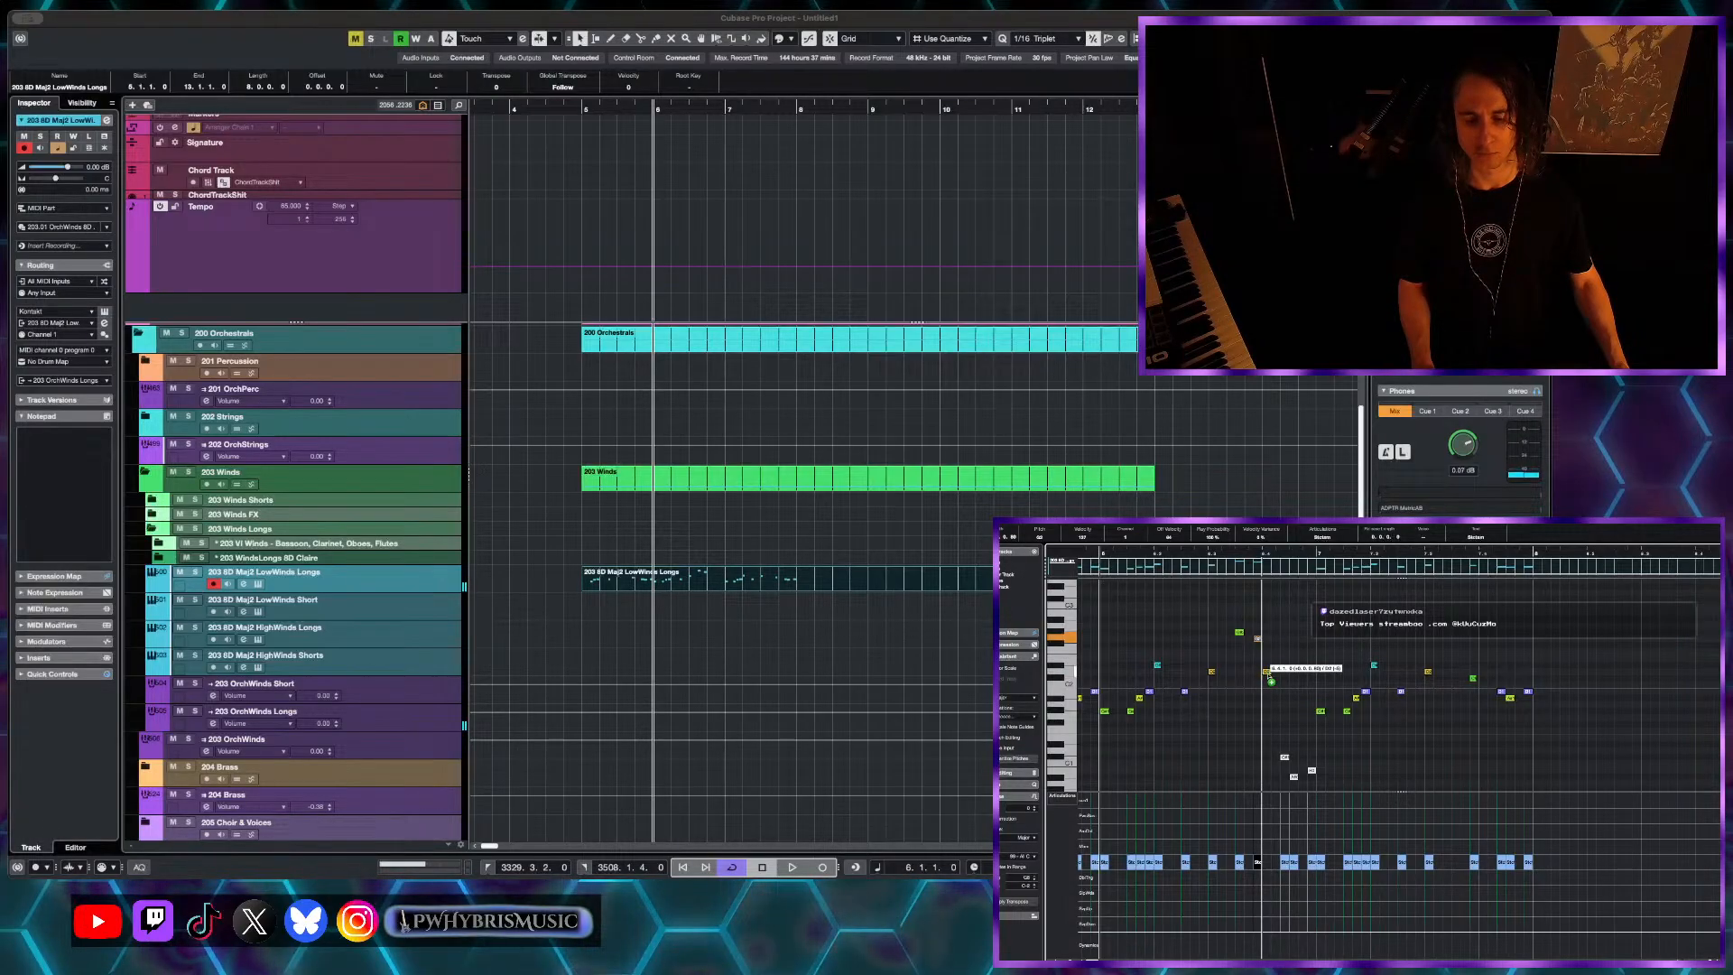
pyautogui.moveTo(1268, 673); pyautogui.dragTo(1269, 674)
pyautogui.press('space')
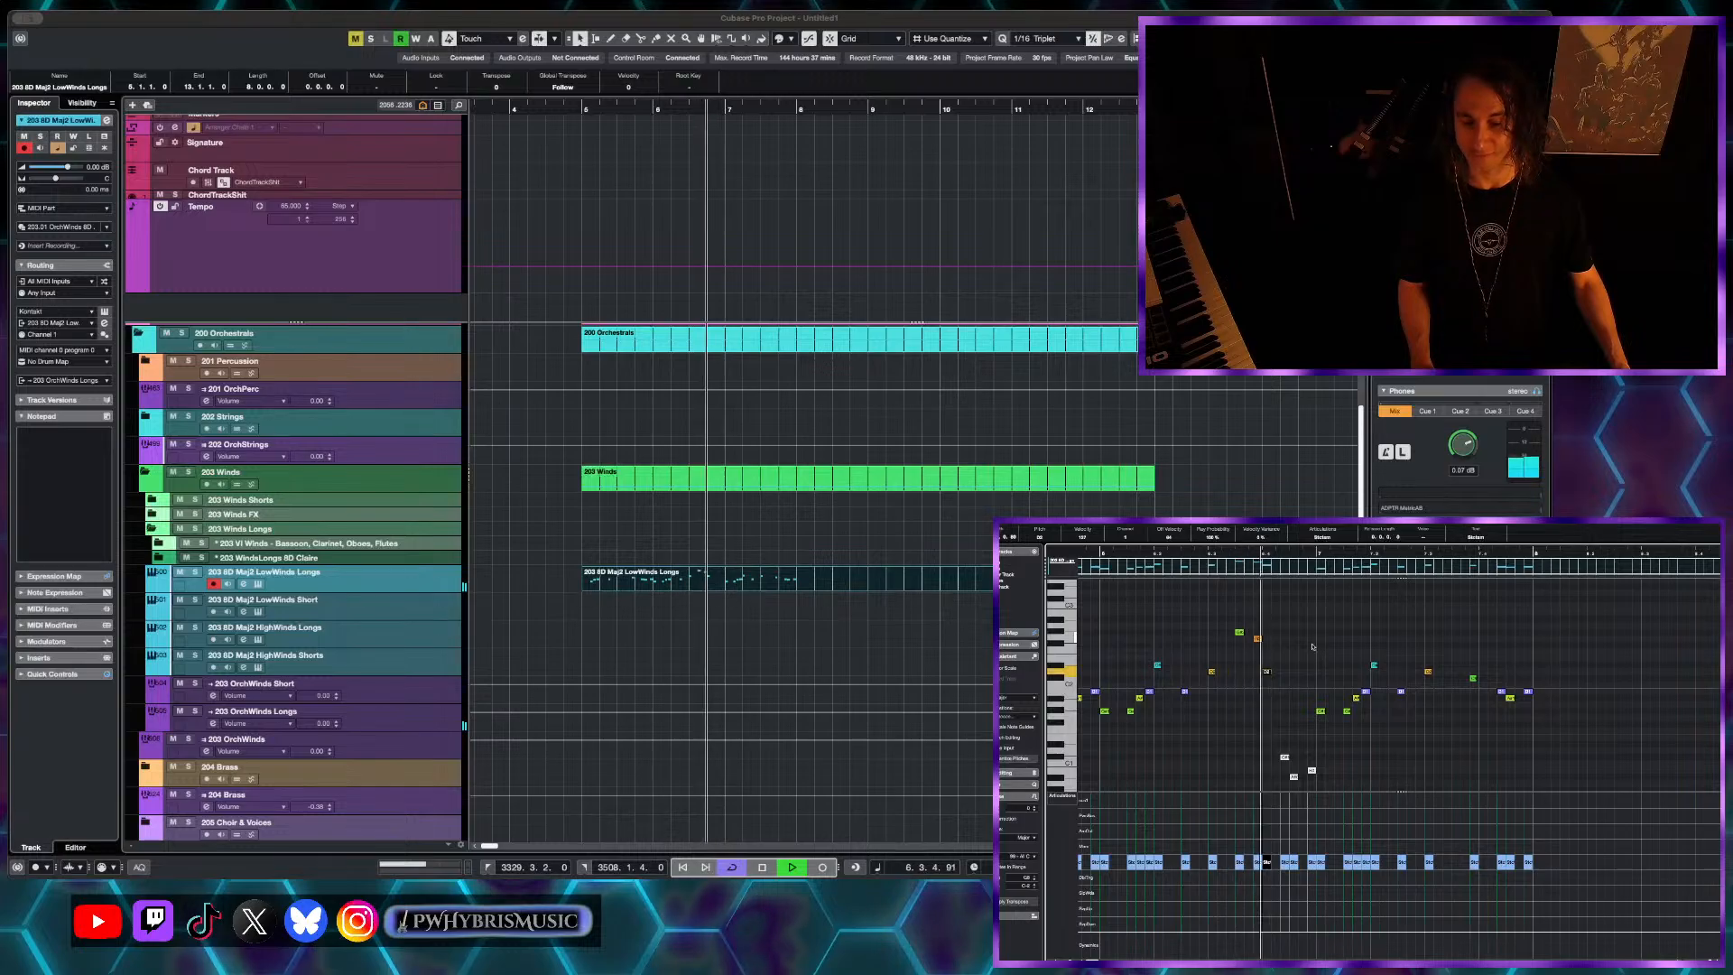
pyautogui.press('space')
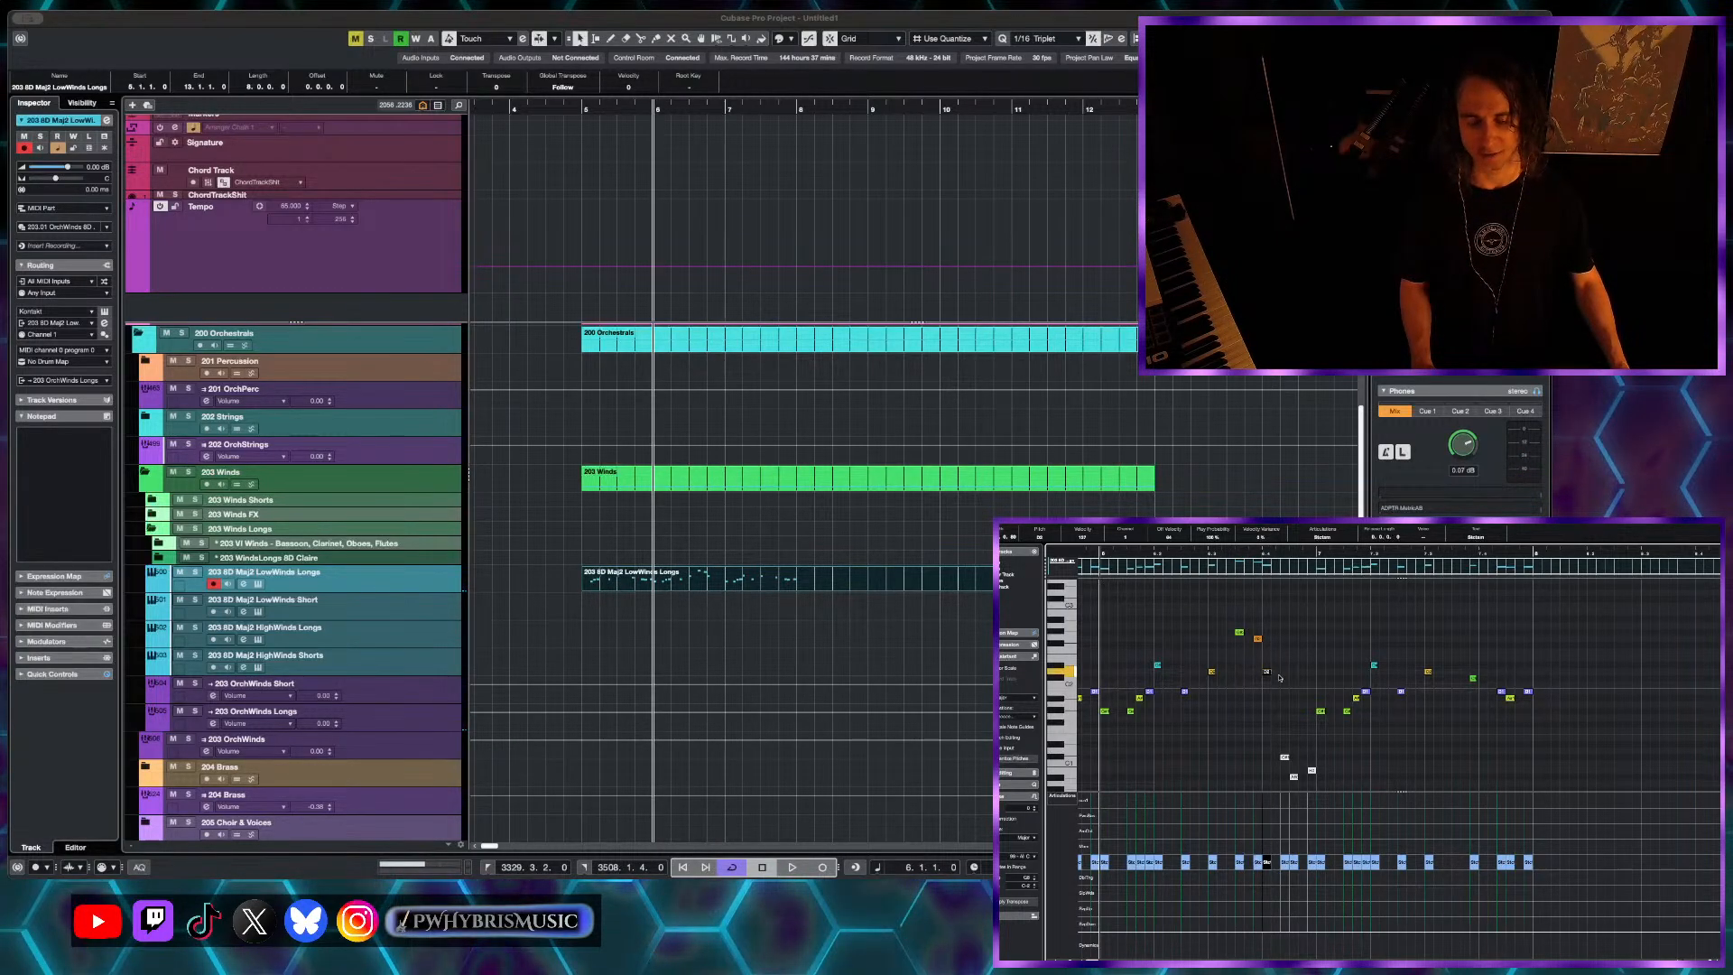
pyautogui.click(1210, 560)
pyautogui.press('space')
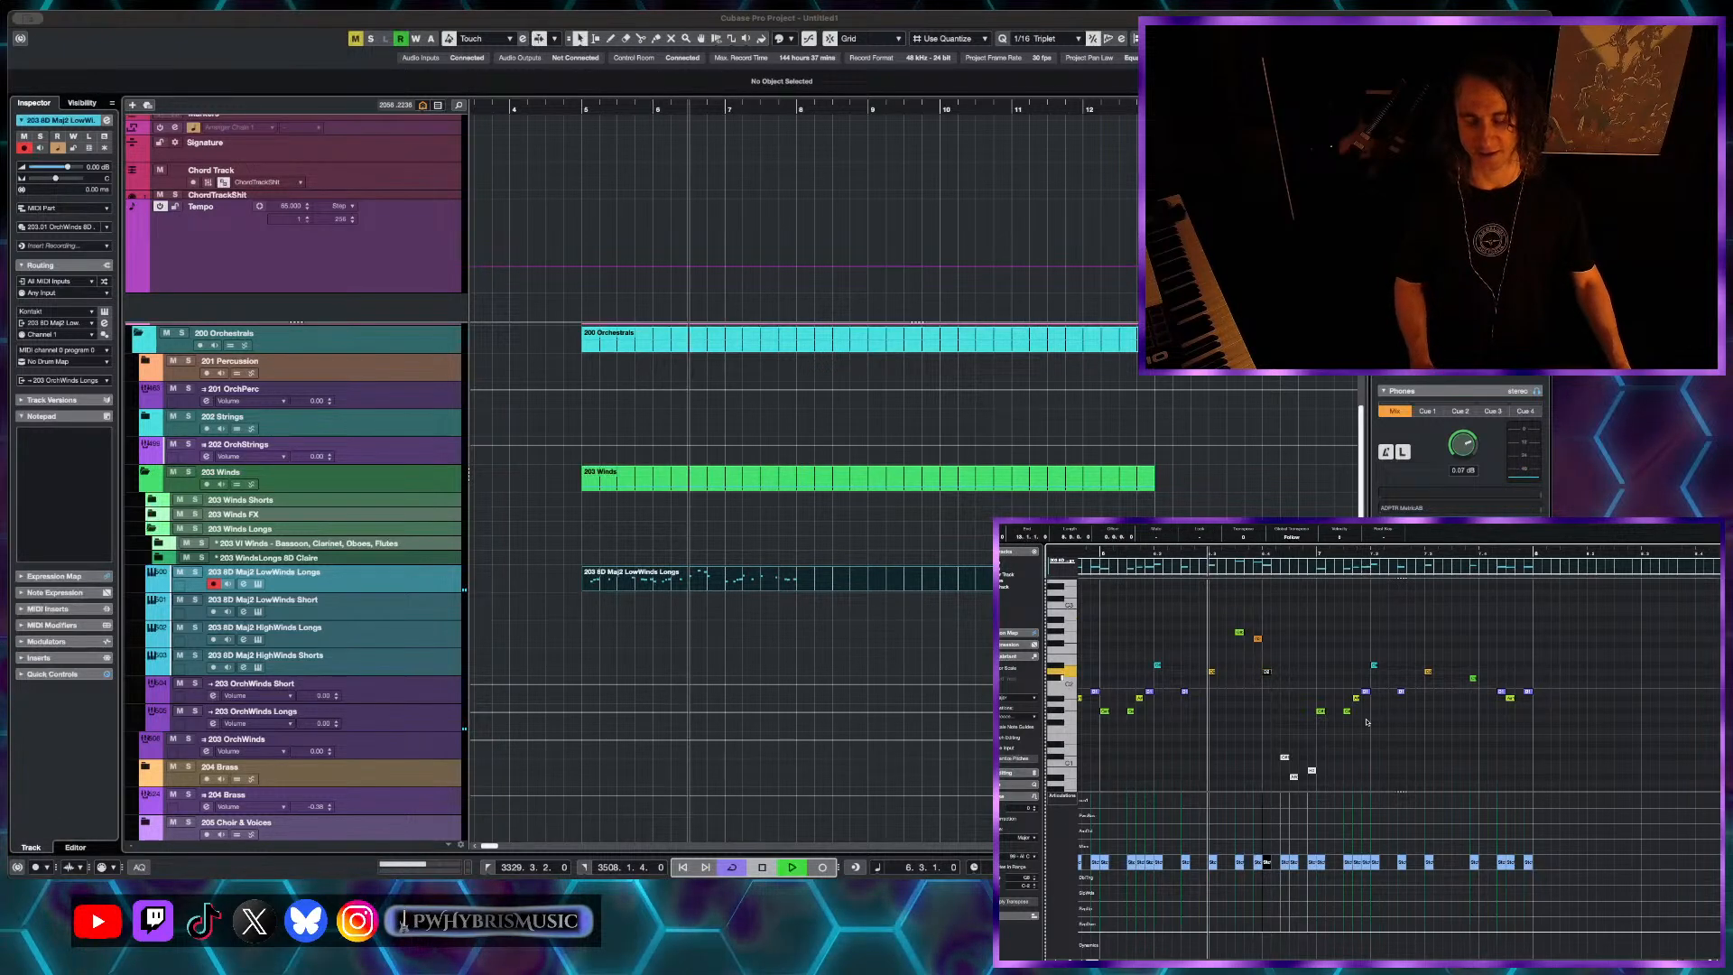
pyautogui.press('space')
# - Add two more mid-register notes in bar 6's fourth beat, above the two earliest low notes, and play from beat 3
pyautogui.click(1286, 686)
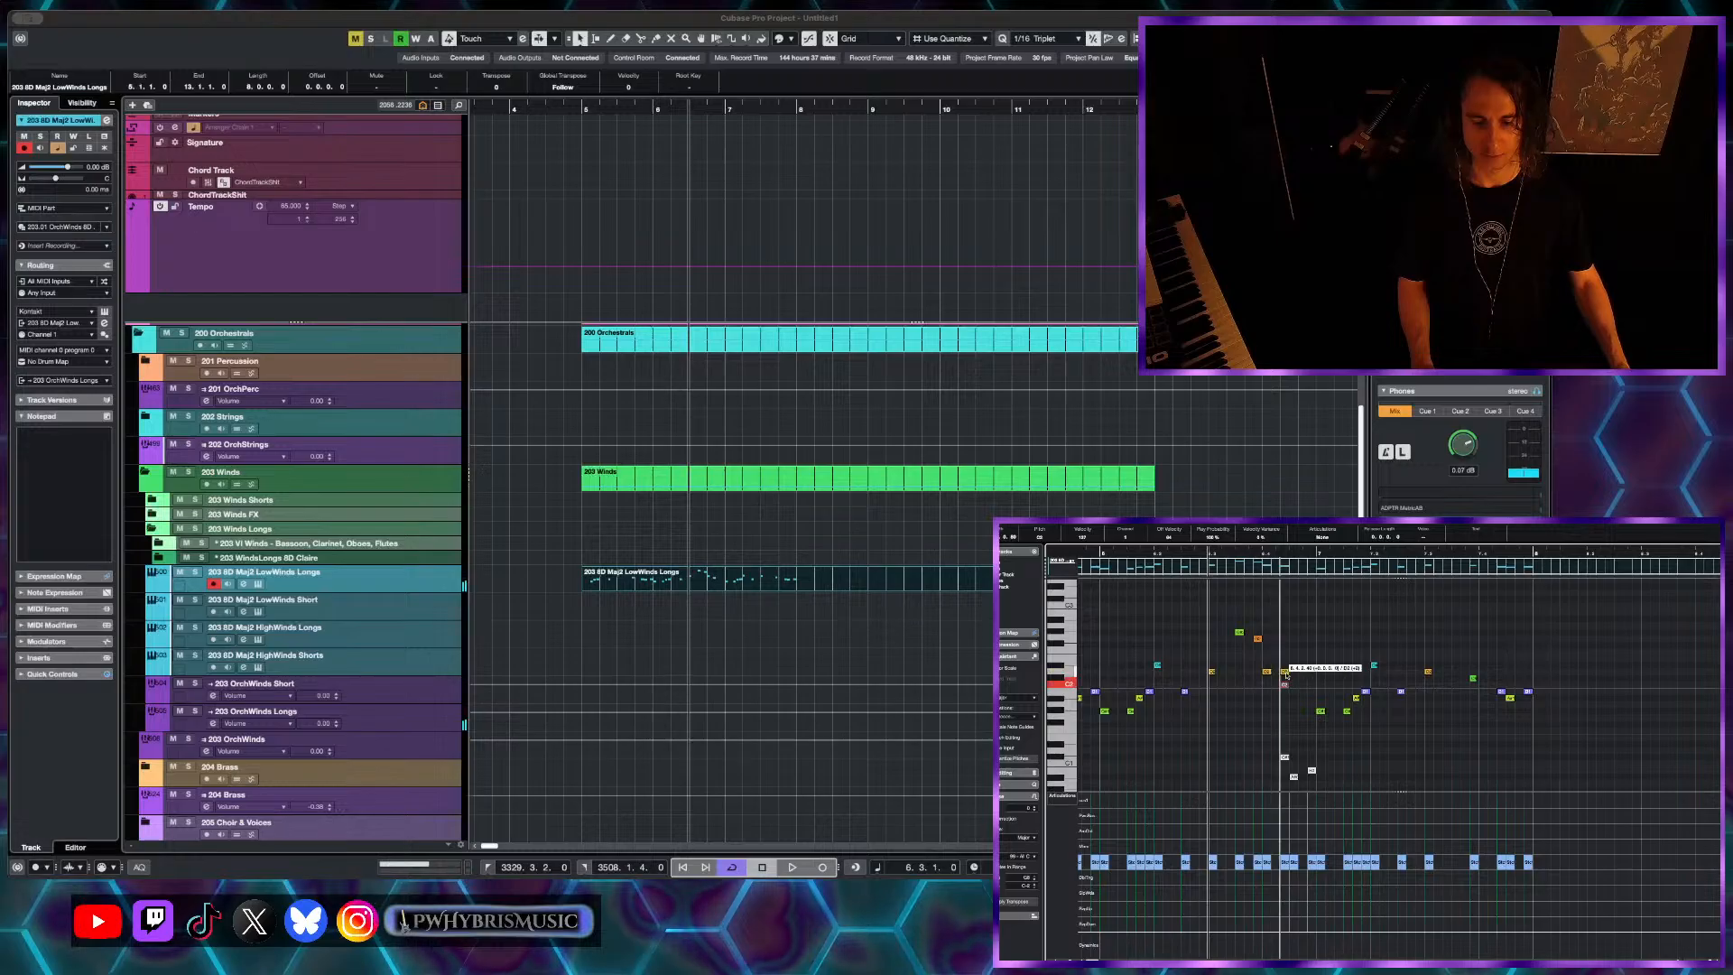
pyautogui.moveTo(1287, 666); pyautogui.dragTo(1292, 679)
pyautogui.press('space')
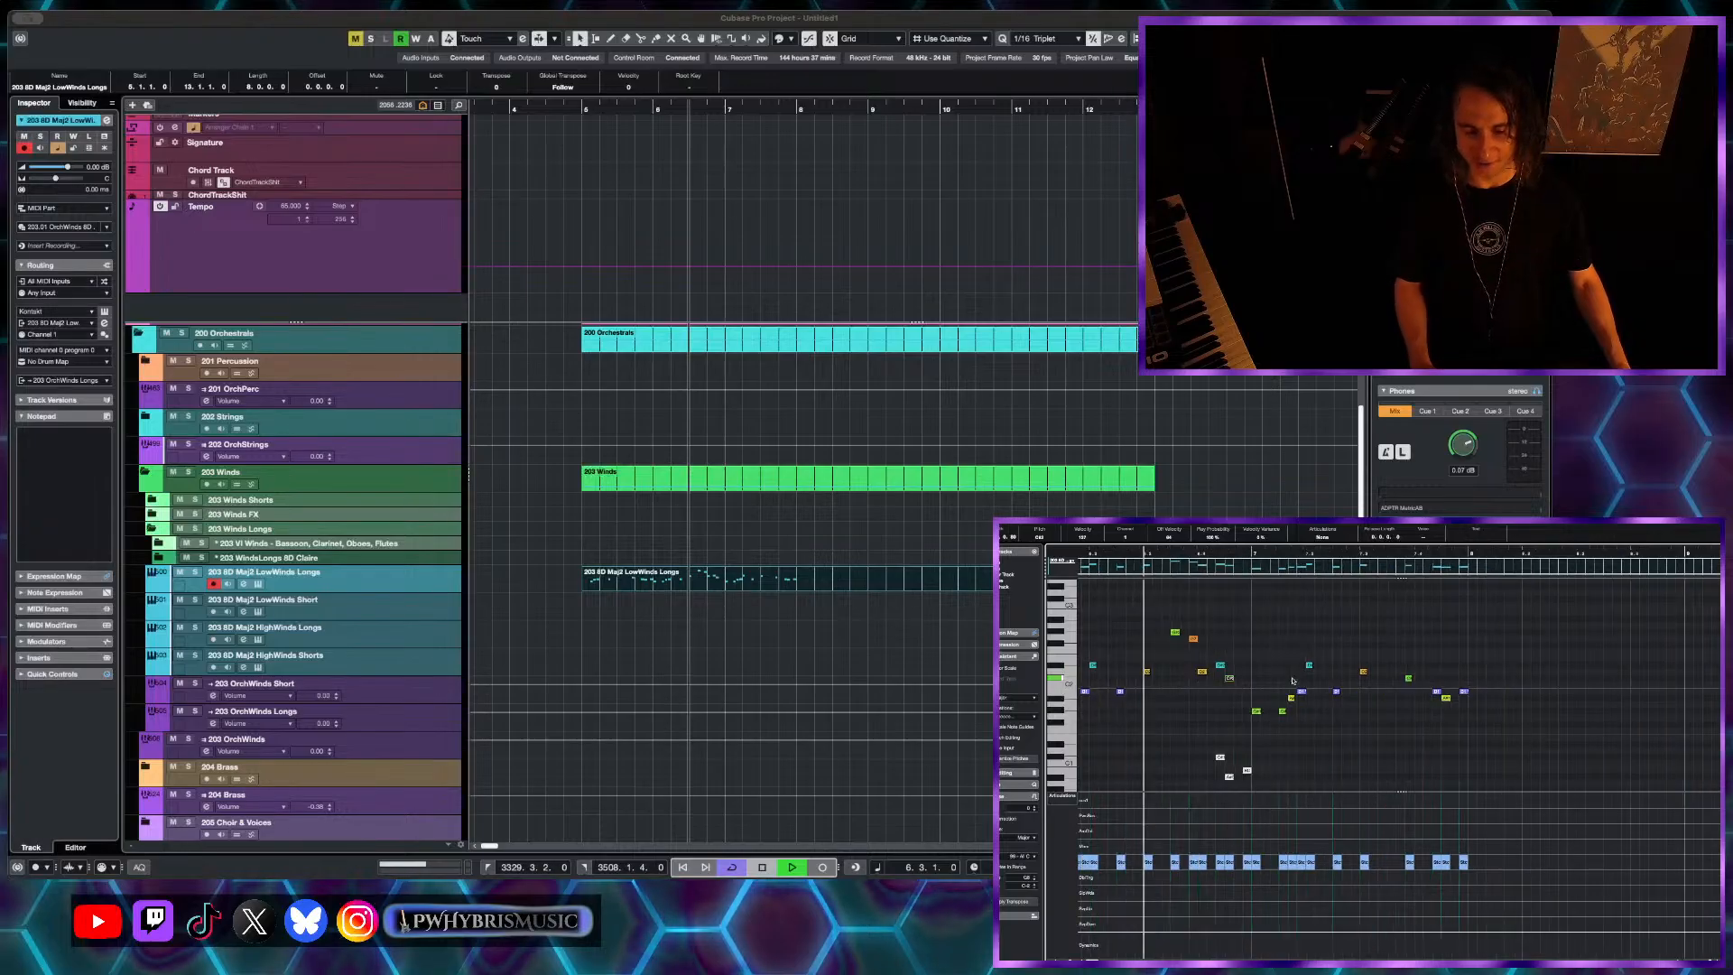
pyautogui.press('space')
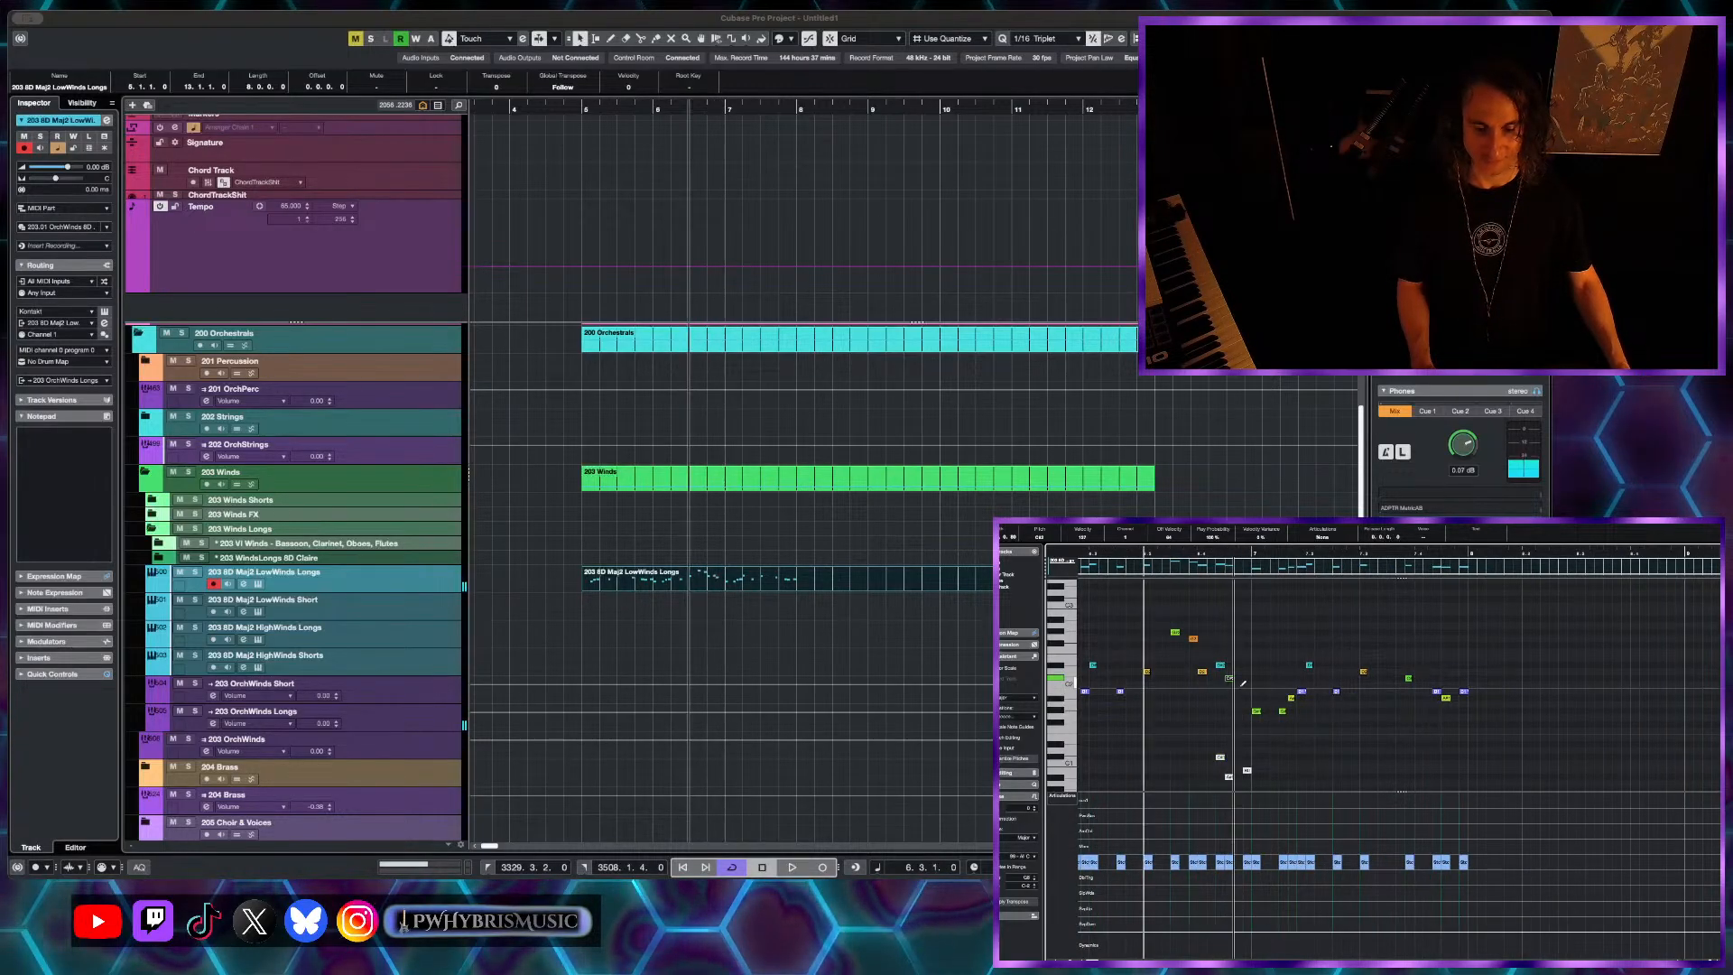
# - Copy the last added note to a slightly higher pitch at the very end of bar 6 and play the figure from beat 3
pyautogui.click(1240, 678)
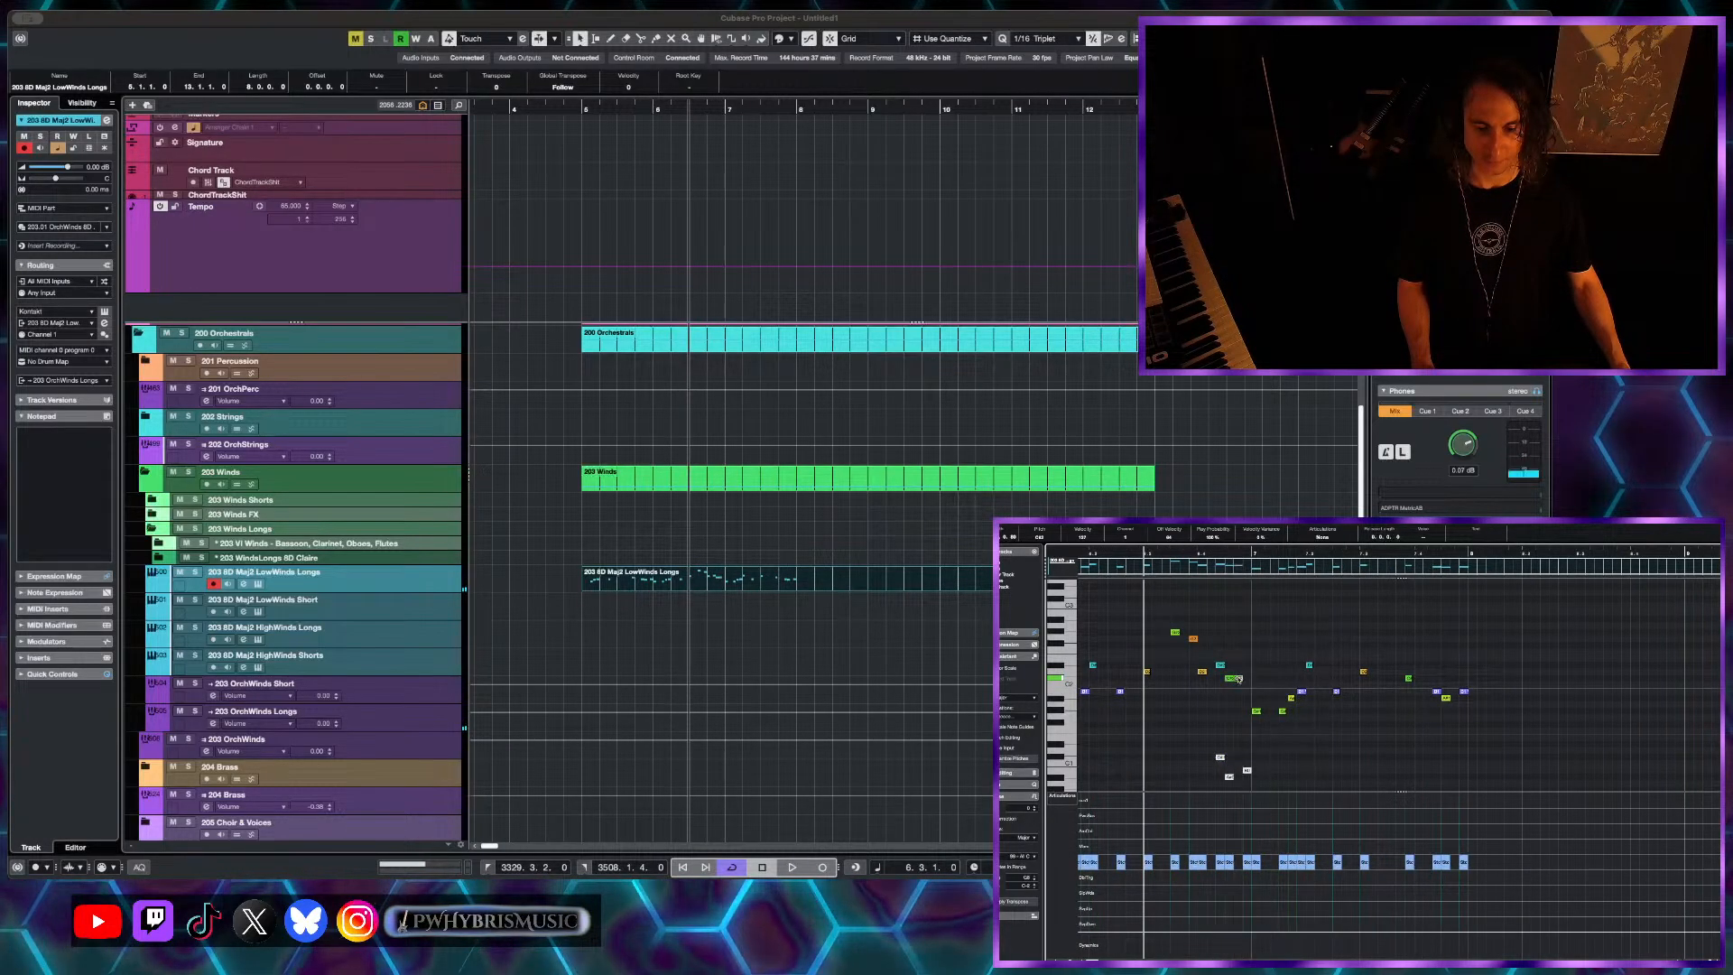
pyautogui.moveTo(1238, 678); pyautogui.dragTo(1238, 673)
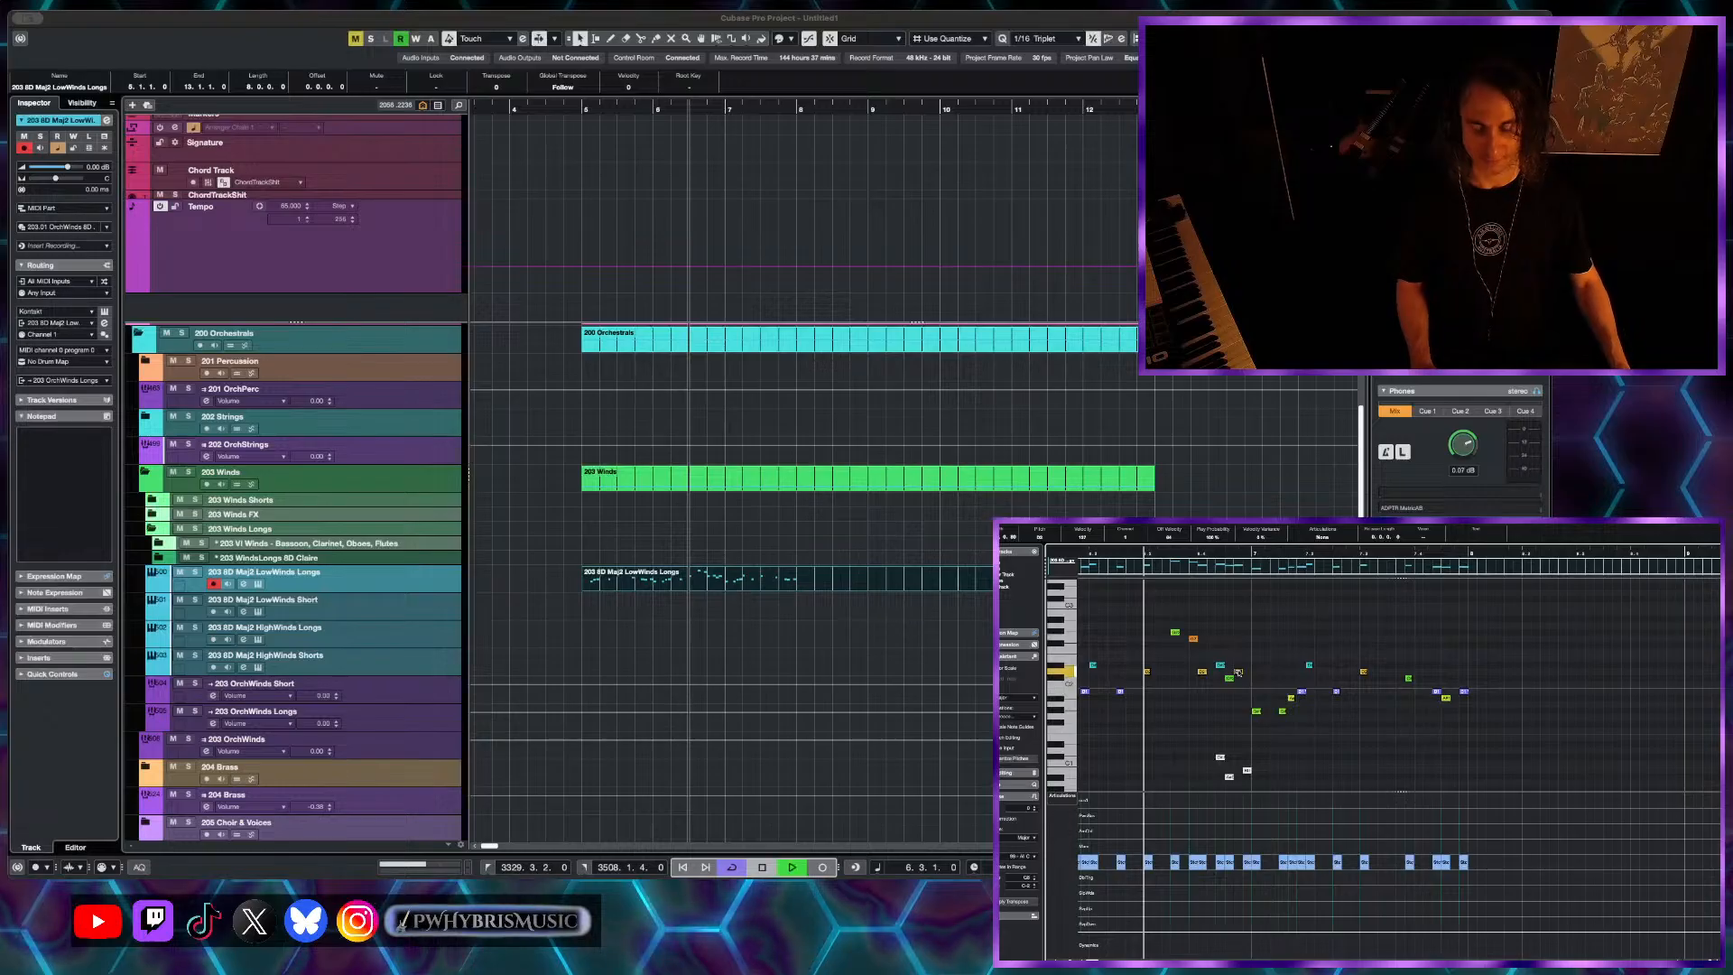
pyautogui.press('space')
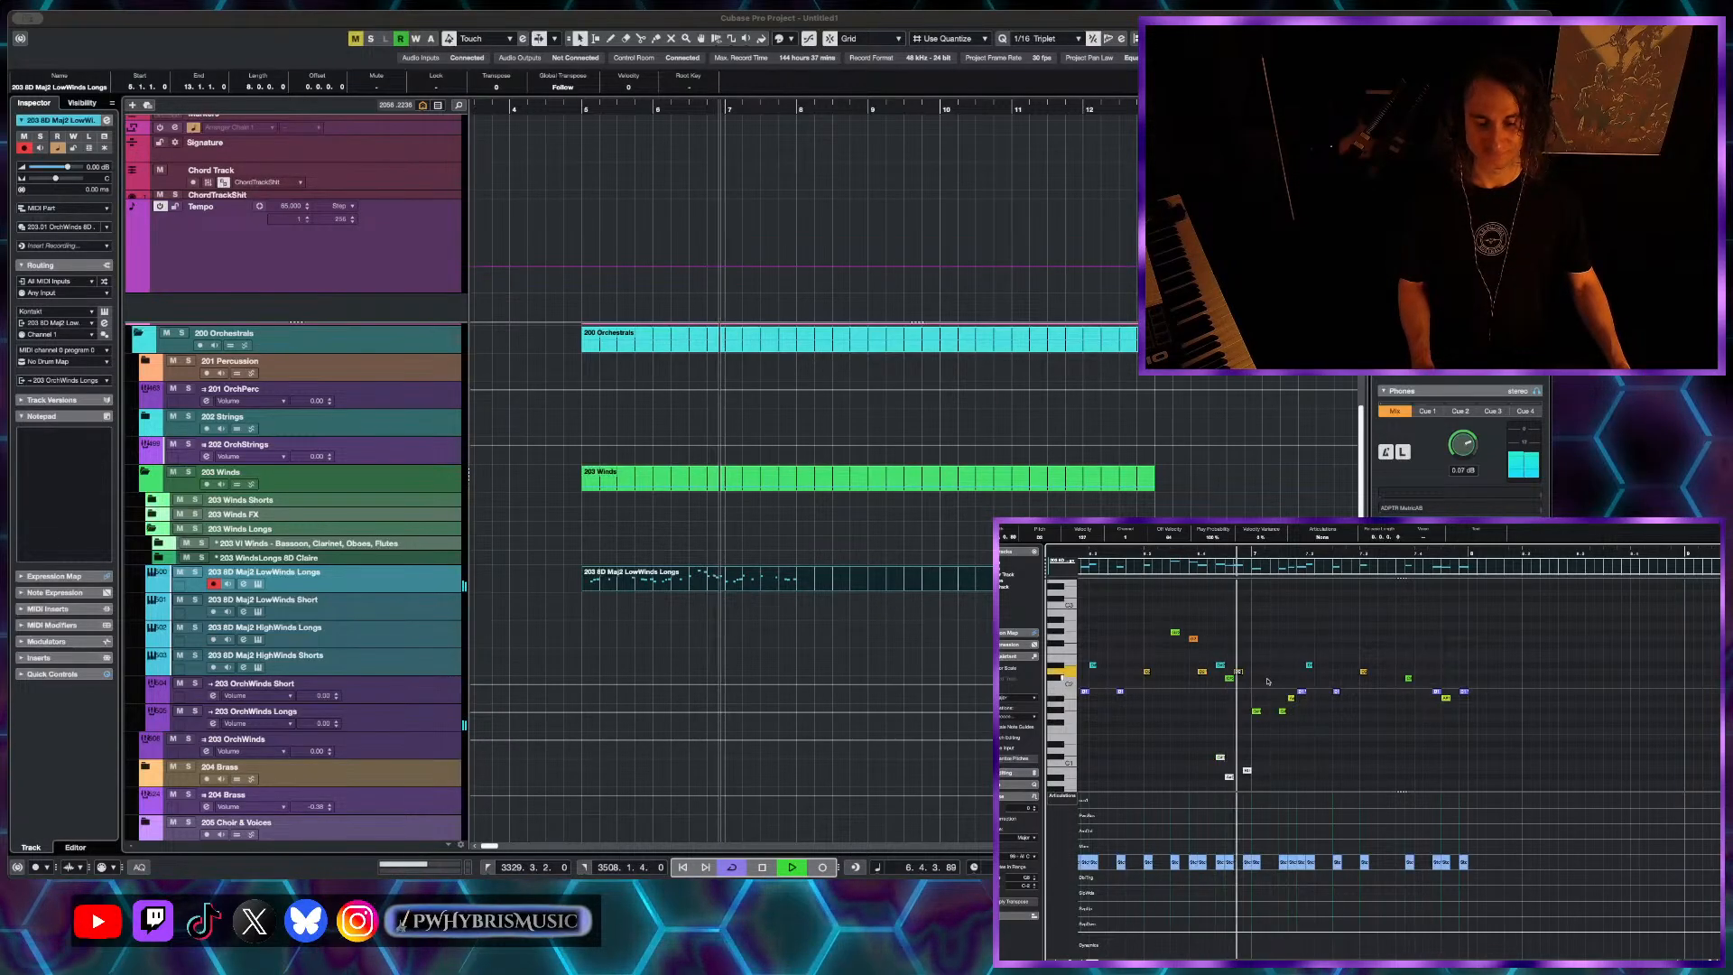
pyautogui.press('space')
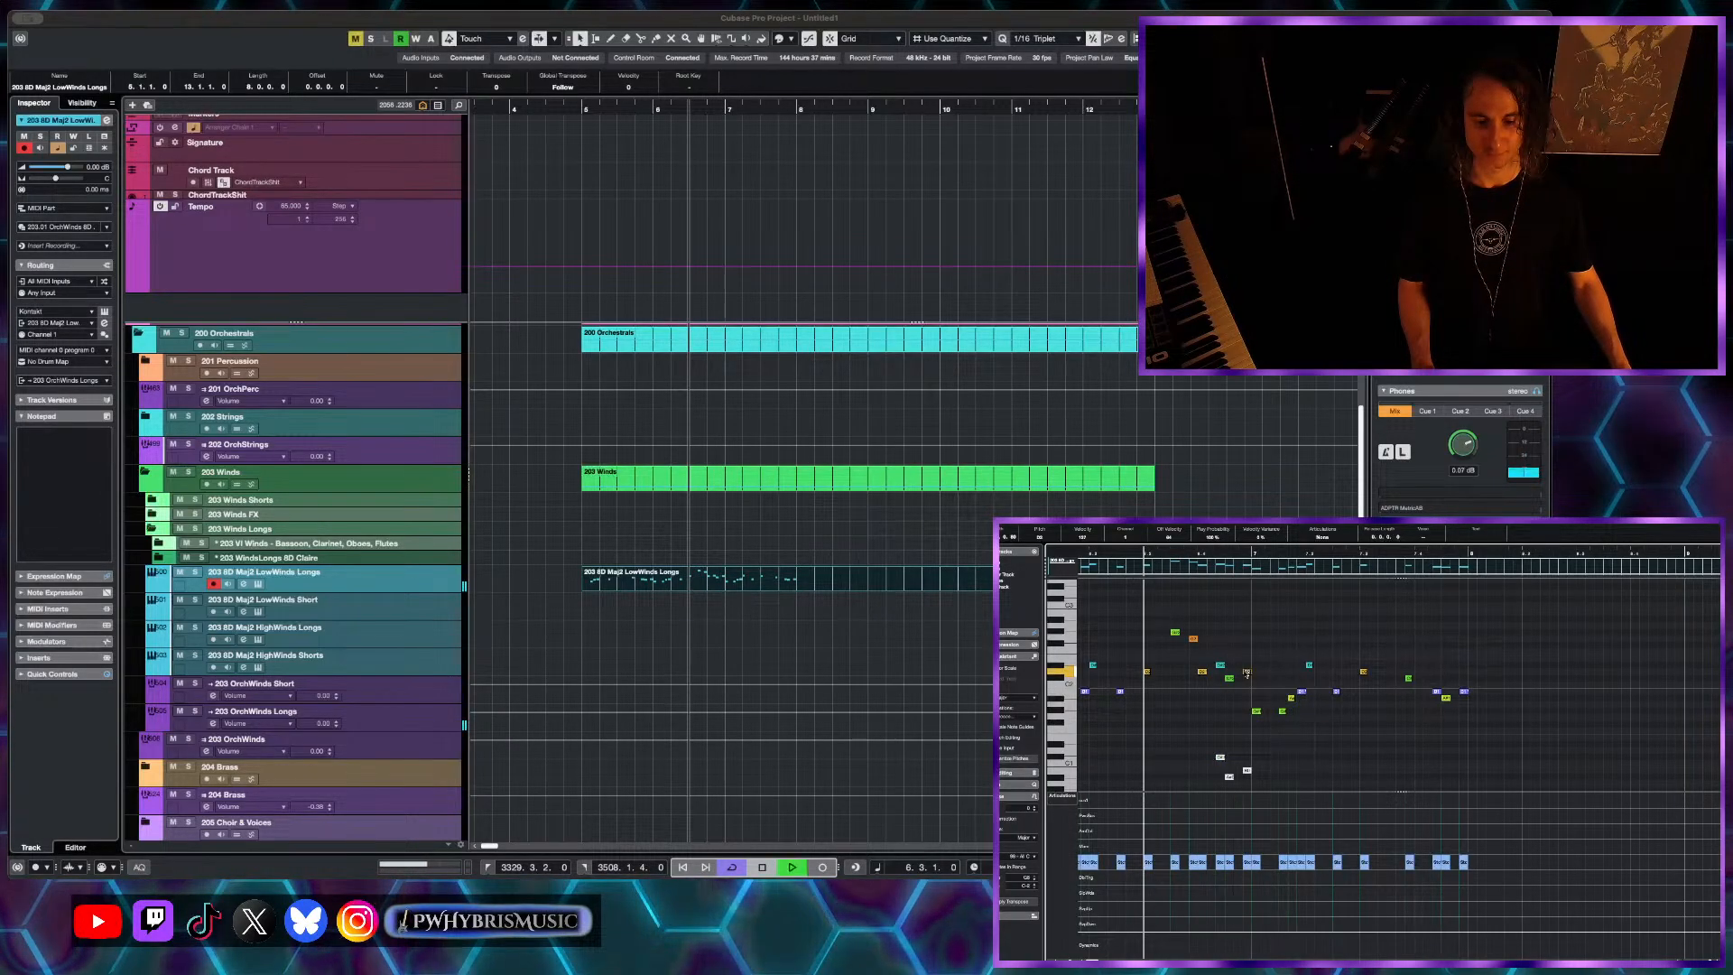
pyautogui.press('space')
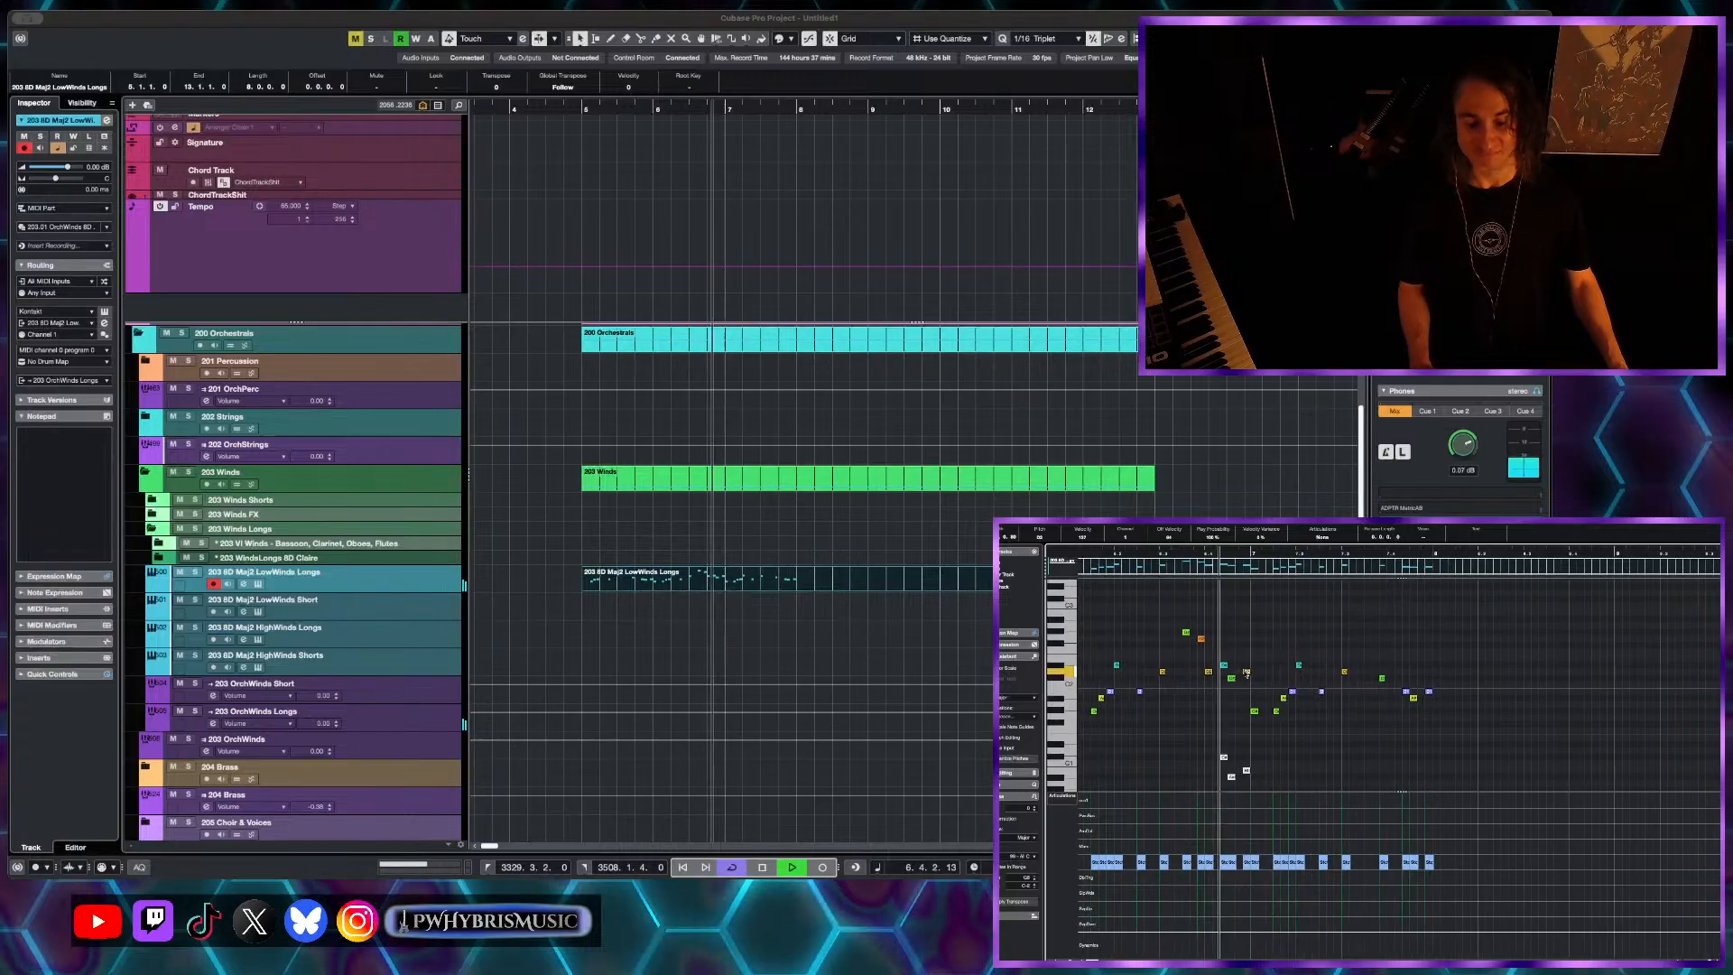
pyautogui.press('space')
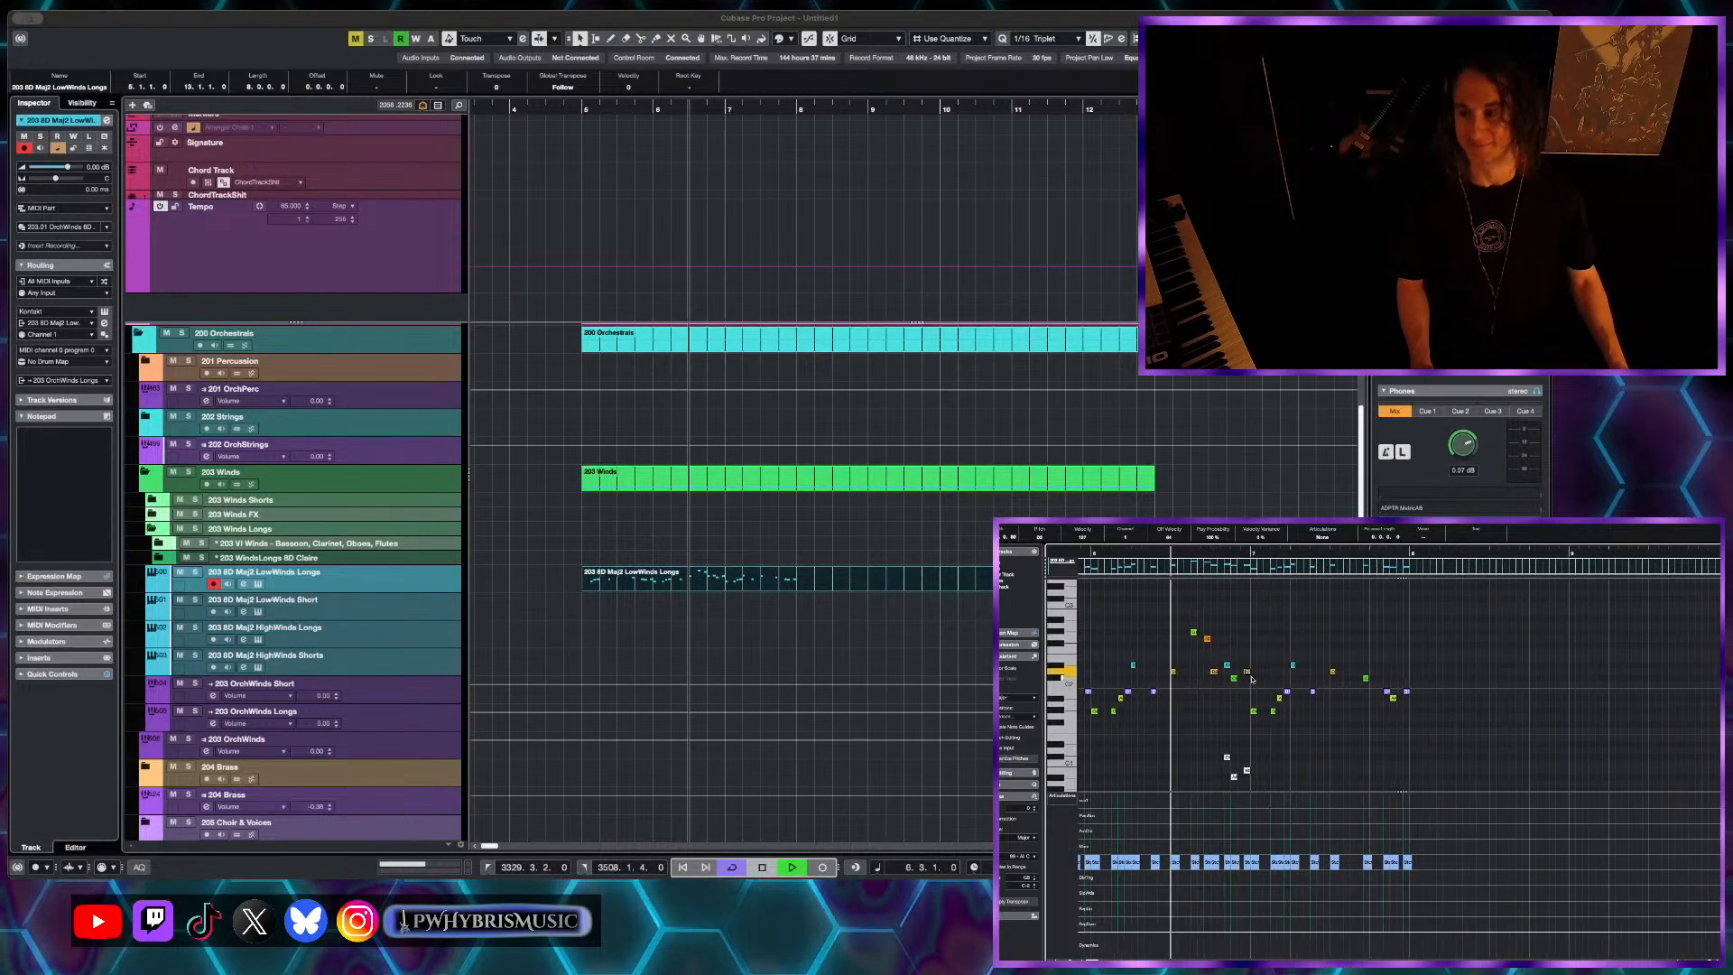
pyautogui.scroll(-4, 1251, 678)
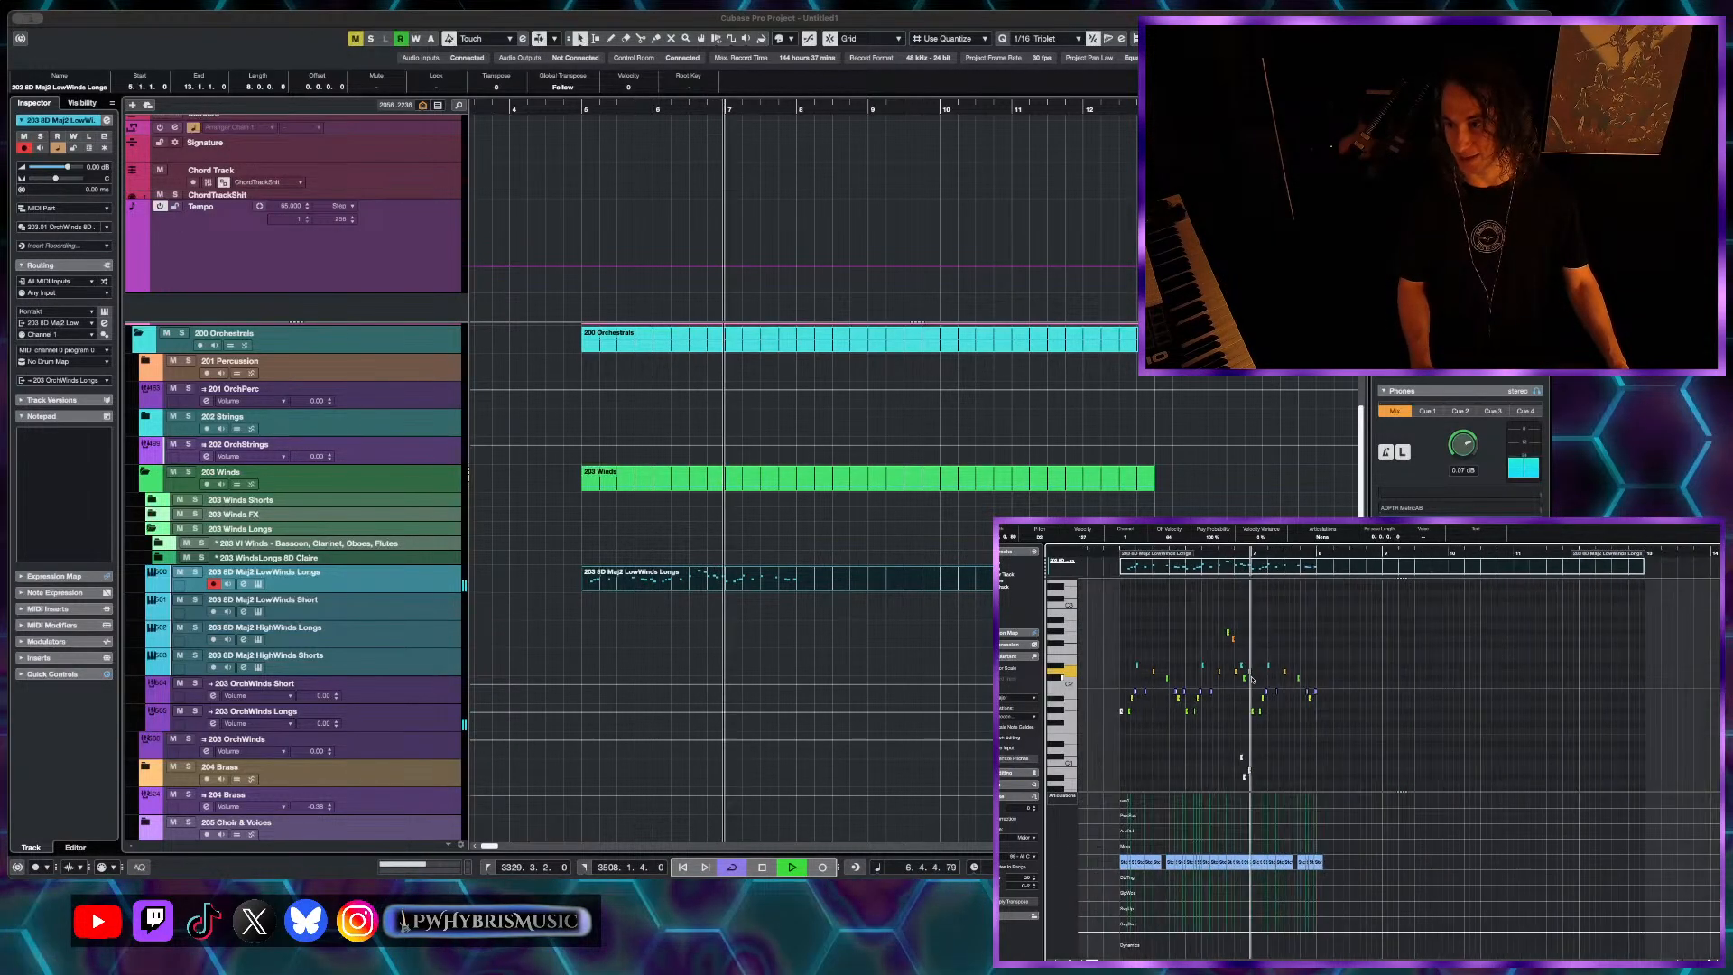
pyautogui.scroll(-2, 1251, 679)
pyautogui.press('space')
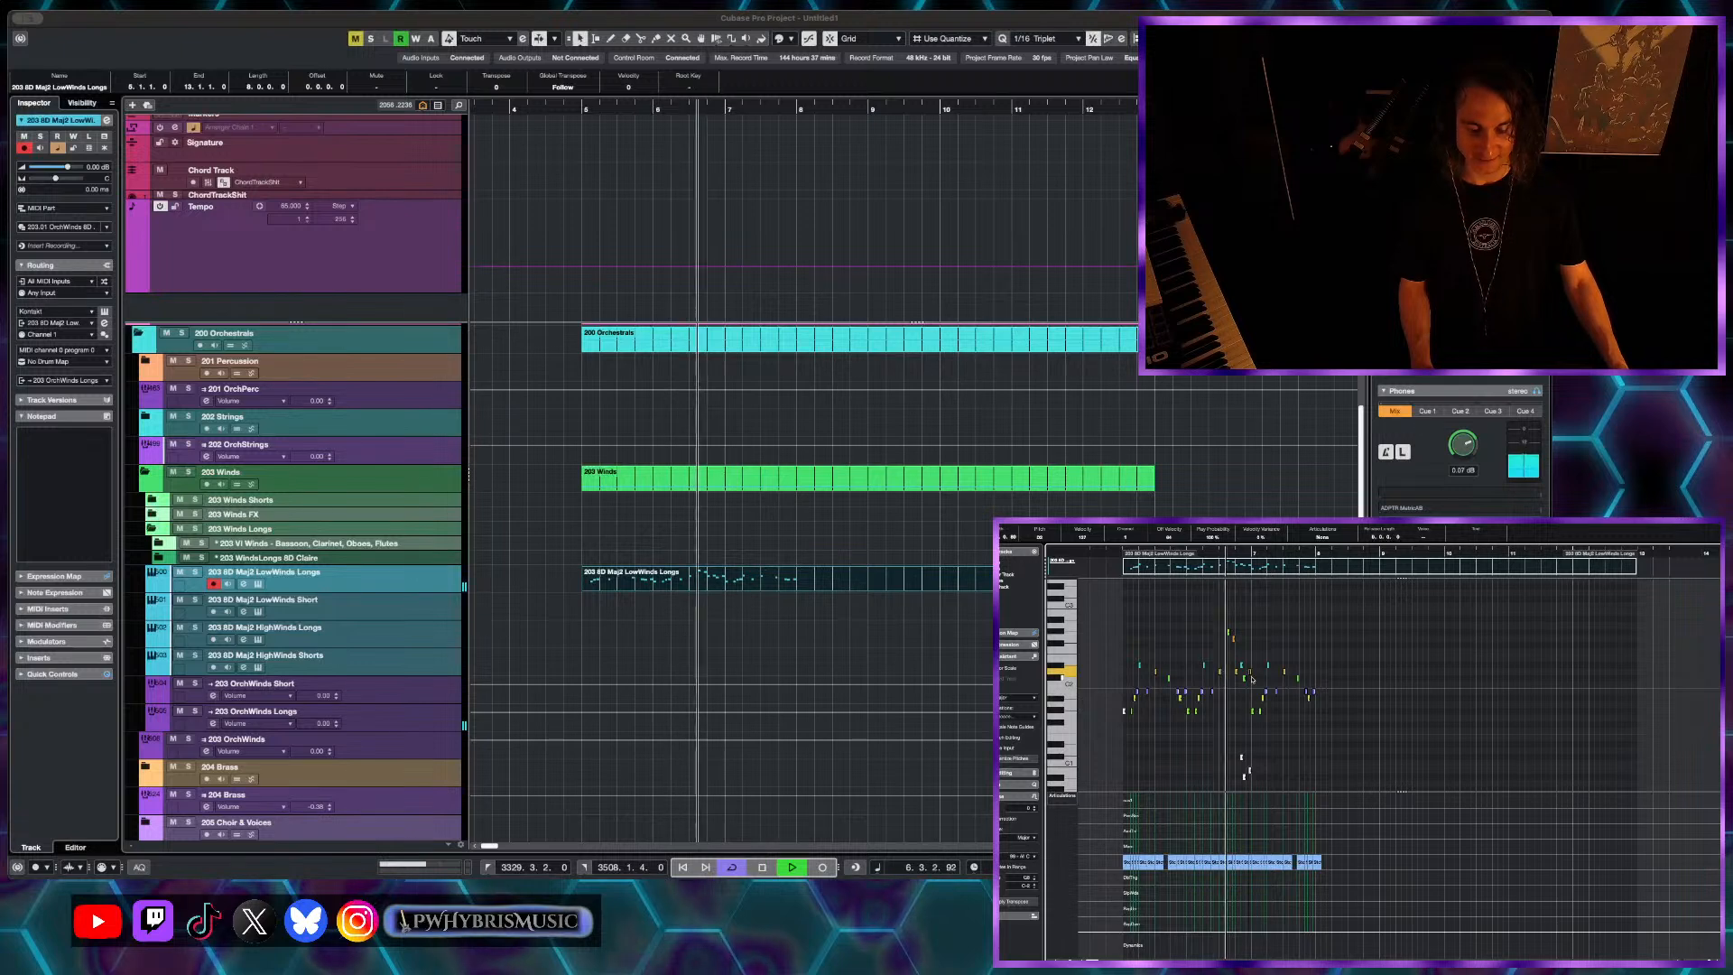
pyautogui.scroll(3, 1228, 668)
pyautogui.press('space')
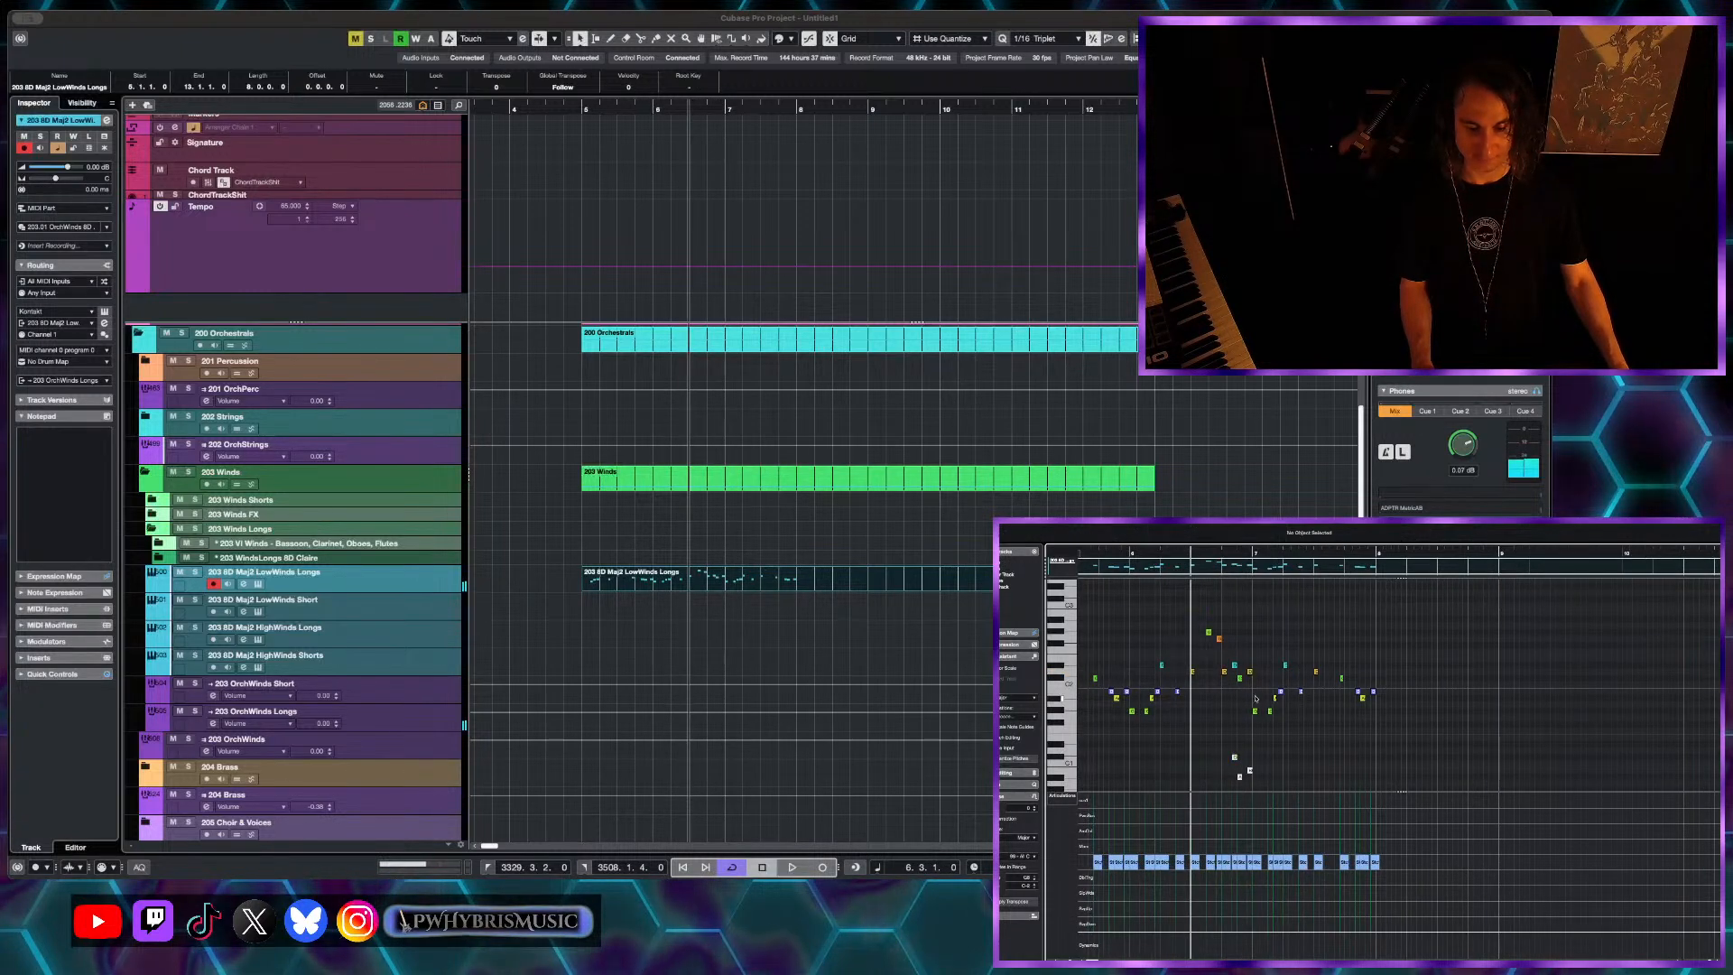
# - Transpose the four new notes in bar 6's fourth beat up an octave and play them from beat 3
pyautogui.hotkey('shift', 'Up')
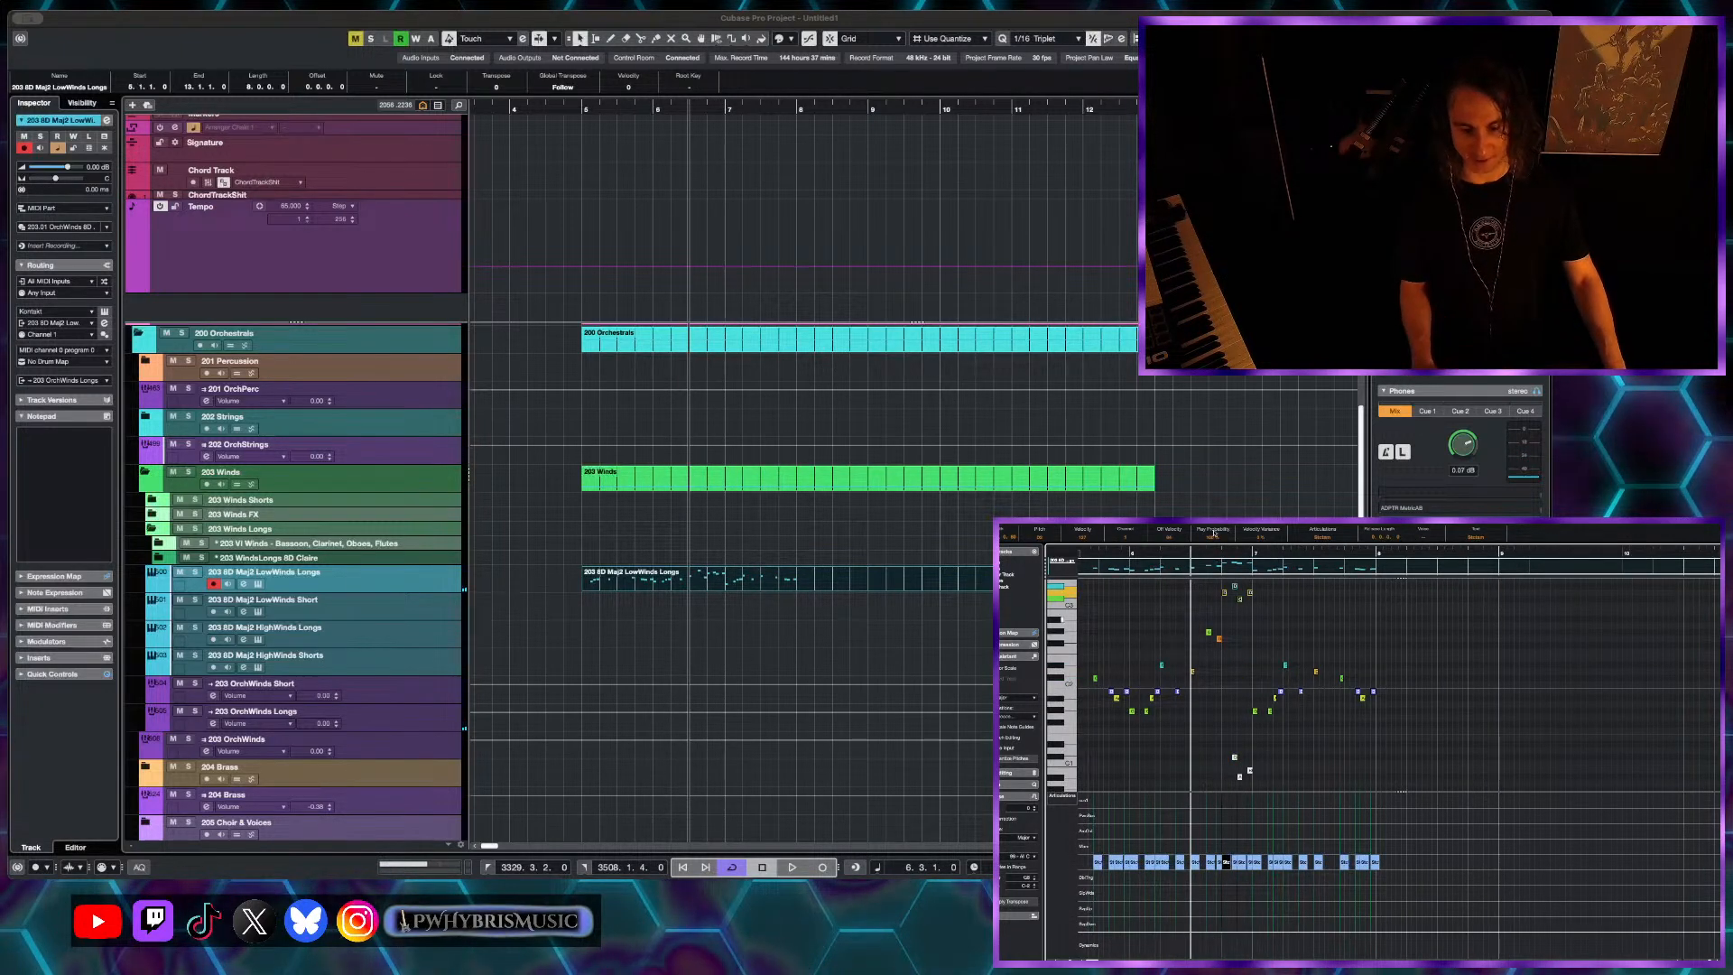
pyautogui.scroll(1, 1245, 605)
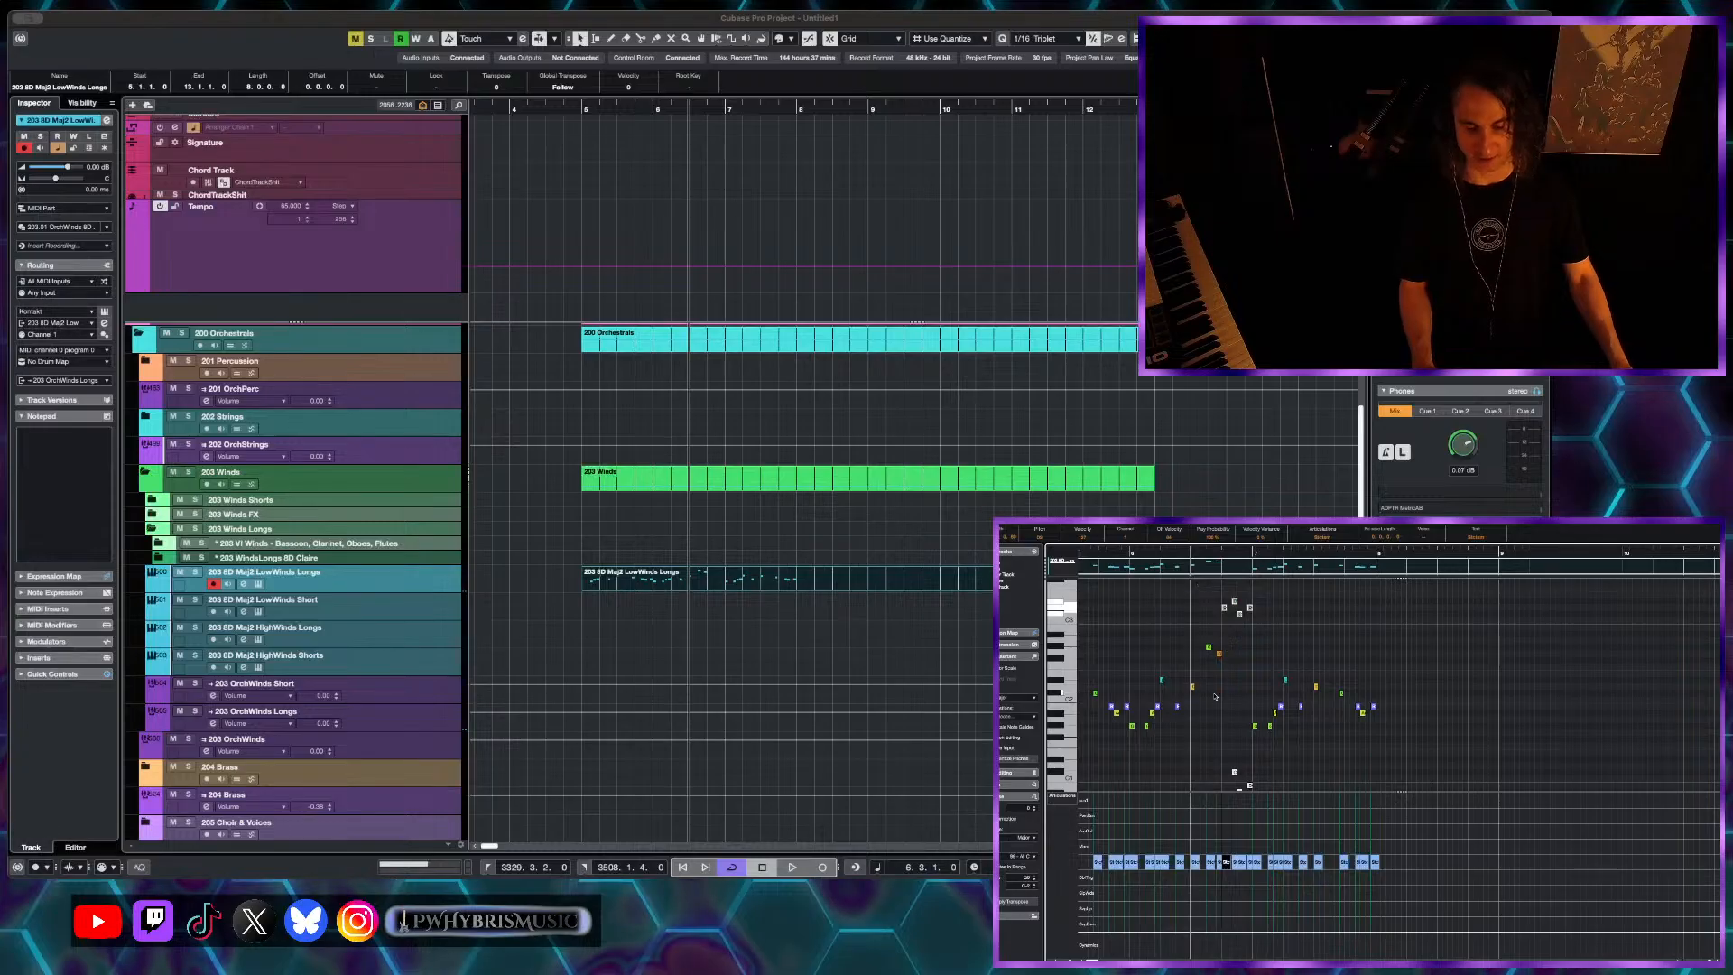
pyautogui.scroll(3, 1215, 696)
pyautogui.press('space')
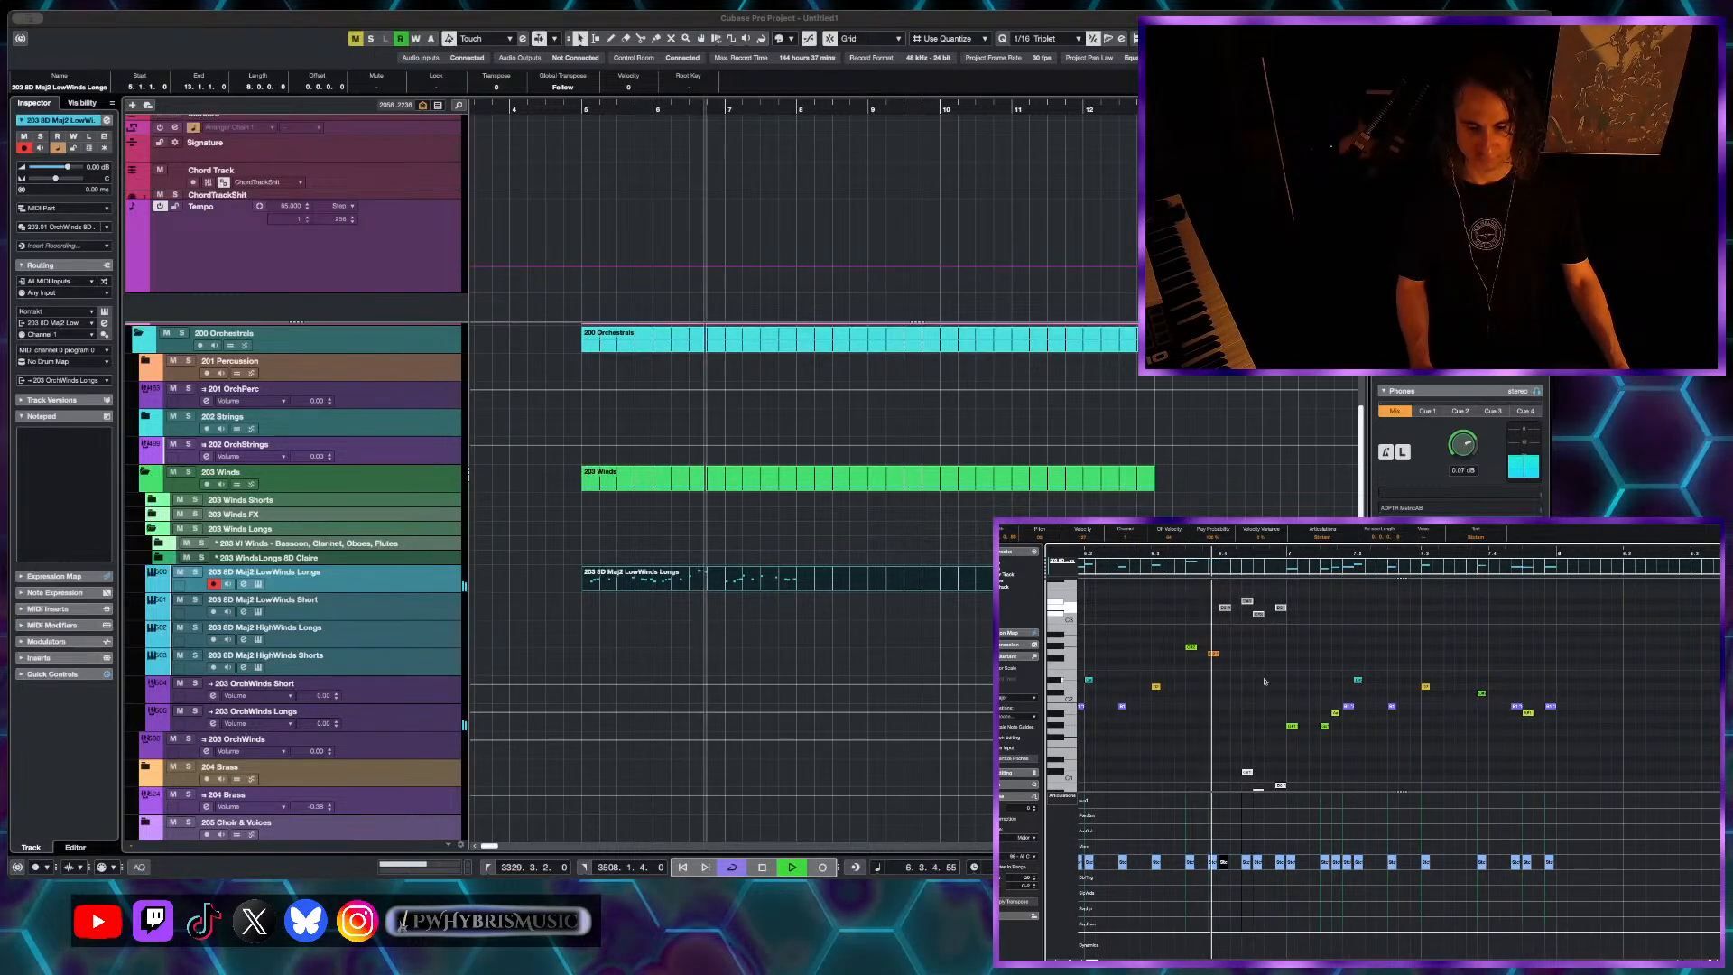
pyautogui.press('space')
pyautogui.press('space')
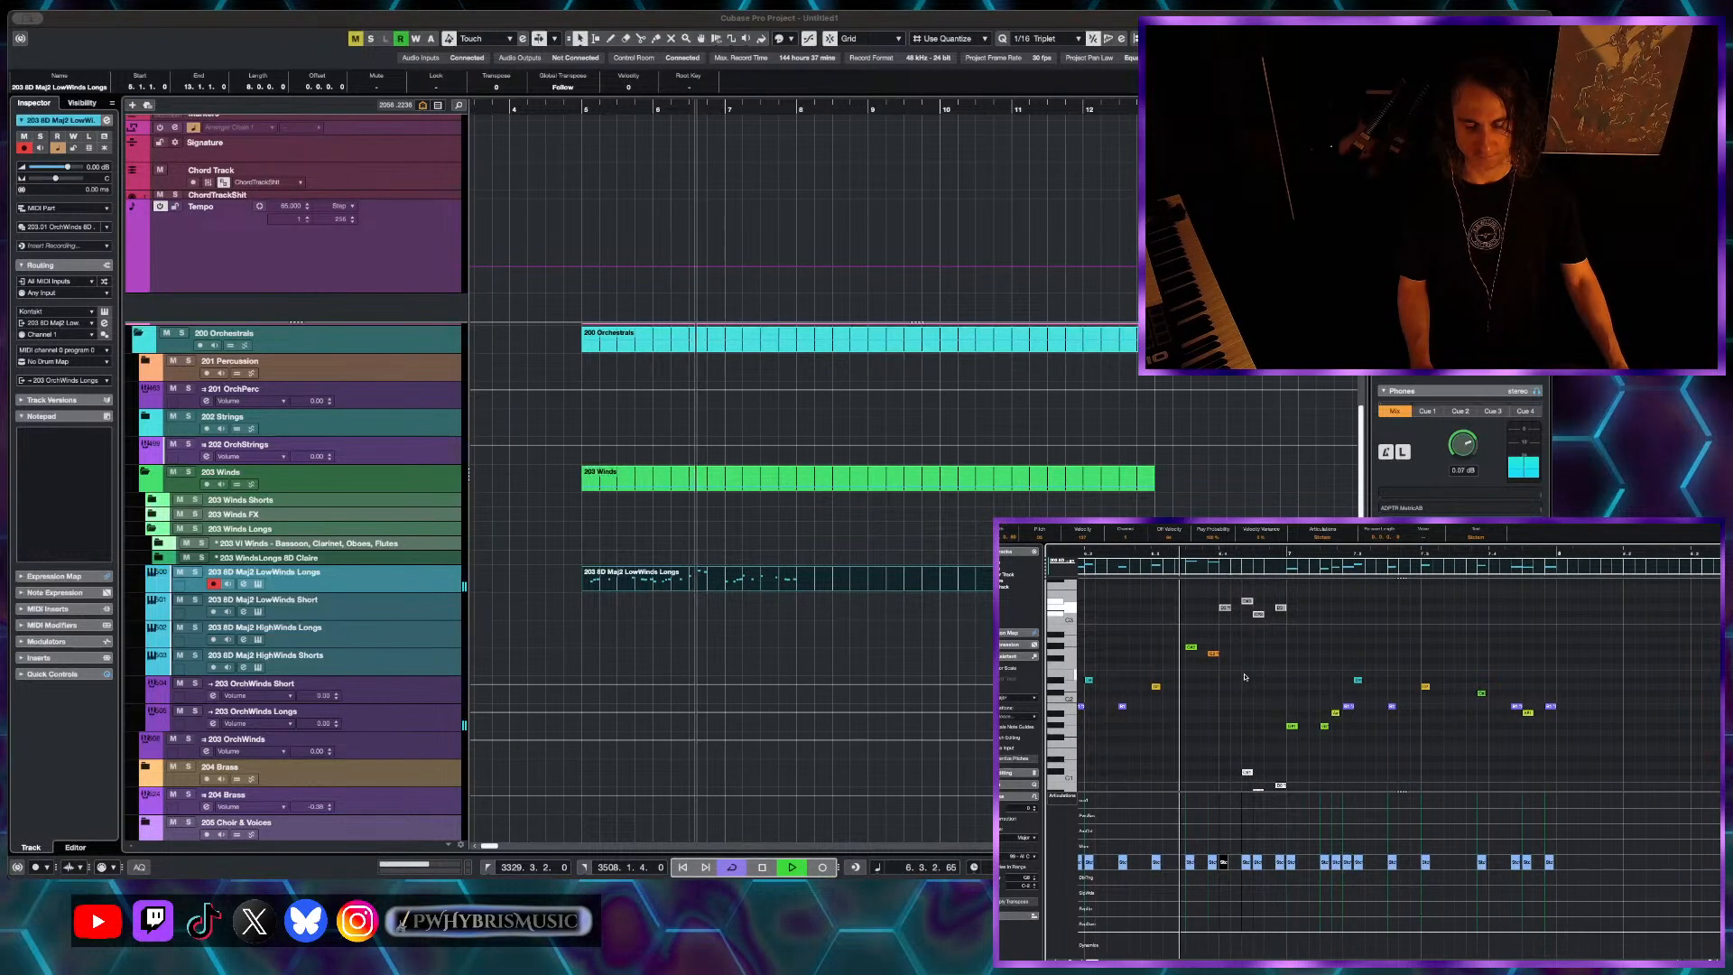
pyautogui.press('space')
# - Add a mid-register note between the first two raised notes of beat 4, lower it a semitone and play from beat 3
pyautogui.click(1240, 675)
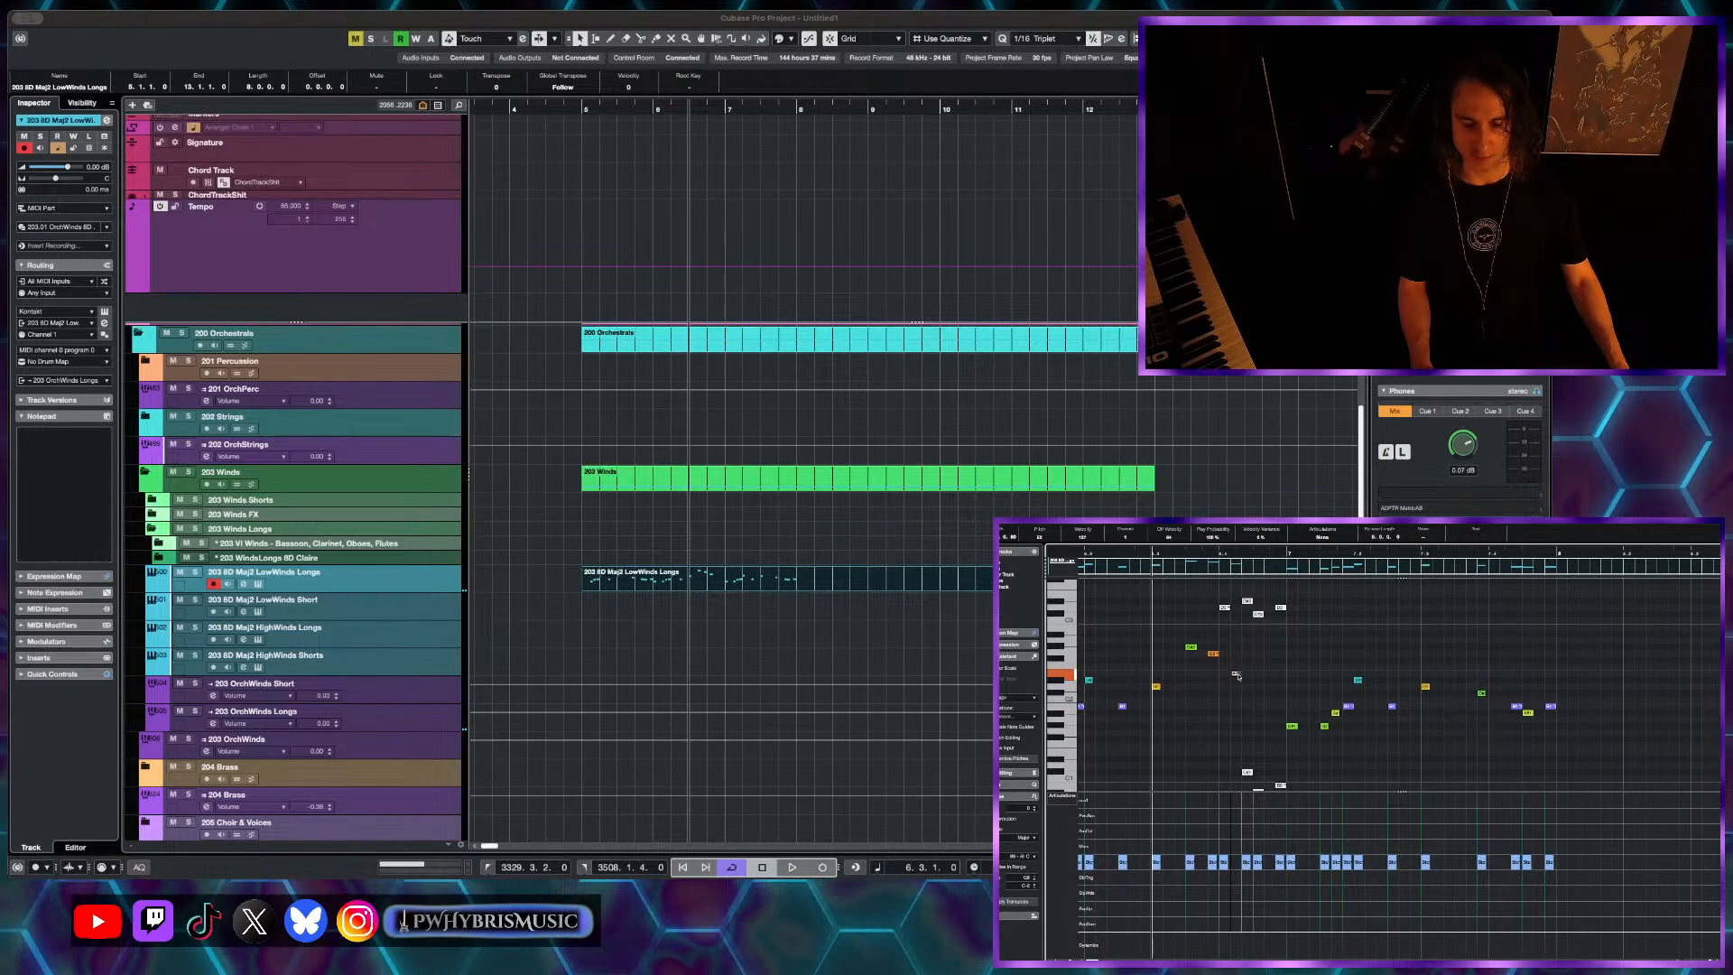
pyautogui.moveTo(1238, 681); pyautogui.dragTo(1238, 683)
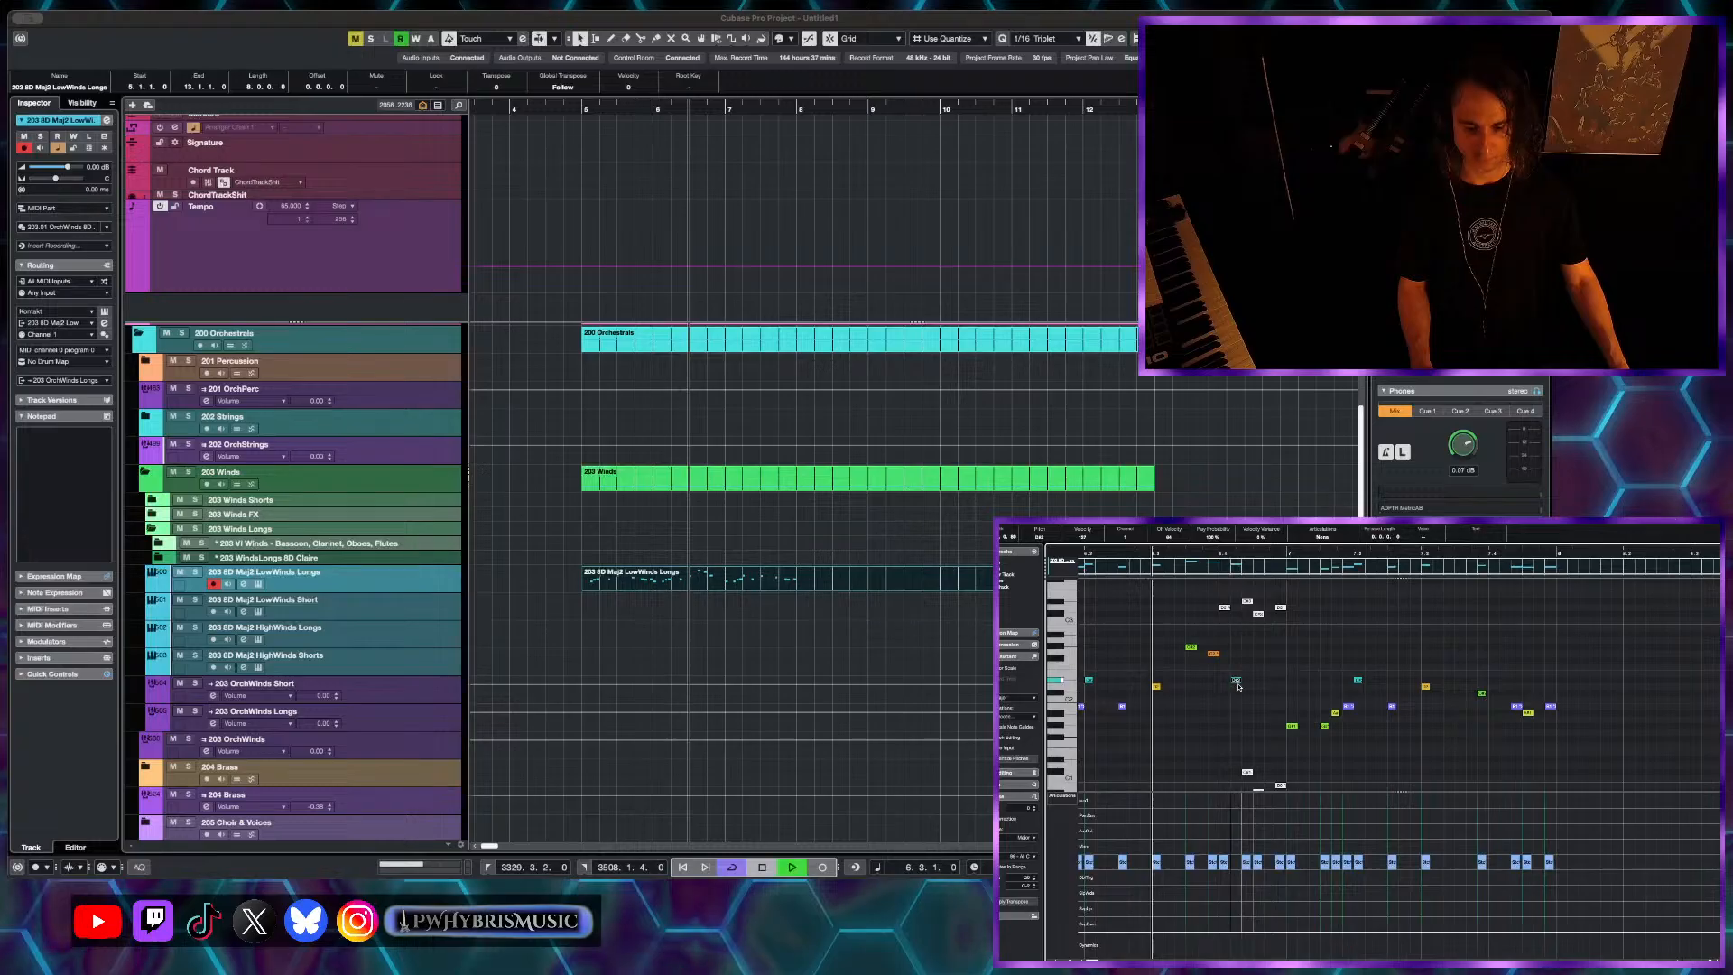
pyautogui.scroll(3, 1245, 688)
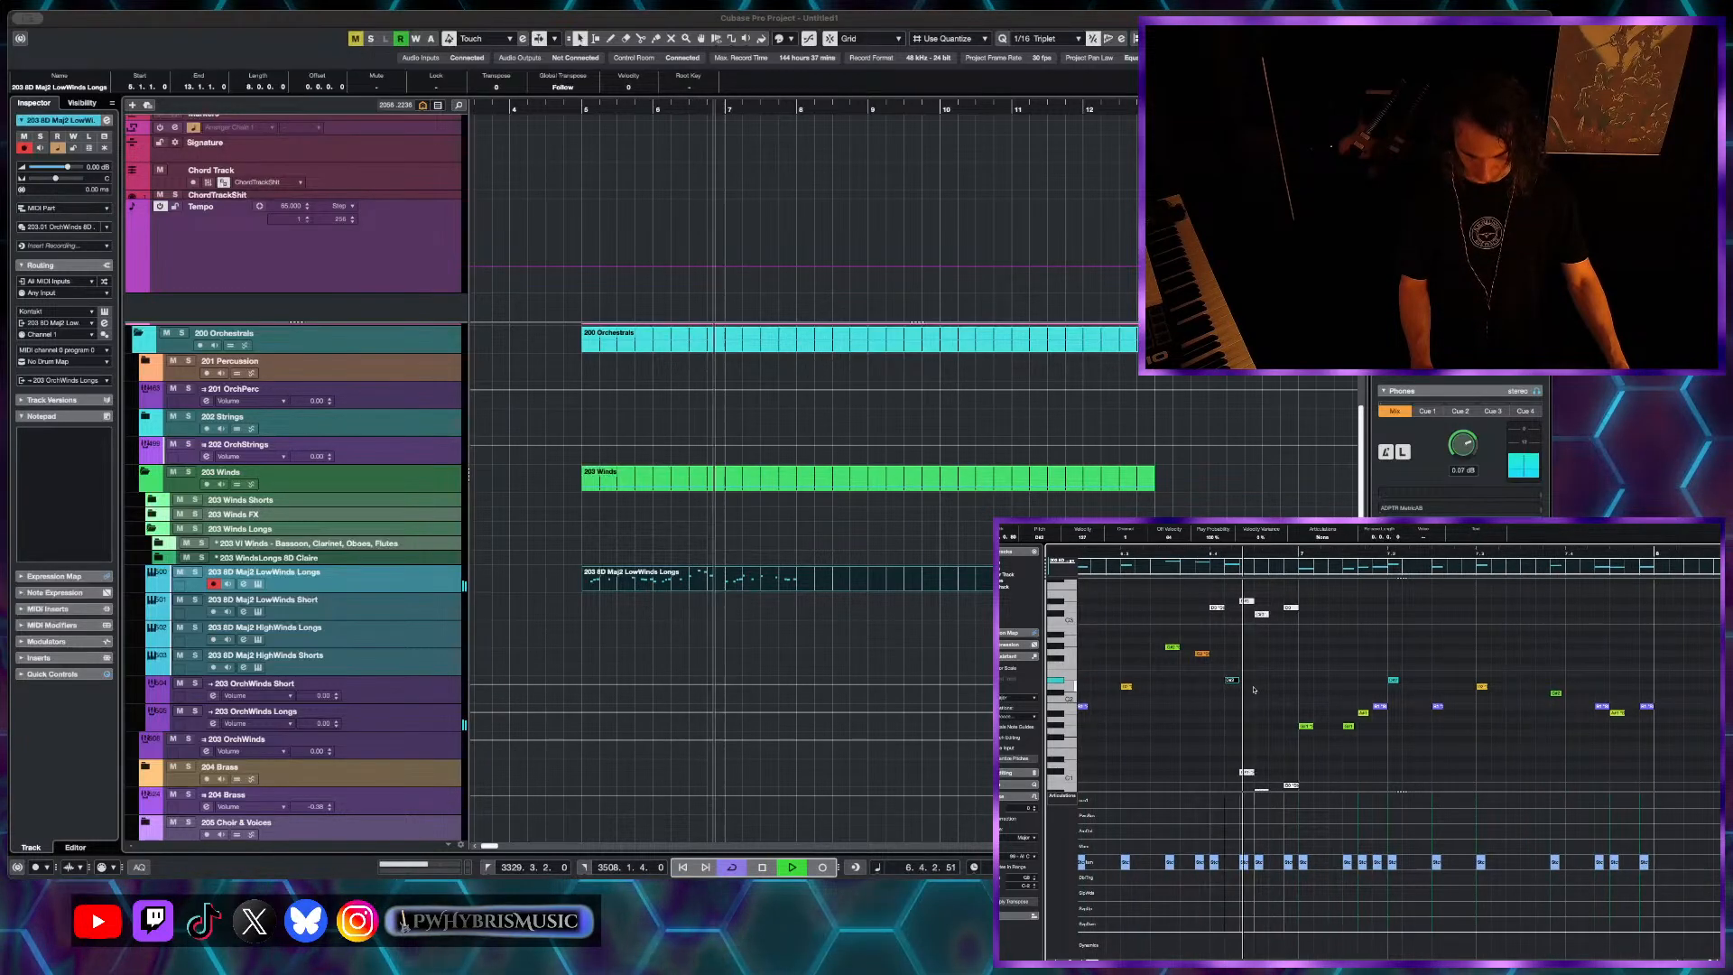
pyautogui.press('space')
# - Arrange three mid-register notes beneath the last three raised notes of bar 6, raise the final one a semitone, and play from beat 3
pyautogui.moveTo(1235, 683); pyautogui.dragTo(1250, 655)
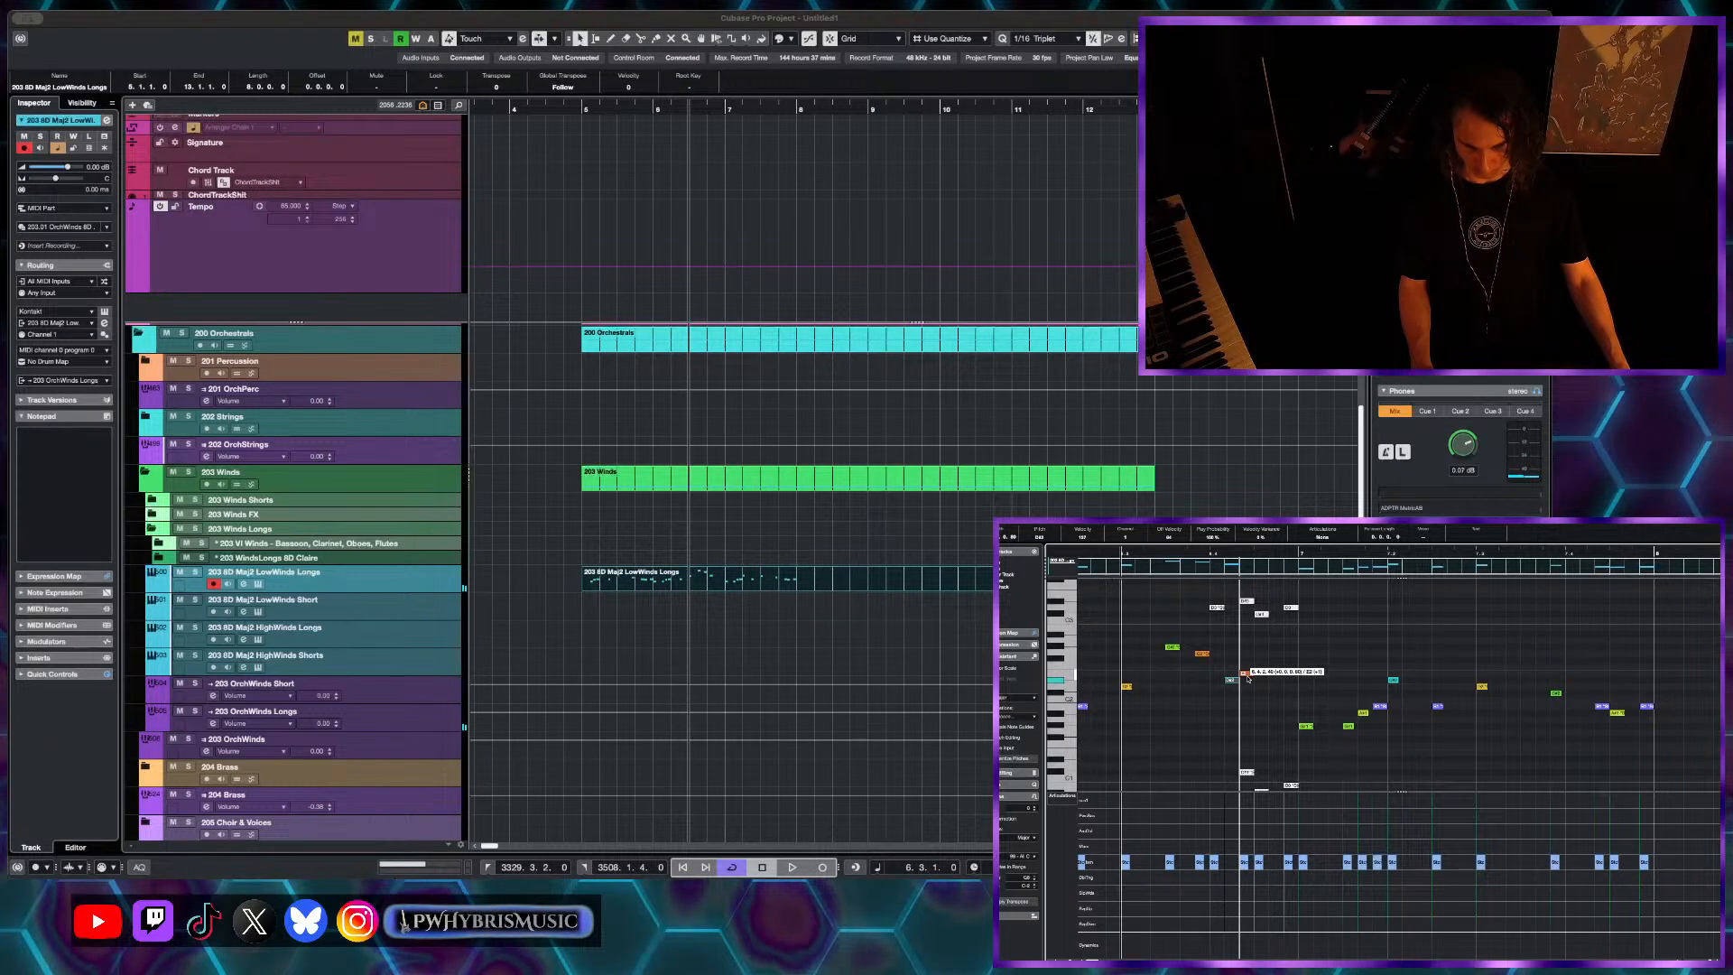
pyautogui.moveTo(1249, 680); pyautogui.dragTo(1251, 682)
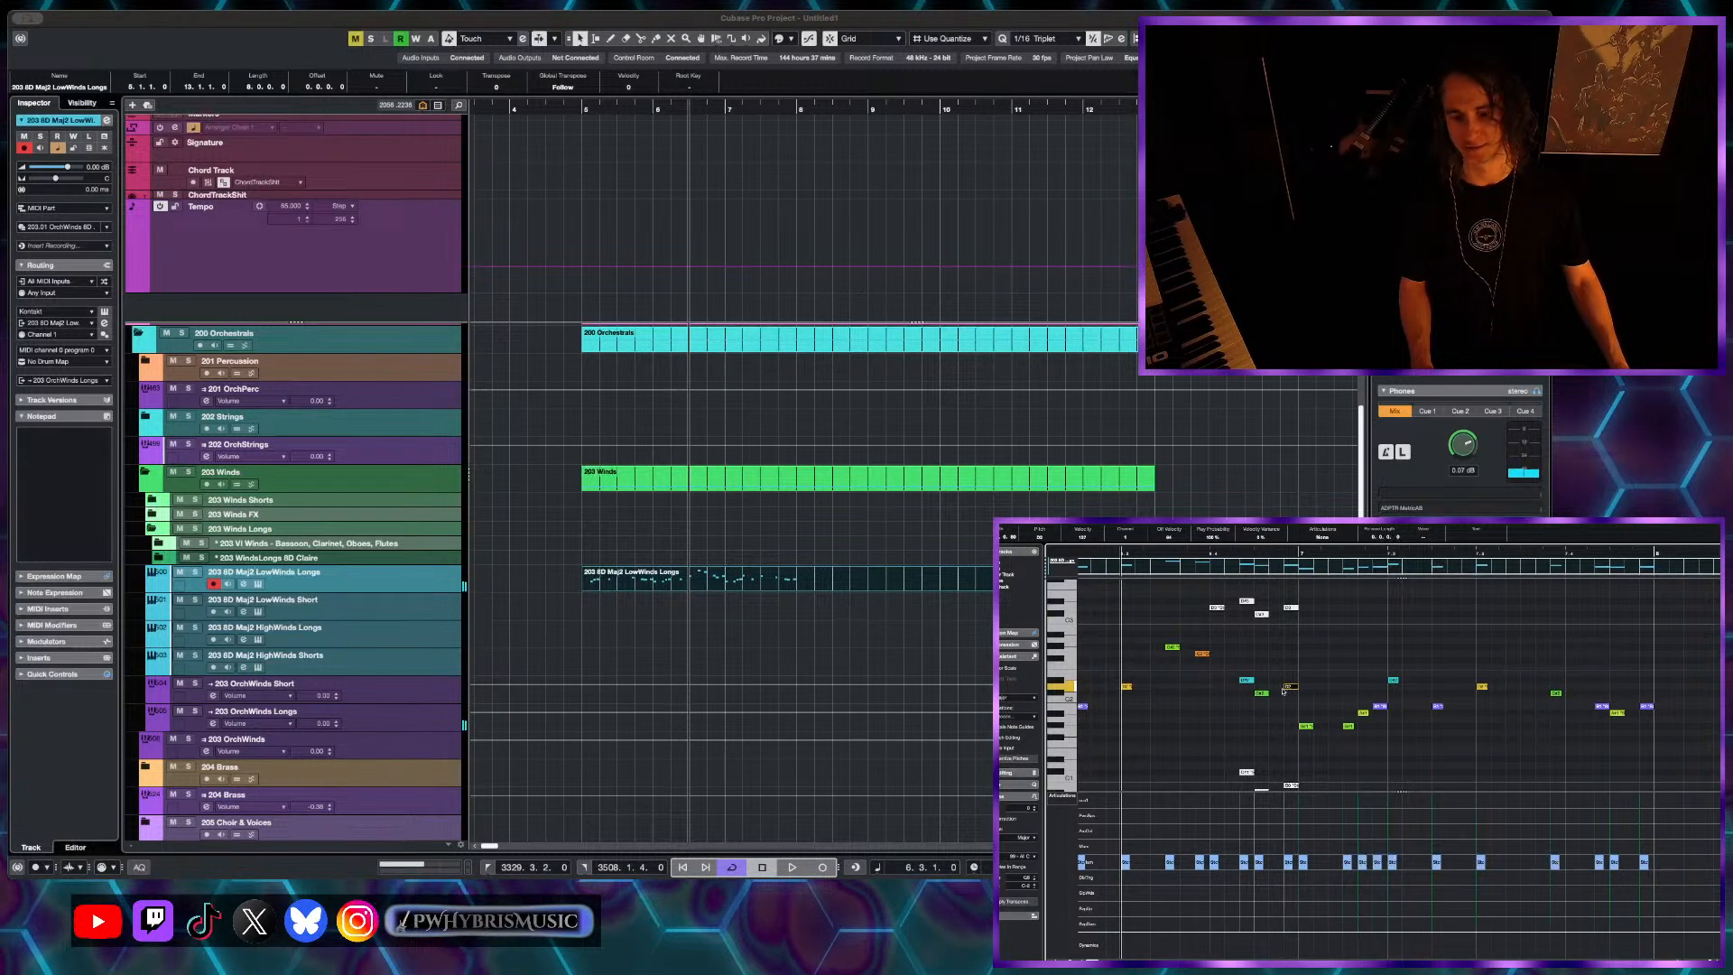
pyautogui.click(1248, 680)
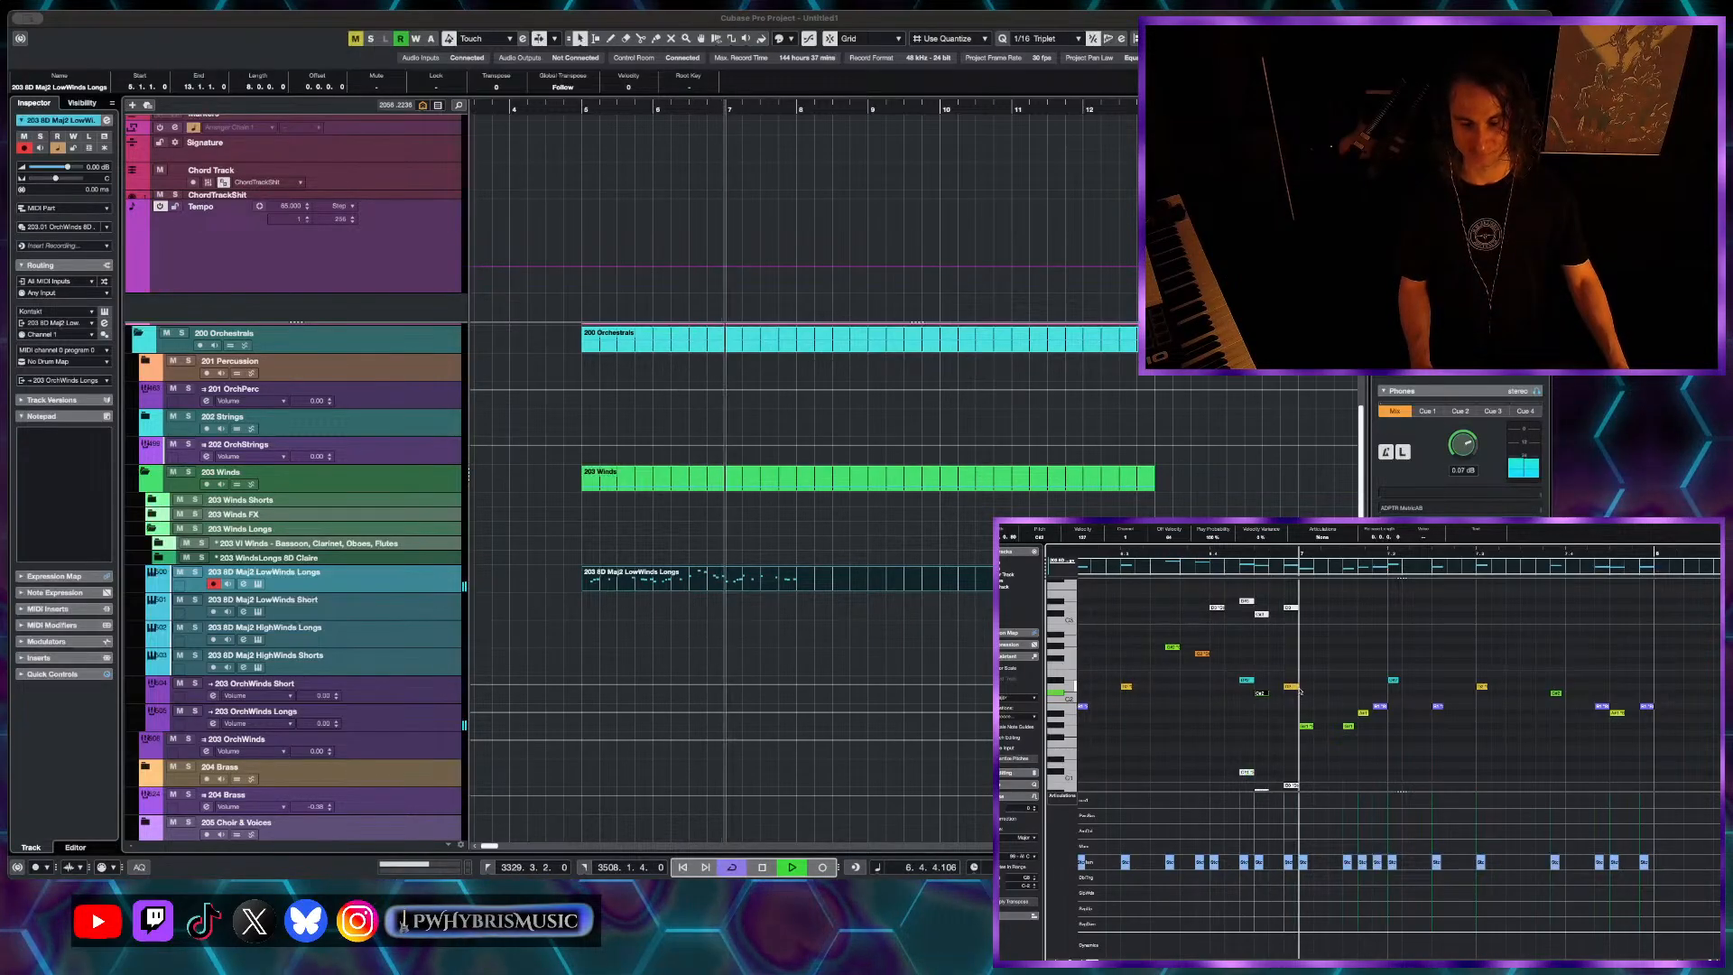
pyautogui.press('space')
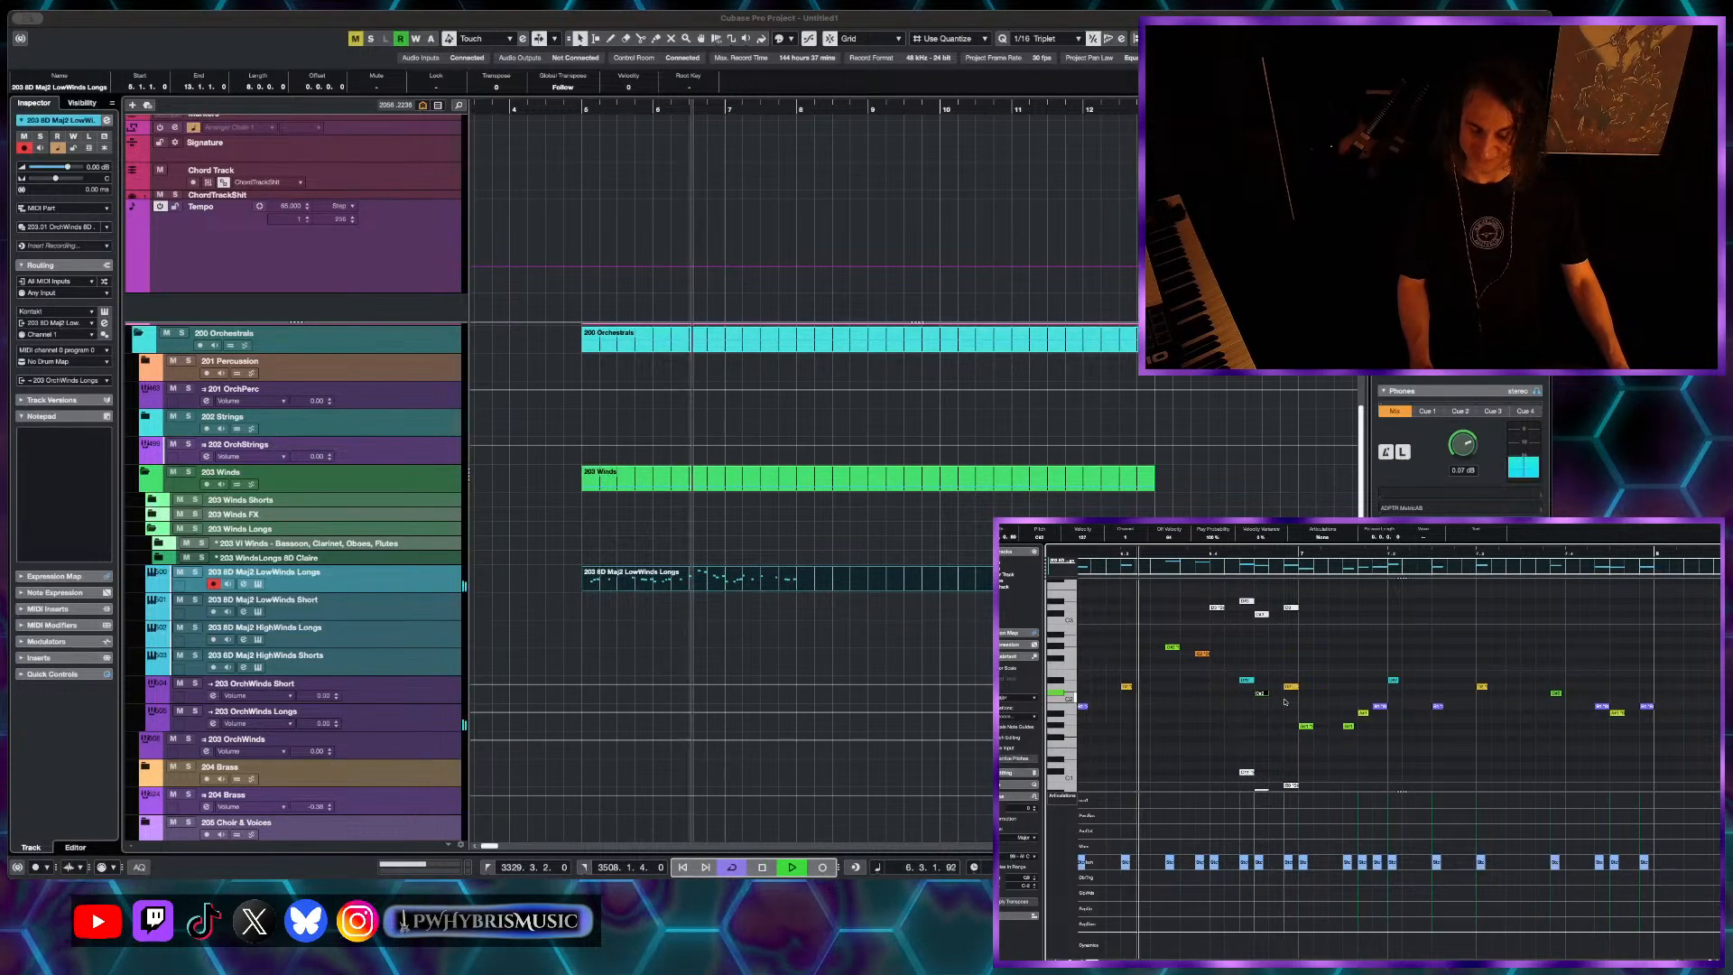
pyautogui.press('space')
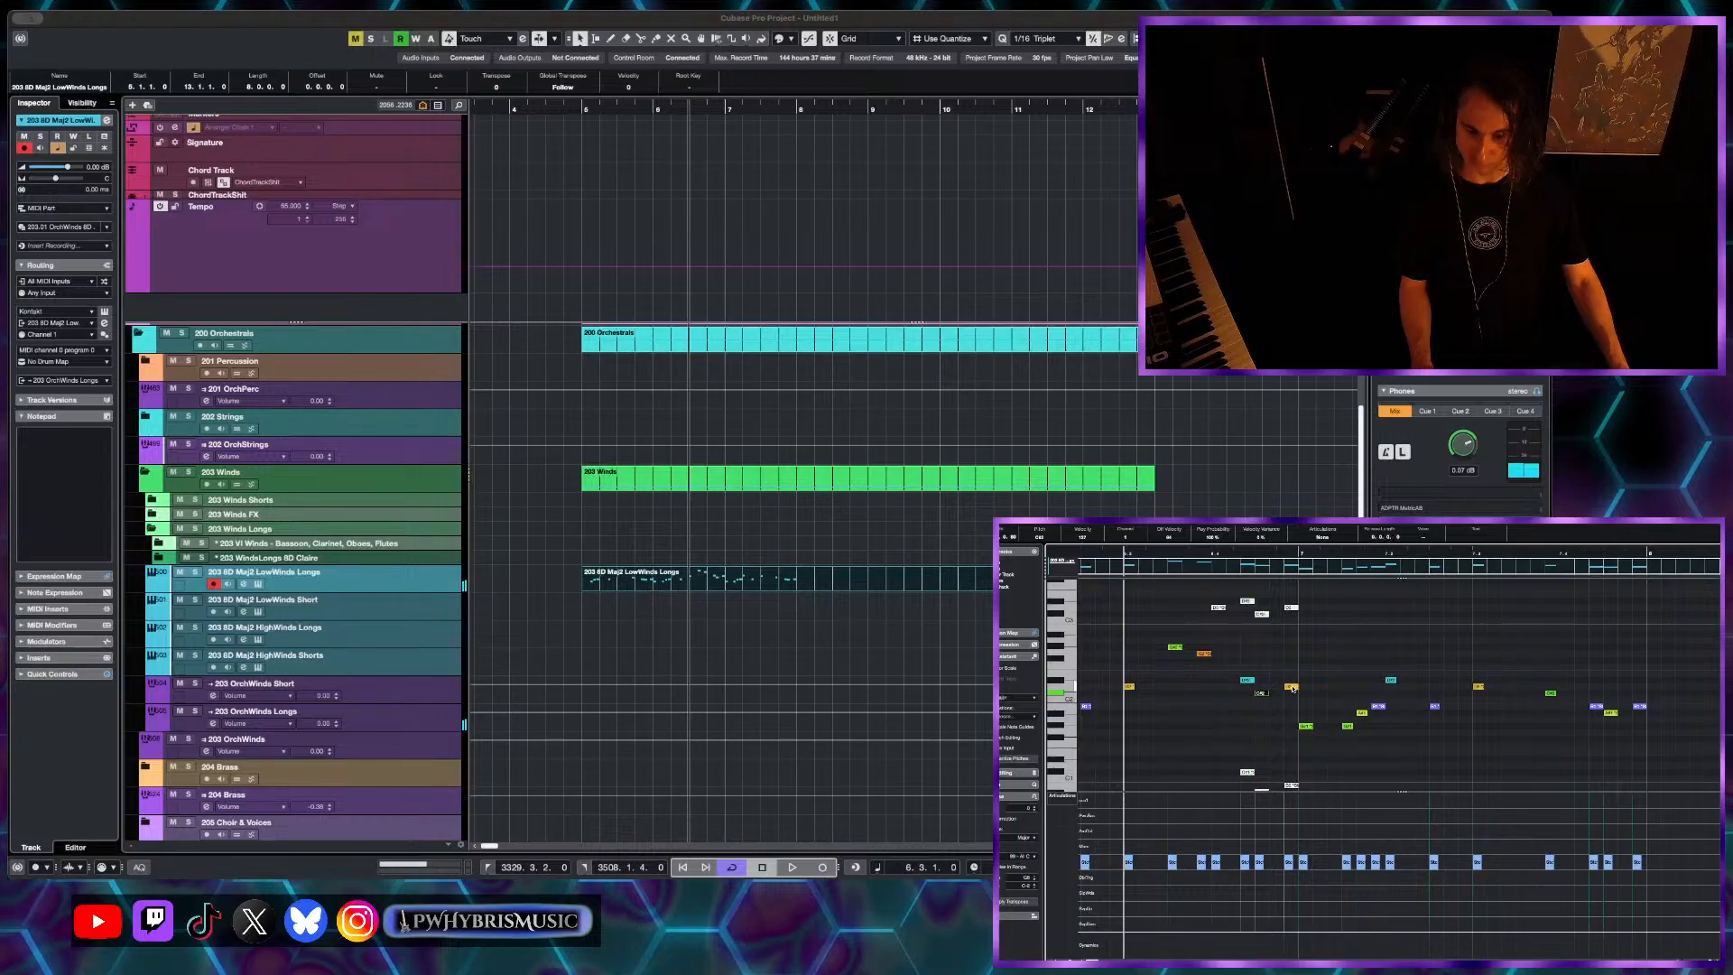
pyautogui.moveTo(1292, 684); pyautogui.dragTo(1292, 682)
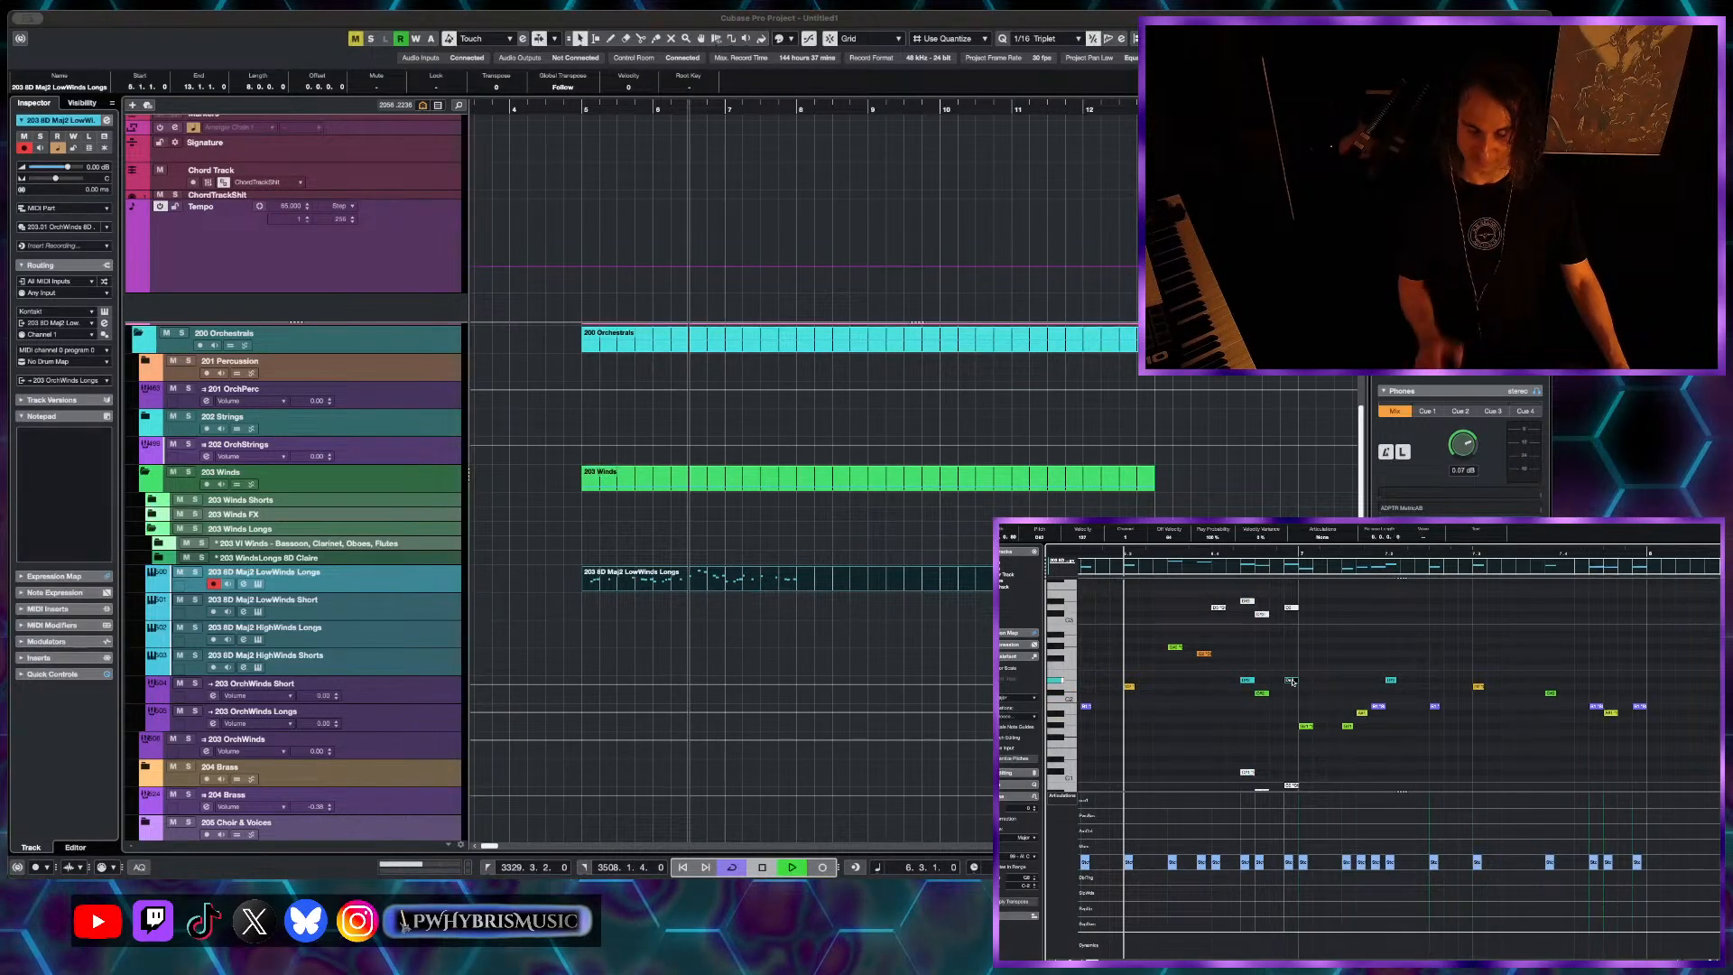
pyautogui.press('space')
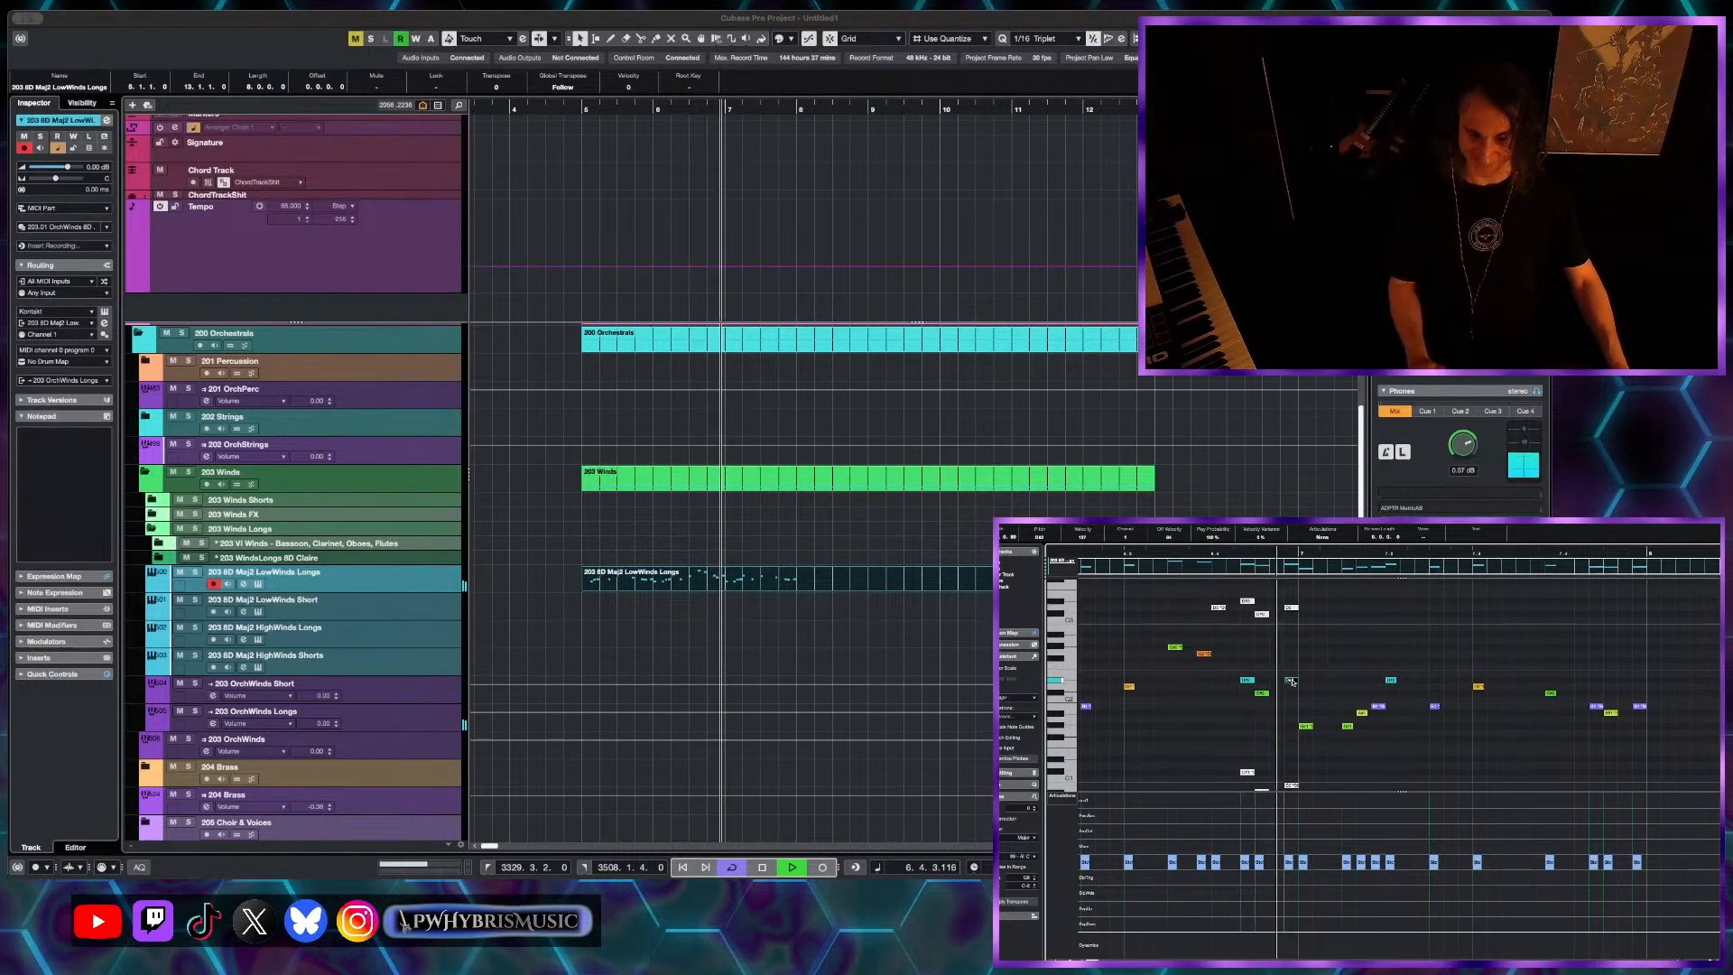
# - Raise the first of the three mid-register notes in bar 6's fourth beat a semitone and play from beat 3
pyautogui.press('space')
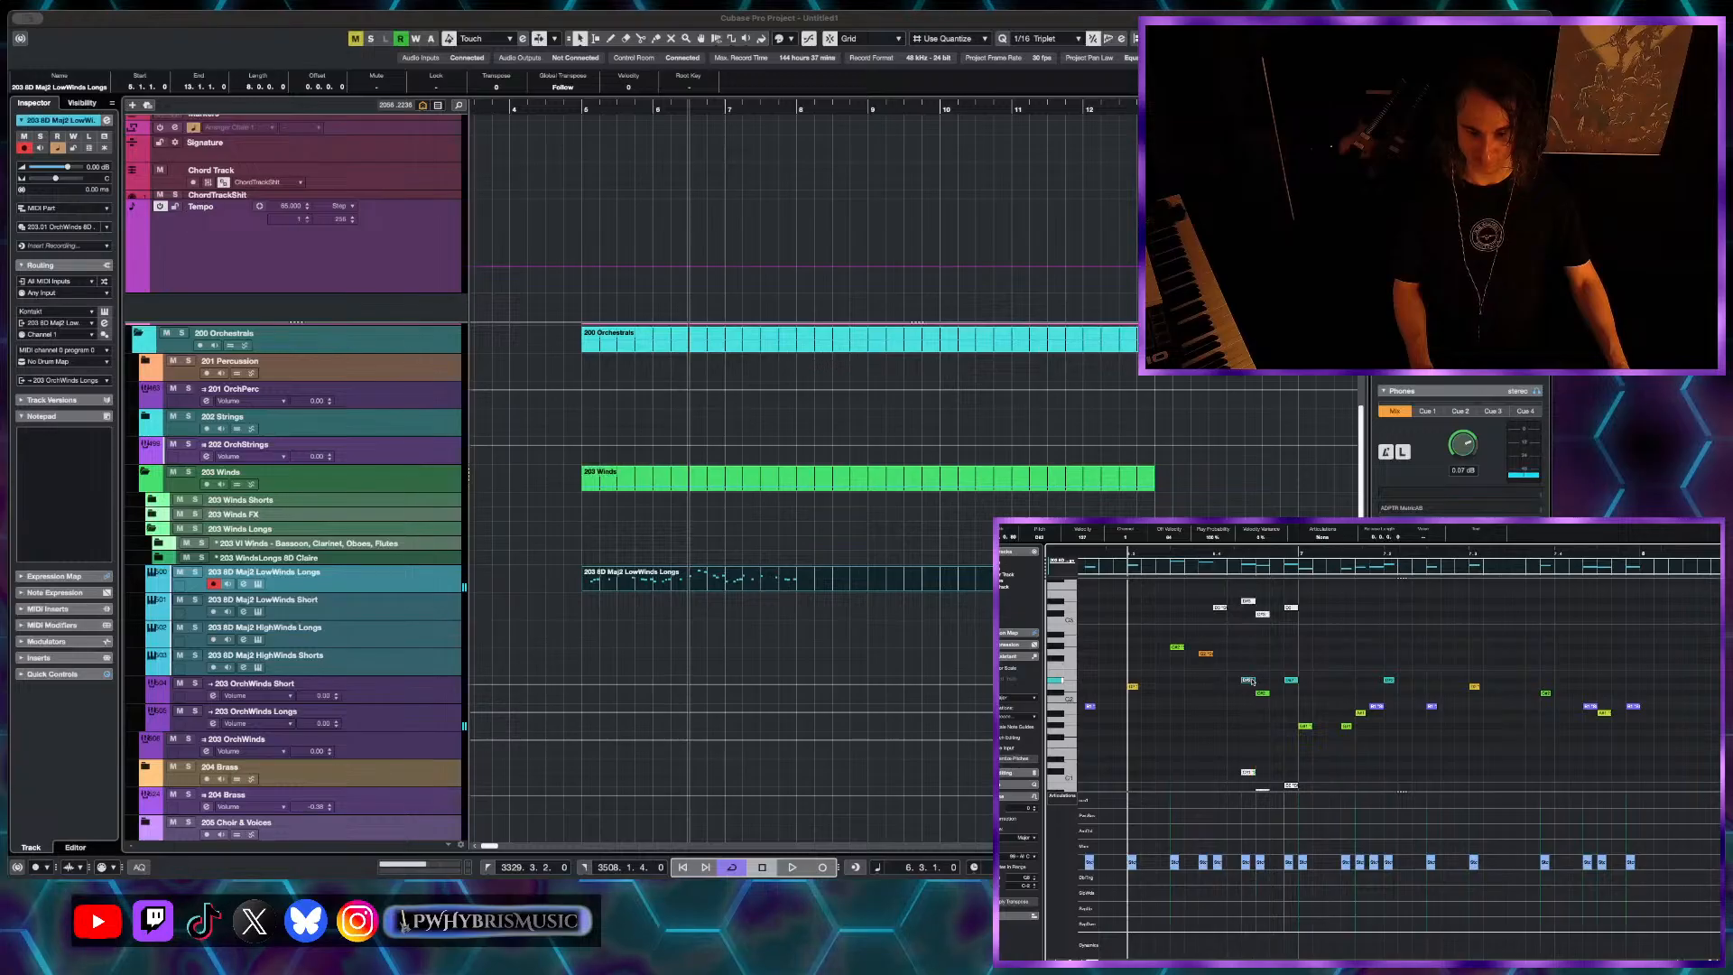
pyautogui.press('space')
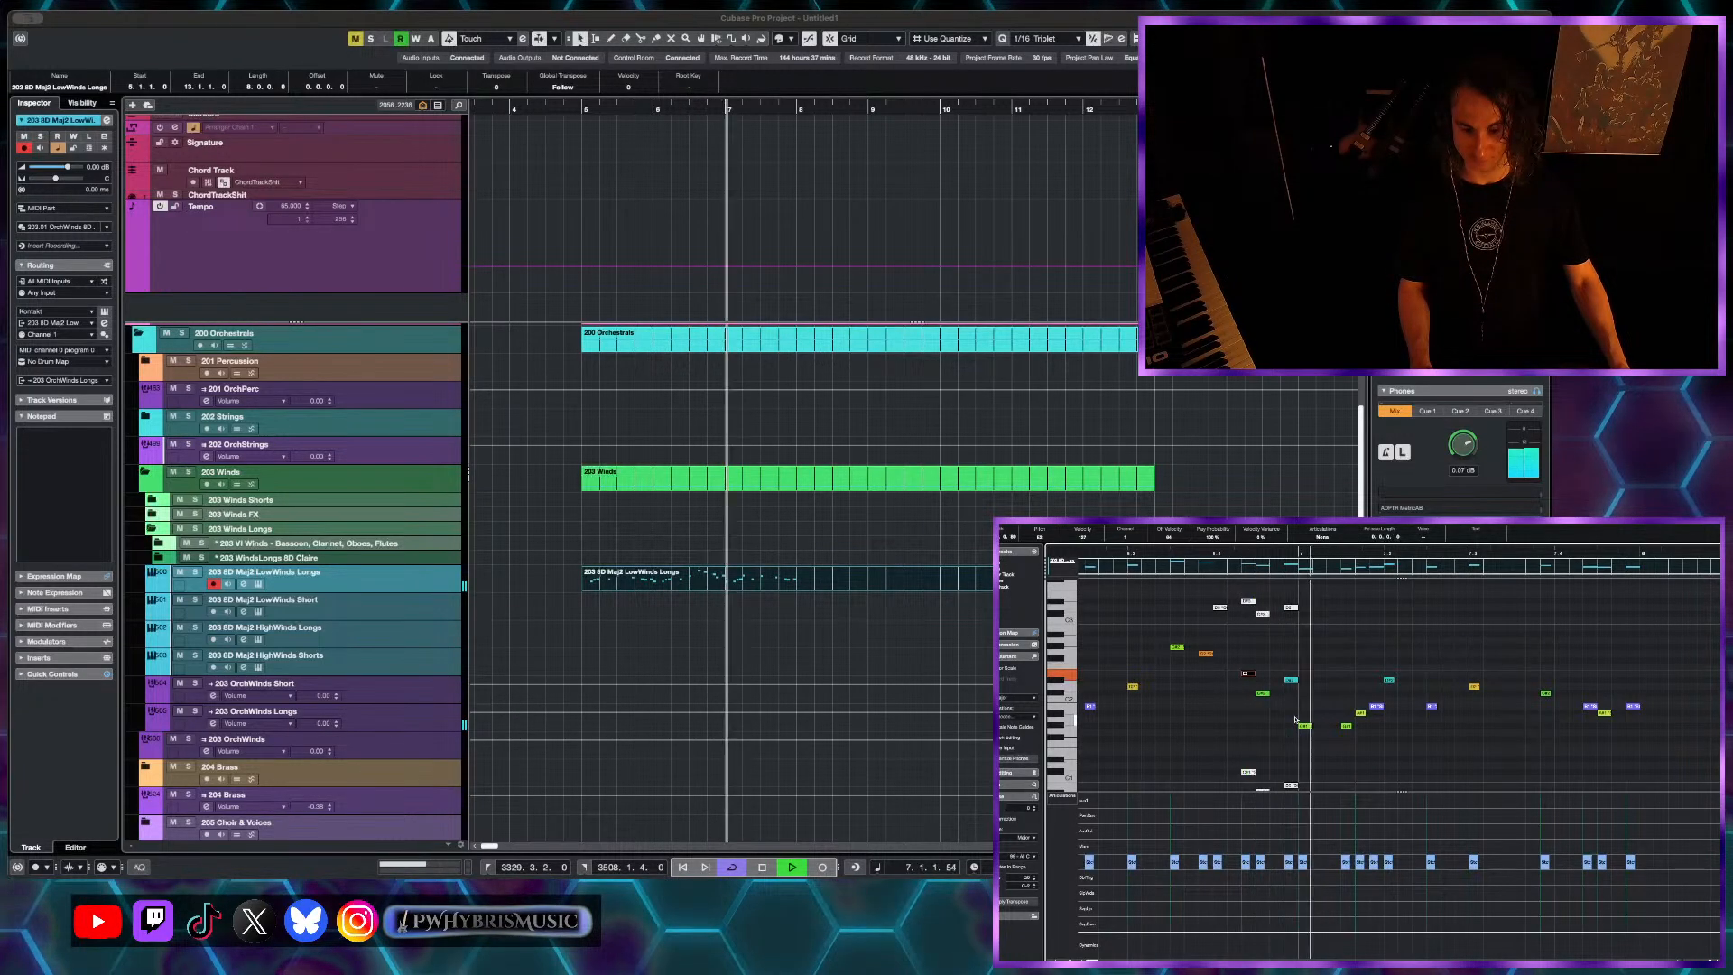
pyautogui.press('space')
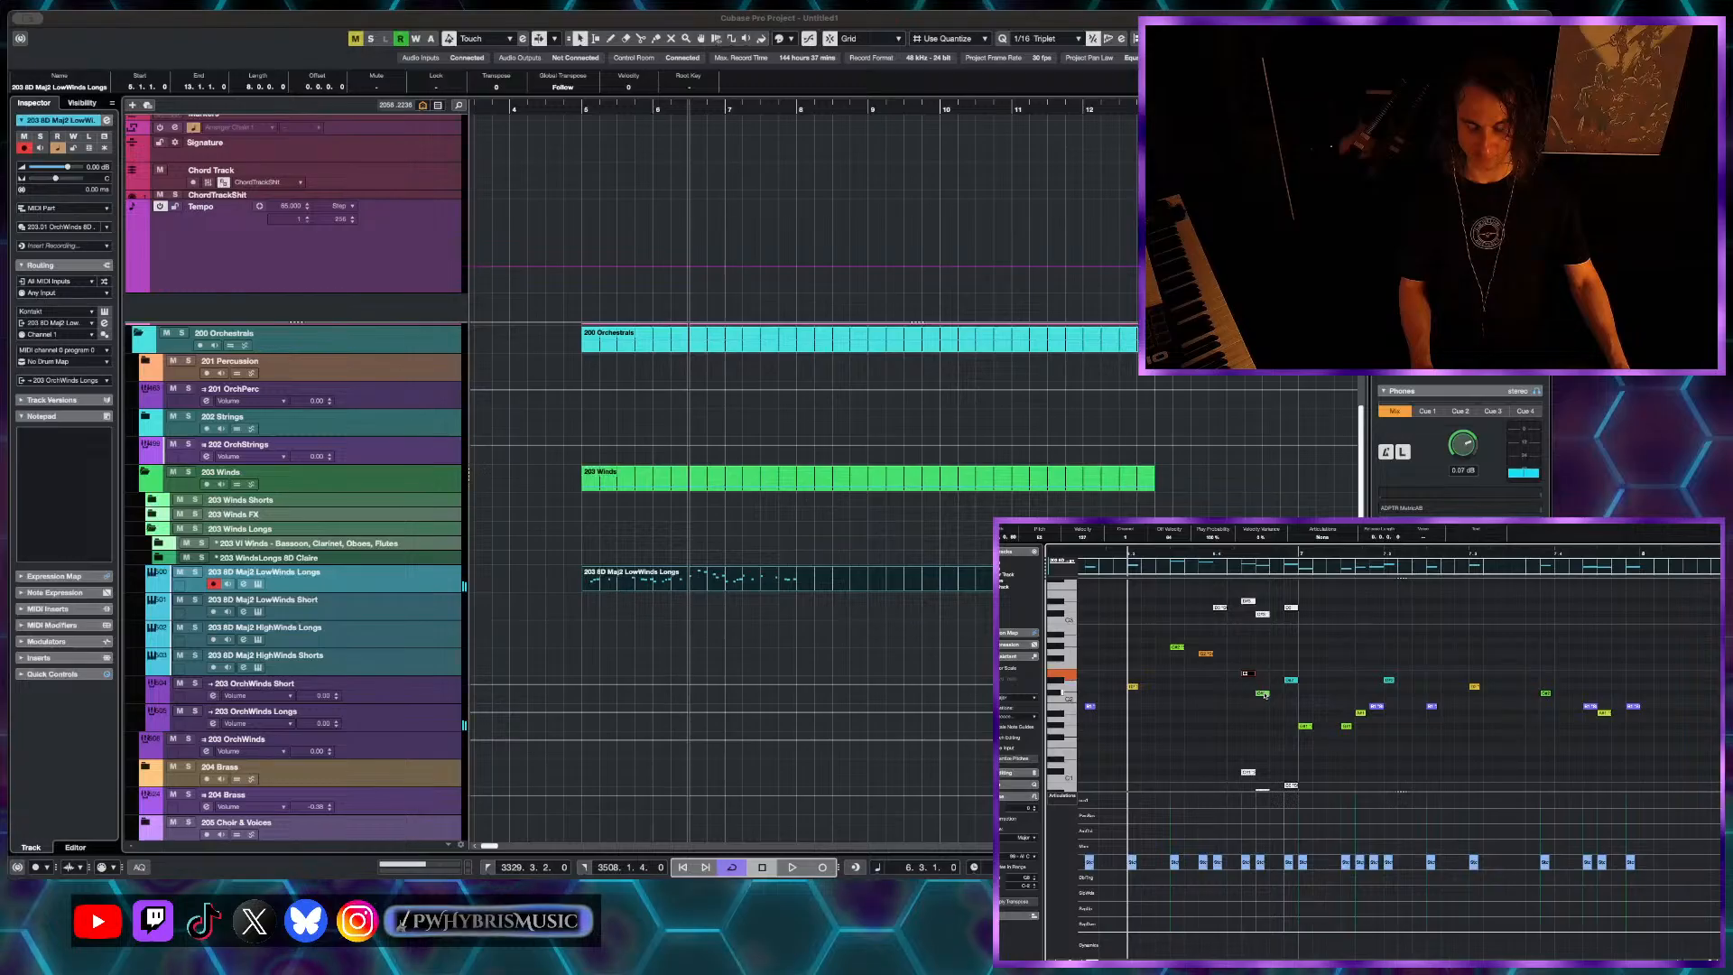
# - Lower the last mid-register note of bar 6 a semitone and play from beat 3 through bar 7
pyautogui.moveTo(1293, 682); pyautogui.dragTo(1293, 686)
pyautogui.press('space')
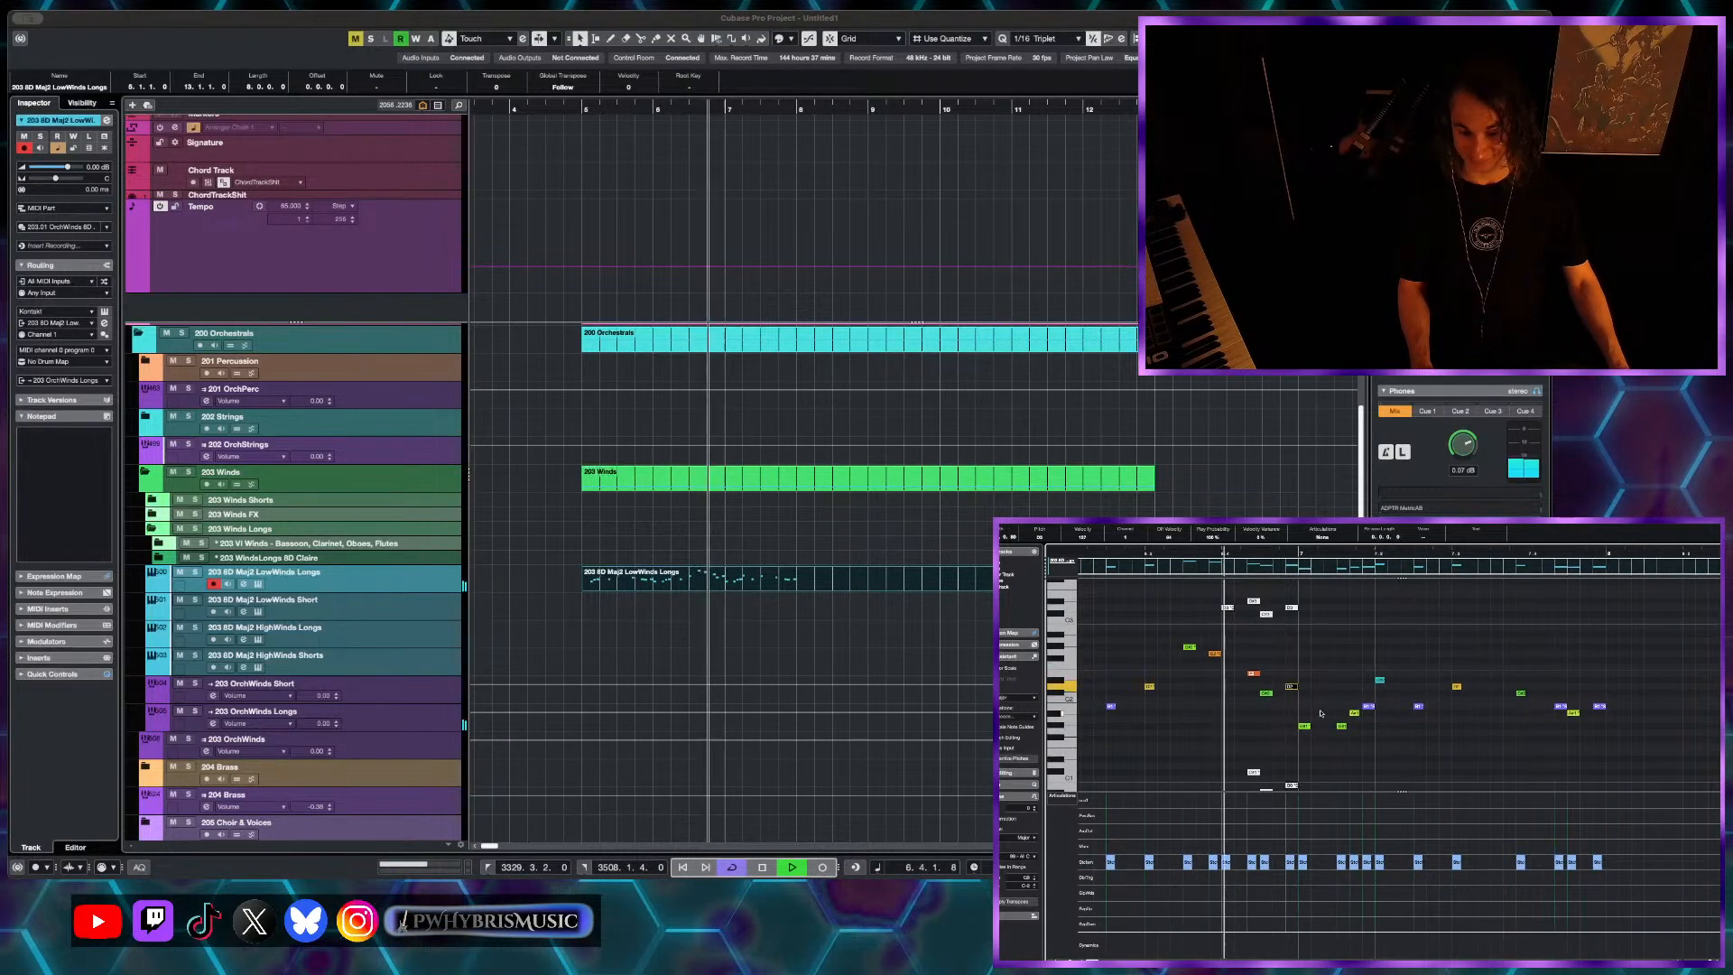
pyautogui.press('space')
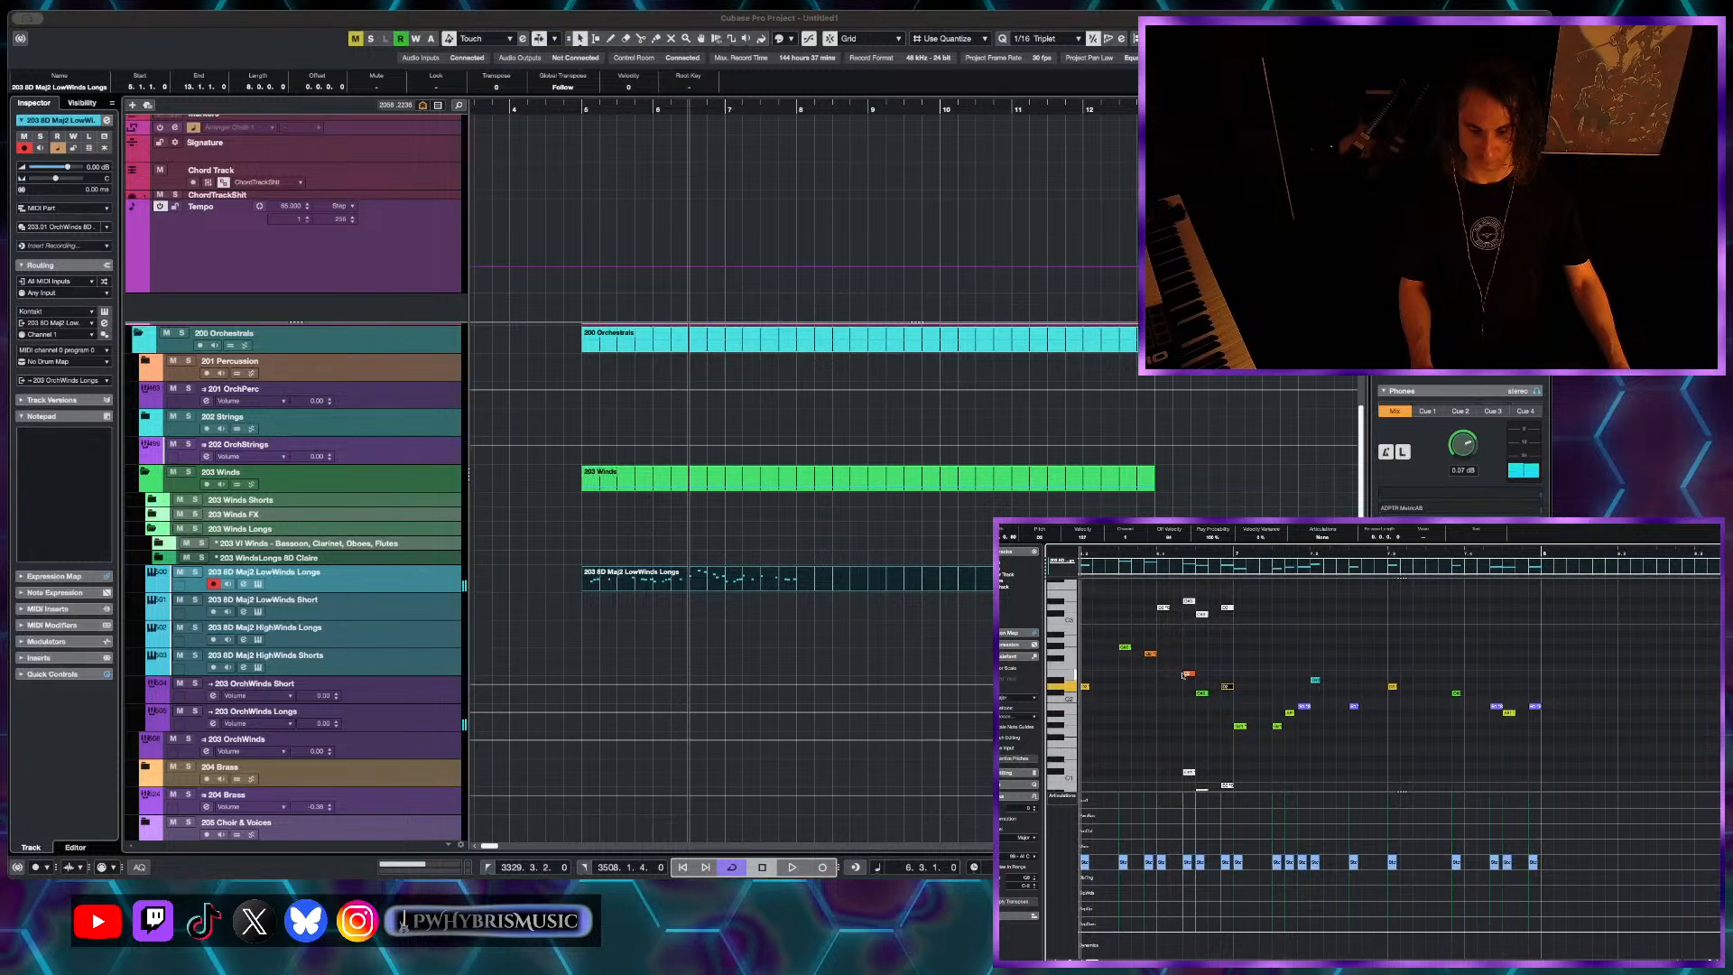
pyautogui.press('space')
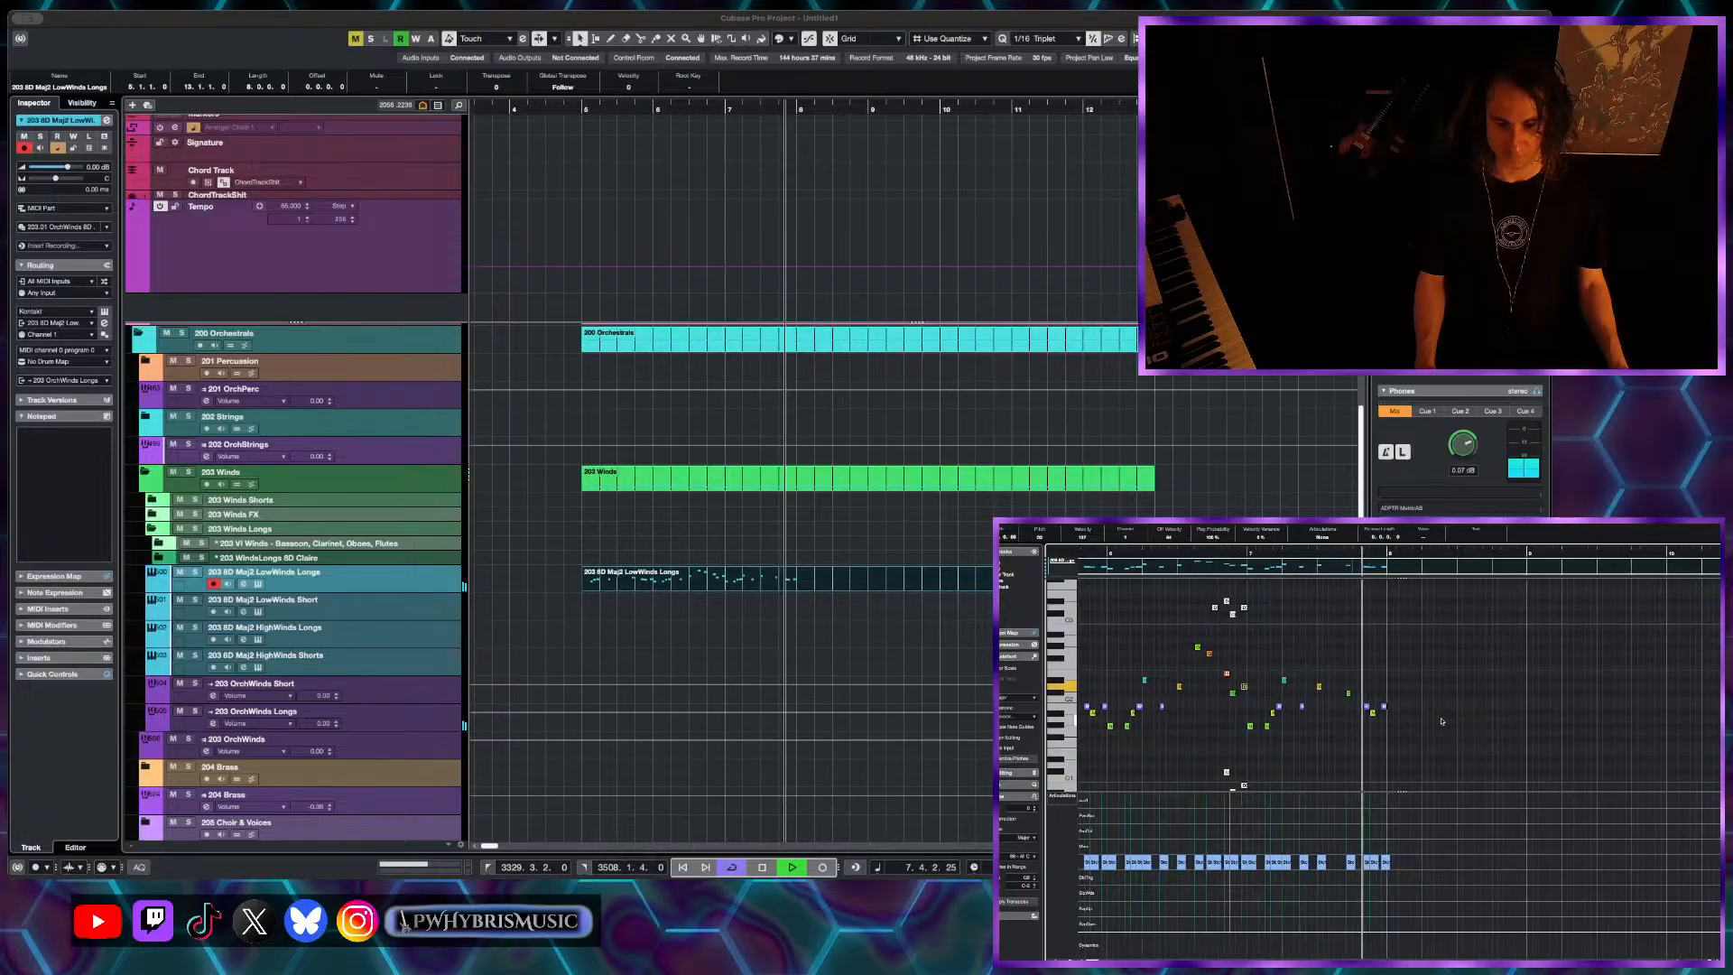
pyautogui.press('space')
pyautogui.press('space')
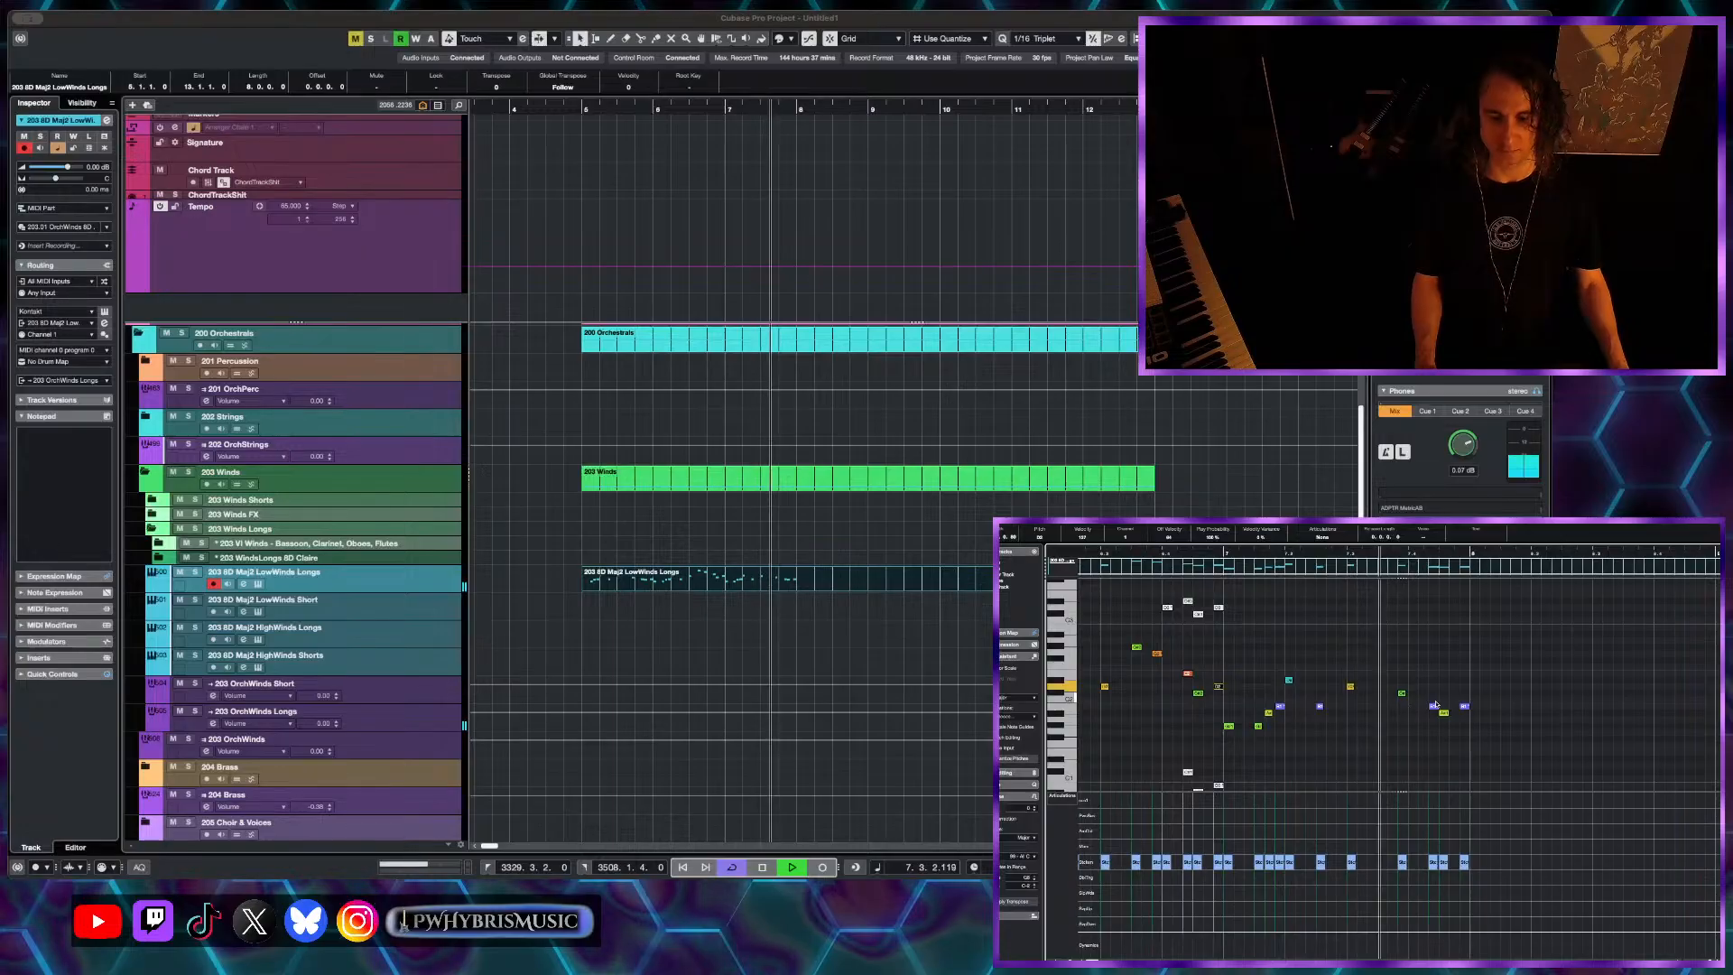
pyautogui.press('space')
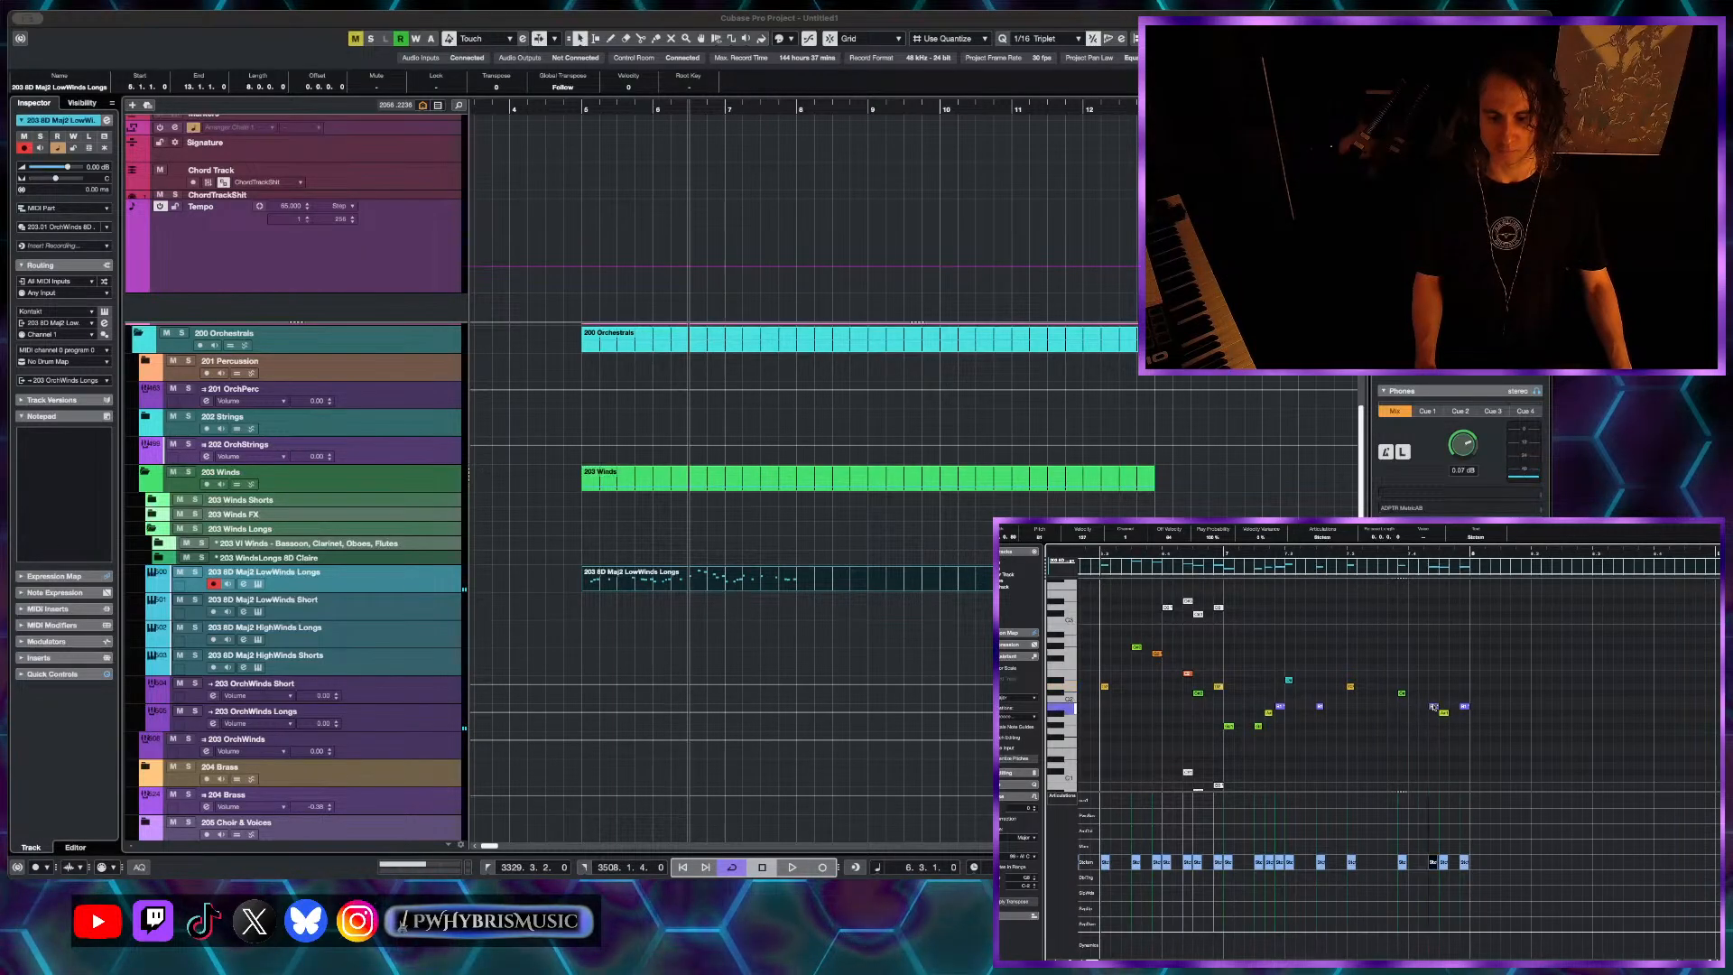
# - Replace the last three notes of bar 7 with one higher note held to the barline and assign it the first available articulation
pyautogui.moveTo(1434, 706); pyautogui.dragTo(1470, 686)
pyautogui.press('Delete')
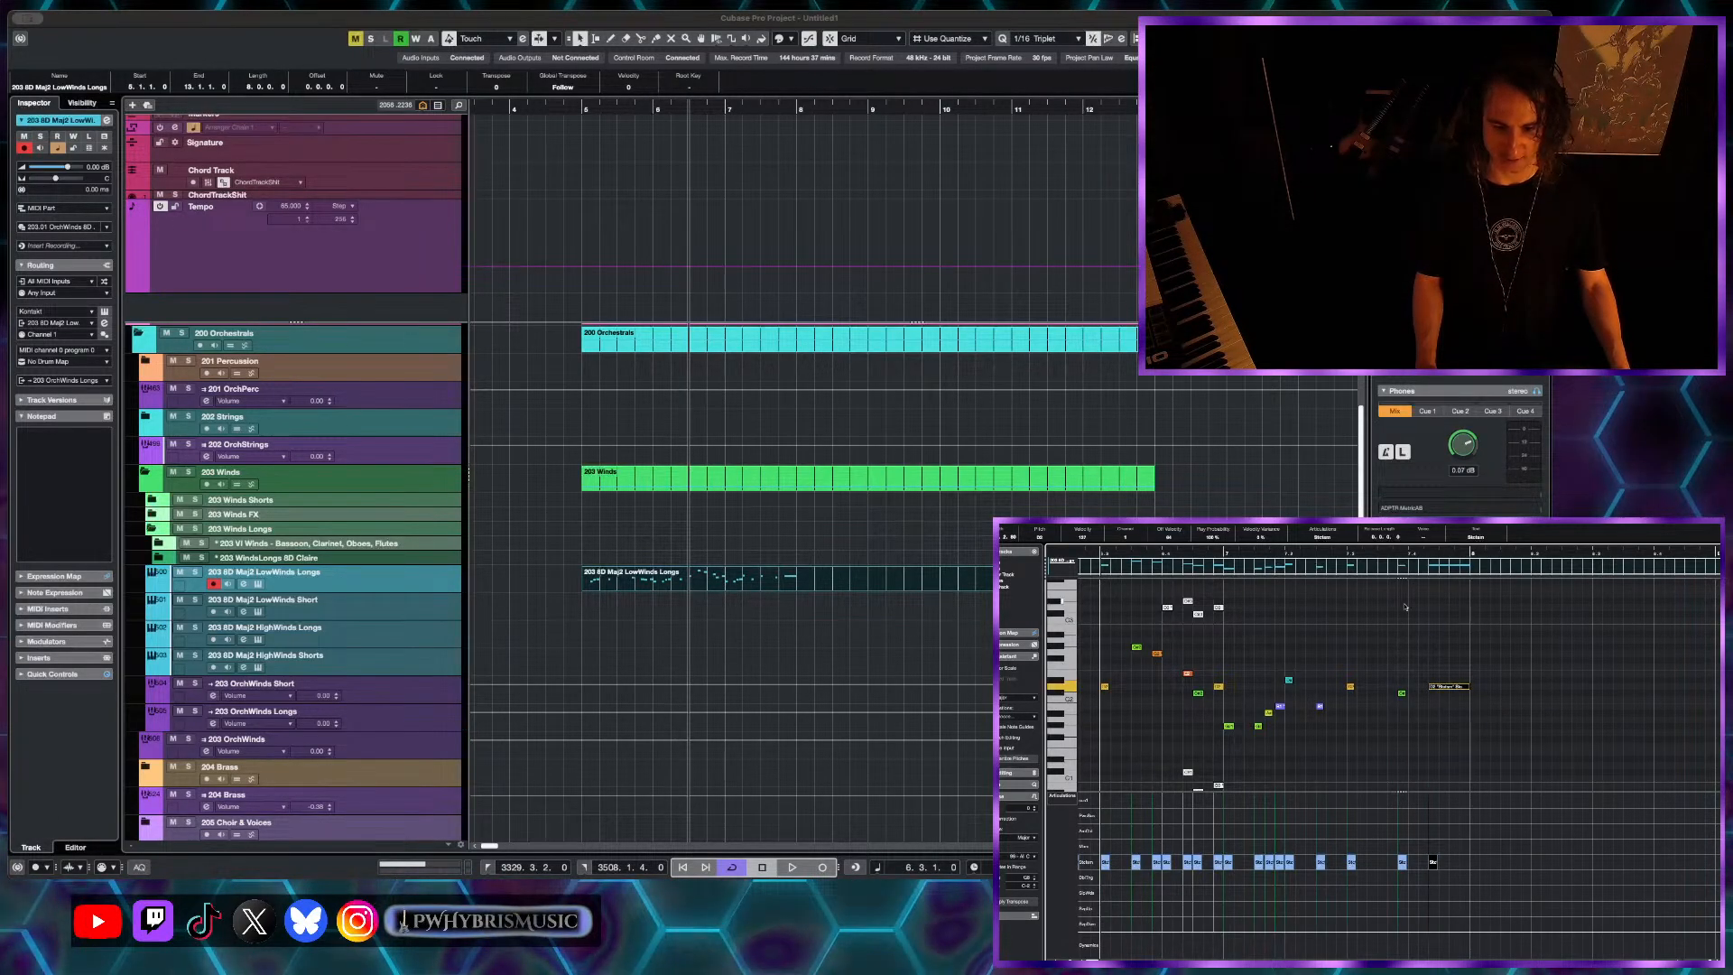
pyautogui.click(1321, 535)
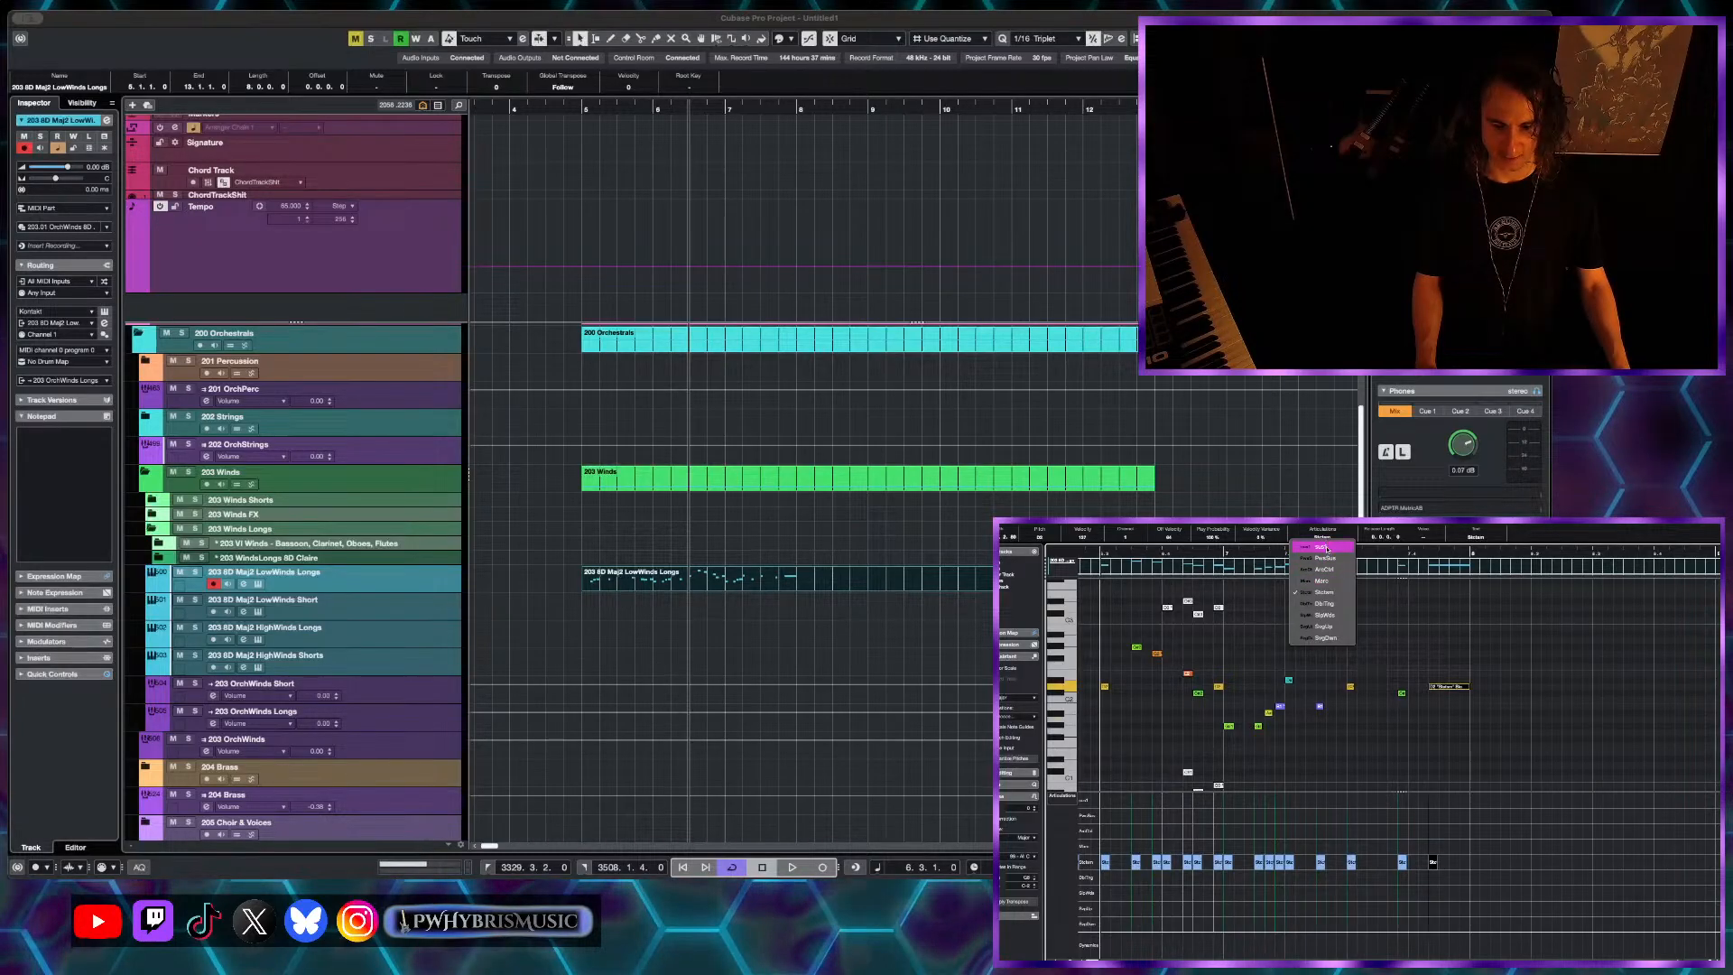
pyautogui.click(1326, 548)
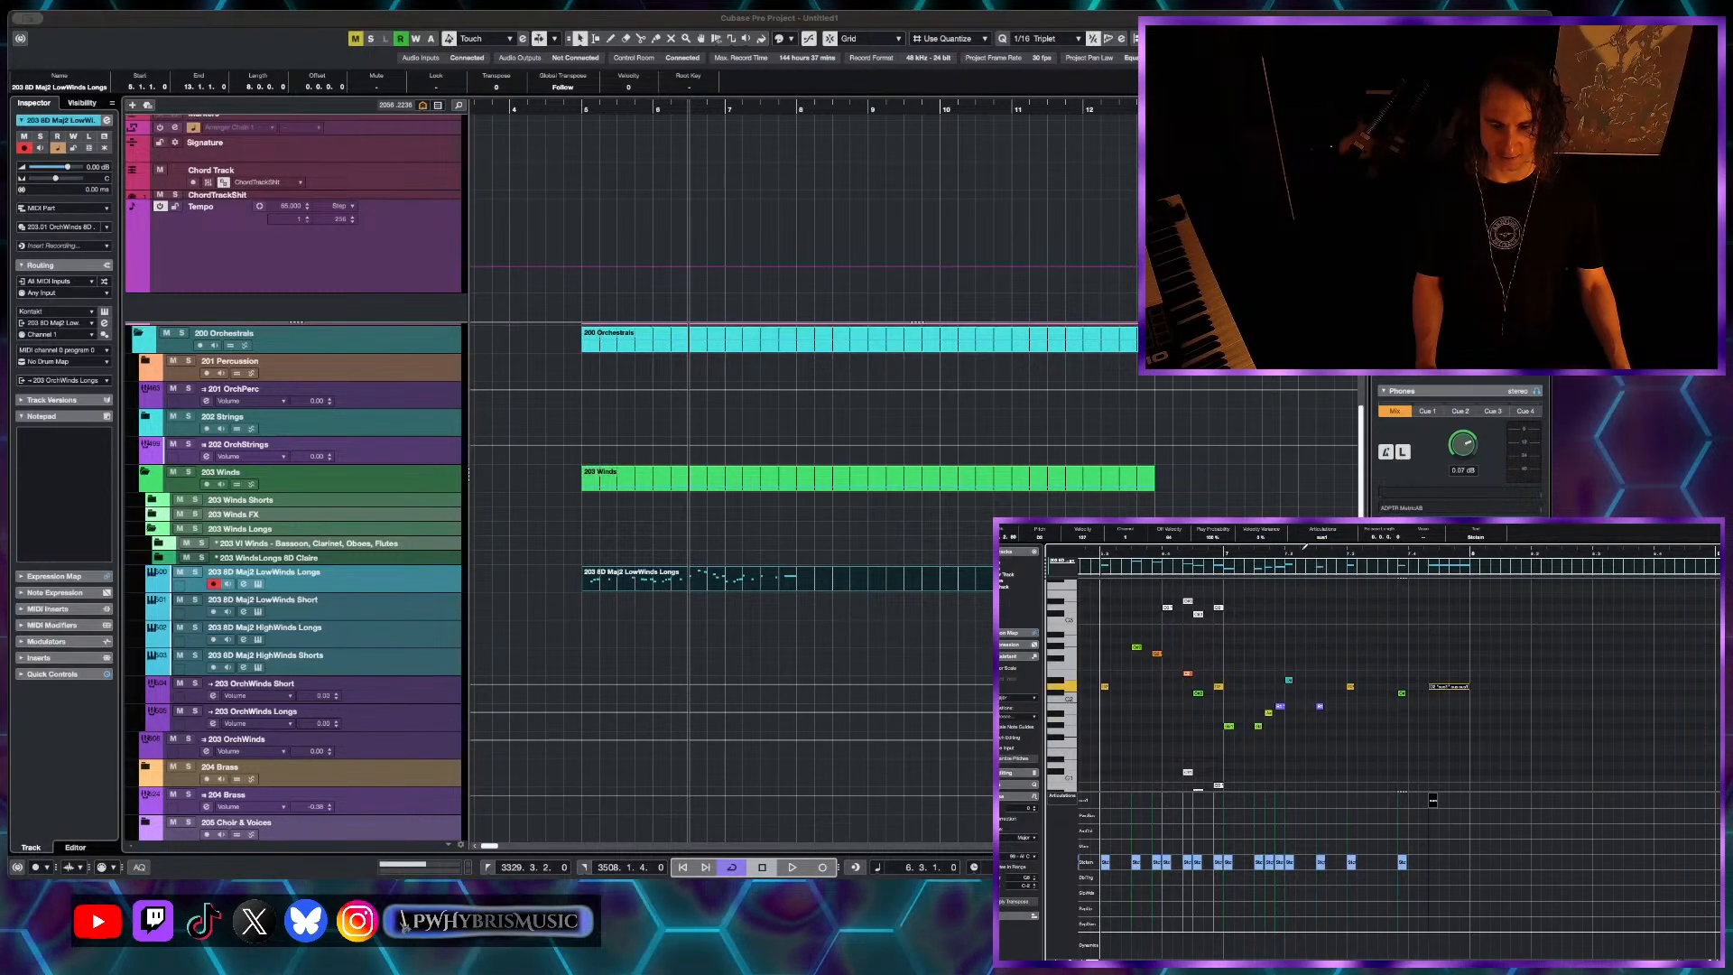
pyautogui.press('space')
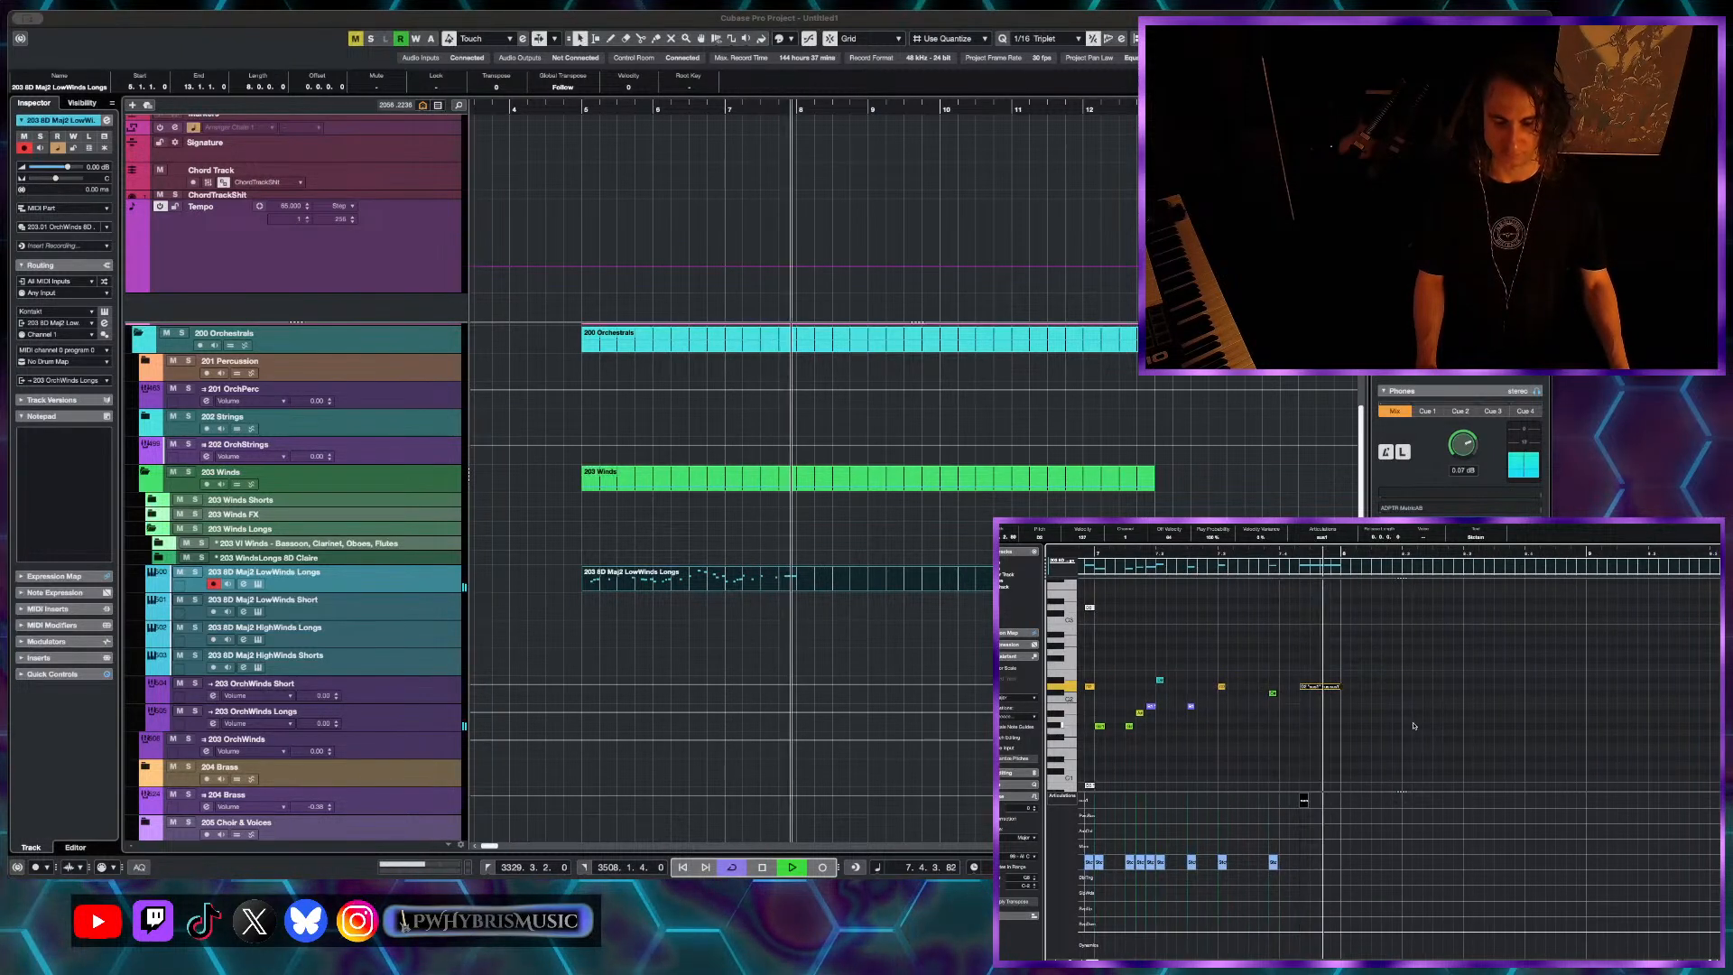
pyautogui.press('space')
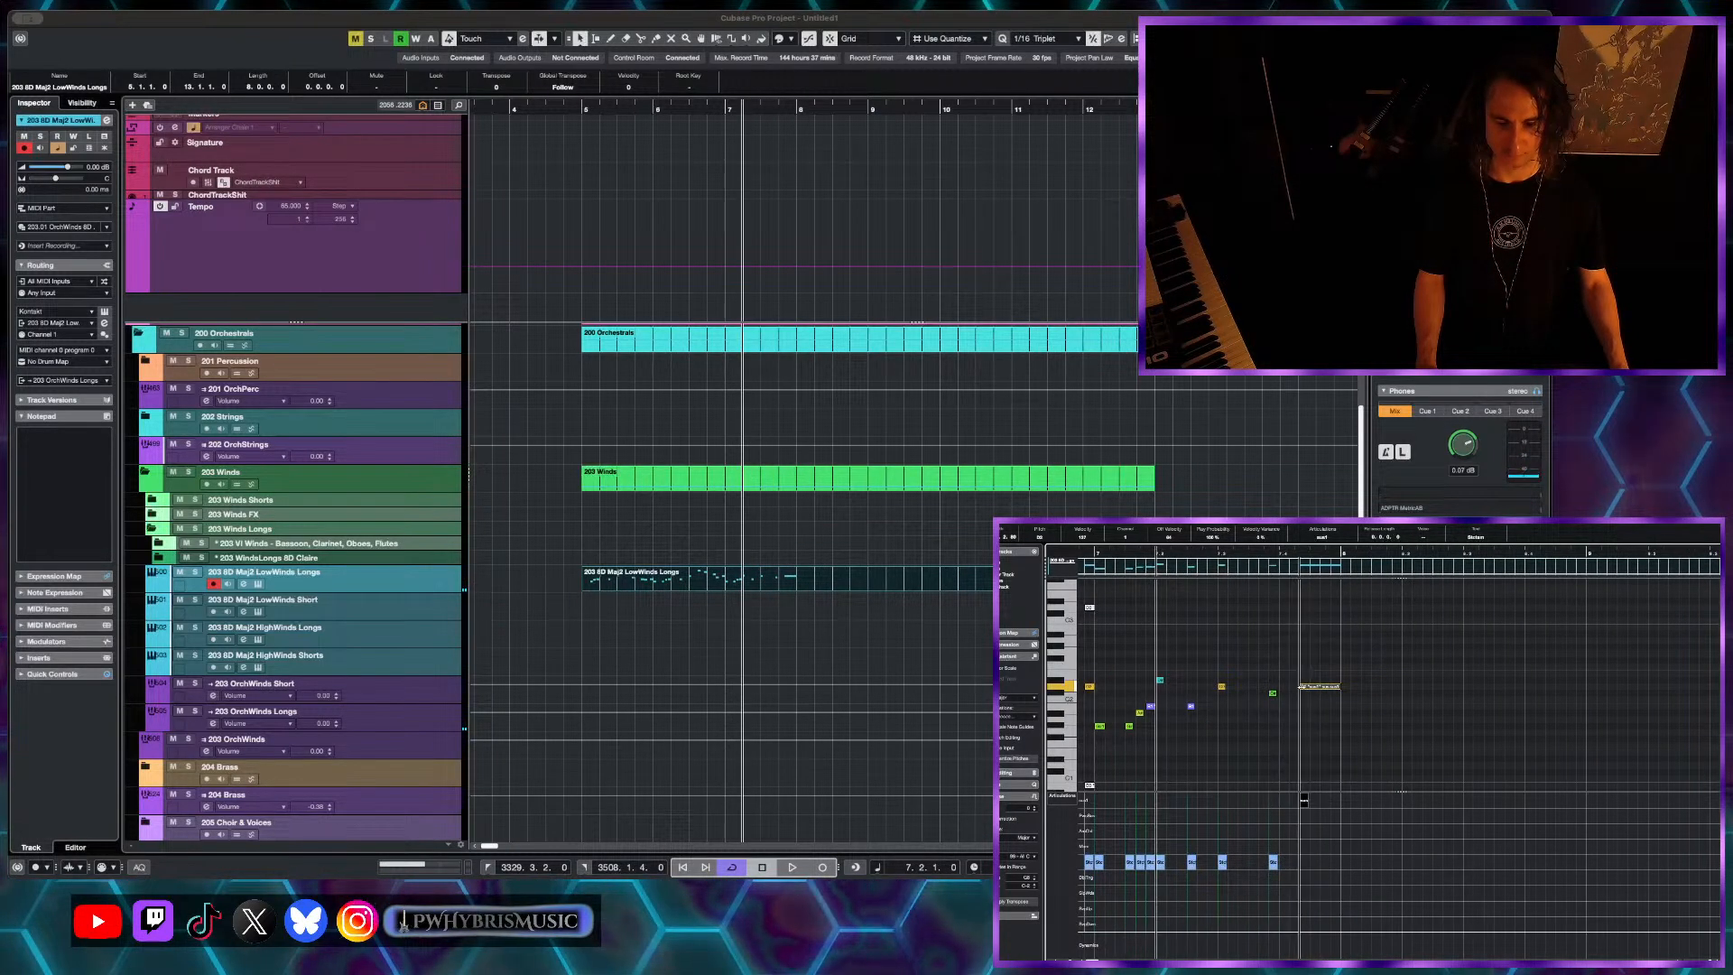
# - Trim the start of bar 7's held note by one 1/16-triplet step and play from the end of beat 3
pyautogui.moveTo(1302, 688); pyautogui.dragTo(1312, 688)
pyautogui.click(1273, 561)
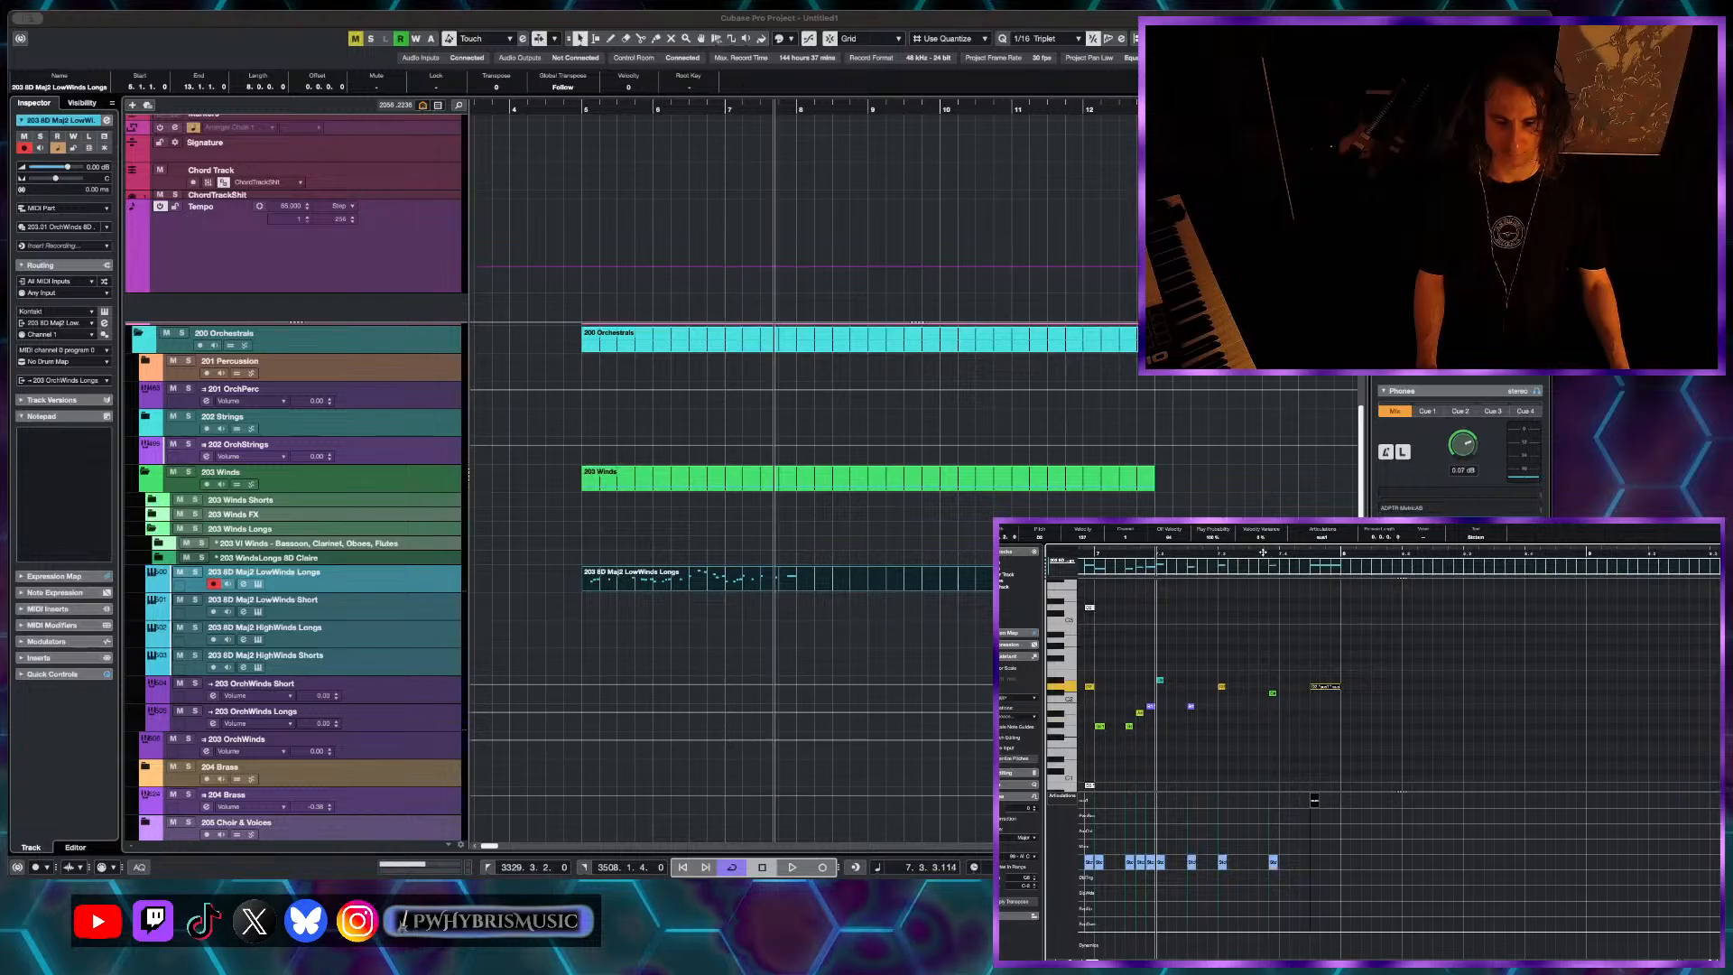
pyautogui.press('space')
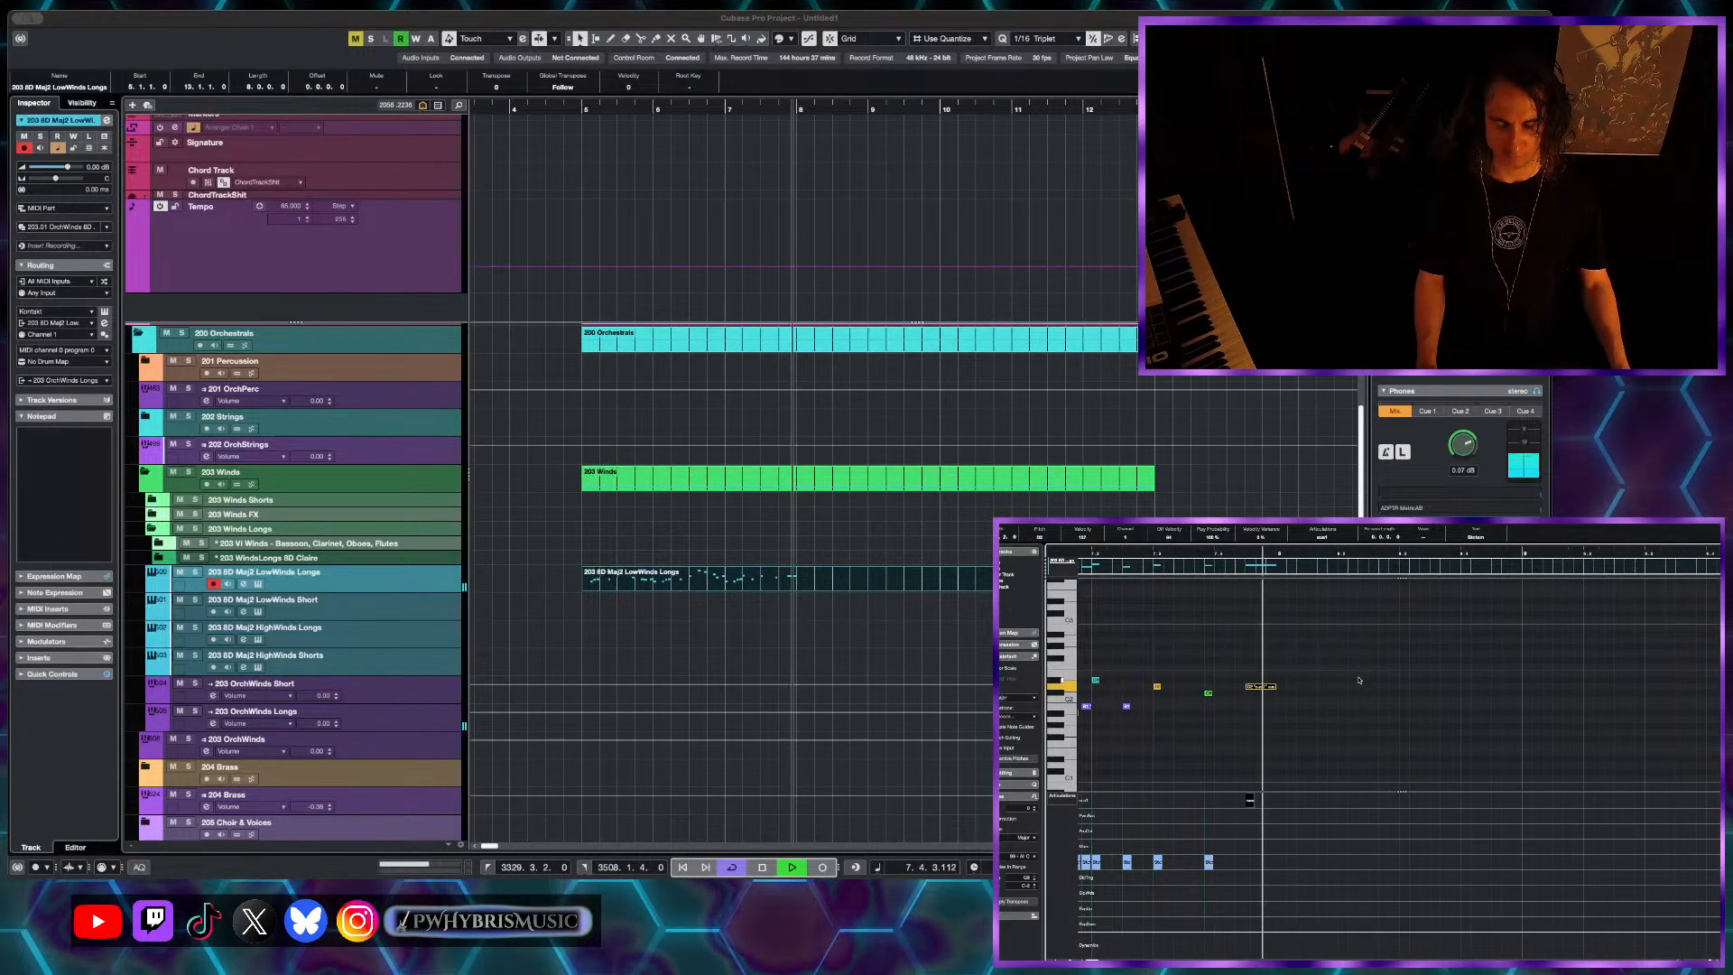
pyautogui.press('space')
# - Add a short note a semitone above the held note on bar 8's downbeat, with the same articulation as the earlier short notes
pyautogui.click(1281, 662)
pyautogui.click(1280, 679)
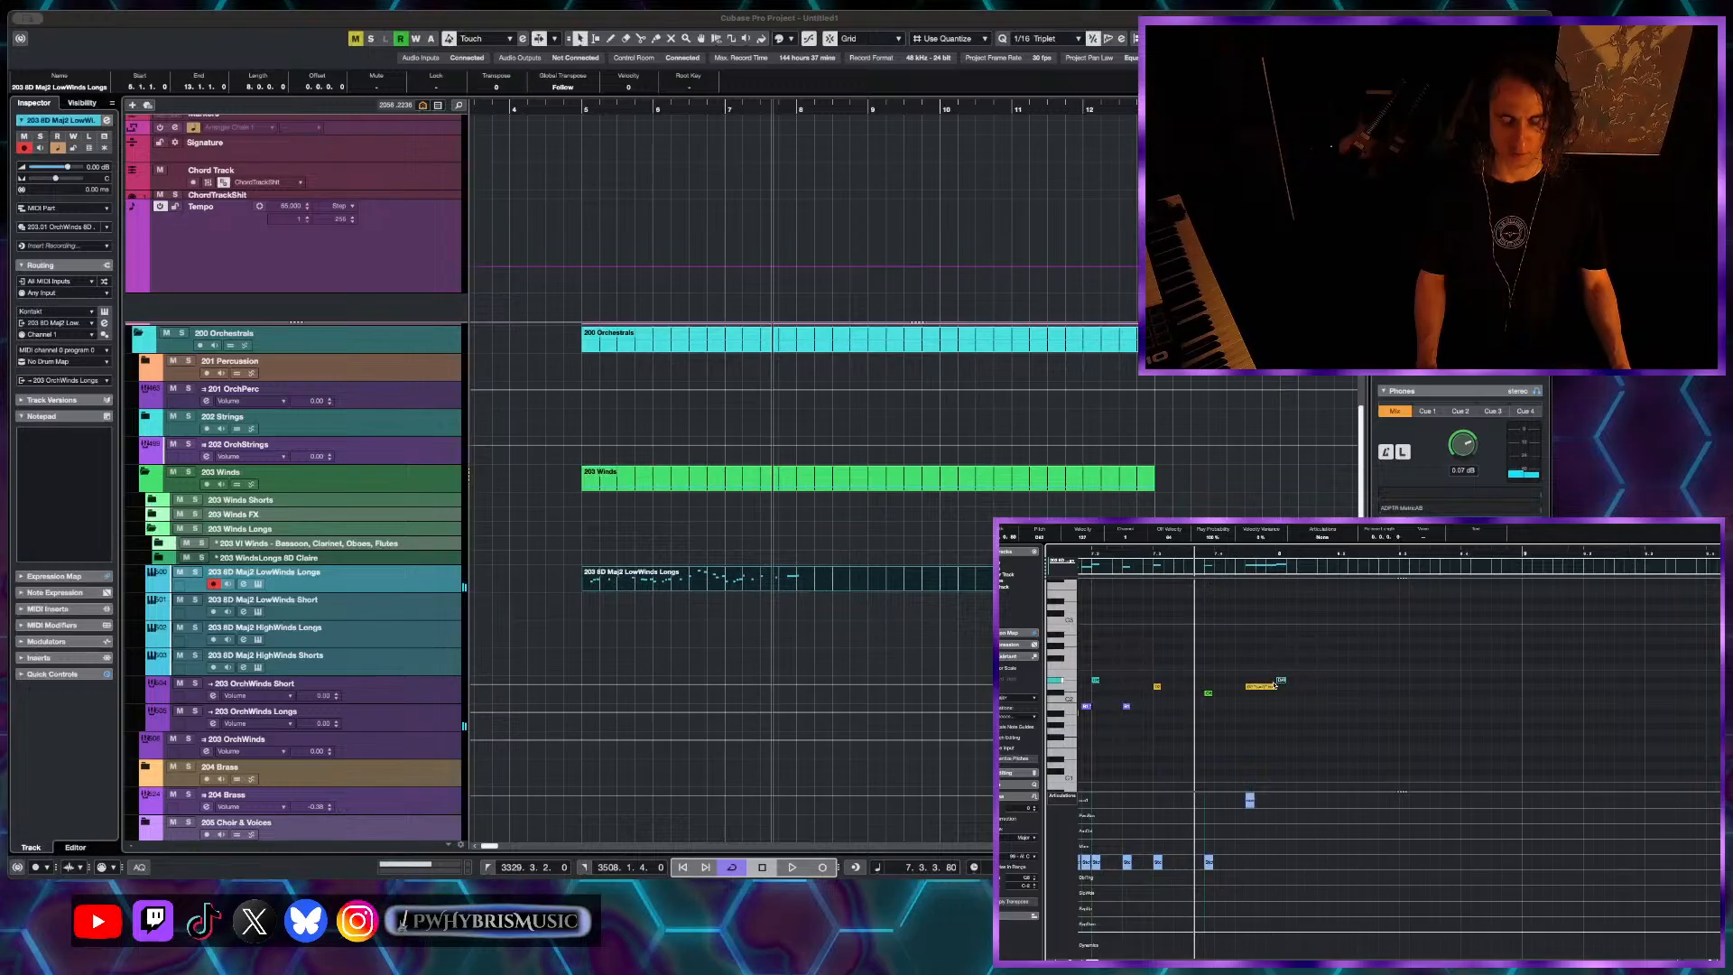
pyautogui.click(1287, 678)
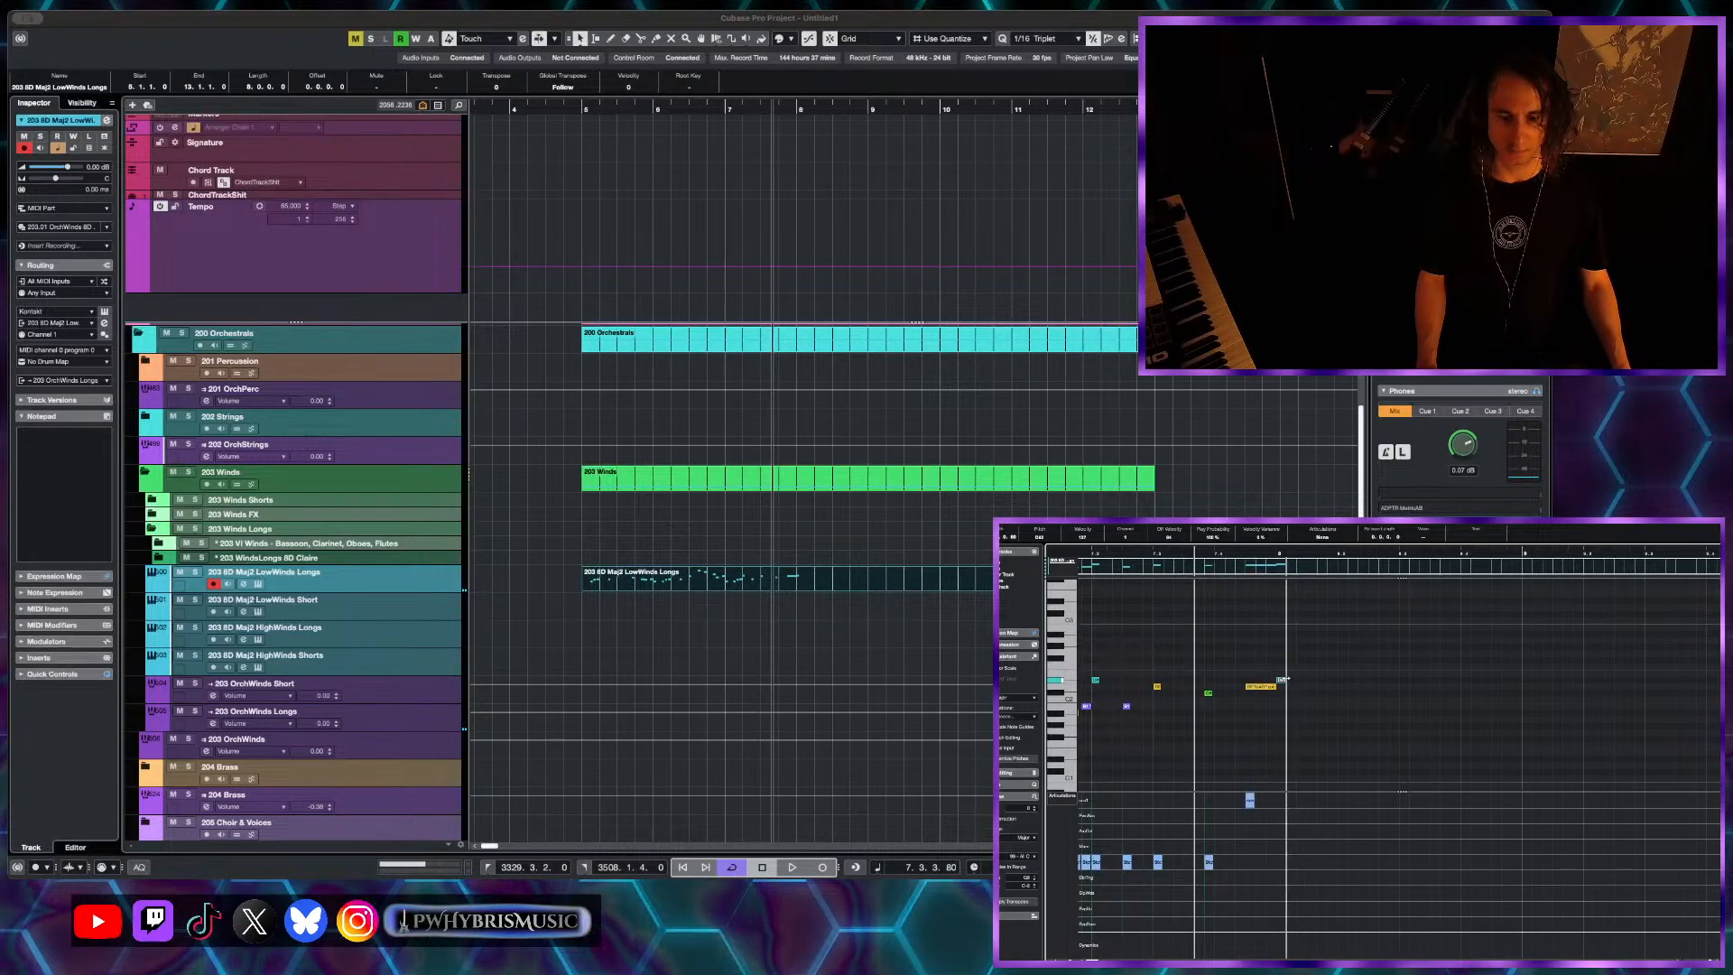
pyautogui.moveTo(1283, 681)
pyautogui.mouseDown()
pyautogui.moveTo(1282, 701)
pyautogui.moveTo(1282, 684)
pyautogui.mouseUp()
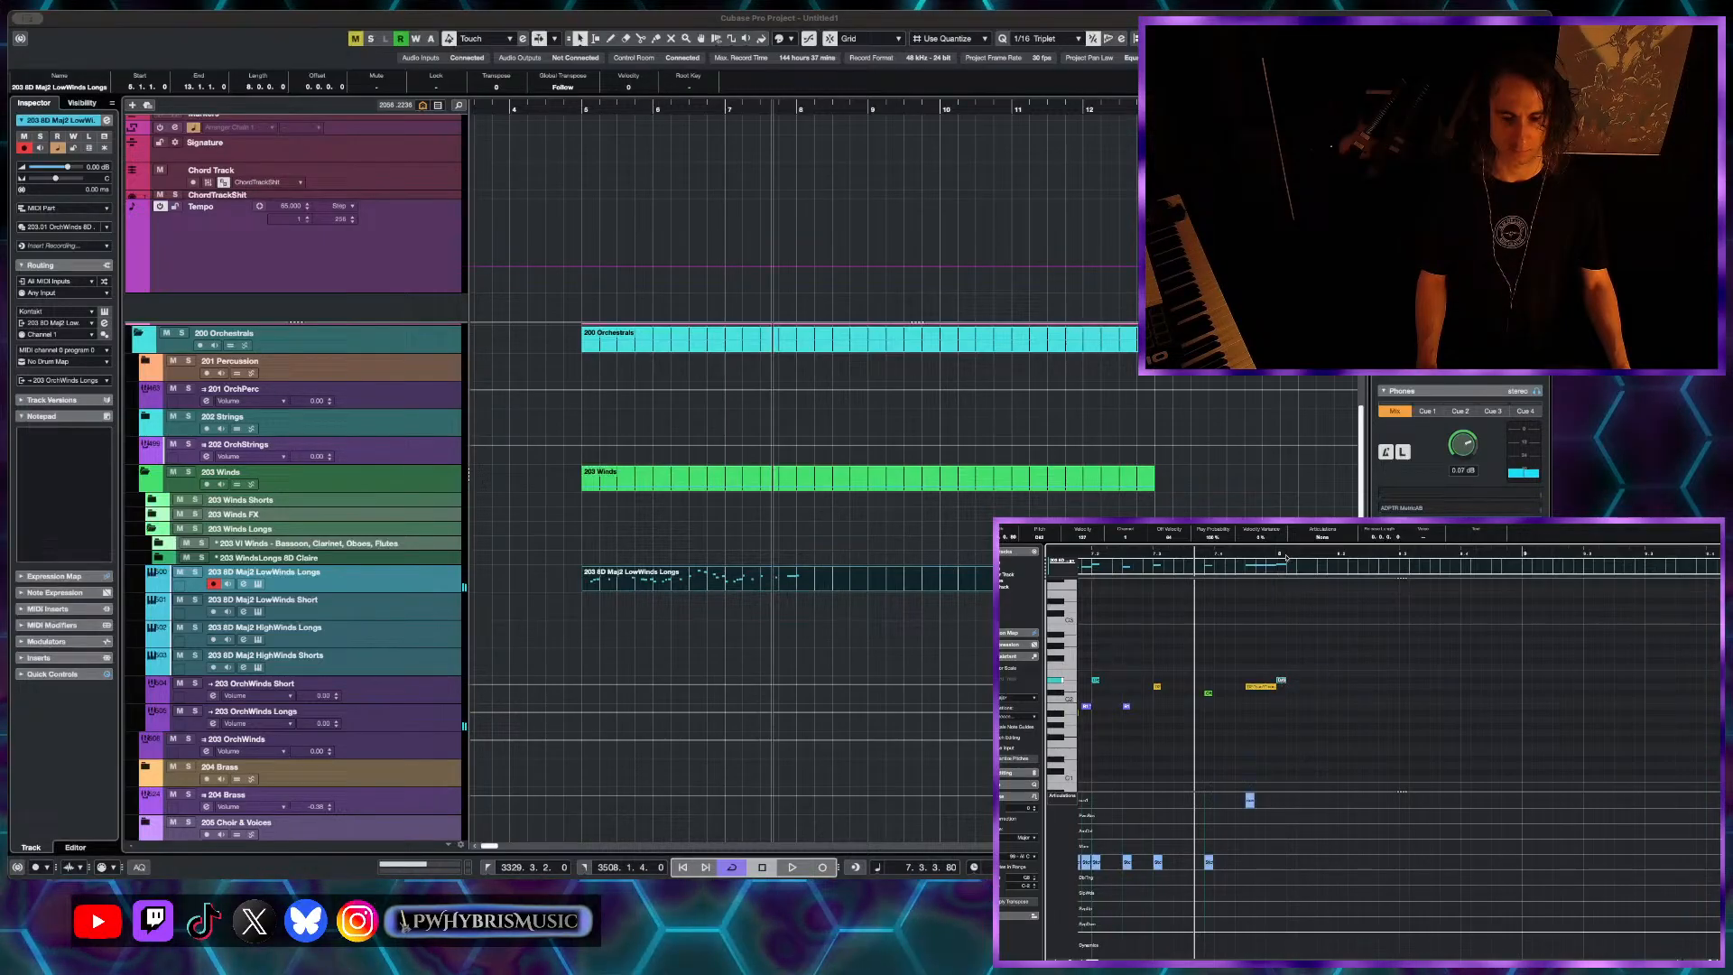
pyautogui.click(1330, 538)
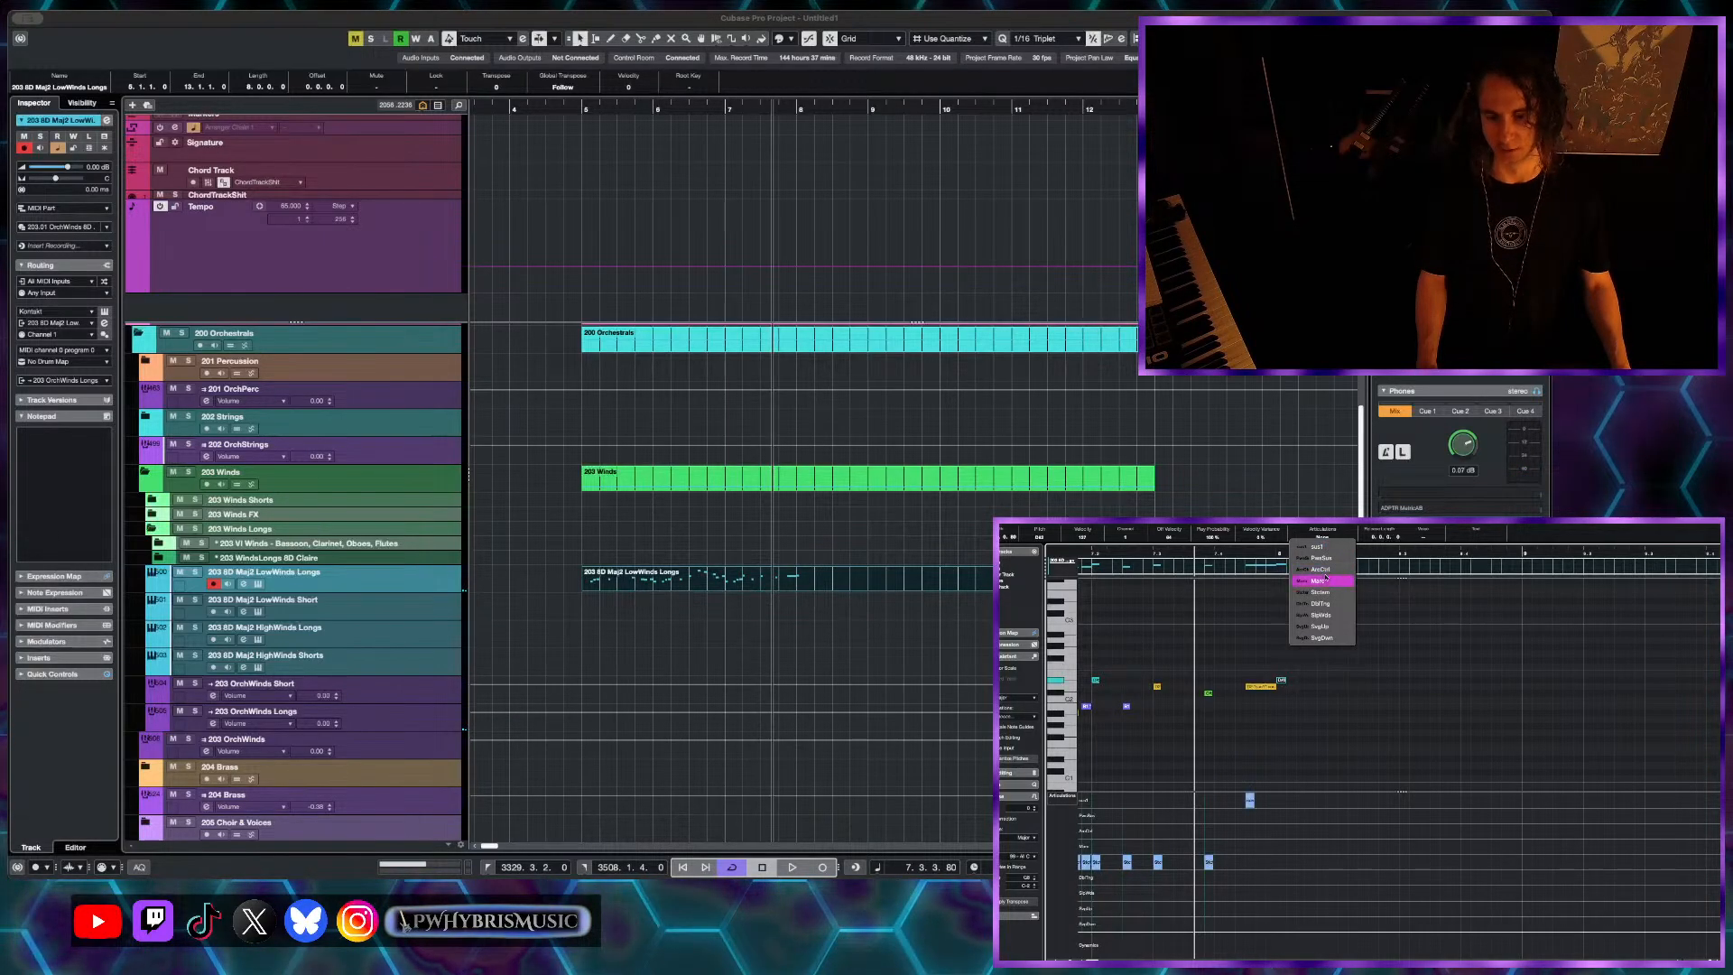
pyautogui.click(1332, 594)
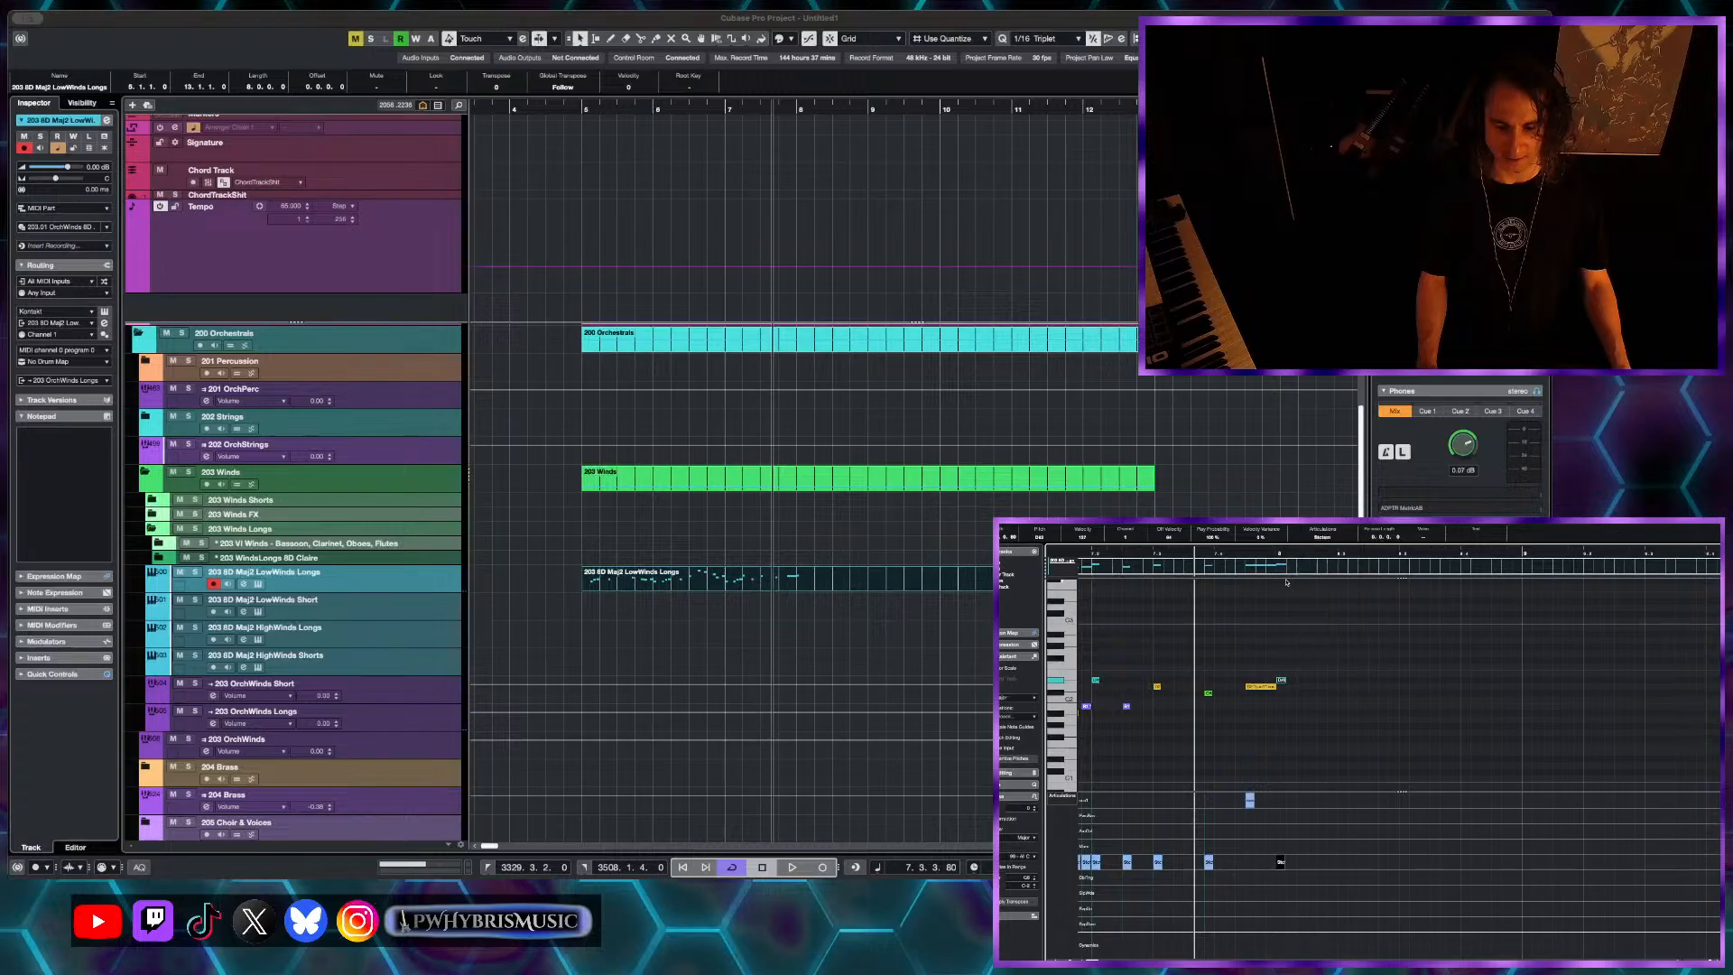
pyautogui.press('space')
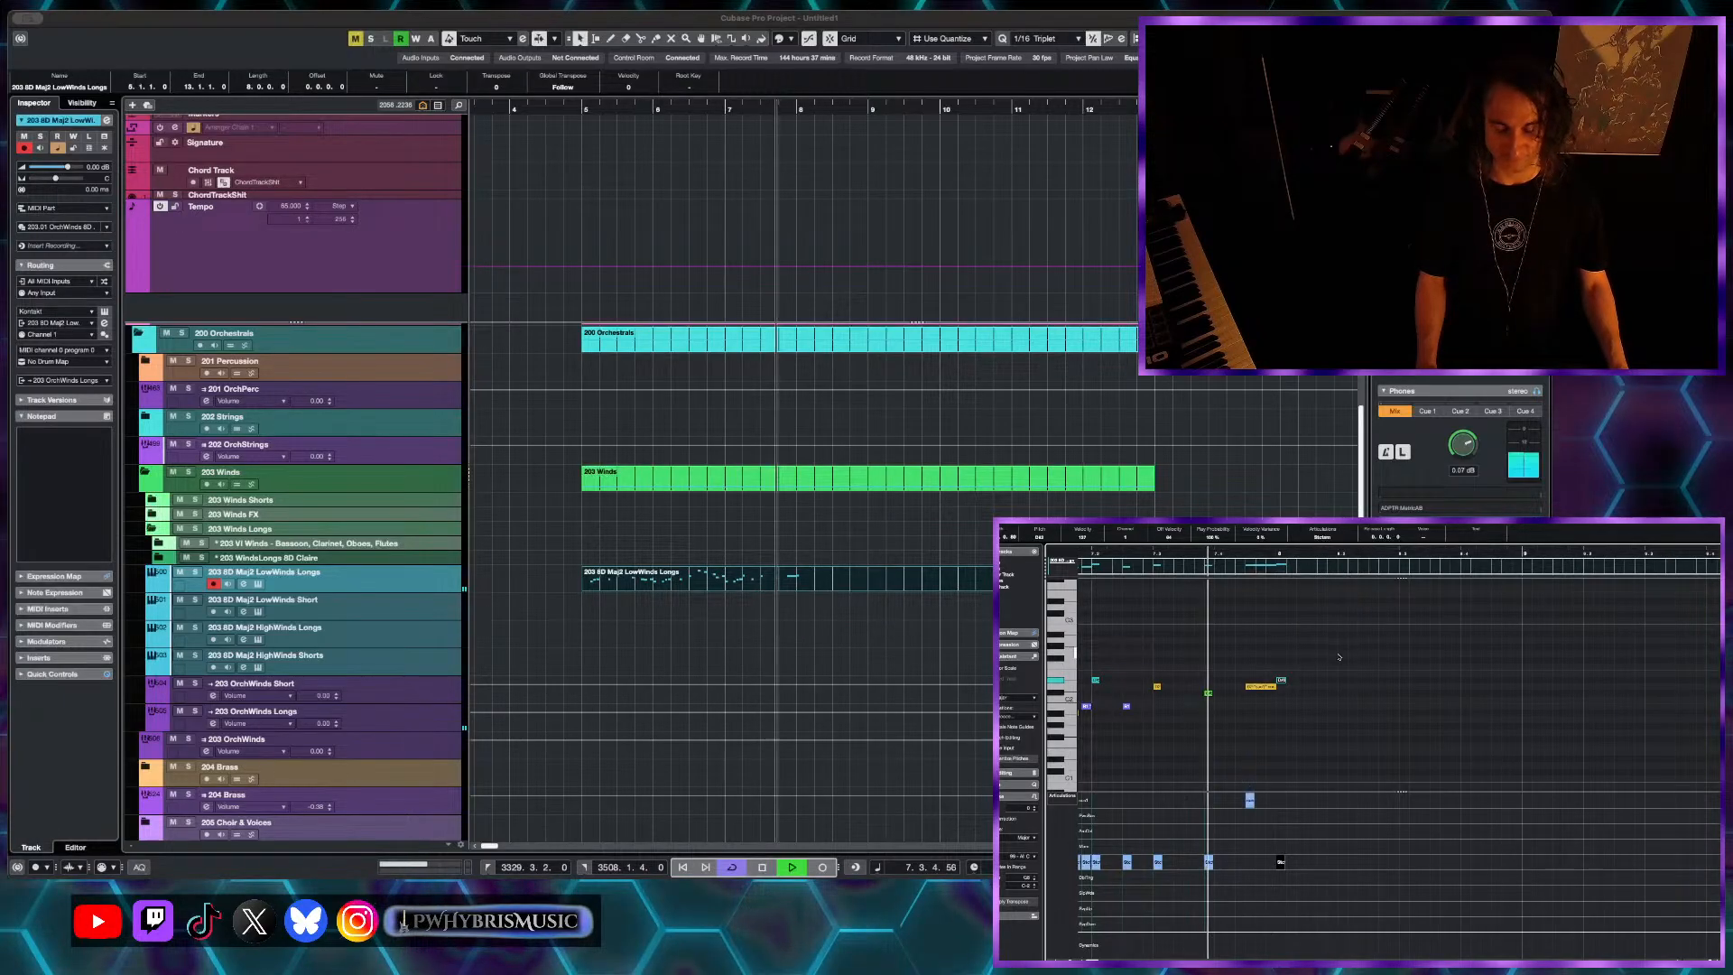
pyautogui.press('space')
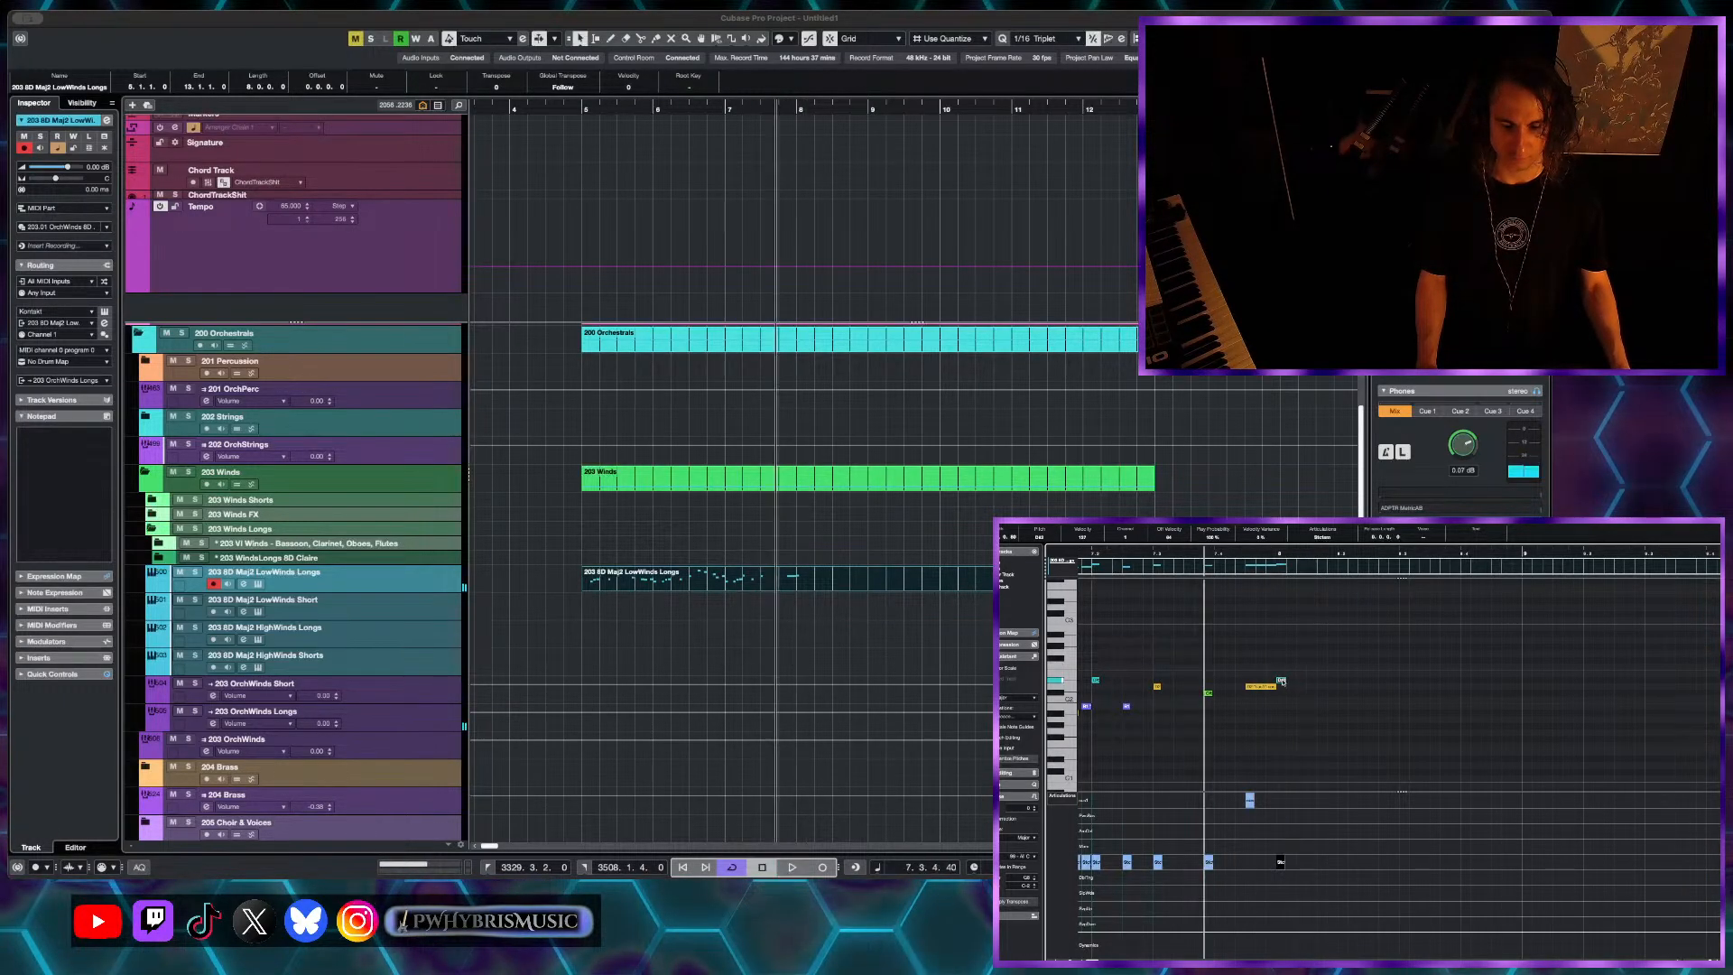
# - Copy the short note to successively lower pitches on beats 2 and 3 of bar 8 and play the ending
pyautogui.click(1341, 681)
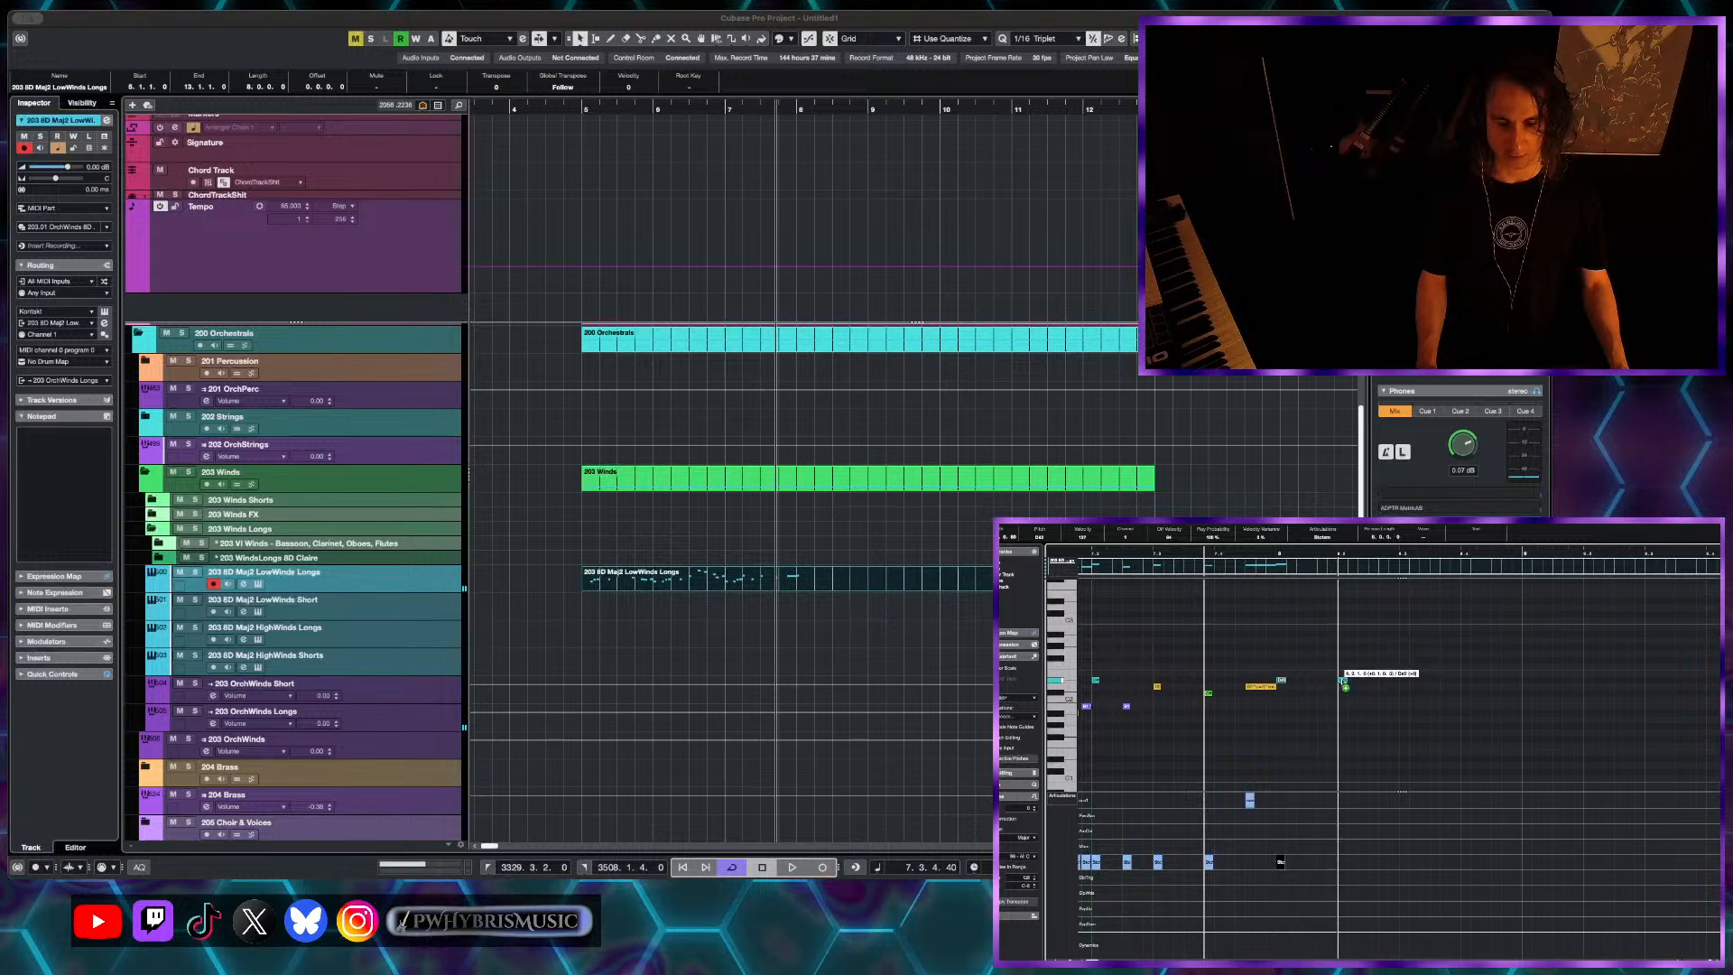
pyautogui.moveTo(1347, 698); pyautogui.dragTo(1347, 711)
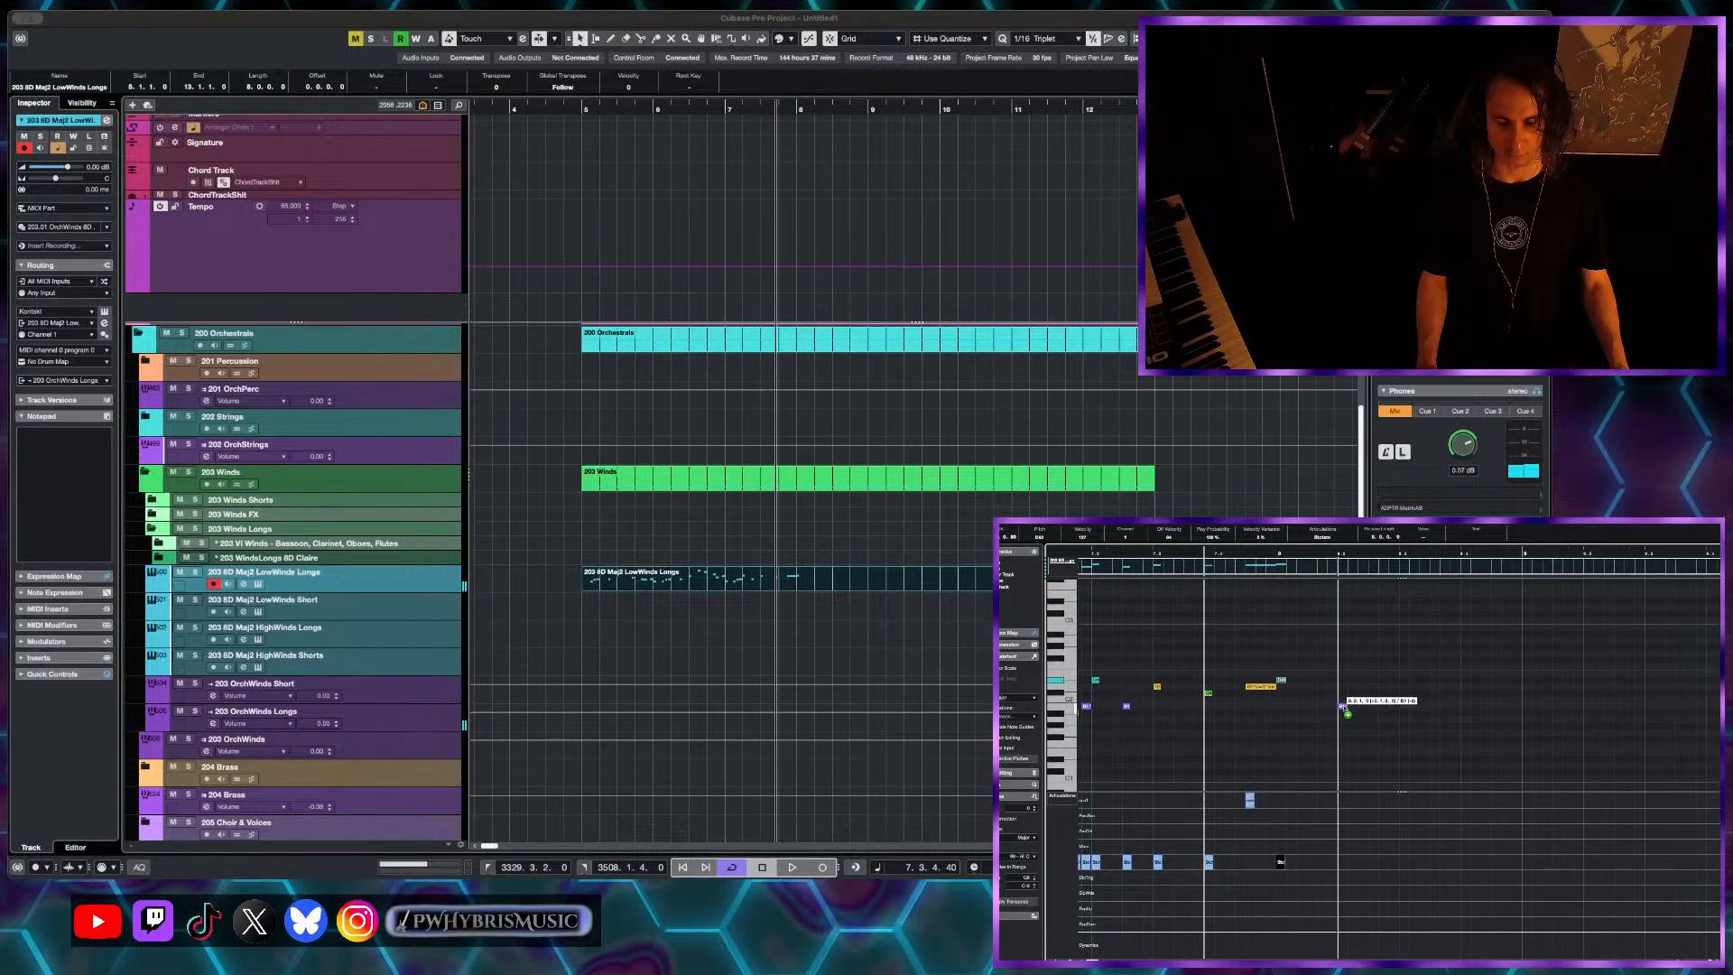
pyautogui.click(1405, 713)
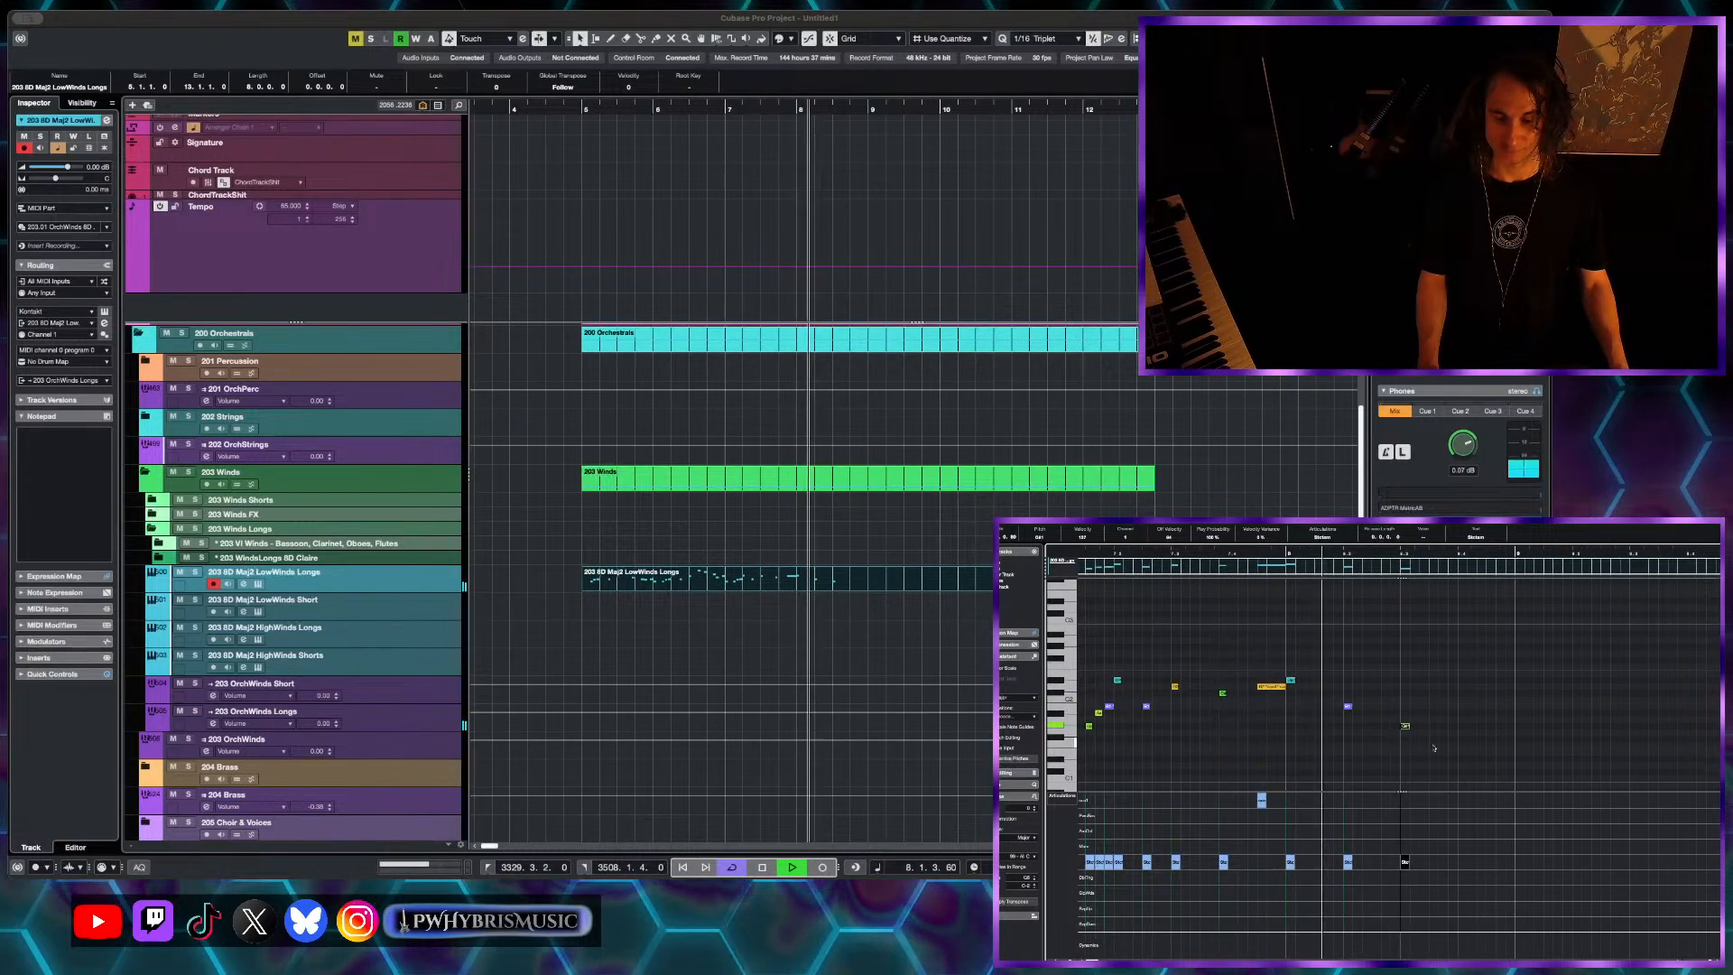
pyautogui.moveTo(1428, 753); pyautogui.dragTo(1291, 655)
pyautogui.press('space')
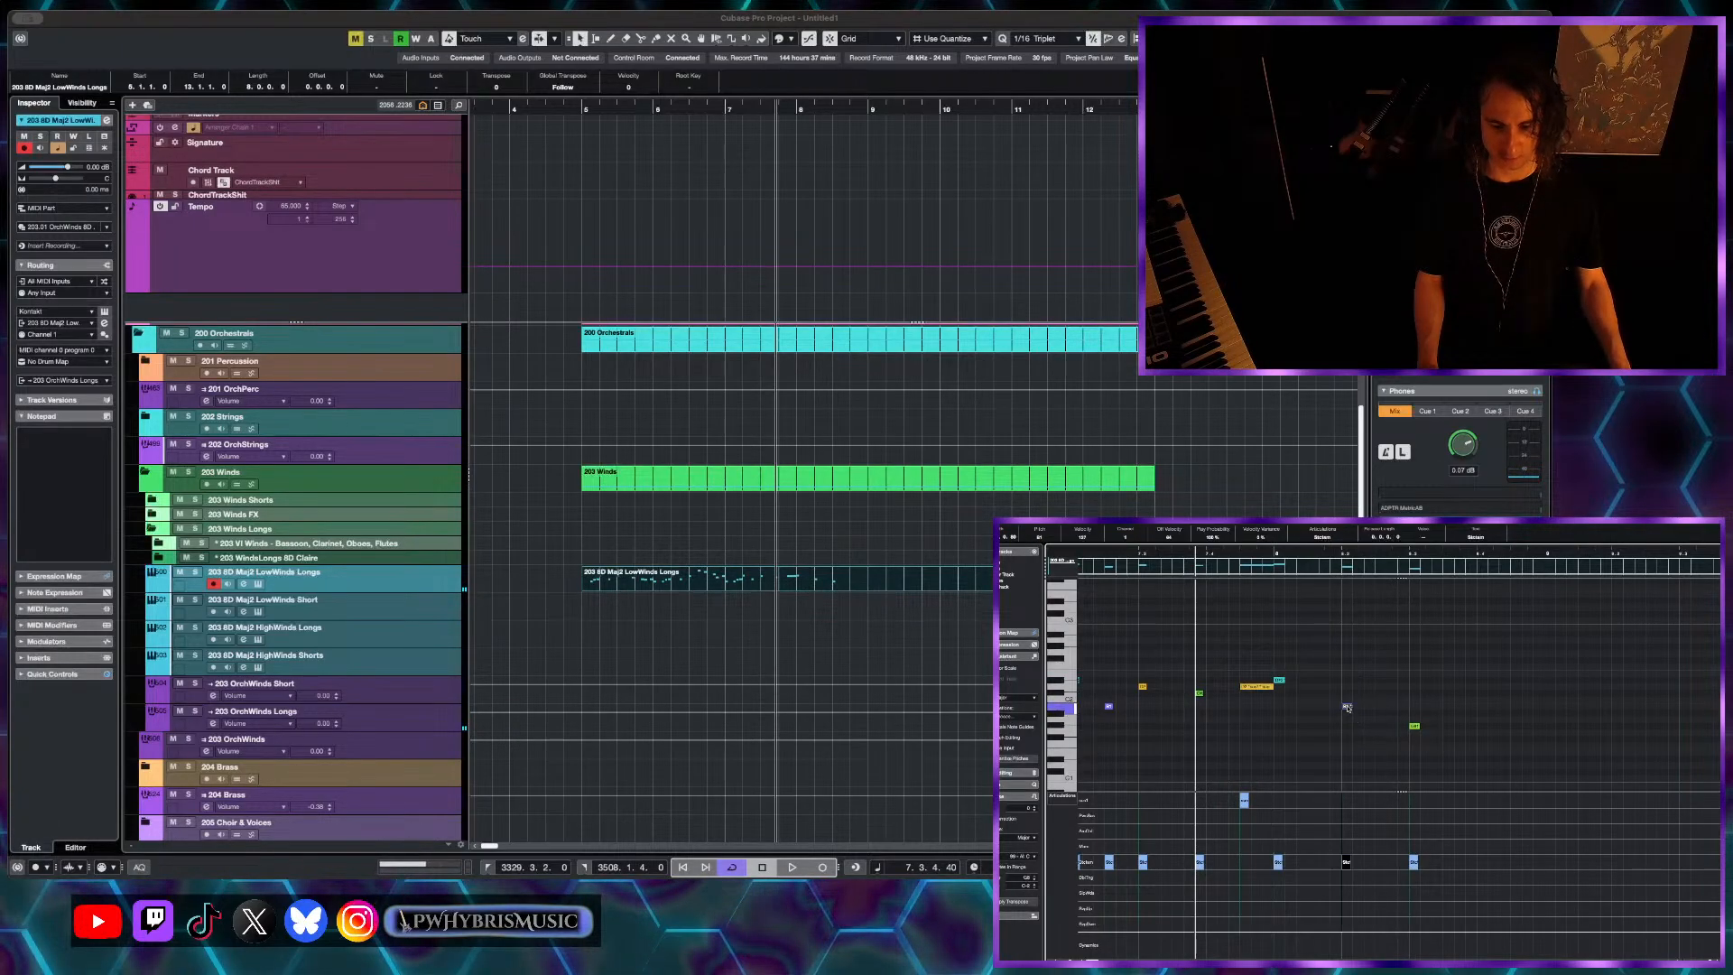
# - Shift the two copied notes in bar 8 earlier, the first by one triplet step and the last by three, and play the result
pyautogui.press('space')
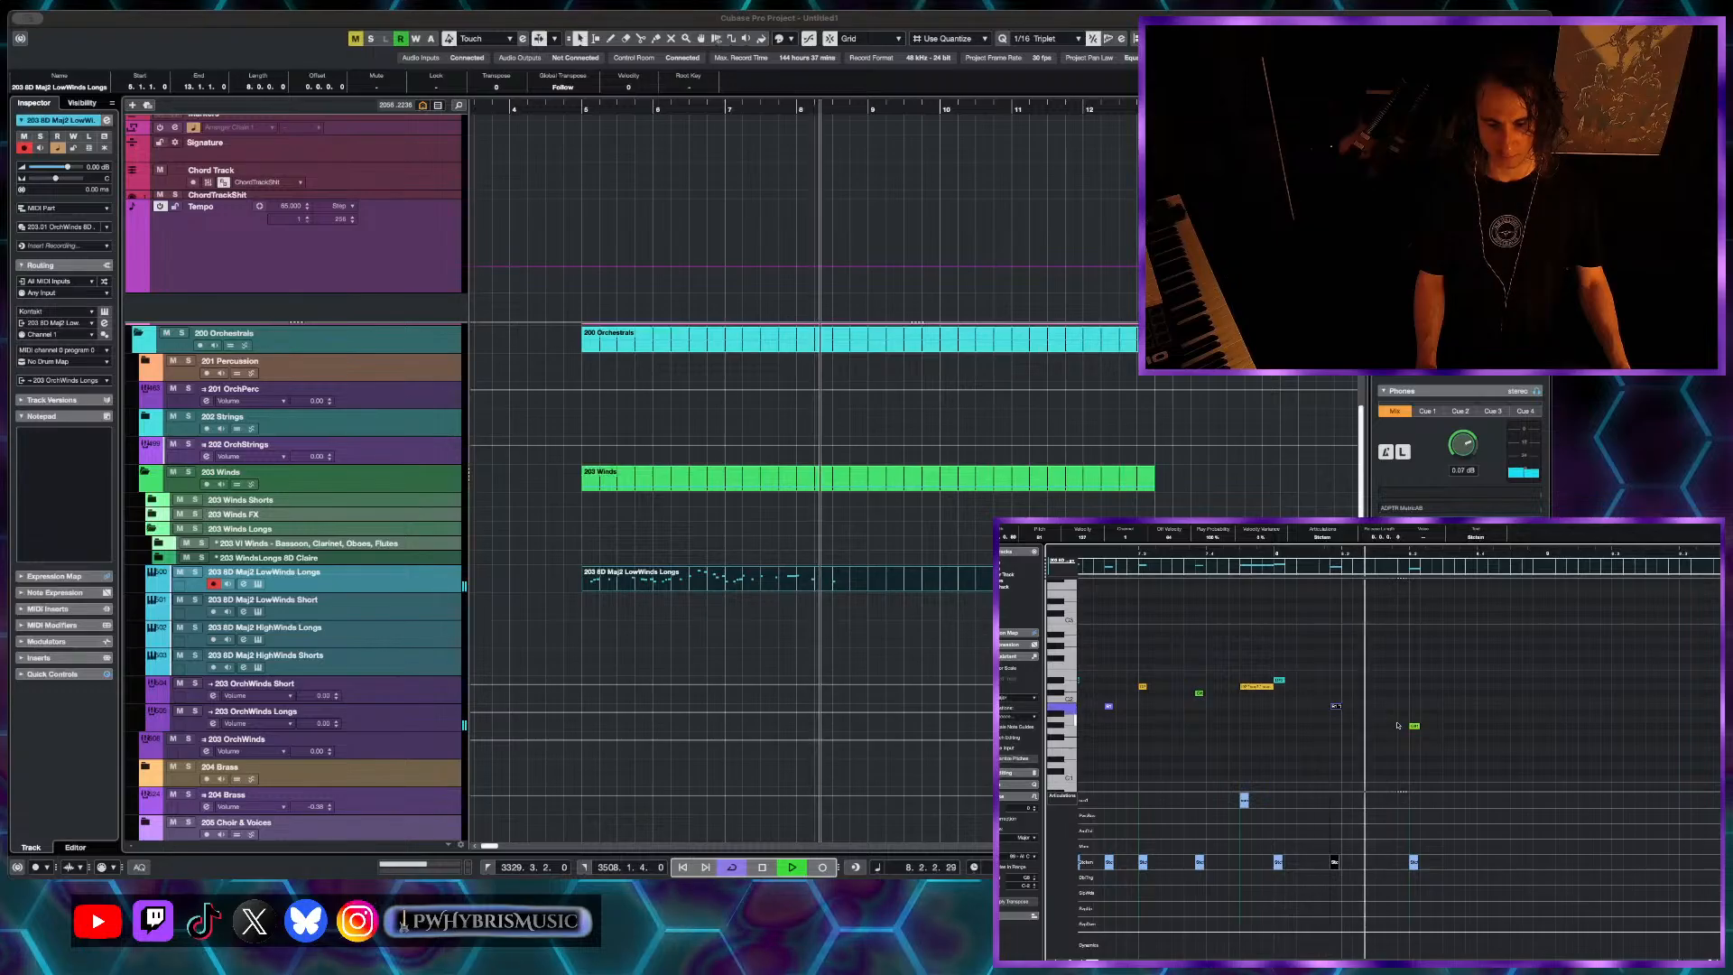
pyautogui.press('space')
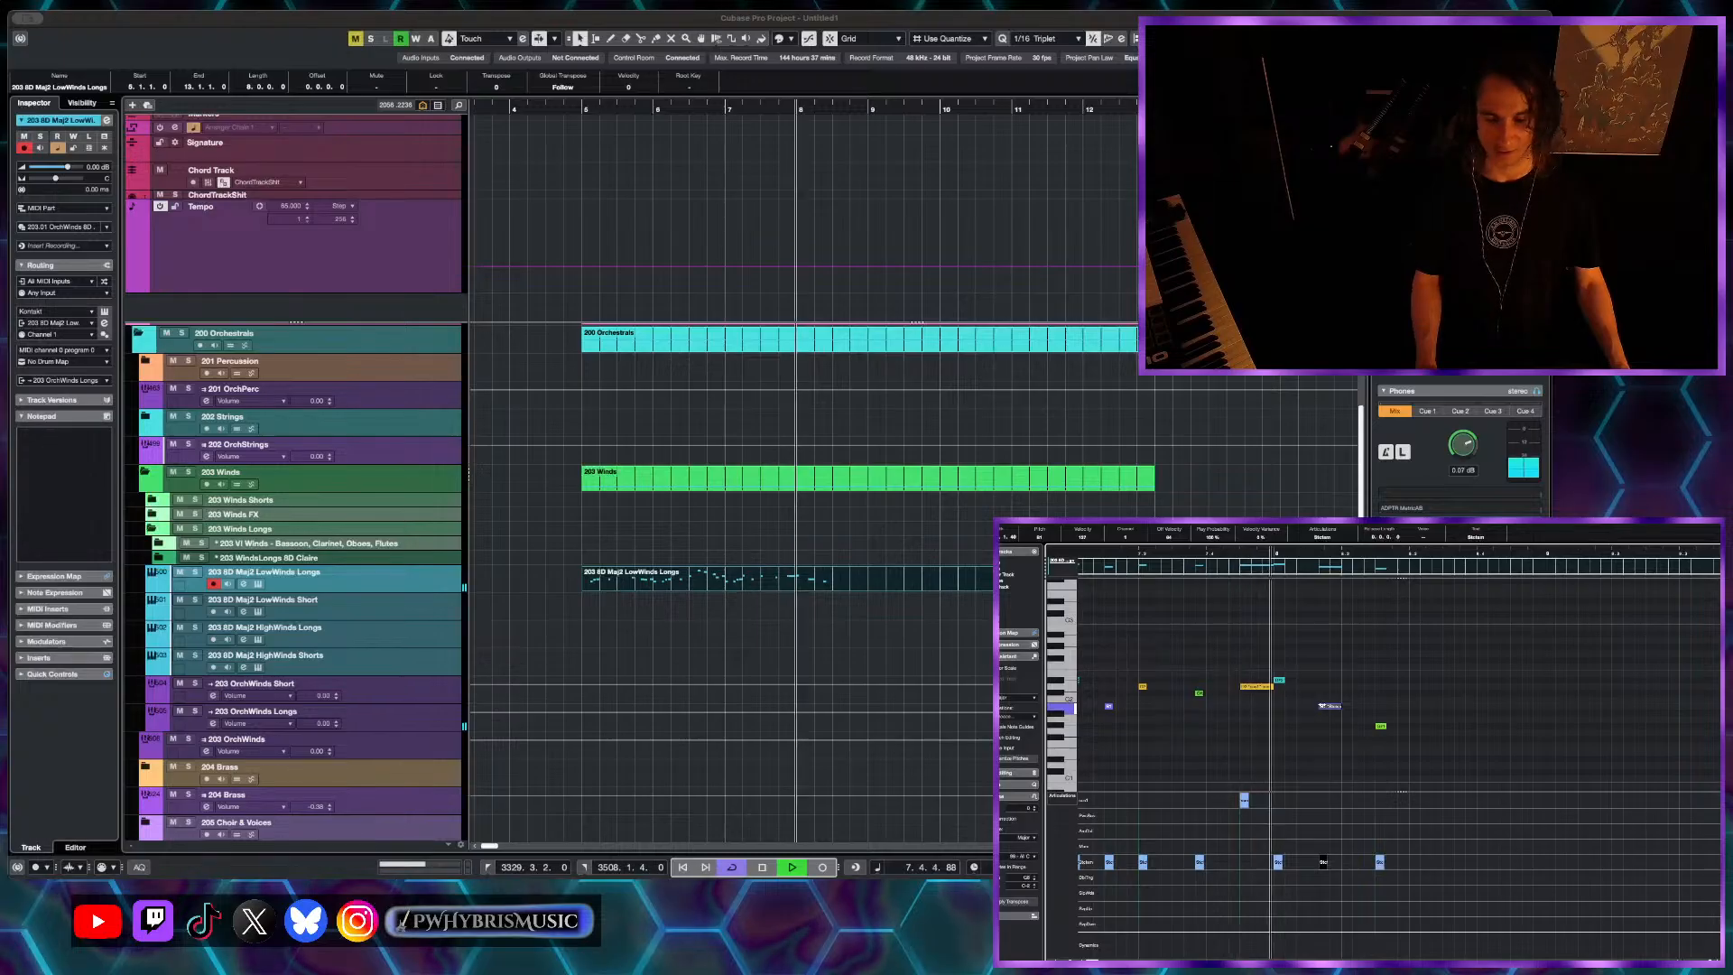
pyautogui.press('space')
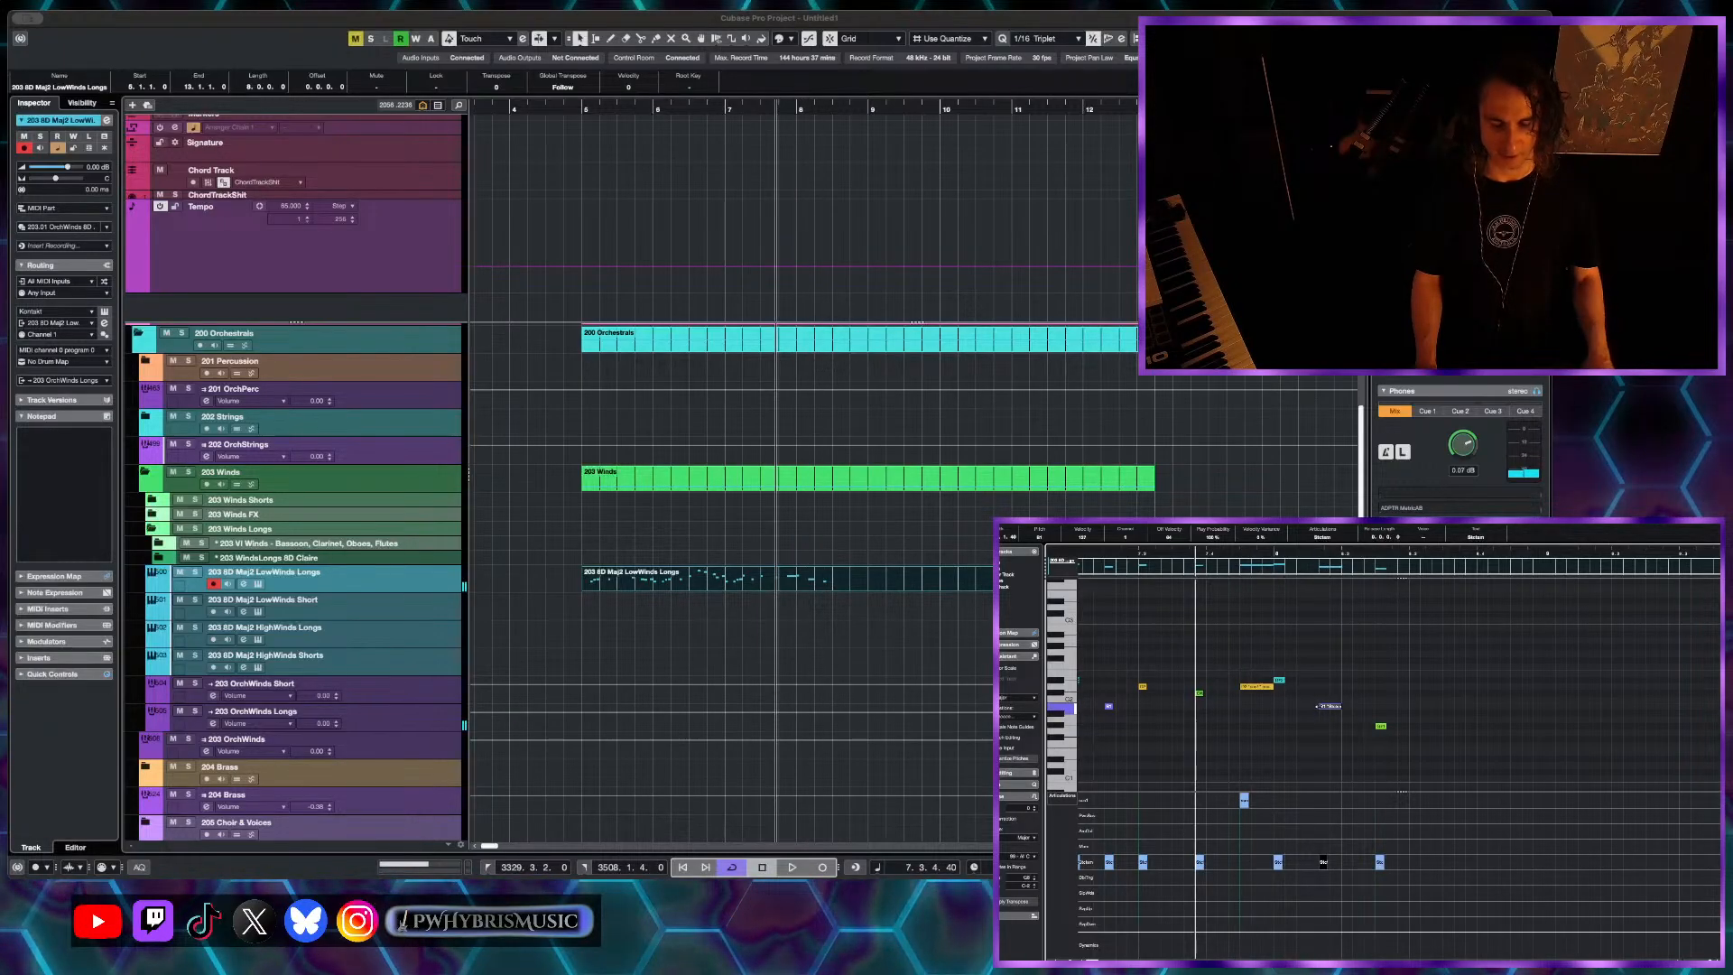
pyautogui.press('space')
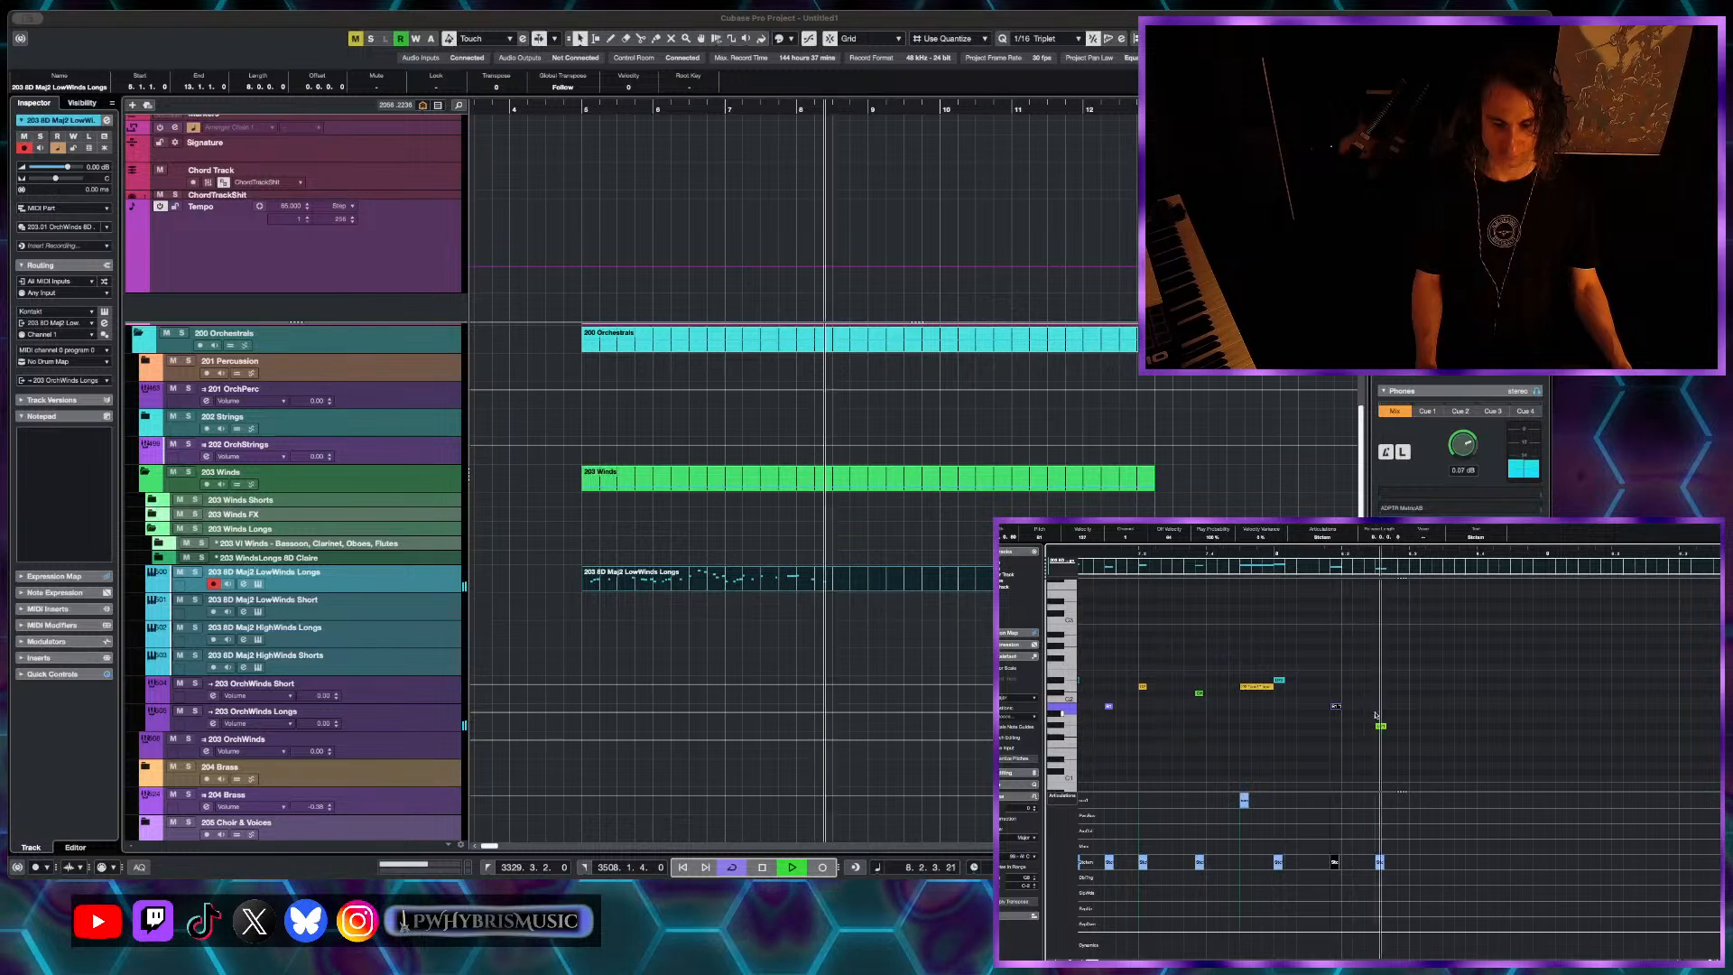
pyautogui.press('g')
pyautogui.press('g')
pyautogui.press('g')
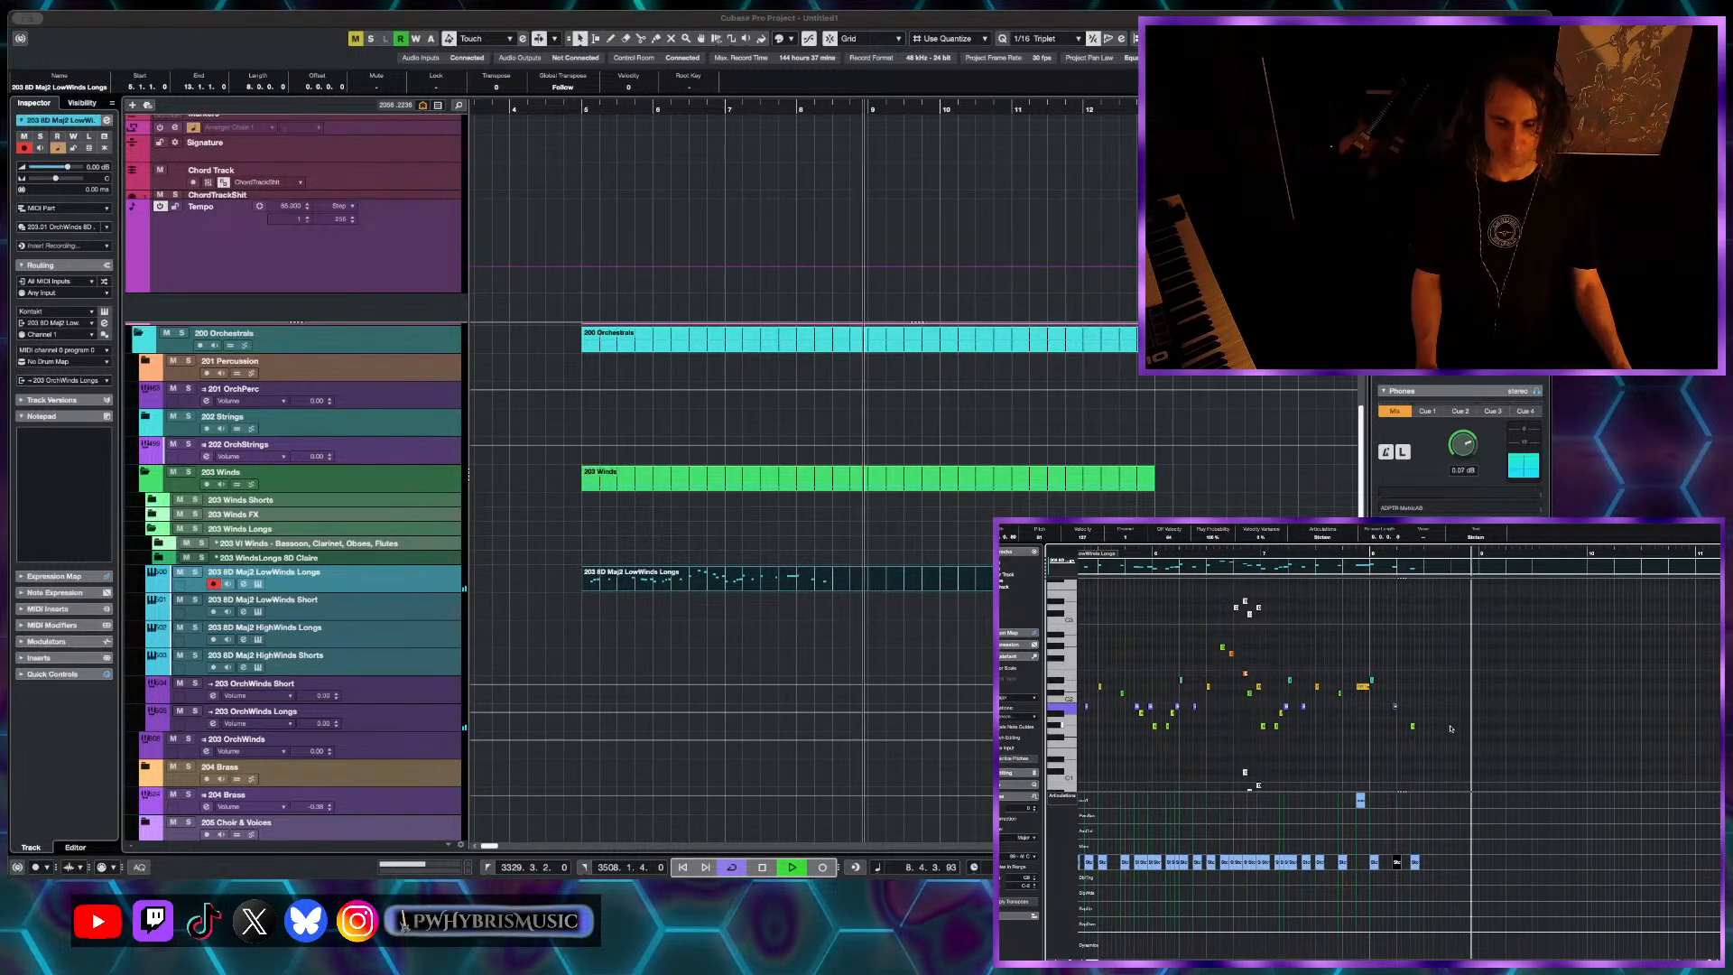
pyautogui.press('space')
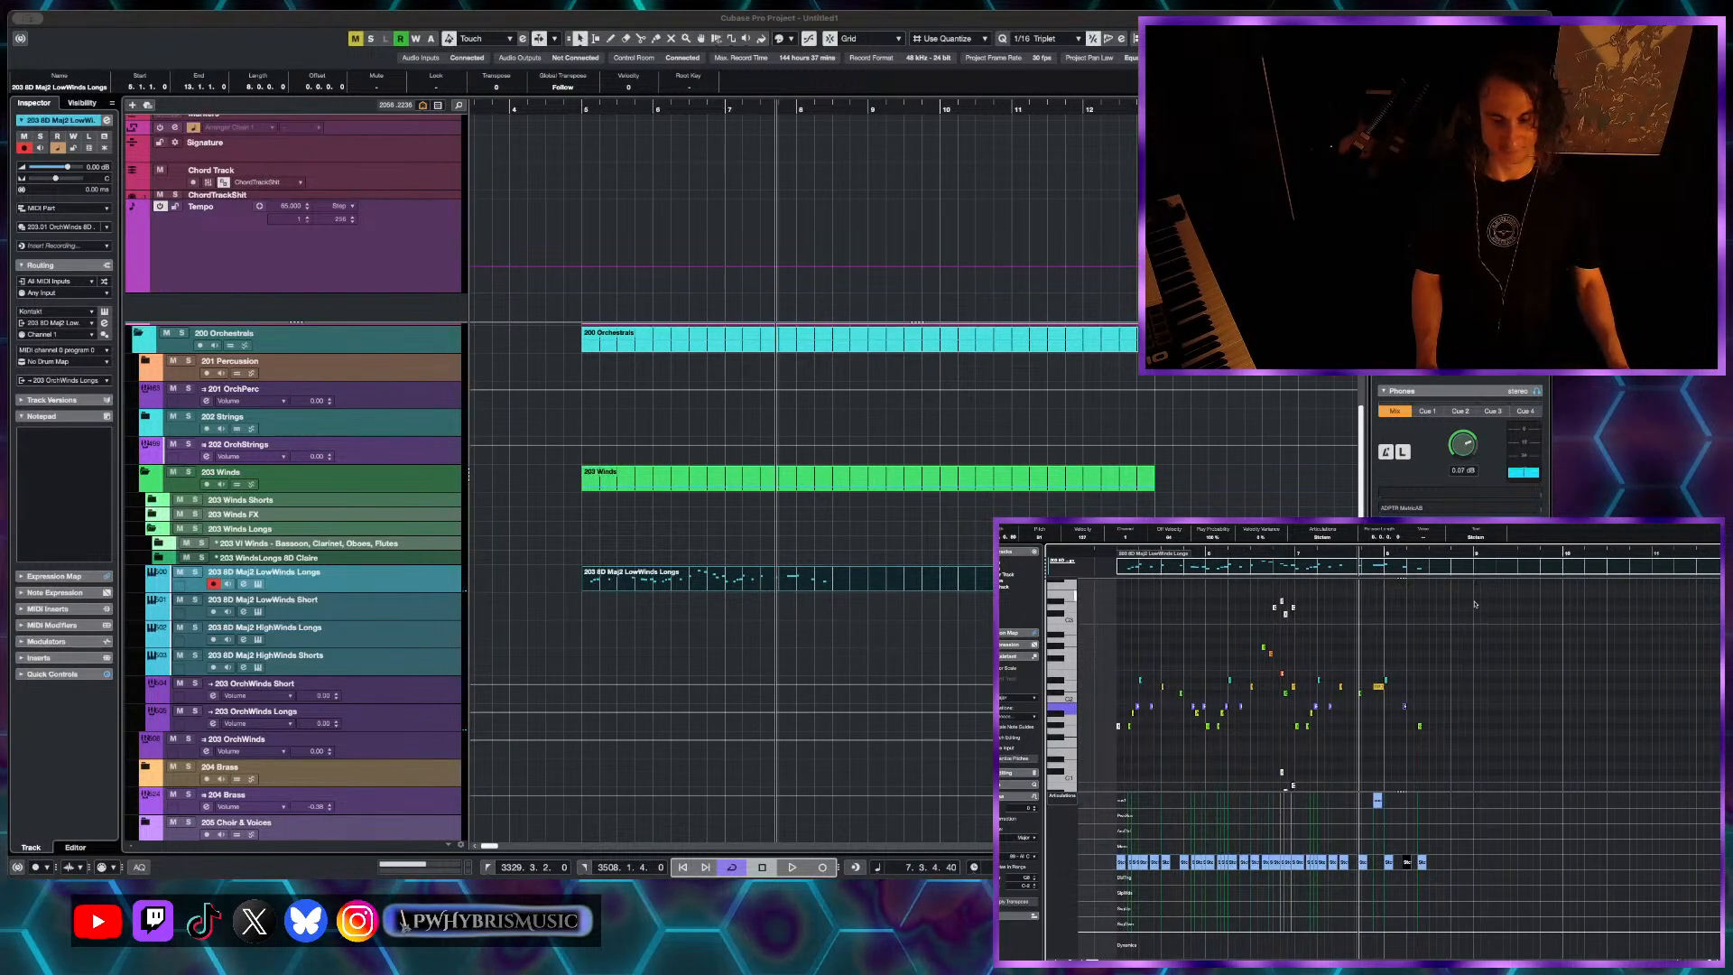
# - Set the grid to 1/4 and draw a quarter-note on bar 8's fourth beat at the last short note's pitch
pyautogui.scroll(1, 1481, 700)
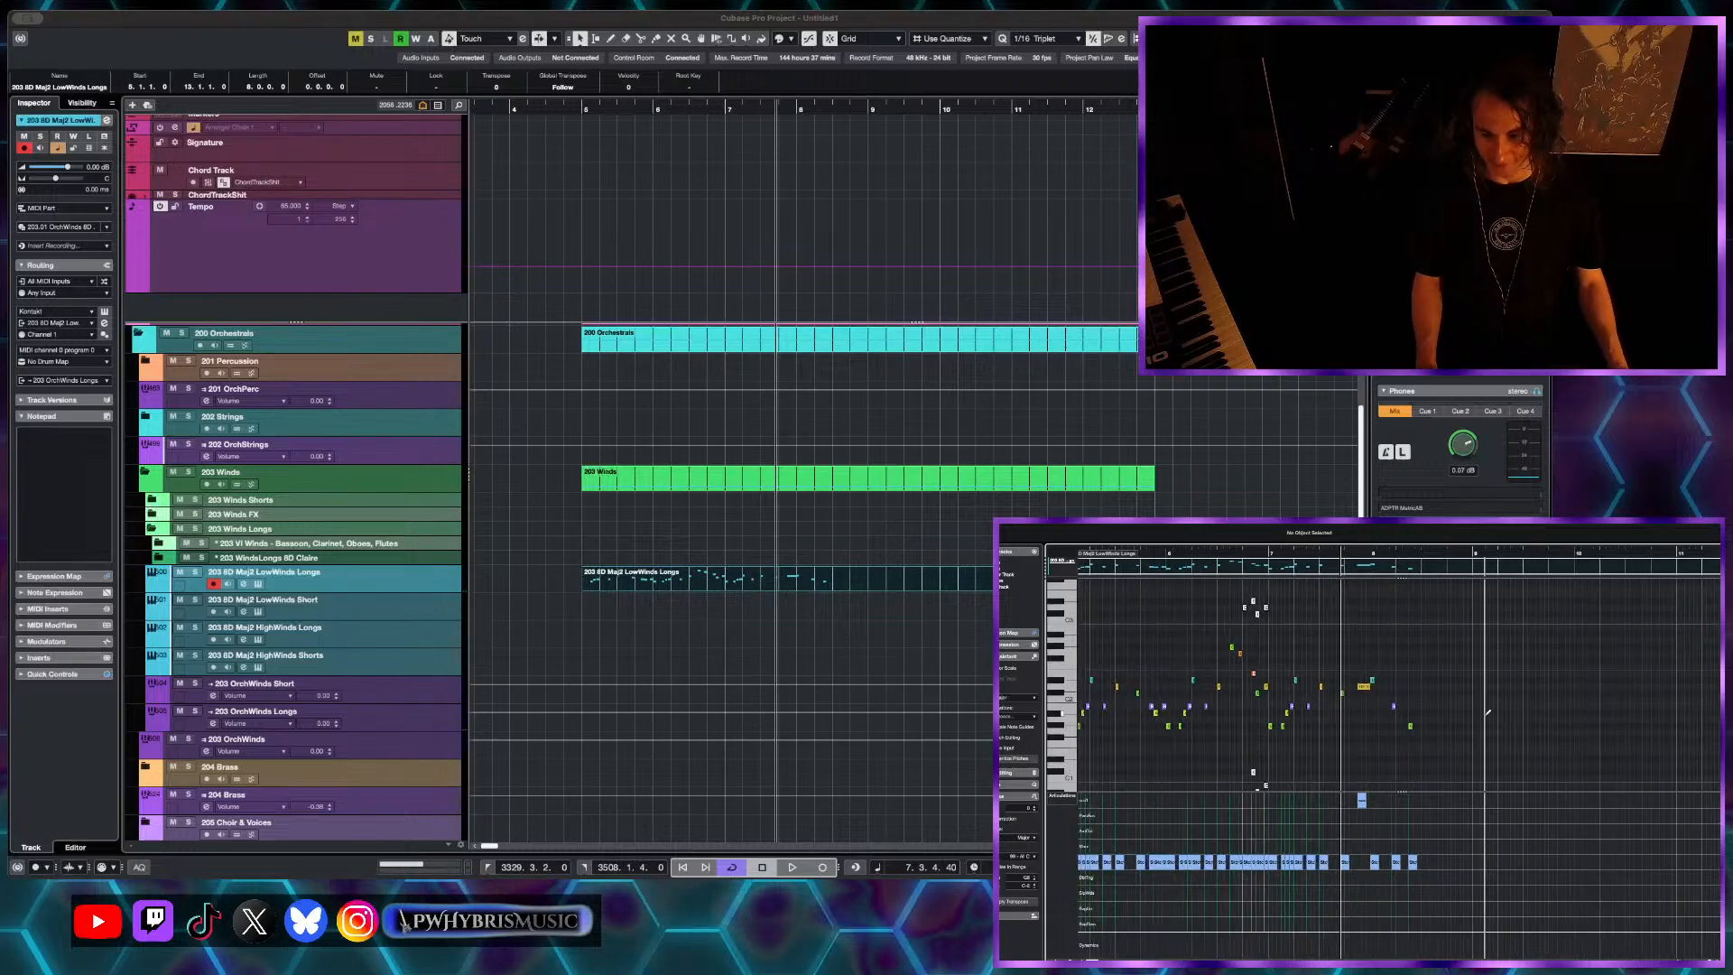
pyautogui.scroll(2, 1469, 728)
pyautogui.hotkey('alt', '2')
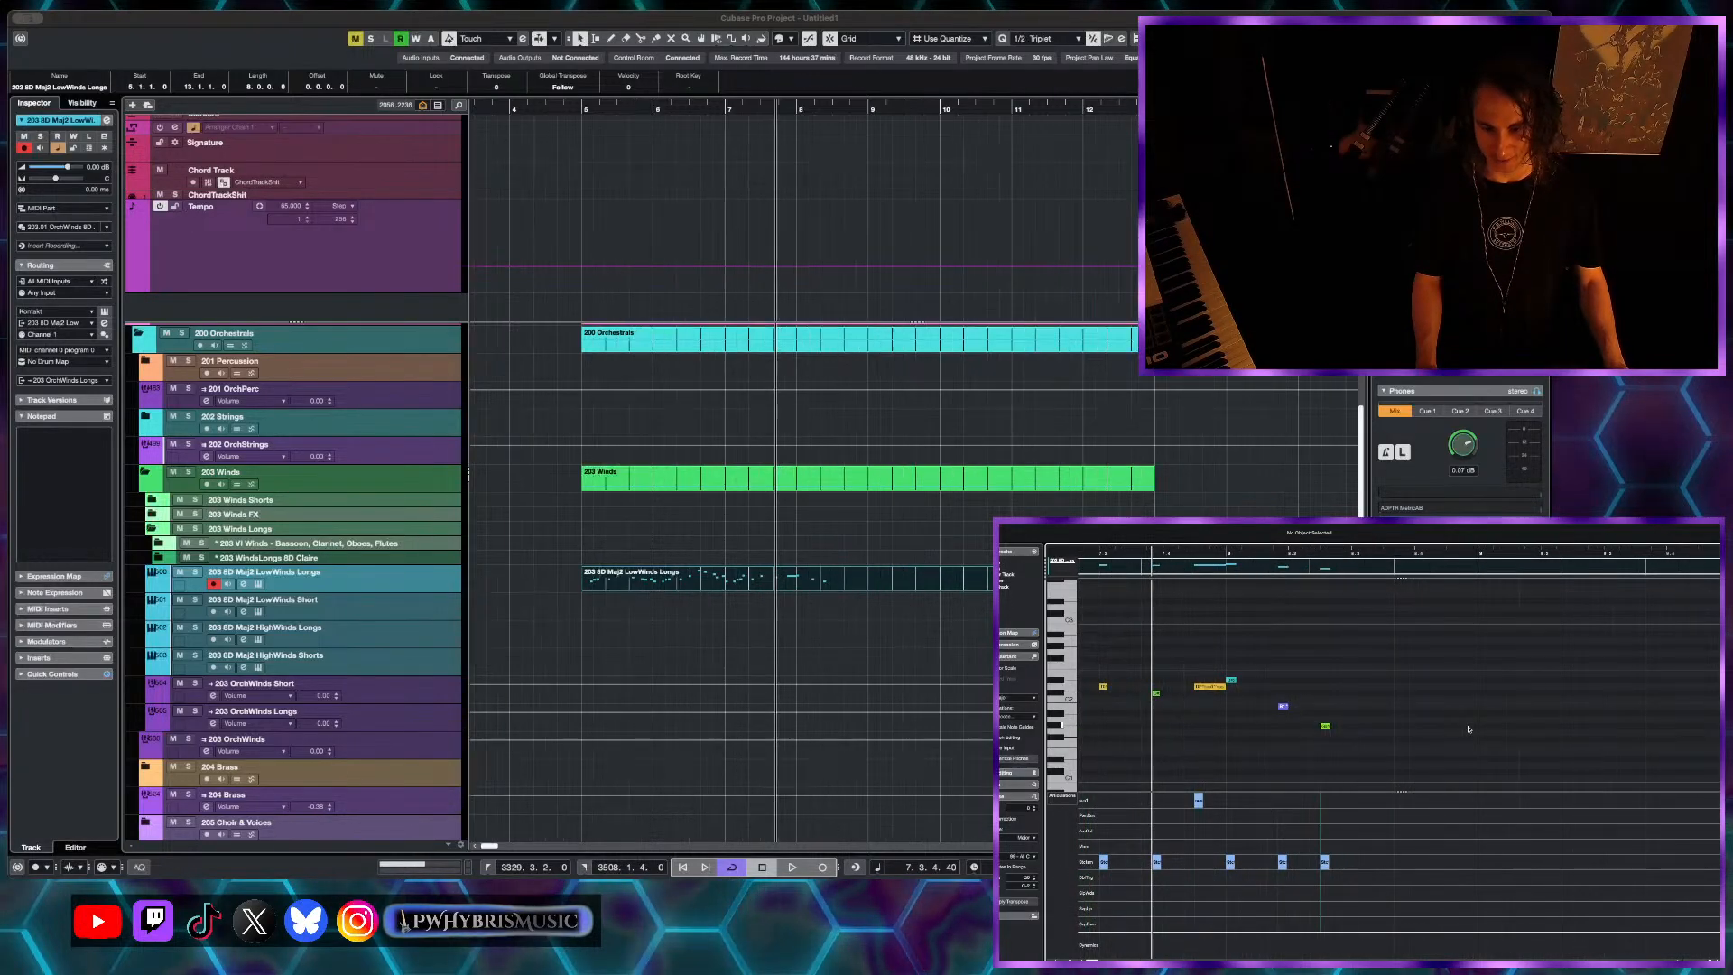
pyautogui.hotkey('alt', '7')
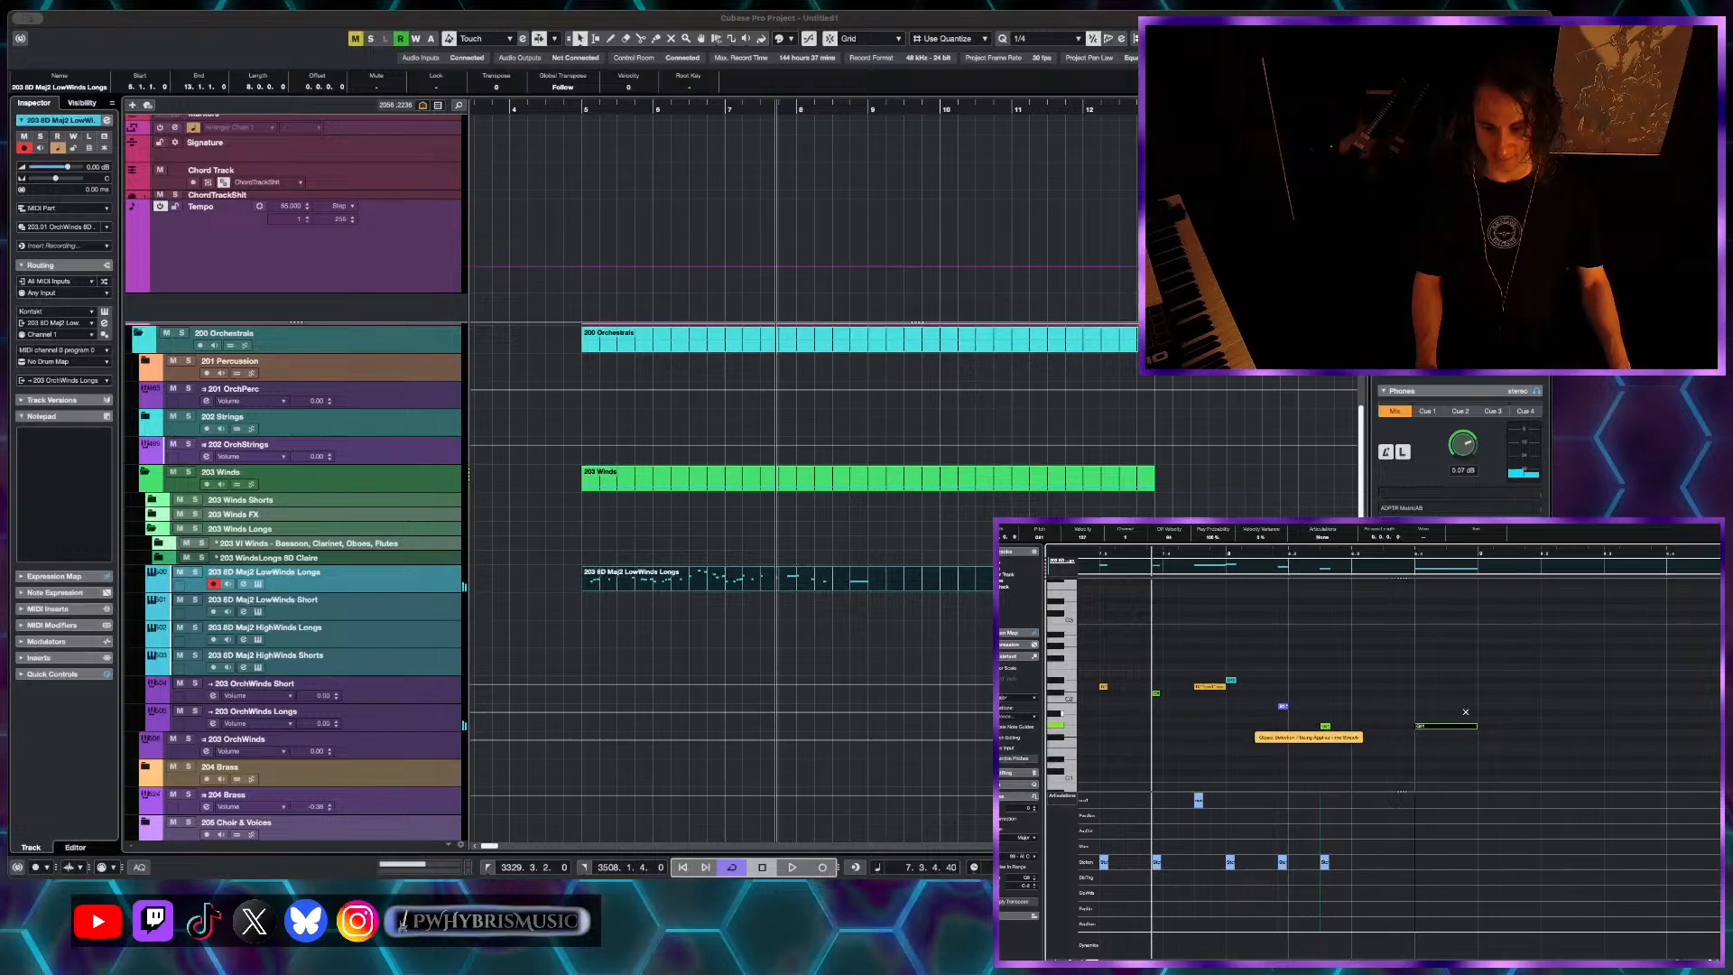
# - Duplicate all notes of the four-bar low-winds phrase so it repeats from bar 9
pyautogui.scroll(-5, 1313, 770)
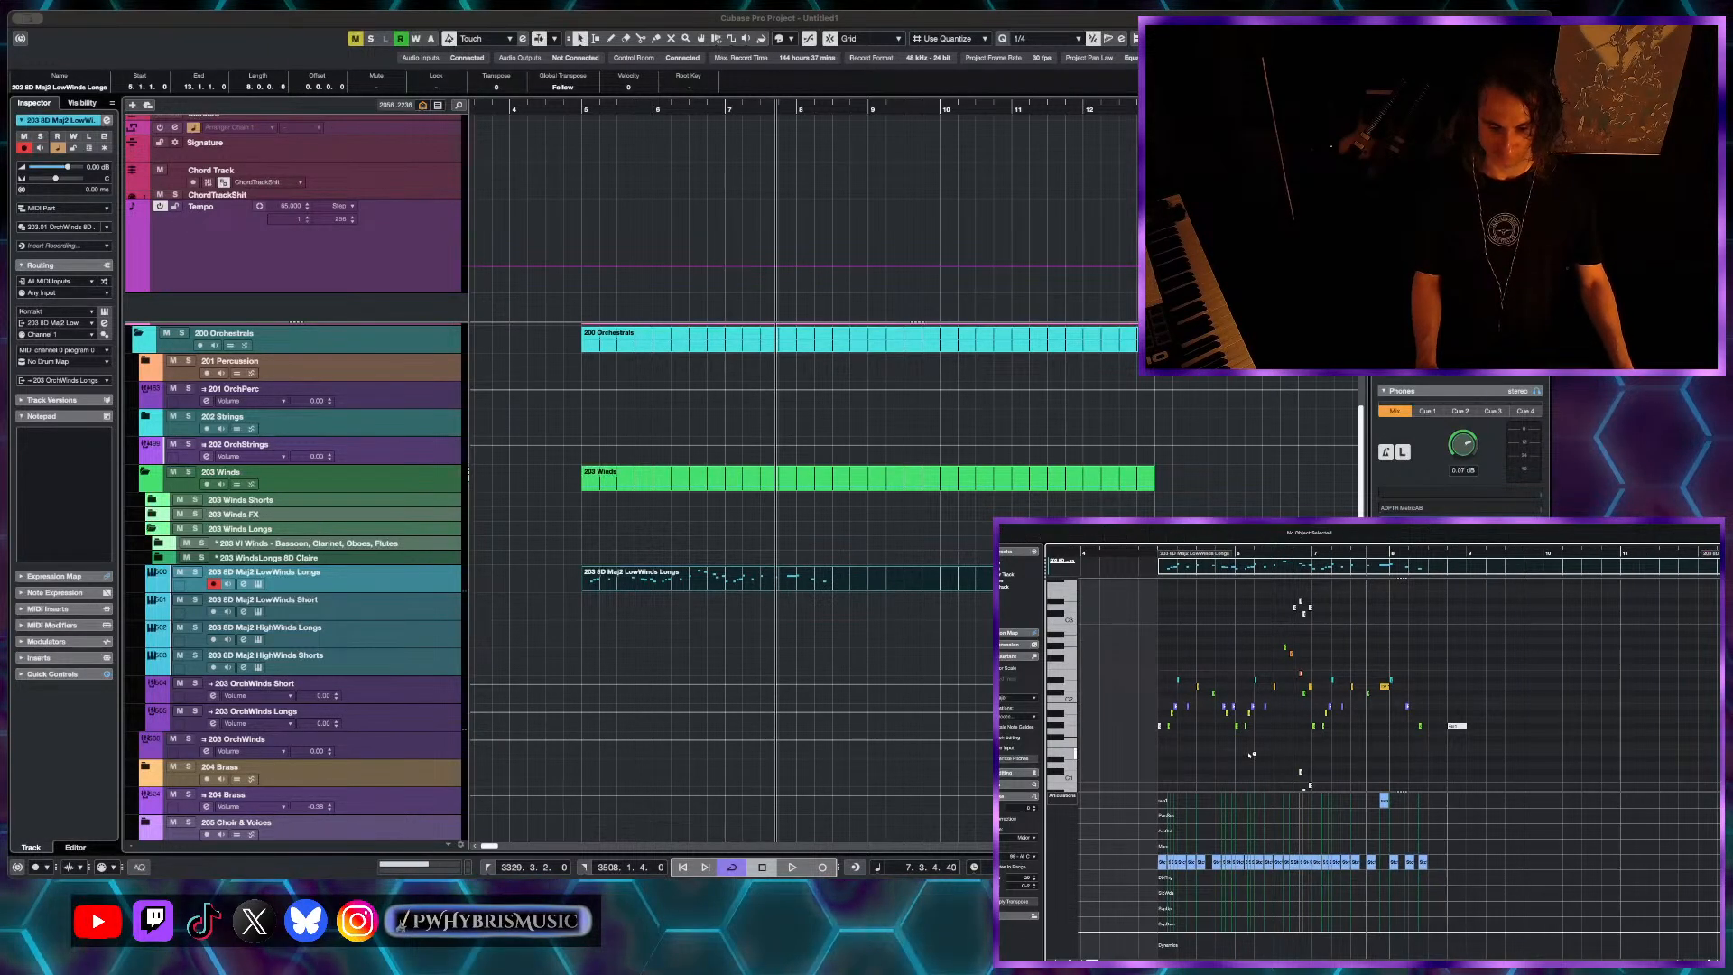
pyautogui.press('super+a')
pyautogui.press('super+d')
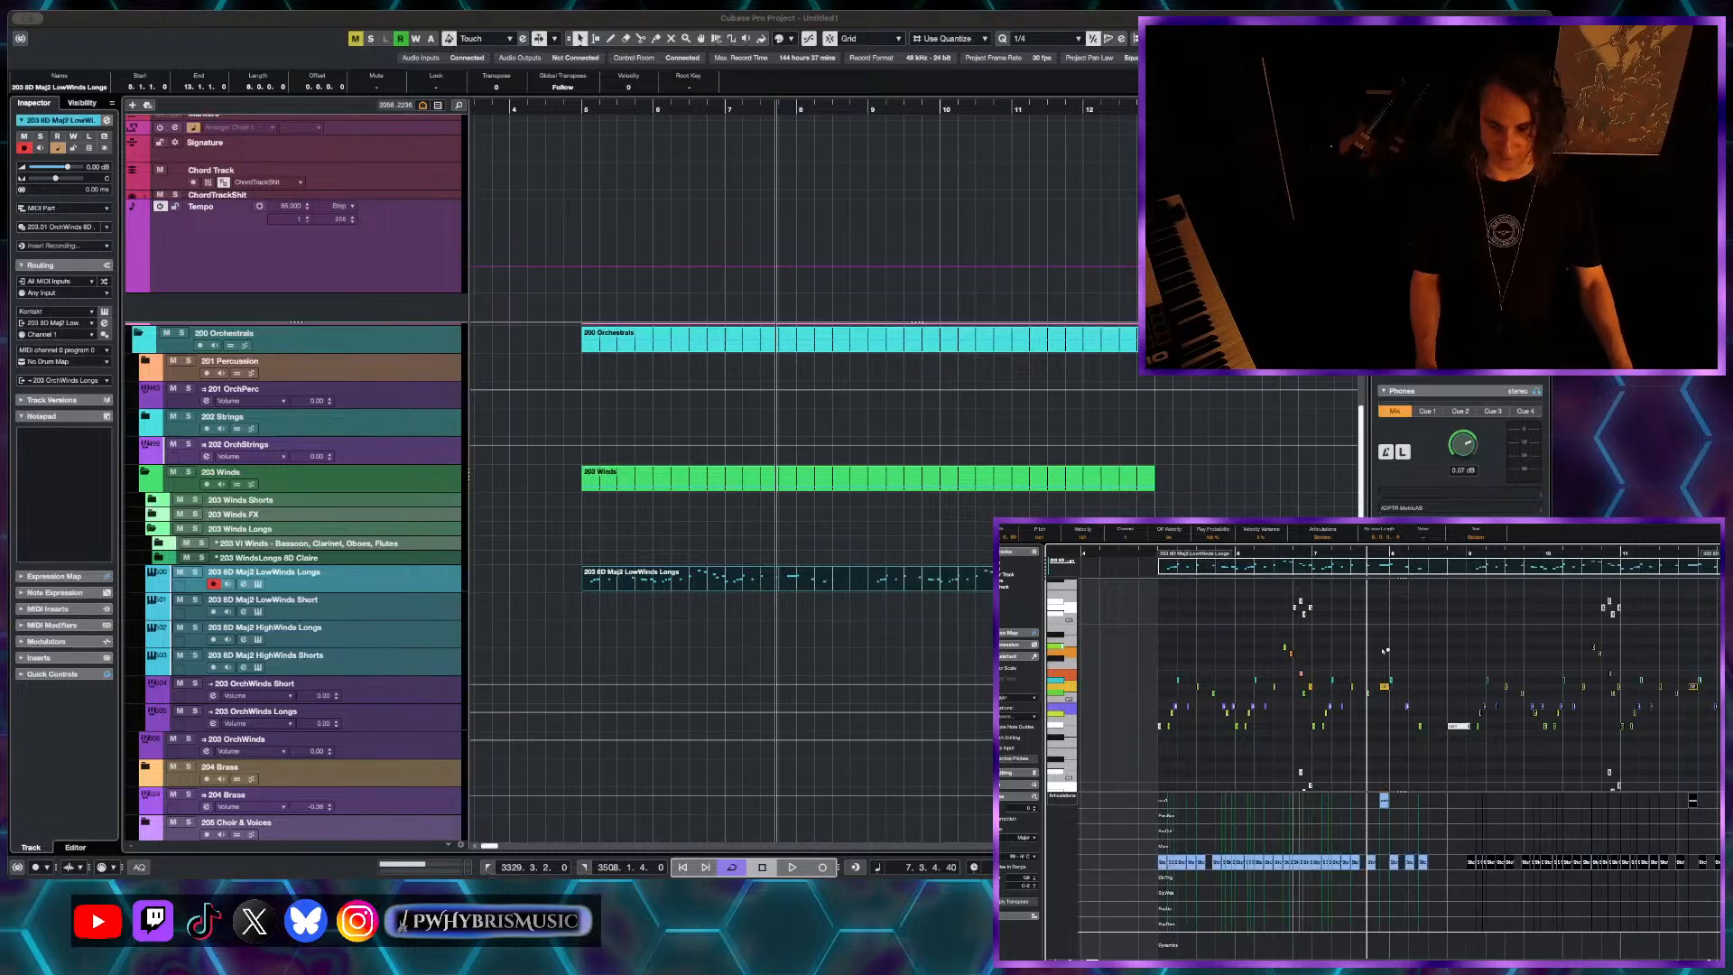
# - Delete the cluster of highest notes near the end of bar 10 in the duplicated phrase
pyautogui.scroll(4, 1484, 732)
pyautogui.hscroll(4, 1496, 690)
pyautogui.scroll(-1, 1498, 674)
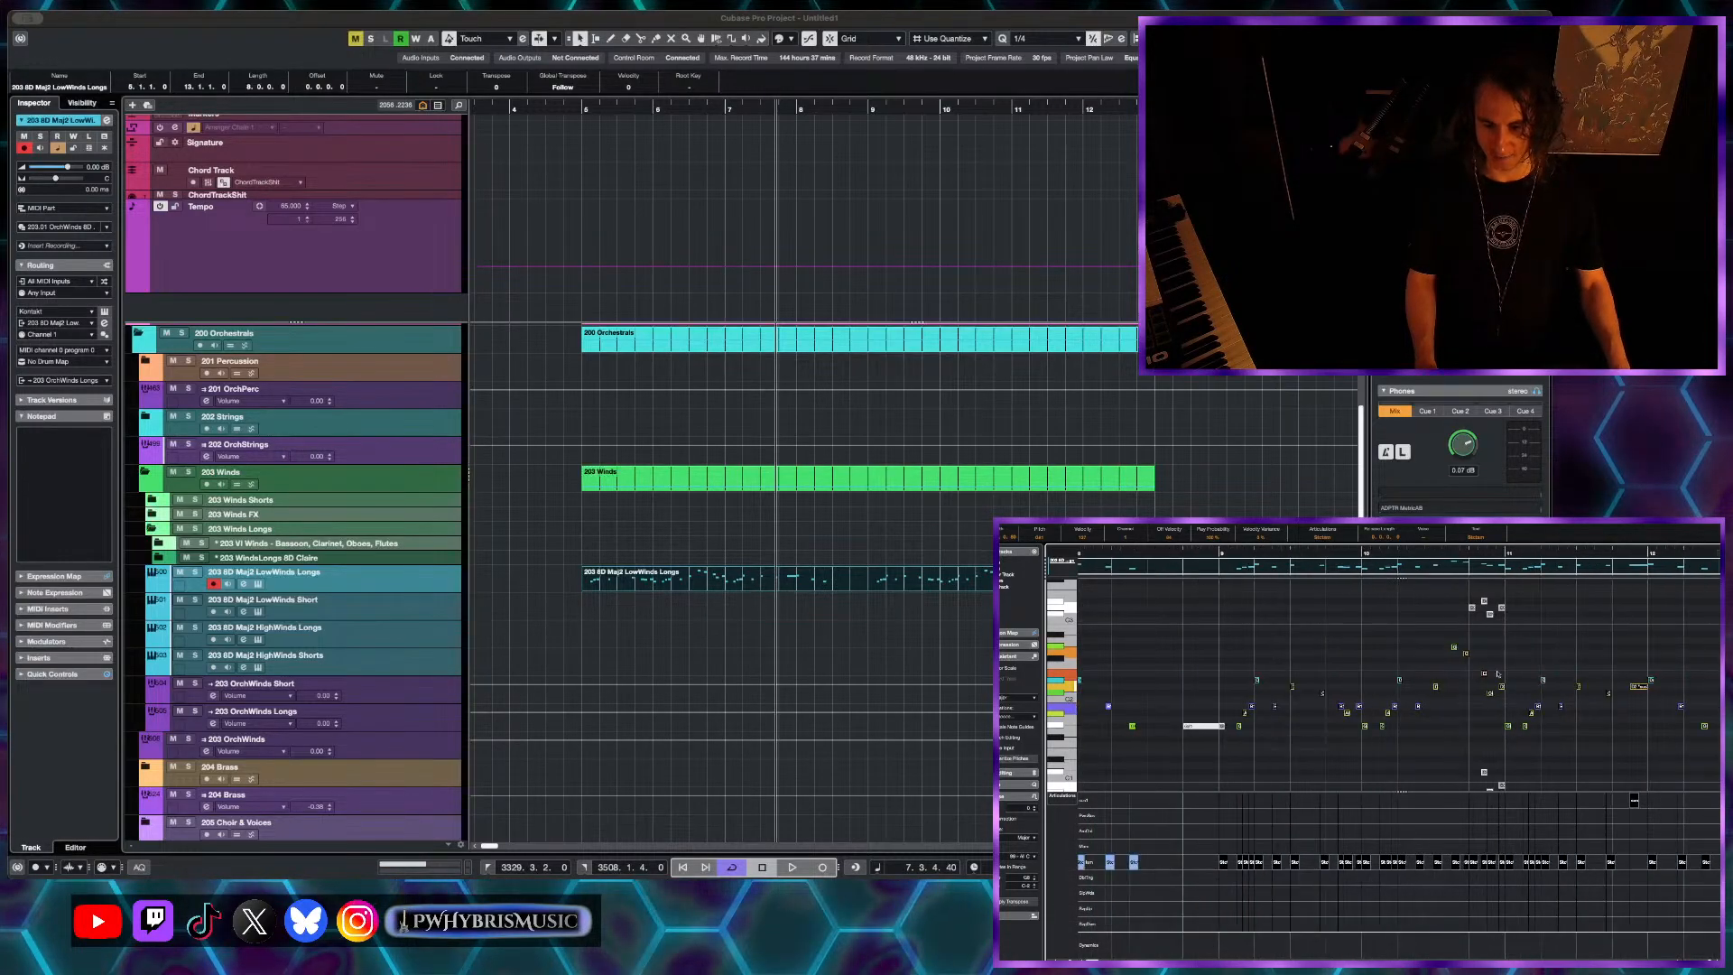
pyautogui.moveTo(1470, 594); pyautogui.dragTo(1510, 624)
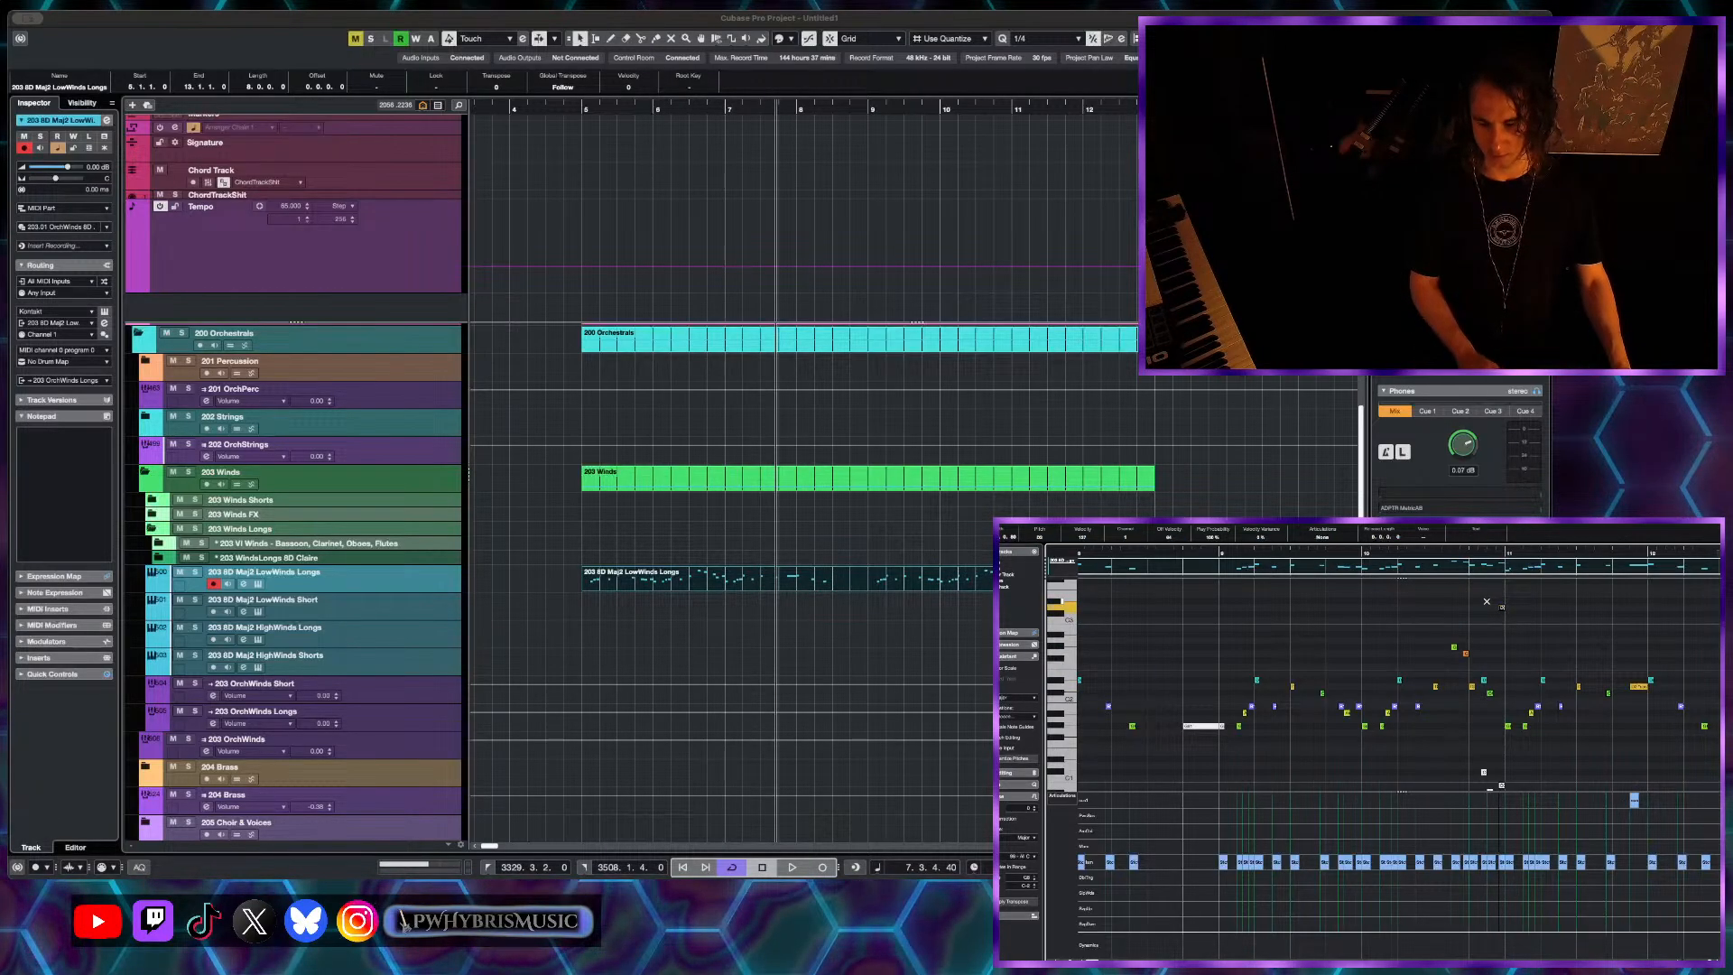
# - Play the low-winds part from bar 5 and follow the original and repeated phrases through bar 12
pyautogui.scroll(-3, 1487, 617)
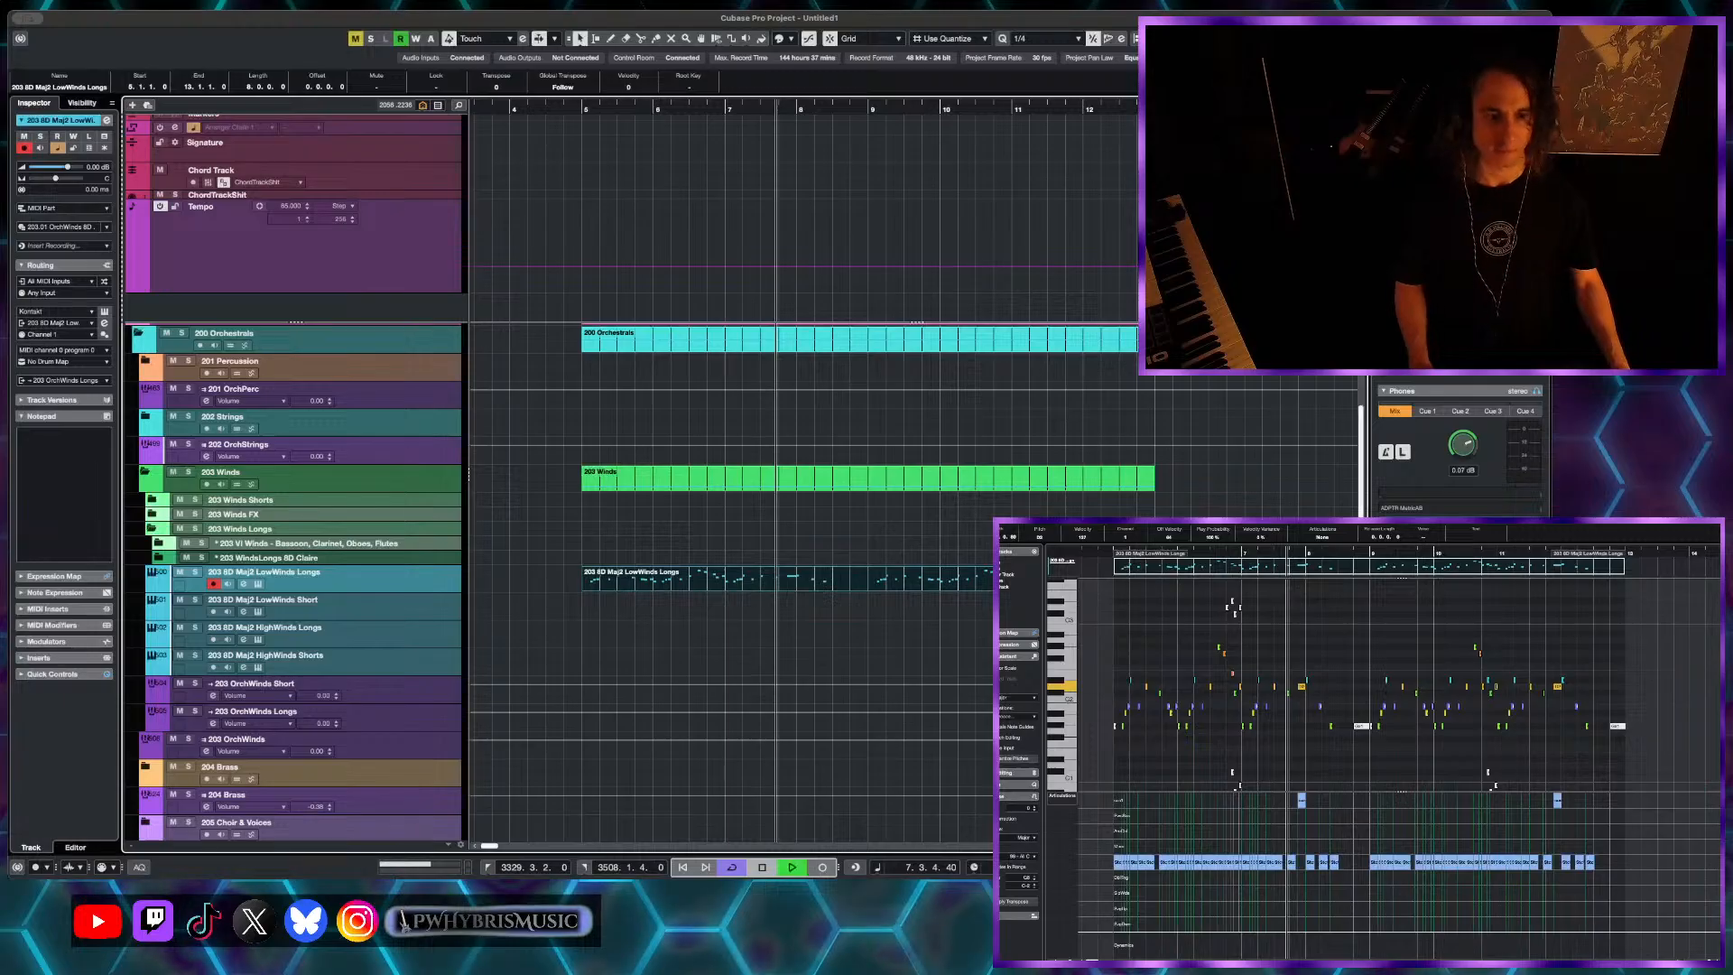
pyautogui.click(579, 109)
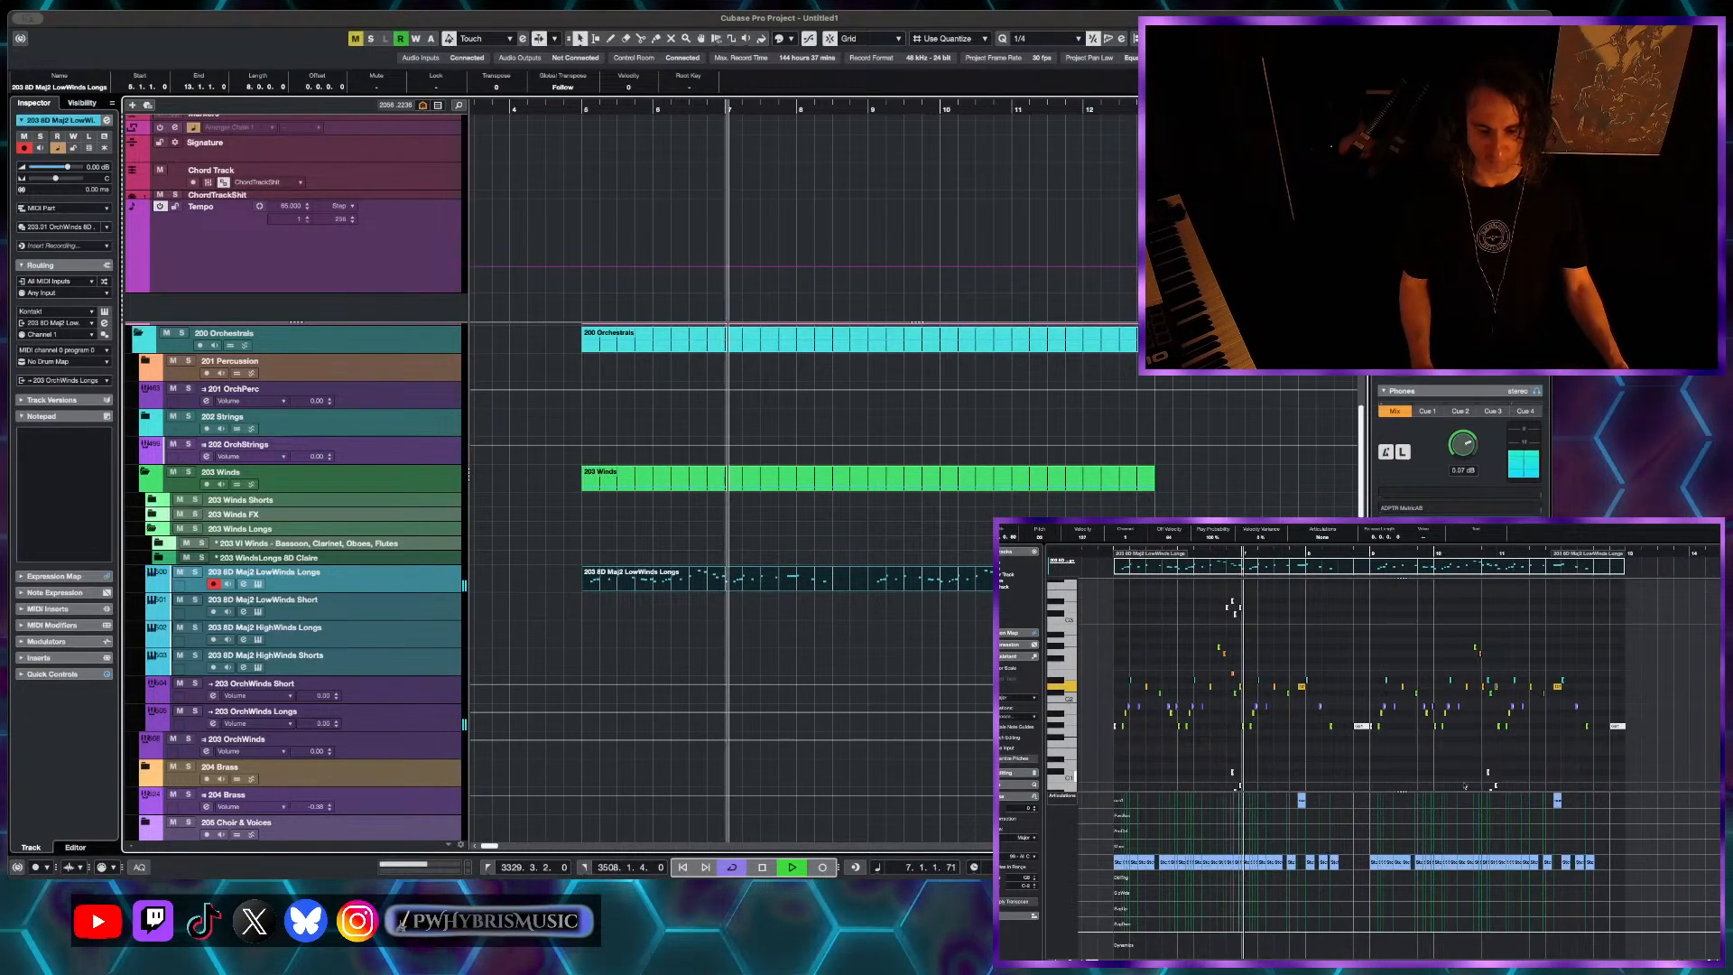
pyautogui.scroll(3, 1318, 747)
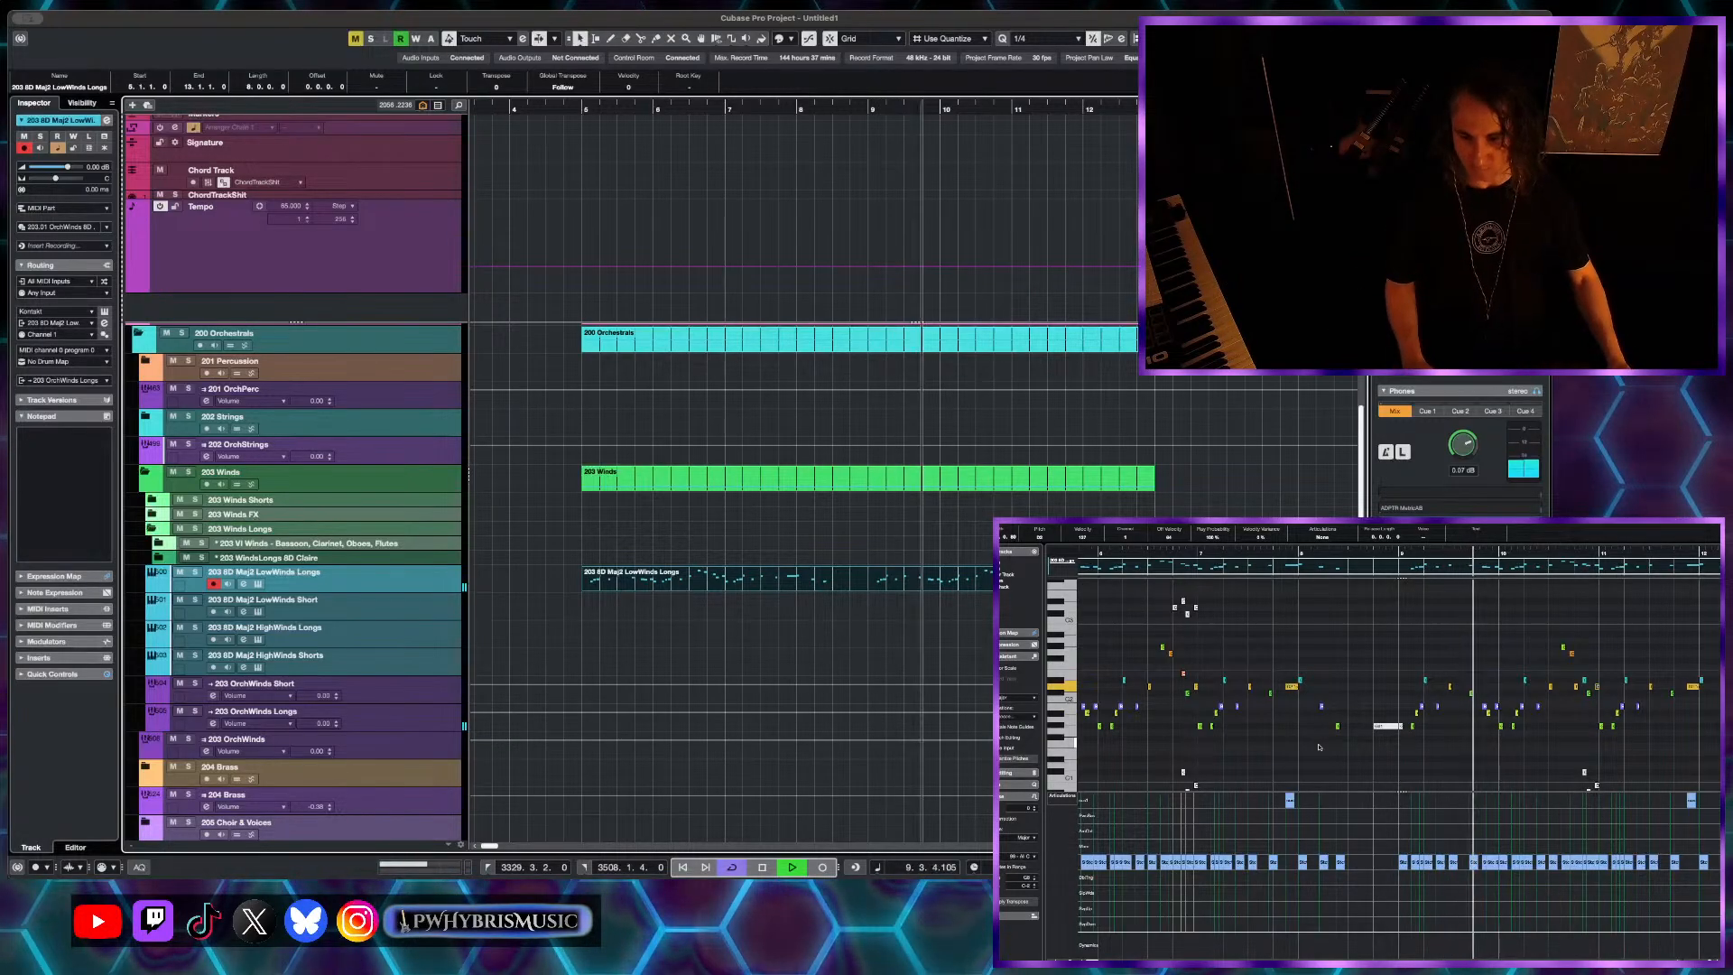
pyautogui.scroll(-1, 1439, 713)
pyautogui.hscroll(3, 1443, 712)
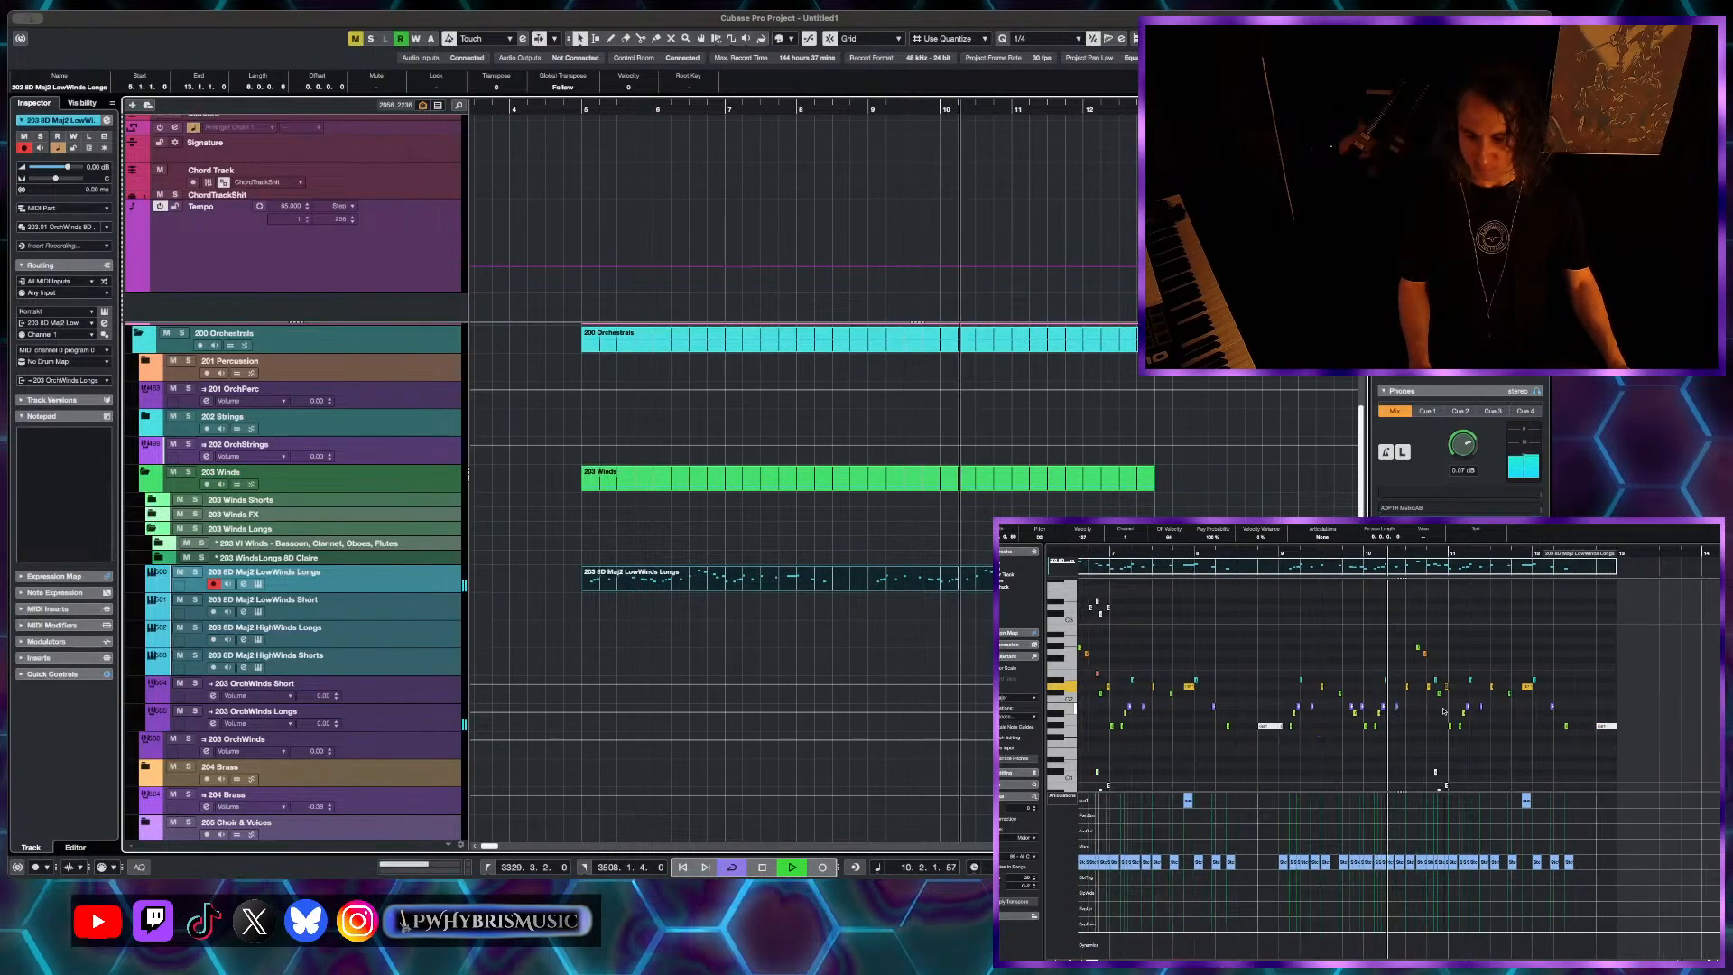
pyautogui.scroll(2, 1443, 711)
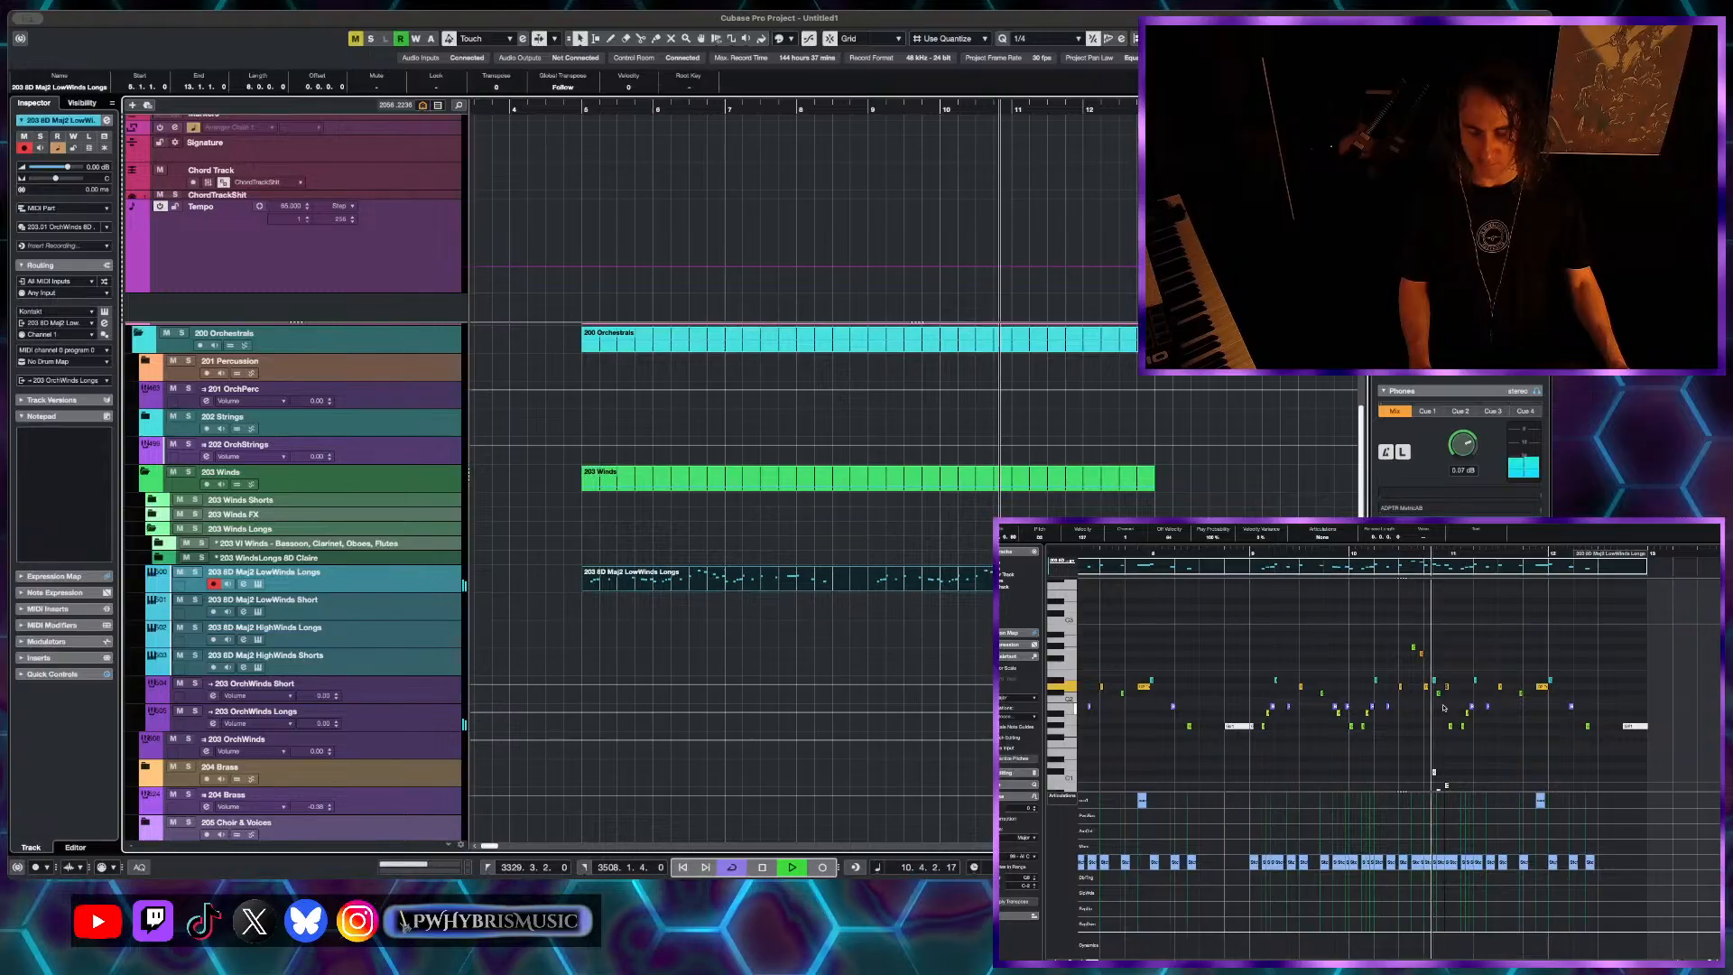
pyautogui.scroll(-1, 1449, 693)
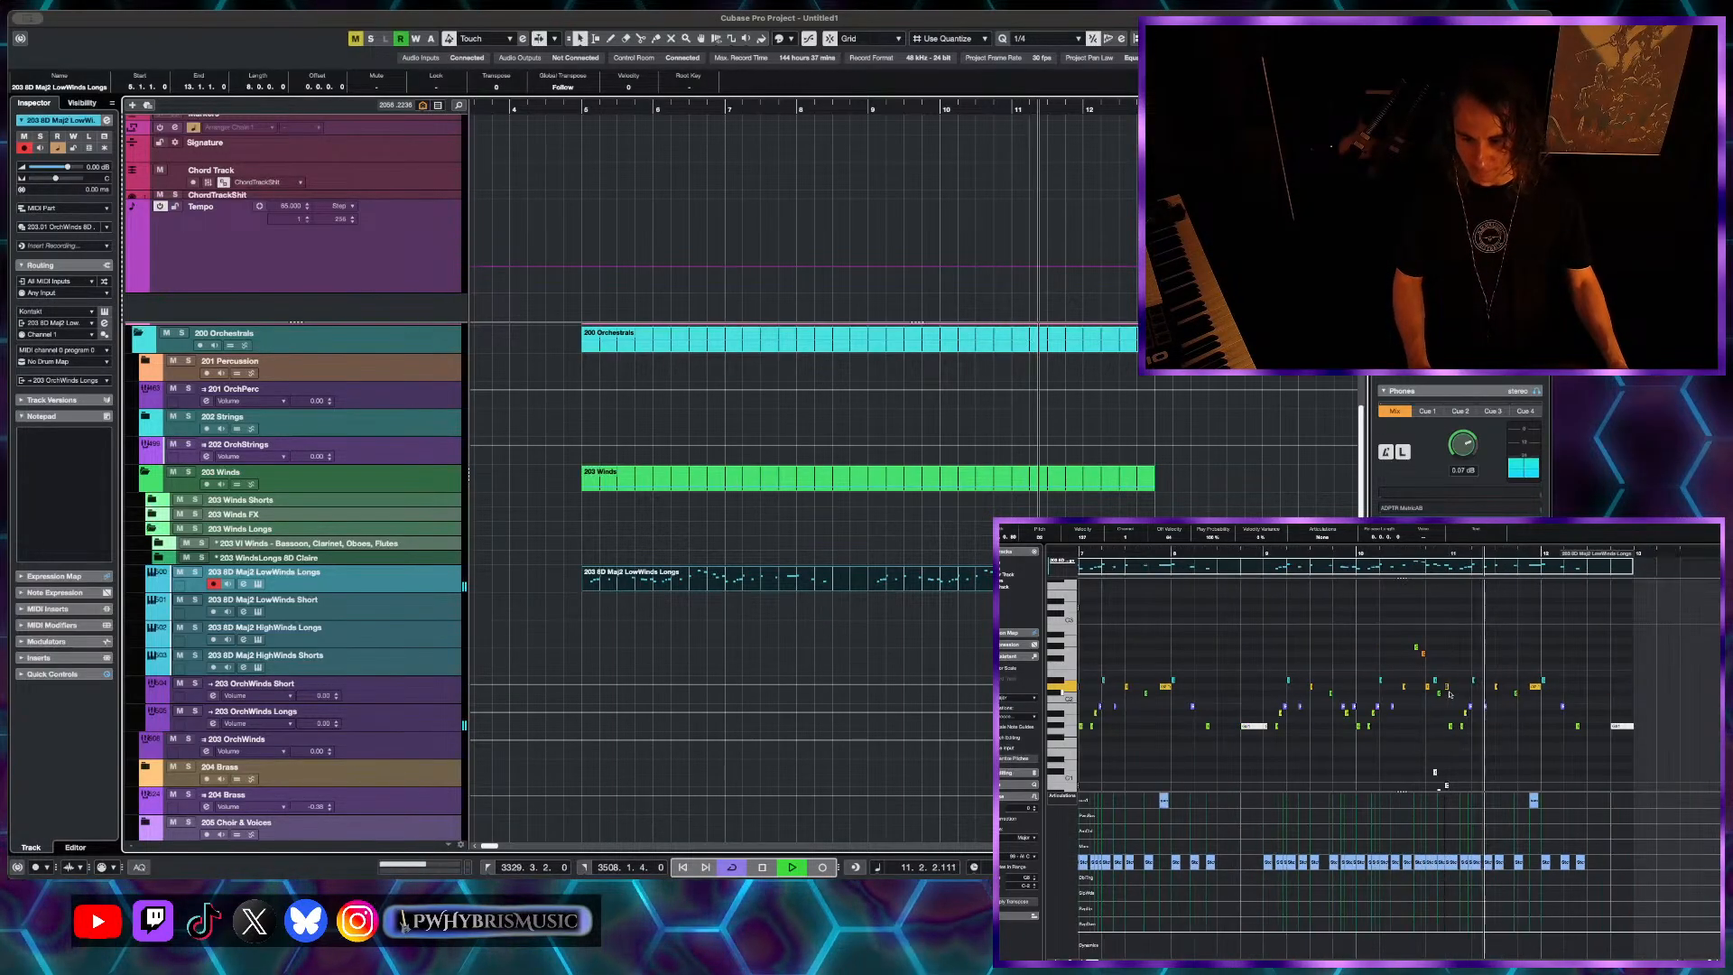
pyautogui.scroll(3, 1450, 693)
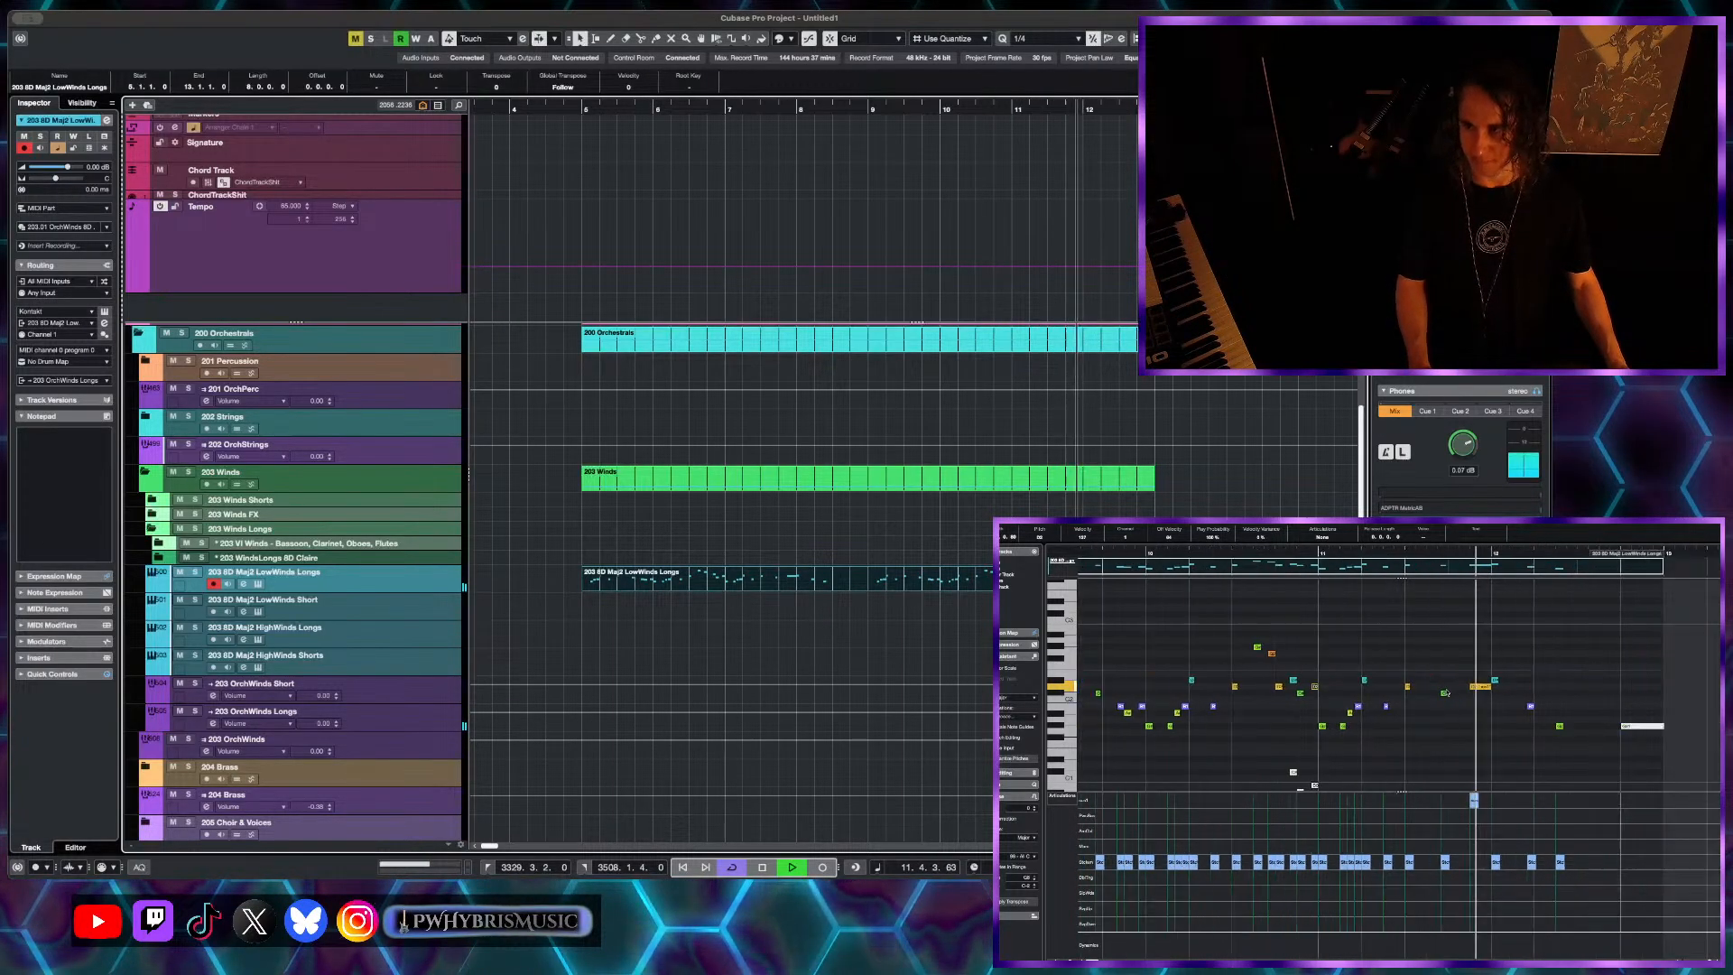
pyautogui.scroll(-2, 1478, 674)
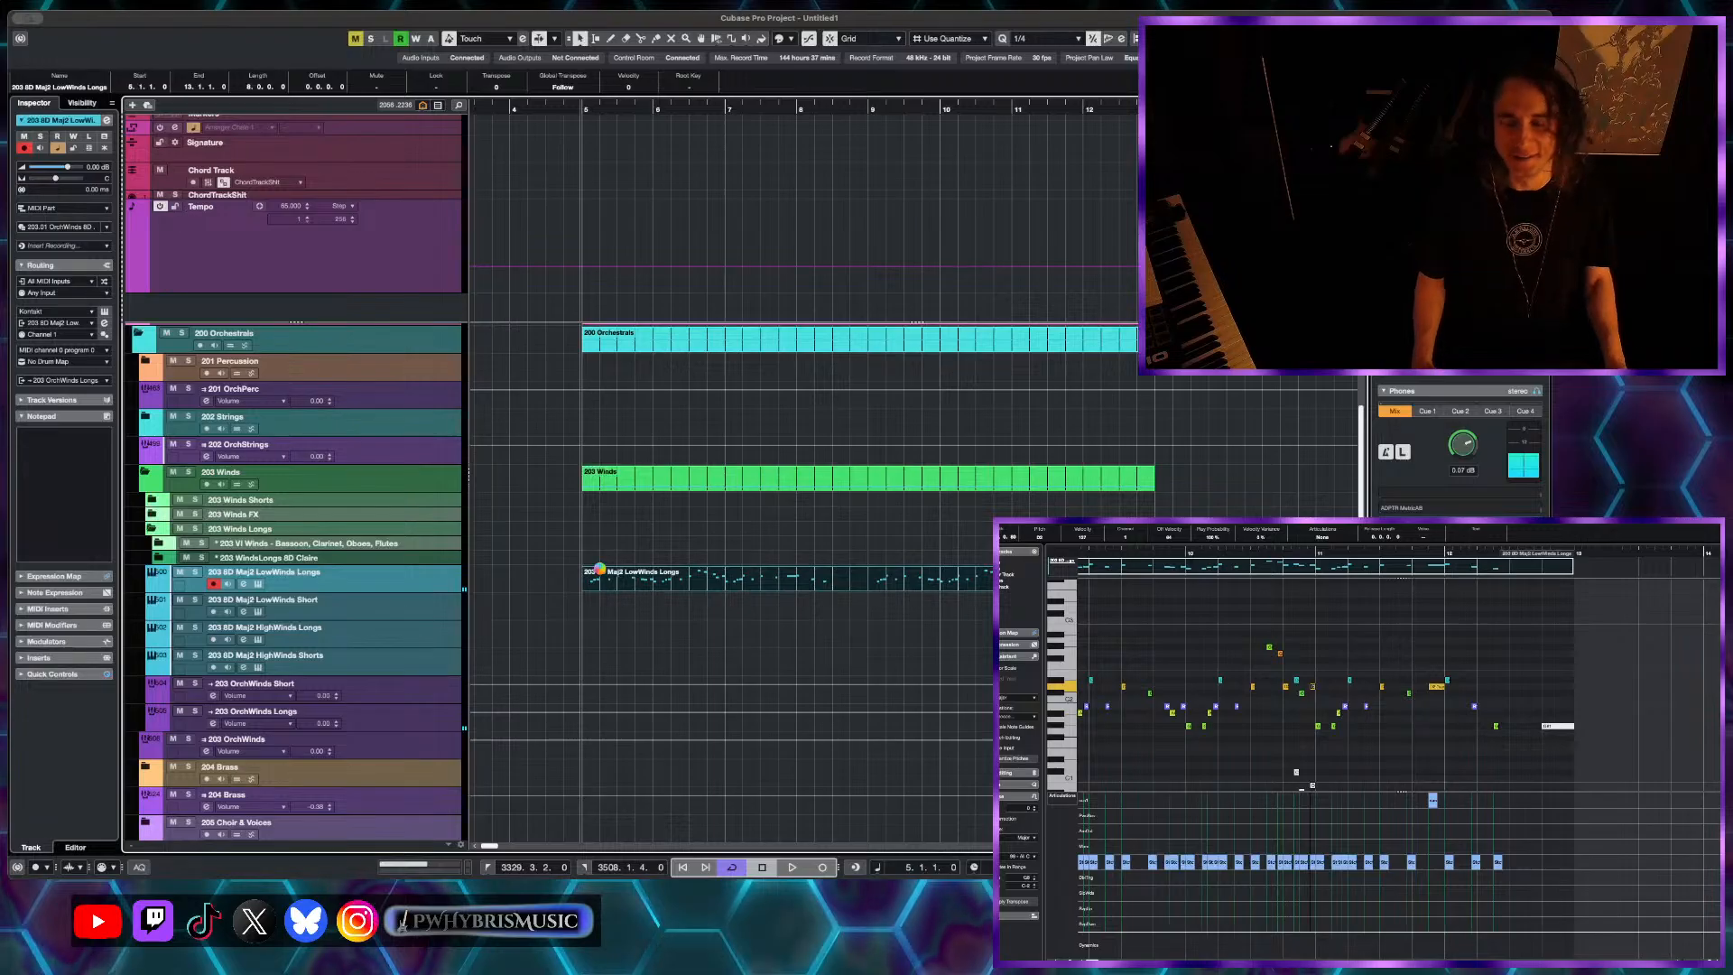
# - Copy the LowWinds Longs part onto the HighWinds Longs track and select all notes in the copy
pyautogui.scroll(-4, 599, 569)
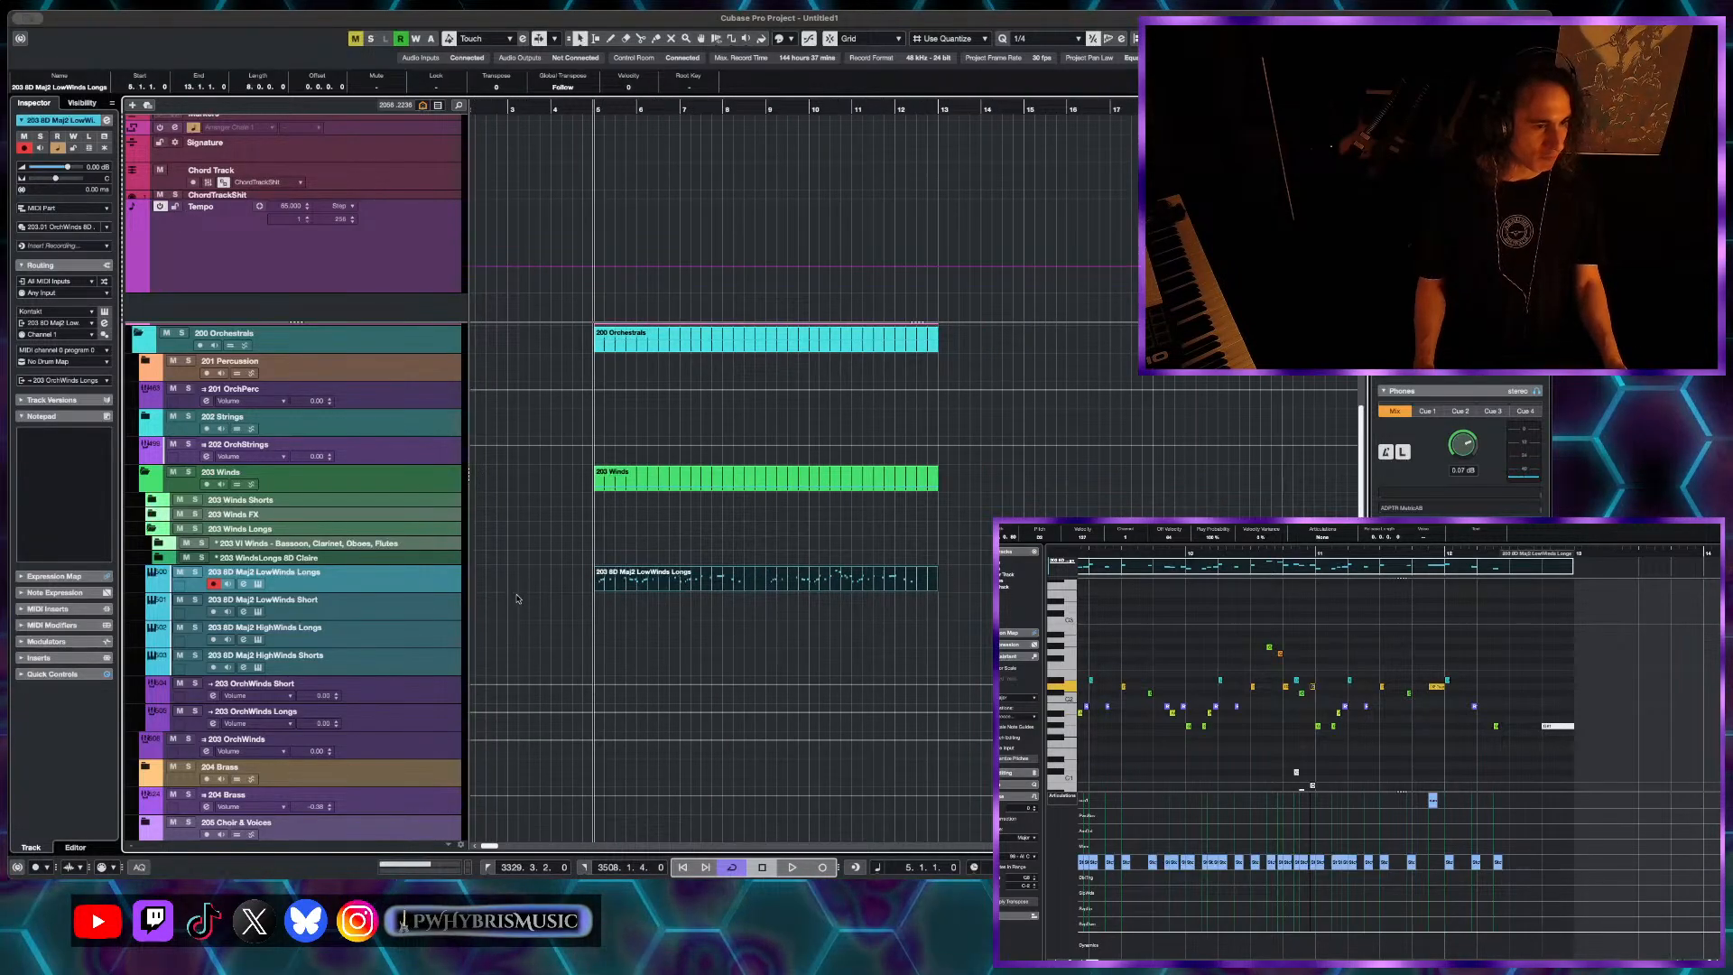
pyautogui.scroll(-1, 517, 599)
pyautogui.moveTo(652, 582); pyautogui.dragTo(646, 637)
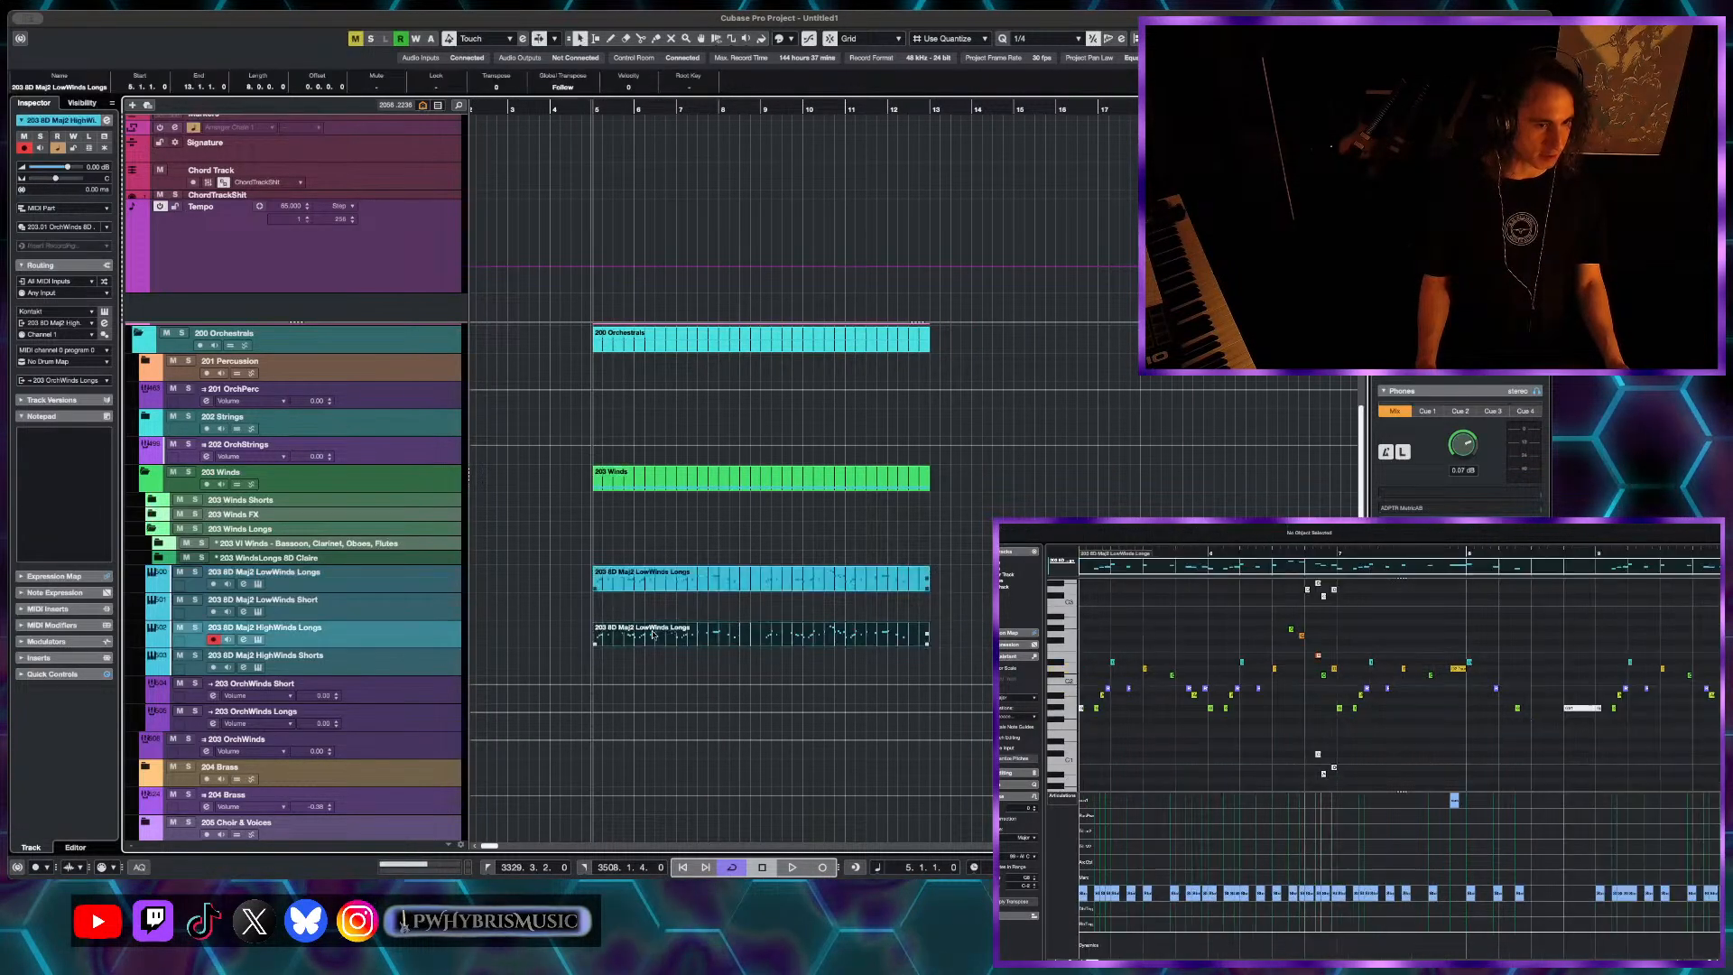
pyautogui.hotkey('ctrl', 'a')
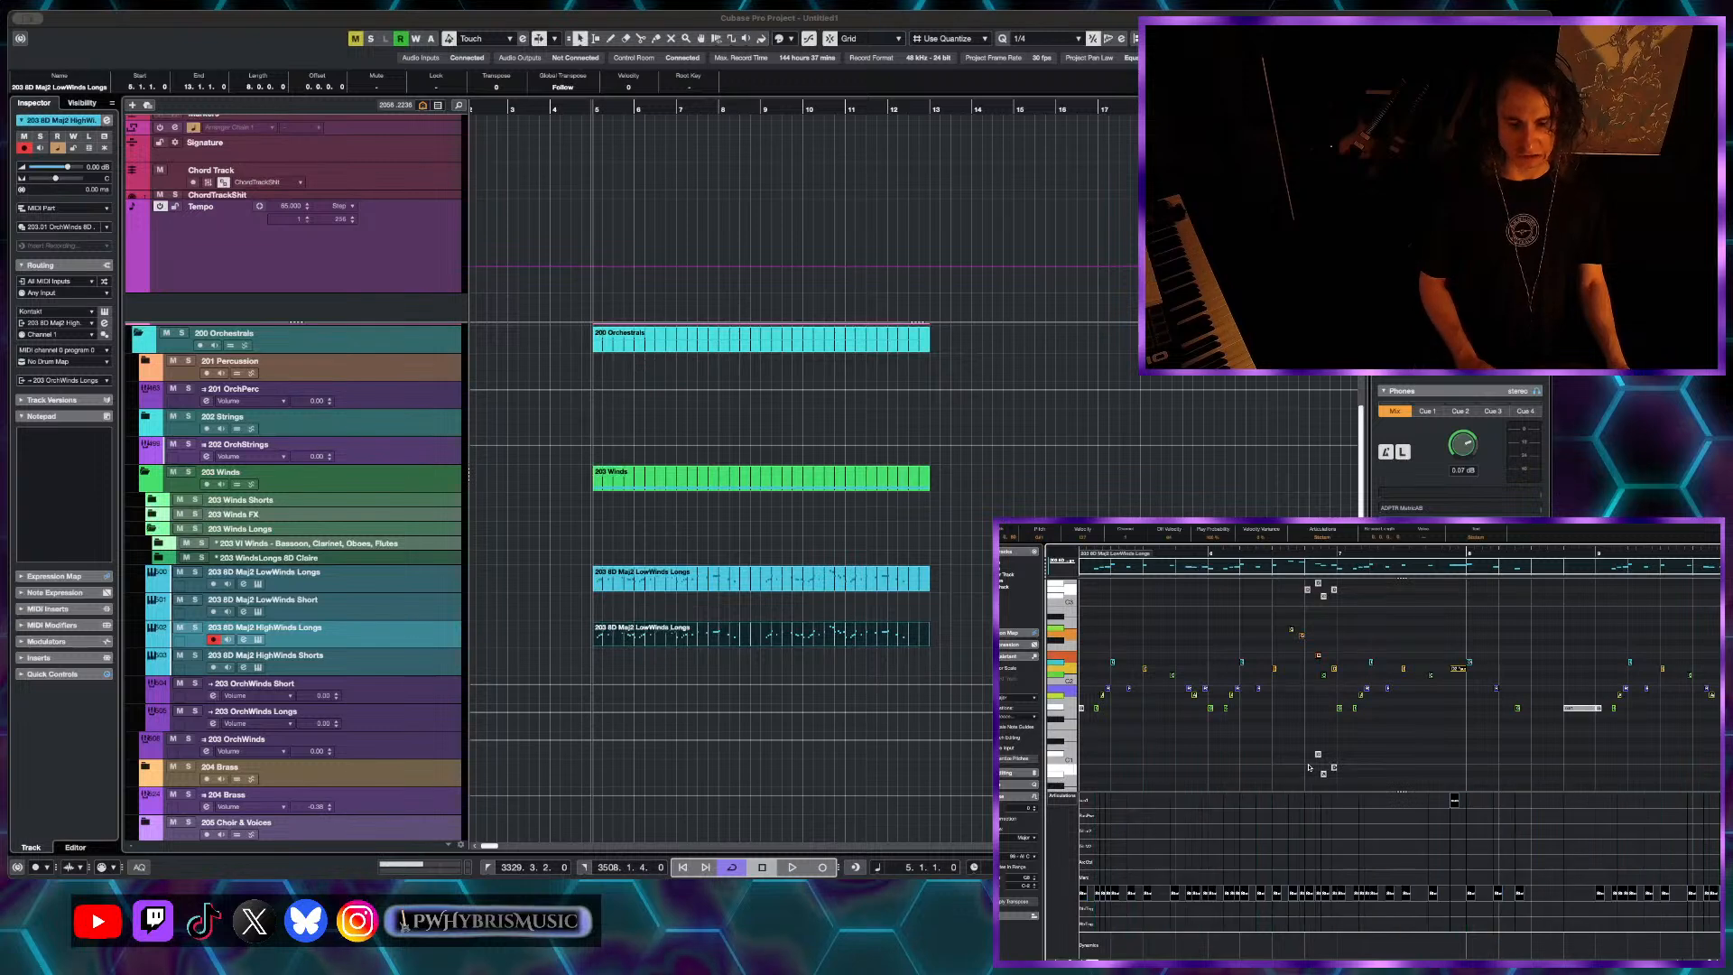
# - Play the low and high winds parts together from bar 5 and examine the copied notes across the phrase
pyautogui.press('space')
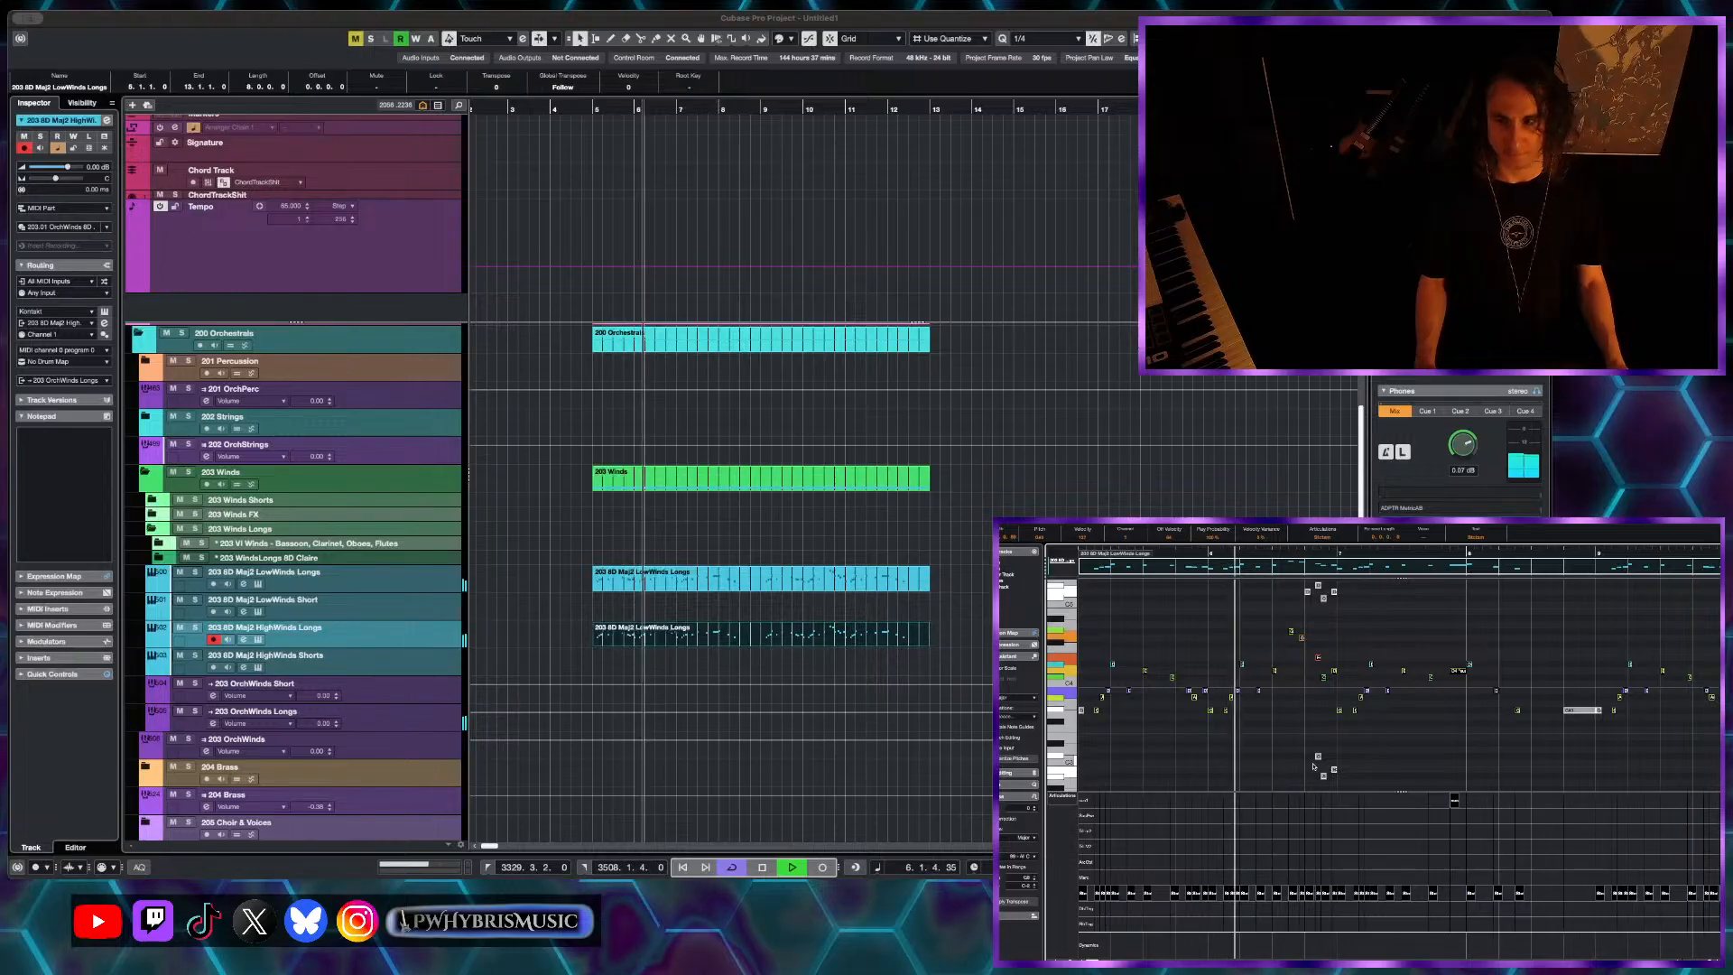
pyautogui.keyDown('ctrl'); pyautogui.scroll(-2, 1449, 652); pyautogui.keyUp('ctrl')
pyautogui.scroll(2, 1448, 652)
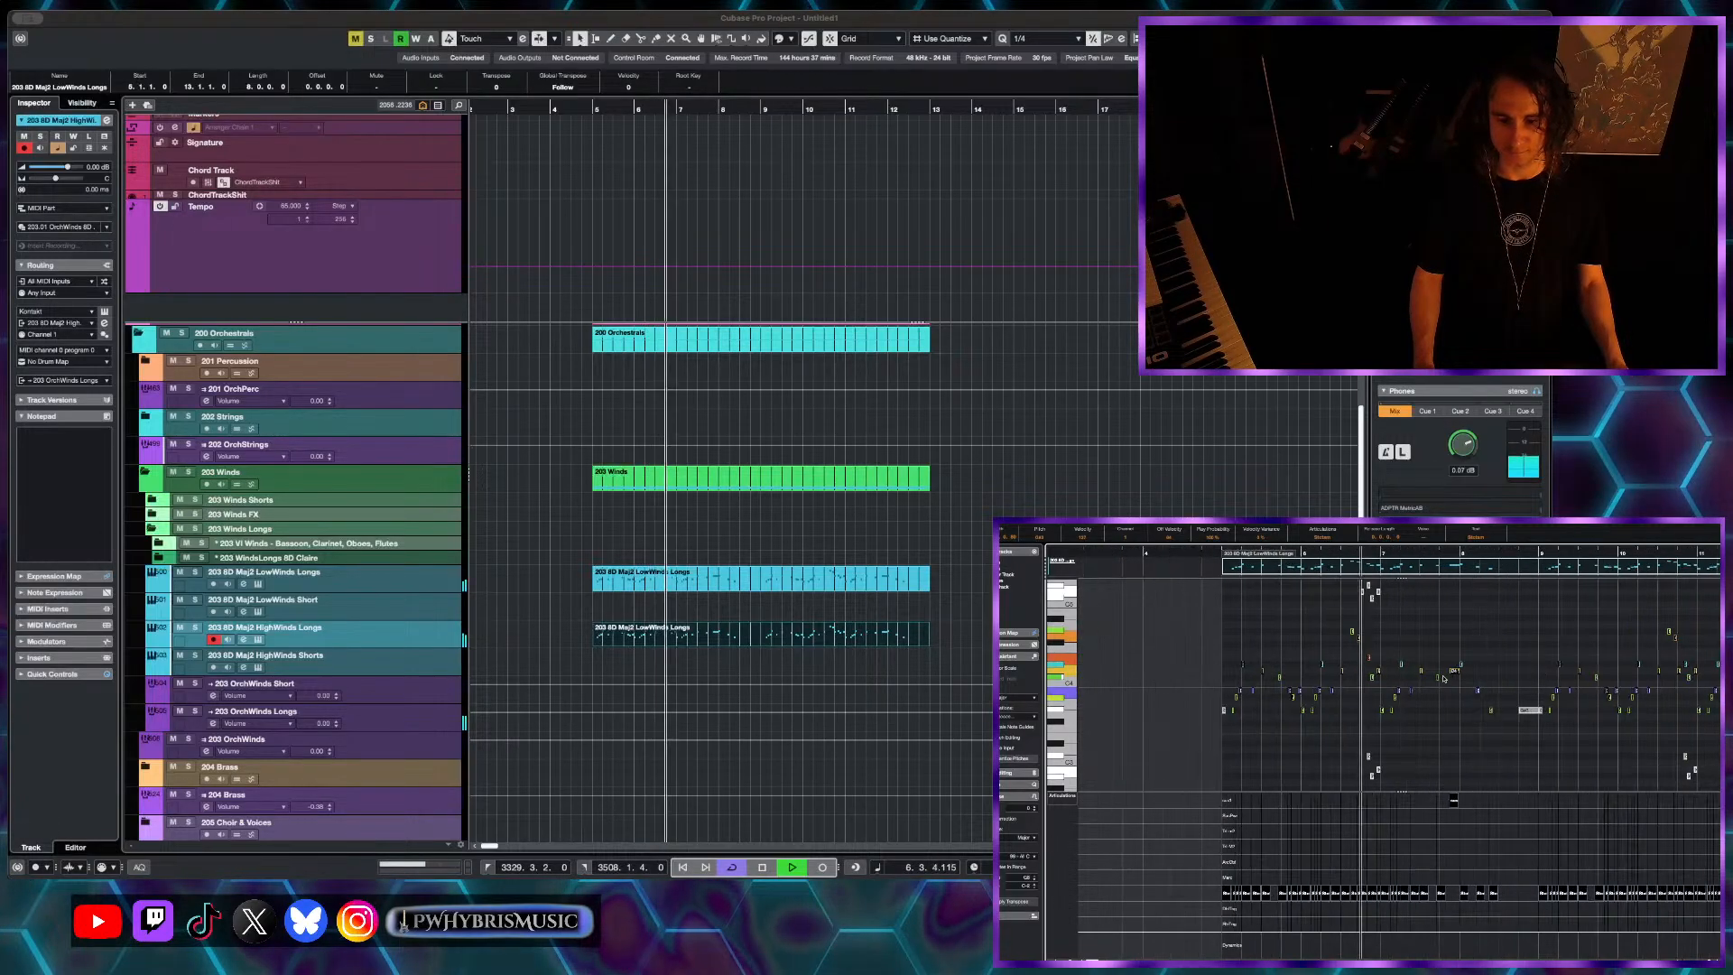
pyautogui.scroll(-1, 1436, 679)
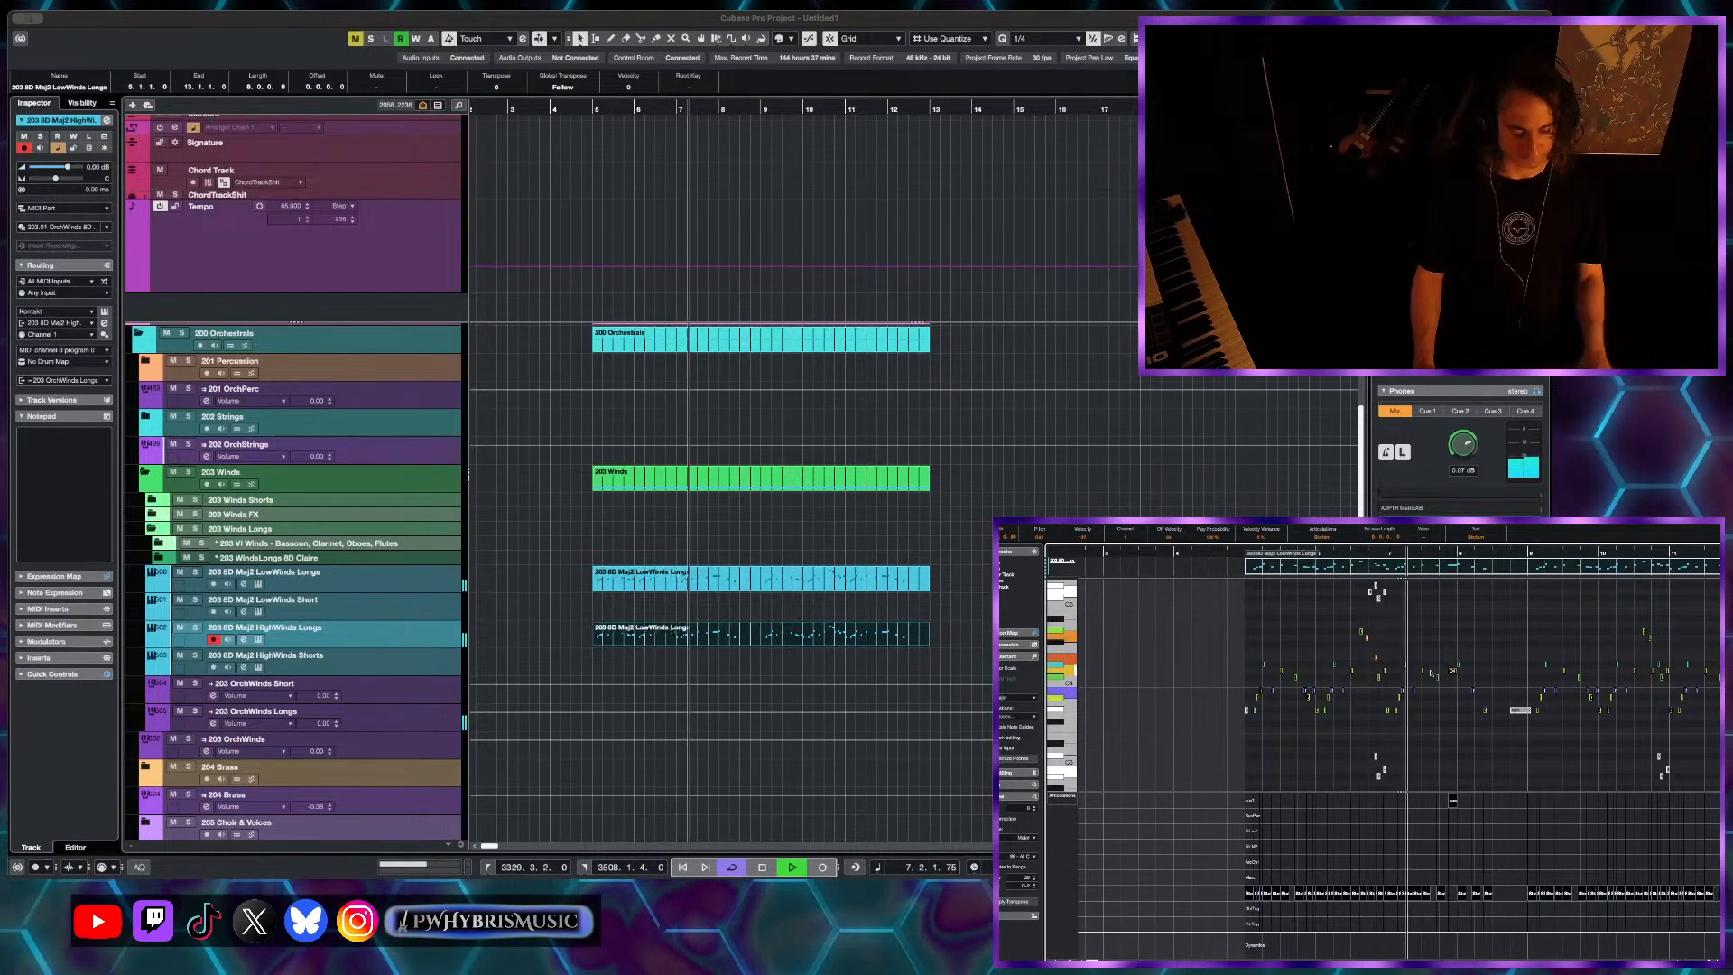
pyautogui.scroll(3, 1444, 679)
pyautogui.scroll(-1, 1460, 680)
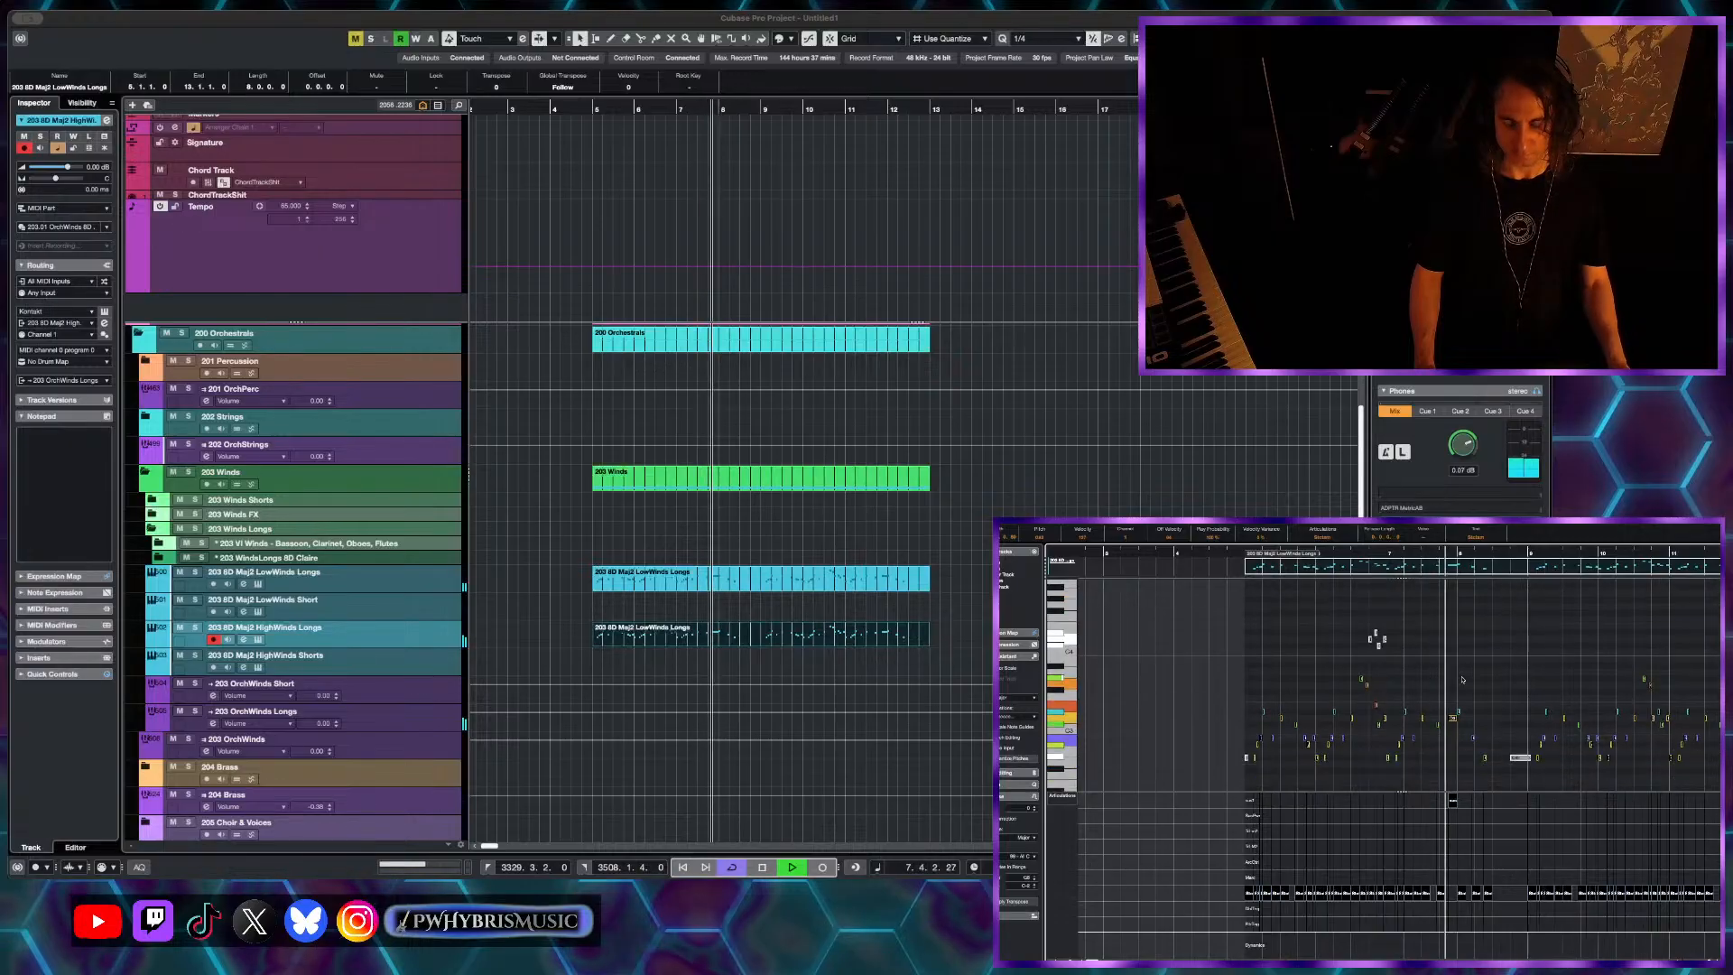
pyautogui.keyDown('ctrl'); pyautogui.scroll(1, 1462, 683); pyautogui.keyUp('ctrl')
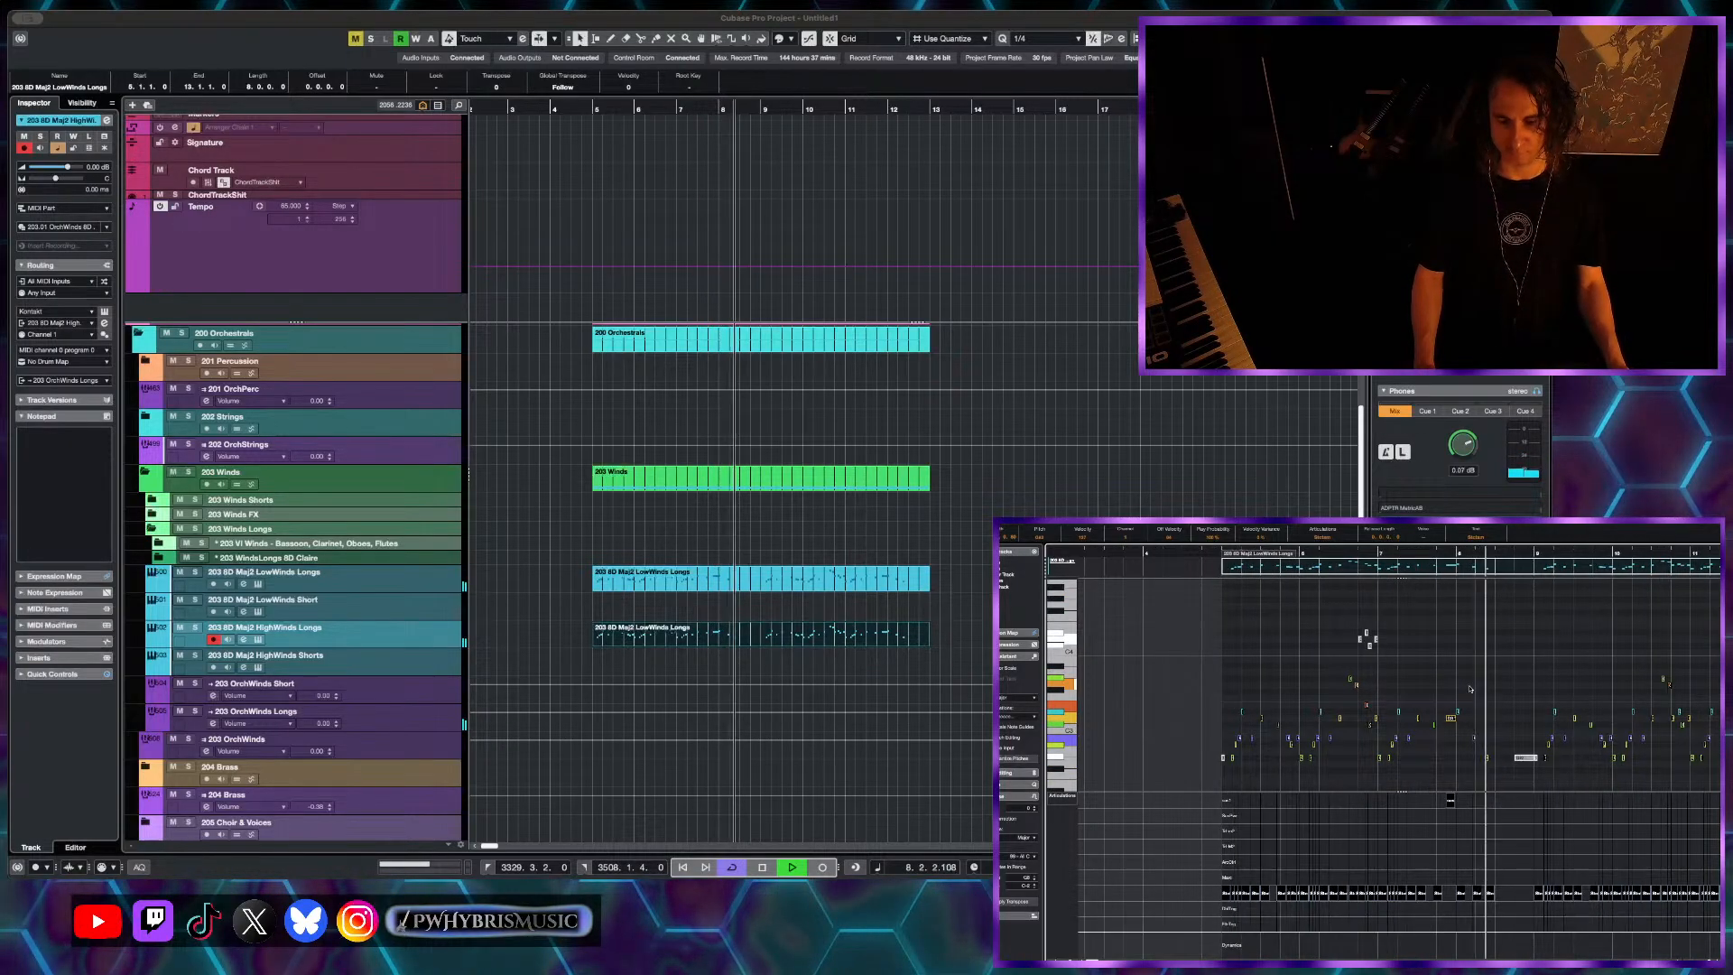
pyautogui.hscroll(1, 1545, 717)
pyautogui.keyDown('ctrl'); pyautogui.scroll(-1, 1545, 718); pyautogui.keyUp('ctrl')
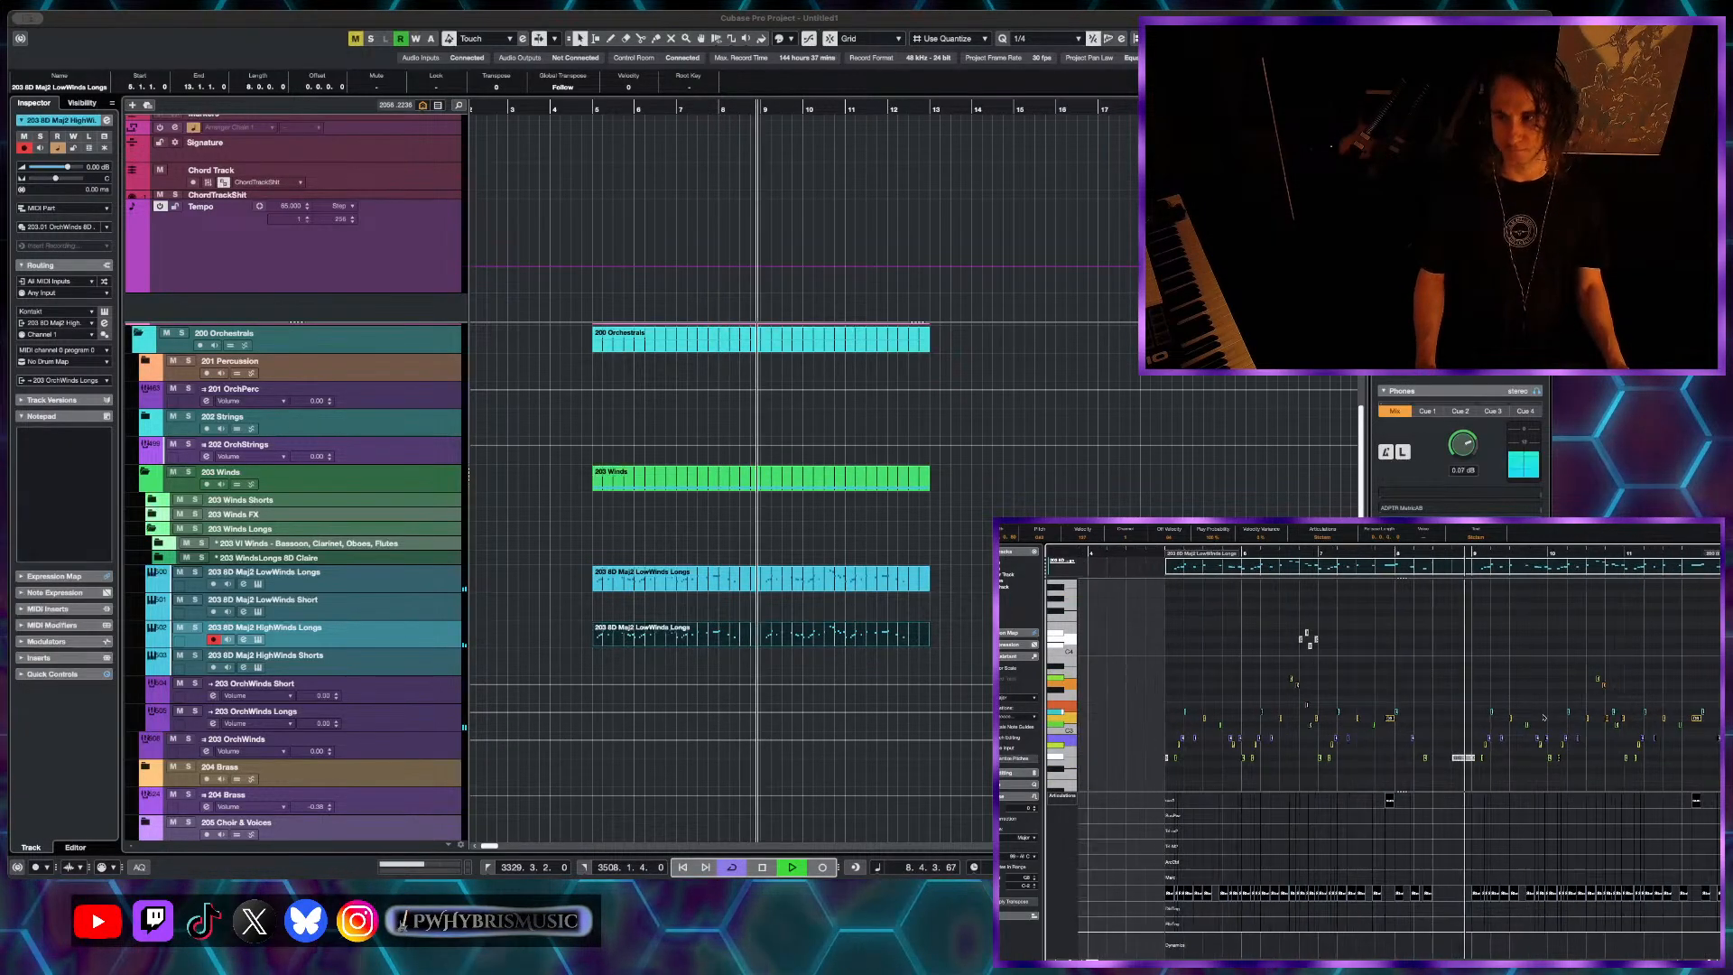
pyautogui.keyDown('ctrl'); pyautogui.scroll(-1, 1544, 718); pyautogui.keyUp('ctrl')
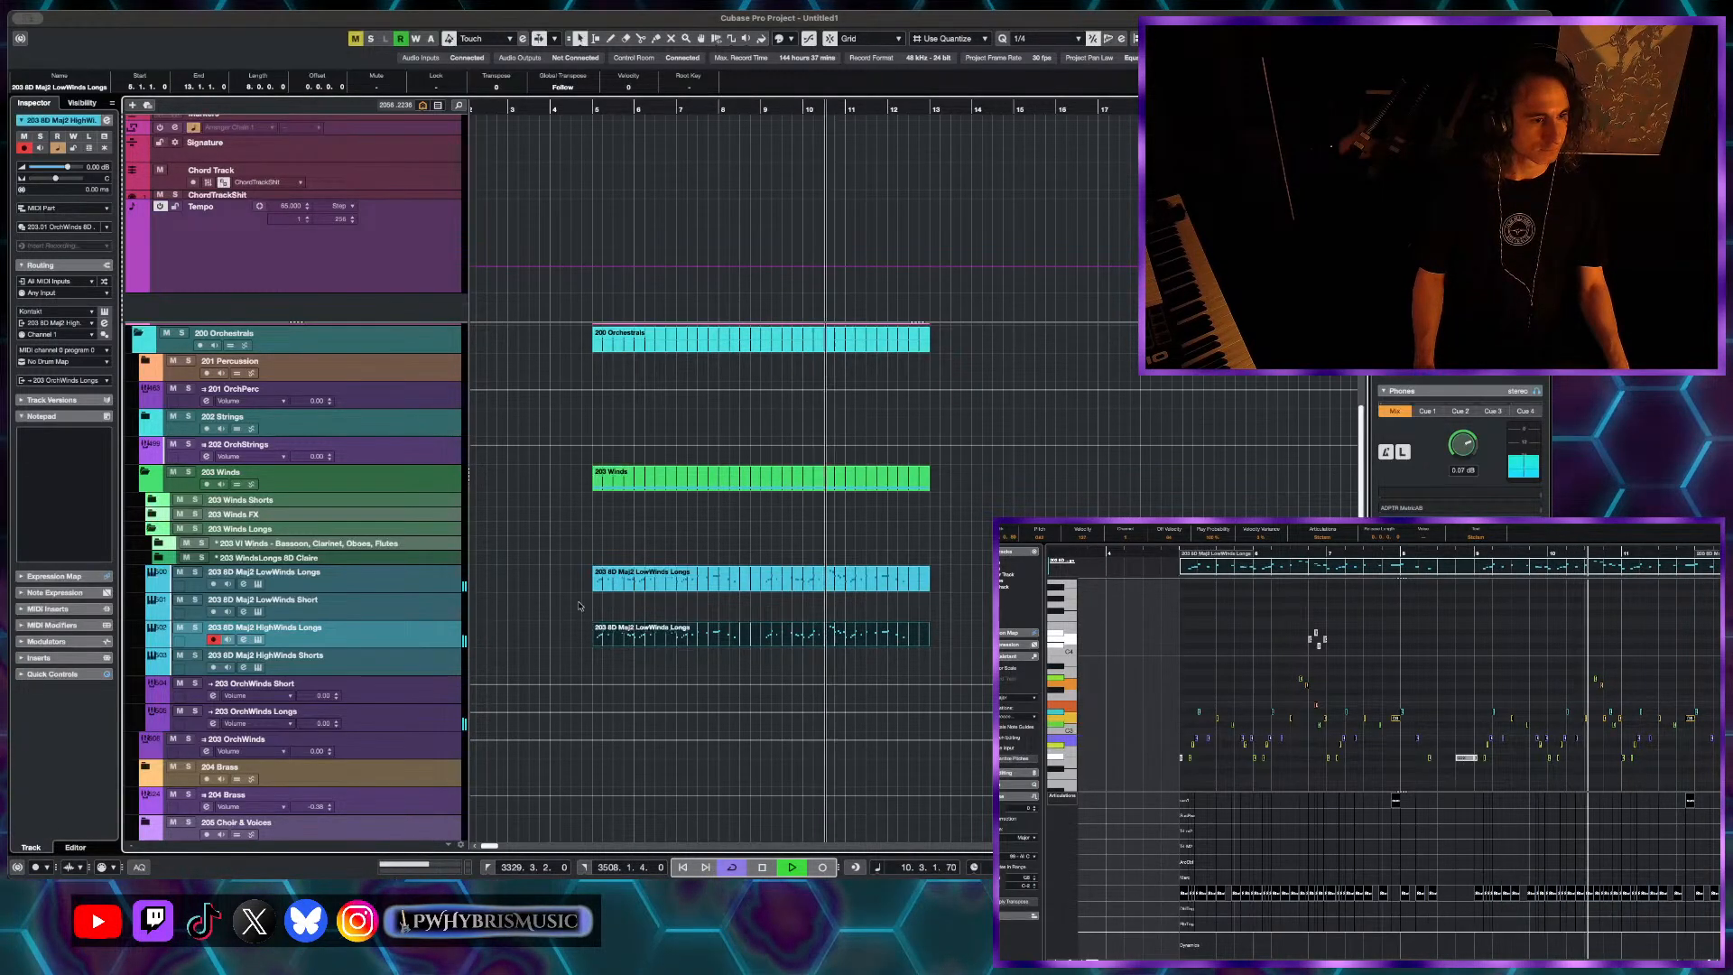
# - Lower the HighWinds Longs channel volume to -7.14 dB and replay both winds parts from bar 4
pyautogui.click(244, 639)
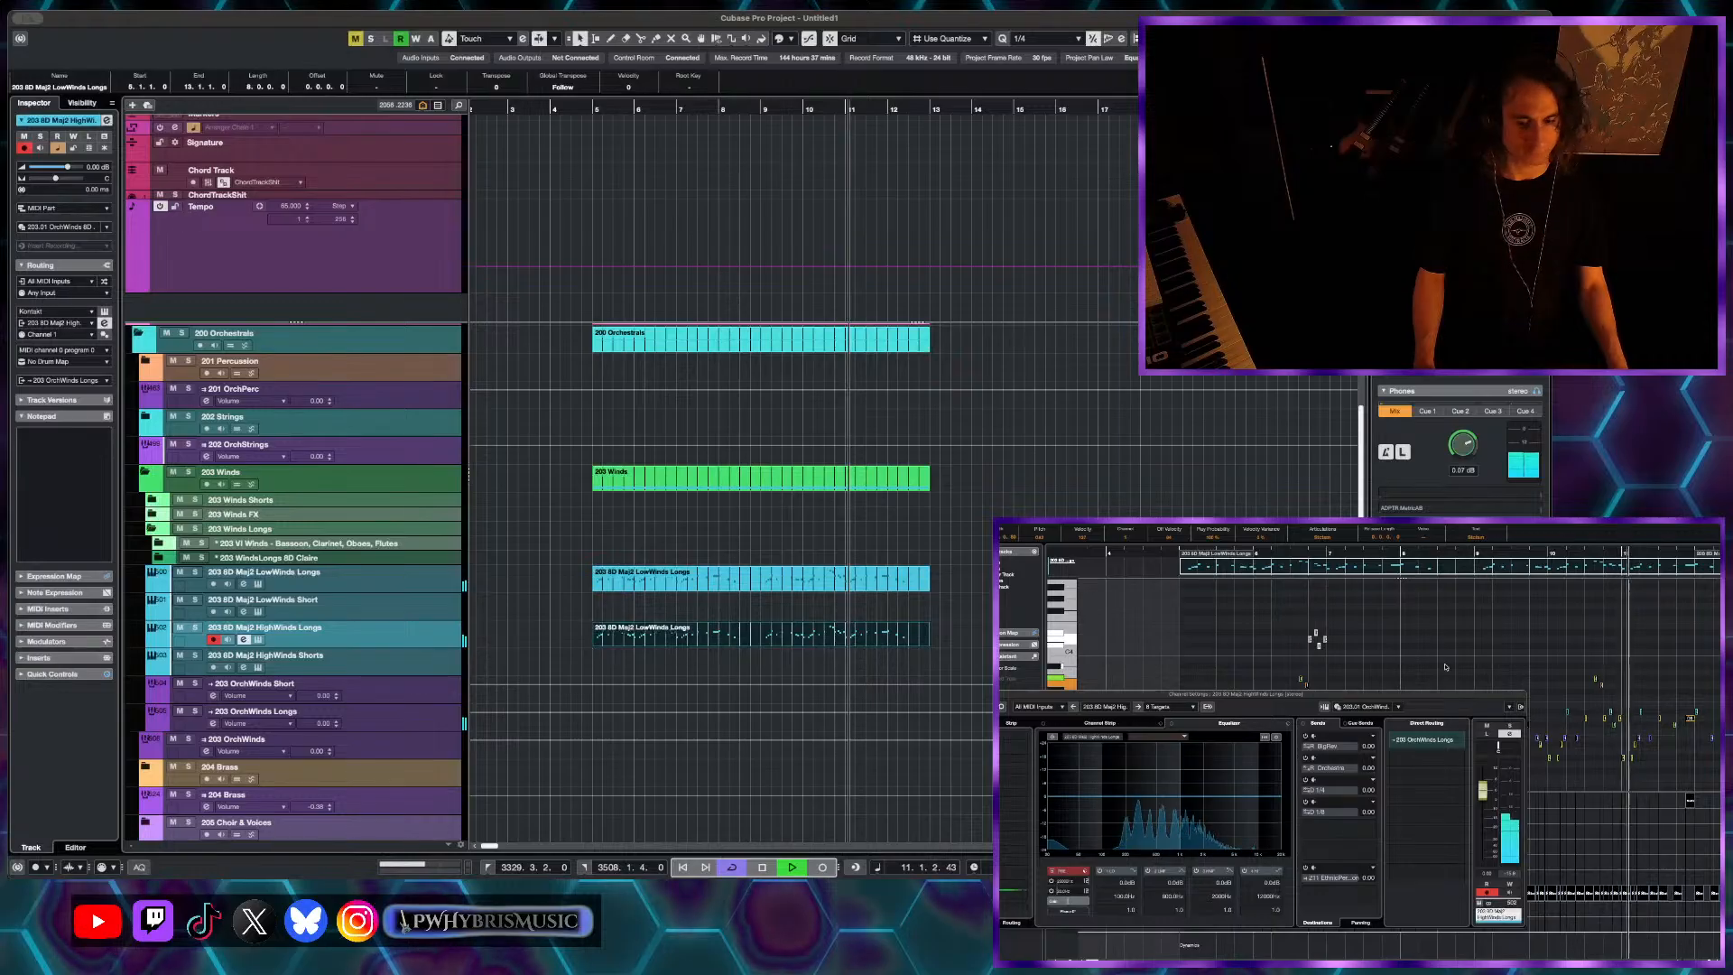
pyautogui.moveTo(1485, 793); pyautogui.dragTo(1490, 810)
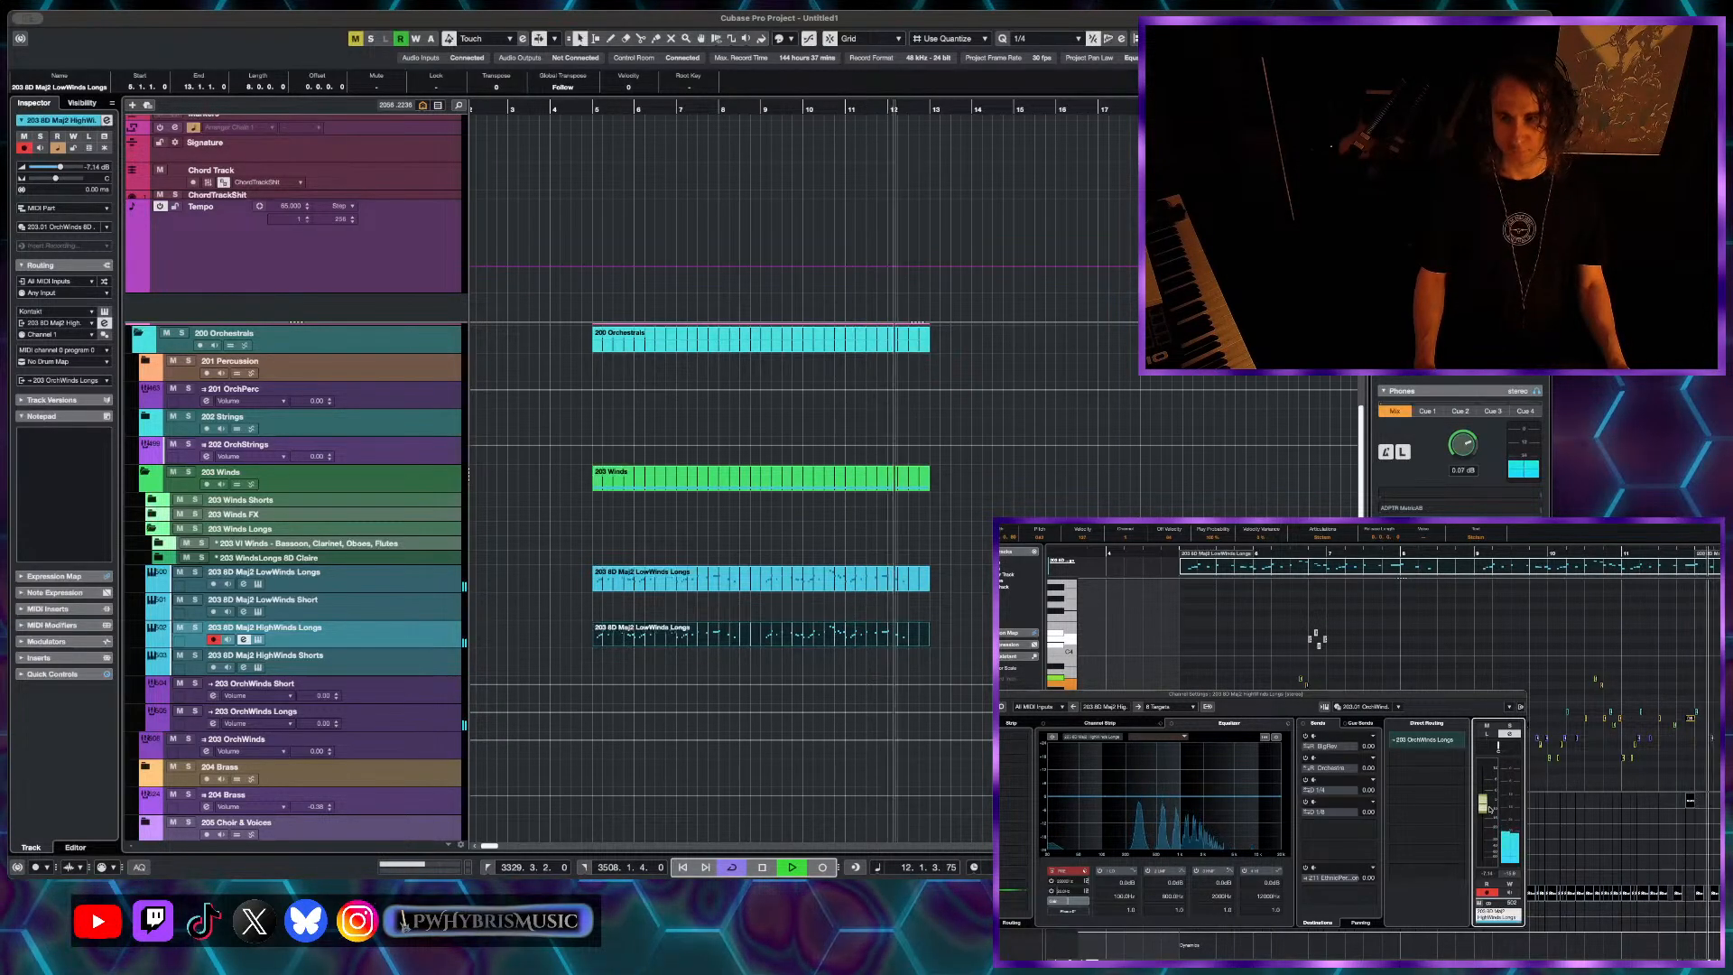
pyautogui.scroll(-2, 862, 411)
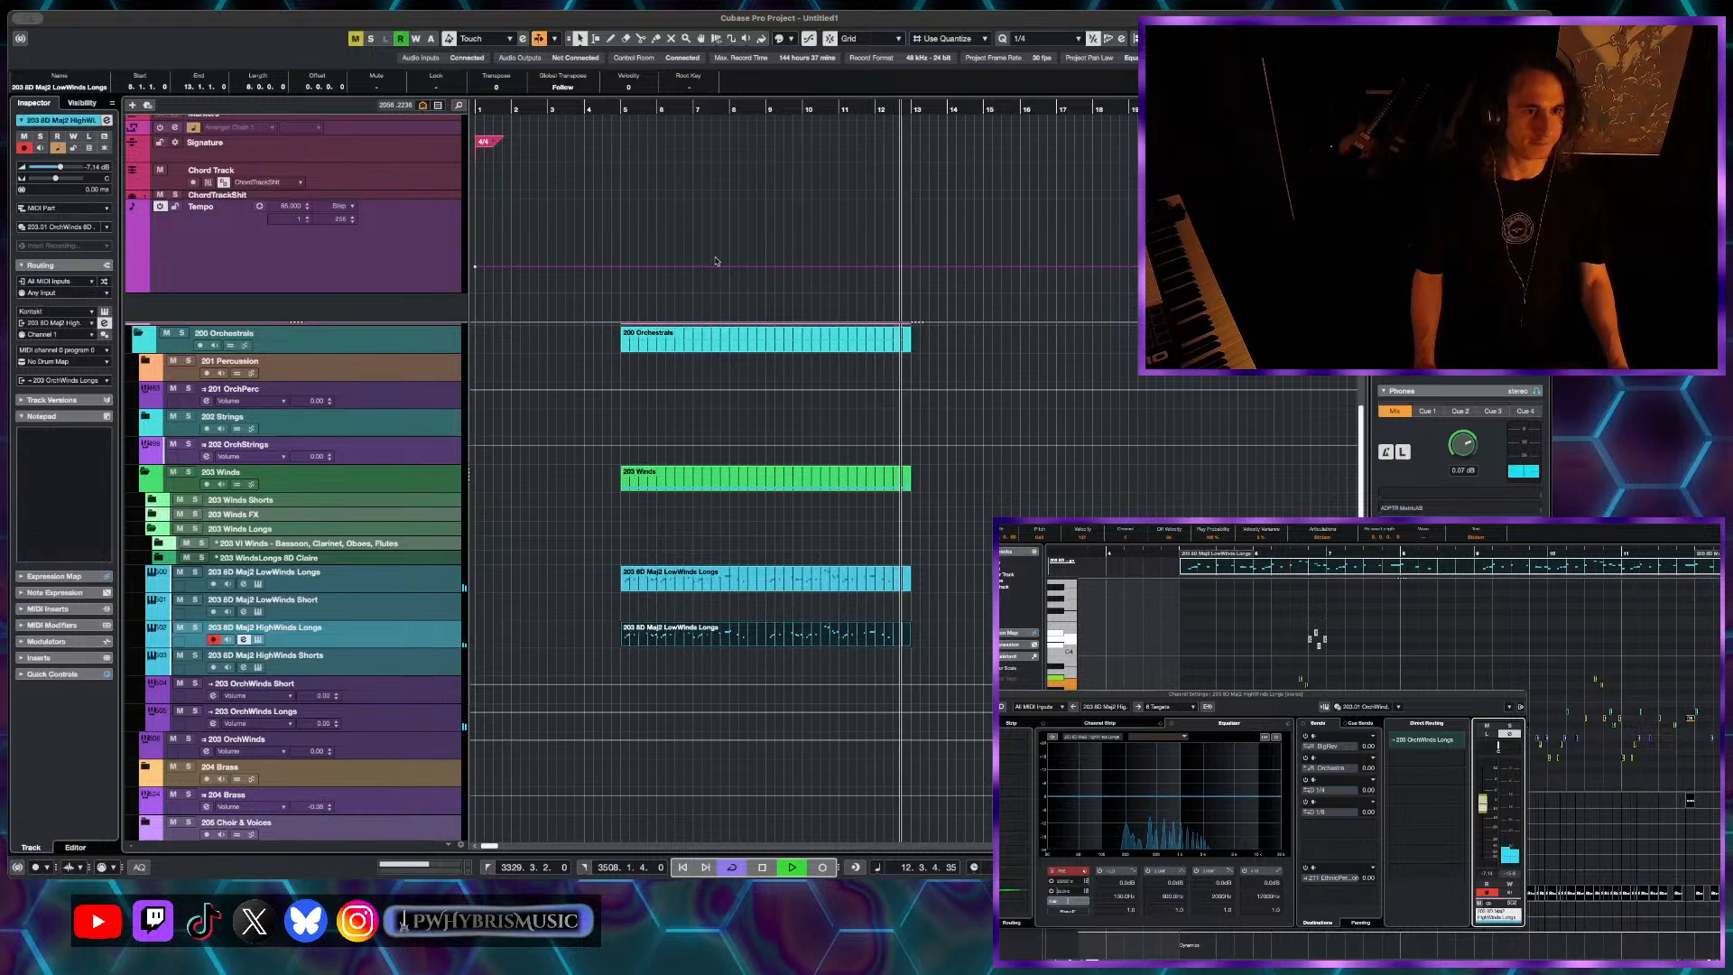
pyautogui.click(586, 113)
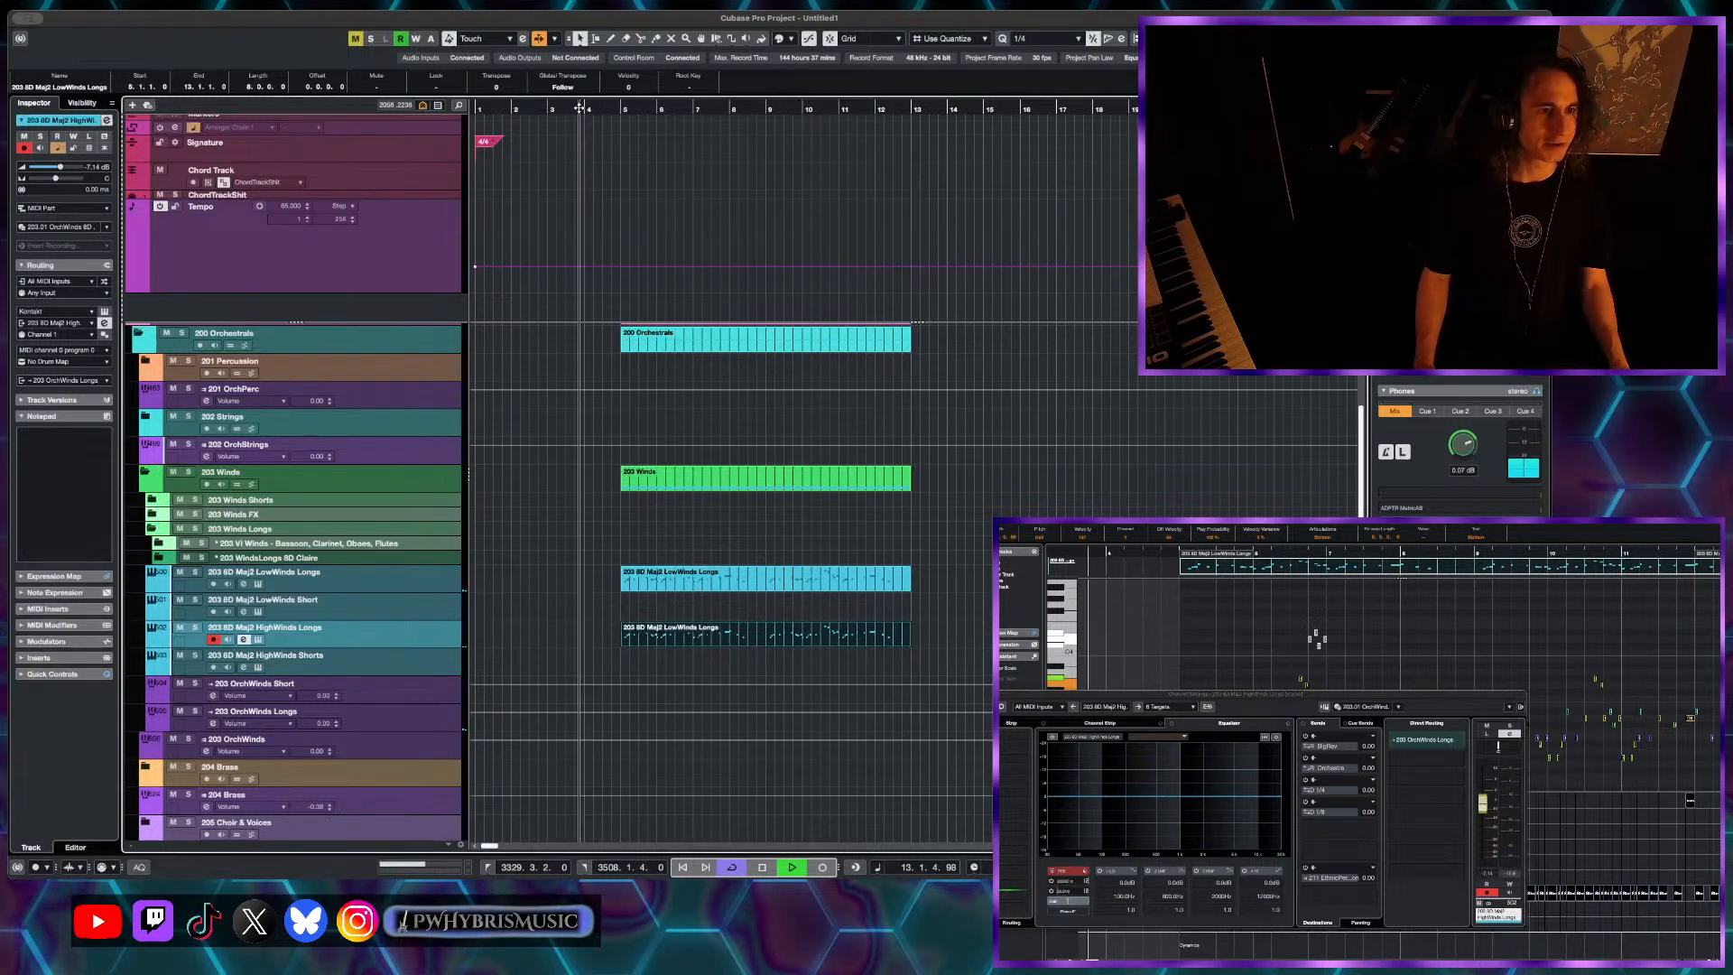
pyautogui.scroll(1, 686, 403)
pyautogui.scroll(1, 686, 404)
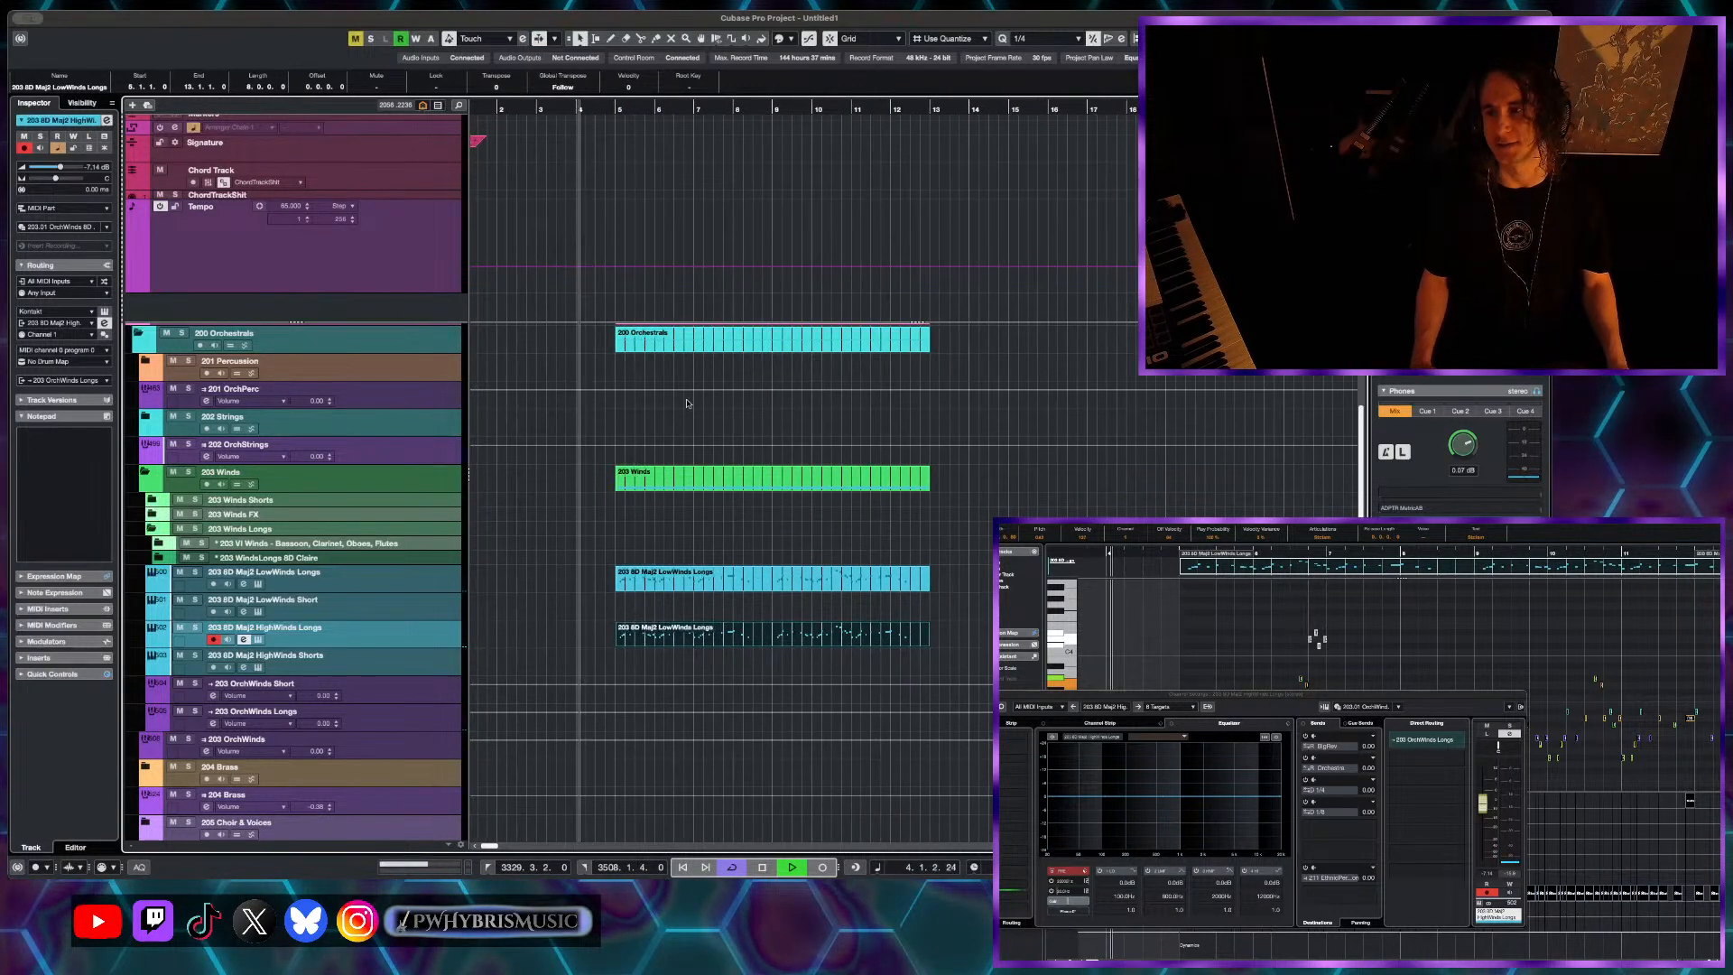
pyautogui.hscroll(-1, 686, 403)
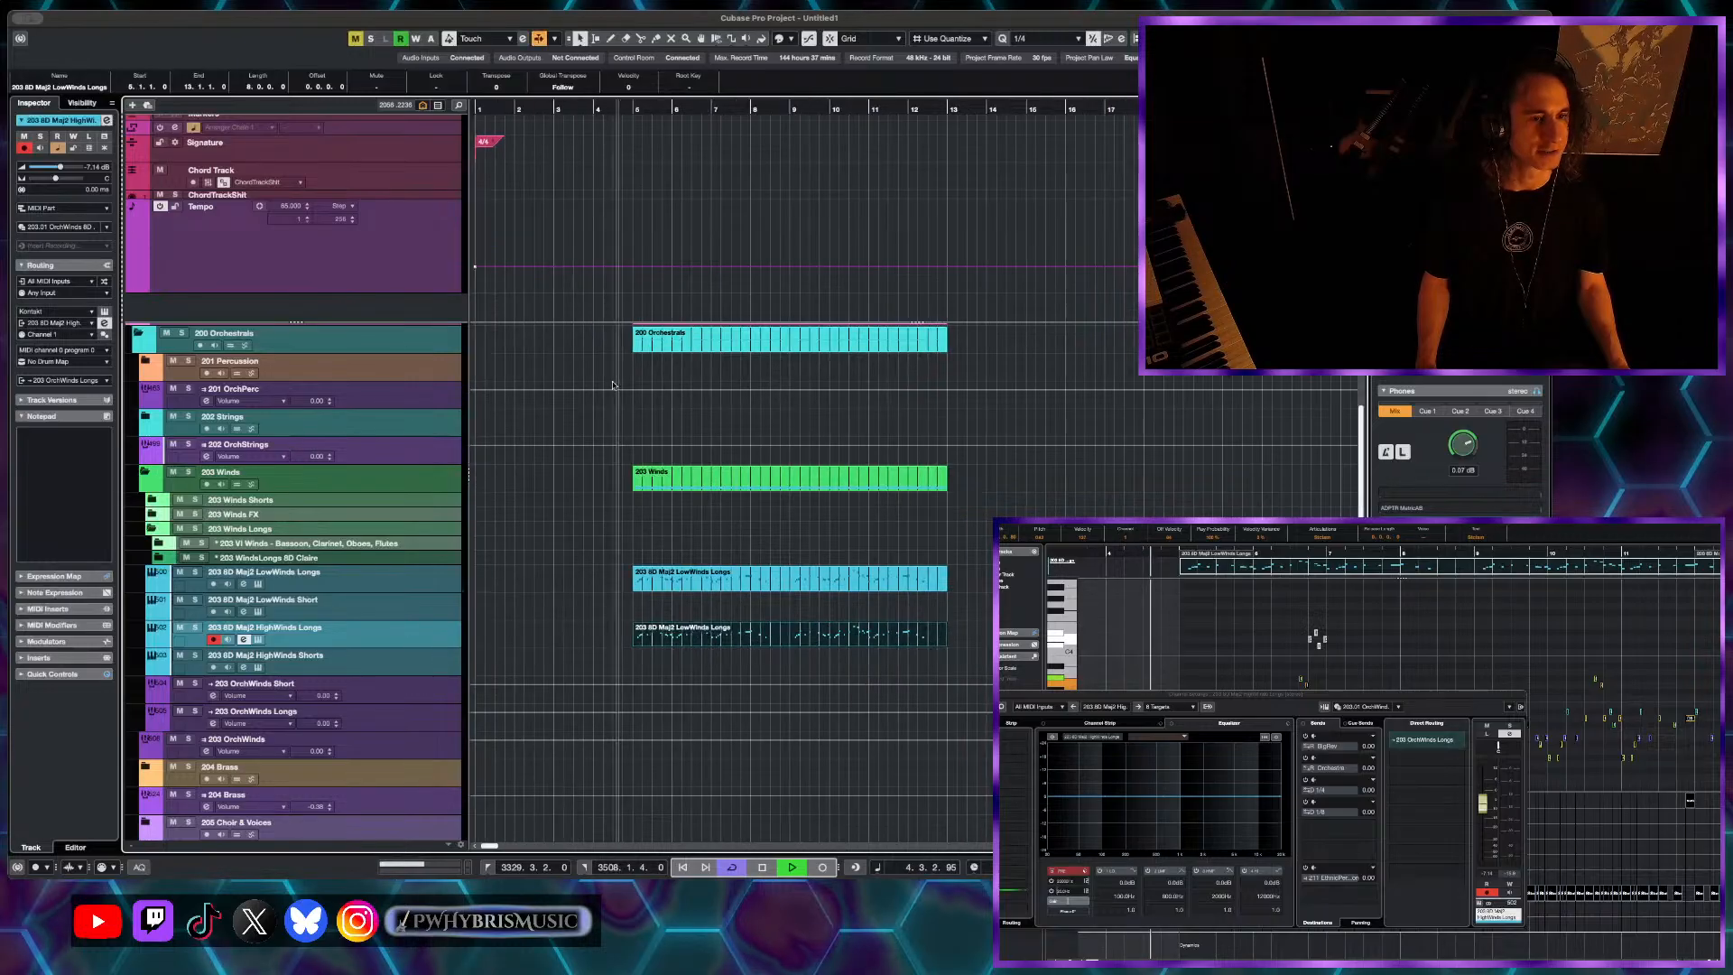
# - Put the playback position at bar 5, expand the 000 RealInstruments folder and select the Superior Drummer 3 01 track
pyautogui.click(636, 111)
pyautogui.scroll(1, 603, 261)
pyautogui.scroll(3, 604, 469)
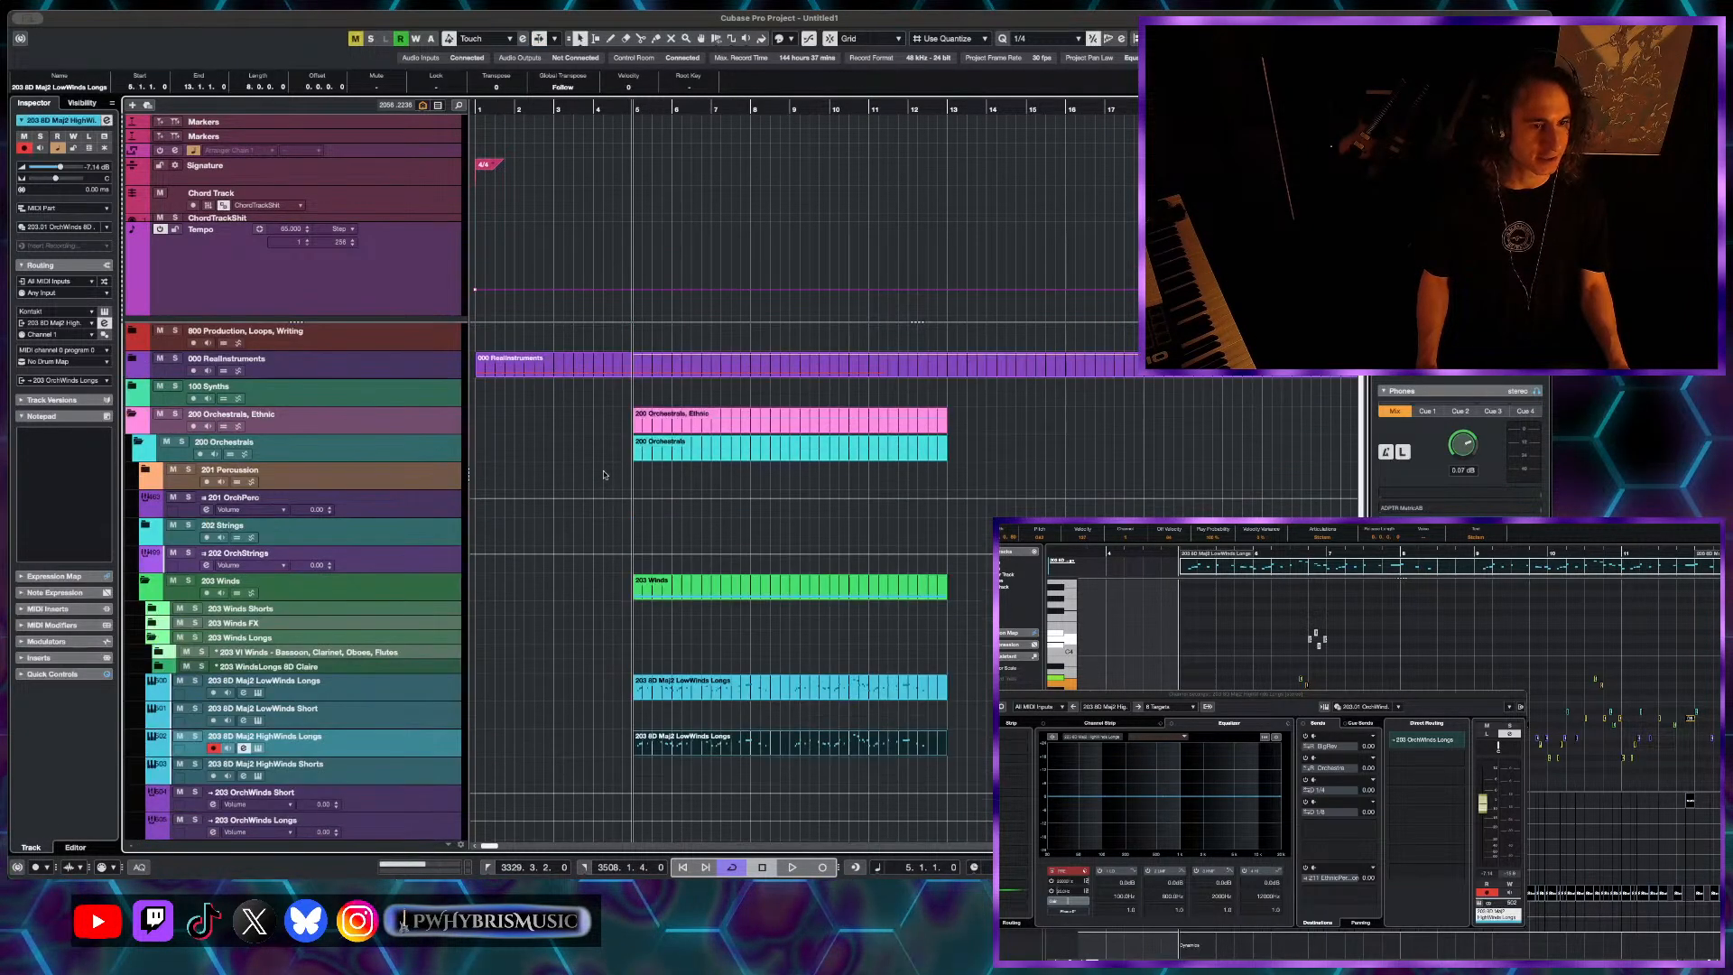
pyautogui.click(672, 457)
pyautogui.scroll(1, 673, 458)
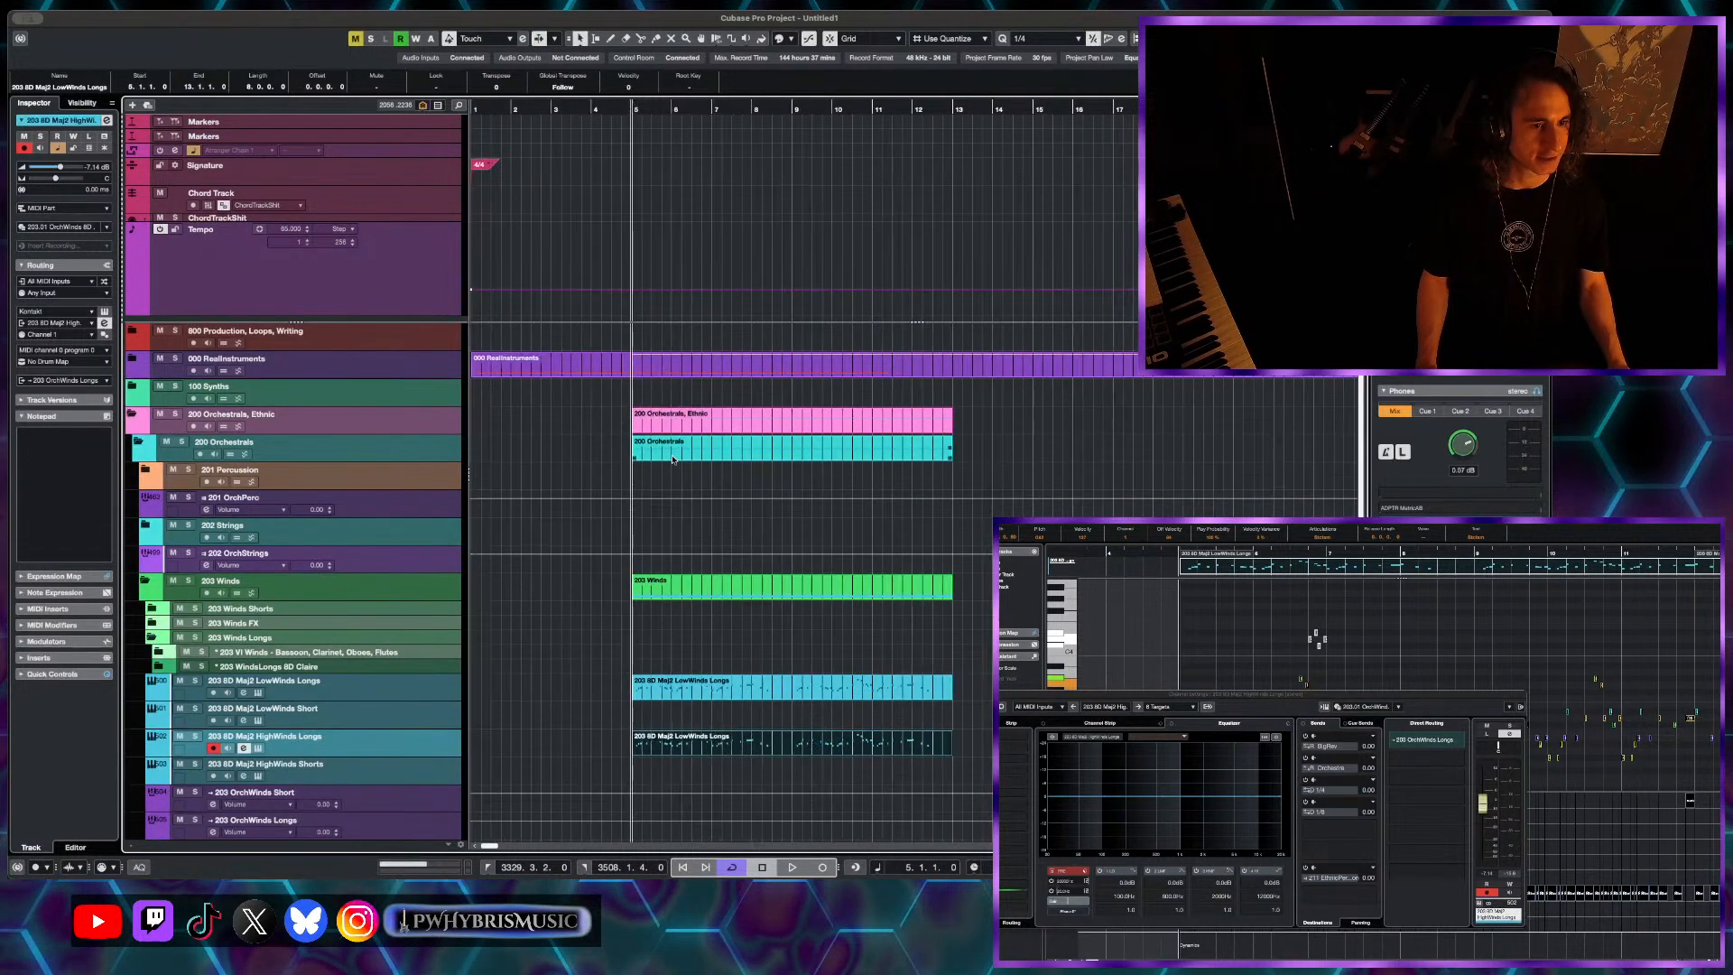
pyautogui.click(131, 363)
pyautogui.scroll(-1, 511, 466)
pyautogui.click(346, 441)
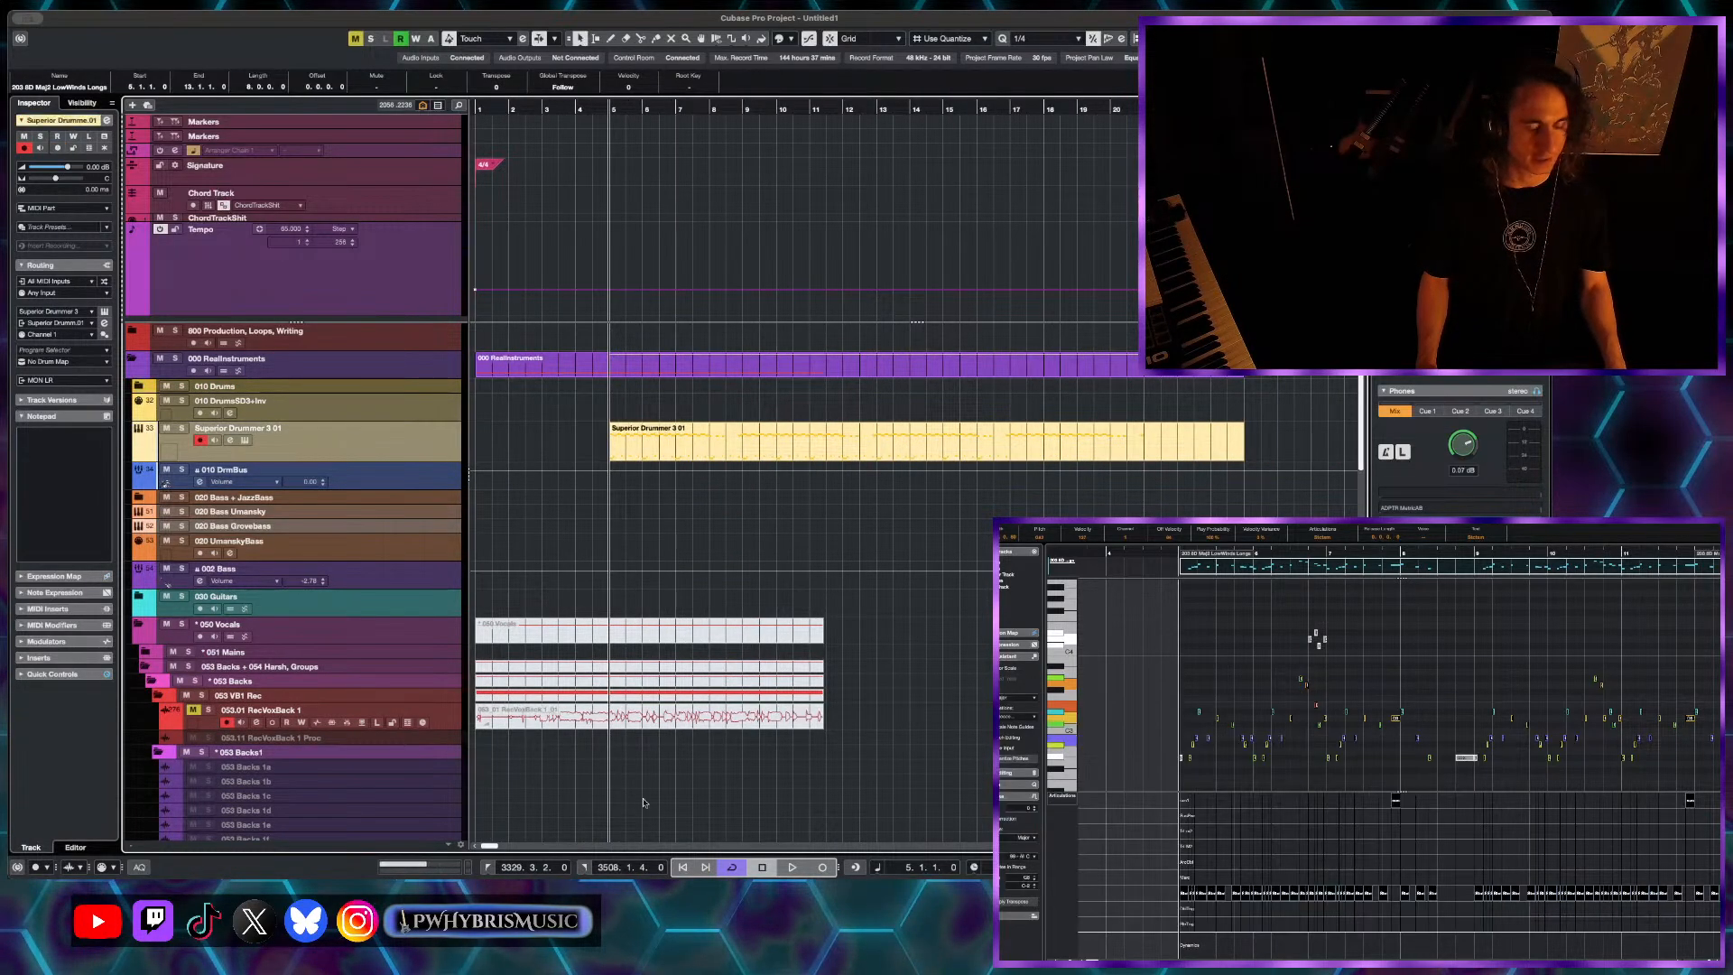
# - Route the Superior Drummer 3 01 track's output to the 010 MixDrums group, finding it by the search term "drums"
pyautogui.click(1186, 709)
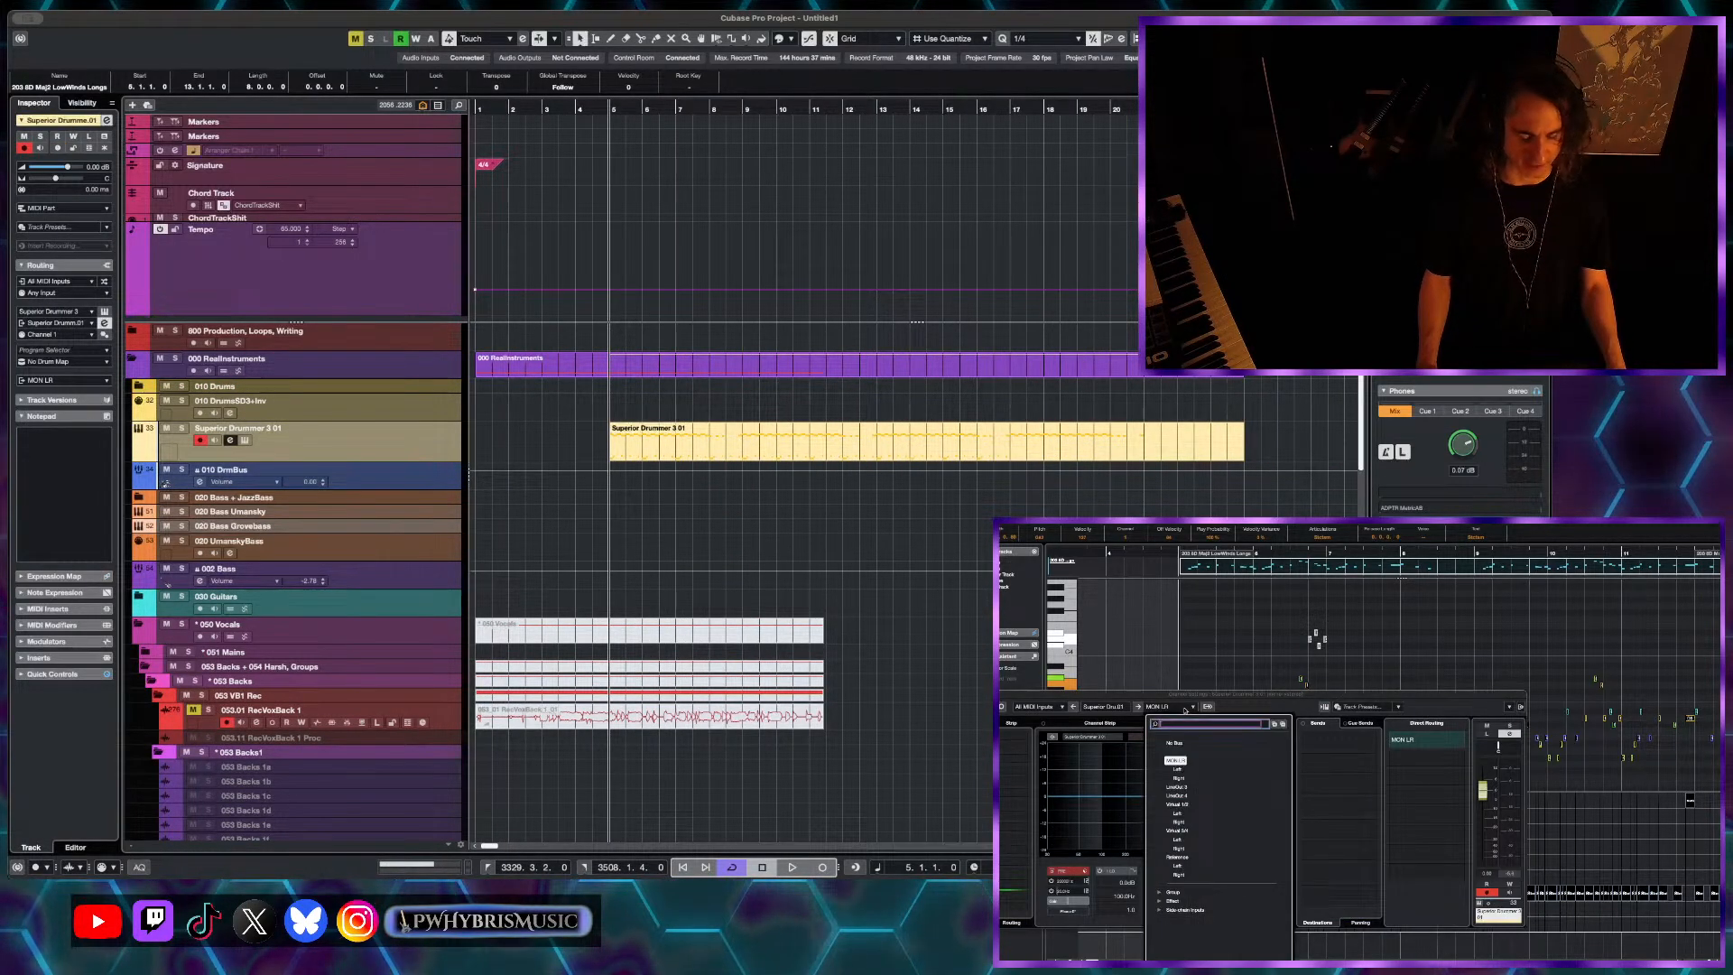
pyautogui.write('drums')
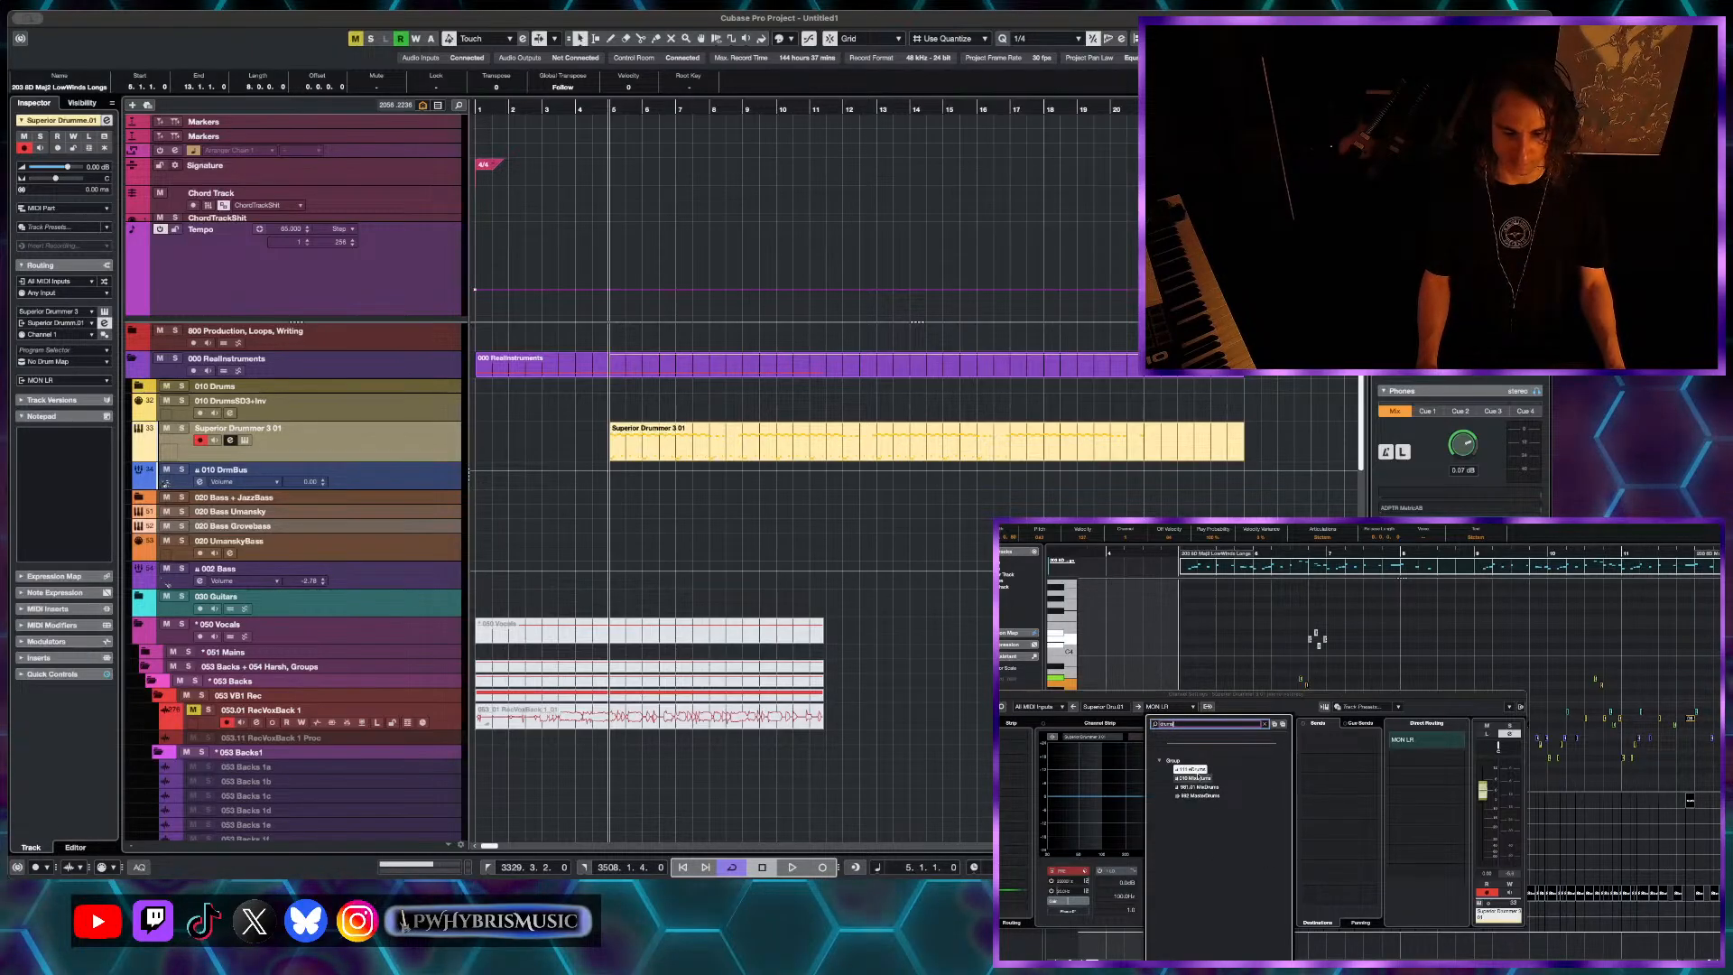
pyautogui.press('Return')
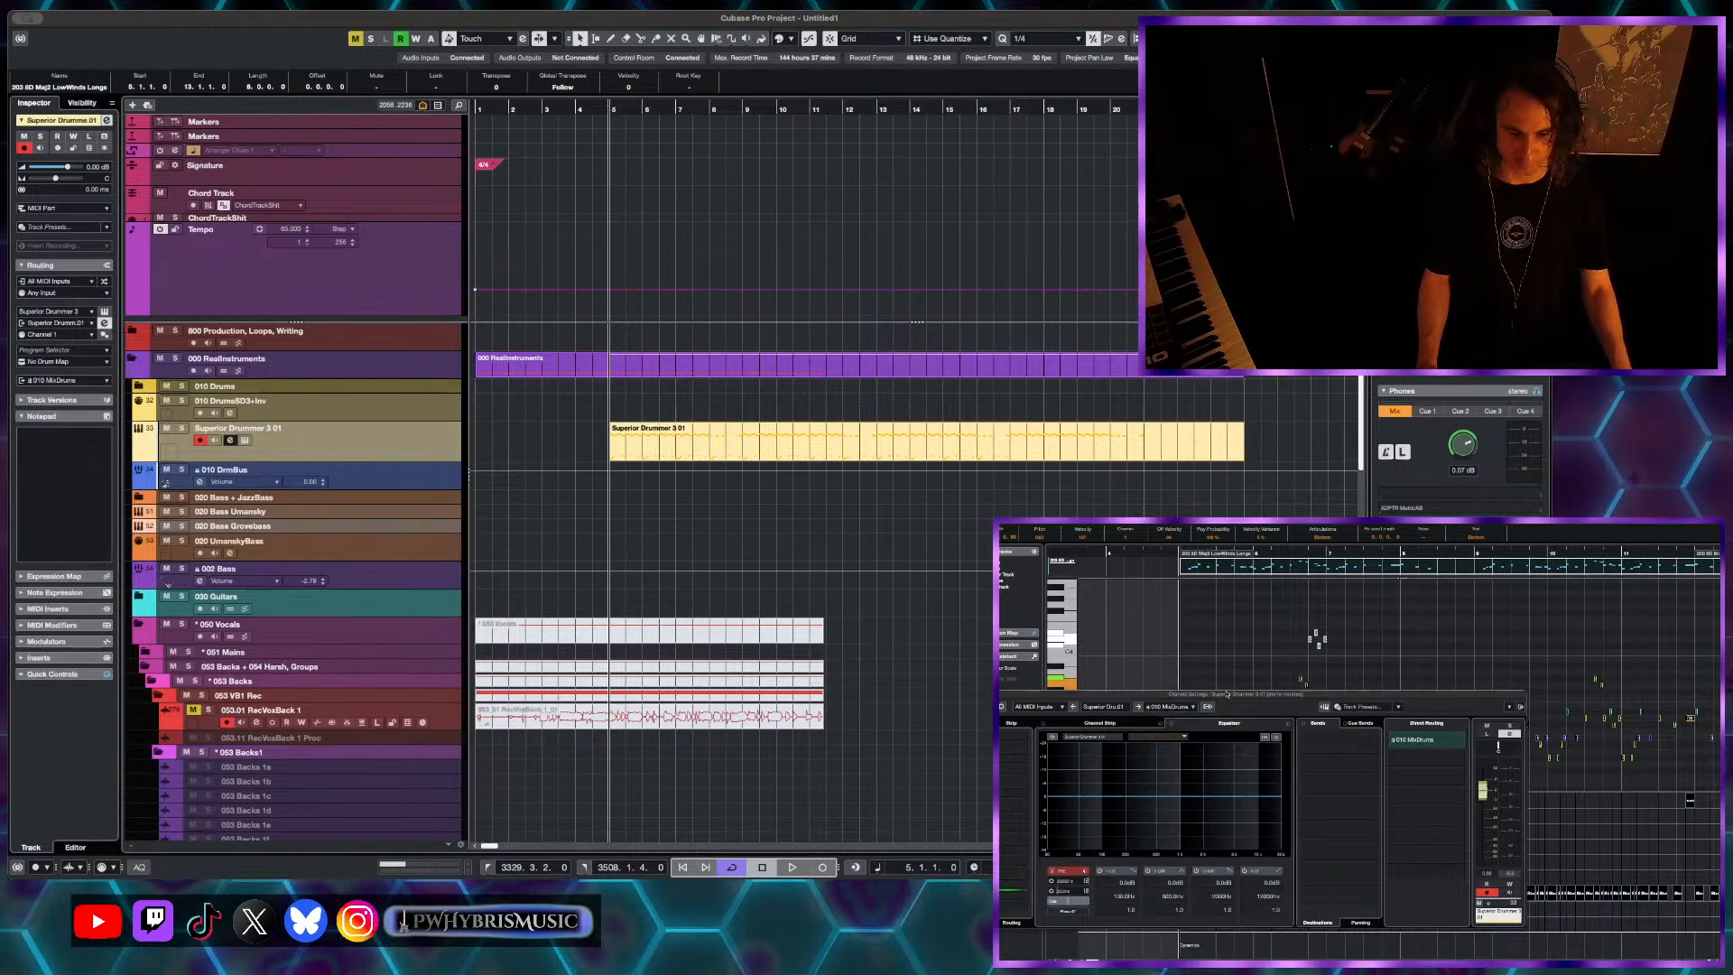
pyautogui.press('super+w')
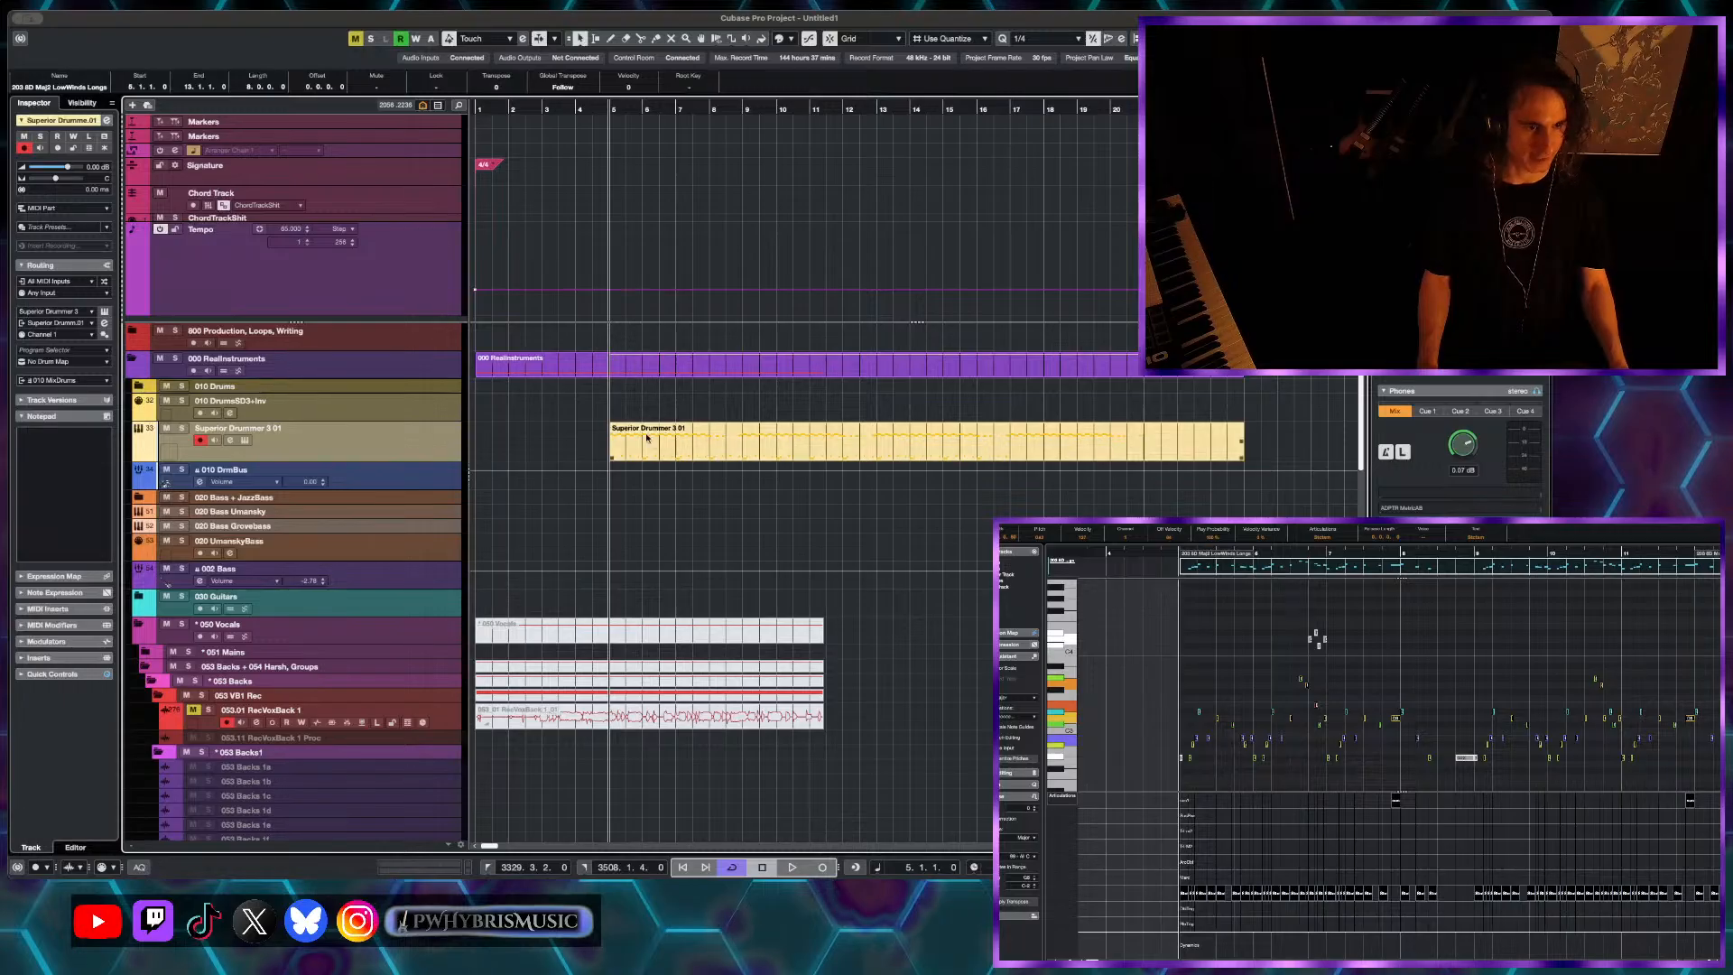
# - Extend the start of the Superior Drummer 3 01 part back from bar 5 to bar 1
pyautogui.press('h')
pyautogui.hscroll(-3, 600, 456)
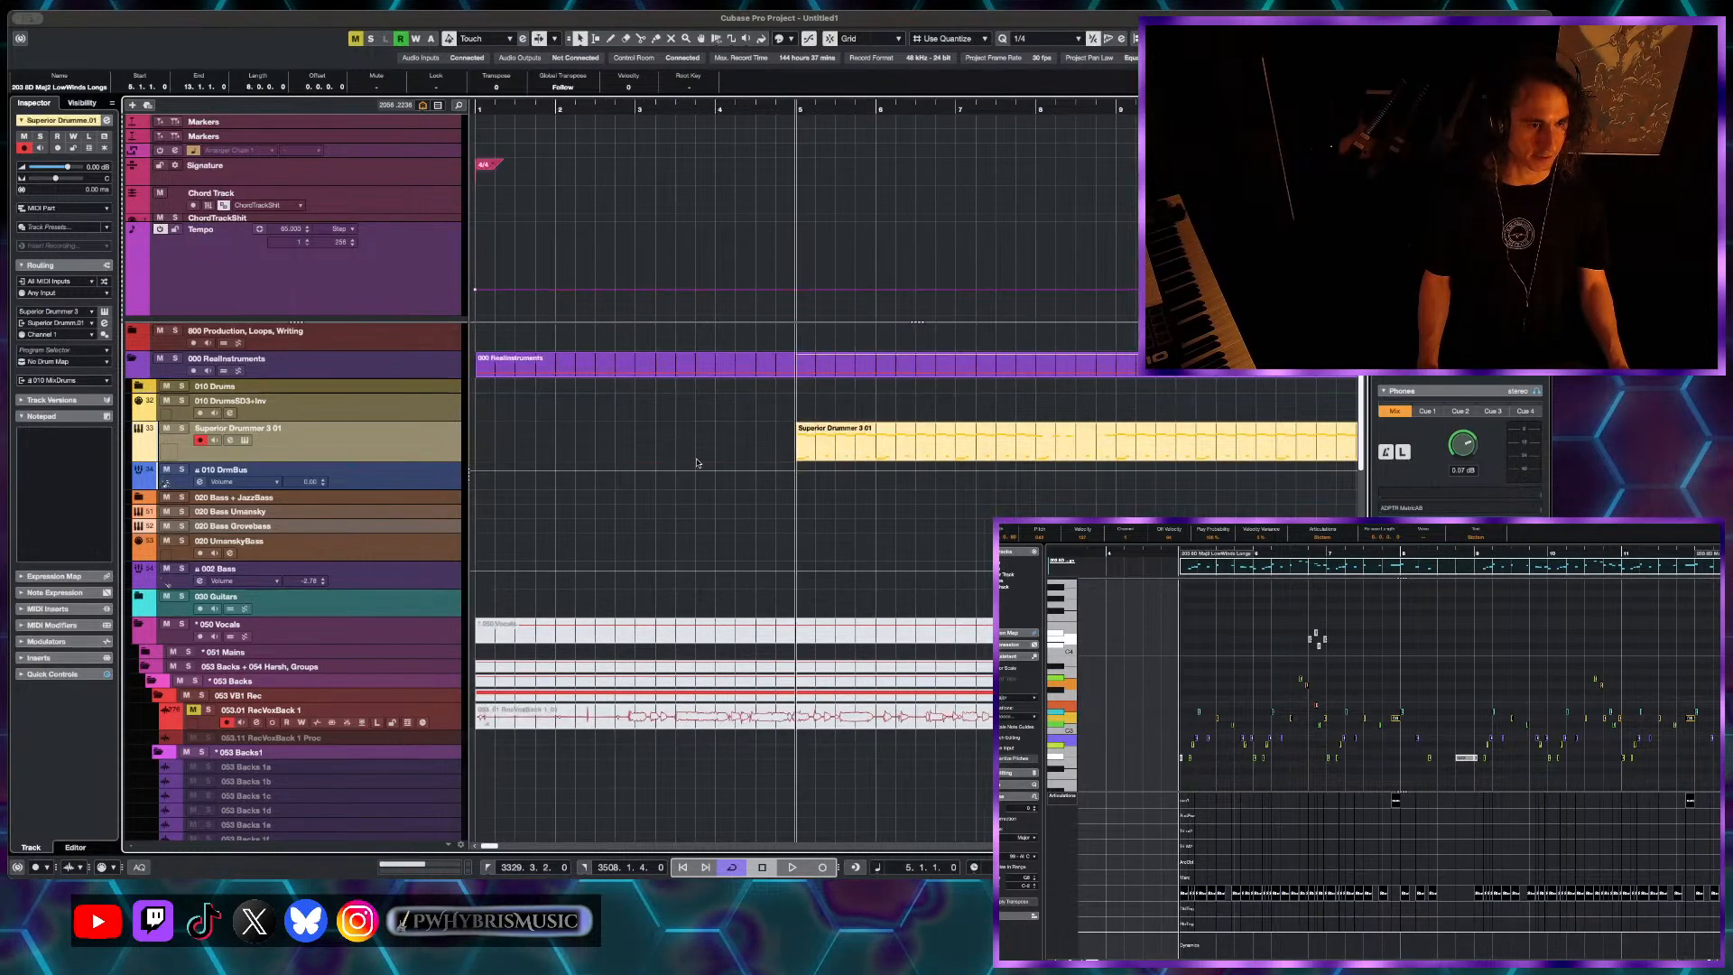
pyautogui.click(803, 455)
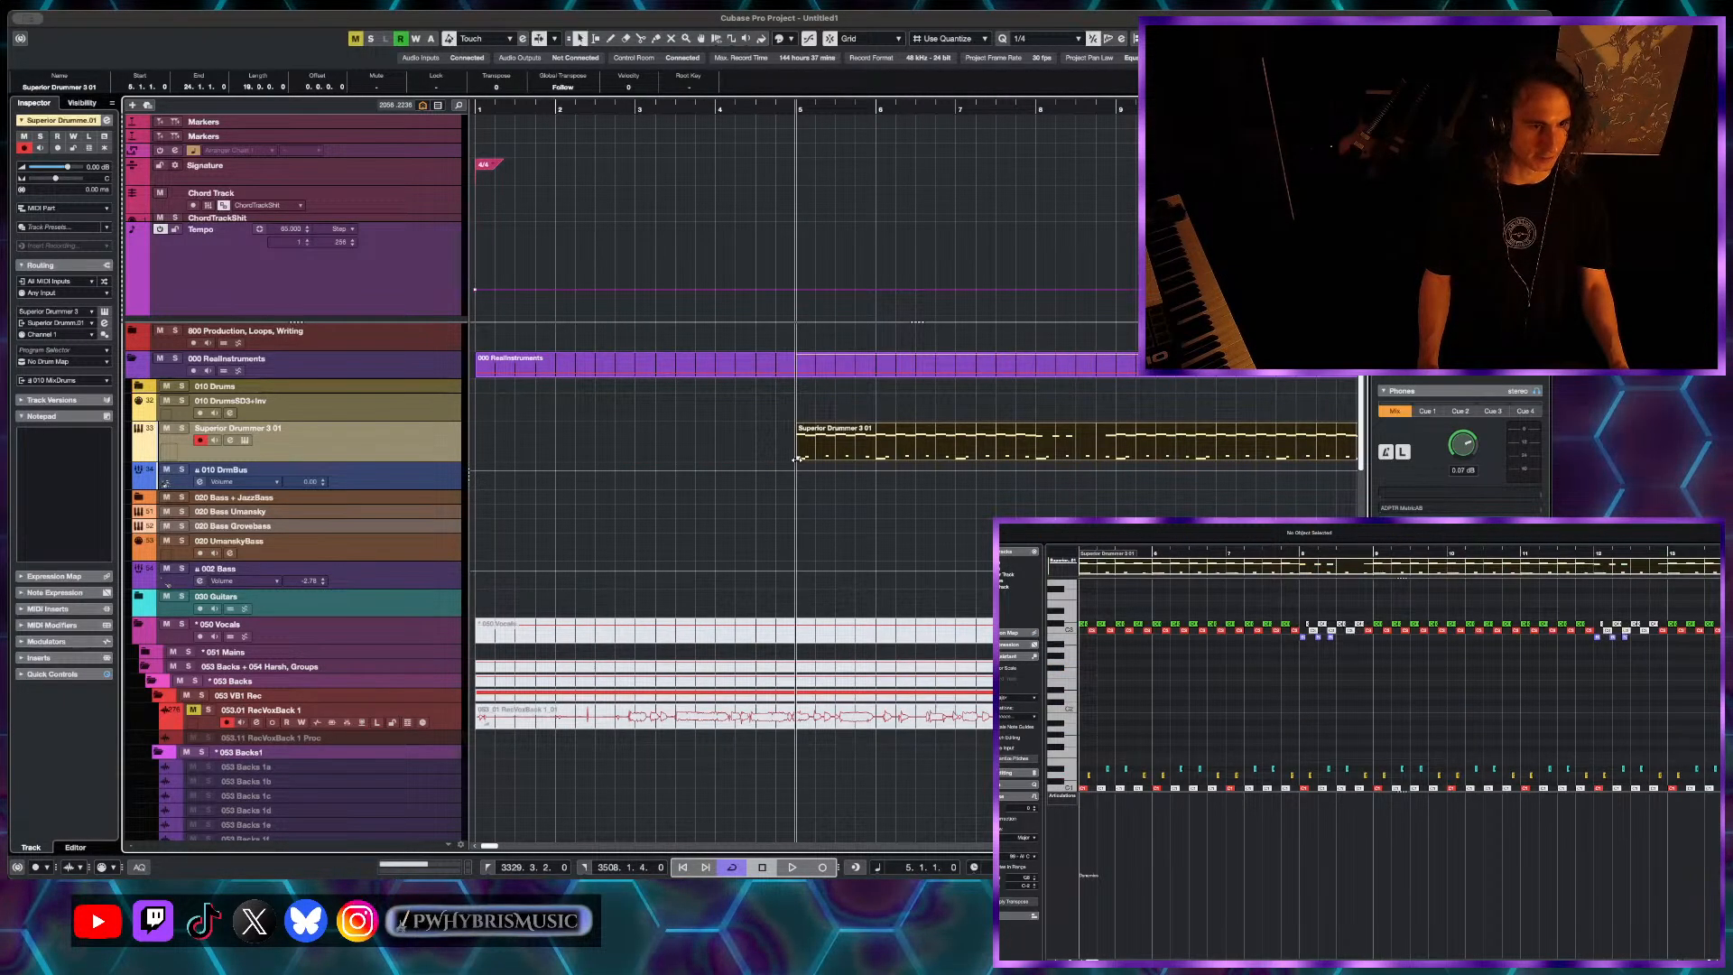
pyautogui.moveTo(710, 461); pyautogui.dragTo(477, 456)
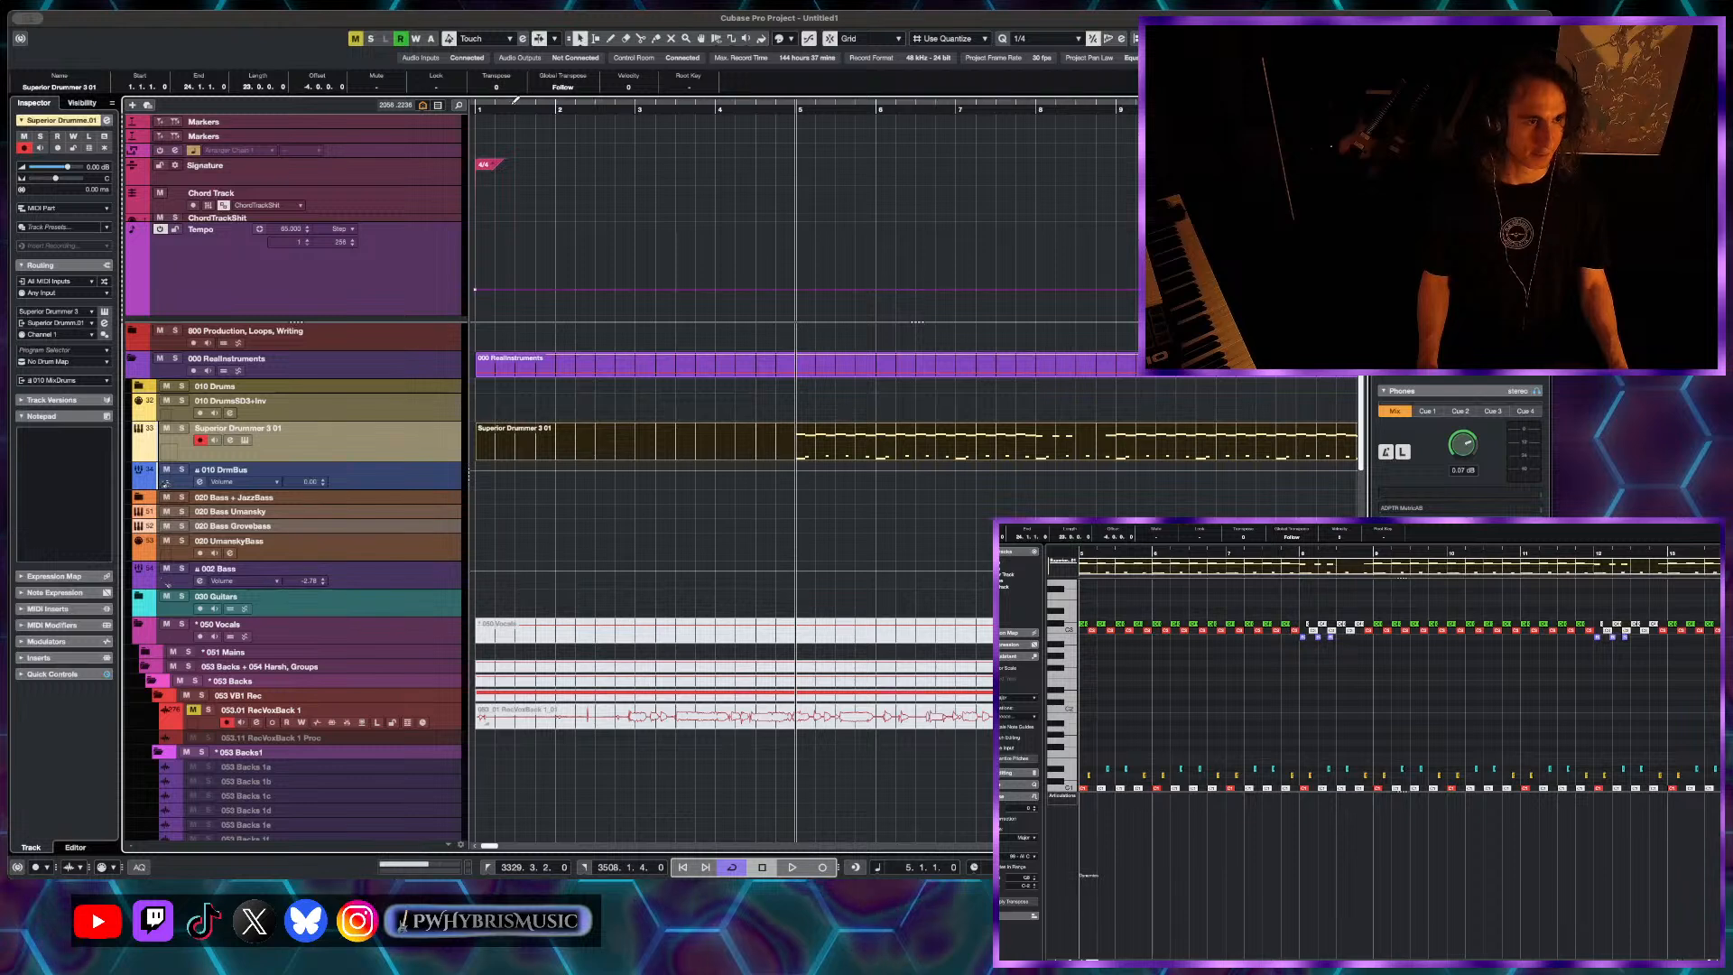
# - Copy the opening drum notes from bar 5 back to bar 1 to fill the empty bars before the existing groove
pyautogui.press('Home')
pyautogui.press('space')
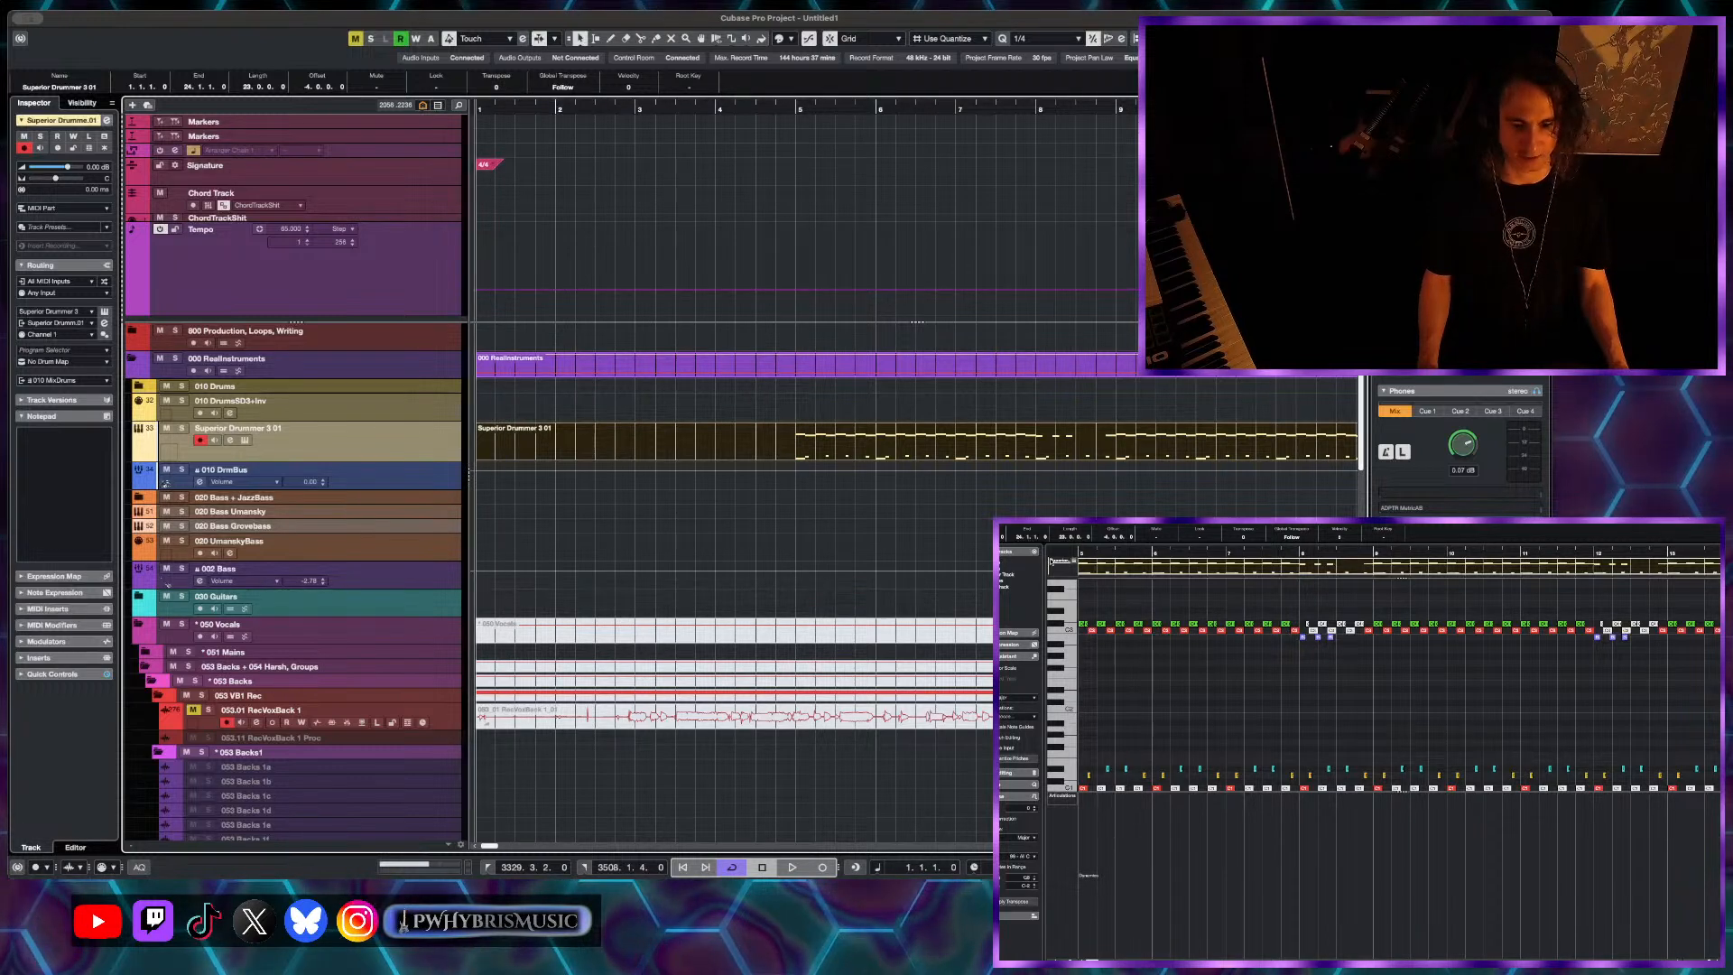
pyautogui.hscroll(-4, 1141, 707)
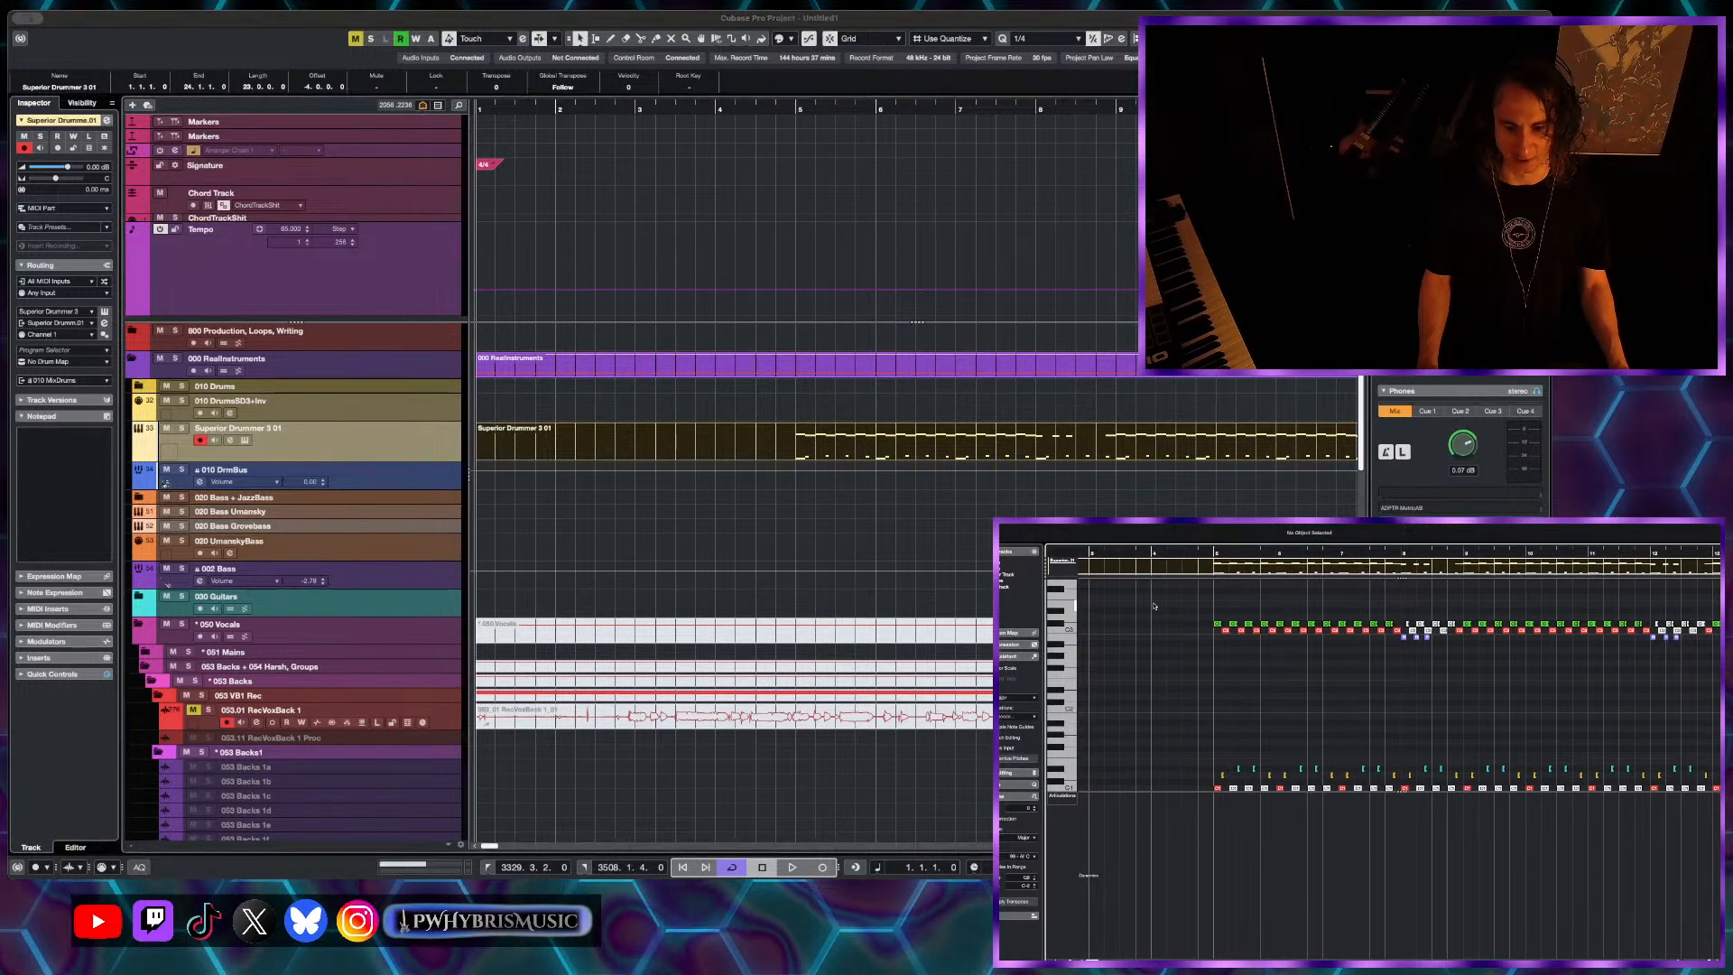
pyautogui.moveTo(1154, 601); pyautogui.dragTo(1333, 697)
pyautogui.scroll(3, 1318, 700)
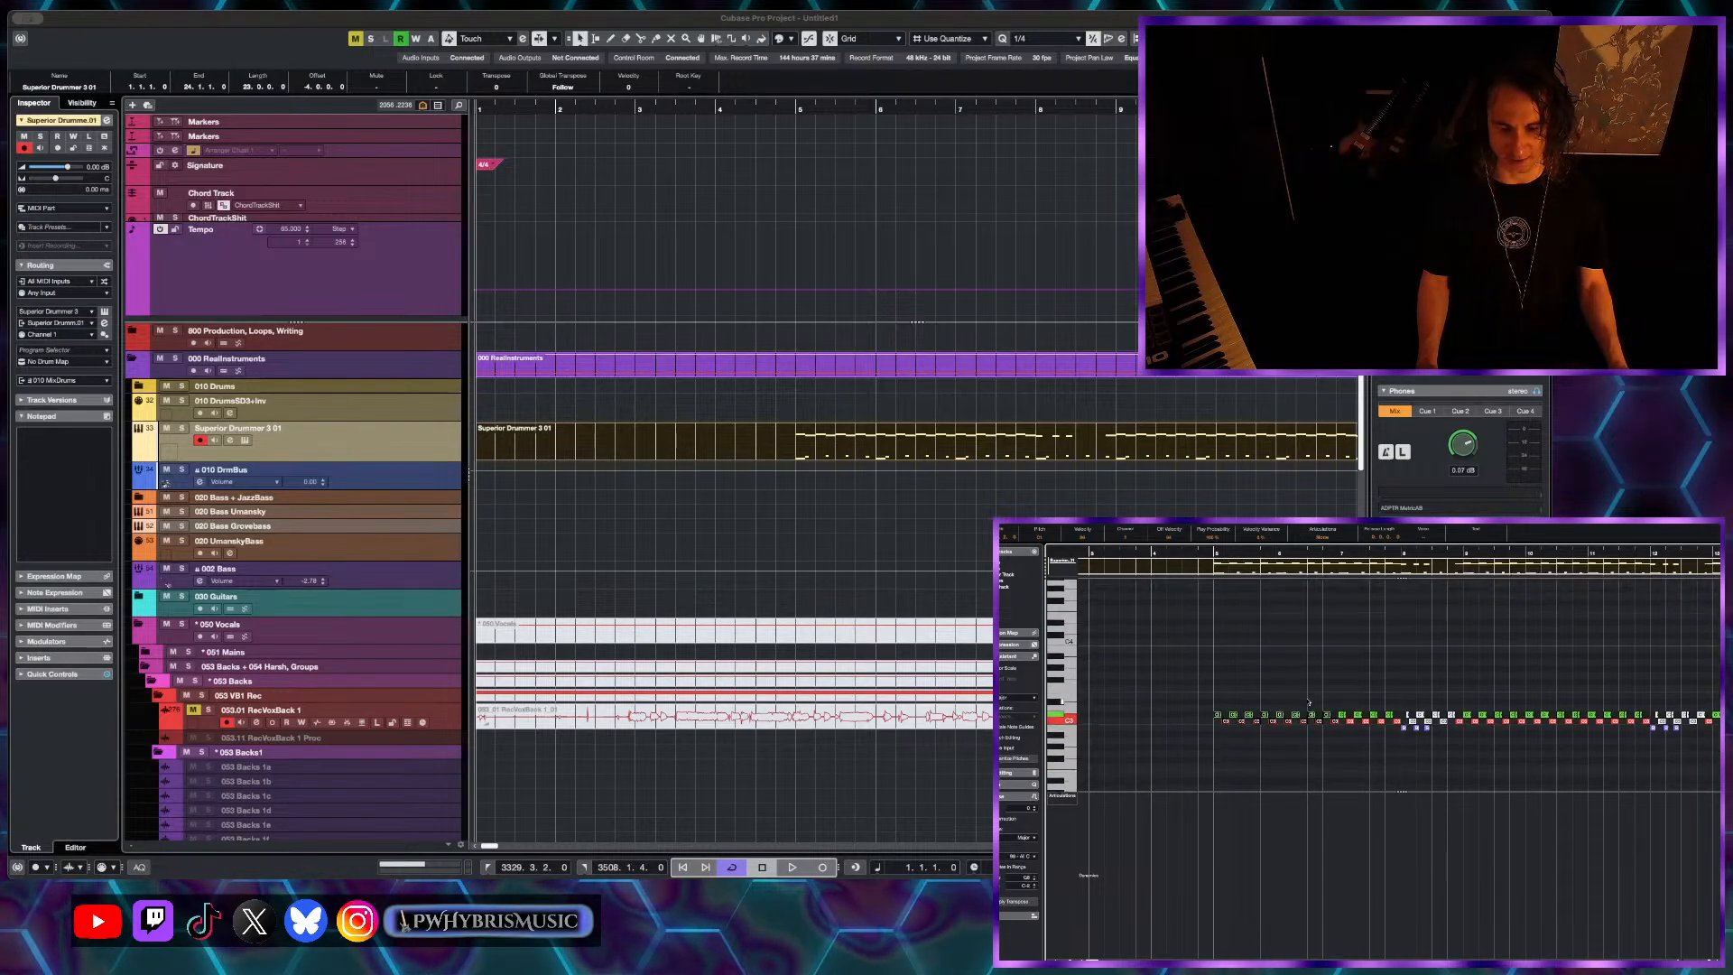
pyautogui.press('g')
pyautogui.hscroll(-2, 1291, 704)
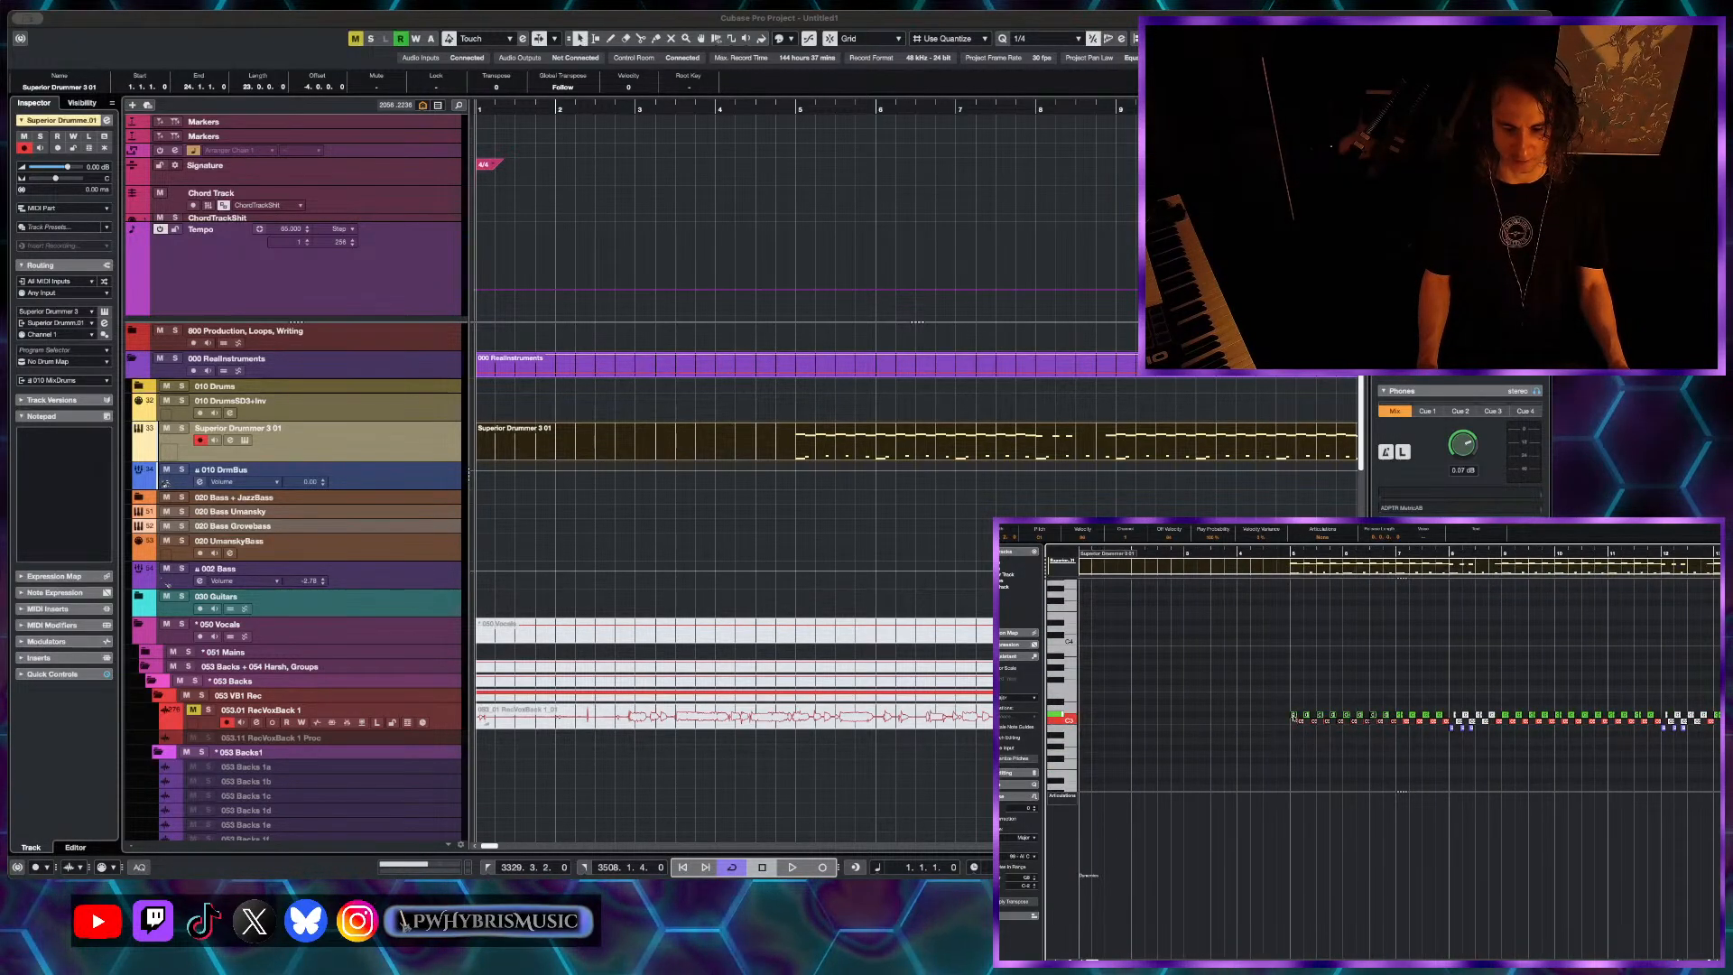
pyautogui.moveTo(1287, 718); pyautogui.dragTo(1087, 713)
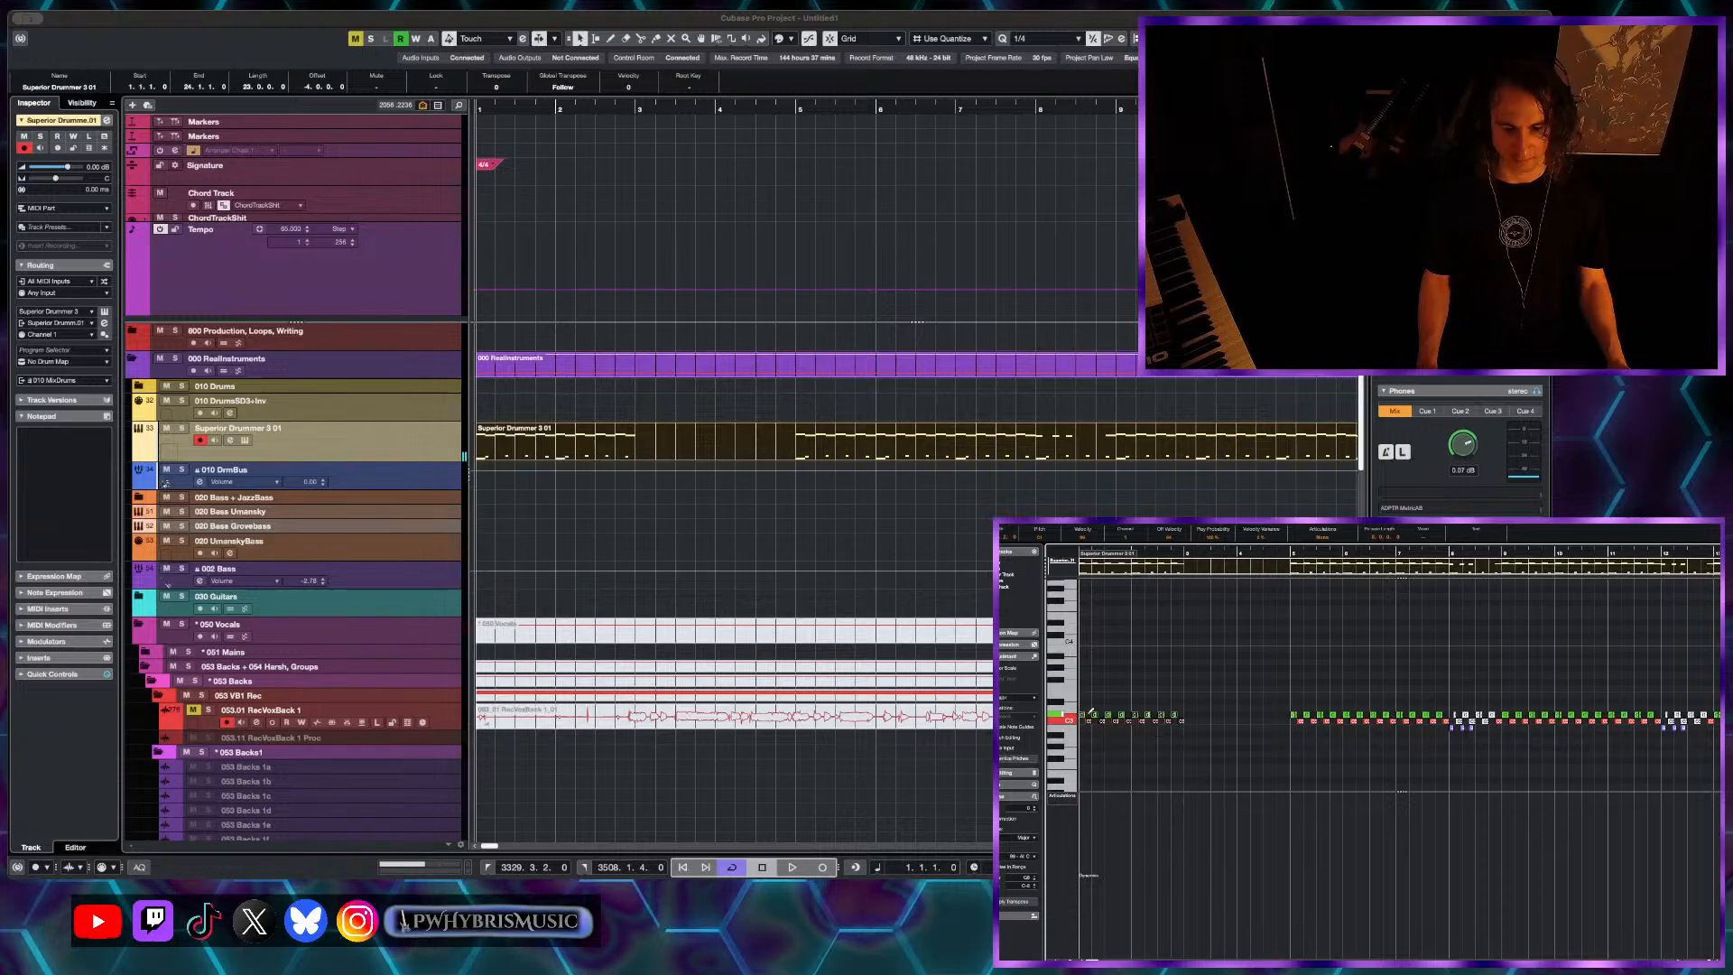
# - Play the drum part from bar 1 and check the copied notes in the lower pitch range
pyautogui.press('space')
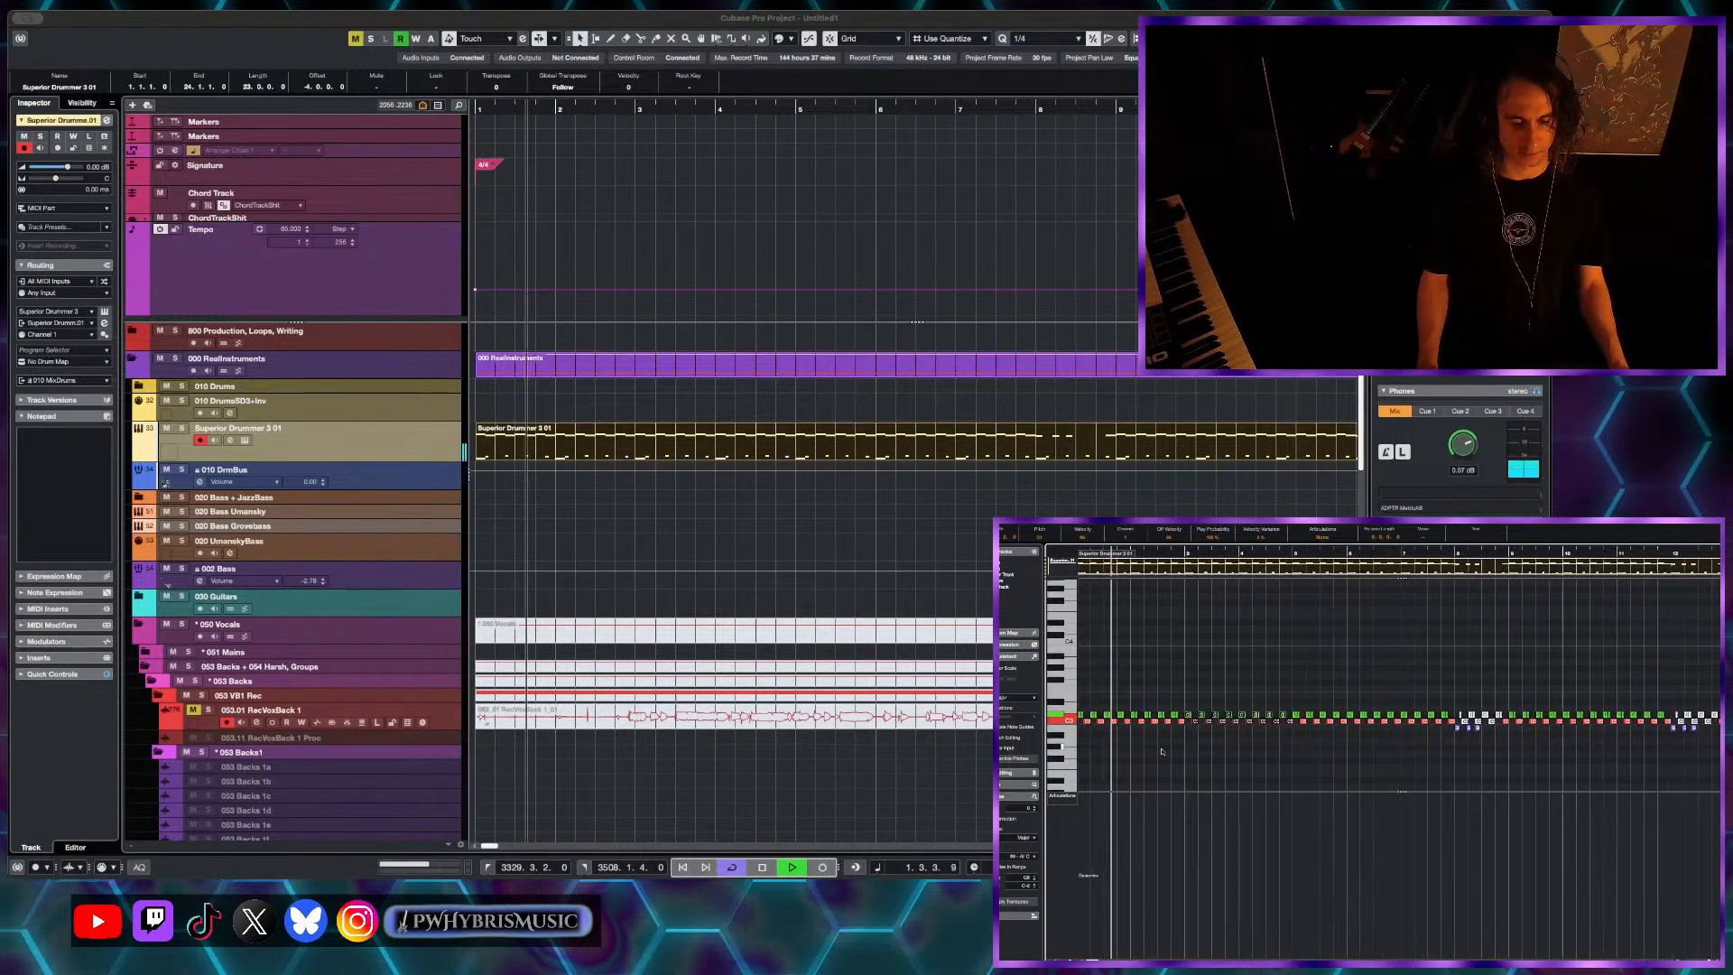
pyautogui.scroll(-3, 1172, 747)
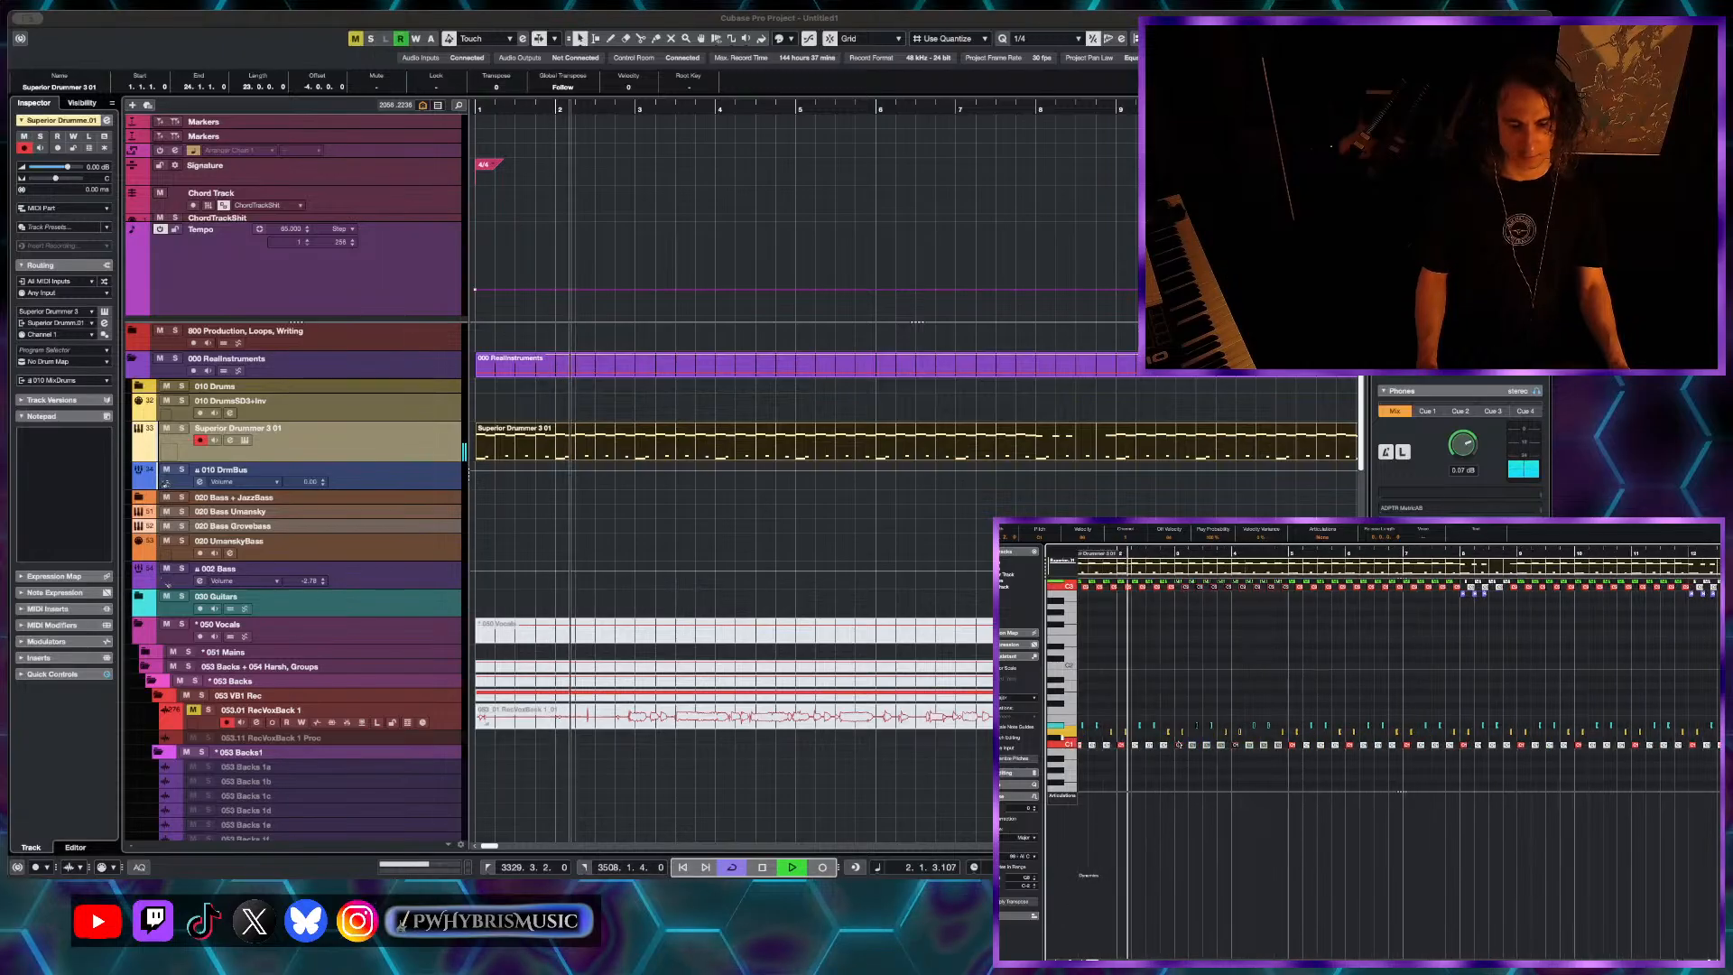
pyautogui.scroll(-1, 1171, 747)
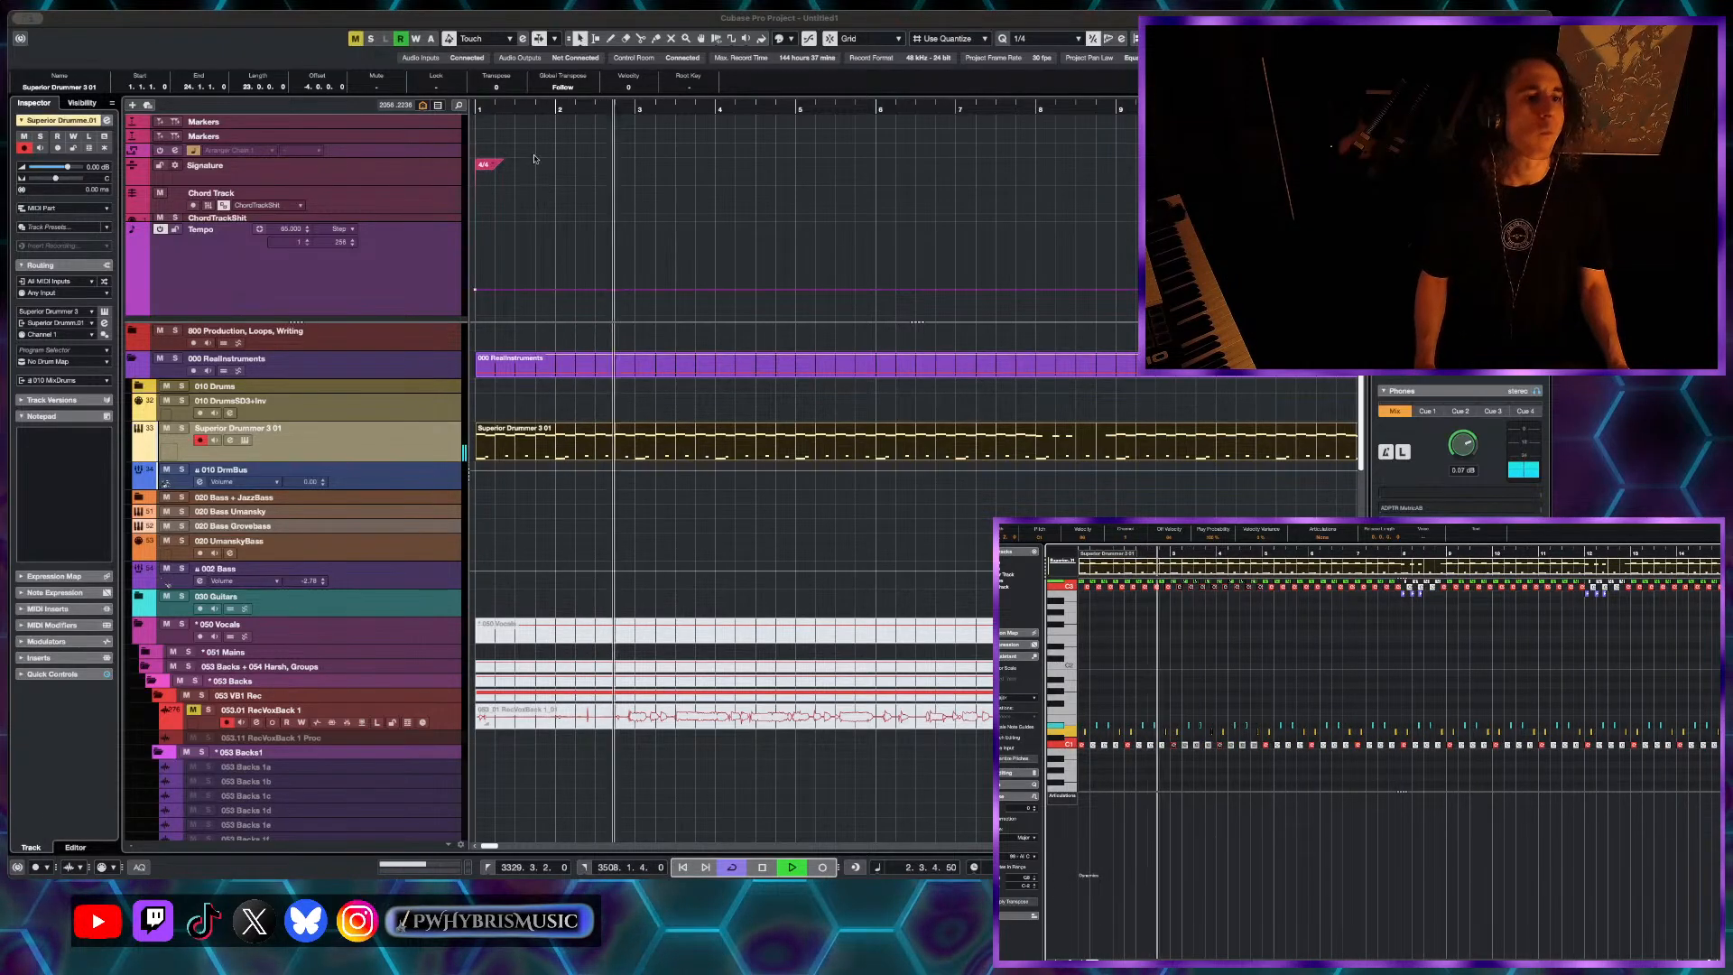
# - Split the Superior Drummer 3 01 part at bar 3, delete the section before it and play from bar 3
pyautogui.keyDown('alt'); pyautogui.click(623, 440); pyautogui.keyUp('alt')
pyautogui.press('super+z')
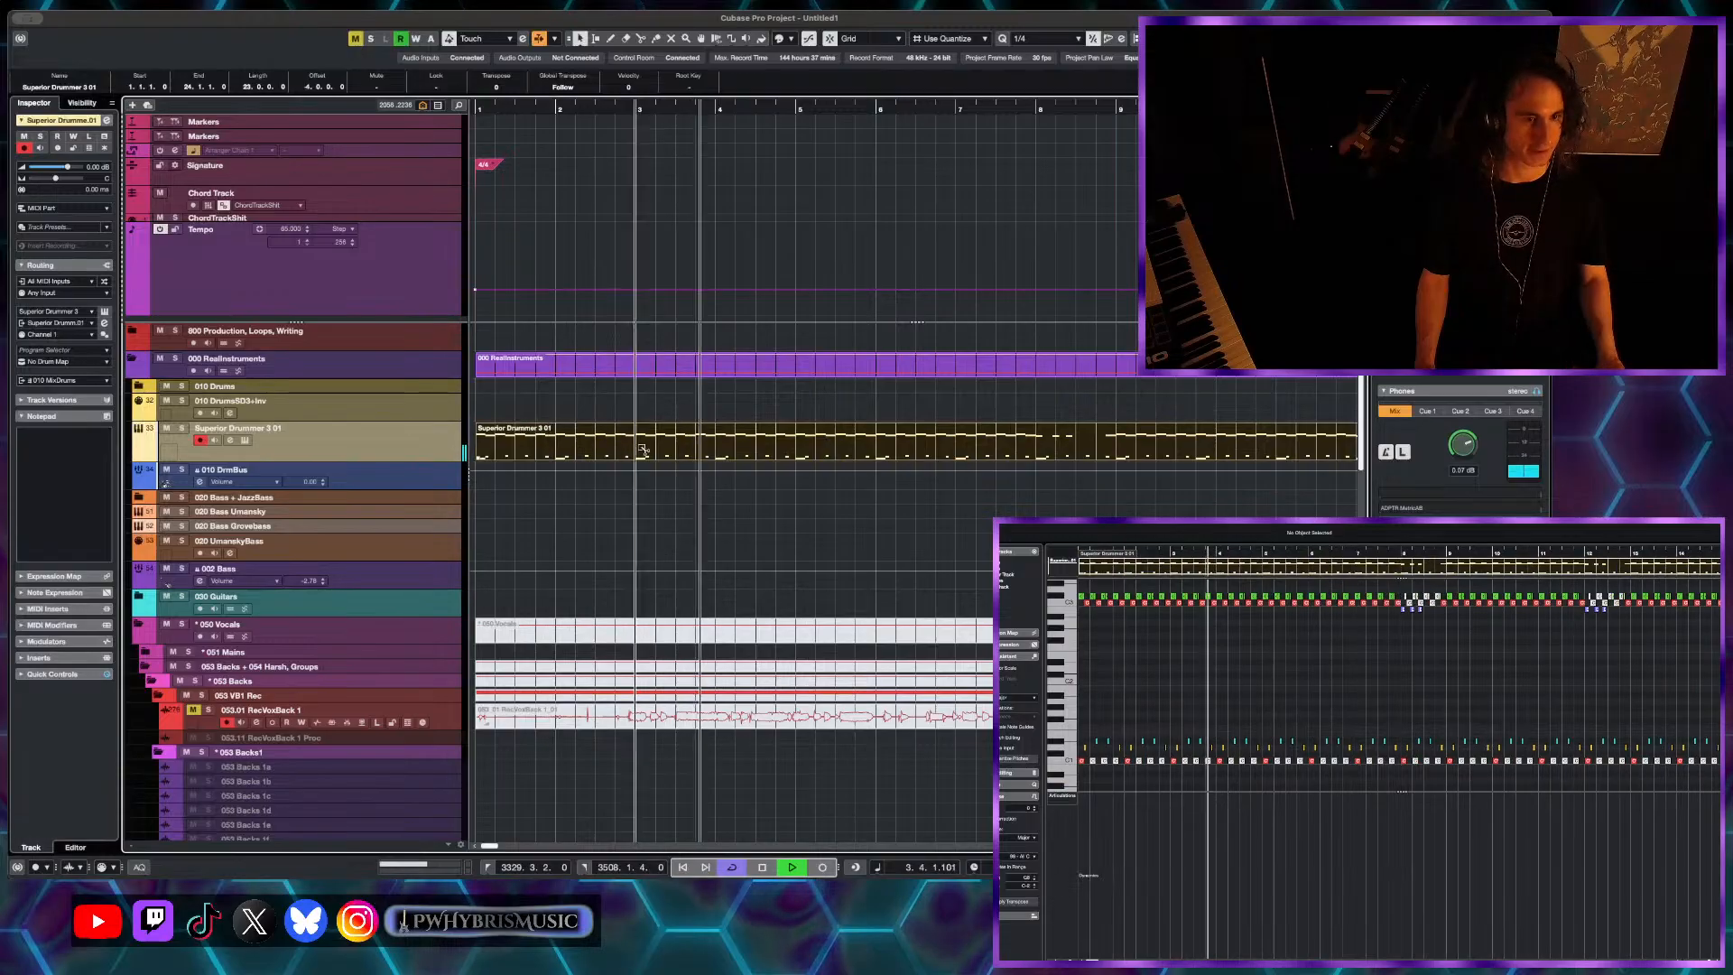
pyautogui.keyDown('alt'); pyautogui.click(638, 444); pyautogui.keyUp('alt')
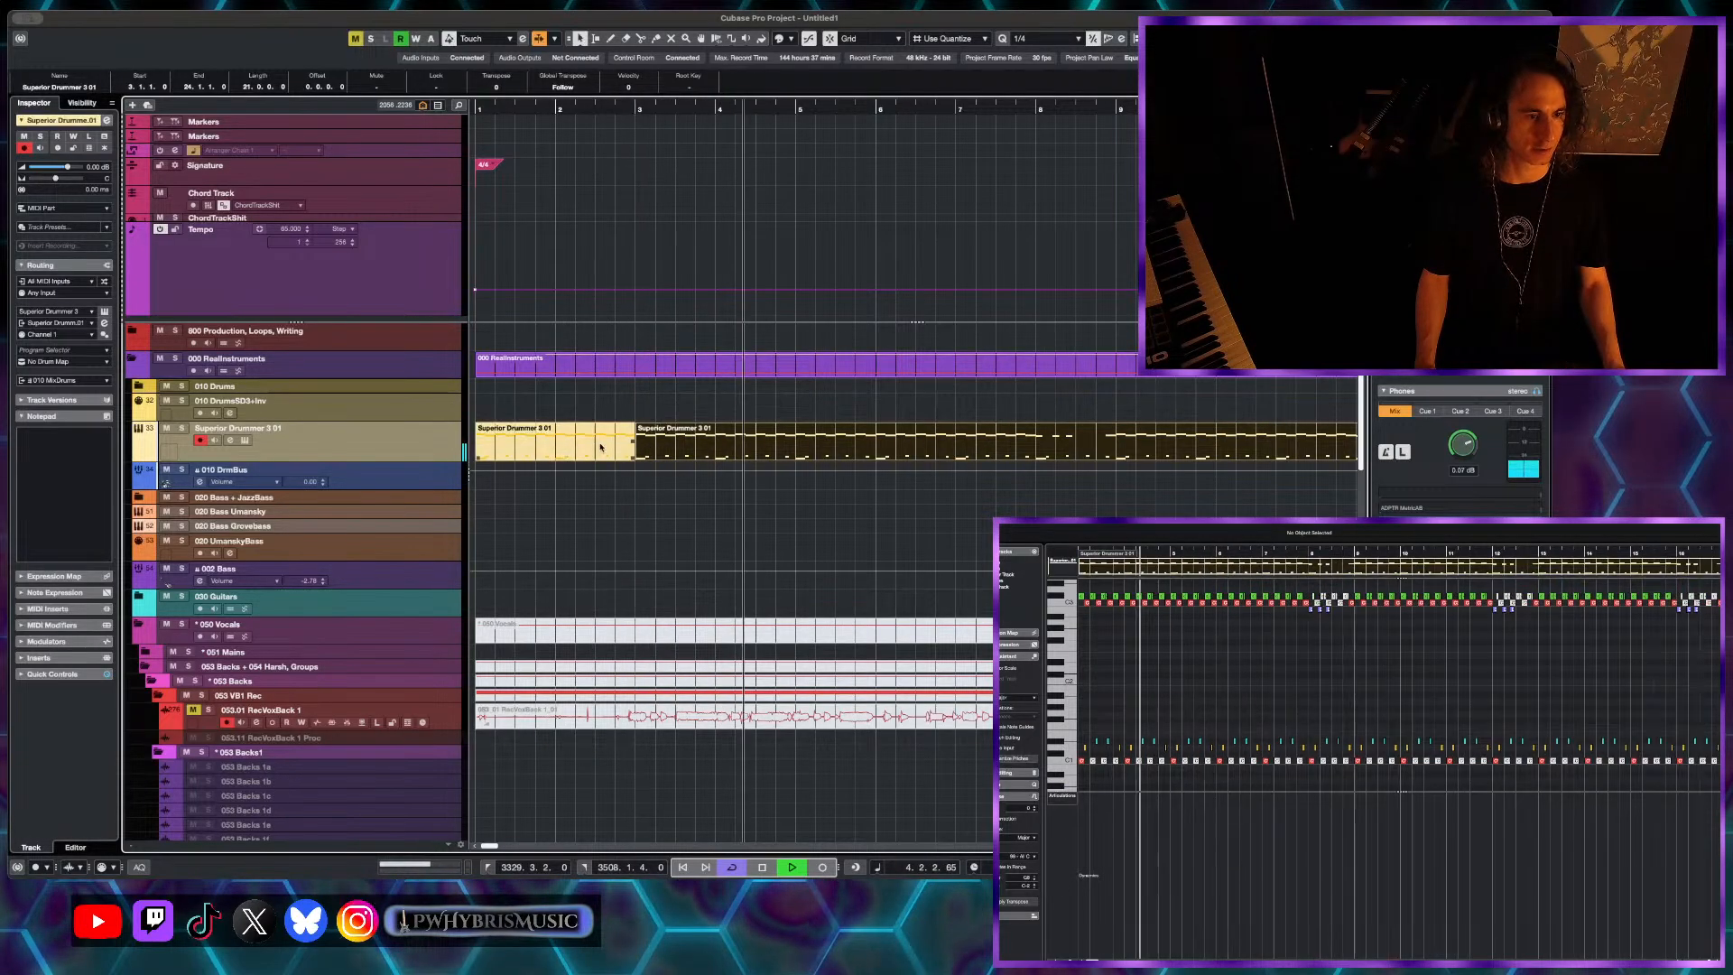
pyautogui.click(573, 447)
pyautogui.press('Delete')
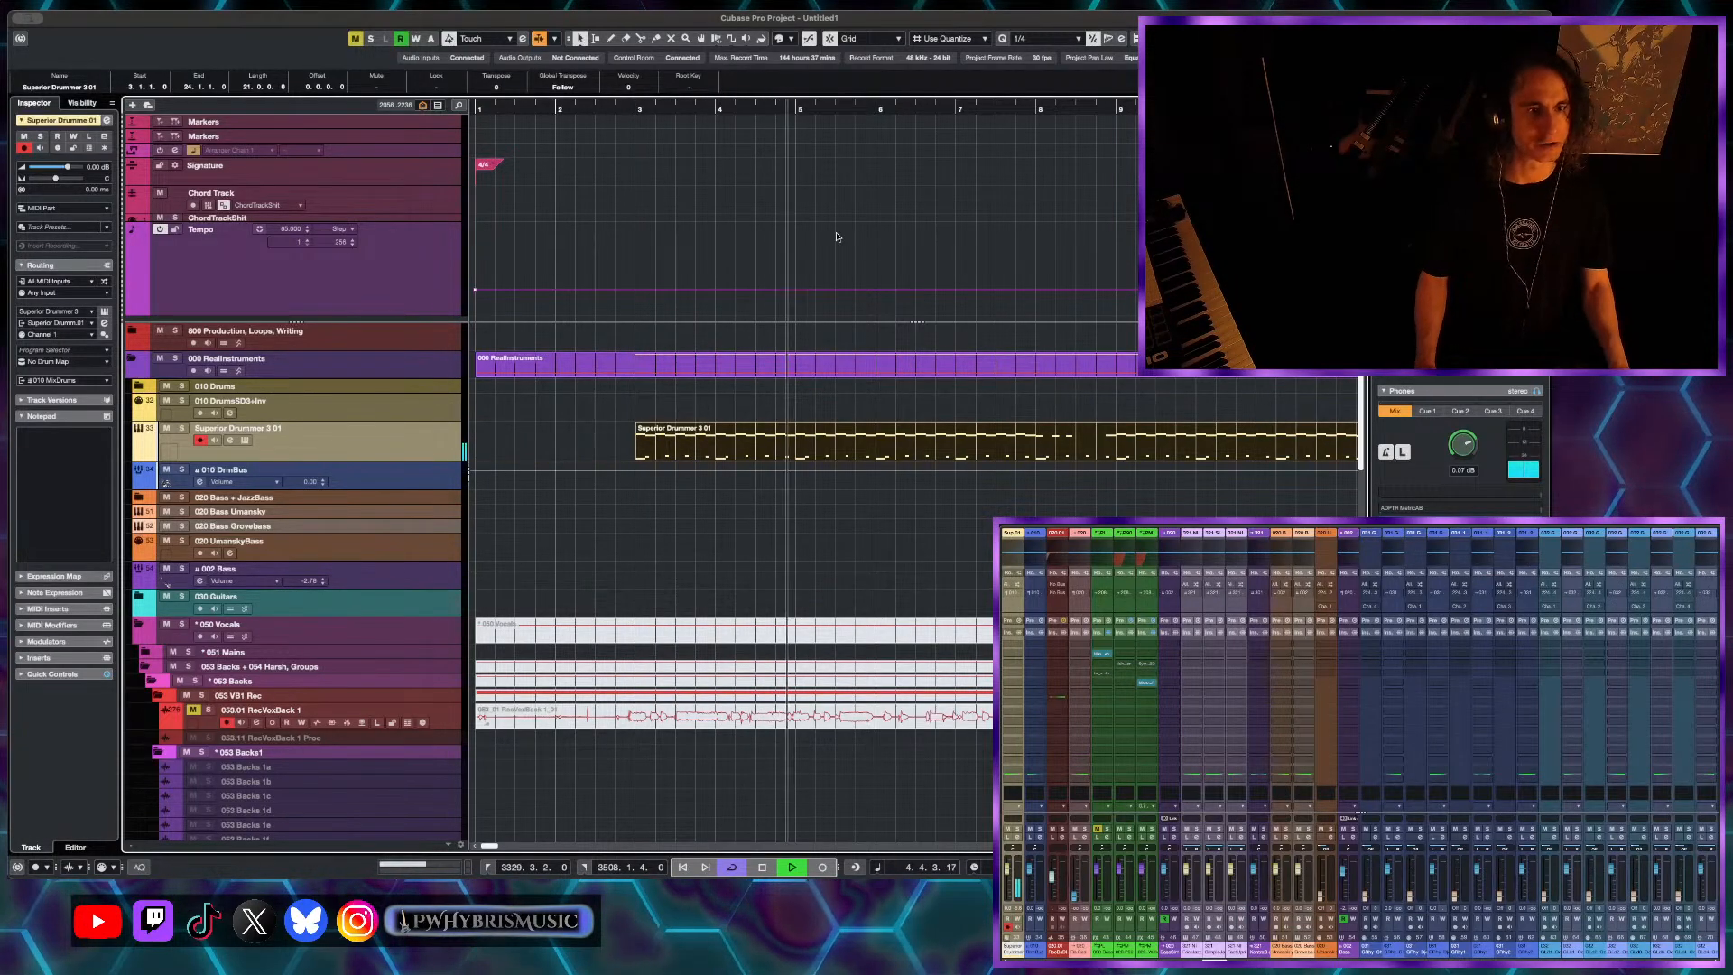
pyautogui.click(637, 107)
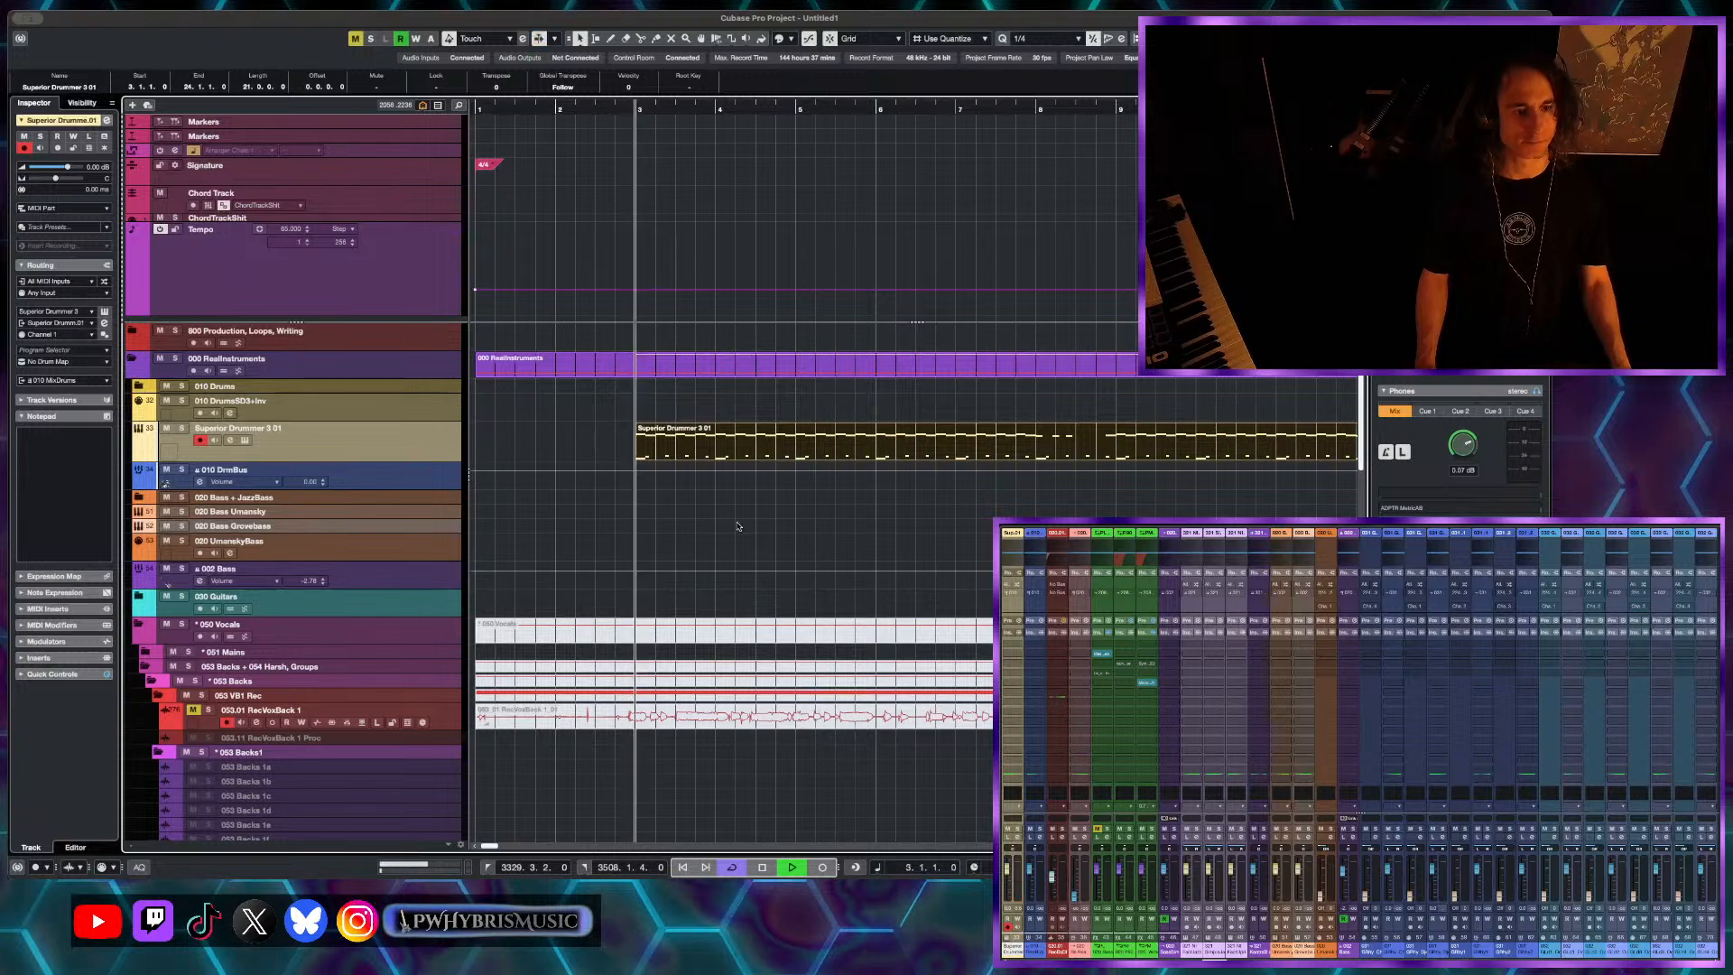
# - Expand the 020 Bass + JazzBass folder and select the 321 SimpleJazzBass track
pyautogui.scroll(-3, 786, 483)
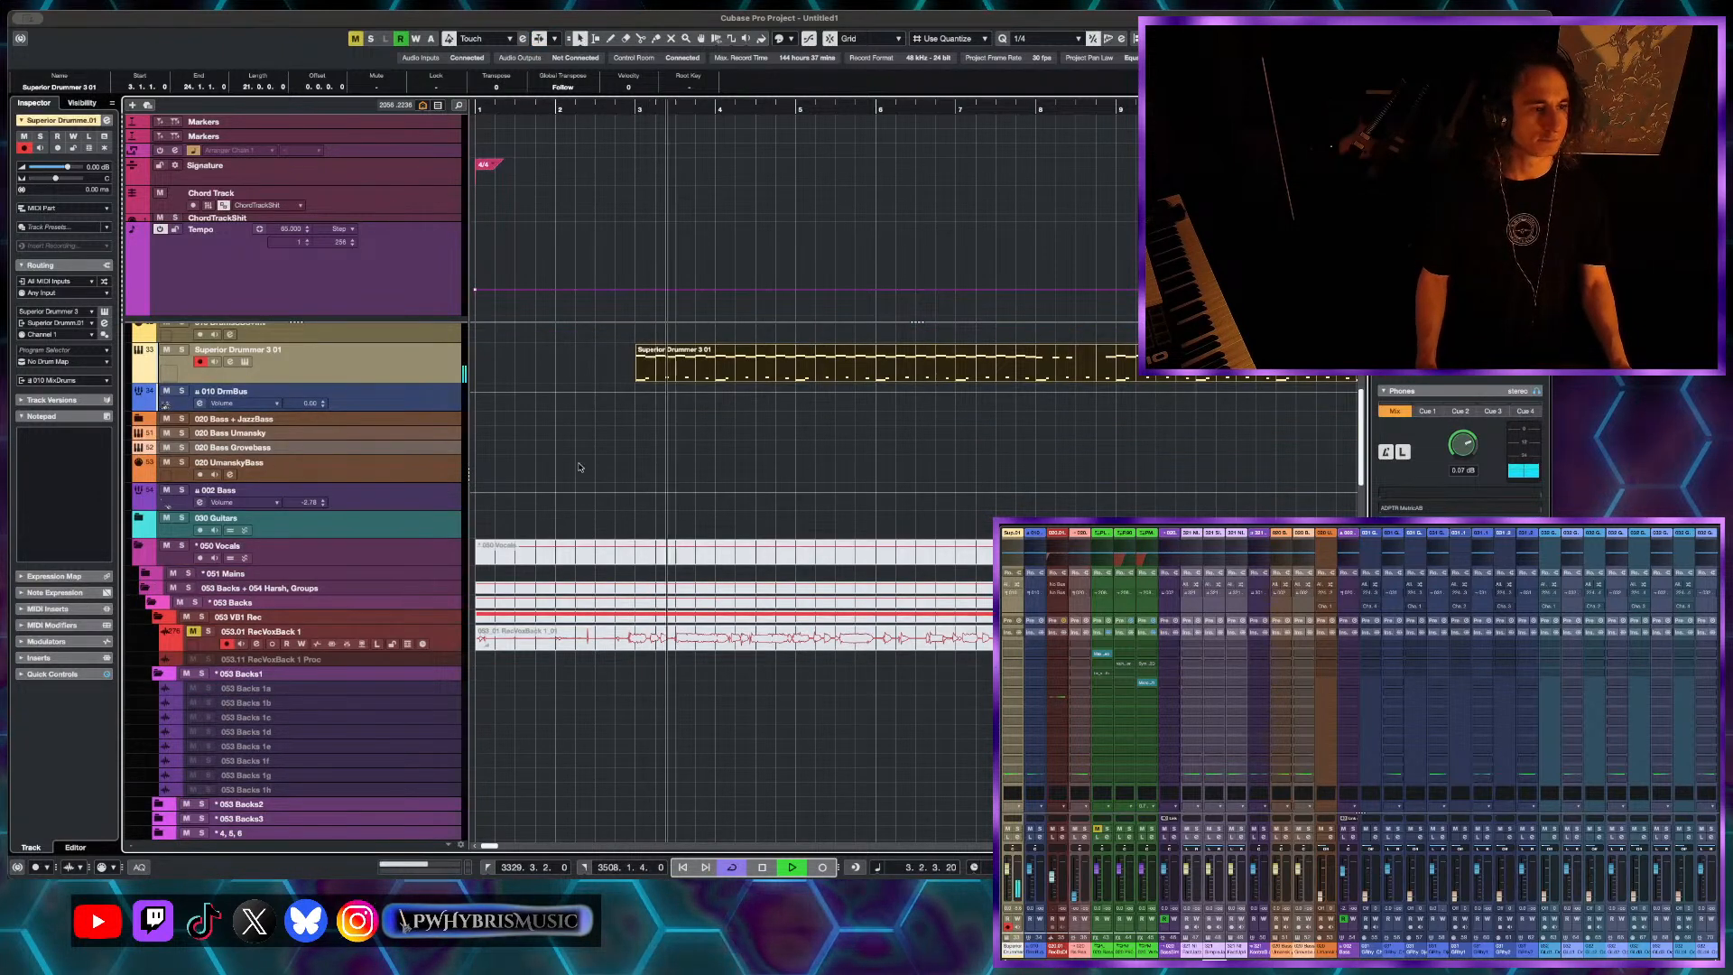
pyautogui.click(217, 462)
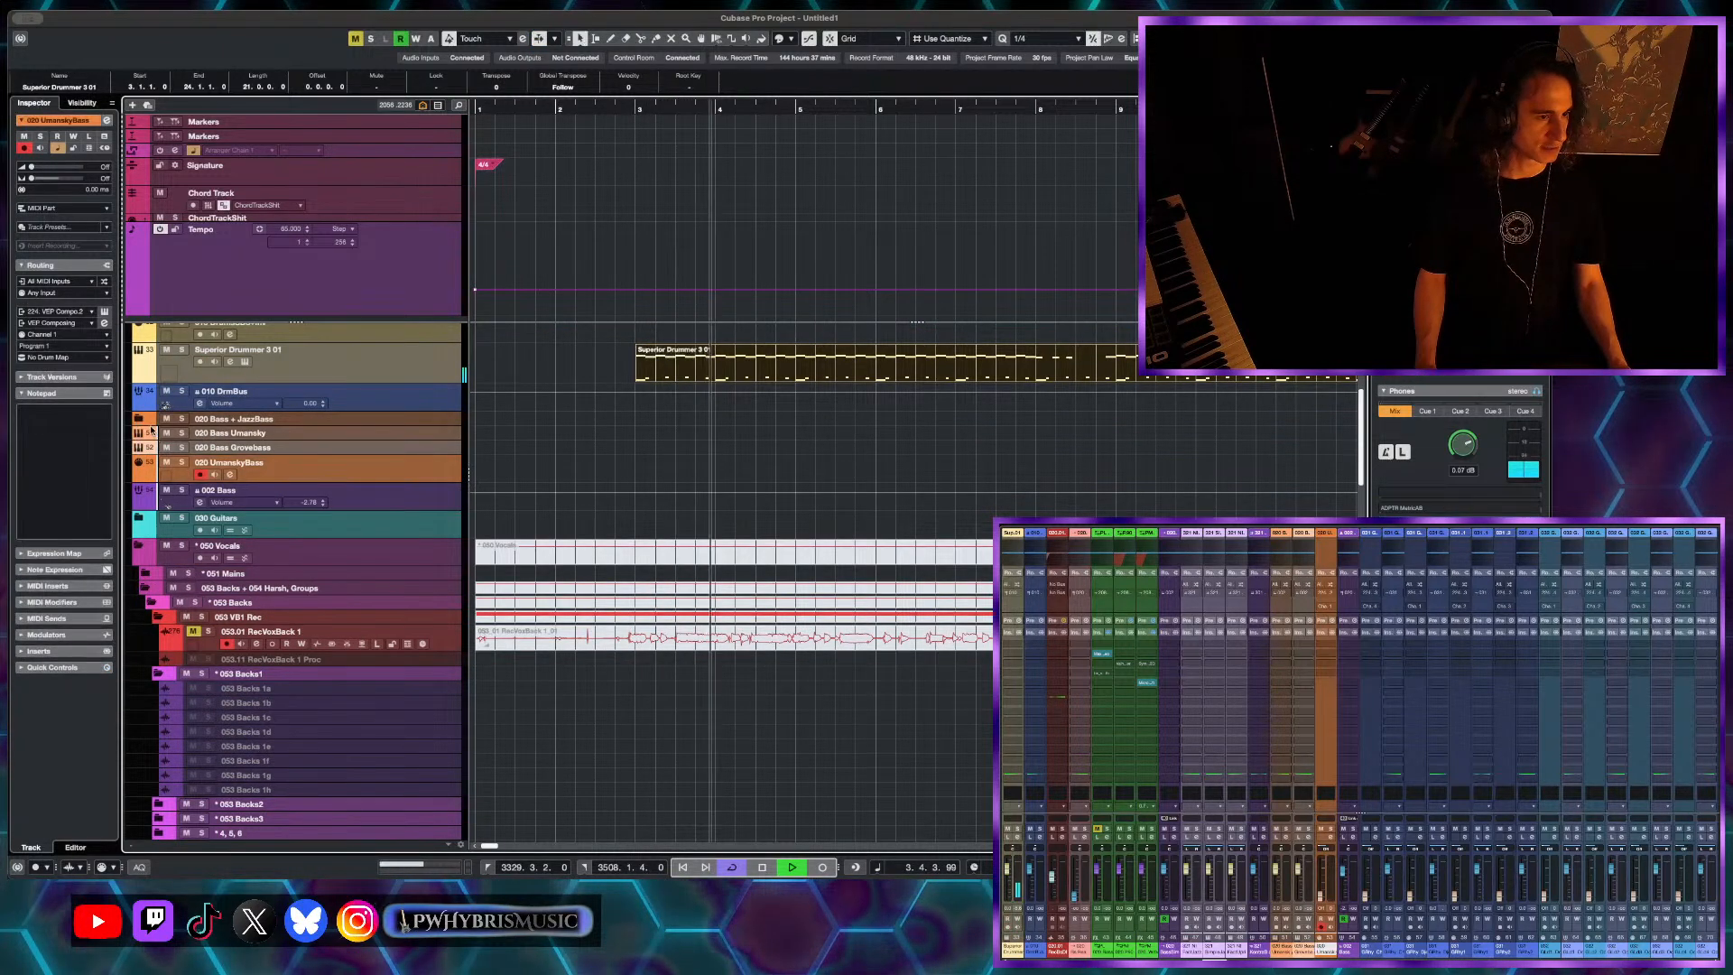
pyautogui.click(139, 419)
pyautogui.scroll(-4, 290, 587)
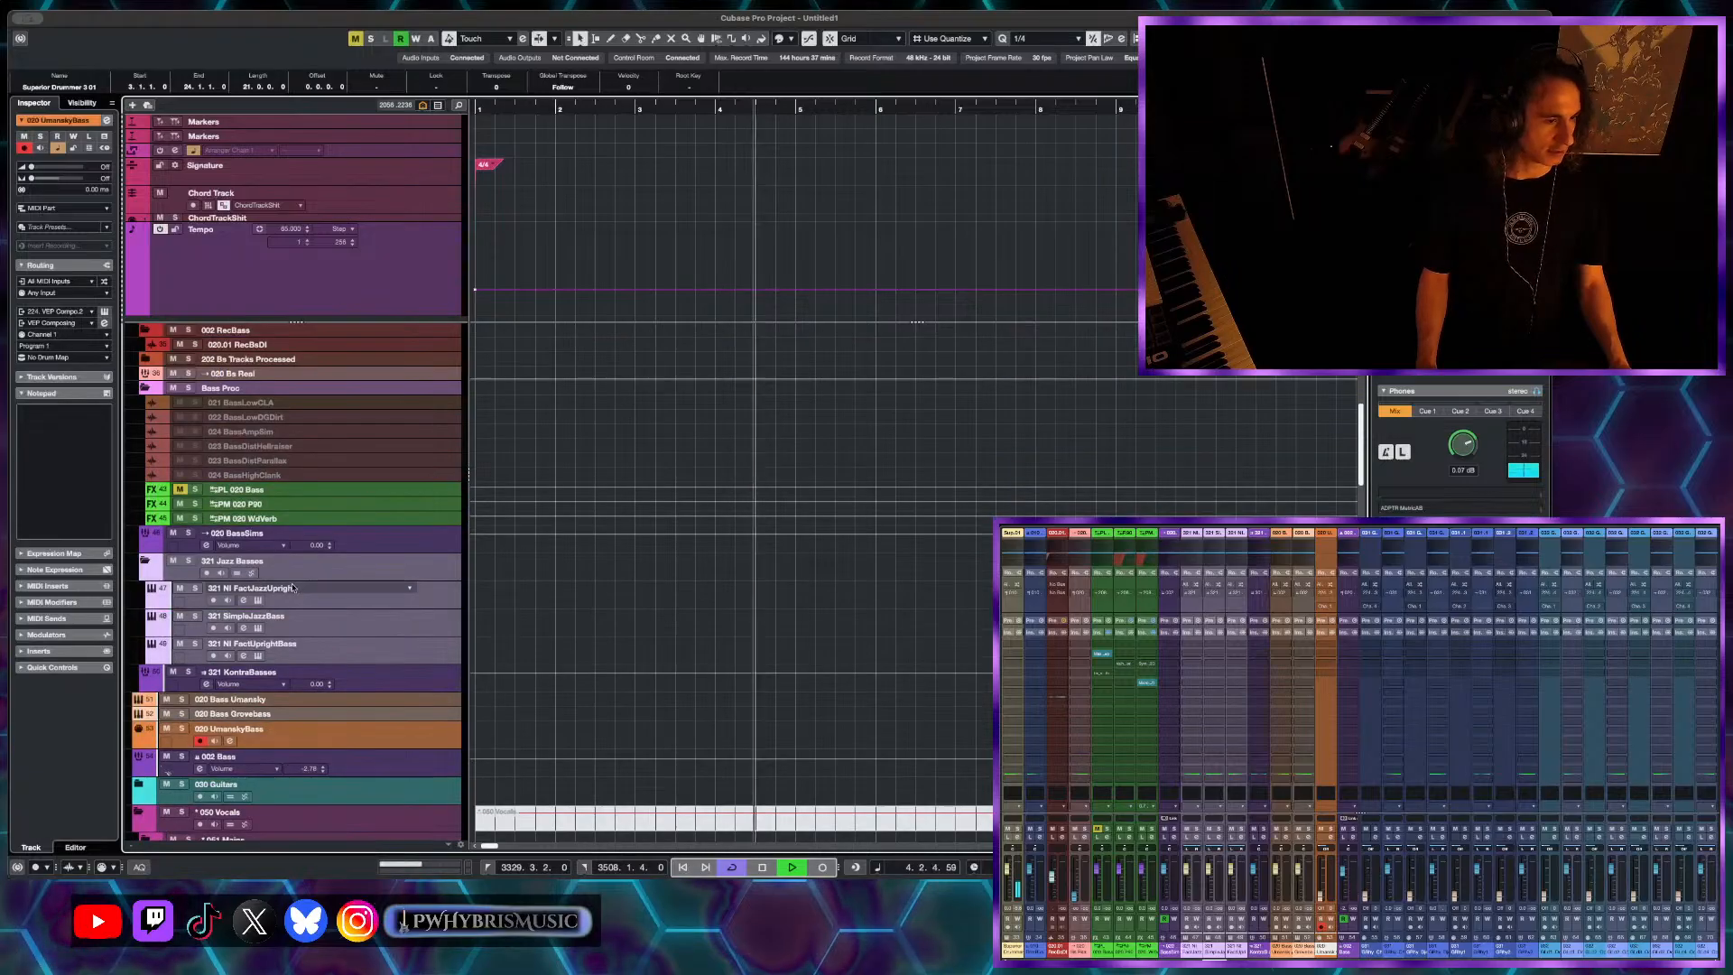
pyautogui.click(341, 626)
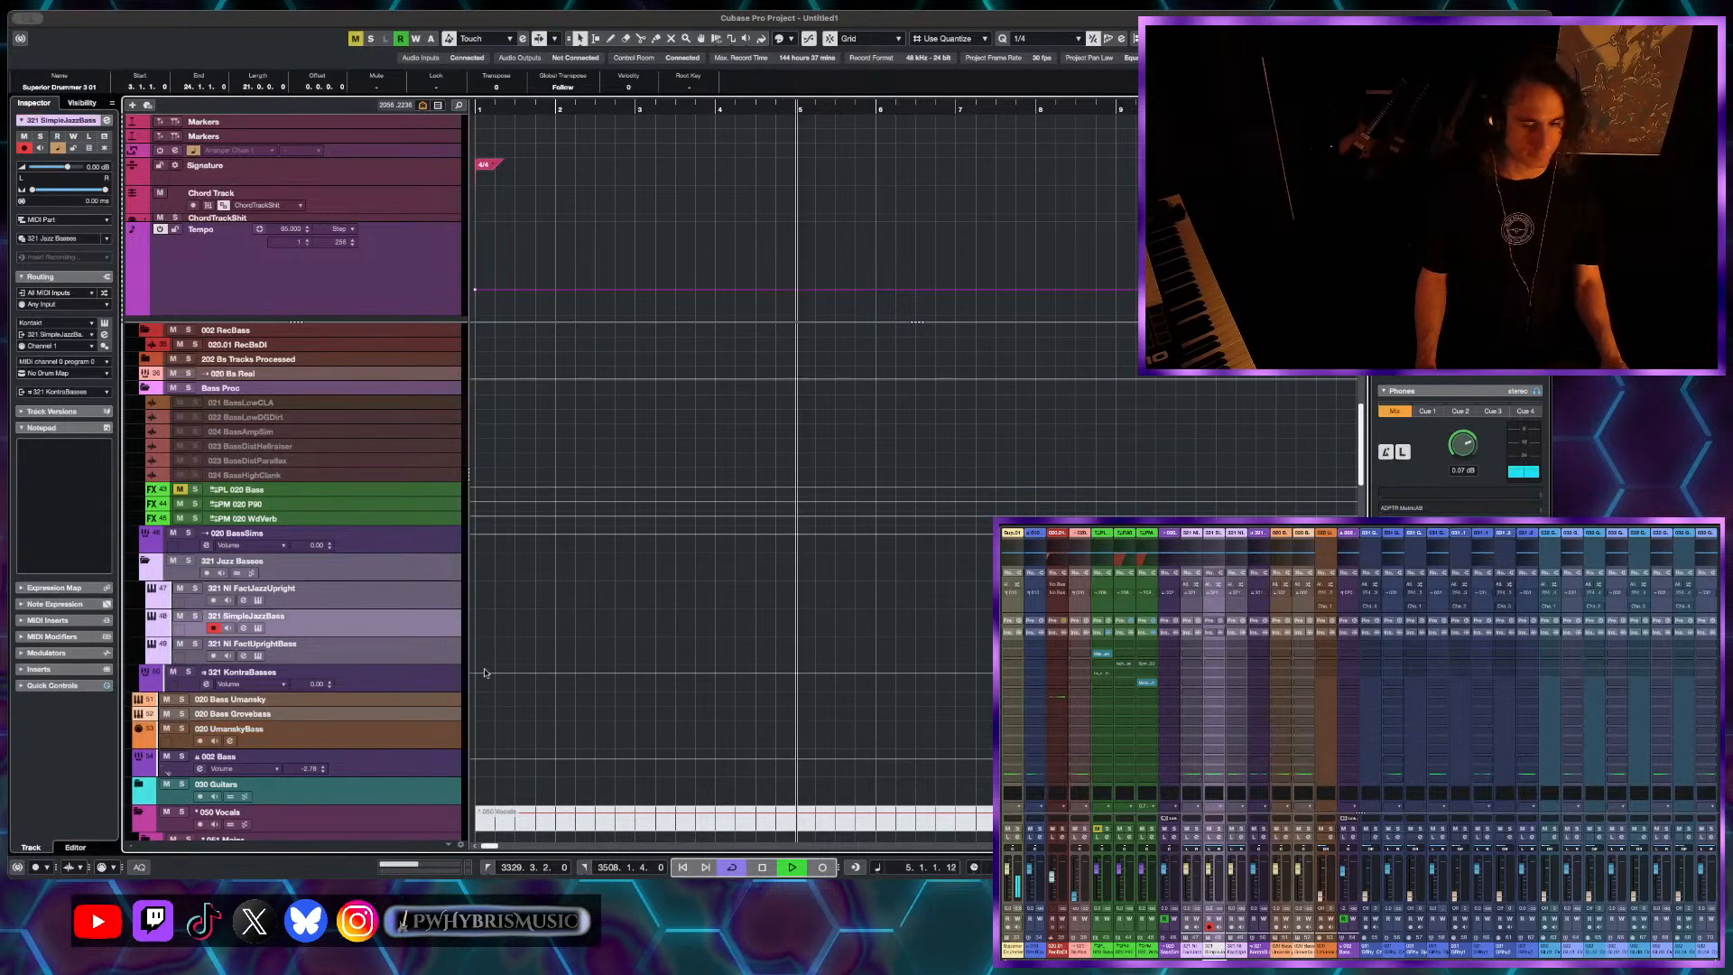
# - Create an empty MIDI part on the 321 SimpleJazzBass track from bar 5 to bar 11 and open it for note editing
pyautogui.scroll(4, 807, 495)
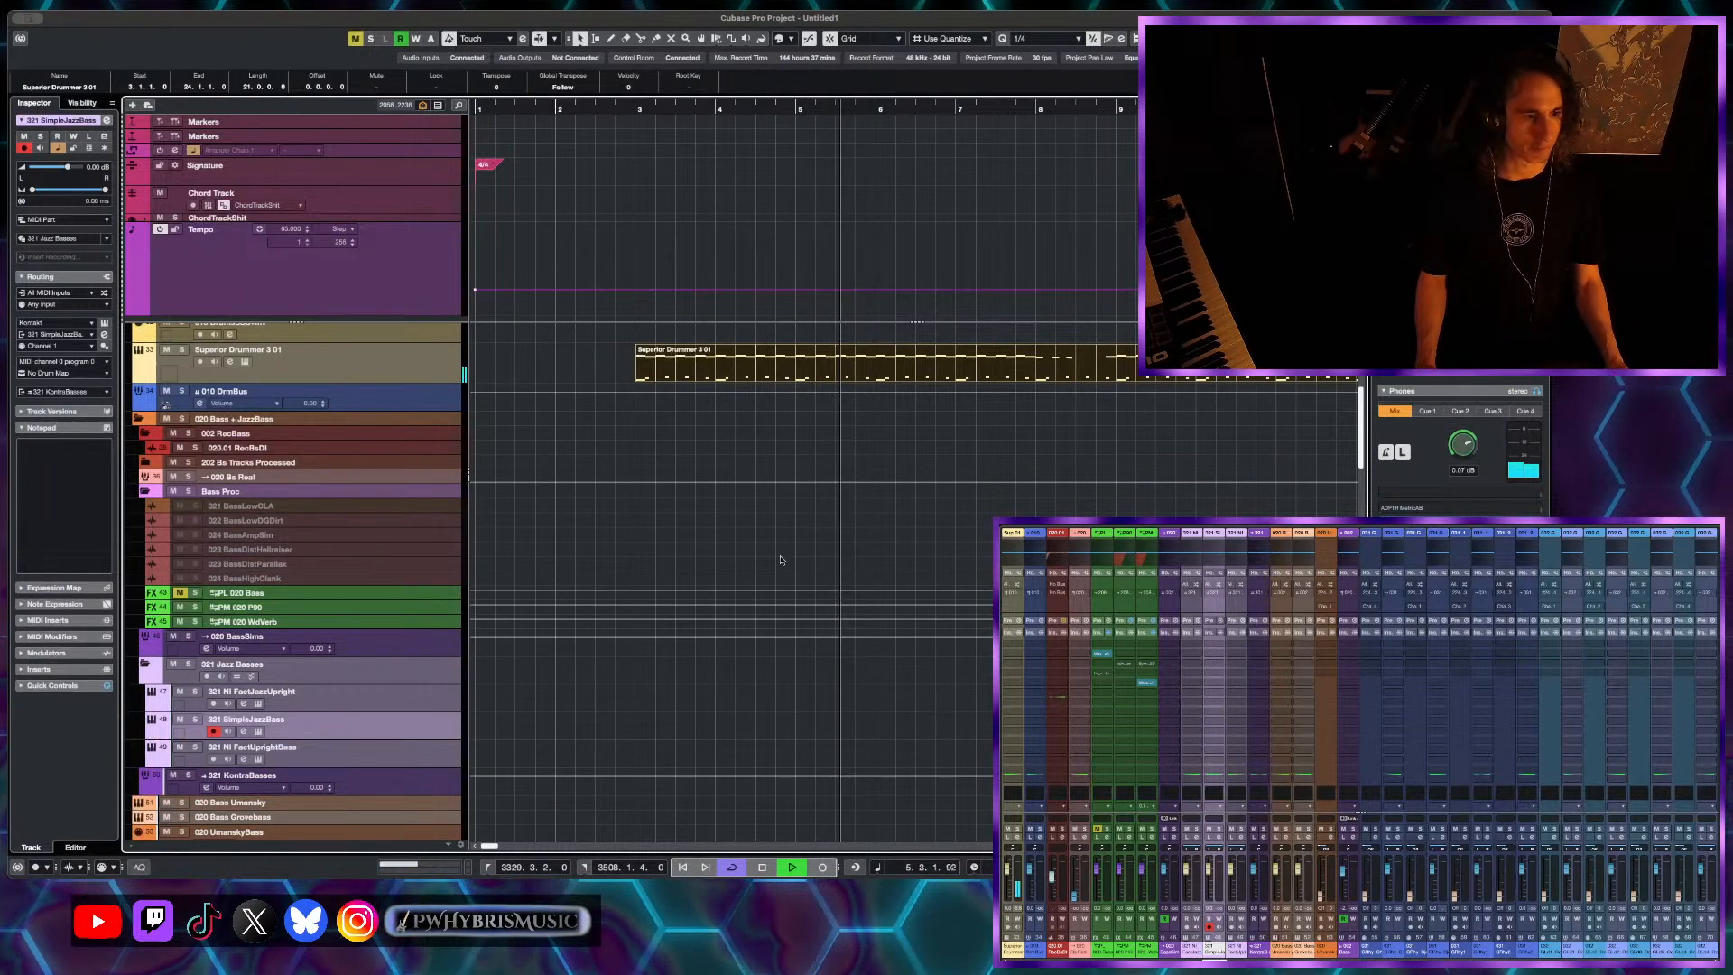
pyautogui.moveTo(806, 721); pyautogui.dragTo(1272, 721)
pyautogui.press('Return')
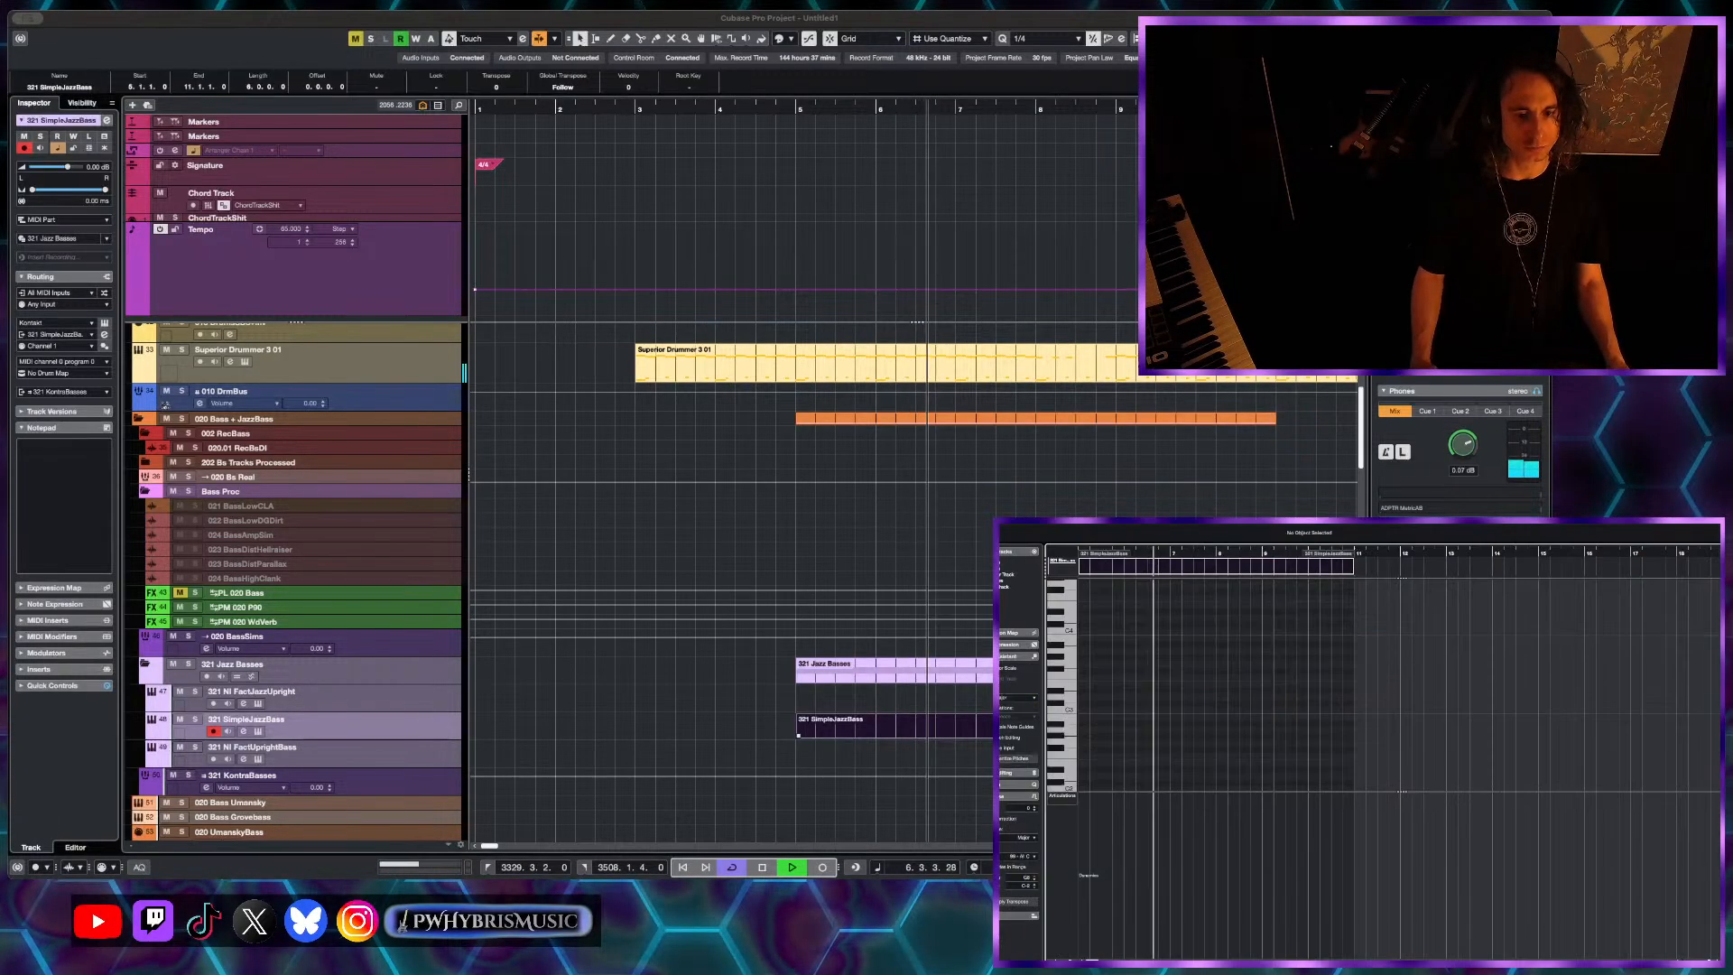
pyautogui.press('space')
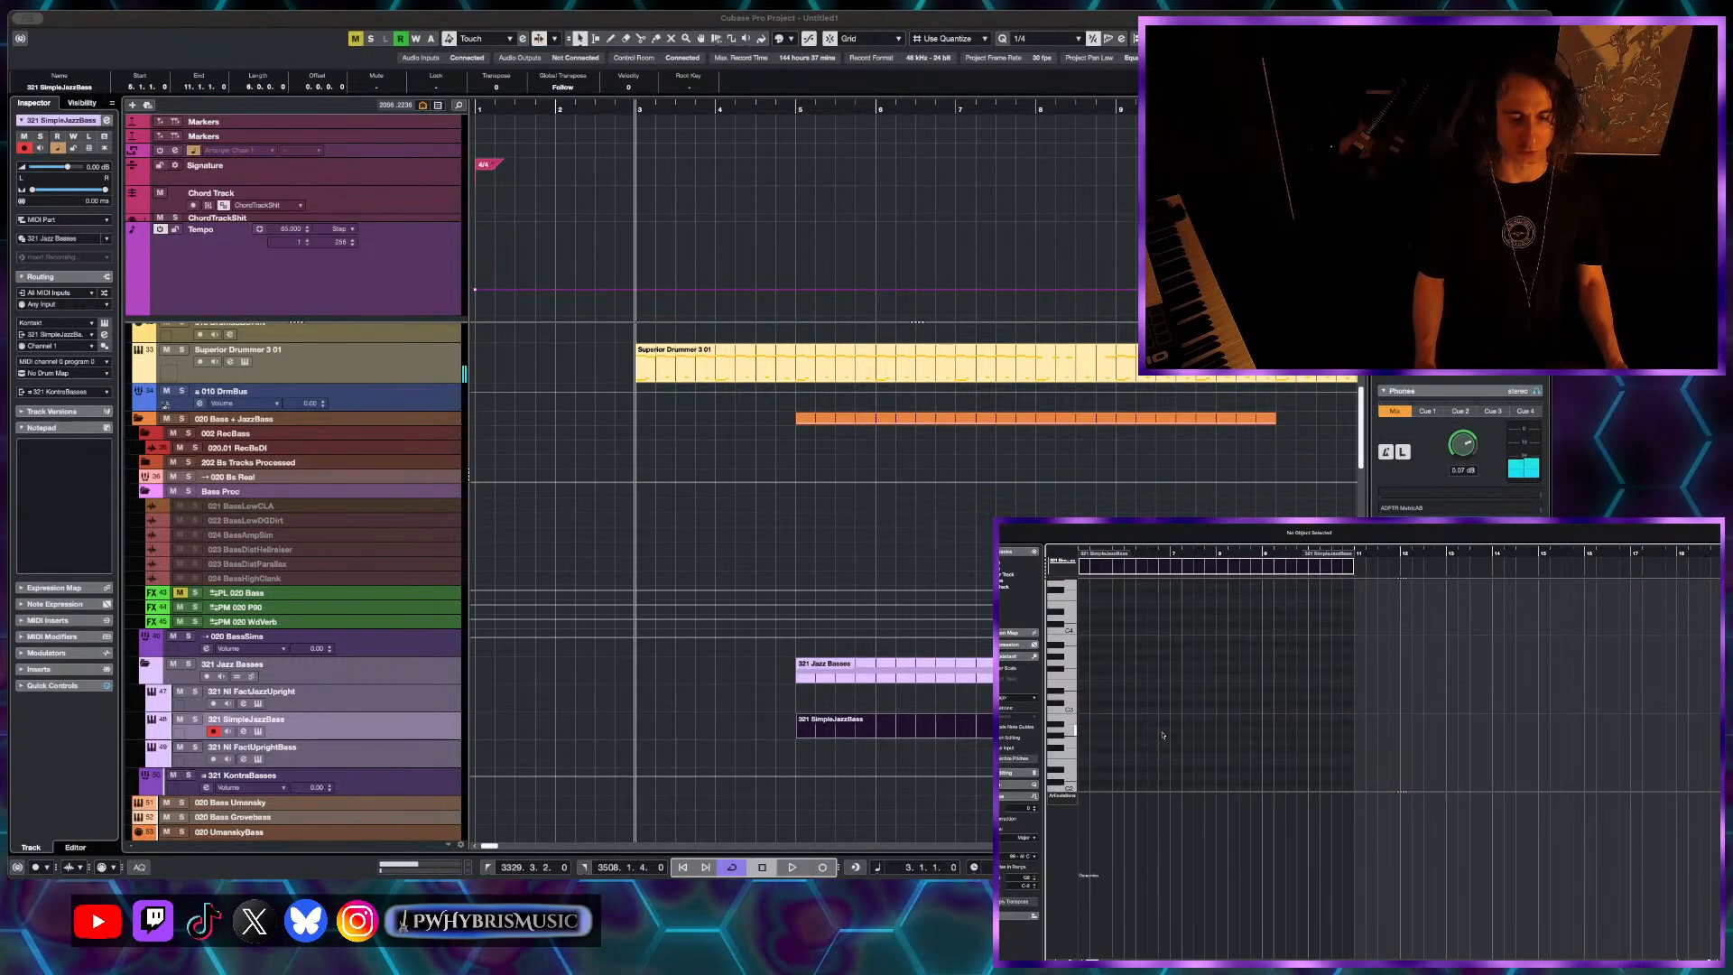
# - Draw a short bass note at the start of bar 5, shift it slightly up in pitch and play it with the drums
pyautogui.click(1083, 743)
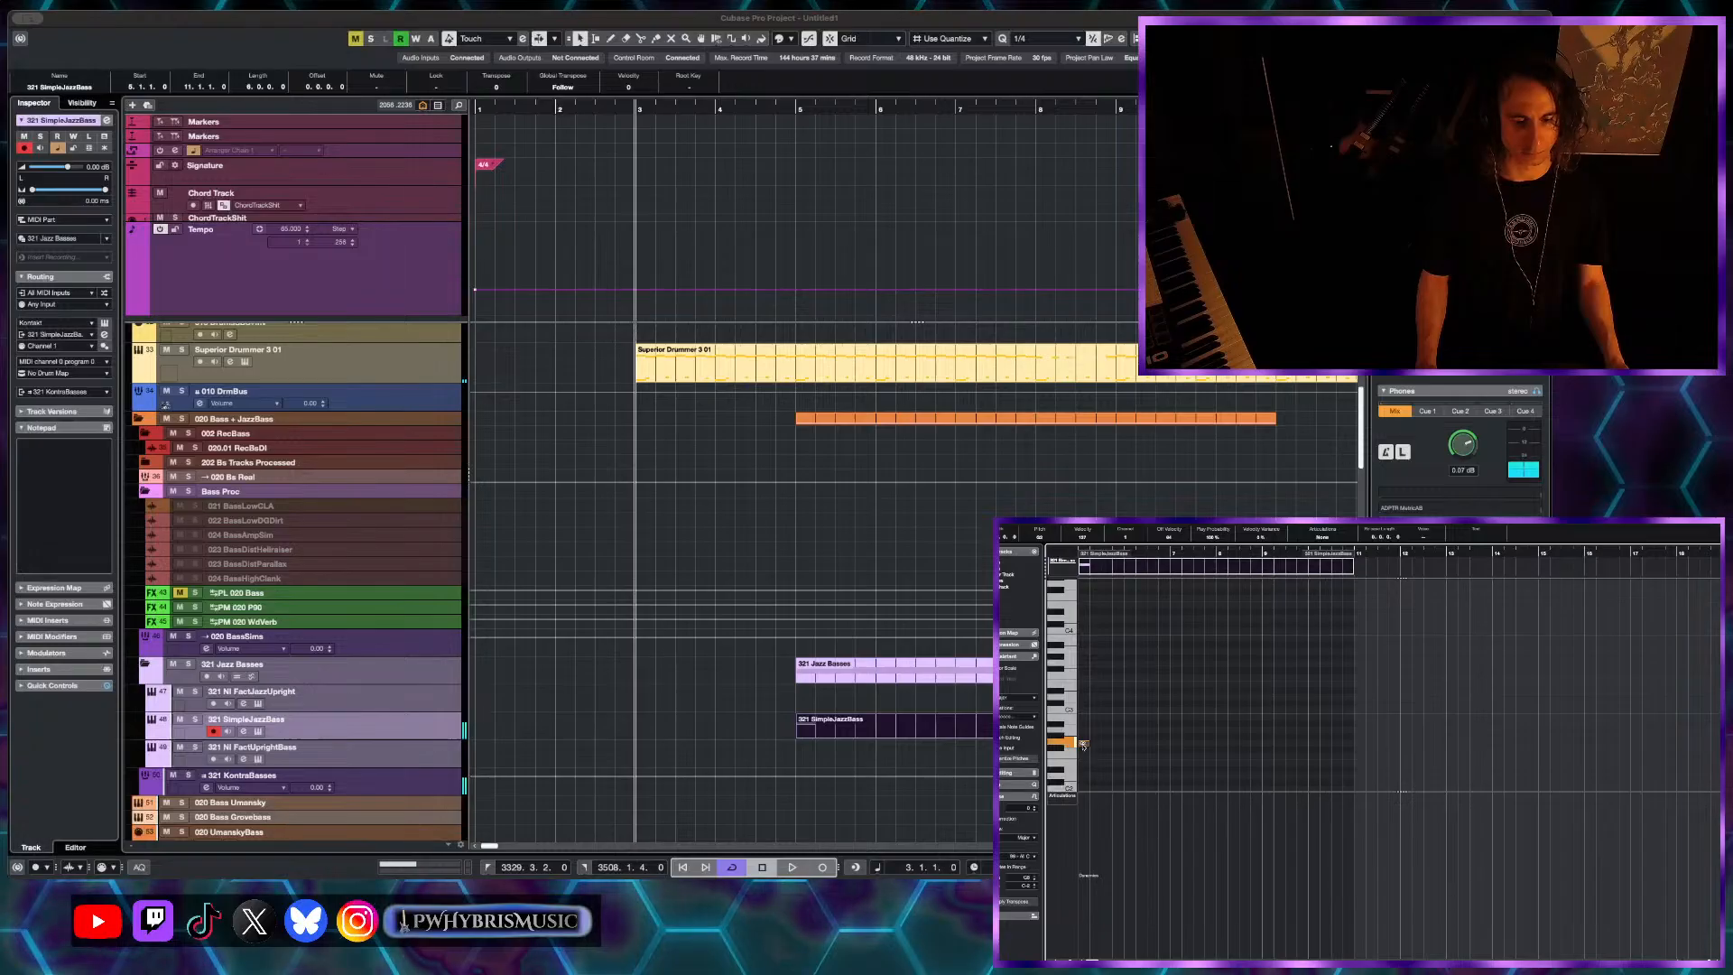
pyautogui.moveTo(1083, 746); pyautogui.dragTo(1187, 741)
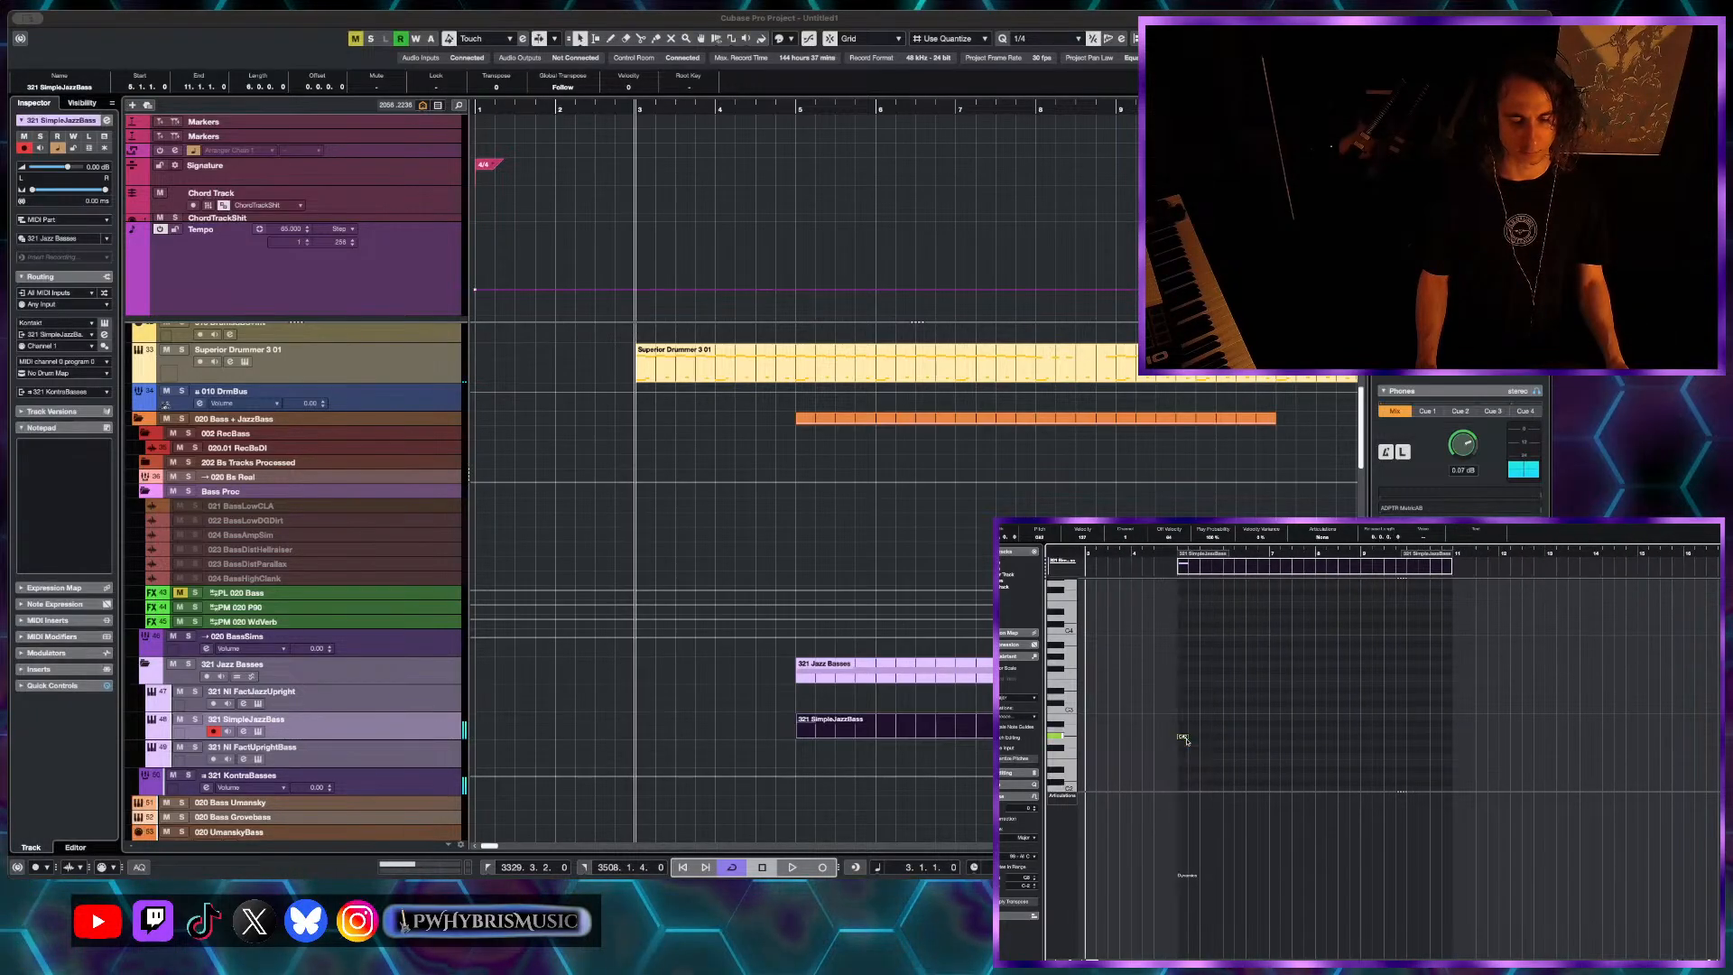
pyautogui.press('space')
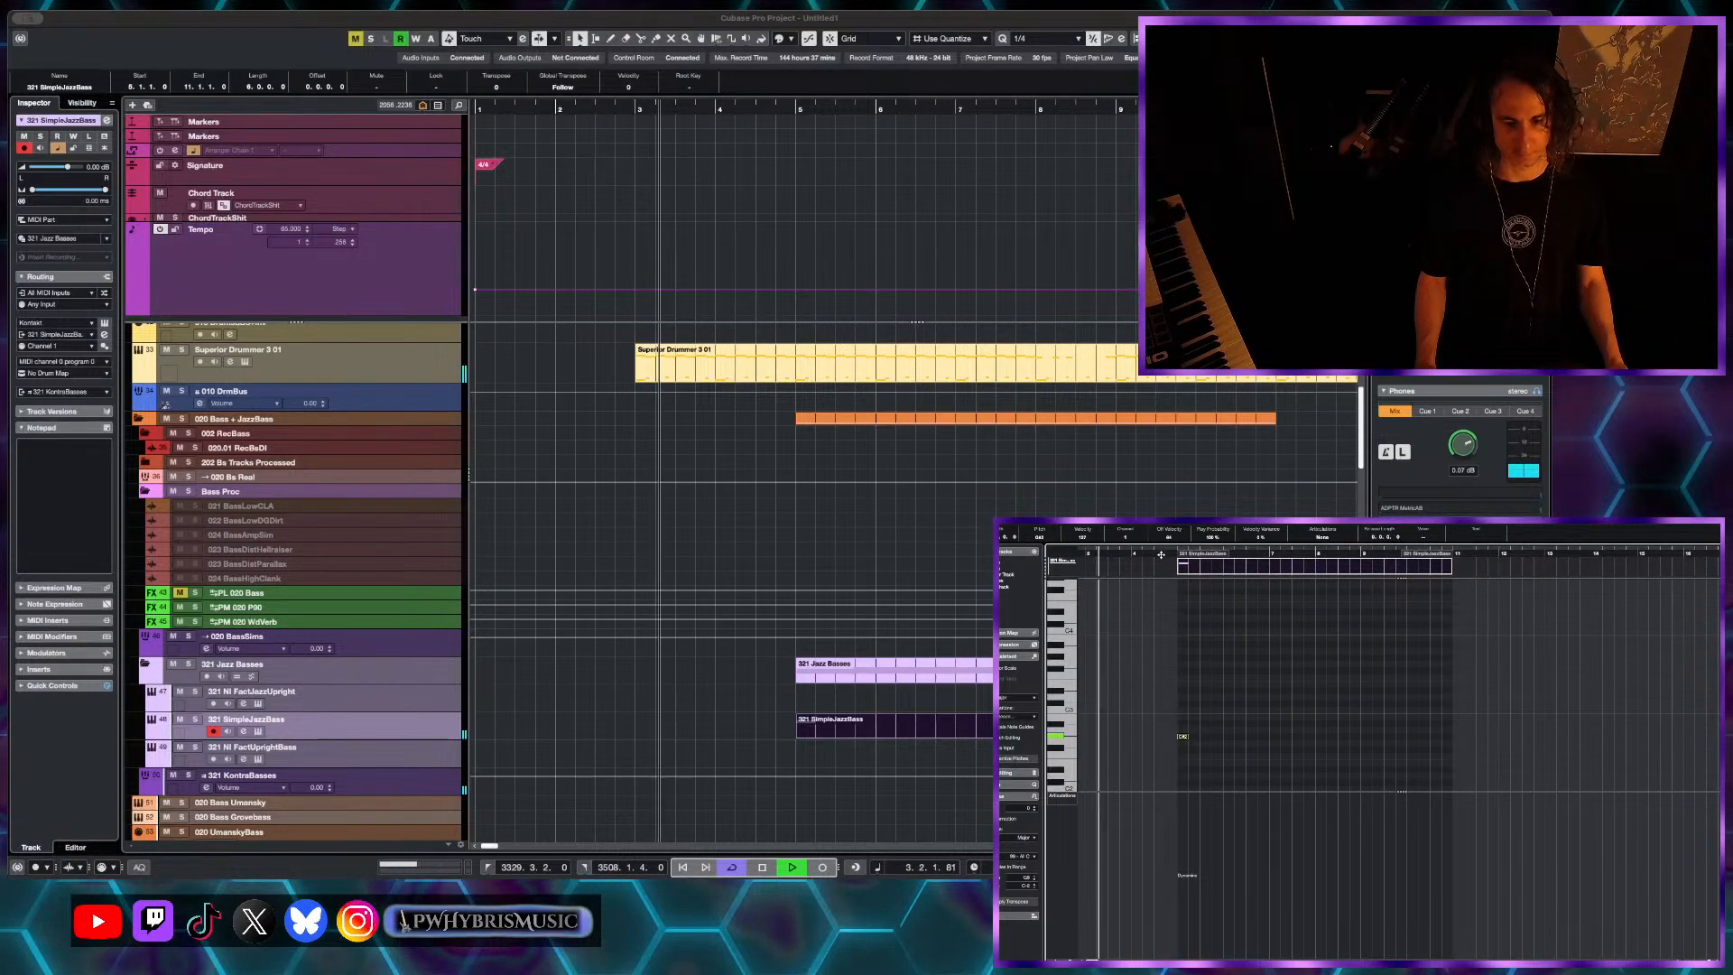
pyautogui.click(1162, 554)
pyautogui.scroll(3, 1300, 681)
pyautogui.scroll(-1, 1300, 688)
pyautogui.hscroll(-3, 1274, 683)
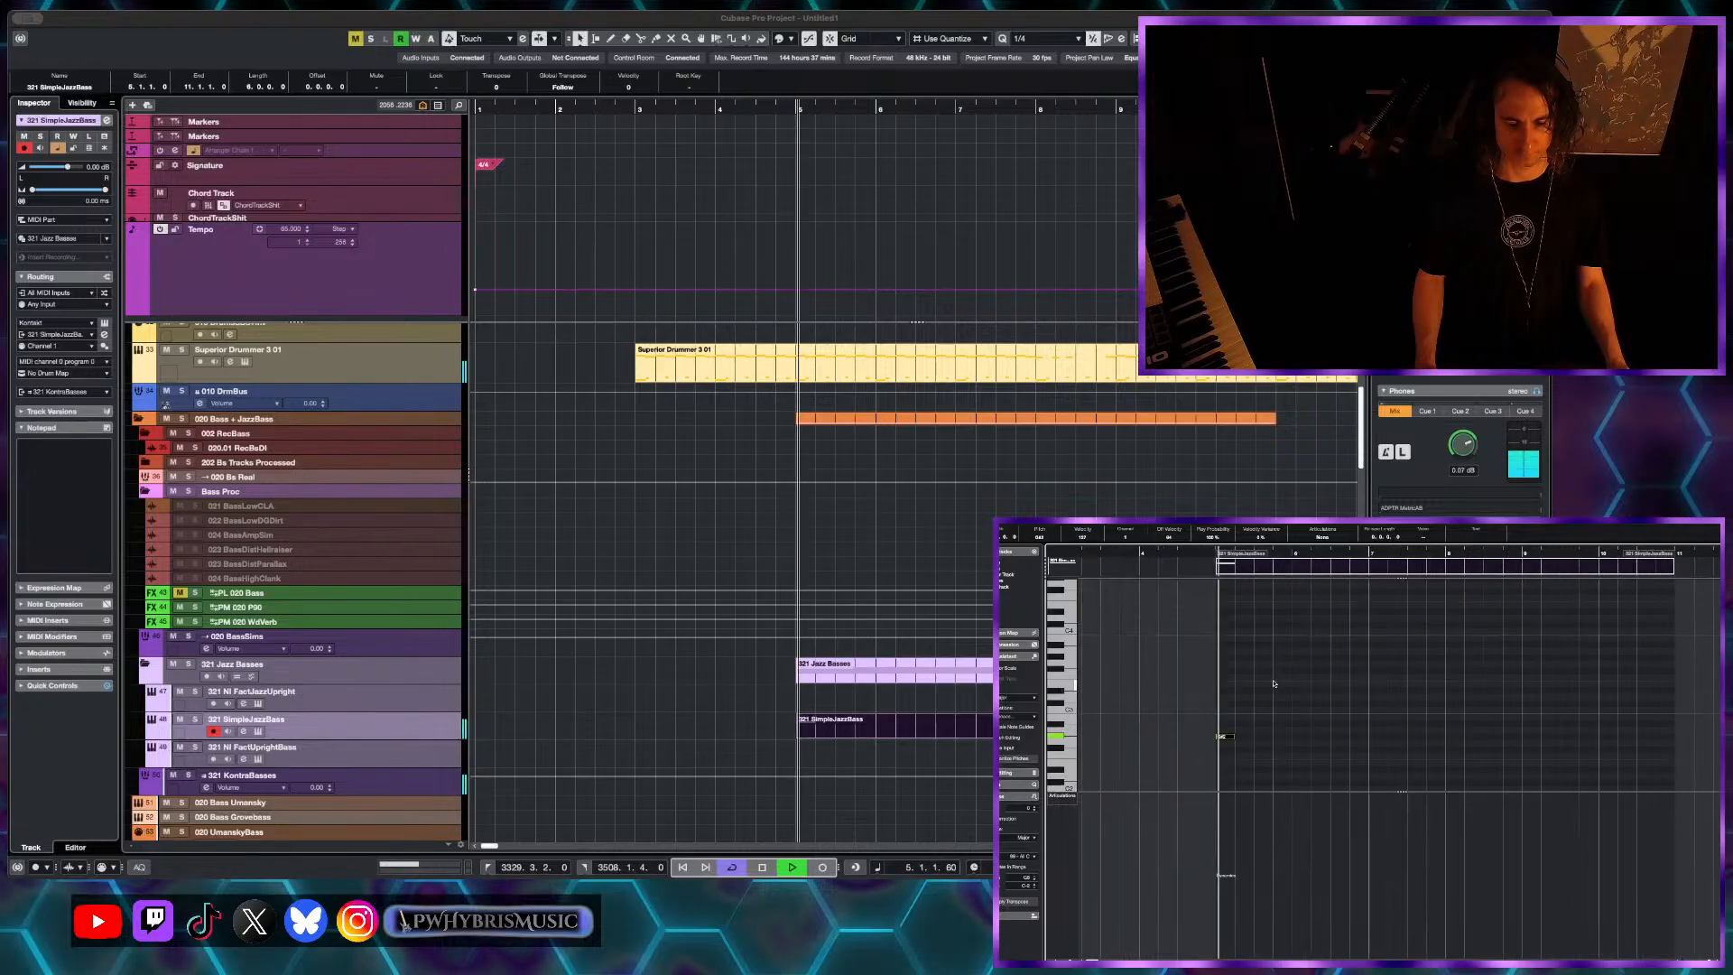
# - Add two more bass notes after the first on a 1/16 grid, placing the last one at a lower pitch
pyautogui.scroll(2, 1273, 684)
pyautogui.press('space')
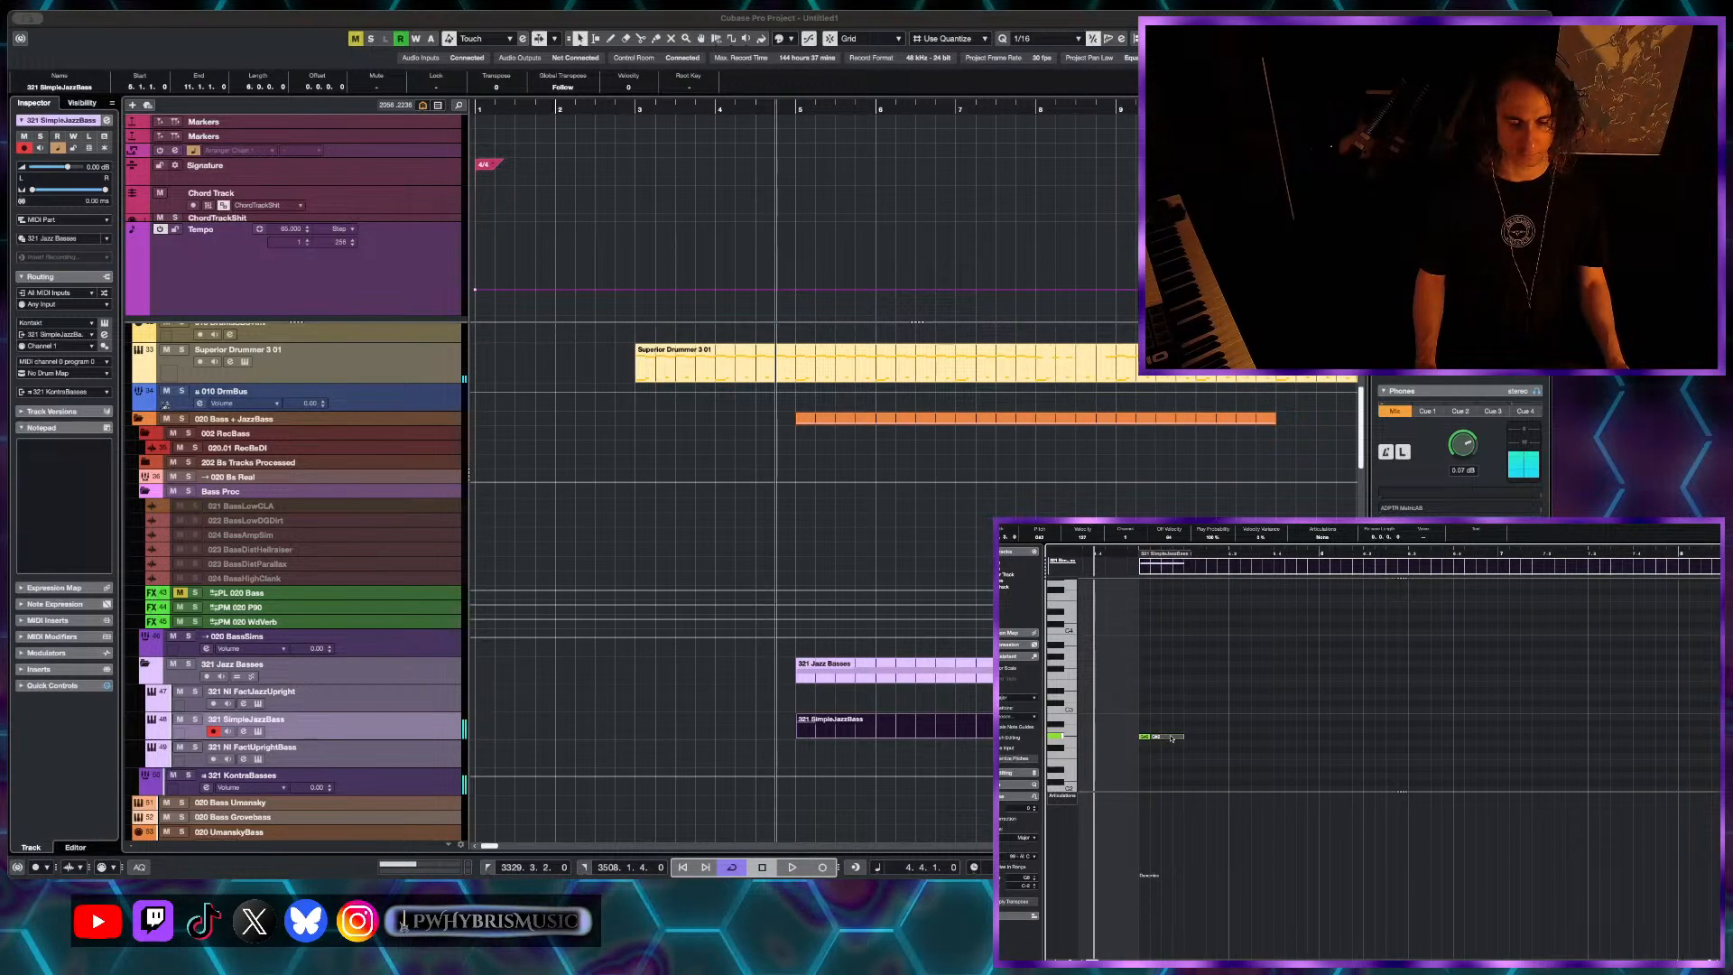
pyautogui.moveTo(1177, 738); pyautogui.dragTo(1183, 772)
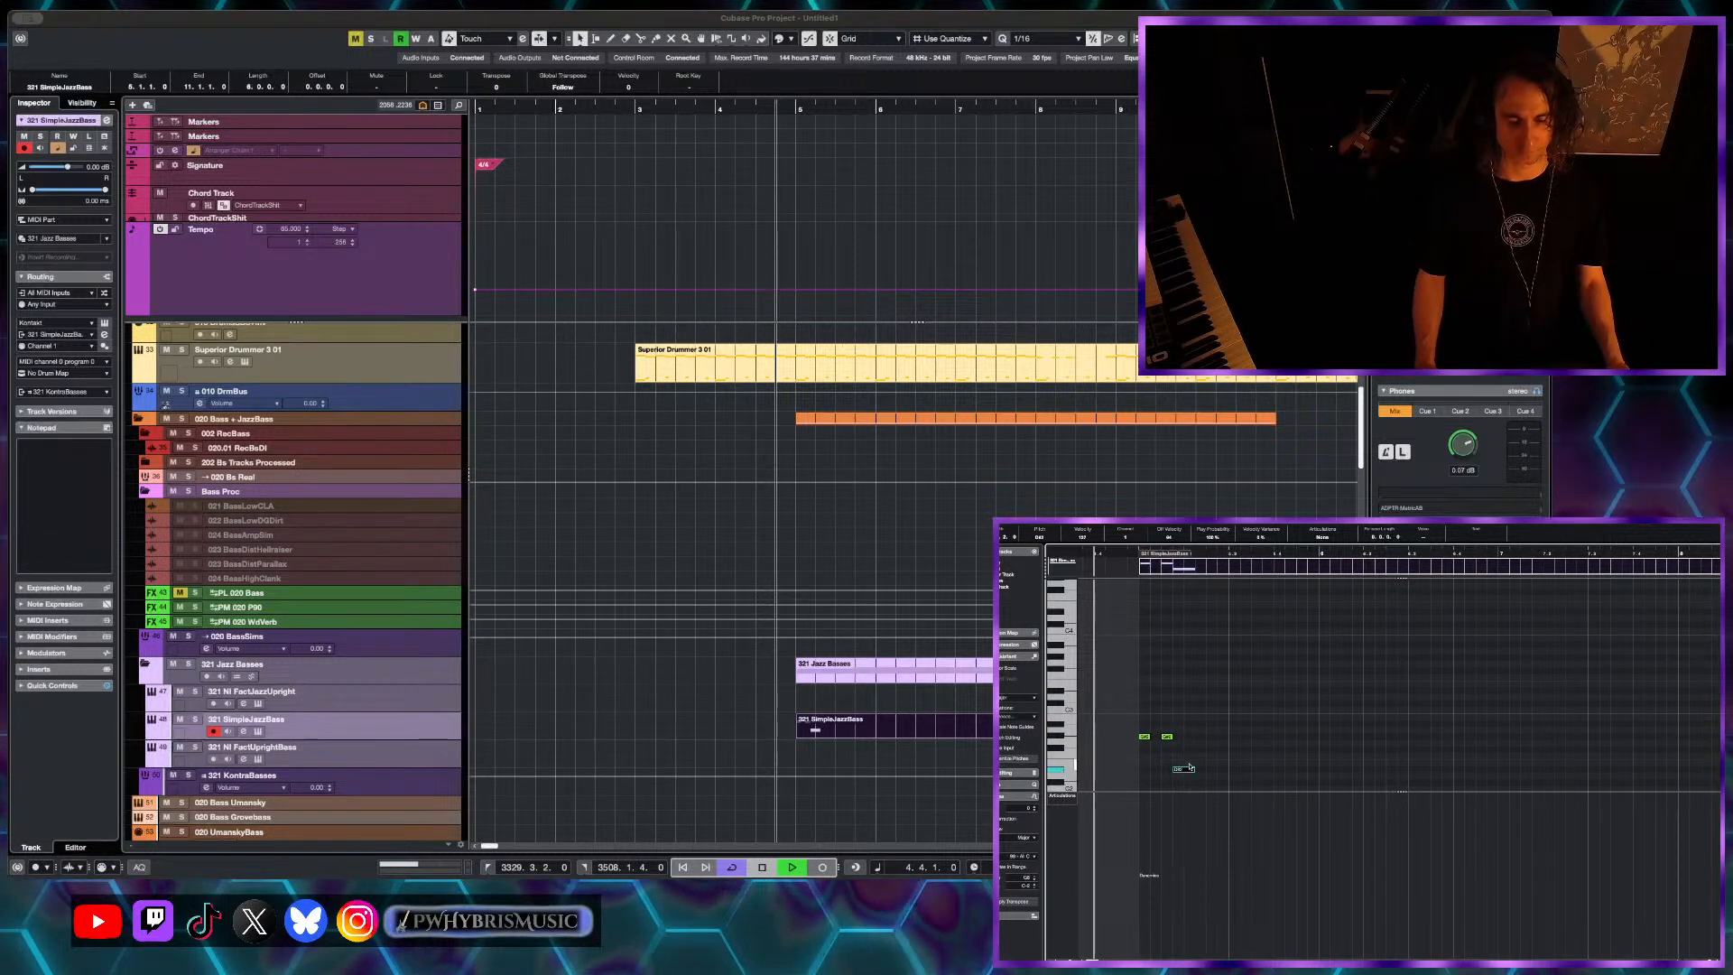
# - Stop playback and shift the second and third bass notes later so the third lands on beat 2 of bar 5
pyautogui.press('space')
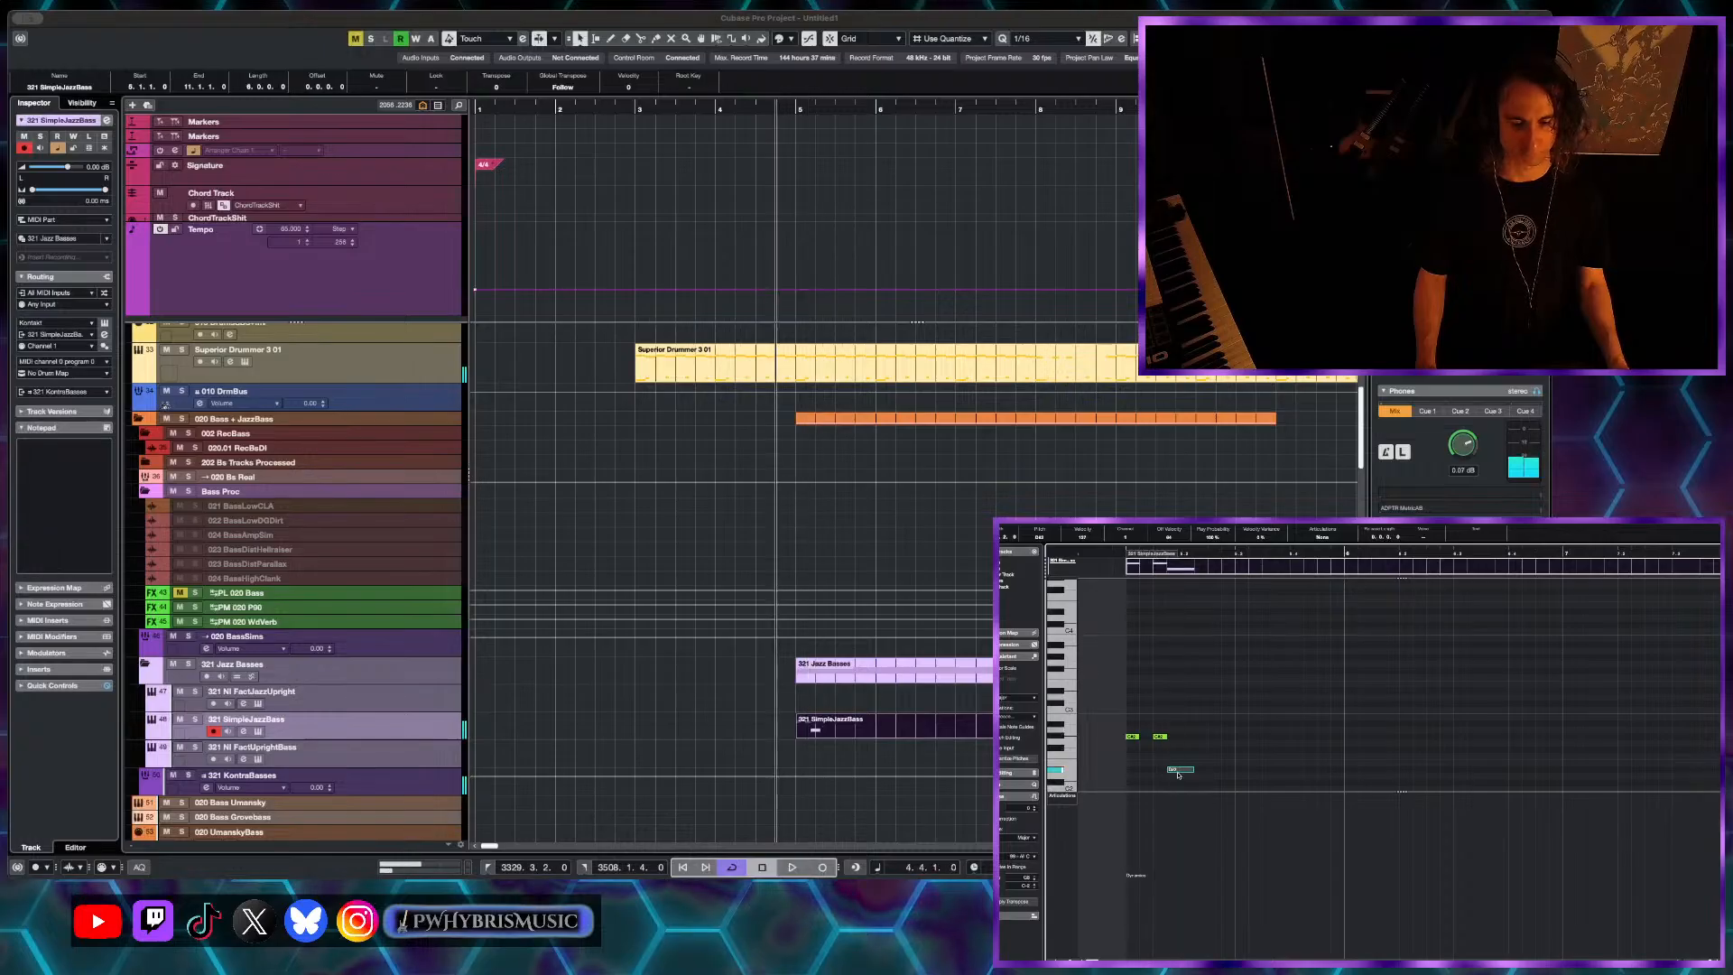
pyautogui.moveTo(1170, 737); pyautogui.dragTo(1203, 773)
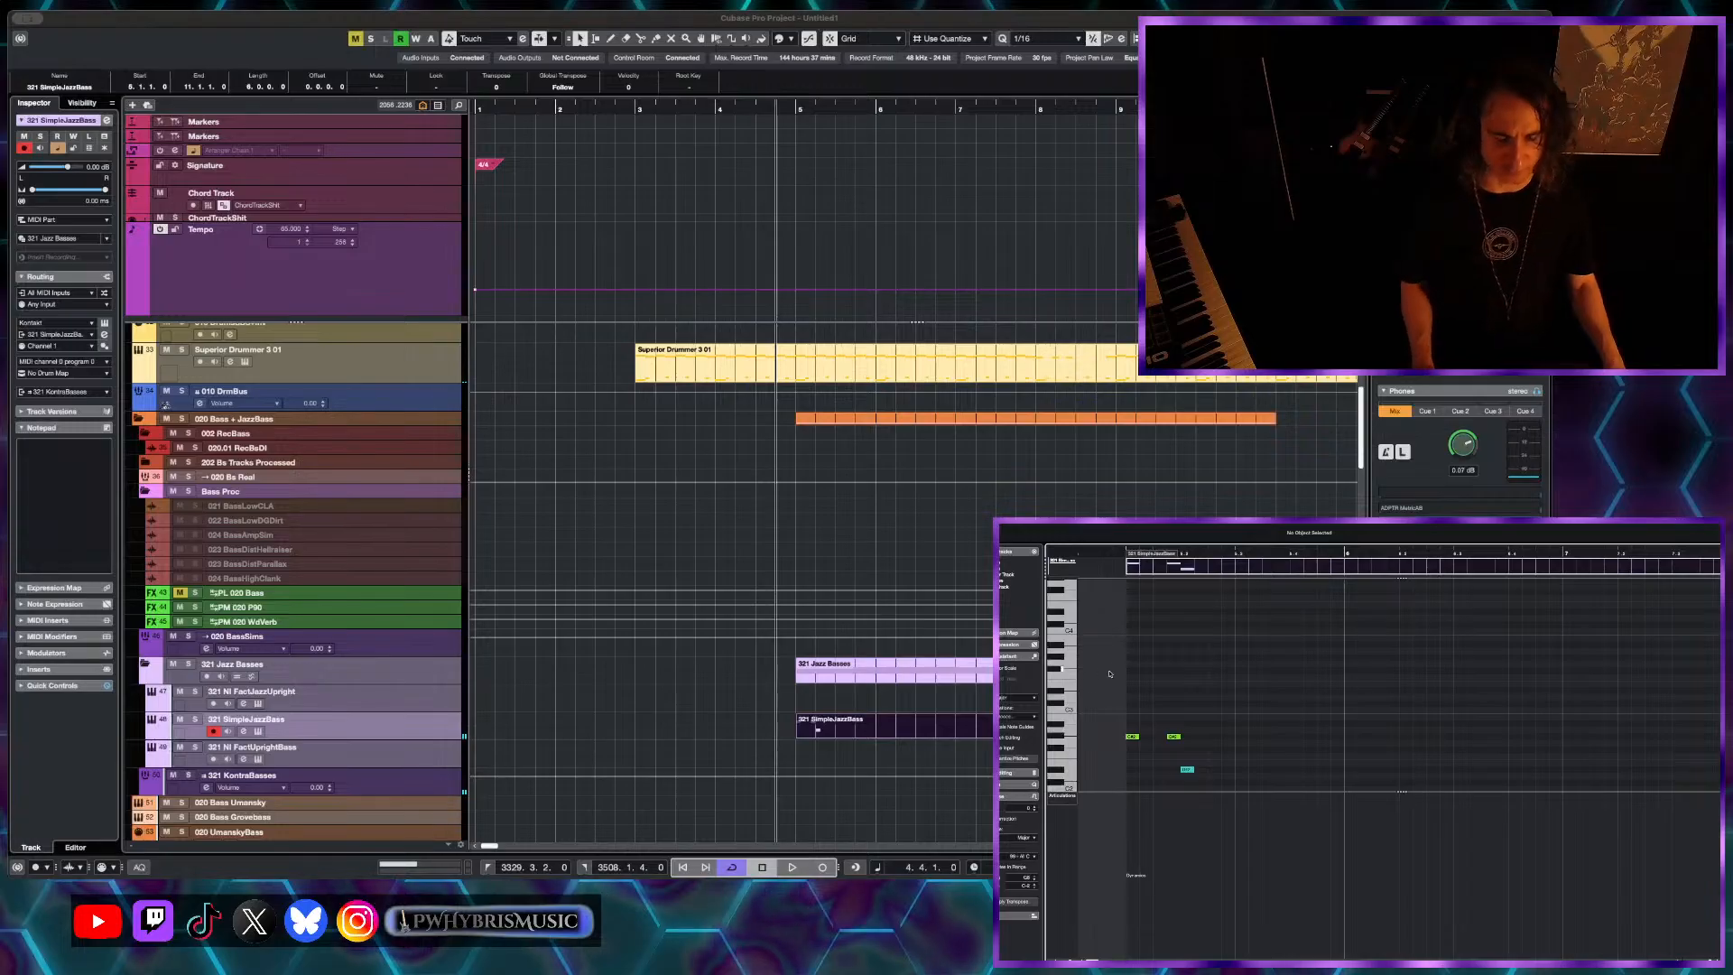
# - Check the articulations of the Simple Jazz Bass instrument in Kontakt, close it and play the three bass notes with the drums
pyautogui.click(258, 731)
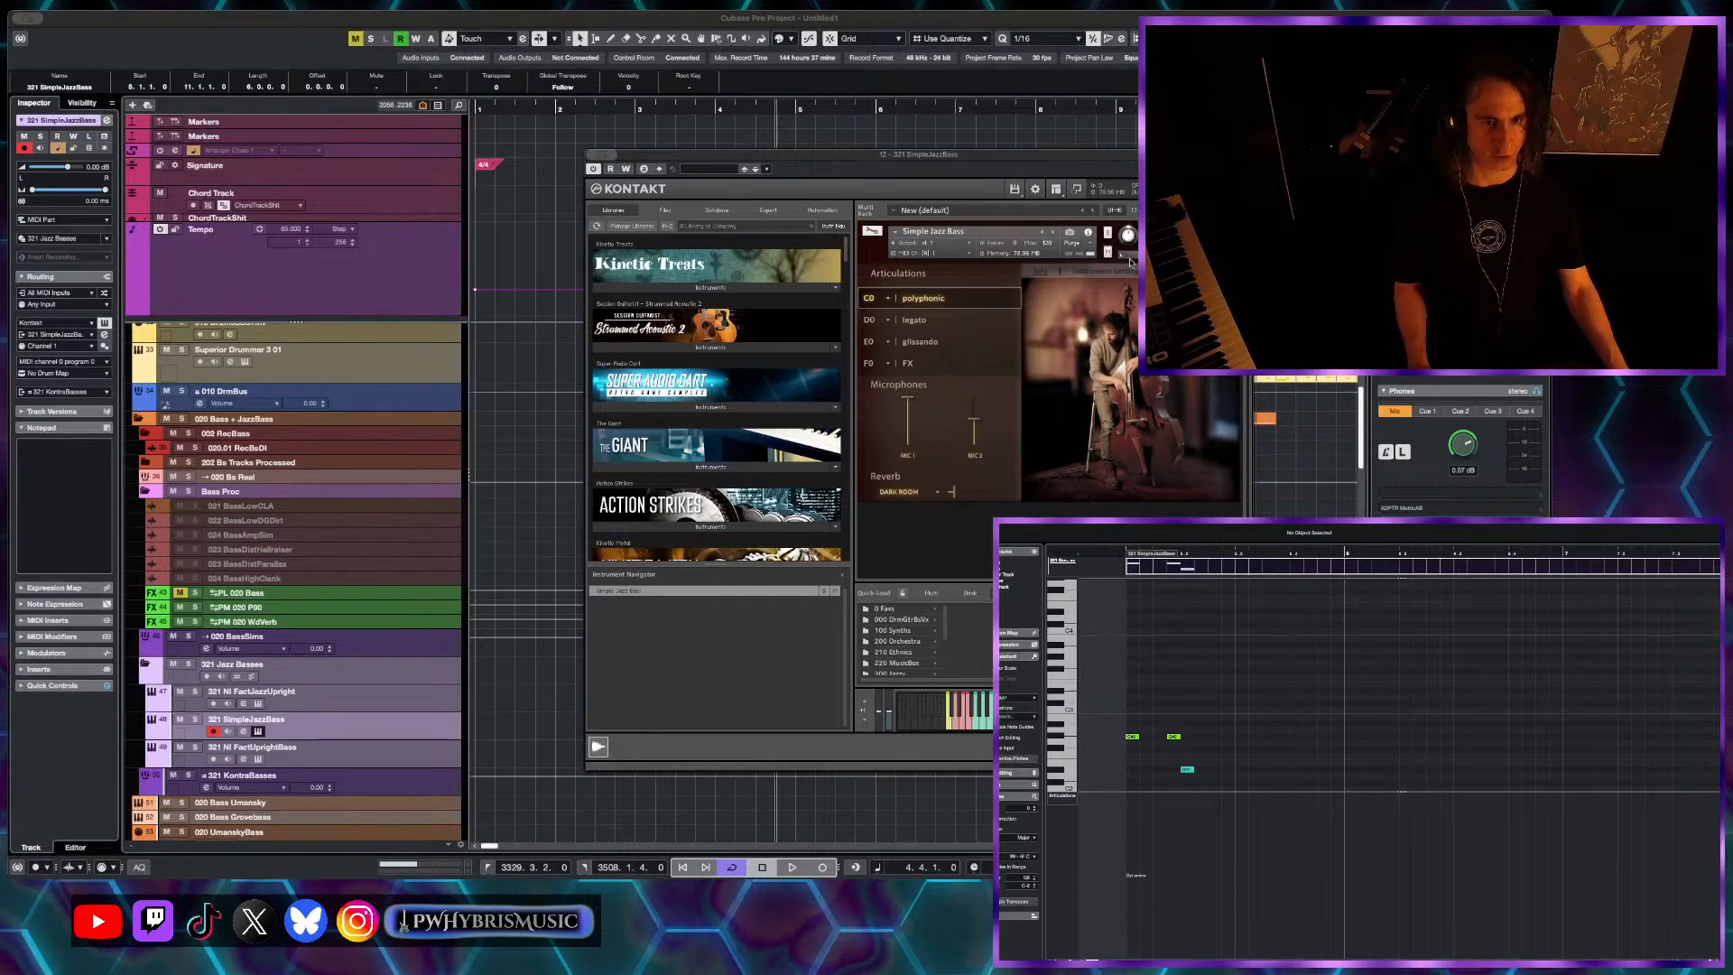
pyautogui.press('super+w')
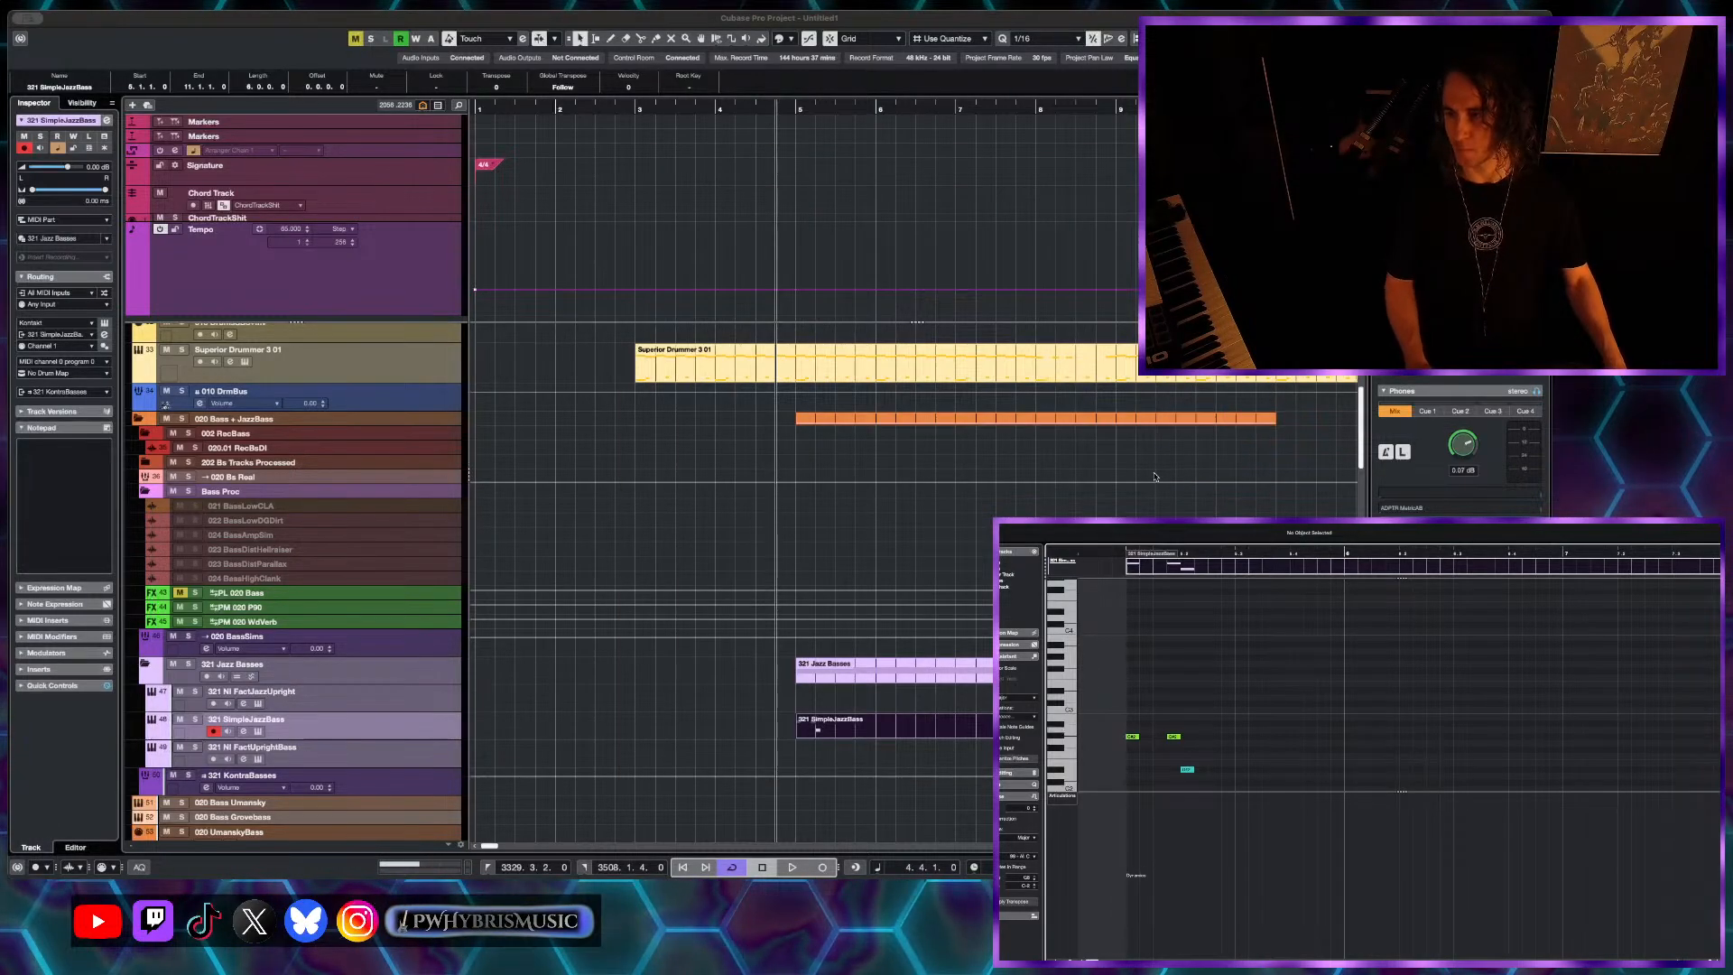
pyautogui.press('space')
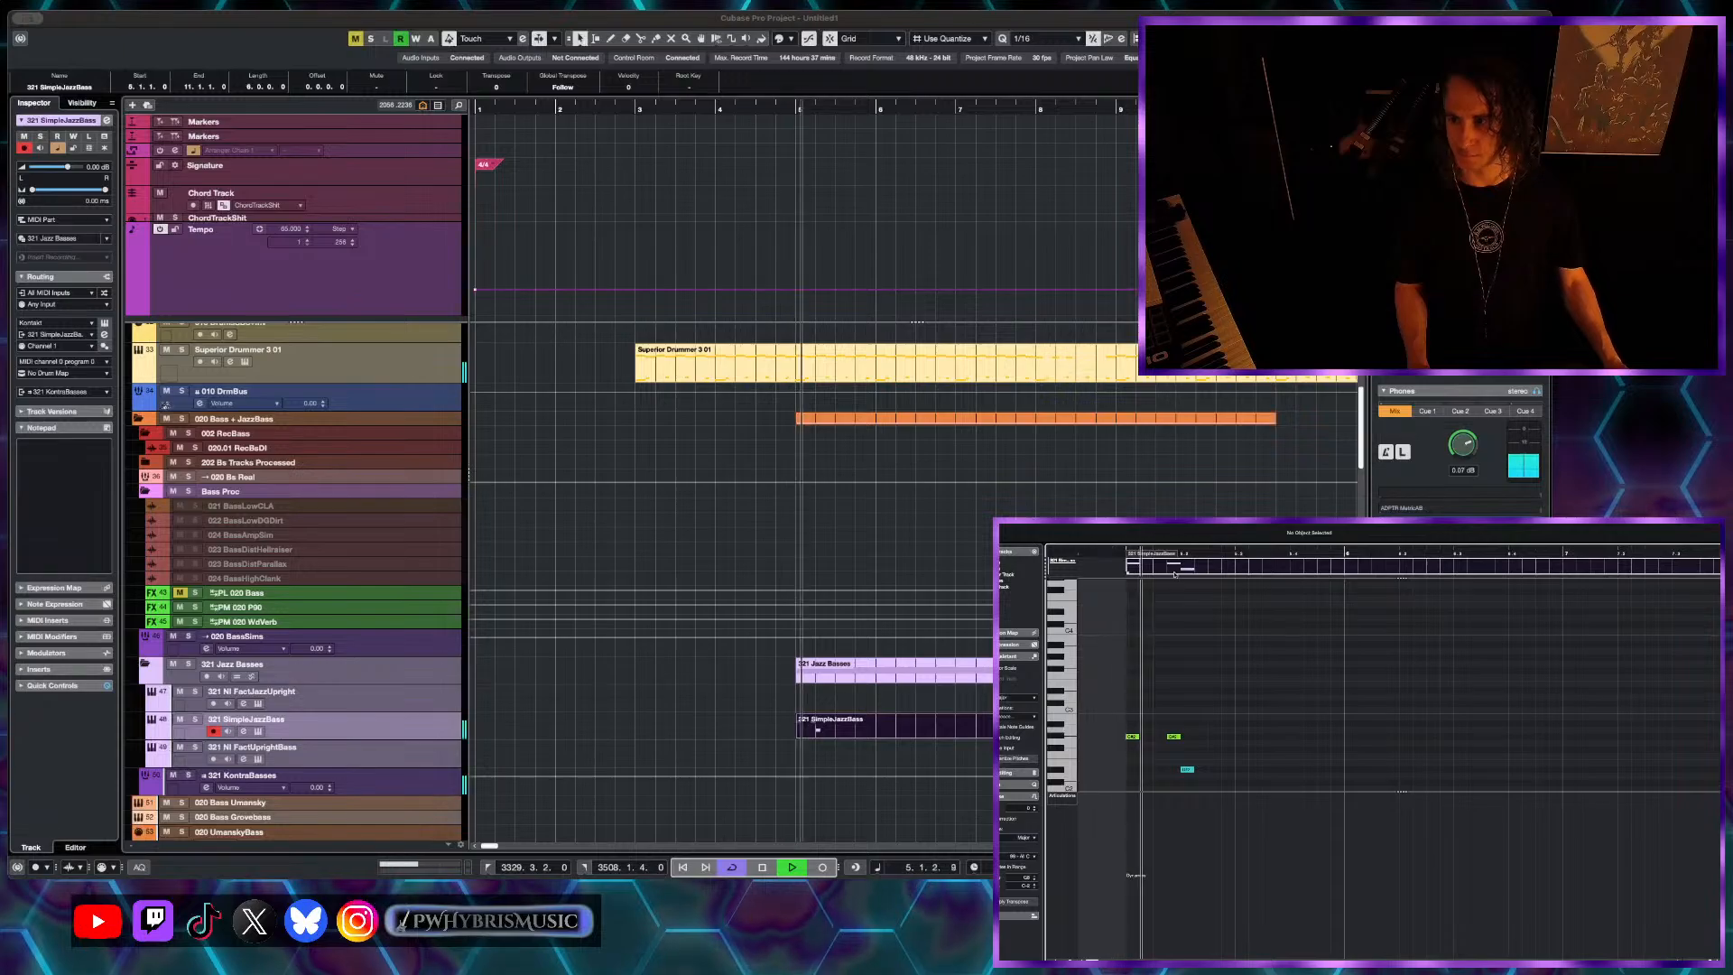
pyautogui.press('space')
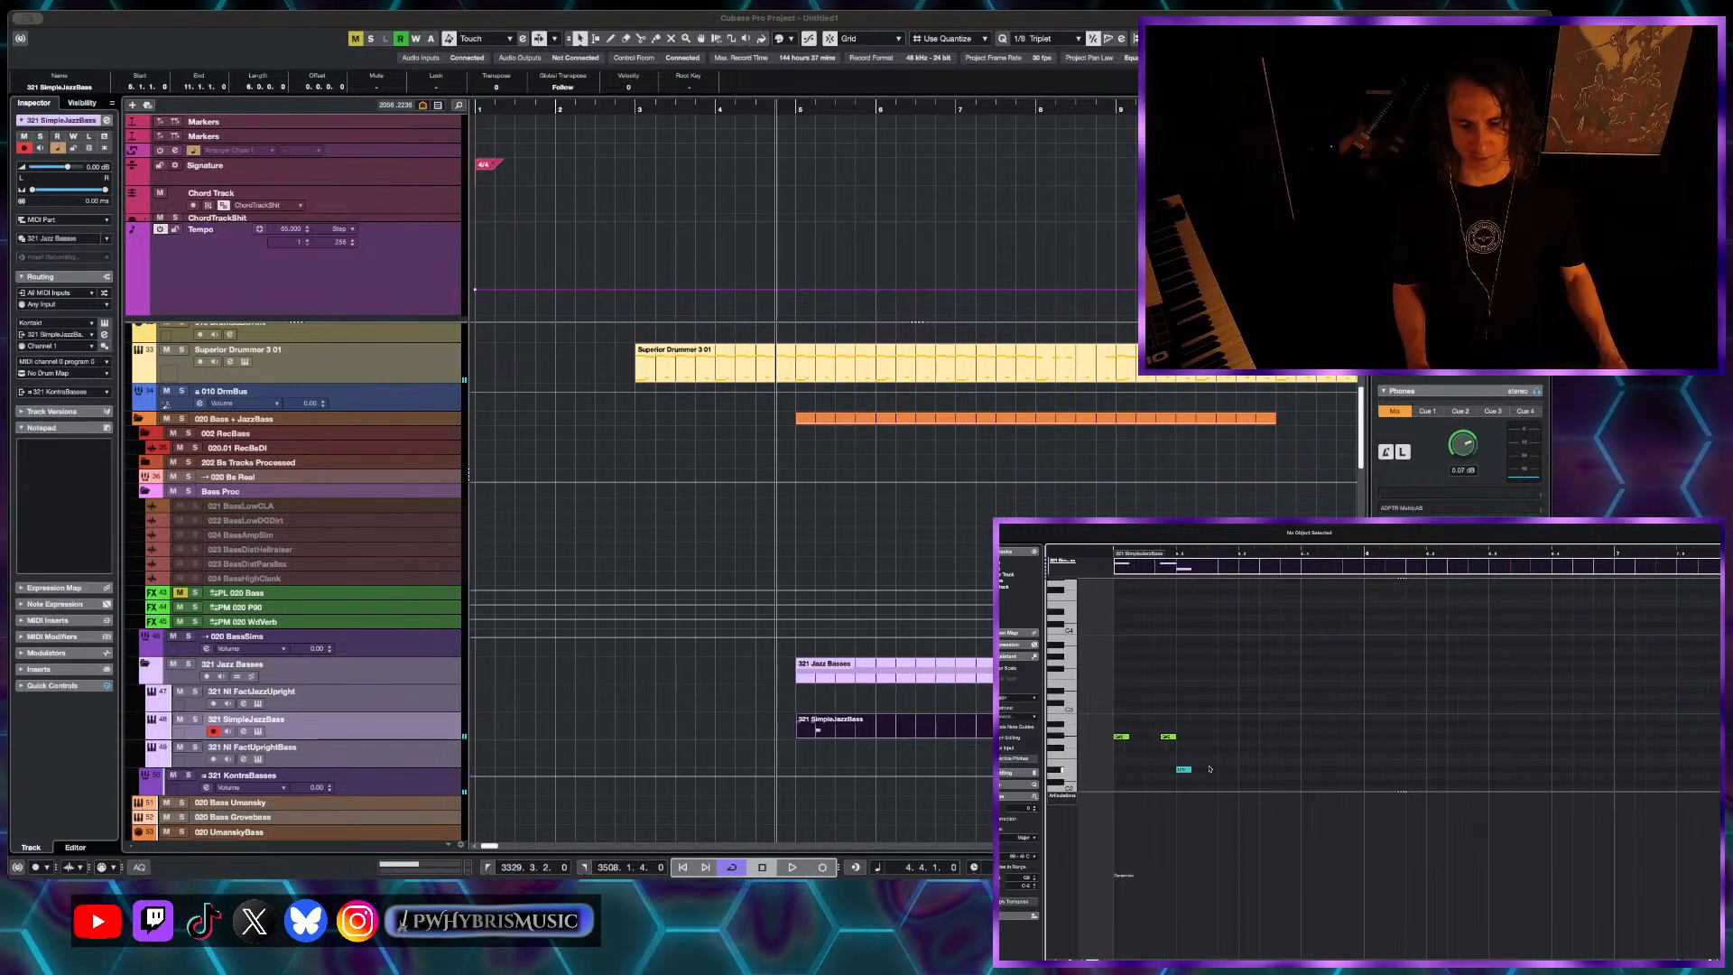
# - Refit the first three bass notes to a 1/16 triplet grid, shortening each to one grid step, and play them against the drums
pyautogui.scroll(1, 1177, 766)
pyautogui.moveTo(1161, 737); pyautogui.dragTo(1159, 736)
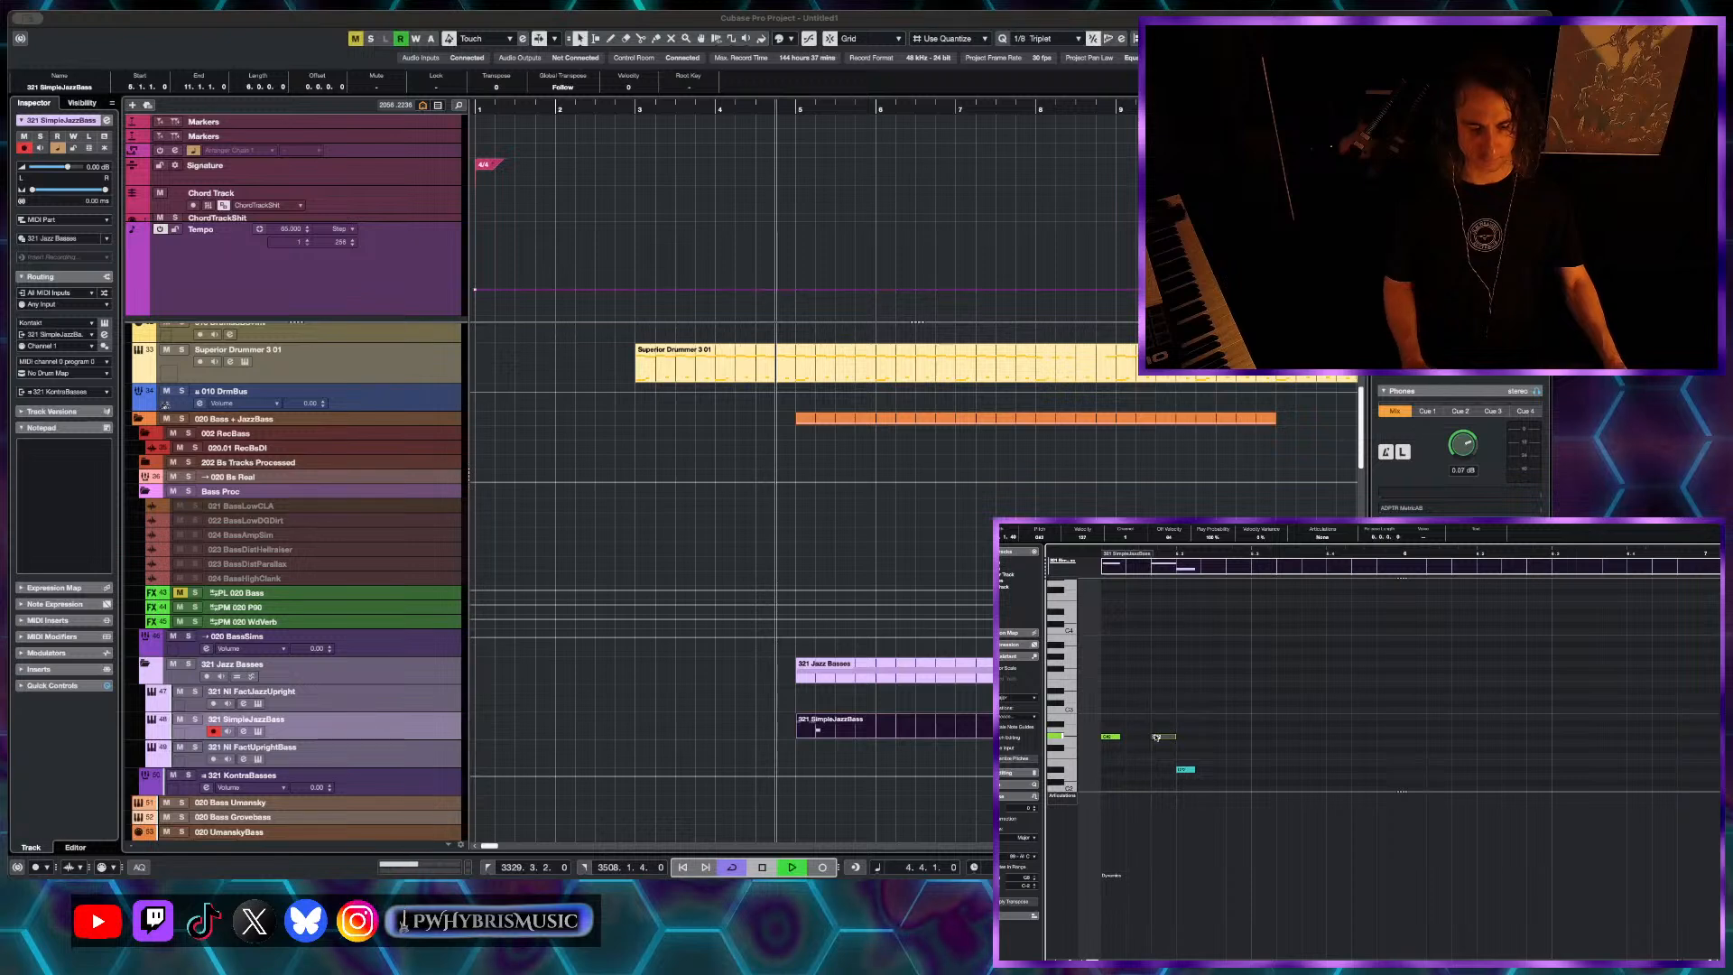
pyautogui.press('space')
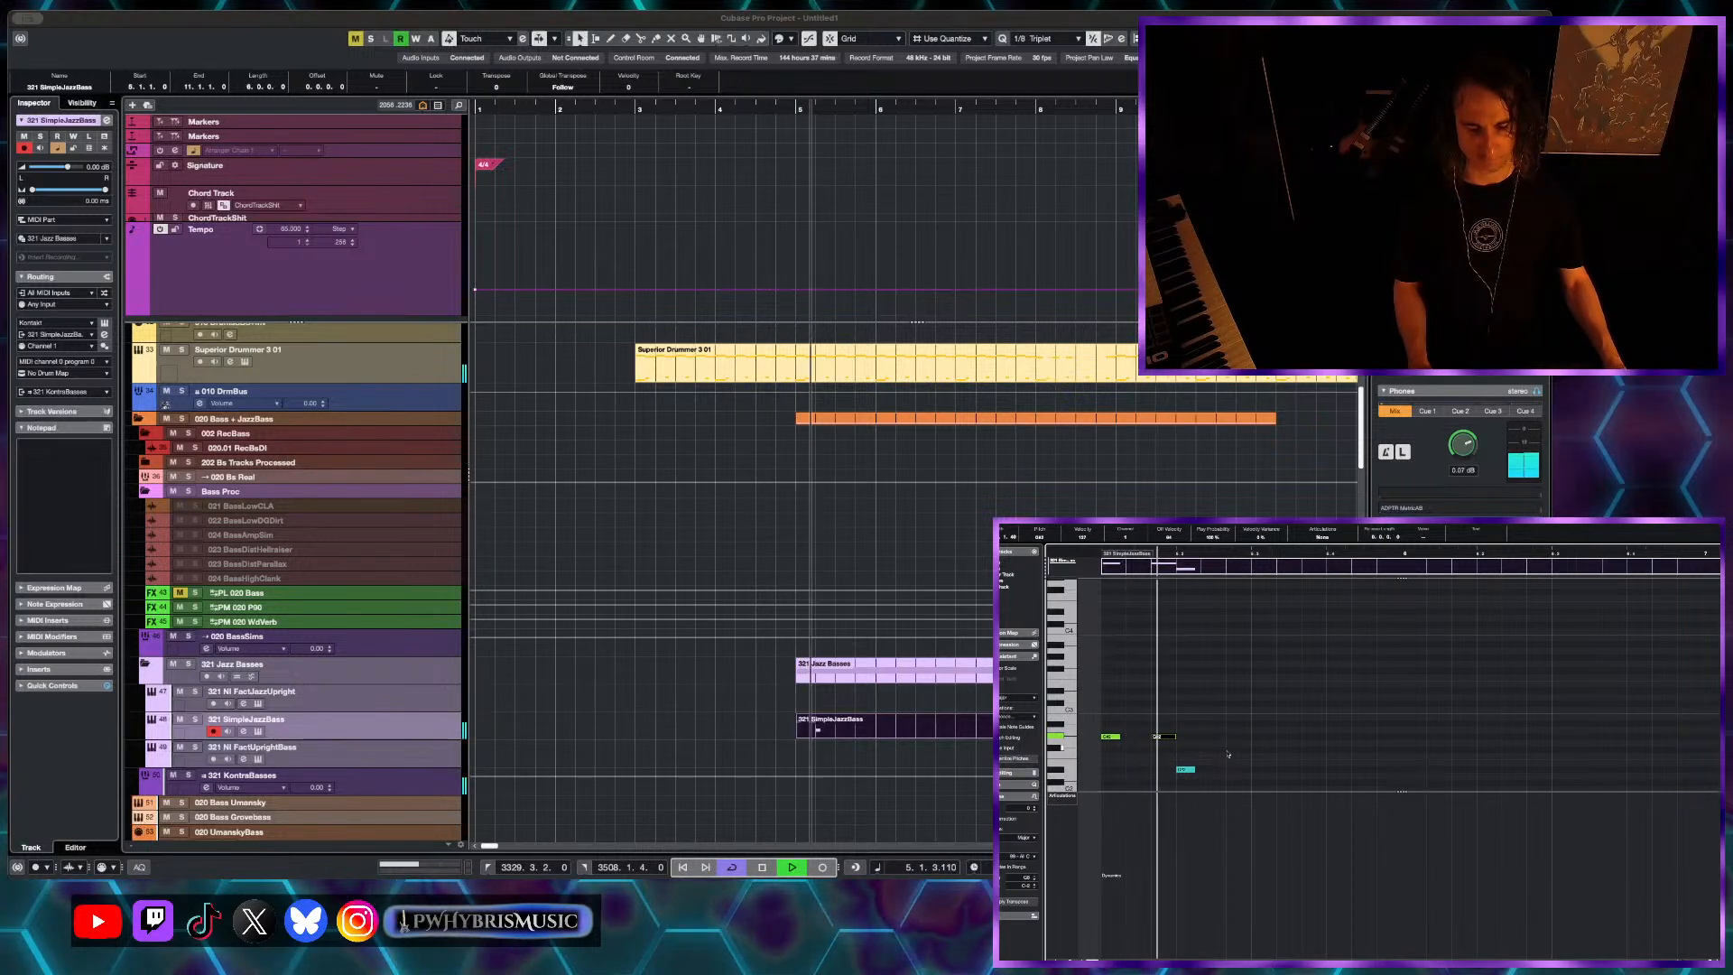
pyautogui.press('space')
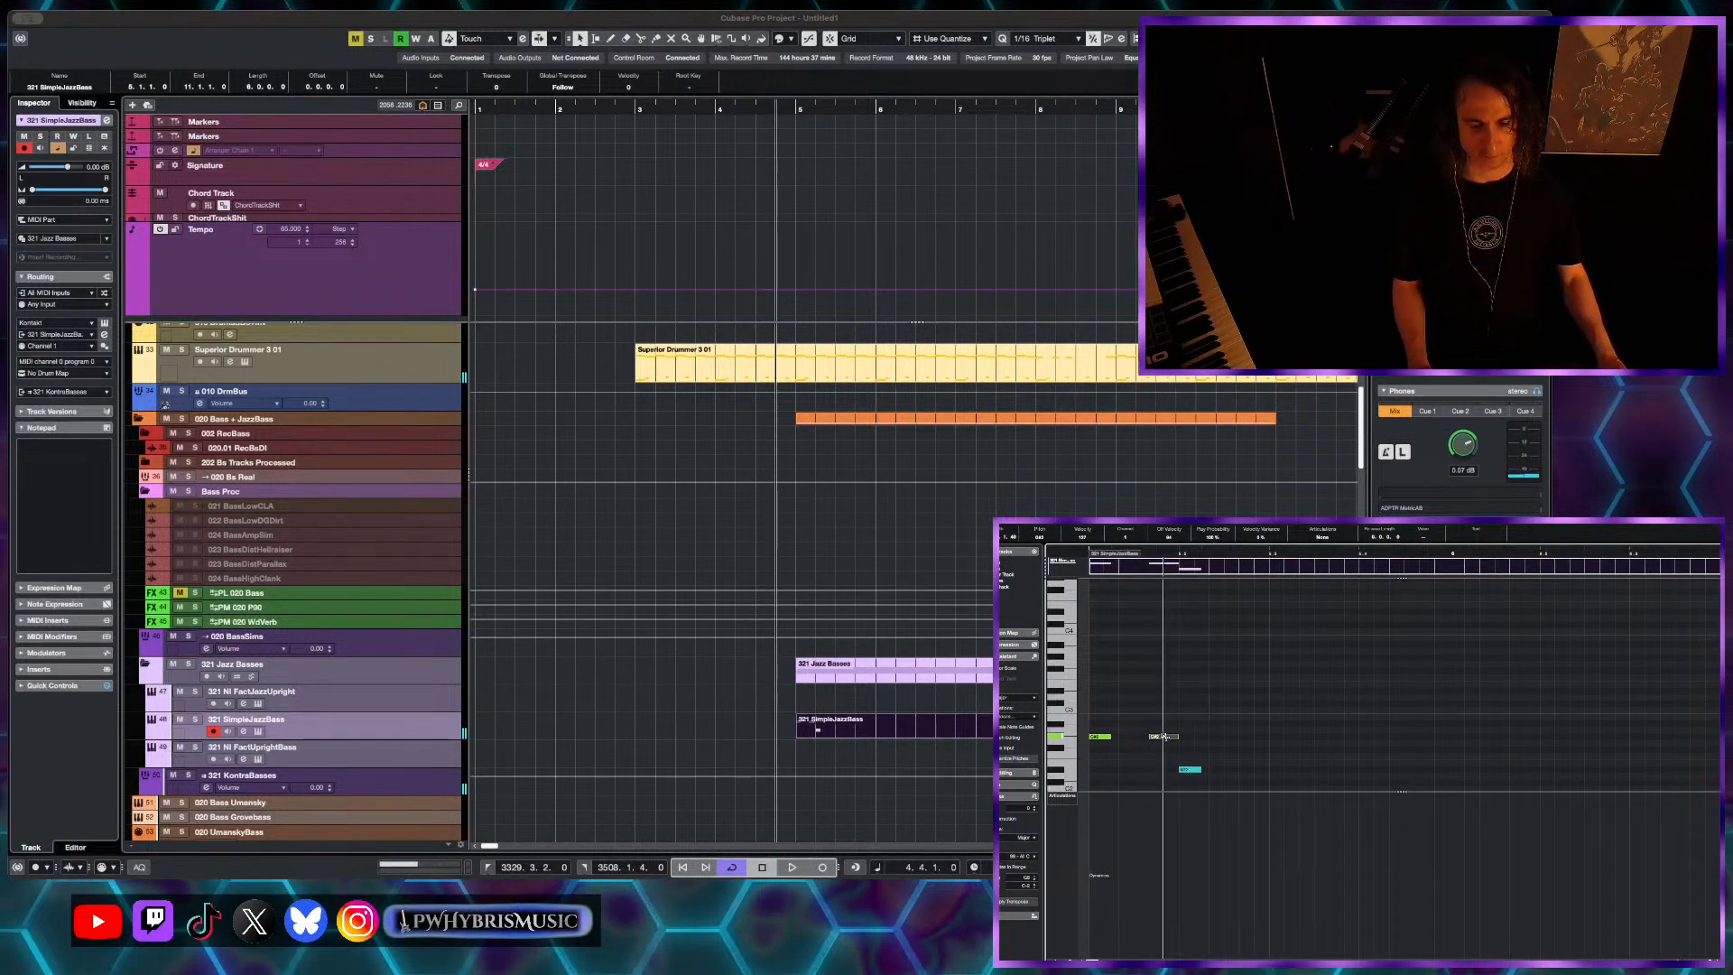
pyautogui.moveTo(1163, 736); pyautogui.dragTo(1164, 736)
pyautogui.press('space')
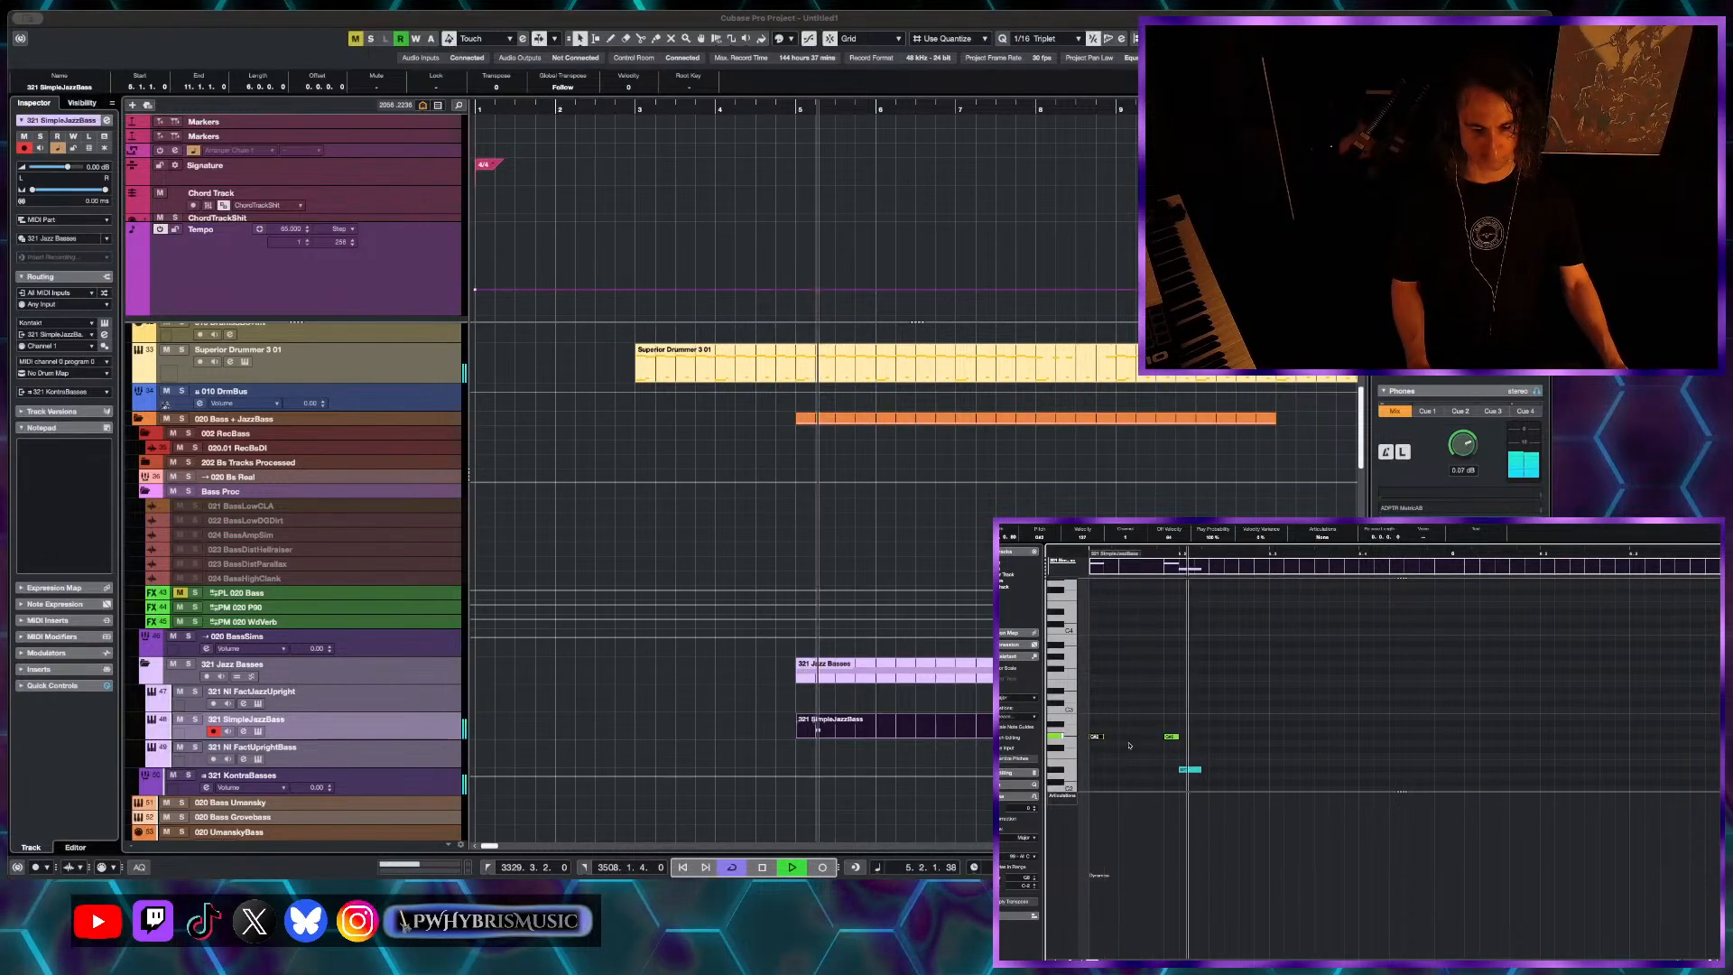
pyautogui.press('space')
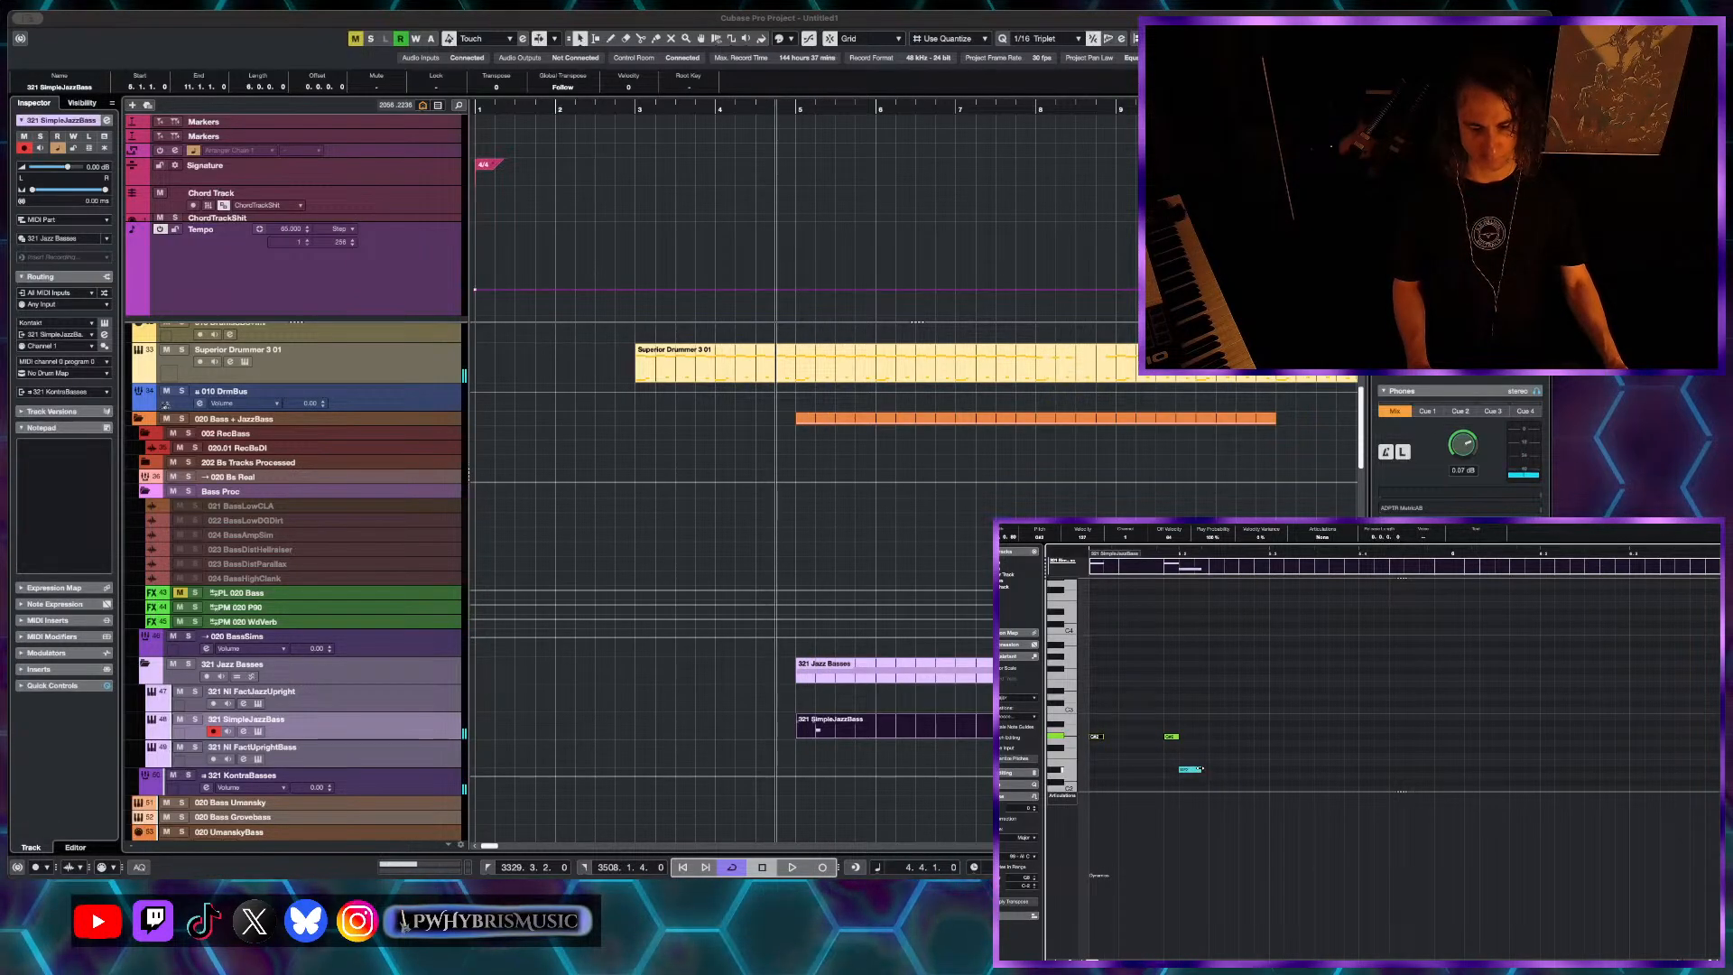
# - Draw descending pairs of short bass notes around each beat of bar 5, continue the line into bar 6 and play it
pyautogui.click(1261, 769)
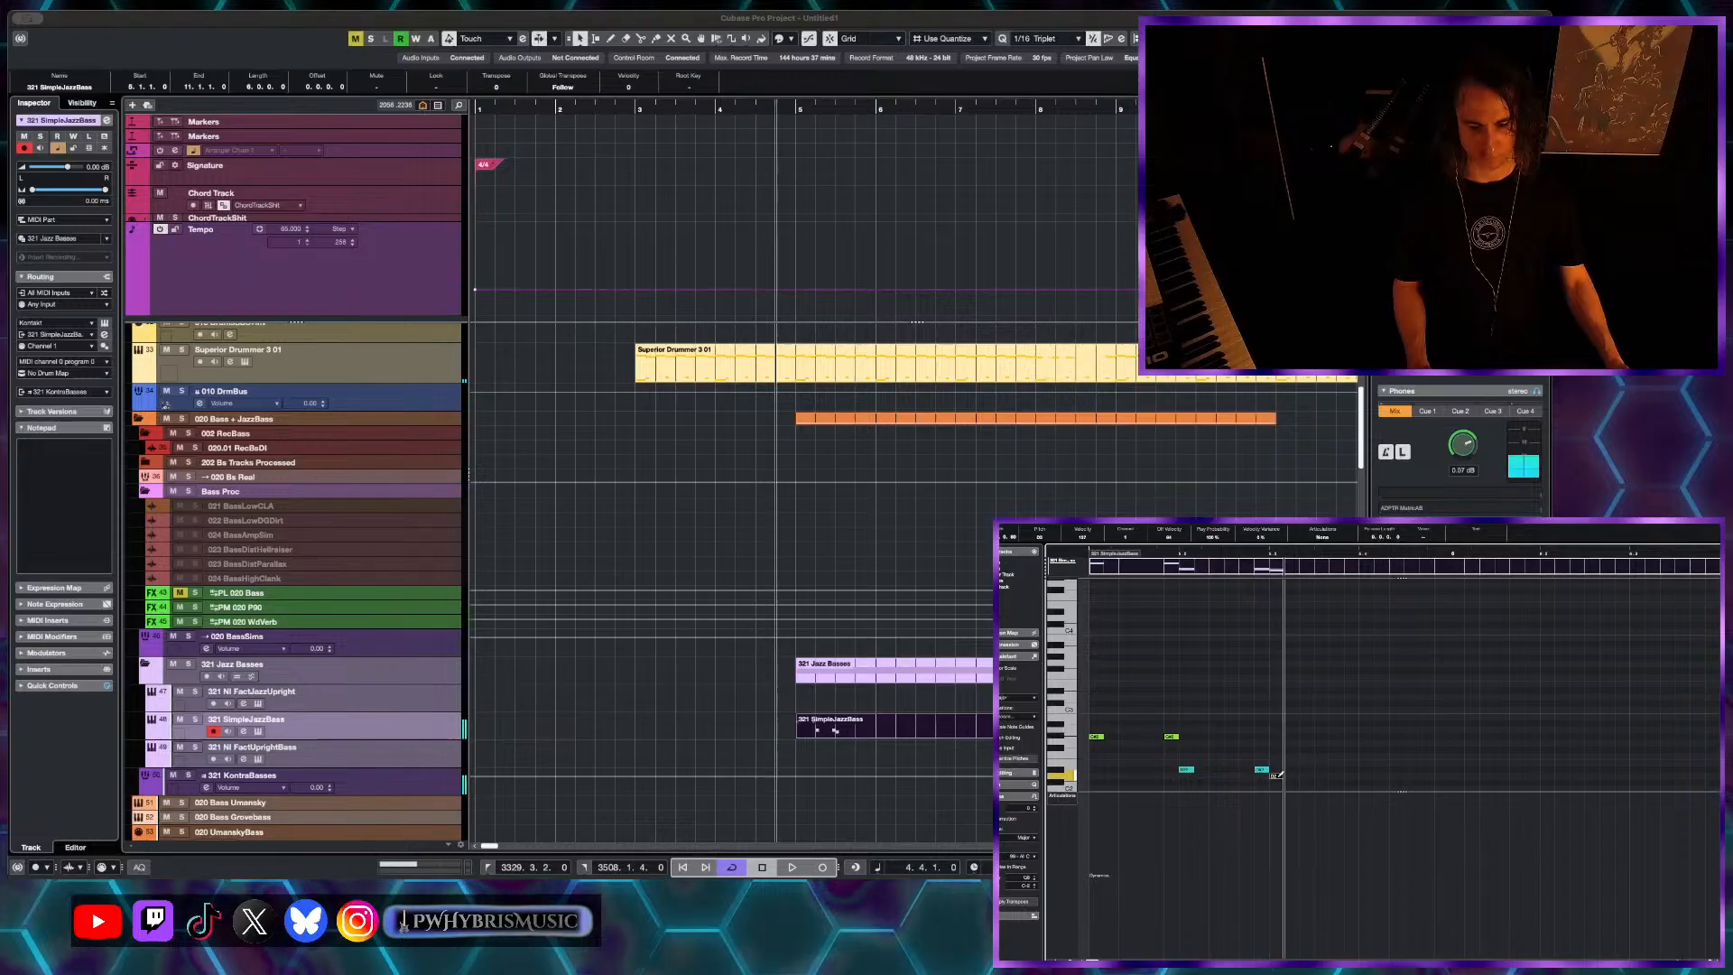
pyautogui.click(1275, 776)
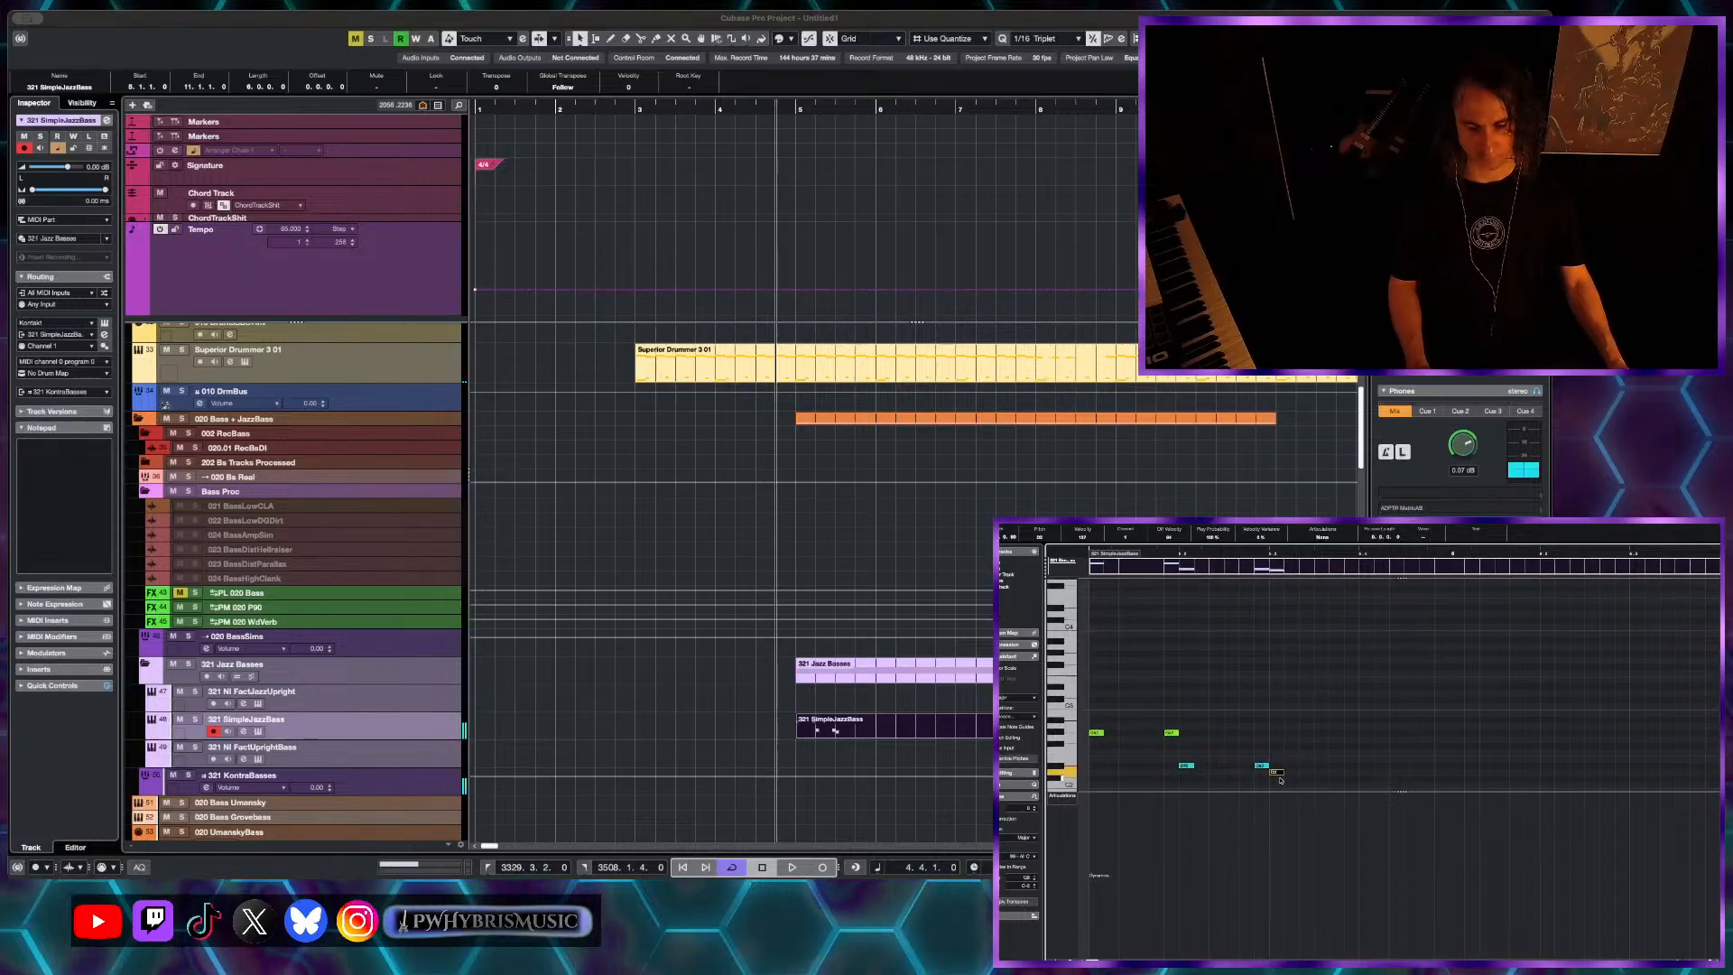
pyautogui.click(1353, 772)
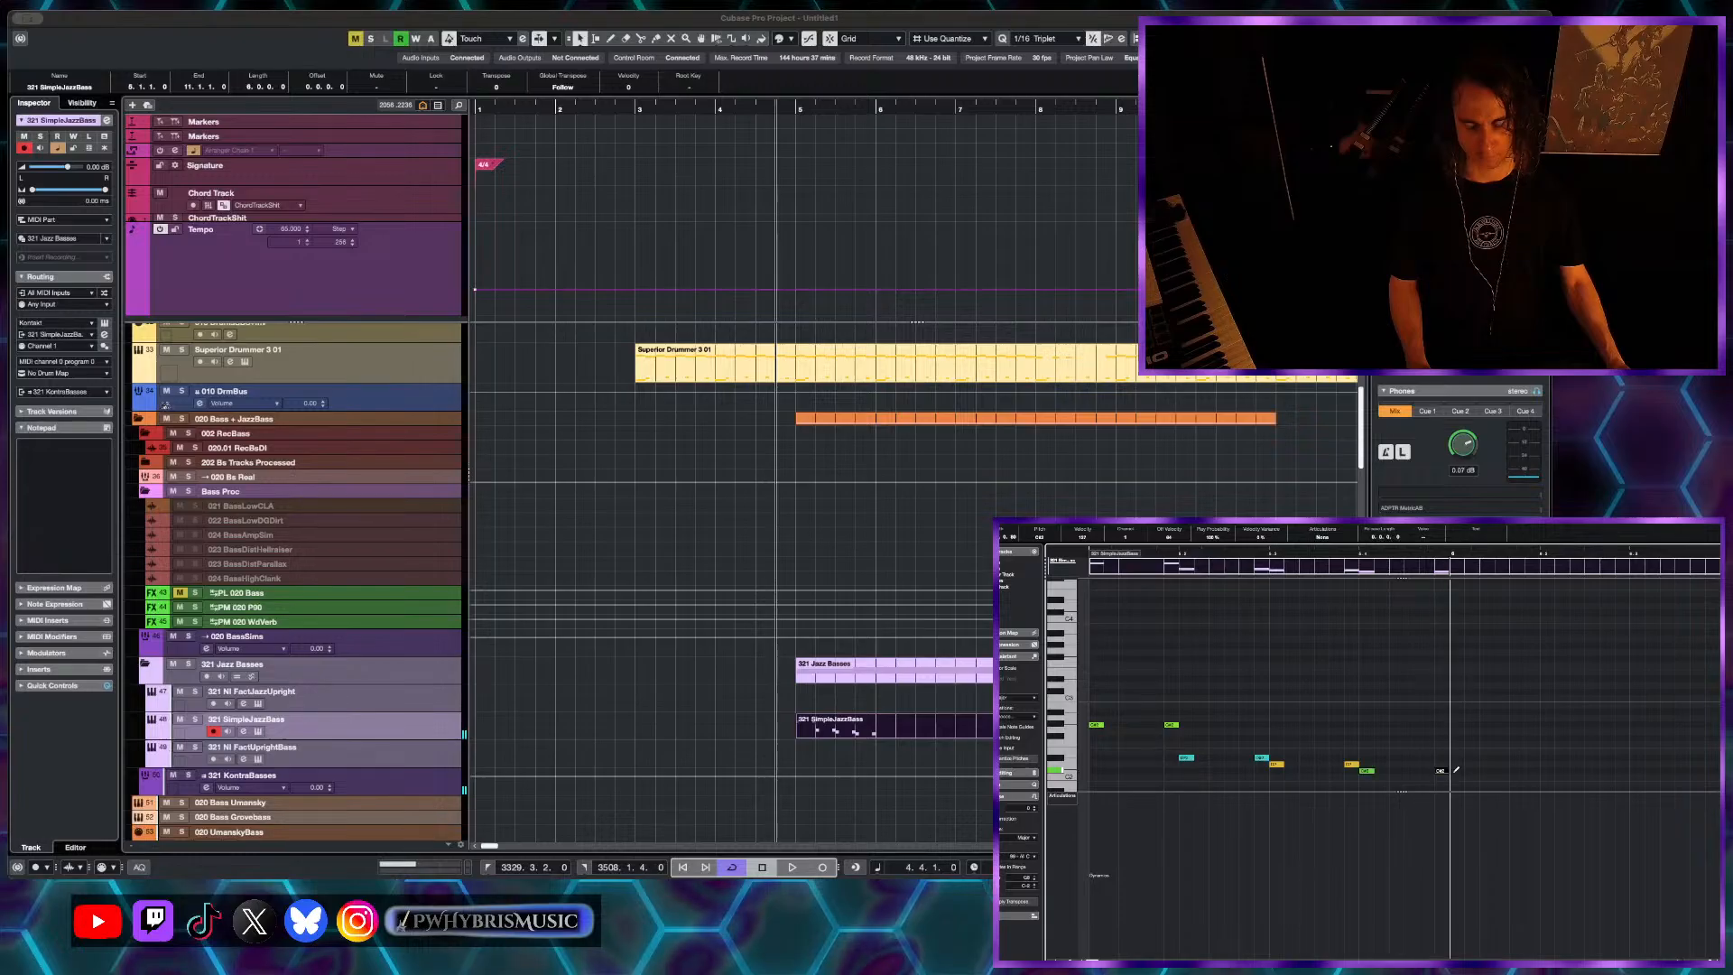
pyautogui.scroll(-1, 1458, 774)
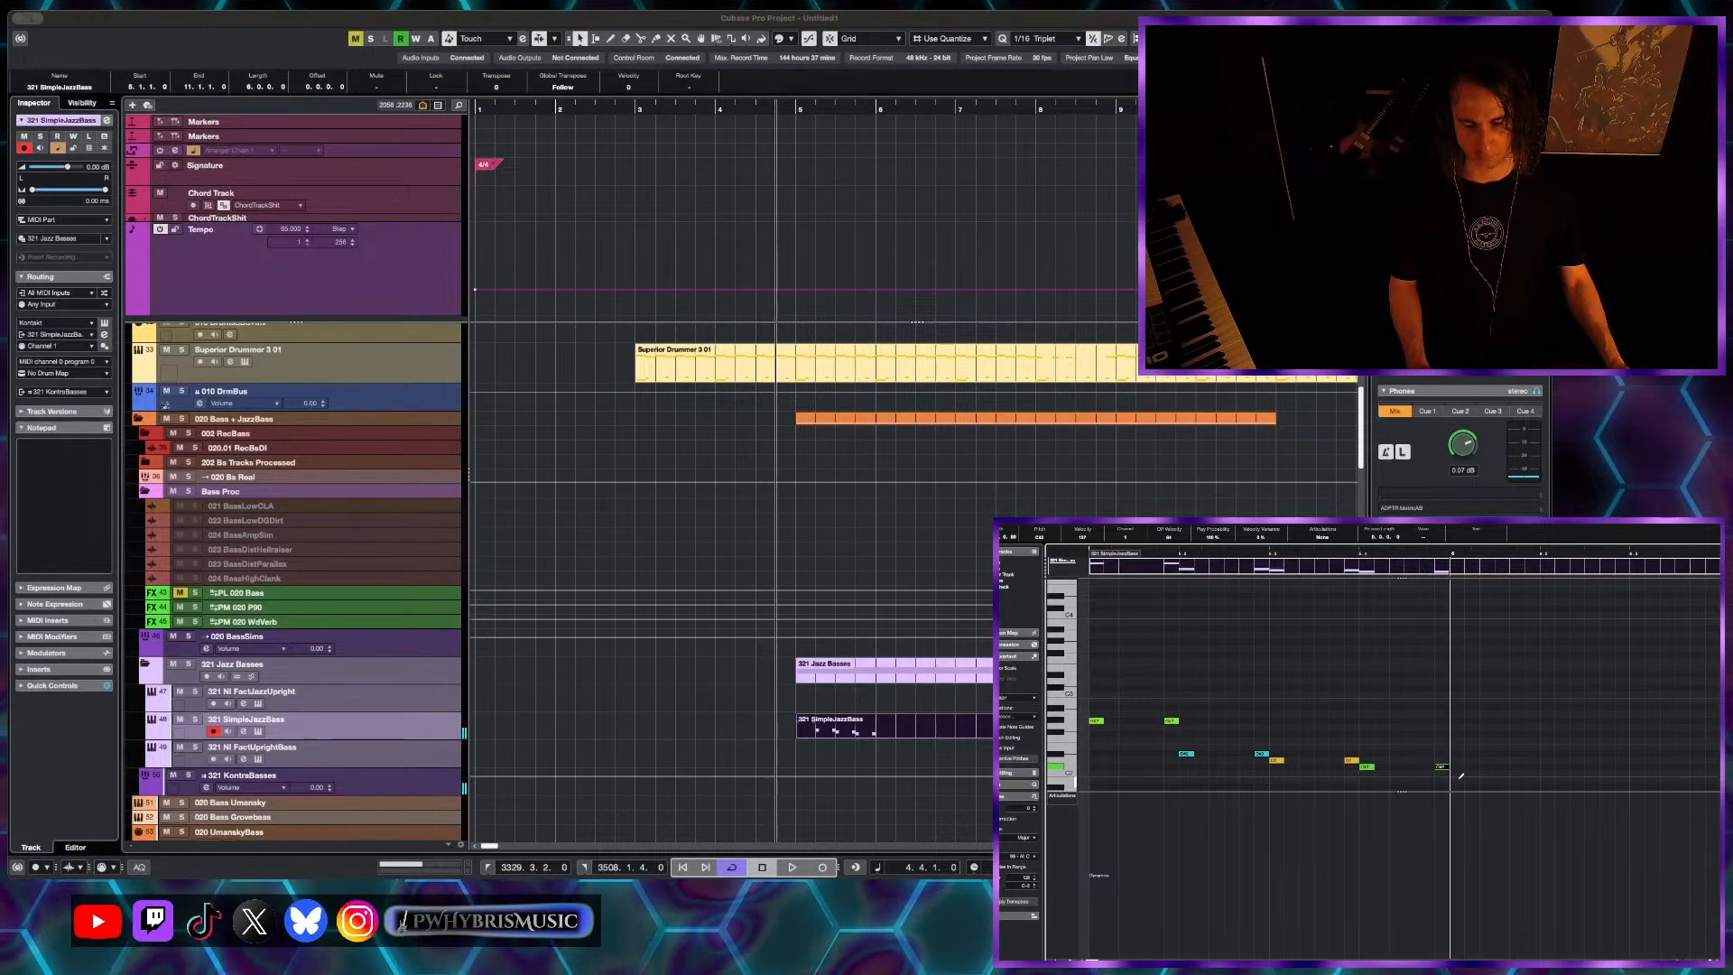
pyautogui.click(1456, 779)
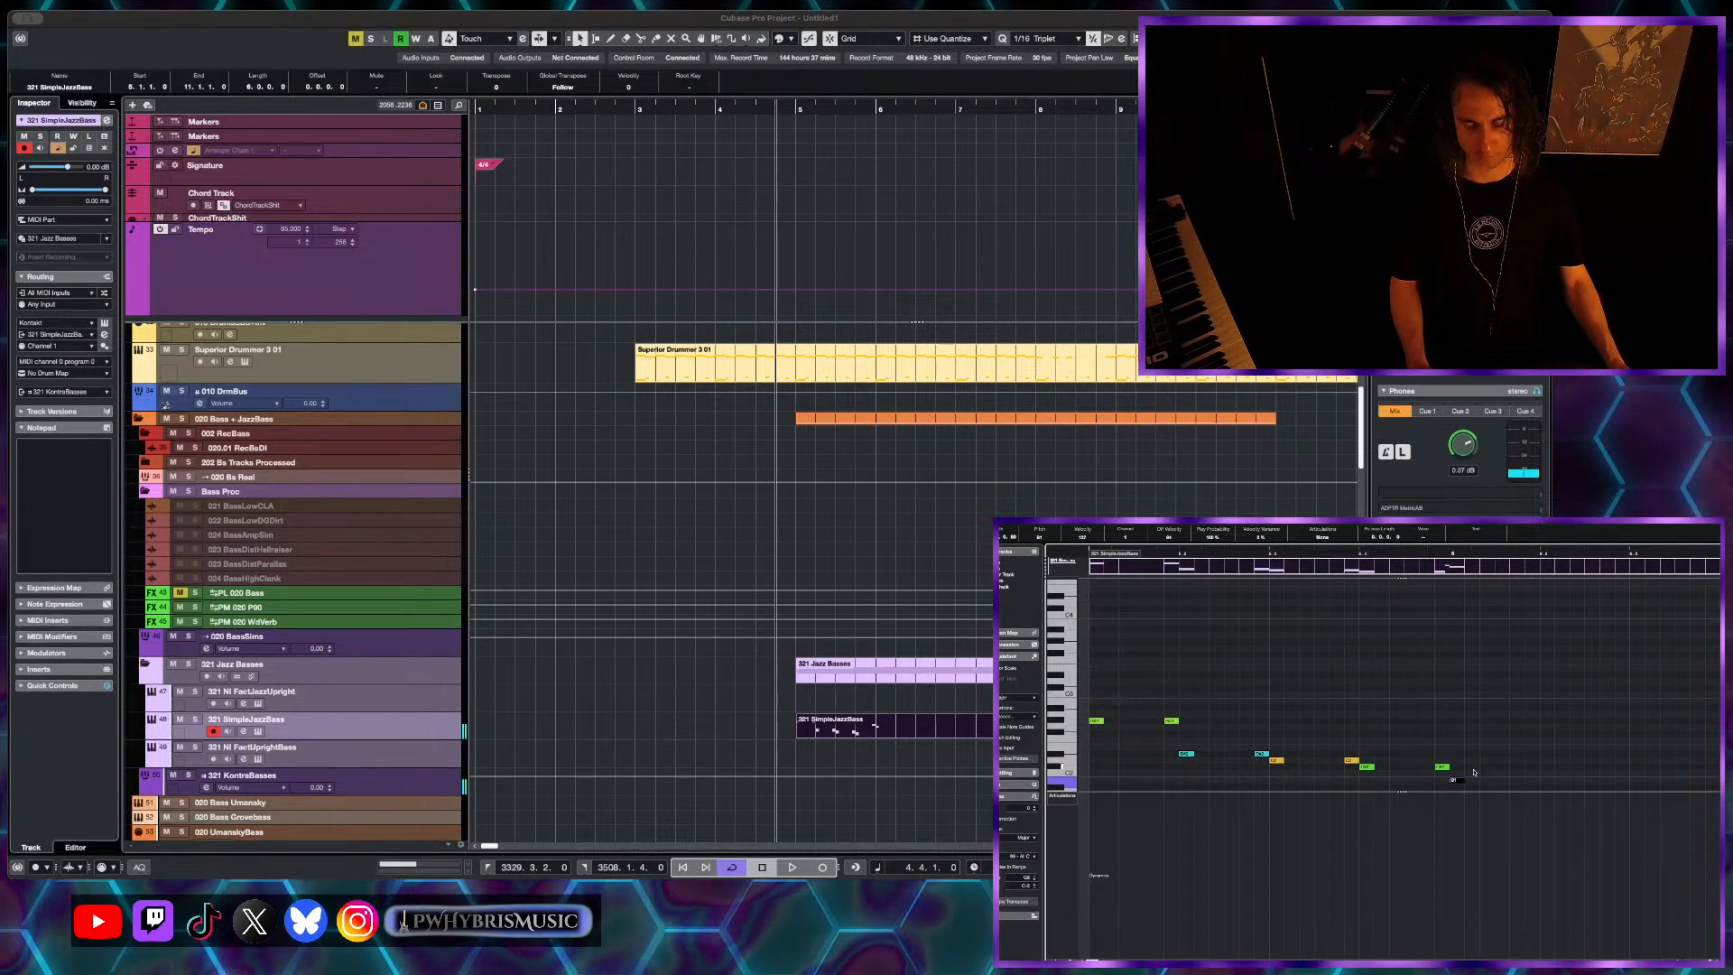
pyautogui.click(1482, 766)
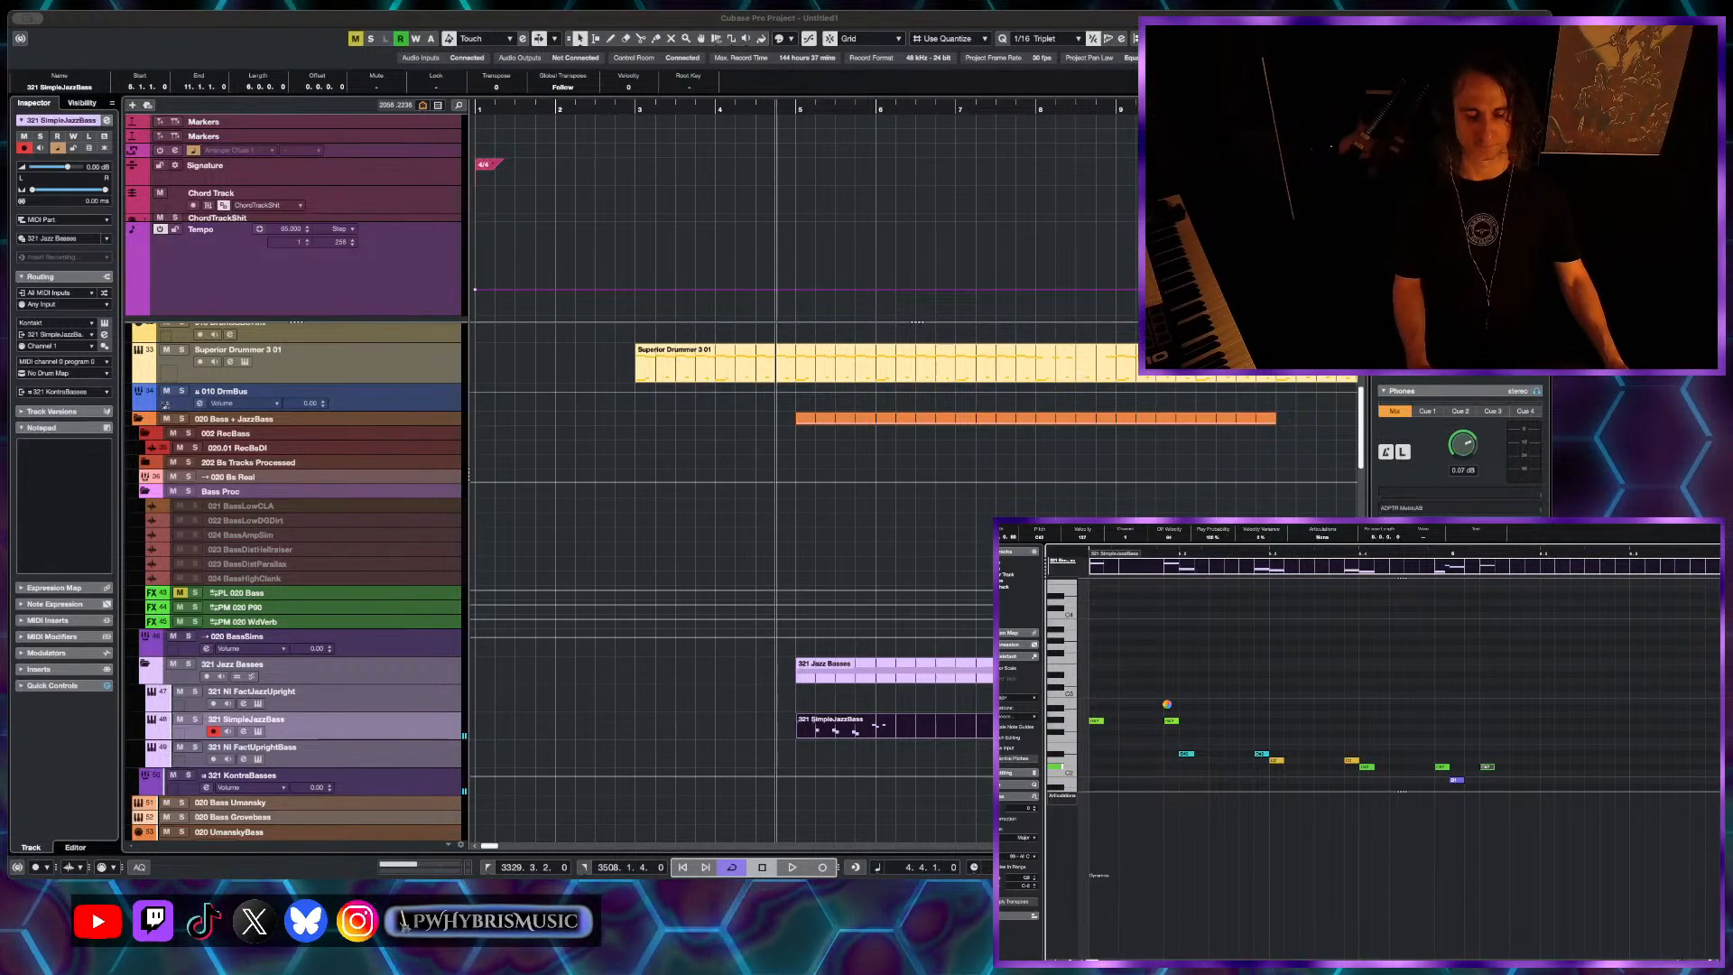
pyautogui.press('space')
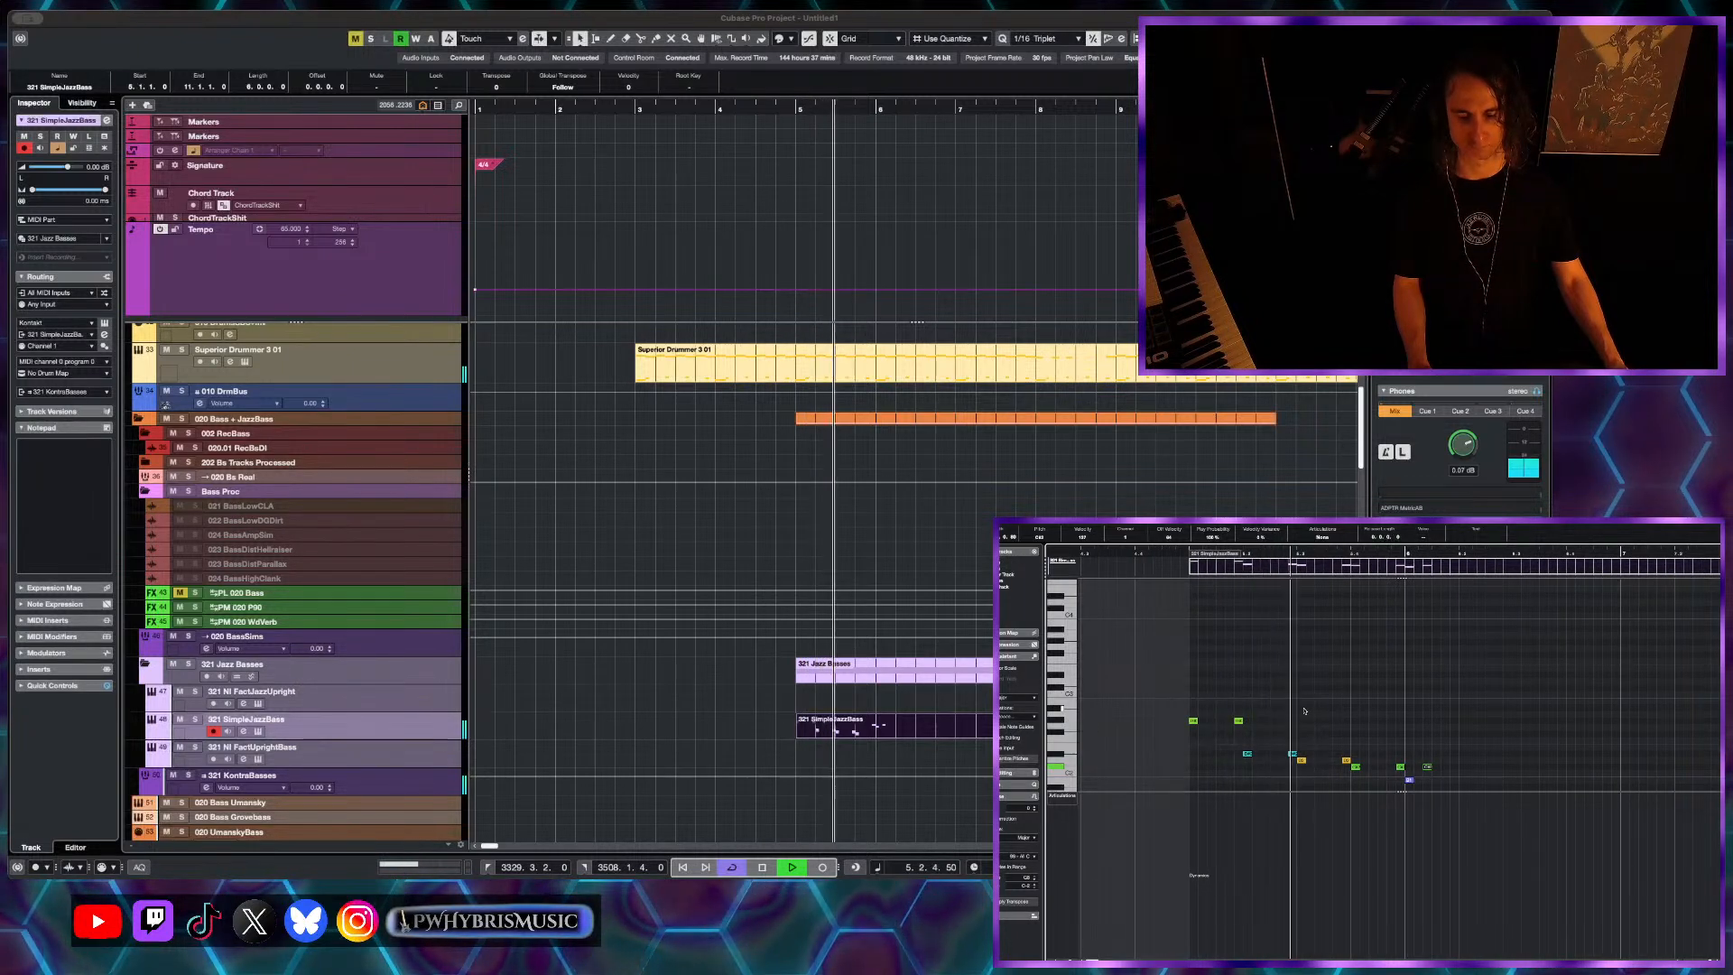
pyautogui.scroll(-1, 1366, 729)
pyautogui.scroll(-2, 1366, 729)
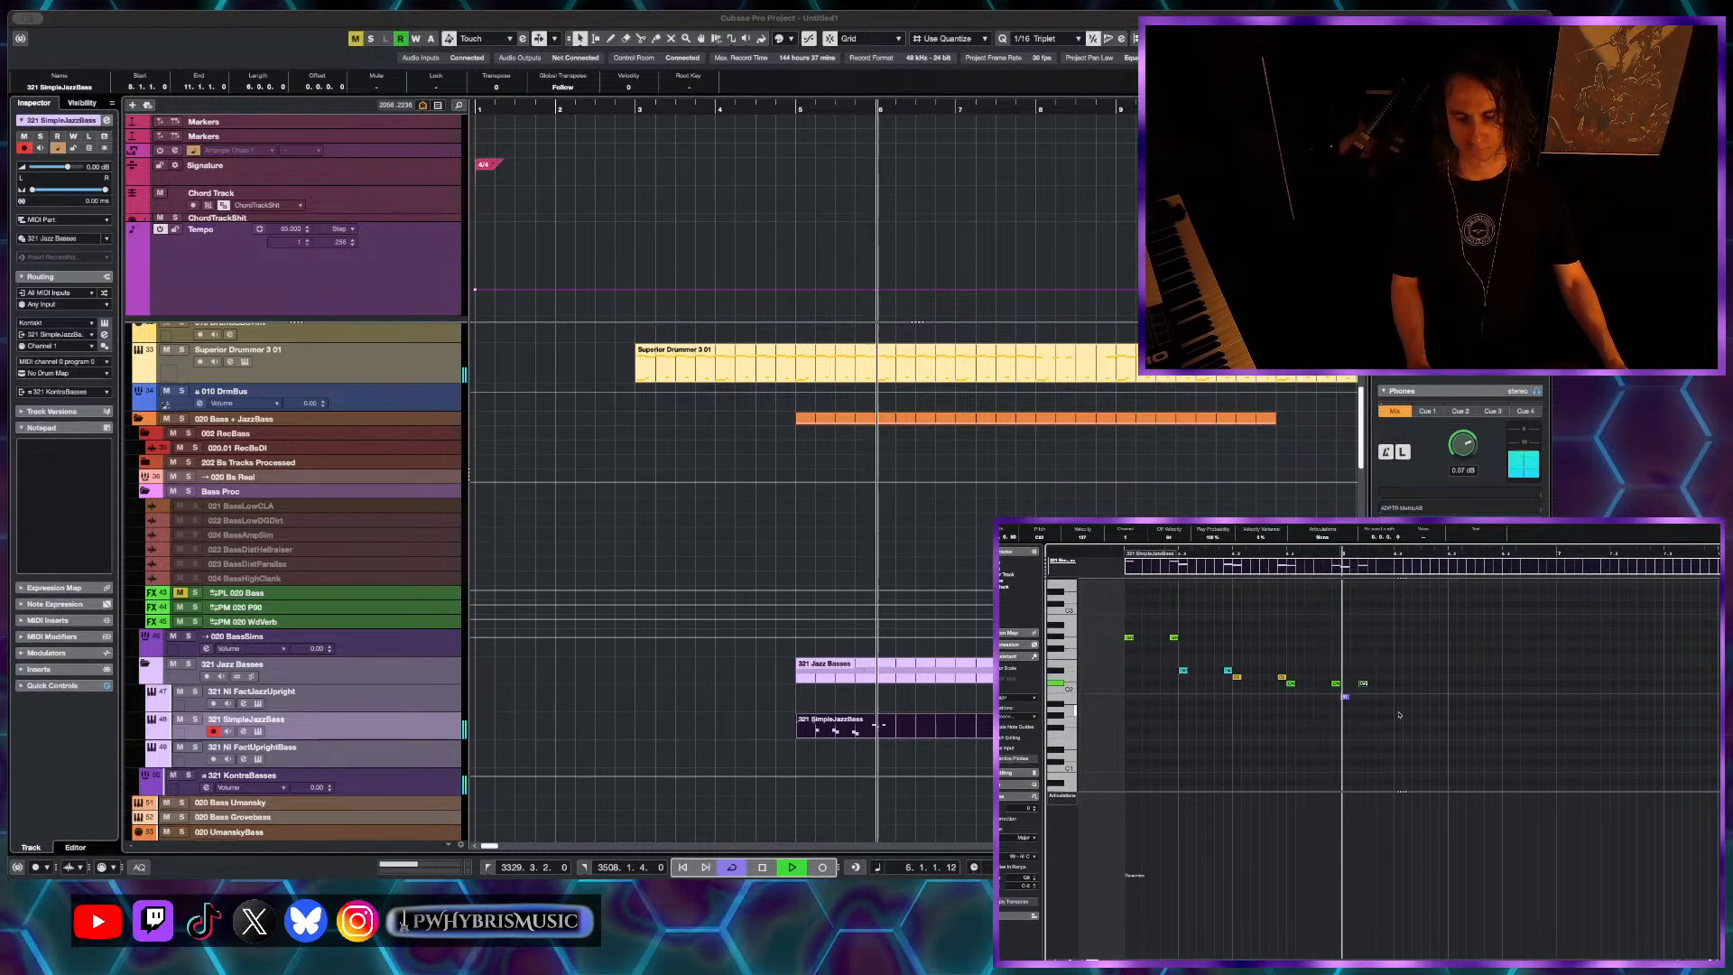
pyautogui.press('space')
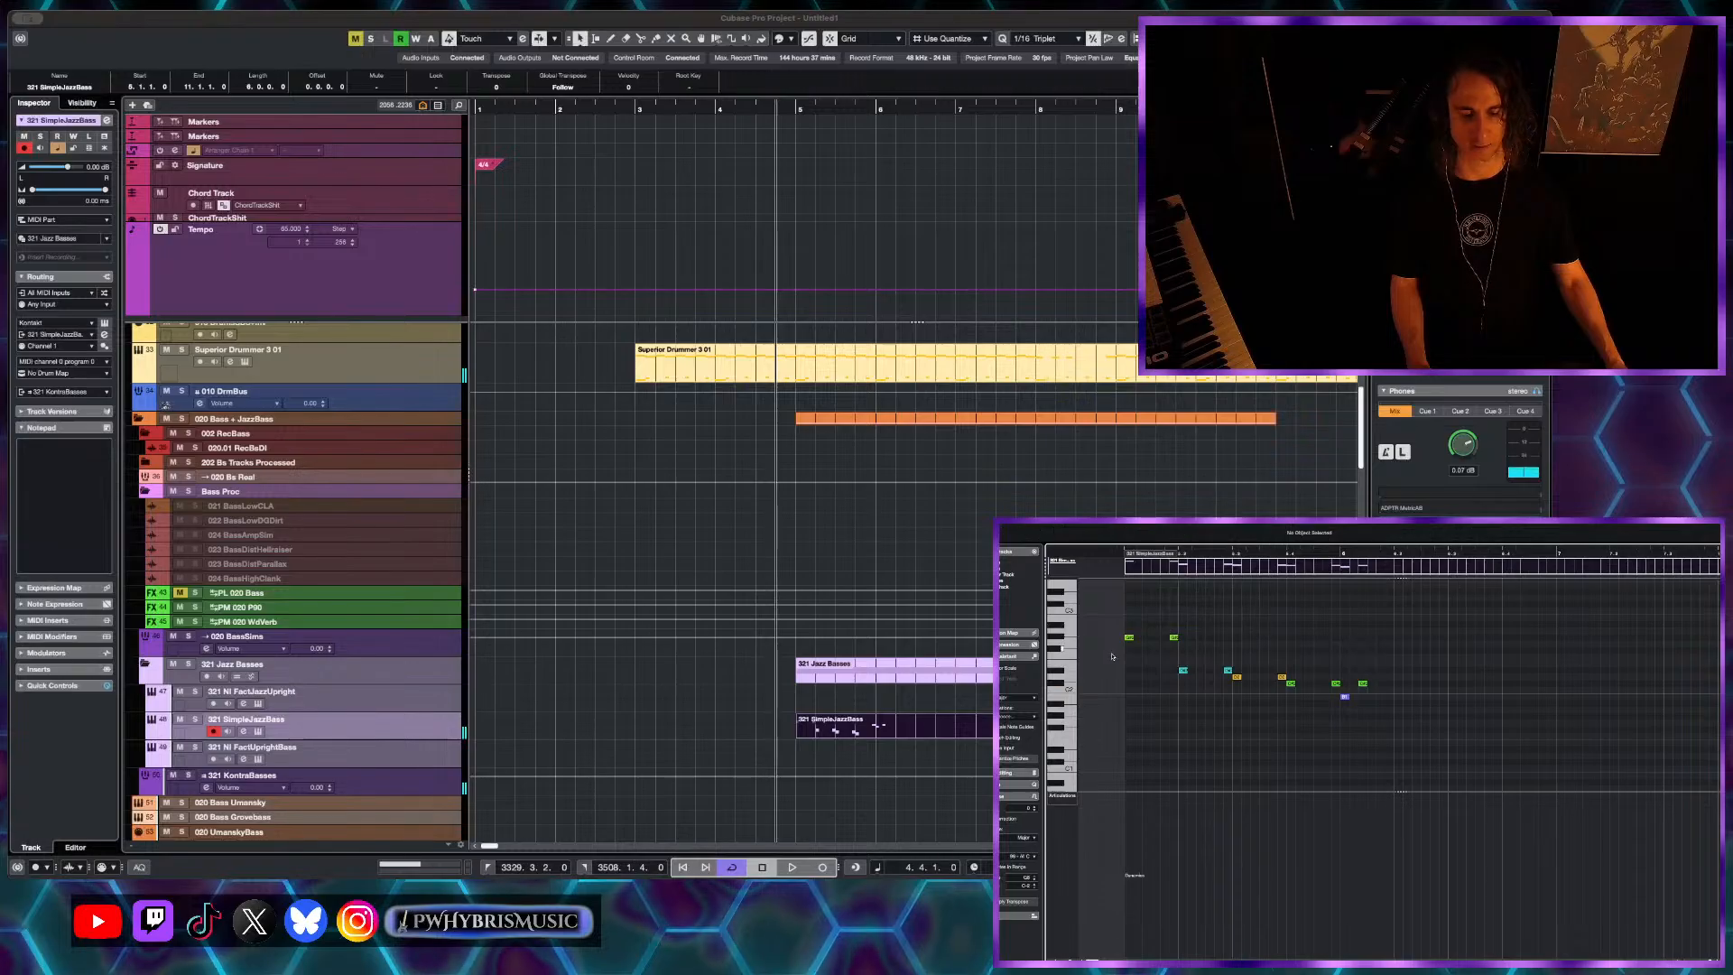
# - Transpose the first two bass notes of bar 5 down one octave and play the line repeatedly with the drums
pyautogui.hotkey('shift', 'Down')
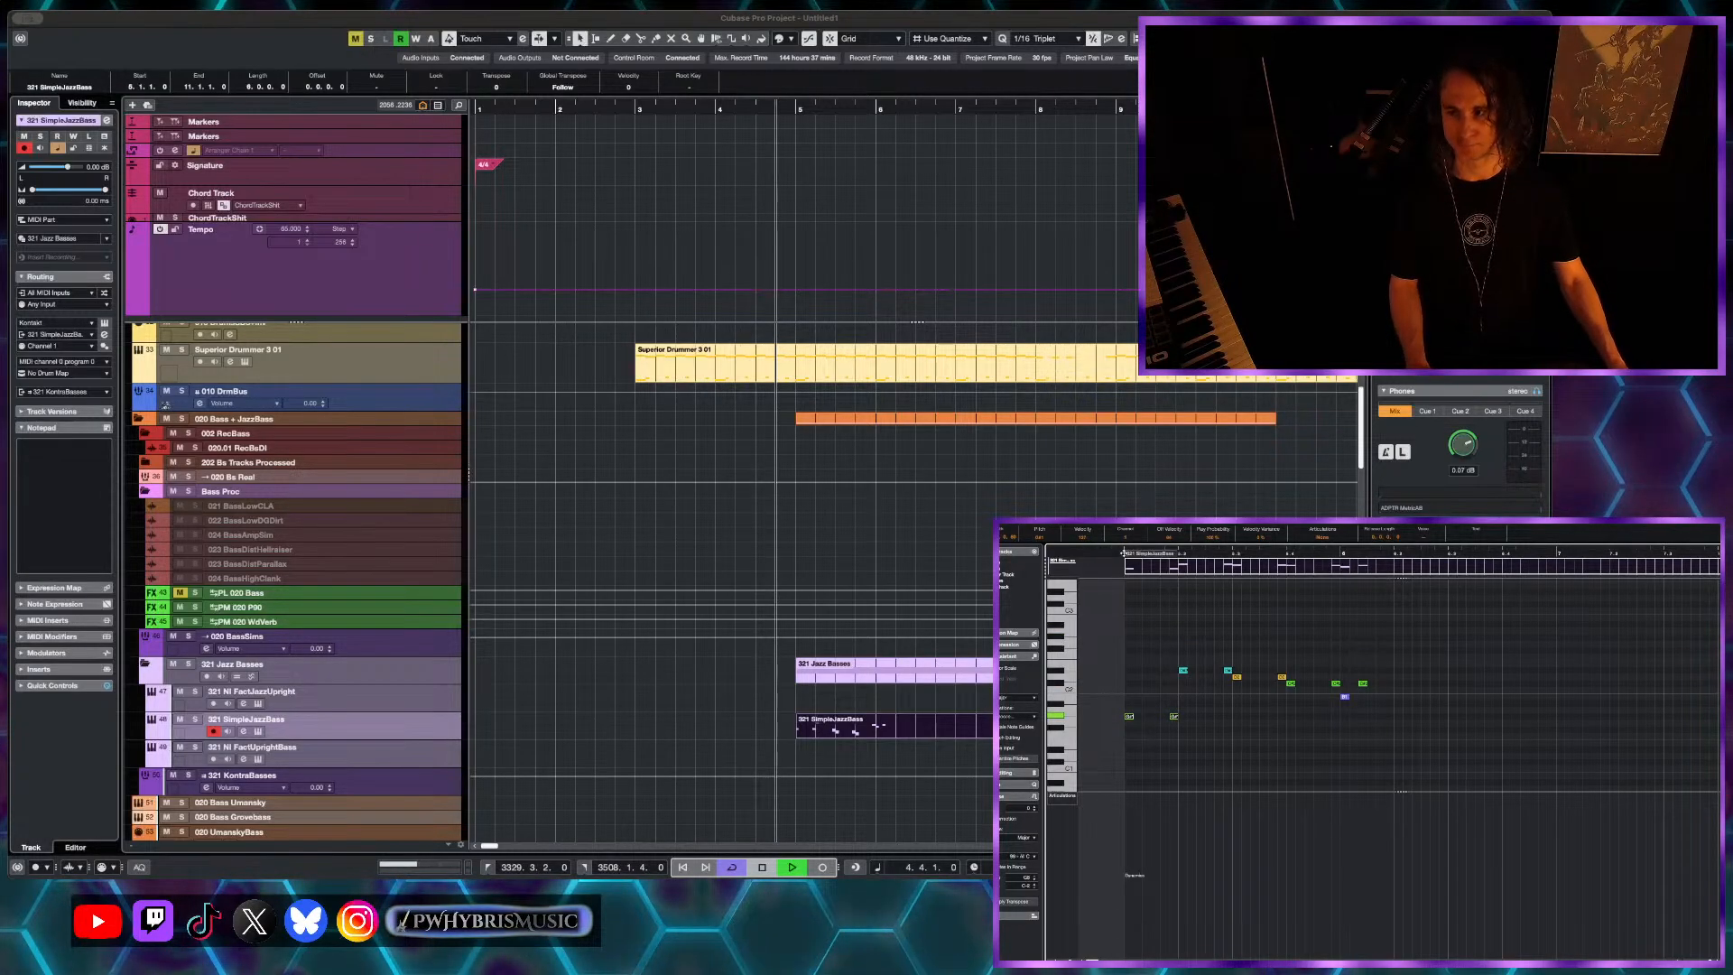
pyautogui.press('space')
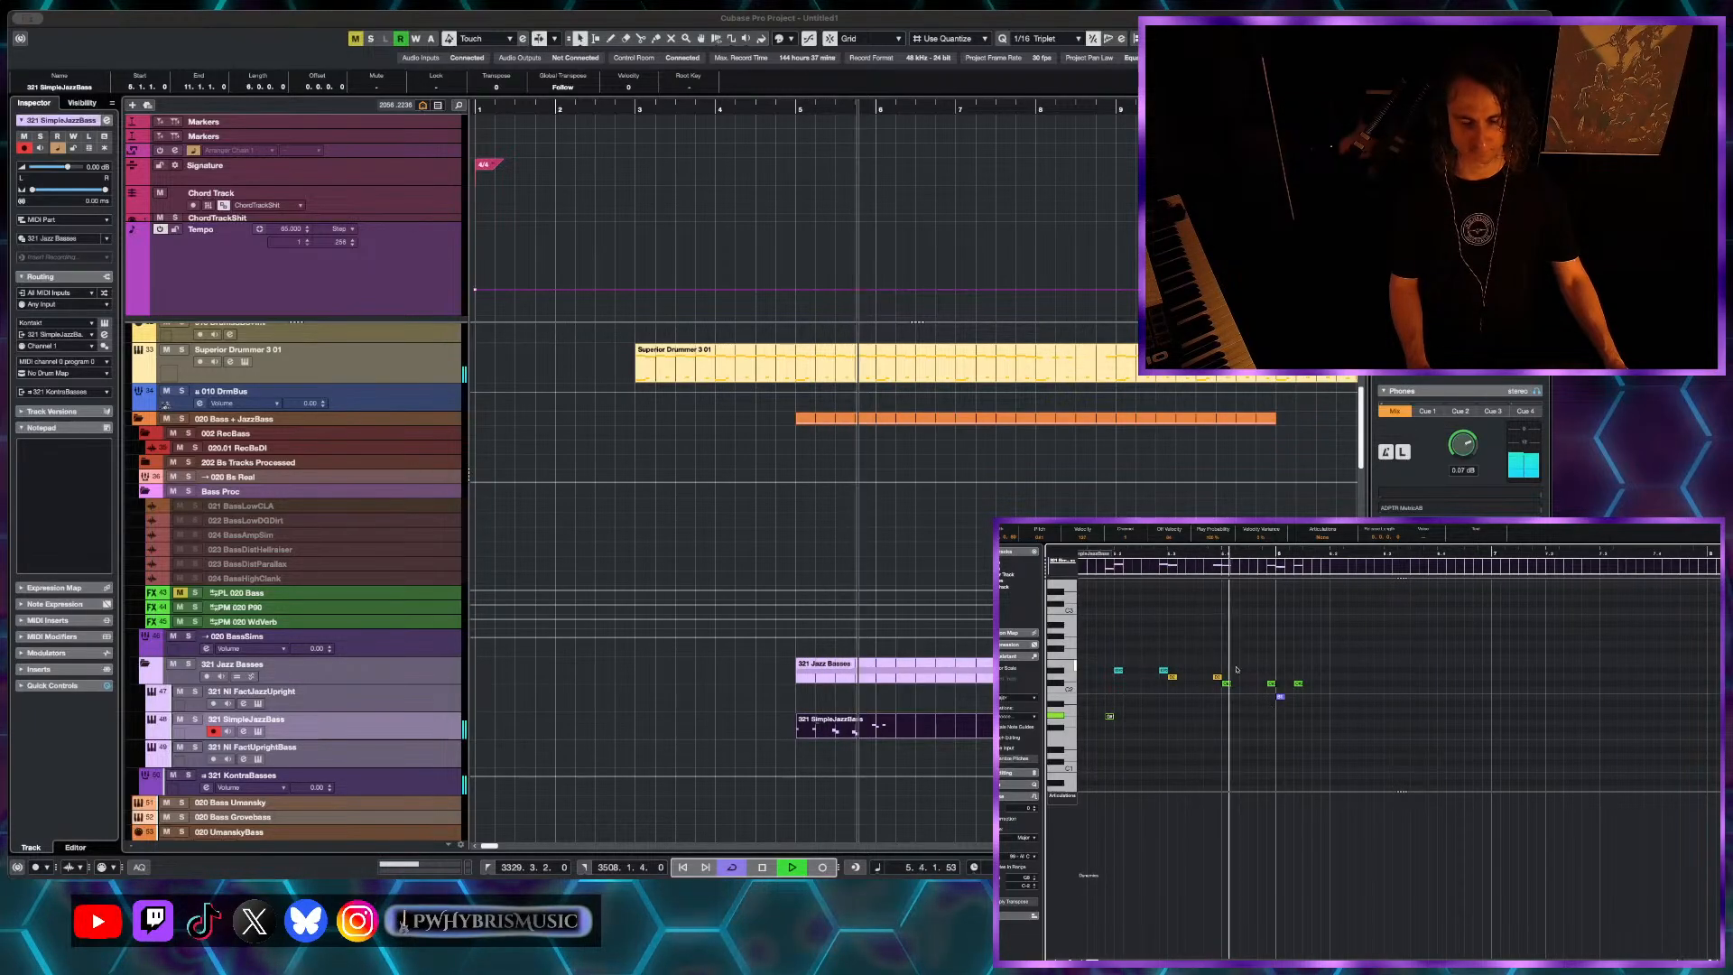
pyautogui.press('space')
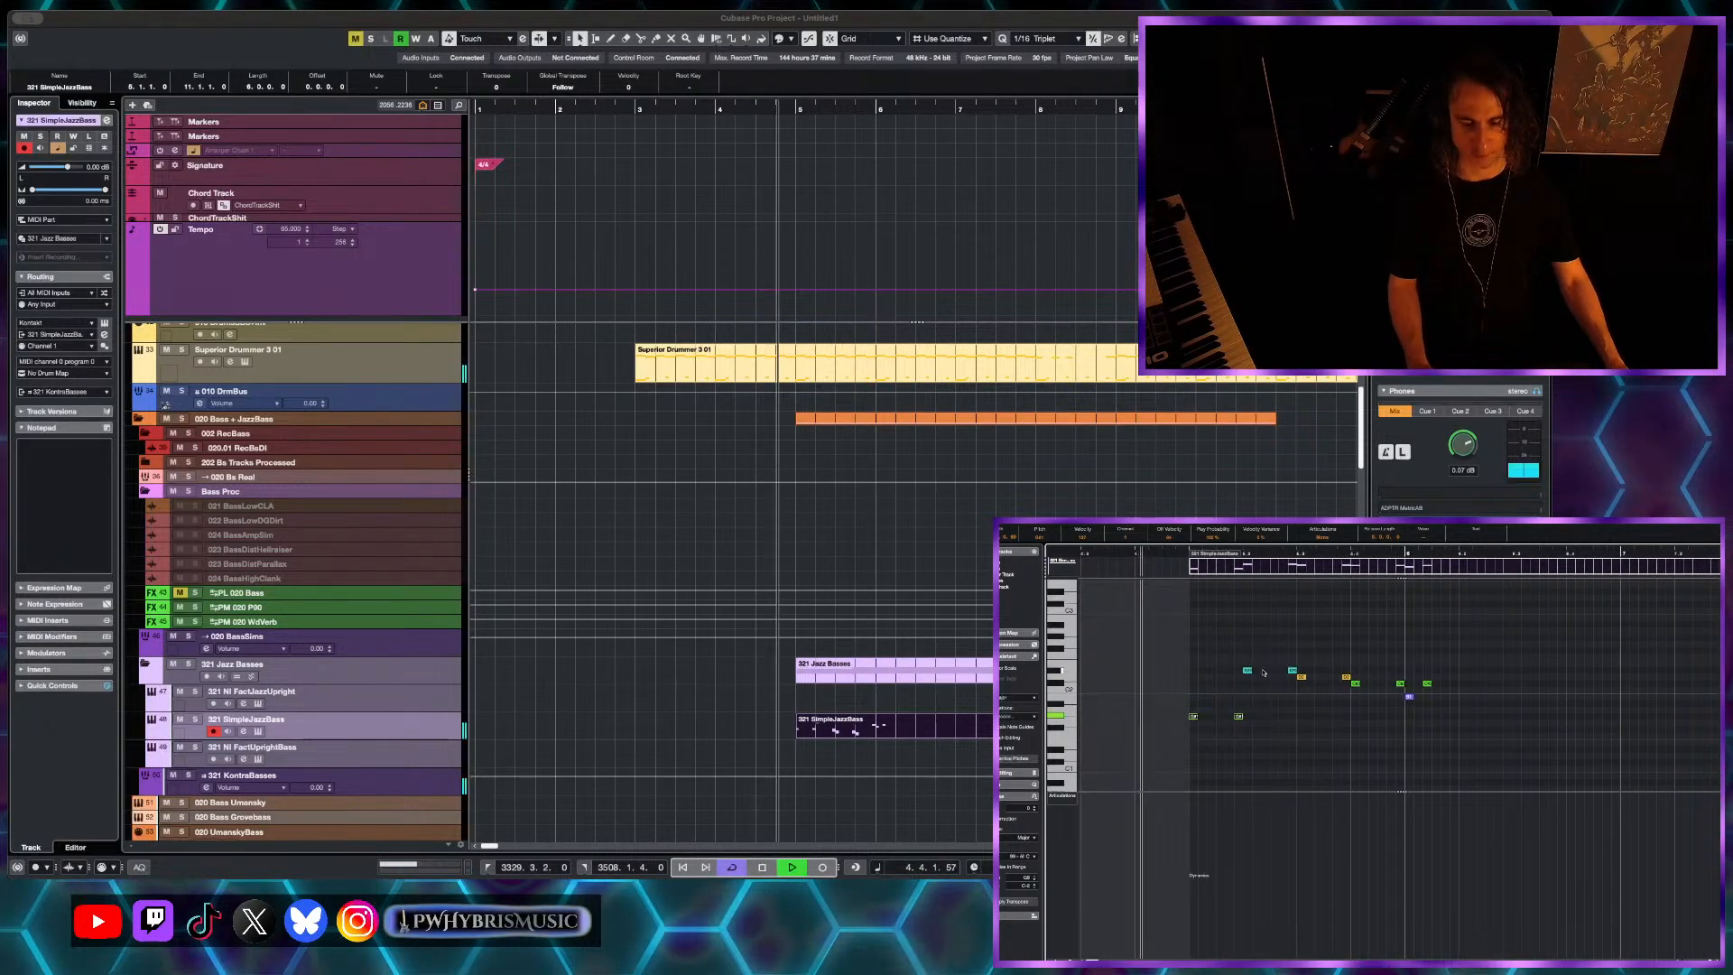
pyautogui.press('space')
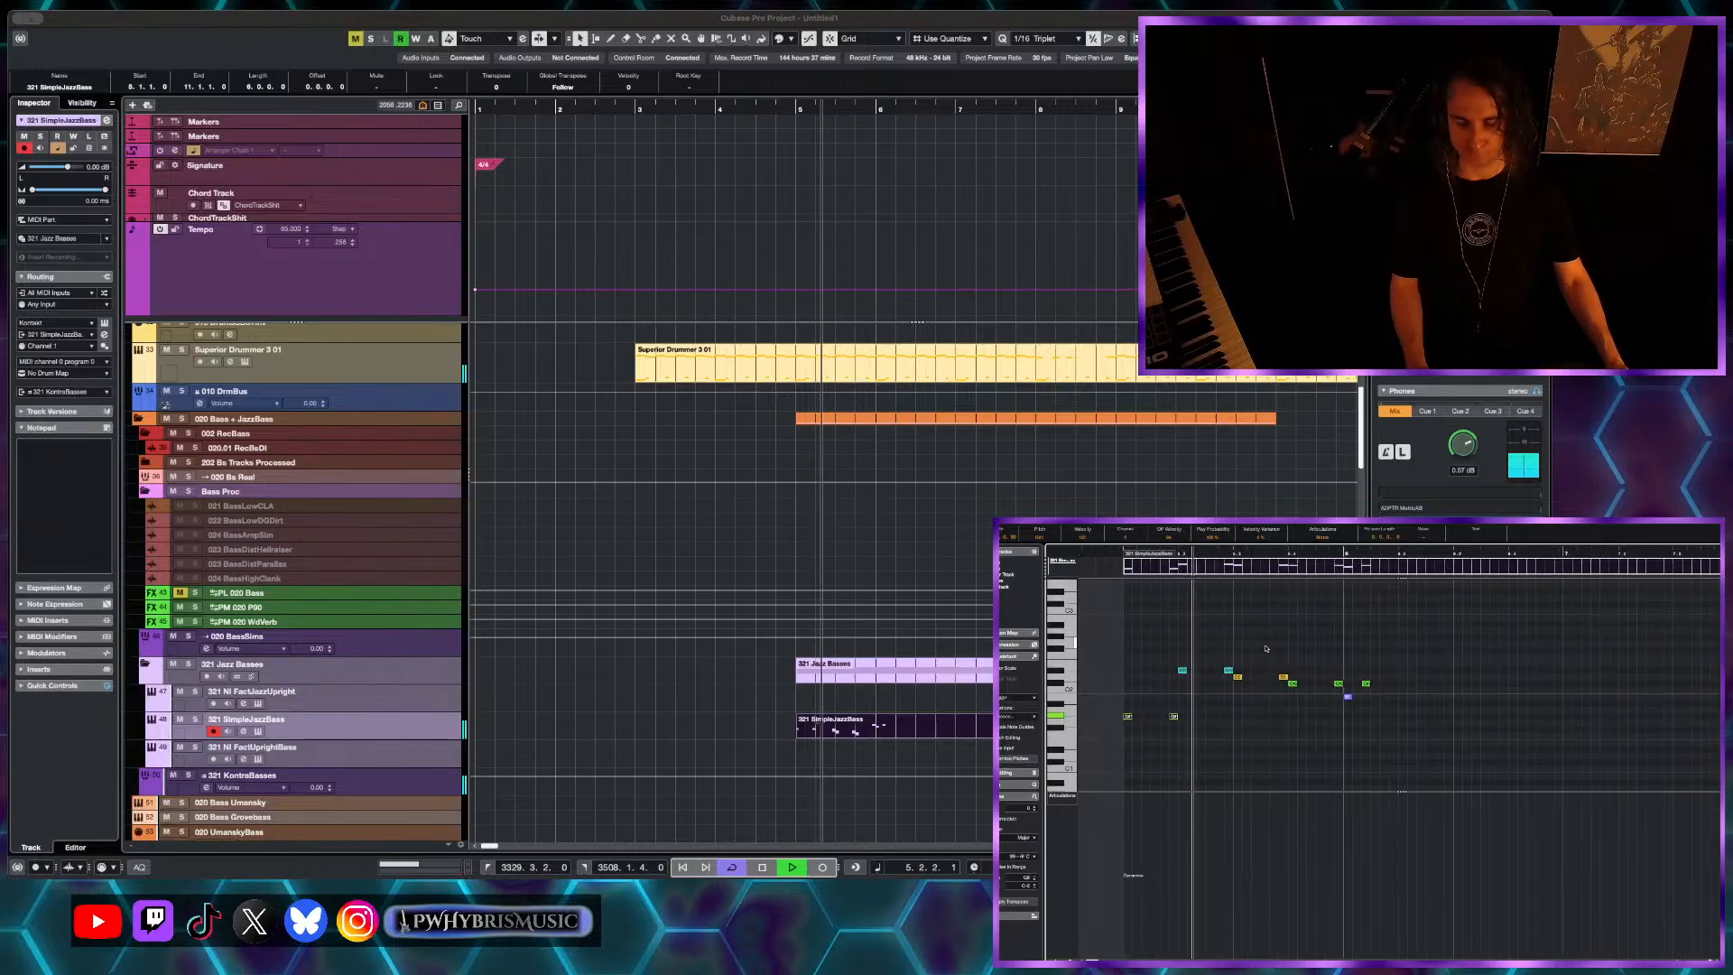
pyautogui.press('space')
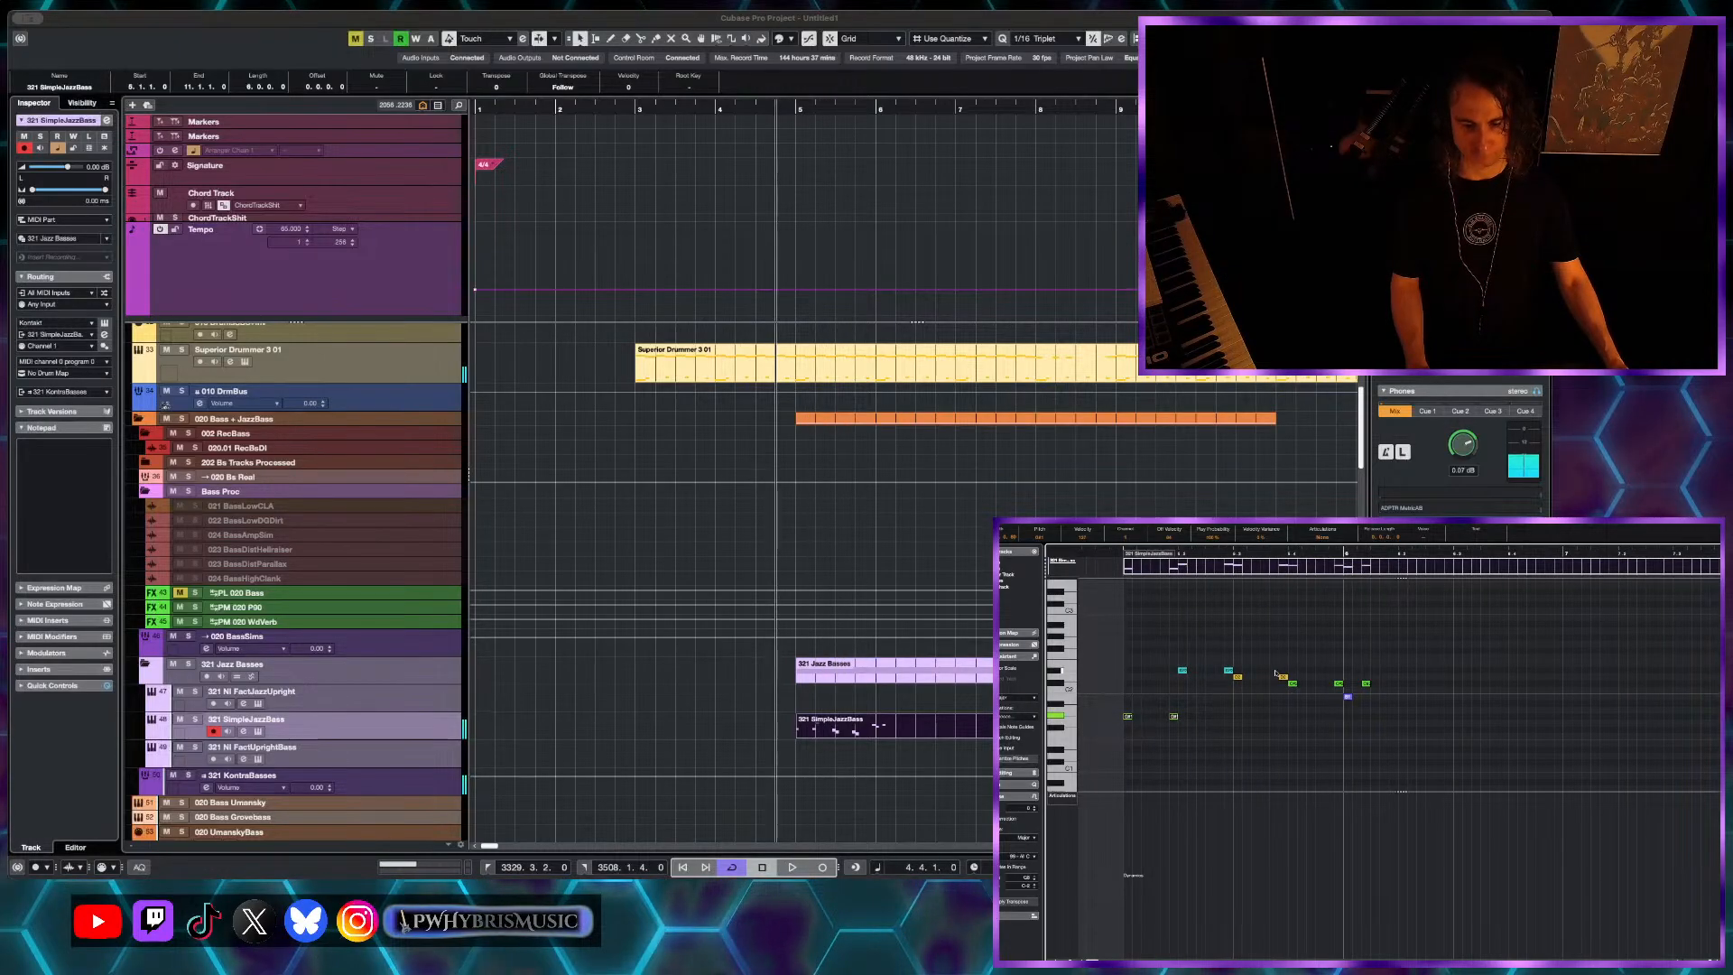
# - Move the pickup note before beat 4 of bar 5 slightly earlier, lower it one semitone and play the line
pyautogui.moveTo(1283, 677); pyautogui.dragTo(1273, 677)
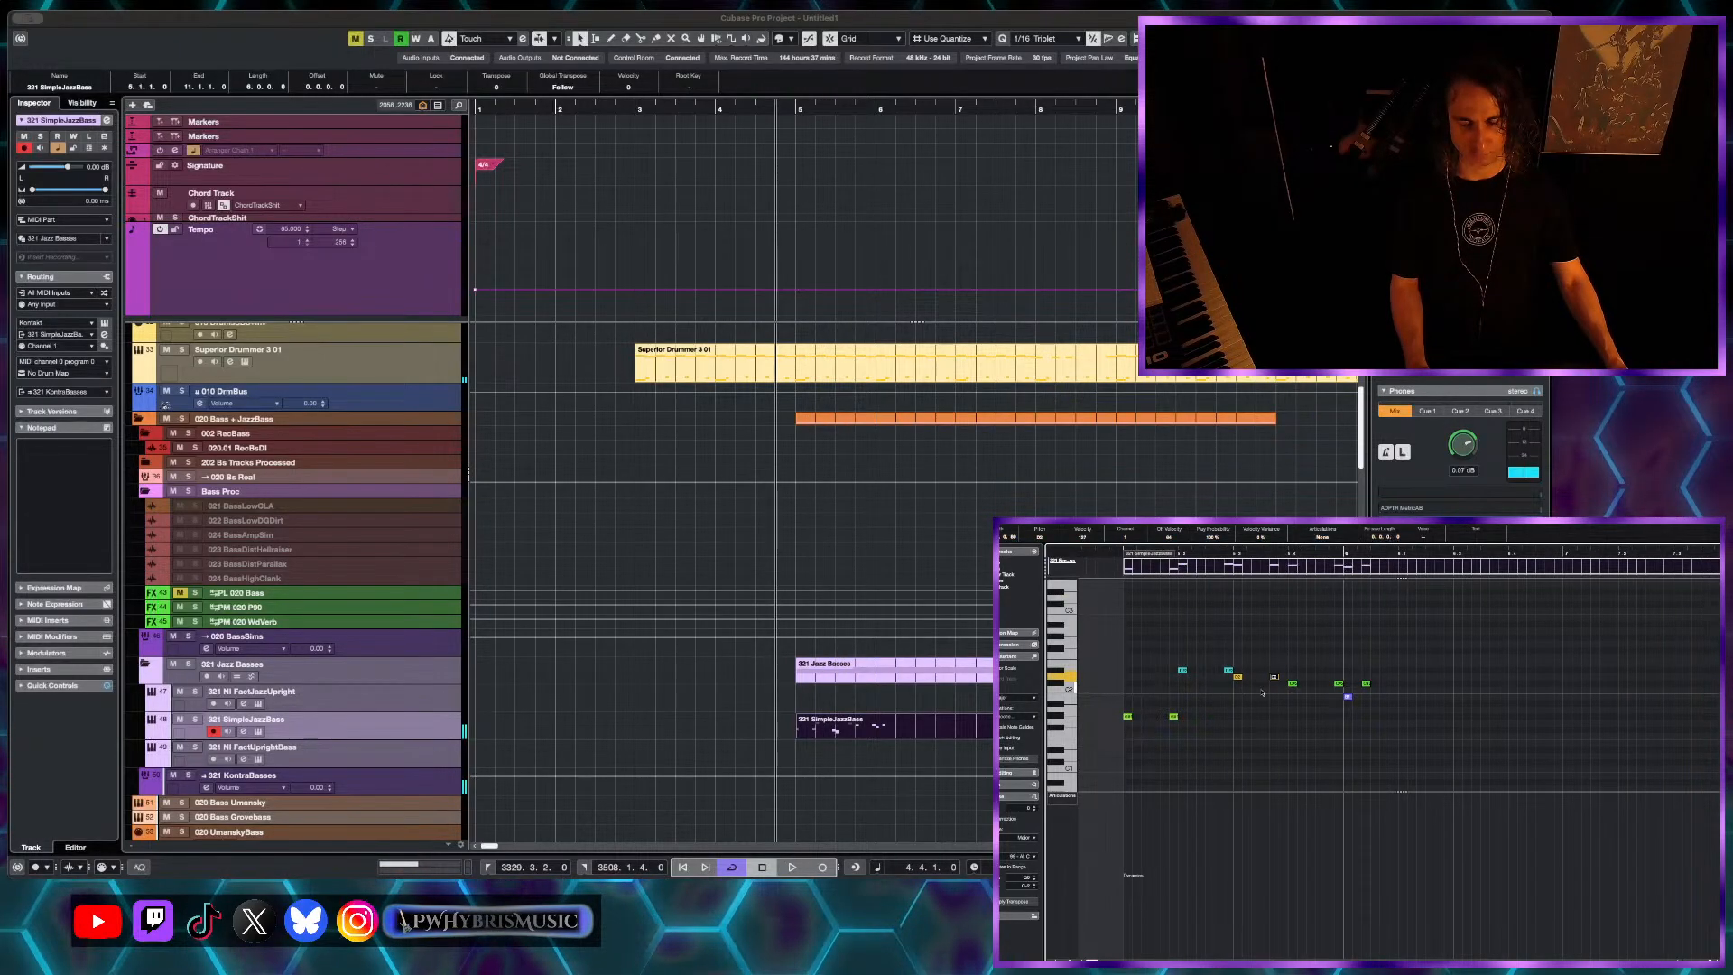
pyautogui.press('Down')
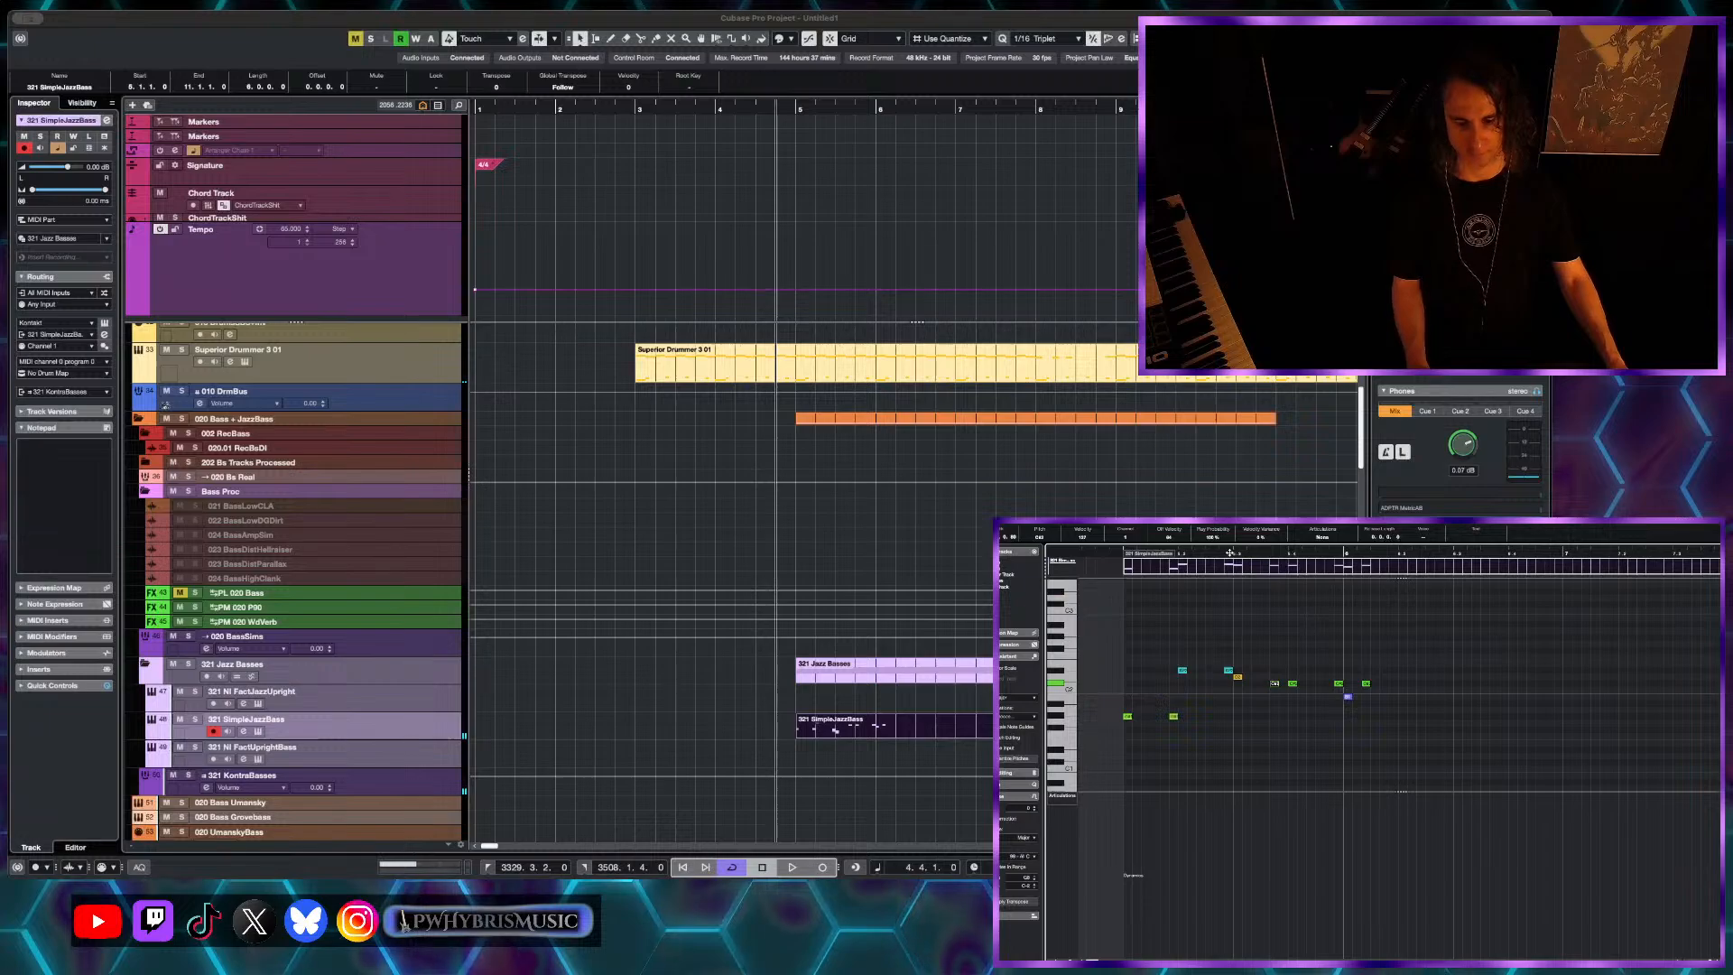
pyautogui.press('space')
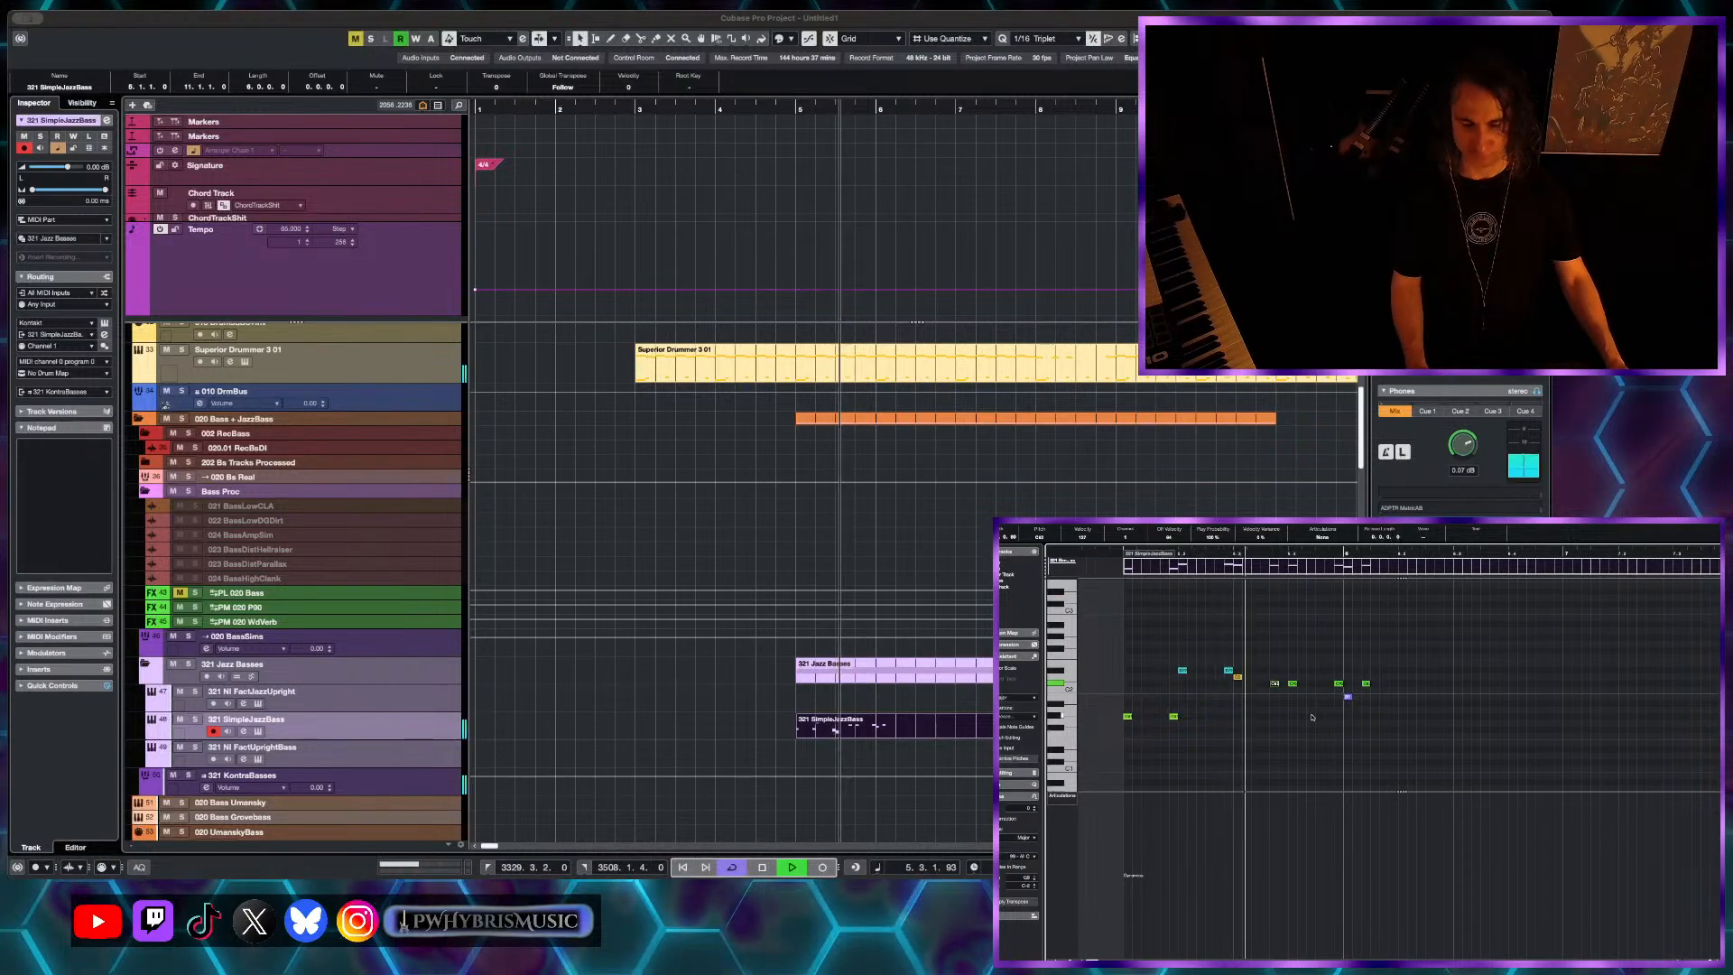
pyautogui.press('space')
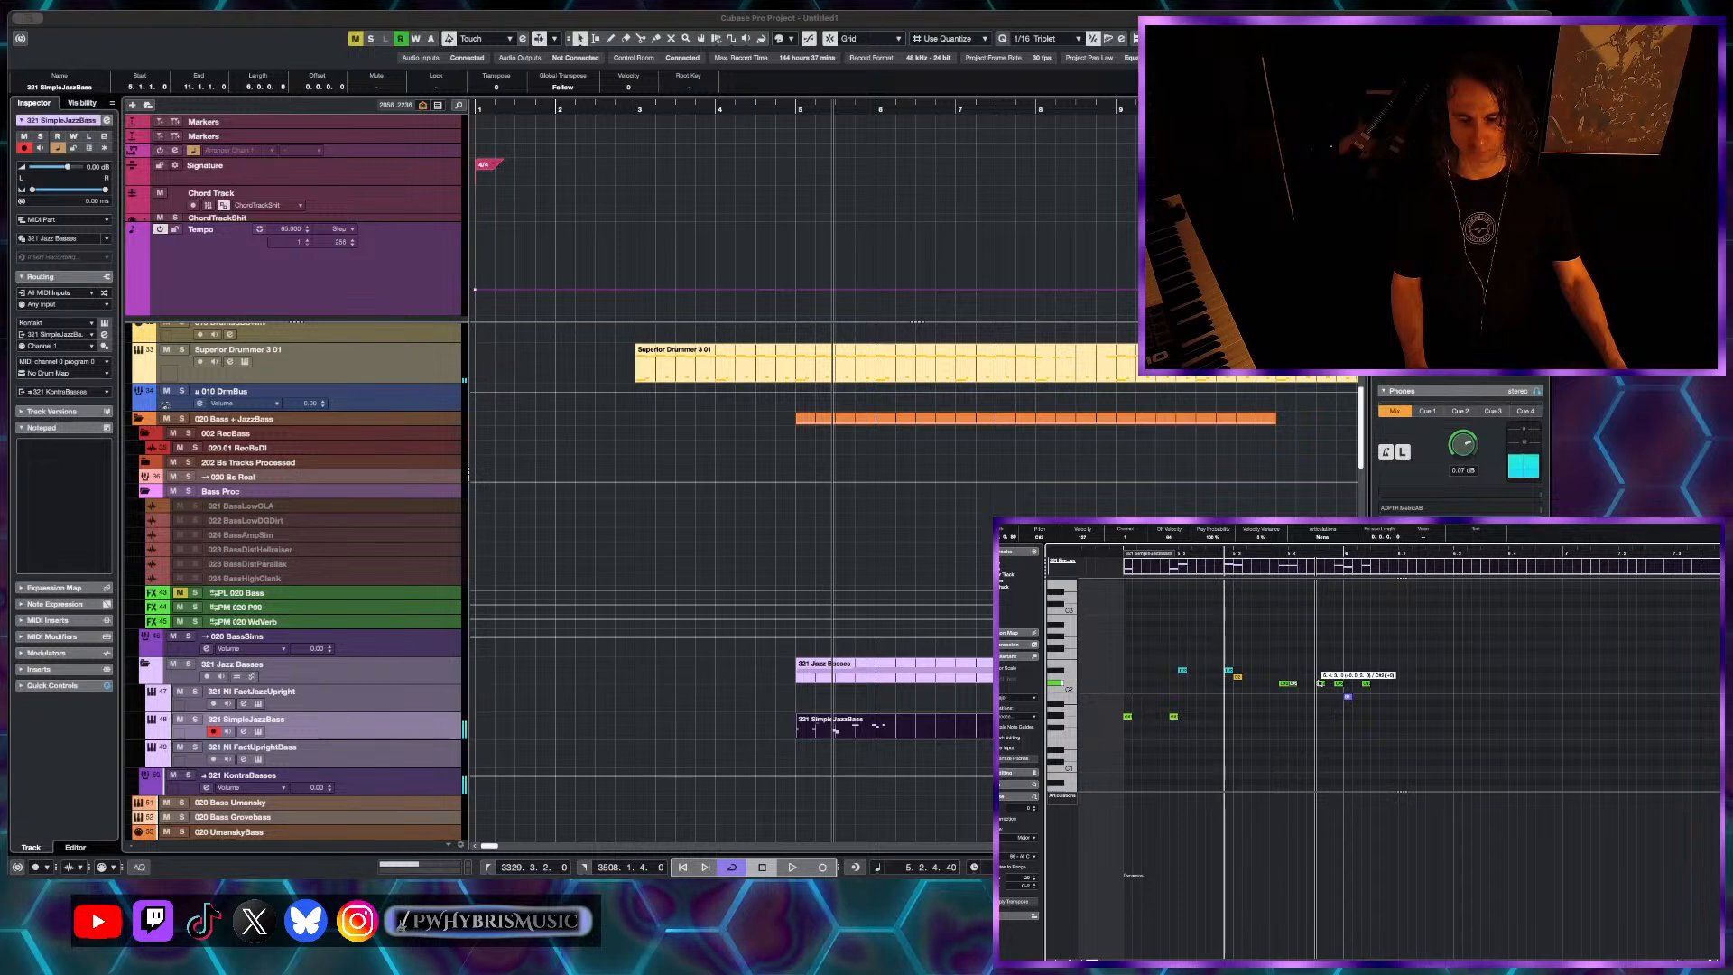
# - Place a short bass note about midway through beat 4 of bar 5 and play from the end of beat 2
pyautogui.moveTo(1316, 684); pyautogui.dragTo(1319, 684)
pyautogui.press('space')
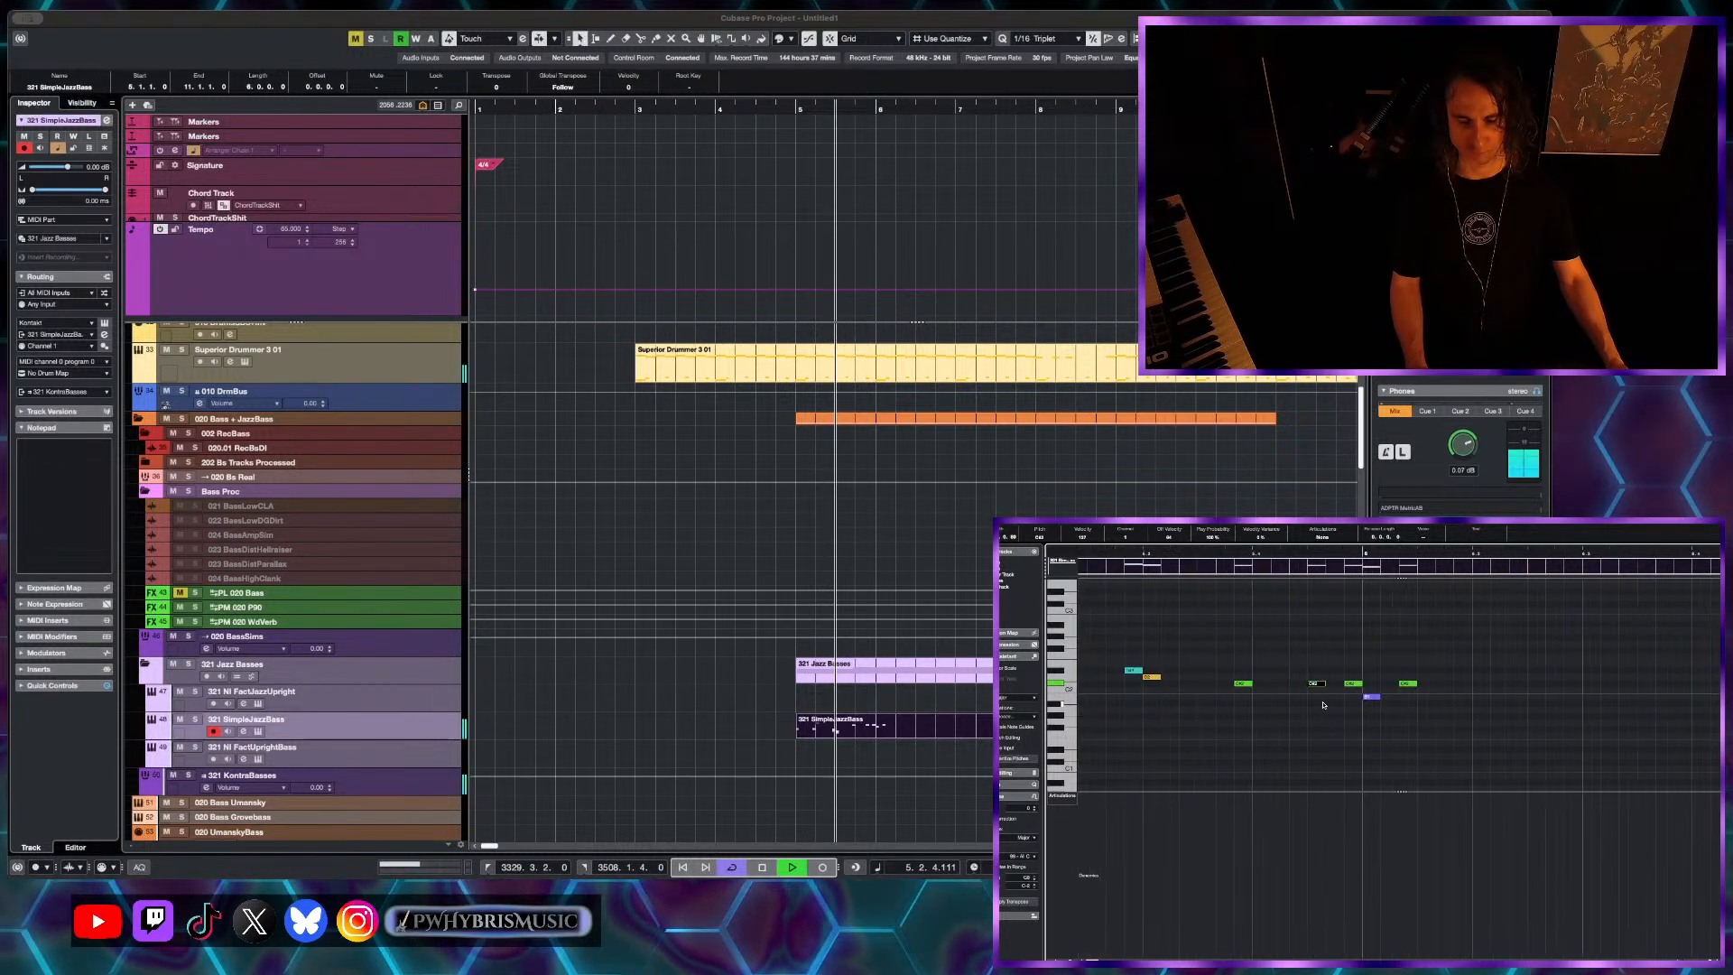
pyautogui.press('space')
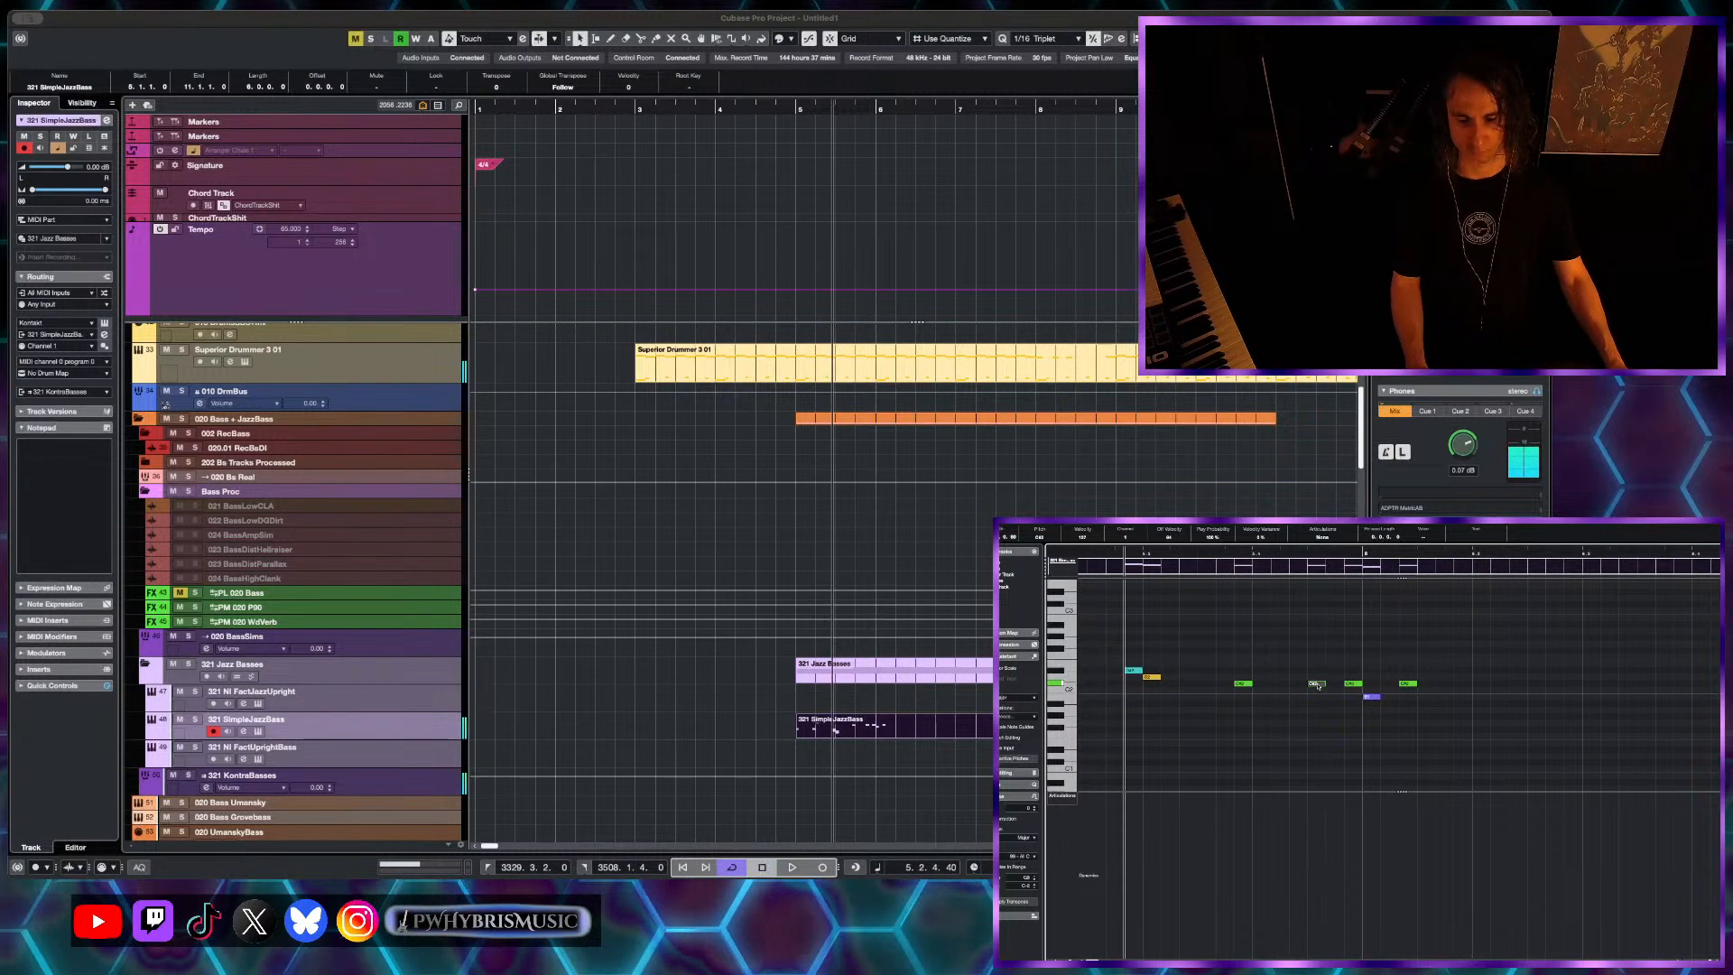
# - Shift the last two bass notes of bar 5 earlier, lowering the second and raising the bar 6 downbeat note, and play the result
pyautogui.moveTo(1312, 683); pyautogui.dragTo(1302, 685)
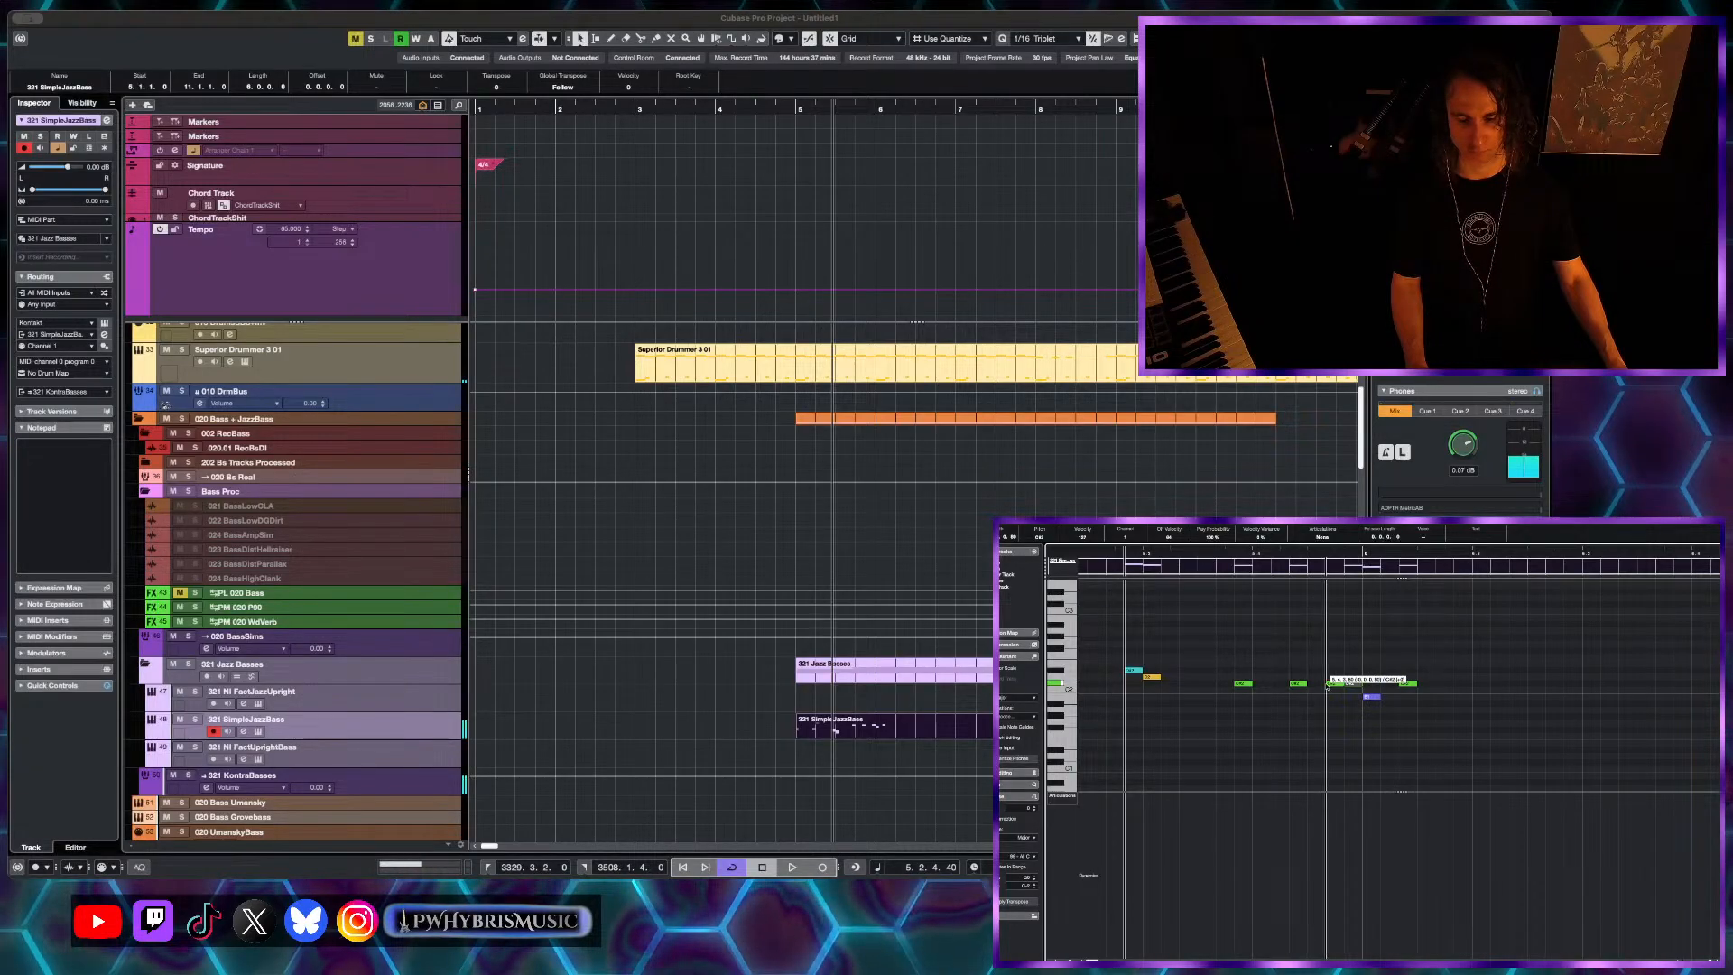
pyautogui.moveTo(1326, 684); pyautogui.dragTo(1321, 687)
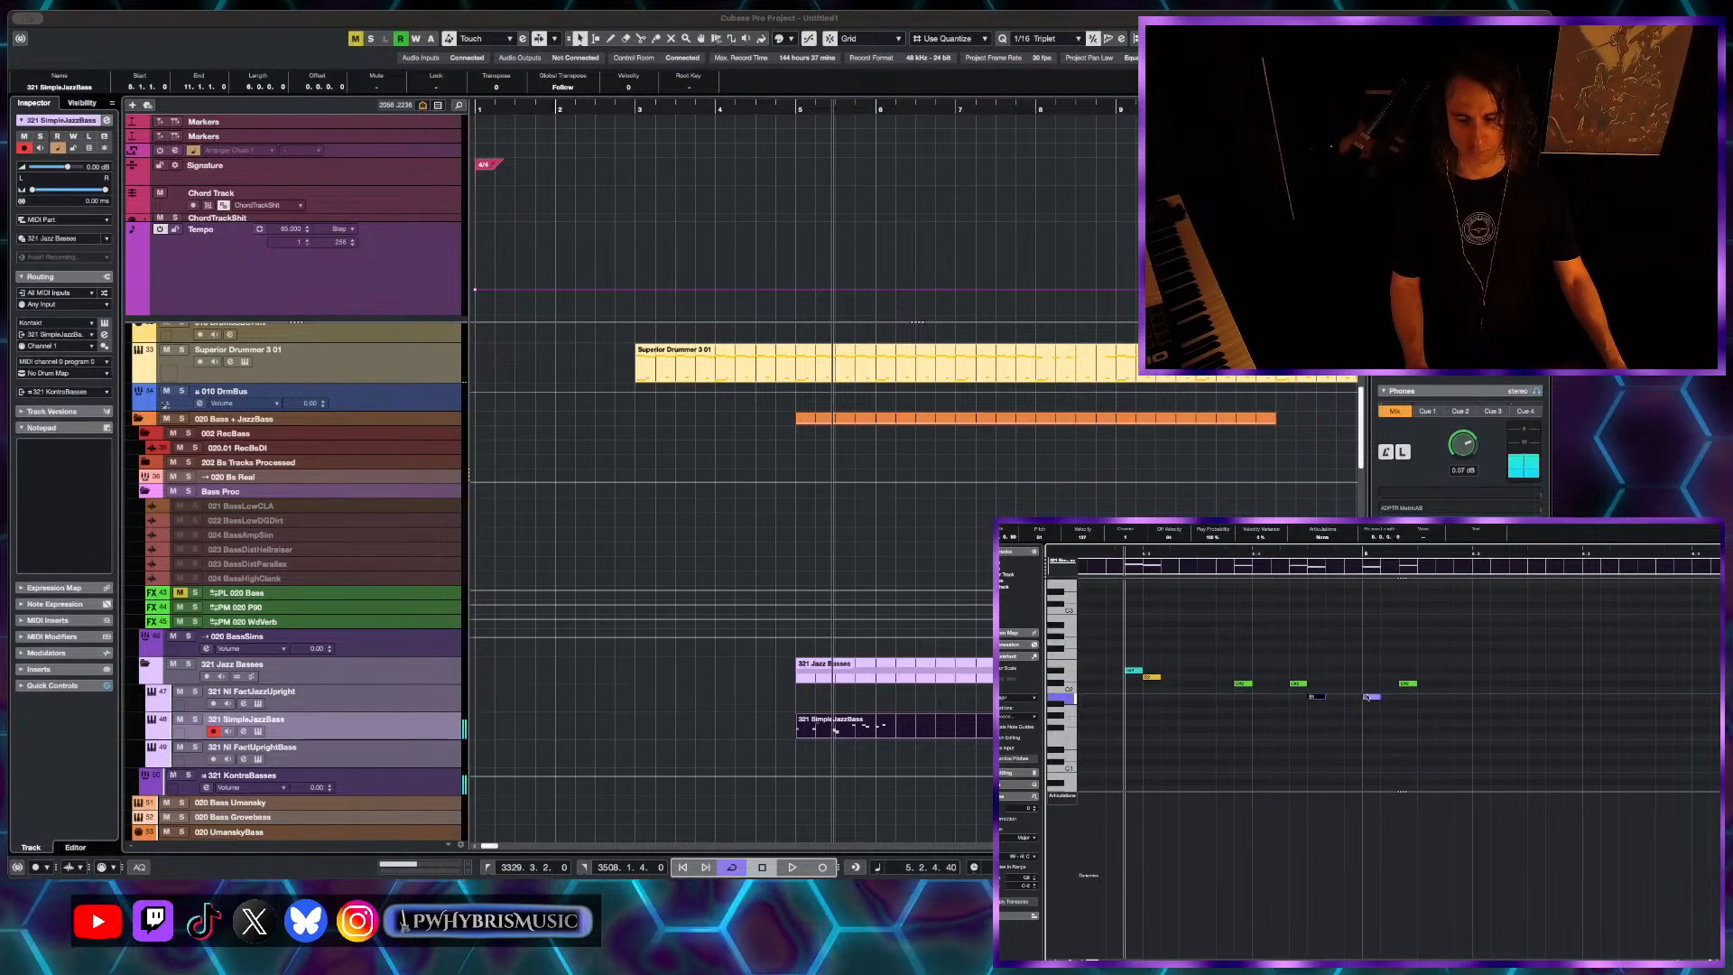
pyautogui.press('space')
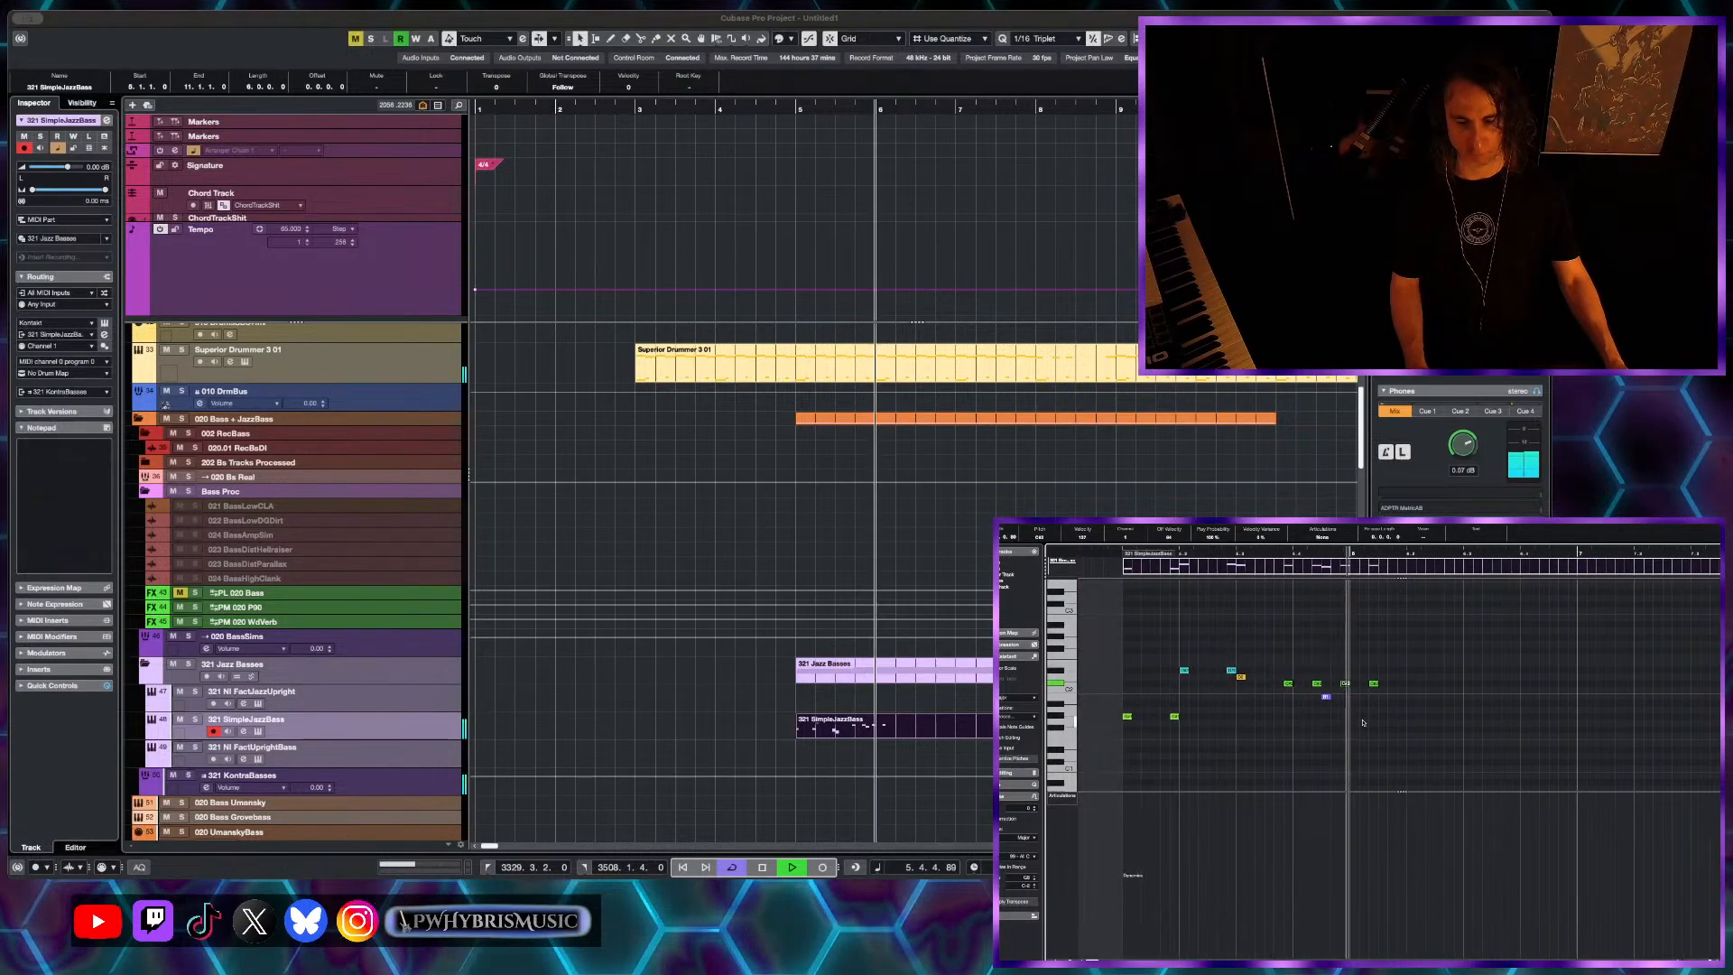
pyautogui.press('space')
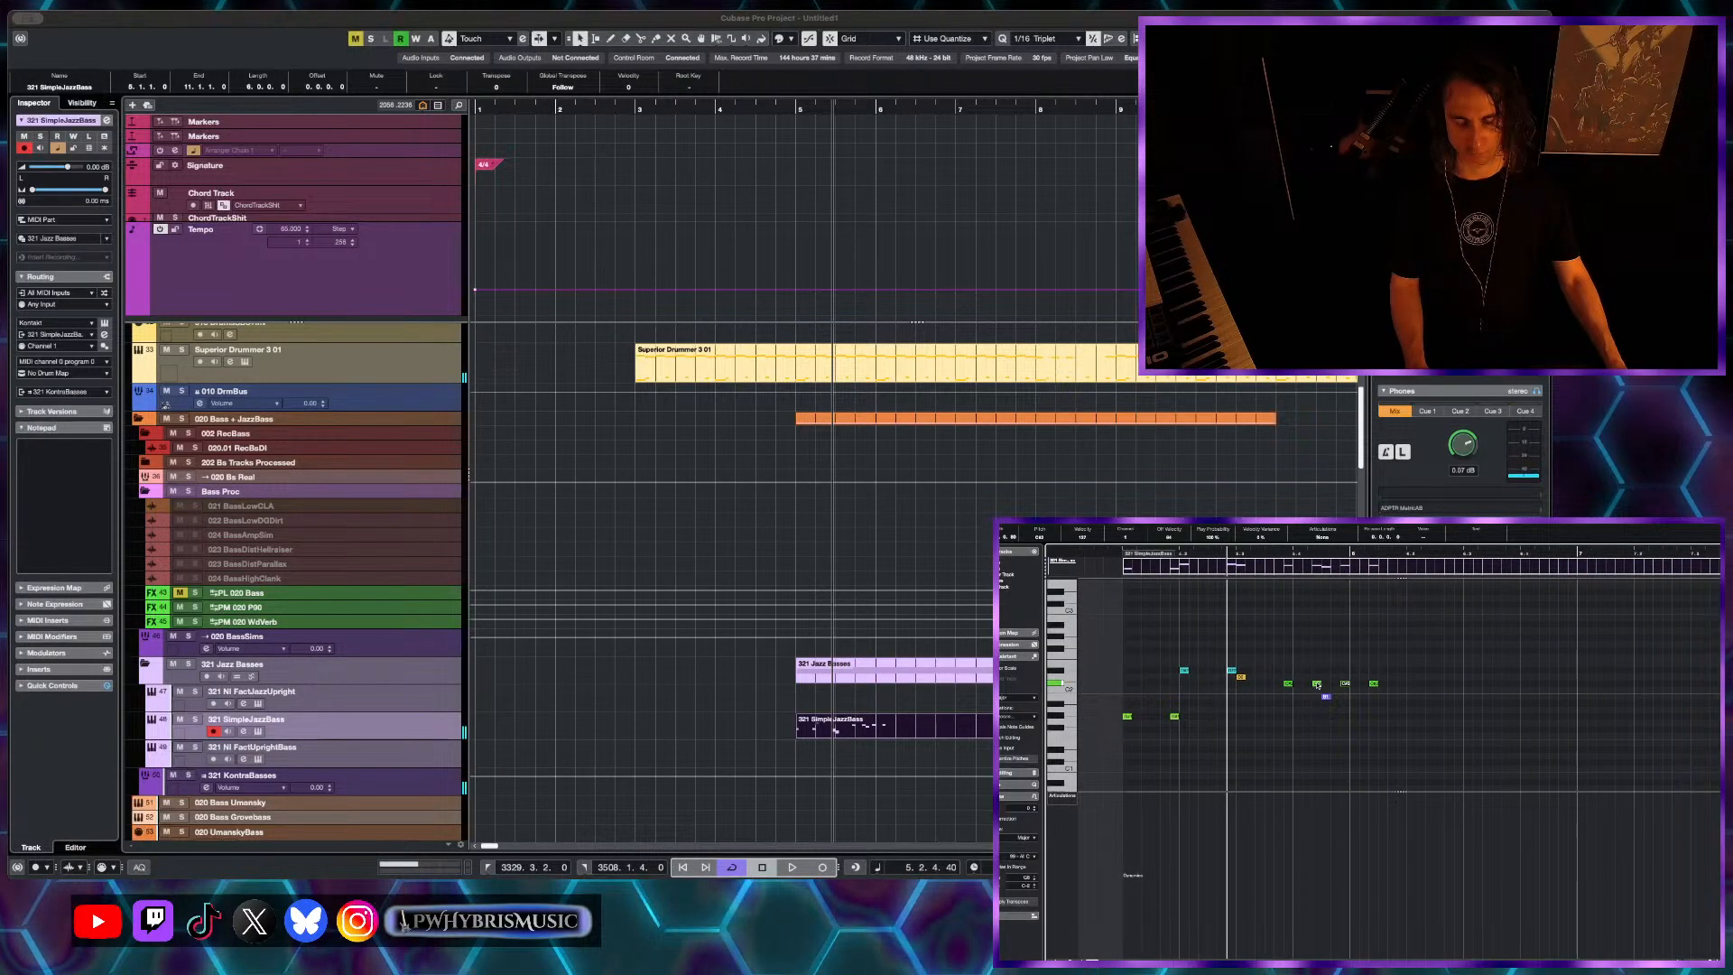
# - Lower the first and third pickup notes in beat 4 of bar 5 two semitones, the middle one a semitone, and play the result
pyautogui.moveTo(1316, 696); pyautogui.dragTo(1345, 700)
pyautogui.click(1345, 686)
pyautogui.press('space')
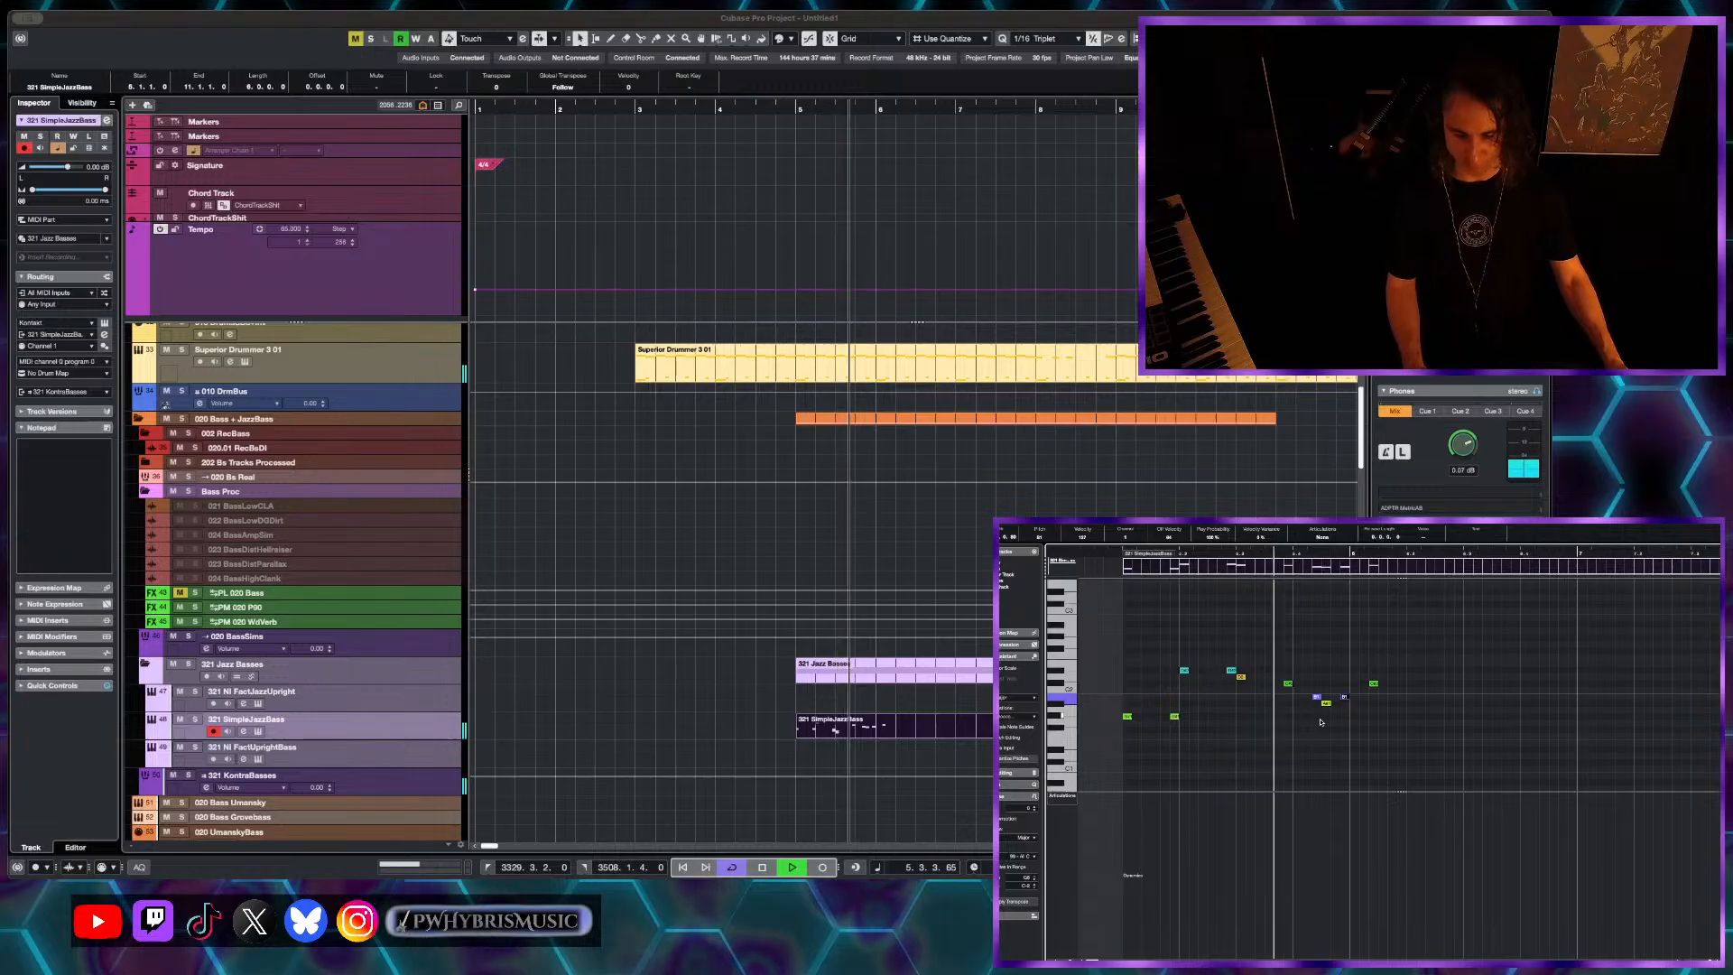
pyautogui.press('space')
# - Delete the bass note on the bar 6 downbeat, duplicate the whole bar 5 phrase into bar 6 and play it
pyautogui.click(1134, 753)
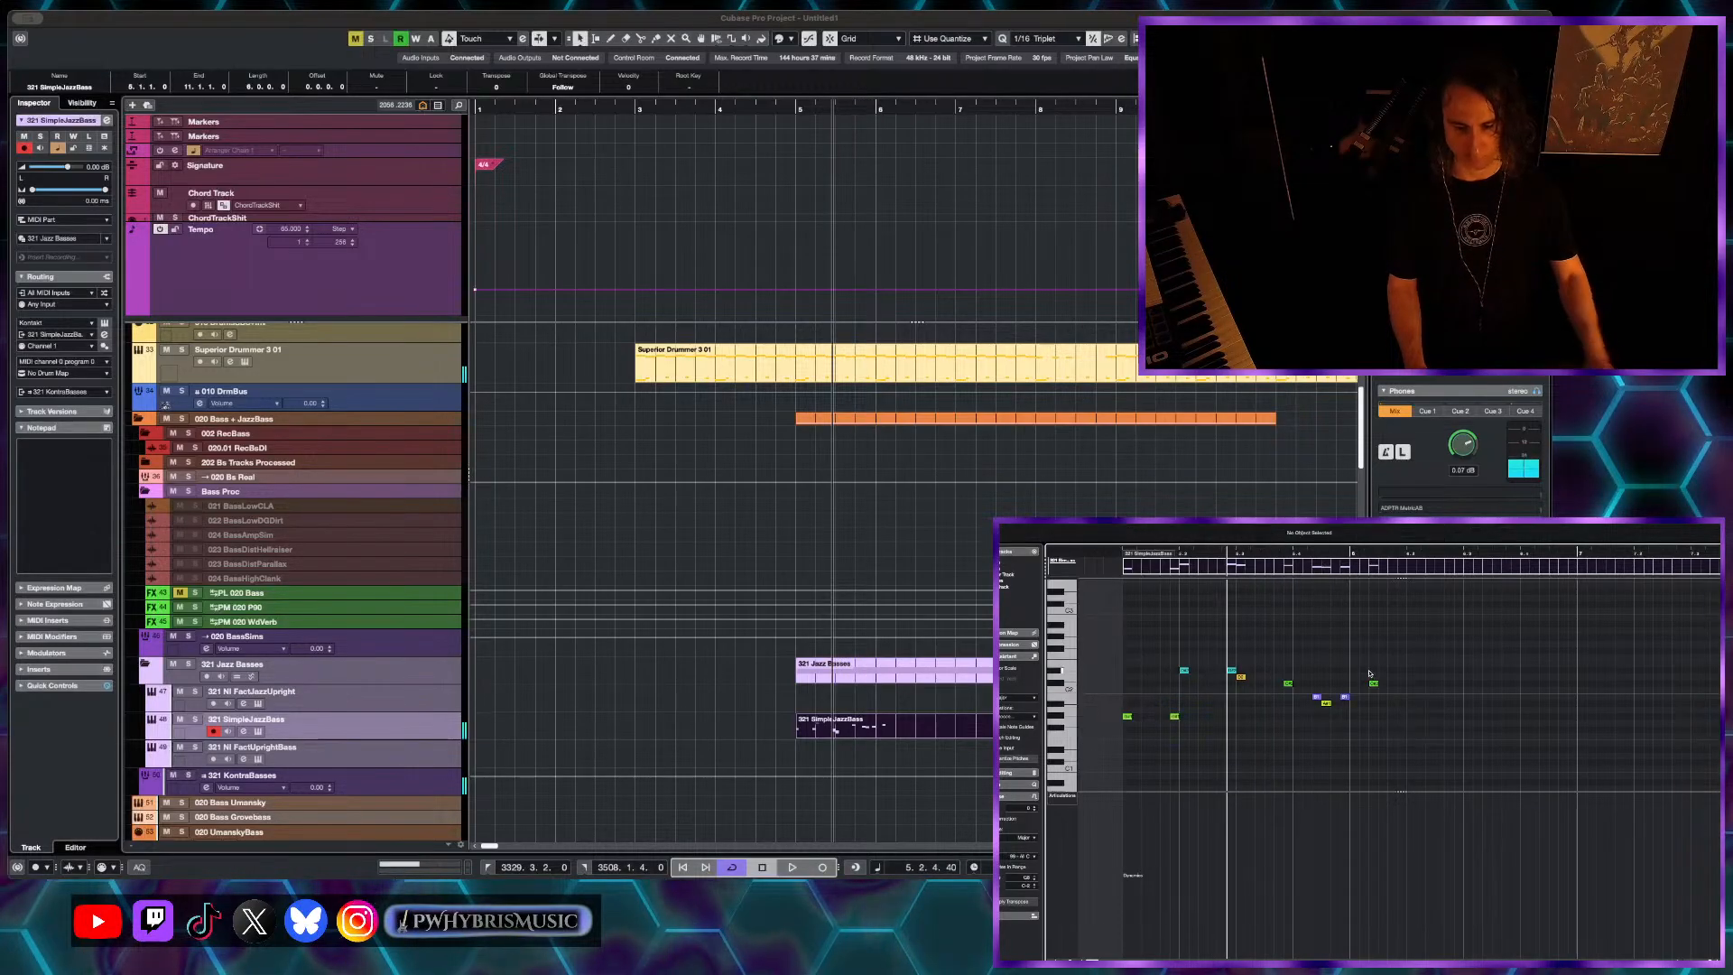
pyautogui.hotkey('ctrl', 'a')
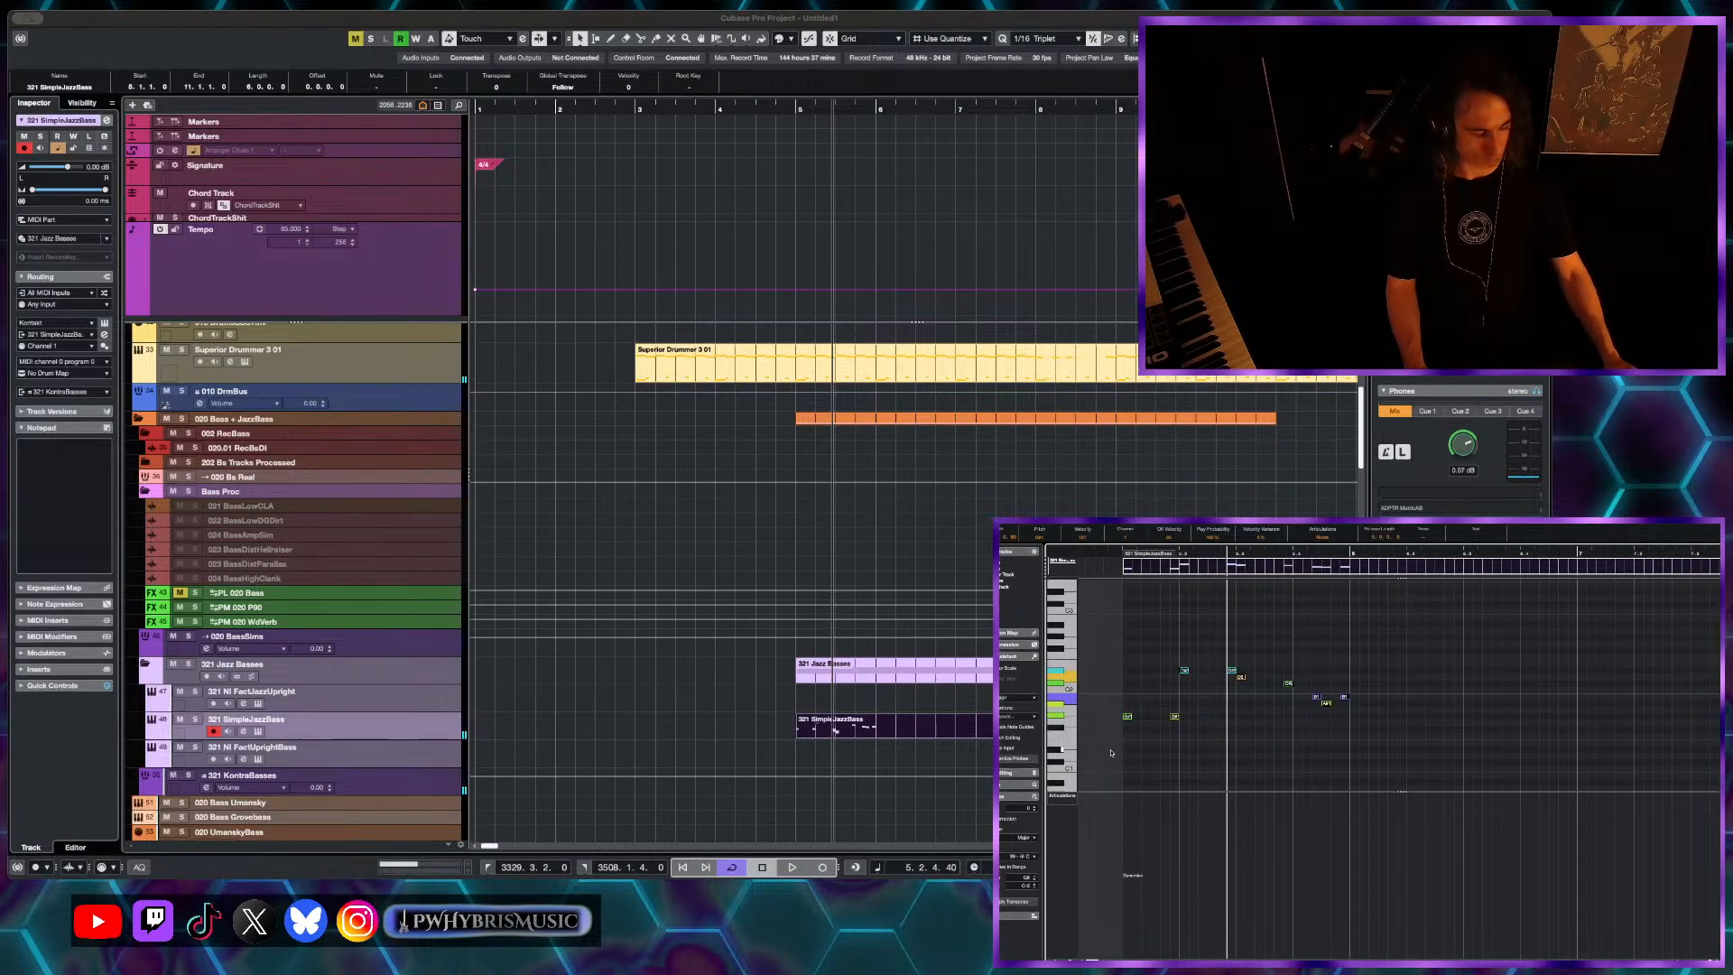
pyautogui.hotkey('ctrl', 'd')
pyautogui.press('space')
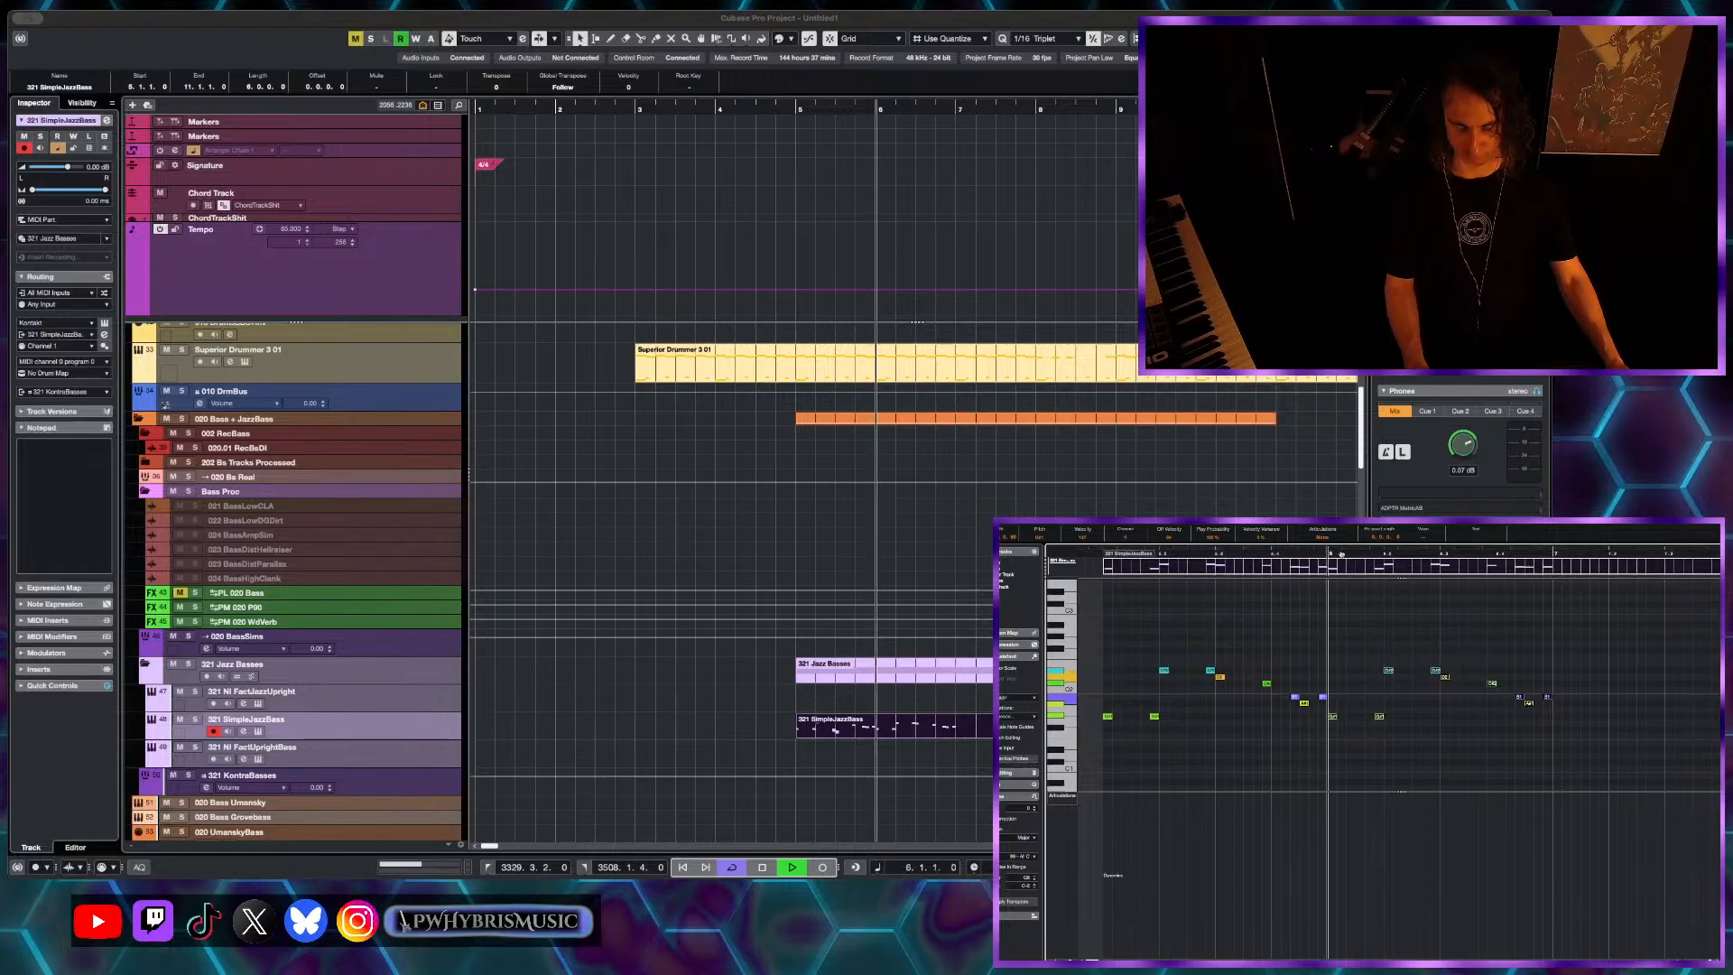
pyautogui.click(1350, 564)
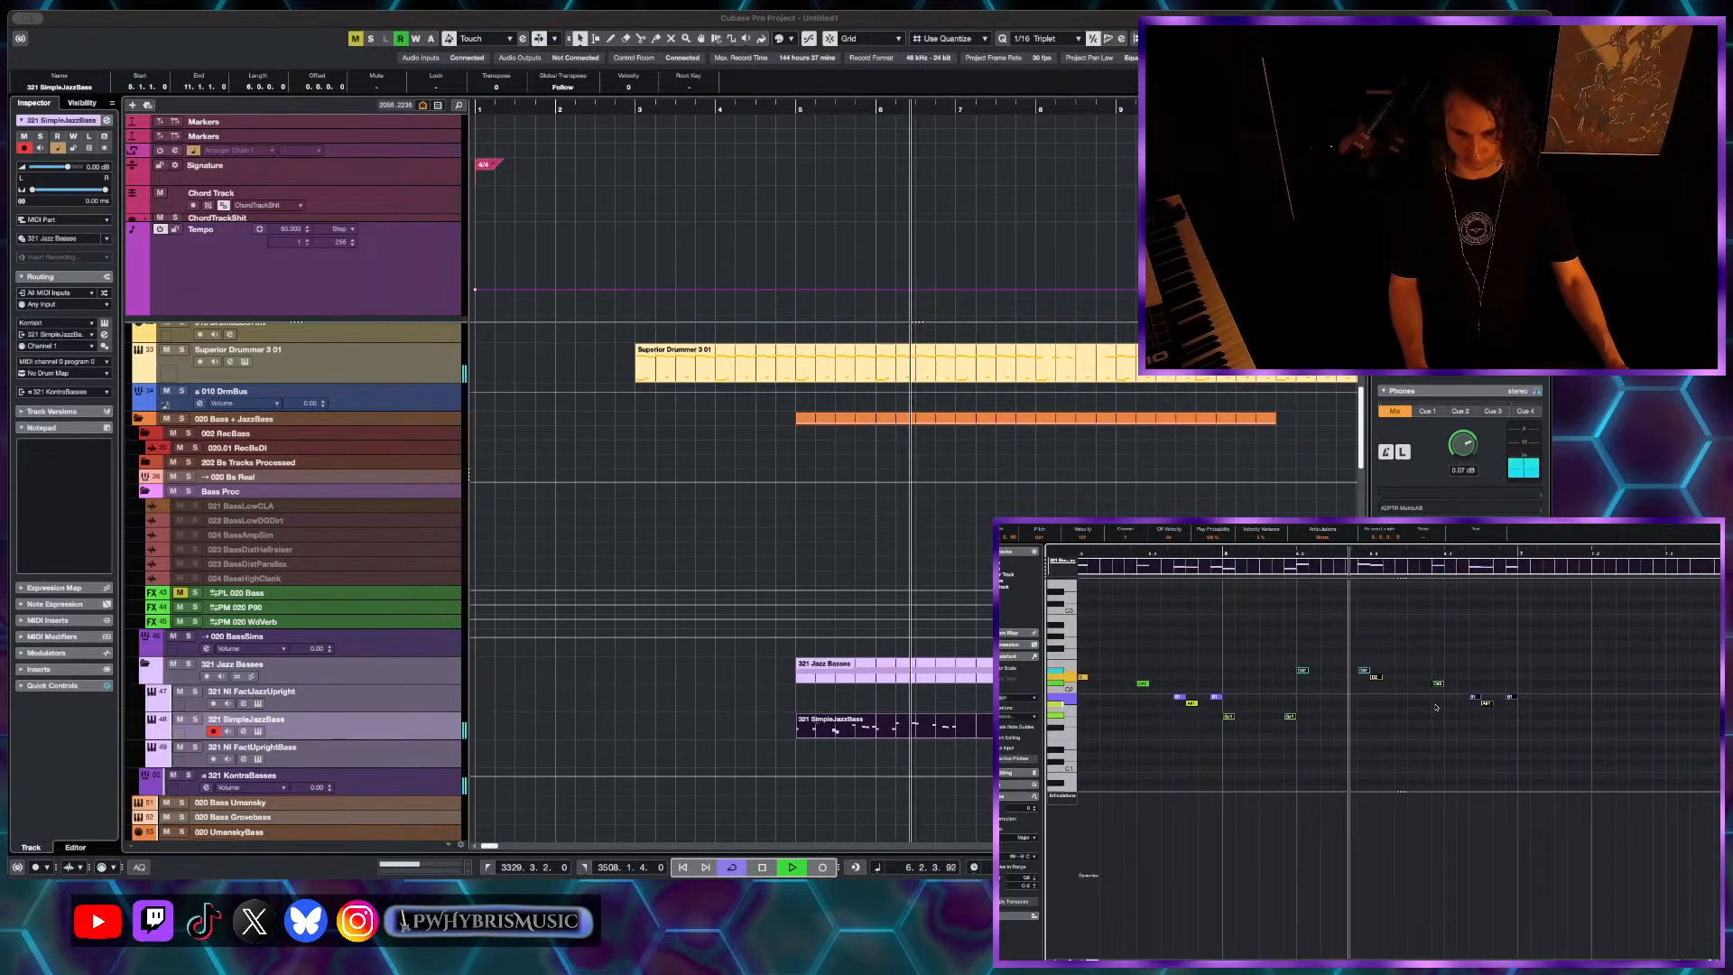
pyautogui.press('space')
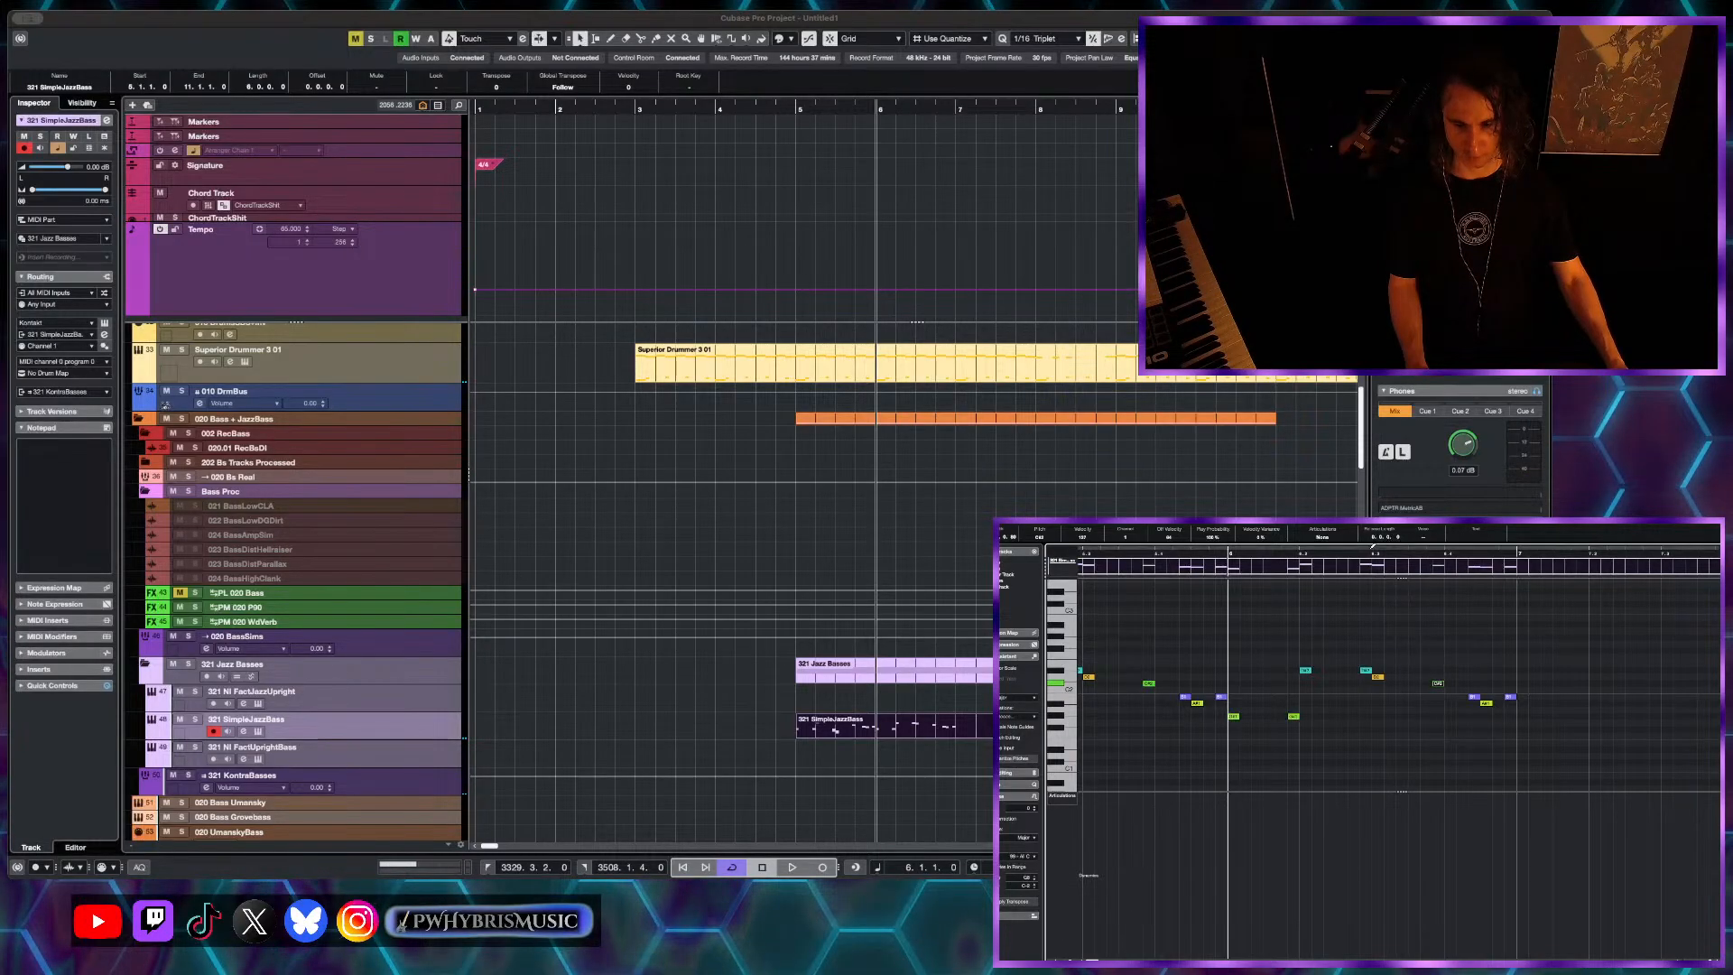
# - Move the bass note before beat 4 of bar 6 to midway through beat 3, raise it one semitone and play from beat 3
pyautogui.click(1369, 552)
pyautogui.press('space')
pyautogui.scroll(3, 1471, 735)
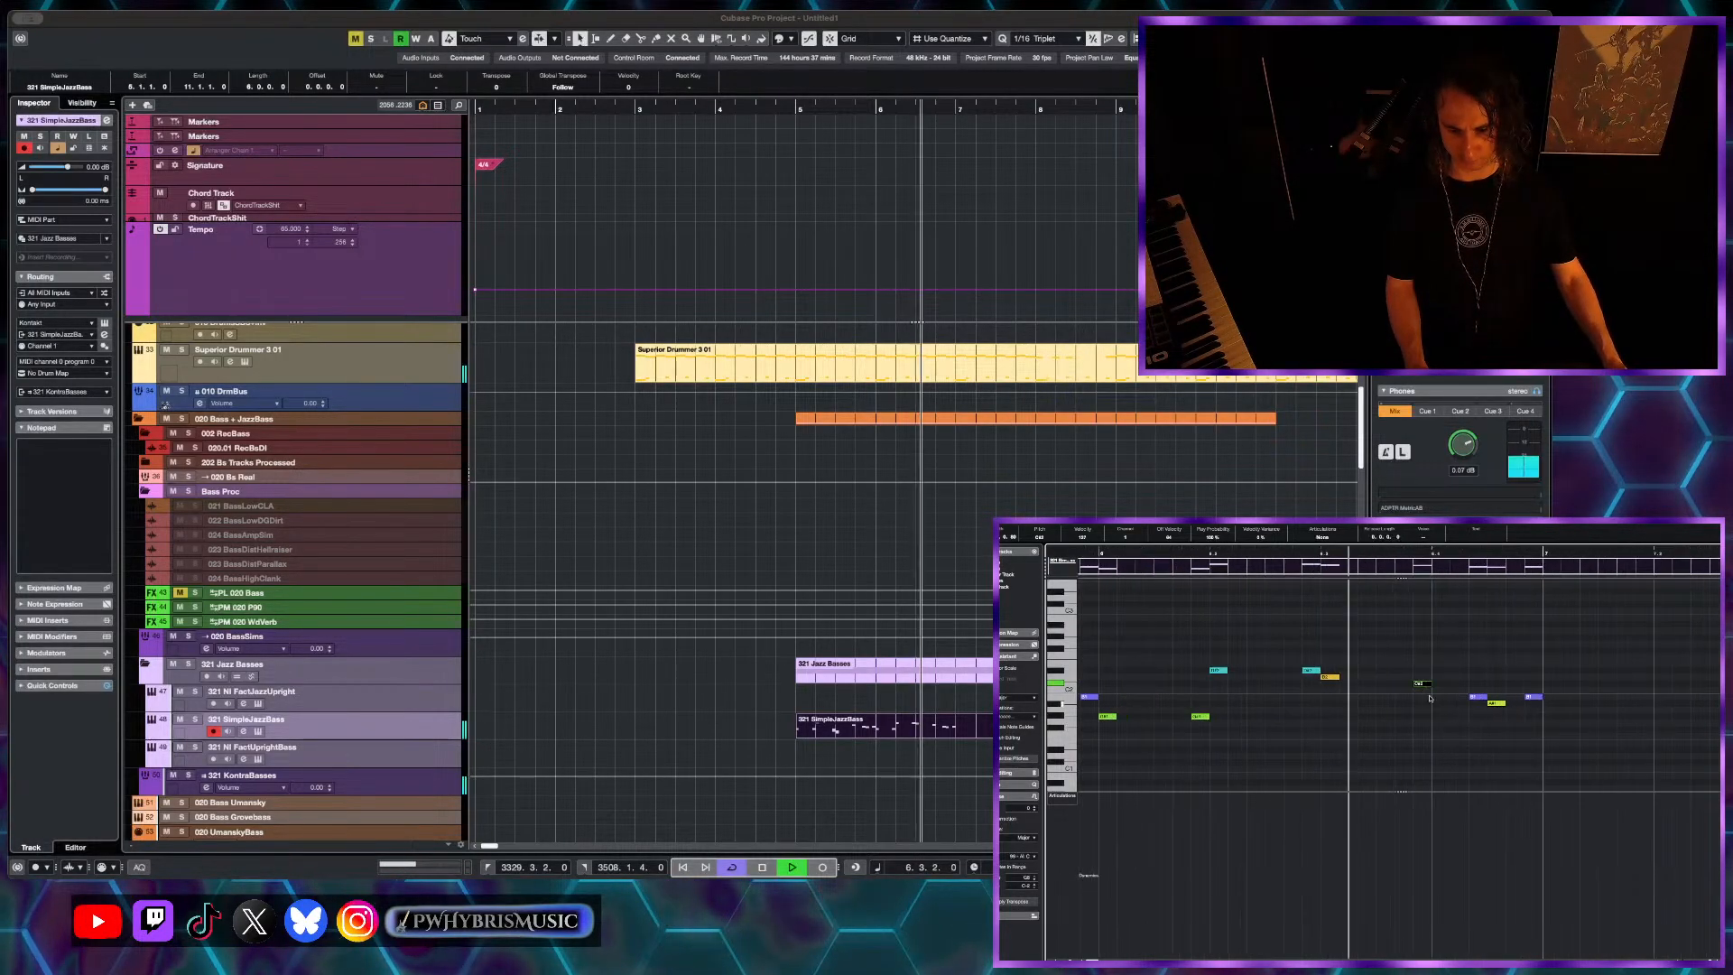
pyautogui.press('space')
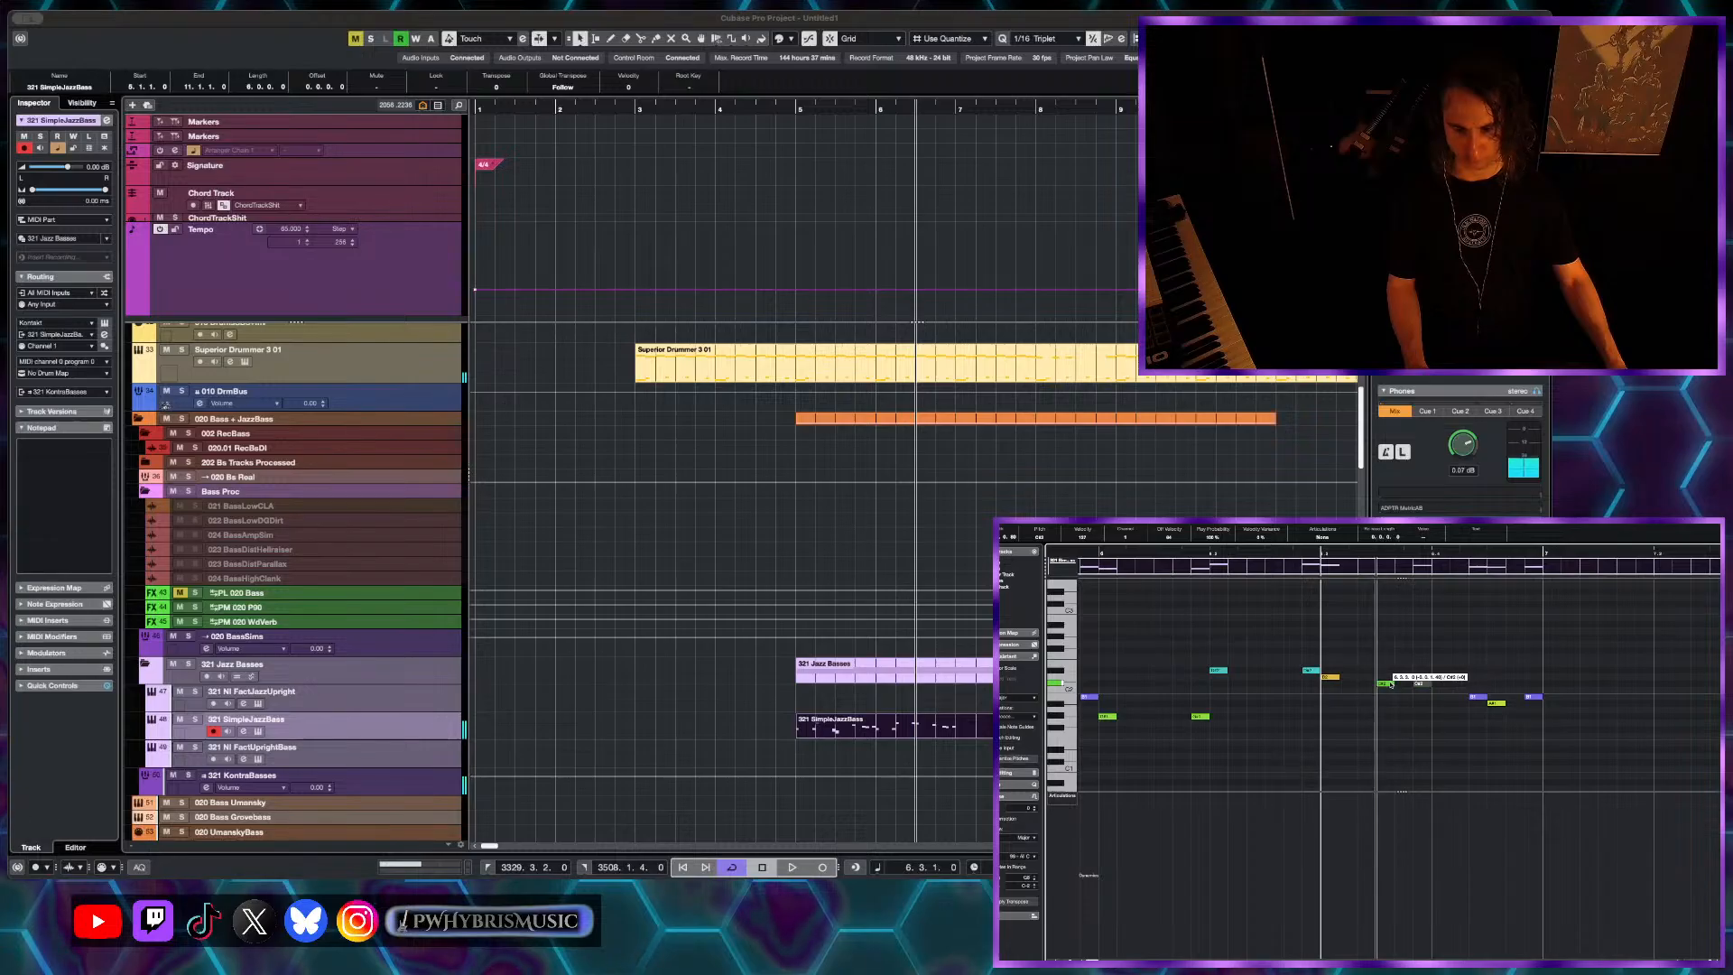
pyautogui.press('space')
pyautogui.scroll(2, 1404, 694)
pyautogui.press('space')
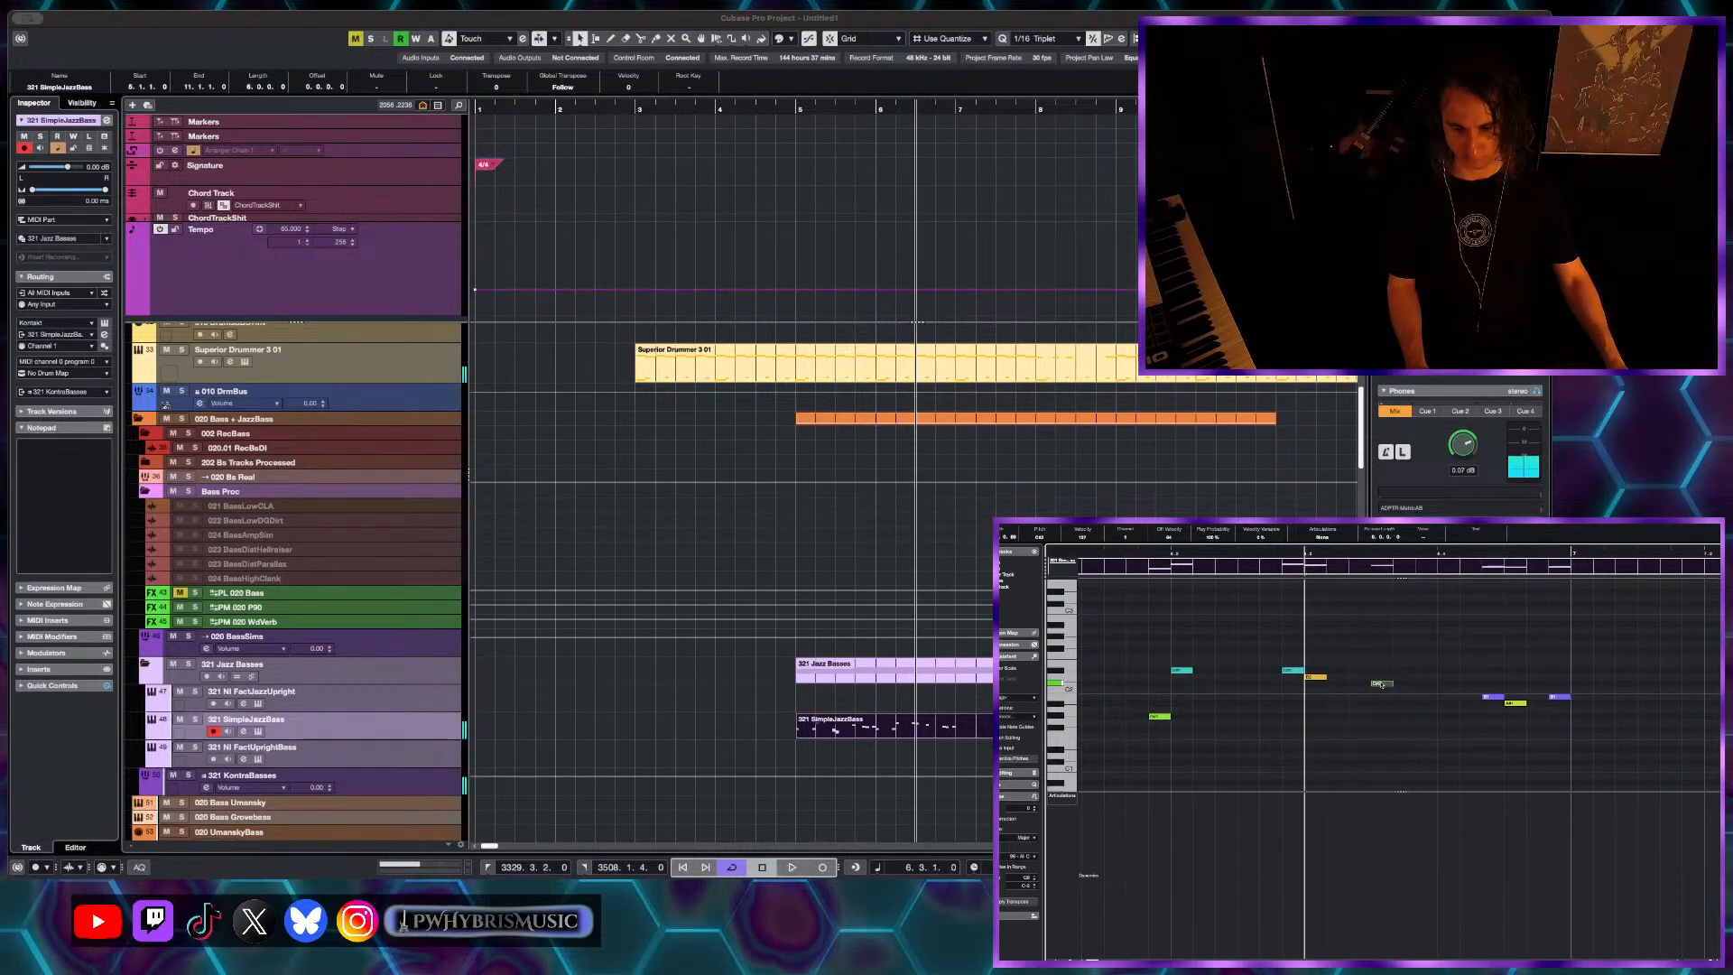
pyautogui.press('space')
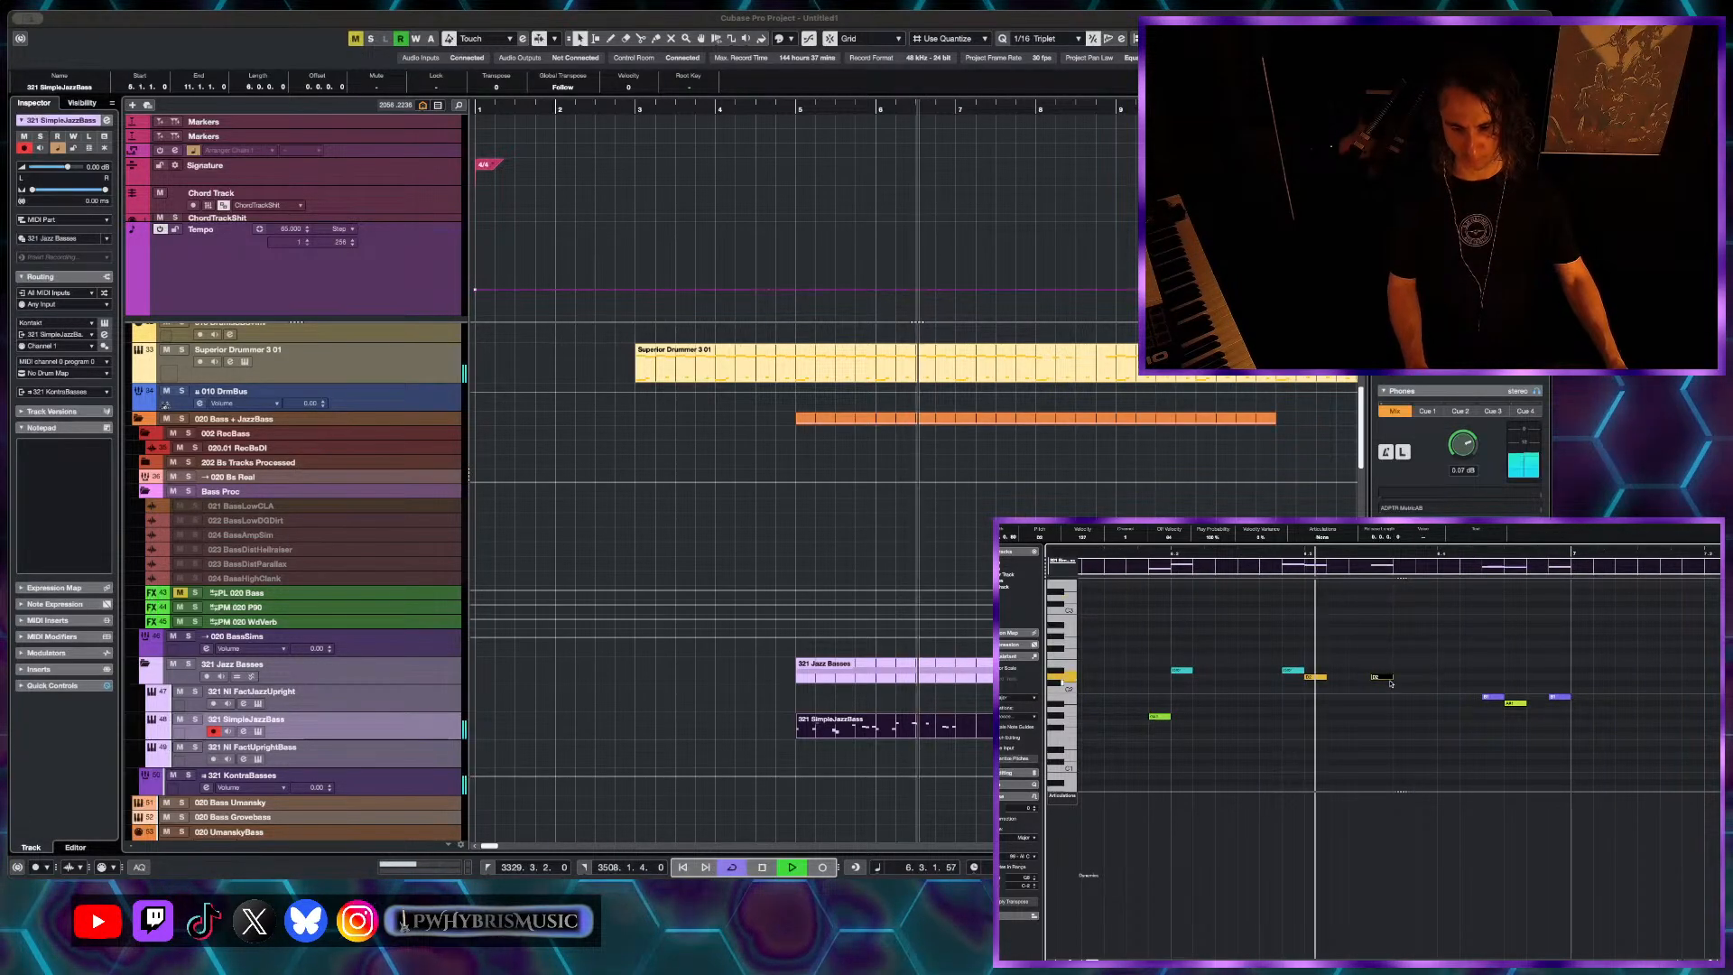
pyautogui.press('space')
# - Add a higher bass note just before beat 4 of bar 6, extend it to the first pickup note and play from beat 3
pyautogui.moveTo(1392, 677)
pyautogui.mouseDown()
pyautogui.moveTo(1479, 642)
pyautogui.moveTo(1441, 640)
pyautogui.mouseUp()
pyautogui.press('space')
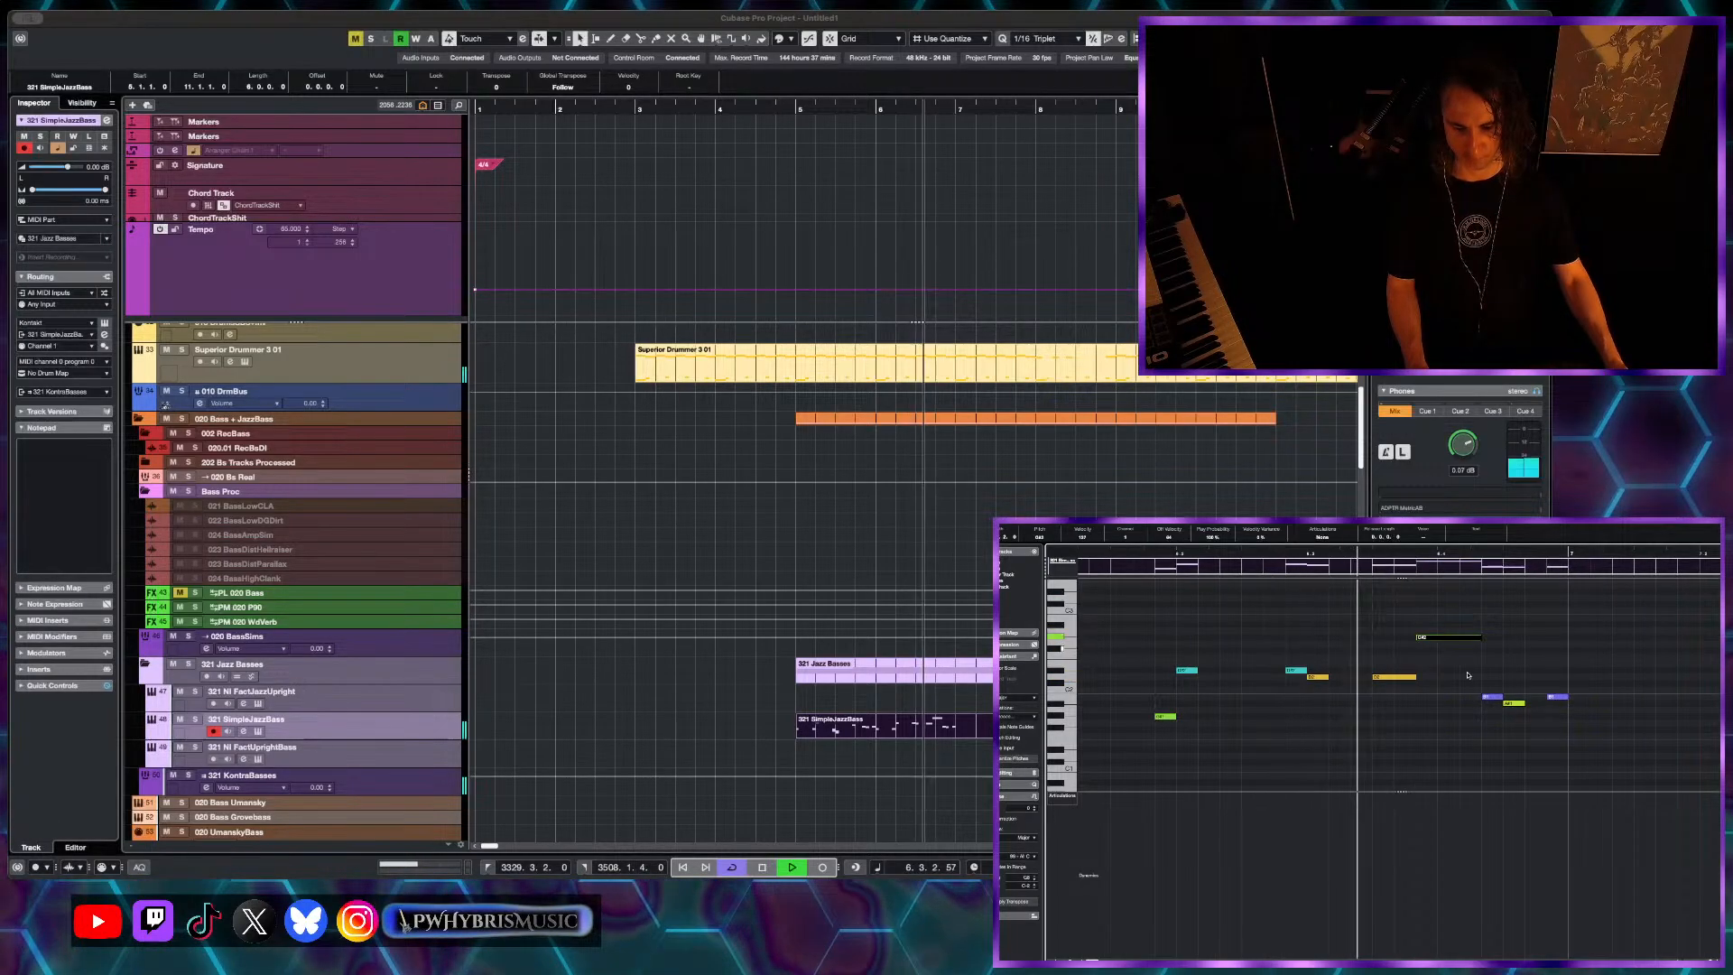
pyautogui.press('space')
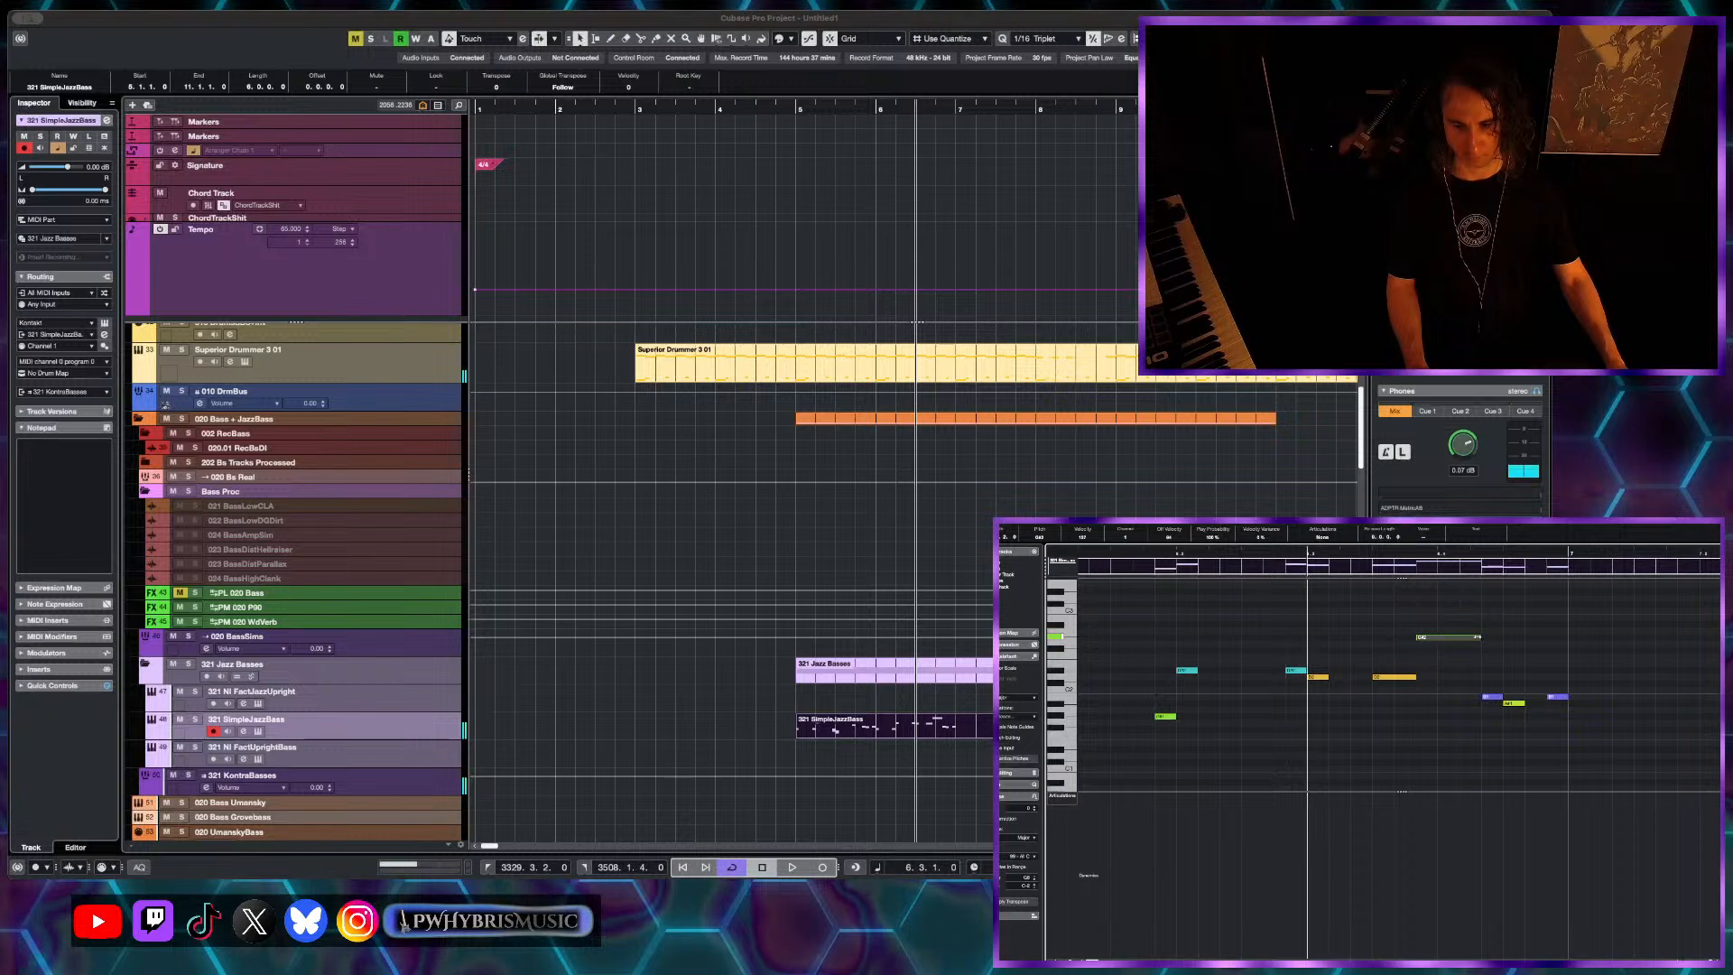
pyautogui.moveTo(1477, 637)
pyautogui.mouseDown()
pyautogui.moveTo(1440, 638)
pyautogui.moveTo(1419, 680)
pyautogui.moveTo(1401, 676)
pyautogui.moveTo(1461, 637)
pyautogui.mouseUp()
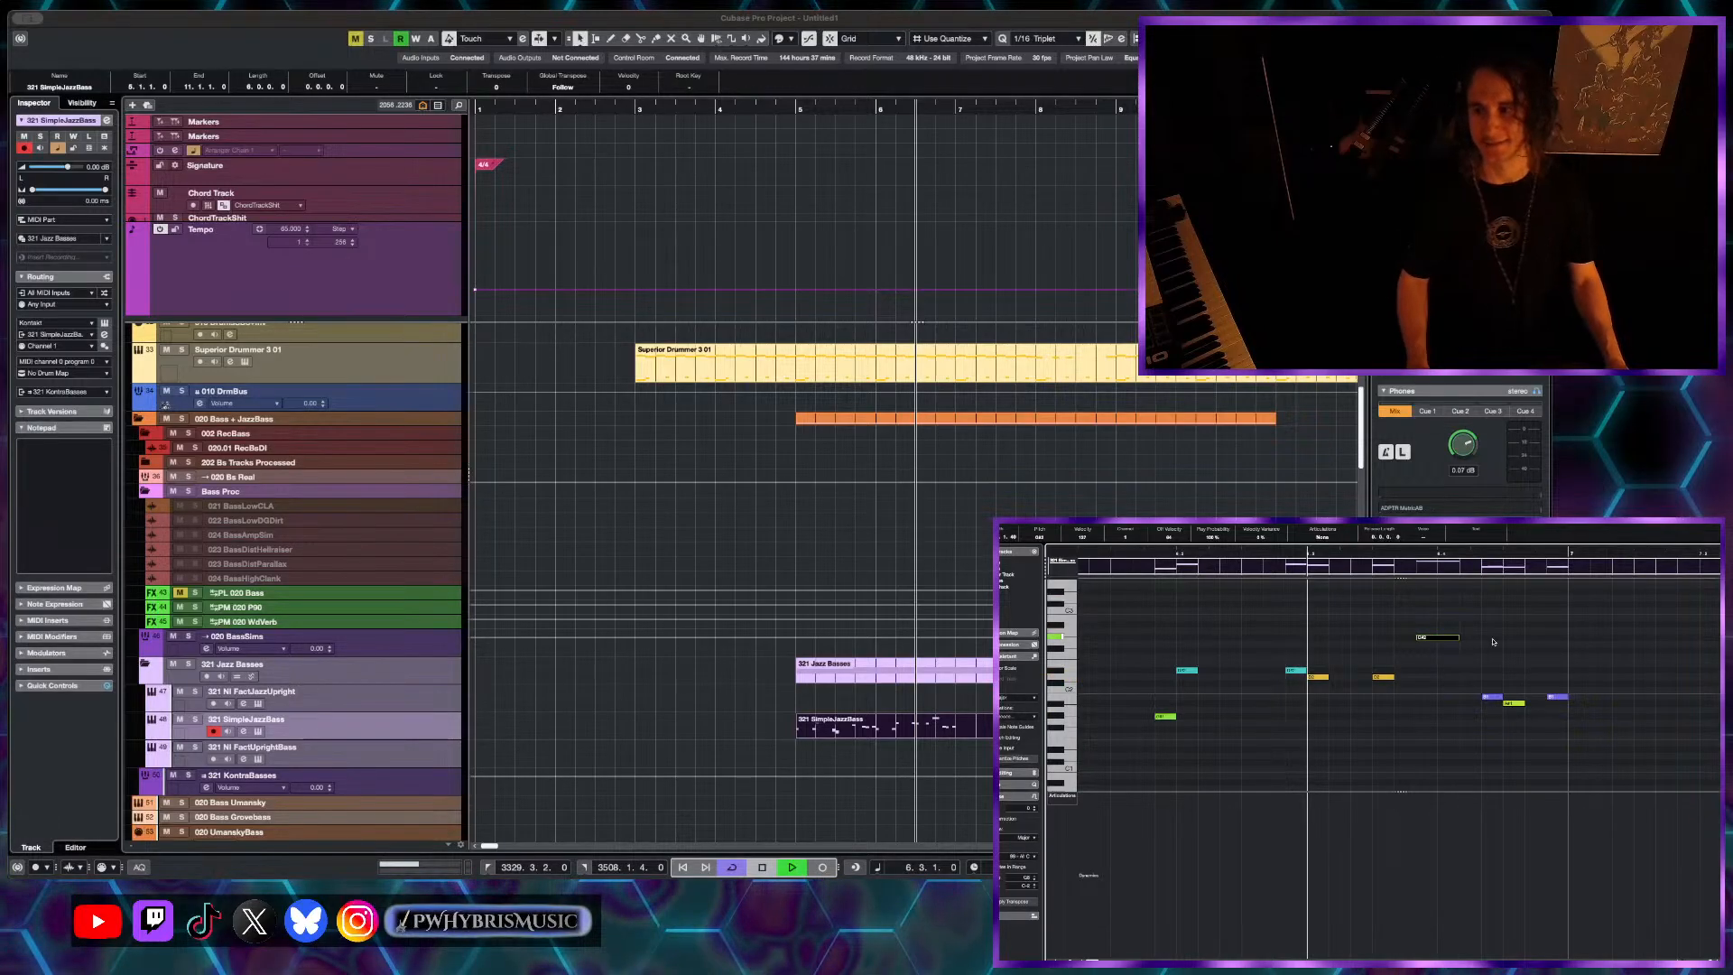
pyautogui.press('space')
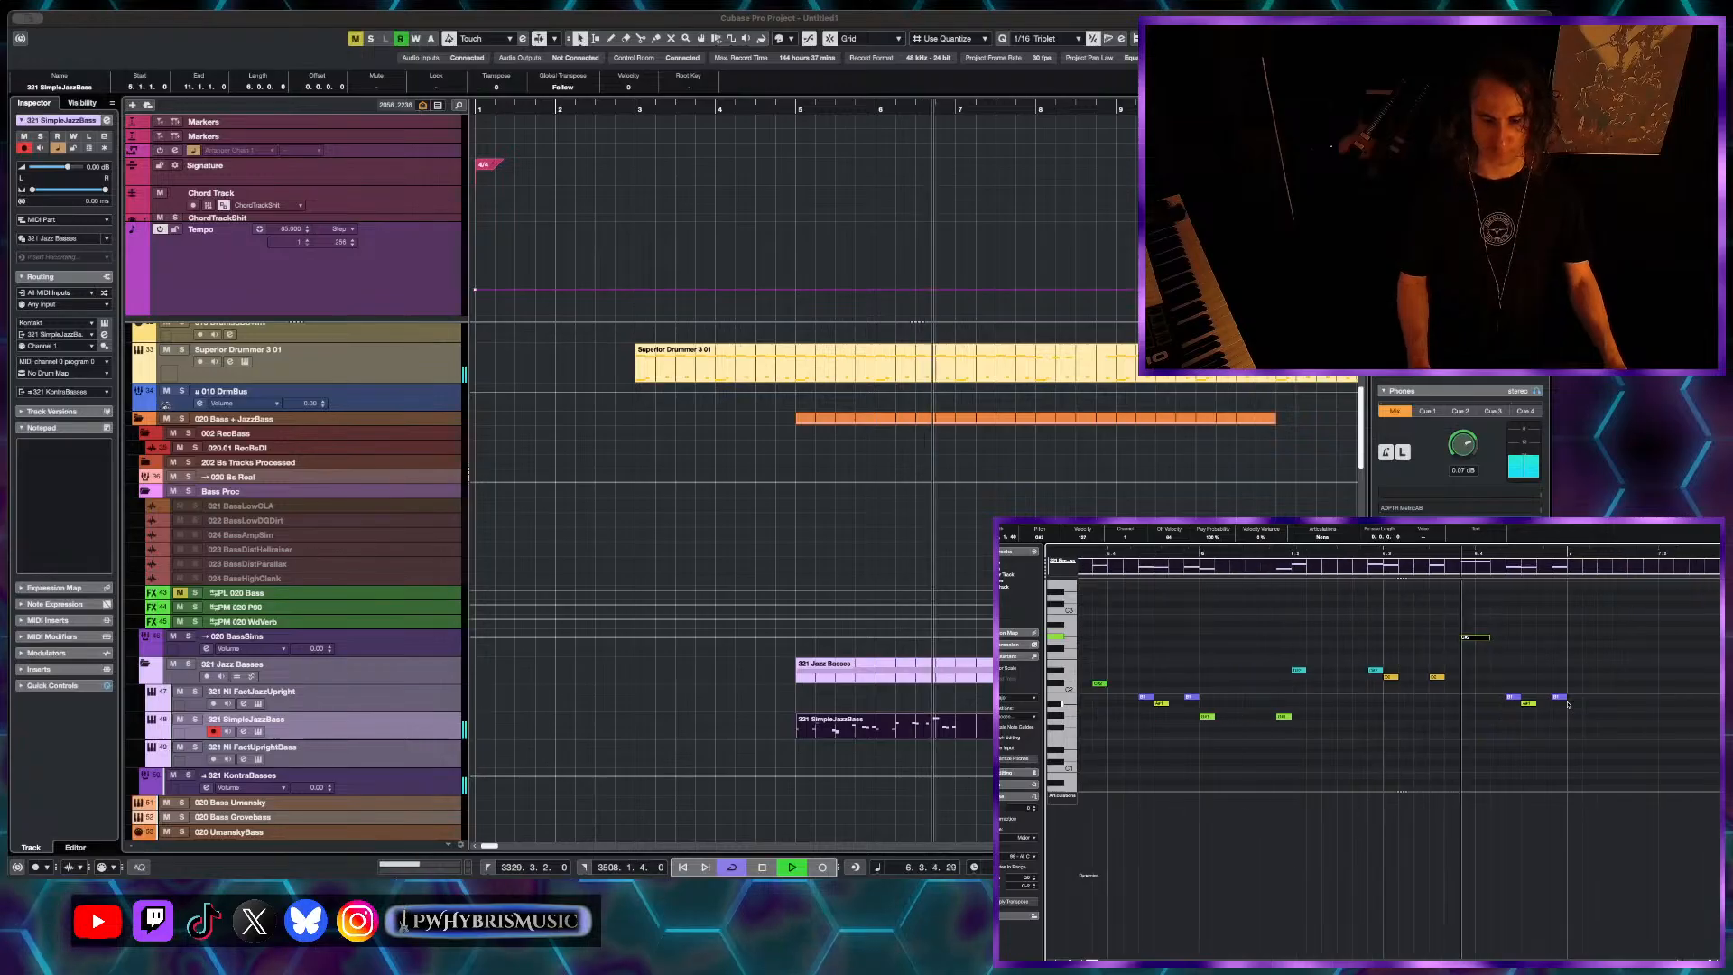
pyautogui.moveTo(1487, 637); pyautogui.dragTo(1502, 638)
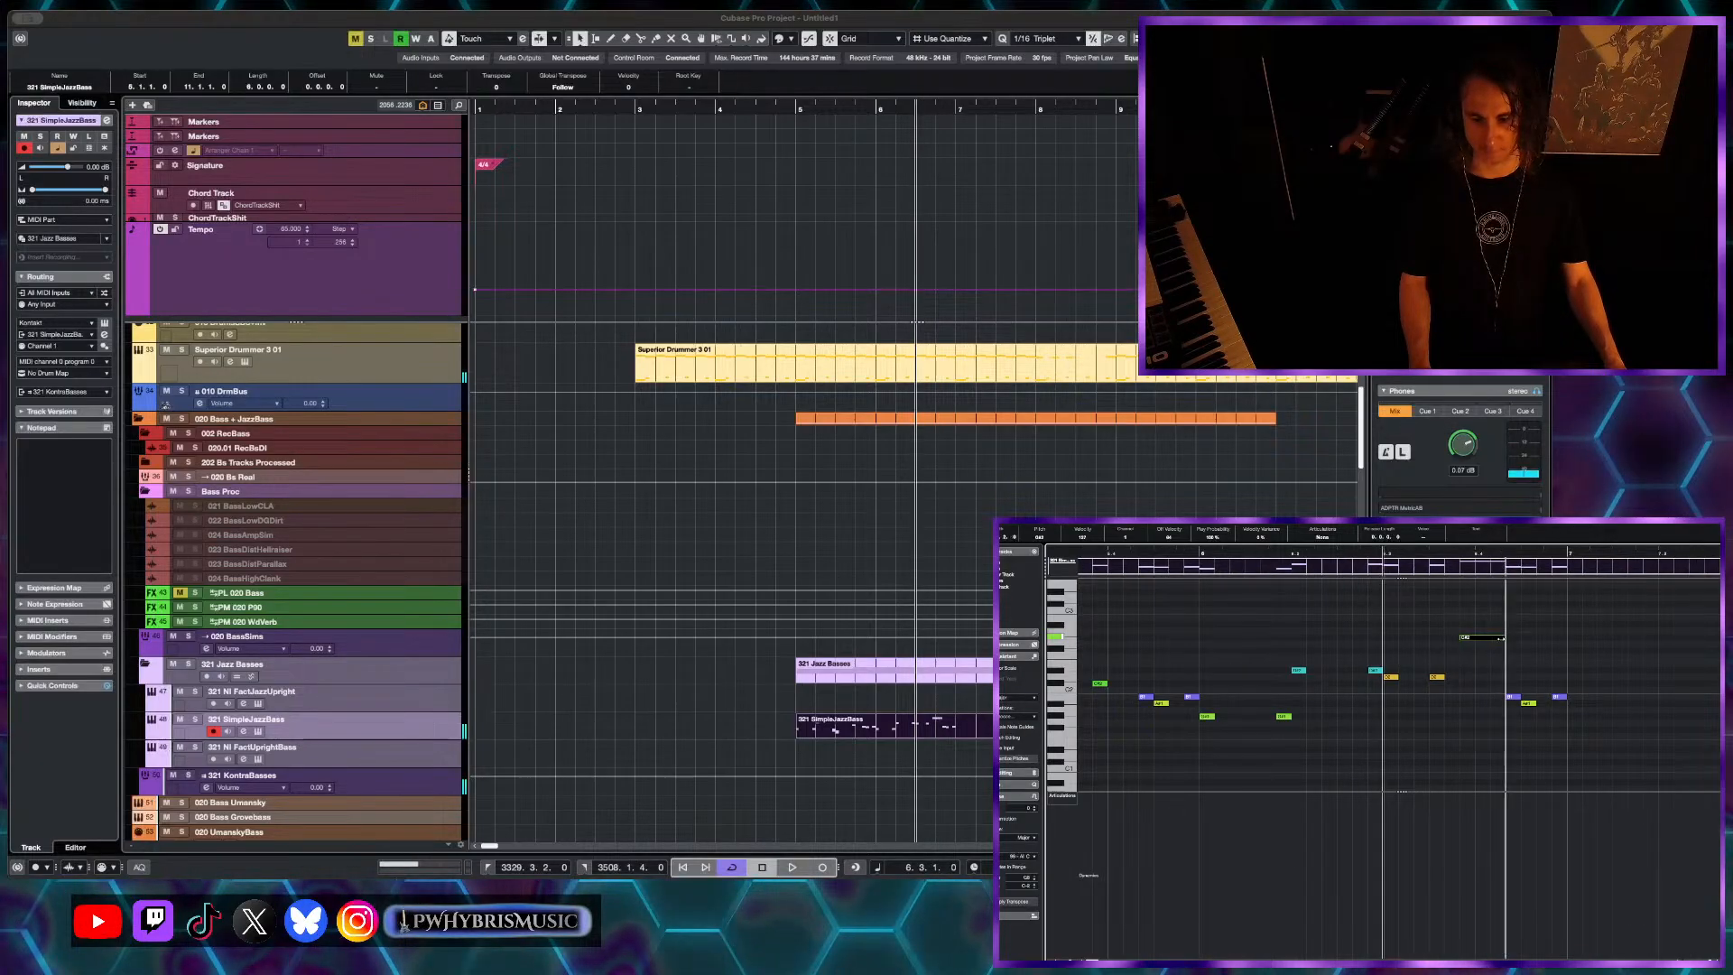
pyautogui.scroll(-1, 1502, 640)
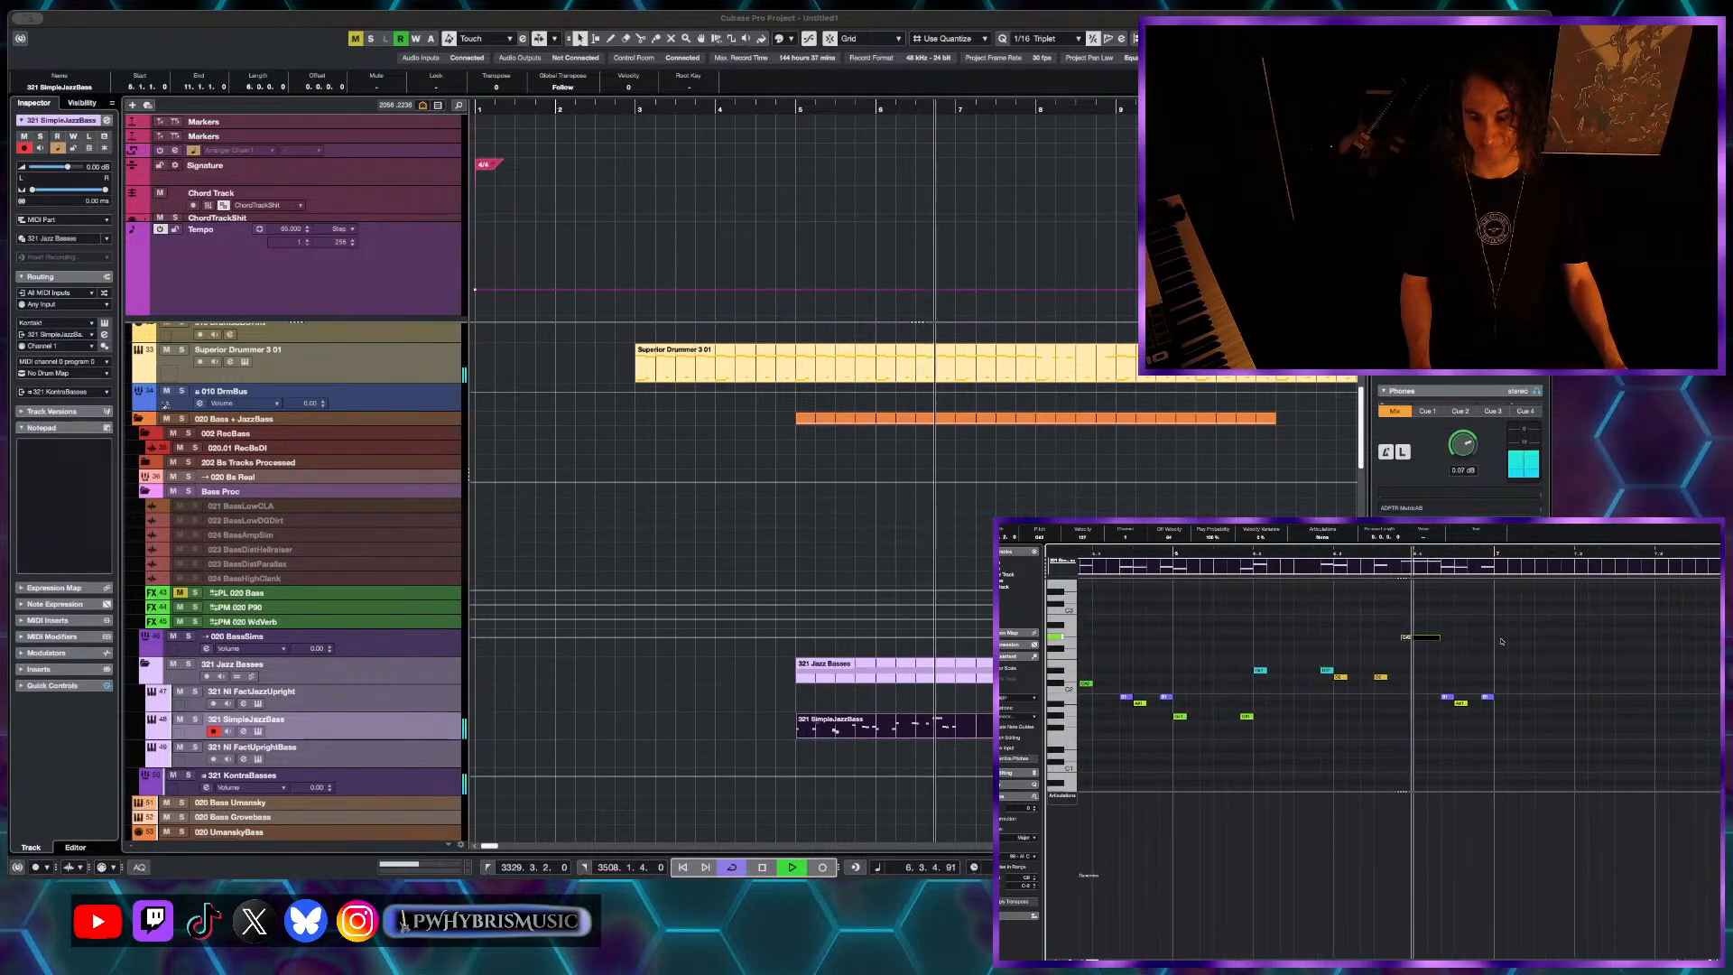
# - Raise the first pickup note in beat 4 of bar 6 two semitones and duplicate the two-bar bass line into bars 7 and 8
pyautogui.press('space')
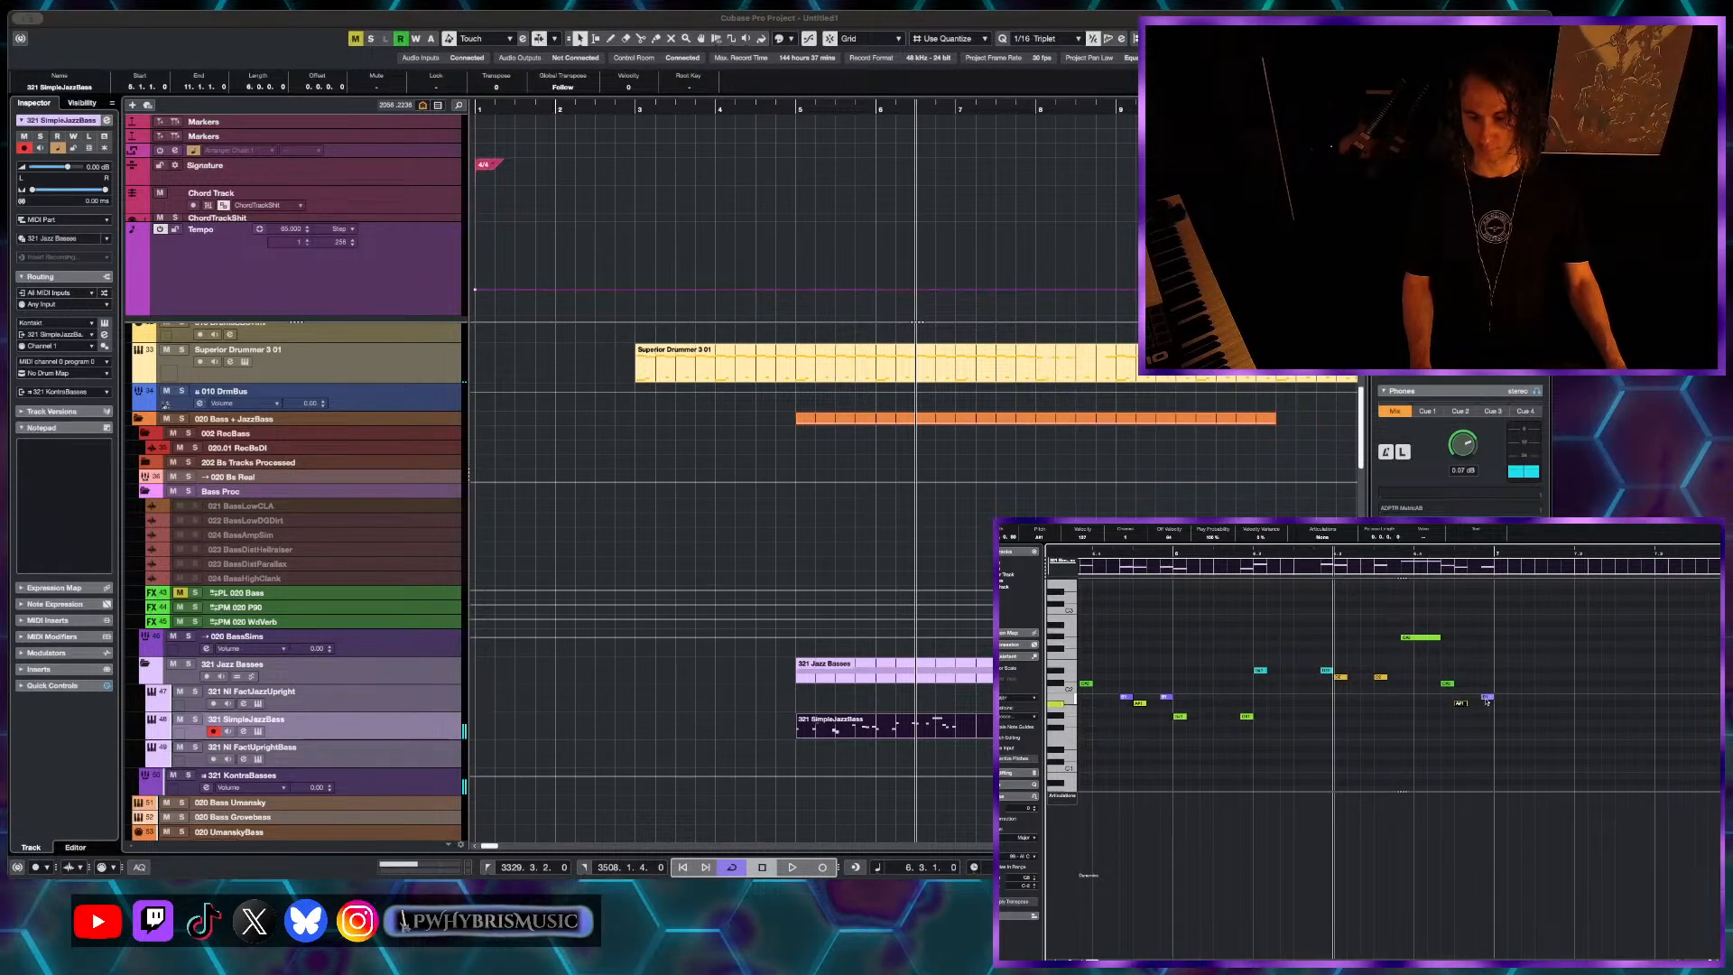
pyautogui.scroll(-3, 1487, 698)
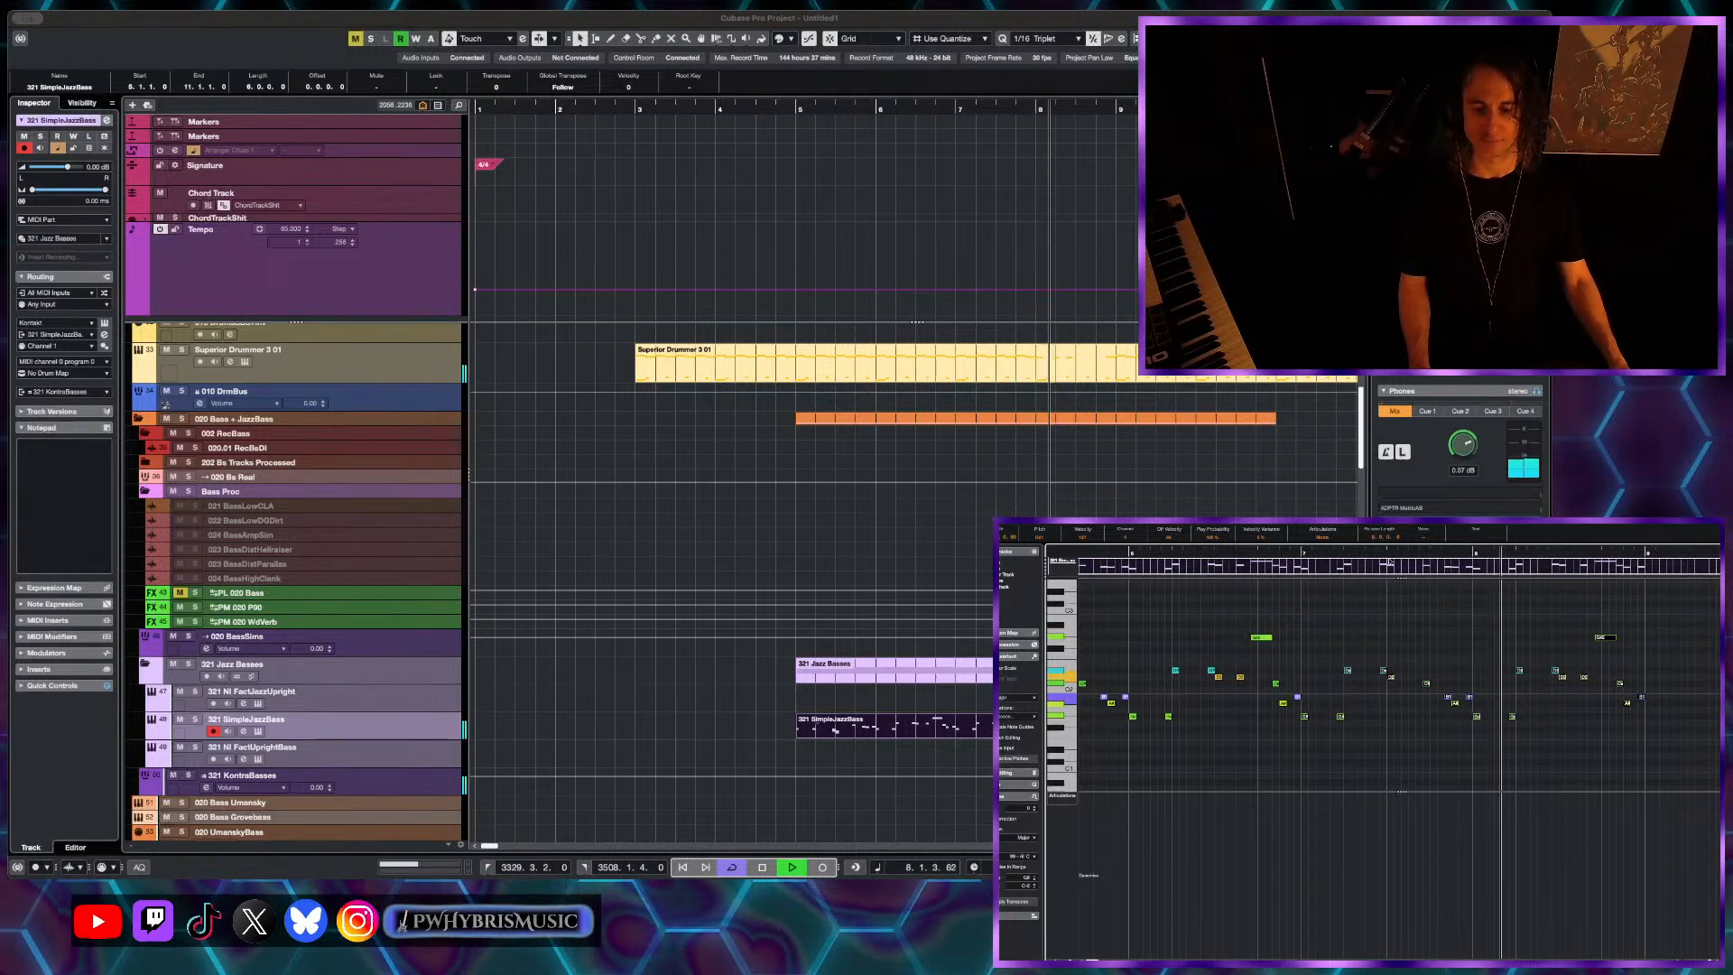
# - Raise the three pickup notes in beat 4 of bar 7 and the bar 8 downbeat note, and play from beat 3 of bar 7
pyautogui.moveTo(1216, 554); pyautogui.dragTo(1384, 690)
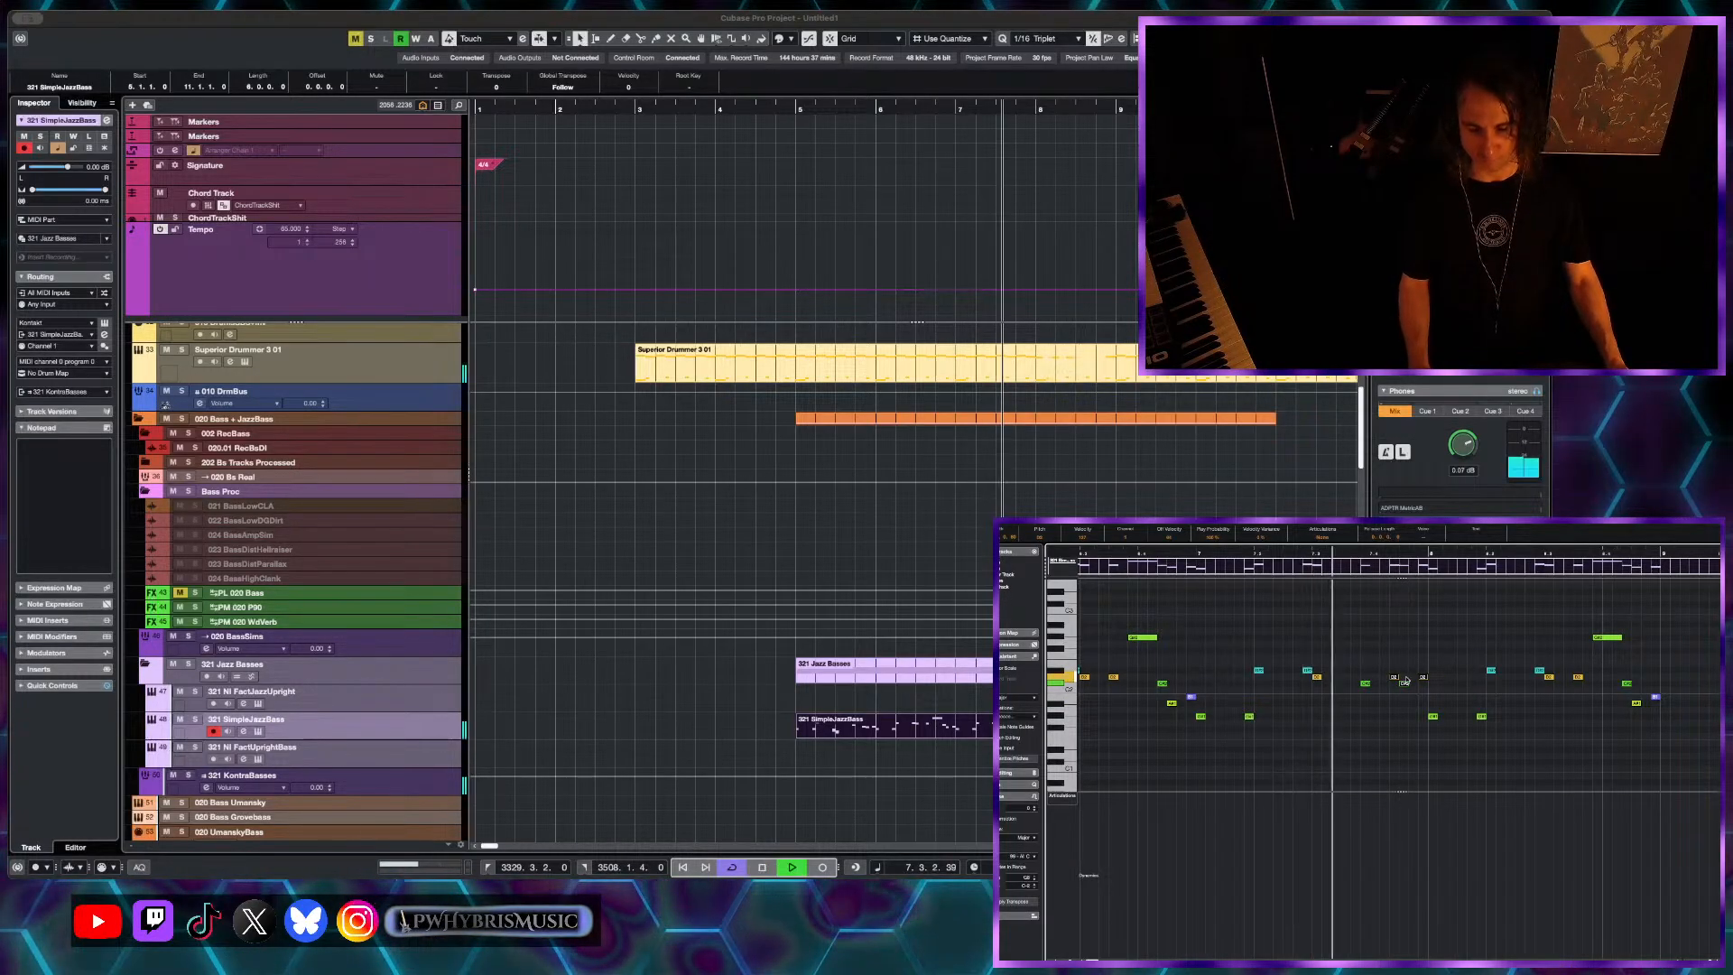
pyautogui.press('space')
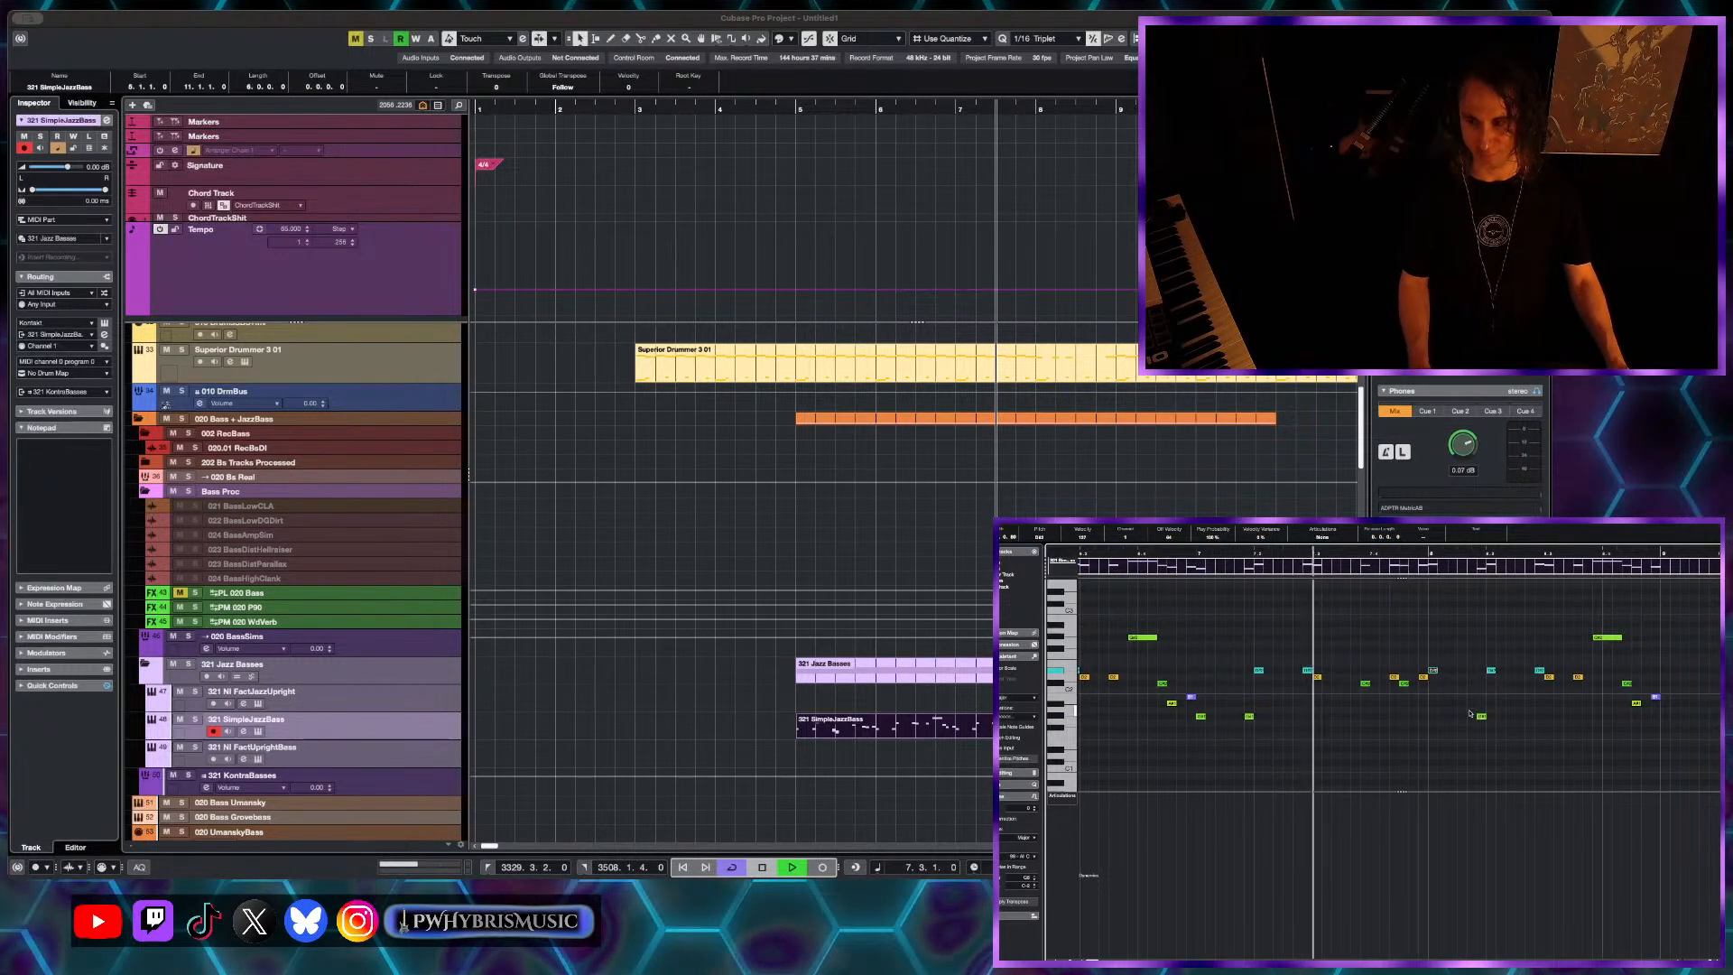
pyautogui.press('space')
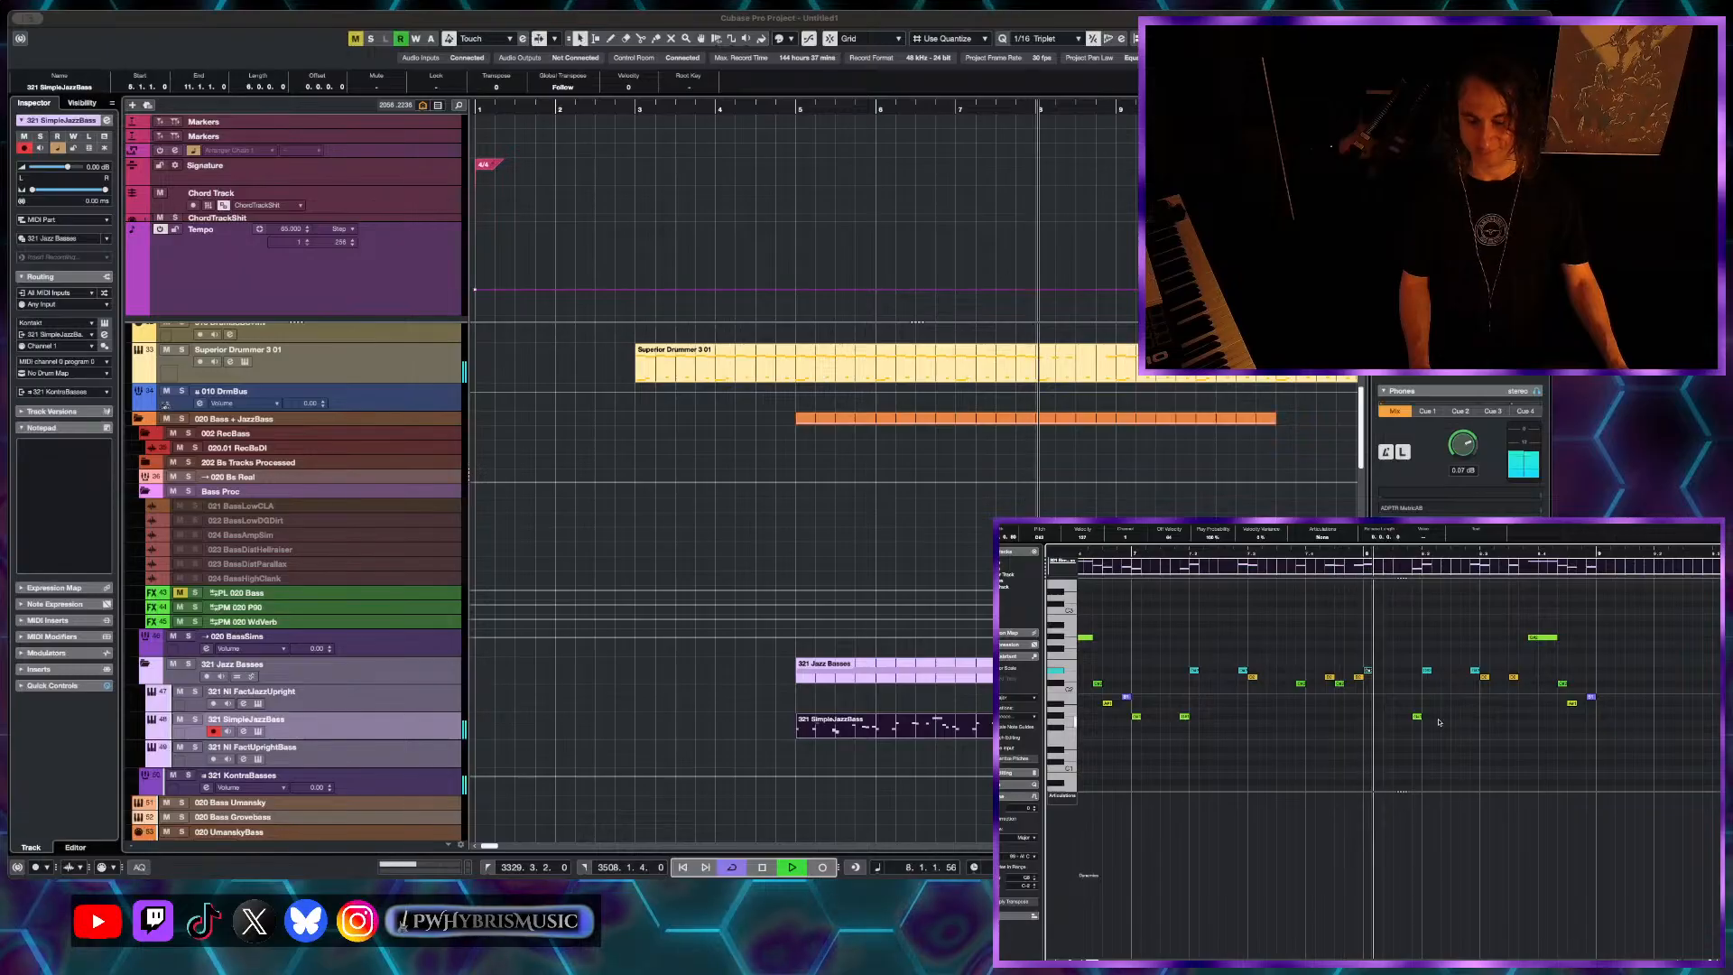
# - Raise the second bass note of bar 8 three semitones, place it just before beat 2 and play from the bar 8 downbeat
pyautogui.press('space')
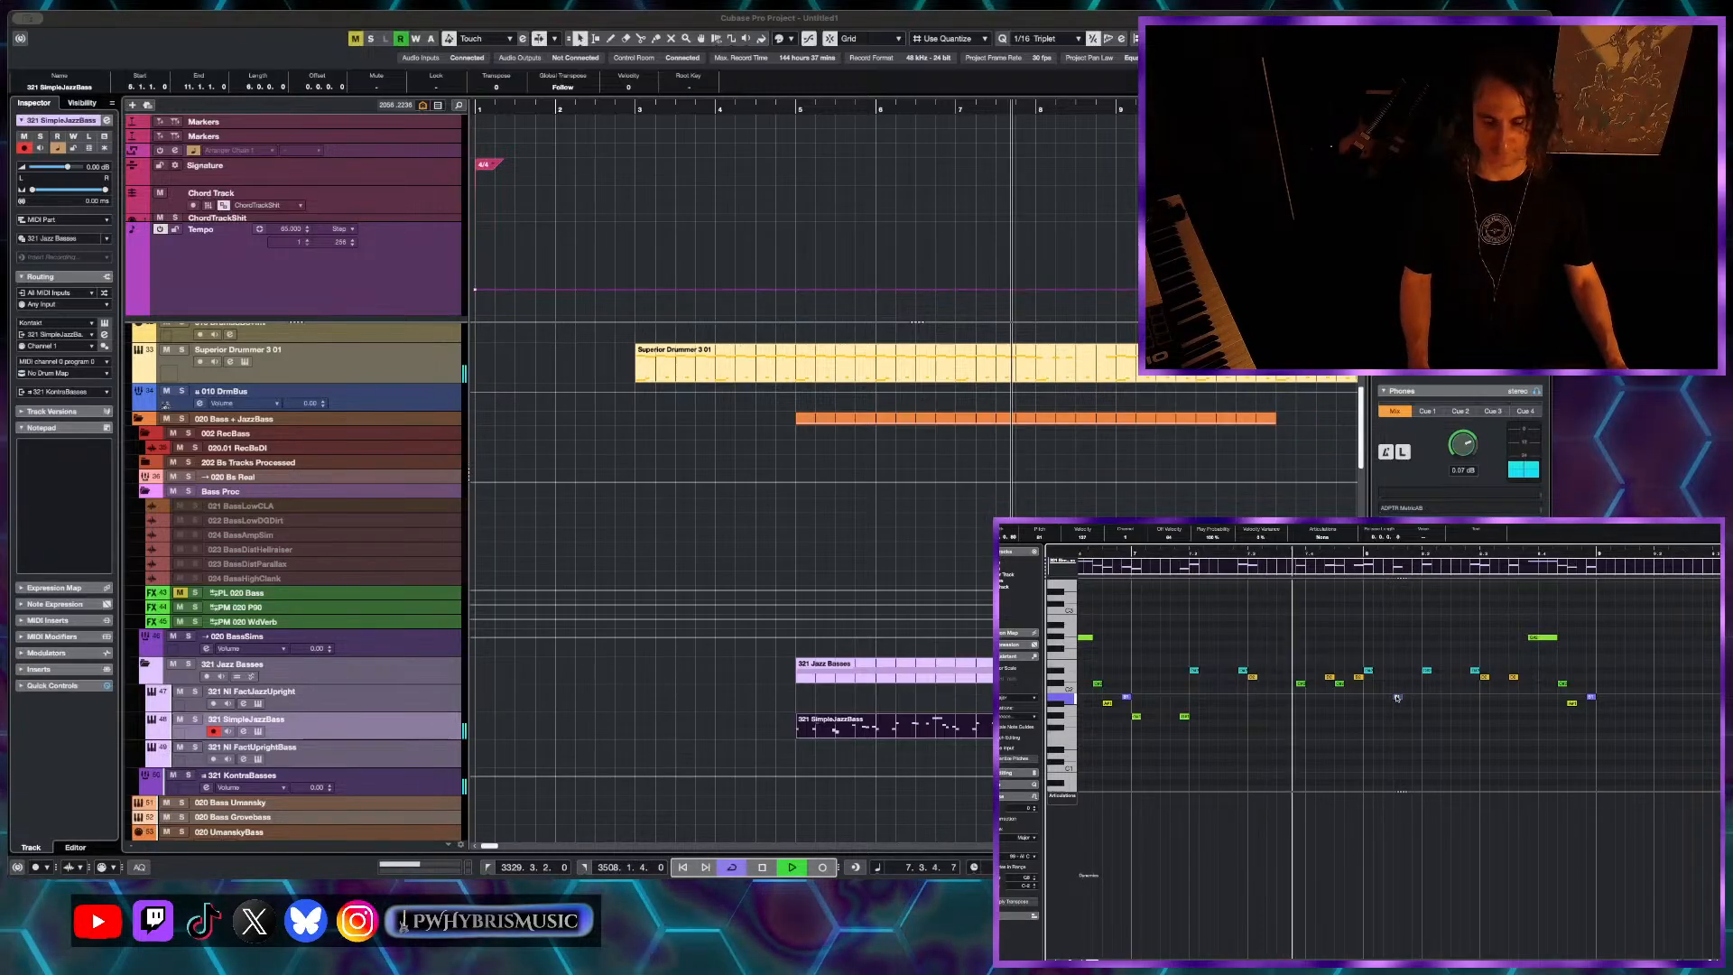
pyautogui.press('space')
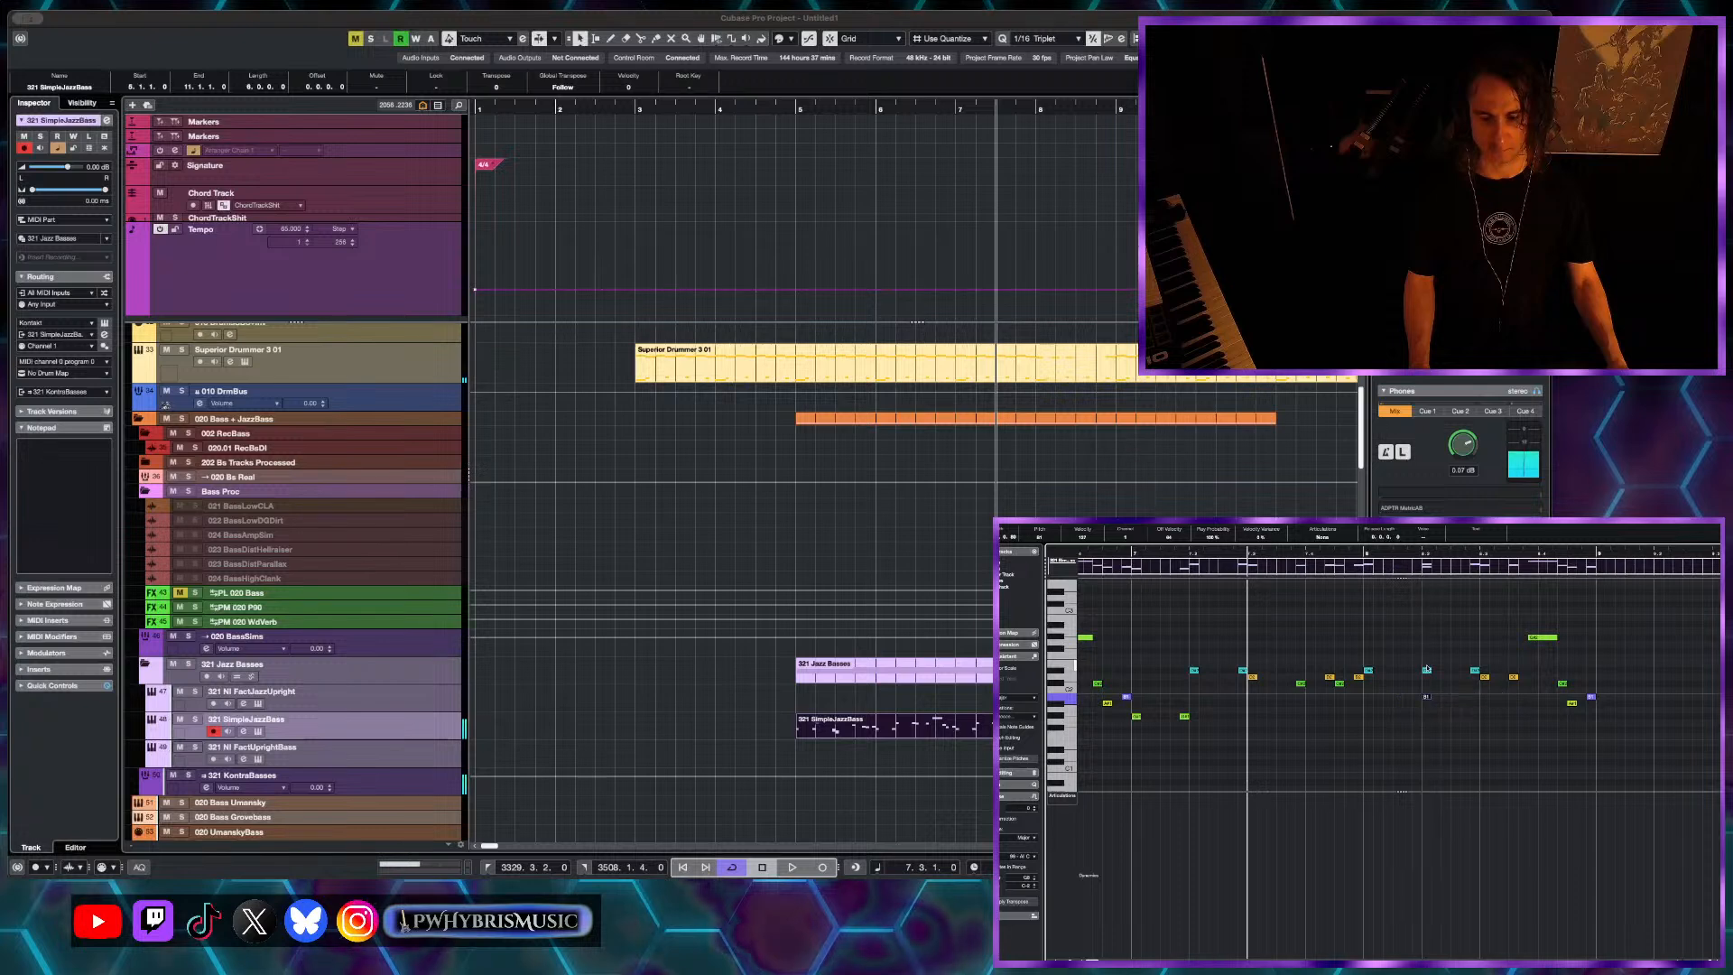
pyautogui.click(1363, 554)
pyautogui.press('space')
pyautogui.scroll(4, 1442, 727)
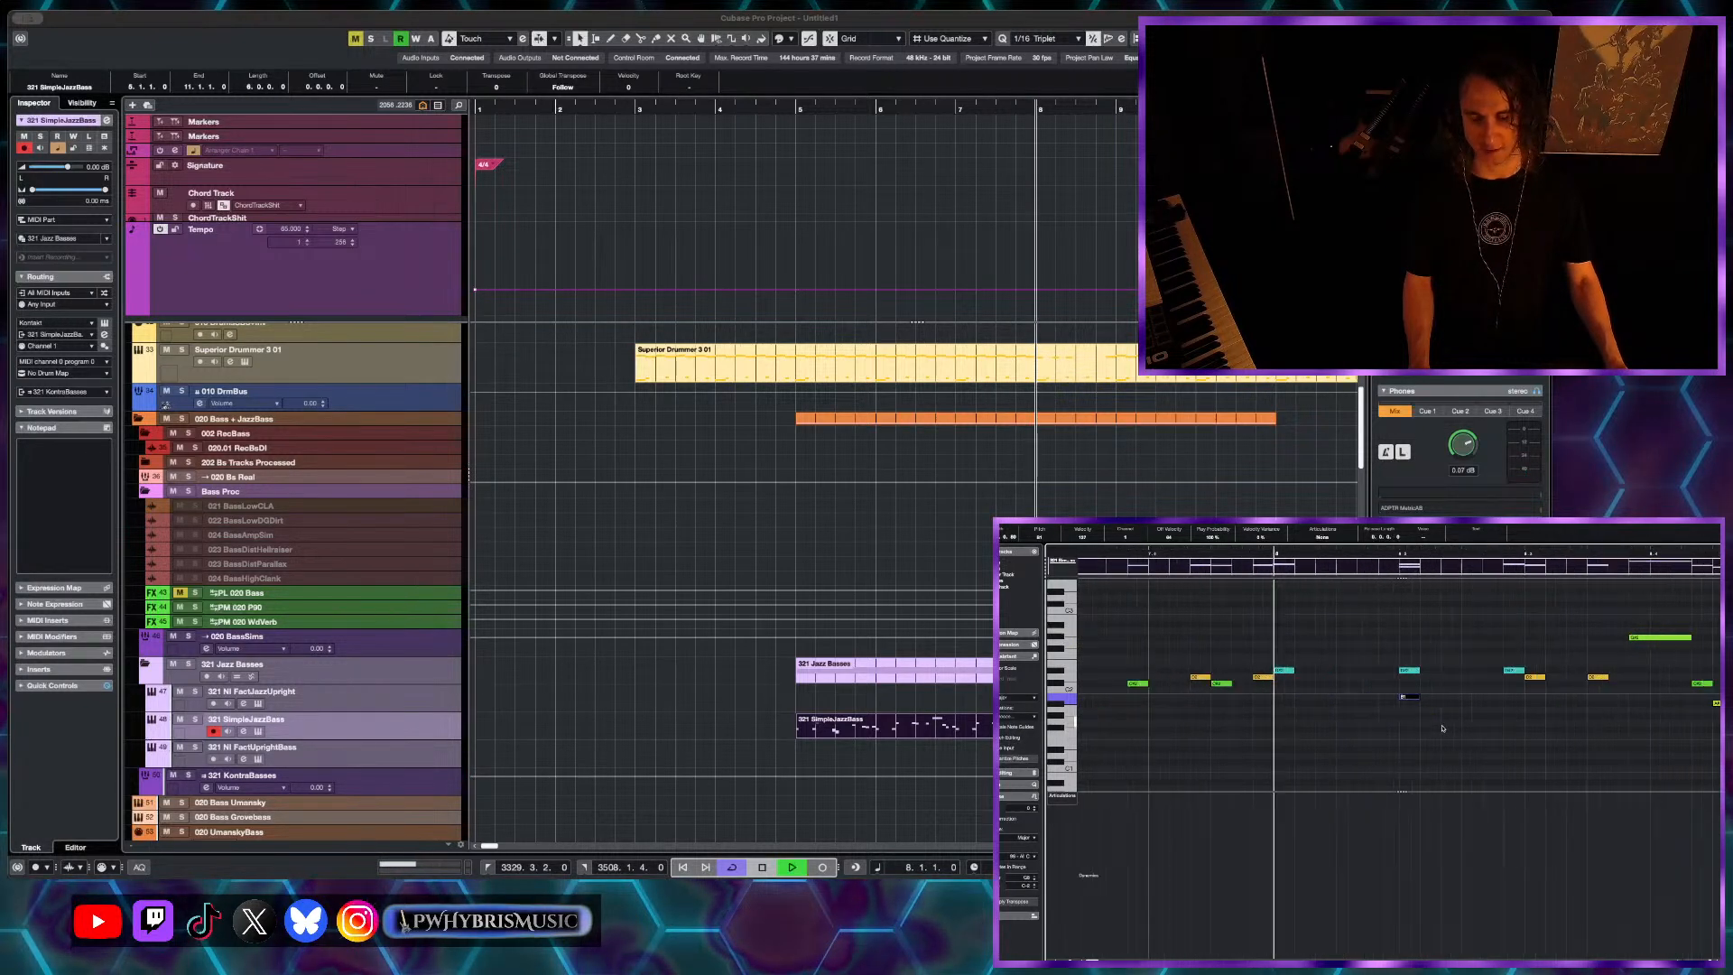
pyautogui.press('space')
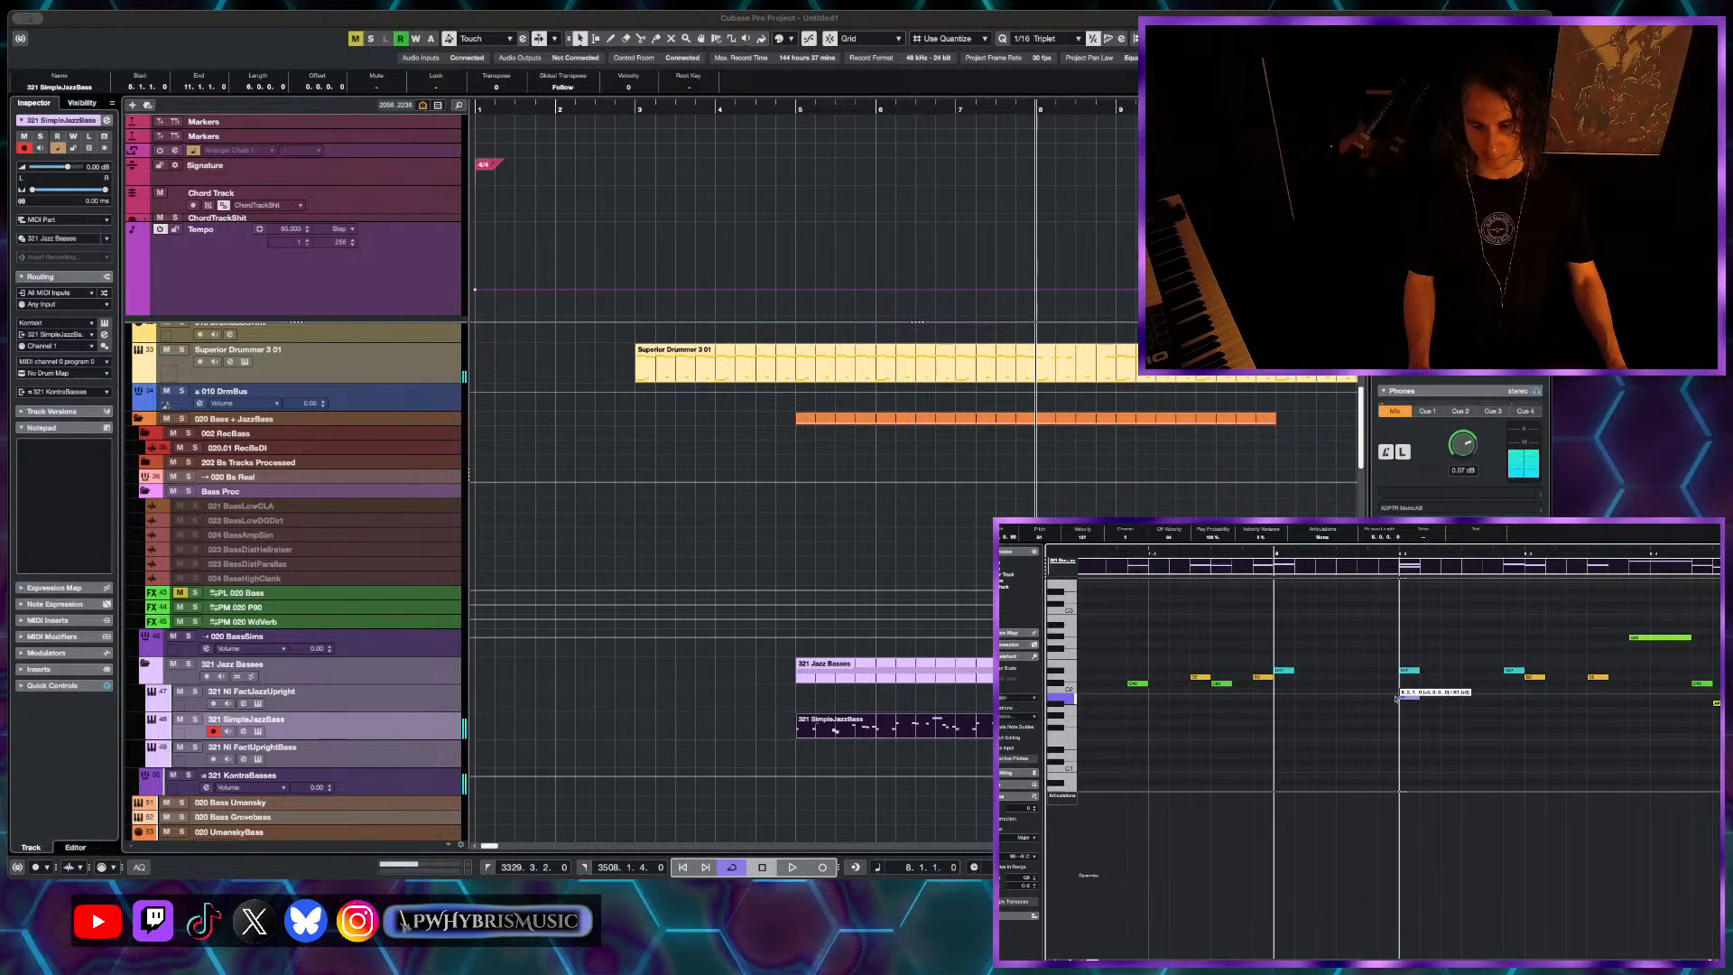
pyautogui.moveTo(1395, 698); pyautogui.dragTo(1389, 699)
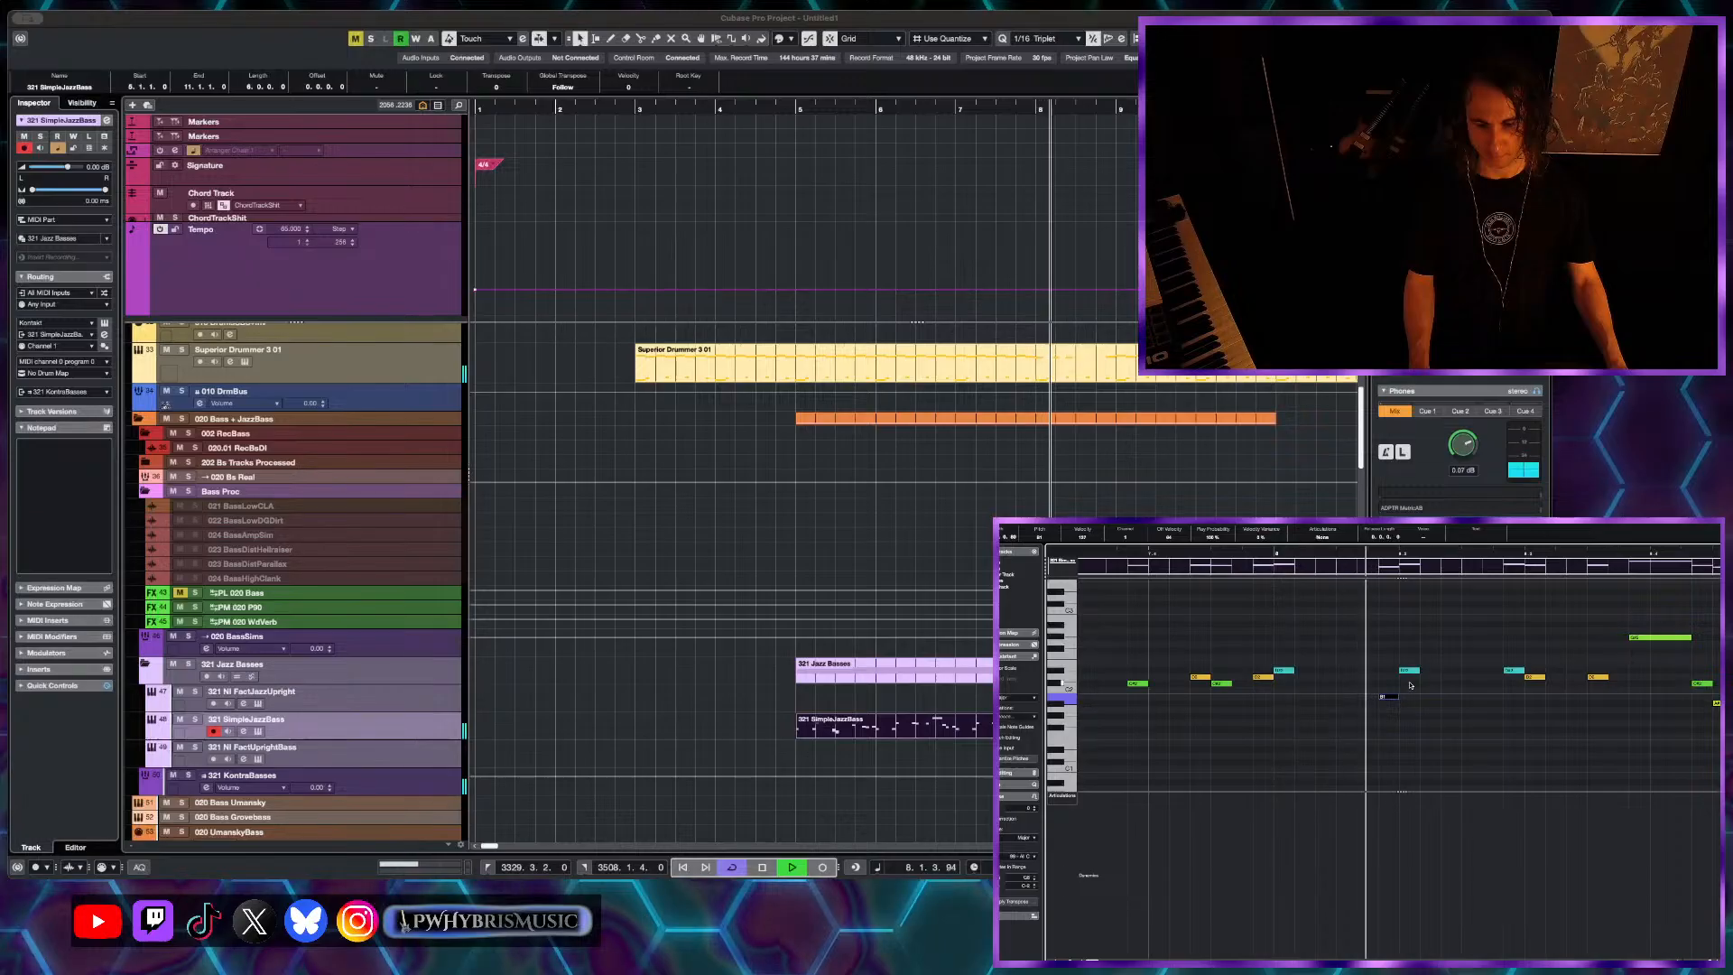
pyautogui.press('space')
# - Move the bass note on beat 2 of bar 8 to midway through the beat, drop it to the low register and play
pyautogui.moveTo(1441, 683); pyautogui.dragTo(1486, 695)
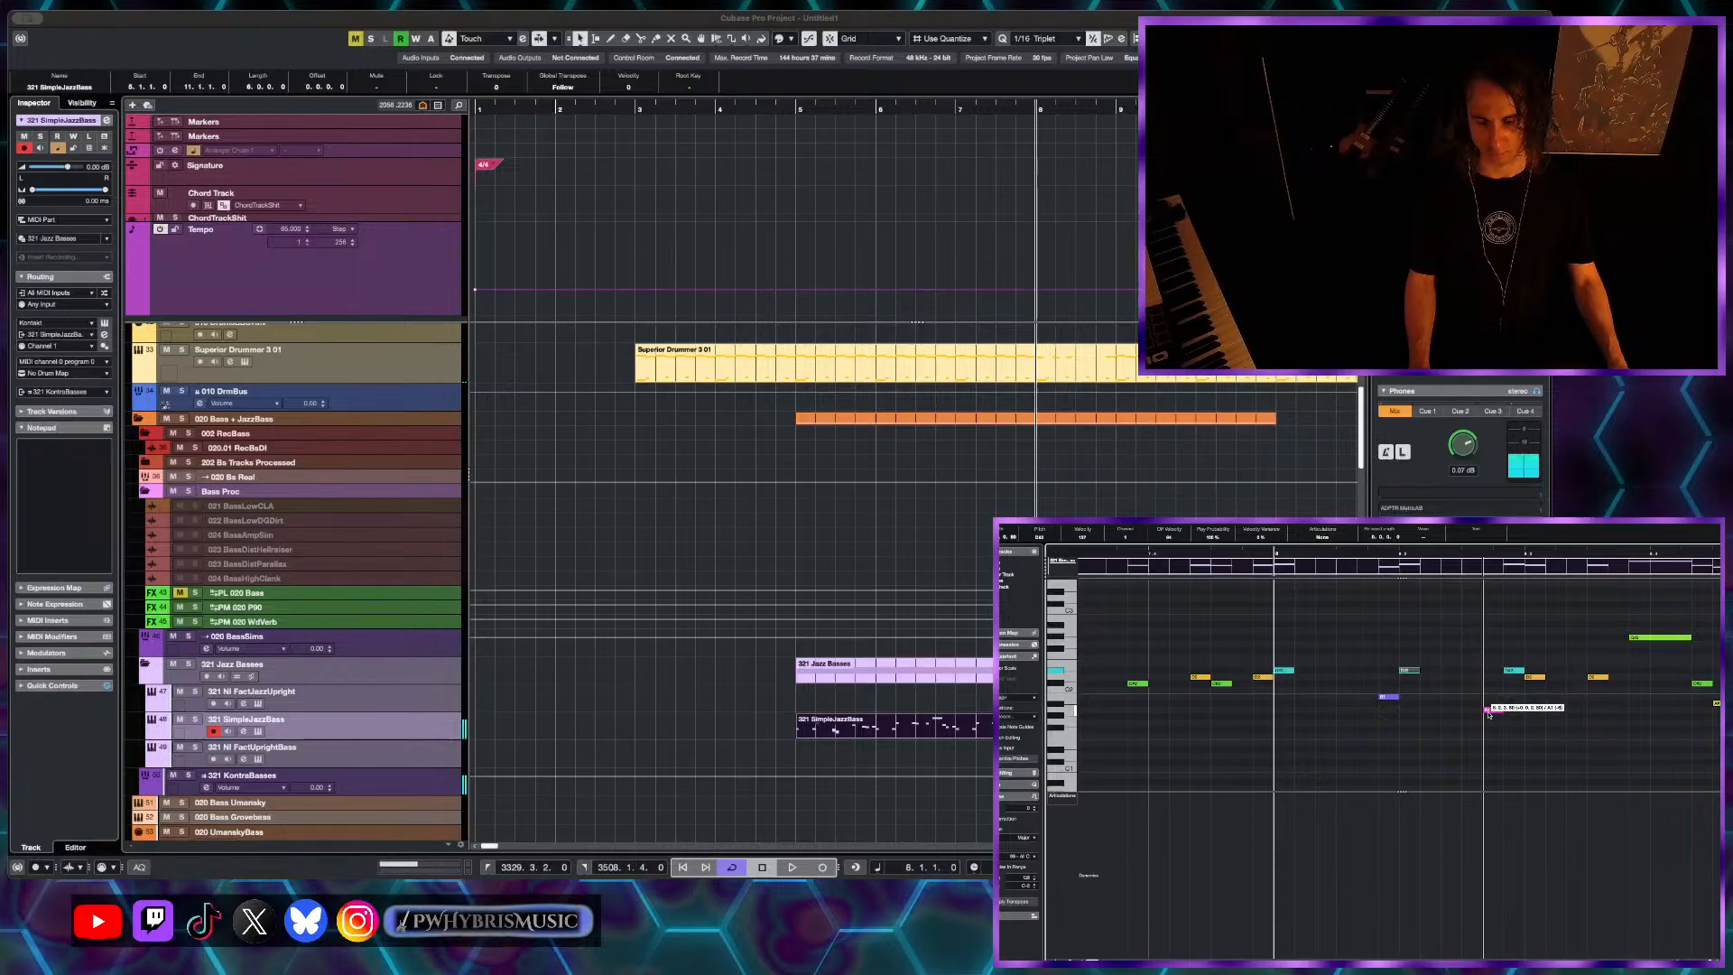
pyautogui.press('space')
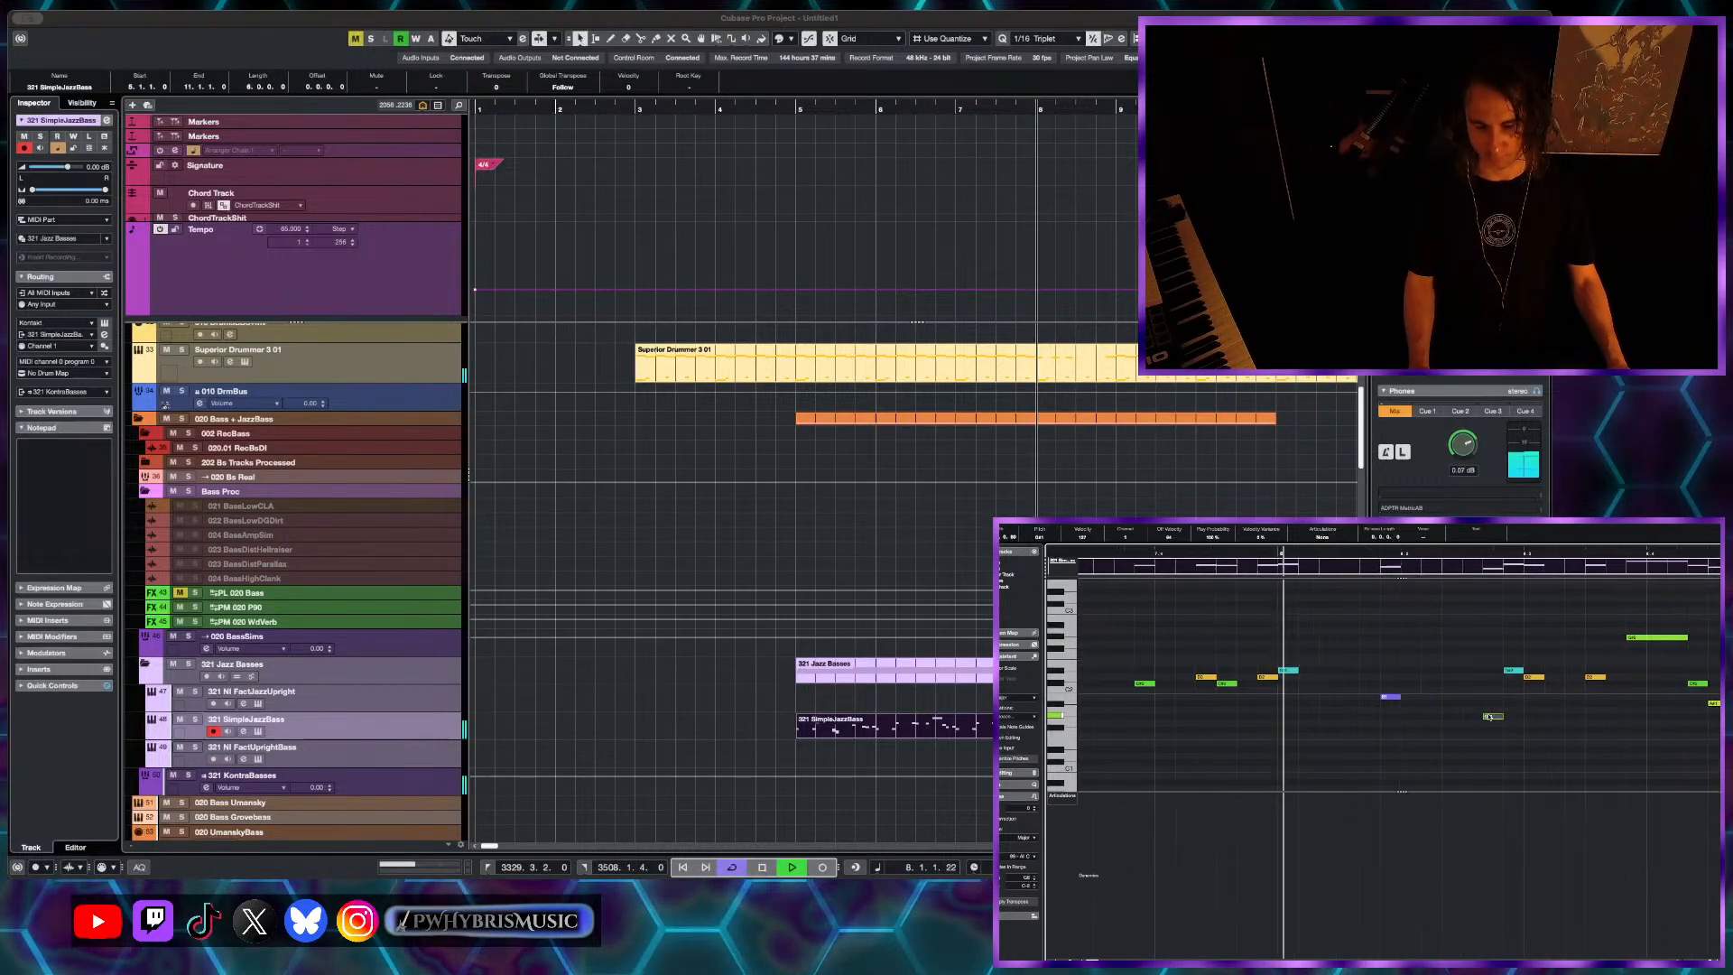
pyautogui.press('space')
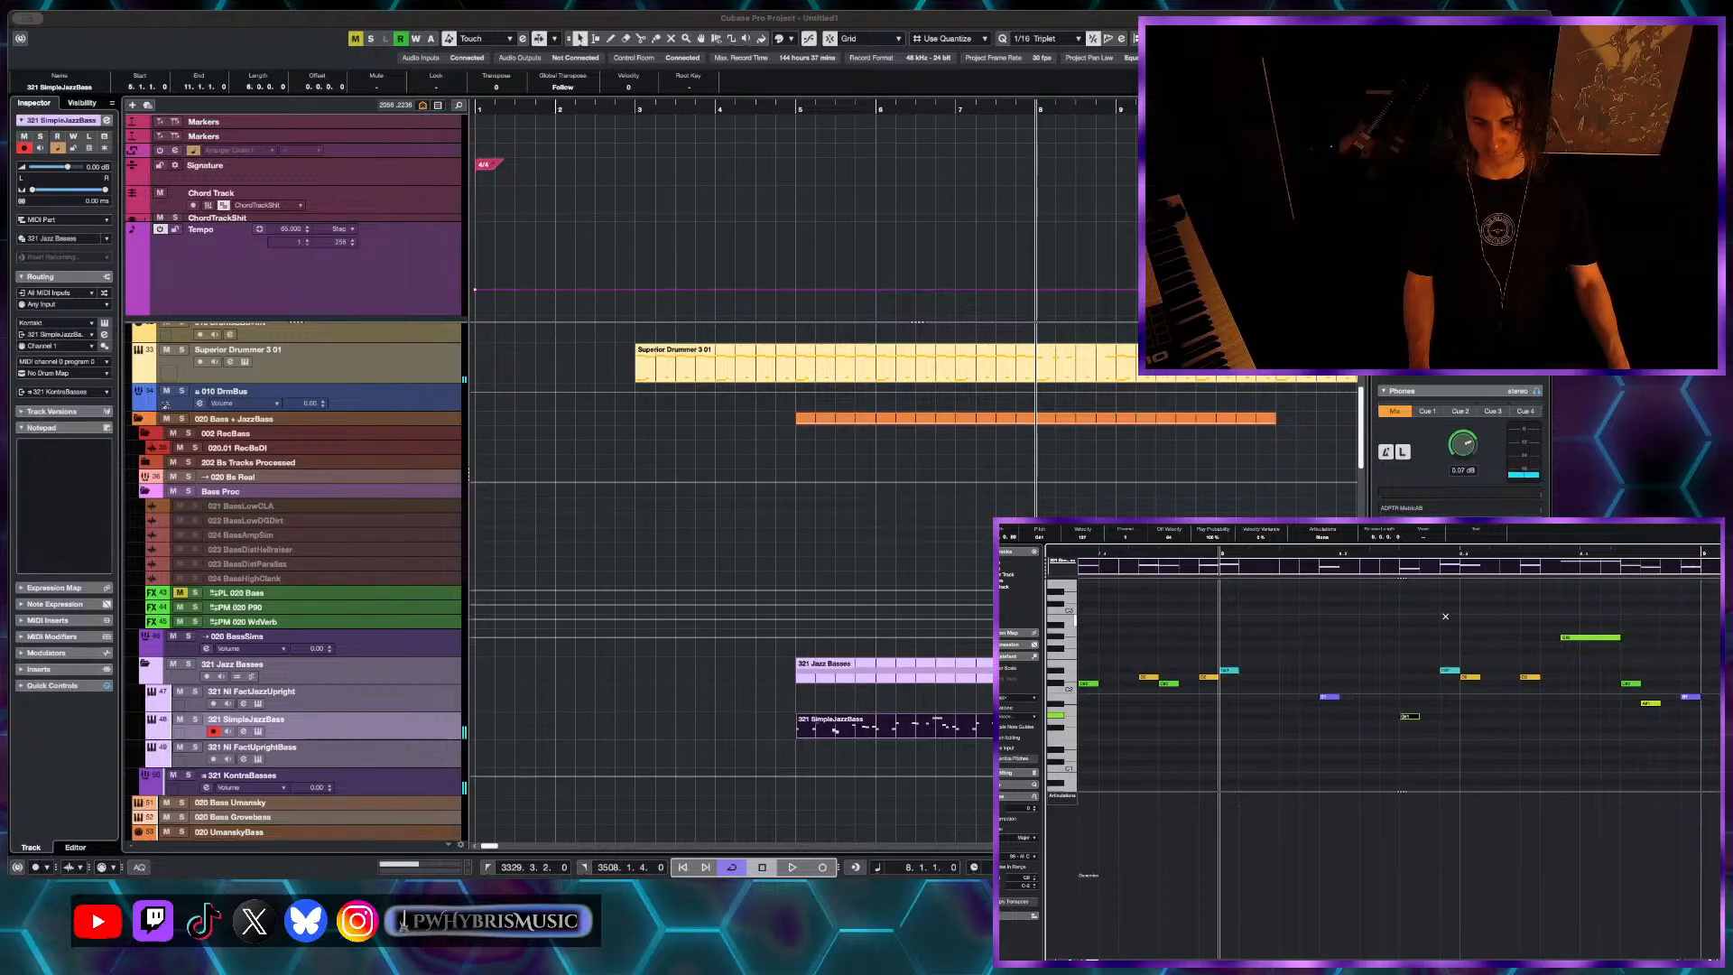
# - Mute the six bass notes starting just before beat 3 of bar 8, lengthen the low note preceding them to beat 3 and play the bar
pyautogui.press('space')
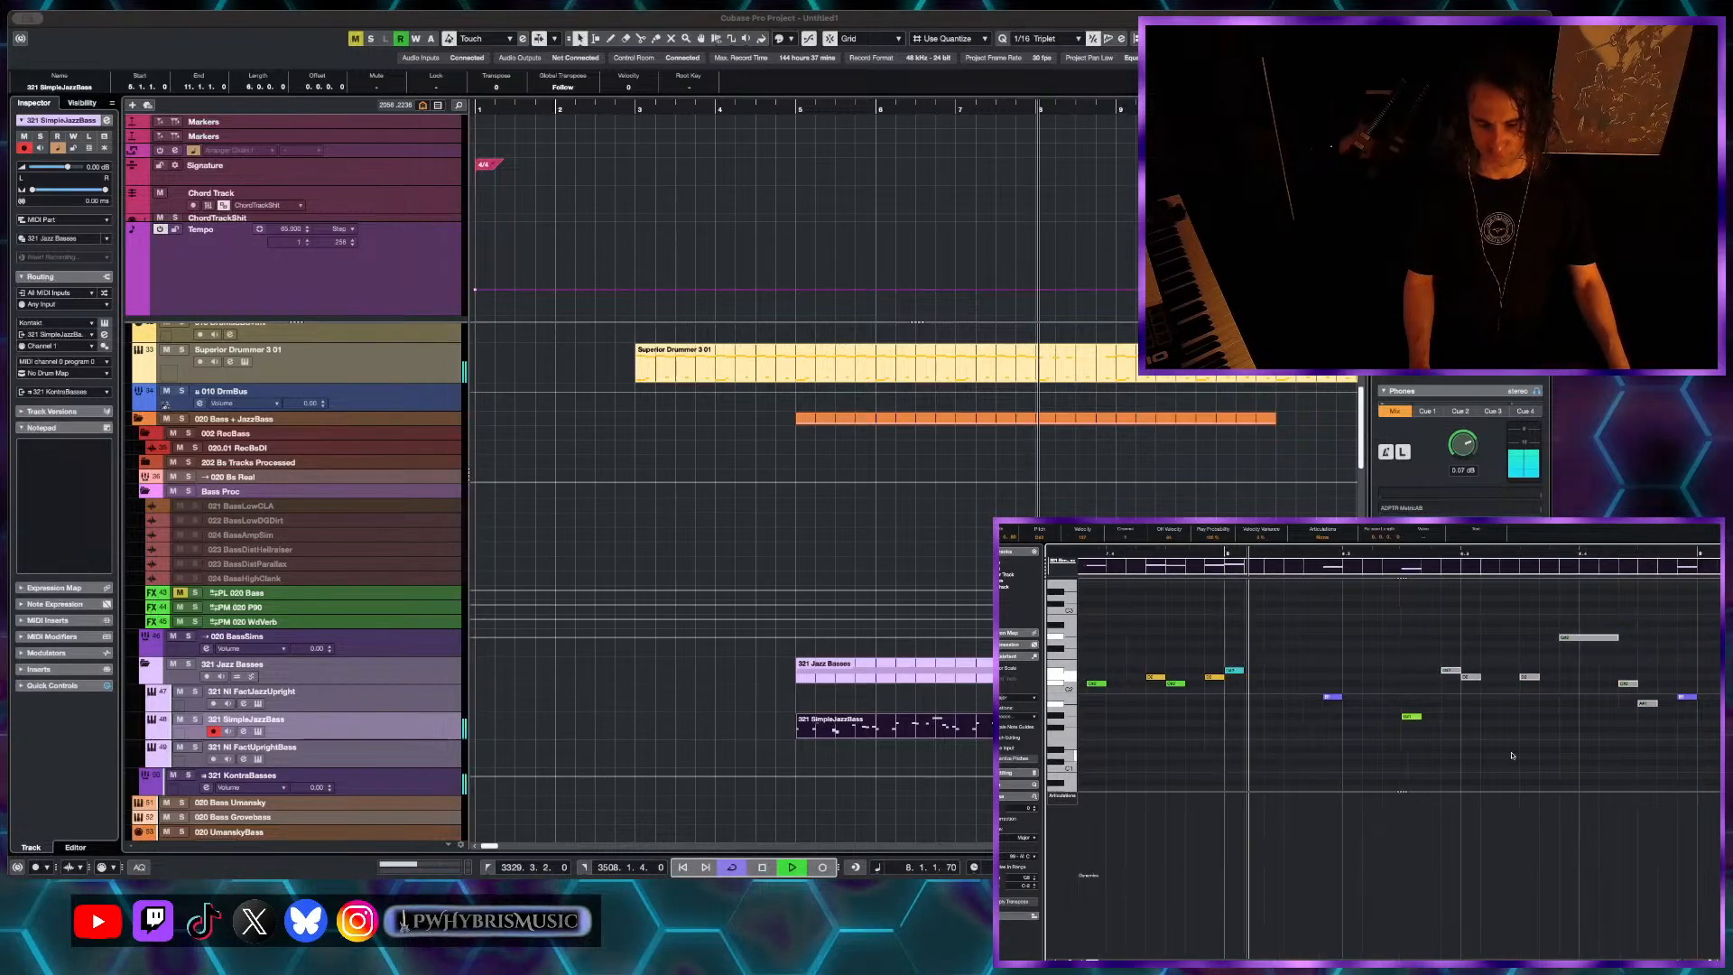
pyautogui.press('space')
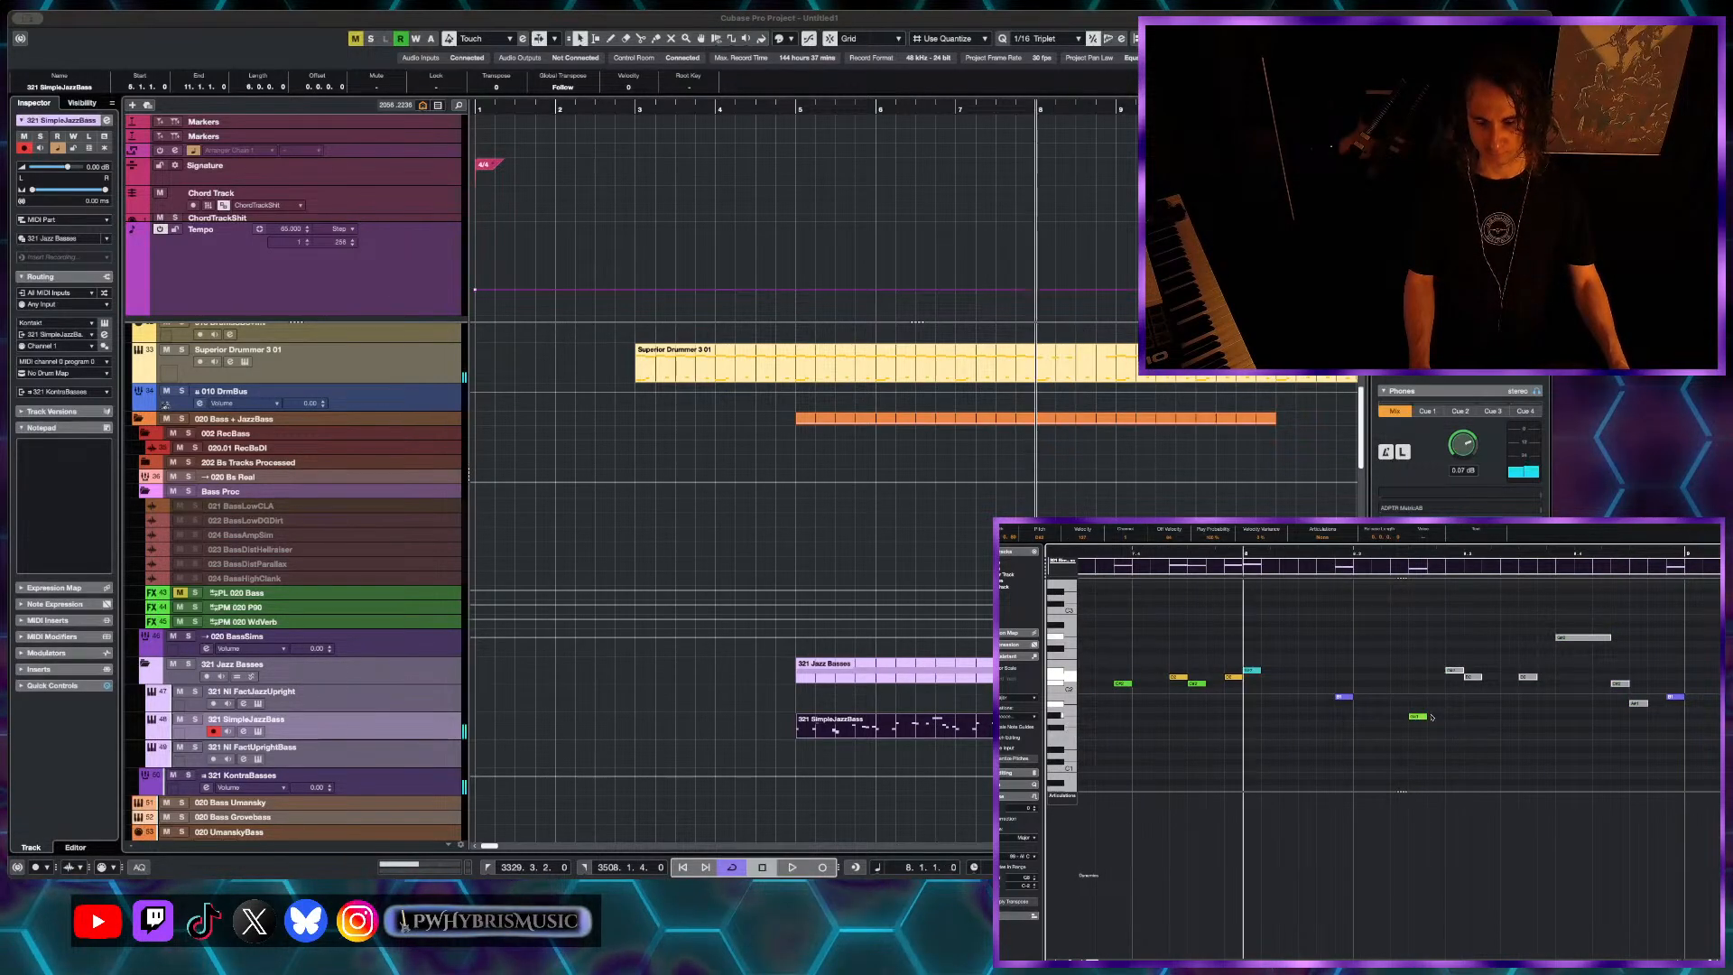
pyautogui.press('space')
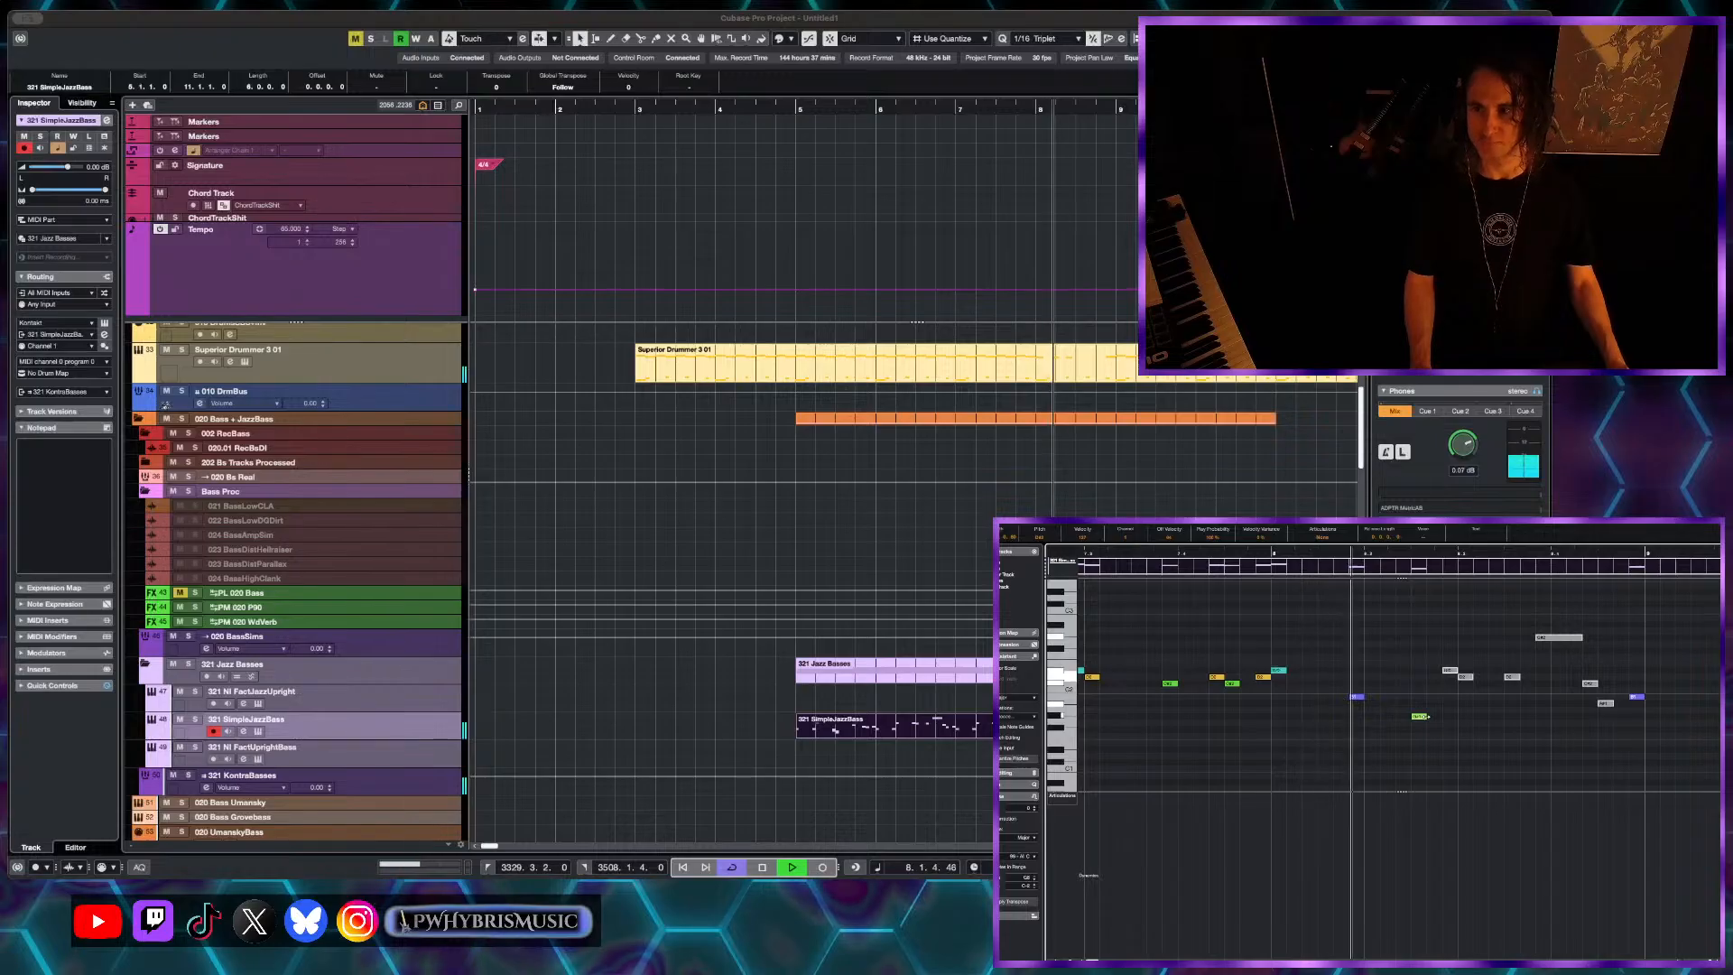
pyautogui.press('space')
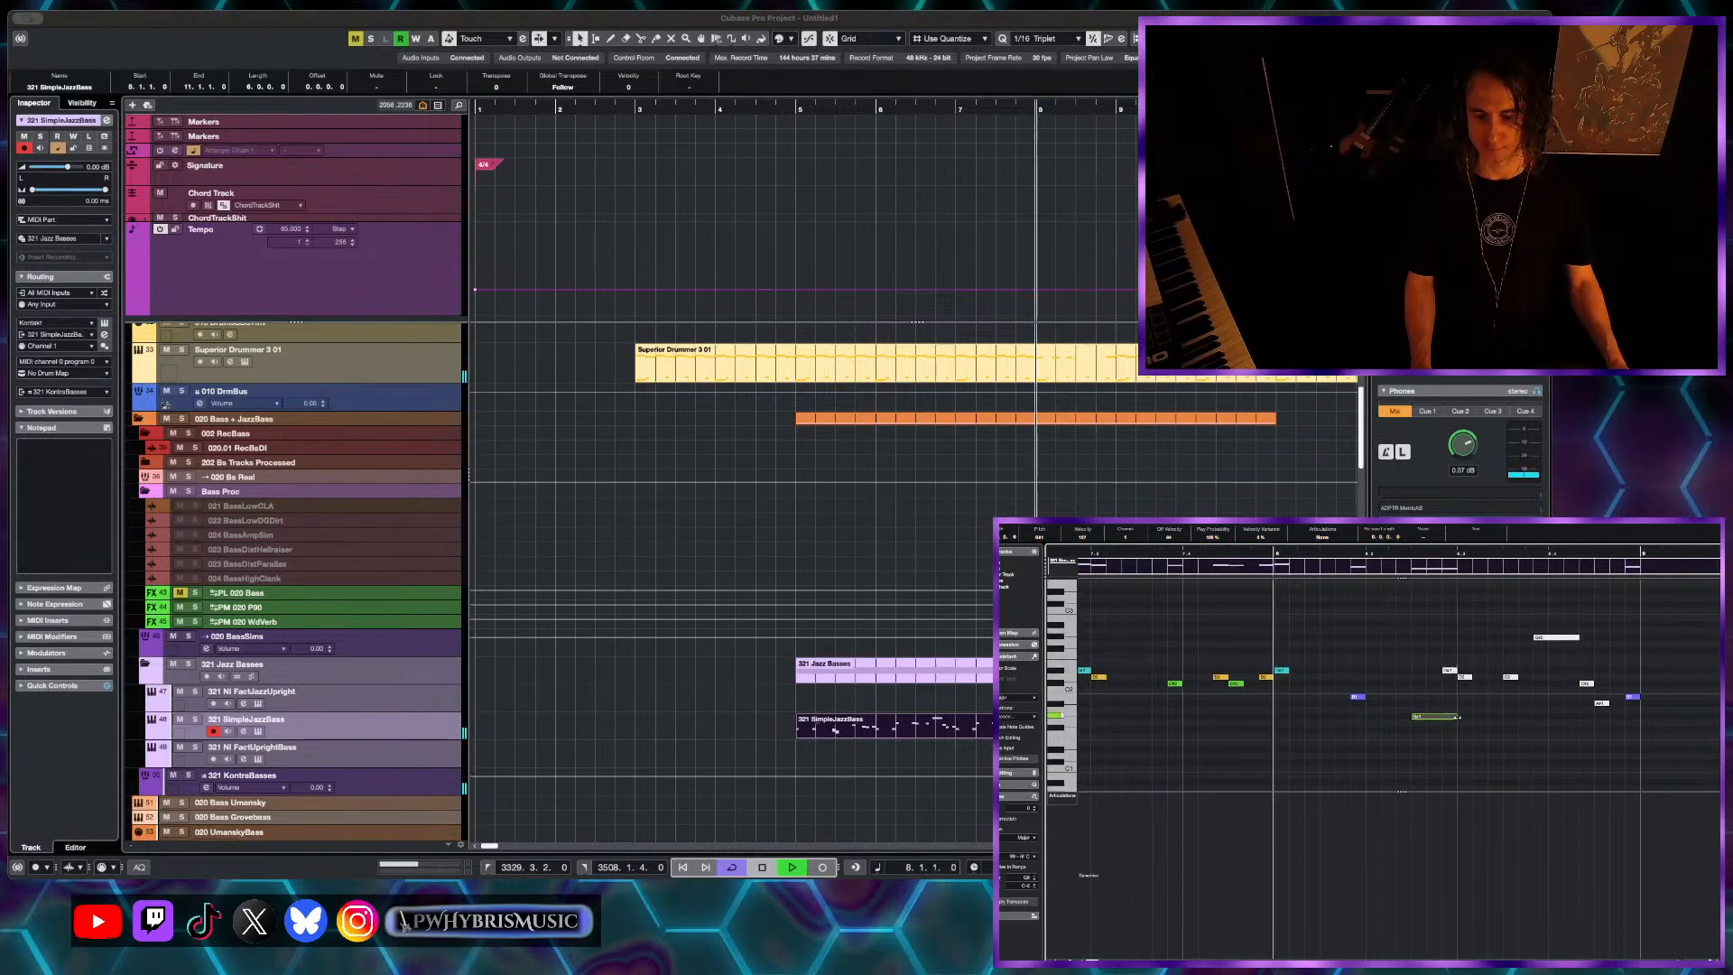
pyautogui.press('space')
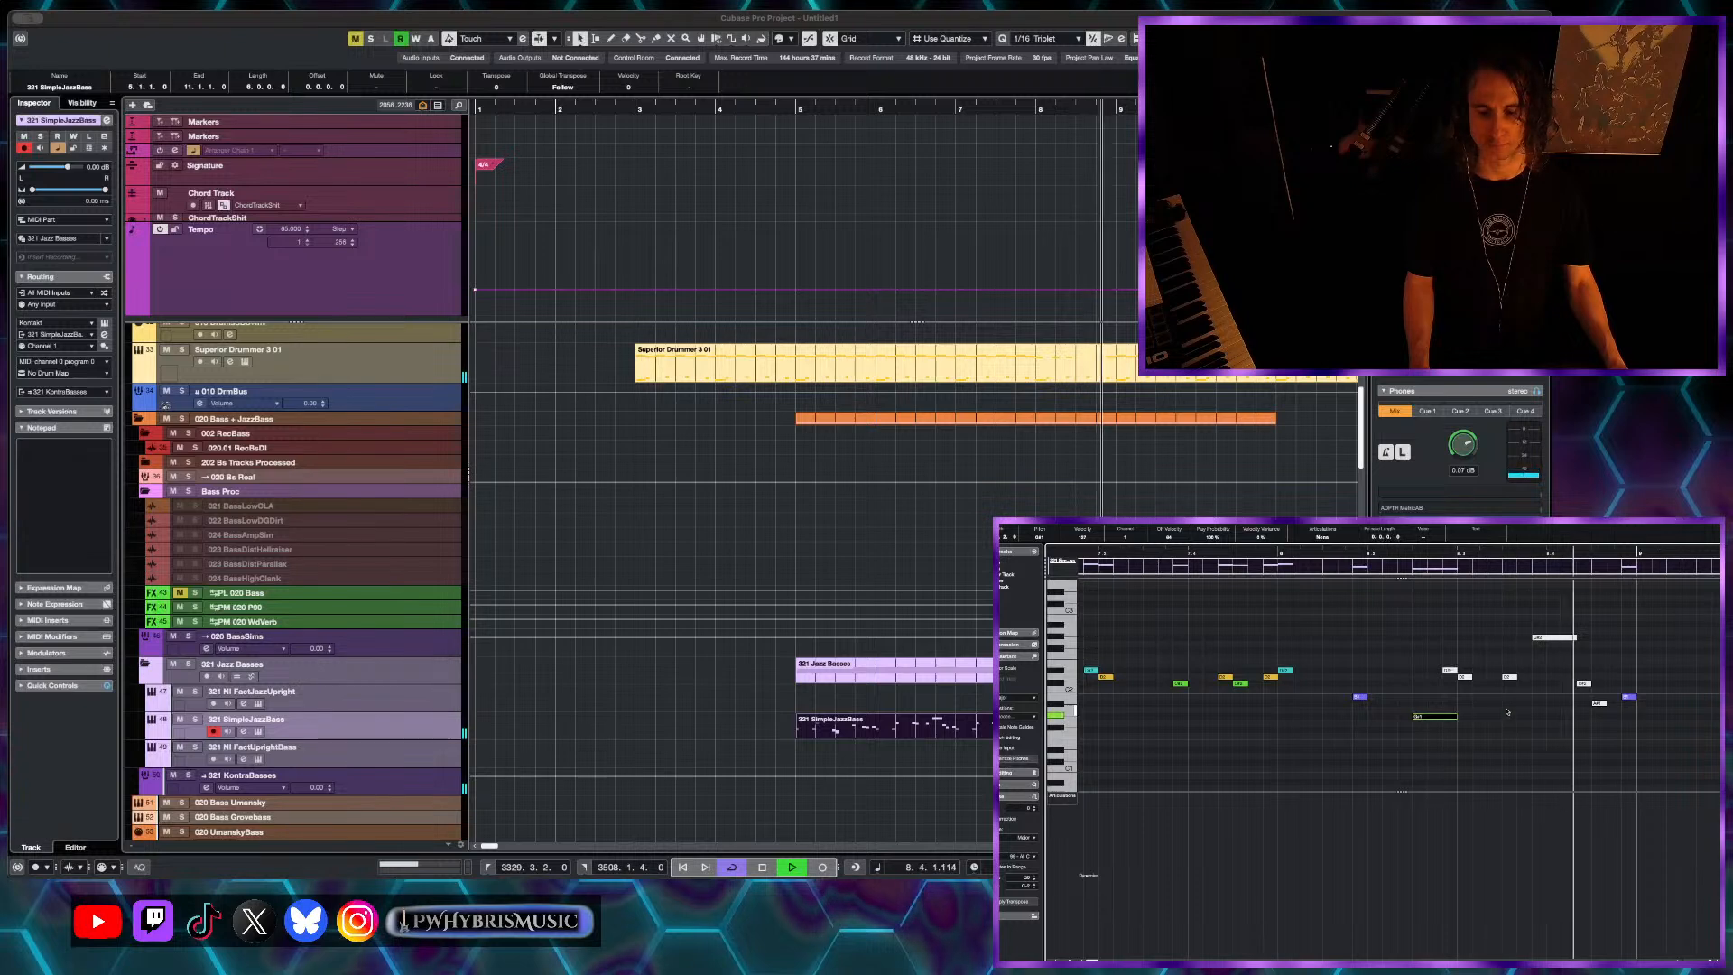
pyautogui.press('space')
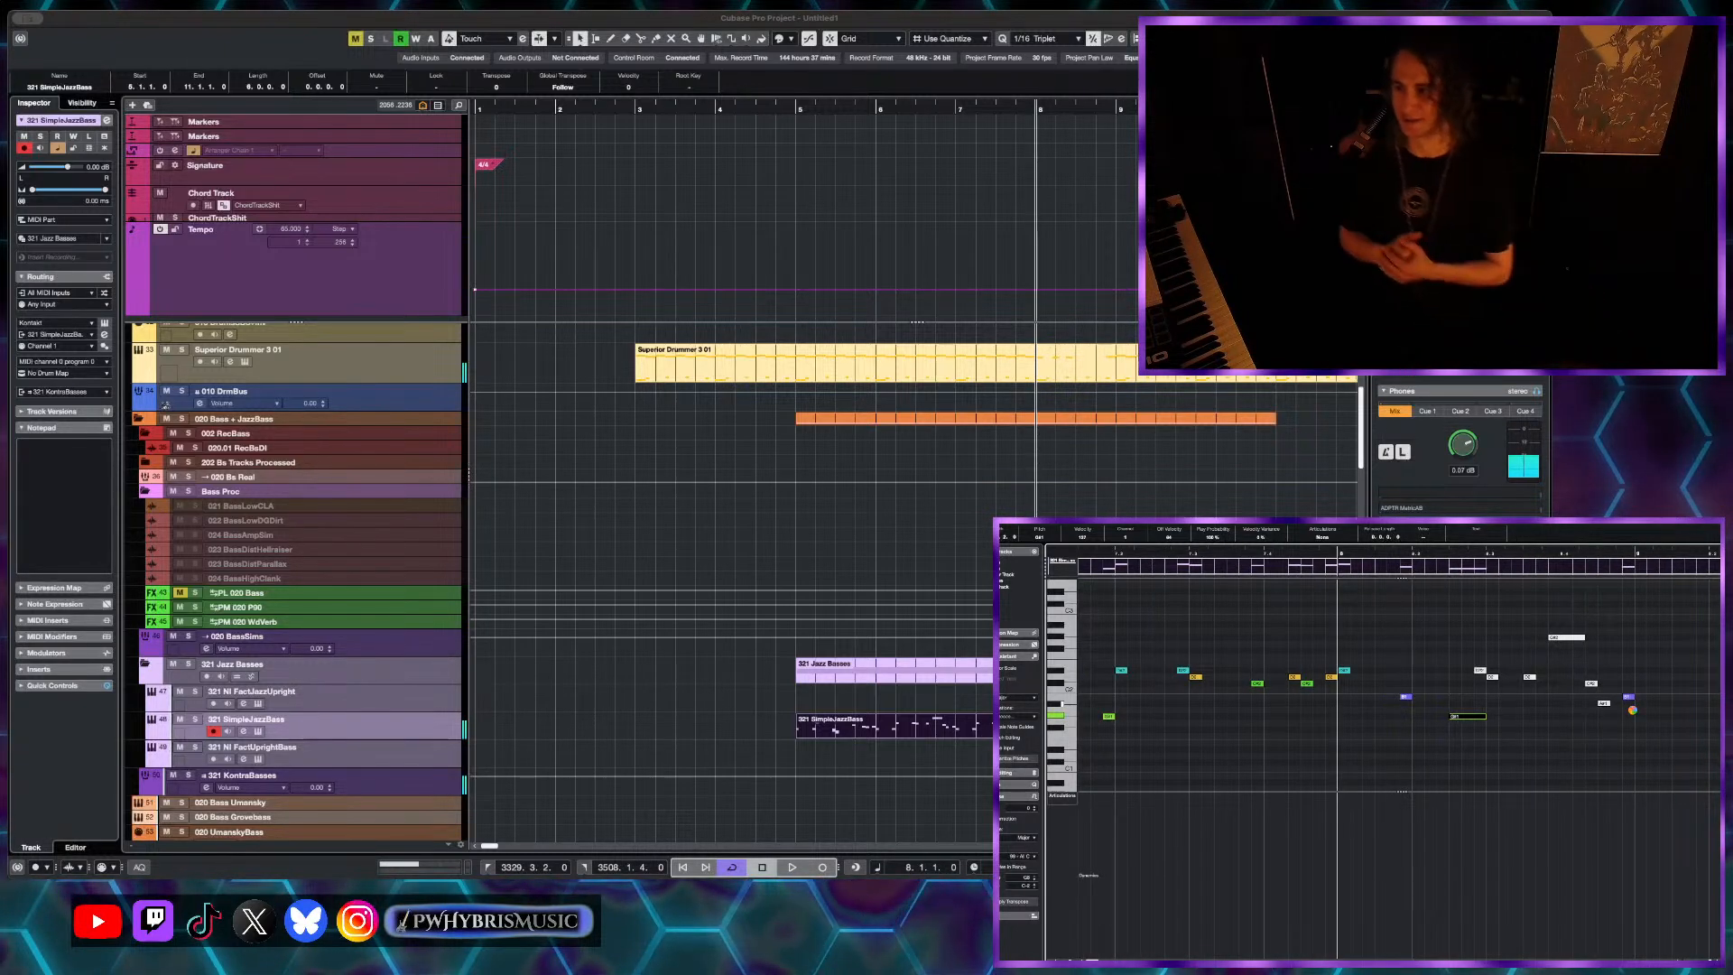
# - Extend the end of the SimpleJazzBass part to bar 13 to include the repeated notes, and play from the bar 8 downbeat
pyautogui.press('g')
pyautogui.press('g')
pyautogui.press('g')
pyautogui.press('g')
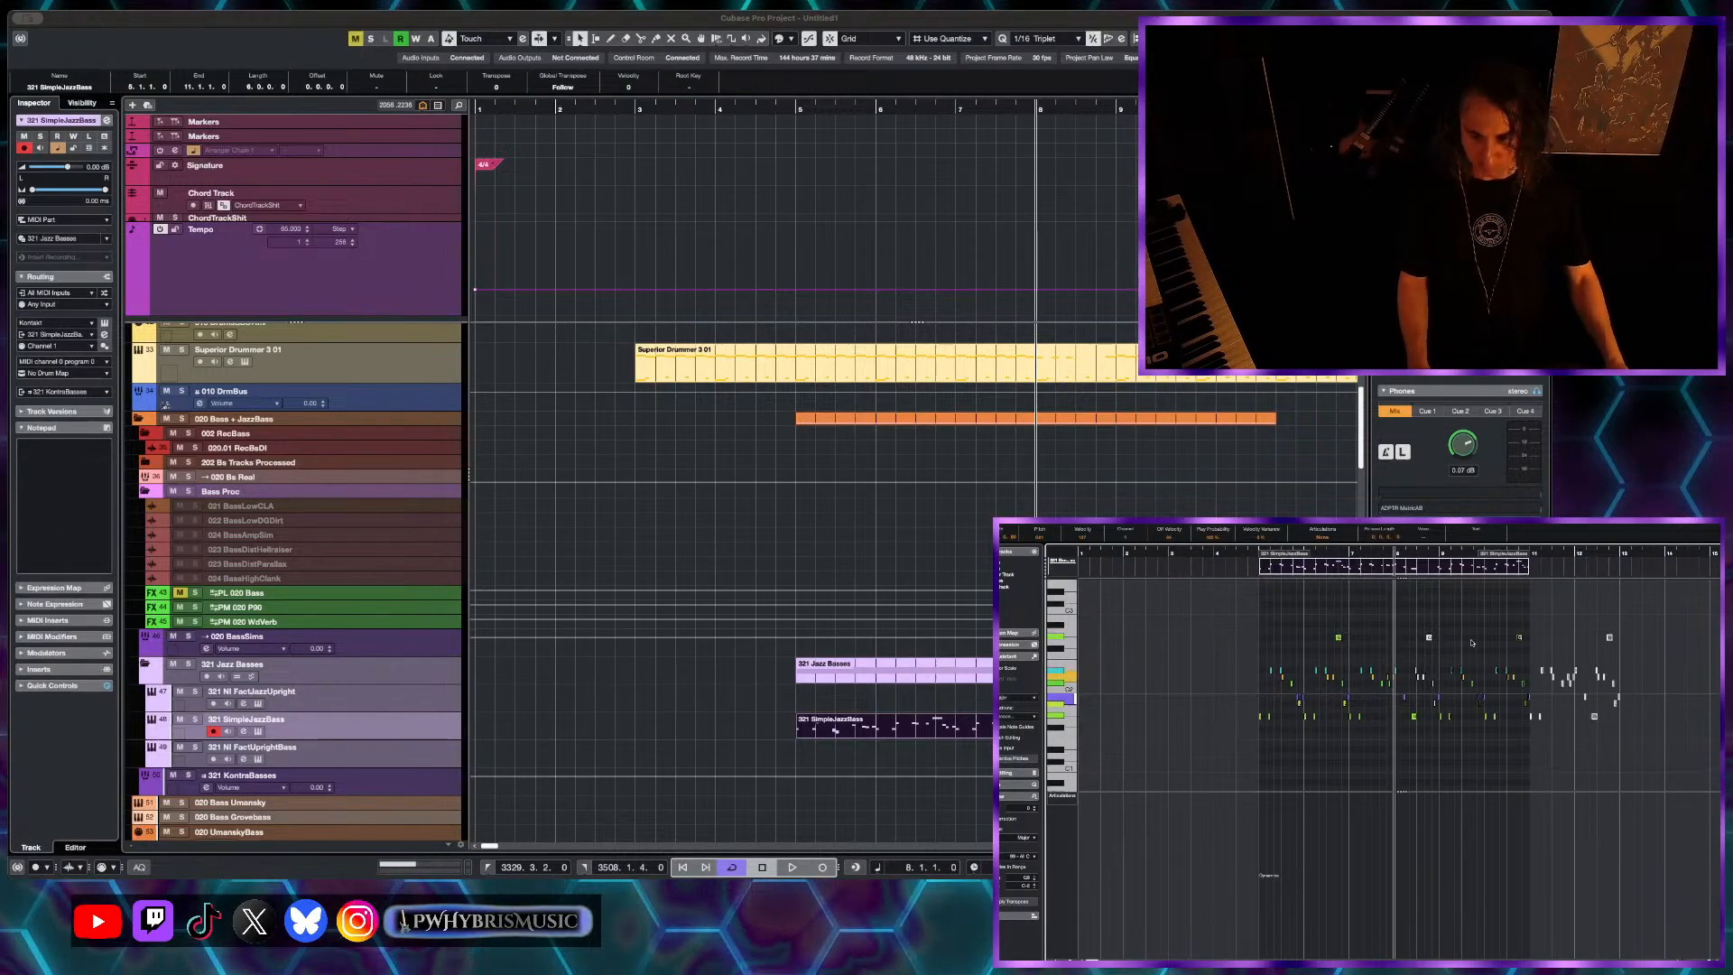
pyautogui.moveTo(1527, 574); pyautogui.dragTo(1619, 568)
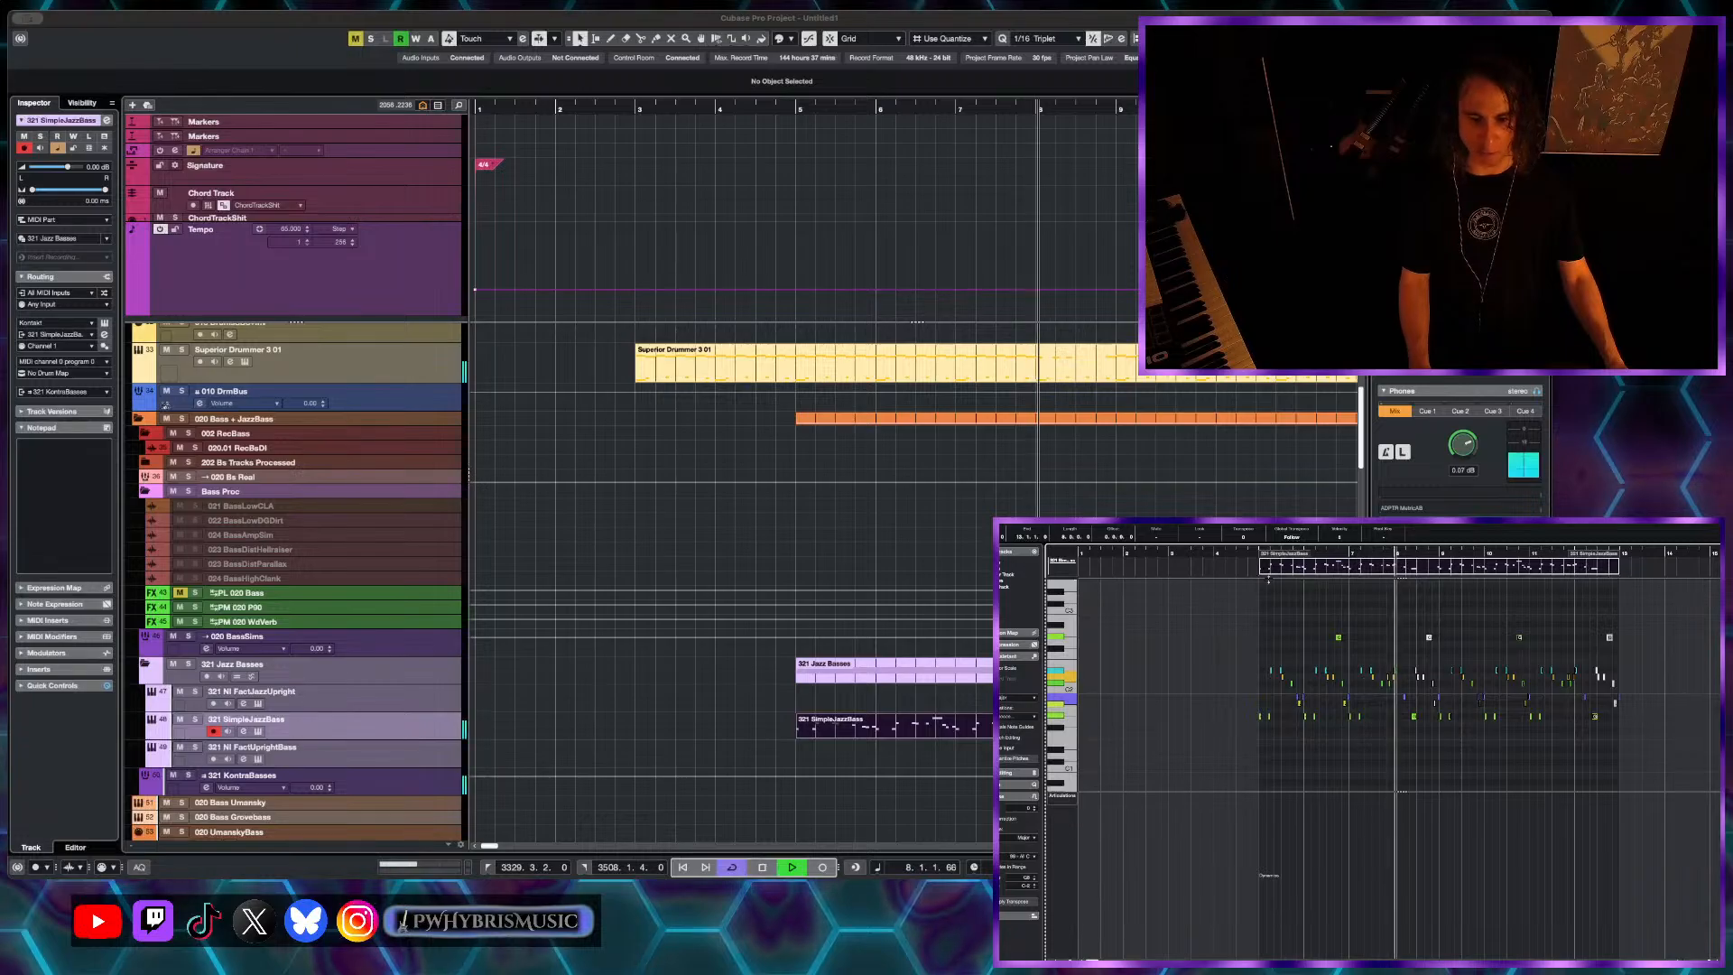
pyautogui.scroll(5, 1492, 736)
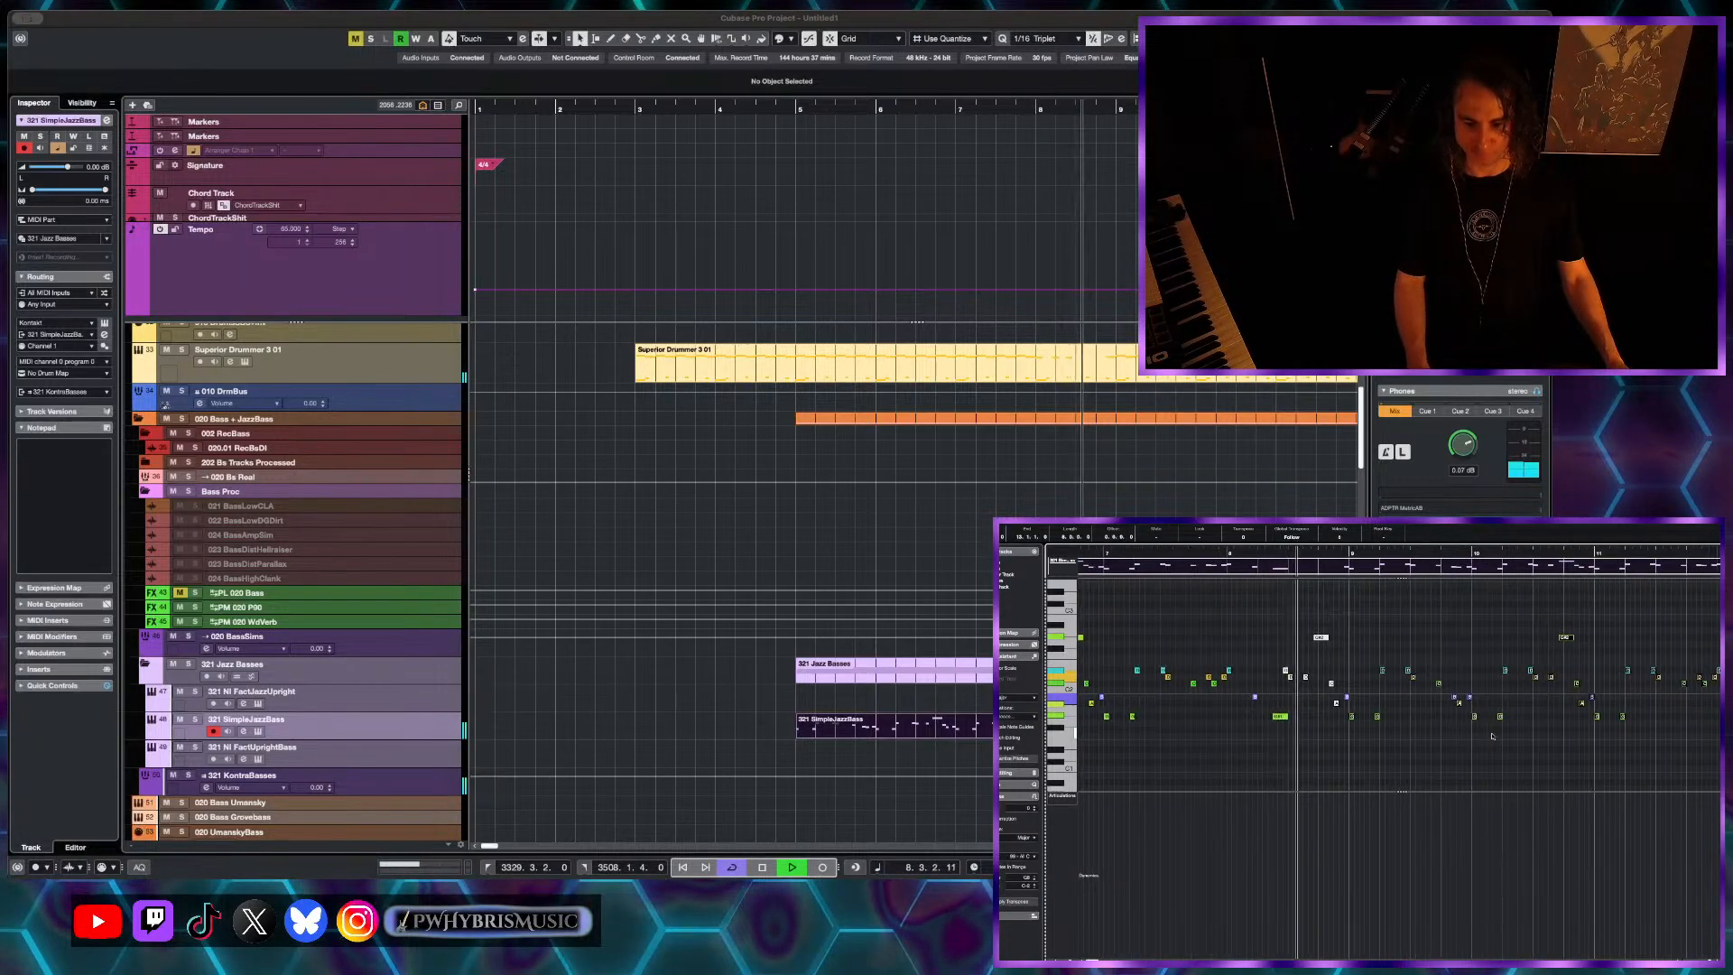
pyautogui.scroll(1, 1492, 737)
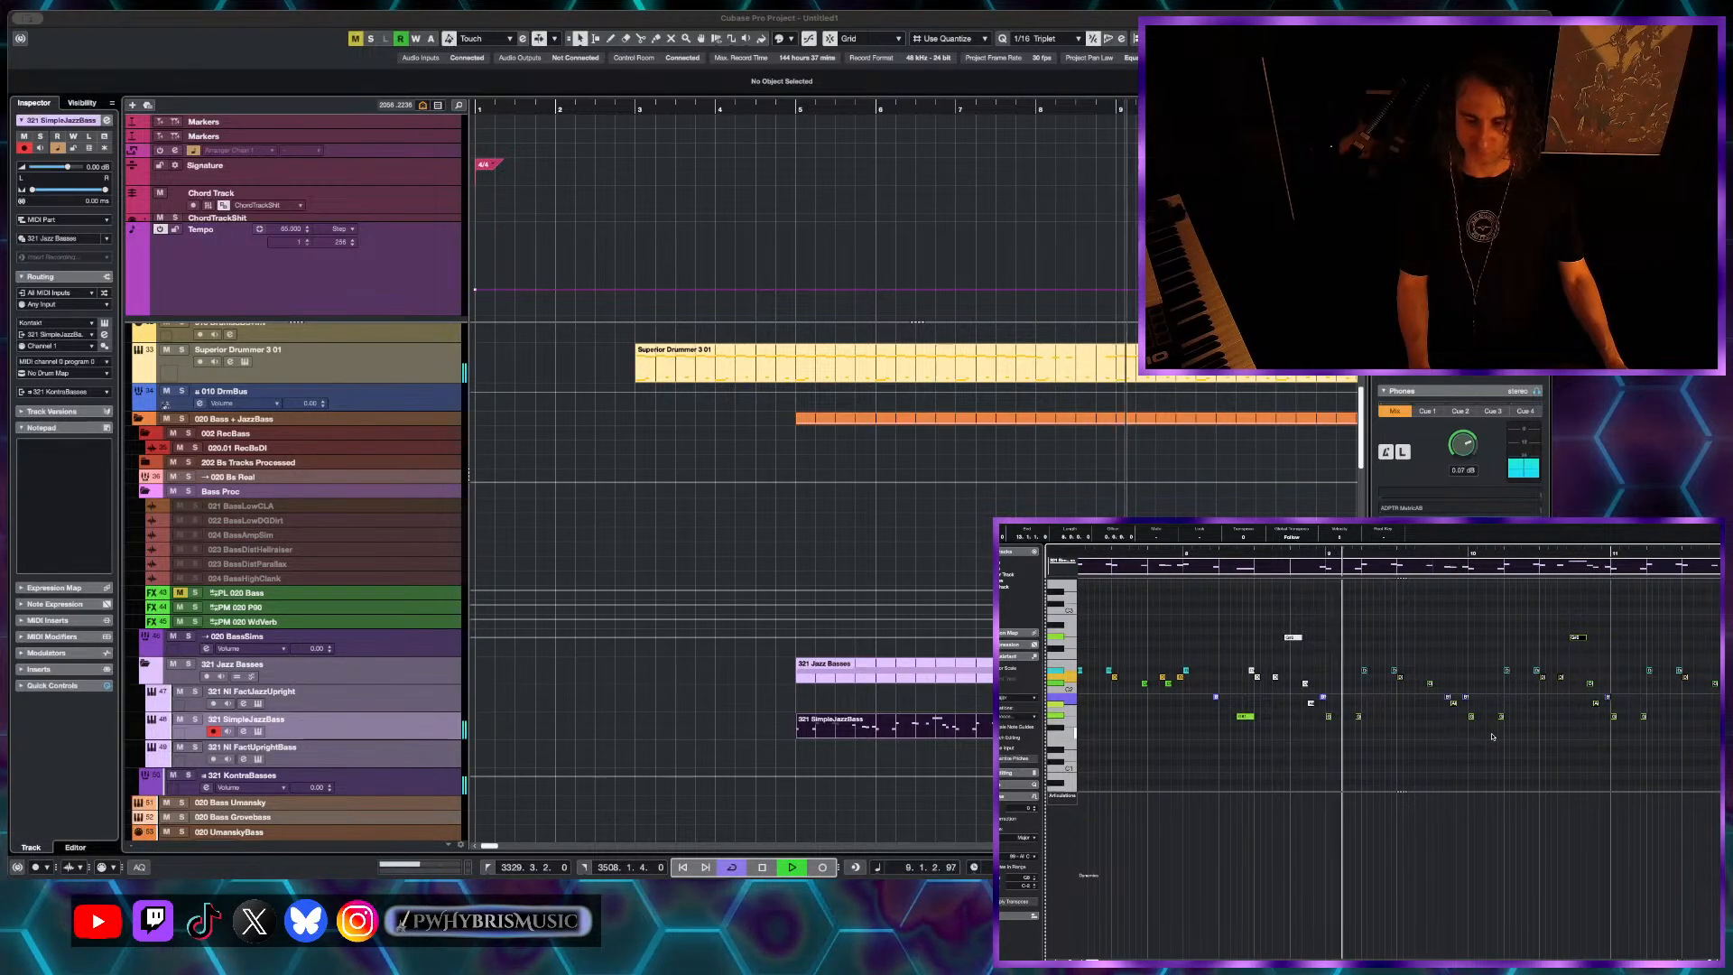
pyautogui.scroll(-1, 1412, 780)
pyautogui.scroll(-1, 1412, 780)
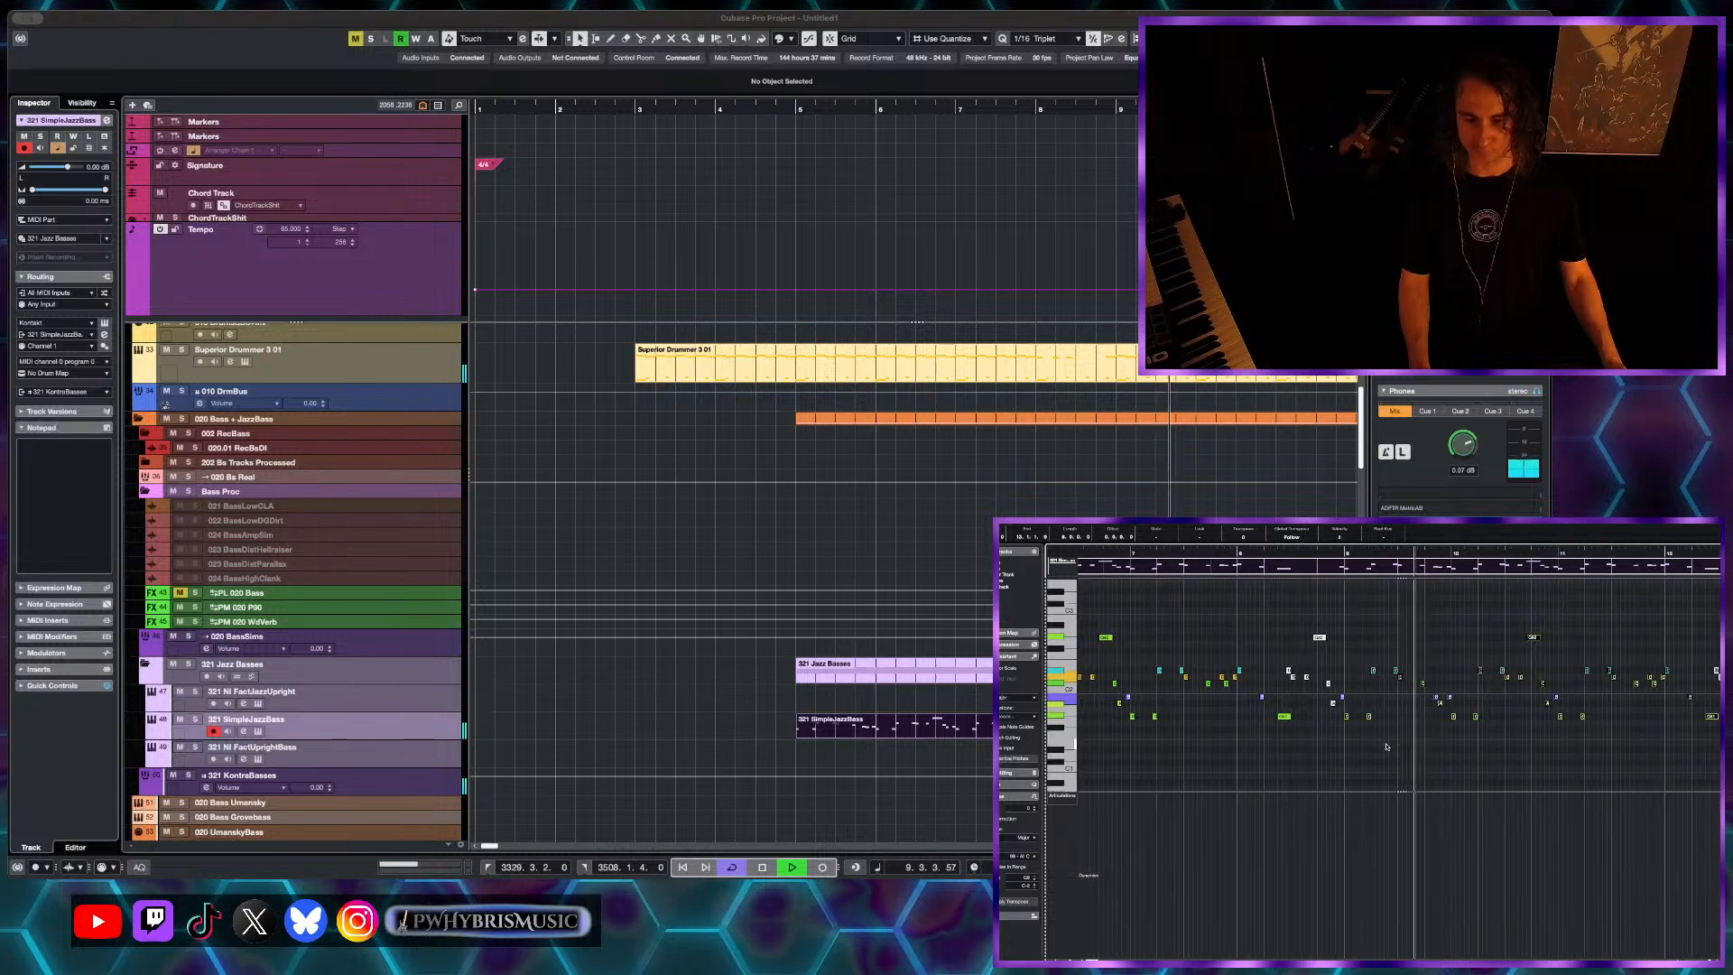
pyautogui.hscroll(-3, 1411, 780)
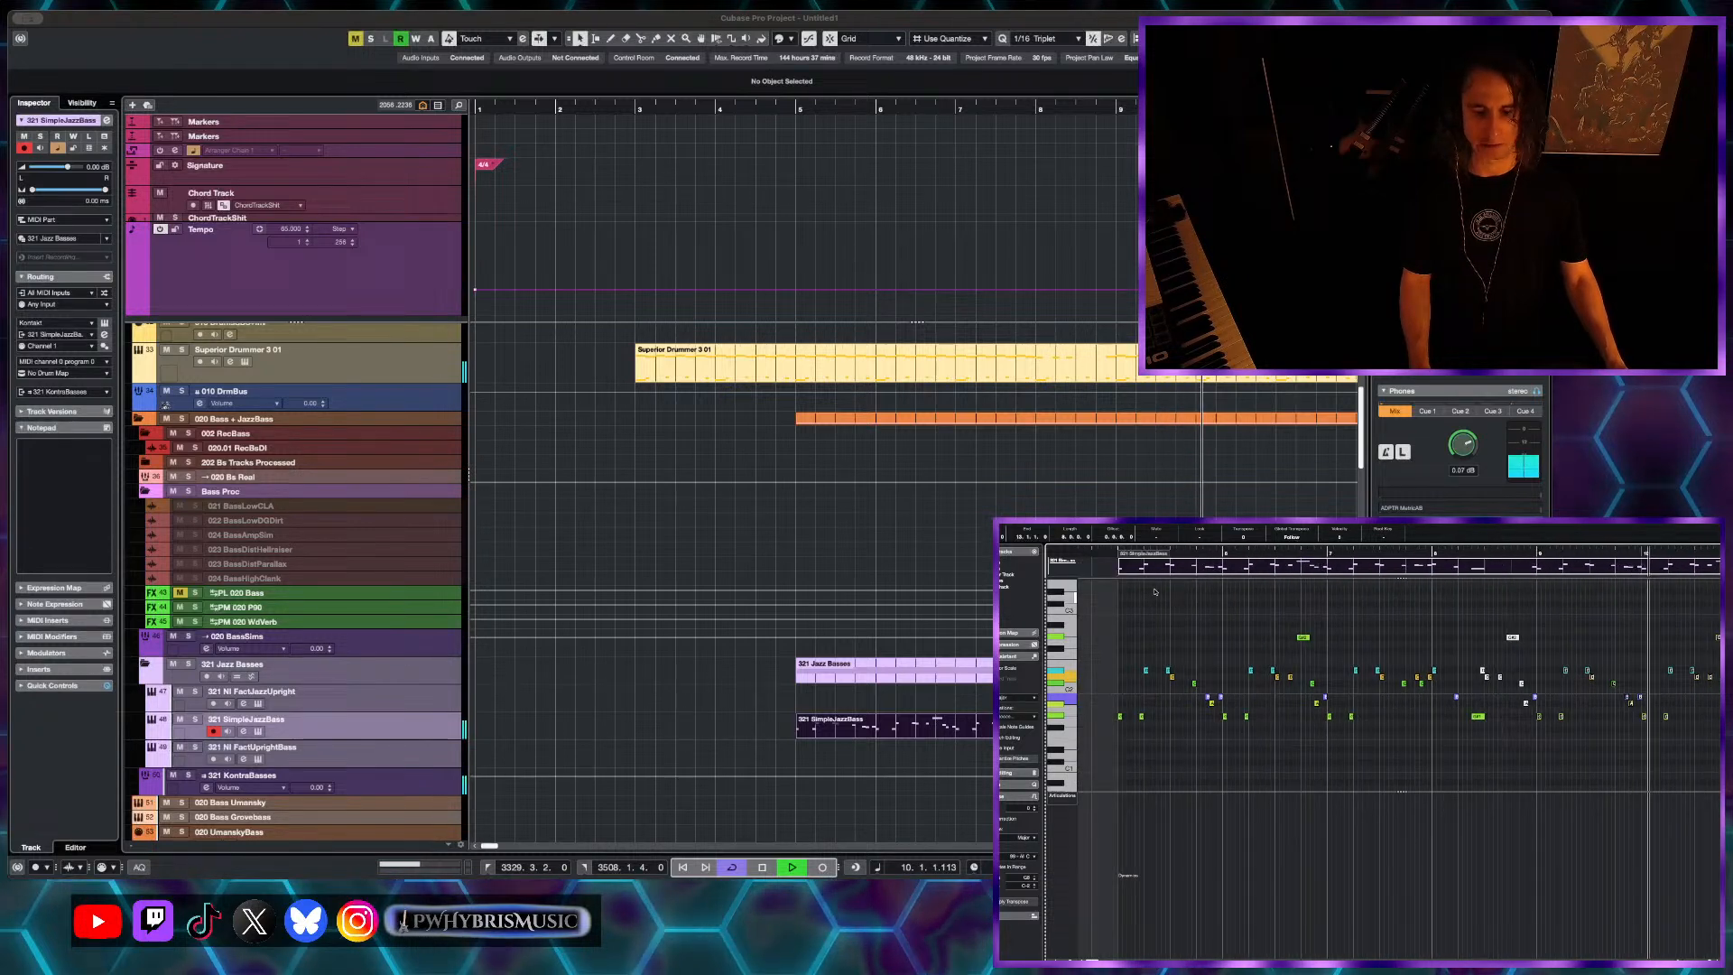
# - Extend the start of the bass part back to beat 3 of bar 4 and add a short pickup note just before the bar 5 downbeat
pyautogui.click(1085, 552)
pyautogui.hscroll(-1, 1151, 587)
pyautogui.scroll(1, 1163, 587)
pyautogui.scroll(1, 1165, 587)
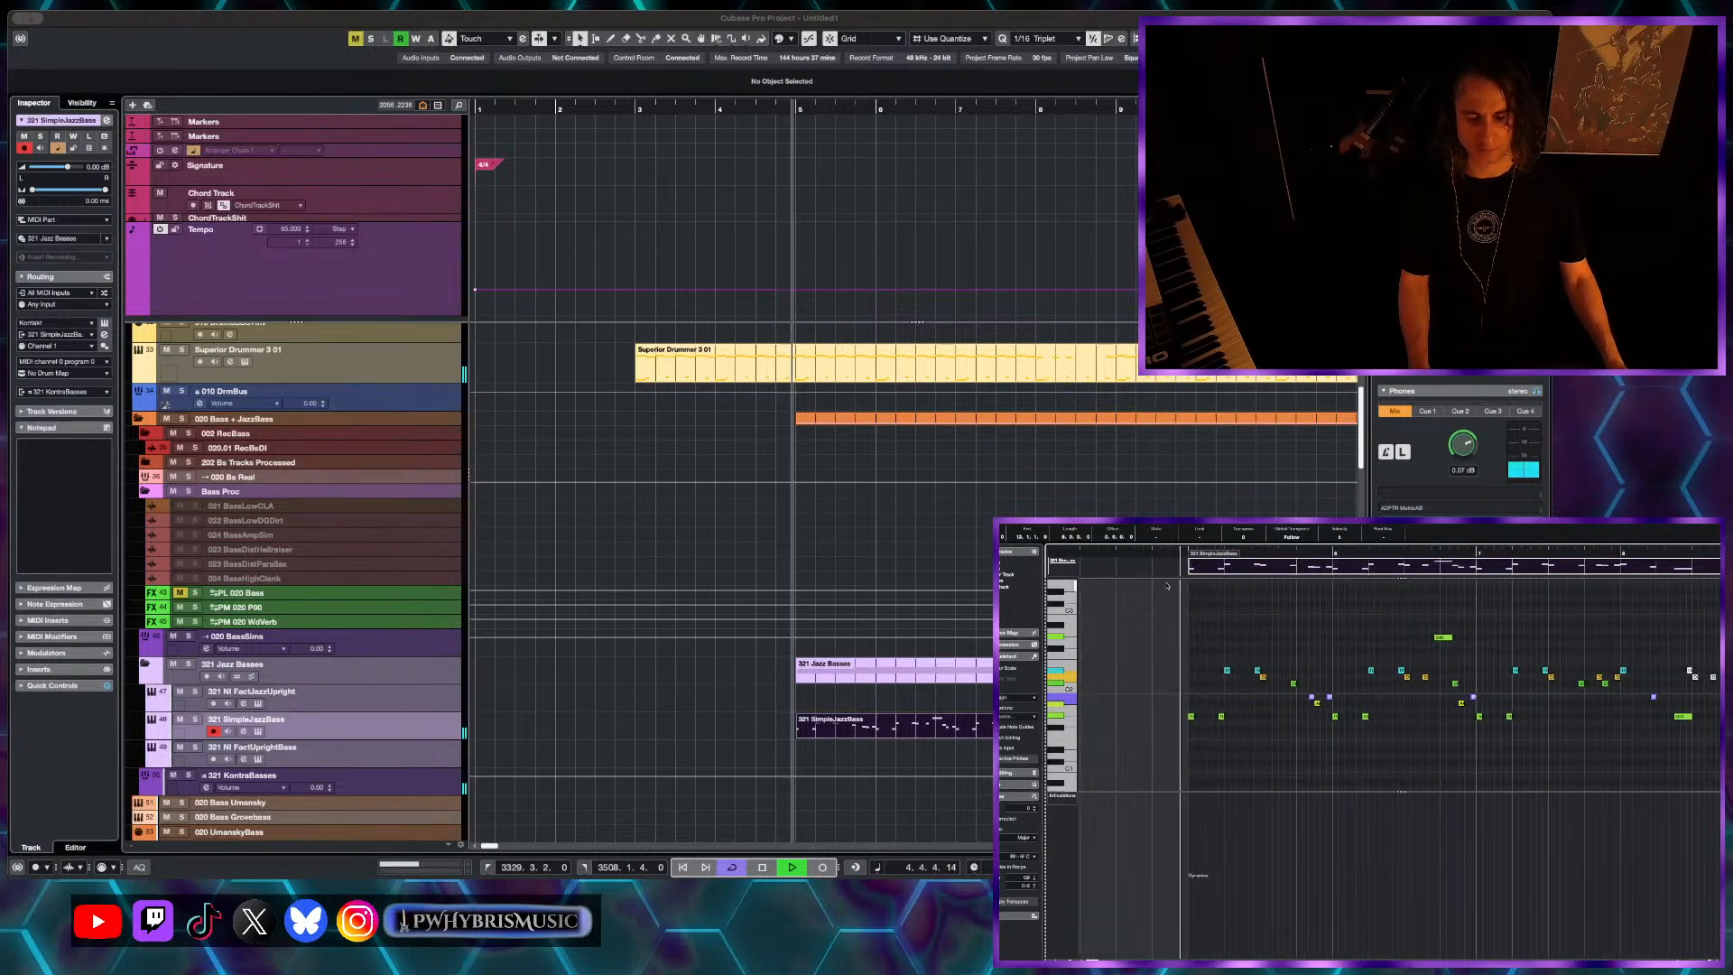
pyautogui.moveTo(1189, 572); pyautogui.dragTo(1117, 571)
pyautogui.scroll(4, 1165, 587)
pyautogui.press('space')
pyautogui.keyDown('alt'); pyautogui.click(1159, 690); pyautogui.keyUp('alt')
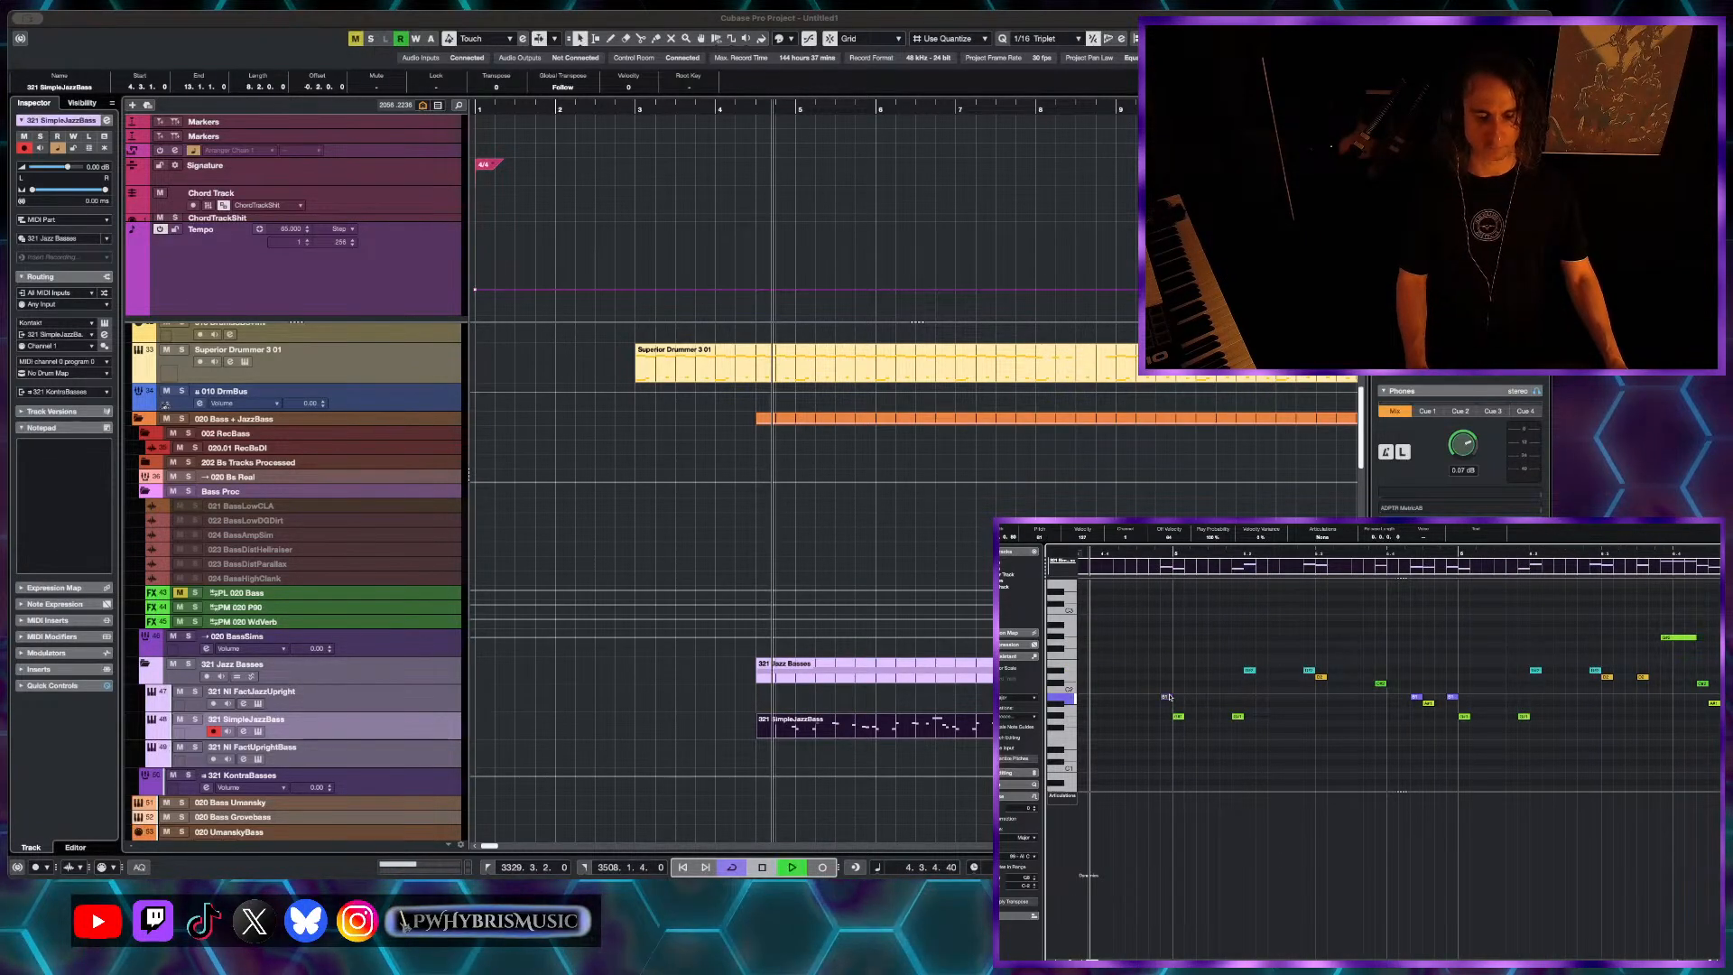
# - Listen through the bass line from the pickup in bar 4 into bar 11, following its notes
pyautogui.scroll(-2, 1213, 765)
pyautogui.scroll(2, 1214, 765)
pyautogui.scroll(-1, 1213, 766)
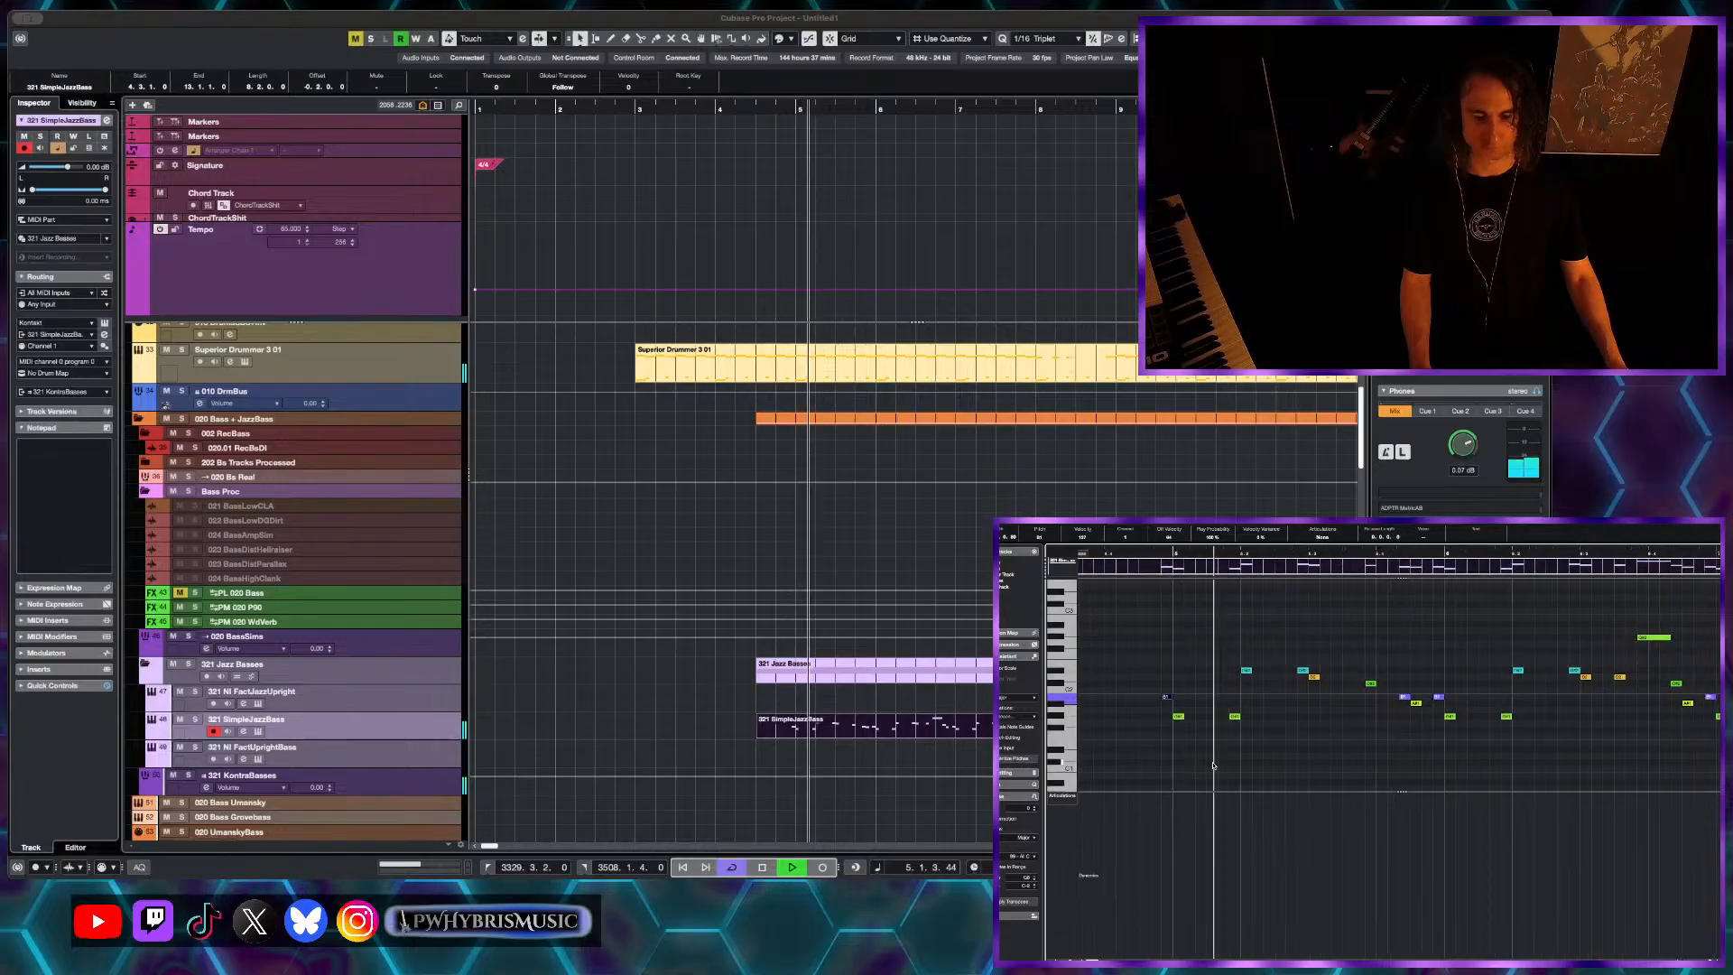
pyautogui.scroll(-2, 1255, 758)
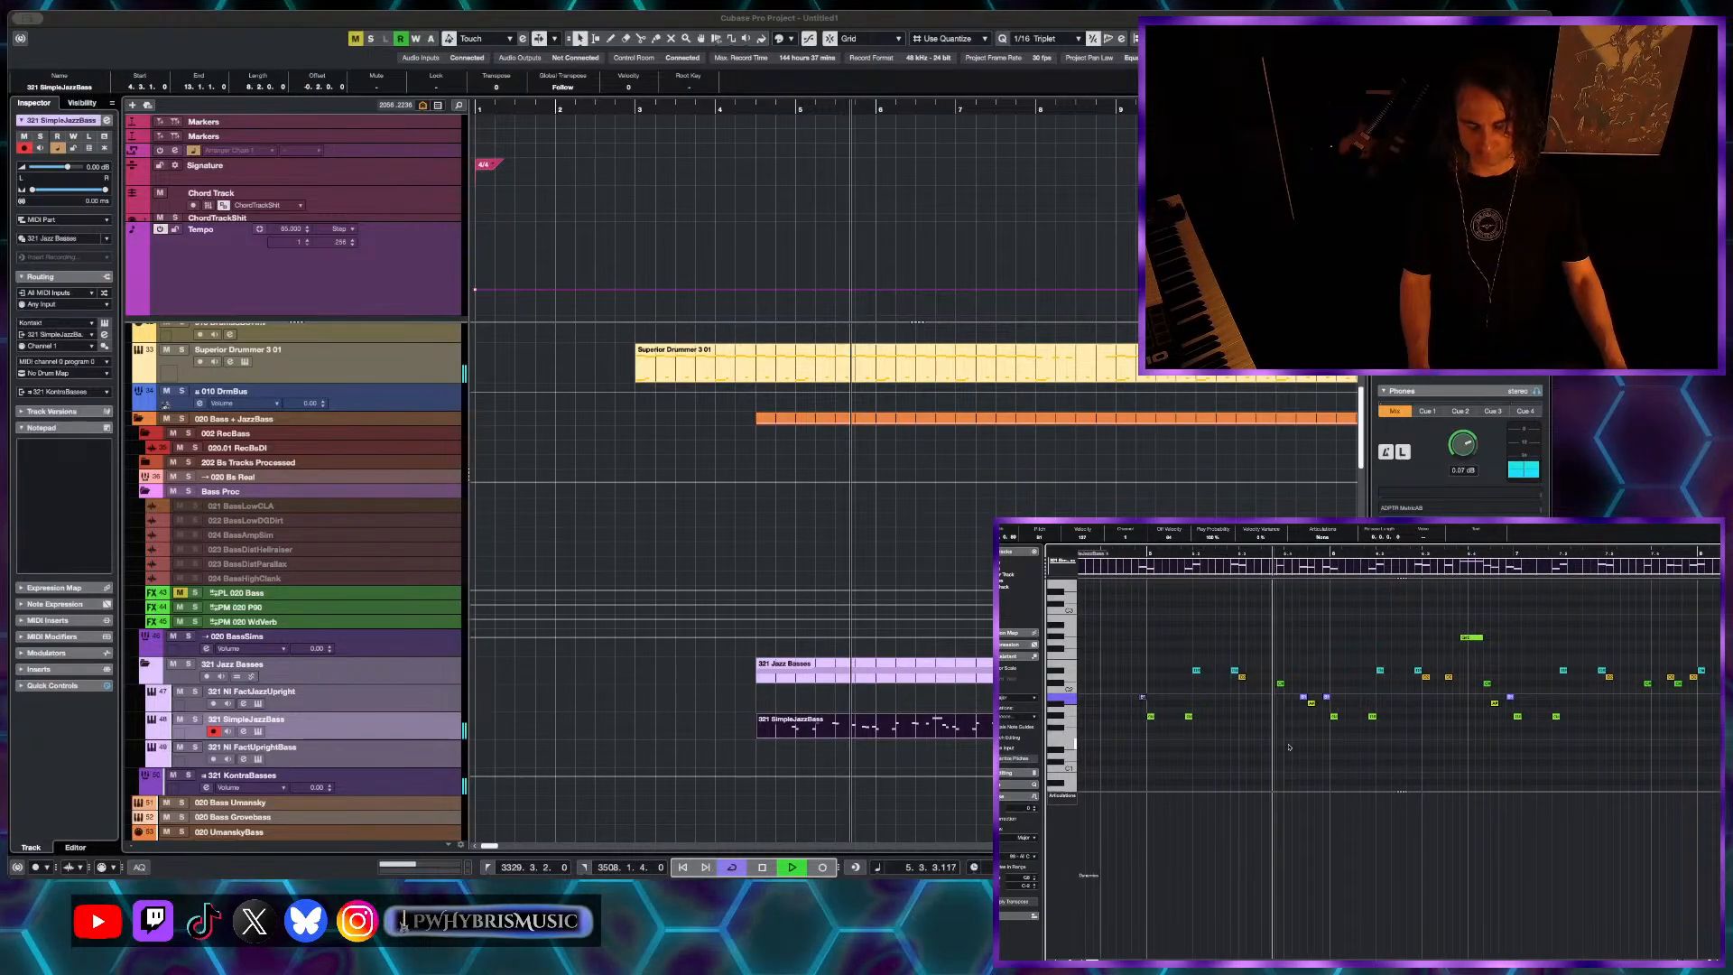
pyautogui.scroll(-1, 1291, 747)
pyautogui.hscroll(2, 1361, 751)
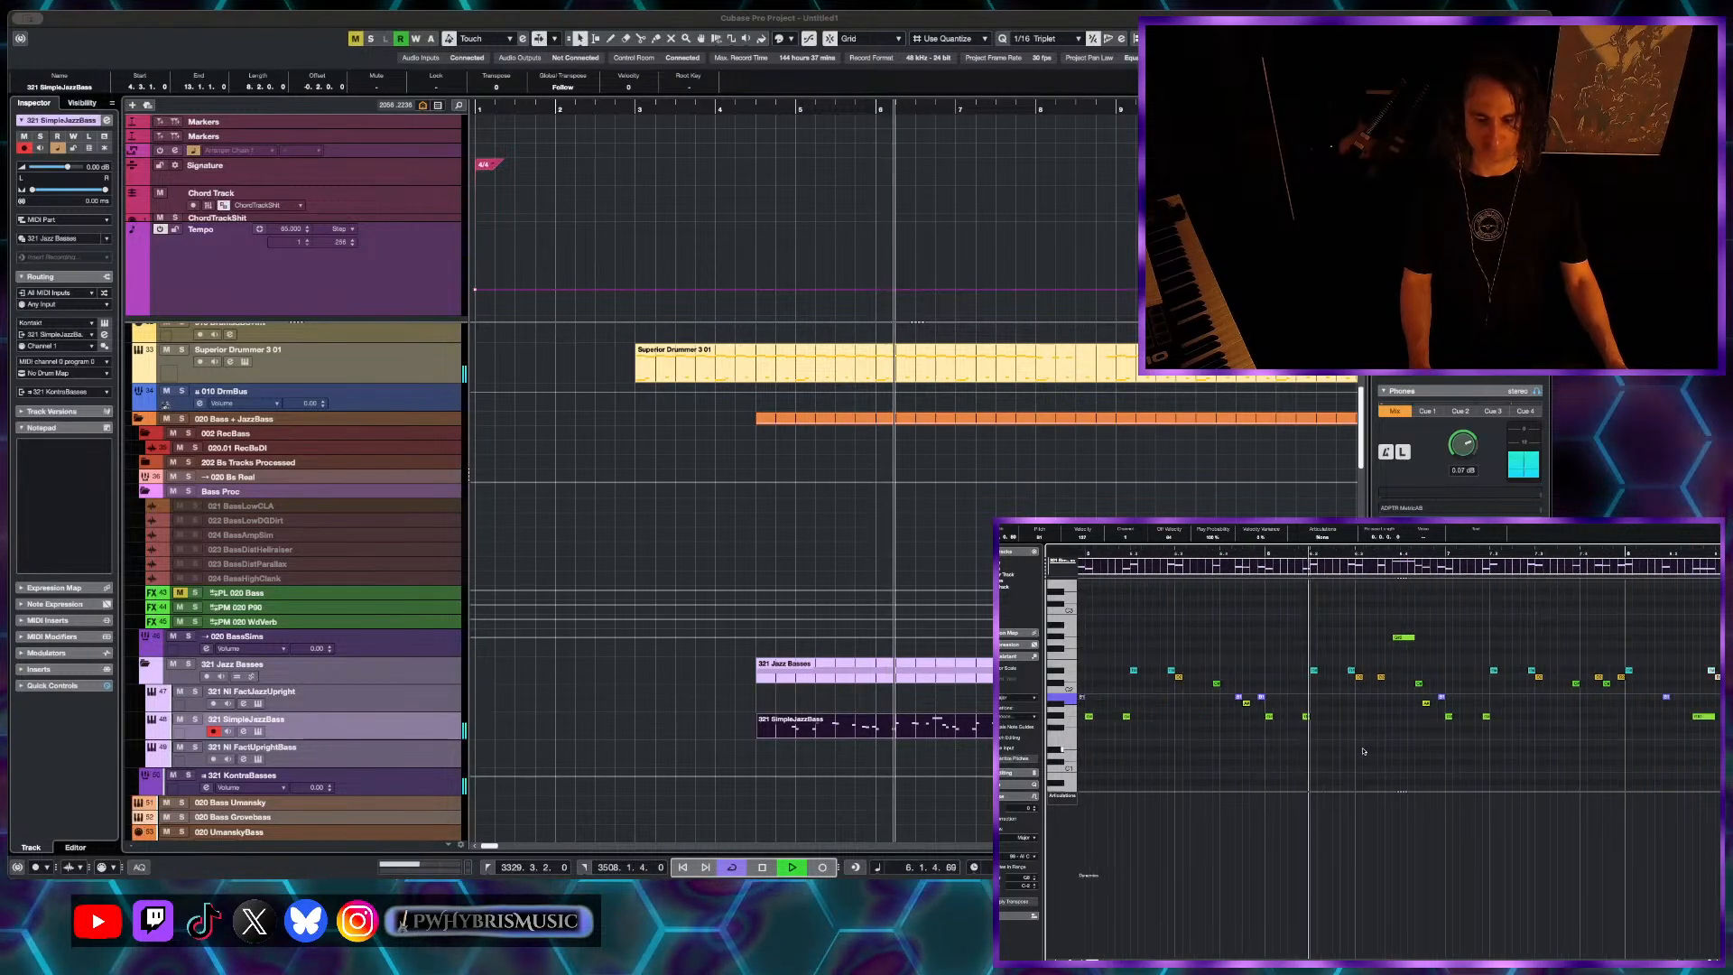
pyautogui.hscroll(2, 1363, 751)
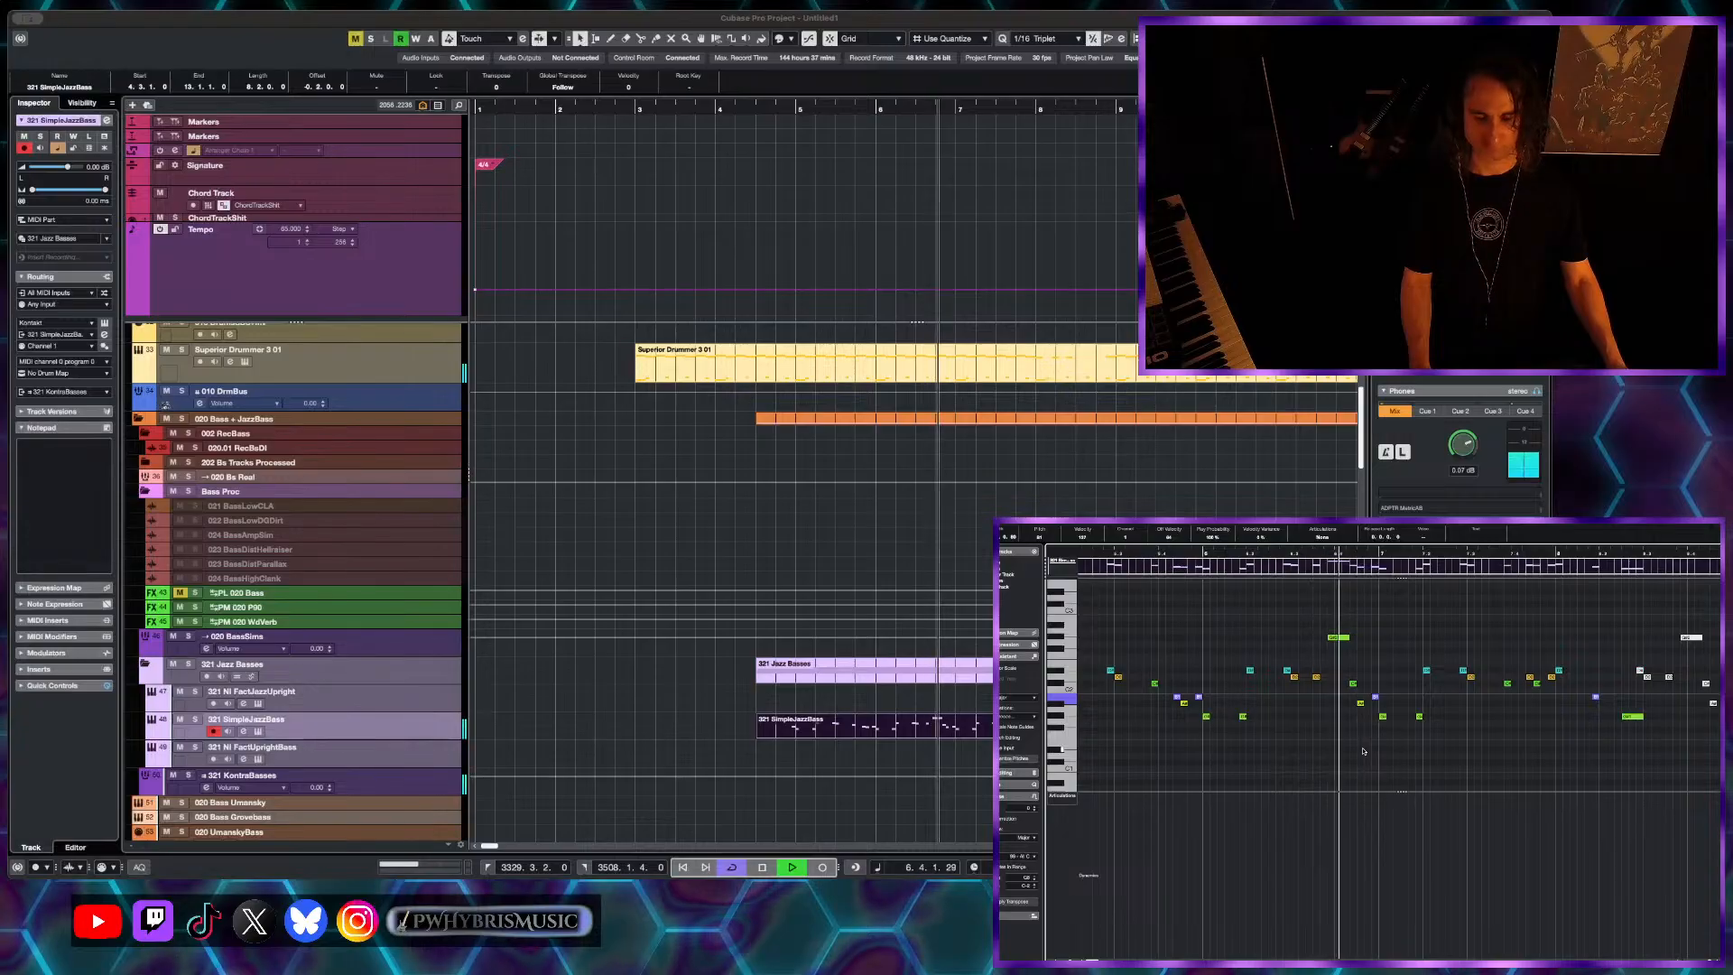
pyautogui.hscroll(2, 1400, 739)
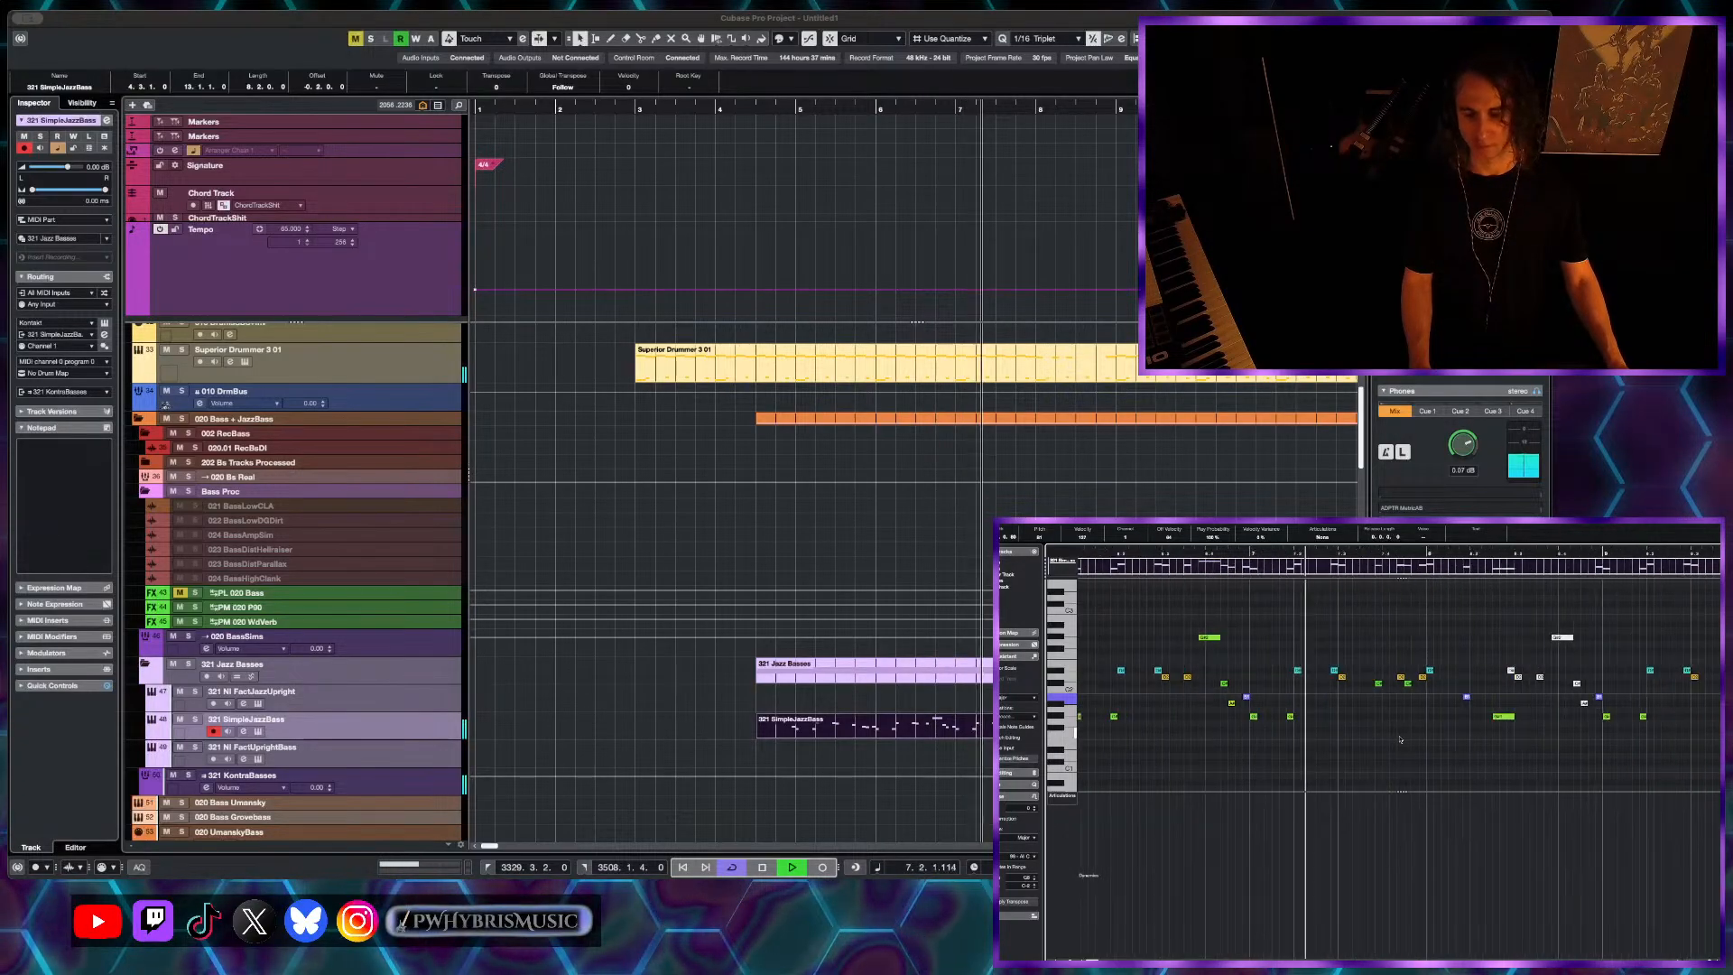
pyautogui.scroll(-1, 1401, 740)
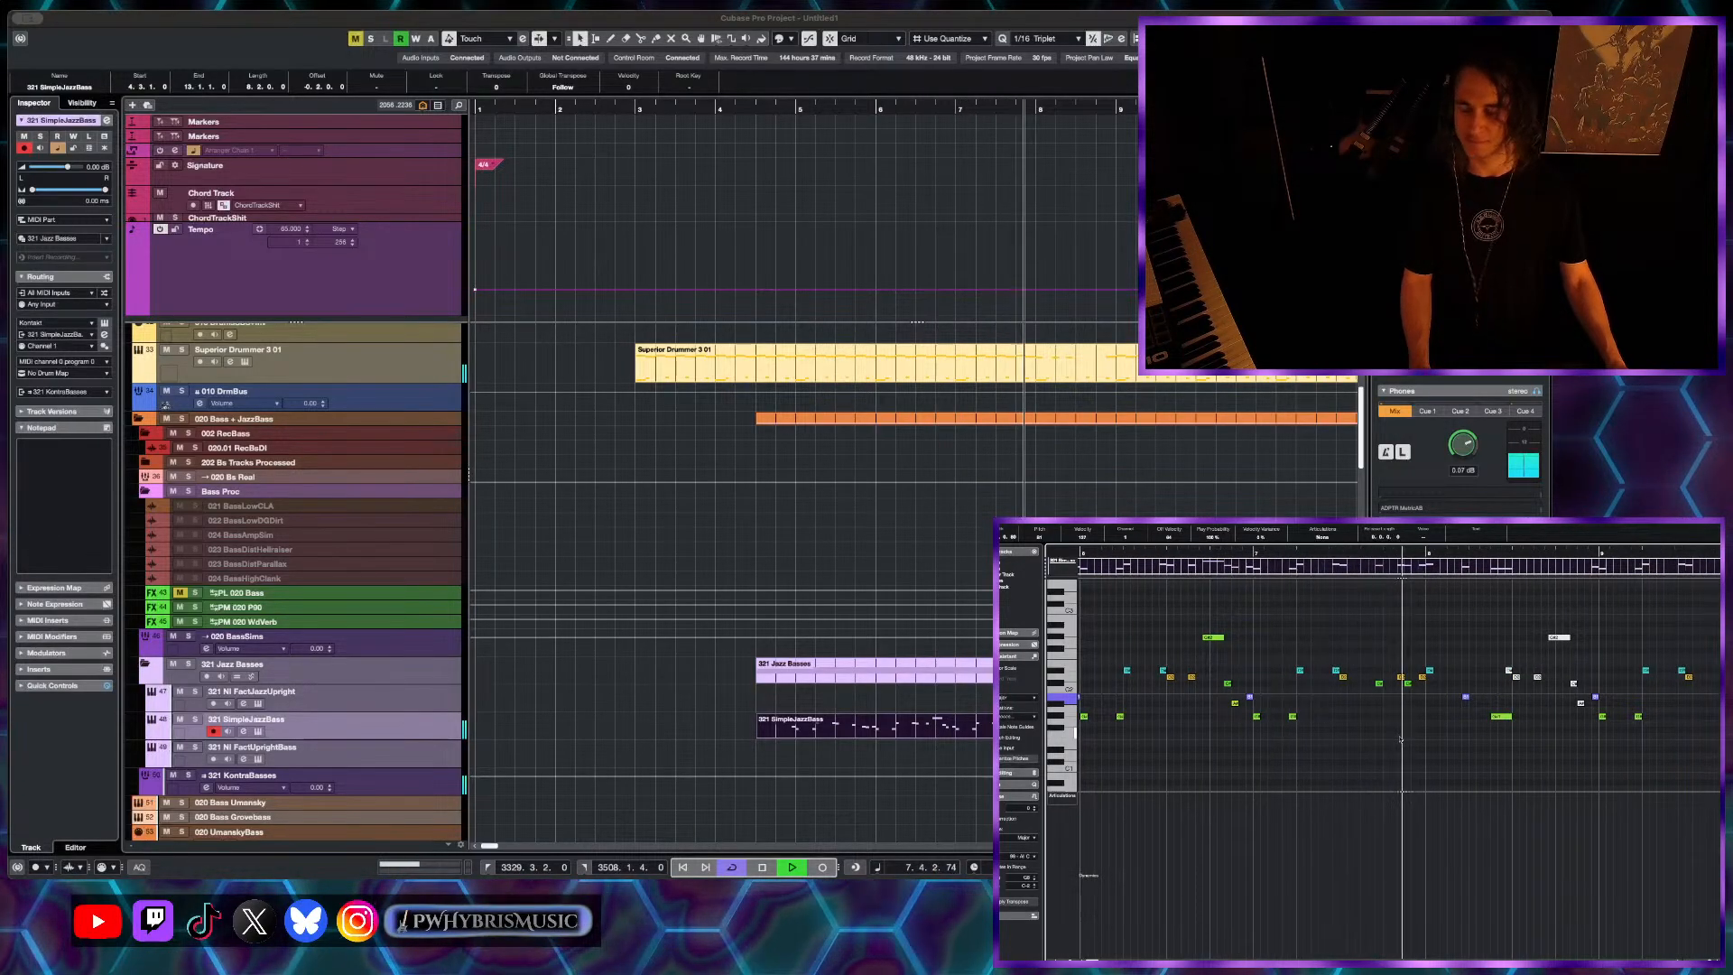
pyautogui.scroll(-1, 1401, 739)
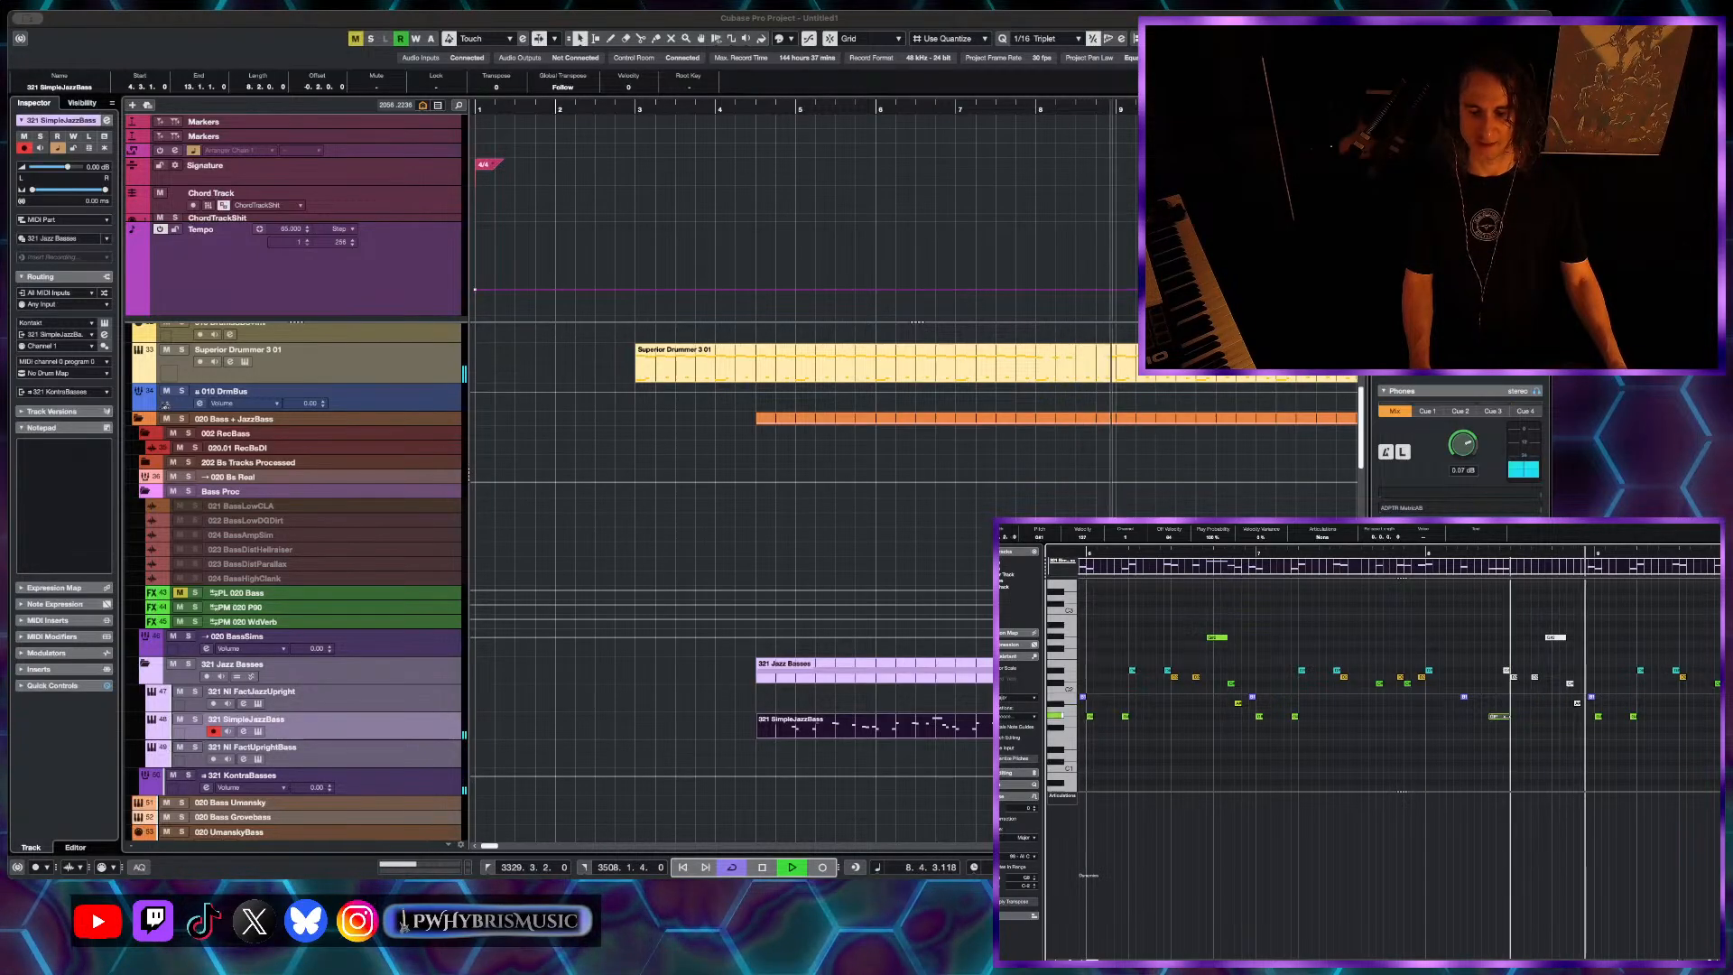
pyautogui.scroll(-3, 1624, 718)
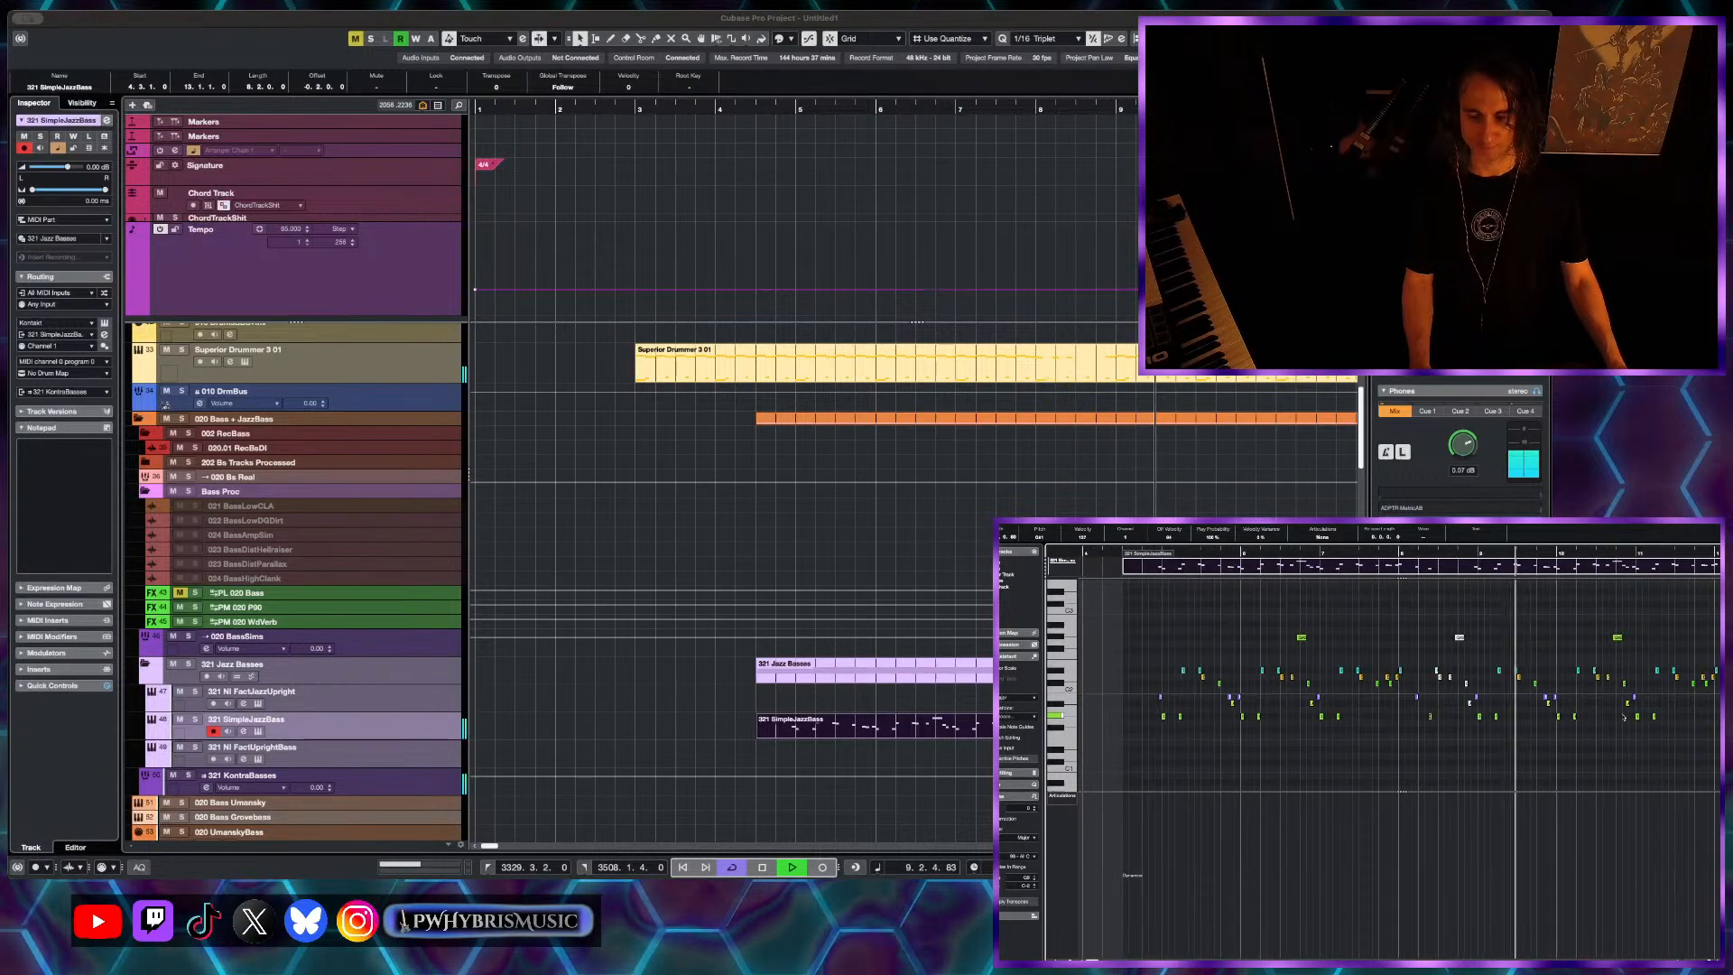
pyautogui.scroll(-1, 1624, 718)
pyautogui.scroll(-4, 803, 542)
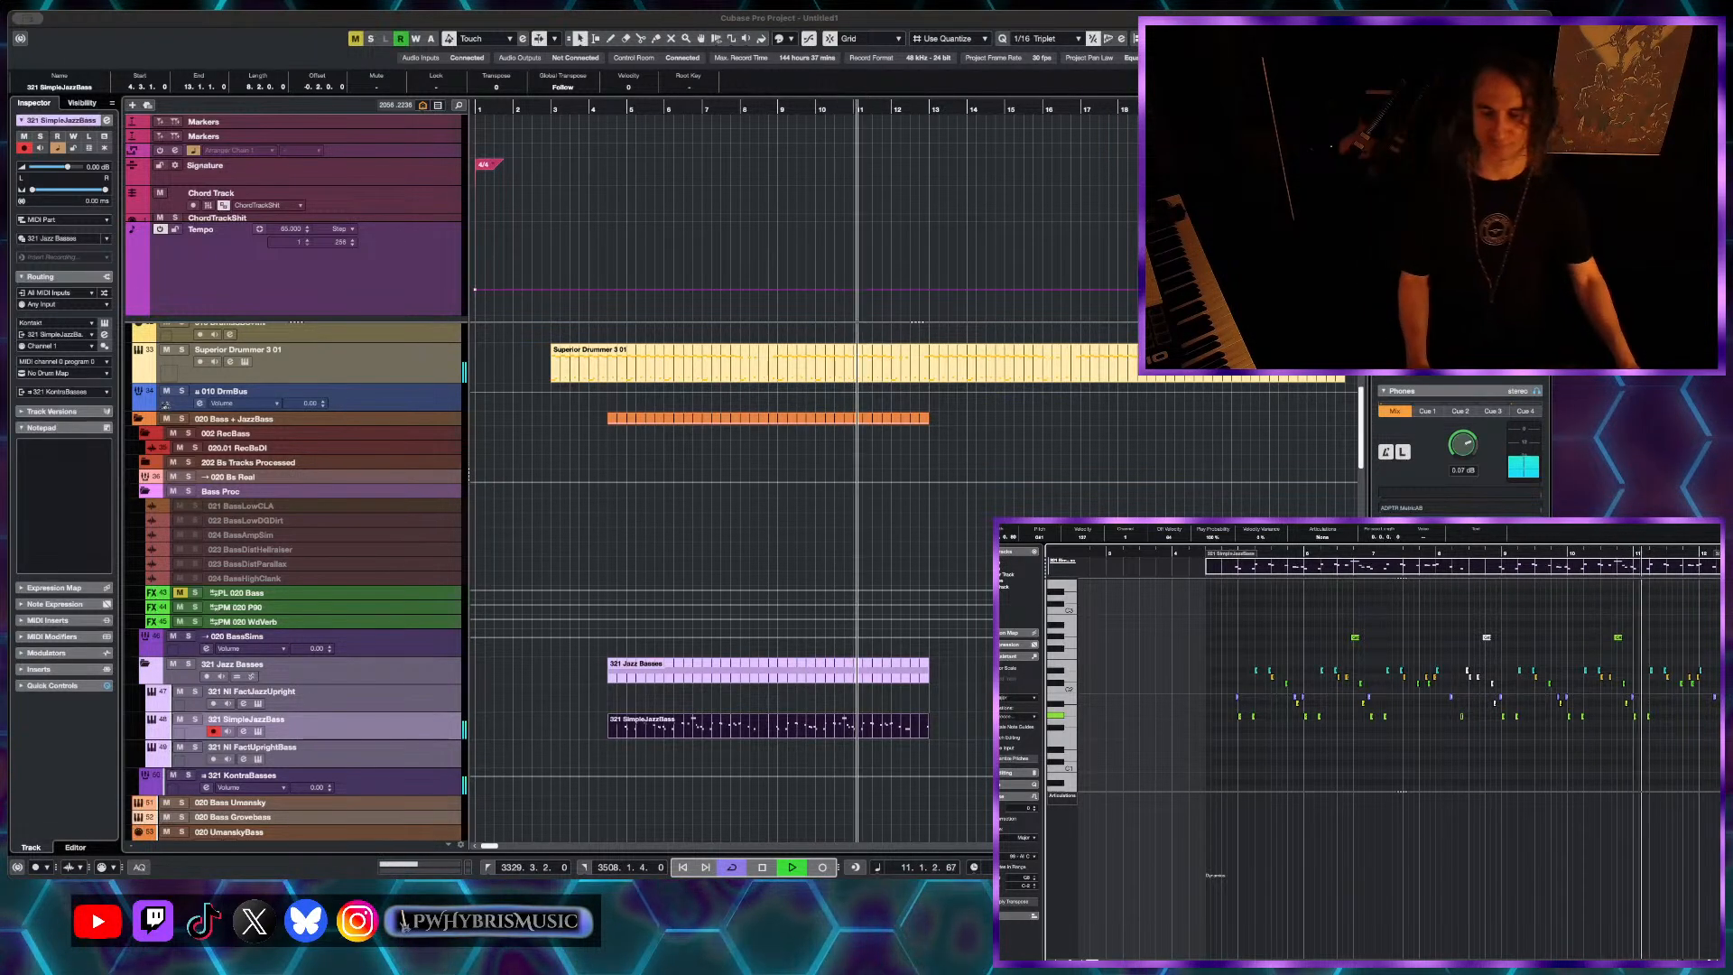
# - Play from beat 4 of bar 9 and delete the long high bass note in beat 3 of bar 10
pyautogui.click(1553, 547)
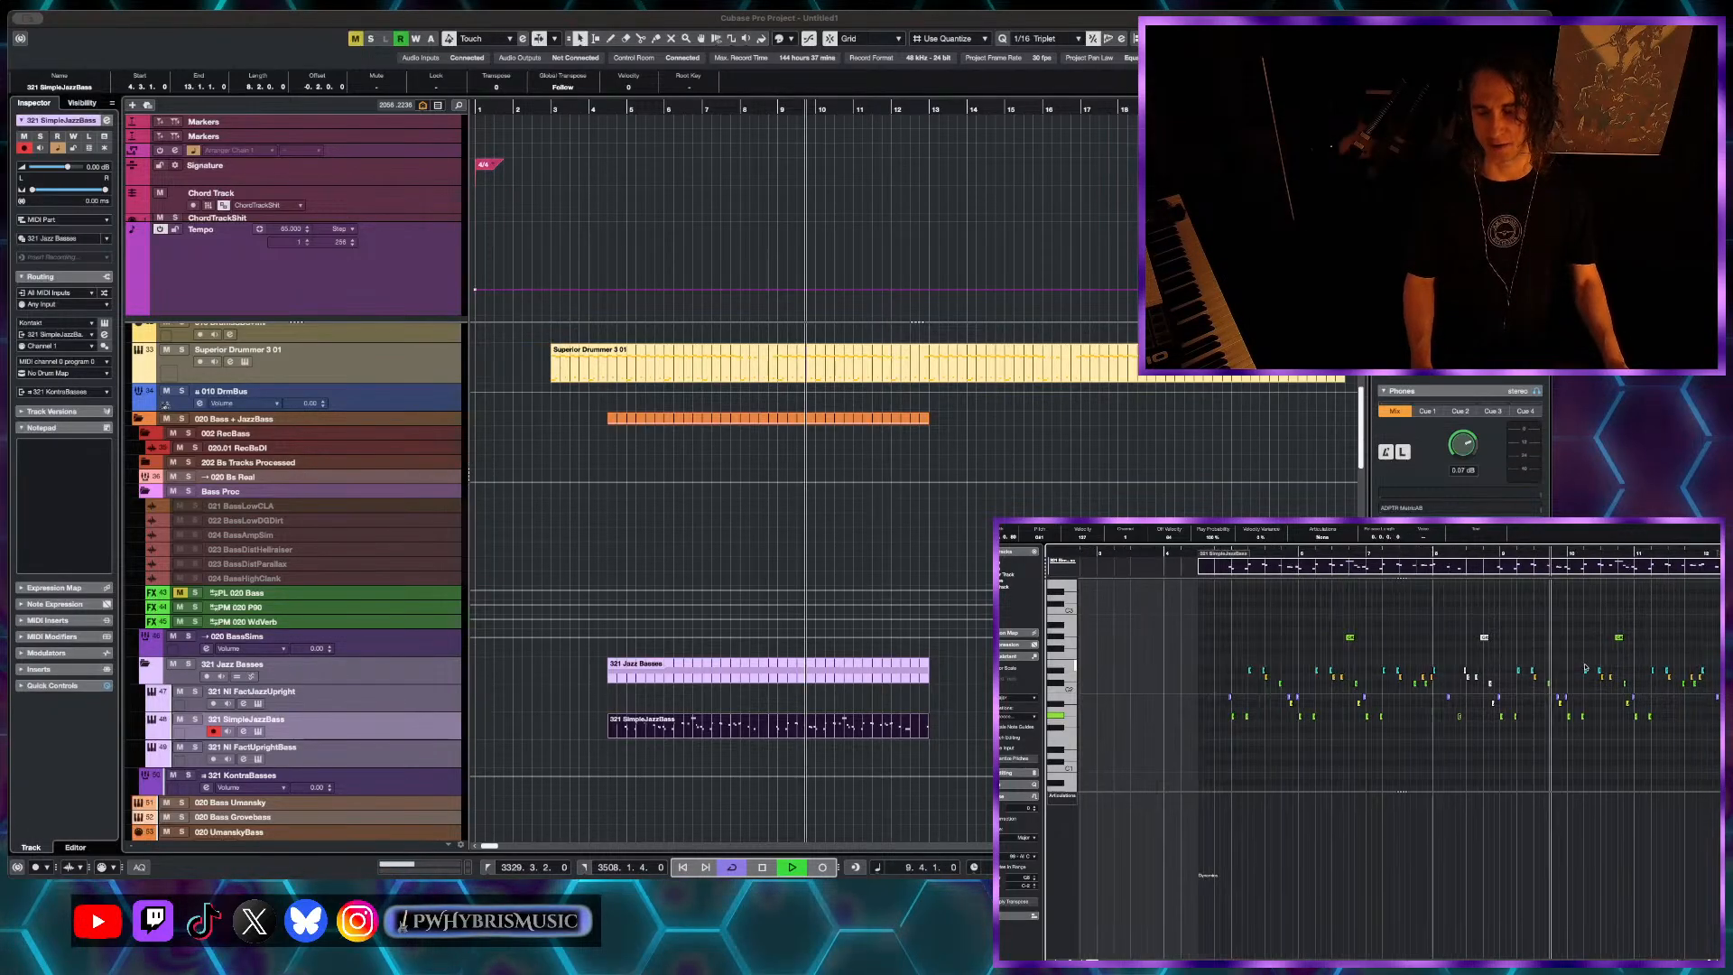
pyautogui.press('h')
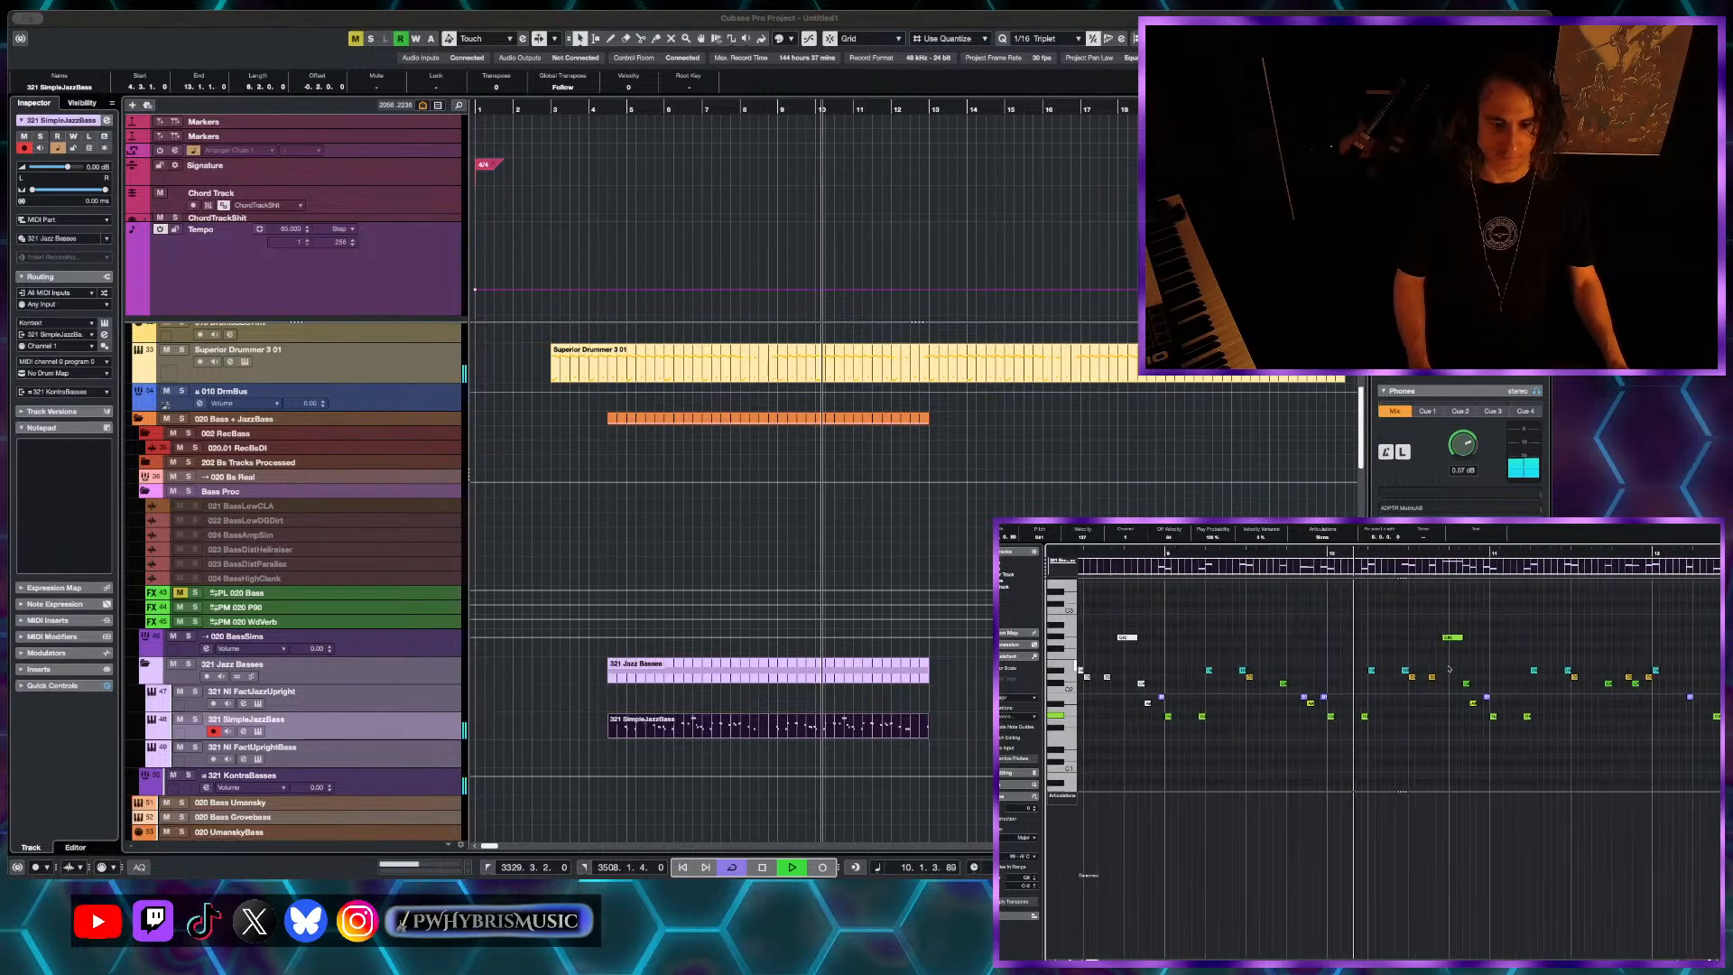
pyautogui.press('h')
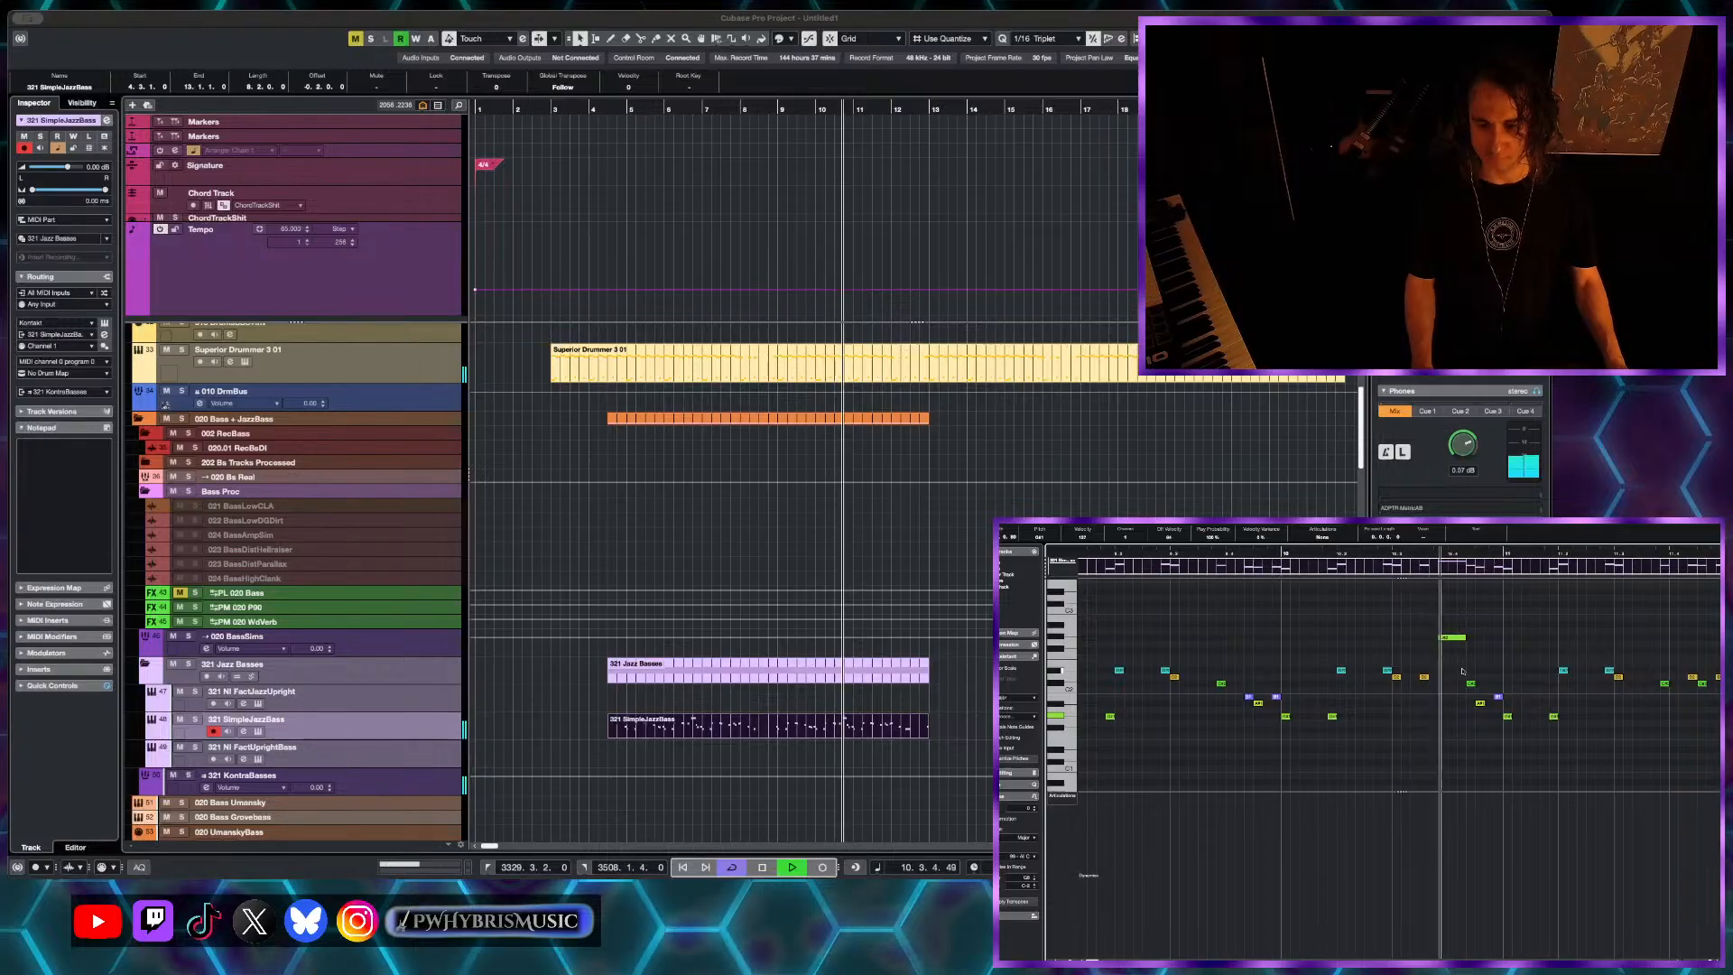
pyautogui.press('space')
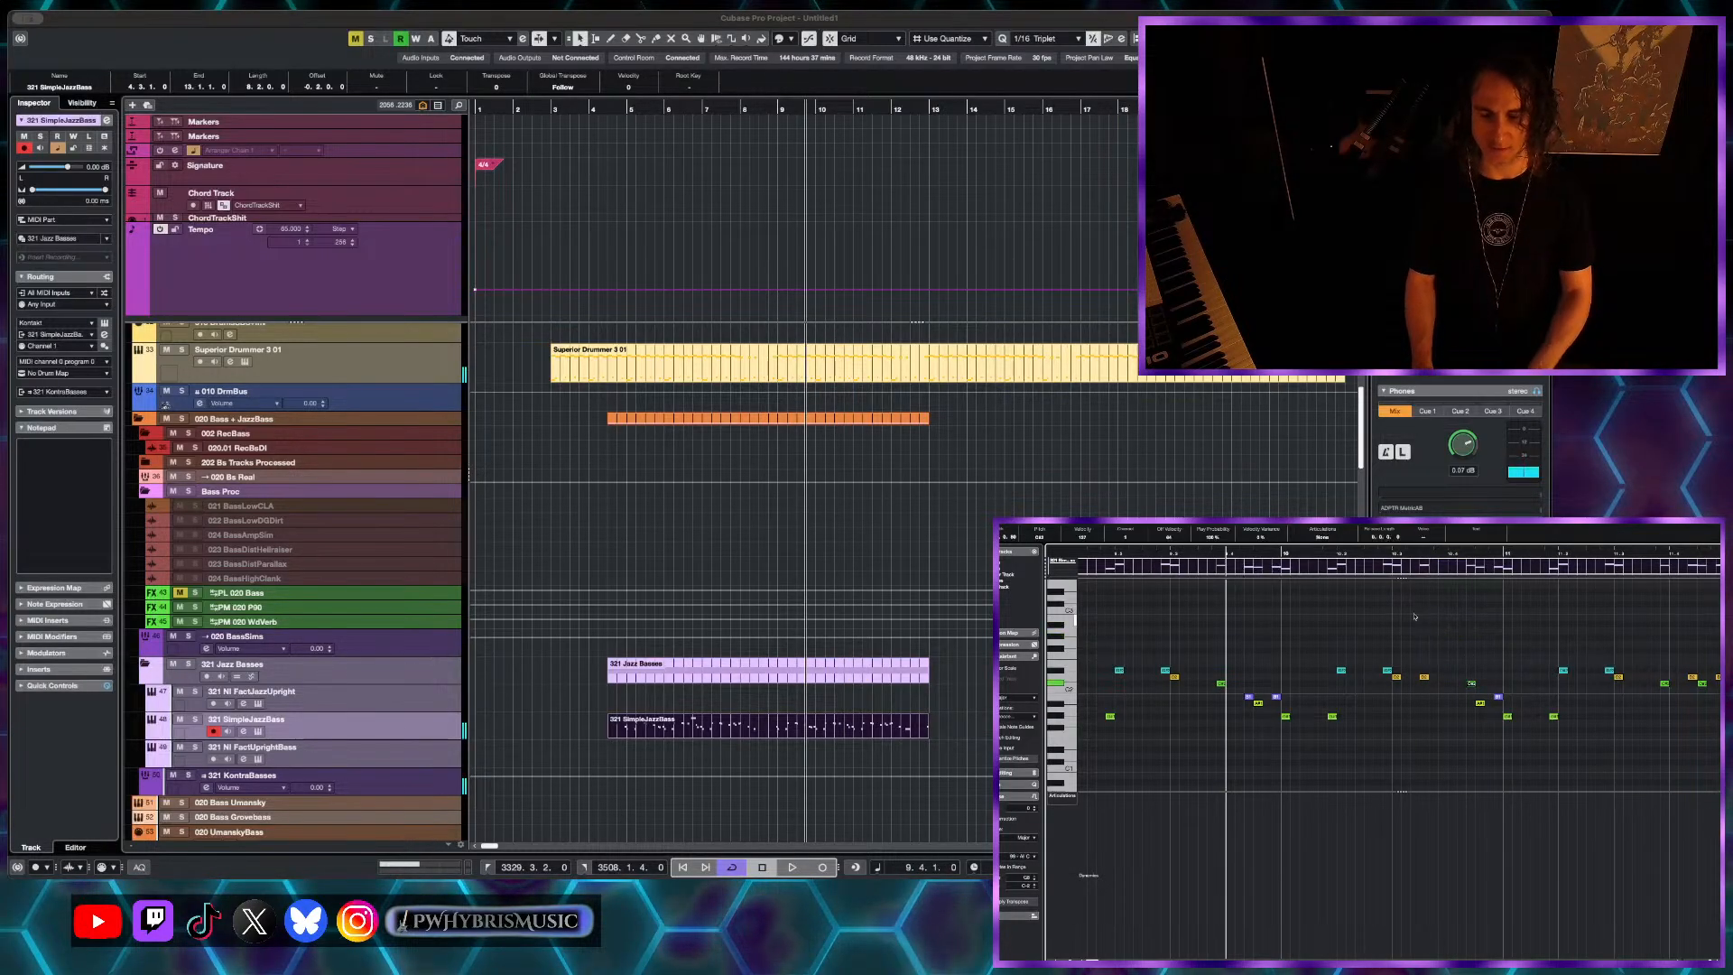
pyautogui.click(1381, 560)
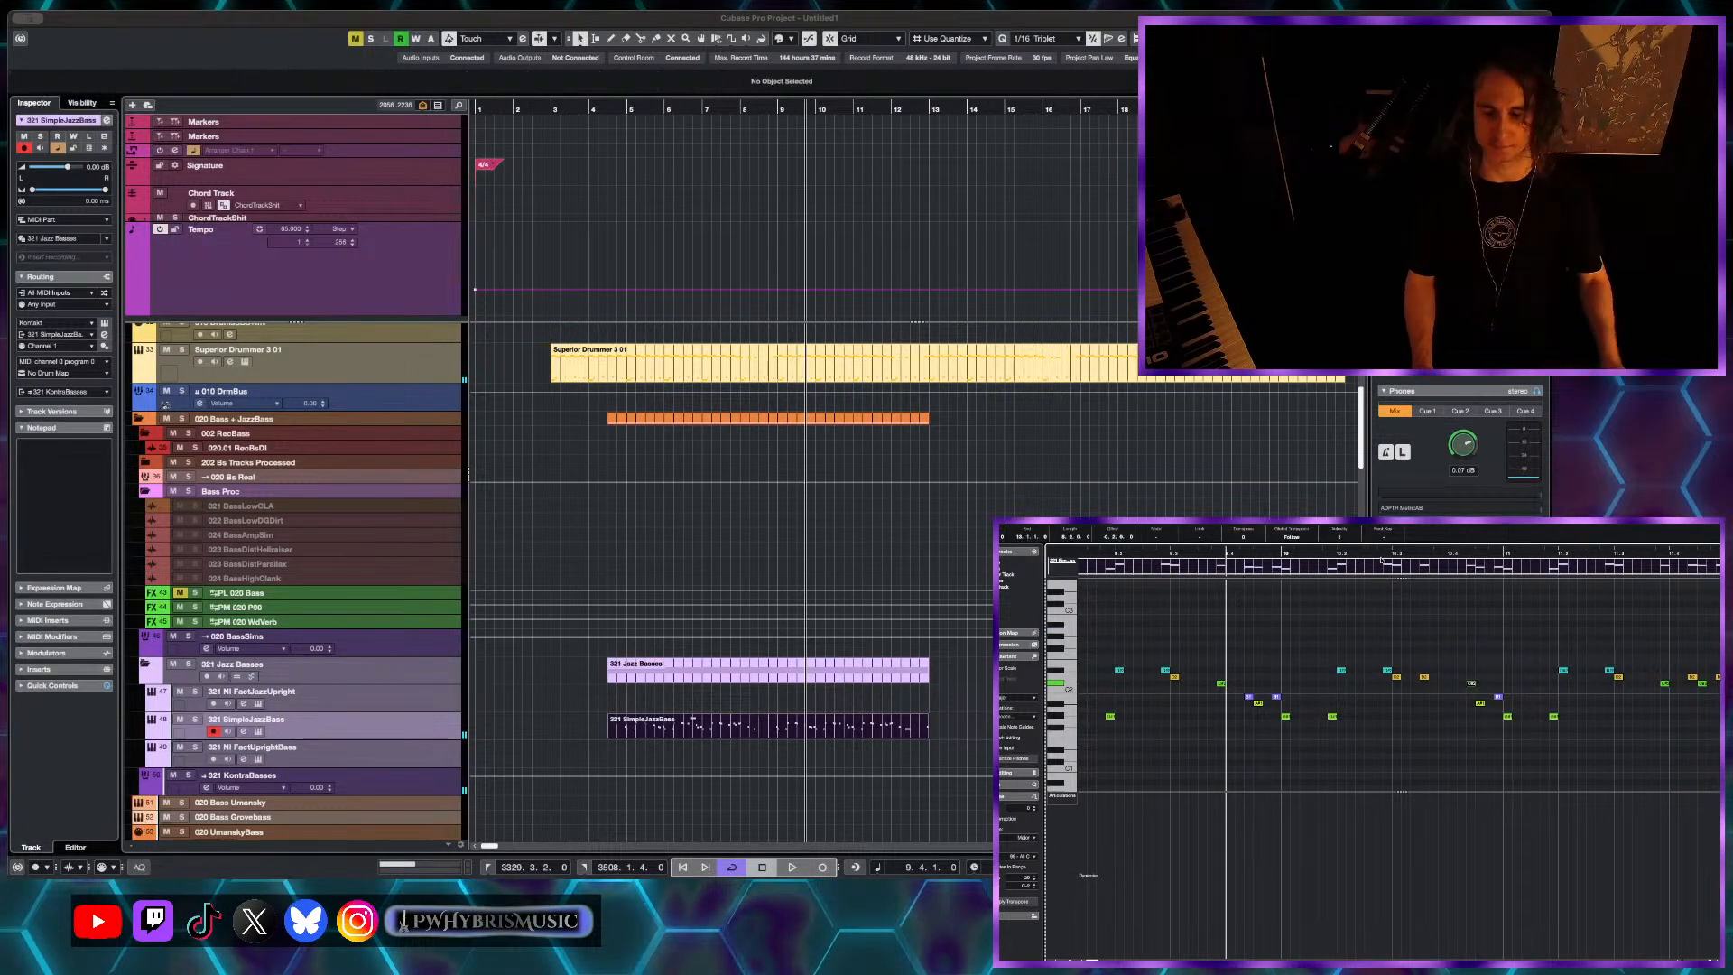
# - Raise the bass note midway through beat 3 of bar 10 to the high register and add a lower note directly after it
pyautogui.press('space')
pyautogui.press('h')
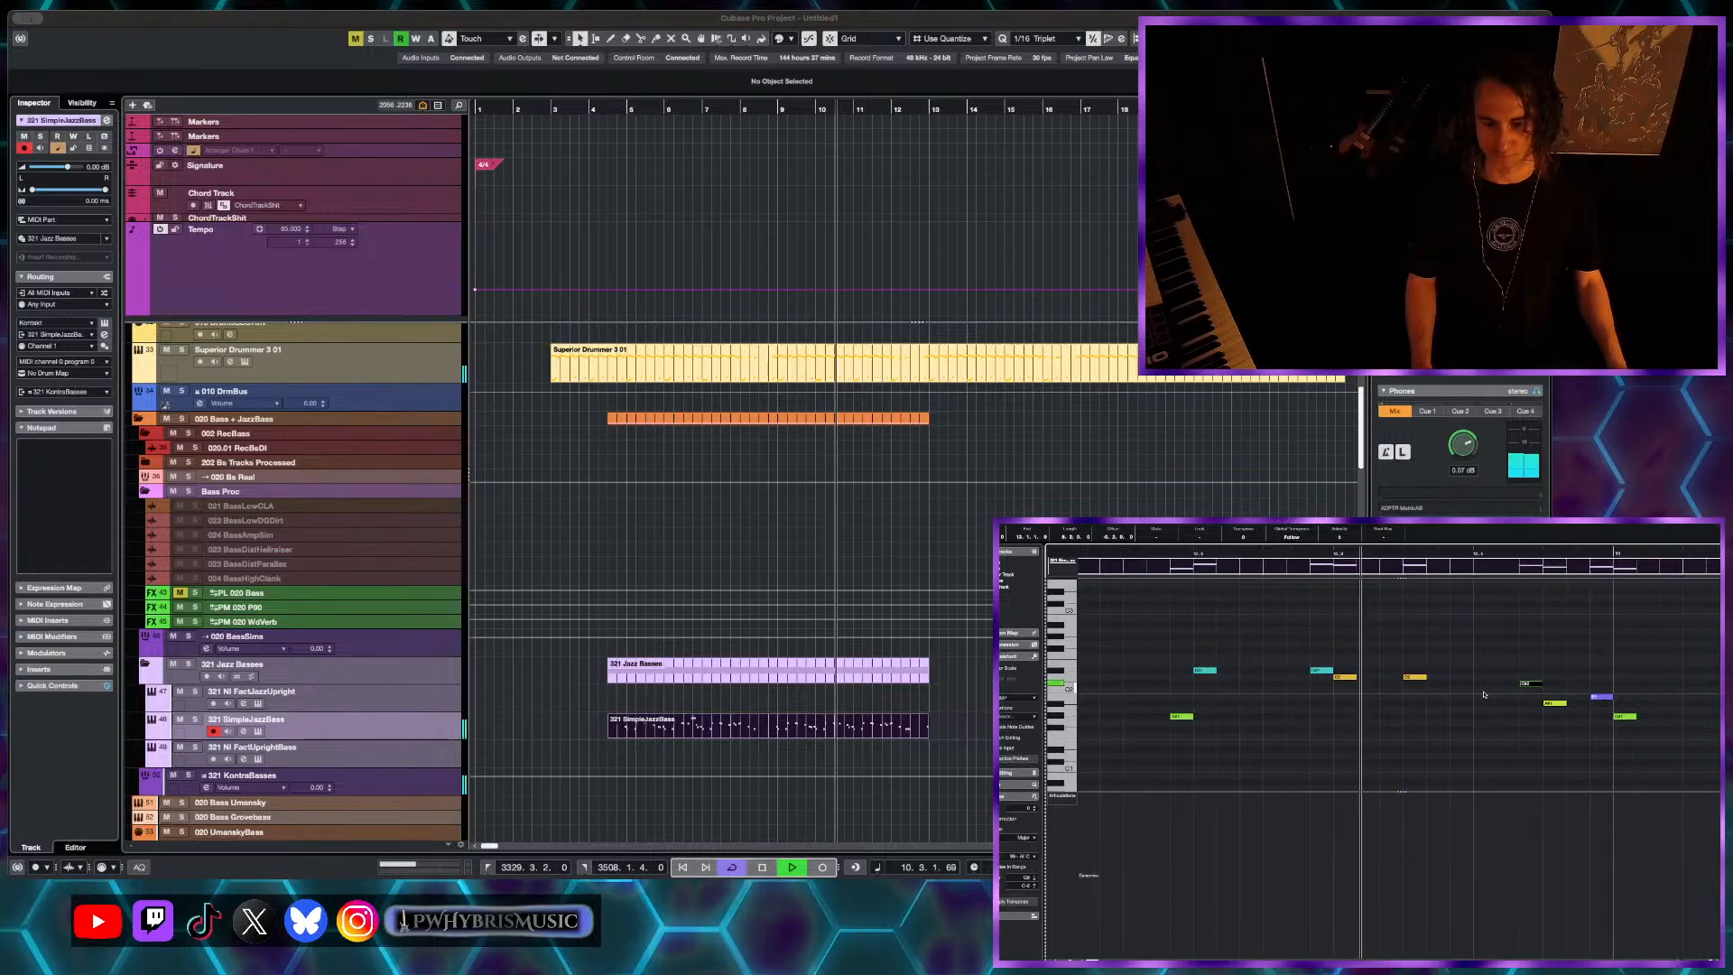
pyautogui.press('space')
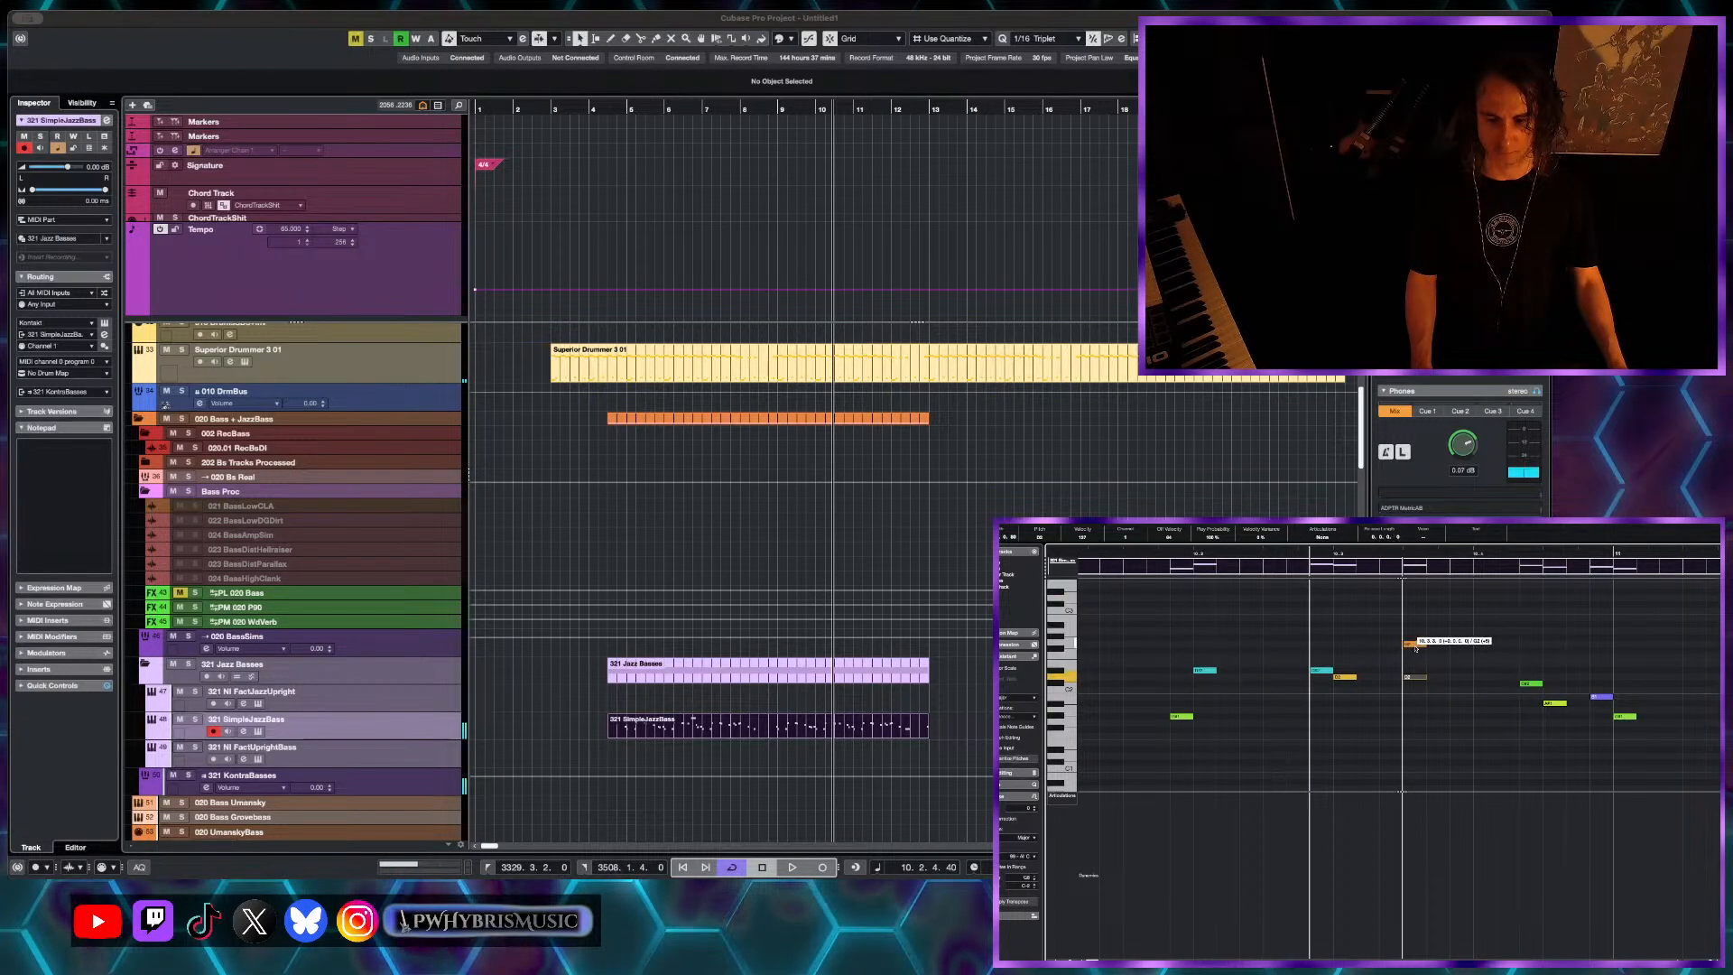
pyautogui.moveTo(1415, 648); pyautogui.dragTo(1416, 648)
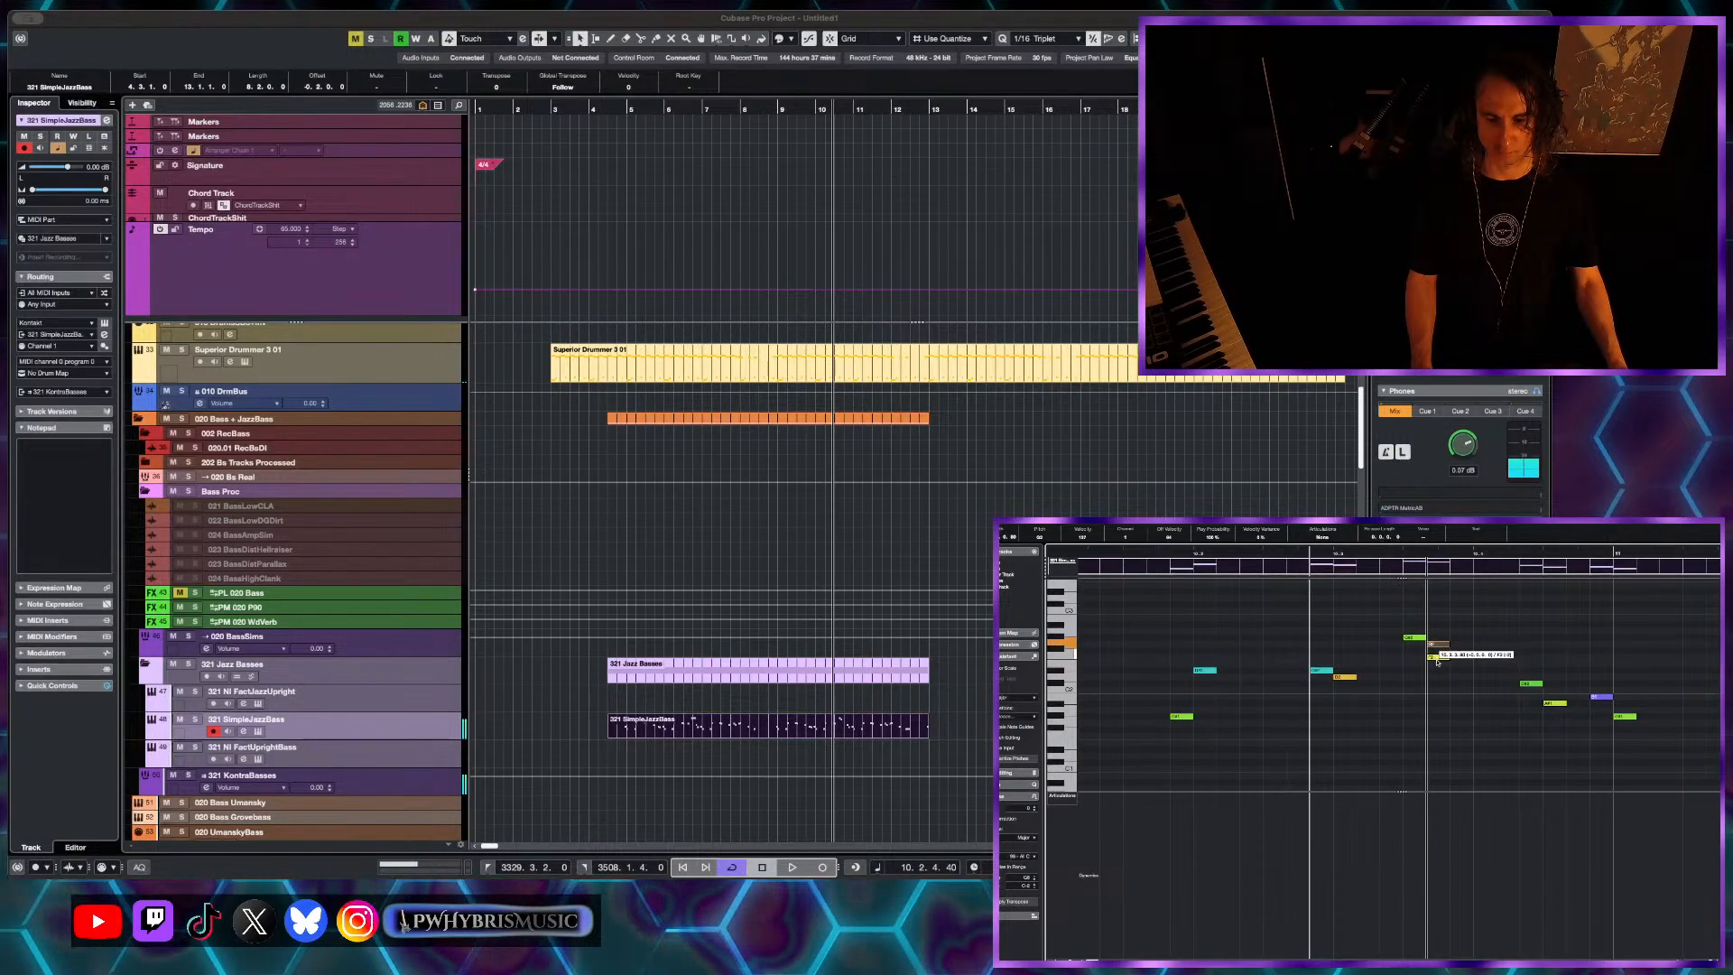
pyautogui.hscroll(2, 1445, 668)
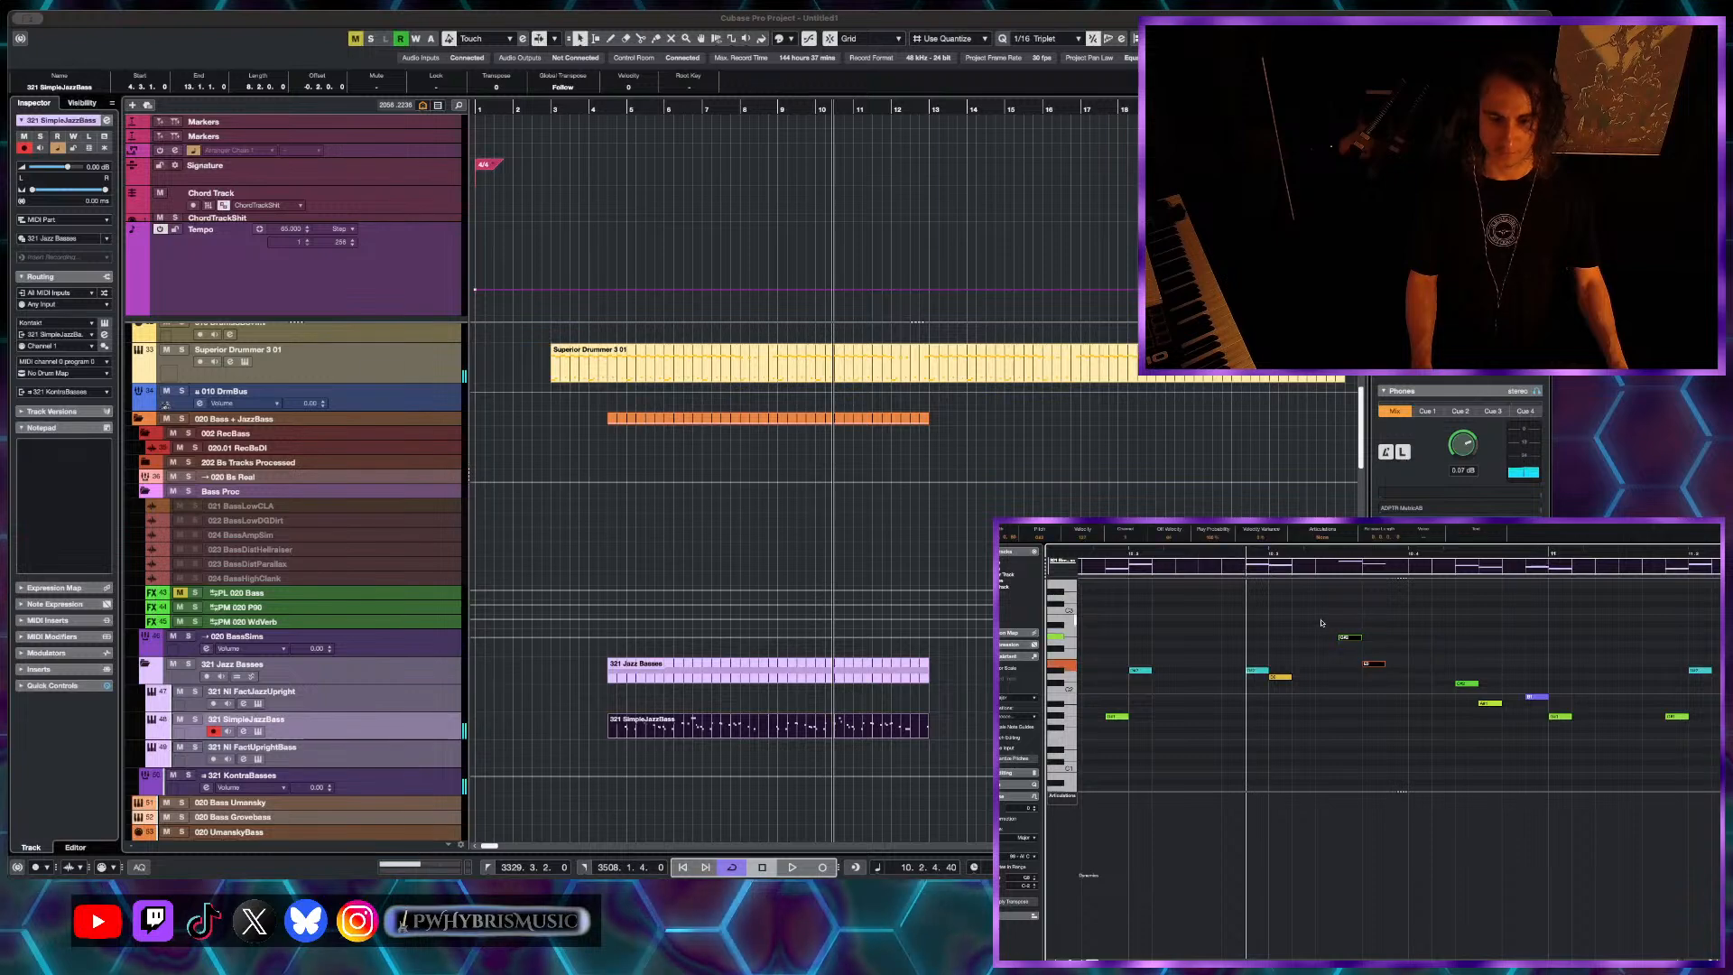
# - Open the LowWinds Longs part for note editing and show its phrase around bar 10
pyautogui.scroll(-20, 842, 551)
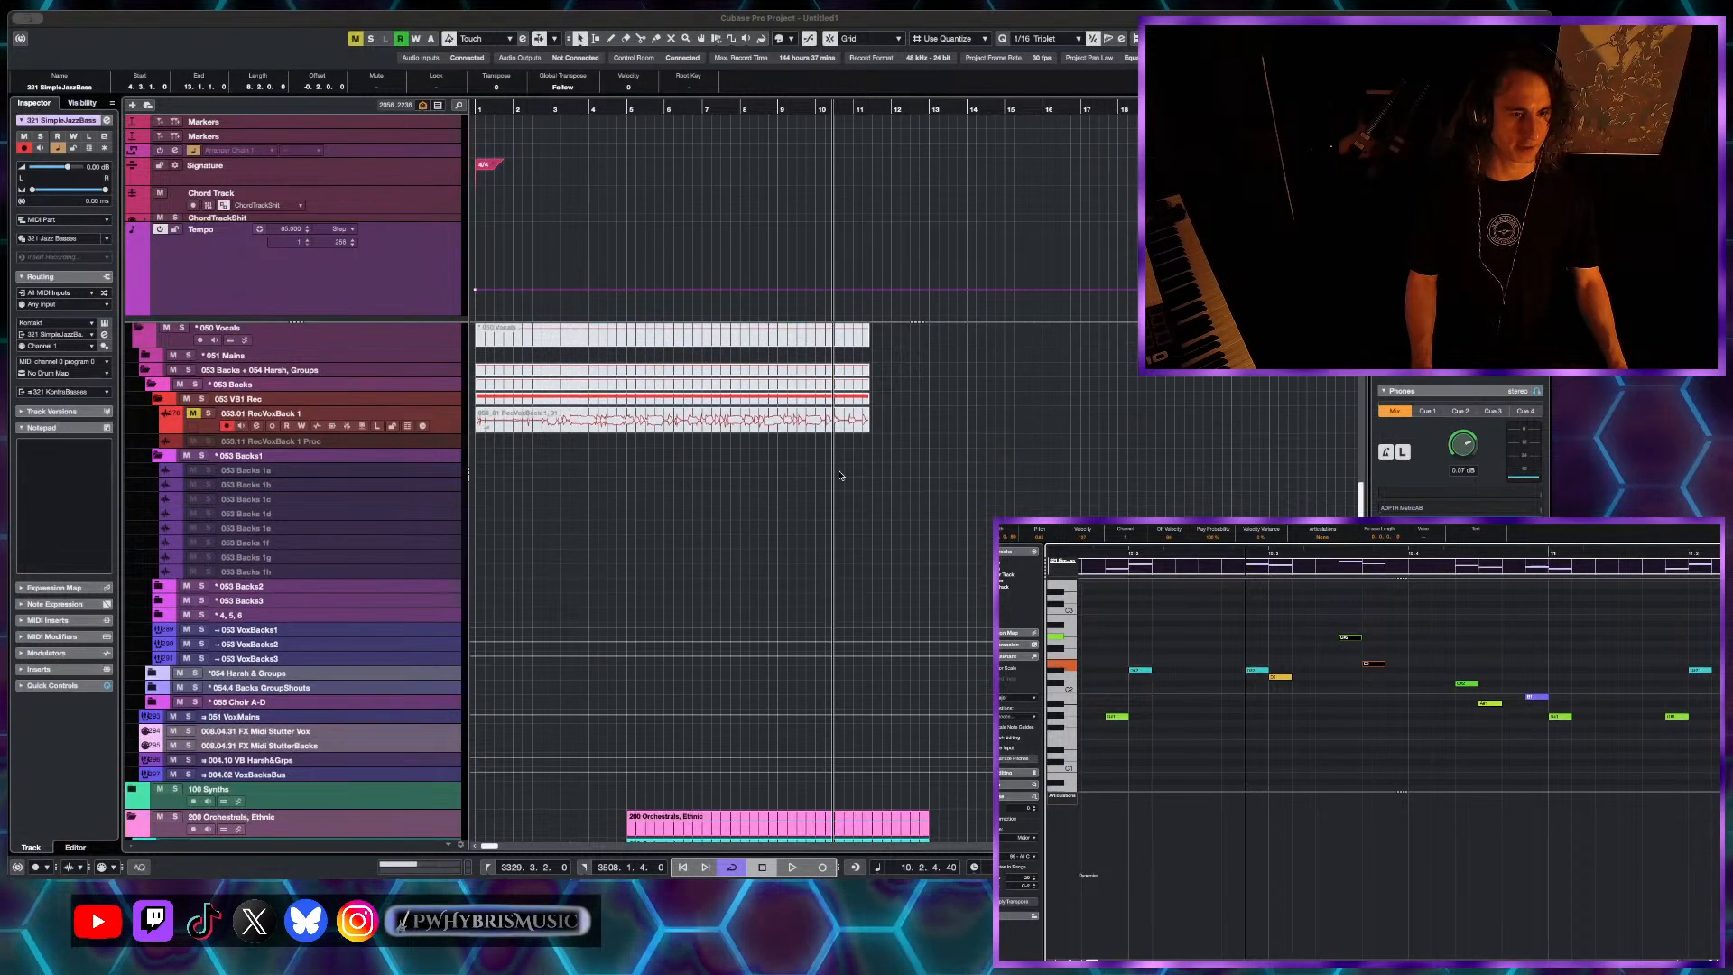
pyautogui.scroll(-3, 842, 551)
pyautogui.click(874, 625)
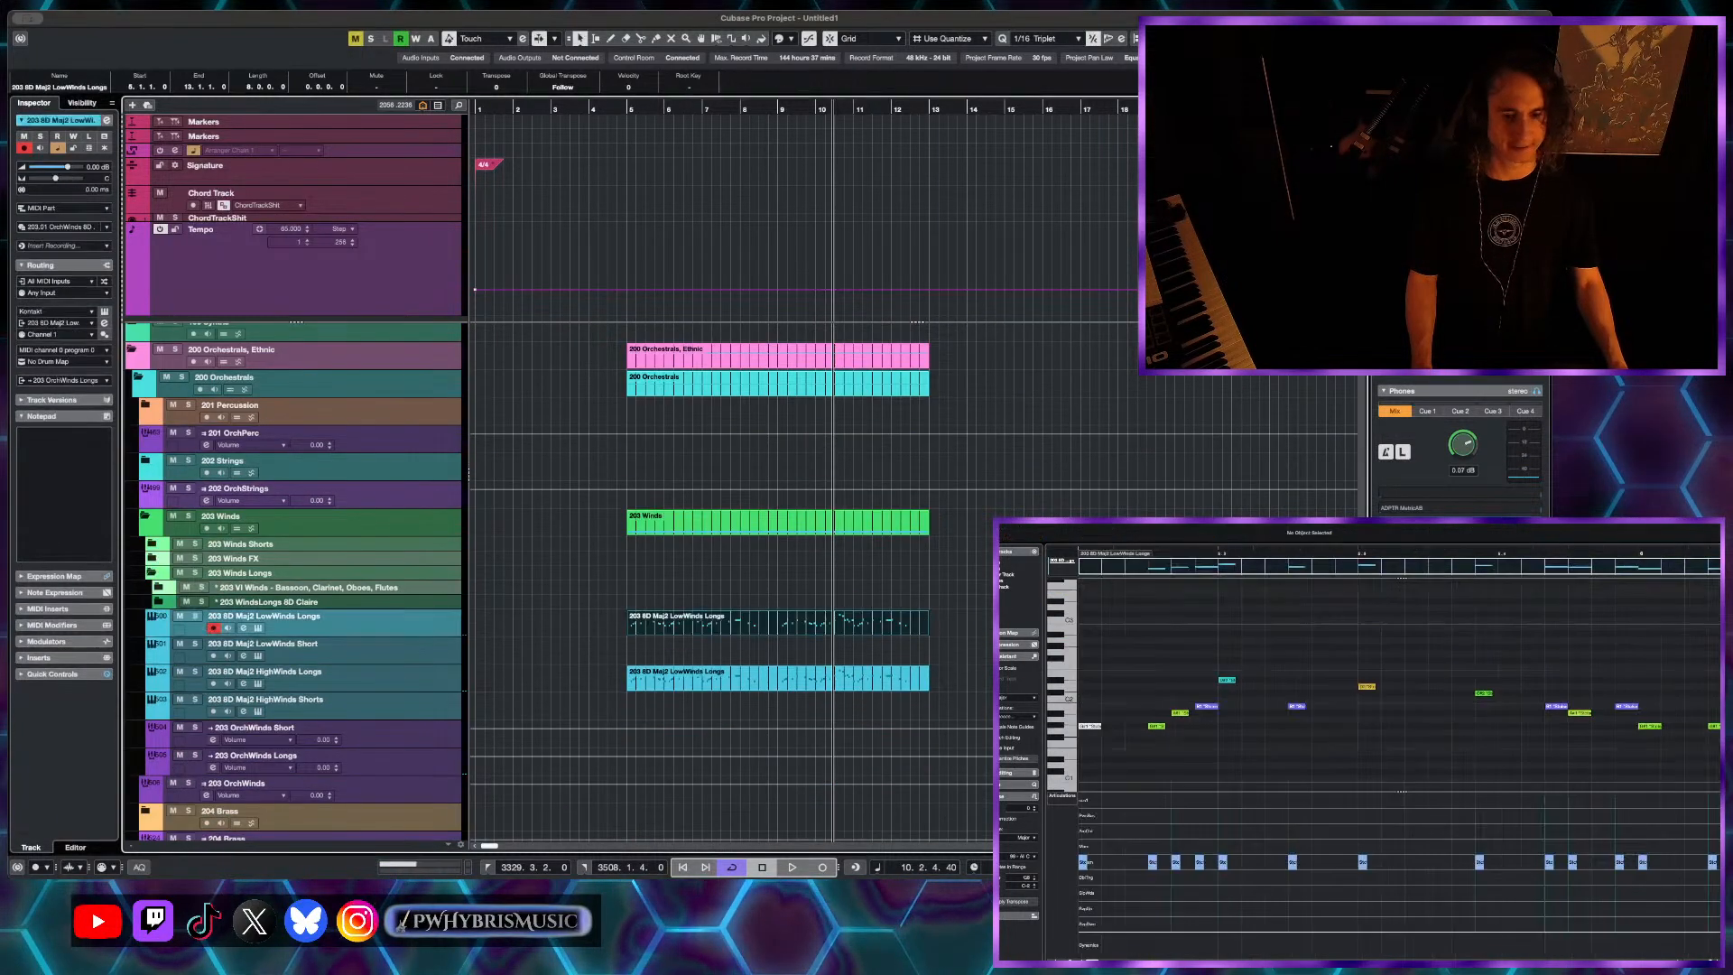
pyautogui.scroll(-5, 1303, 754)
pyautogui.hscroll(2, 1545, 683)
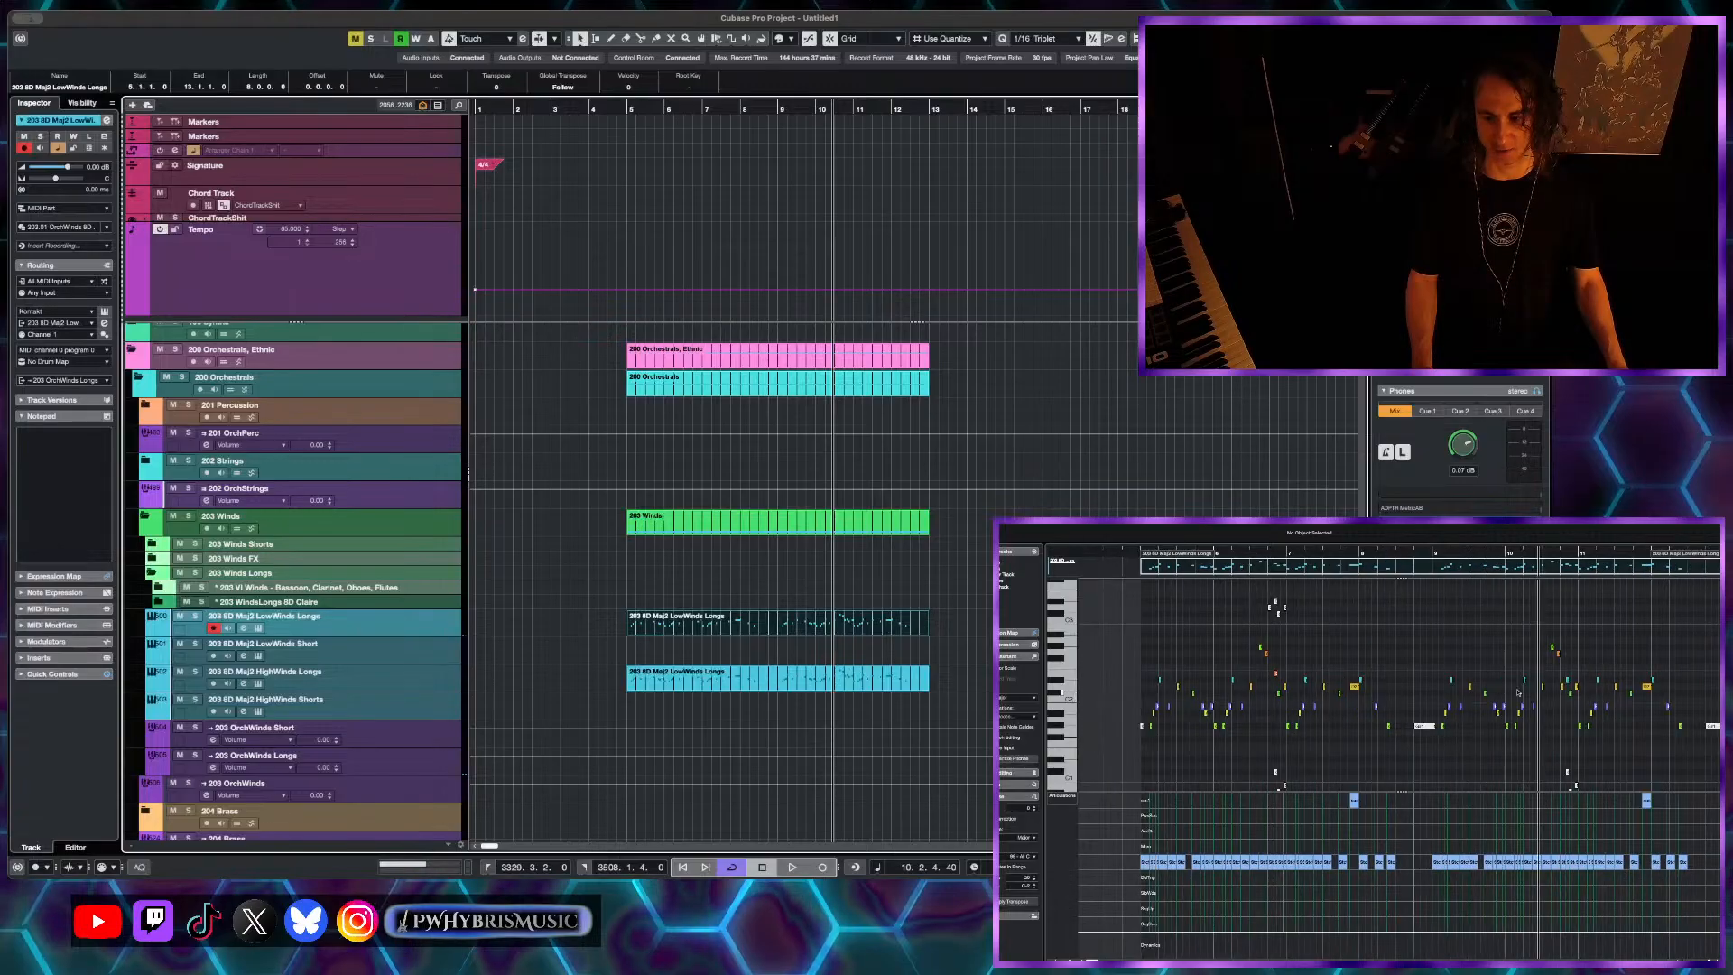
# - Play the low winds phrase in beats 3 and 4 of bar 10
pyautogui.scroll(3, 1544, 682)
pyautogui.press('h')
pyautogui.press('h')
pyautogui.press('space')
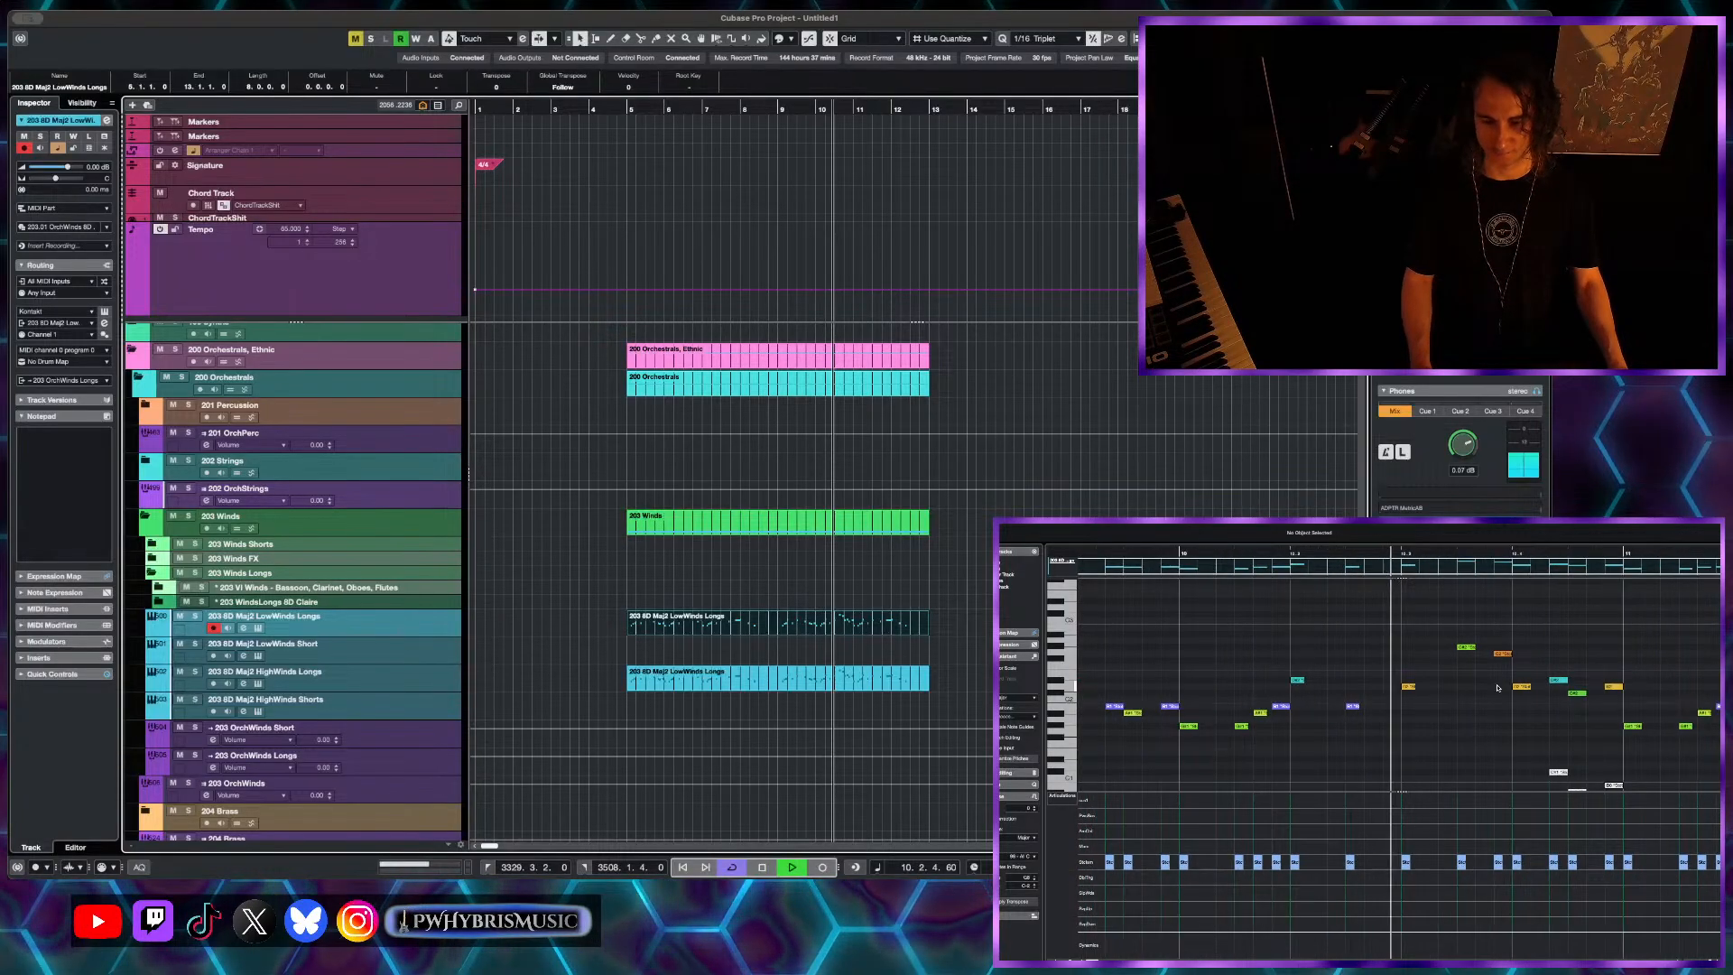
pyautogui.press('space')
pyautogui.press('space')
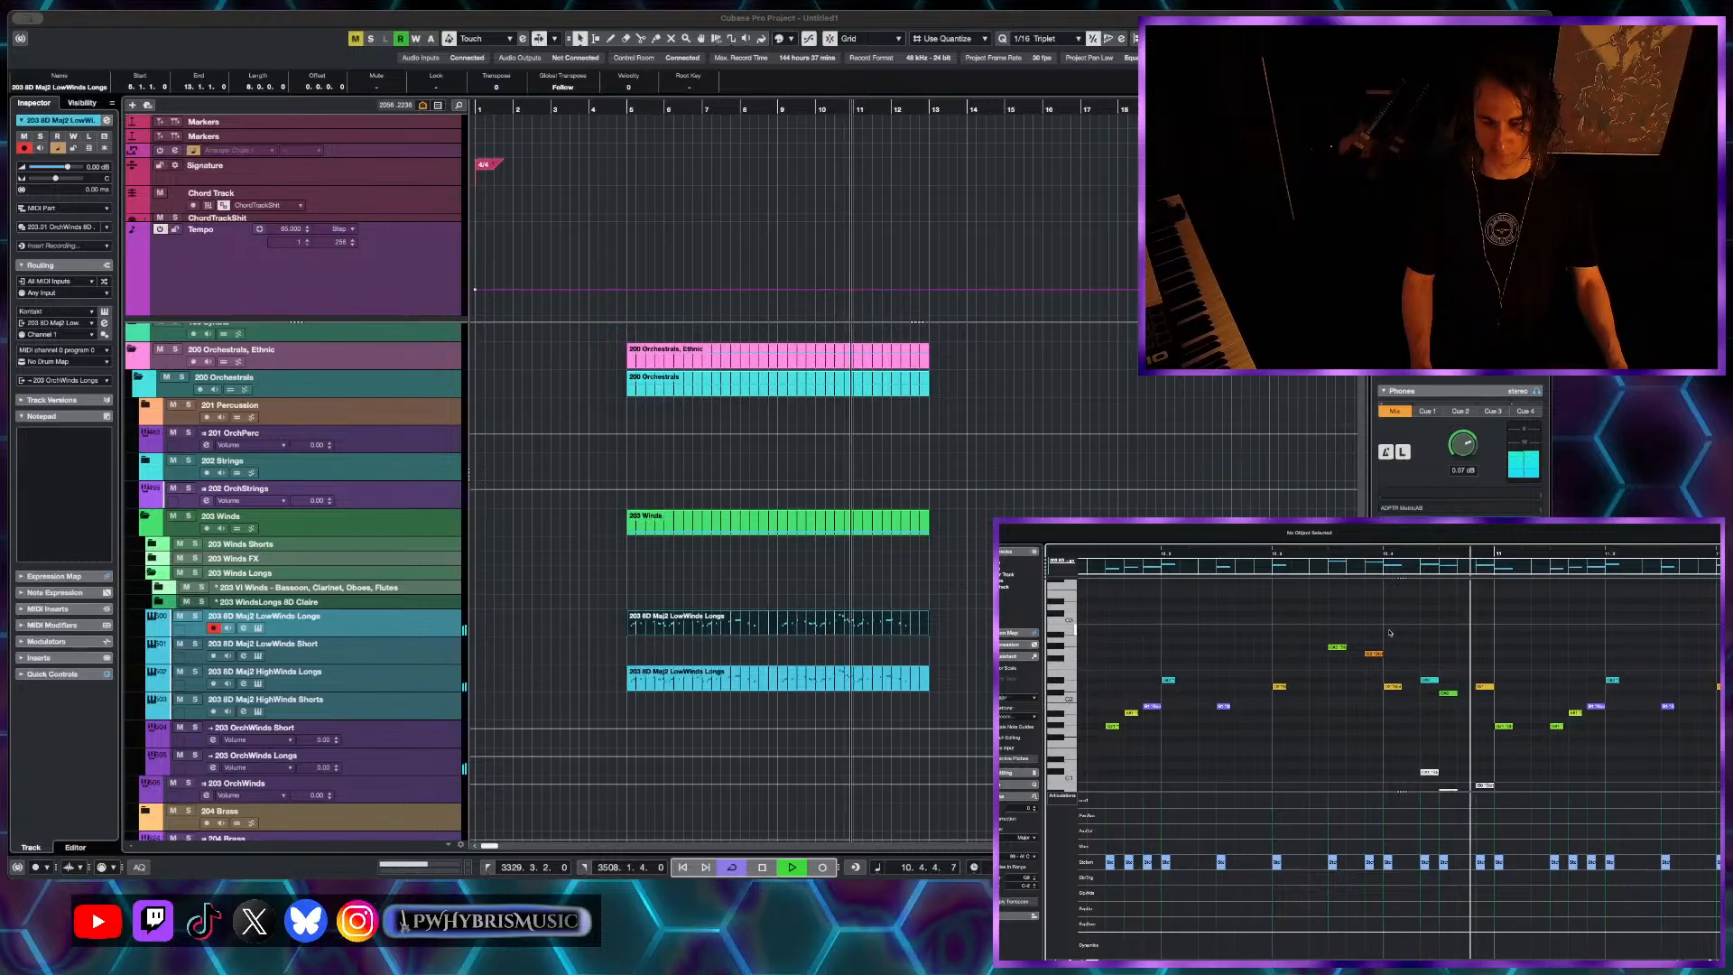
# - Select the six low winds notes from midway through beat 3 of bar 10 up to bar 11 and reopen the SimpleJazzBass part
pyautogui.press('space')
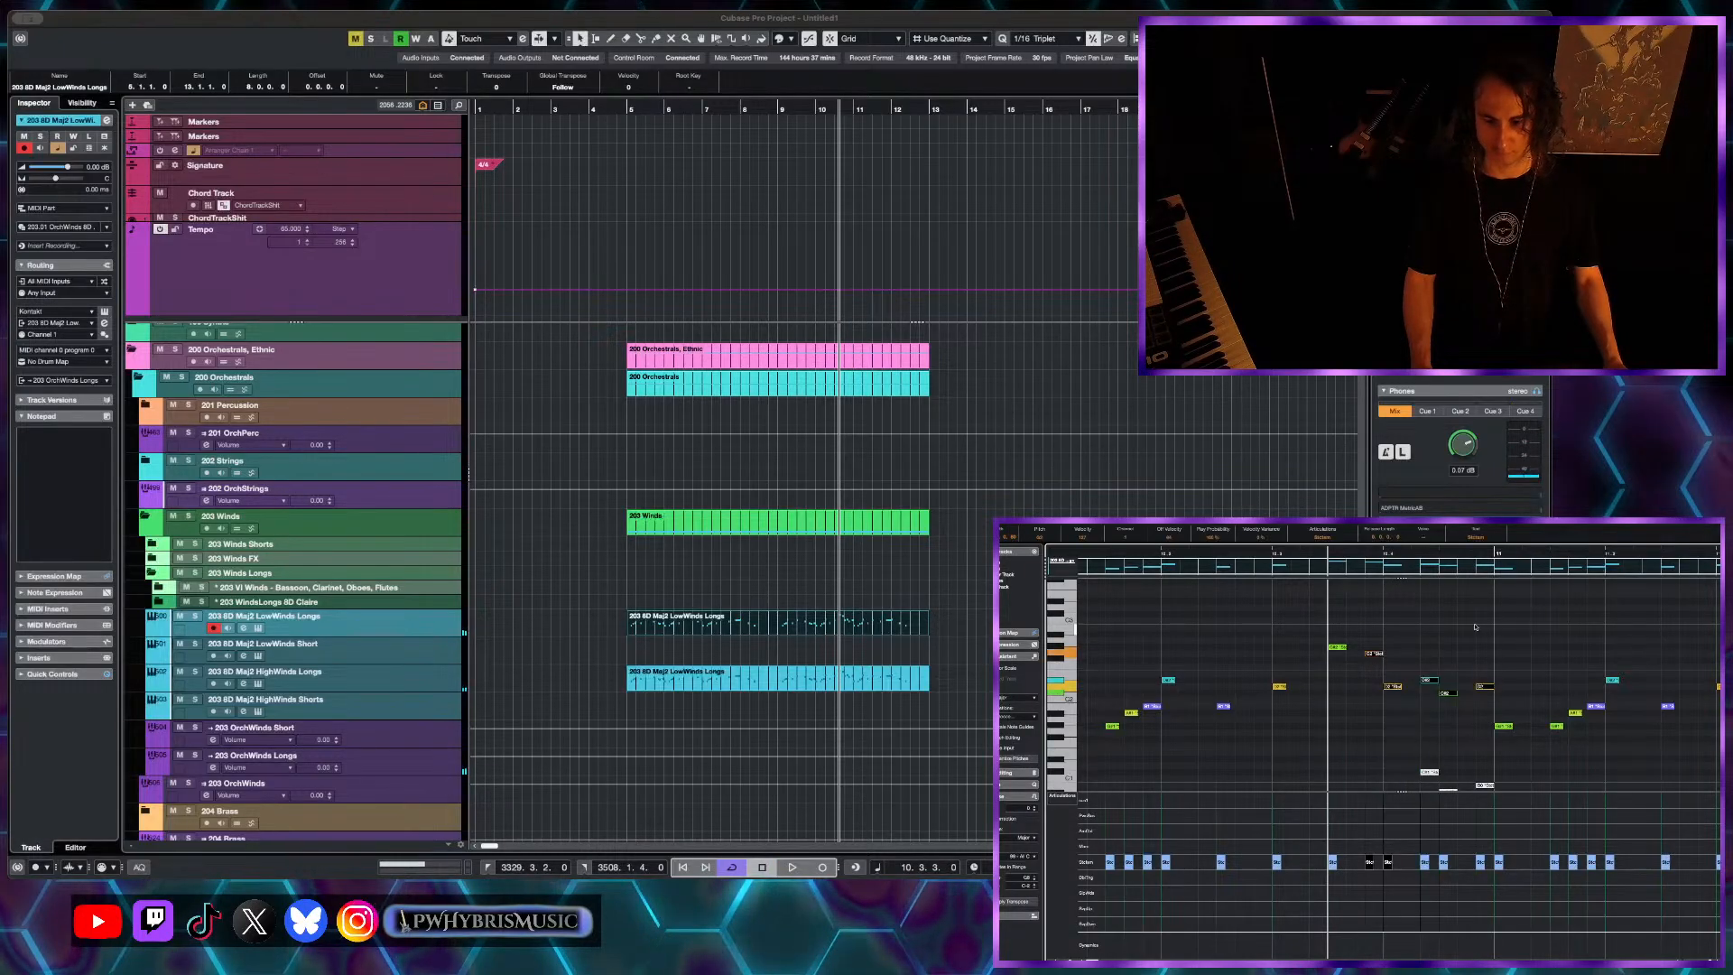
pyautogui.click(1401, 707)
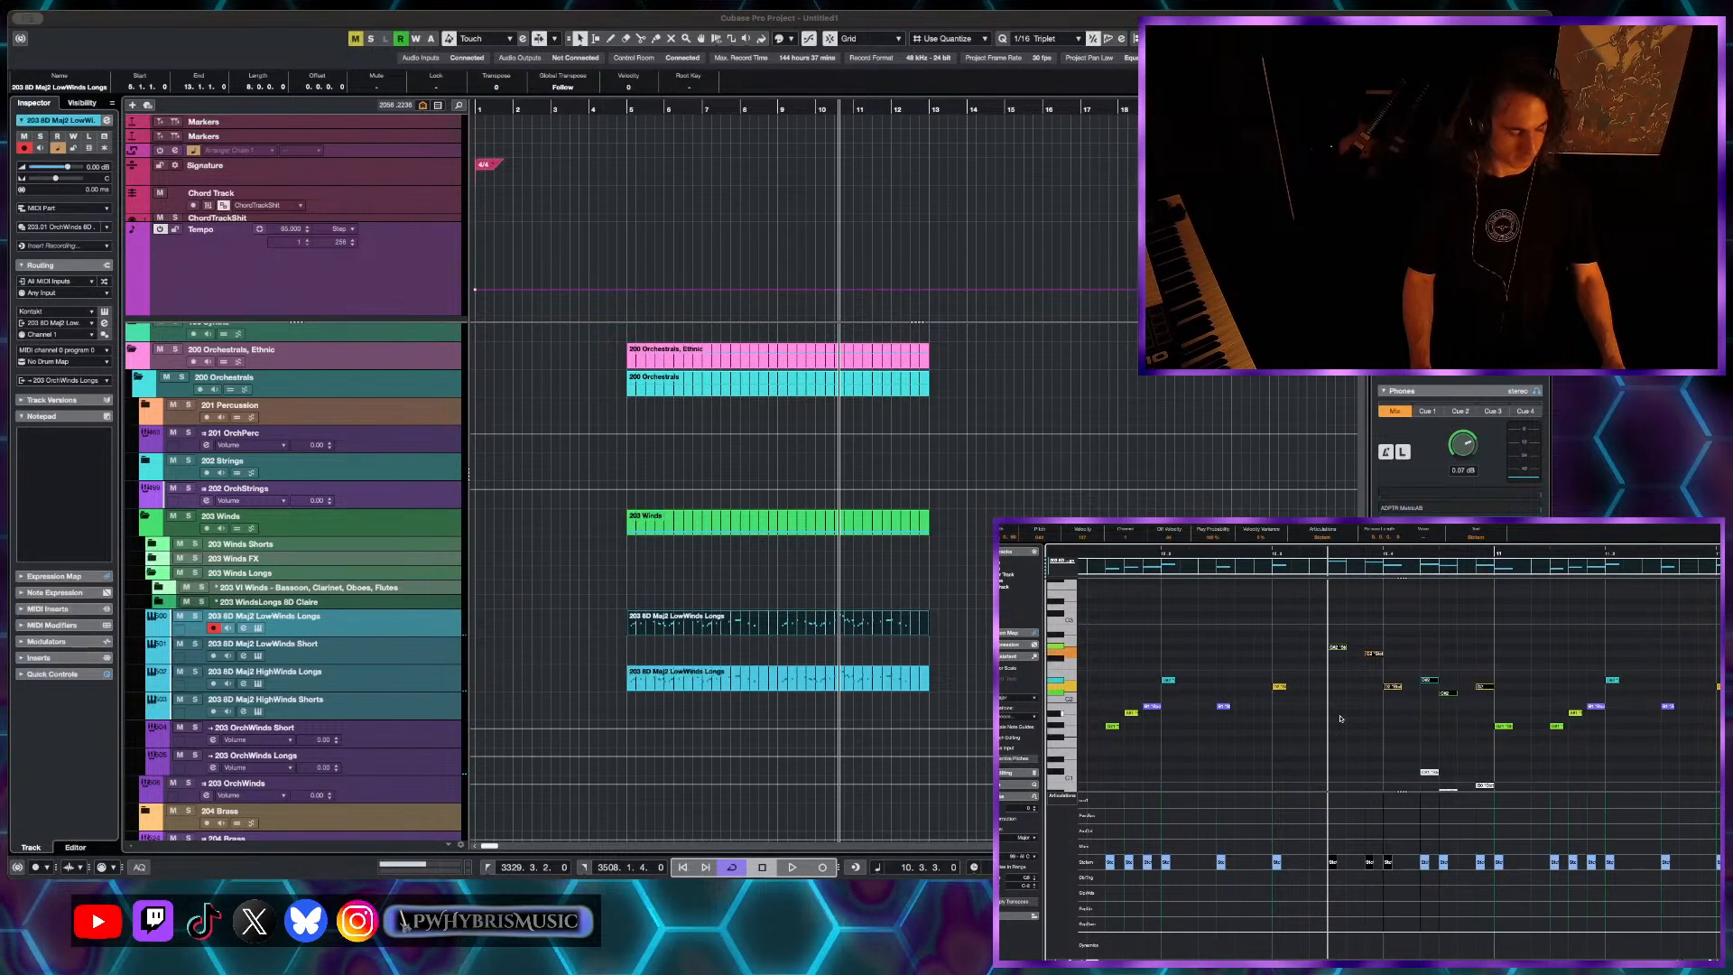
pyautogui.scroll(15, 722, 398)
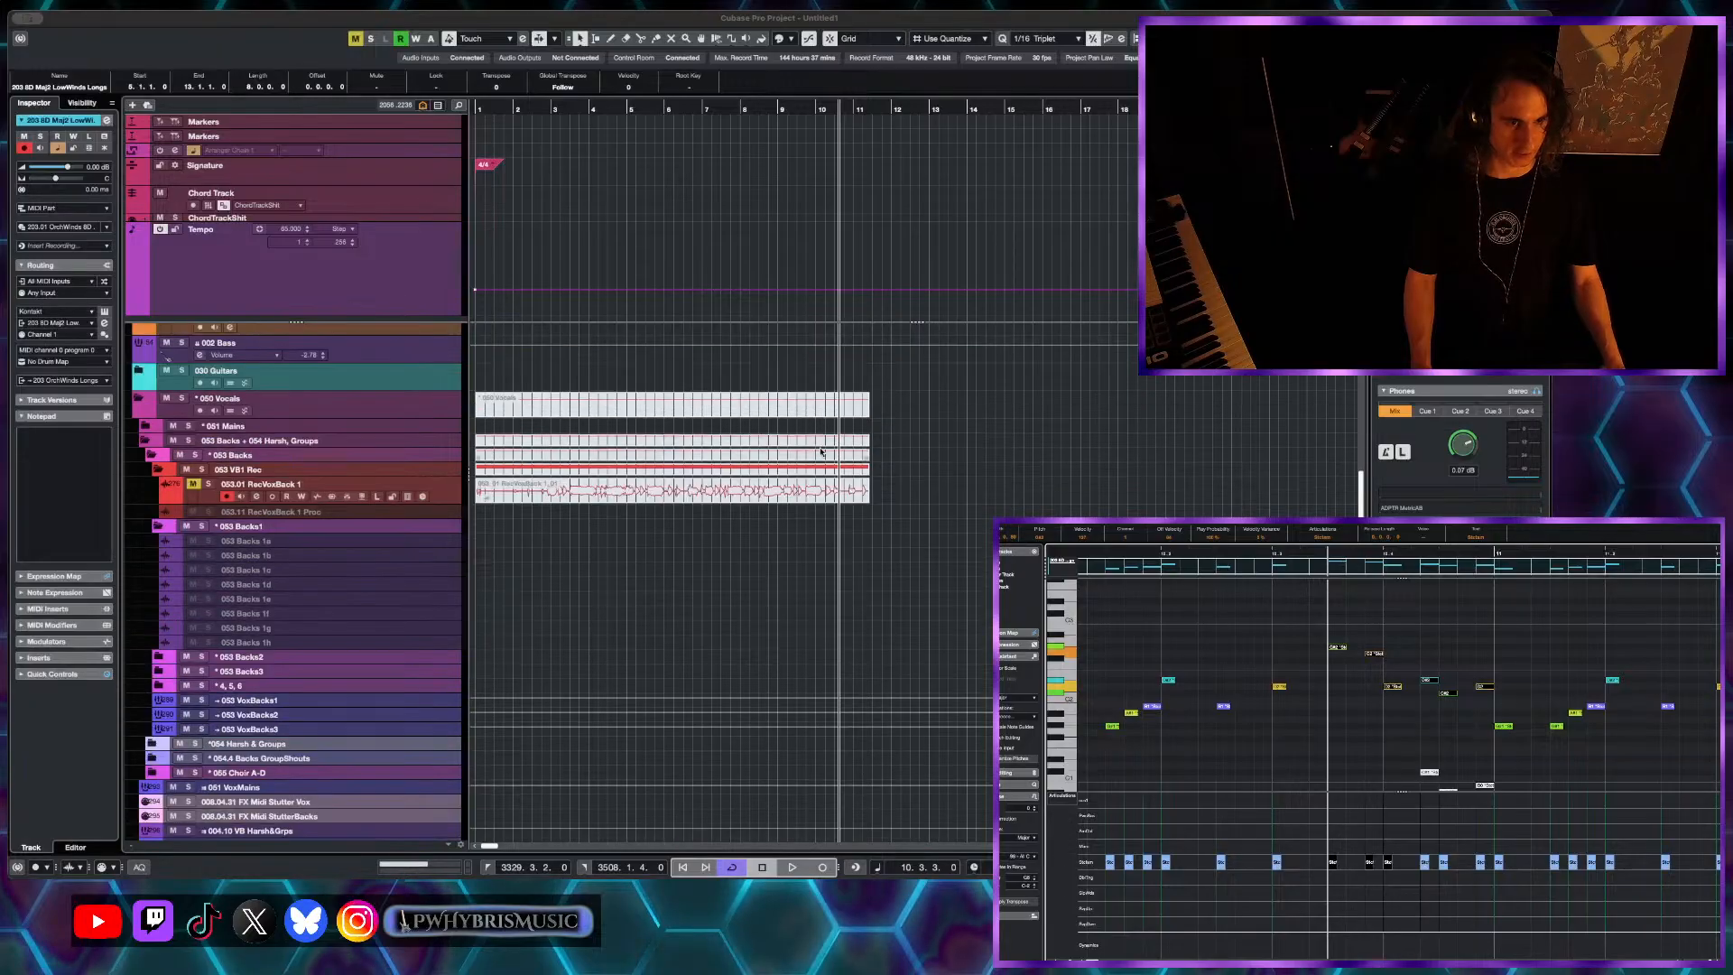
pyautogui.click(838, 411)
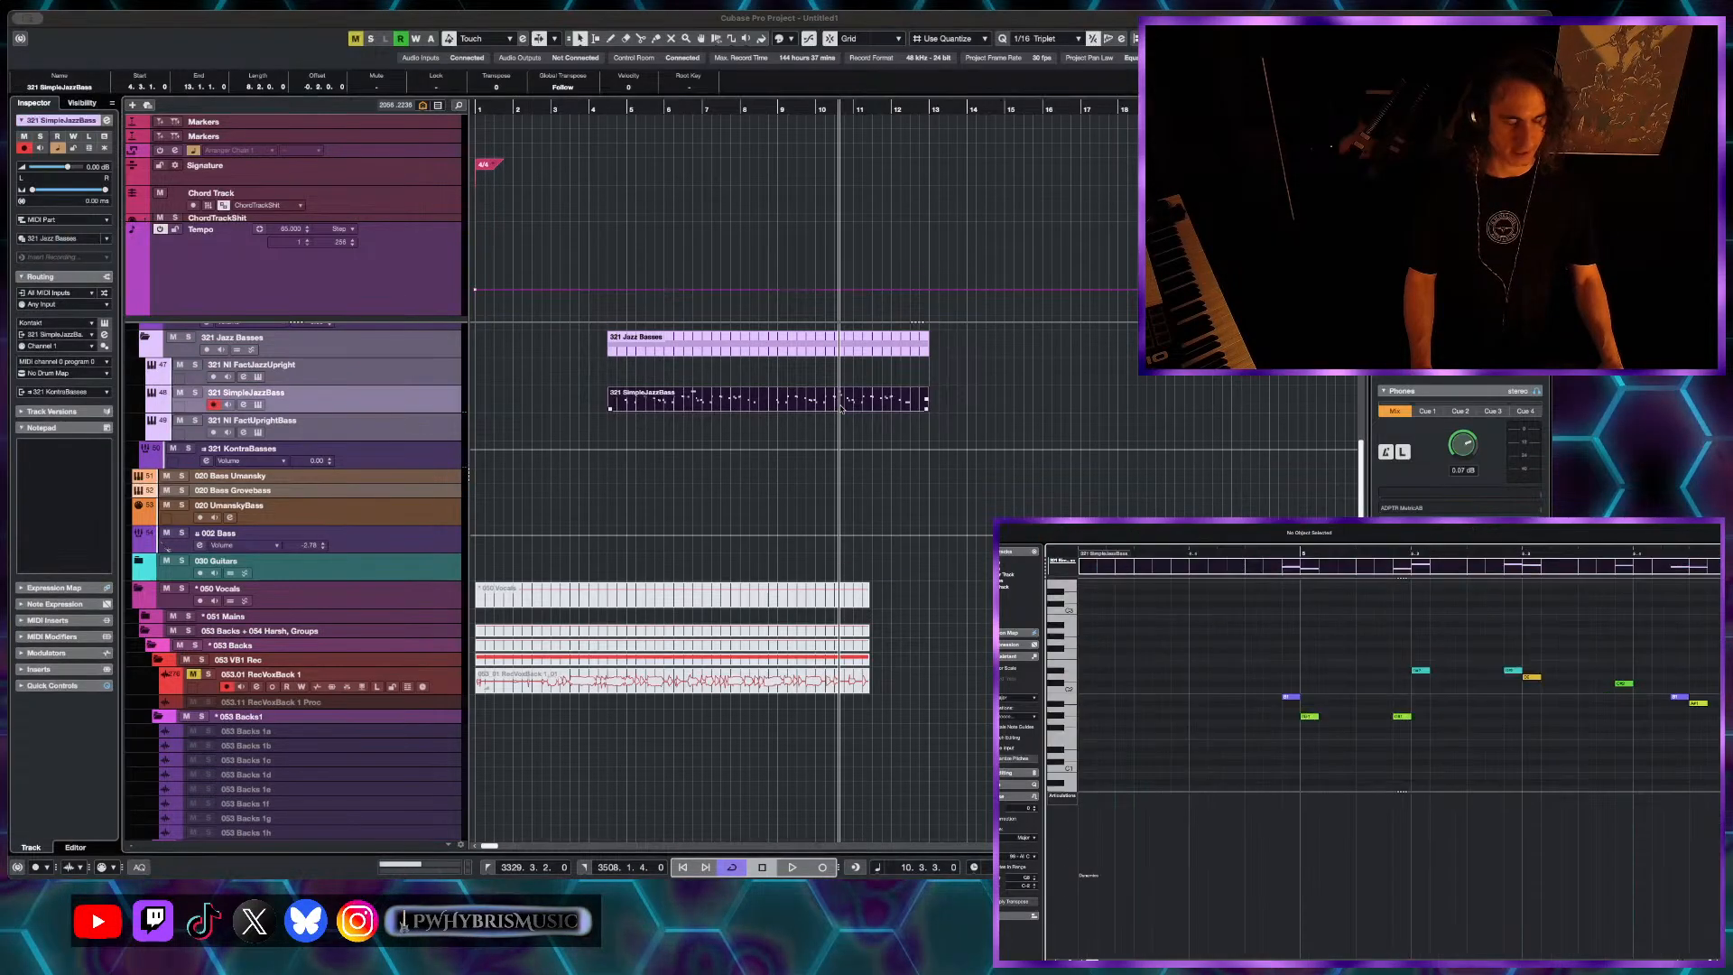
# - Paste the low winds phrase into the SimpleJazzBass part midway through beat 3 of bar 10 and play it back
pyautogui.press('g')
pyautogui.press('g')
pyautogui.press('g')
pyautogui.press('space')
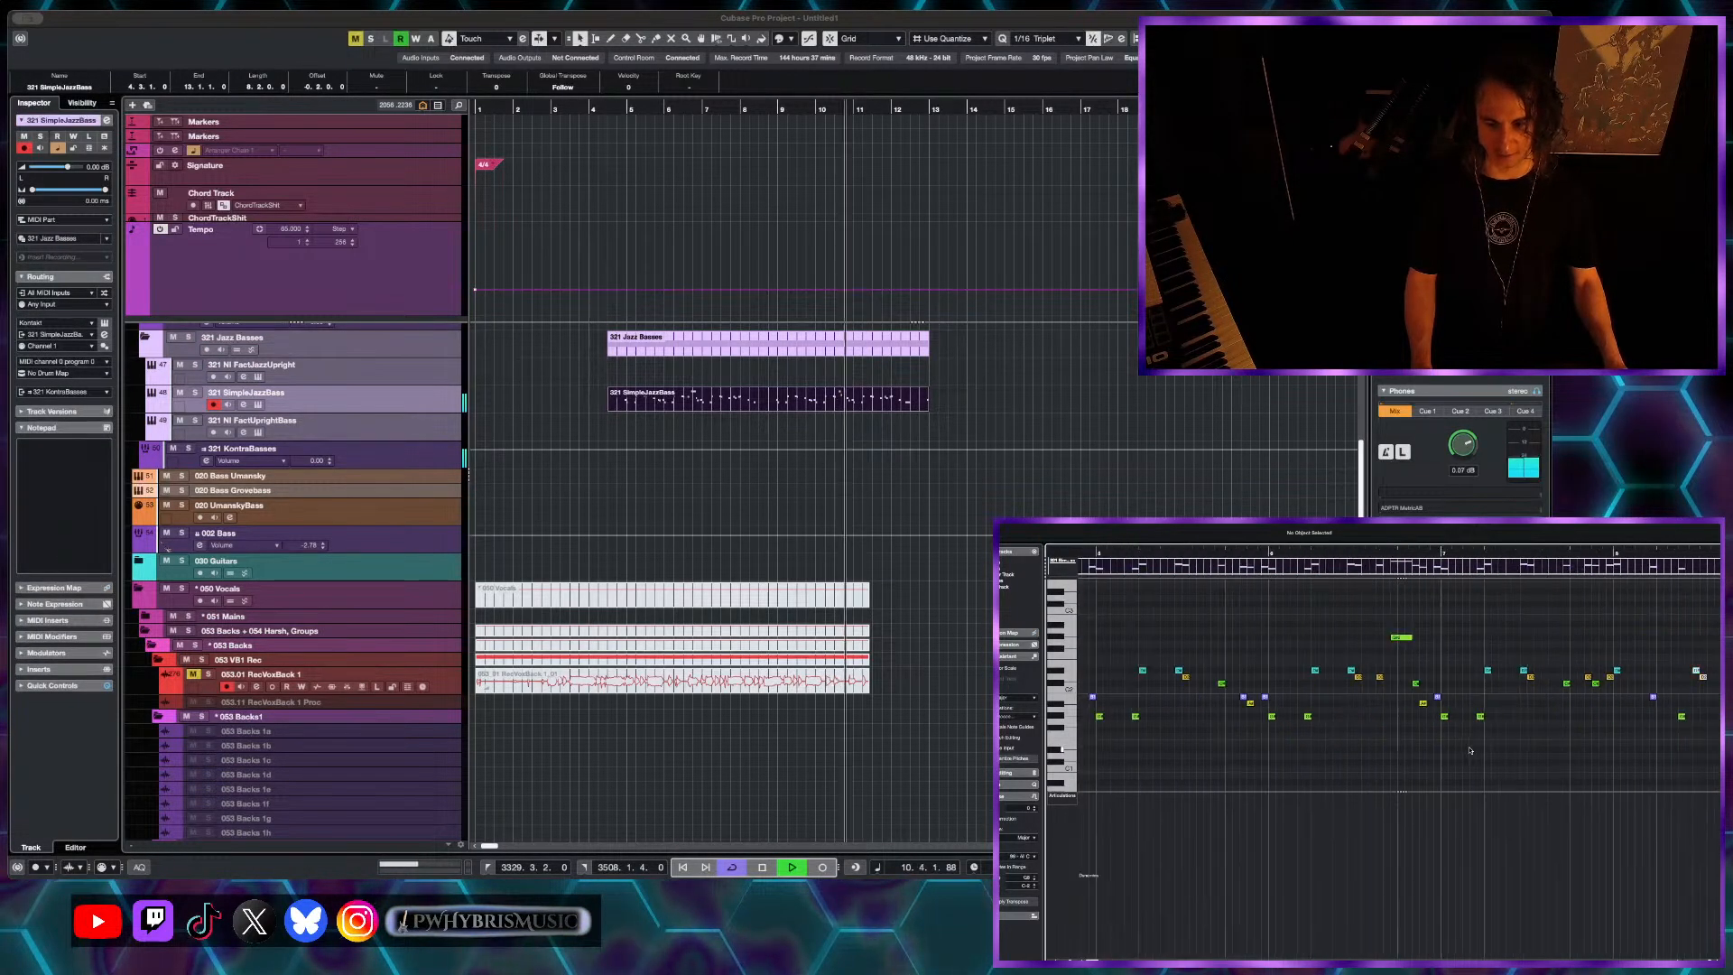
pyautogui.press('space')
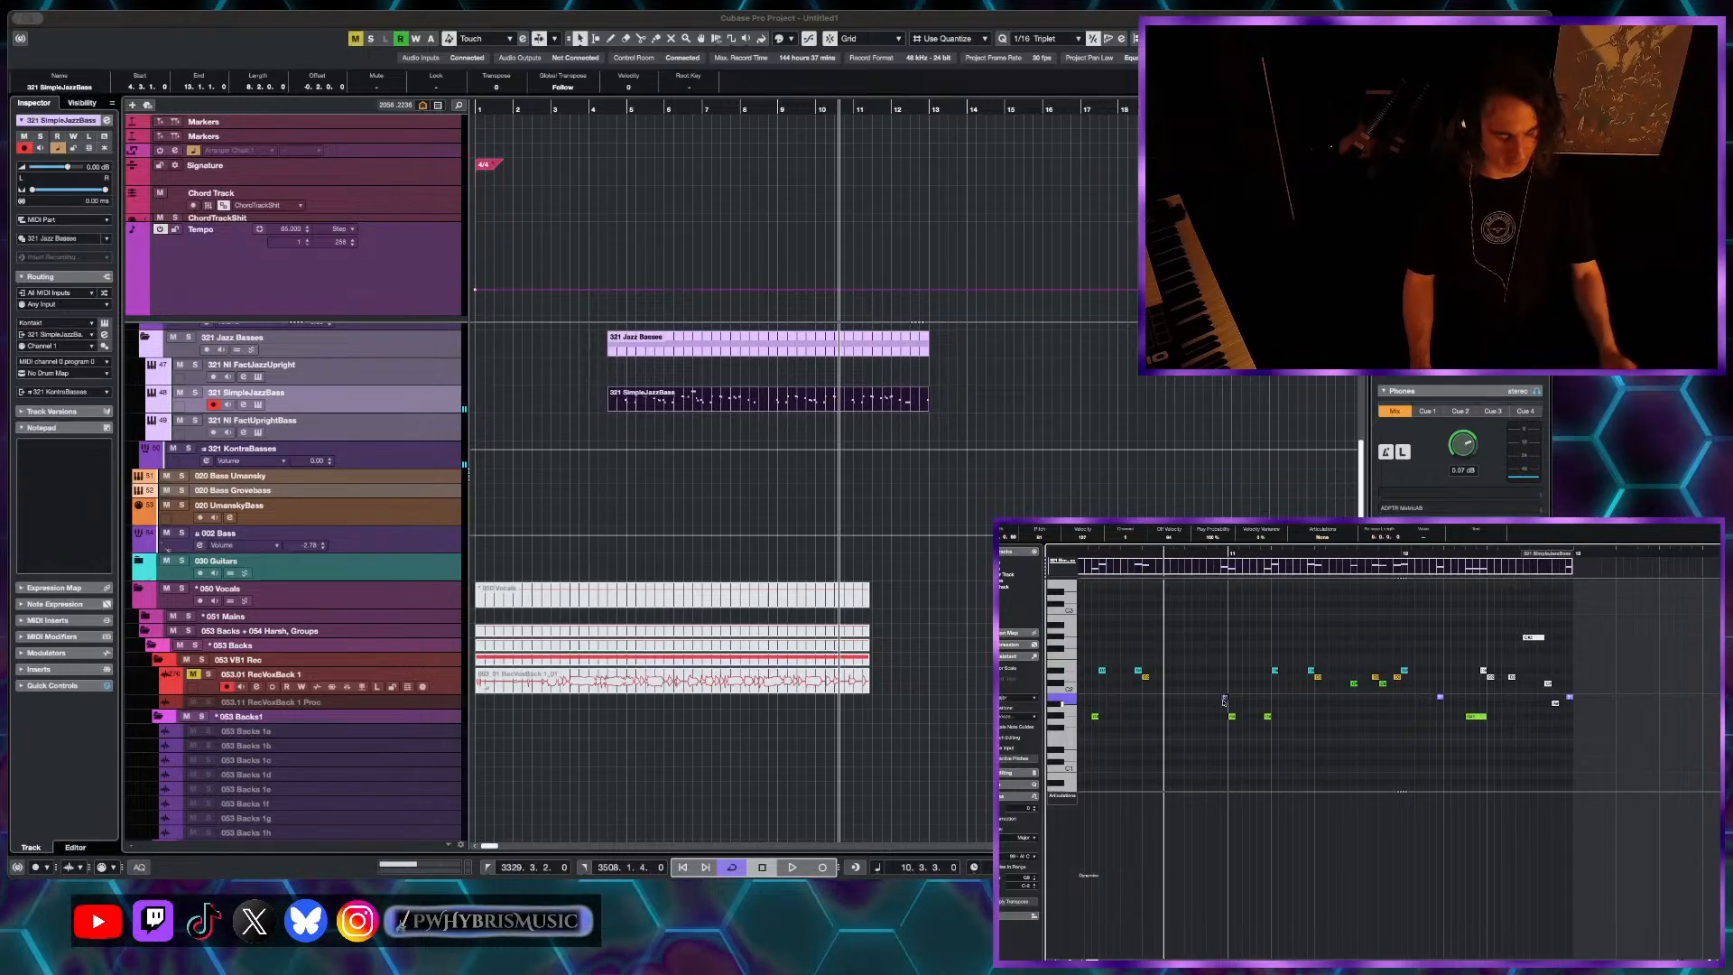
pyautogui.press('space')
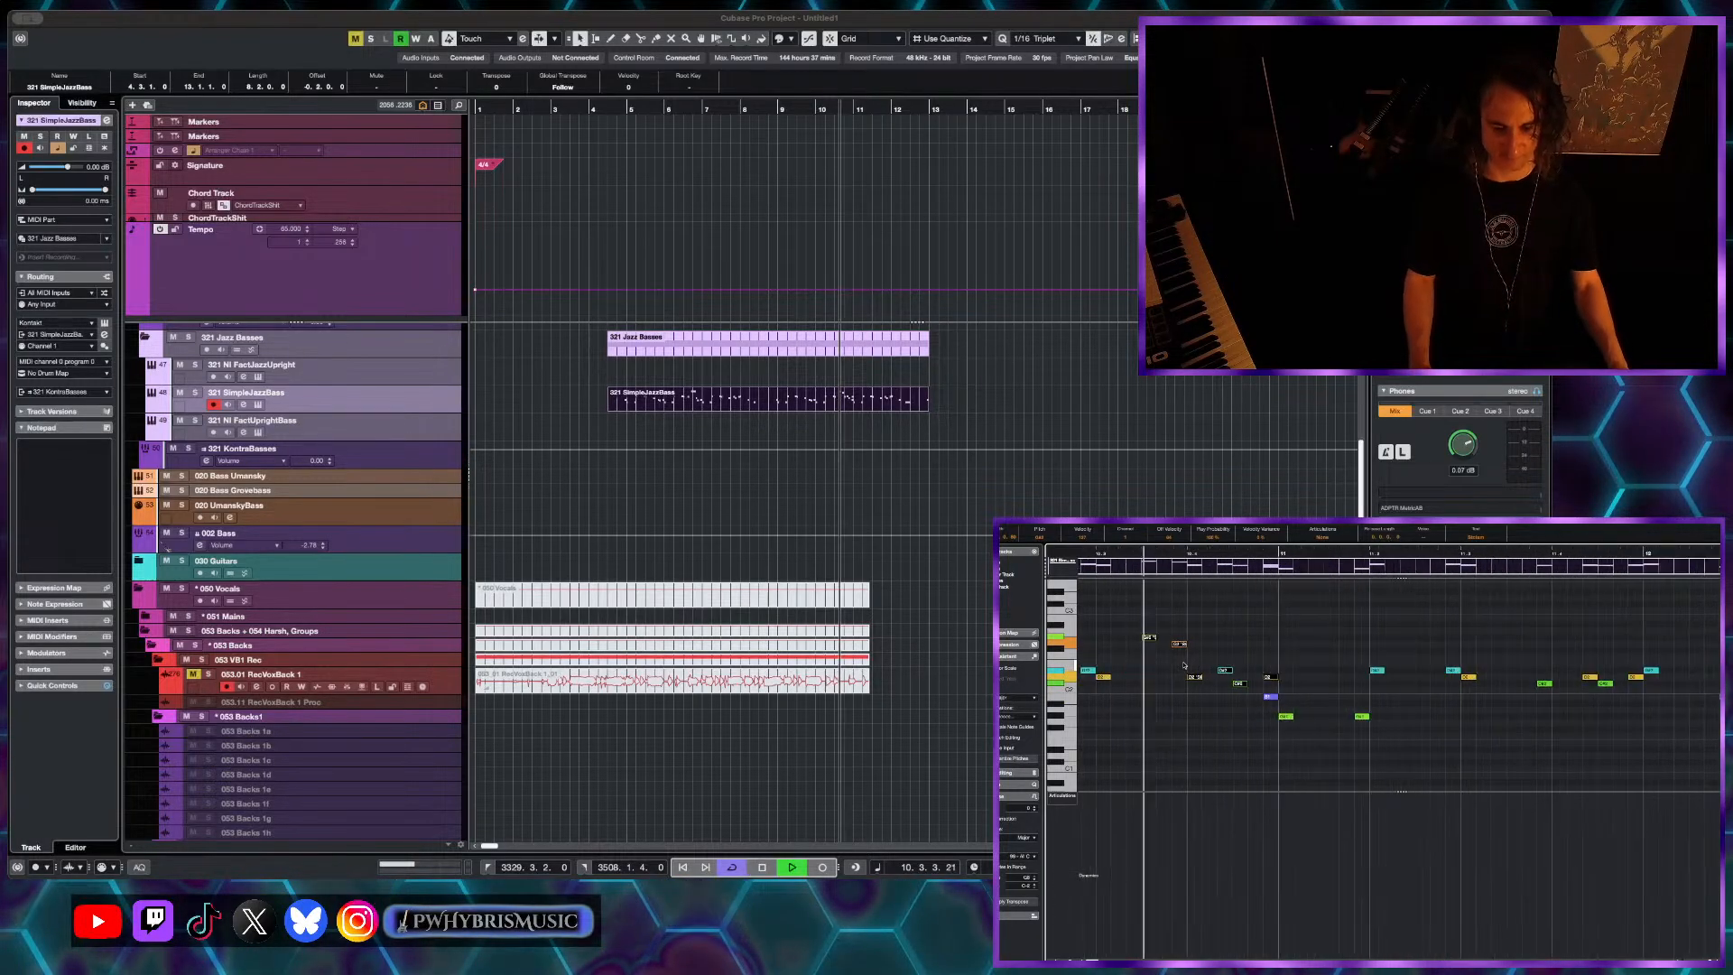
pyautogui.press('space')
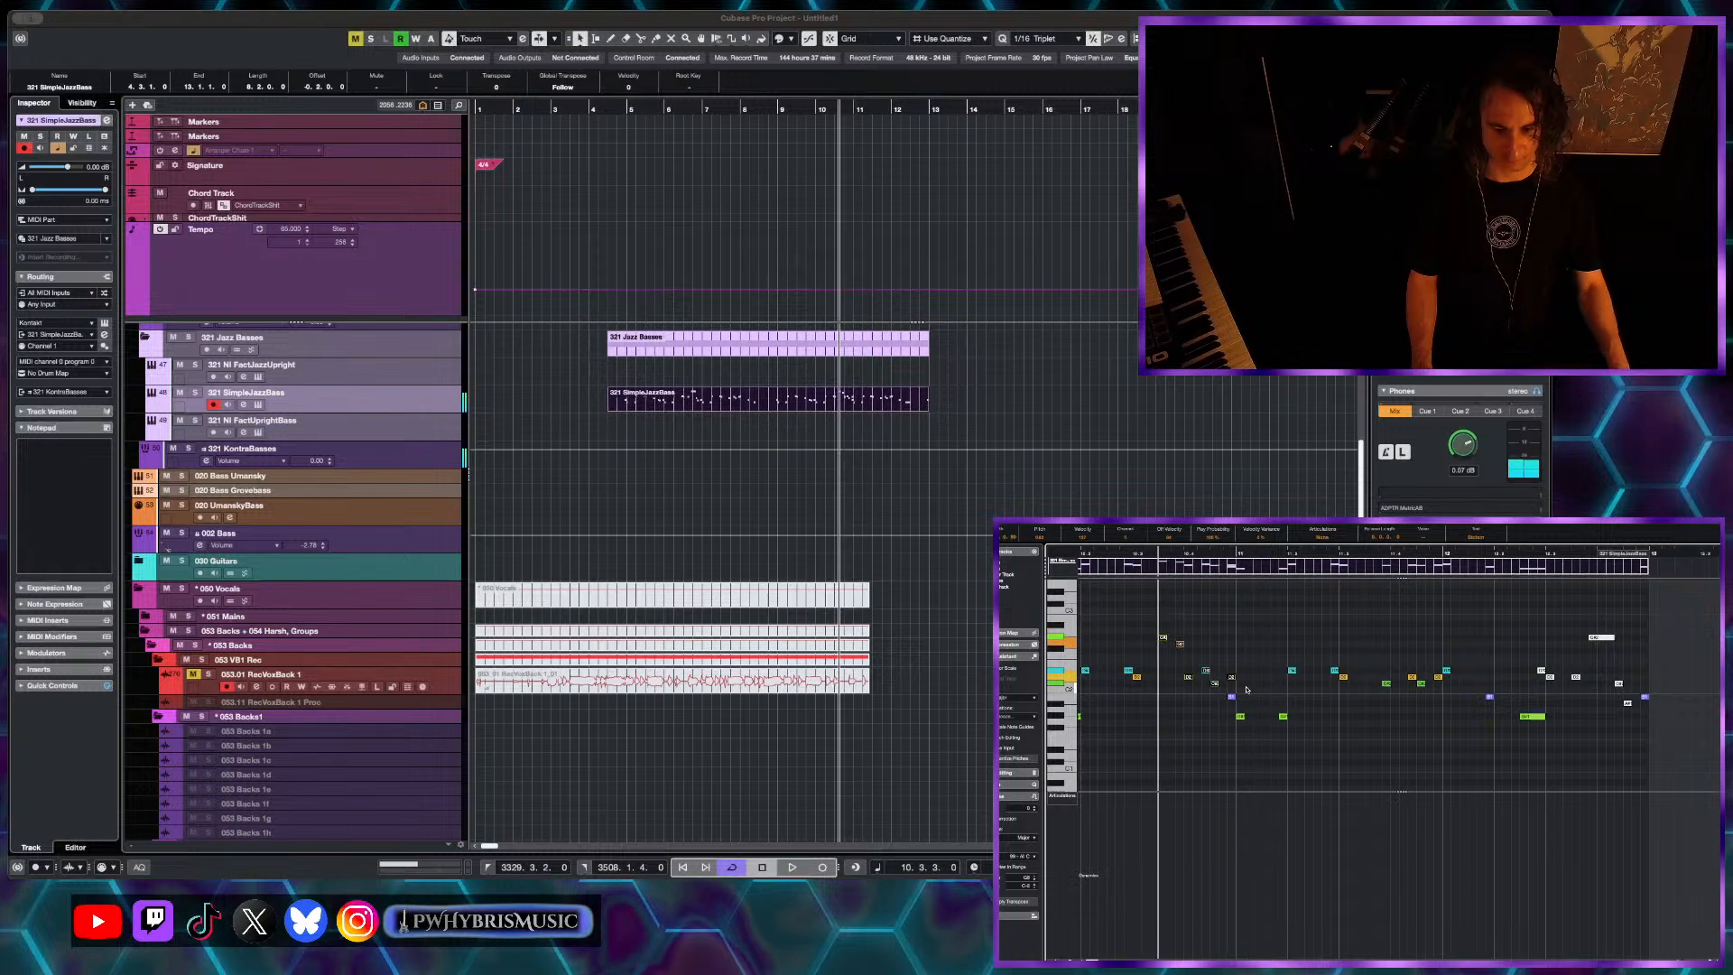
pyautogui.press('space')
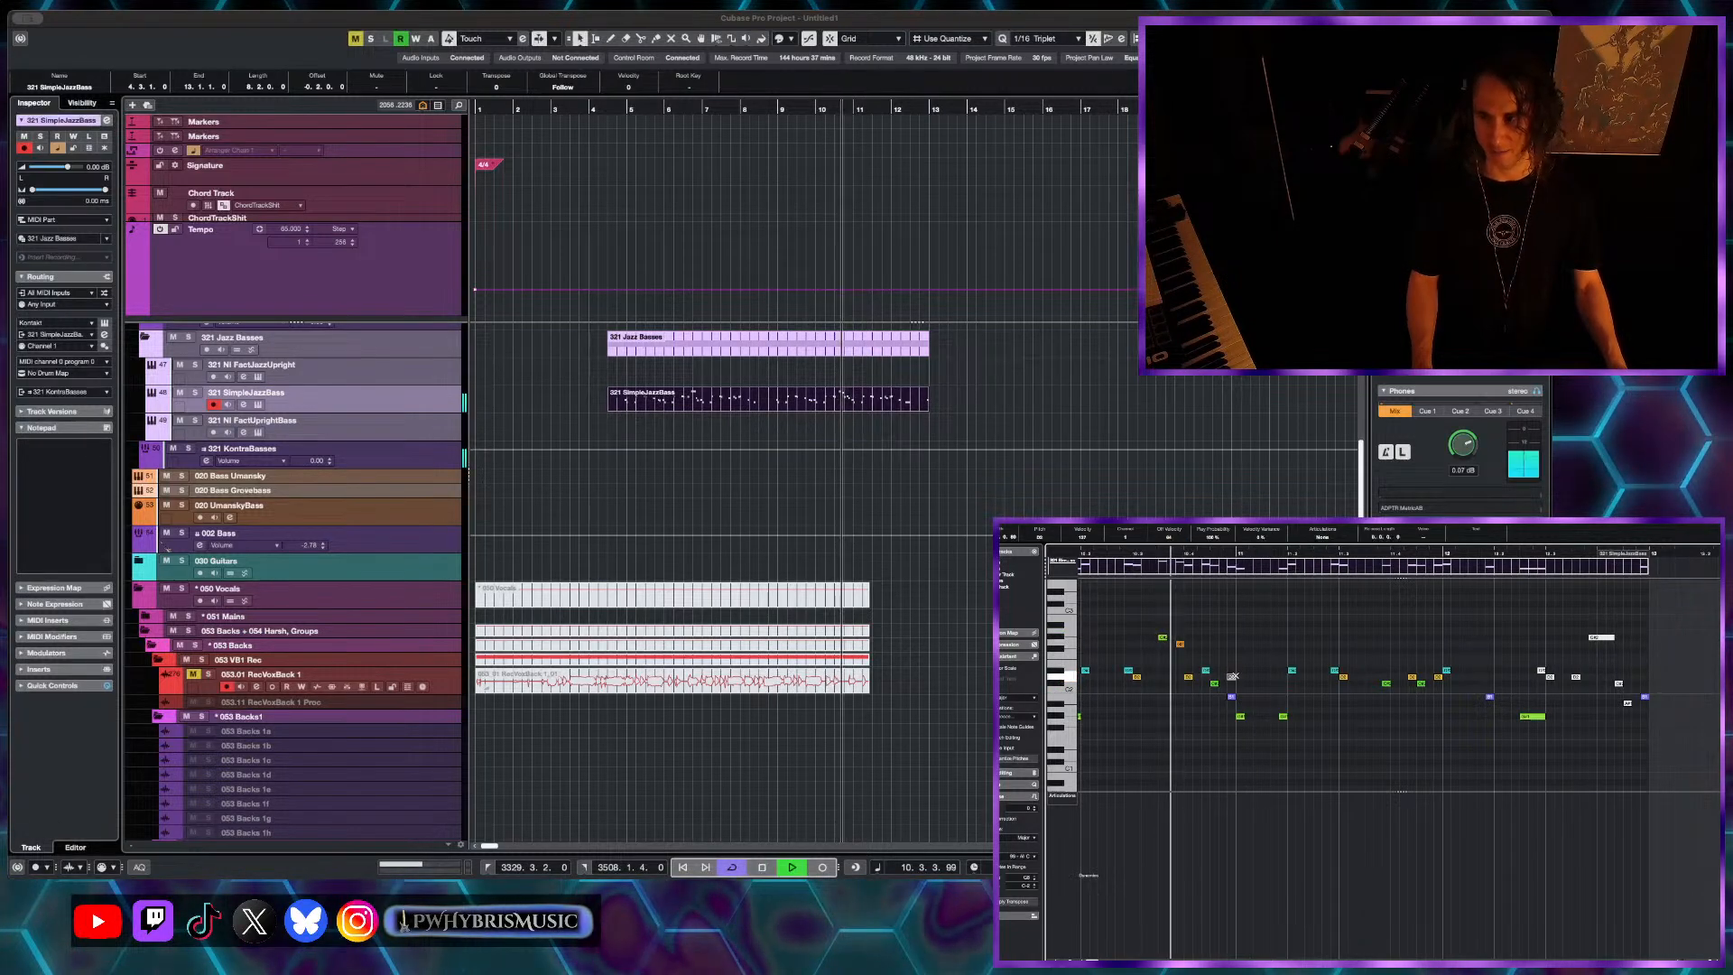
# - Try lowering the bottom bass note just before bar 11 and play the phrase again
pyautogui.press('space')
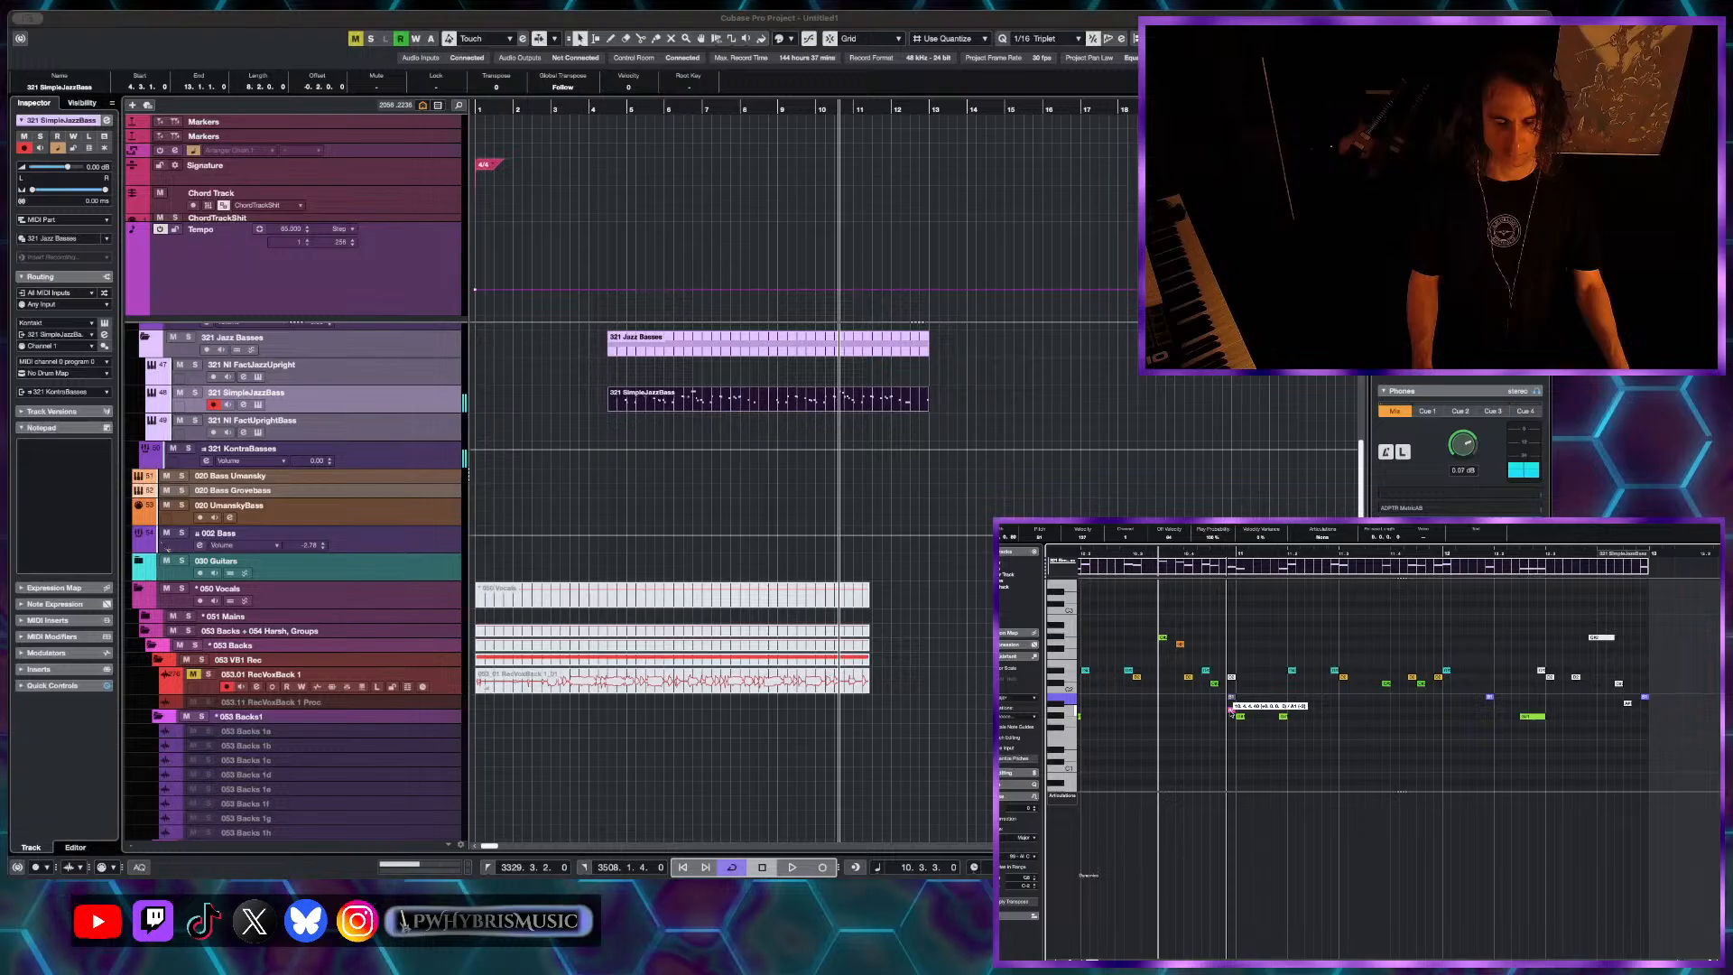
pyautogui.moveTo(1232, 708); pyautogui.dragTo(1230, 706)
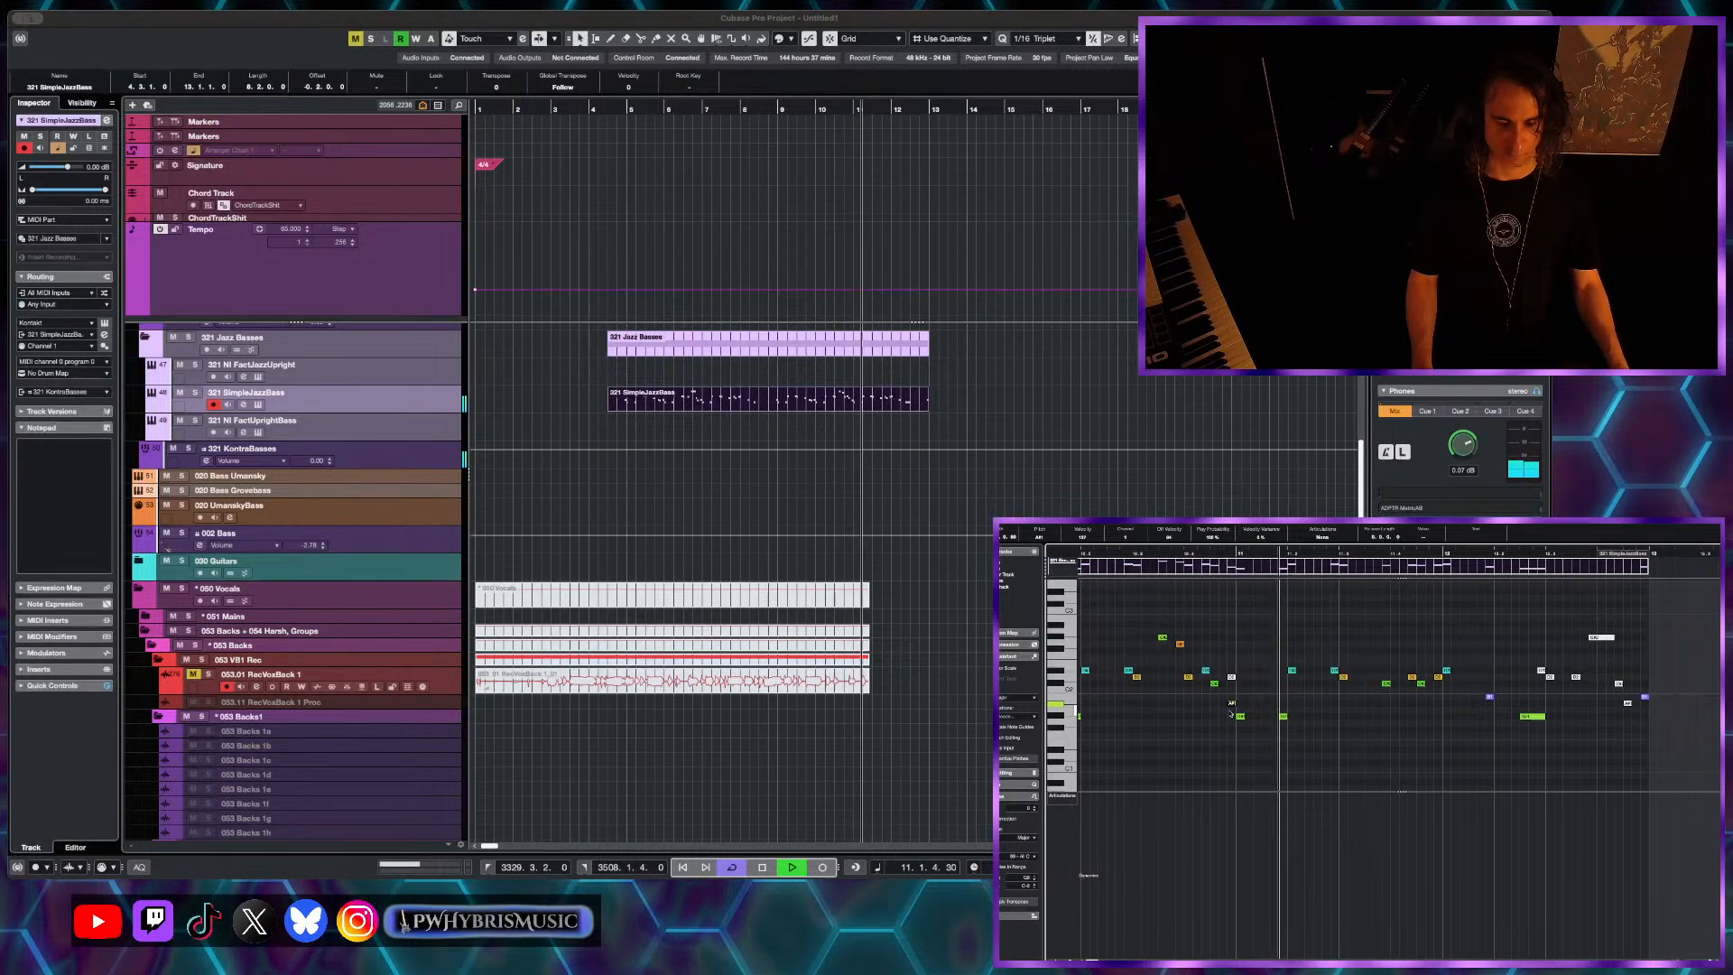
pyautogui.press('space')
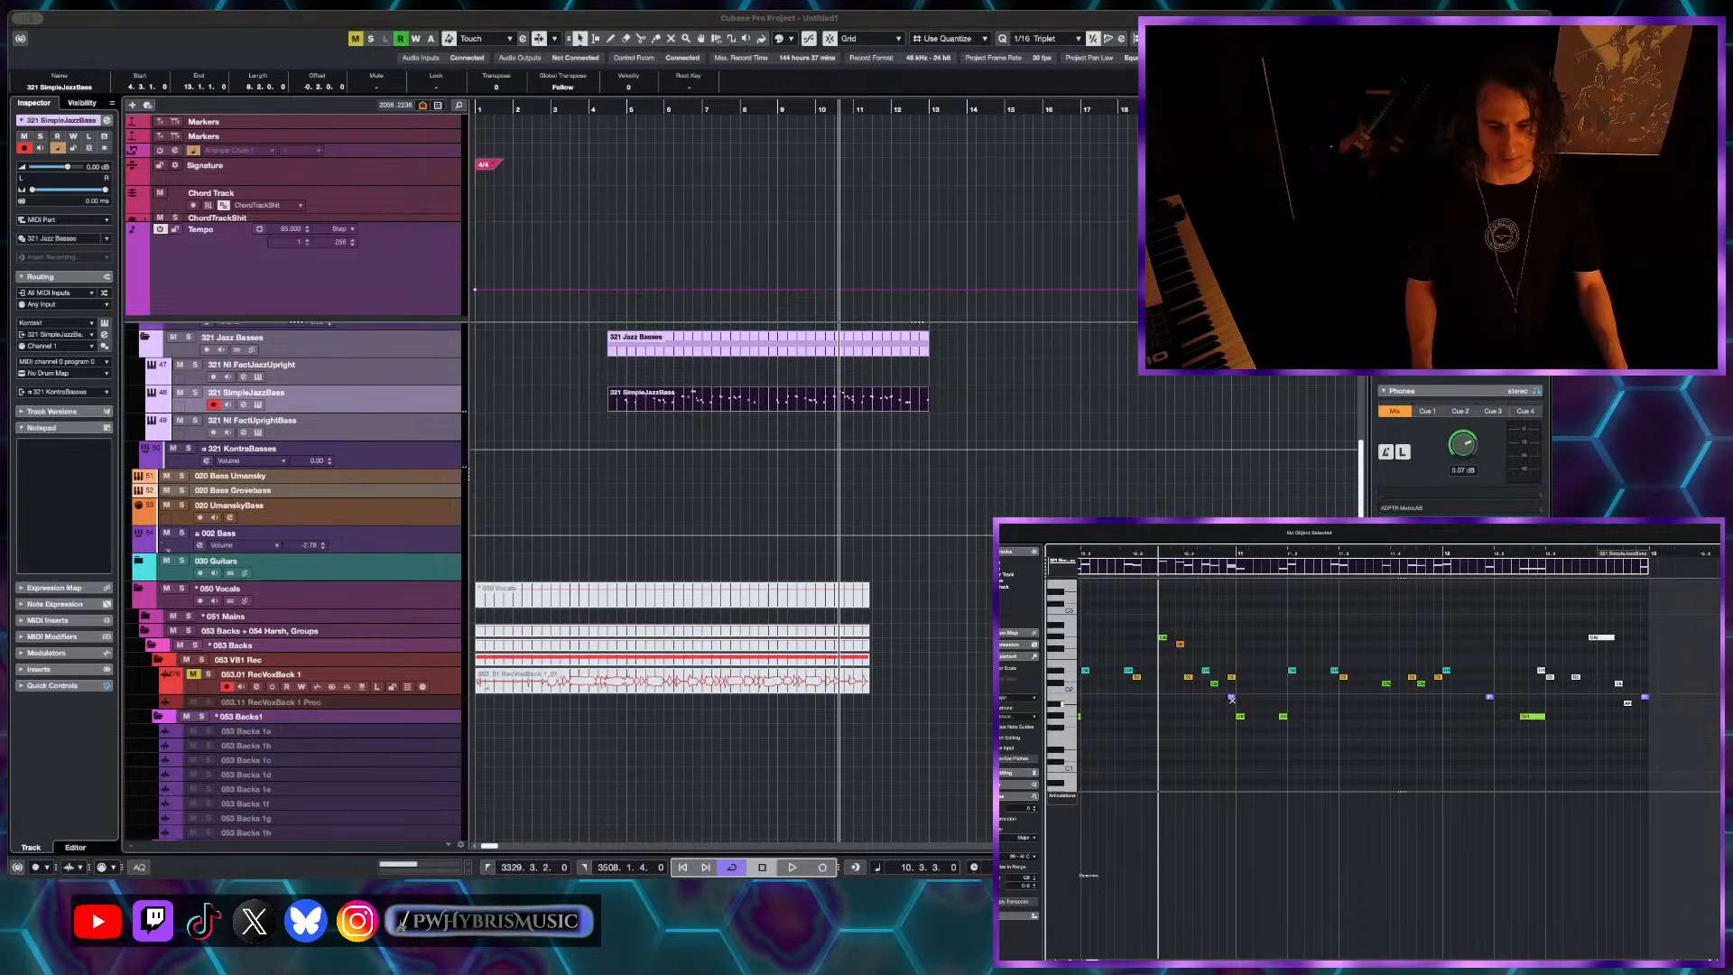
# - Play the bass line to the end of bar 12 and shorten the long low note in that bar
pyautogui.press('space')
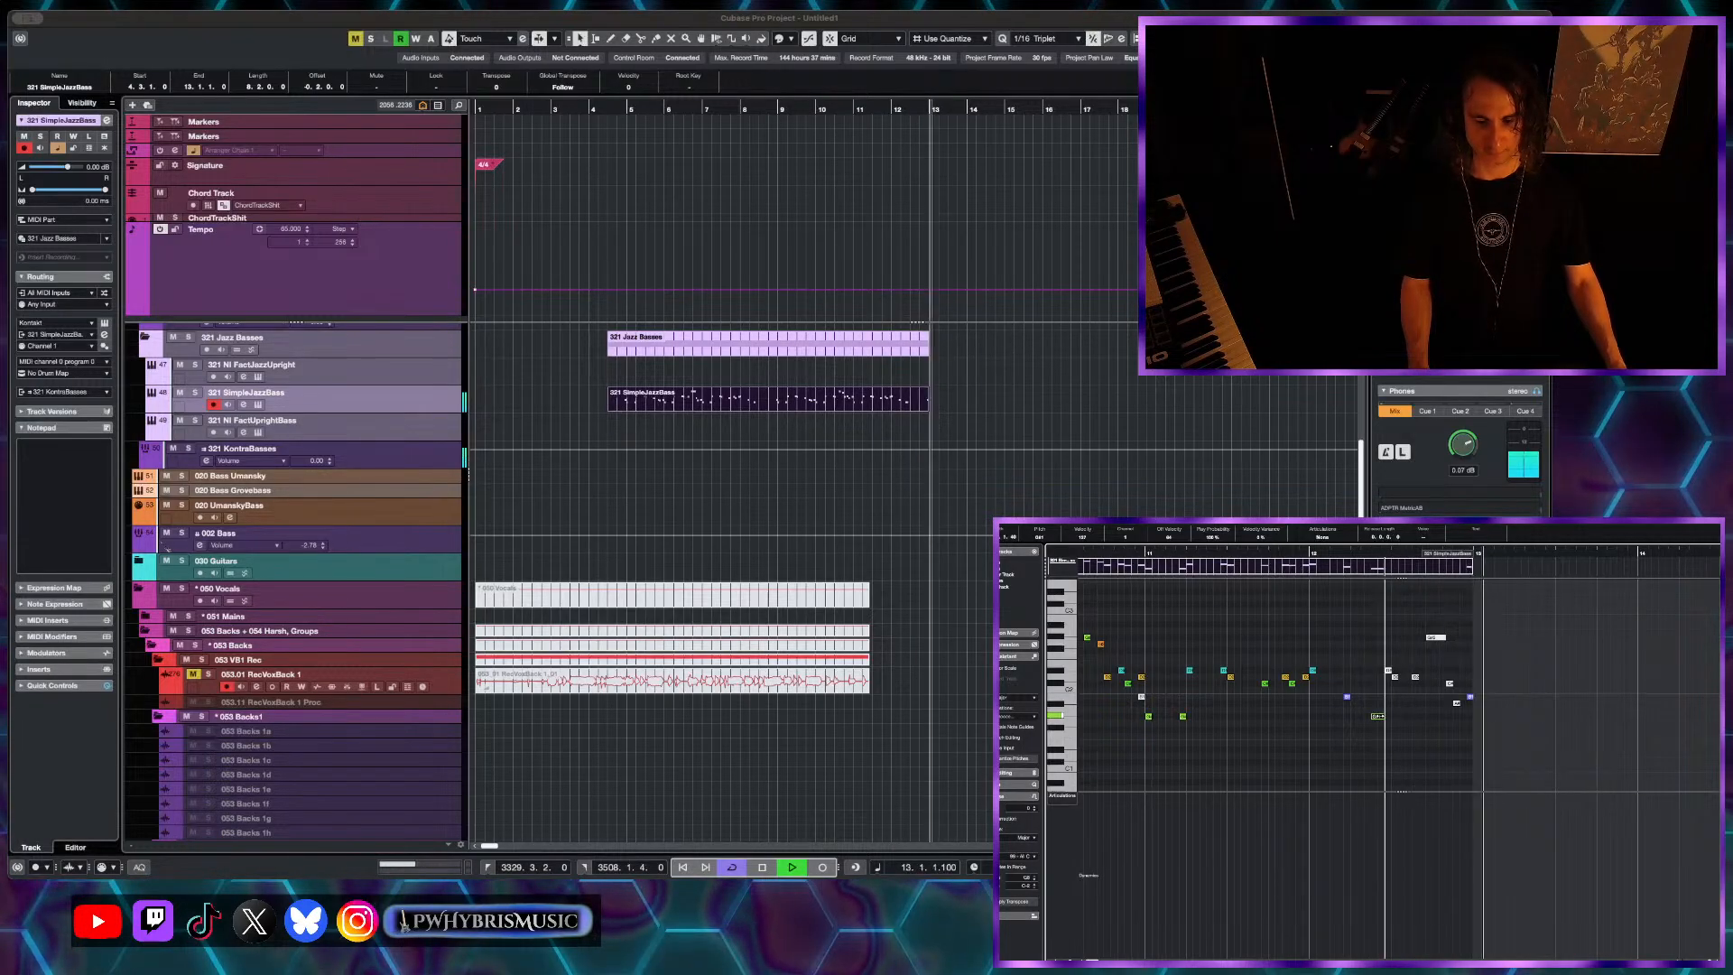
pyautogui.press('space')
# - Set the locators around the bass part and move the left locator to bar 5, keeping the right one at bar 13
pyautogui.press('g')
pyautogui.press('g')
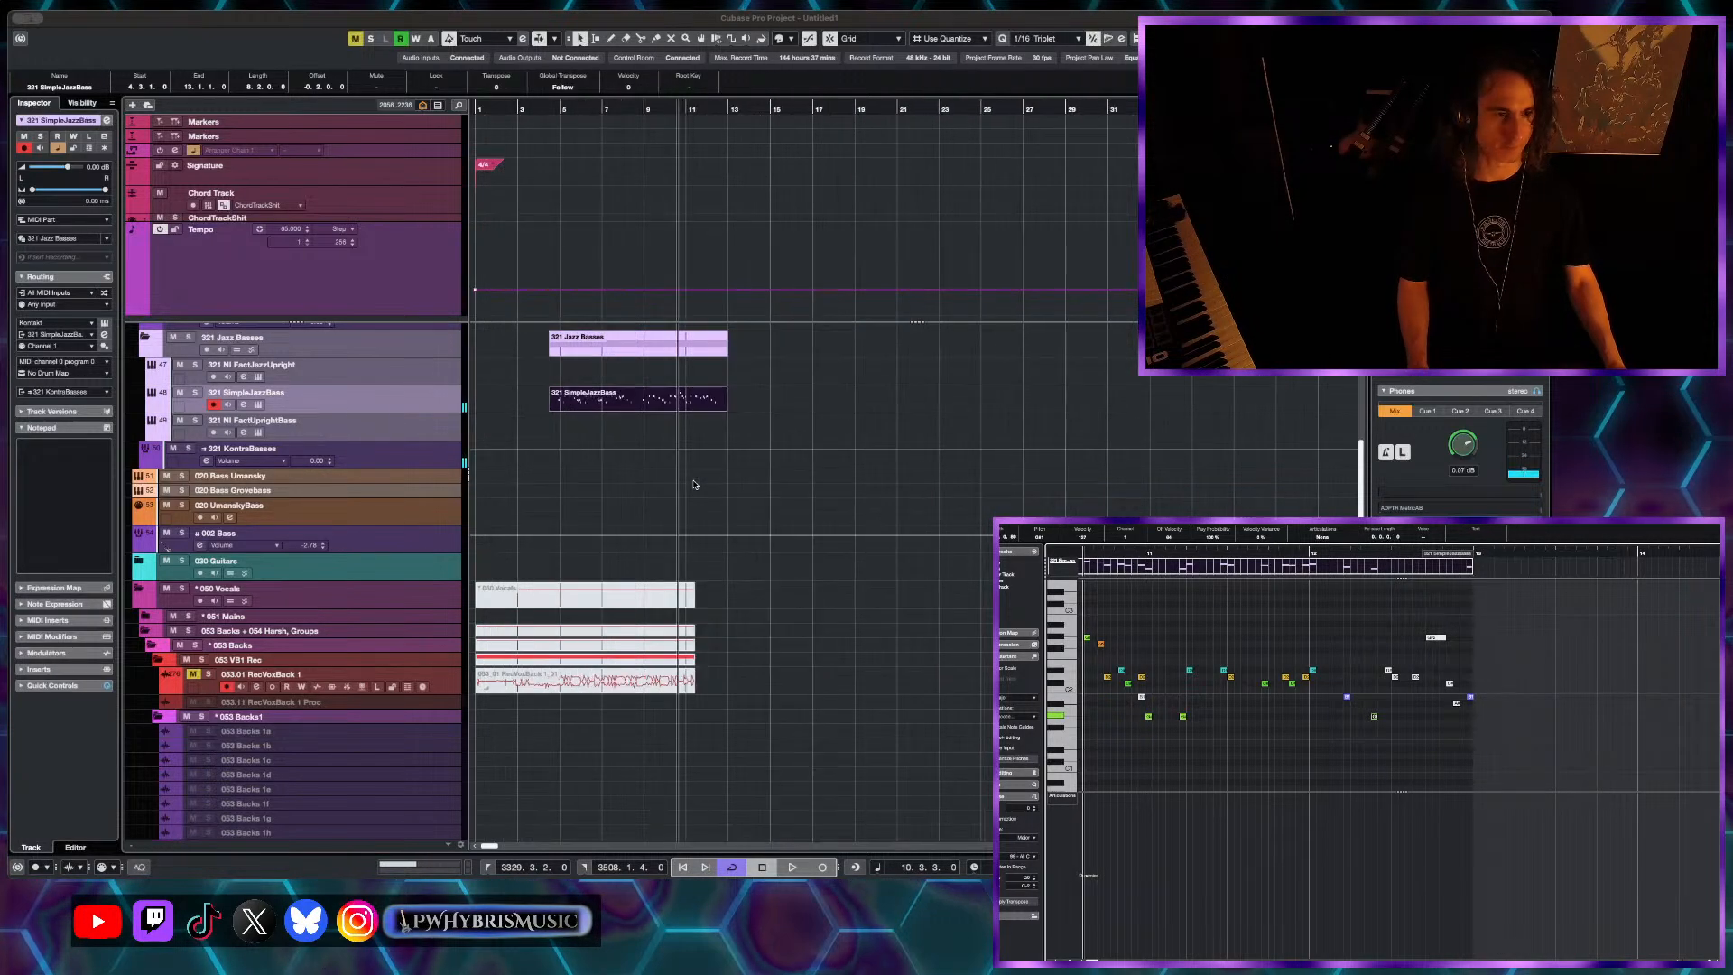
pyautogui.press('p')
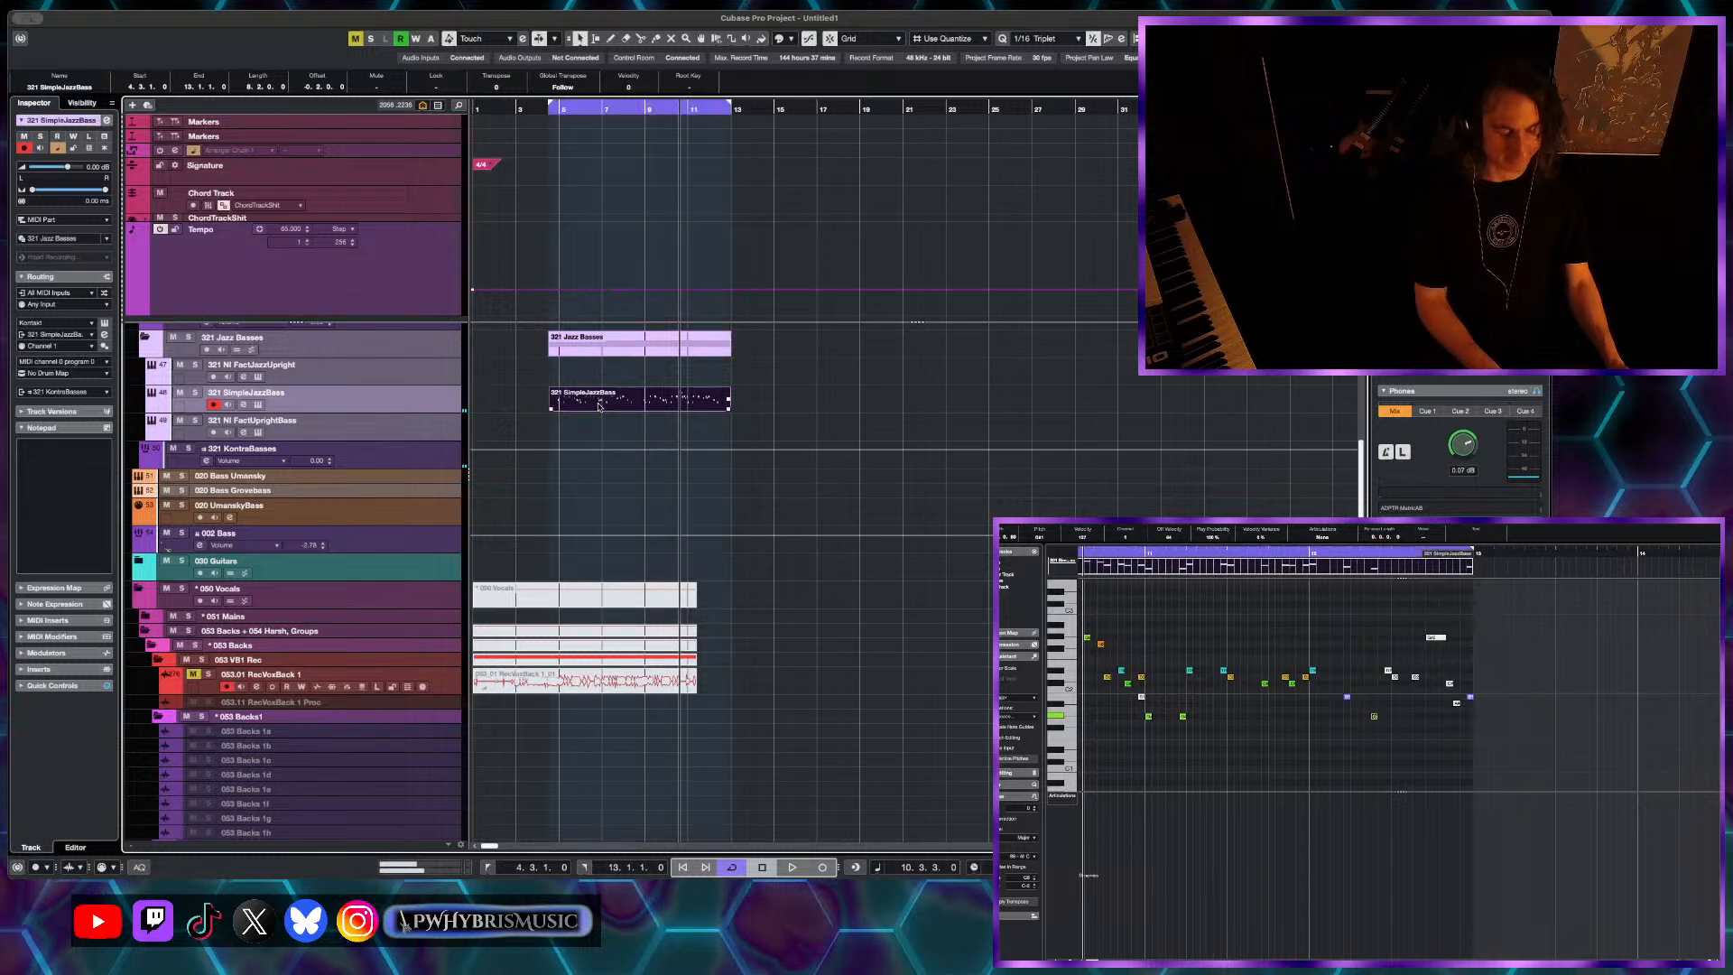
pyautogui.press('h')
pyautogui.press('h')
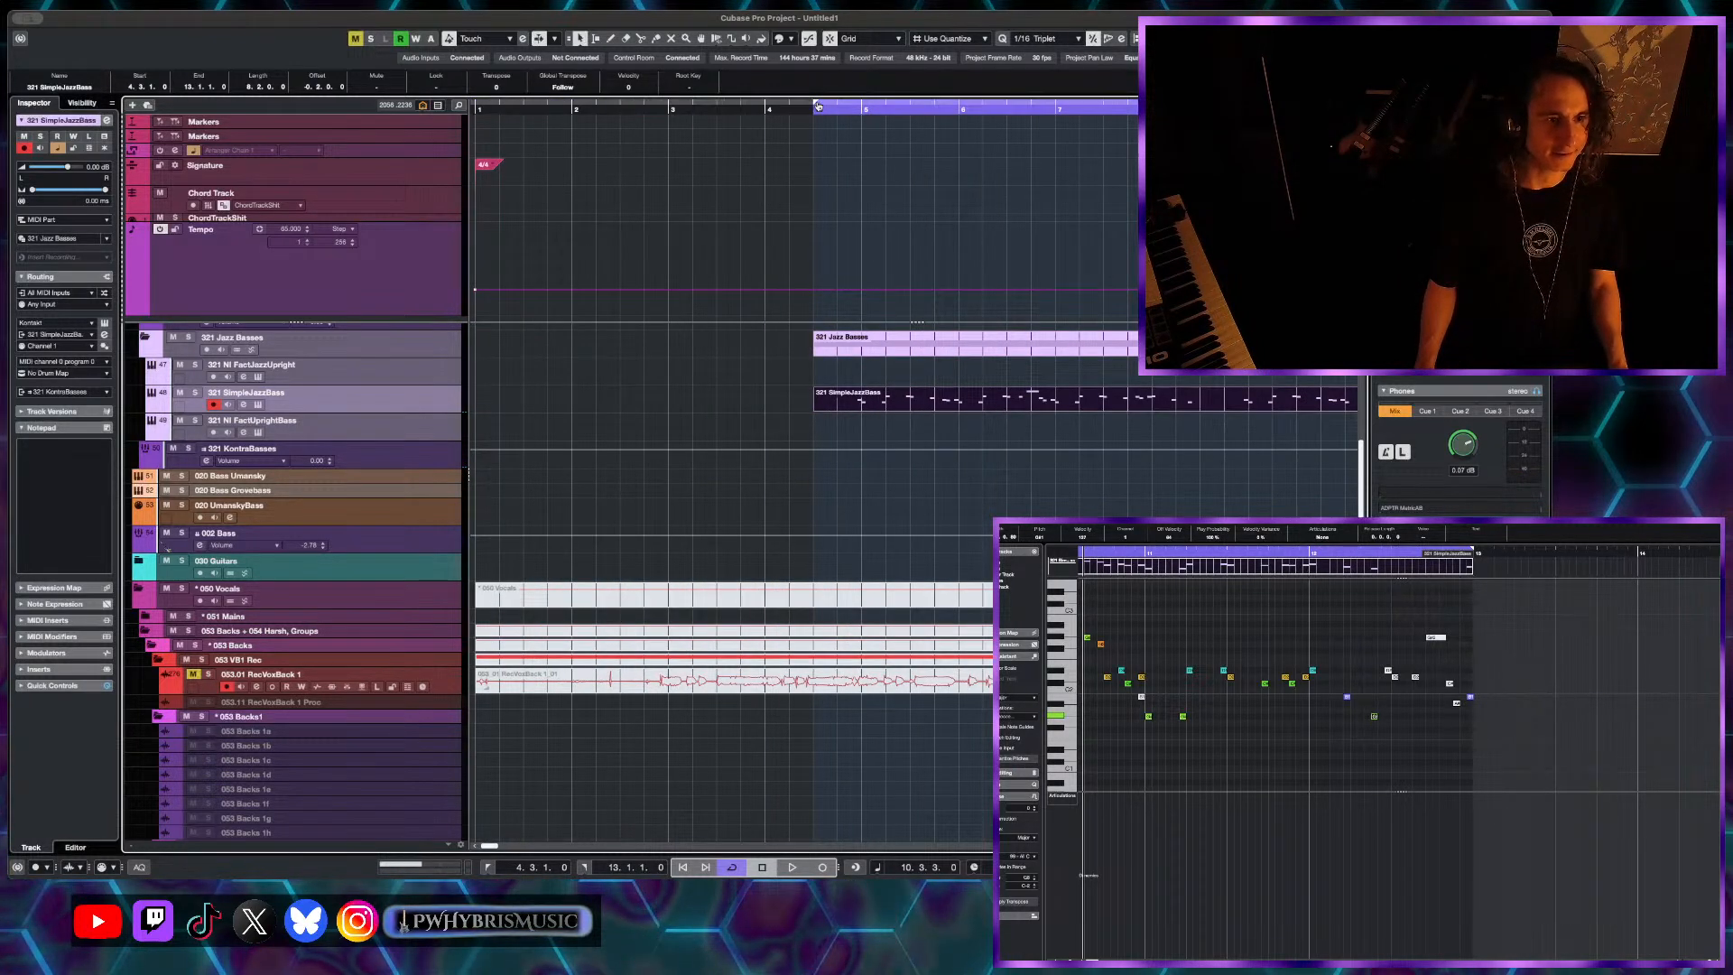
pyautogui.moveTo(813, 102); pyautogui.dragTo(865, 115)
pyautogui.press('g')
pyautogui.press('g')
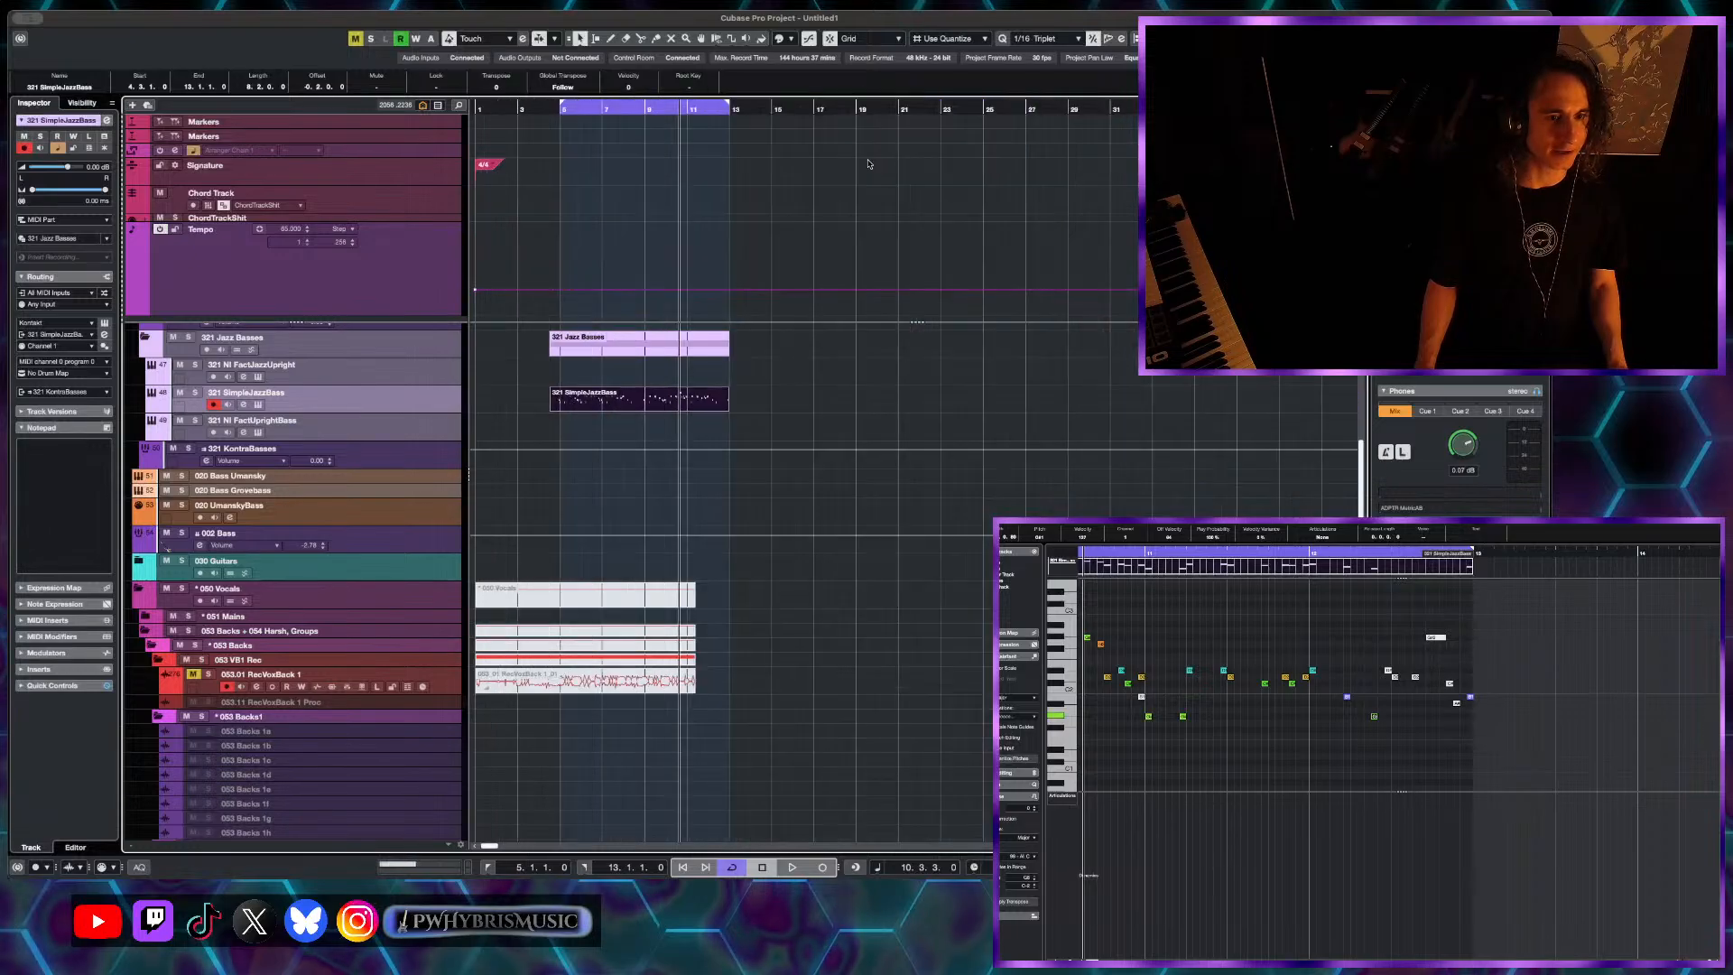
# - Add a cycle marker from bar 5 to bar 13 on the second marker track and name it "A Part"
pyautogui.press('h')
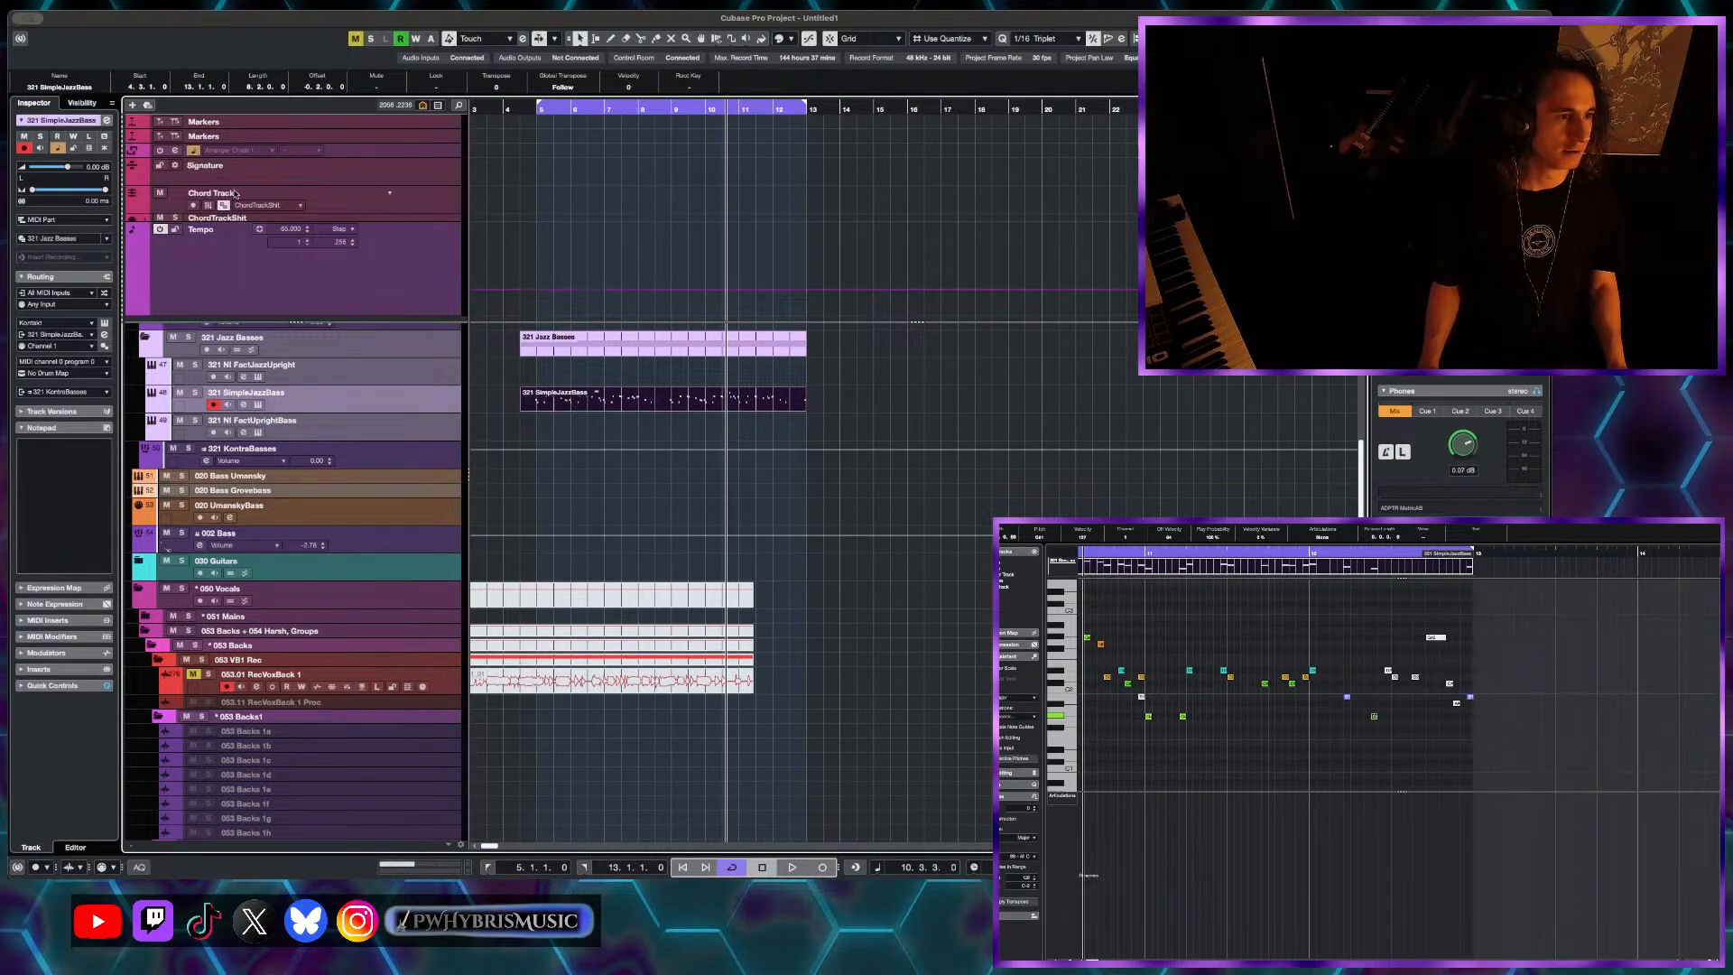
pyautogui.click(325, 128)
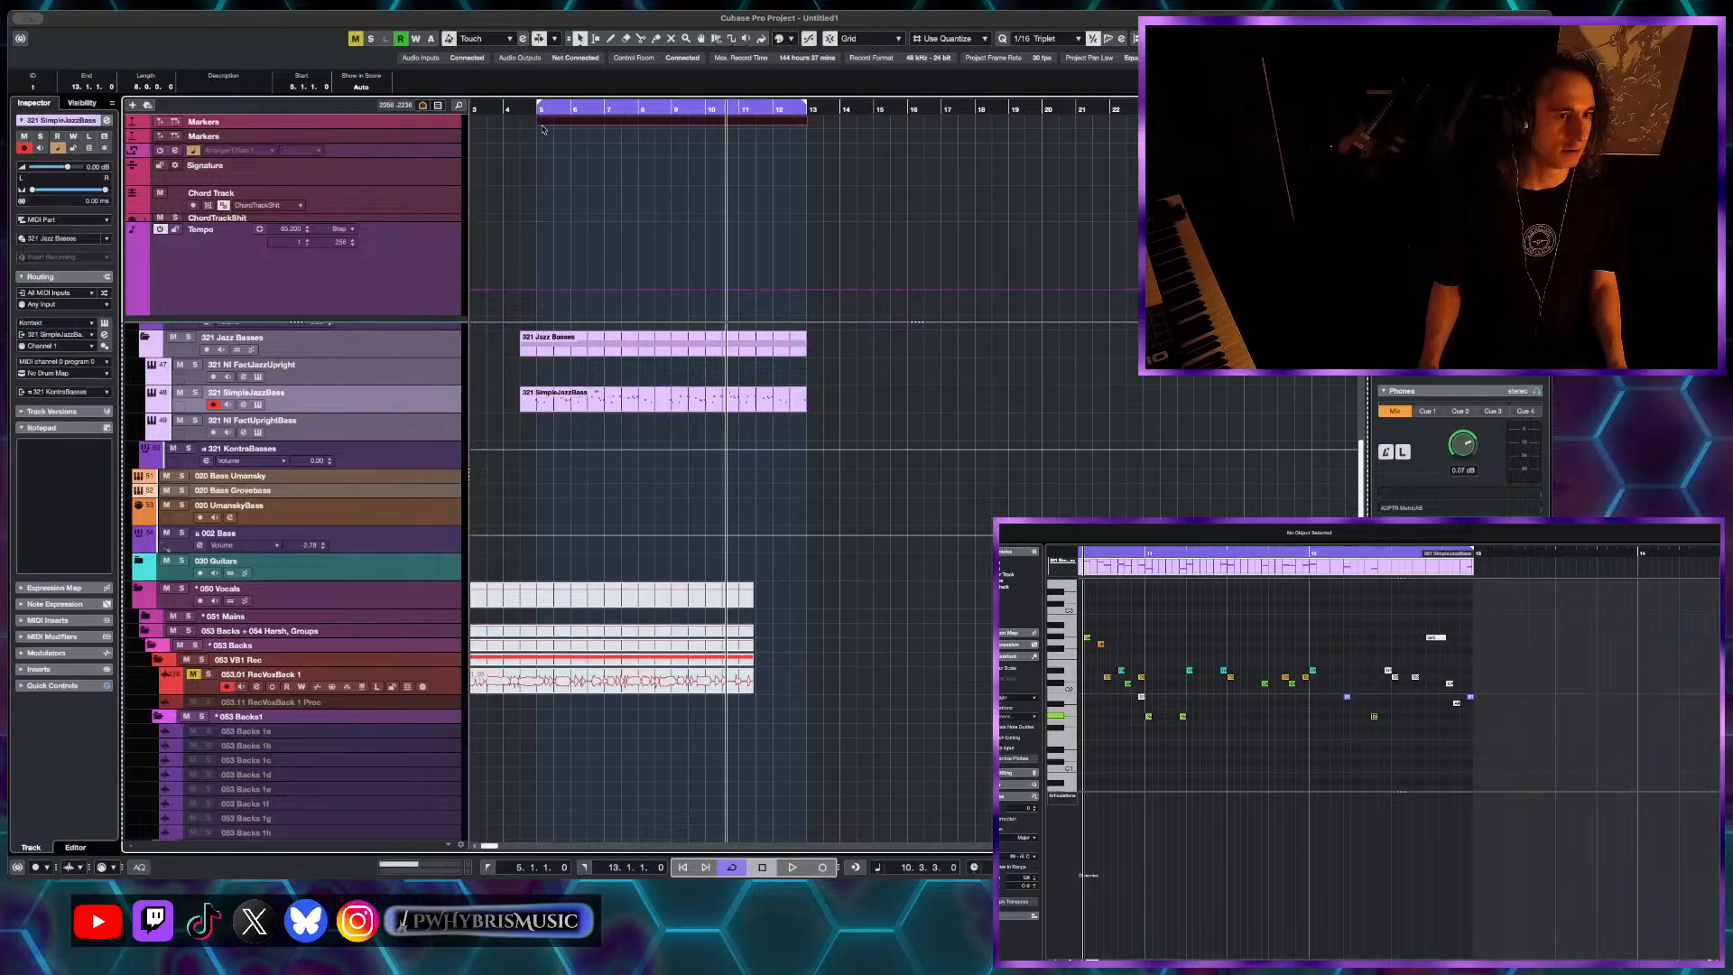
pyautogui.moveTo(565, 129); pyautogui.dragTo(563, 135)
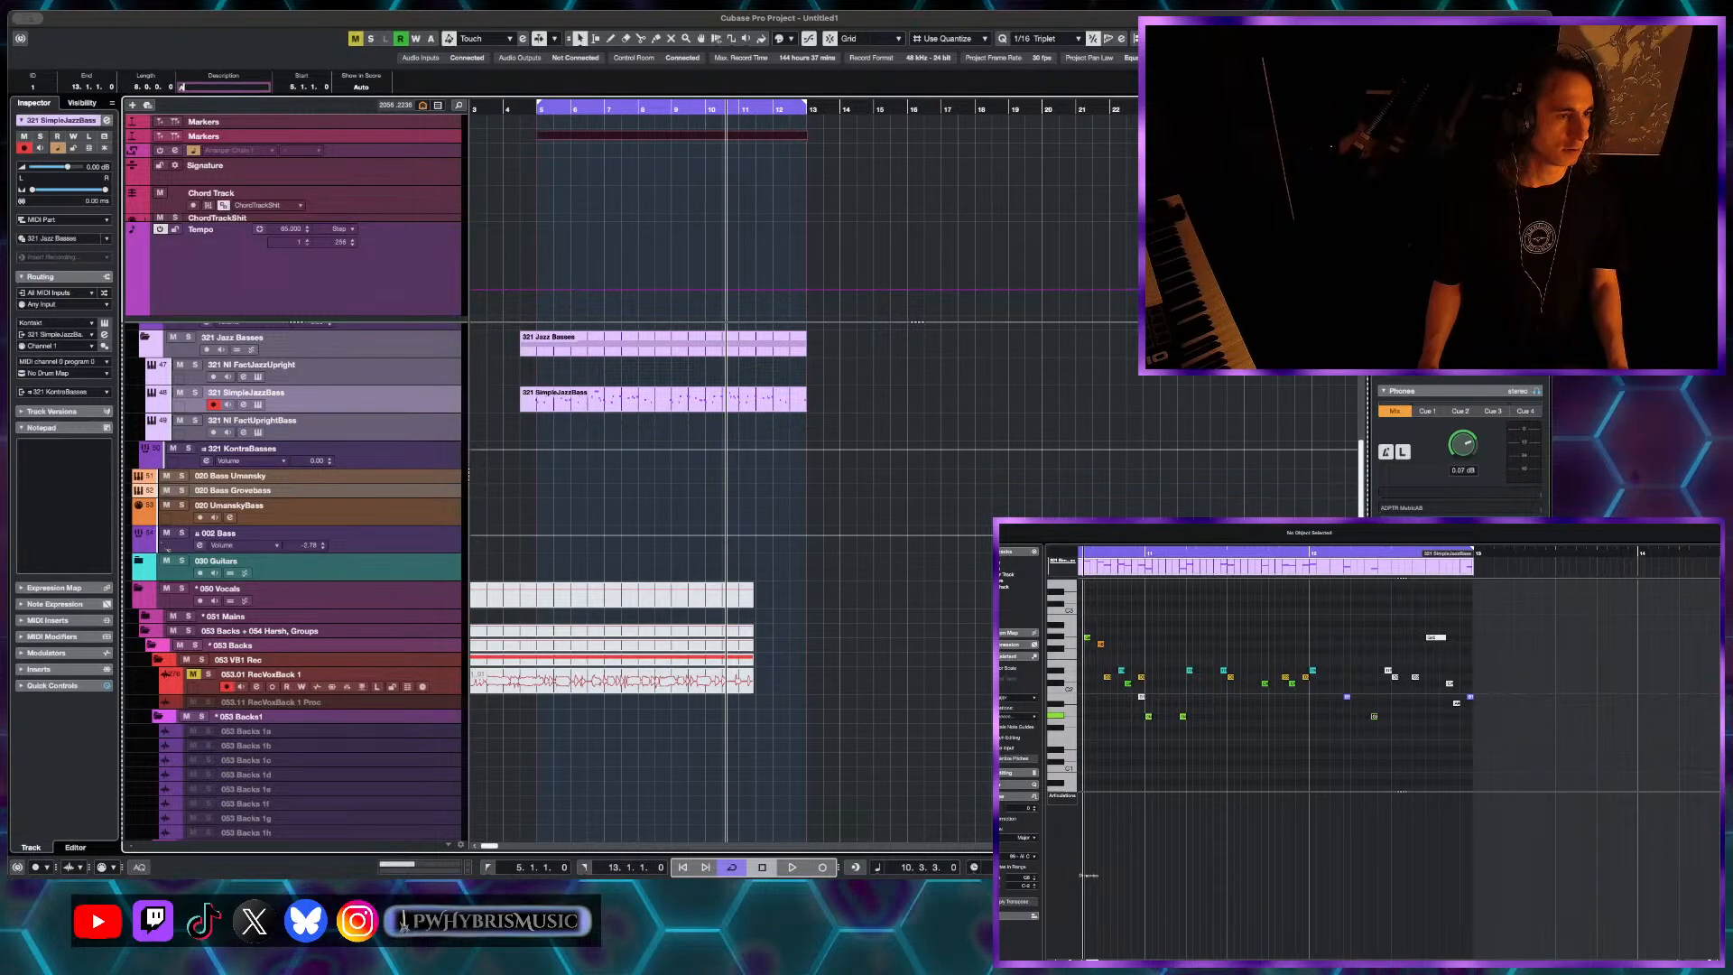
pyautogui.write('A Part')
pyautogui.press('Return')
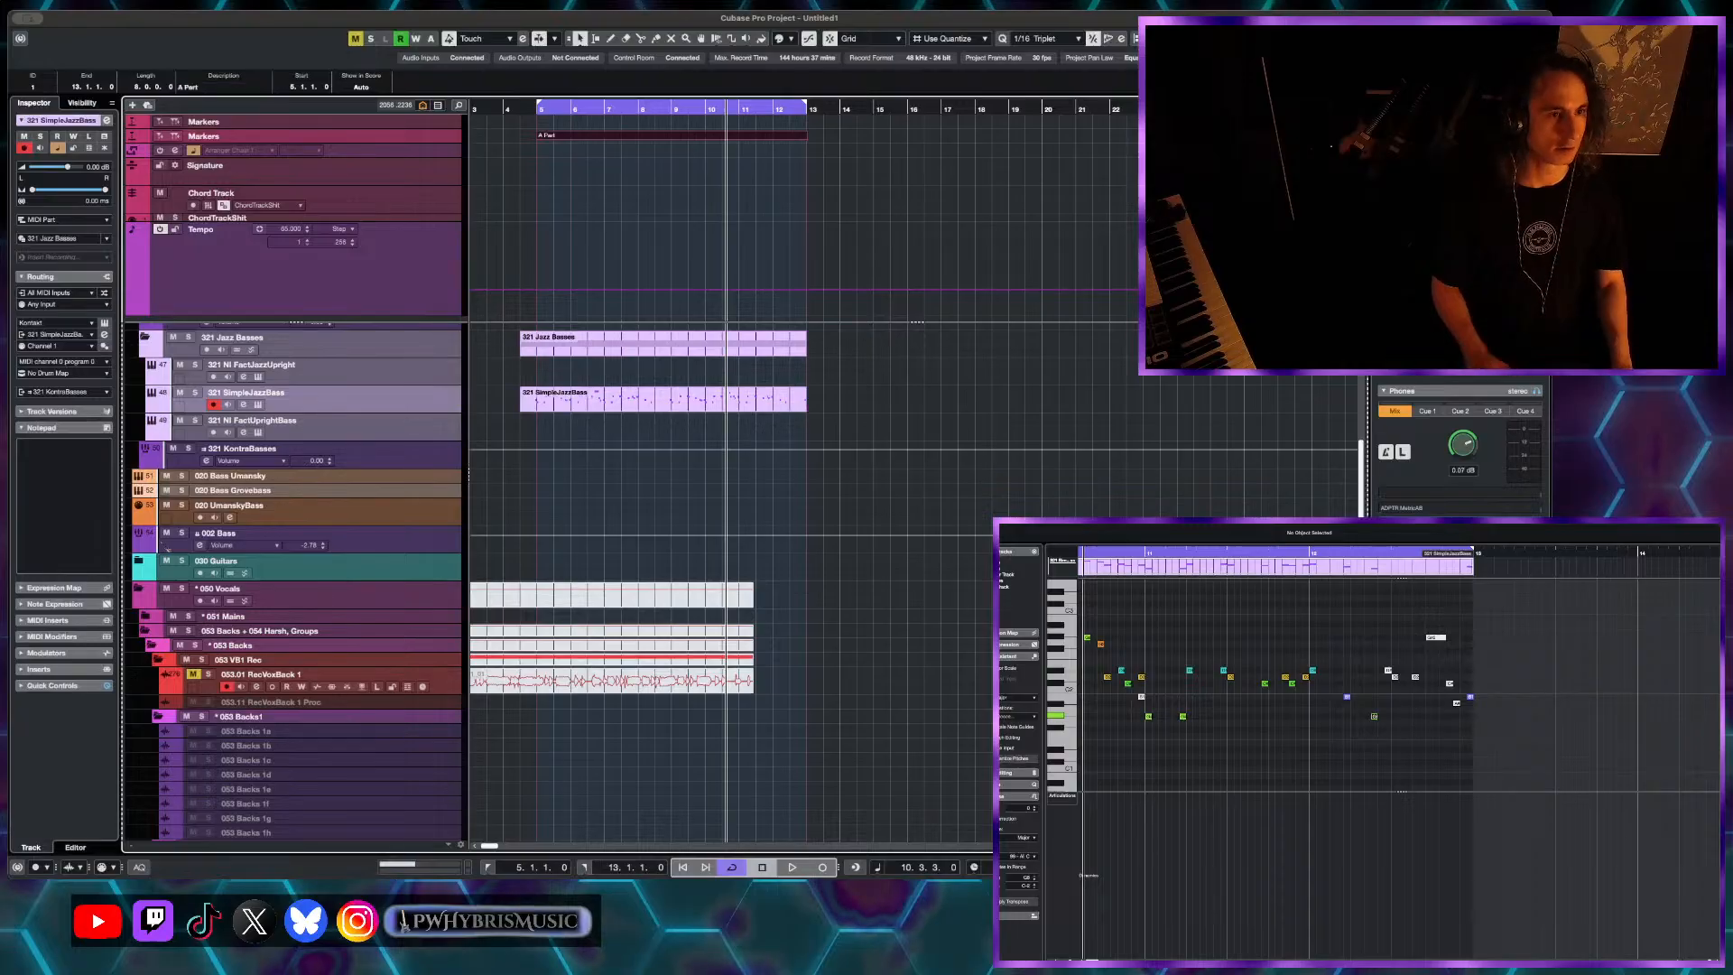
# - Copy the A Part marker to bar 1, set the grid quantize to 1/1, and trim the copy to end at bar 5 on the second marker track
pyautogui.hscroll(-2, 540, 135)
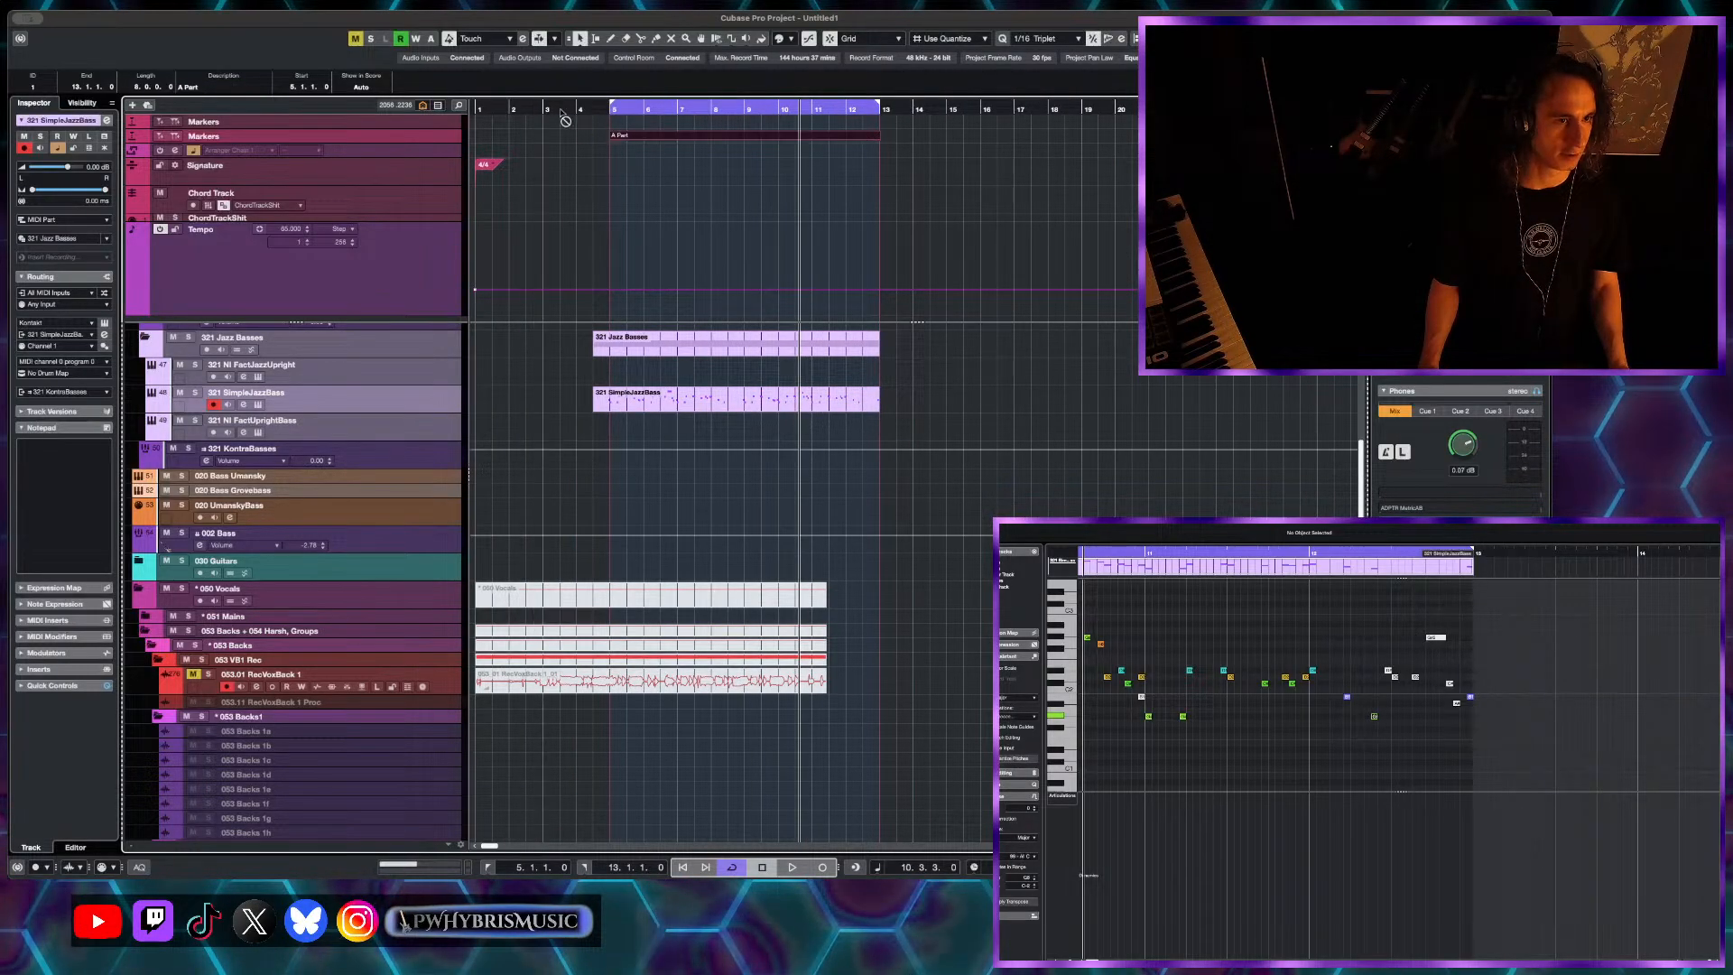
pyautogui.moveTo(561, 113); pyautogui.dragTo(518, 122)
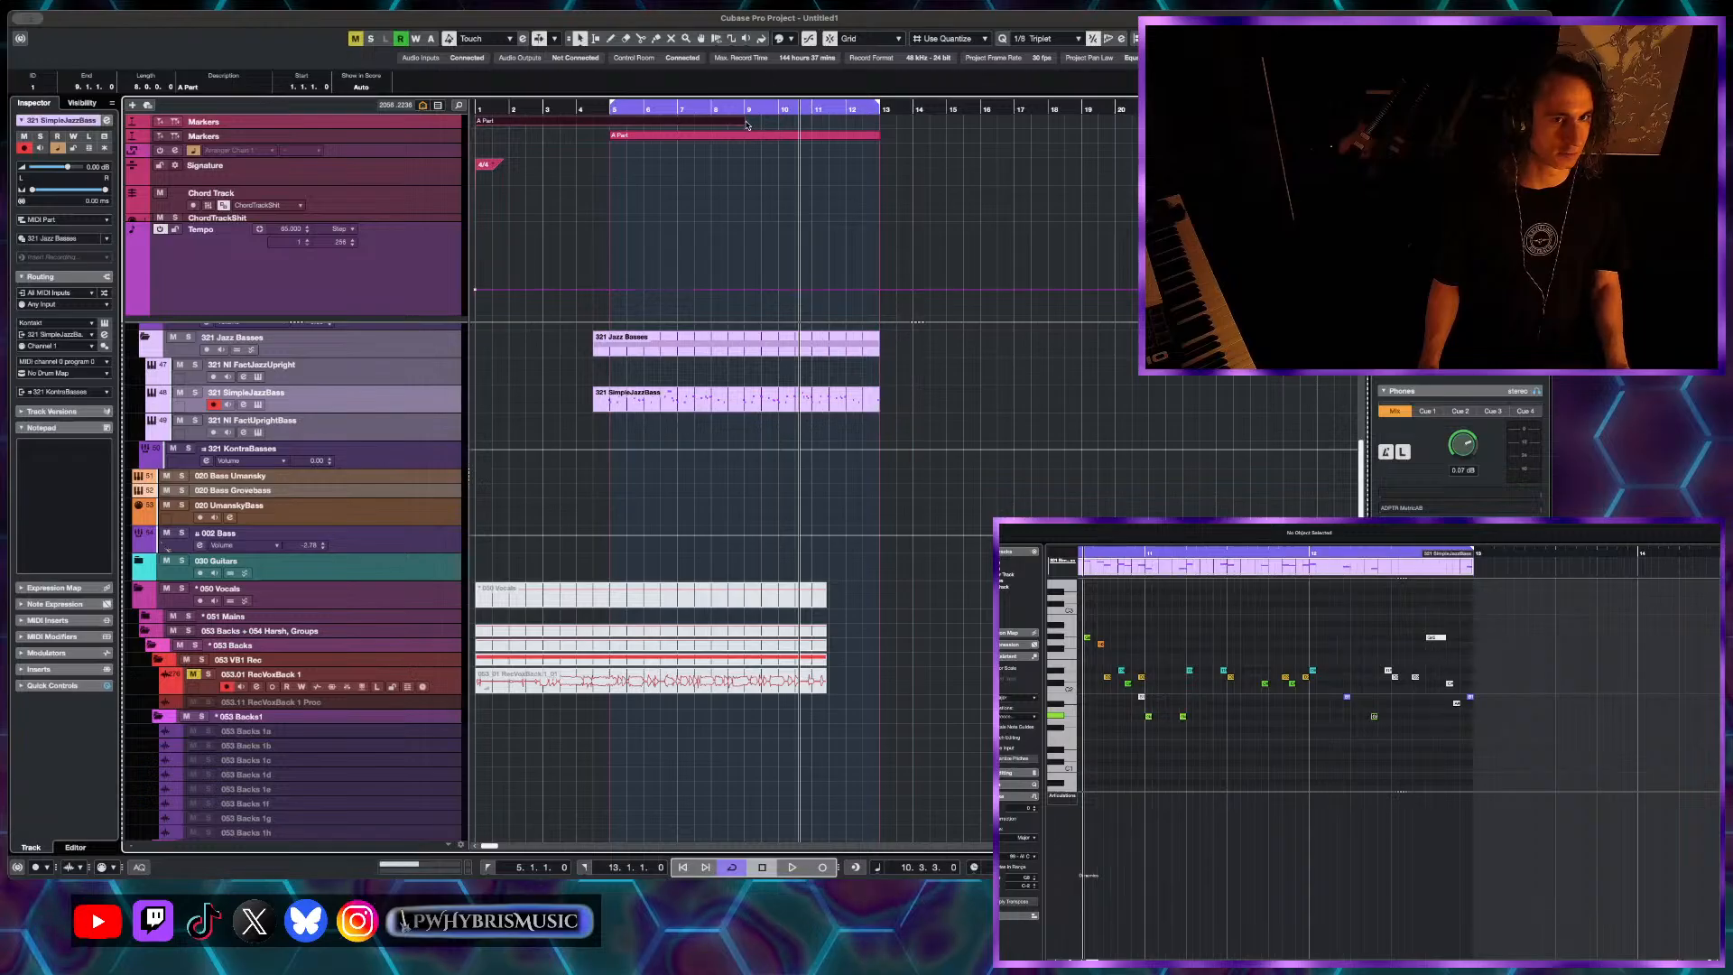
pyautogui.hotkey('alt', '1')
pyautogui.hotkey('alt', ',')
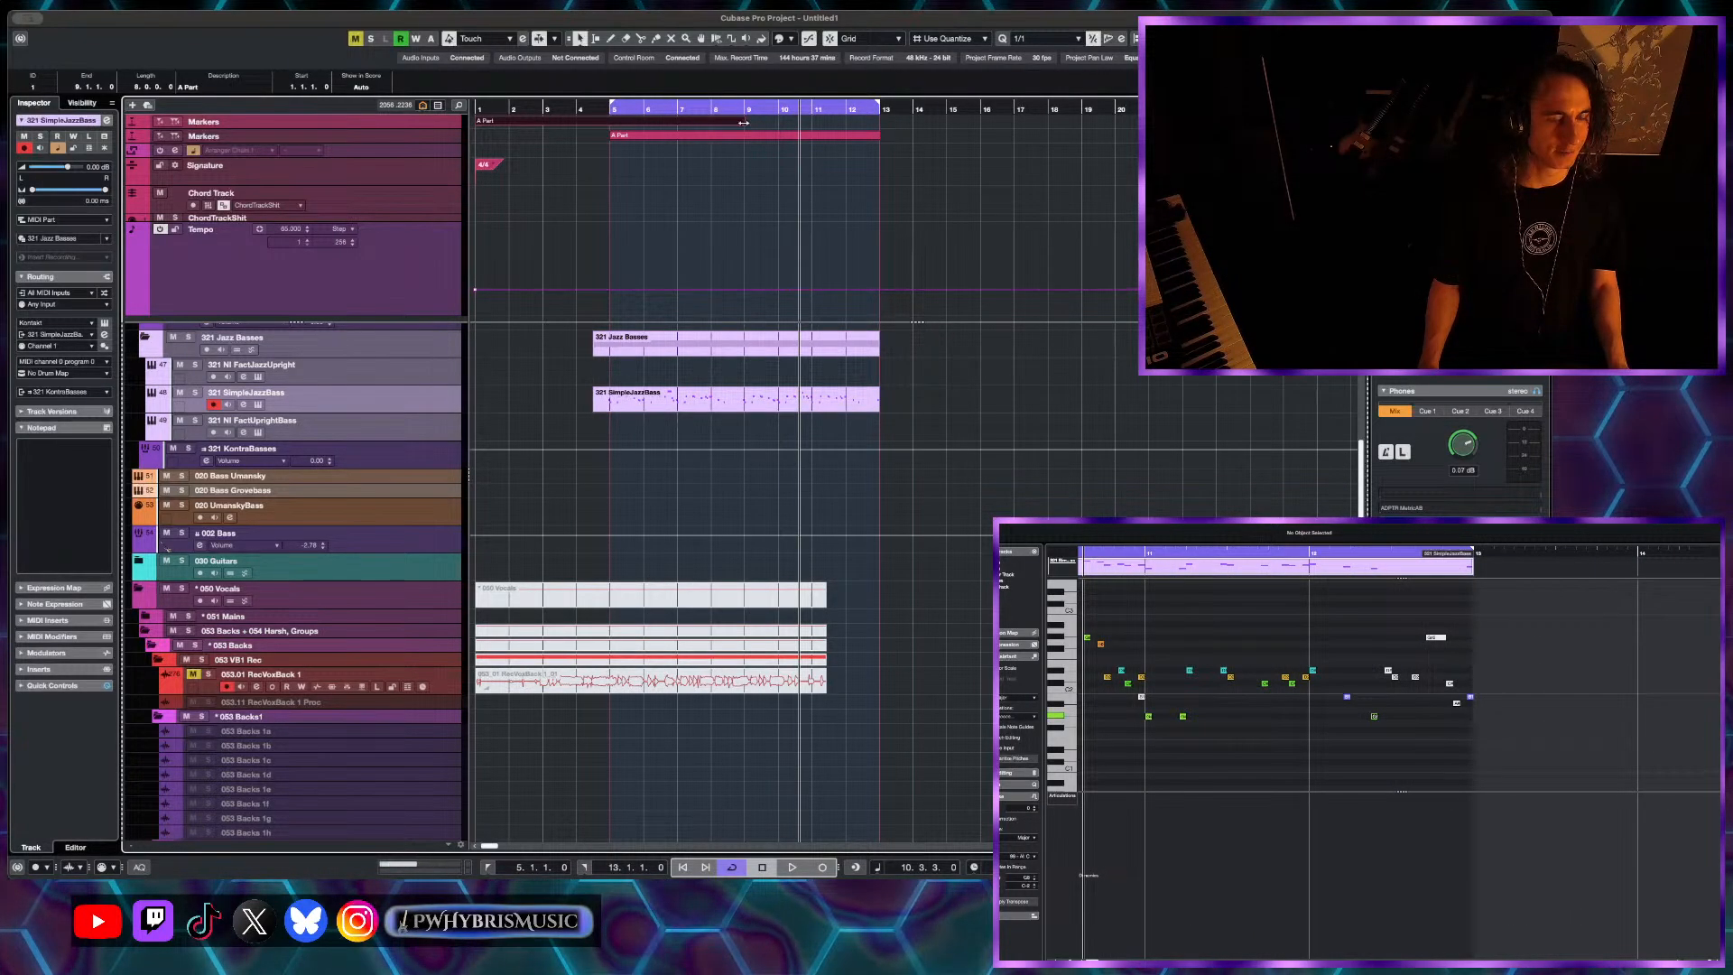
pyautogui.moveTo(744, 122); pyautogui.dragTo(550, 140)
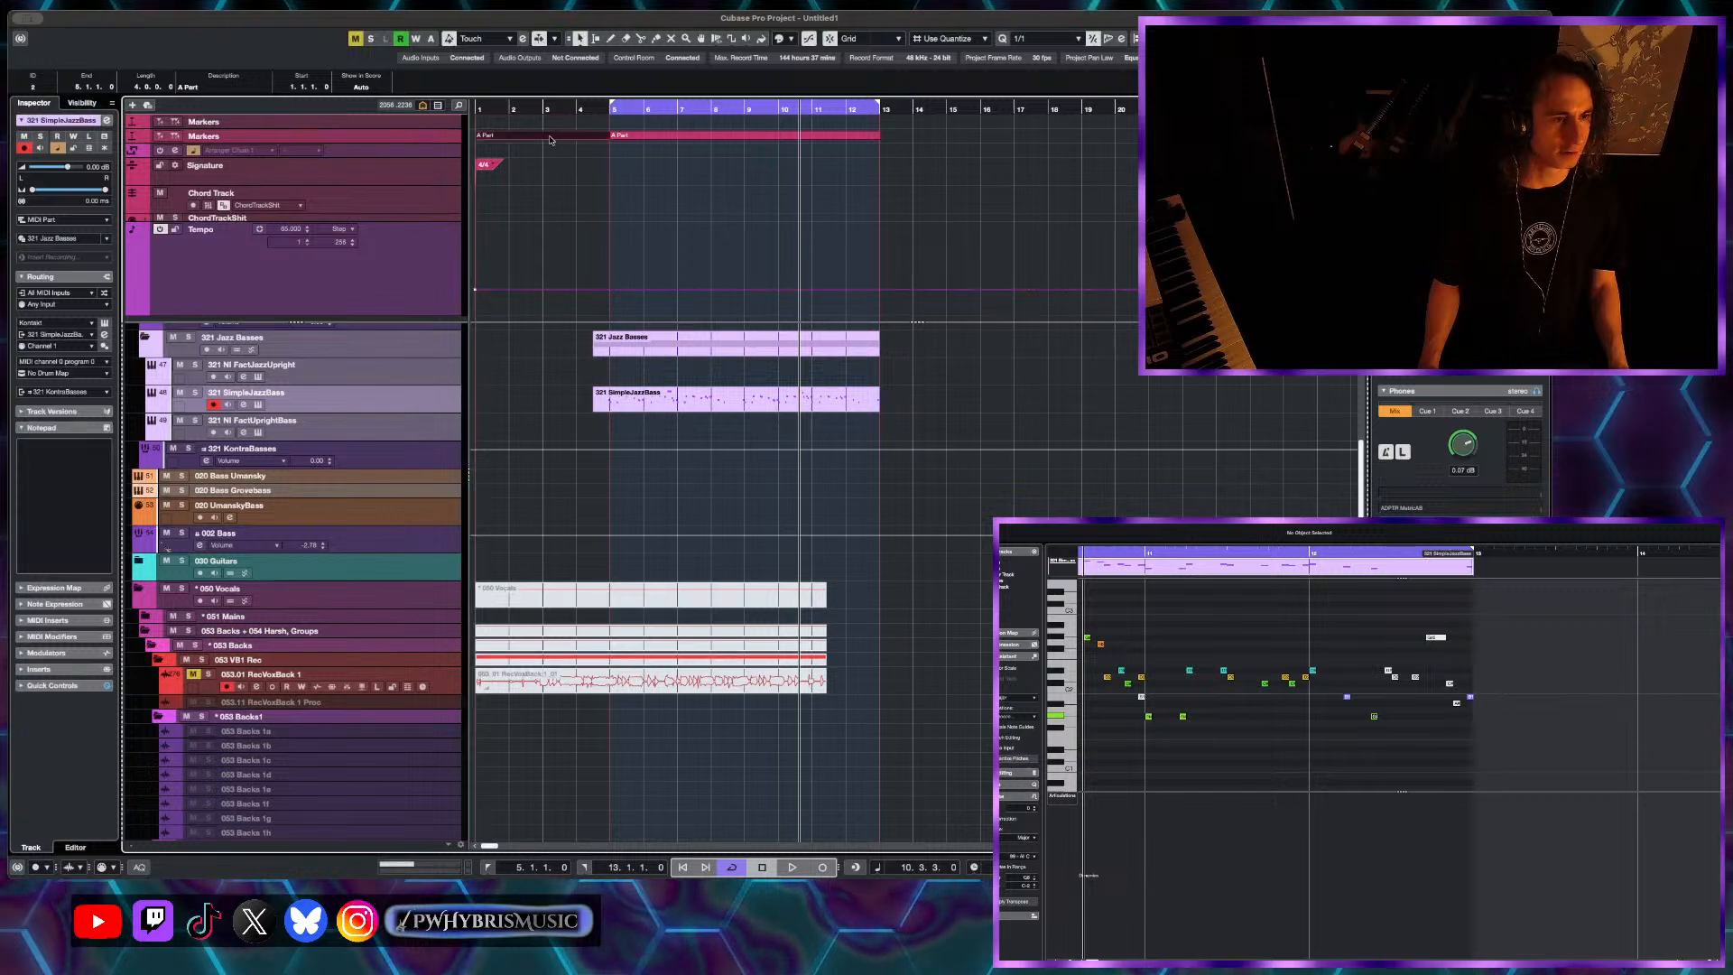
# - Rename the copied marker at bar 1 "Intro DrumLoop"
pyautogui.click(195, 88)
pyautogui.write('Intro')
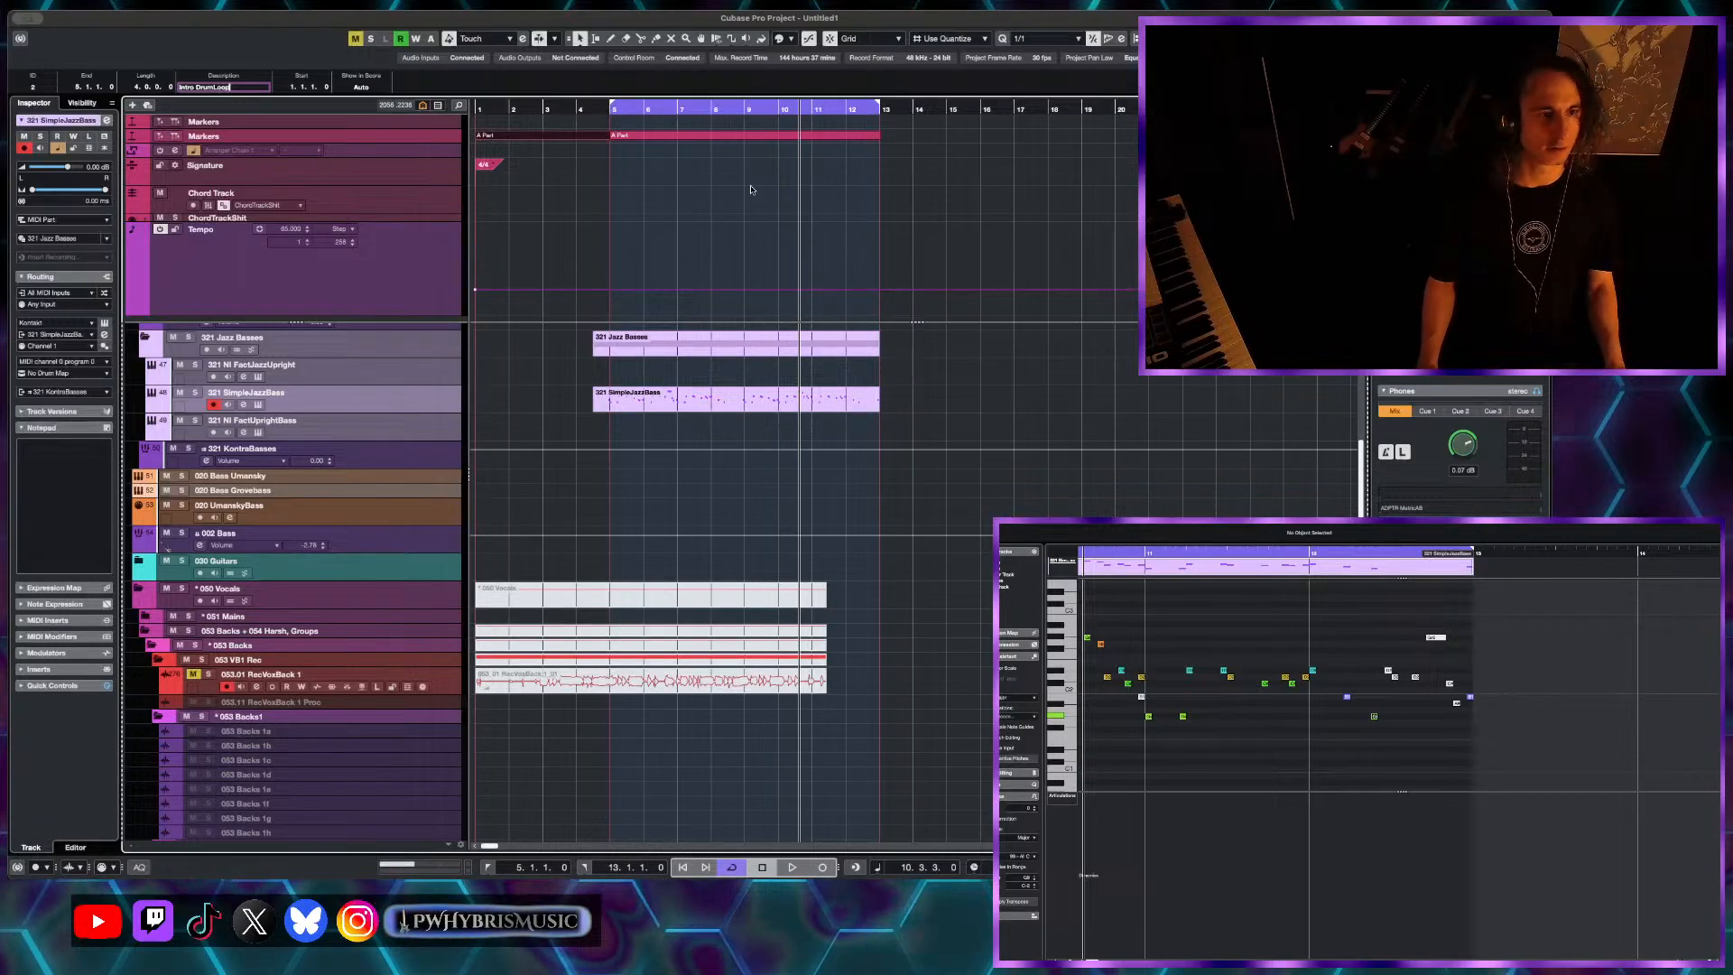
pyautogui.write('DrumLoop')
pyautogui.press('Return')
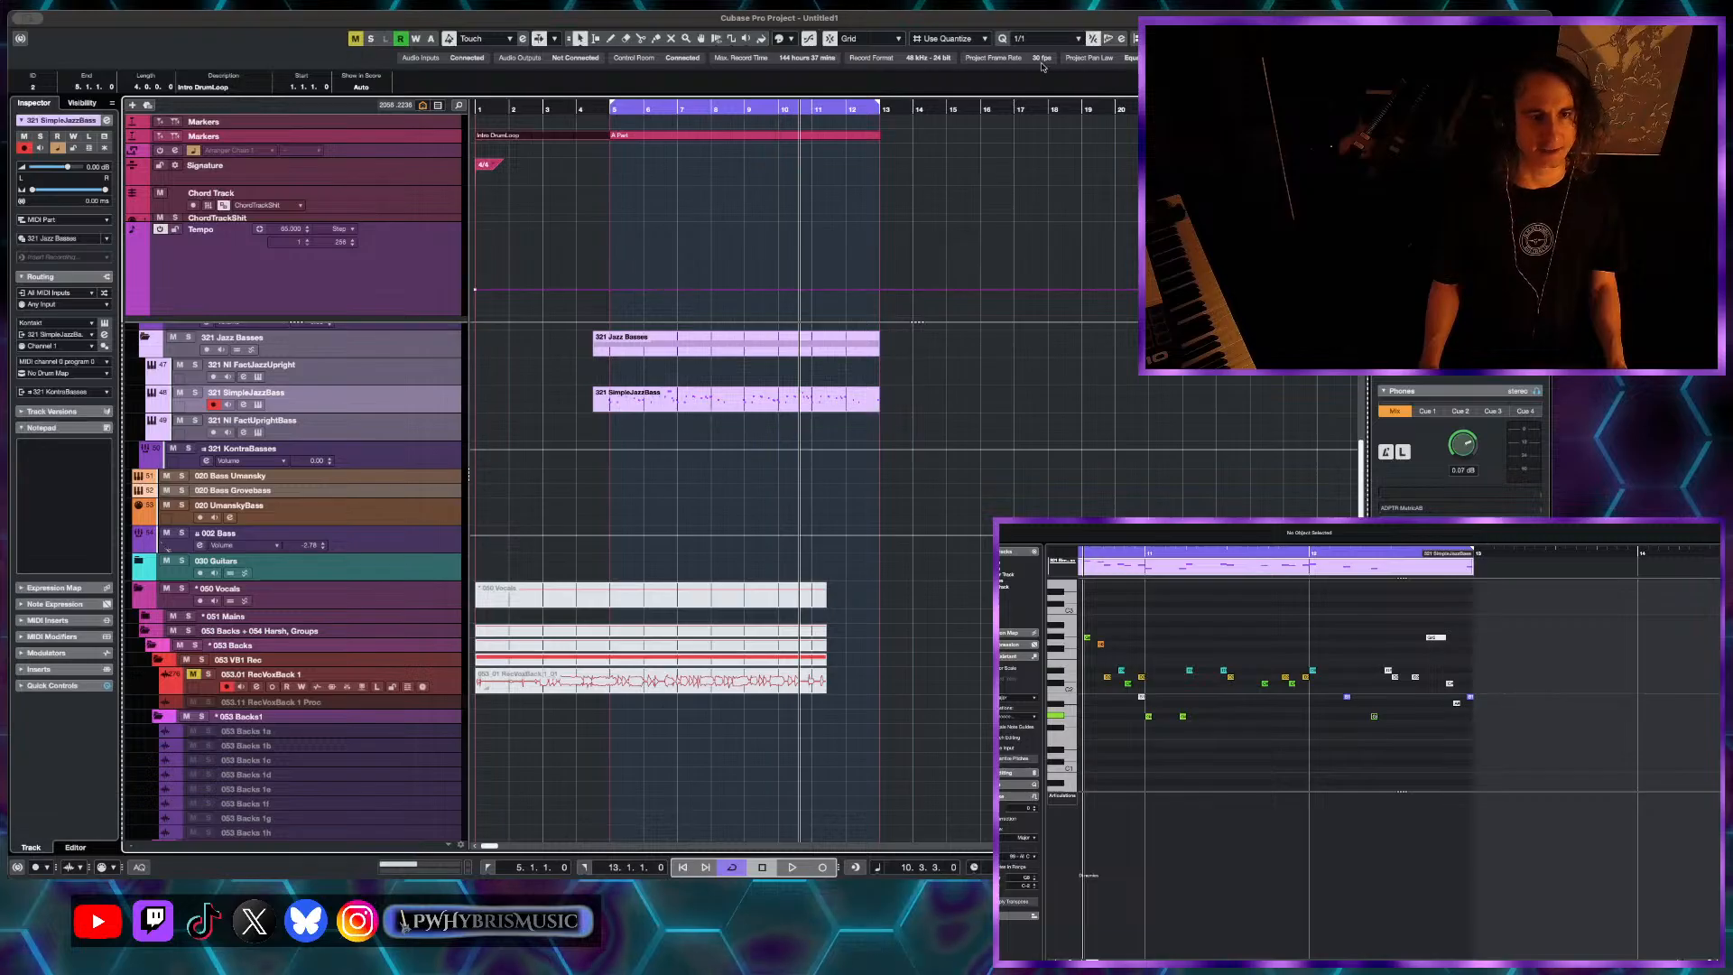
# - Turn off cycle playback for the bar 5 to 13 range
pyautogui.press('g')
pyautogui.press('h')
pyautogui.press('h')
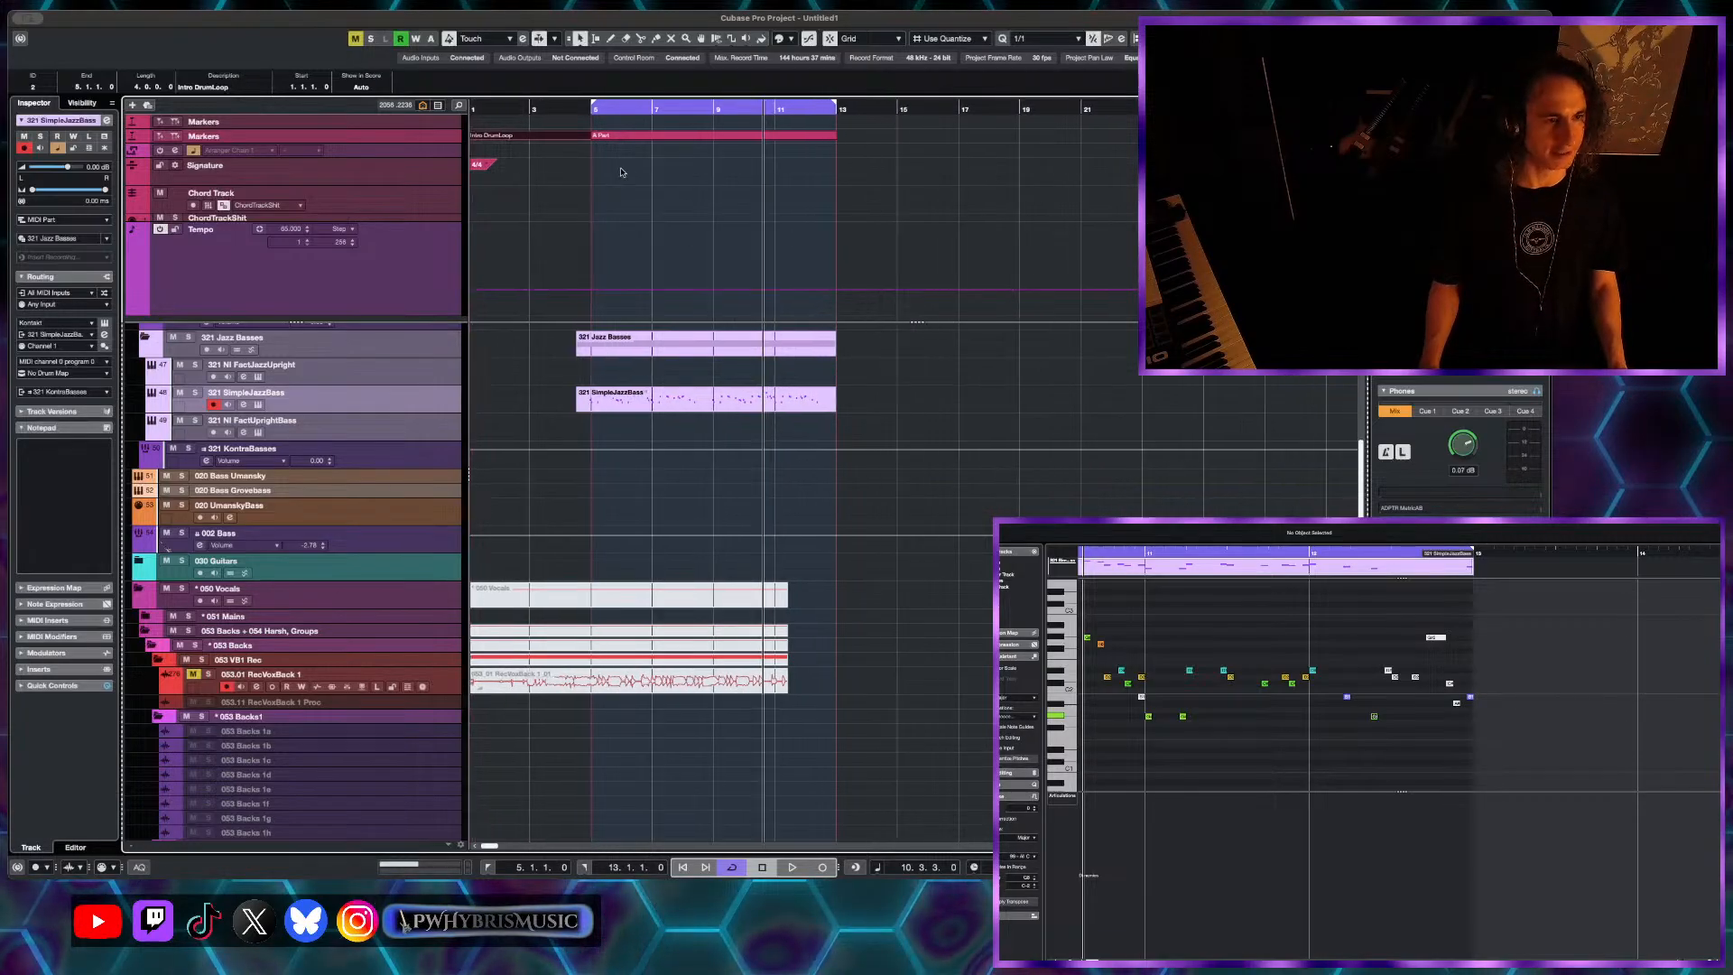
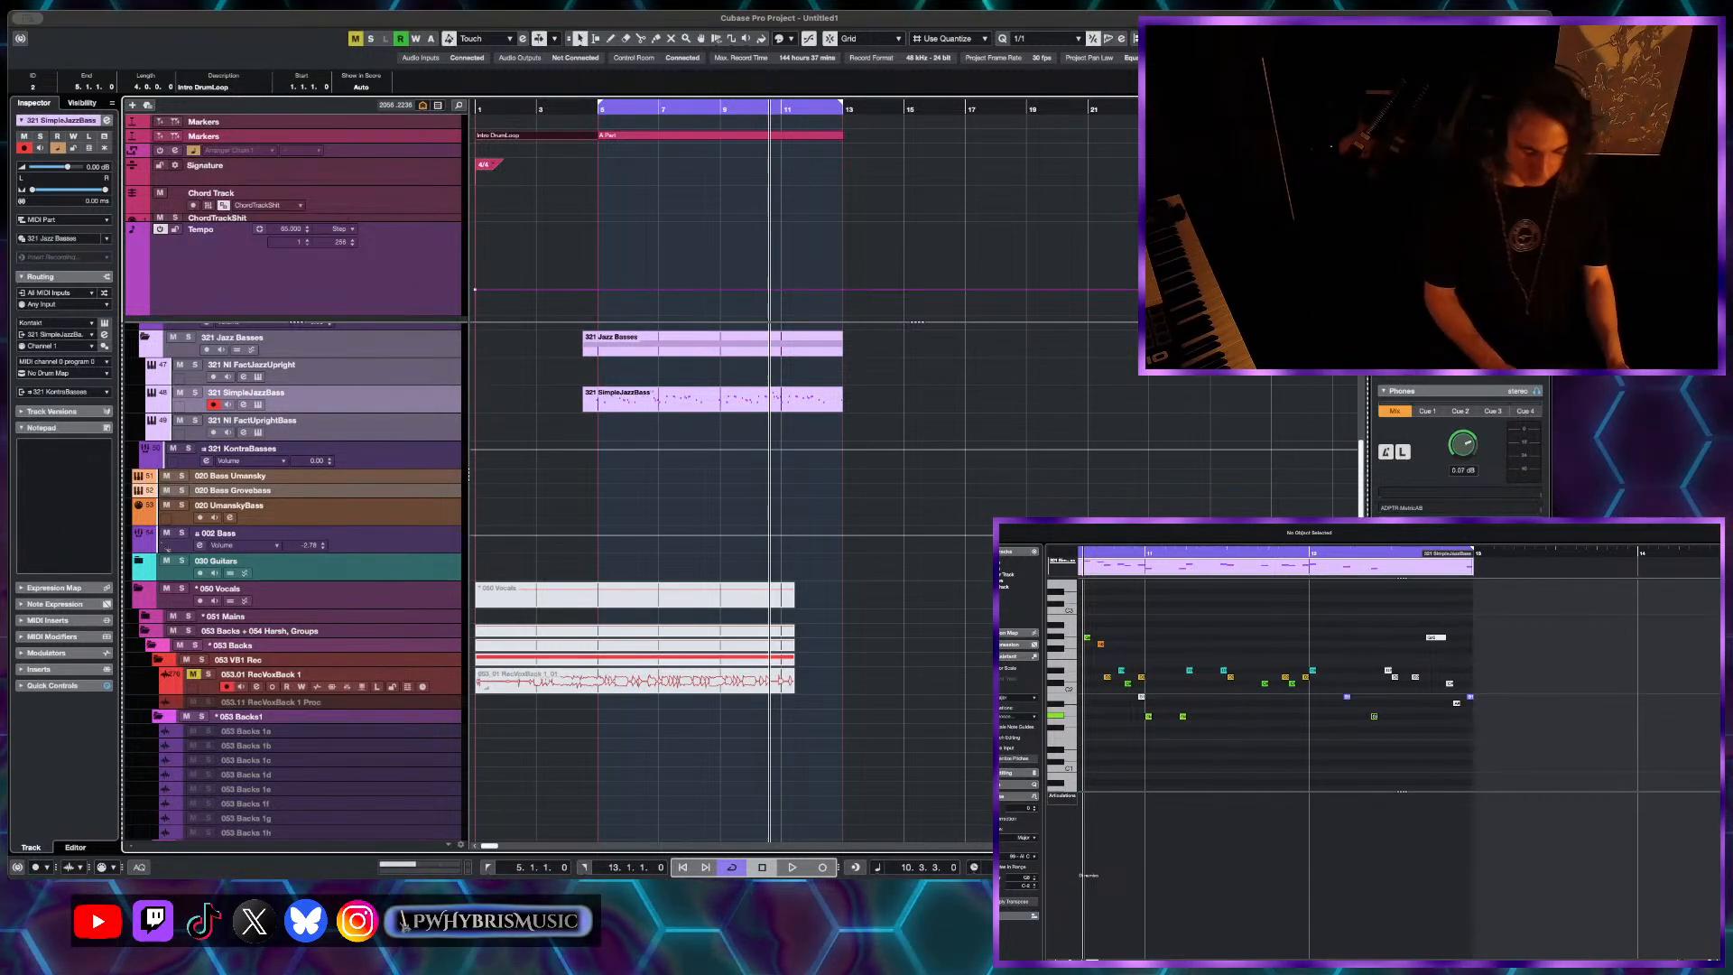
pyautogui.press('KP_Divide')
pyautogui.press('h')
pyautogui.press('h')
pyautogui.press('h')
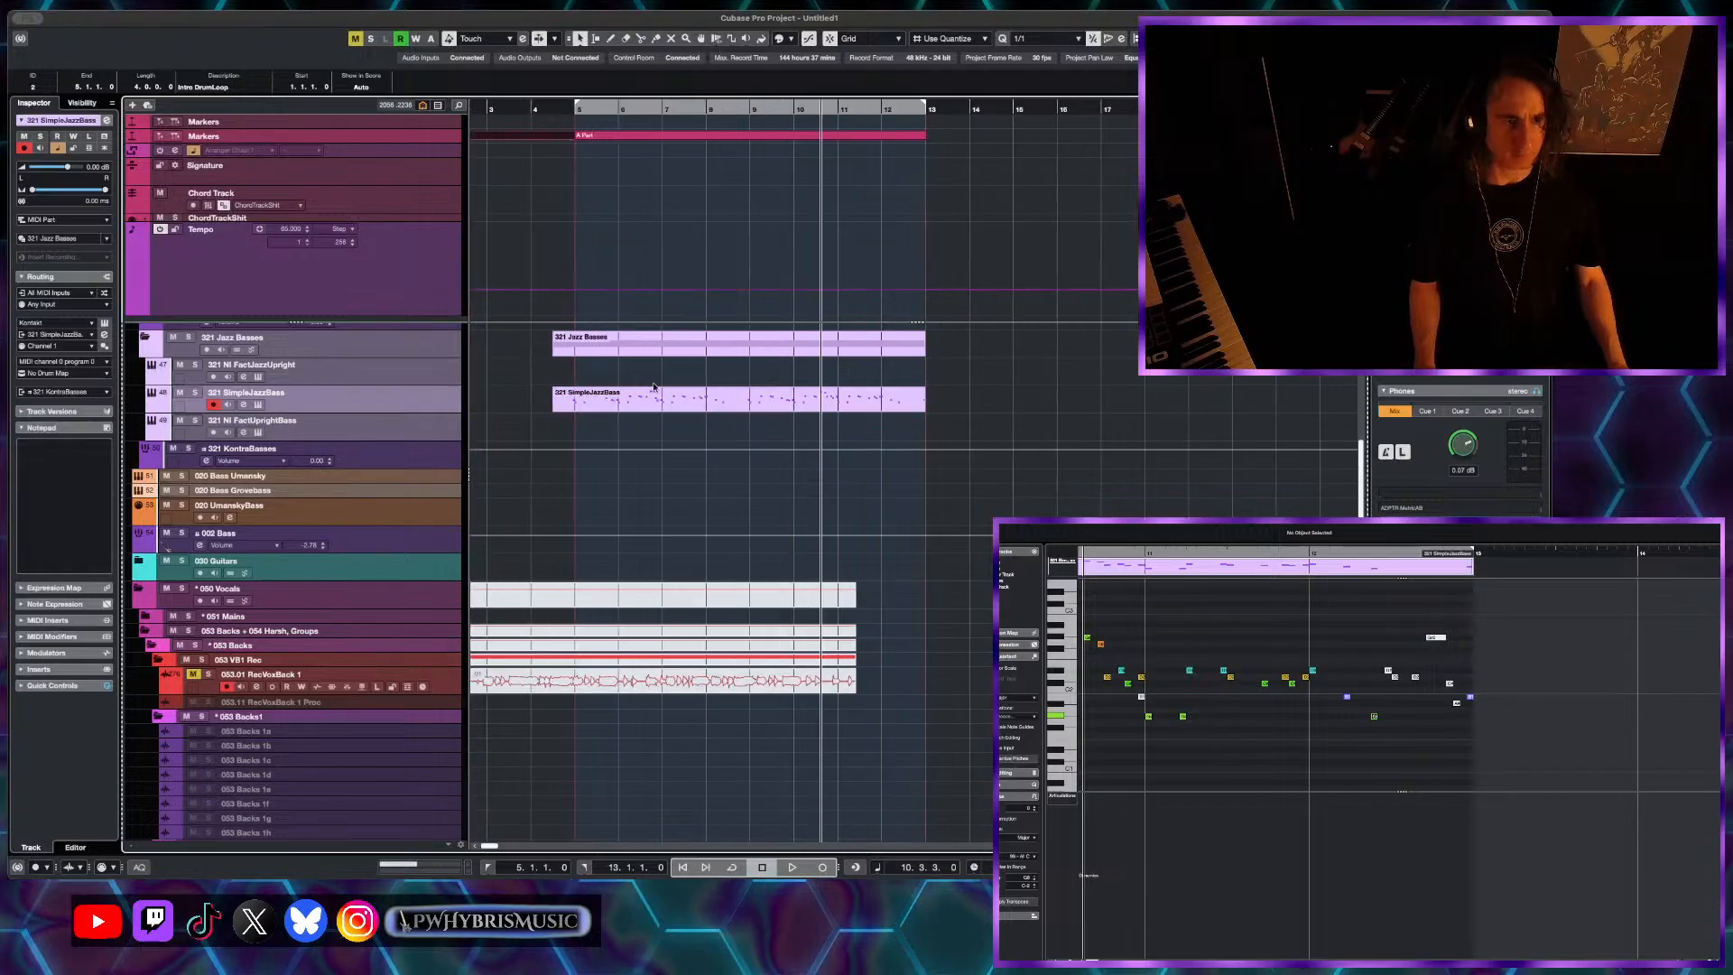
# - Move the playback position to bar 1 and play the arrangement from there
pyautogui.scroll(2, 647, 219)
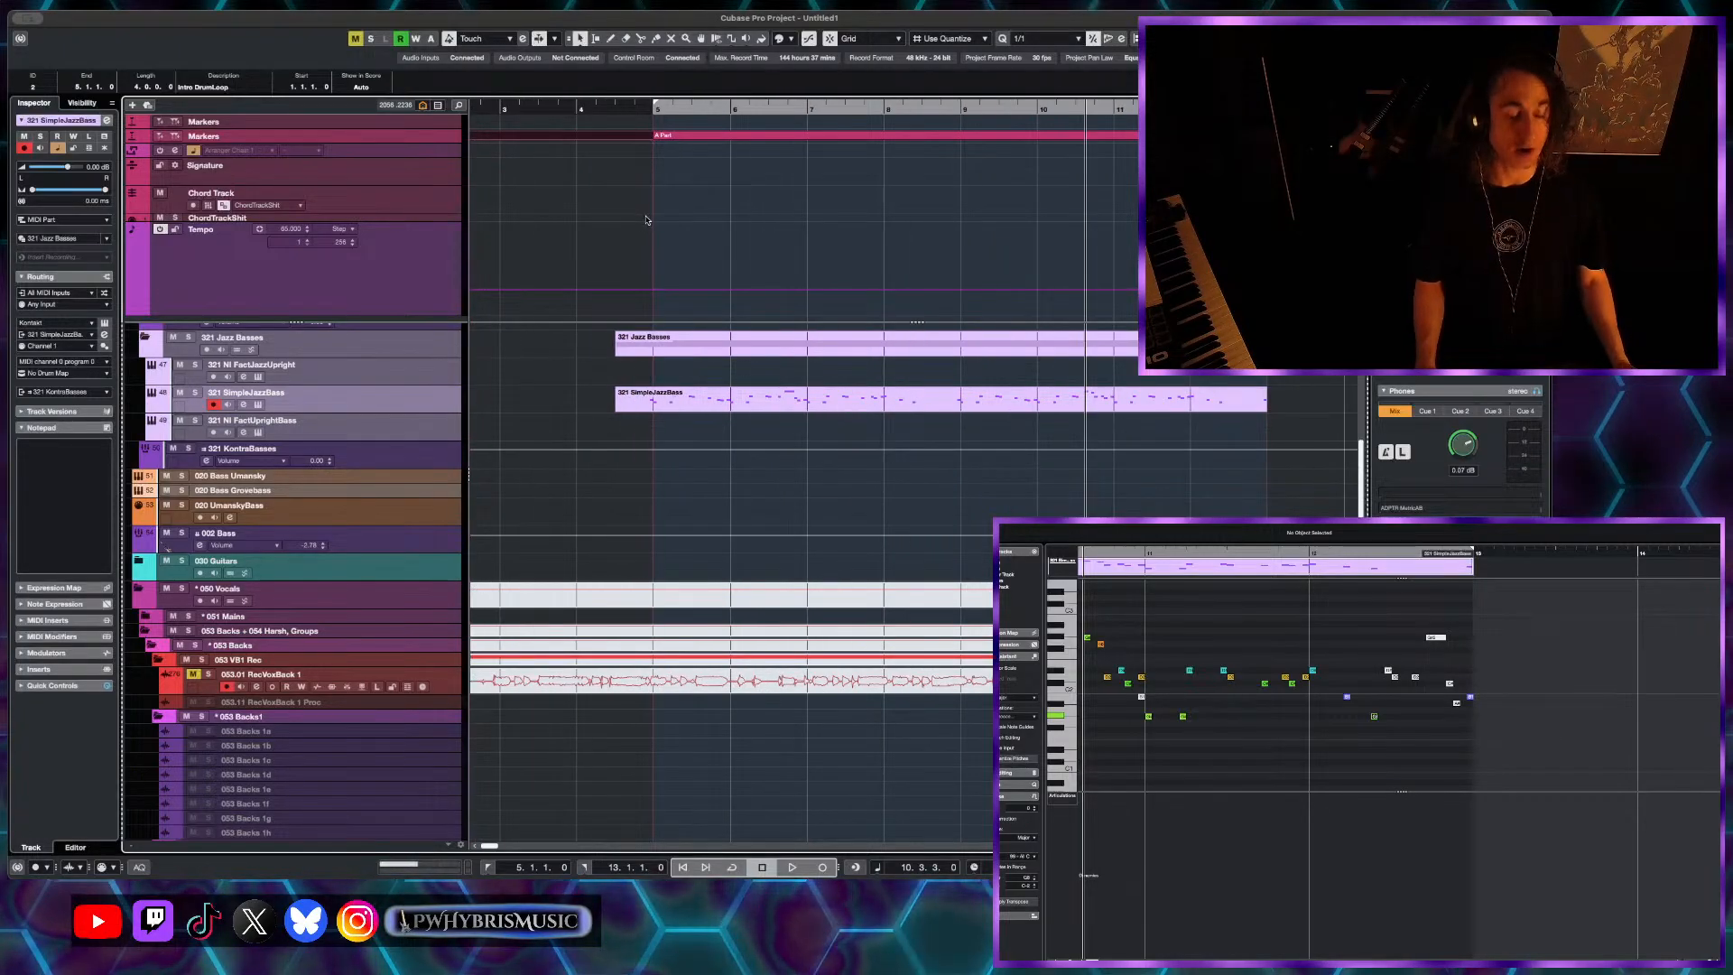
pyautogui.scroll(-8, 623, 189)
pyautogui.scroll(4, 487, 121)
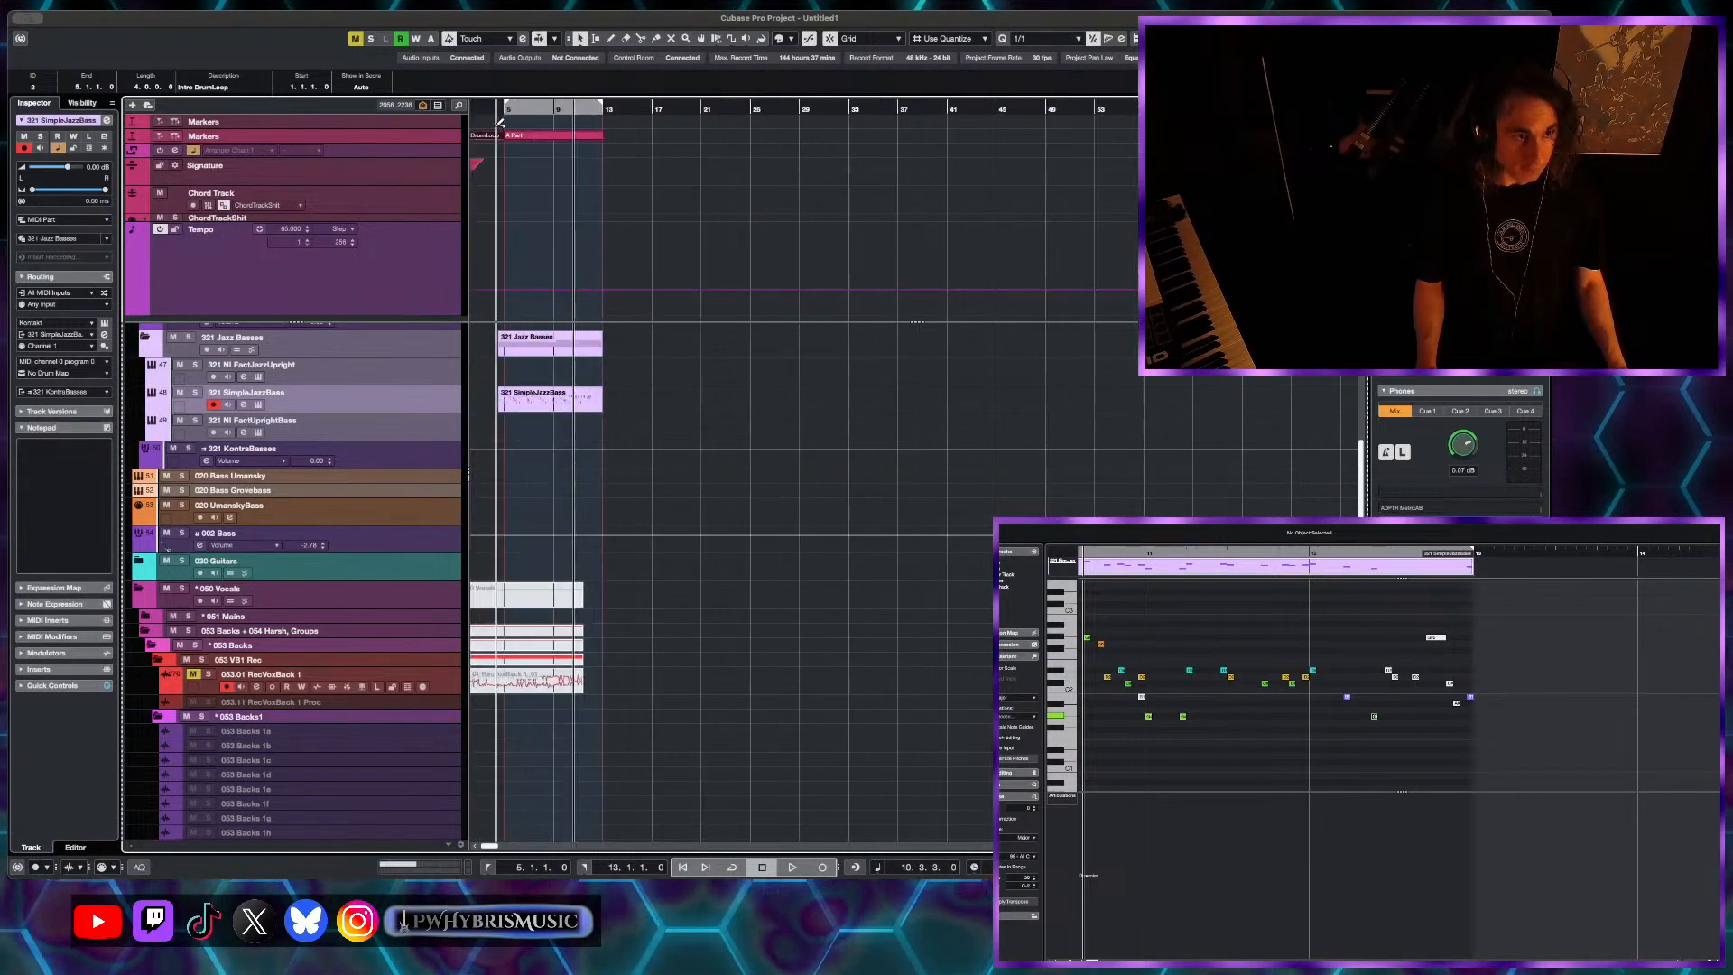
pyautogui.hscroll(-1, 499, 120)
pyautogui.moveTo(495, 110); pyautogui.dragTo(438, 114)
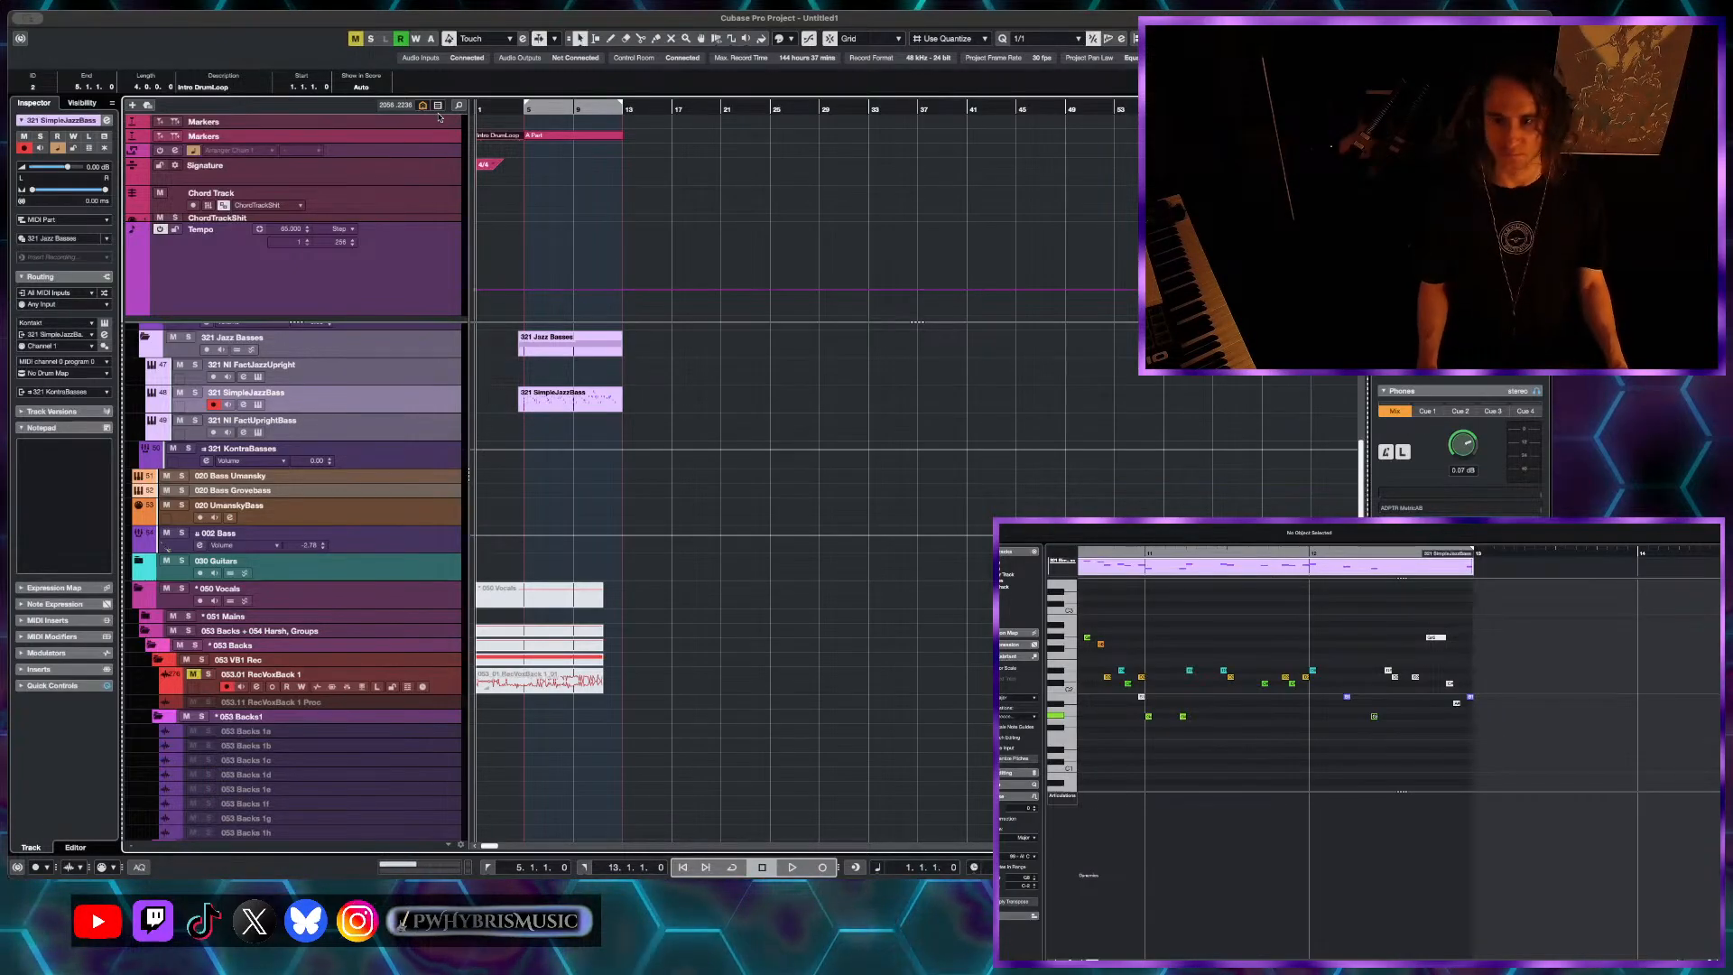
pyautogui.scroll(4, 593, 203)
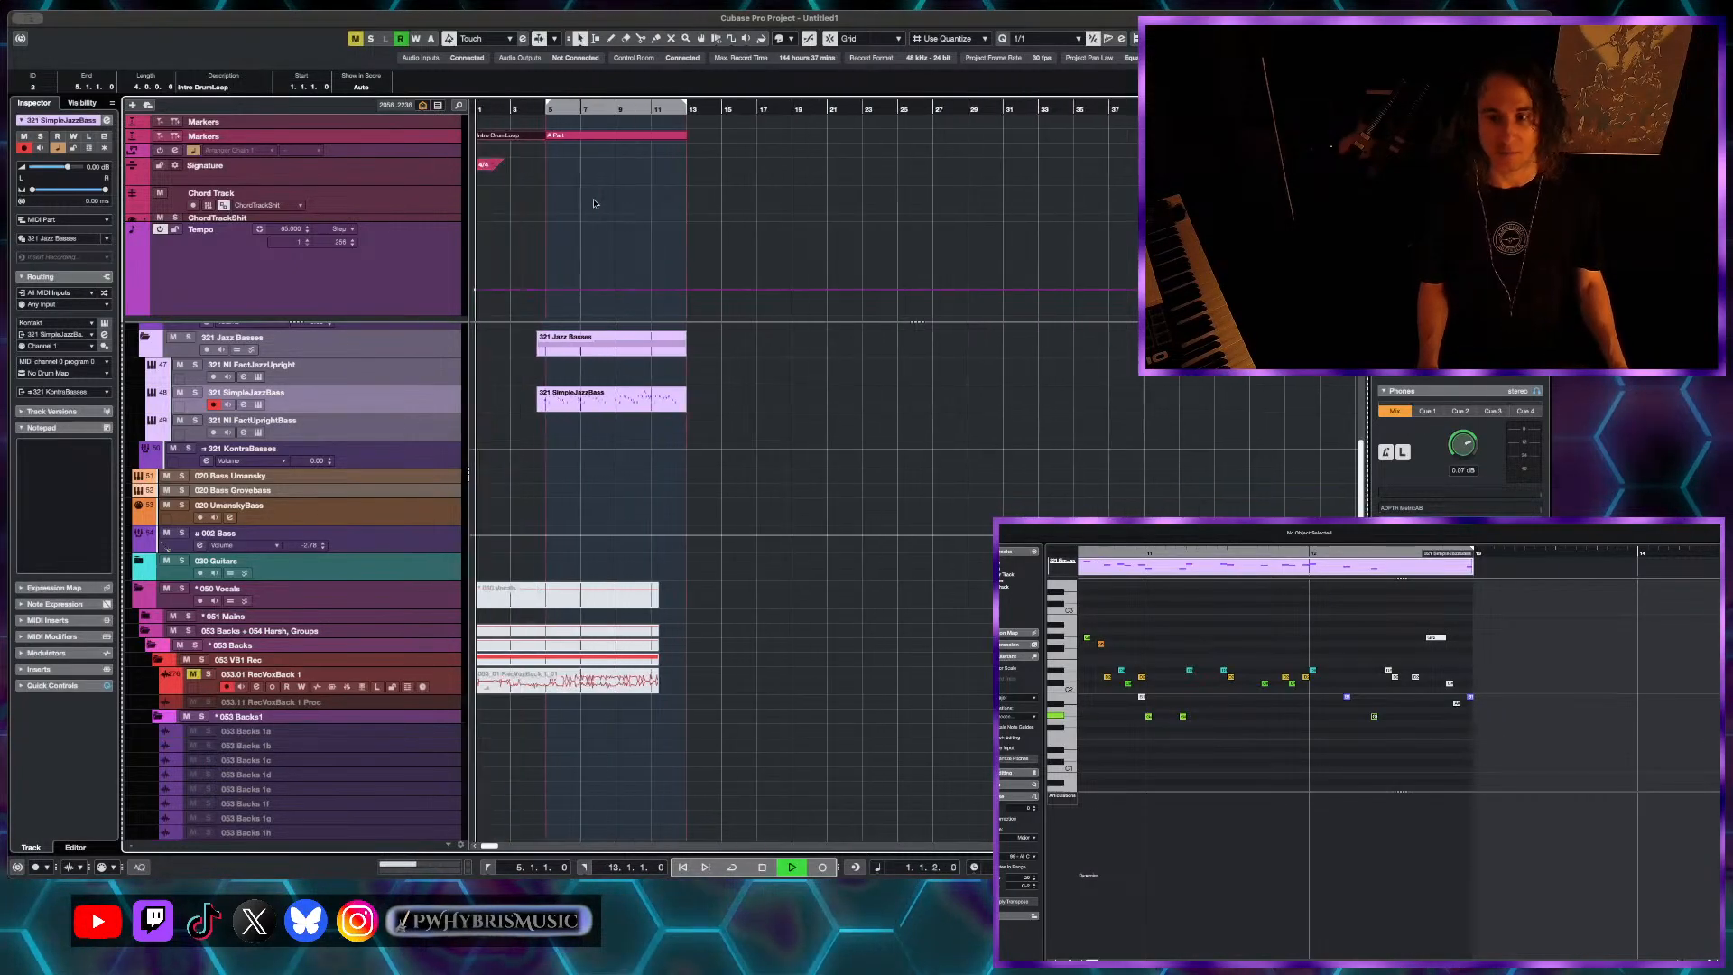
pyautogui.press('space')
# - Move the start of the Intro DrumLoop marker to bar 3 and play the arrangement from that bar
pyautogui.scroll(3, 530, 252)
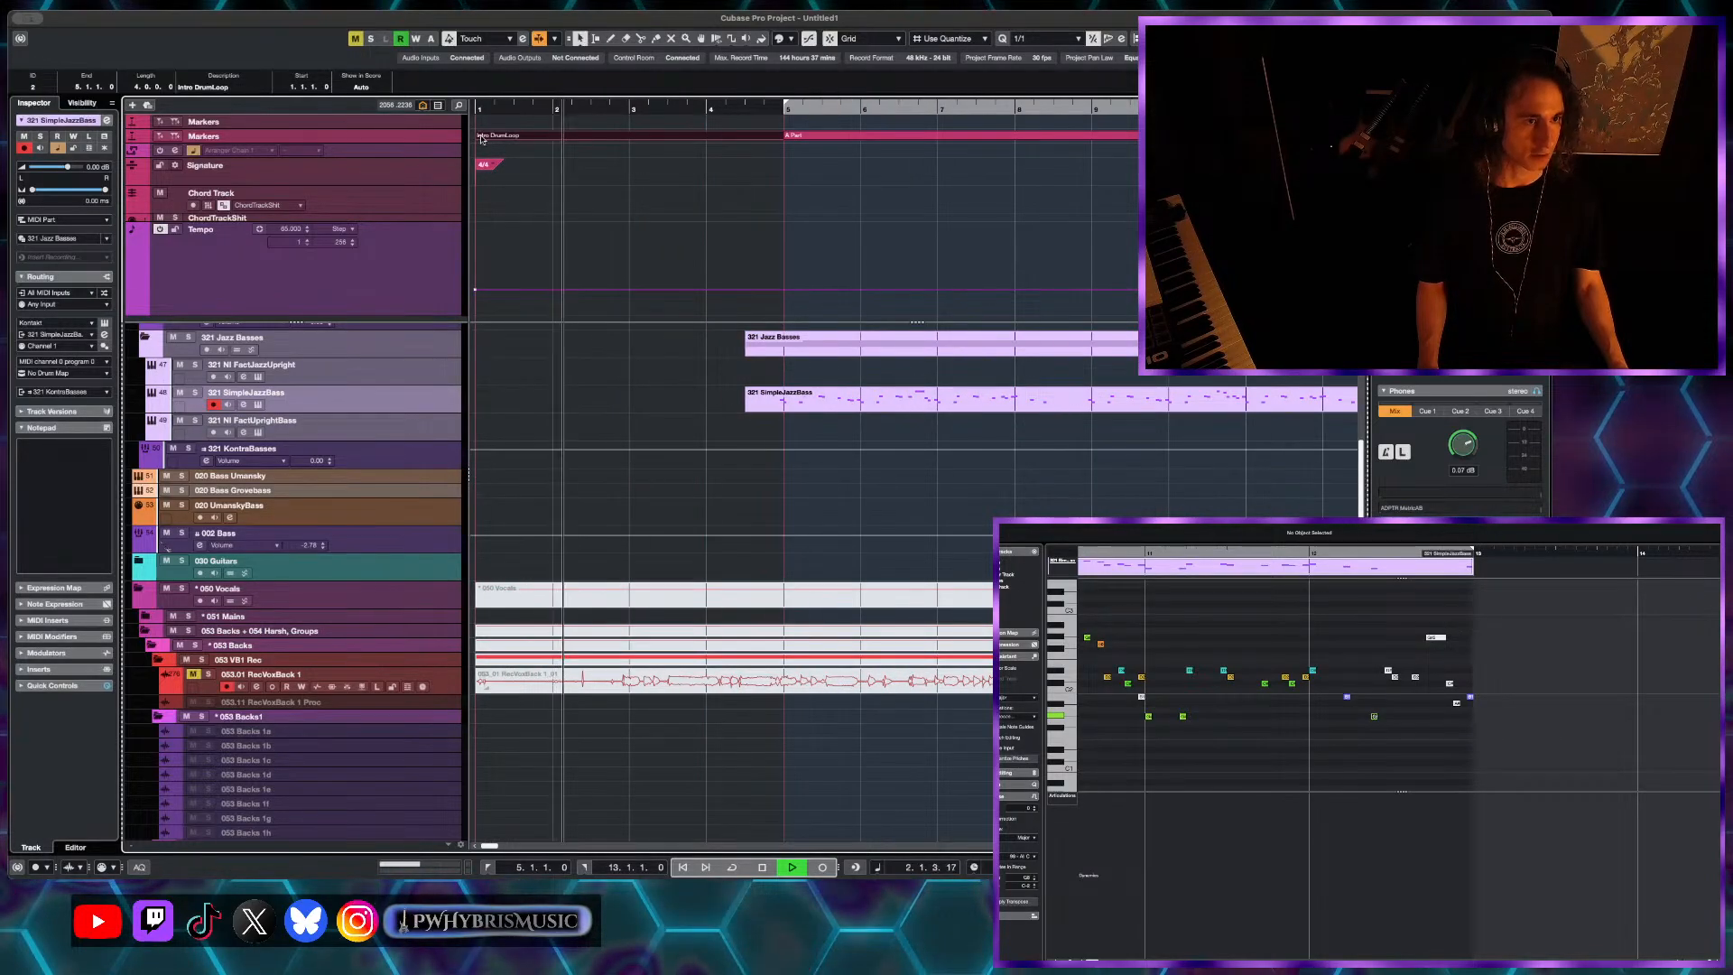
pyautogui.moveTo(477, 138); pyautogui.dragTo(648, 149)
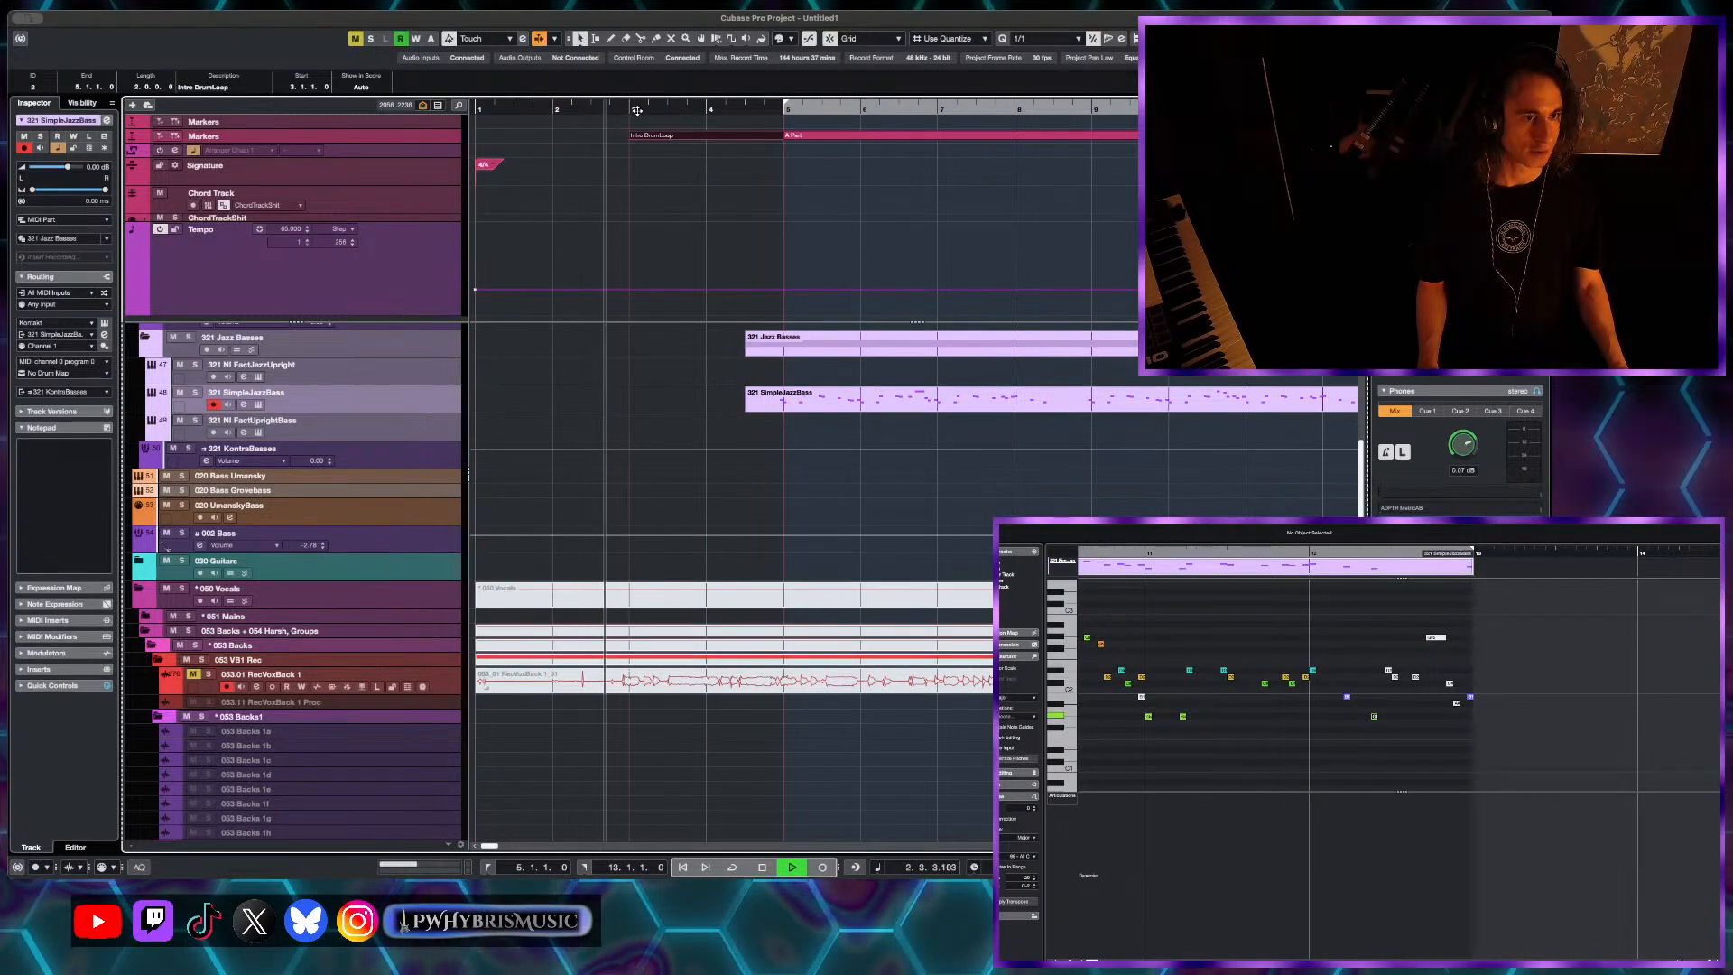
pyautogui.click(630, 109)
pyautogui.scroll(-3, 637, 123)
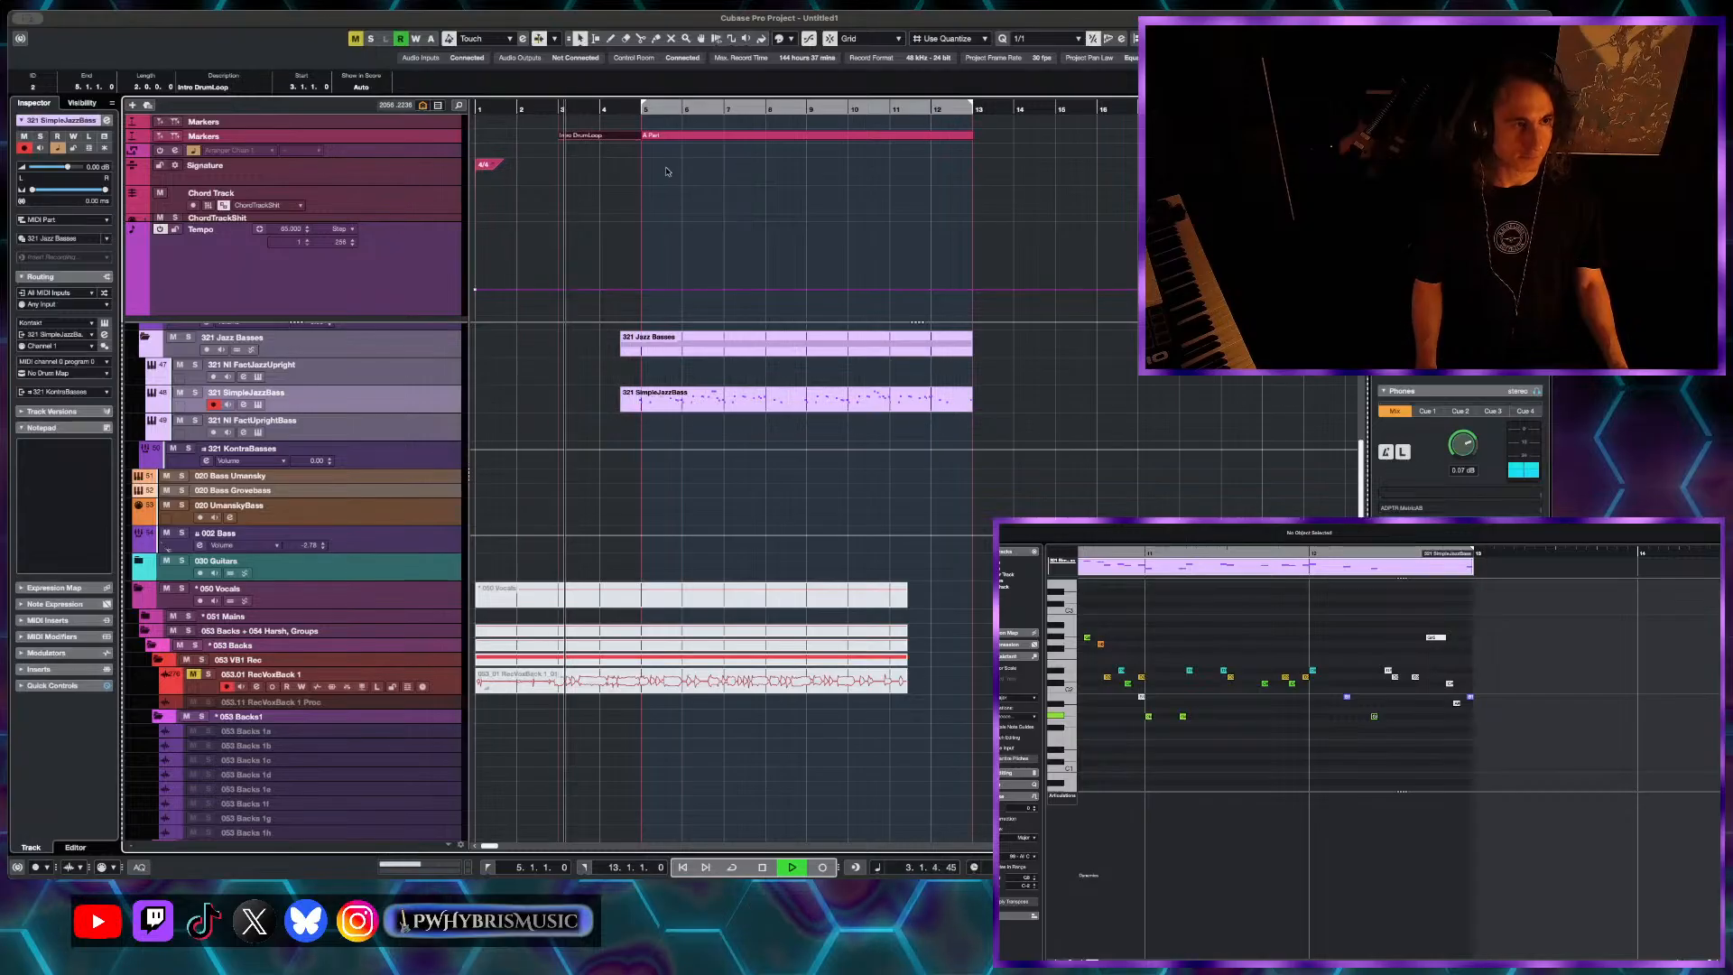
pyautogui.scroll(3, 663, 169)
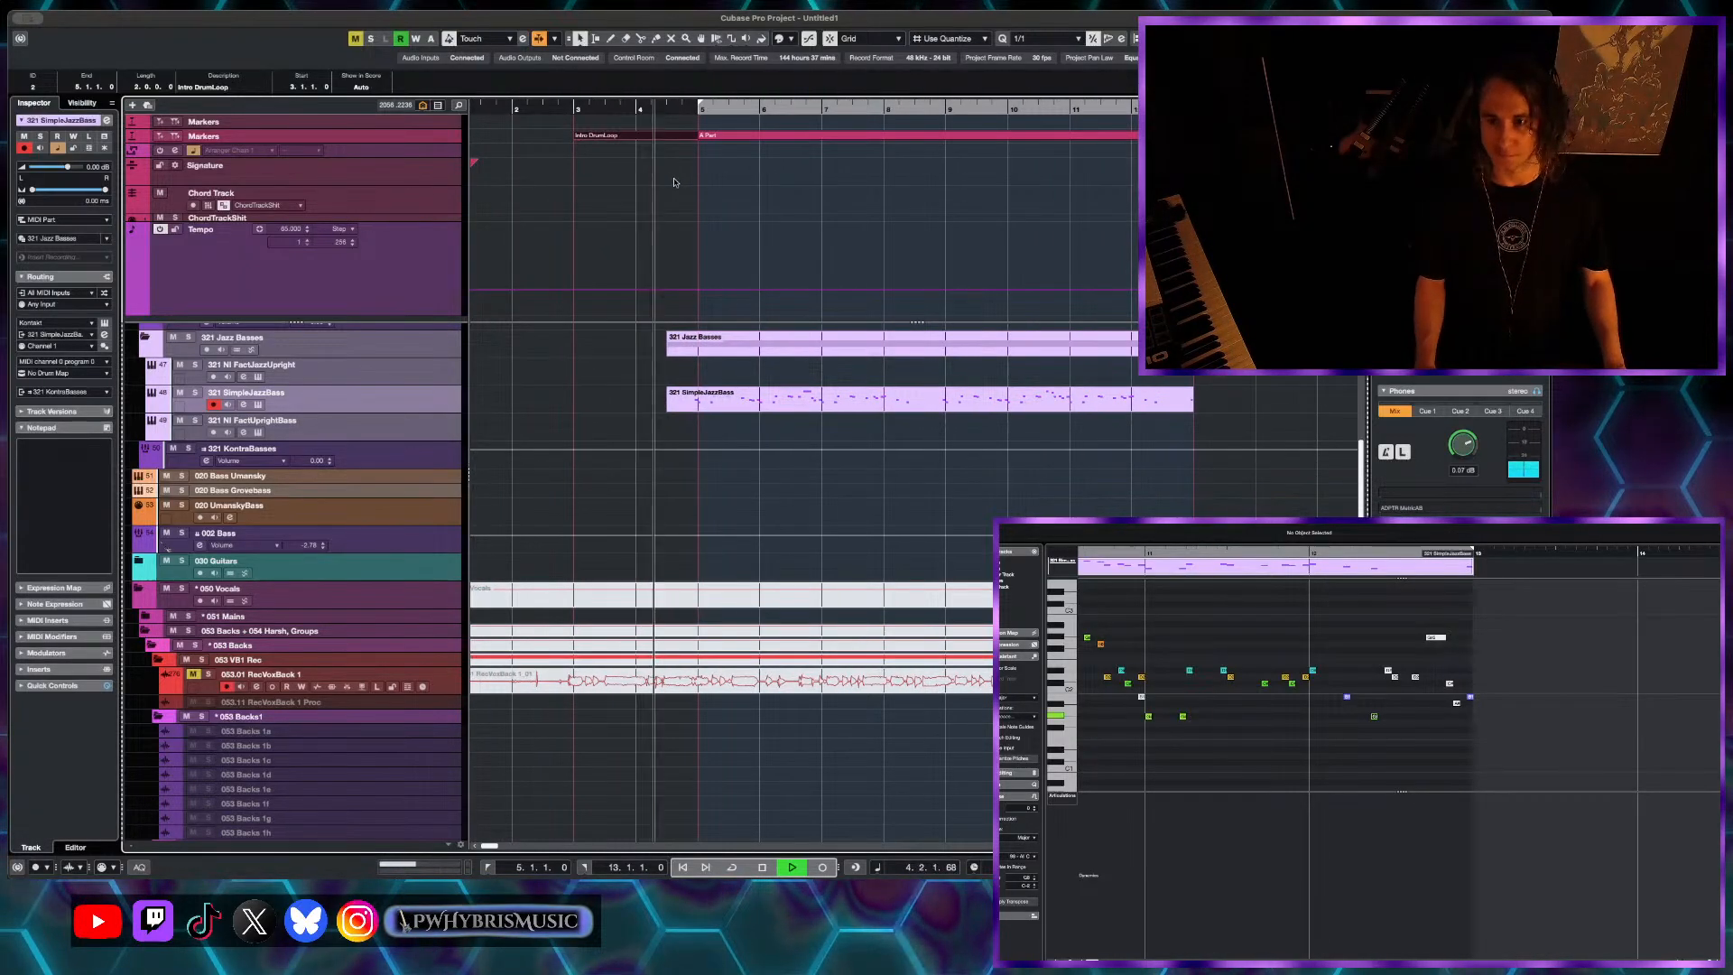
pyautogui.scroll(1, 723, 201)
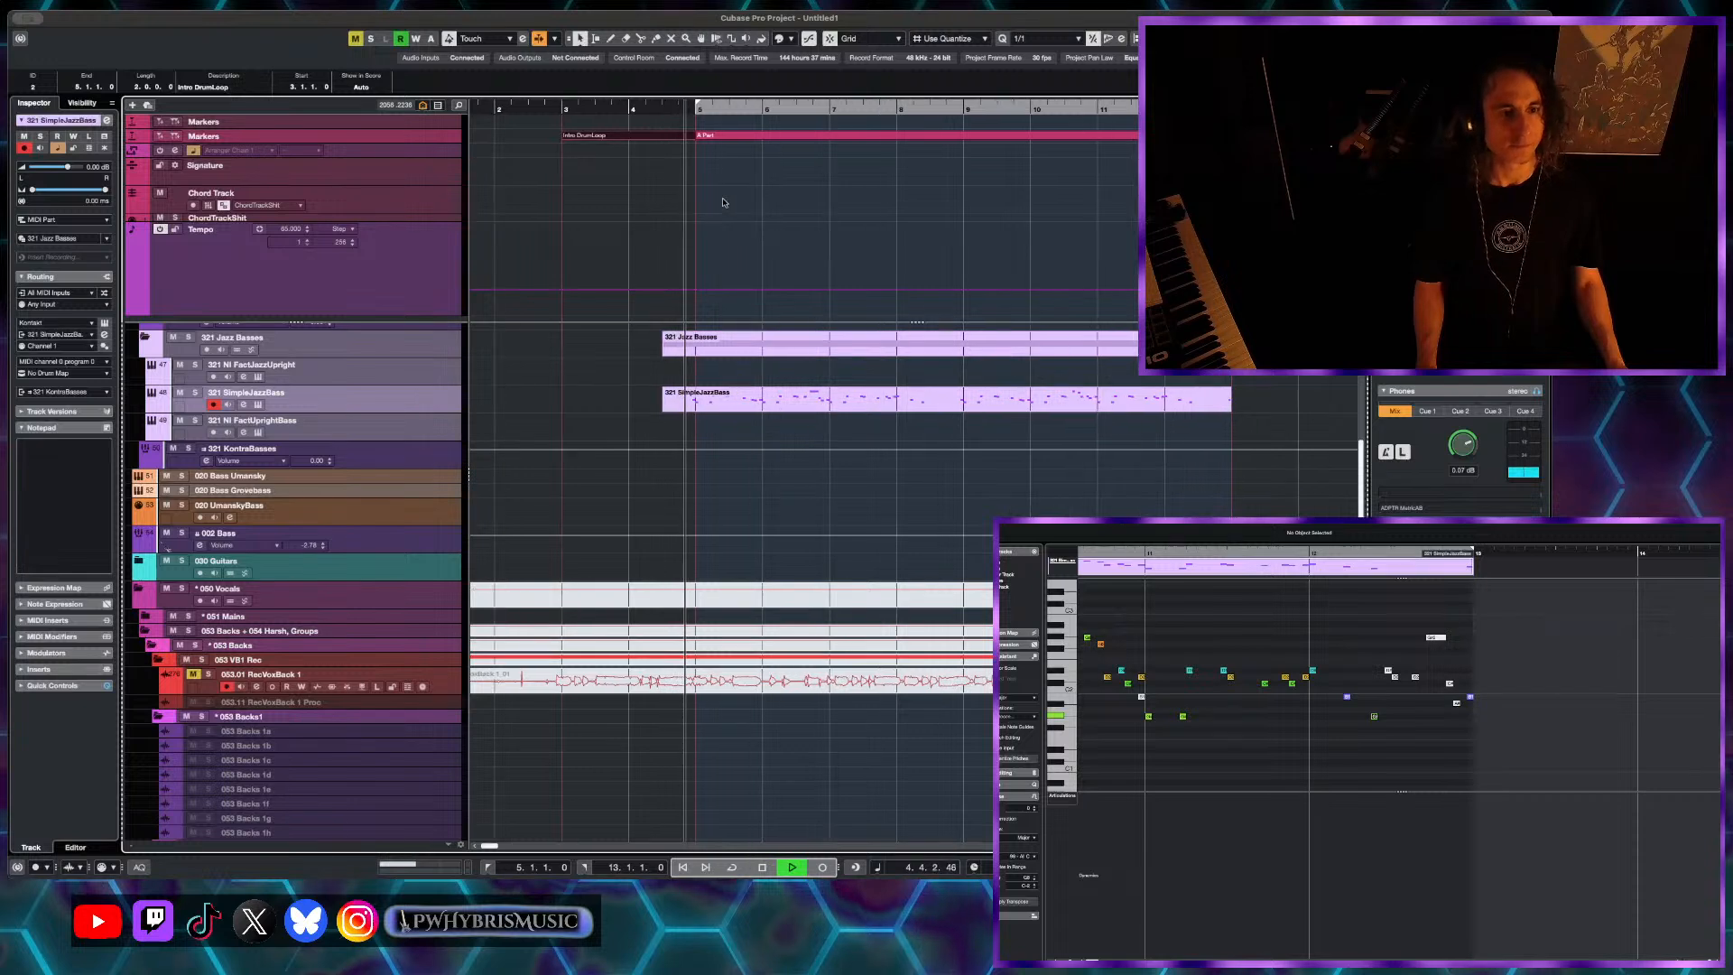
# - Listen to the SimpleJazzBass line as it plays through the opening bars of the A Part
pyautogui.scroll(-2, 724, 202)
pyautogui.scroll(1, 724, 203)
pyautogui.scroll(3, 722, 203)
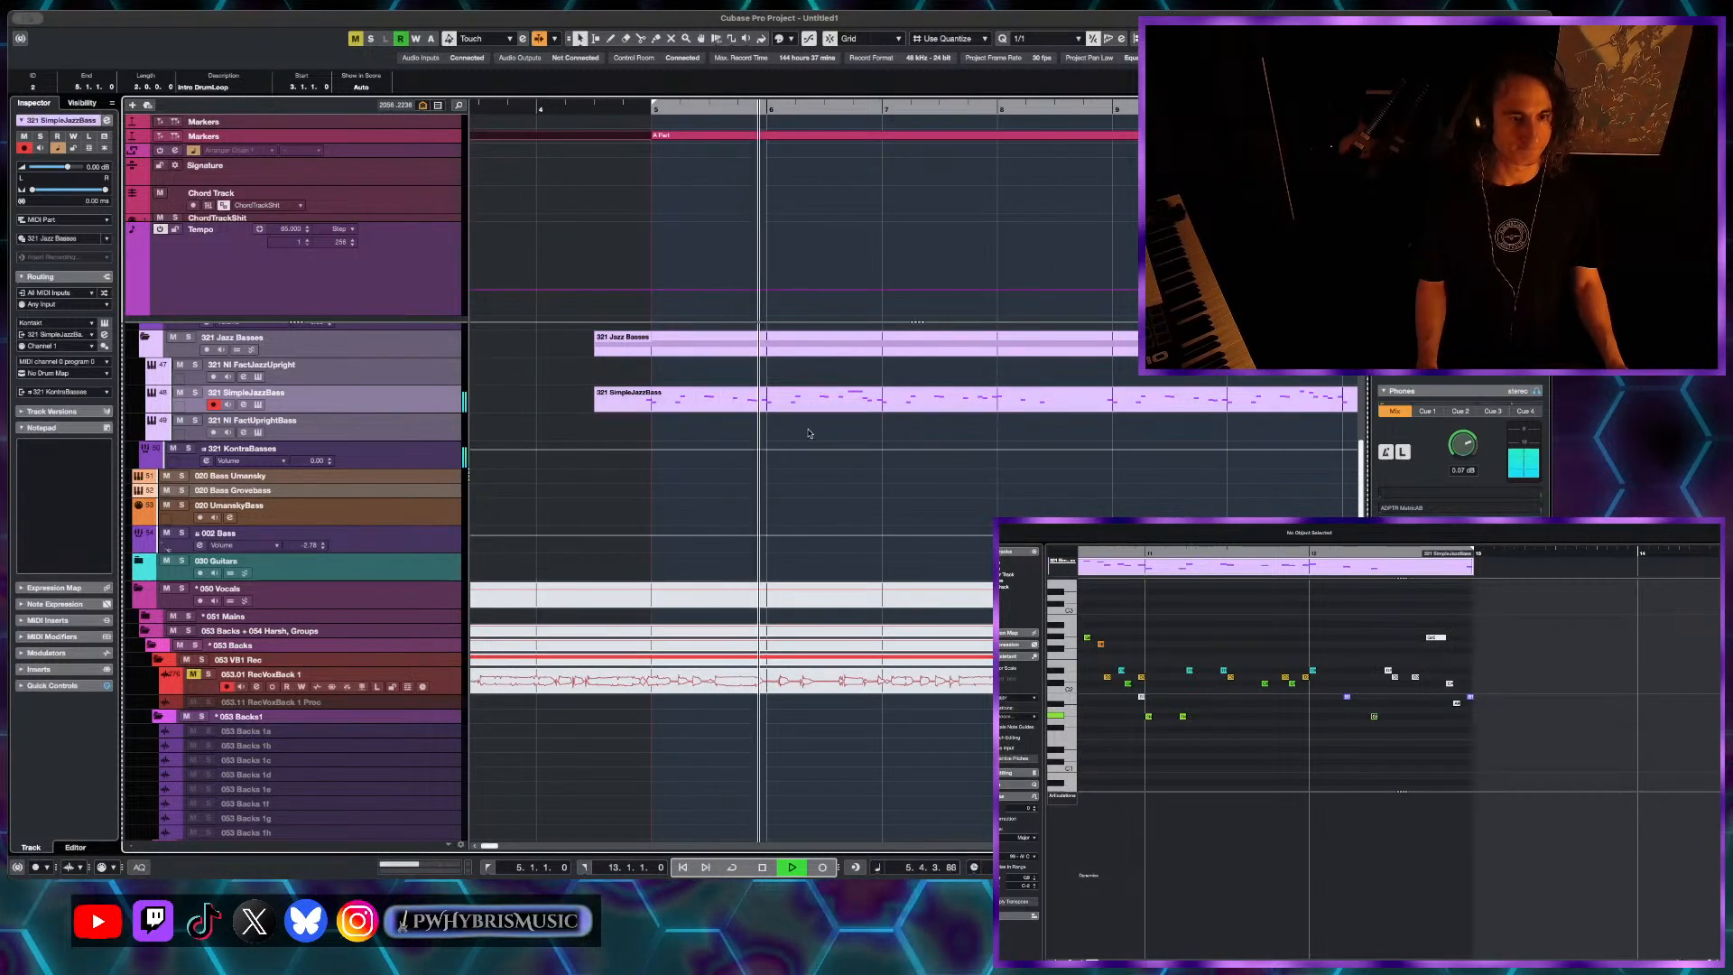
pyautogui.scroll(-1, 808, 411)
pyautogui.scroll(-1, 830, 411)
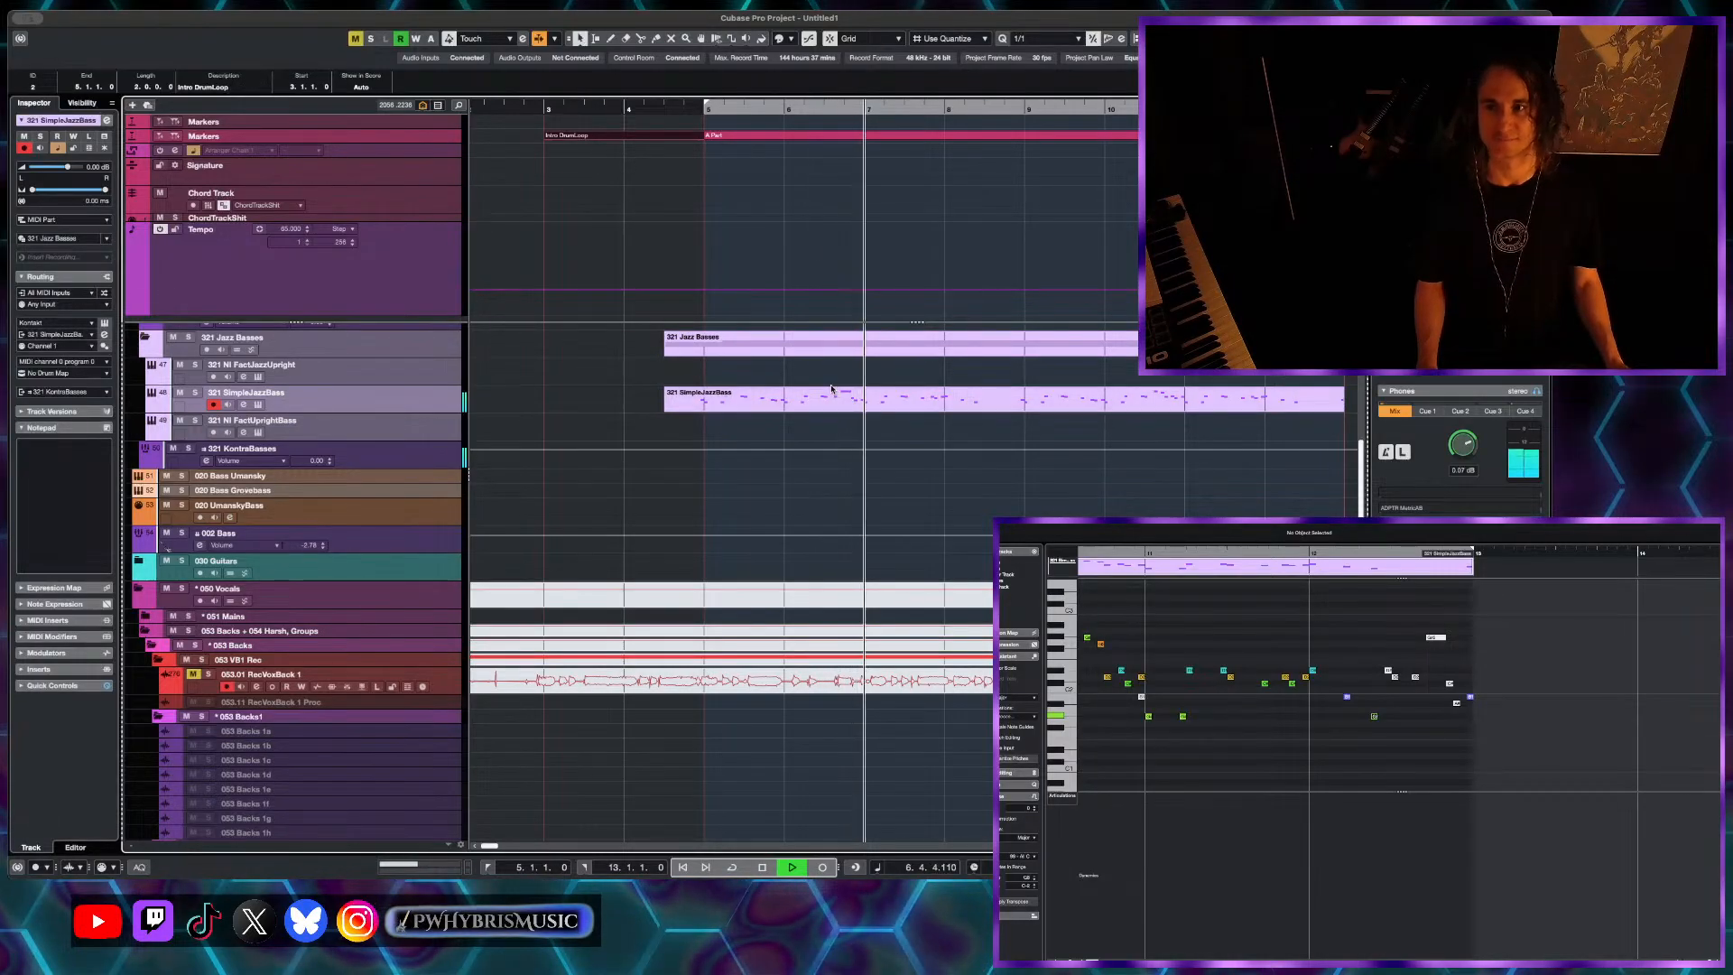
pyautogui.scroll(-1, 934, 394)
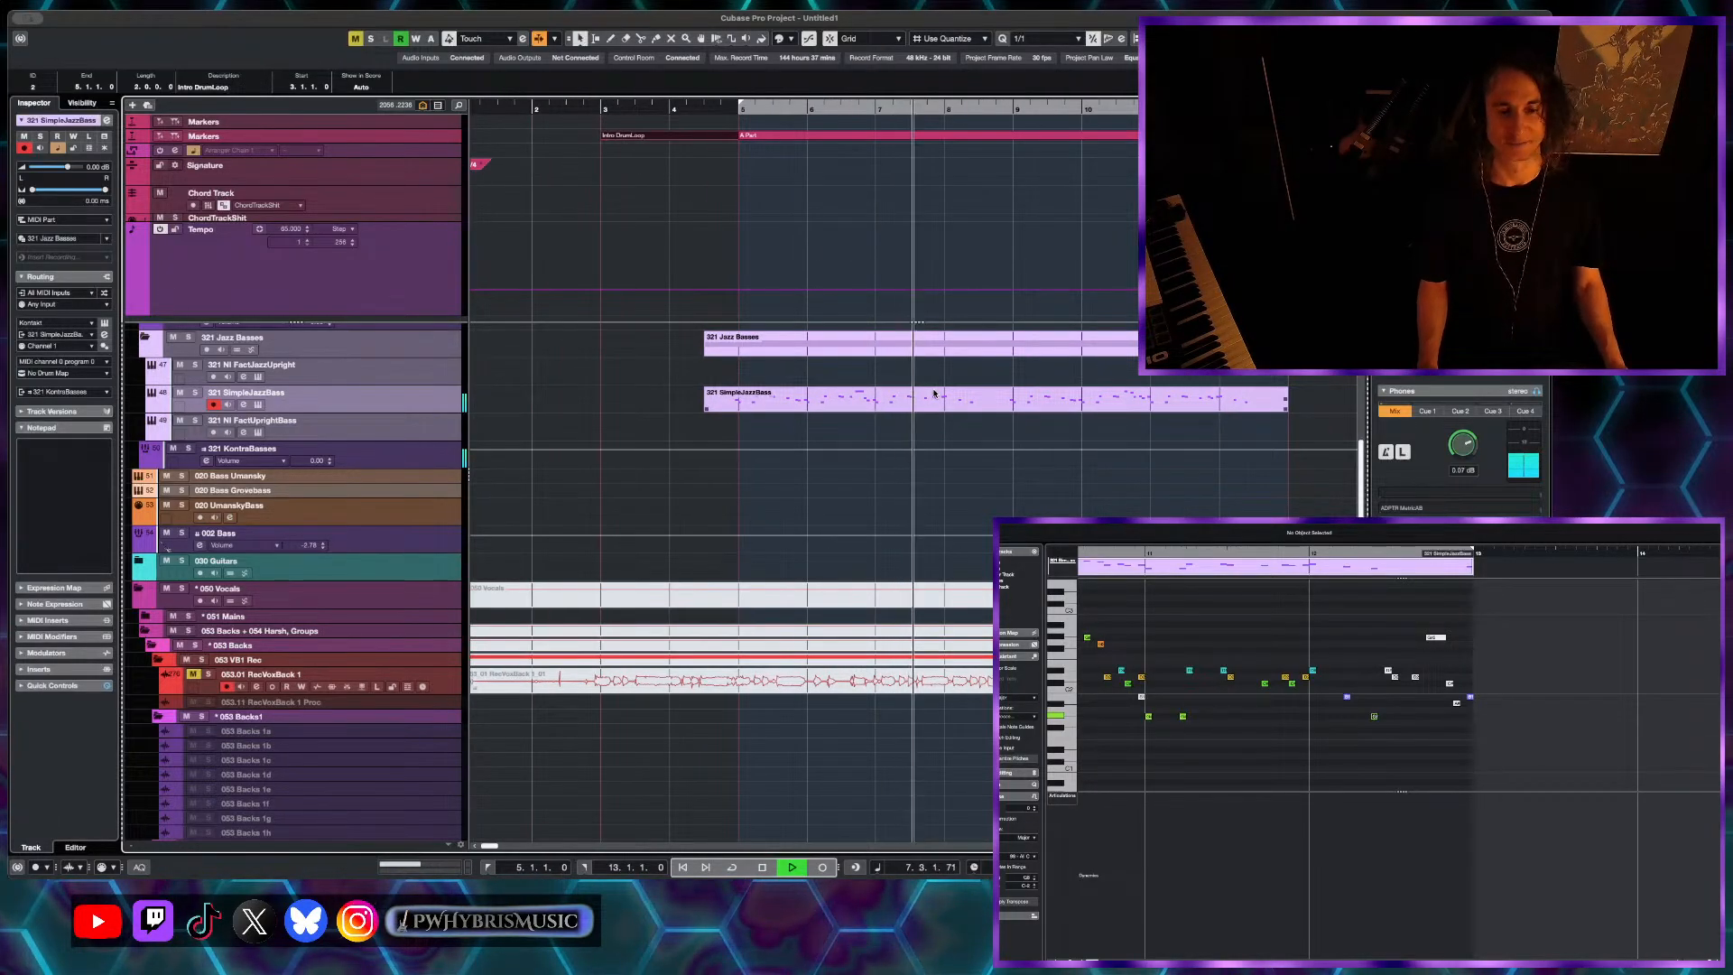
pyautogui.scroll(1, 962, 470)
pyautogui.scroll(1, 963, 471)
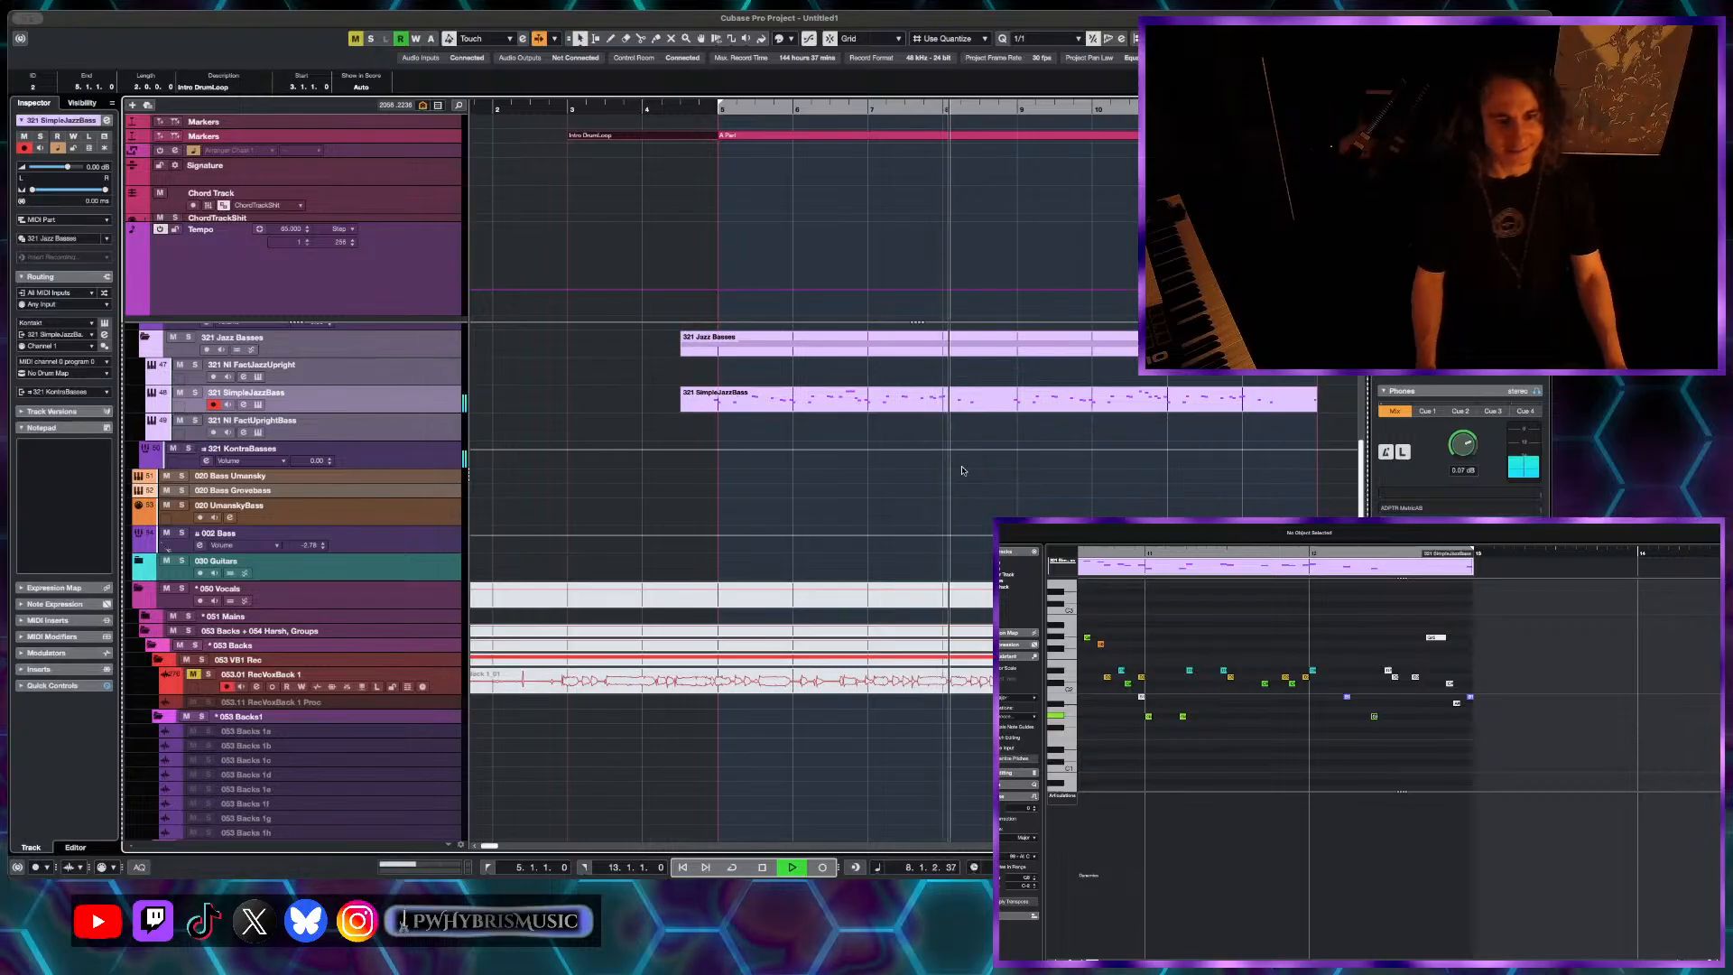
pyautogui.scroll(-1, 974, 469)
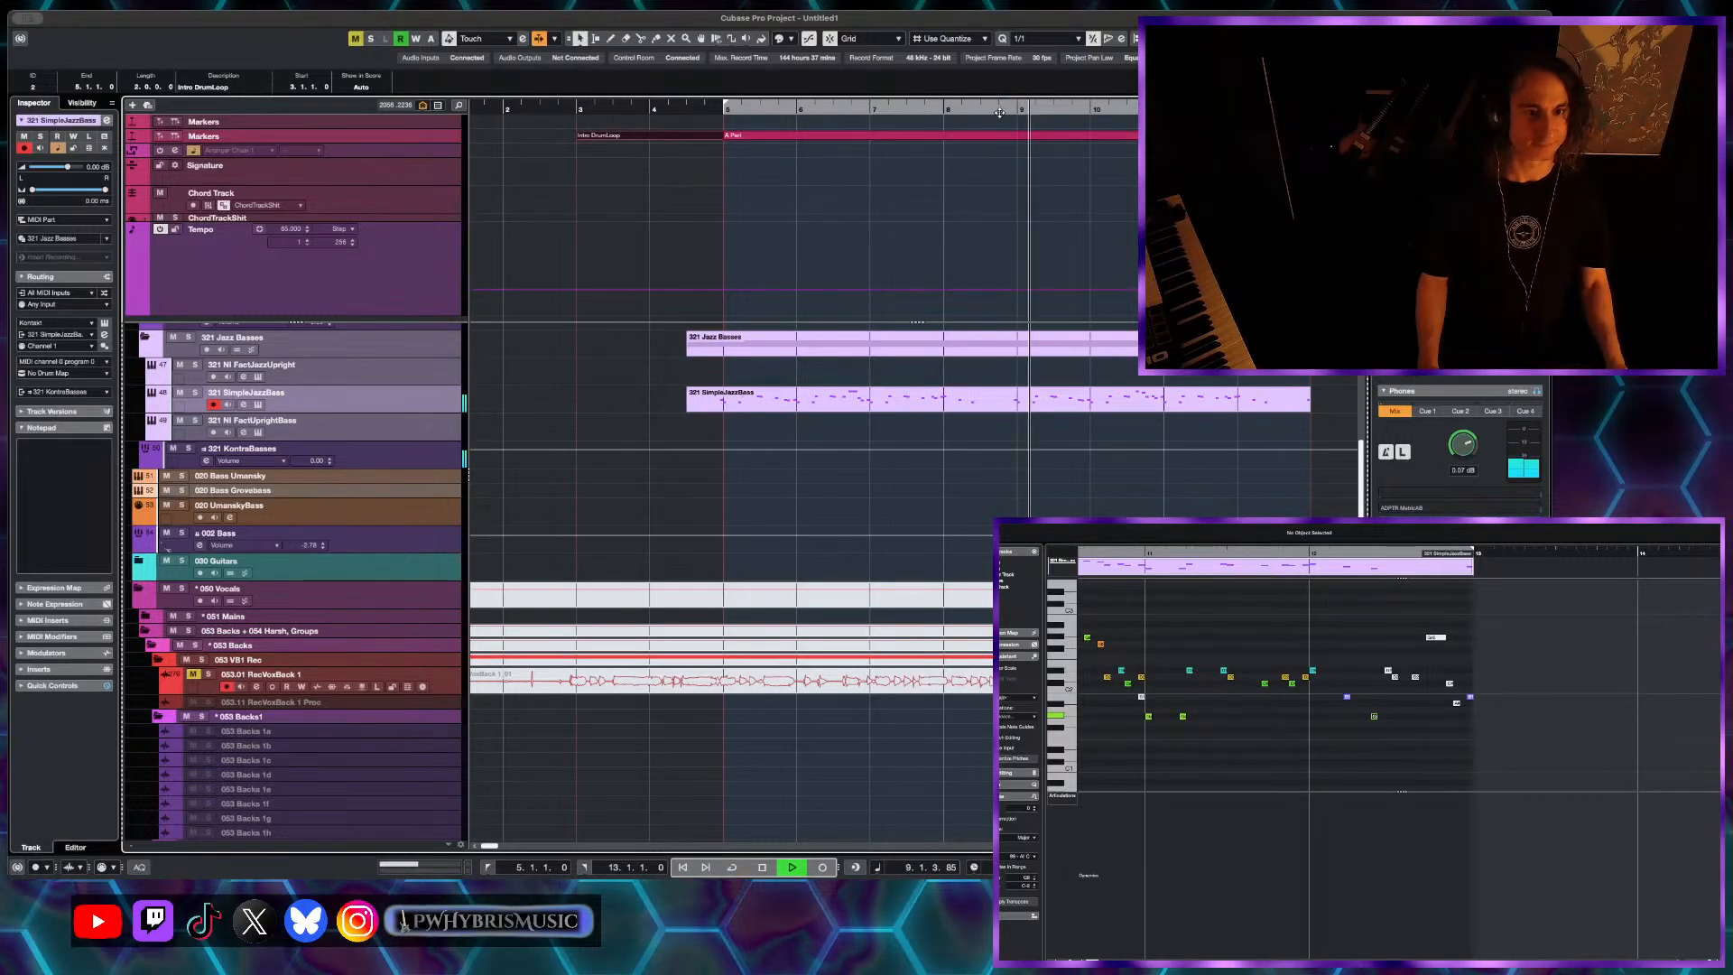
# - Select the SimpleJazzBass part for note editing and play the bass line repeatedly from bar 8
pyautogui.click(948, 109)
pyautogui.click(951, 406)
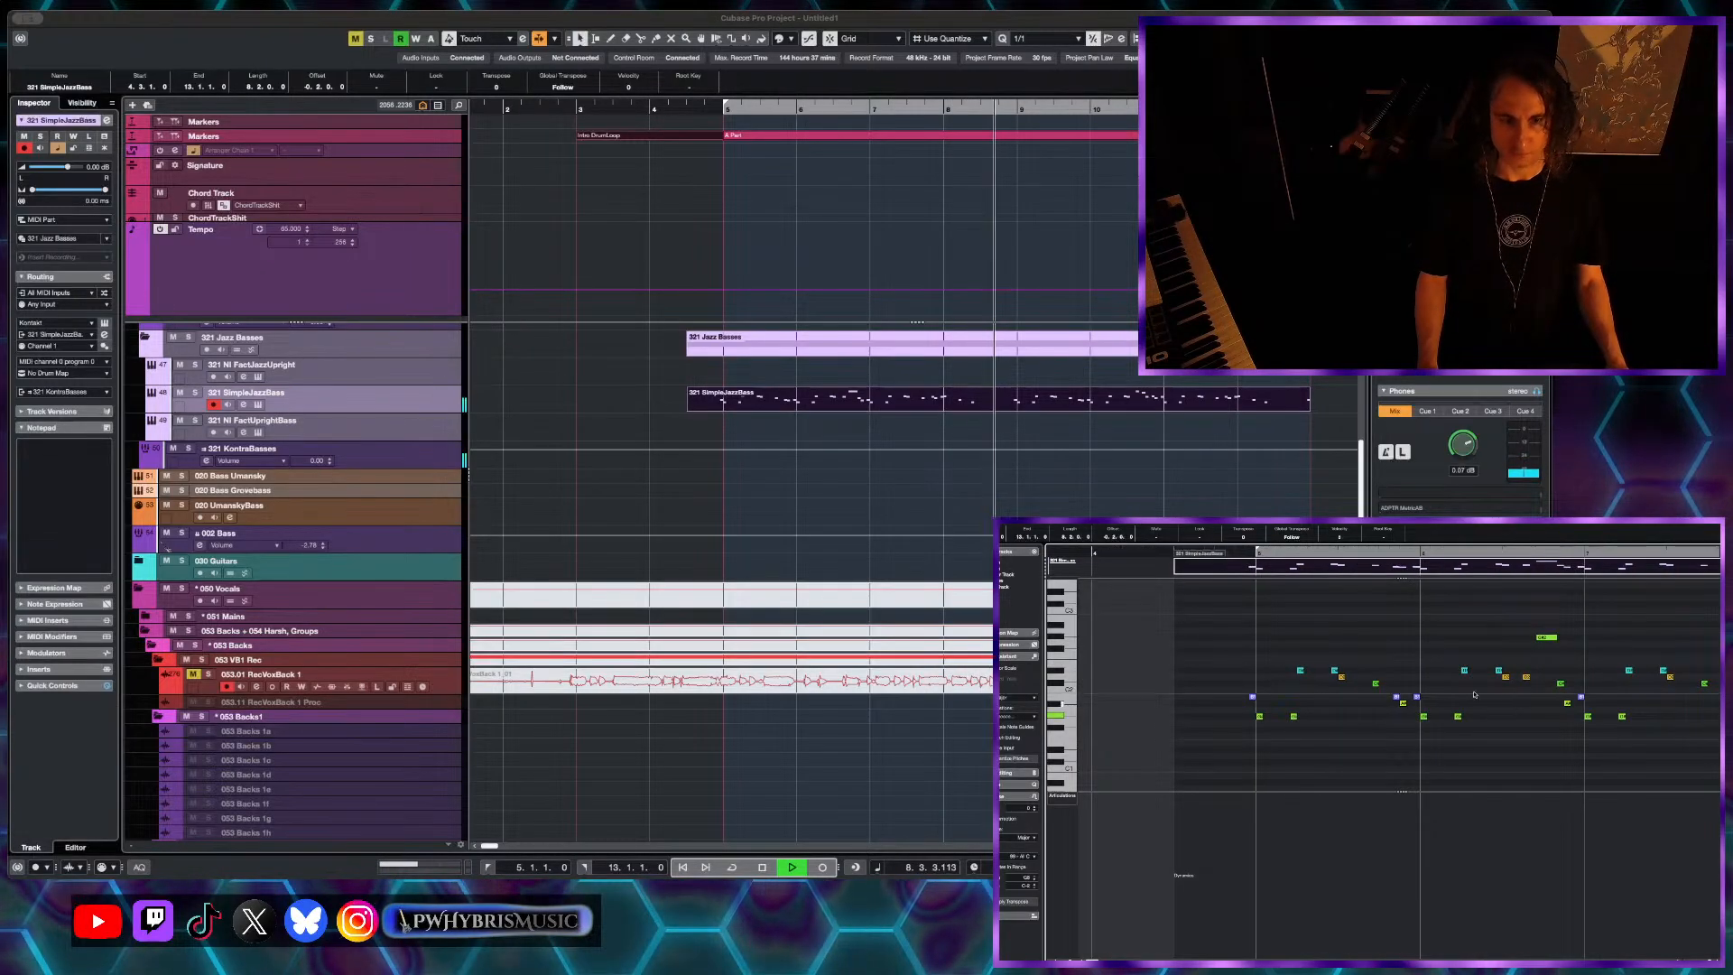
pyautogui.press('space')
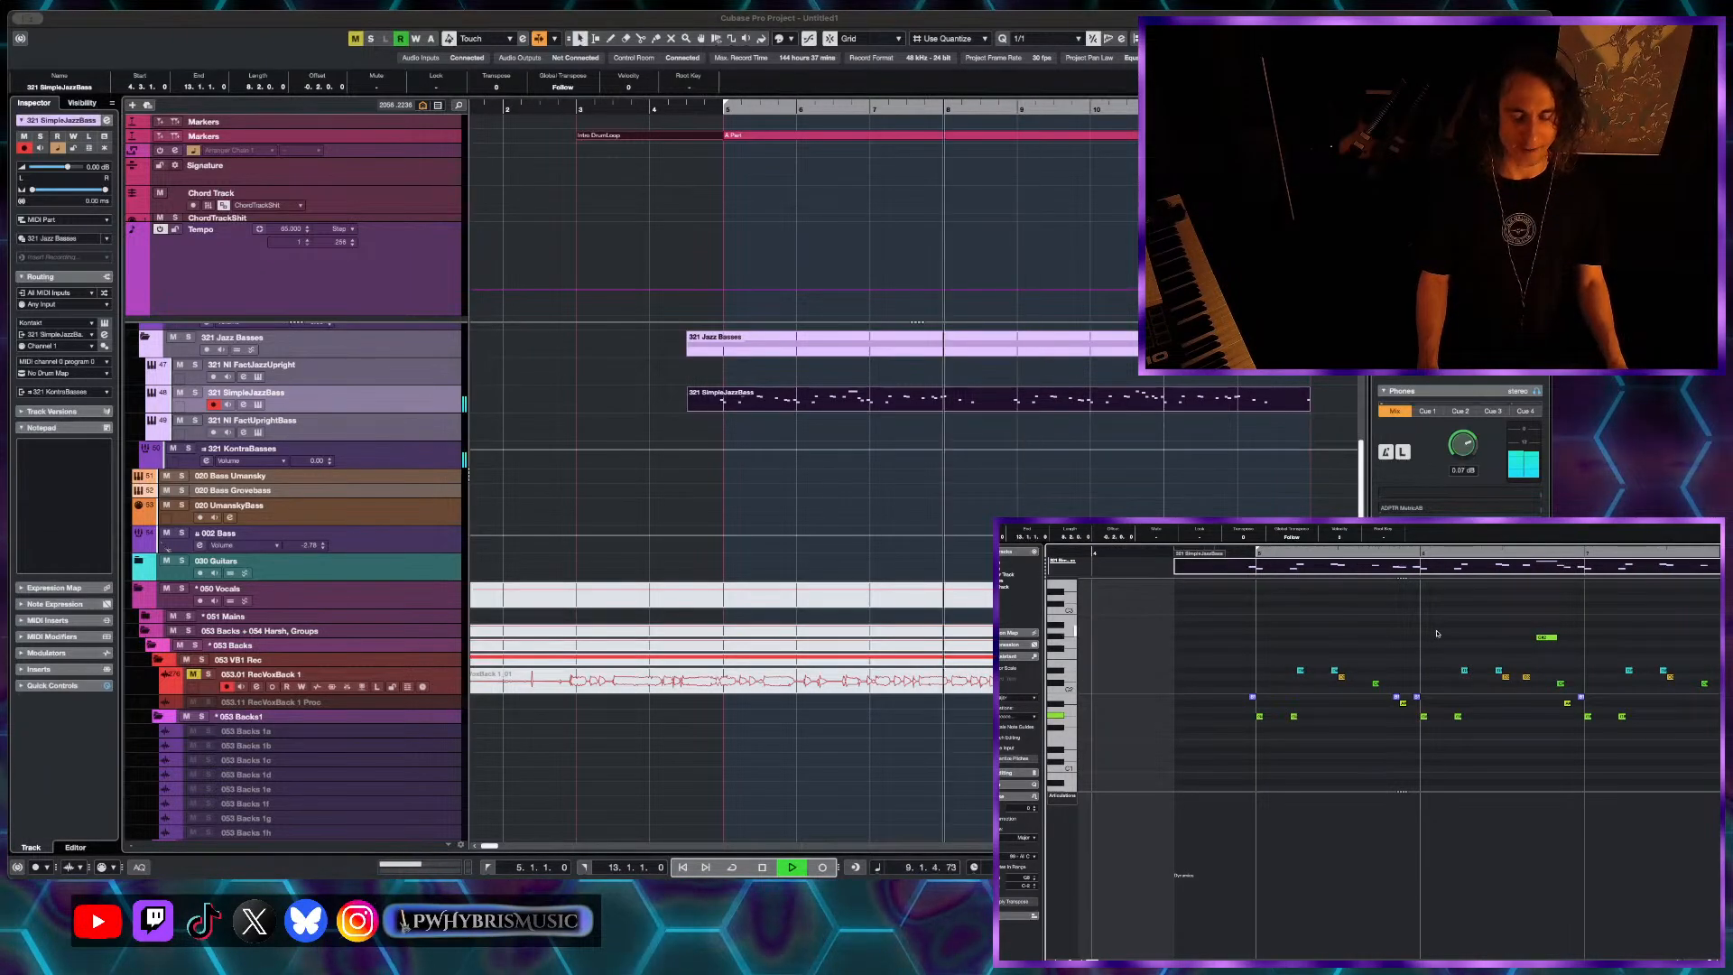
pyautogui.press('space')
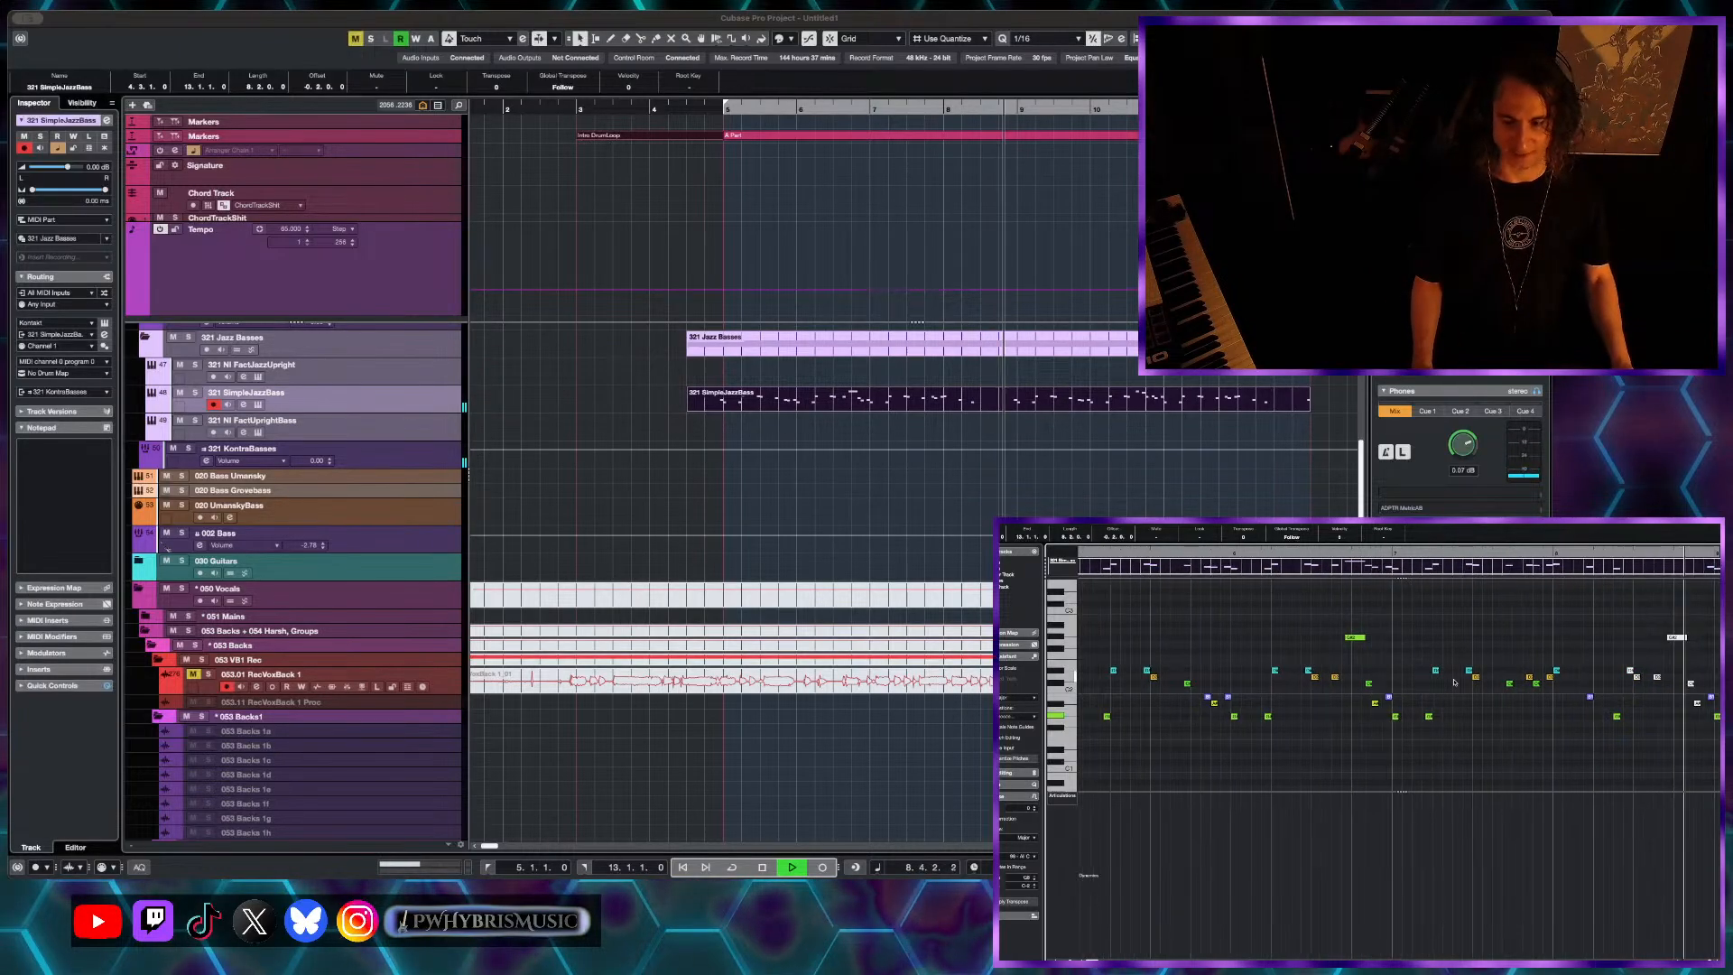
pyautogui.press('space')
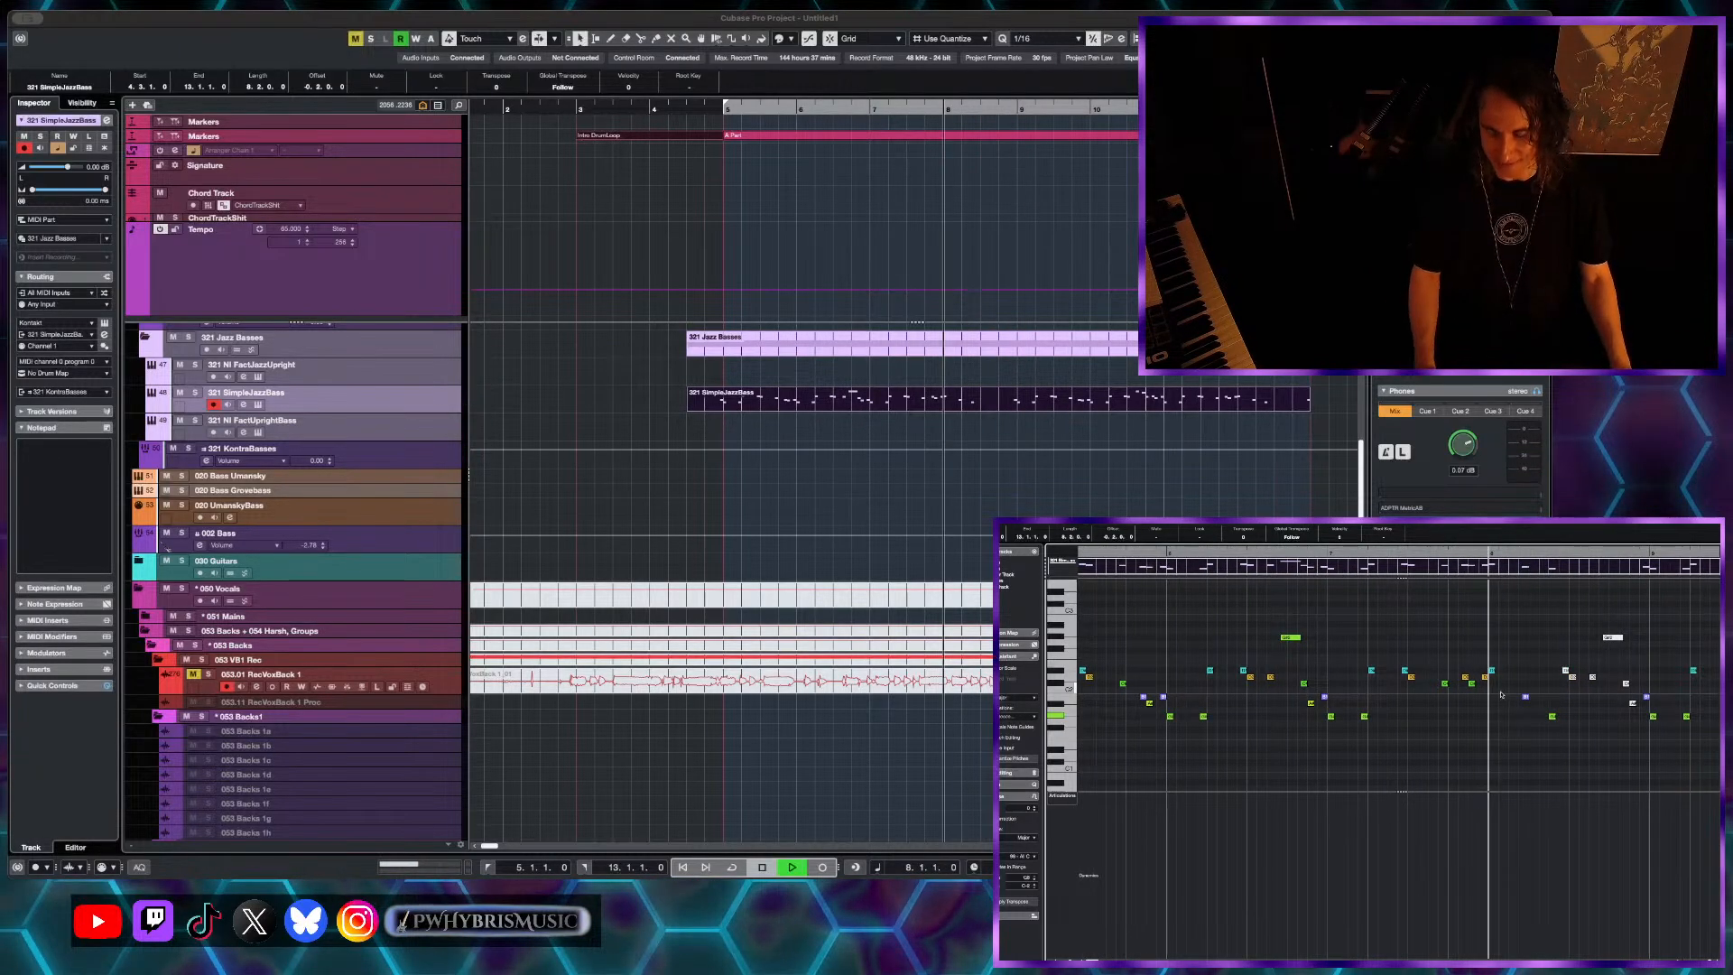
pyautogui.press('space')
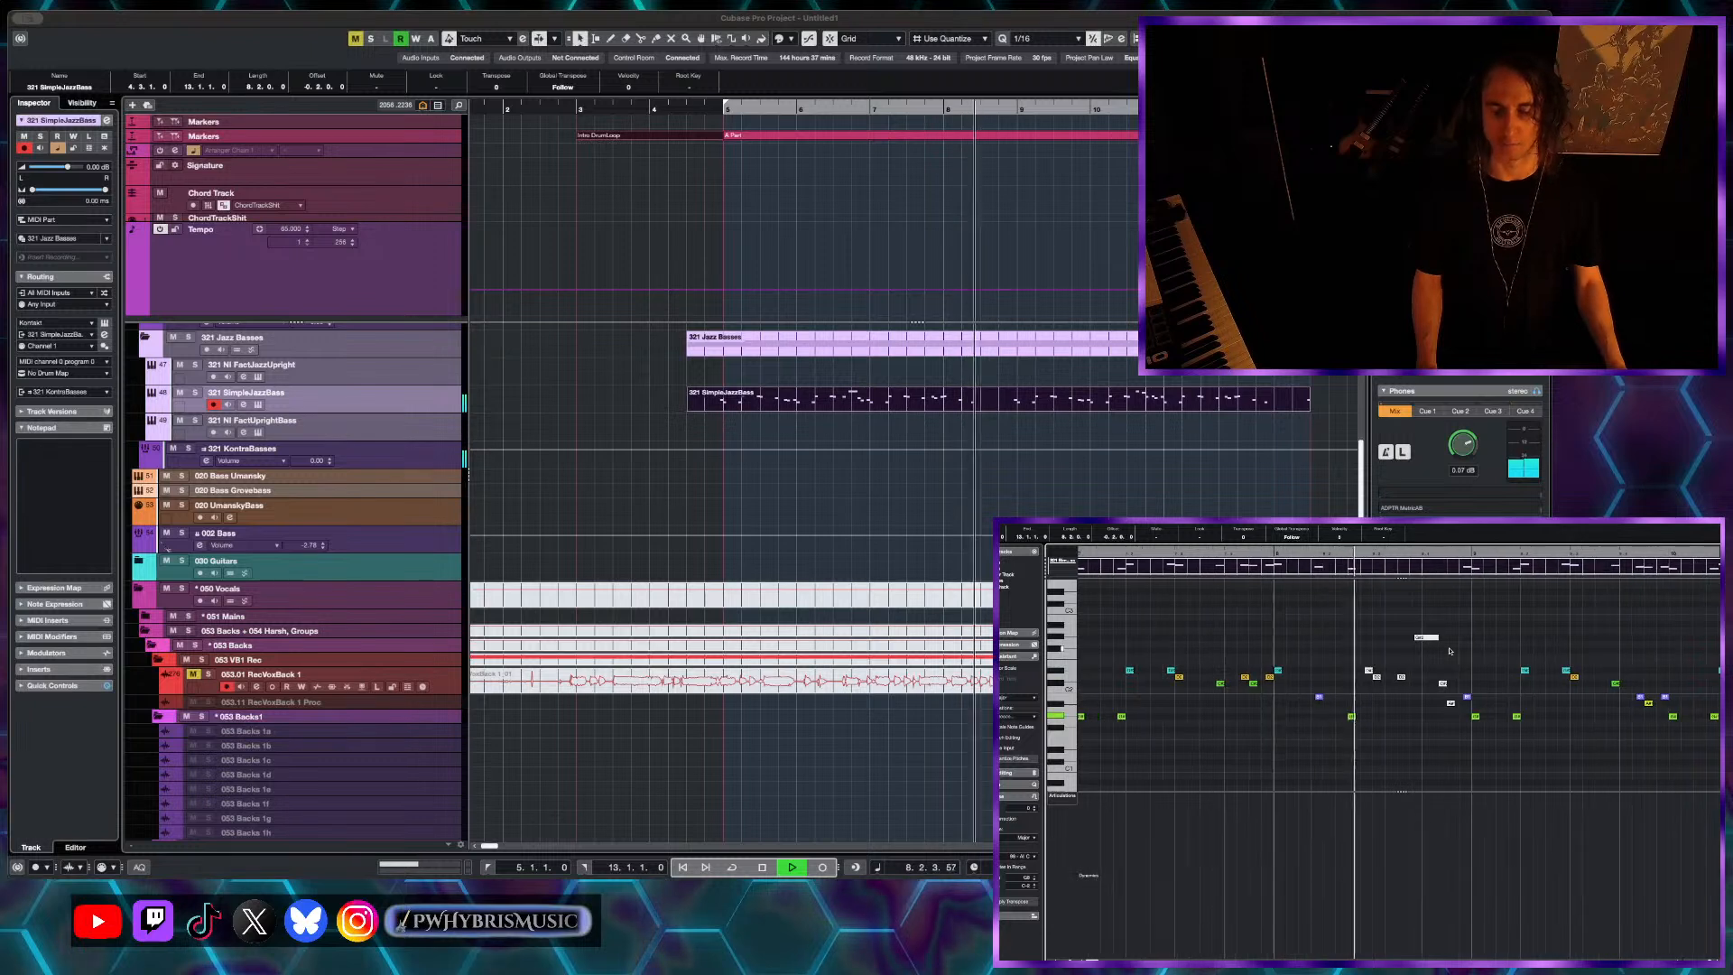
pyautogui.press('space')
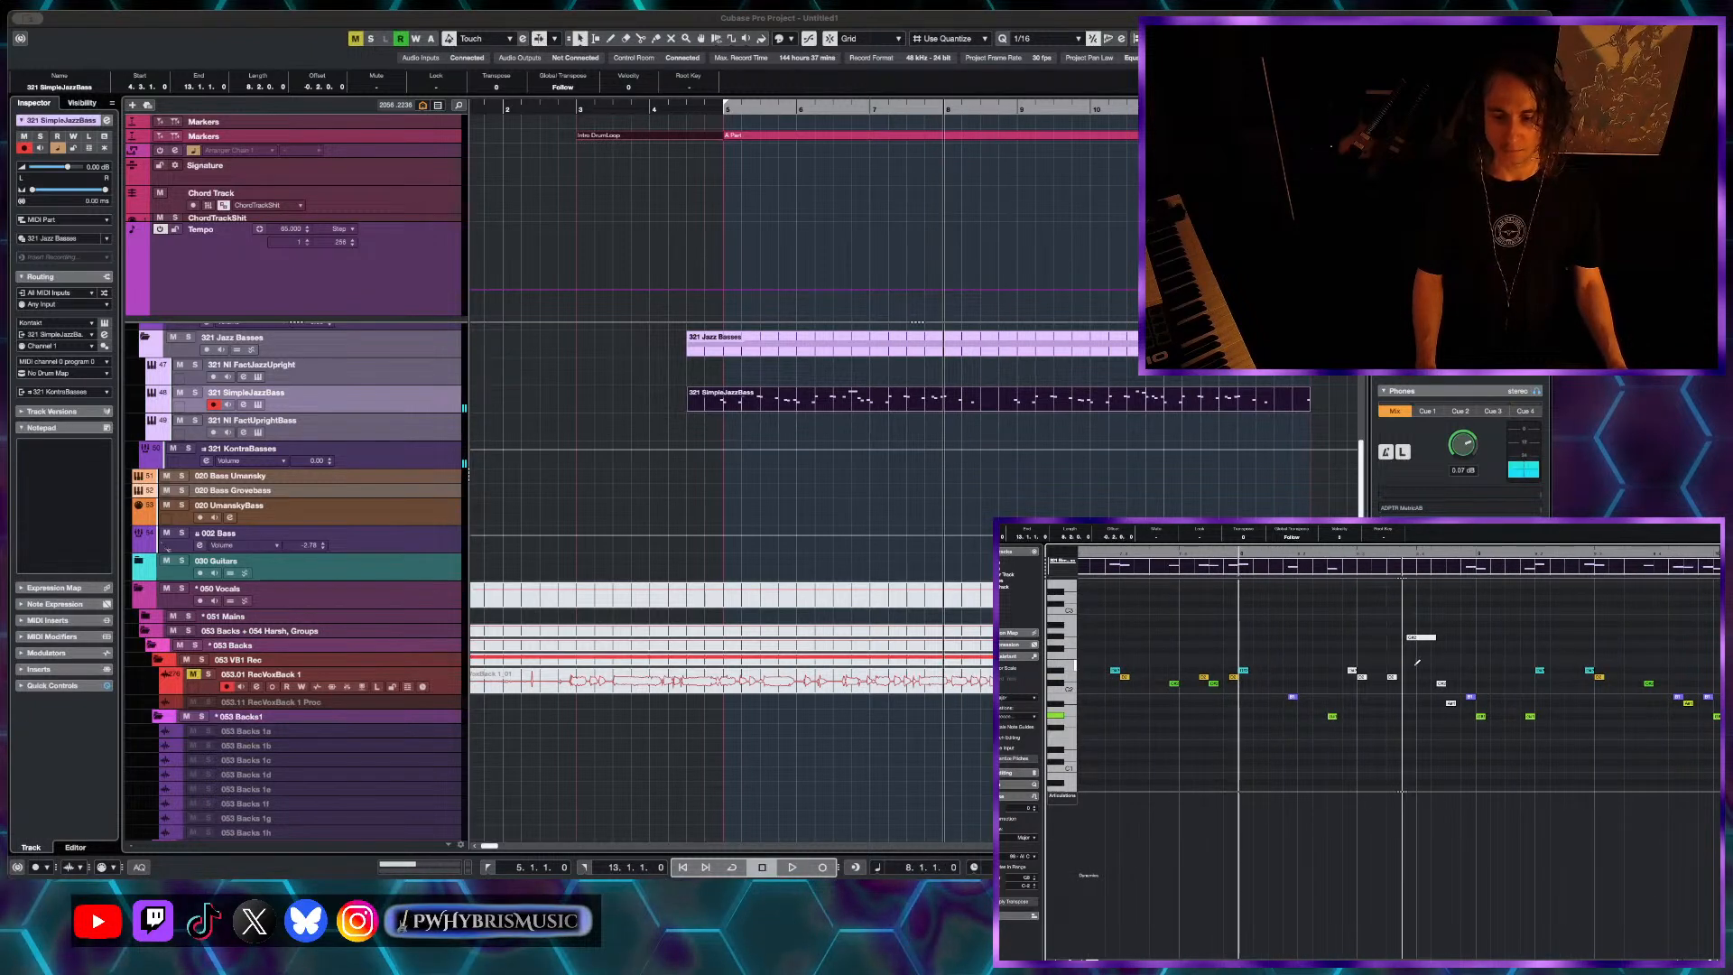
# - Draw a short low note just before beat 4 of bar 8 and a short note on the high note's pitch
pyautogui.click(1415, 664)
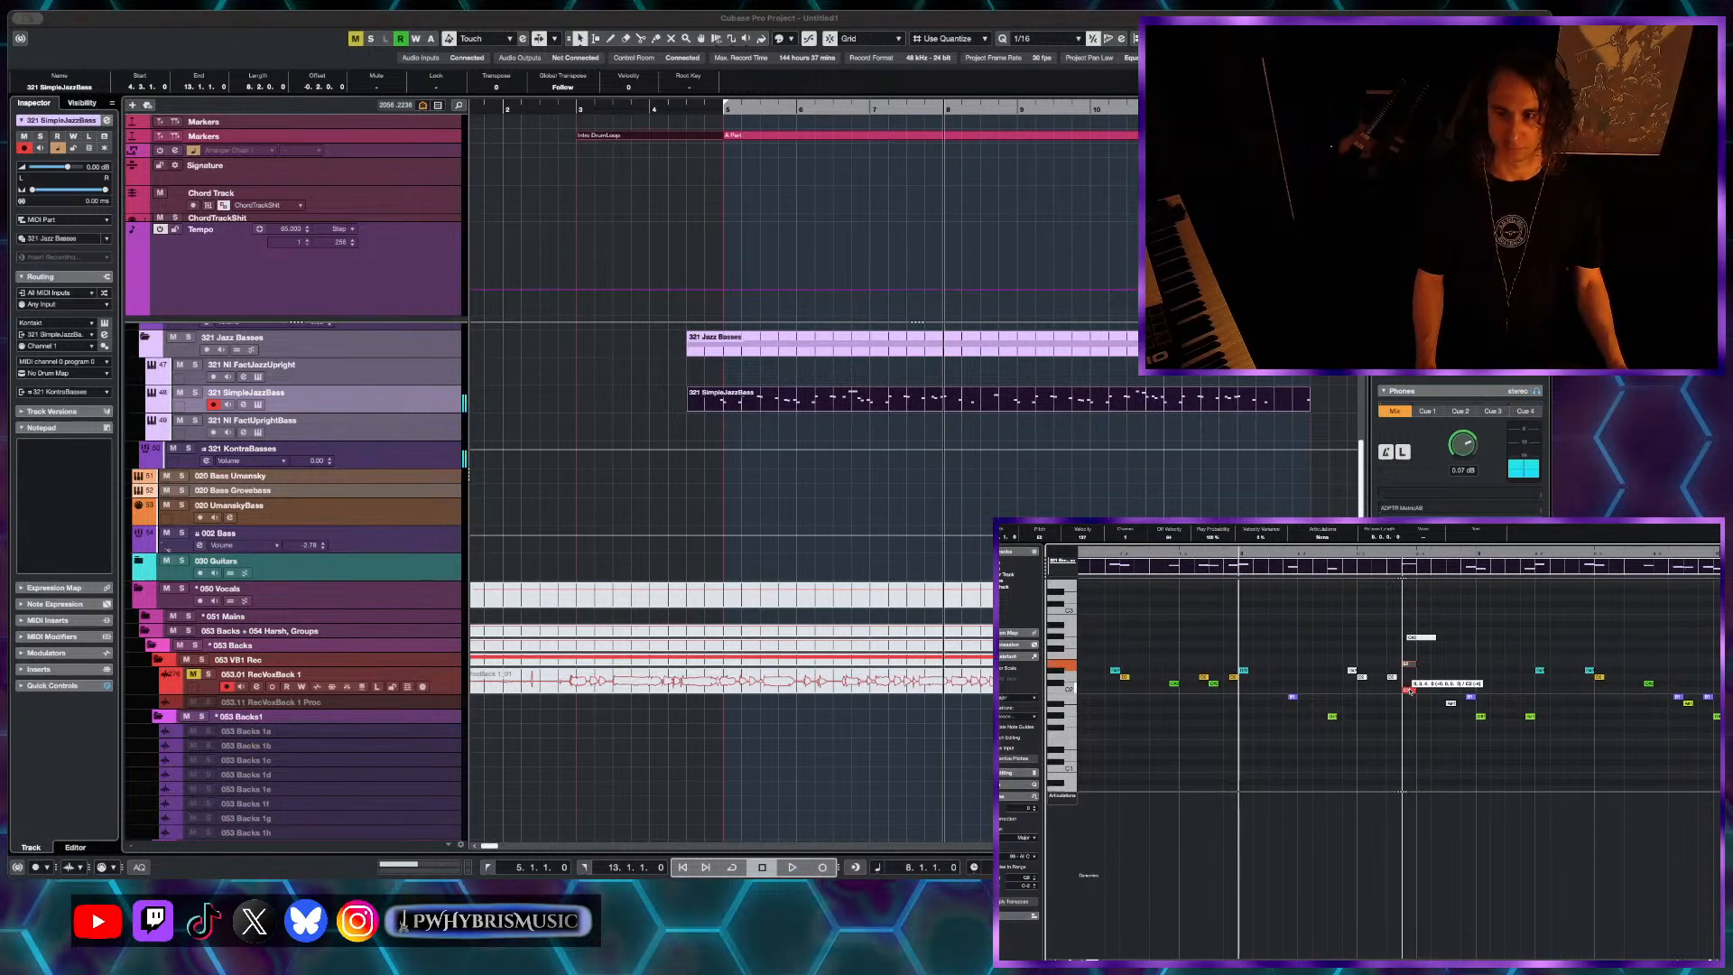
pyautogui.moveTo(1410, 700); pyautogui.dragTo(1407, 718)
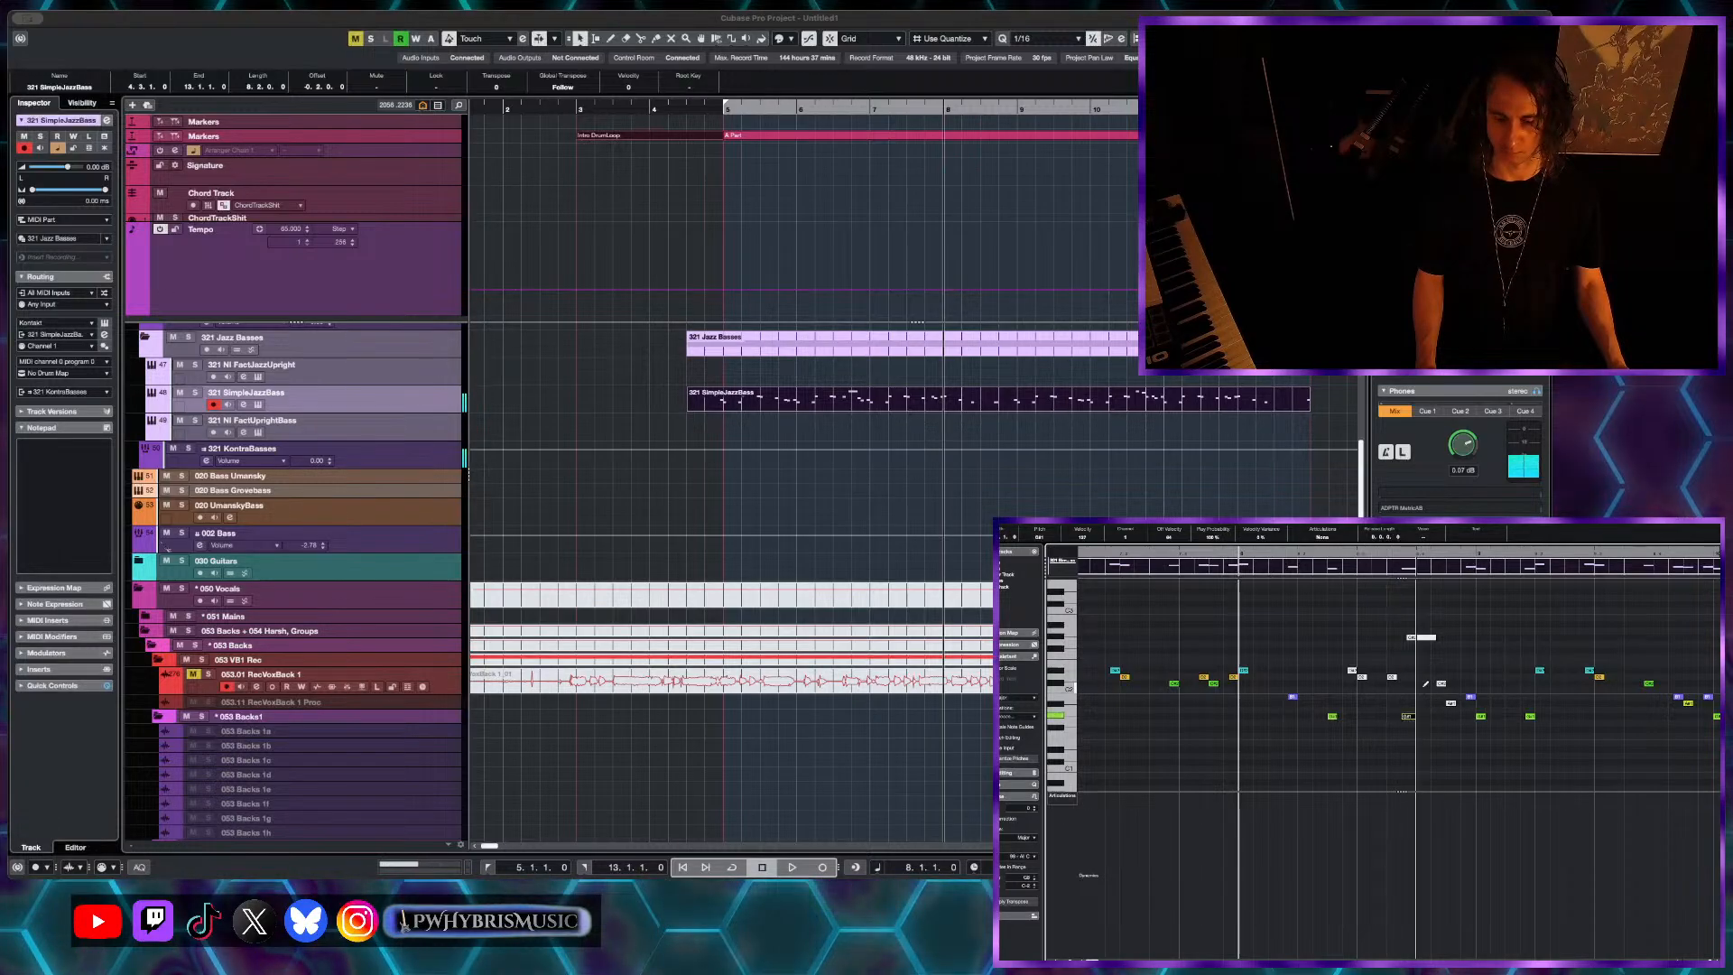
pyautogui.click(1430, 650)
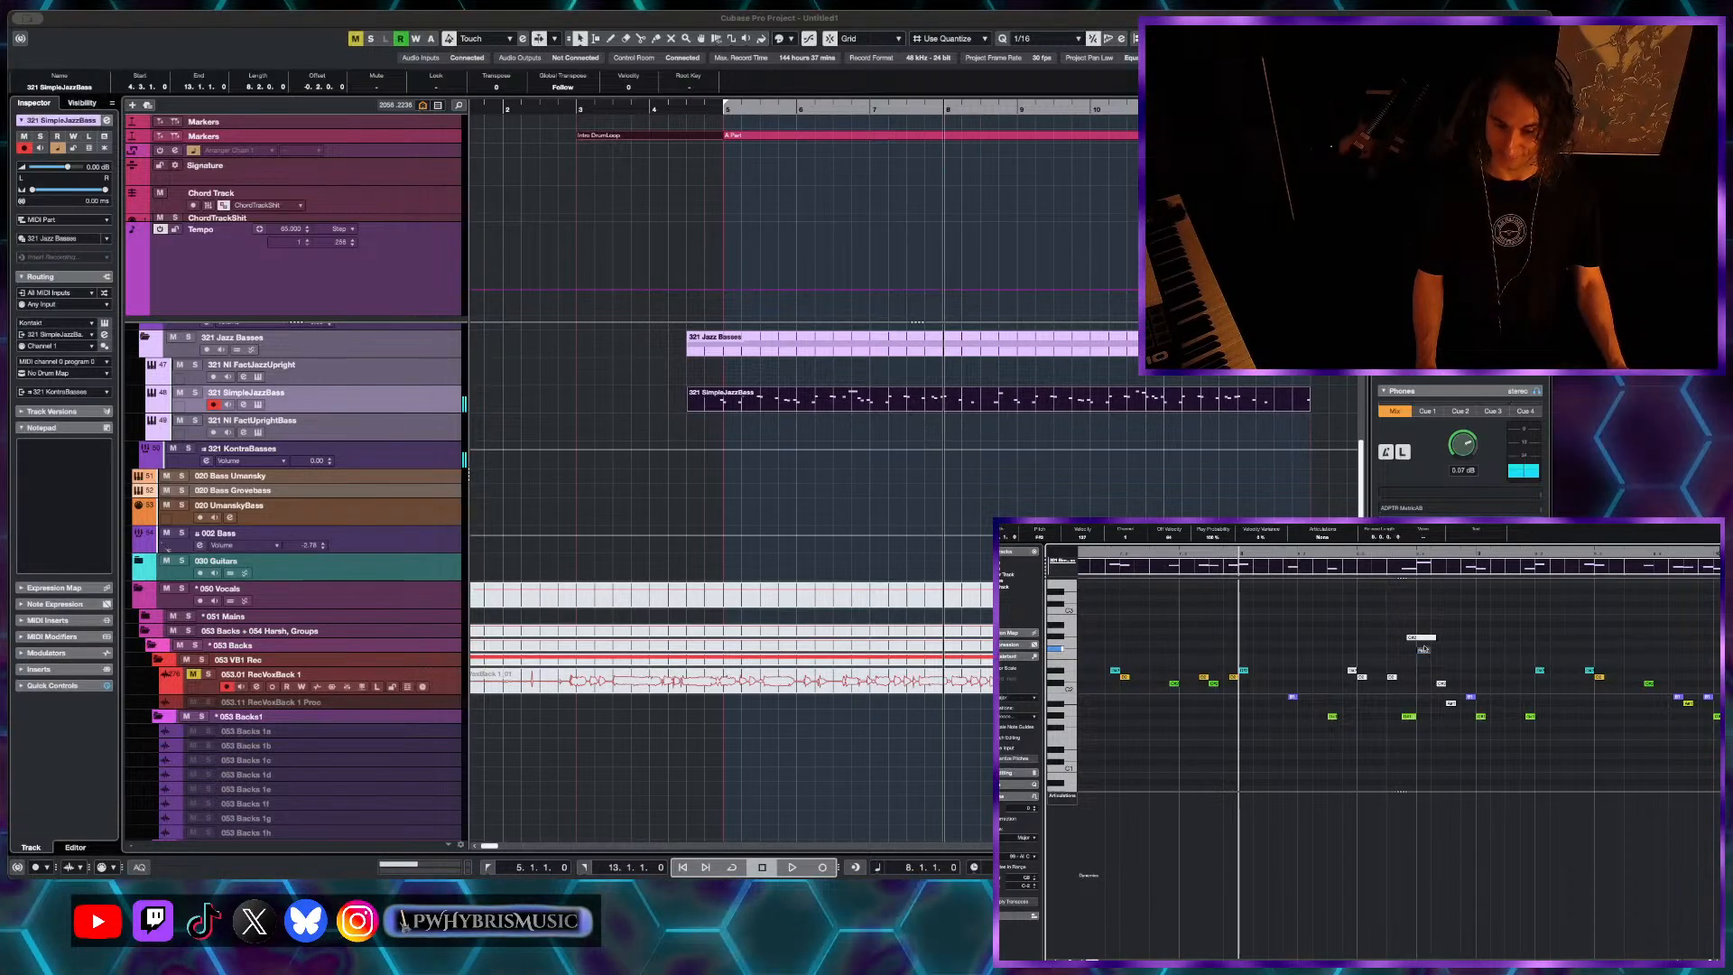
pyautogui.moveTo(1423, 649); pyautogui.dragTo(1427, 644)
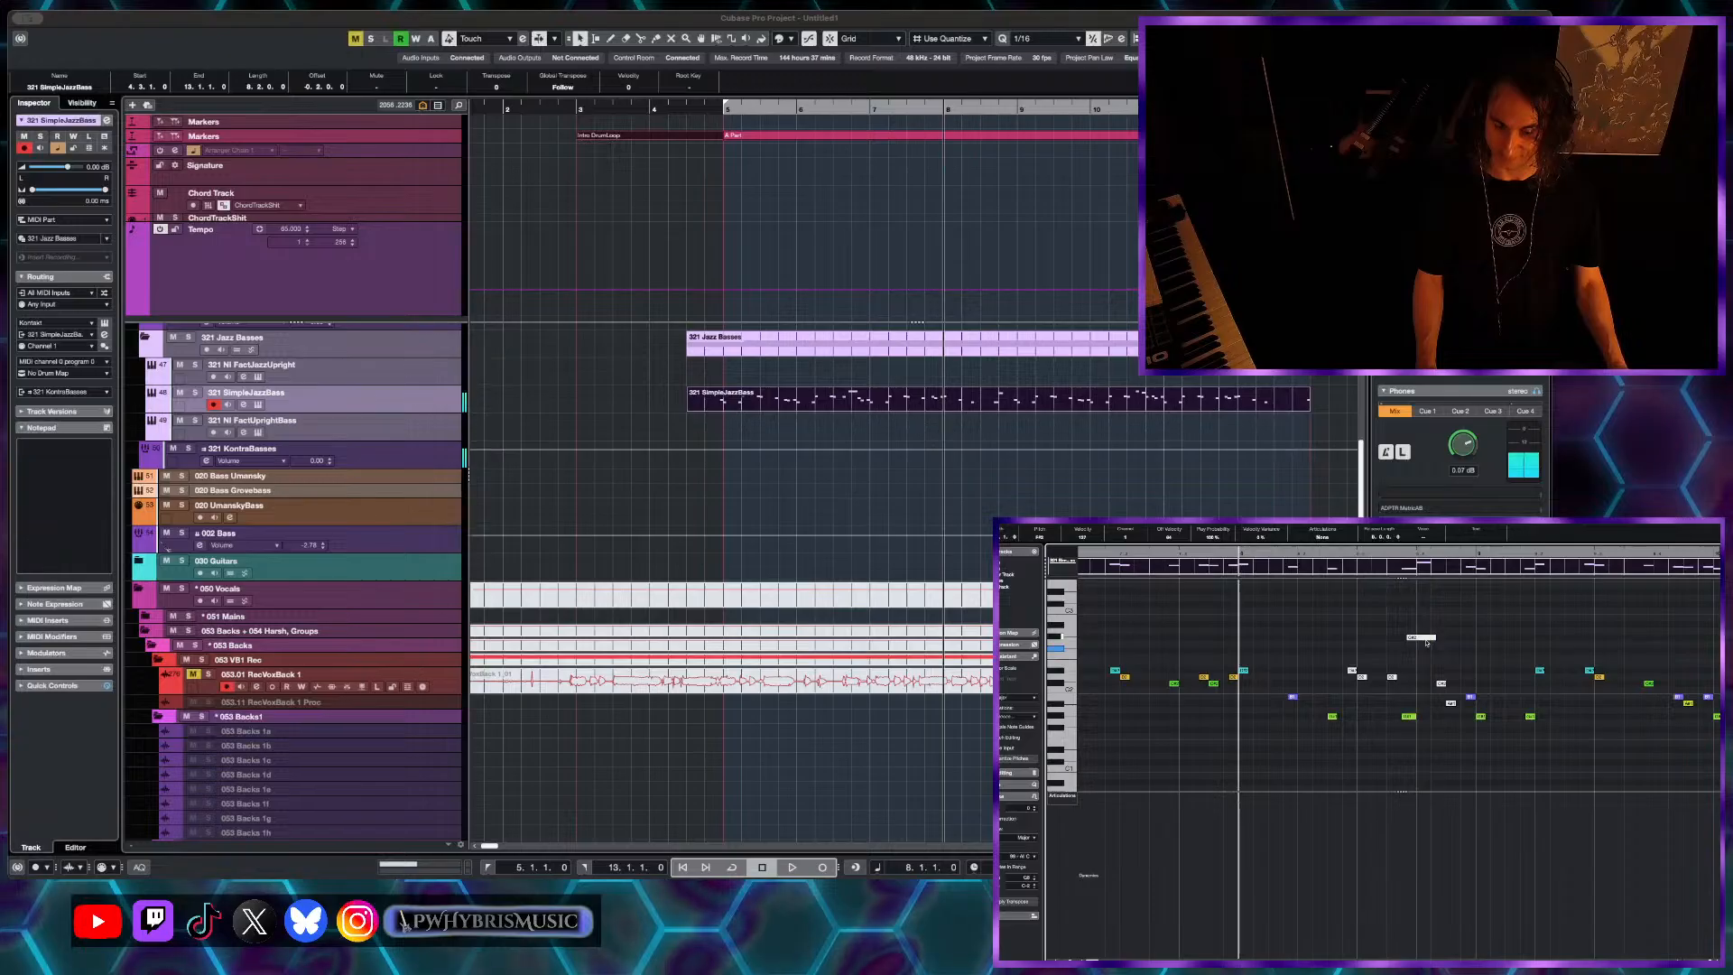
# - Play bar 8, then set the quantize grid to 1/32 and remove the older high note overlapping the newly drawn one
pyautogui.press('space')
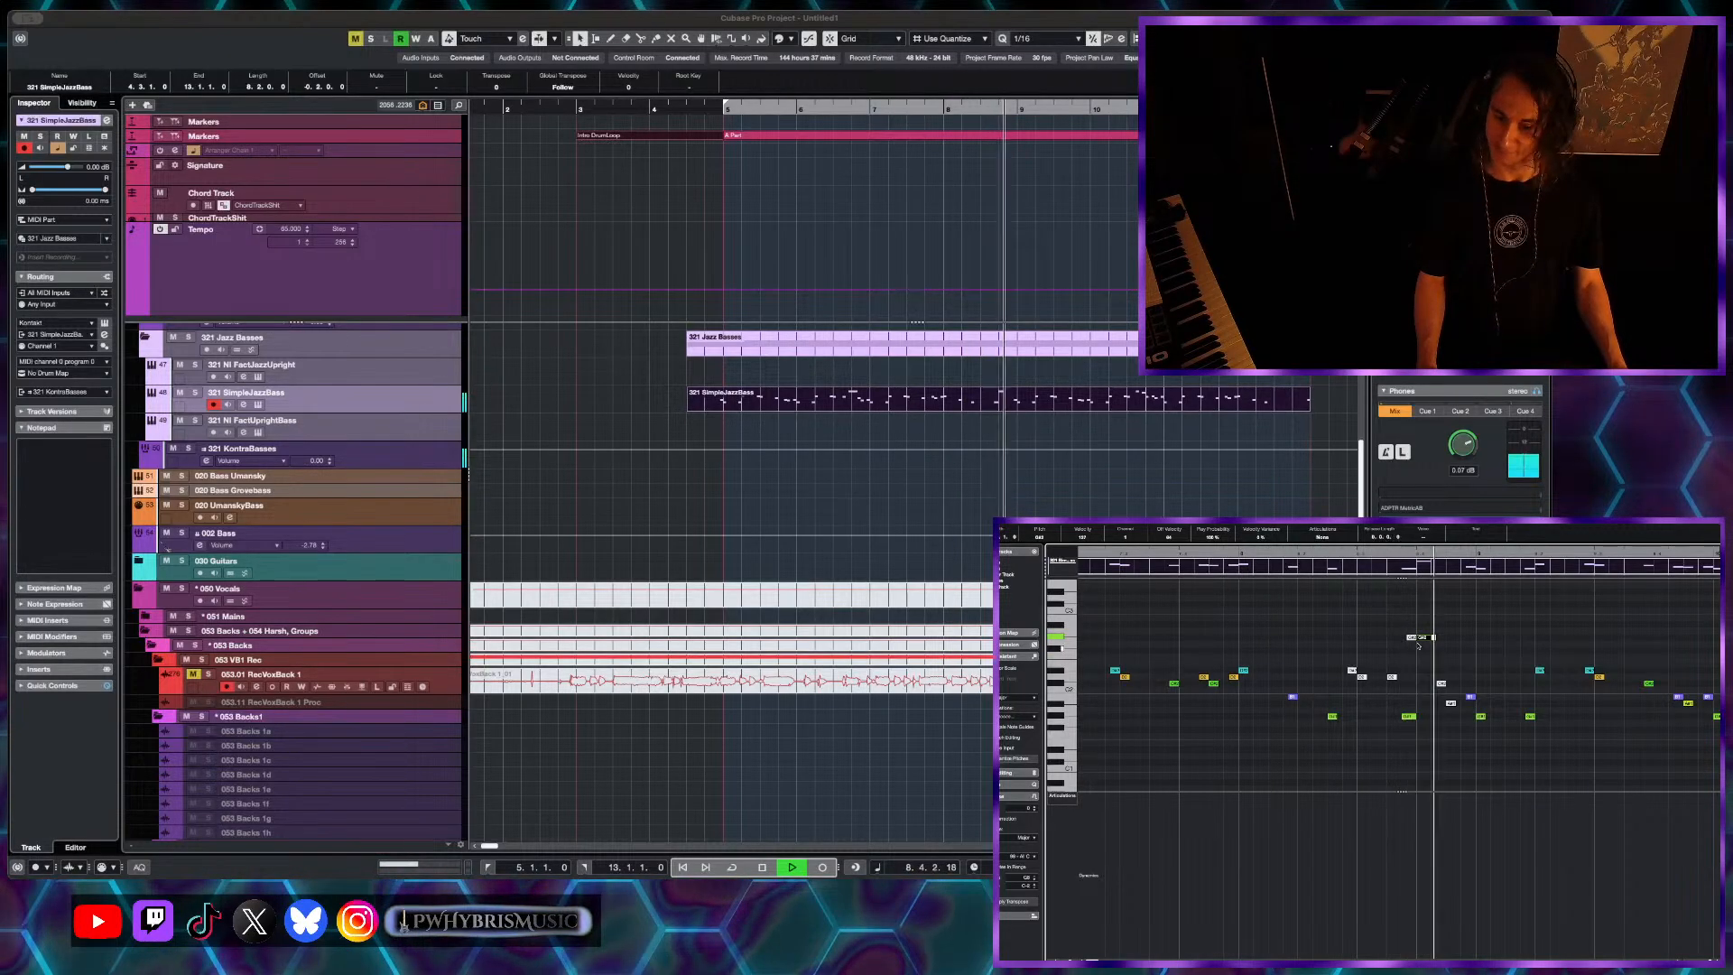
pyautogui.press('space')
pyautogui.hotkey('alt', '6')
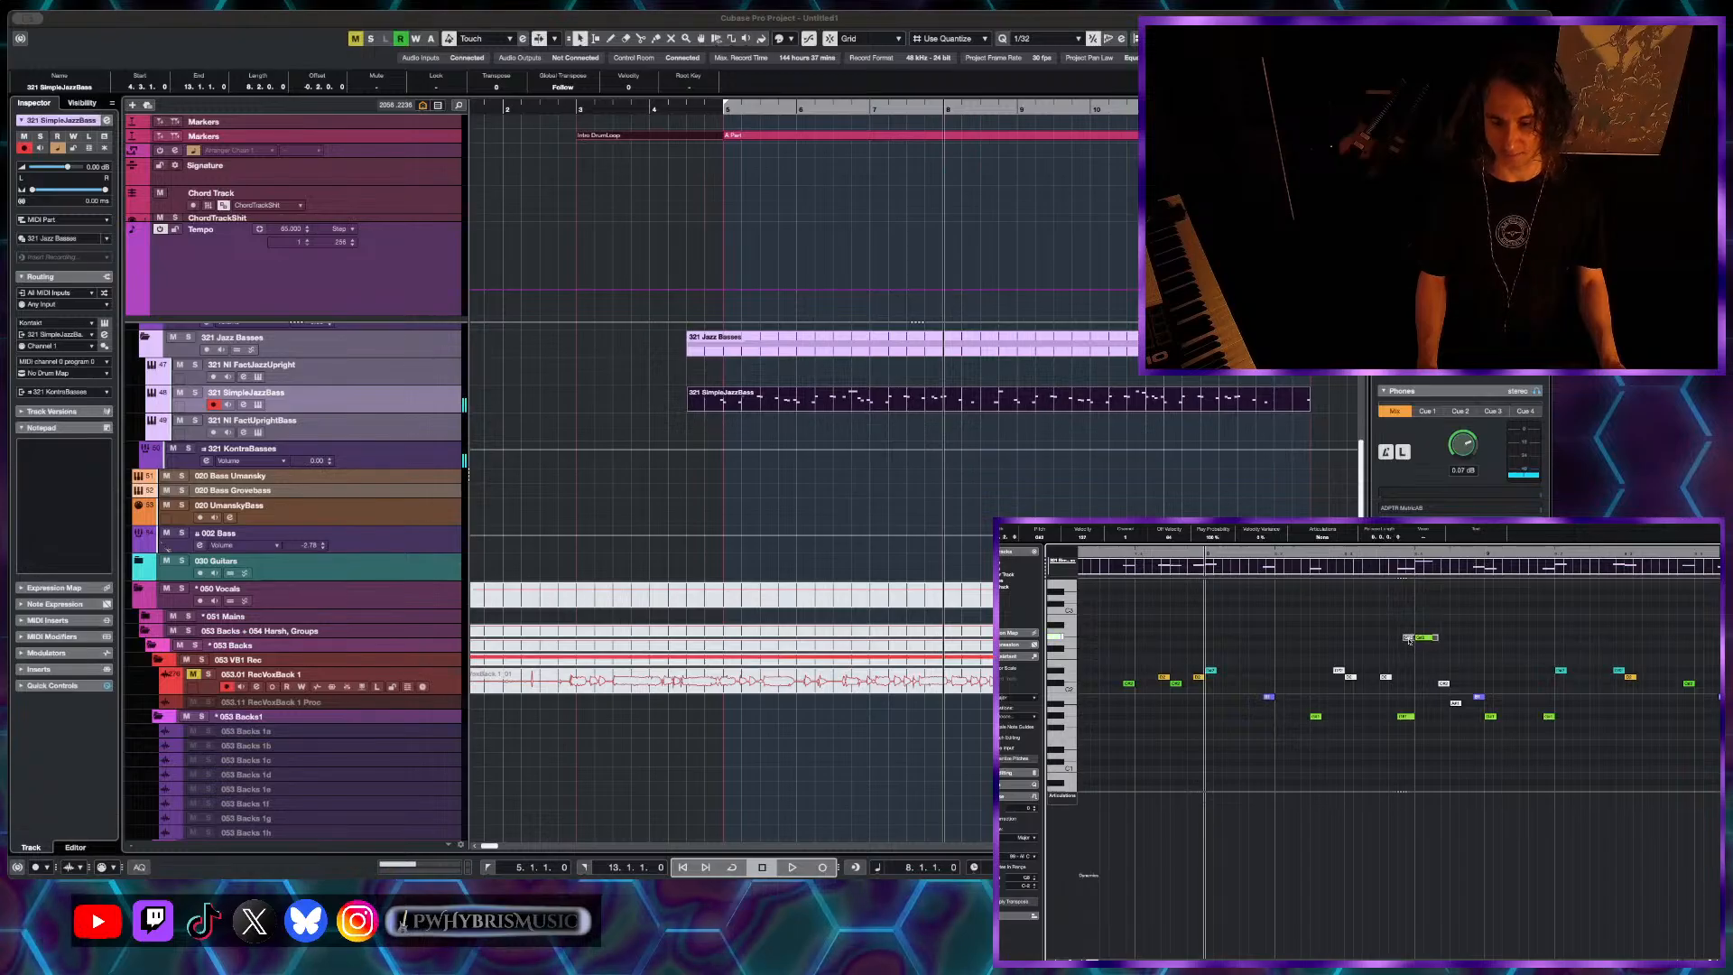
pyautogui.moveTo(1409, 640); pyautogui.dragTo(1417, 638)
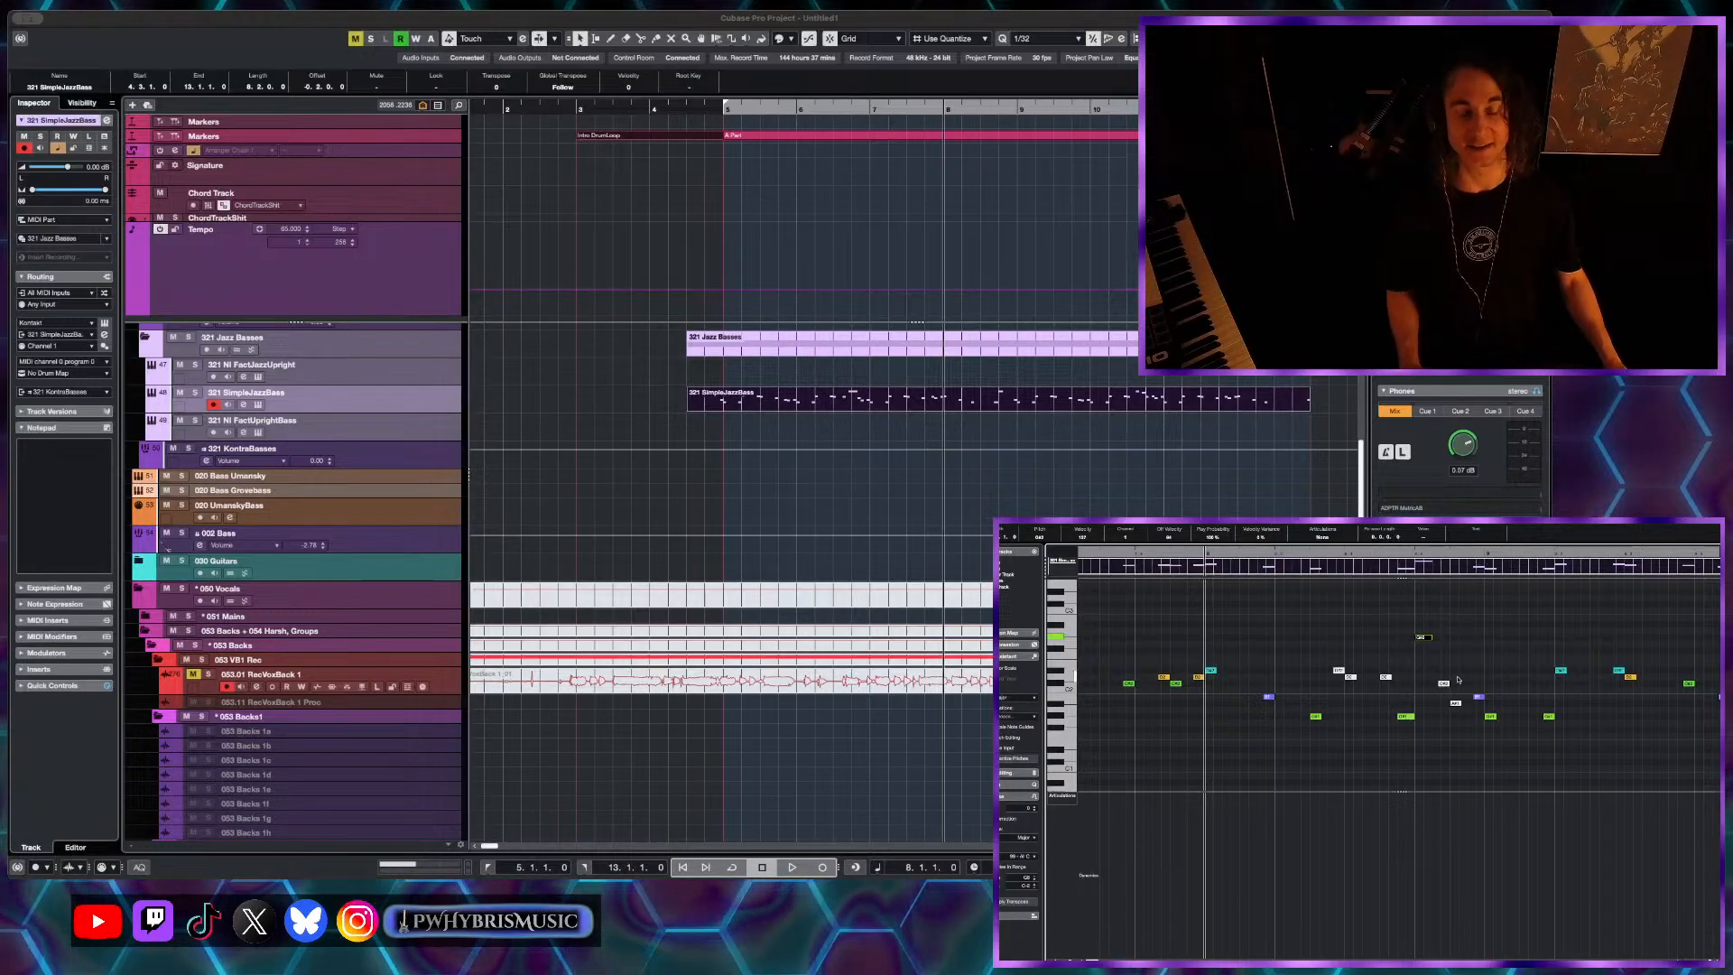
# - Set the quantize grid to 1/16 Triplet and shorten the newly drawn low note in bar 8 from its end
pyautogui.scroll(3, 1372, 666)
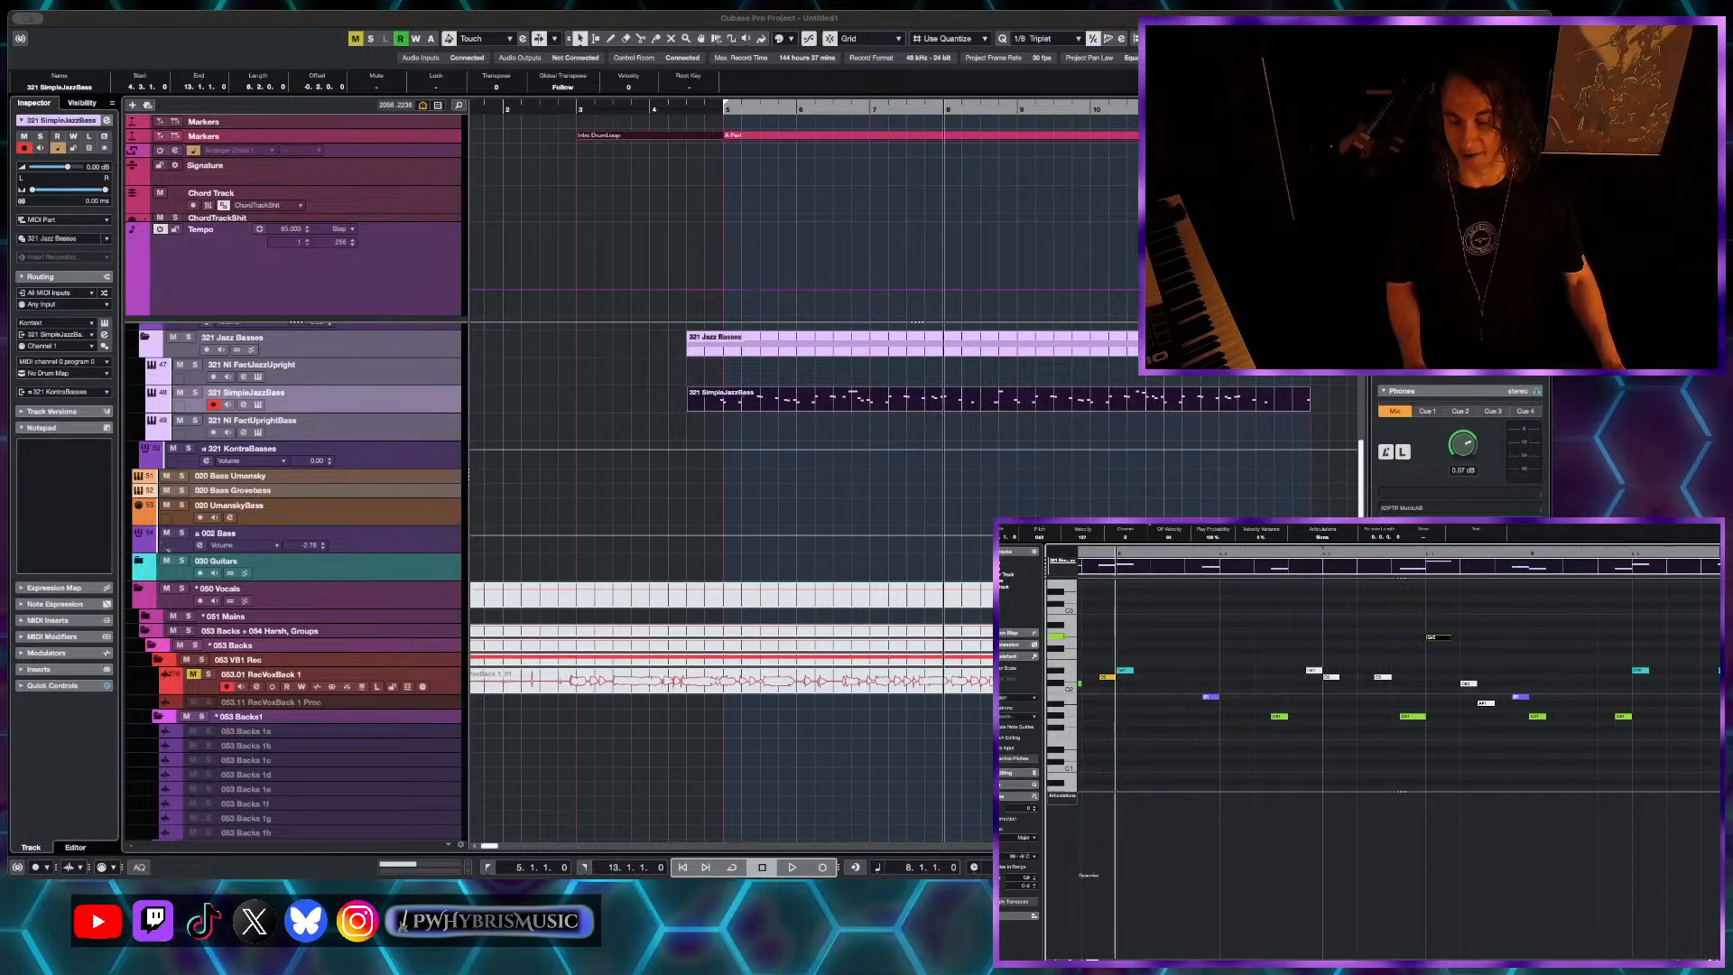
pyautogui.press('2')
pyautogui.scroll(4, 1469, 695)
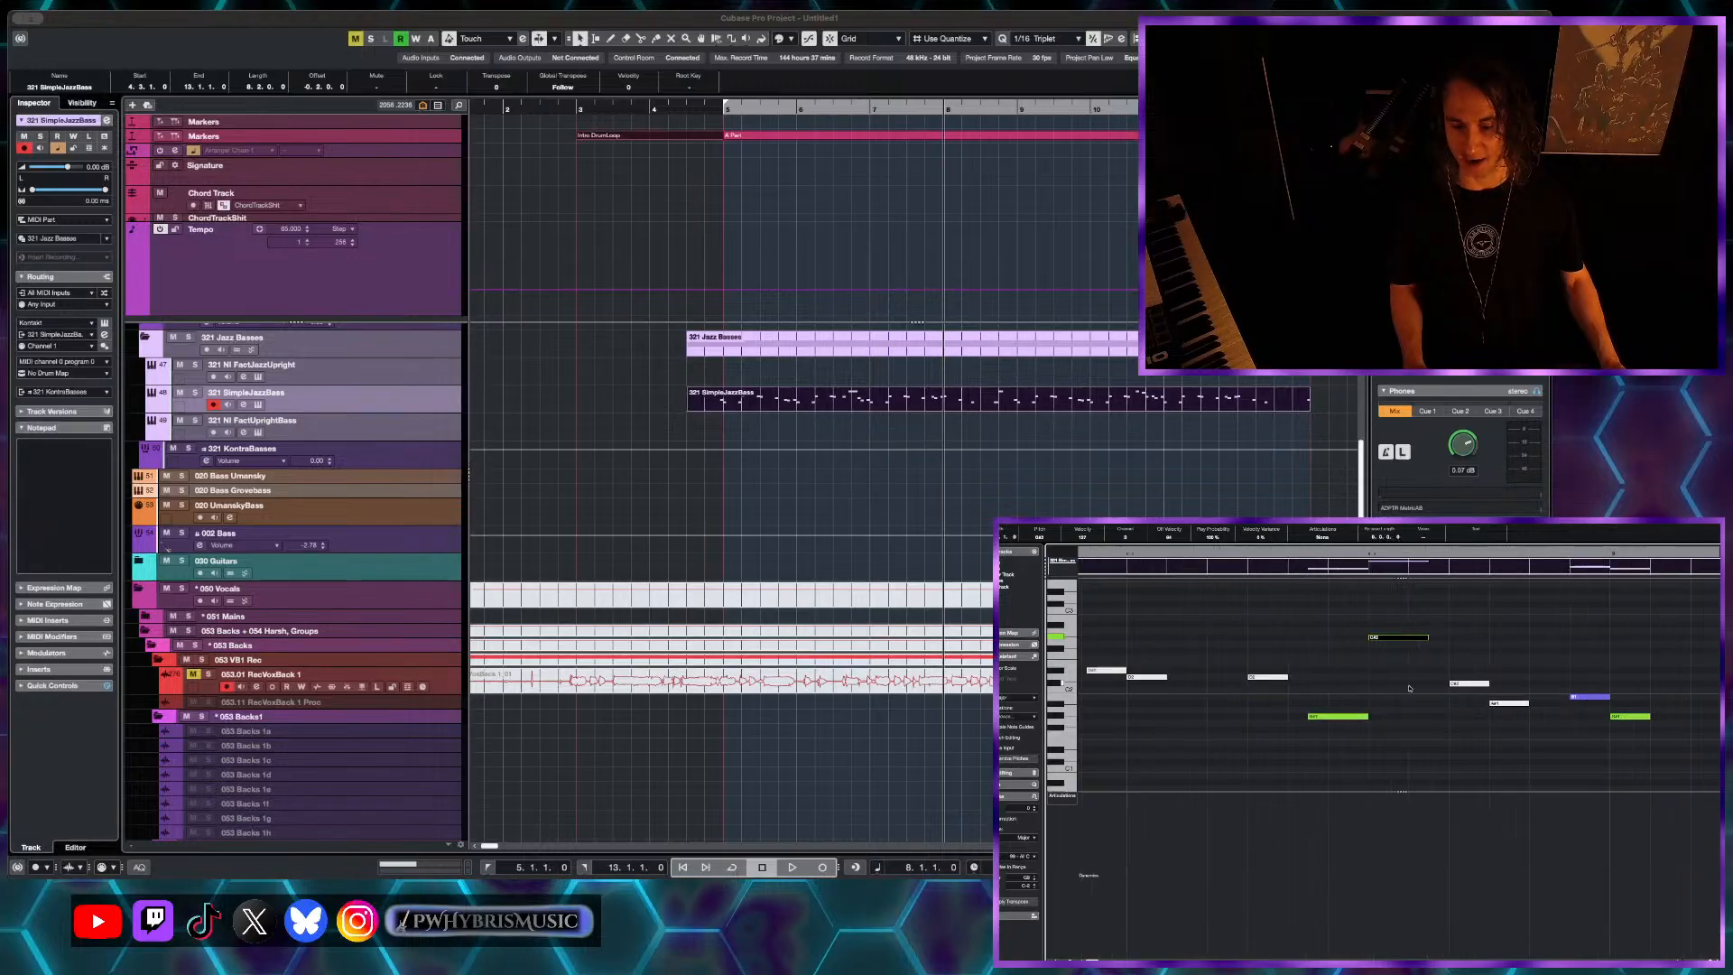
pyautogui.moveTo(1366, 714); pyautogui.dragTo(1330, 722)
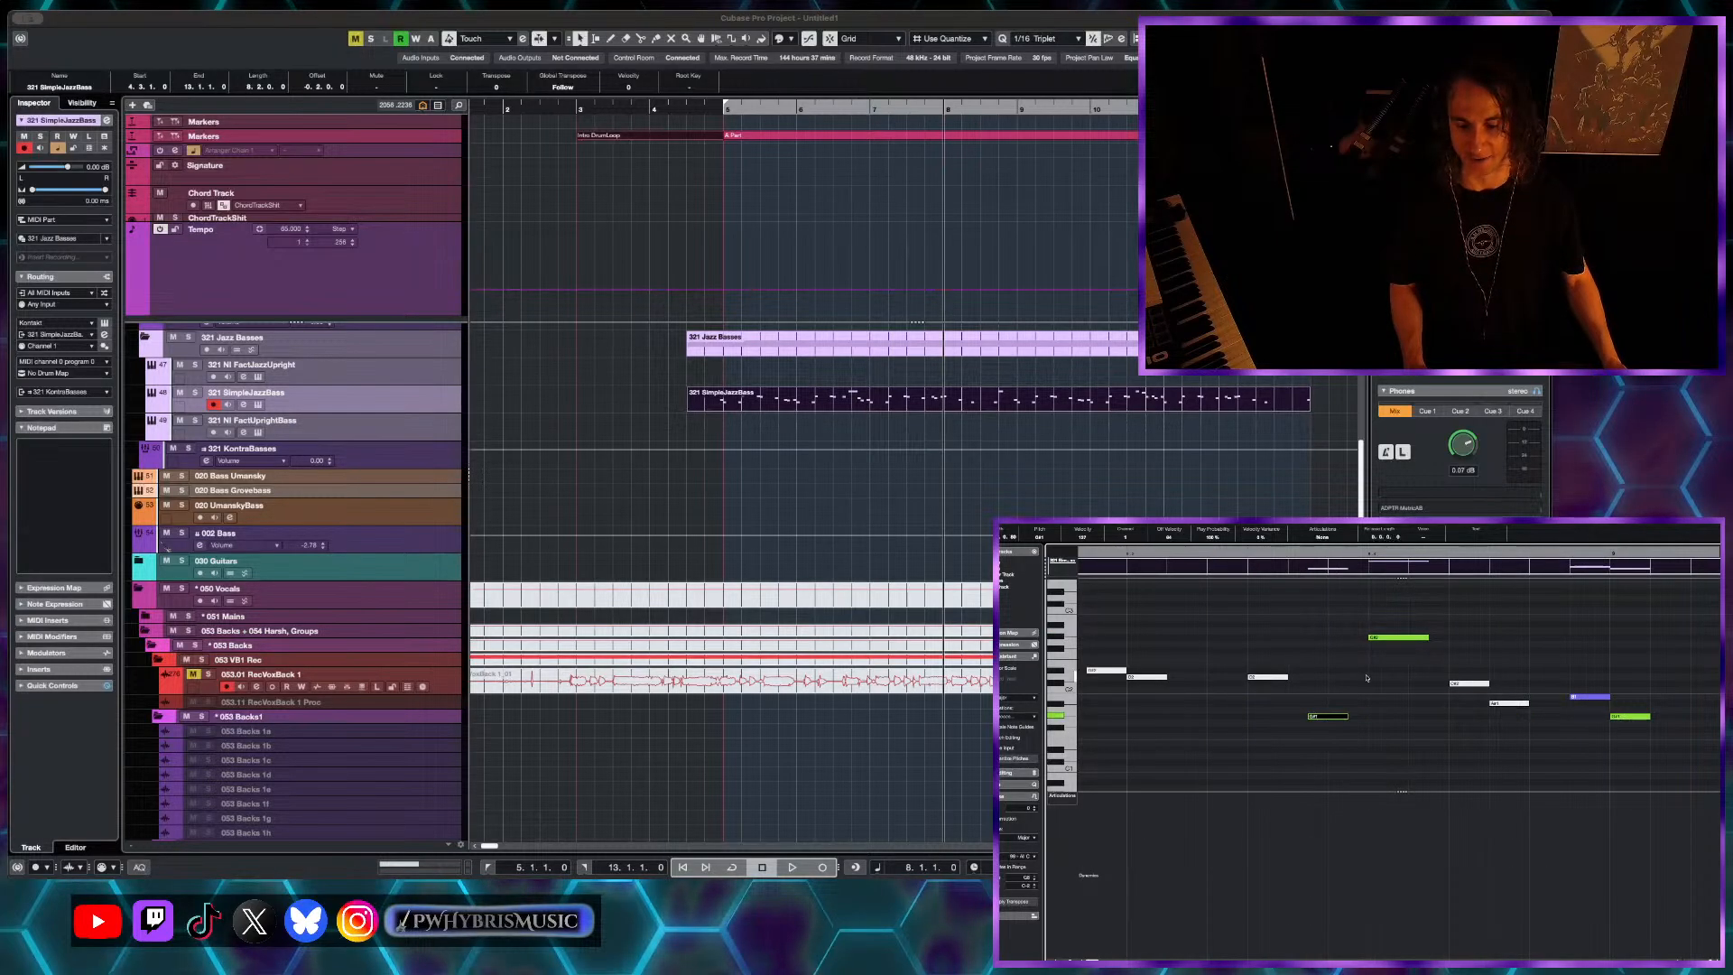
# - Move the new low note and the high note in bar 8 earlier on the triplet grid and play them
pyautogui.click(1326, 714)
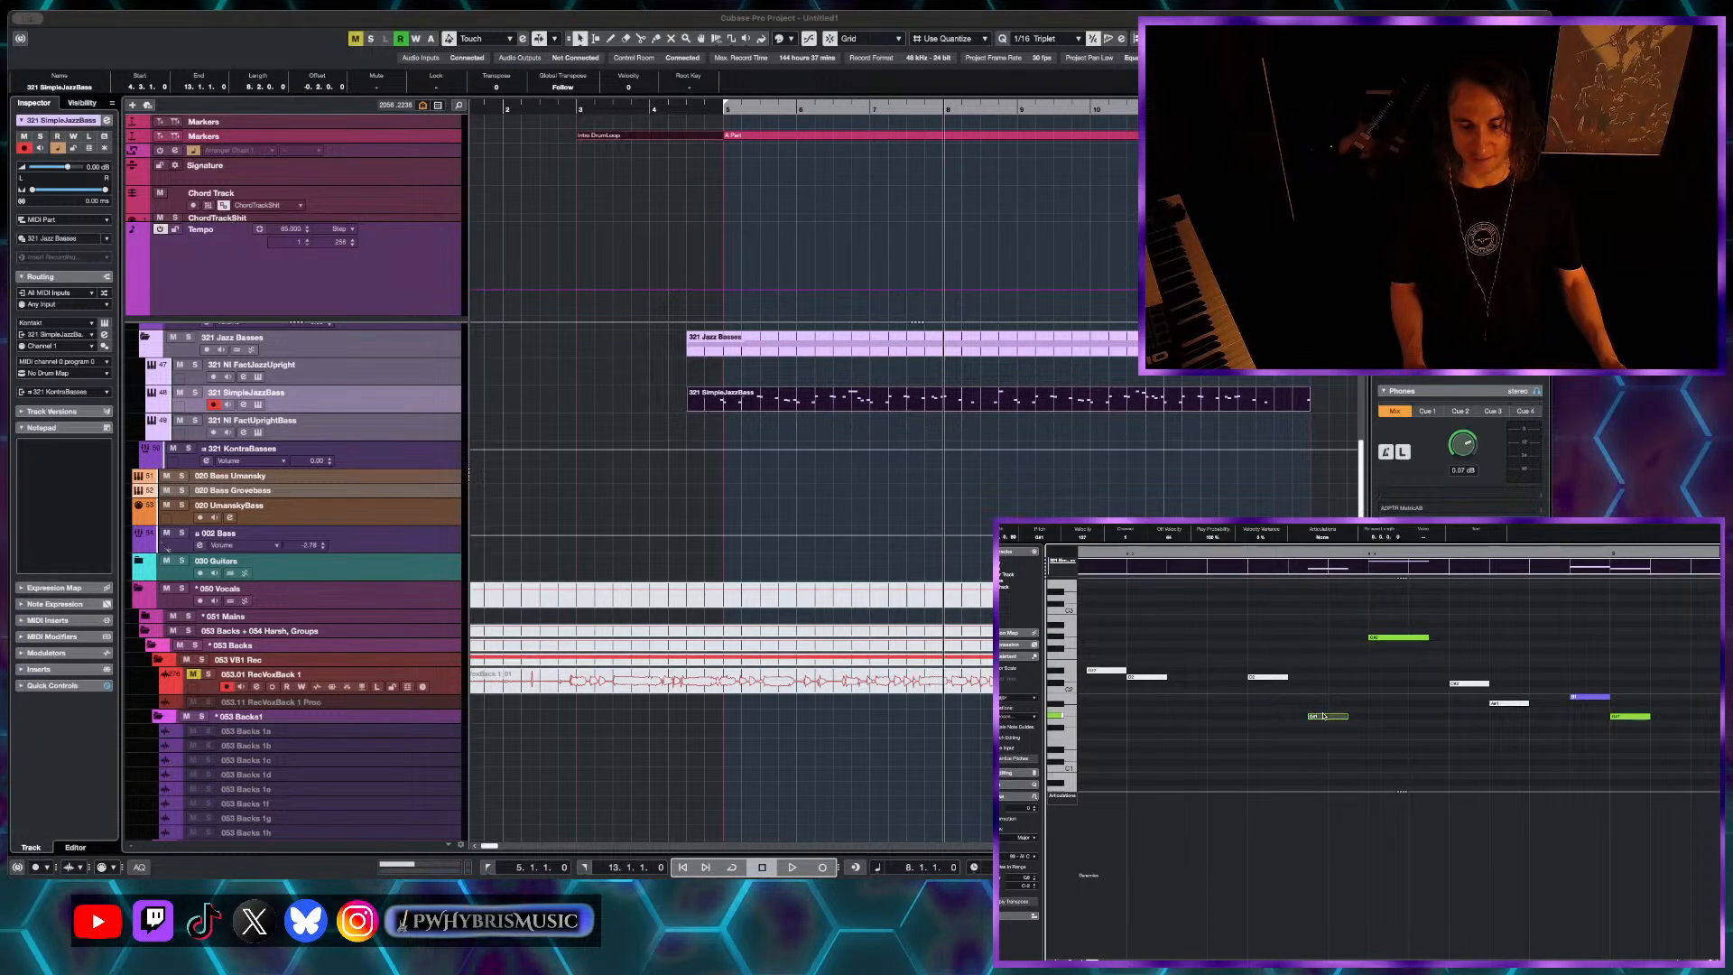
pyautogui.moveTo(1326, 715); pyautogui.dragTo(1288, 716)
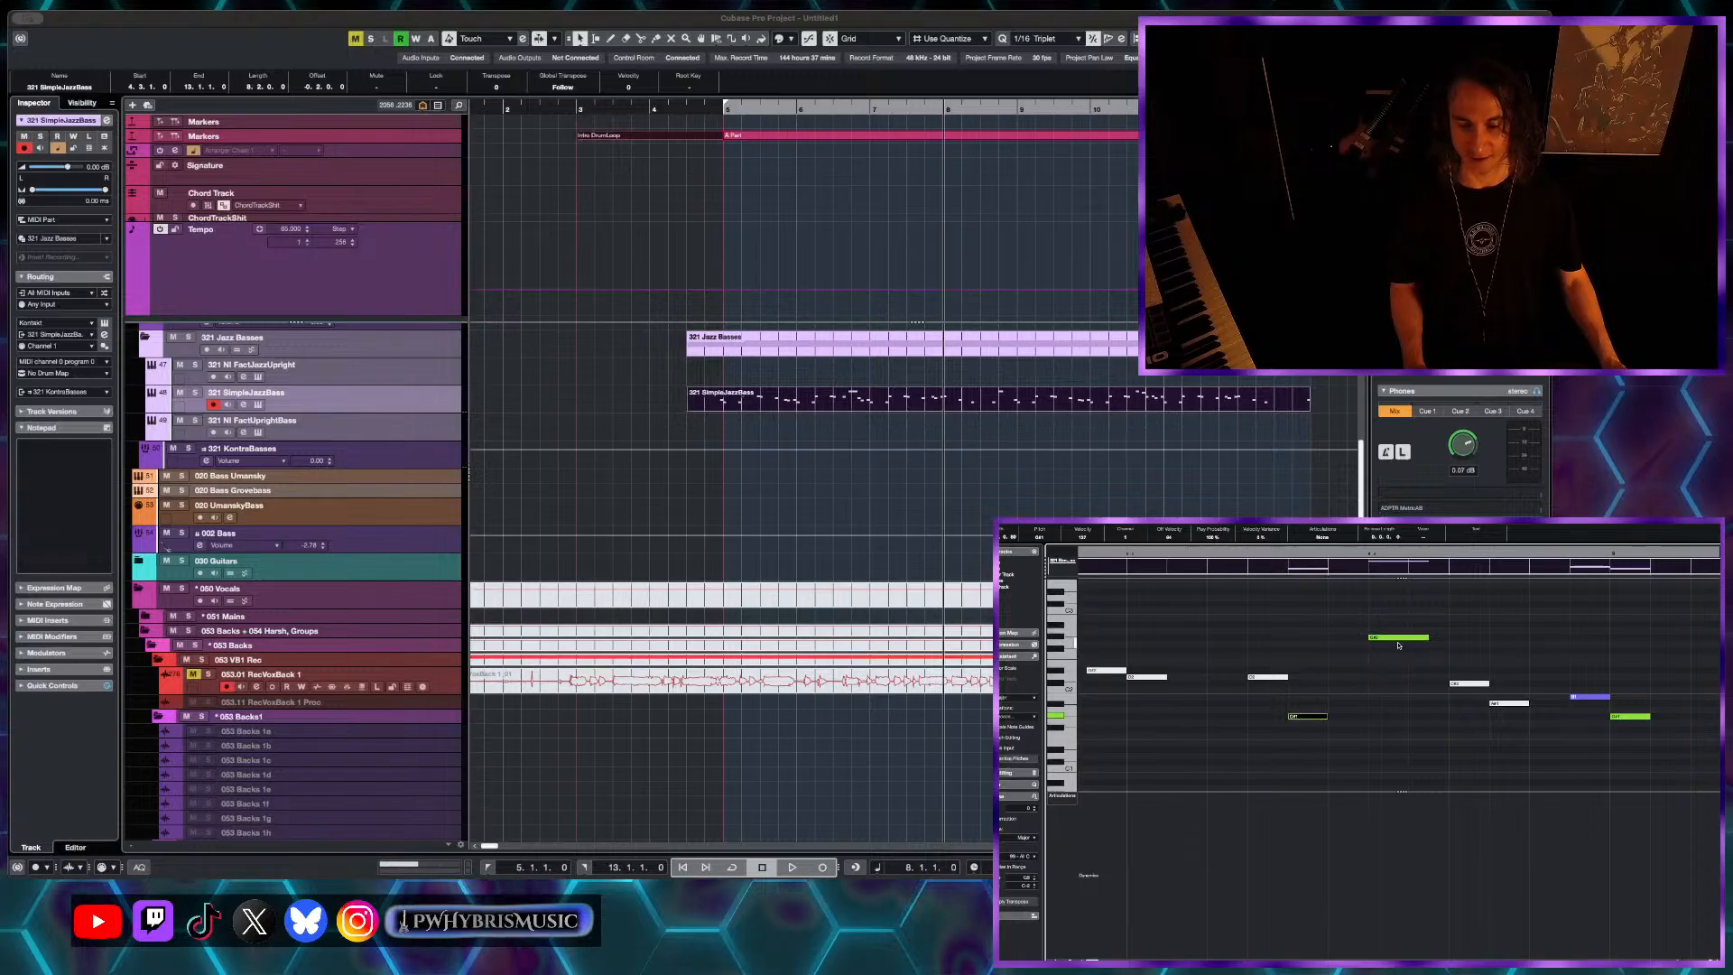
pyautogui.moveTo(1398, 644); pyautogui.dragTo(1372, 635)
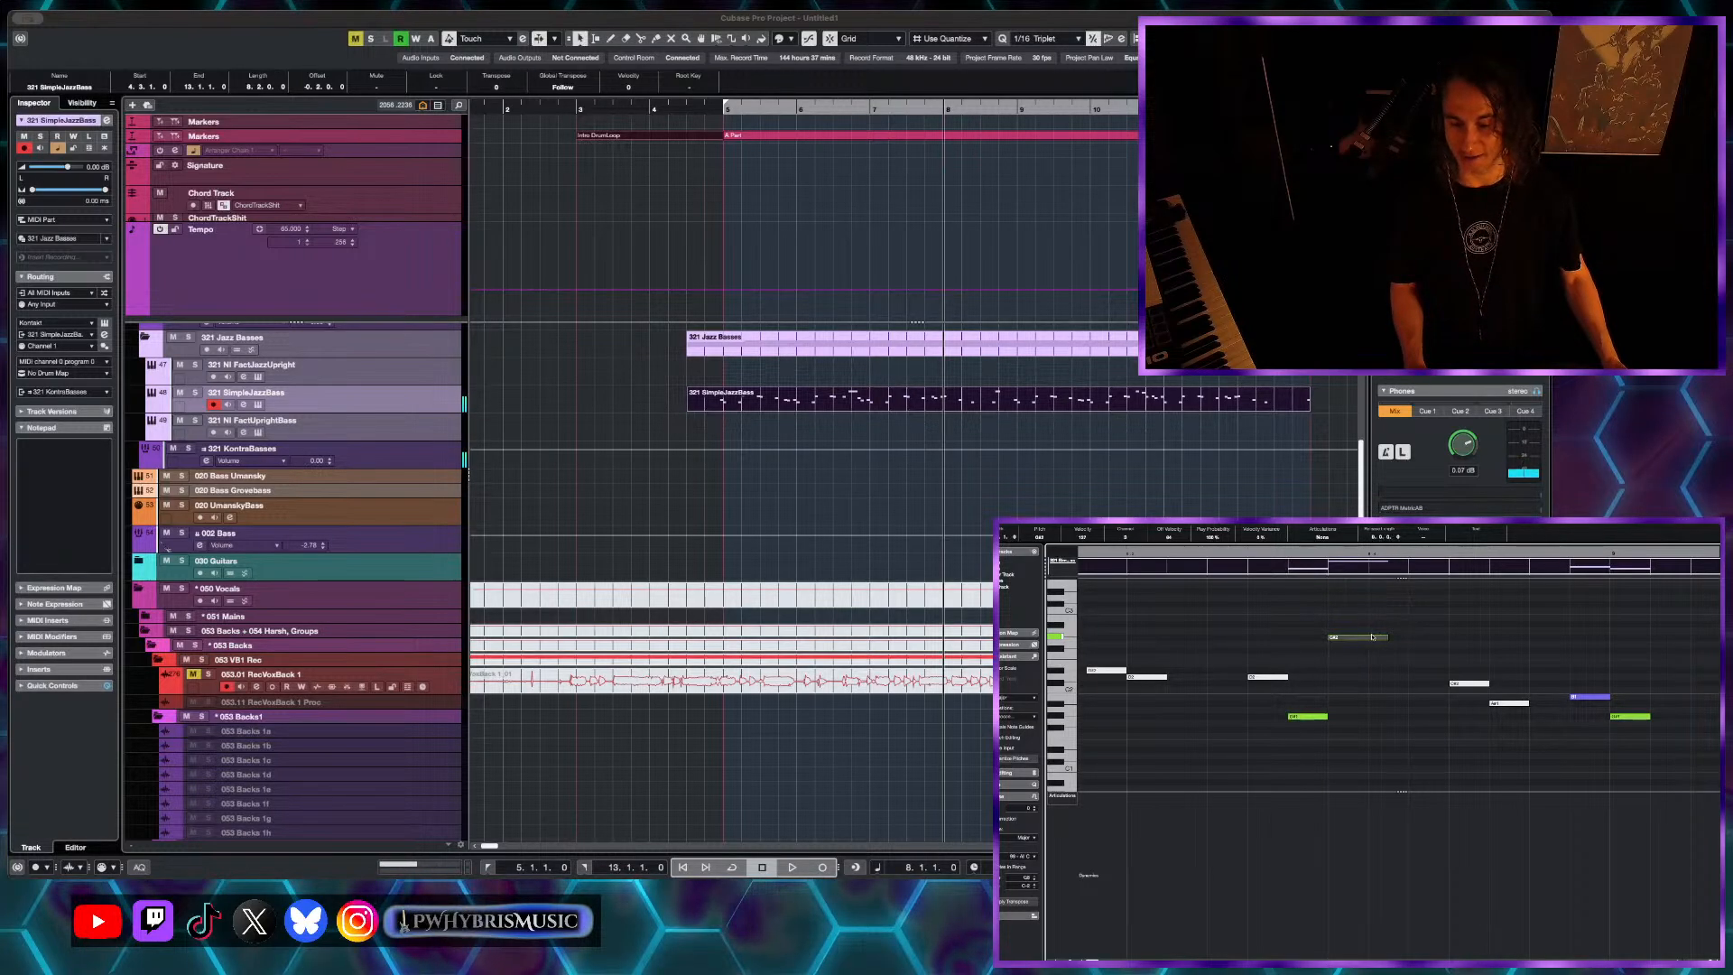
pyautogui.press('space')
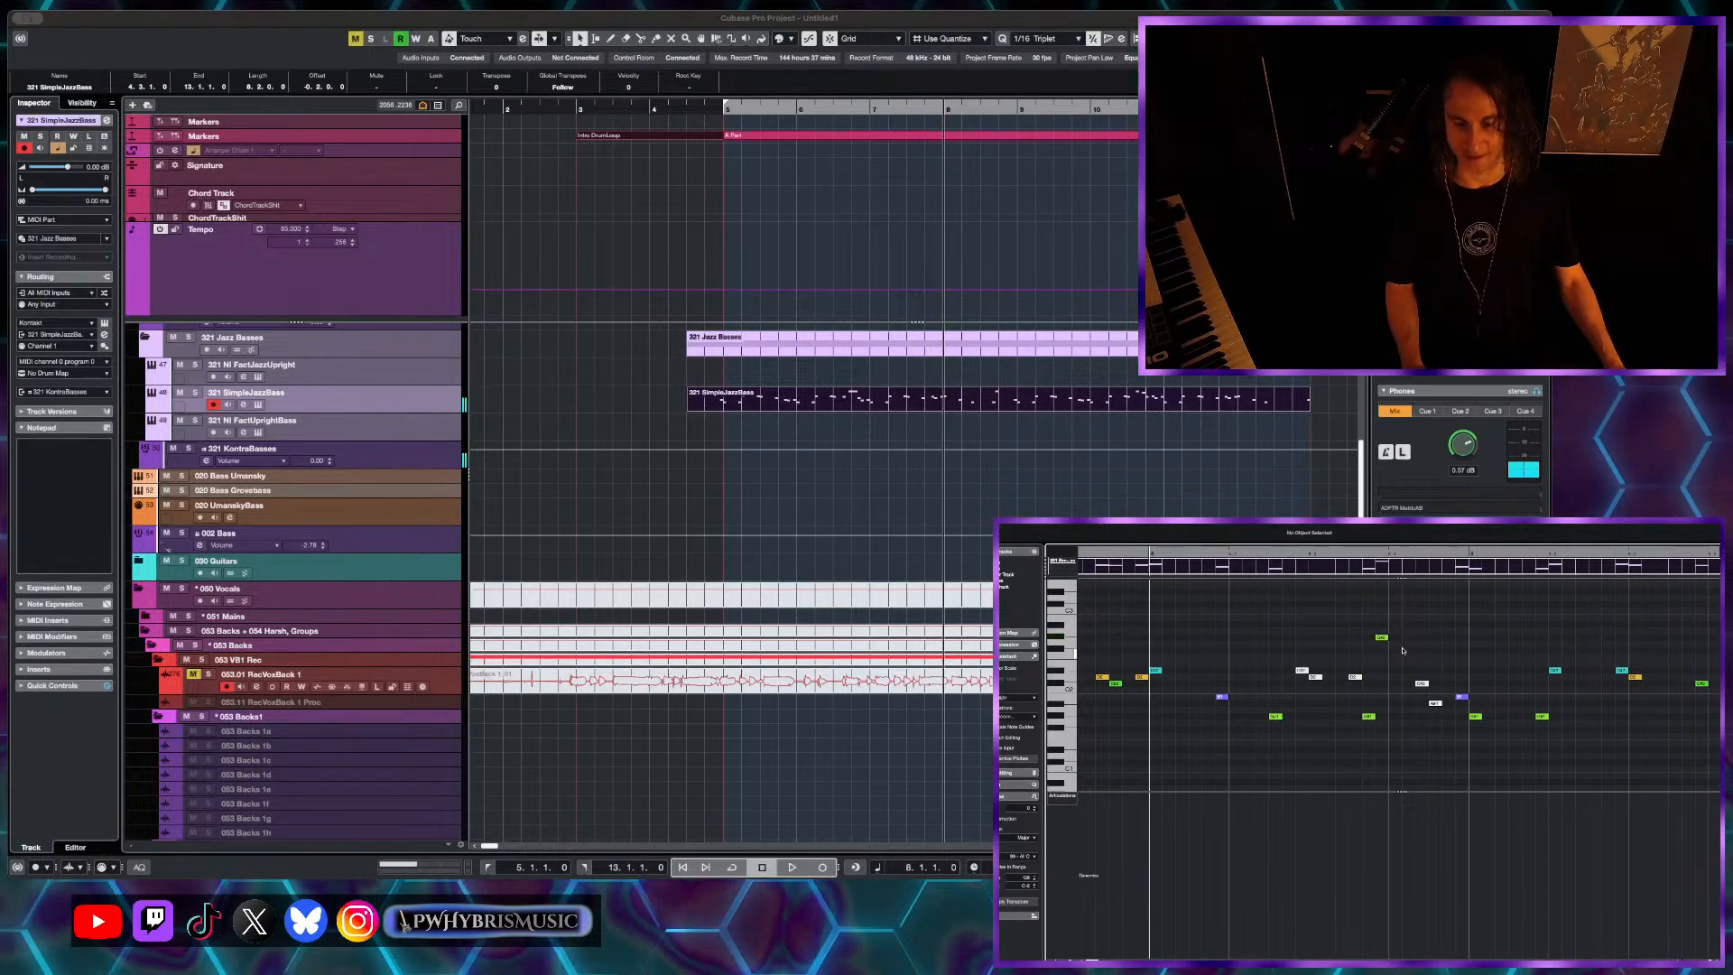
# - Move the new low and high notes together slightly later around beat 4 of bar 8 and play the bar
pyautogui.moveTo(1371, 719); pyautogui.dragTo(1390, 717)
pyautogui.press('space')
pyautogui.scroll(-3, 1390, 718)
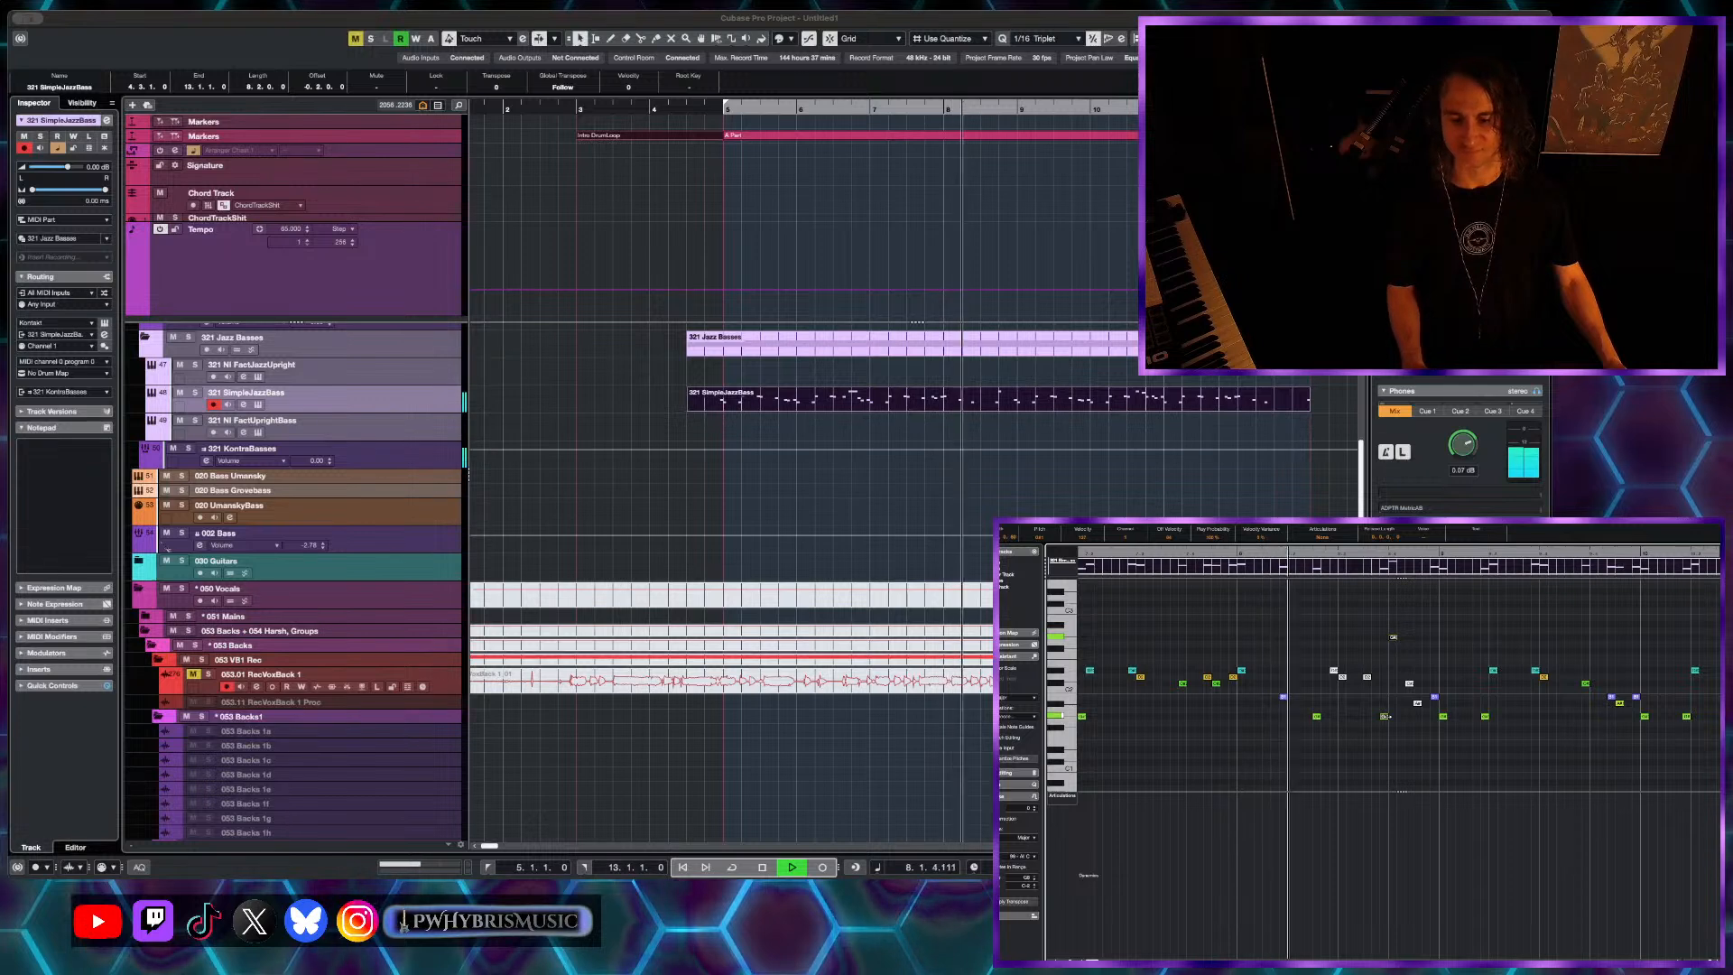
pyautogui.scroll(-1, 1390, 717)
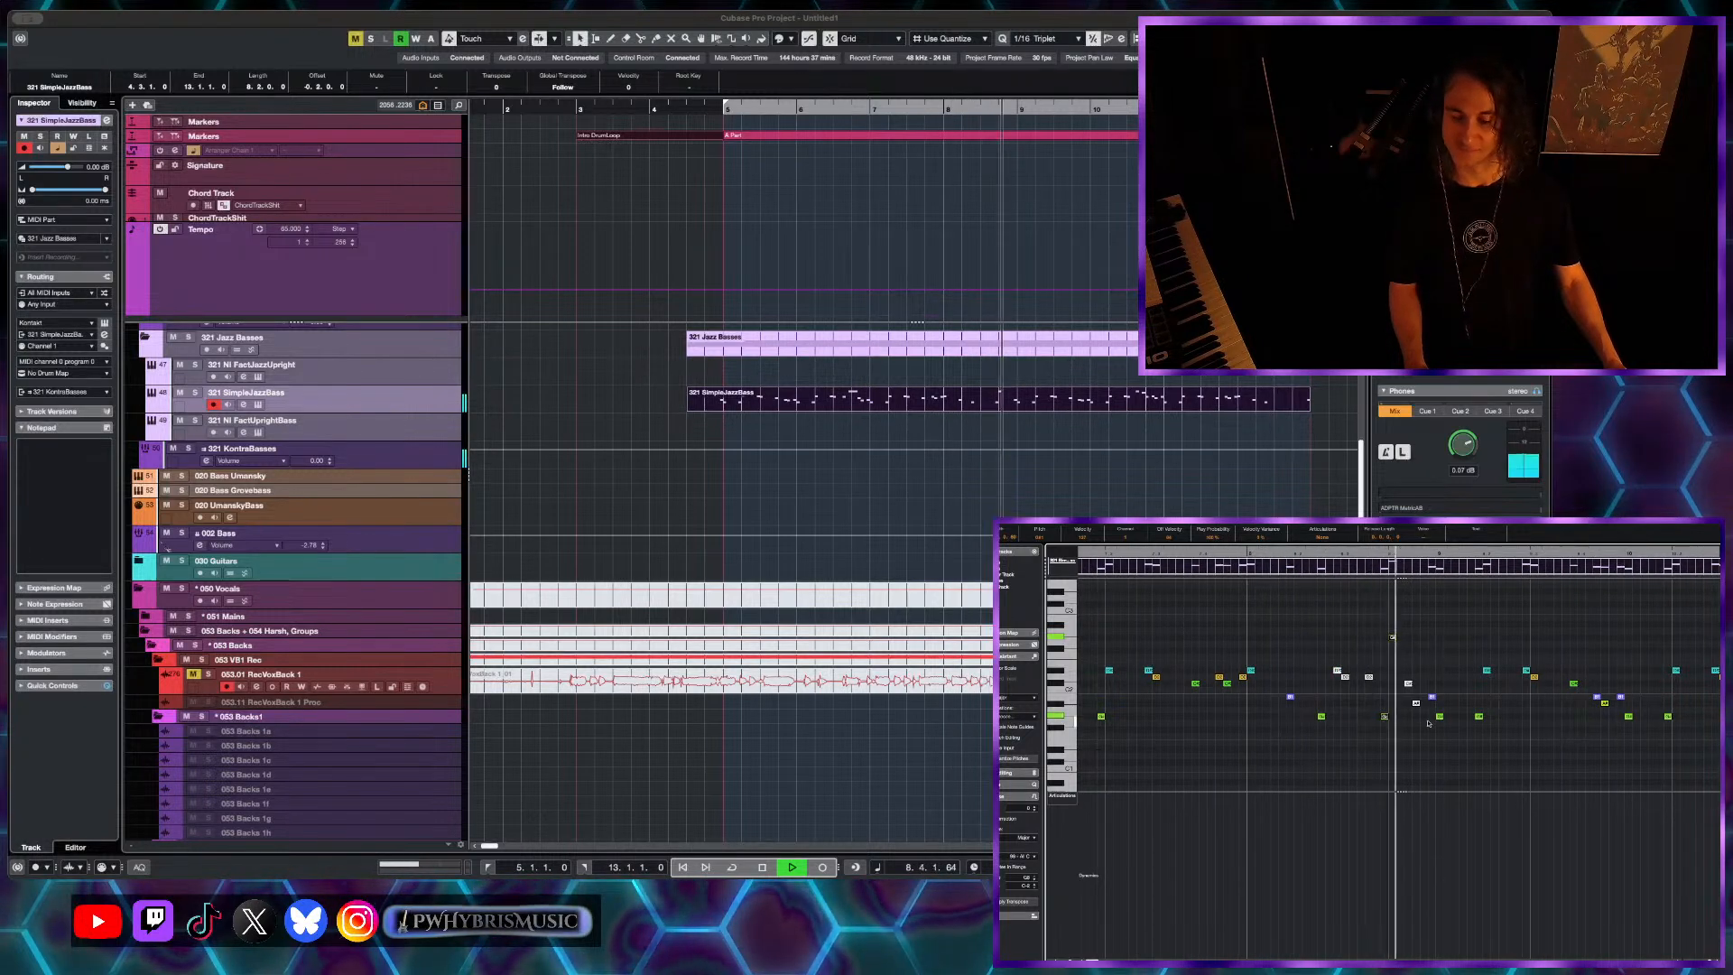
pyautogui.press('space')
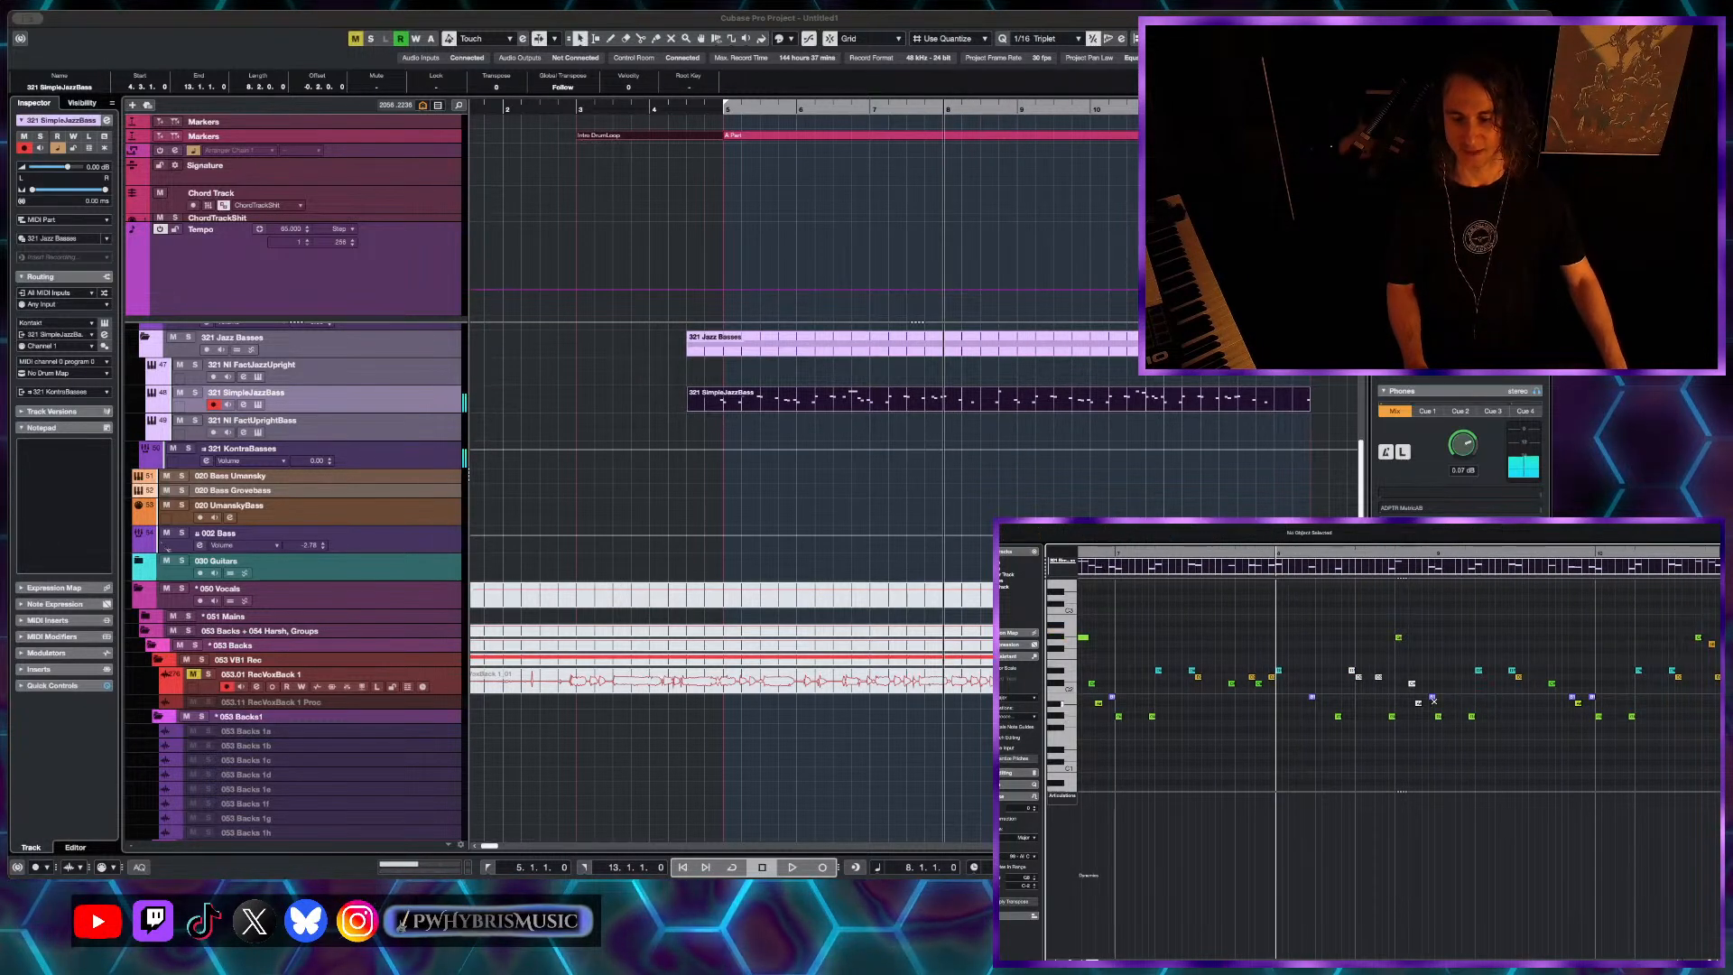
# - Move the playback position to bar 5 and play the edited bass line from there
pyautogui.hscroll(-3, 1435, 698)
pyautogui.hscroll(-2, 1431, 697)
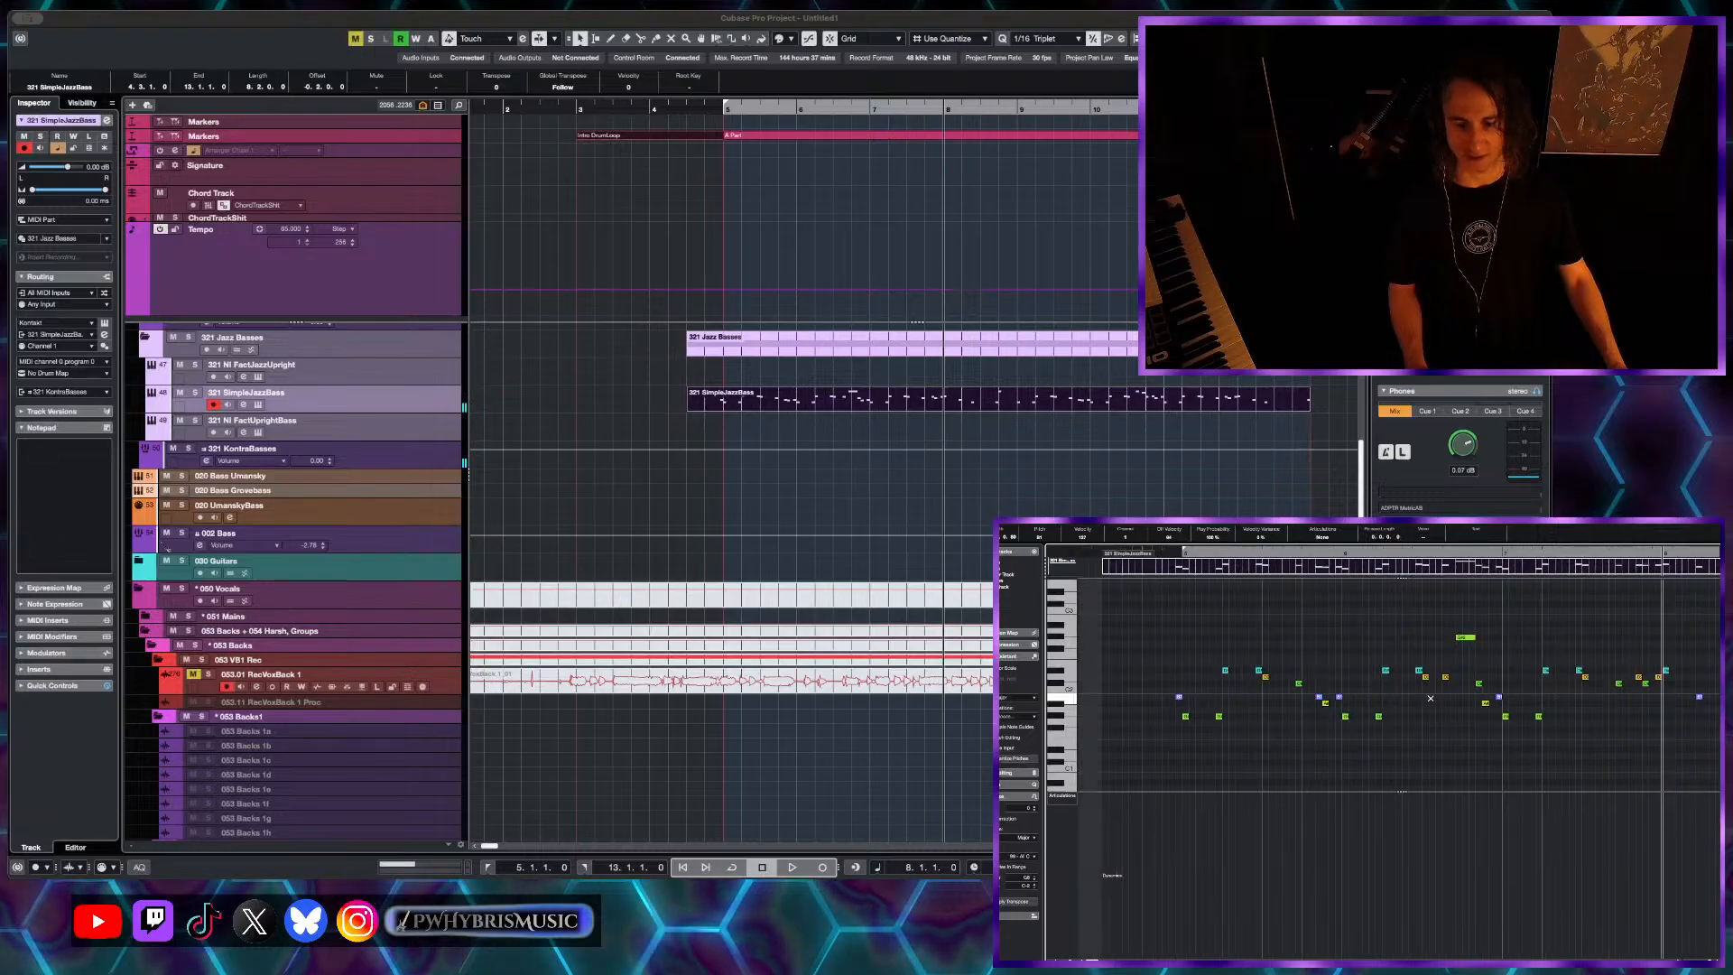
pyautogui.click(1179, 697)
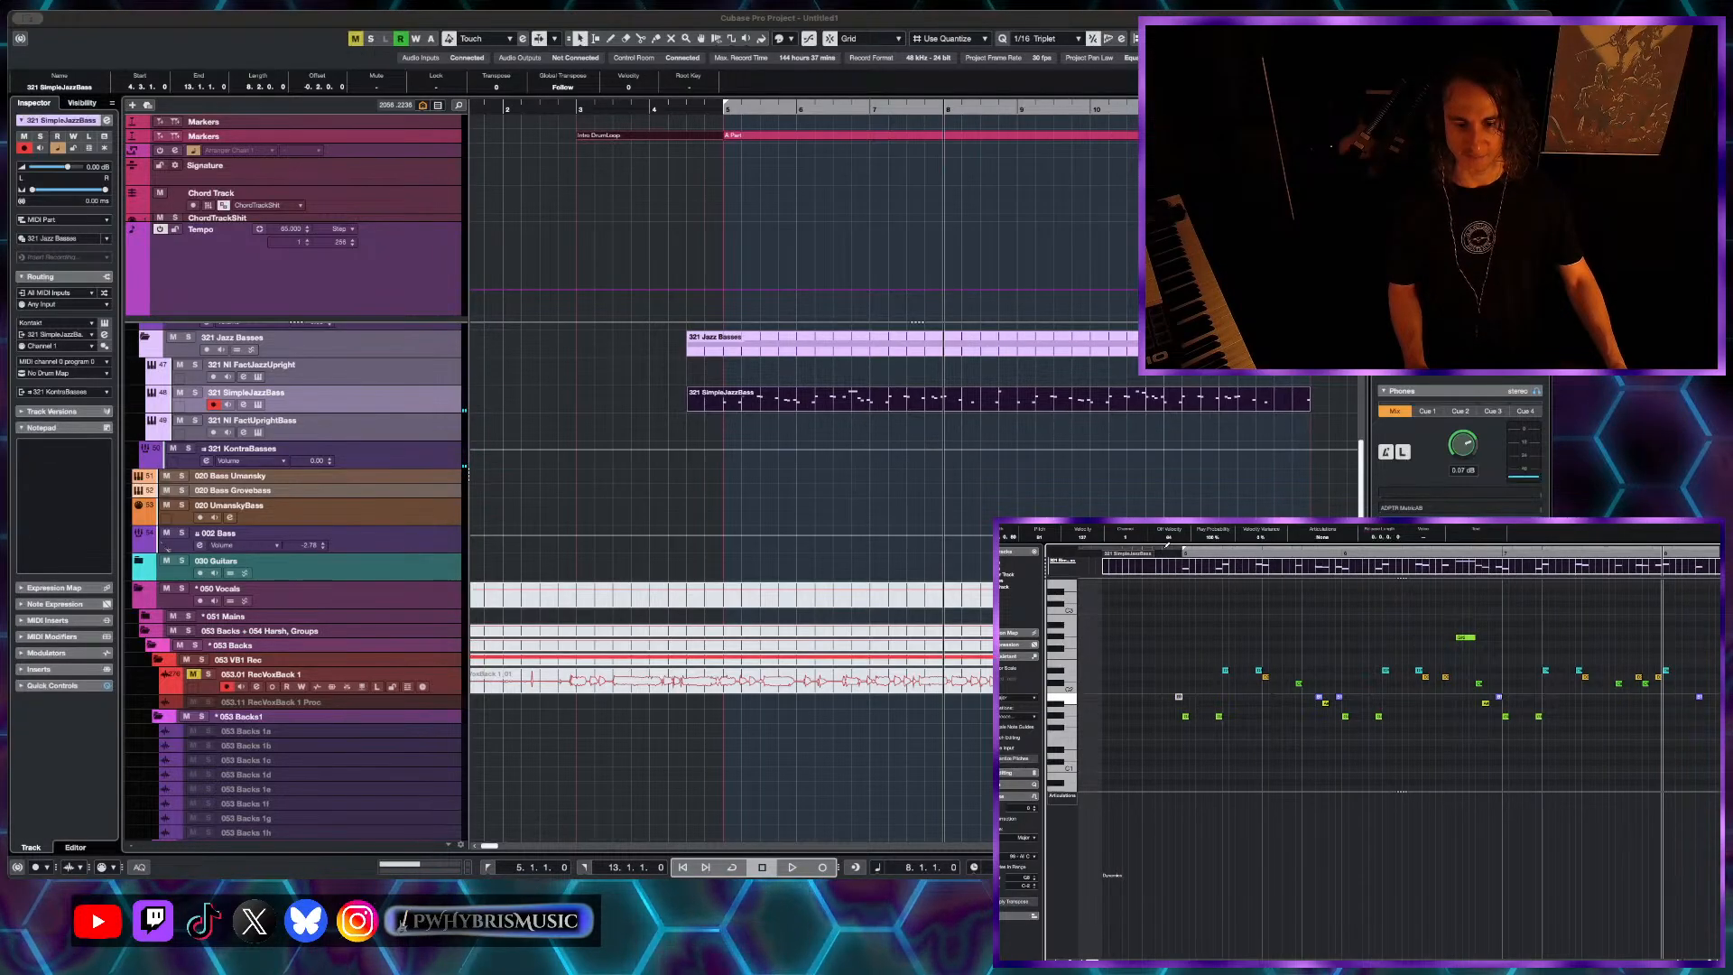
pyautogui.click(1182, 552)
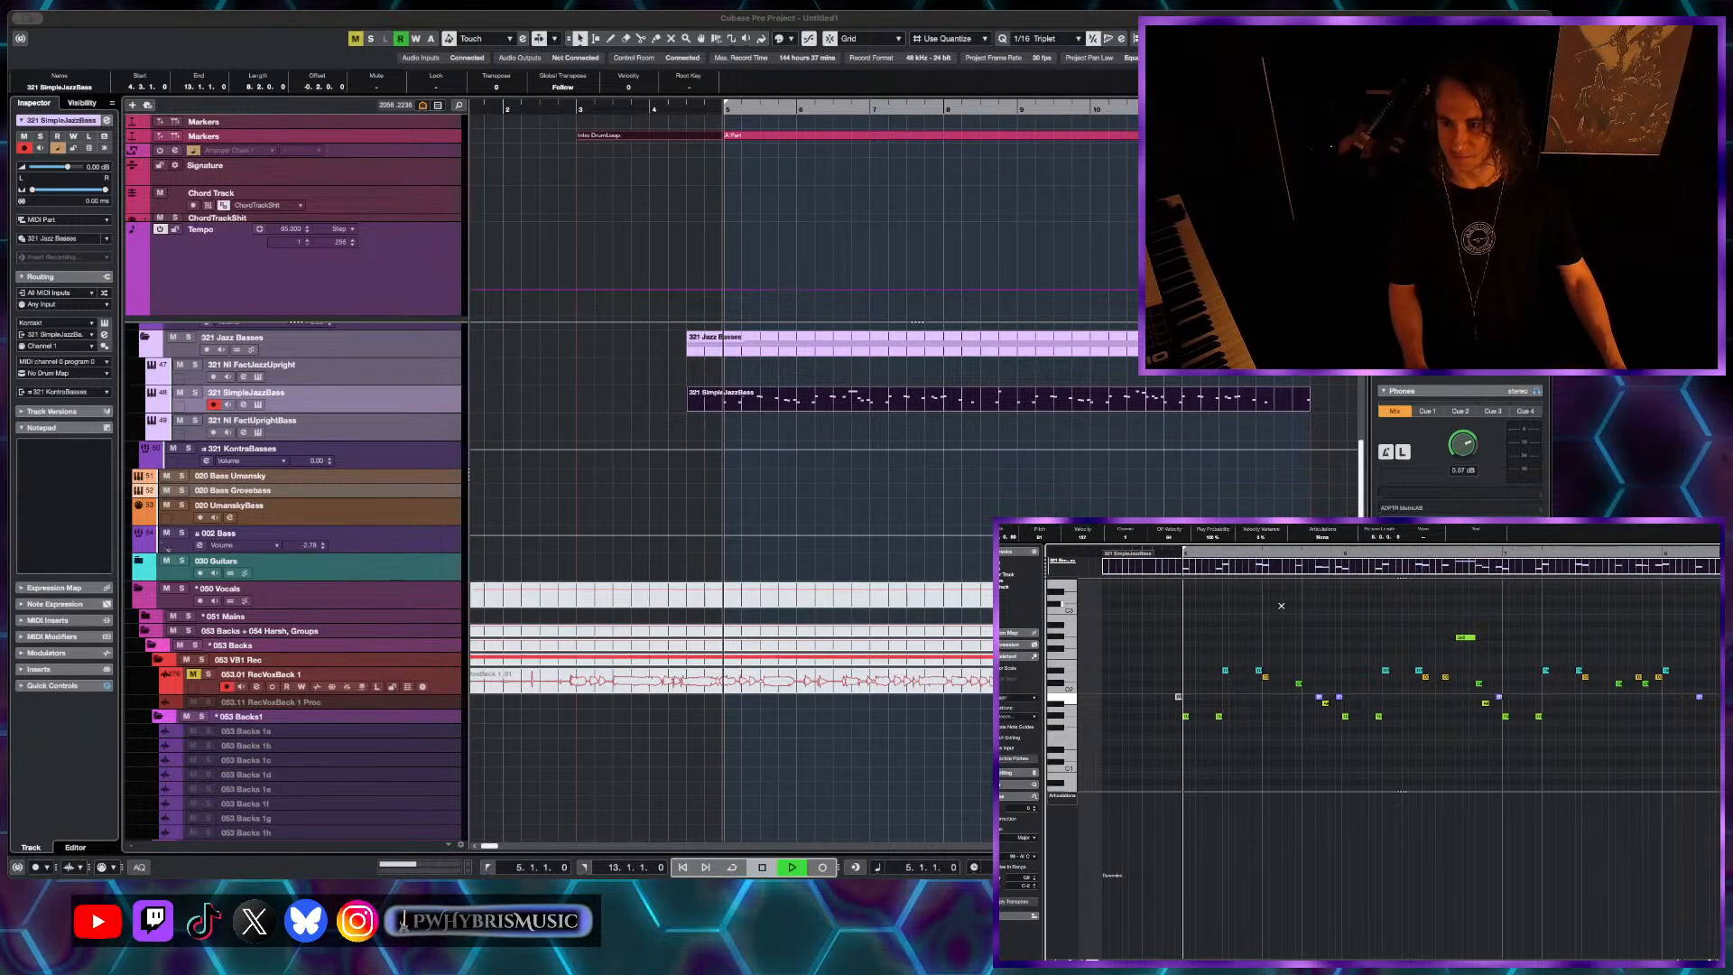
pyautogui.press('space')
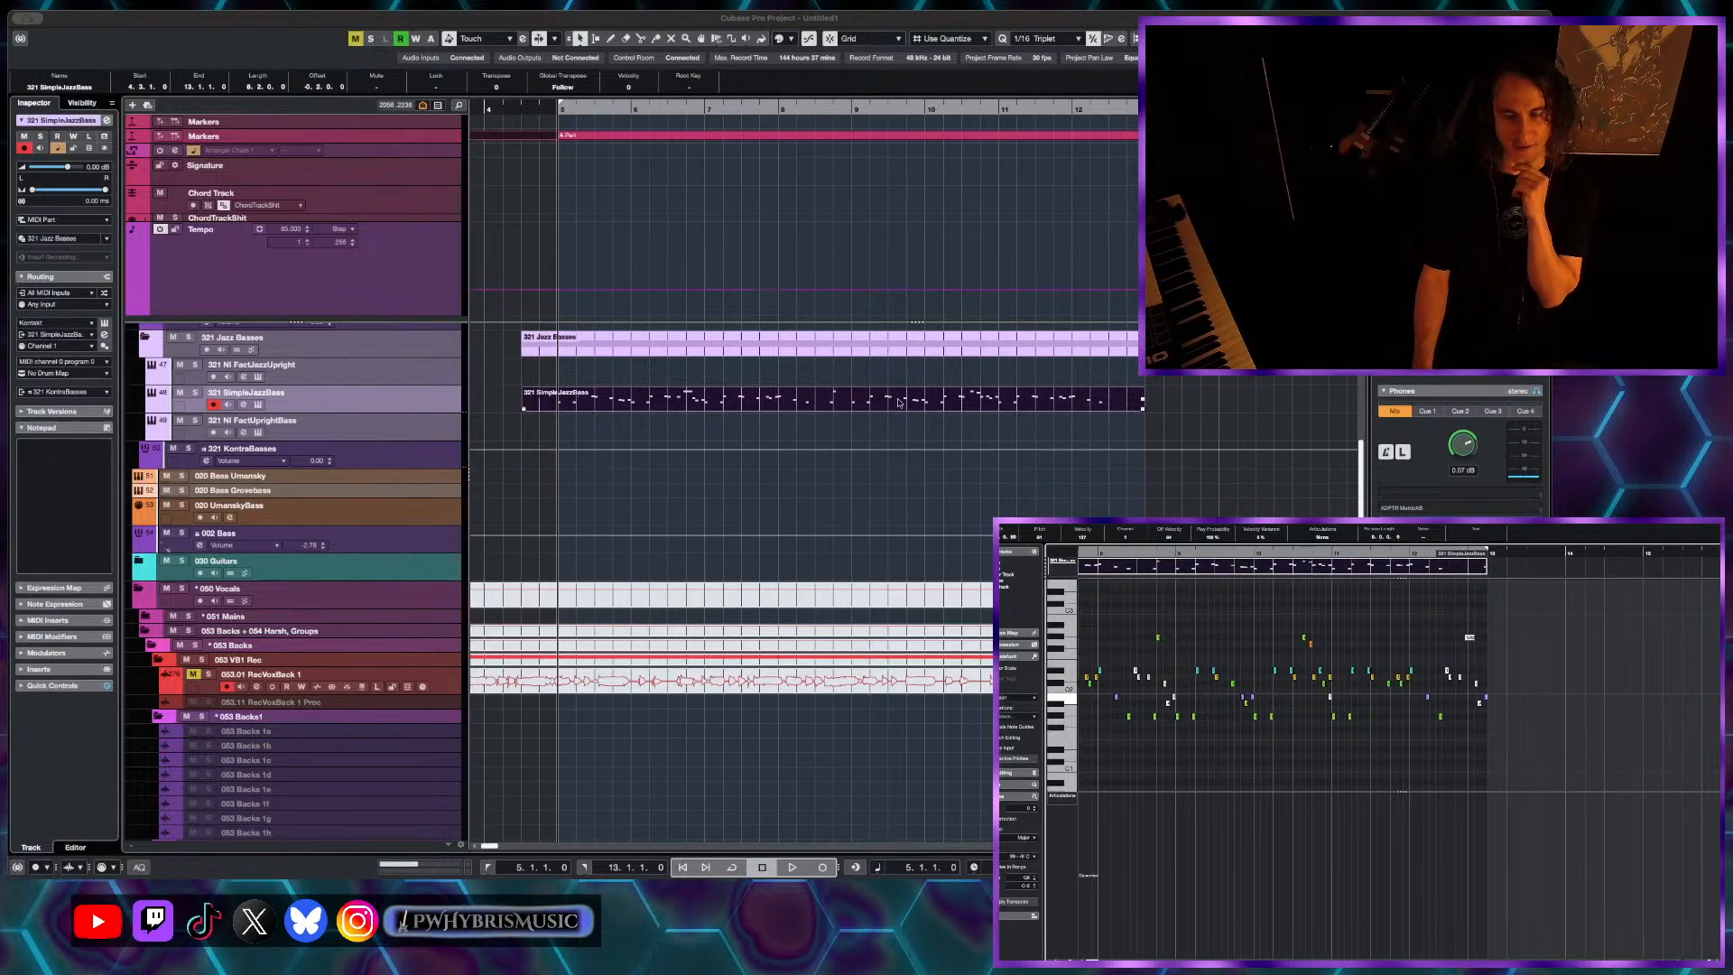
pyautogui.scroll(1, 925, 405)
pyautogui.press('g')
pyautogui.scroll(-3, 989, 437)
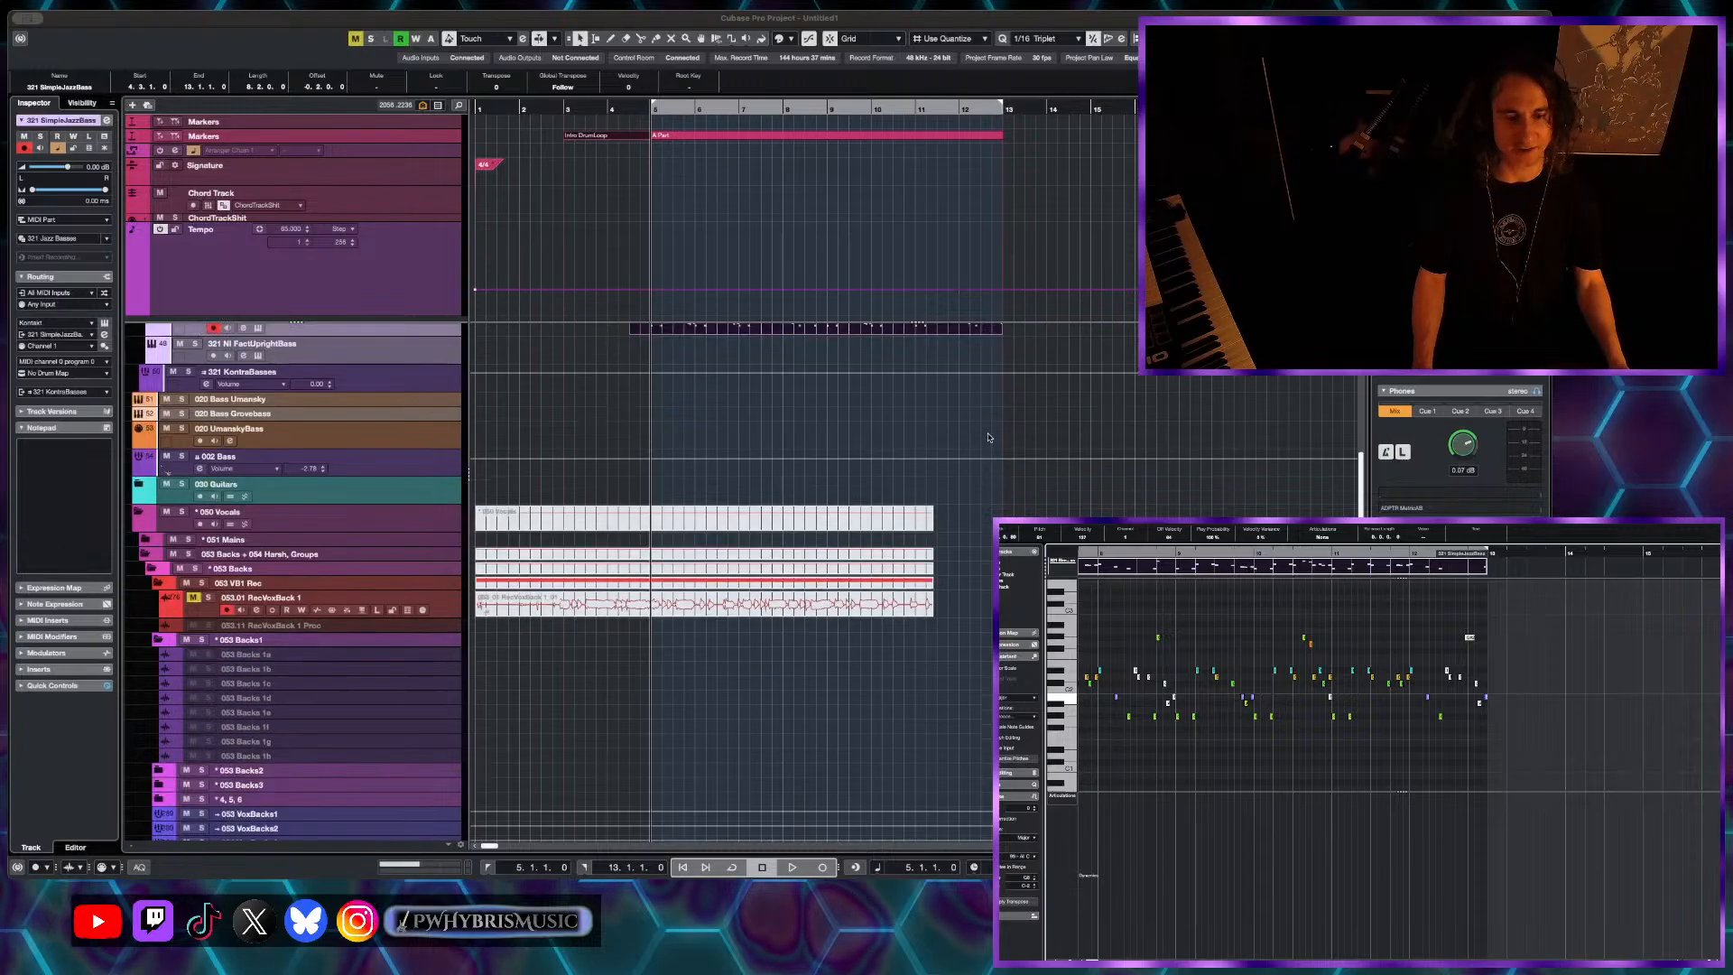
pyautogui.press('g')
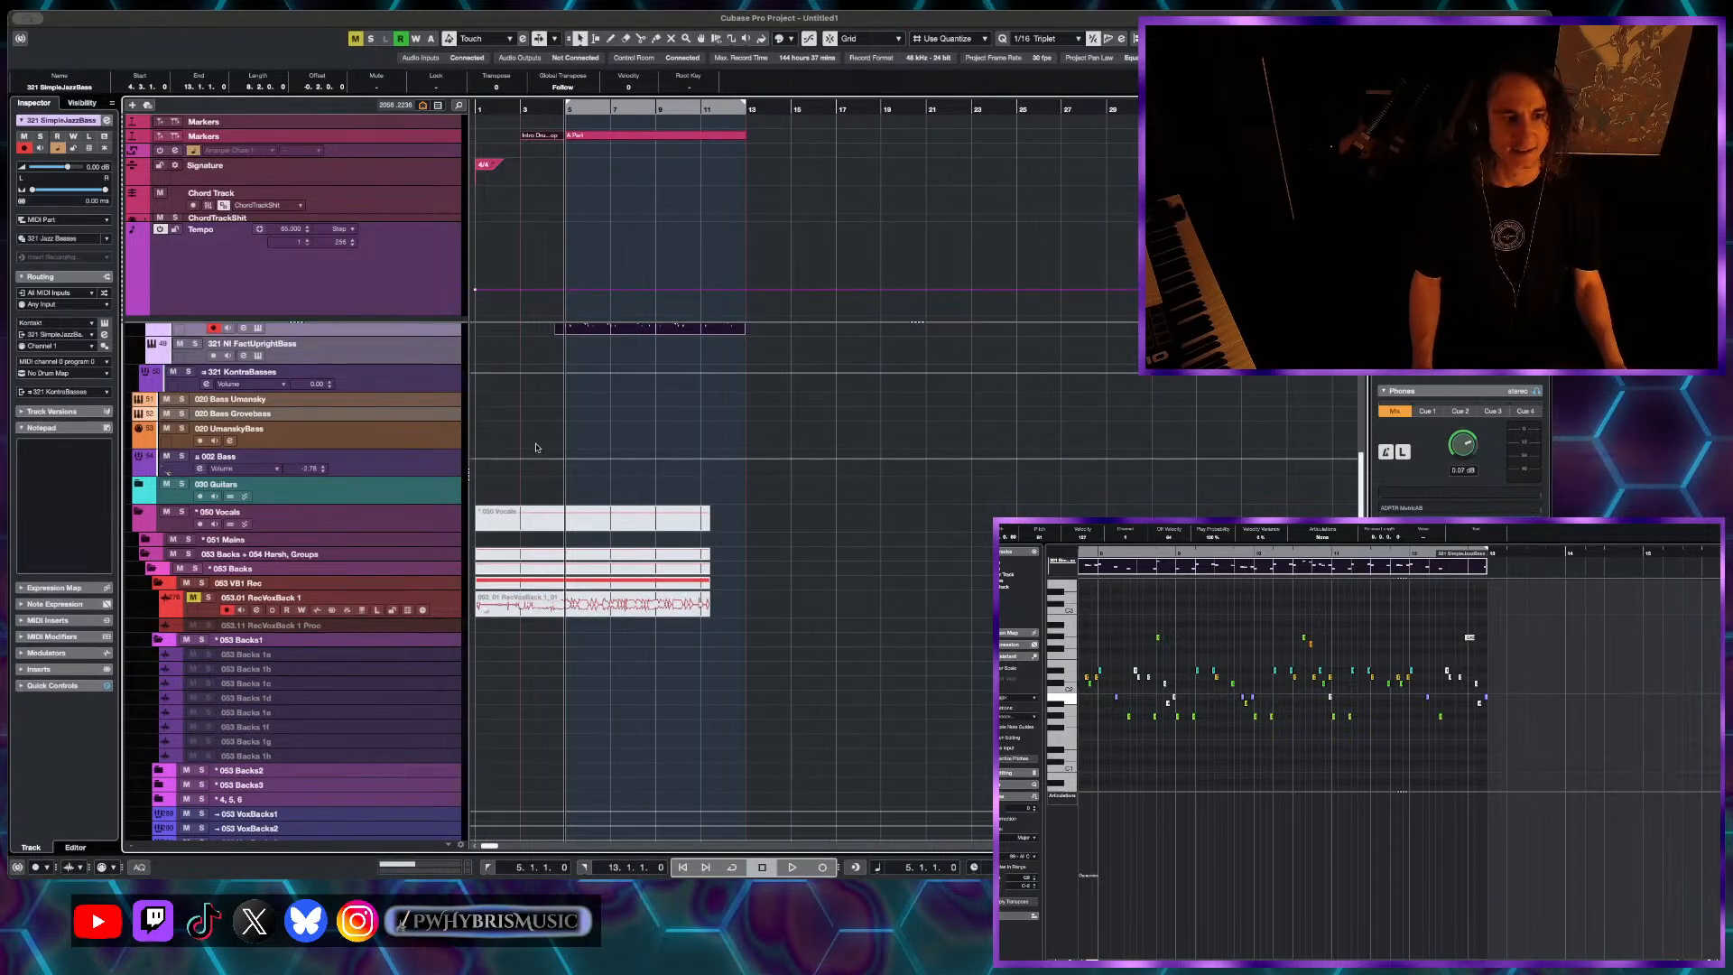
pyautogui.scroll(2, 536, 448)
pyautogui.press('h')
pyautogui.press('h')
pyautogui.press('h')
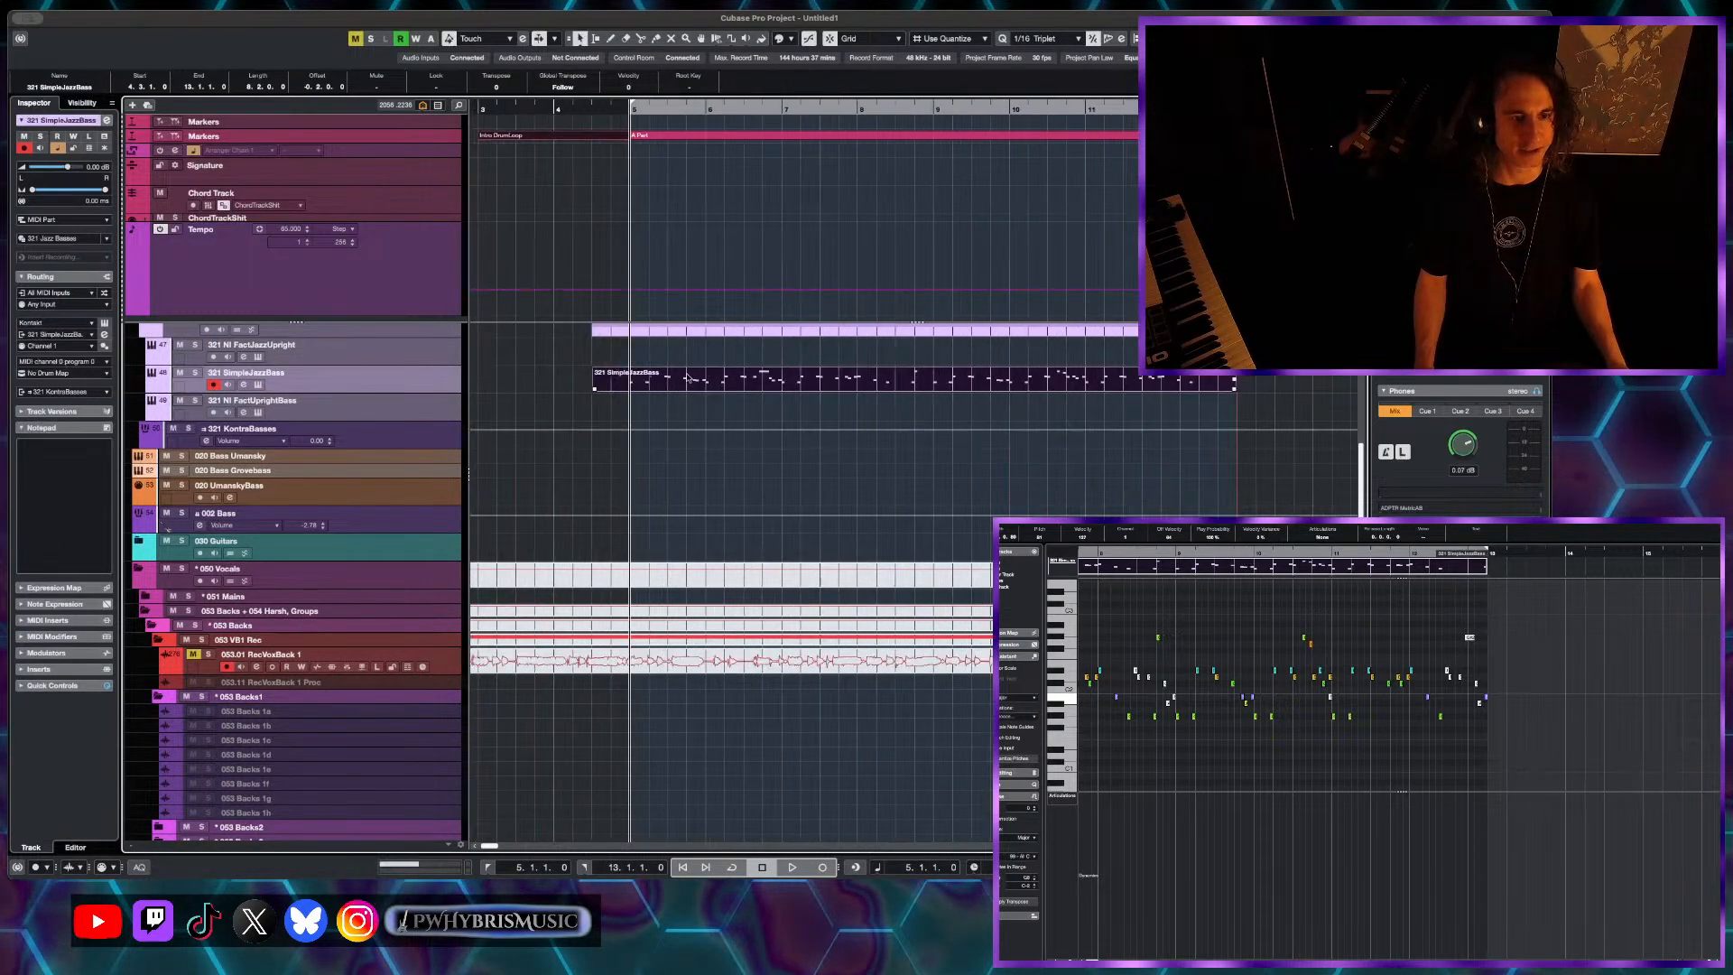
# - Try to extend the start of the SimpleJazzBass part earlier in bar 4 and undo the resizing
pyautogui.press('h')
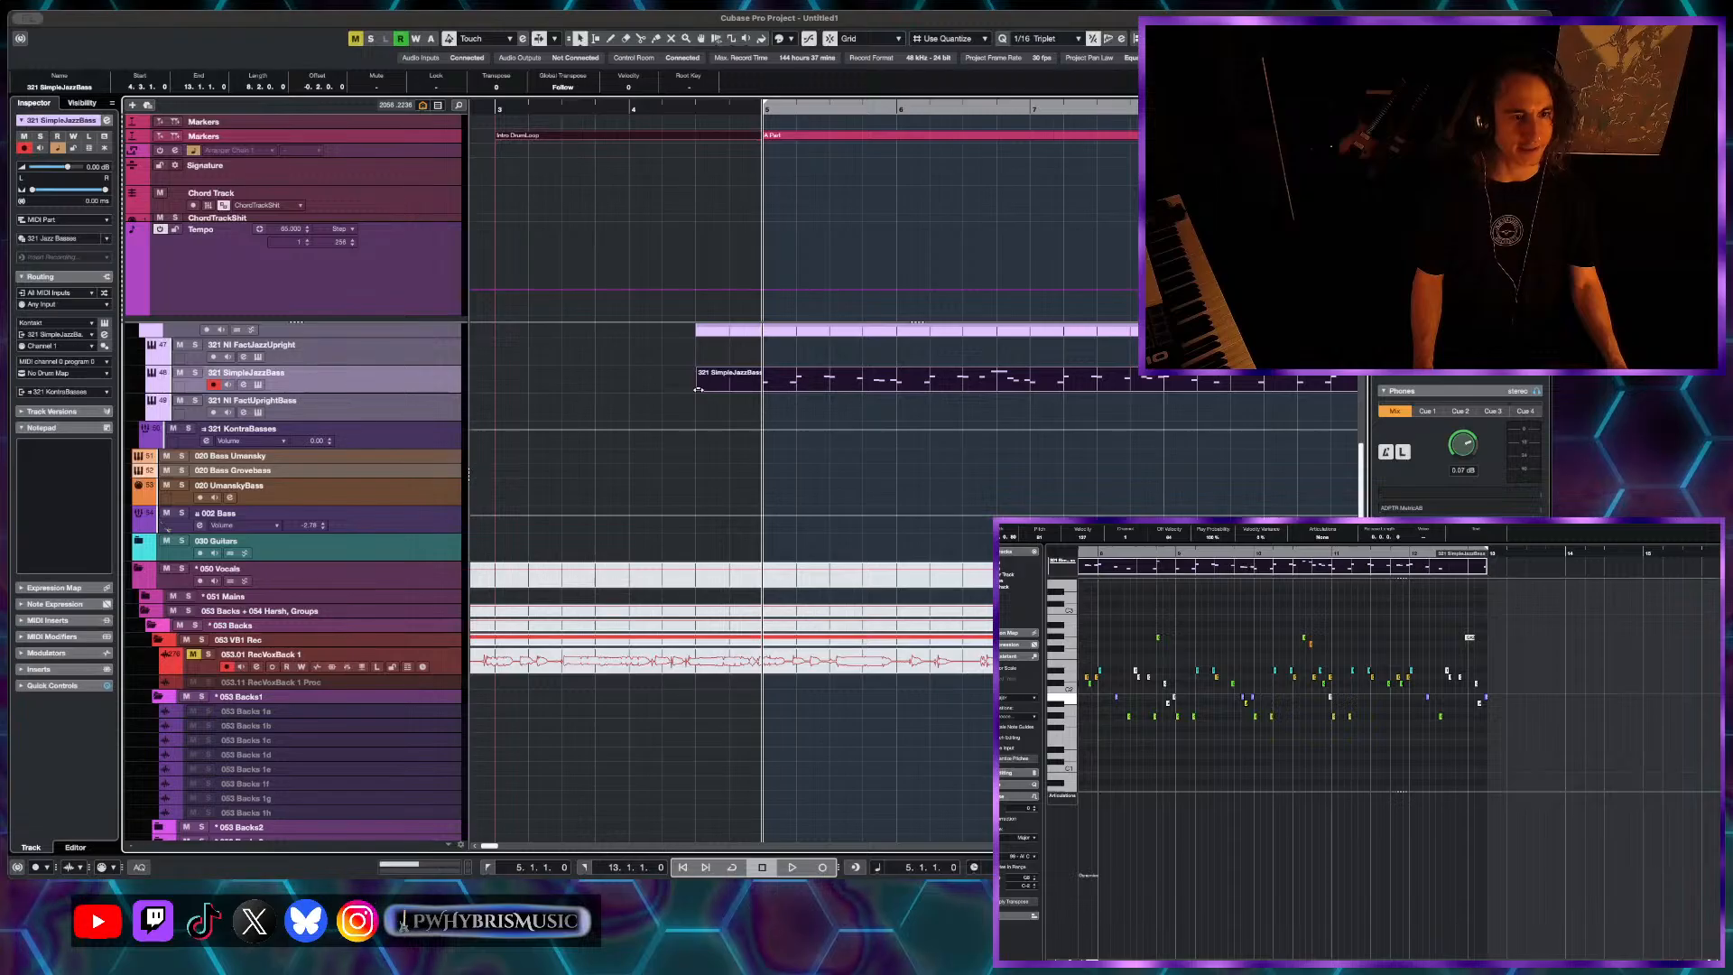
pyautogui.moveTo(698, 390); pyautogui.dragTo(661, 389)
pyautogui.press('h')
pyautogui.press('h')
pyautogui.press('g')
pyautogui.press('super+z')
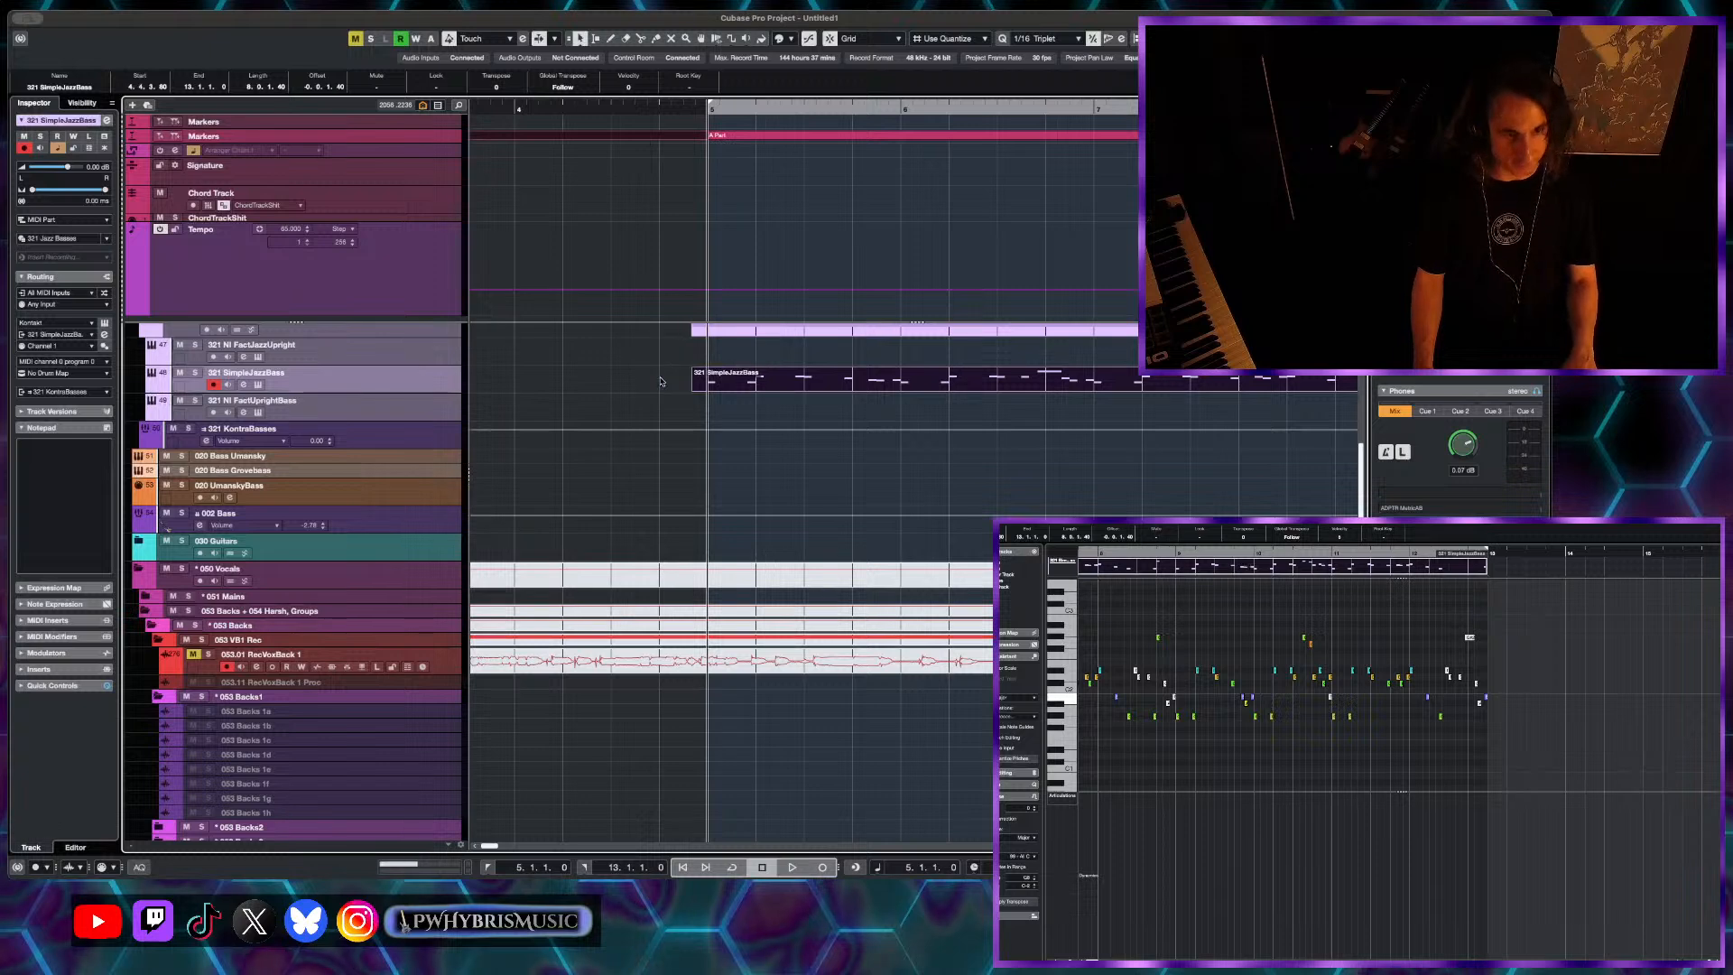
pyautogui.press('super+z')
pyautogui.press('super+z')
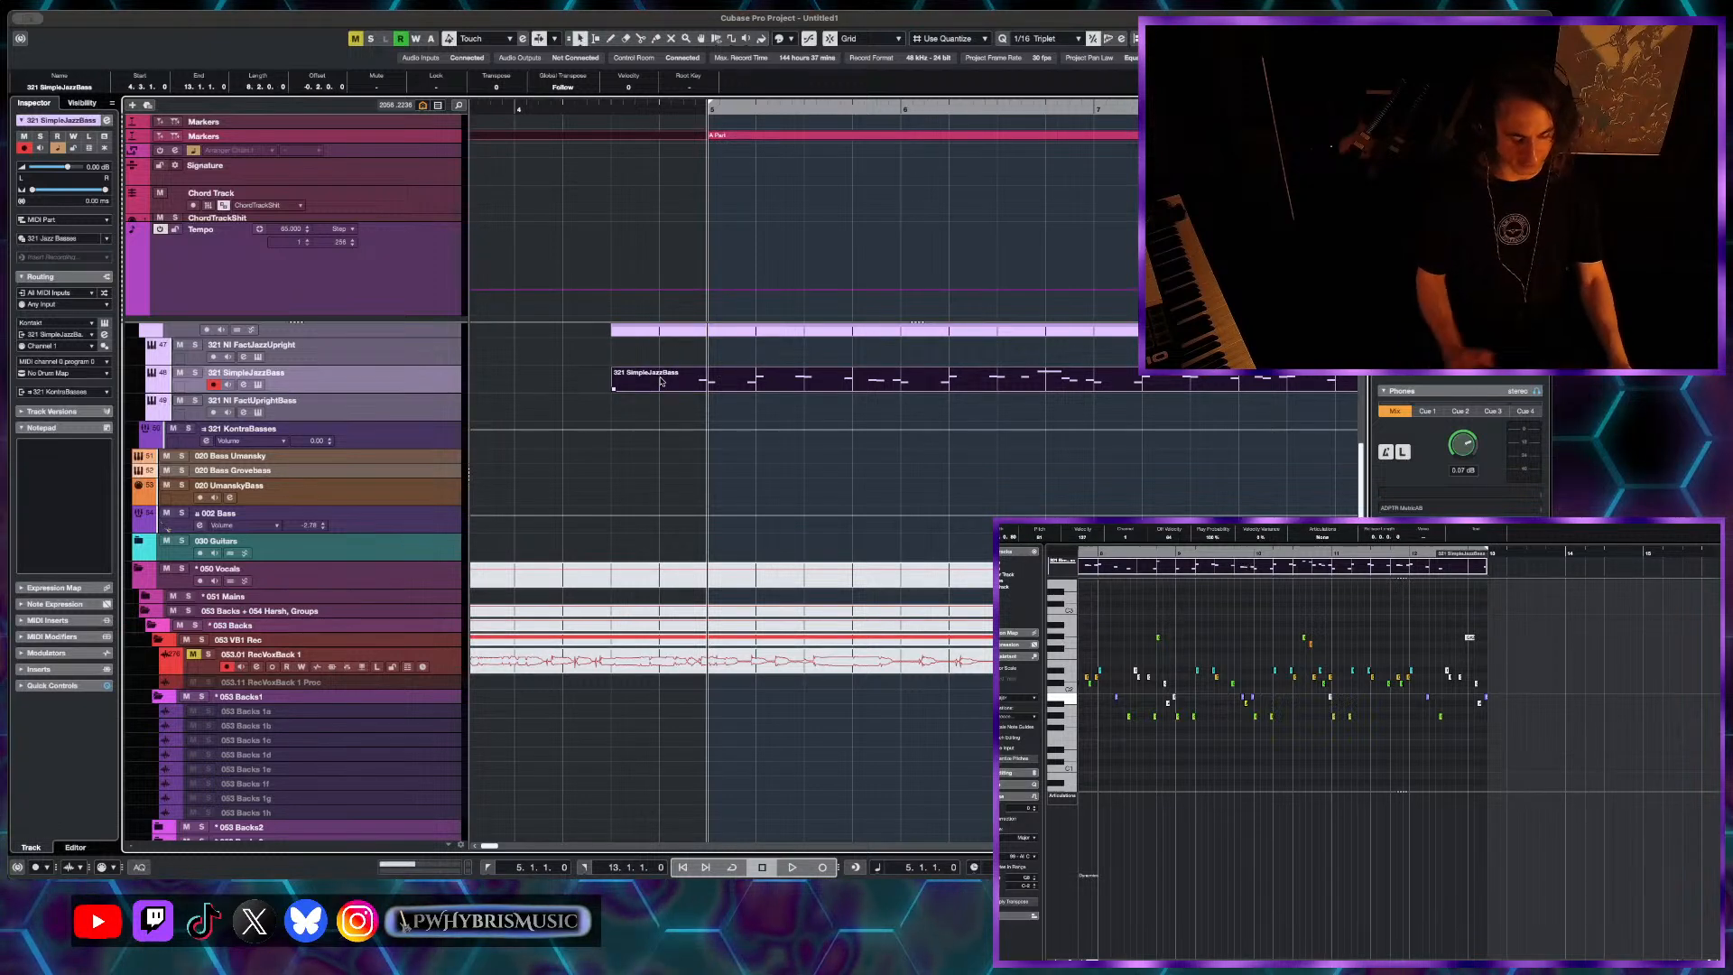
pyautogui.press('g')
pyautogui.press('g')
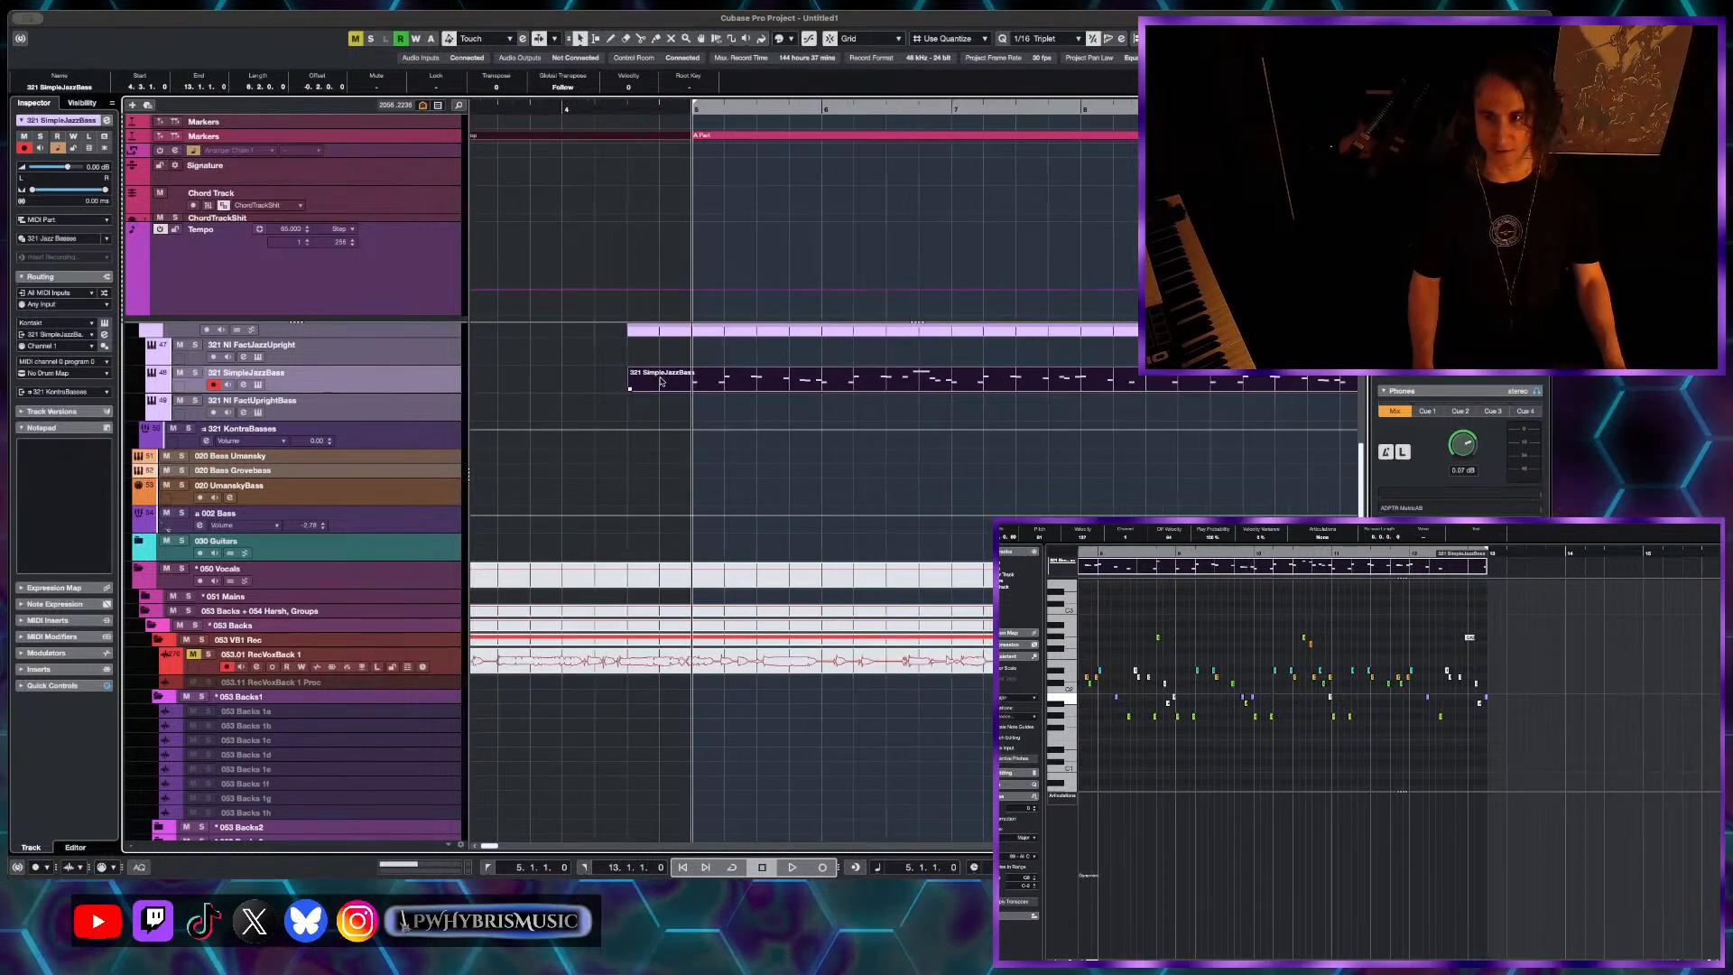
pyautogui.press('g')
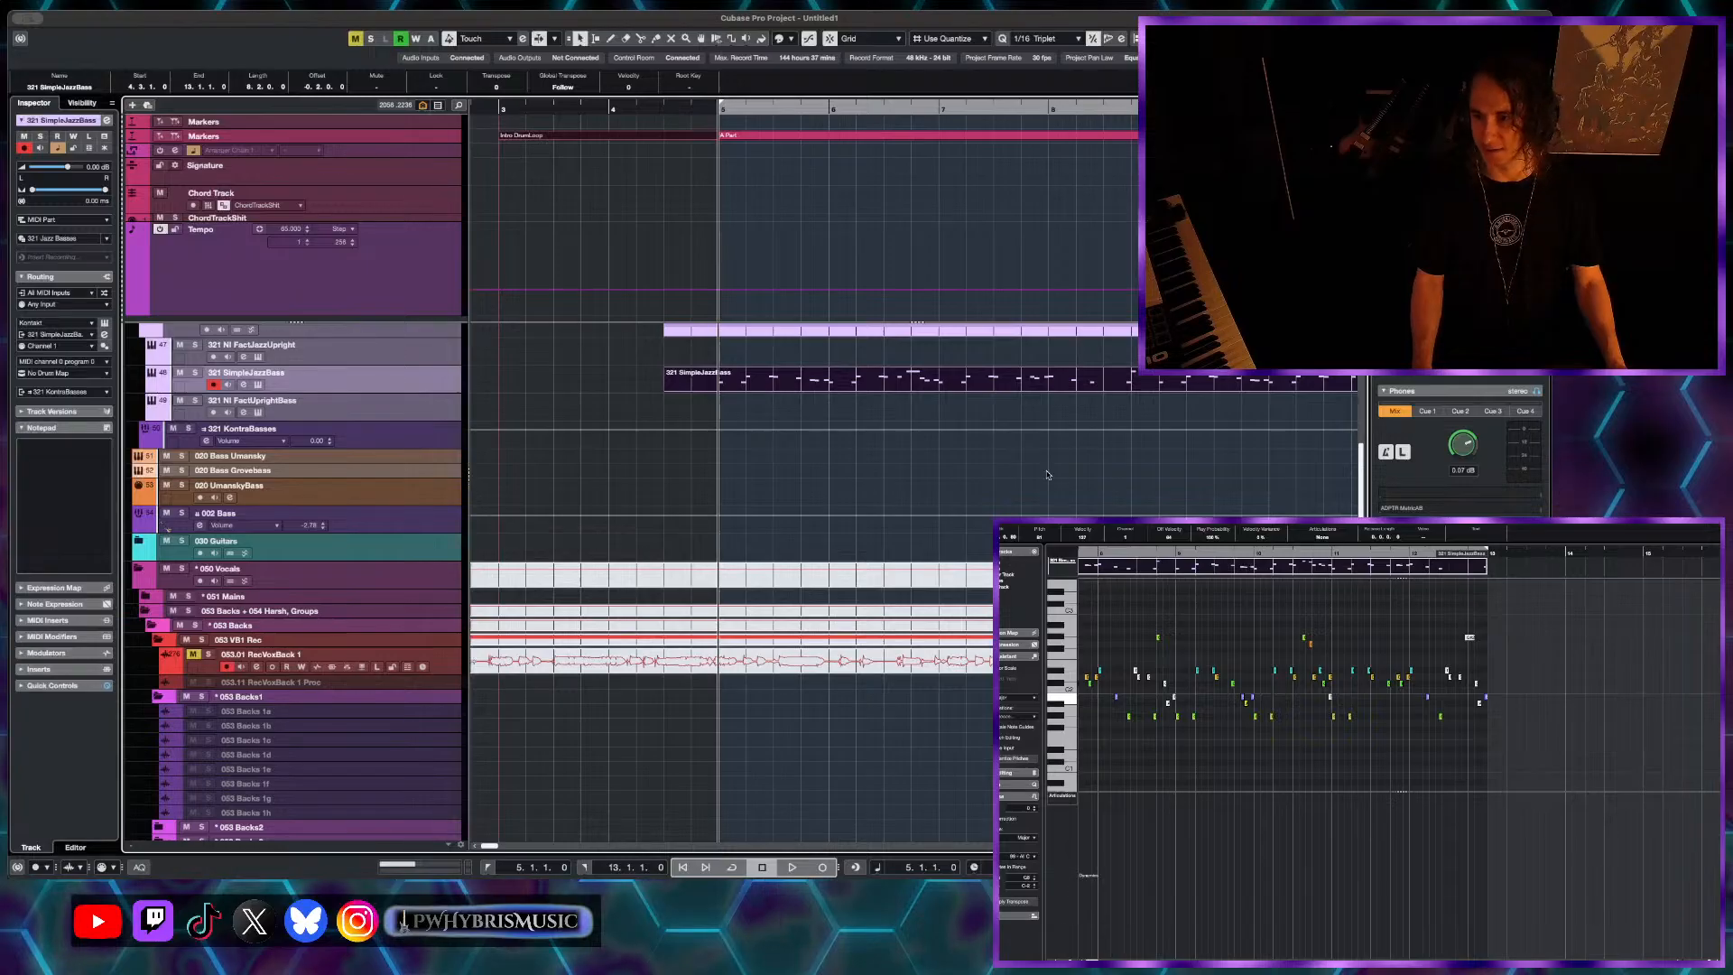
pyautogui.press('g')
pyautogui.hscroll(3, 1076, 475)
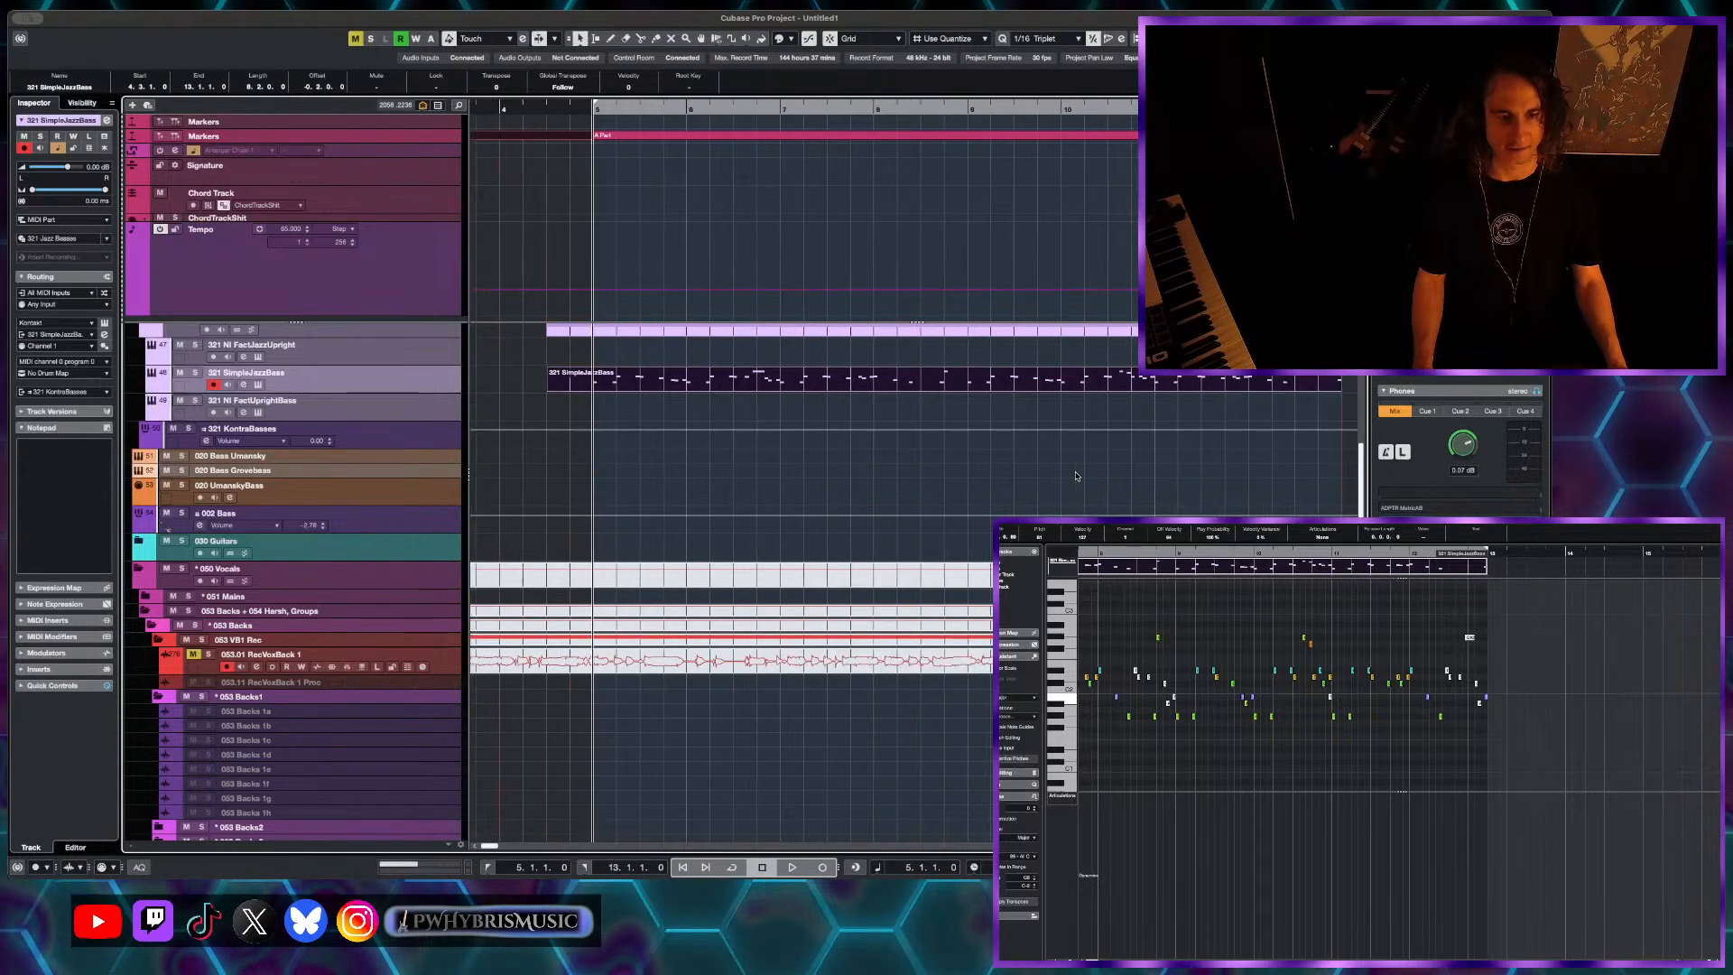
pyautogui.hscroll(-2, 898, 405)
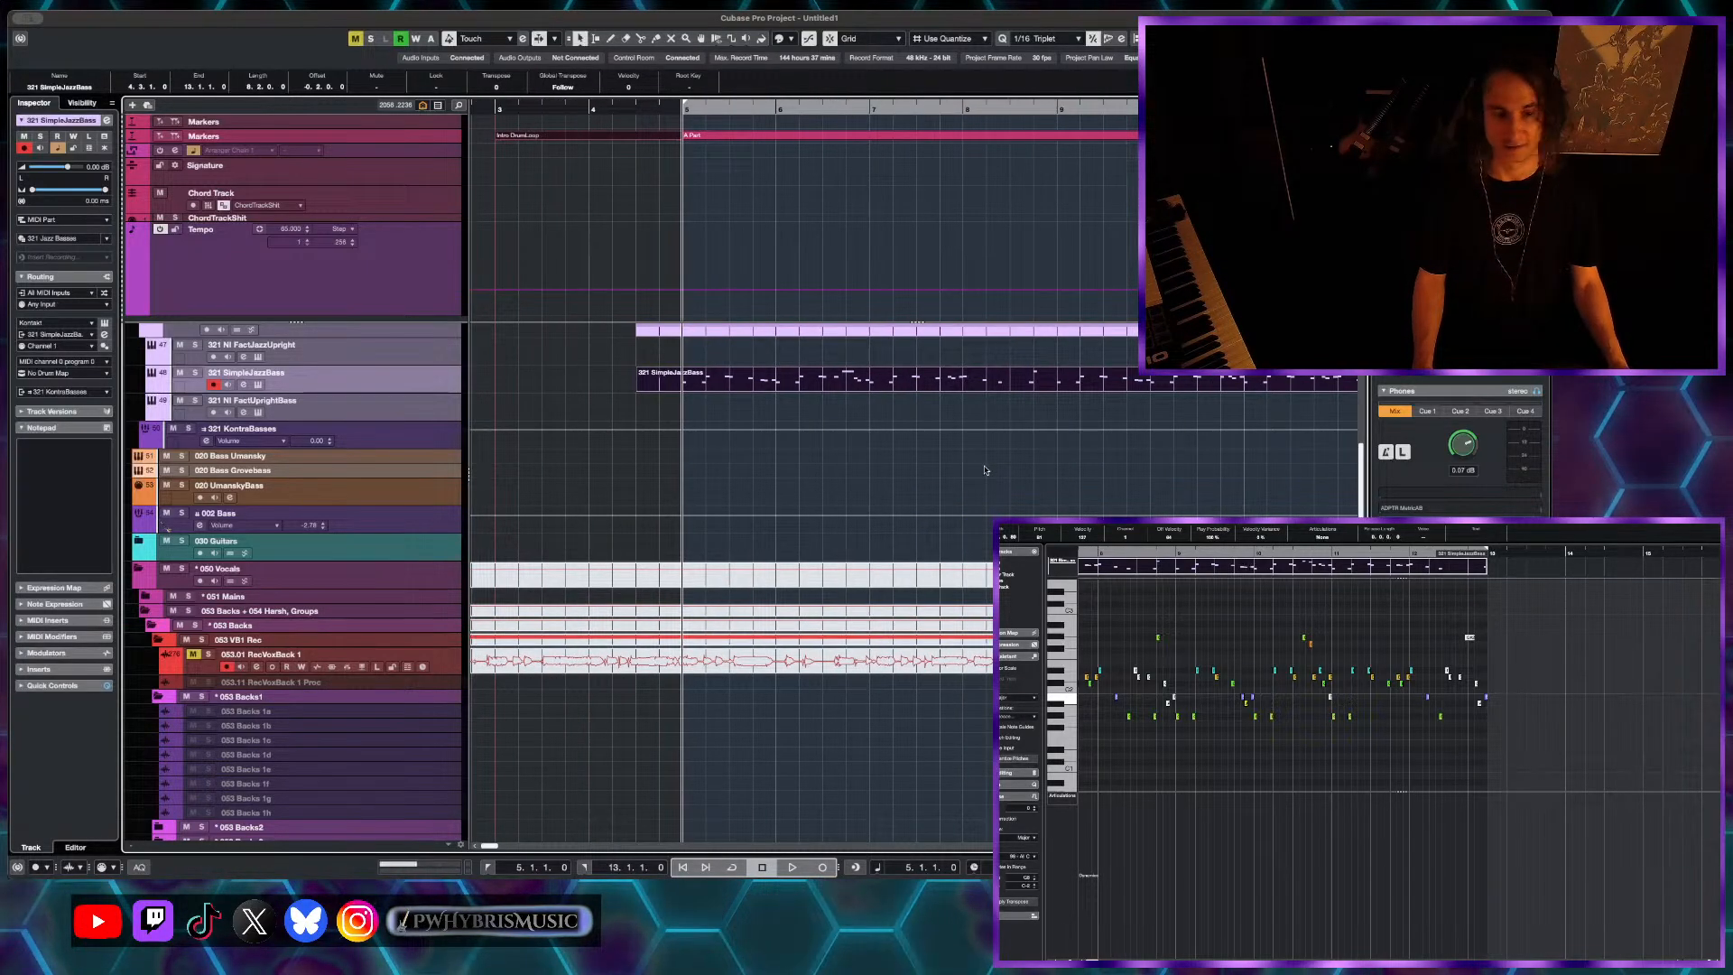
pyautogui.hscroll(-4, 727, 405)
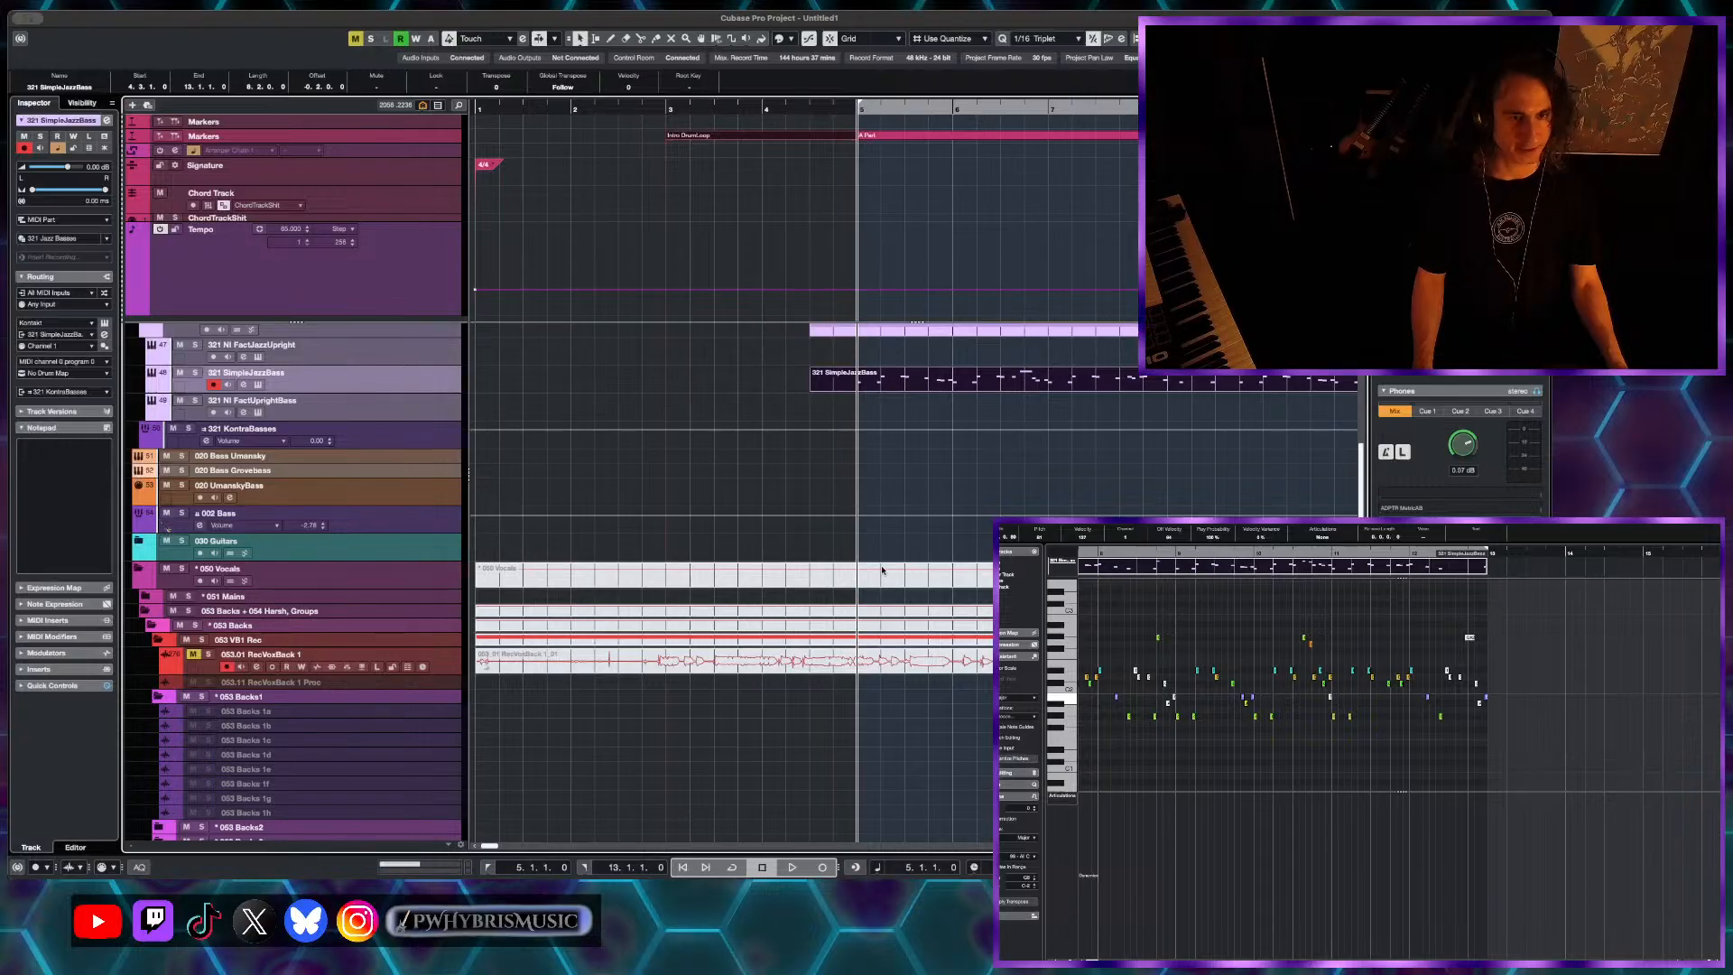
pyautogui.press('h')
pyautogui.hscroll(6, 910, 465)
pyautogui.press('g')
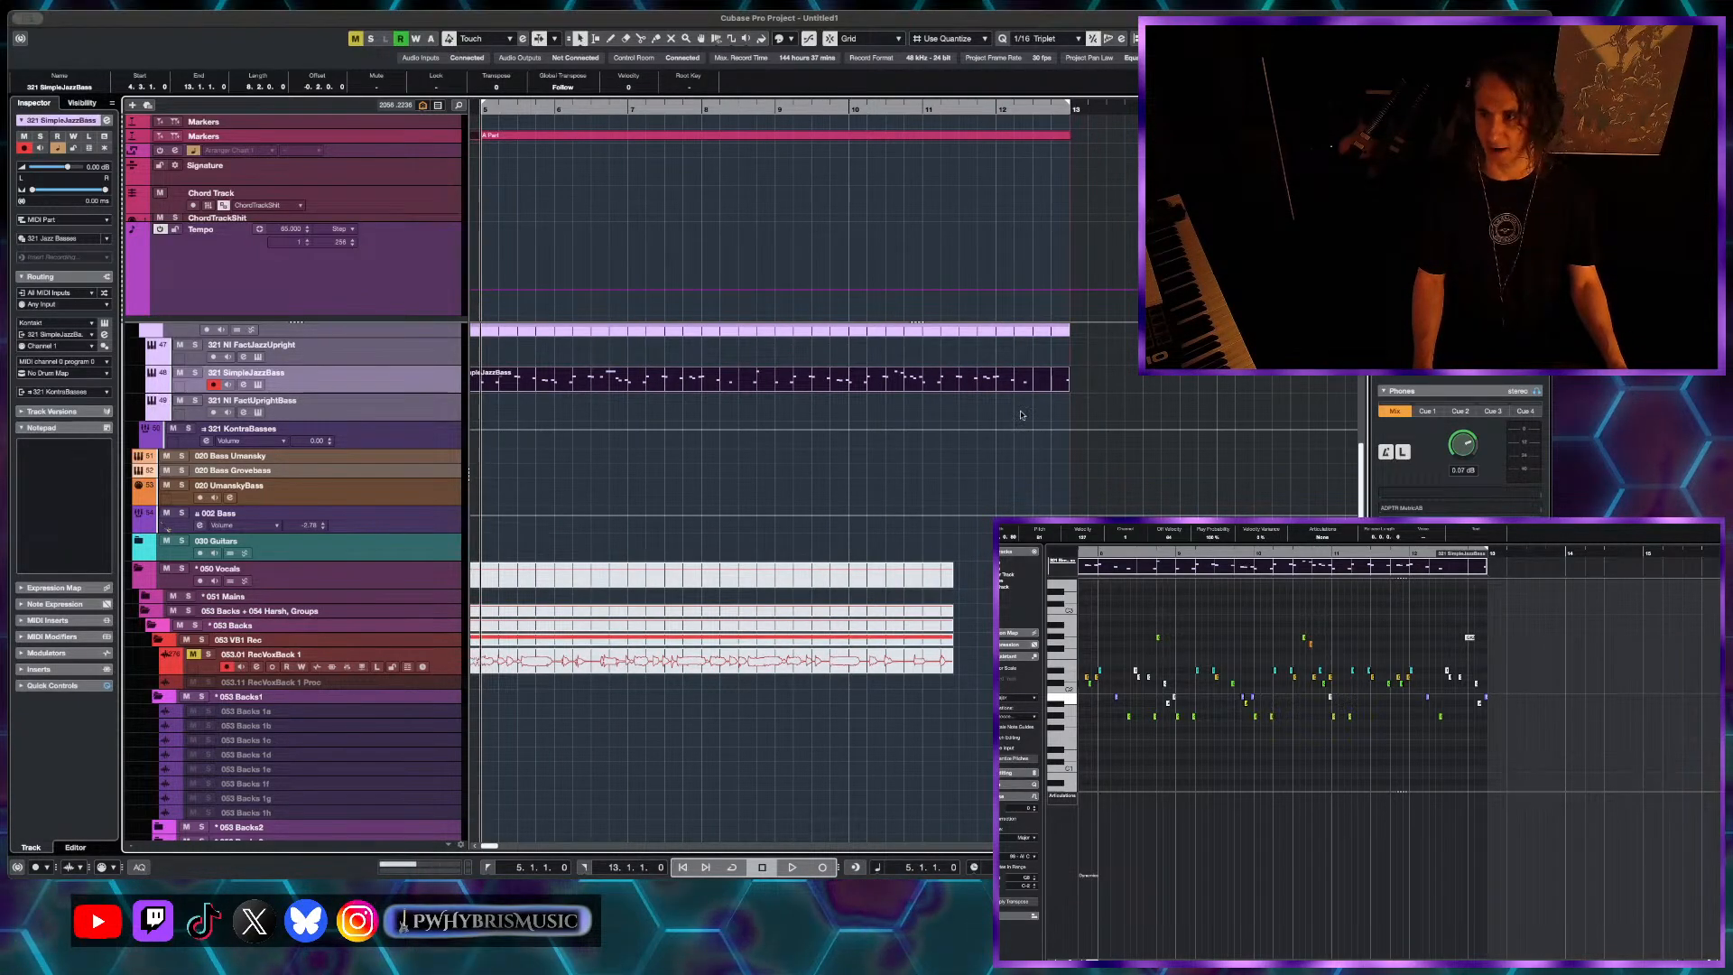
pyautogui.scroll(-4, 1005, 286)
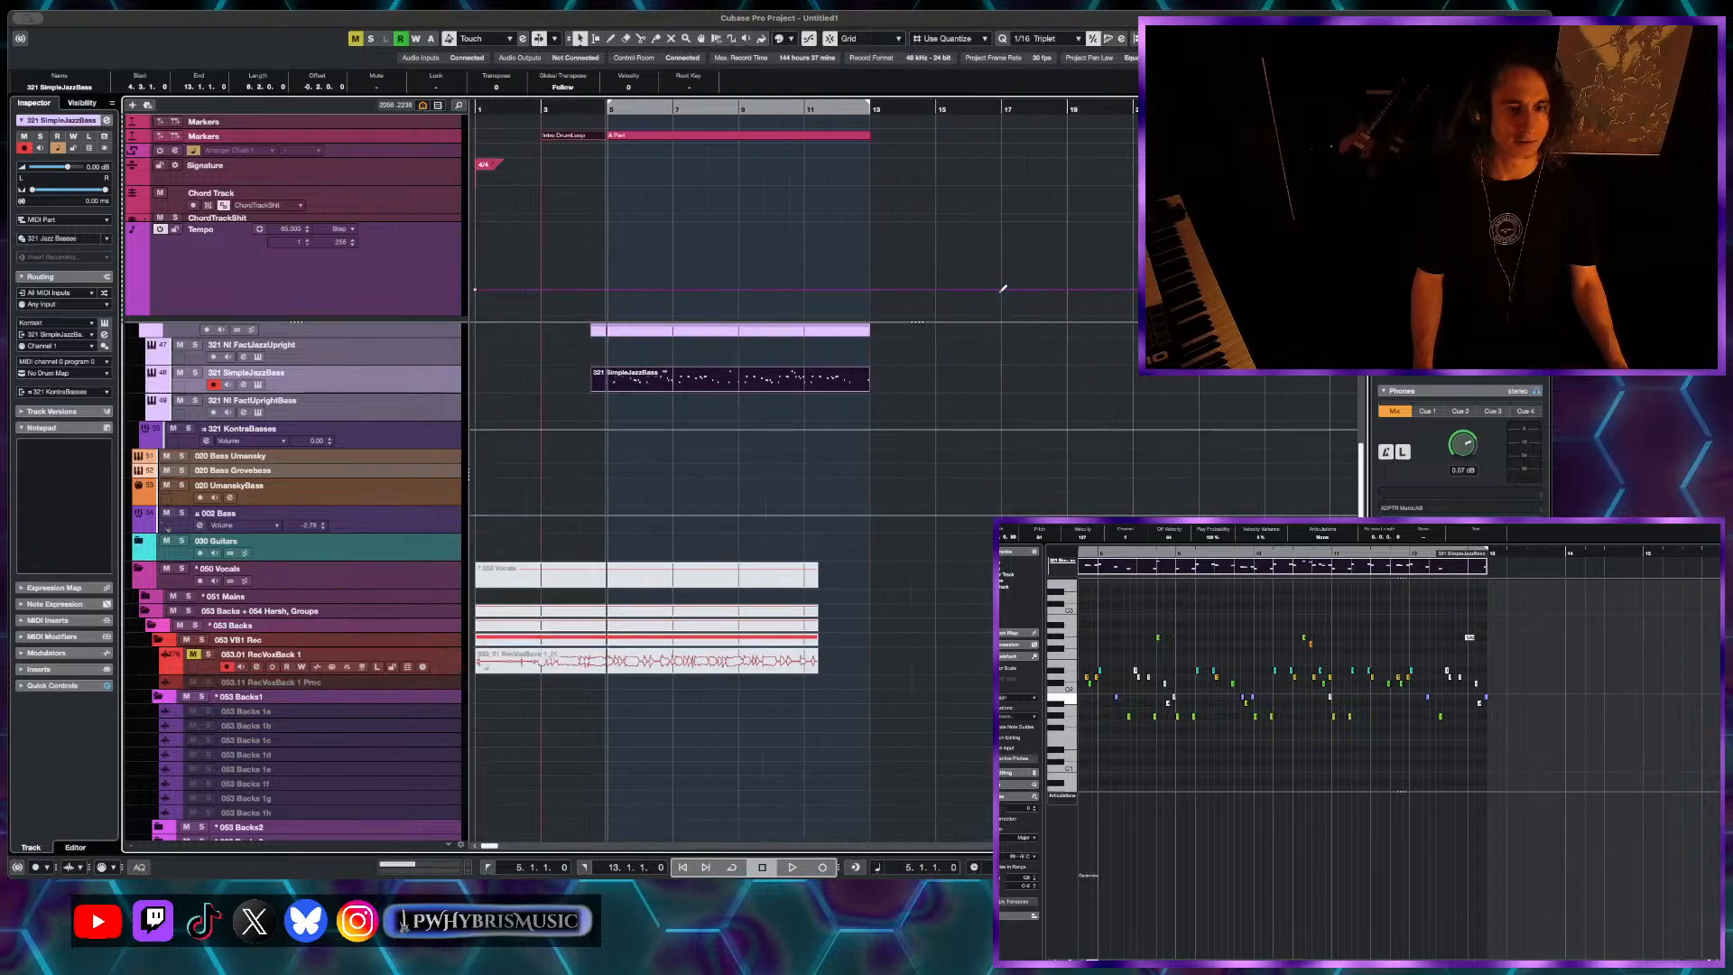
pyautogui.scroll(4, 847, 279)
pyautogui.scroll(-1, 846, 280)
pyautogui.hscroll(-3, 846, 279)
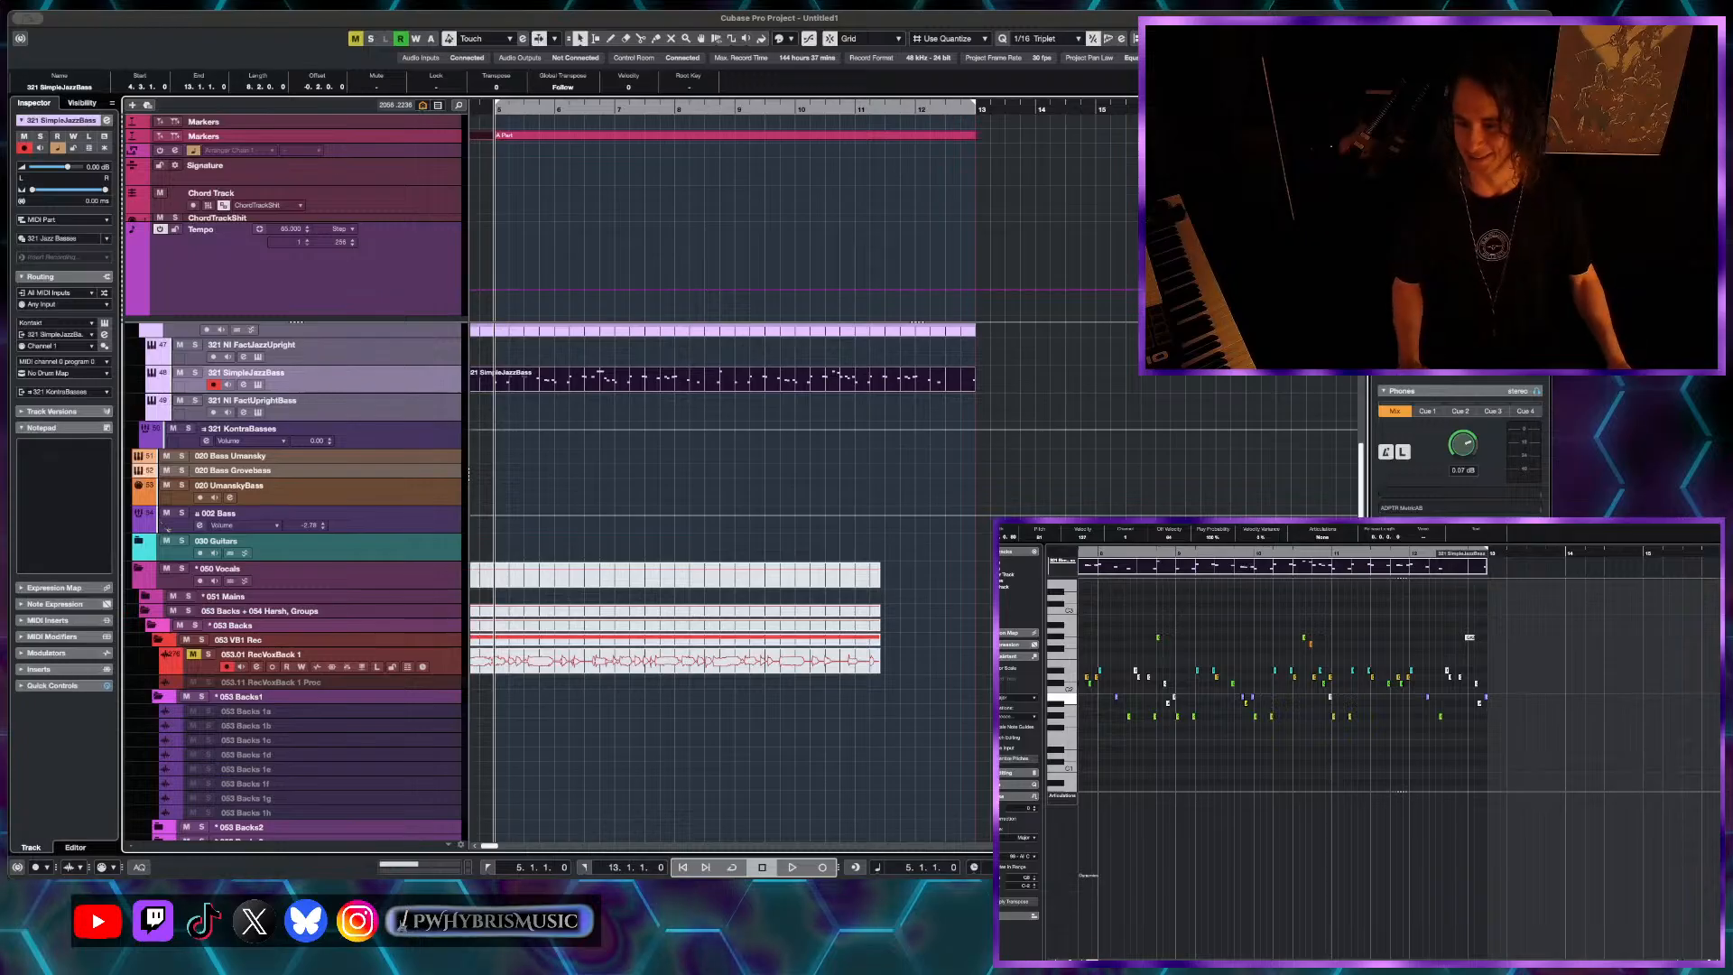
# - Extend the start of the SimpleJazzBass part back to exactly the beginning of bar 4 (4.1.1.0)
pyautogui.hscroll(-3, 1003, 395)
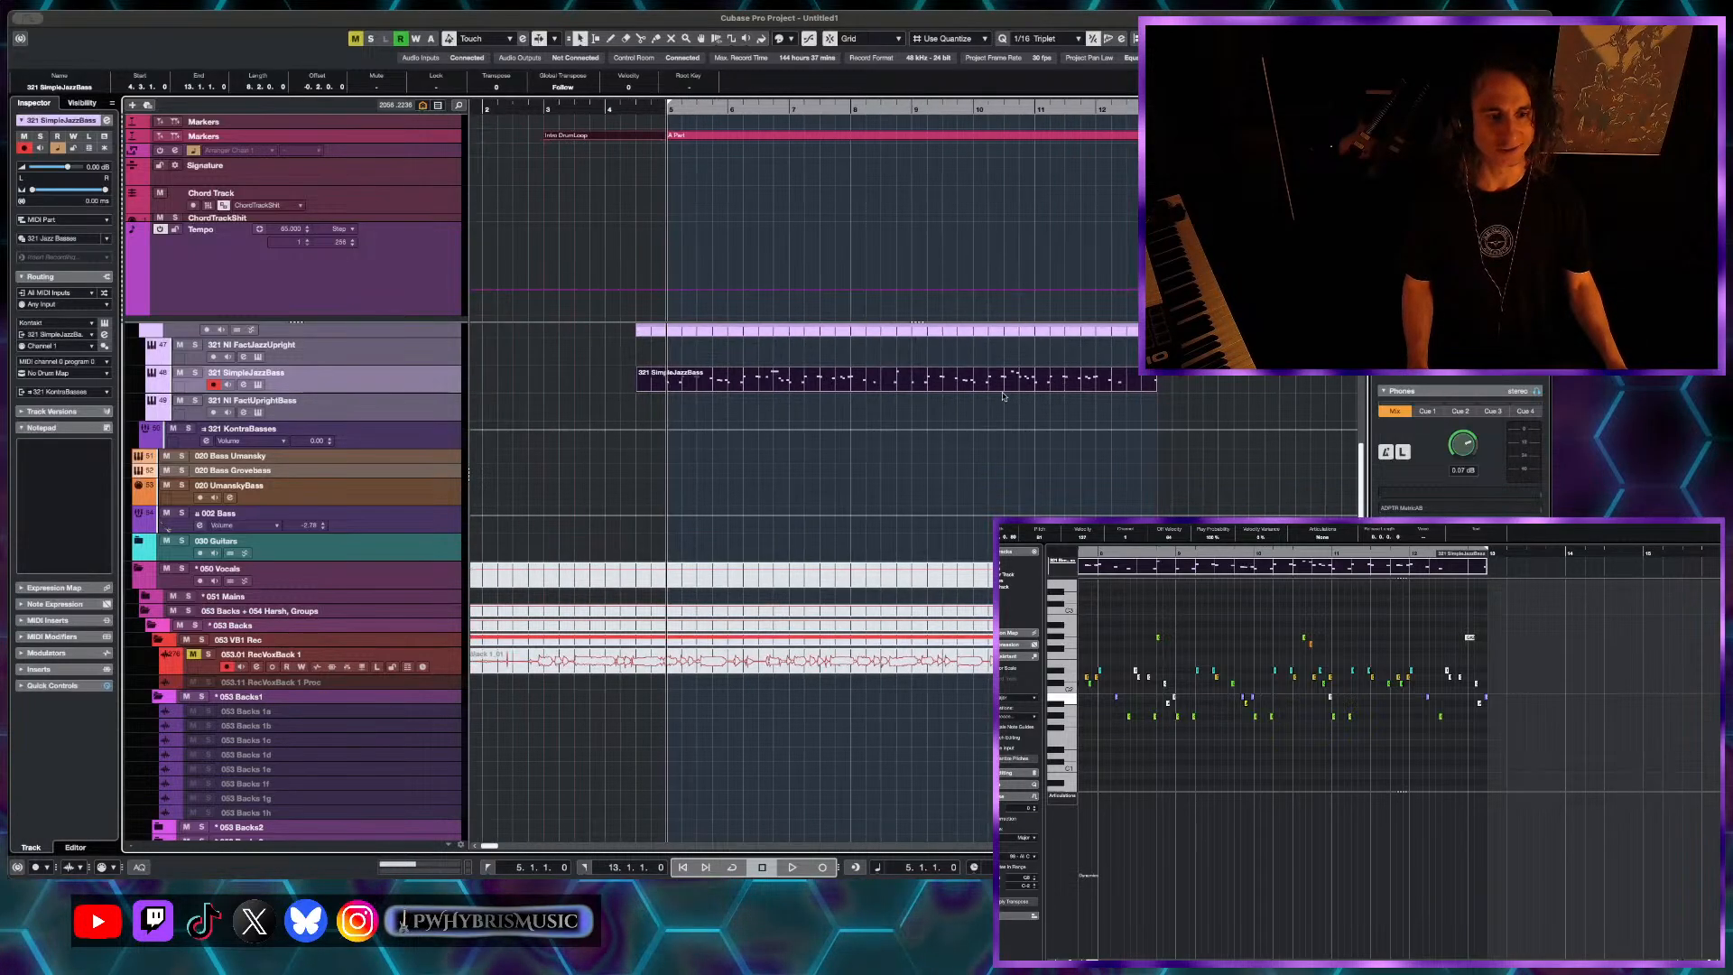
pyautogui.scroll(2, 650, 353)
pyautogui.scroll(2, 656, 364)
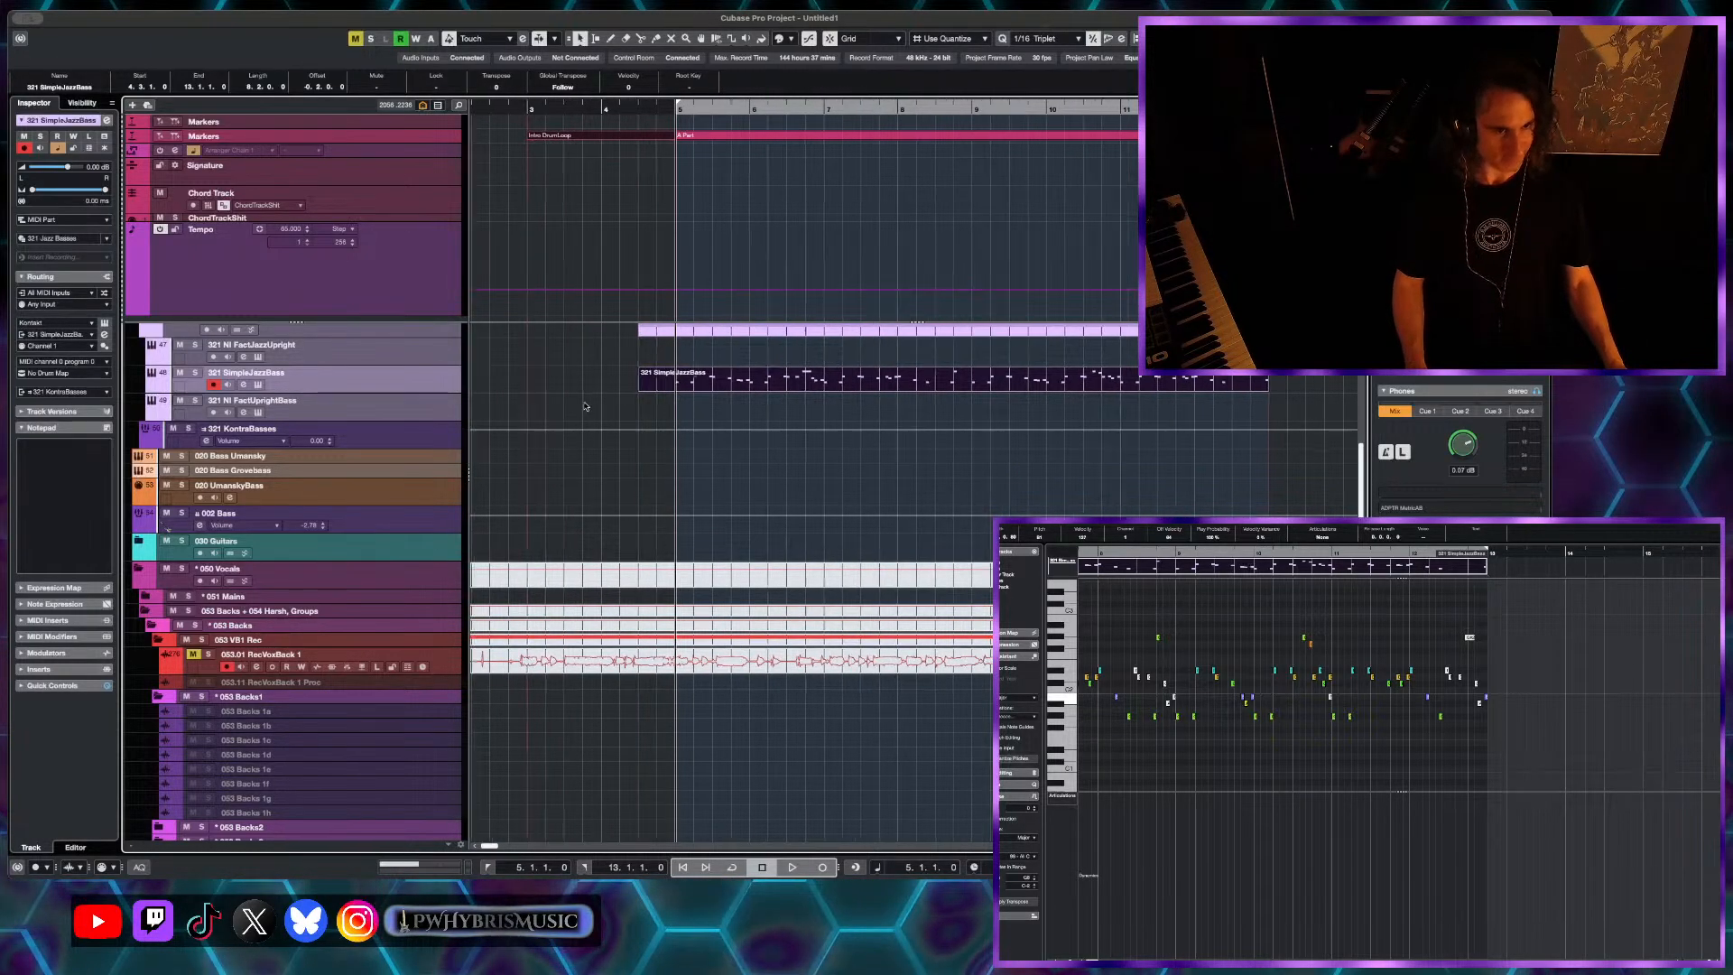
pyautogui.click(641, 389)
pyautogui.moveTo(648, 391); pyautogui.dragTo(610, 390)
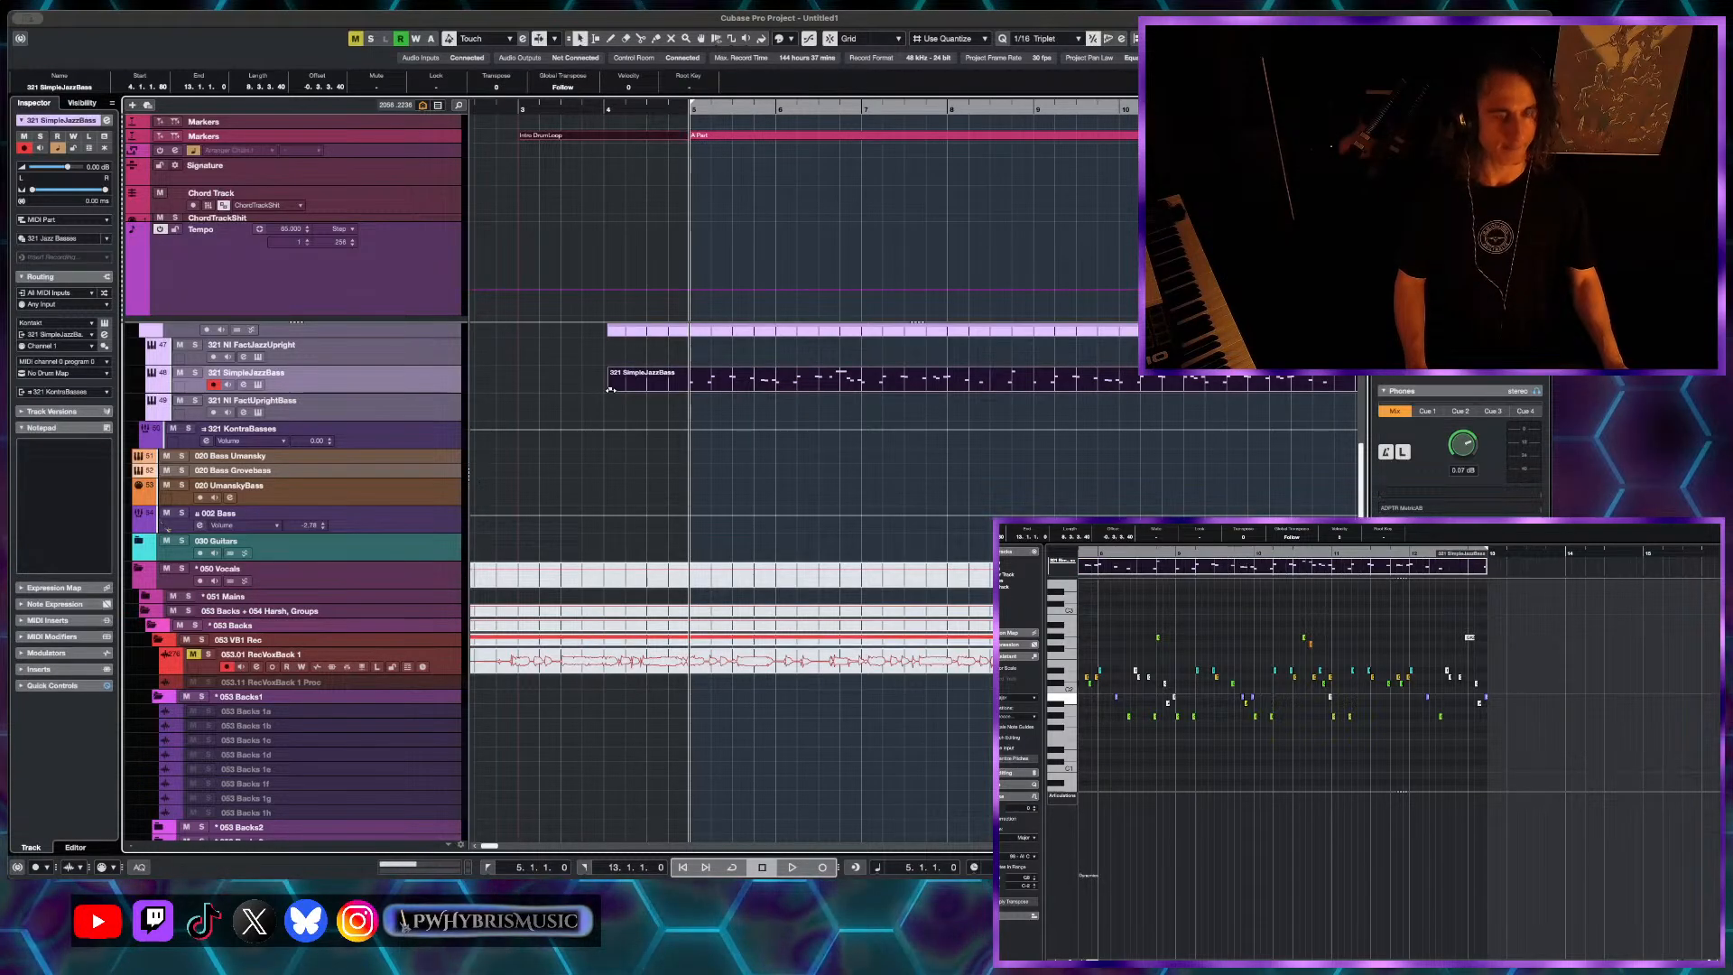
pyautogui.scroll(-2, 614, 379)
pyautogui.scroll(2, 622, 374)
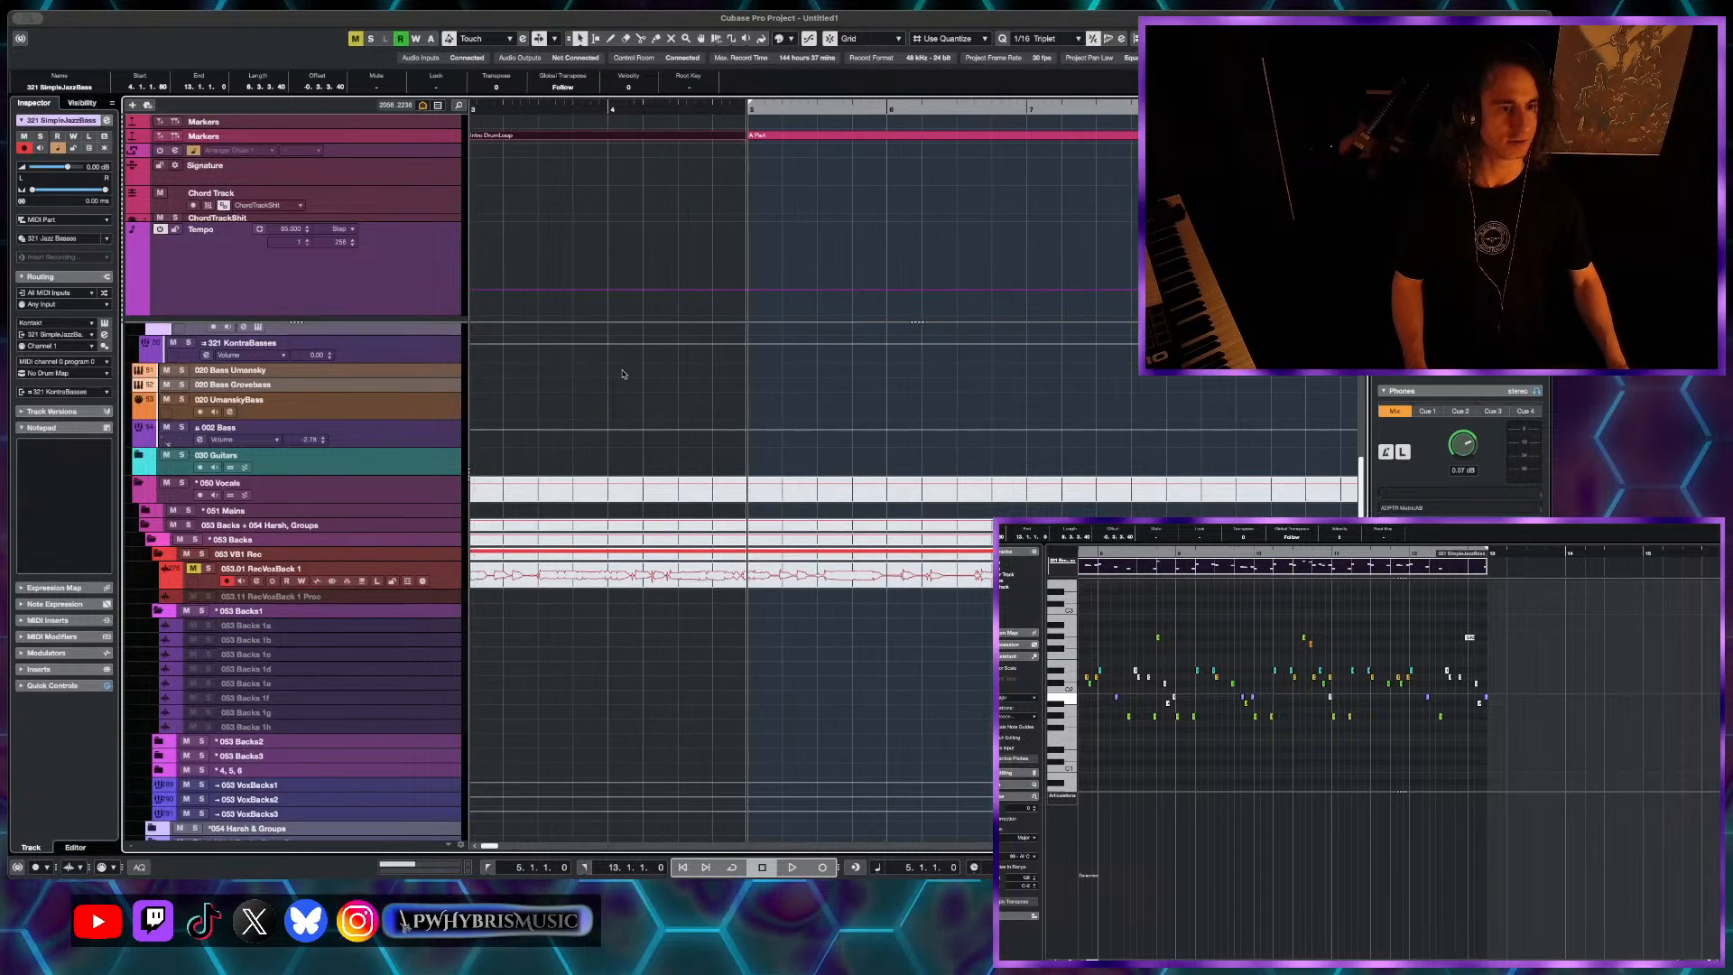
pyautogui.scroll(2, 622, 373)
pyautogui.scroll(2, 615, 401)
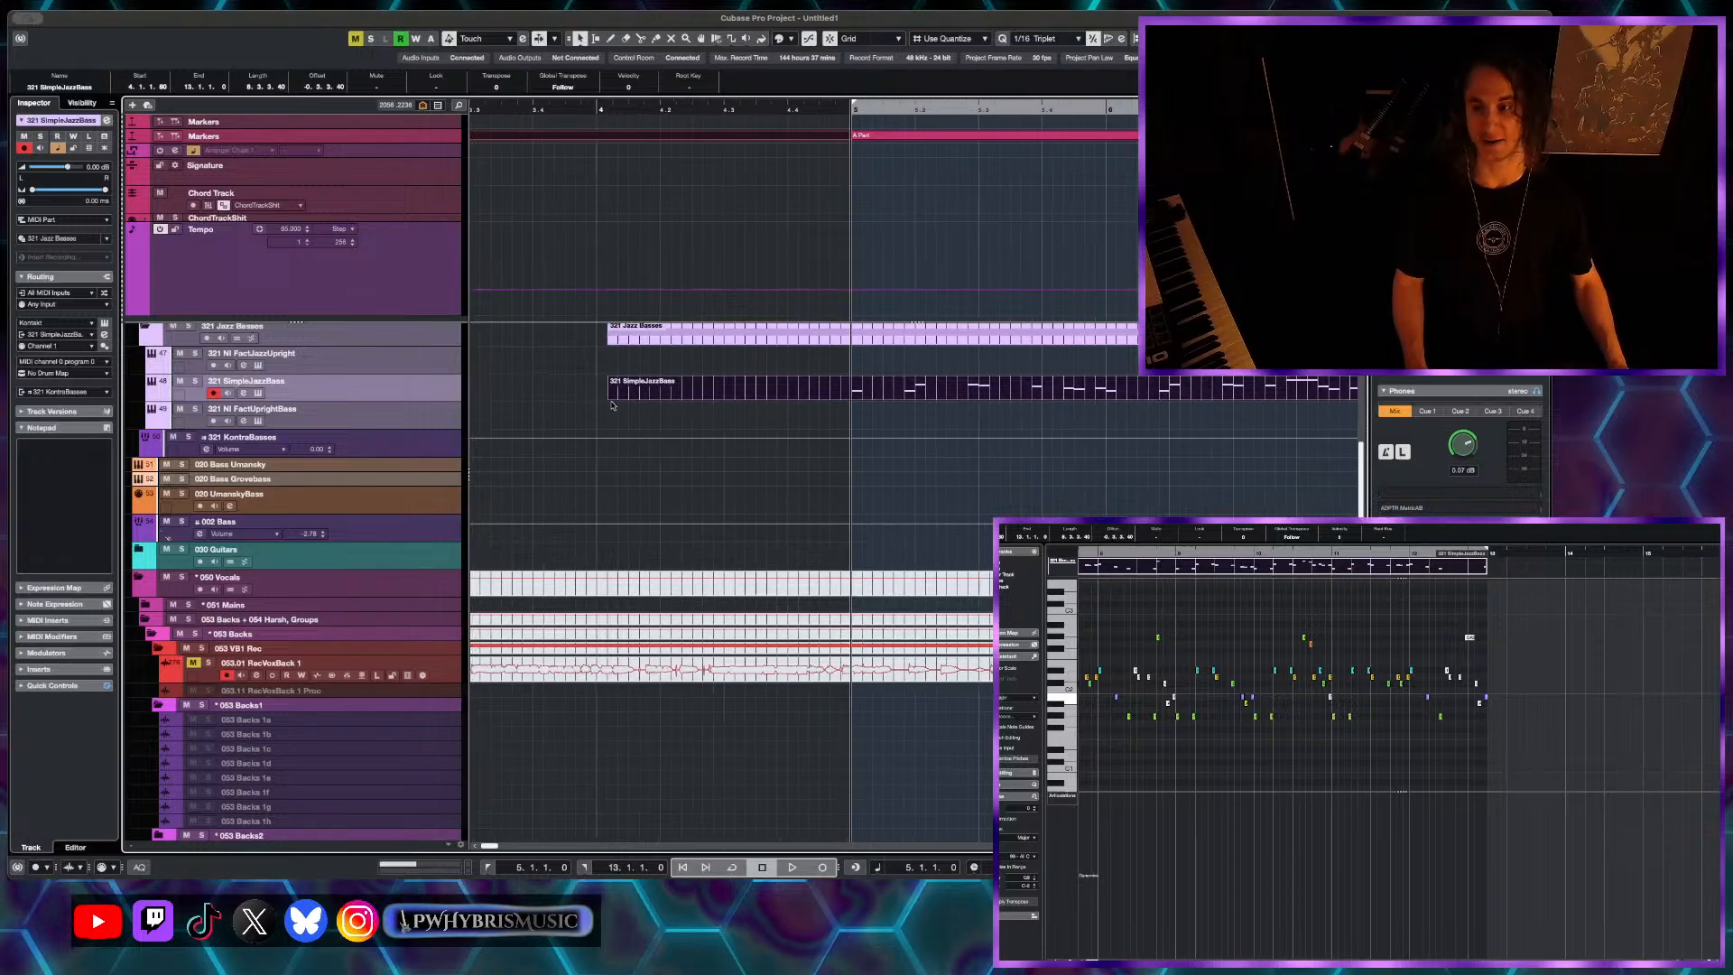
pyautogui.scroll(3, 612, 405)
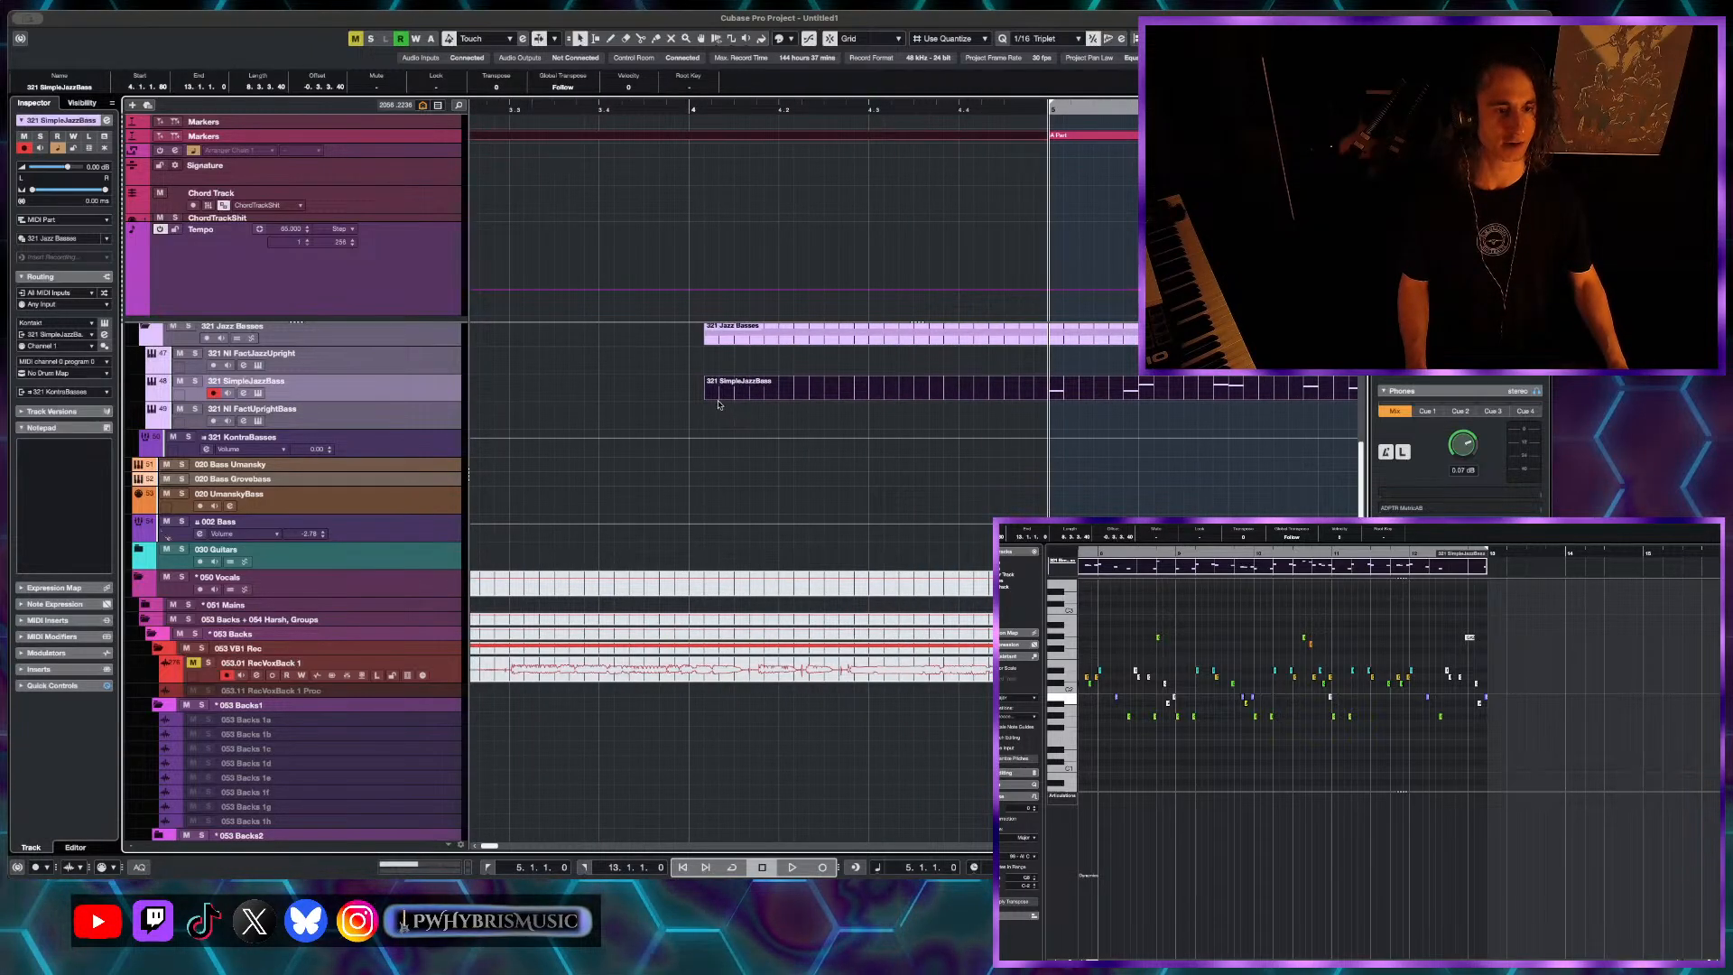
pyautogui.moveTo(705, 395); pyautogui.dragTo(693, 396)
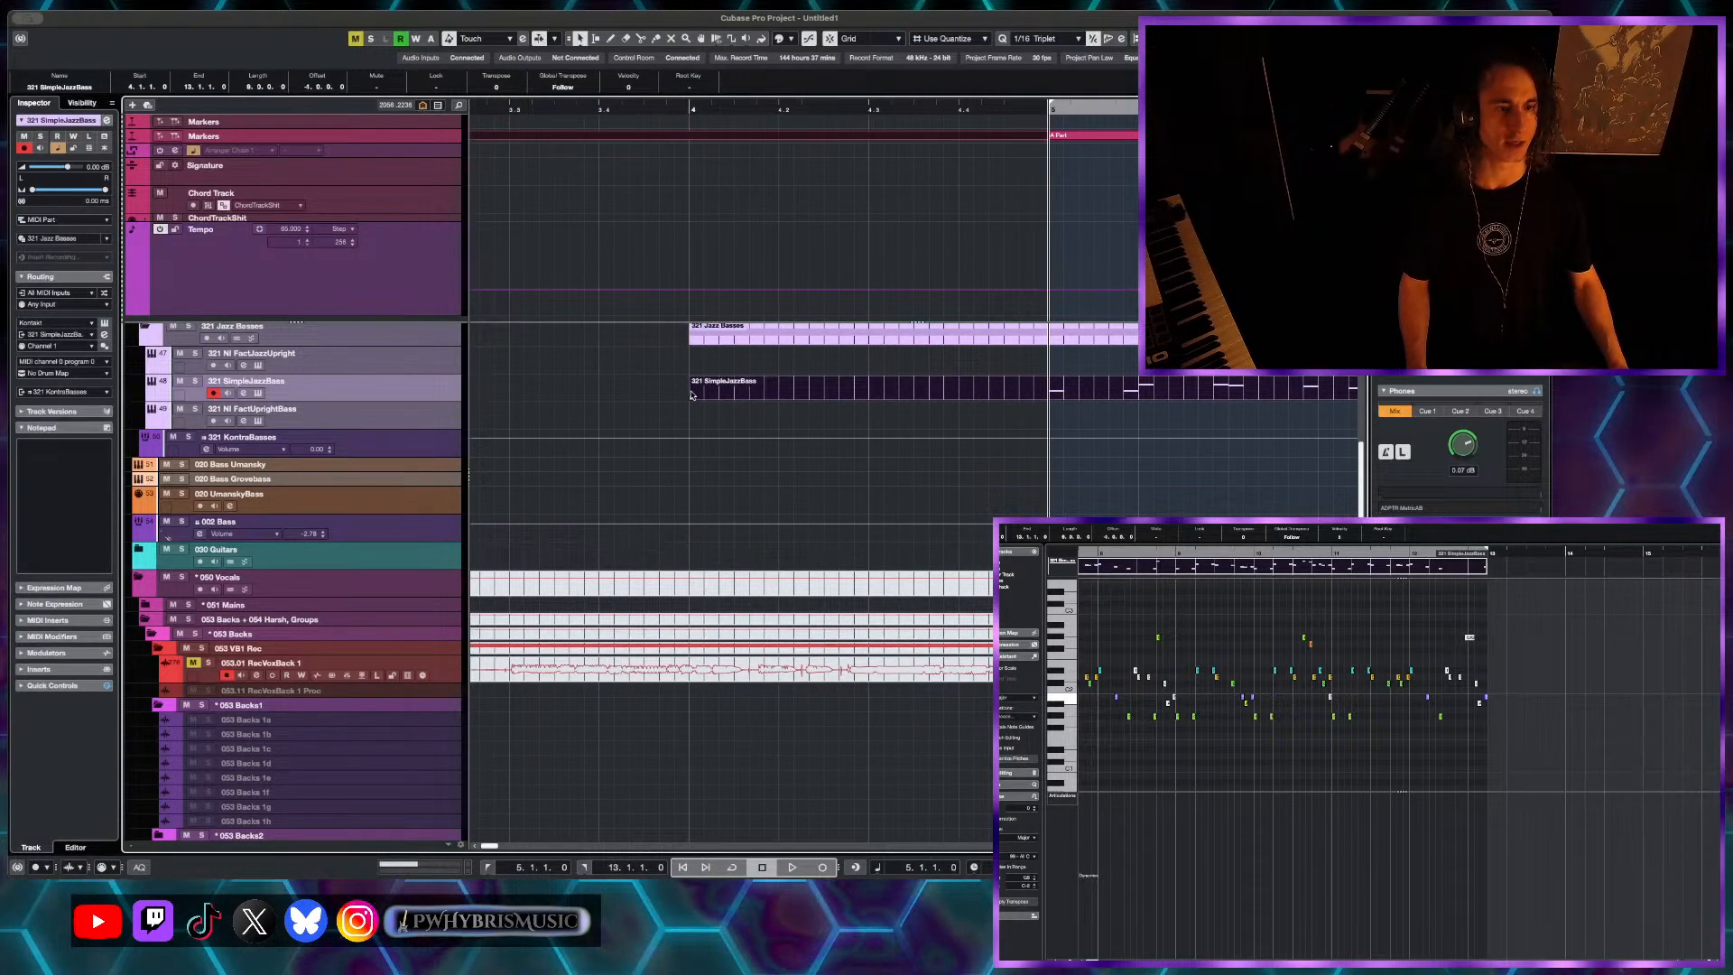
pyautogui.scroll(-5, 738, 393)
pyautogui.scroll(-4, 756, 390)
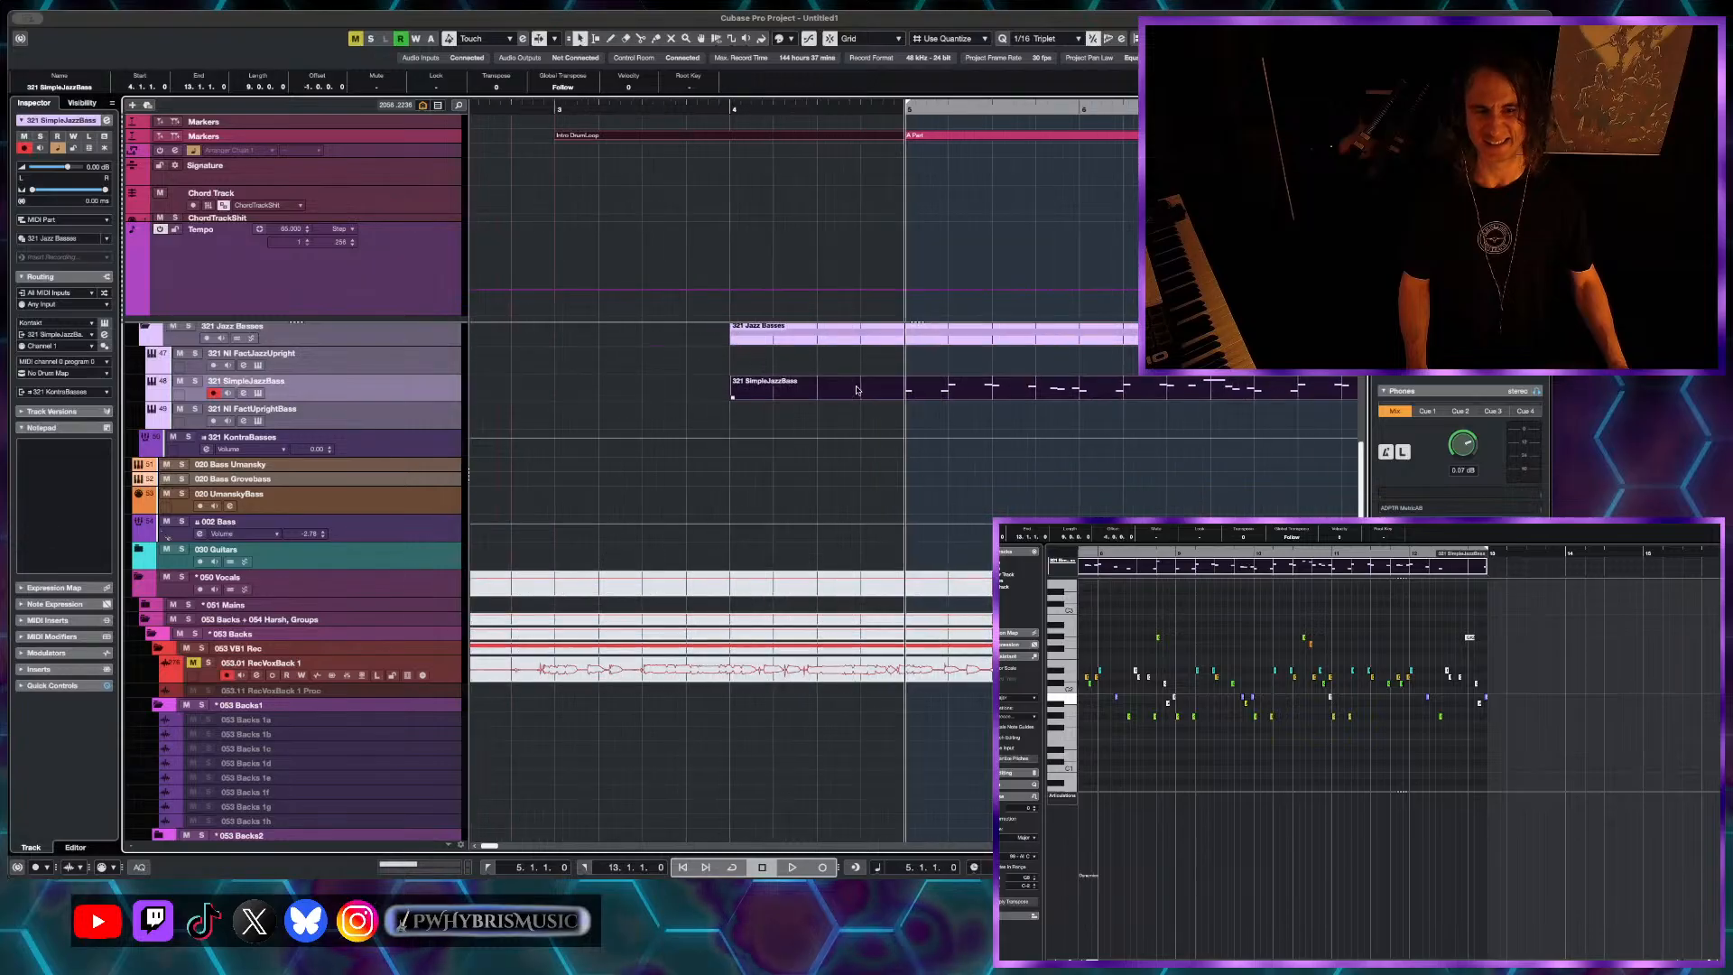
pyautogui.scroll(-3, 856, 390)
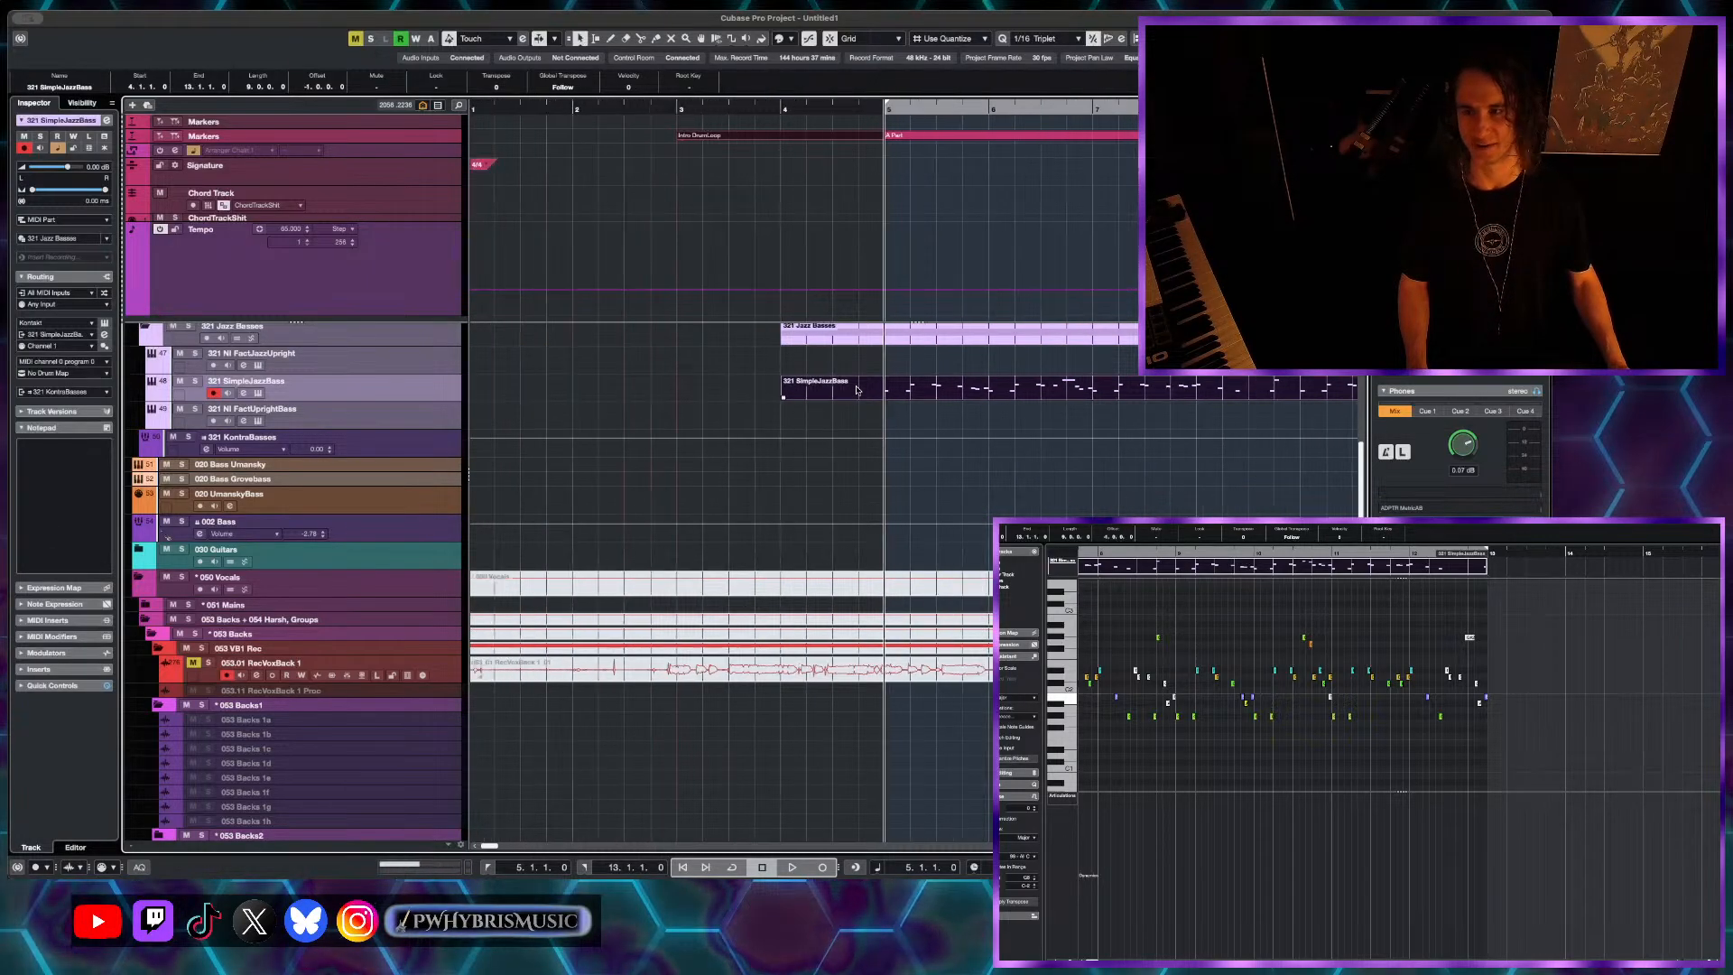
pyautogui.scroll(-3, 856, 390)
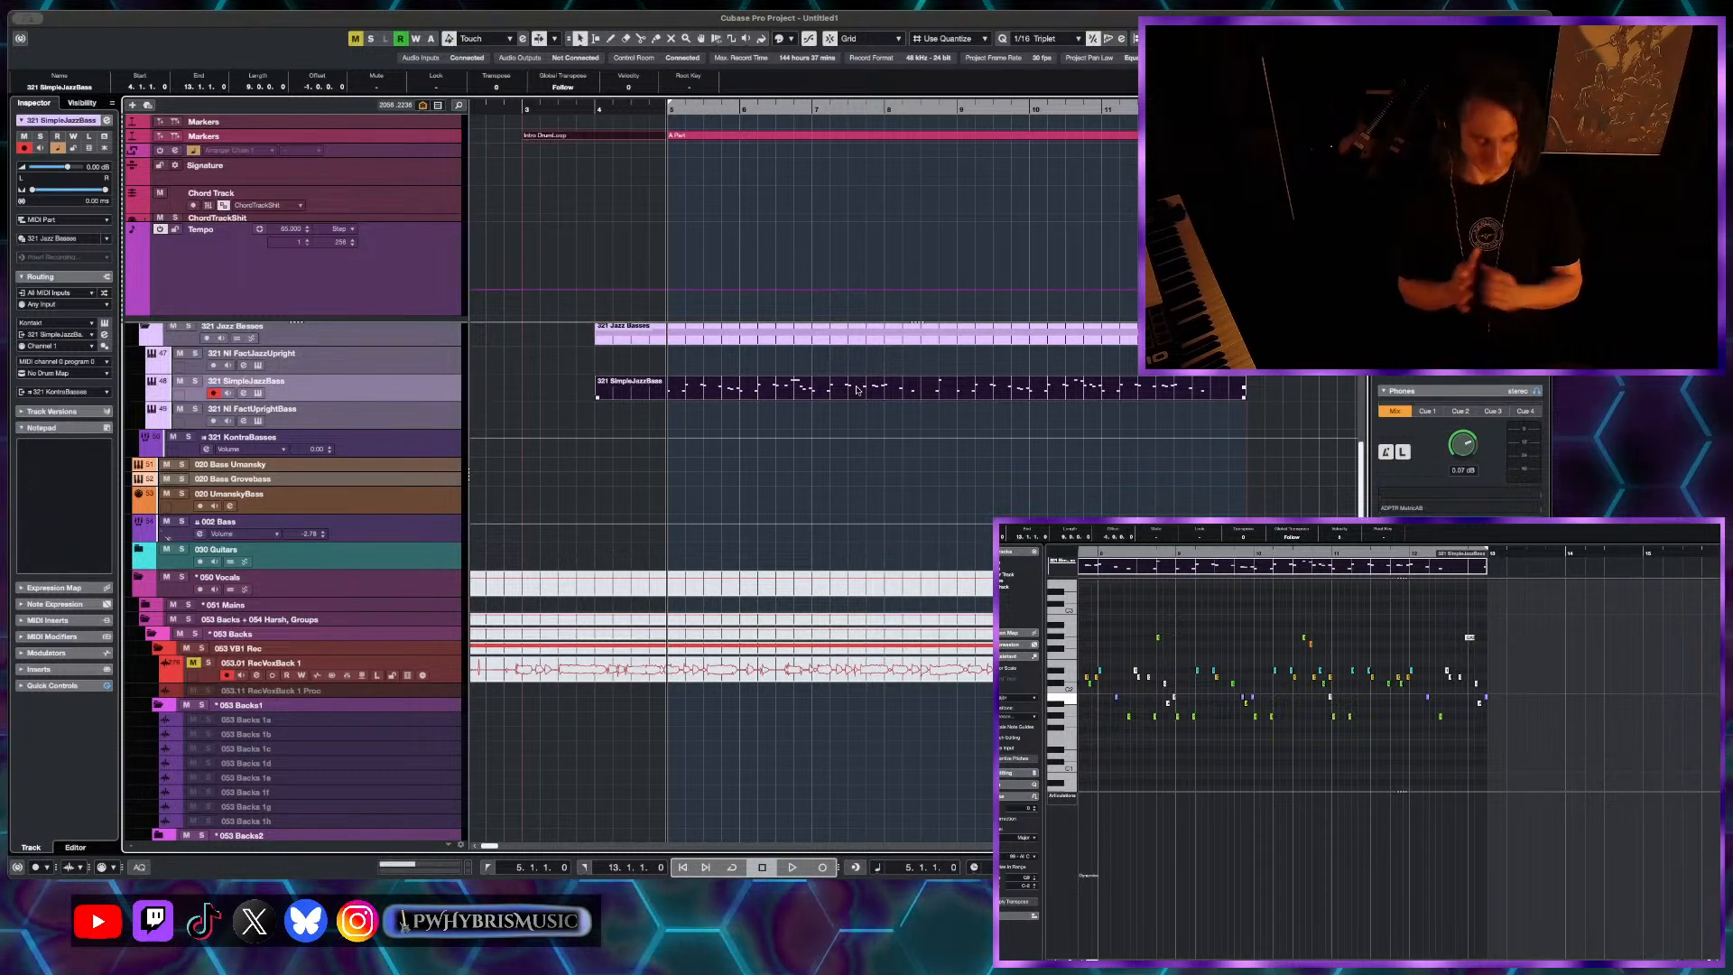
pyautogui.scroll(-1, 857, 390)
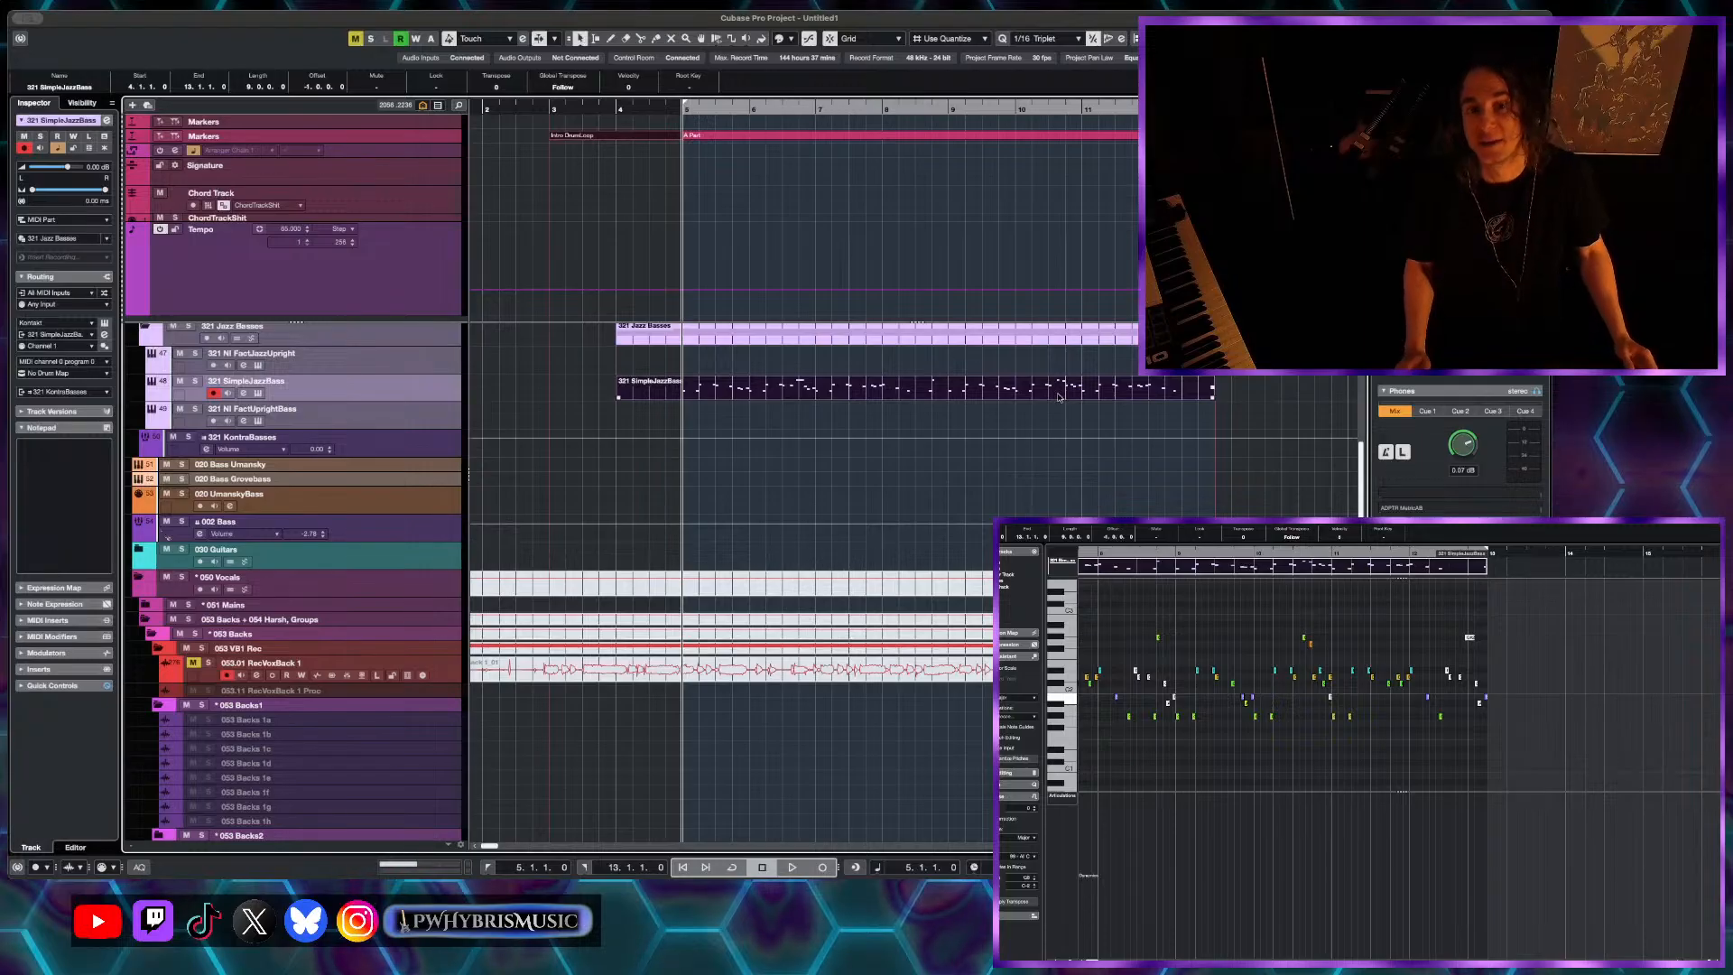
pyautogui.press('g')
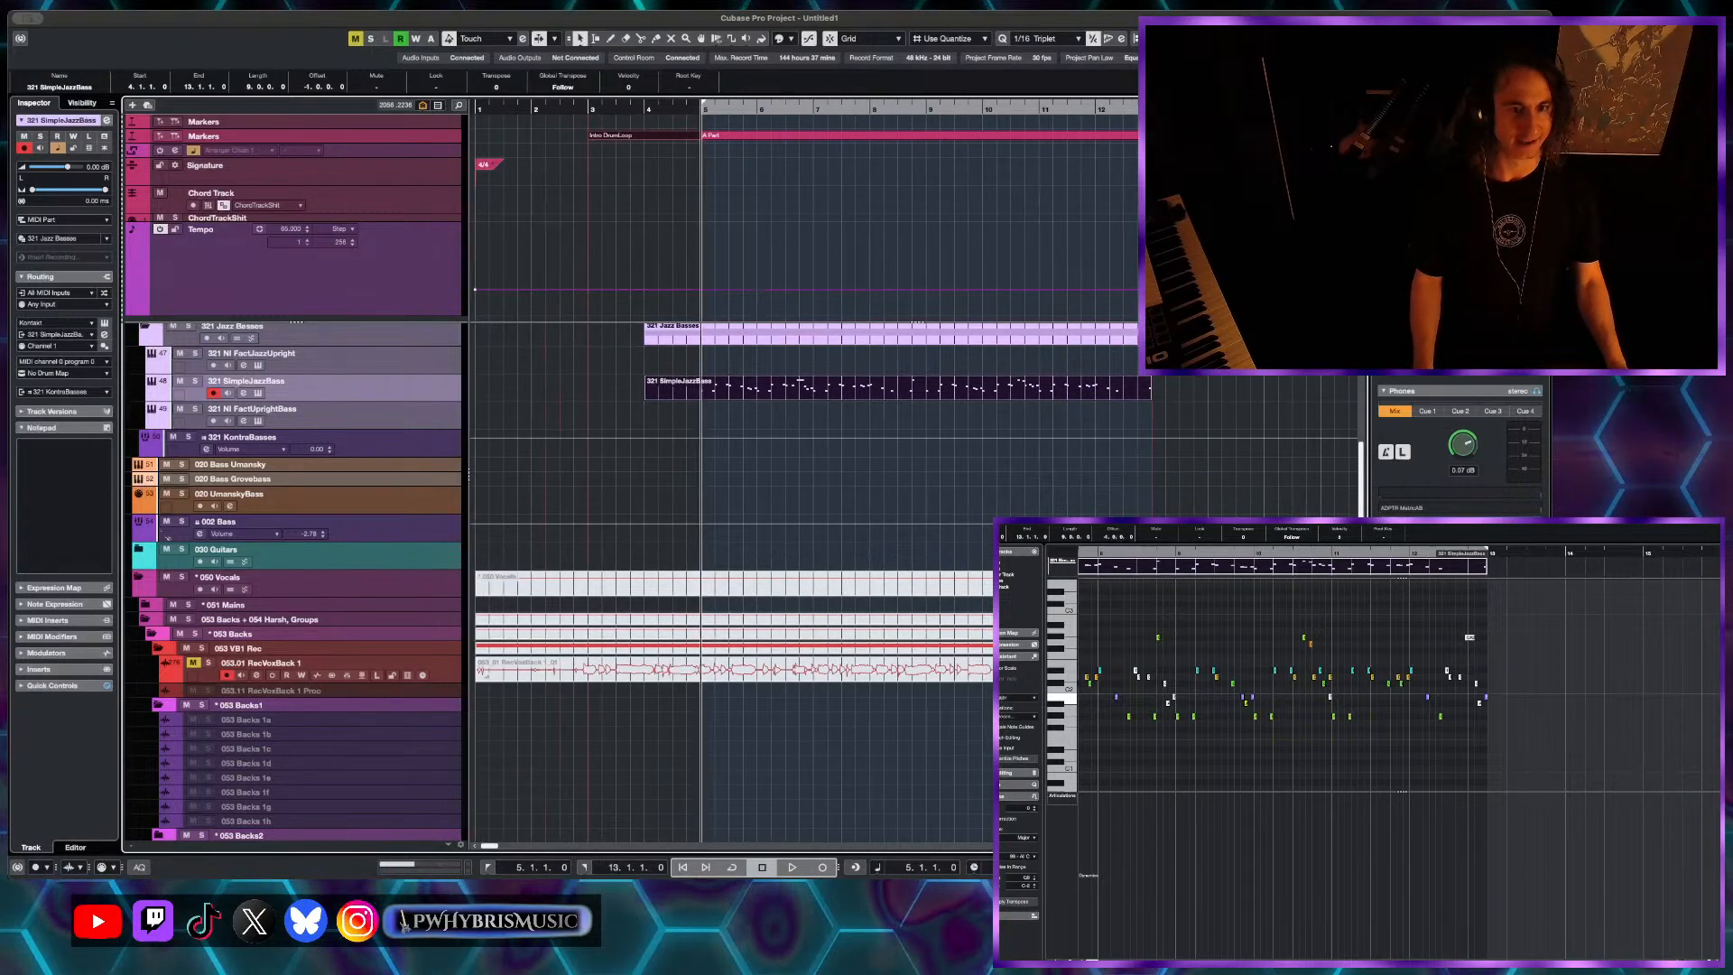
pyautogui.scroll(2, 1090, 472)
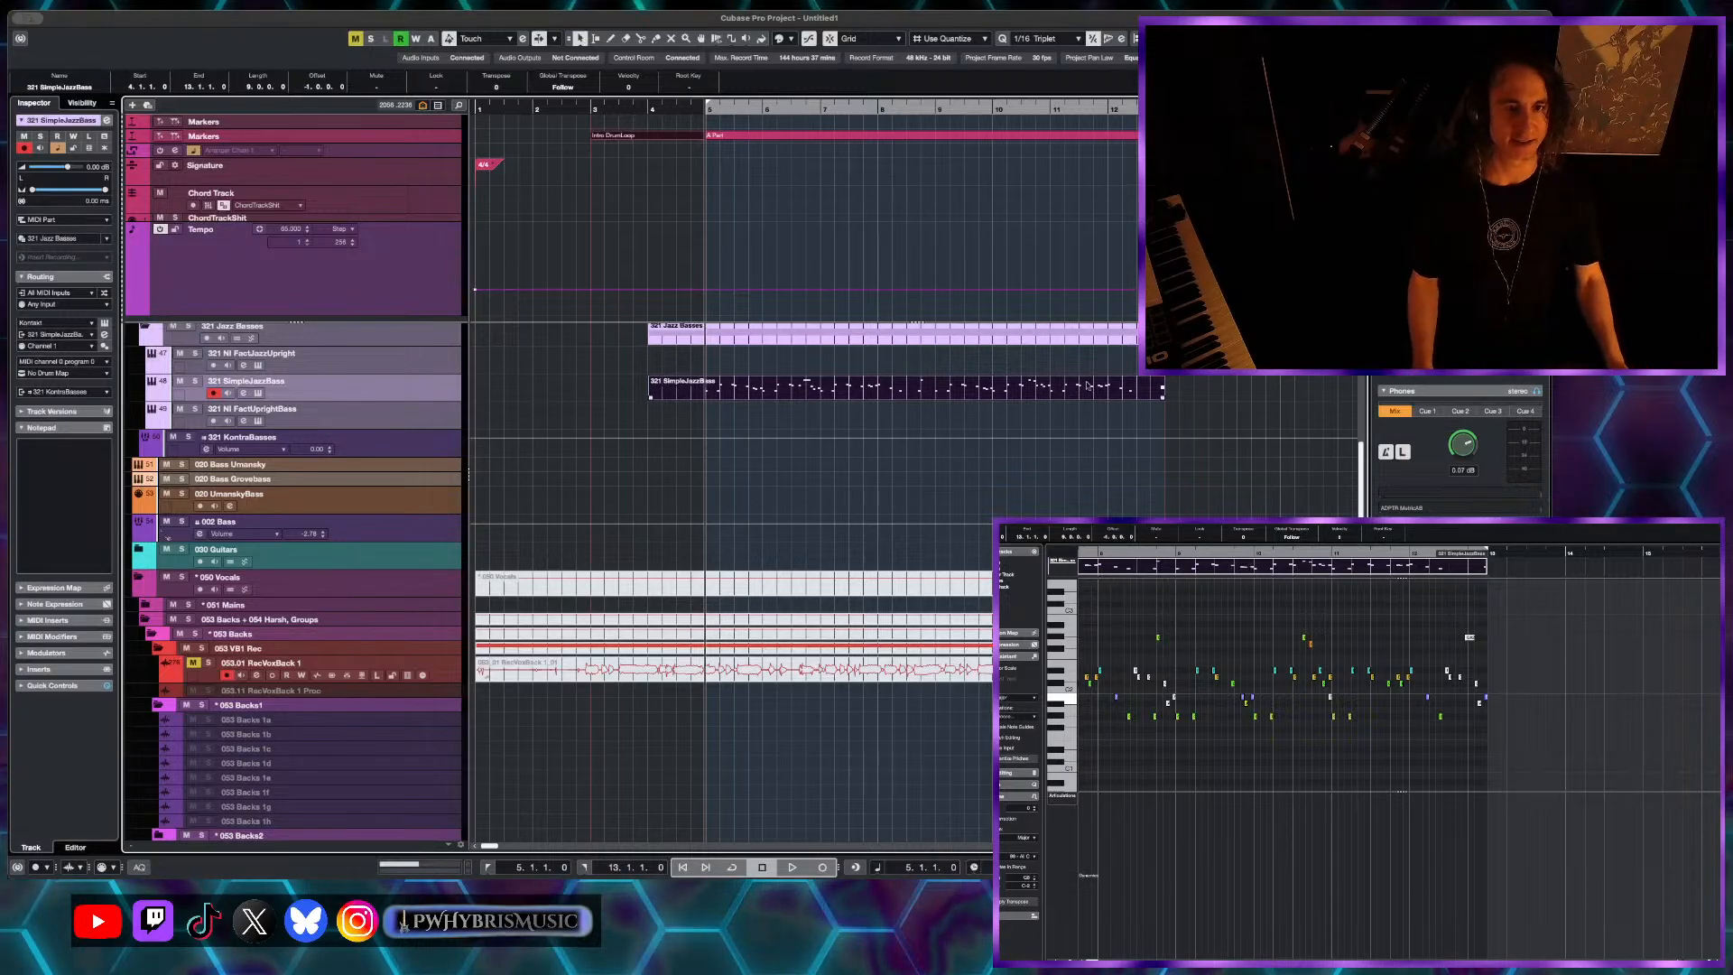
pyautogui.scroll(2, 1000, 319)
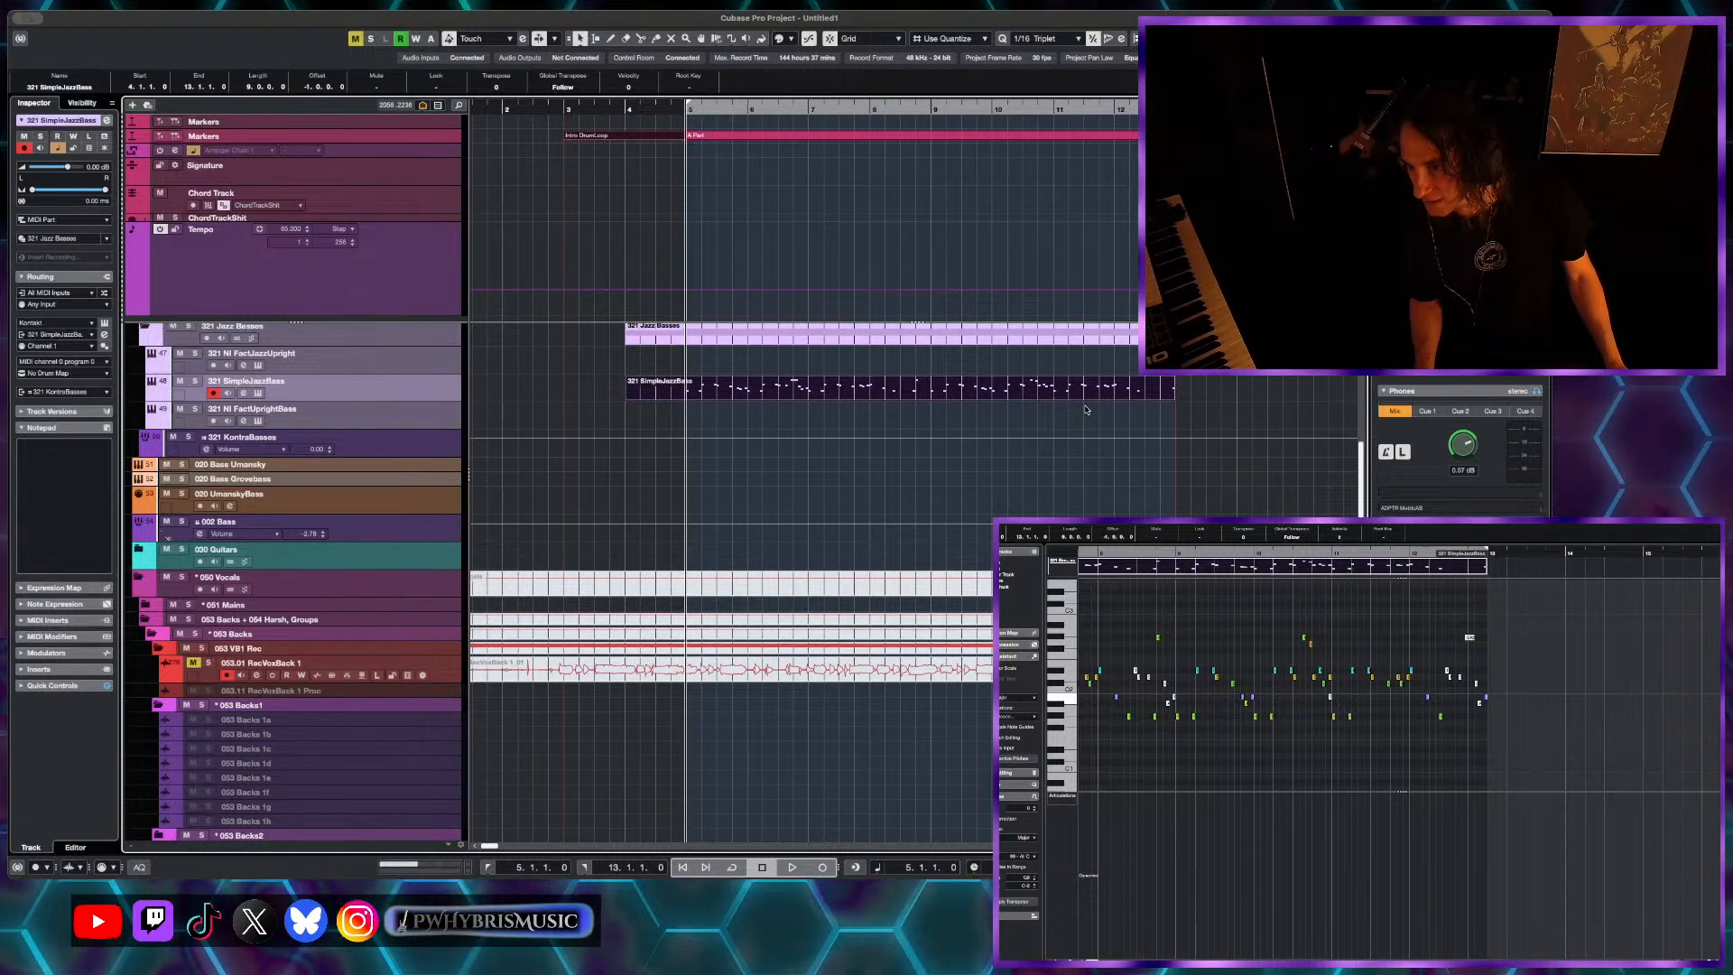
pyautogui.scroll(-3, 745, 503)
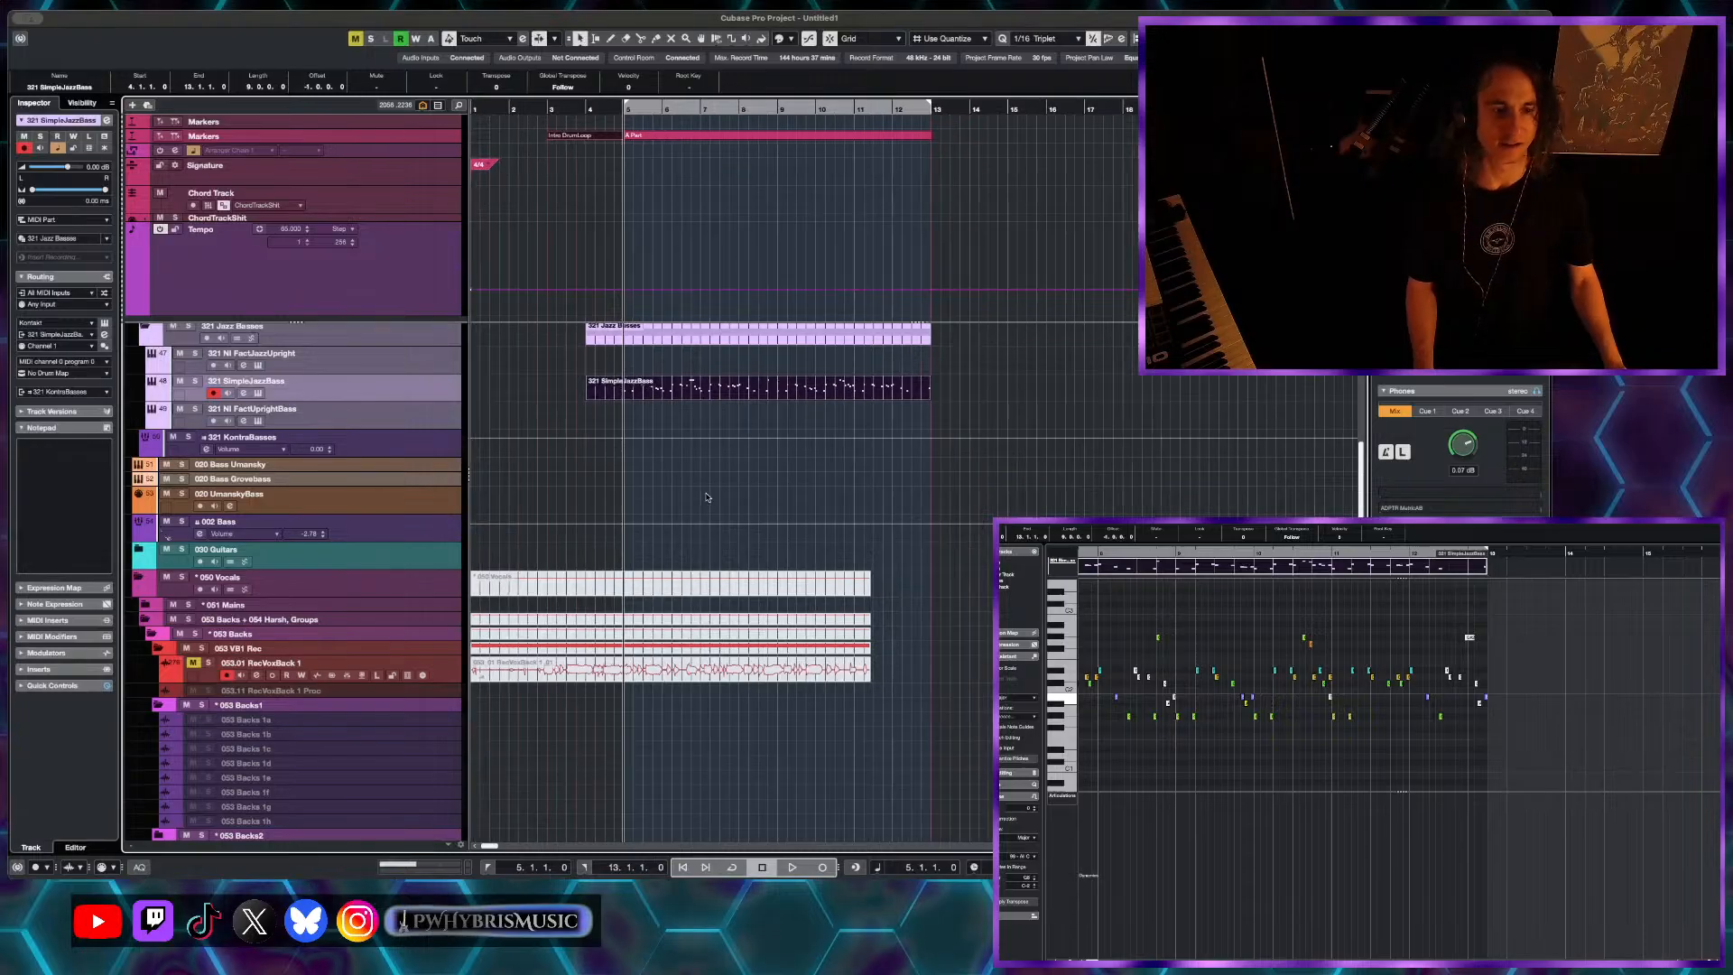
pyautogui.scroll(3, 745, 503)
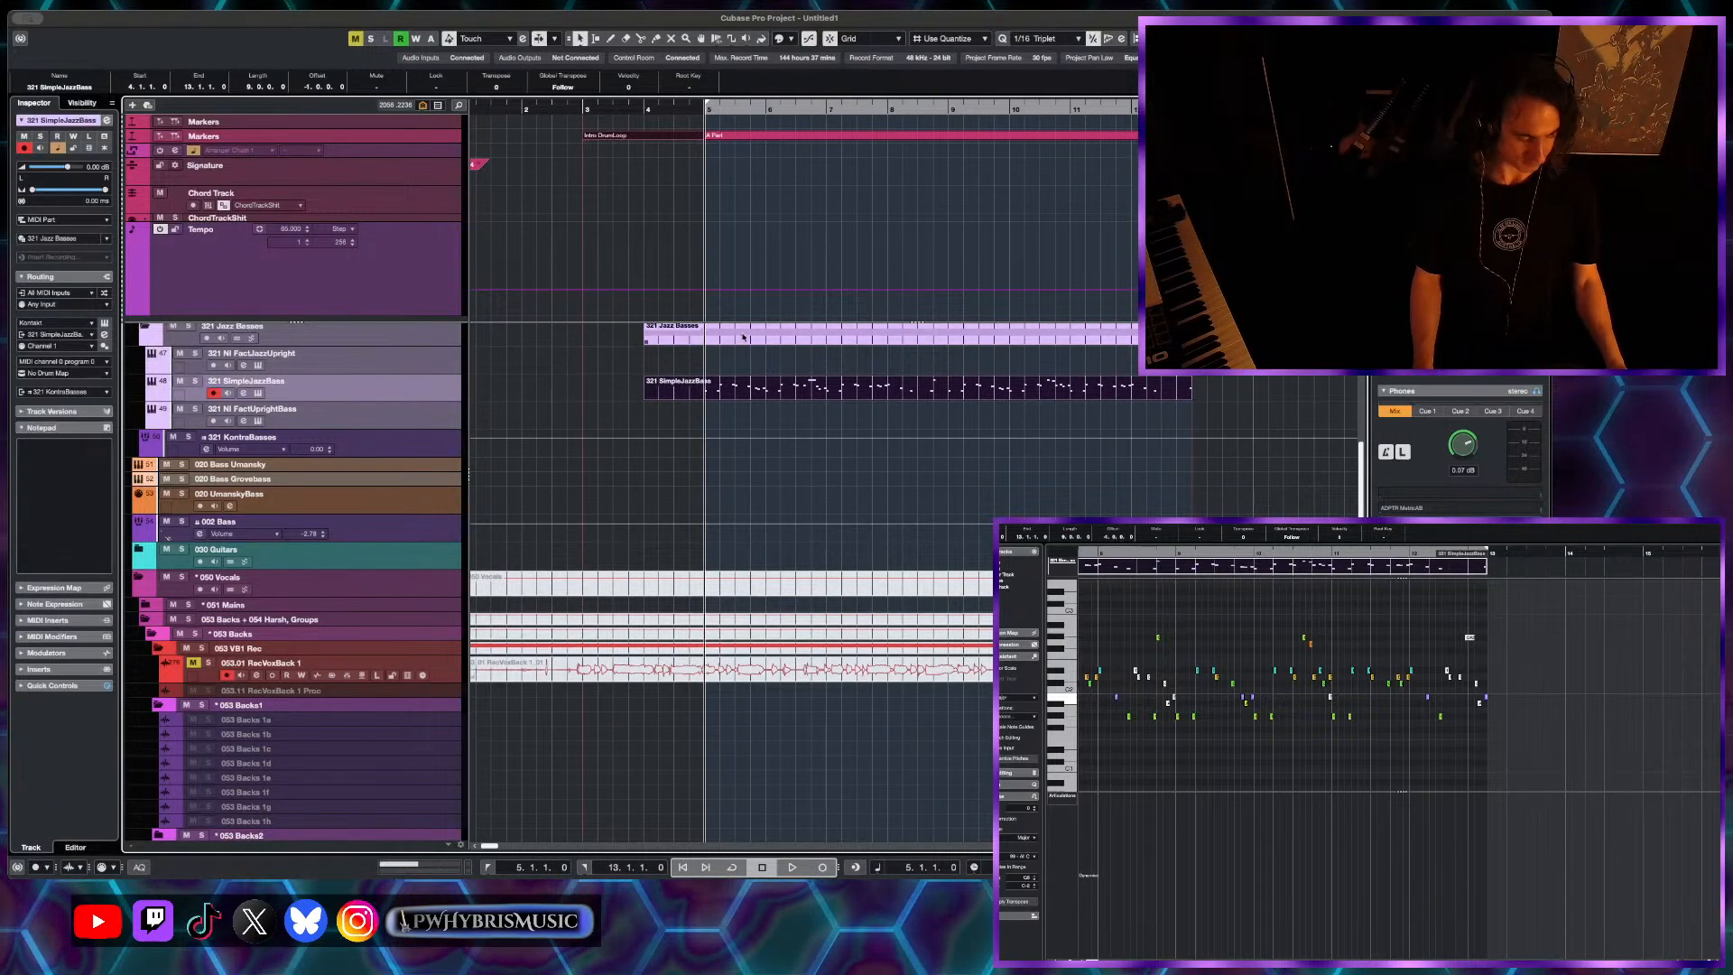
# - Move the playback position to bar 3 and play from the drum loop intro into the A Part
pyautogui.click(580, 112)
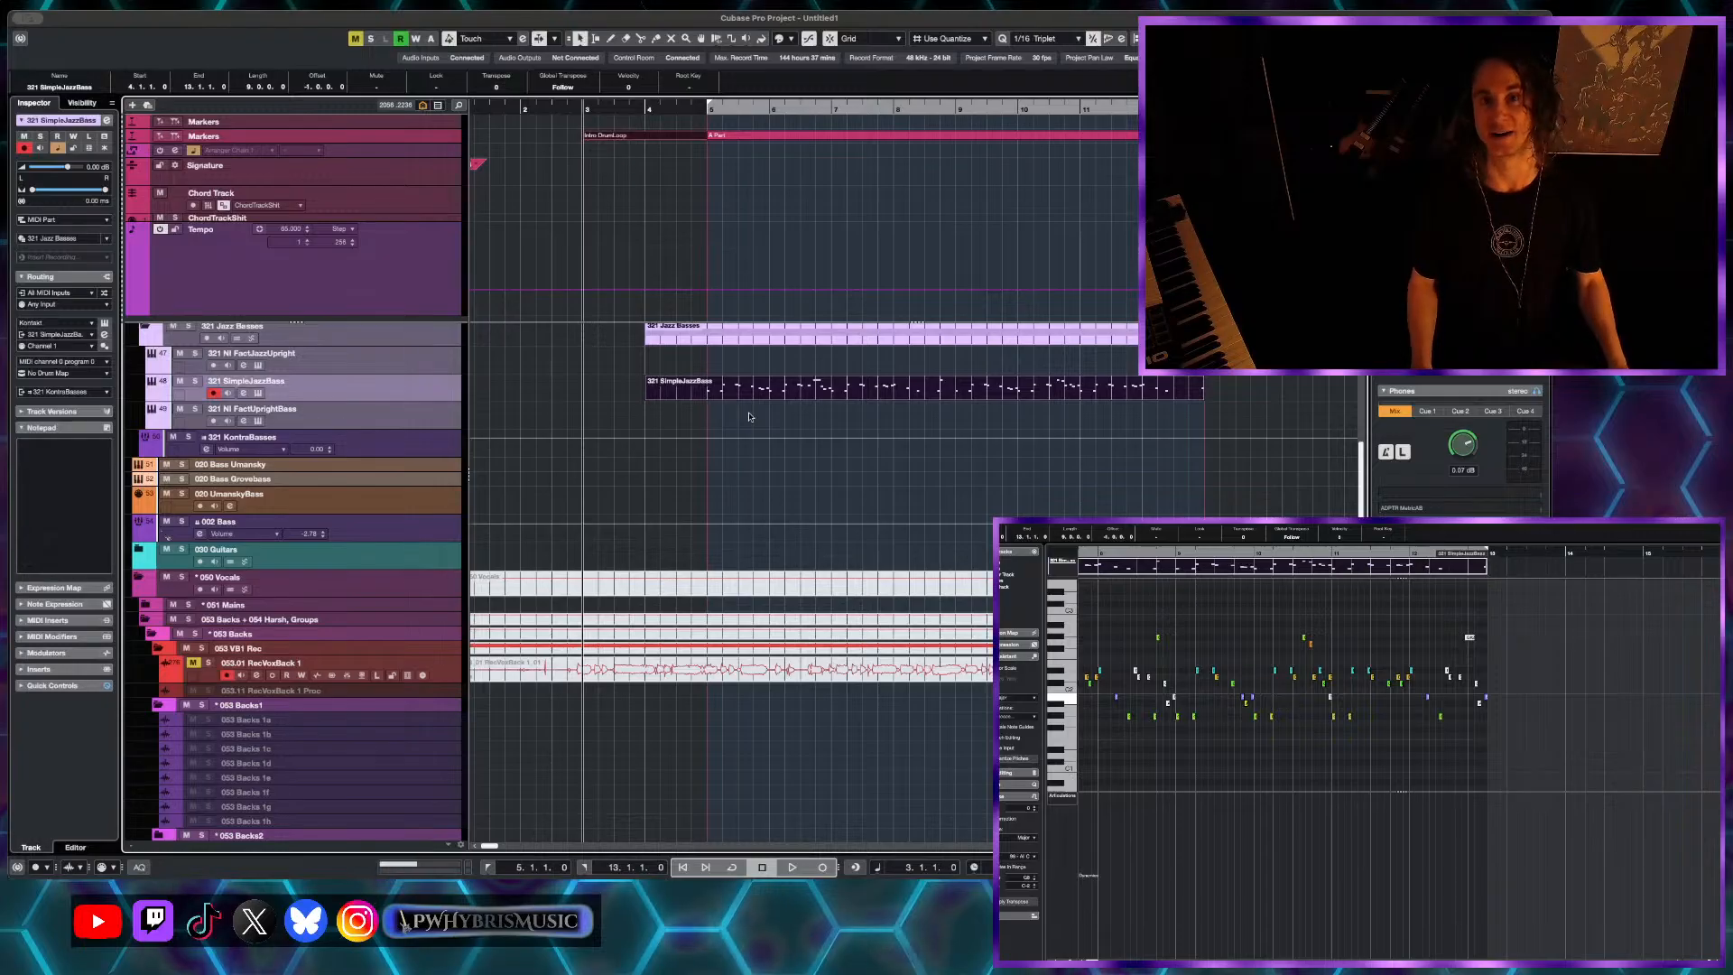
pyautogui.press('space')
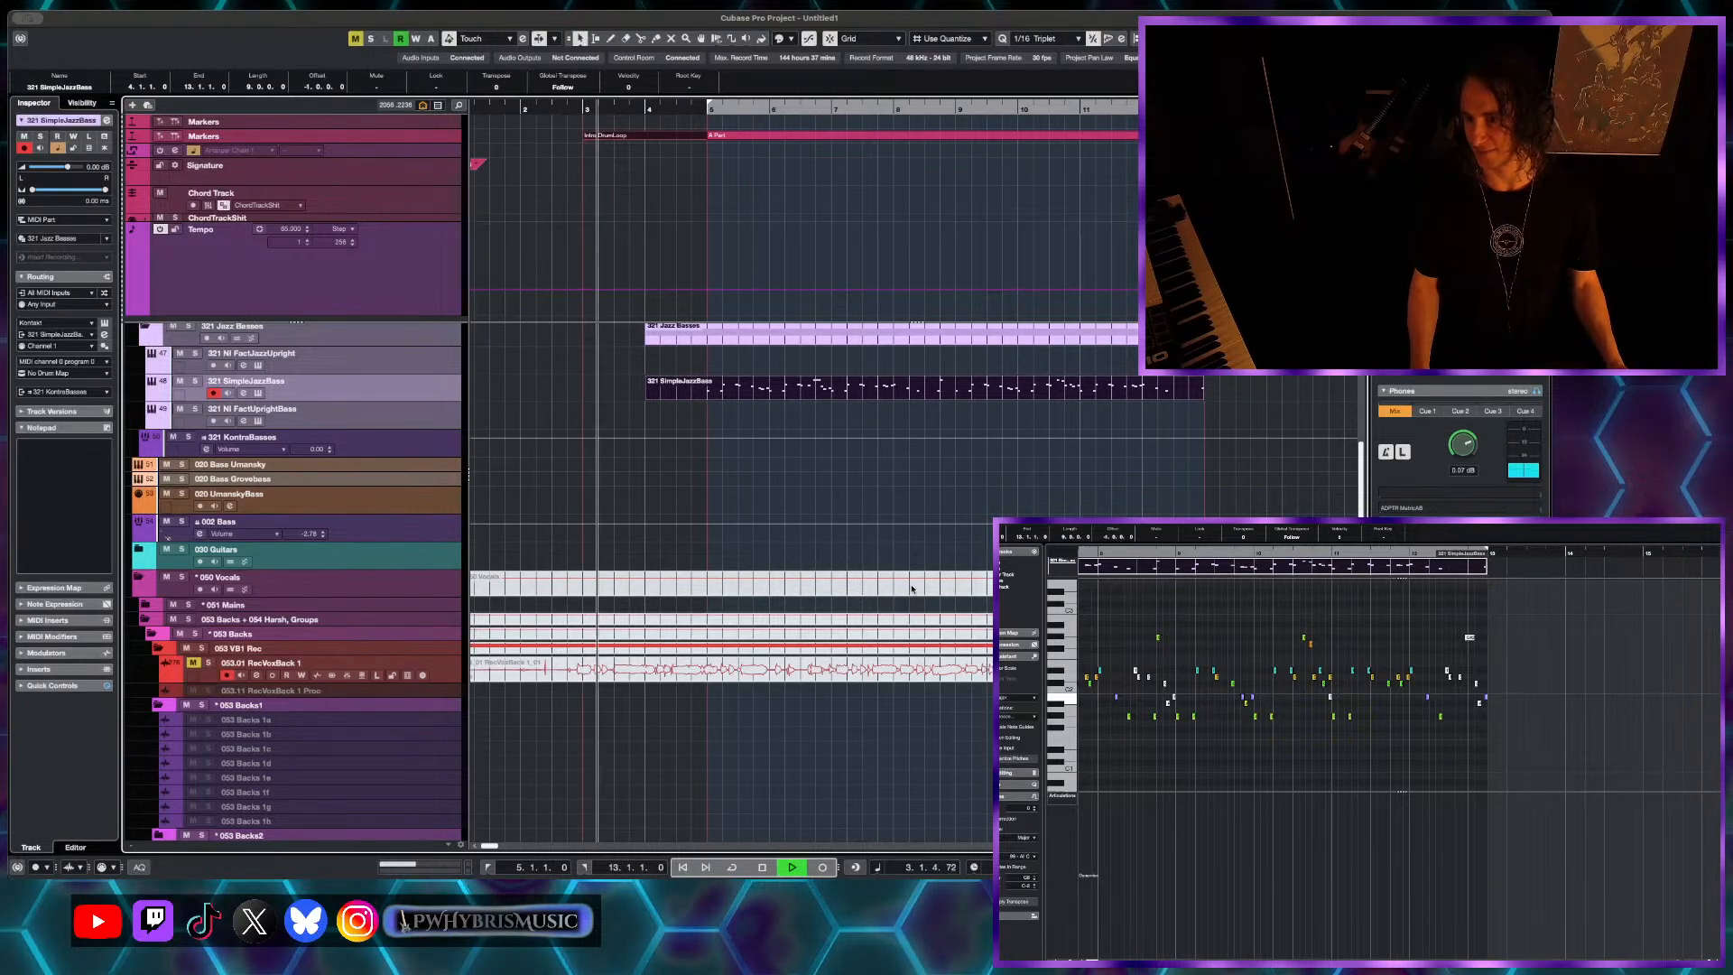
pyautogui.scroll(2, 680, 502)
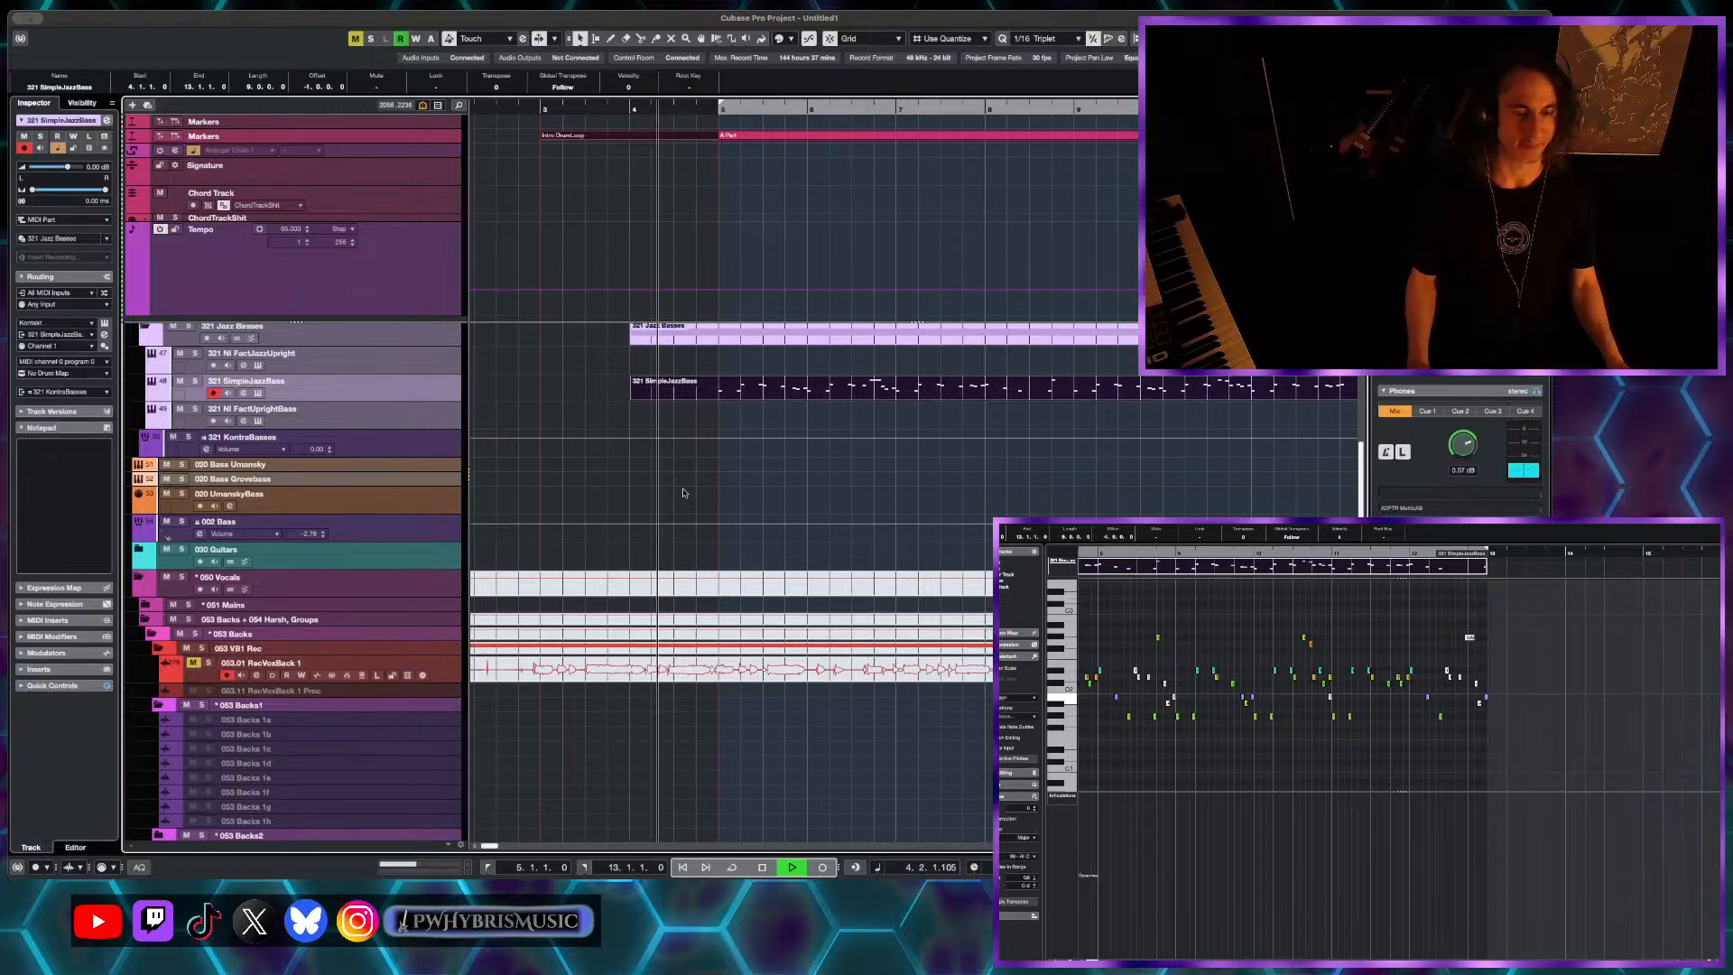
pyautogui.scroll(2, 736, 480)
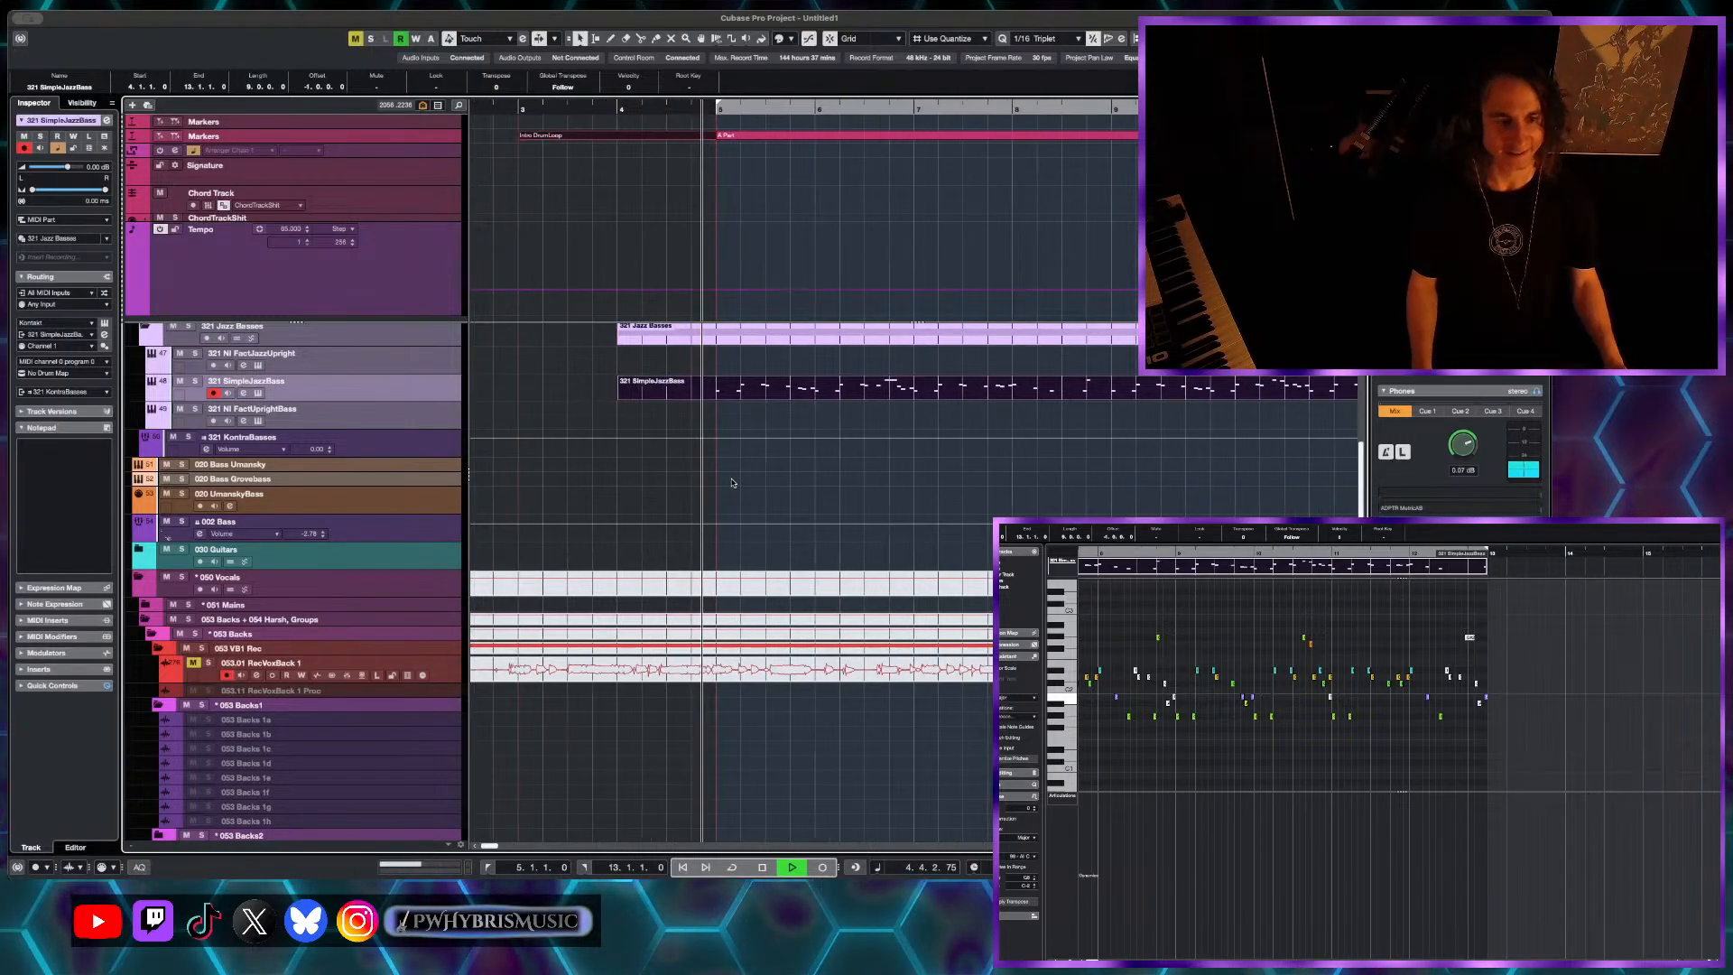
pyautogui.scroll(-1, 769, 470)
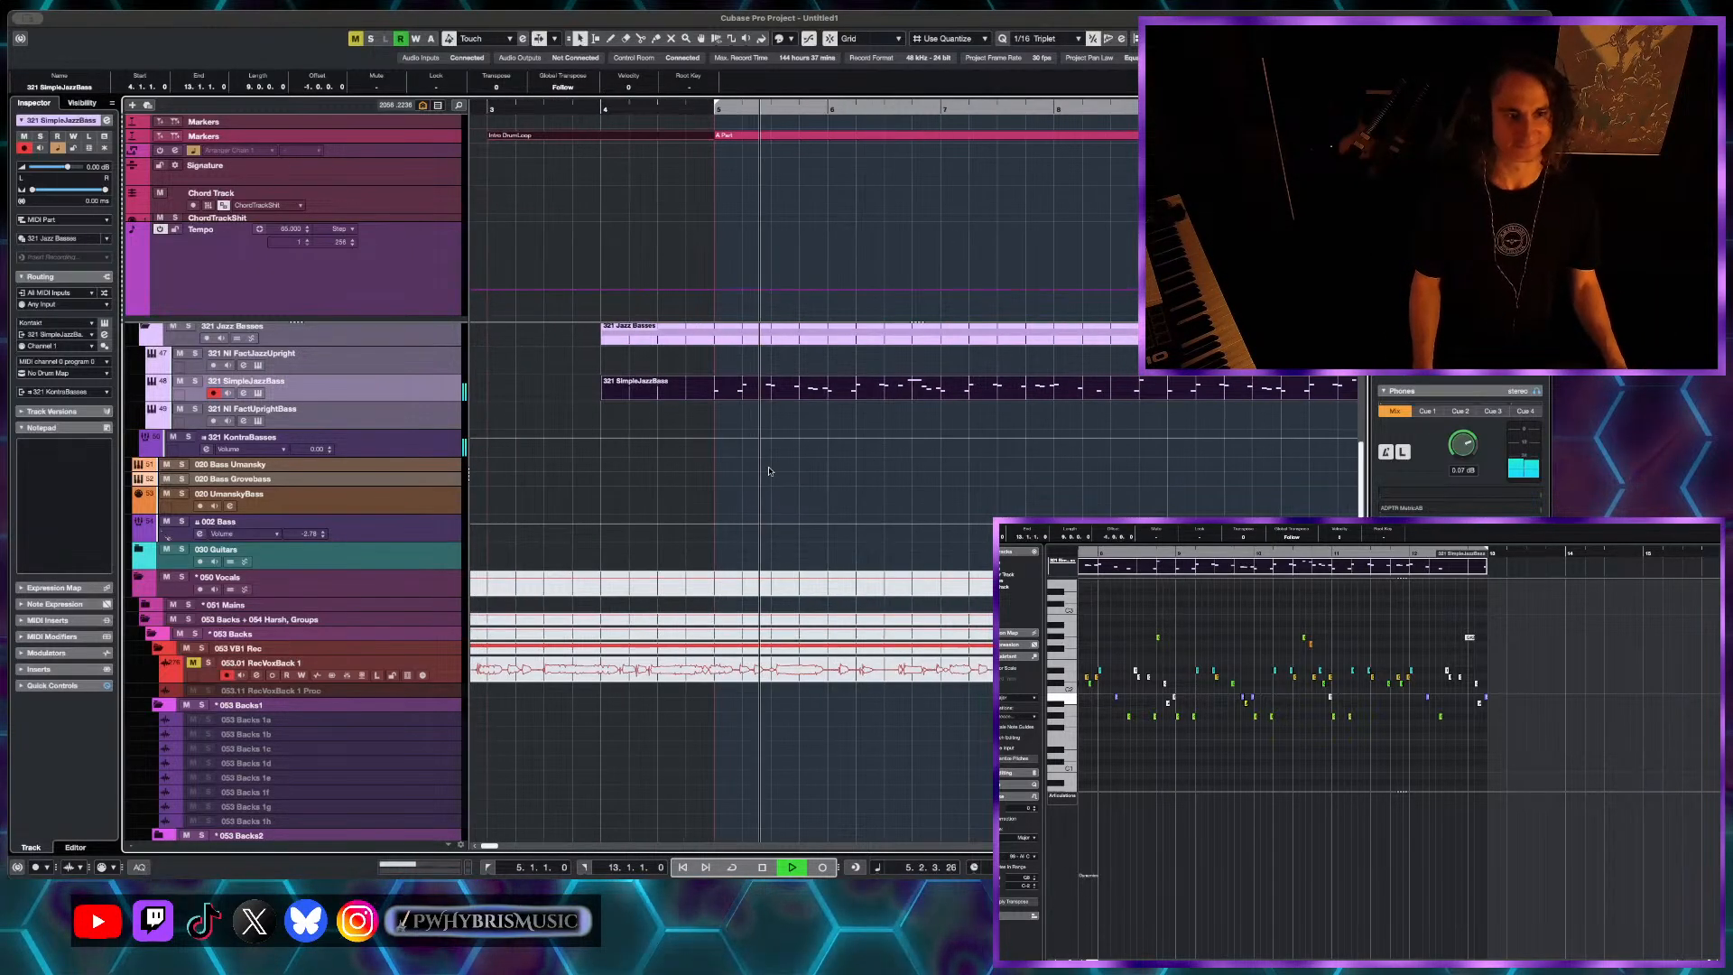
pyautogui.scroll(-2, 769, 471)
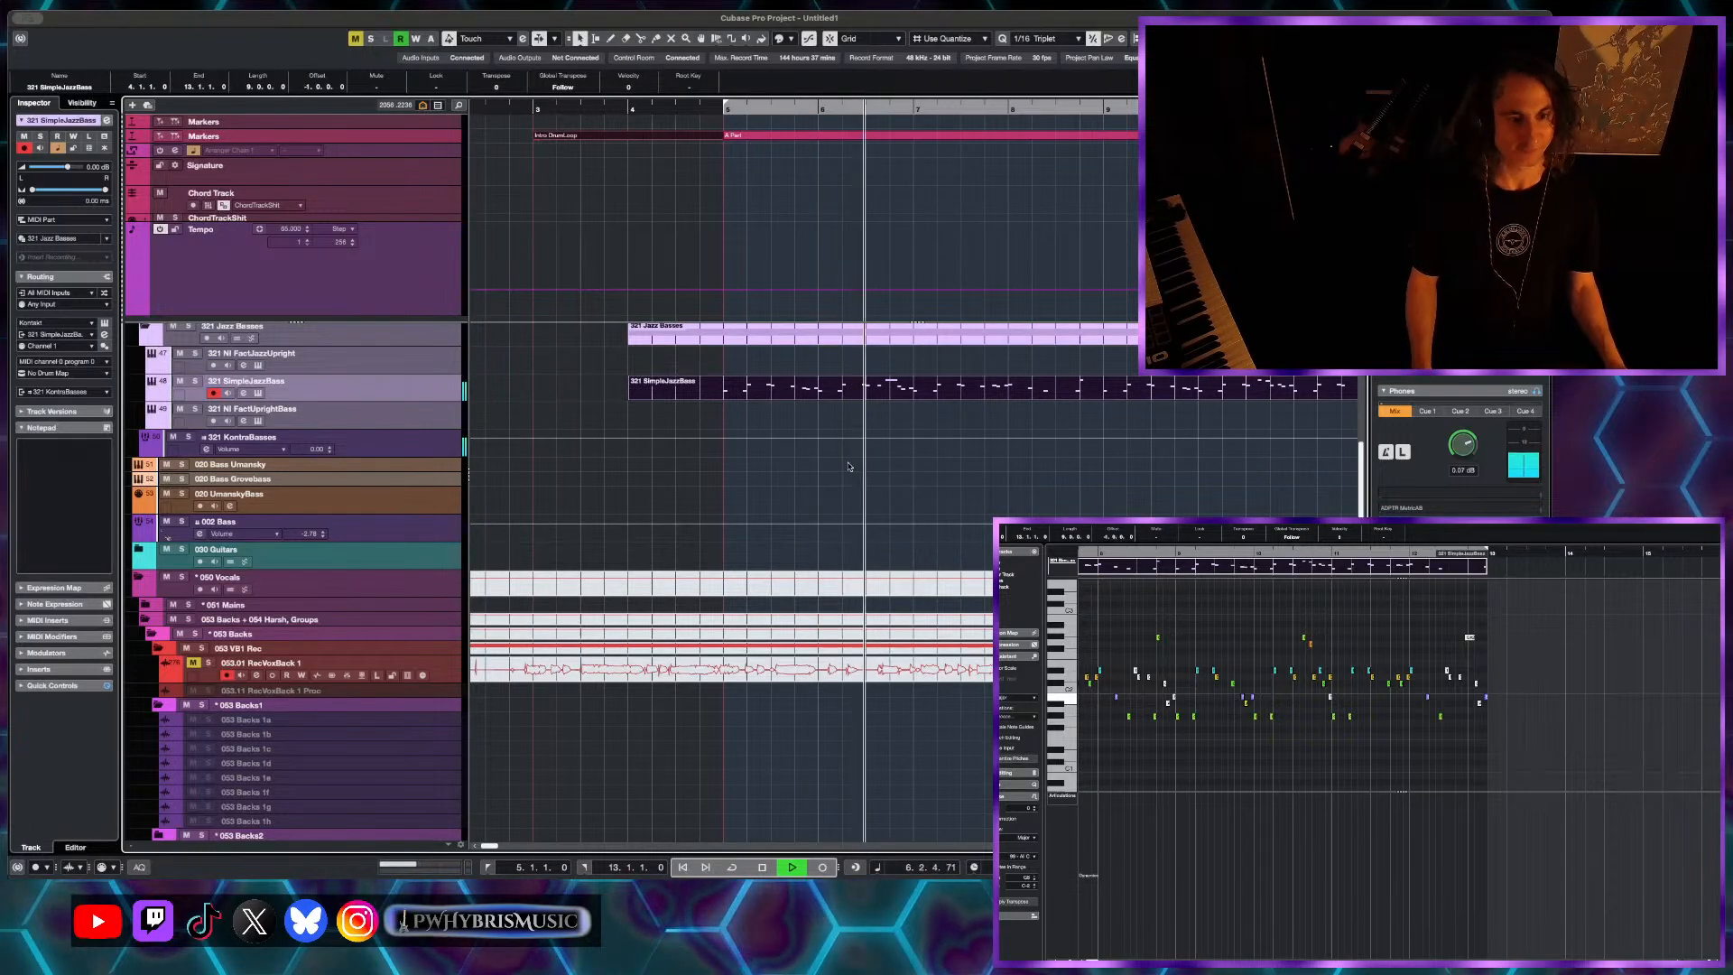
pyautogui.scroll(1, 858, 469)
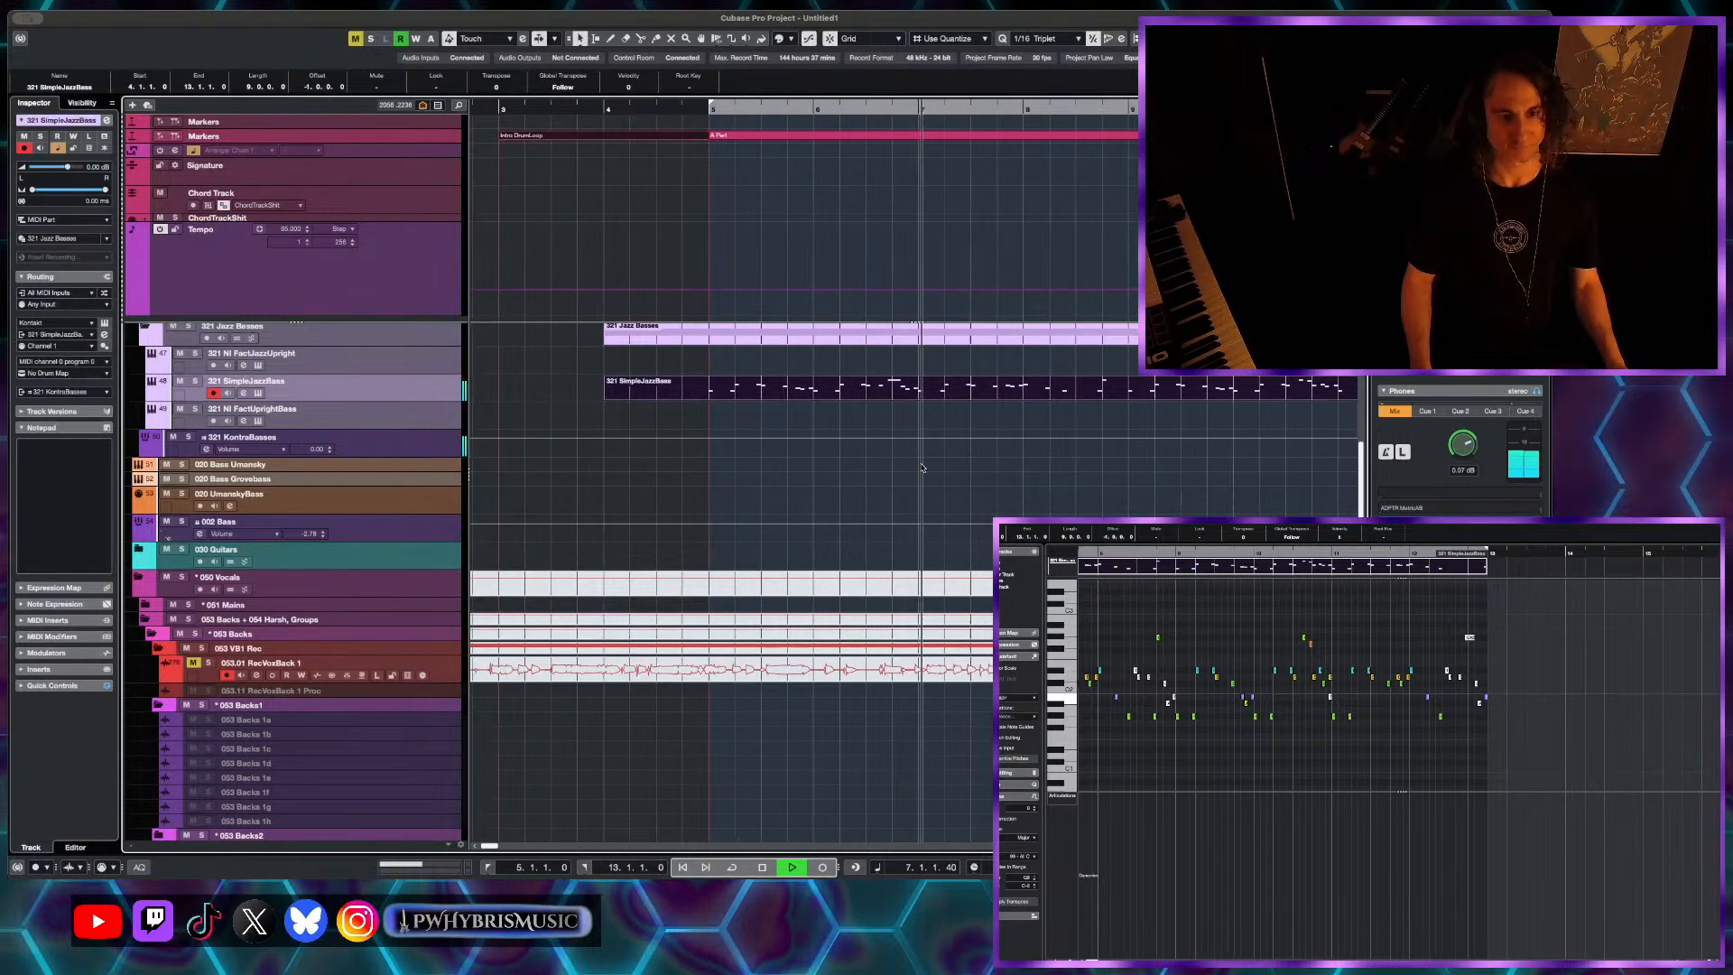
pyautogui.scroll(1, 991, 464)
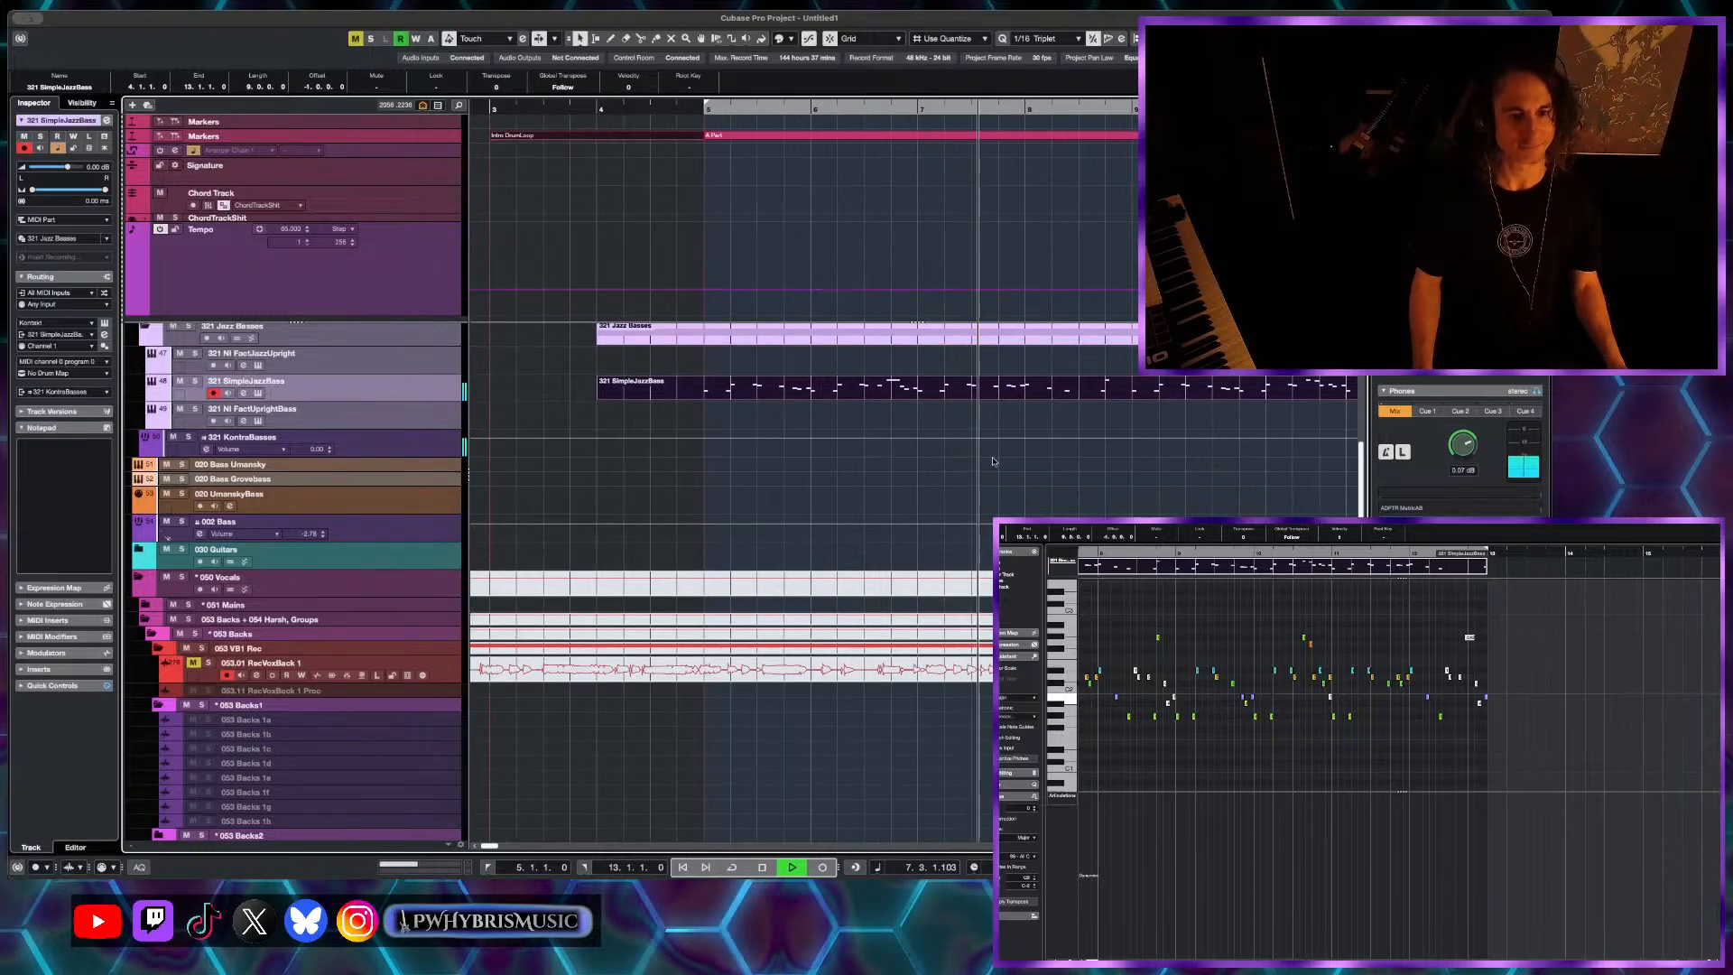
# - Listen to the A Part while following the SimpleJazzBass part to its end, and stop playback near bar 13
pyautogui.hscroll(3, 1022, 464)
pyautogui.scroll(-3, 1061, 466)
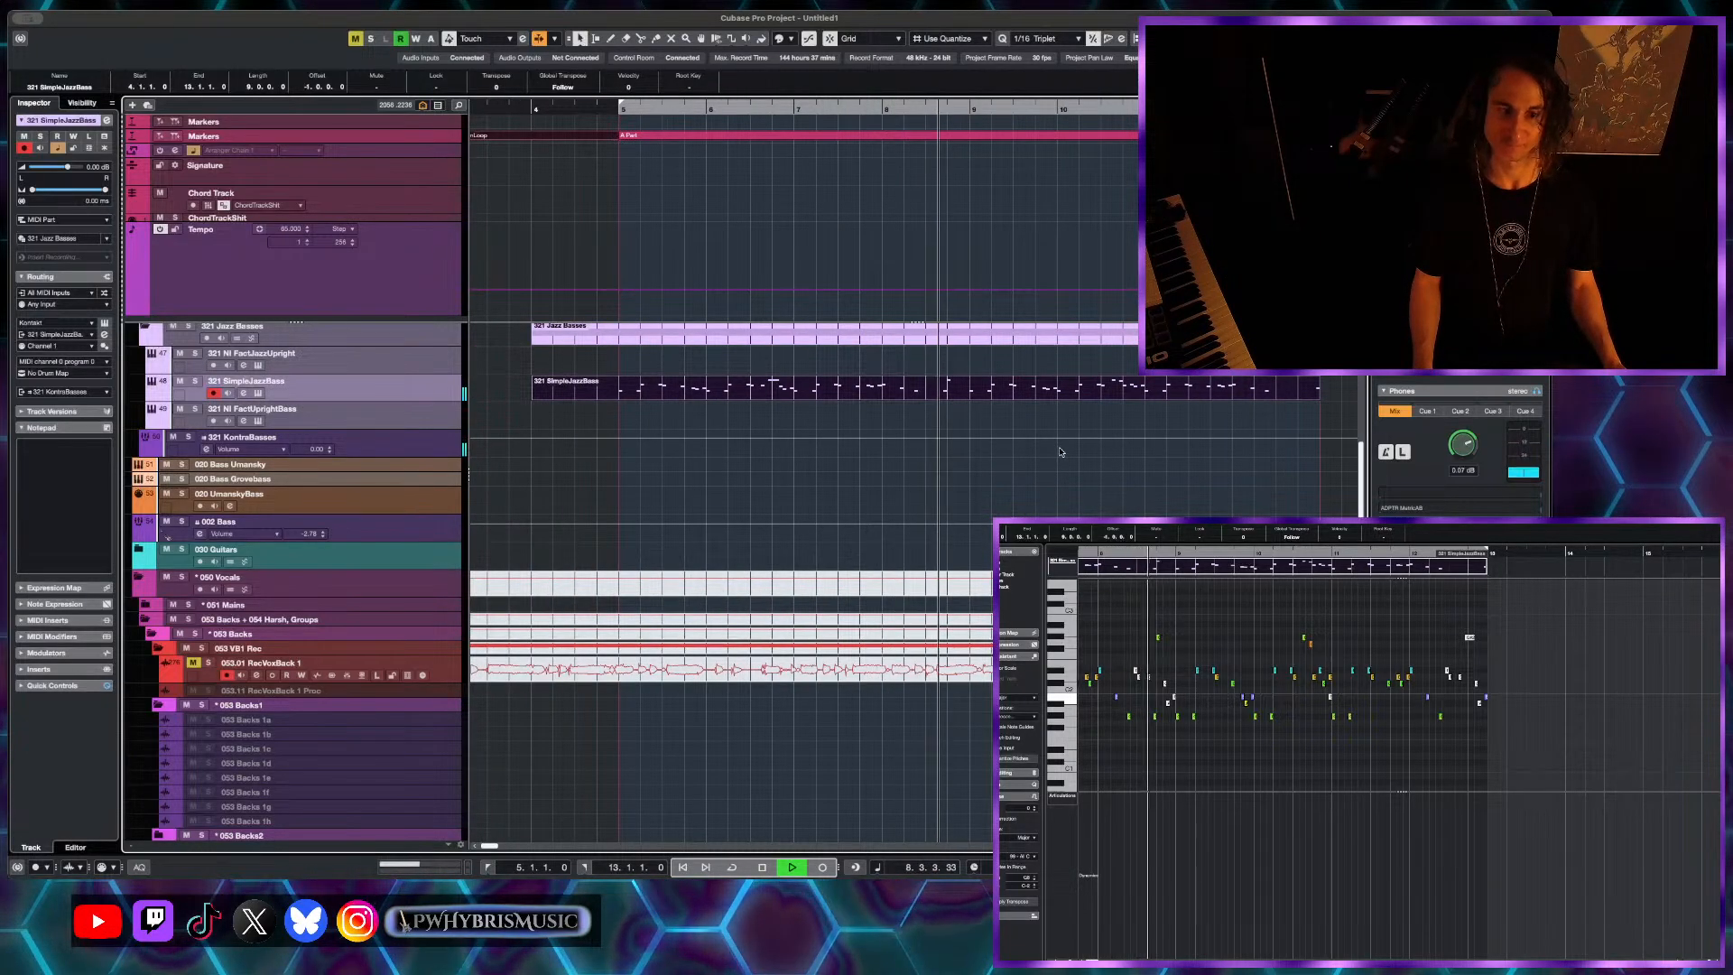
pyautogui.scroll(2, 1074, 469)
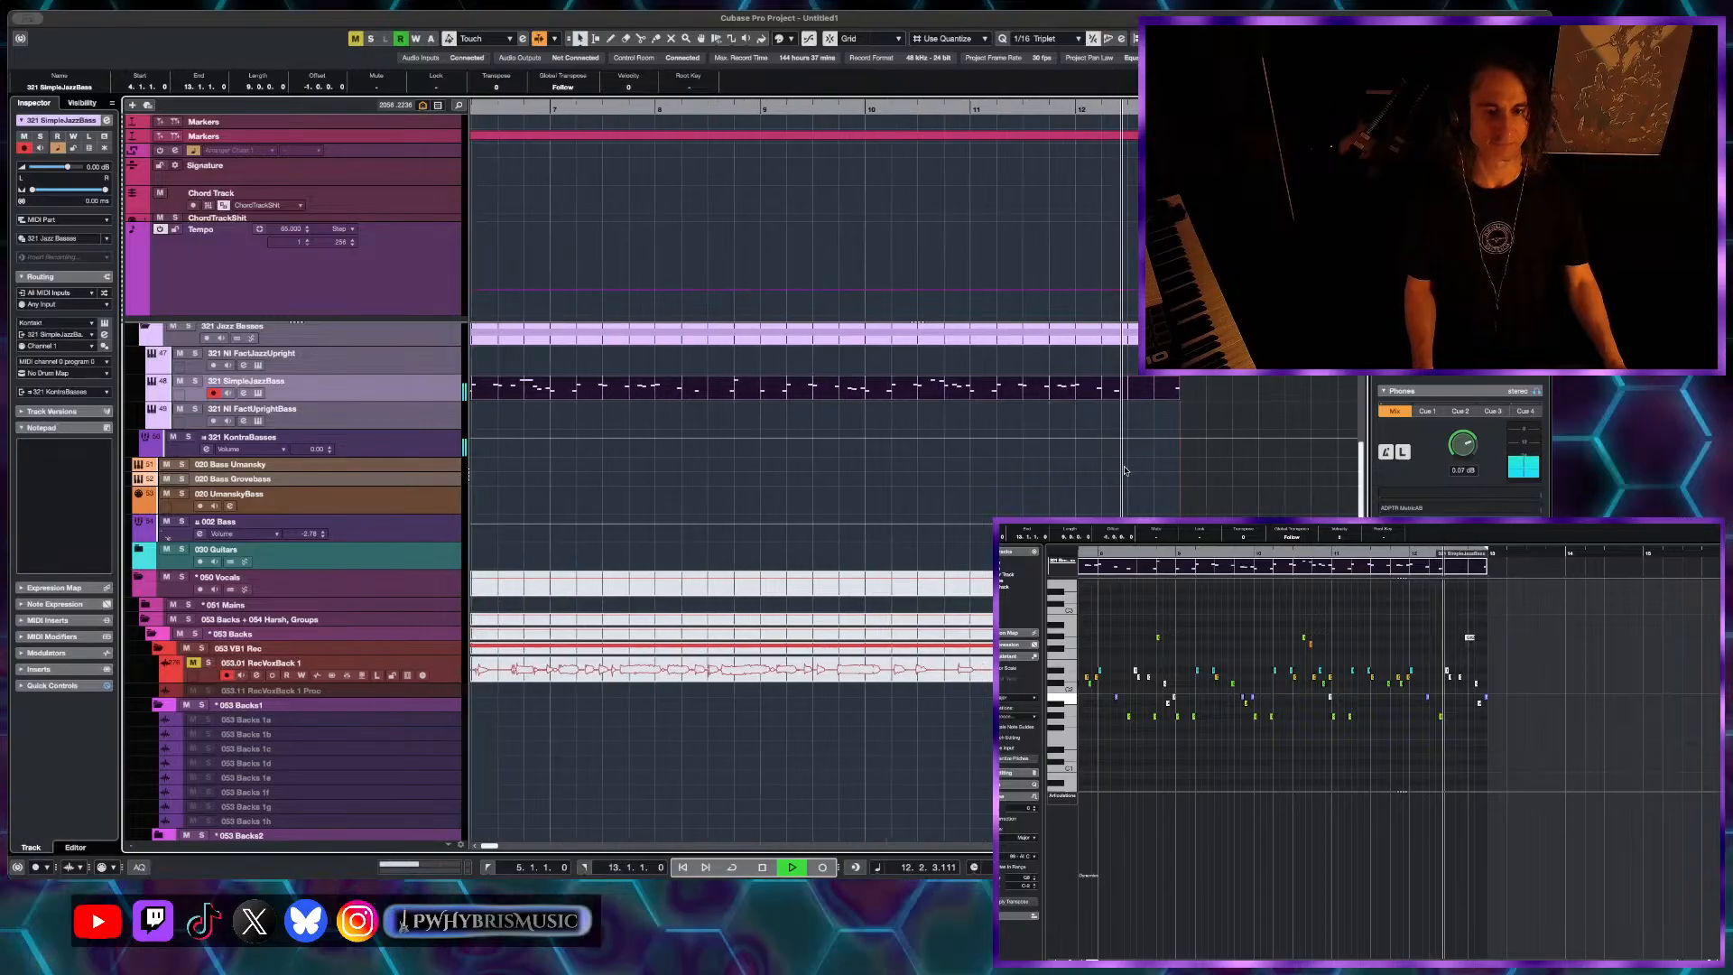
pyautogui.press('space')
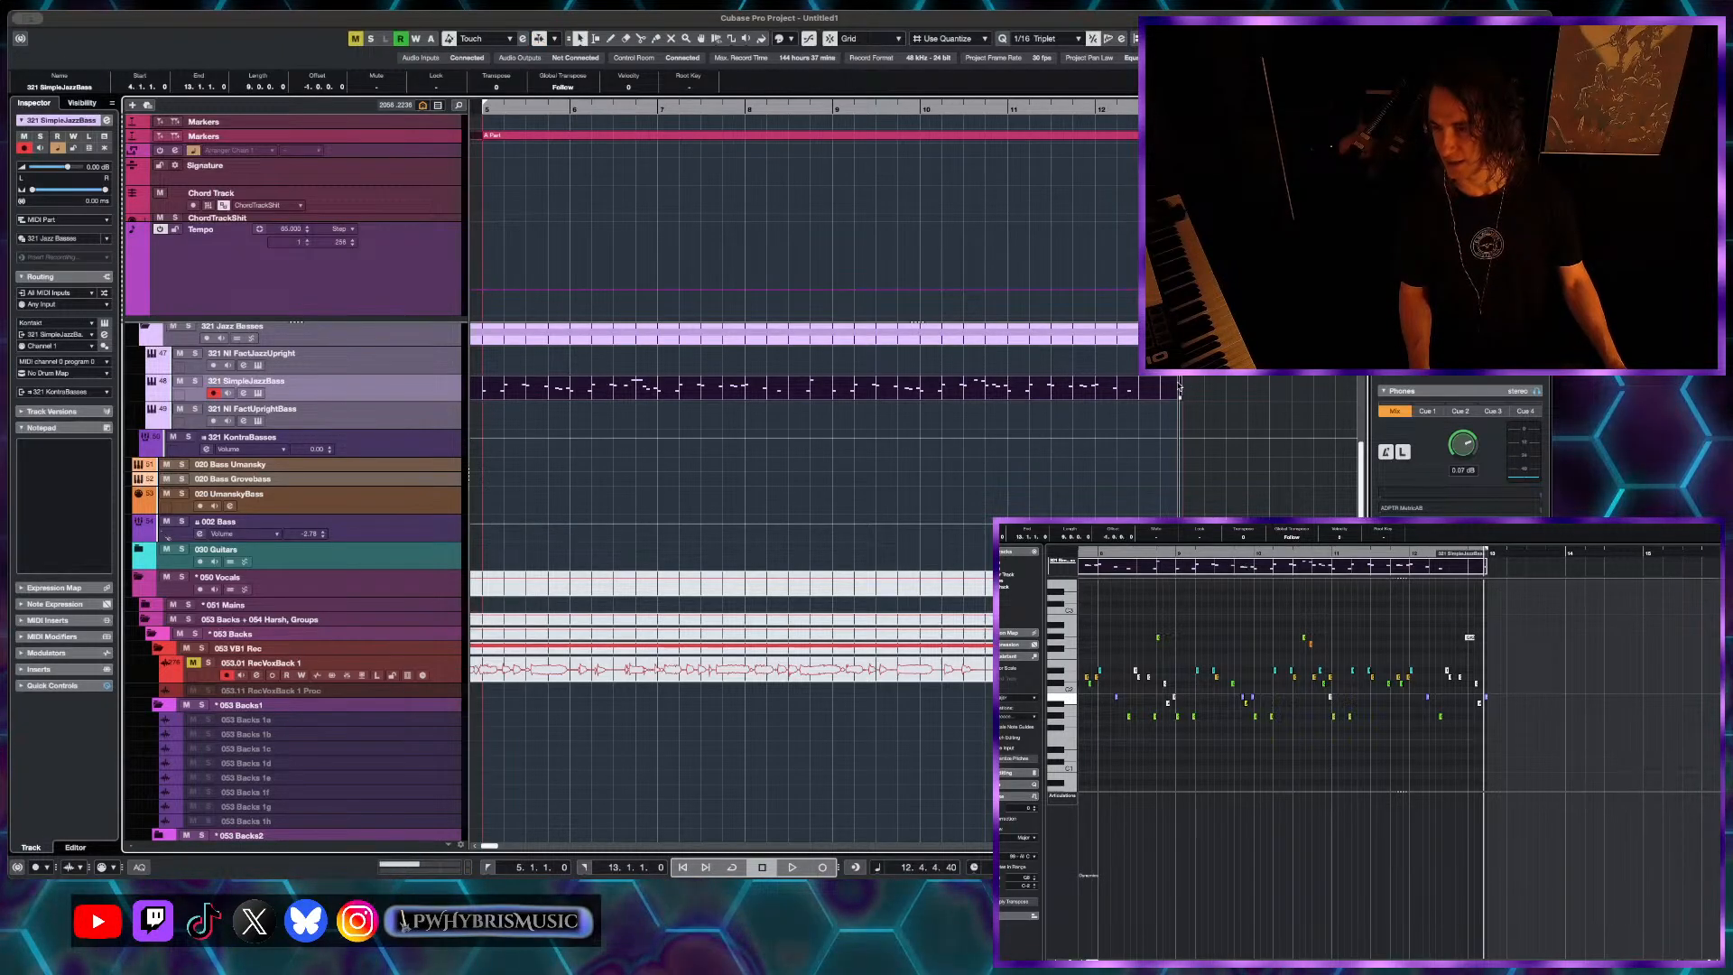
pyautogui.press('g')
pyautogui.press('g')
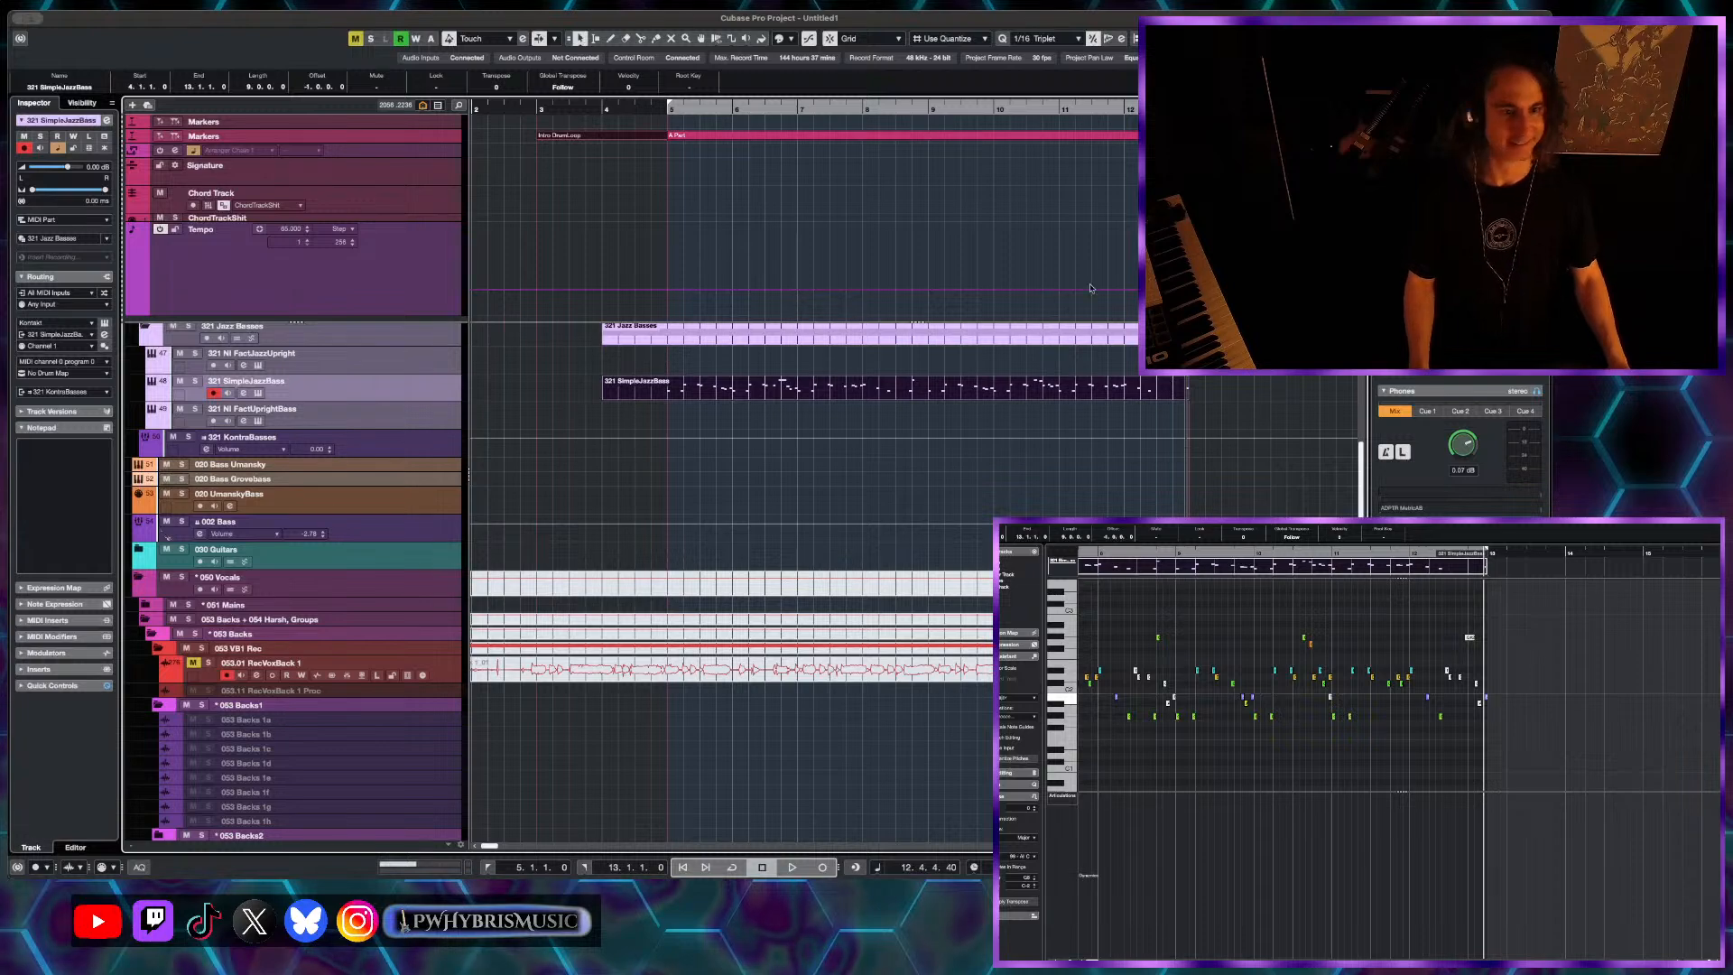
pyautogui.scroll(2, 1081, 361)
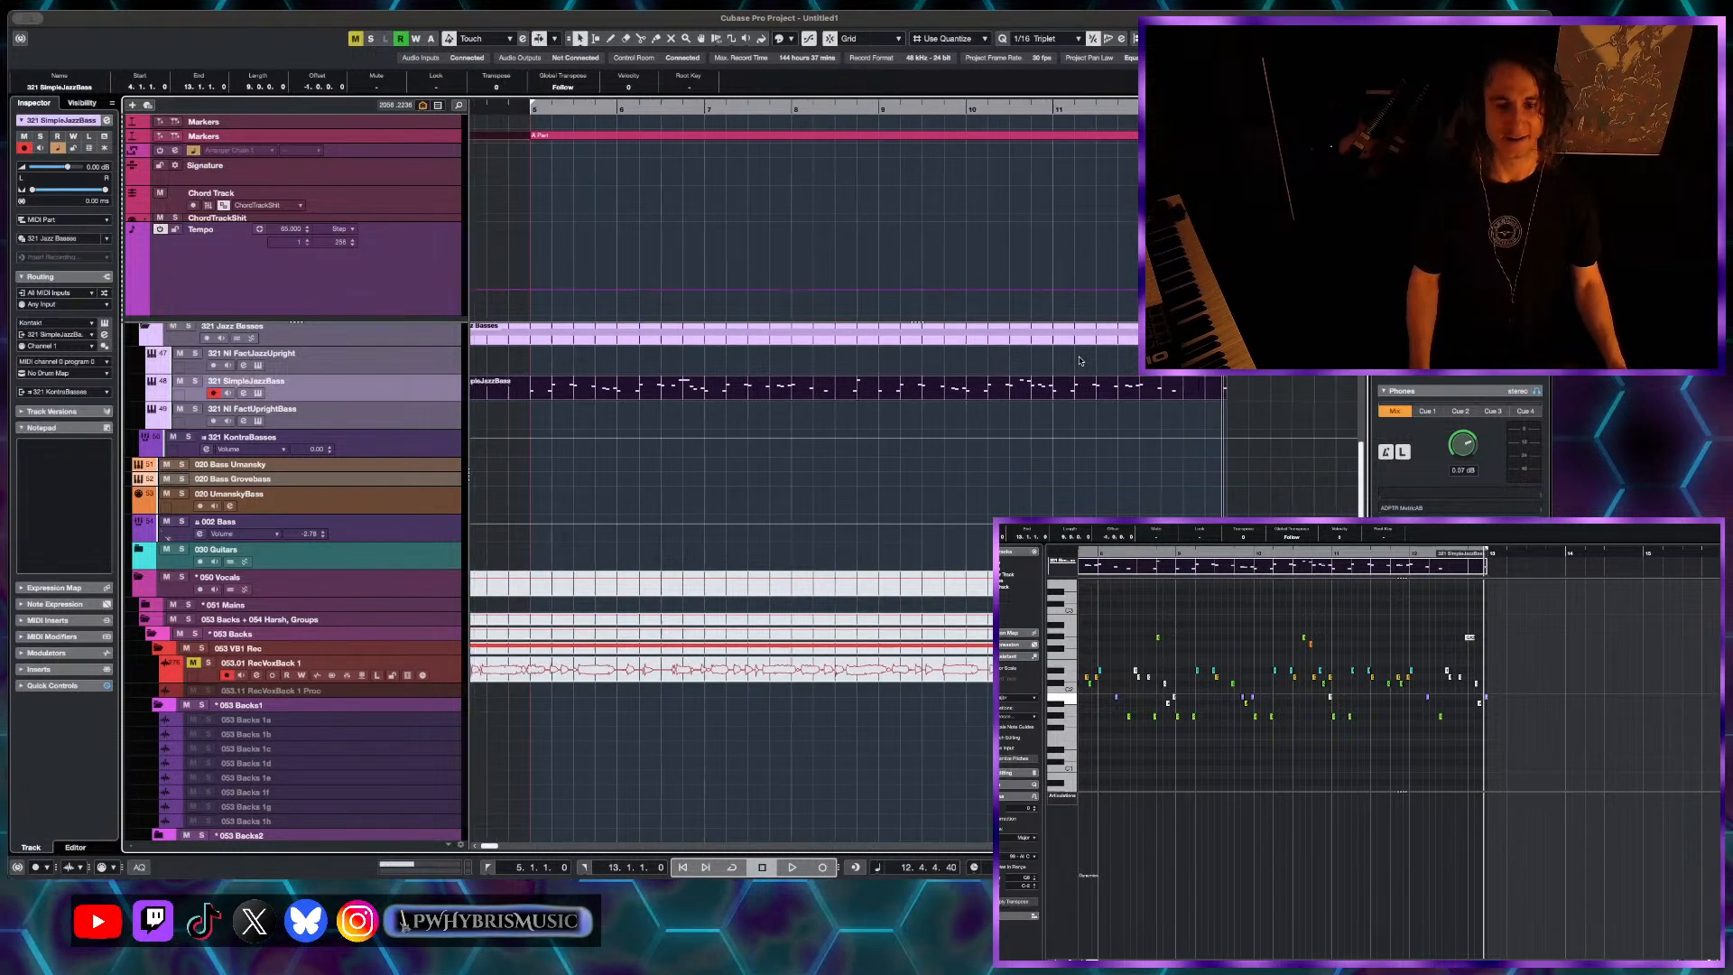
pyautogui.scroll(-2, 1127, 485)
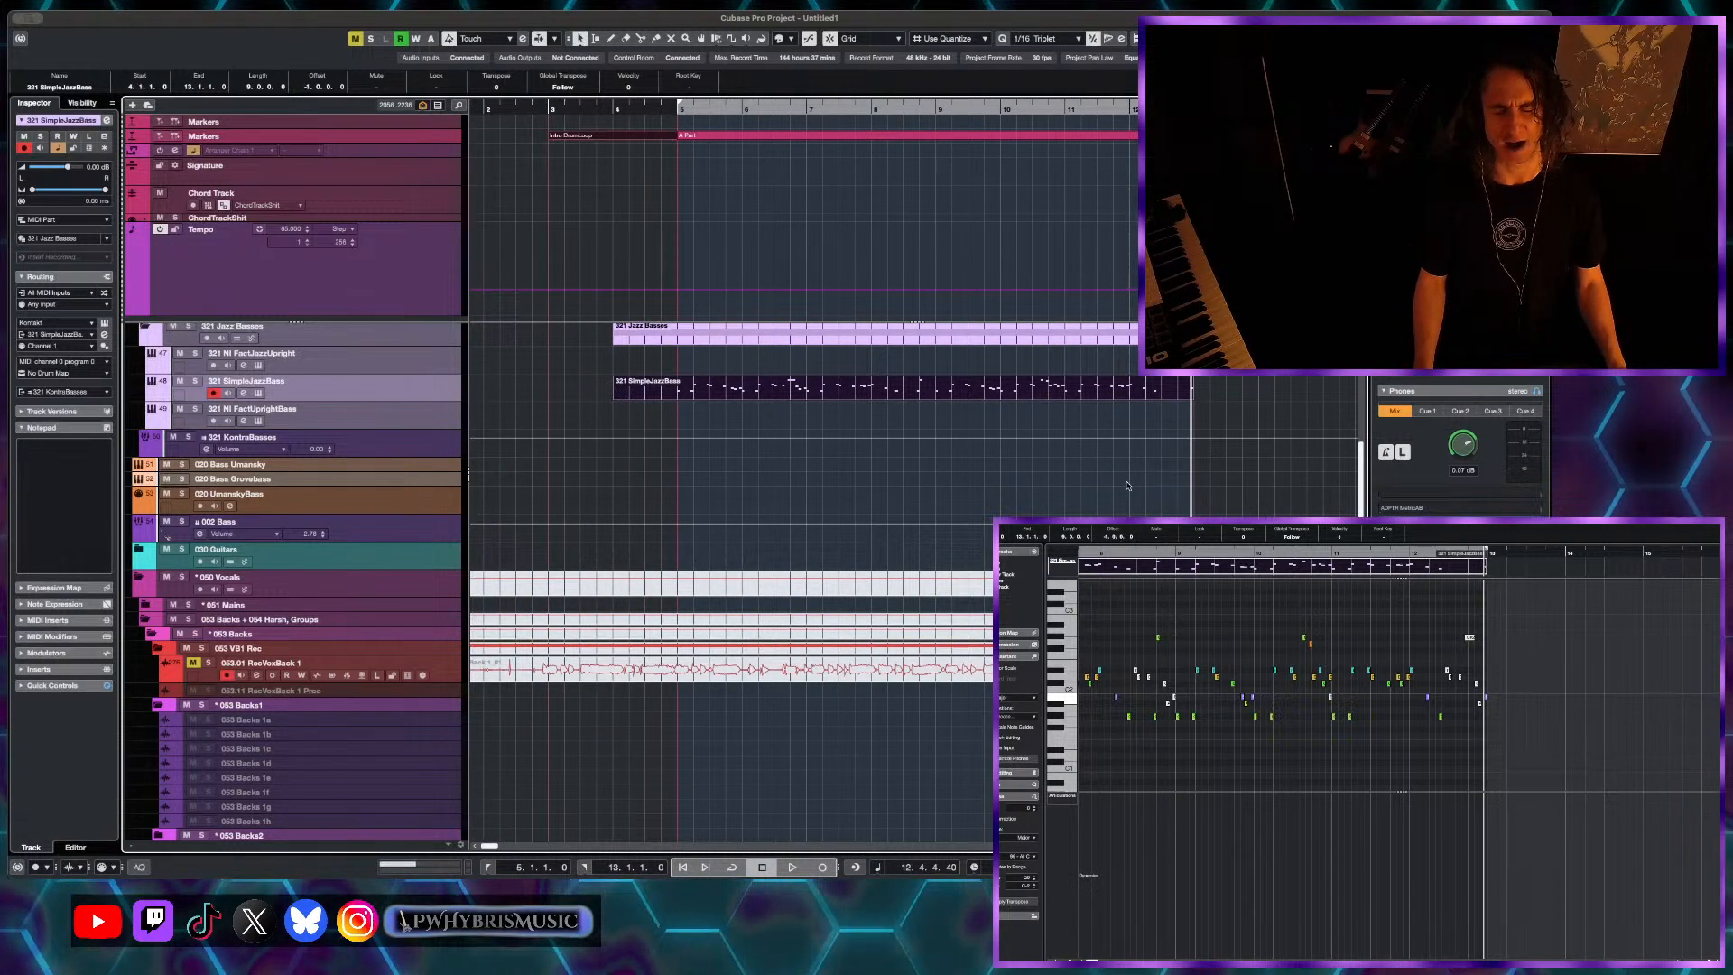
pyautogui.scroll(-2, 1127, 486)
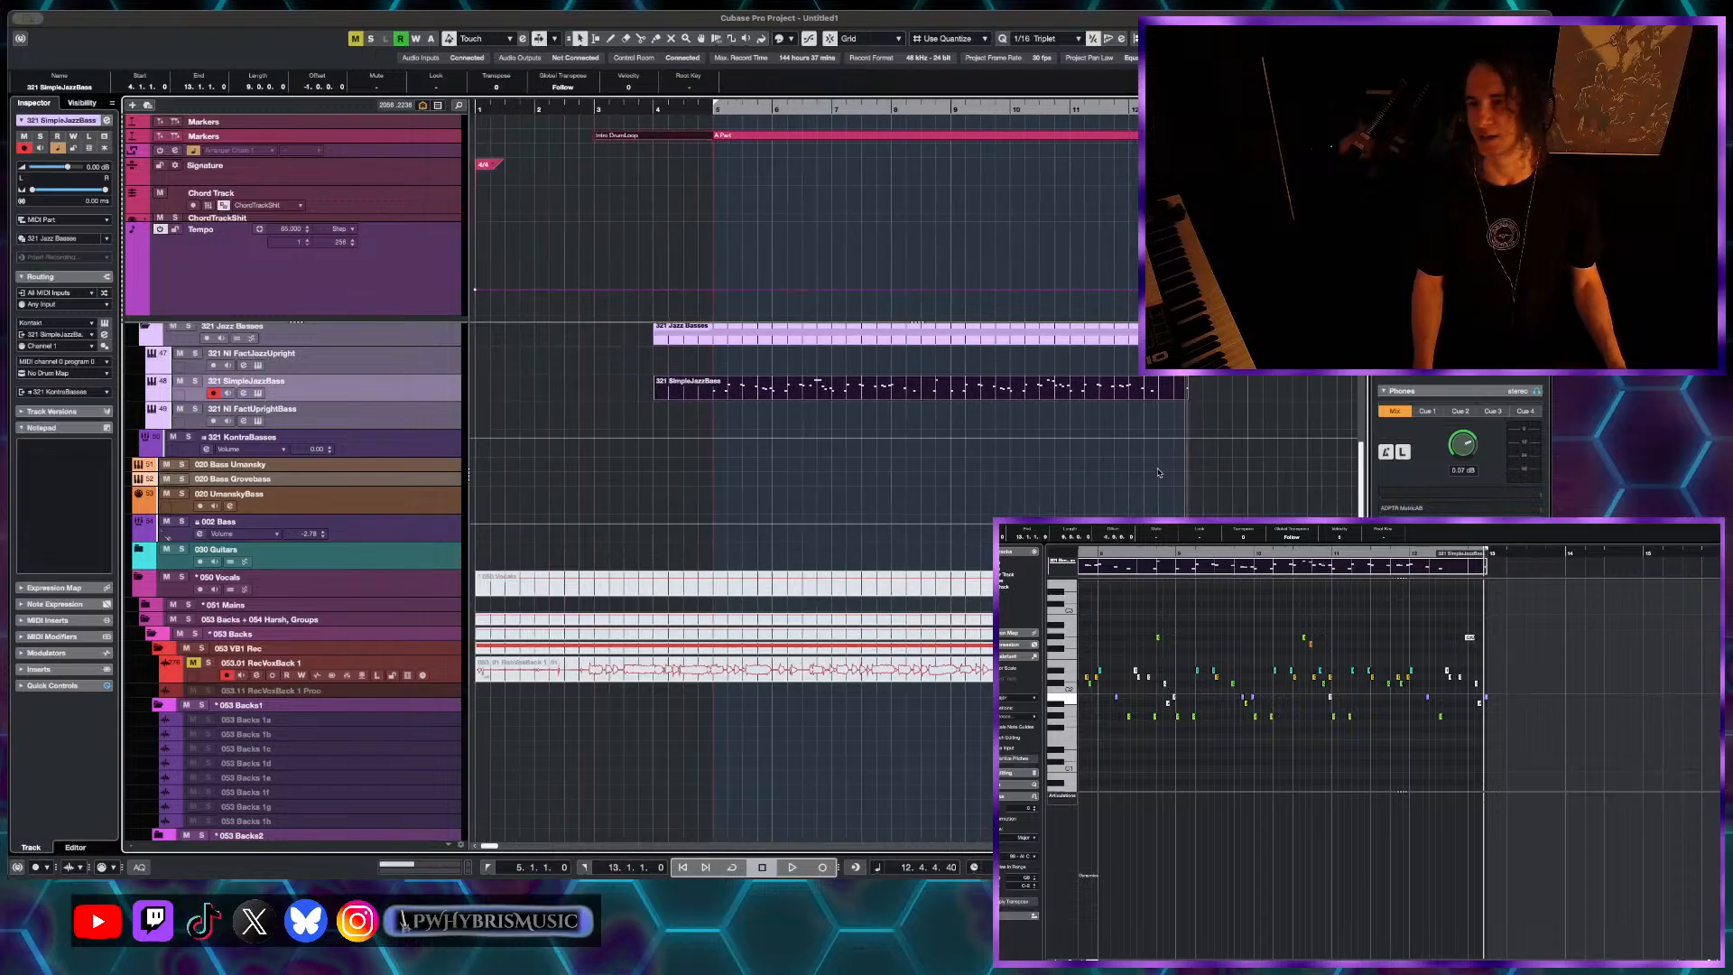
pyautogui.press('g')
pyautogui.press('h')
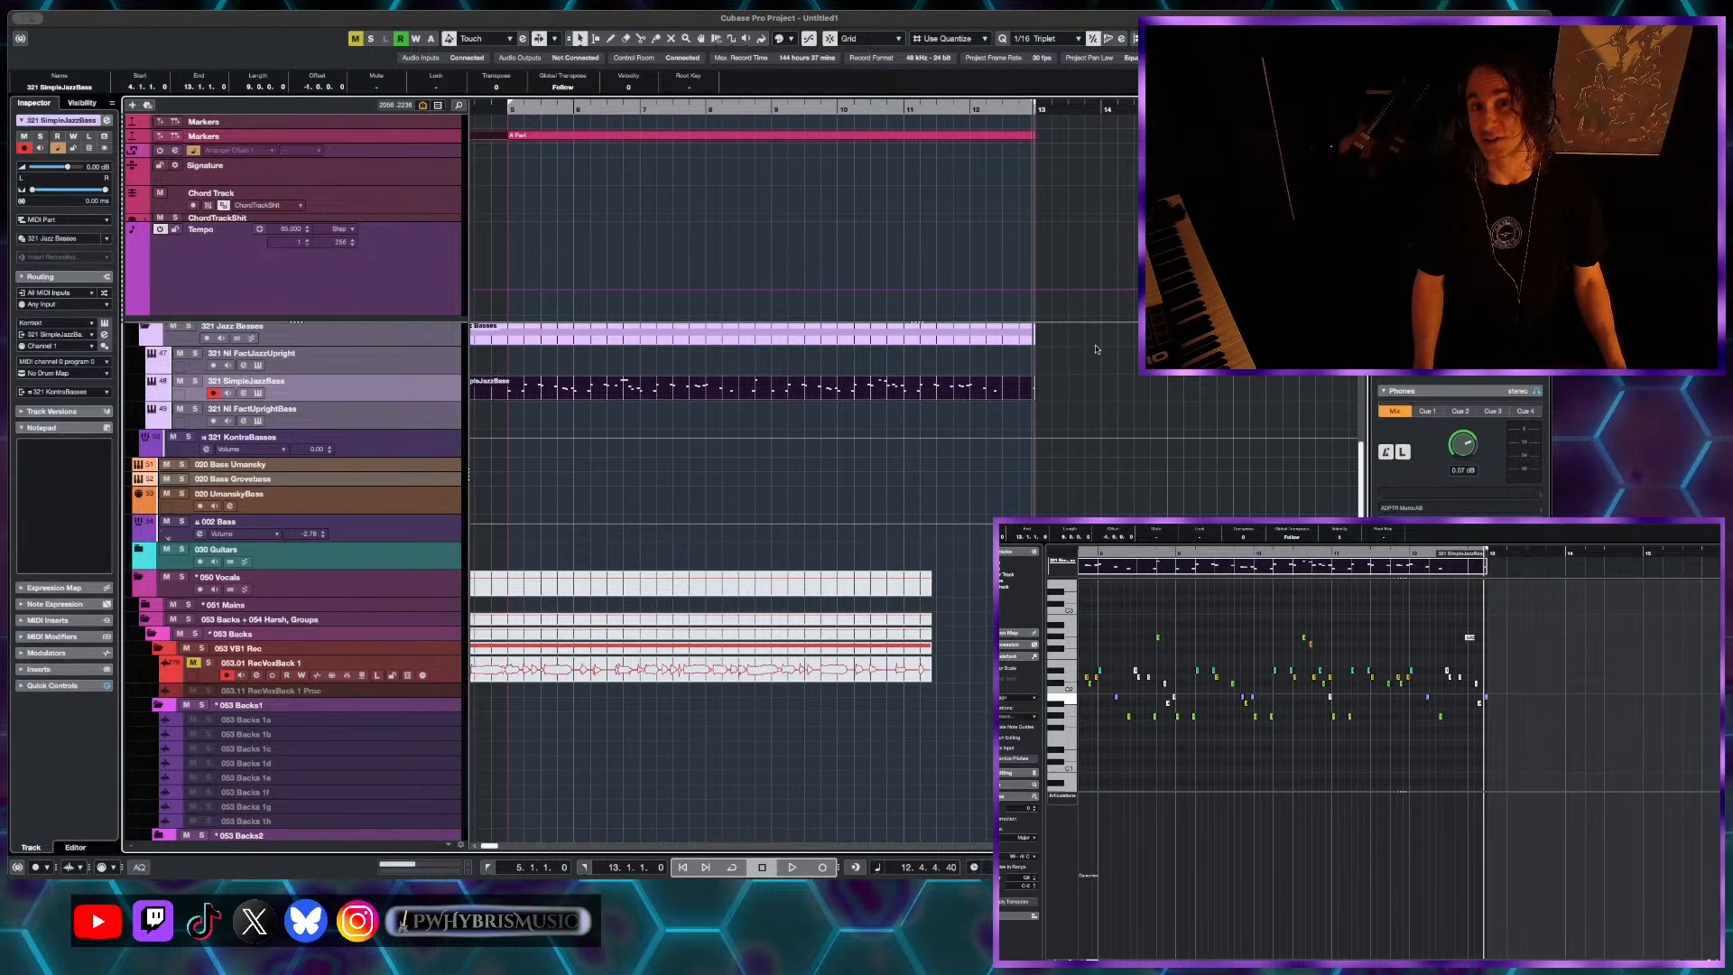
pyautogui.scroll(-2, 1075, 442)
pyautogui.hscroll(-2, 1073, 438)
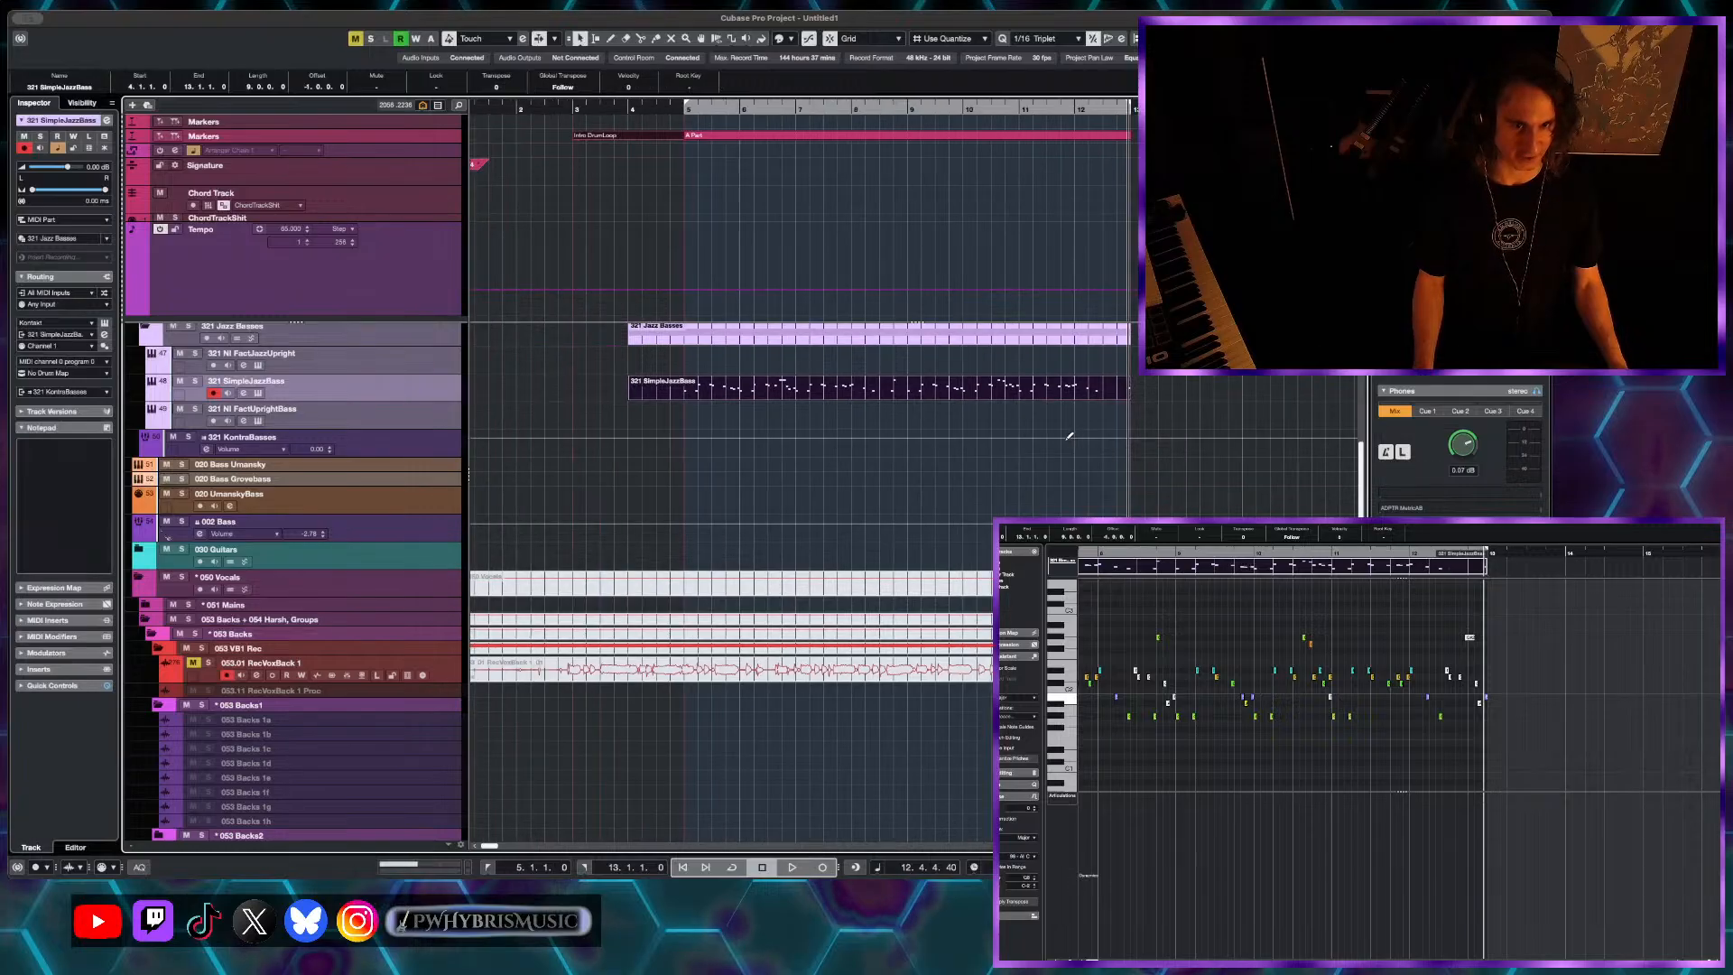
# - Move the playback position to bar 5 and play the A Part from its beginning
pyautogui.click(676, 110)
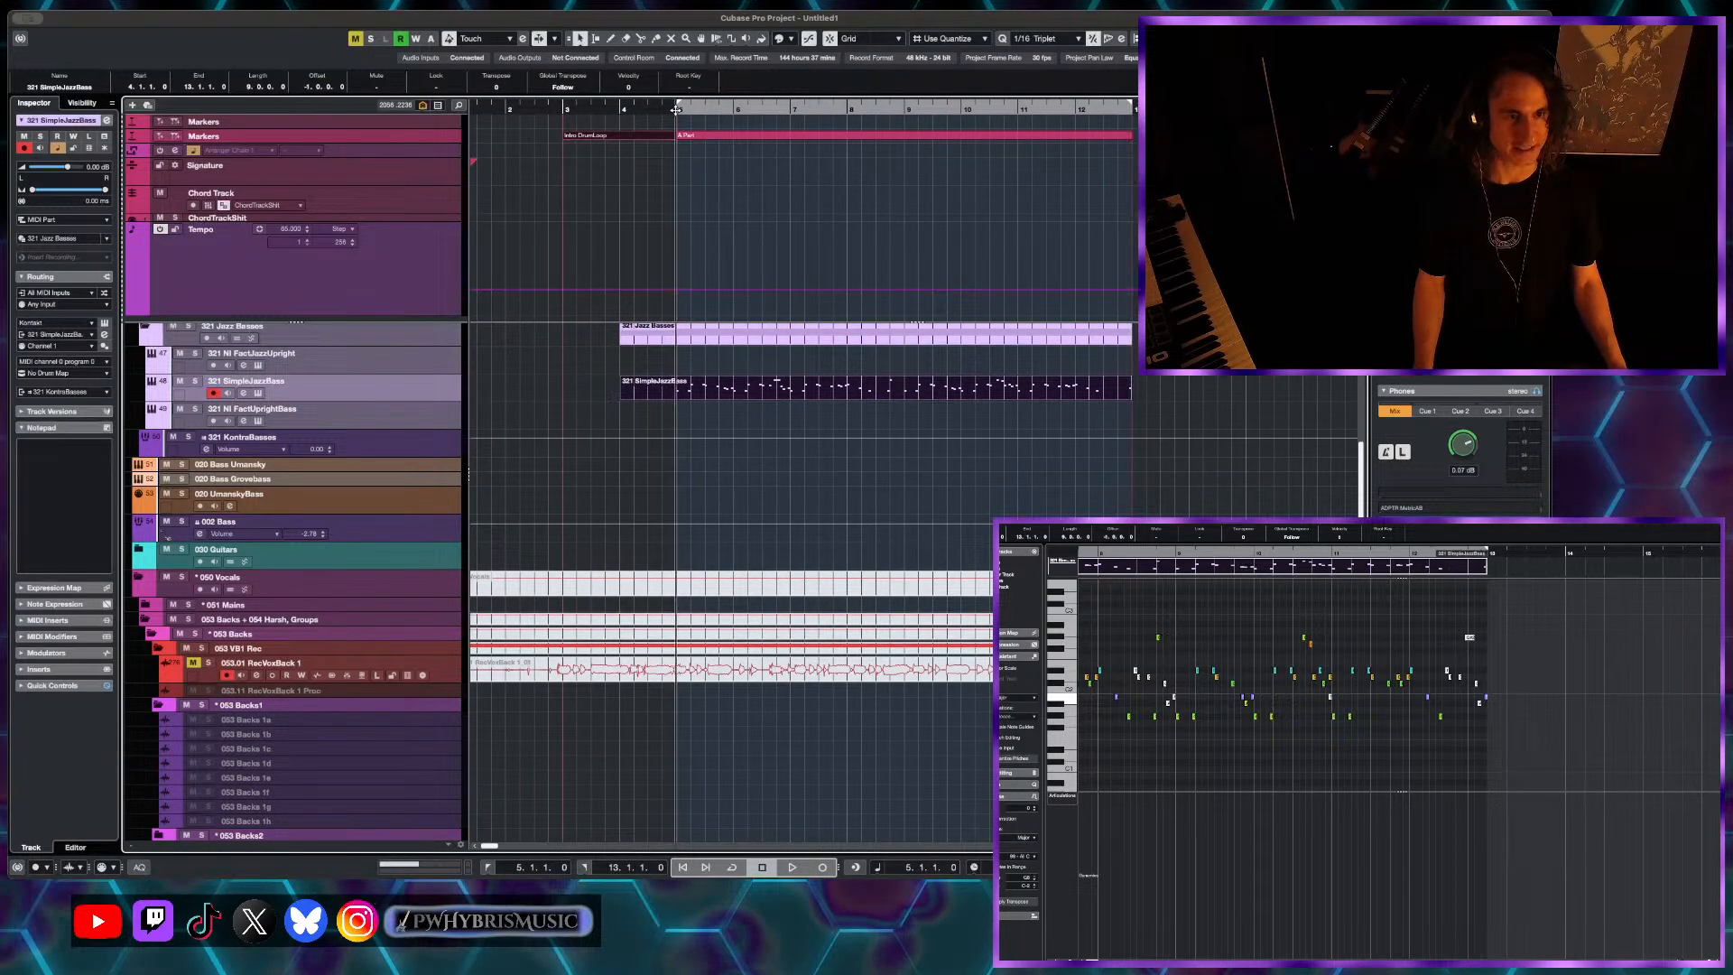
pyautogui.scroll(2, 780, 315)
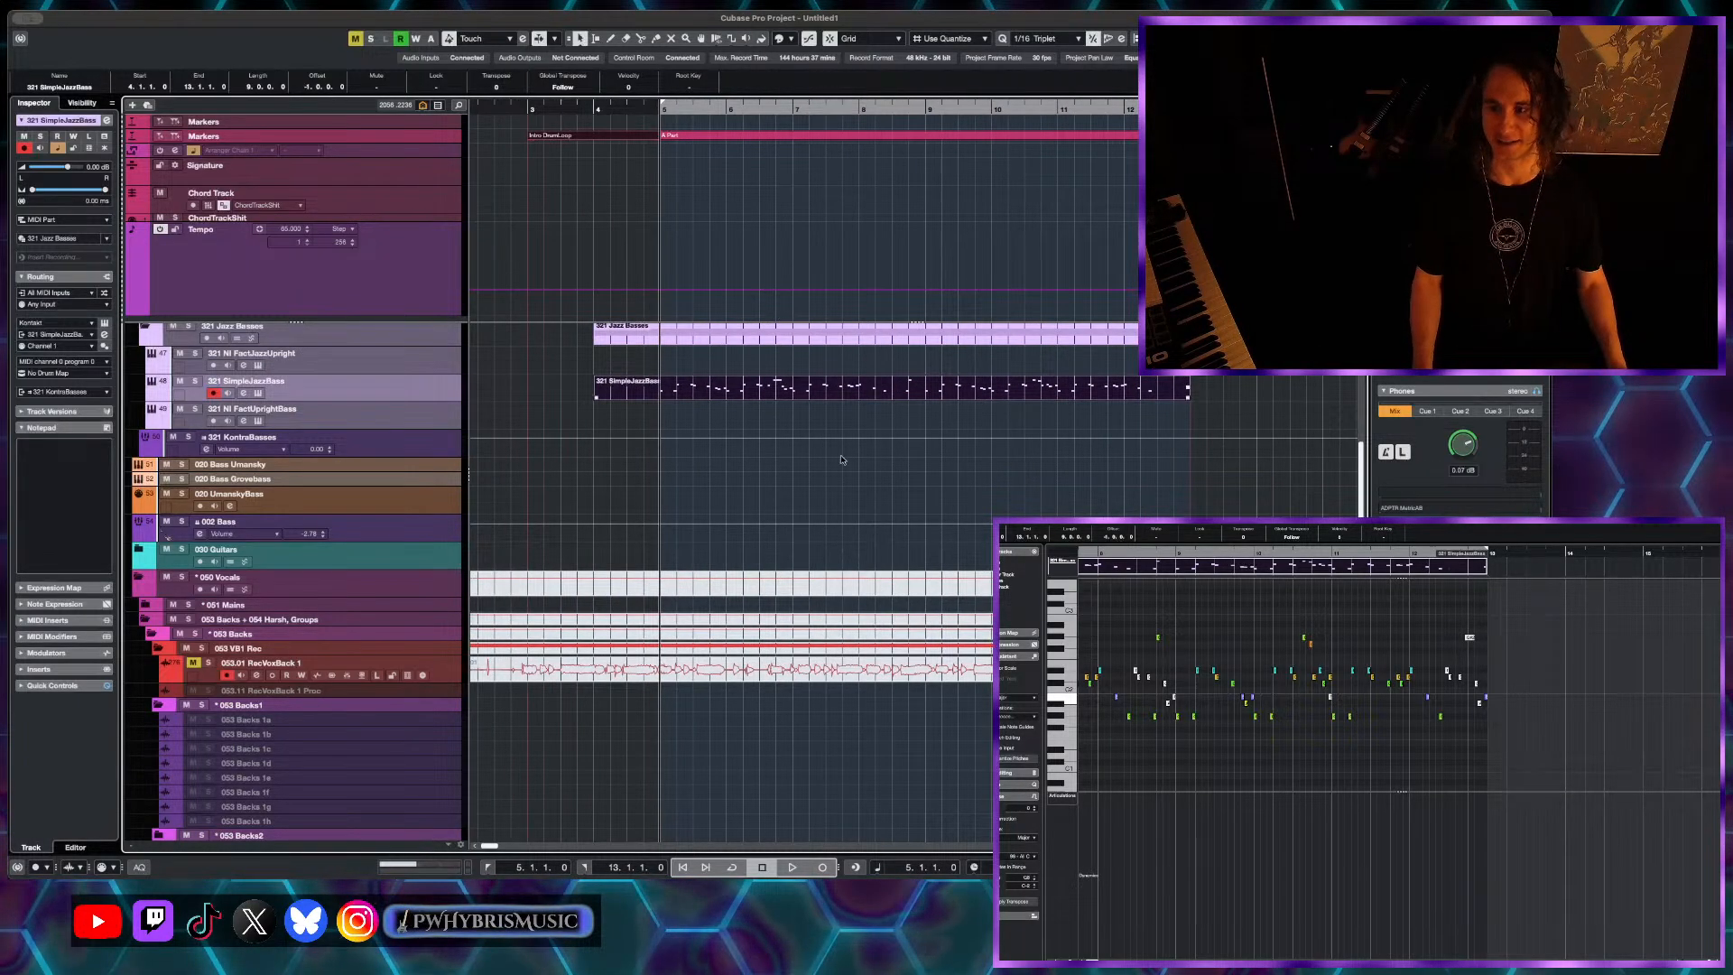
pyautogui.scroll(-1, 939, 542)
pyautogui.scroll(3, 785, 410)
pyautogui.hscroll(-1, 794, 409)
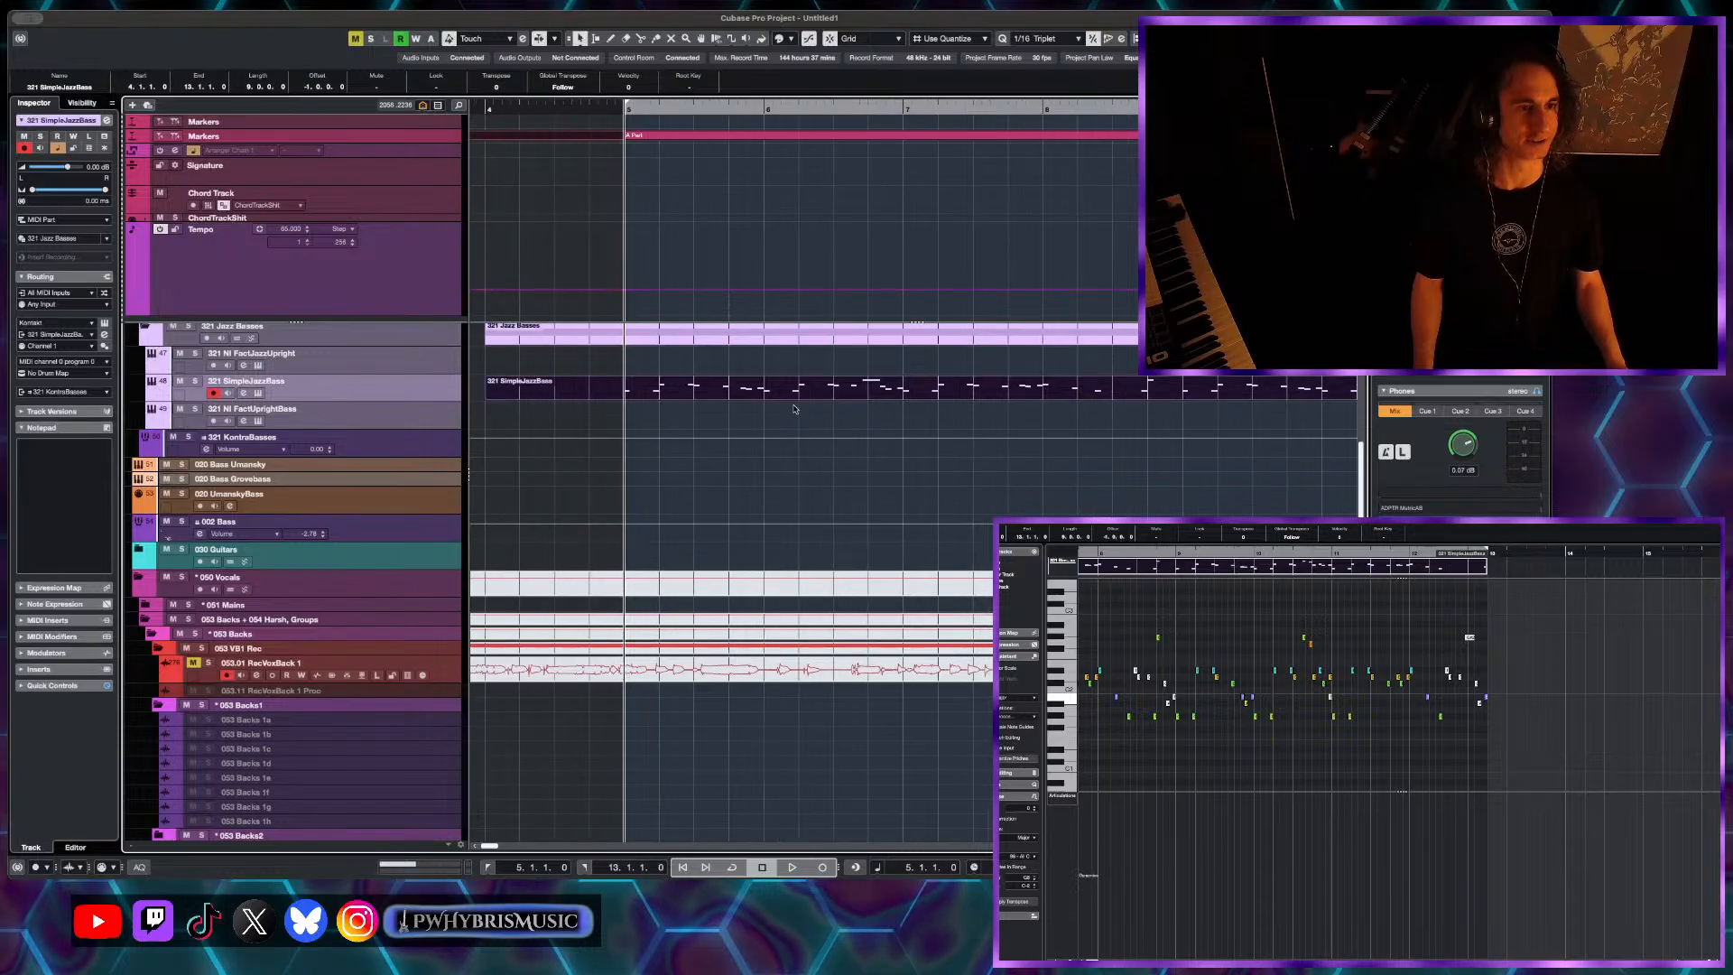
pyautogui.scroll(-1, 794, 409)
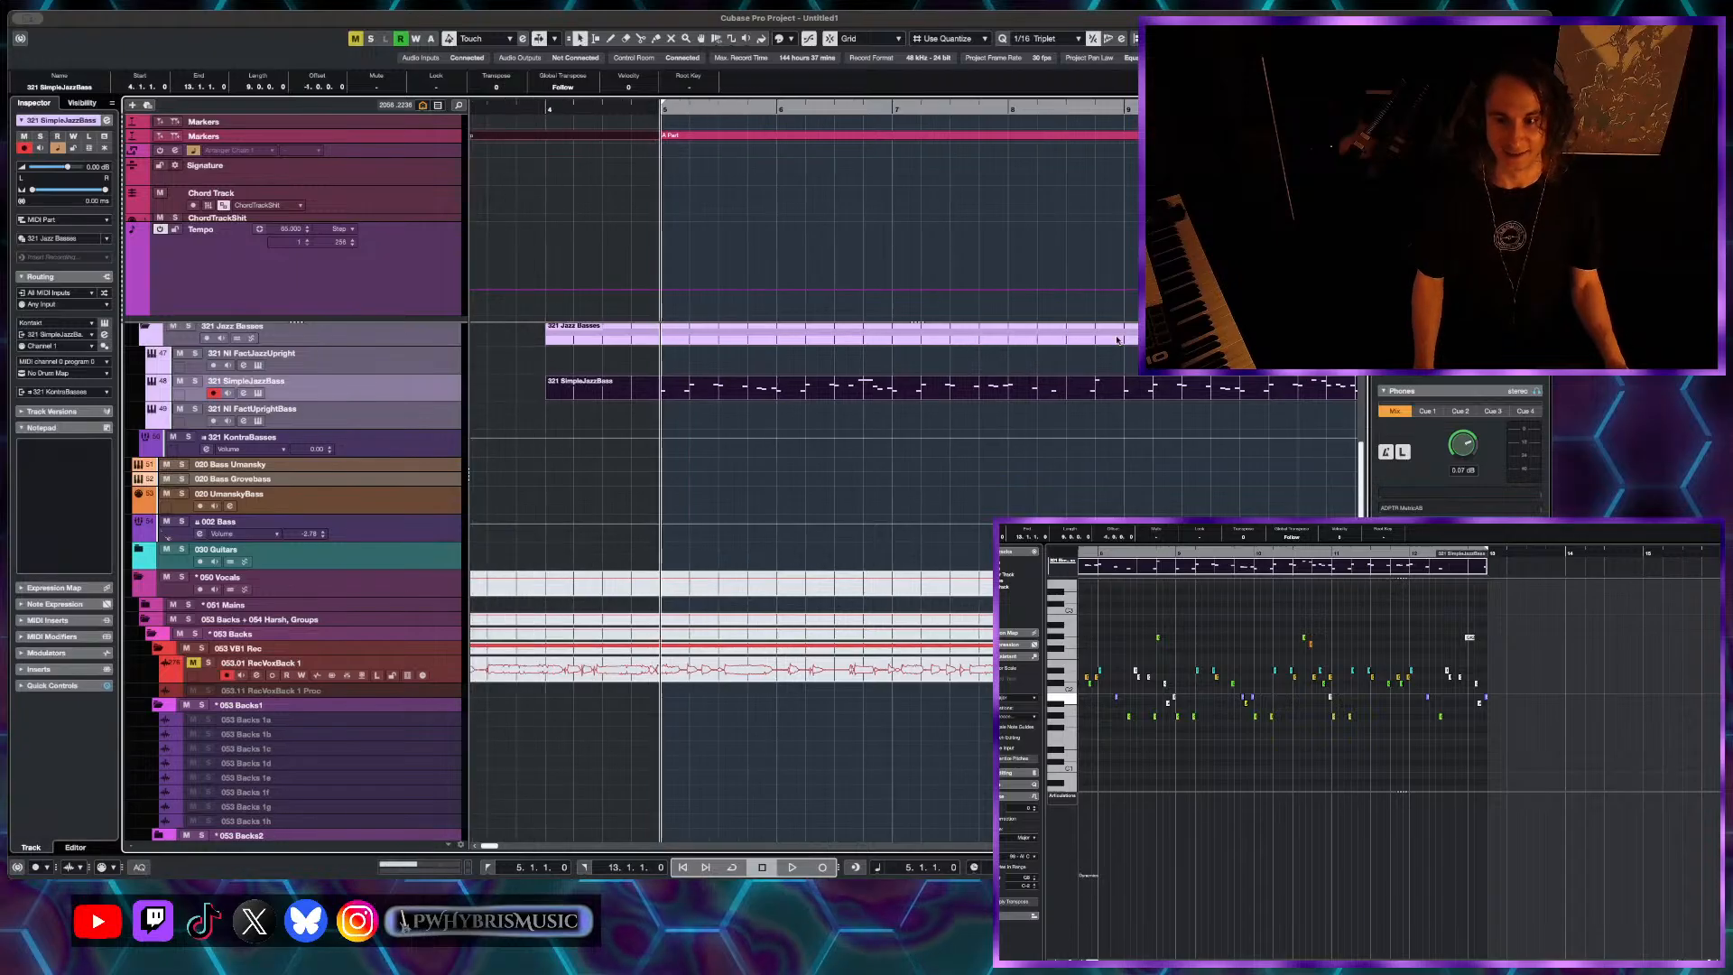
pyautogui.scroll(-1, 993, 400)
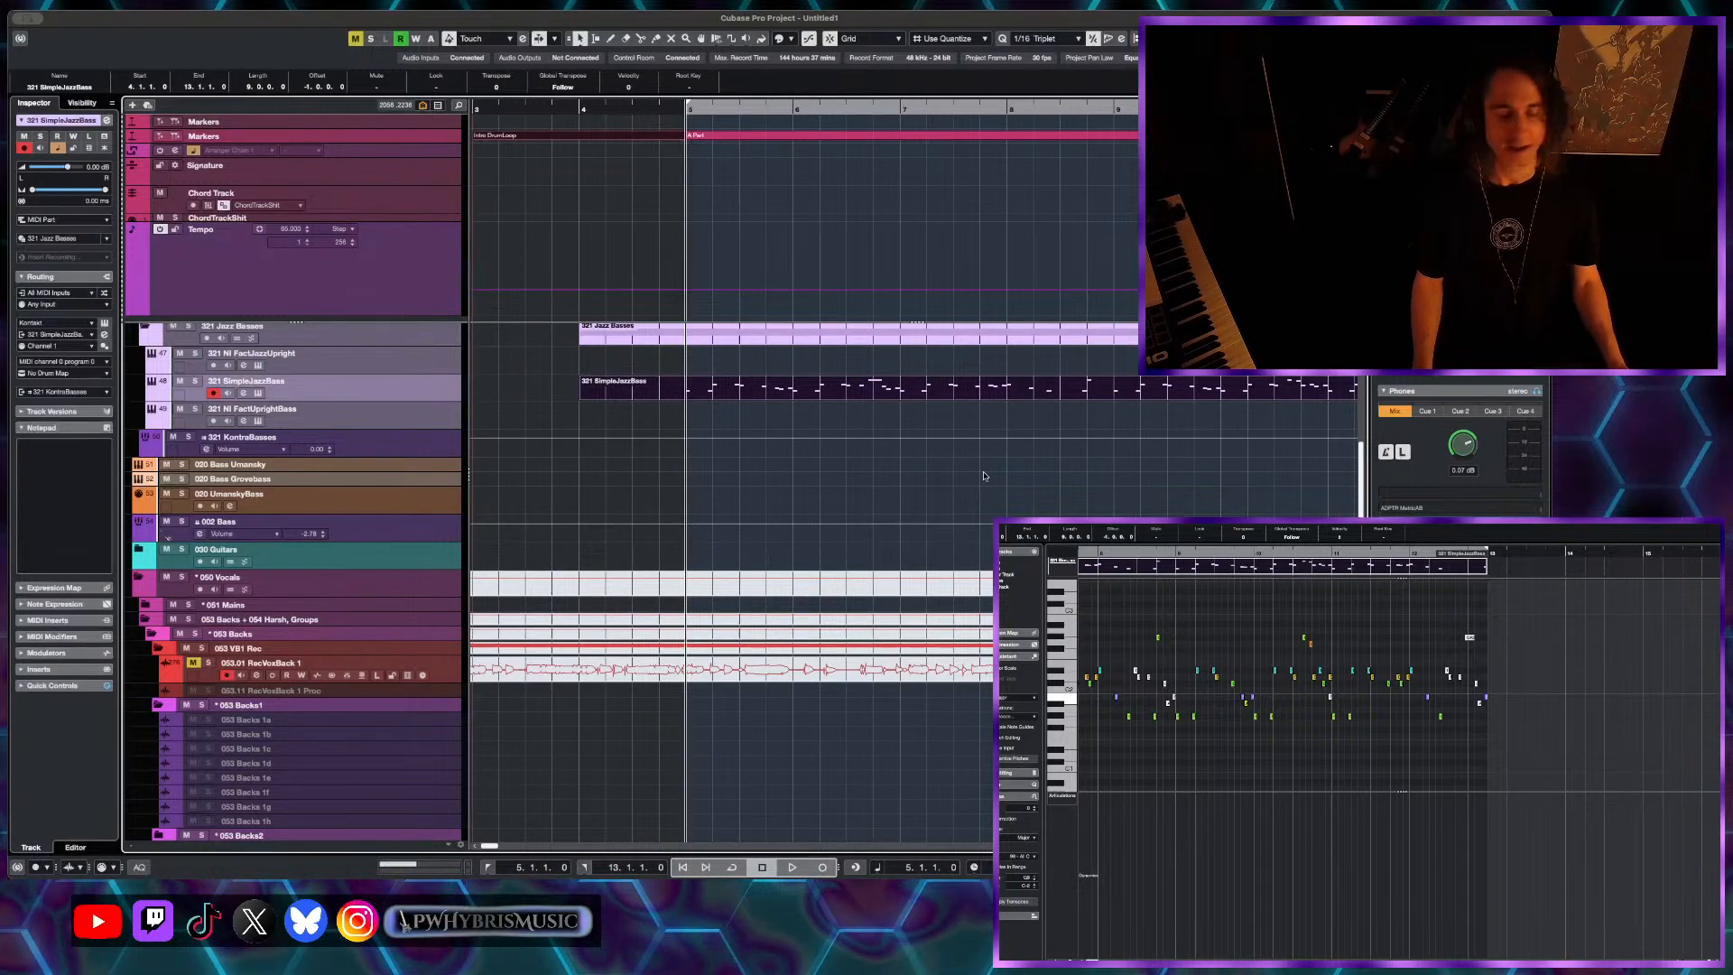
pyautogui.scroll(-3, 985, 475)
pyautogui.press('space')
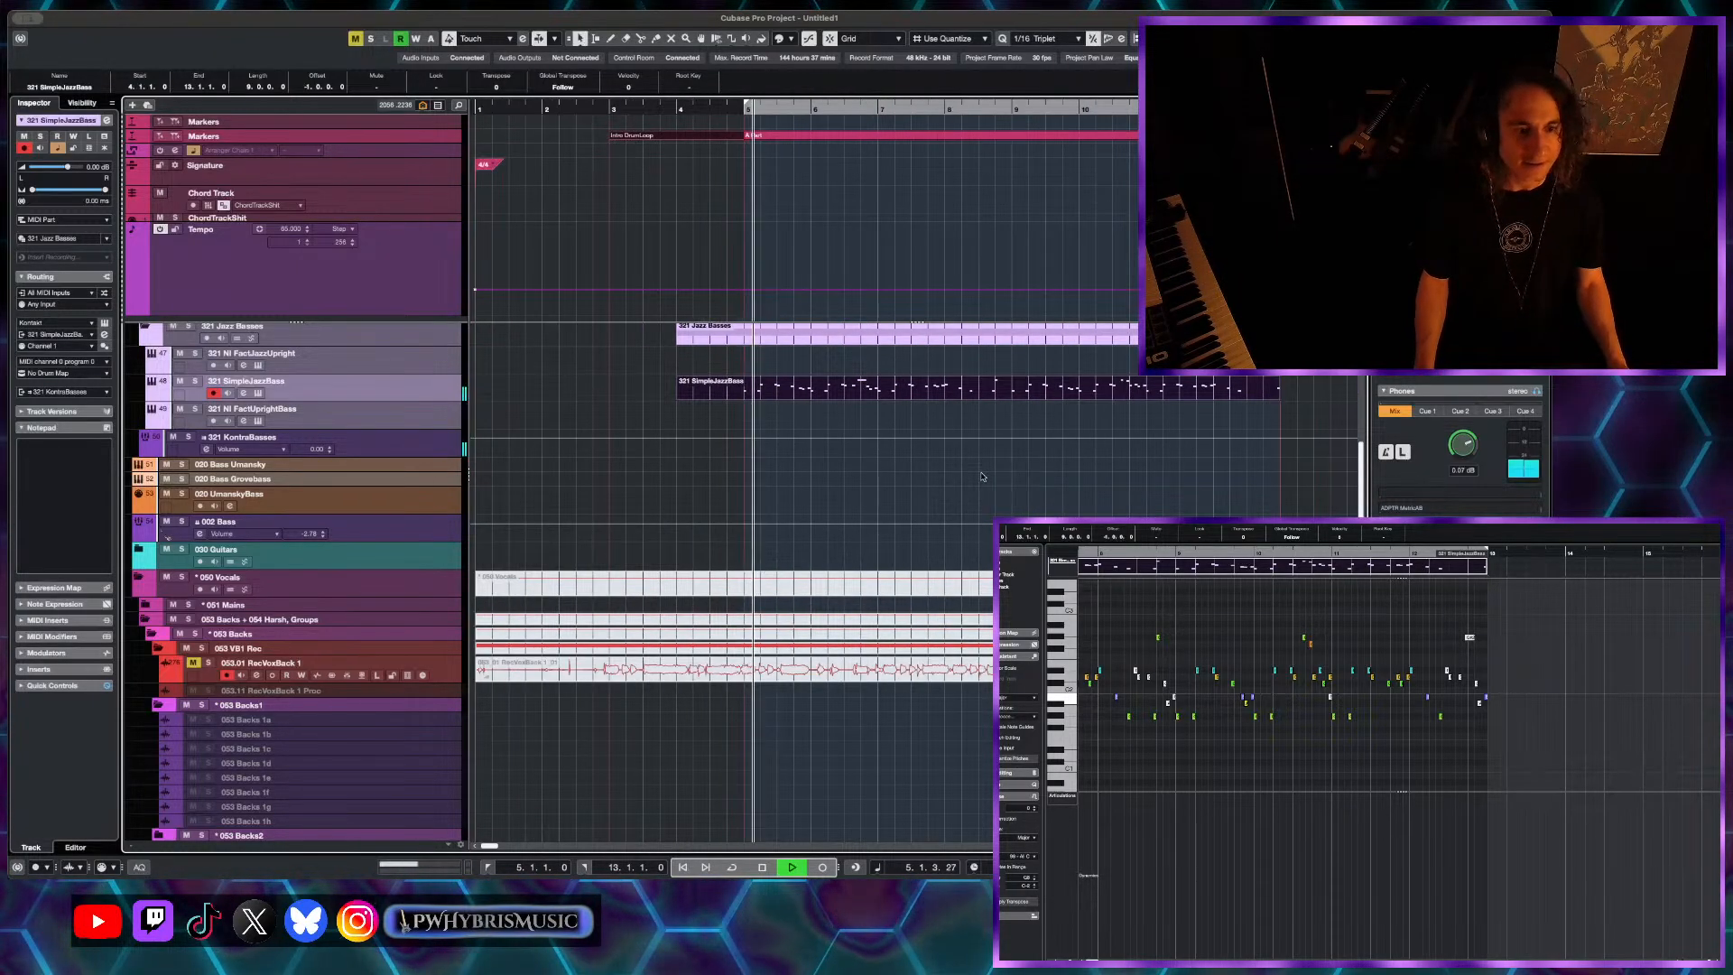
pyautogui.scroll(-1, 983, 477)
pyautogui.hscroll(1, 983, 476)
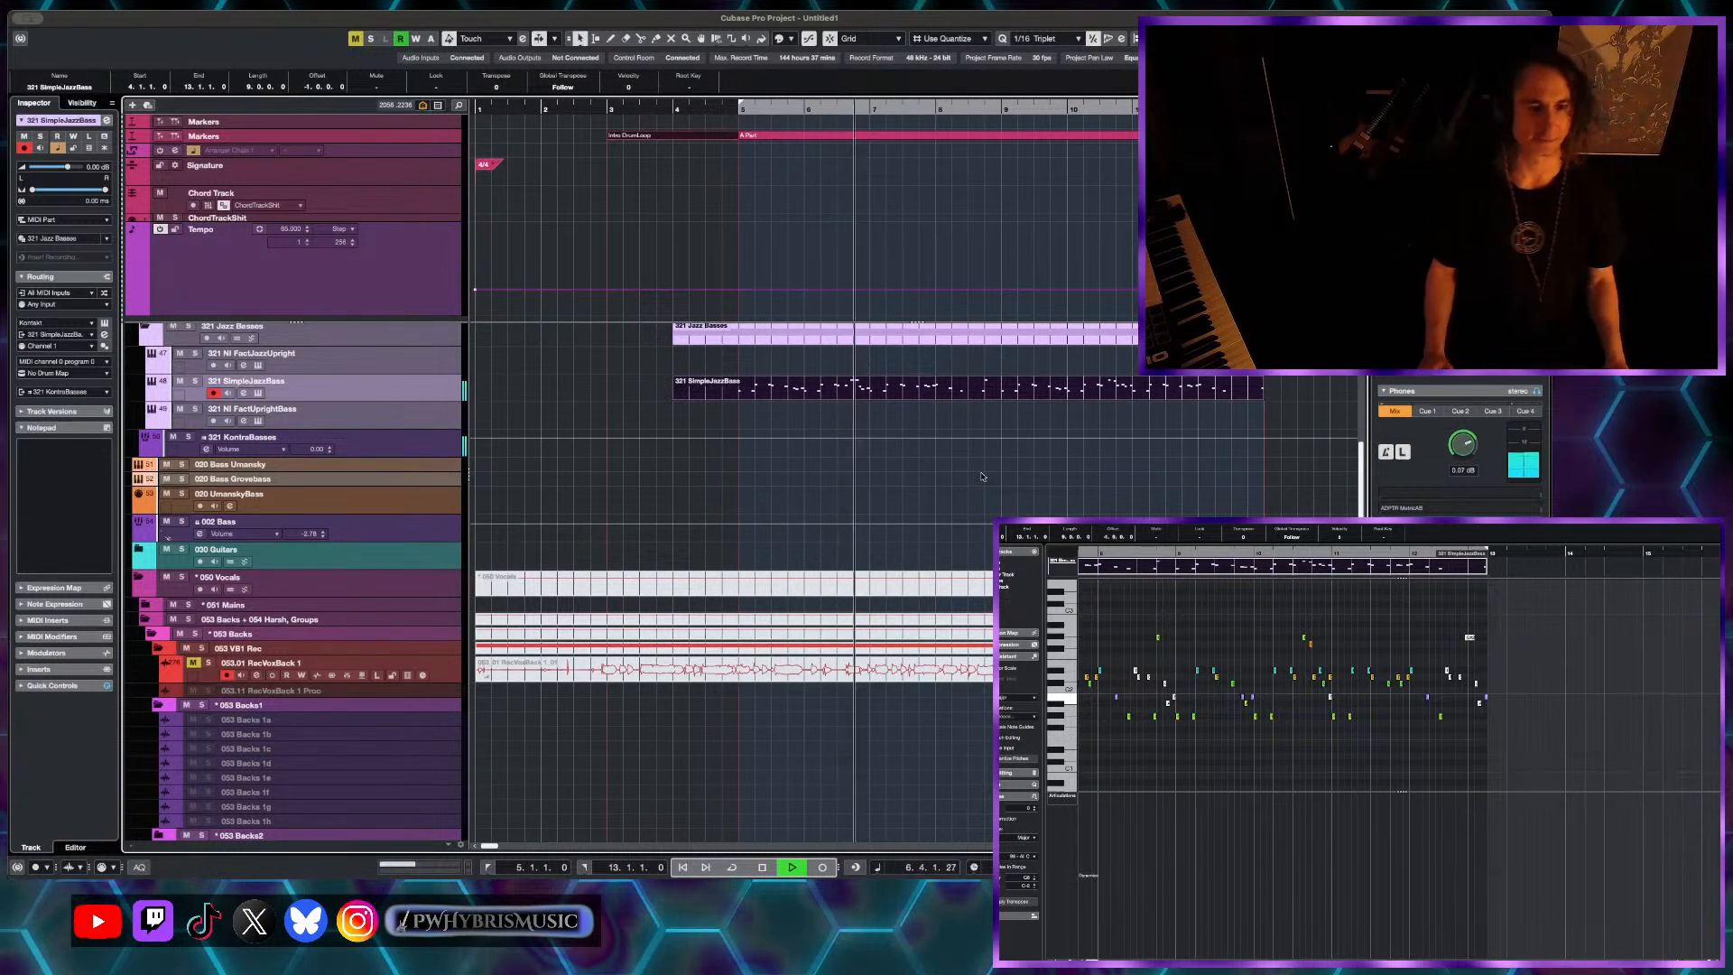
# - Show the Superior Drummer and jazz bass tracks together during playback and stop near the end of the A Part
pyautogui.scroll(5, 984, 471)
pyautogui.scroll(-3, 986, 470)
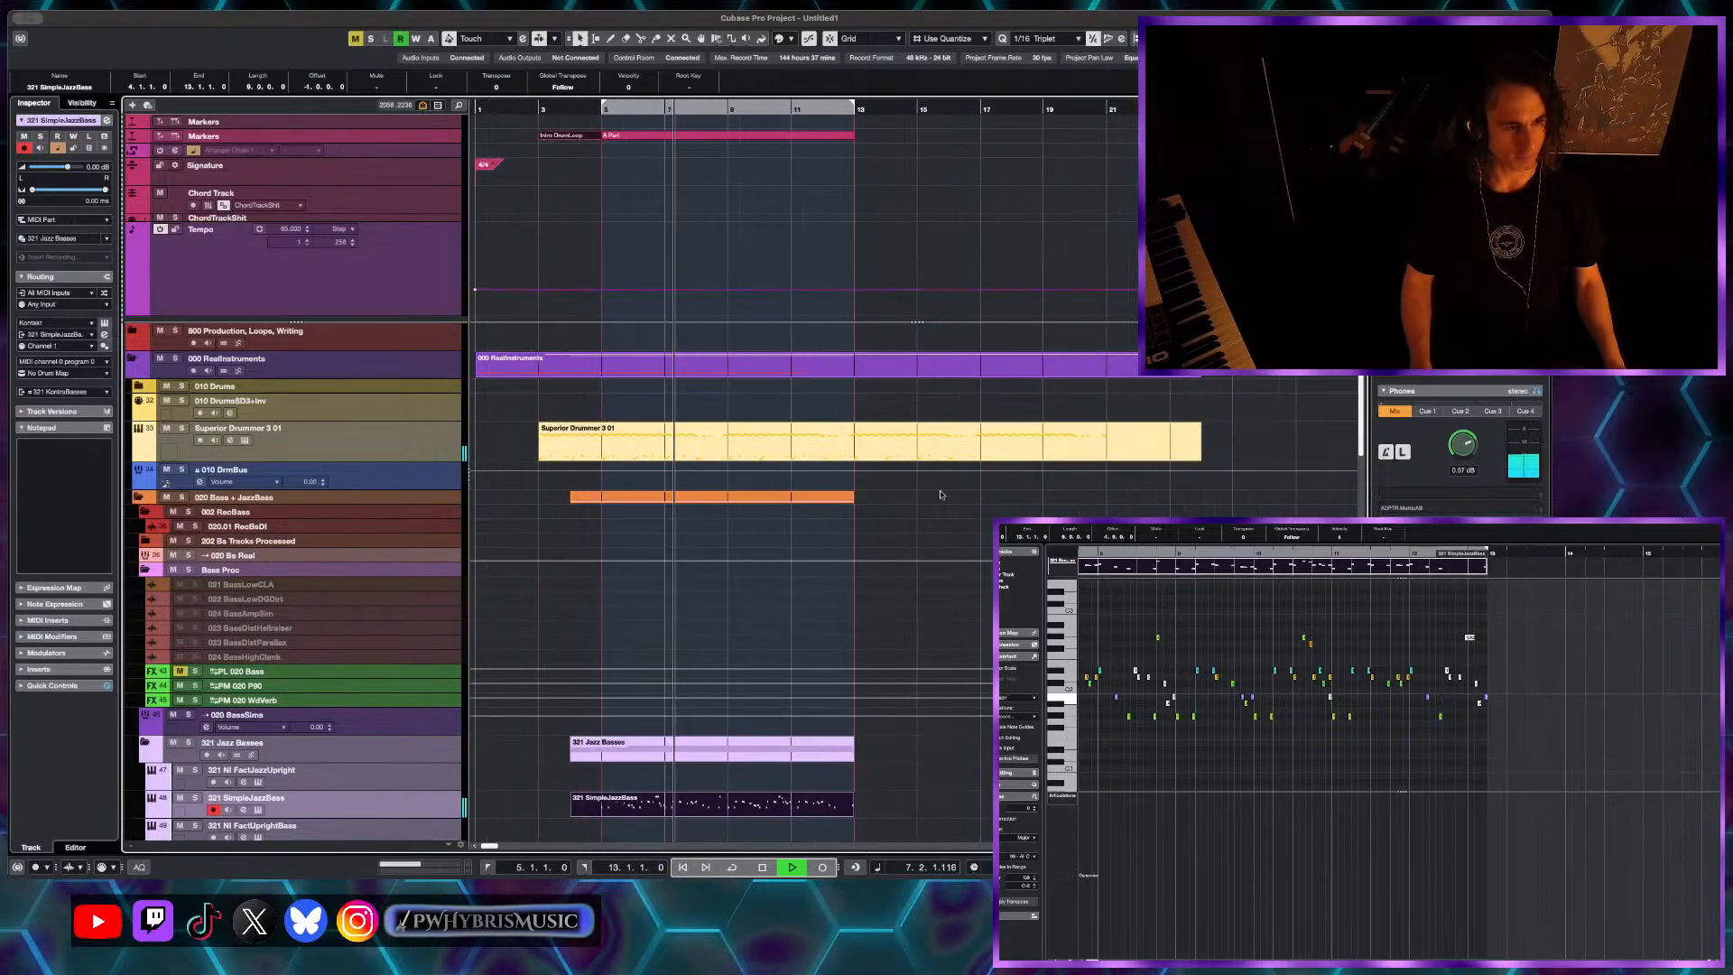
pyautogui.scroll(2, 650, 550)
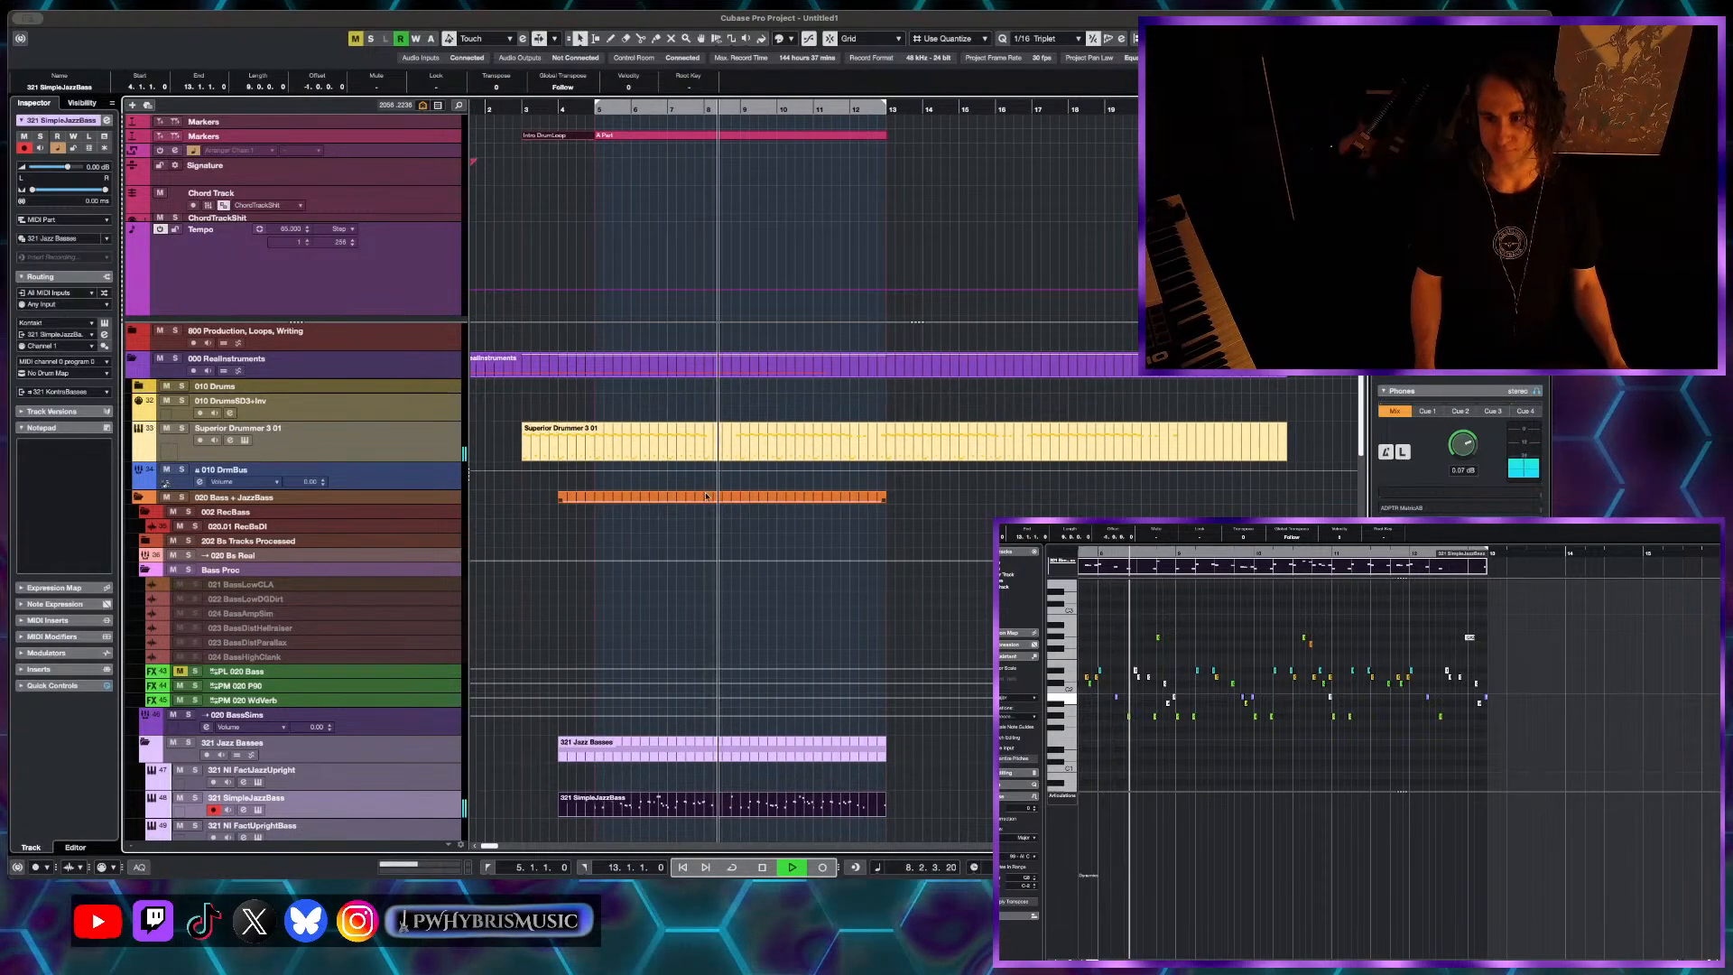
pyautogui.scroll(-1, 828, 465)
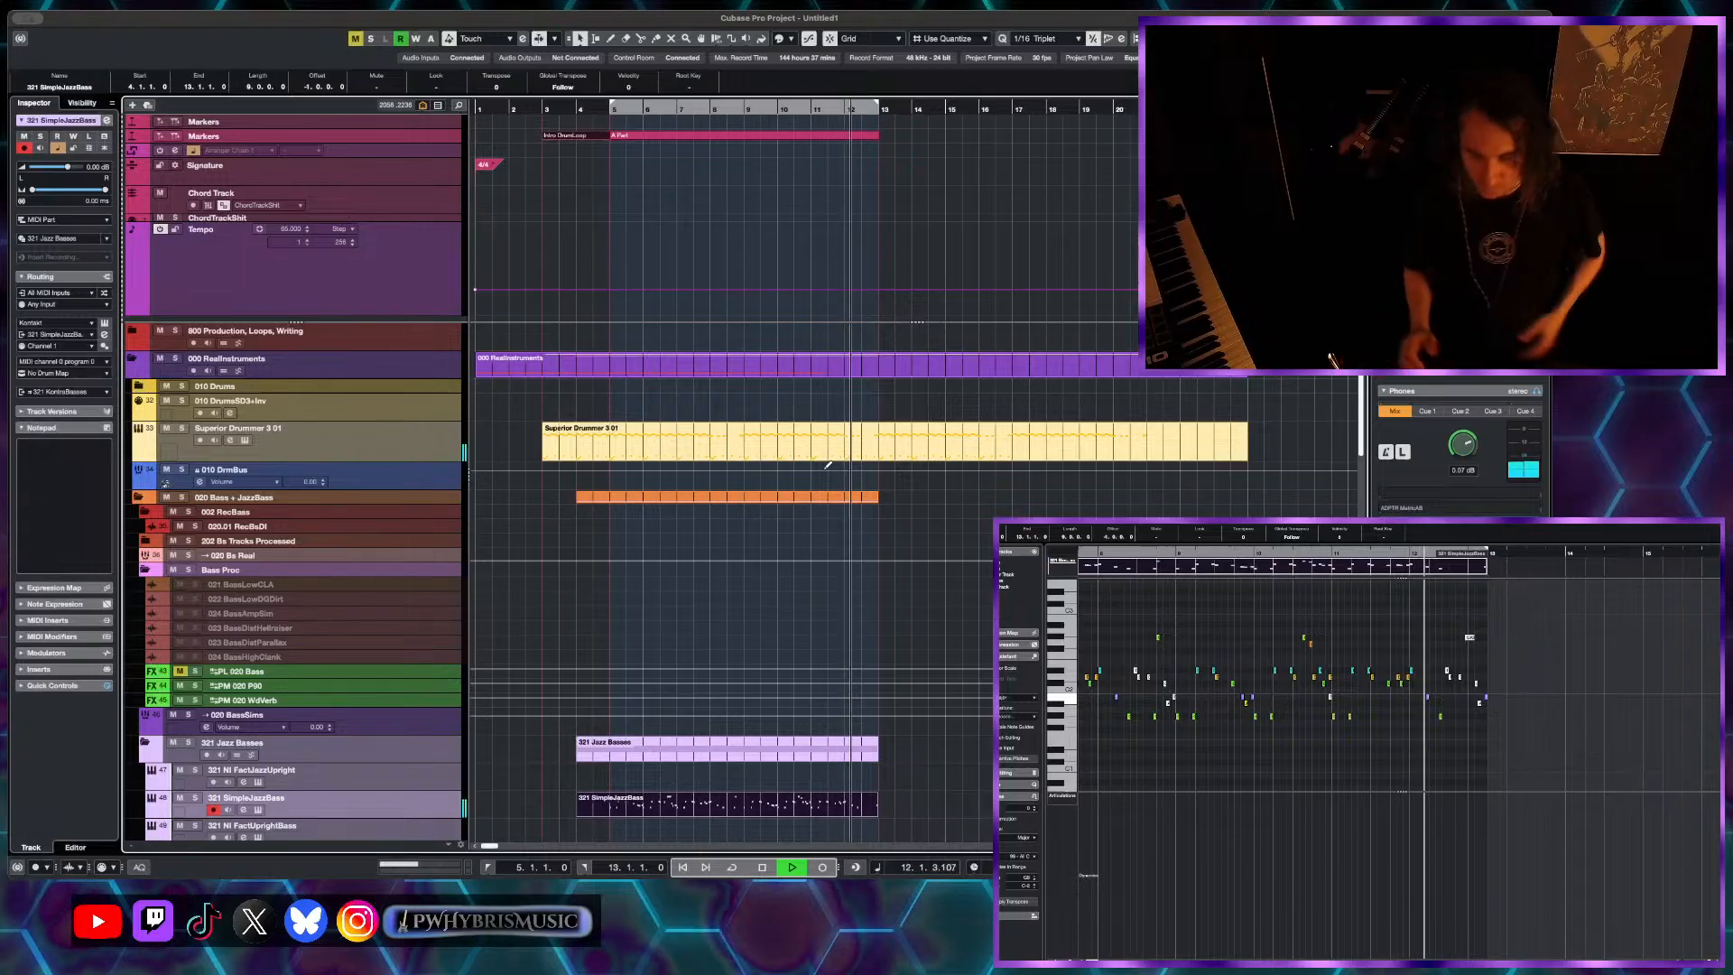
pyautogui.scroll(2, 890, 554)
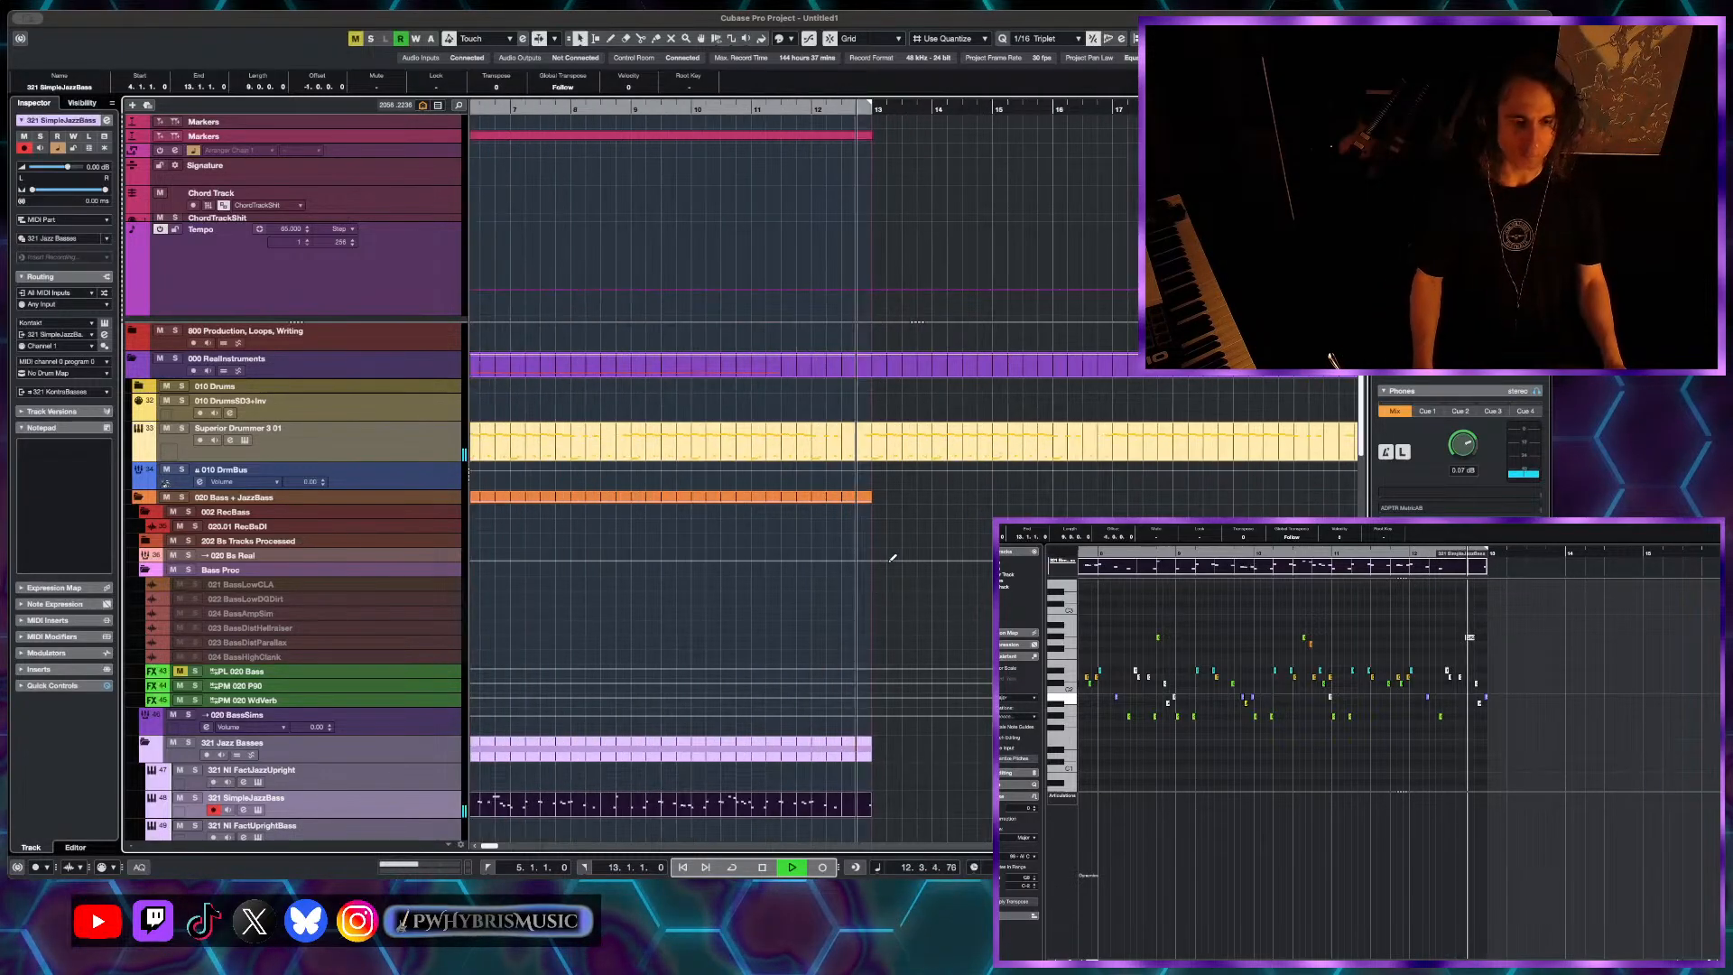
pyautogui.press('space')
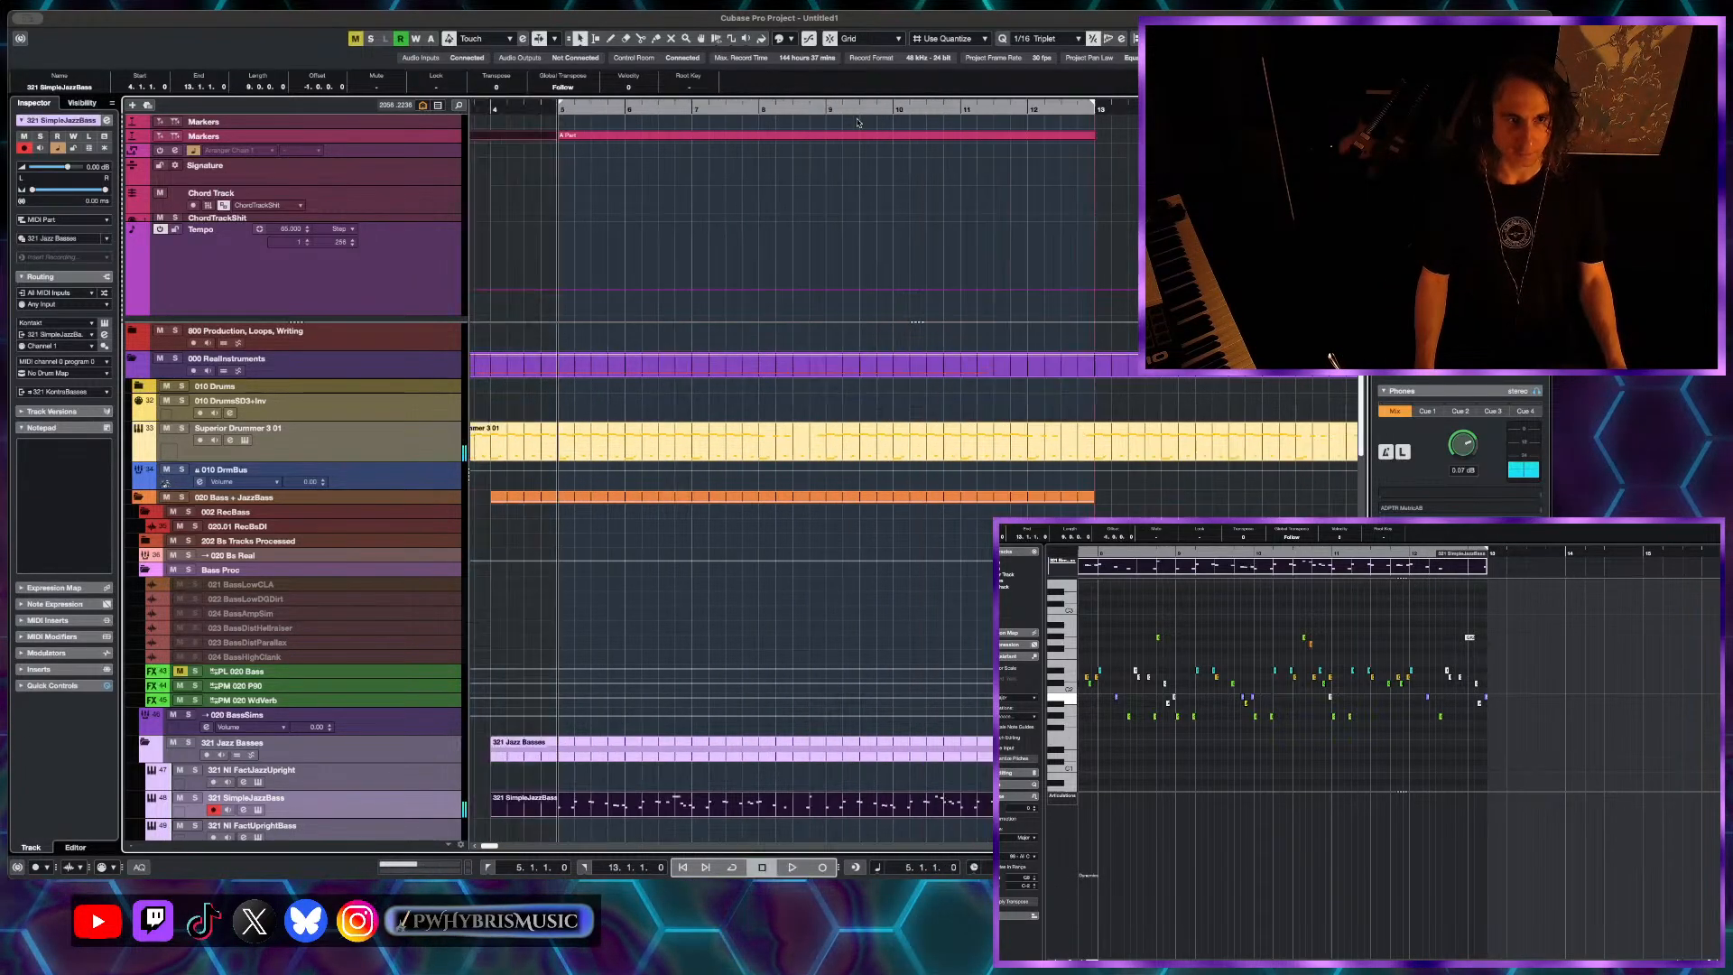
# - Move the playback position to the end of the A Part, exactly at bar 13 (13.1.1.0)
pyautogui.click(1103, 107)
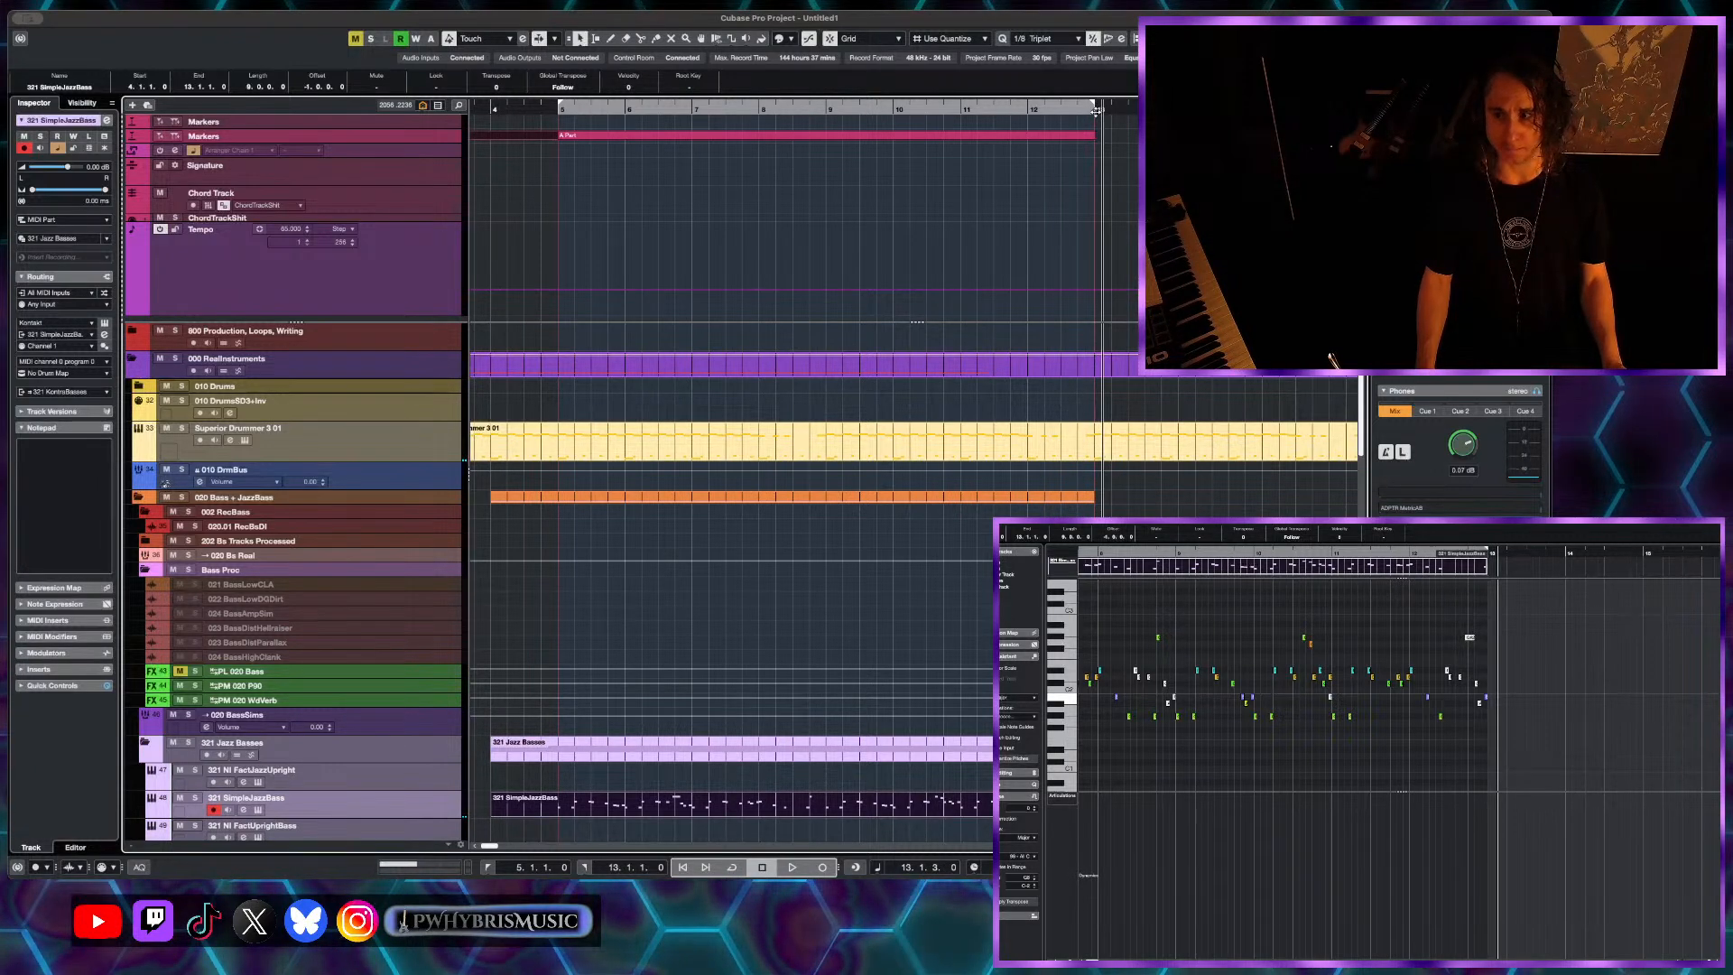
pyautogui.click(1096, 110)
pyautogui.scroll(1, 1212, 434)
pyautogui.scroll(-3, 1212, 434)
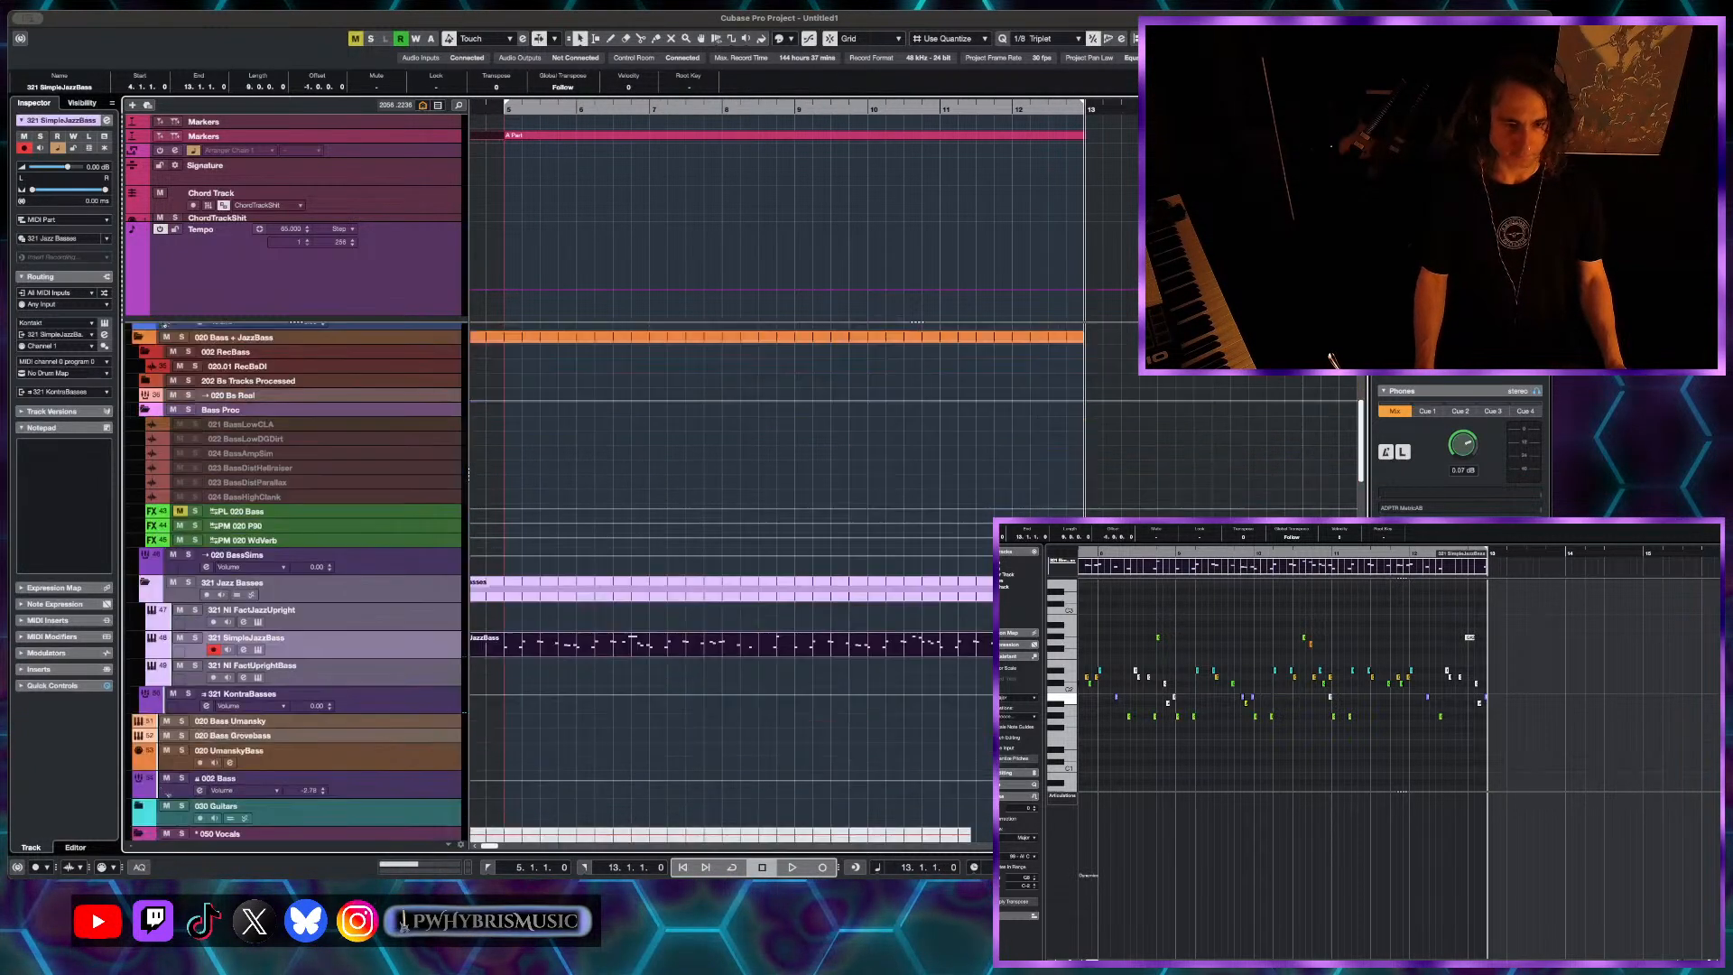
# - Duplicate the 203 8D Maj2 LowWinds Longs part so the copy runs from bar 13 to bar 21
pyautogui.scroll(-6, 1332, 361)
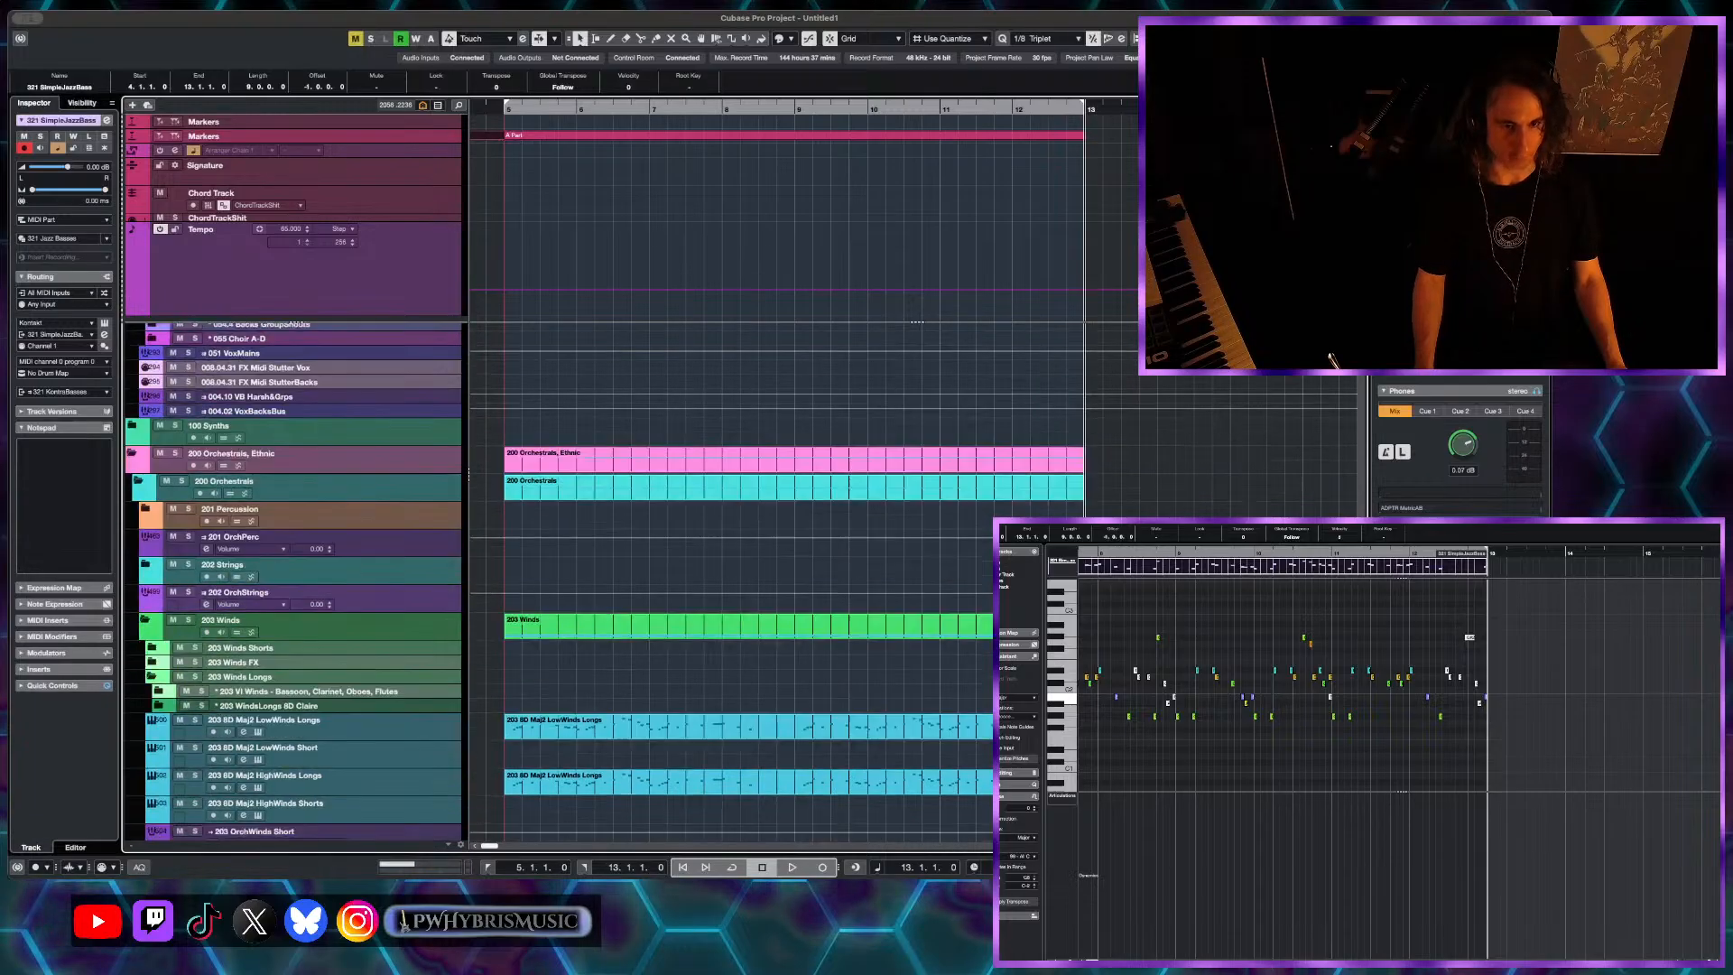
pyautogui.scroll(-3, 1332, 360)
pyautogui.moveTo(813, 539); pyautogui.dragTo(910, 539)
pyautogui.hotkey('ctrl', 'z')
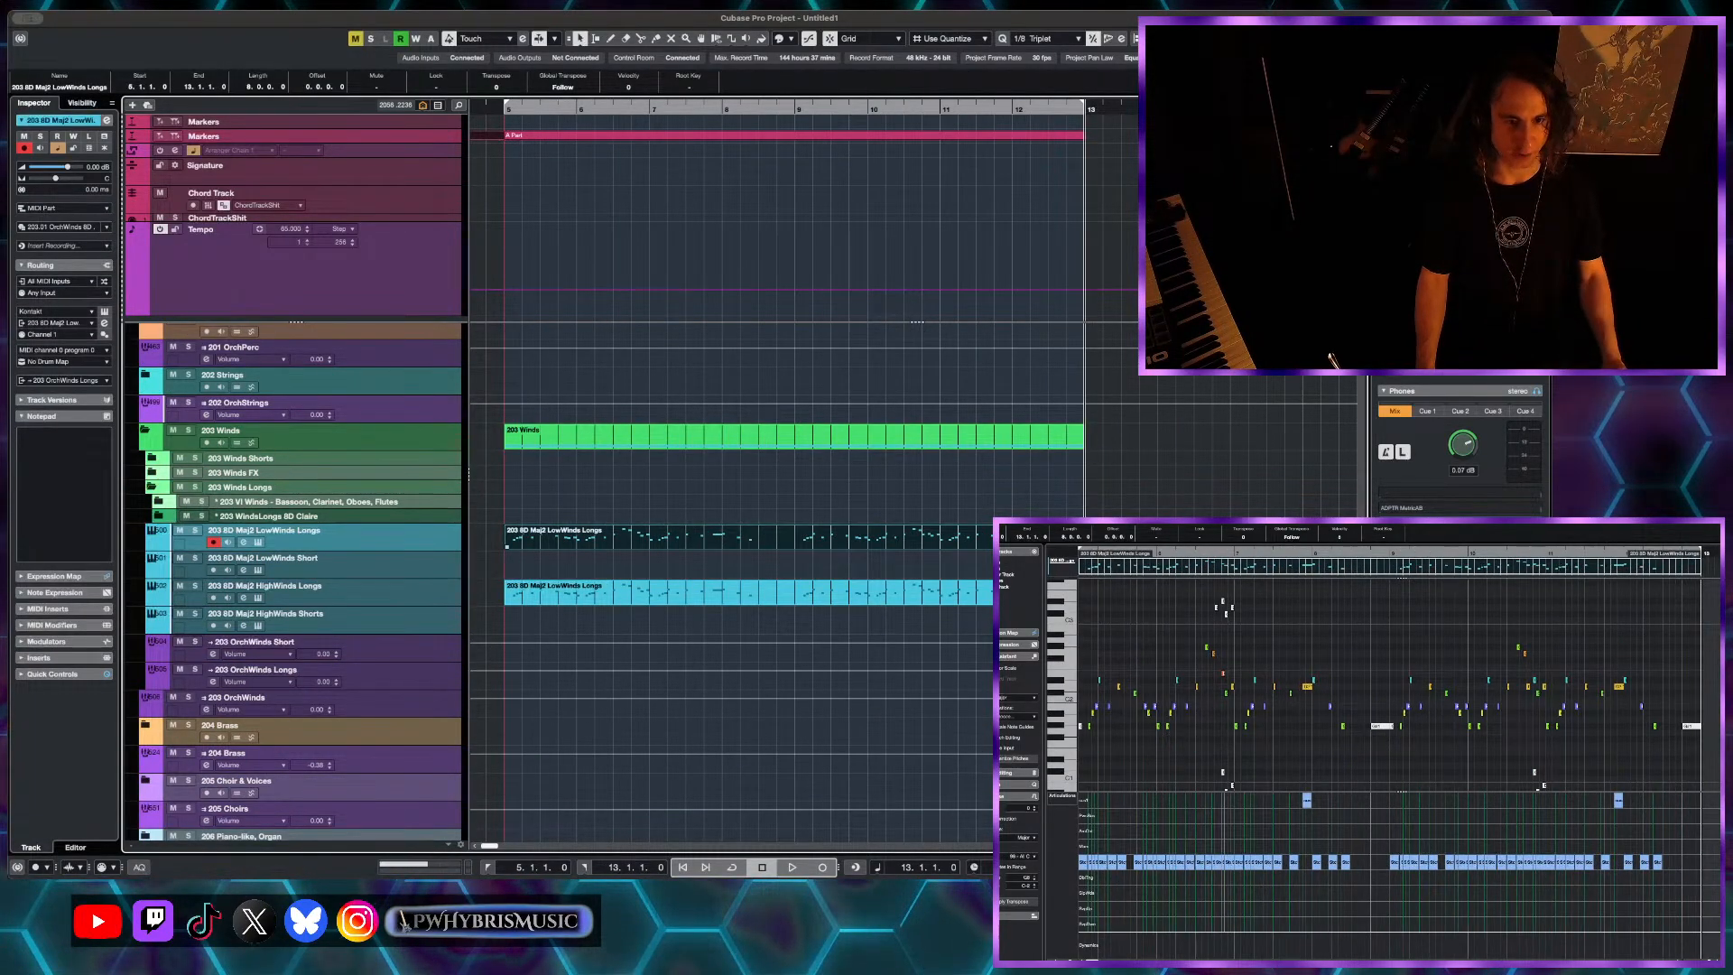
pyautogui.hotkey('ctrl', 'd')
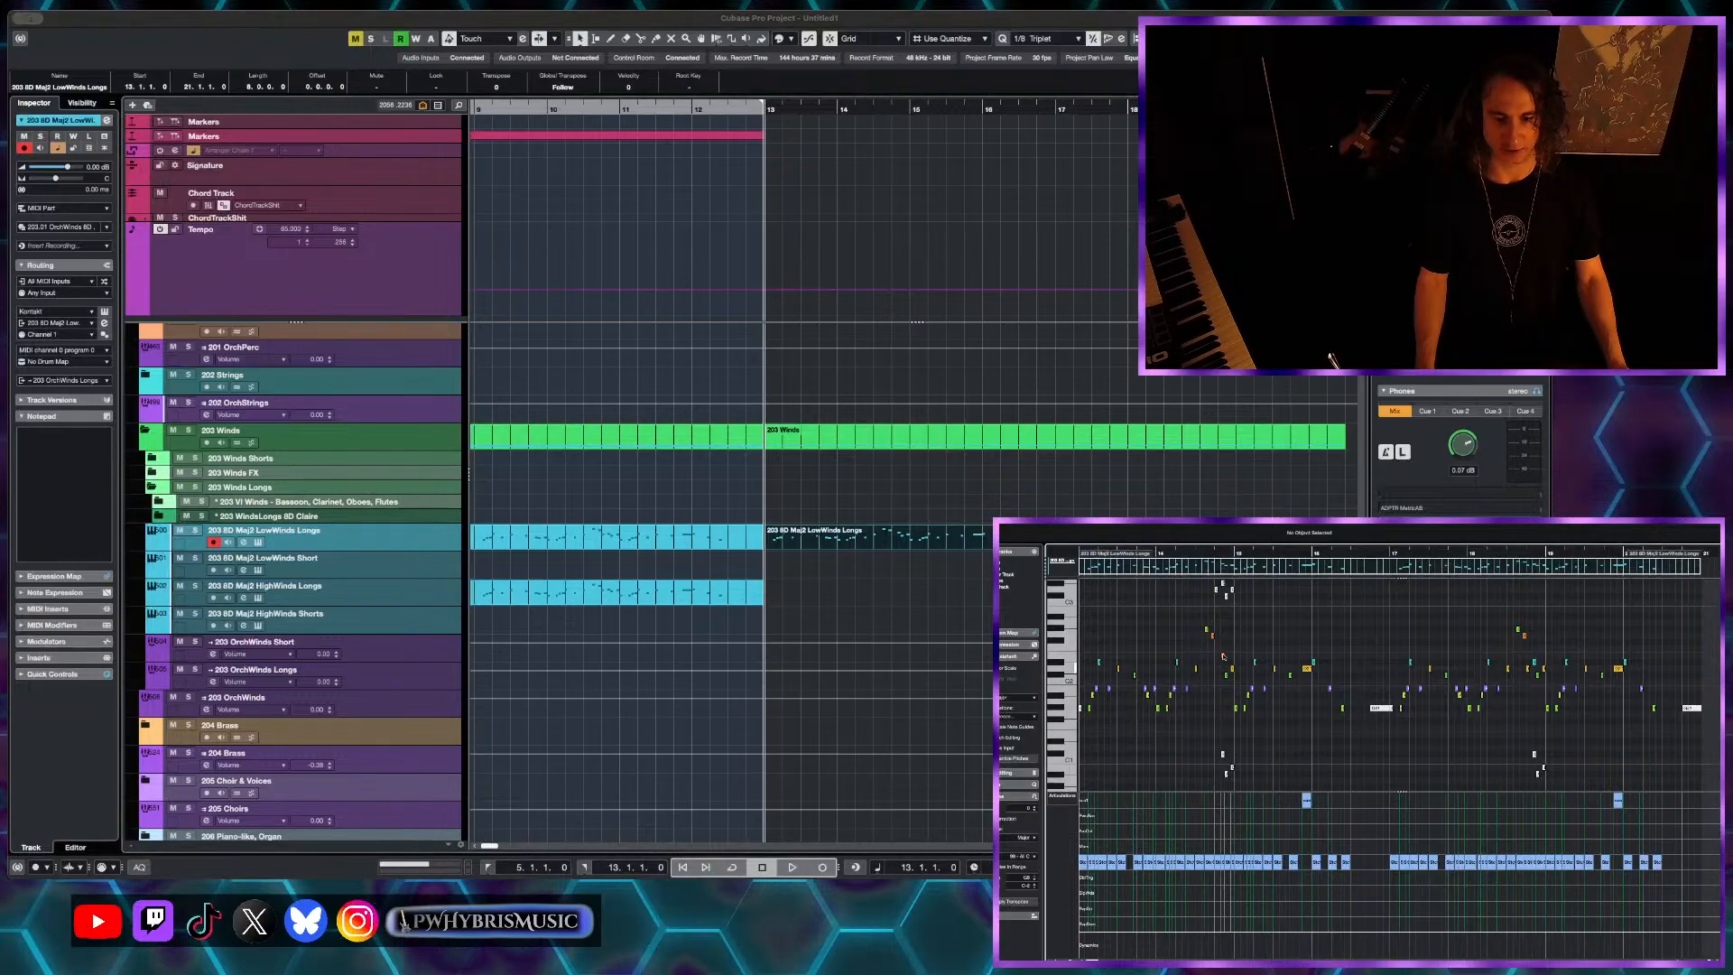
# - Delete all notes and articulations from the duplicated LowWinds Longs part starting at bar 13
pyautogui.press('g')
pyautogui.press('g')
pyautogui.press('g')
pyautogui.press('g')
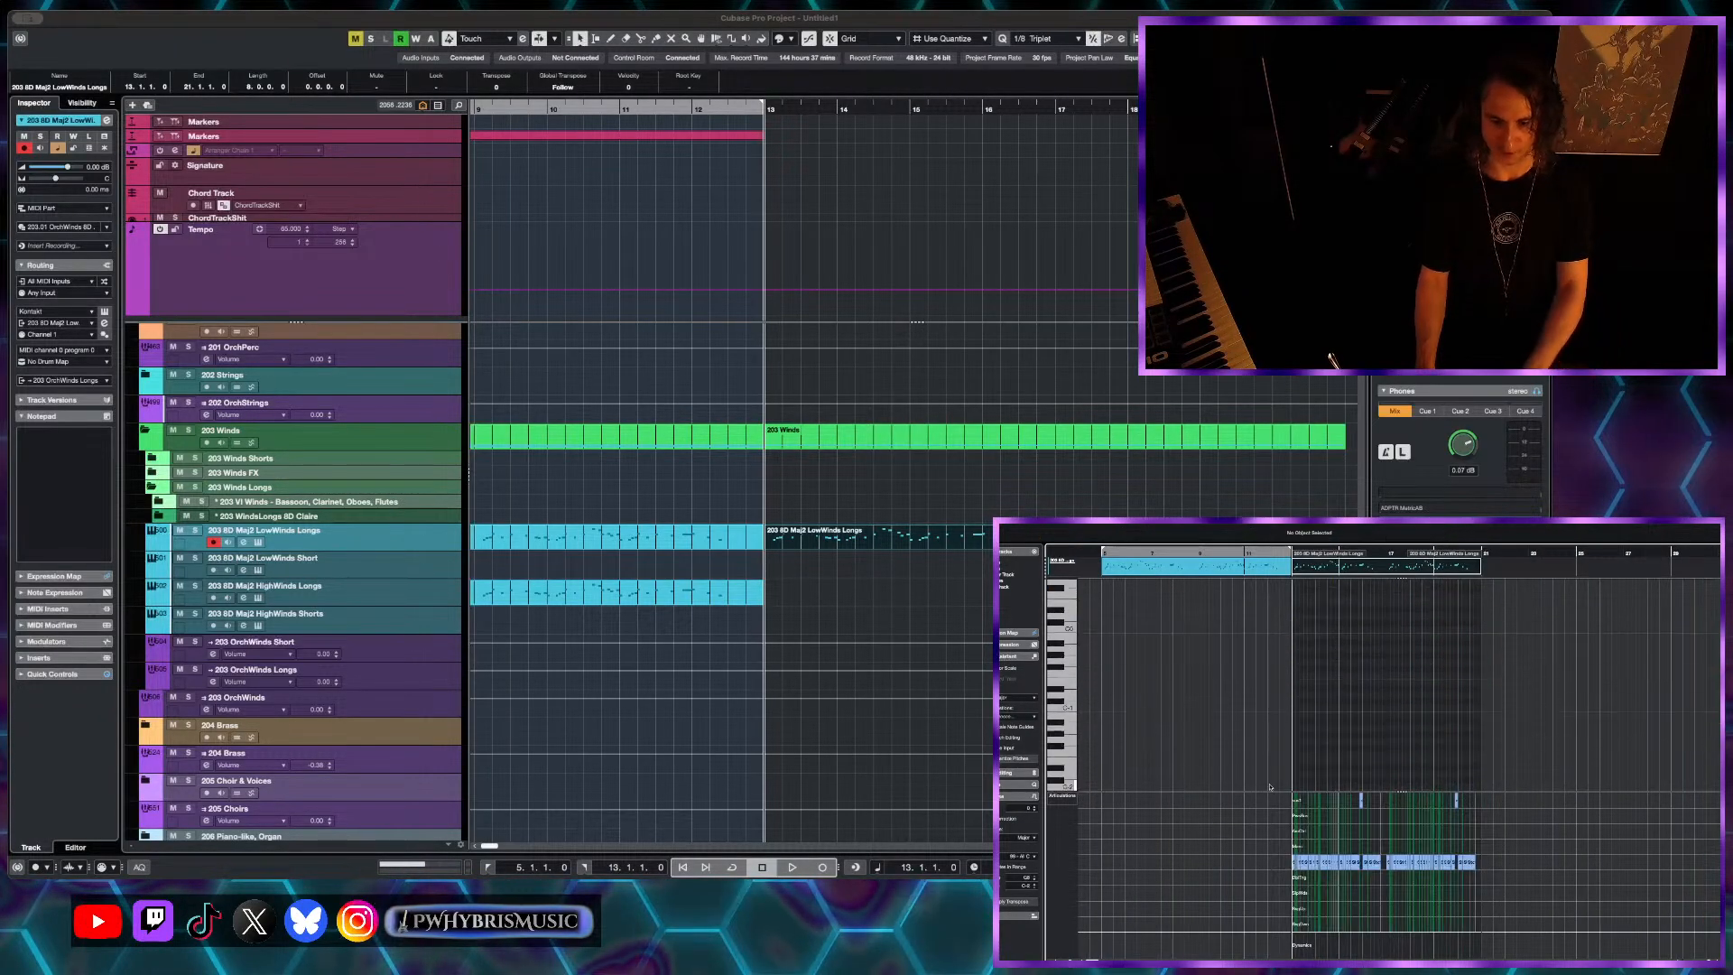
pyautogui.press('Delete')
pyautogui.press('h')
pyautogui.press('h')
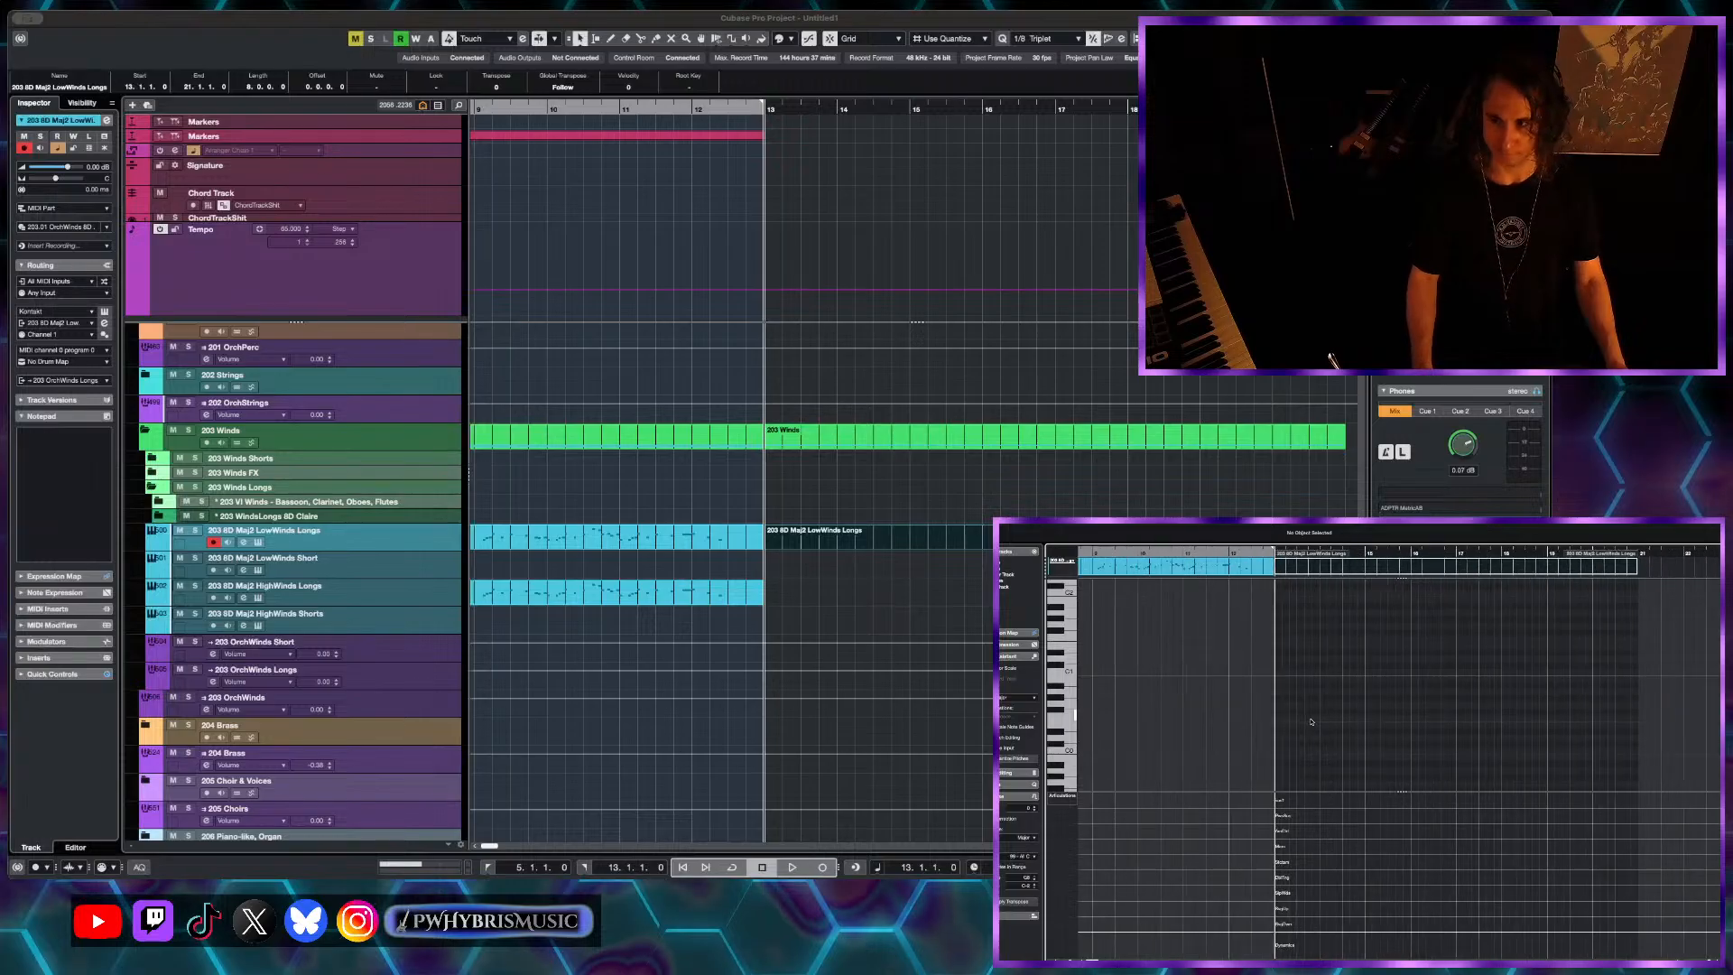
# - Draw a sustained note at the start of bar 13 in the emptied LowWinds Longs part
pyautogui.scroll(3, 1311, 721)
pyautogui.press('h')
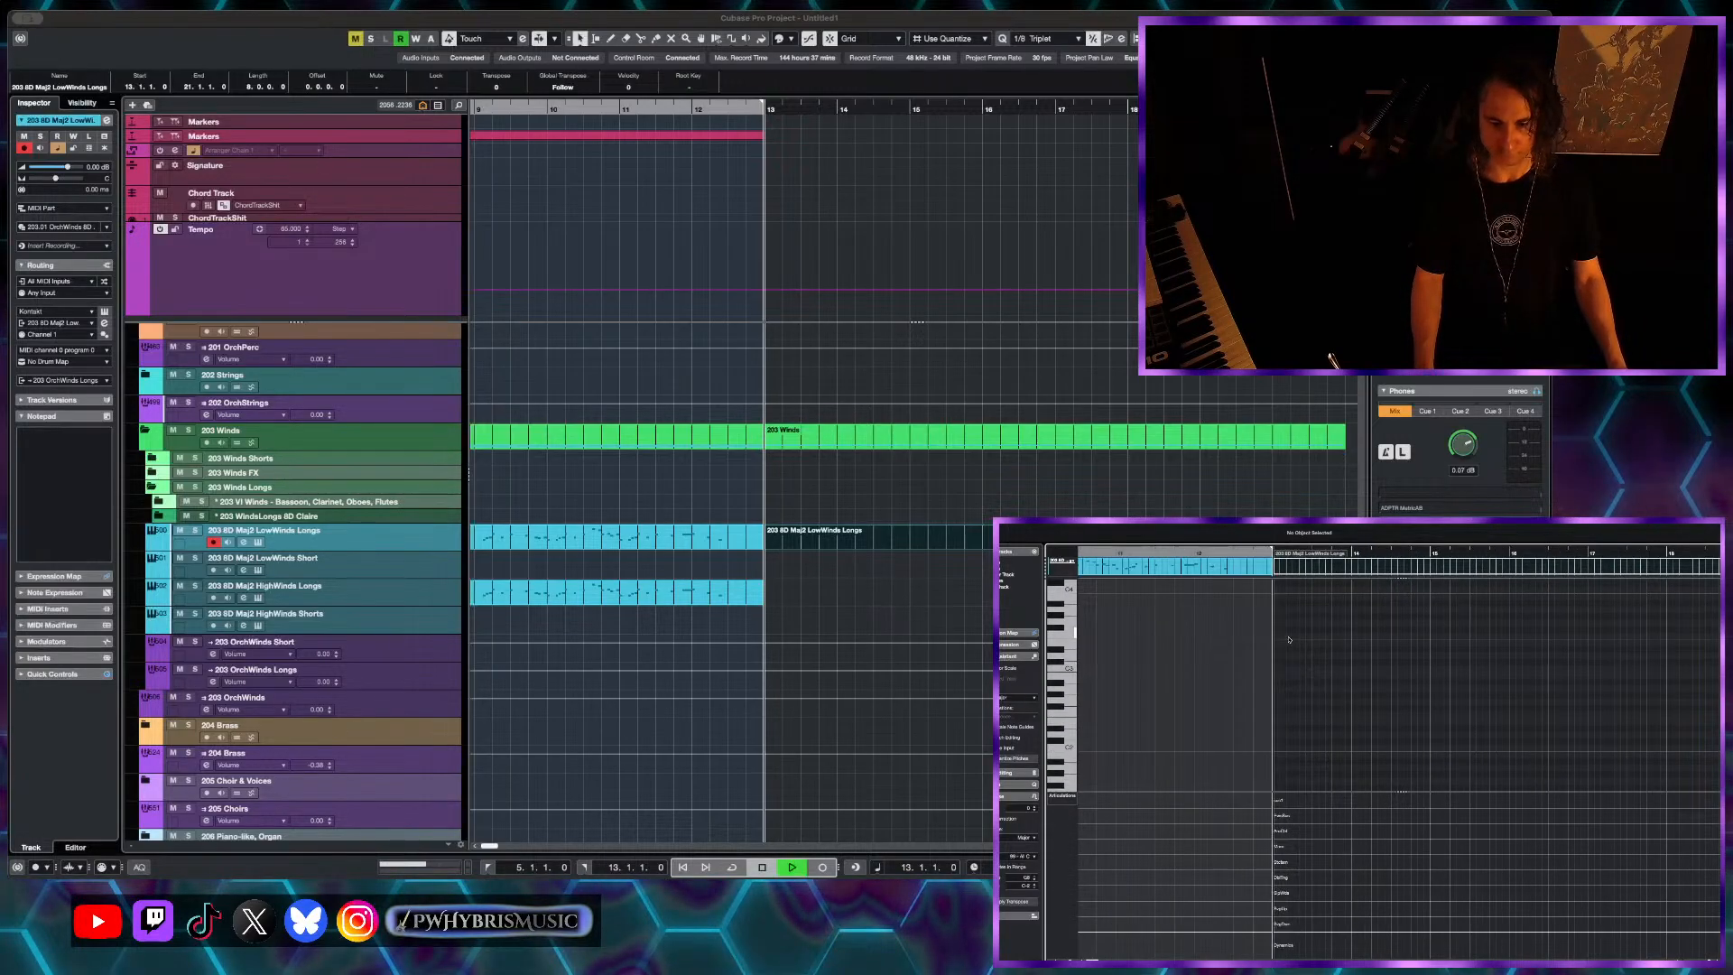
pyautogui.press('h')
pyautogui.press('h')
pyautogui.press('h')
pyautogui.press('space')
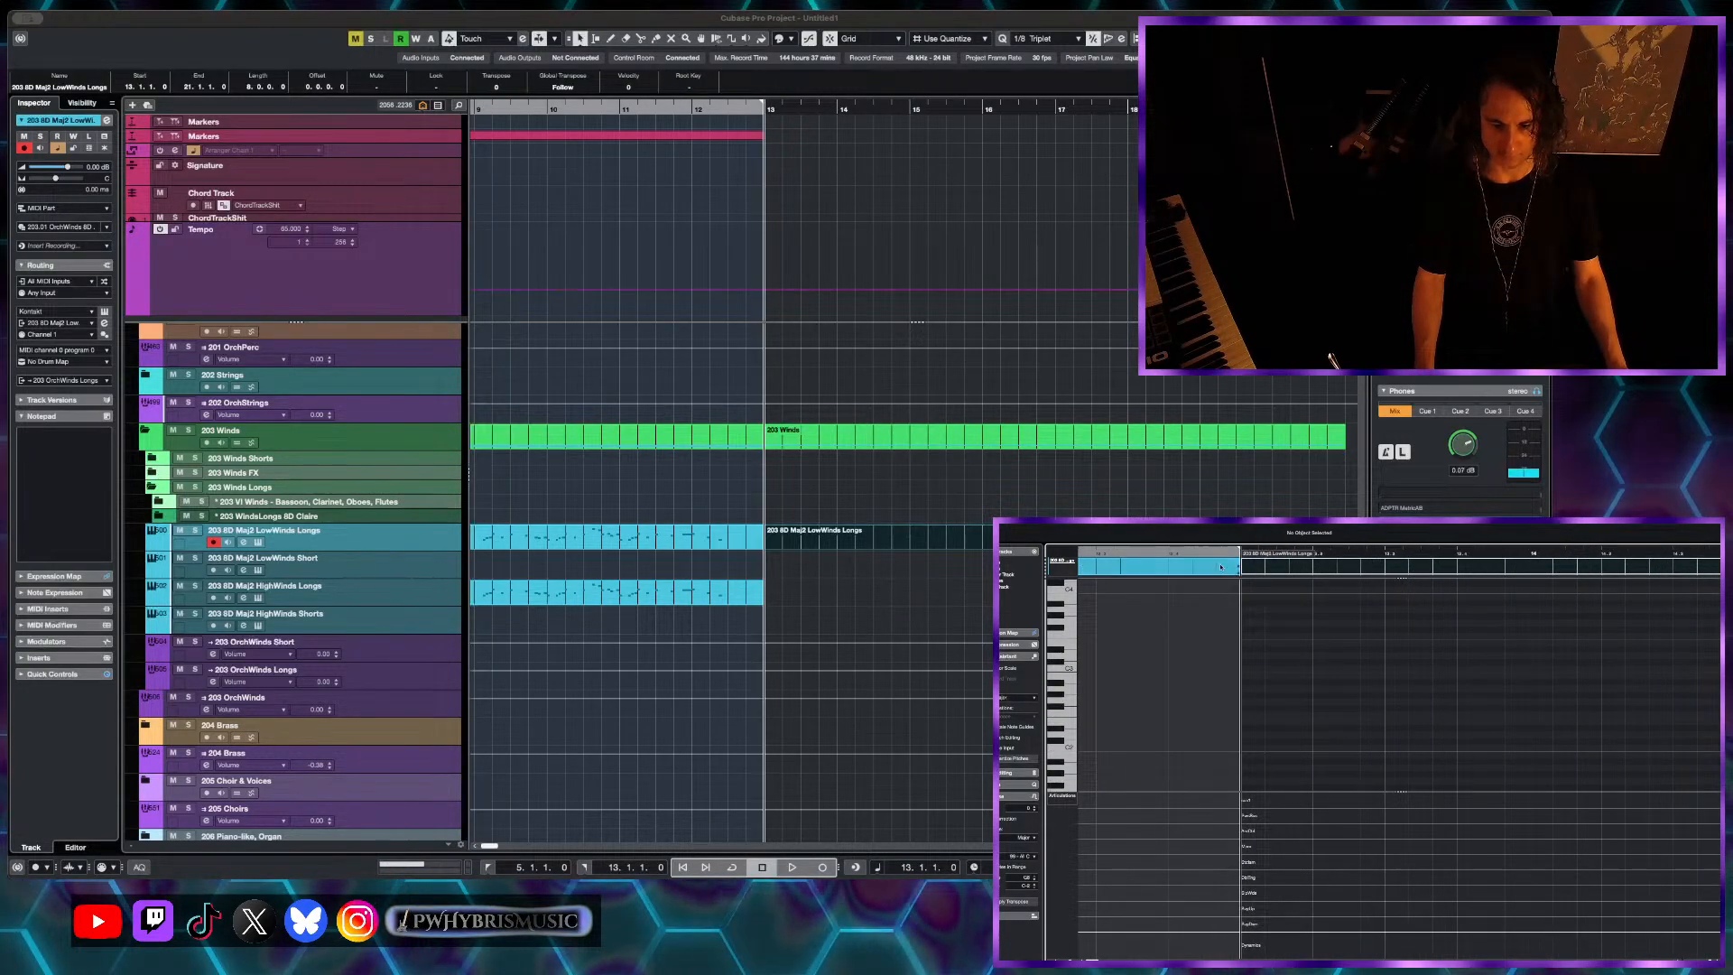
pyautogui.press('g')
pyautogui.press('g')
pyautogui.press('g')
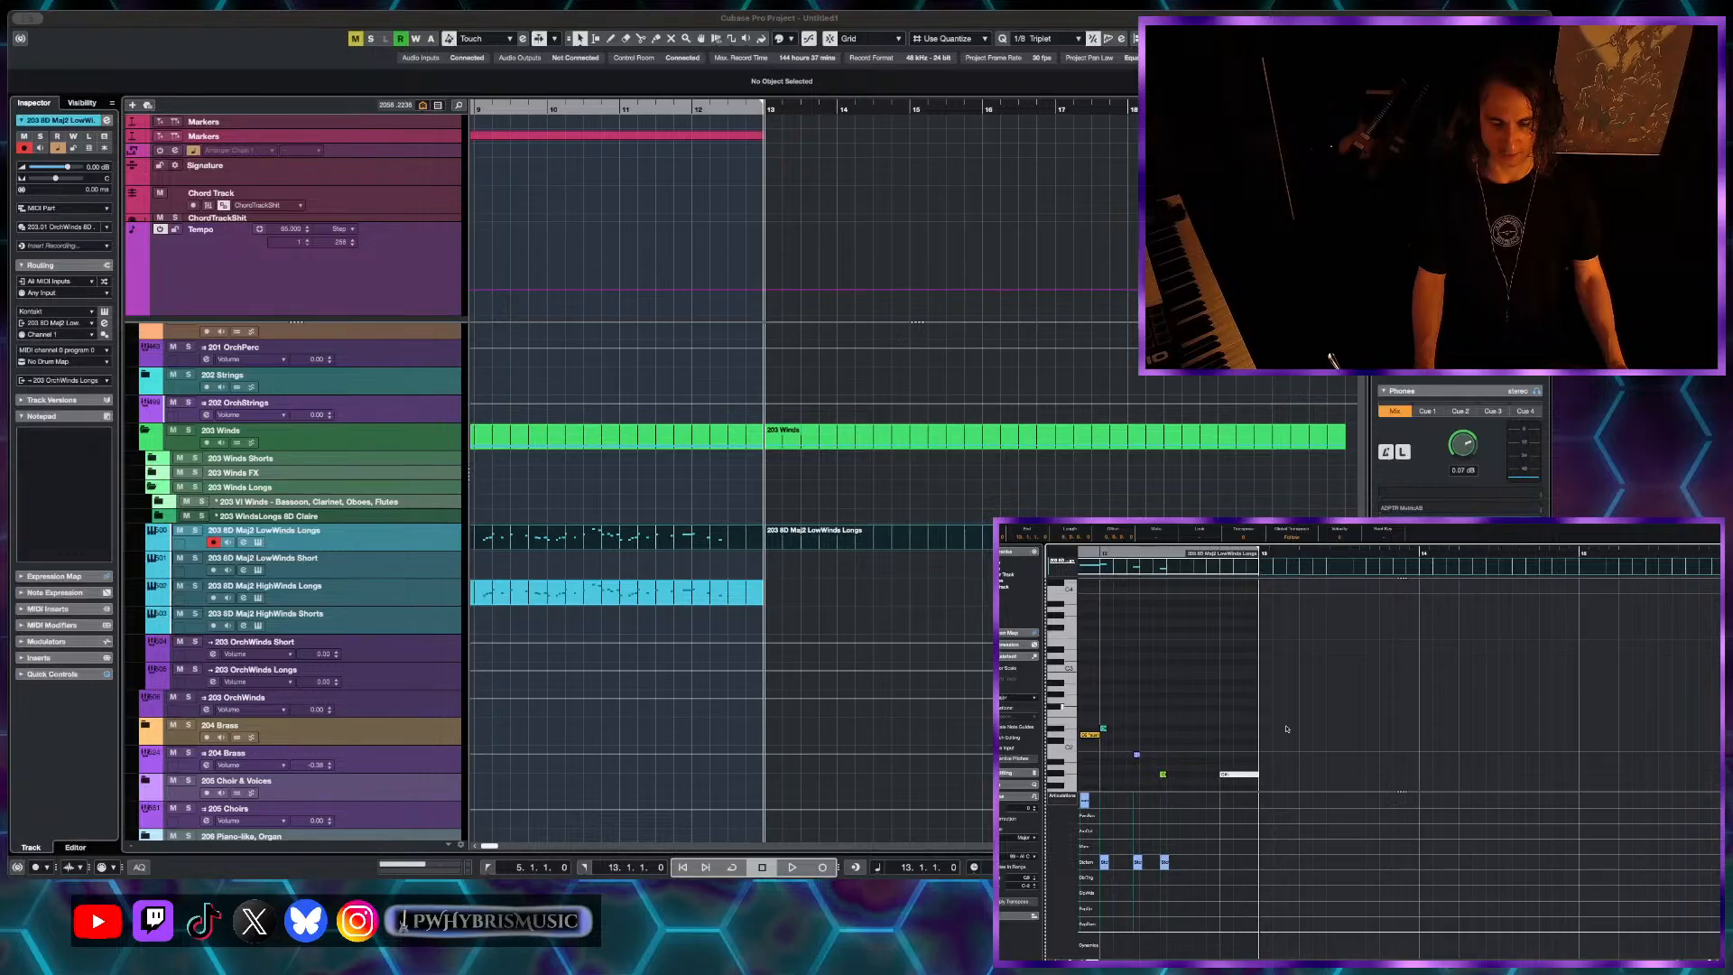
pyautogui.click(1327, 617)
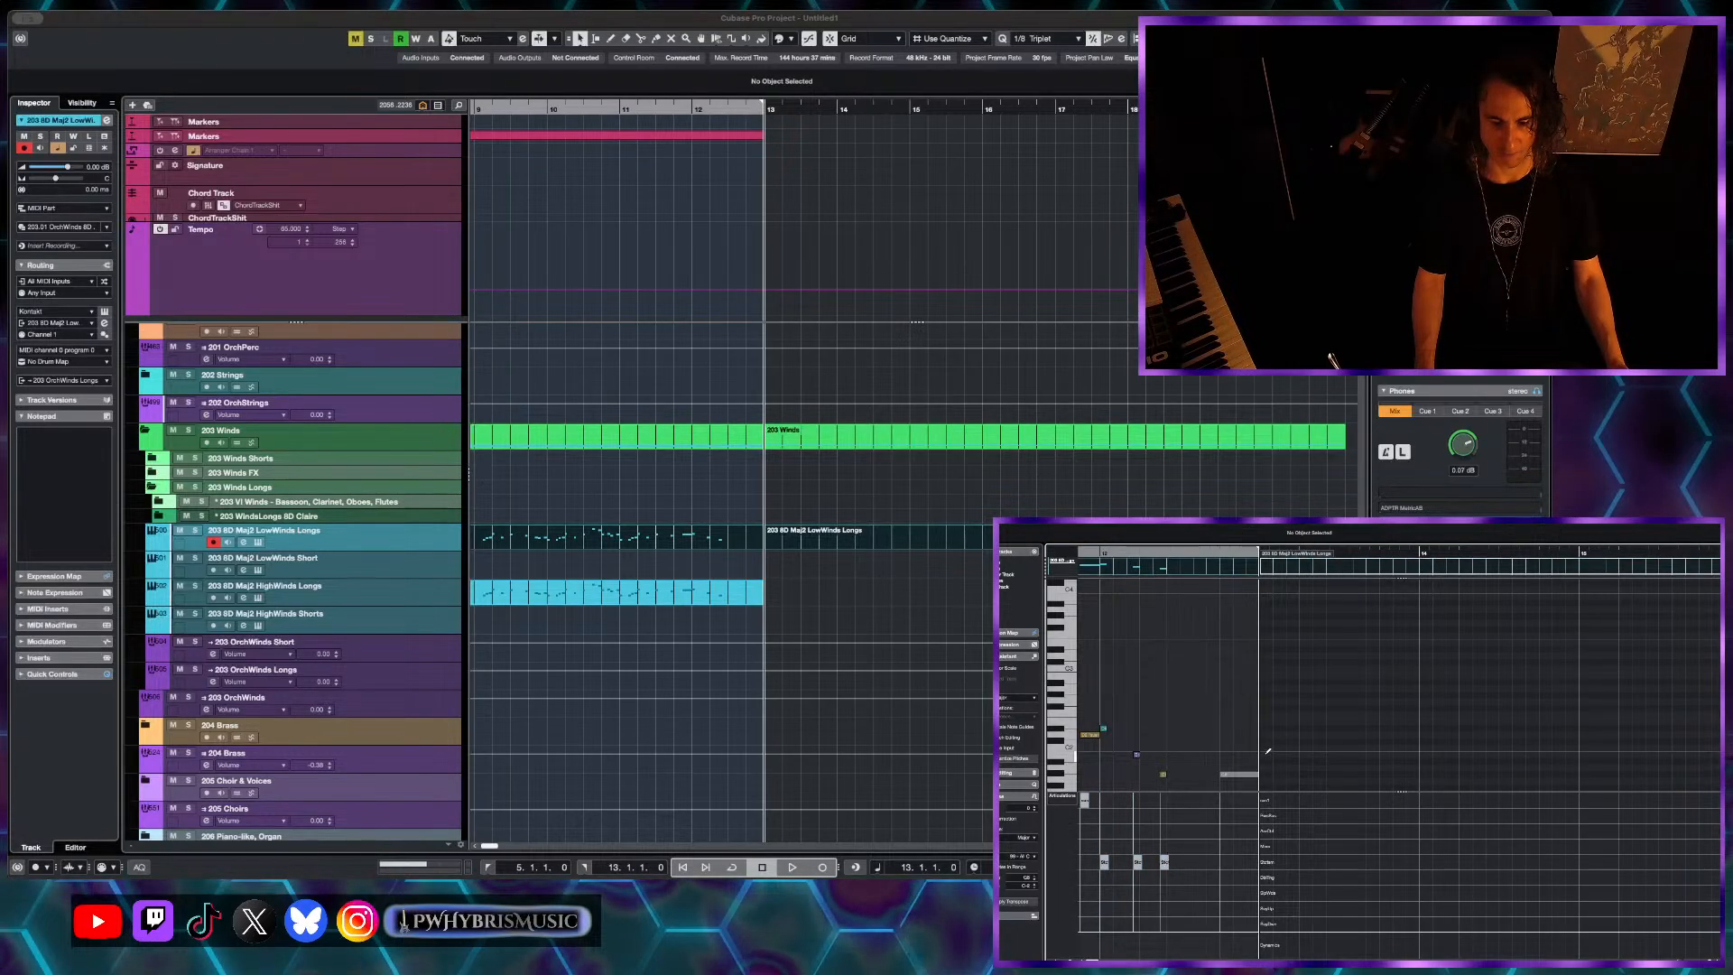
pyautogui.moveTo(1263, 734); pyautogui.dragTo(1295, 735)
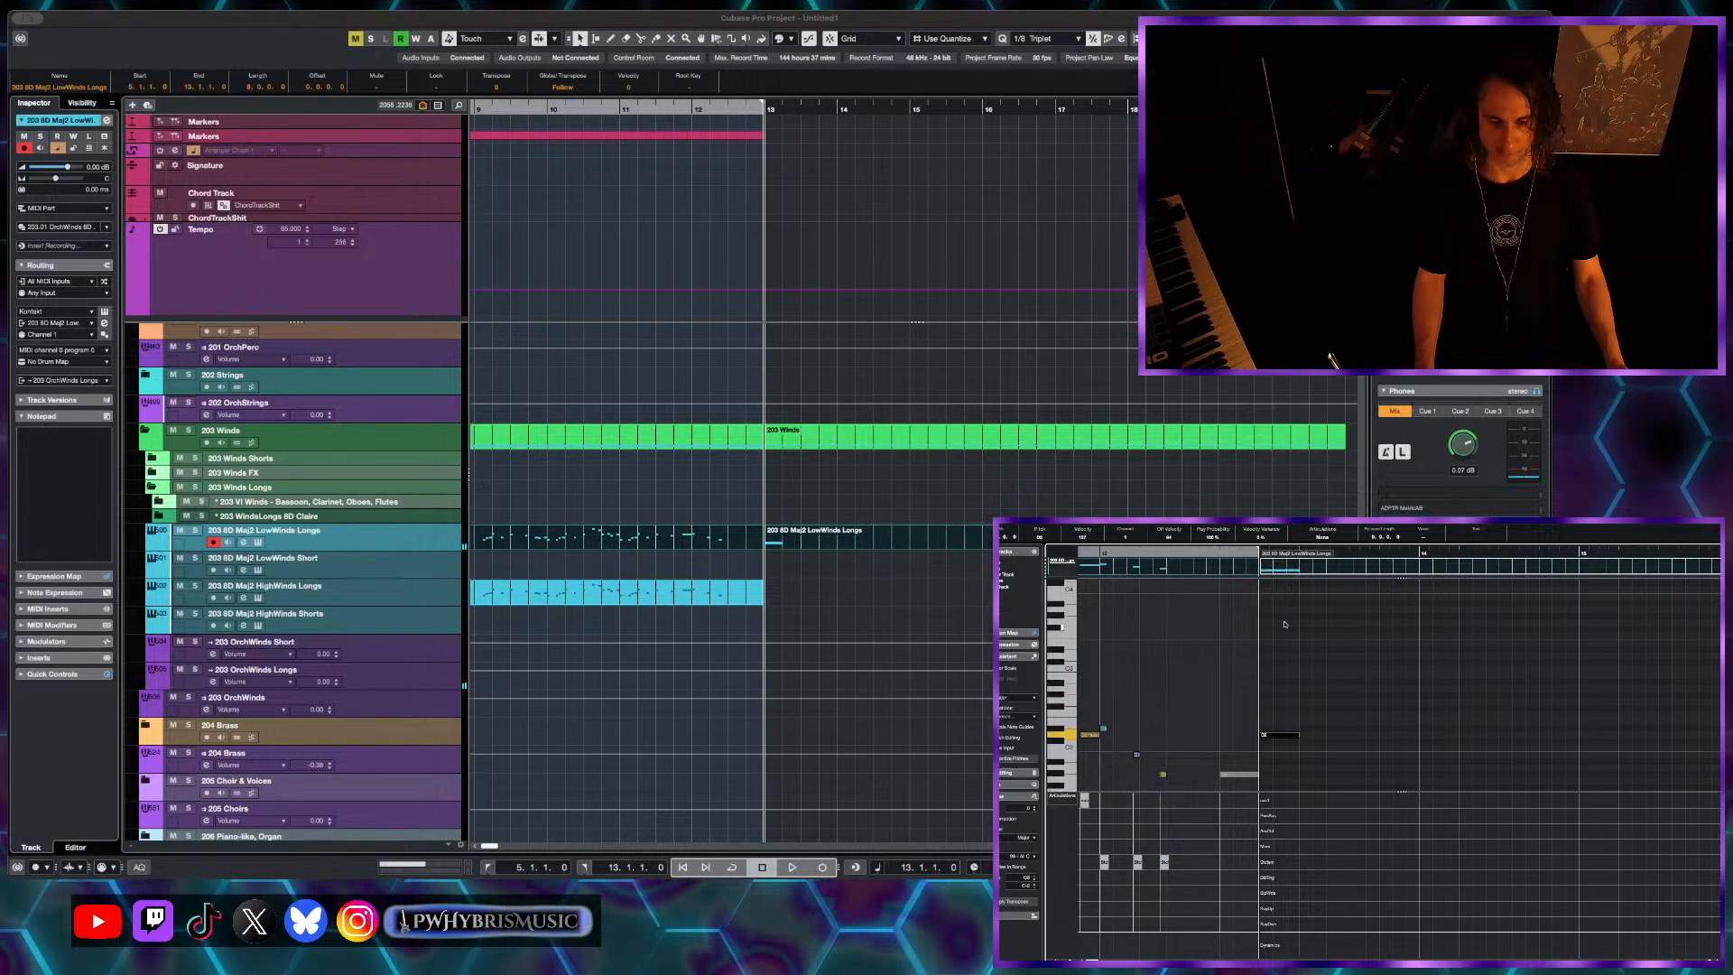
# - Assign an articulation to the new note at bar 13 and move the note to a higher pitch
pyautogui.click(1324, 537)
pyautogui.click(1322, 547)
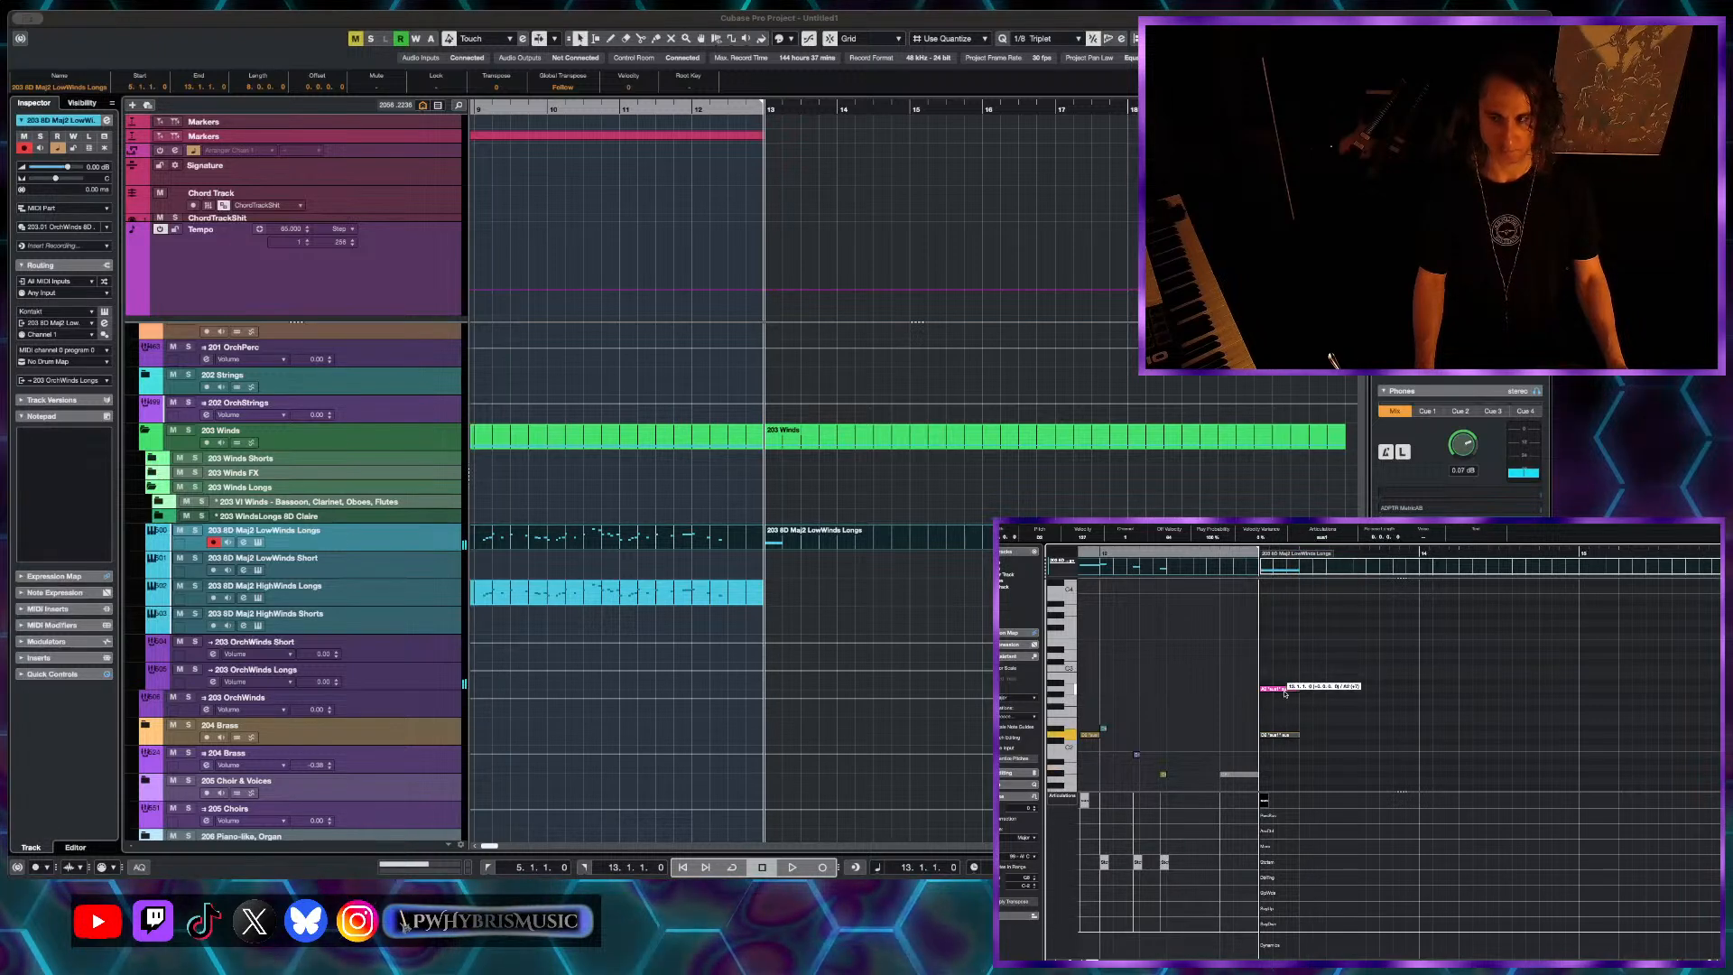
pyautogui.moveTo(1284, 693); pyautogui.dragTo(1286, 696)
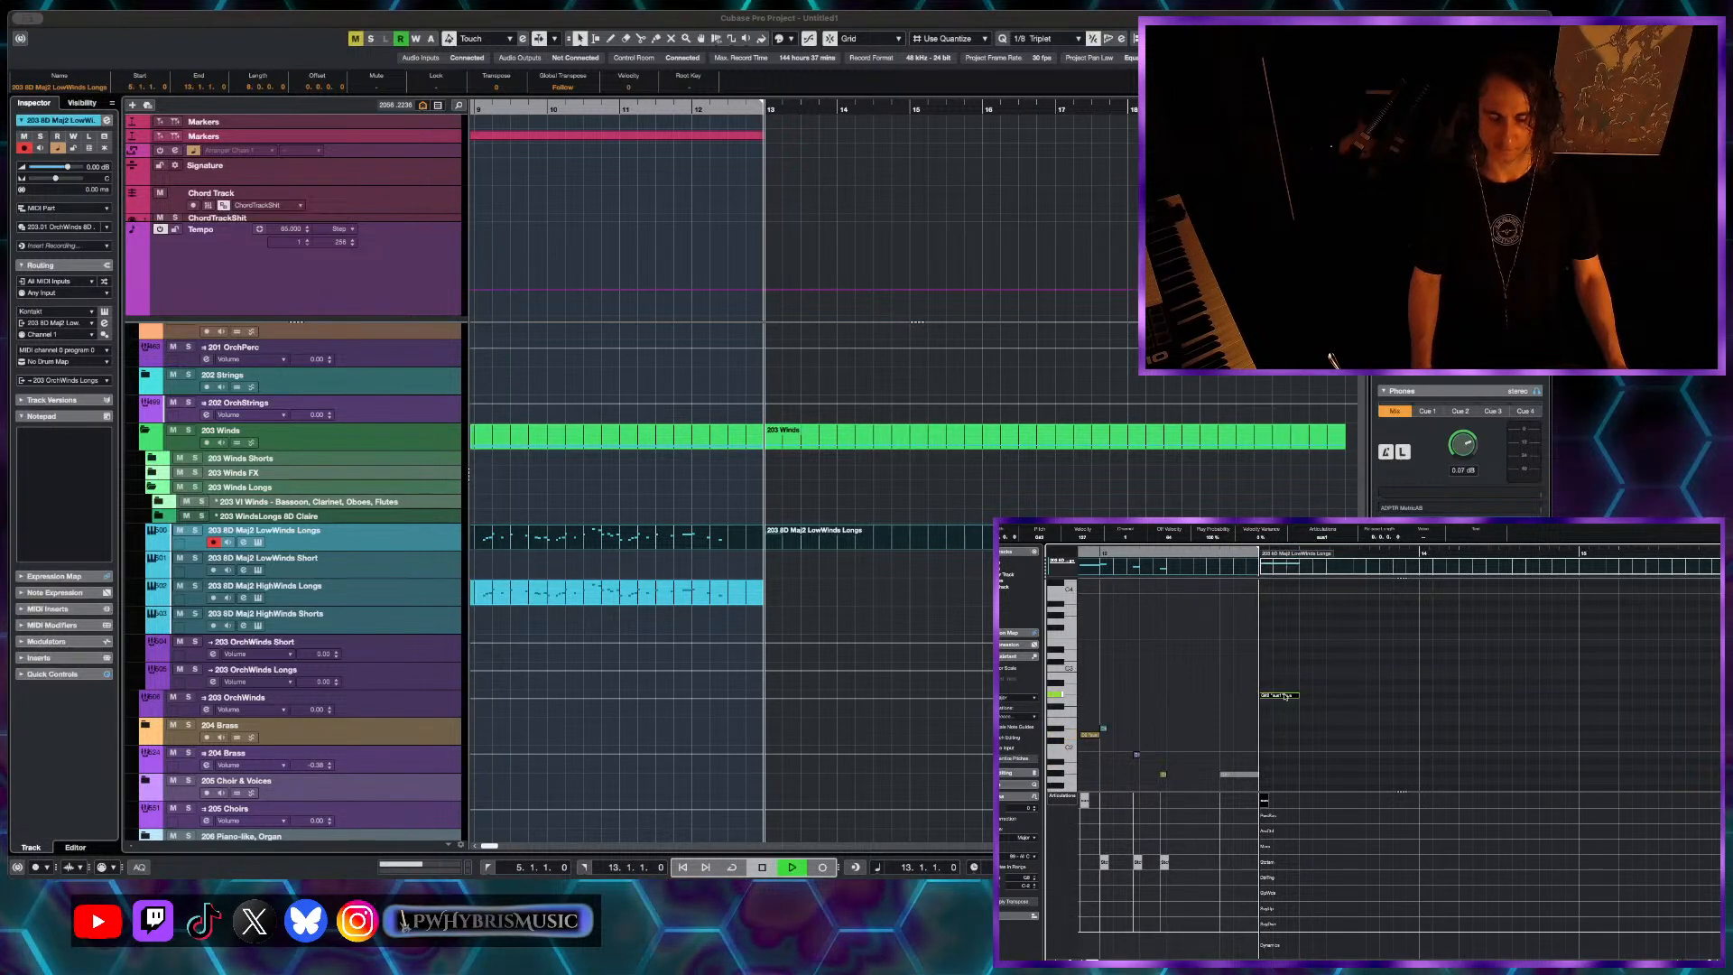
# - Play back from bar 13 to check how the new sustained low winds note sounds
pyautogui.press('space')
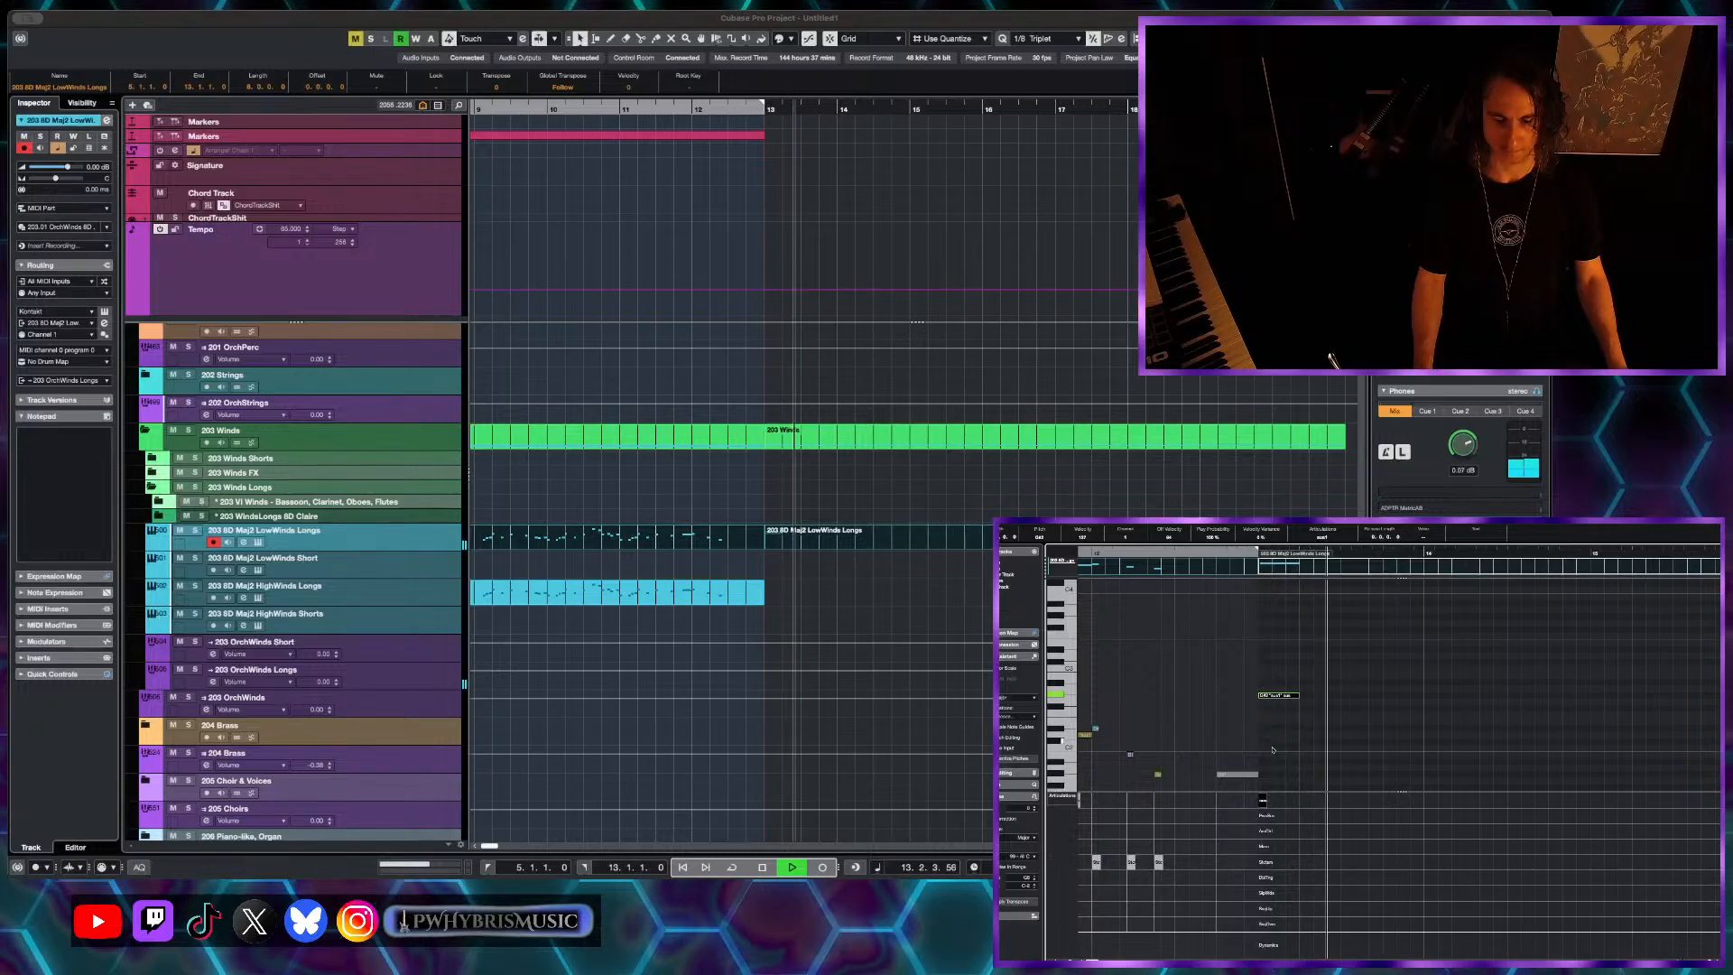
pyautogui.press('space')
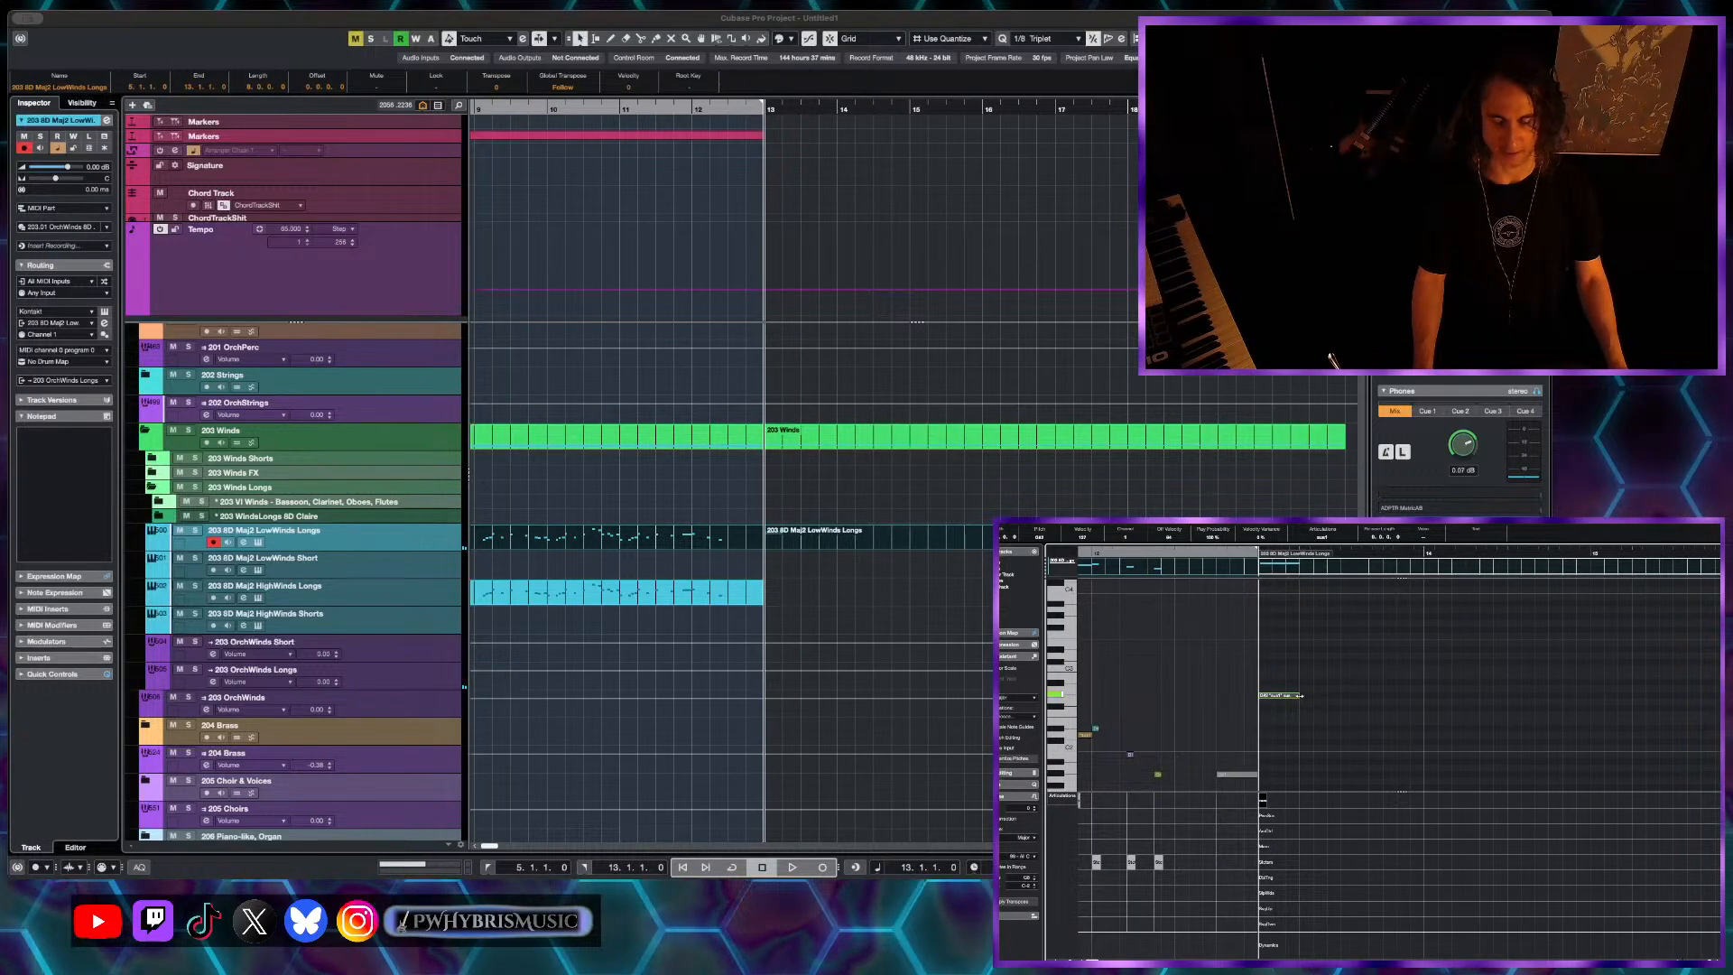
pyautogui.press('space')
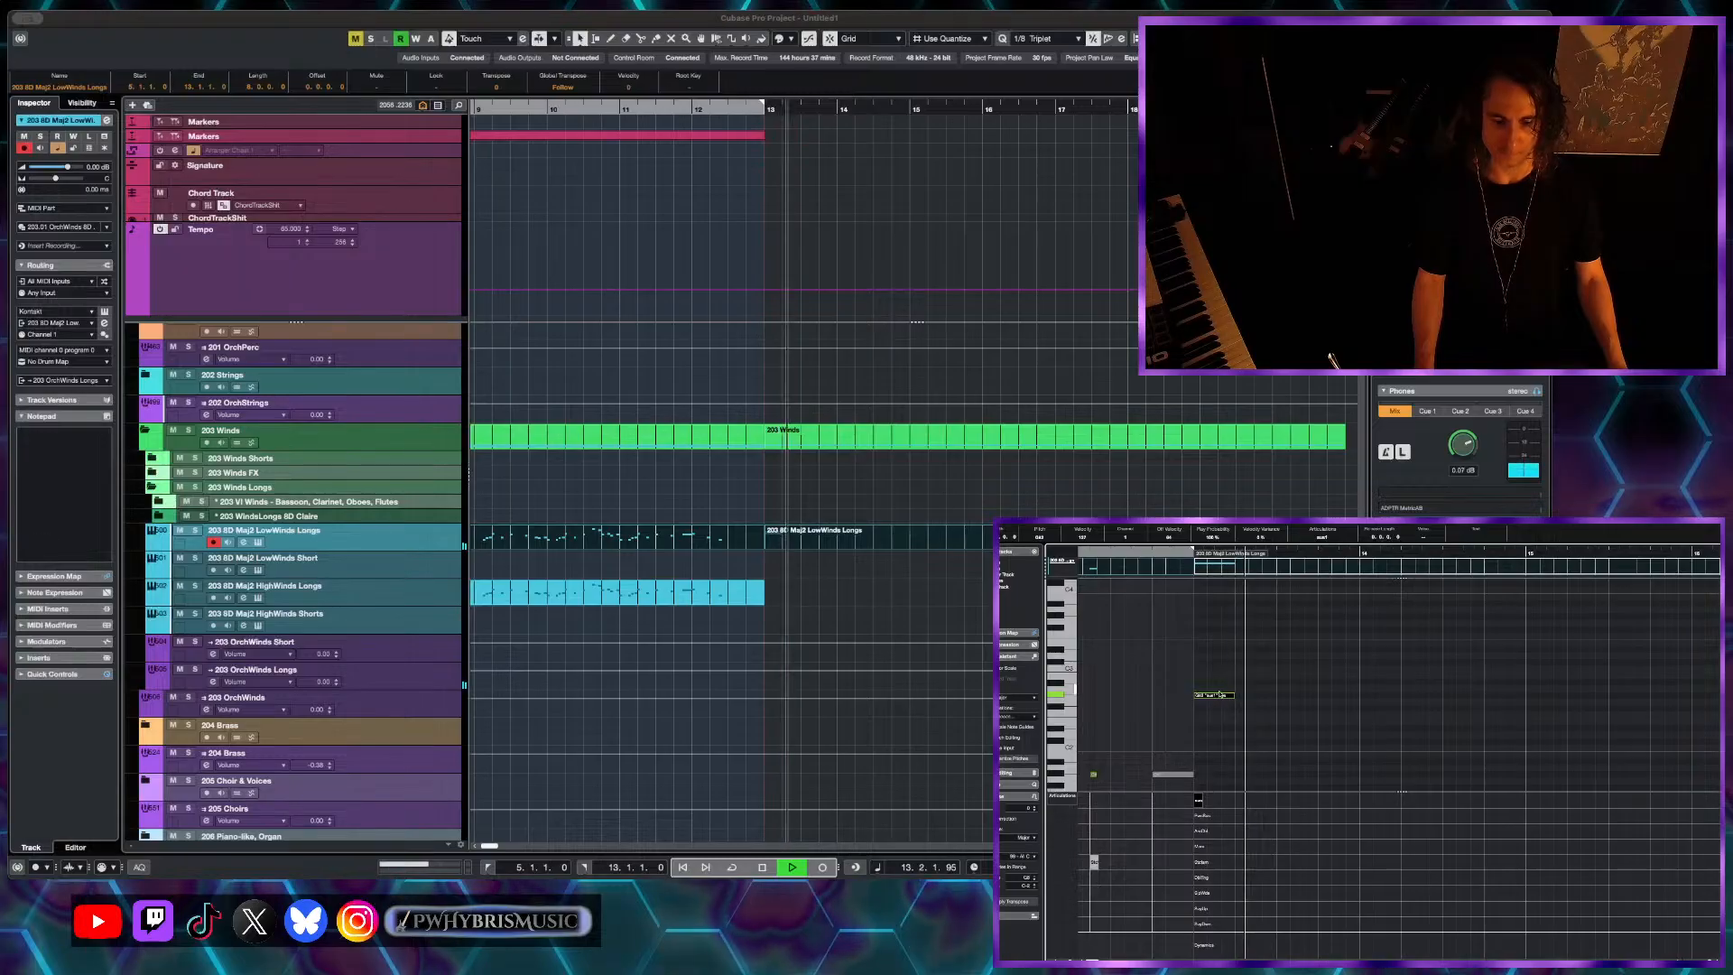
pyautogui.press('space')
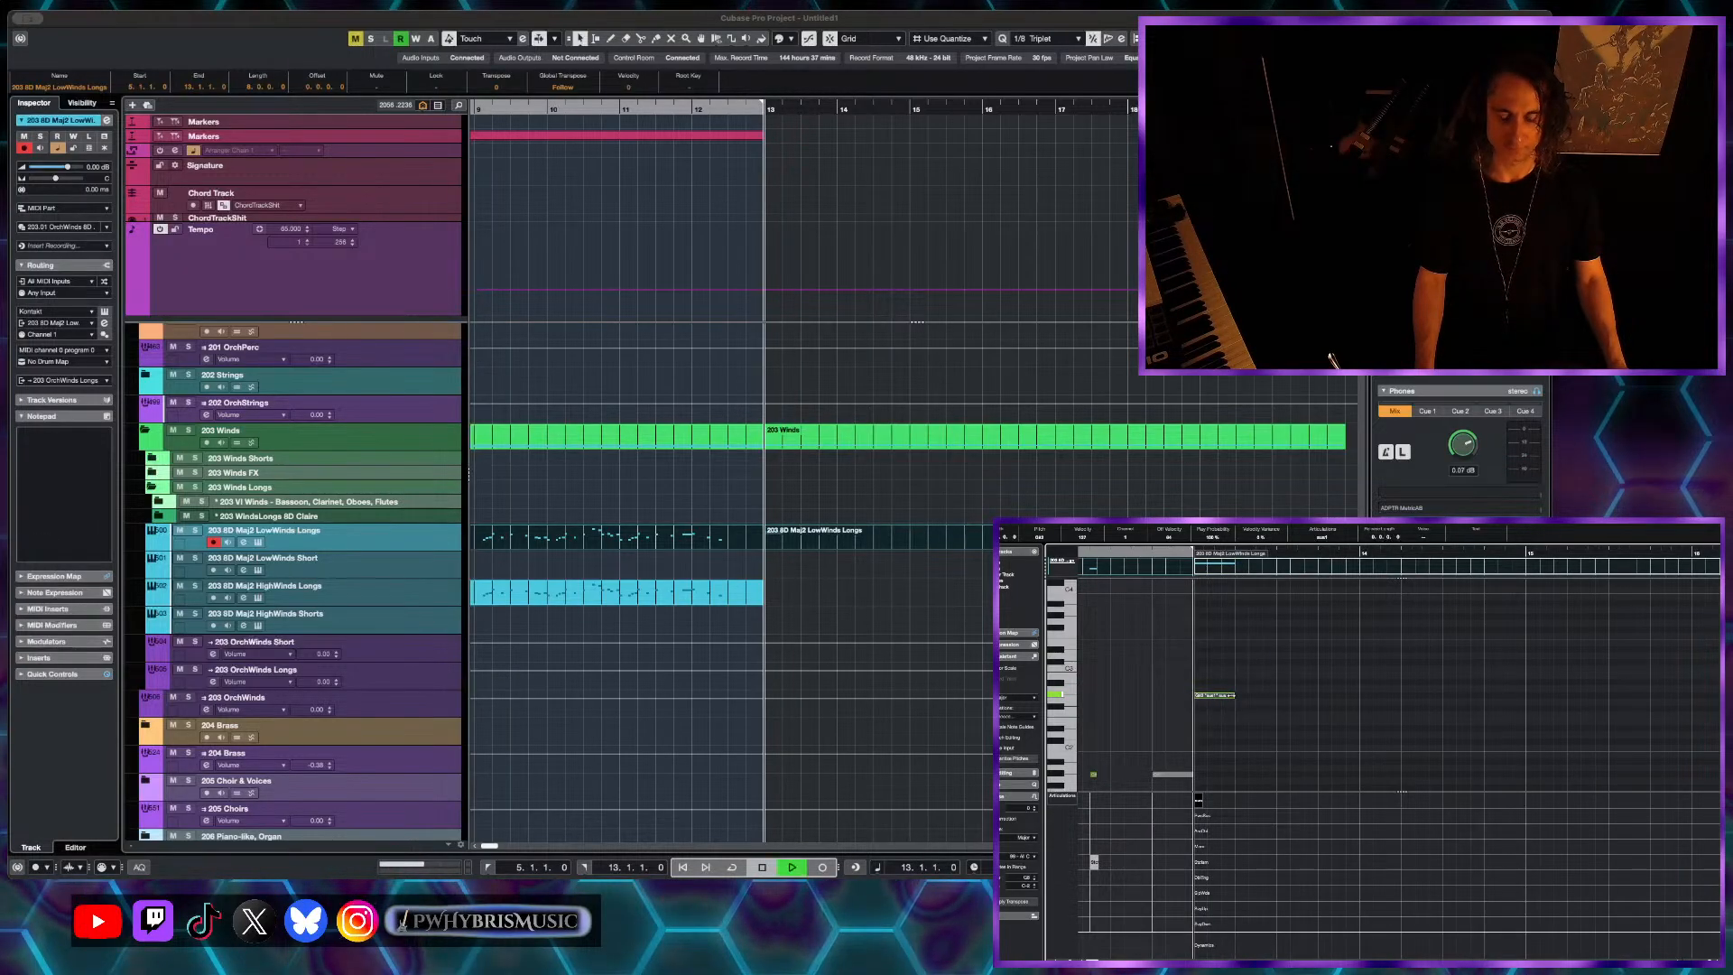
pyautogui.press('space')
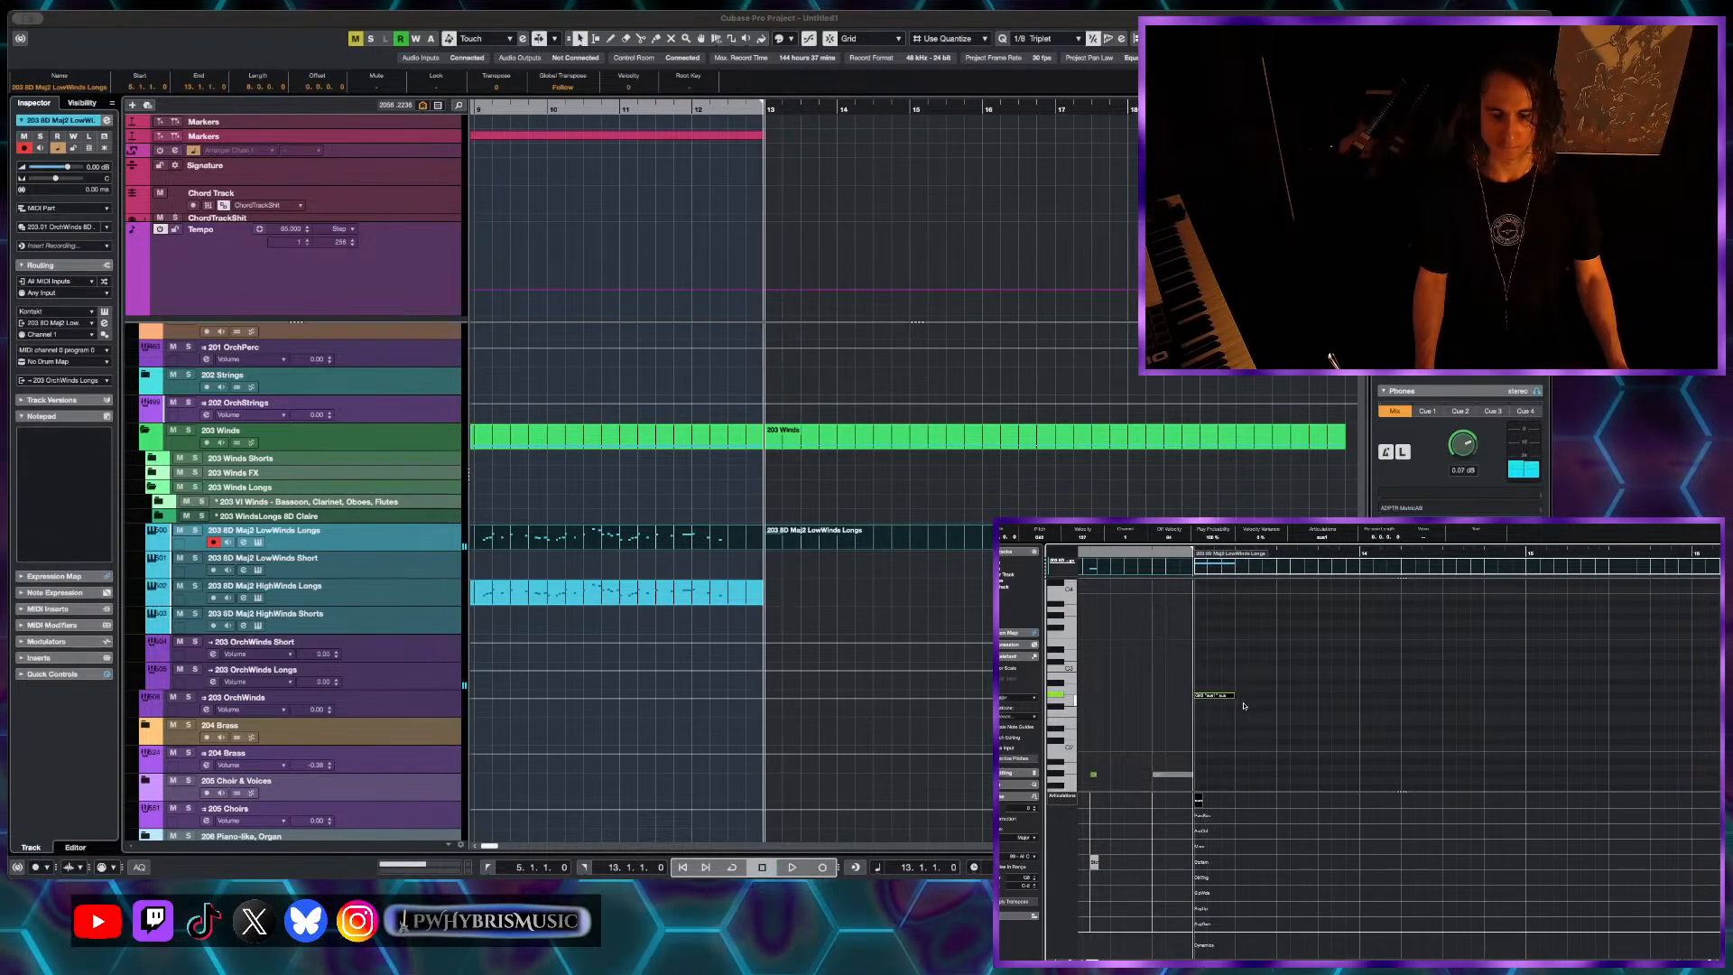
# - Draw two short notes after the sustained note in bar 13, a slightly lower one followed by one at the sustained note's pitch, and play them
pyautogui.scroll(3, 1263, 702)
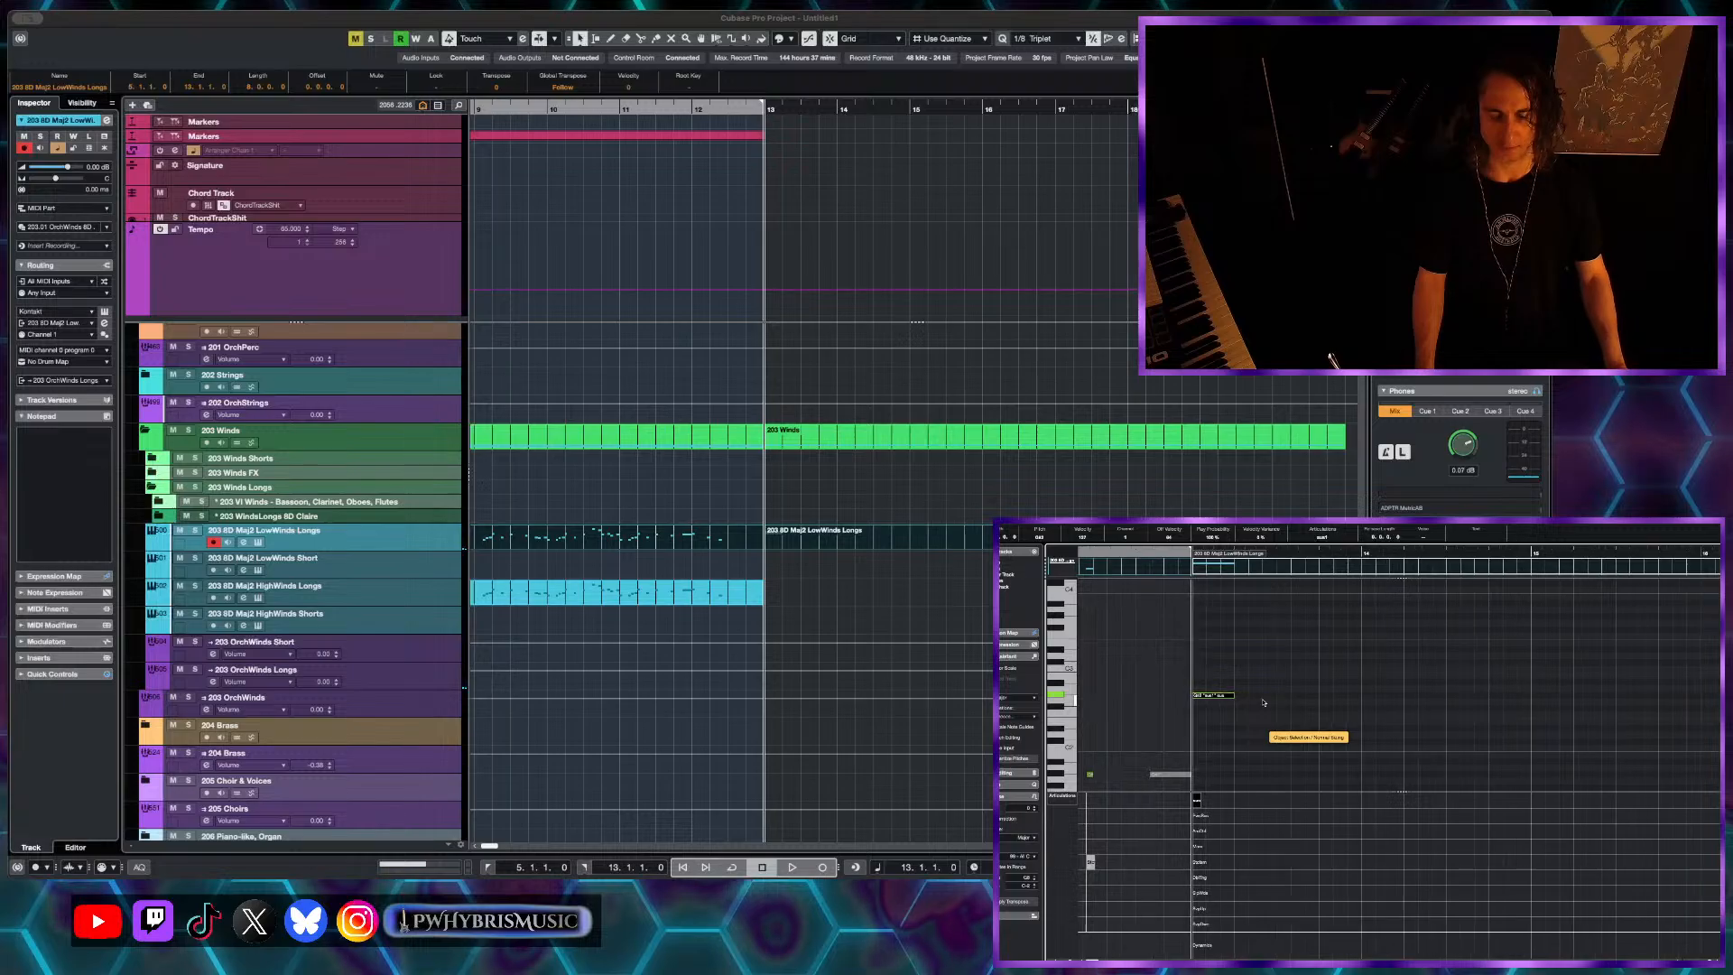
pyautogui.scroll(-4, 1264, 702)
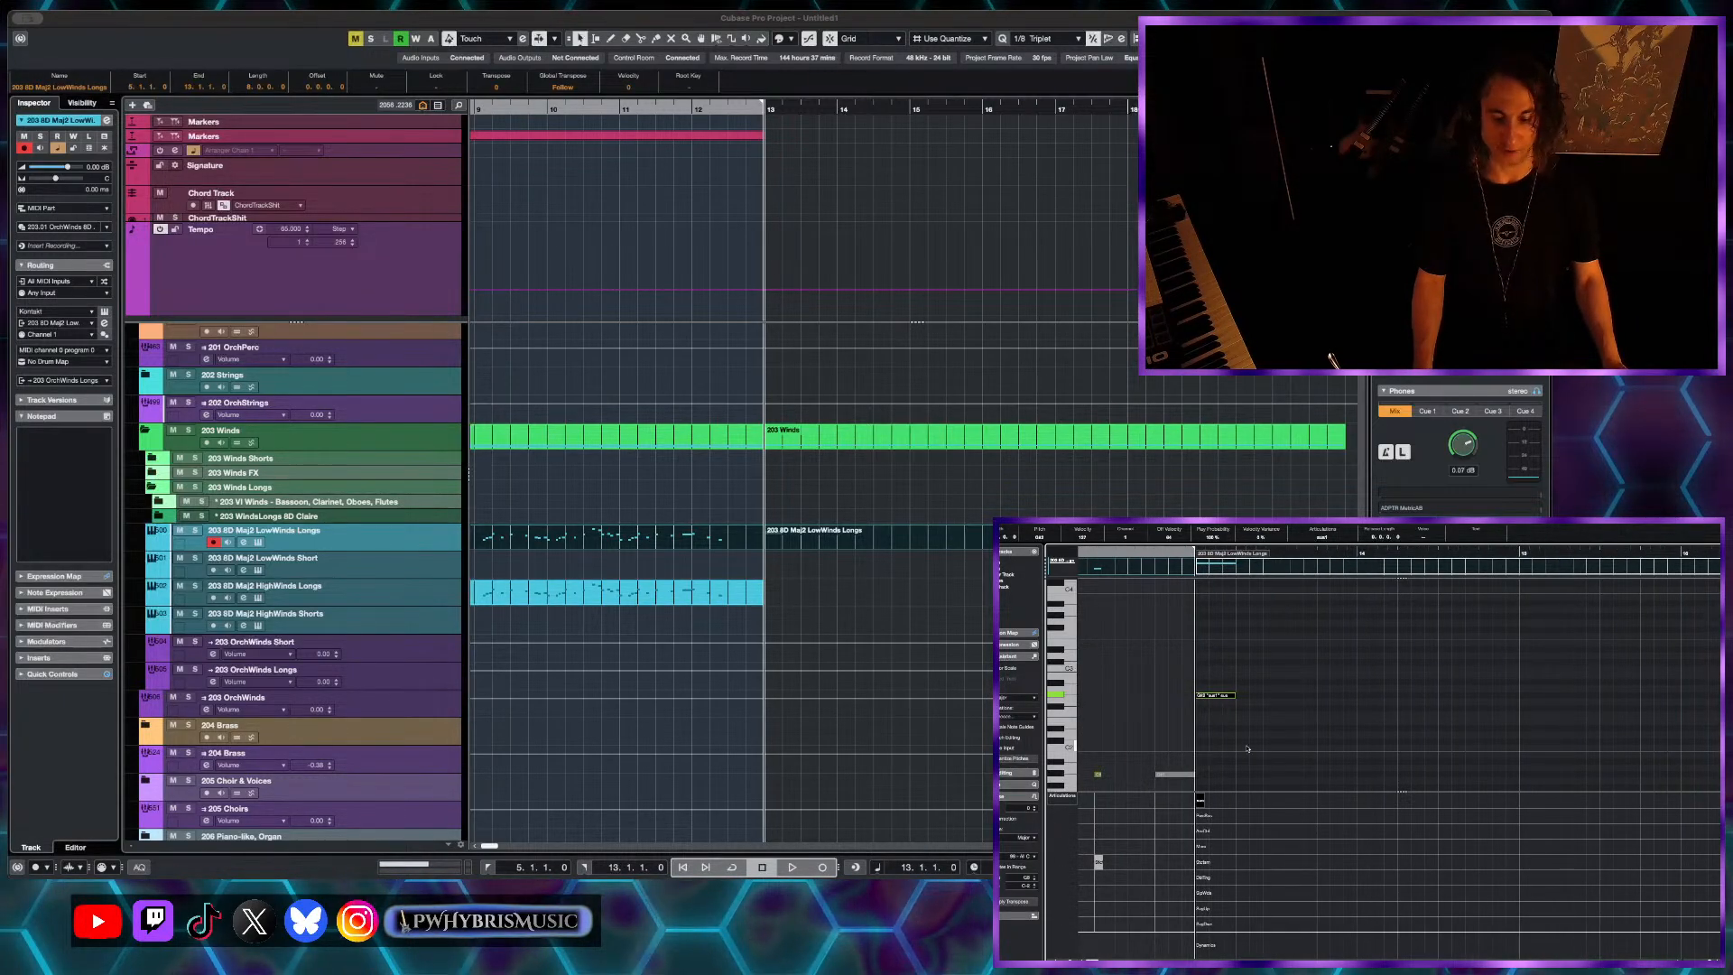
pyautogui.scroll(2, 1265, 701)
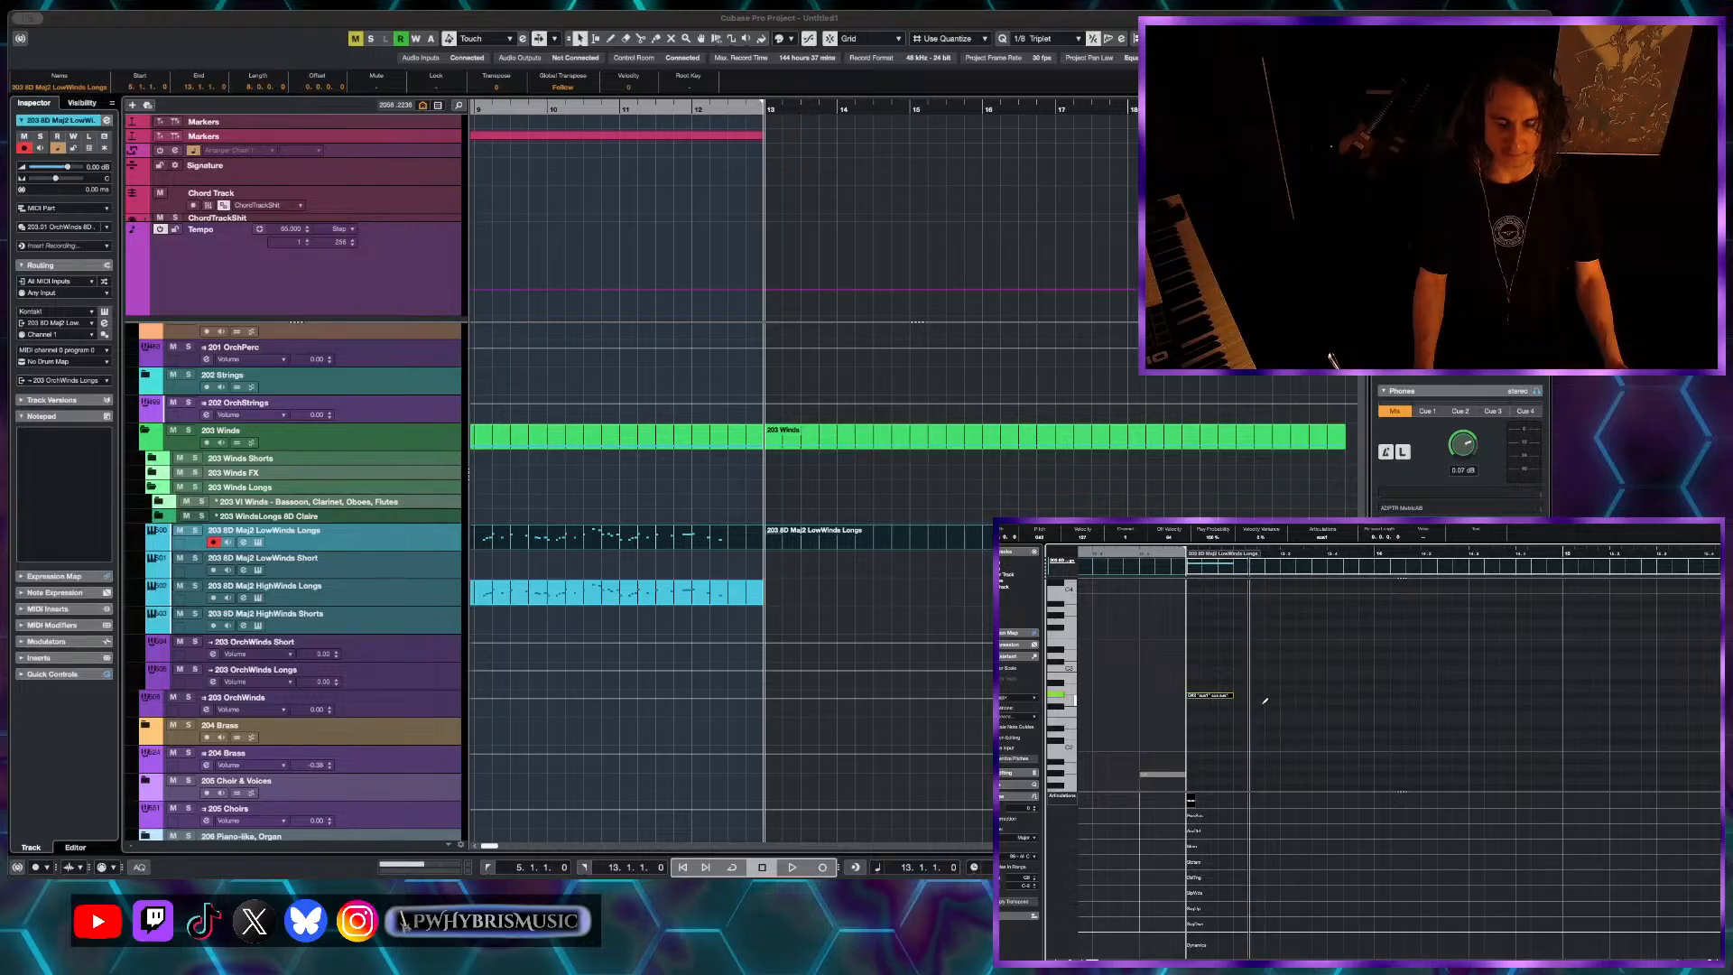
pyautogui.click(1264, 702)
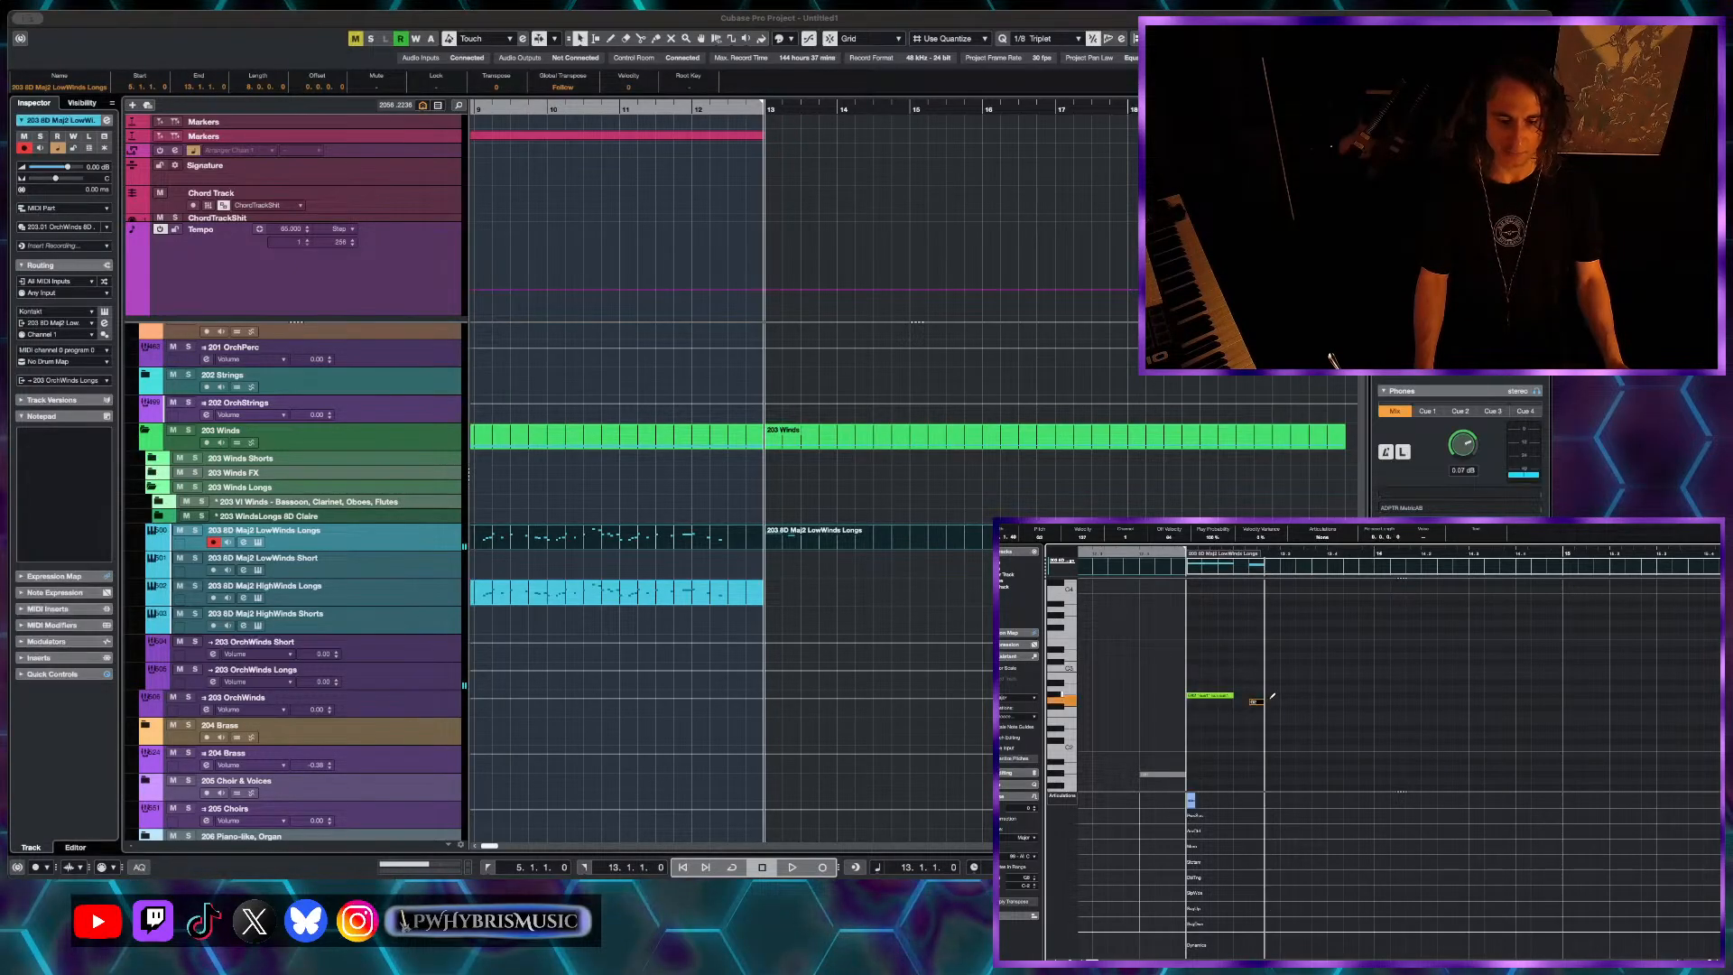
pyautogui.click(1274, 696)
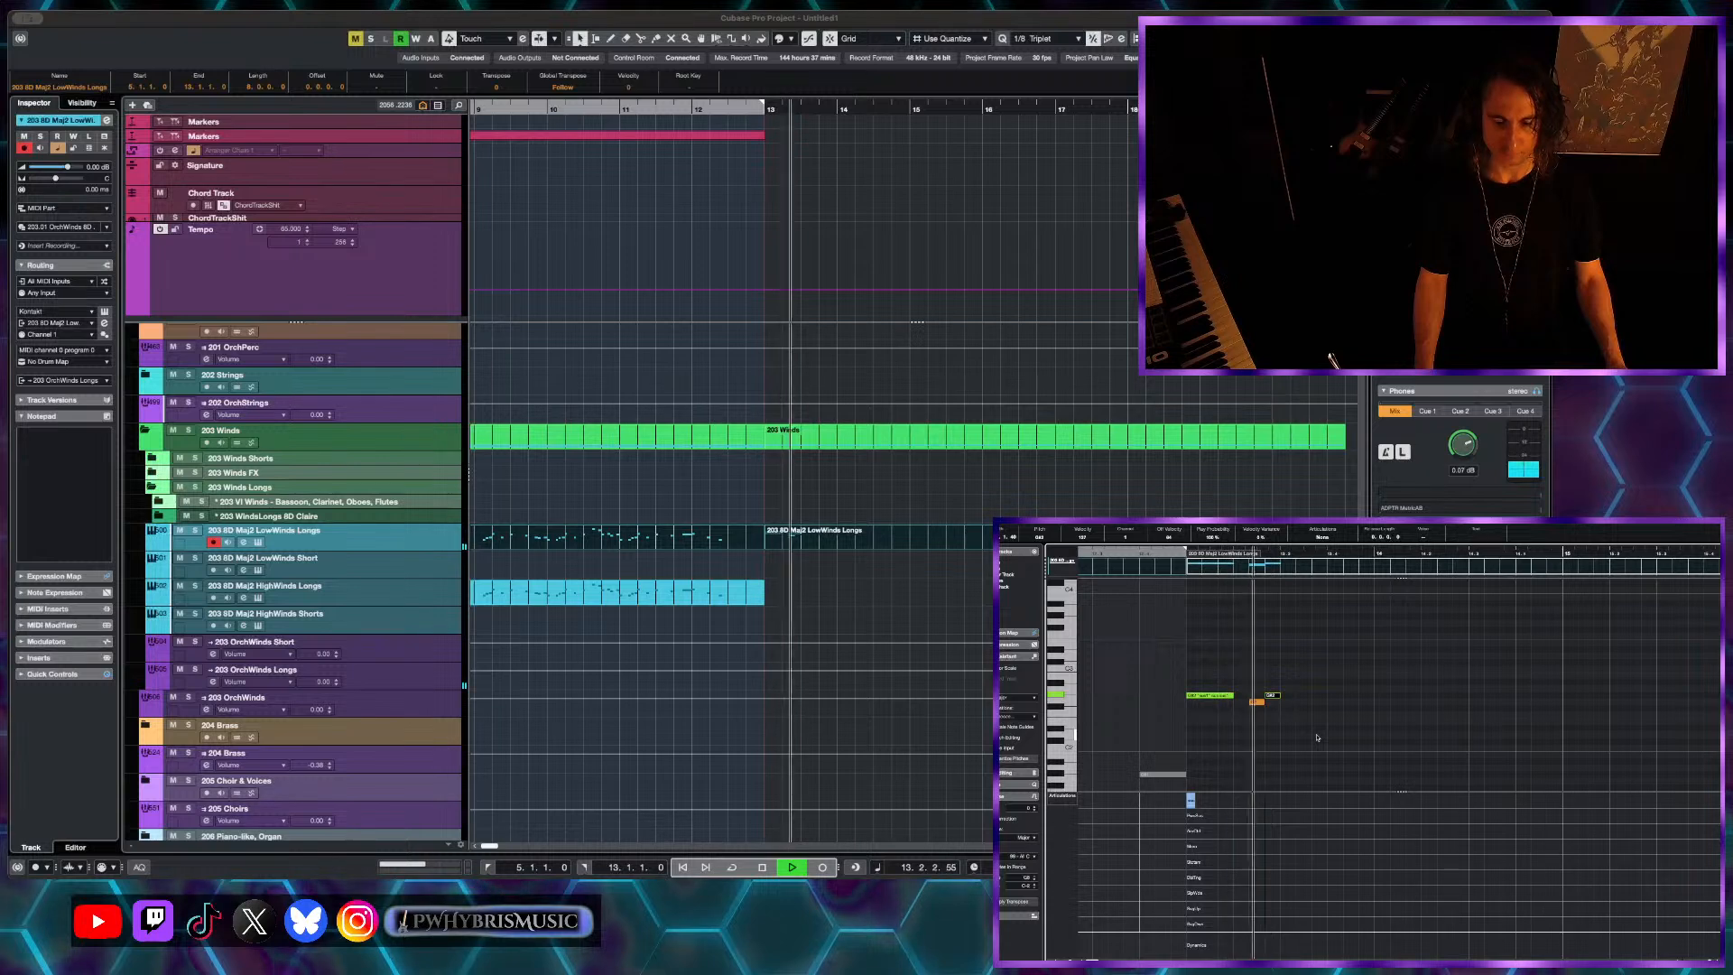
pyautogui.press('space')
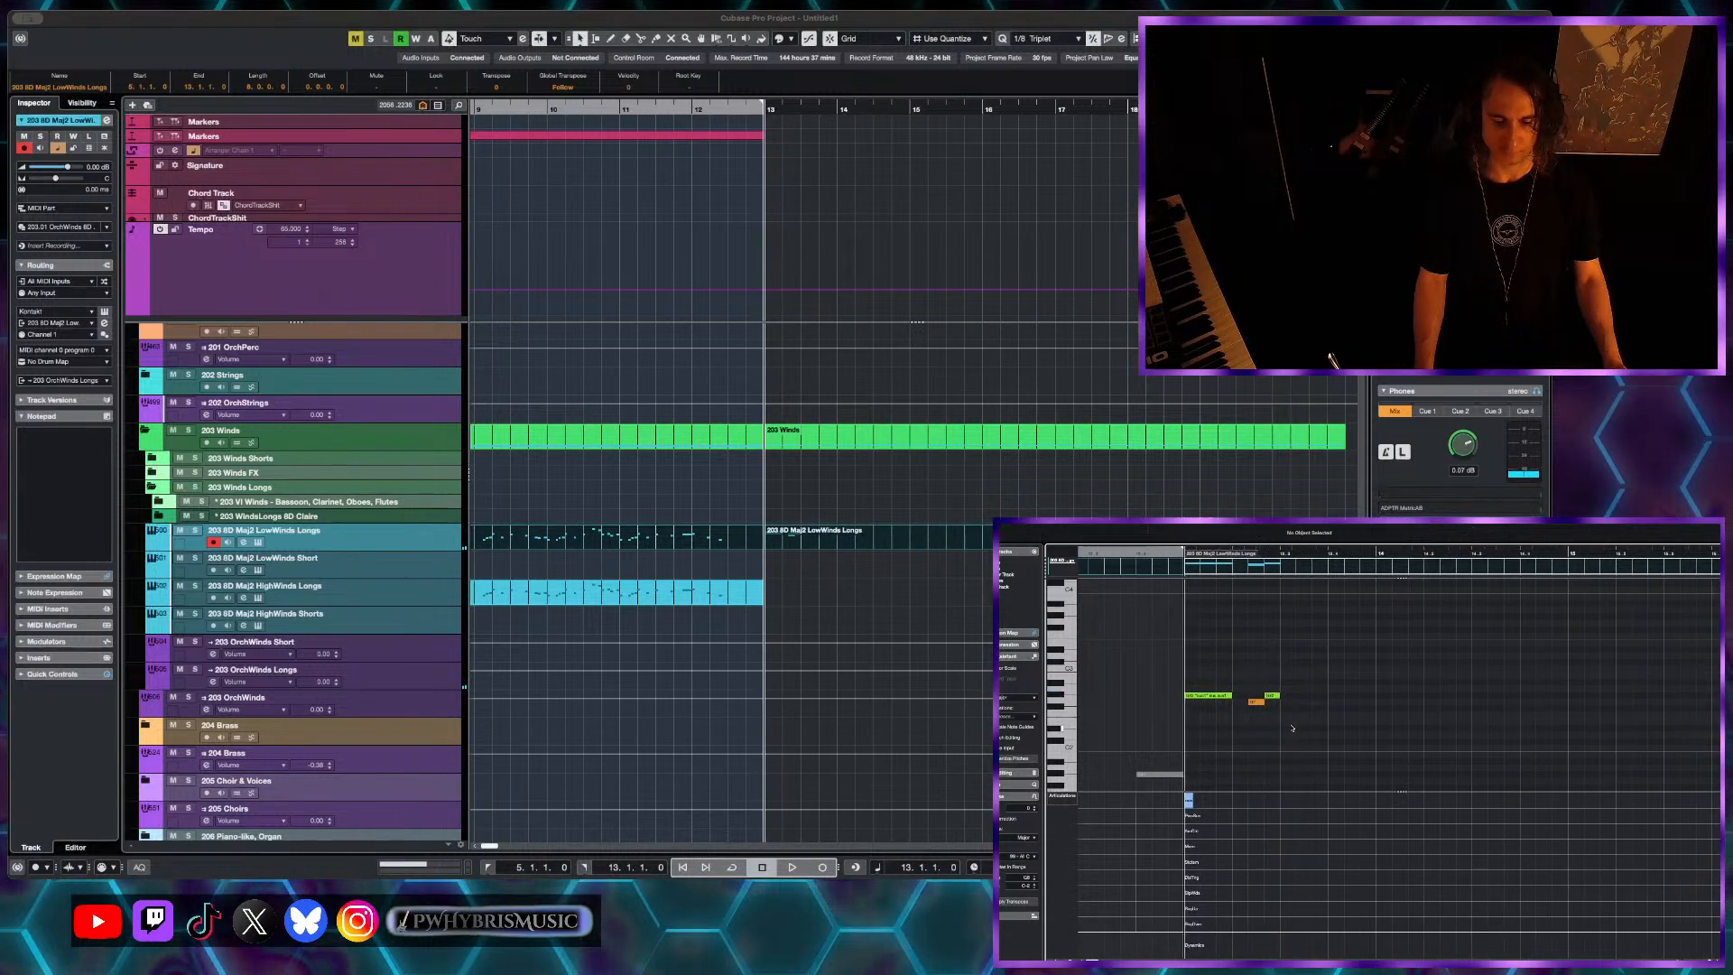
# - On a 1/16 Triplet grid, shorten the lower short note and shift the following note earlier so it starts right after it
pyautogui.scroll(1, 1266, 693)
pyautogui.hotkey('alt', '5')
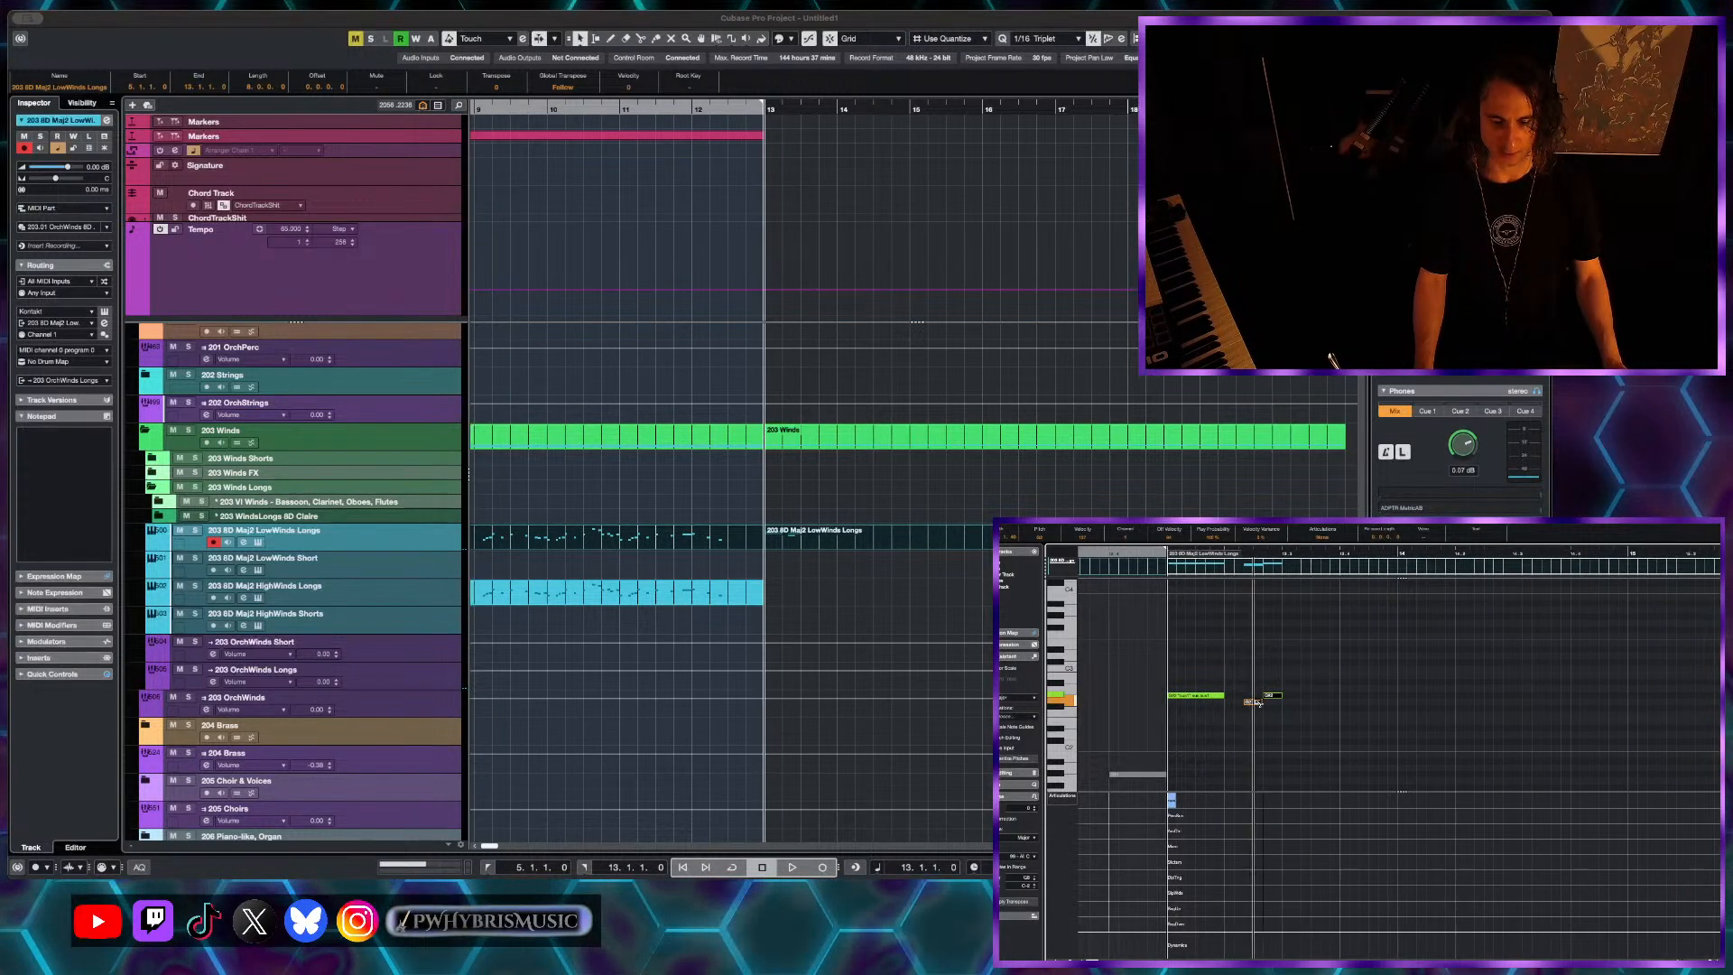
pyautogui.keyDown('alt'); pyautogui.click(1254, 703); pyautogui.keyUp('alt')
pyautogui.click(1273, 696)
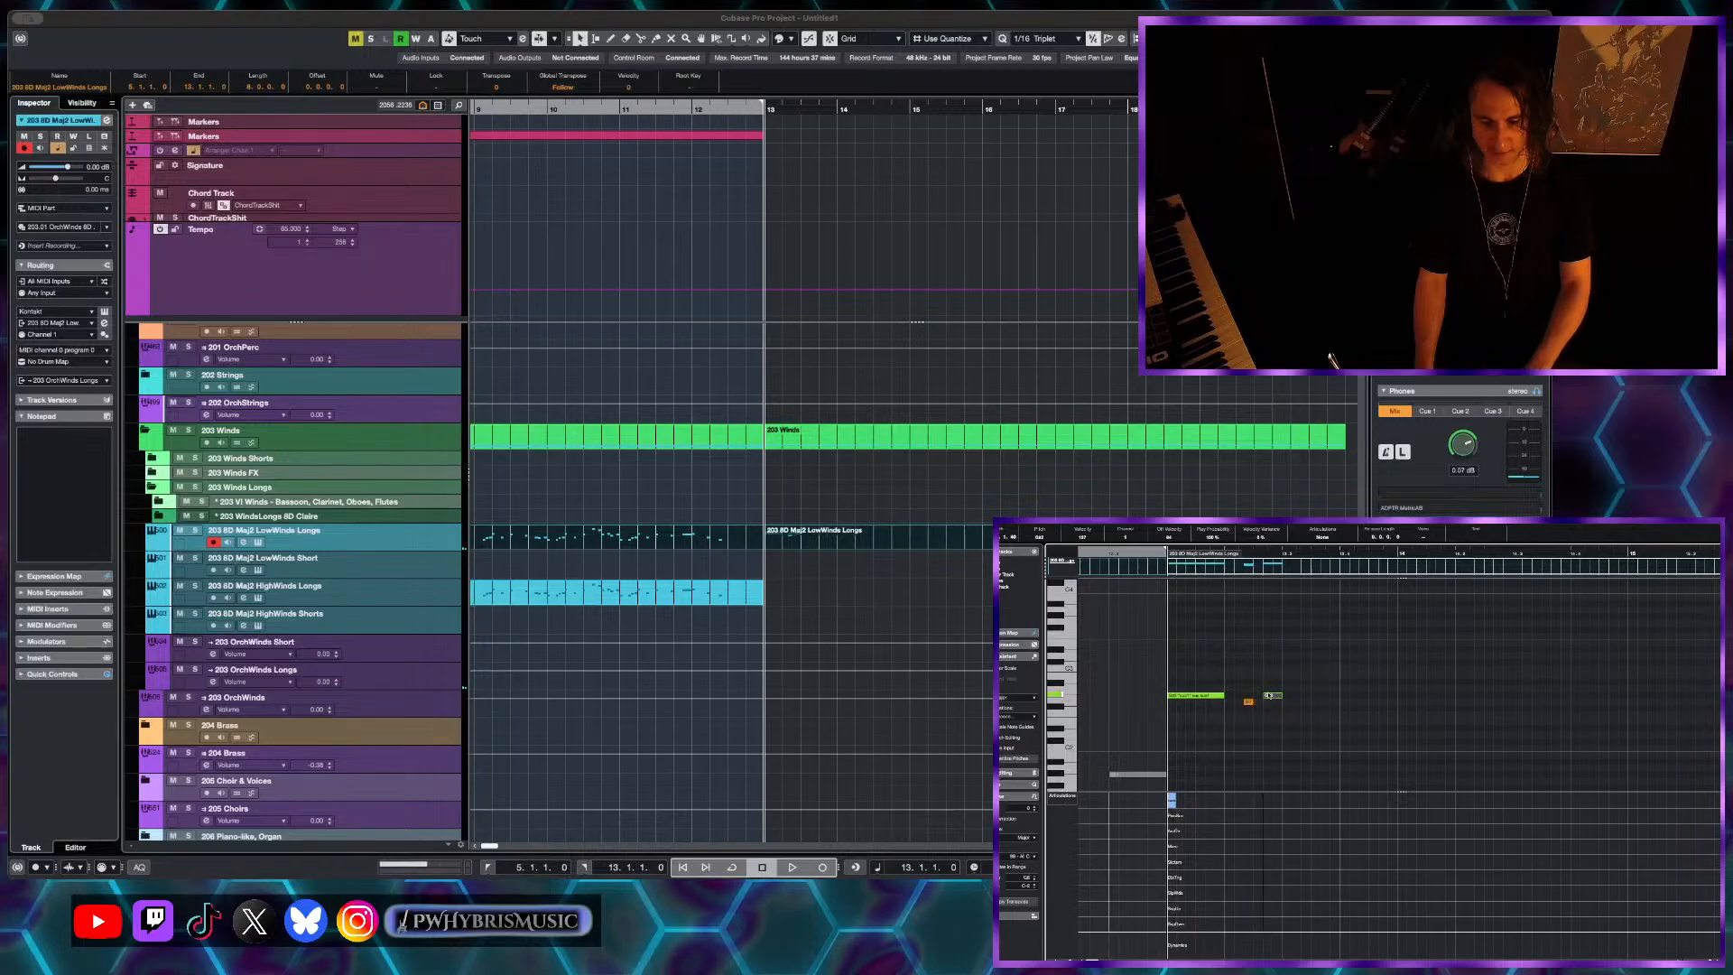
pyautogui.moveTo(1269, 695); pyautogui.dragTo(1258, 695)
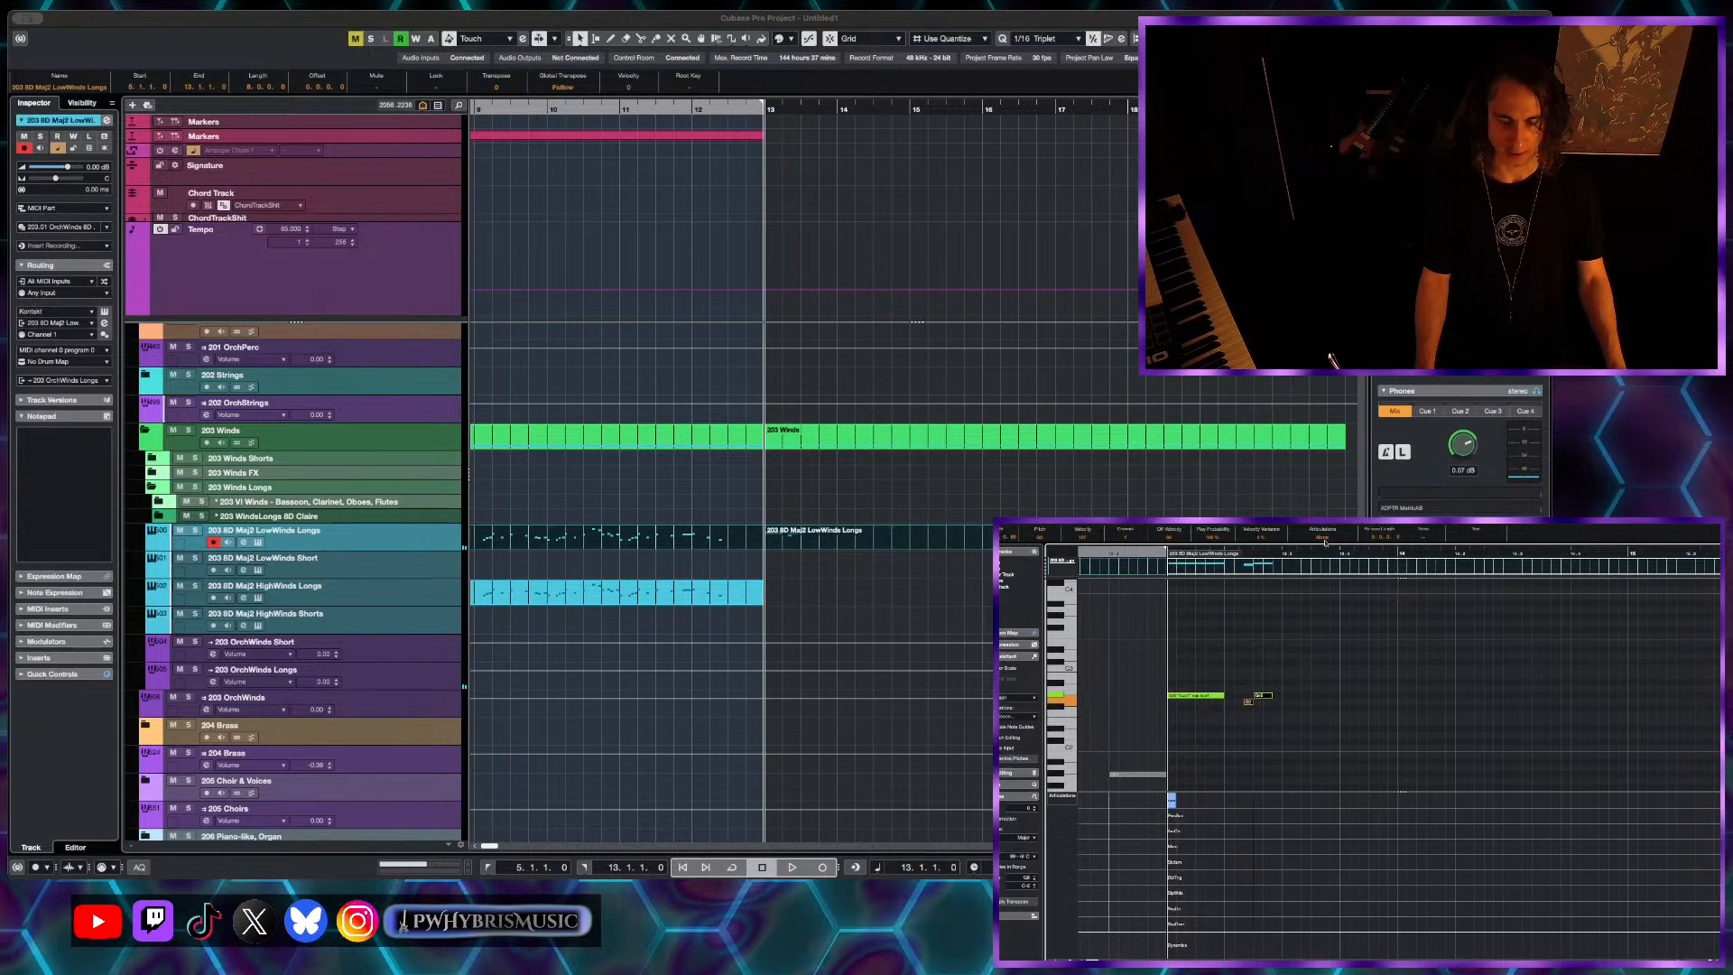
# - Assign a separate articulation to the two short notes in bar 13 and play the phrase back
pyautogui.click(1324, 540)
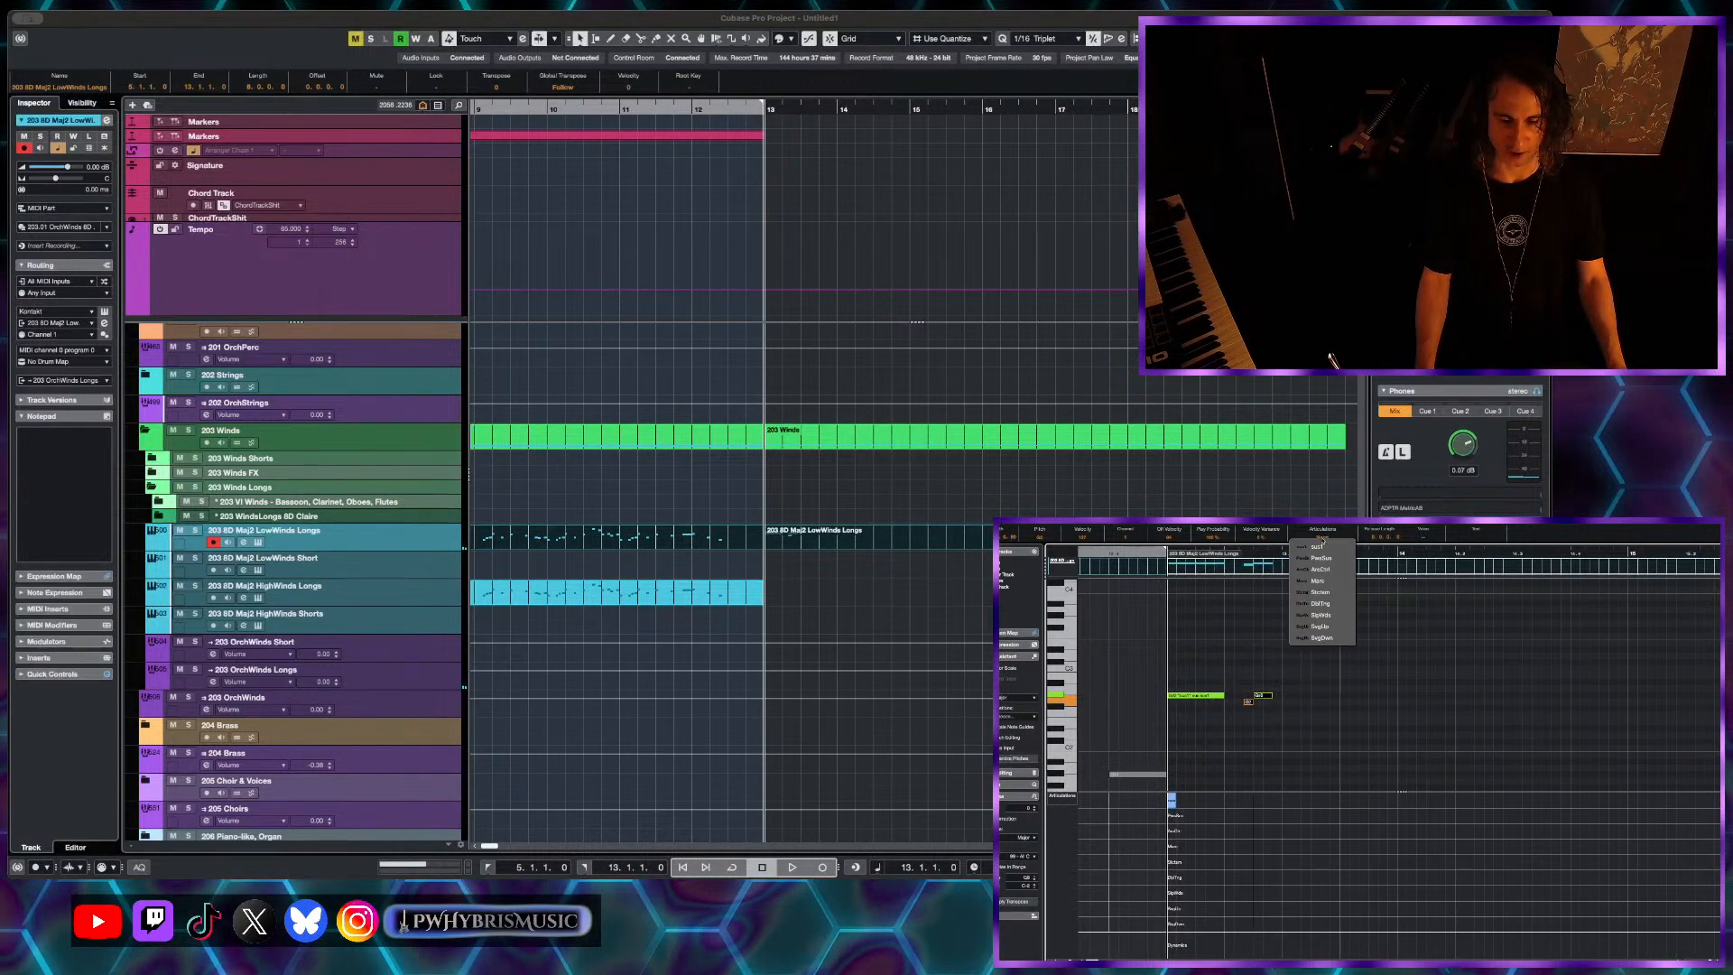
pyautogui.click(1326, 595)
pyautogui.press('space')
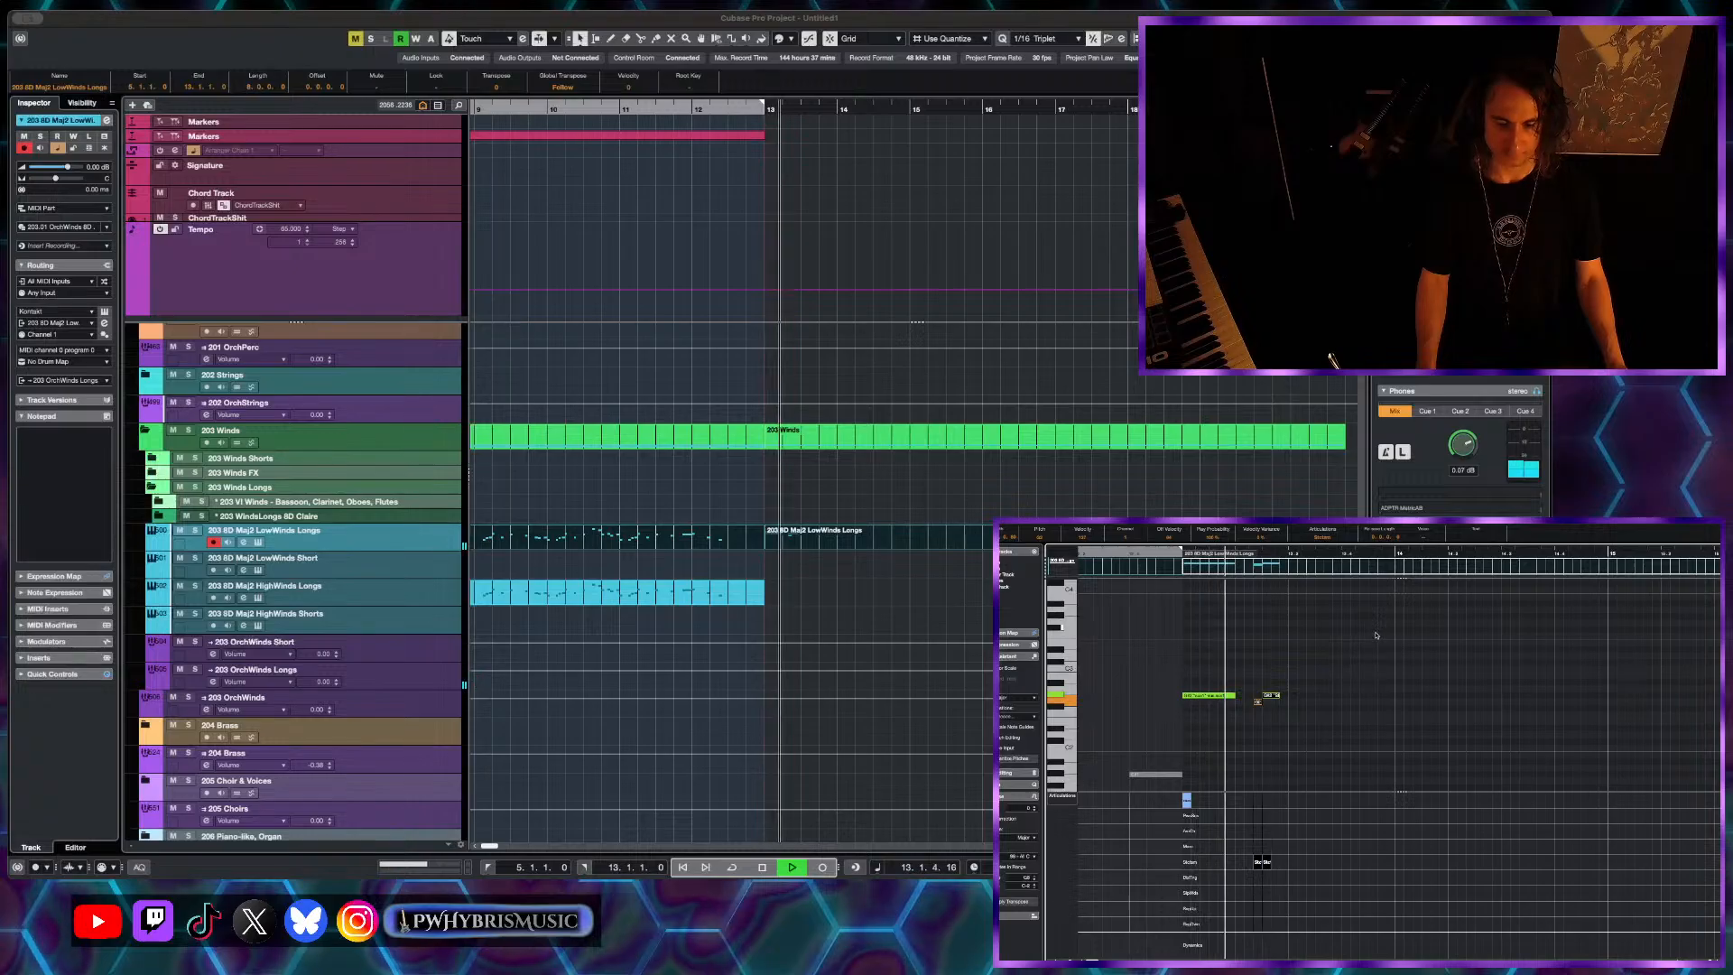
pyautogui.press('space')
pyautogui.click(1265, 680)
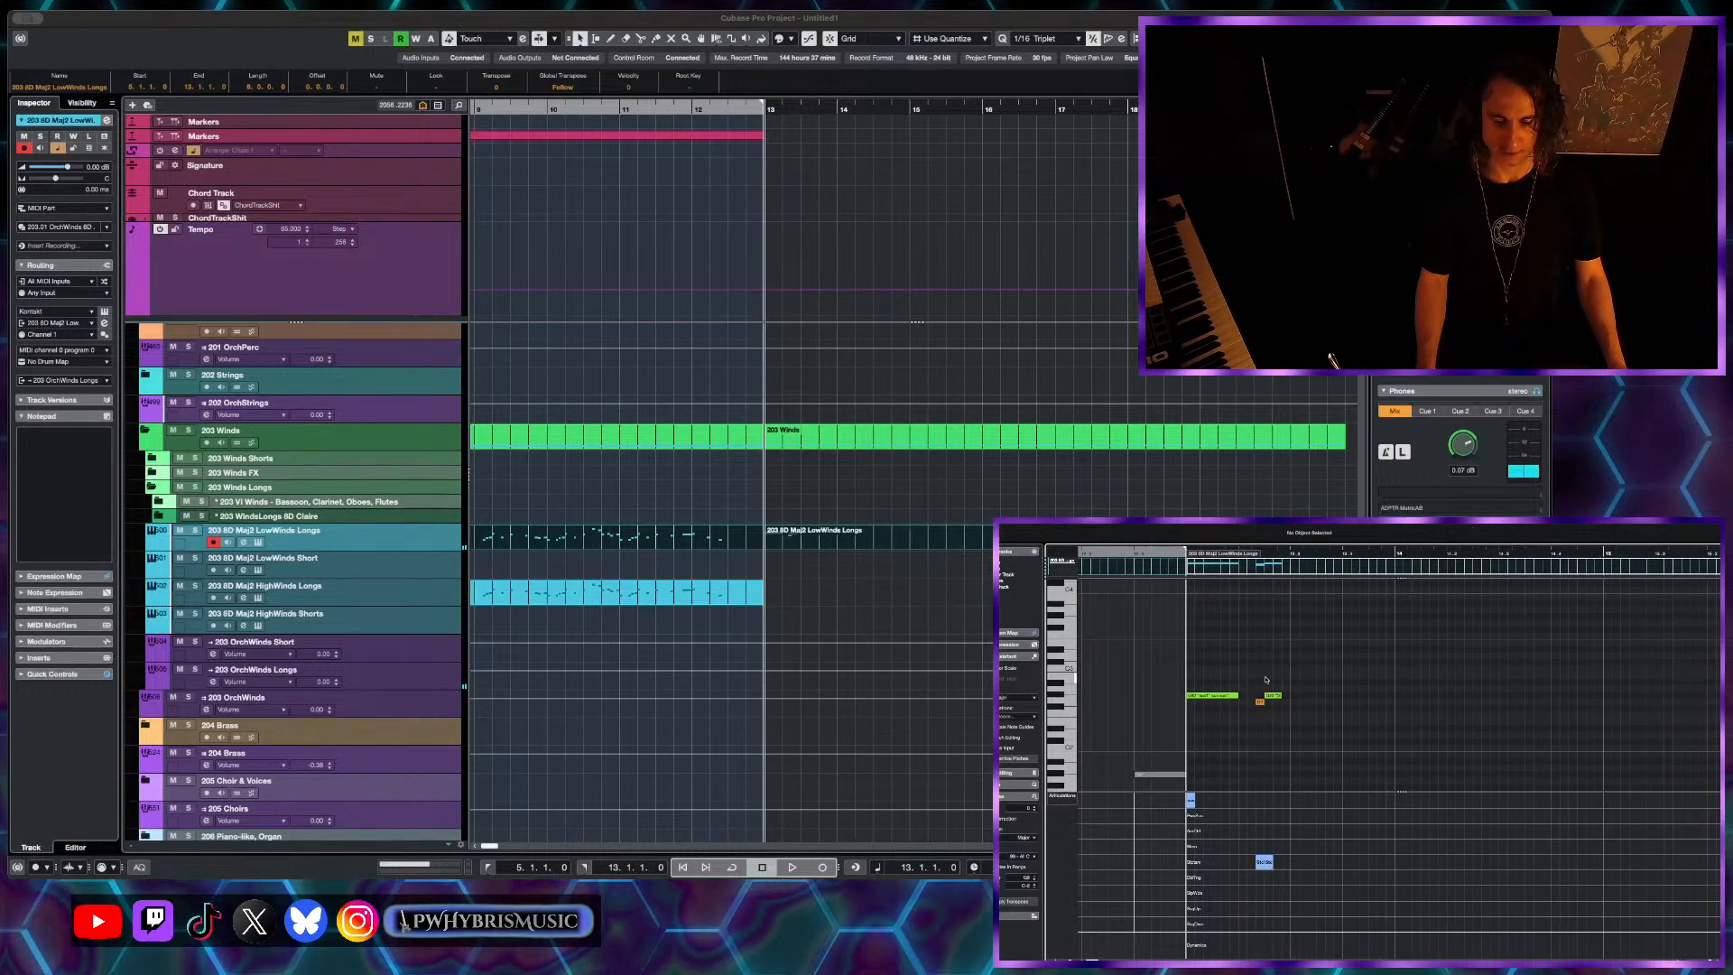
pyautogui.click(1270, 695)
pyautogui.press('space')
pyautogui.scroll(3, 1271, 690)
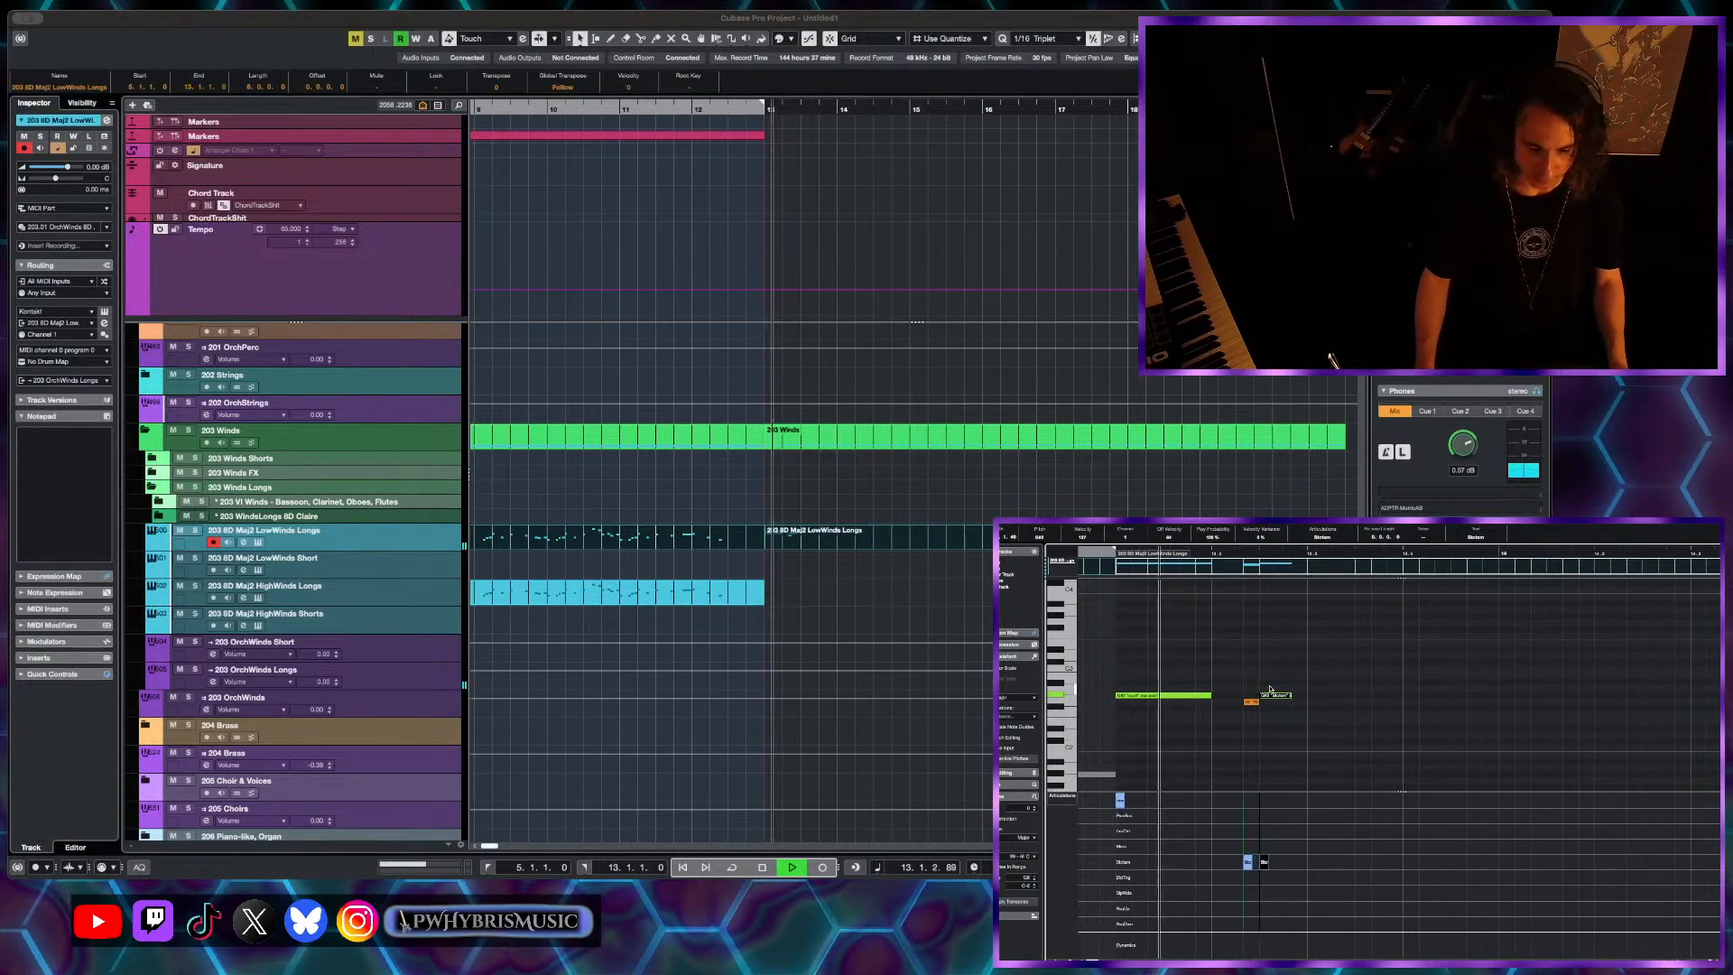
pyautogui.press('space')
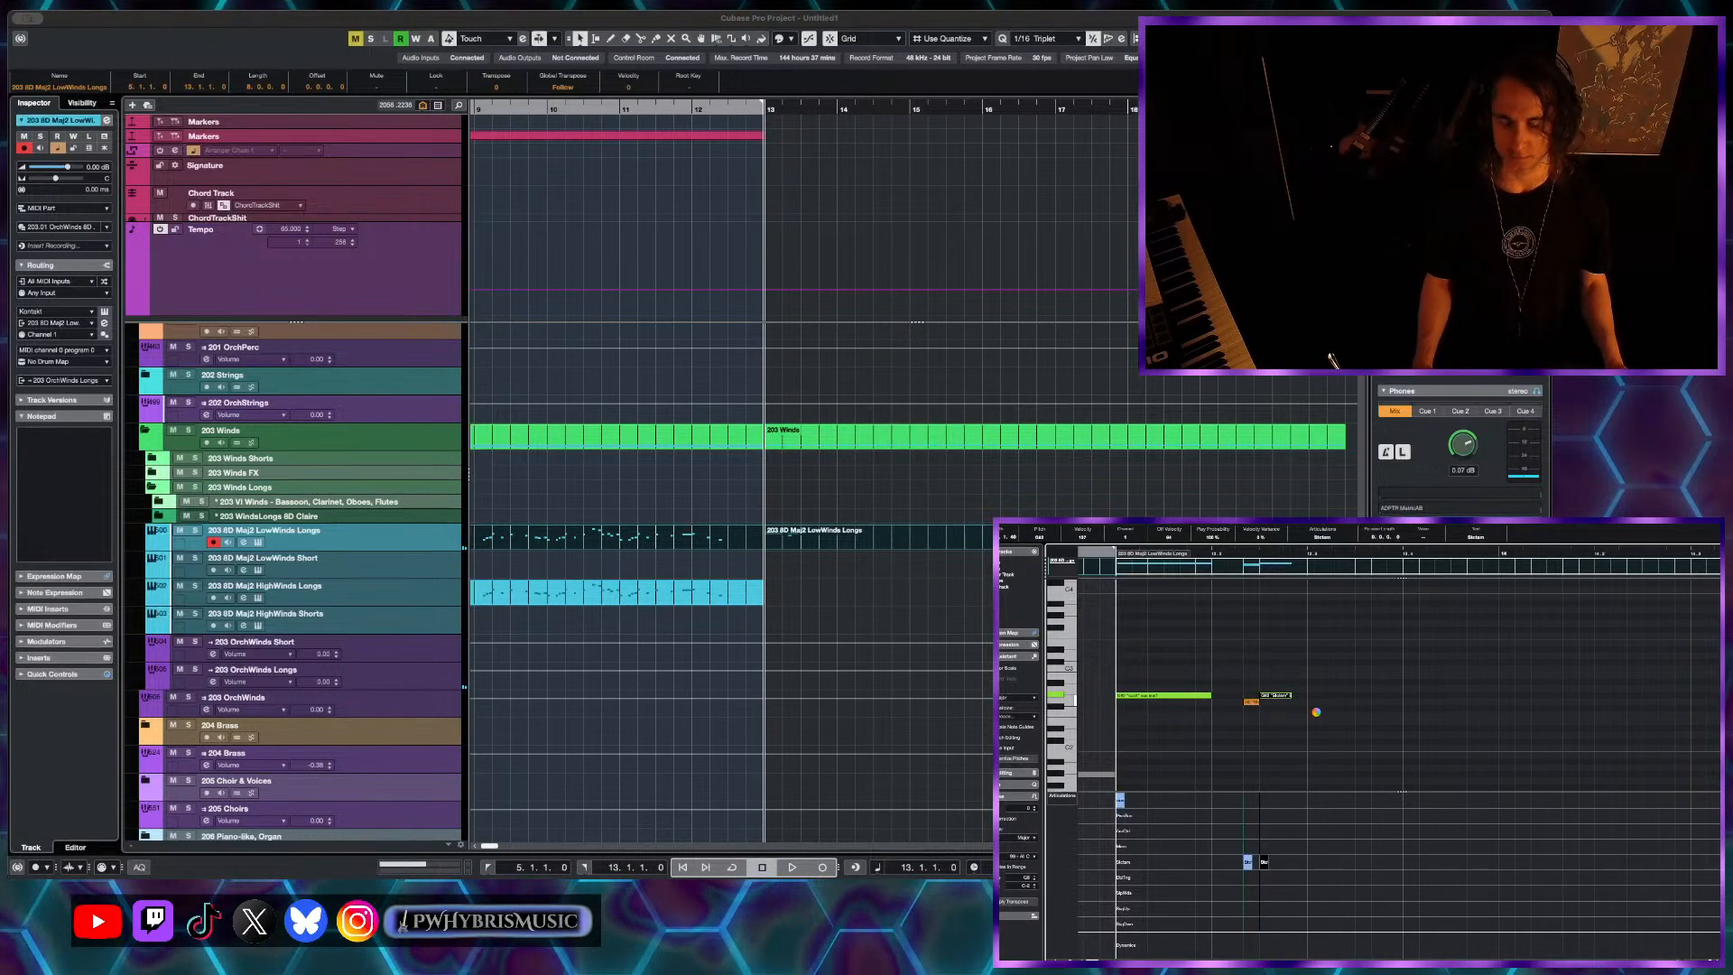
# - Draw a longer, lower note after the two short notes, split it in two and move its second part down in pitch
pyautogui.moveTo(1316, 713)
pyautogui.mouseDown()
pyautogui.moveTo(1425, 716)
pyautogui.moveTo(1373, 696)
pyautogui.moveTo(1339, 725)
pyautogui.mouseUp()
pyautogui.click(1253, 702)
pyautogui.click(1271, 695)
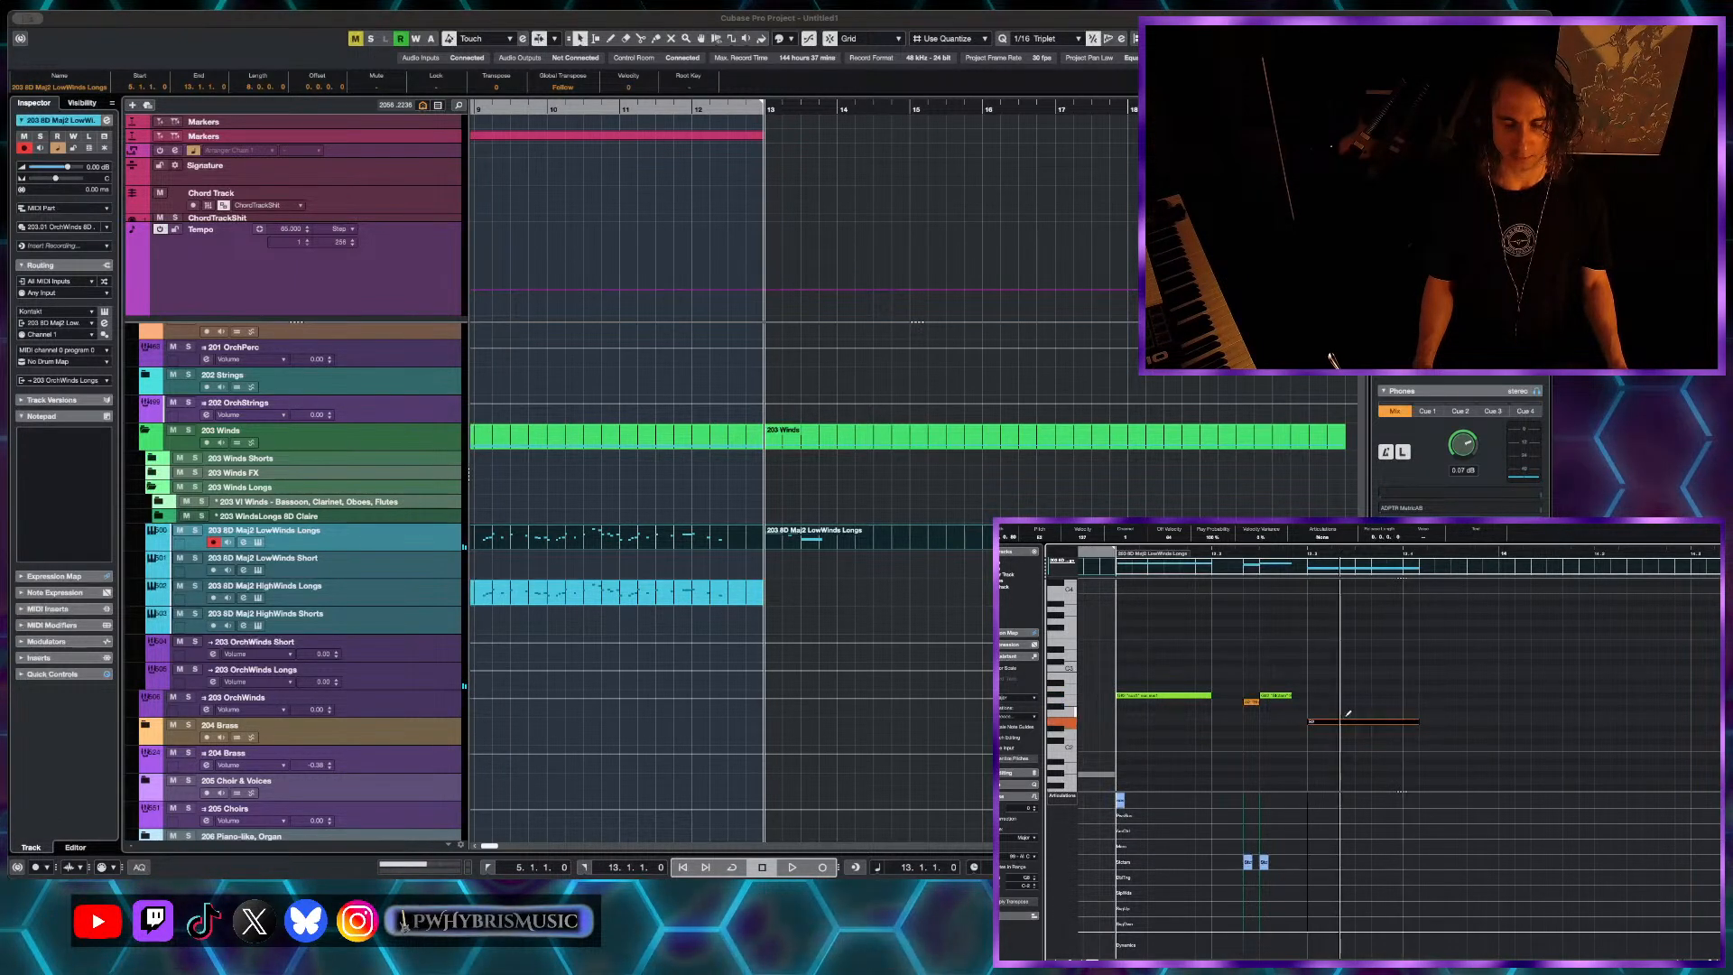
pyautogui.keyDown('alt'); pyautogui.click(1358, 722); pyautogui.keyUp('alt')
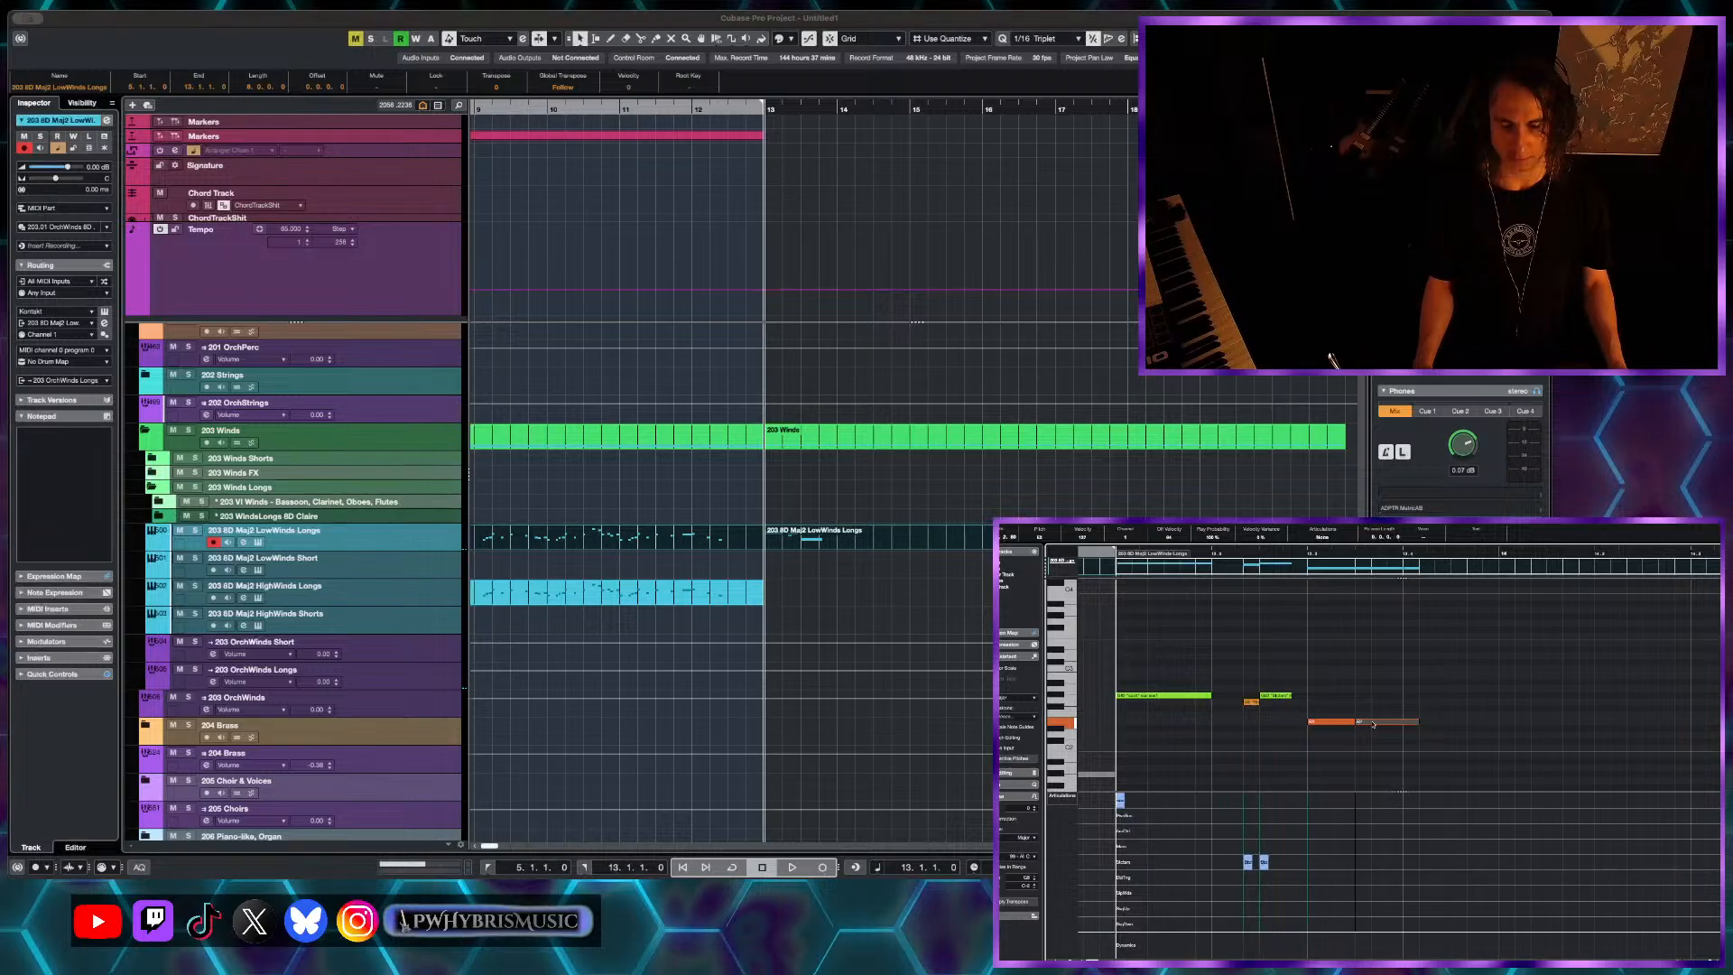
pyautogui.moveTo(1373, 727); pyautogui.dragTo(1374, 732)
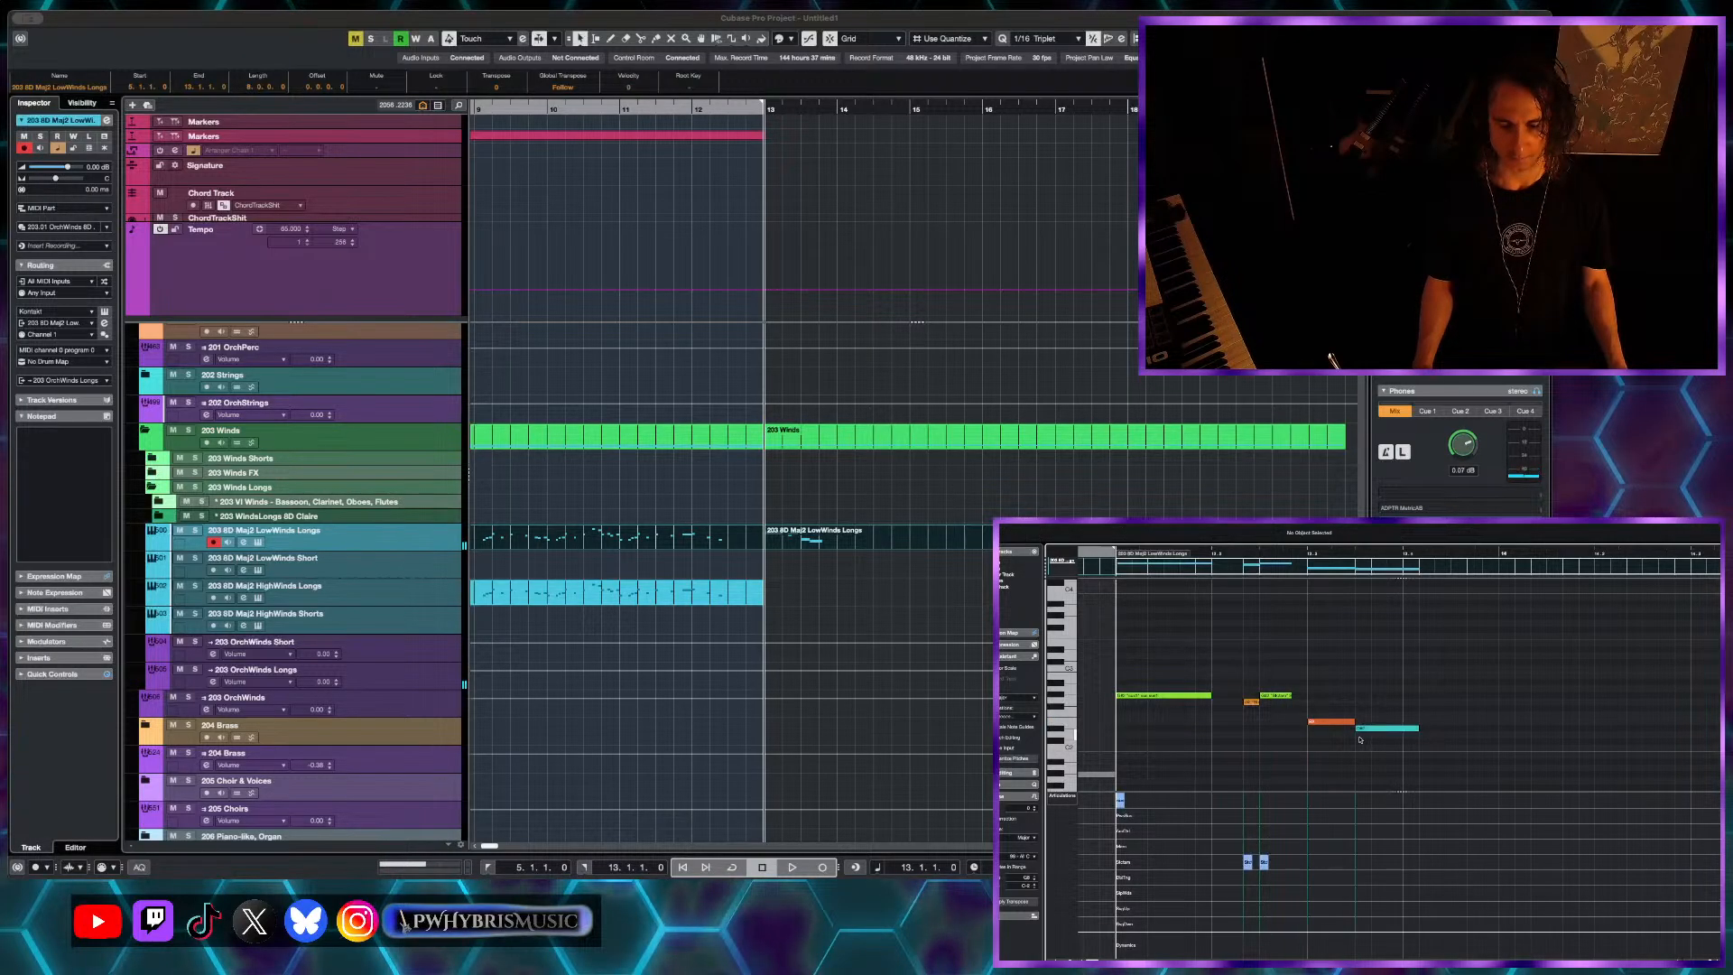
# - Assign the opening sustained note's articulation to the two new lower notes
pyautogui.click(1328, 696)
pyautogui.click(1323, 537)
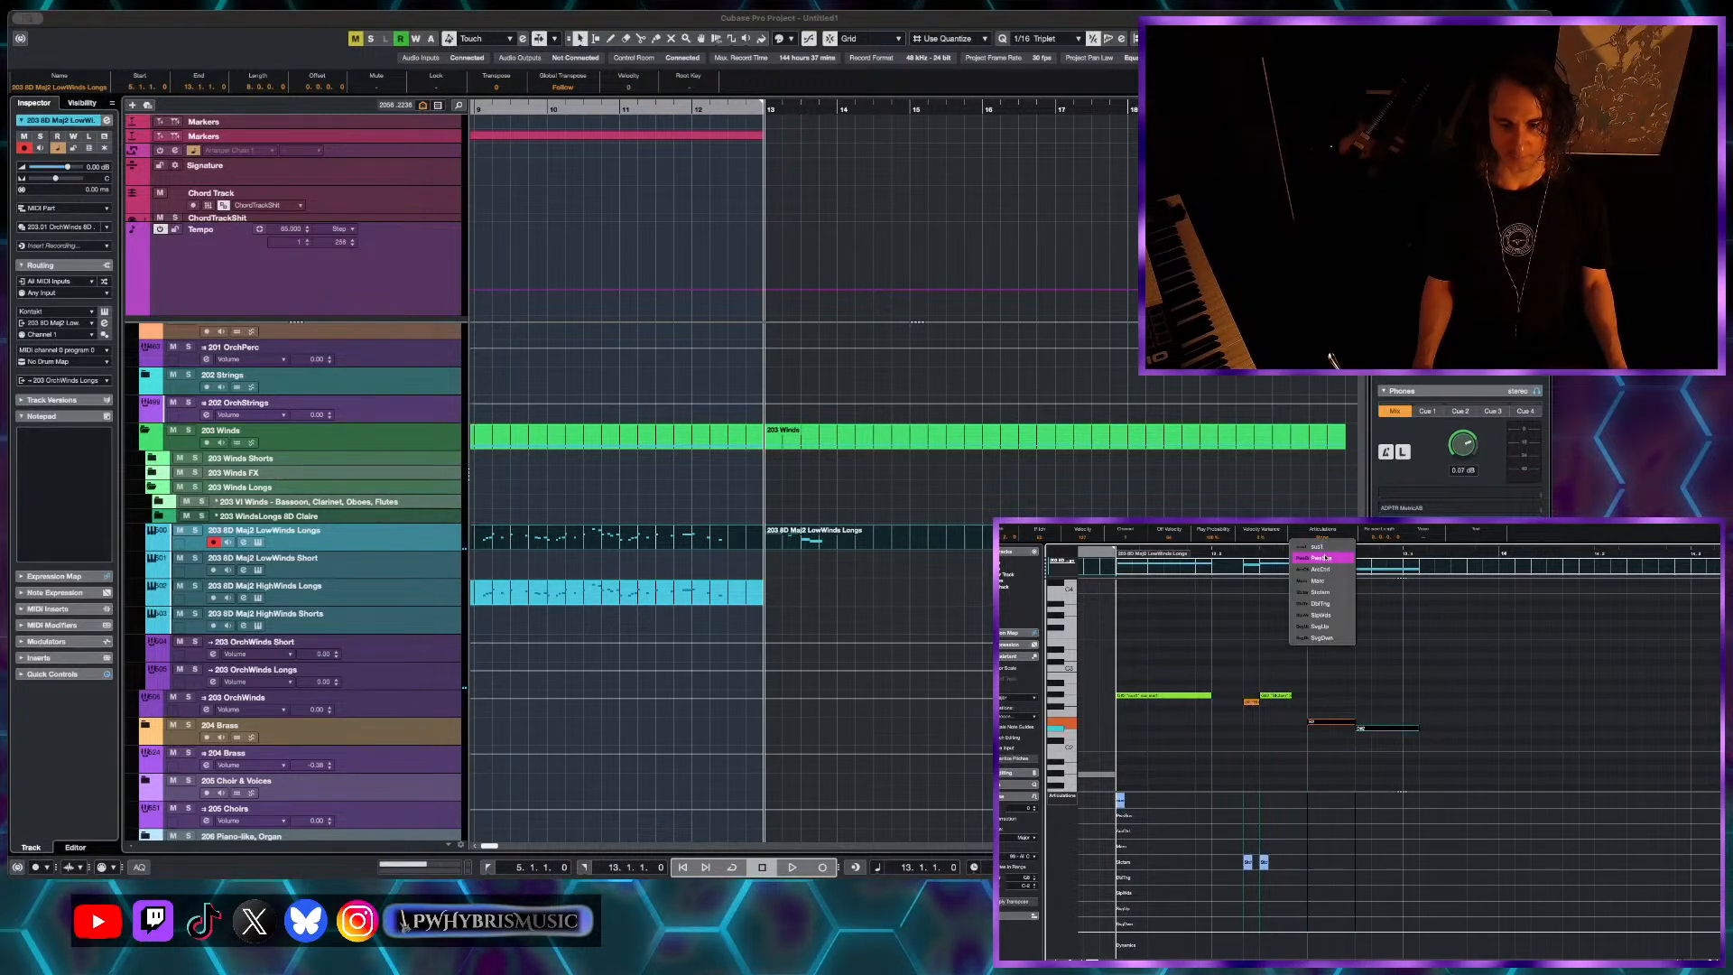
pyautogui.click(1323, 547)
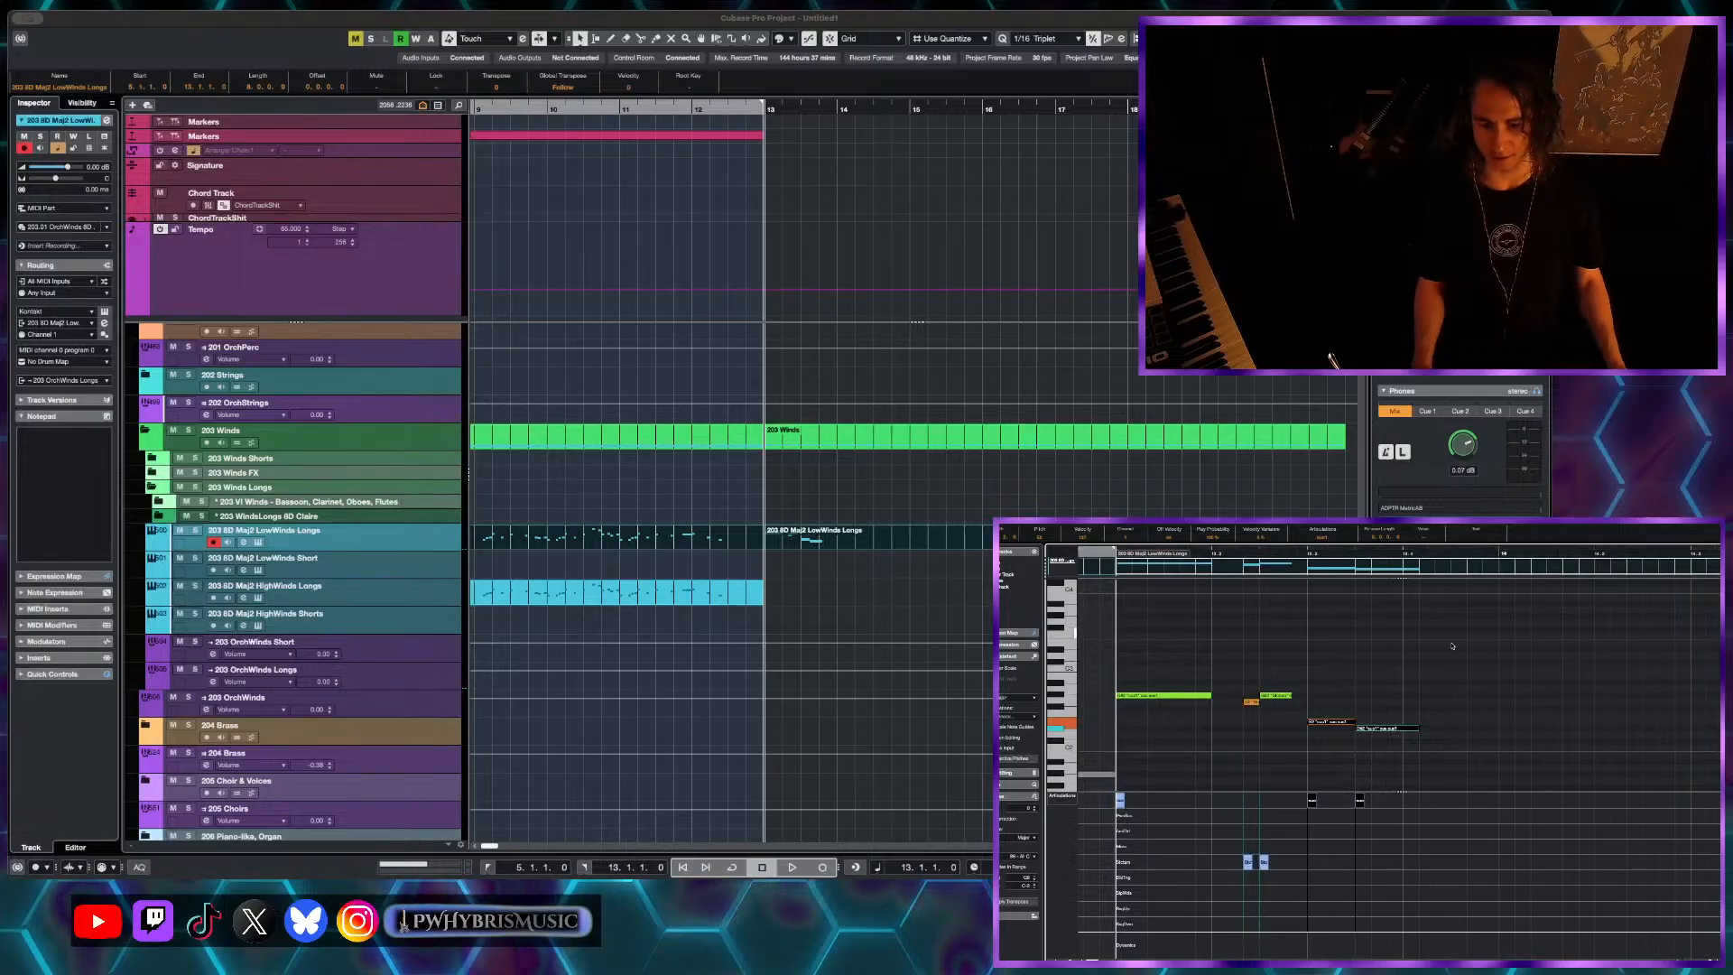
pyautogui.click(1333, 682)
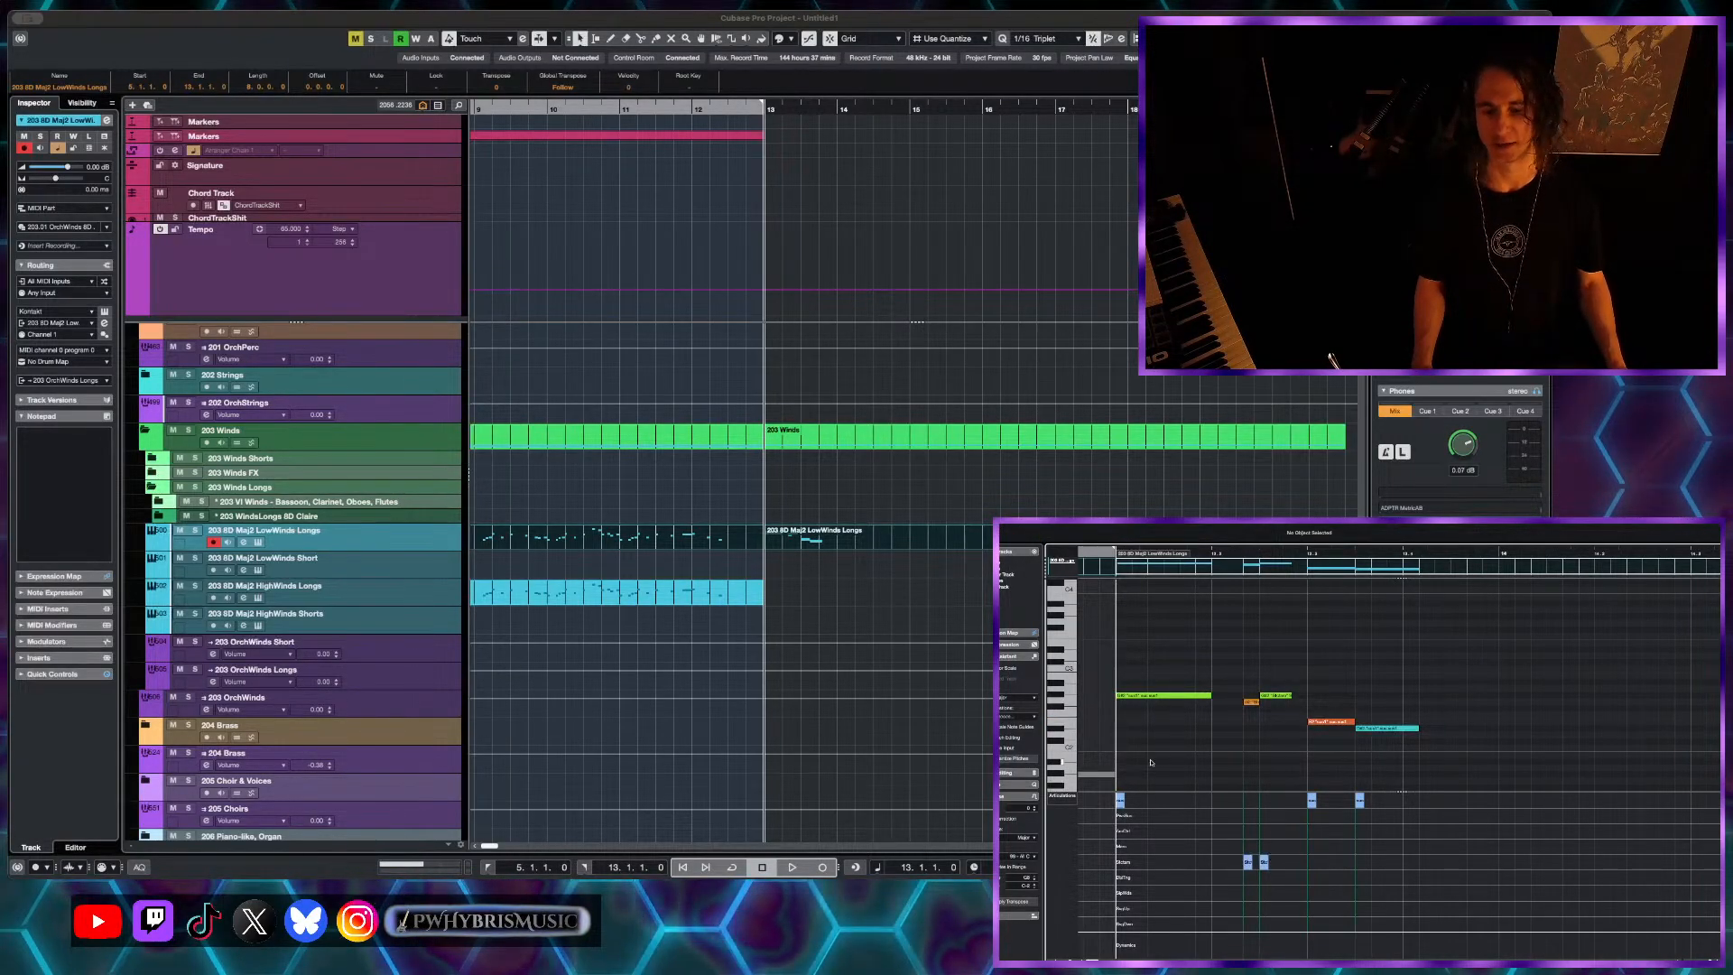
# - Switch the opening sustained note and the two lower notes to a different articulation and play the phrase back
pyautogui.hotkey('ctrl', 'a')
pyautogui.click(1364, 687)
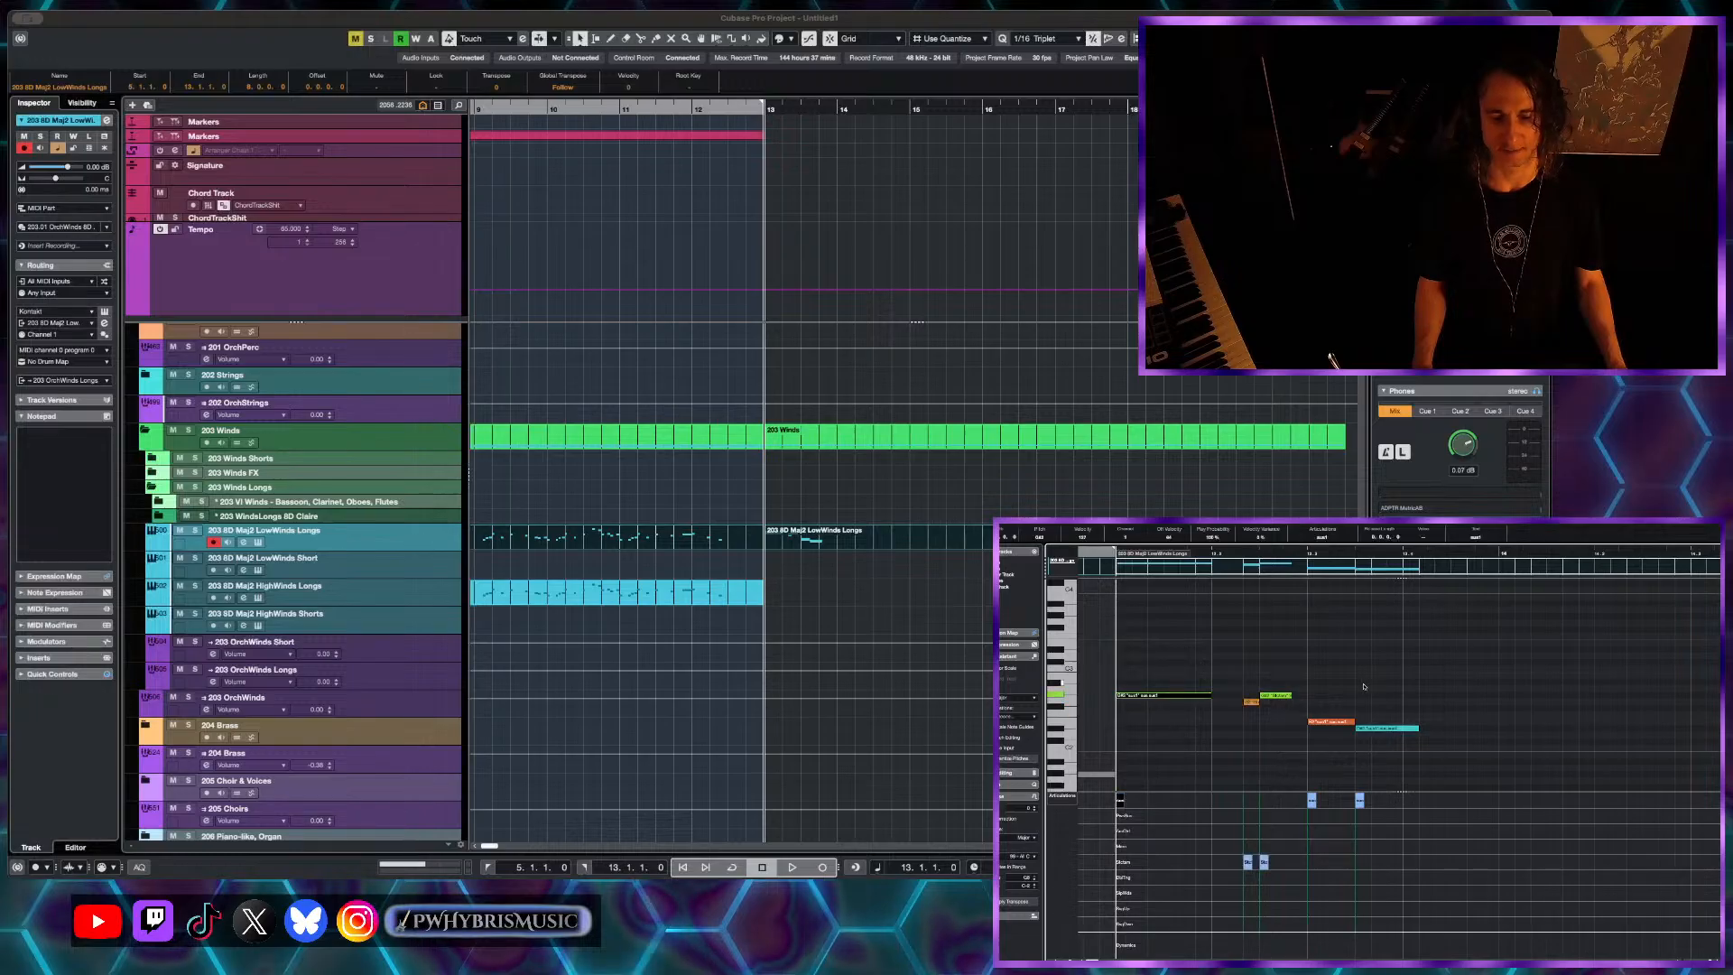
pyautogui.moveTo(1328, 746); pyautogui.dragTo(1368, 716)
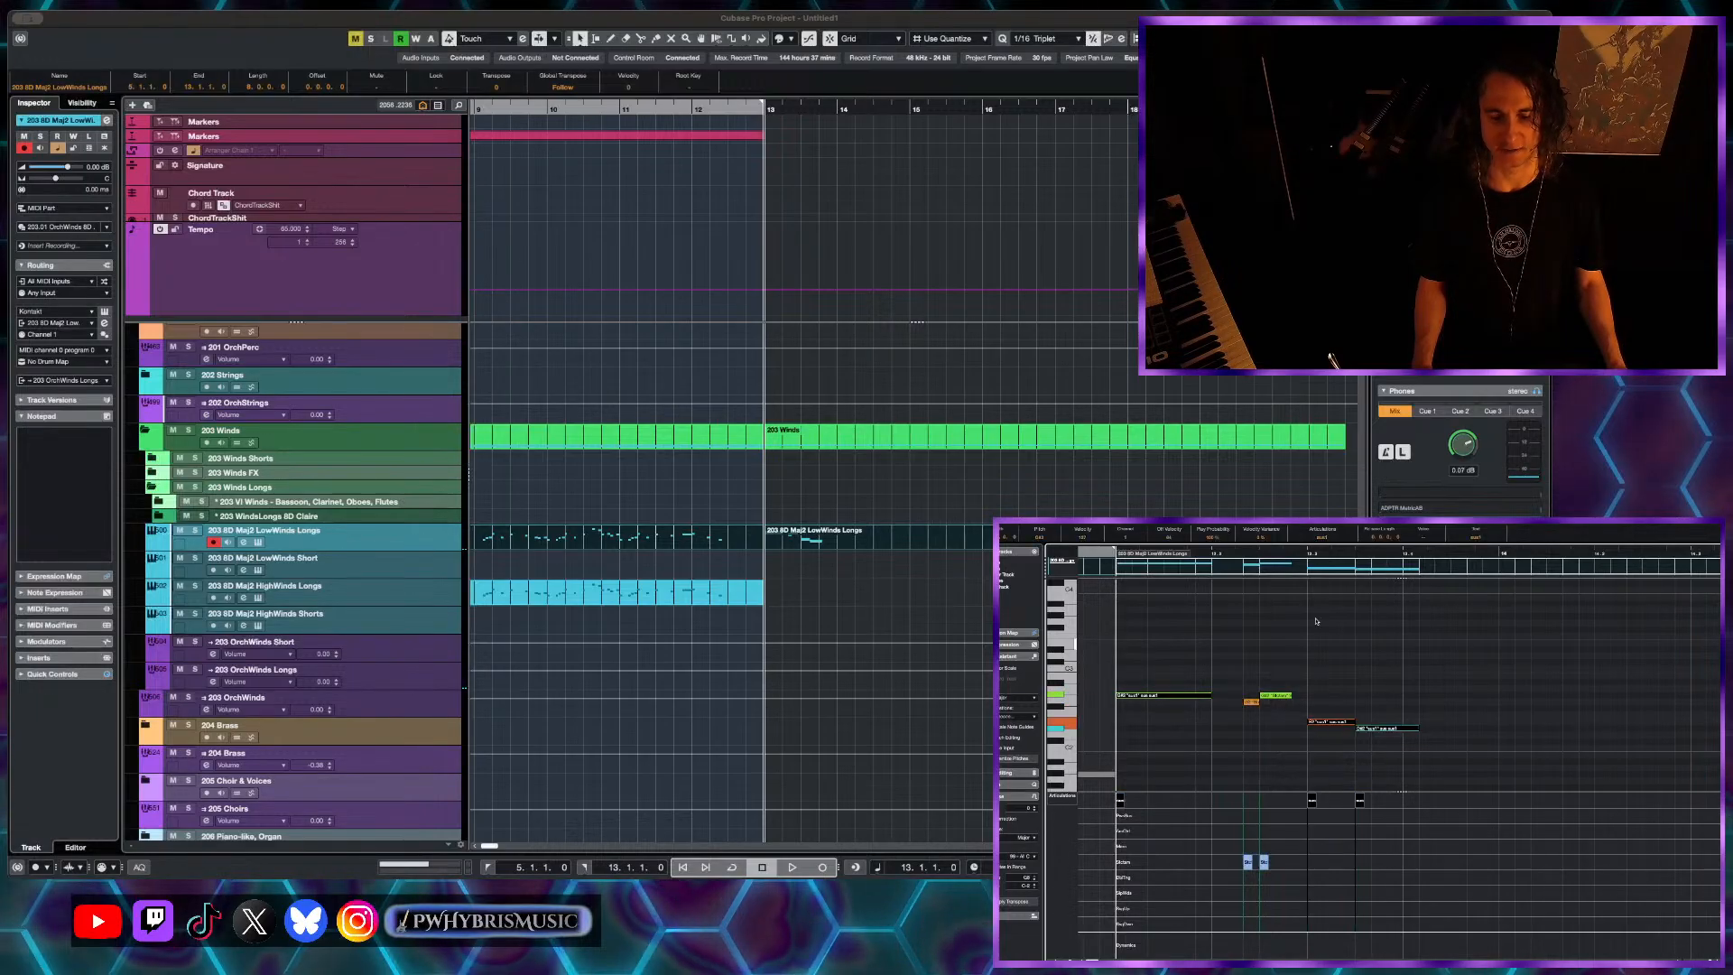
pyautogui.click(1323, 537)
pyautogui.click(1326, 558)
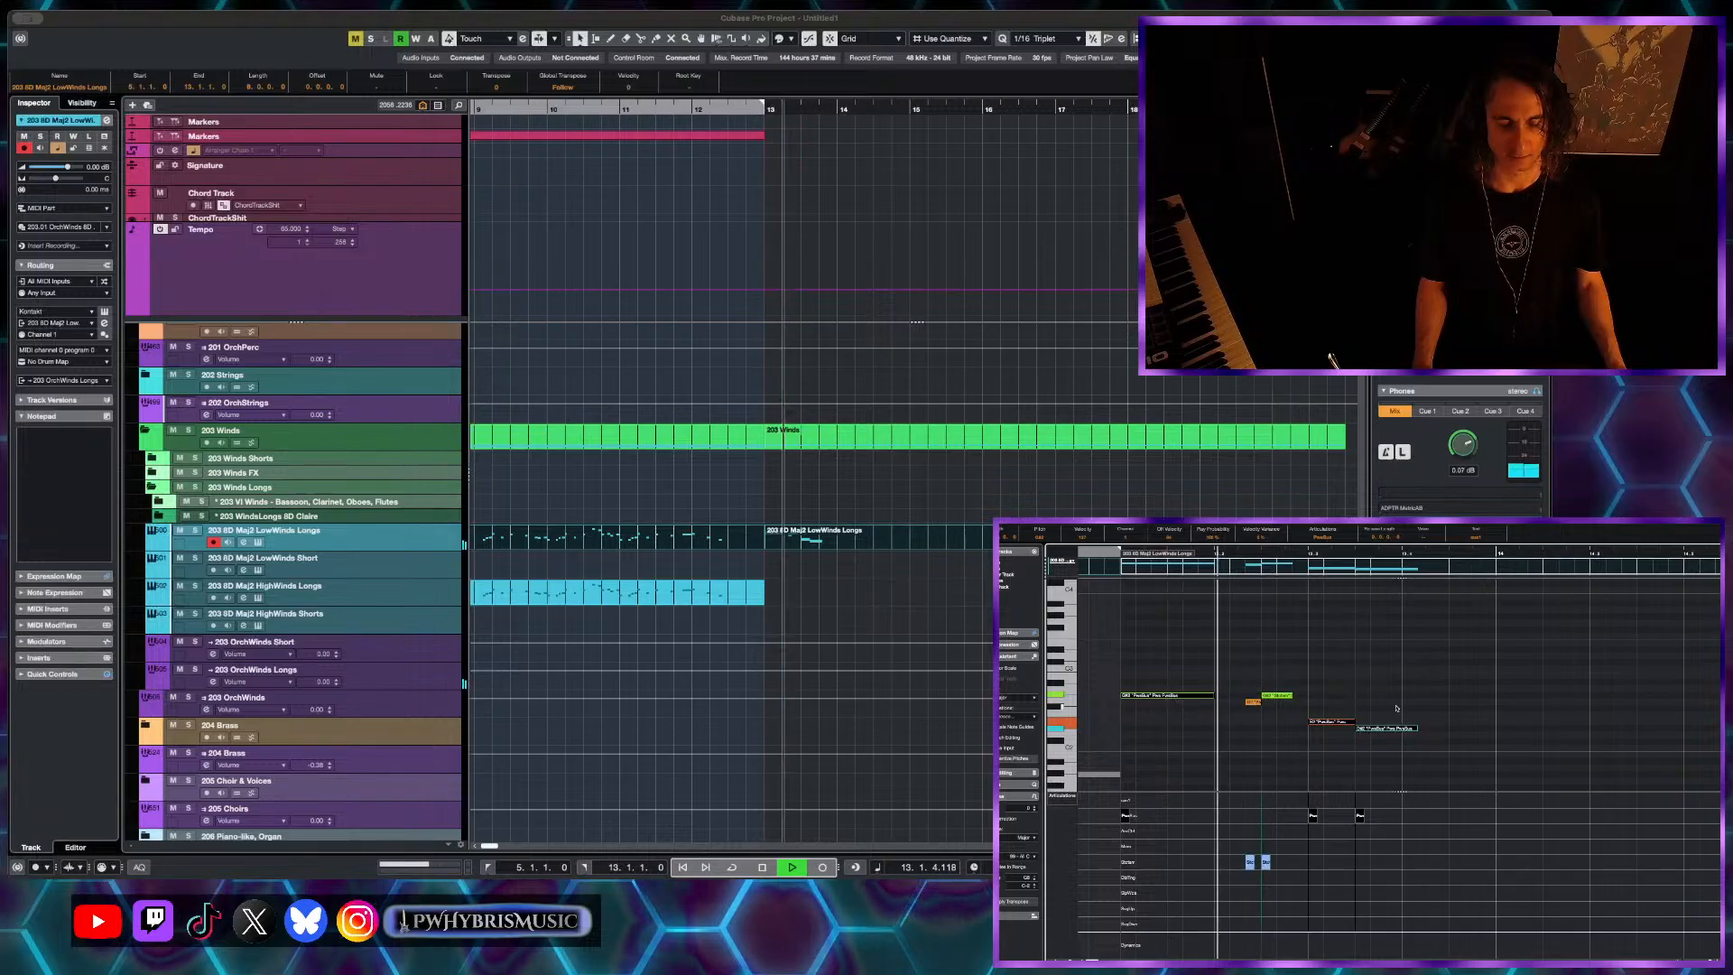
pyautogui.press('space')
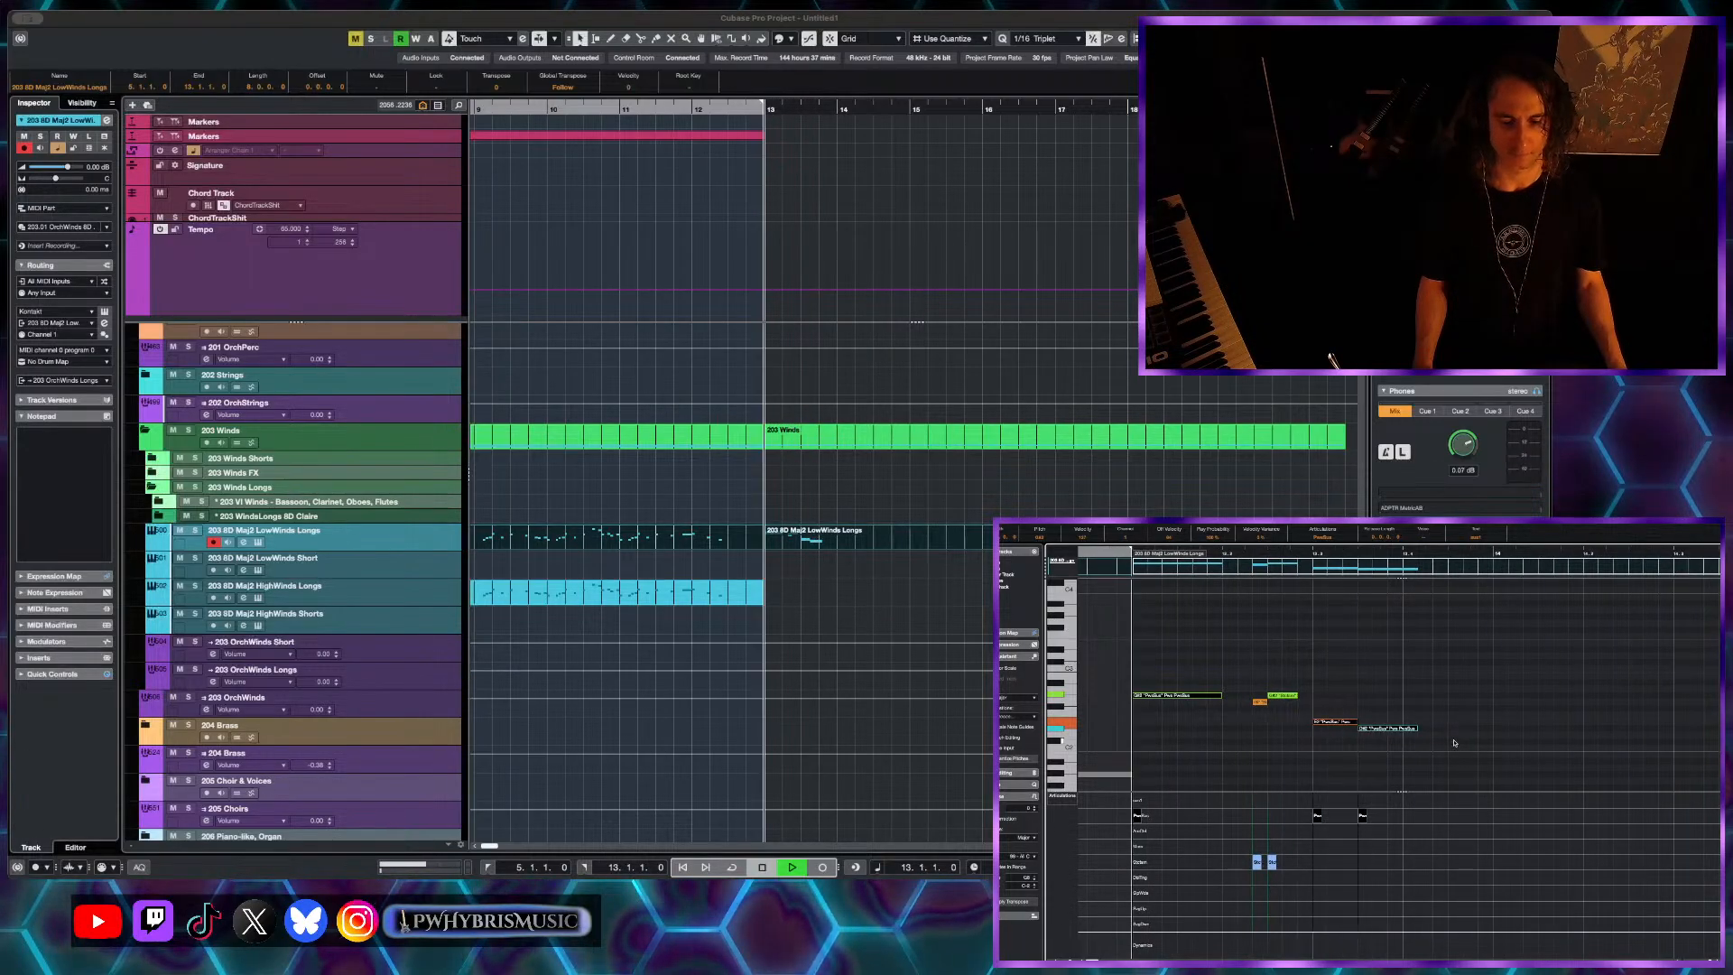
pyautogui.press('space')
pyautogui.press('space')
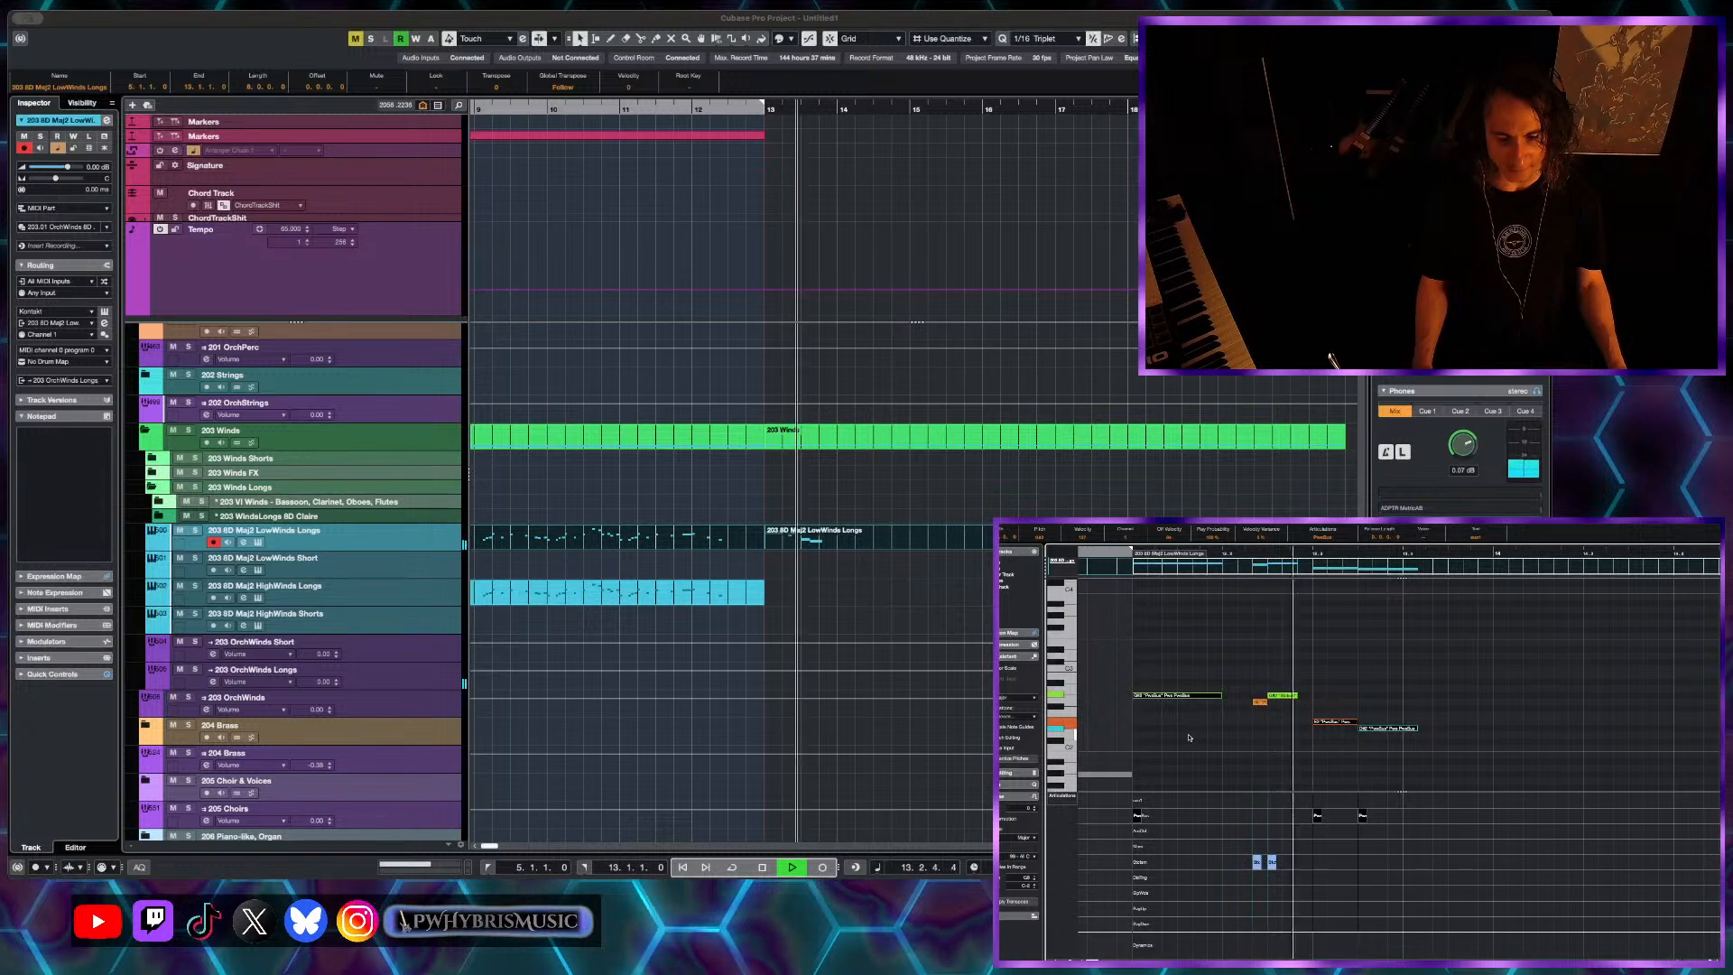
pyautogui.press('space')
pyautogui.click(1475, 766)
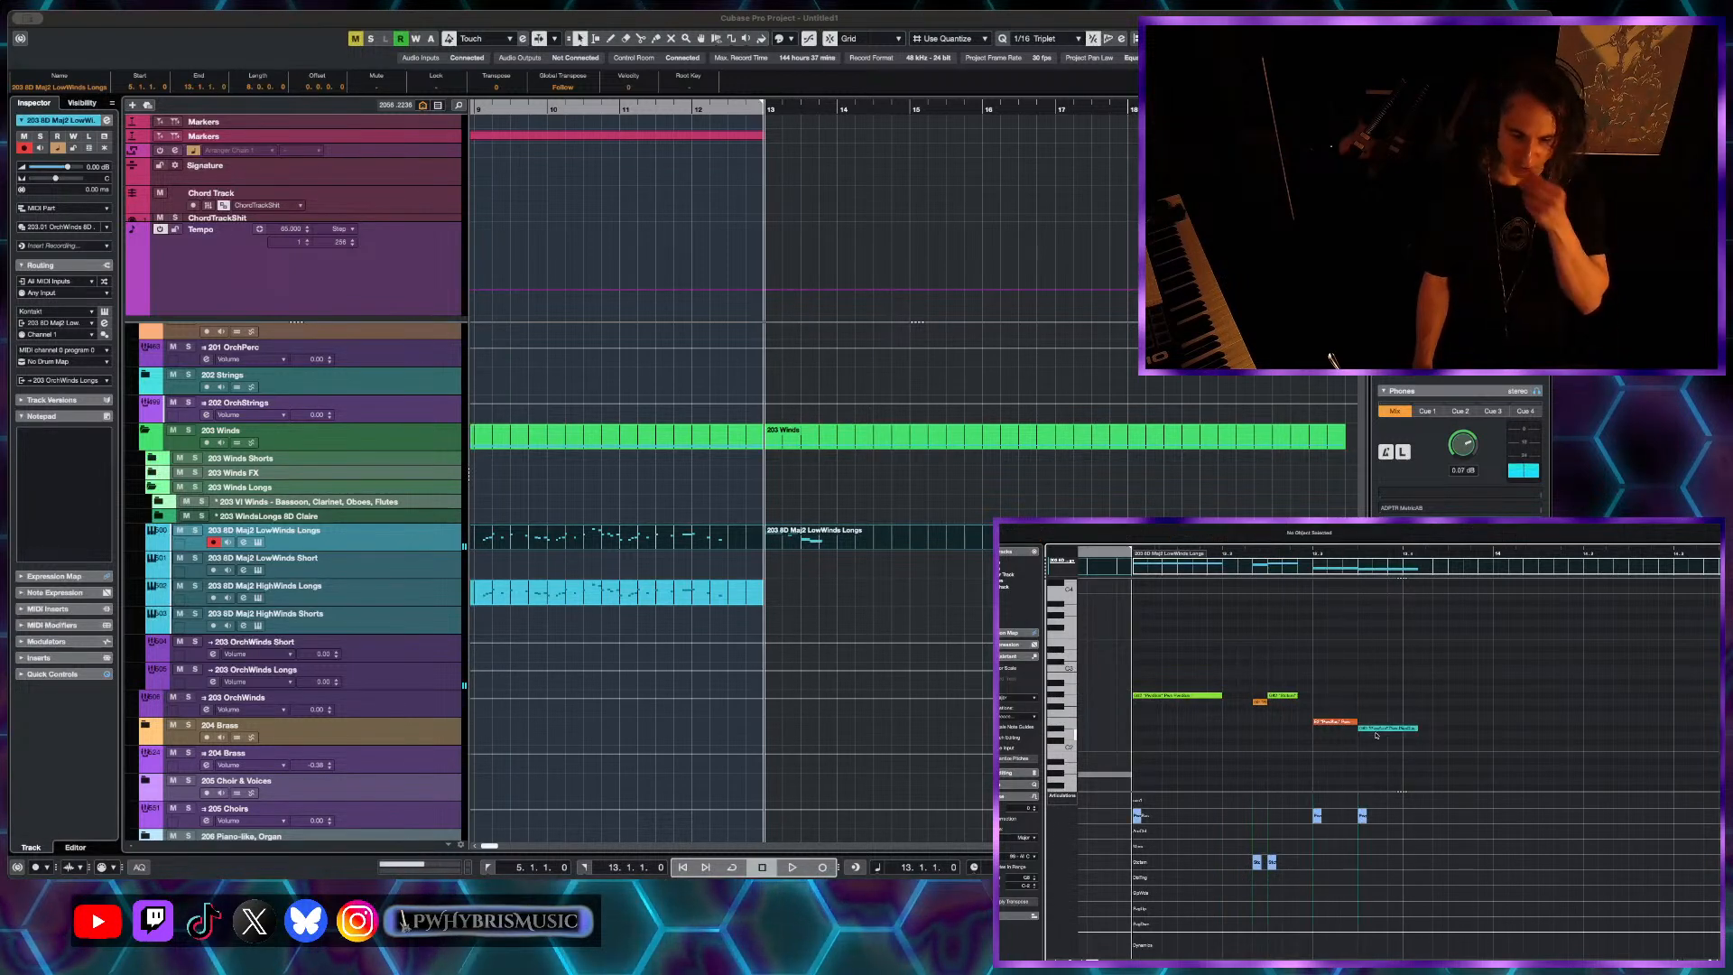
# - Move the last, lowest note of the phrase later in two shifts, leaving a gap after the preceding note
pyautogui.moveTo(1375, 730); pyautogui.dragTo(1395, 730)
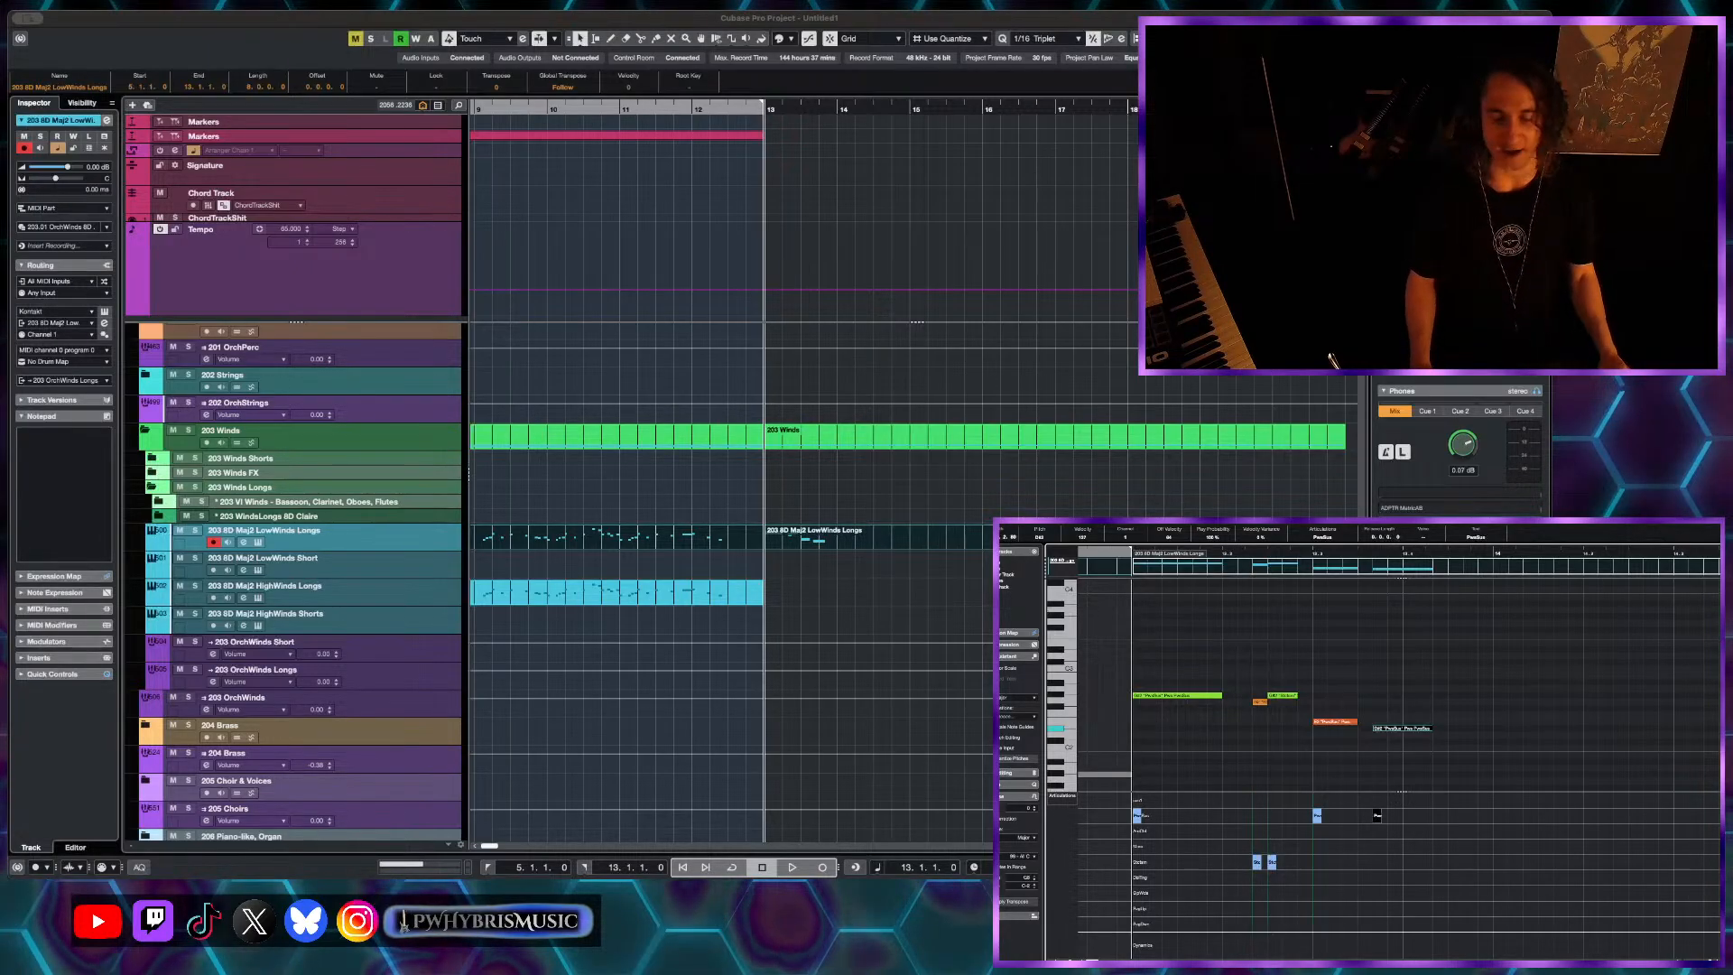
pyautogui.scroll(-2, 1238, 762)
pyautogui.click(1424, 765)
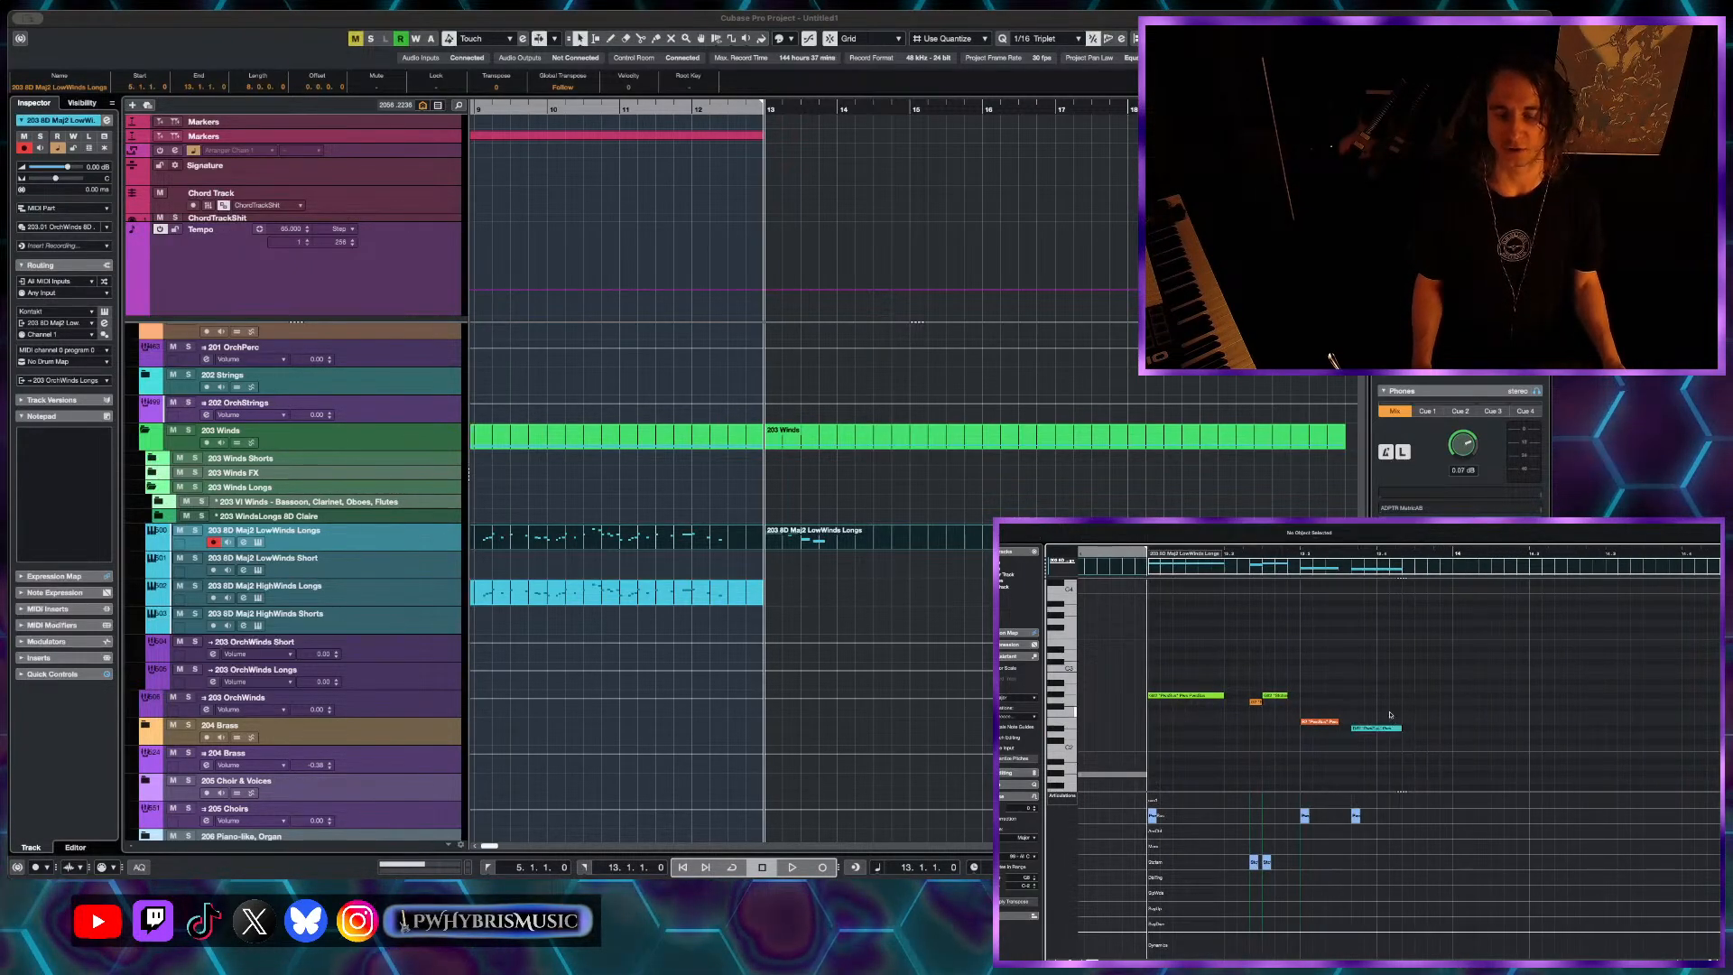
pyautogui.click(1371, 727)
pyautogui.moveTo(1372, 729); pyautogui.dragTo(1386, 727)
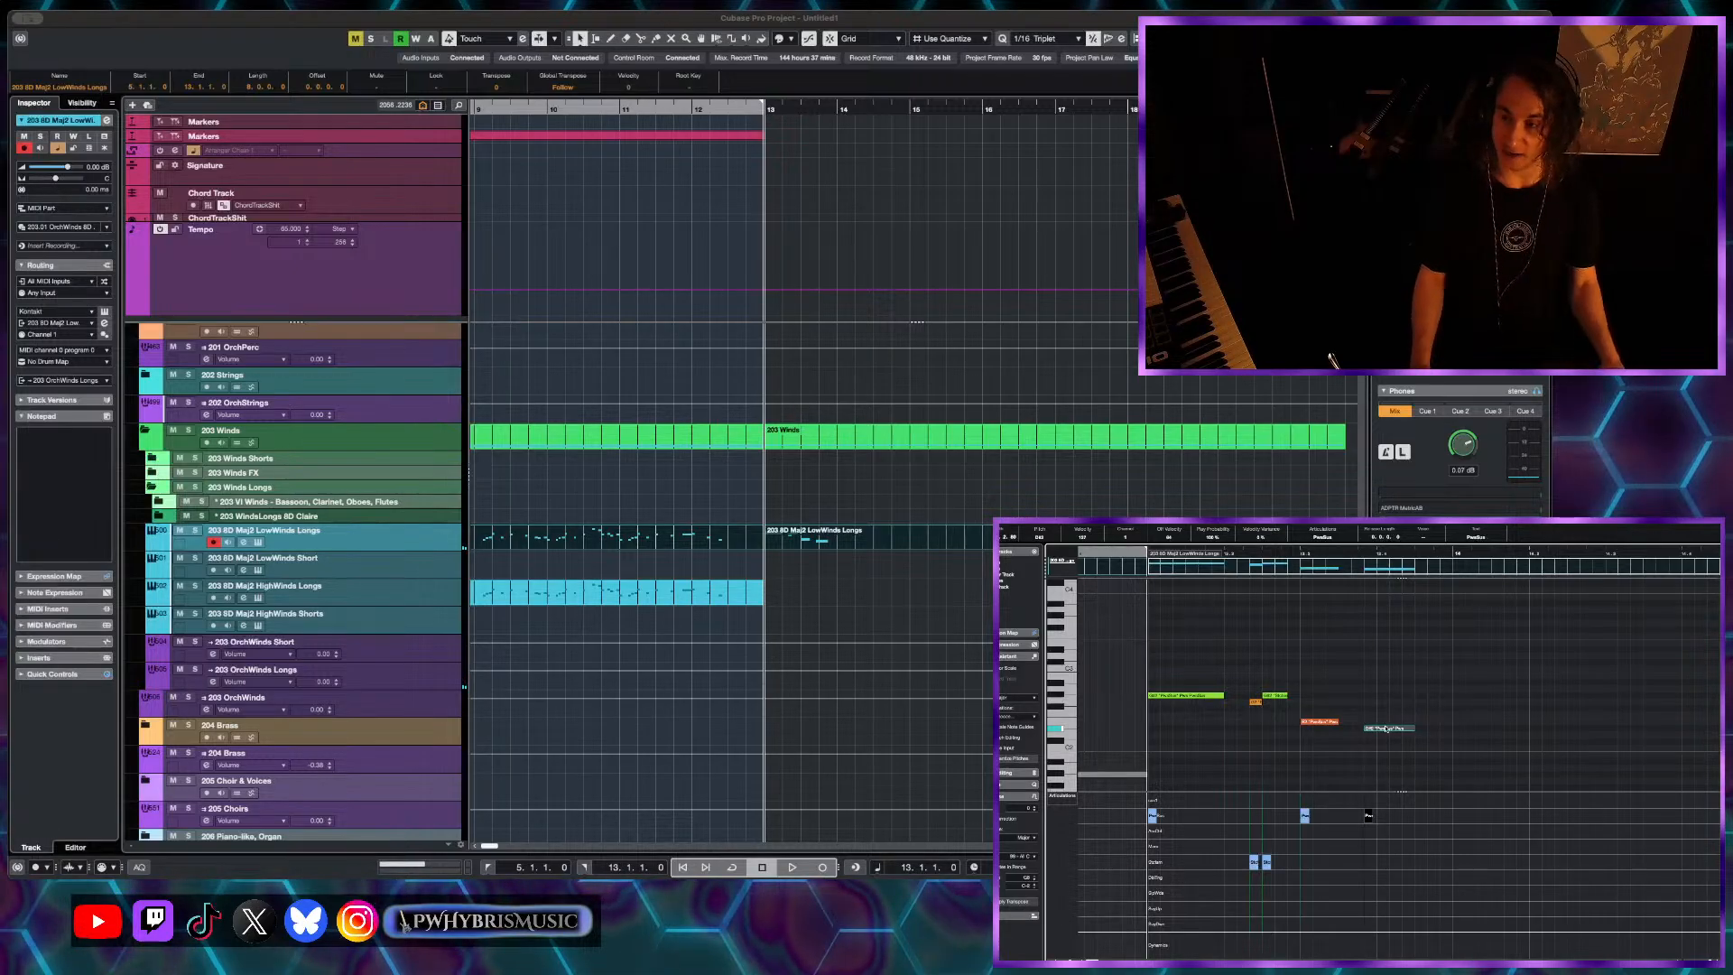
pyautogui.scroll(-3, 1386, 728)
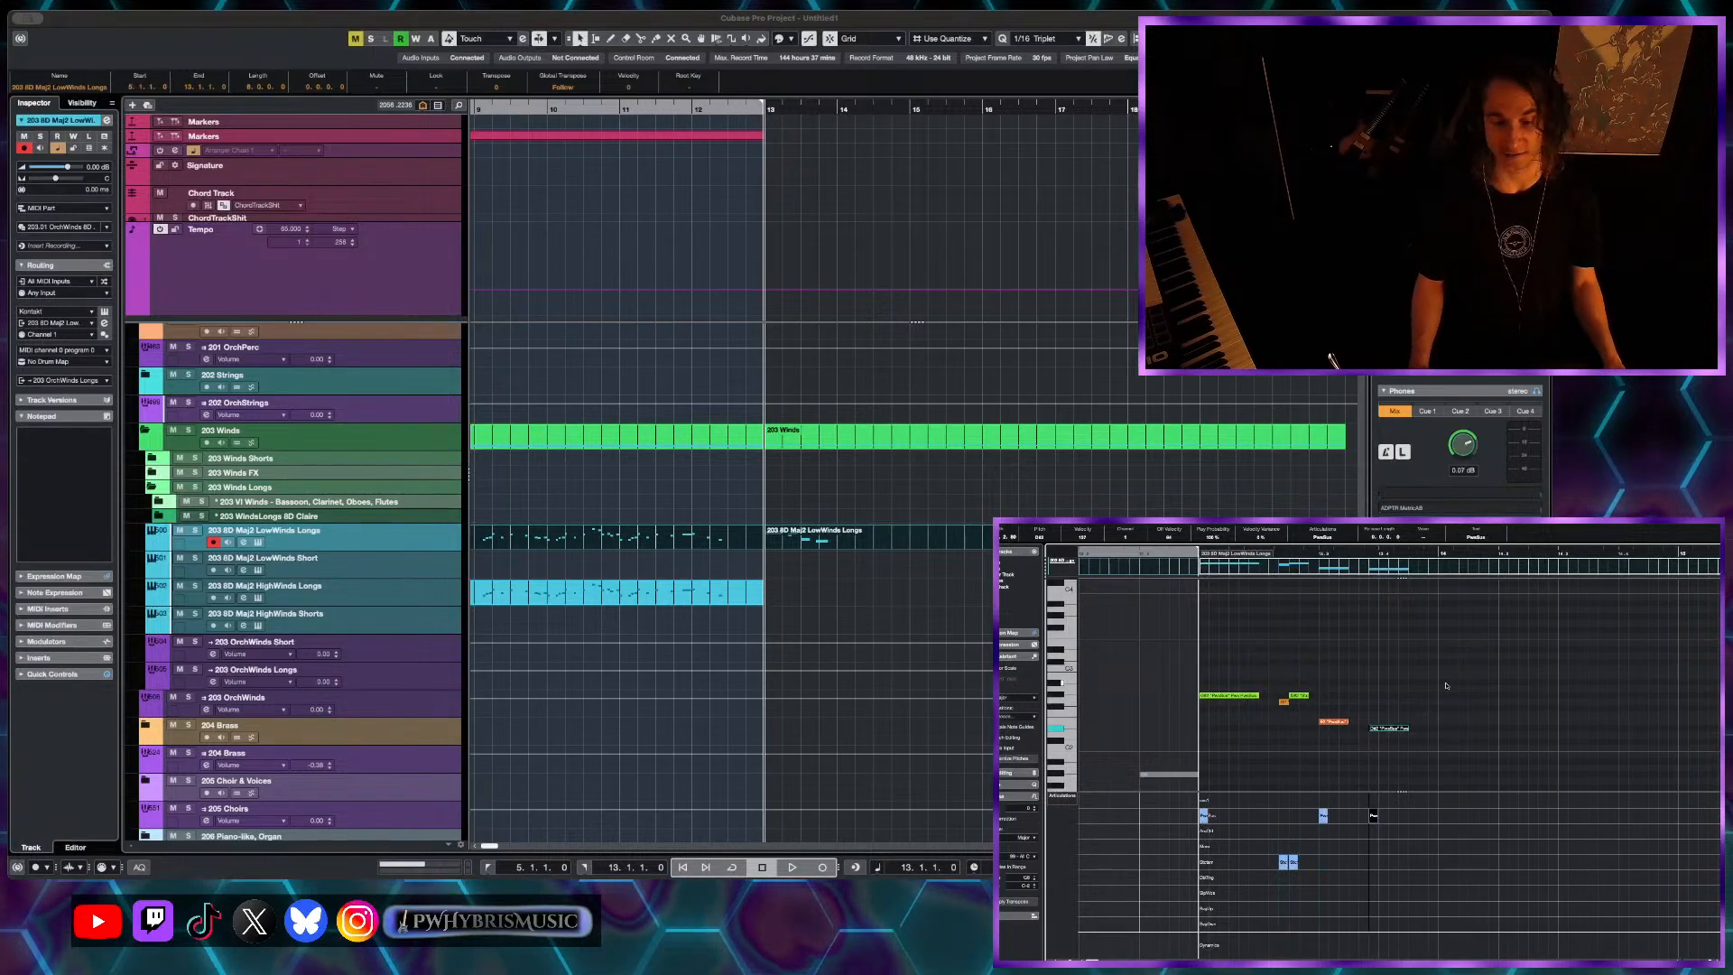
# - Play back the low winds phrase from bar 13 to check its timing
pyautogui.press('space')
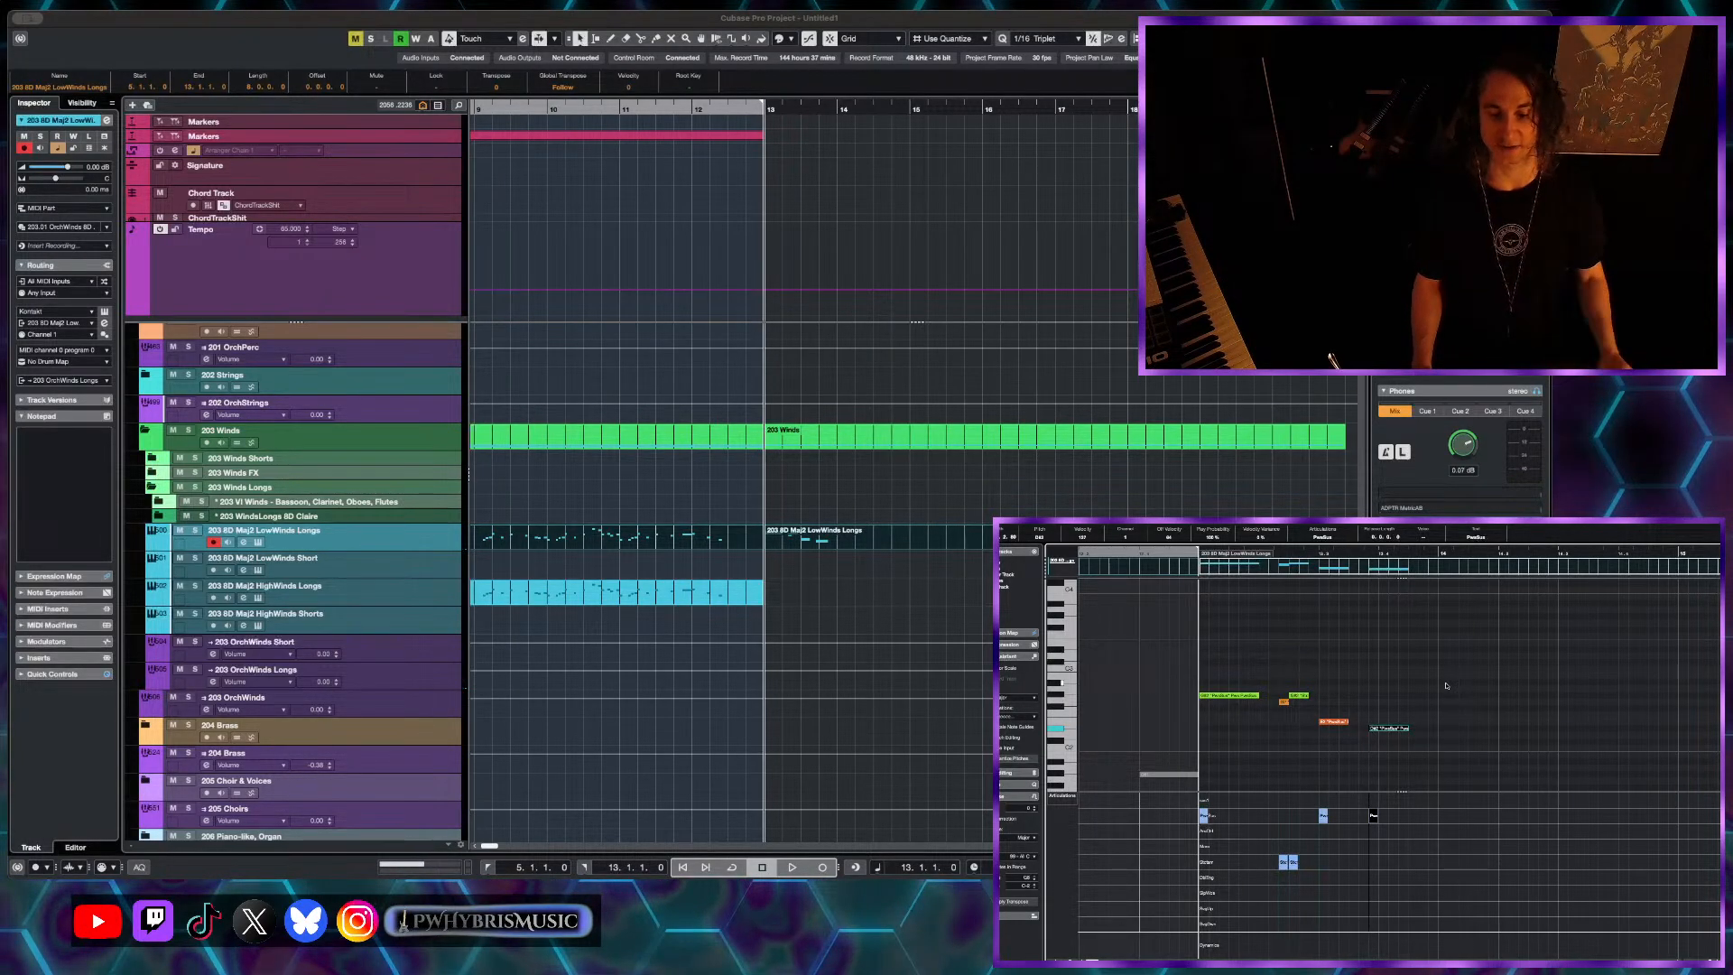
pyautogui.hscroll(-1, 1446, 686)
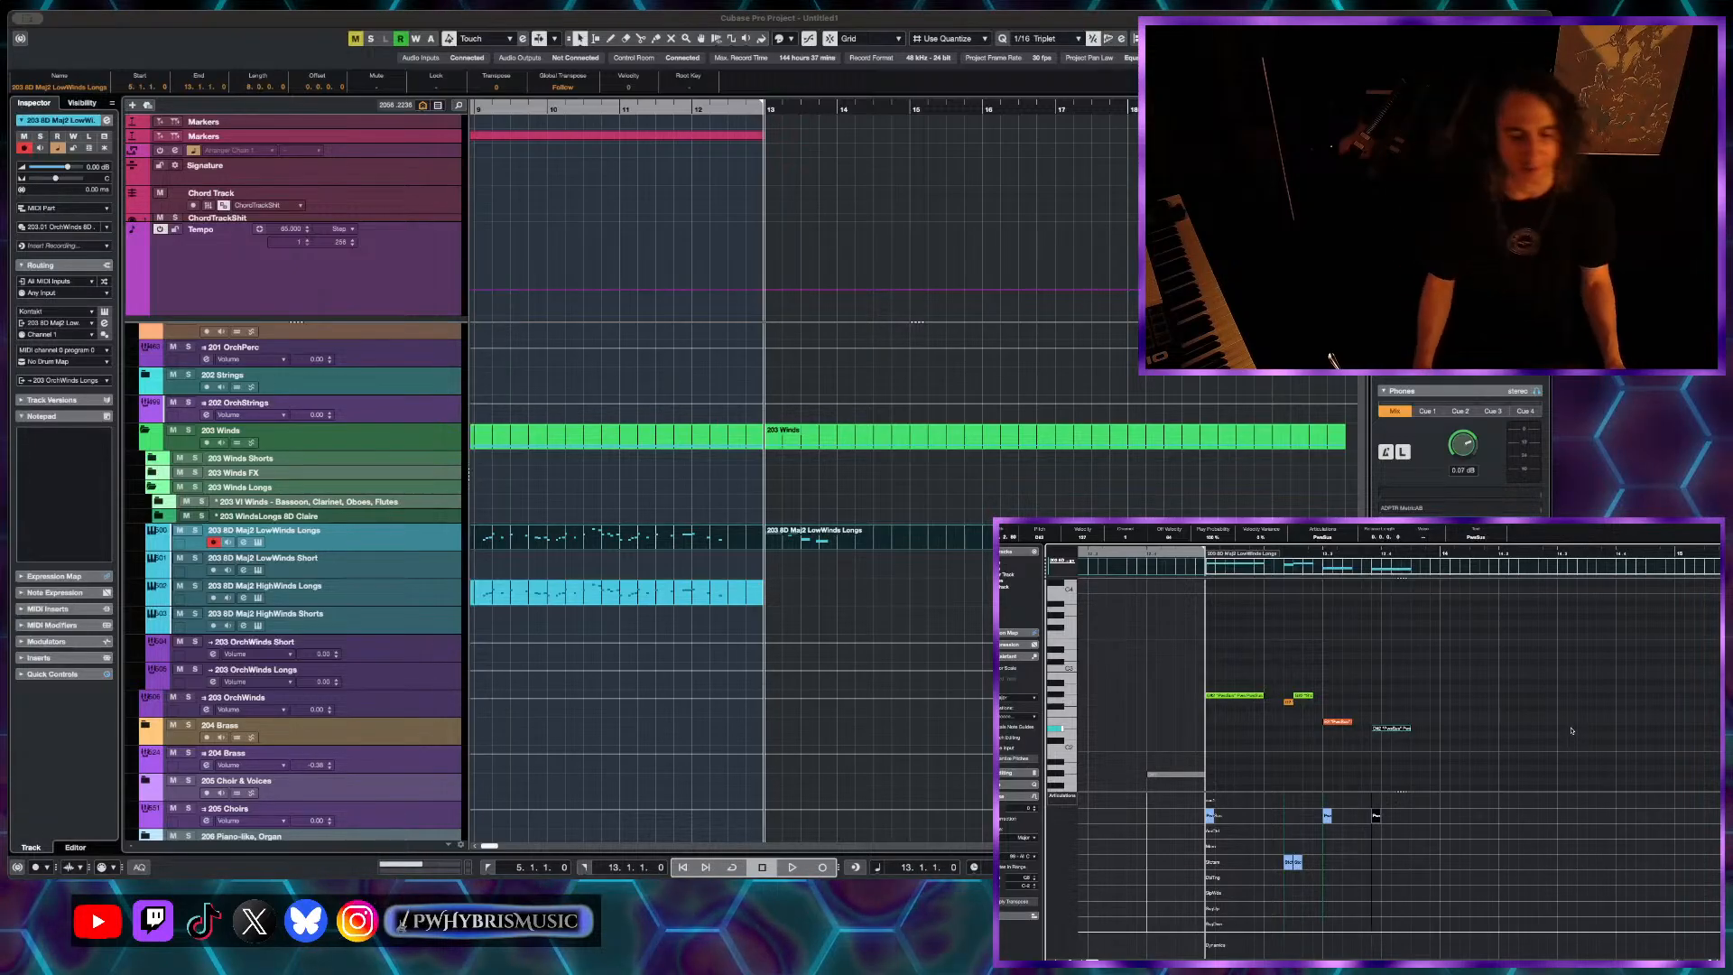
pyautogui.press('space')
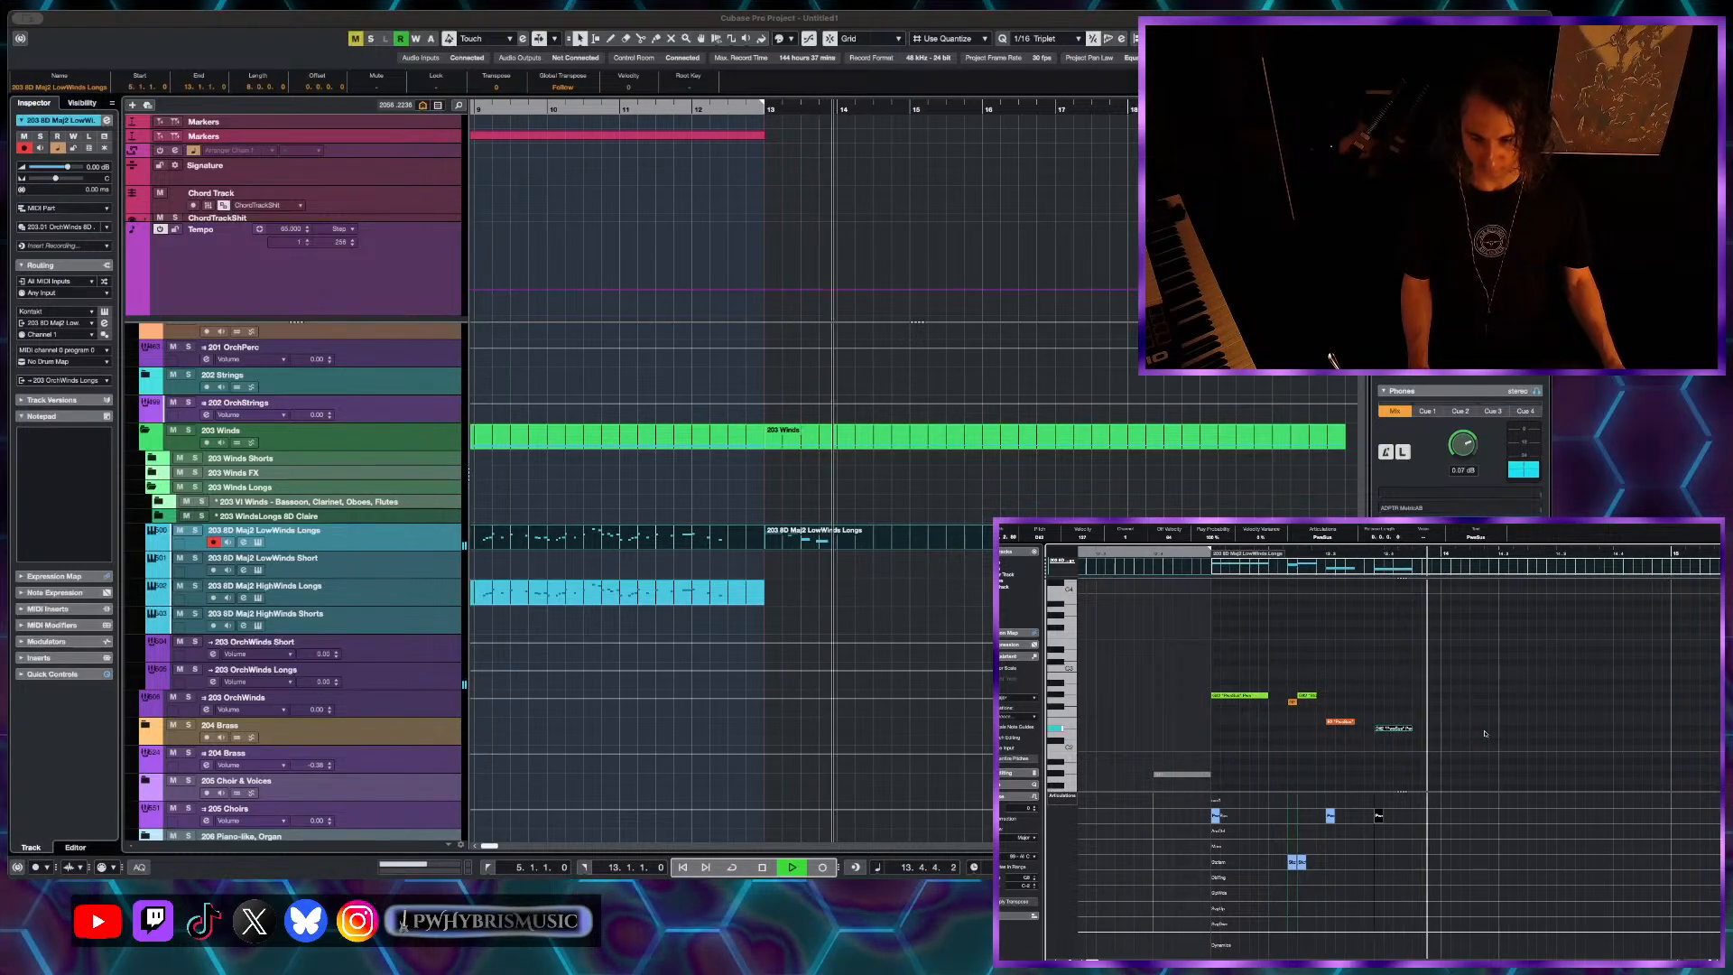
pyautogui.press('space')
# - Copy all notes of the bar 13 phrase to bar 14
pyautogui.scroll(-2, 1354, 686)
pyautogui.click(1245, 648)
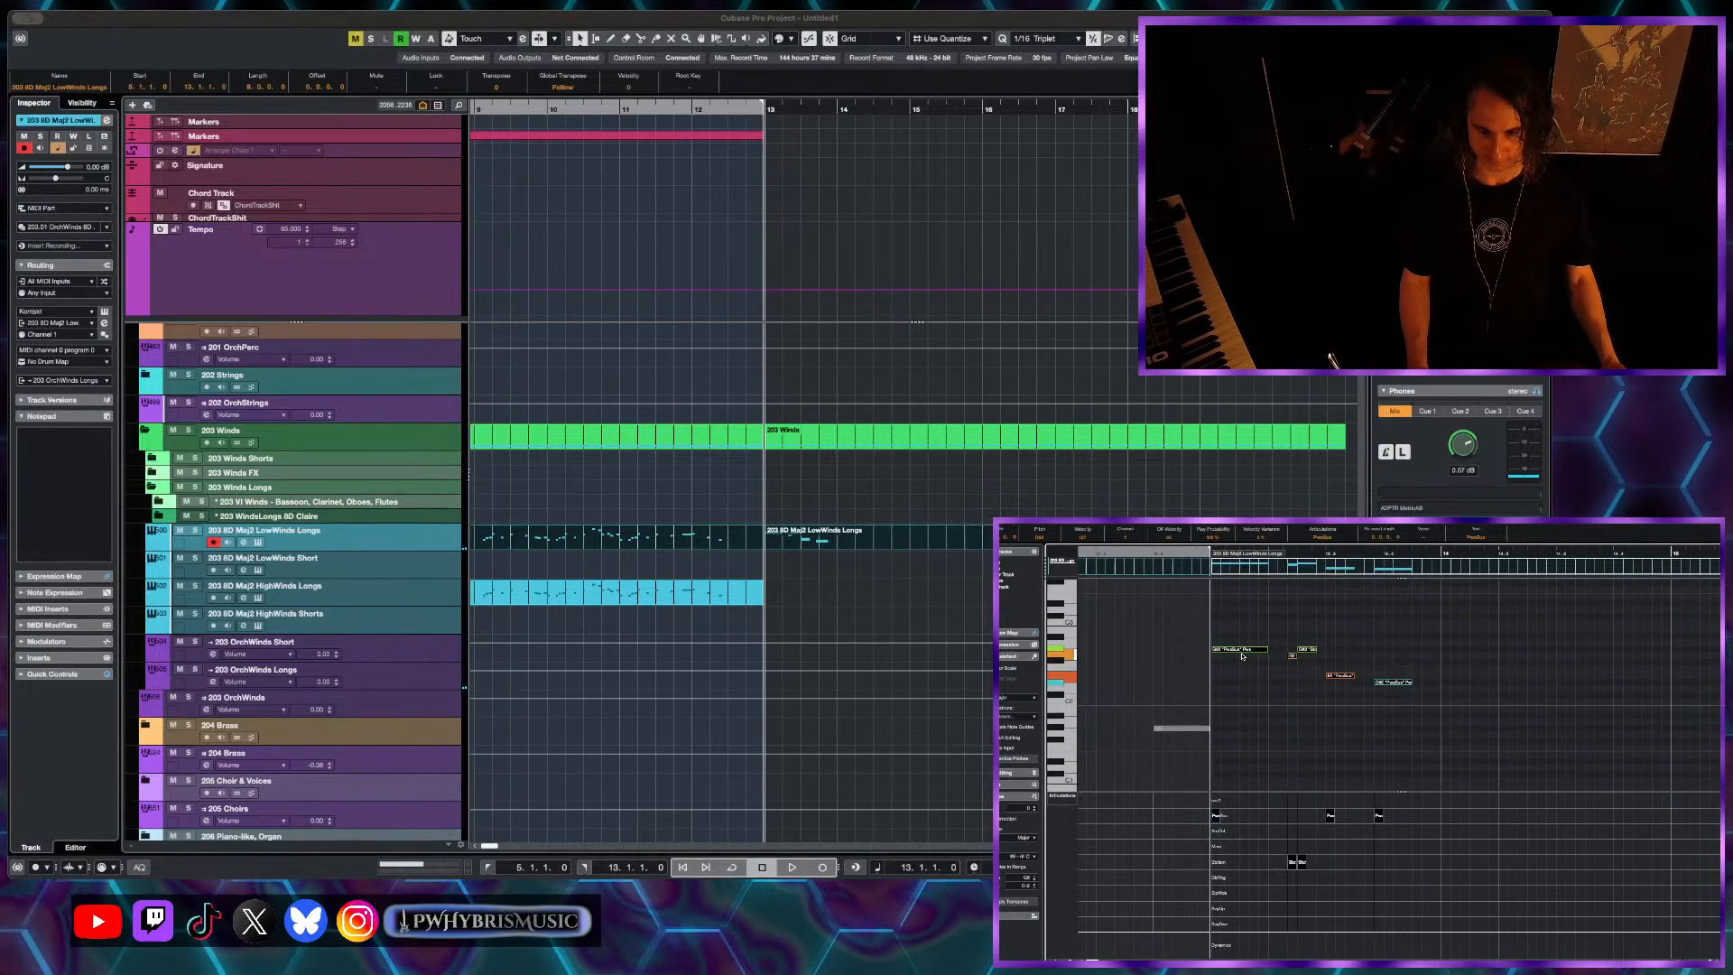
pyautogui.moveTo(1241, 652); pyautogui.dragTo(1473, 652)
pyautogui.hscroll(2, 1473, 652)
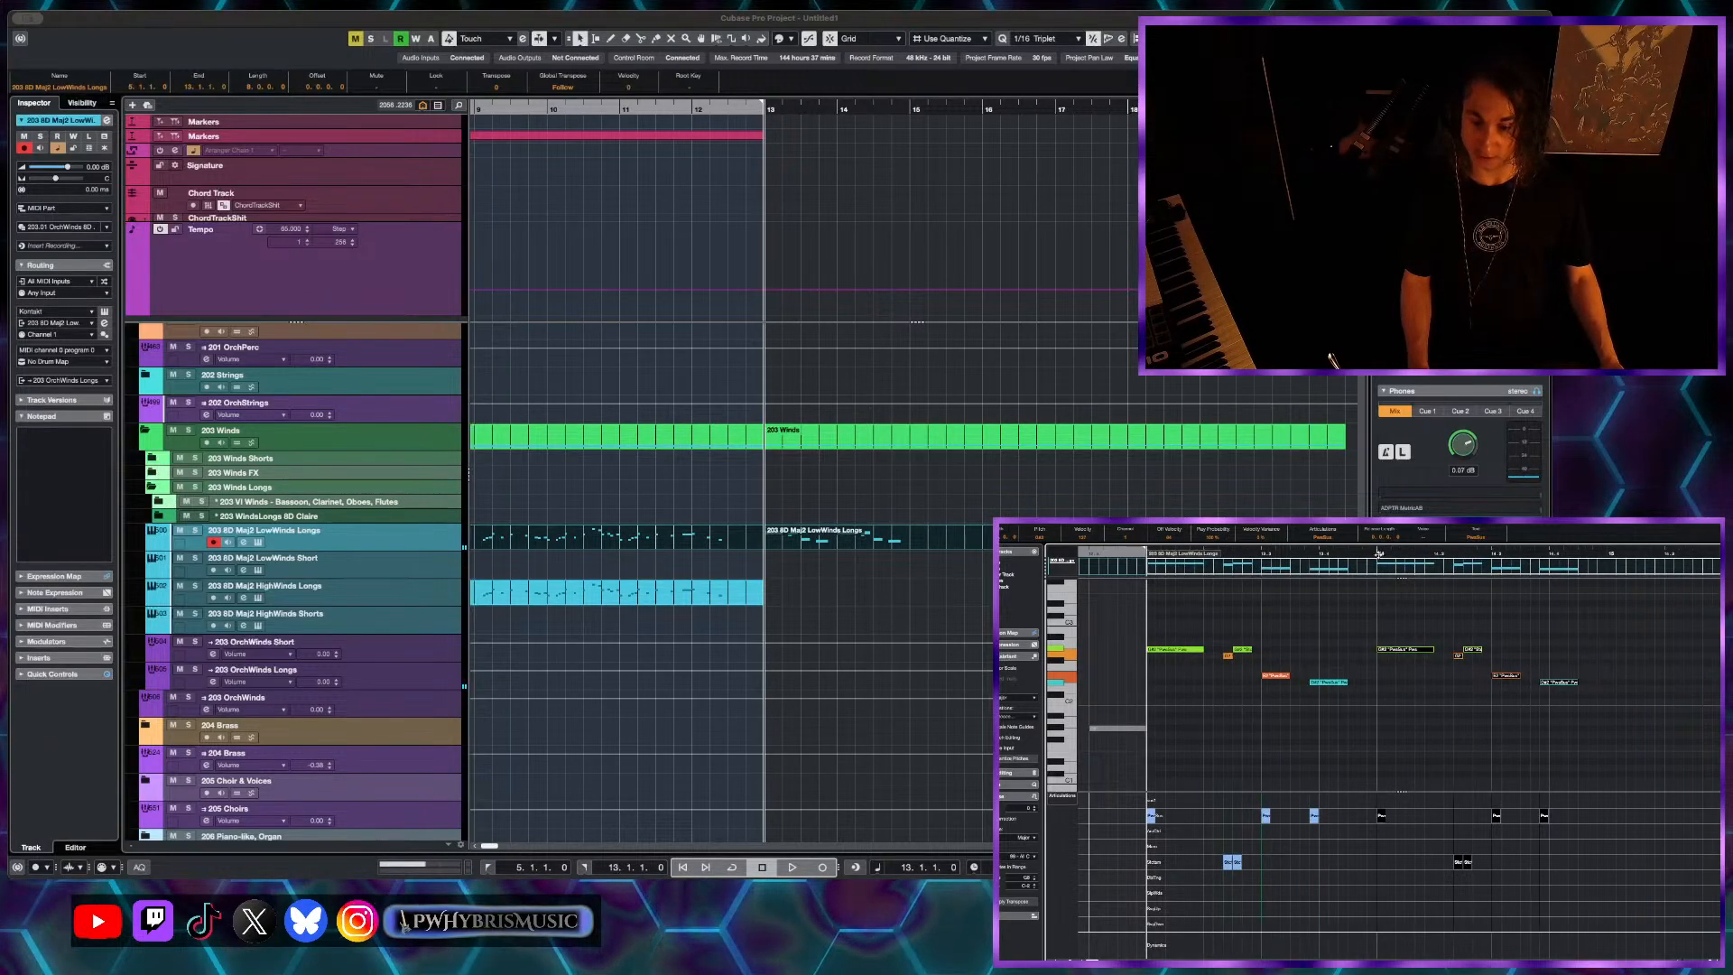
# - Raise the penultimate note of the copied phrase above its opening note and play back from bar 14
pyautogui.click(1378, 552)
pyautogui.press('space')
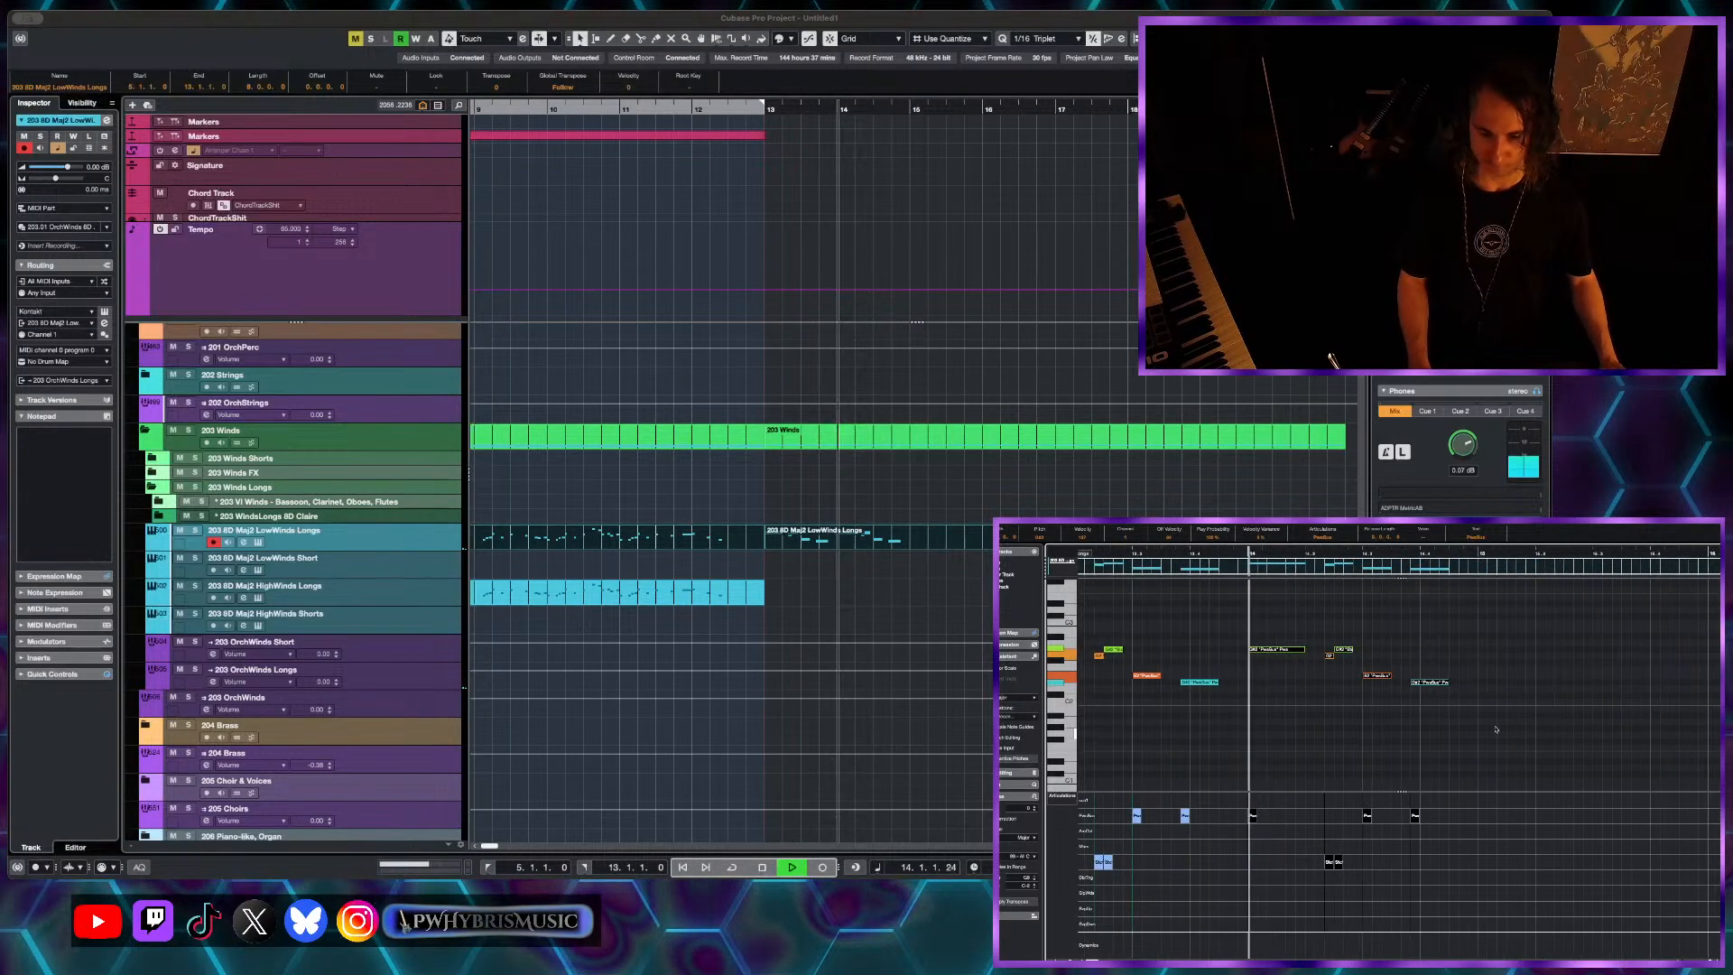
pyautogui.scroll(1, 1383, 653)
pyautogui.click(1384, 653)
pyautogui.press('space')
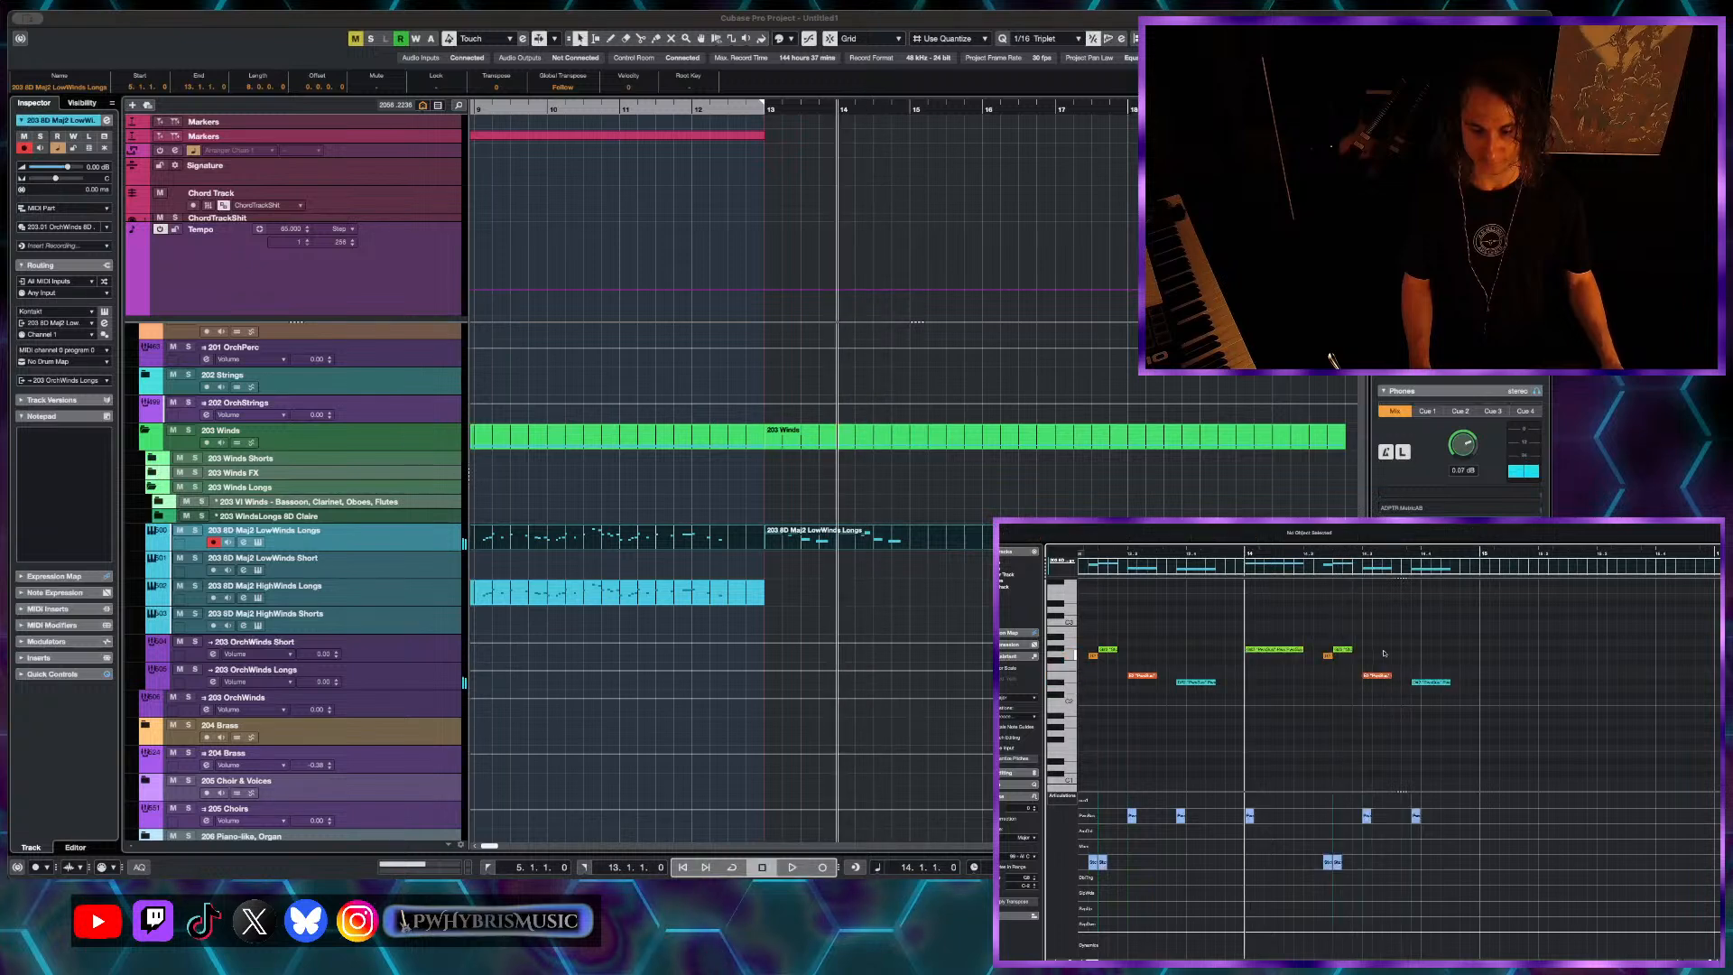
pyautogui.click(1381, 650)
pyautogui.moveTo(1381, 651); pyautogui.dragTo(1381, 635)
pyautogui.press('space')
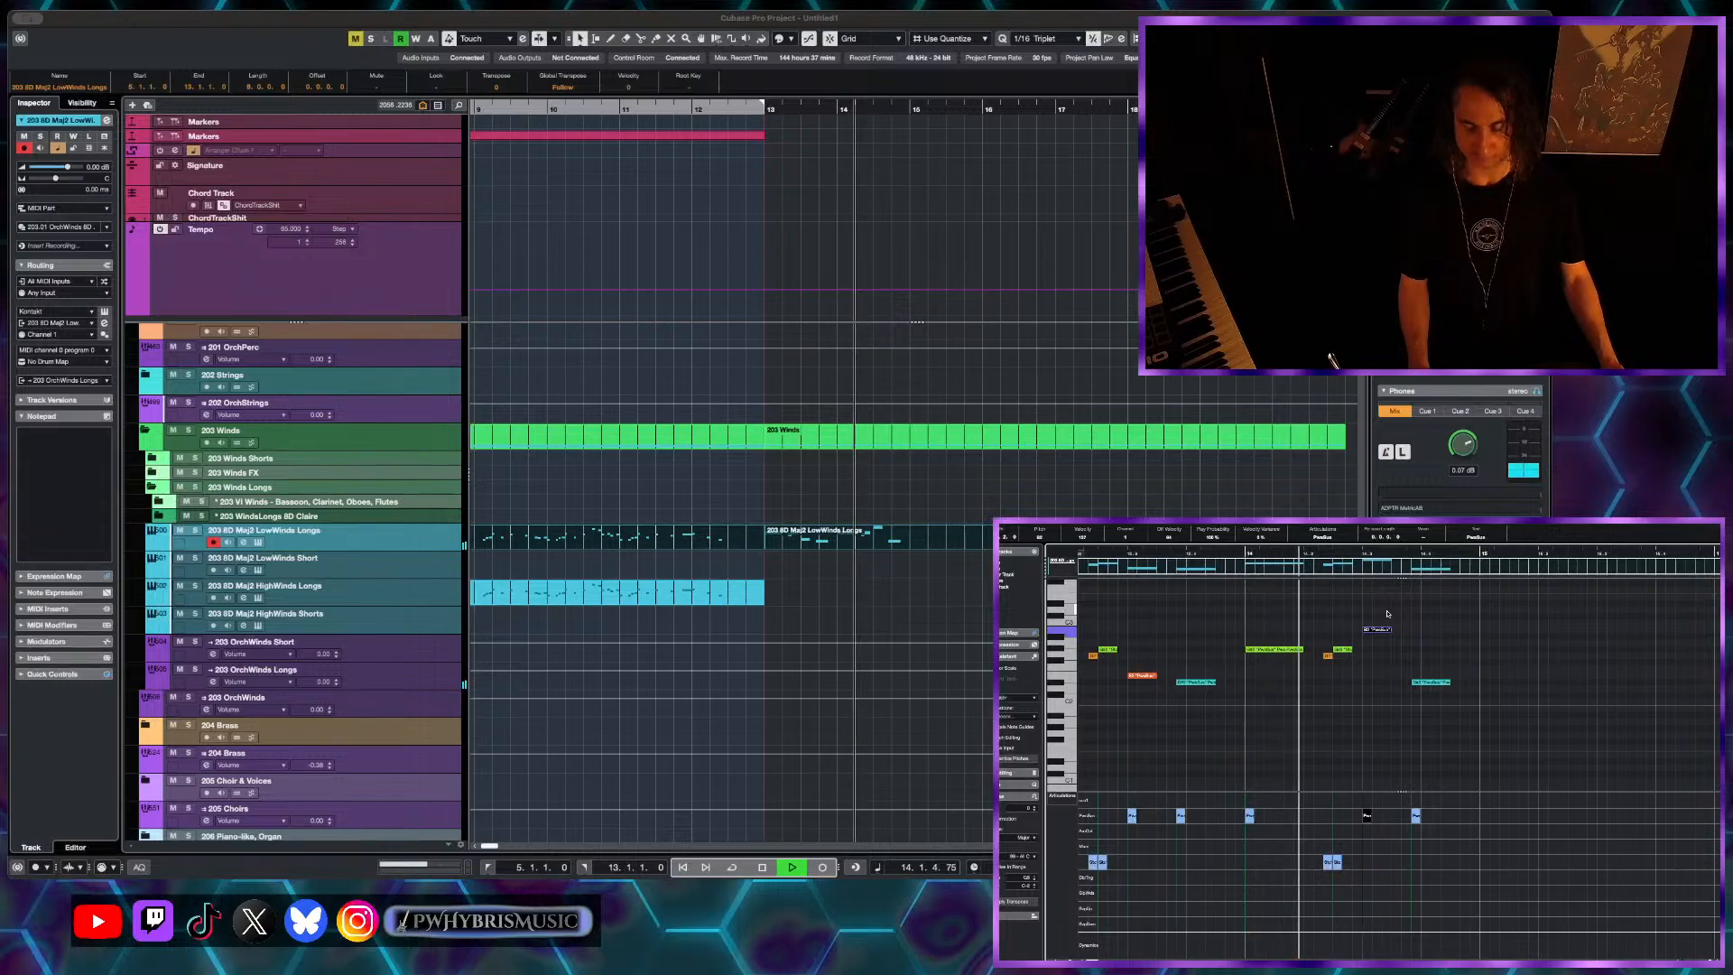
pyautogui.press('space')
# - Turn bar 14's last note into a short lower note followed by a separate later note, then play it back
pyautogui.click(1433, 683)
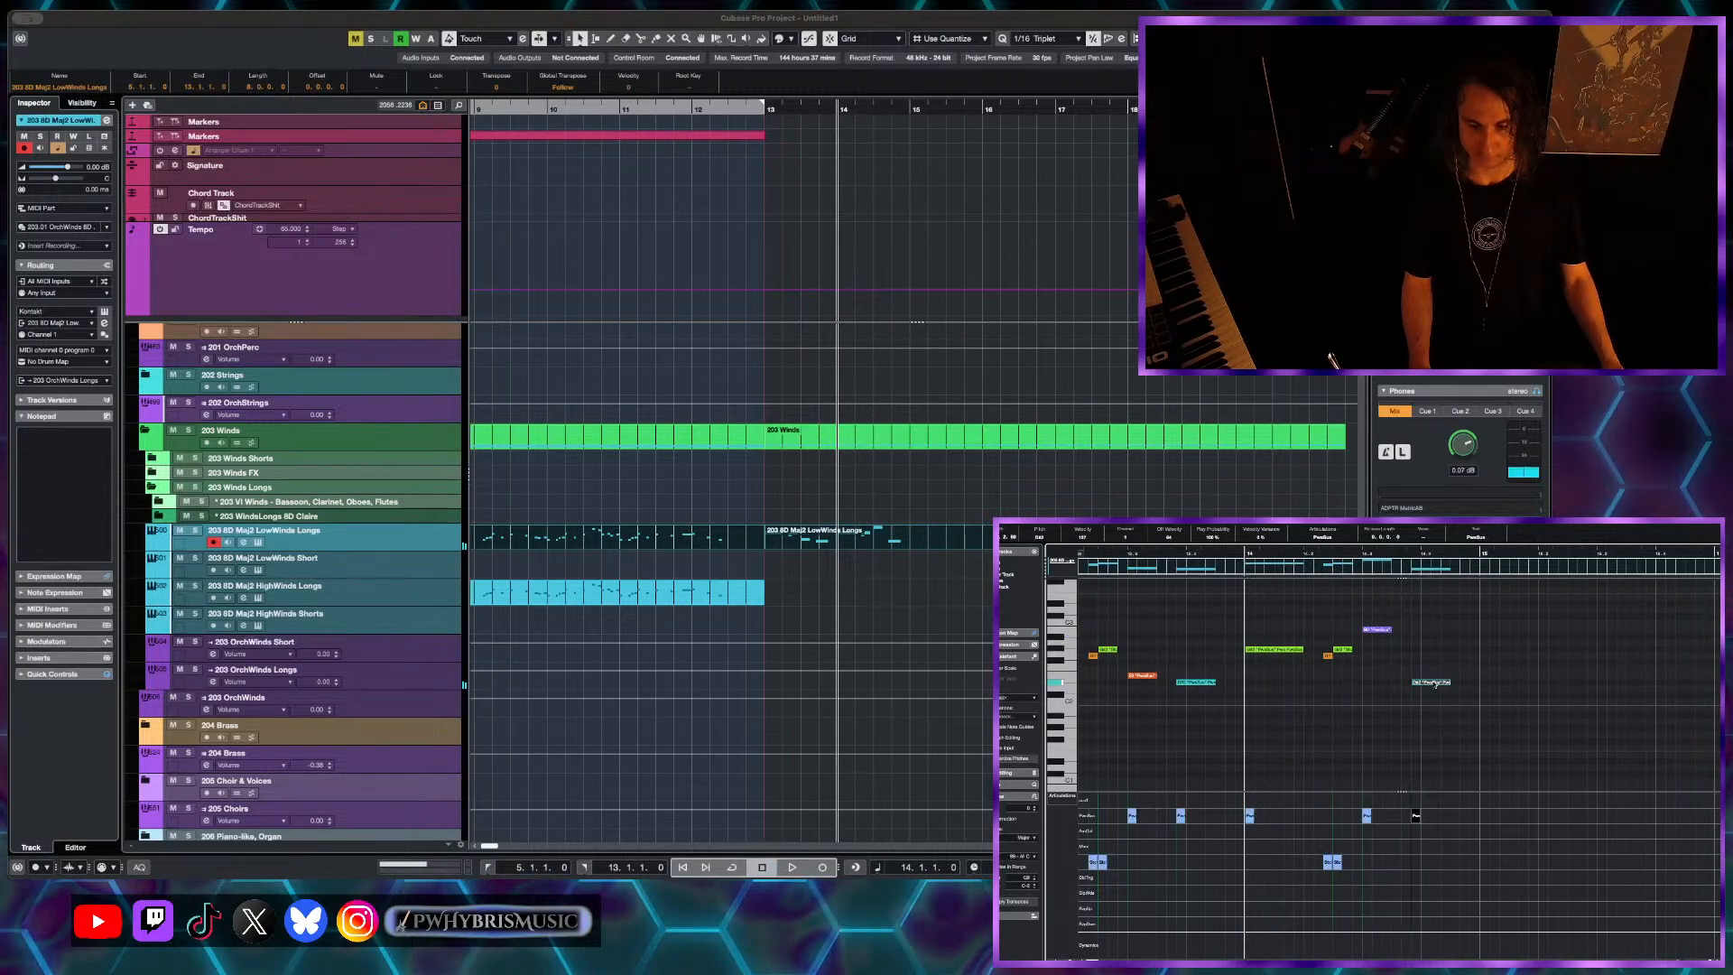
pyautogui.moveTo(1435, 685); pyautogui.dragTo(1451, 684)
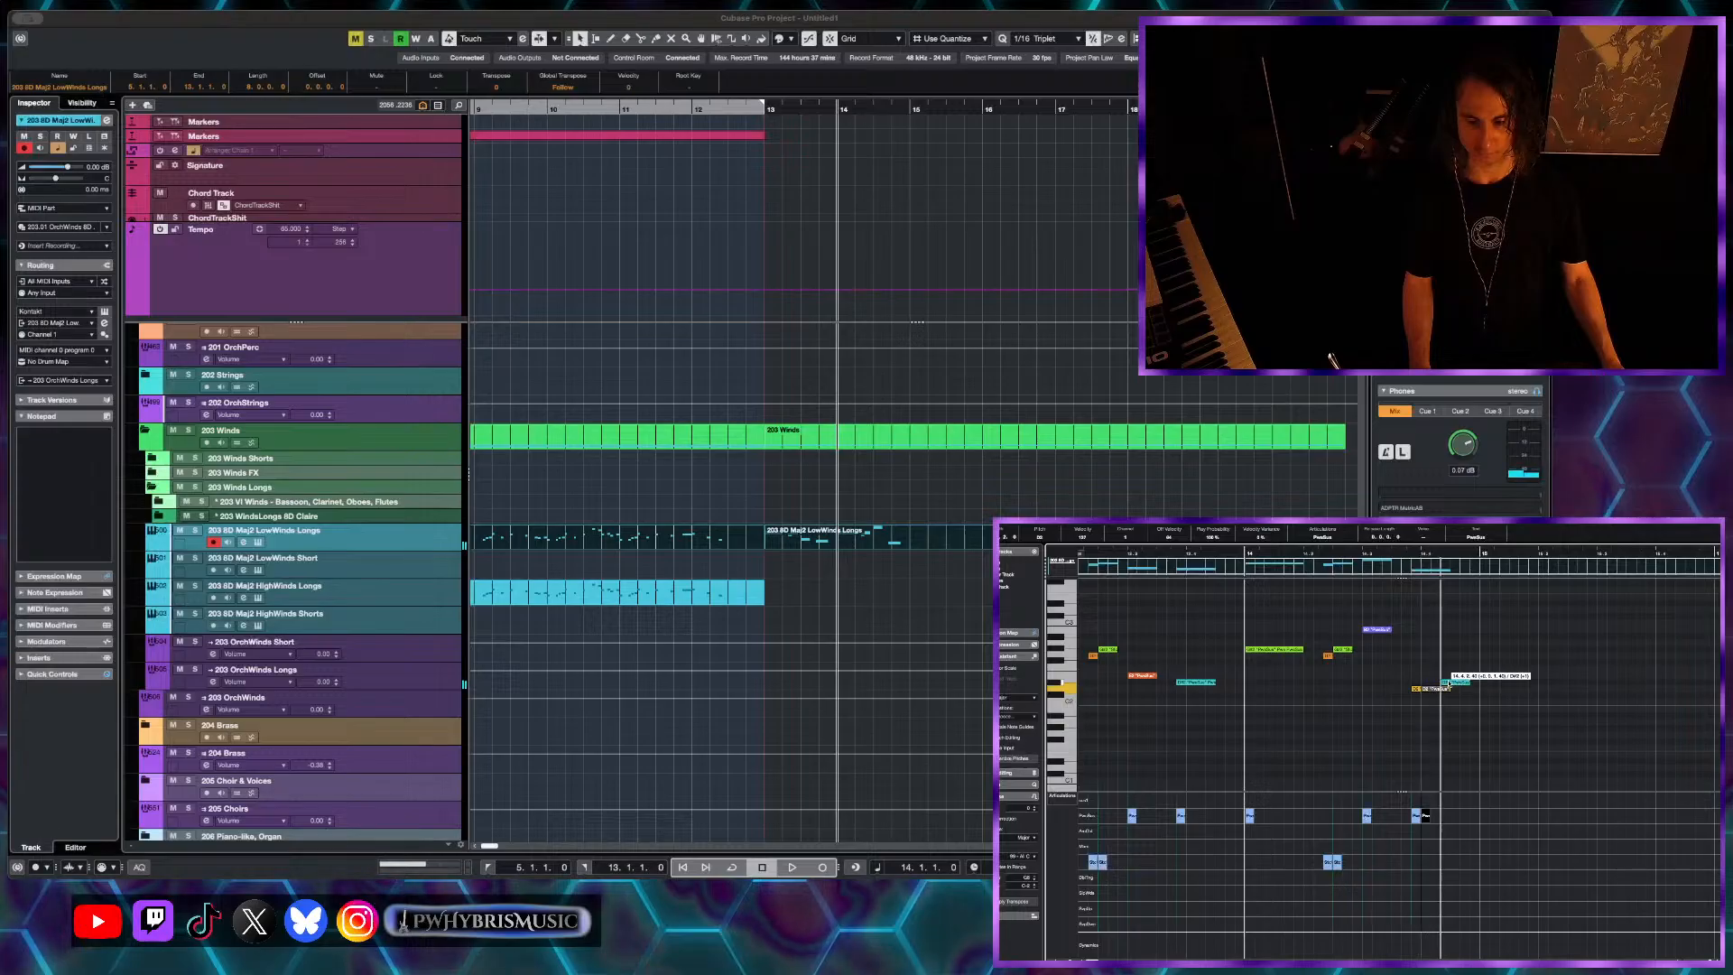
pyautogui.press('space')
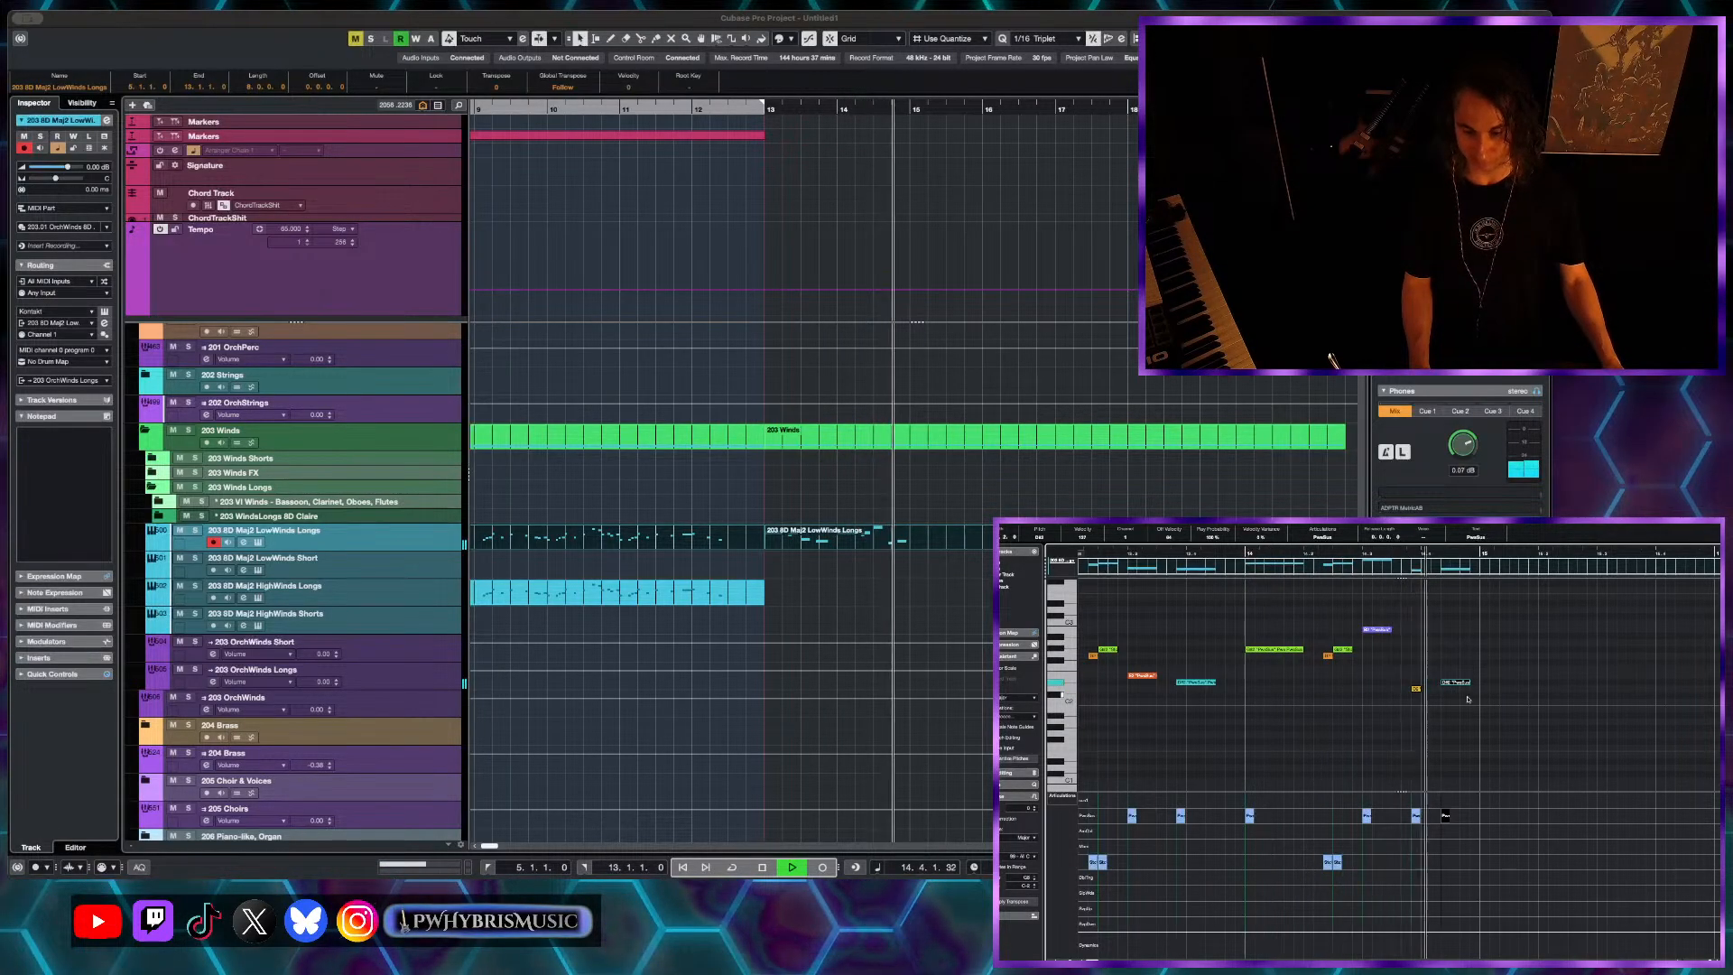
pyautogui.press('space')
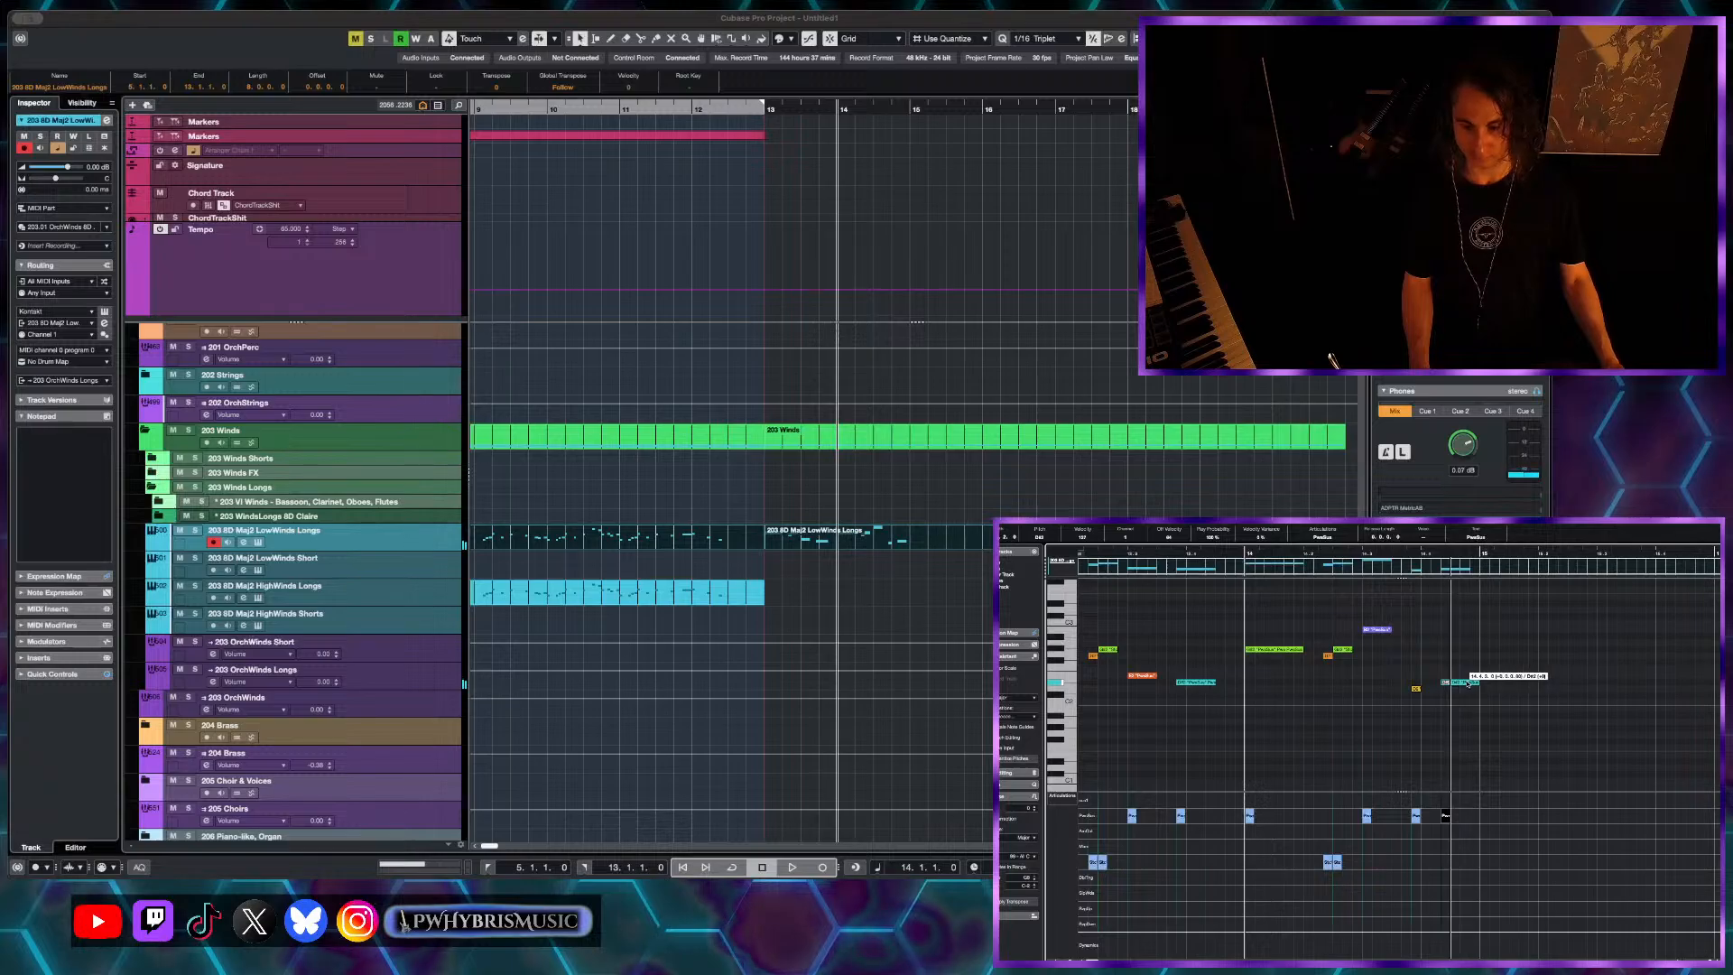
pyautogui.press('space')
pyautogui.scroll(-1, 1469, 685)
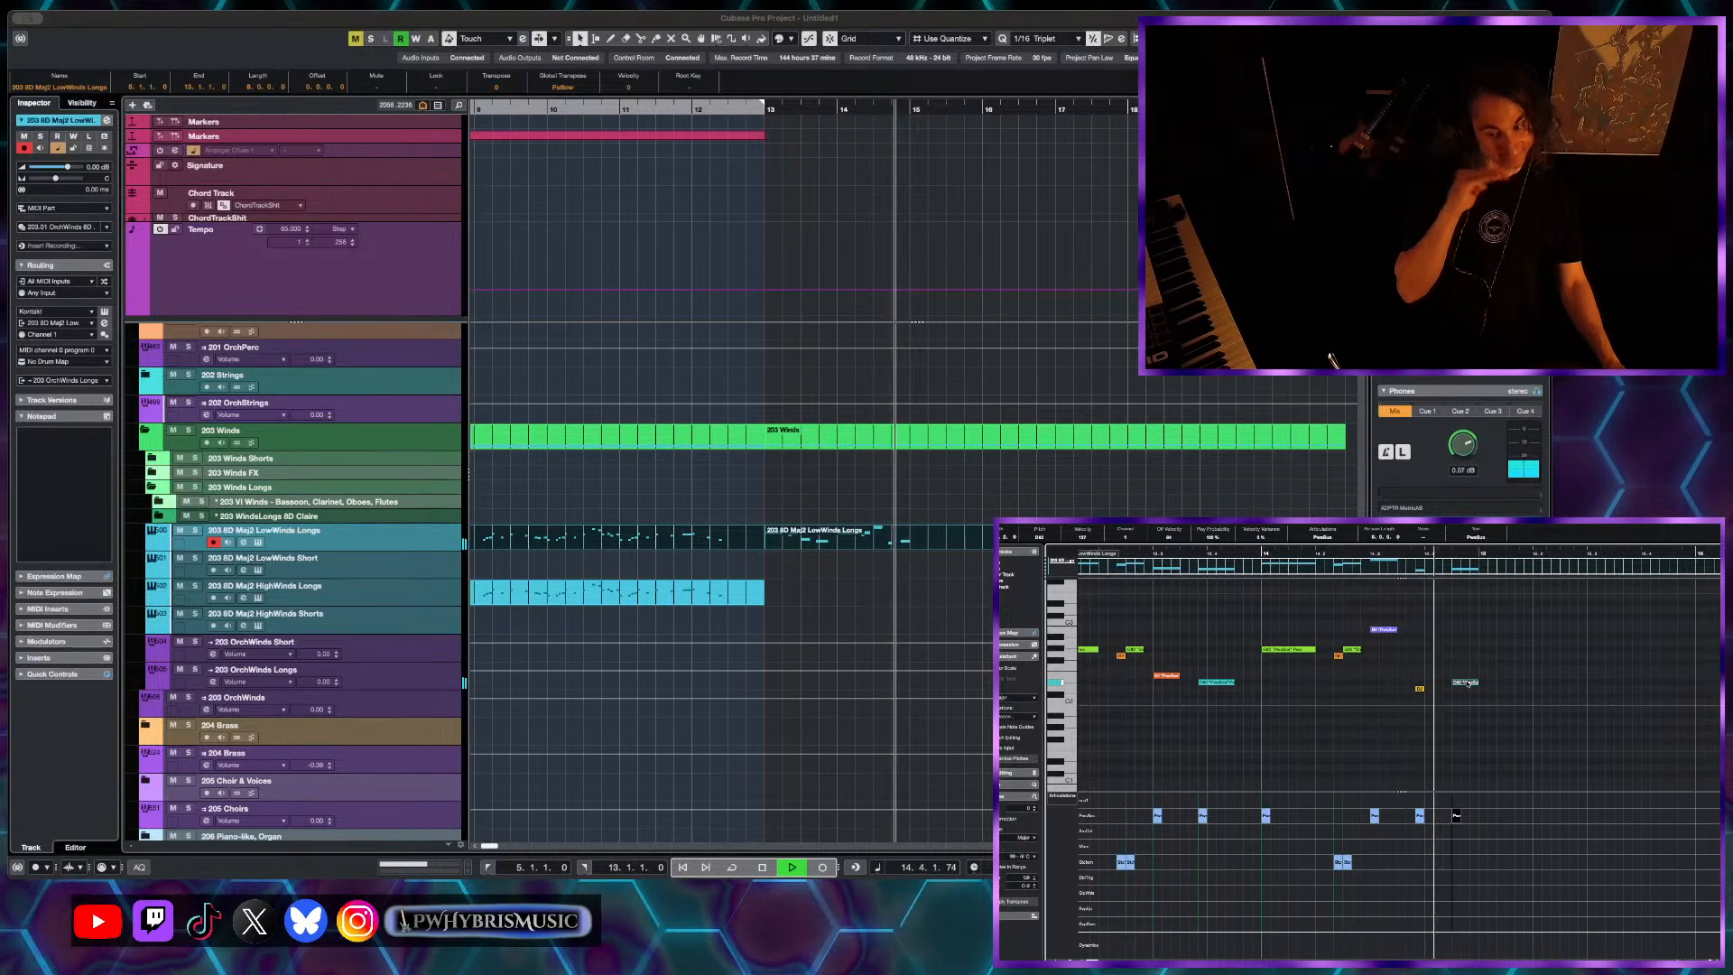
pyautogui.press('space')
# - Duplicate the two-bar phrase from bars 13–14 into bars 15–16 and play it through
pyautogui.scroll(-4, 1468, 684)
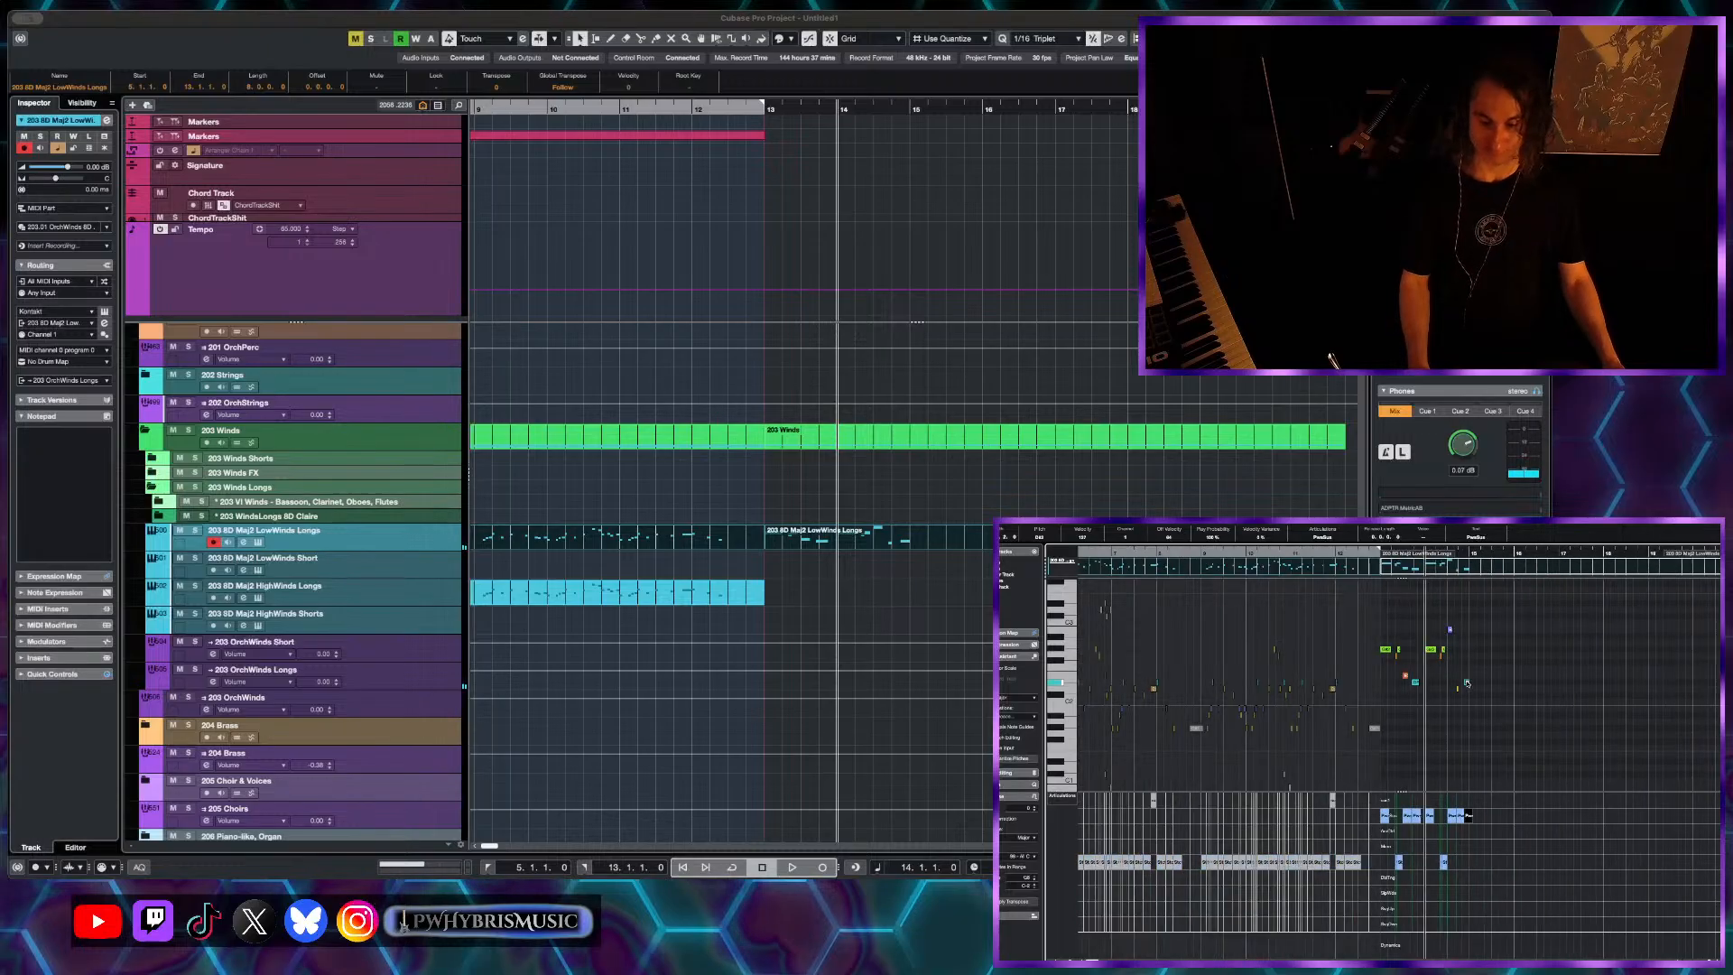
pyautogui.click(1379, 719)
pyautogui.hotkey('ctrl', 'd')
pyautogui.press('space')
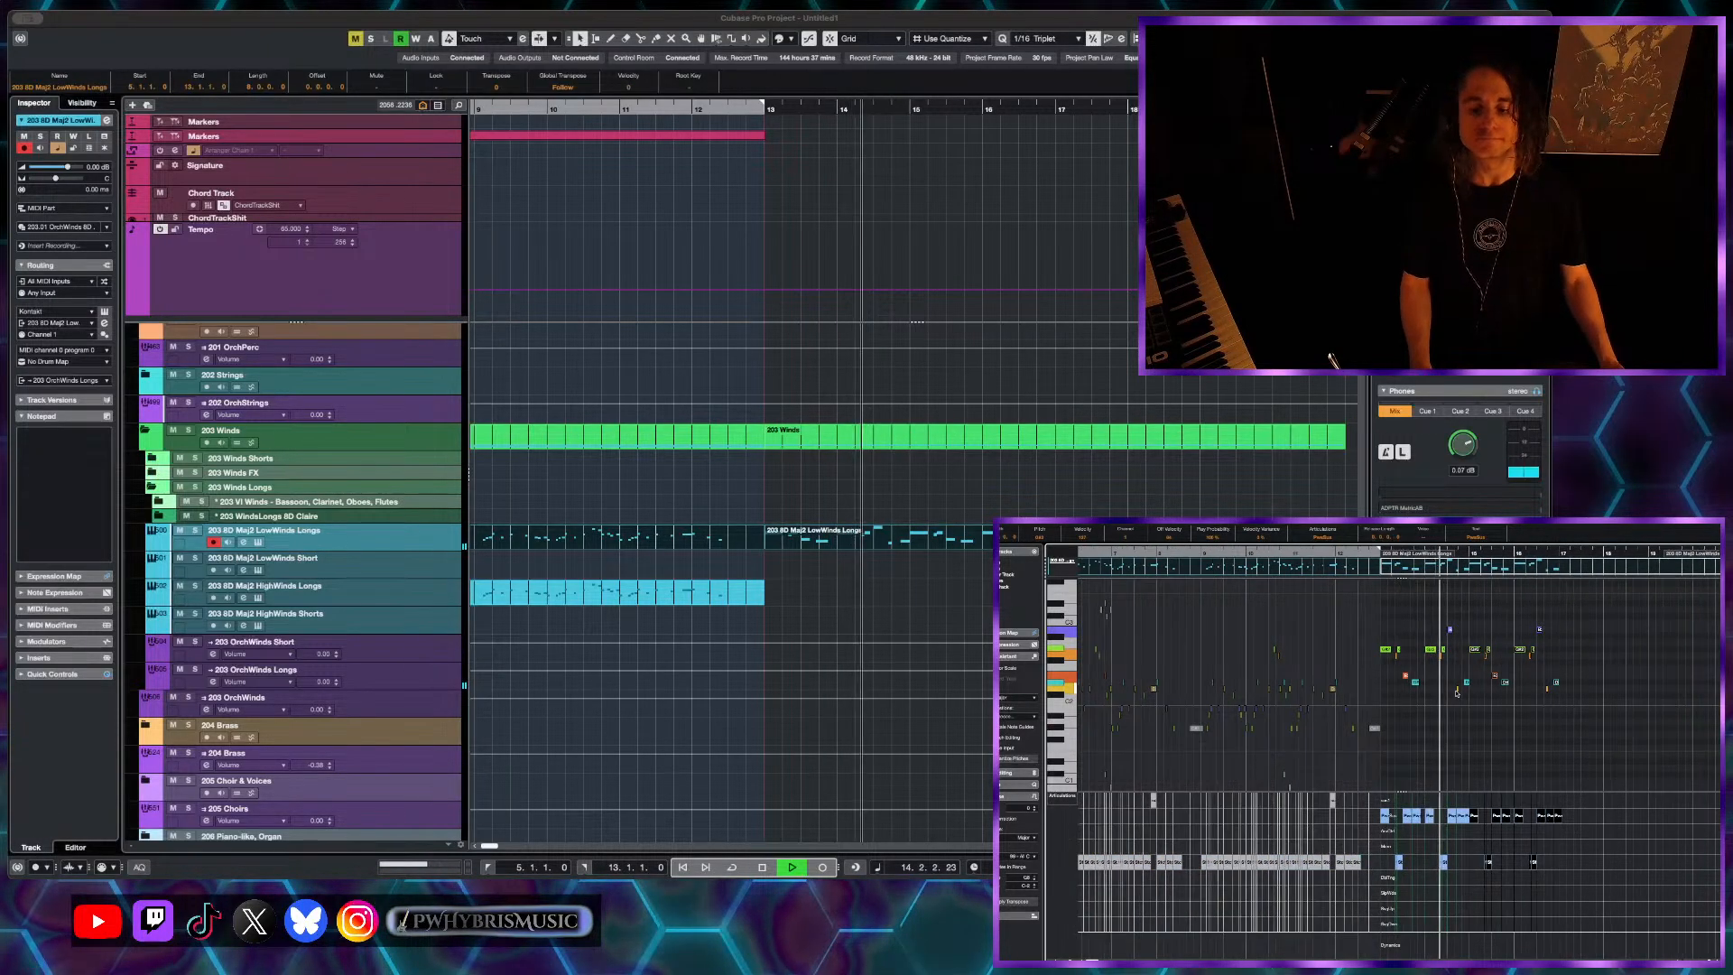
pyautogui.scroll(1, 1456, 693)
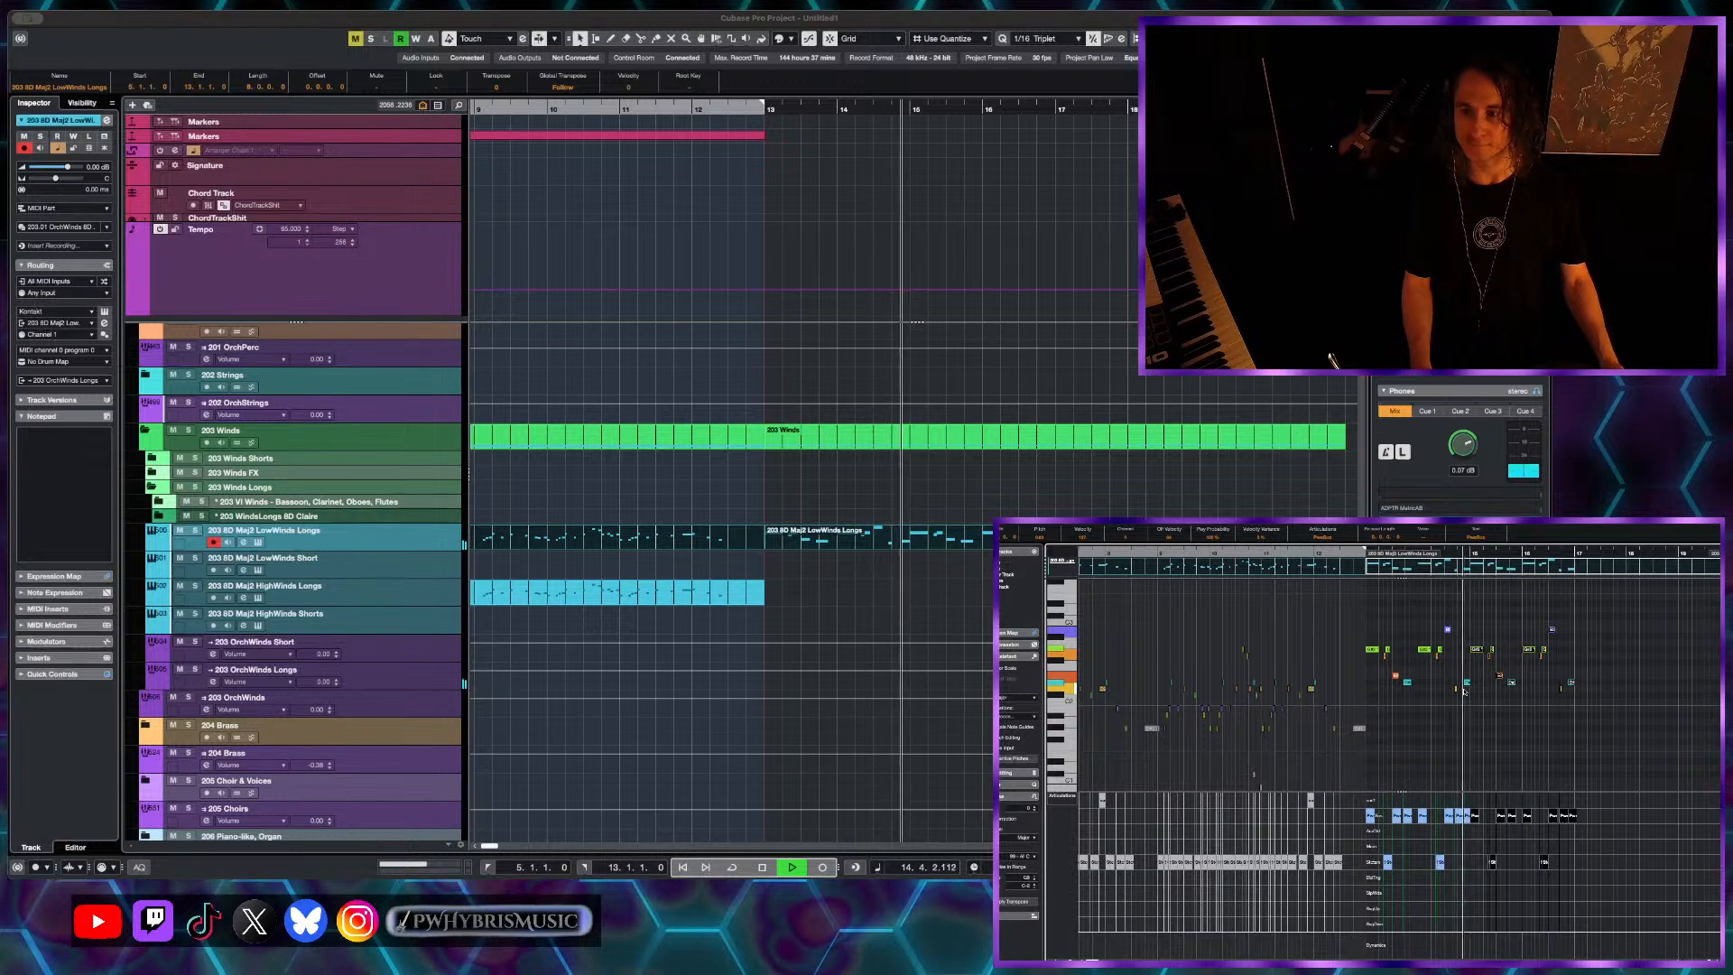
pyautogui.hscroll(3, 1465, 692)
pyautogui.scroll(2, 1464, 693)
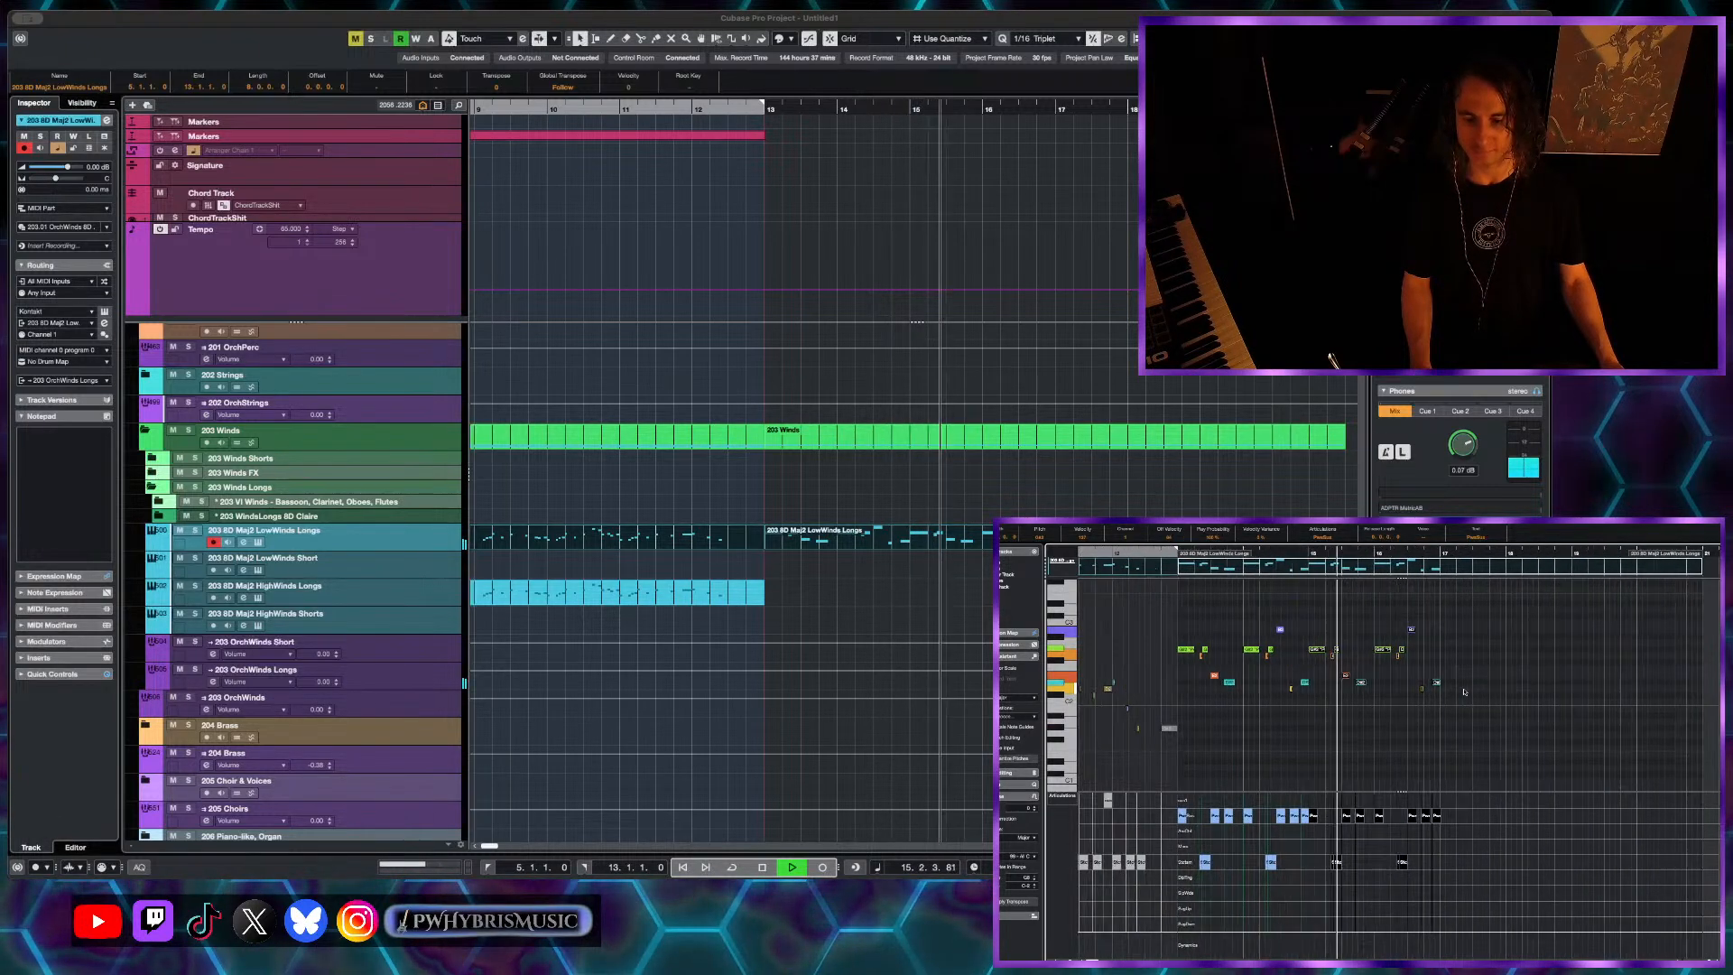
pyautogui.scroll(1, 1449, 695)
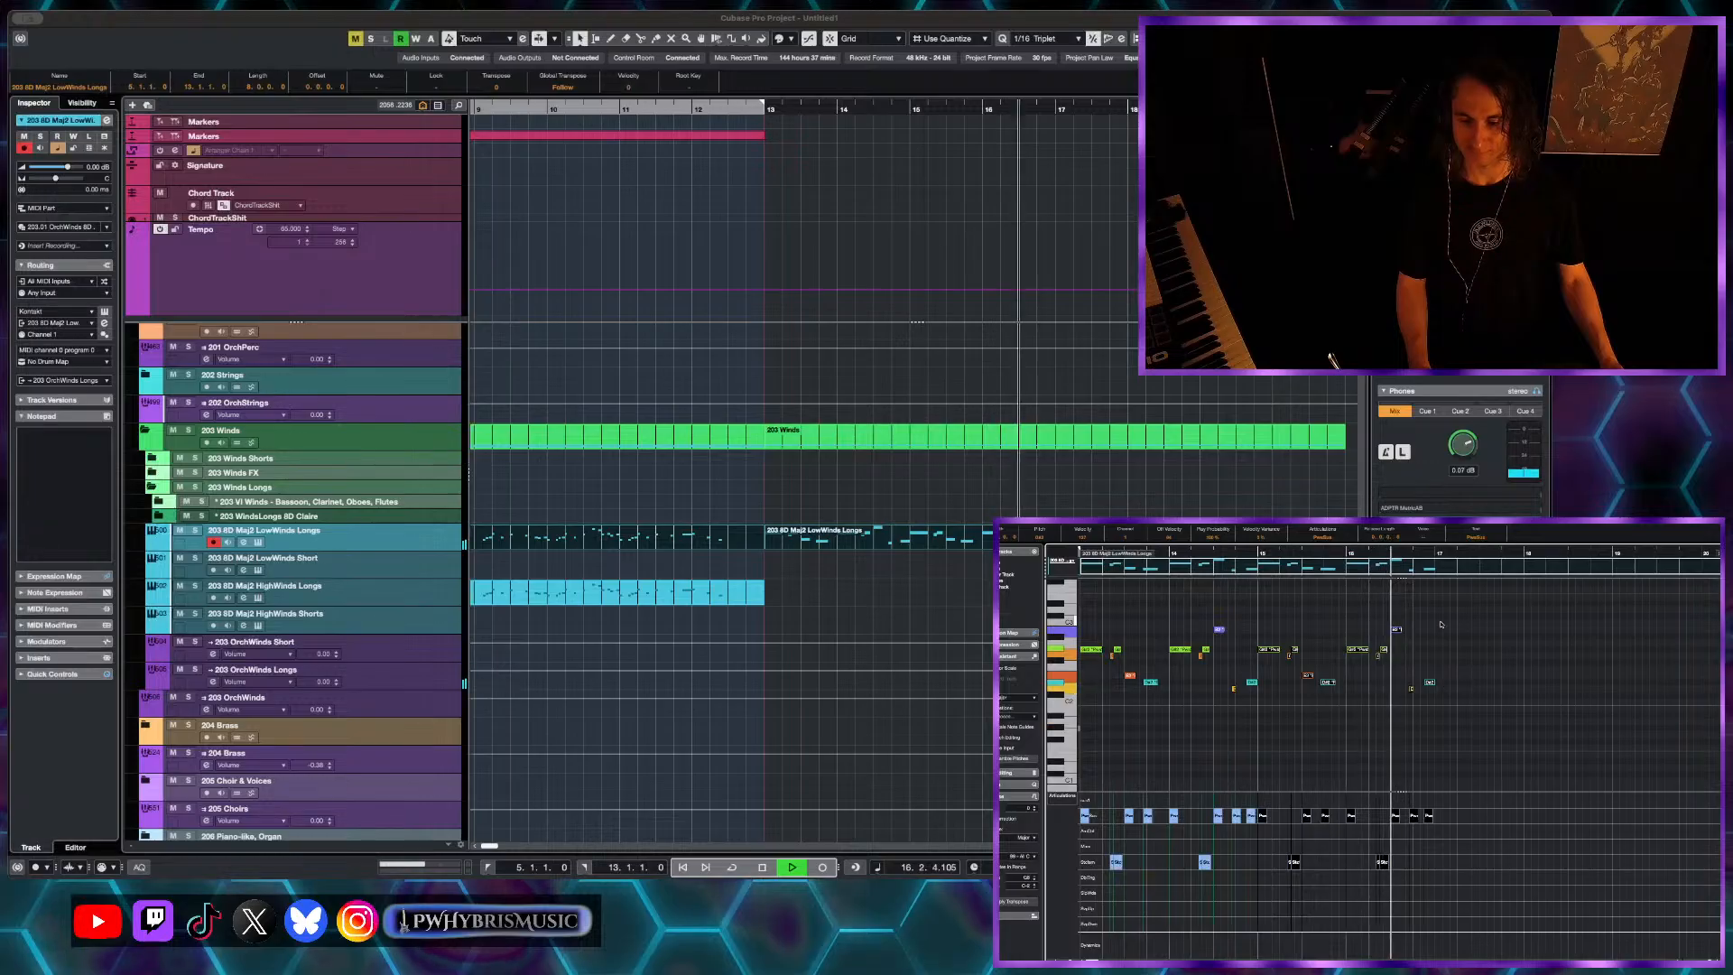
pyautogui.press('space')
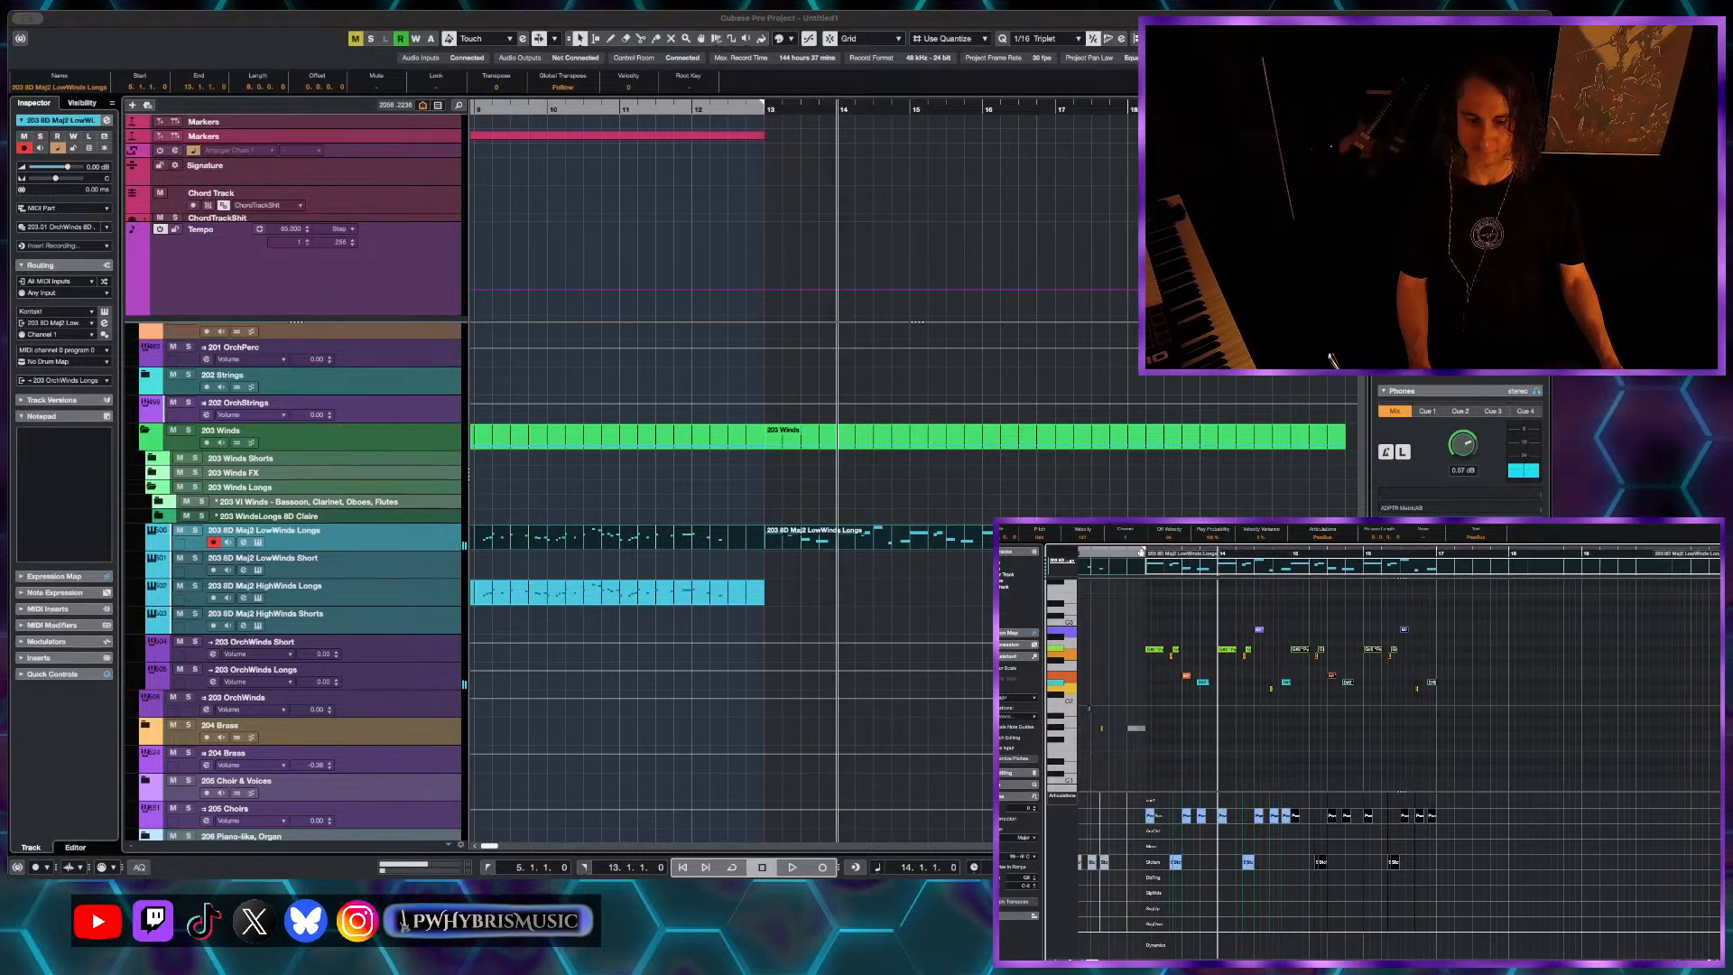
# - Play the arrangement from bar 10 into the new low winds phrase
pyautogui.click(1142, 551)
pyautogui.scroll(-5, 1250, 655)
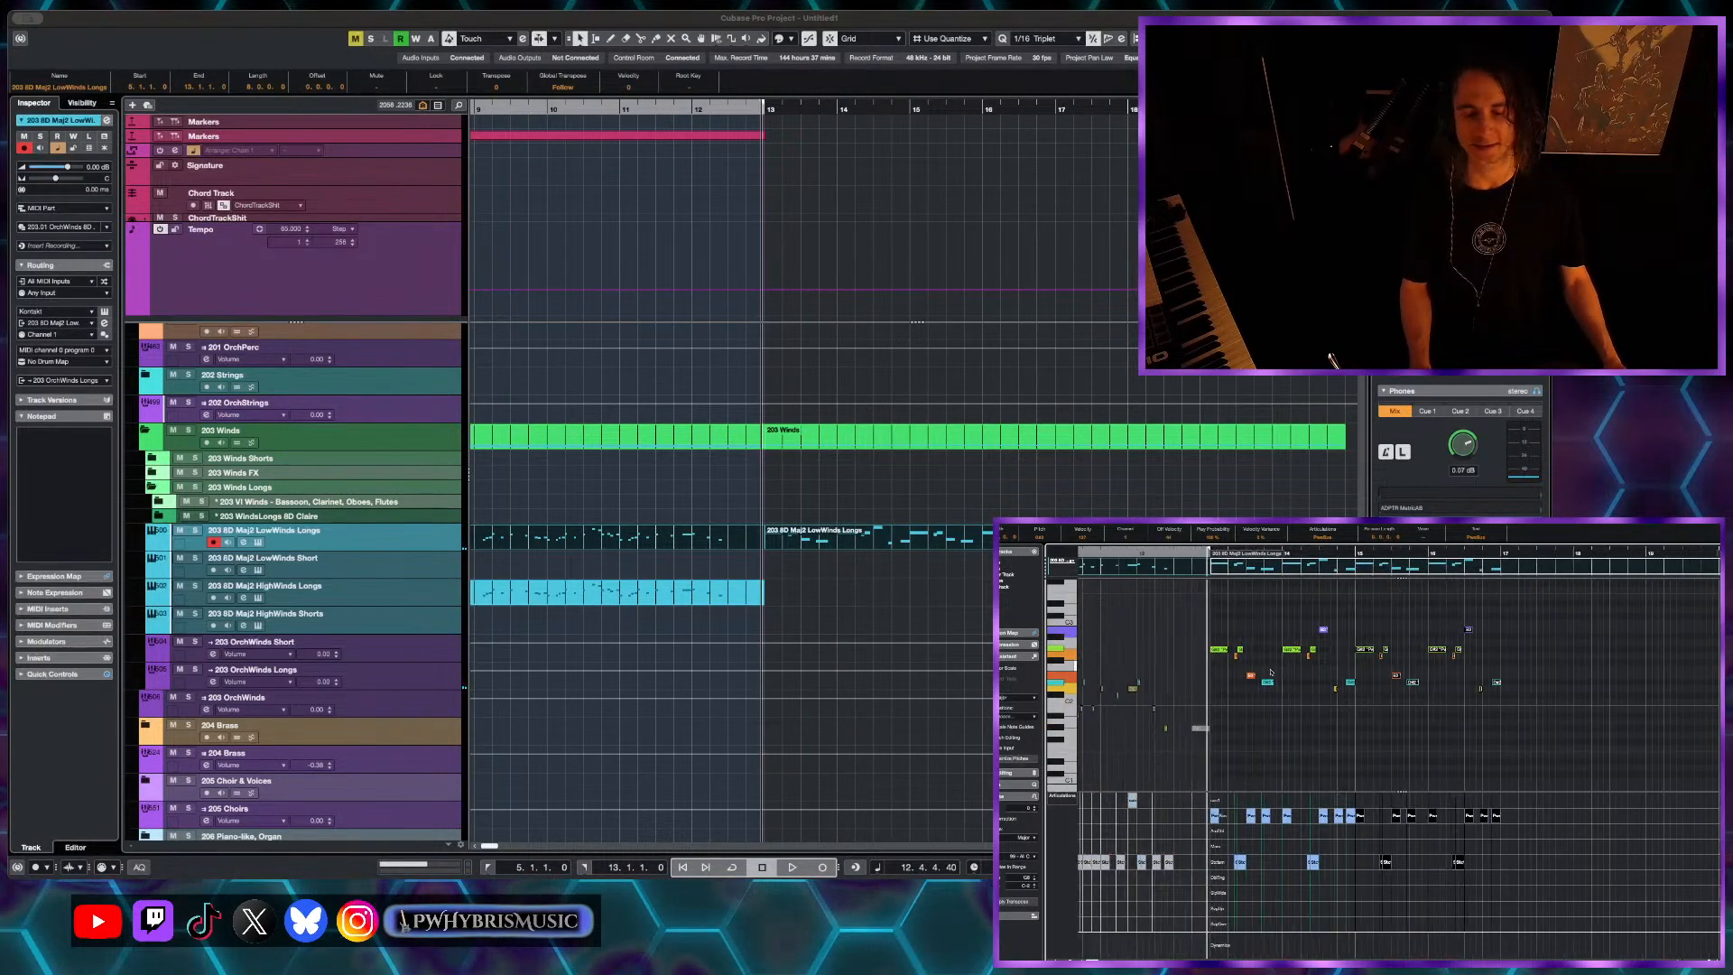
pyautogui.click(1189, 551)
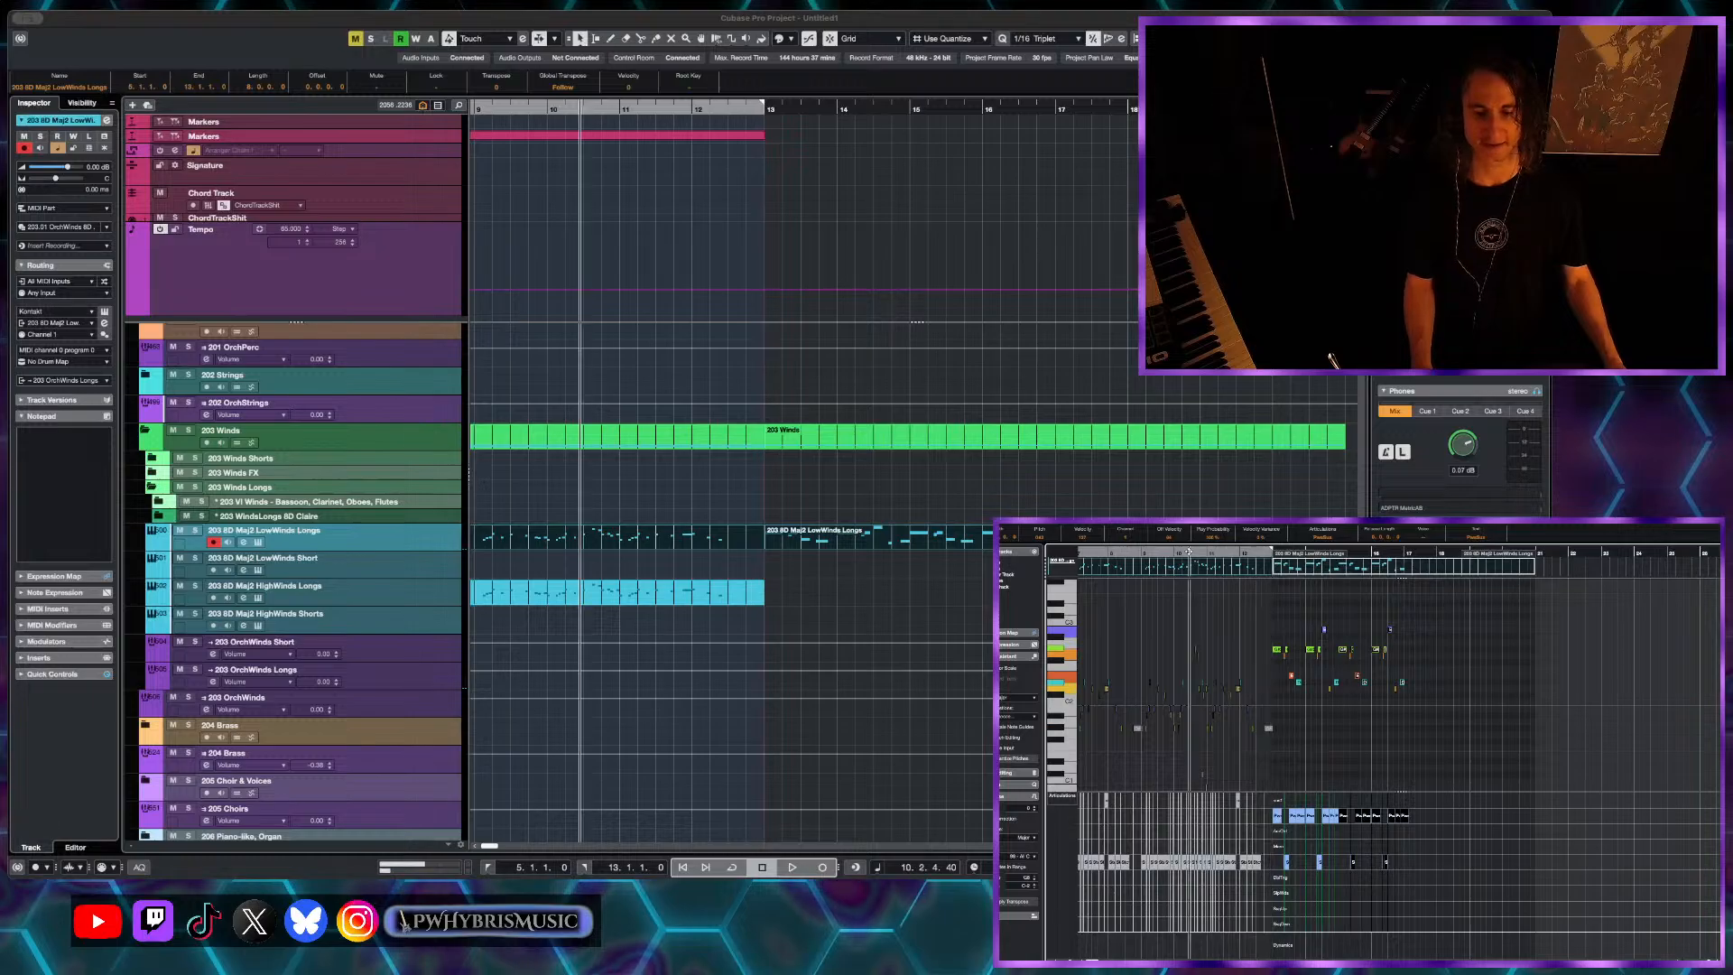
pyautogui.press('space')
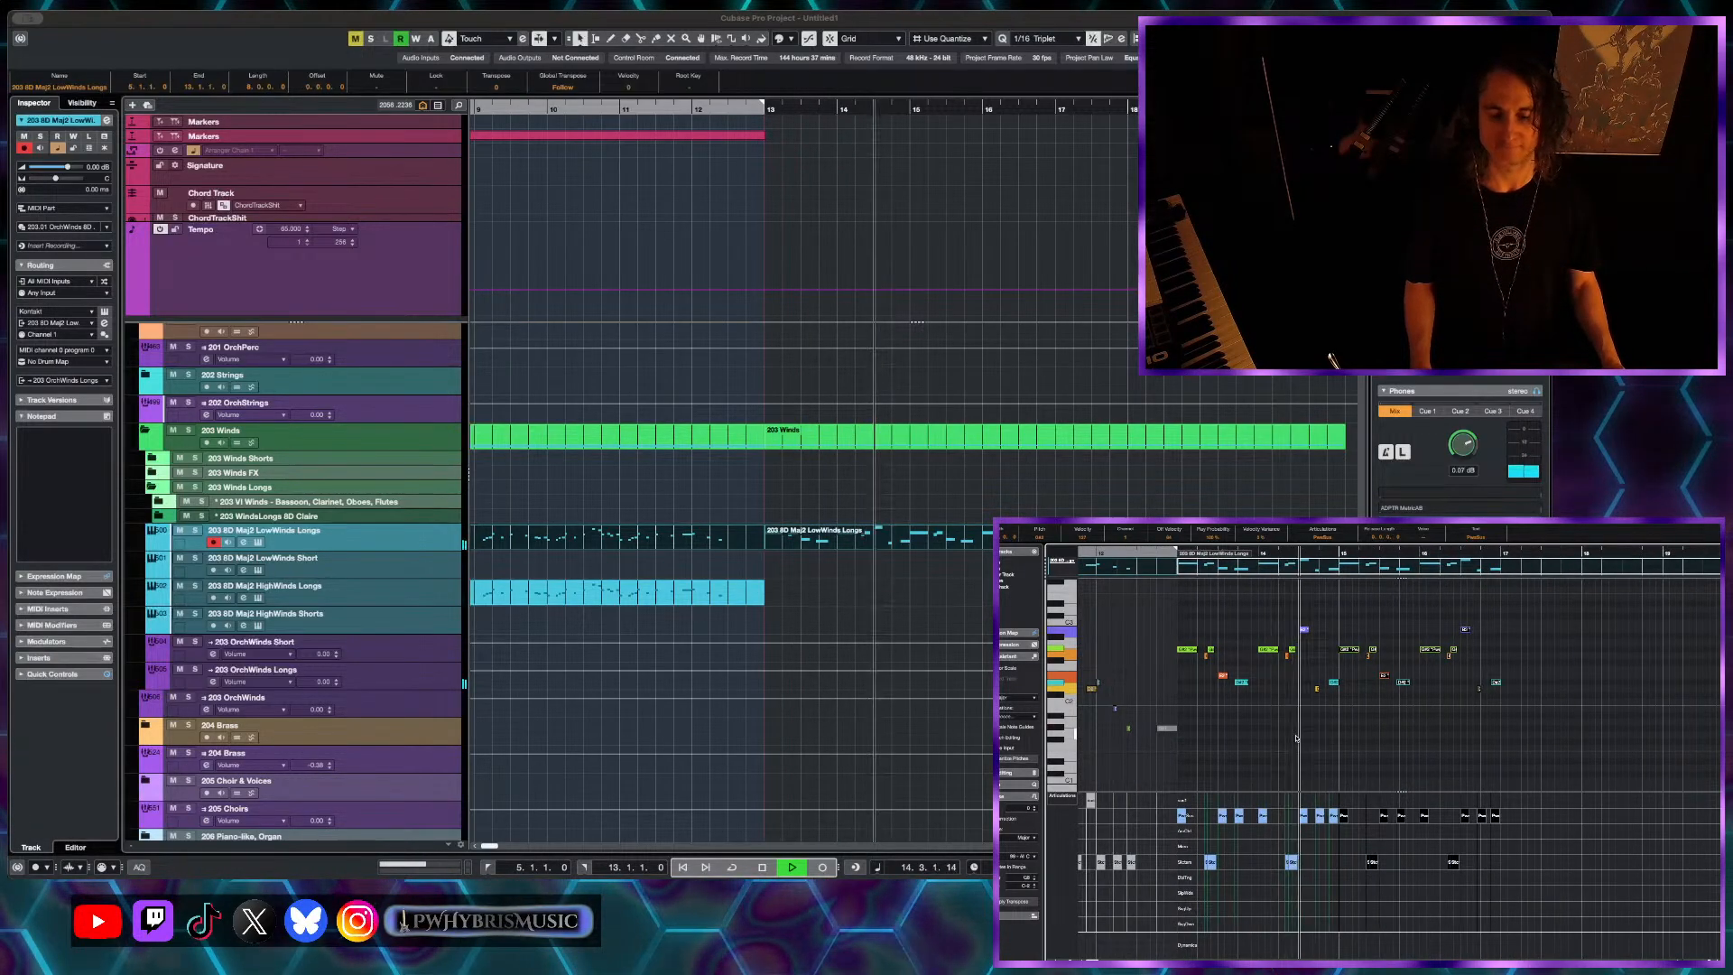
pyautogui.press('space')
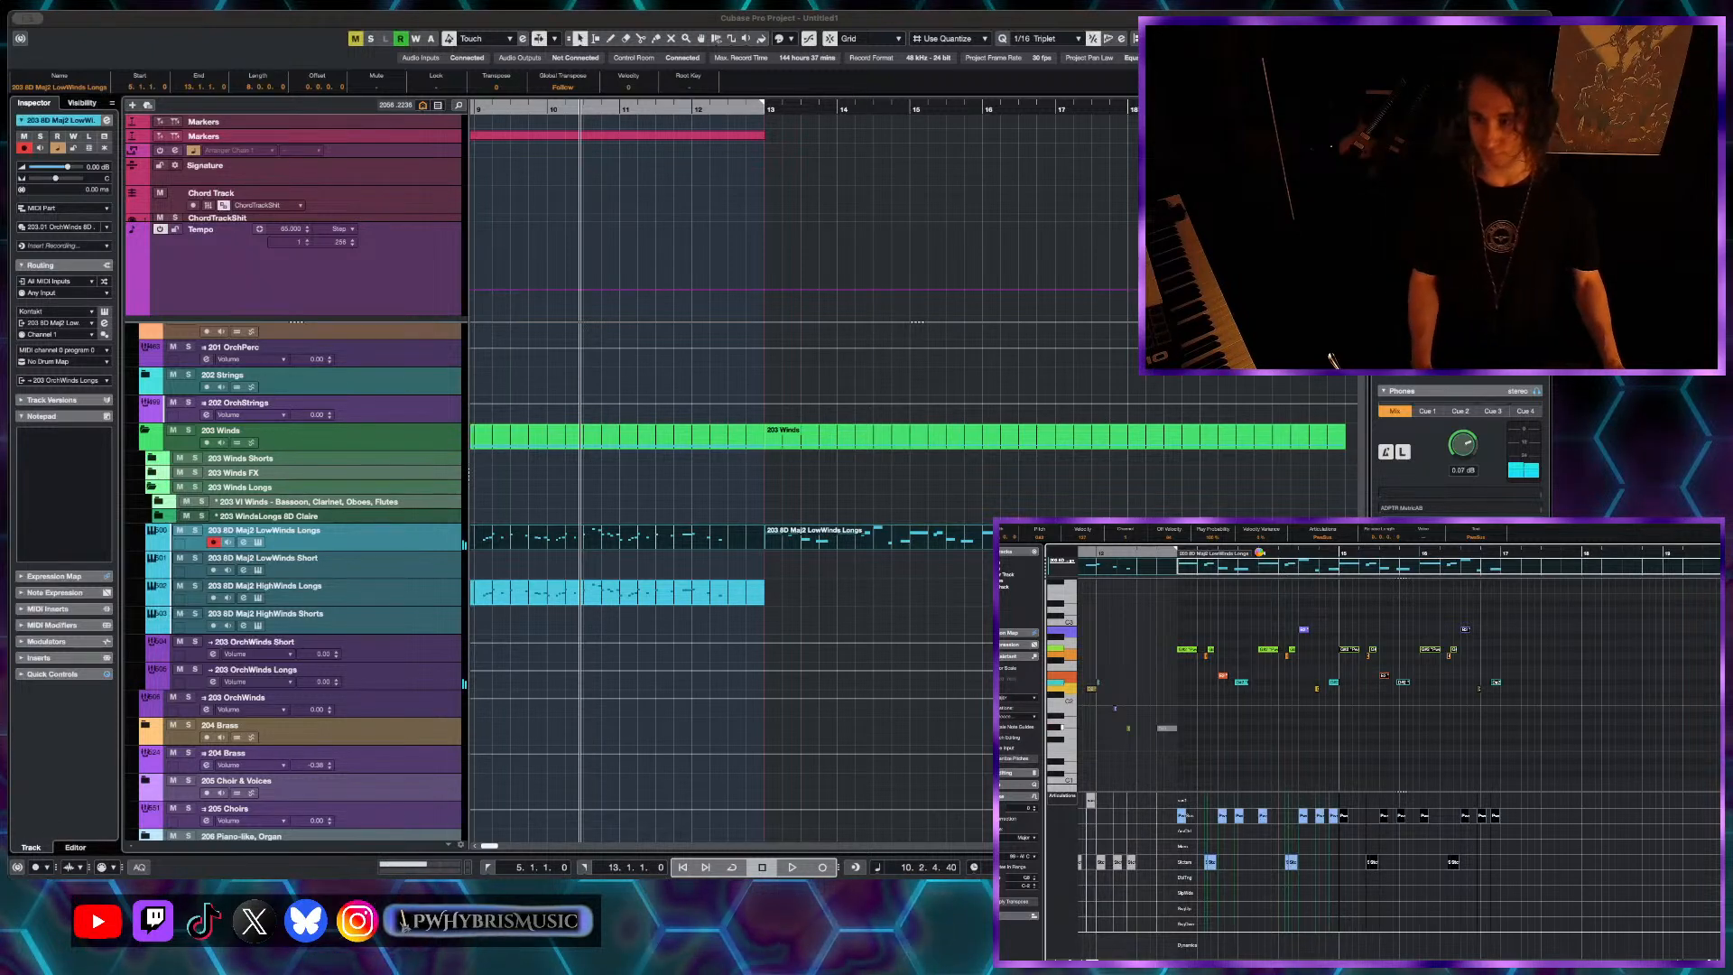
# - Raise the short note and the final note at the end of bar 14, auditioning from the start of that bar
pyautogui.click(1260, 555)
pyautogui.scroll(5, 1337, 706)
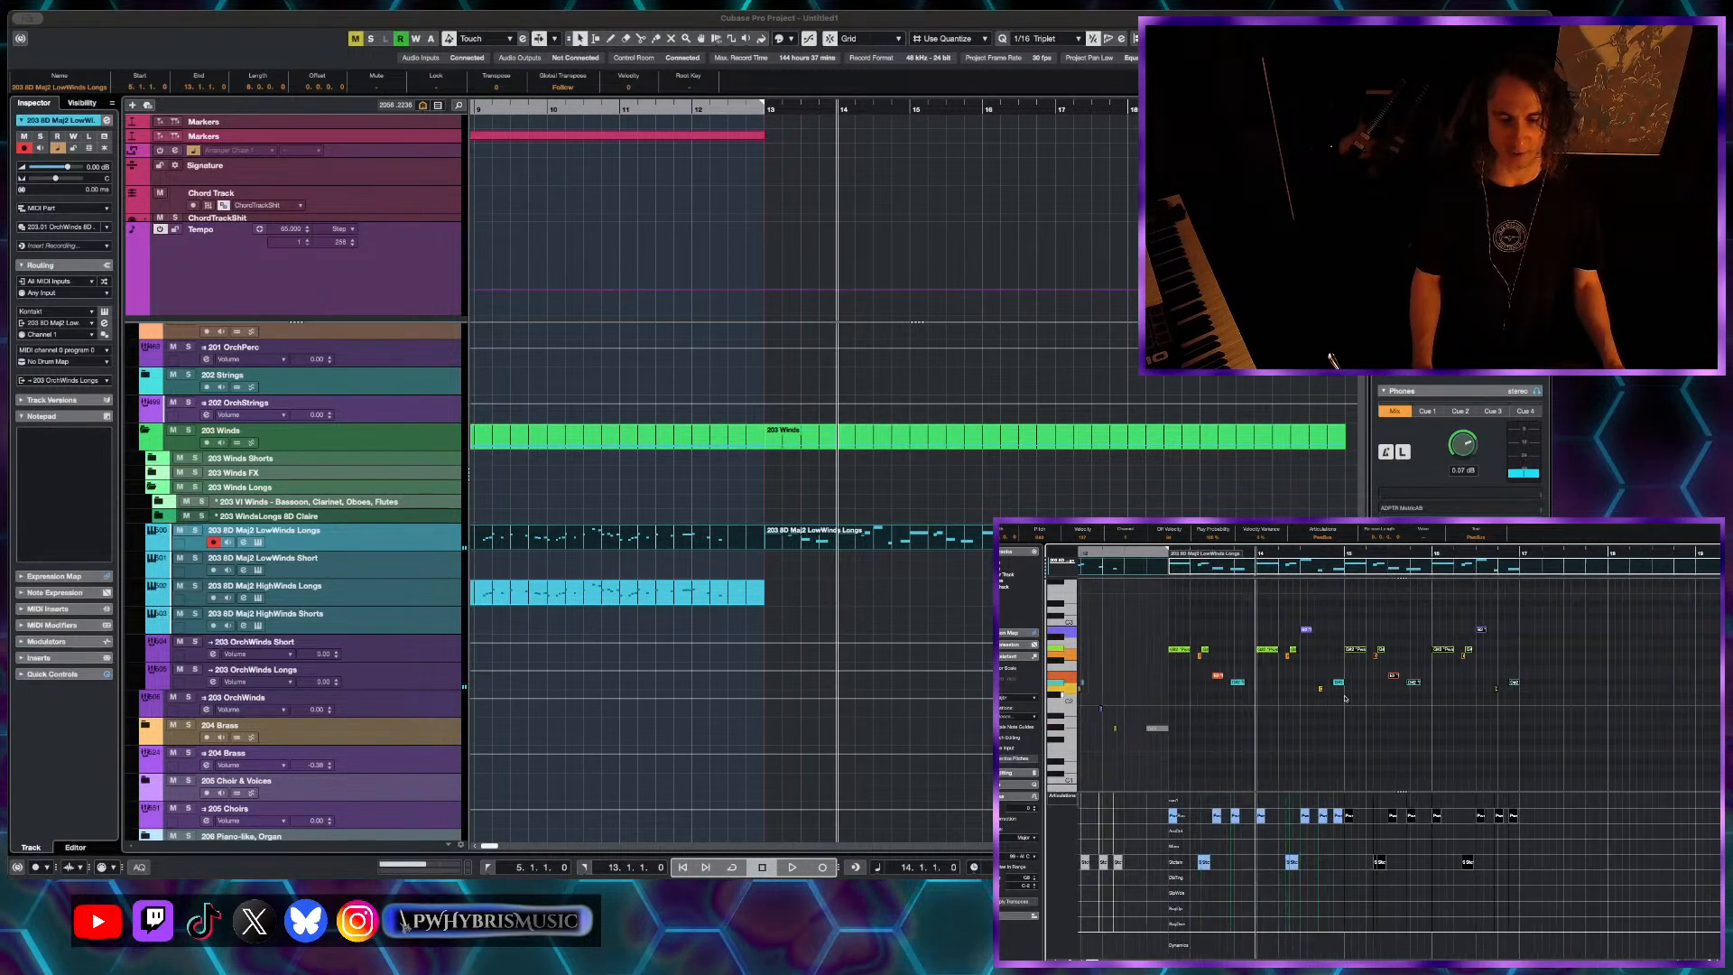
pyautogui.click(1327, 702)
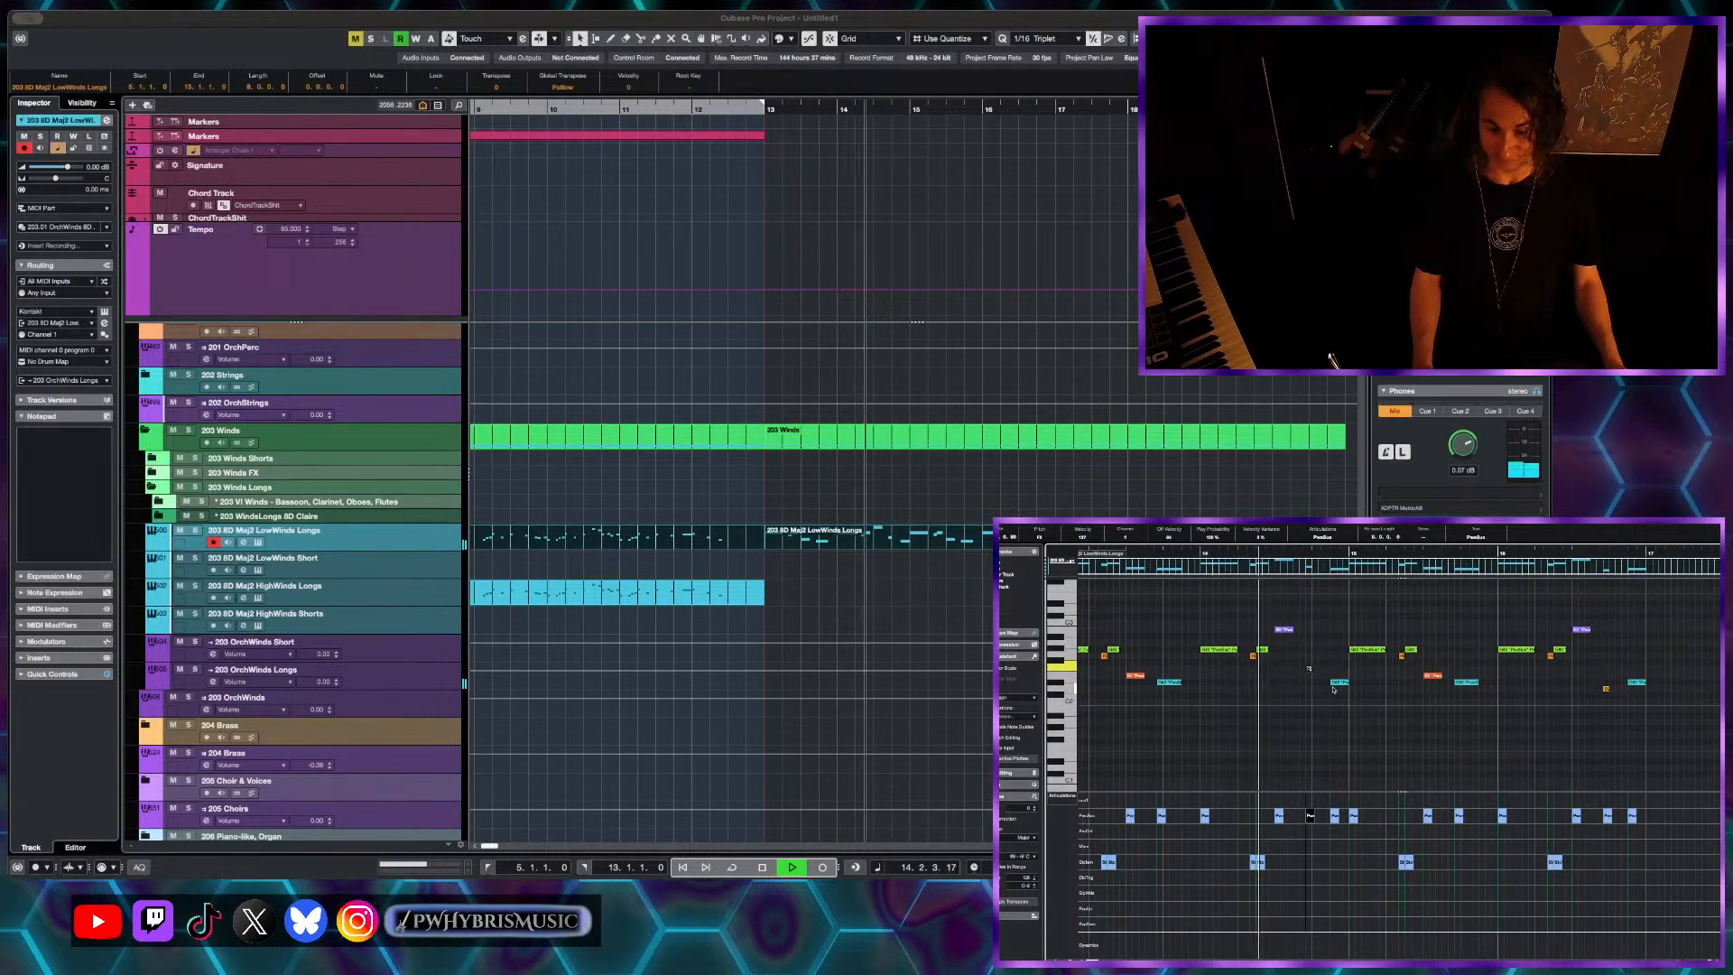
pyautogui.press('space')
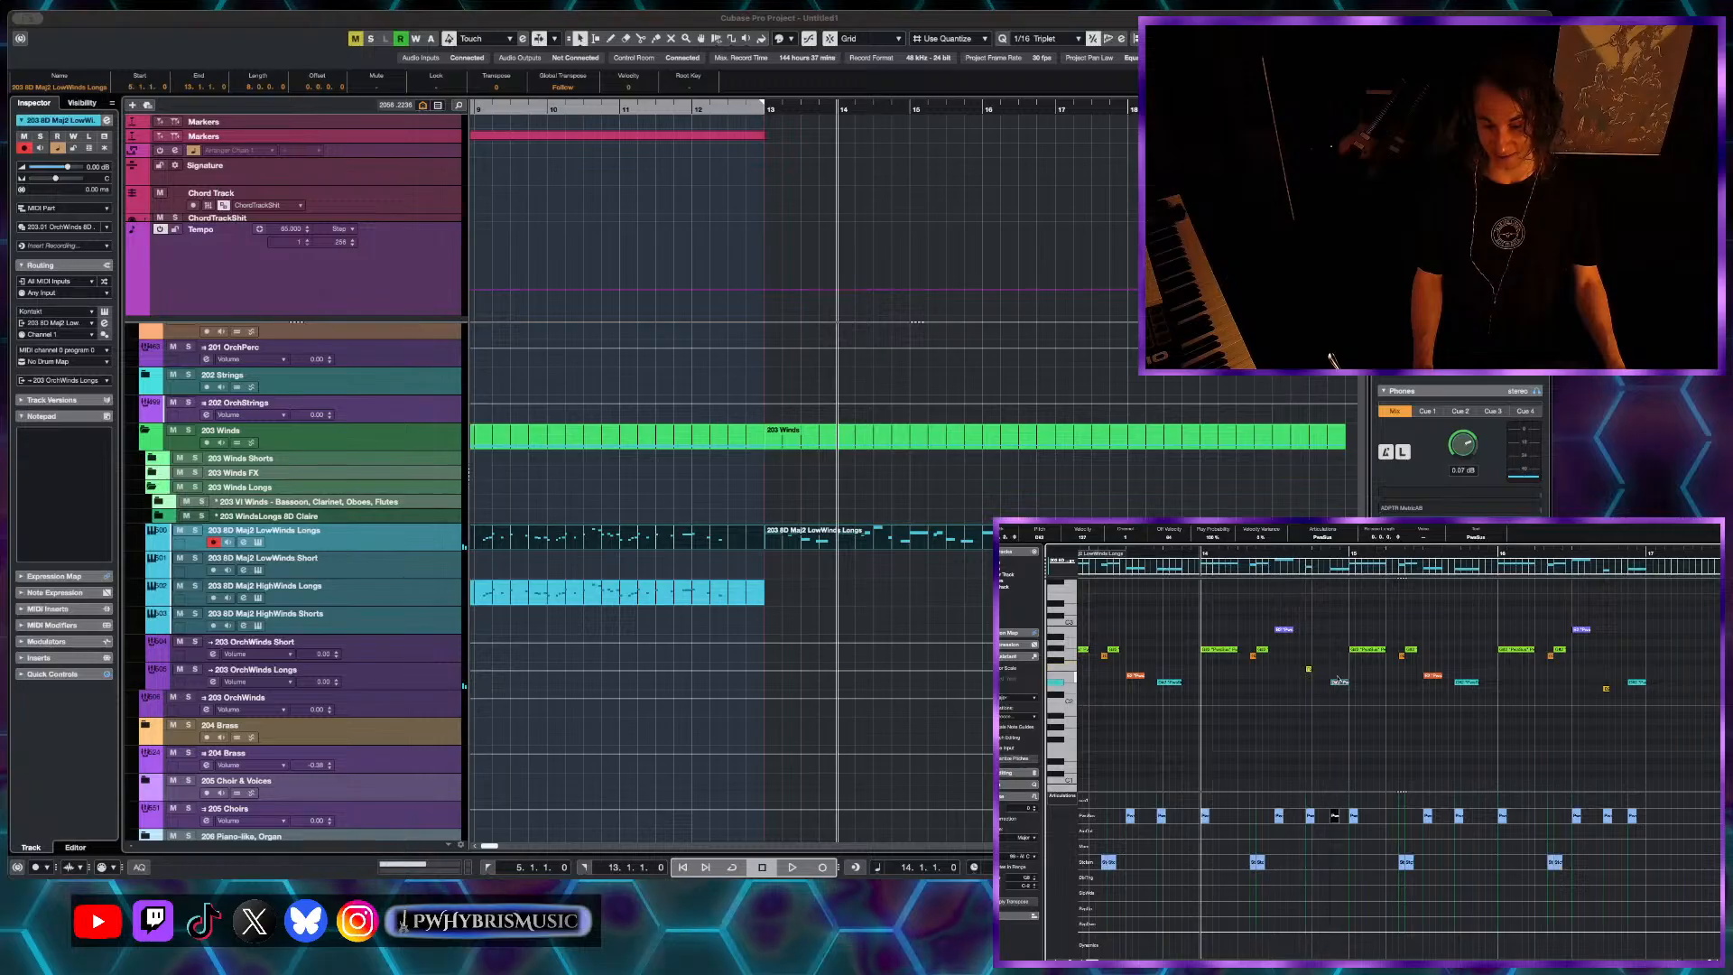
pyautogui.moveTo(1336, 677); pyautogui.dragTo(1337, 668)
pyautogui.press('space')
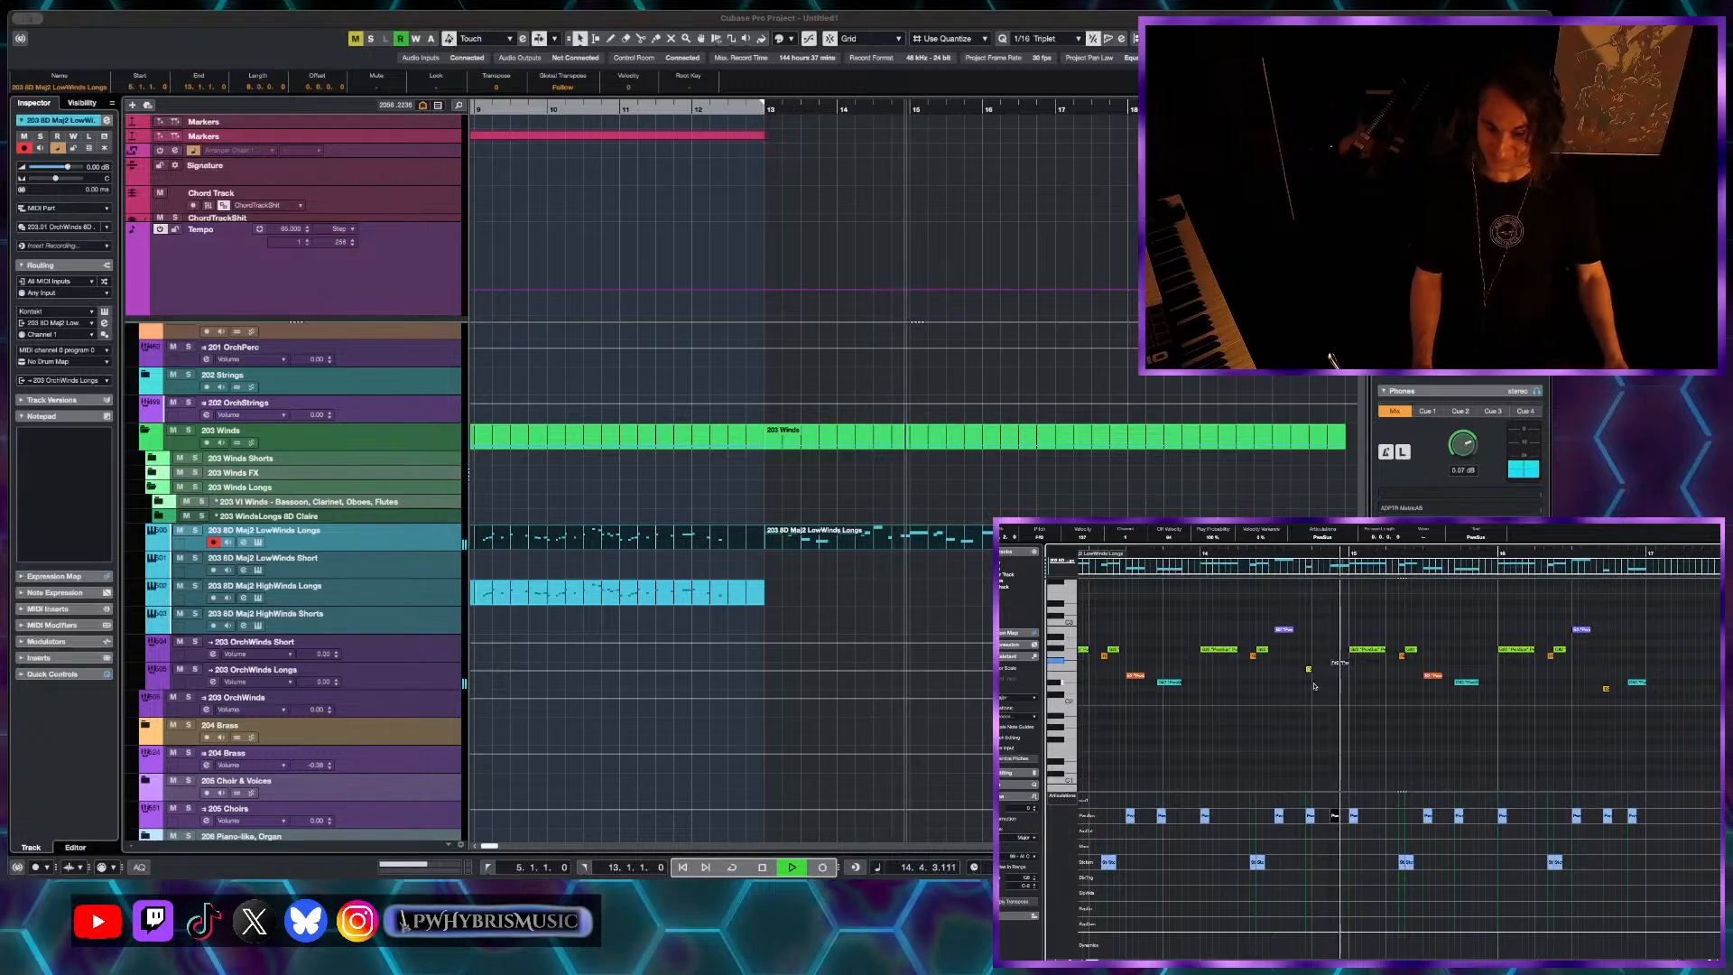
pyautogui.press('space')
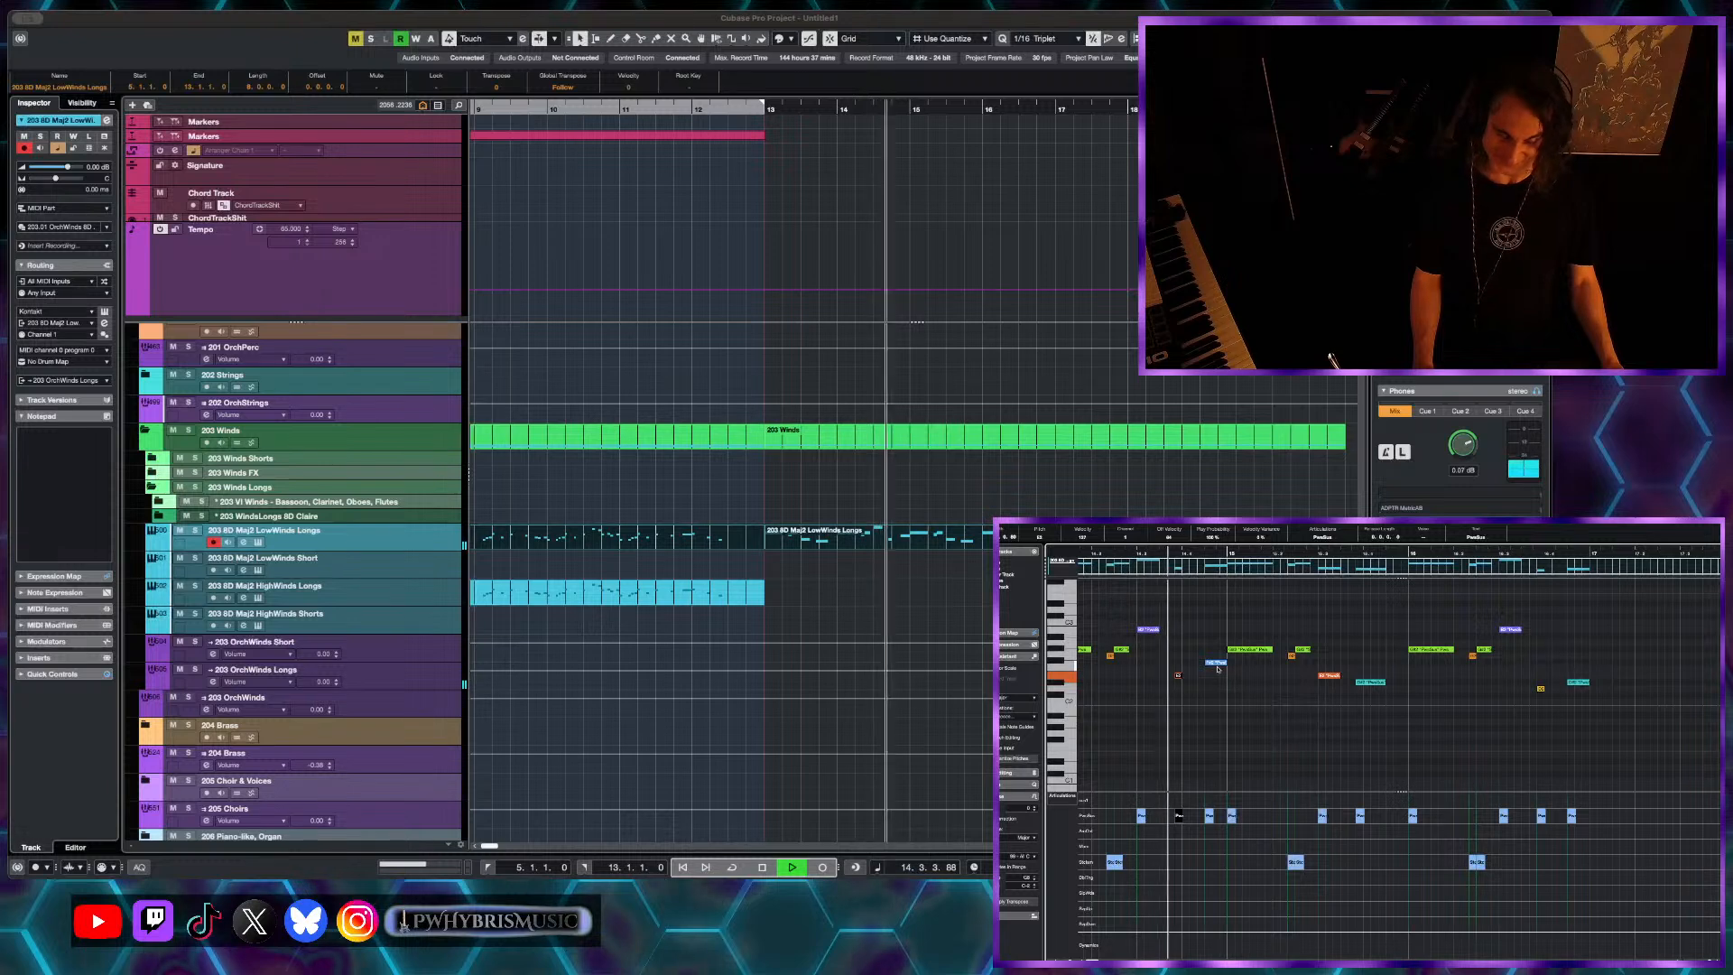
# - Rework the end of bar 14 into three short notes at higher pitches
pyautogui.press('space')
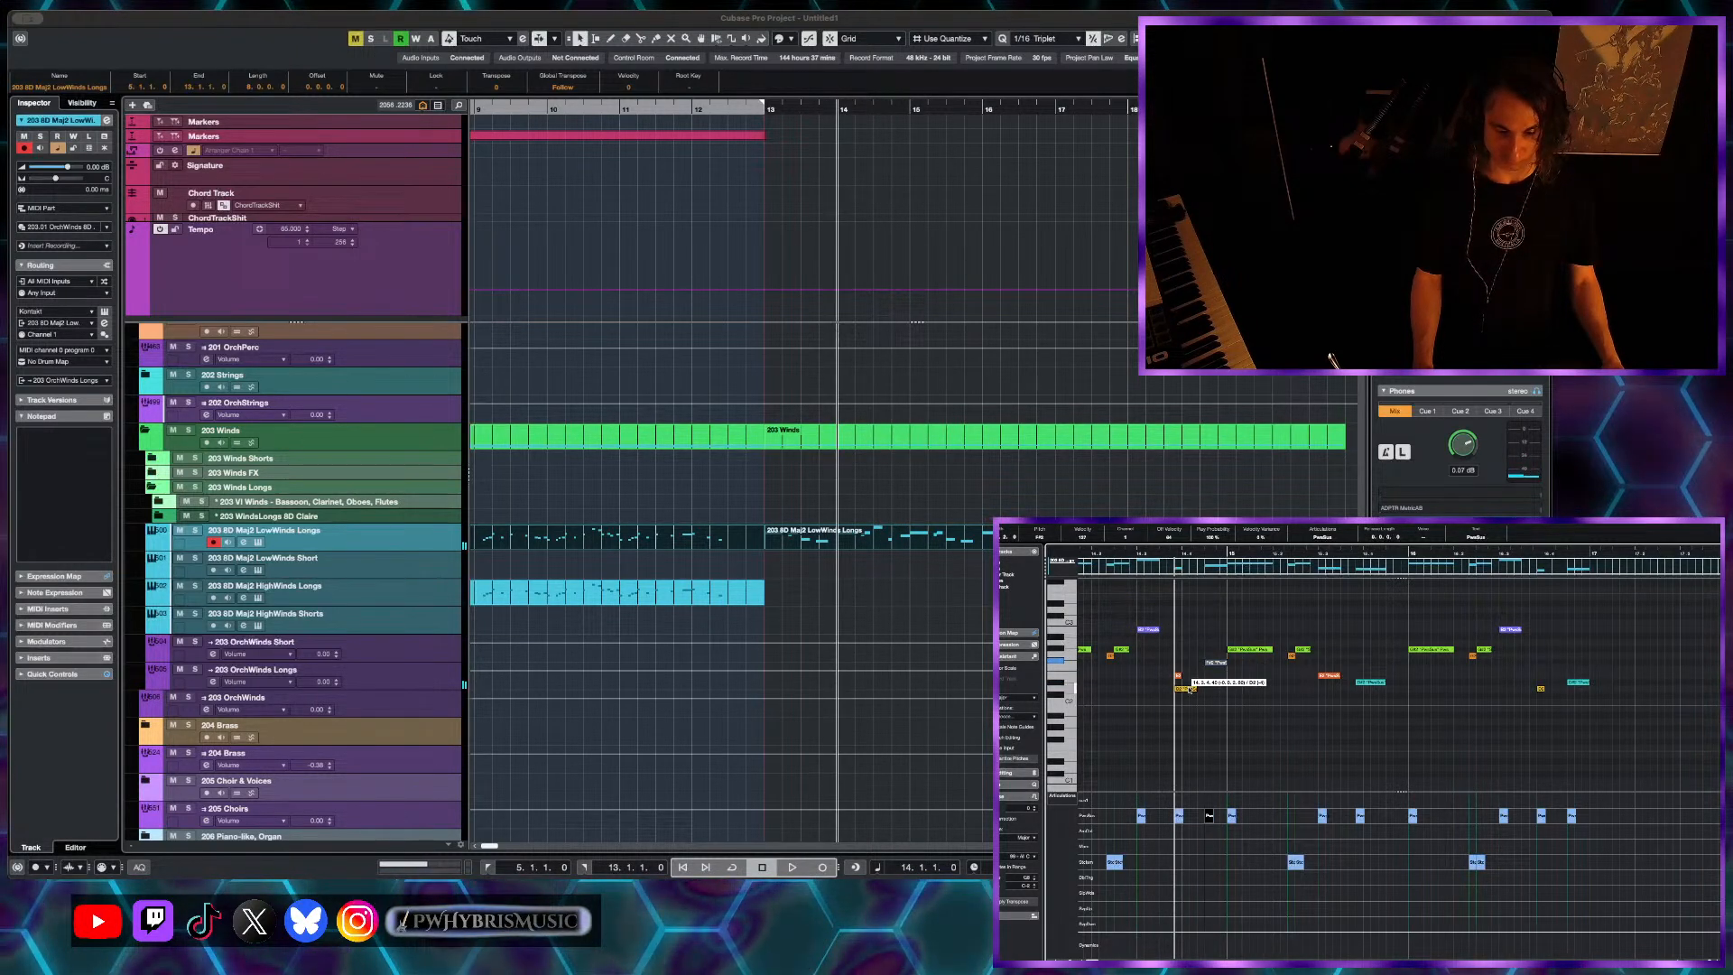
pyautogui.moveTo(1191, 689); pyautogui.dragTo(1187, 642)
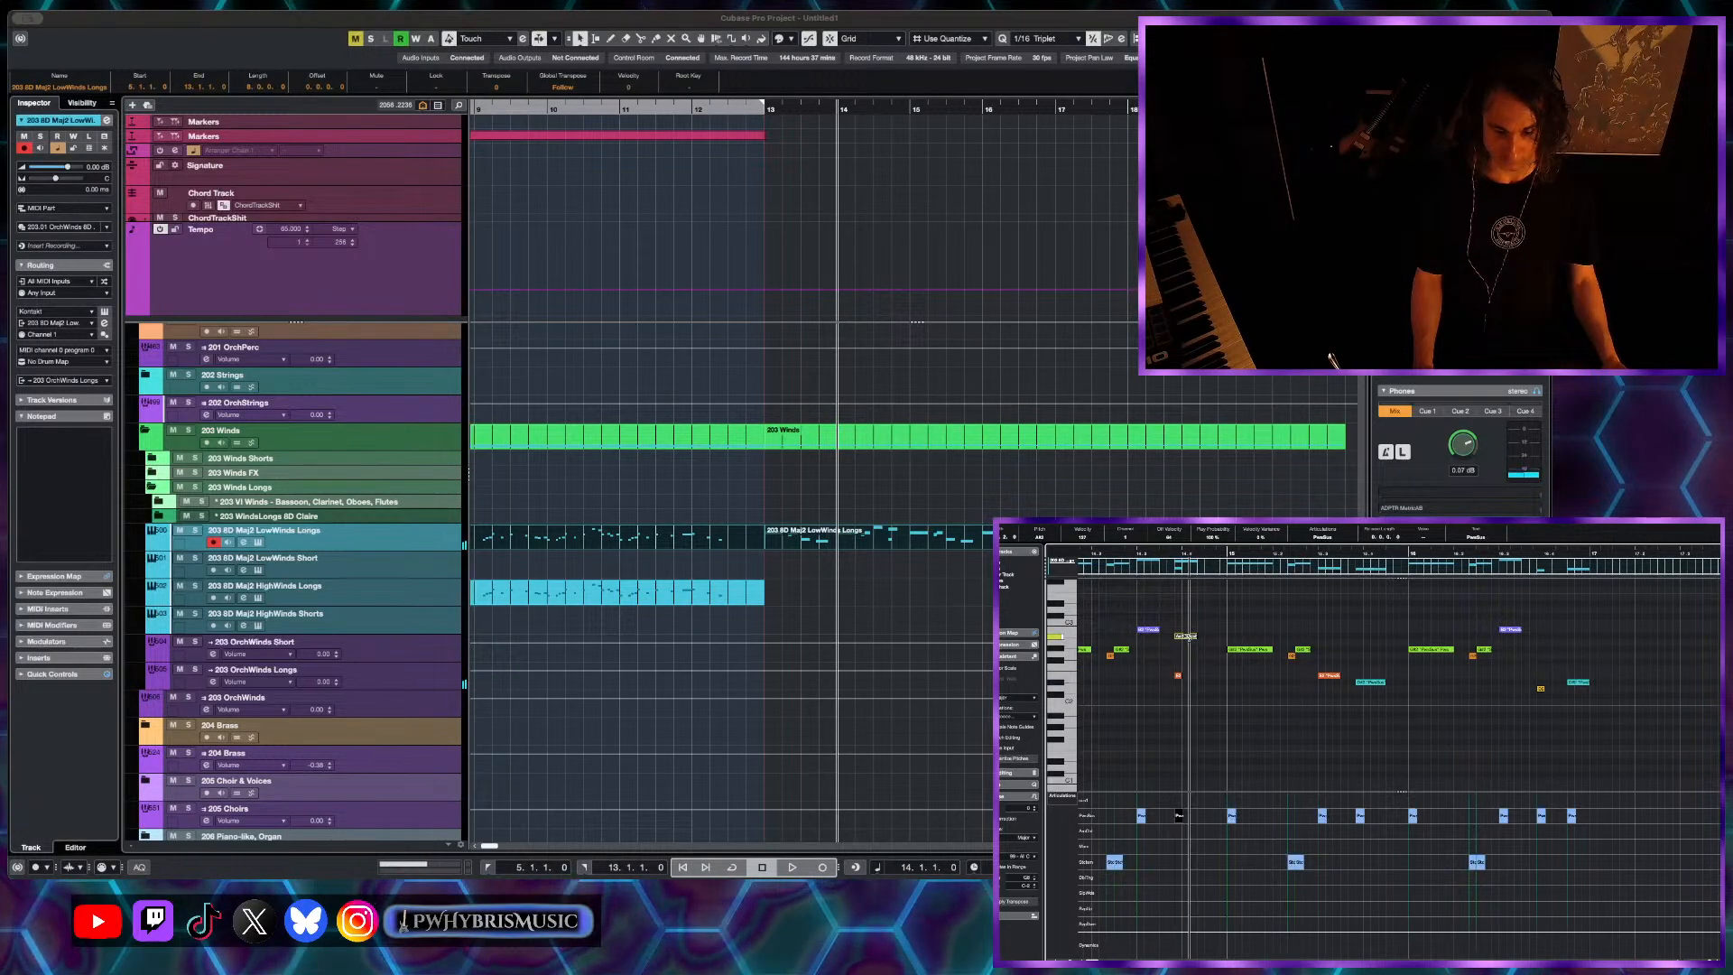
pyautogui.click(1189, 637)
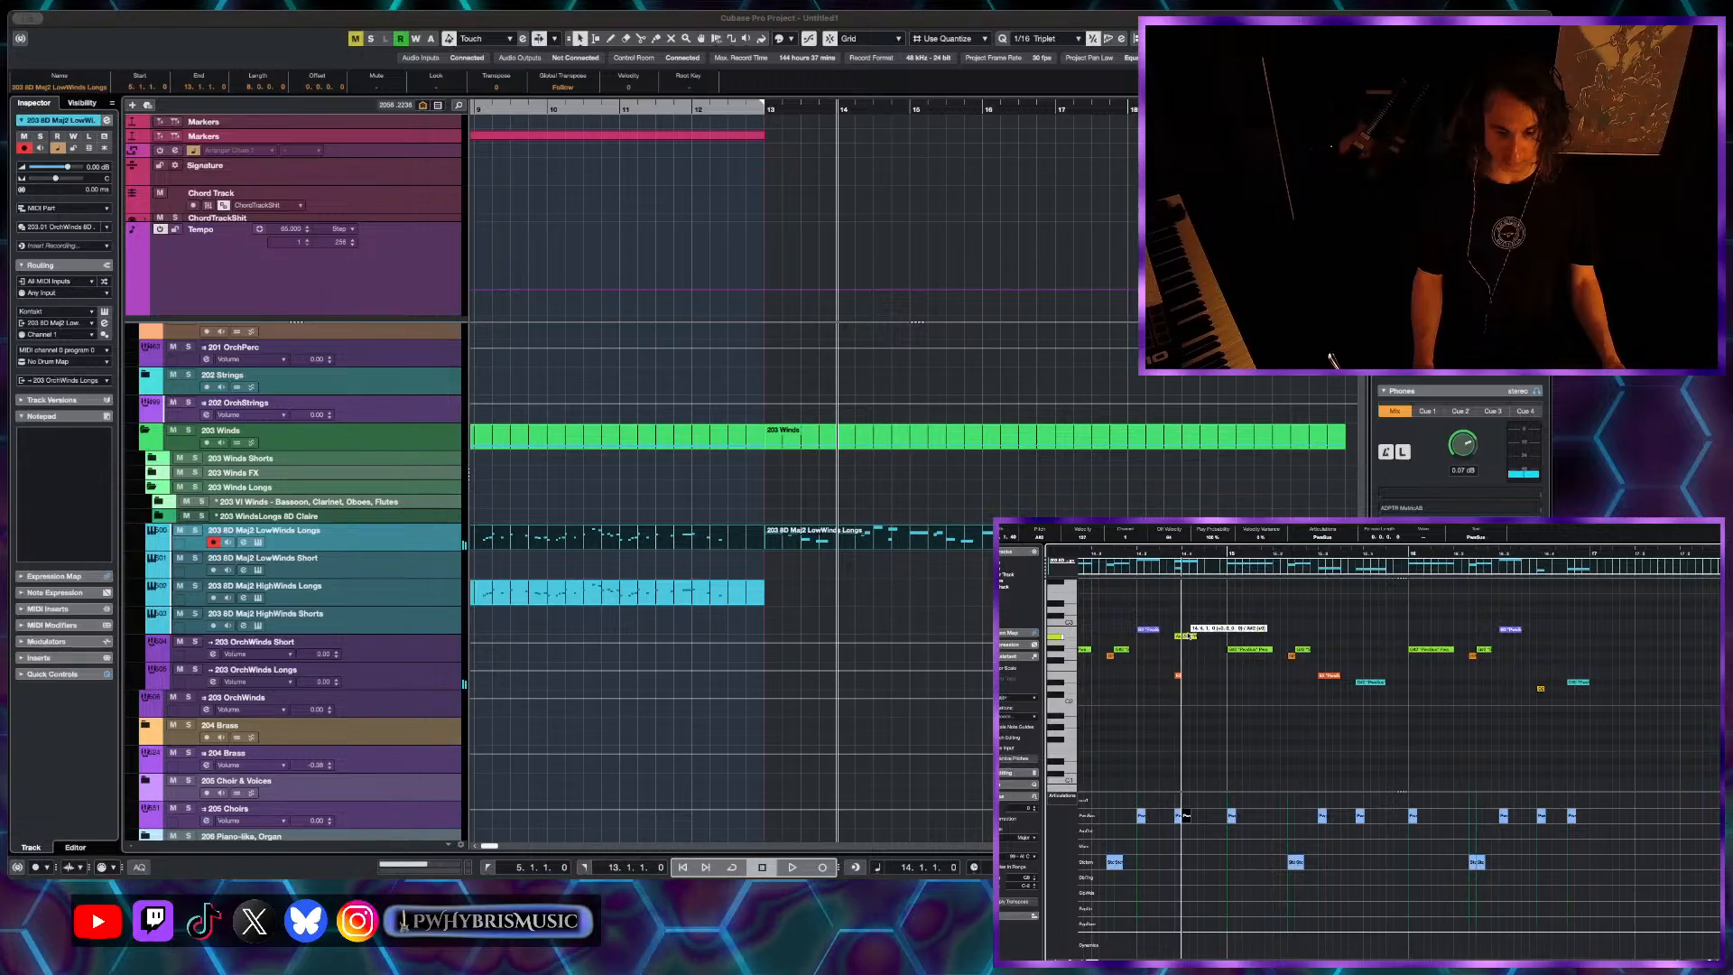
pyautogui.moveTo(1179, 679); pyautogui.dragTo(1210, 644)
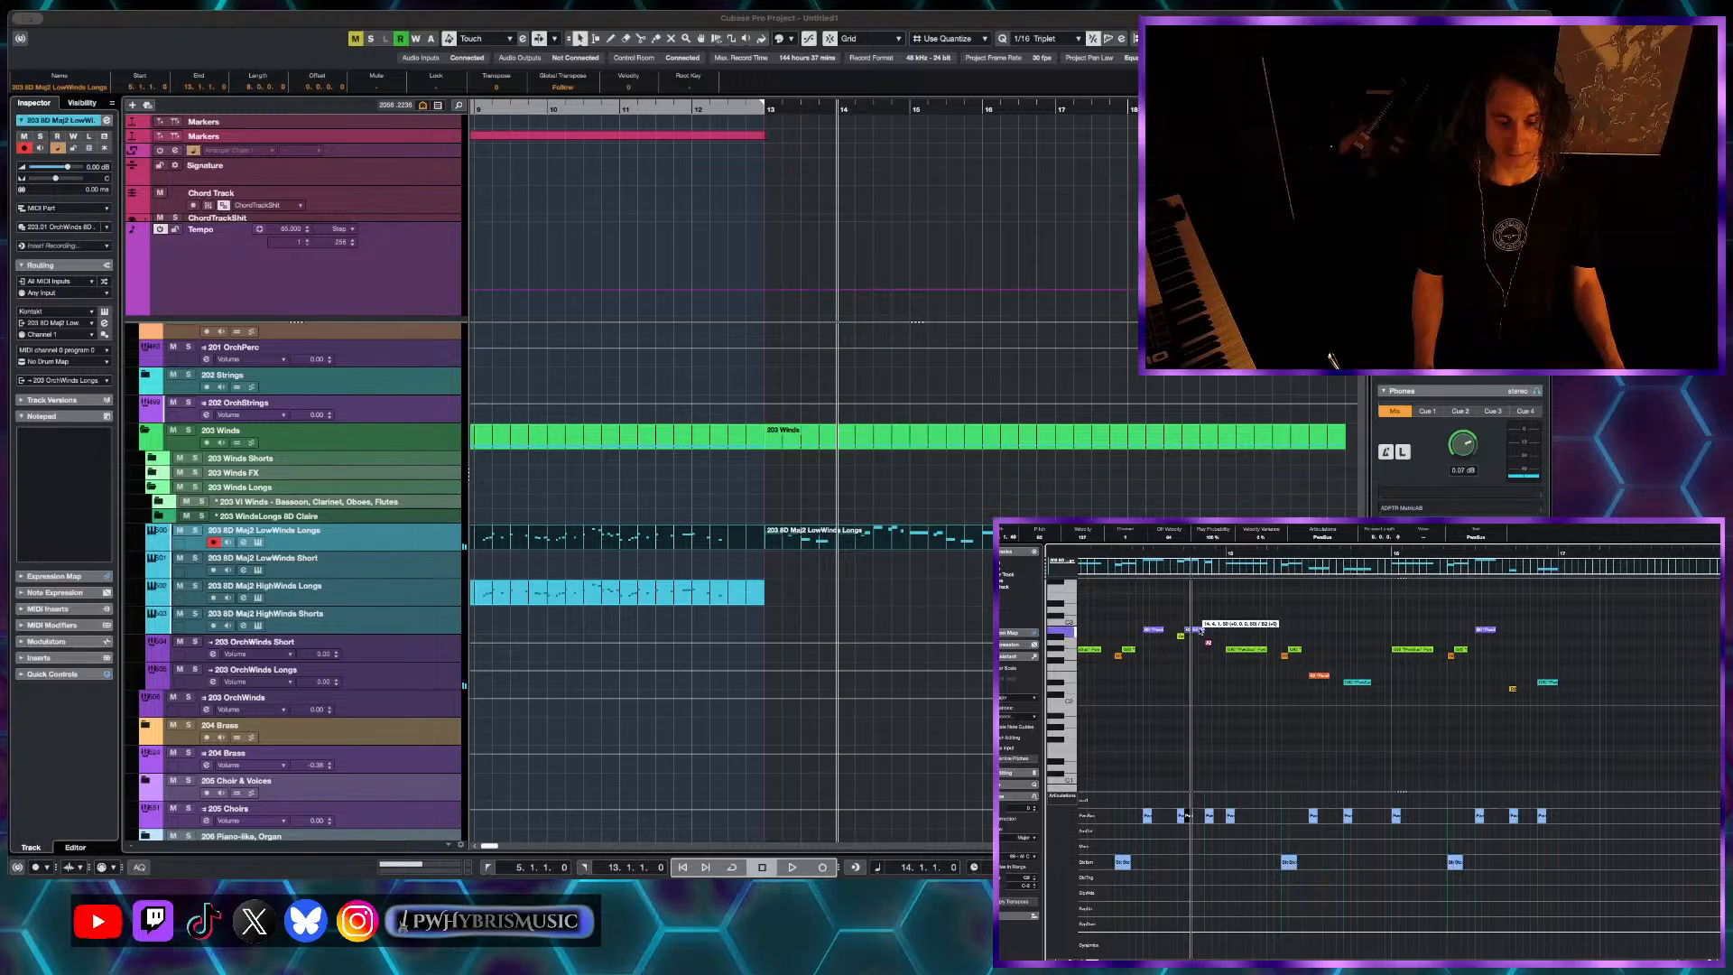
pyautogui.moveTo(1200, 630); pyautogui.dragTo(1198, 629)
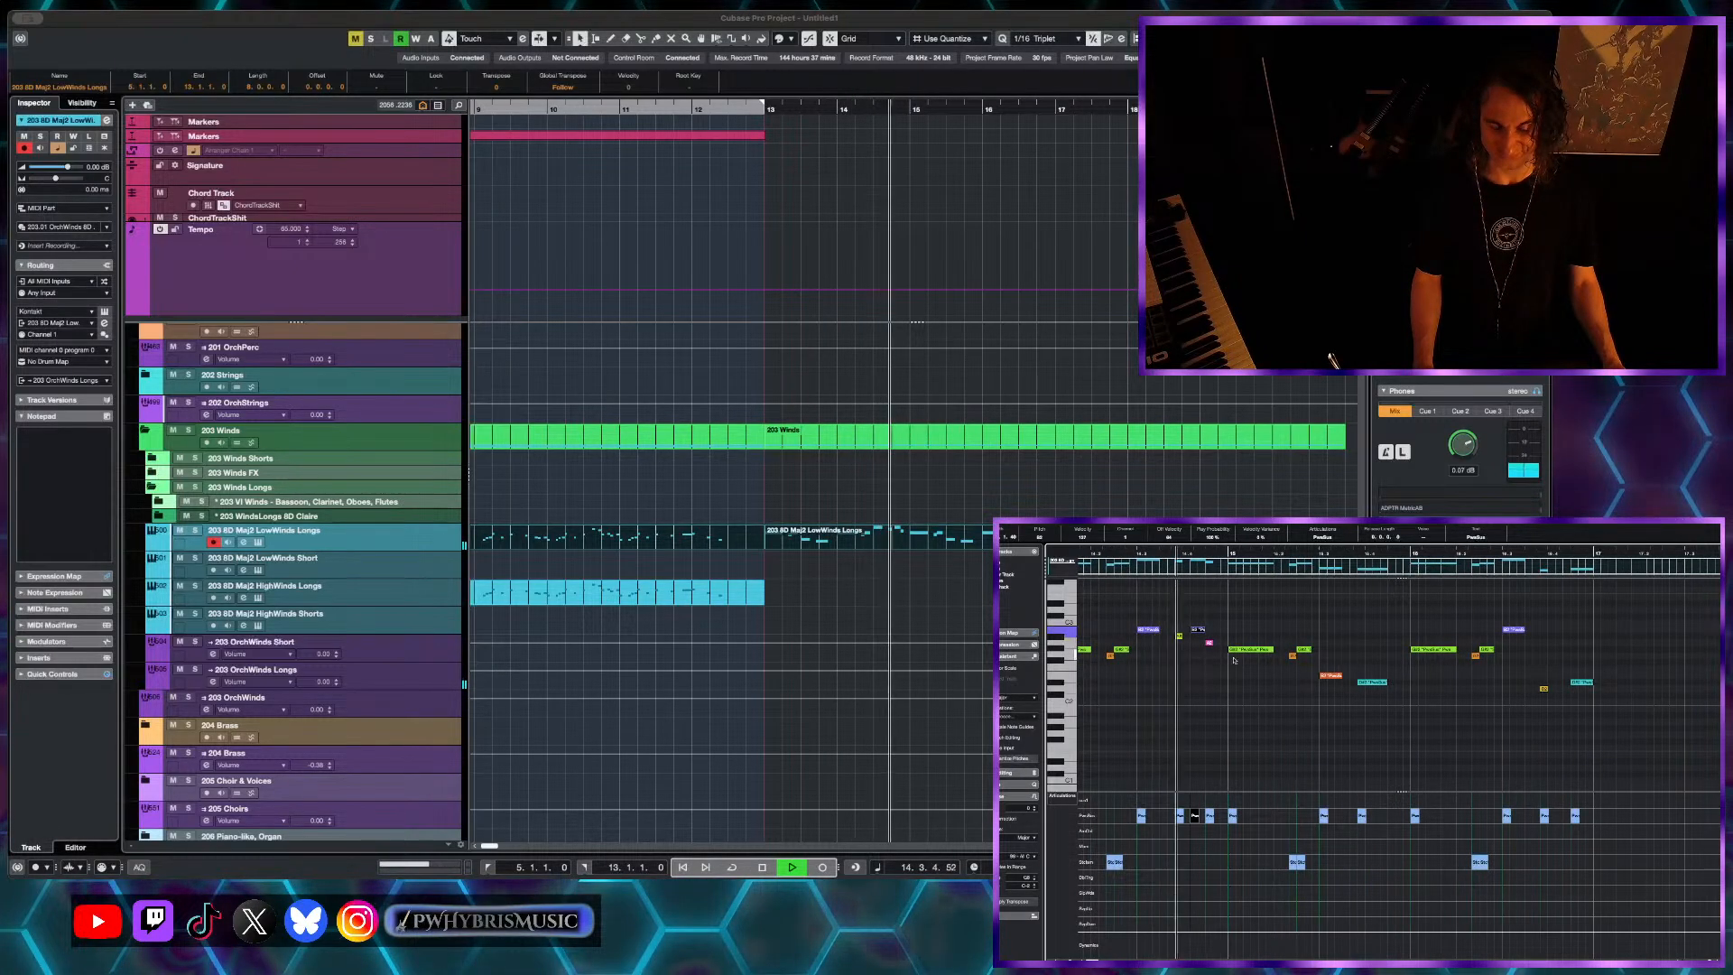
# - Place the last short note of bar 14 just before bar 15 at a lower pitch and play it back
pyautogui.press('space')
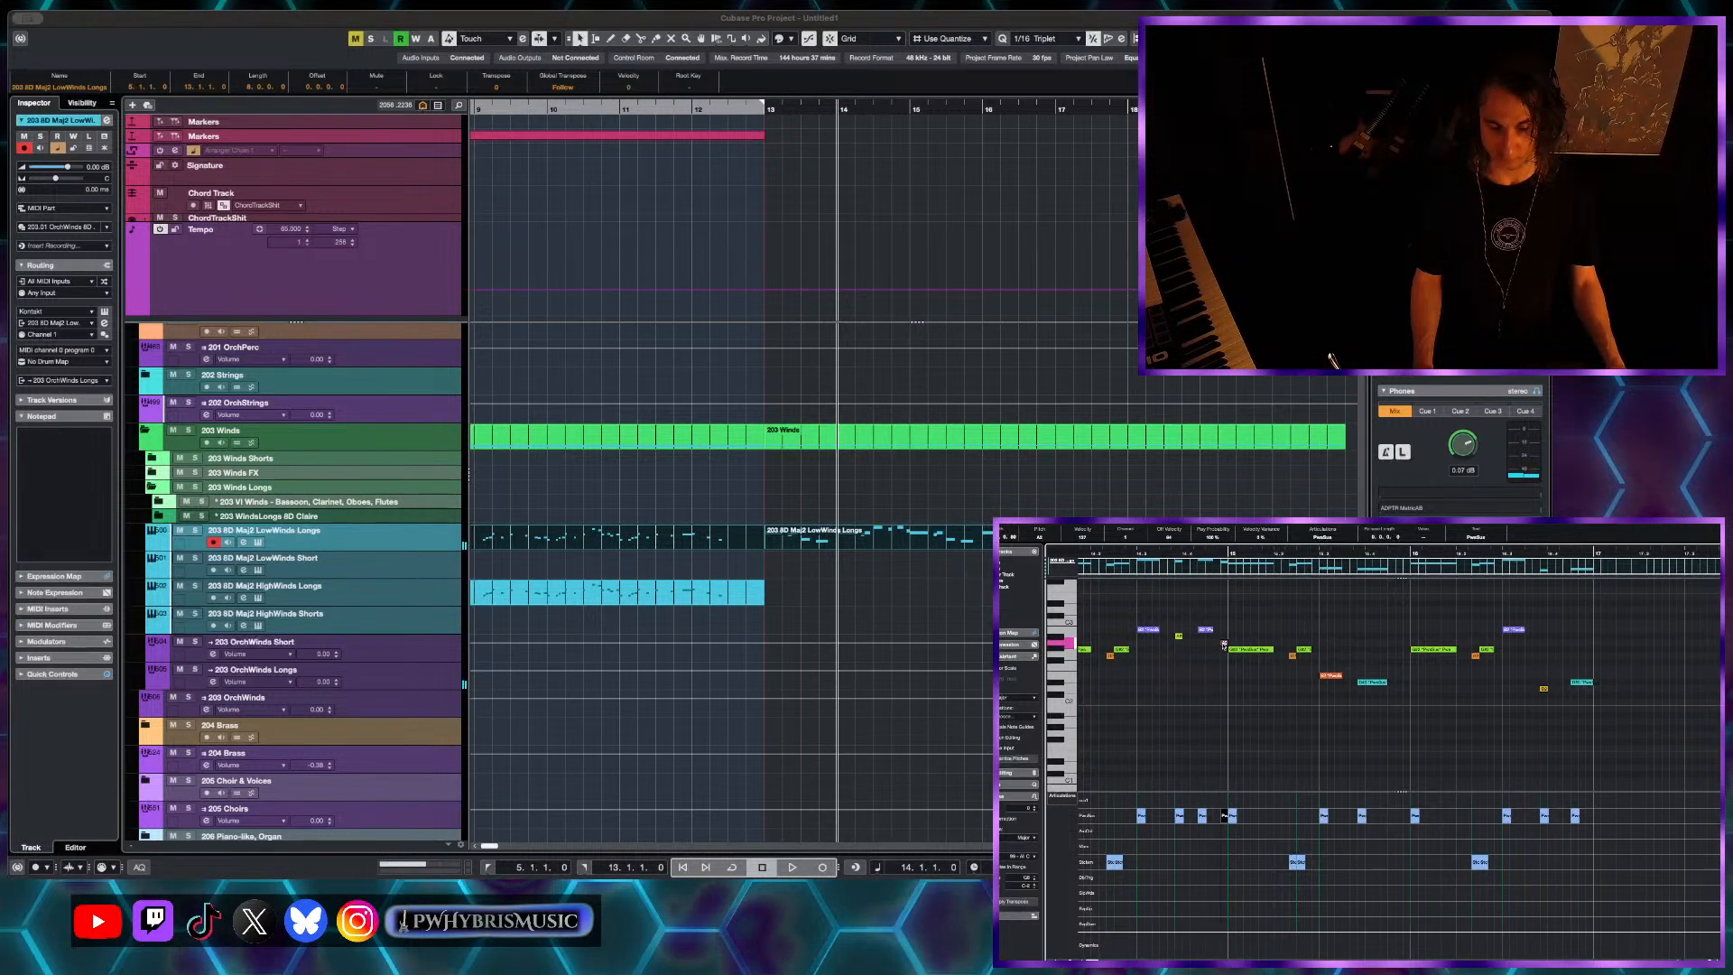
pyautogui.moveTo(1224, 657); pyautogui.dragTo(1225, 659)
pyautogui.press('space')
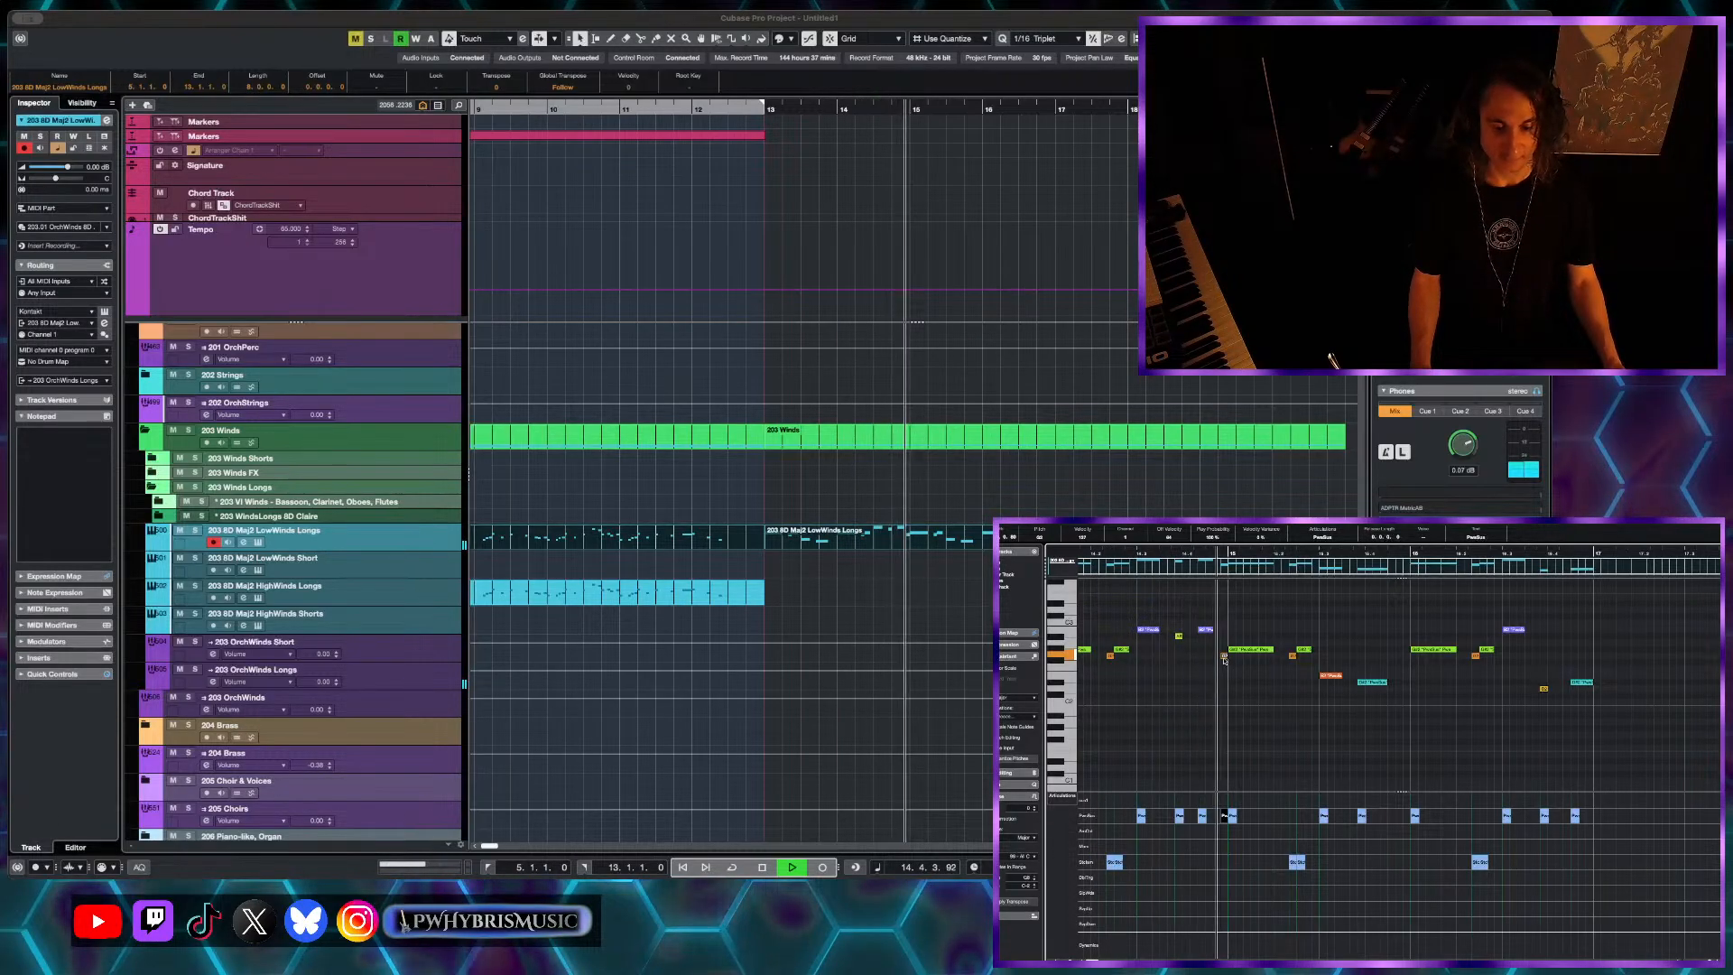
# - Play the four-bar low winds phrase through from the start of bar 13
pyautogui.press('space')
pyautogui.scroll(2, 1224, 661)
pyautogui.scroll(-2, 1225, 661)
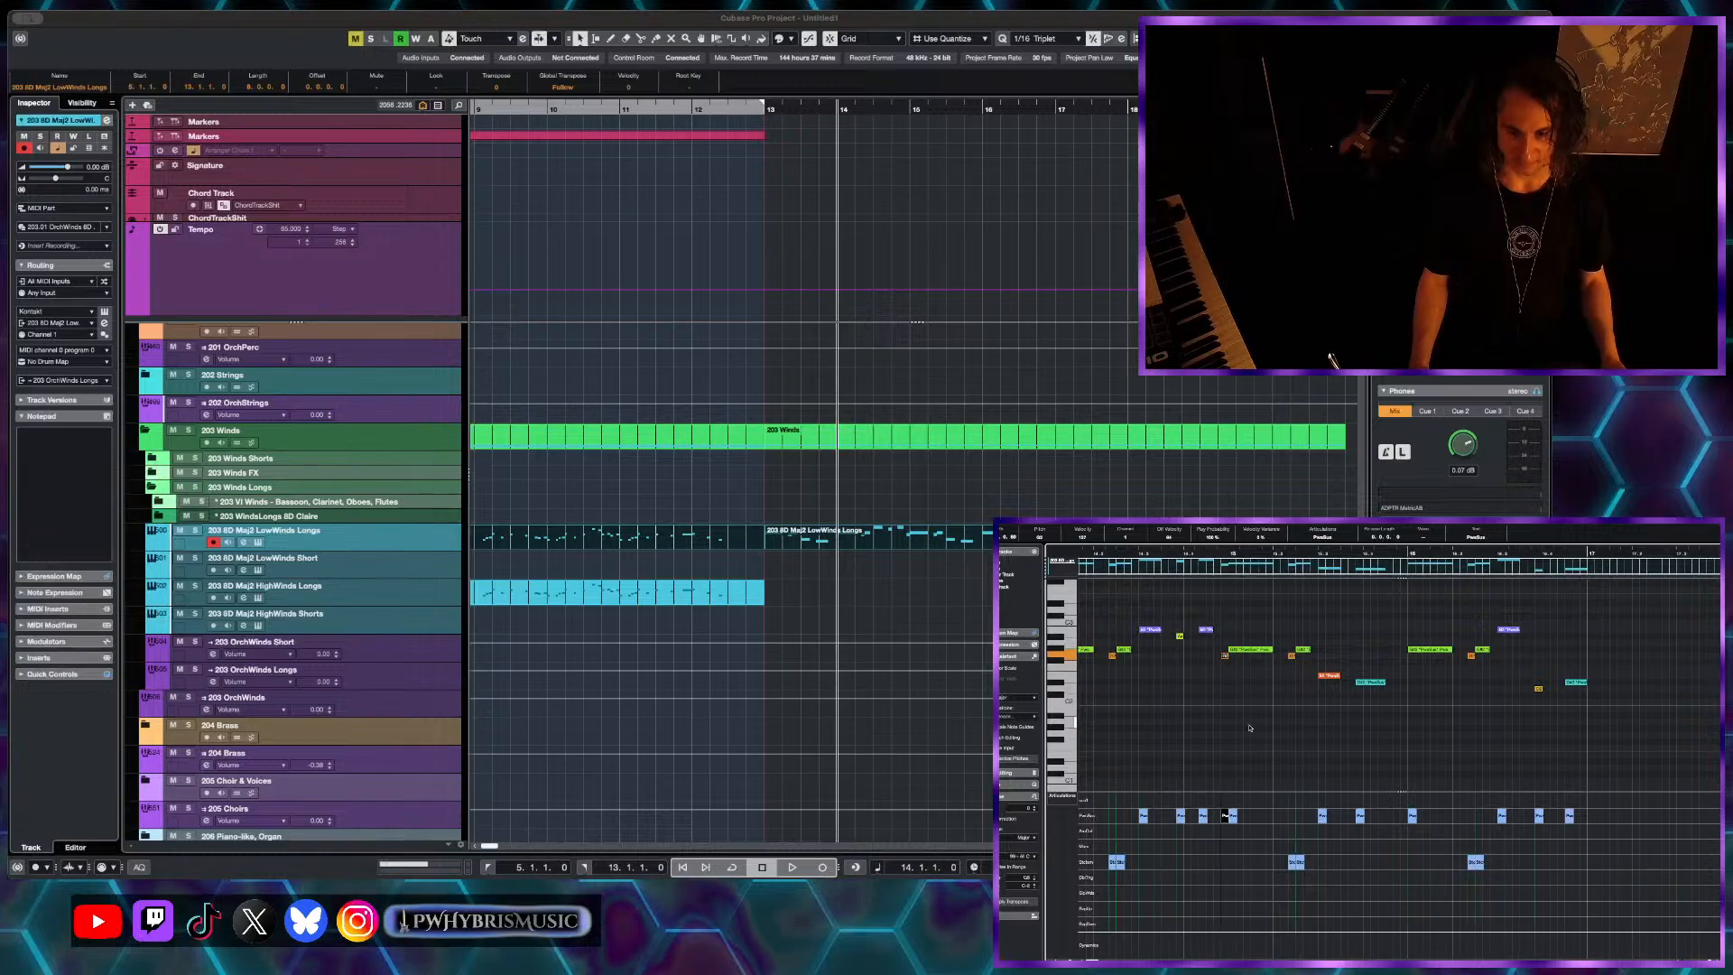
pyautogui.press('g')
pyautogui.press('g')
pyautogui.press('g')
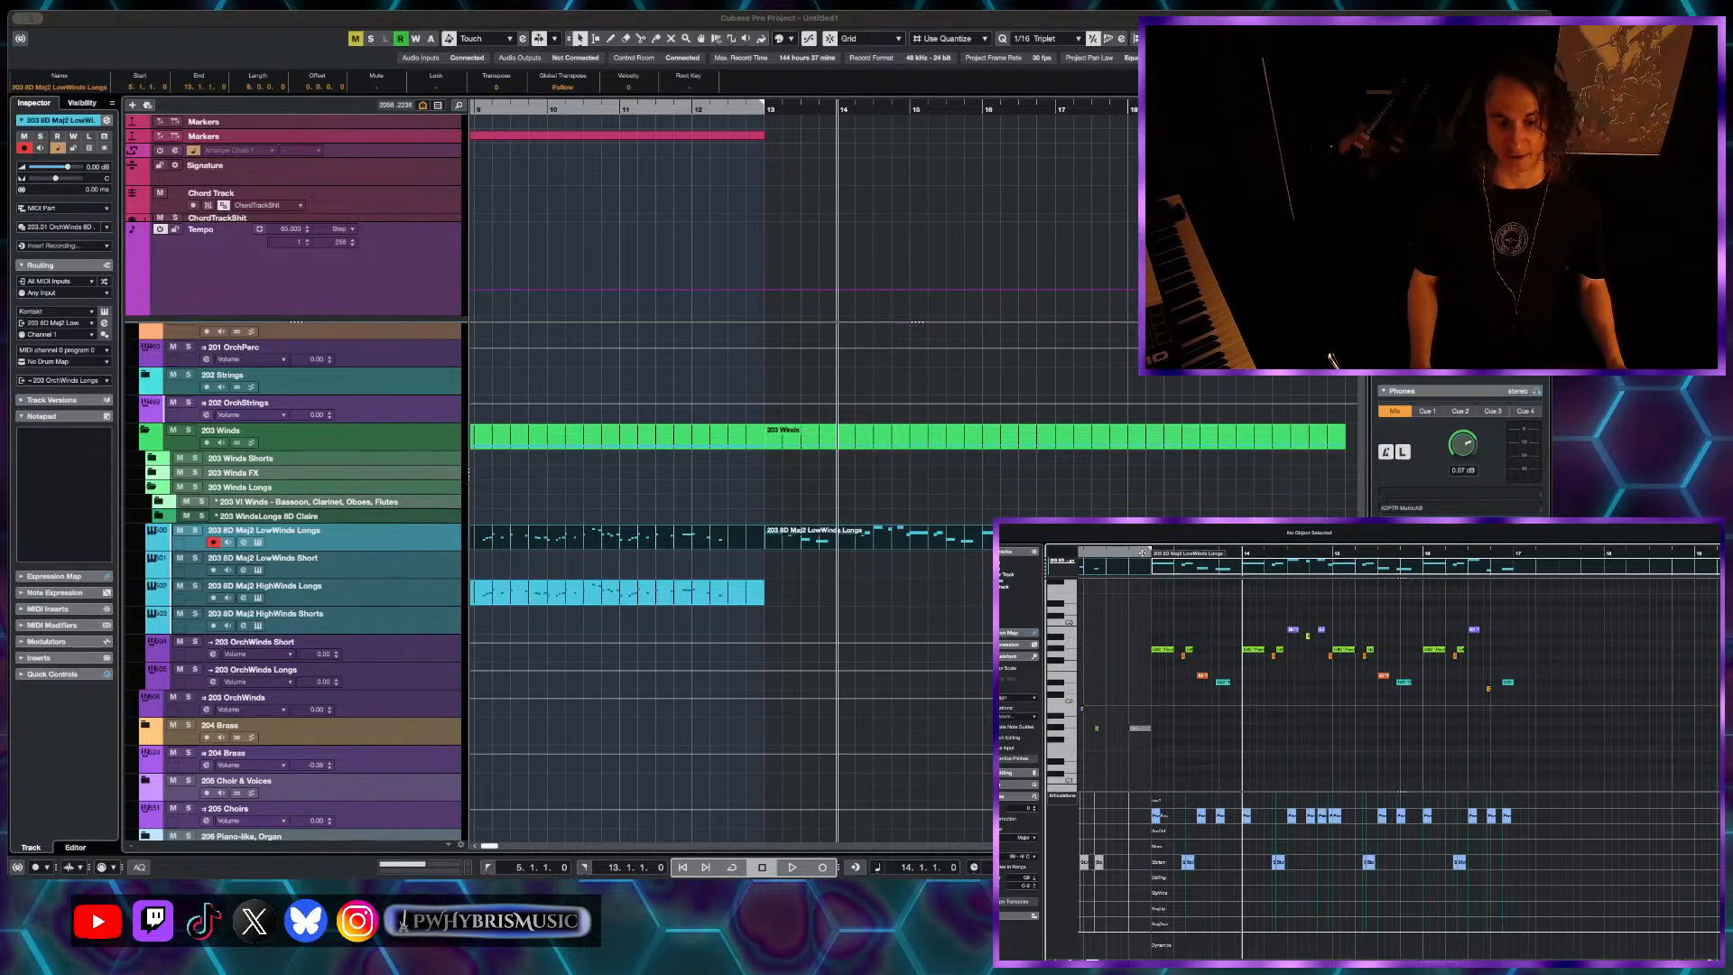
pyautogui.moveTo(1148, 549); pyautogui.dragTo(1148, 552)
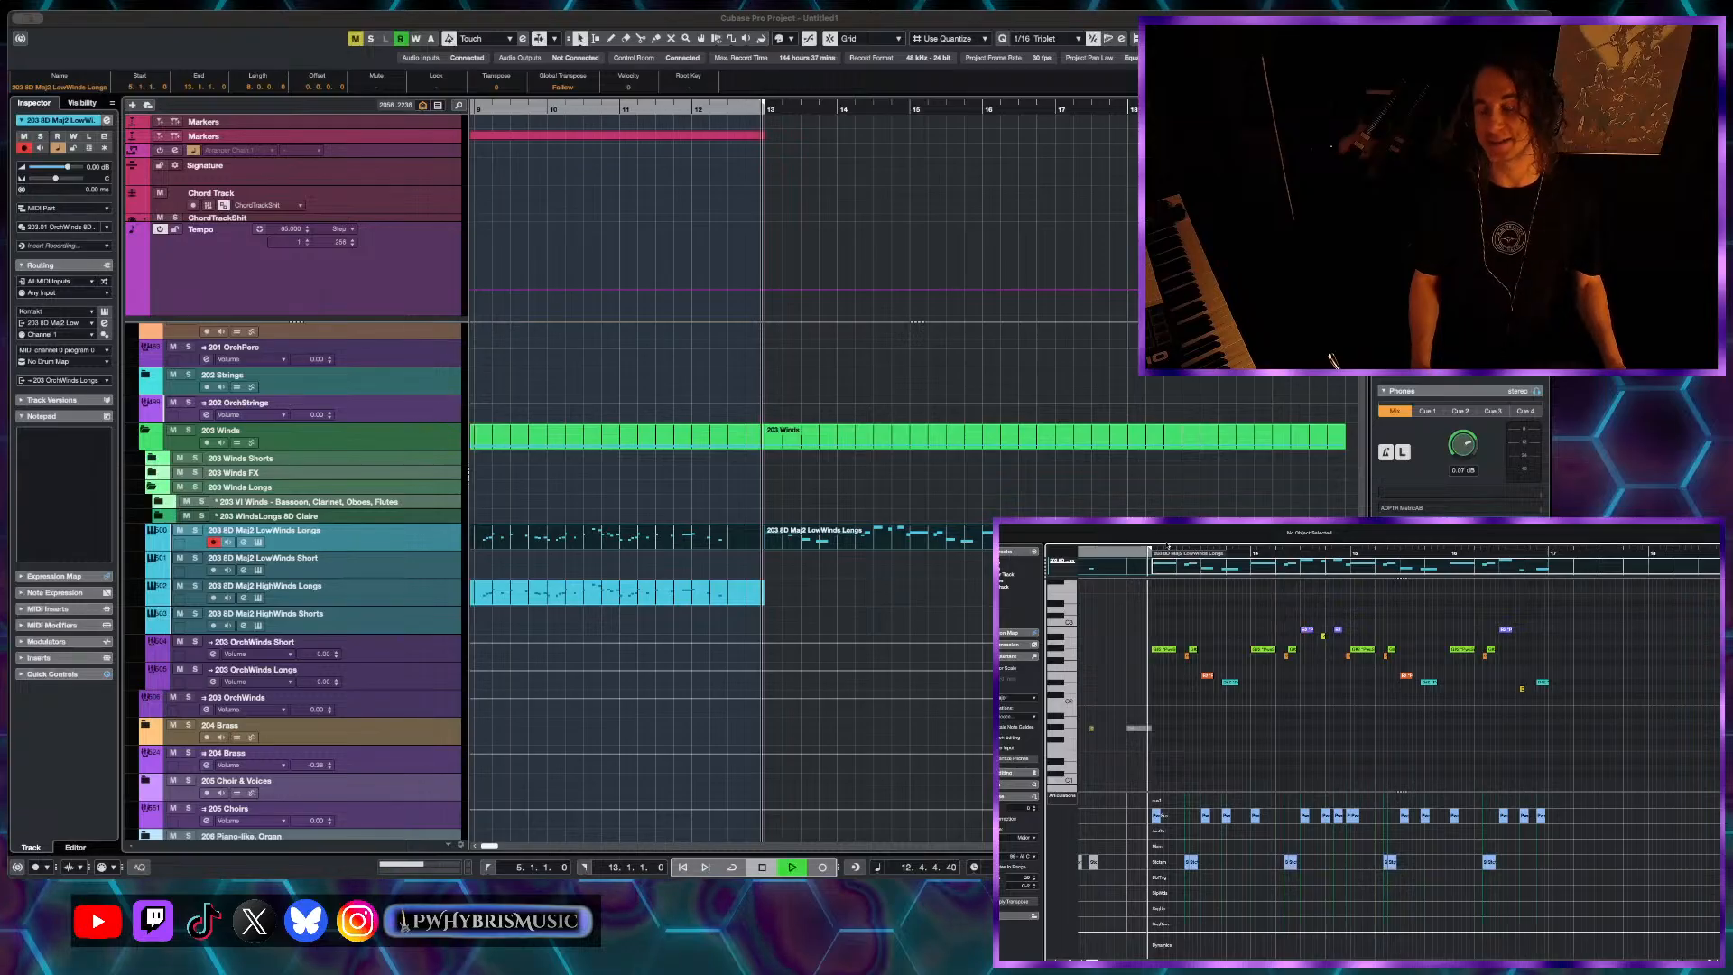
pyautogui.press('space')
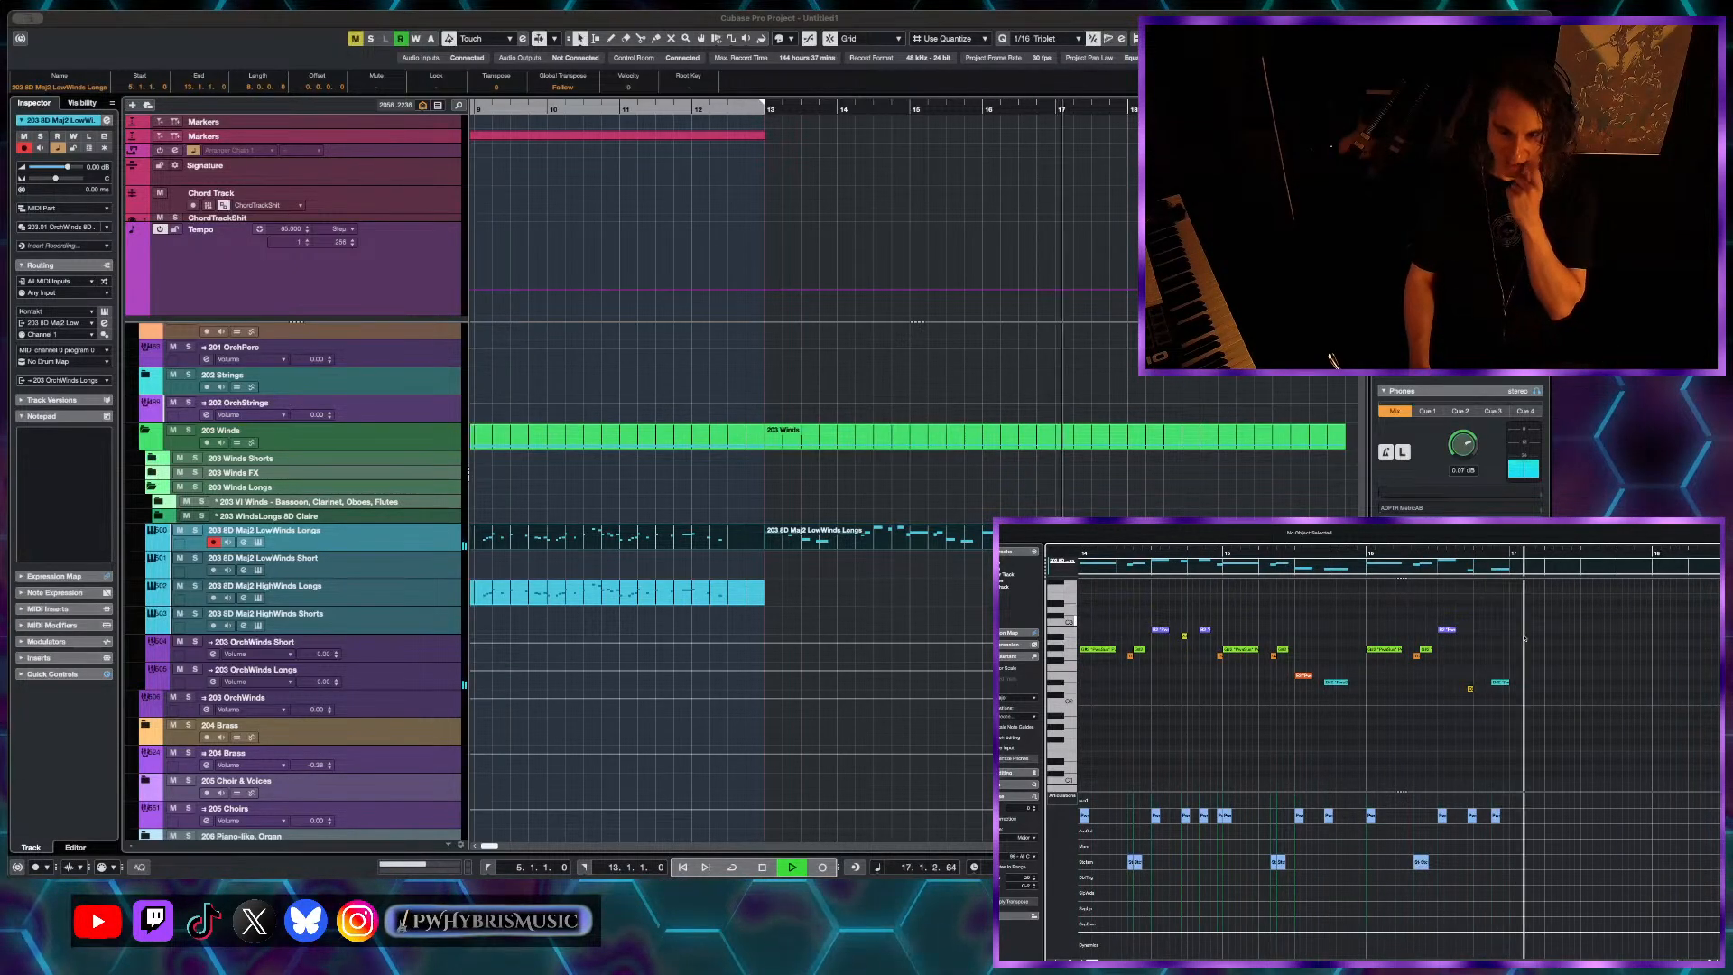
pyautogui.press('space')
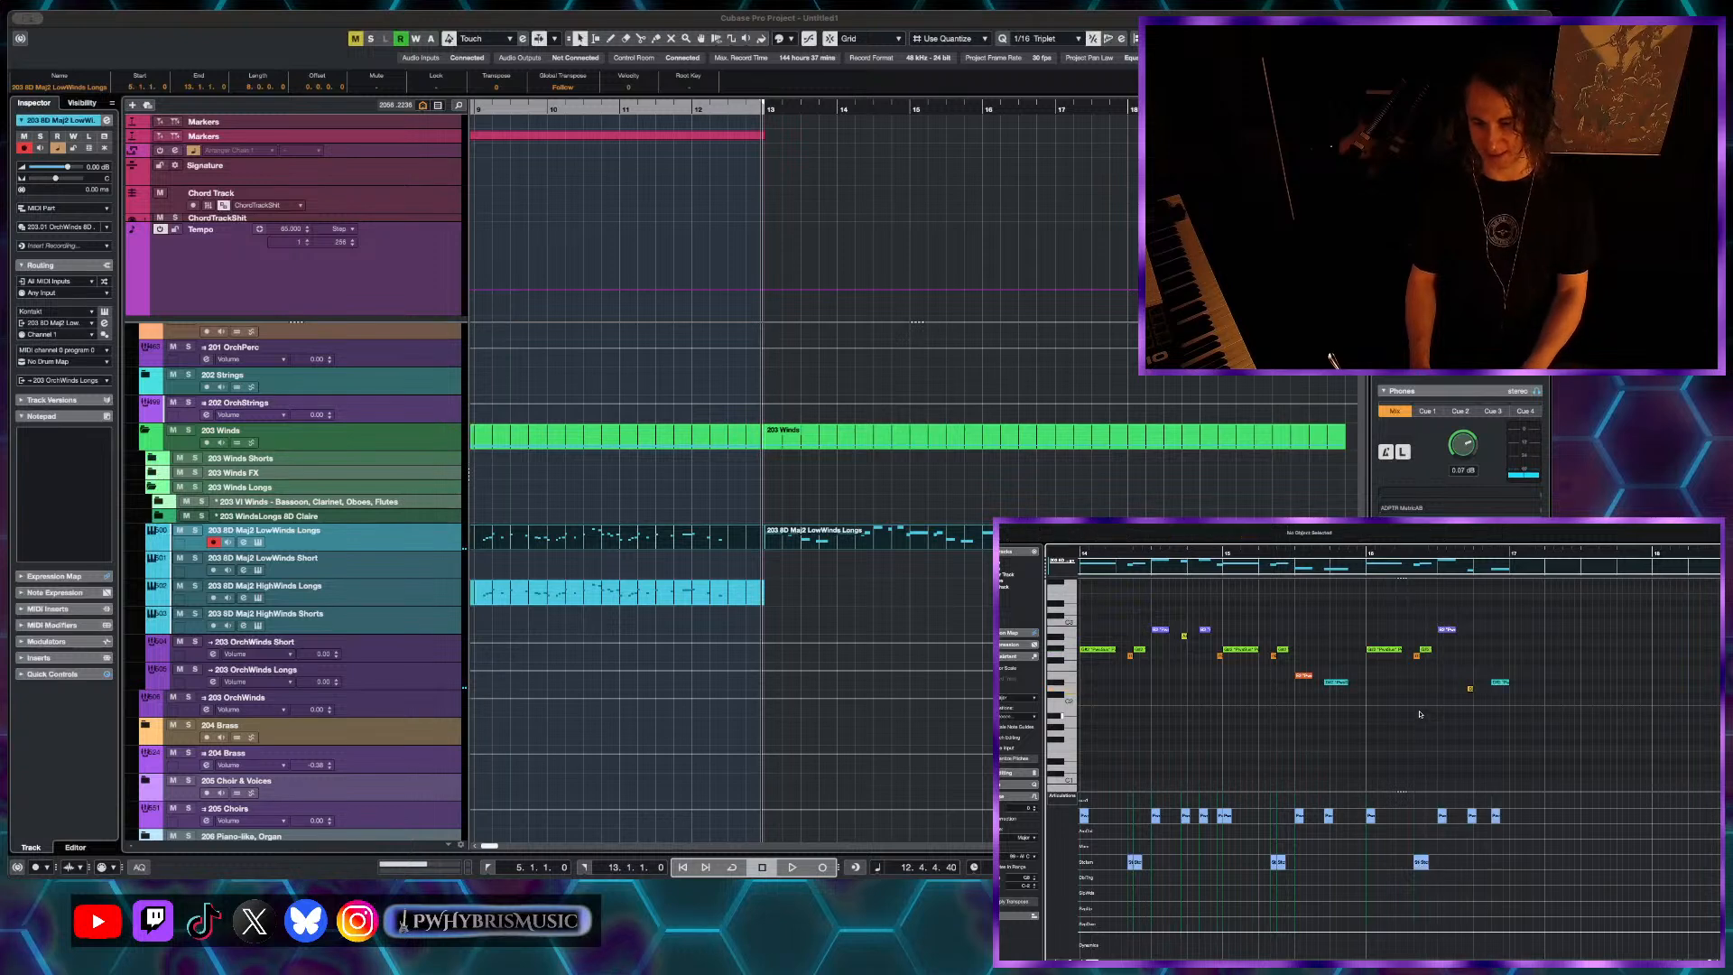
# - Remove the notes that follow the long note at the start of bar 16 and audition that bar
pyautogui.hotkey('ctrl', 'z')
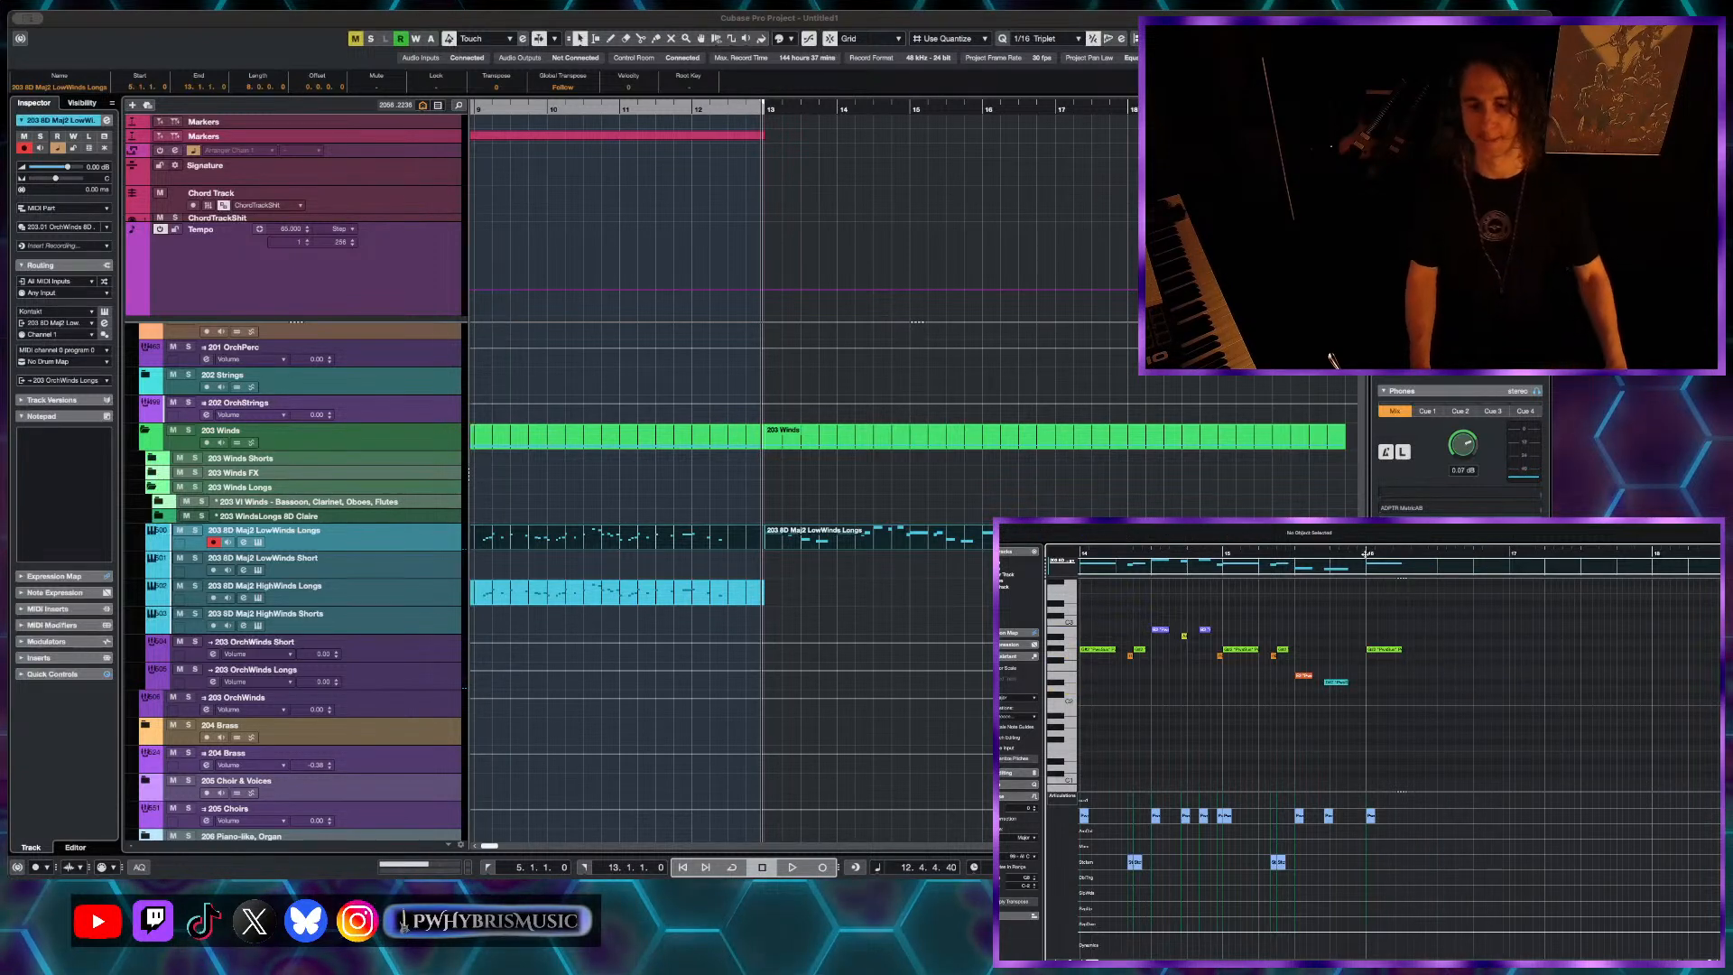
pyautogui.press('space')
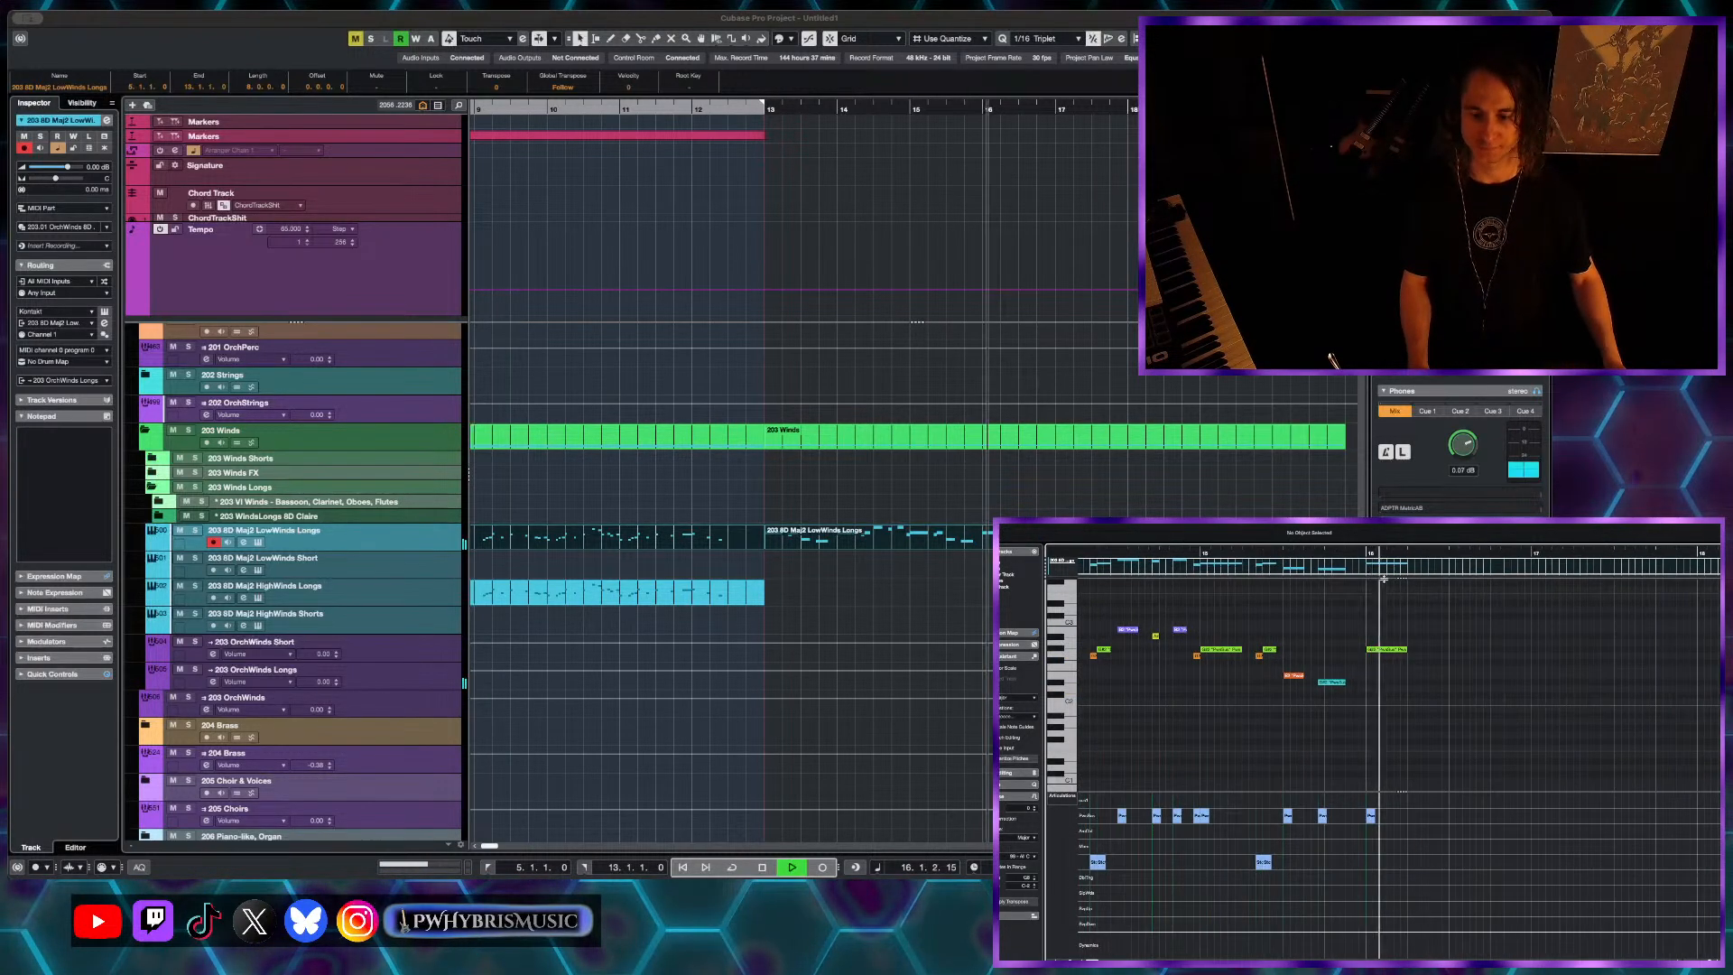
pyautogui.press('space')
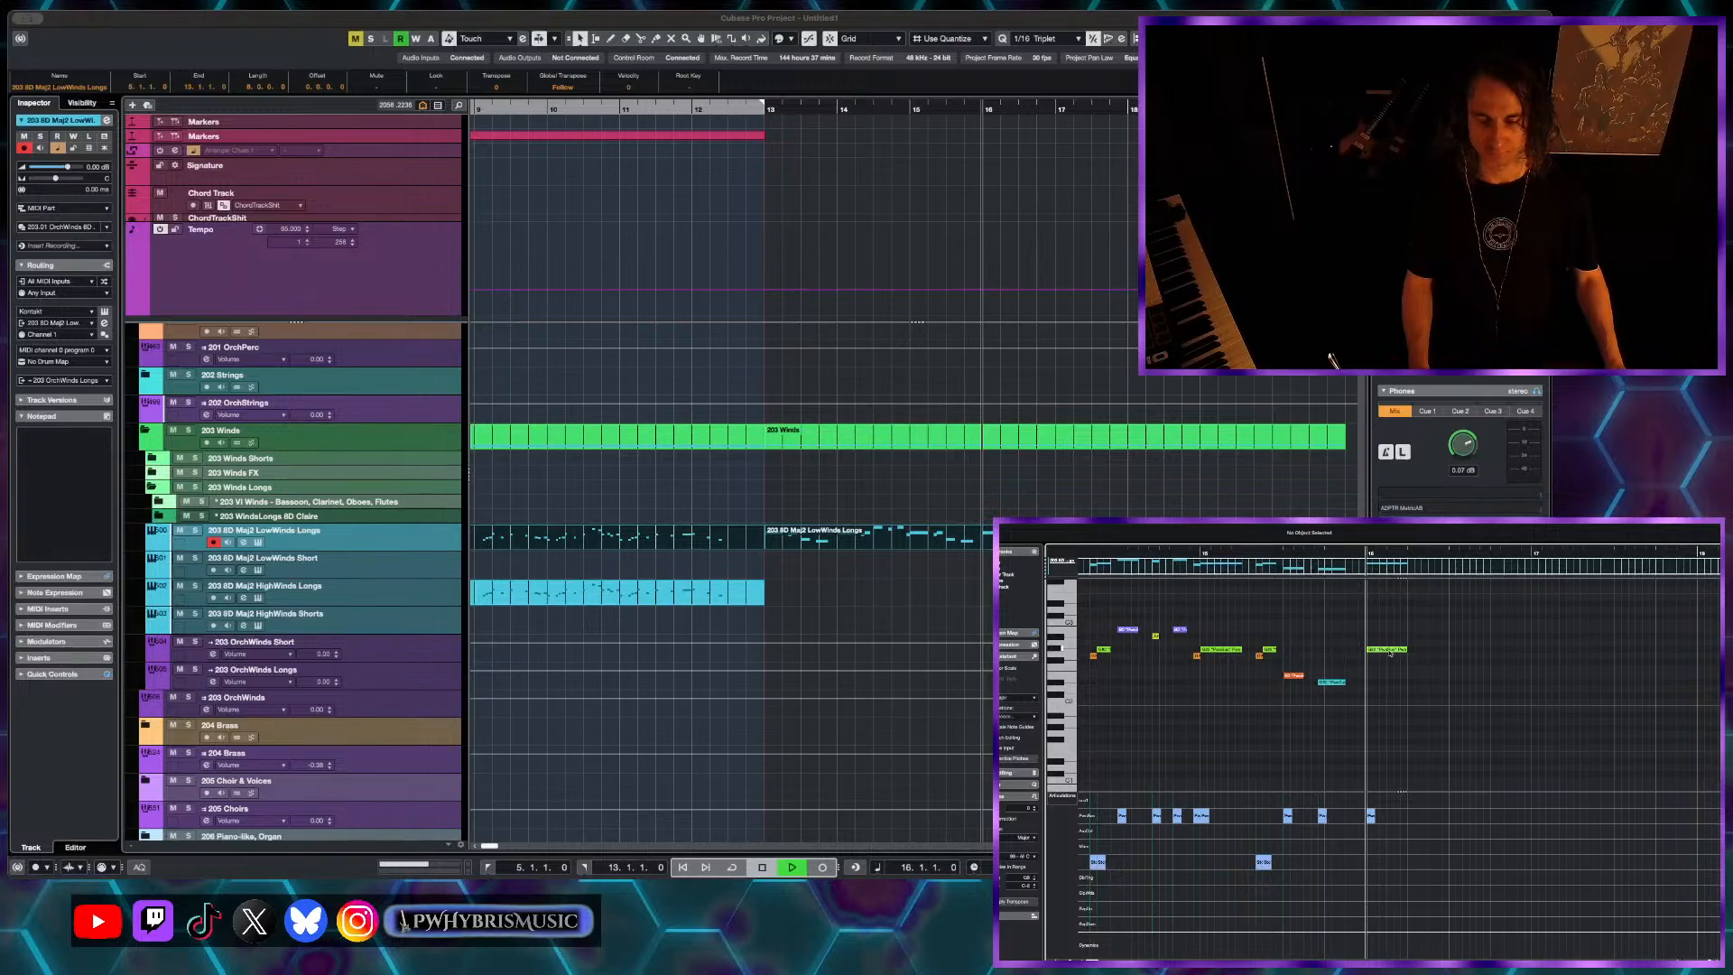
# - Try a higher pitch for the long note at the start of bar 16, auditioning the change
pyautogui.click(1388, 650)
pyautogui.press('space')
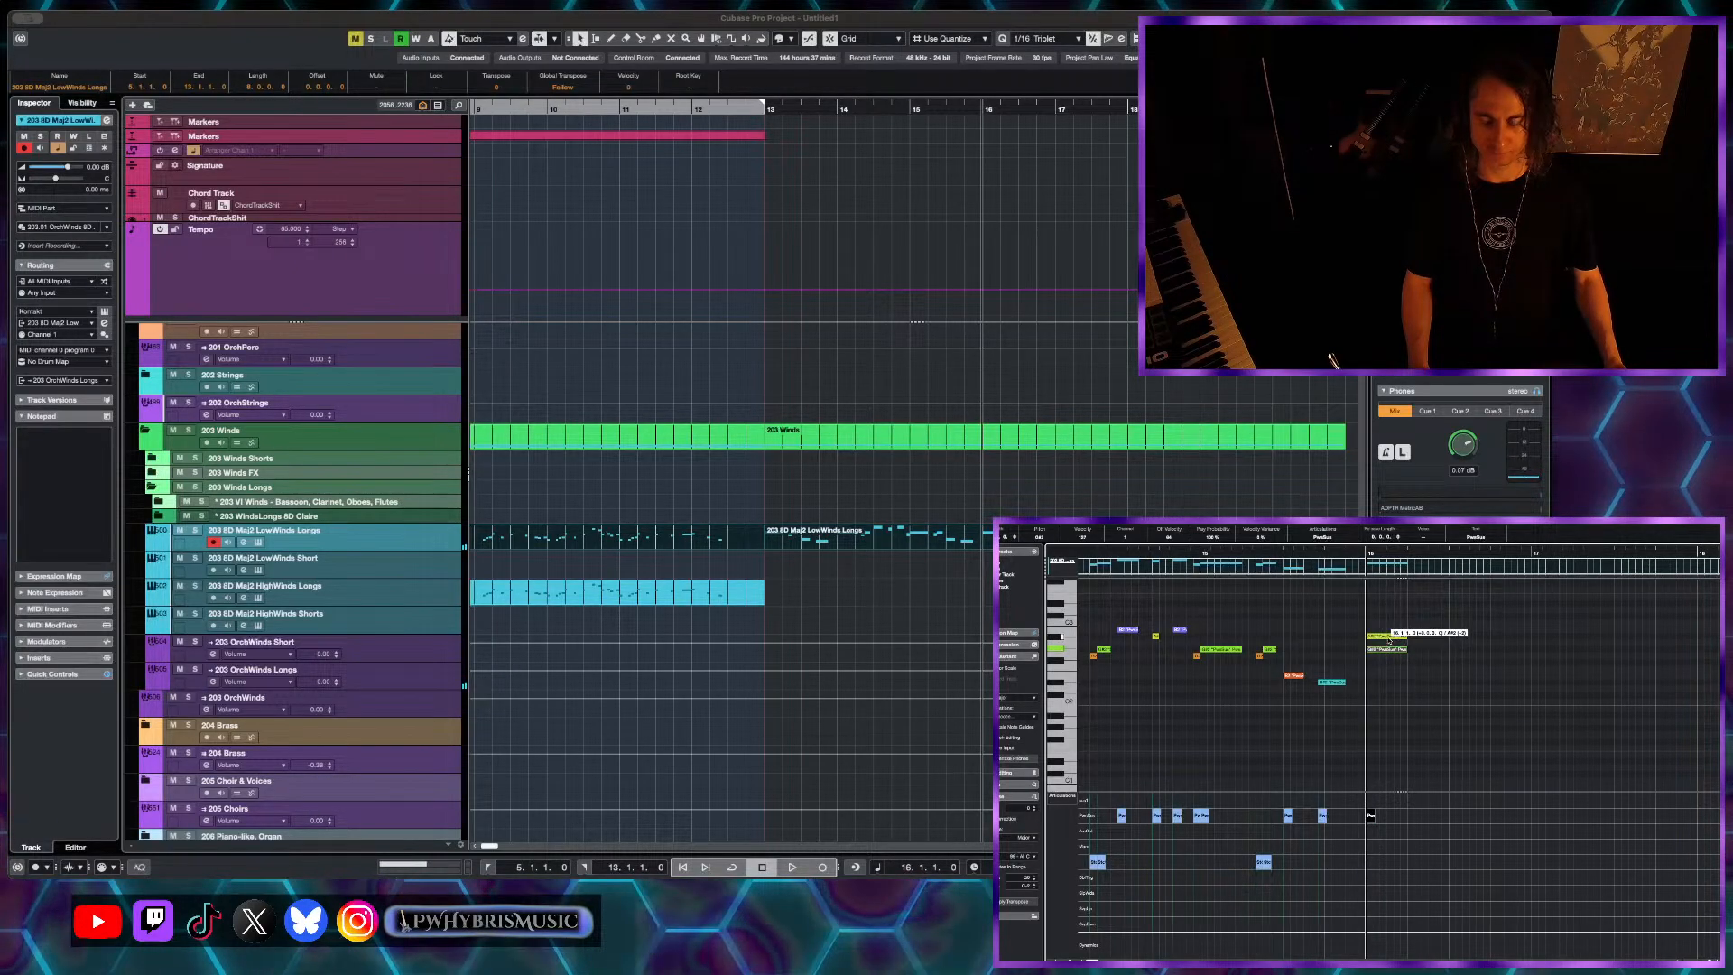
pyautogui.moveTo(1391, 641); pyautogui.dragTo(1394, 640)
pyautogui.hotkey('ctrl', 'z')
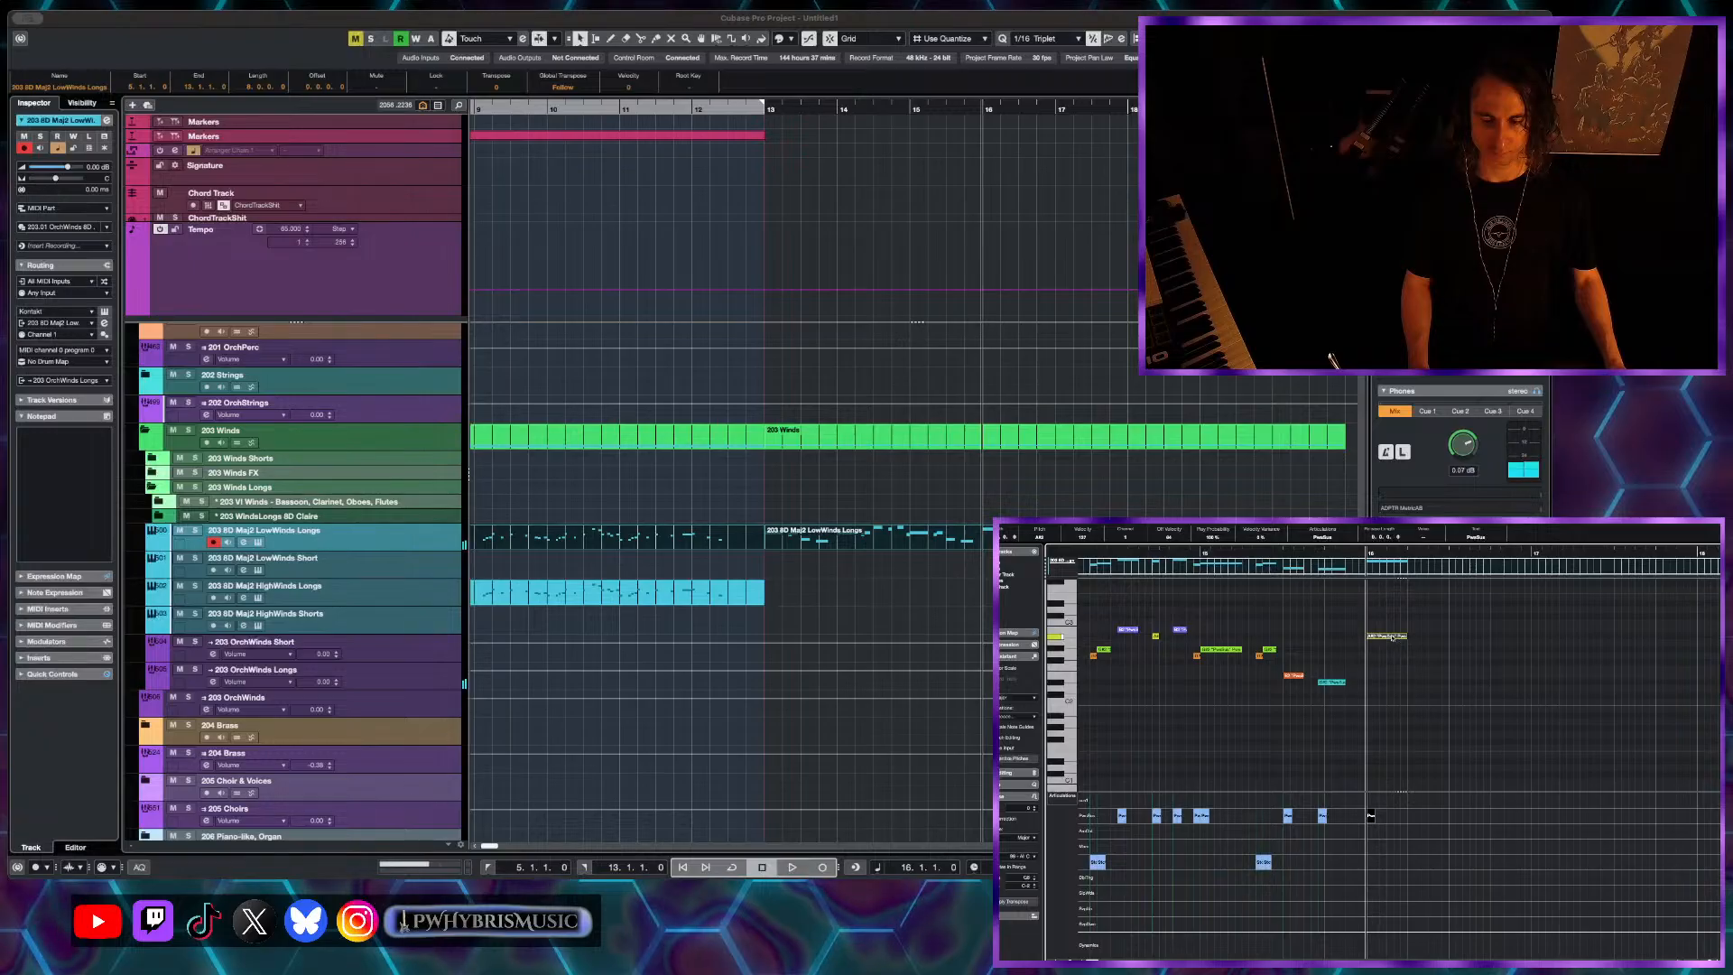
pyautogui.press('space')
pyautogui.press('space')
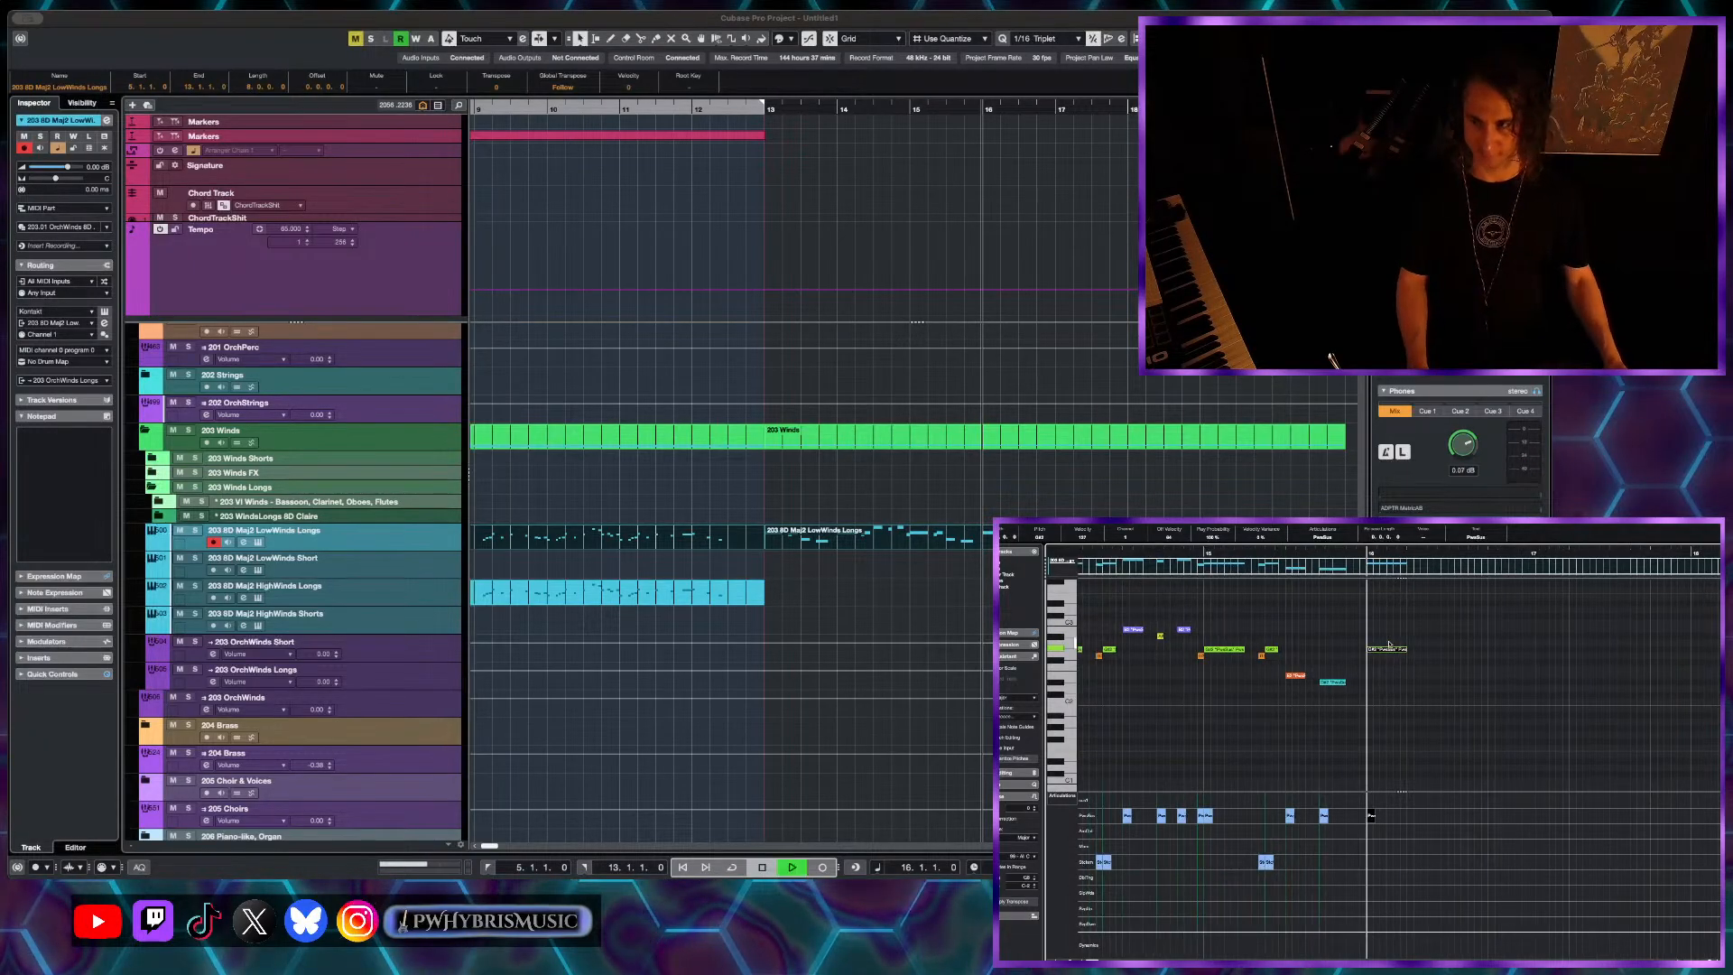
pyautogui.press('space')
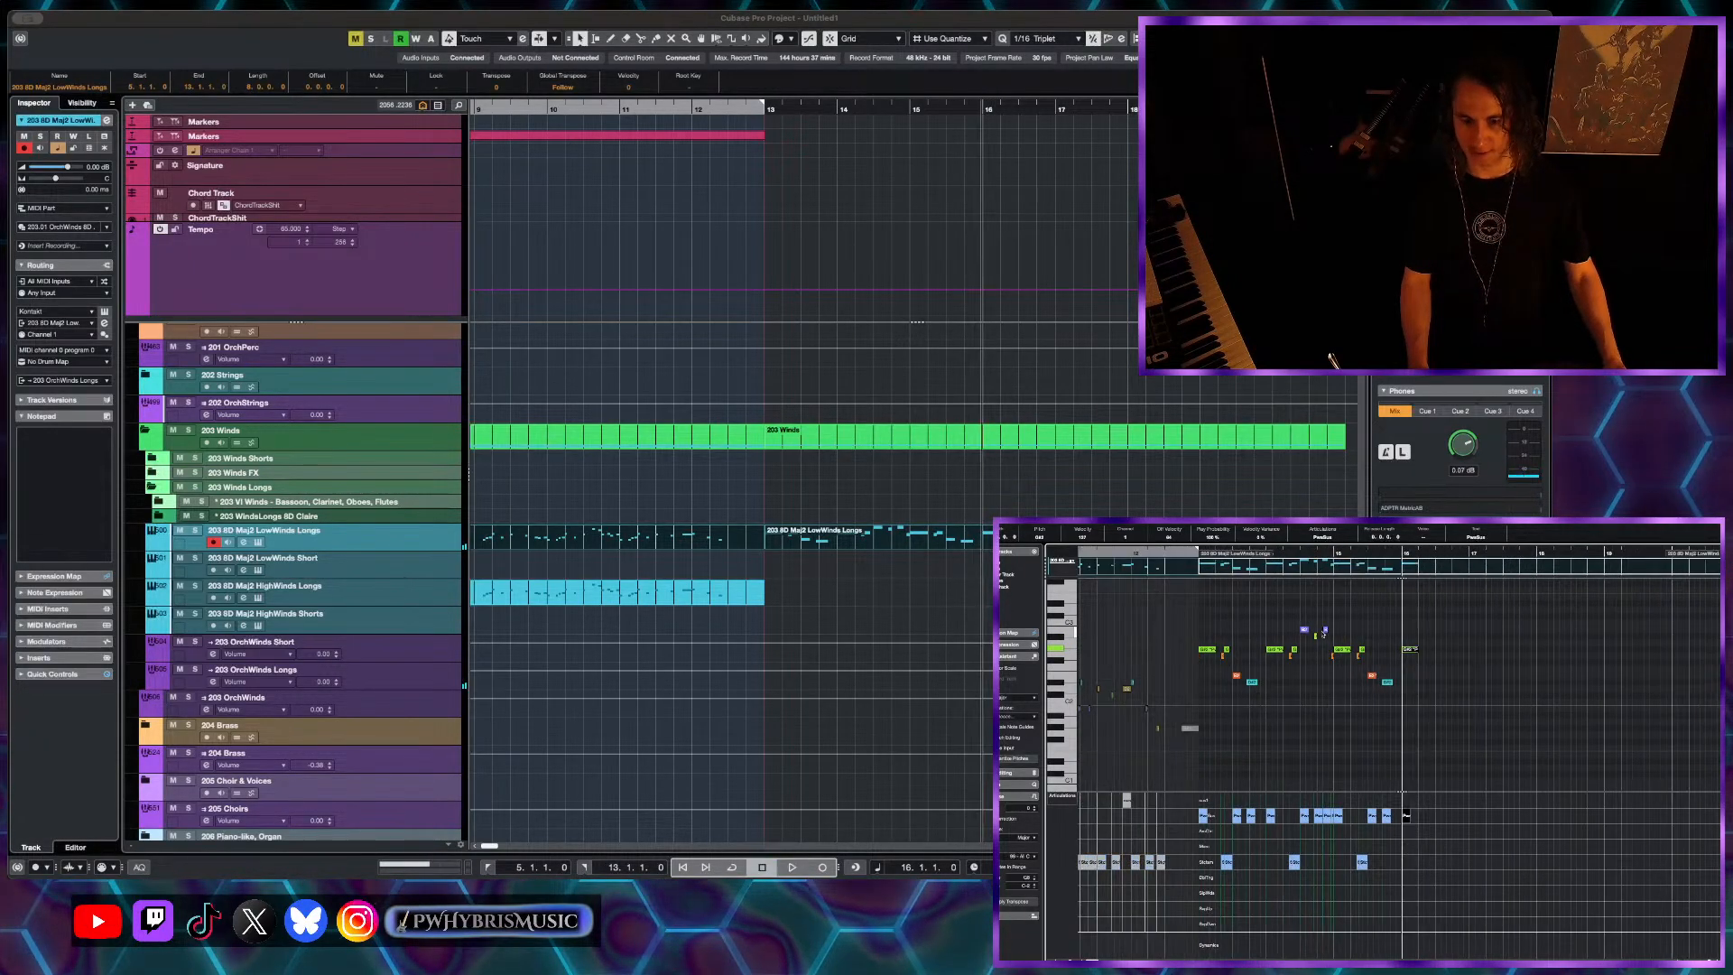
# - Briefly audition the shortened low winds phrase from bar 13
pyautogui.click(1201, 553)
pyautogui.press('space')
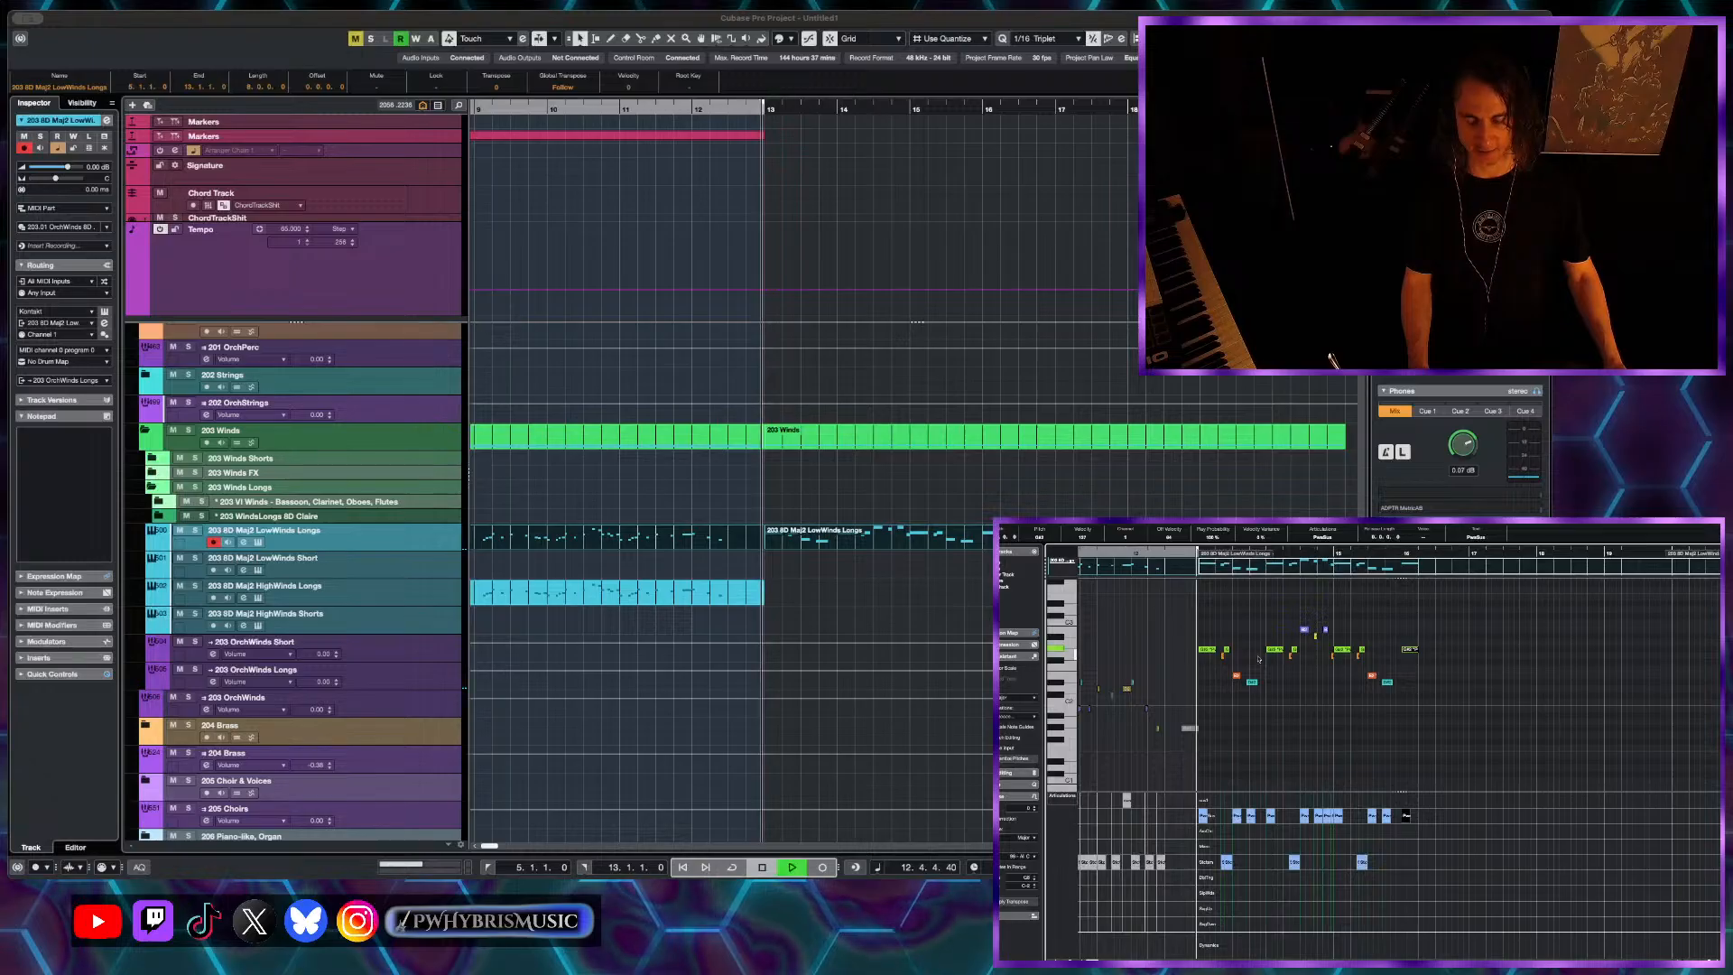
pyautogui.press('space')
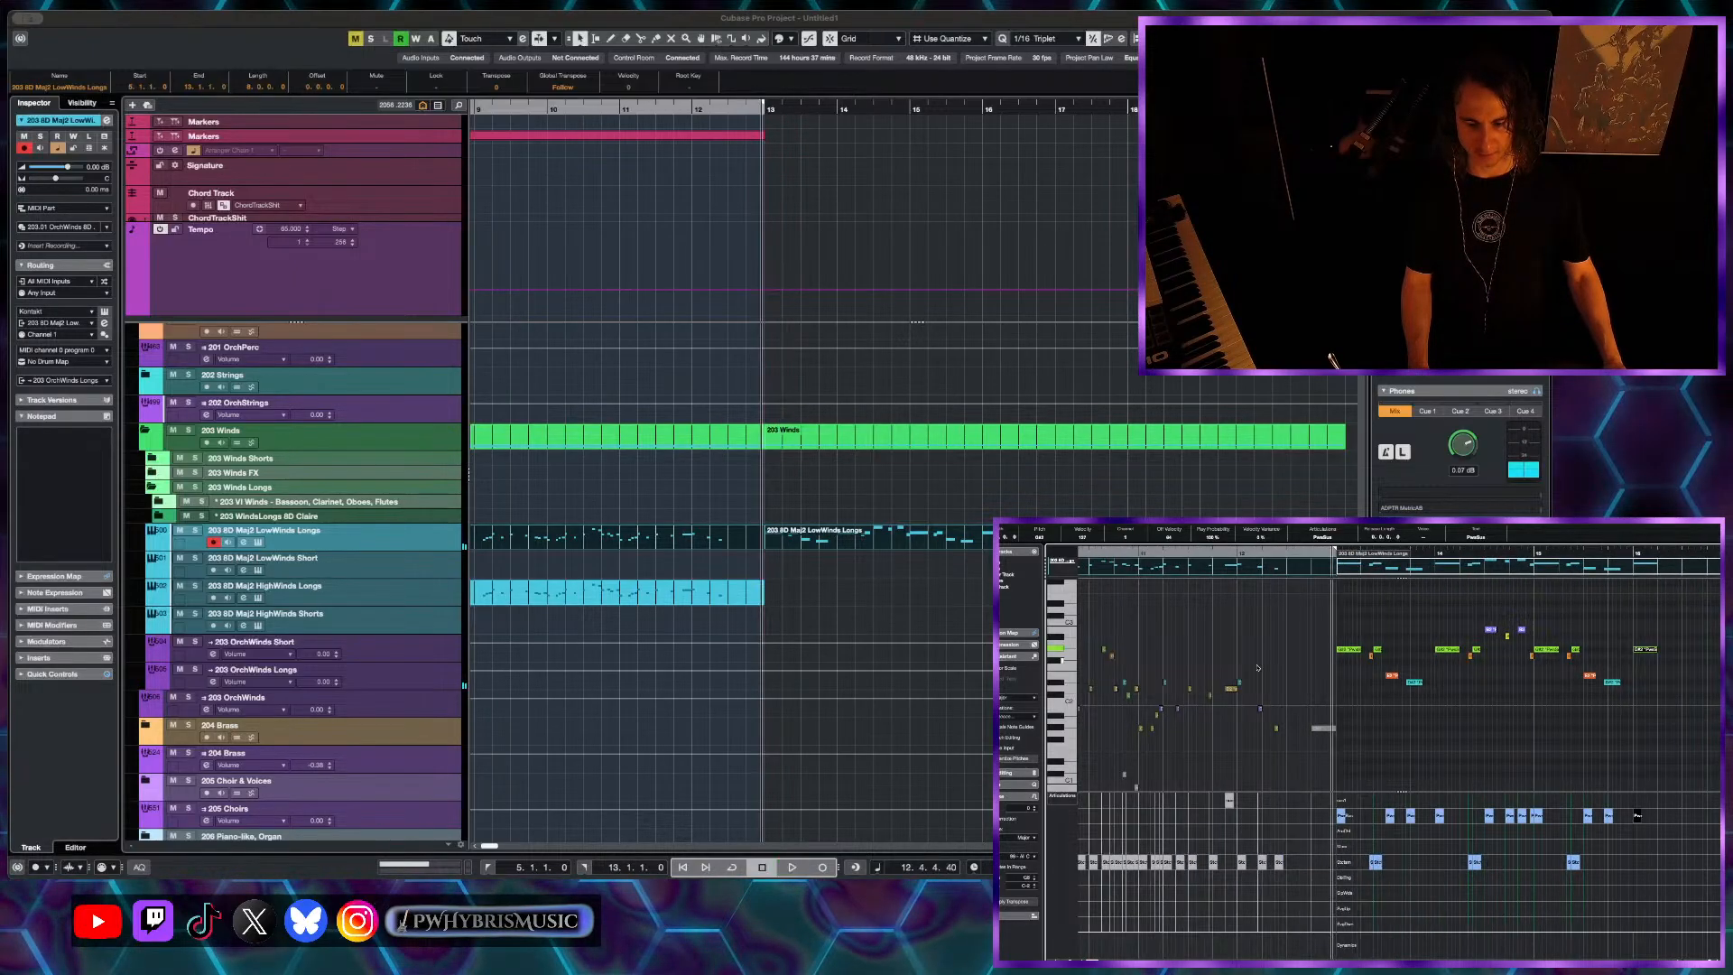
# - Replace the long note in bar 16 with a copy of three short notes from bar 12, transposed up five semitones
pyautogui.moveTo(1231, 666); pyautogui.dragTo(1341, 768)
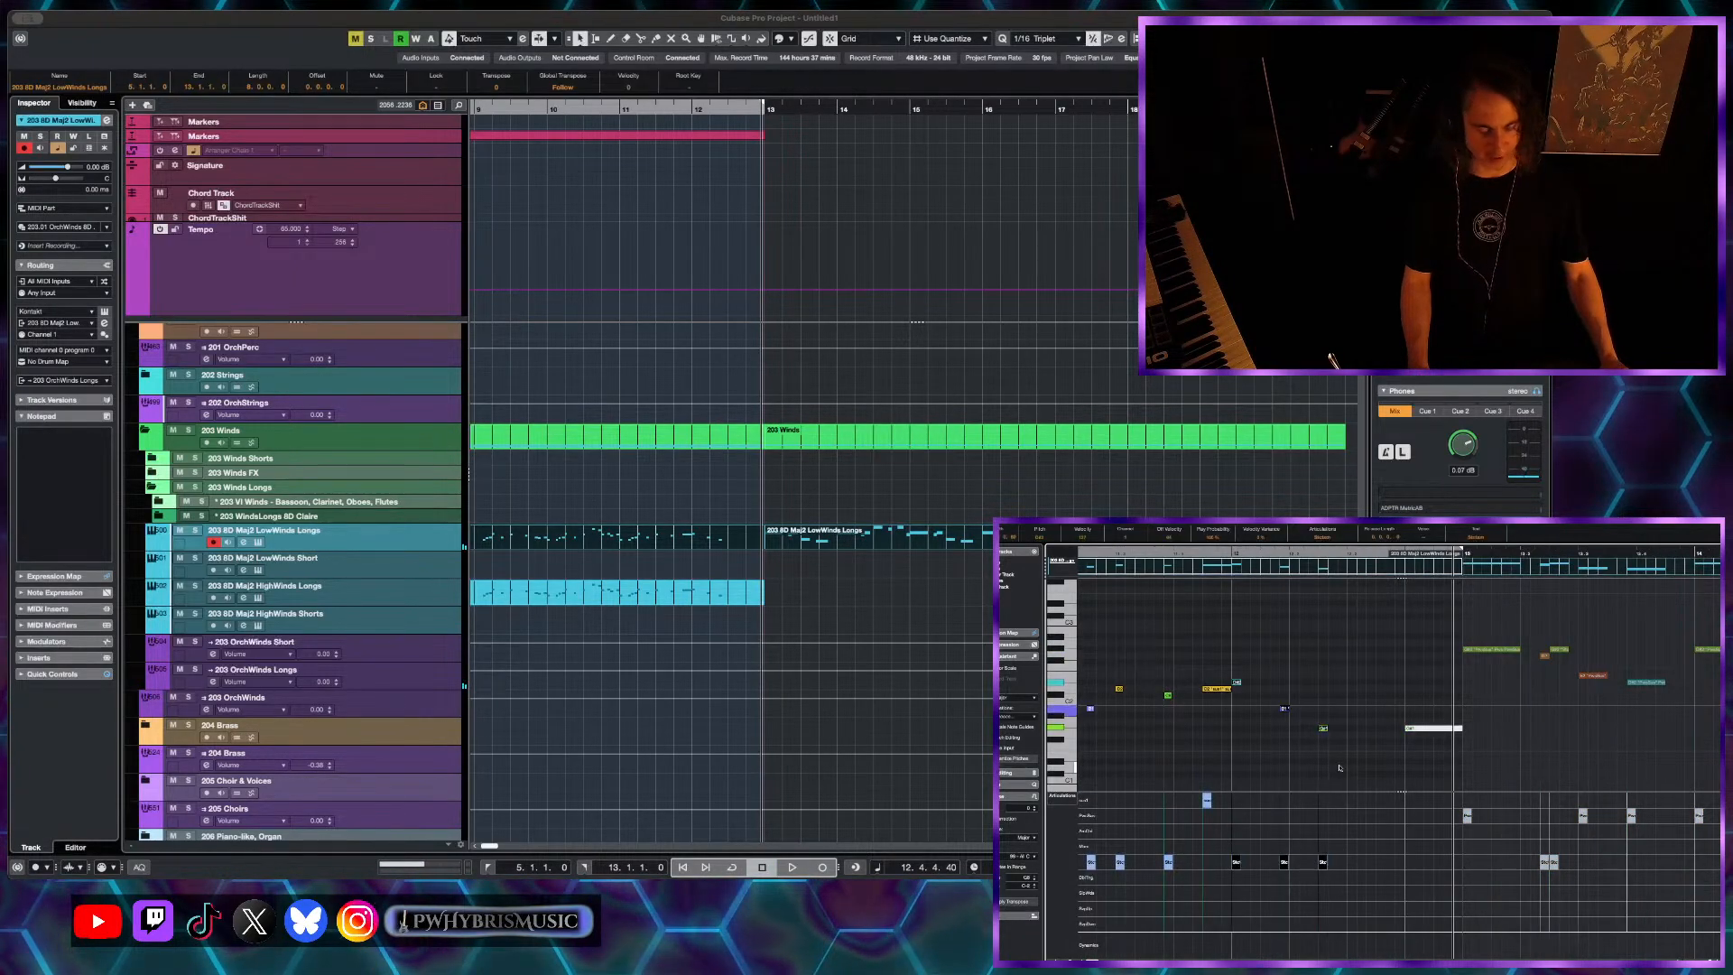
pyautogui.scroll(-3, 1418, 735)
pyautogui.hscroll(3, 1471, 708)
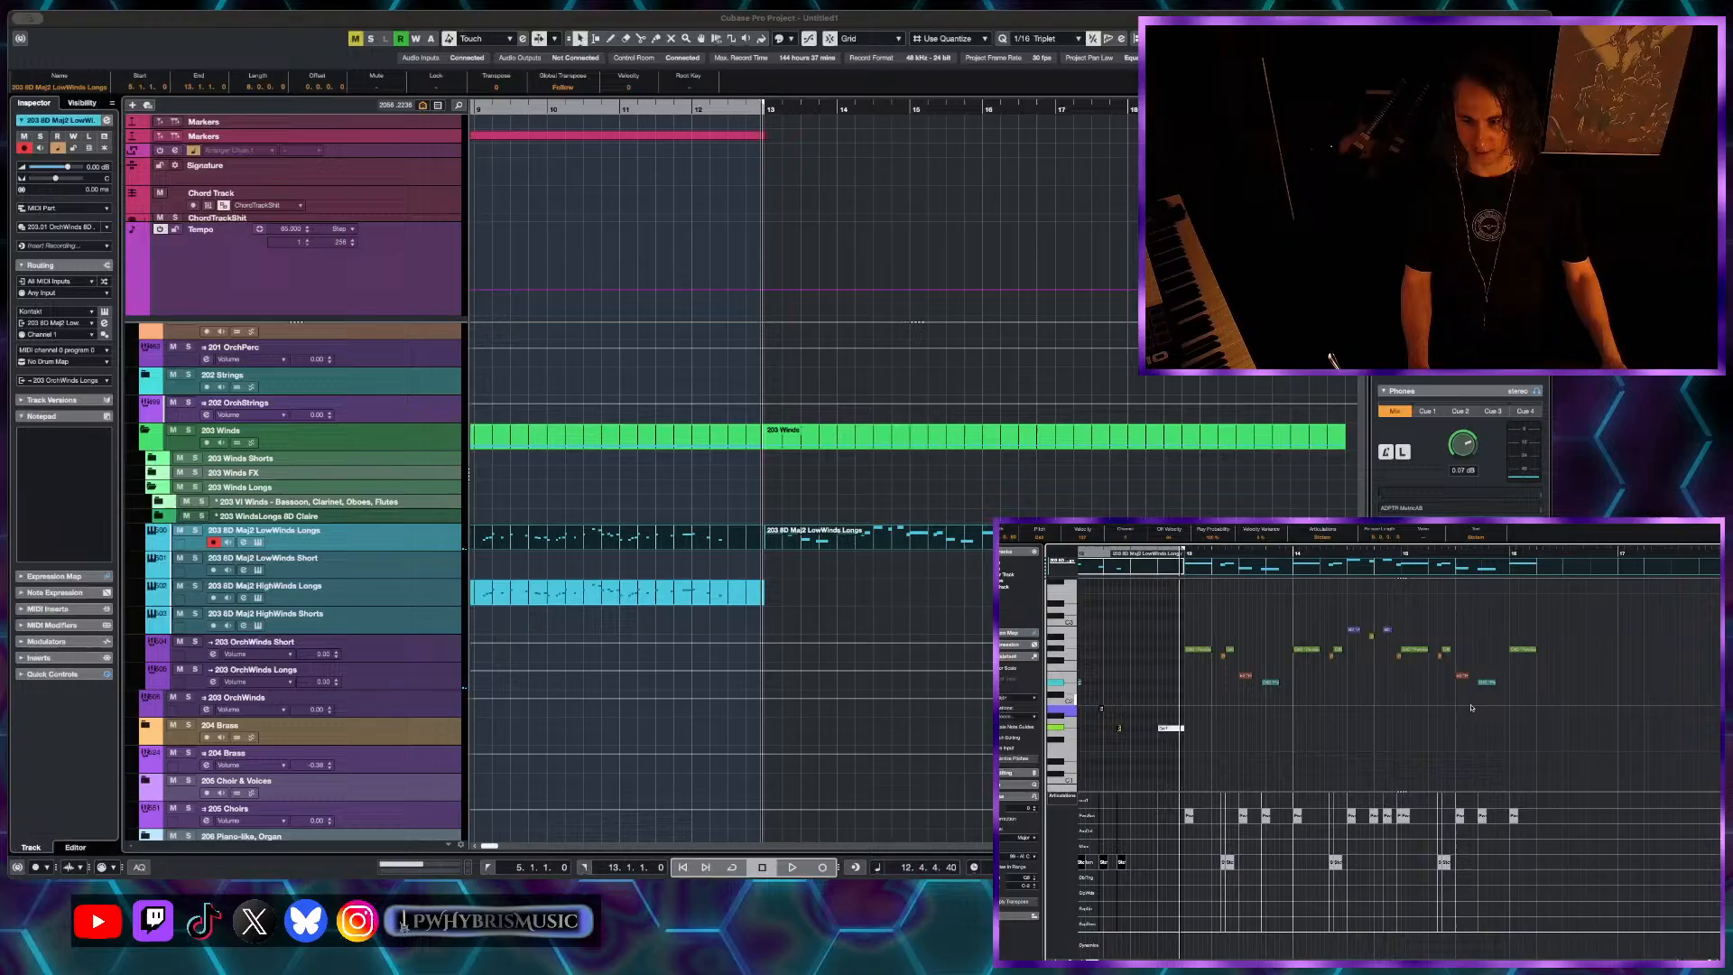
pyautogui.click(1568, 652)
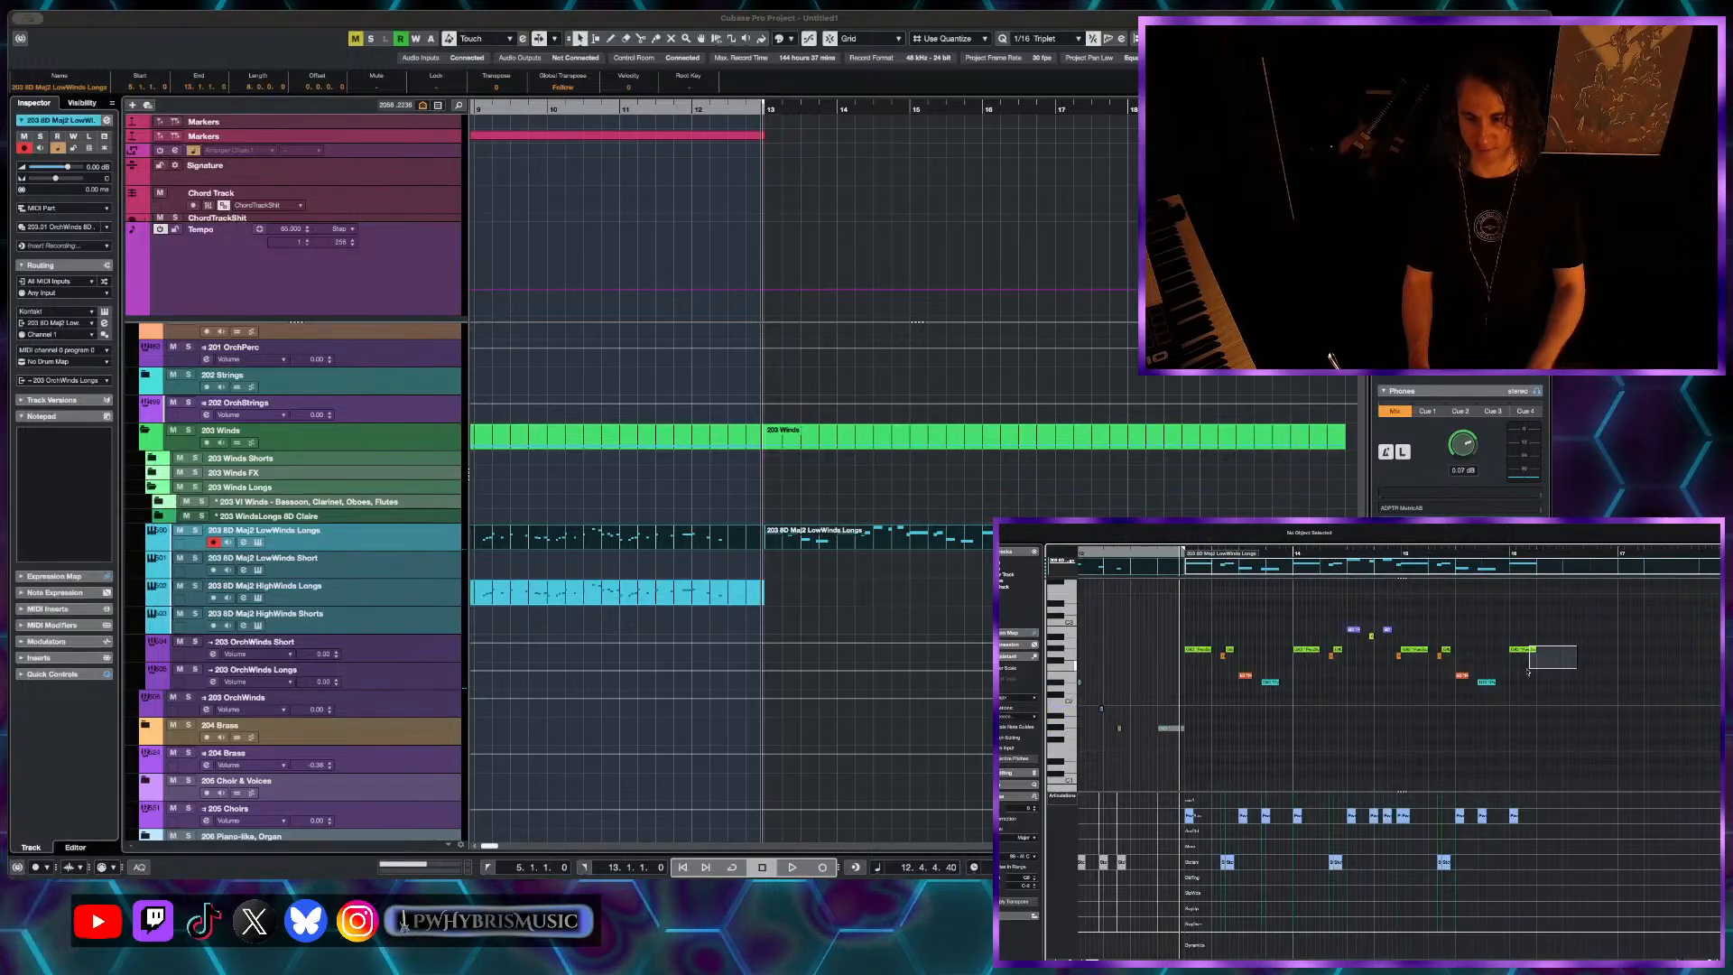
pyautogui.click(1509, 554)
pyautogui.press('super+v')
pyautogui.press('Up')
pyautogui.press('Up')
pyautogui.press('Up')
pyautogui.press('Up')
pyautogui.press('Up')
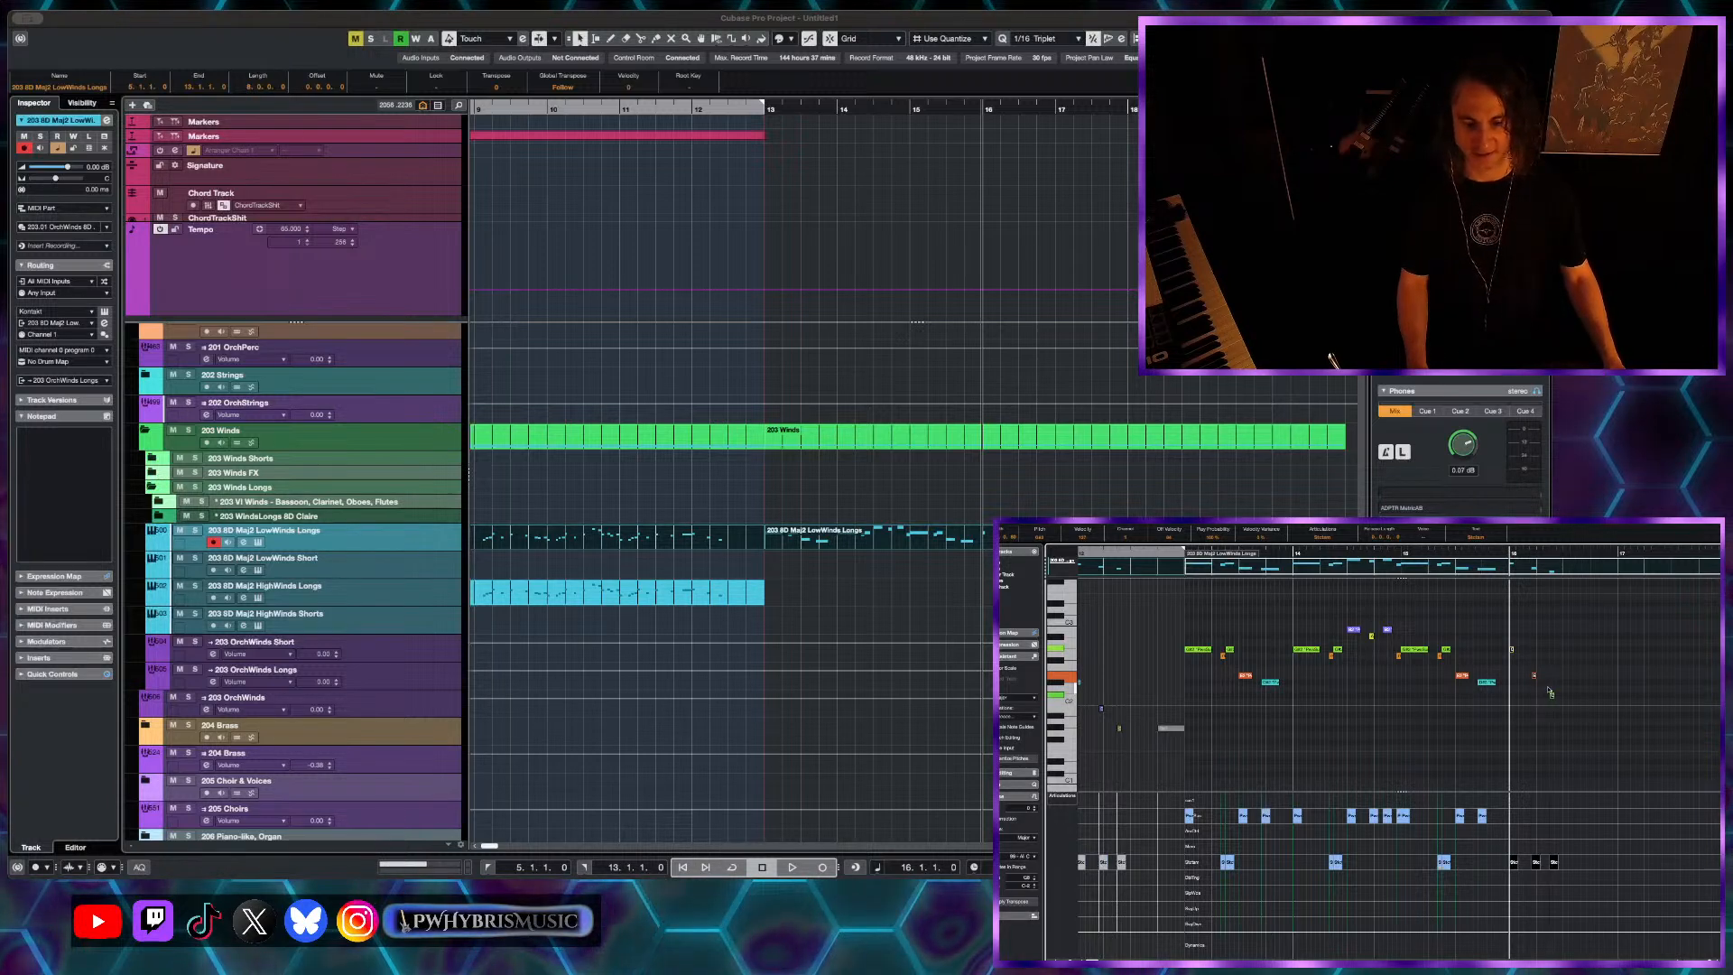
# - Audition the pasted notes, add a fourth short note after them in bar 16, and lower it by a semitone
pyautogui.scroll(4, 1550, 683)
pyautogui.press('space')
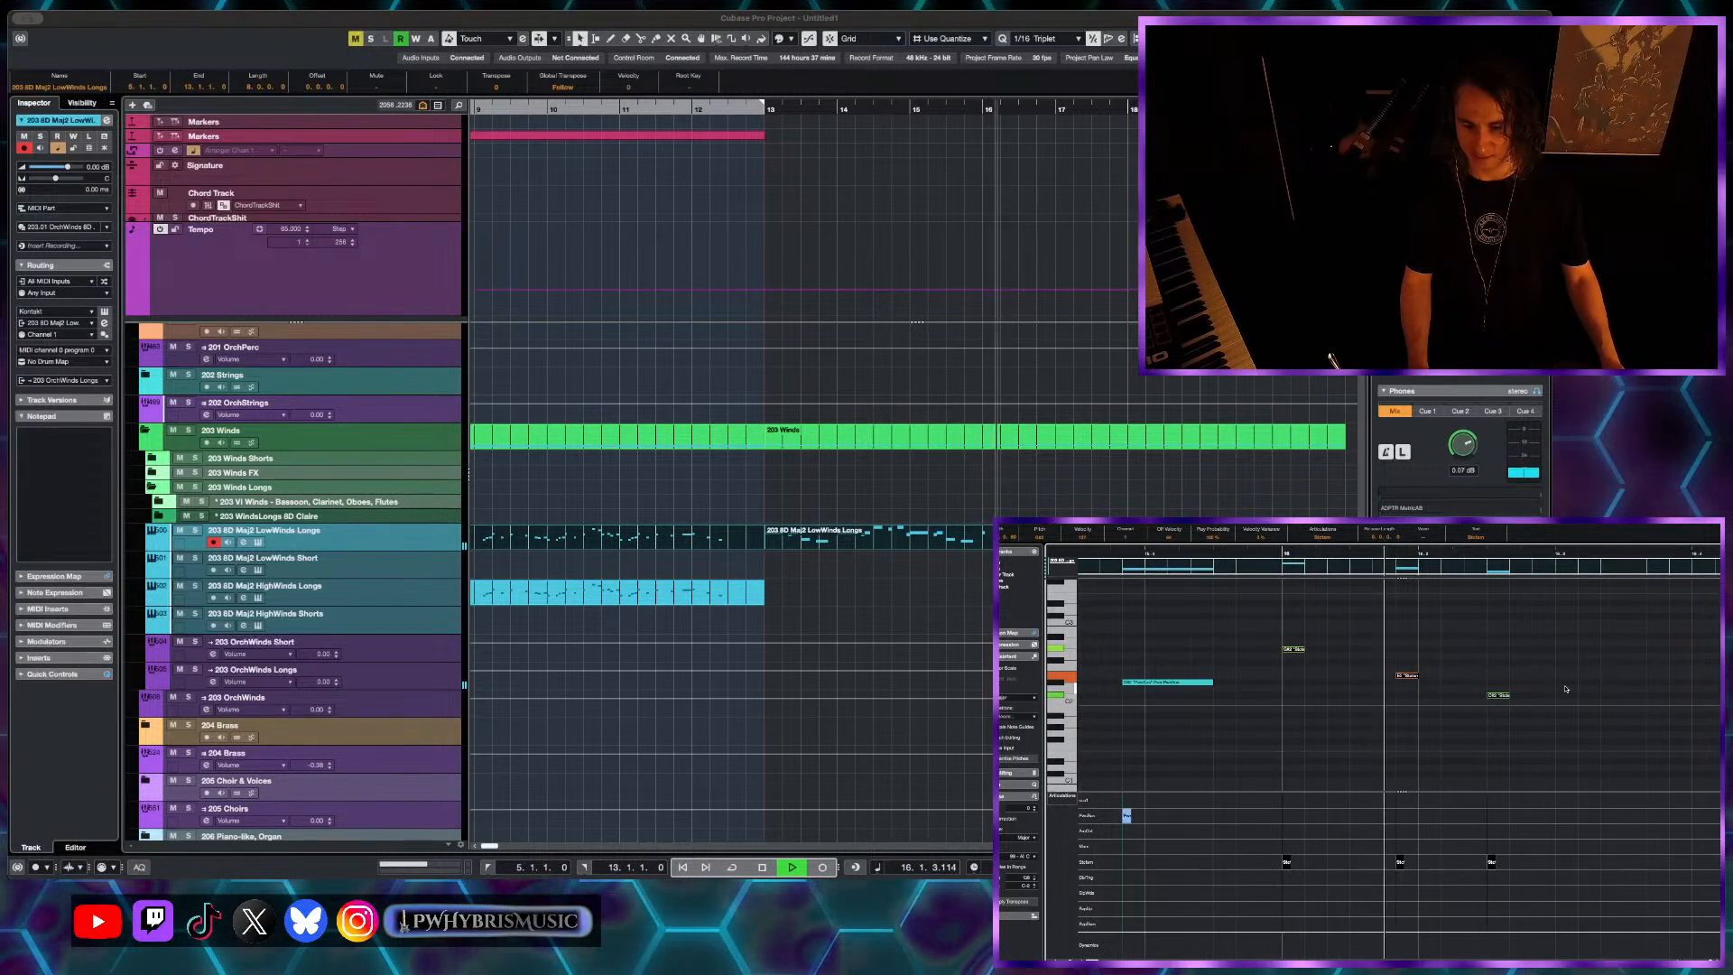
pyautogui.press('space')
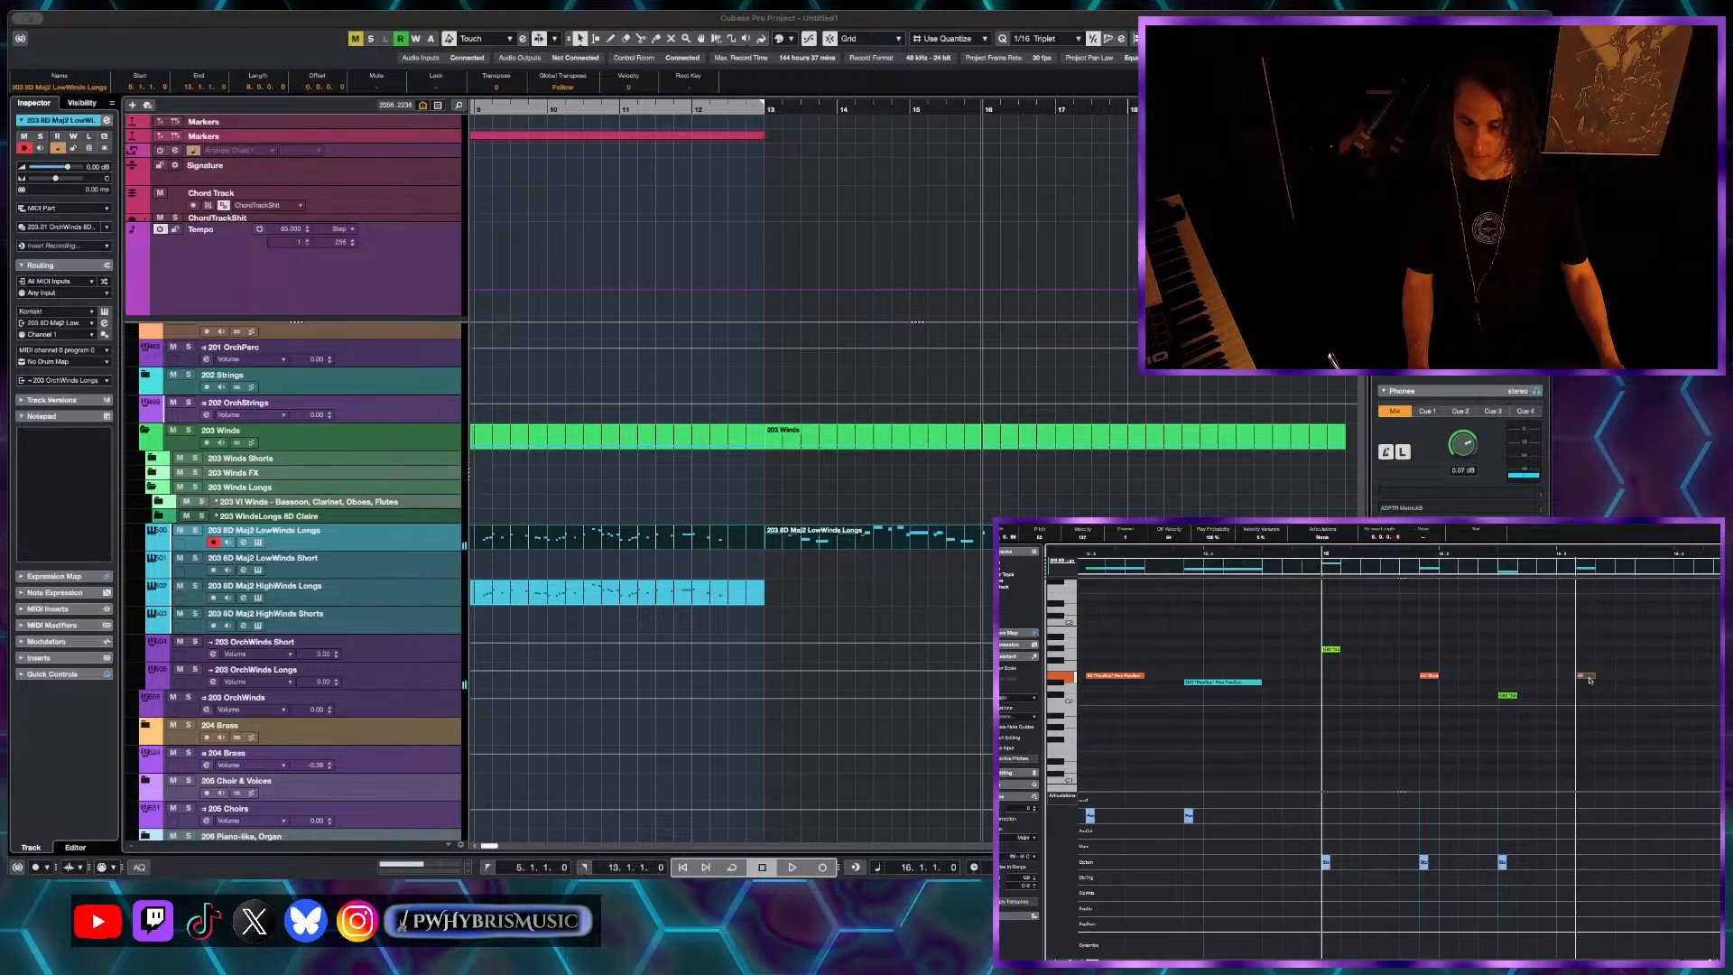
pyautogui.moveTo(1582, 677); pyautogui.dragTo(1585, 689)
pyautogui.press('g')
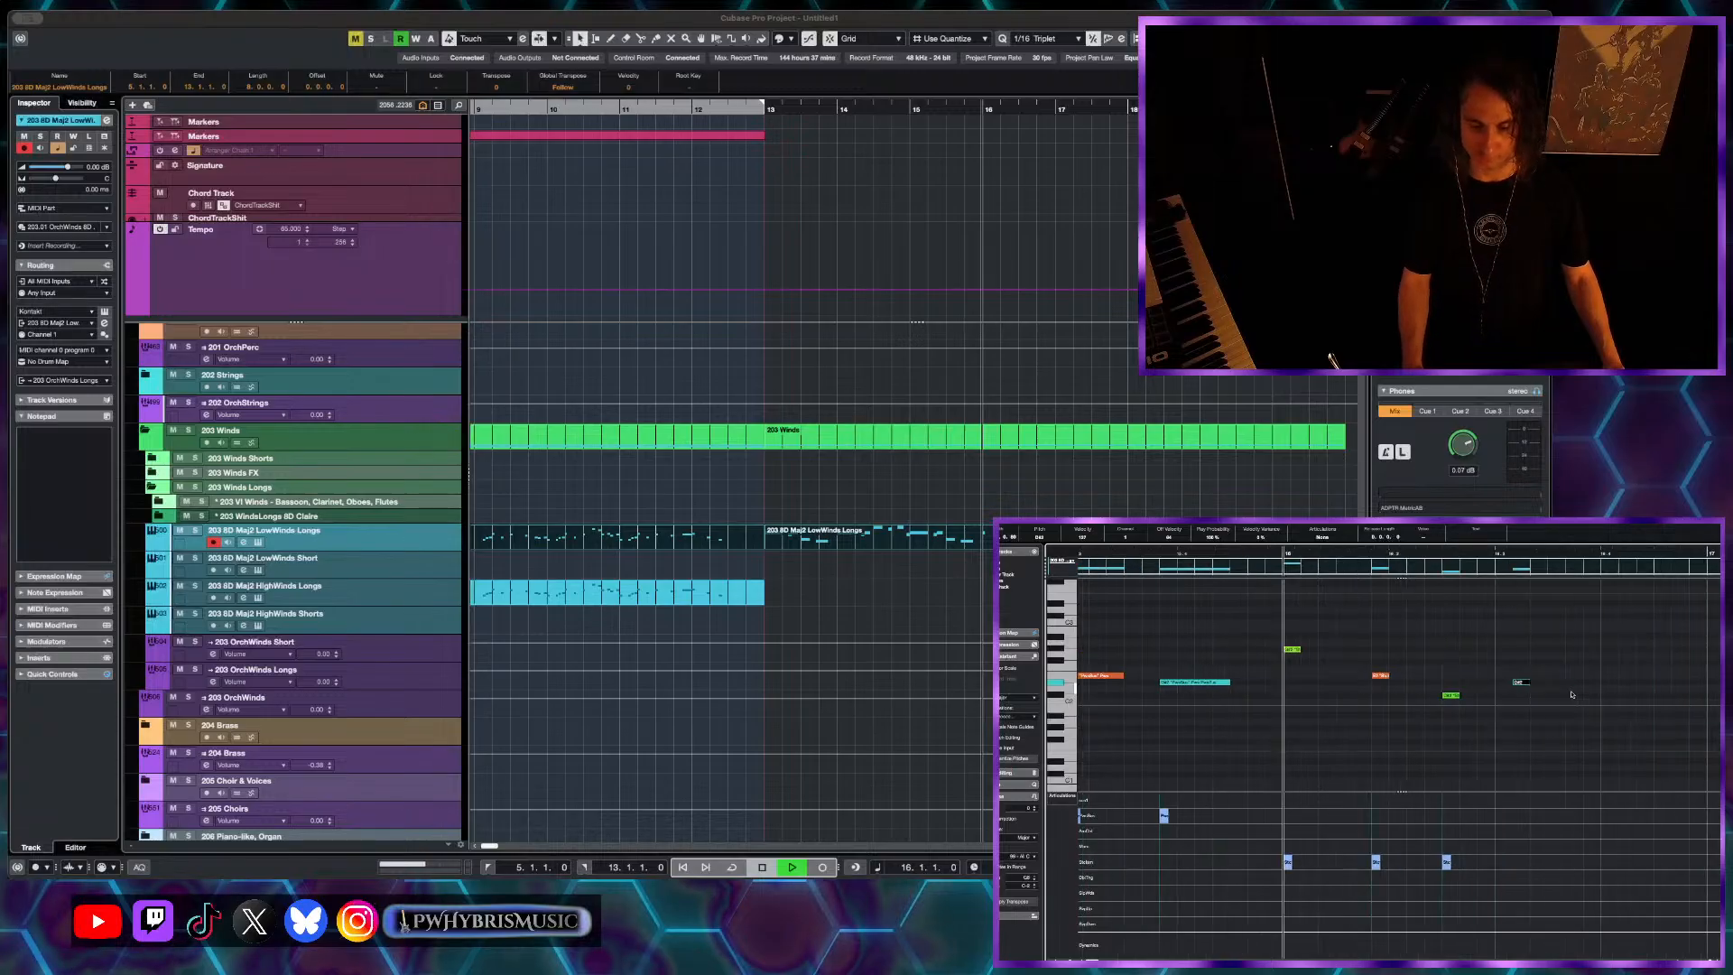
# - Shift the fourth short note of bar 16 slightly later, auditioning from the start of the bar
pyautogui.press('space')
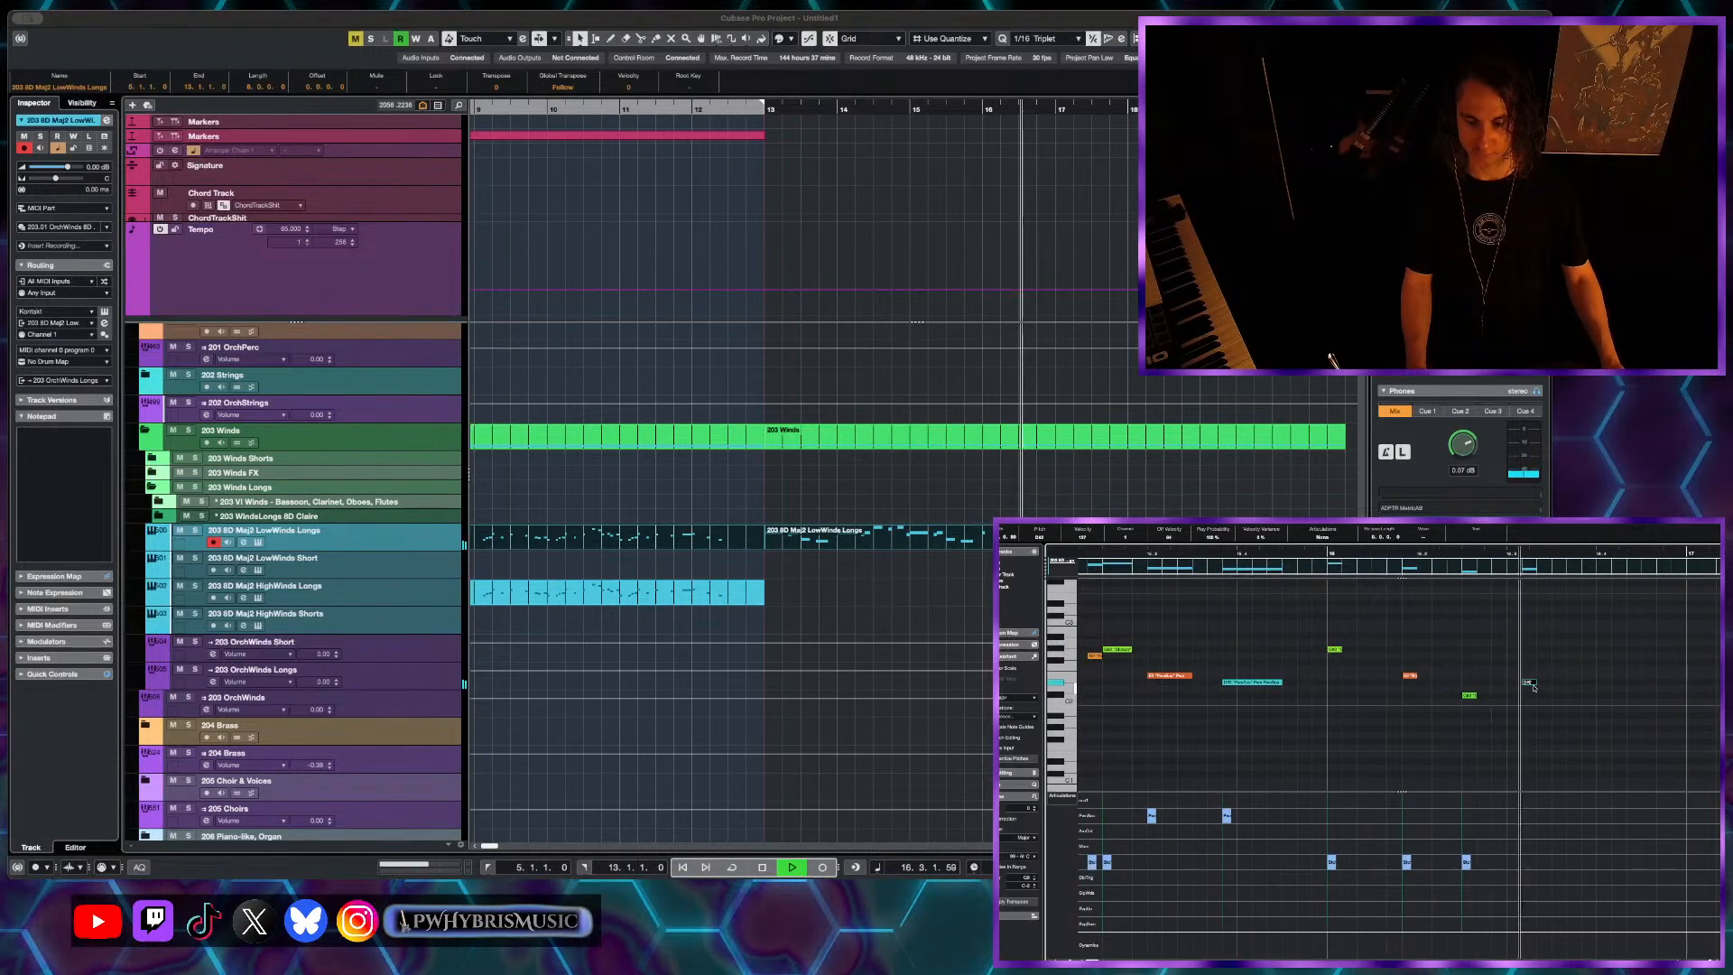
pyautogui.press('space')
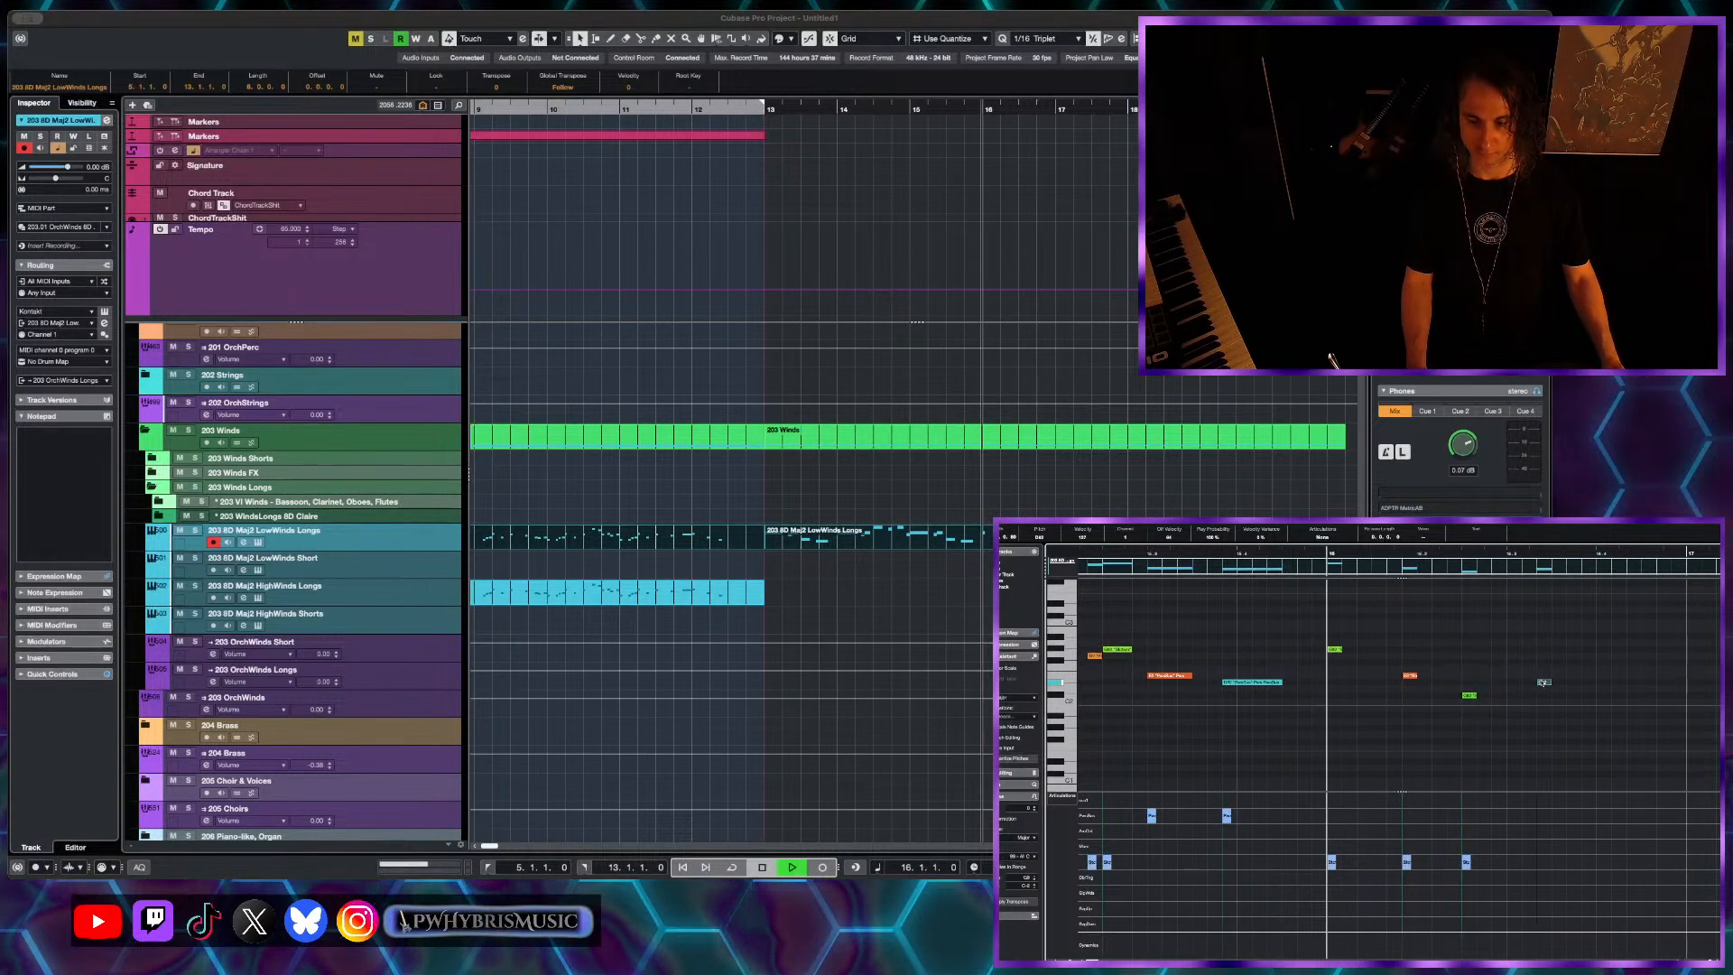
pyautogui.press('space')
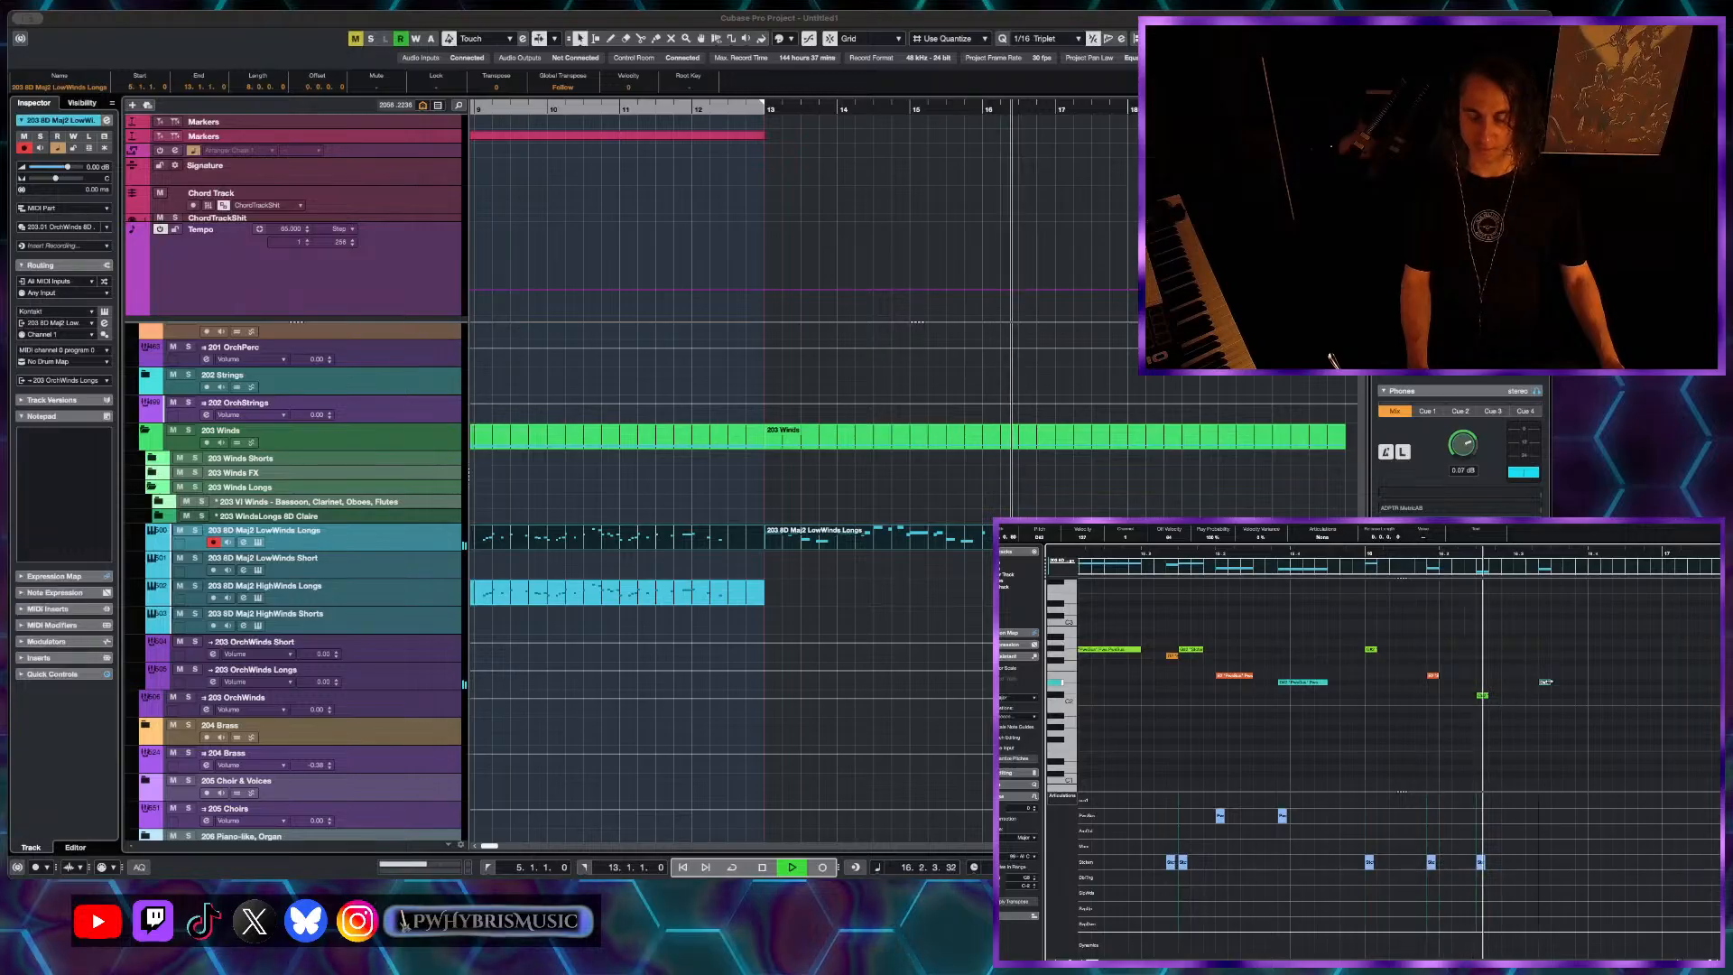
pyautogui.press('space')
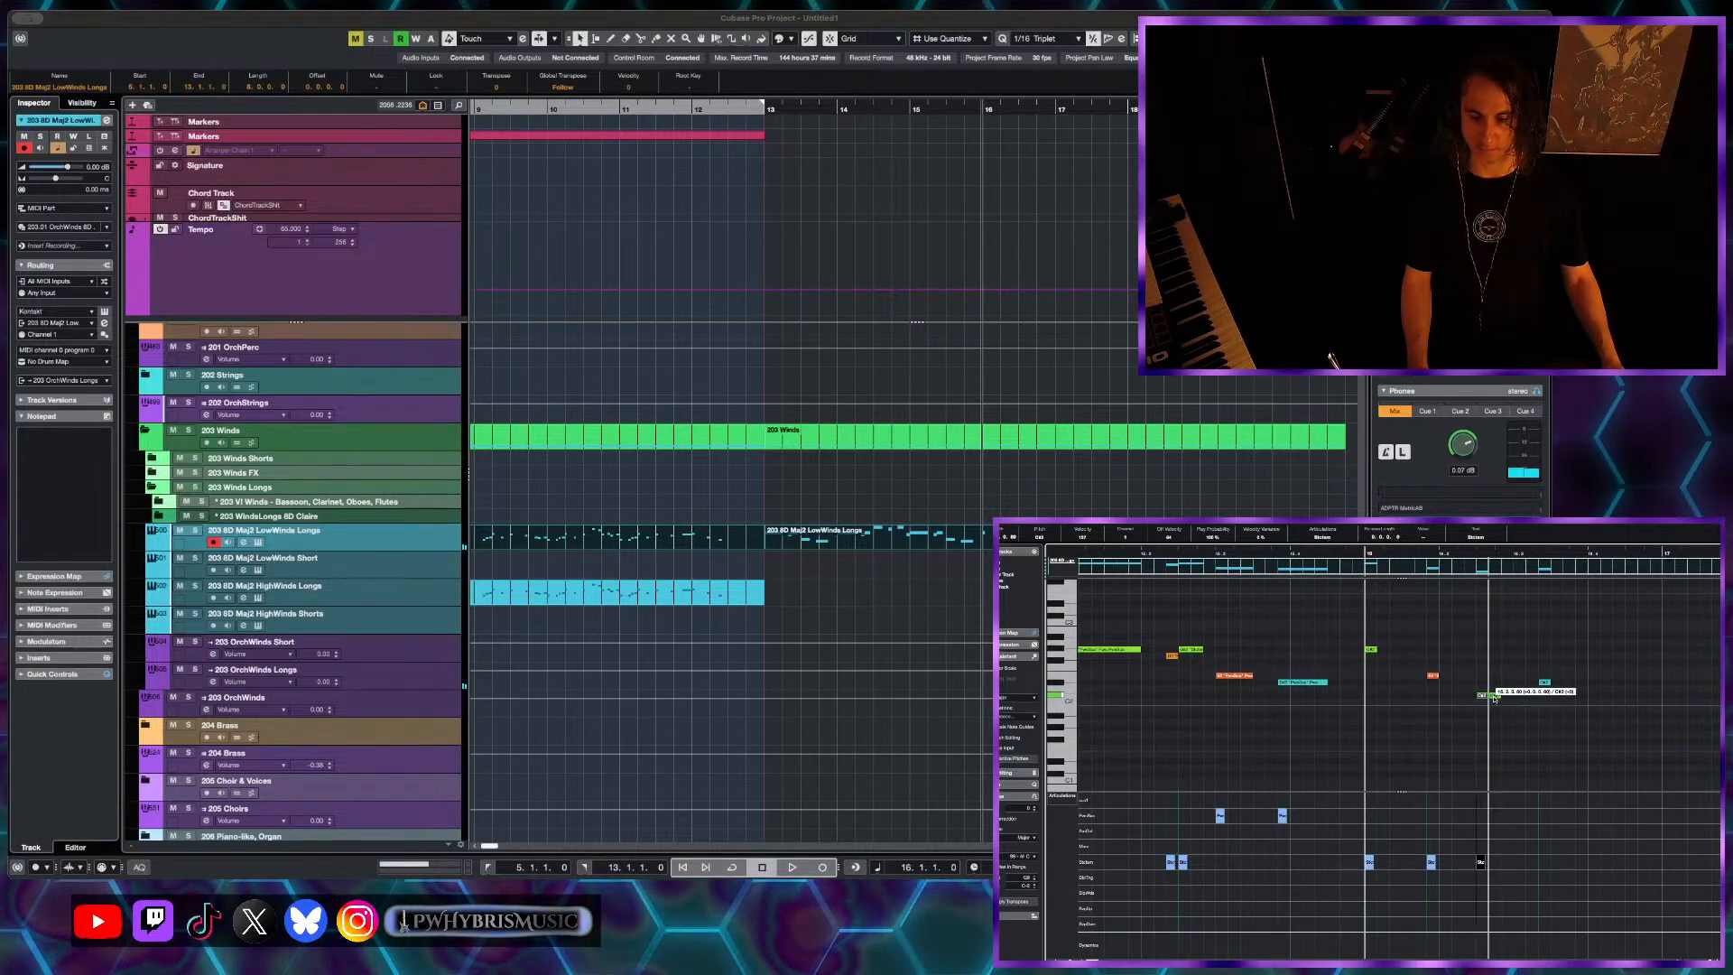
# - Try shifting the low note in bar 16 slightly later and audition the phrase from bar 16
pyautogui.moveTo(1482, 696); pyautogui.dragTo(1494, 697)
pyautogui.press('space')
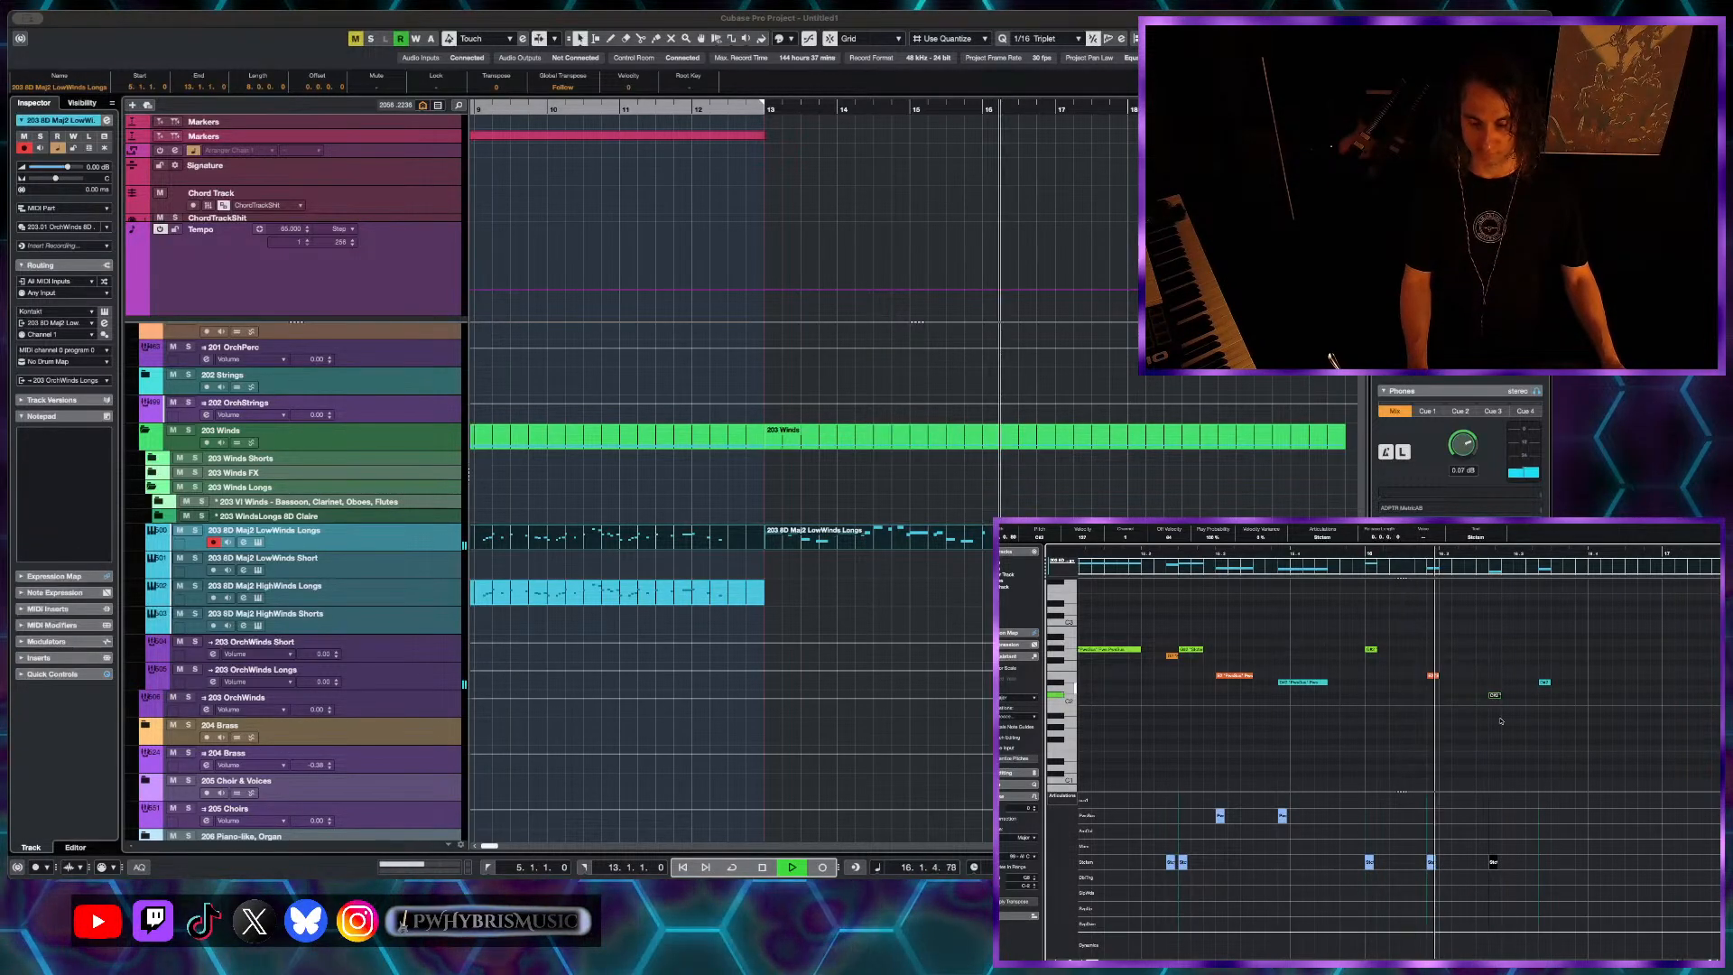
pyautogui.press('space')
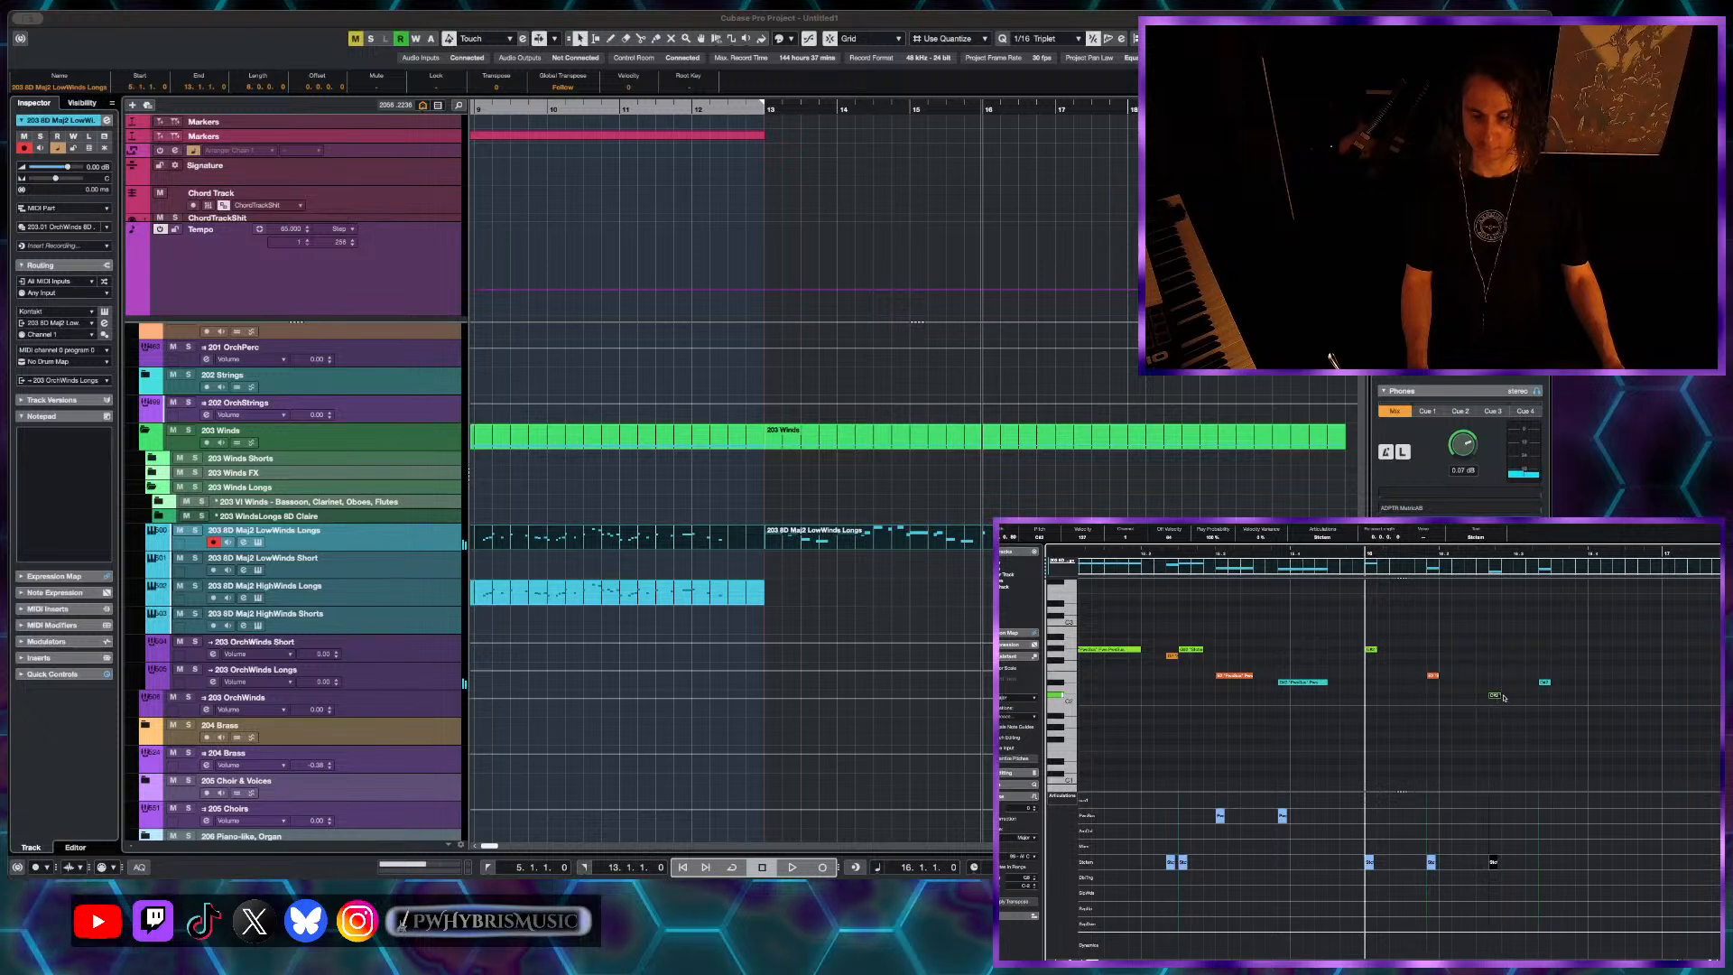
pyautogui.press('space')
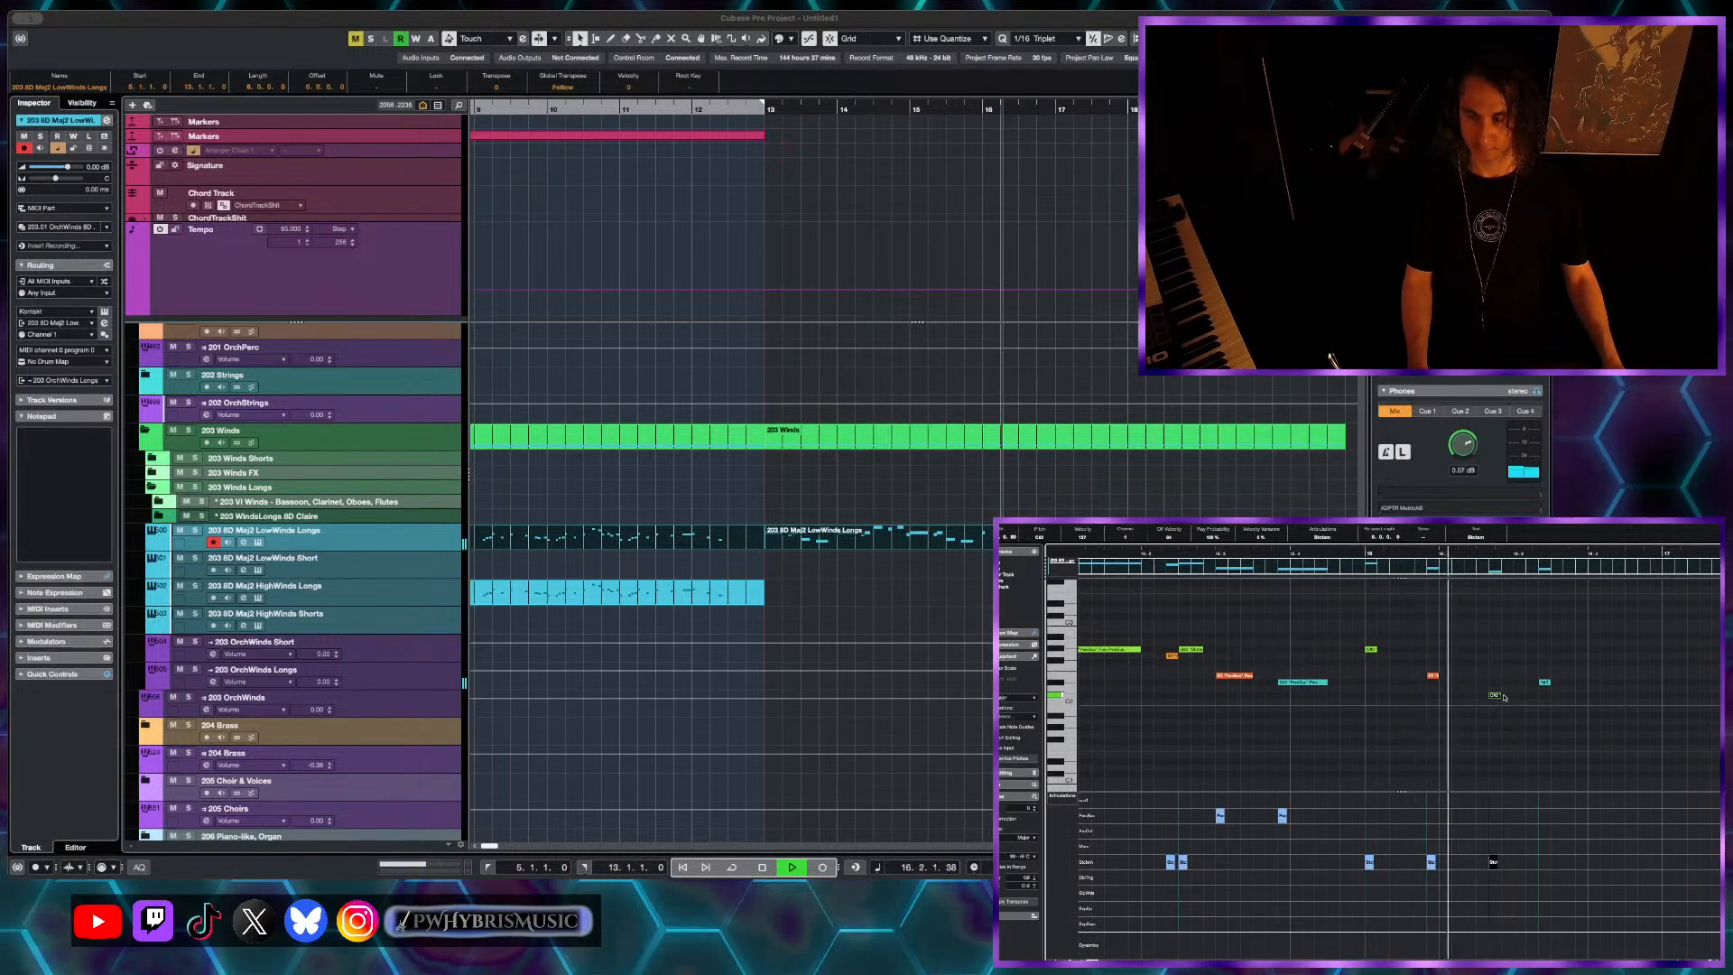
pyautogui.press('space')
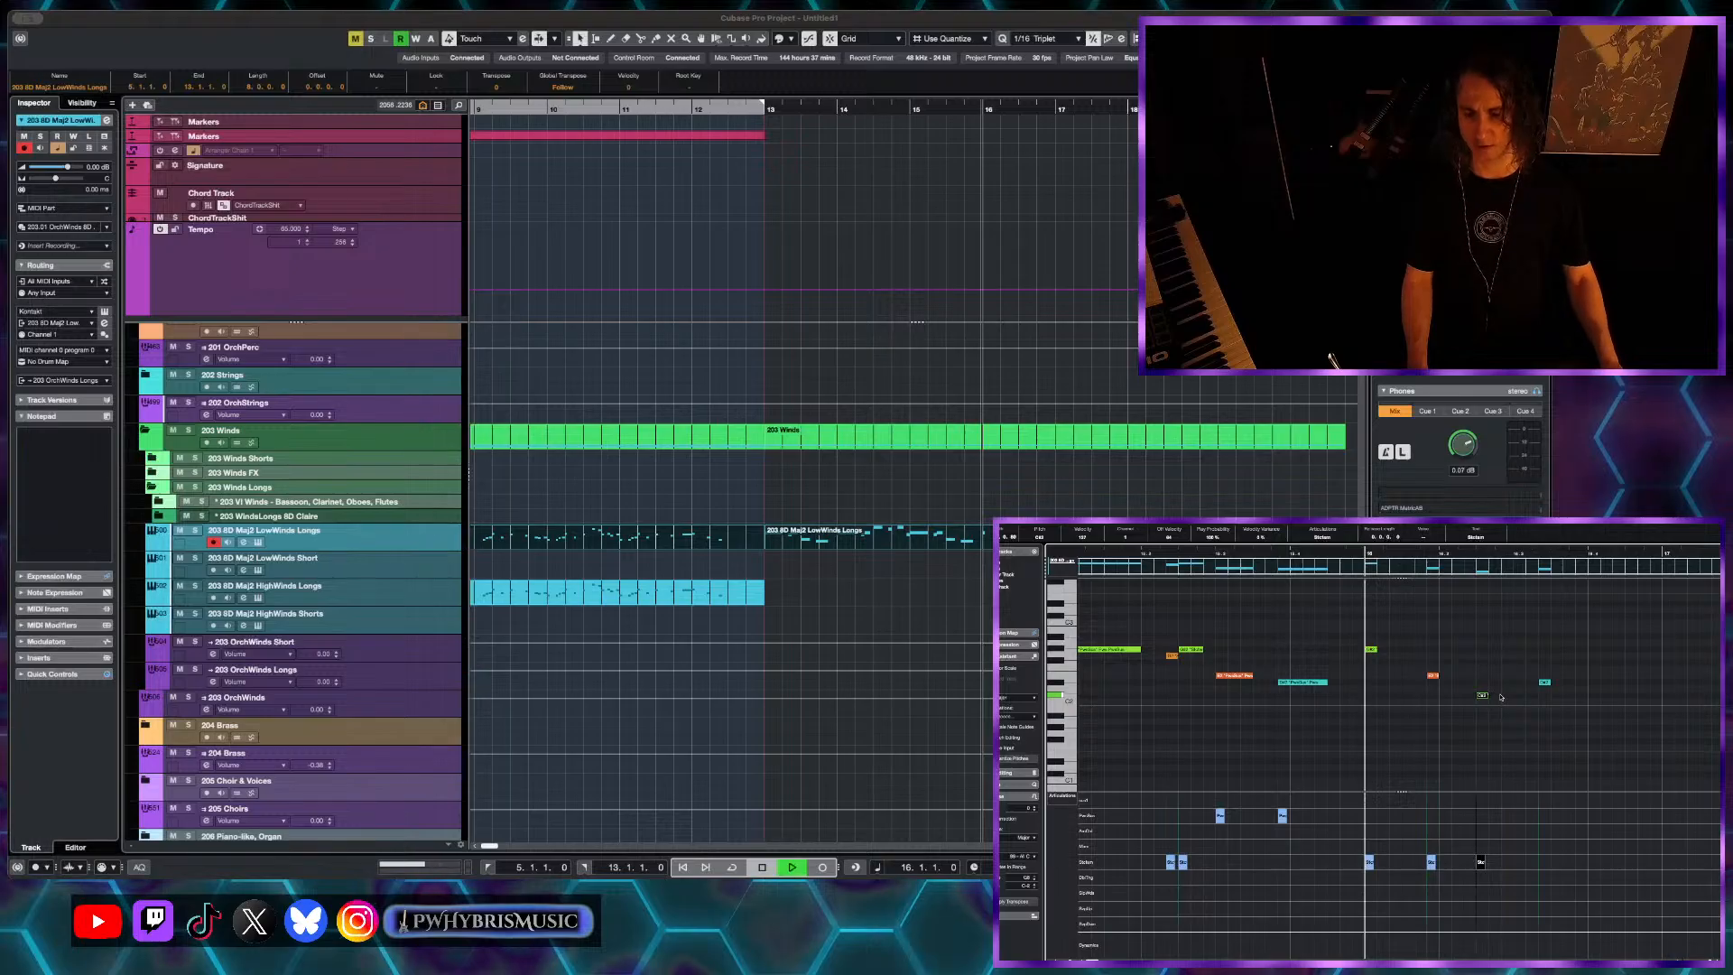
pyautogui.press('space')
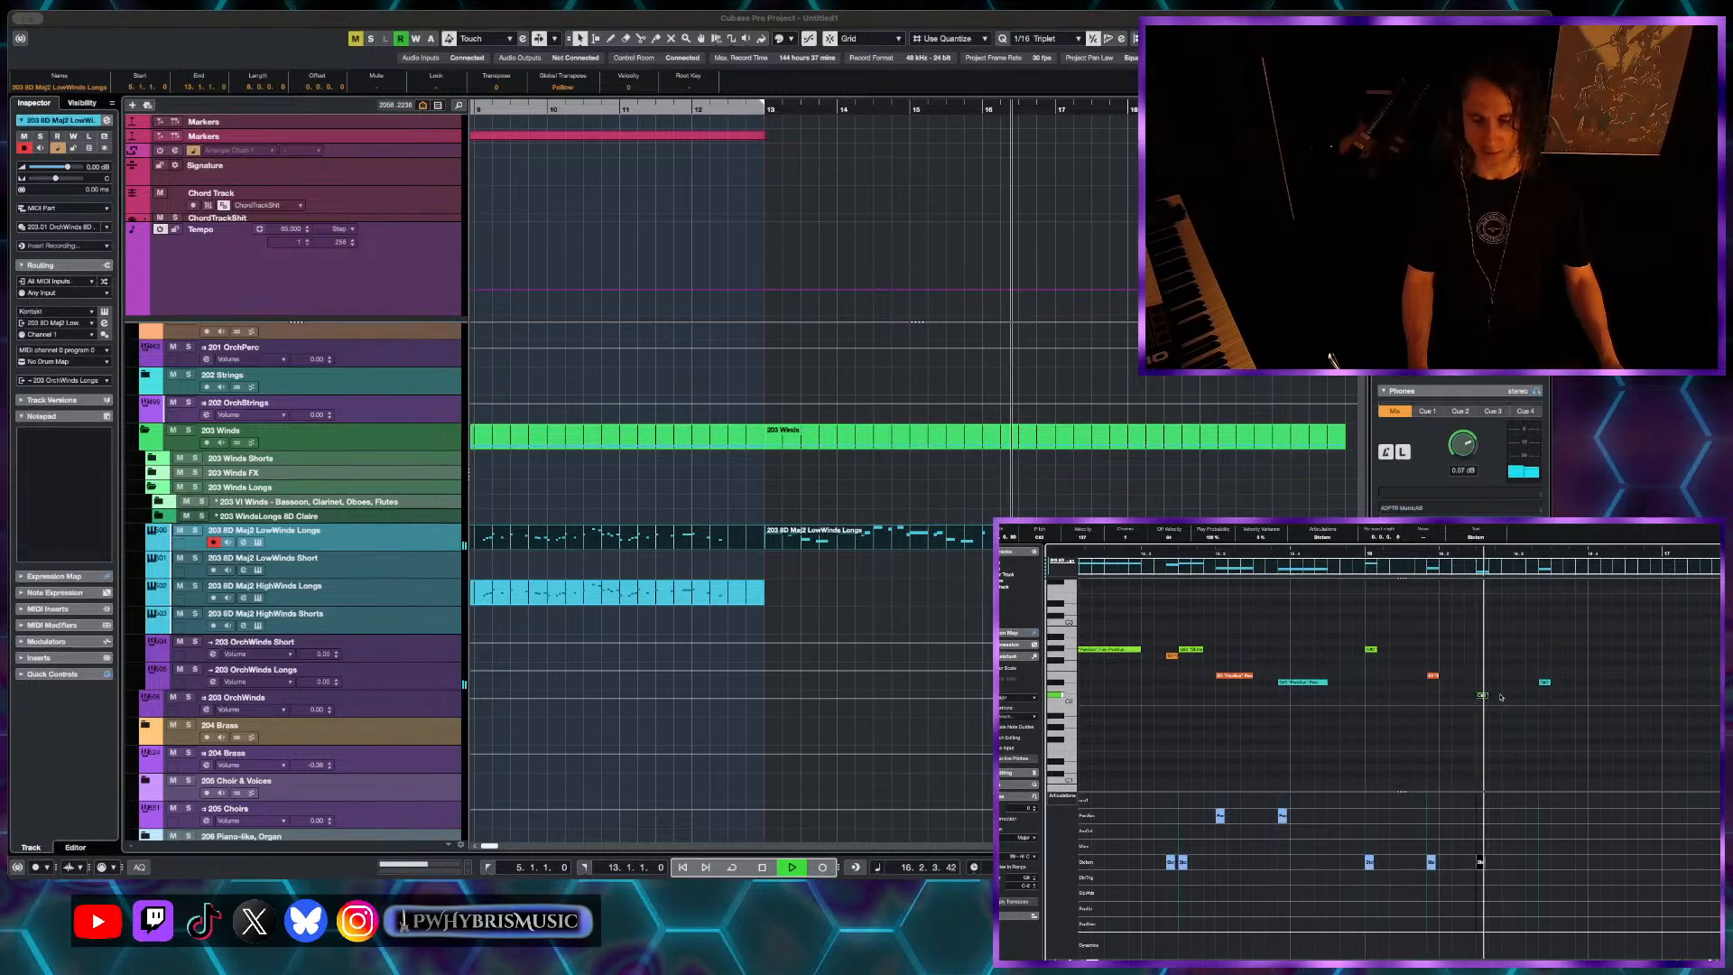
pyautogui.press('space')
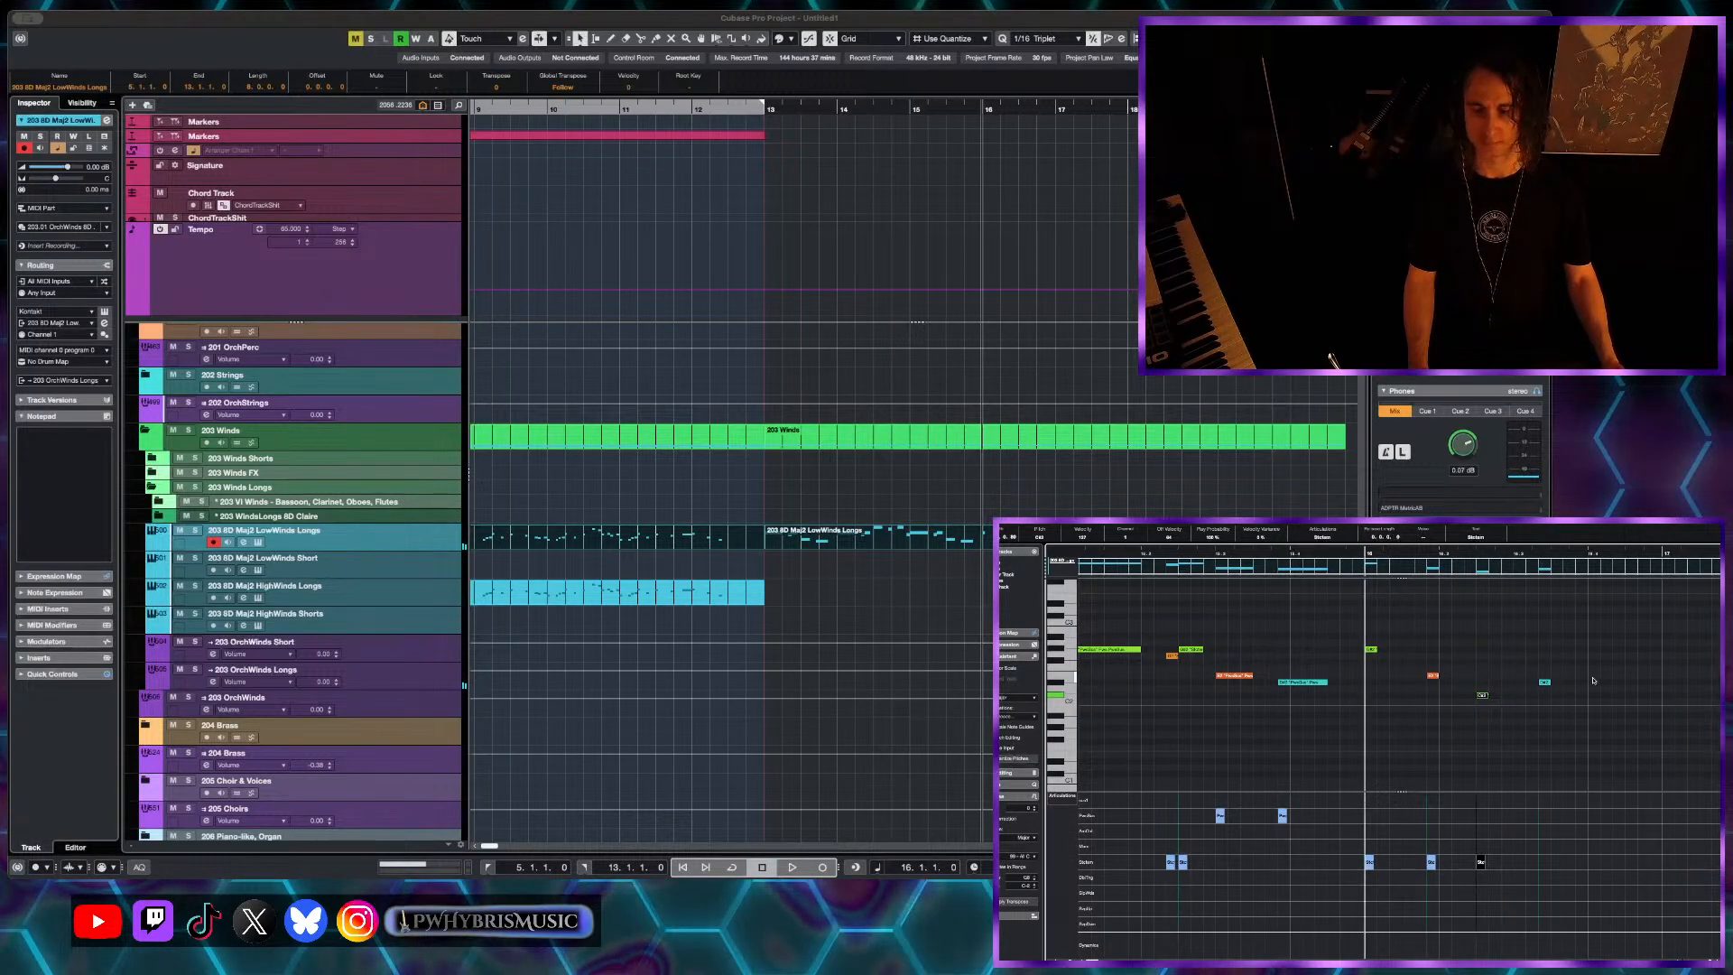
# - Add two short low notes near the end of bar 16 to finish the LowWinds Longs phrase
pyautogui.scroll(-1, 1593, 681)
pyautogui.click(1594, 708)
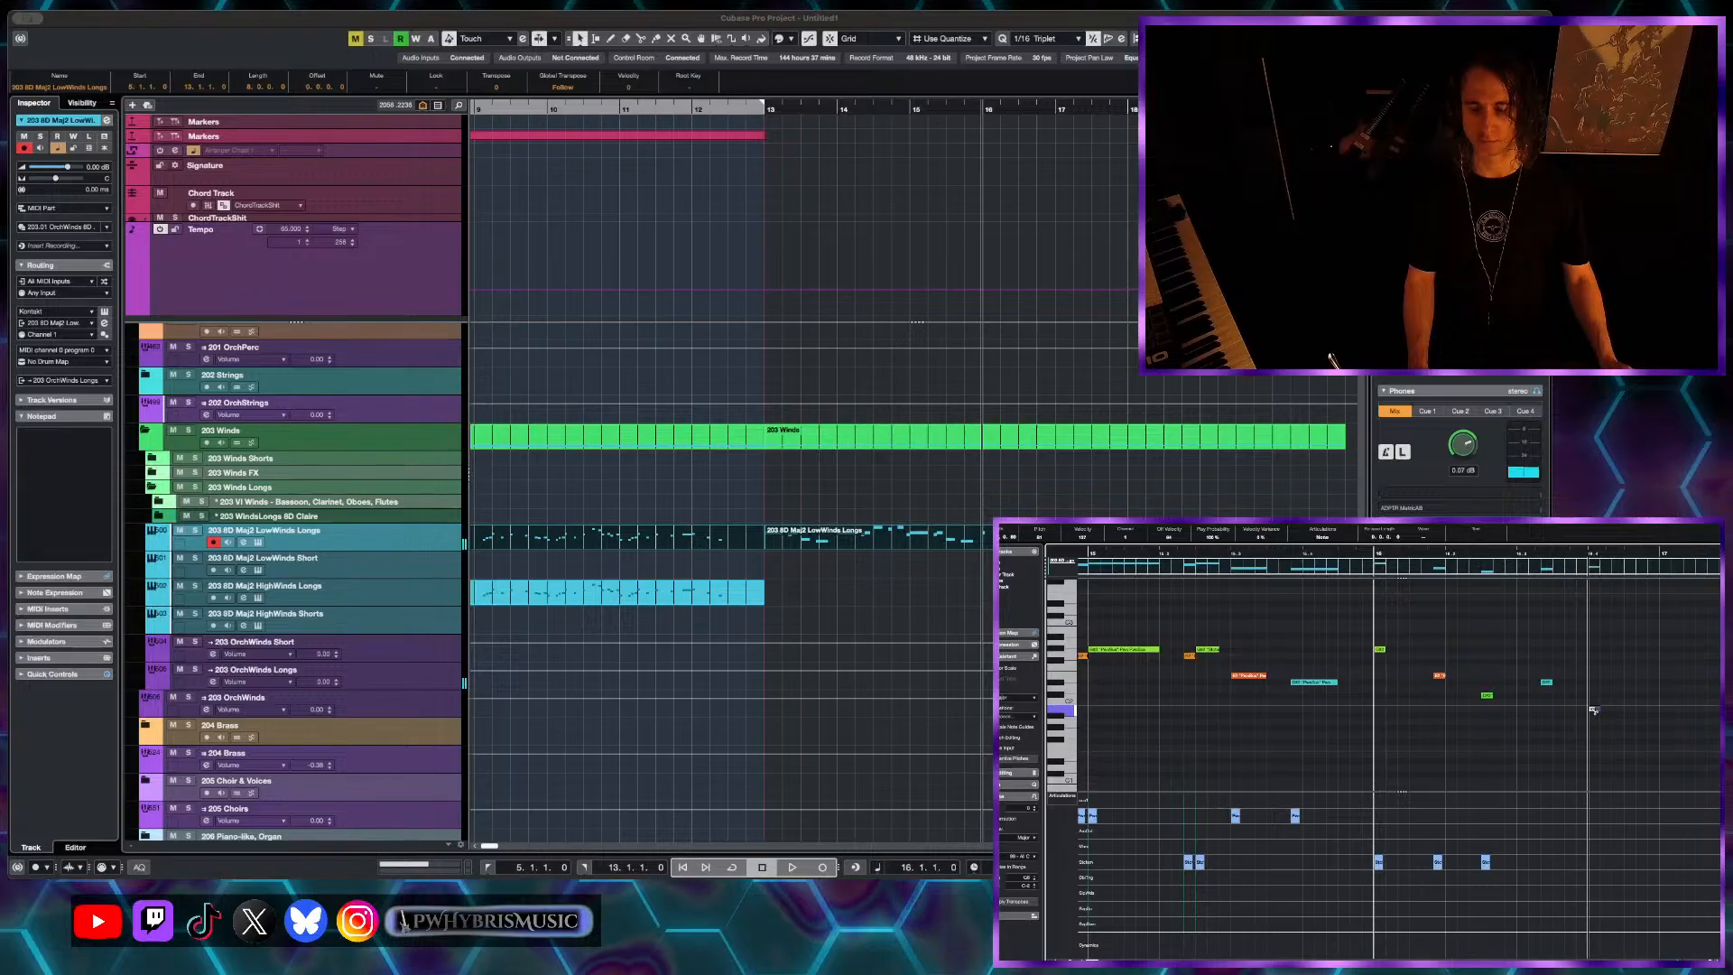
pyautogui.moveTo(1593, 716); pyautogui.dragTo(1594, 716)
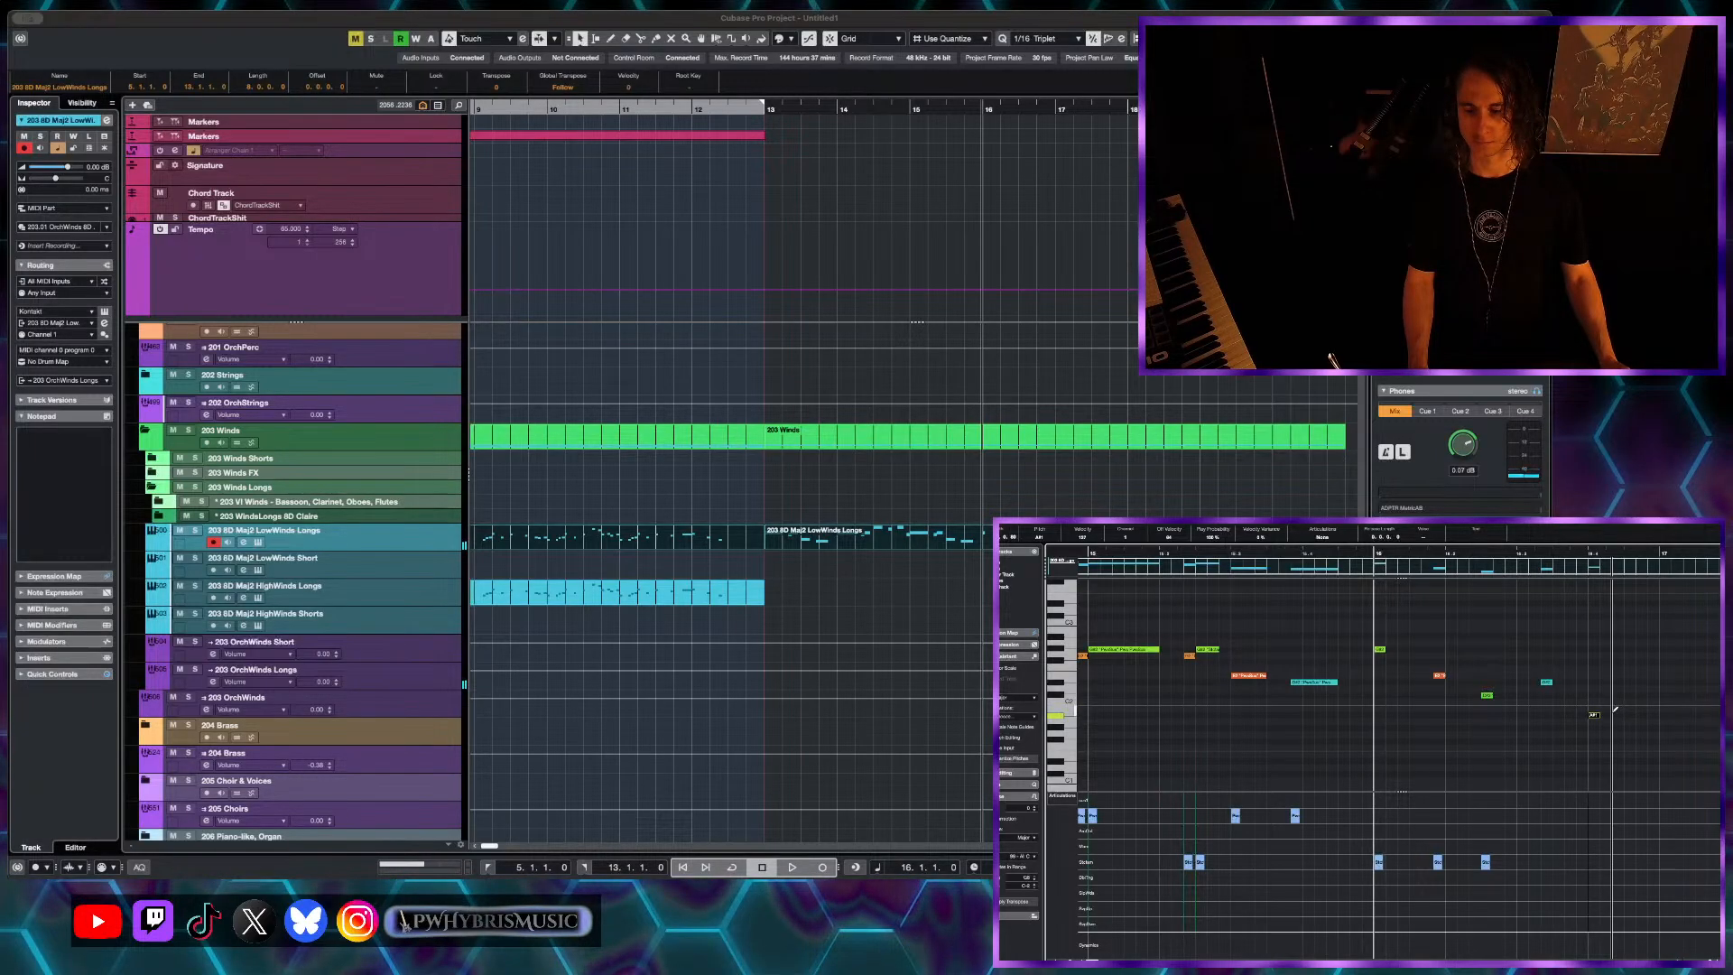
pyautogui.scroll(-4, 1623, 712)
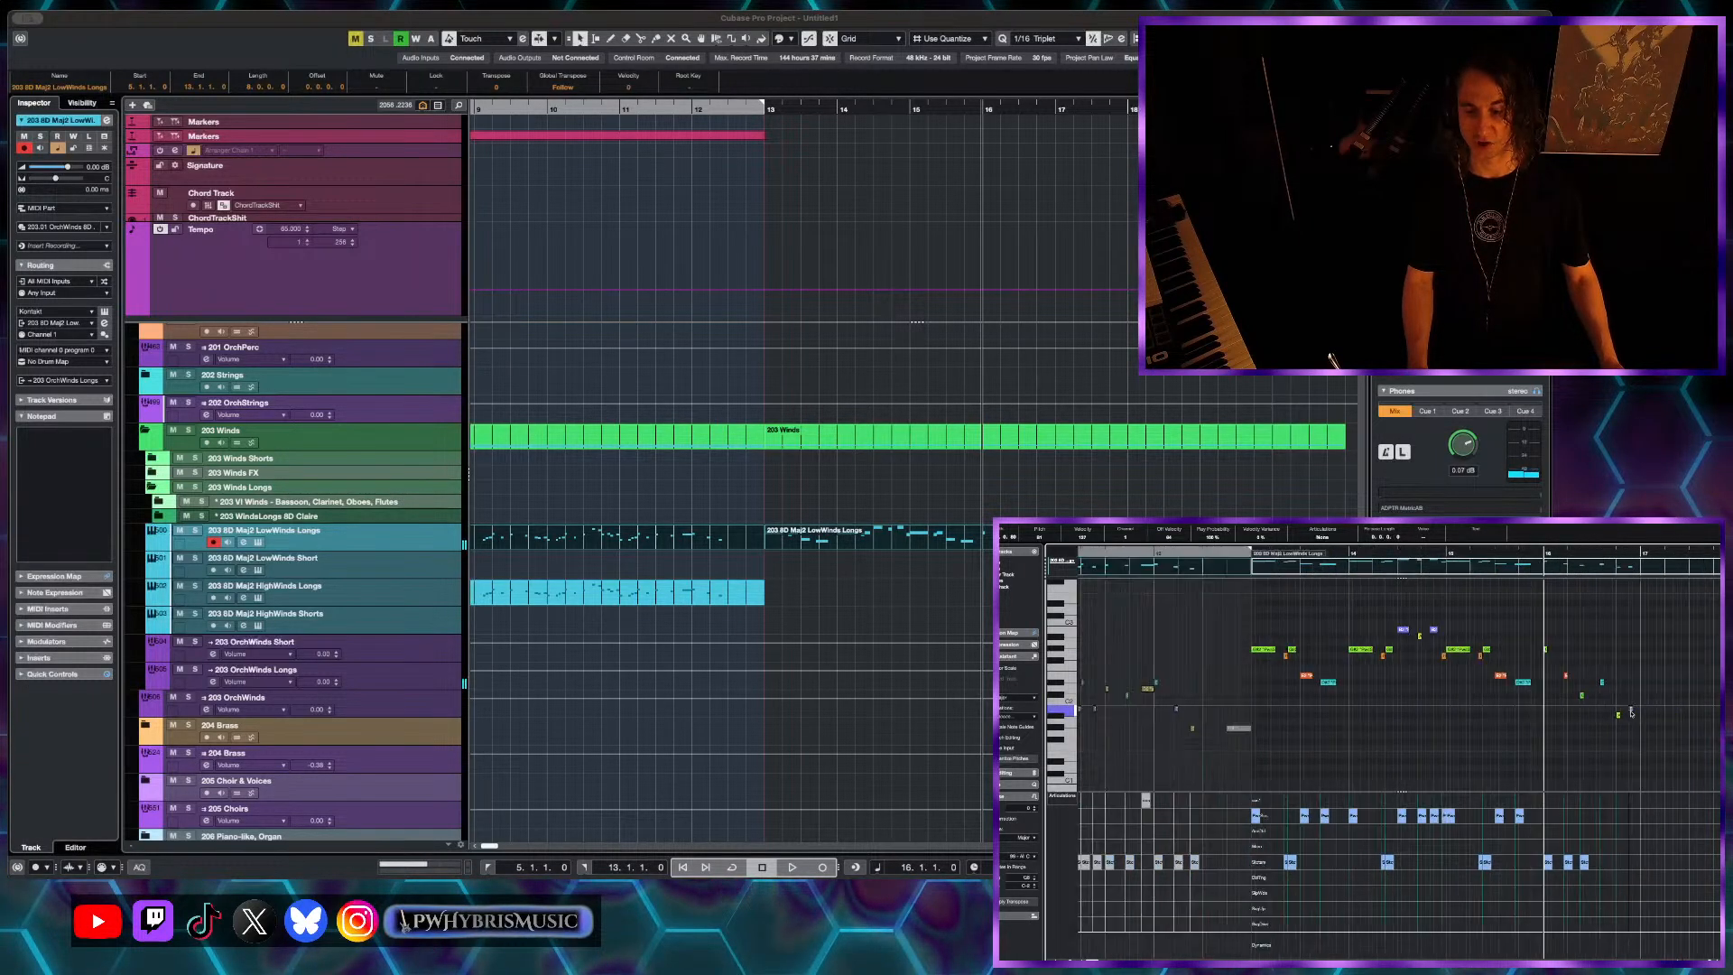
pyautogui.click(1643, 629)
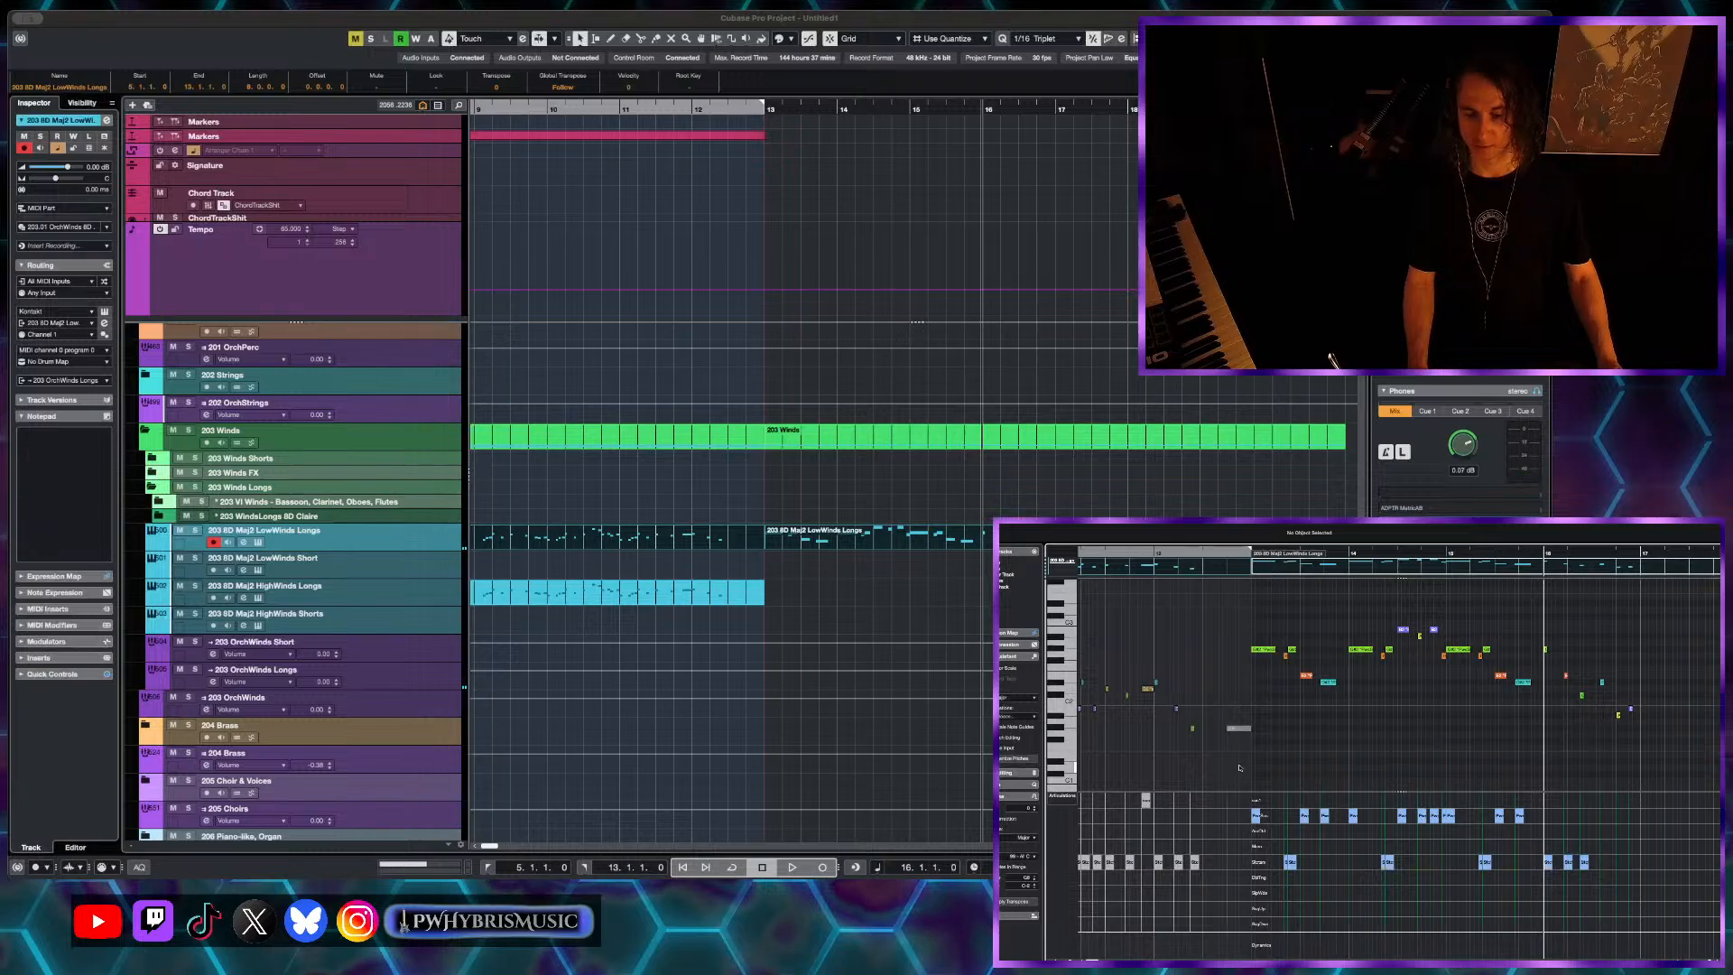
# - Duplicate all notes of the LowWinds Longs phrase and align the copy to start at bar 17
pyautogui.press('super+a')
pyautogui.click(1380, 747)
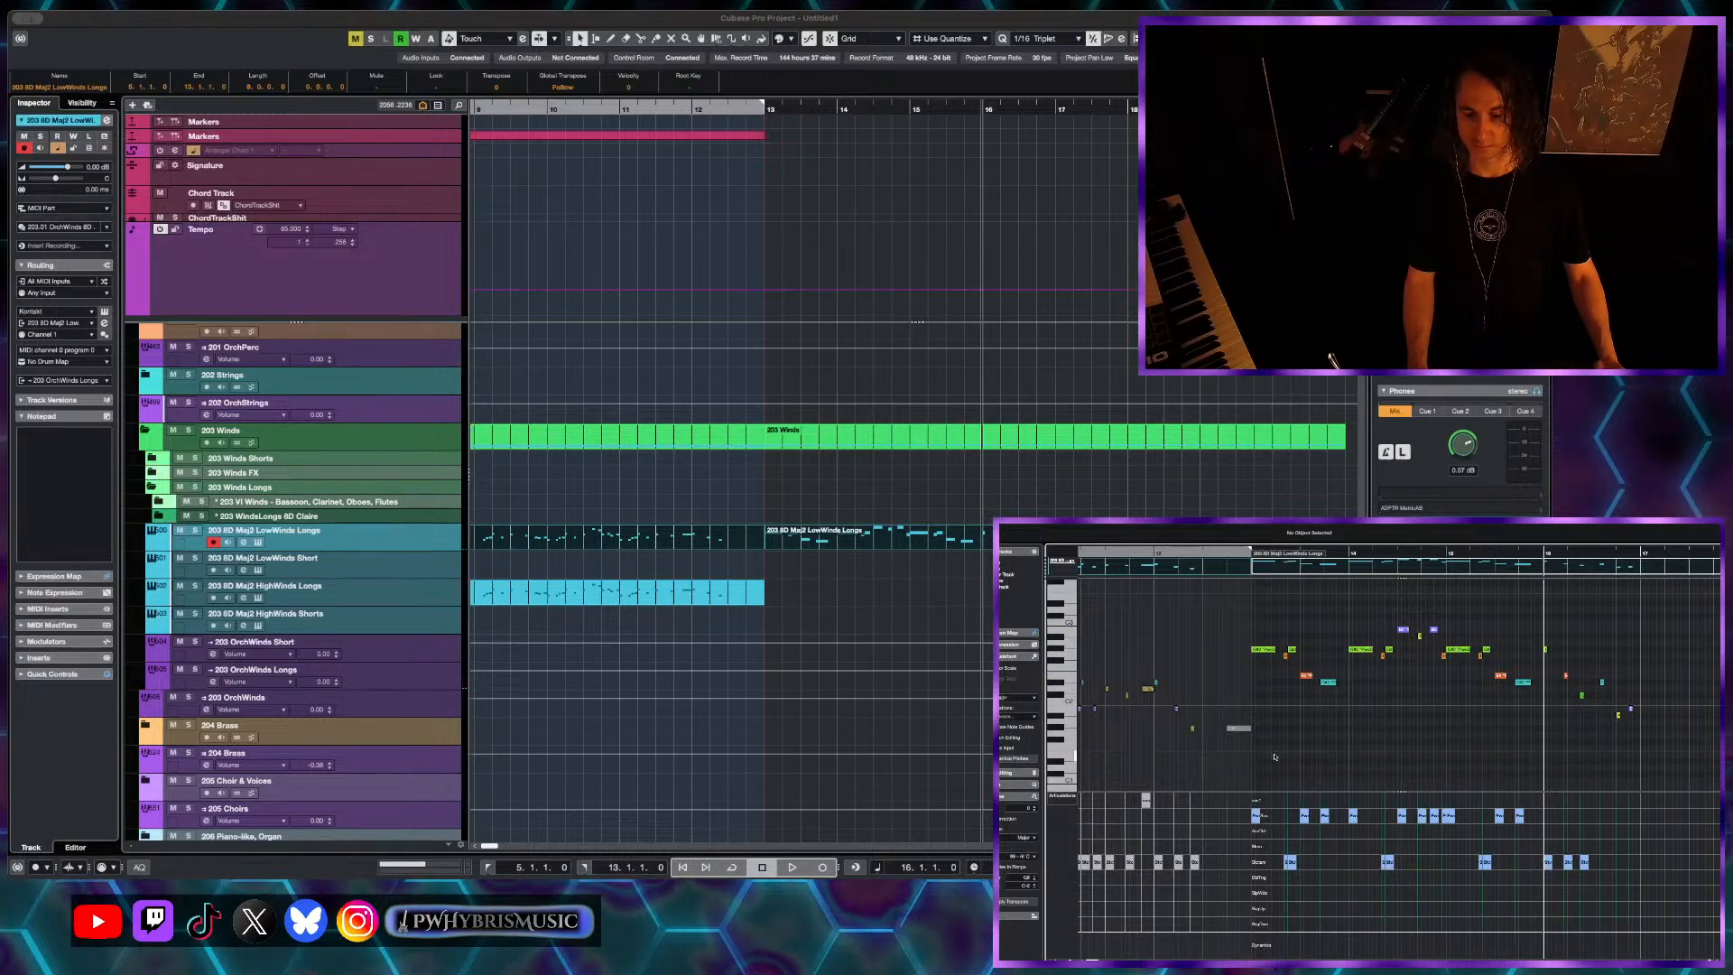
pyautogui.press('super+a')
pyautogui.press('super+d')
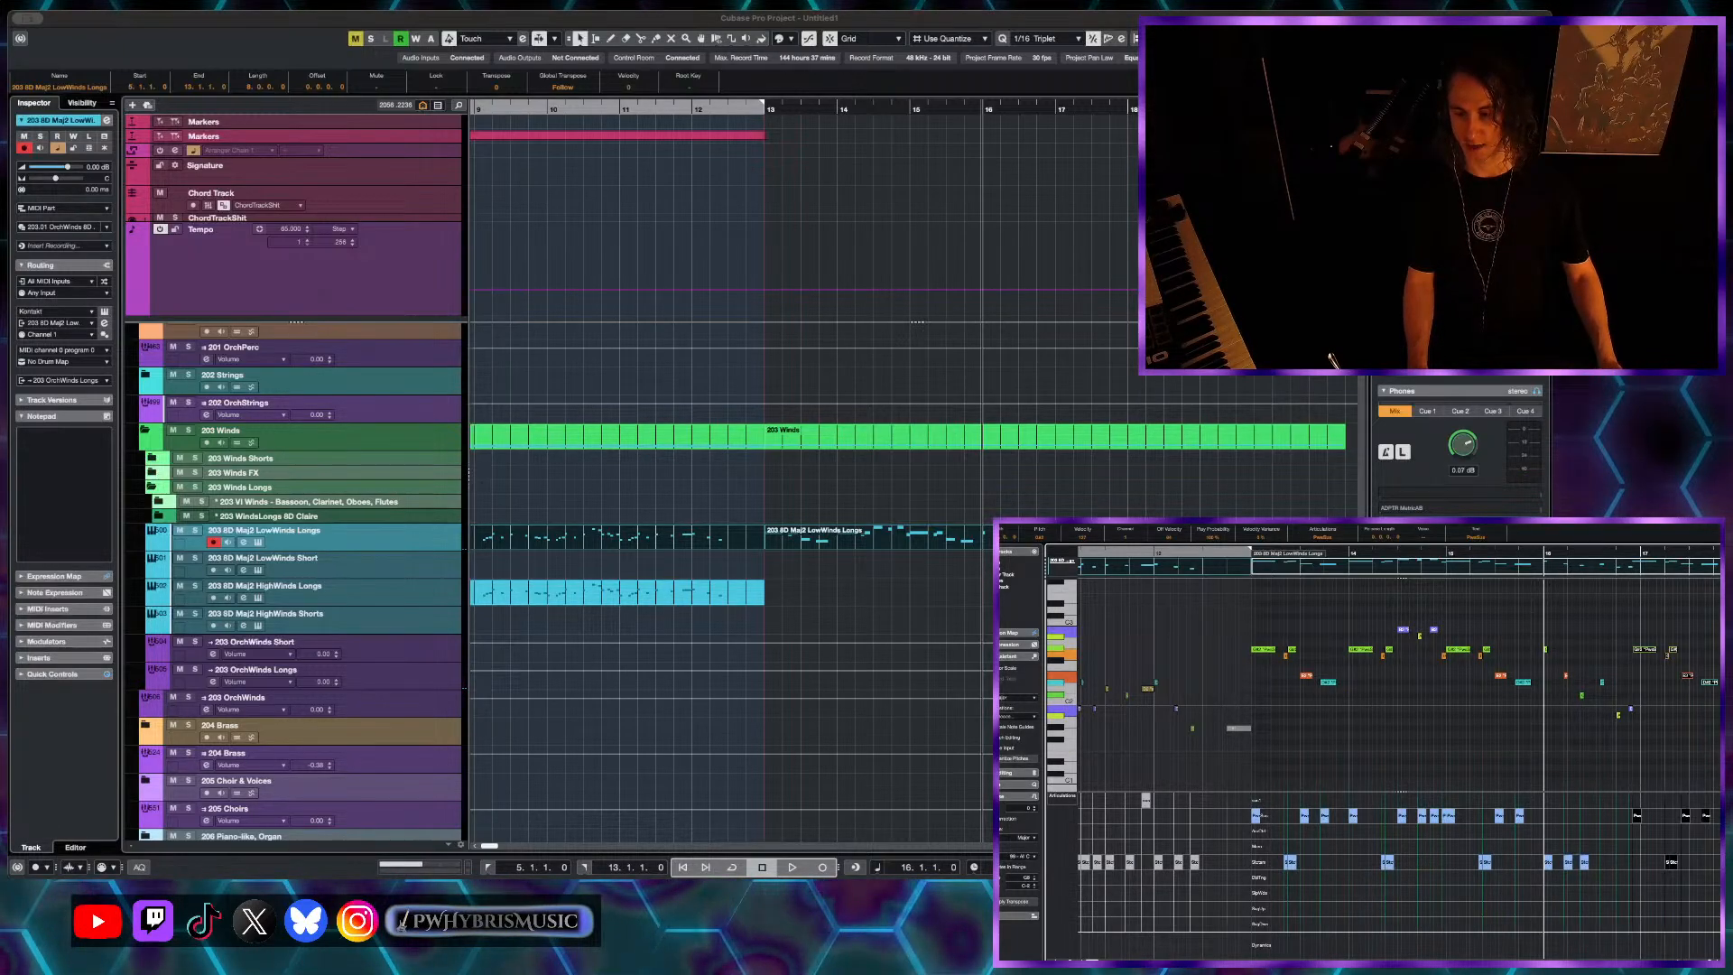
pyautogui.scroll(8, 1640, 623)
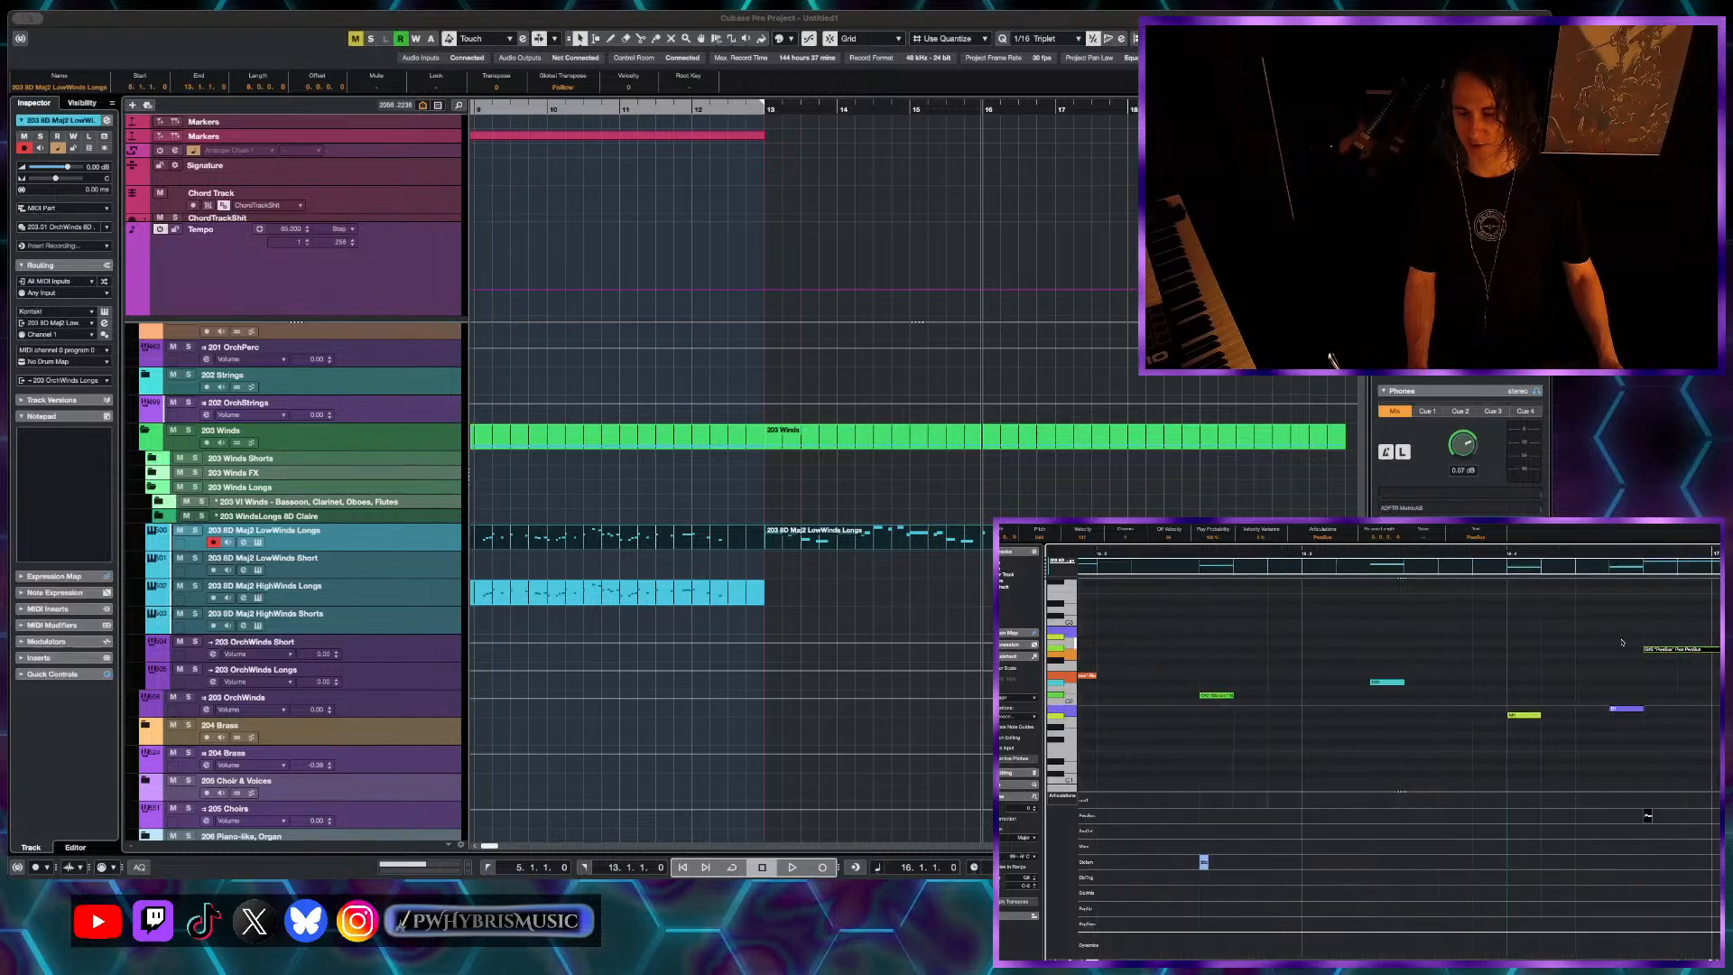
pyautogui.scroll(-3, 1543, 667)
pyautogui.moveTo(1543, 652); pyautogui.dragTo(1571, 650)
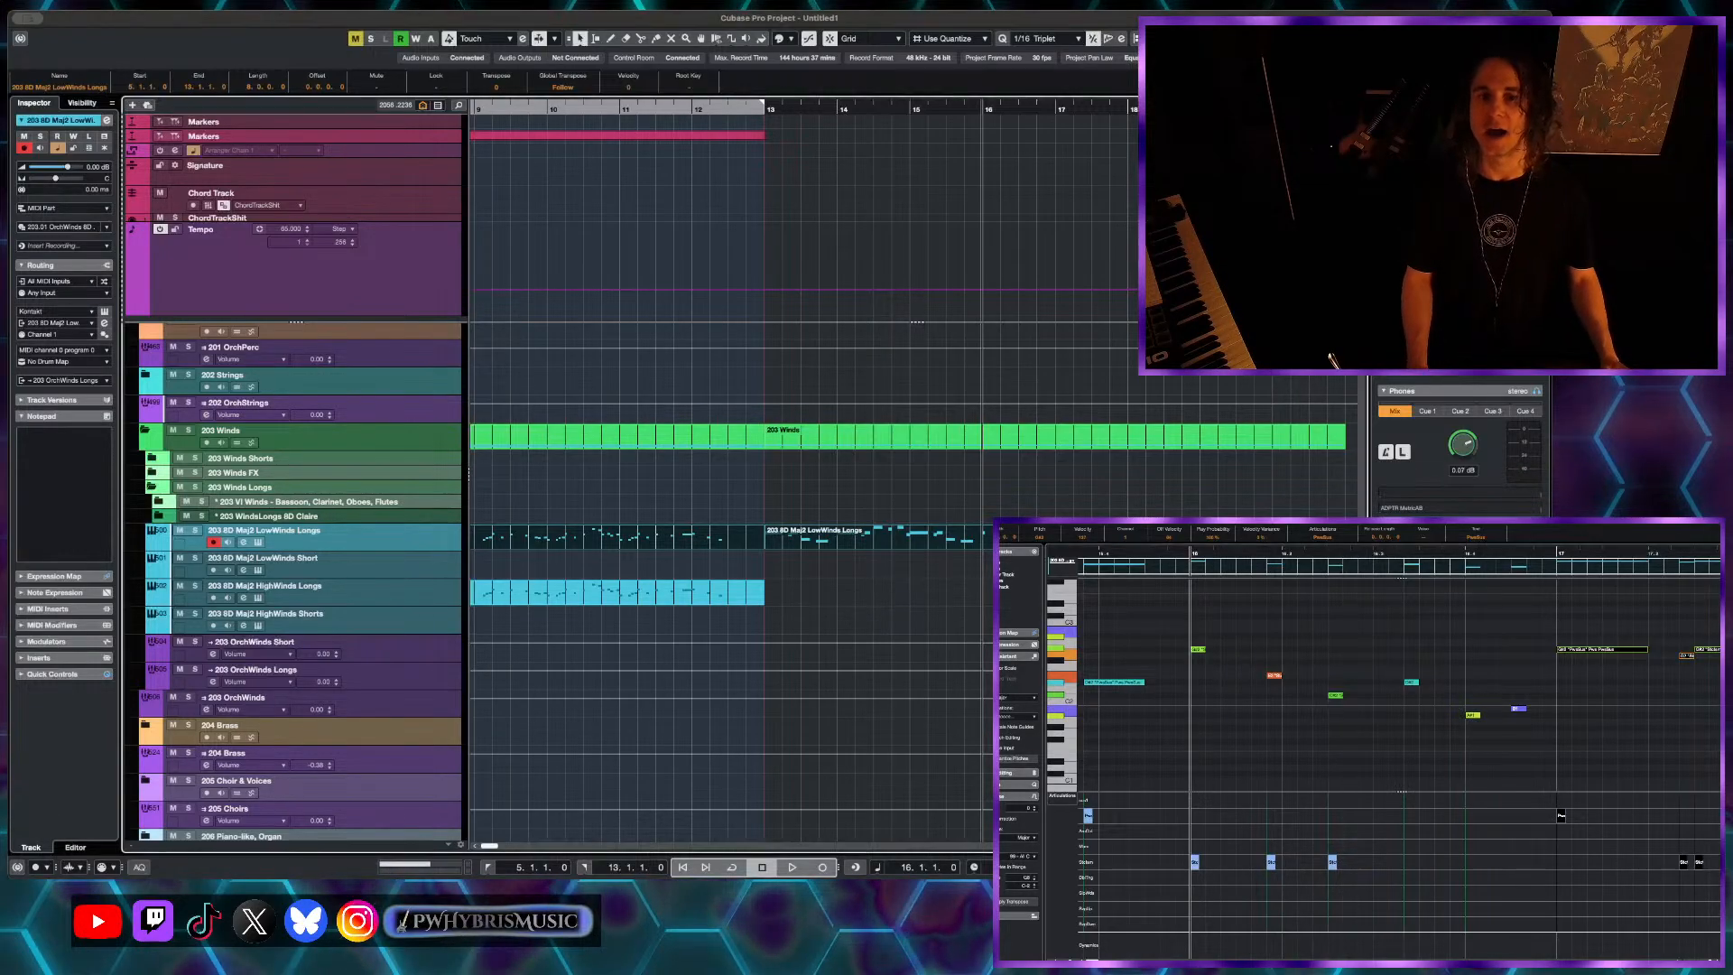
# - Duplicate the A Part cycle marker directly after the original, starting at bar 13
pyautogui.press('g')
pyautogui.press('g')
pyautogui.press('g')
pyautogui.press('g')
pyautogui.press('g')
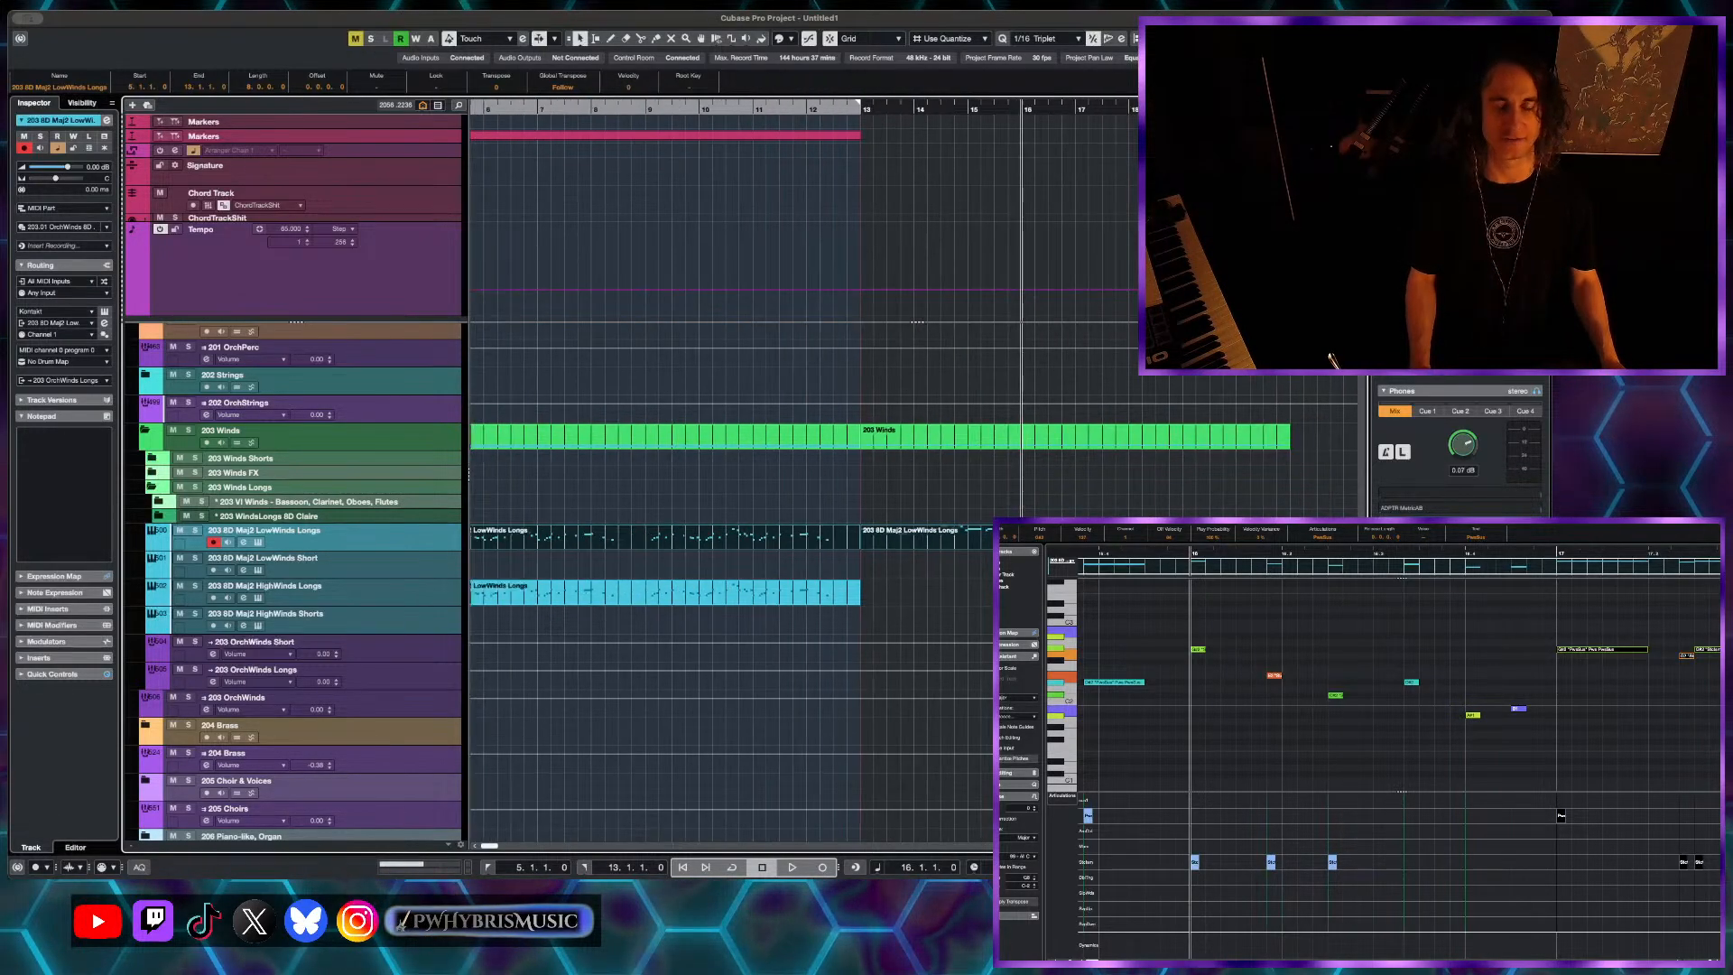
pyautogui.press('g')
pyautogui.press('g')
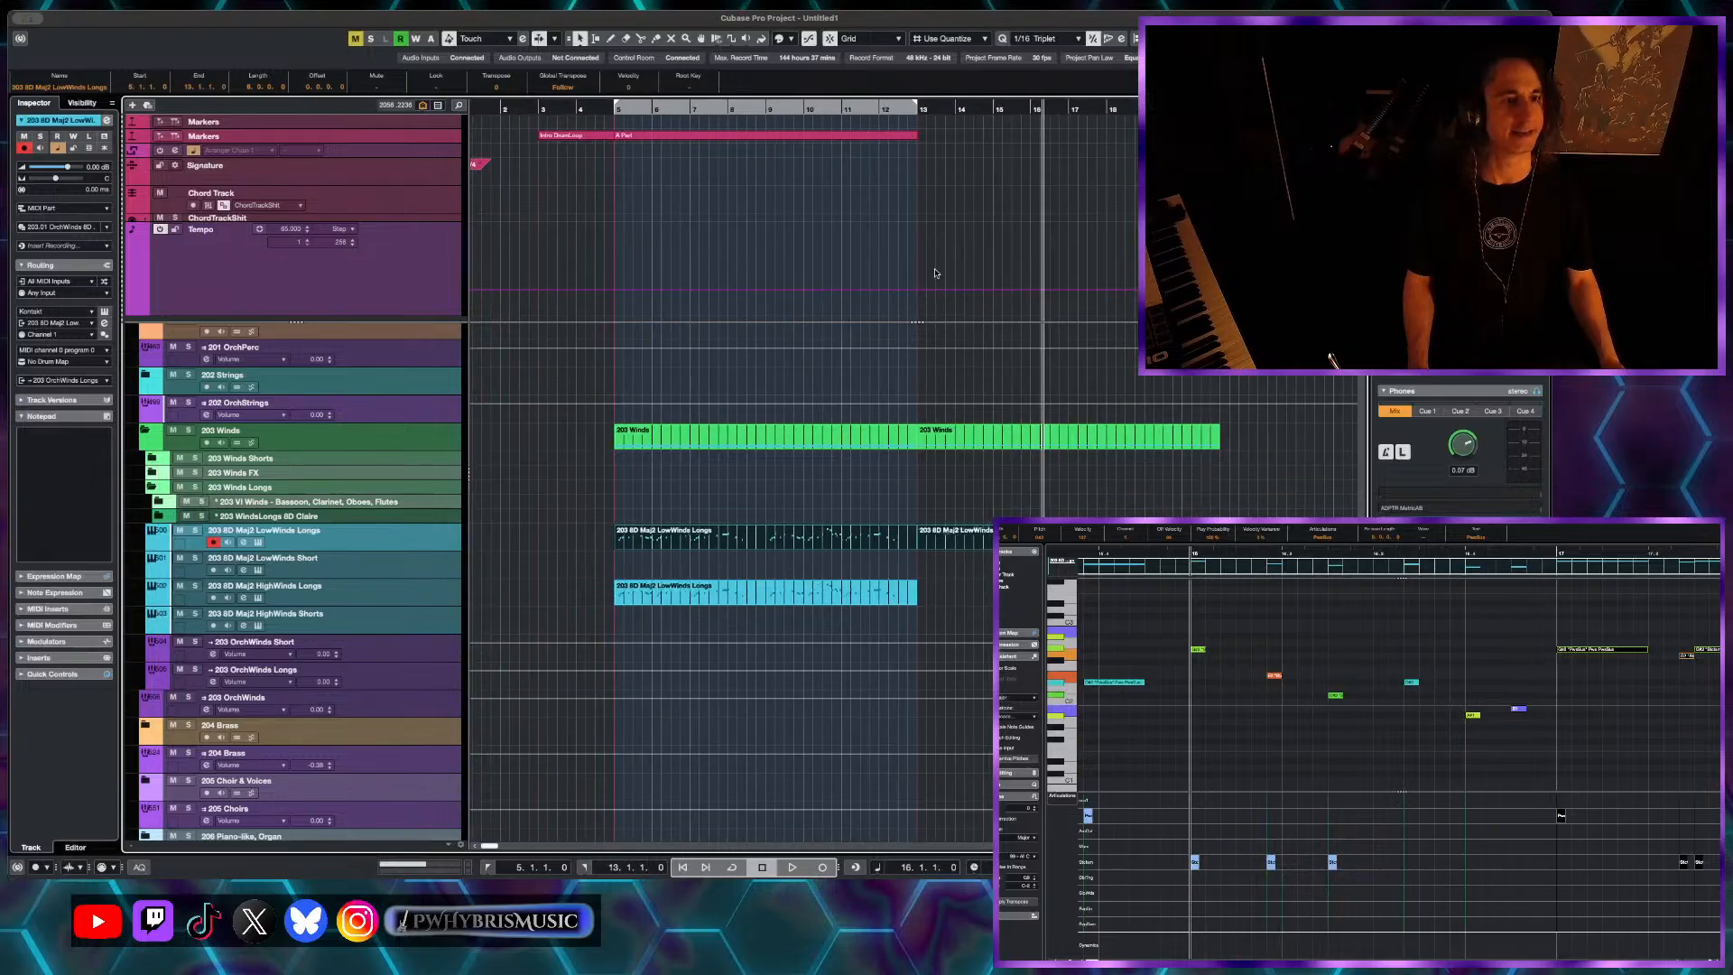
pyautogui.click(889, 145)
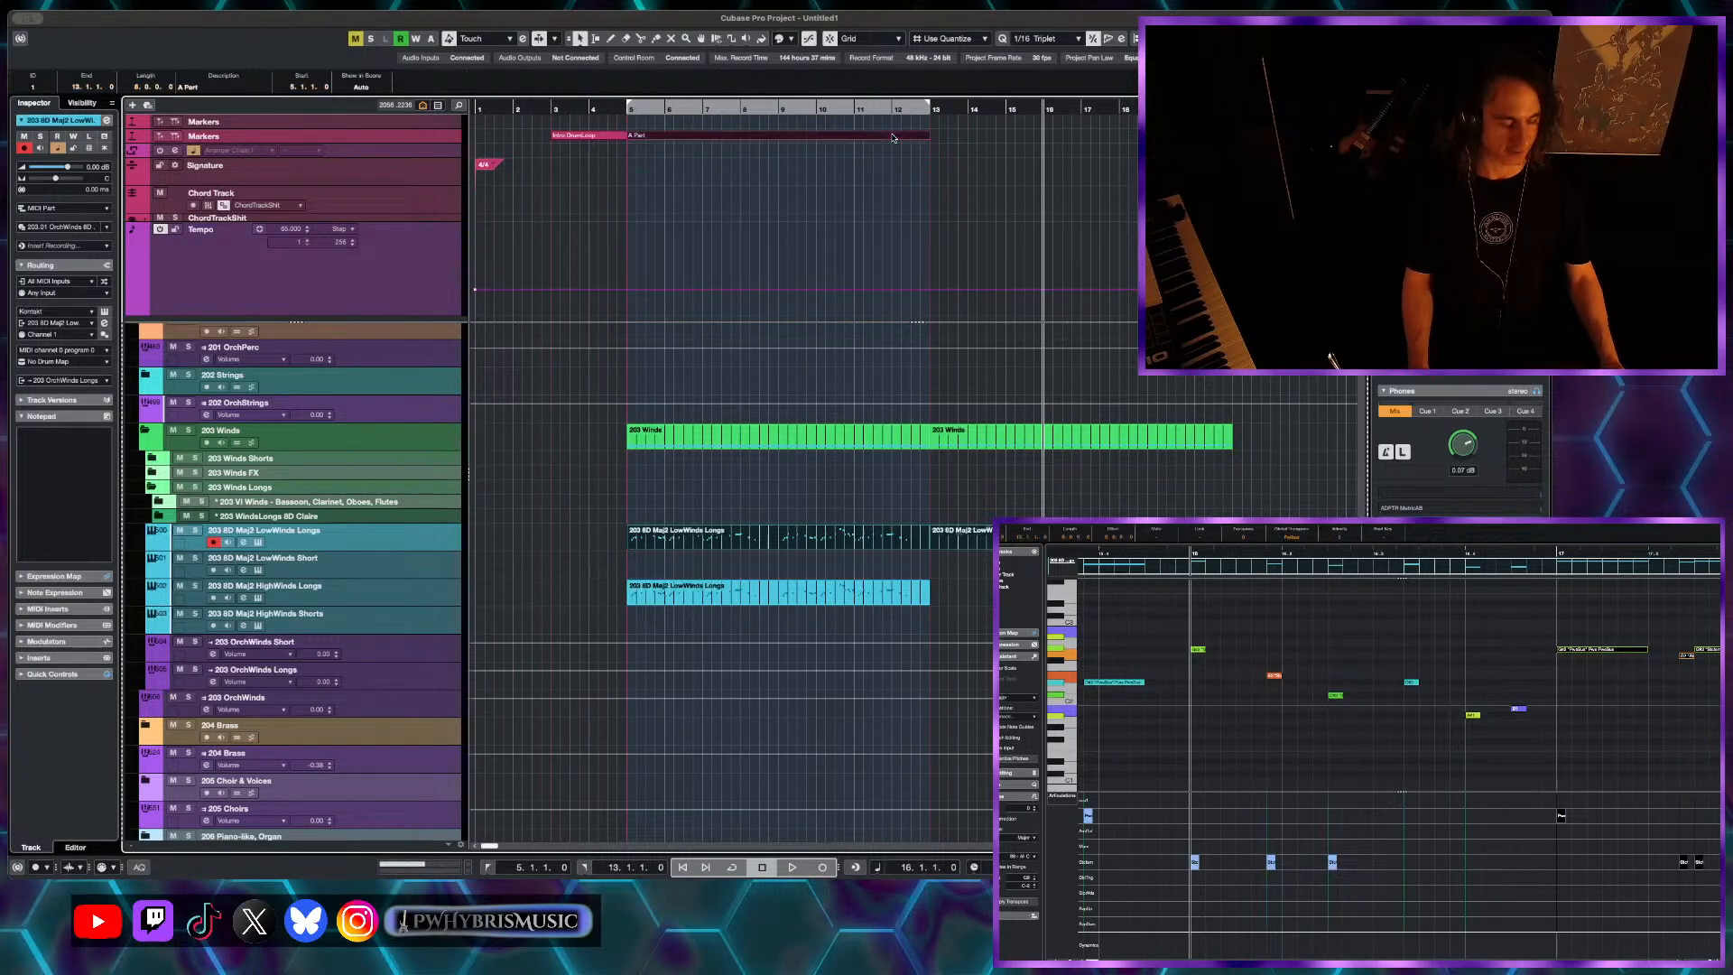
pyautogui.hotkey('ctrl', 'd')
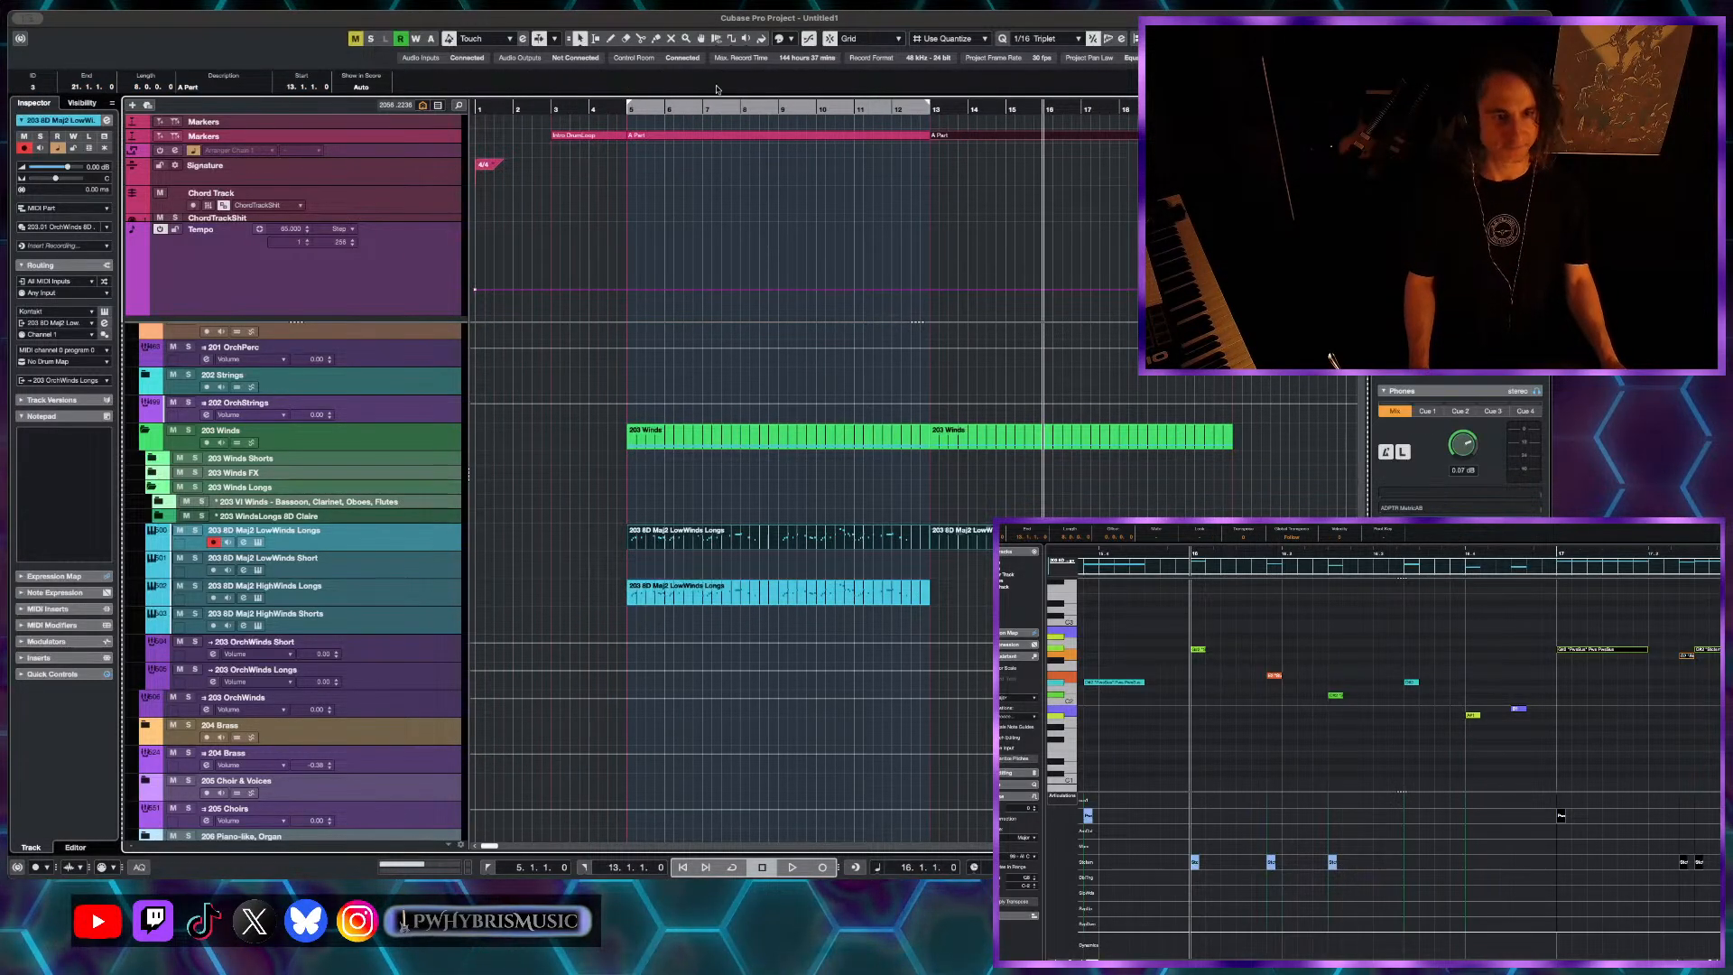
# - Rename the duplicated cycle marker as B Part
pyautogui.click(198, 87)
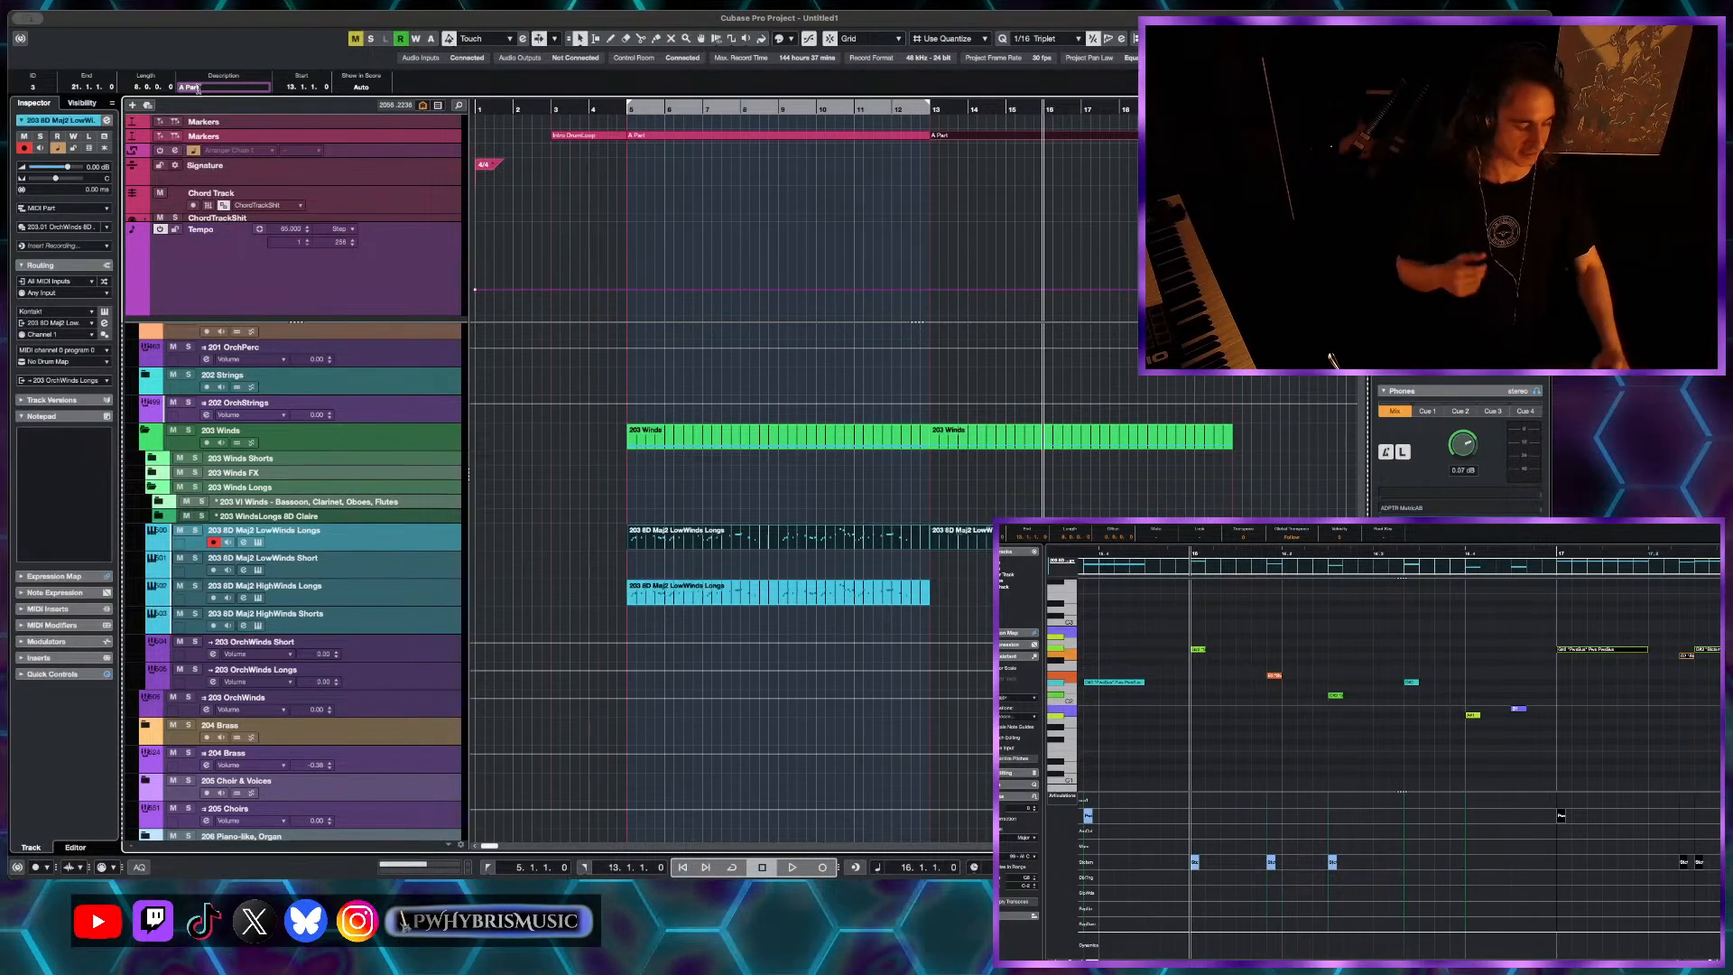
pyautogui.write('B')
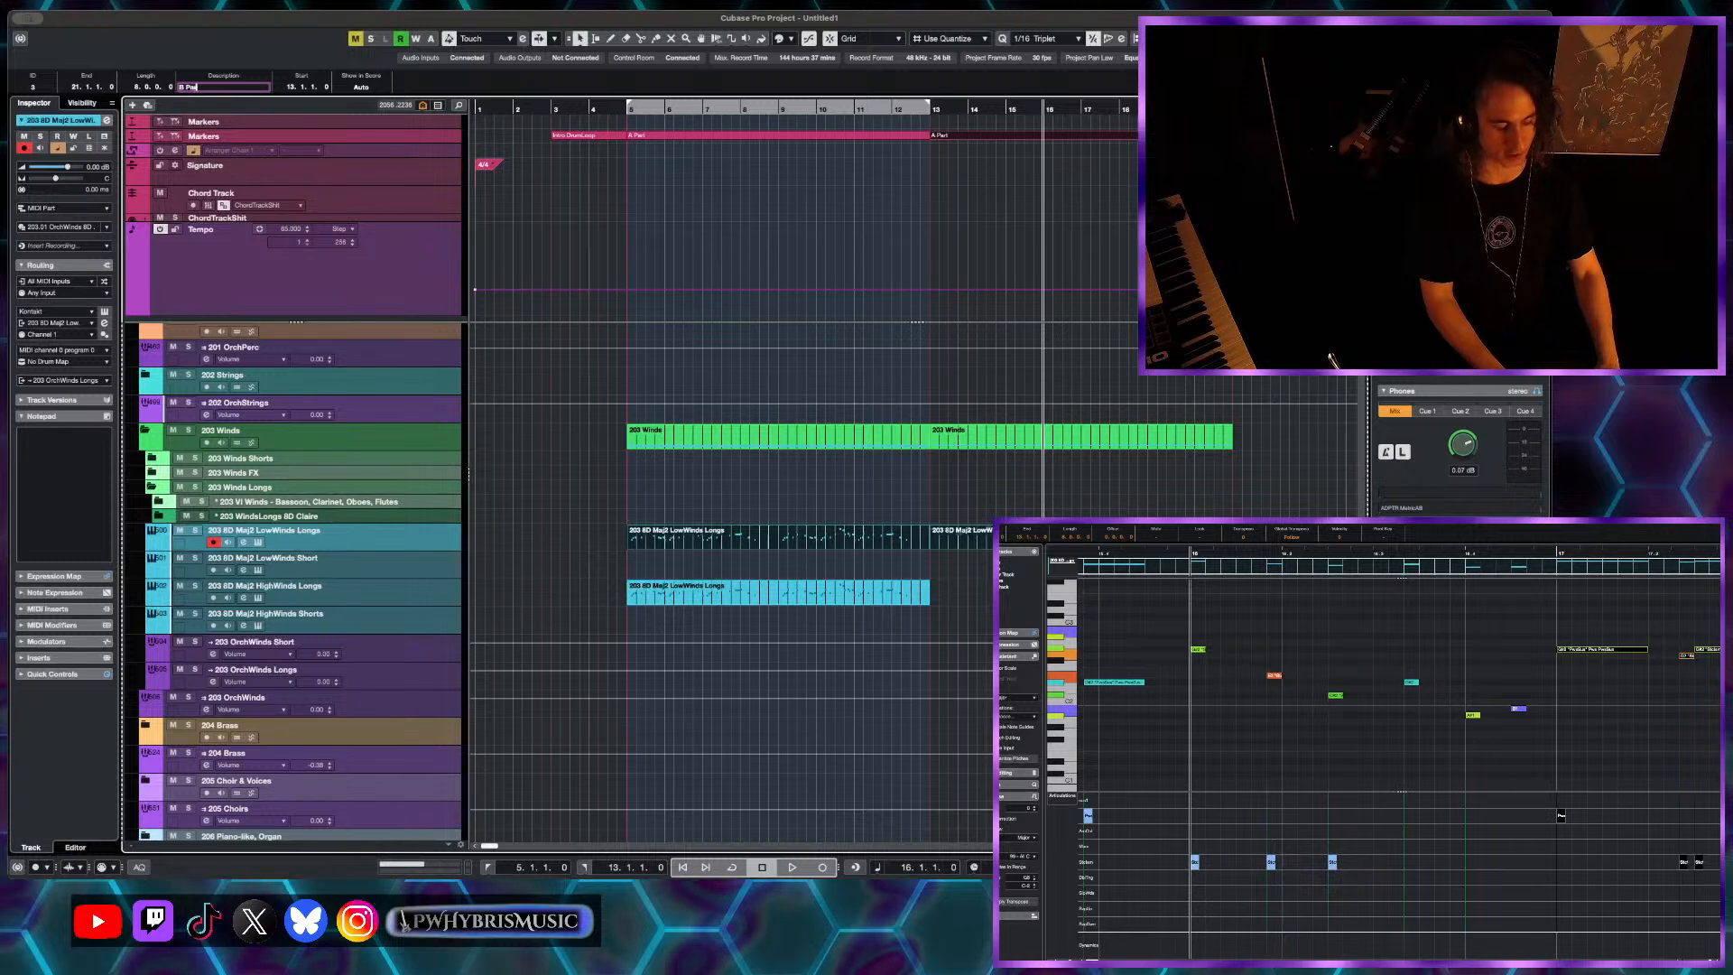
pyautogui.write(' Part')
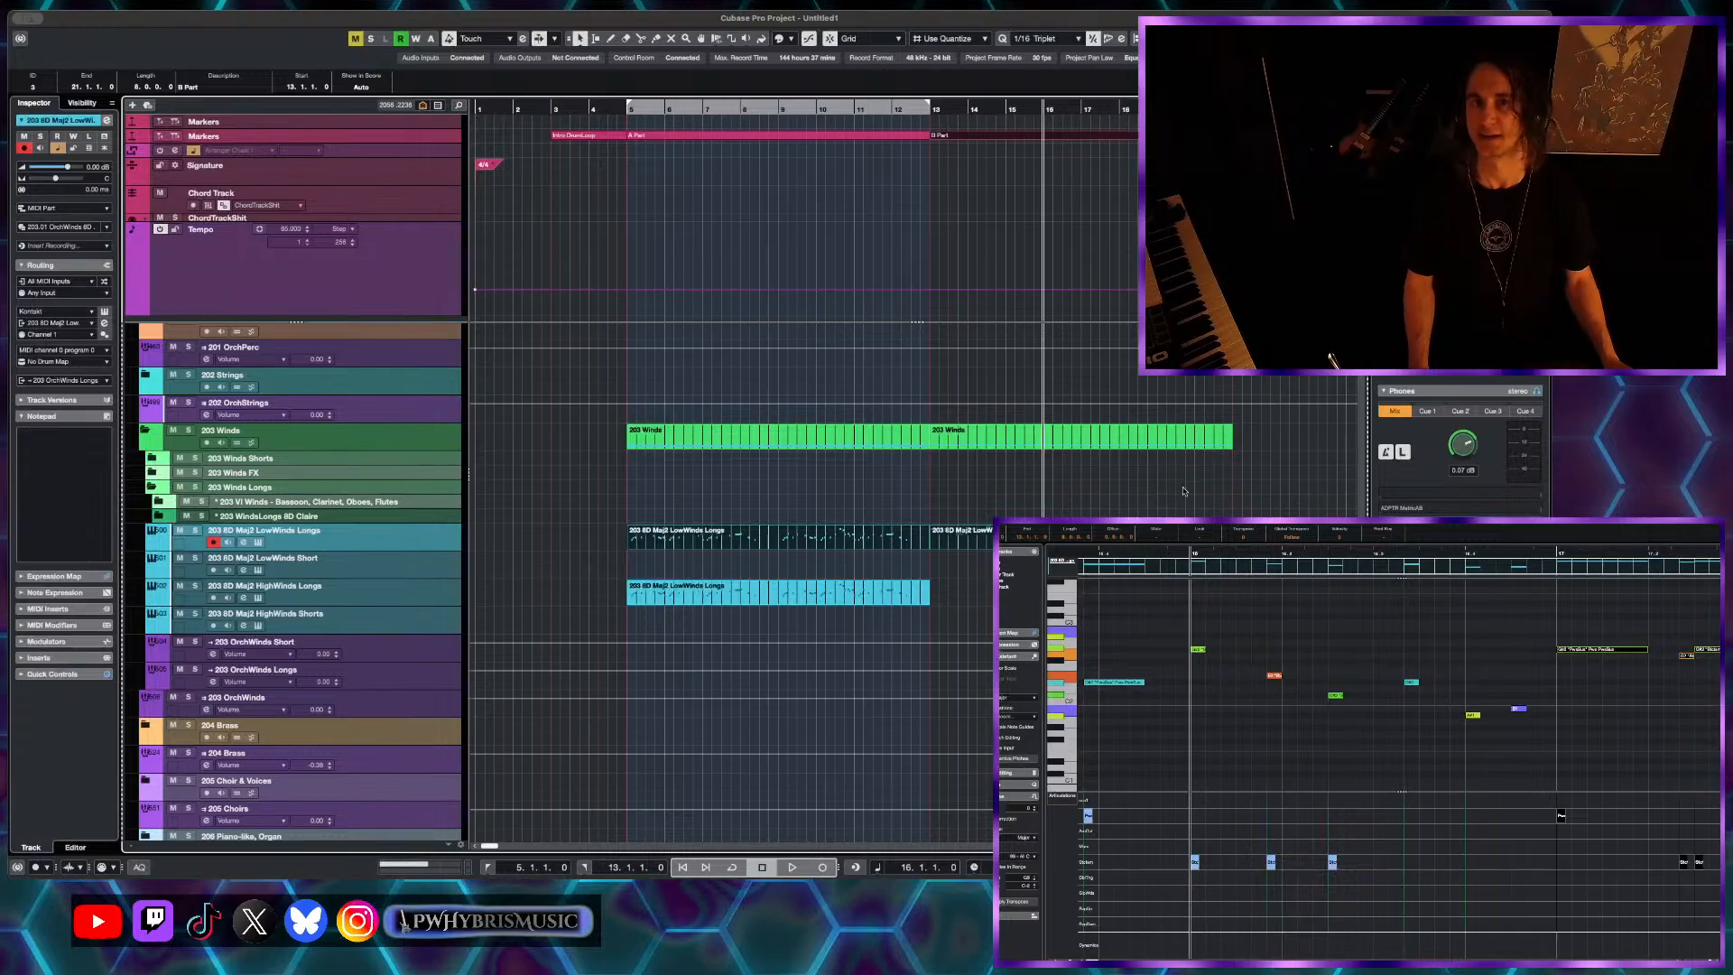
# - Place the playhead at bar 13, the start of the B Part
pyautogui.scroll(2, 1183, 491)
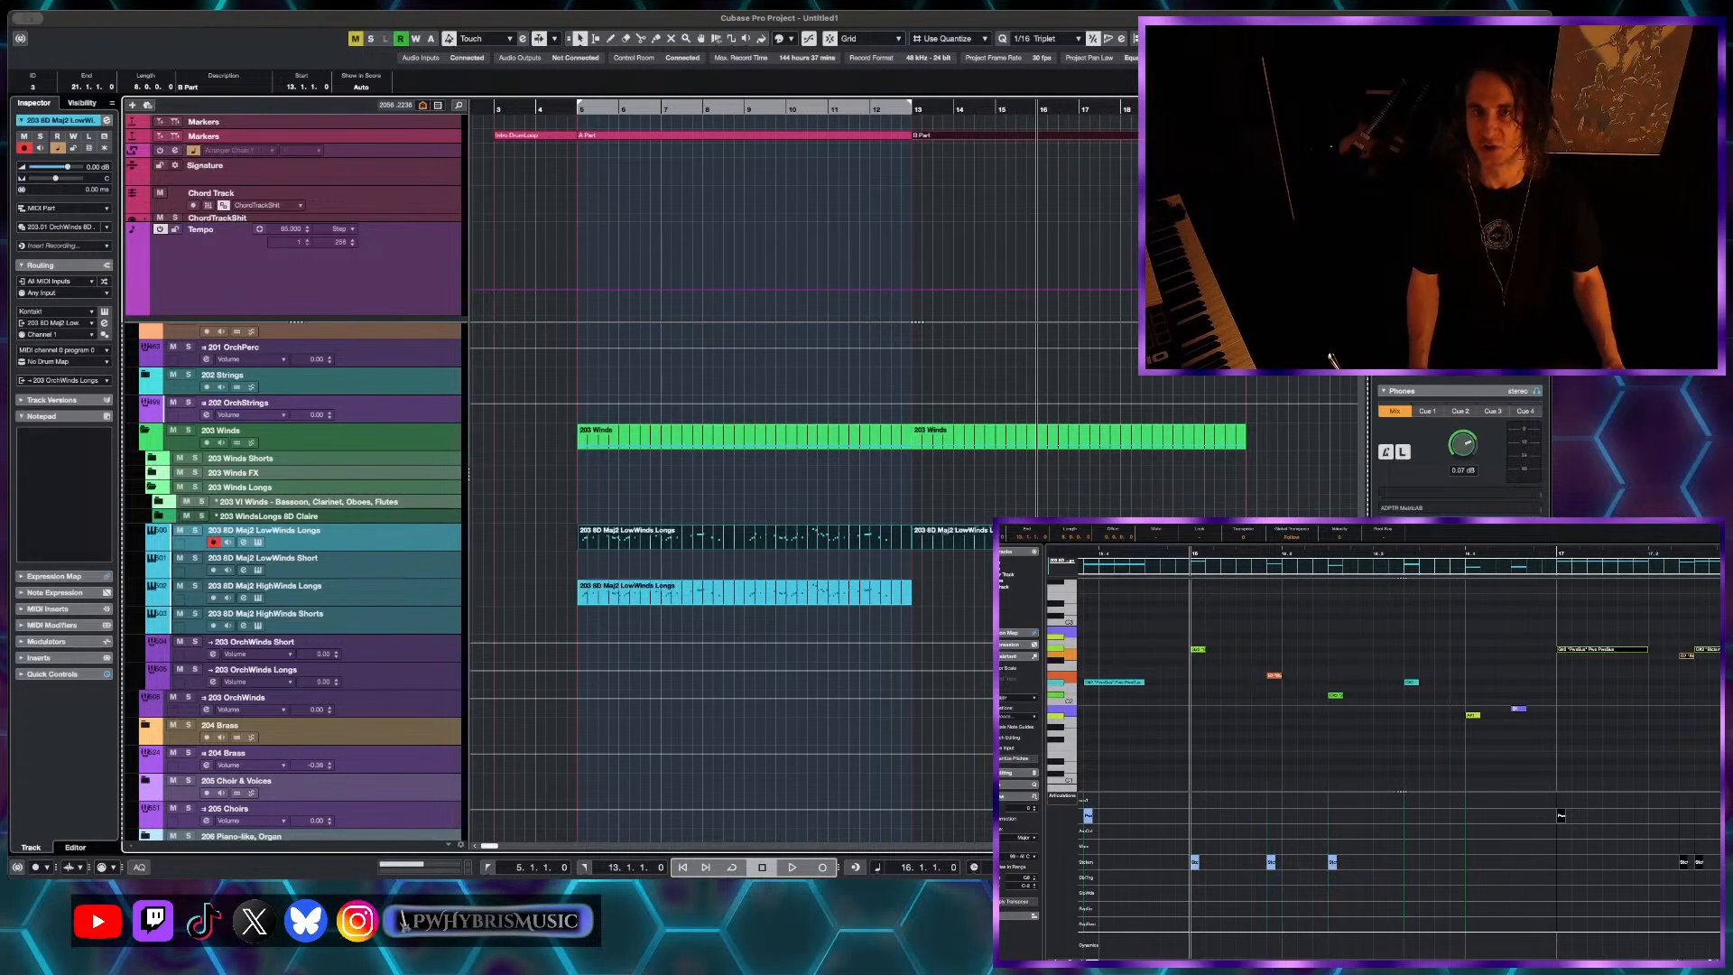
pyautogui.scroll(1, 1183, 491)
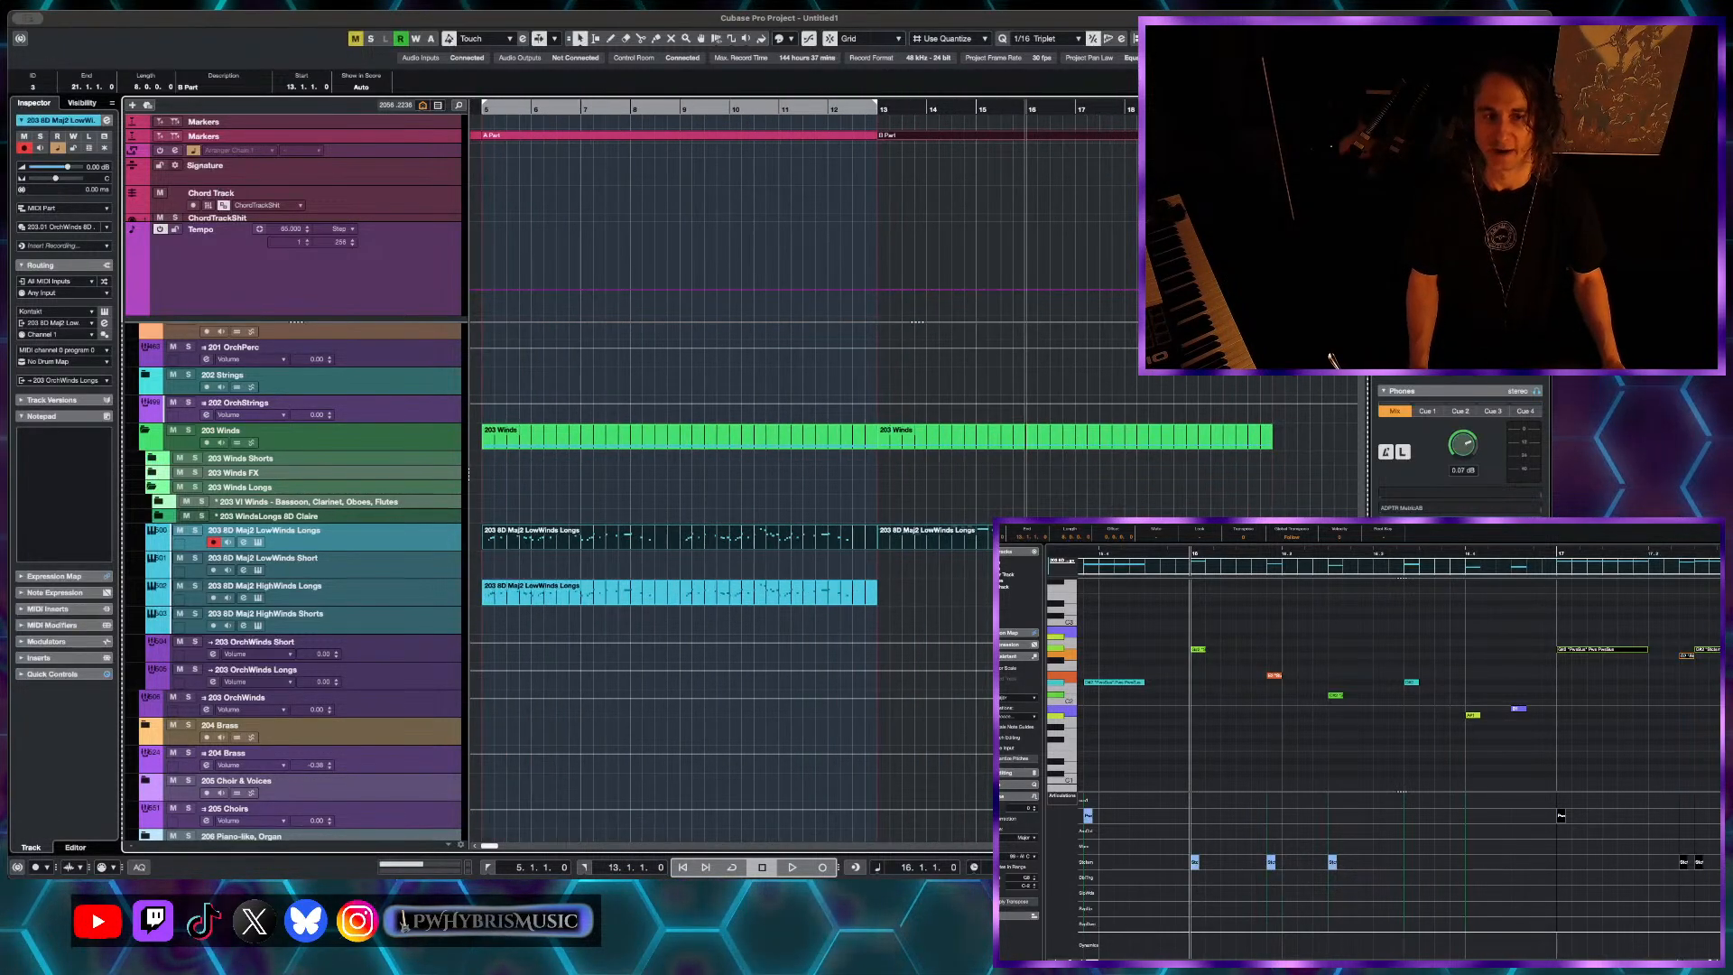
pyautogui.click(876, 106)
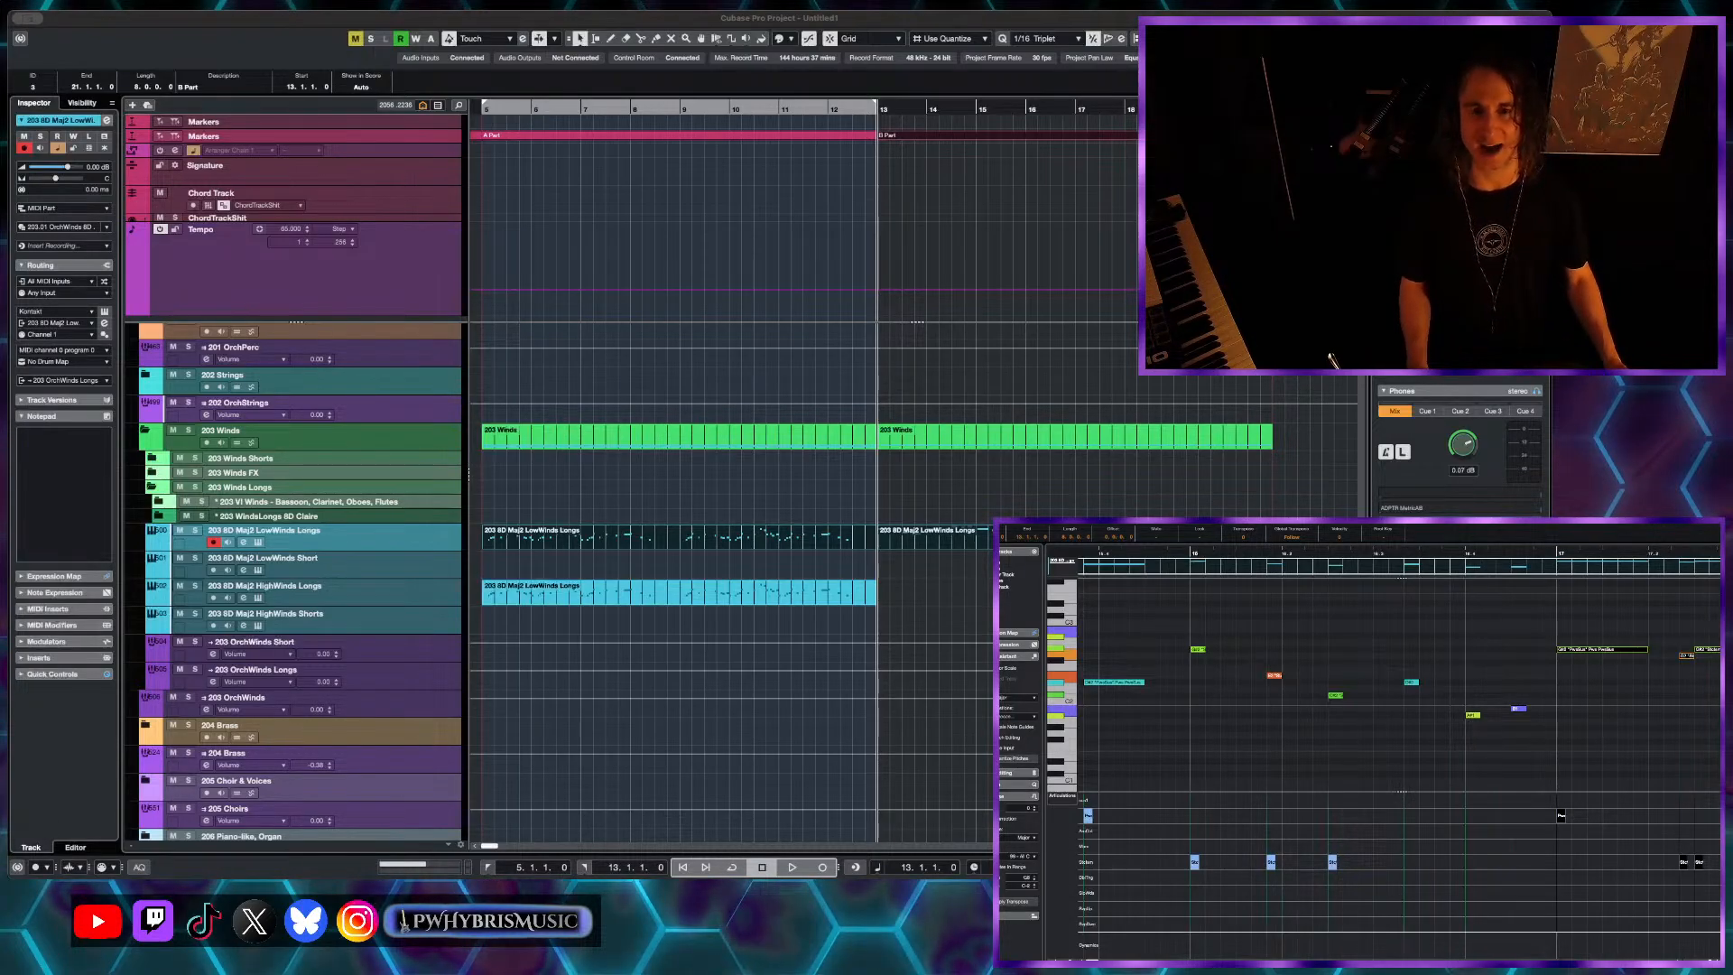
pyautogui.scroll(-3, 969, 230)
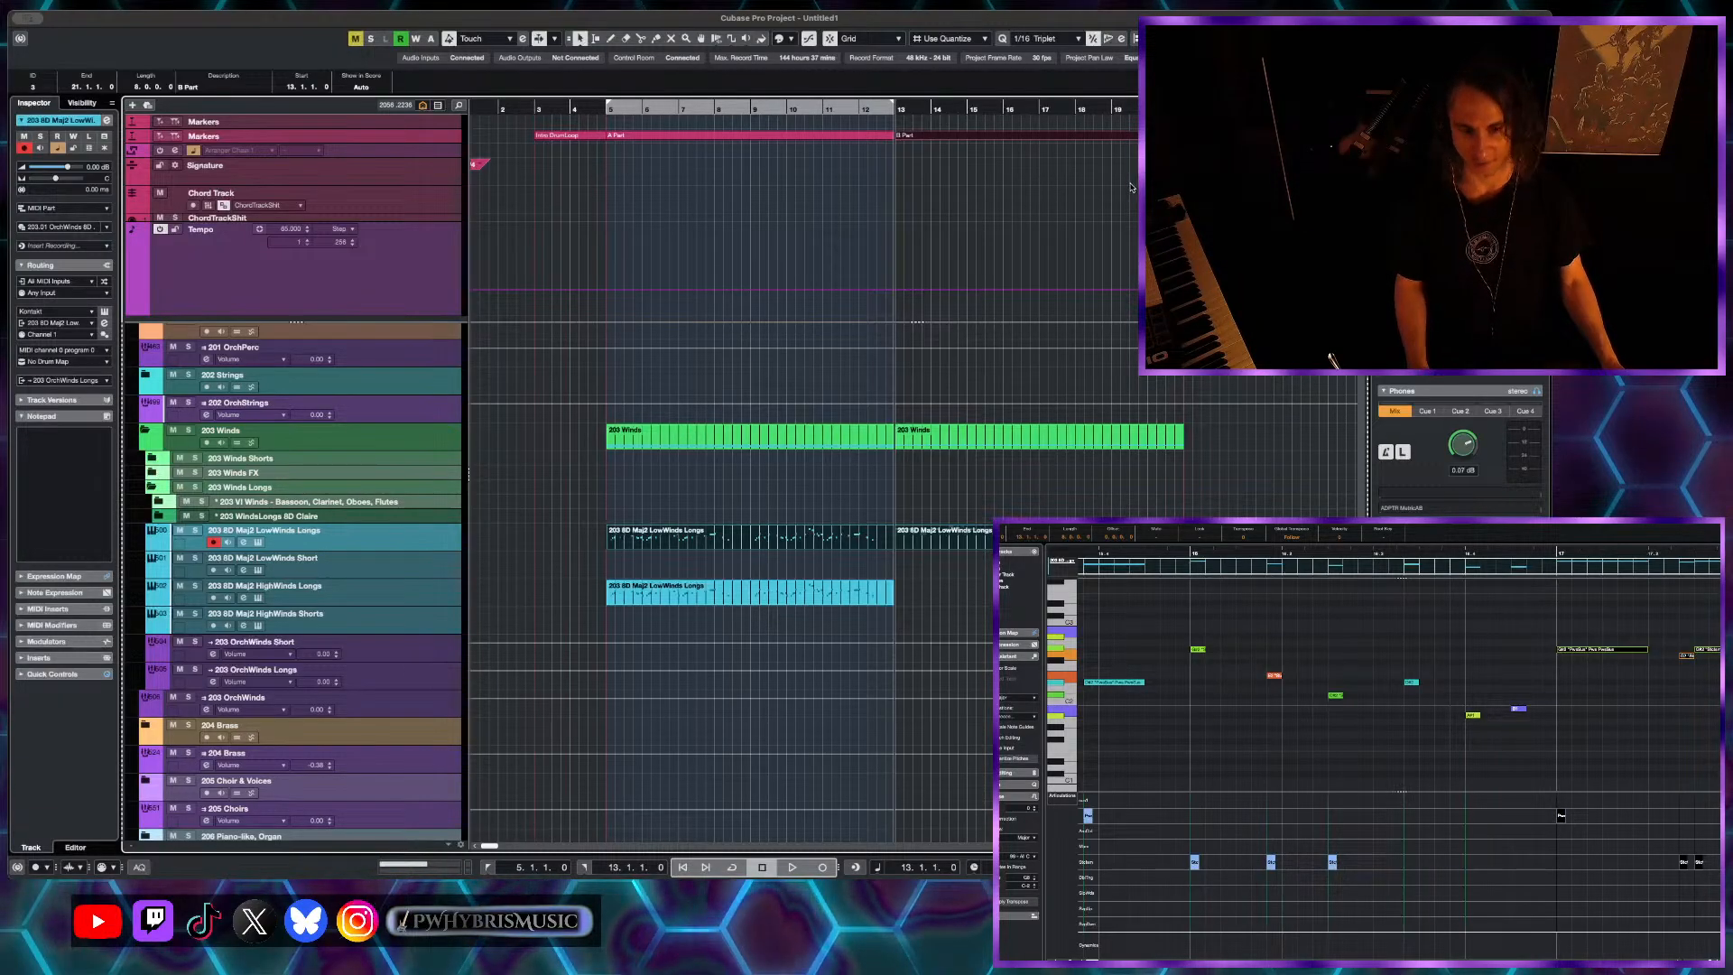
# - Copy the LowWinds Longs part at bar 13 to the same position on the HighWinds Longs track
pyautogui.press('g')
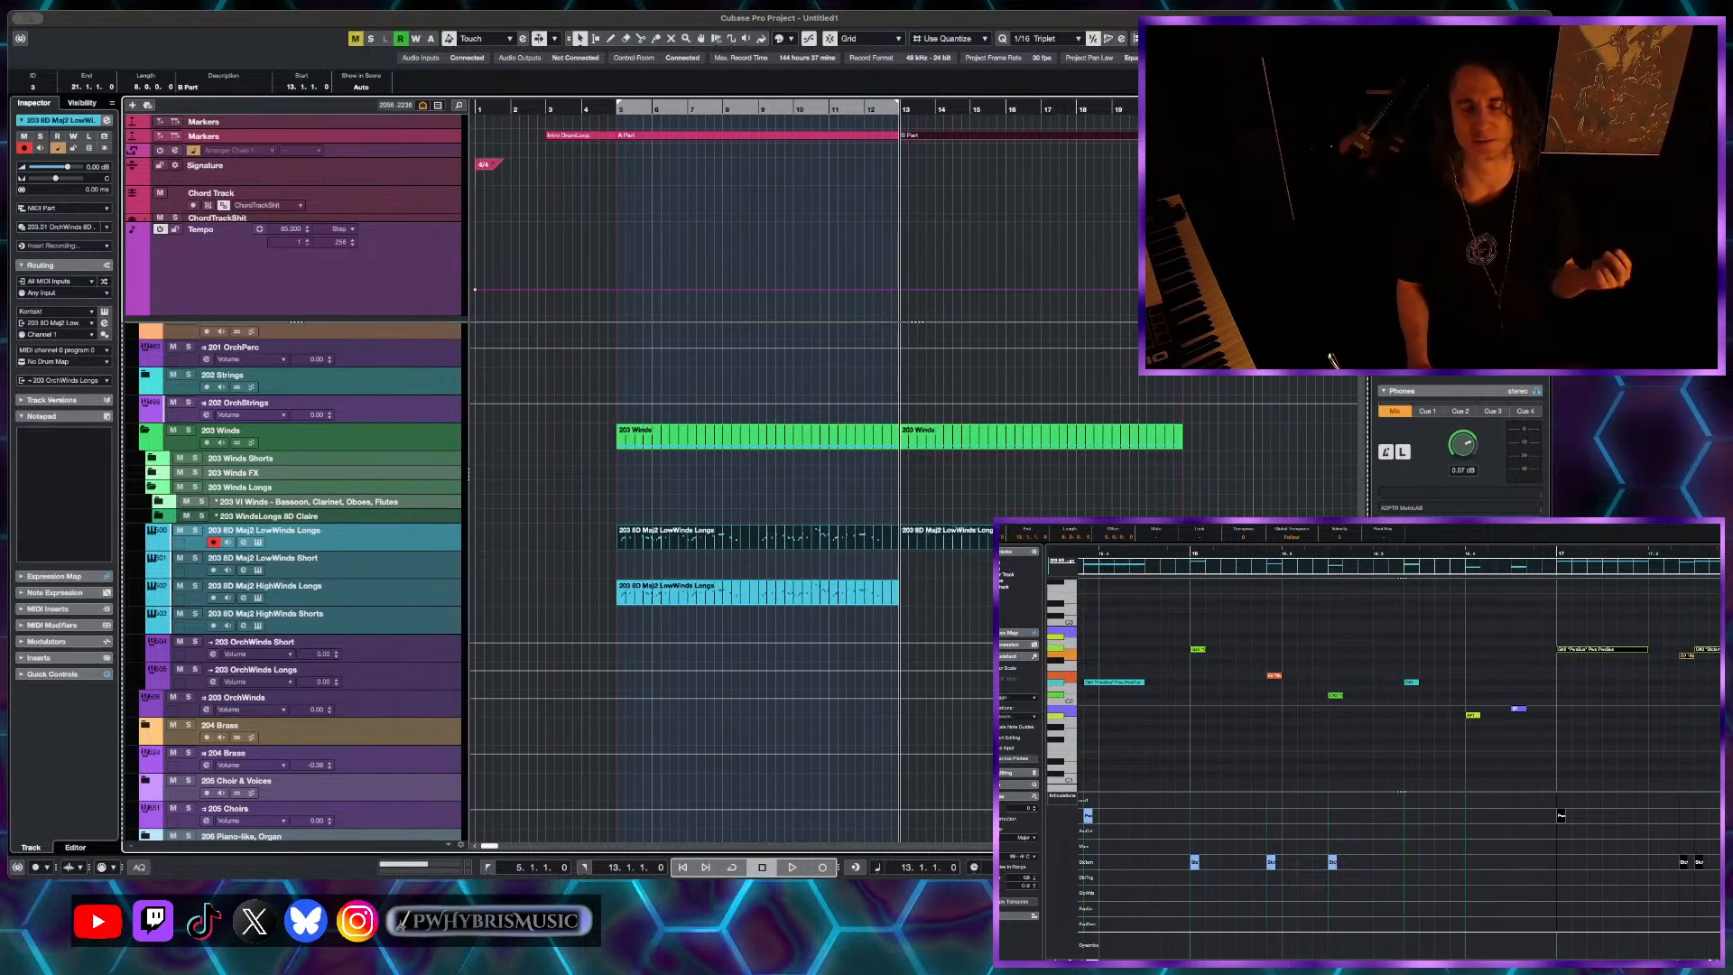
pyautogui.press('h')
pyautogui.click(961, 567)
pyautogui.moveTo(961, 543); pyautogui.dragTo(962, 598)
pyautogui.press('g')
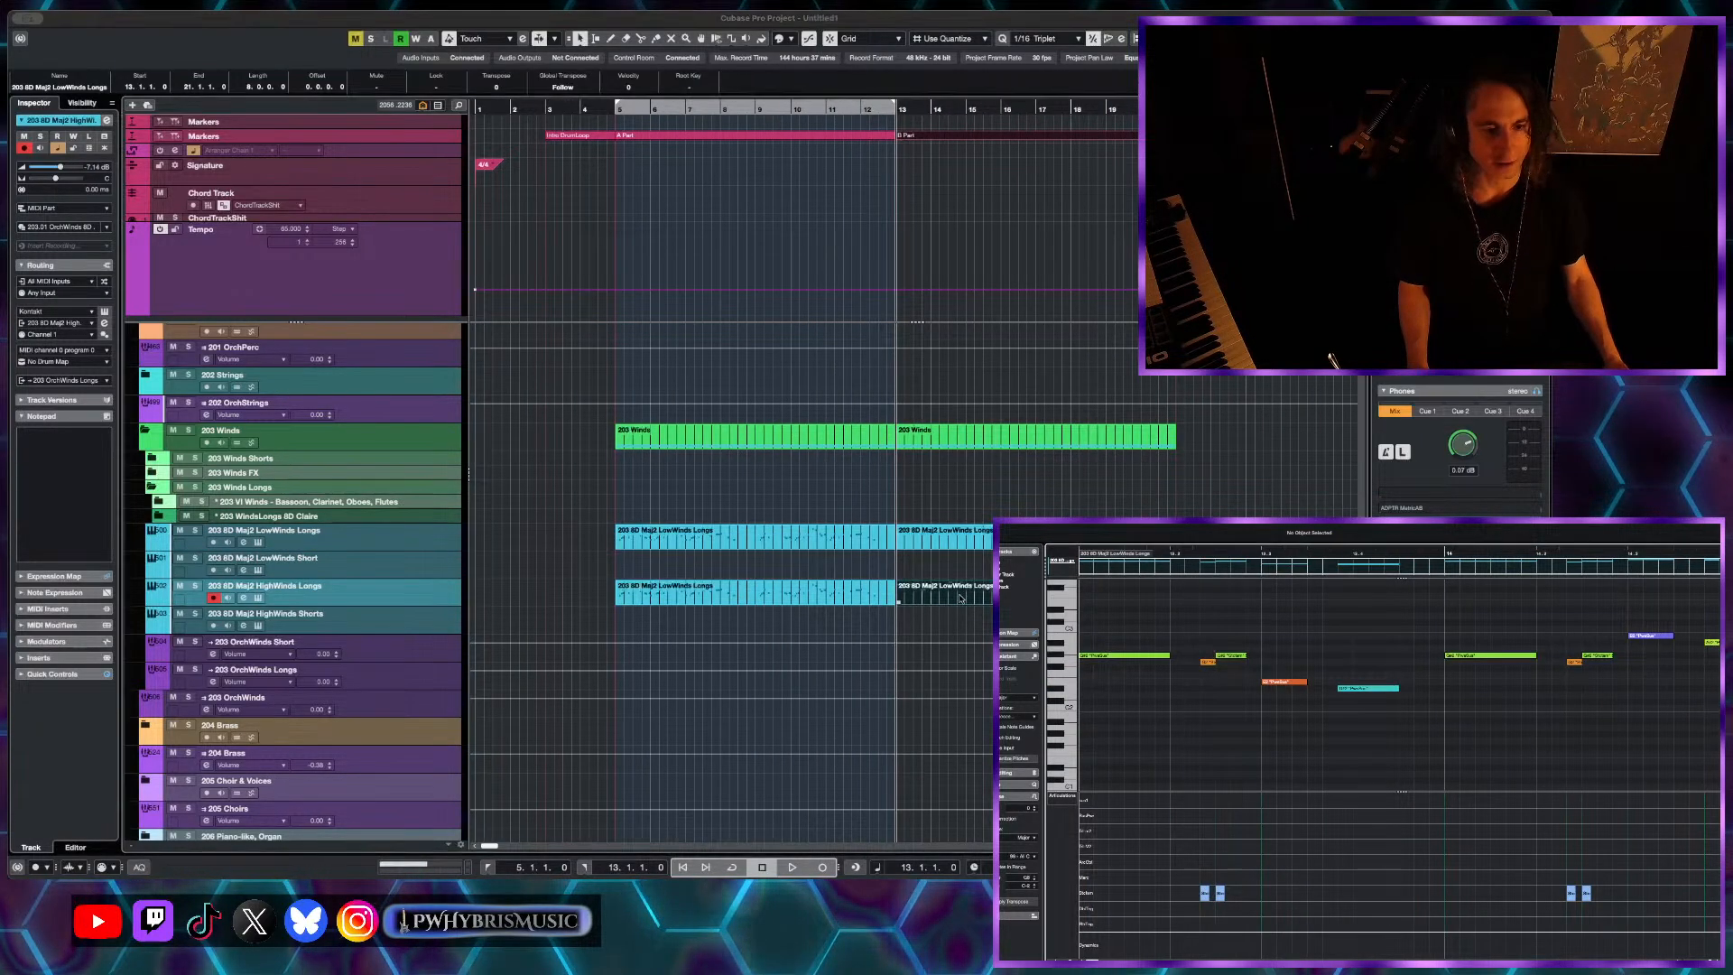
# - Transpose all notes in the copied HighWinds Longs part up one octave
pyautogui.hotkey('ctrl', 'a')
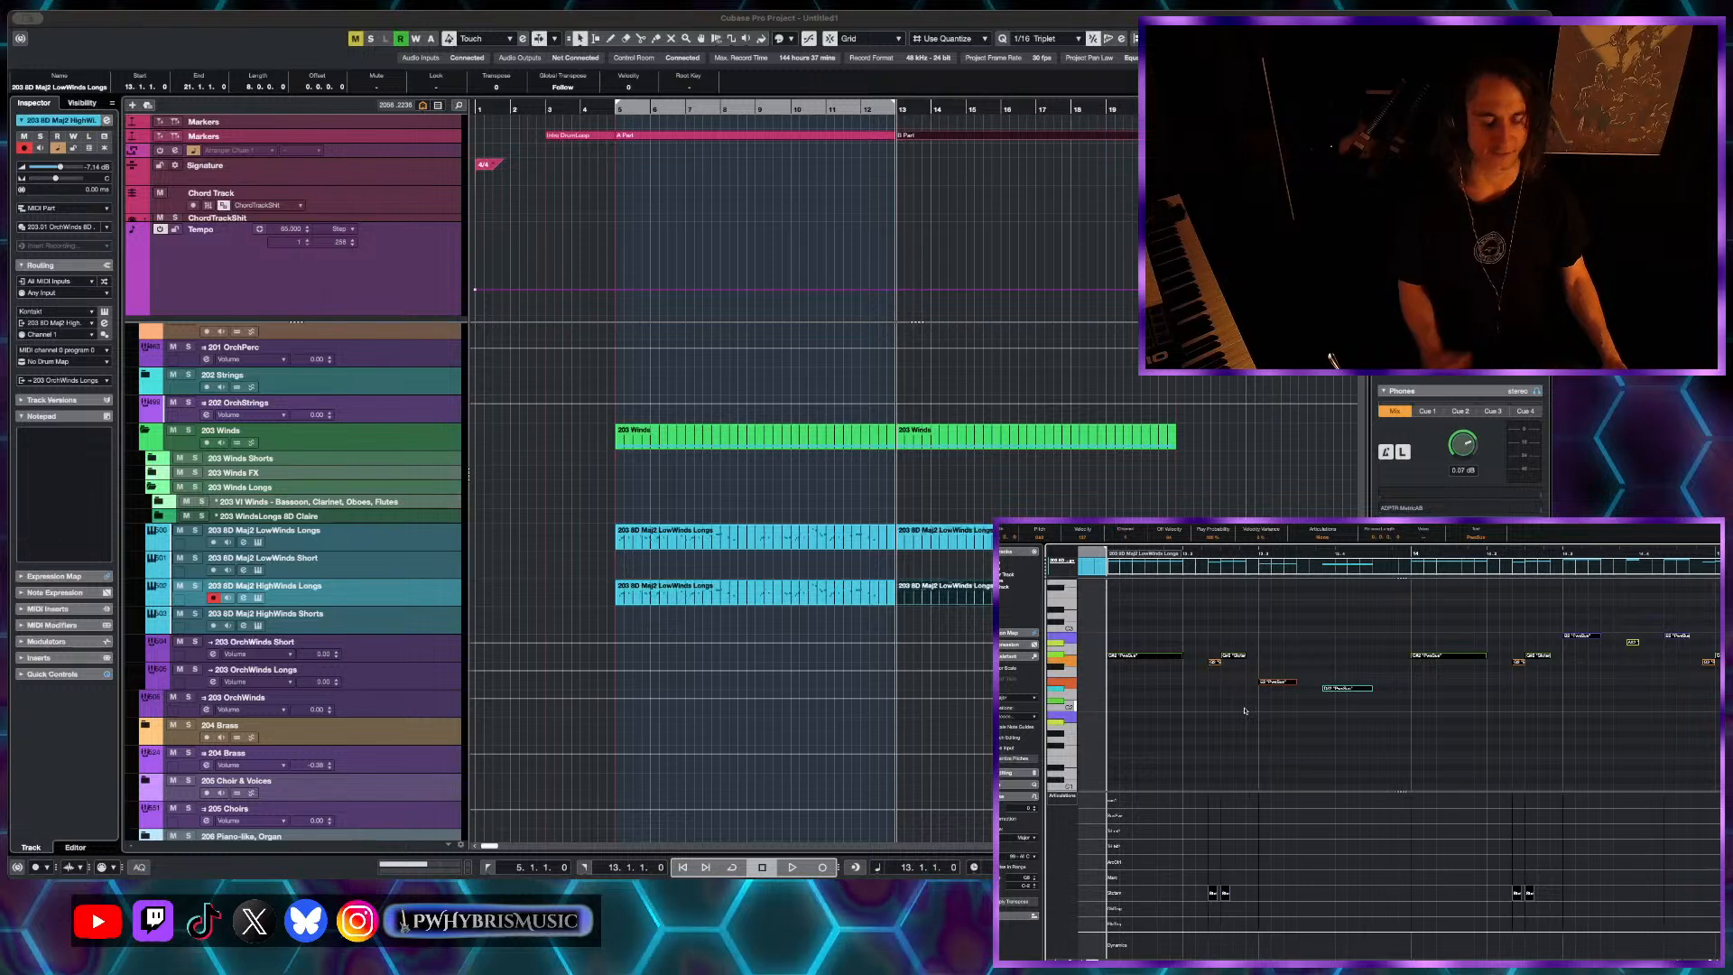
pyautogui.hotkey('shift', 'Up')
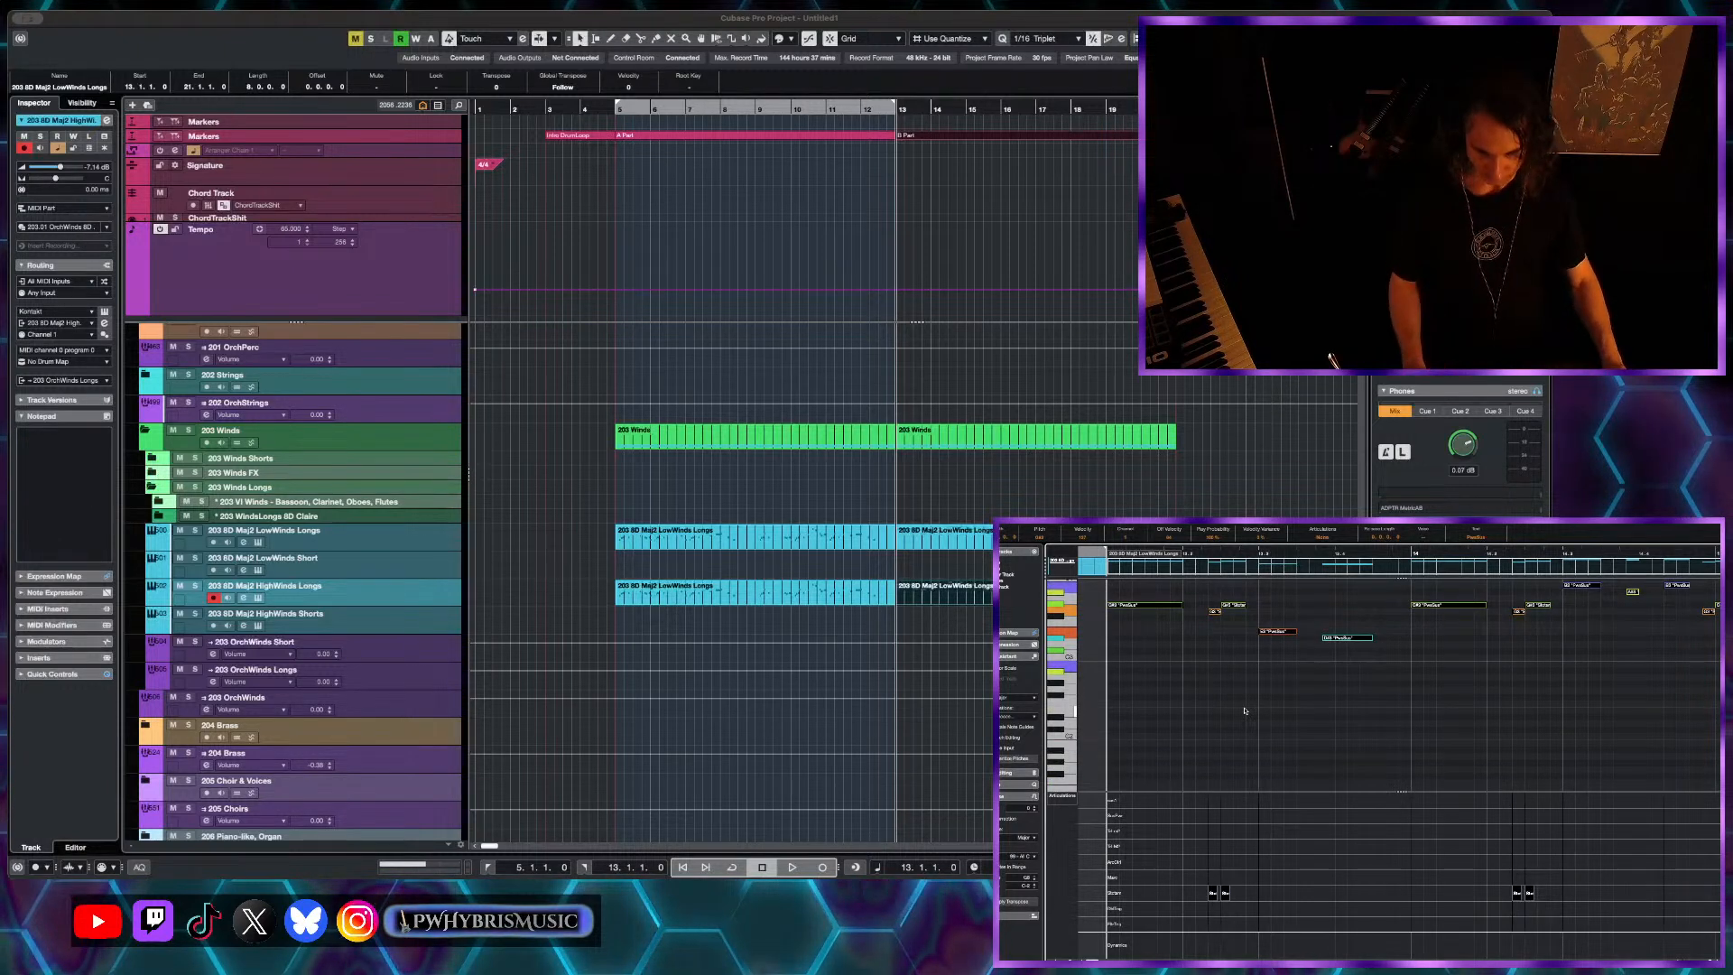
pyautogui.press('g')
pyautogui.scroll(1, 1244, 710)
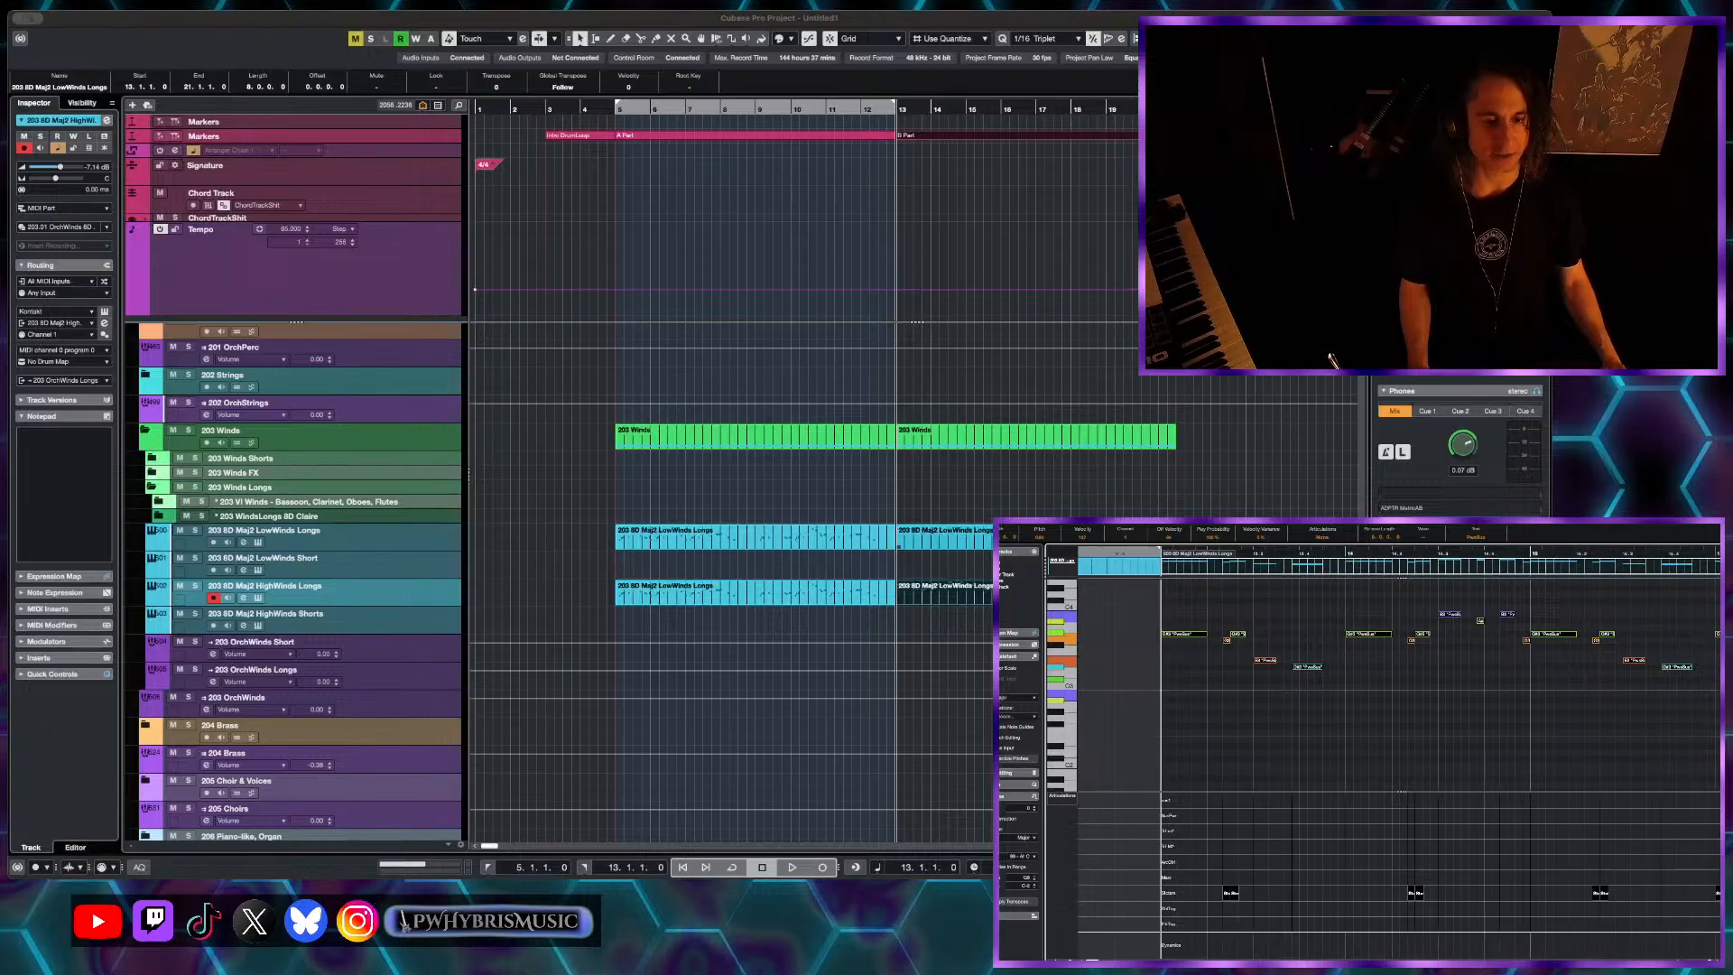
# - Place the playhead at bar 3, the start of the Intro DrumLoop section
pyautogui.click(548, 108)
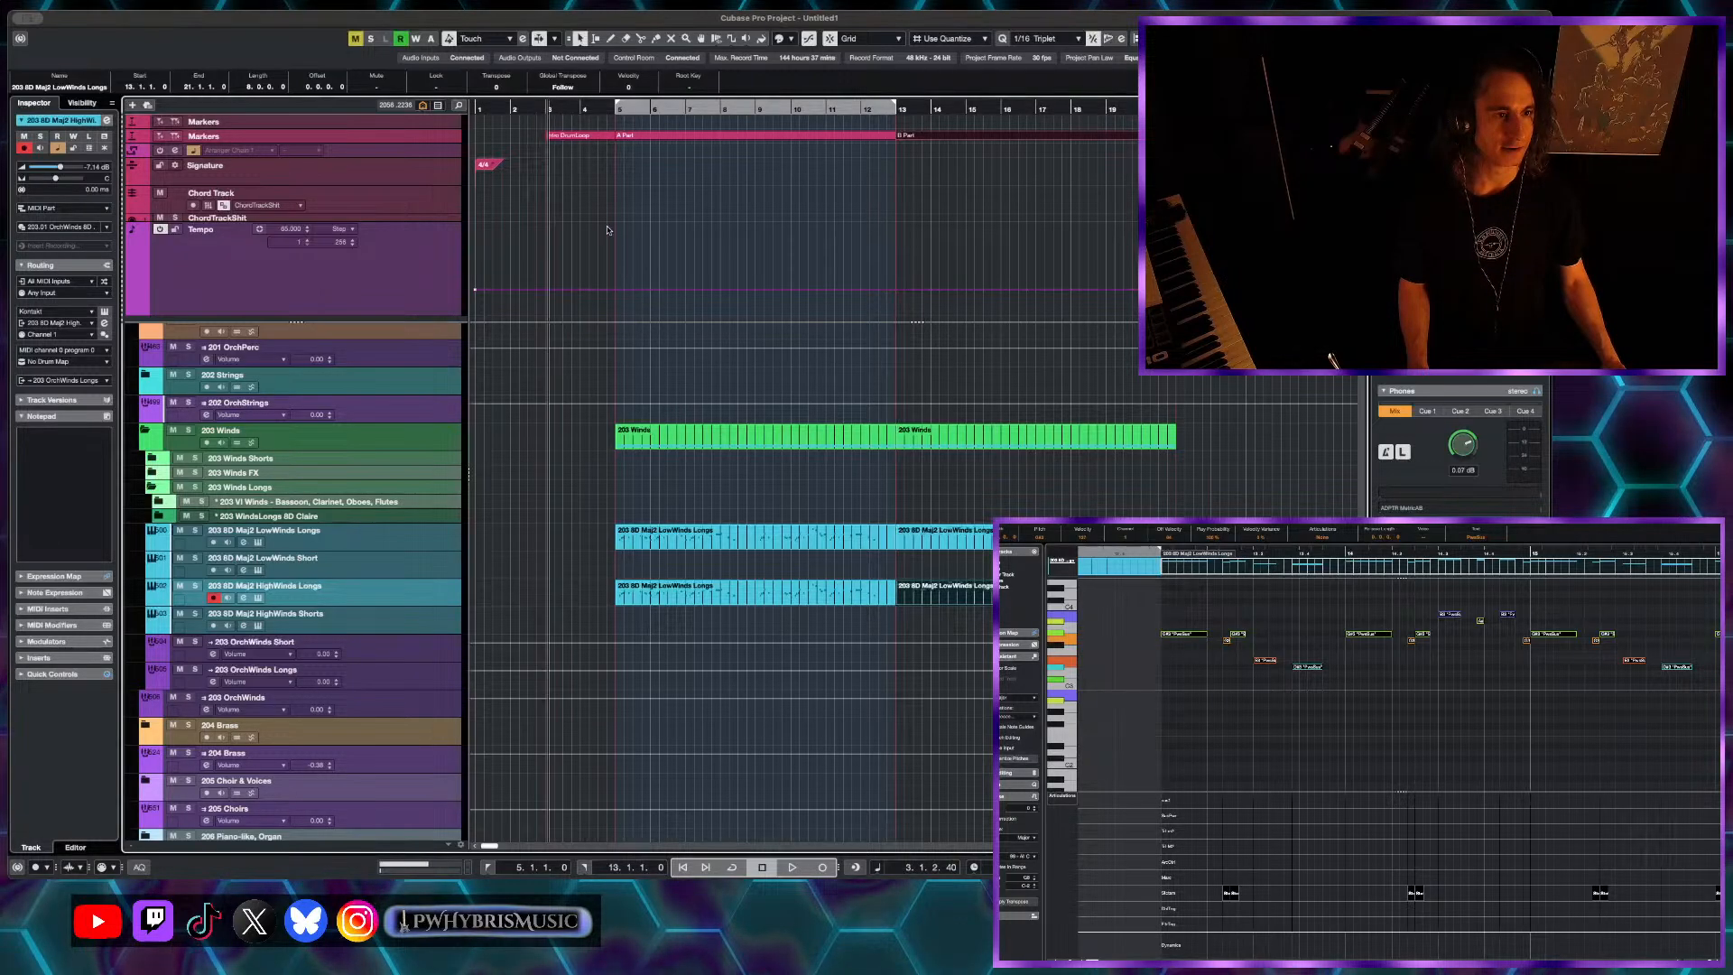
pyautogui.scroll(3, 636, 232)
pyautogui.scroll(-1, 871, 318)
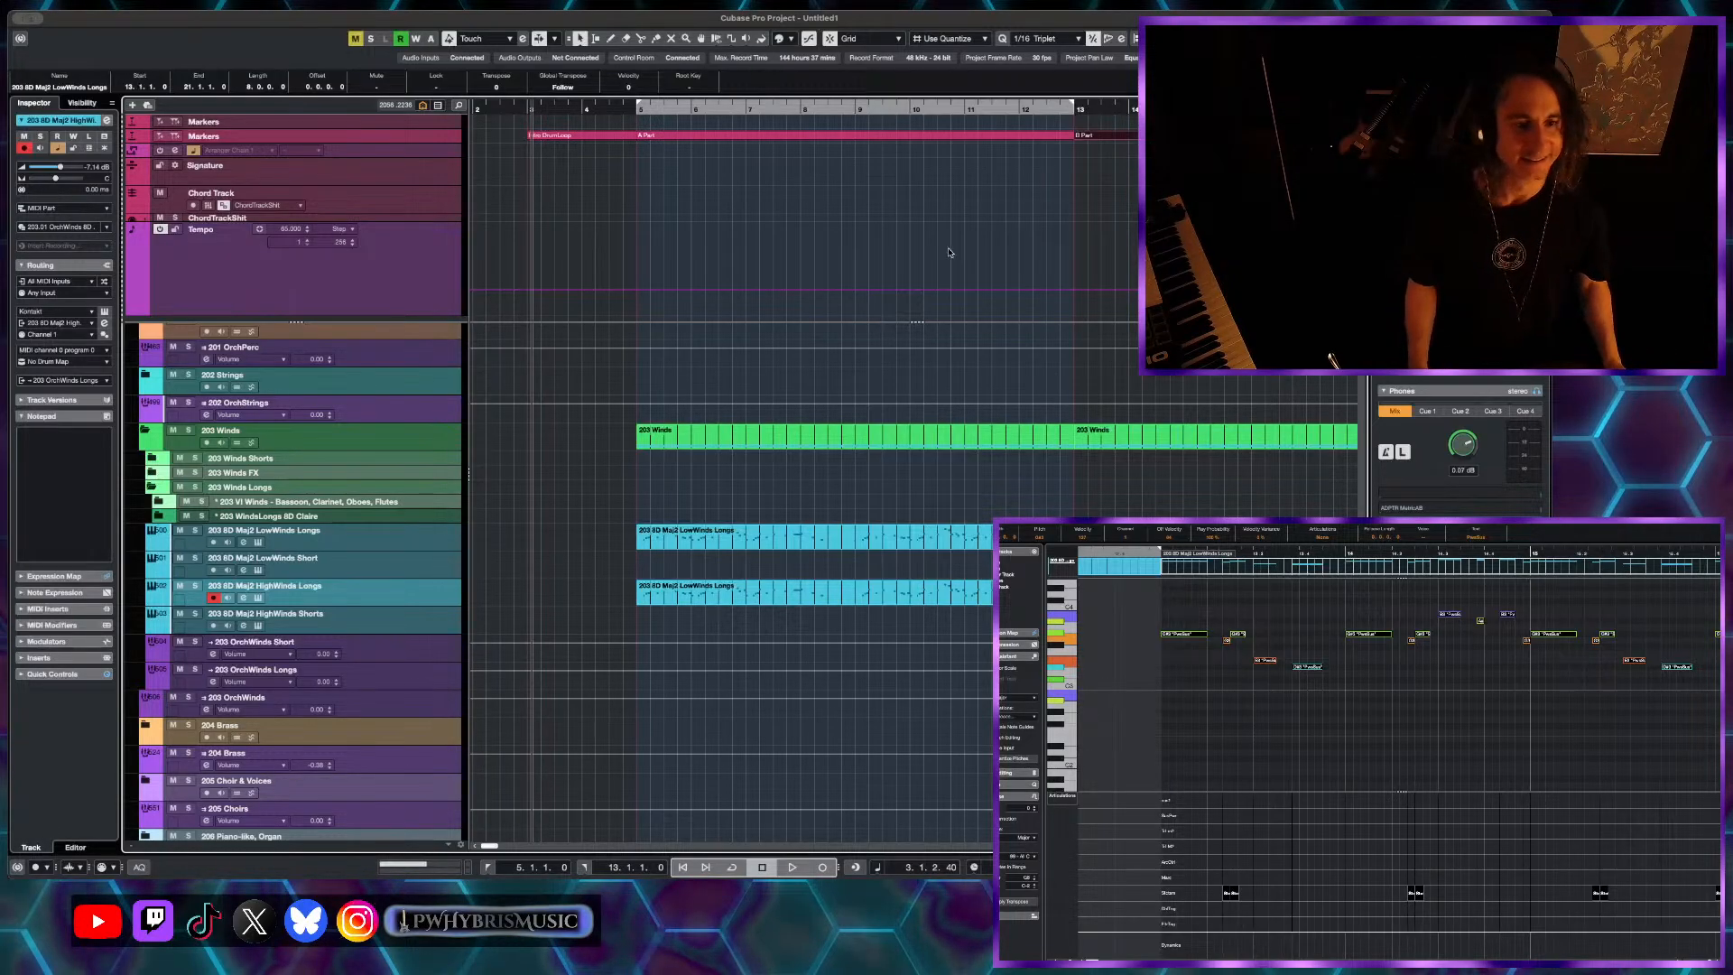
pyautogui.press('g')
pyautogui.press('g')
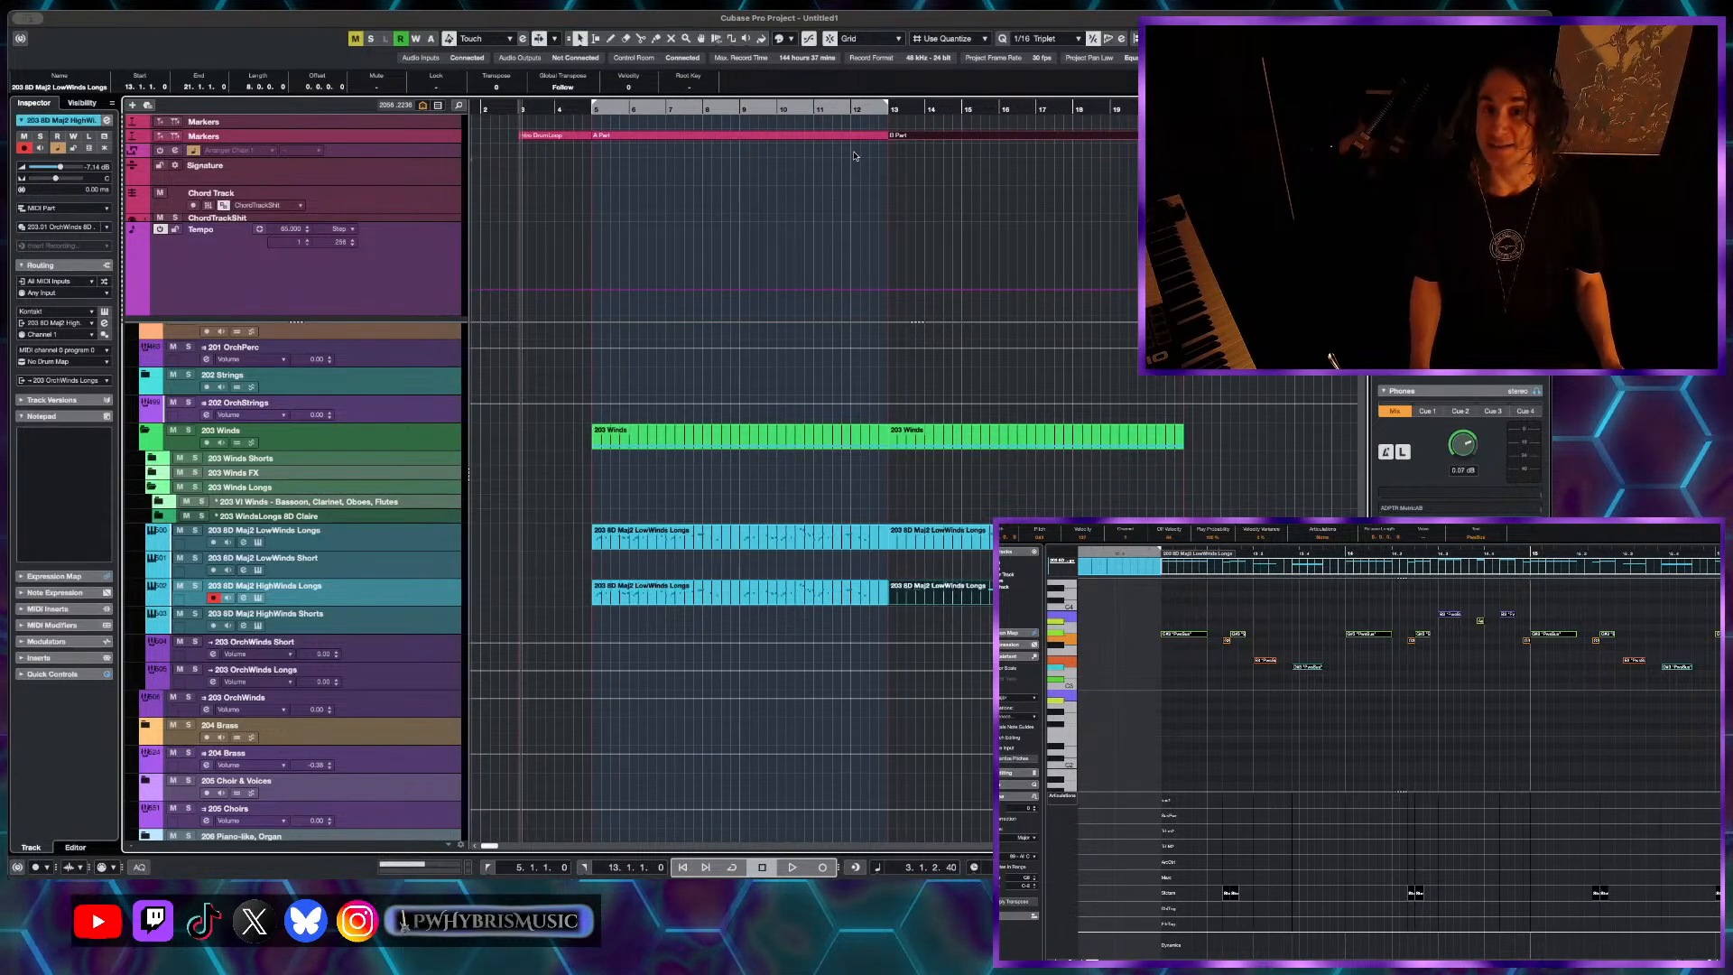
# - Select the A Part and B Part cycle markers together
pyautogui.moveTo(711, 220); pyautogui.dragTo(1121, 123)
pyautogui.press('g')
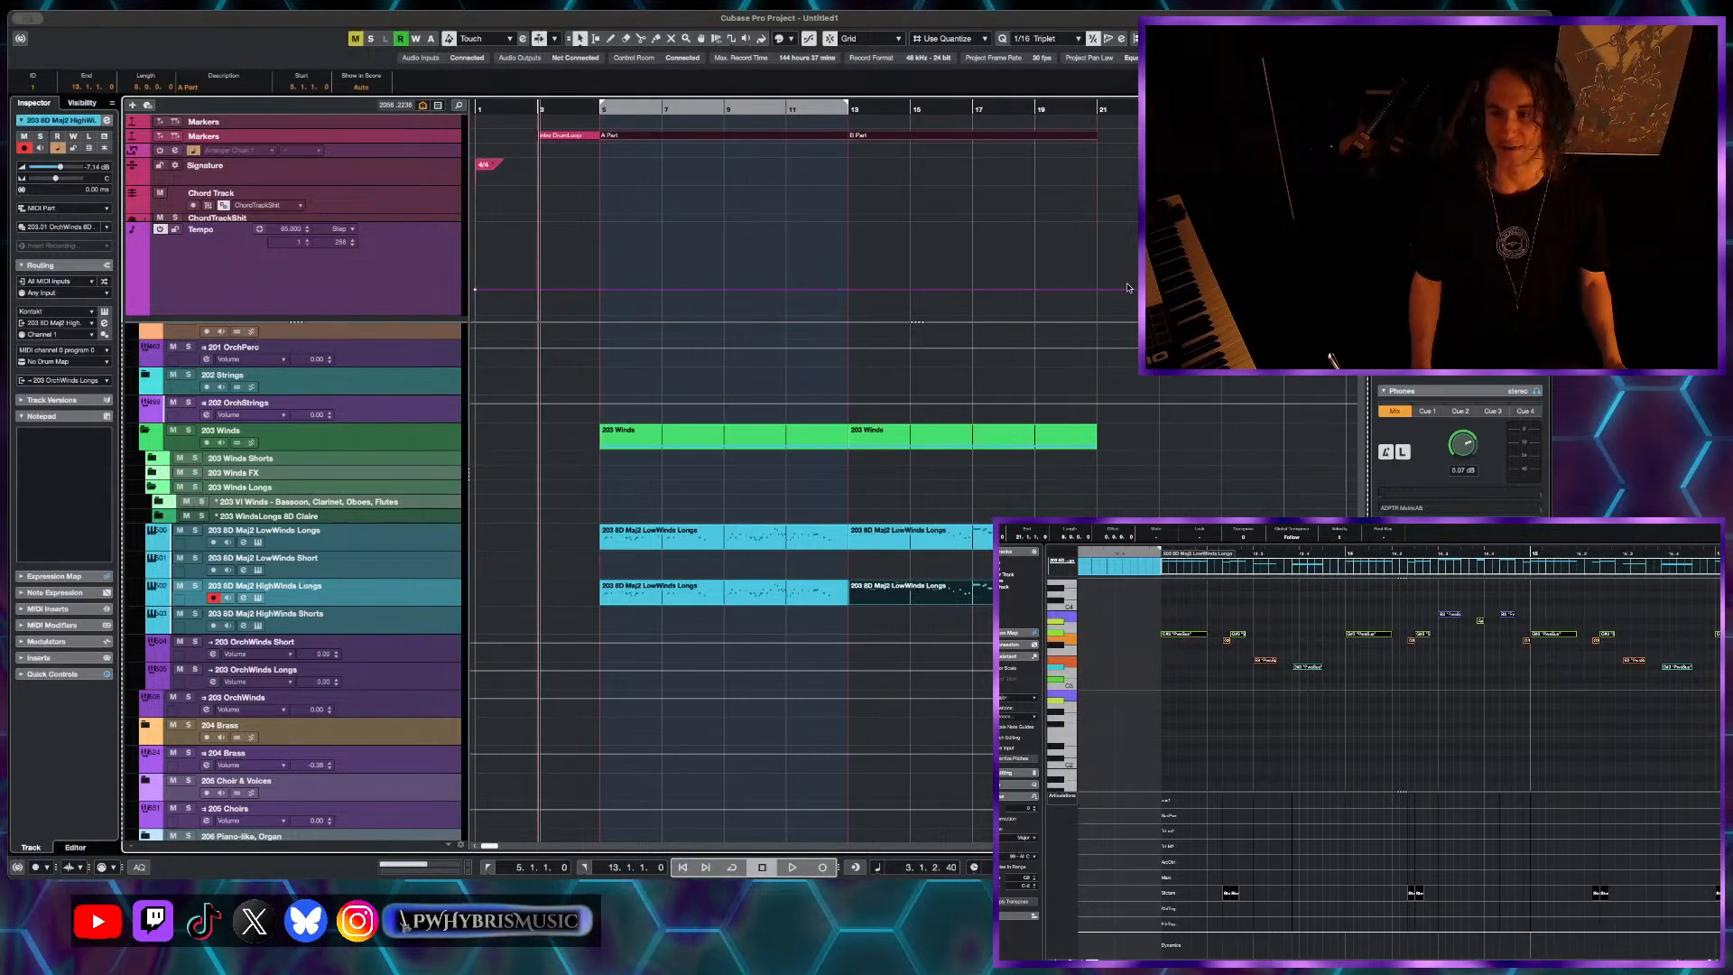
pyautogui.press('h')
pyautogui.press('h')
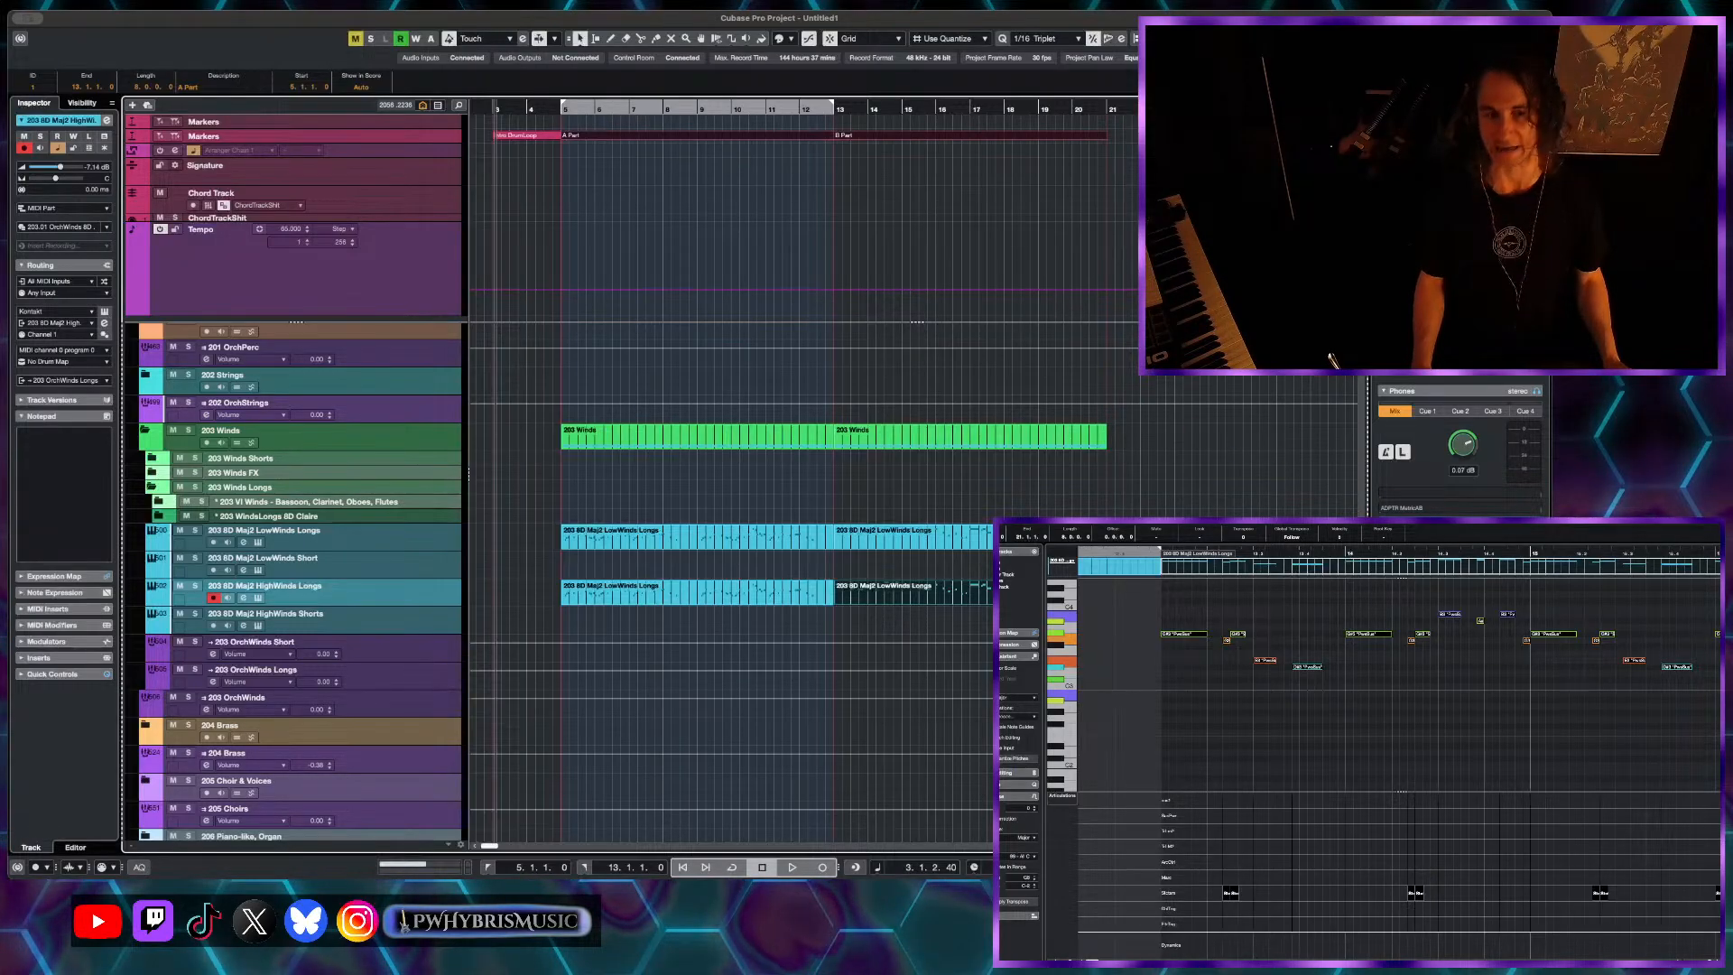
# - Move the playhead exactly onto the start of bar 3
pyautogui.press('Down')
pyautogui.press('g')
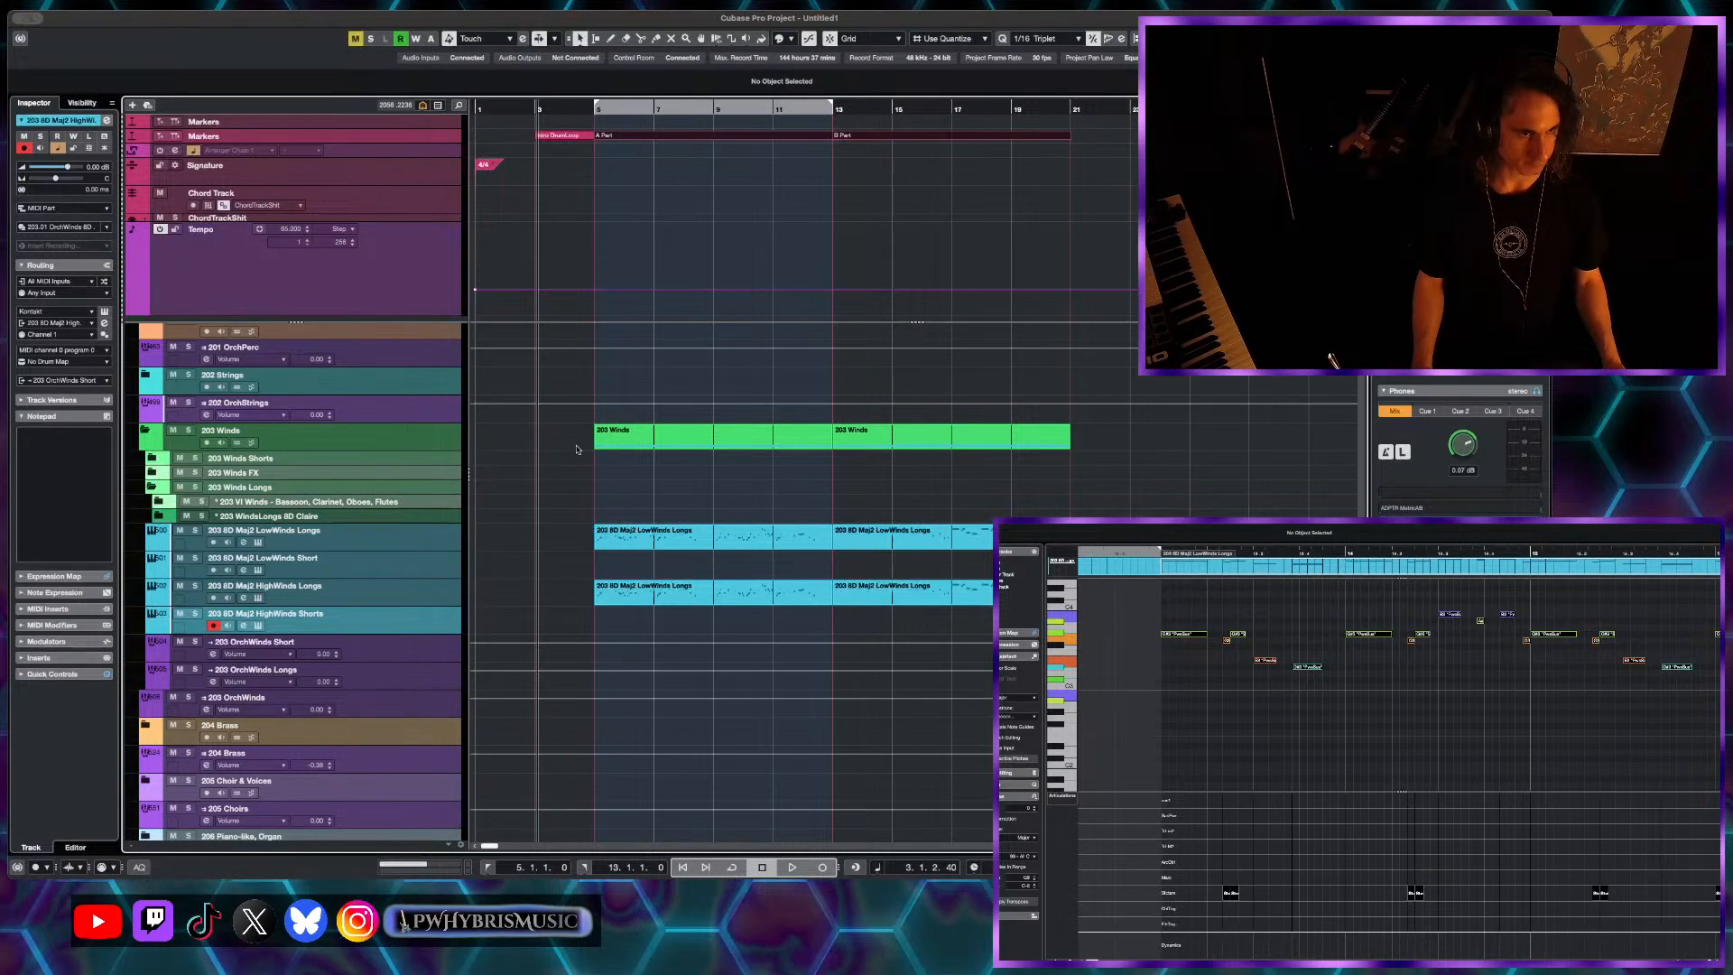
pyautogui.press('h')
pyautogui.press('h')
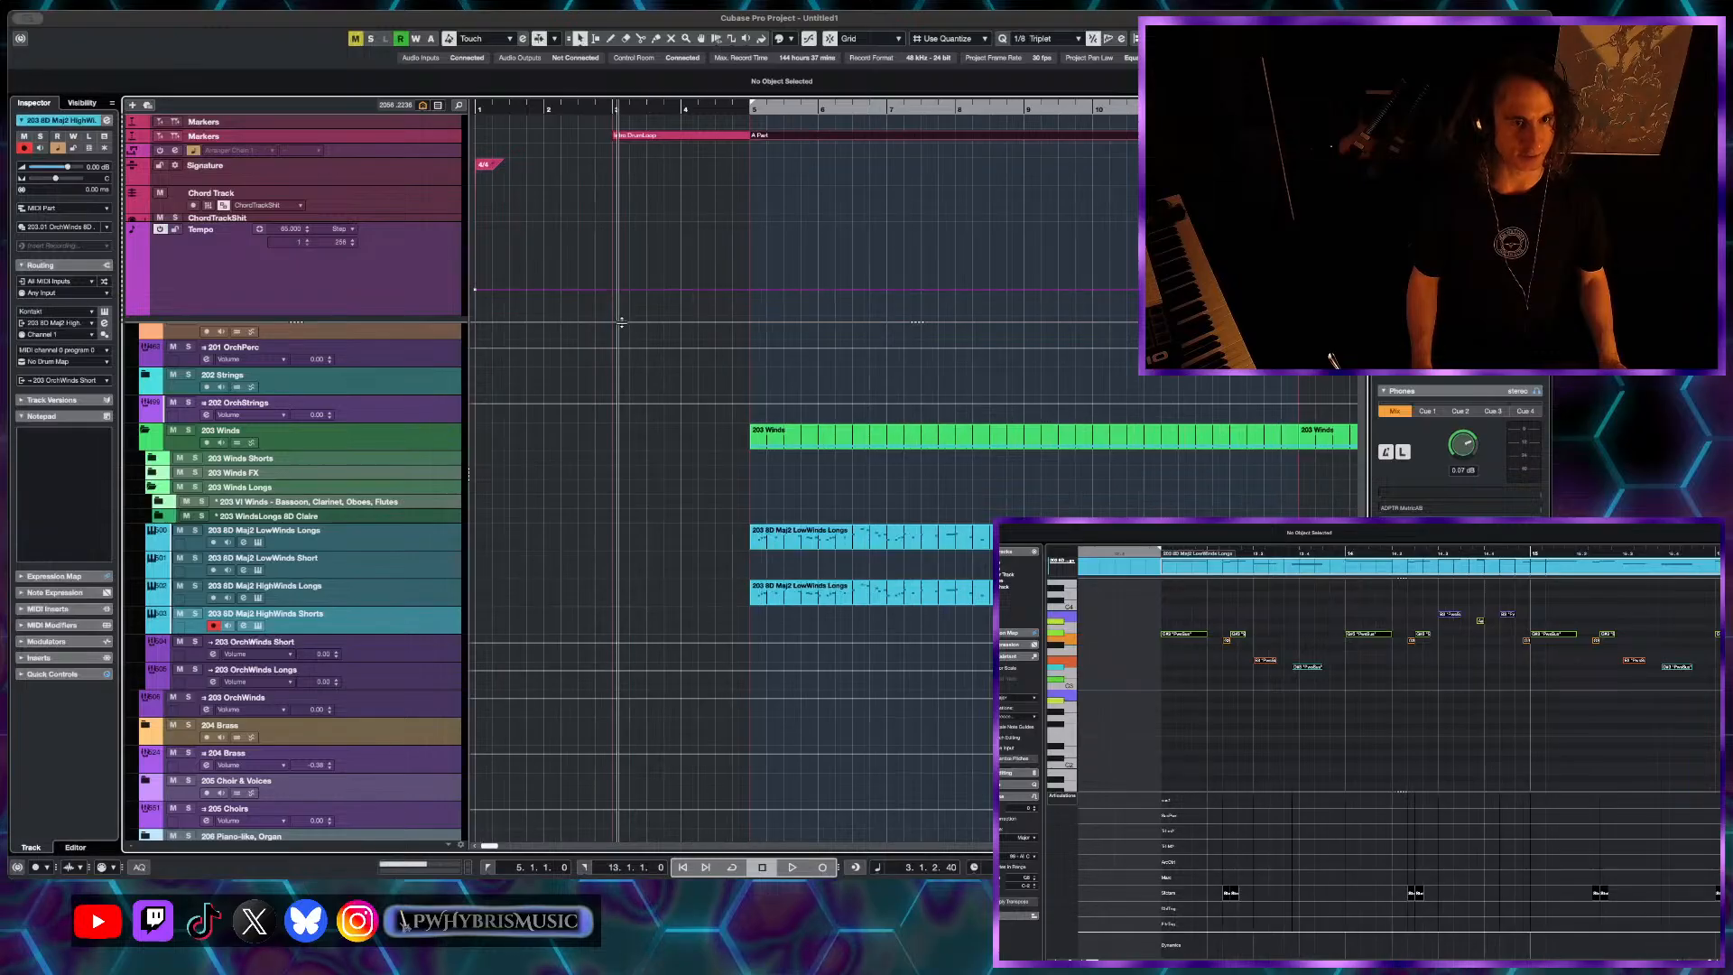
pyautogui.click(615, 112)
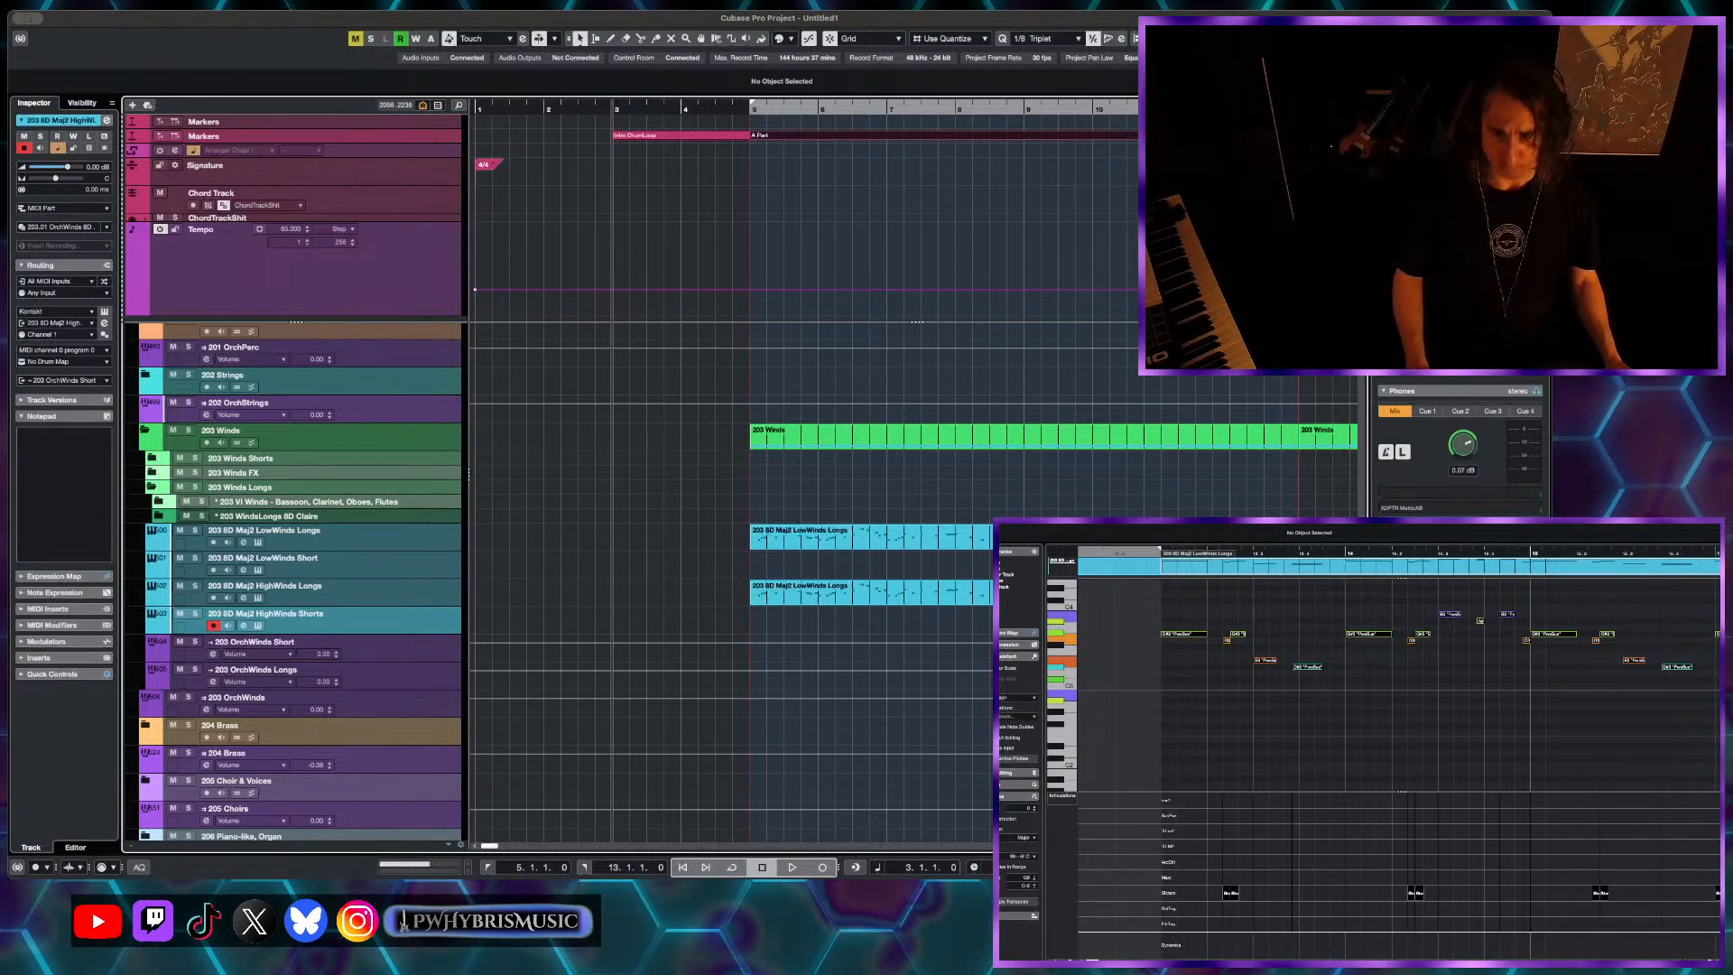
# - Play the arrangement from bar 3 and review the low and high winds parts through the A Part and B Part
pyautogui.press('g')
pyautogui.press('g')
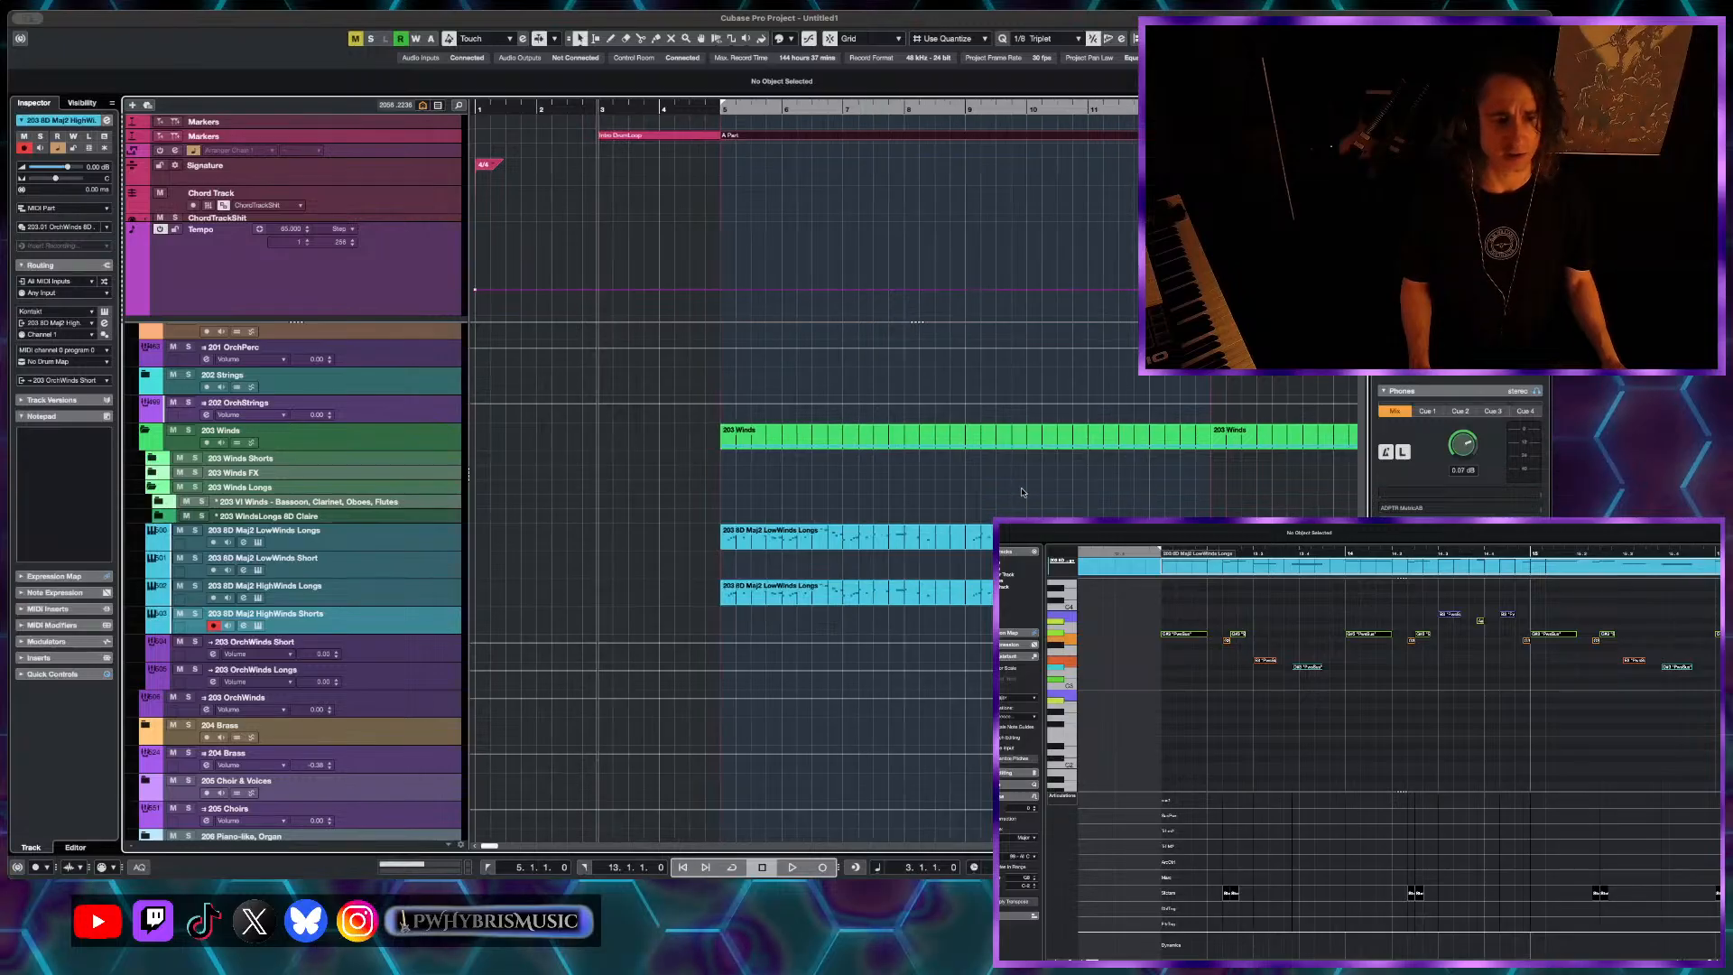
pyautogui.press('g')
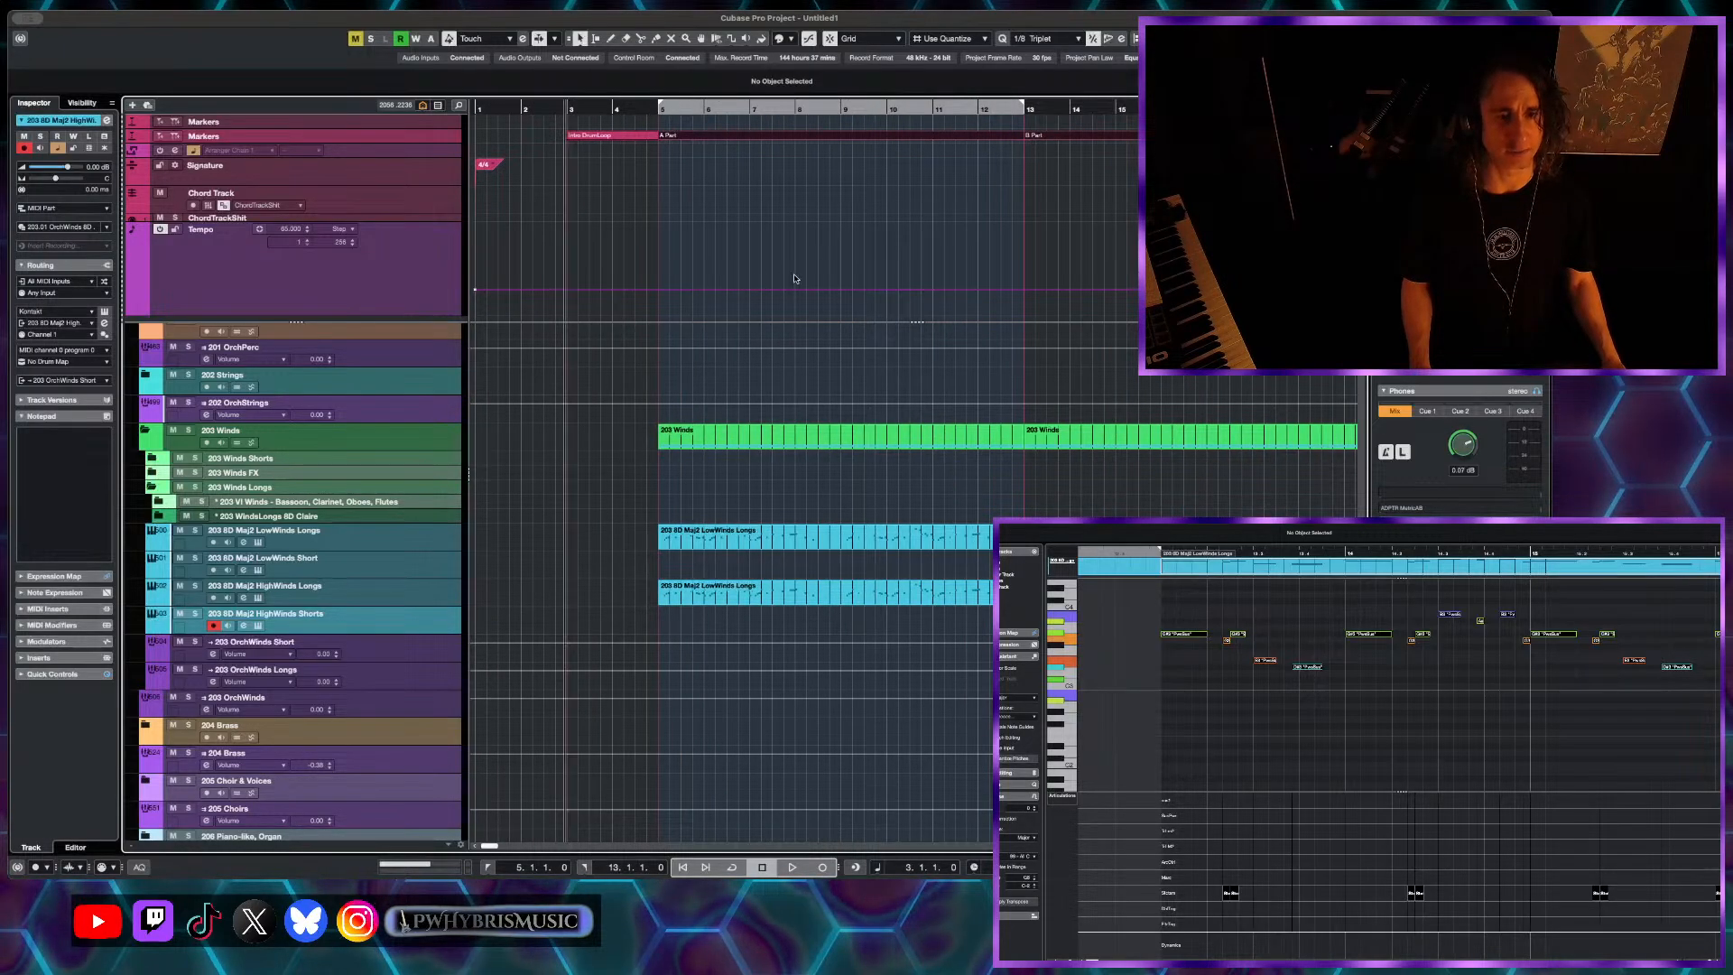
pyautogui.press('g')
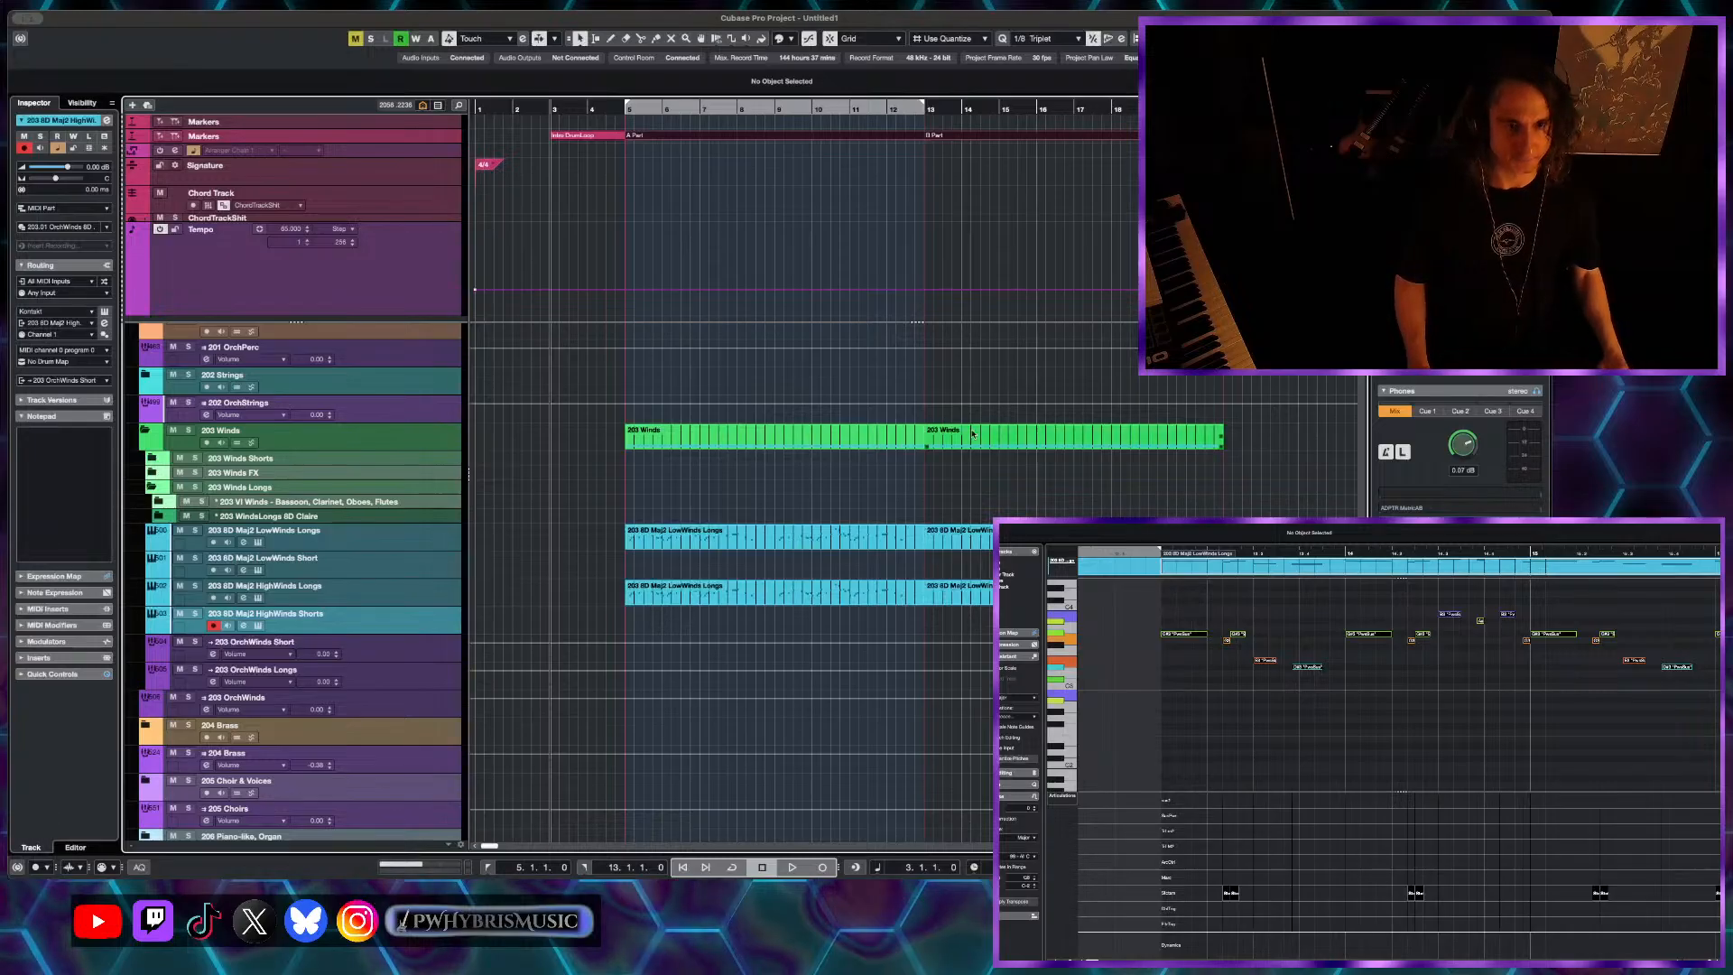
pyautogui.press('g')
pyautogui.click(541, 440)
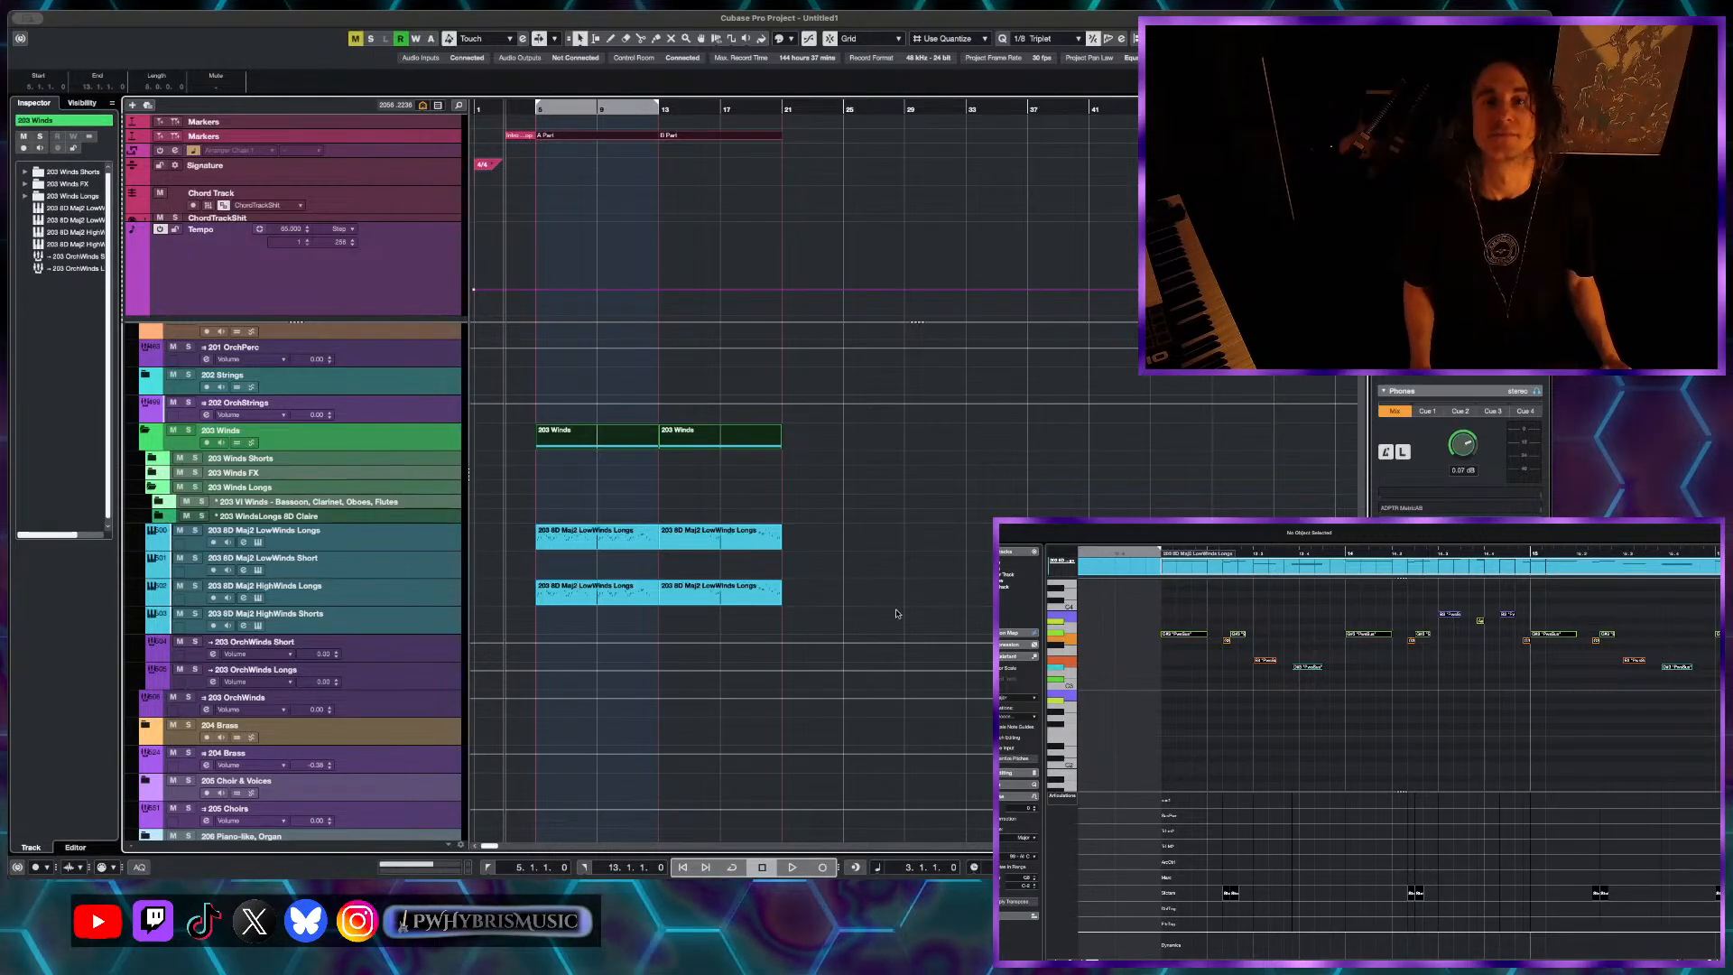
pyautogui.scroll(3, 914, 649)
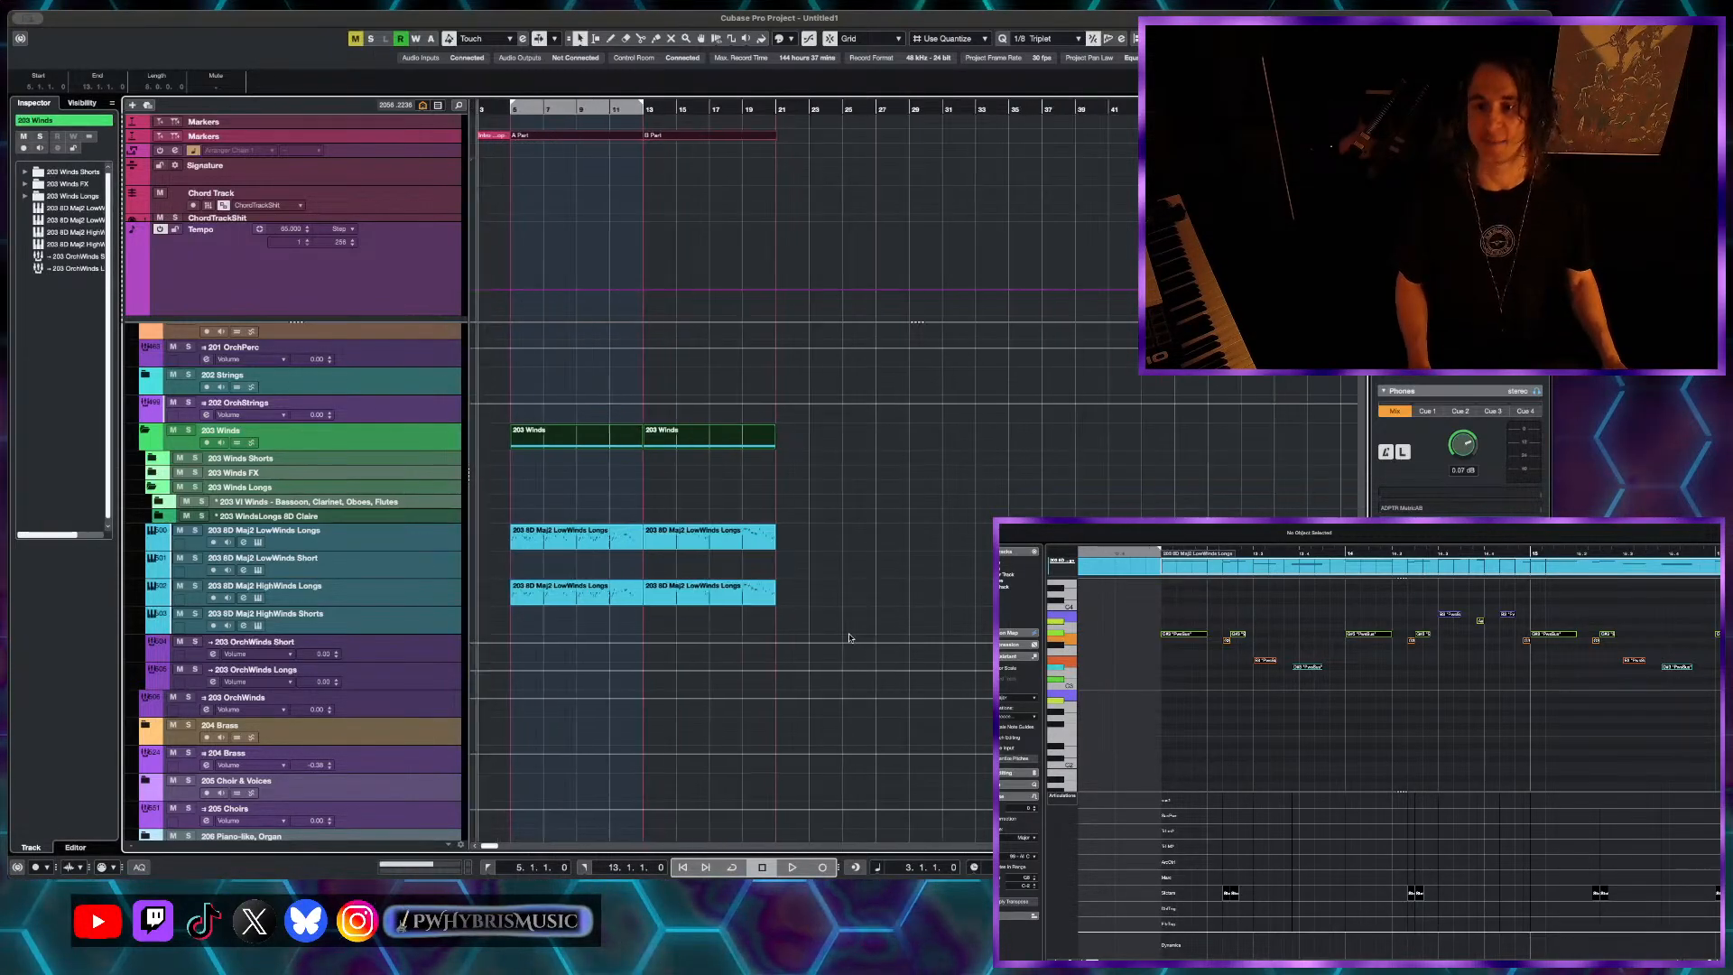
pyautogui.hscroll(-3, 866, 637)
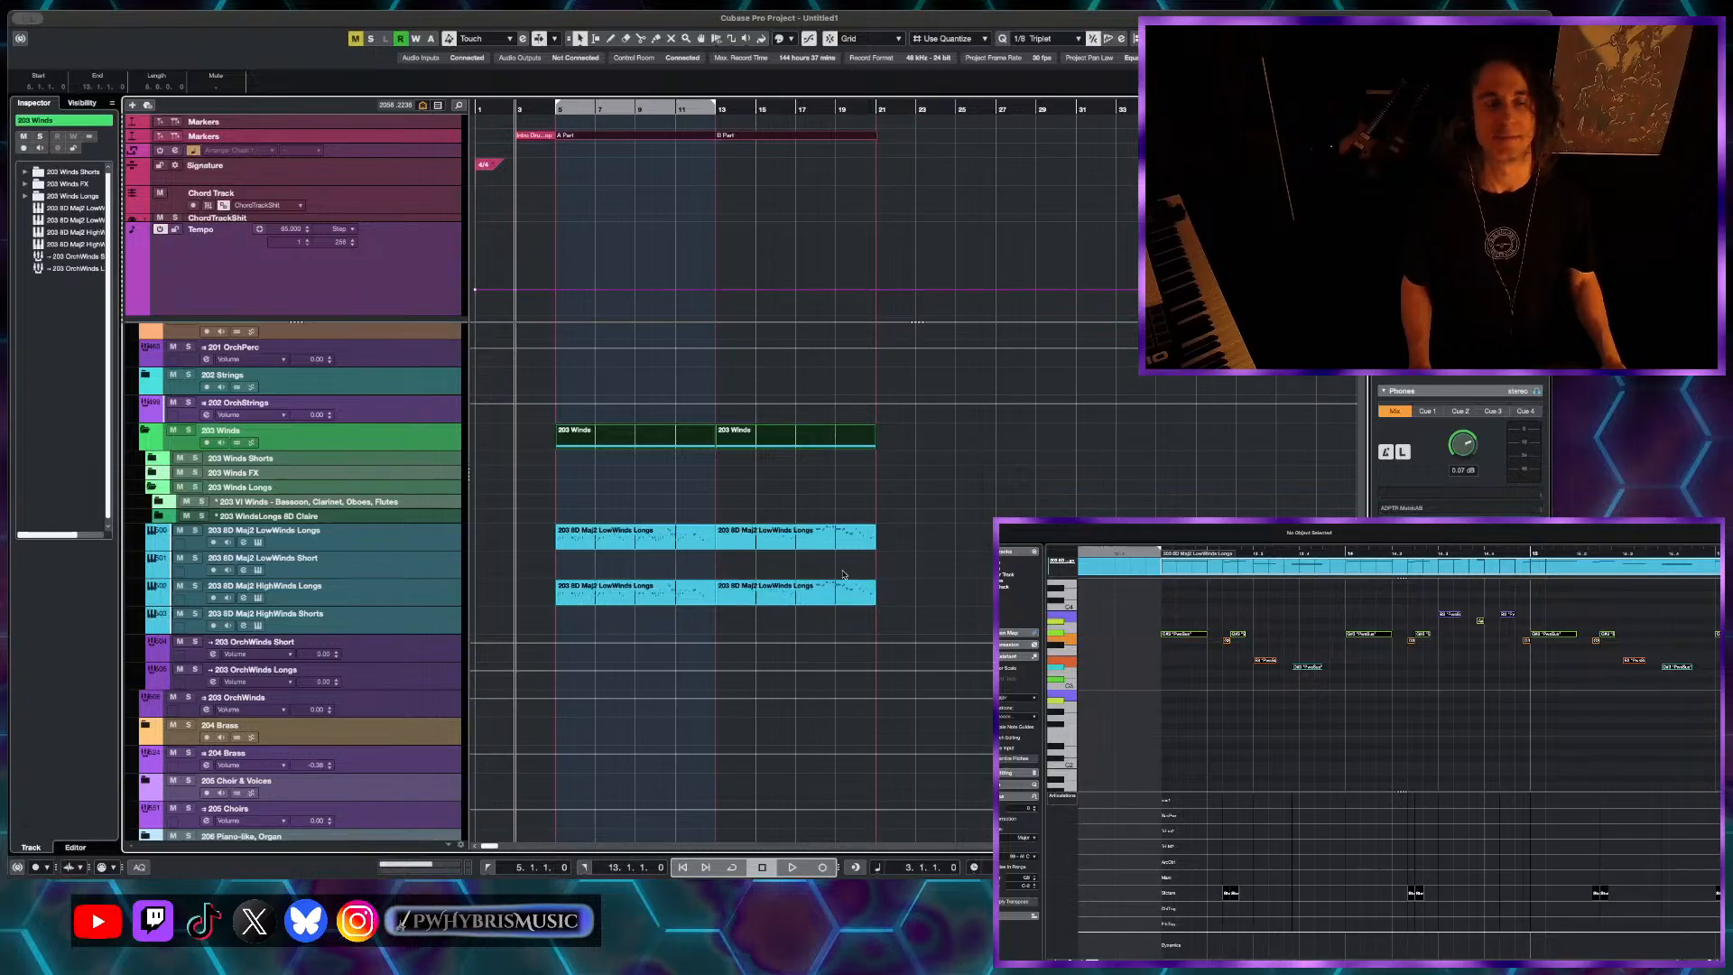
pyautogui.scroll(2, 843, 574)
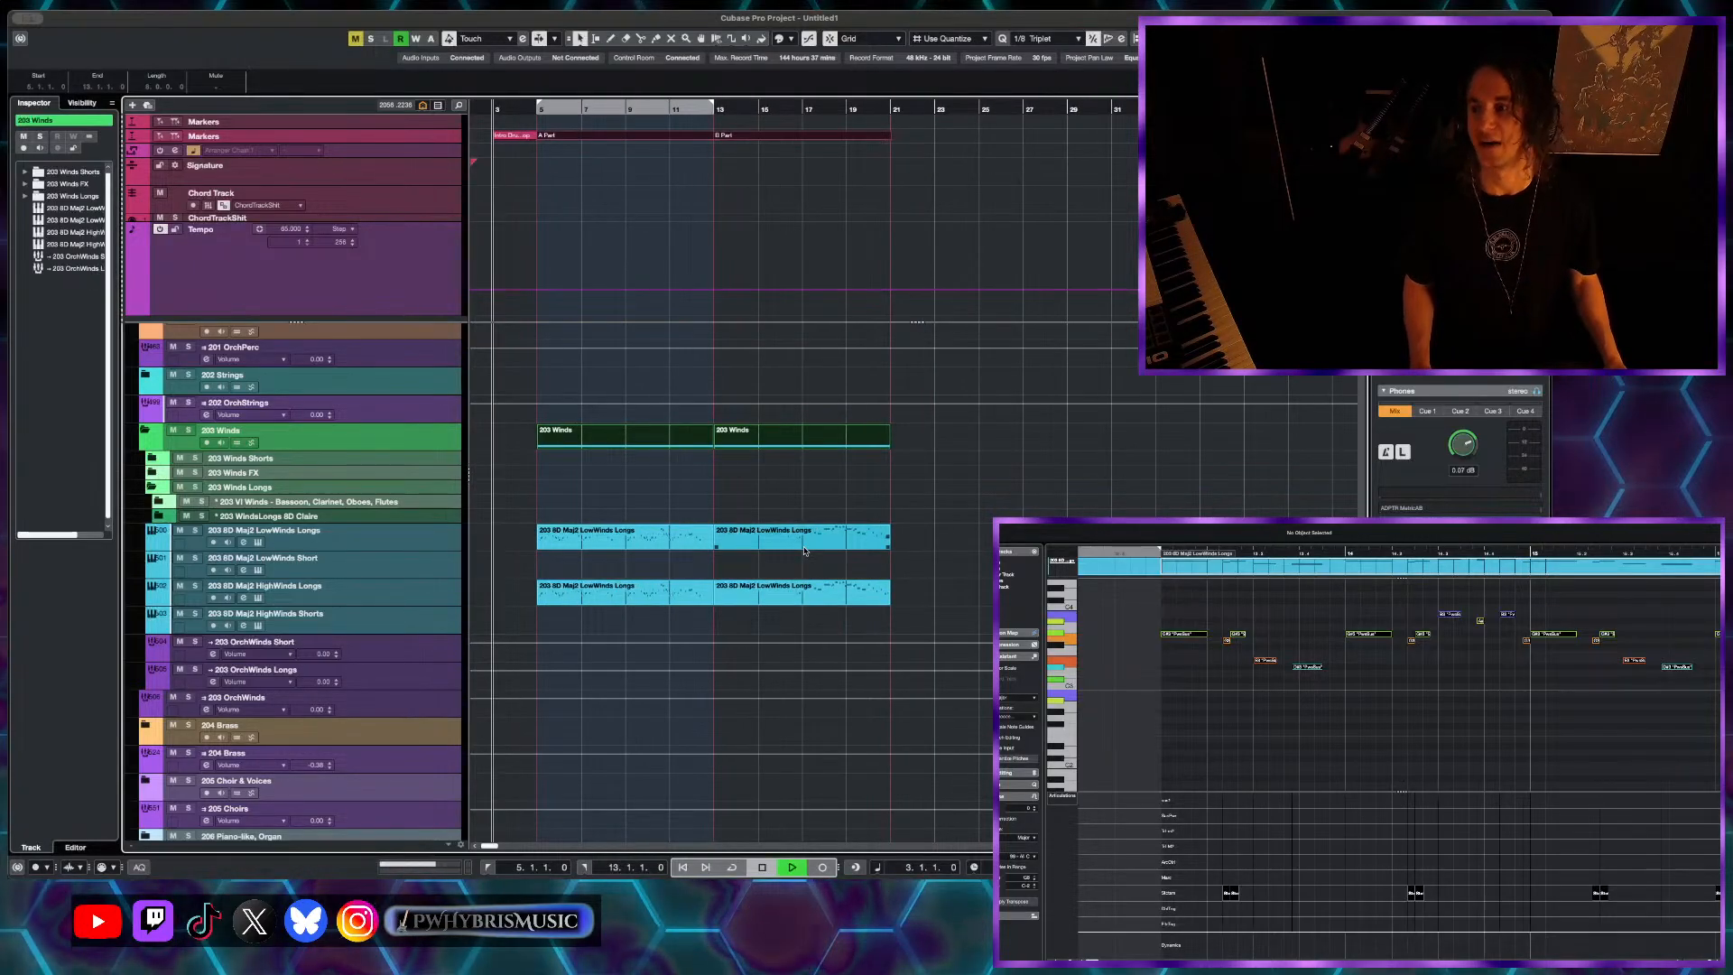
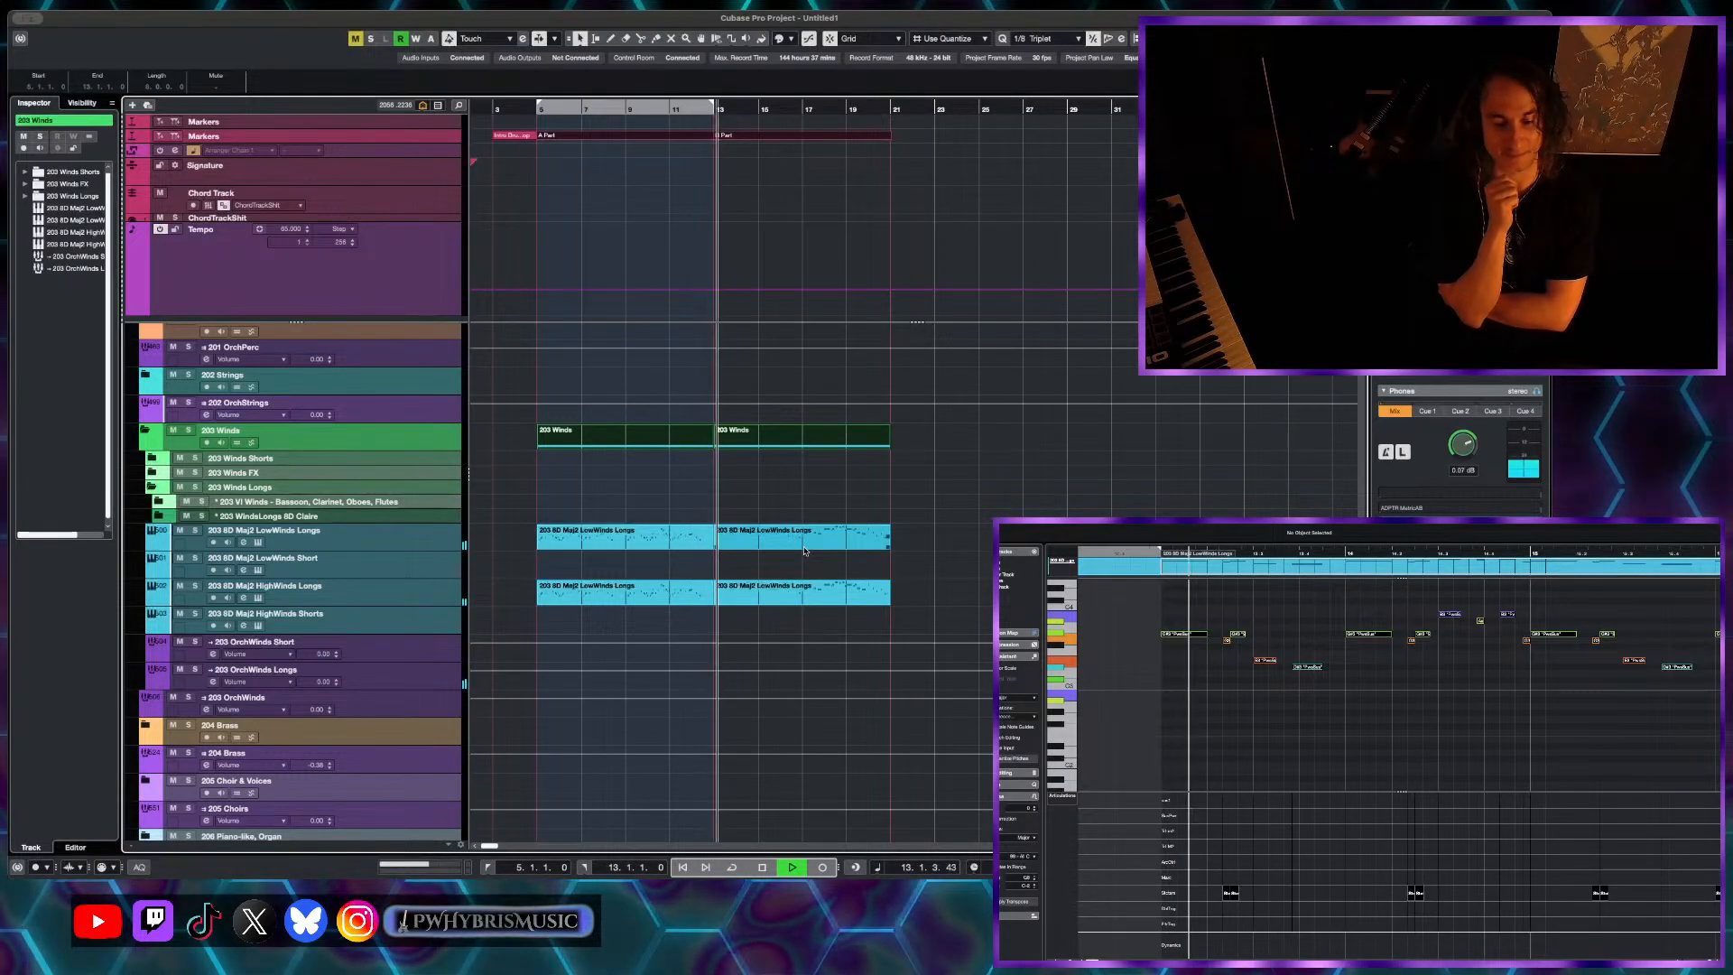
pyautogui.scroll(3, 804, 551)
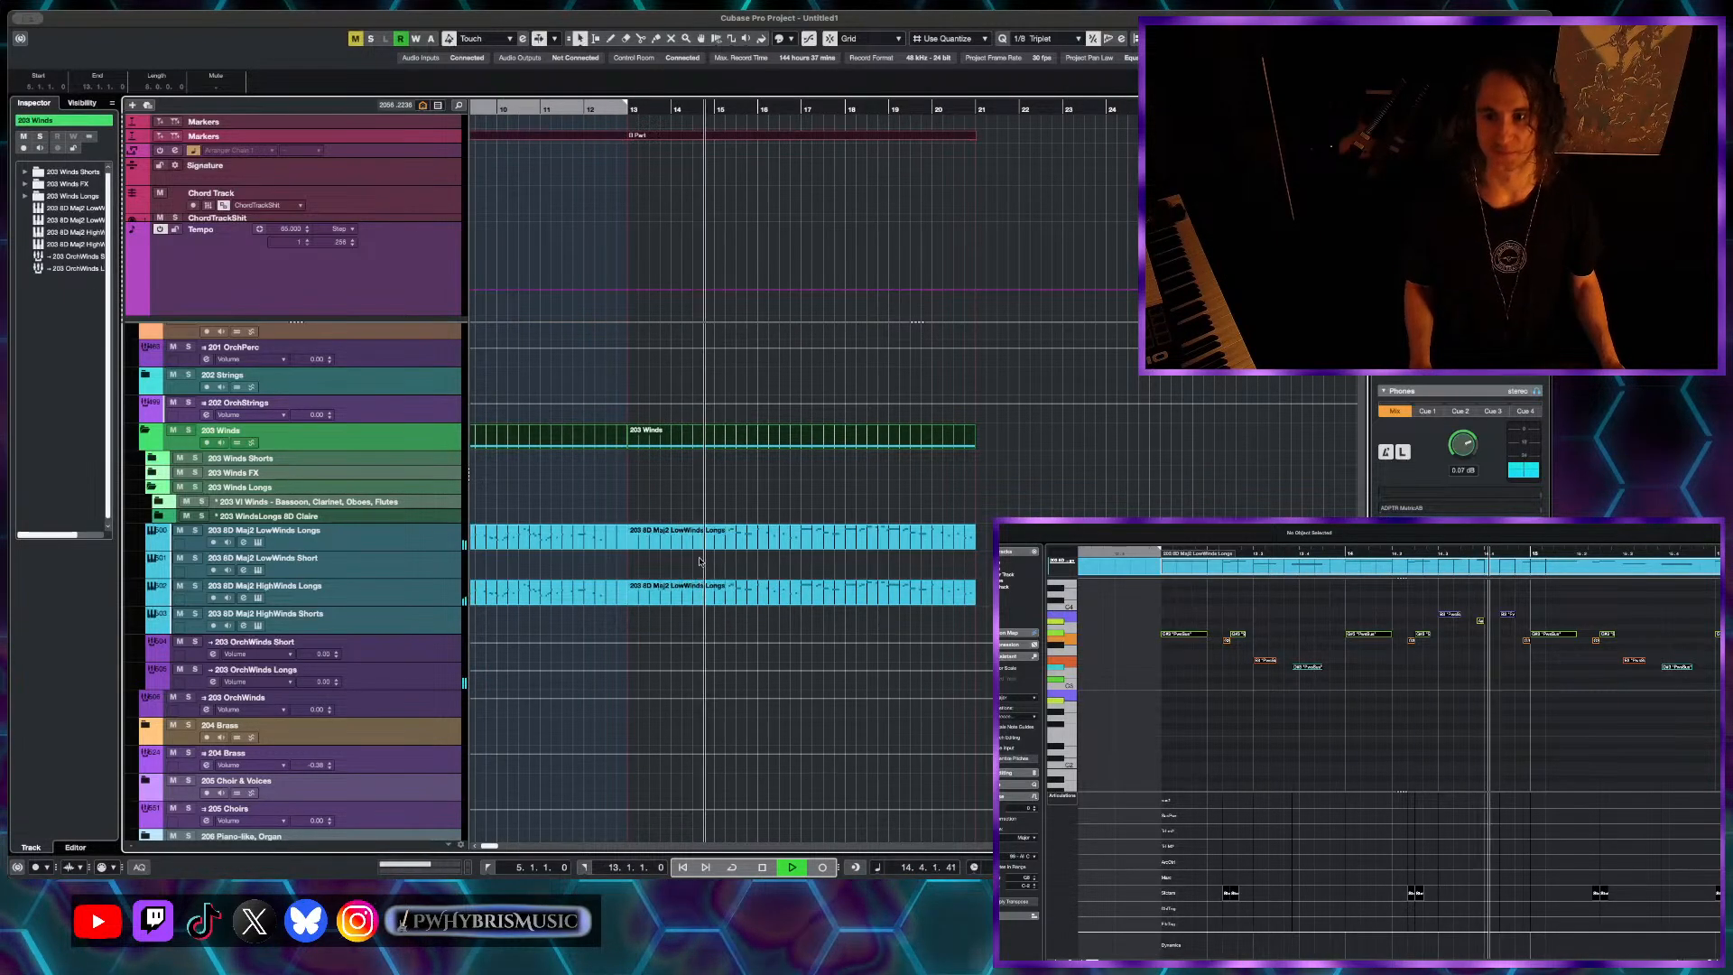
pyautogui.scroll(-1, 700, 562)
pyautogui.scroll(1, 788, 530)
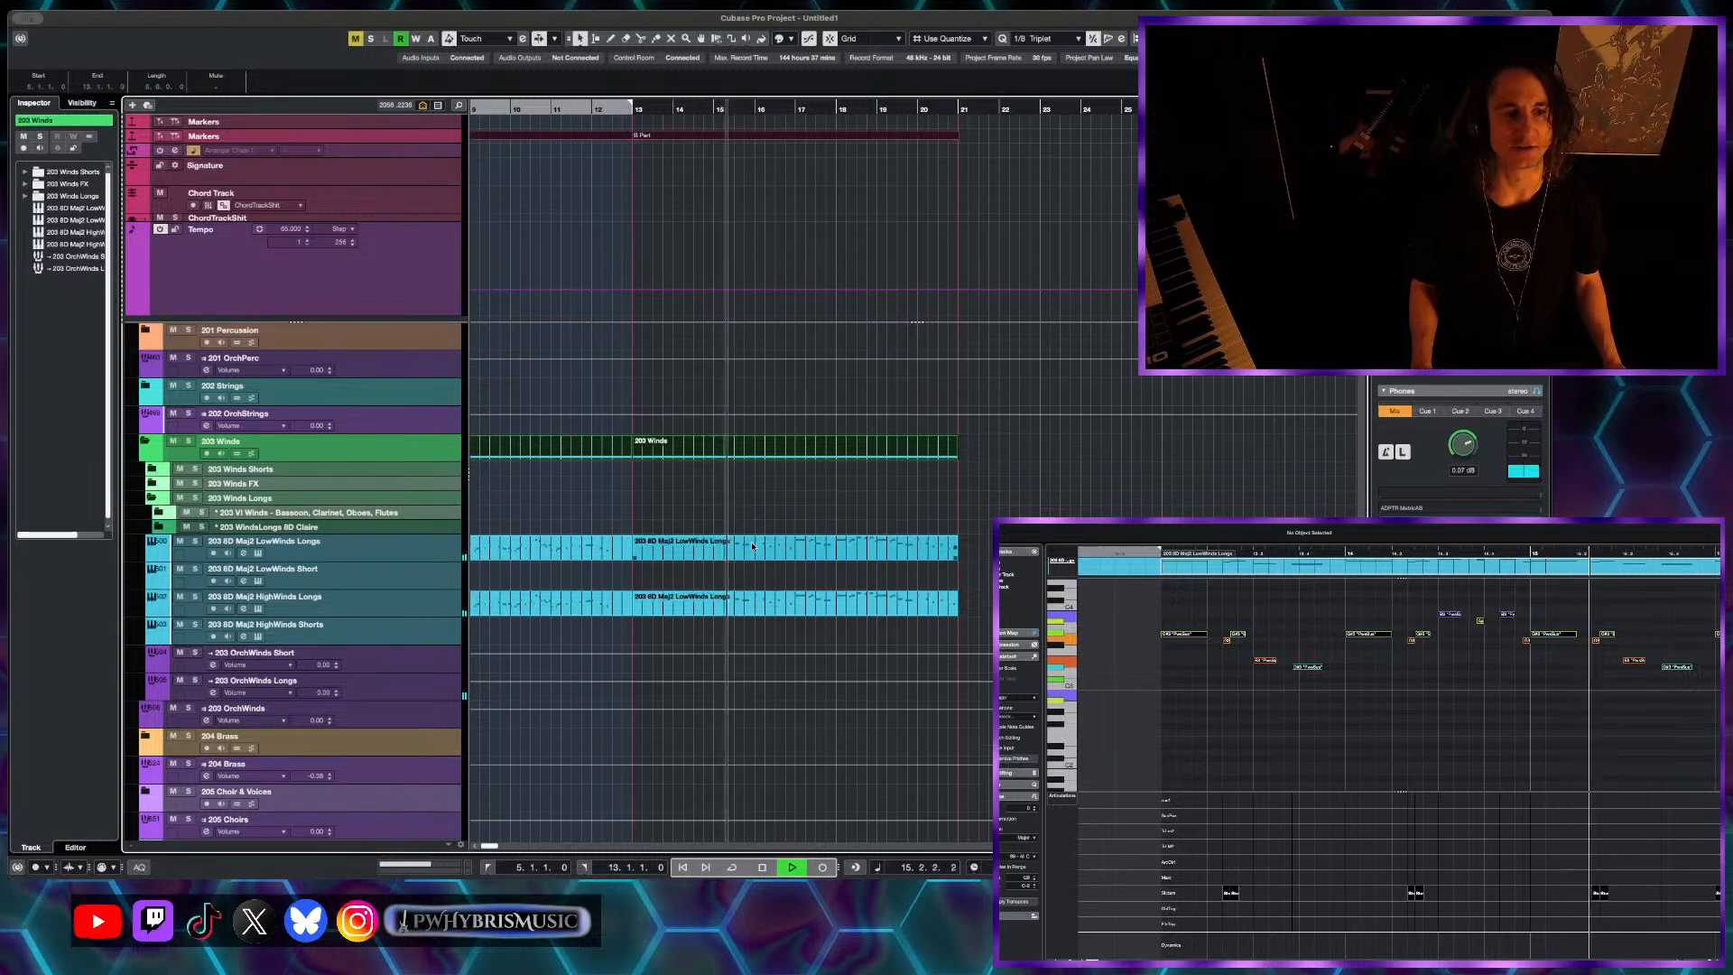
pyautogui.scroll(-2, 880, 280)
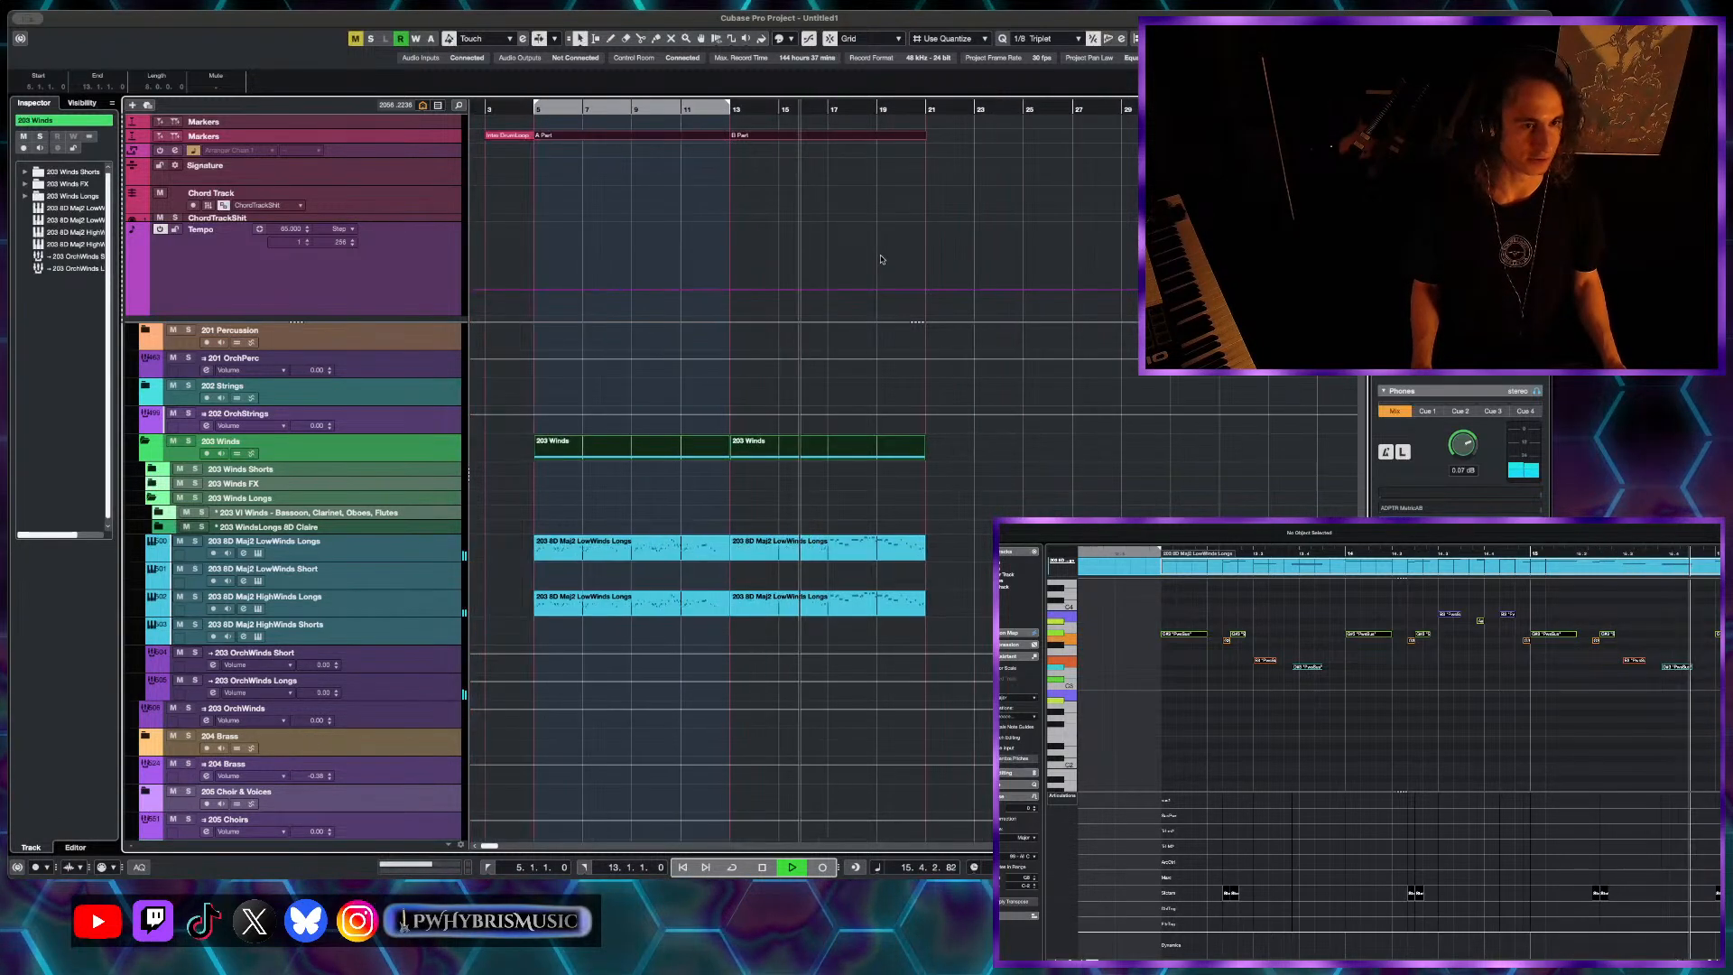
# - Split the LowWinds Longs and HighWinds Longs parts of the B Part at bar 17 and delete the portions after the split
pyautogui.moveTo(1022, 206); pyautogui.dragTo(642, 242)
pyautogui.scroll(2, 840, 400)
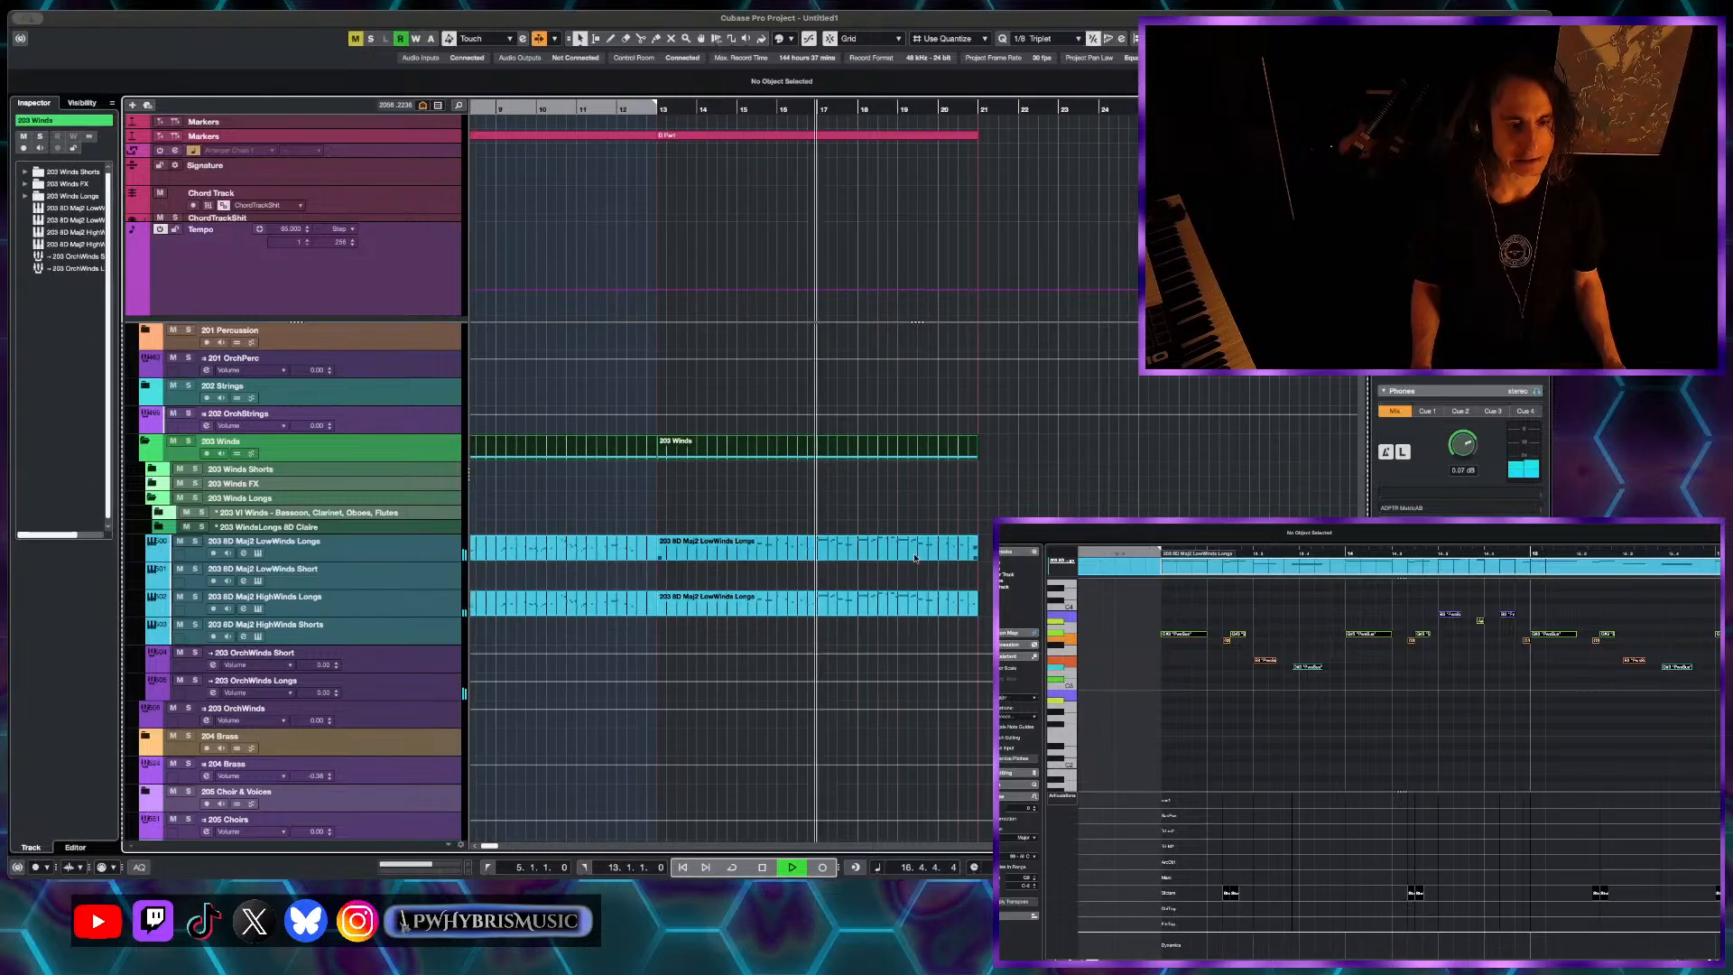
pyautogui.moveTo(1080, 501); pyautogui.dragTo(853, 621)
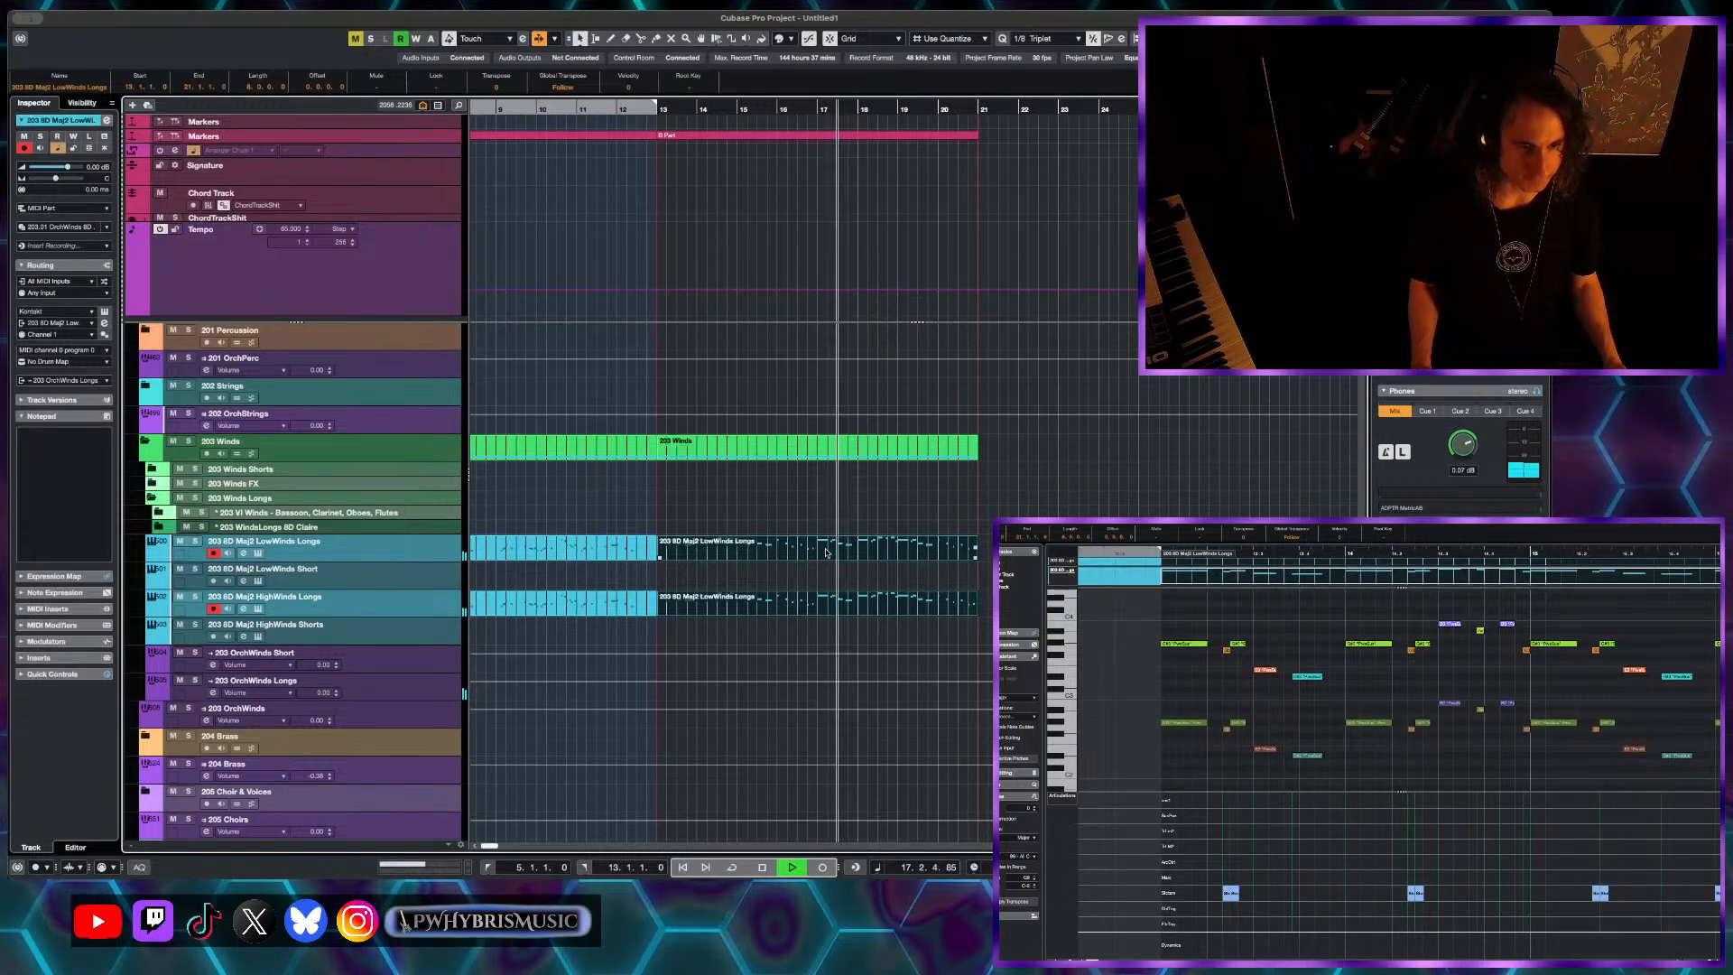
pyautogui.doubleClick(830, 608)
pyautogui.scroll(2, 806, 561)
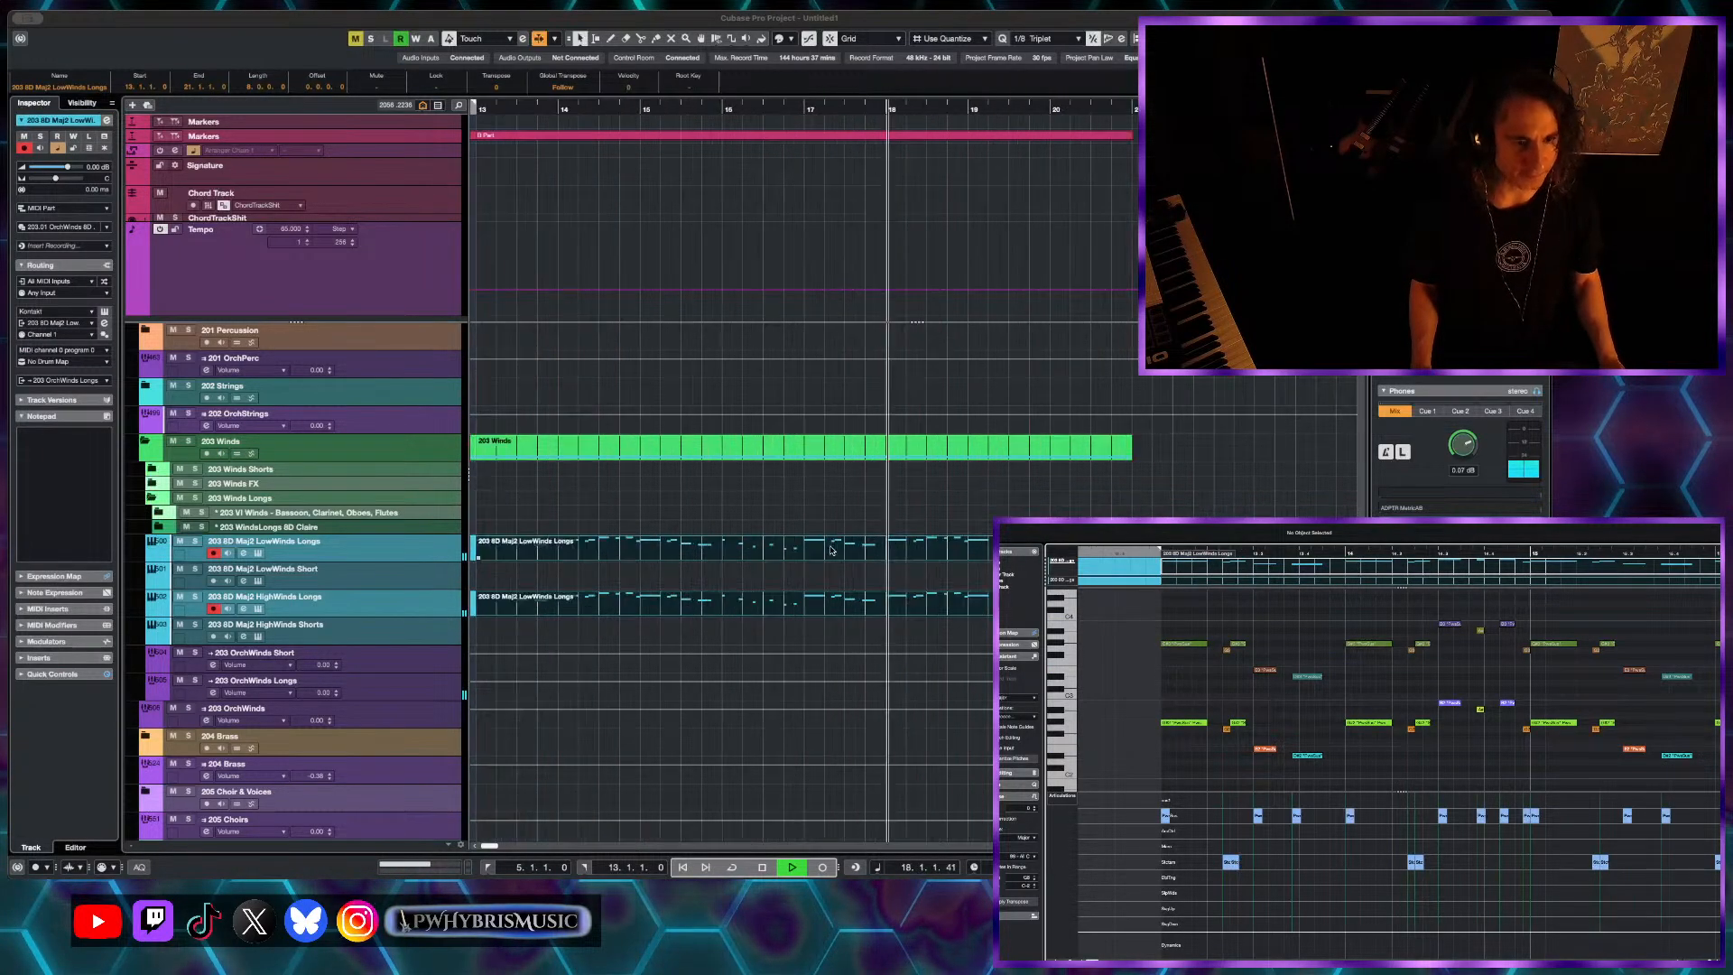
pyautogui.keyDown('alt'); pyautogui.click(806, 559); pyautogui.keyUp('alt')
pyautogui.moveTo(840, 506); pyautogui.dragTo(930, 628)
pyautogui.press('Delete')
# - Shorten the B Part cycle marker to end at bar 17 and duplicate the A Part and B Part markers right behind it
pyautogui.scroll(-2, 868, 580)
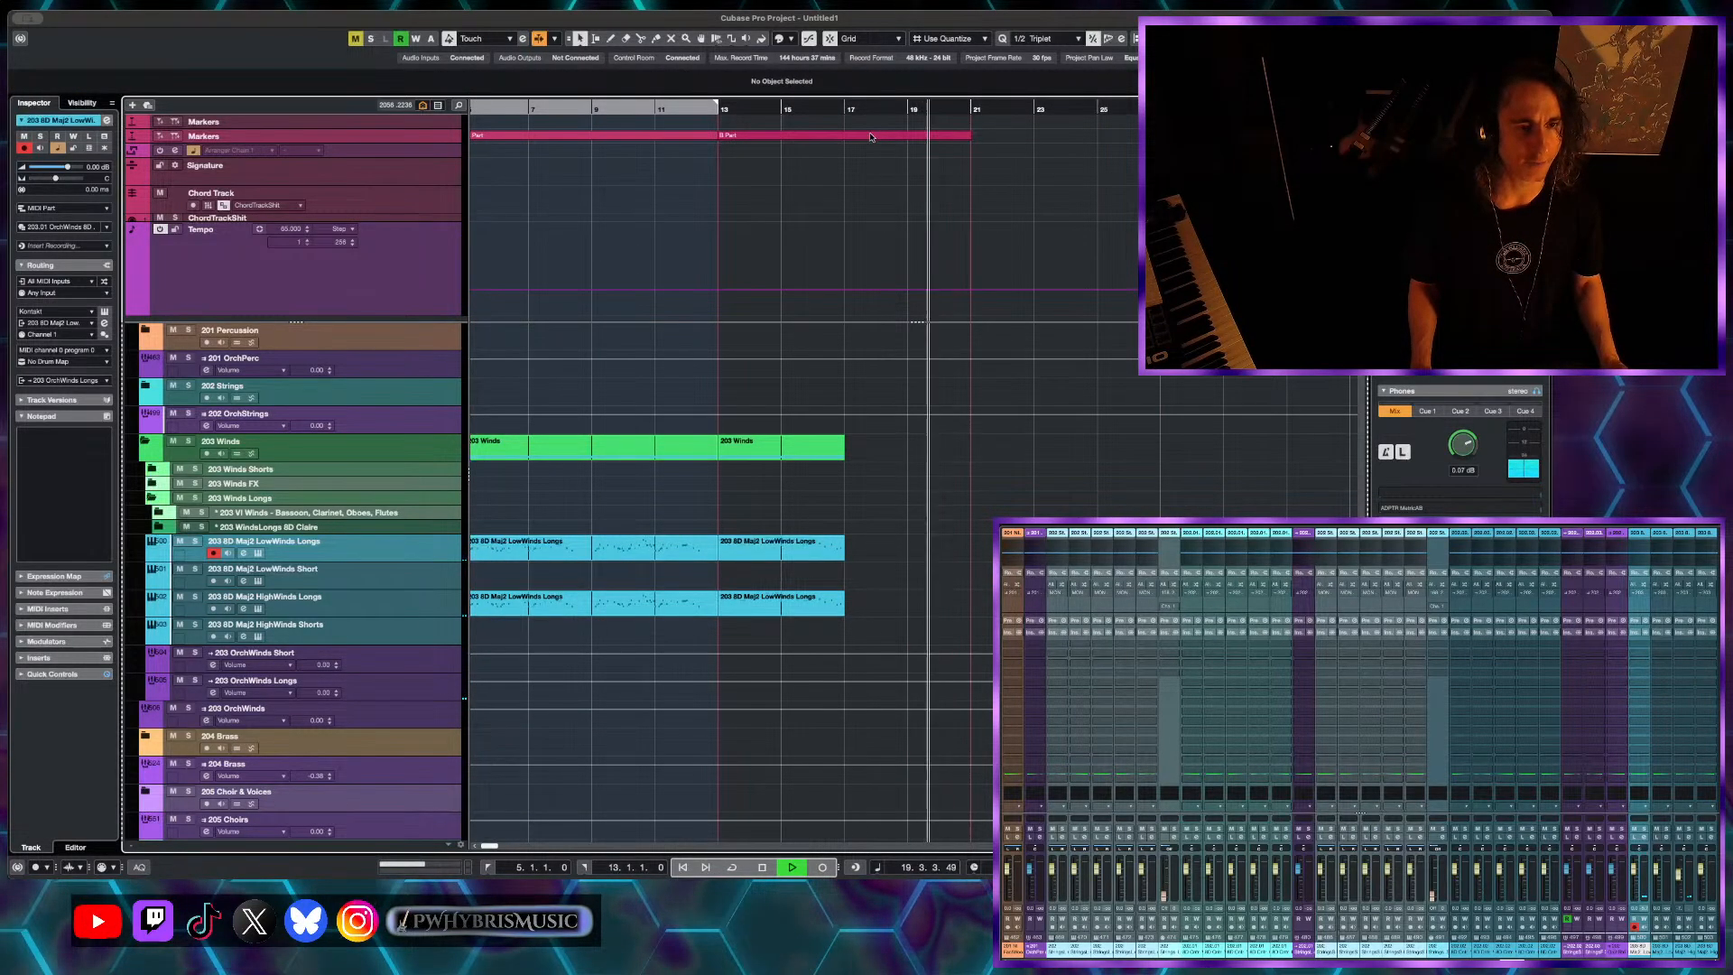
pyautogui.hotkey('alt', '8')
pyautogui.moveTo(973, 138); pyautogui.dragTo(855, 145)
pyautogui.scroll(-2, 805, 184)
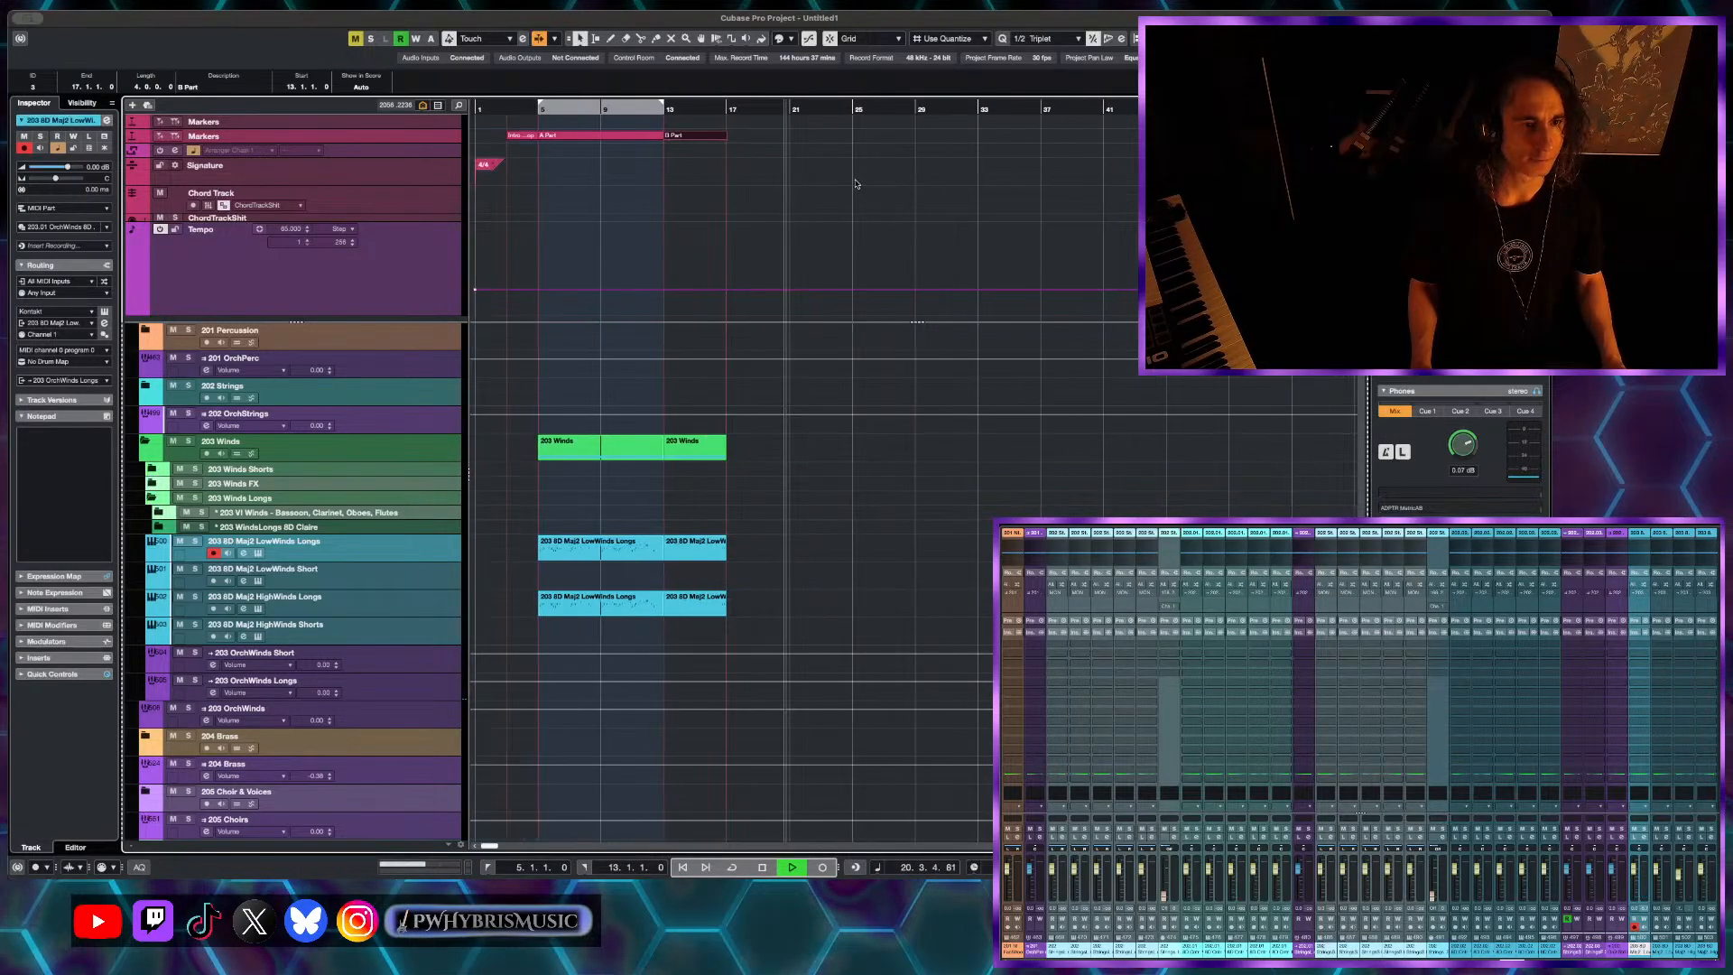
pyautogui.hotkey('ctrl', 'd')
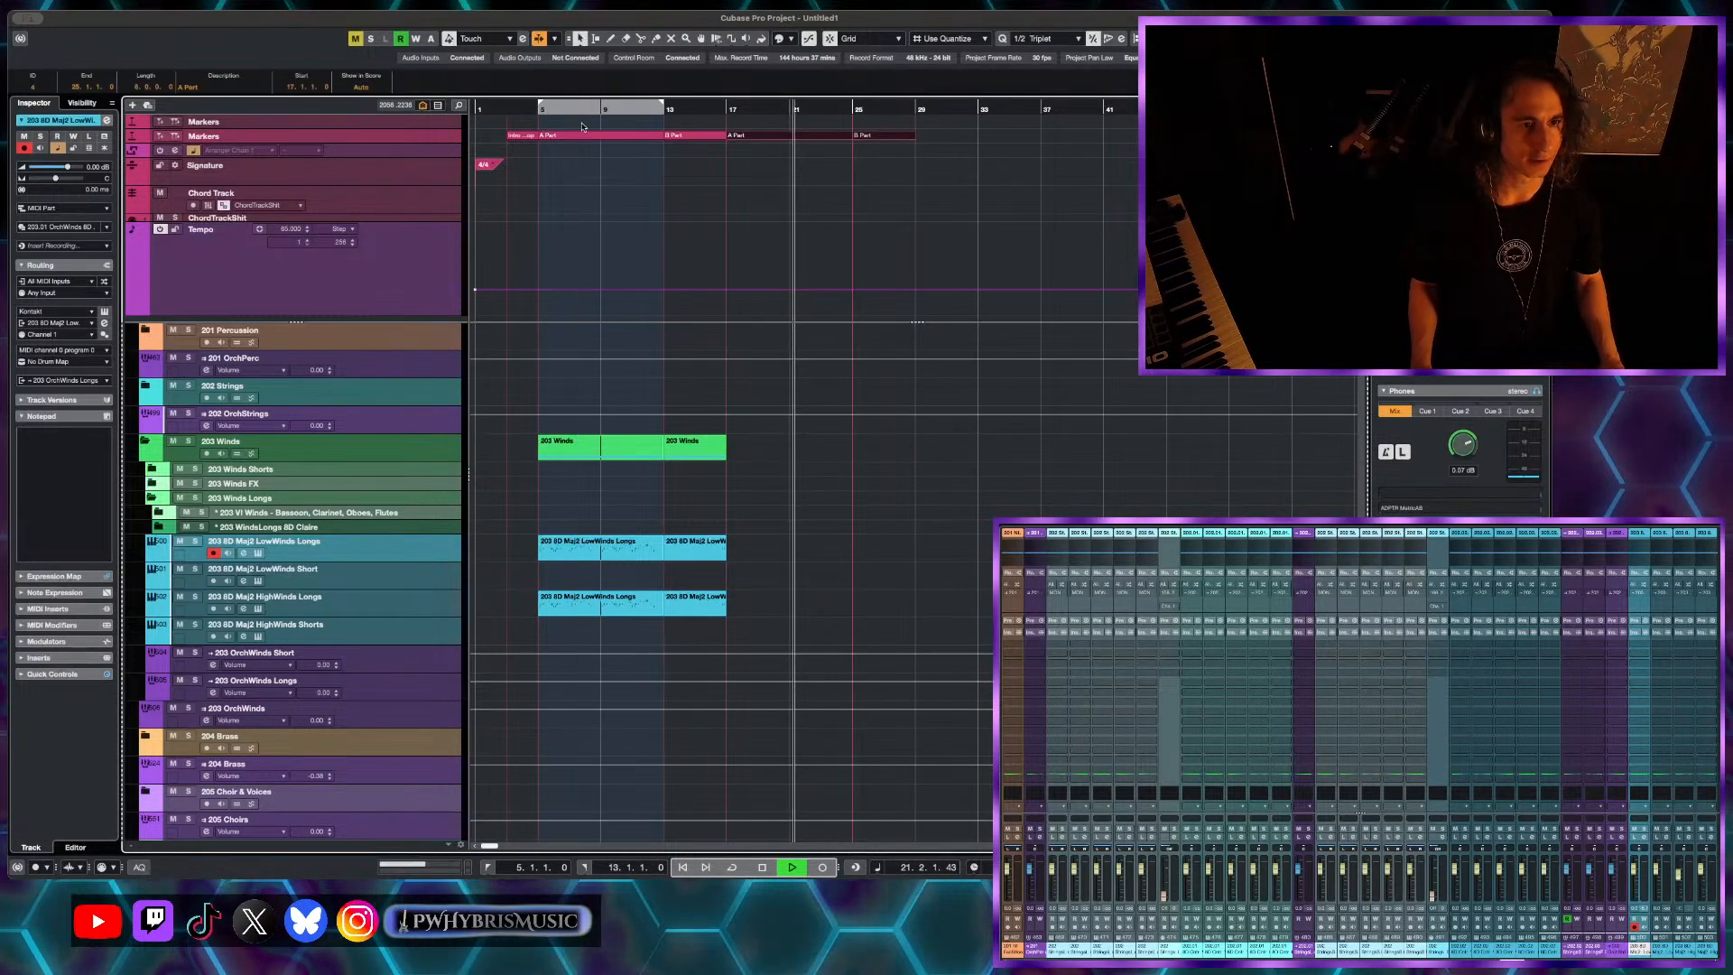
# - Stop playback and duplicate all LowWinds Longs and HighWinds Longs parts so the copies start at bar 17
pyautogui.press('space')
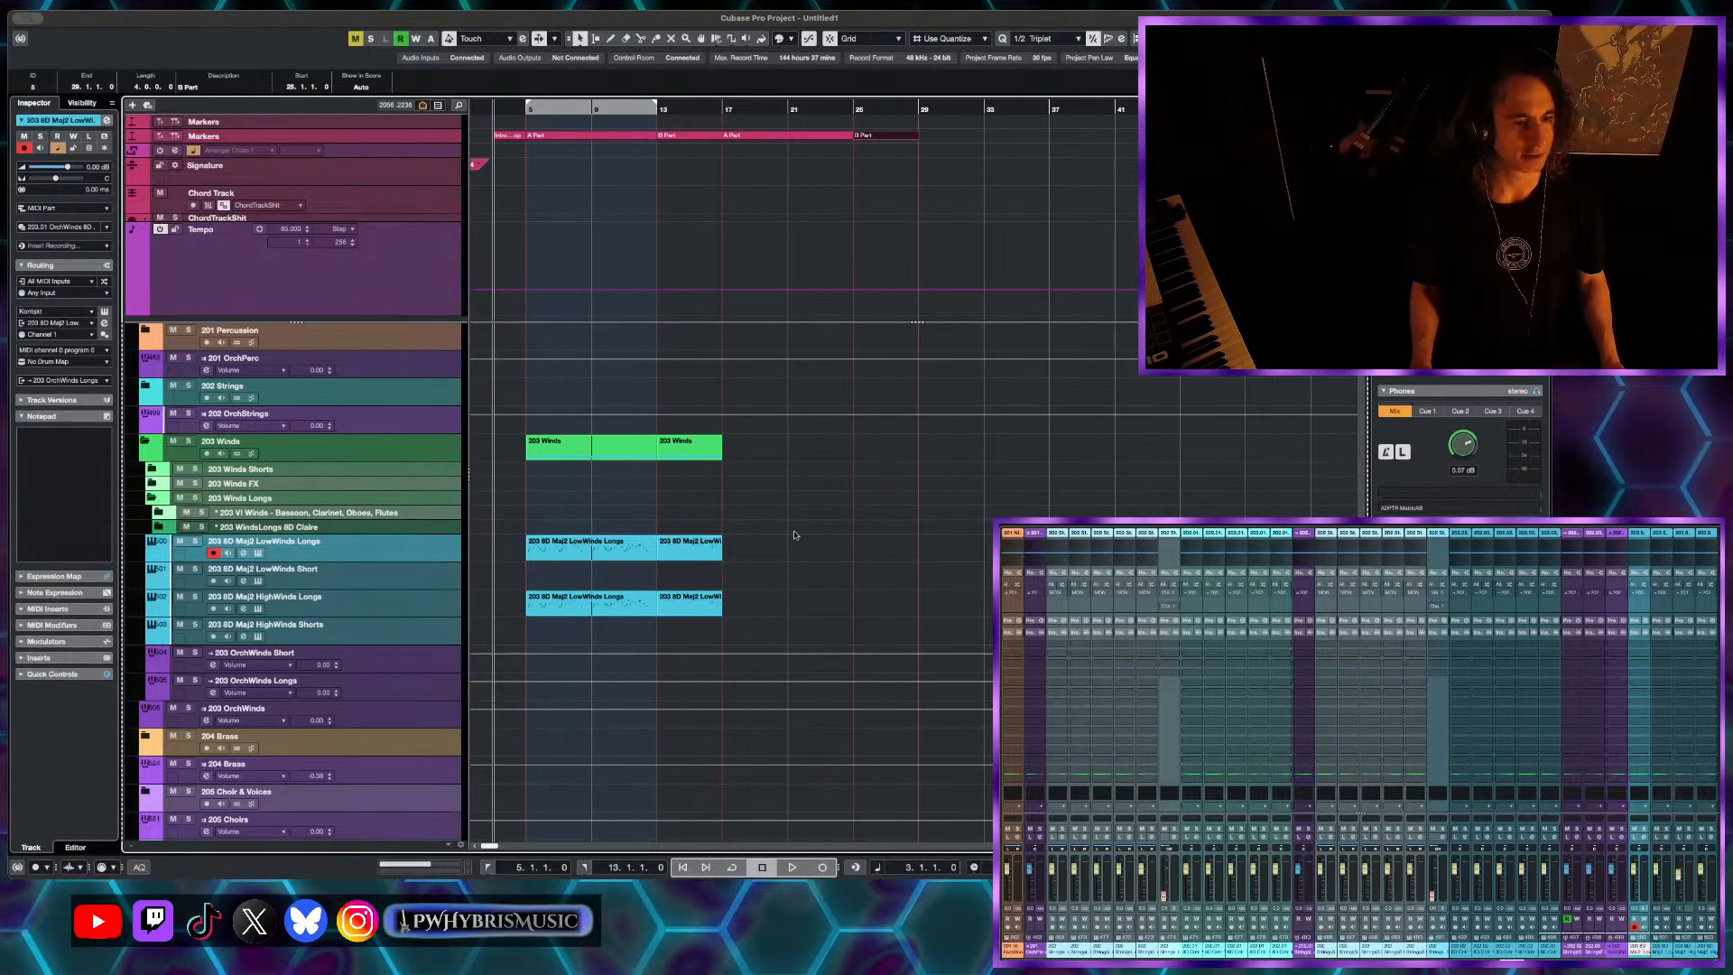
pyautogui.moveTo(793, 536); pyautogui.dragTo(622, 607)
pyautogui.hotkey('ctrl', 'd')
# - Copy the SimpleJazzBass part on its own track so the copy starts at bar 16, leading into the second A Part
pyautogui.scroll(2, 704, 486)
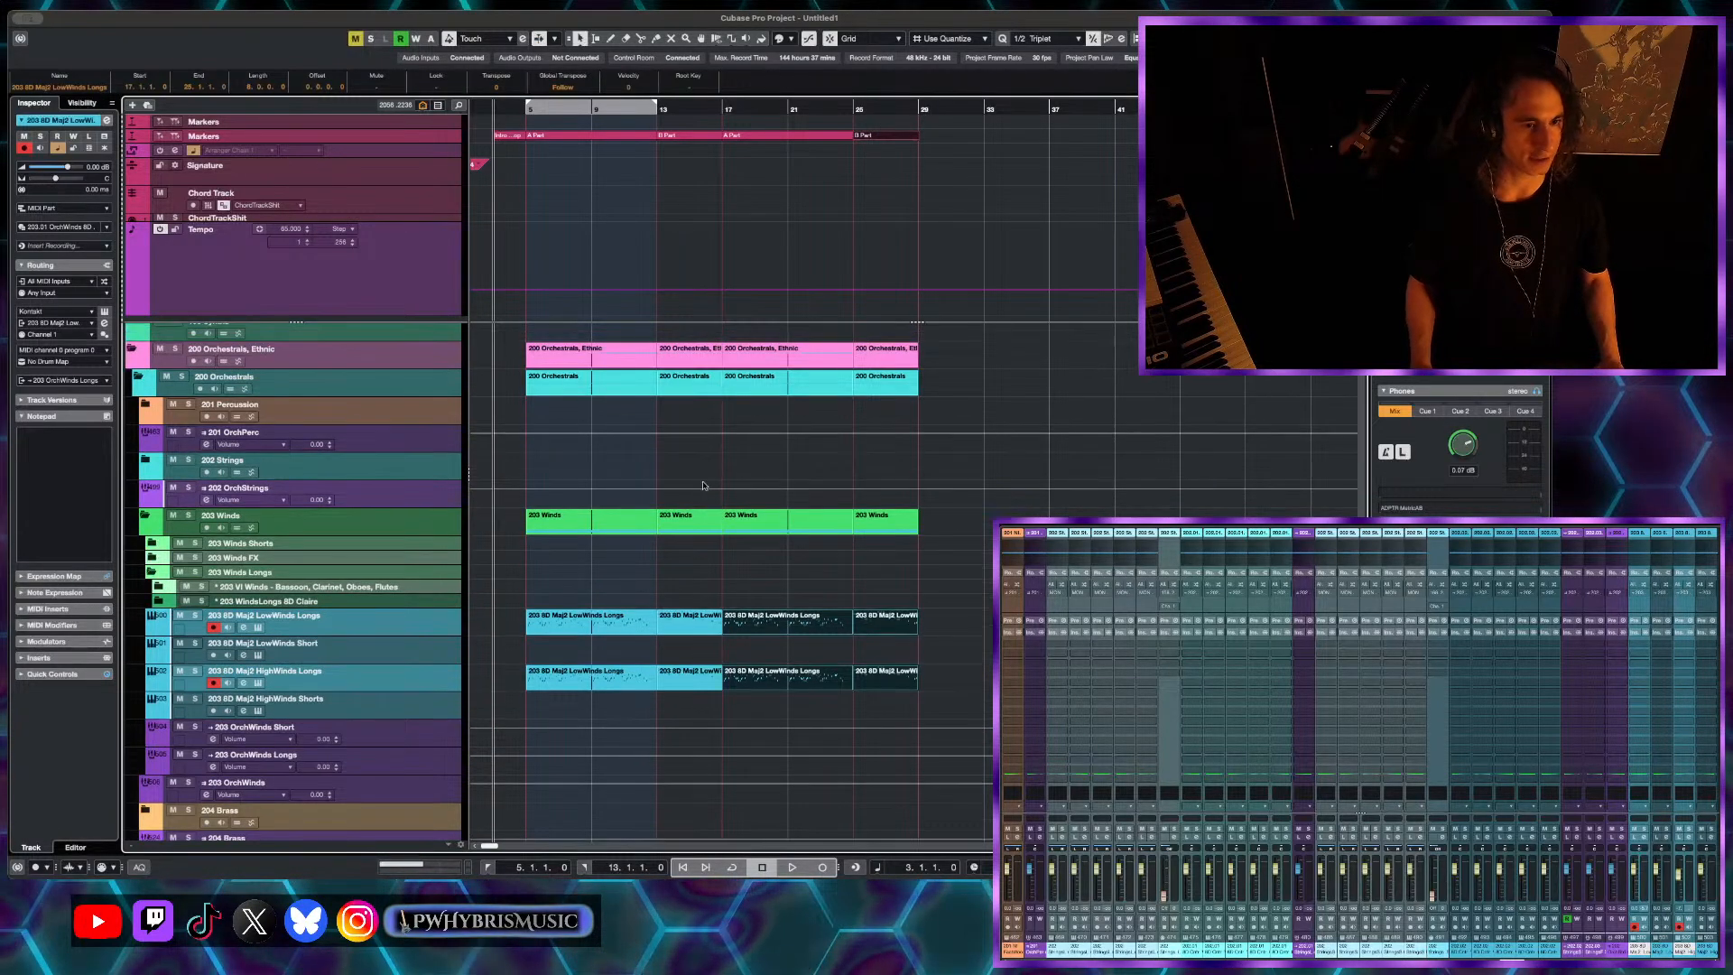
pyautogui.scroll(6, 704, 485)
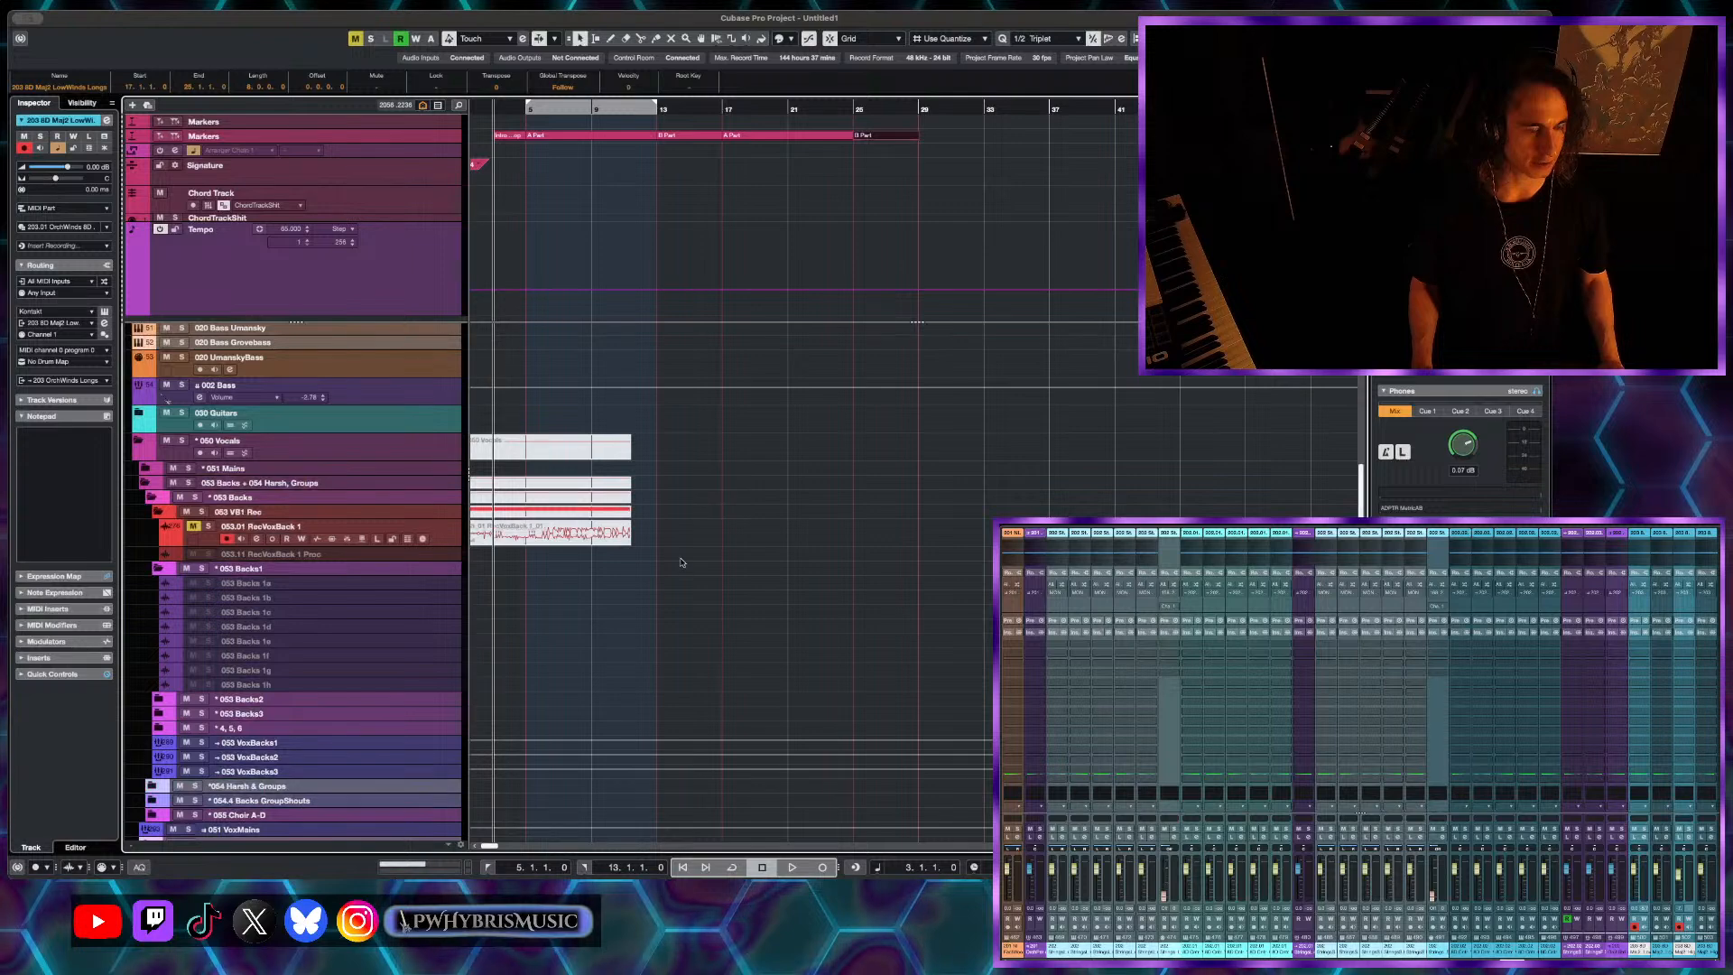
pyautogui.scroll(3, 686, 560)
pyautogui.click(561, 464)
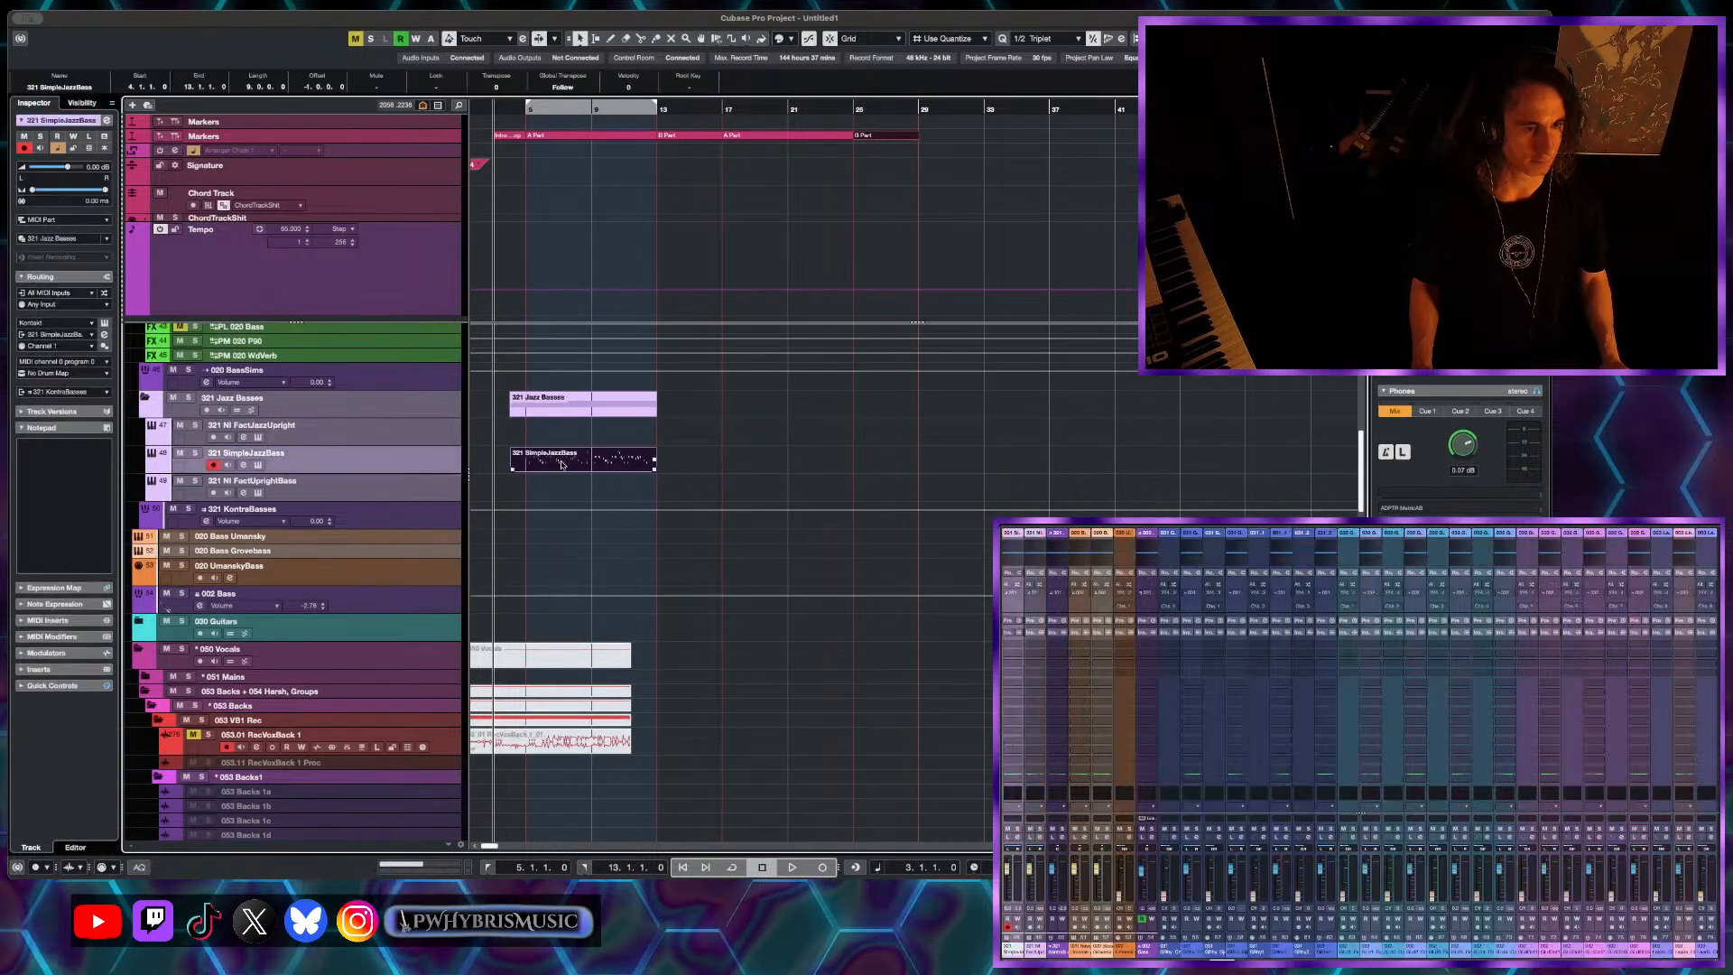
pyautogui.press('h')
pyautogui.press('h')
pyautogui.press('g')
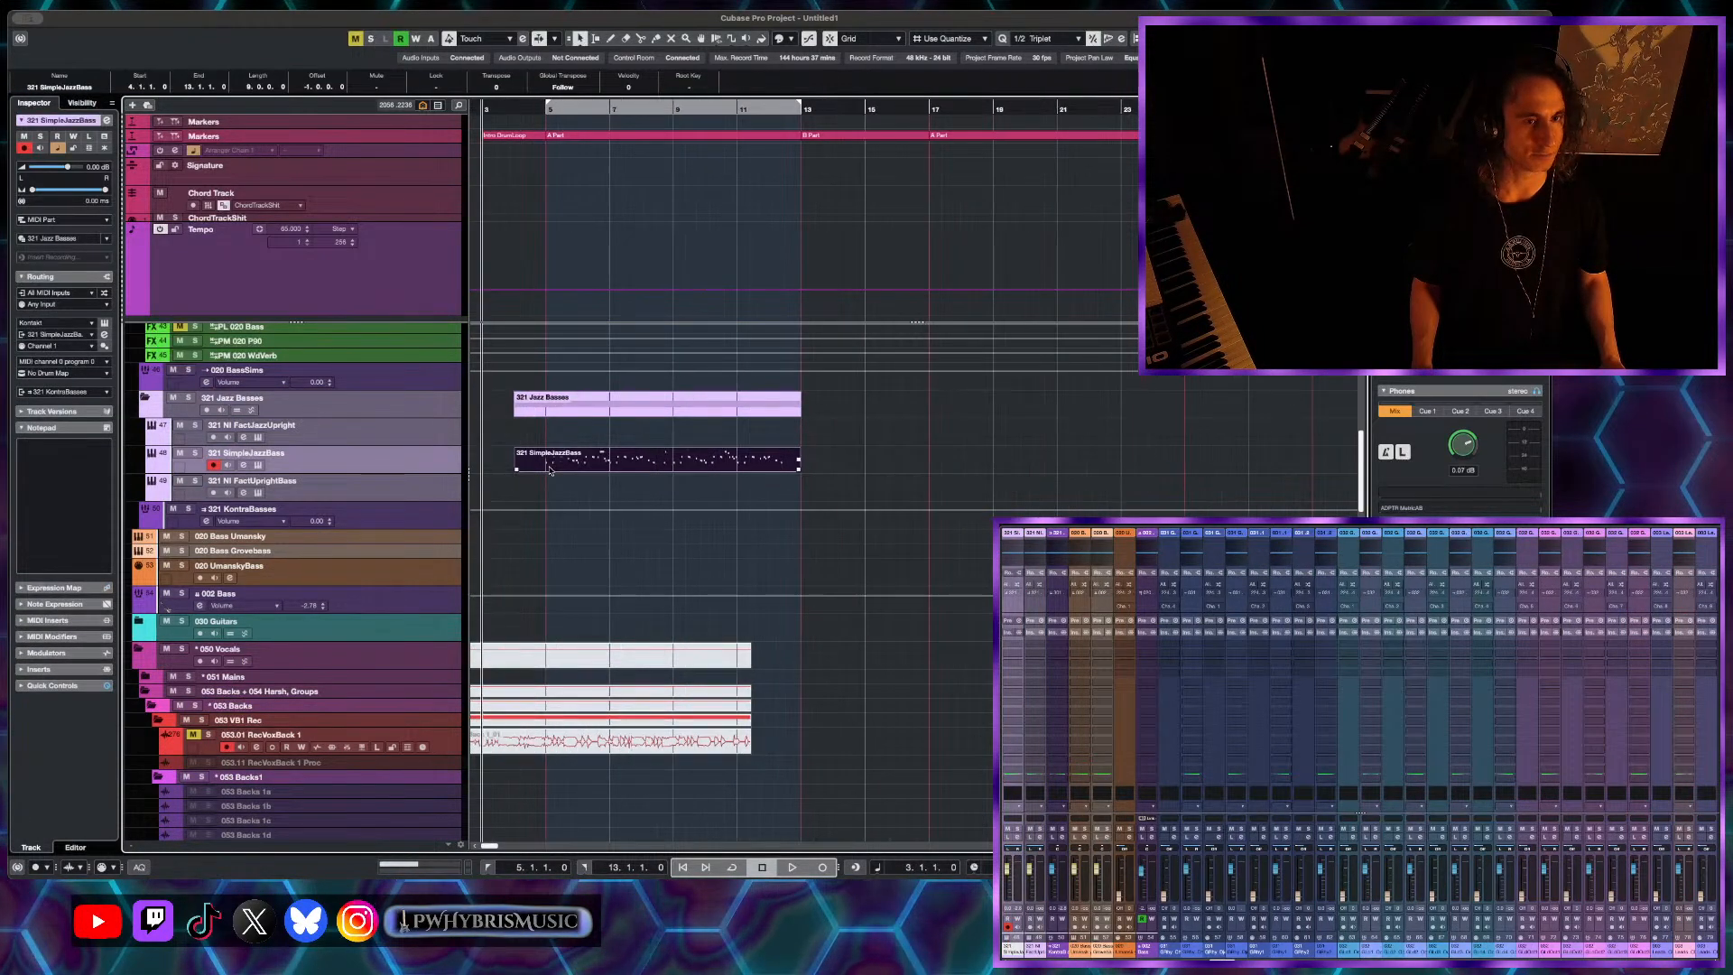
pyautogui.moveTo(550, 470); pyautogui.dragTo(853, 456)
# - Play the second A Part from bar 17 to check the copied jazz bass together with the winds
pyautogui.press('h')
pyautogui.press('h')
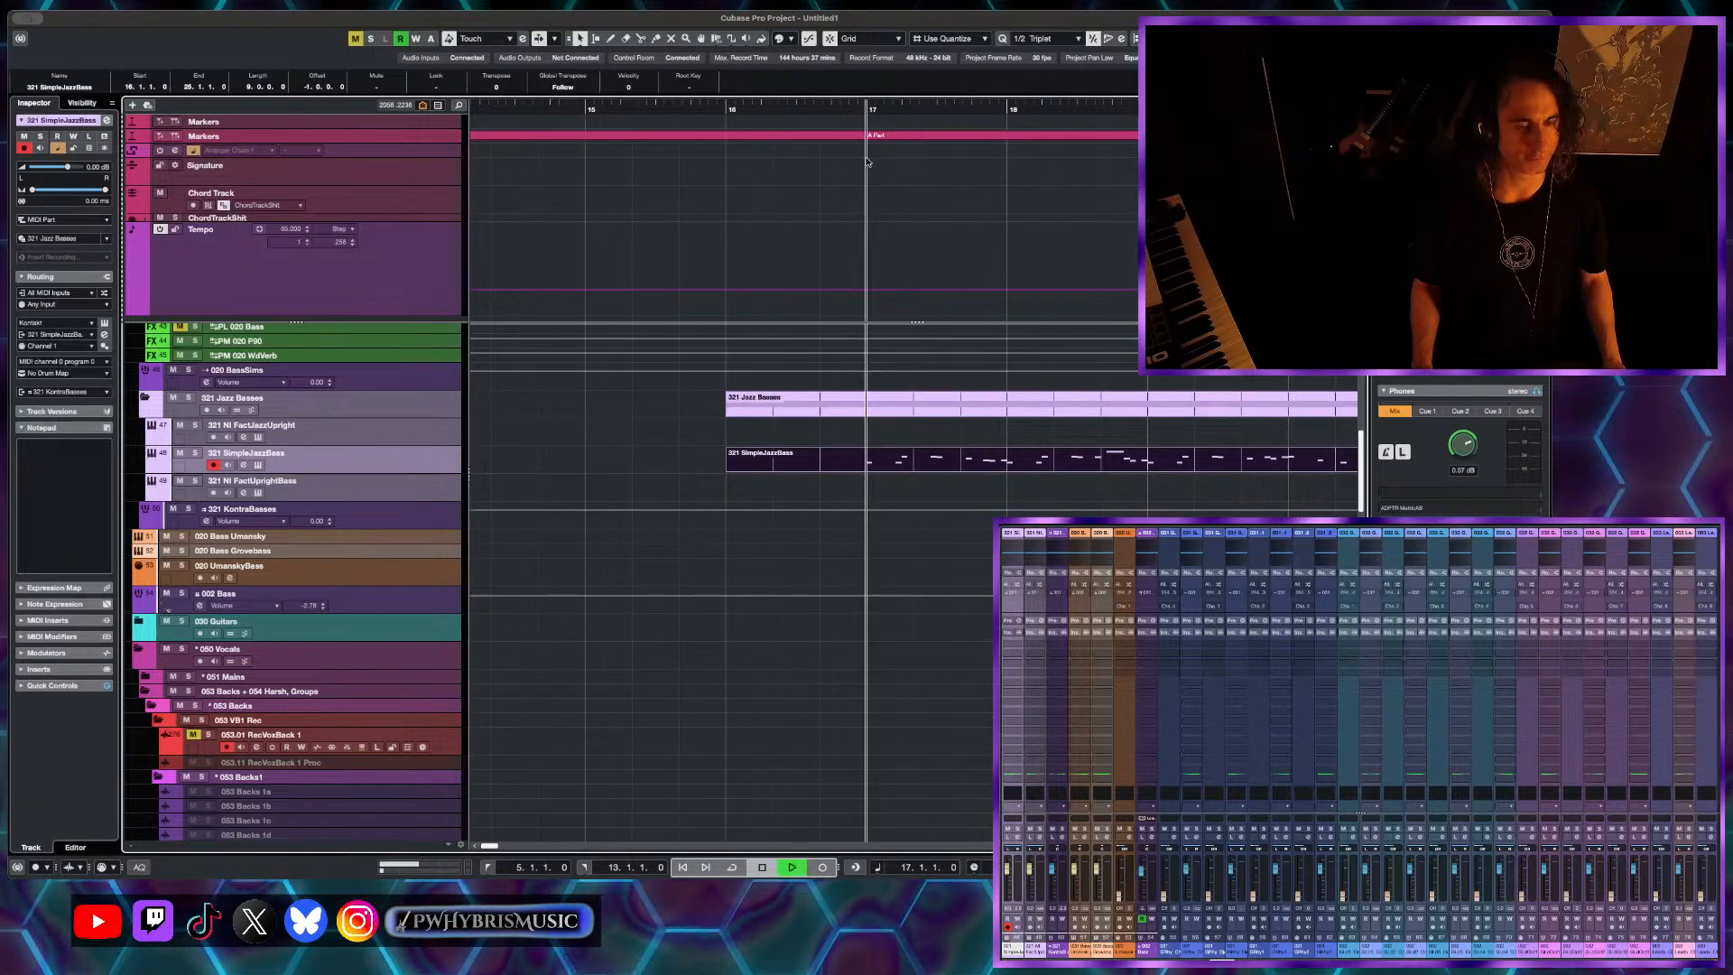
pyautogui.press('g')
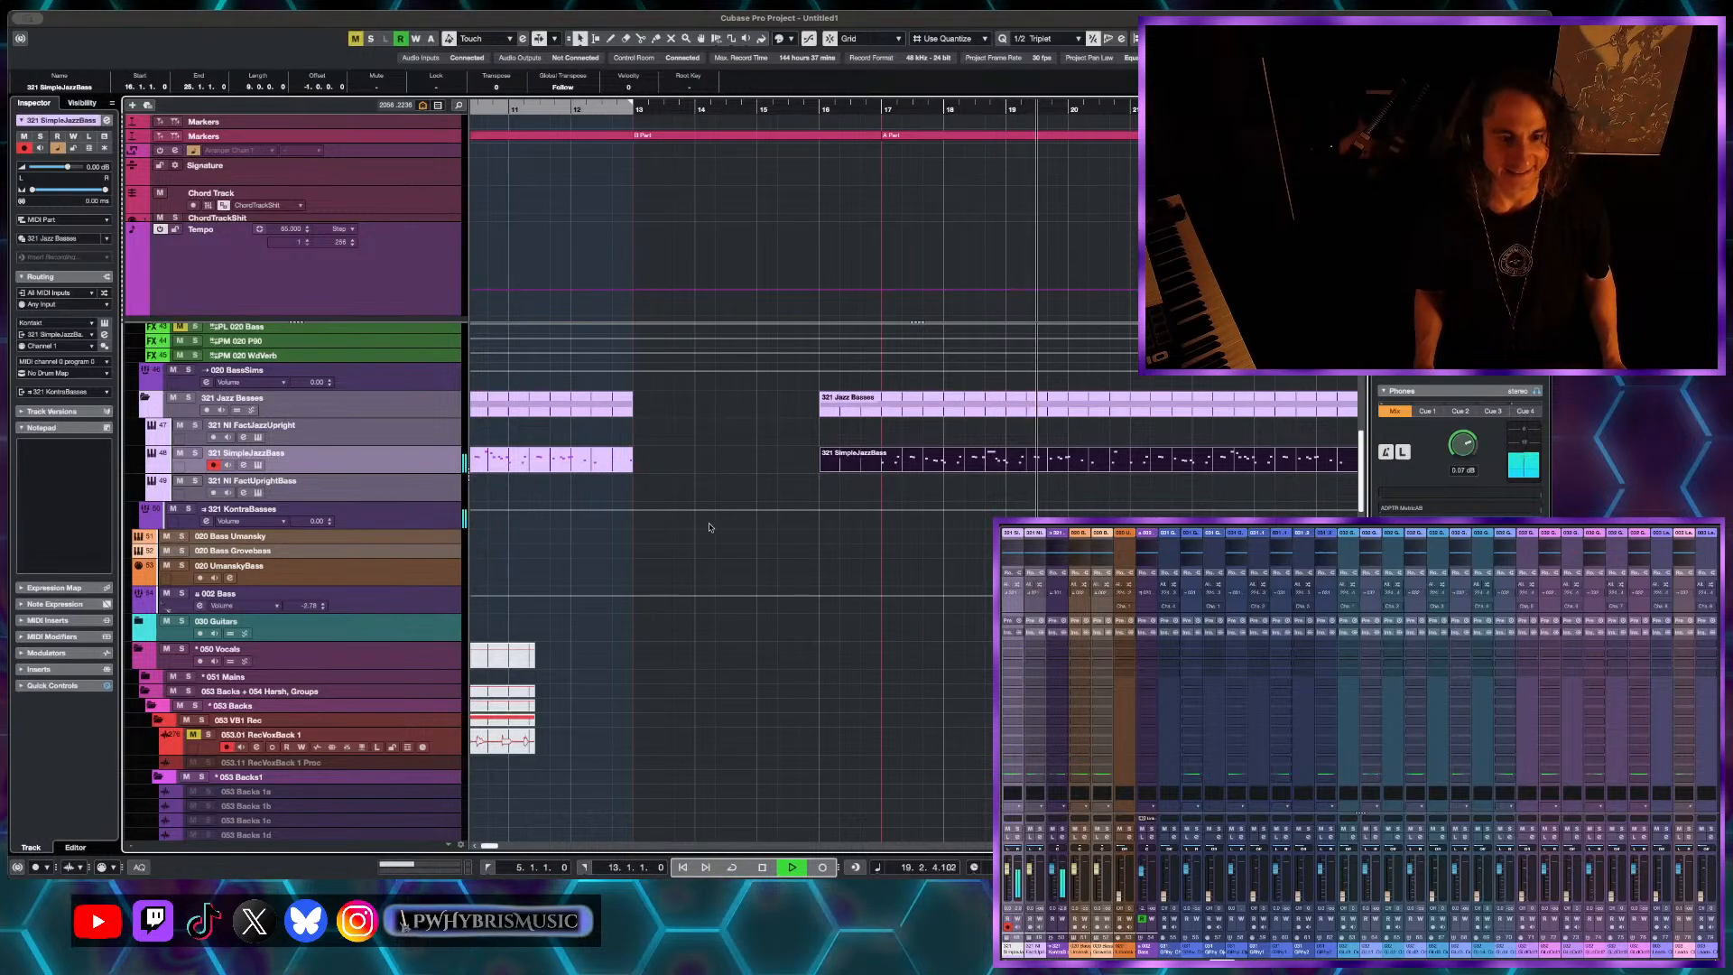
pyautogui.hscroll(-2, 748, 168)
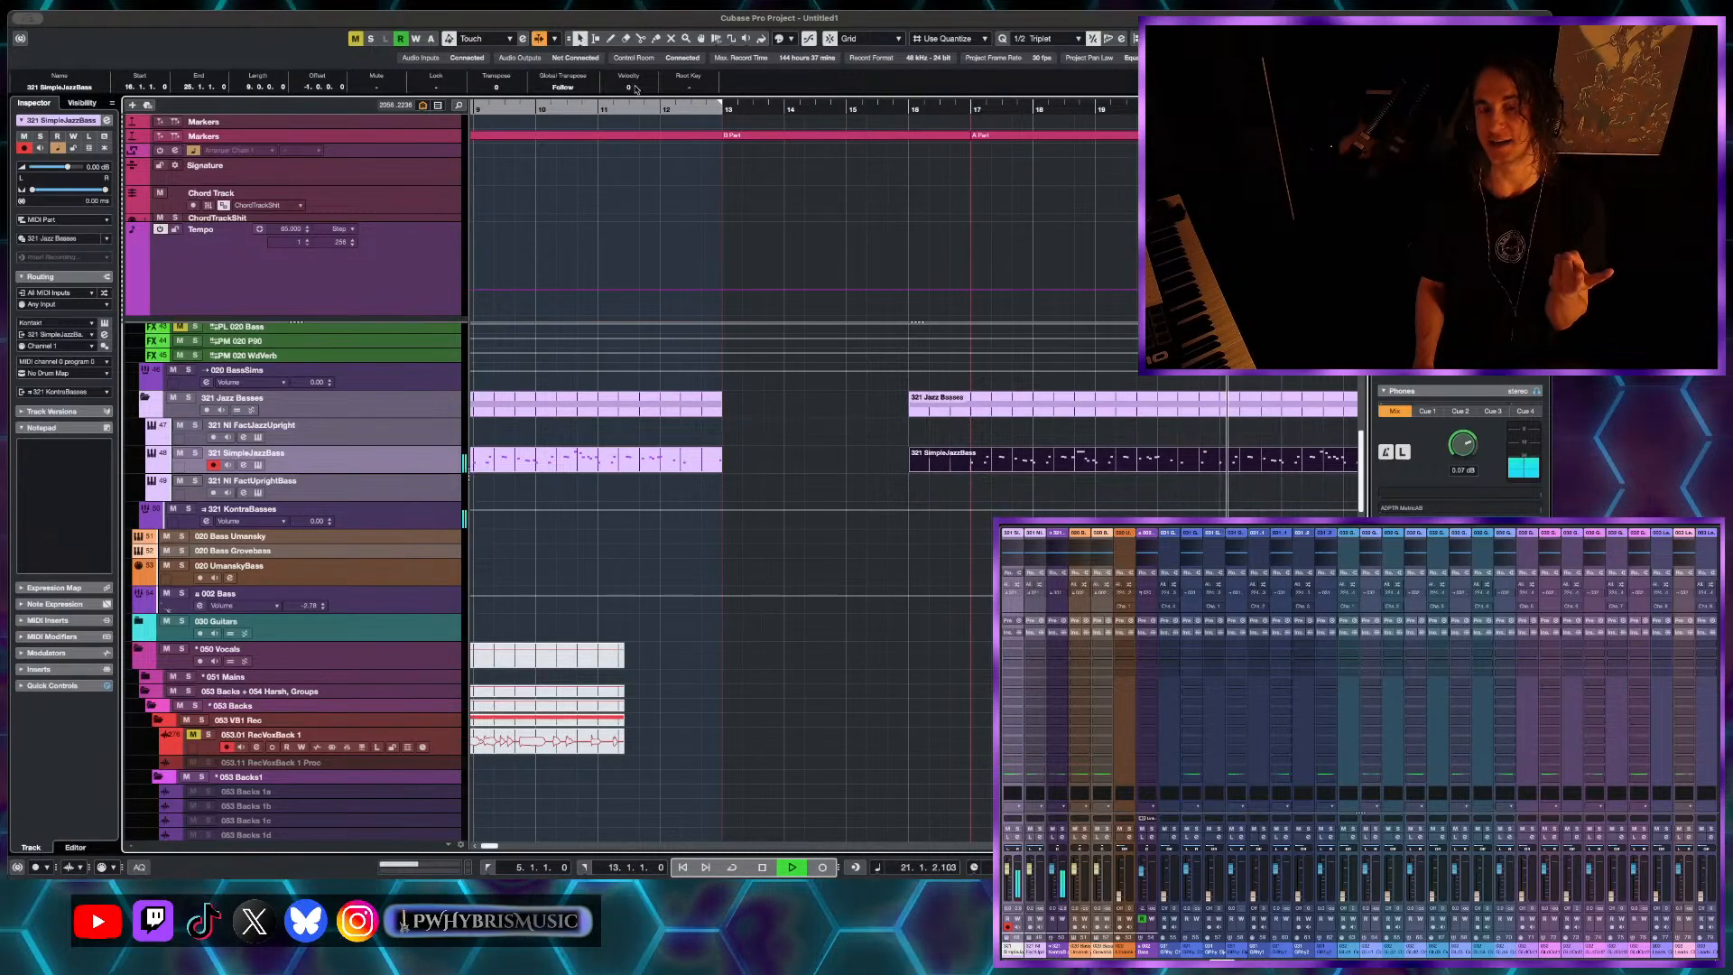
pyautogui.press('g')
pyautogui.press('g')
pyautogui.press('g')
pyautogui.press('g')
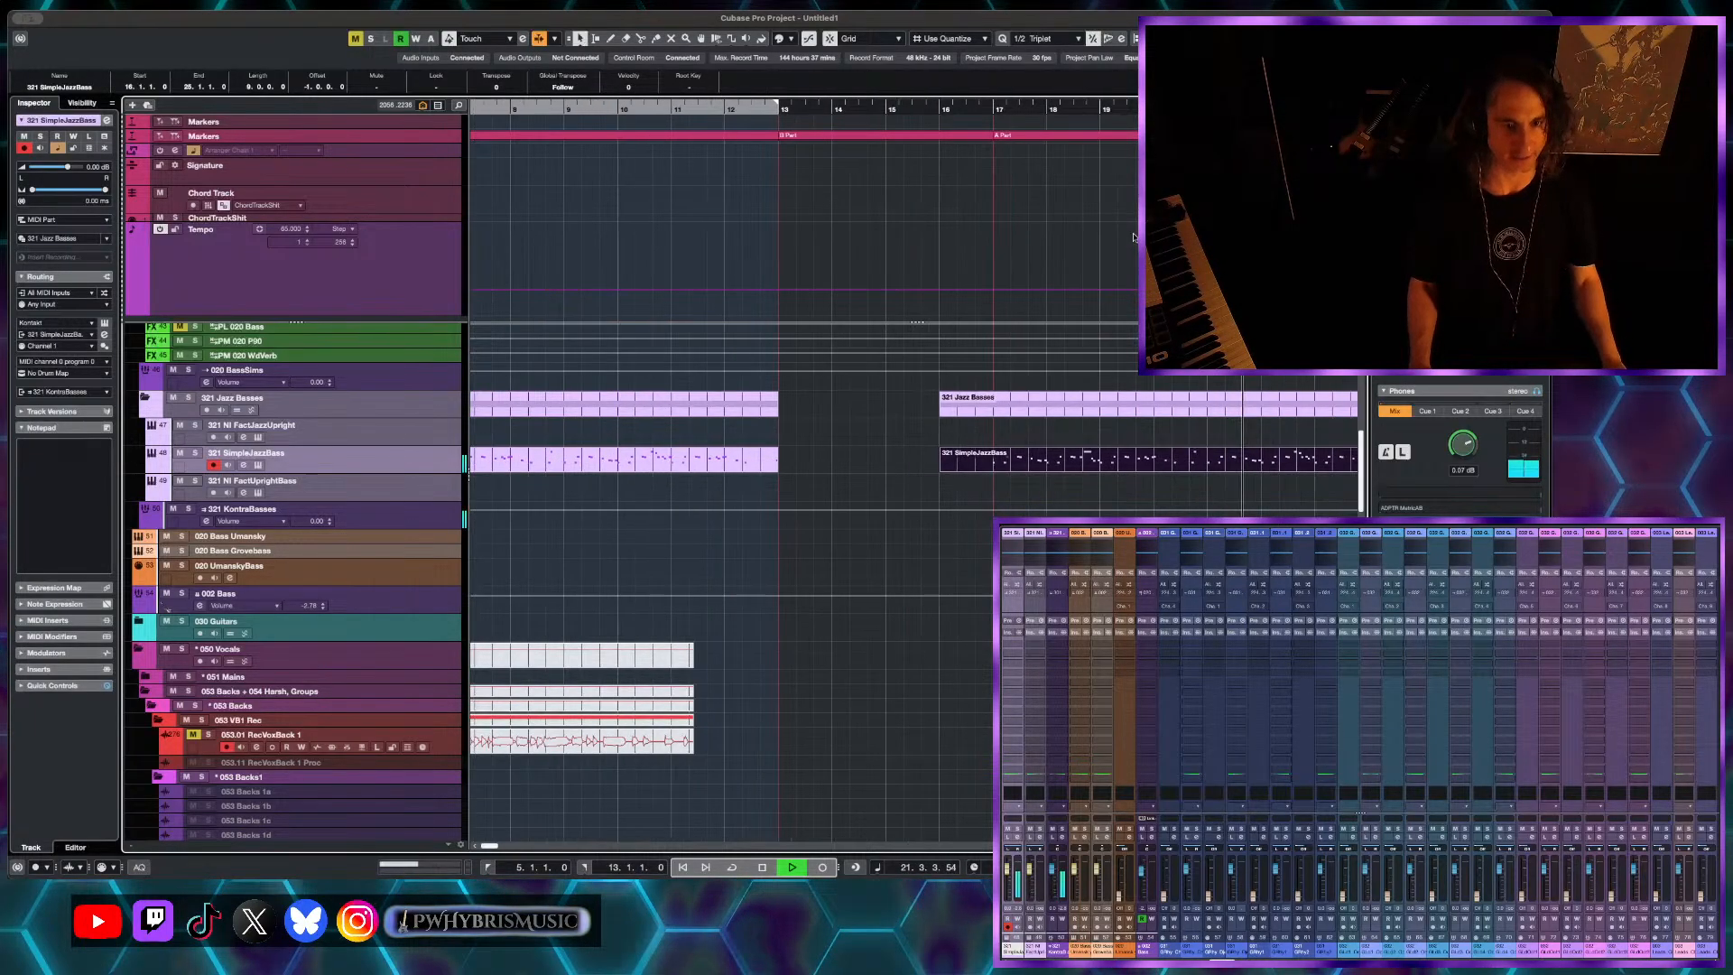
pyautogui.scroll(3, 954, 436)
pyautogui.press('g')
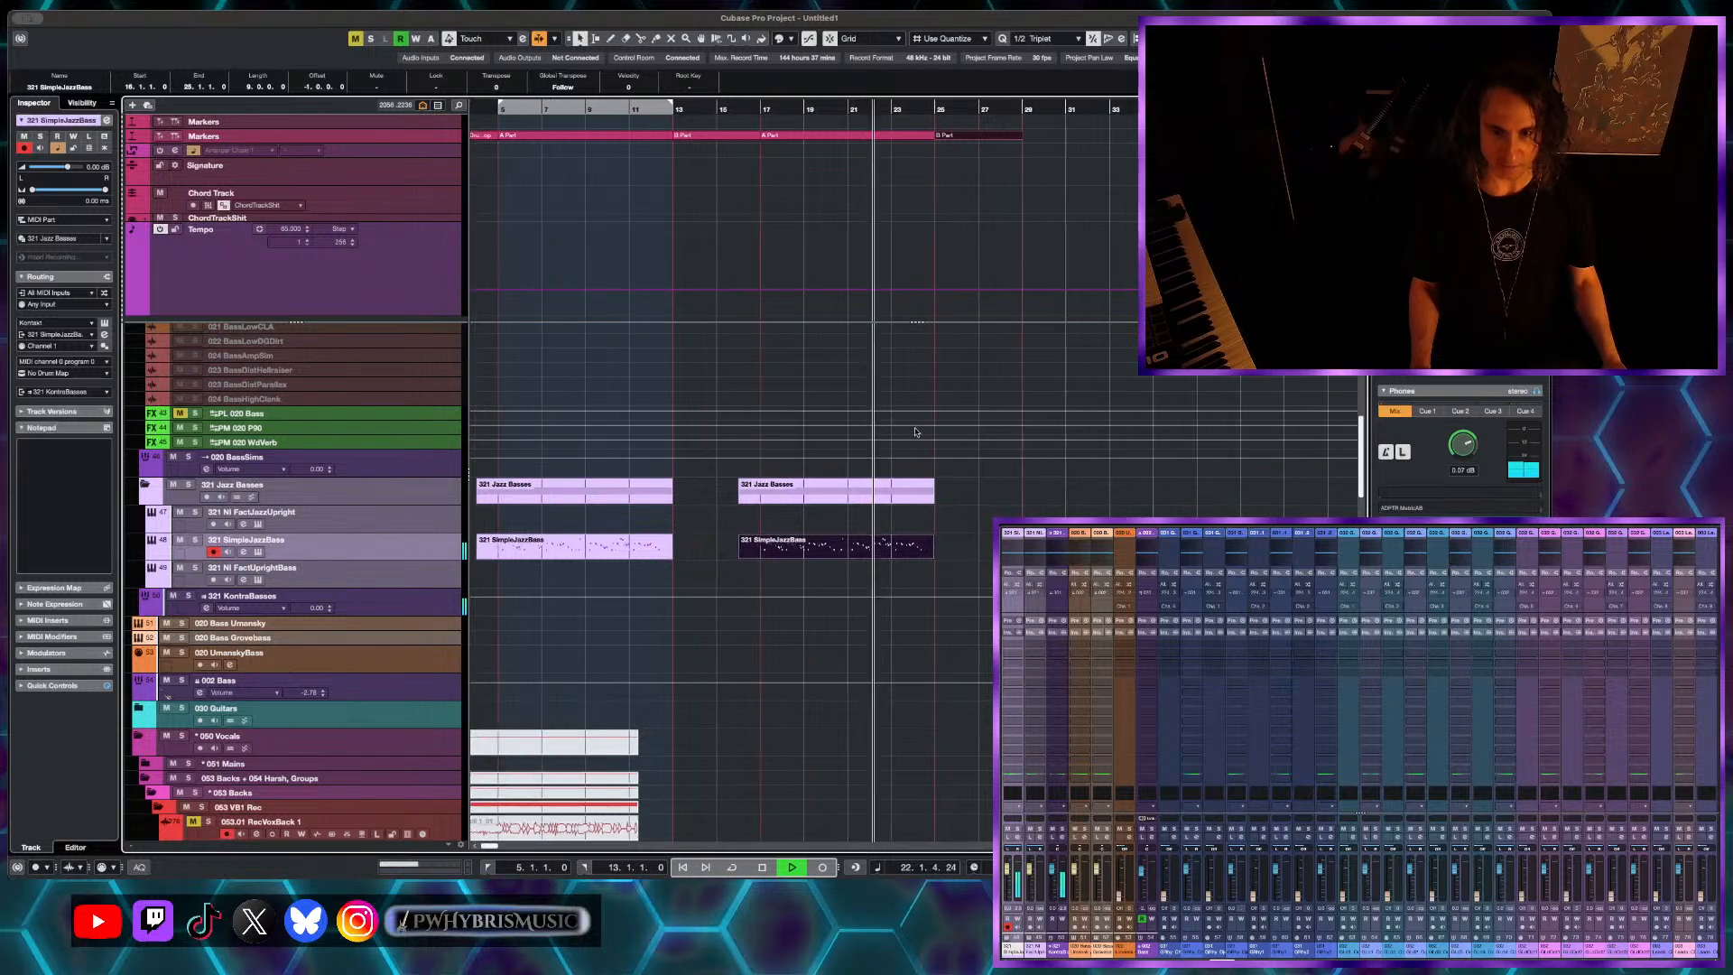
# - Check where the Superior Drummer and SimpleJazzBass parts end around bar 25 during playback, and stop the playback
pyautogui.press('h')
pyautogui.scroll(1, 886, 444)
pyautogui.scroll(5, 886, 443)
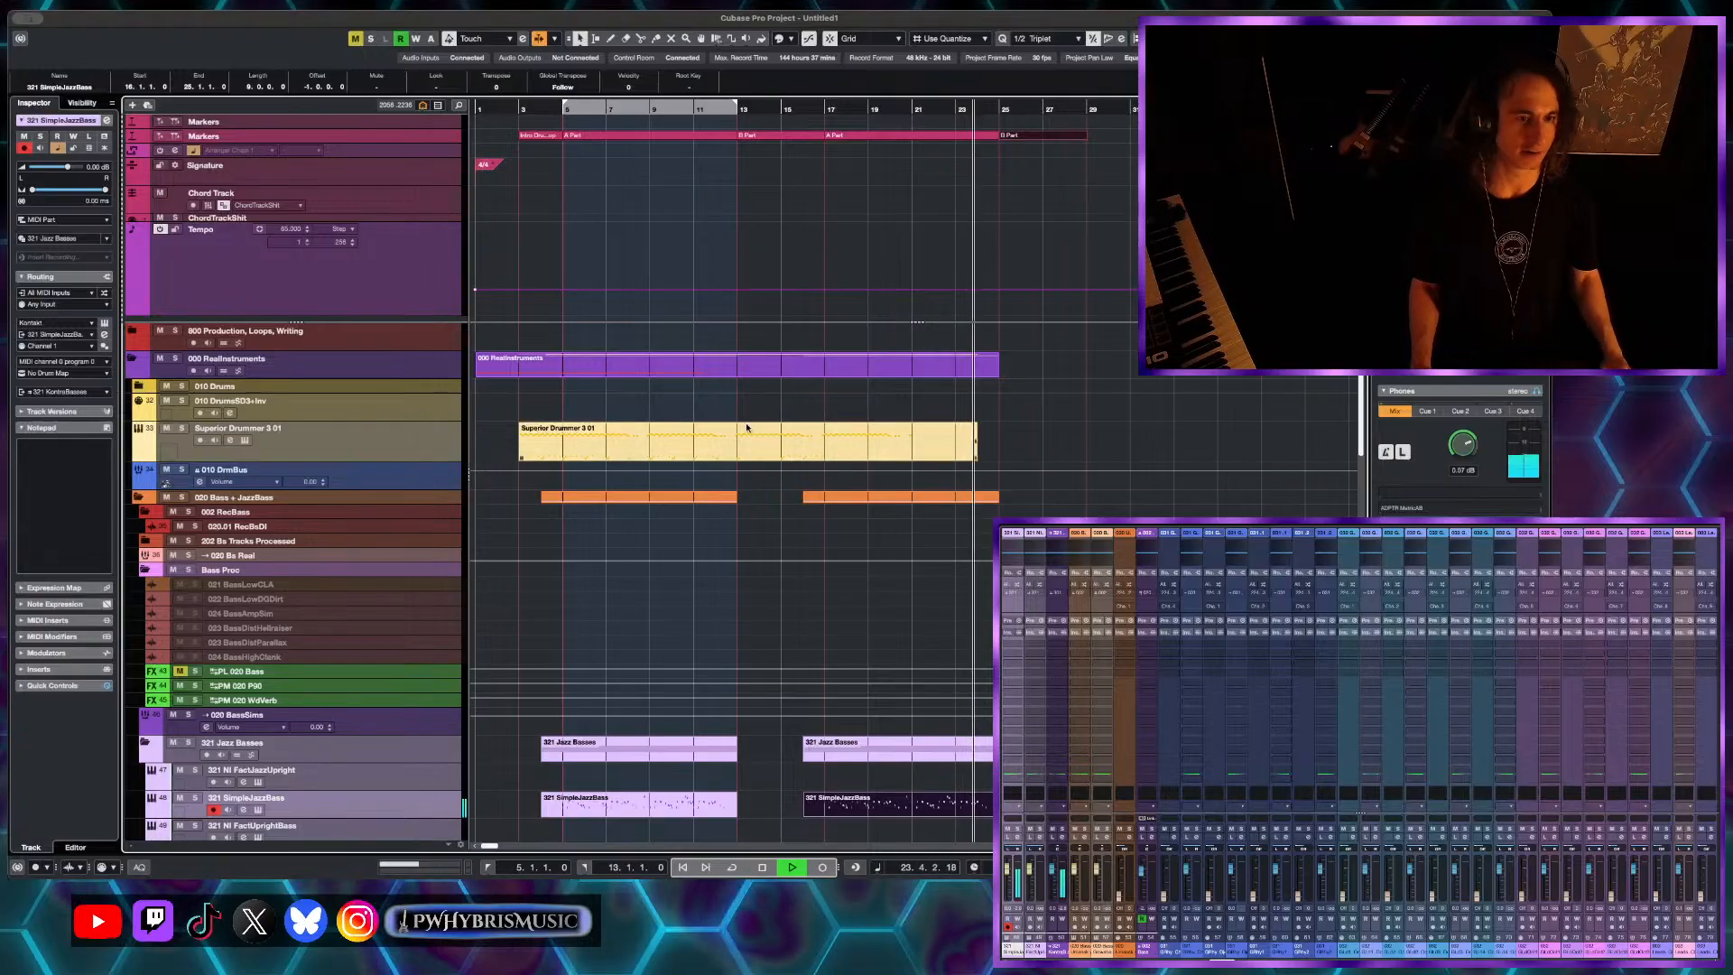
pyautogui.press('h')
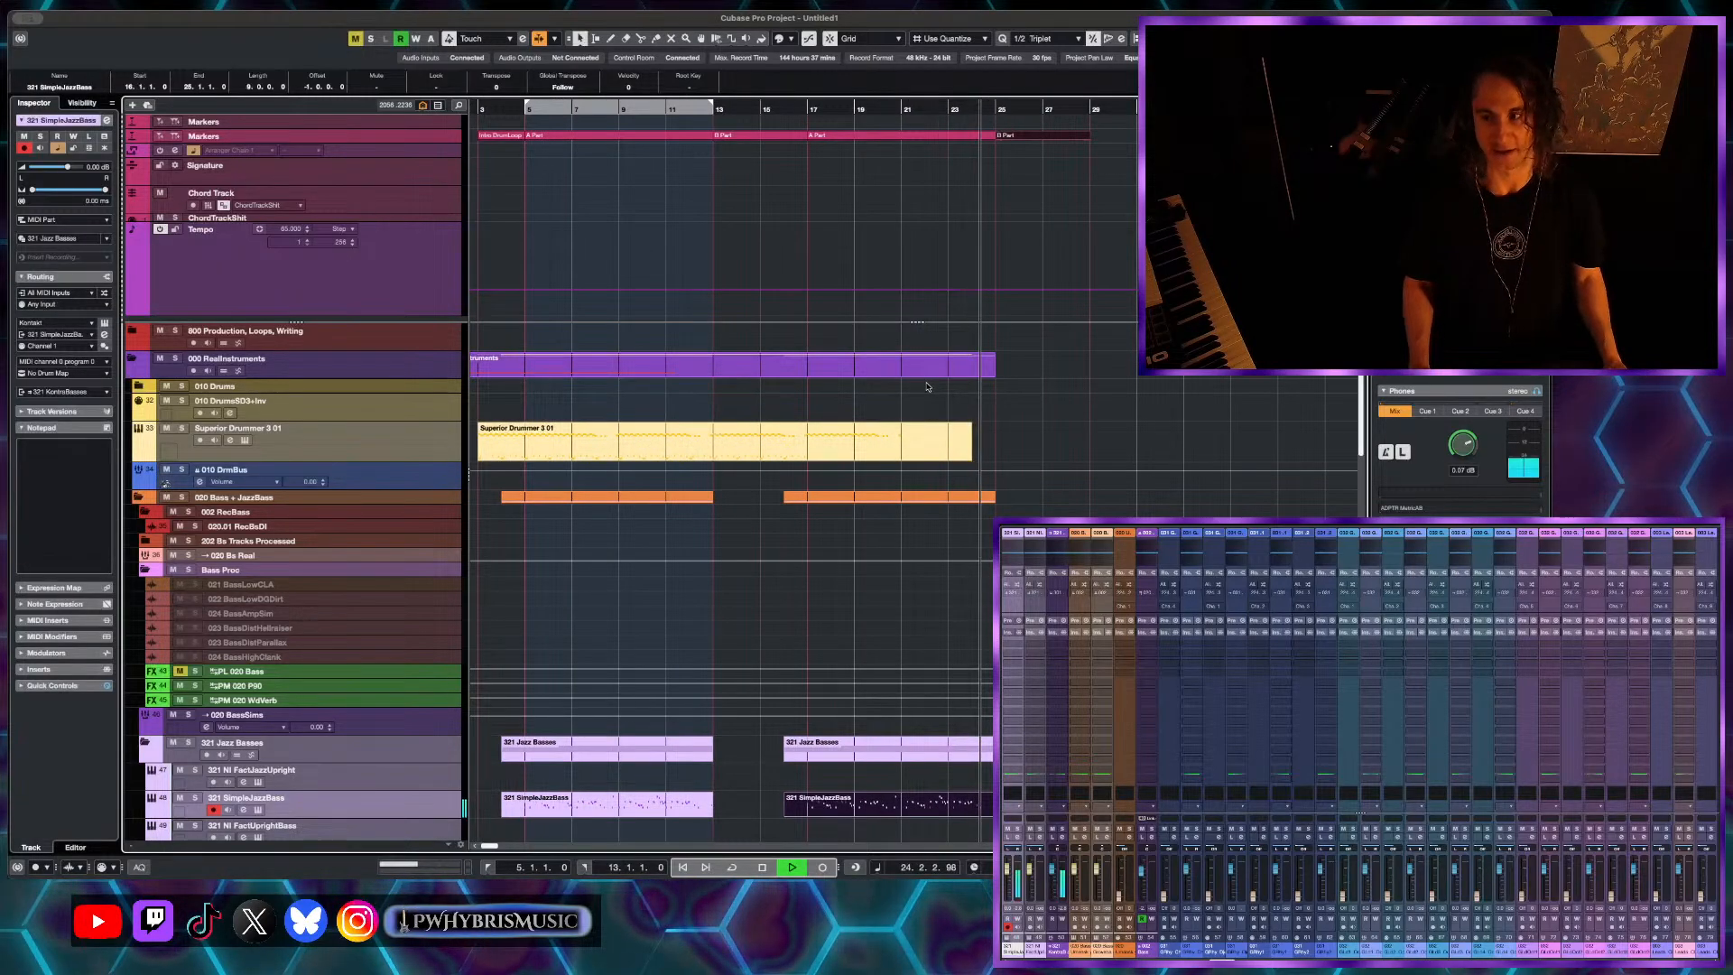
pyautogui.press('h')
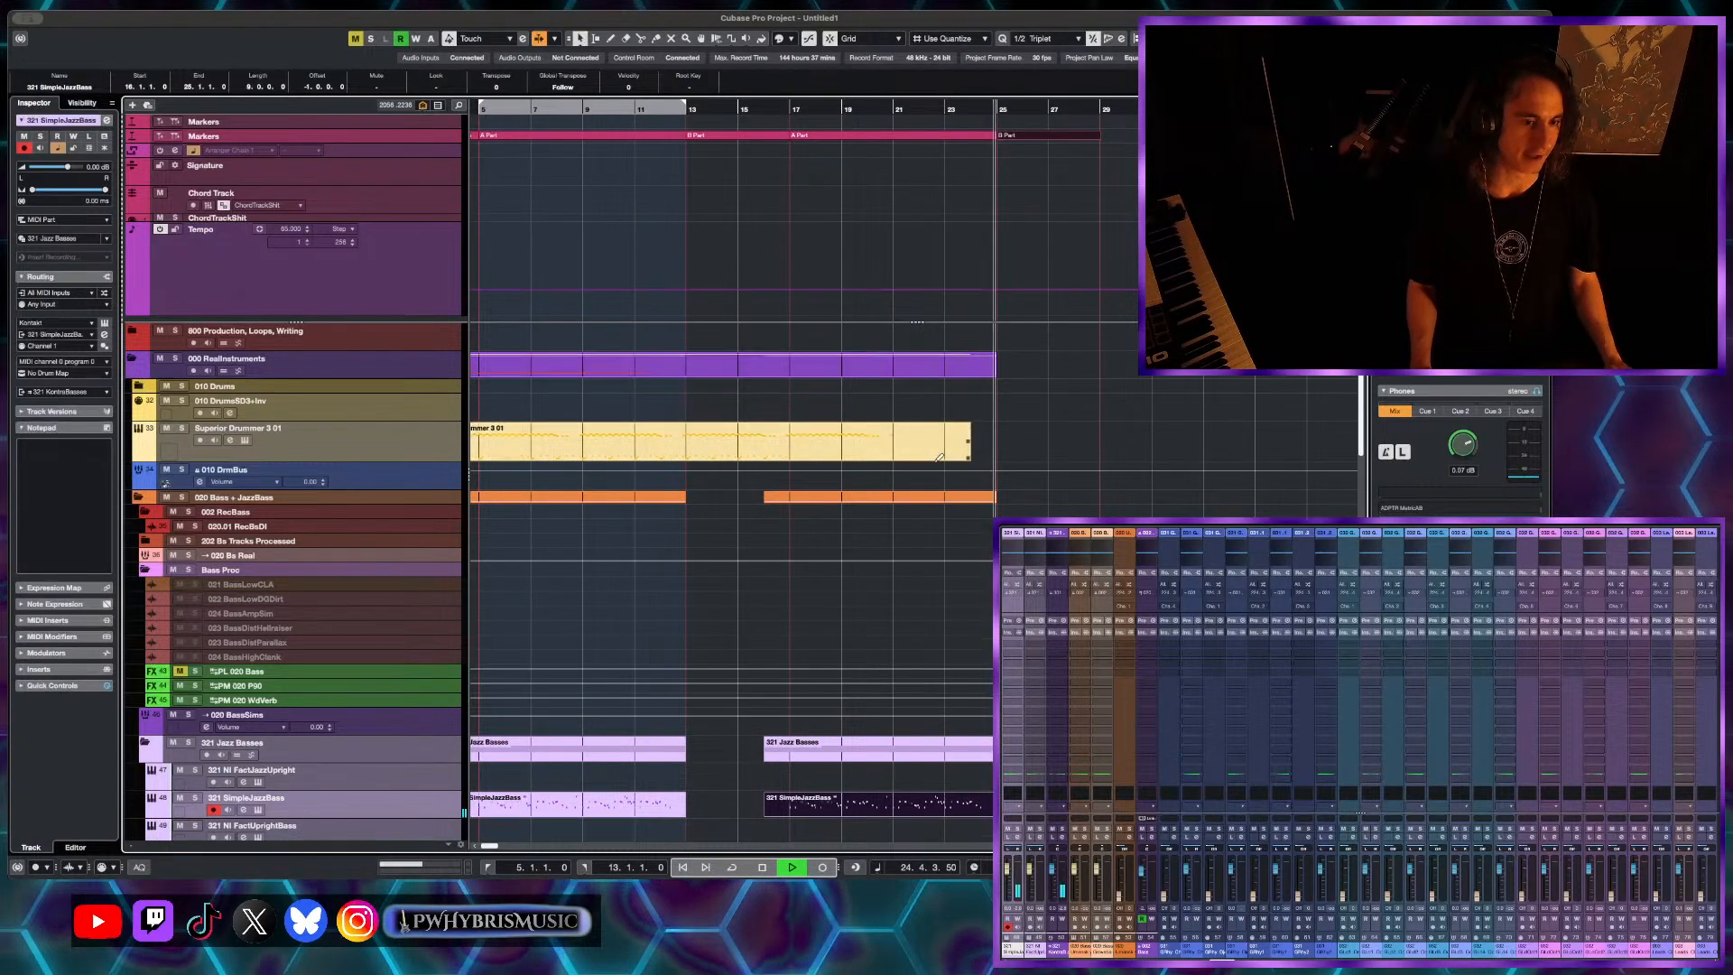
pyautogui.scroll(-5, 969, 525)
pyautogui.scroll(1, 970, 466)
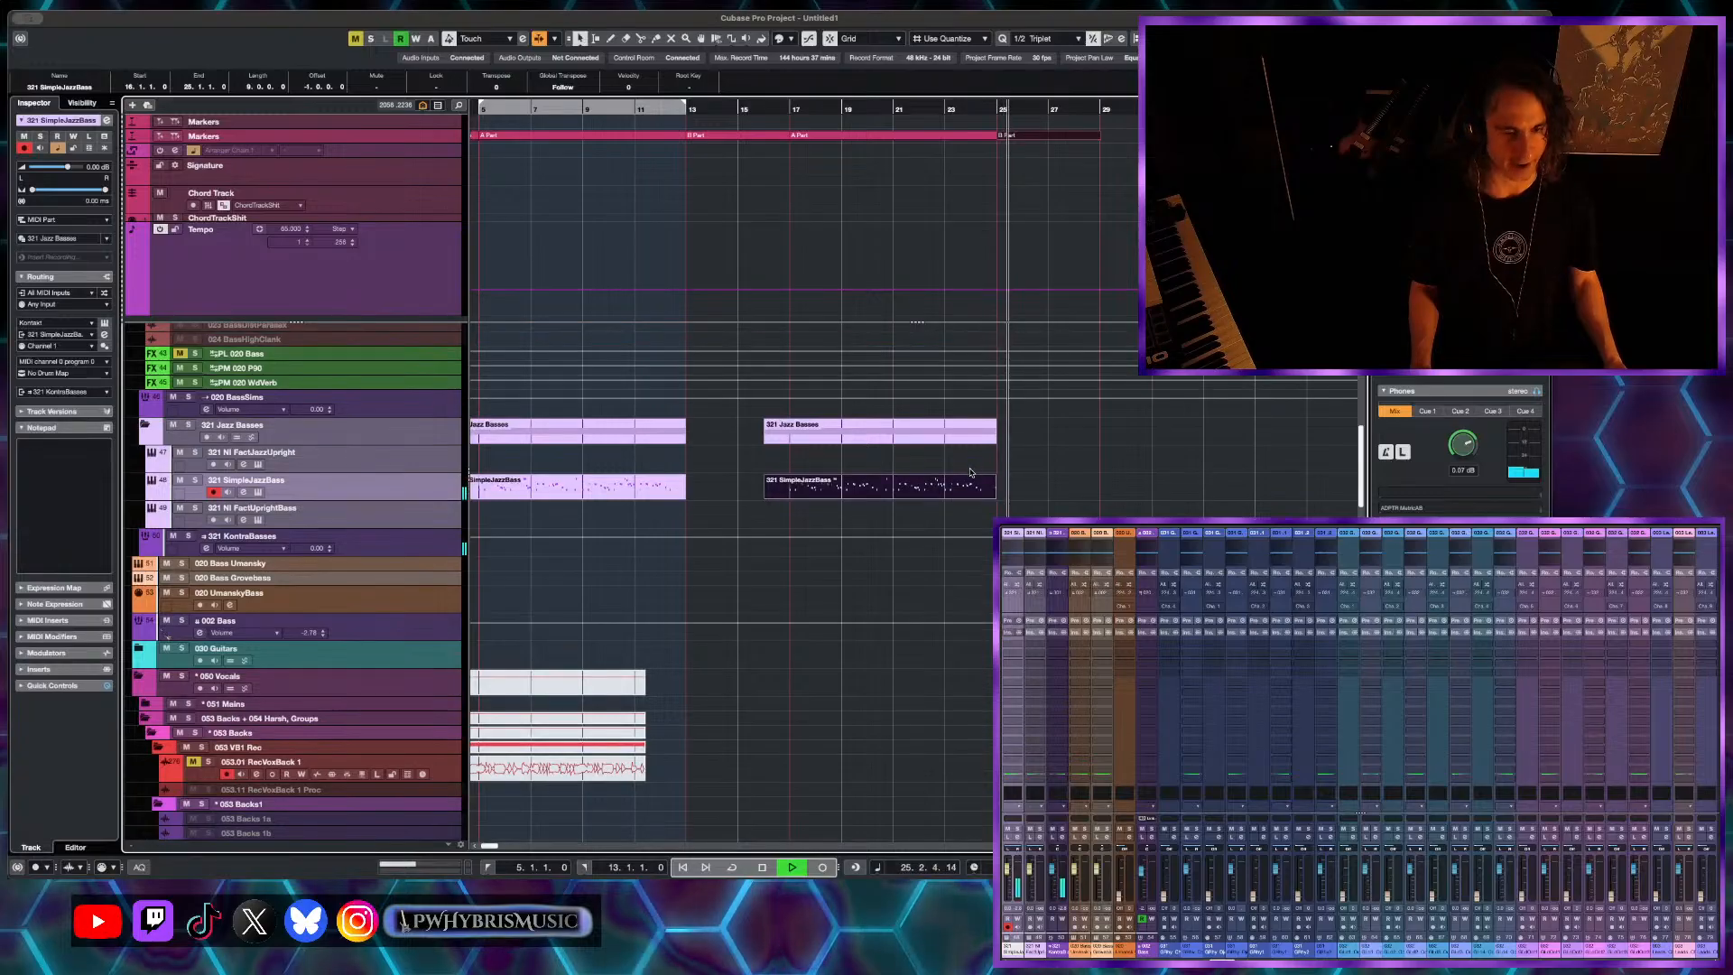
pyautogui.press('space')
pyautogui.press('h')
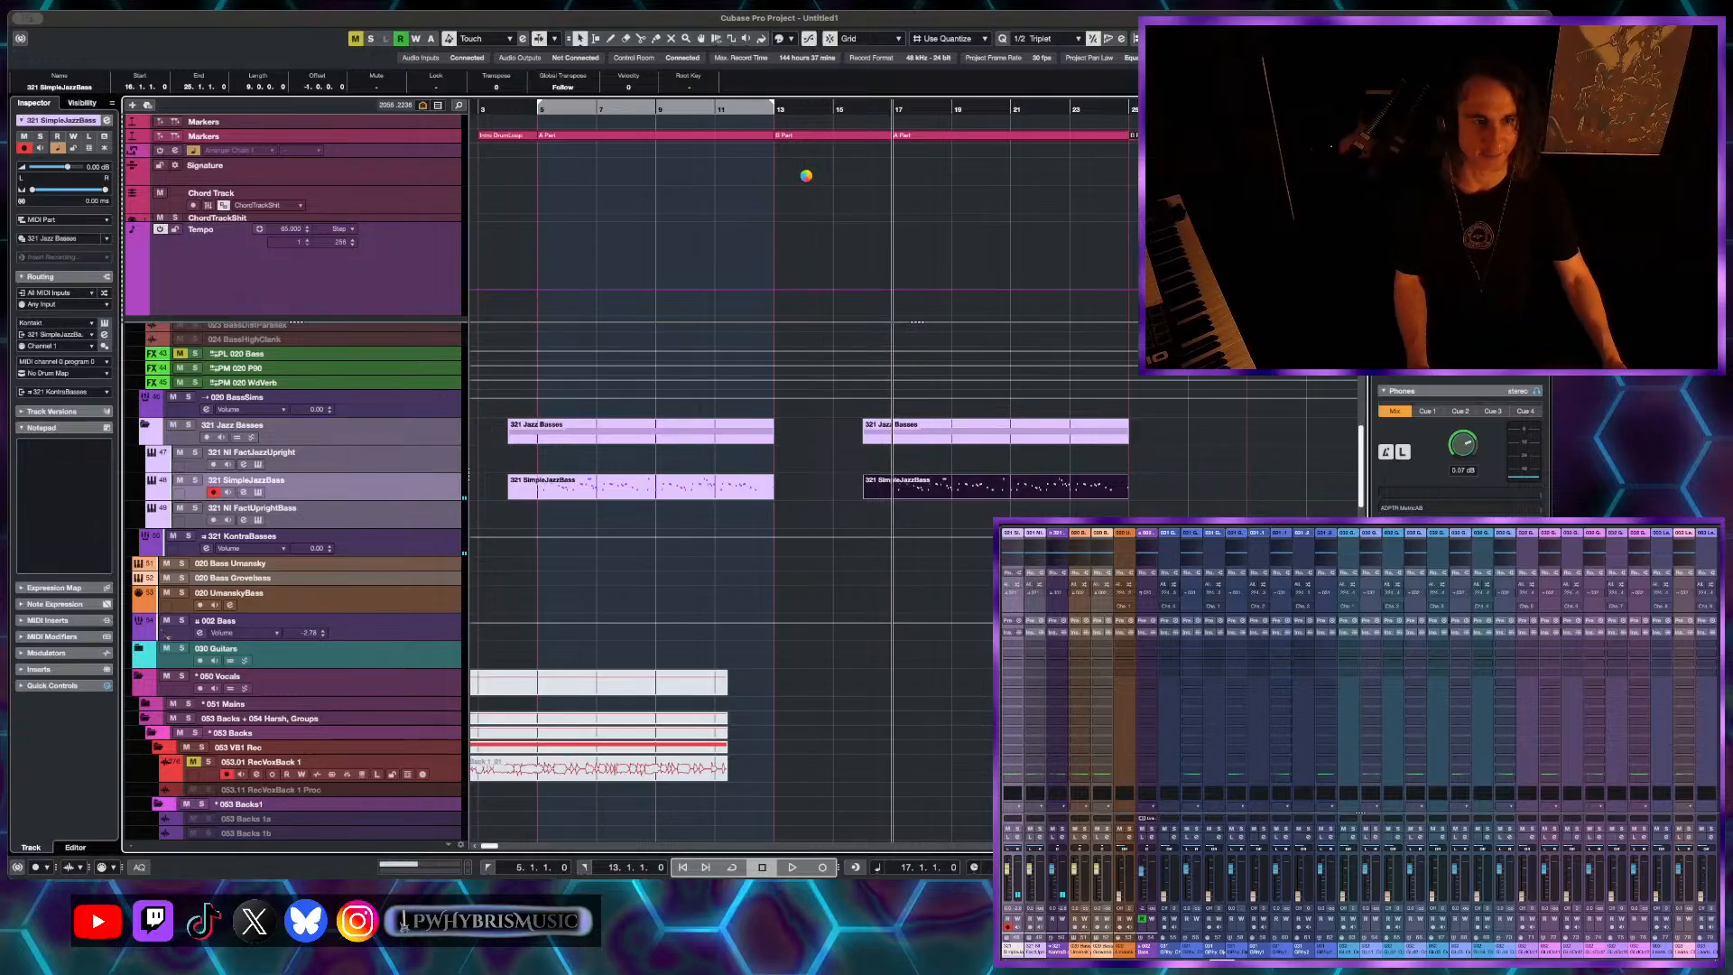
# - Move the playback position to bar 13 at the start of the B Part and play from there
pyautogui.click(781, 137)
pyautogui.press('h')
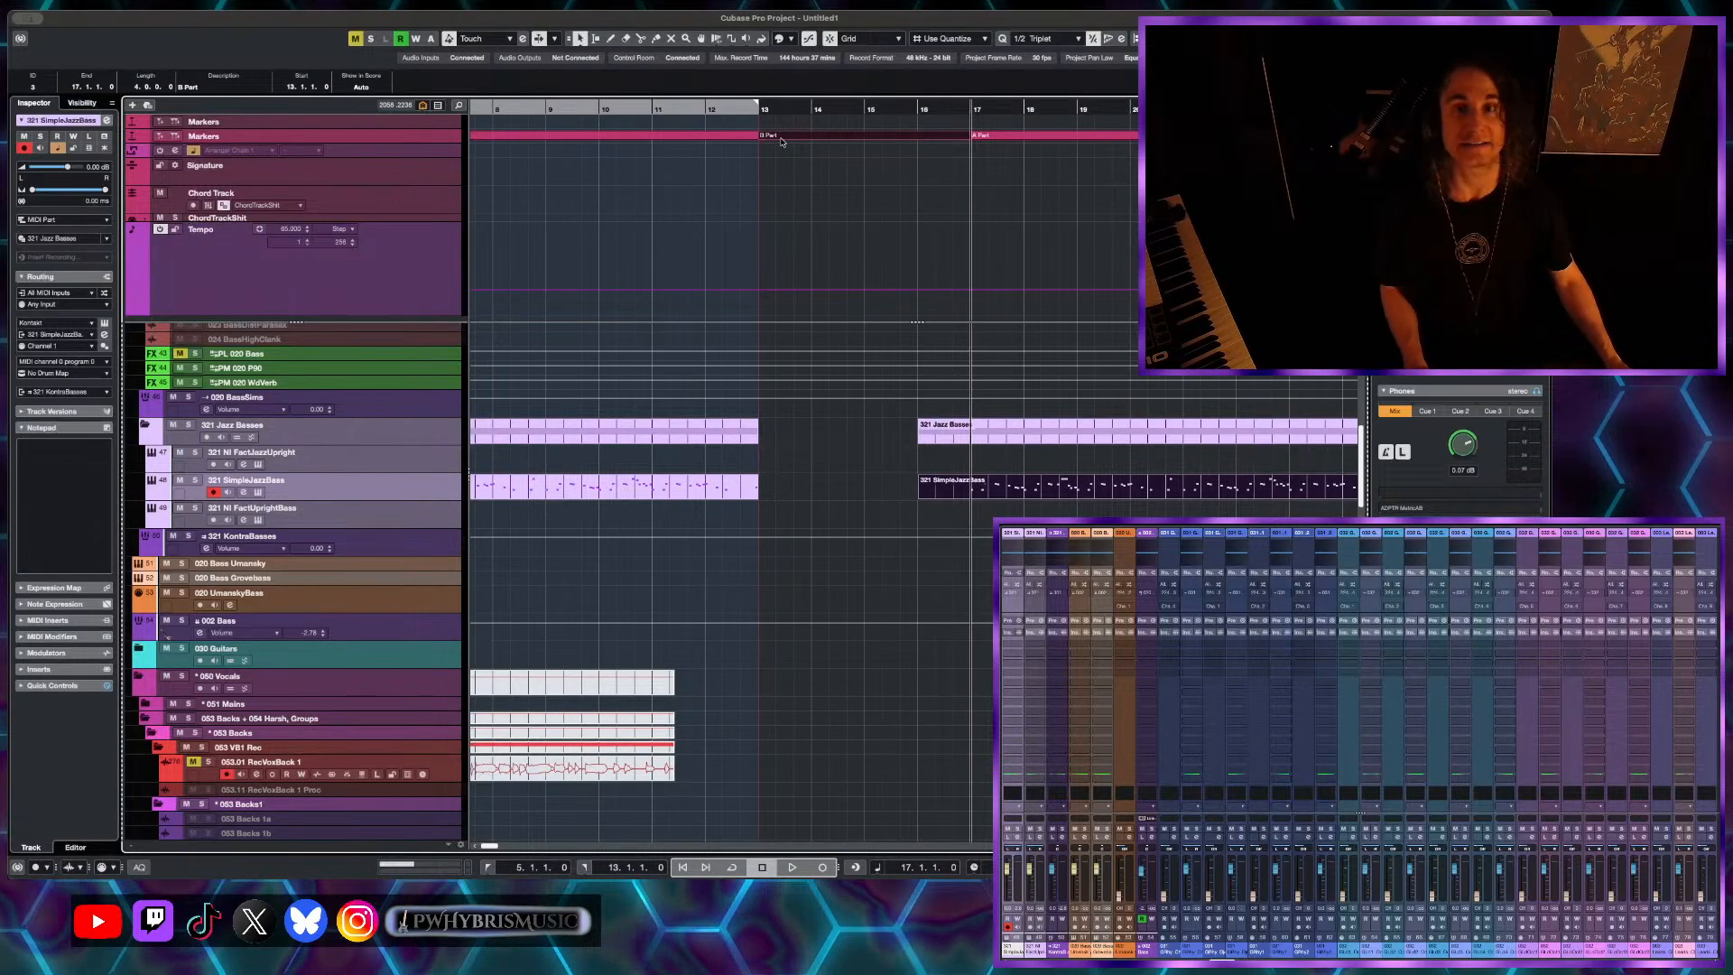
pyautogui.click(754, 118)
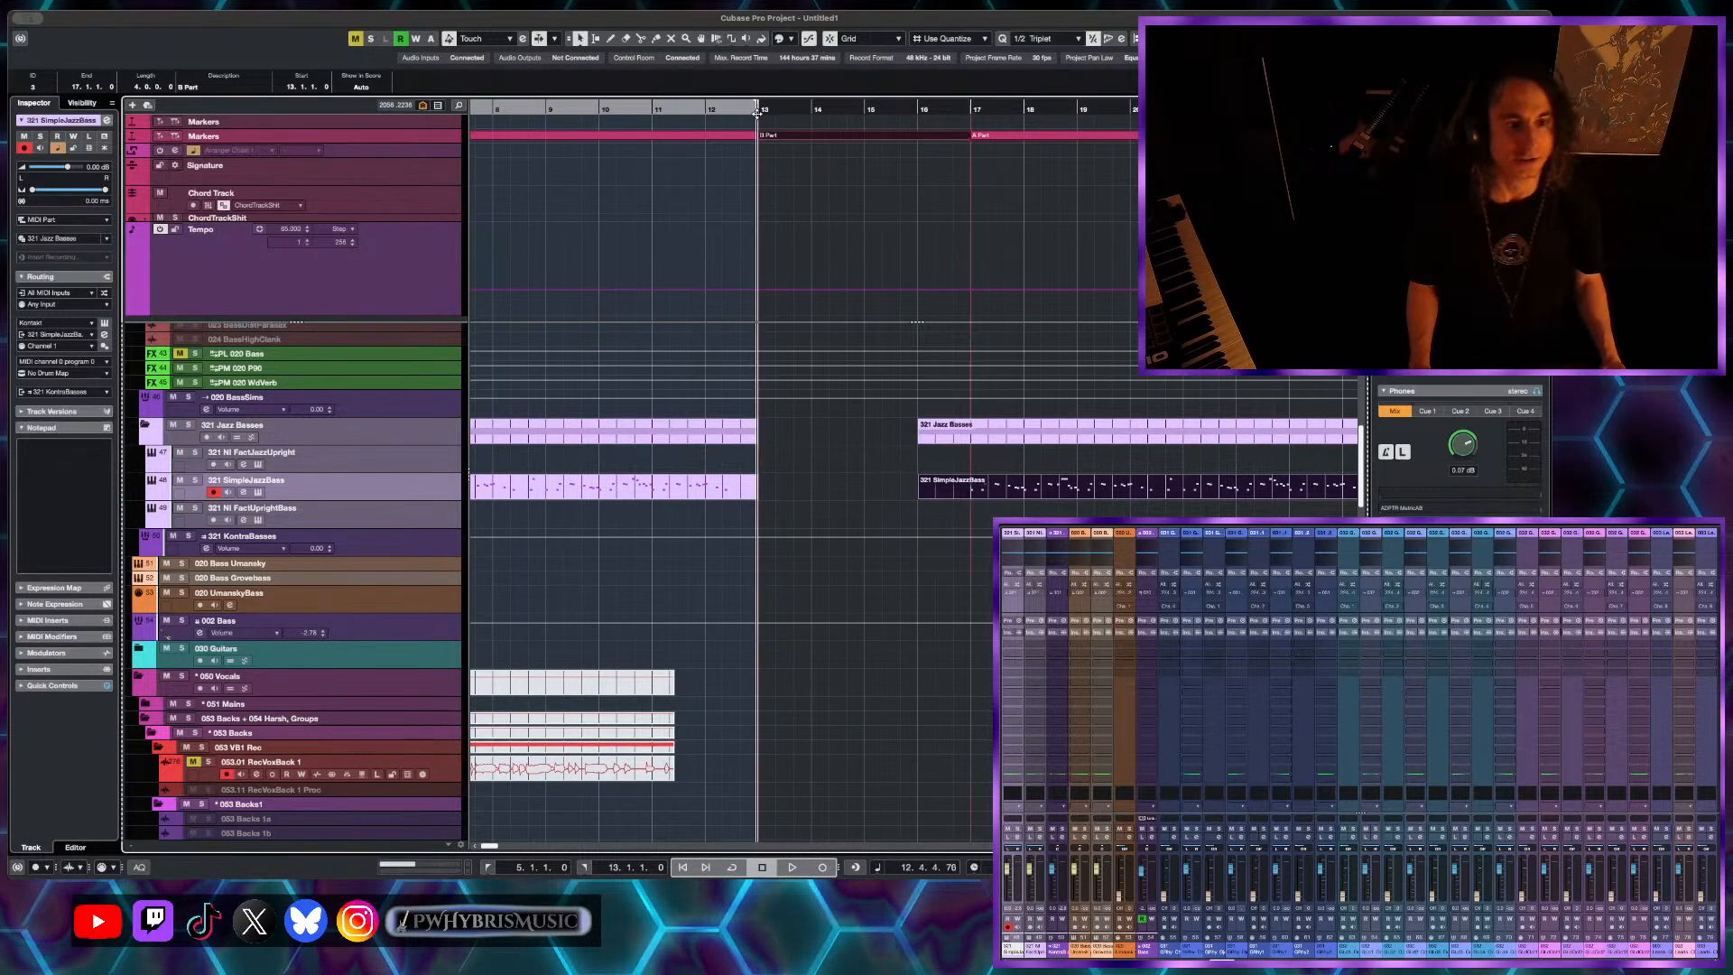
pyautogui.press('h')
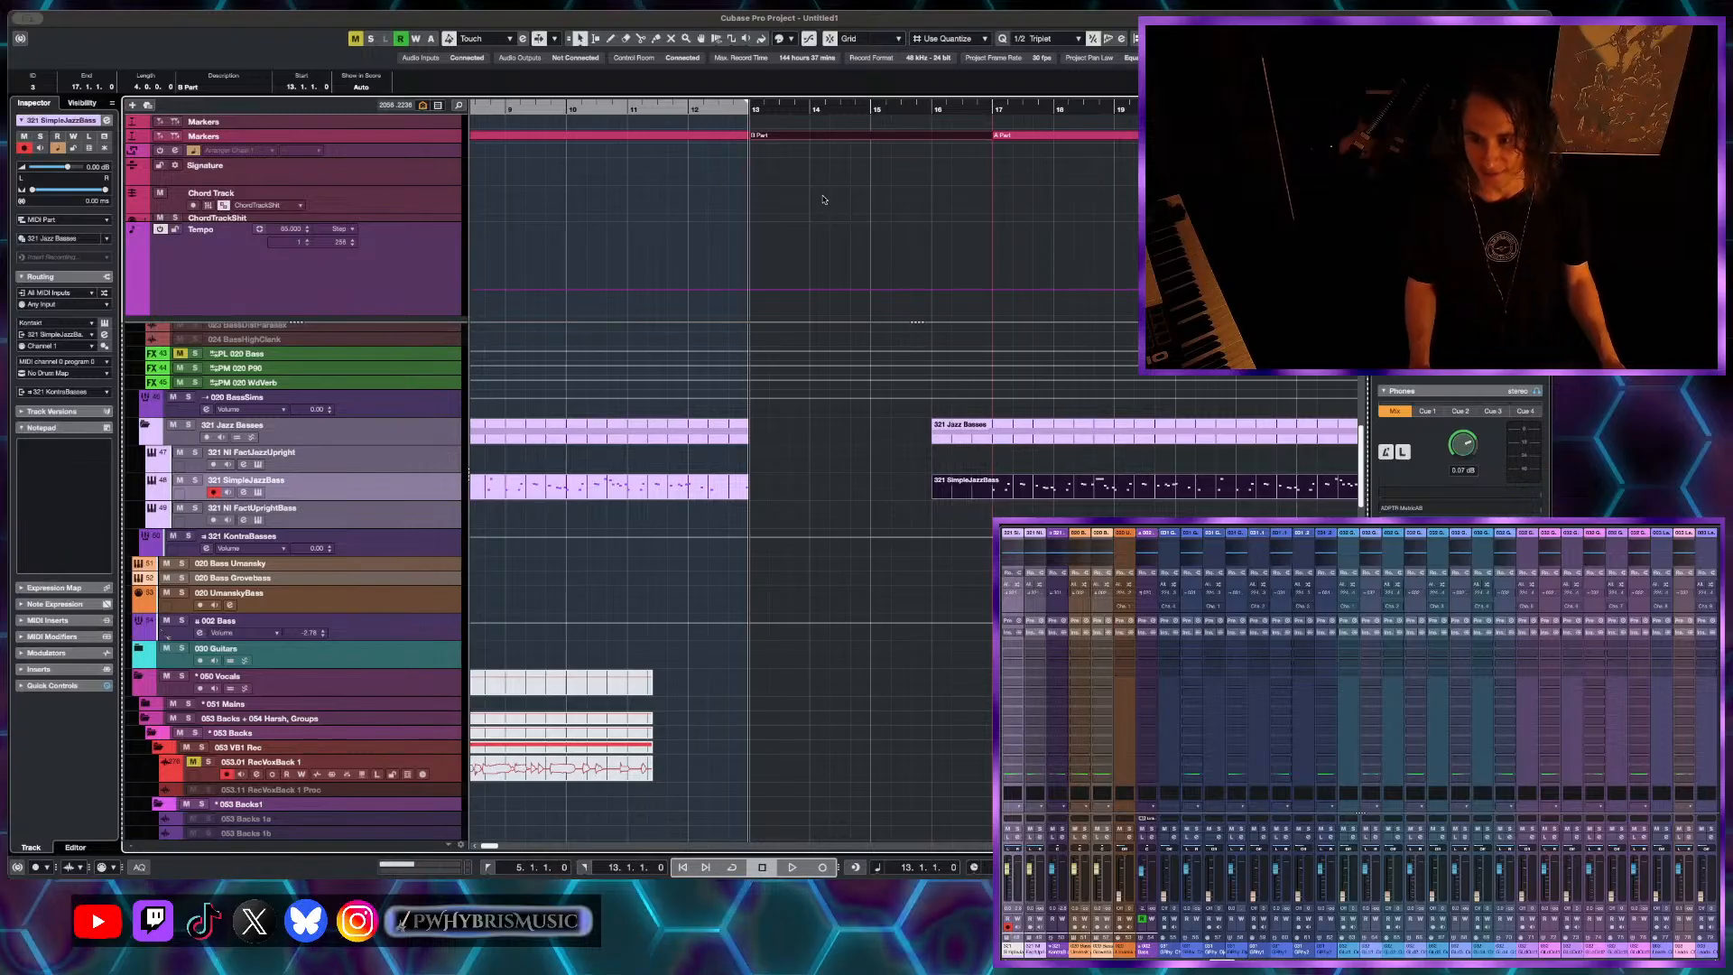
pyautogui.press('h')
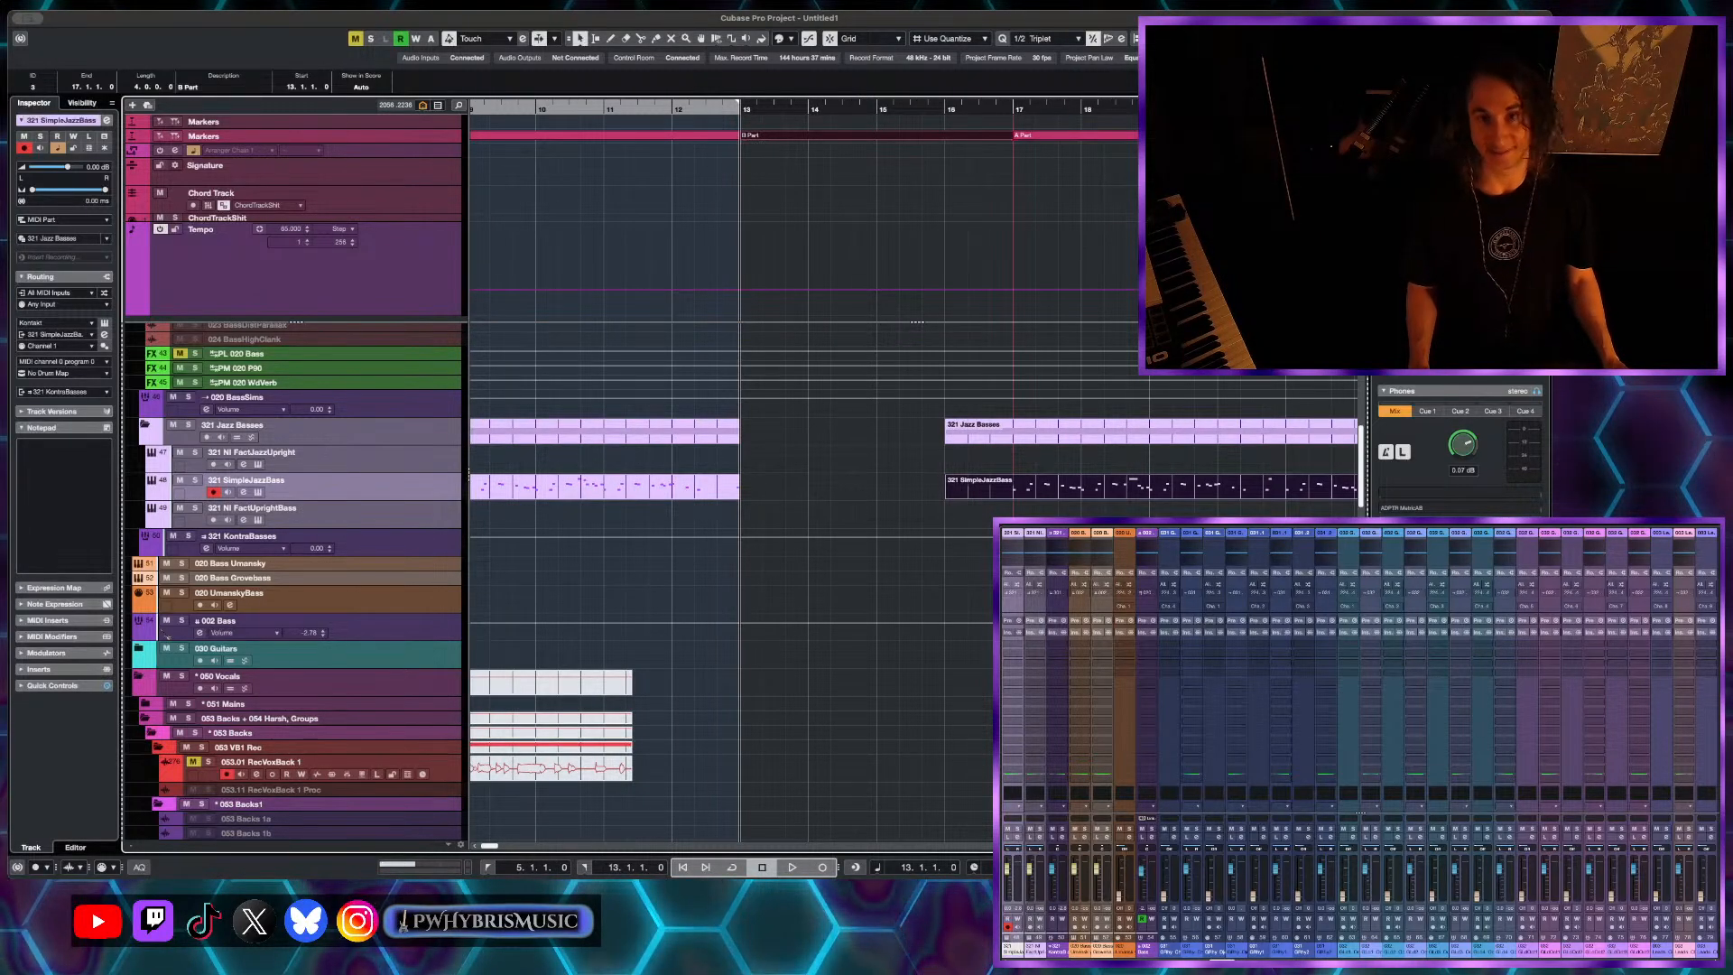
pyautogui.scroll(-1, 853, 344)
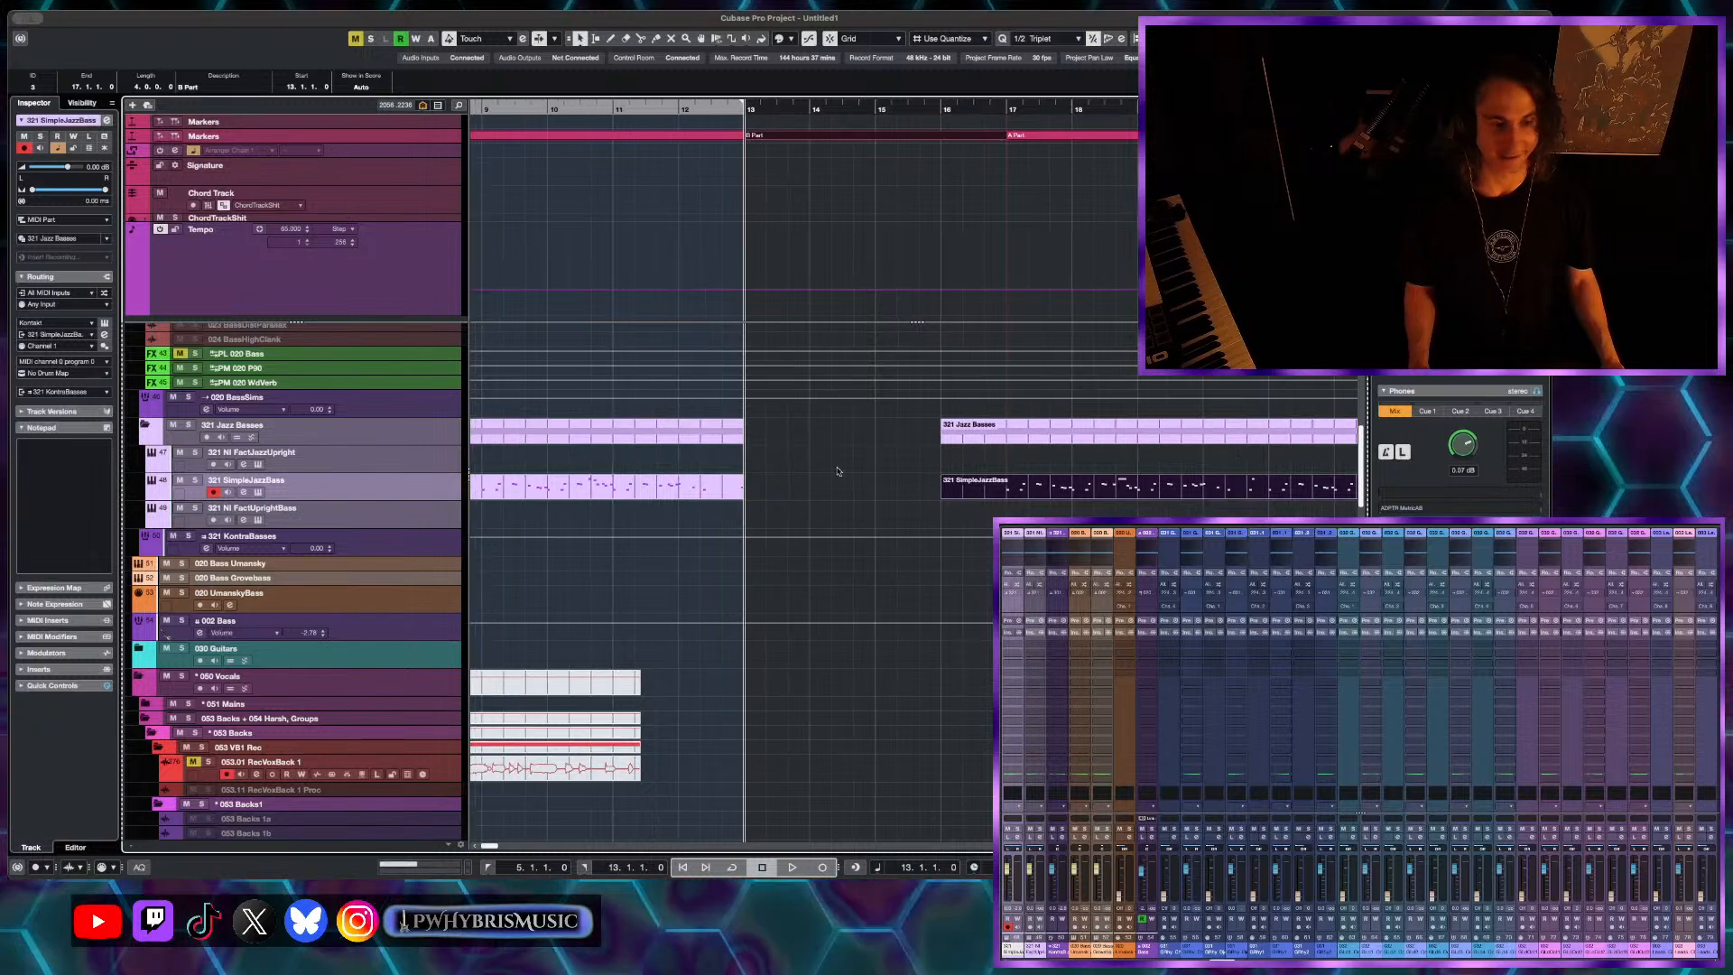
pyautogui.scroll(-3, 841, 477)
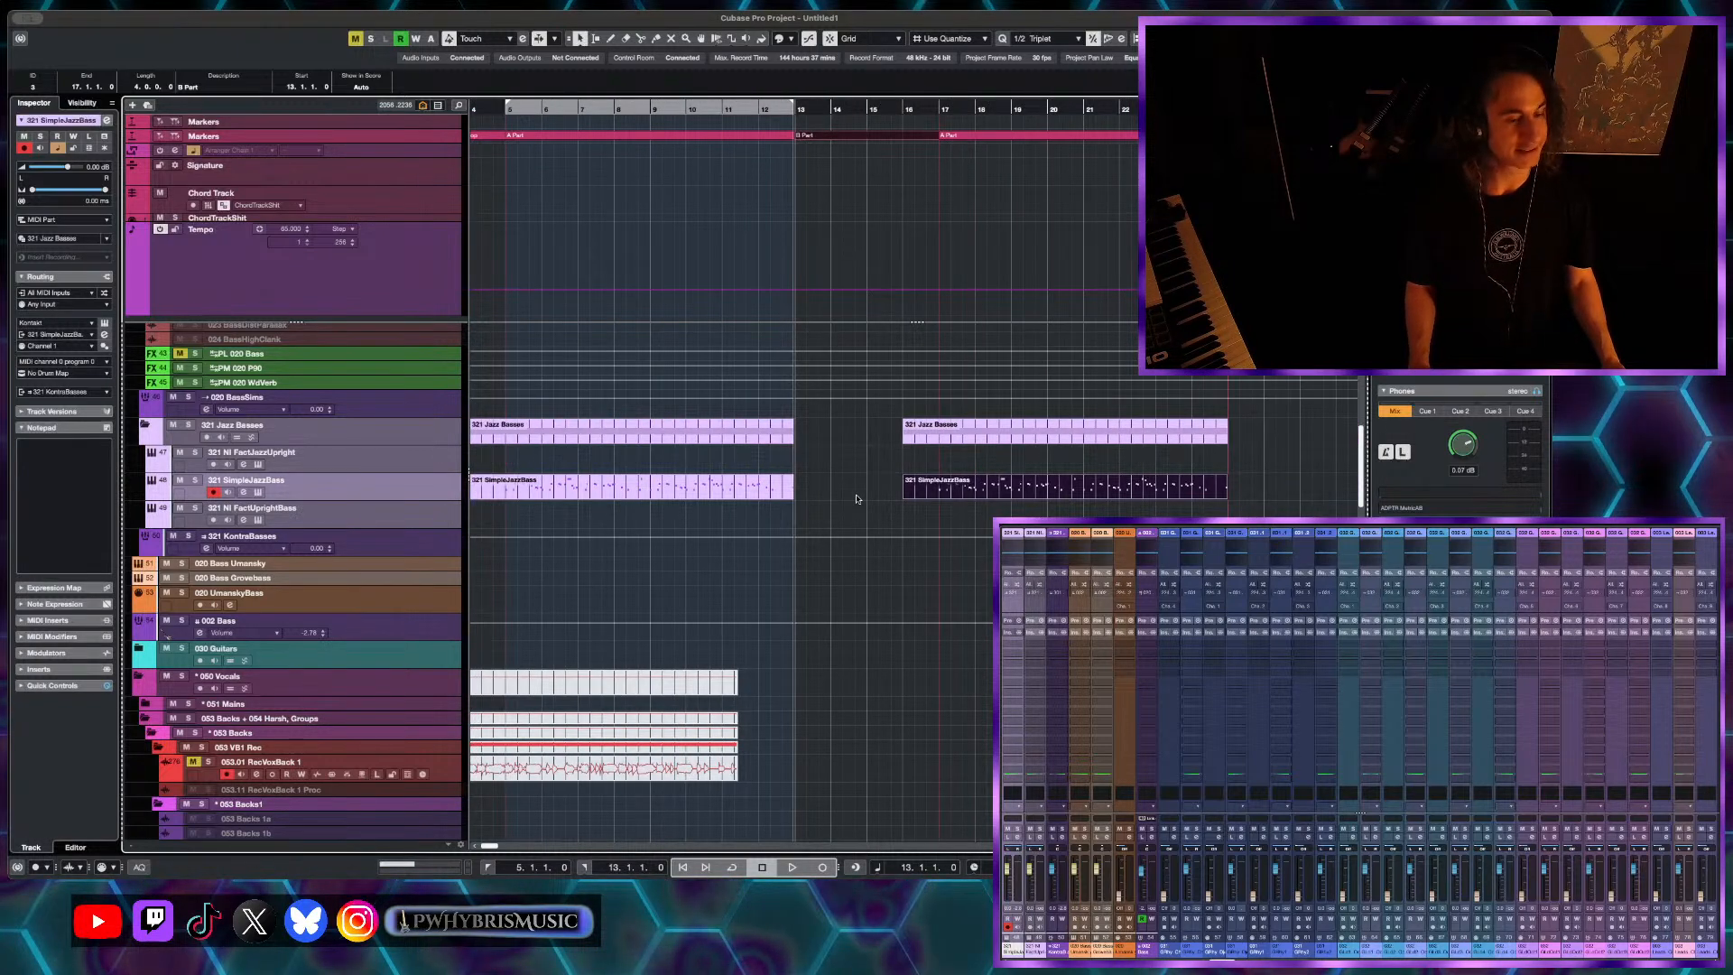
pyautogui.scroll(-2, 856, 498)
pyautogui.press('space')
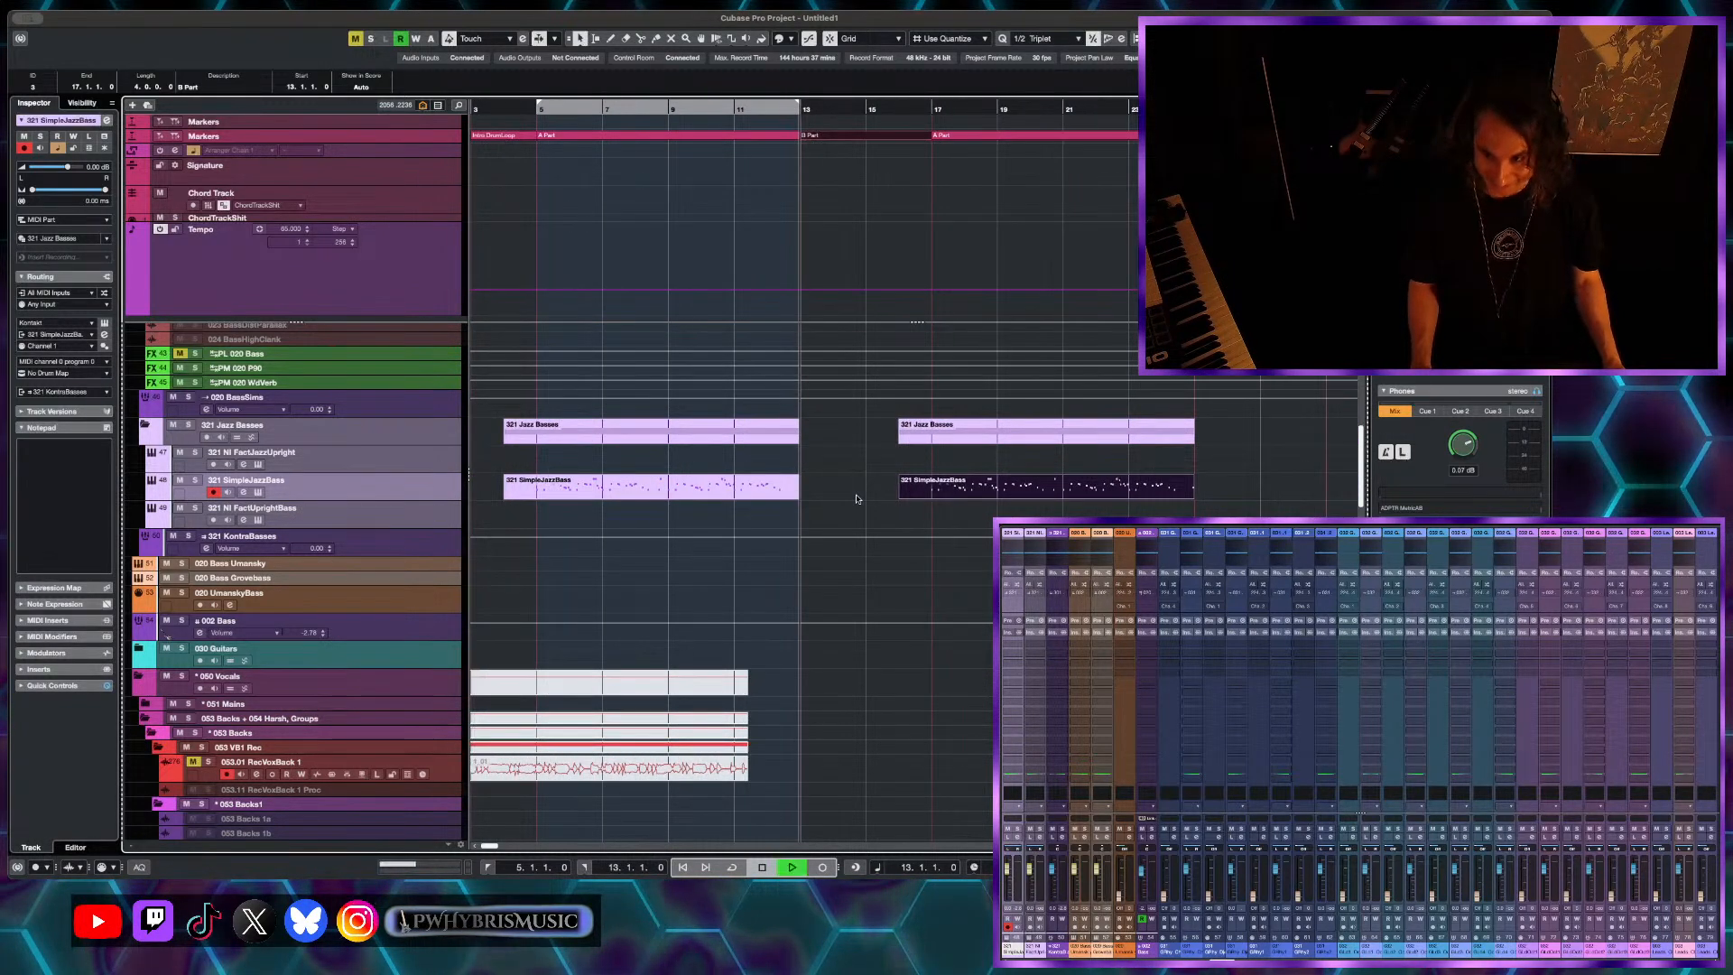
# - Draw an empty SimpleJazzBass part over the B Part from bar 13 to bar 17 and open it for note editing
pyautogui.scroll(3, 857, 497)
pyautogui.moveTo(752, 488)
pyautogui.mouseDown()
pyautogui.moveTo(1083, 497)
pyautogui.moveTo(1004, 496)
pyautogui.mouseUp()
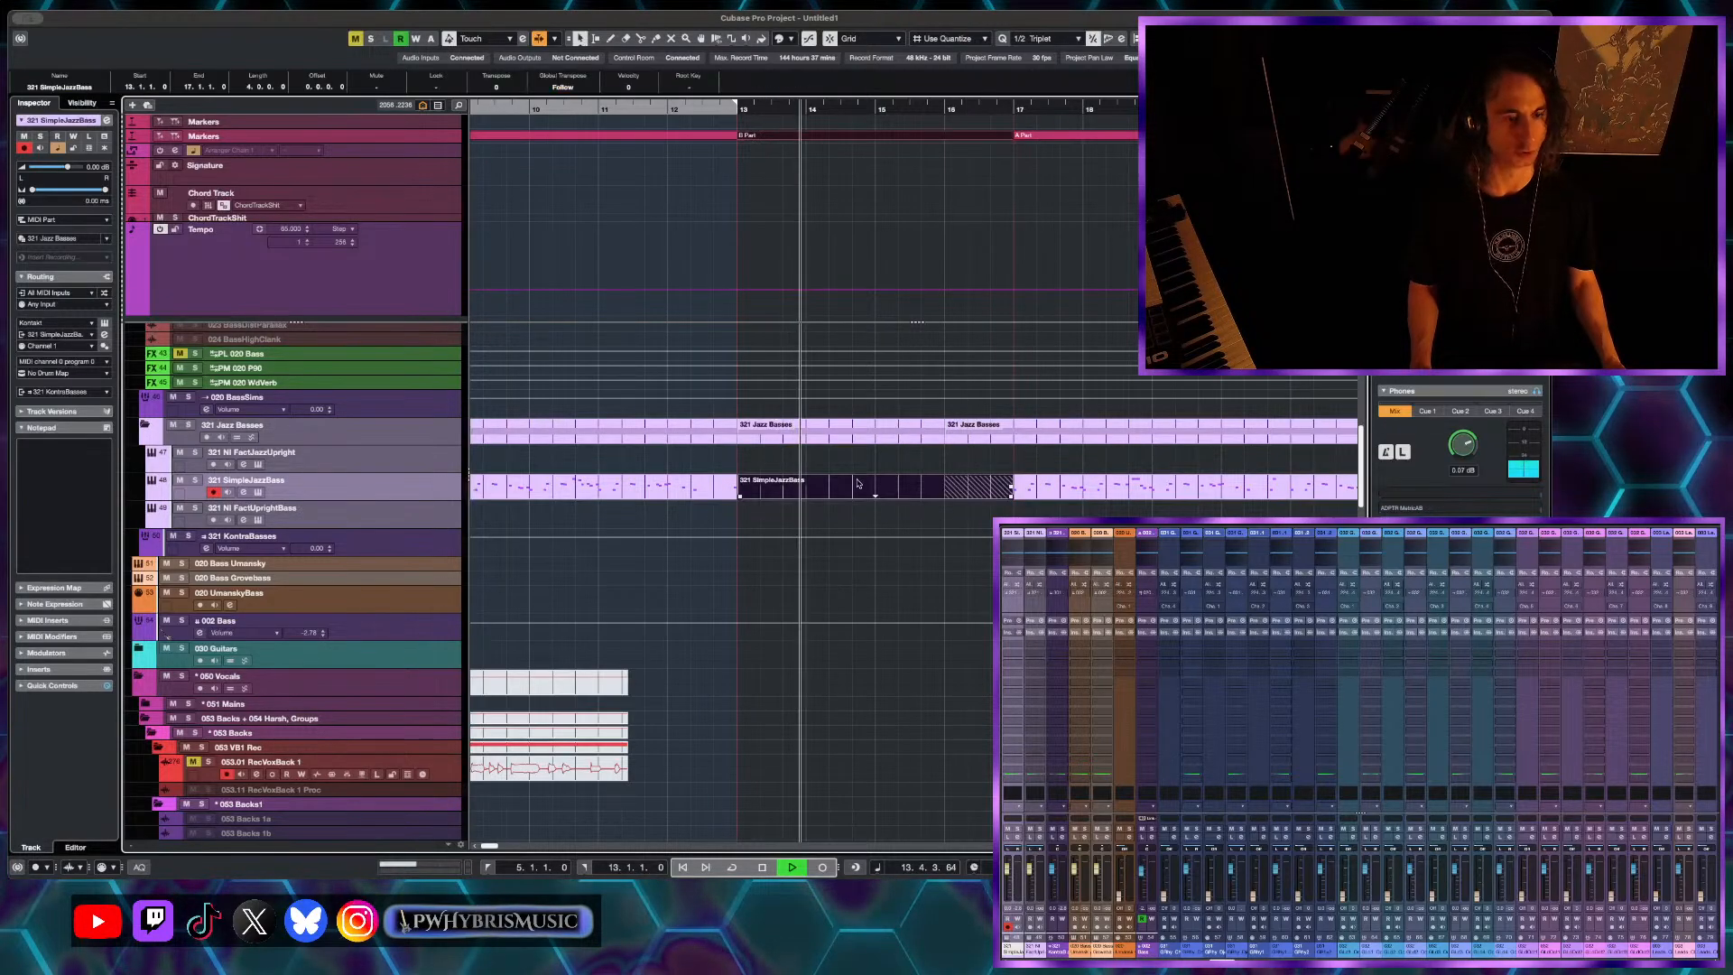
pyautogui.doubleClick(1003, 496)
pyautogui.press('space')
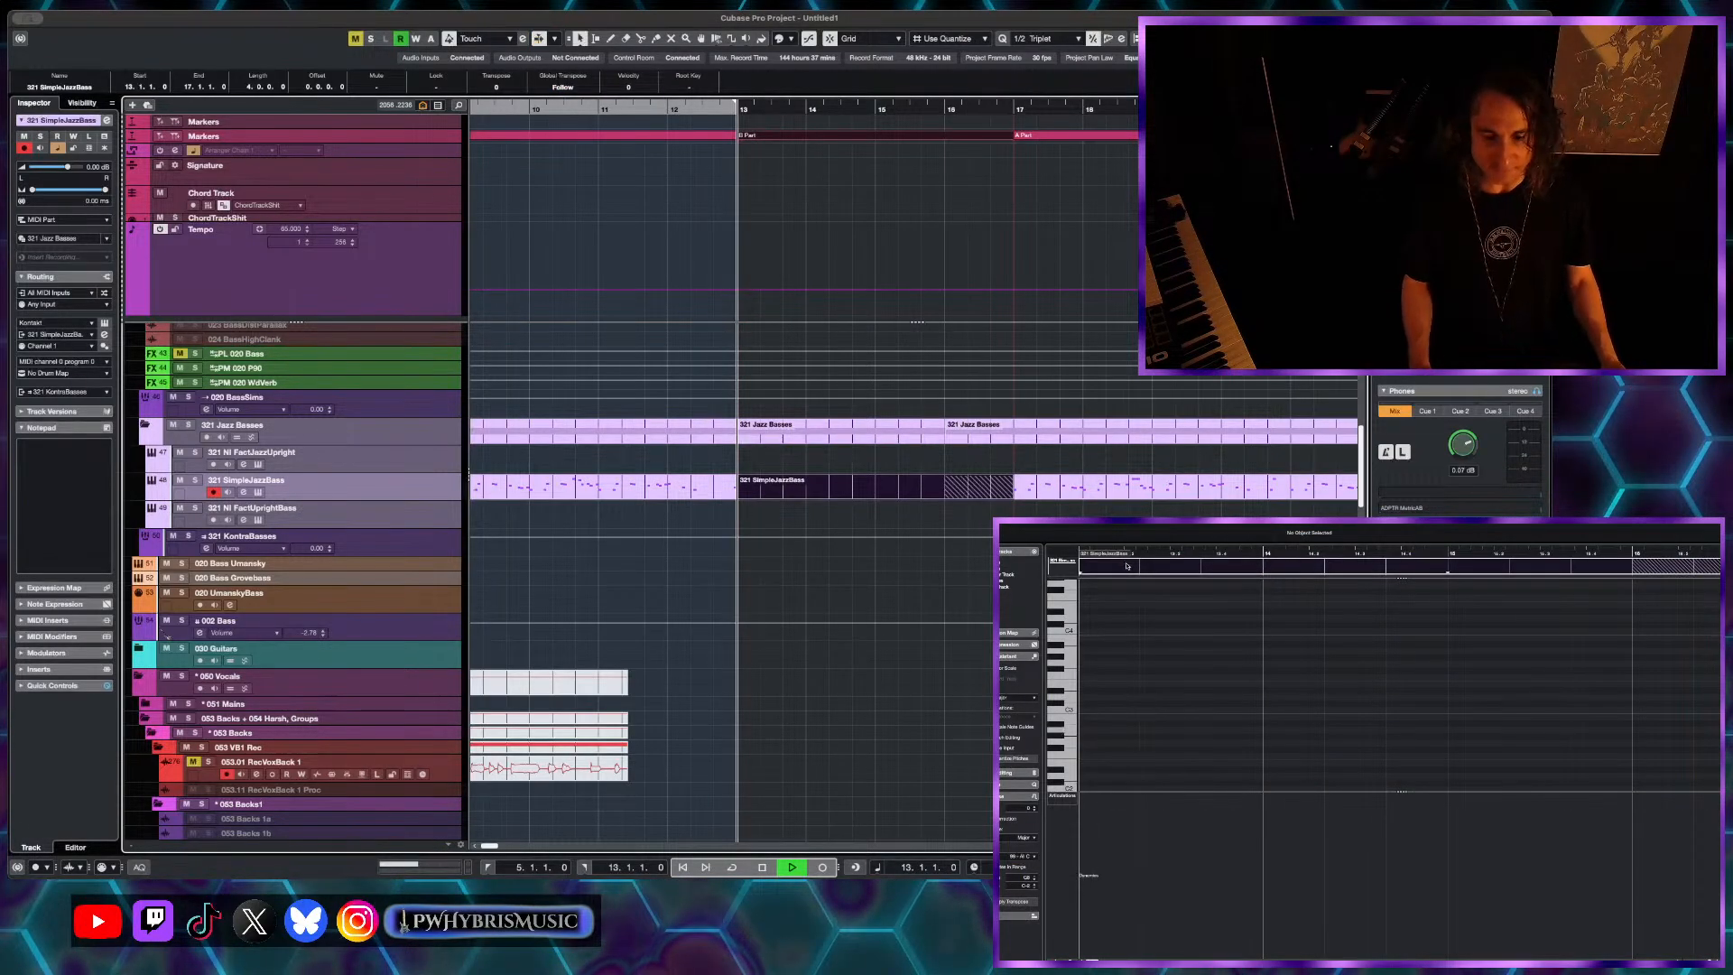
# - Draw a bass note on the downbeat of bar 14 and a higher one just before it, and play them from bar 13
pyautogui.press('space')
pyautogui.scroll(2, 1238, 696)
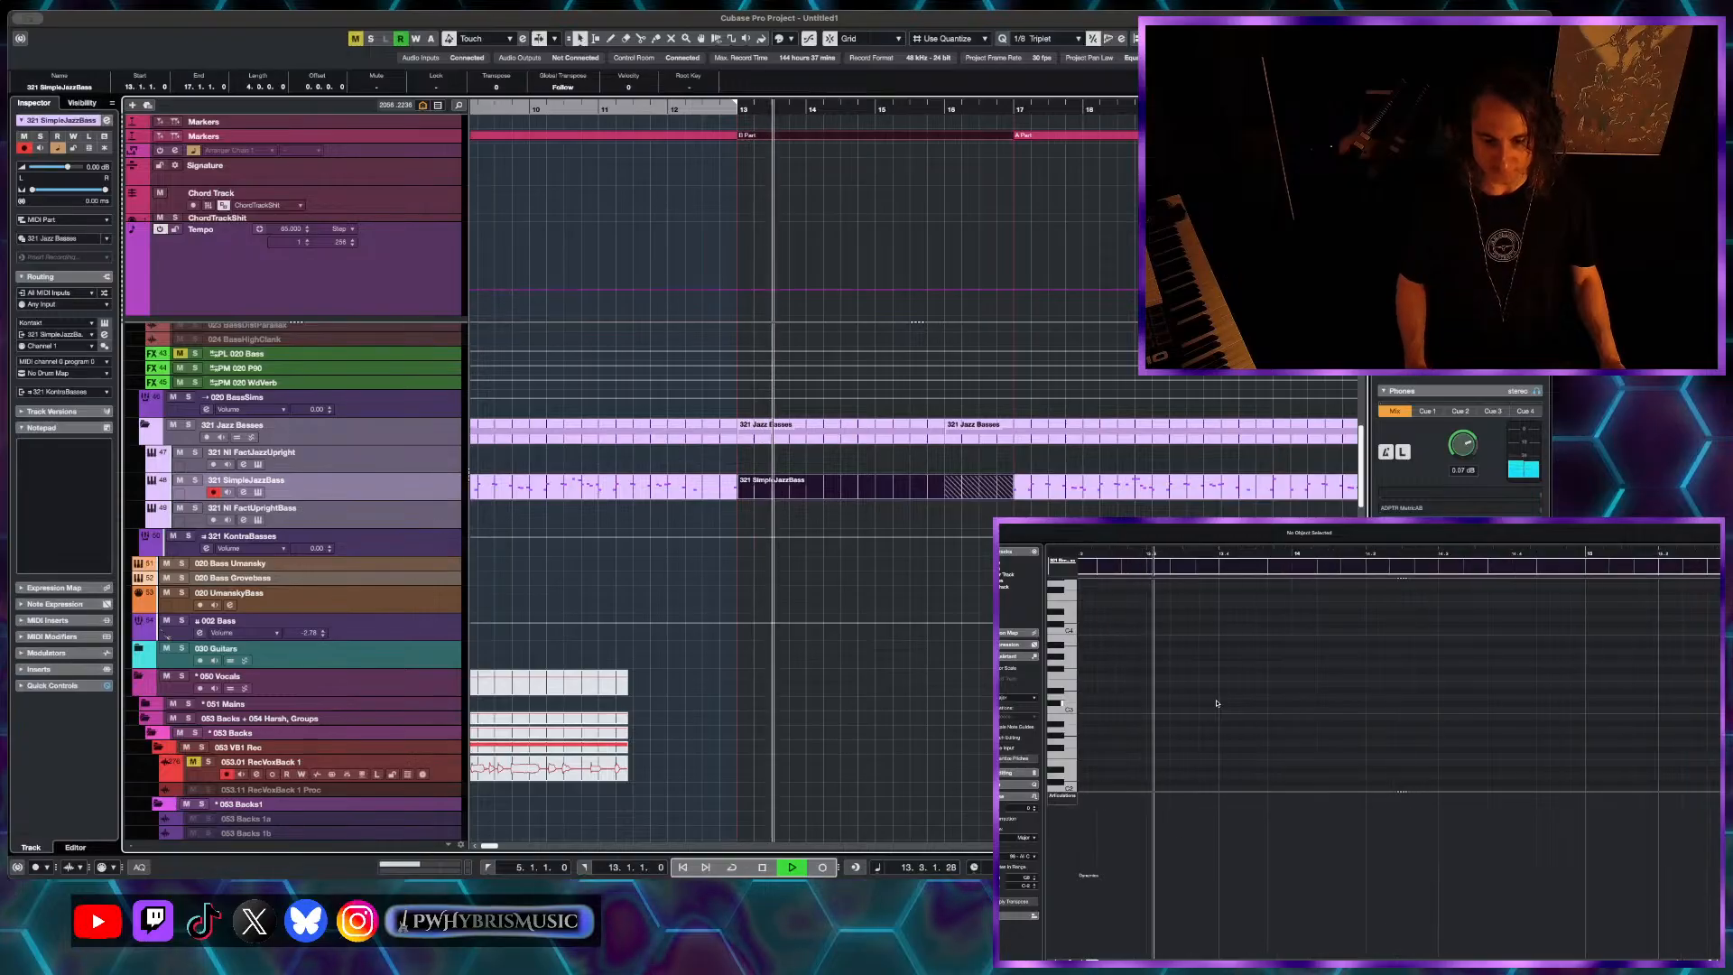
pyautogui.scroll(-1, 1227, 705)
pyautogui.press('space')
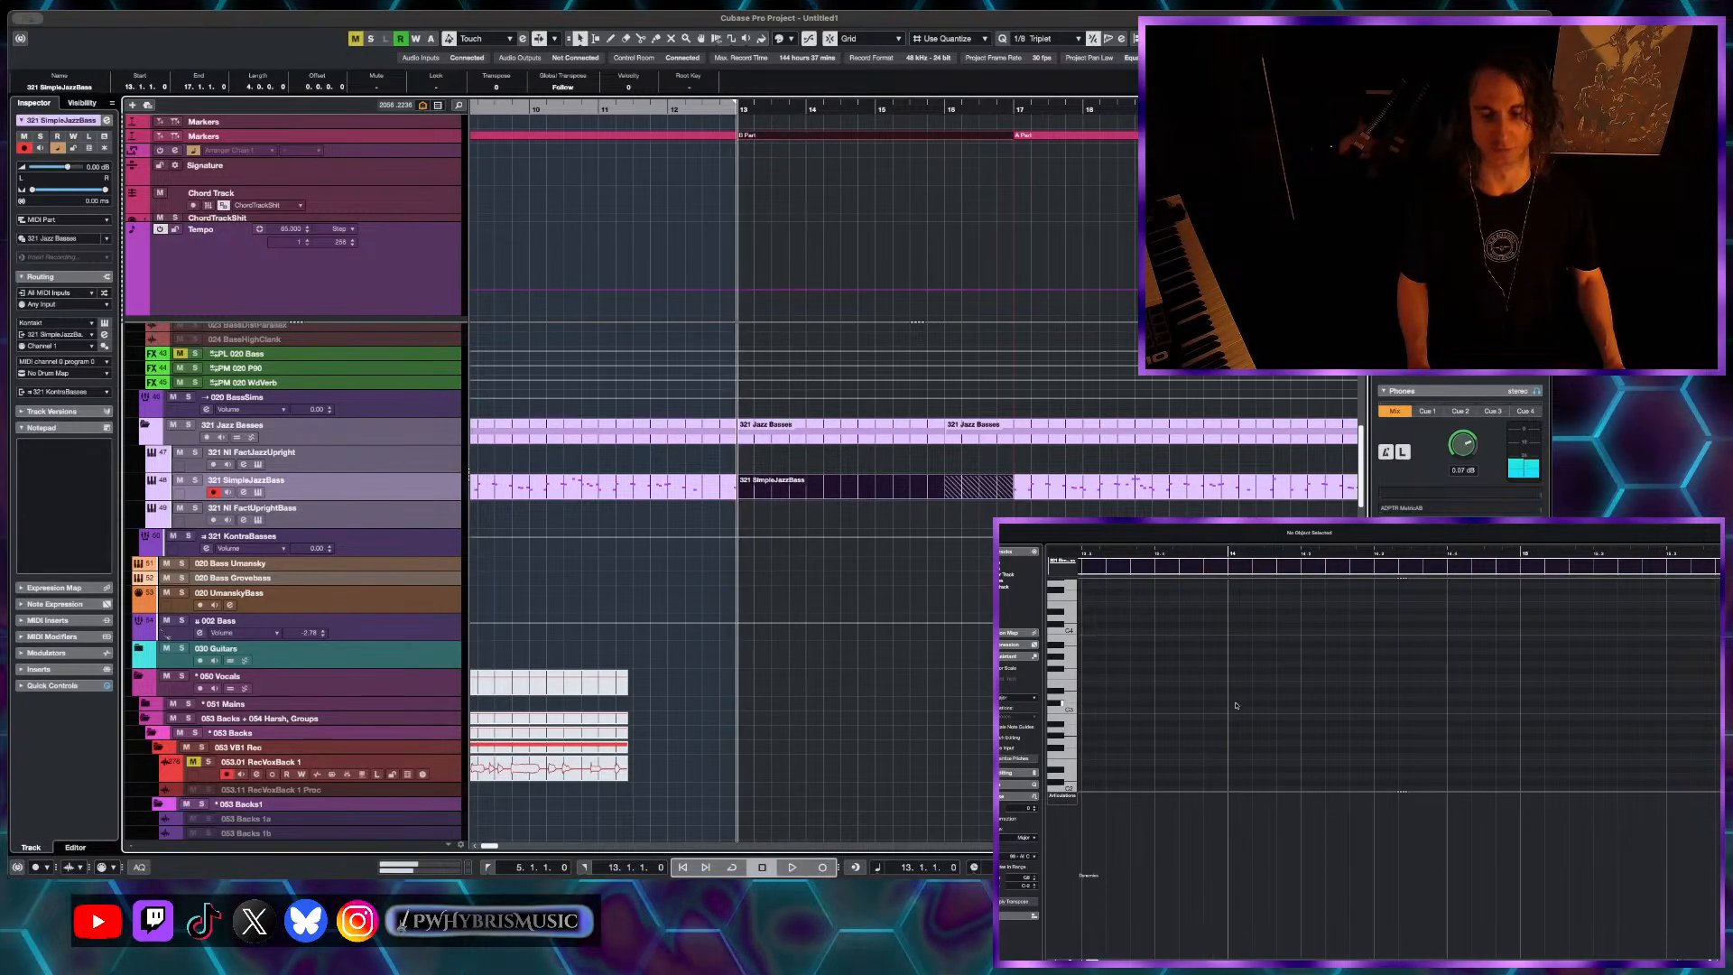
pyautogui.moveTo(1232, 736)
pyautogui.mouseDown()
pyautogui.moveTo(1248, 758)
pyautogui.moveTo(1249, 737)
pyautogui.mouseUp()
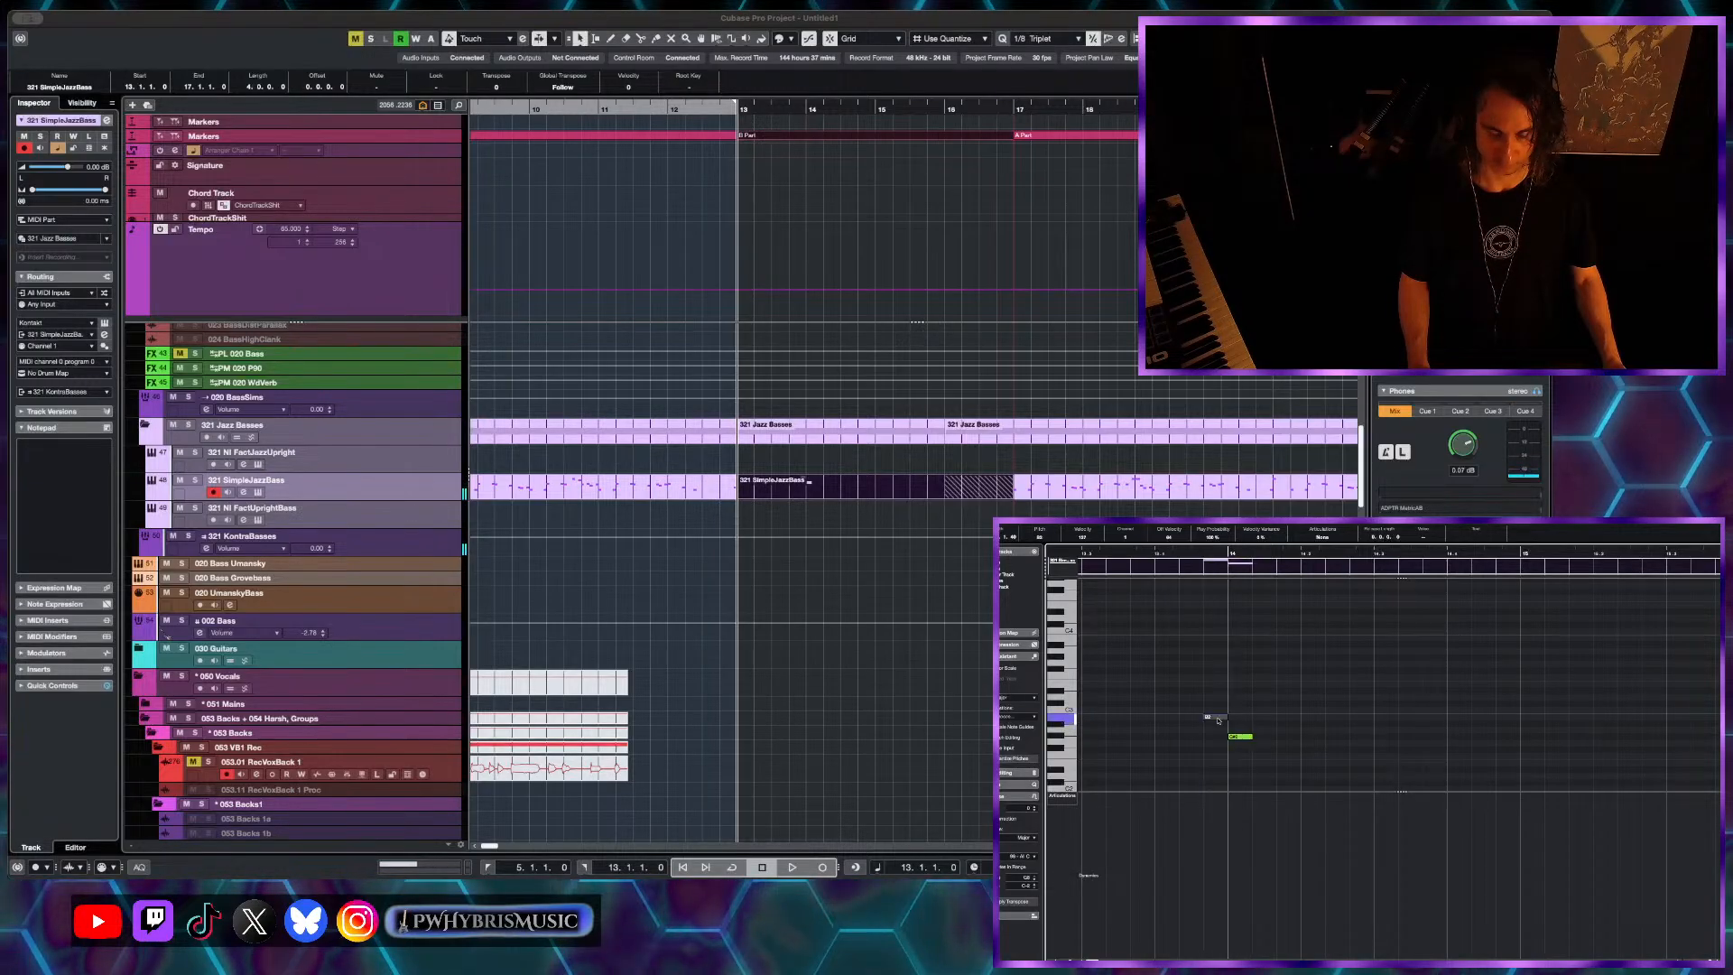
pyautogui.scroll(-1, 1220, 721)
pyautogui.press('space')
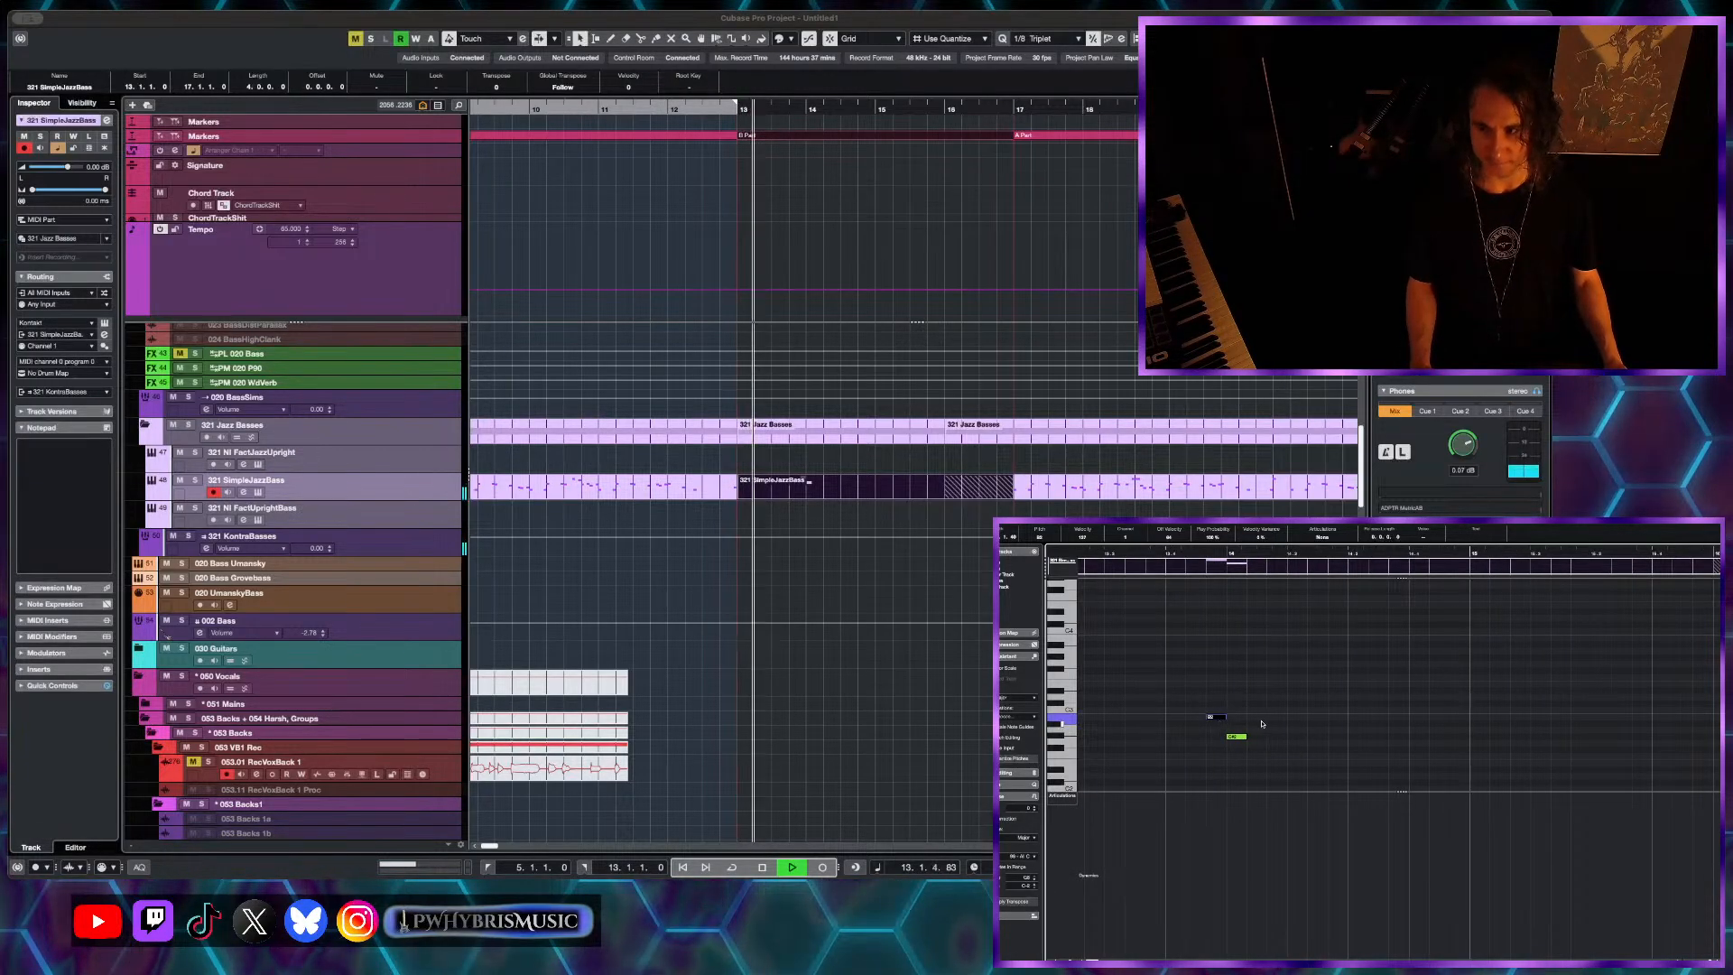
pyautogui.press('space')
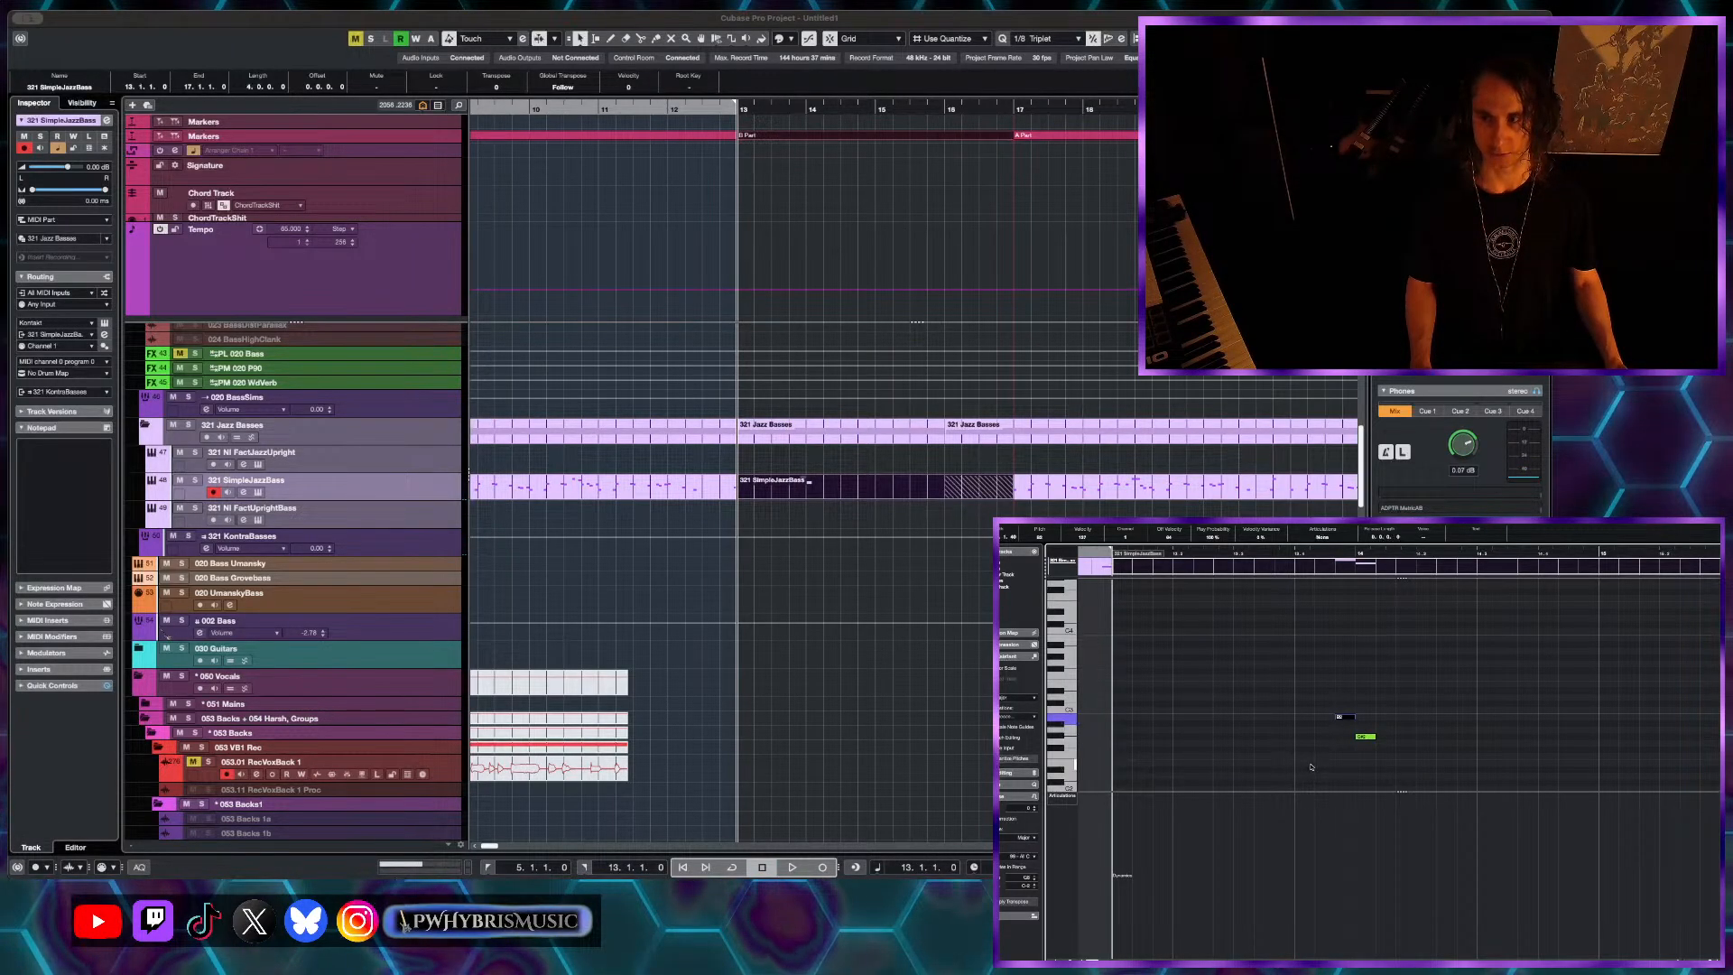
# - Add two earlier lead-in notes before bar 14, a low one followed by one just below the highest note, and play the phrase
pyautogui.click(1324, 737)
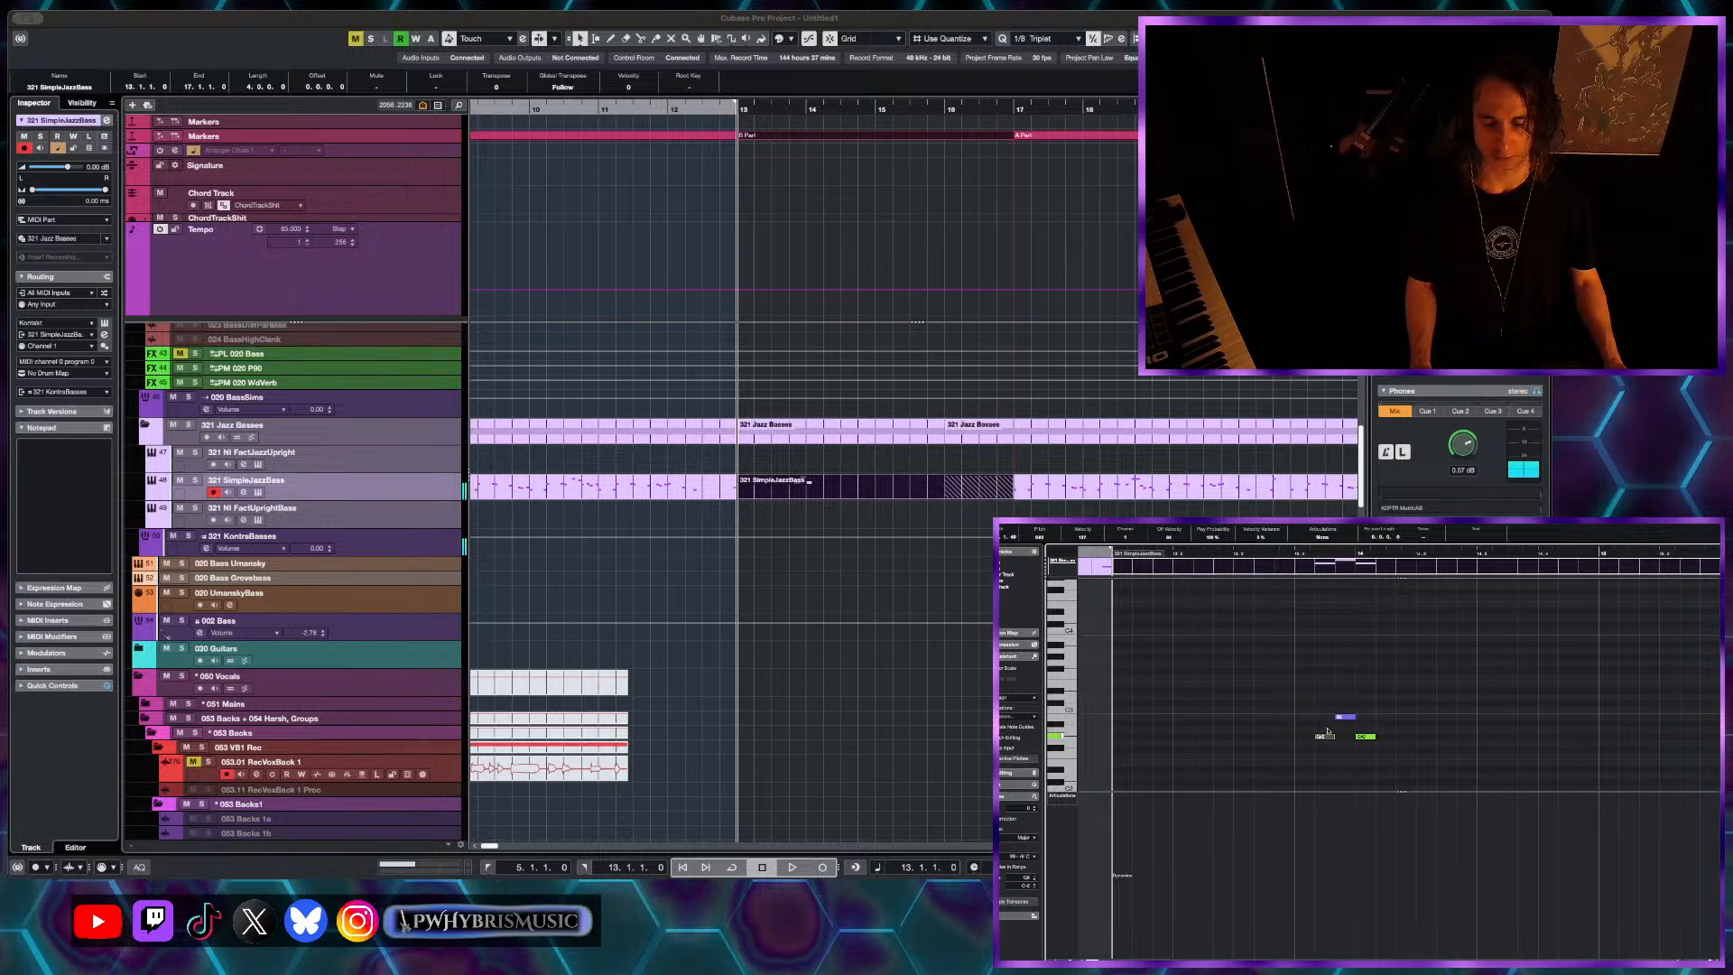
pyautogui.click(1327, 724)
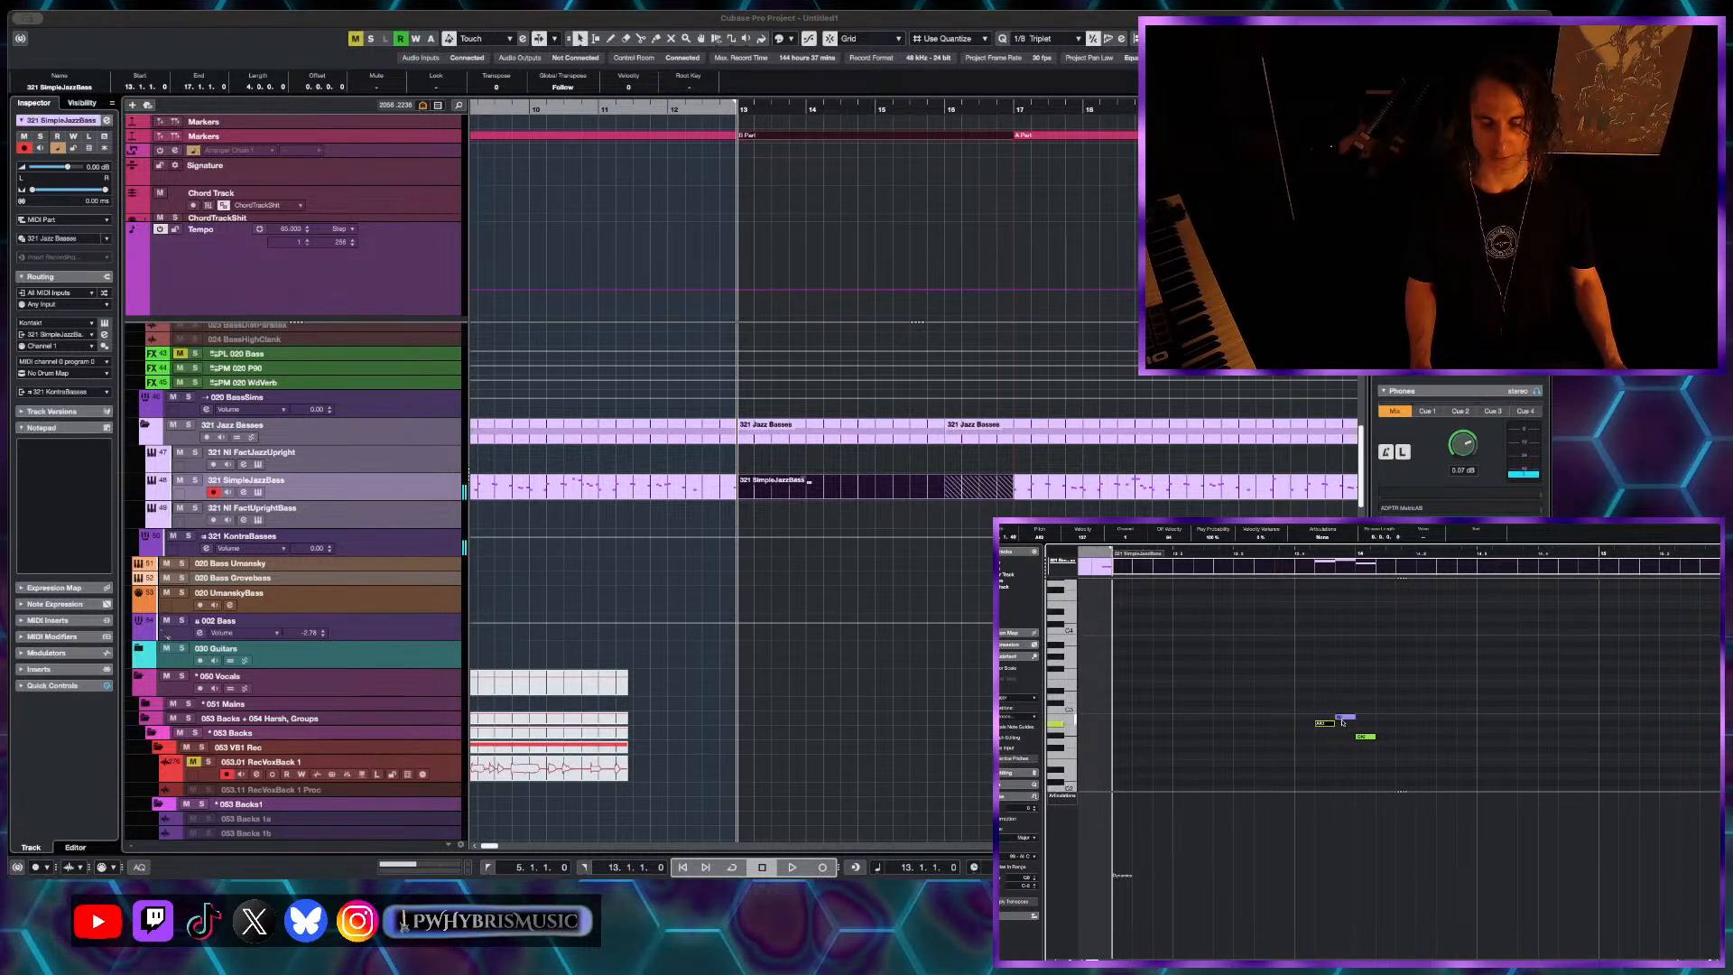
pyautogui.click(1306, 763)
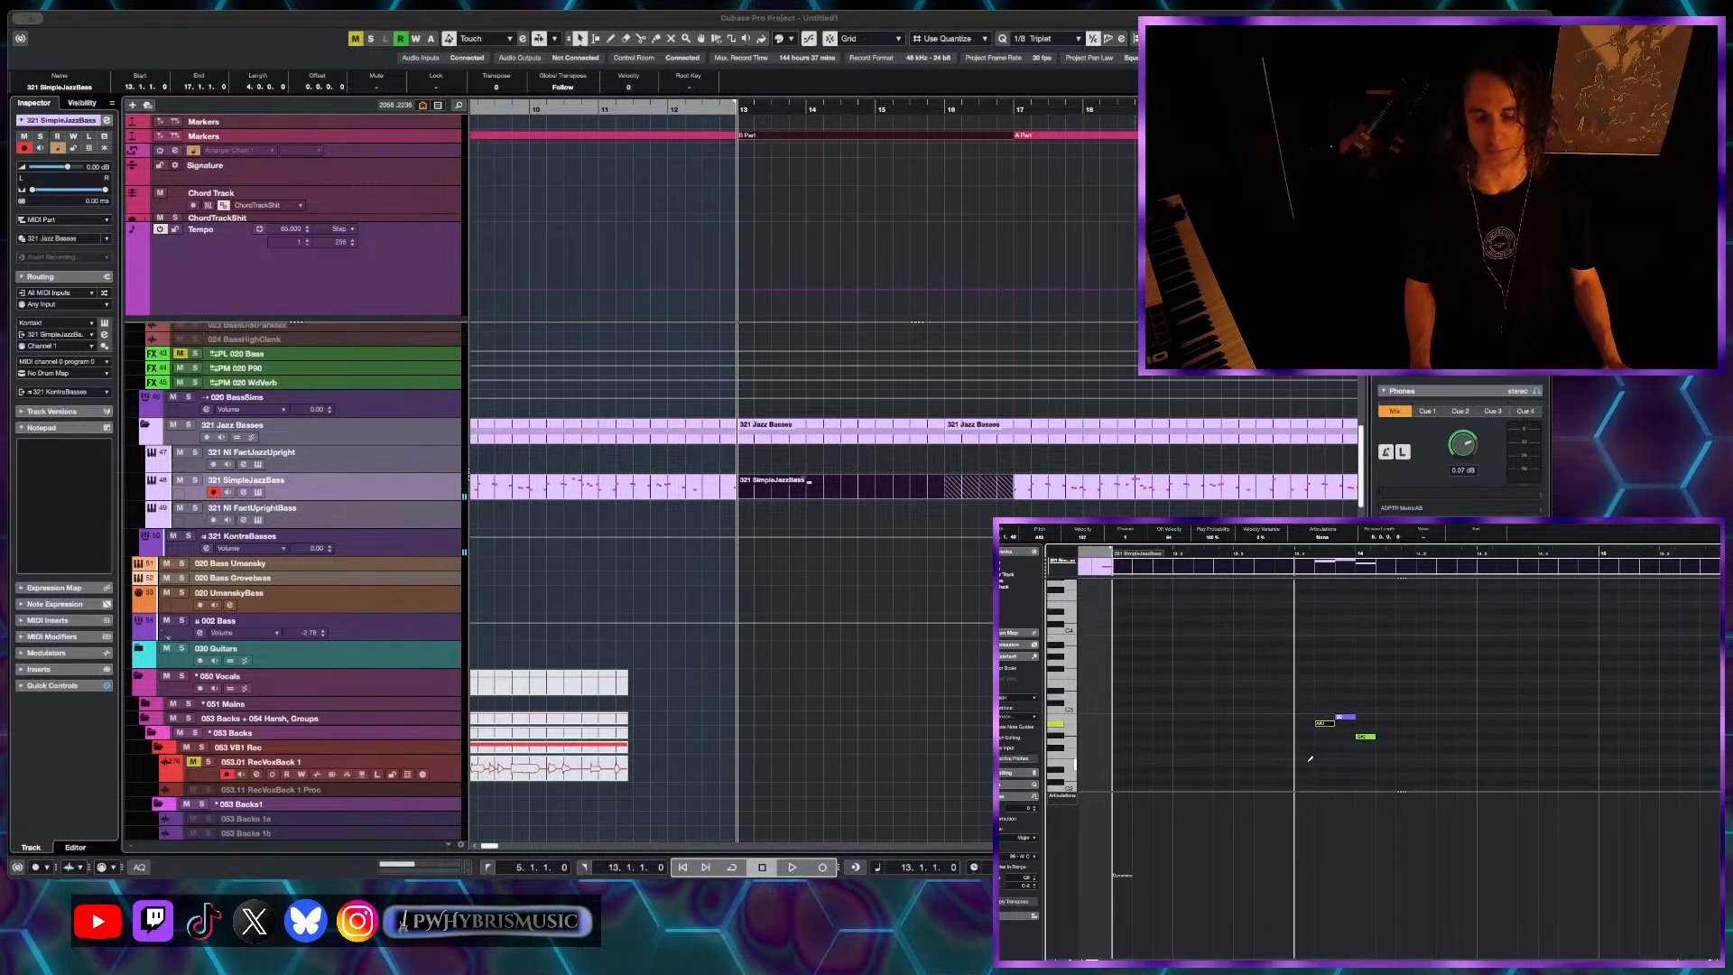
pyautogui.moveTo(1306, 766); pyautogui.dragTo(1310, 770)
pyautogui.press('space')
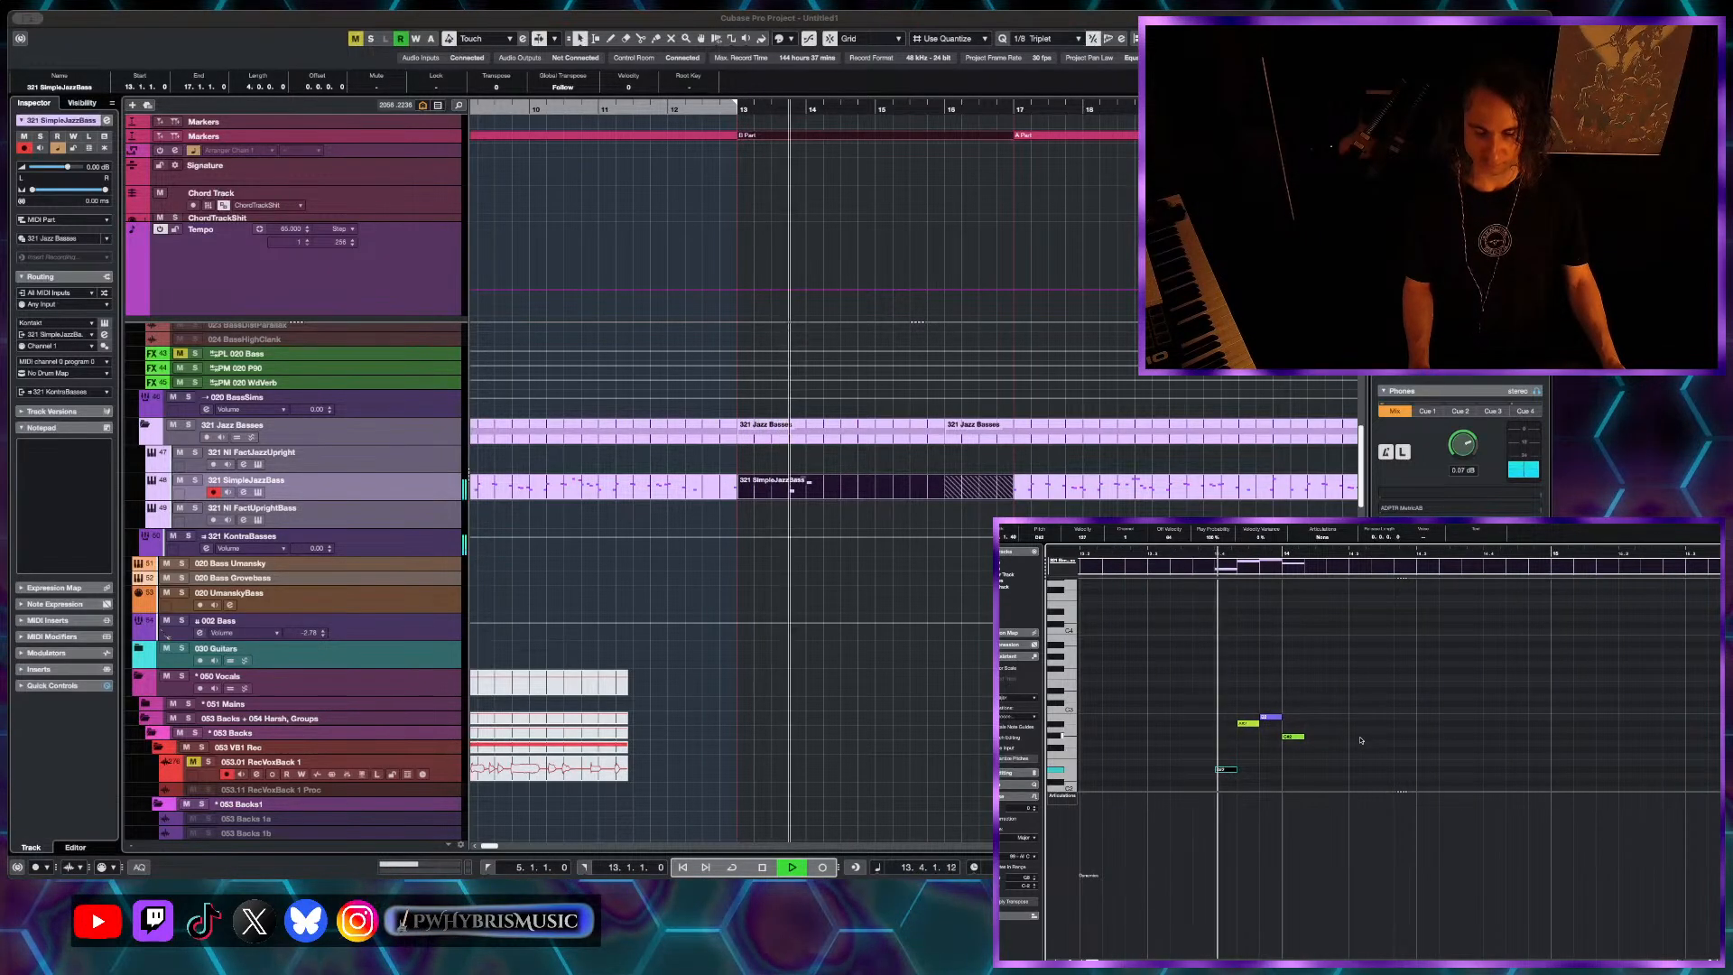
pyautogui.press('space')
# - Cut the lowest lead-in note to half its length and play the phrase from bar 13
pyautogui.scroll(2, 1249, 746)
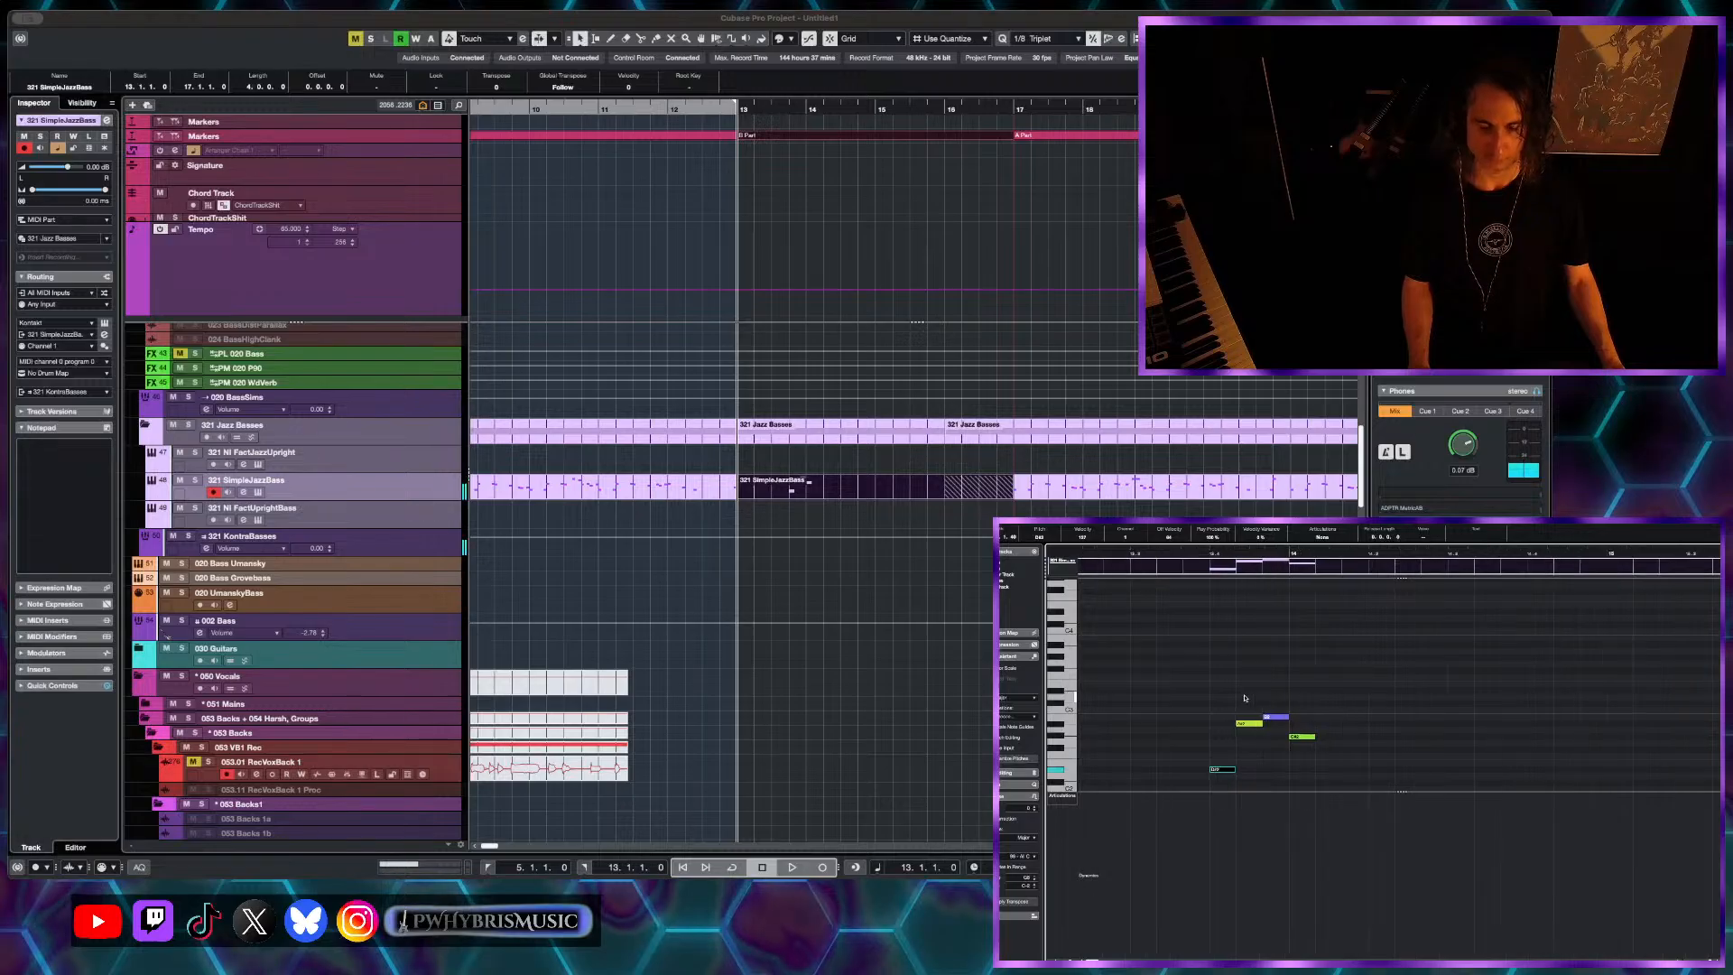
pyautogui.scroll(2, 1233, 748)
pyautogui.hotkey('alt', '5')
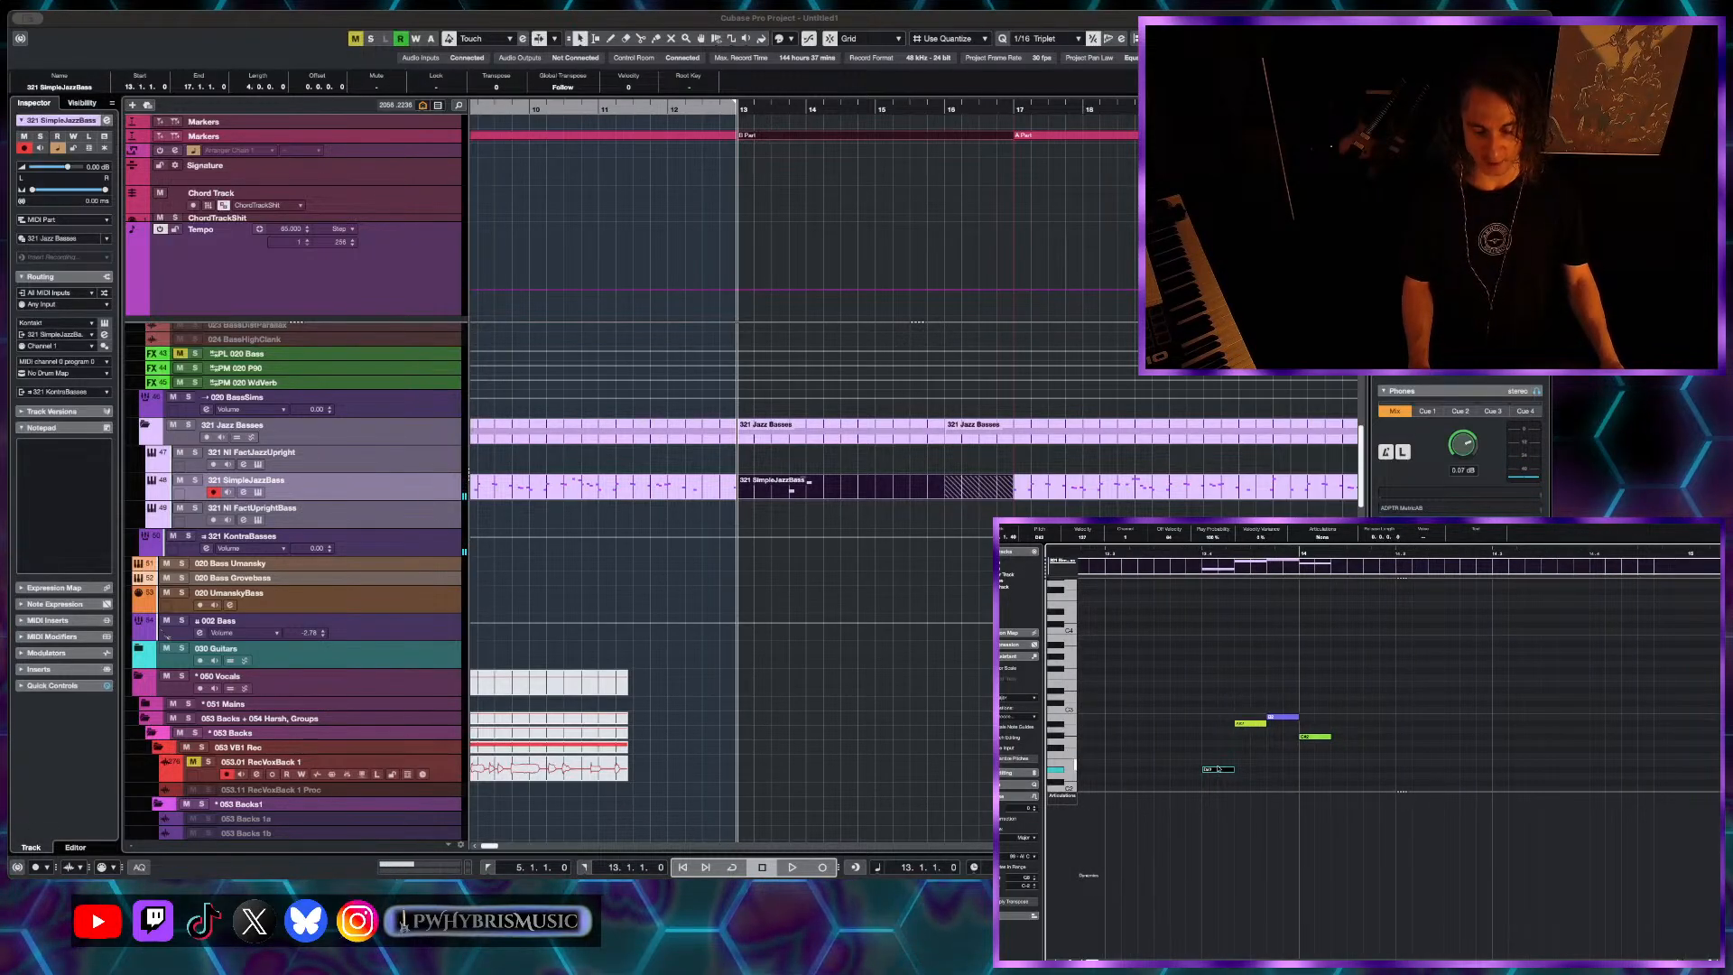
pyautogui.keyDown('alt'); pyautogui.click(1219, 769); pyautogui.keyUp('alt')
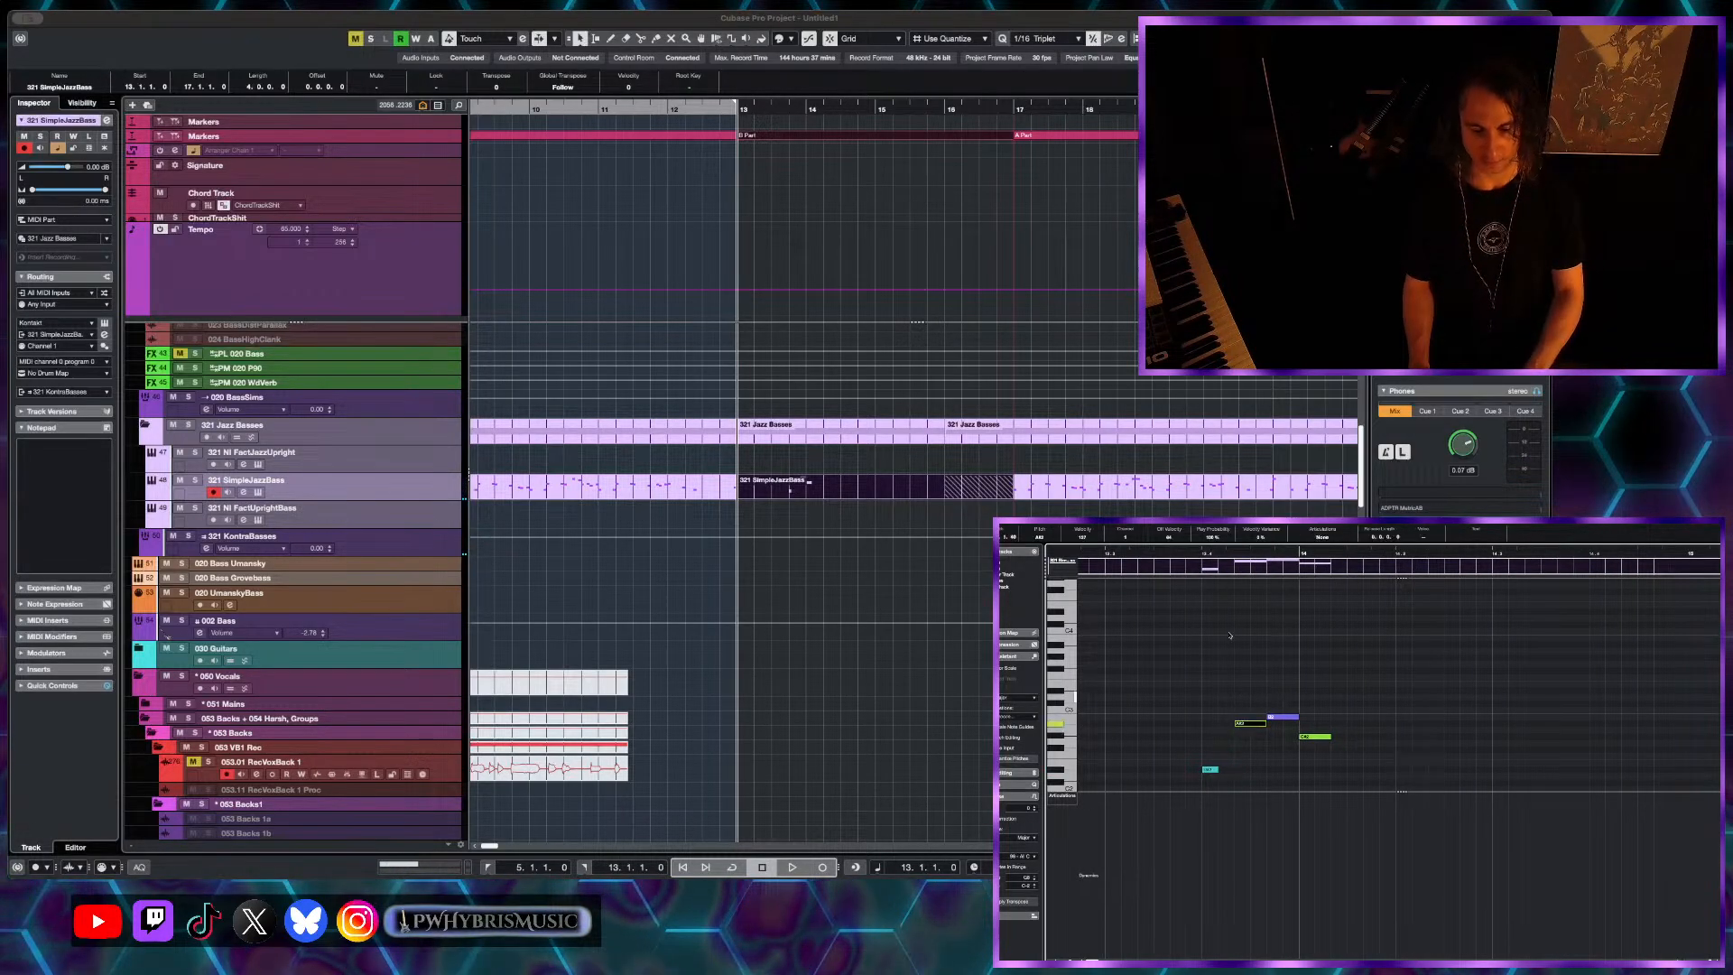
pyautogui.press('space')
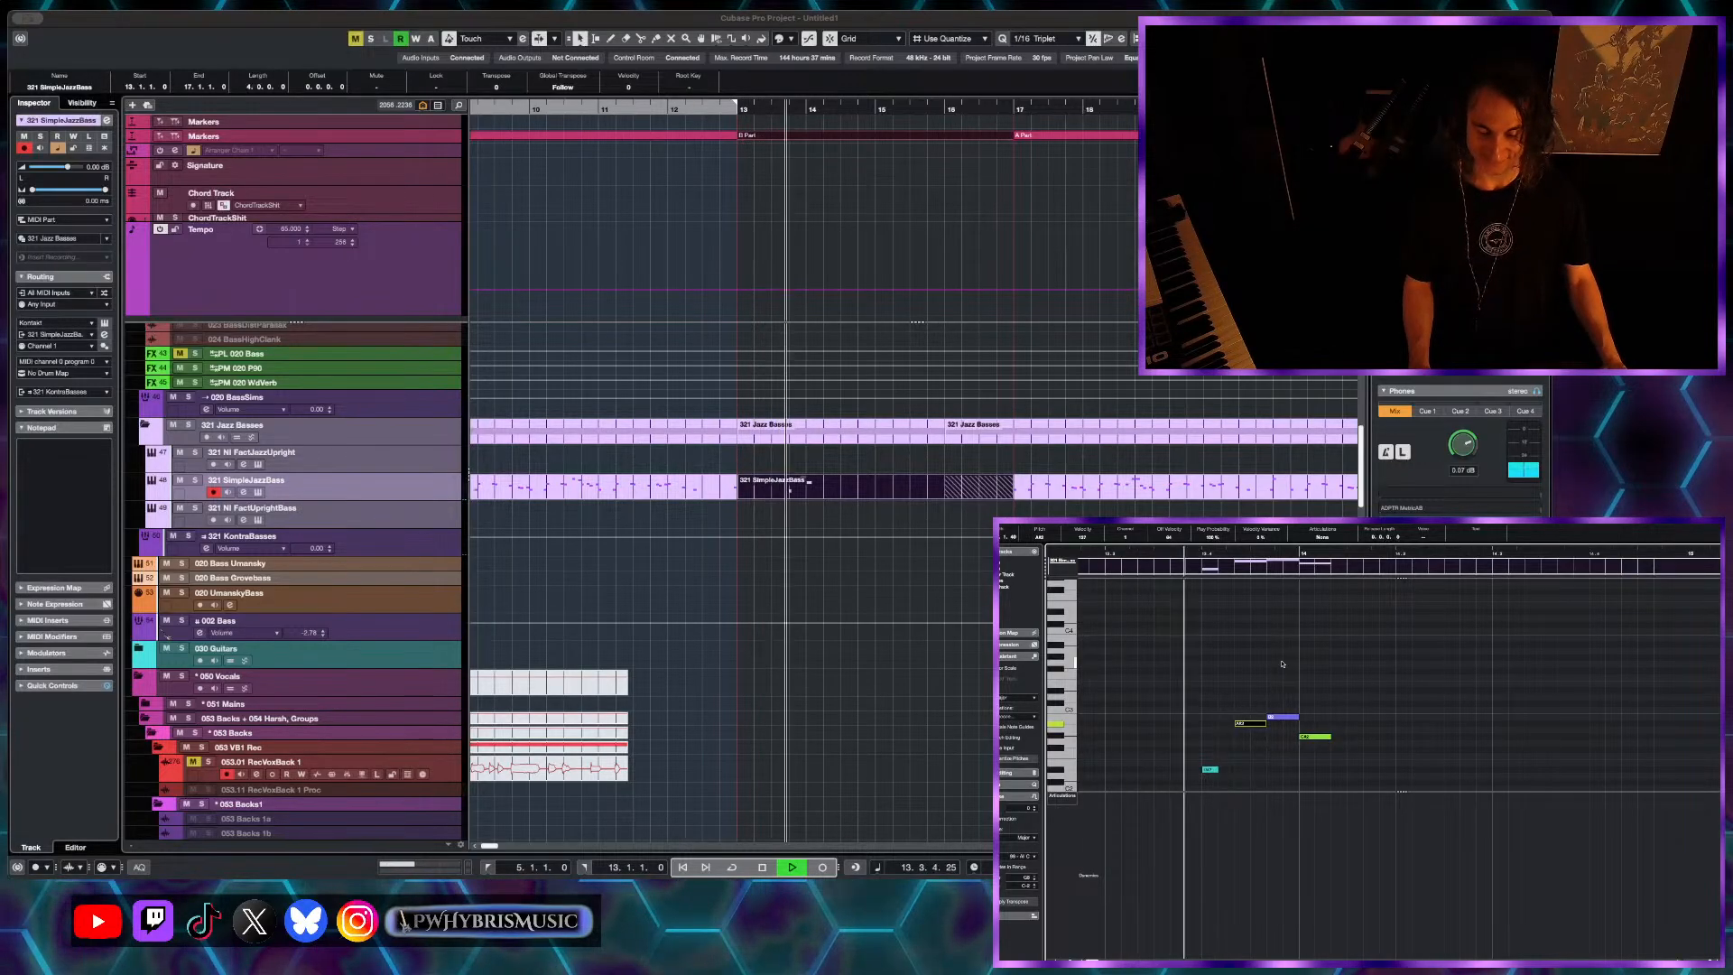
pyautogui.press('space')
# - Halve the length of the second lead-in note and shift the first two lead-in notes closer to bar 14
pyautogui.moveTo(1215, 769); pyautogui.dragTo(1232, 769)
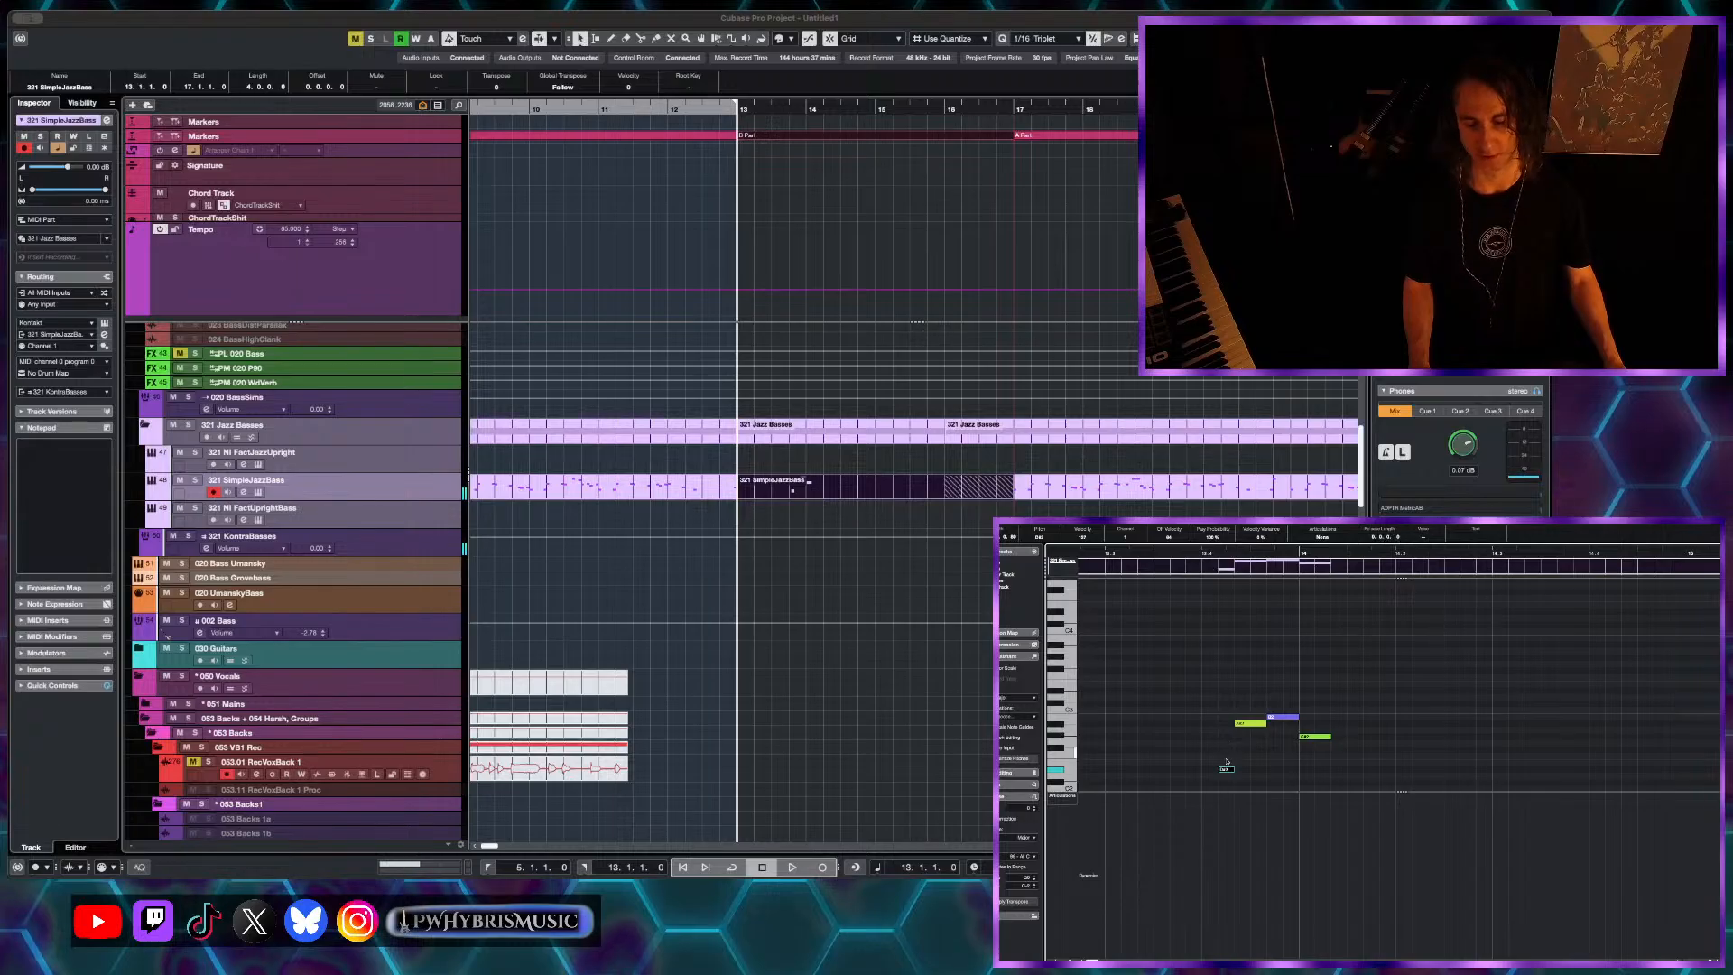
pyautogui.click(1271, 720)
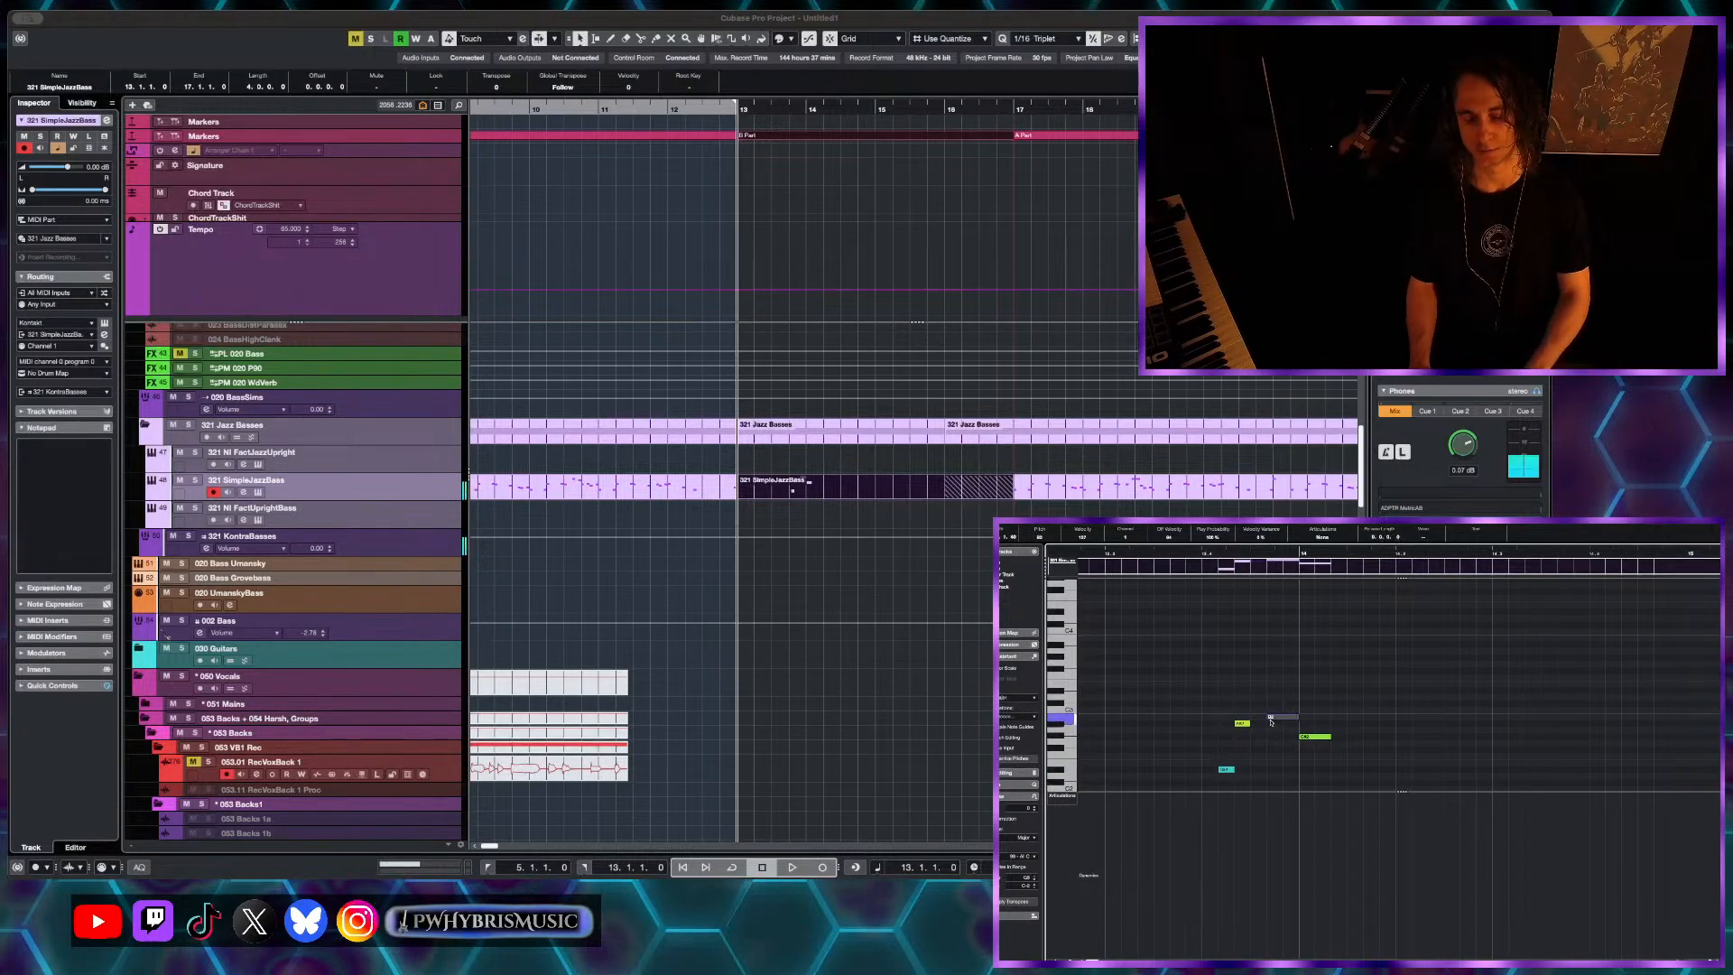
pyautogui.click(1227, 769)
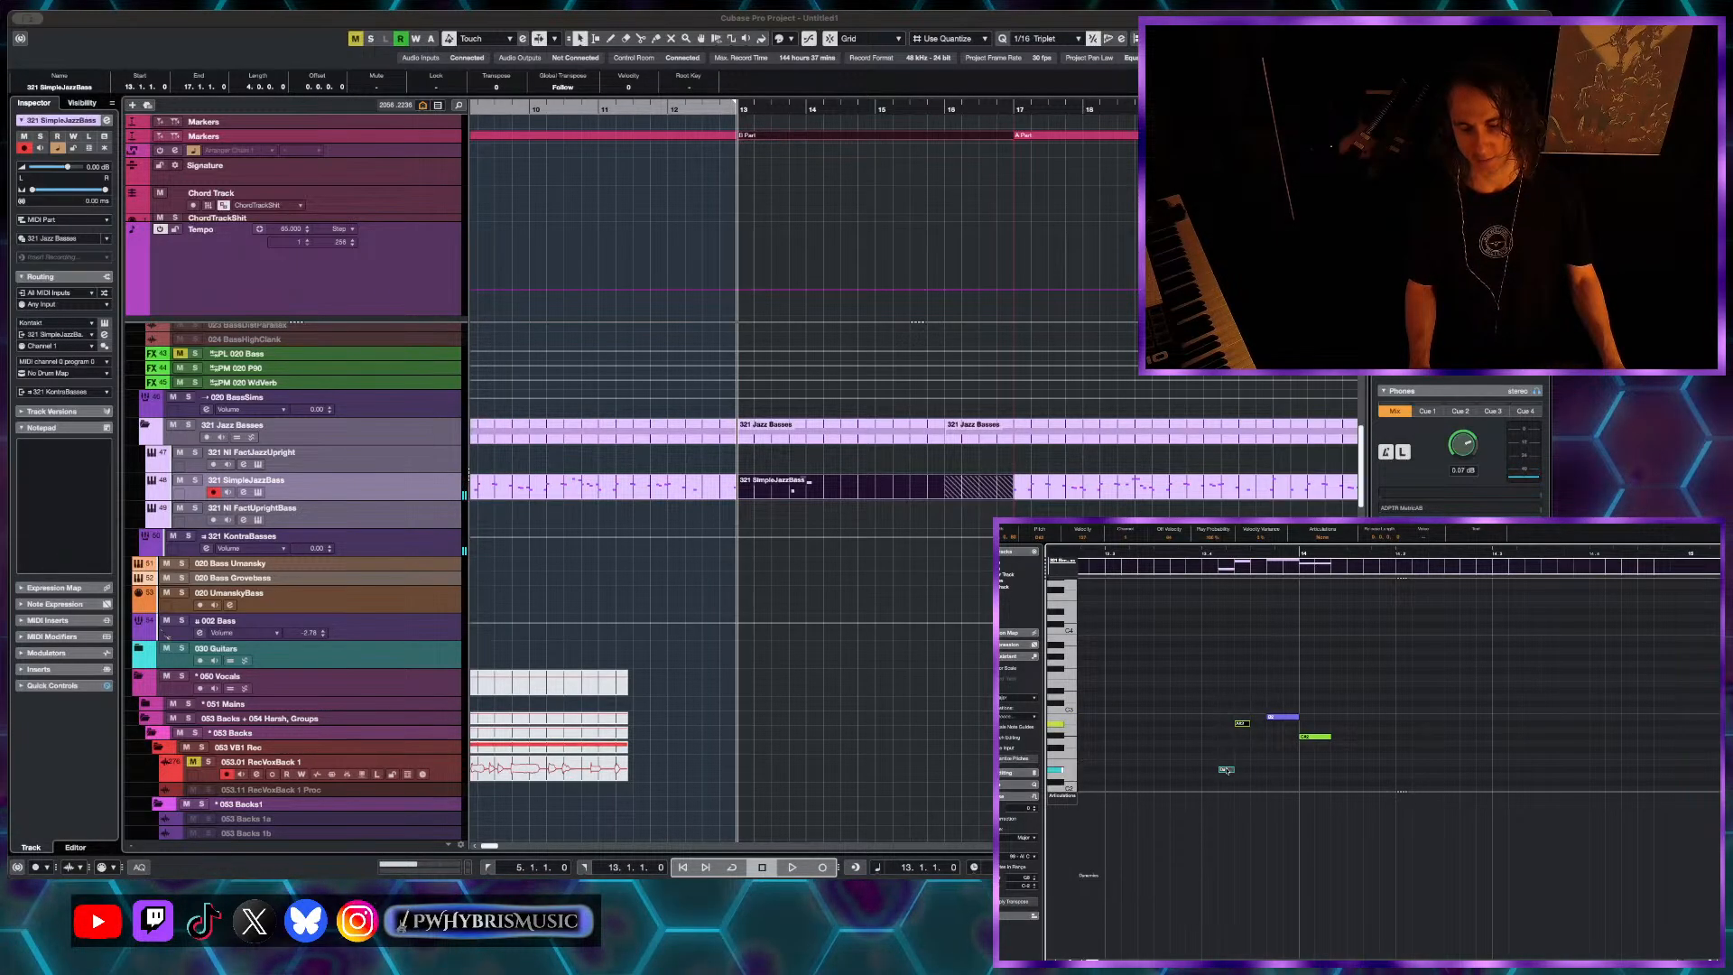
pyautogui.moveTo(1225, 770); pyautogui.dragTo(1242, 770)
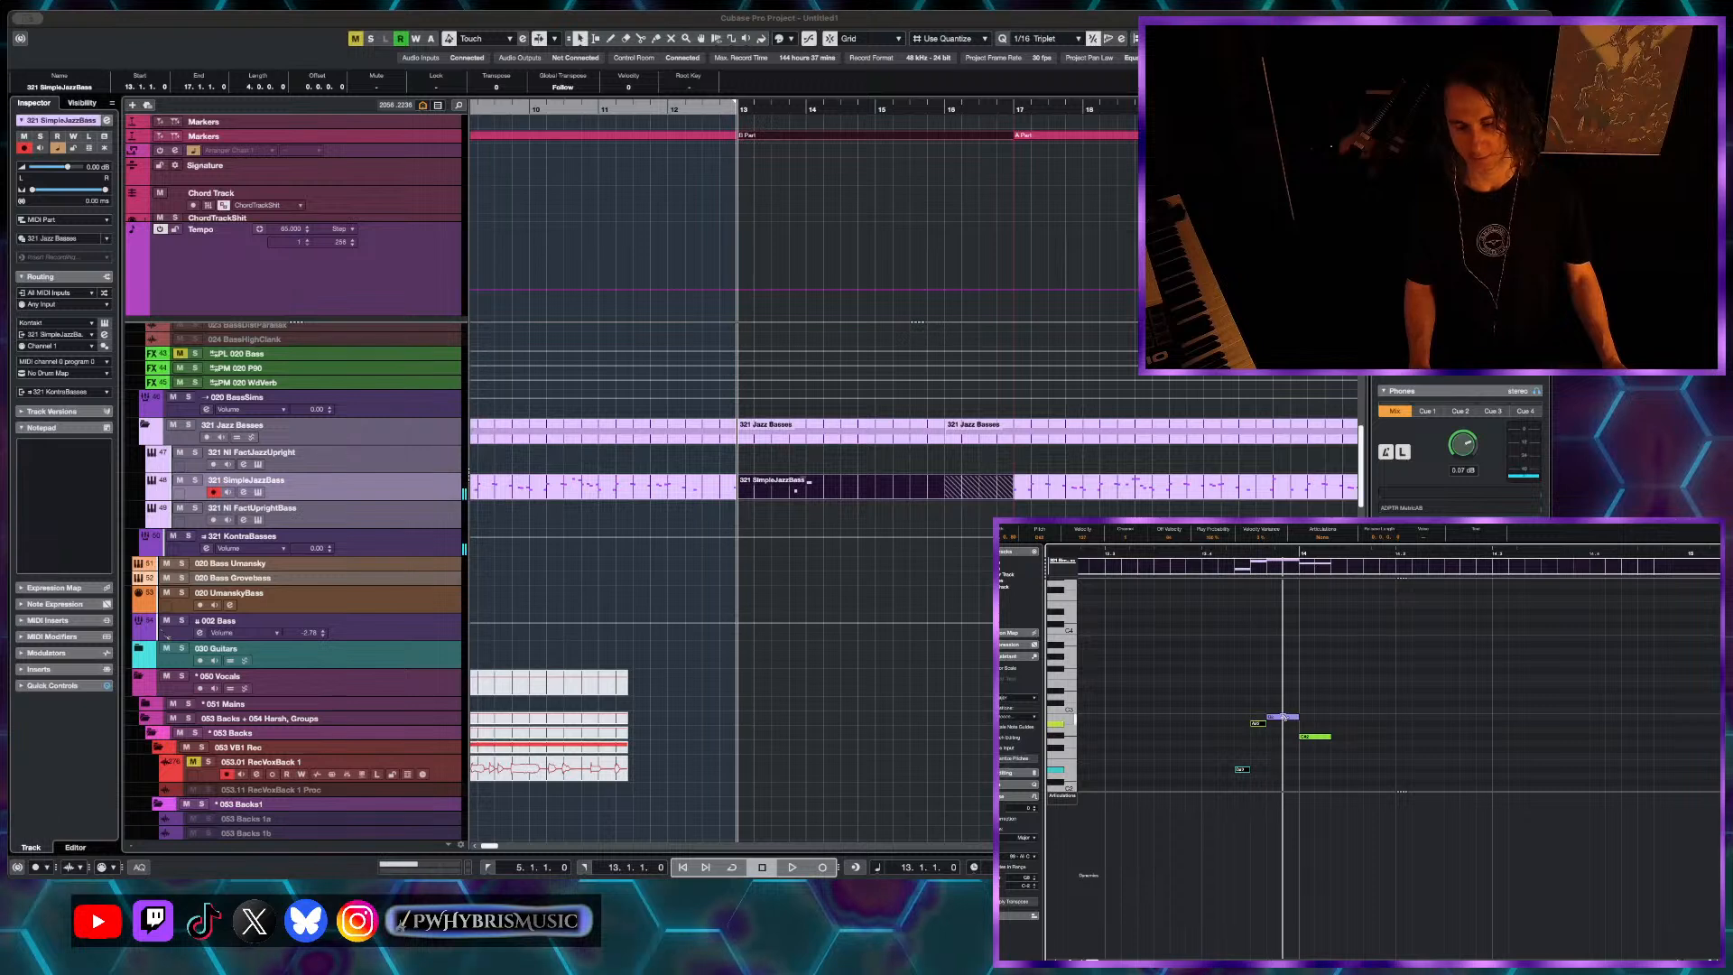
# - Split the highest note just before bar 14, keep only its second half, and play the phrase
pyautogui.keyDown('alt'); pyautogui.click(1285, 719); pyautogui.keyUp('alt')
pyautogui.press('Right')
pyautogui.click(1287, 720)
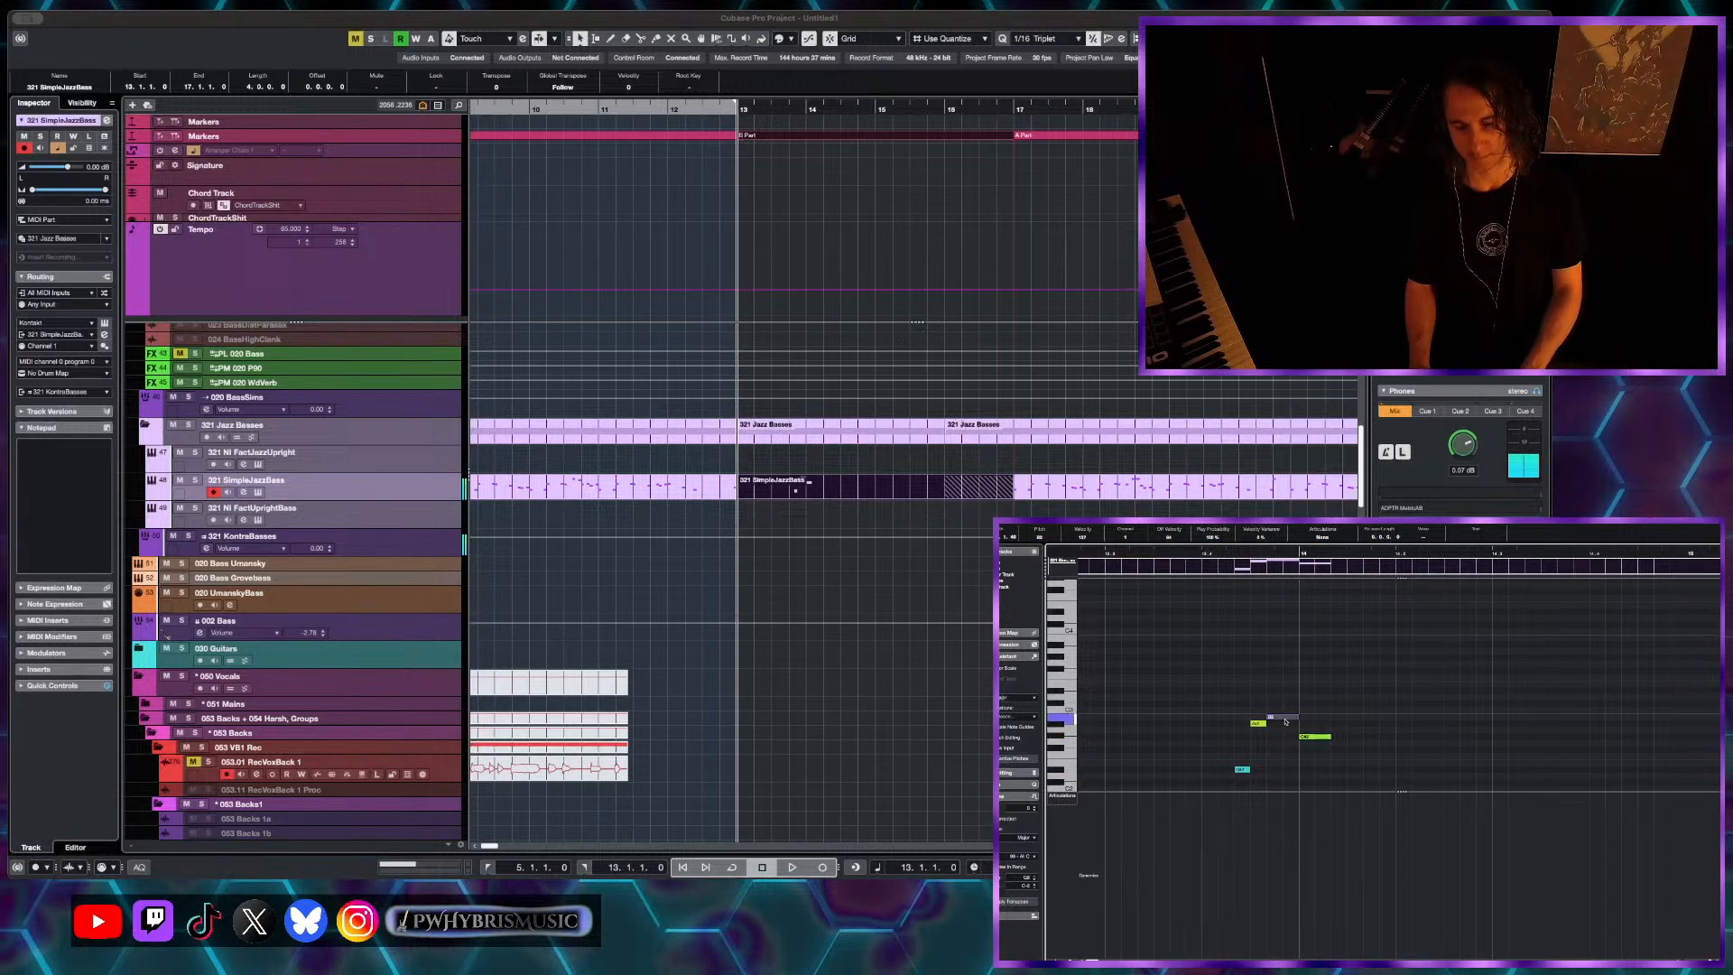
pyautogui.press('Delete')
pyautogui.keyDown('alt'); pyautogui.click(1291, 719); pyautogui.keyUp('alt')
pyautogui.press('space')
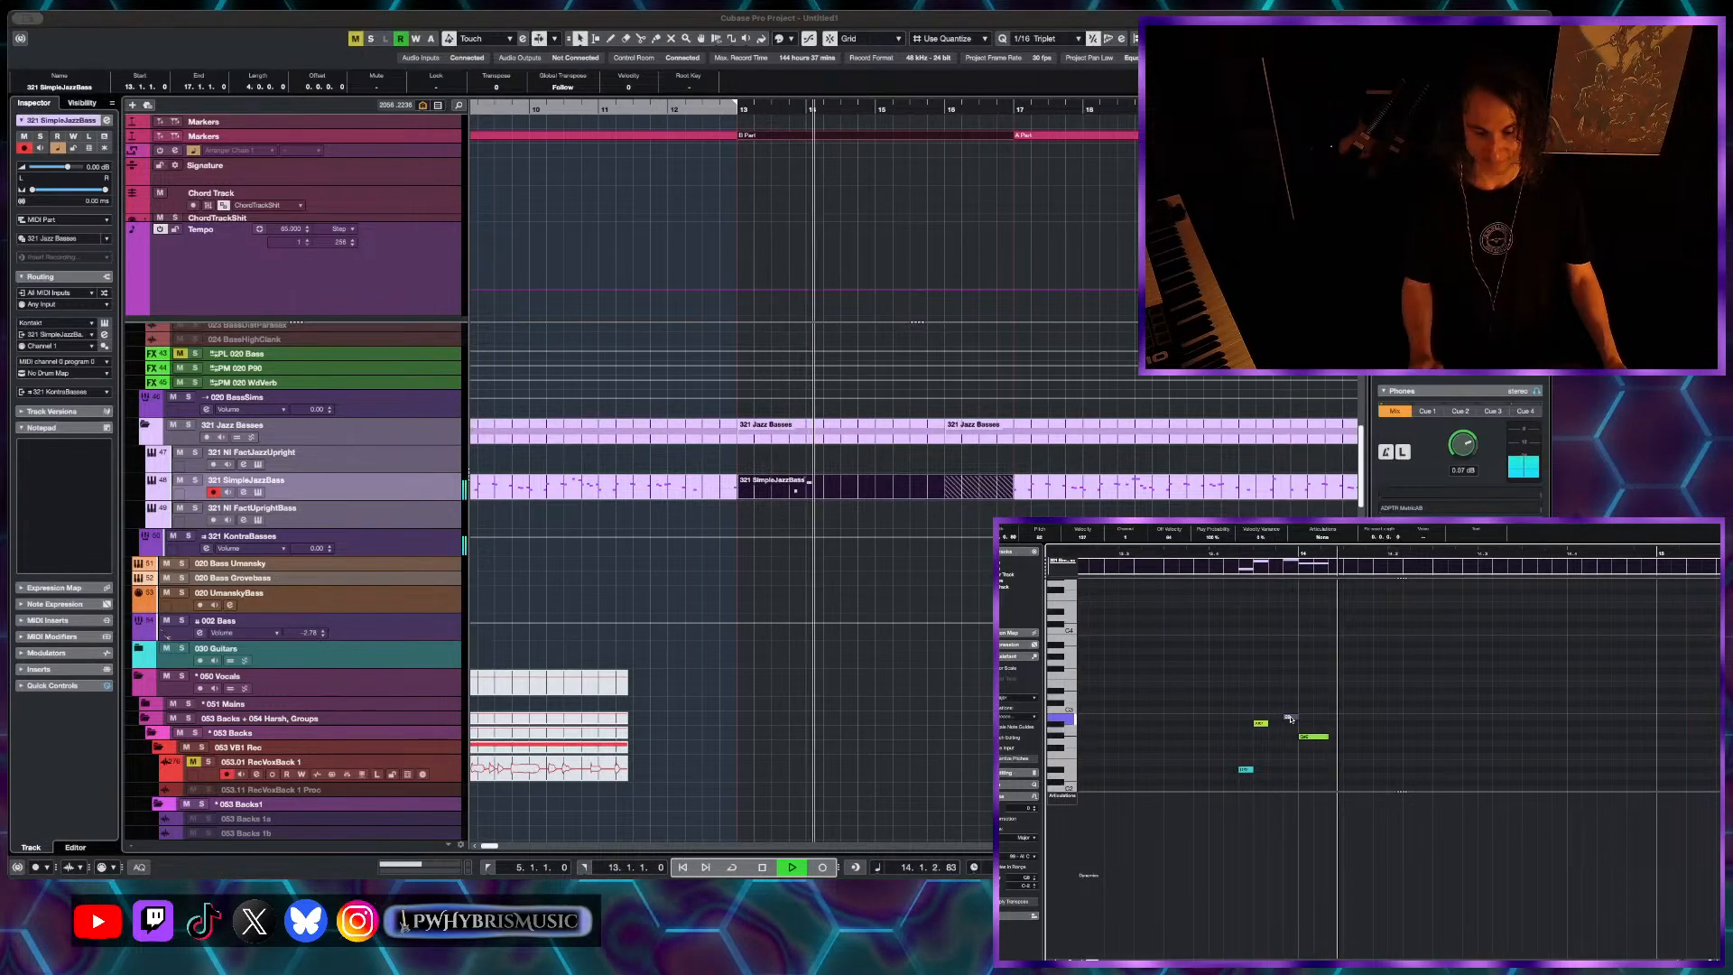
# - Lengthen the second lead-in note until it meets the highest note, and play the phrase on through bar 14
pyautogui.press('space')
pyautogui.moveTo(1268, 724); pyautogui.dragTo(1283, 723)
pyautogui.press('space')
pyautogui.scroll(-1, 1282, 723)
pyautogui.scroll(-2, 1282, 723)
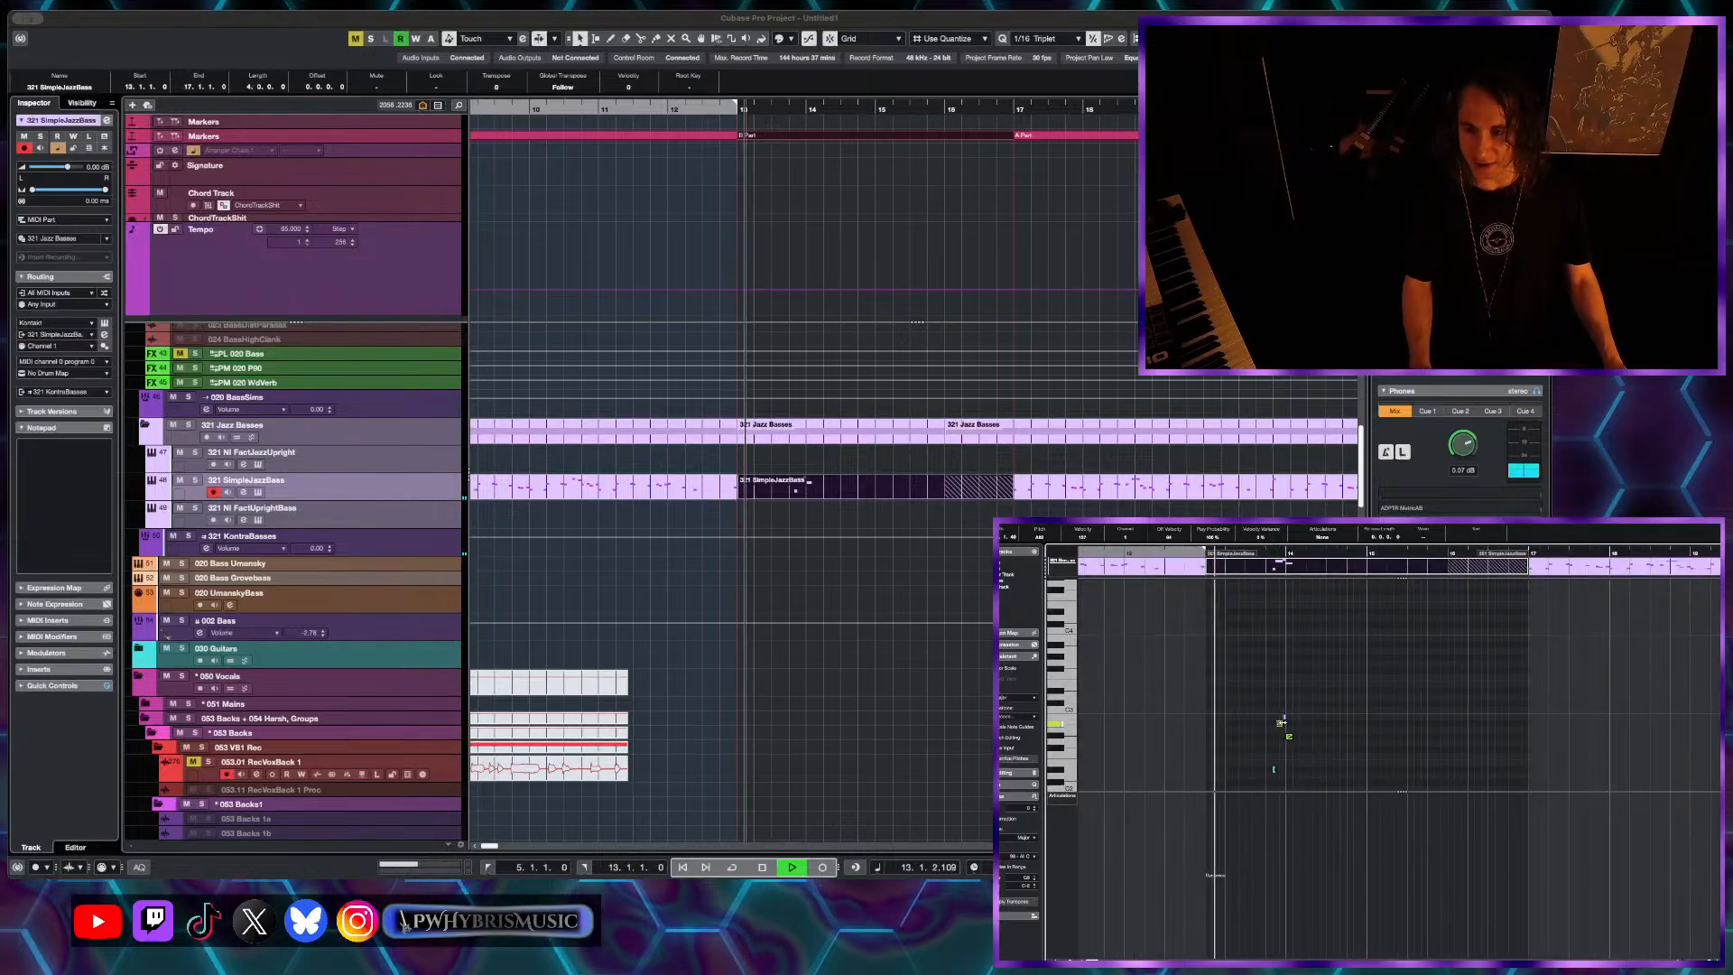
pyautogui.scroll(2, 1282, 723)
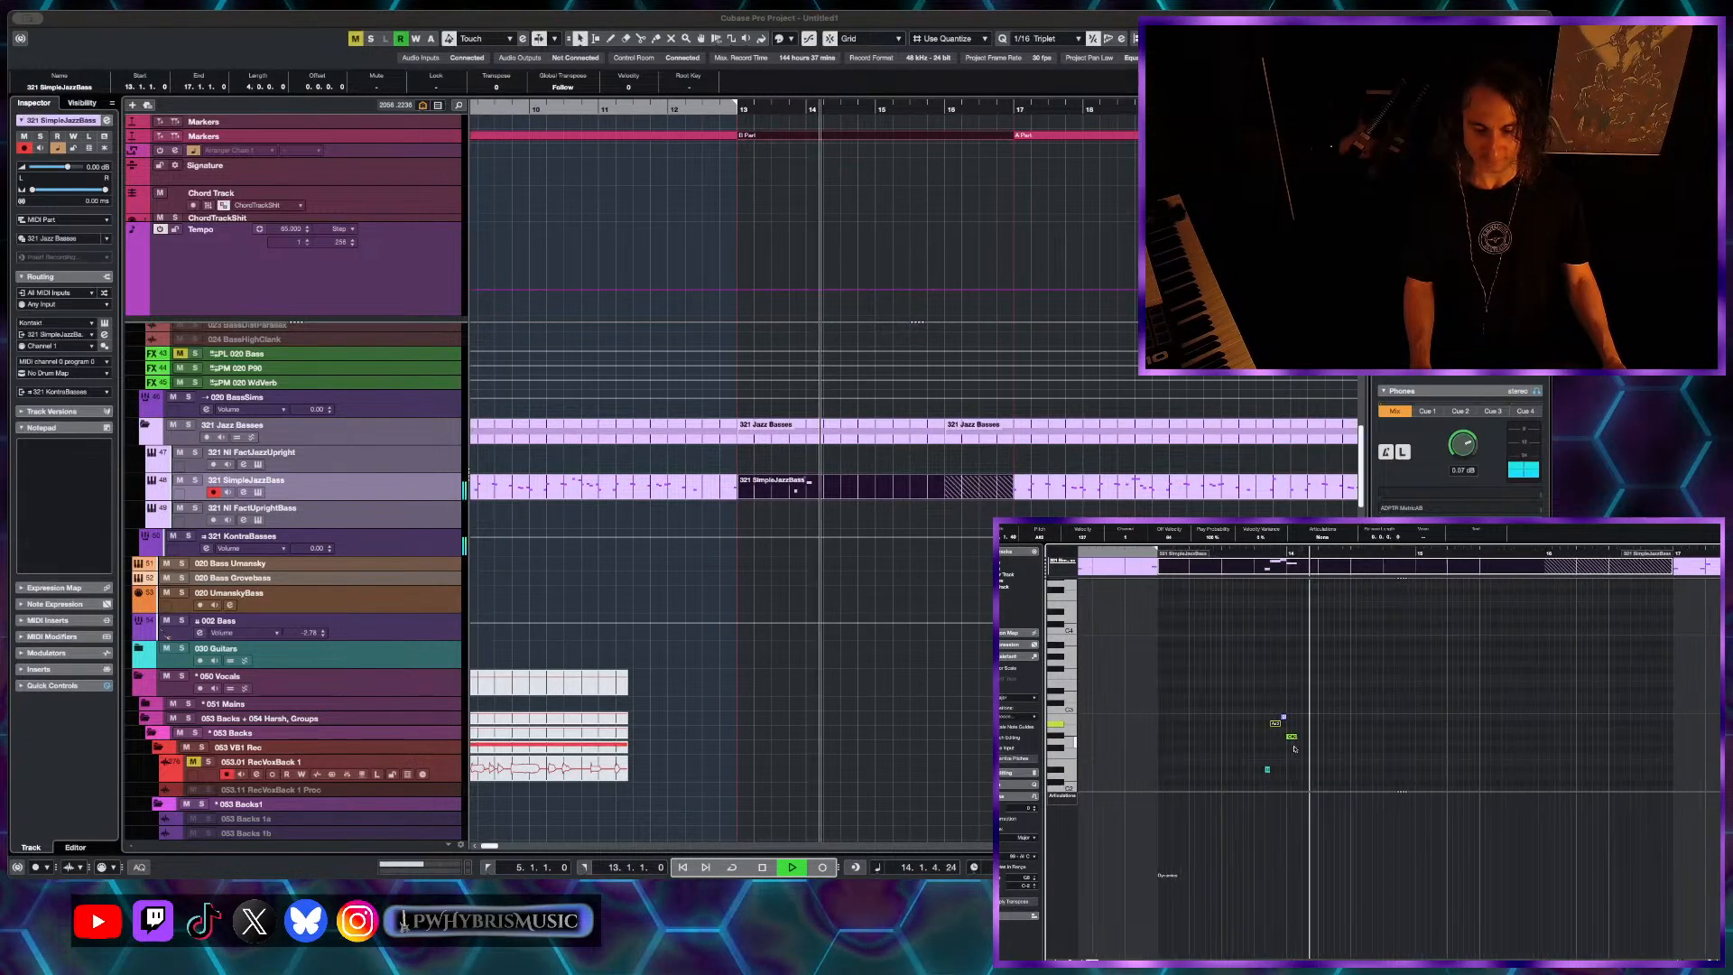
pyautogui.scroll(2, 1297, 747)
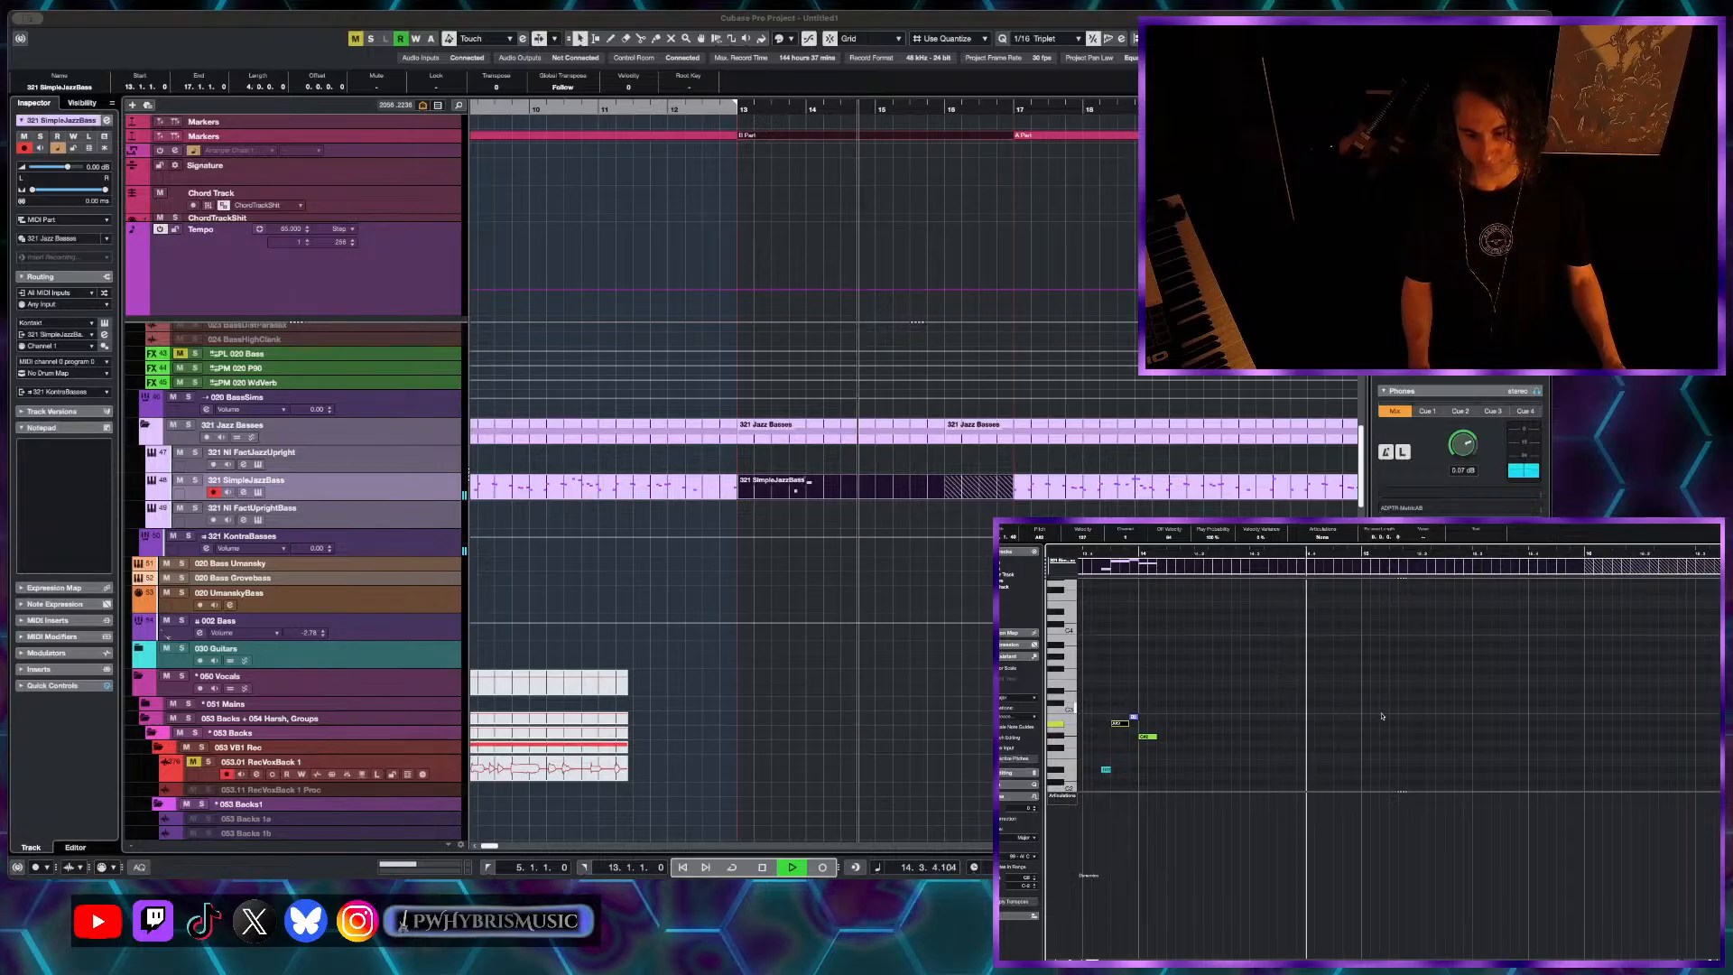
pyautogui.press('space')
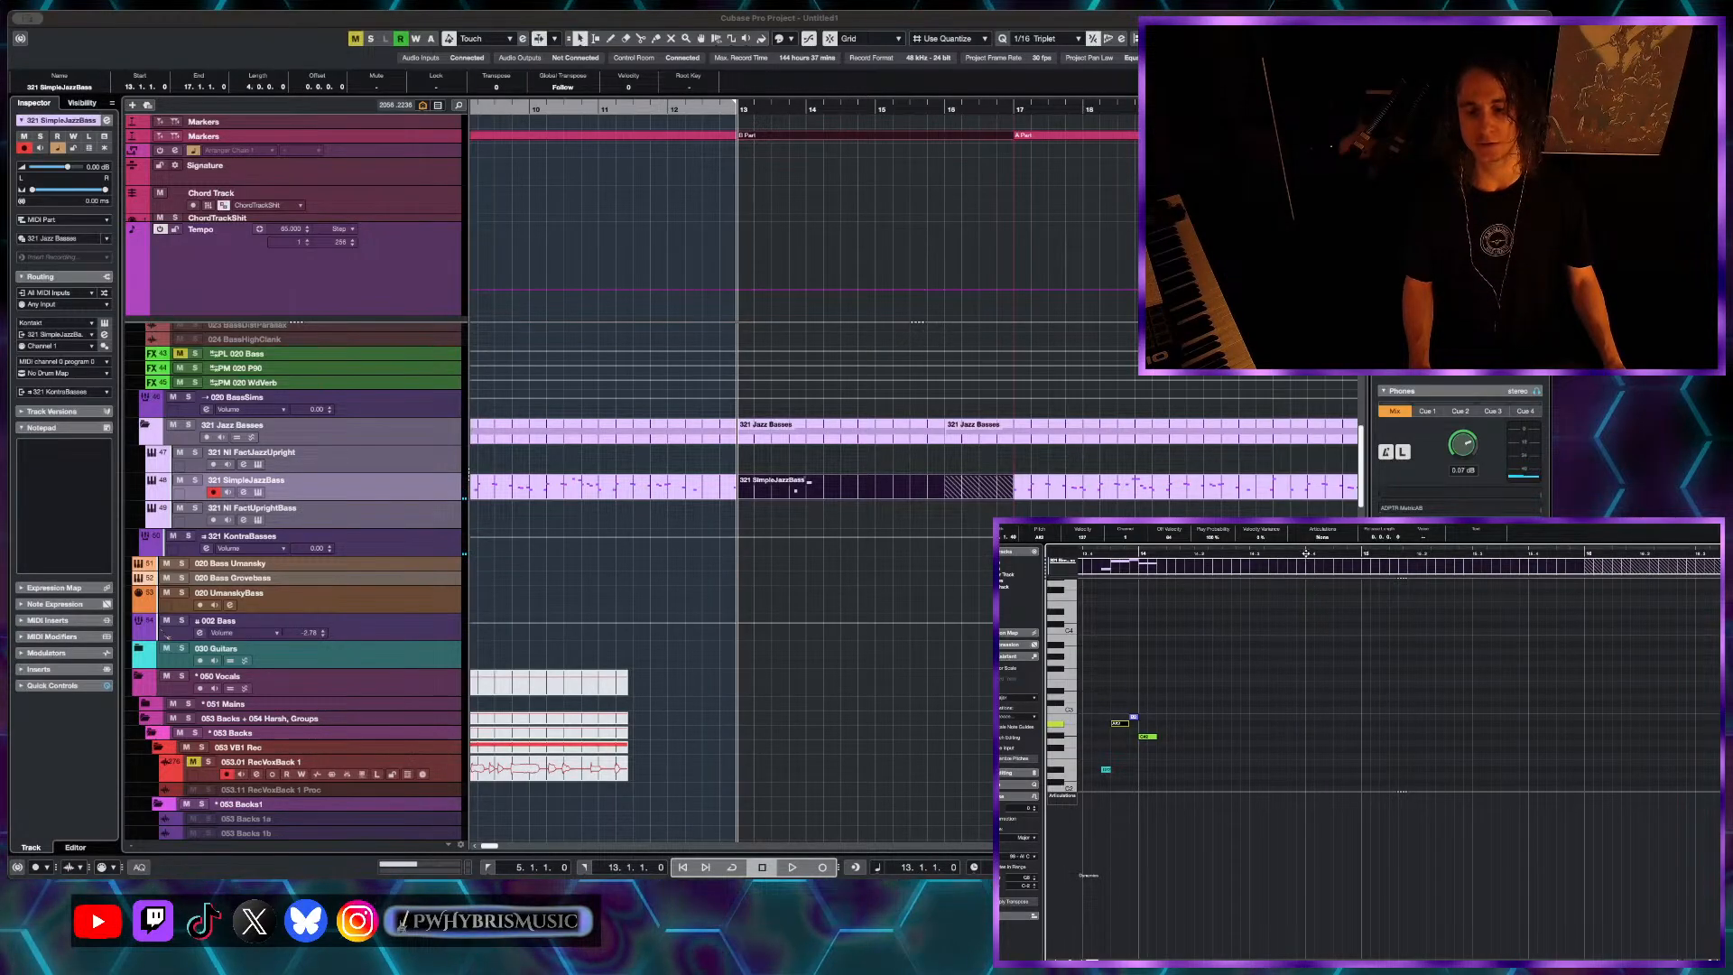
# - Draw a descending four-note run of short notes within beat 4 of bar 14, ending on the downbeat of bar 15
pyautogui.click(1306, 552)
pyautogui.scroll(2, 1347, 717)
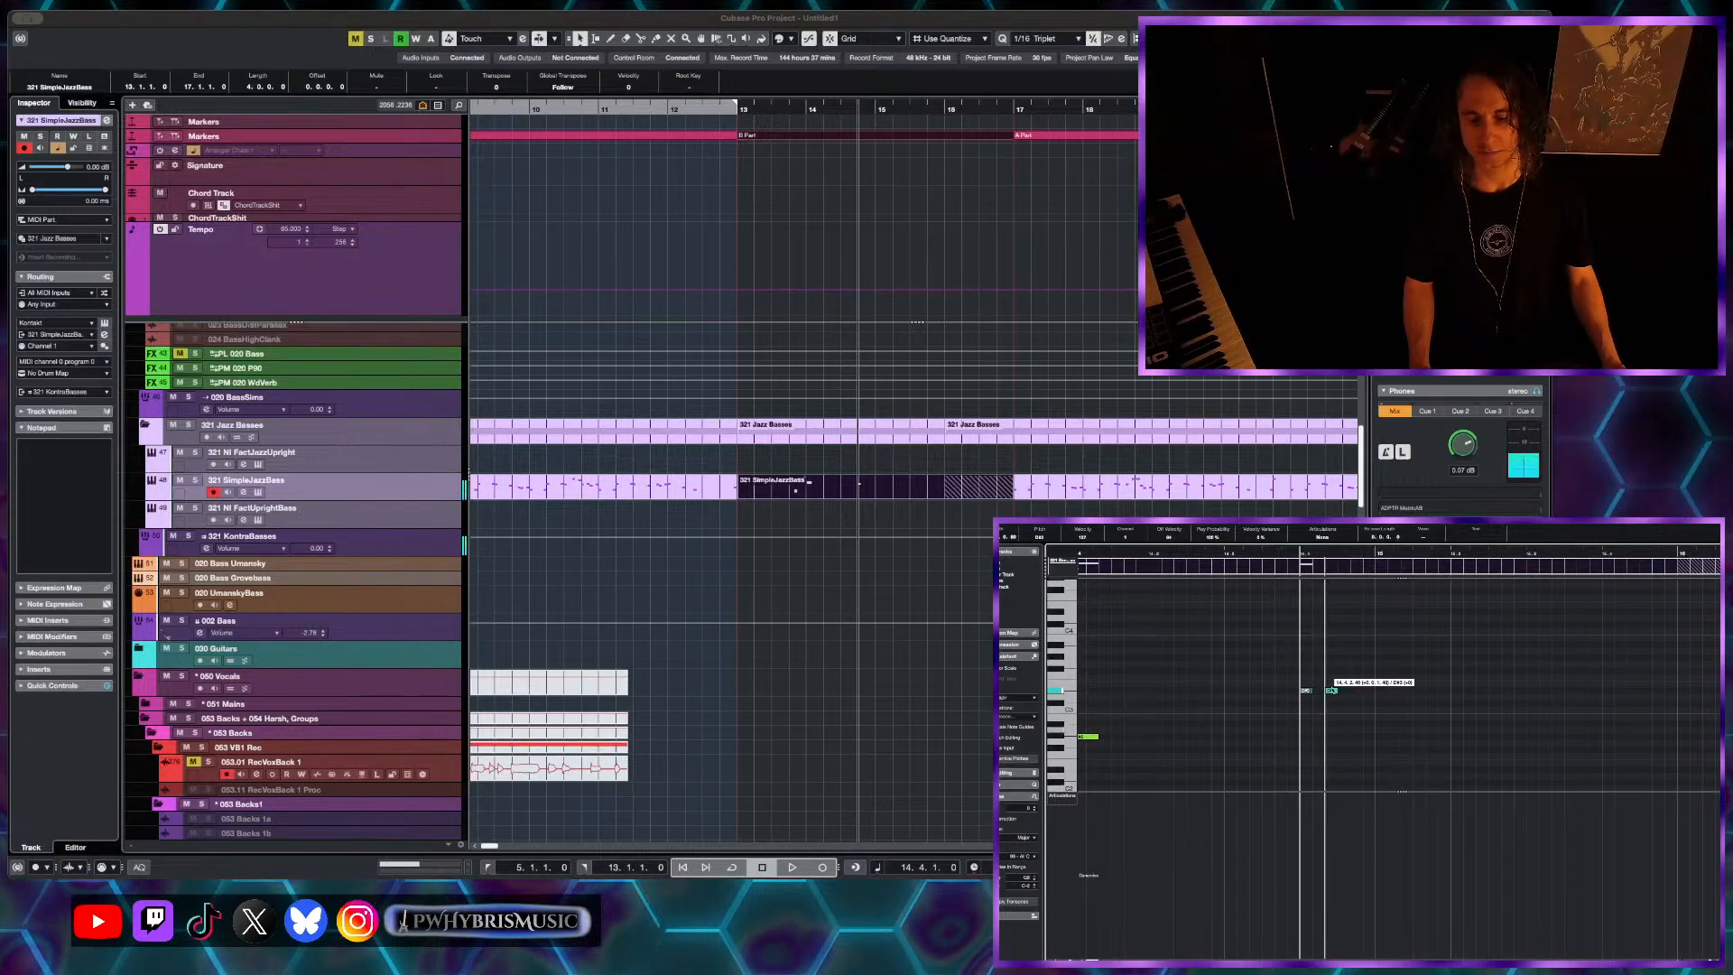
pyautogui.click(1347, 699)
pyautogui.moveTo(1344, 709); pyautogui.dragTo(1344, 704)
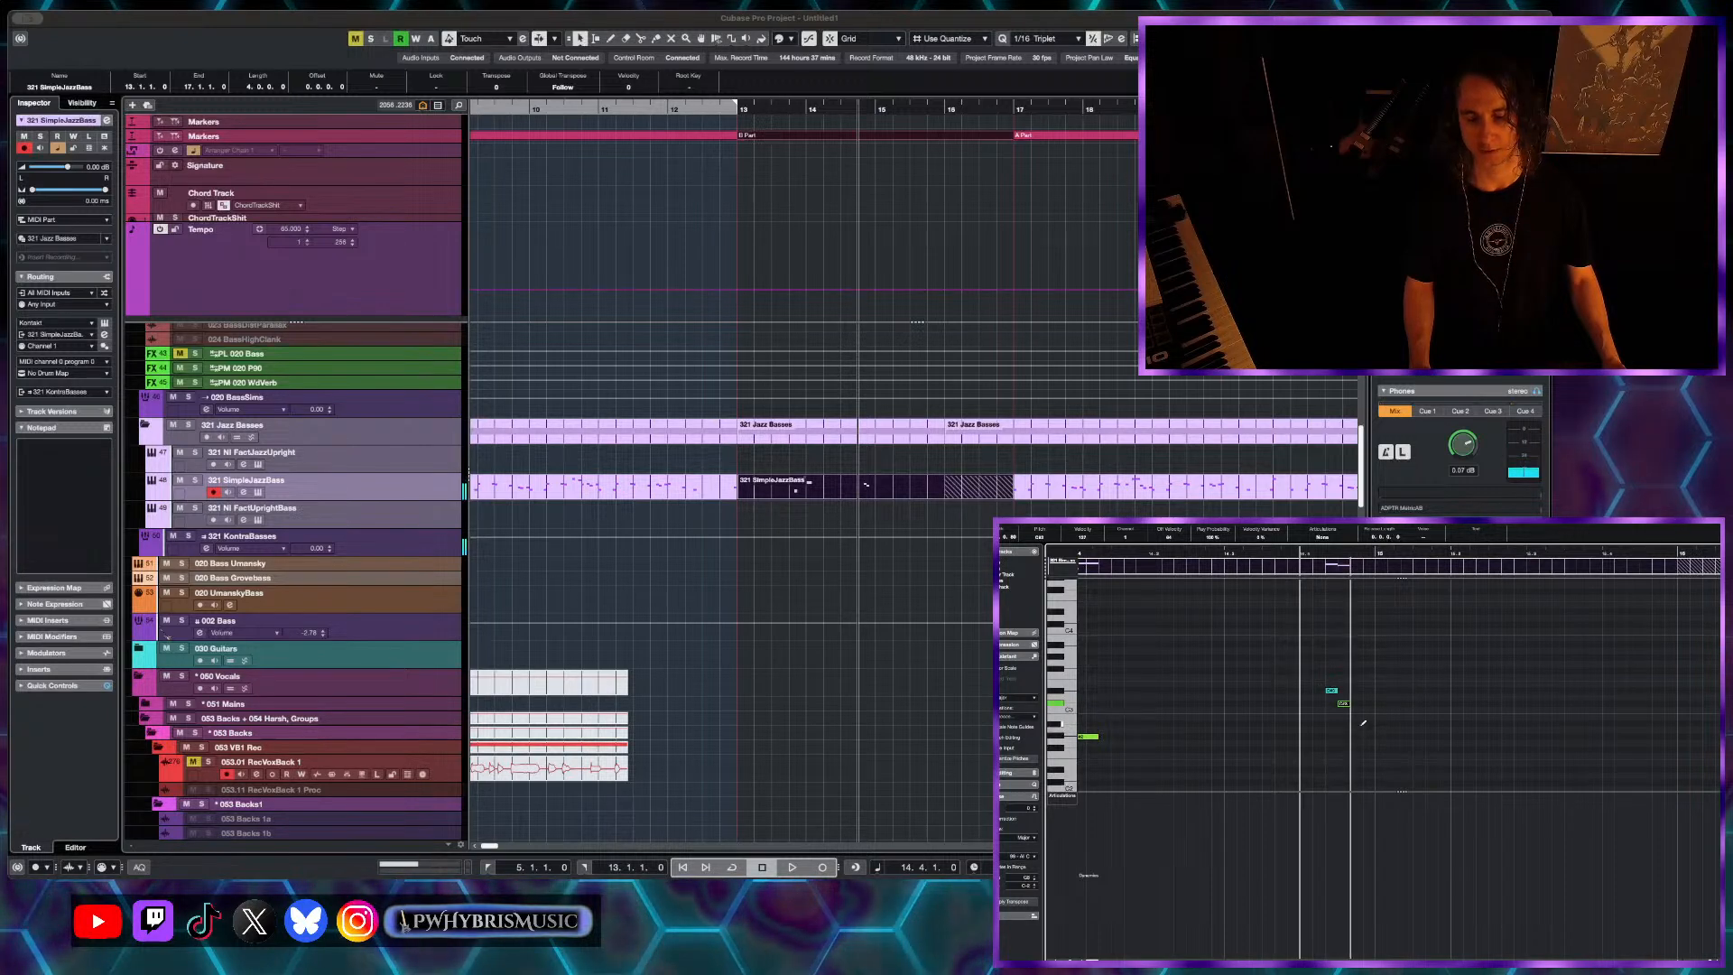
pyautogui.click(1365, 723)
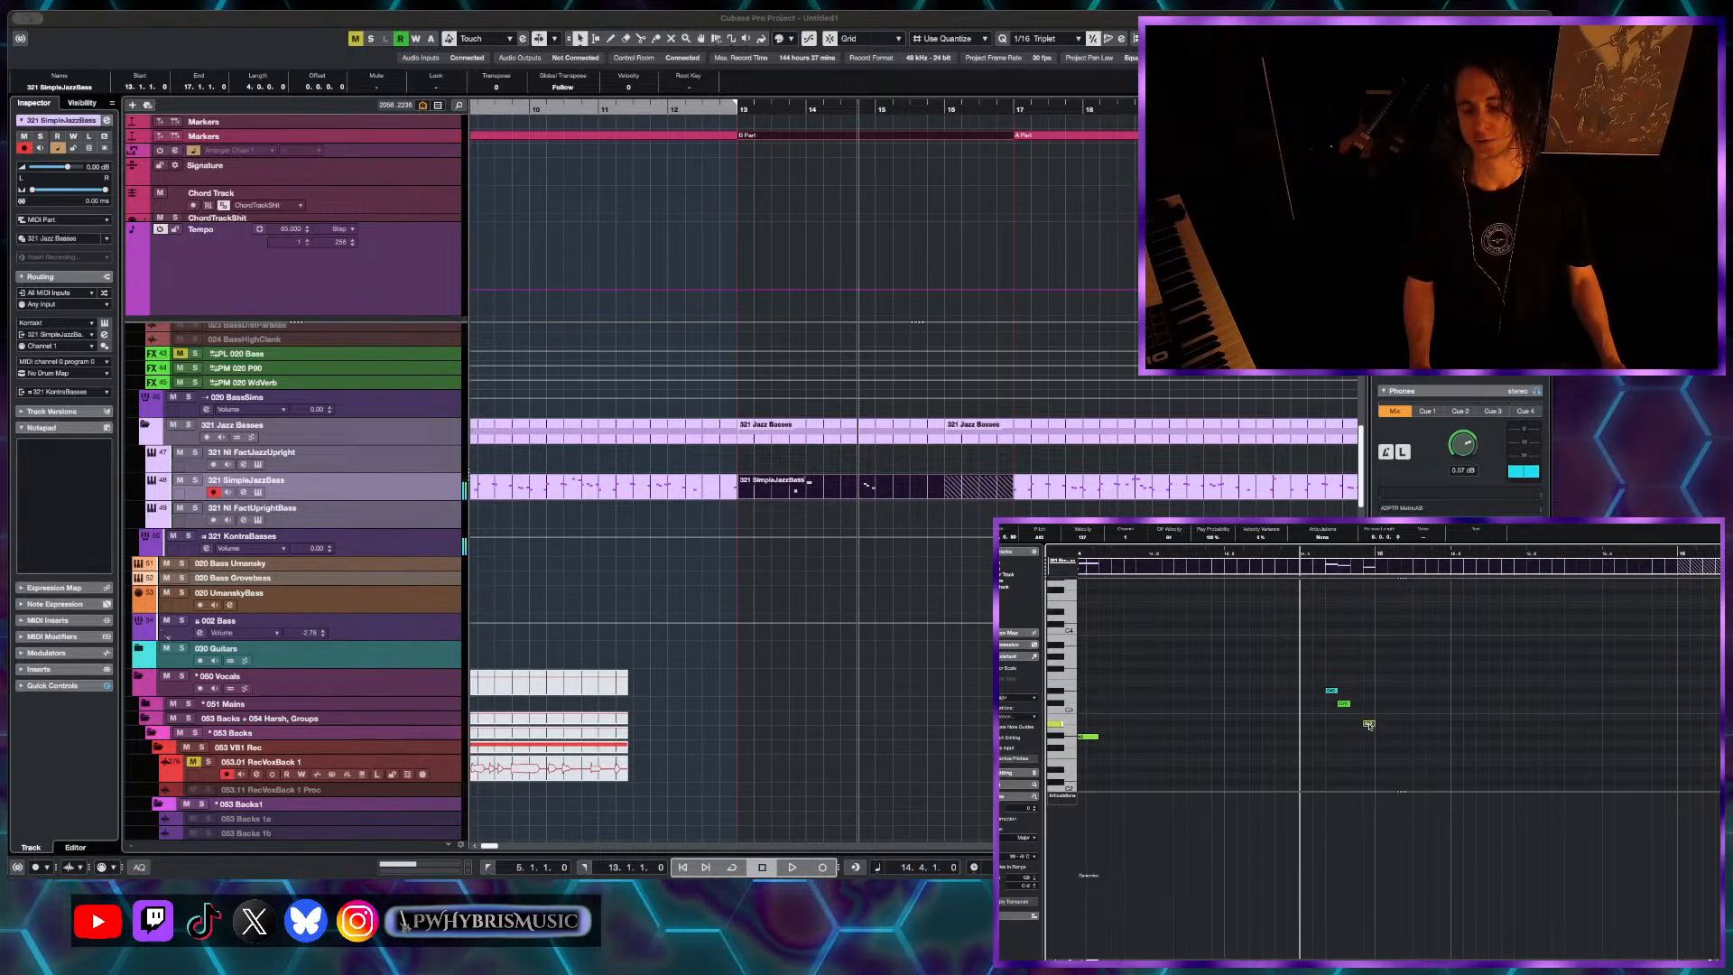
pyautogui.moveTo(1368, 724); pyautogui.dragTo(1380, 740)
pyautogui.click(1379, 730)
# - Play the new run from beat 4 of bar 14, and audition the line from beat 4 of bar 13 and from just before bar 13
pyautogui.press('space')
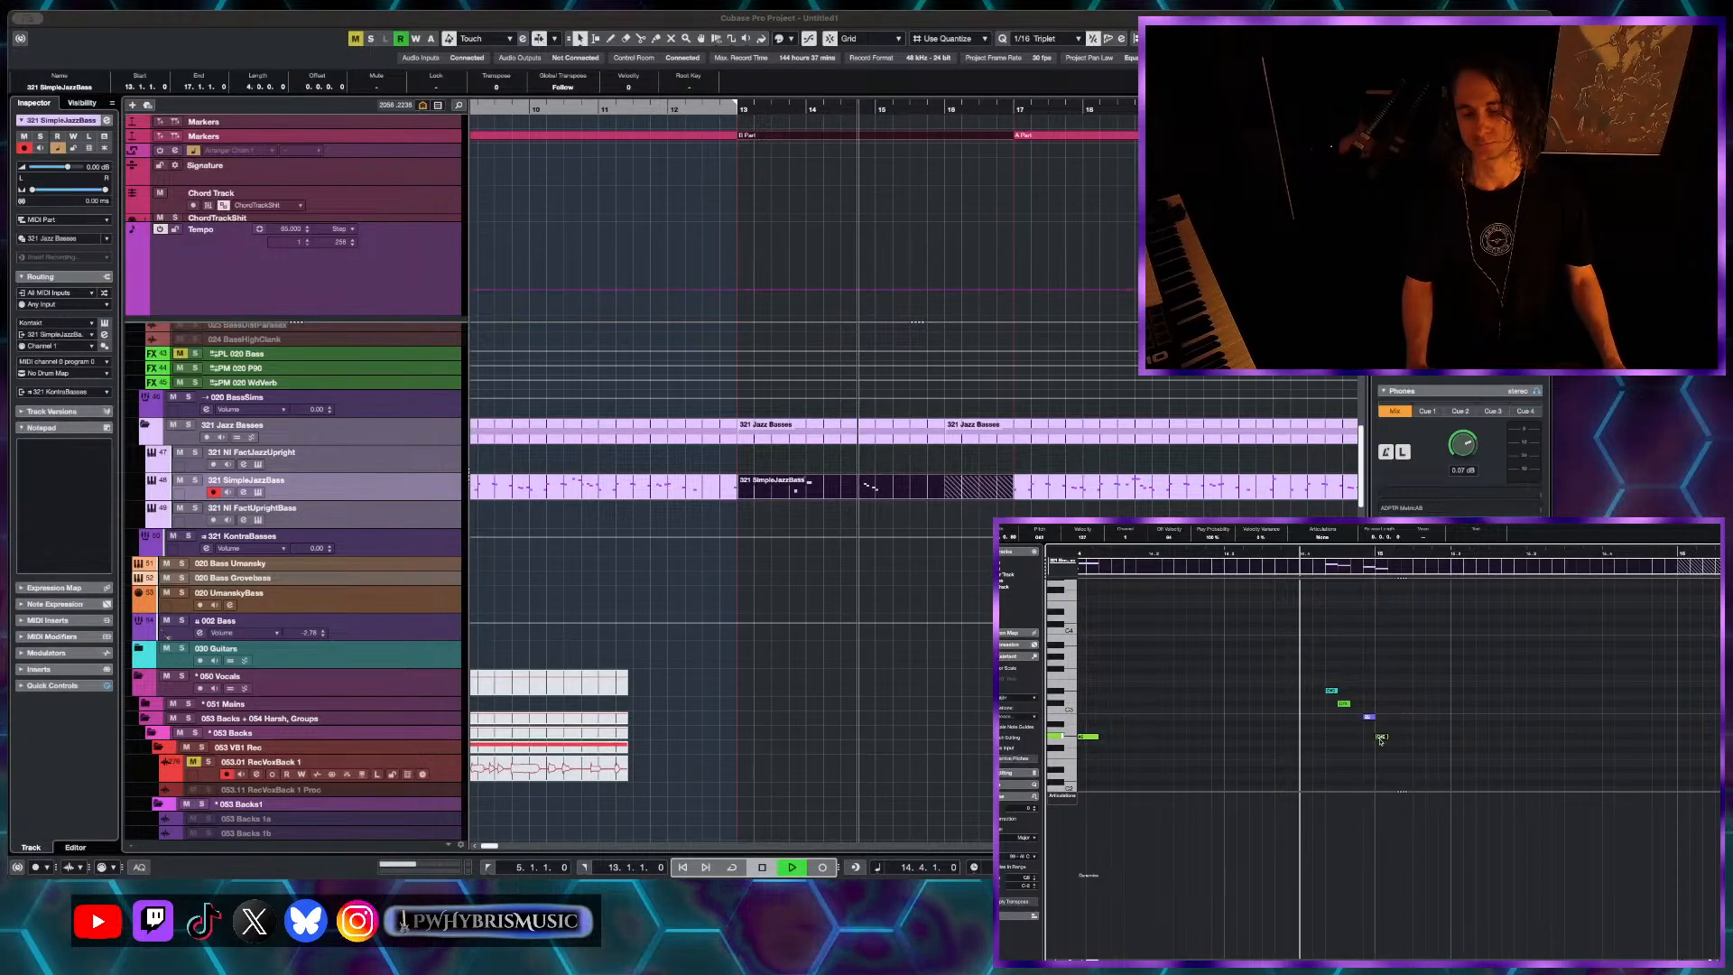
pyautogui.scroll(-1, 1380, 740)
pyautogui.scroll(-3, 1380, 740)
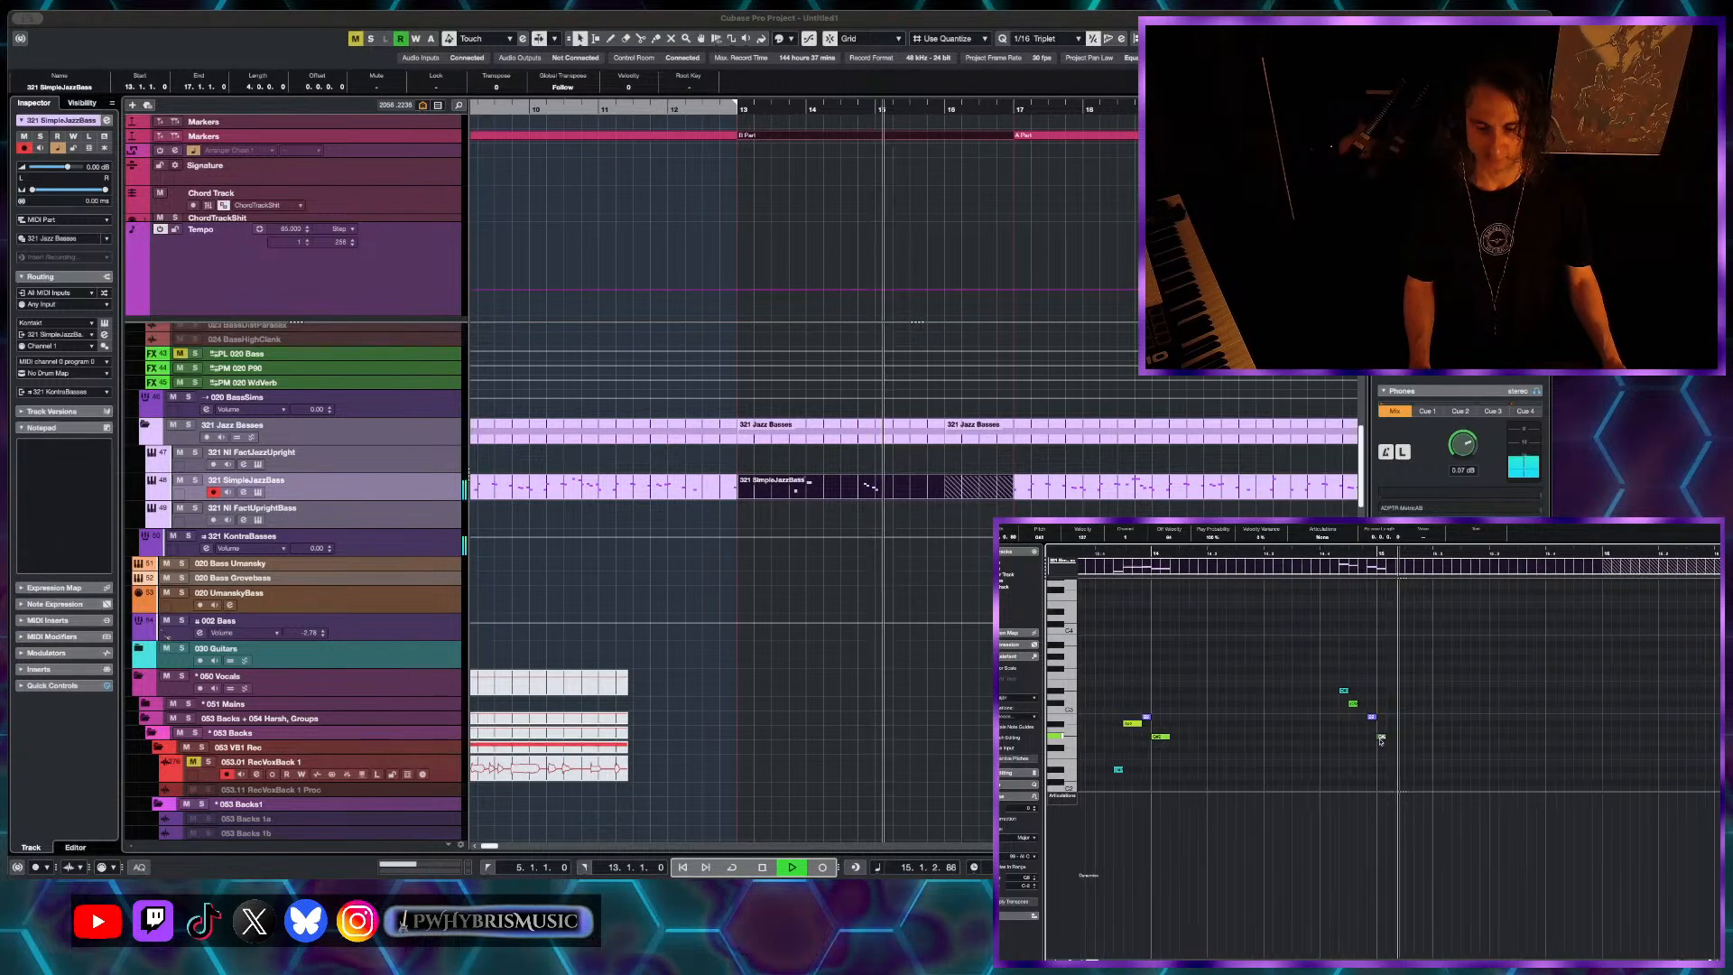
pyautogui.press('space')
pyautogui.click(1220, 552)
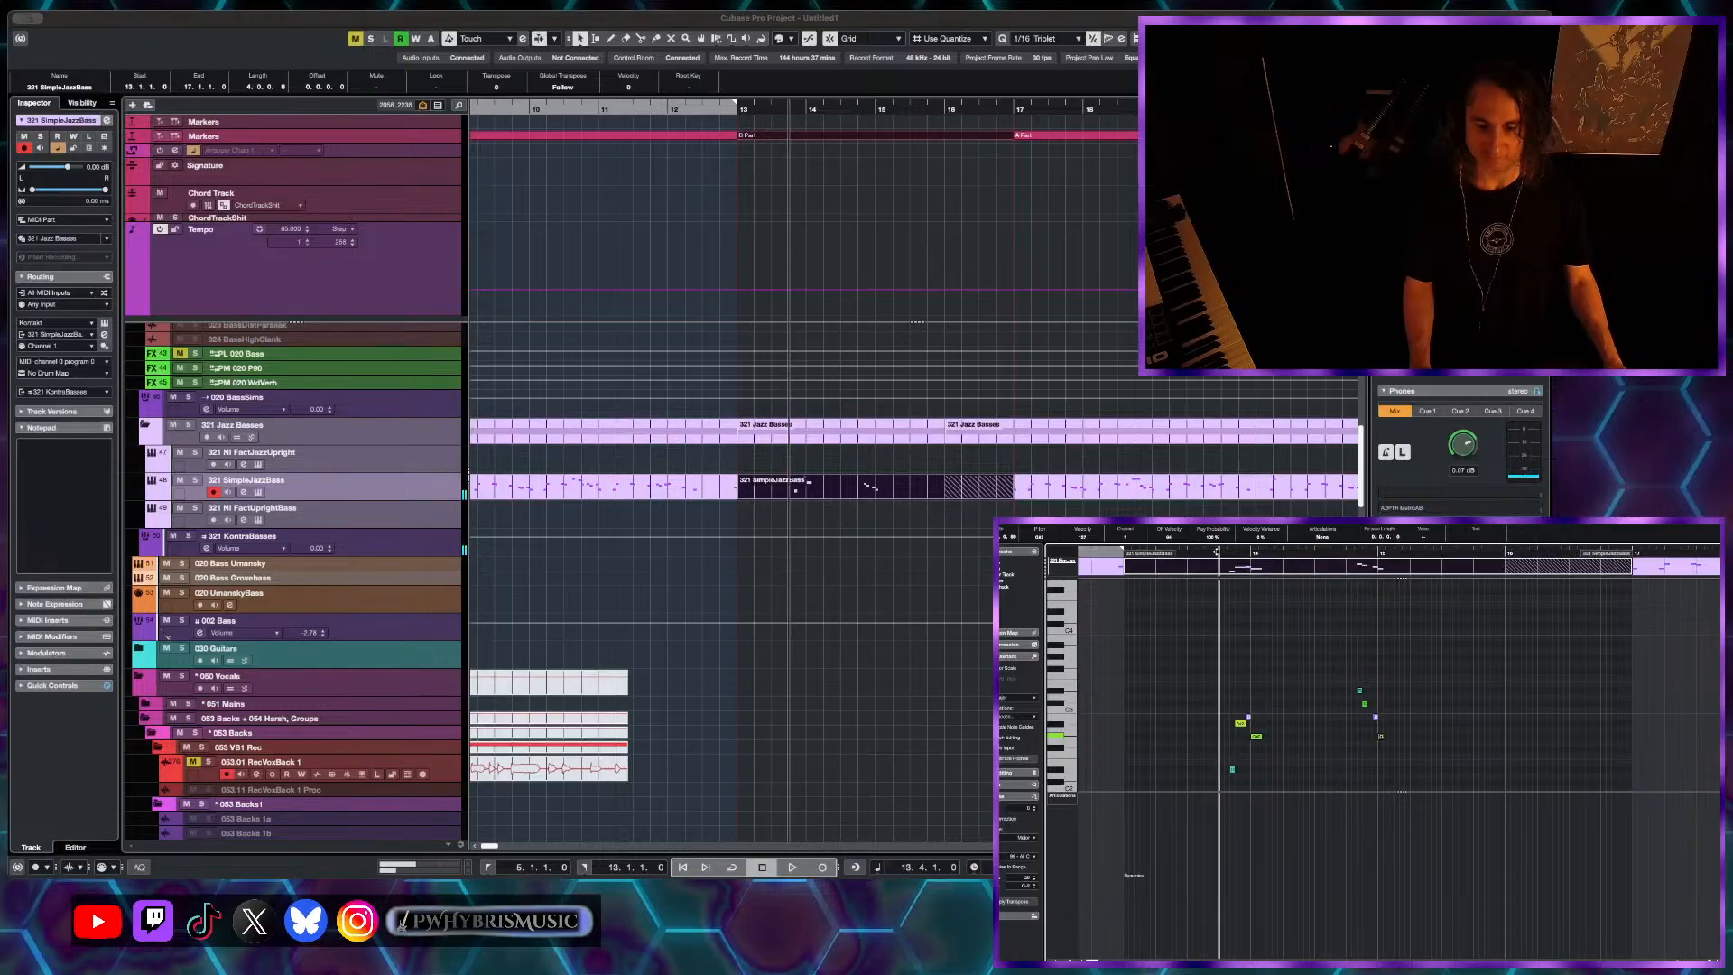
pyautogui.press('space')
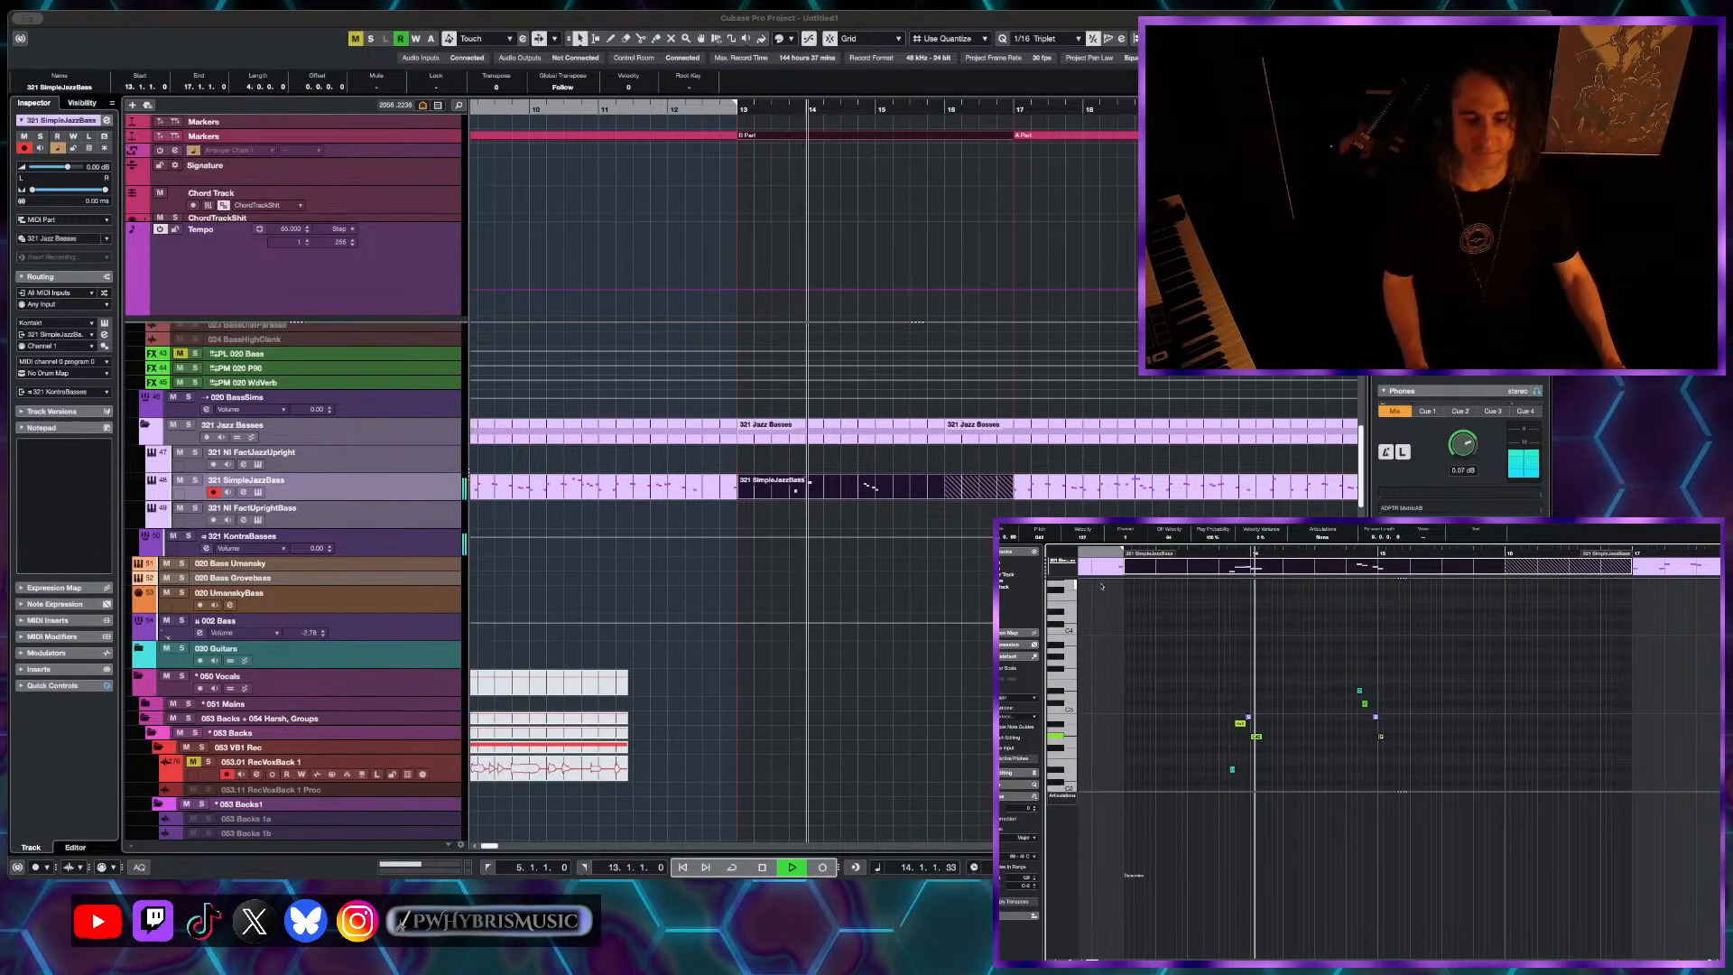
pyautogui.click(1099, 552)
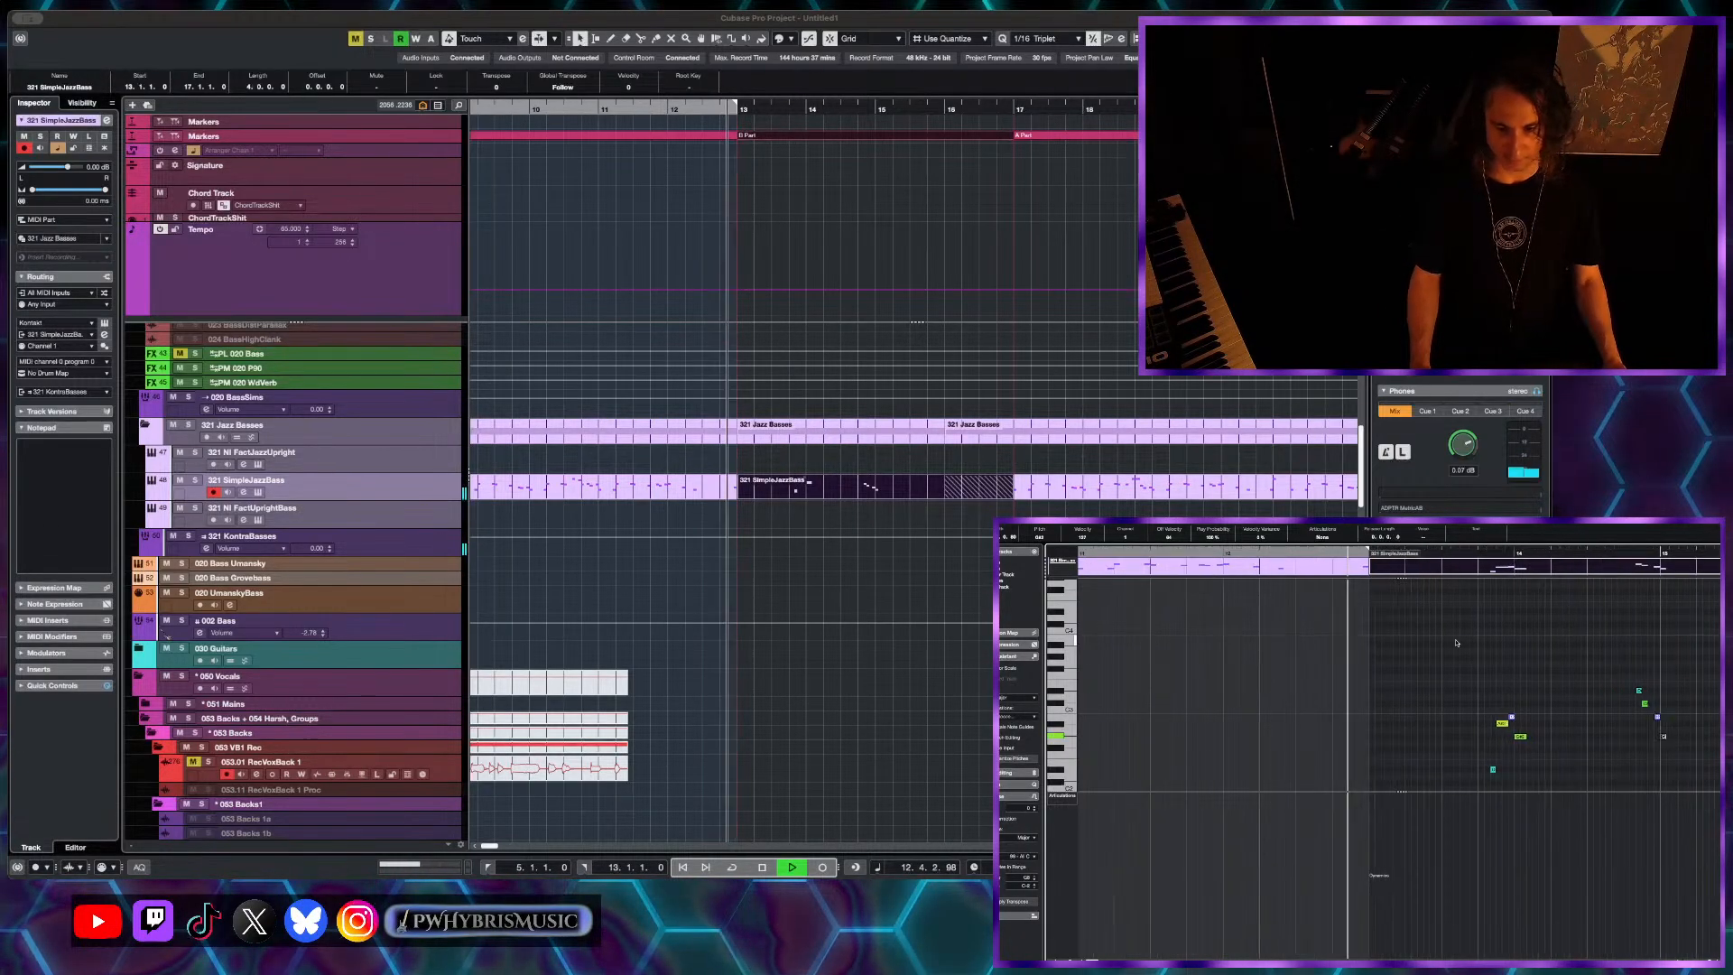
pyautogui.press('space')
# - Add a short note at the start of bar 13 and transpose it down well below the lead-in notes
pyautogui.scroll(1, 1380, 748)
pyautogui.doubleClick(1362, 766)
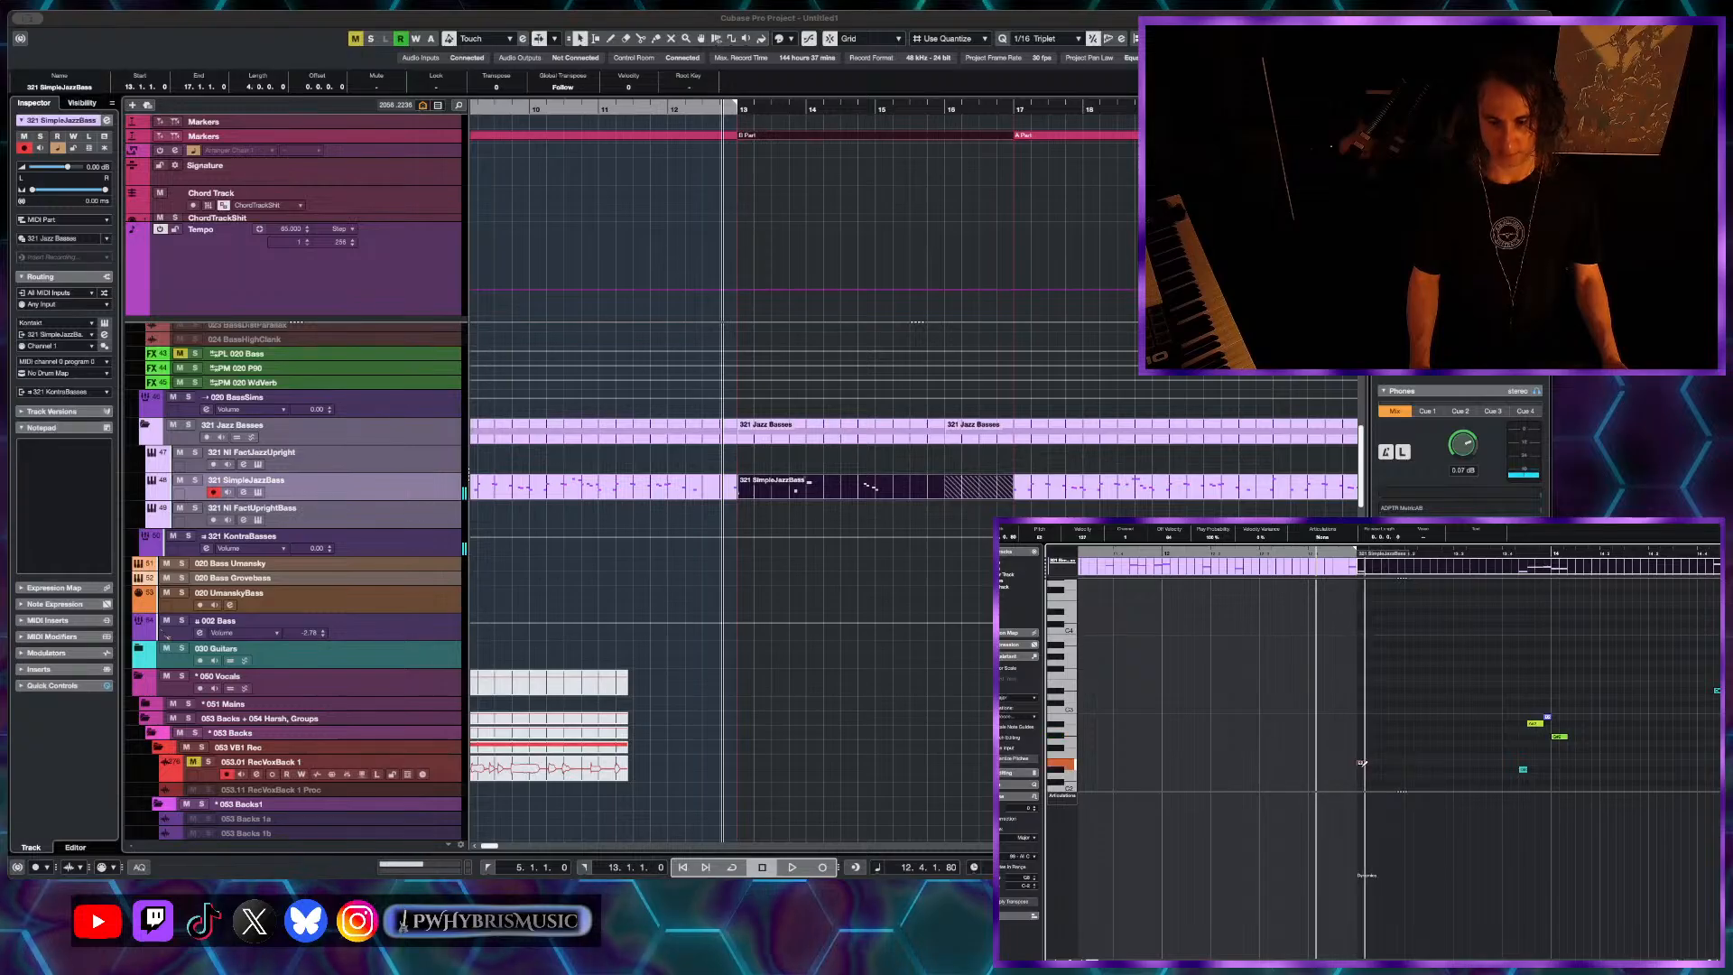
pyautogui.moveTo(1361, 766); pyautogui.dragTo(1362, 779)
pyautogui.scroll(-4, 1395, 739)
pyautogui.press('Down')
pyautogui.press('Down')
pyautogui.press('Down')
pyautogui.press('Down')
pyautogui.press('Down')
pyautogui.press('Down')
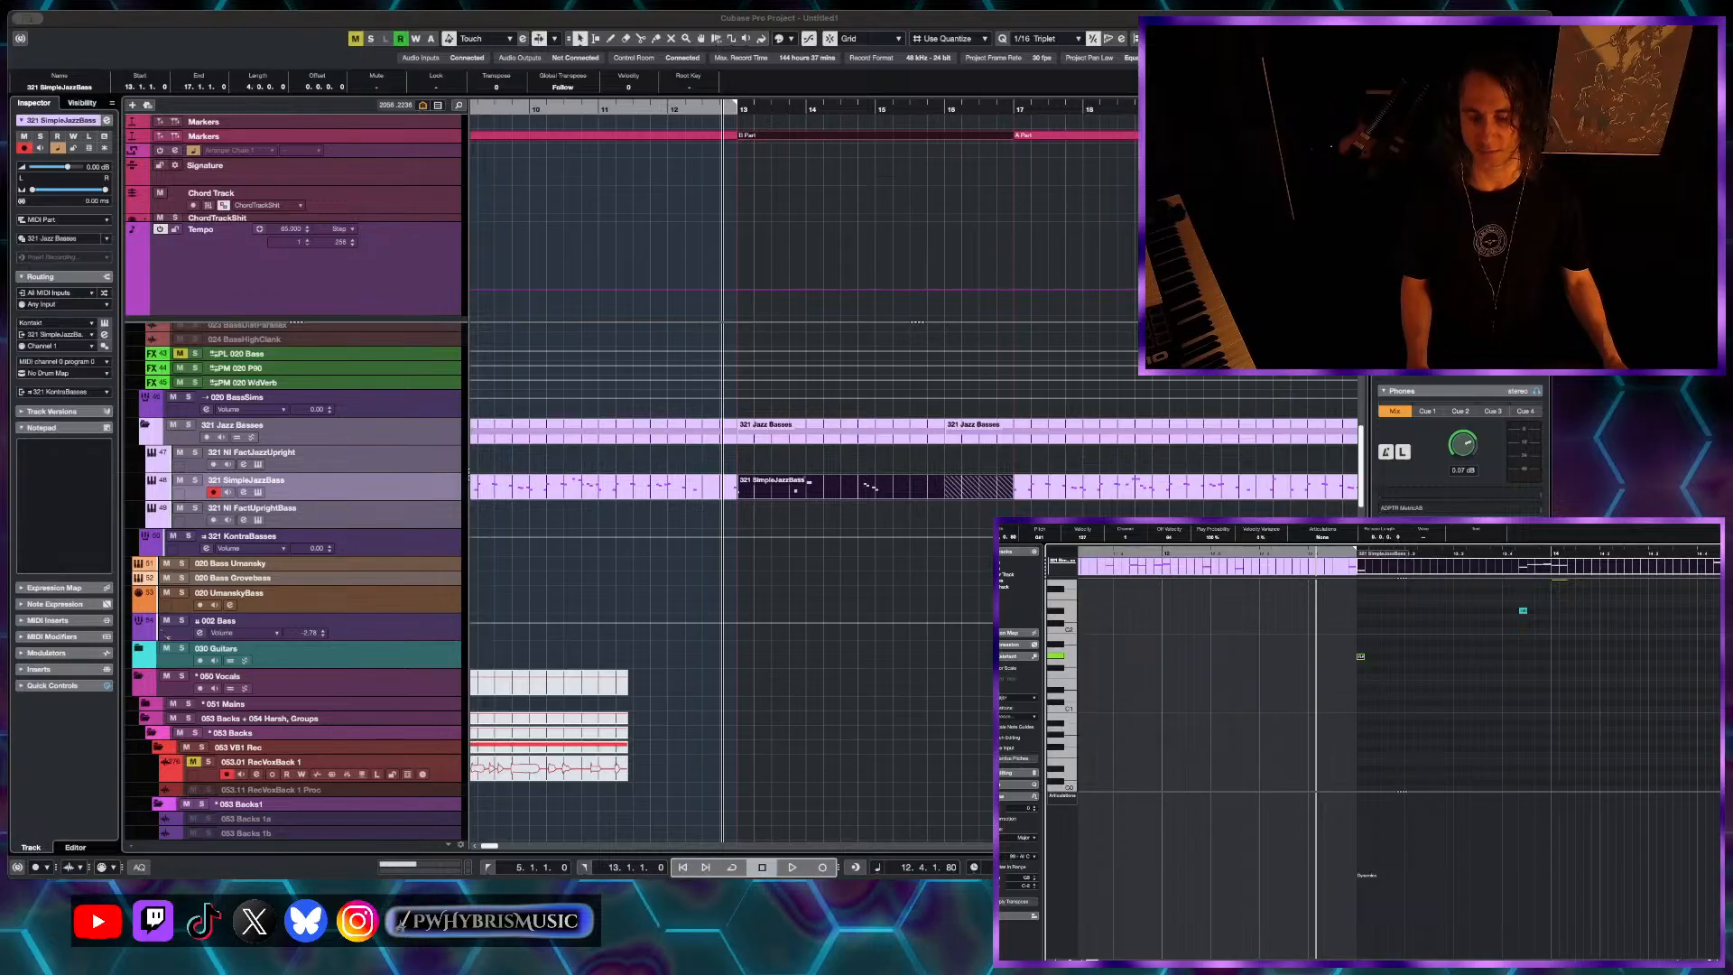
# - Try lengthening the low note at the start of bar 13 to about half a beat
pyautogui.scroll(3, 1362, 671)
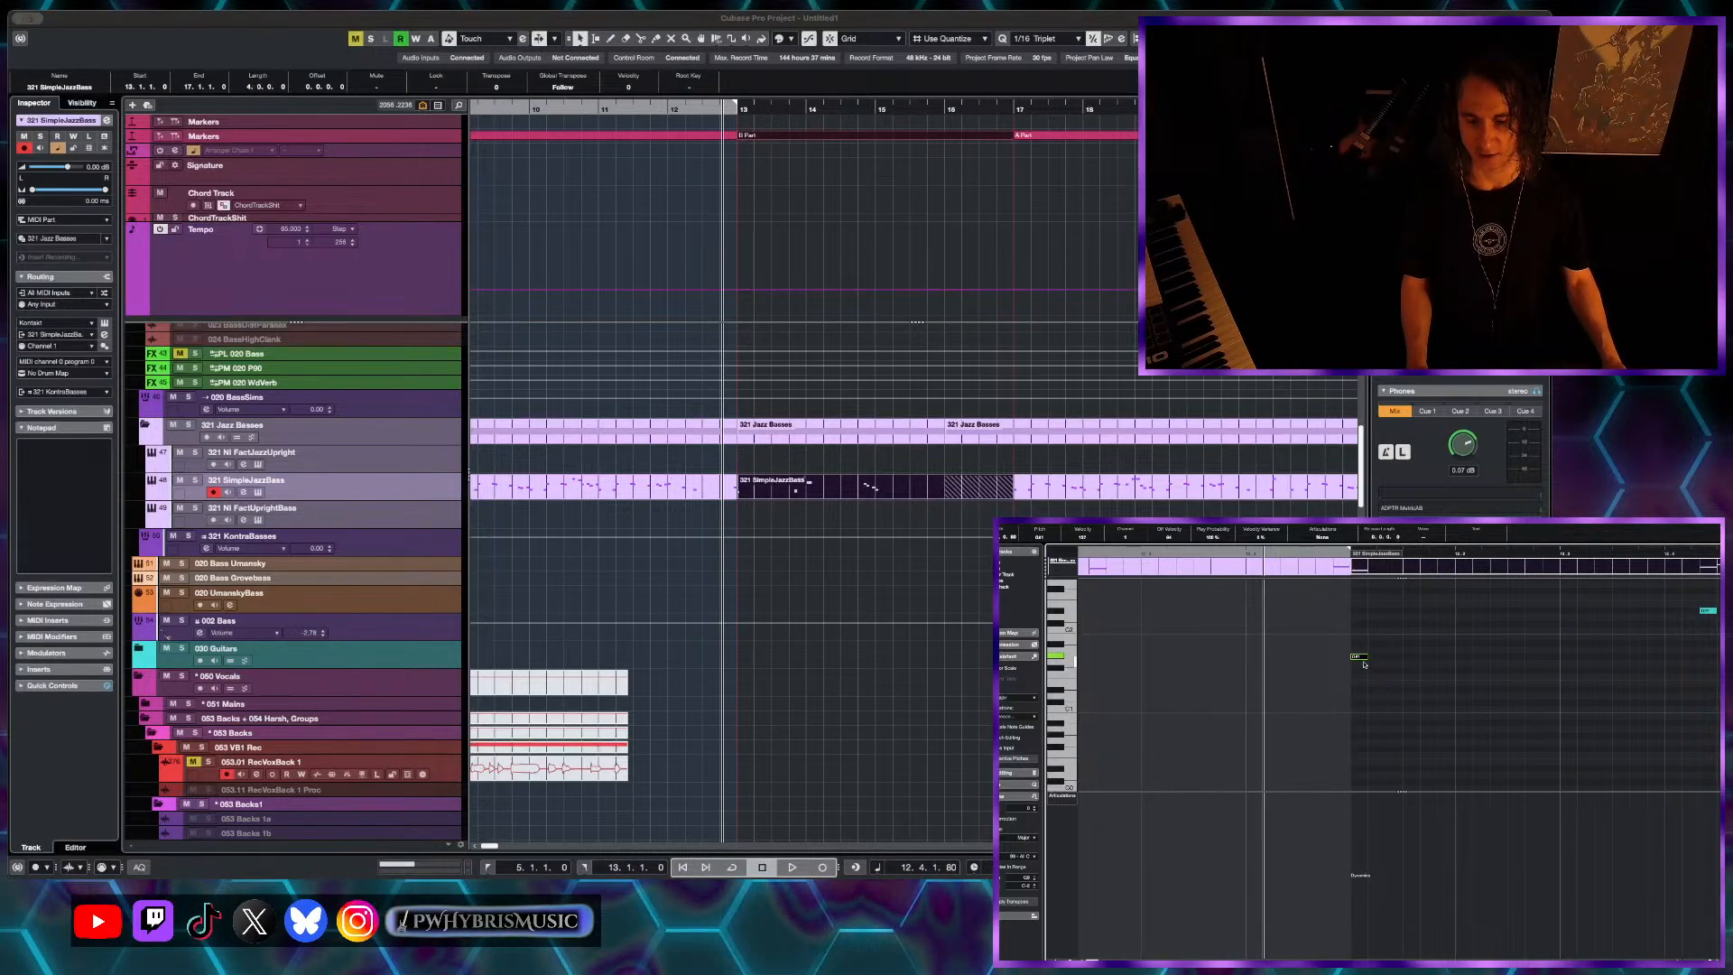
pyautogui.scroll(2, 1363, 663)
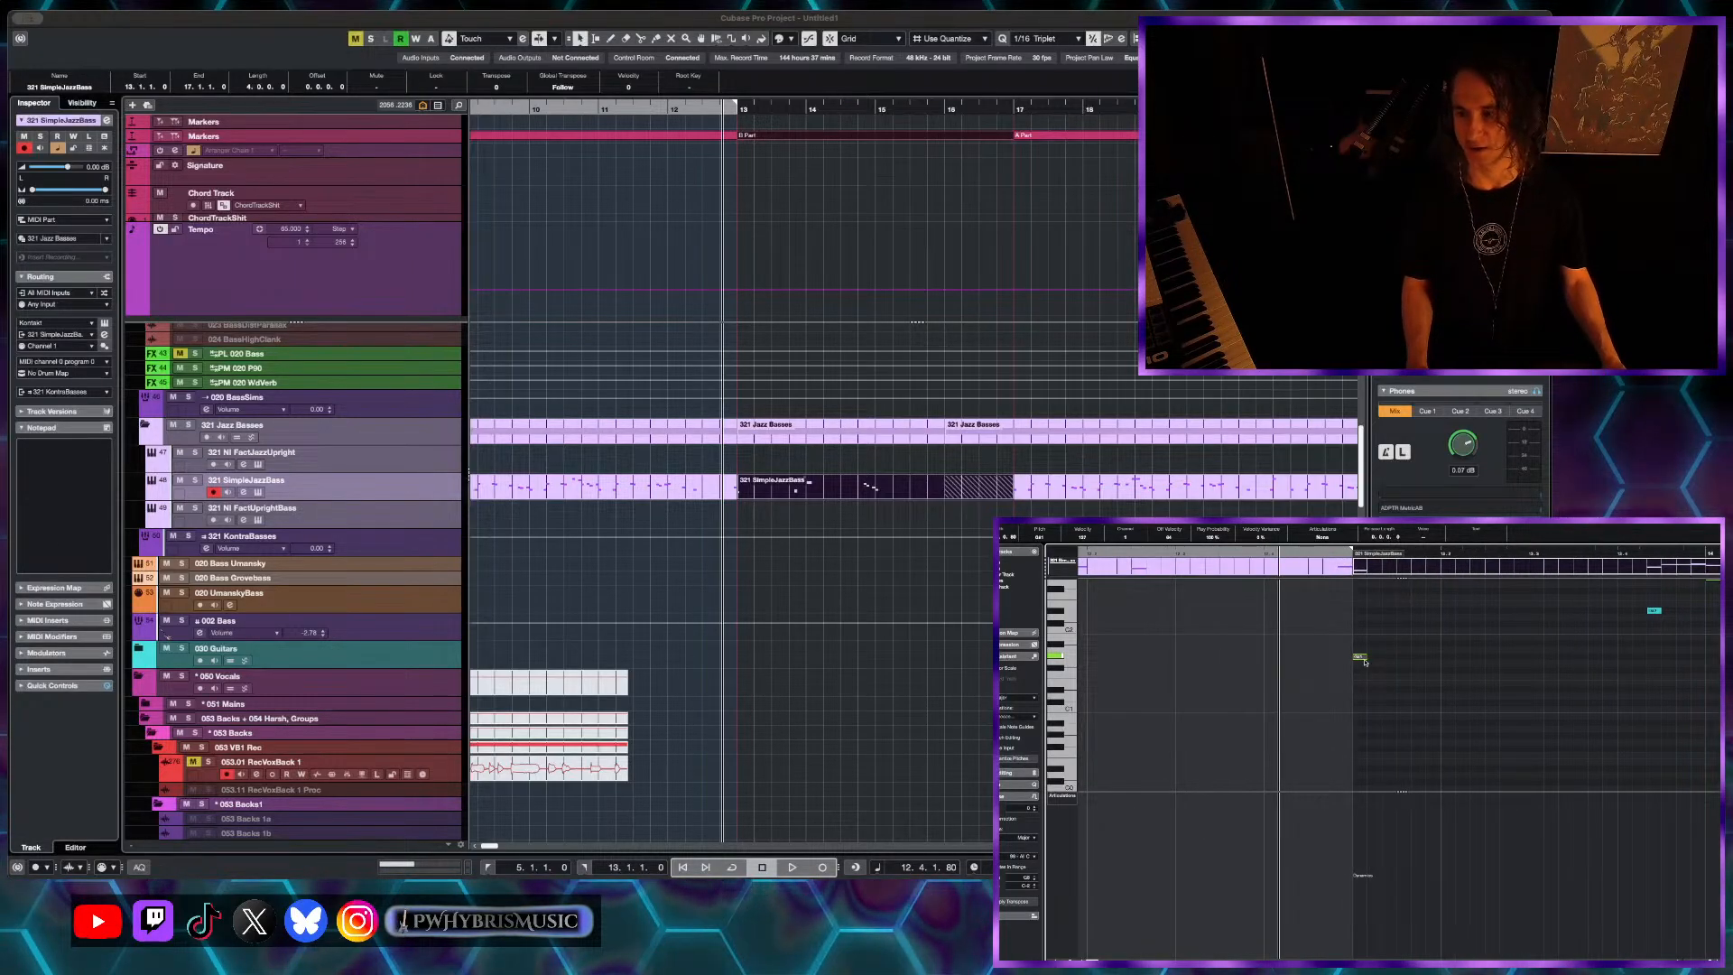
pyautogui.moveTo(1369, 660)
pyautogui.mouseDown()
pyautogui.moveTo(1480, 659)
pyautogui.moveTo(1391, 661)
pyautogui.mouseUp()
pyautogui.scroll(3, 1391, 660)
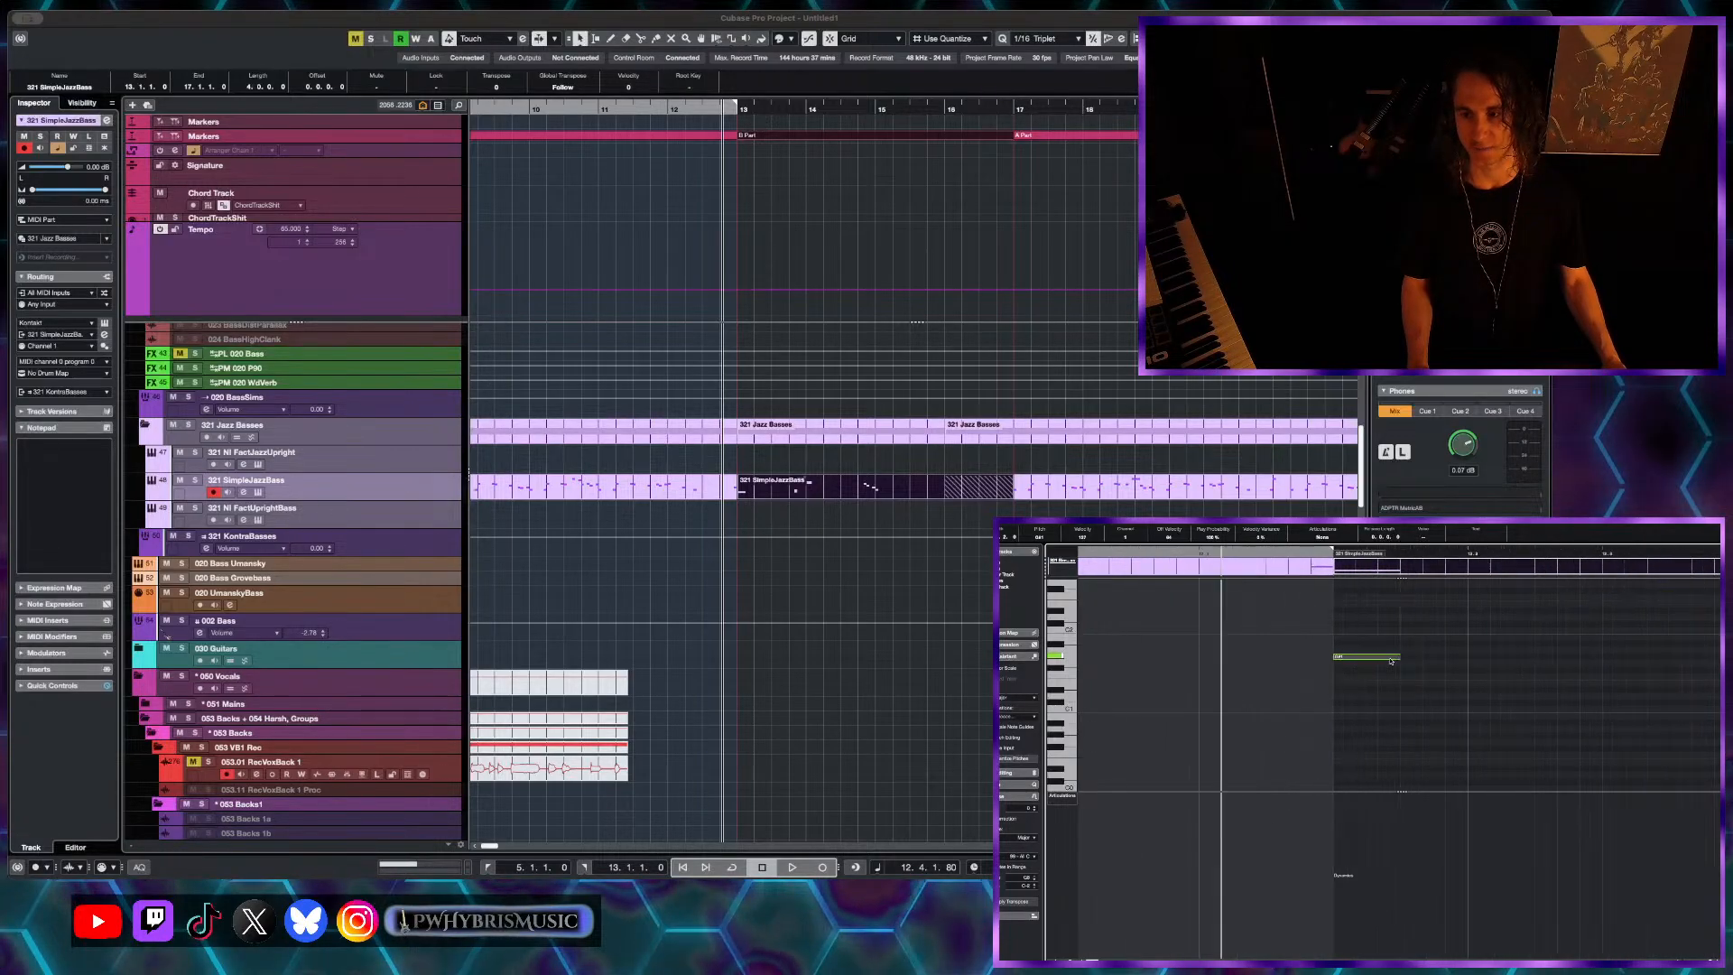
pyautogui.moveTo(1400, 657); pyautogui.dragTo(1355, 658)
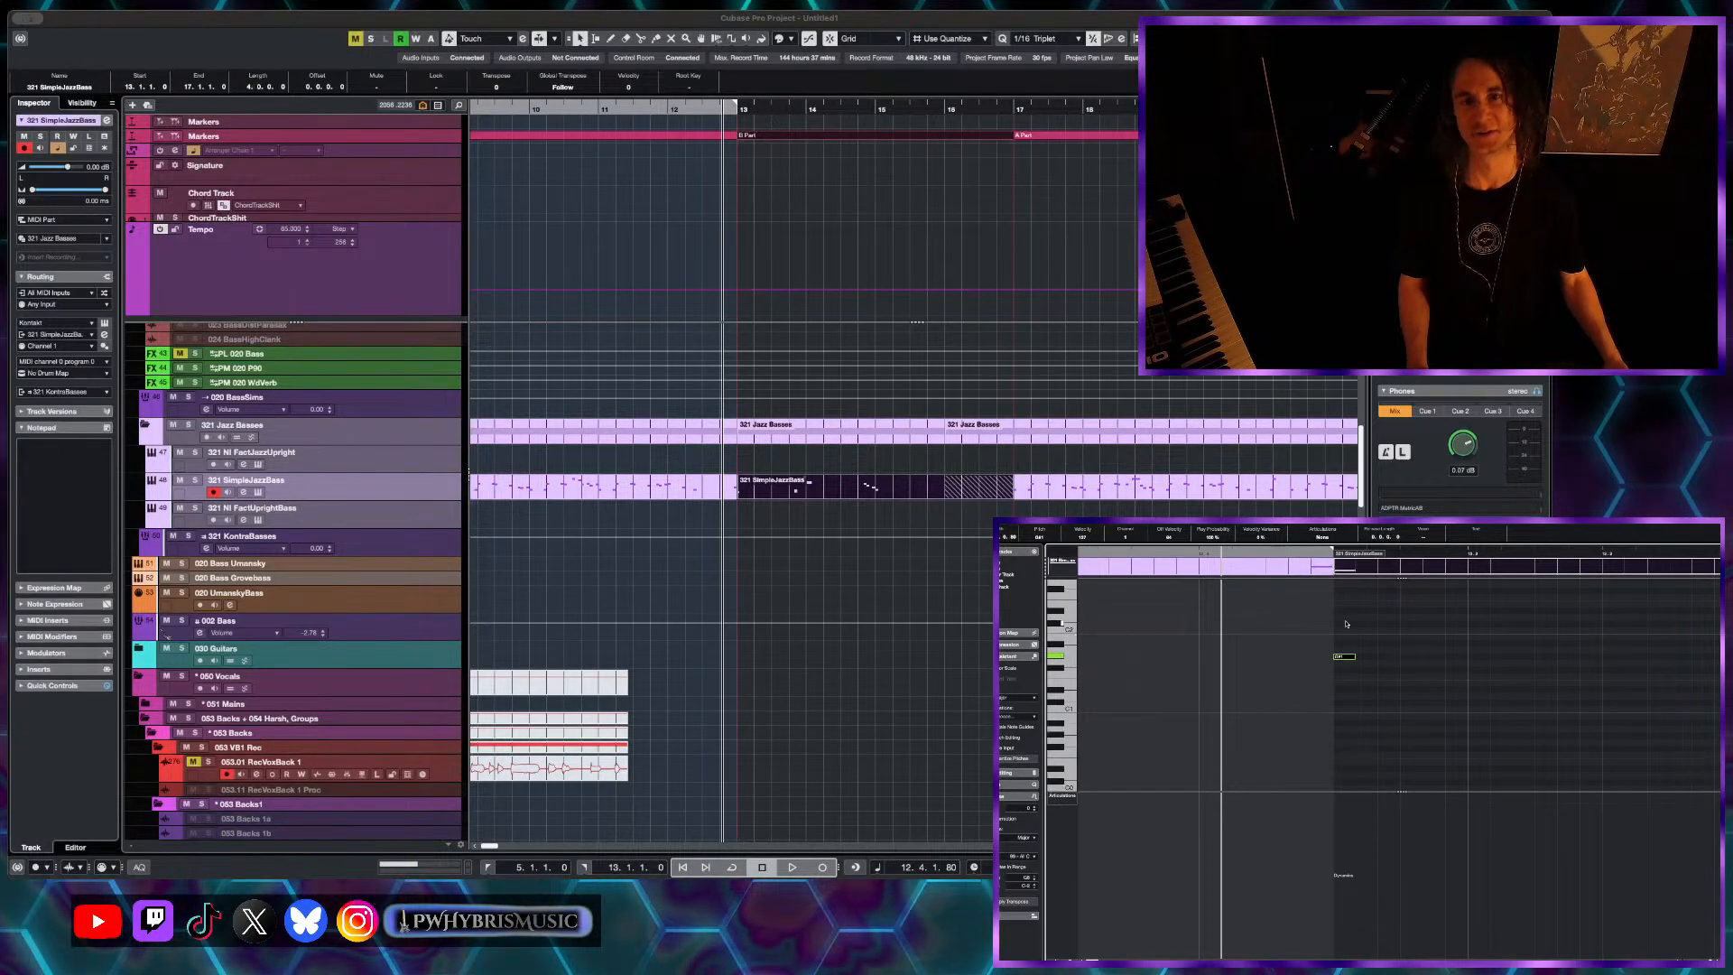
pyautogui.keyDown('ctrl'); pyautogui.scroll(-1, 1355, 733); pyautogui.keyUp('ctrl')
pyautogui.scroll(1, 1401, 706)
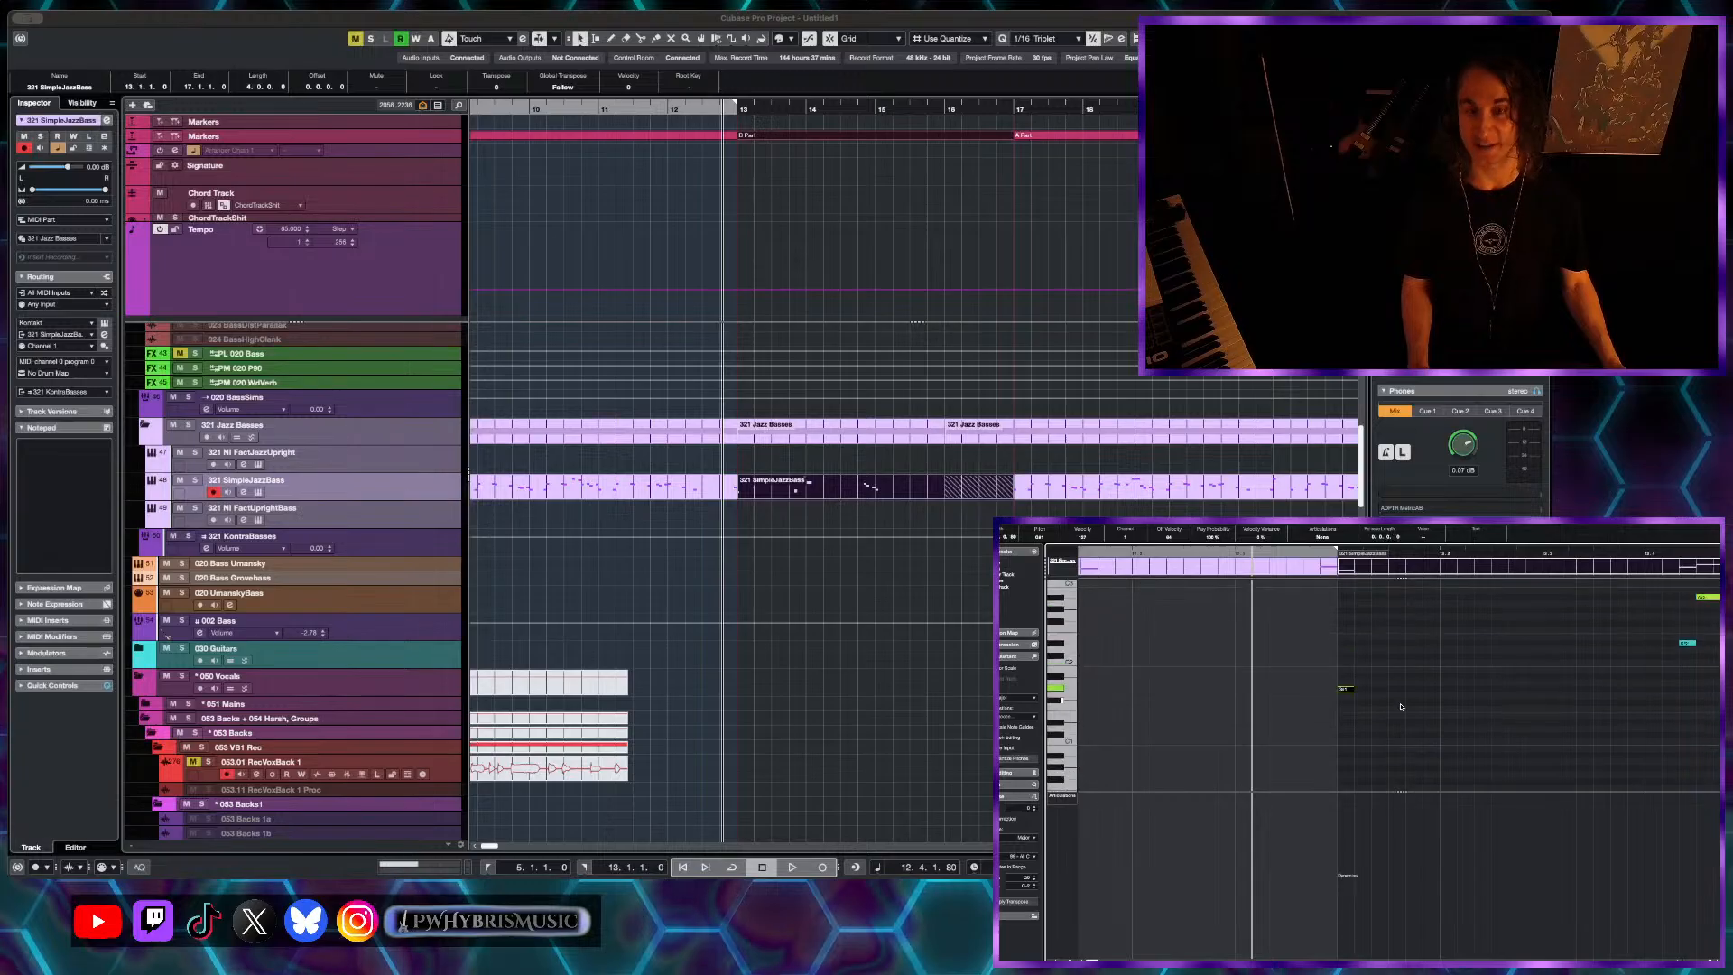
pyautogui.keyDown('ctrl'); pyautogui.scroll(-1, 1401, 706); pyautogui.keyUp('ctrl')
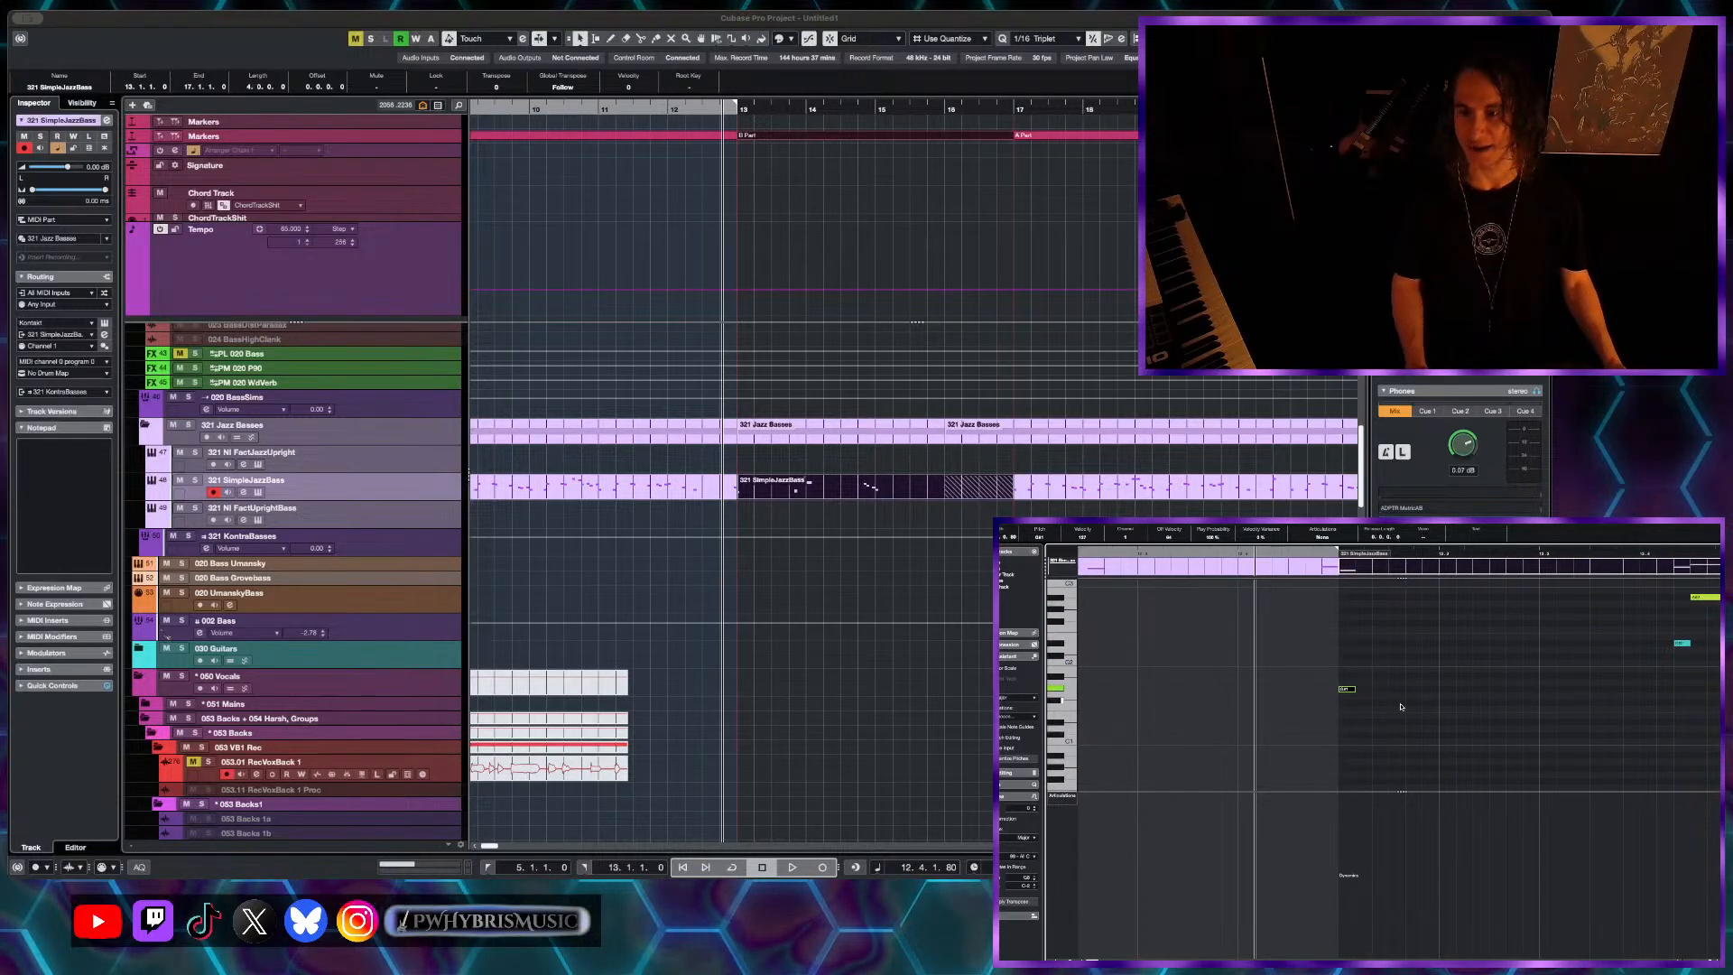
pyautogui.keyDown('ctrl'); pyautogui.scroll(-4, 1401, 707); pyautogui.keyUp('ctrl')
pyautogui.keyDown('ctrl'); pyautogui.scroll(3, 1401, 707); pyautogui.keyUp('ctrl')
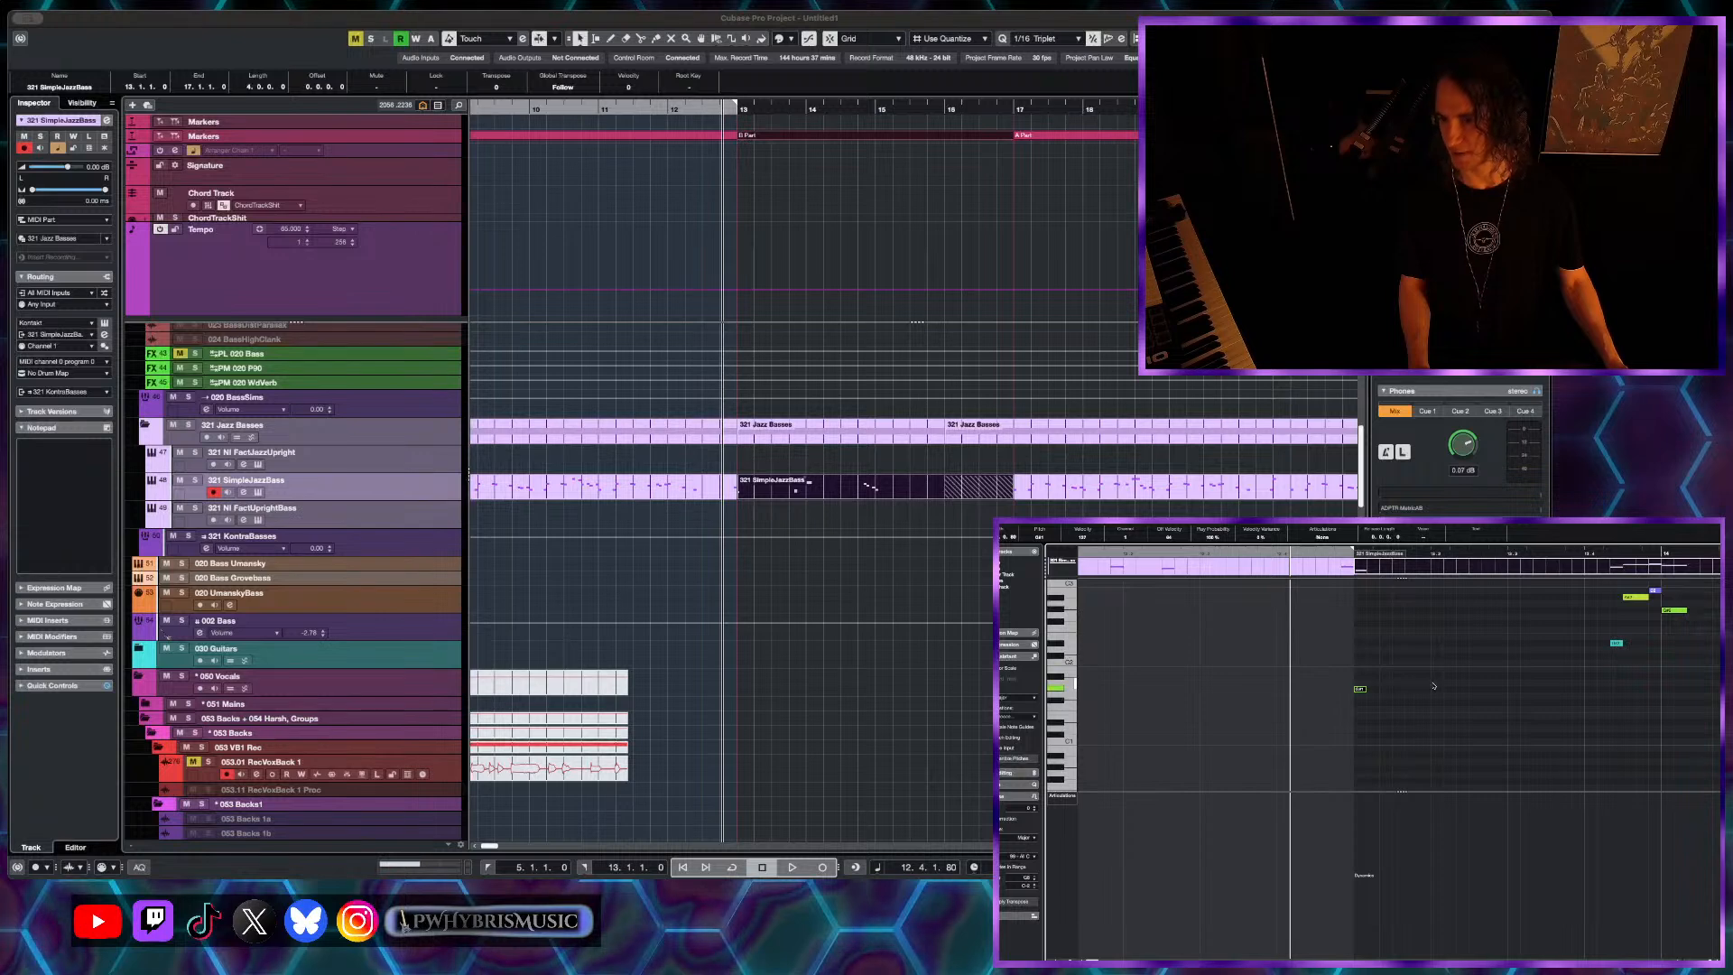
pyautogui.scroll(-1, 1404, 690)
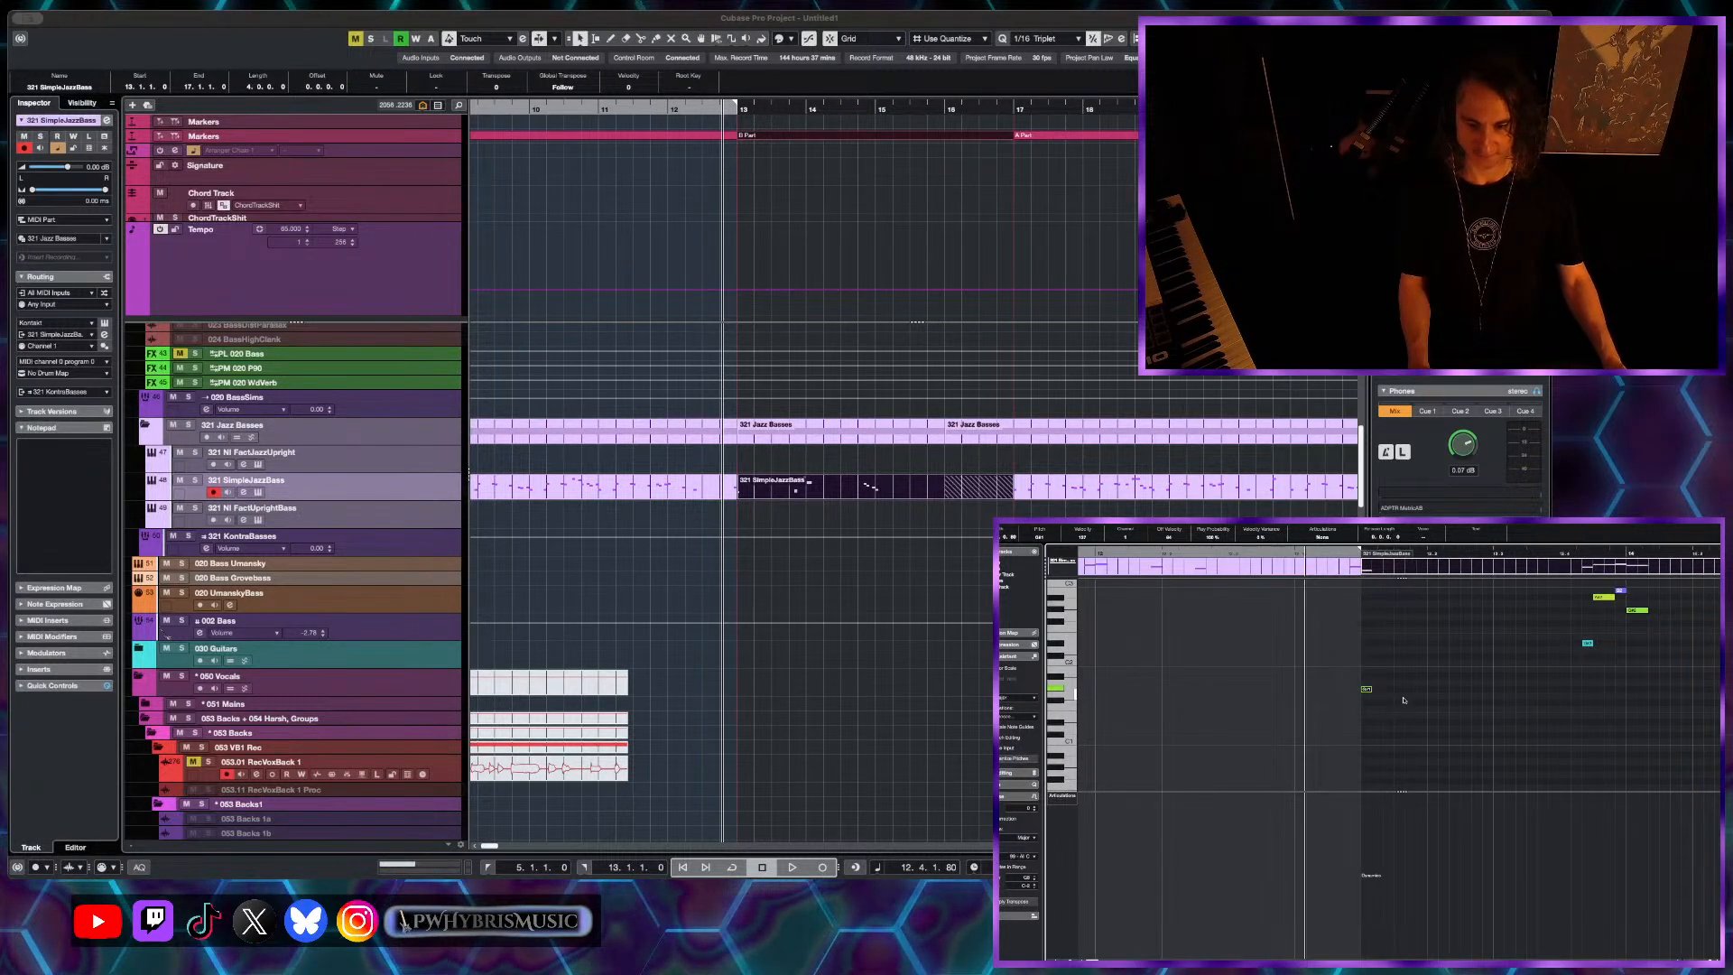
pyautogui.hscroll(3, 1403, 700)
pyautogui.scroll(-2, 1404, 700)
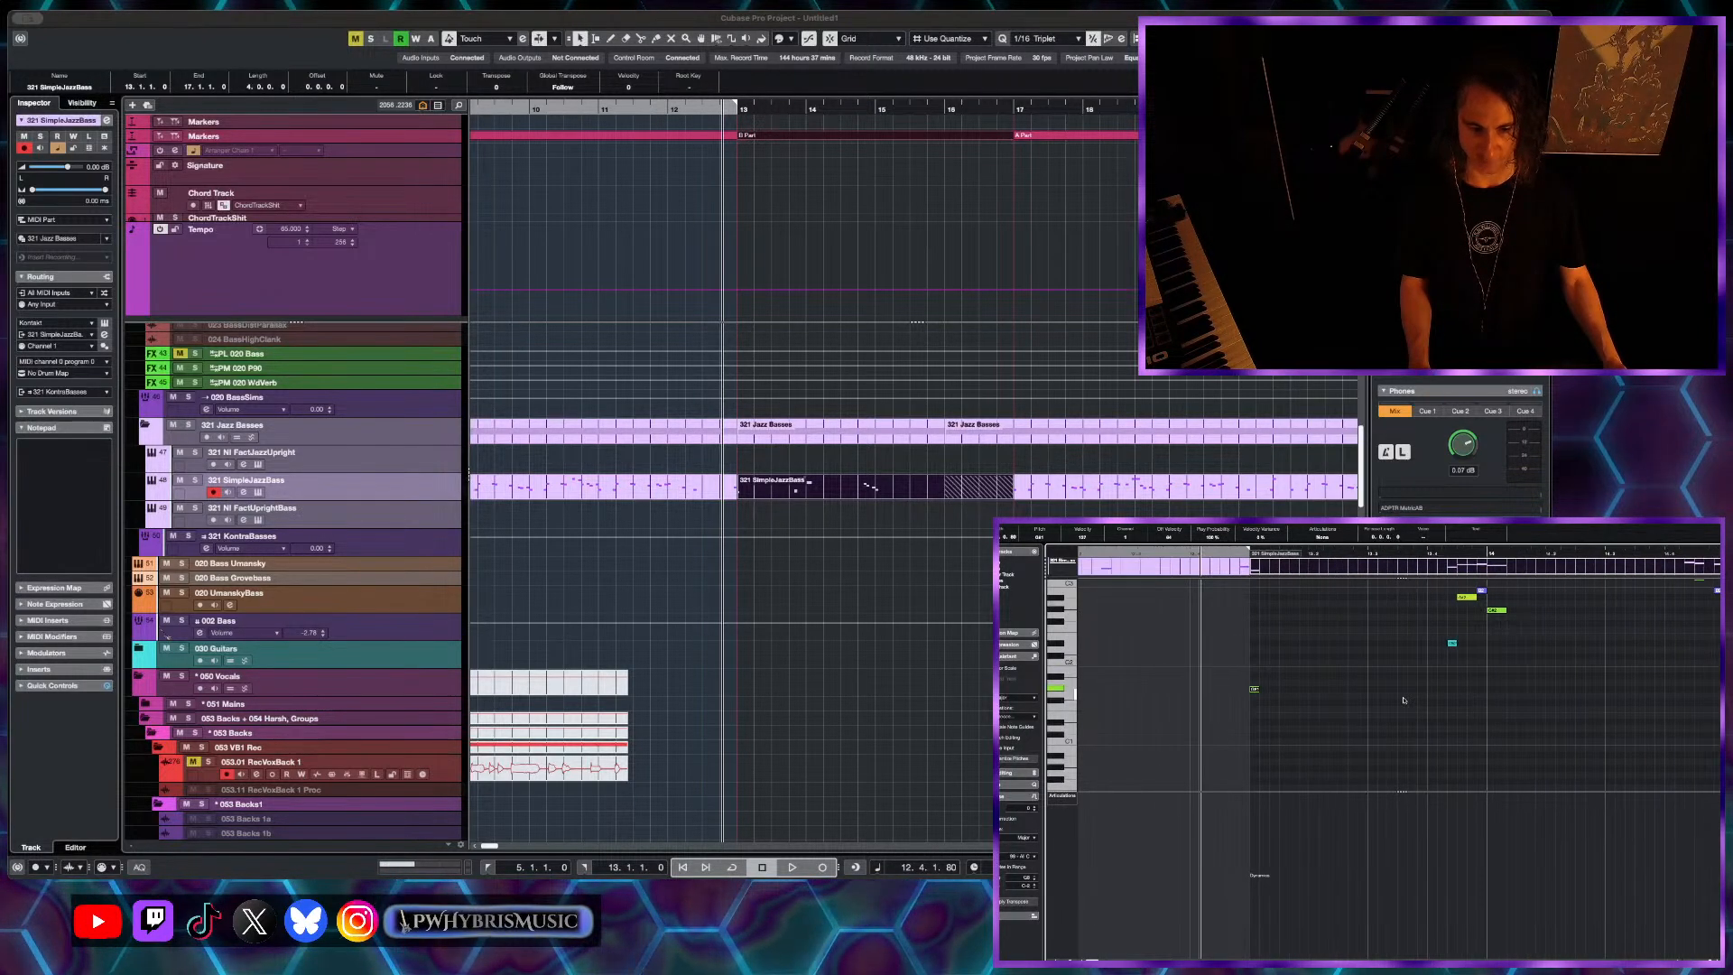
pyautogui.scroll(2, 1403, 699)
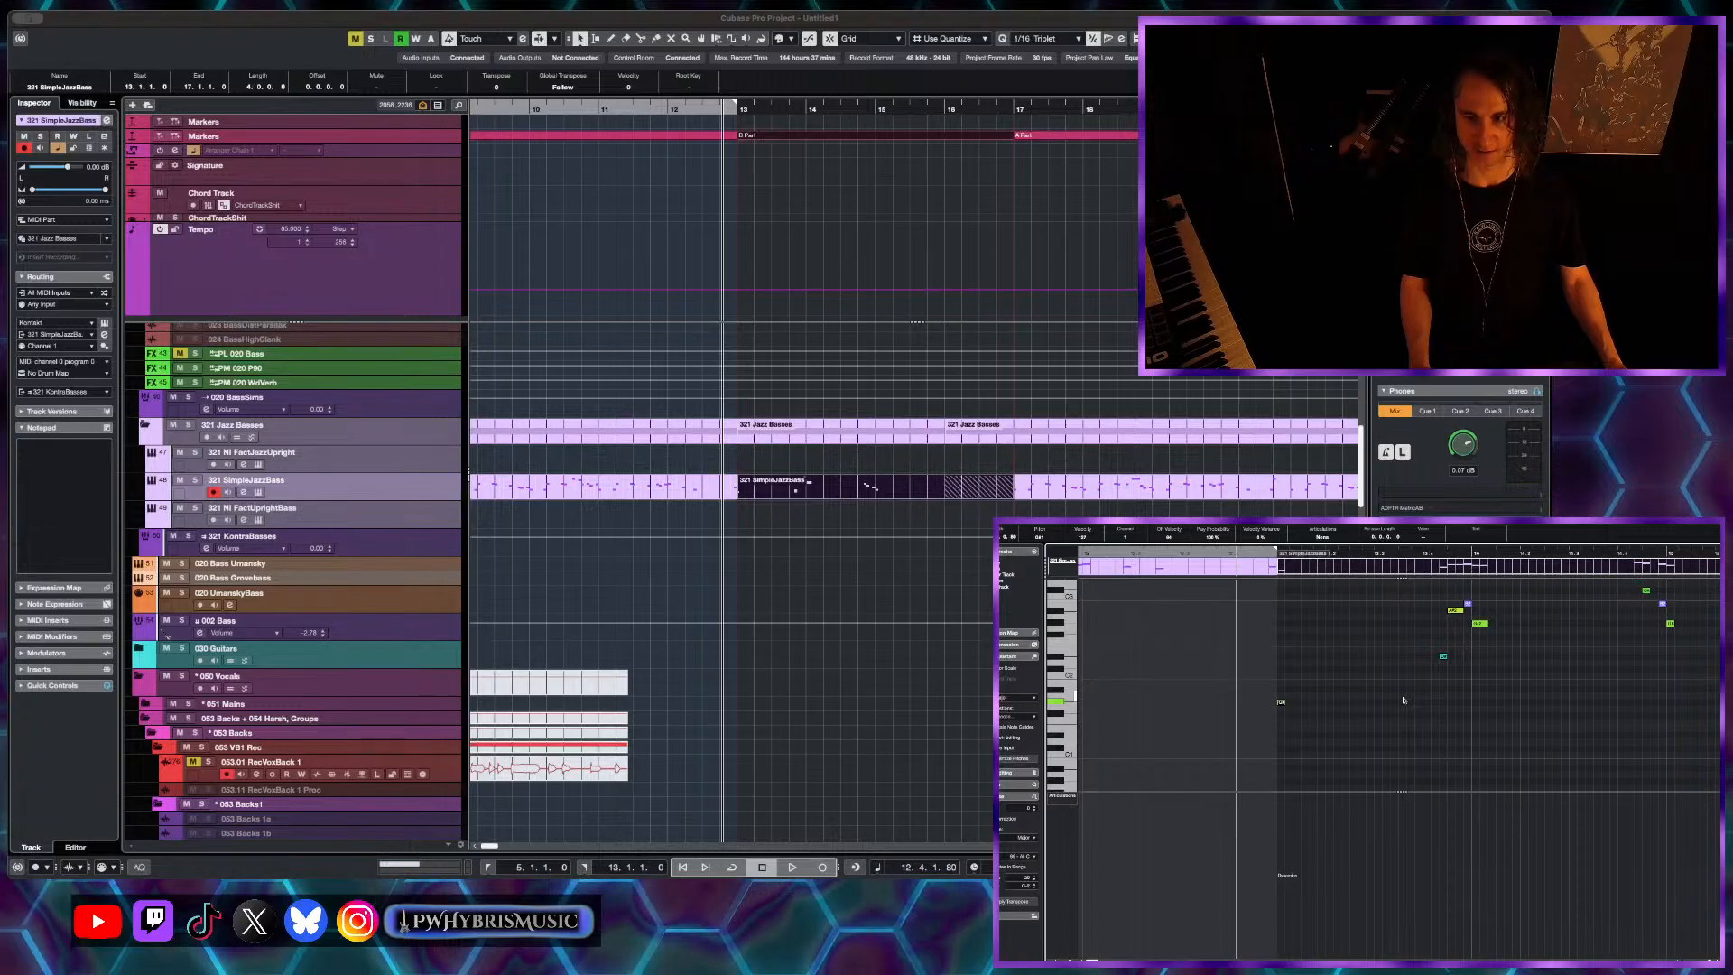
pyautogui.scroll(2, 1403, 699)
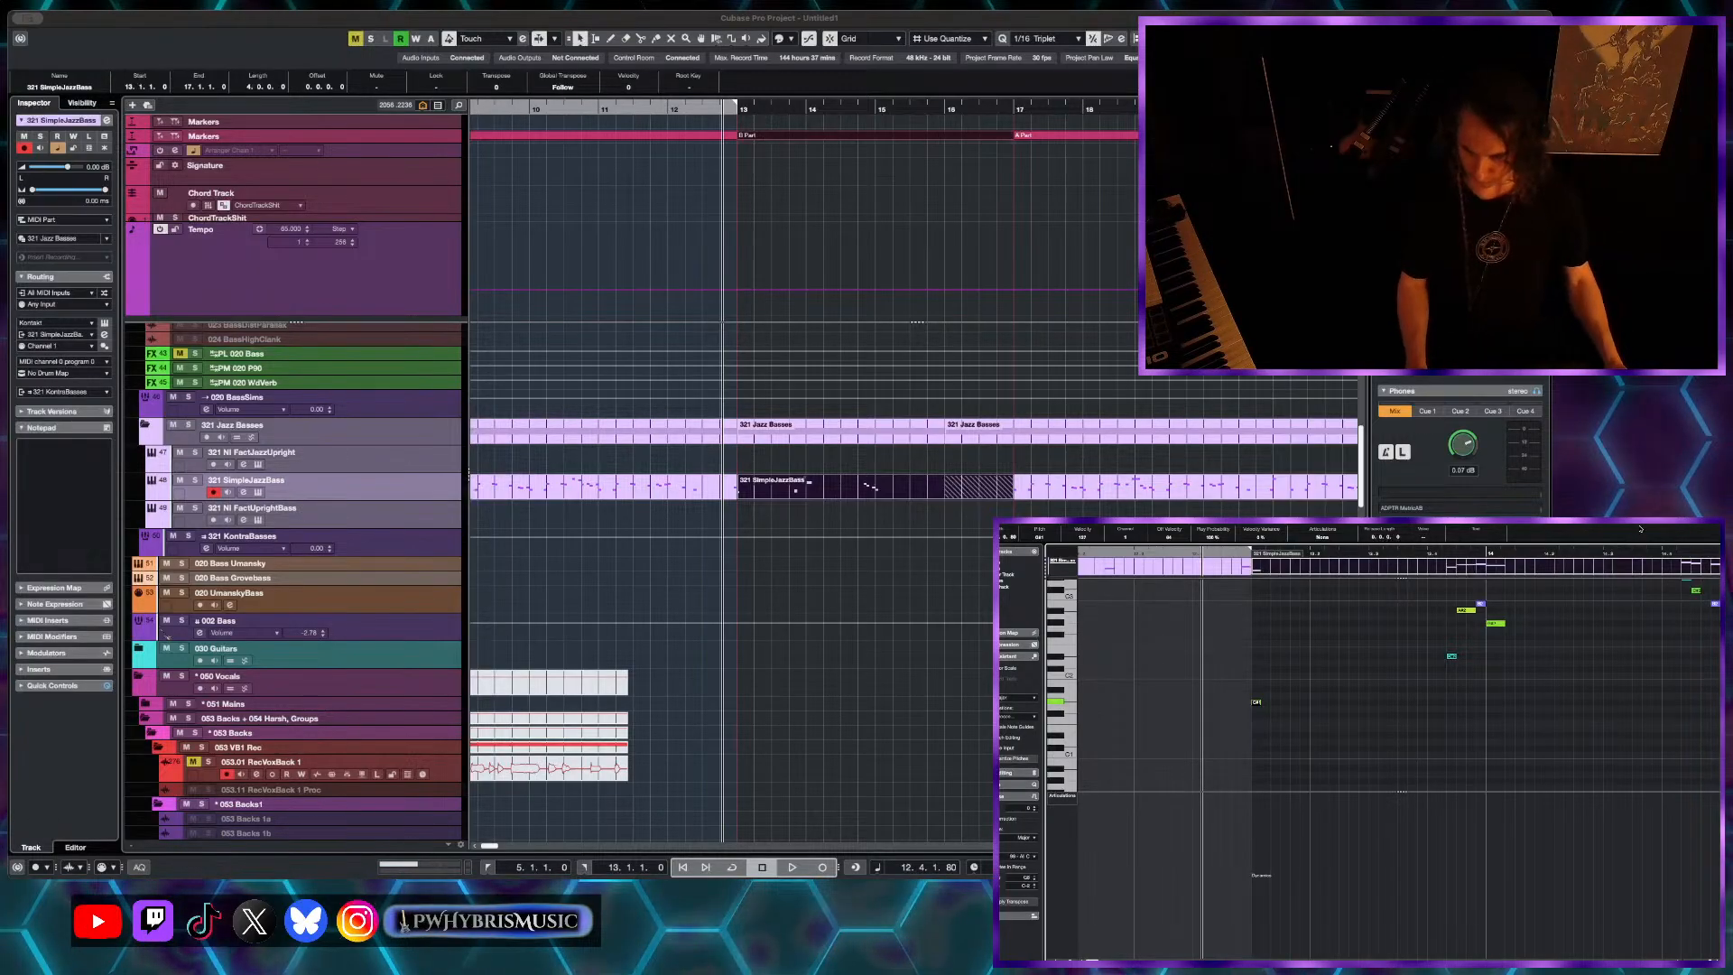
pyautogui.scroll(-1, 1227, 722)
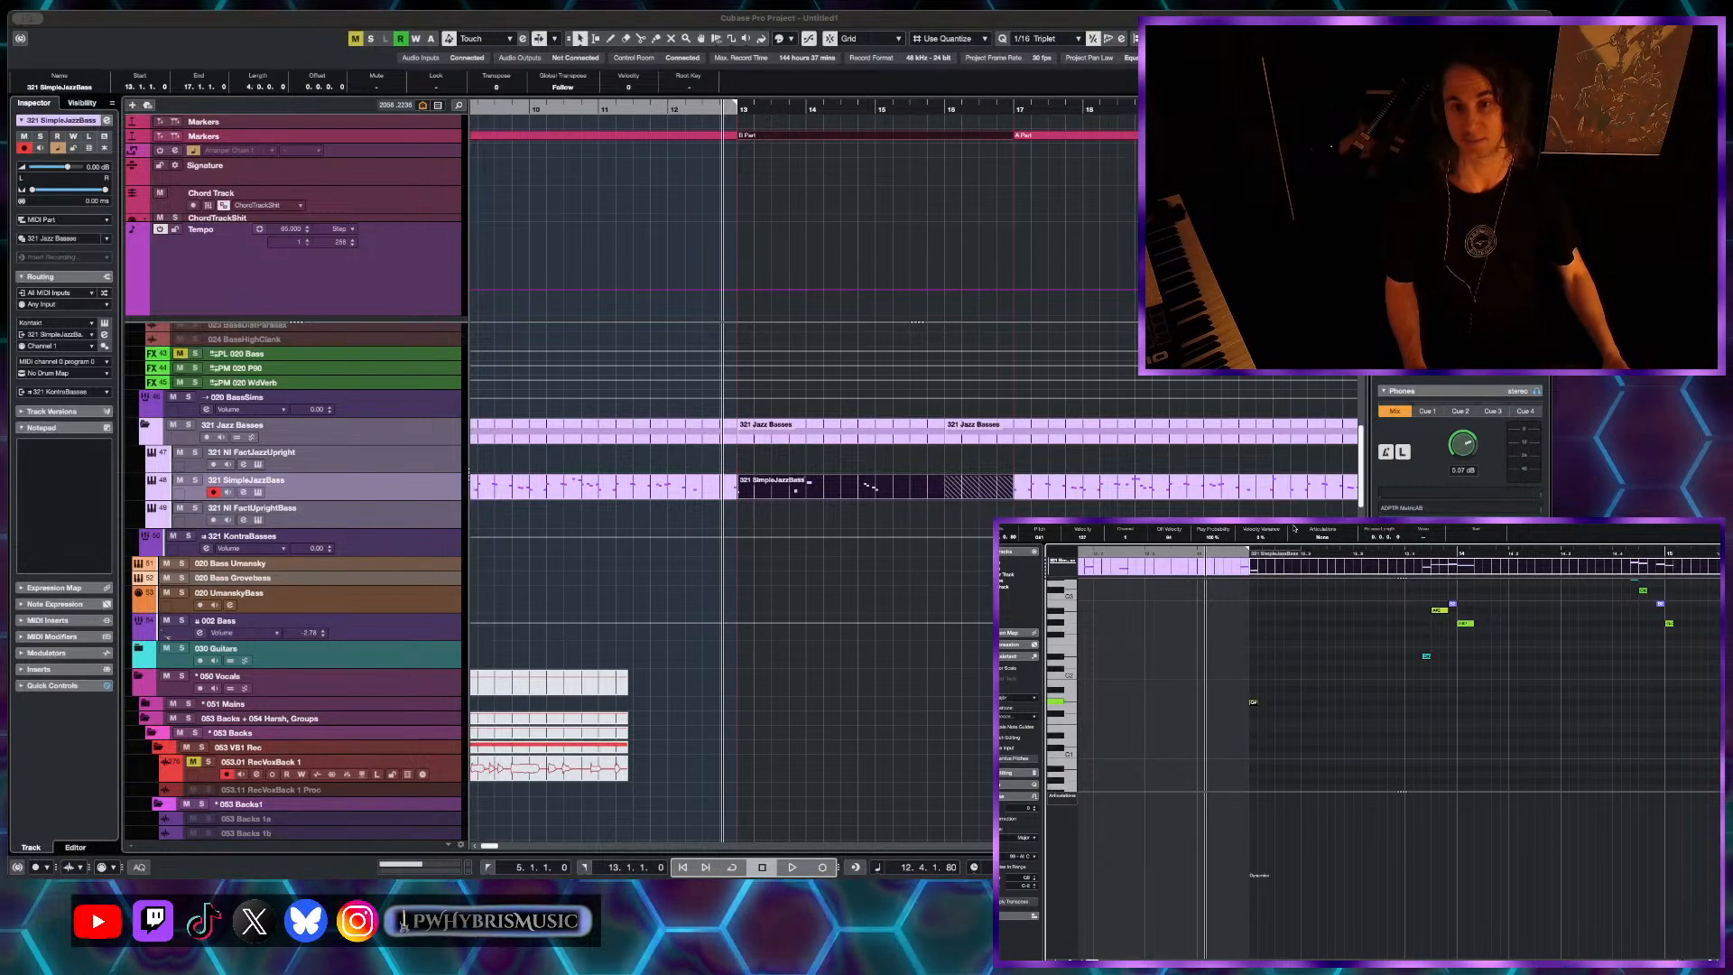
pyautogui.hscroll(-2, 846, 593)
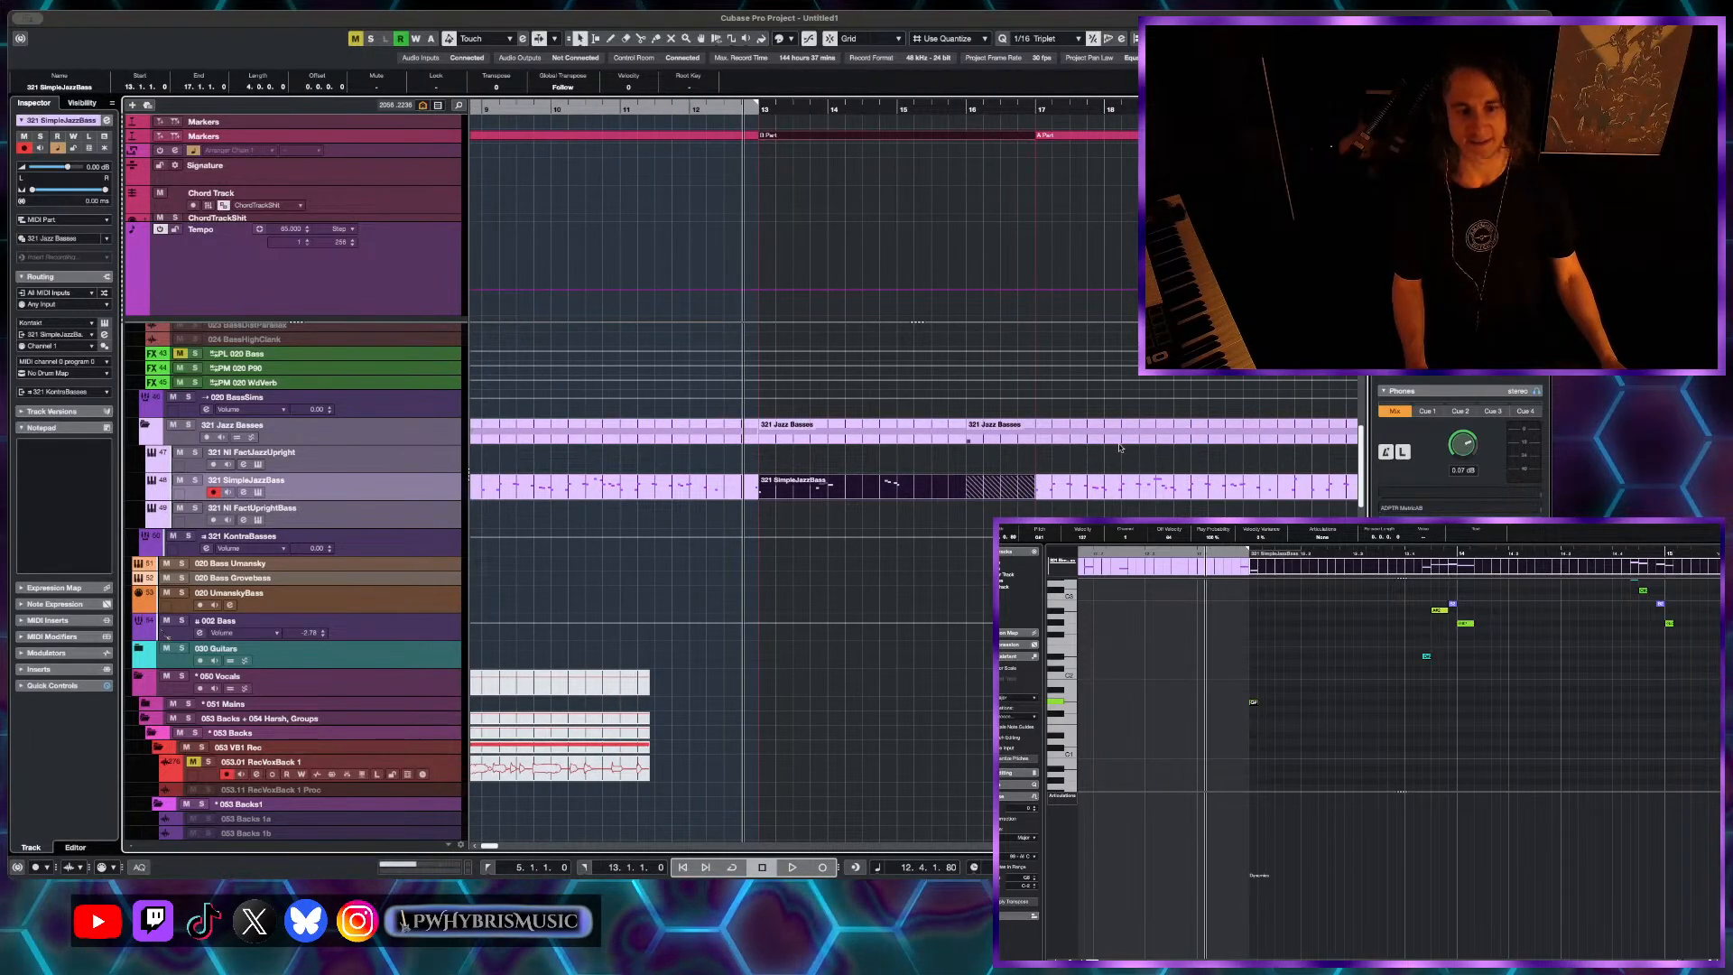
pyautogui.scroll(1, 984, 436)
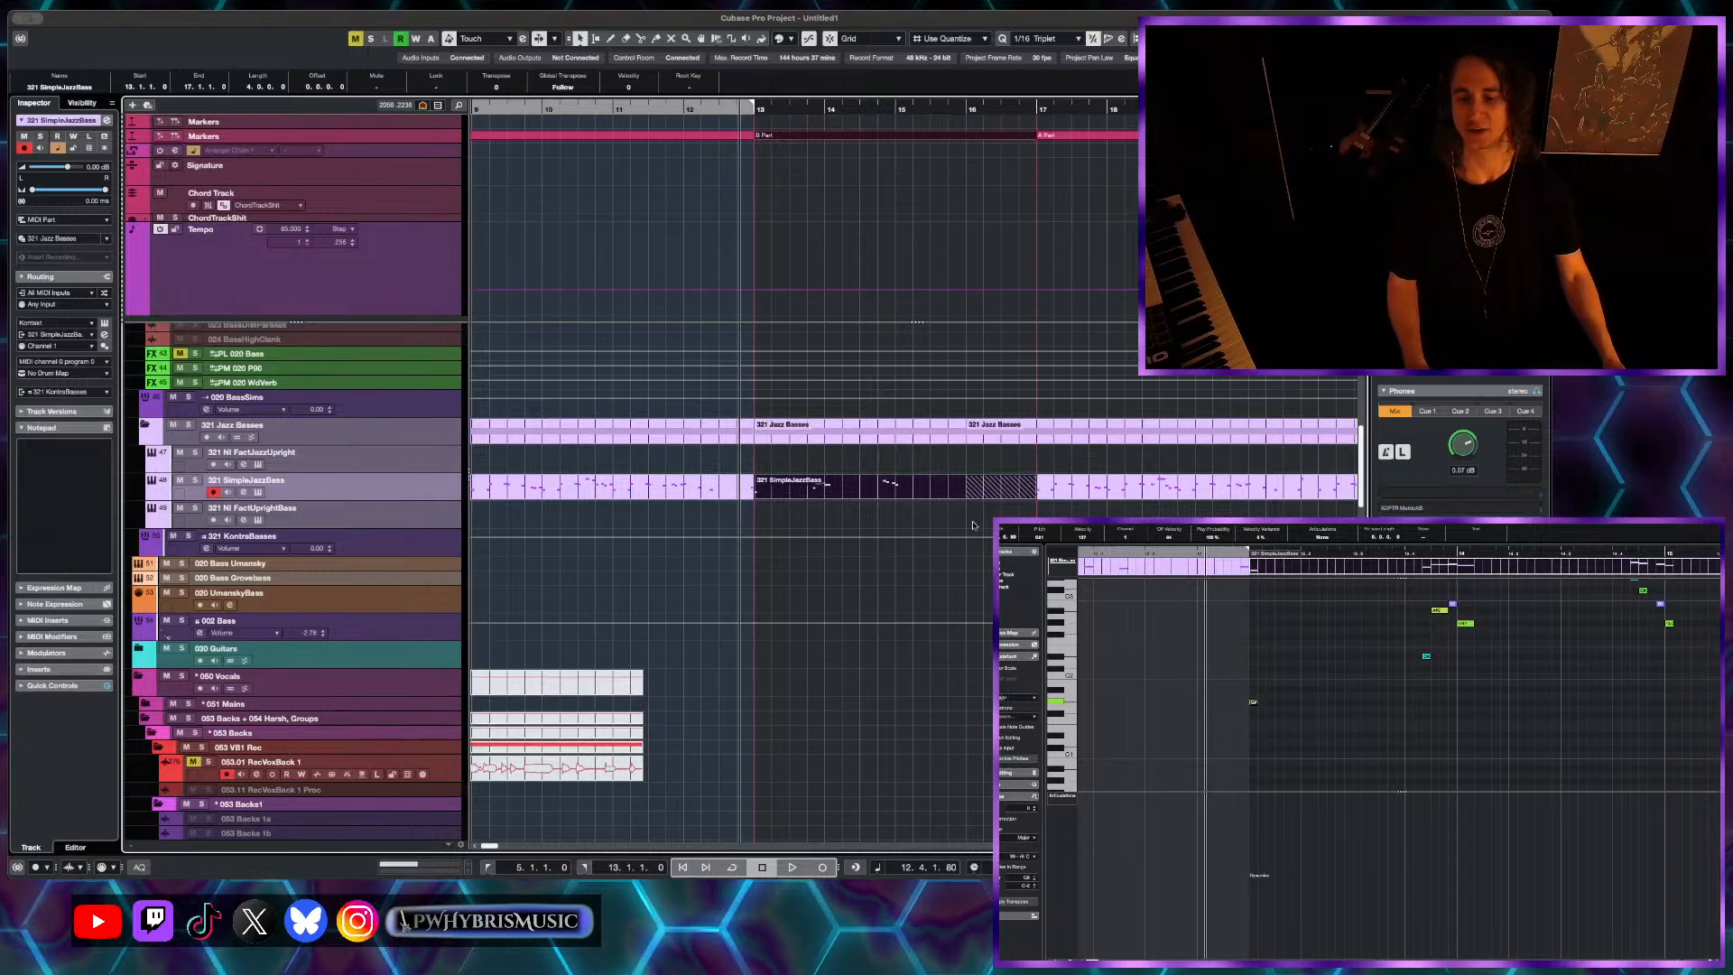
pyautogui.scroll(-2, 1250, 738)
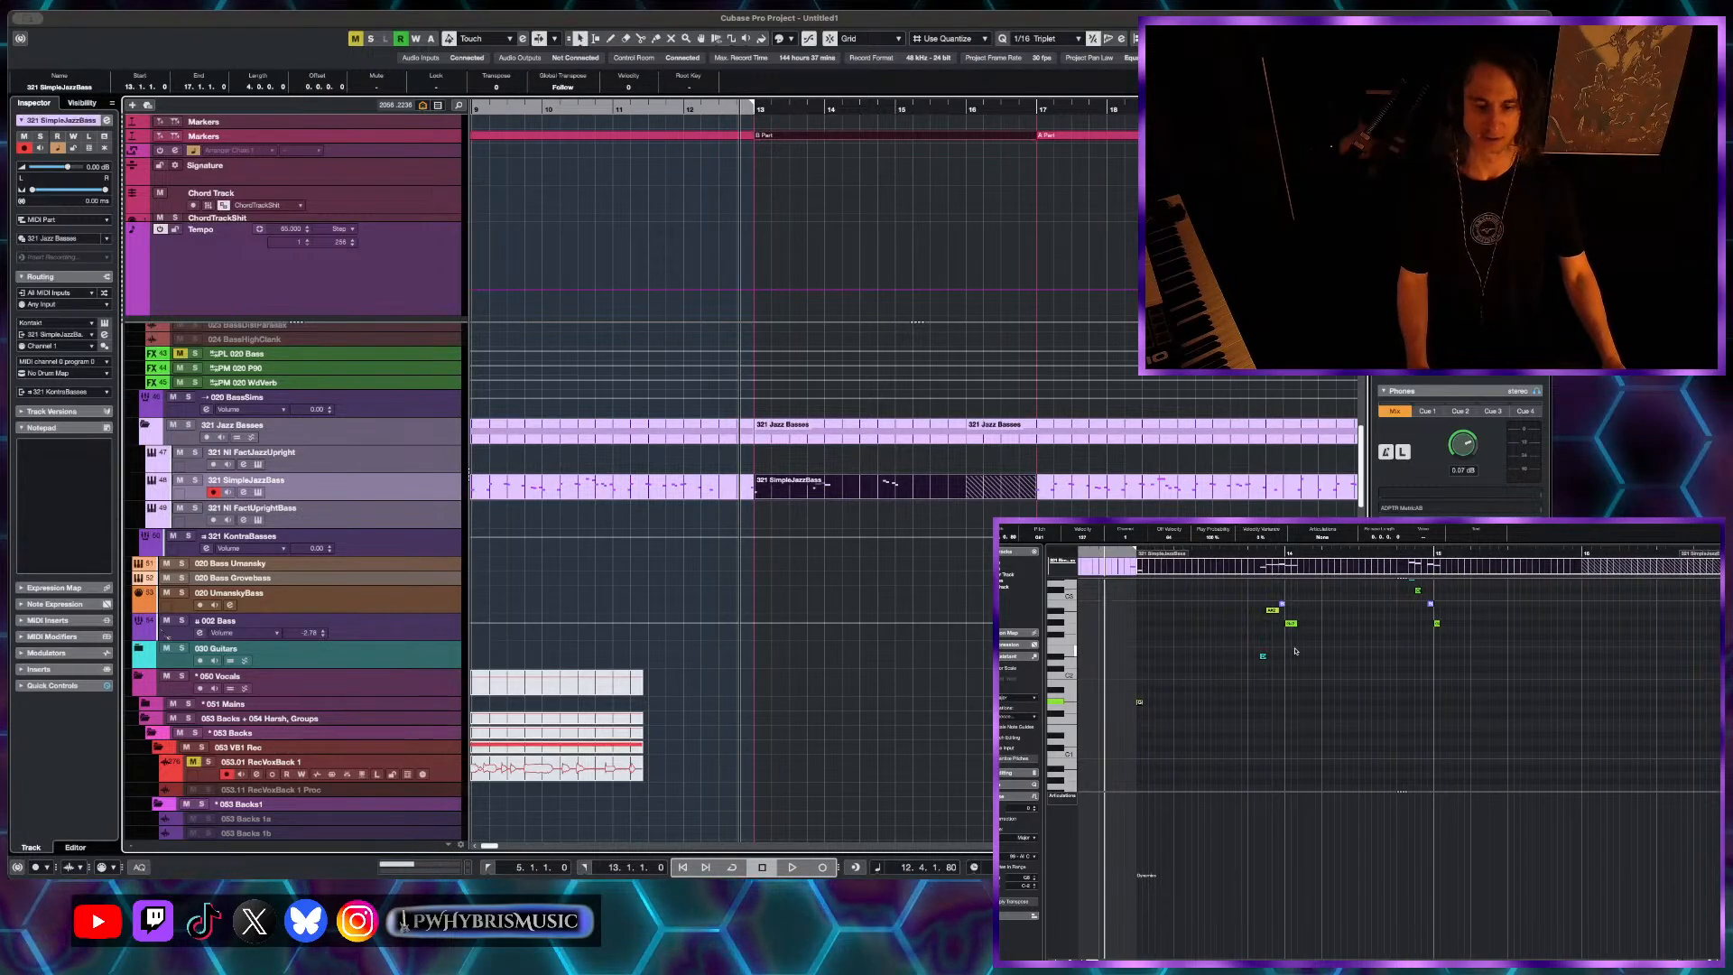
pyautogui.hscroll(-3, 1295, 651)
pyautogui.scroll(2, 1295, 650)
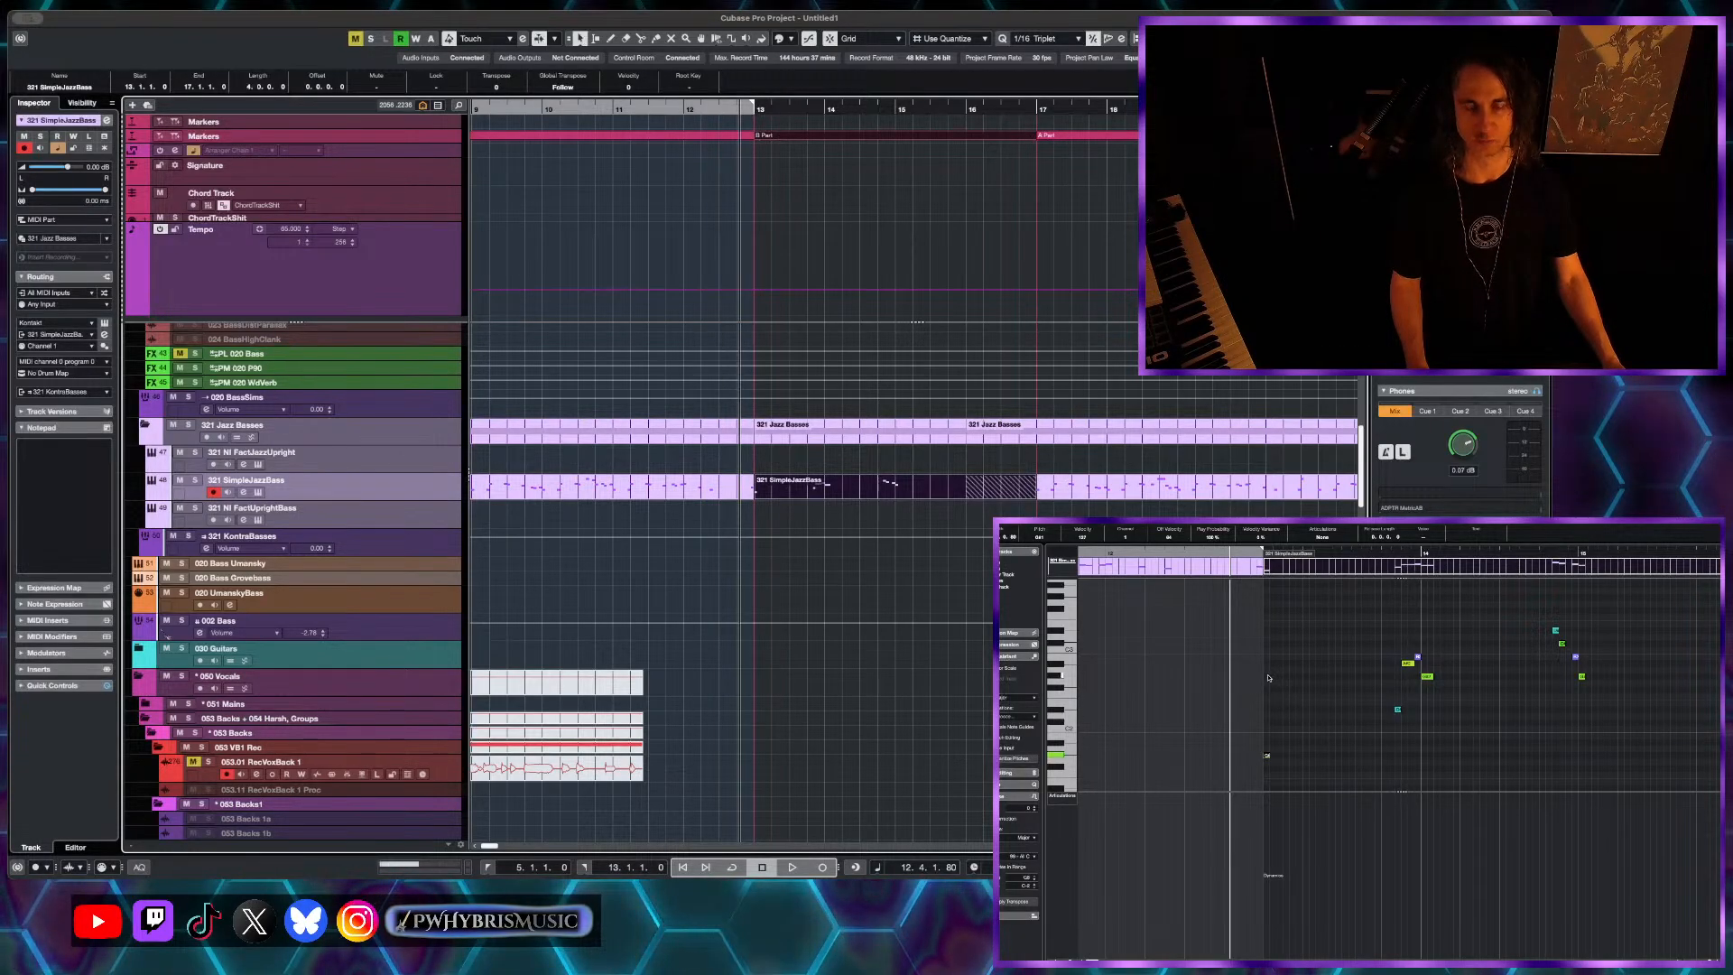
pyautogui.scroll(-1, 1272, 677)
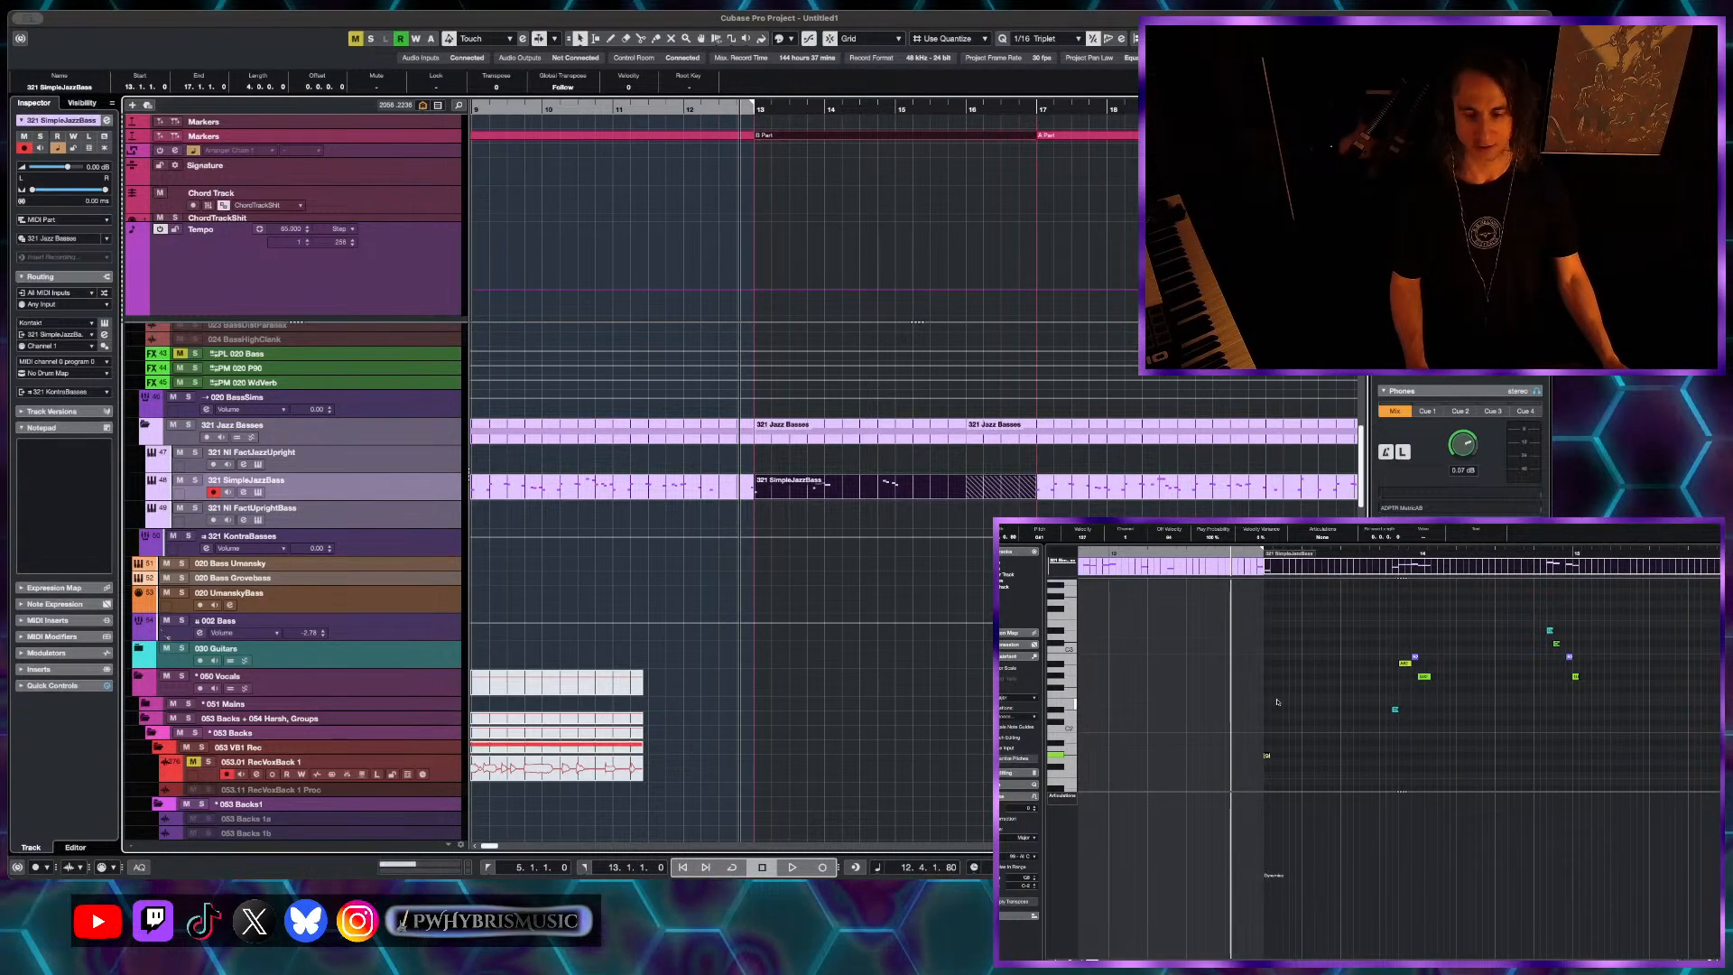
pyautogui.hscroll(2, 1295, 749)
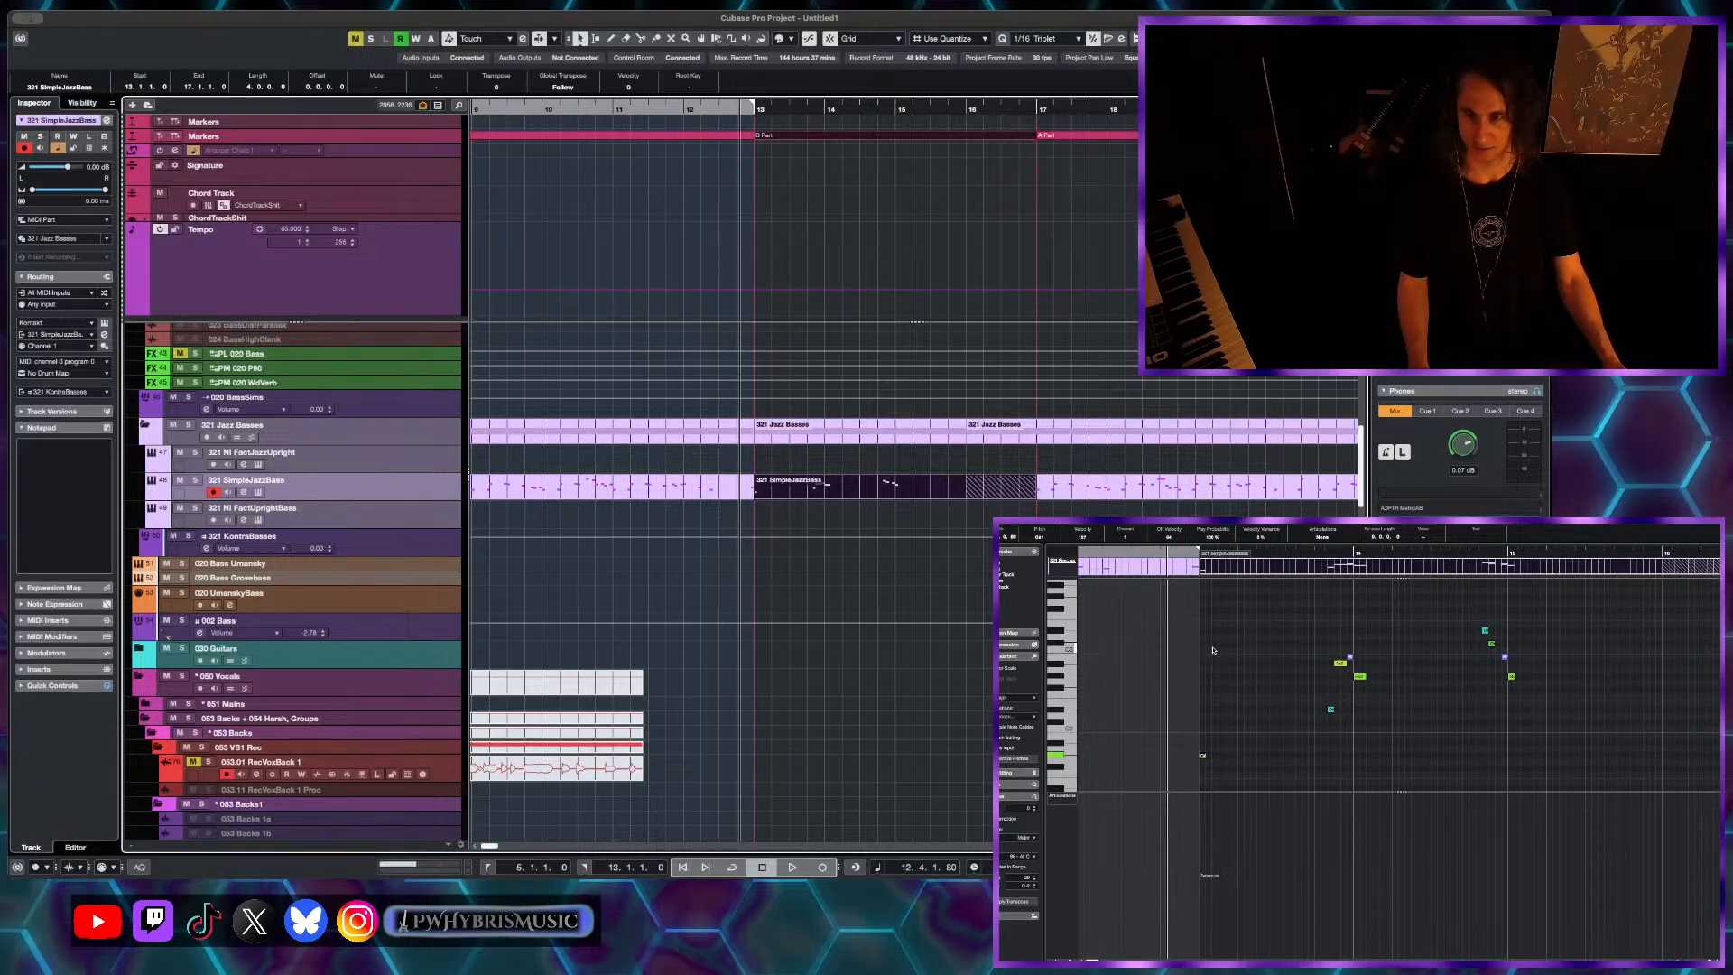
pyautogui.hscroll(3, 1219, 654)
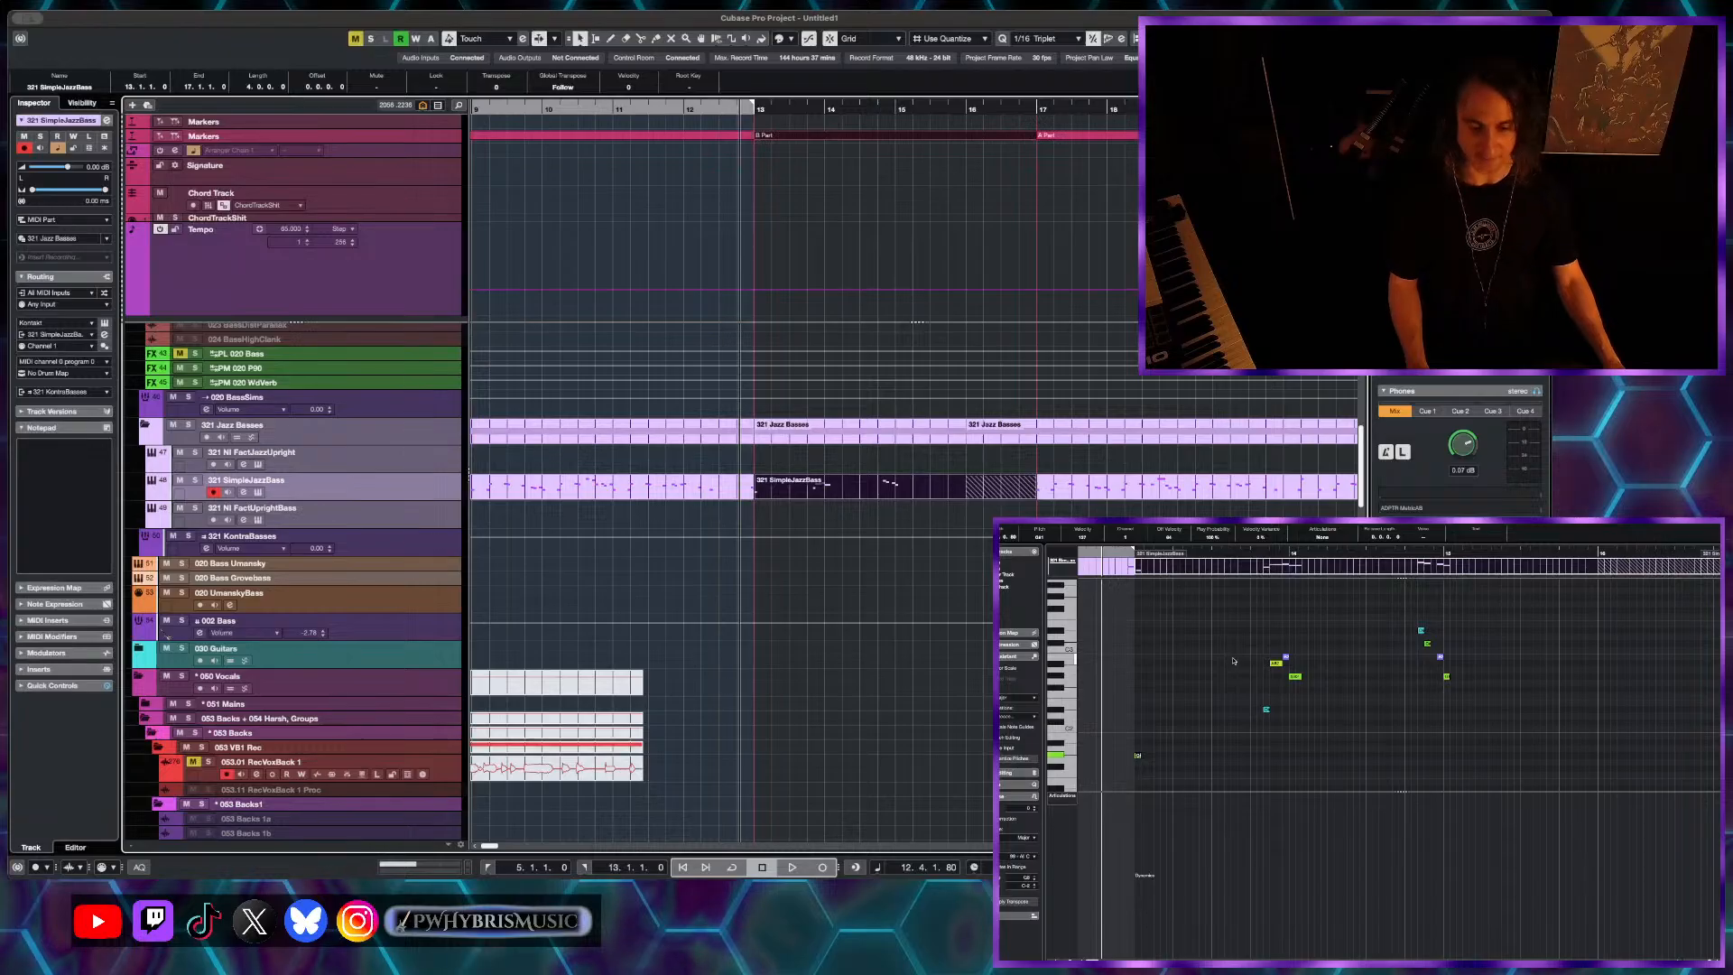
pyautogui.scroll(-2, 1234, 662)
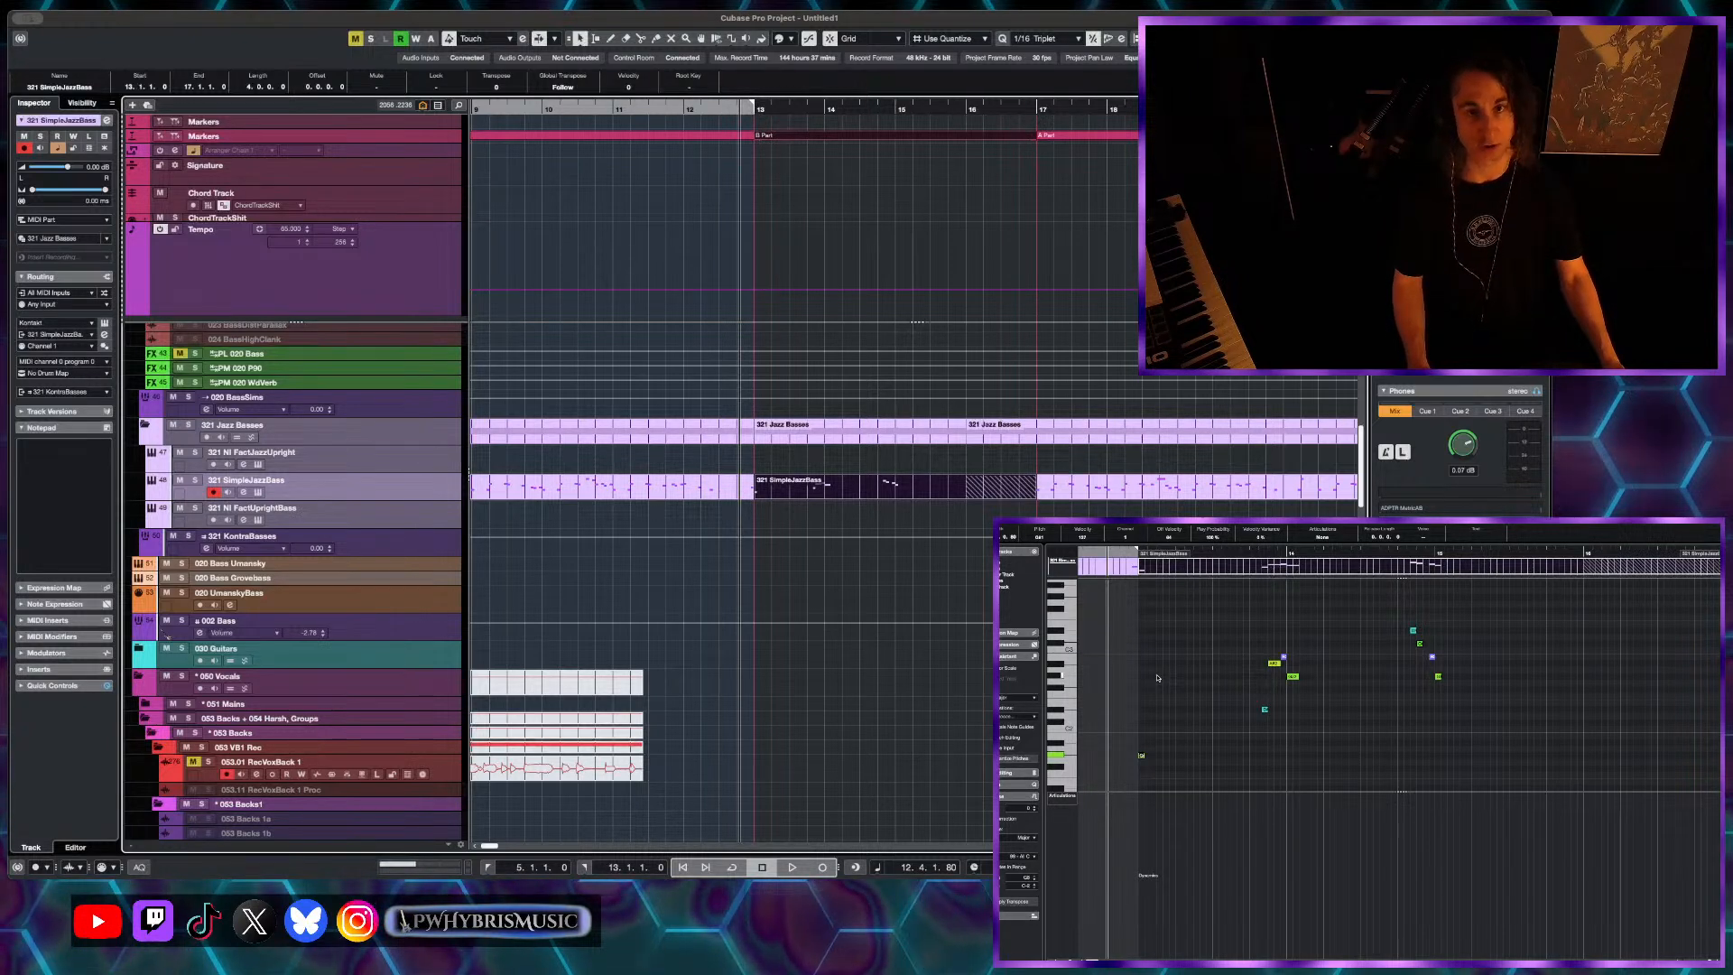
pyautogui.scroll(2, 1189, 667)
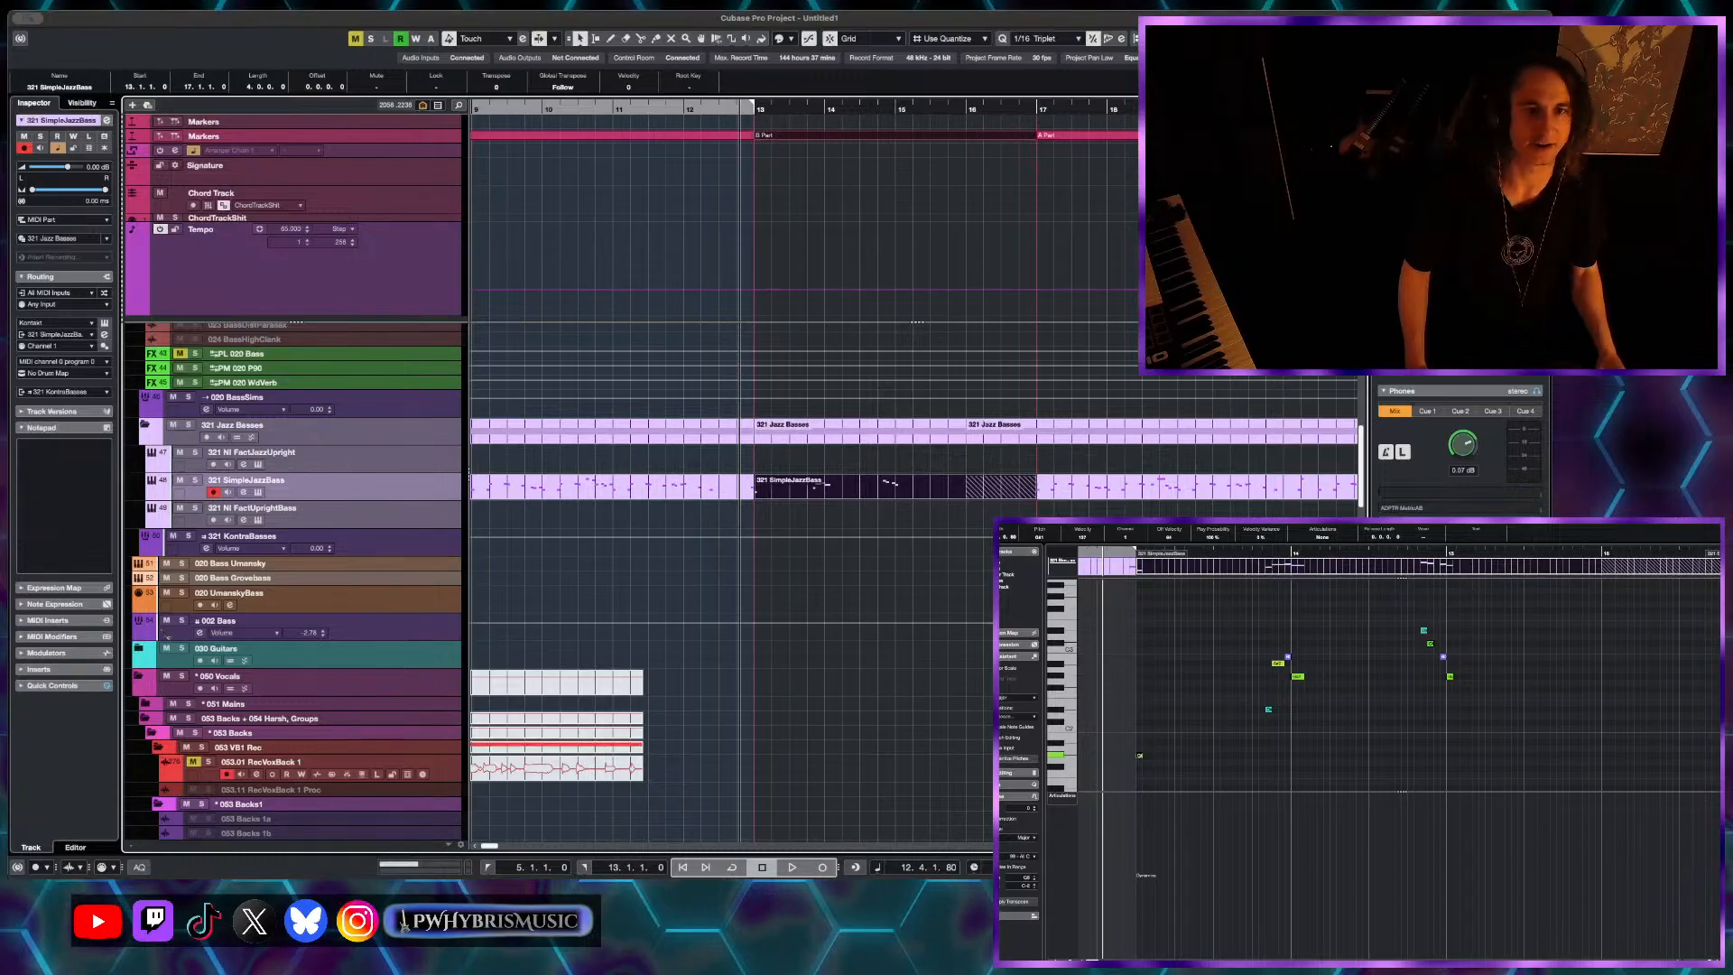
pyautogui.press('h')
pyautogui.press('h')
pyautogui.press('h')
pyautogui.press('h')
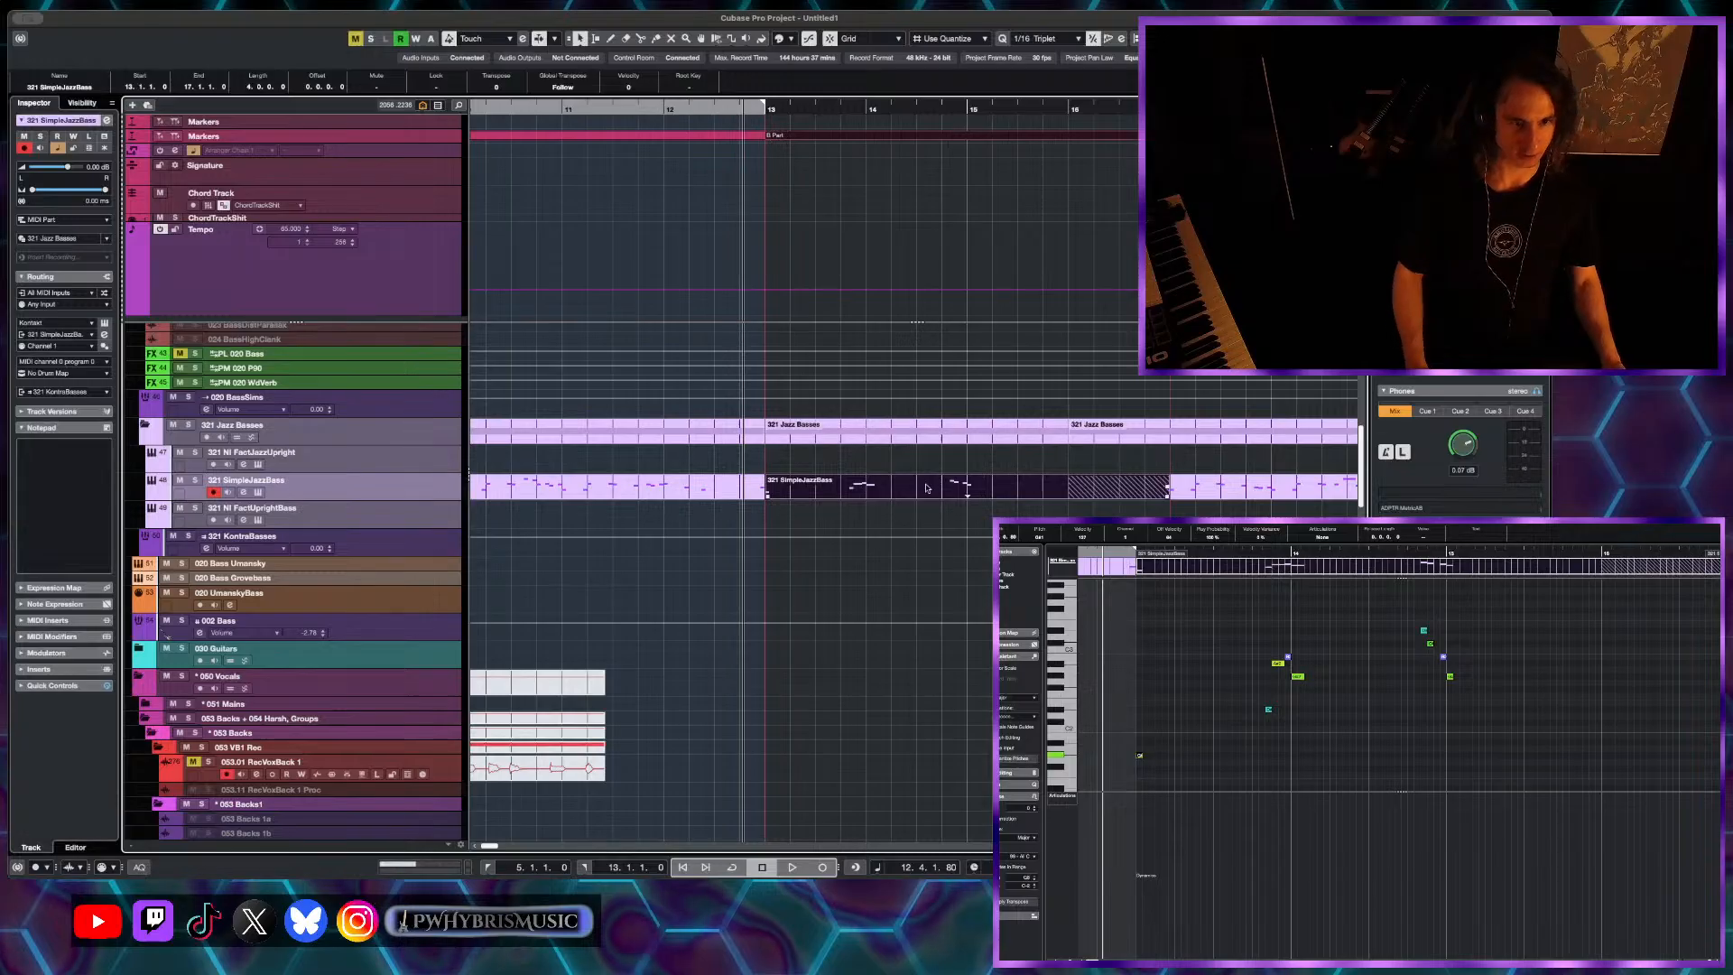
pyautogui.hscroll(3, 1143, 666)
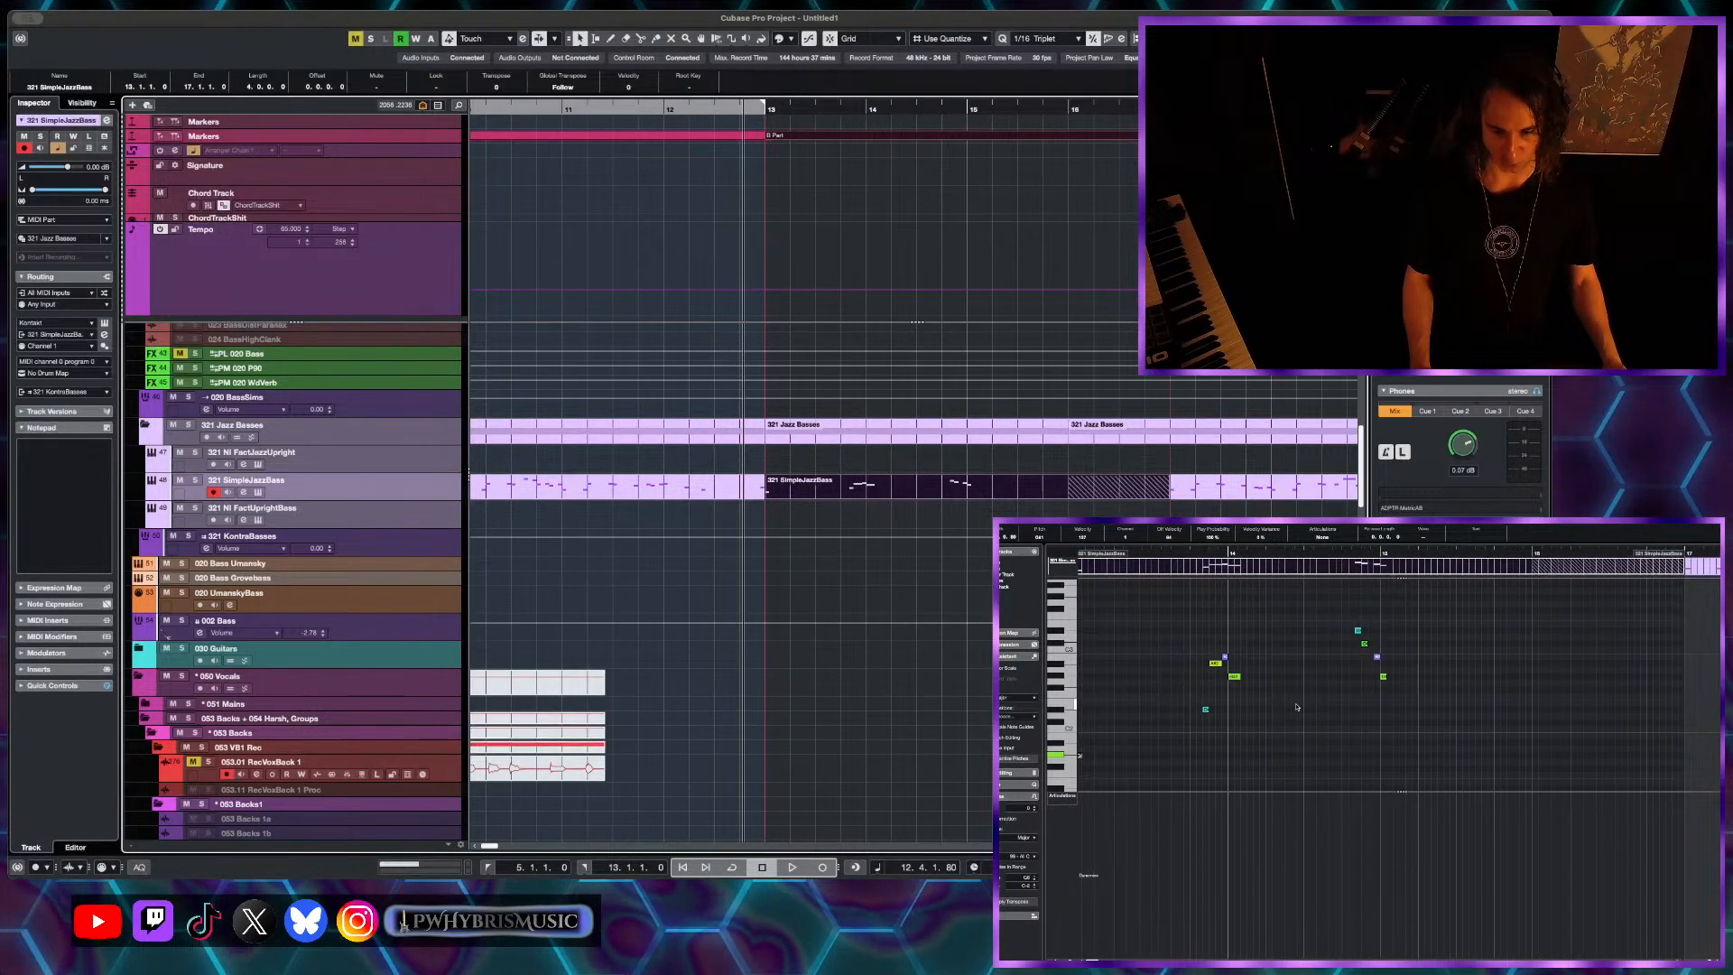
pyautogui.hscroll(-3, 1297, 707)
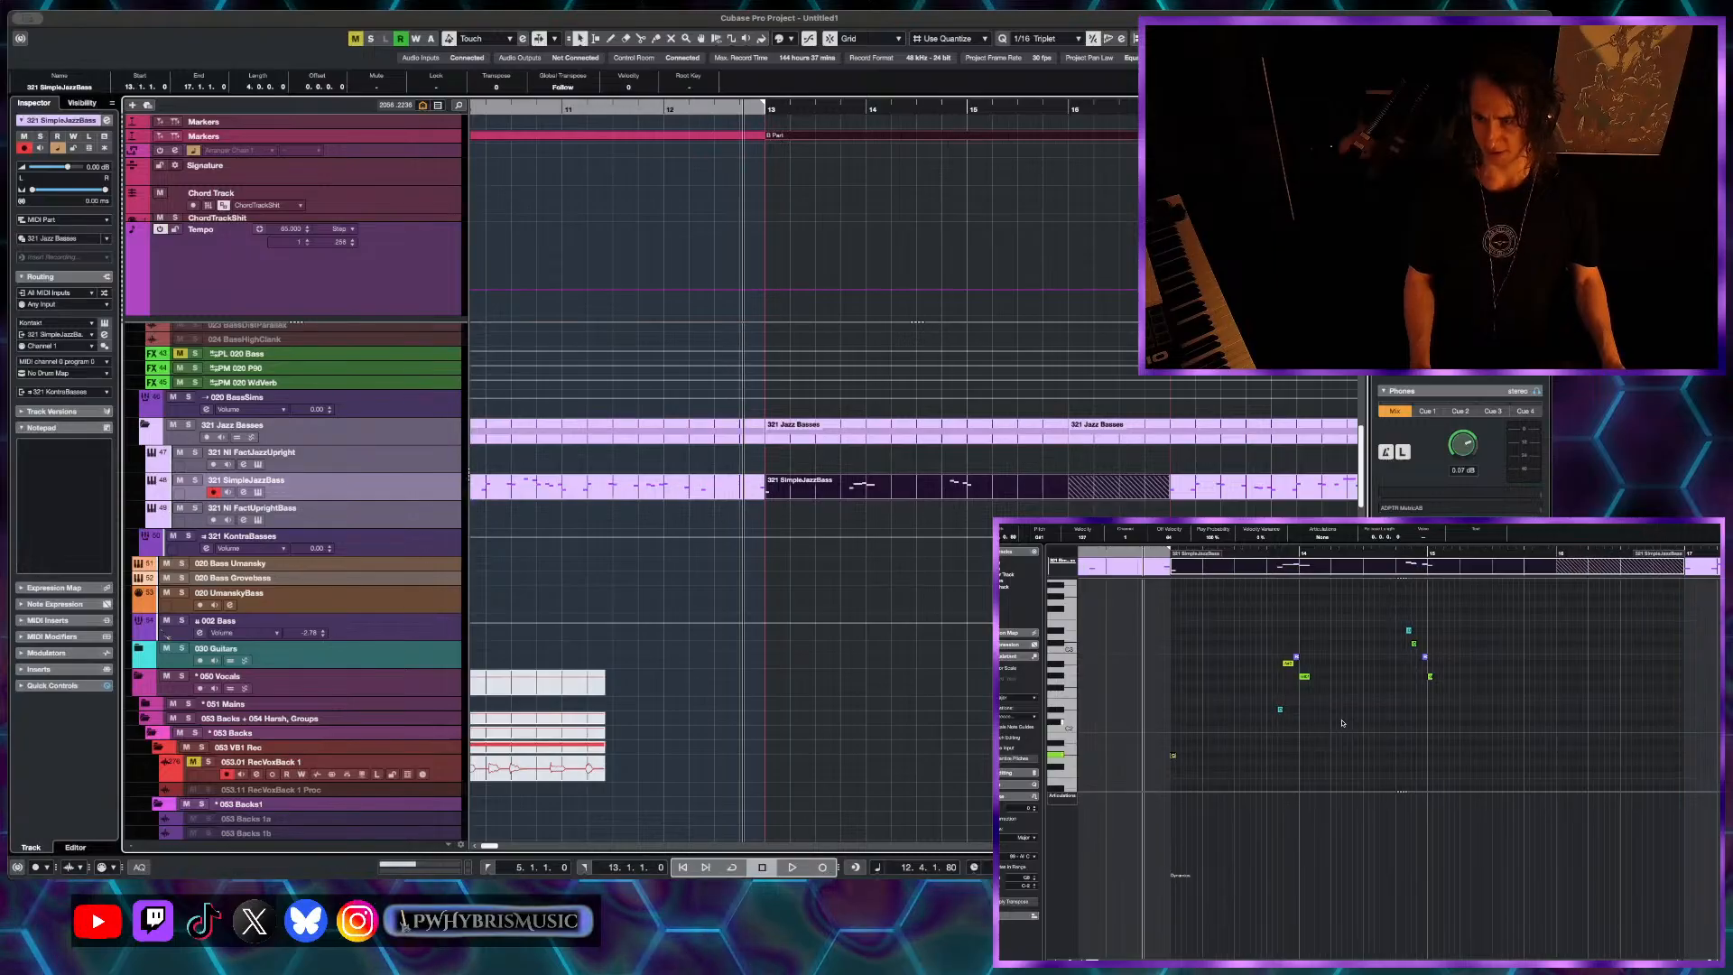
pyautogui.hscroll(5, 1341, 724)
pyautogui.scroll(-2, 1346, 721)
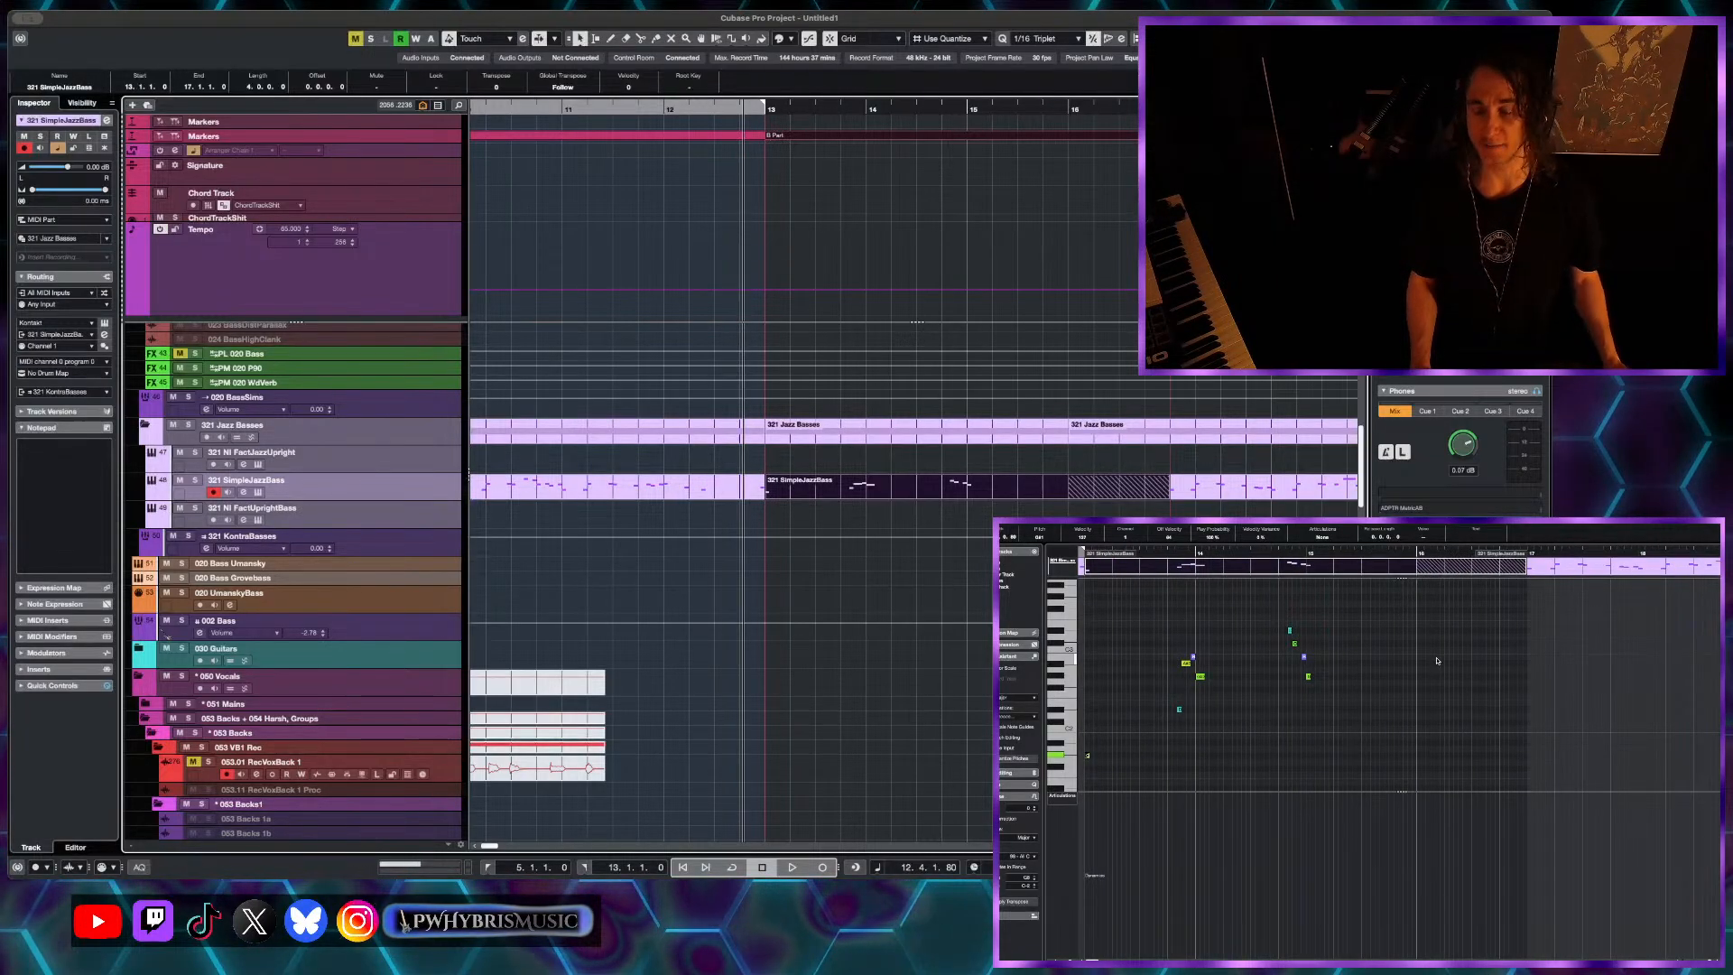
# - Play the B Part bass line from just before bar 13 through bar 16
pyautogui.hscroll(-2, 1438, 661)
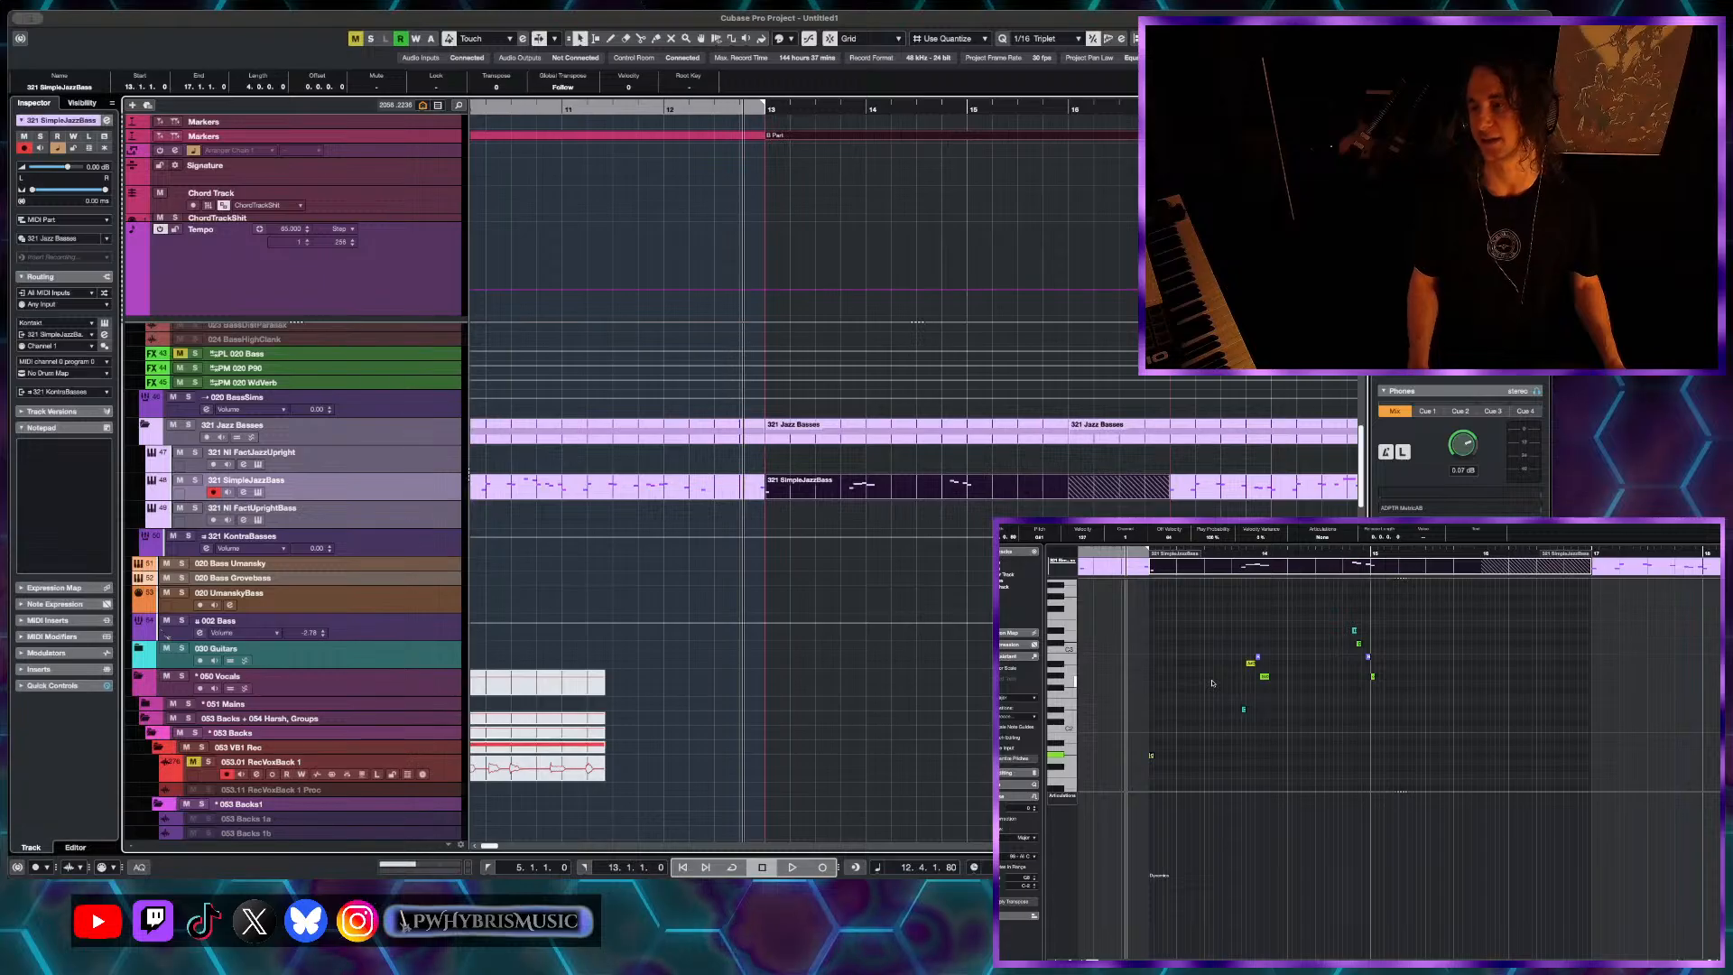
pyautogui.hscroll(-2, 1213, 683)
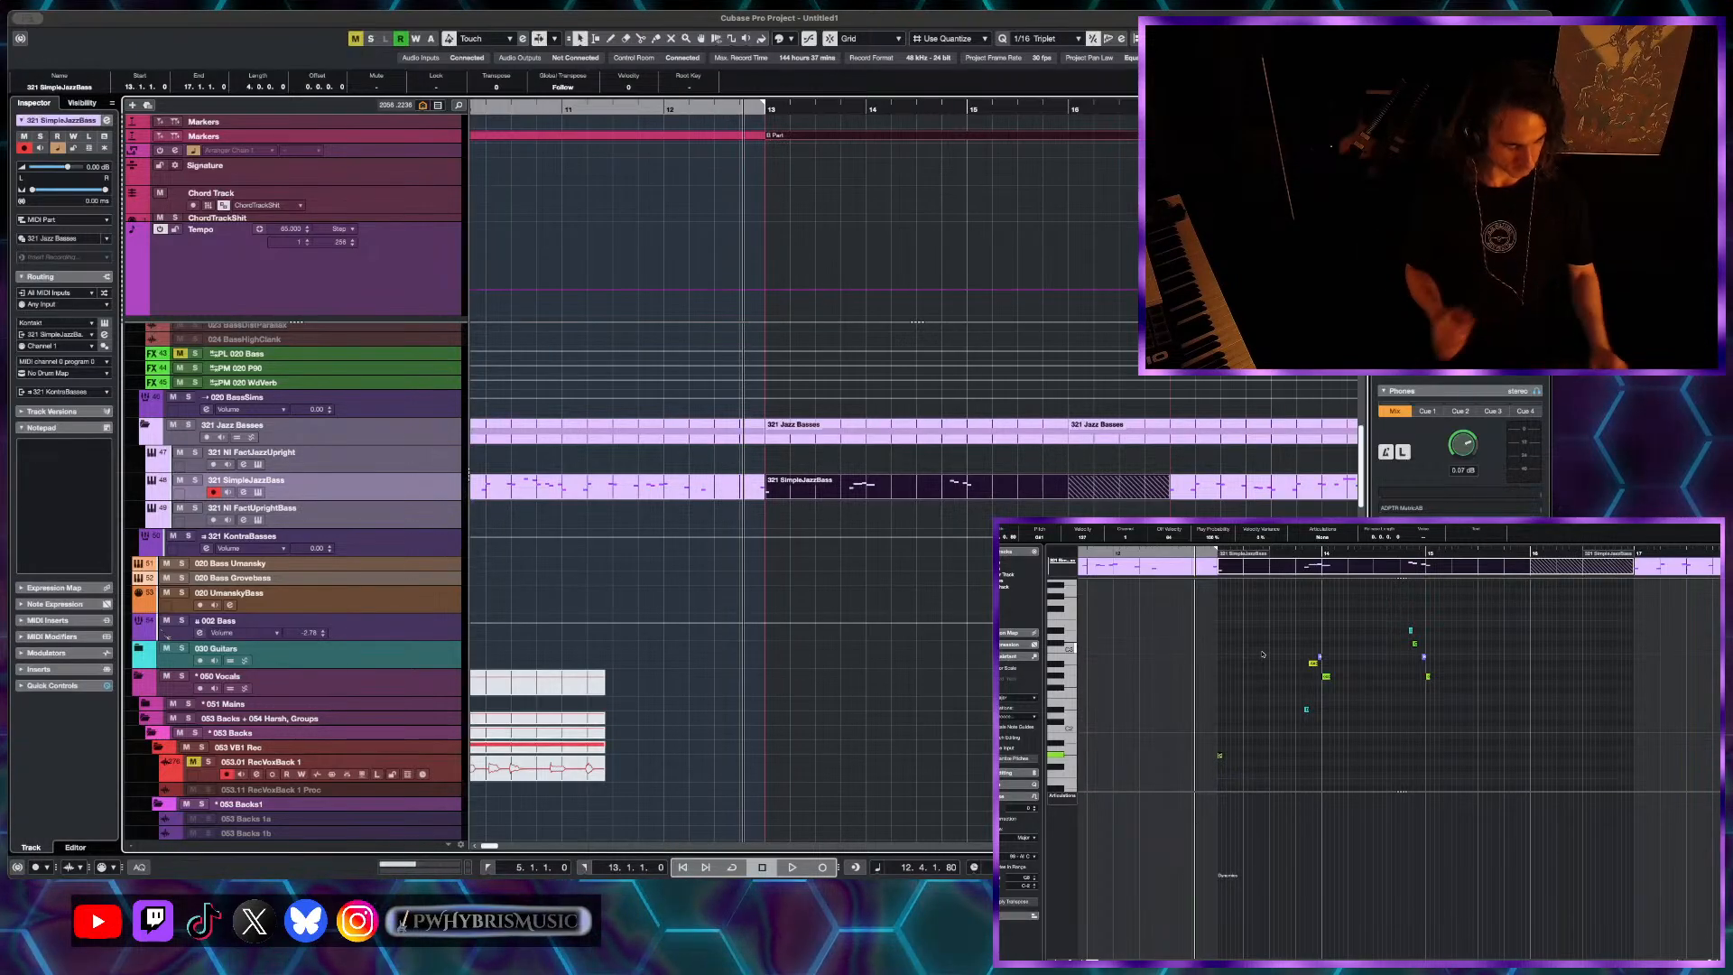
pyautogui.scroll(-1, 1270, 661)
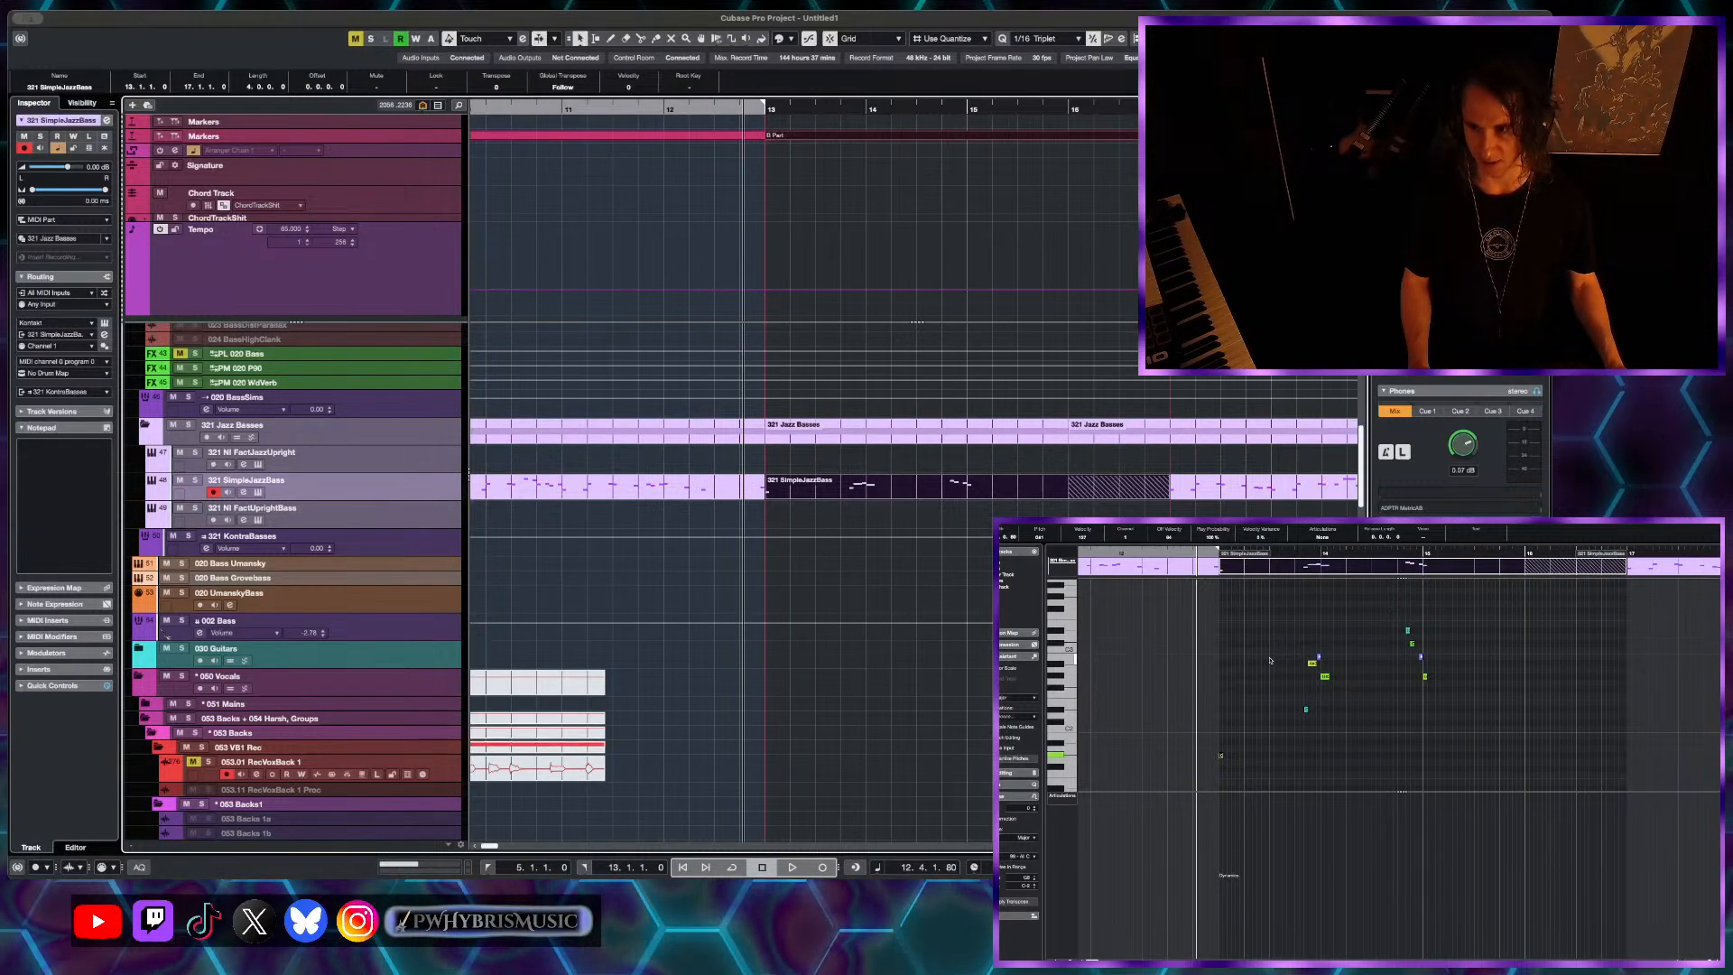
pyautogui.hscroll(2, 1270, 661)
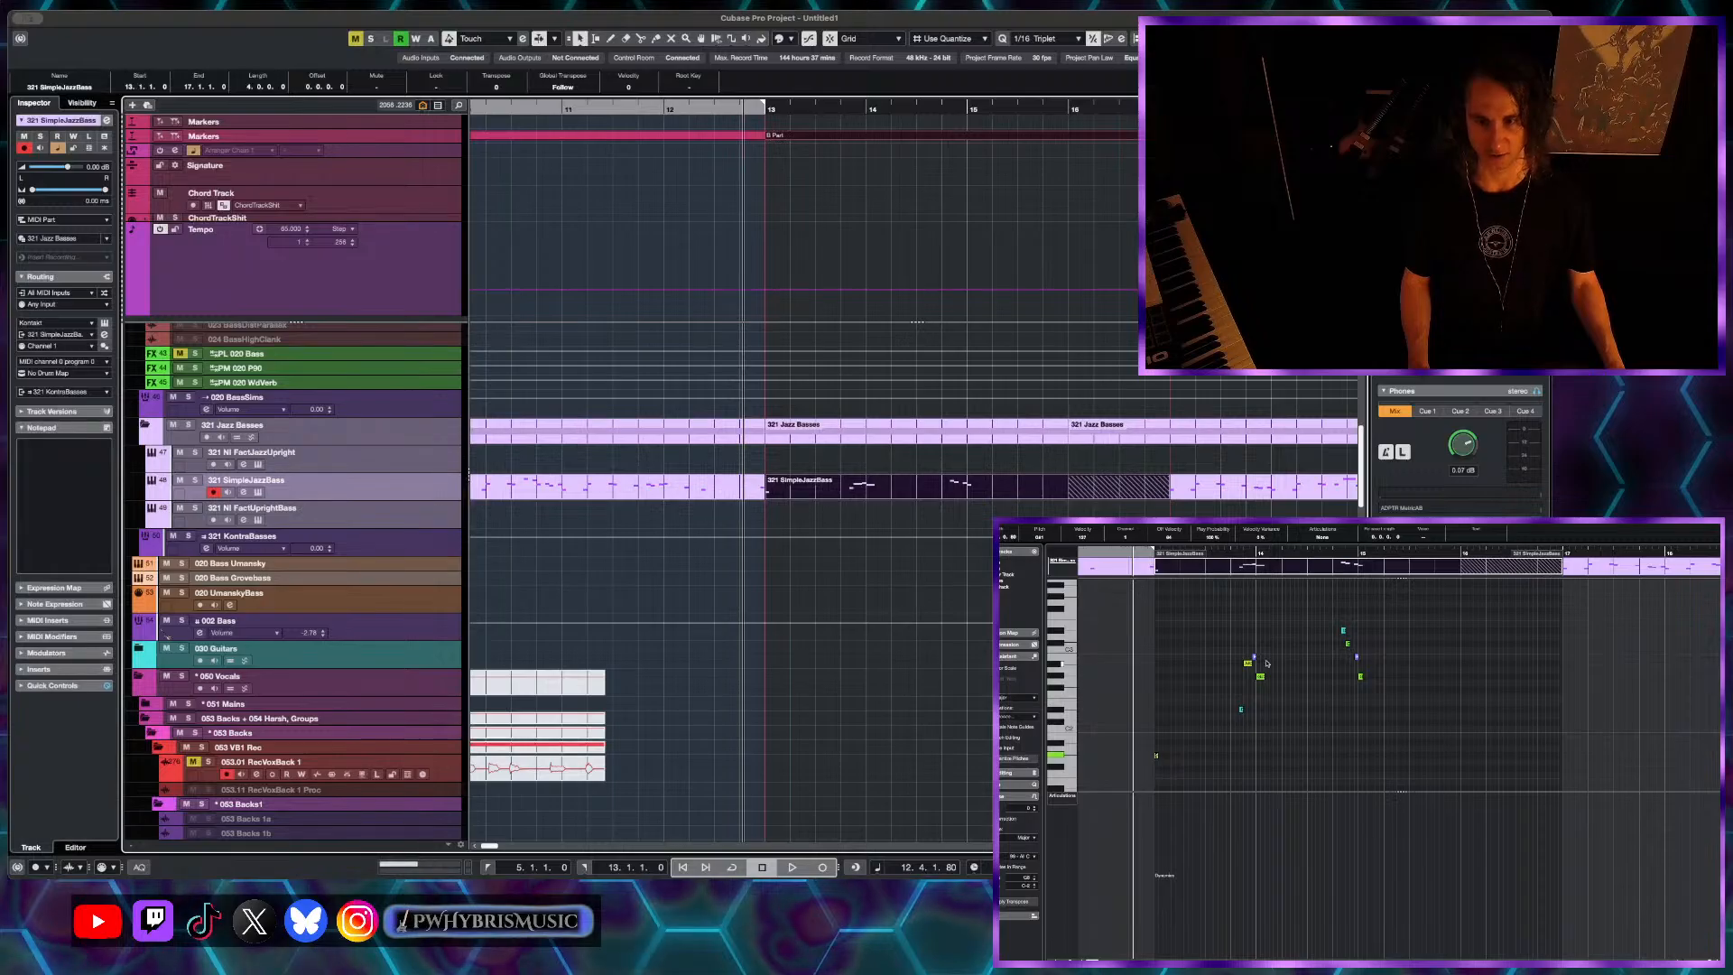
pyautogui.press('space')
pyautogui.scroll(1, 1266, 664)
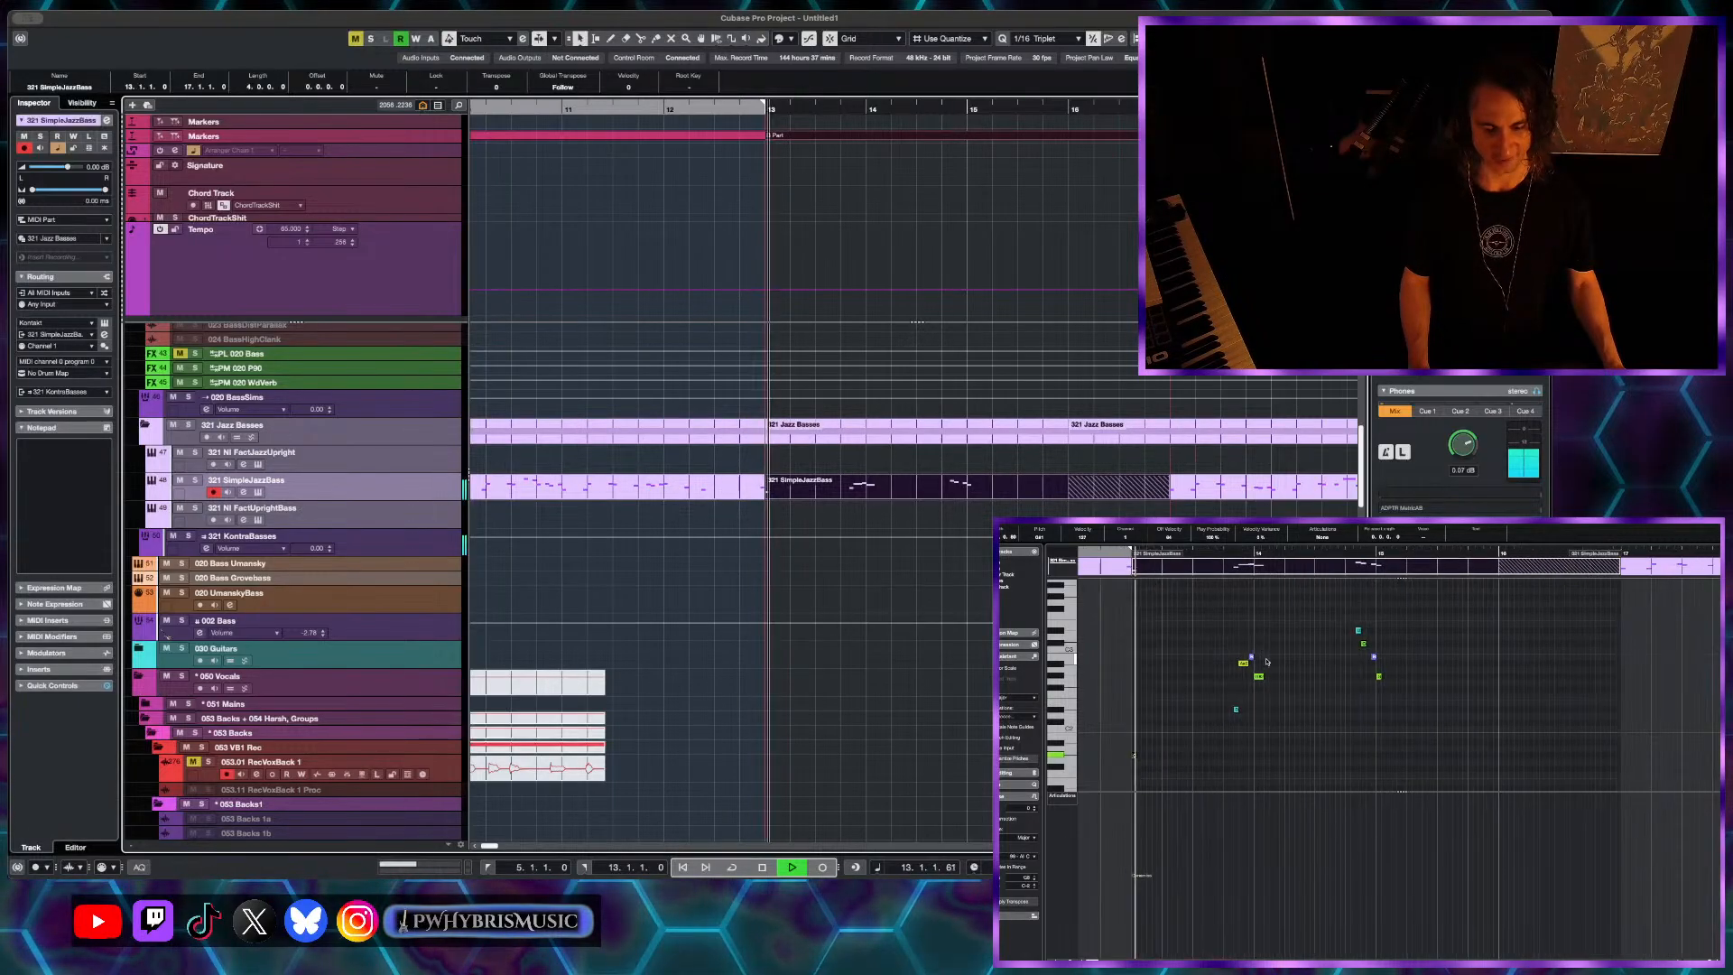
pyautogui.scroll(2, 1267, 661)
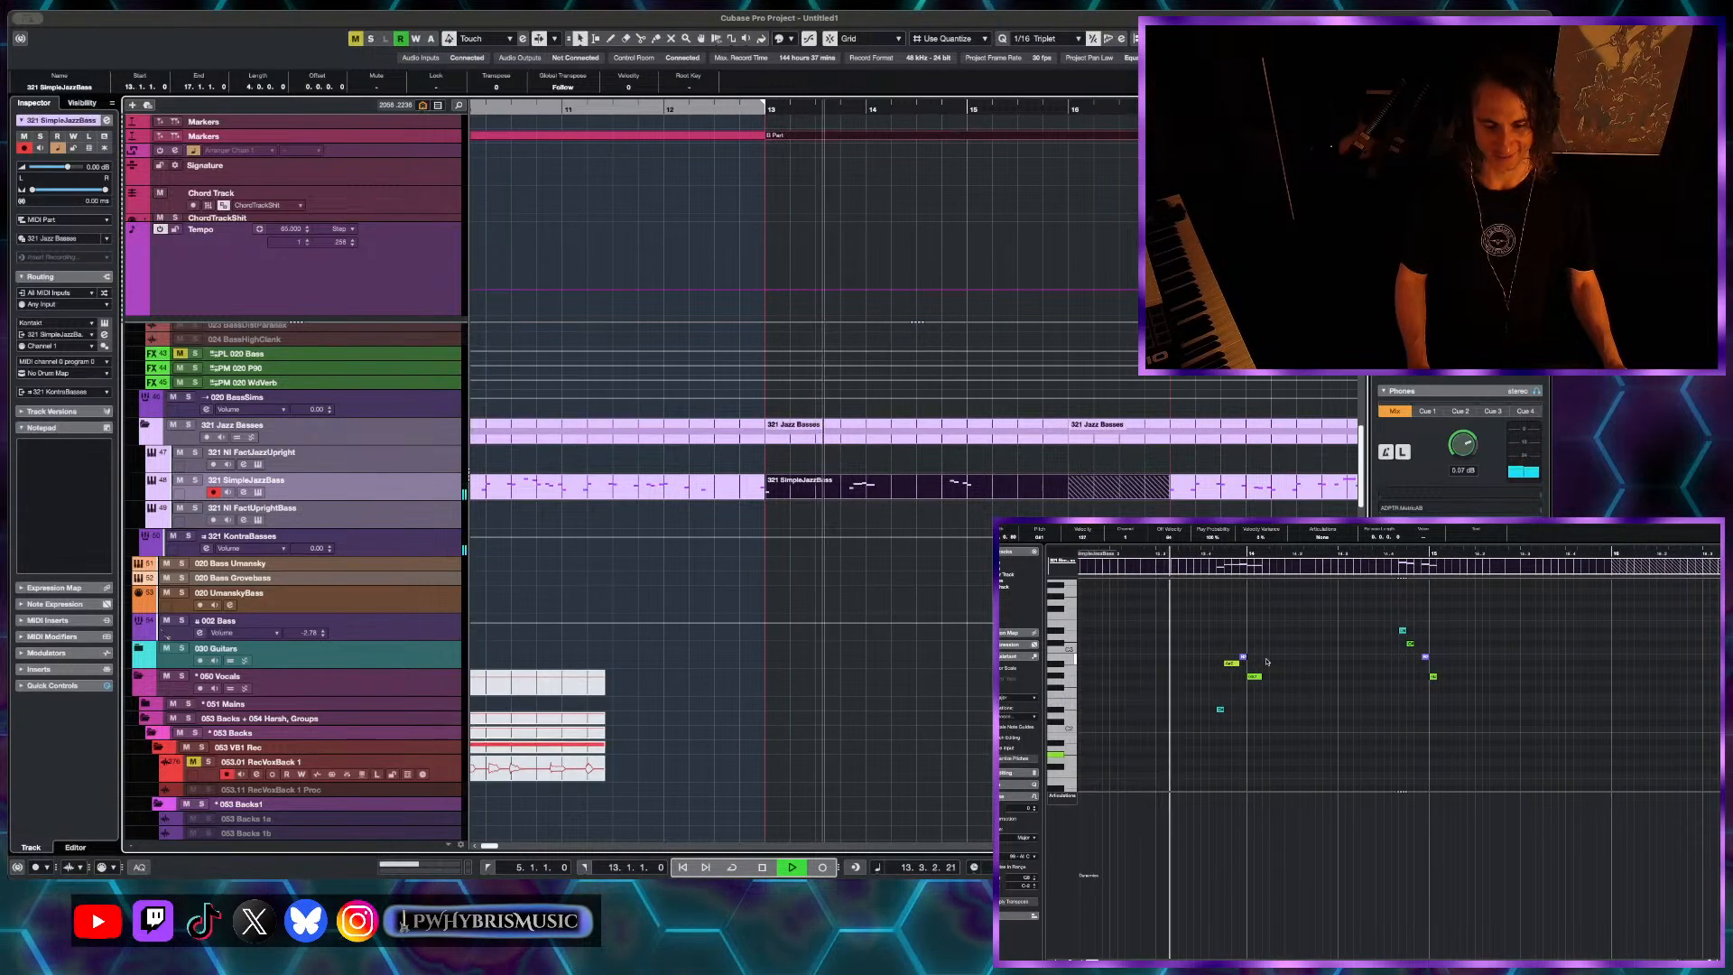
pyautogui.hscroll(2, 1266, 661)
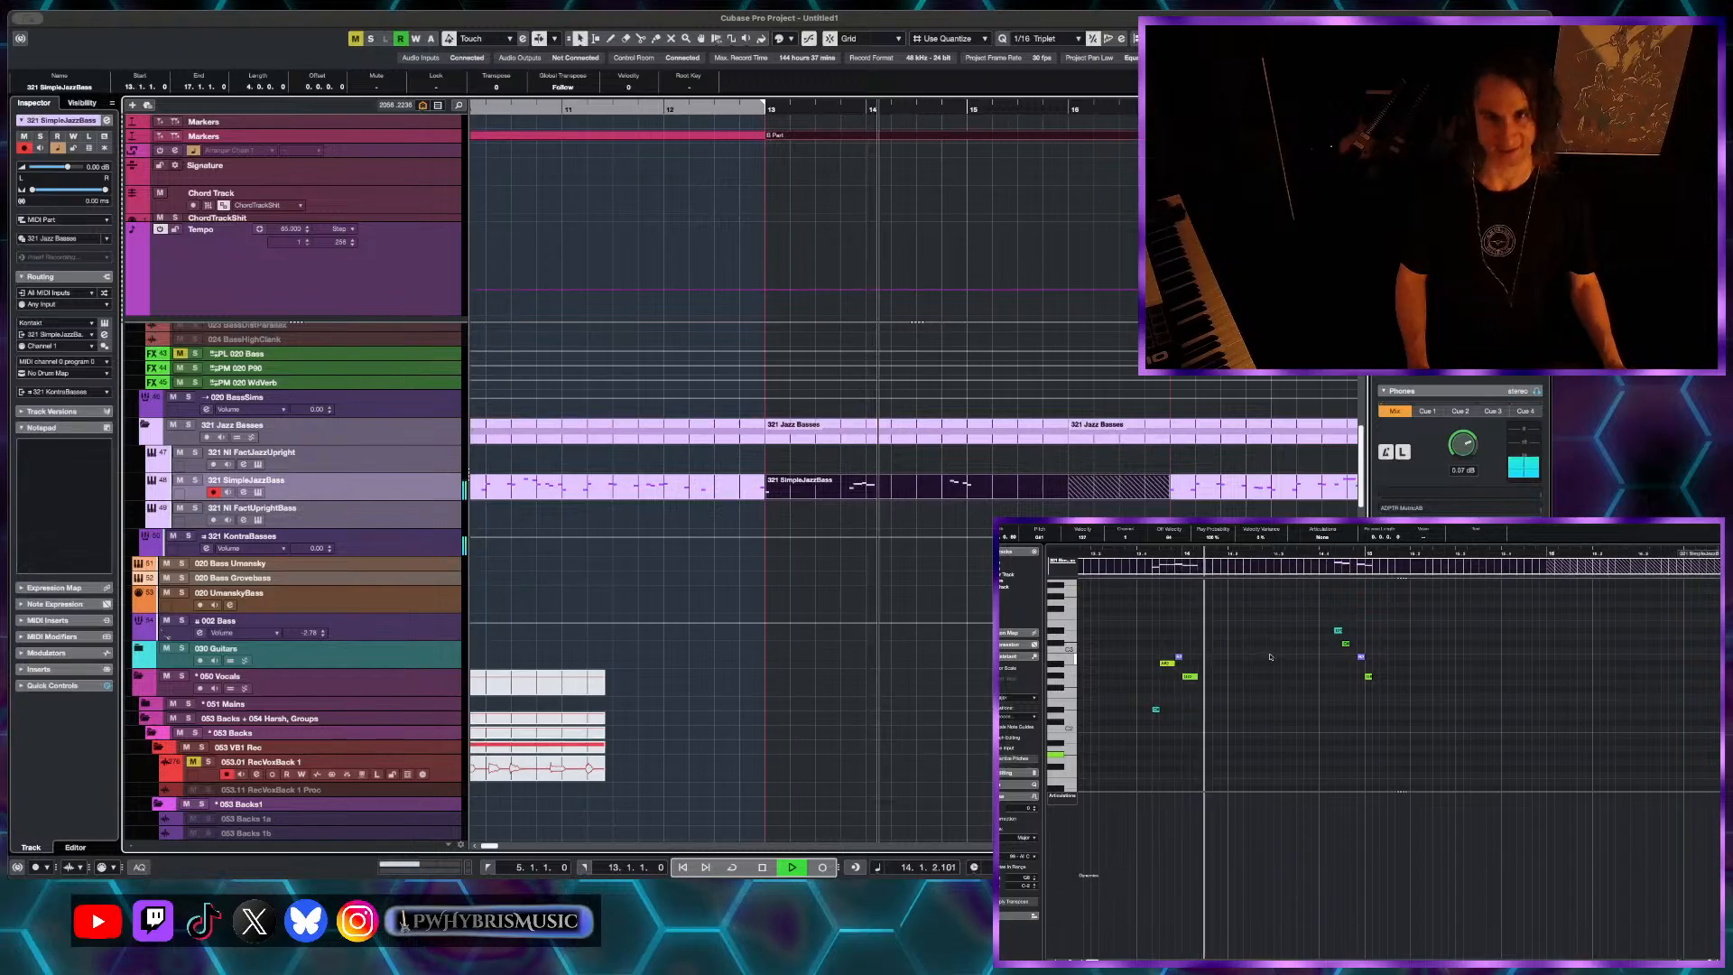
pyautogui.scroll(-1, 1271, 656)
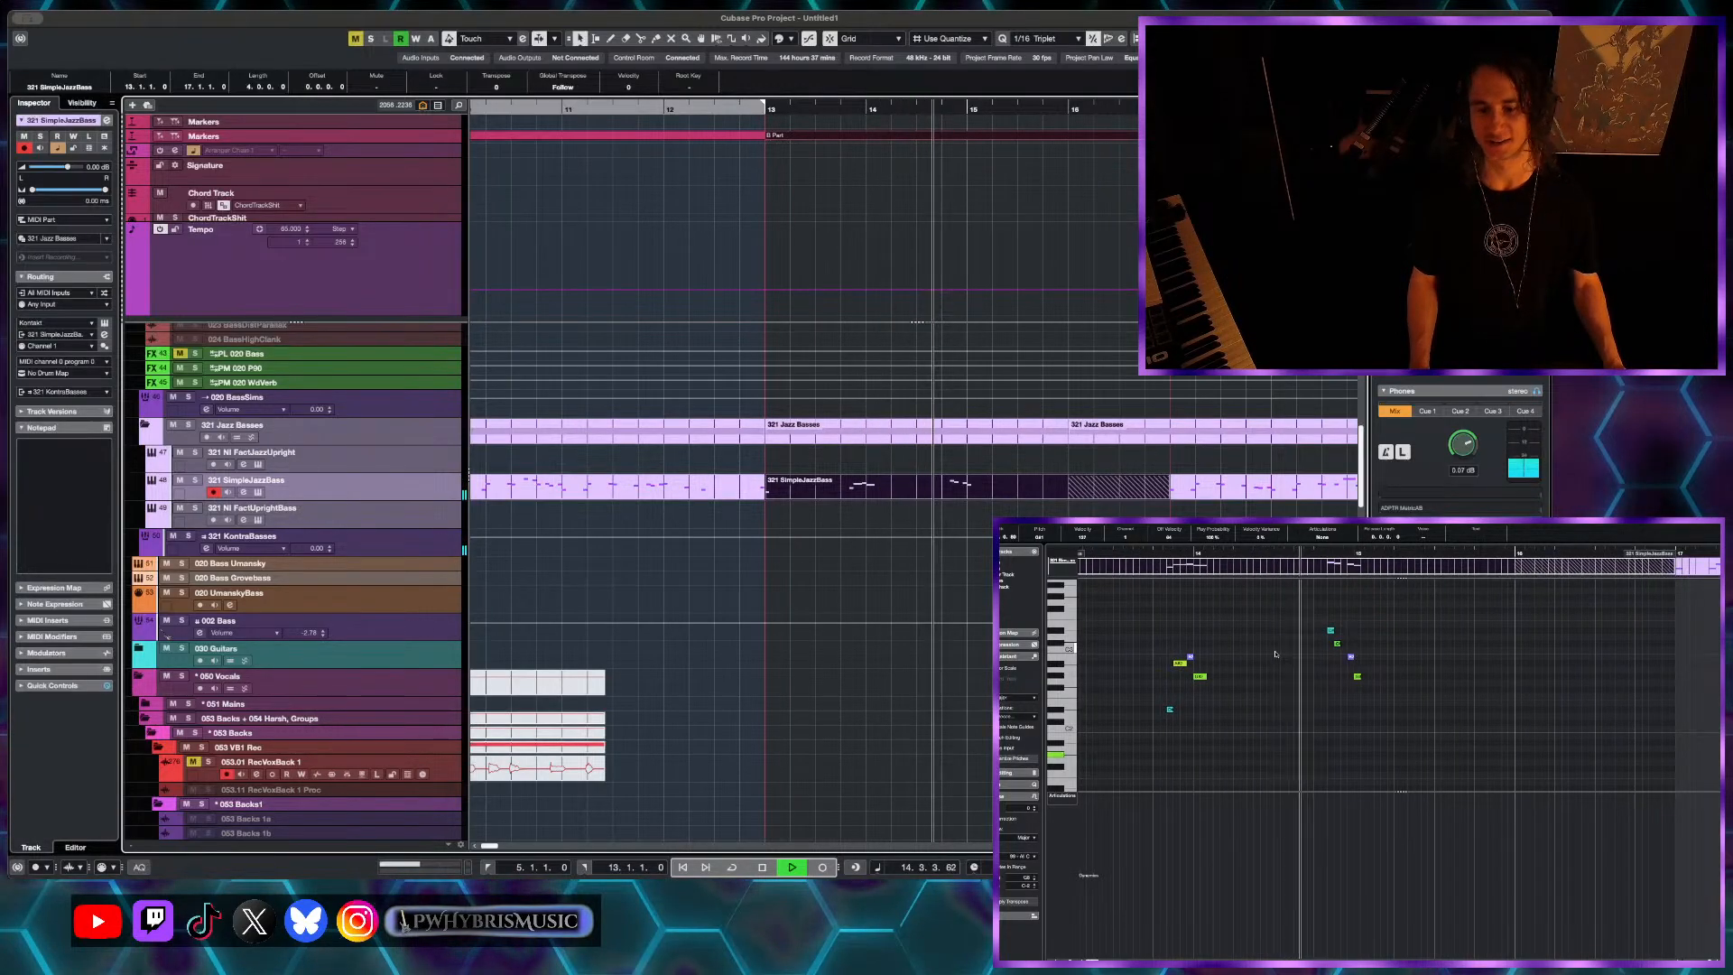
pyautogui.scroll(-2, 1276, 654)
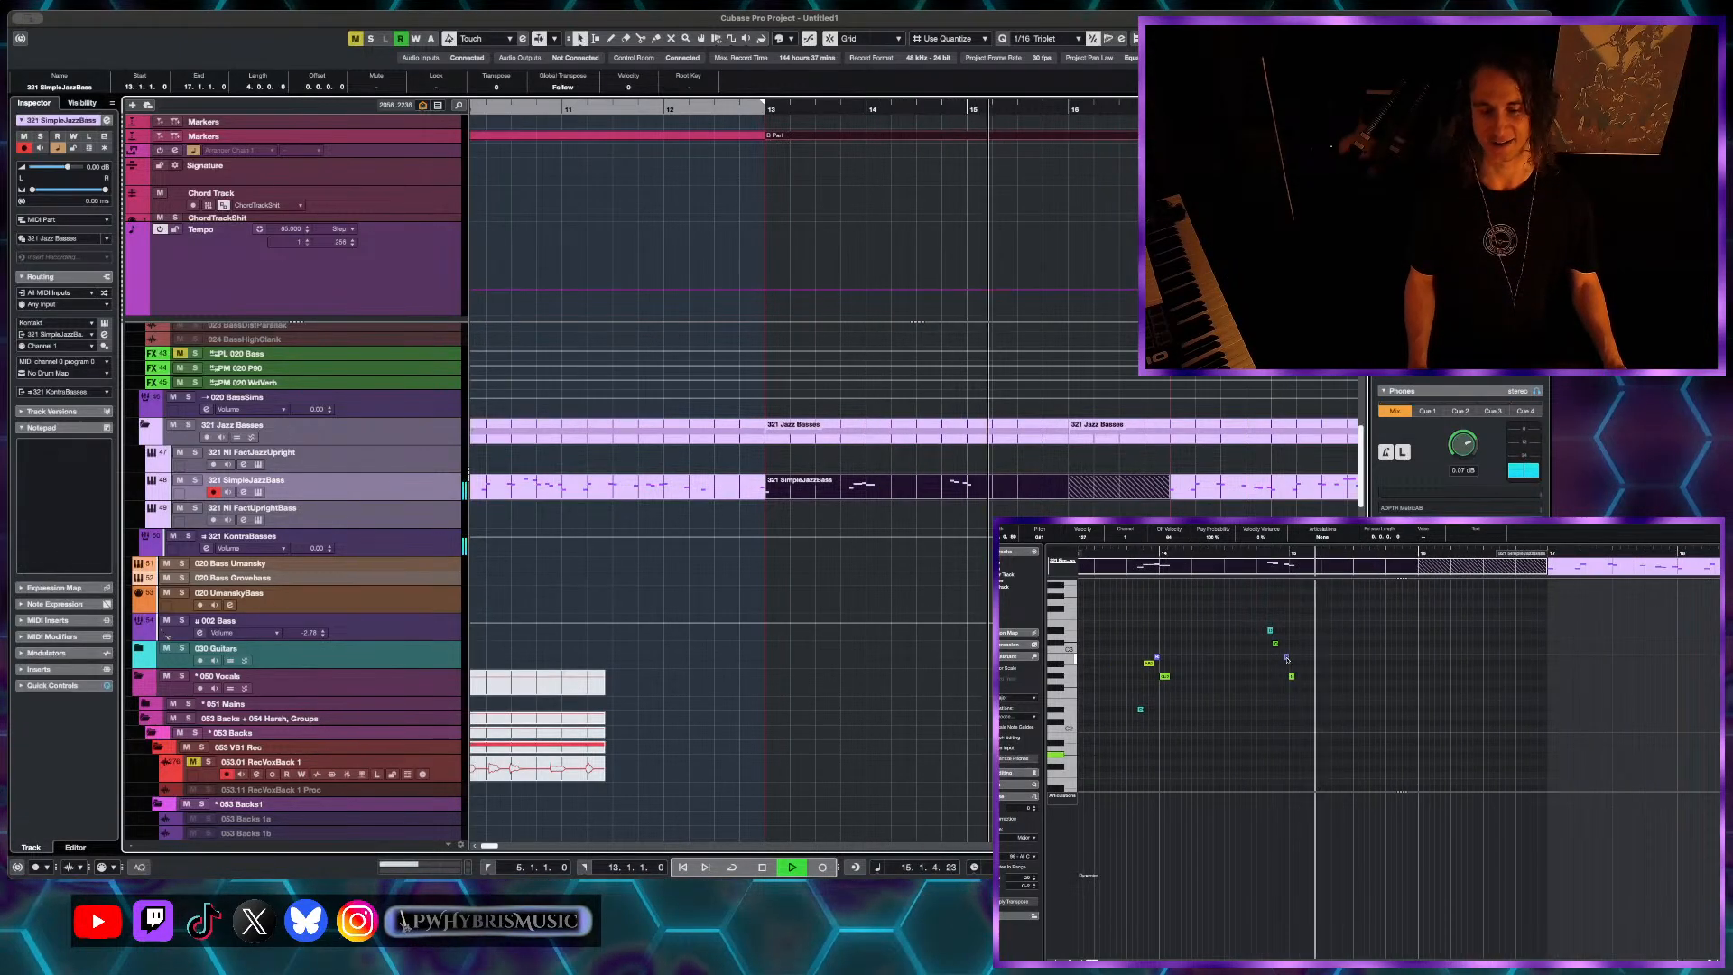
pyautogui.scroll(-1, 1286, 658)
pyautogui.scroll(-1, 1305, 677)
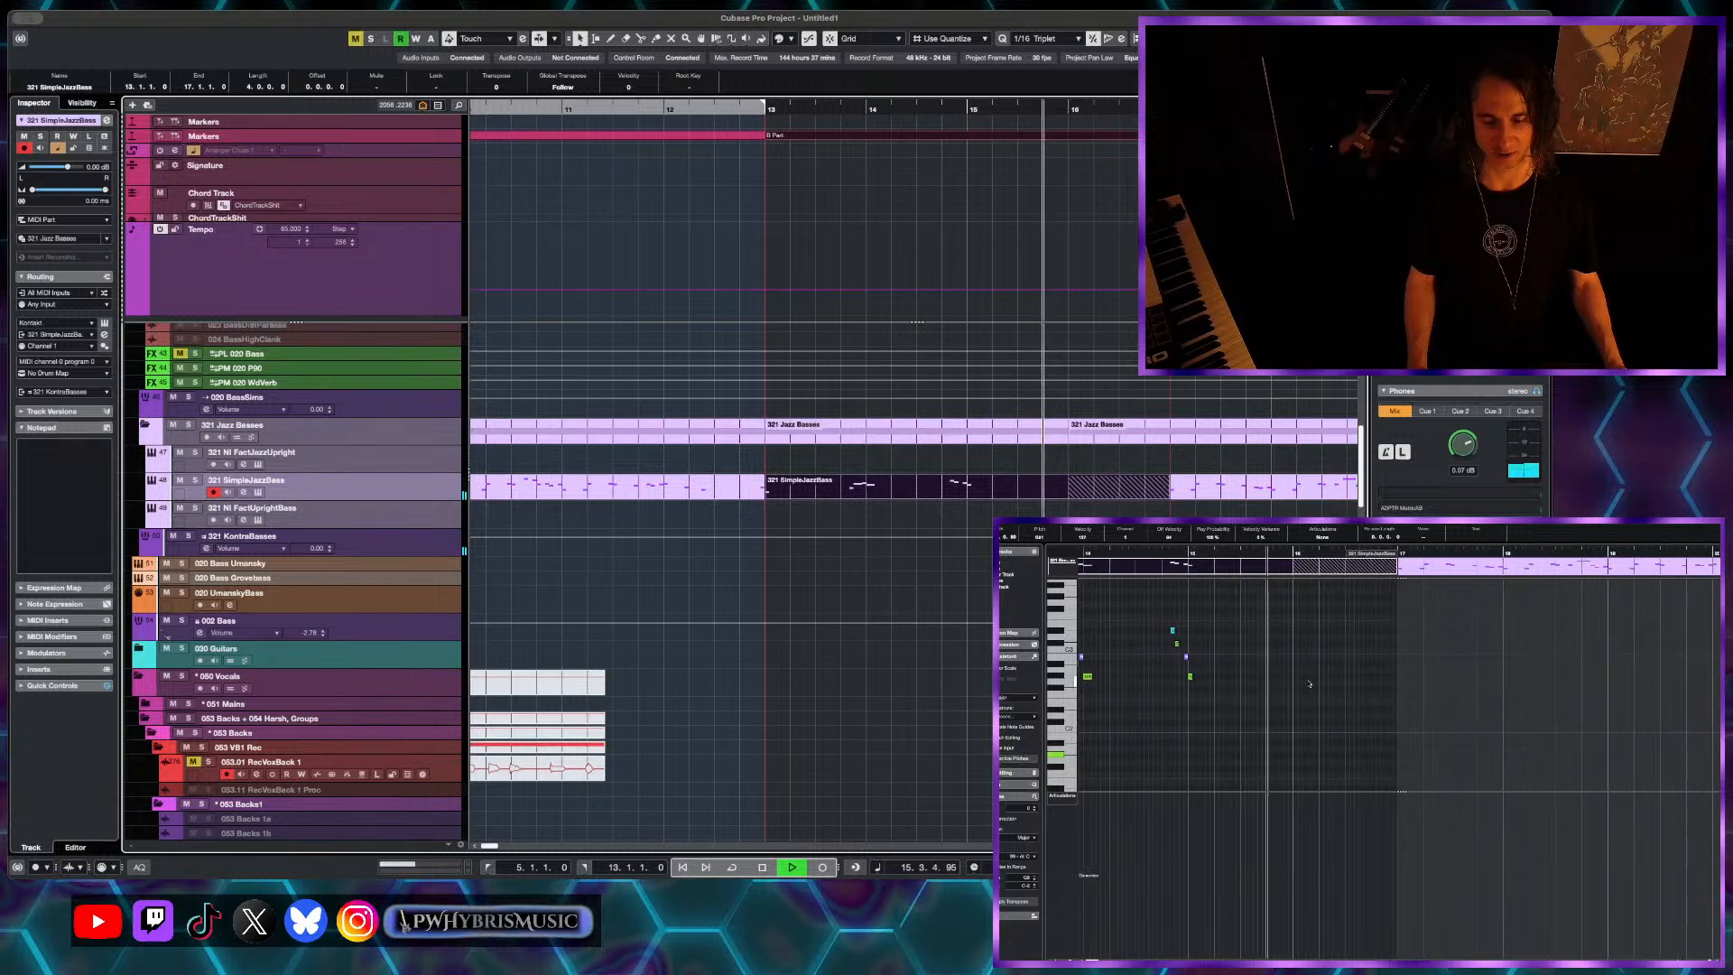
pyautogui.hscroll(-2, 1309, 684)
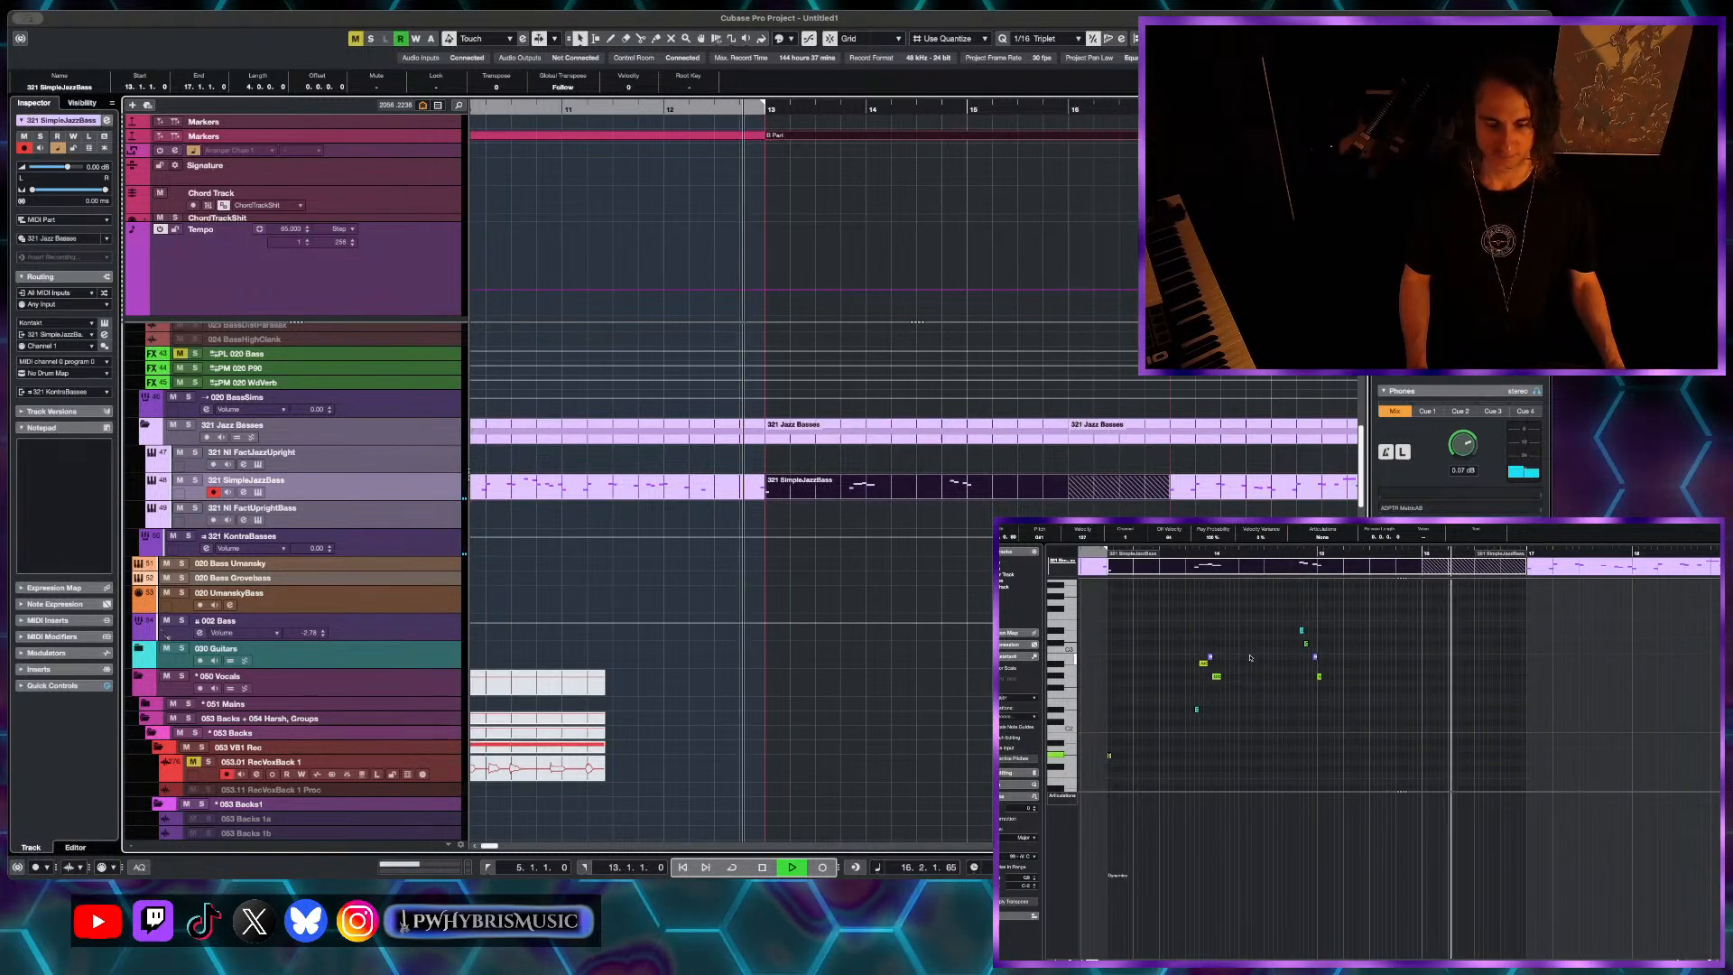
# - Copy the lead-in notes around the bar 14 downbeat to the bar 16 downbeat and audition the copy from bar 16
pyautogui.moveTo(1244, 631); pyautogui.dragTo(1181, 742)
pyautogui.press('space')
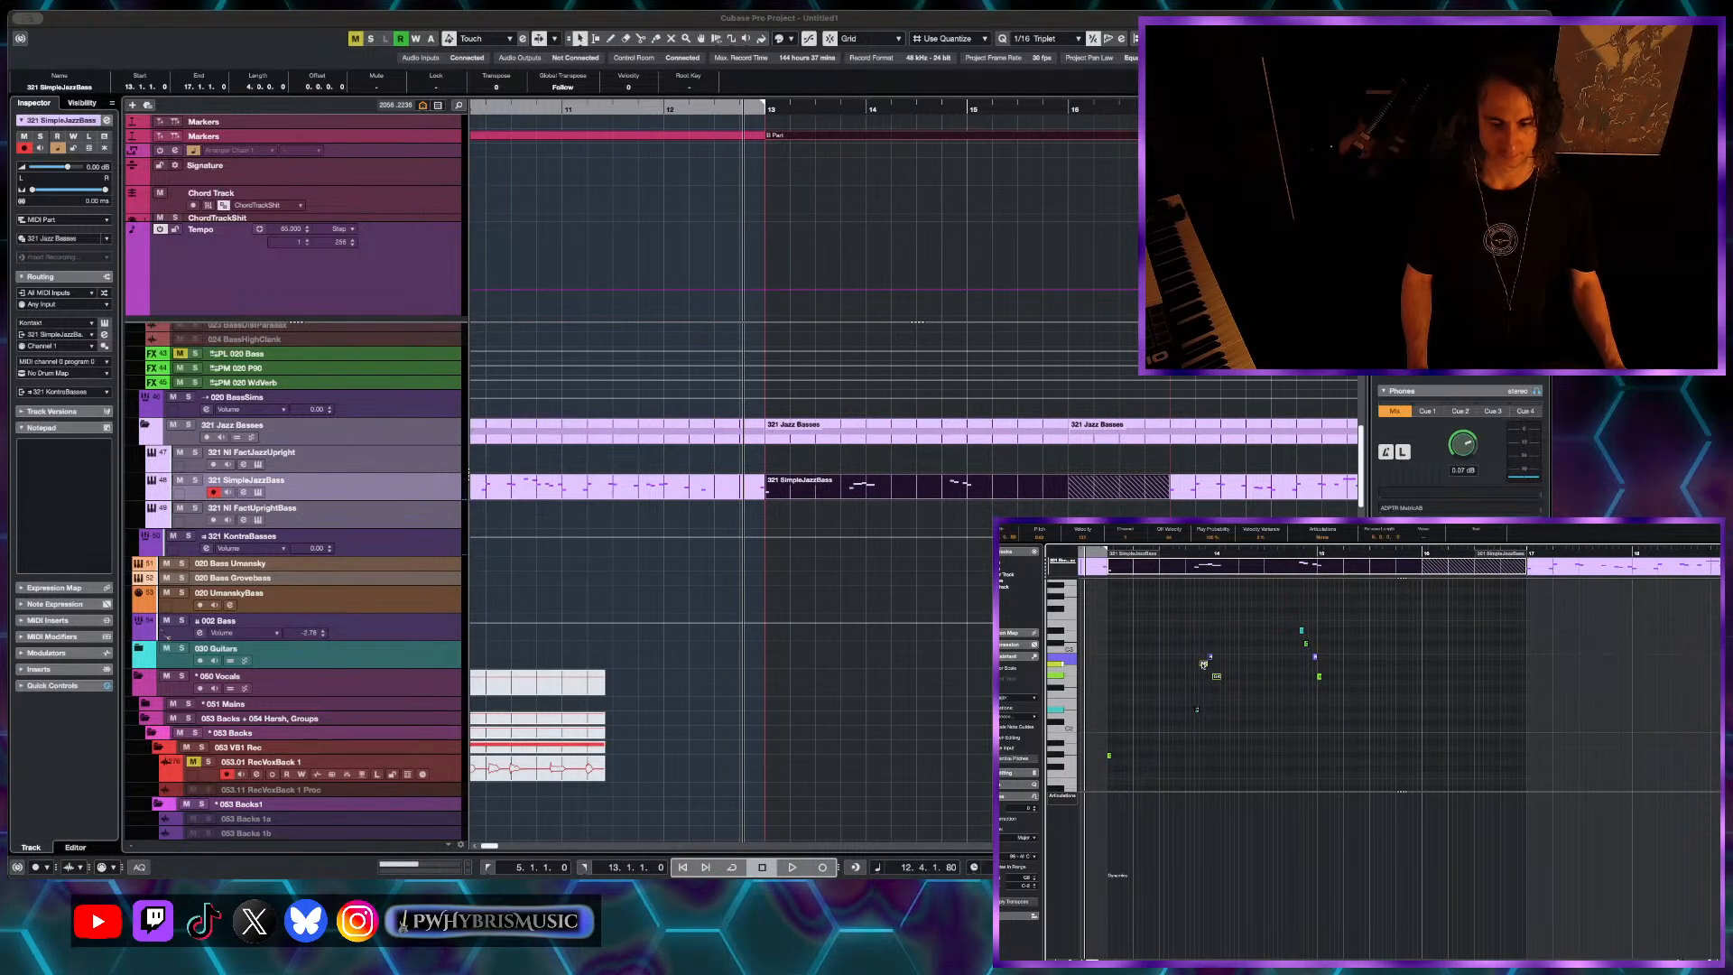
pyautogui.moveTo(1203, 665); pyautogui.dragTo(1413, 670)
pyautogui.moveTo(1373, 547); pyautogui.dragTo(1375, 565)
pyautogui.press('space')
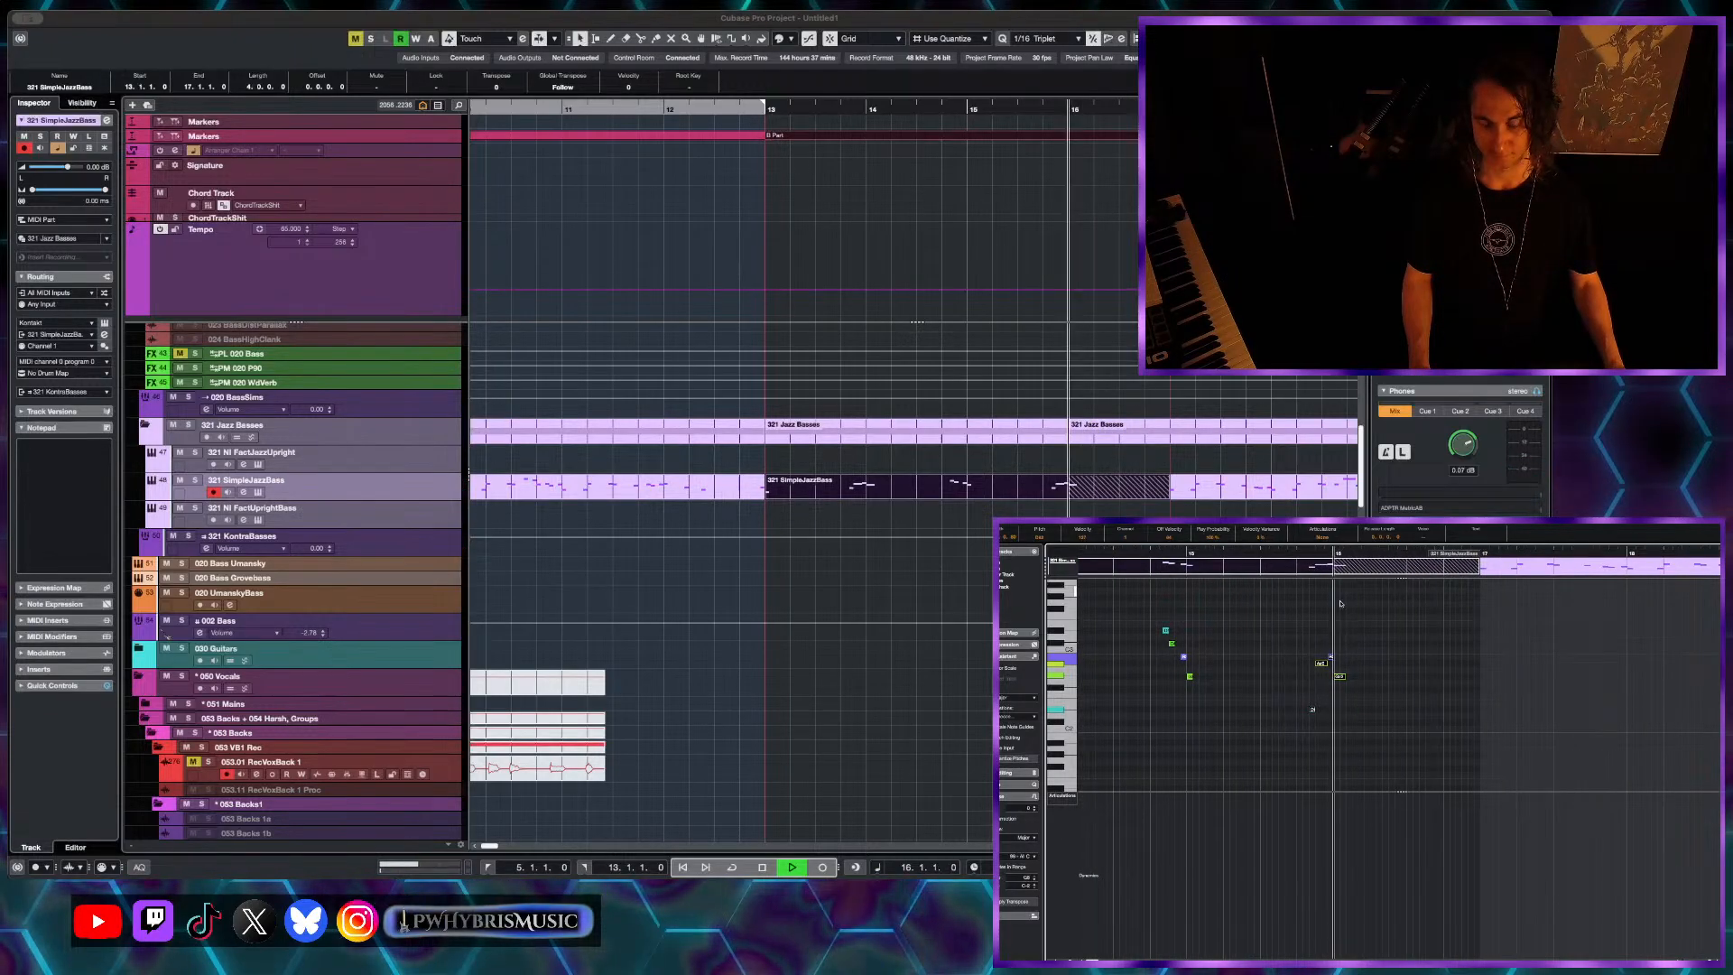
pyautogui.scroll(2, 1374, 676)
pyautogui.press('space')
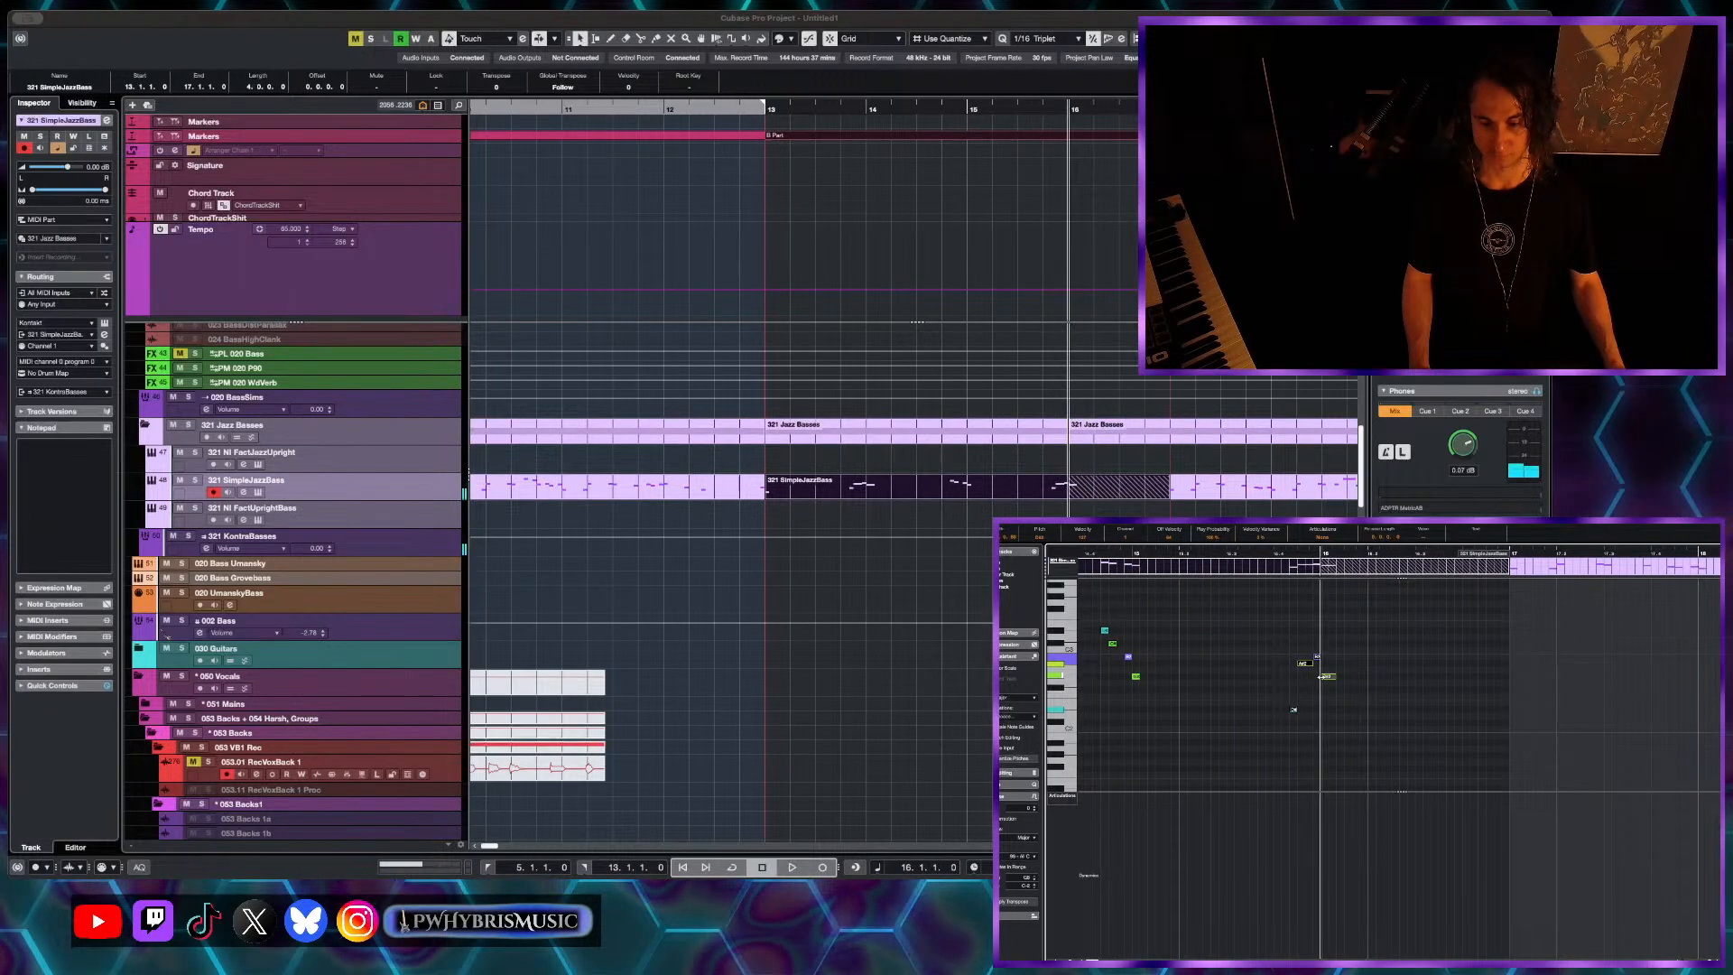
# - Copy the bar 16 downbeat note to a higher pitch just before beat 2, fine-tuning its timing while auditioning
pyautogui.moveTo(1327, 676); pyautogui.dragTo(1372, 658)
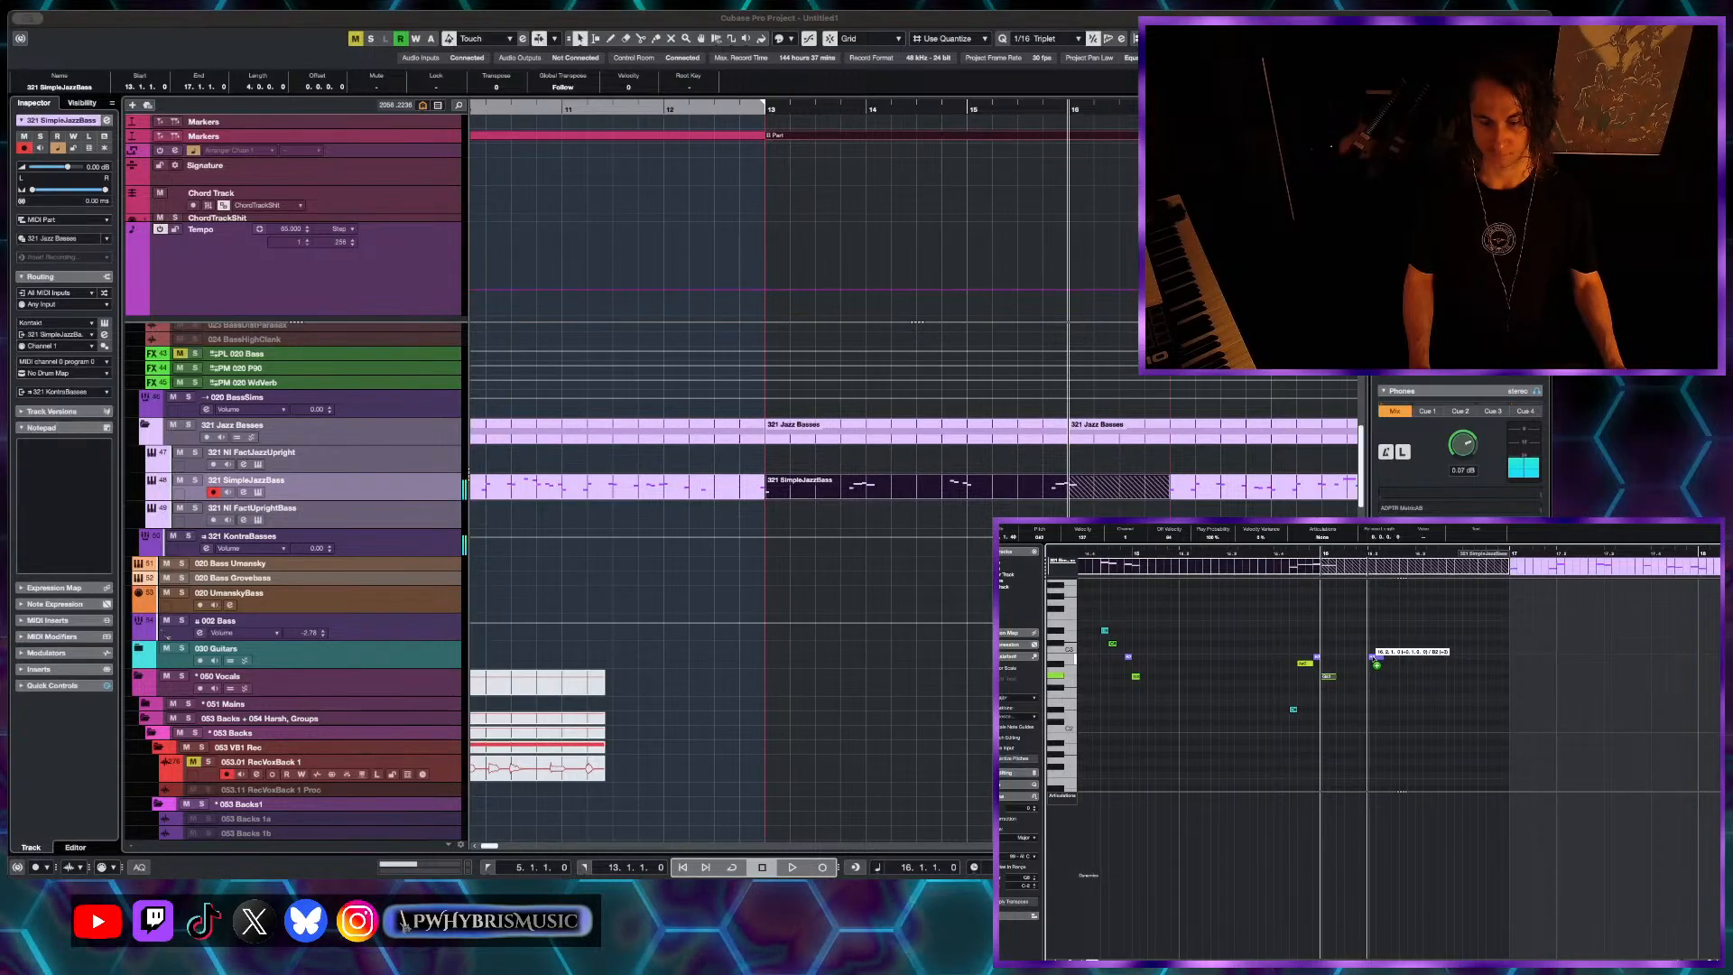
pyautogui.press('space')
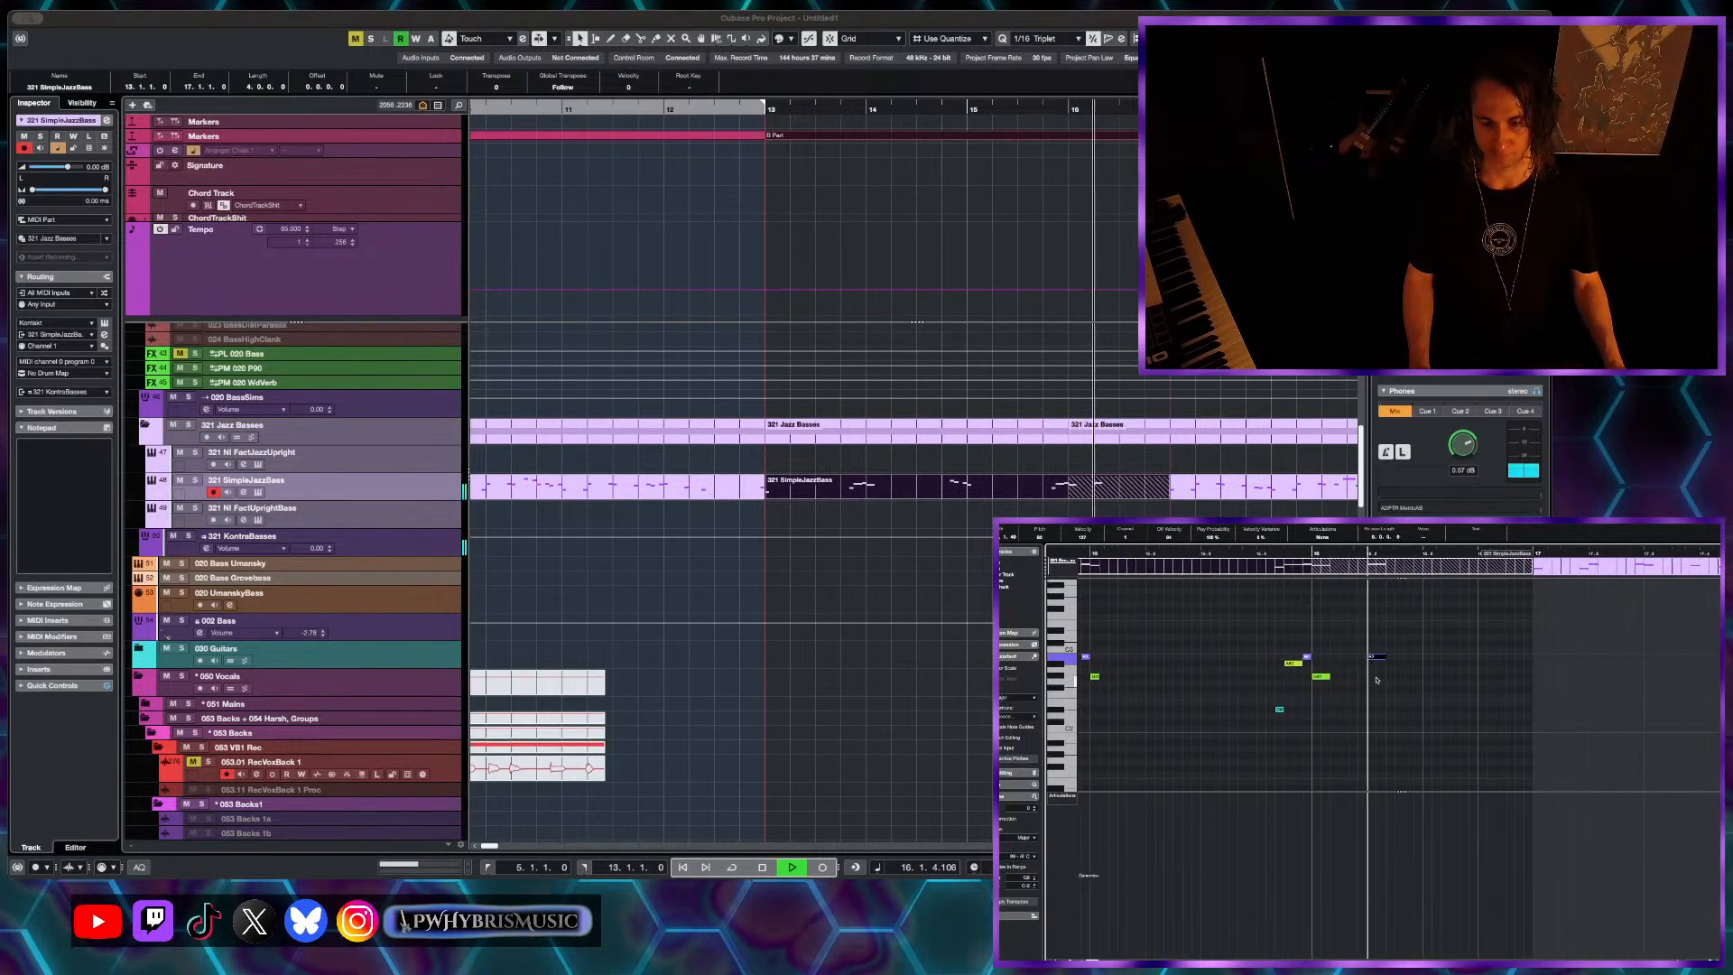
pyautogui.press('space')
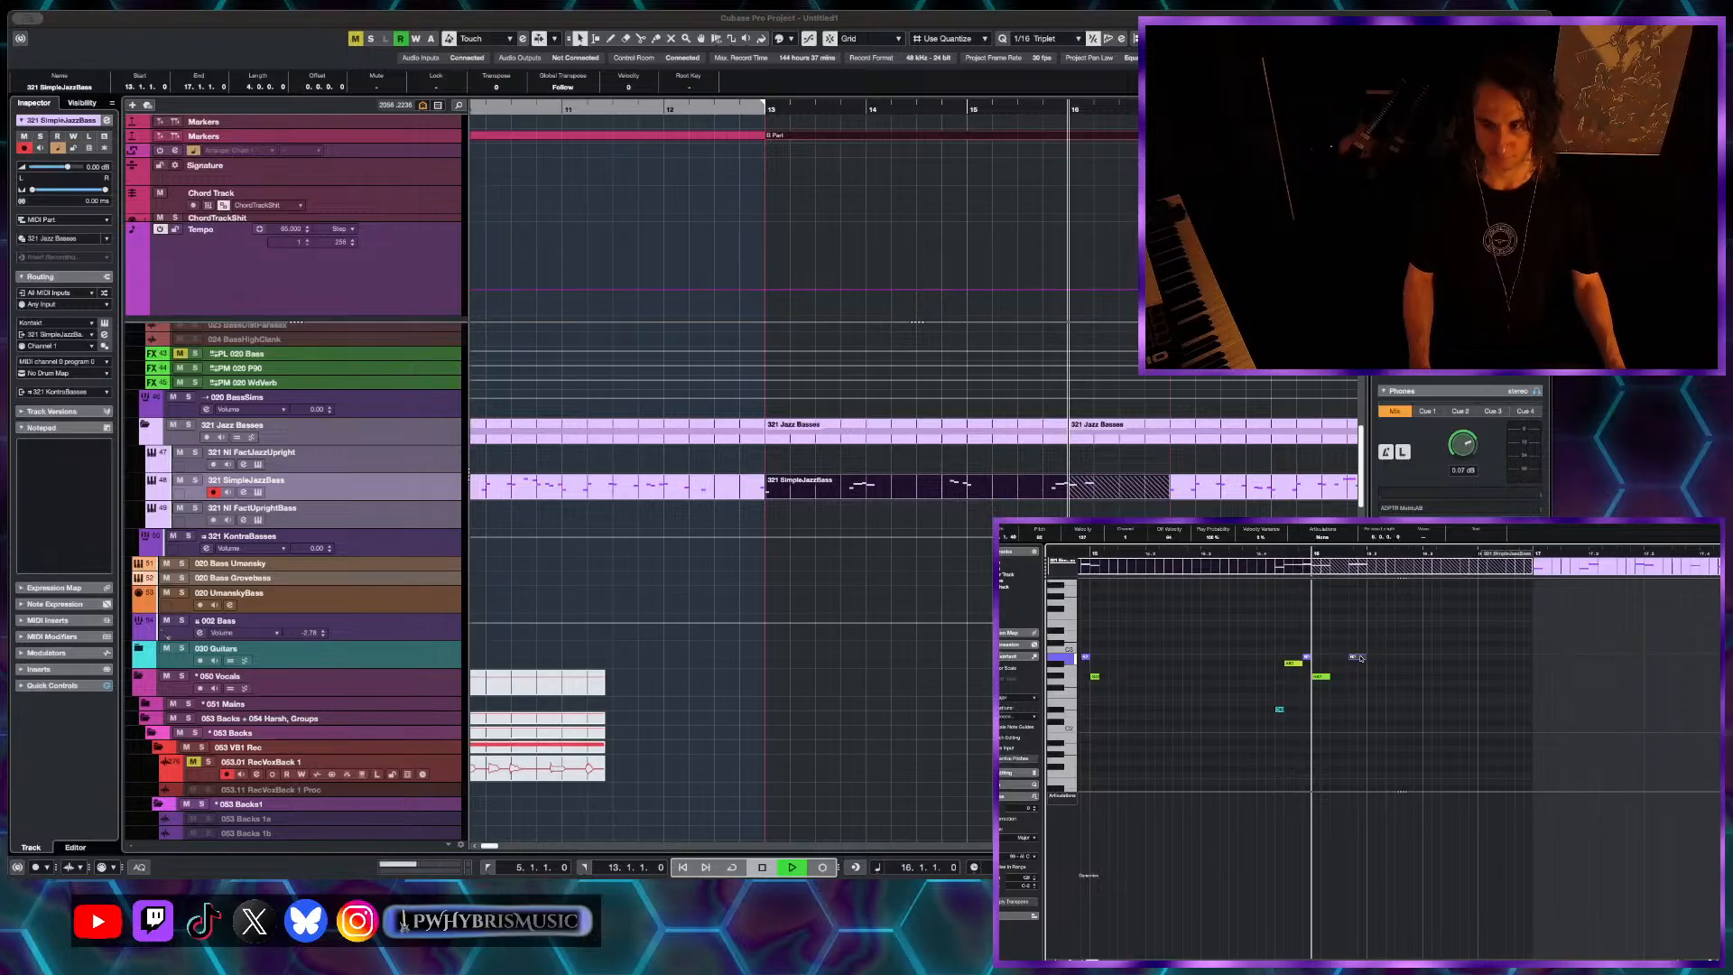
pyautogui.press('space')
pyautogui.press('space')
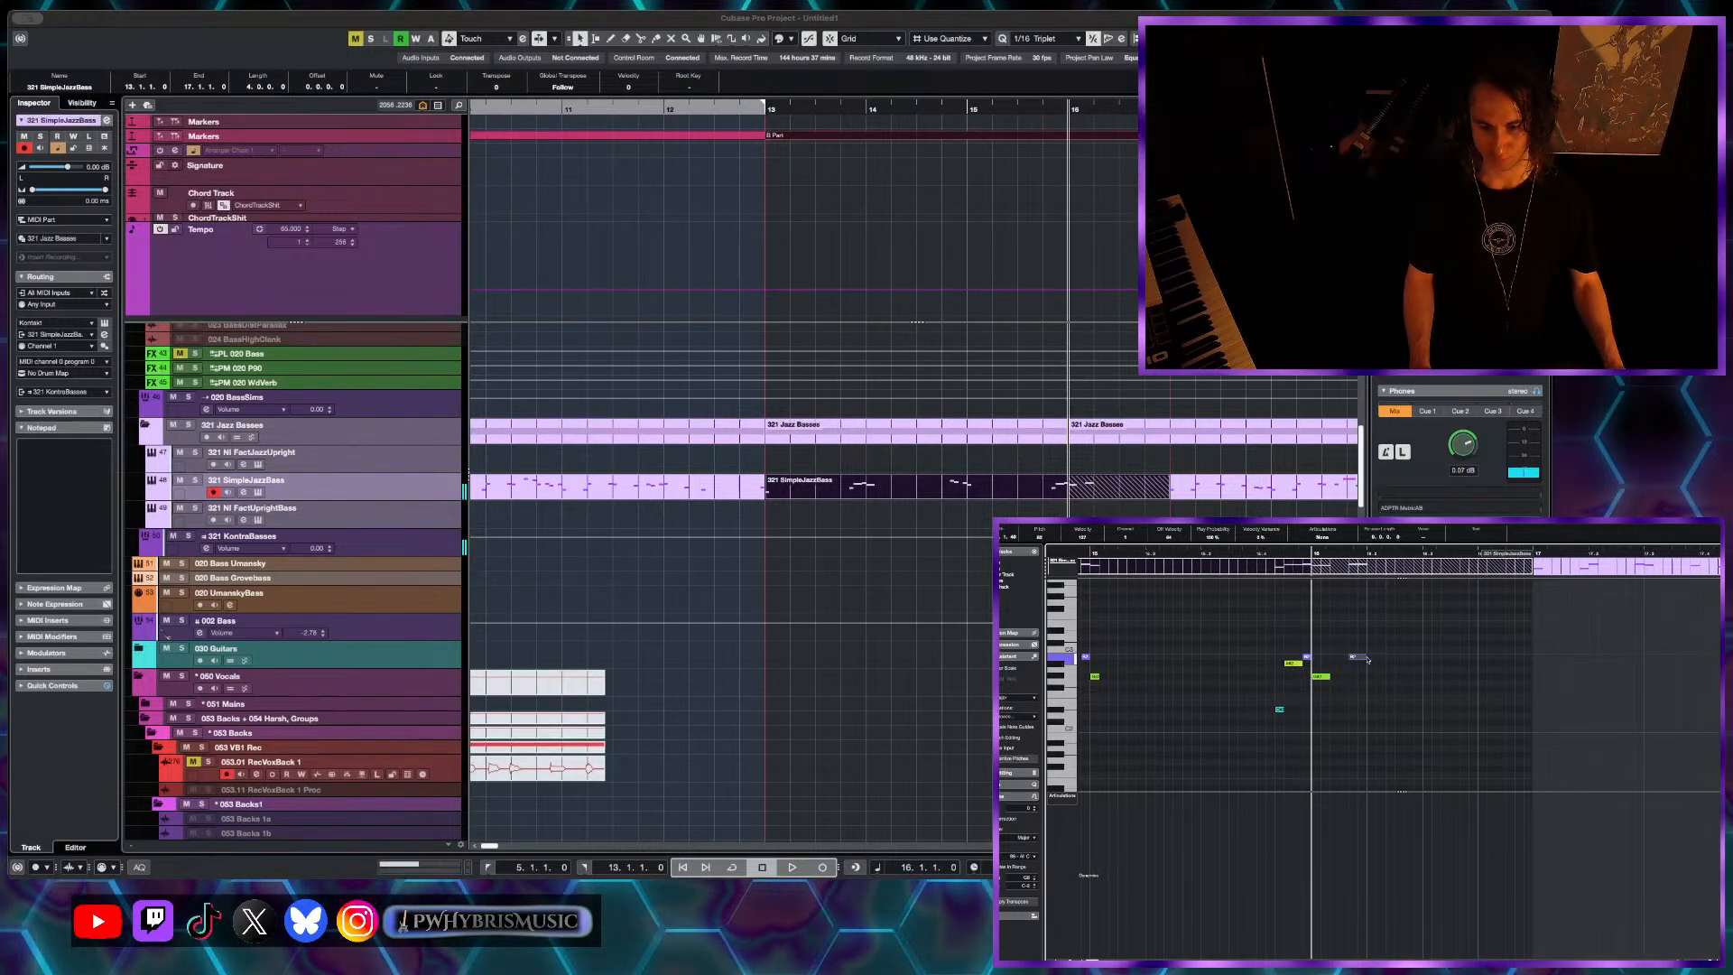
pyautogui.press('space')
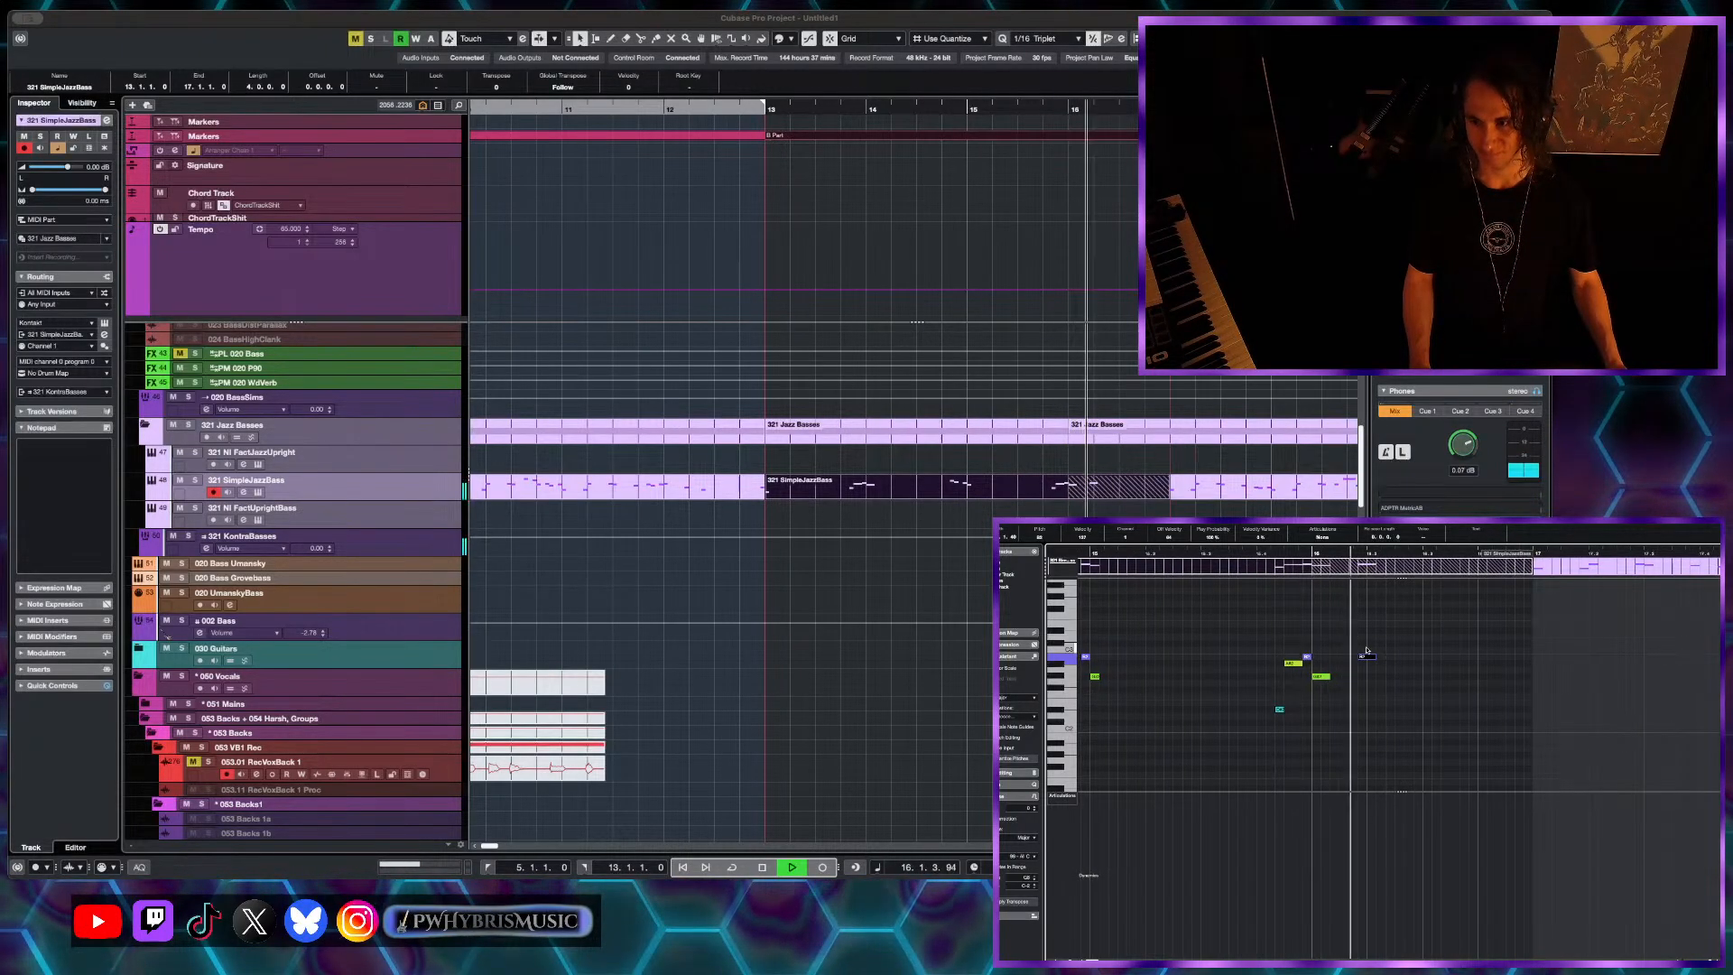
pyautogui.press('space')
# - Add a note in the second half of beat 2 of bar 16, just below the preceding pitch, and remove the short extra note after it
pyautogui.click(1401, 702)
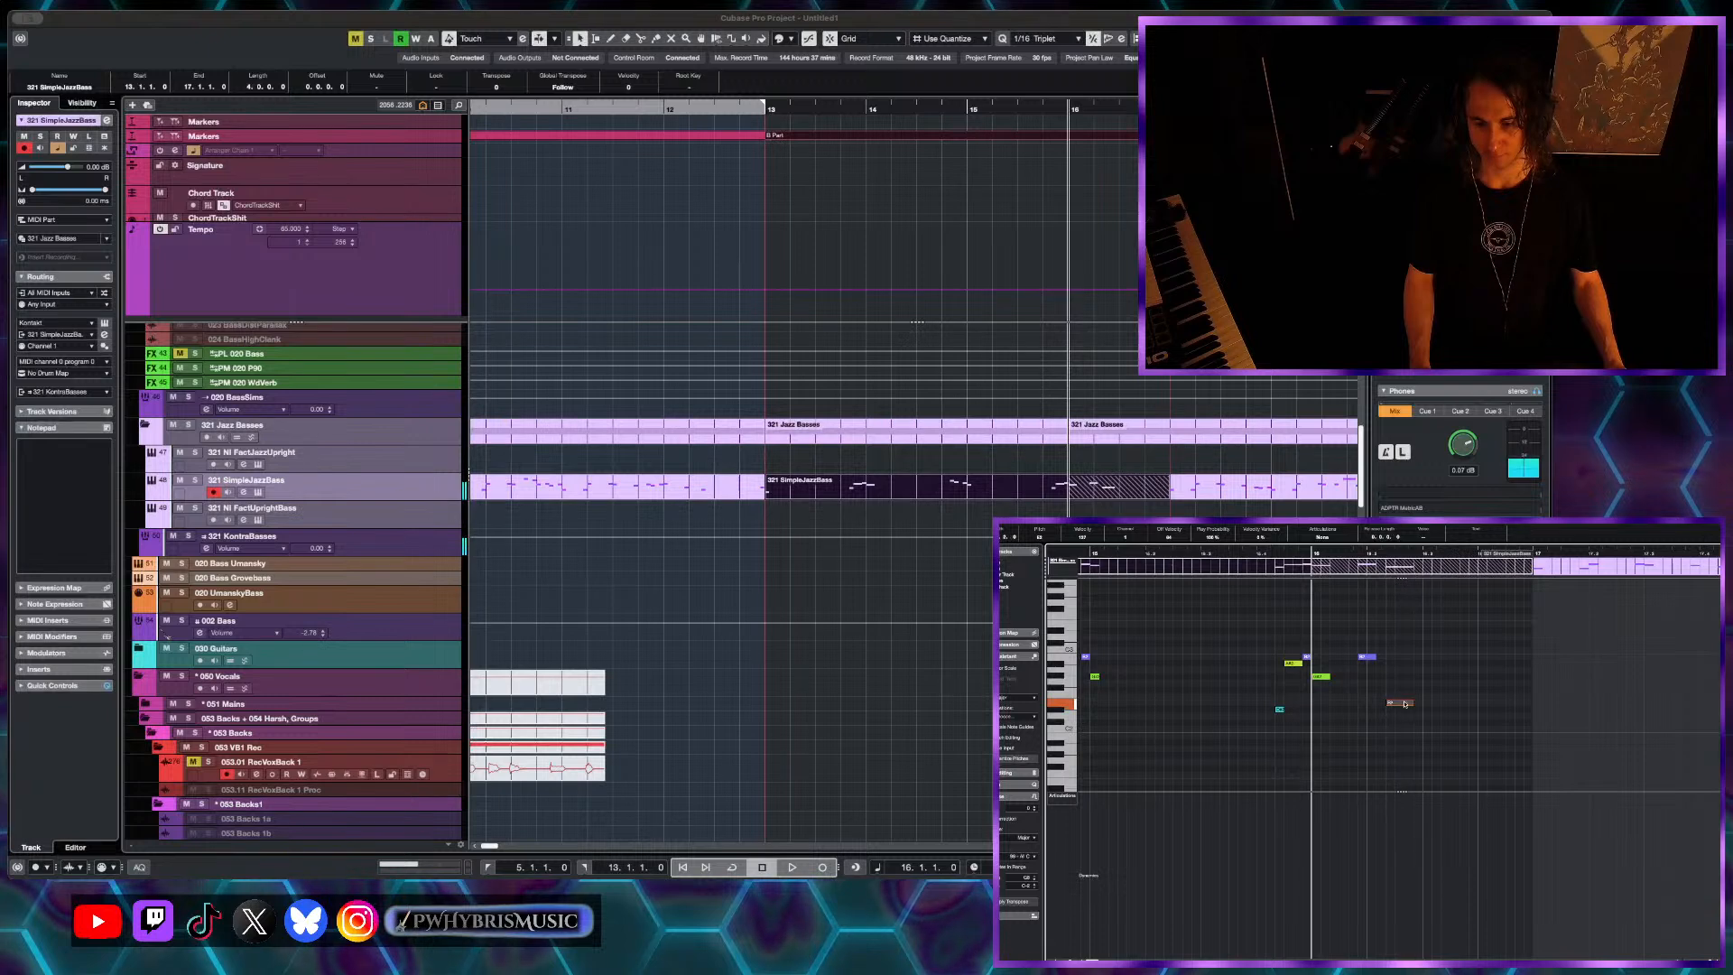
pyautogui.moveTo(1404, 704); pyautogui.dragTo(1410, 661)
pyautogui.press('space')
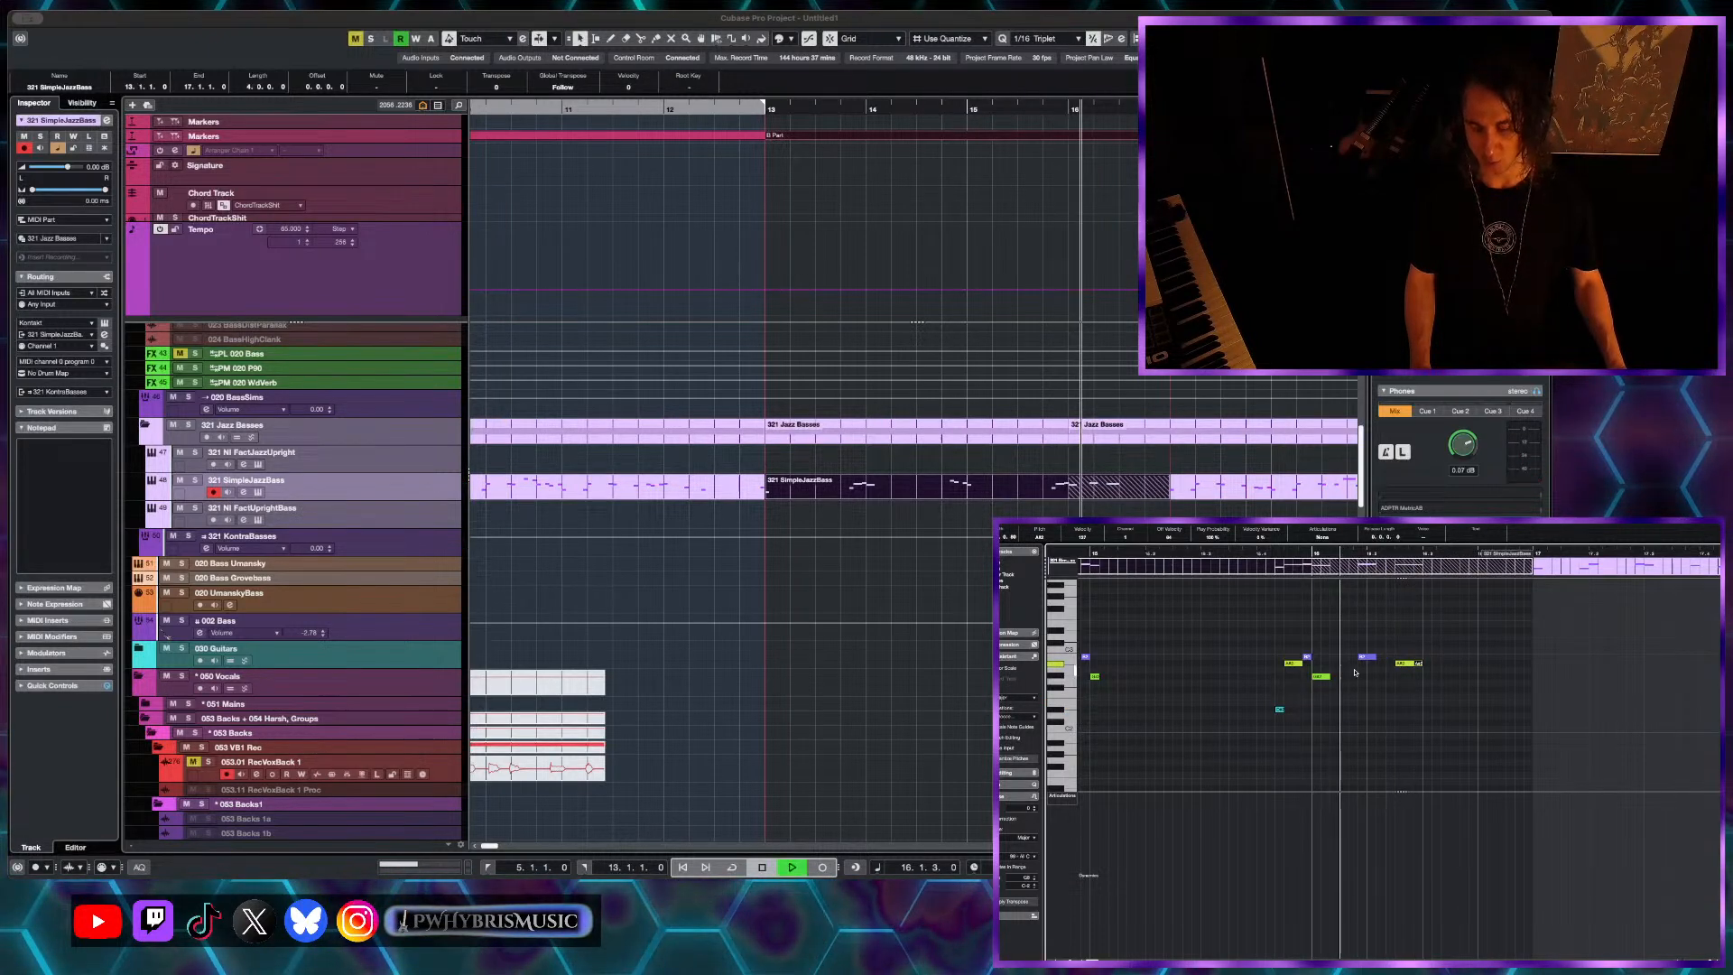
pyautogui.press('space')
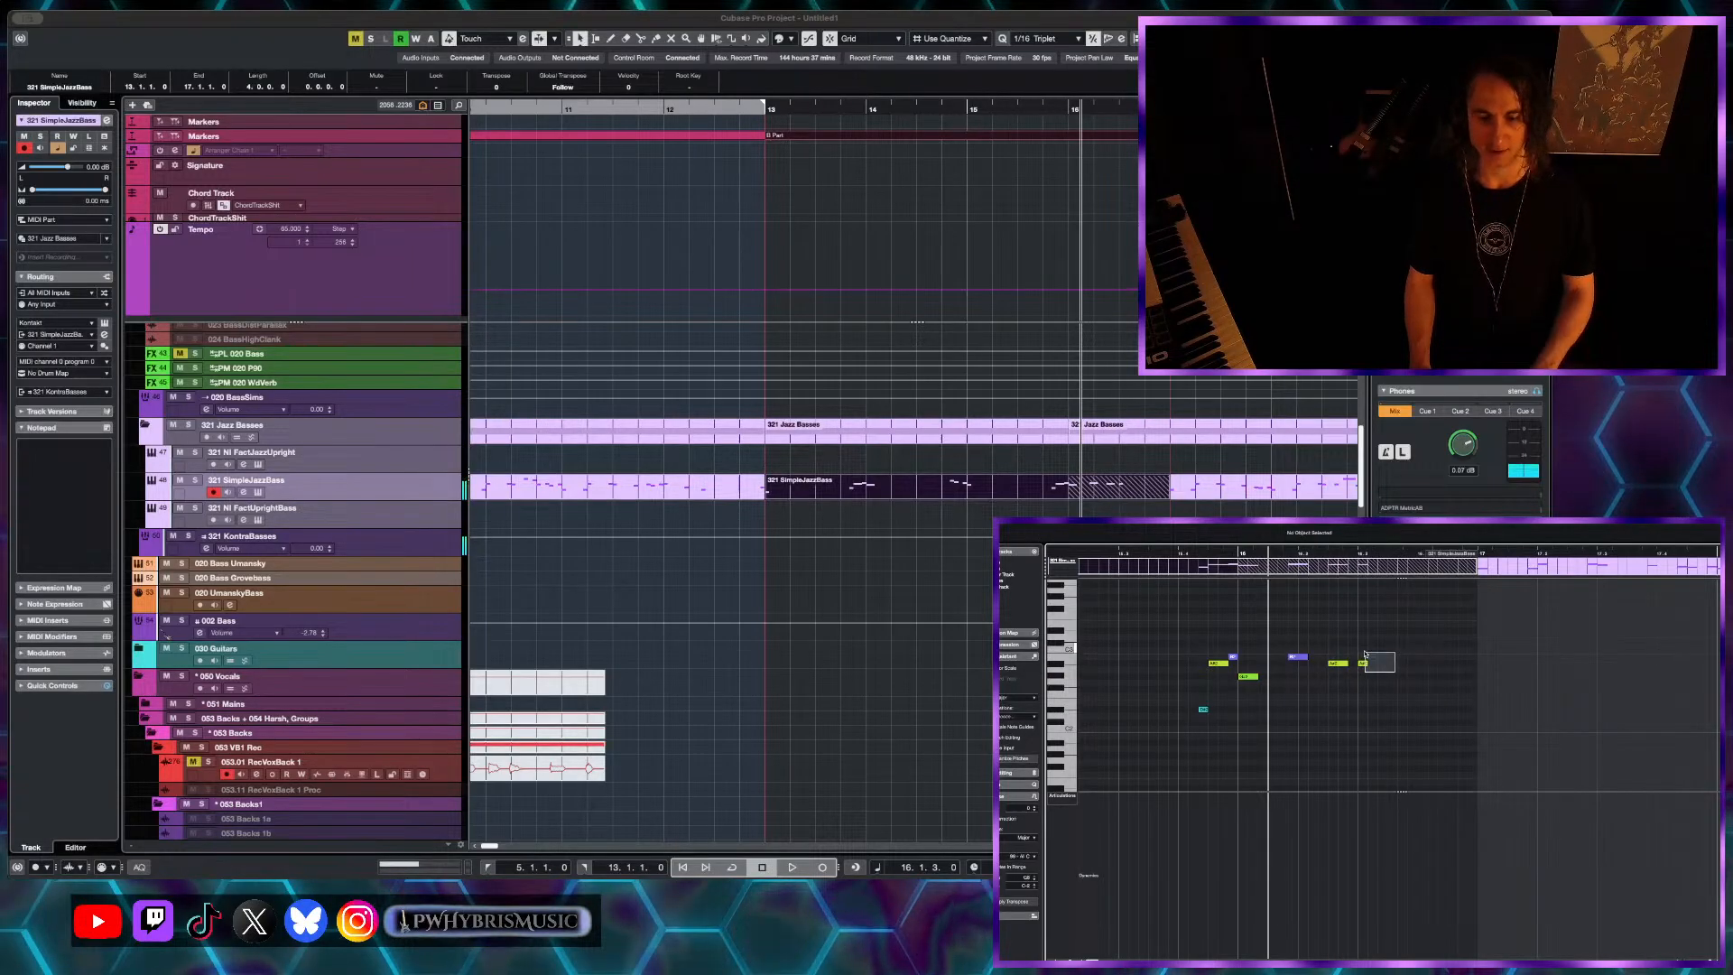
pyautogui.moveTo(1366, 654); pyautogui.dragTo(1365, 652)
# - Show the B Part notes of the LowWinds Longs track at bar 13 alongside the bass part in the note editor
pyautogui.scroll(-10, 883, 536)
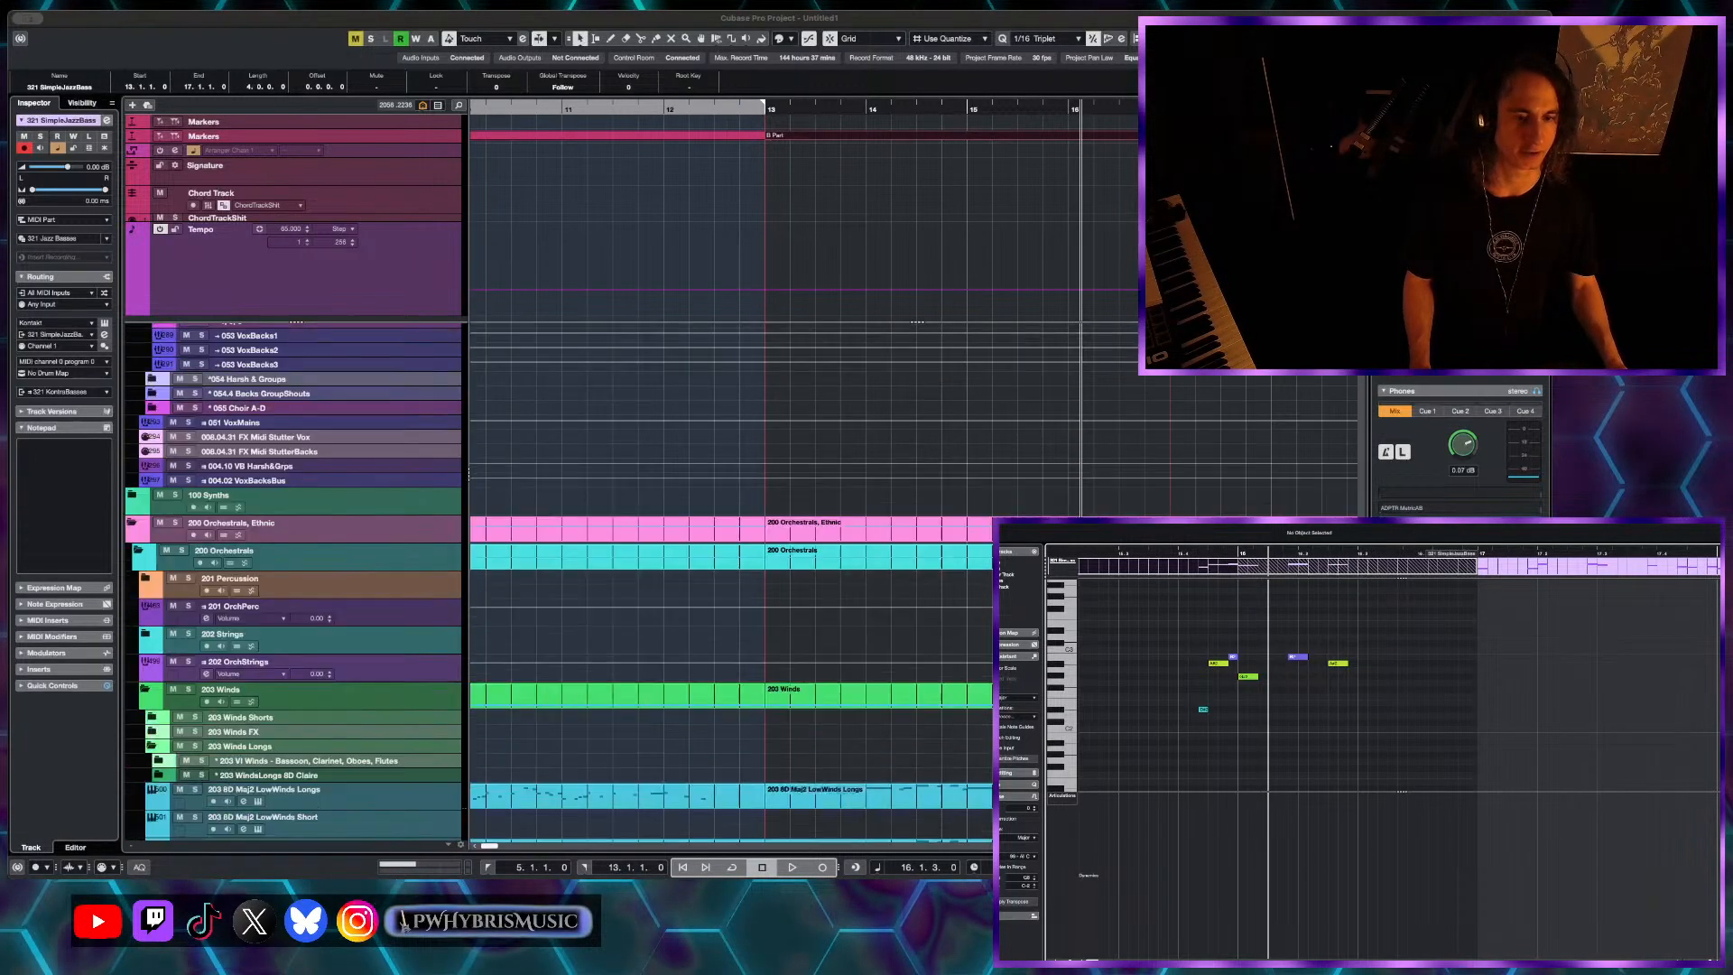
pyautogui.scroll(-3, 731, 578)
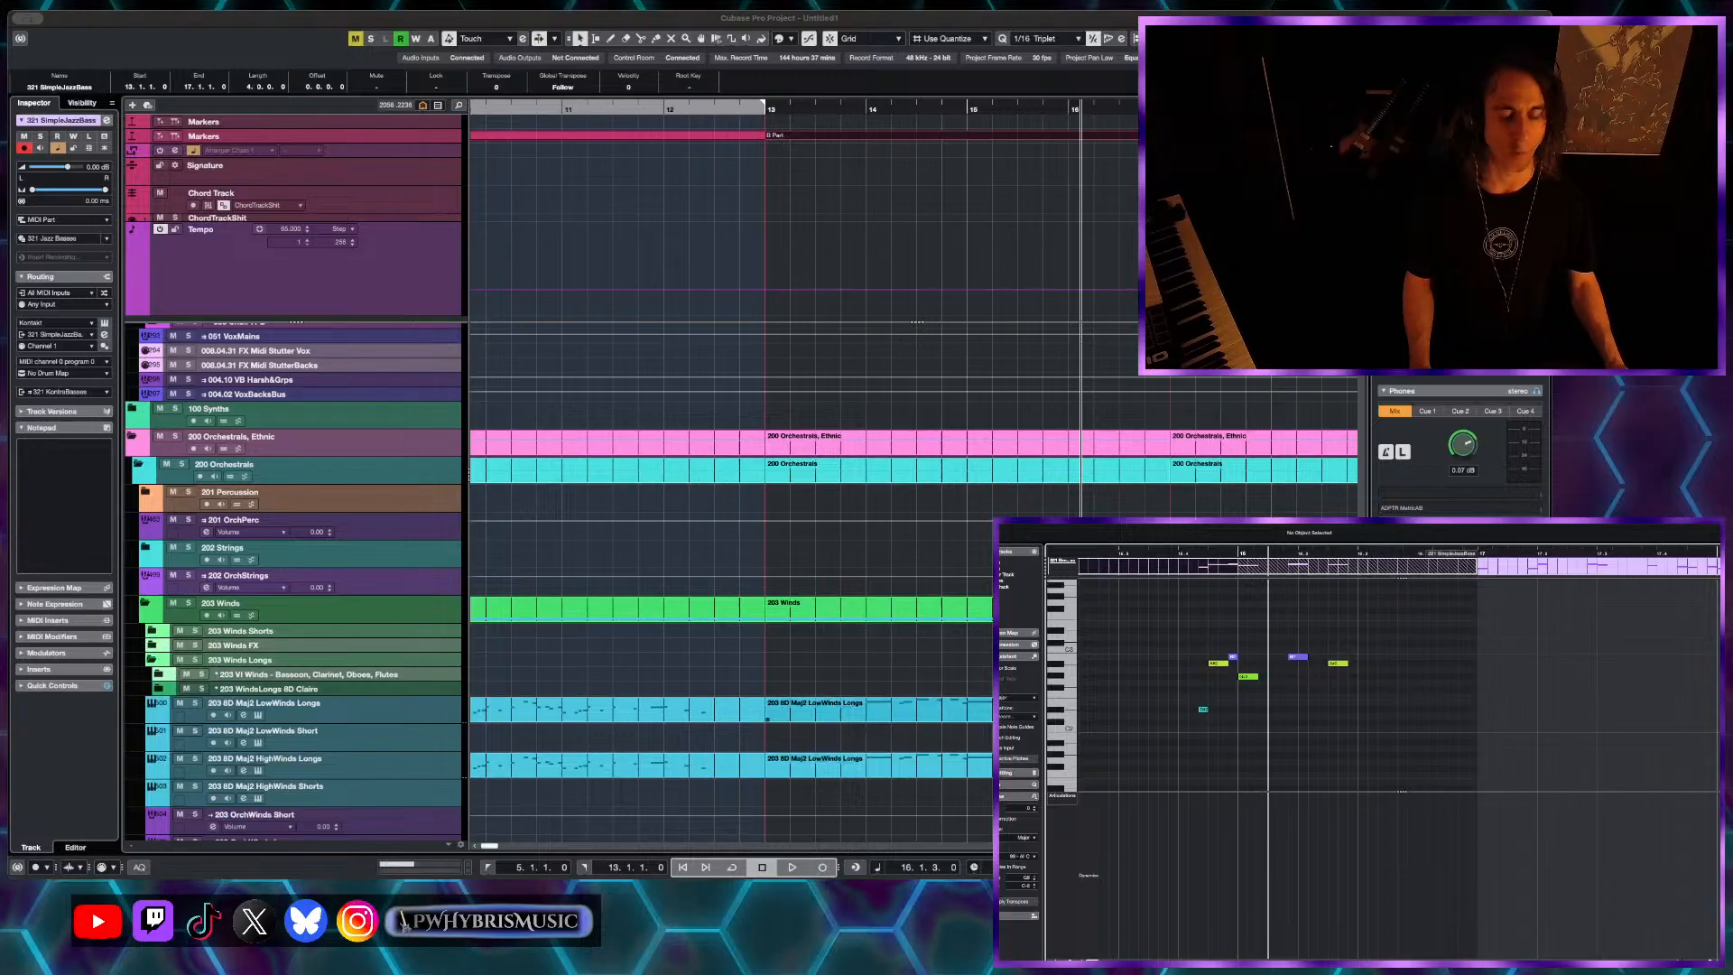
pyautogui.click(767, 713)
pyautogui.click(1331, 694)
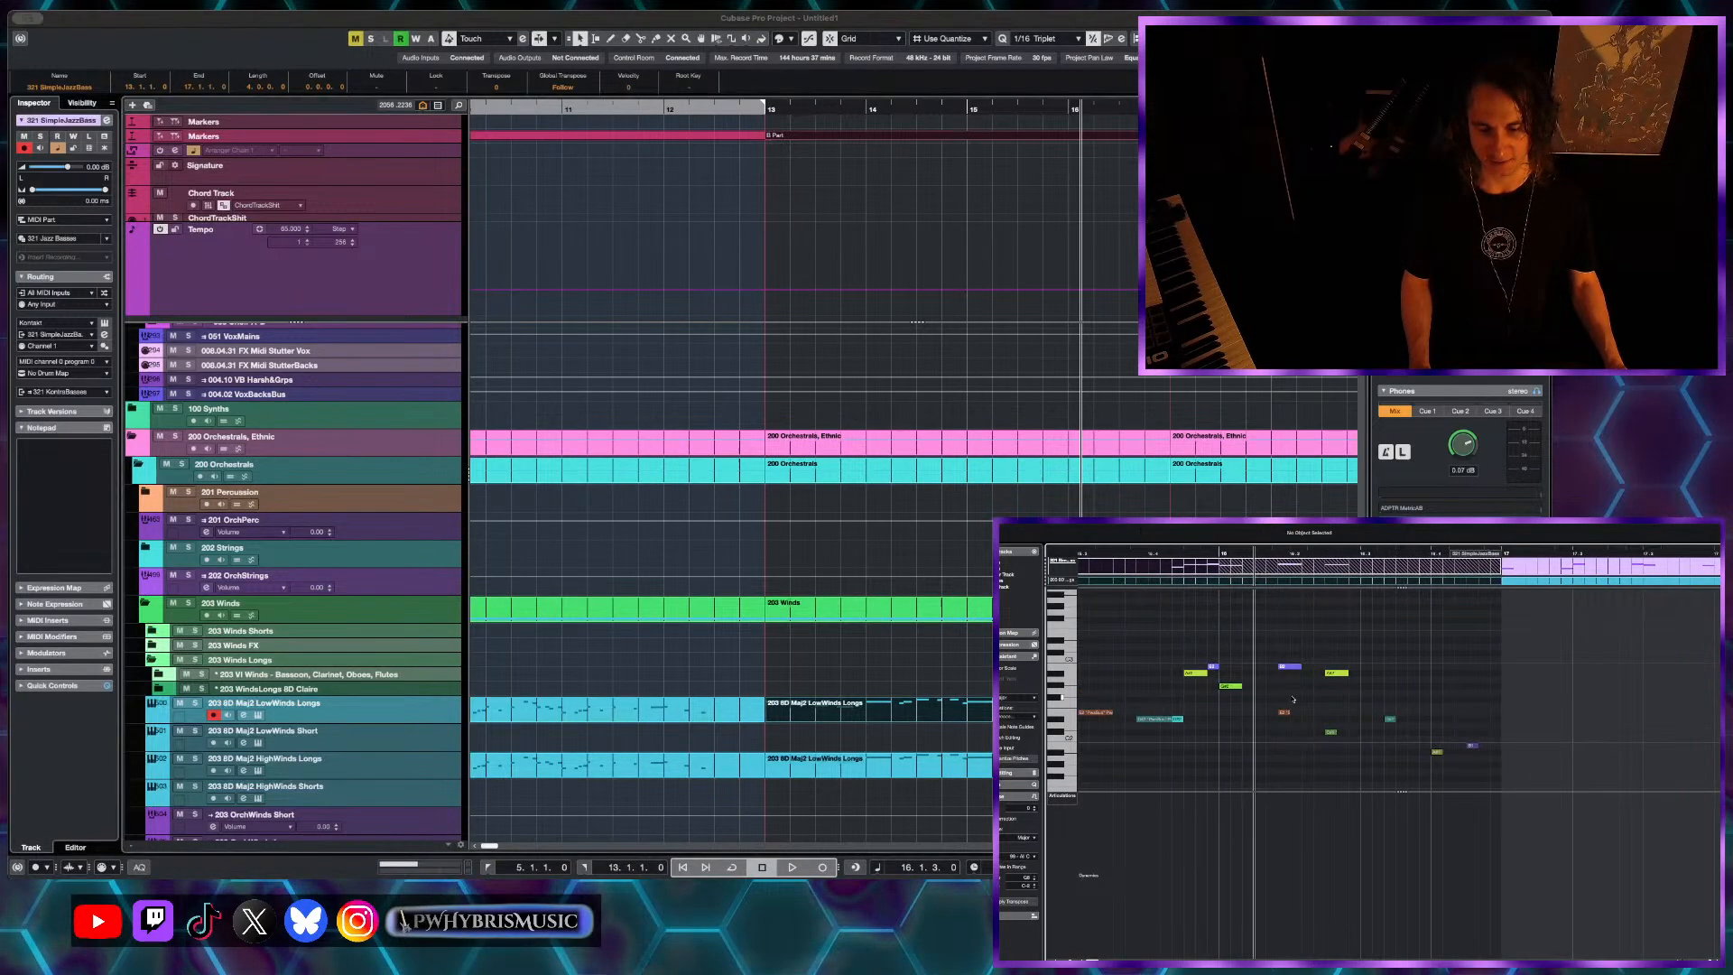
# - Add three bass notes across beats 3 and 4 of bar 16, above the low-wind notes
pyautogui.scroll(3, 1331, 694)
pyautogui.scroll(-1, 1345, 665)
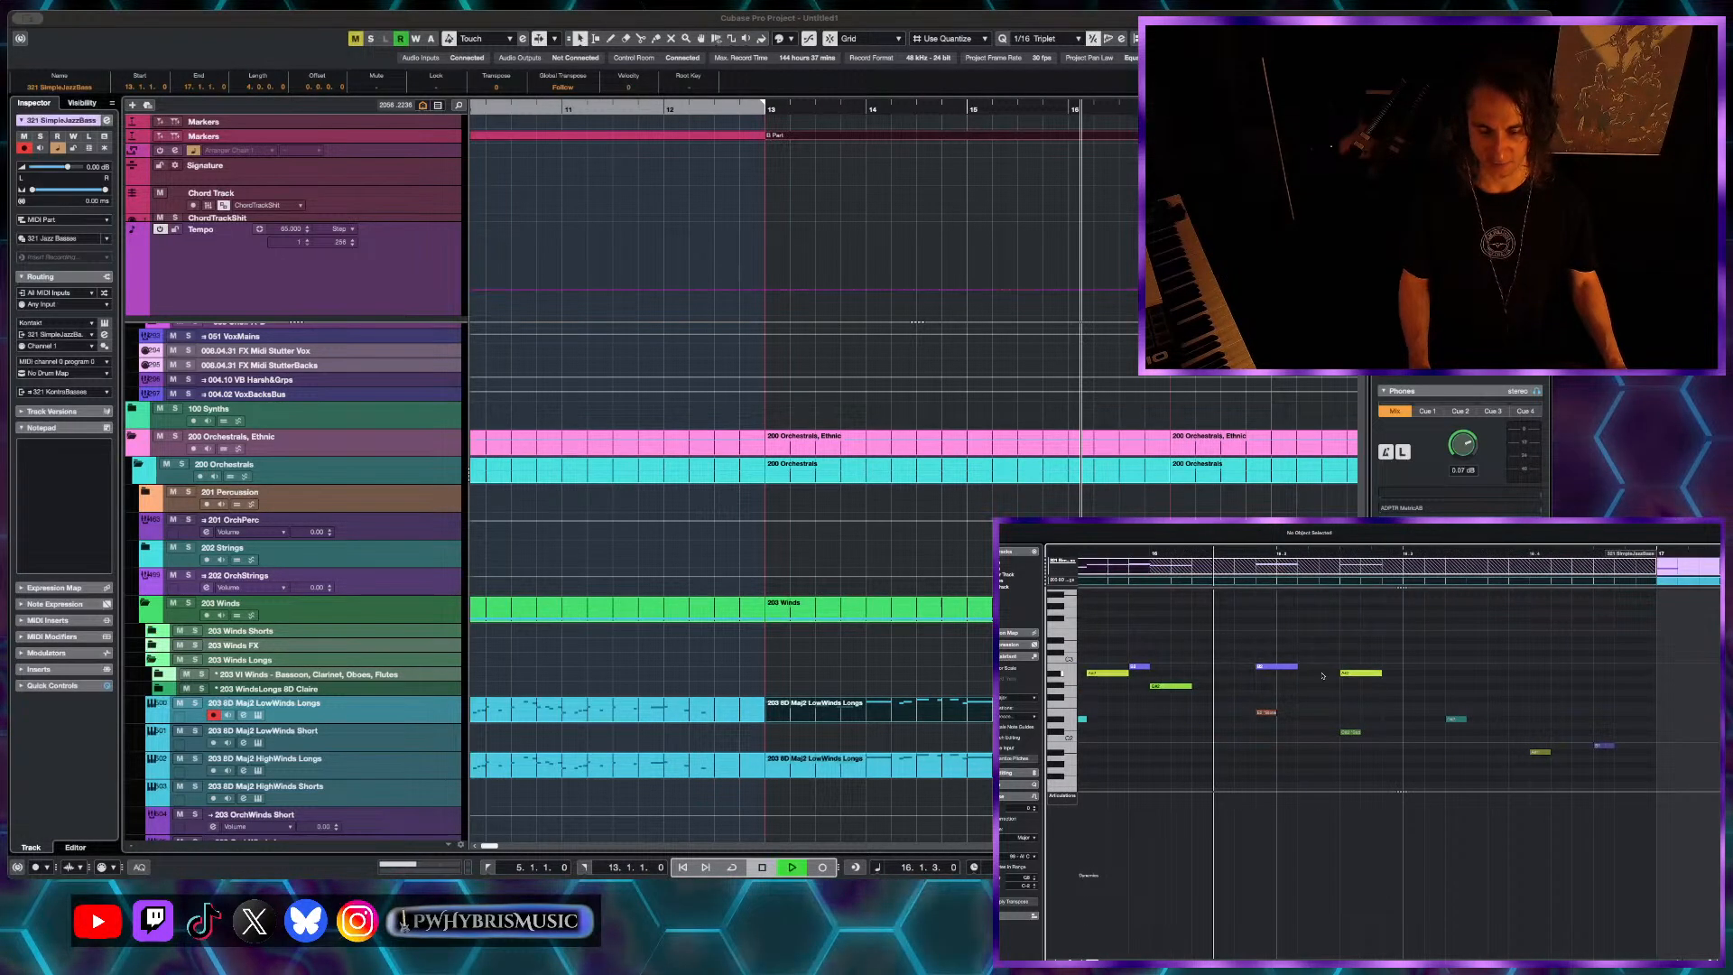
pyautogui.hscroll(1, 1323, 675)
pyautogui.press('space')
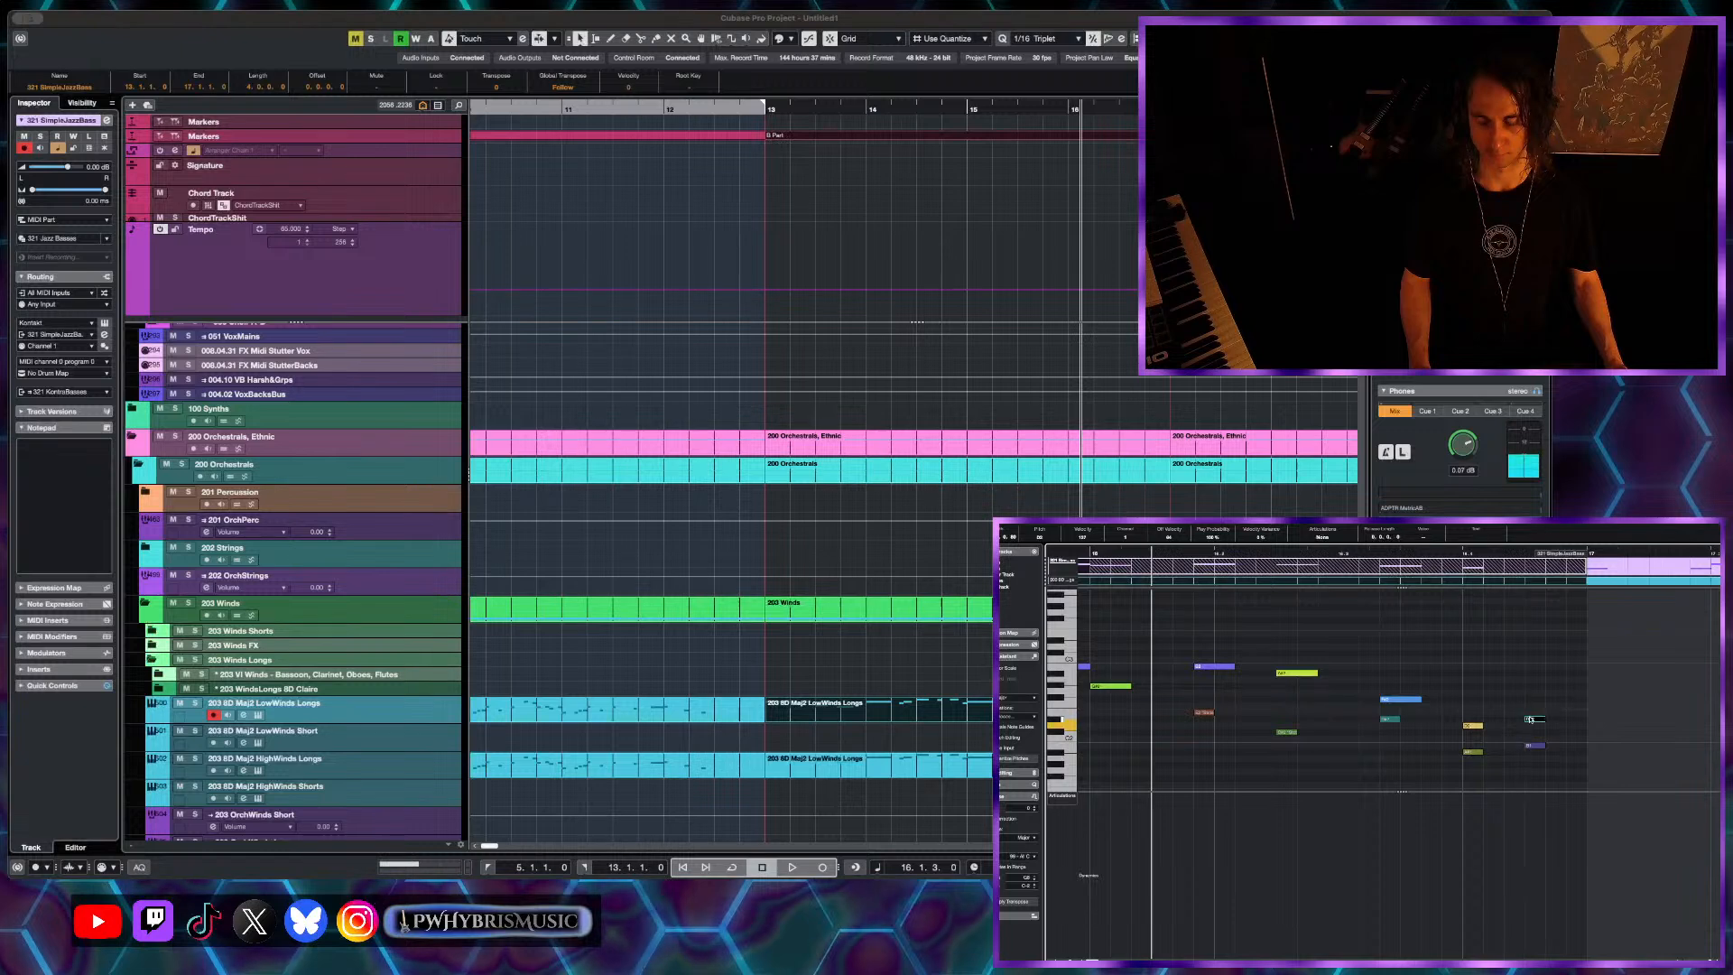
# - Audition the end of bar 16 and lengthen the last two bass notes in beat 4
pyautogui.press('space')
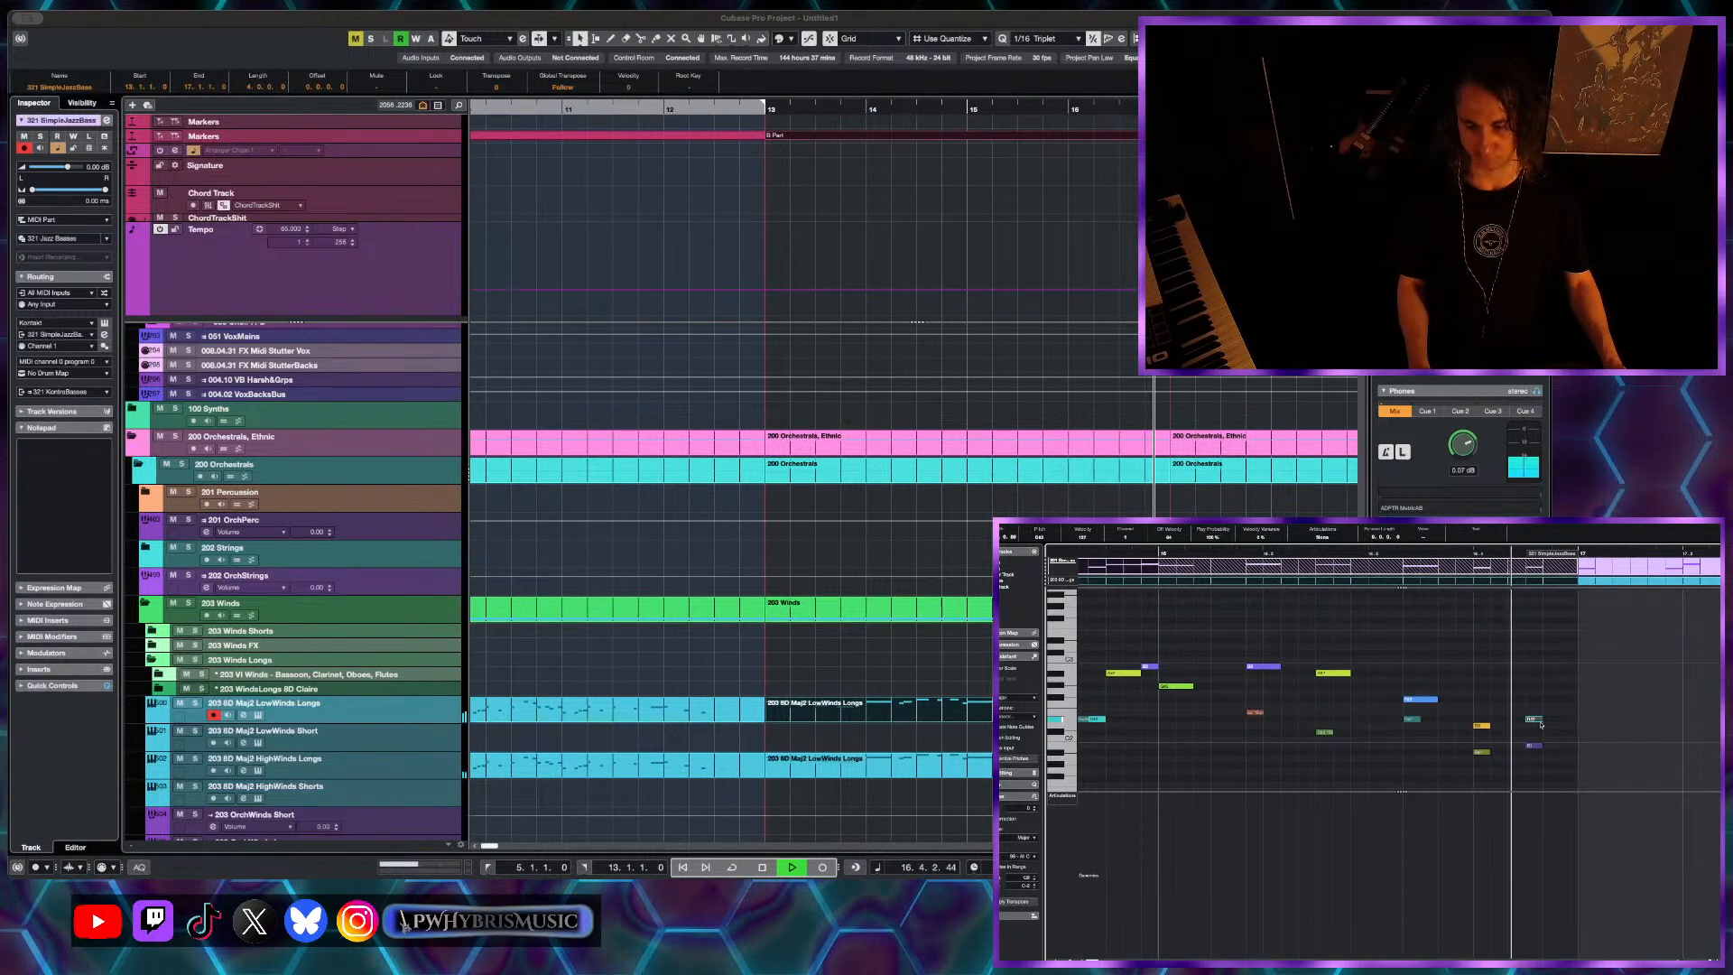
pyautogui.press('g')
pyautogui.press('g')
pyautogui.press('space')
pyautogui.press('h')
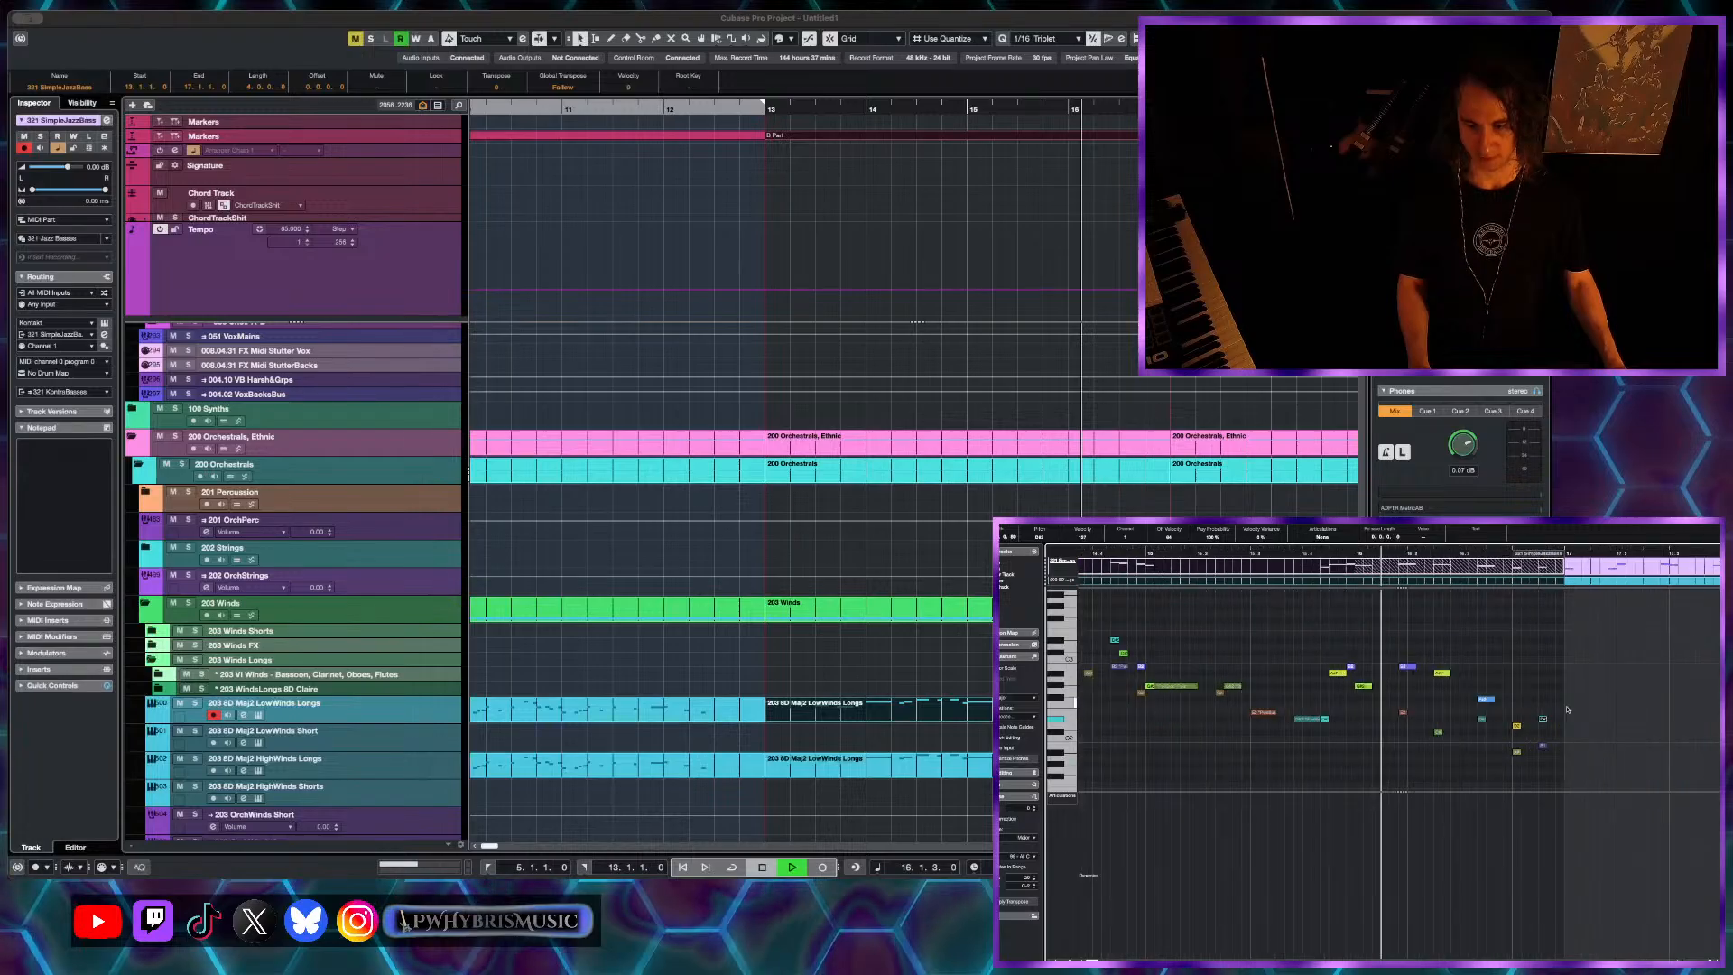
pyautogui.press('space')
pyautogui.moveTo(1566, 708); pyautogui.dragTo(1511, 735)
pyautogui.press('h')
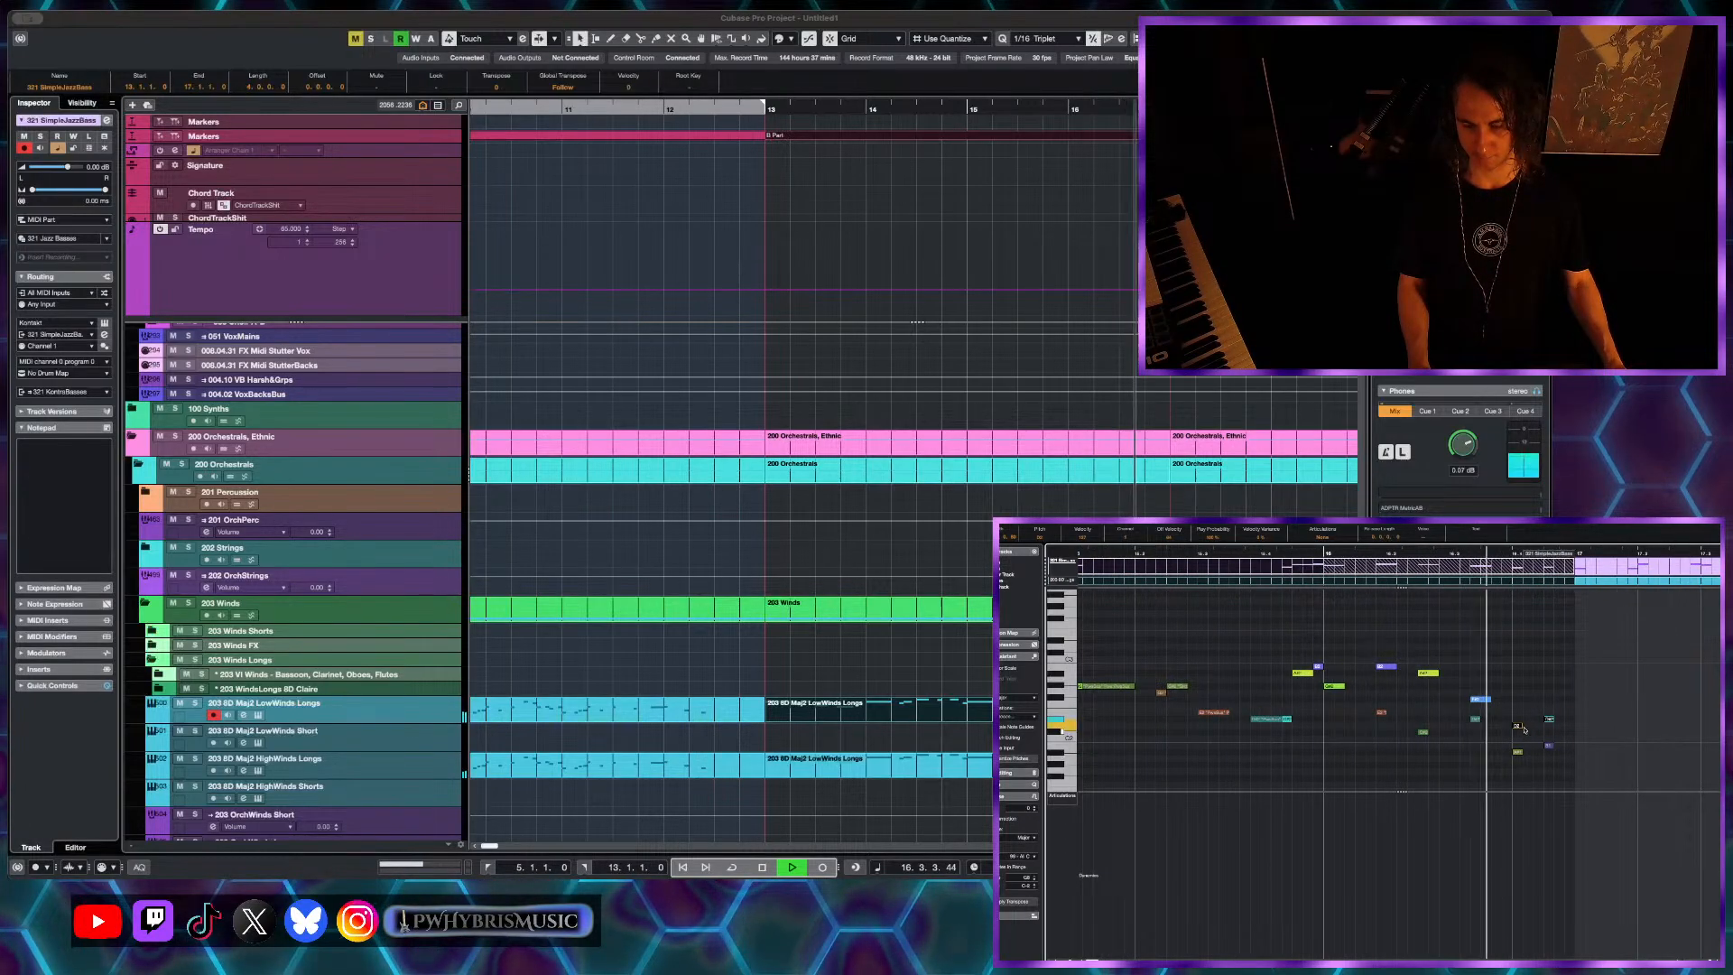
pyautogui.press('space')
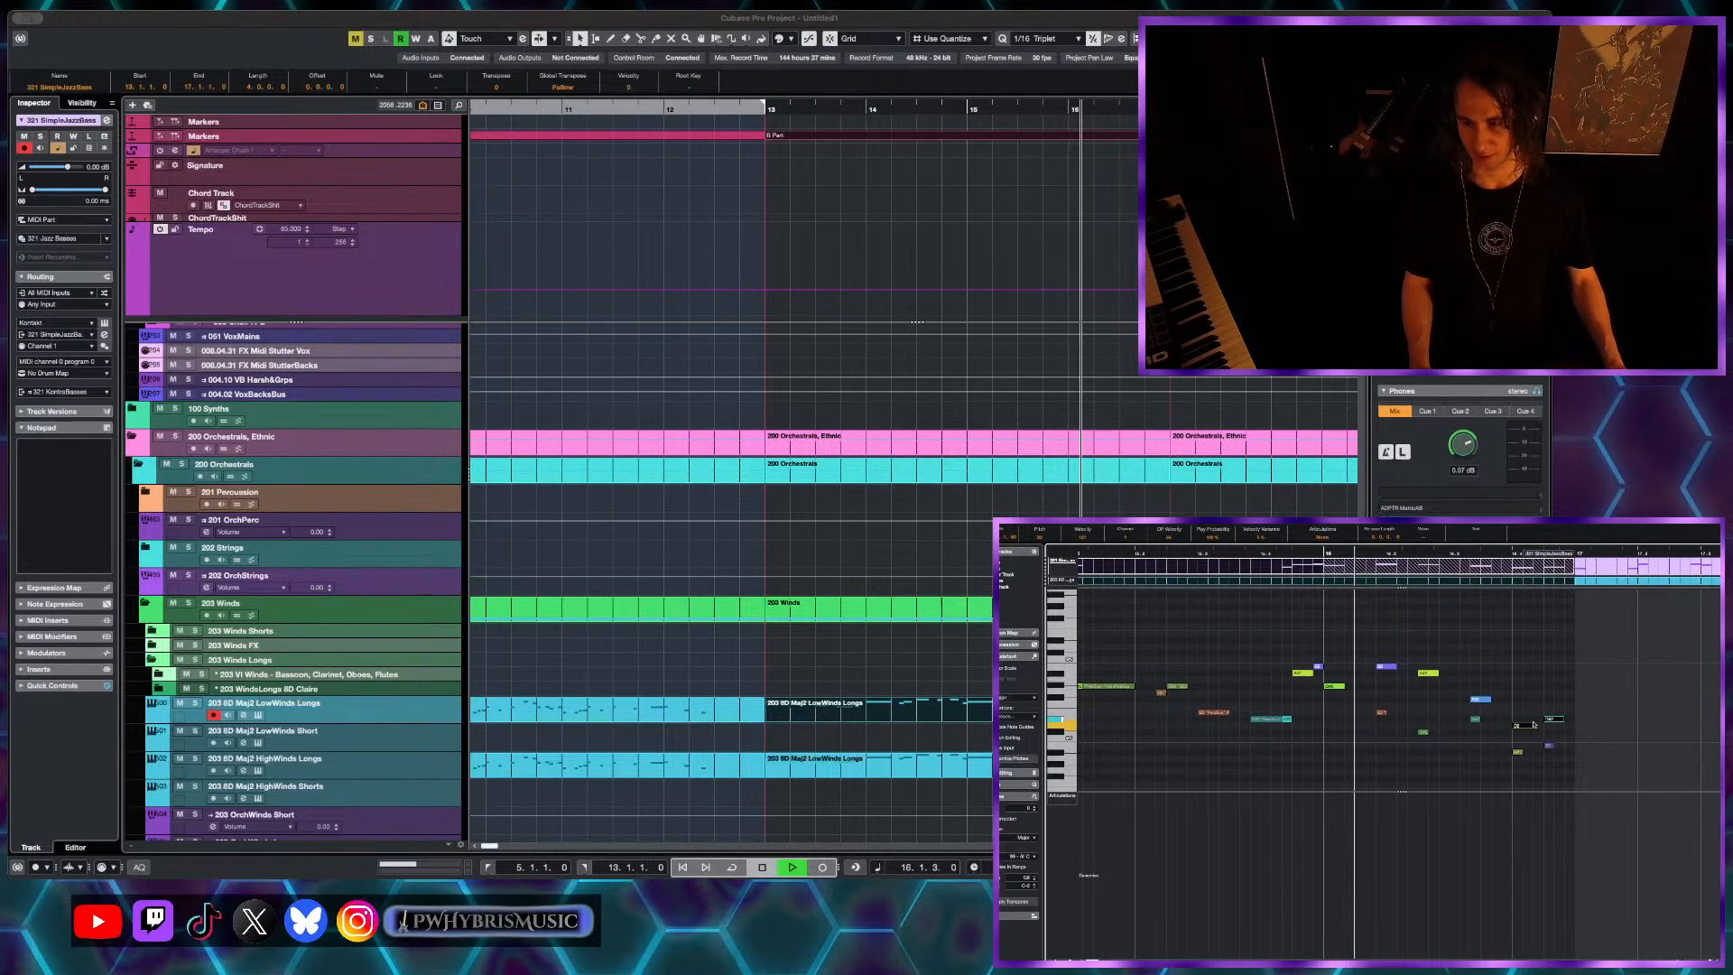
# - Play the arrangement from bar 16 on through the repeated A Part
pyautogui.press('space')
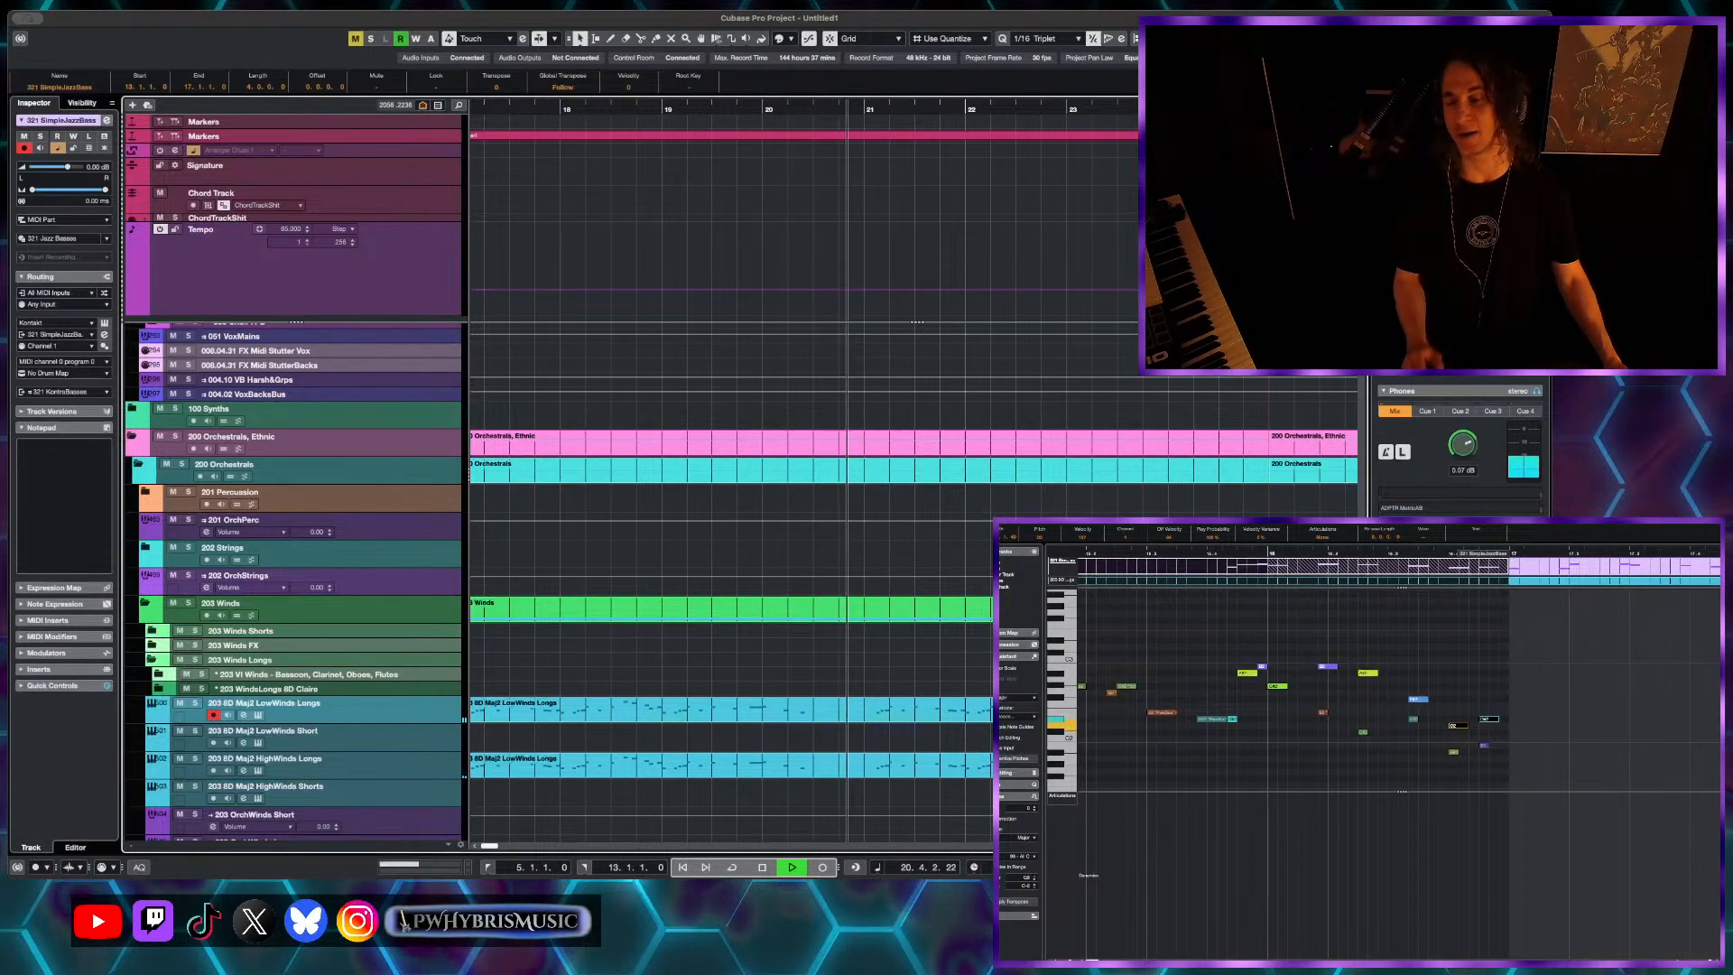
pyautogui.scroll(-1, 925, 326)
pyautogui.scroll(-5, 980, 406)
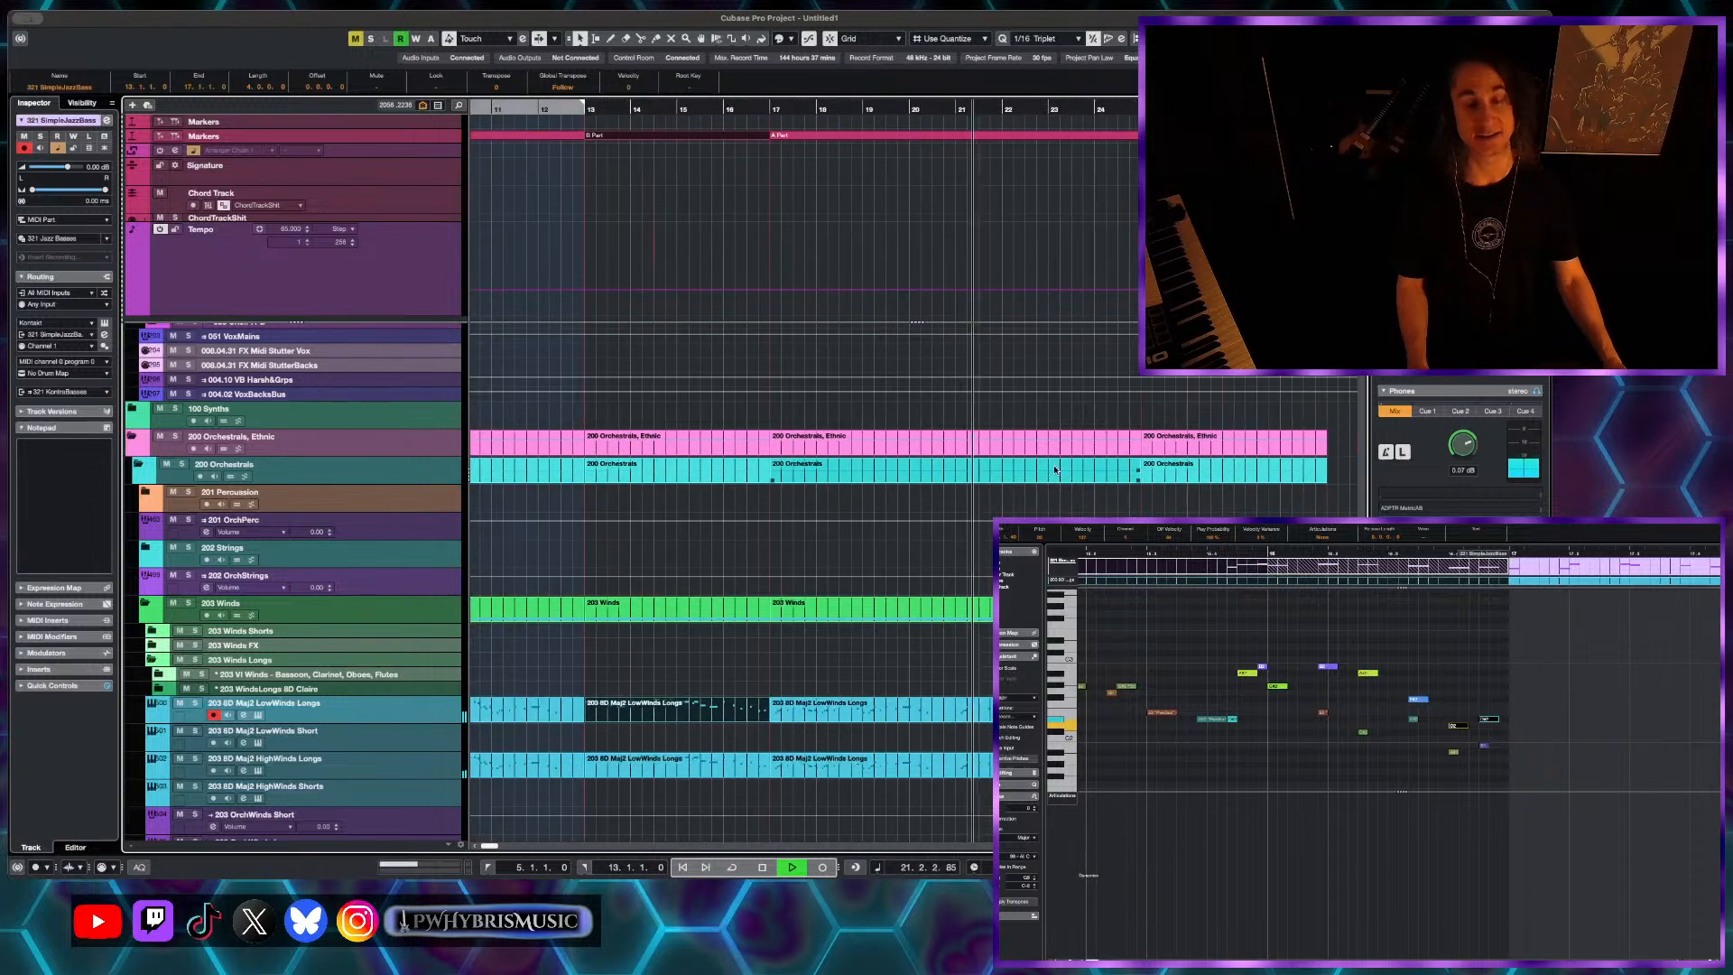
pyautogui.hscroll(-3, 1069, 443)
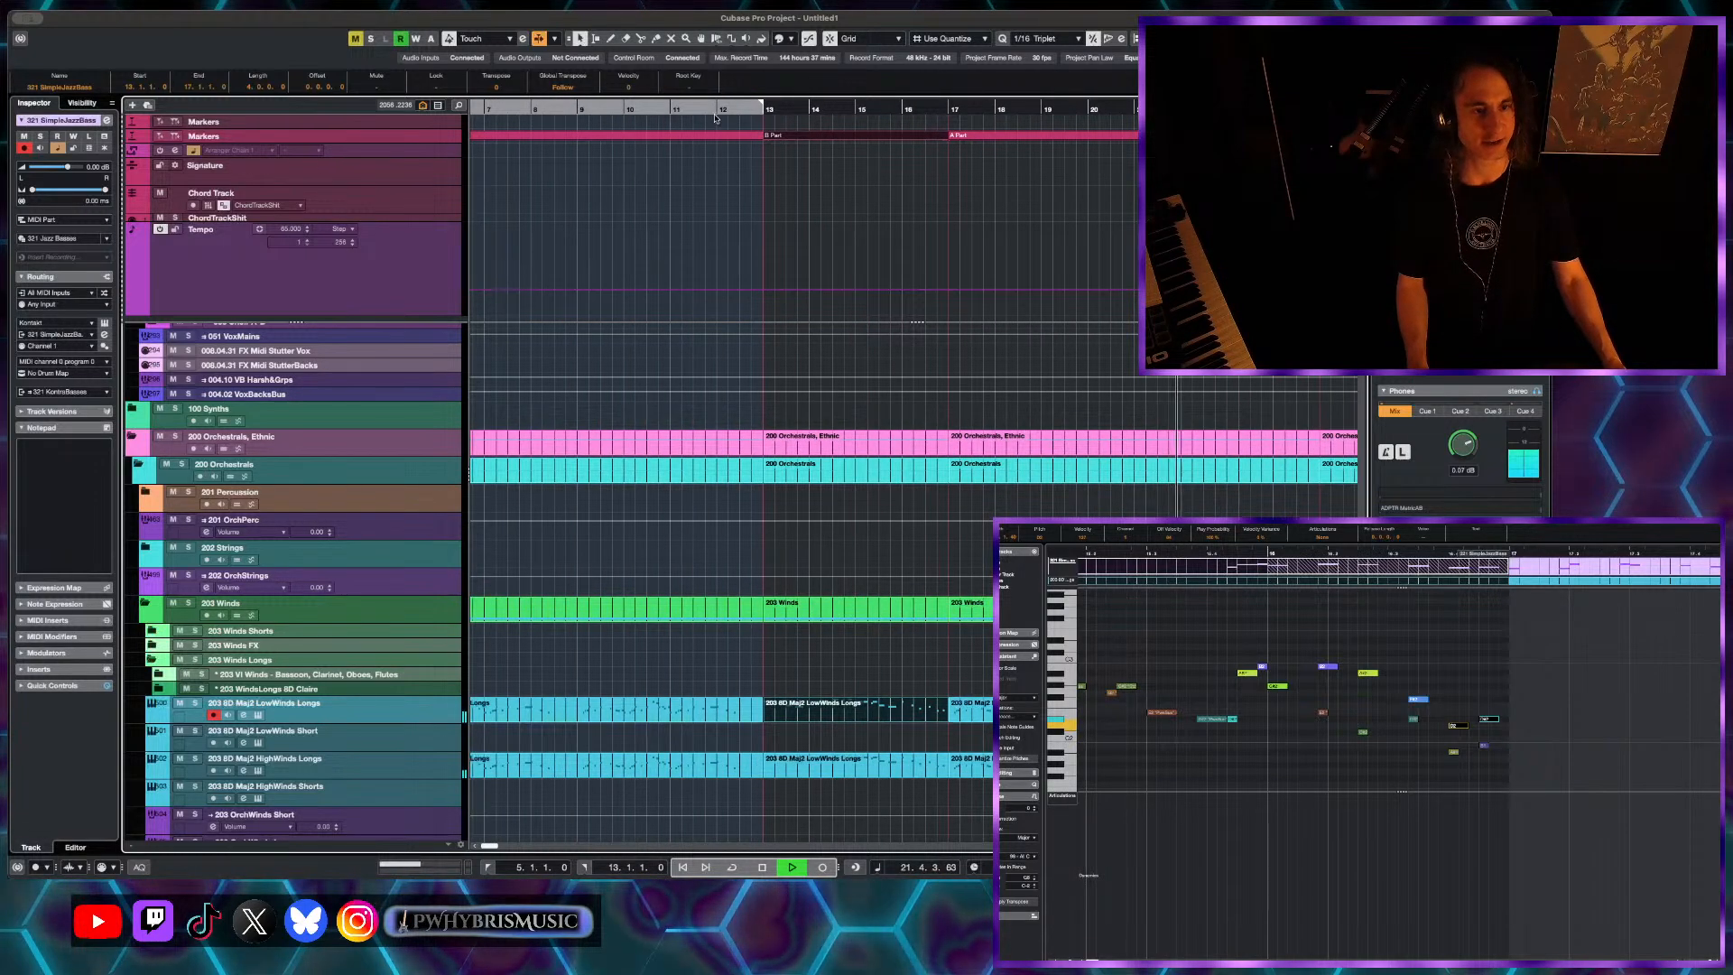
pyautogui.scroll(-1, 1041, 221)
pyautogui.scroll(1, 1042, 221)
pyautogui.scroll(-5, 1050, 307)
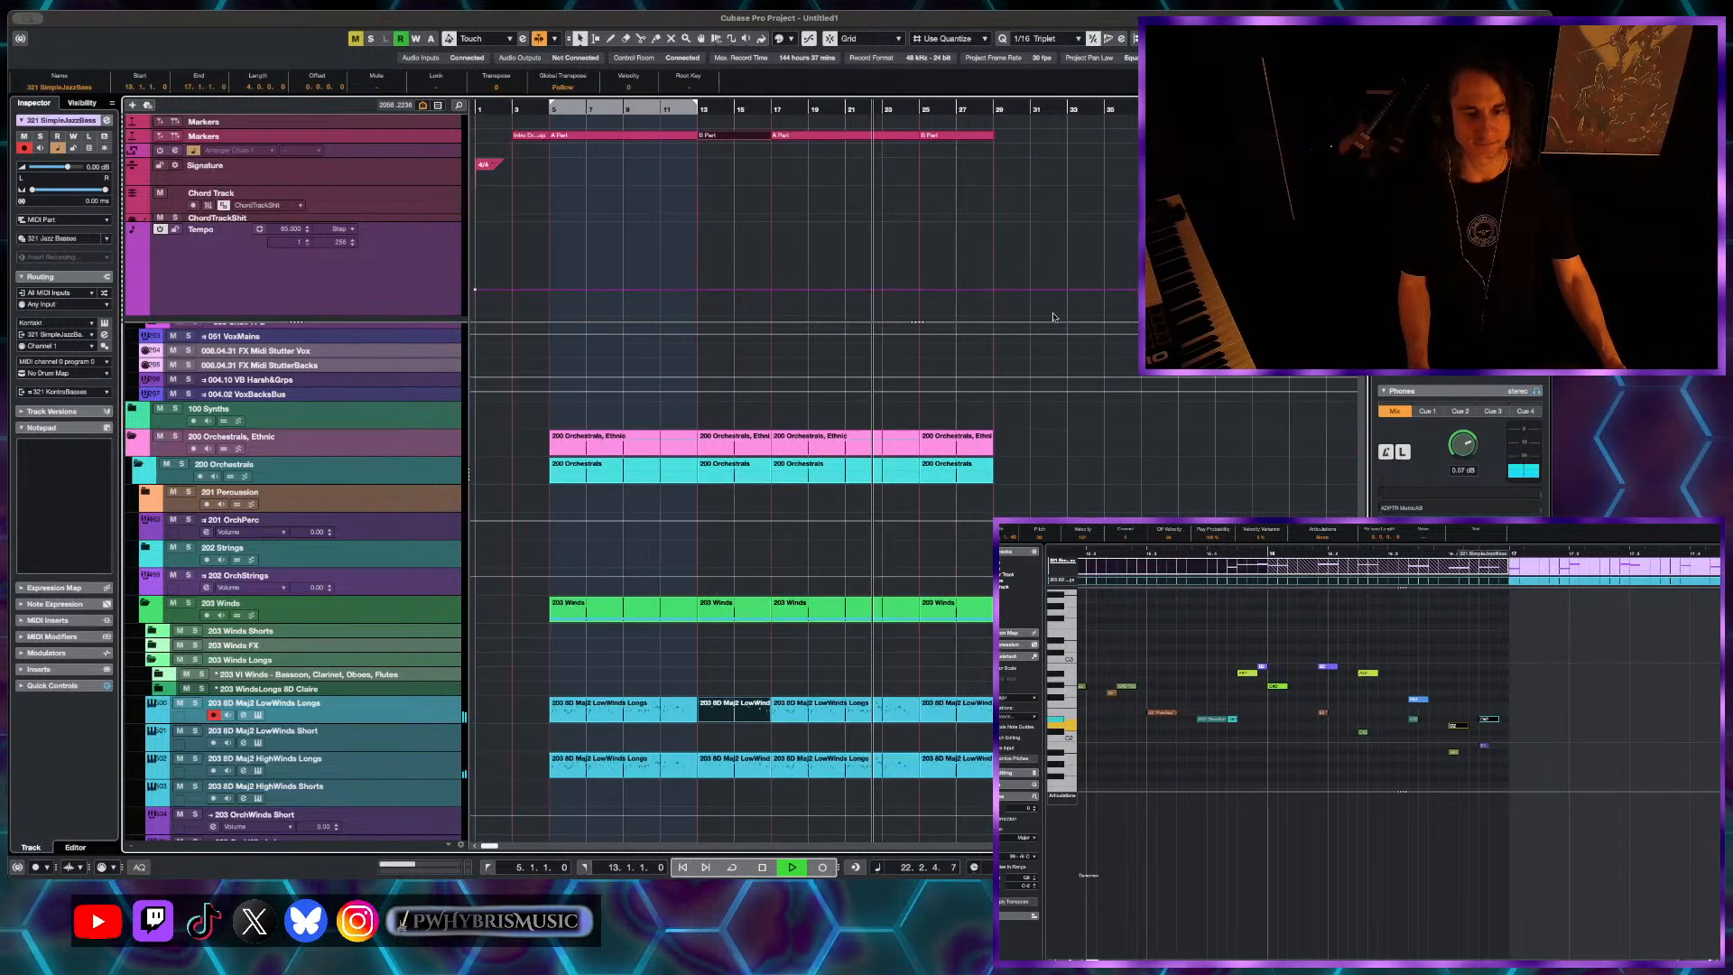
# - Extend the Superior Drummer 3 part so that it ends at bar 29
pyautogui.scroll(5, 701, 455)
pyautogui.scroll(8, 702, 455)
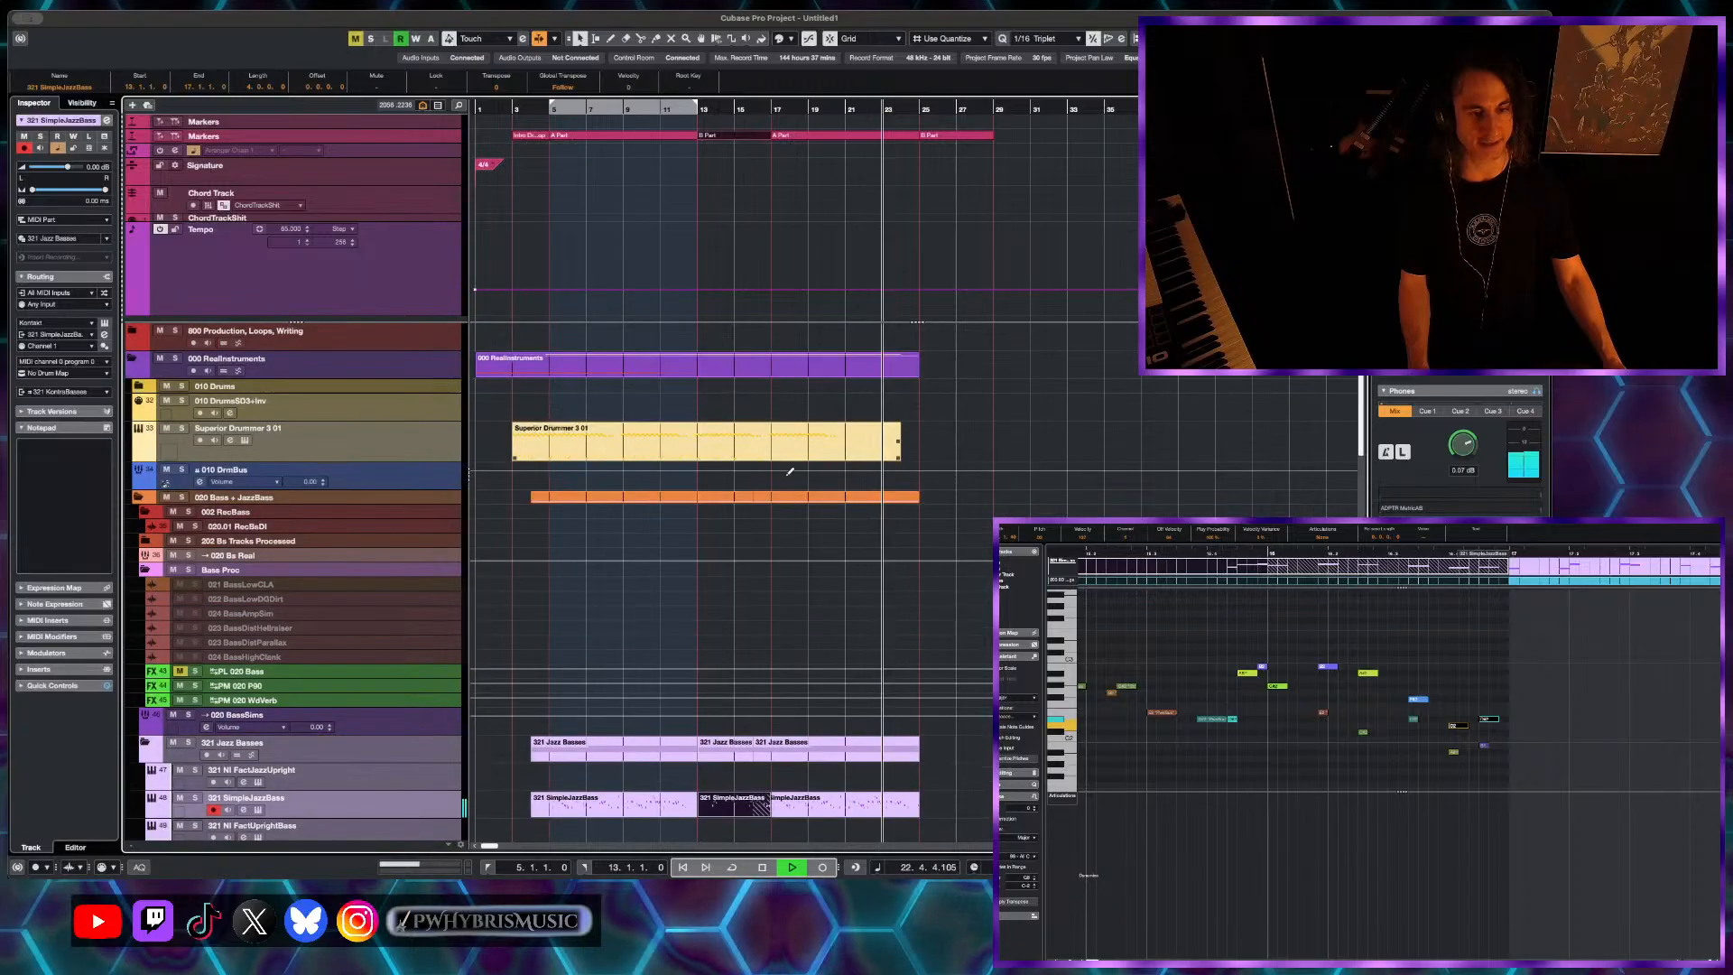
pyautogui.click(888, 442)
pyautogui.scroll(1, 918, 462)
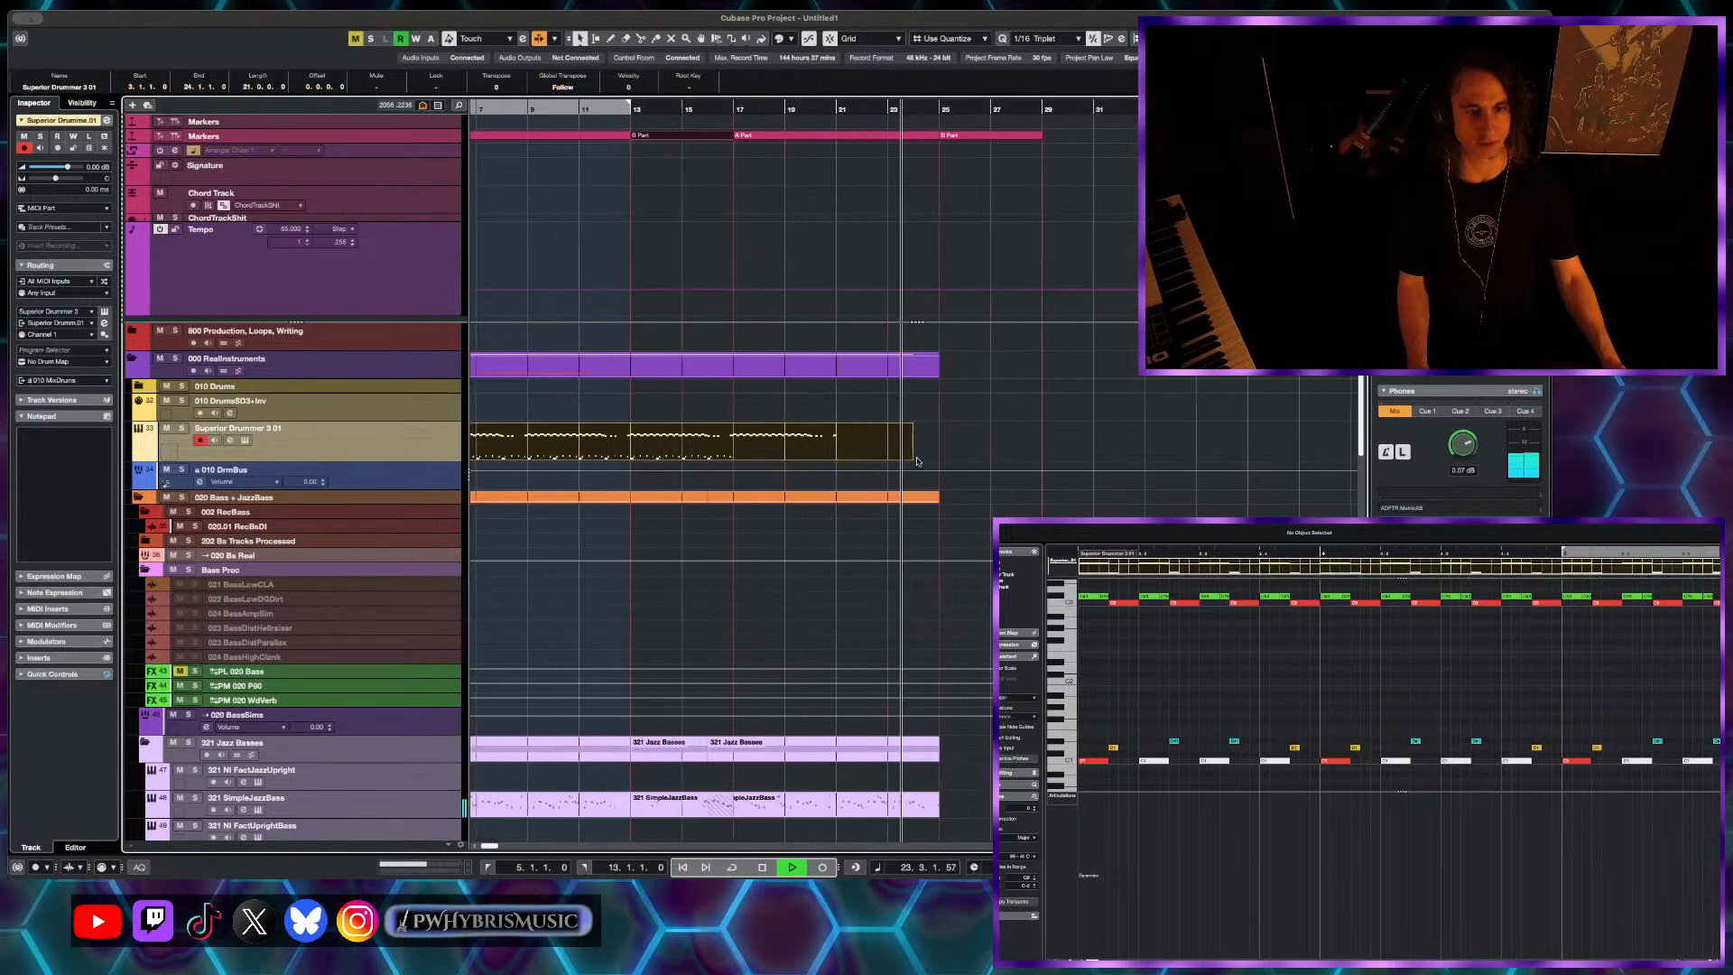
pyautogui.moveTo(910, 456); pyautogui.dragTo(1038, 456)
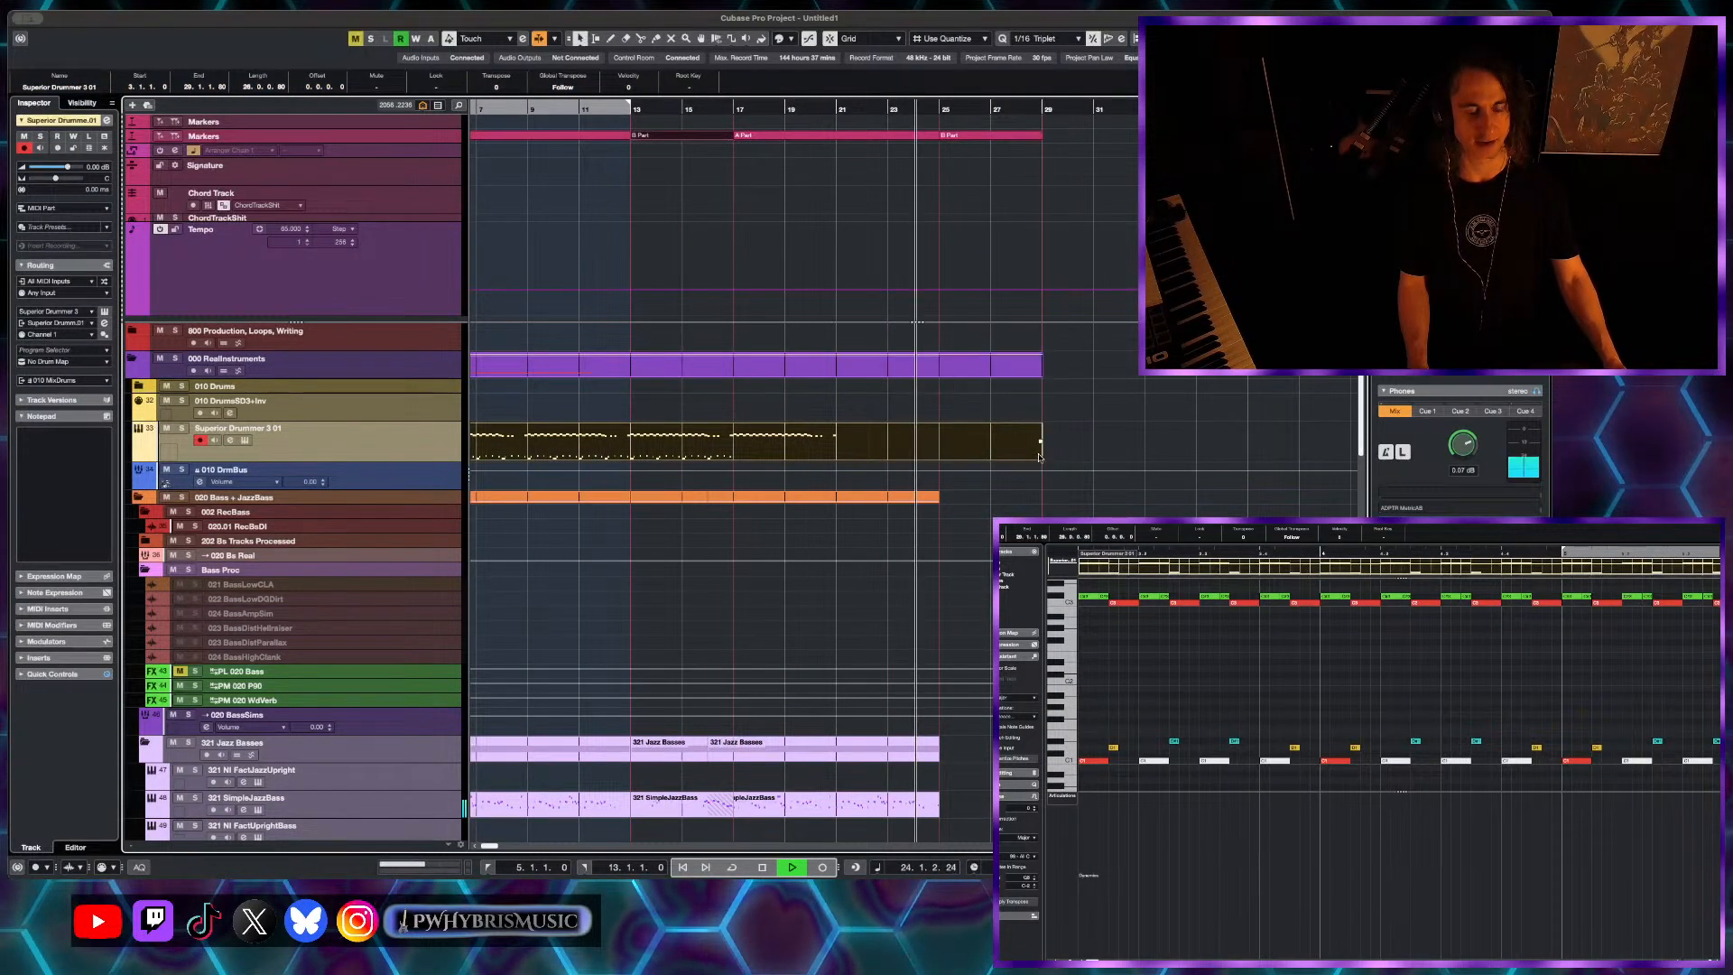
pyautogui.scroll(3, 1038, 456)
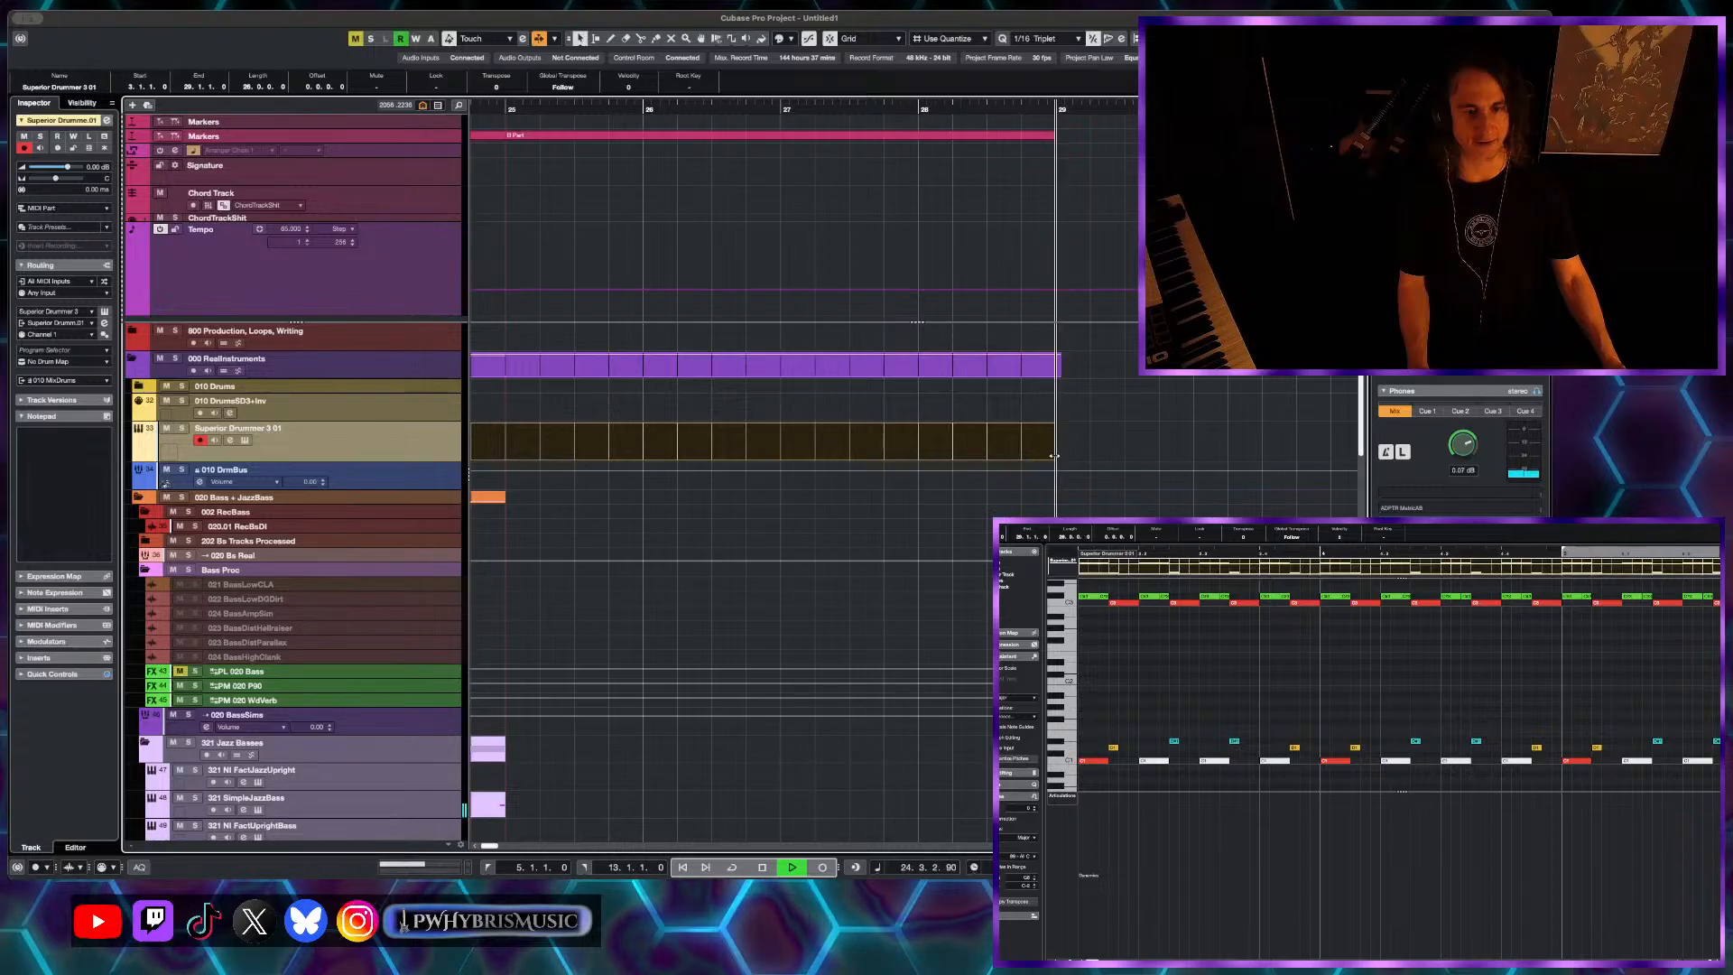
pyautogui.scroll(-4, 938, 451)
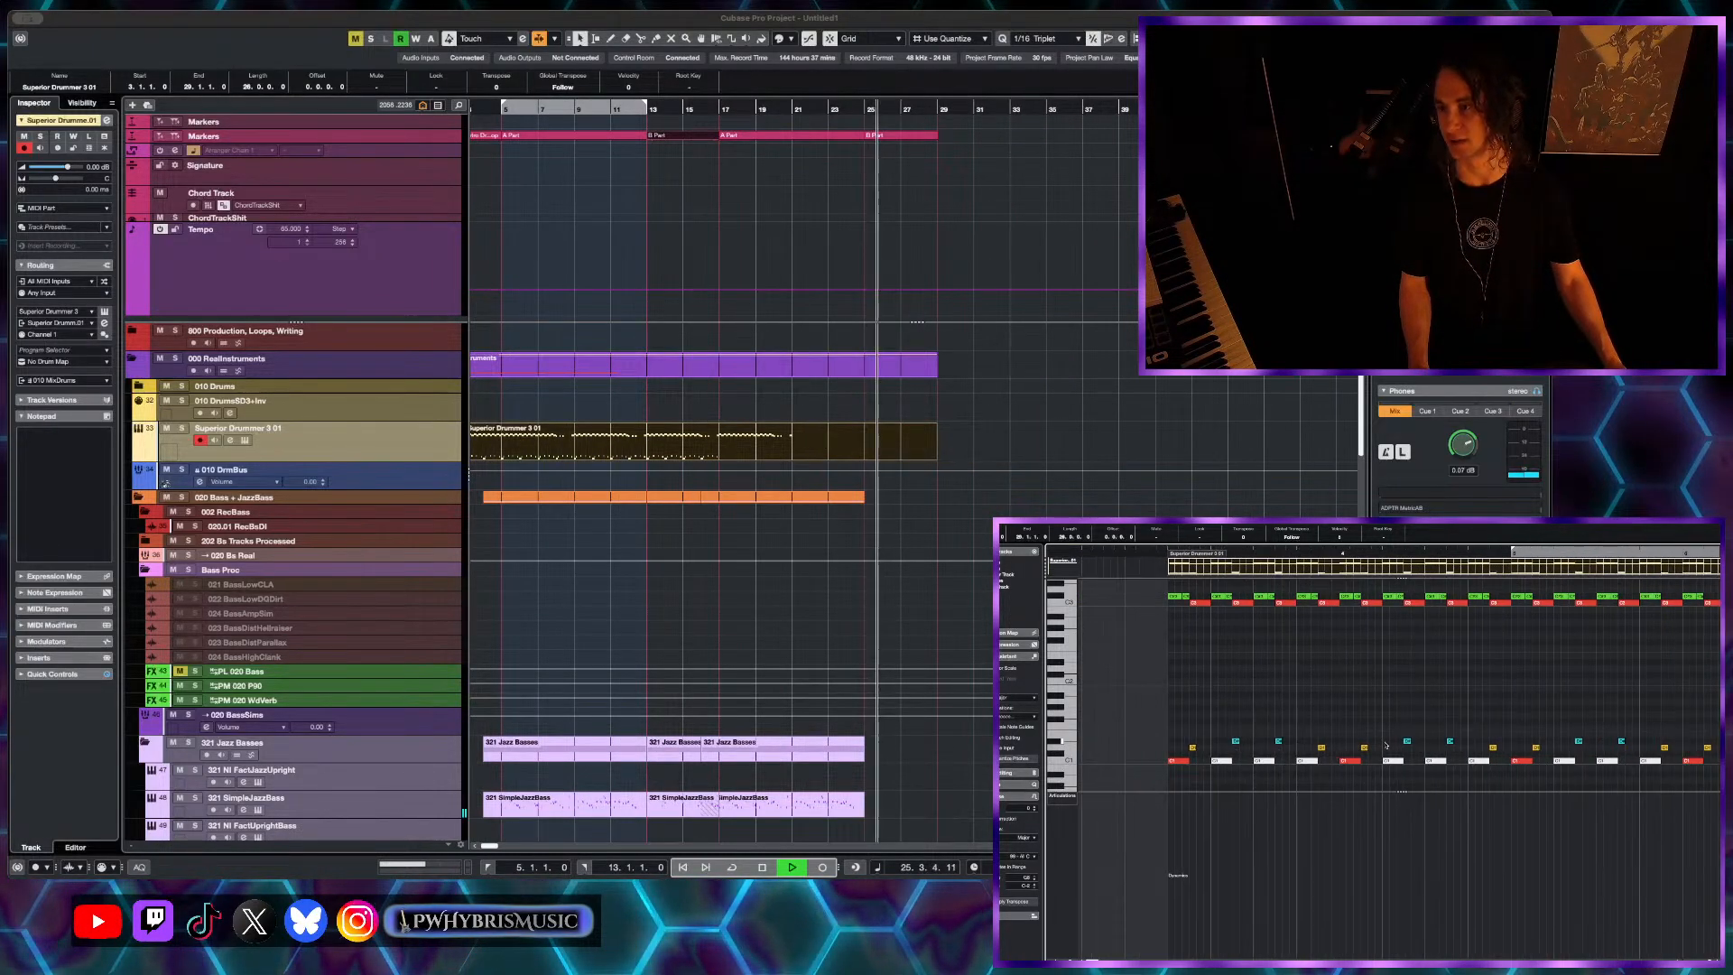
# - Duplicate the low-lane drum notes past bar 29 and extend the Superior Drummer 3 part to bar 31
pyautogui.scroll(-5, 1402, 690)
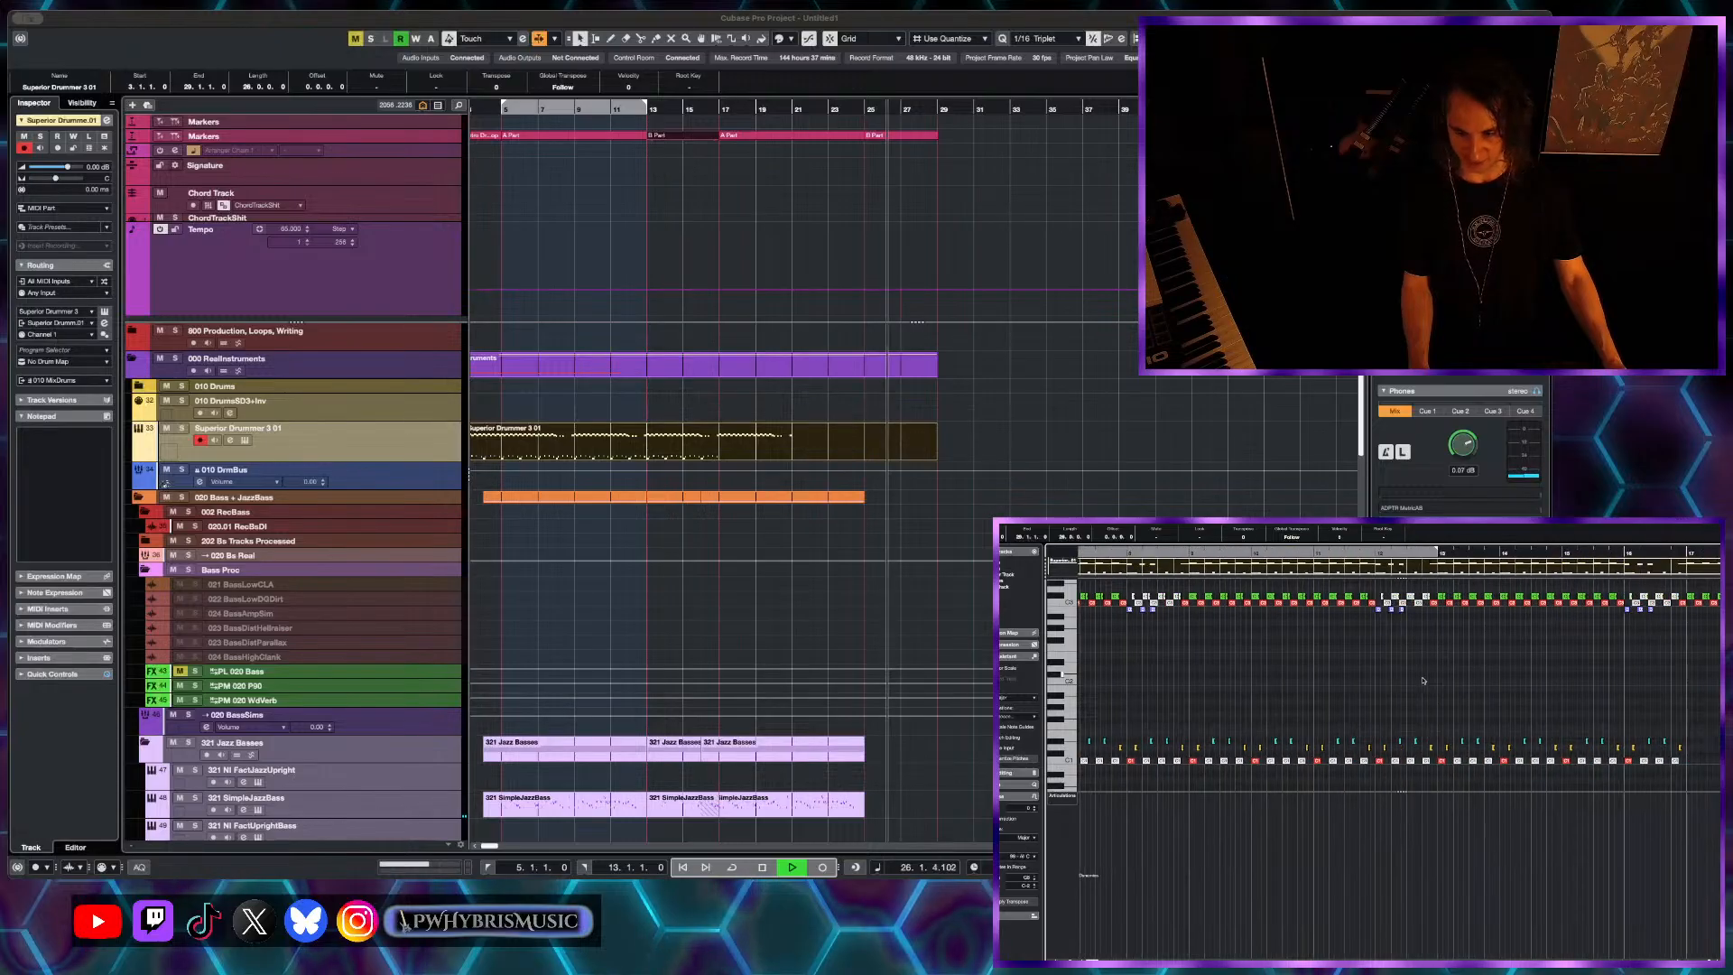
pyautogui.scroll(2, 1423, 681)
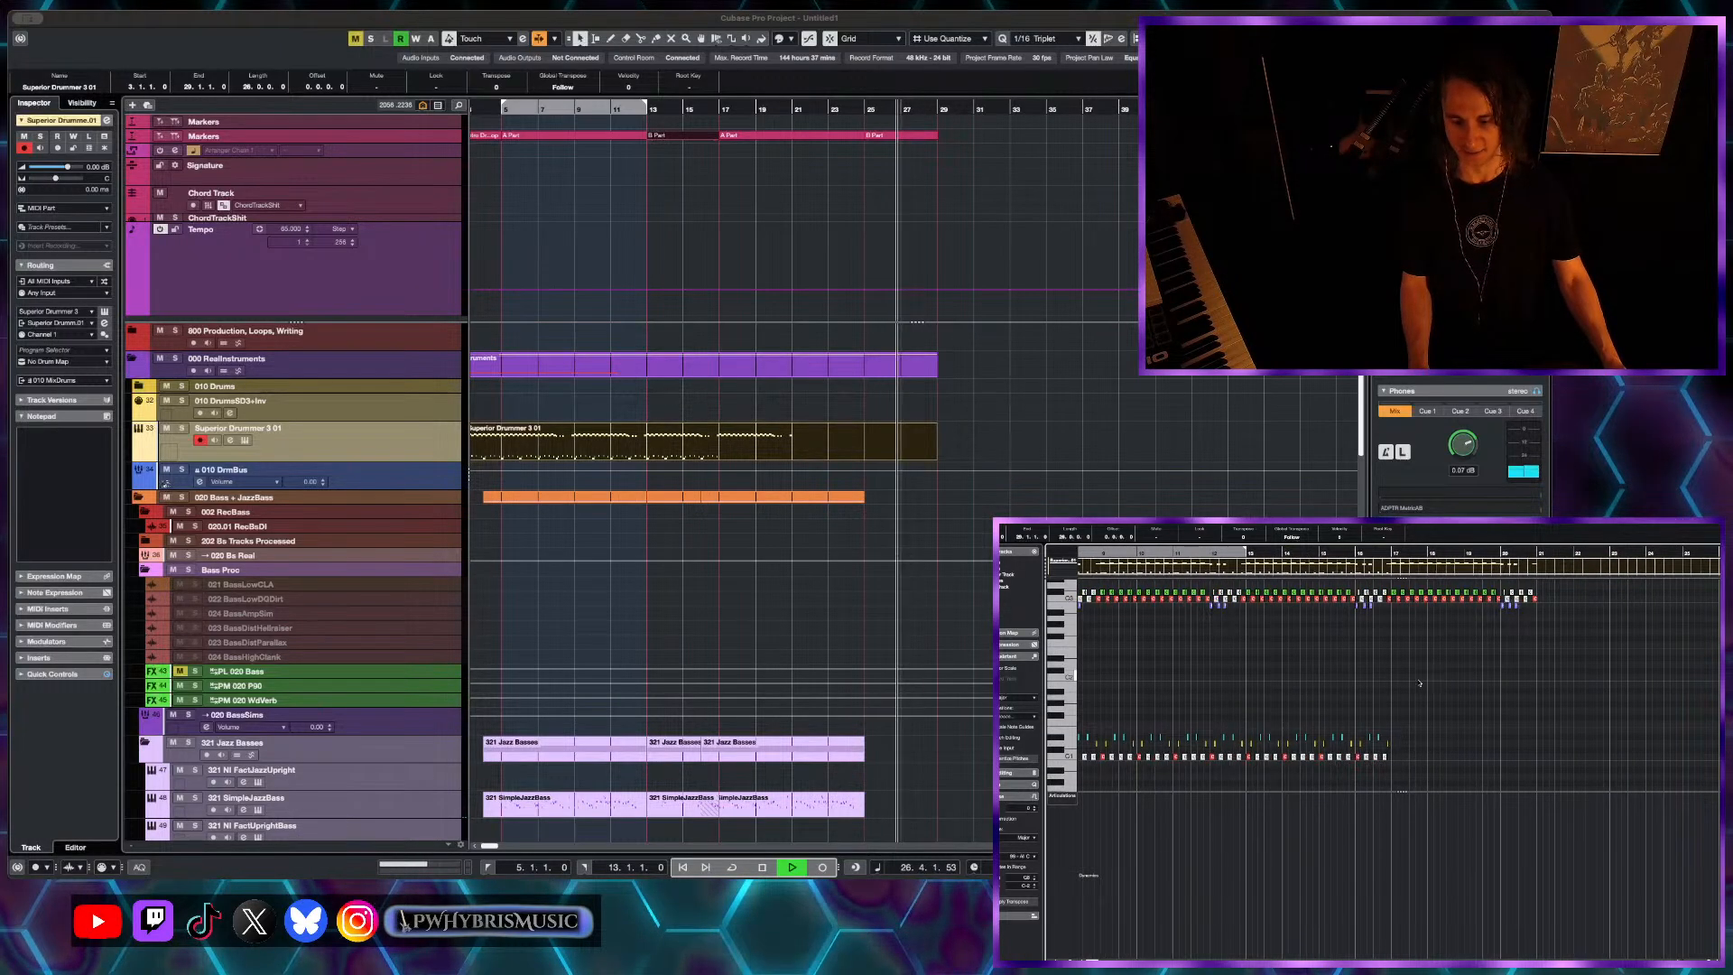
pyautogui.scroll(-4, 1420, 683)
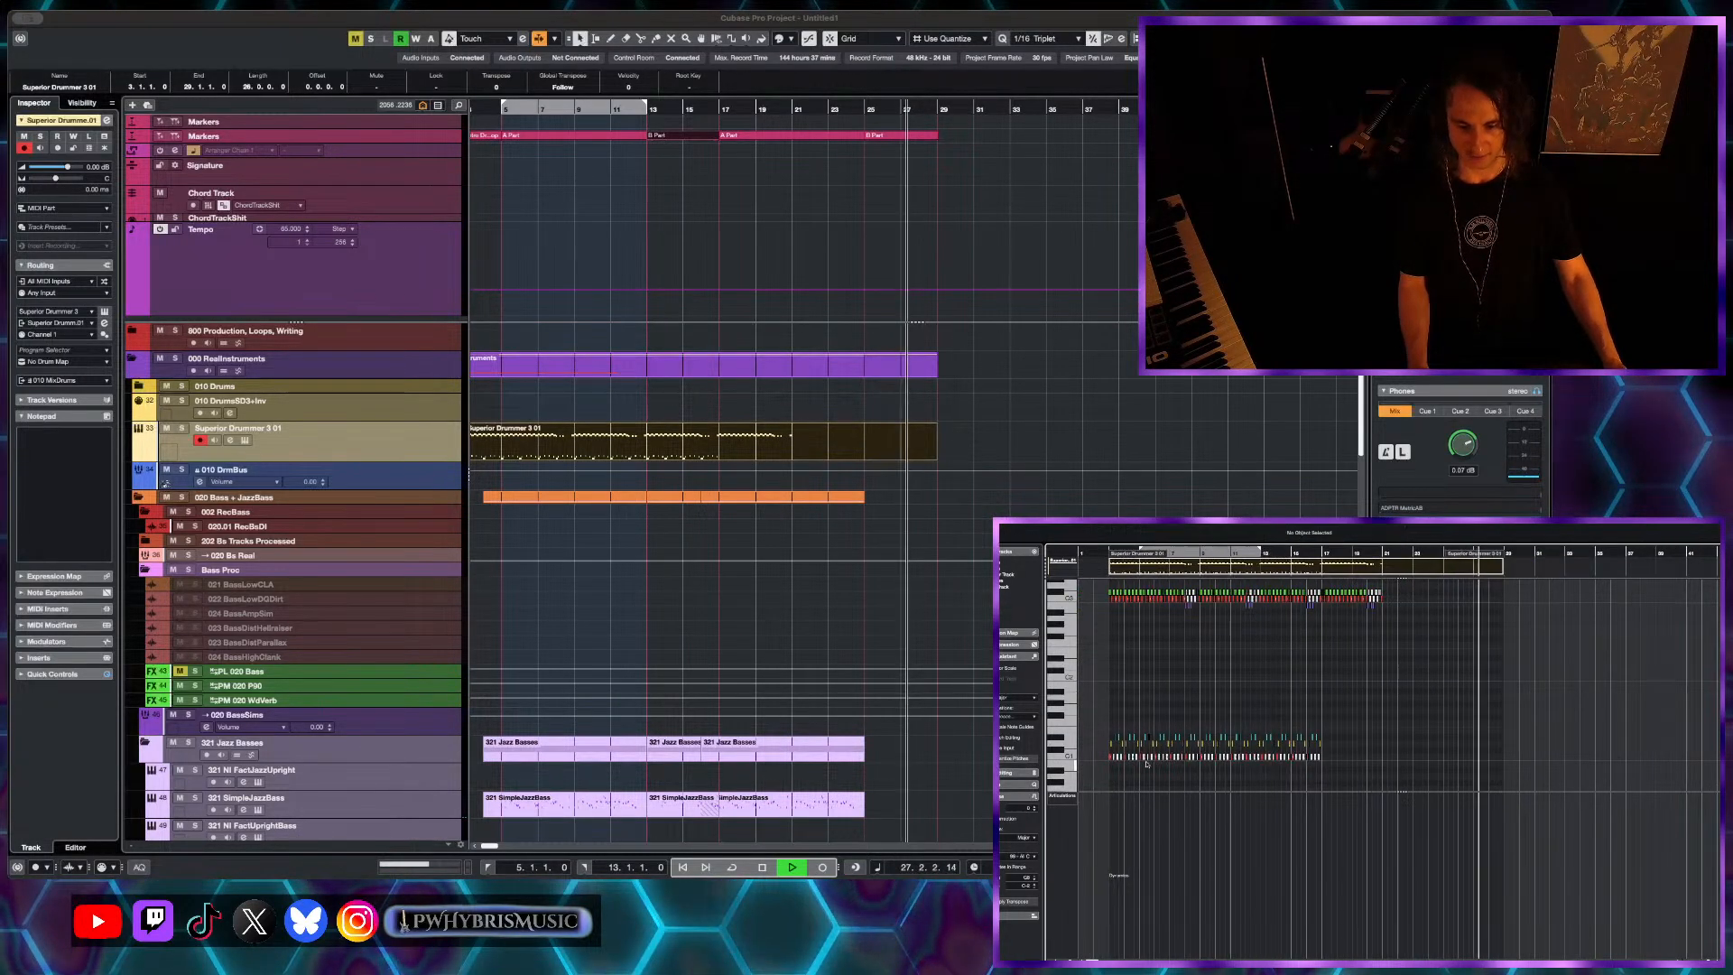
pyautogui.scroll(2, 1214, 637)
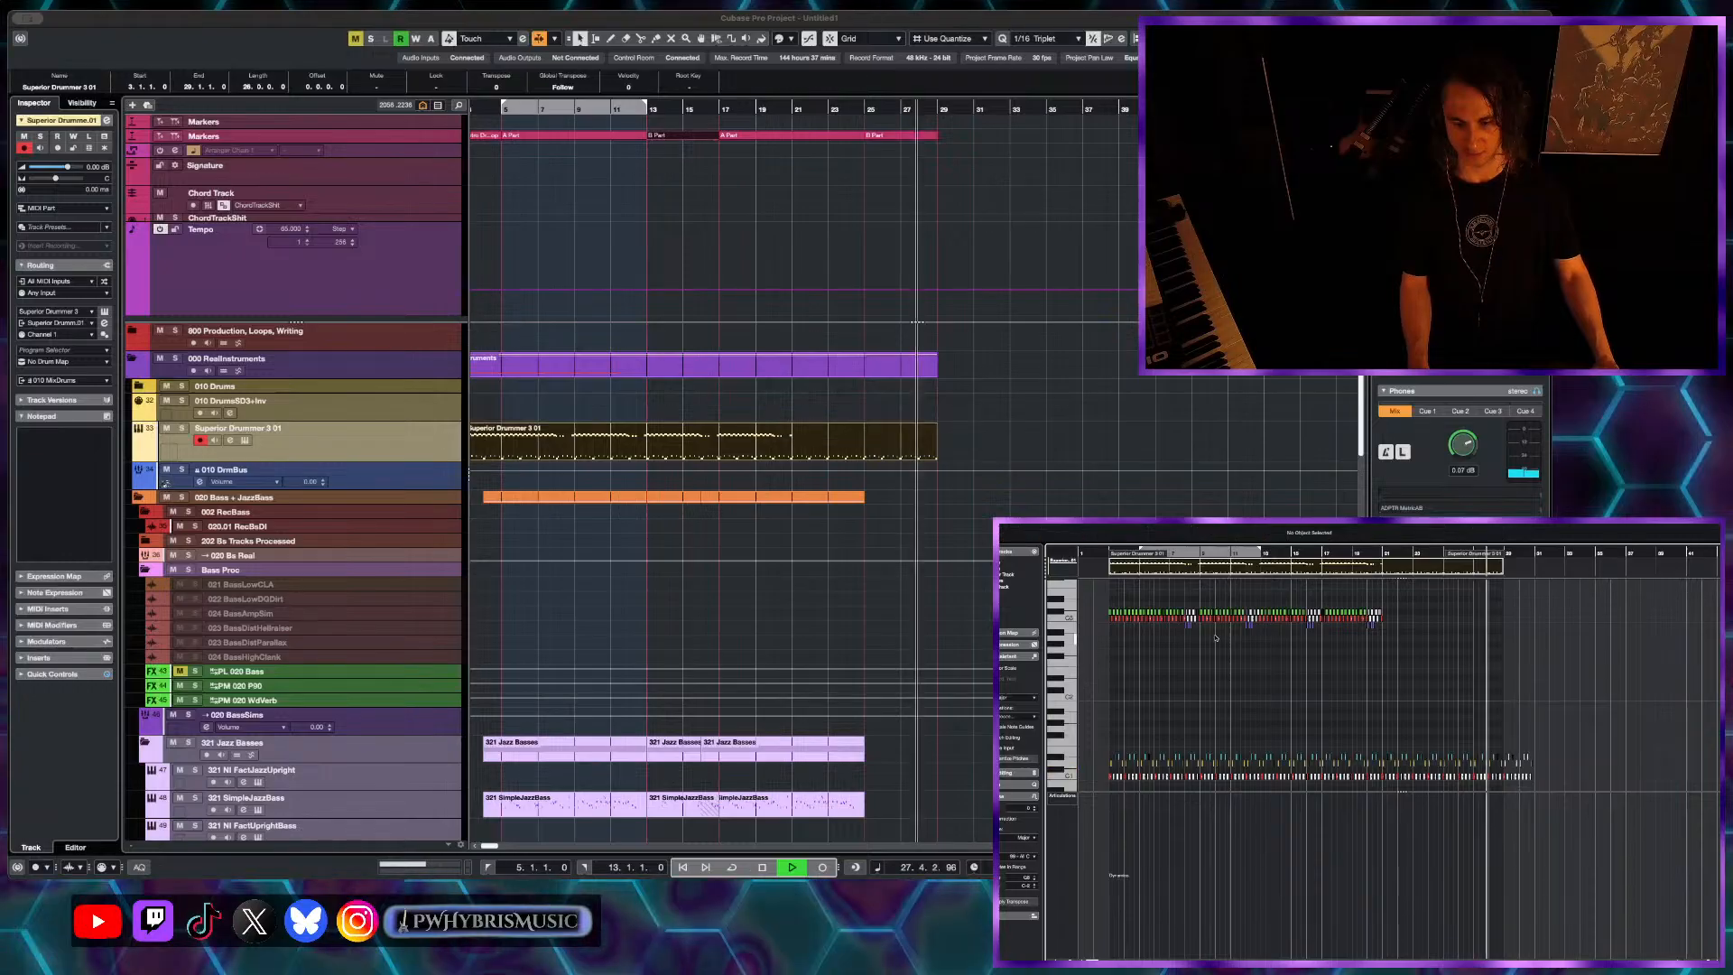
pyautogui.moveTo(1096, 601); pyautogui.dragTo(1095, 599)
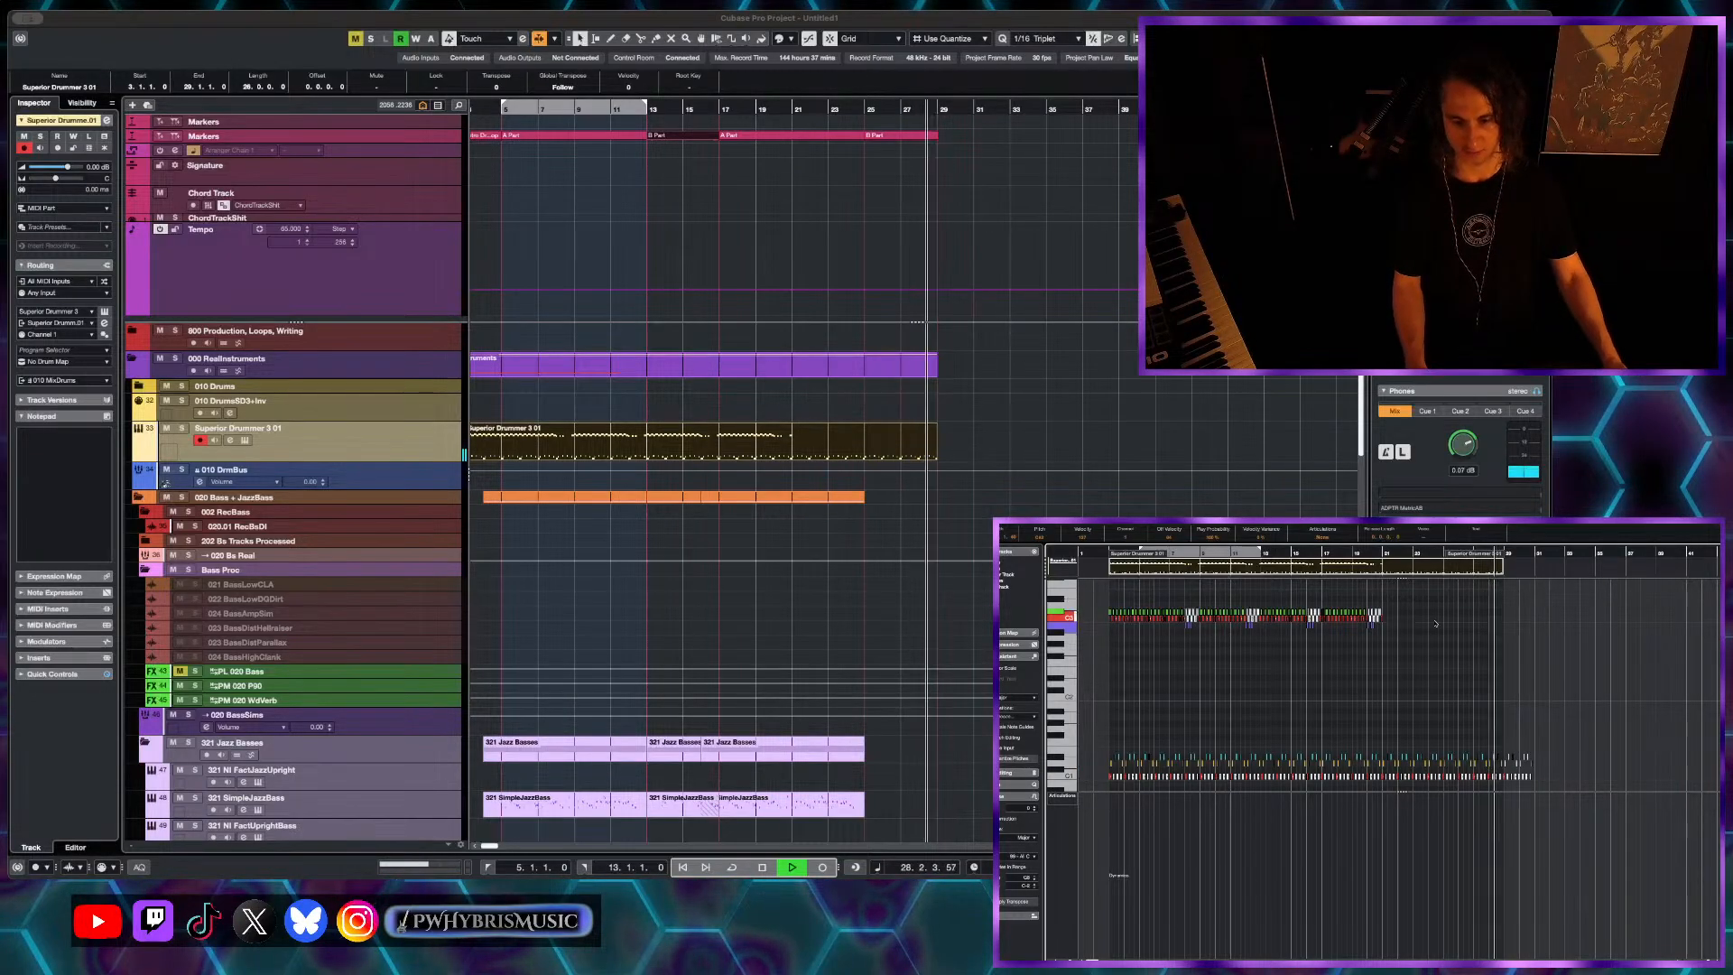
pyautogui.scroll(1, 1498, 613)
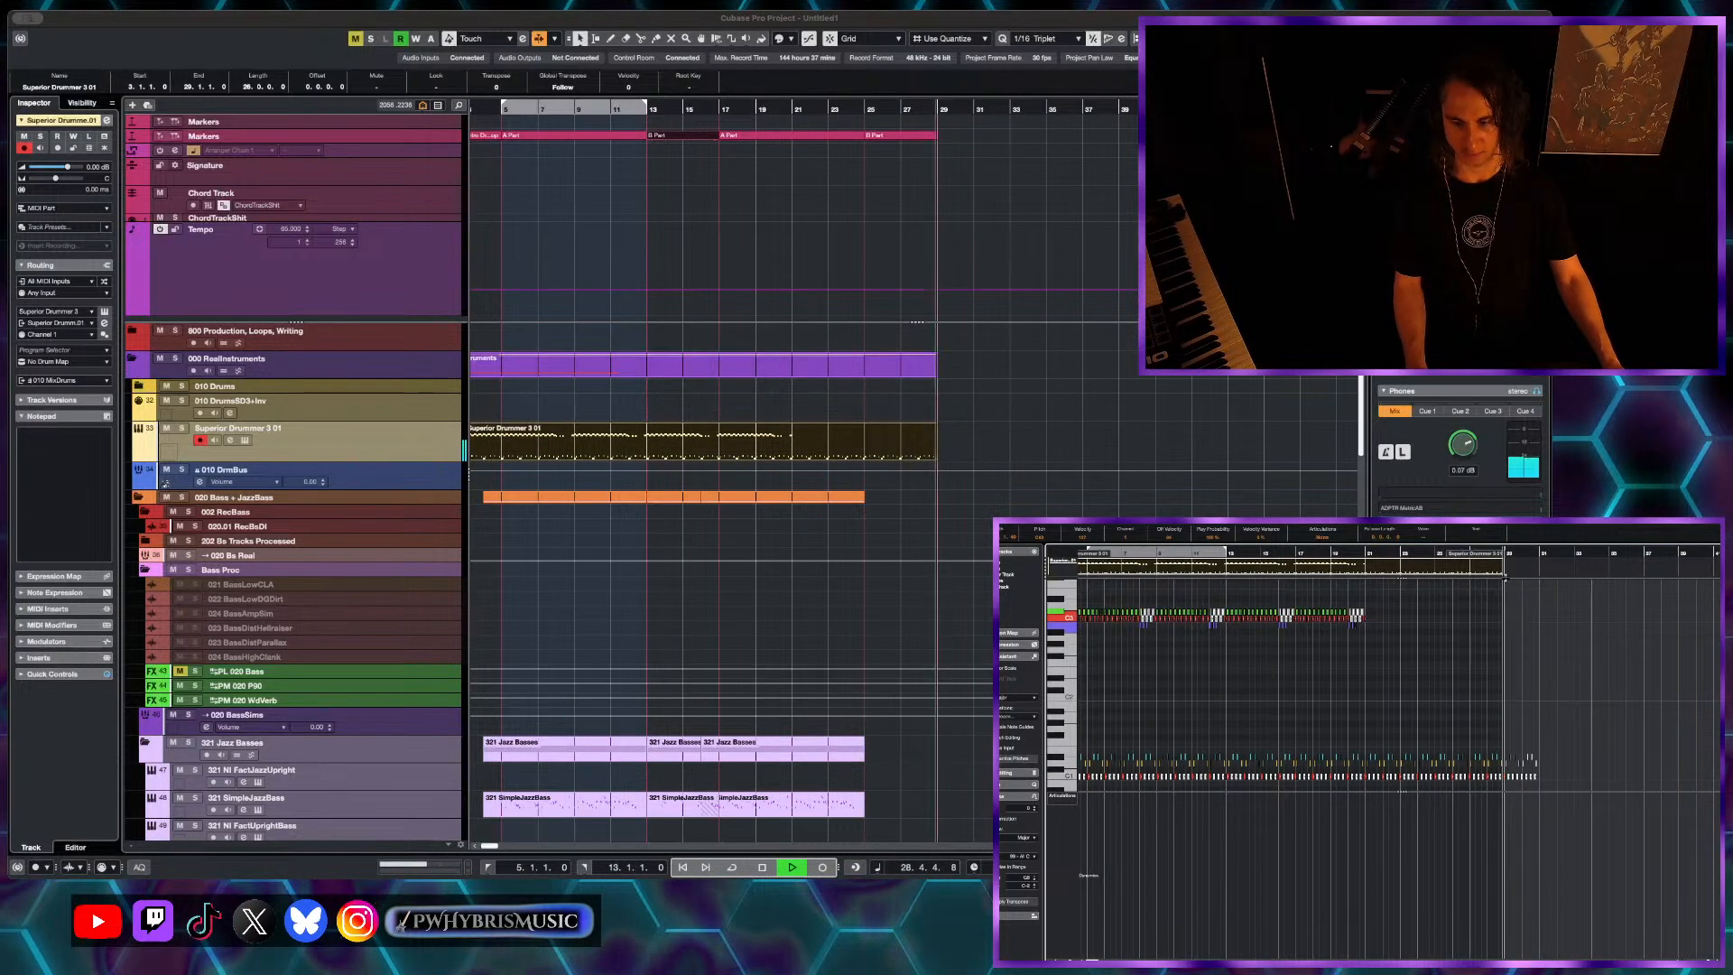
pyautogui.moveTo(1503, 568); pyautogui.dragTo(1549, 572)
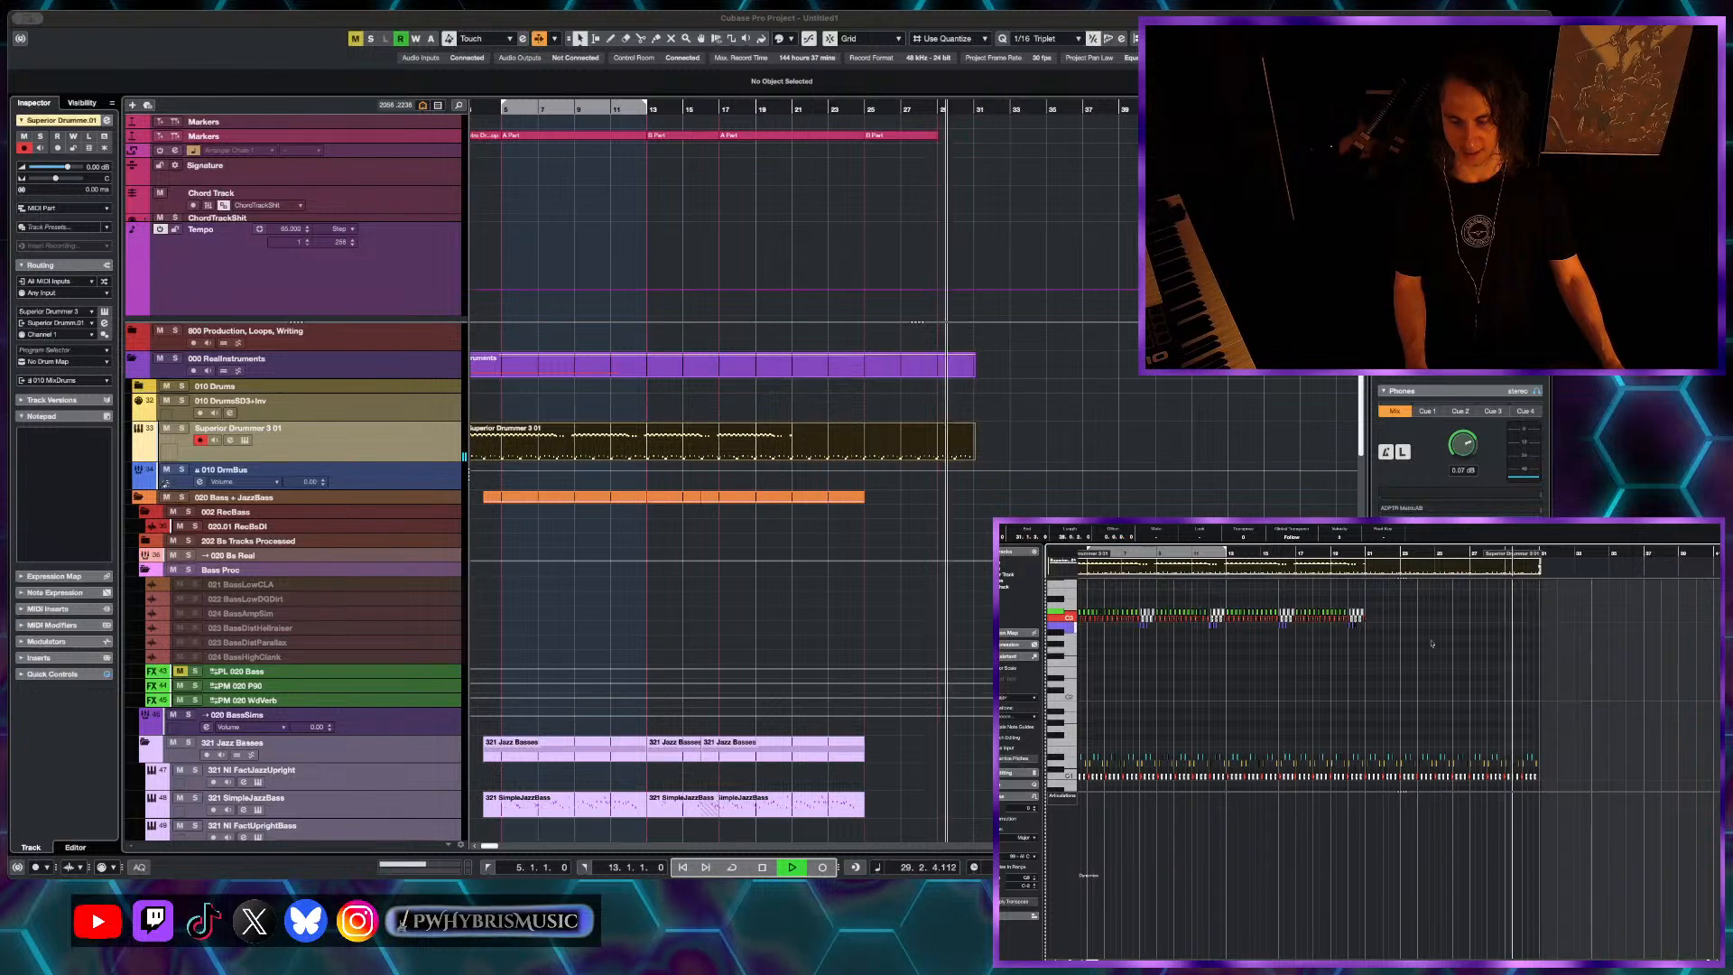
# - Shift the copied low-lane drum notes from bar 17 onward slightly later to line up with the preceding pattern
pyautogui.scroll(4, 1351, 648)
pyautogui.scroll(1, 1365, 671)
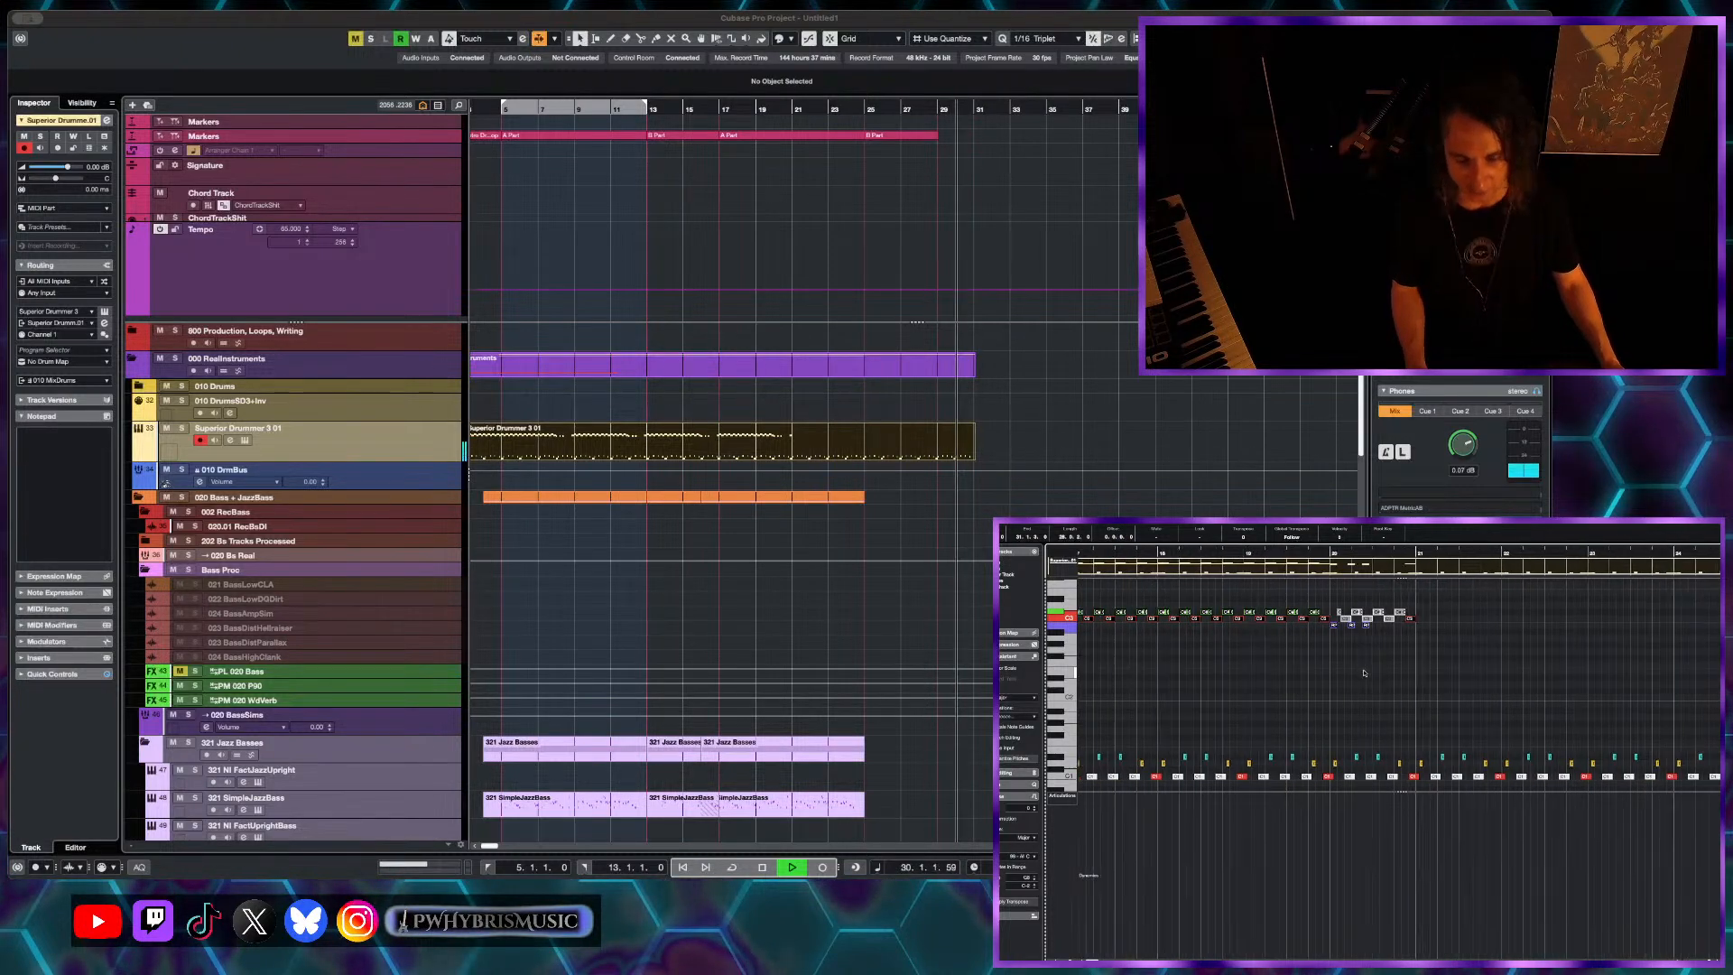
pyautogui.hscroll(-3, 1364, 670)
pyautogui.scroll(-1, 1365, 670)
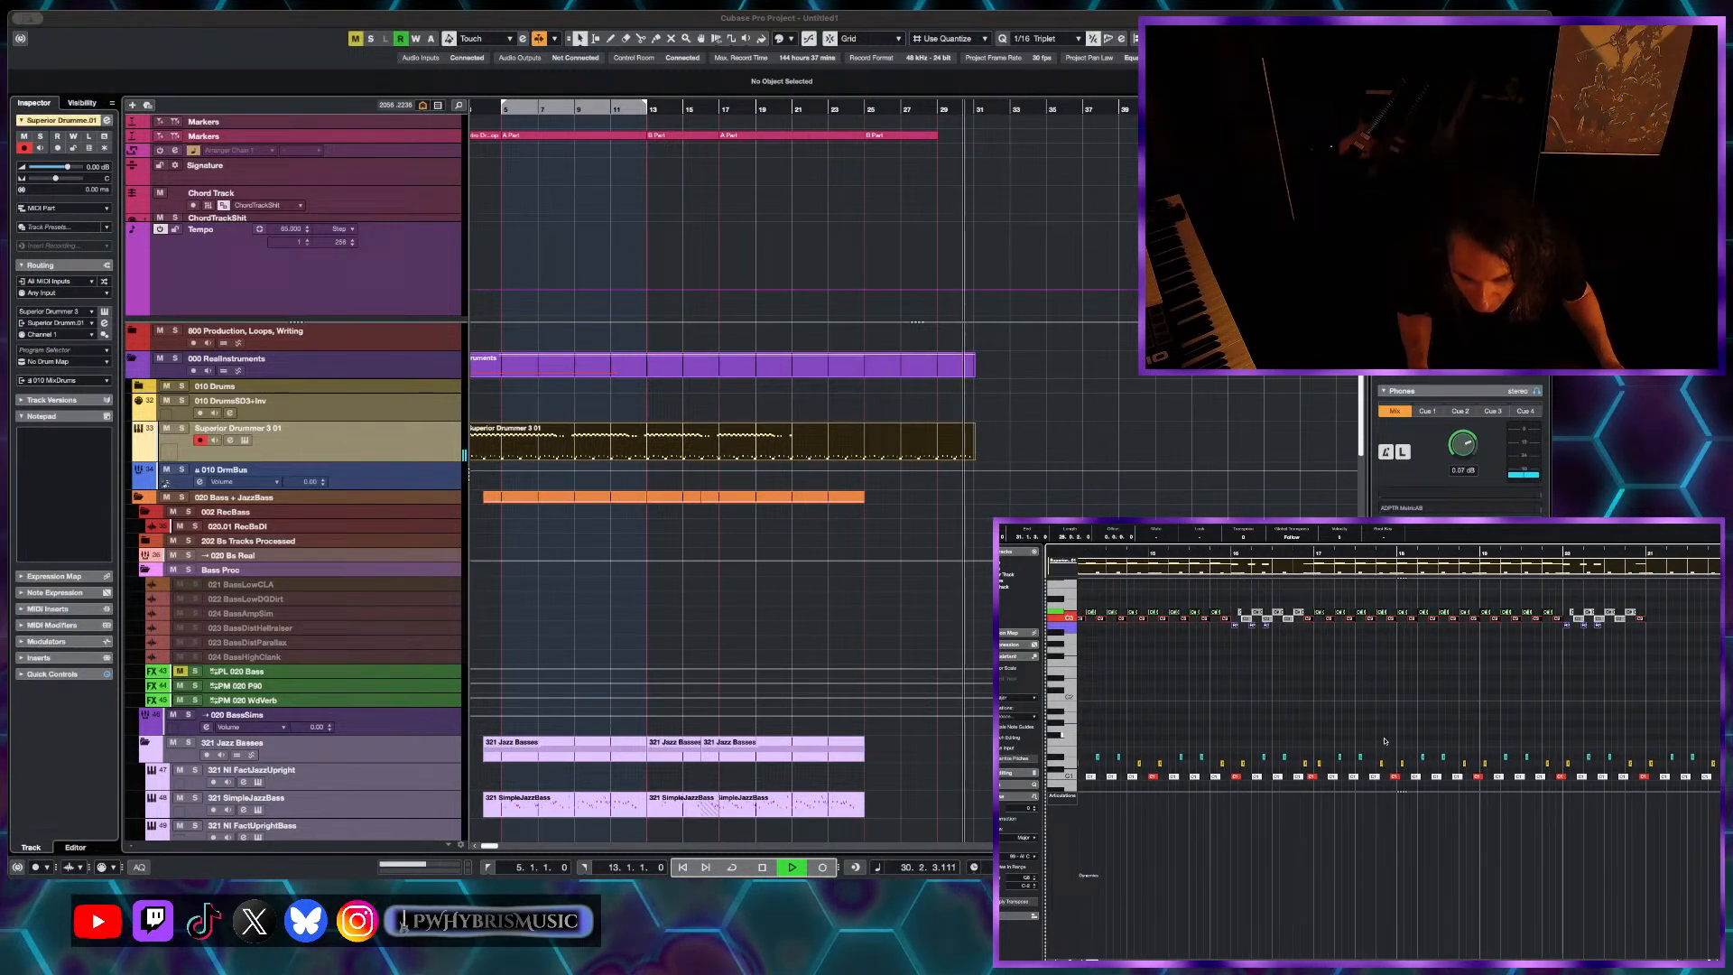
pyautogui.click(1327, 738)
pyautogui.scroll(-1, 1327, 739)
pyautogui.hscroll(3, 1327, 739)
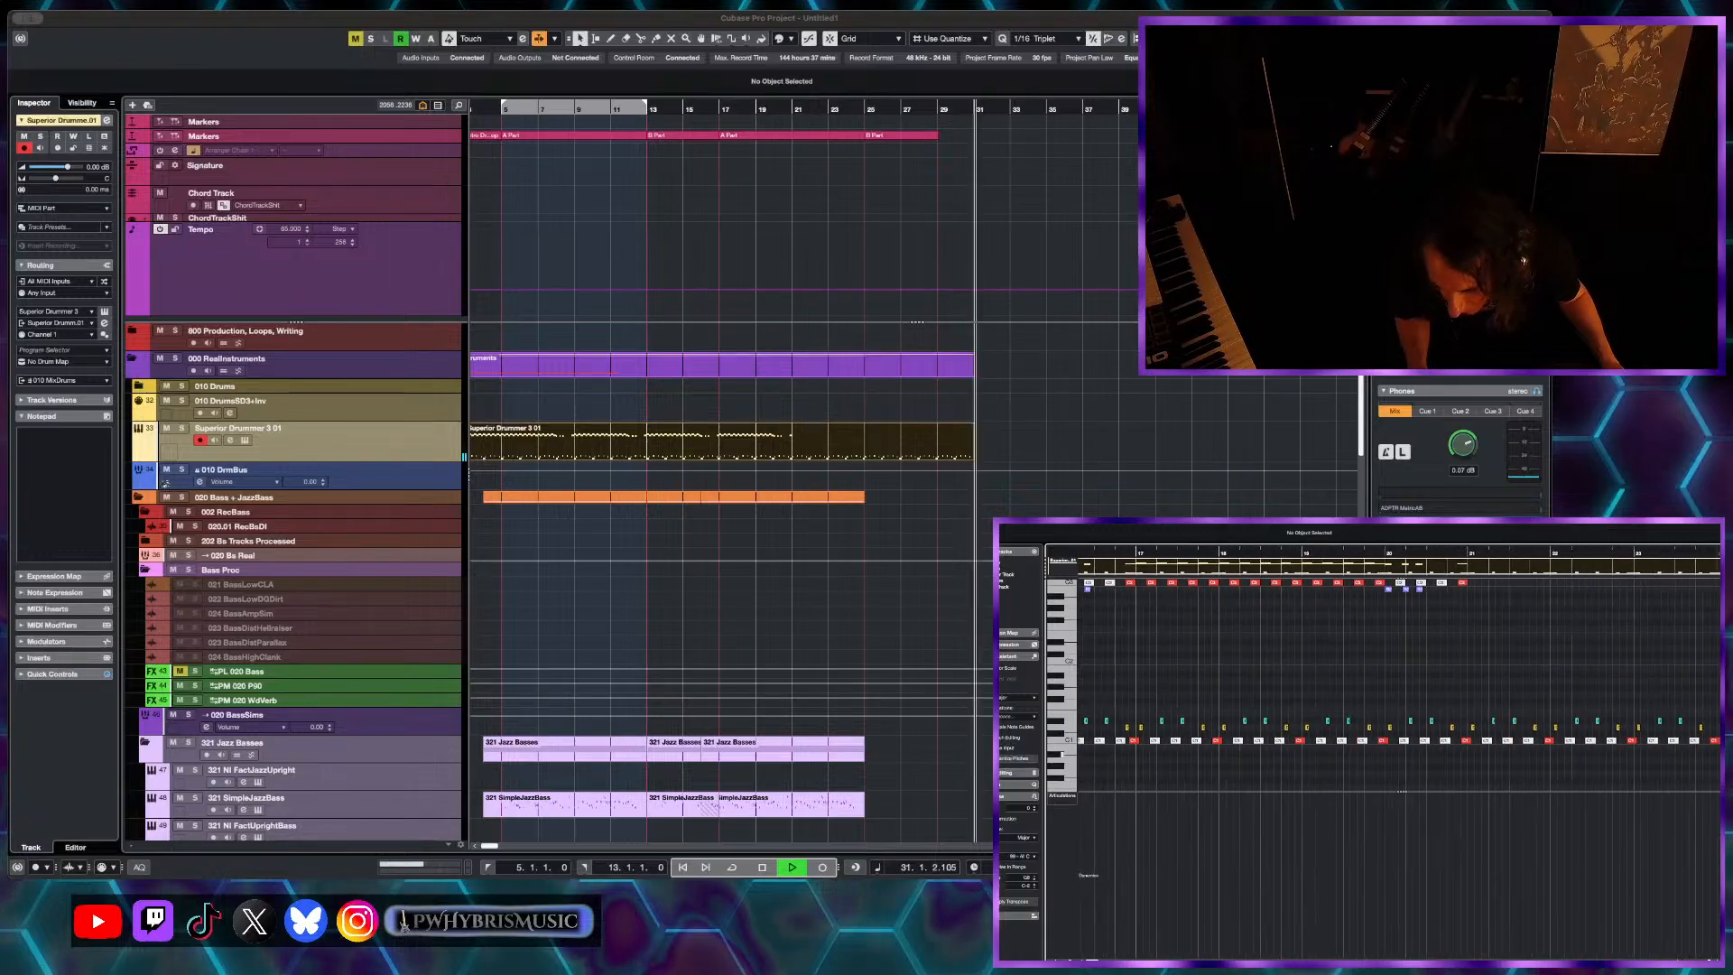
pyautogui.hscroll(8, 1327, 739)
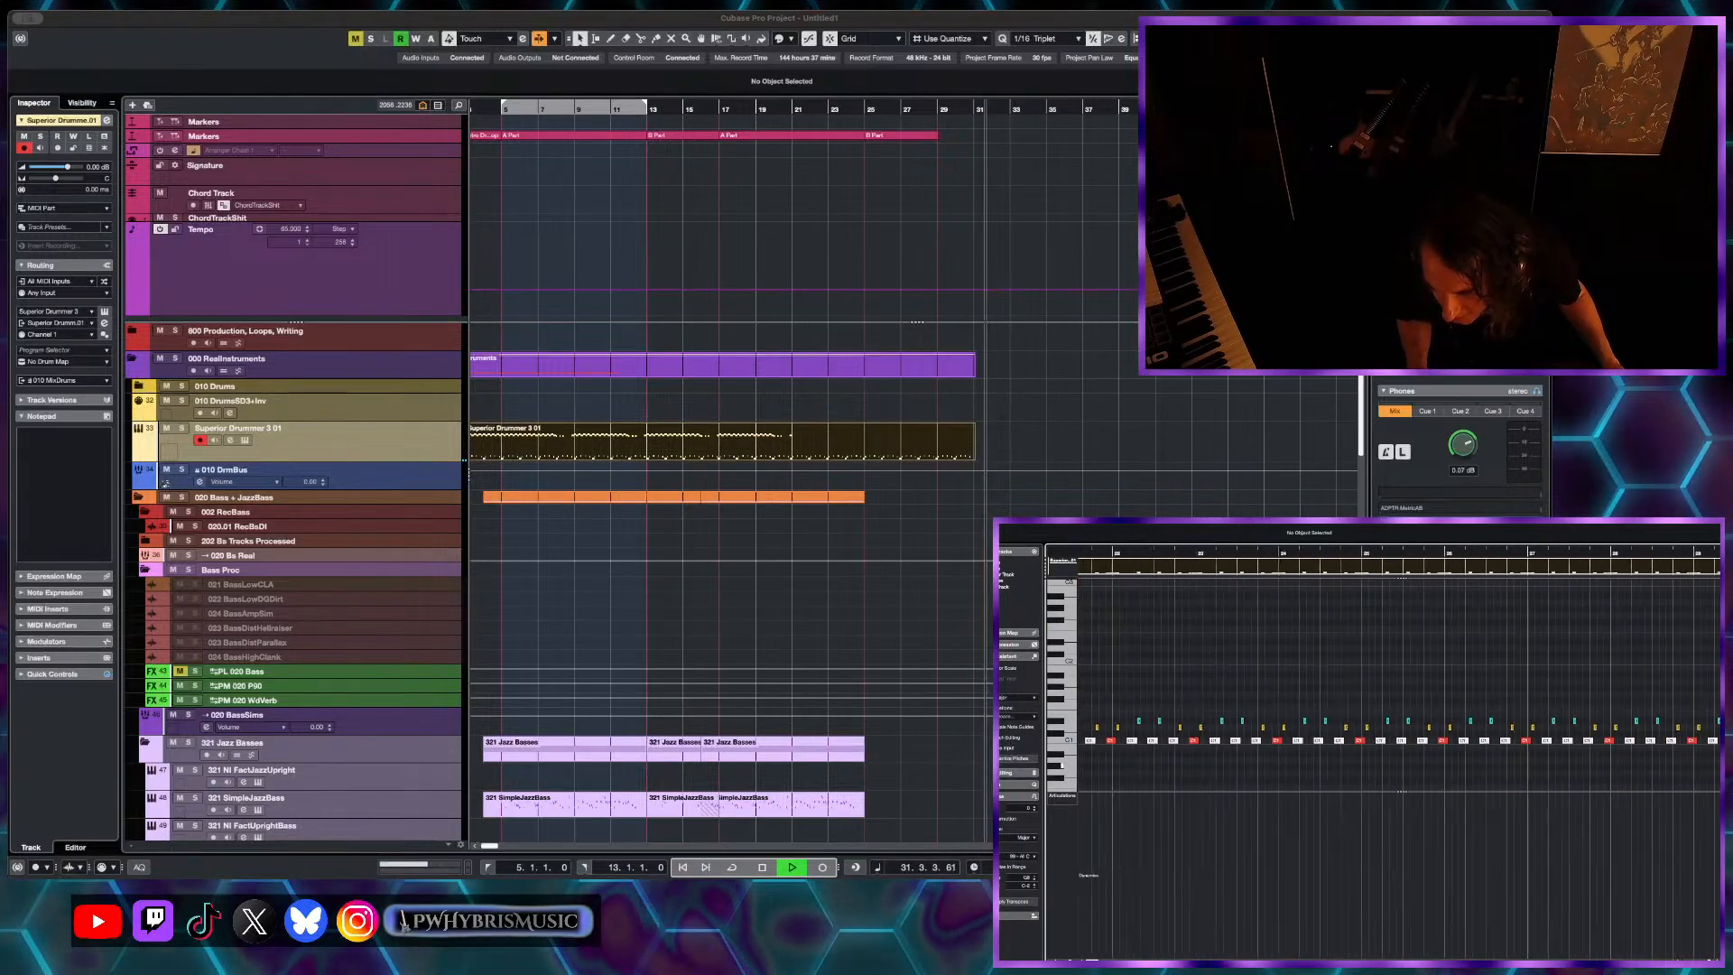
pyautogui.hscroll(6, 1327, 740)
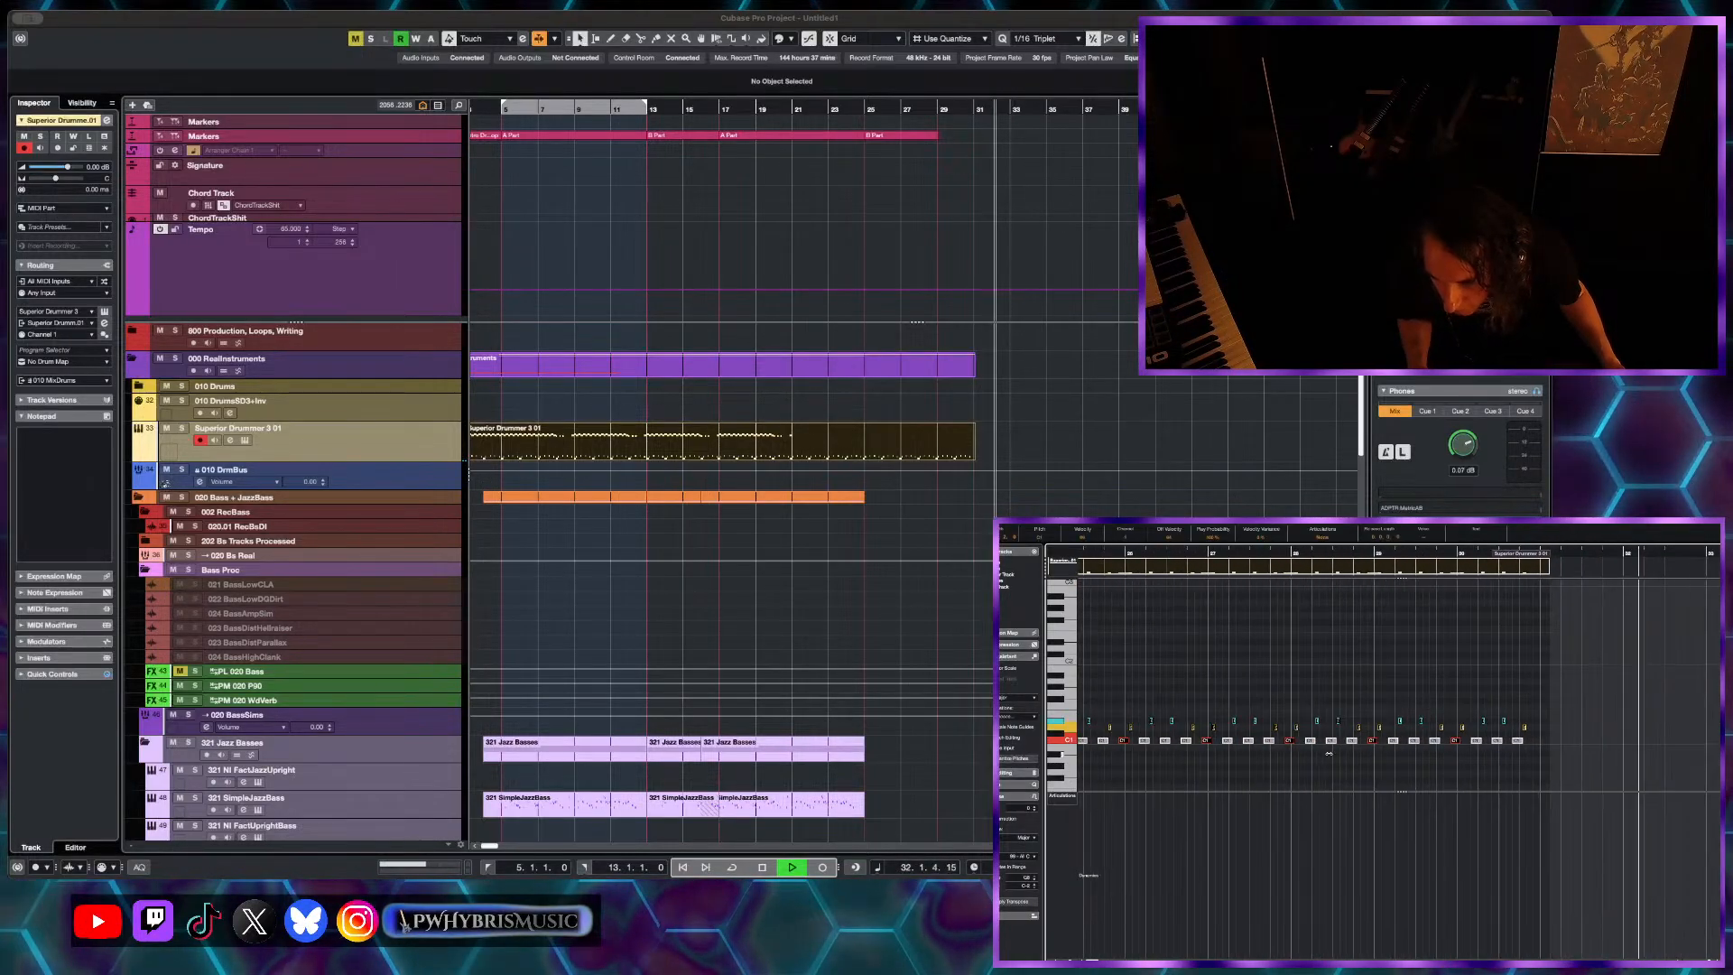
pyautogui.hscroll(-16, 1328, 752)
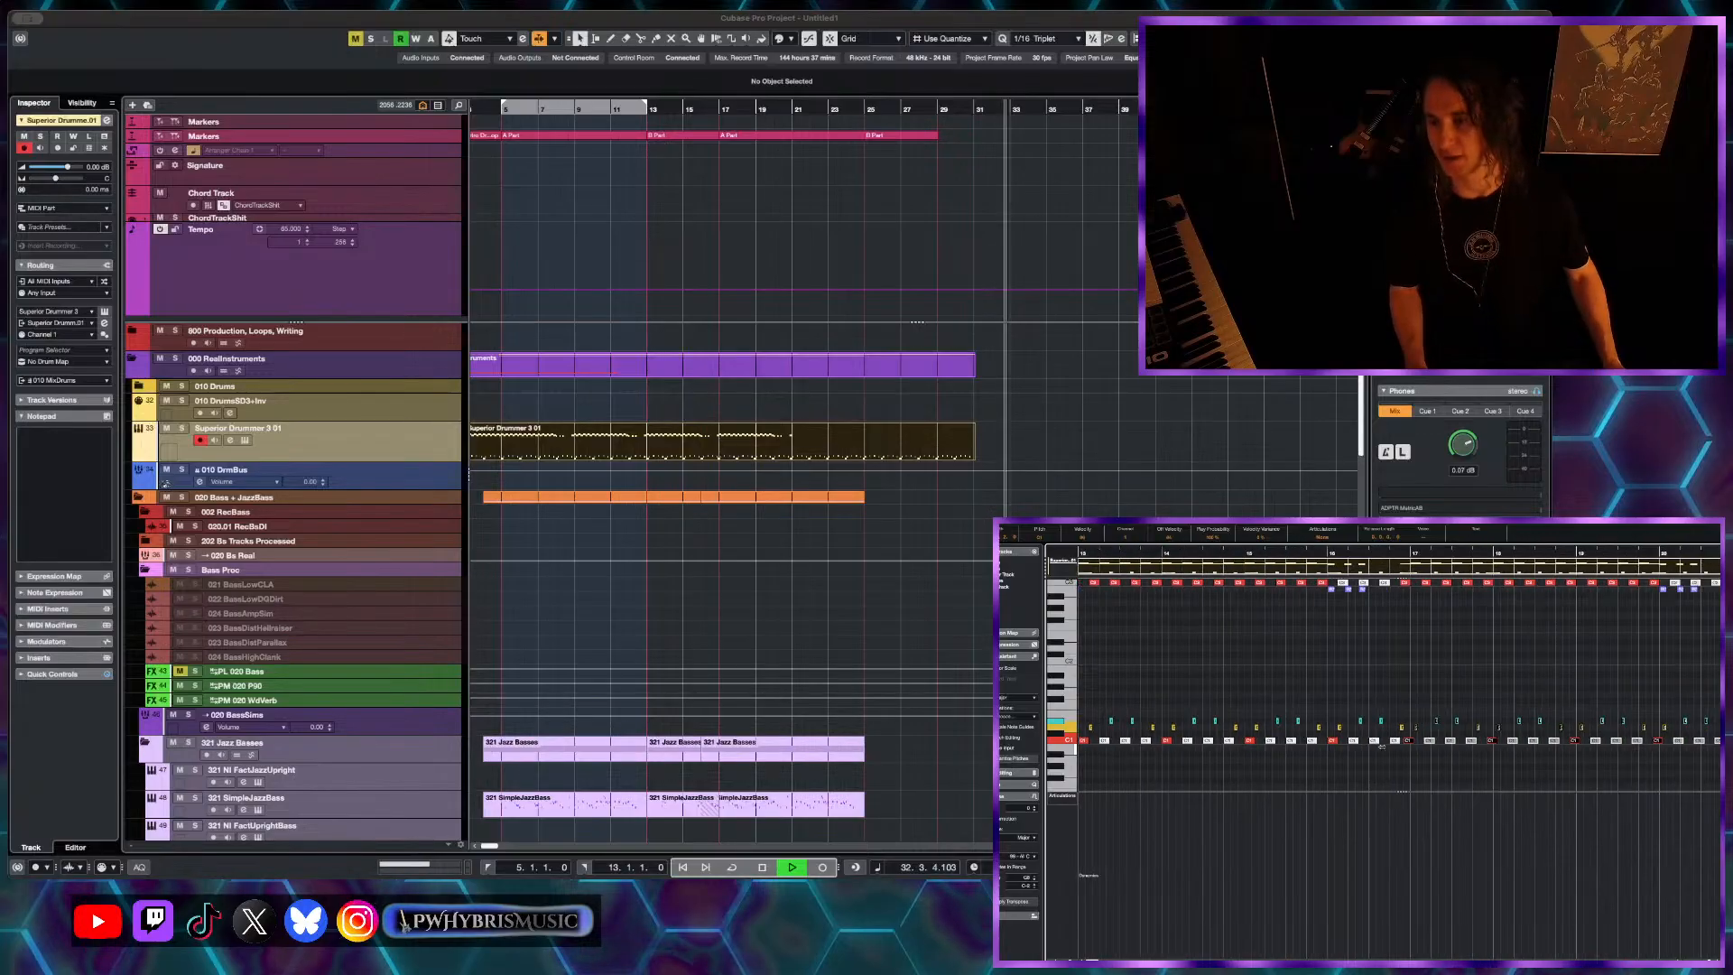
pyautogui.scroll(5, 1380, 745)
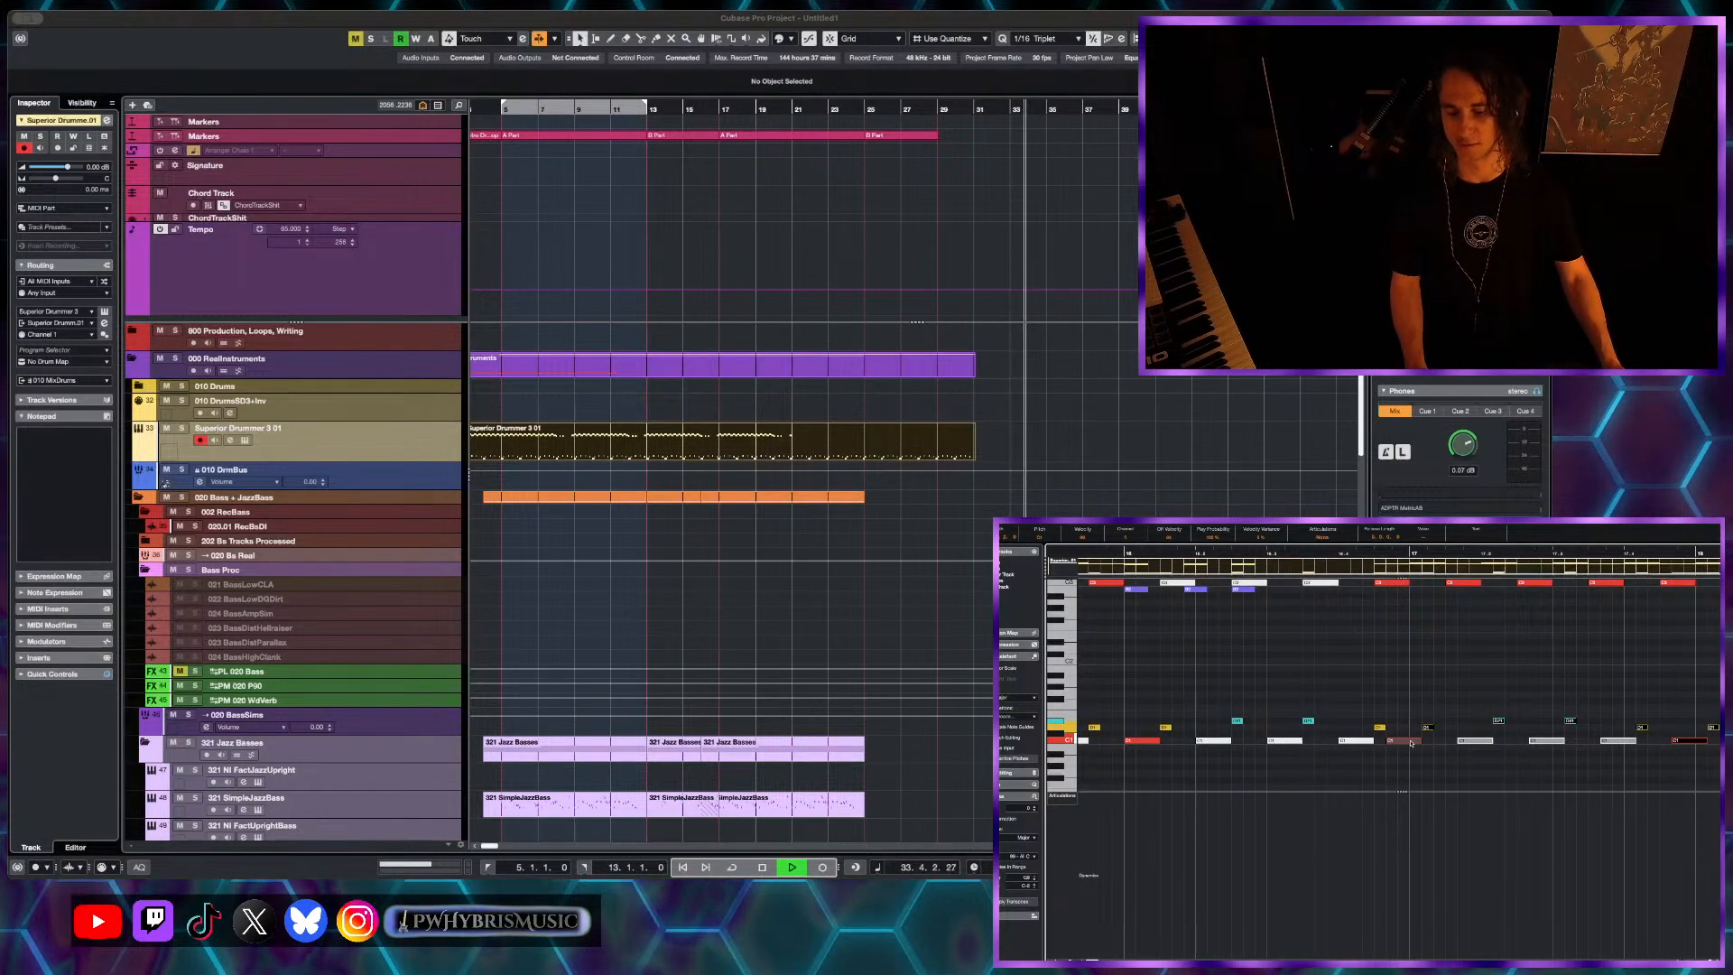
pyautogui.scroll(-5, 1415, 741)
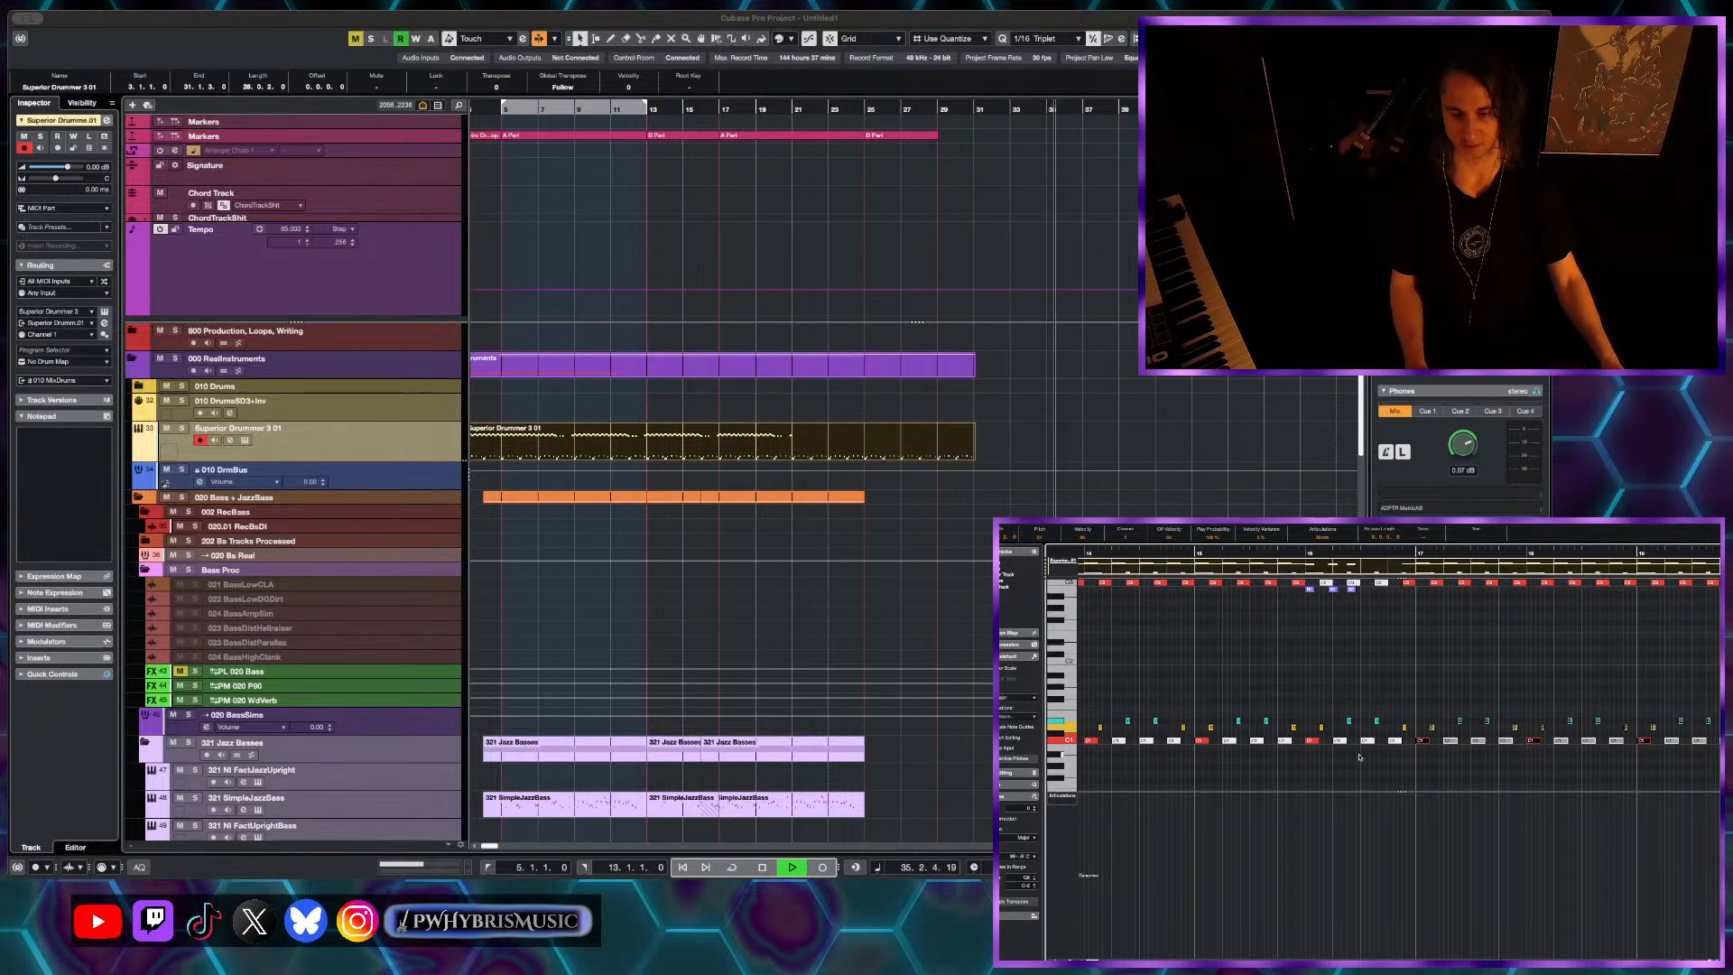
# - Duplicate the upper-lane drum pattern past bar 31 and extend the Superior Drummer 3 part to bar 37
pyautogui.scroll(-3, 1354, 686)
pyautogui.scroll(-2, 1203, 567)
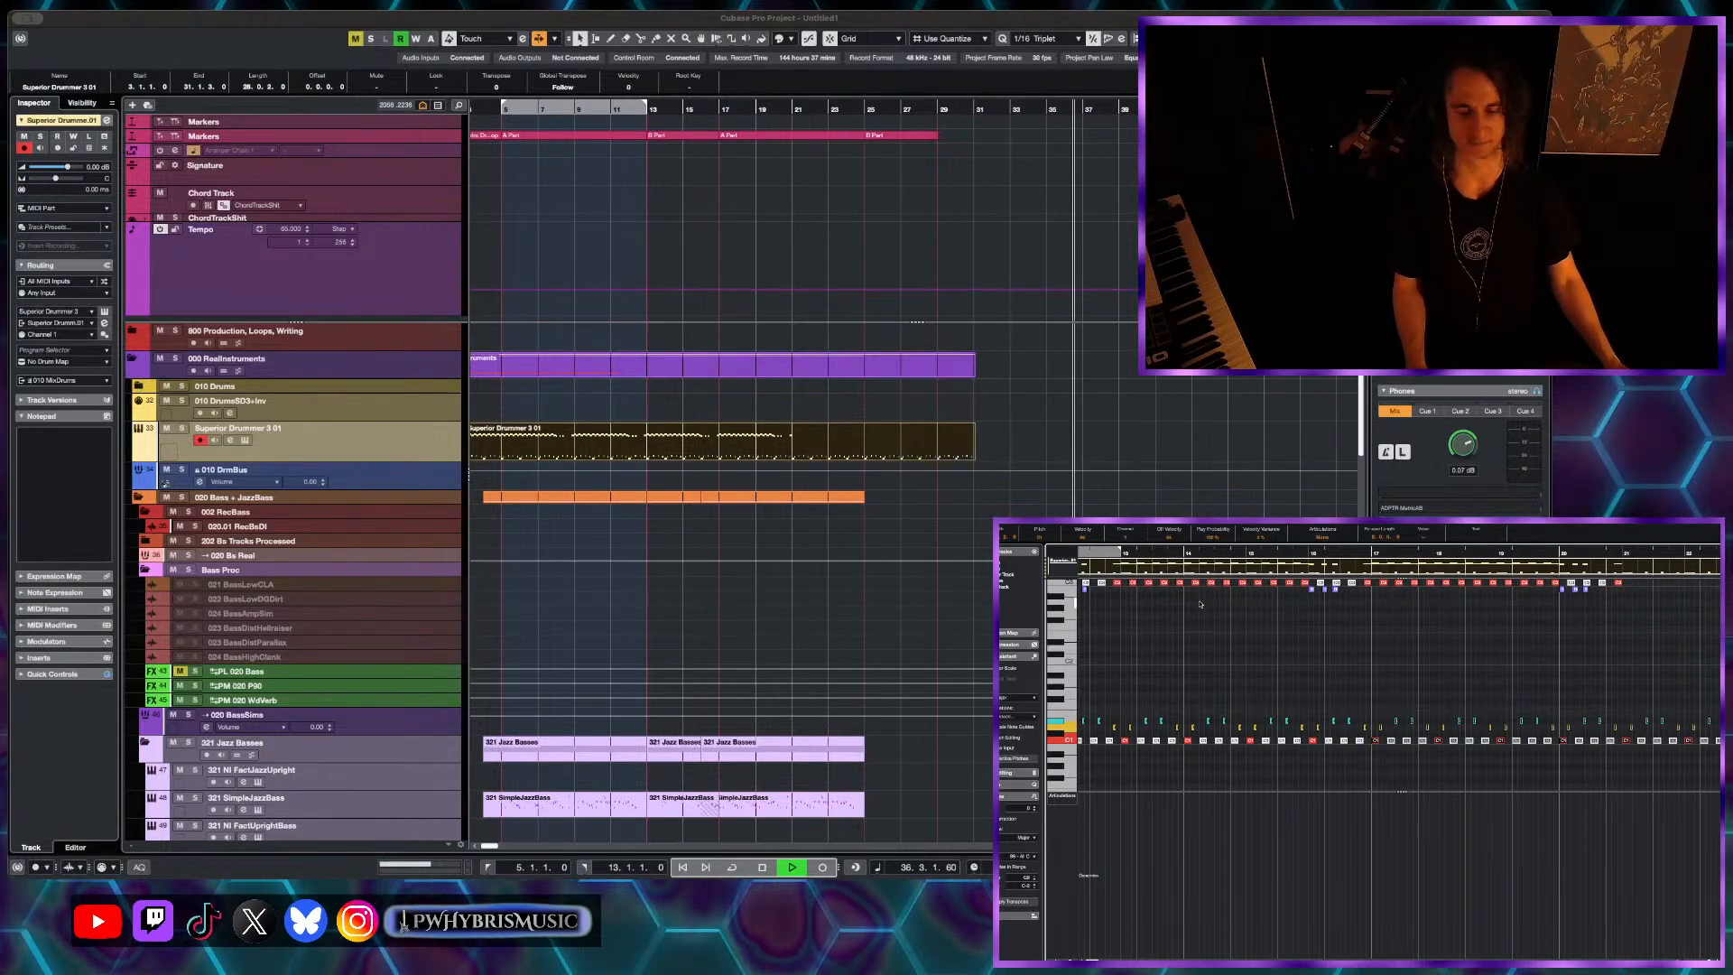
pyautogui.scroll(2, 1201, 604)
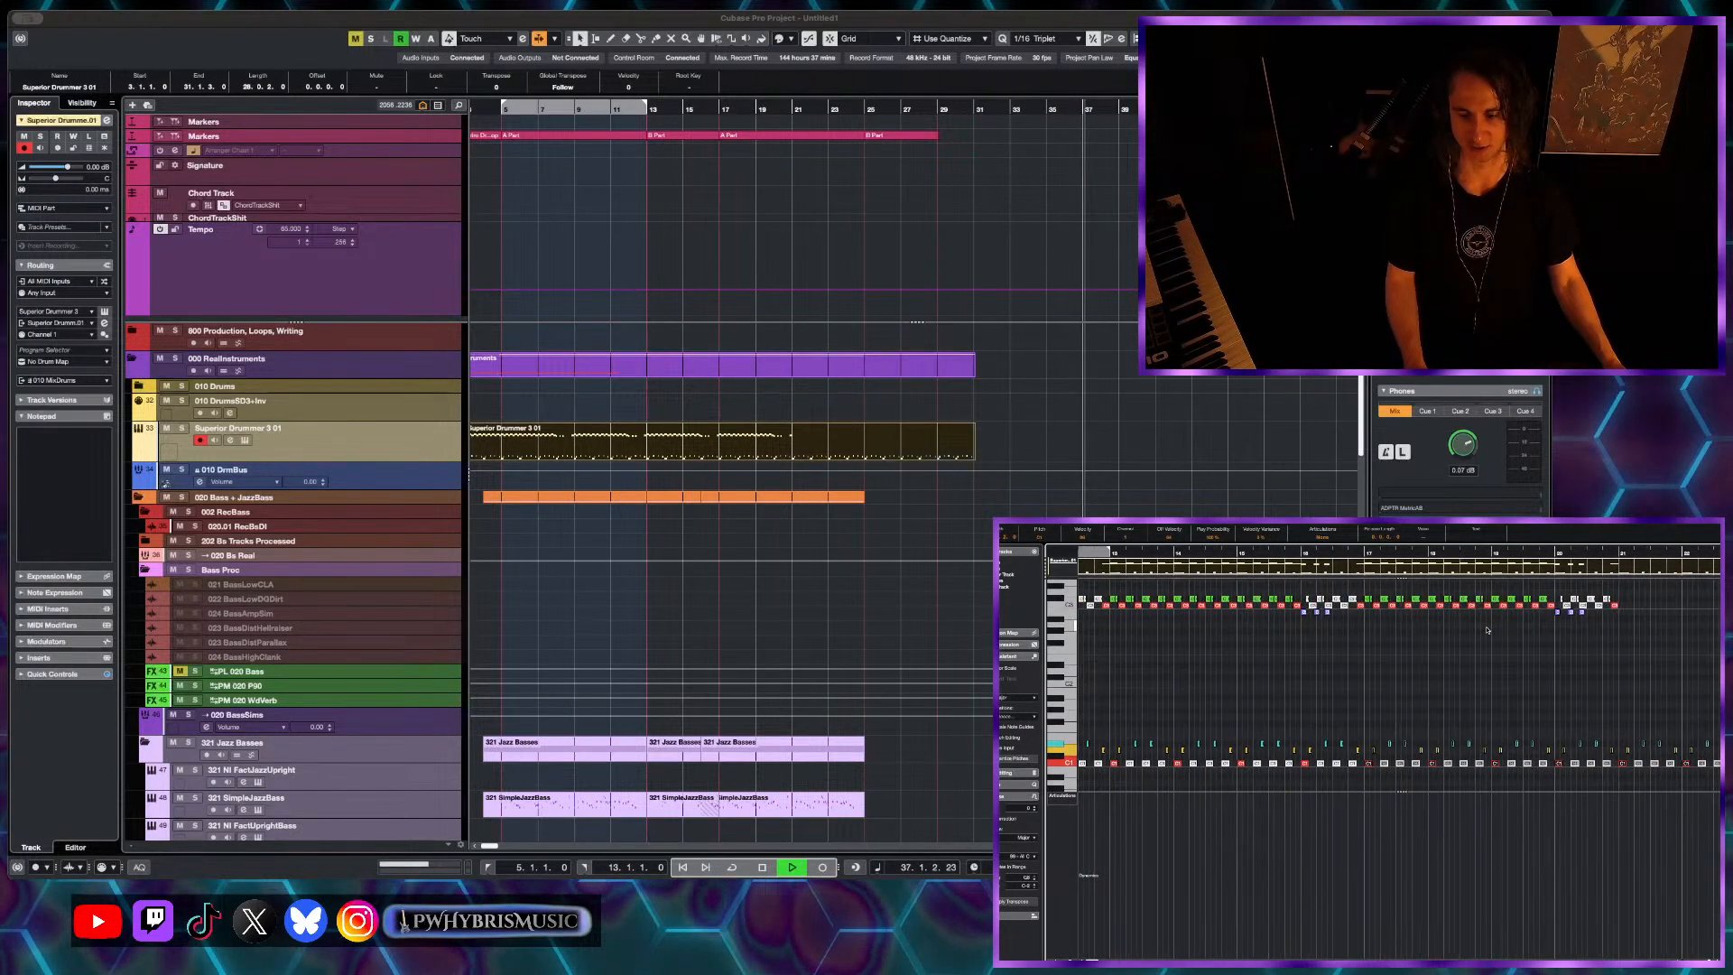
pyautogui.scroll(-1, 1487, 630)
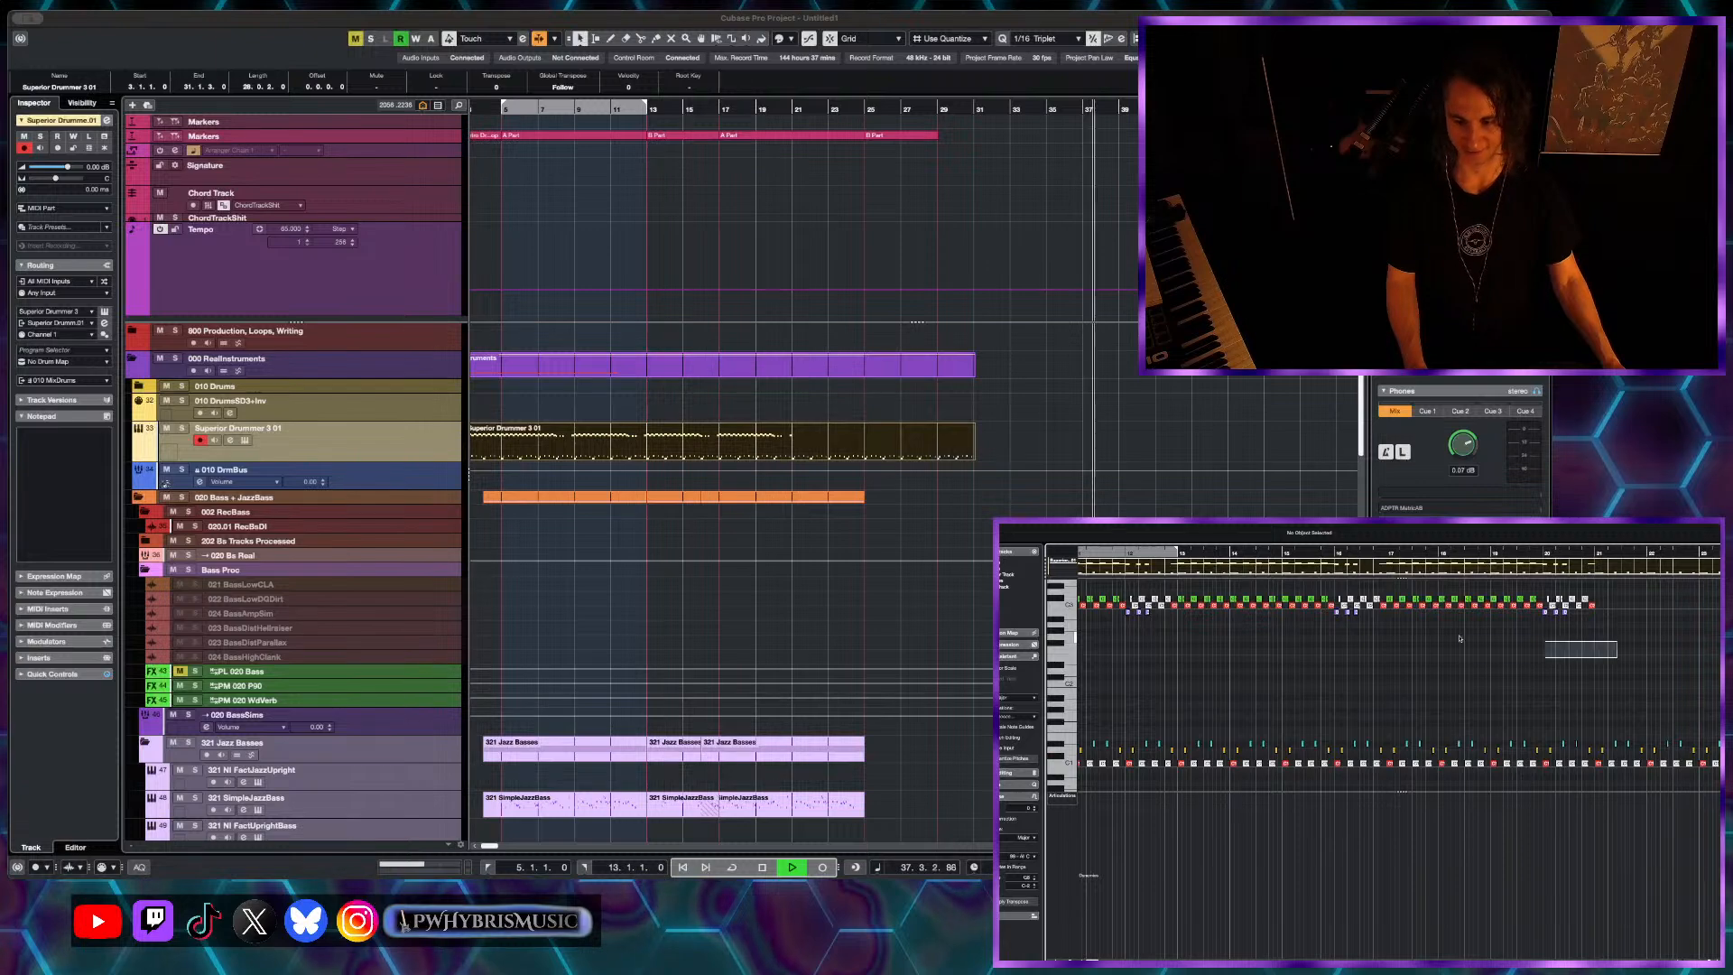
pyautogui.moveTo(1460, 638); pyautogui.dragTo(1182, 605)
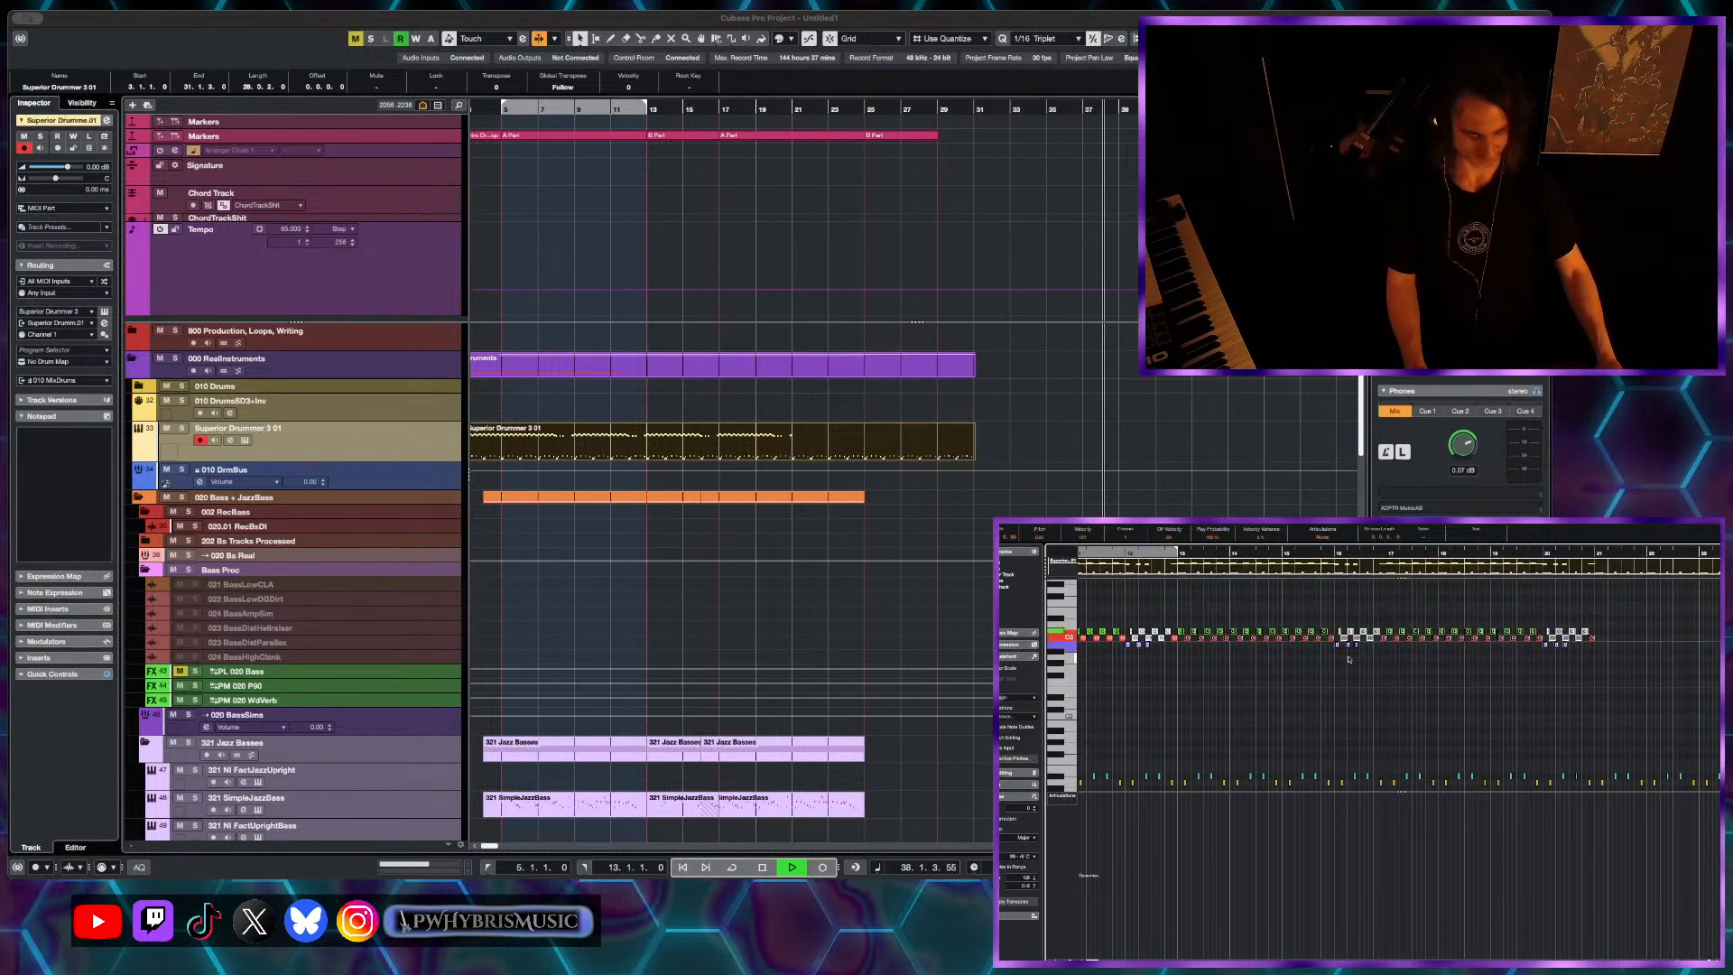
pyautogui.scroll(-2, 1348, 658)
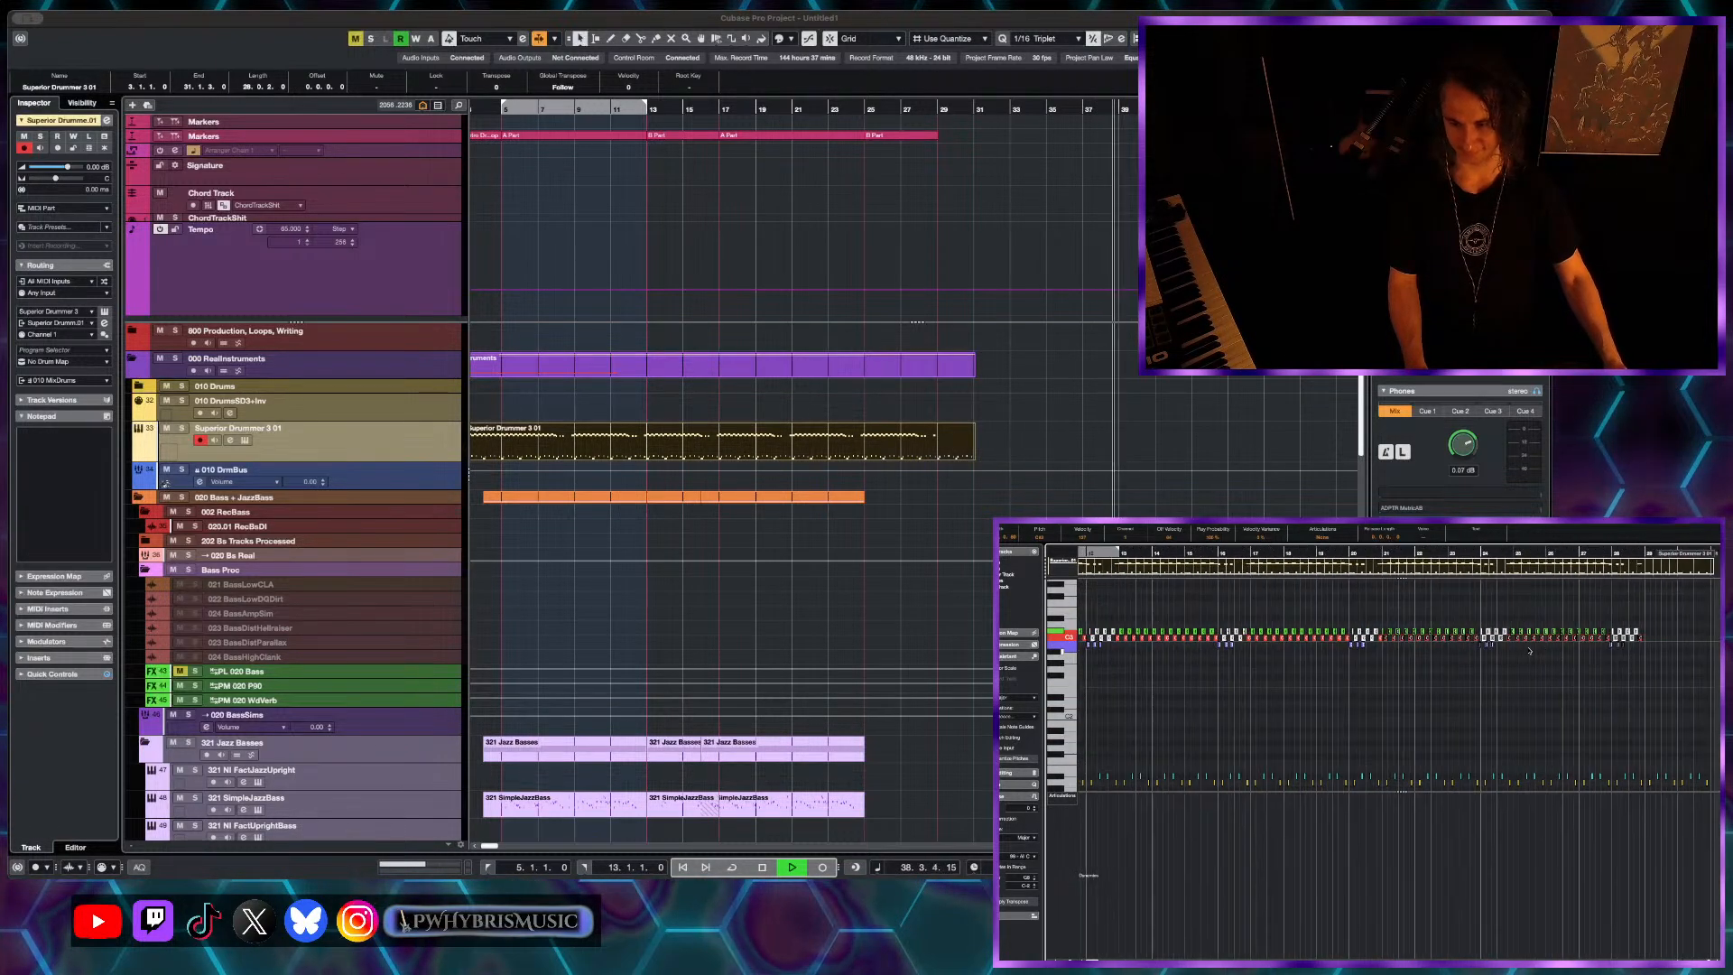
pyautogui.hscroll(2, 1529, 650)
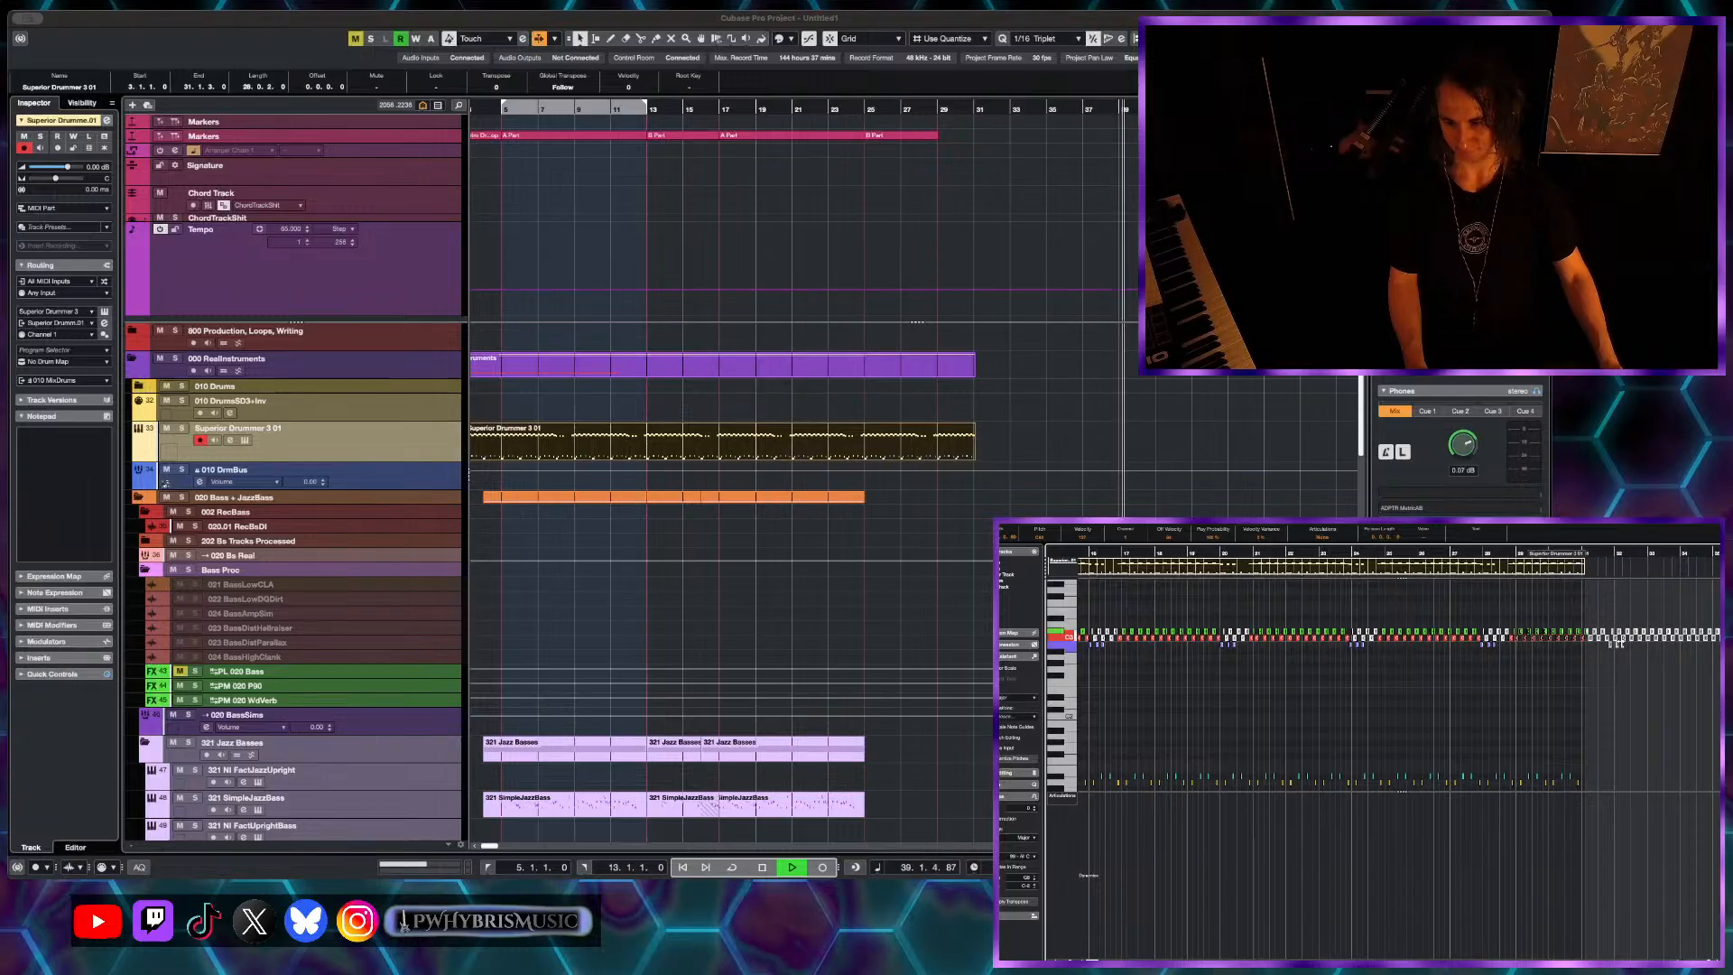
pyautogui.hscroll(2, 1529, 579)
pyautogui.moveTo(1519, 572); pyautogui.dragTo(1605, 573)
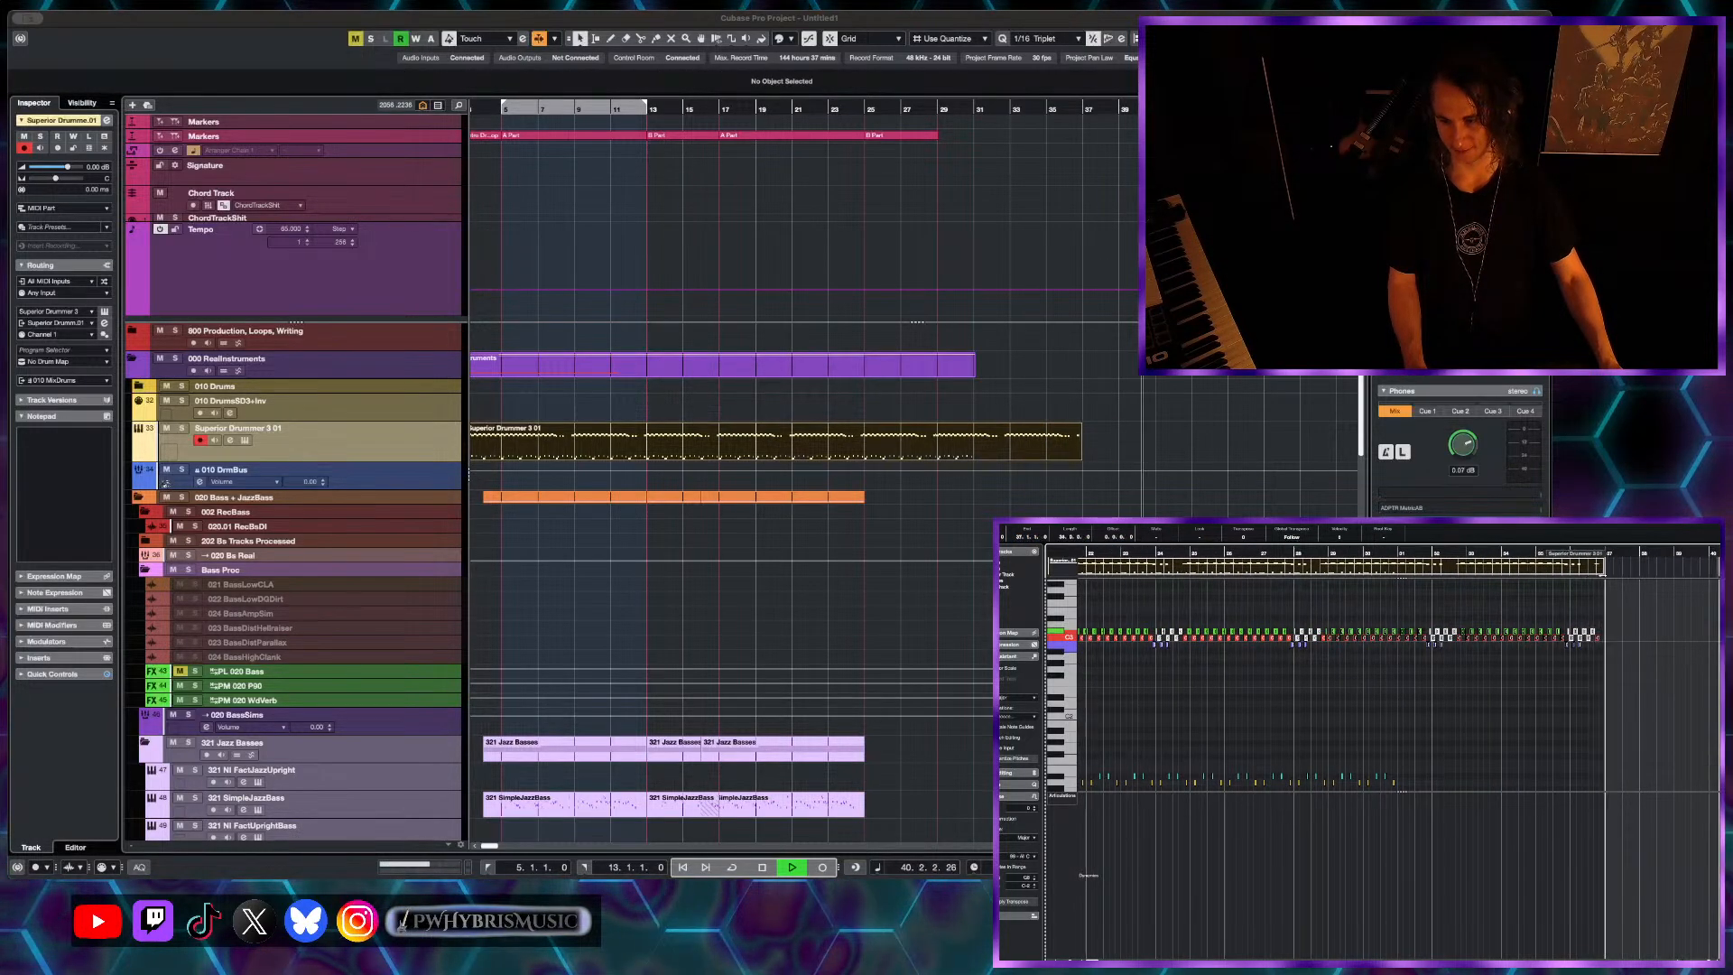
# - Copy the low-lane drum notes to fill the part up to bar 37, aligning the copies with the existing pattern
pyautogui.scroll(-3, 1382, 778)
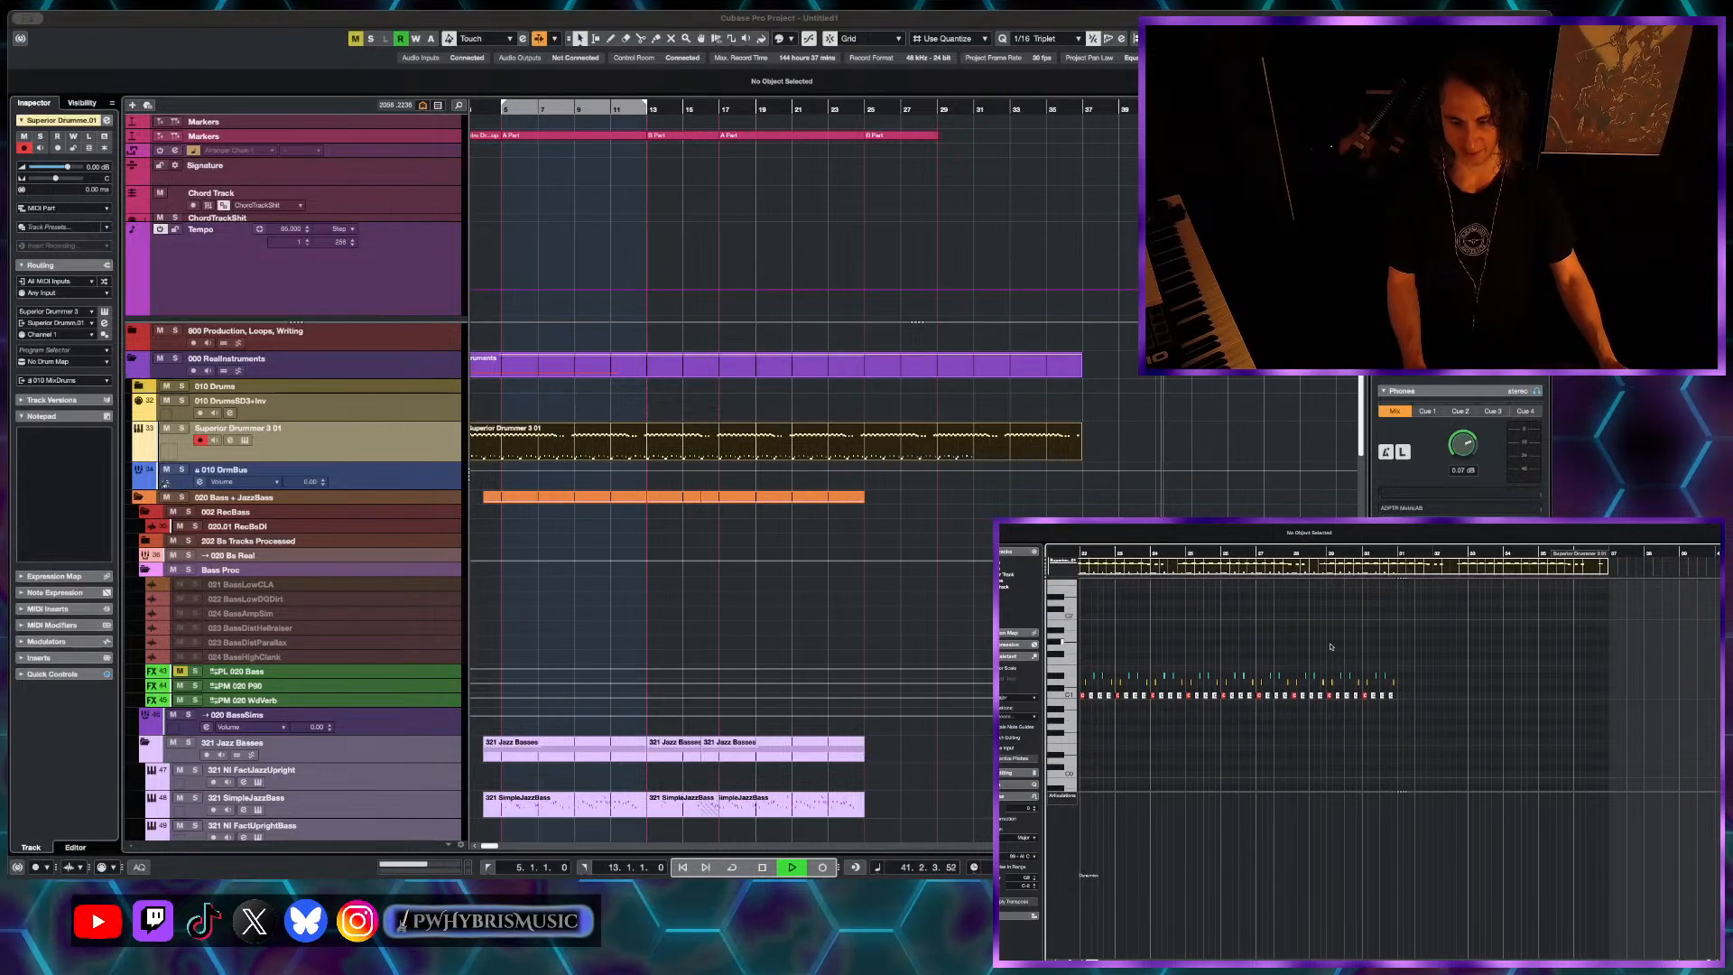
pyautogui.scroll(3, 1425, 755)
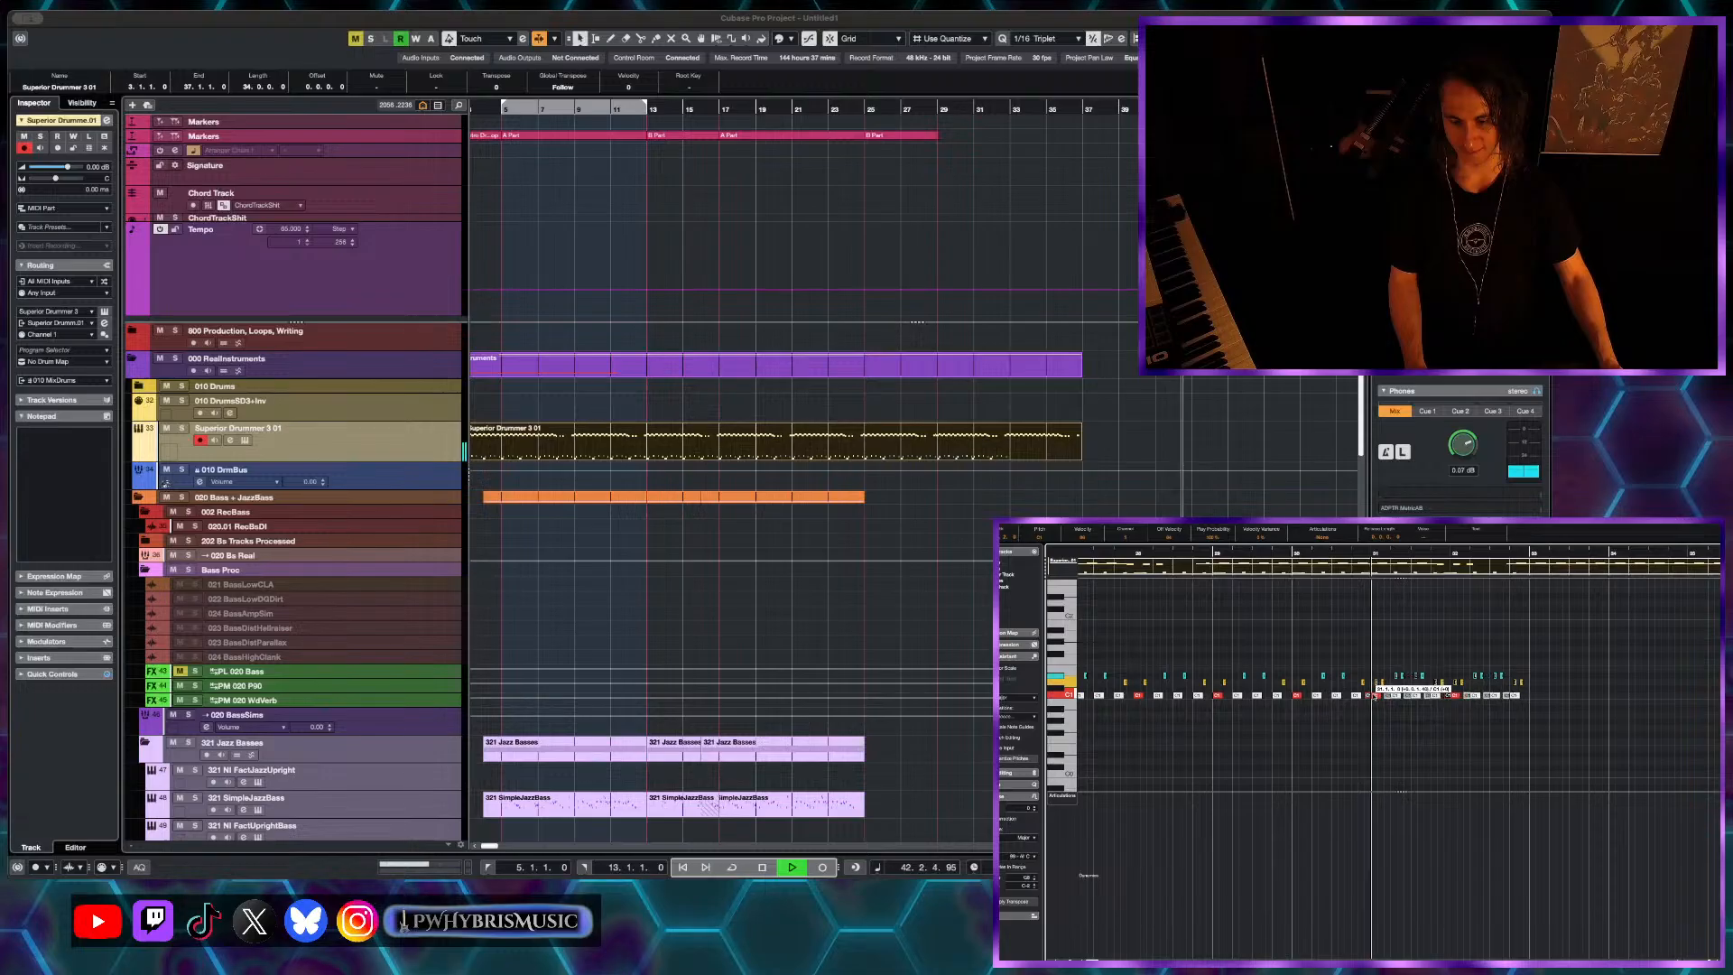
pyautogui.scroll(3, 1374, 696)
pyautogui.scroll(-3, 1604, 720)
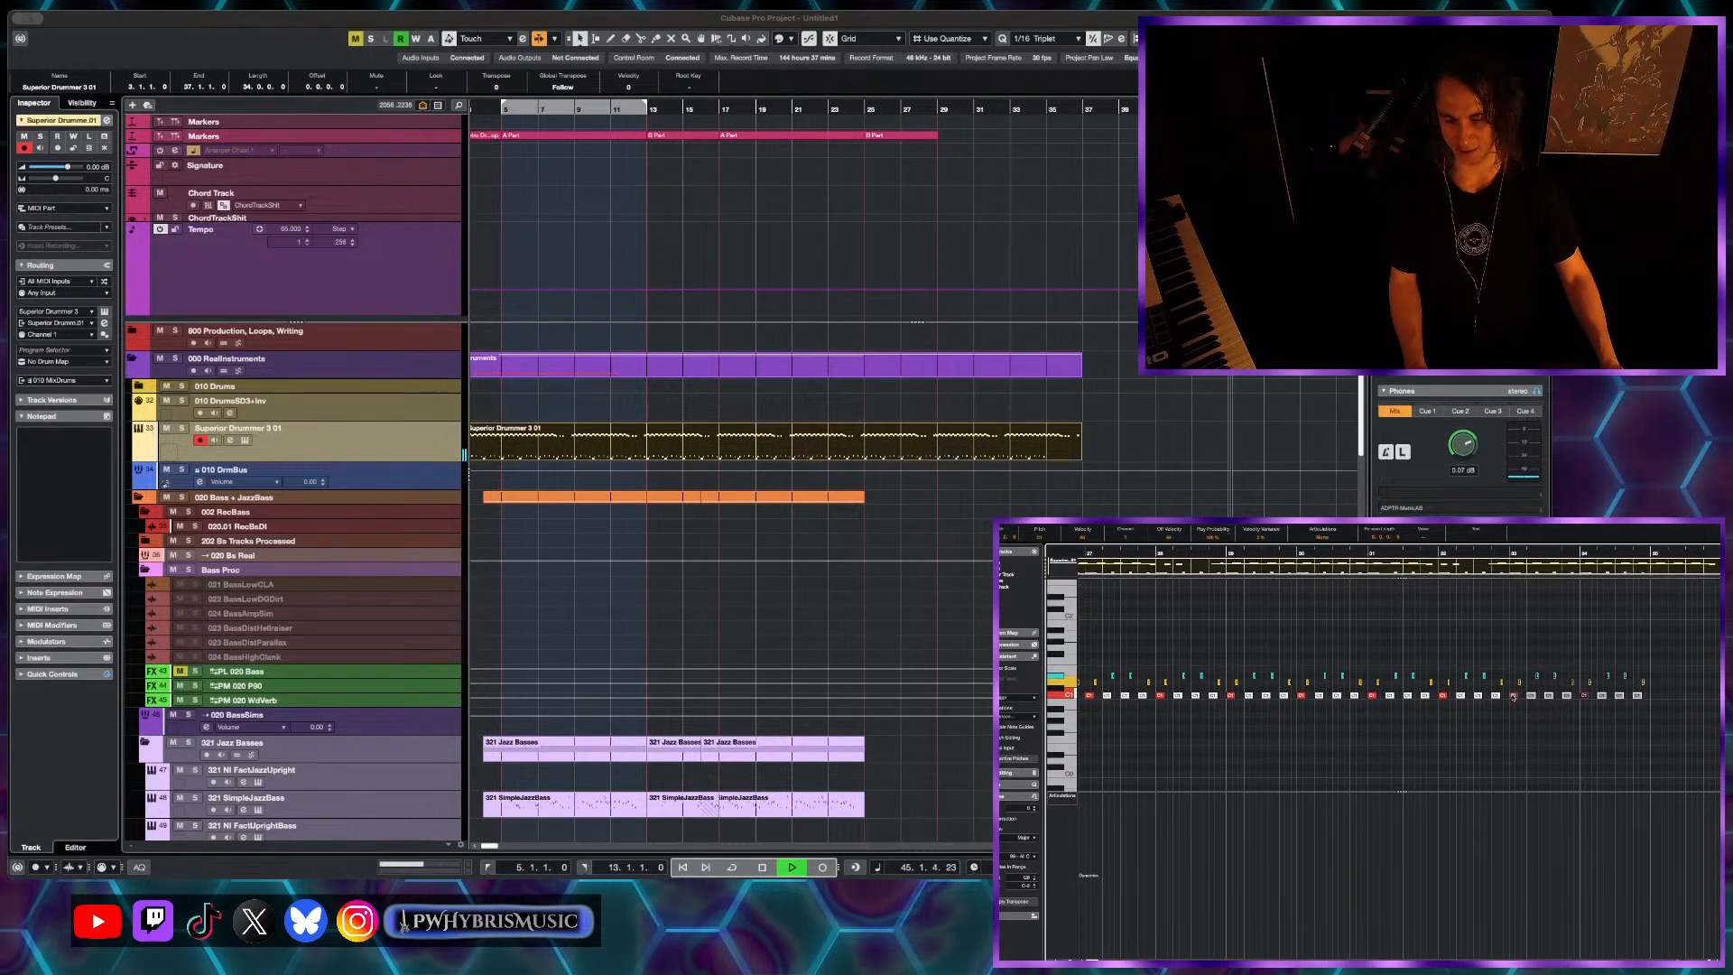
pyautogui.scroll(-2, 1513, 697)
pyautogui.scroll(1, 1514, 697)
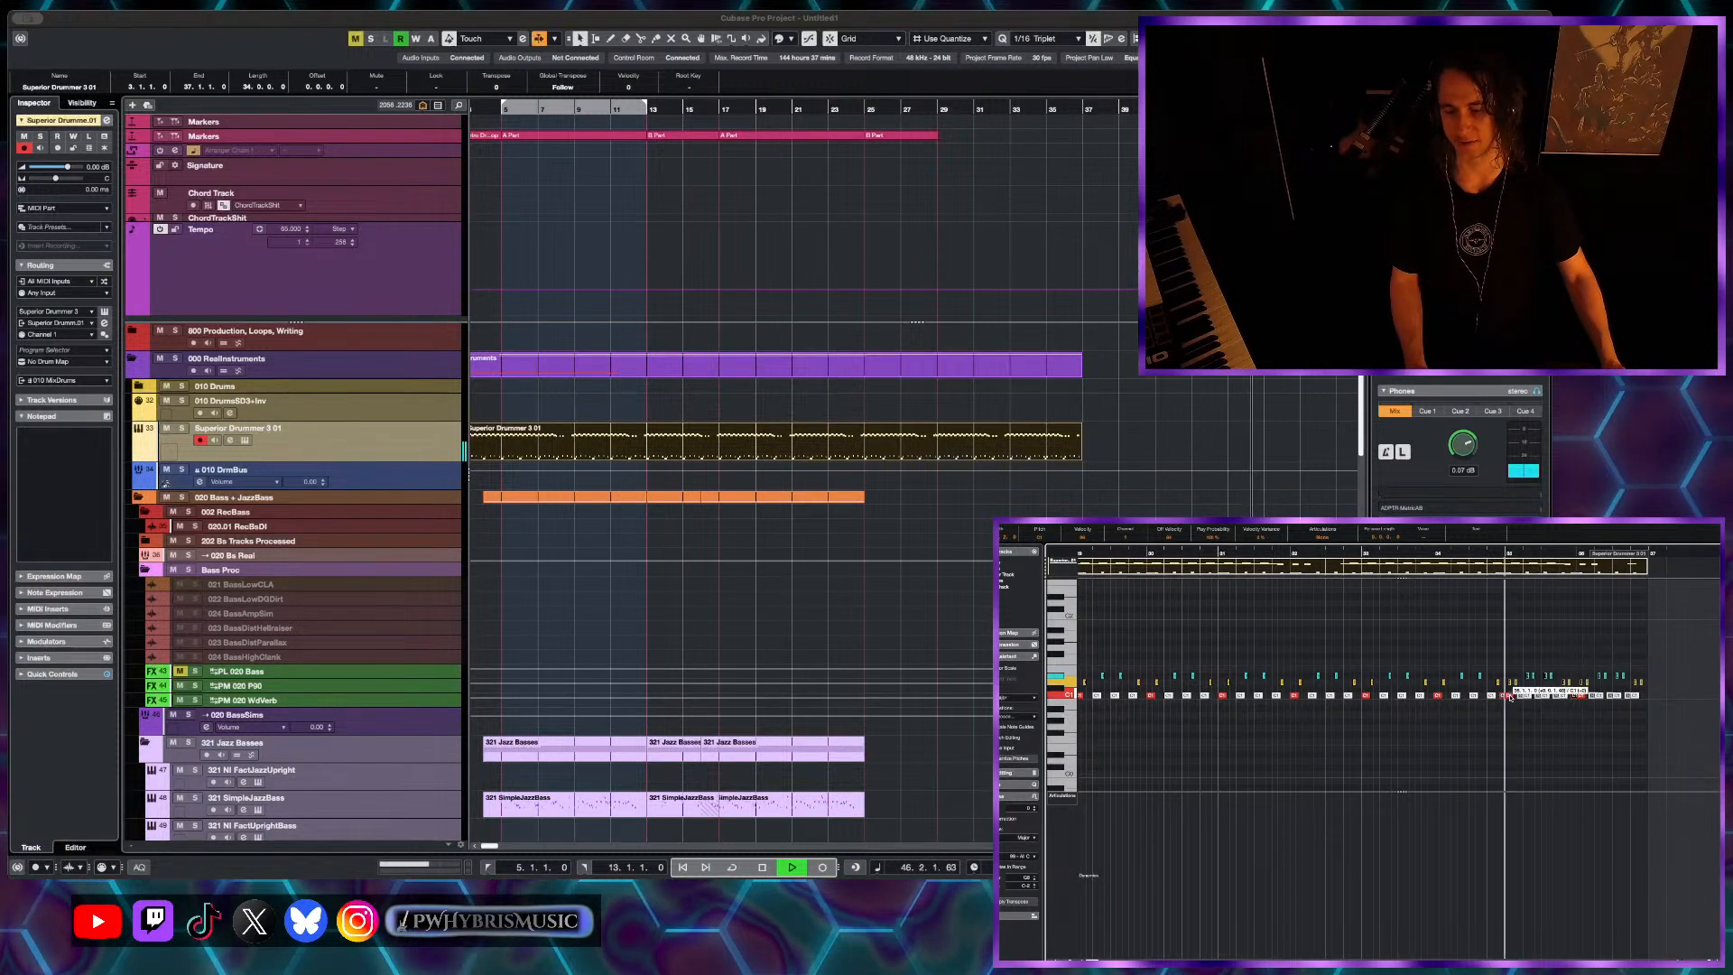
pyautogui.scroll(-2, 1655, 692)
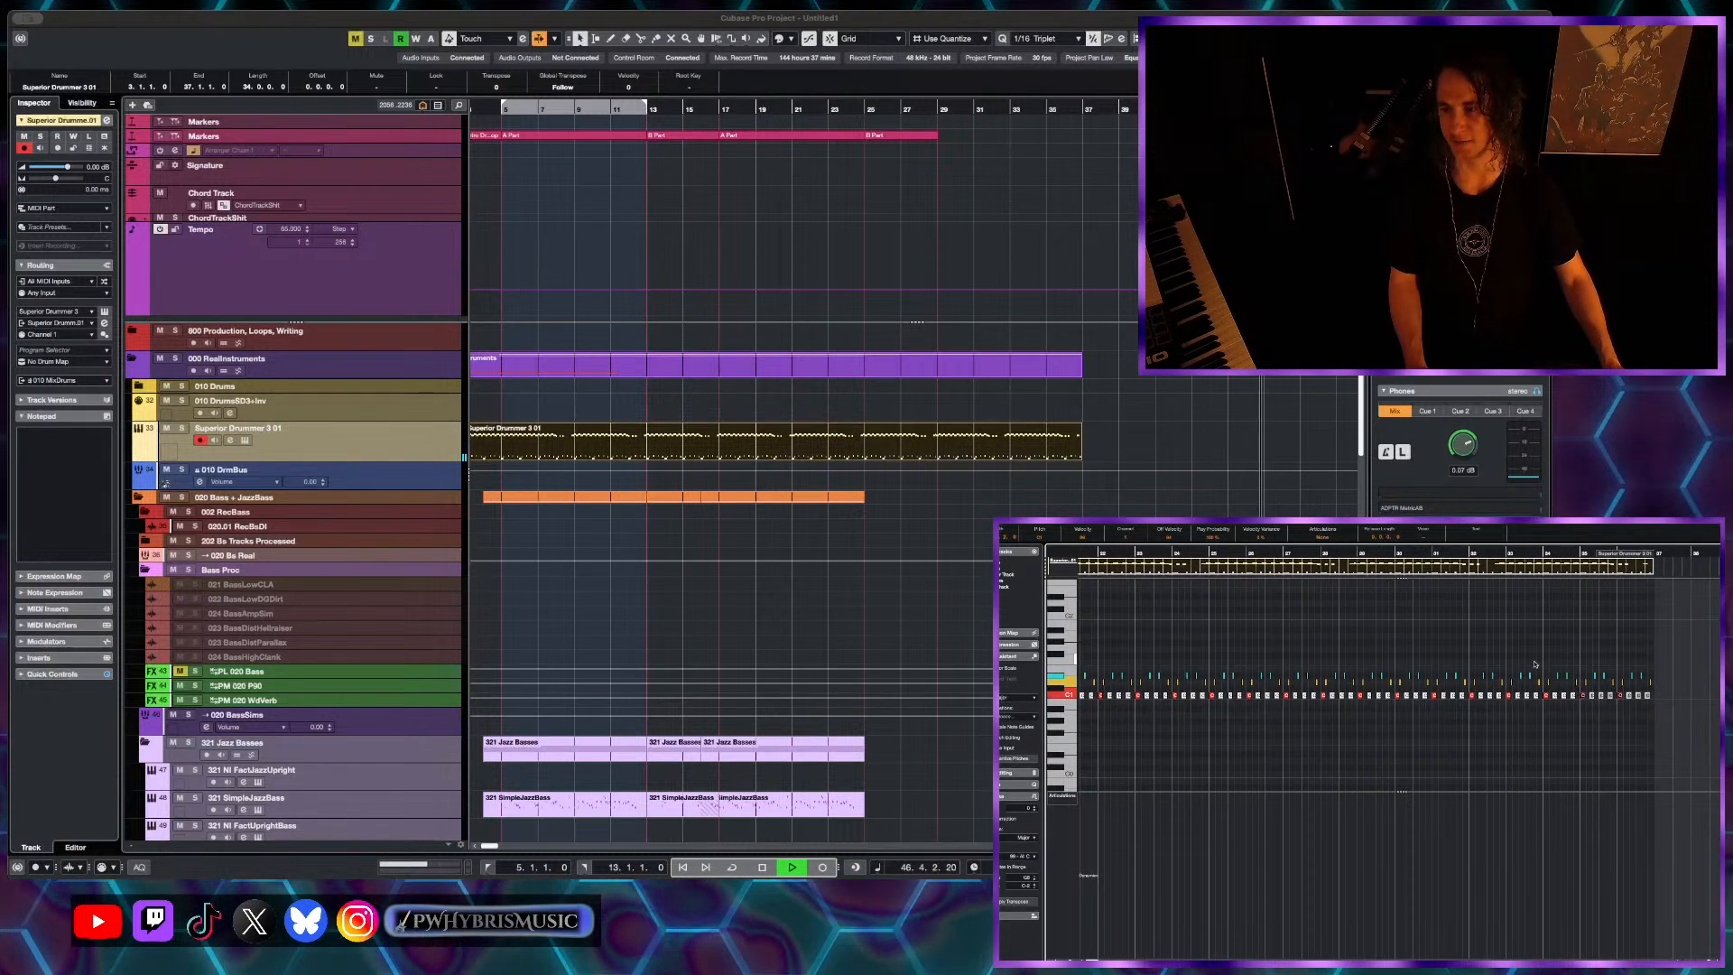
pyautogui.scroll(-2, 1534, 664)
pyautogui.scroll(2, 1119, 683)
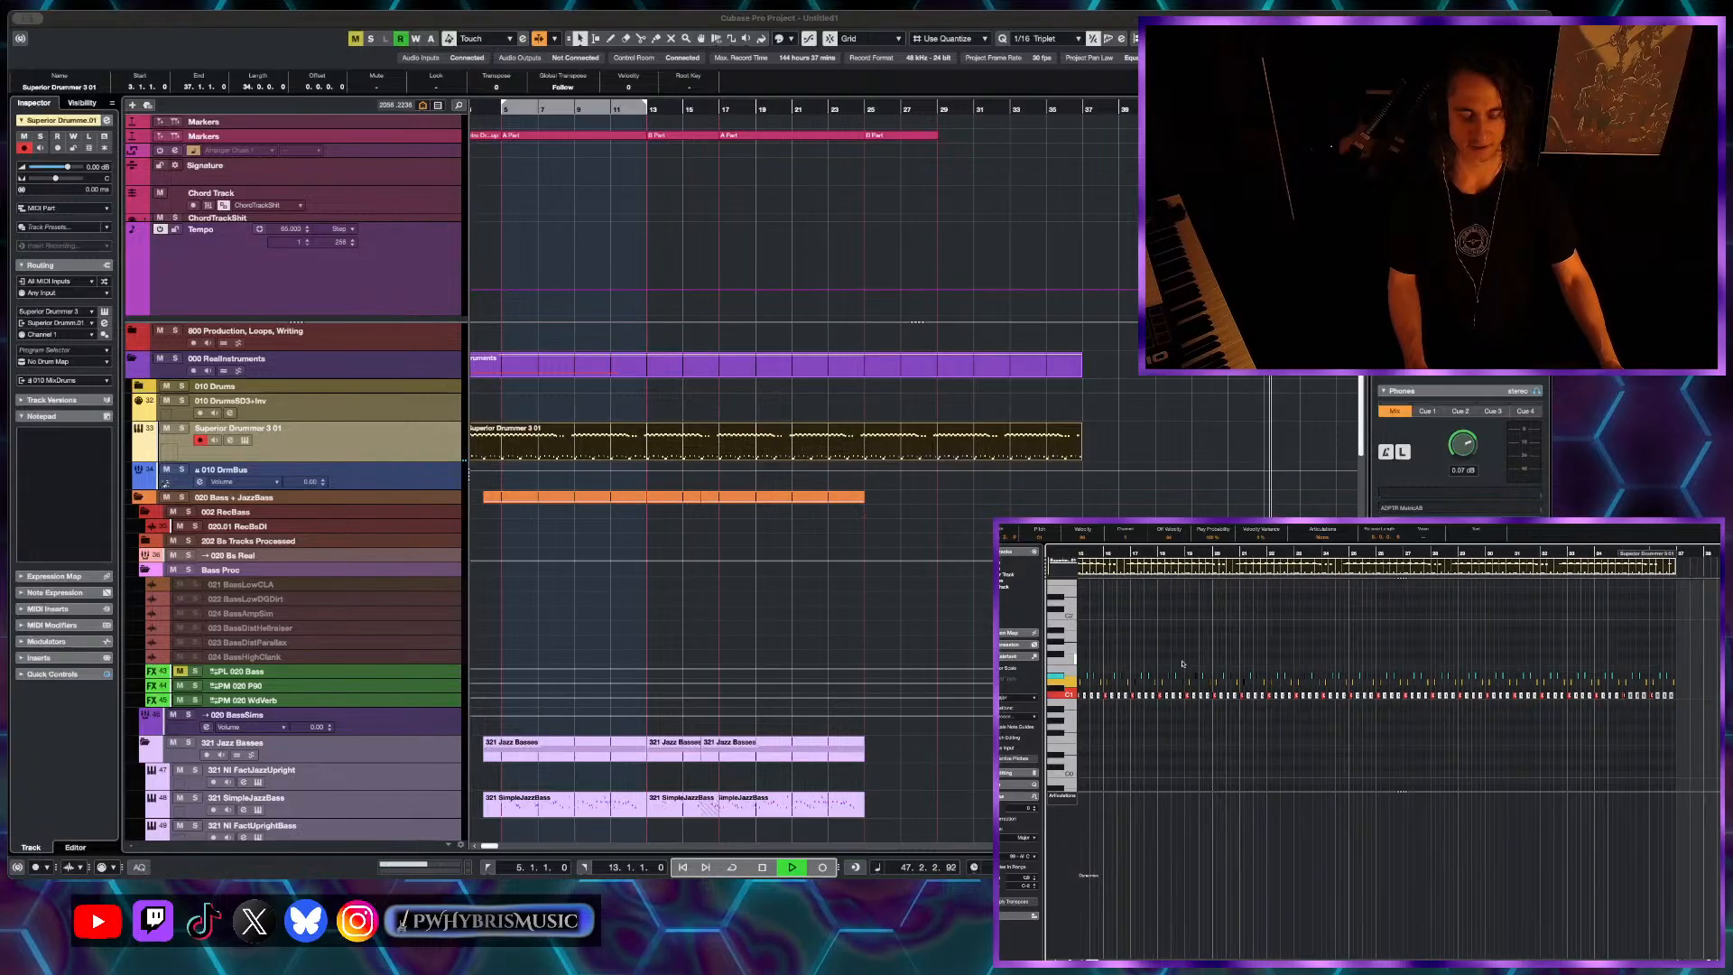
pyautogui.scroll(1, 1155, 673)
pyautogui.scroll(2, 1187, 662)
pyautogui.scroll(-1, 1187, 662)
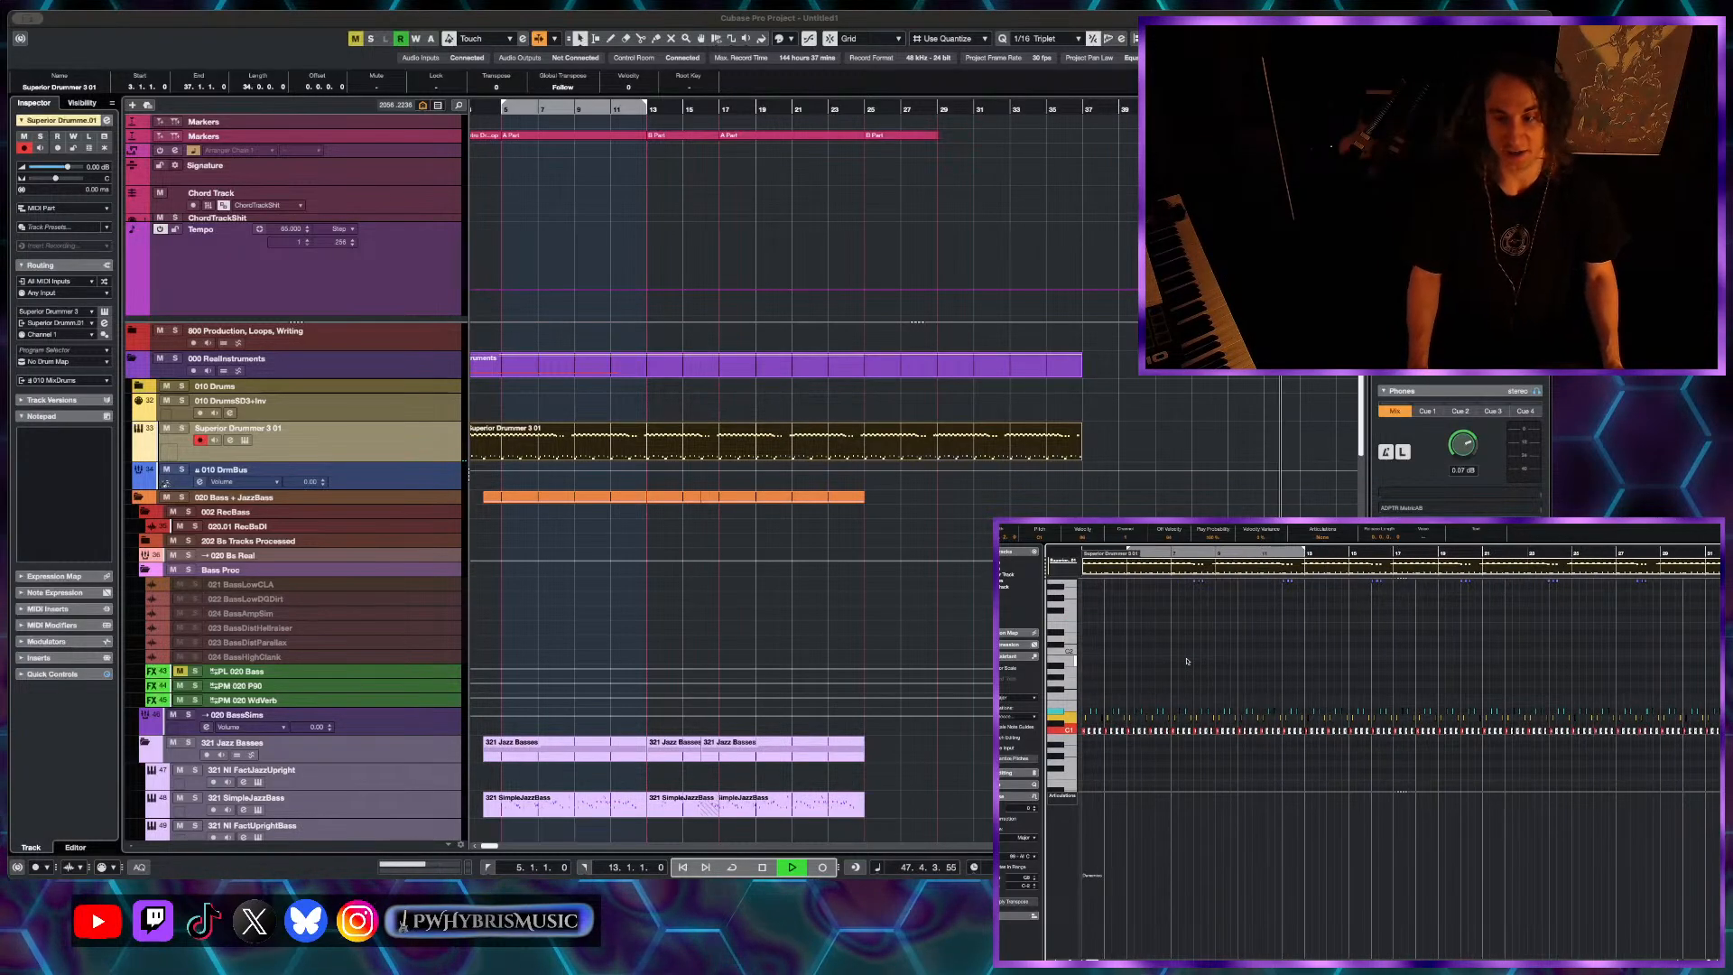
pyautogui.scroll(-1, 1189, 660)
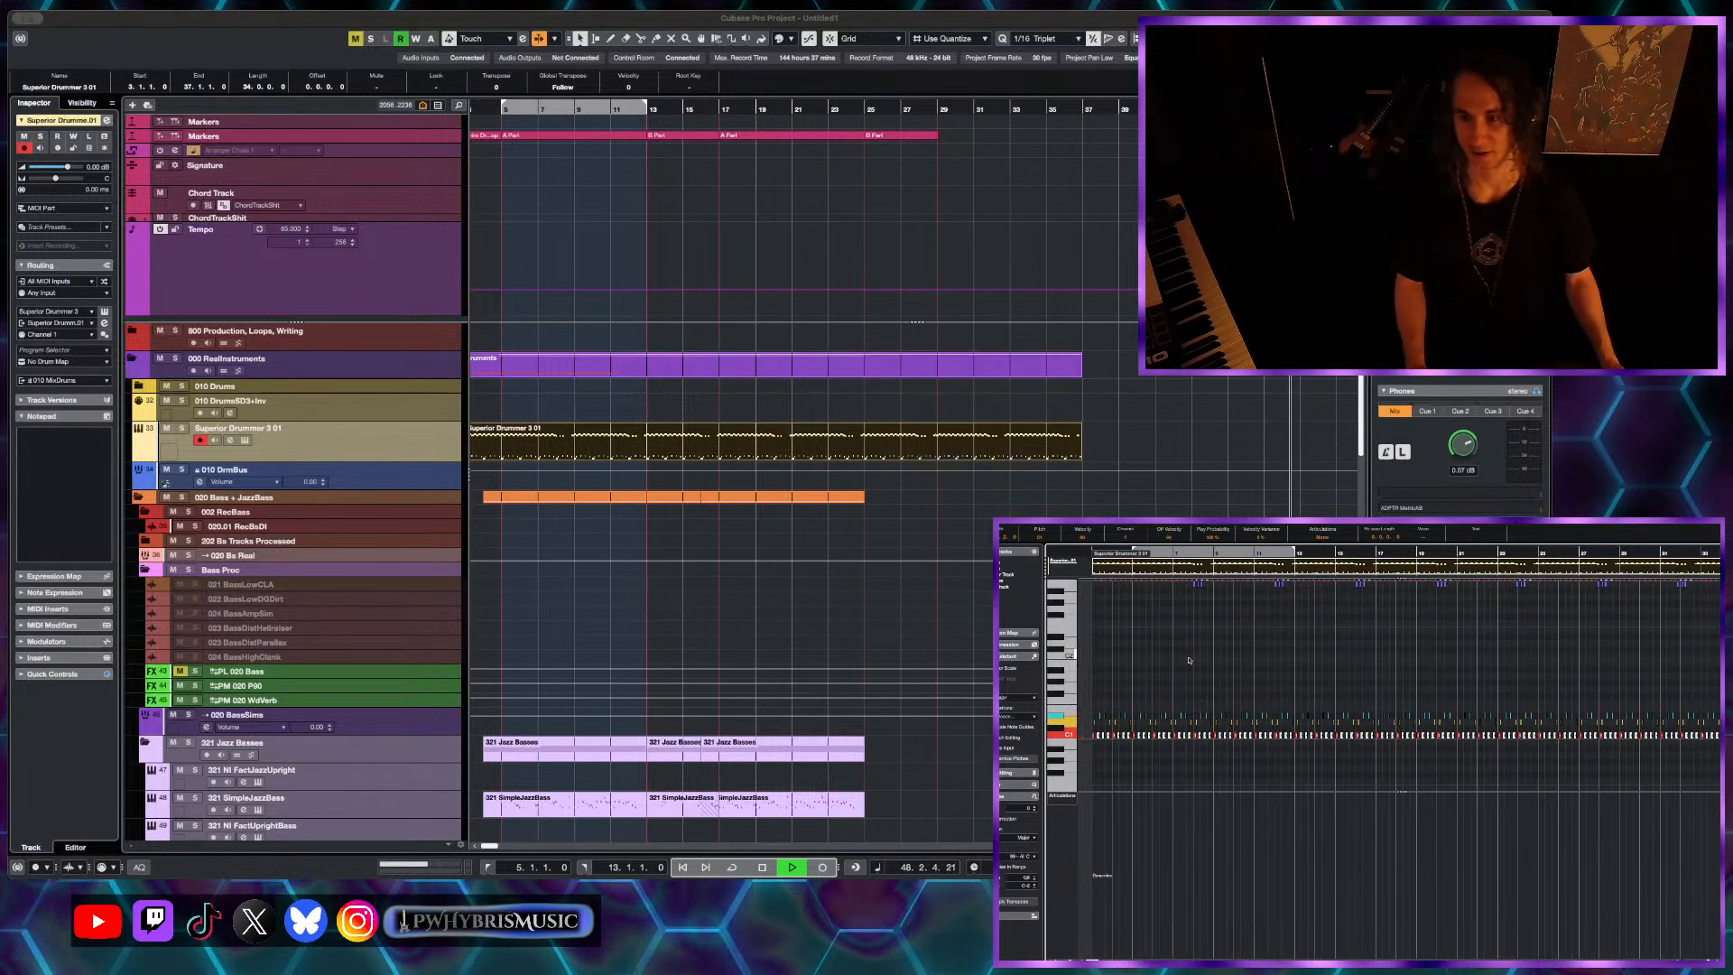
# - Play the arrangement from bar 5 and check the extended drum pattern against the A Part and B Part
pyautogui.scroll(1, 1120, 397)
pyautogui.scroll(-3, 1007, 316)
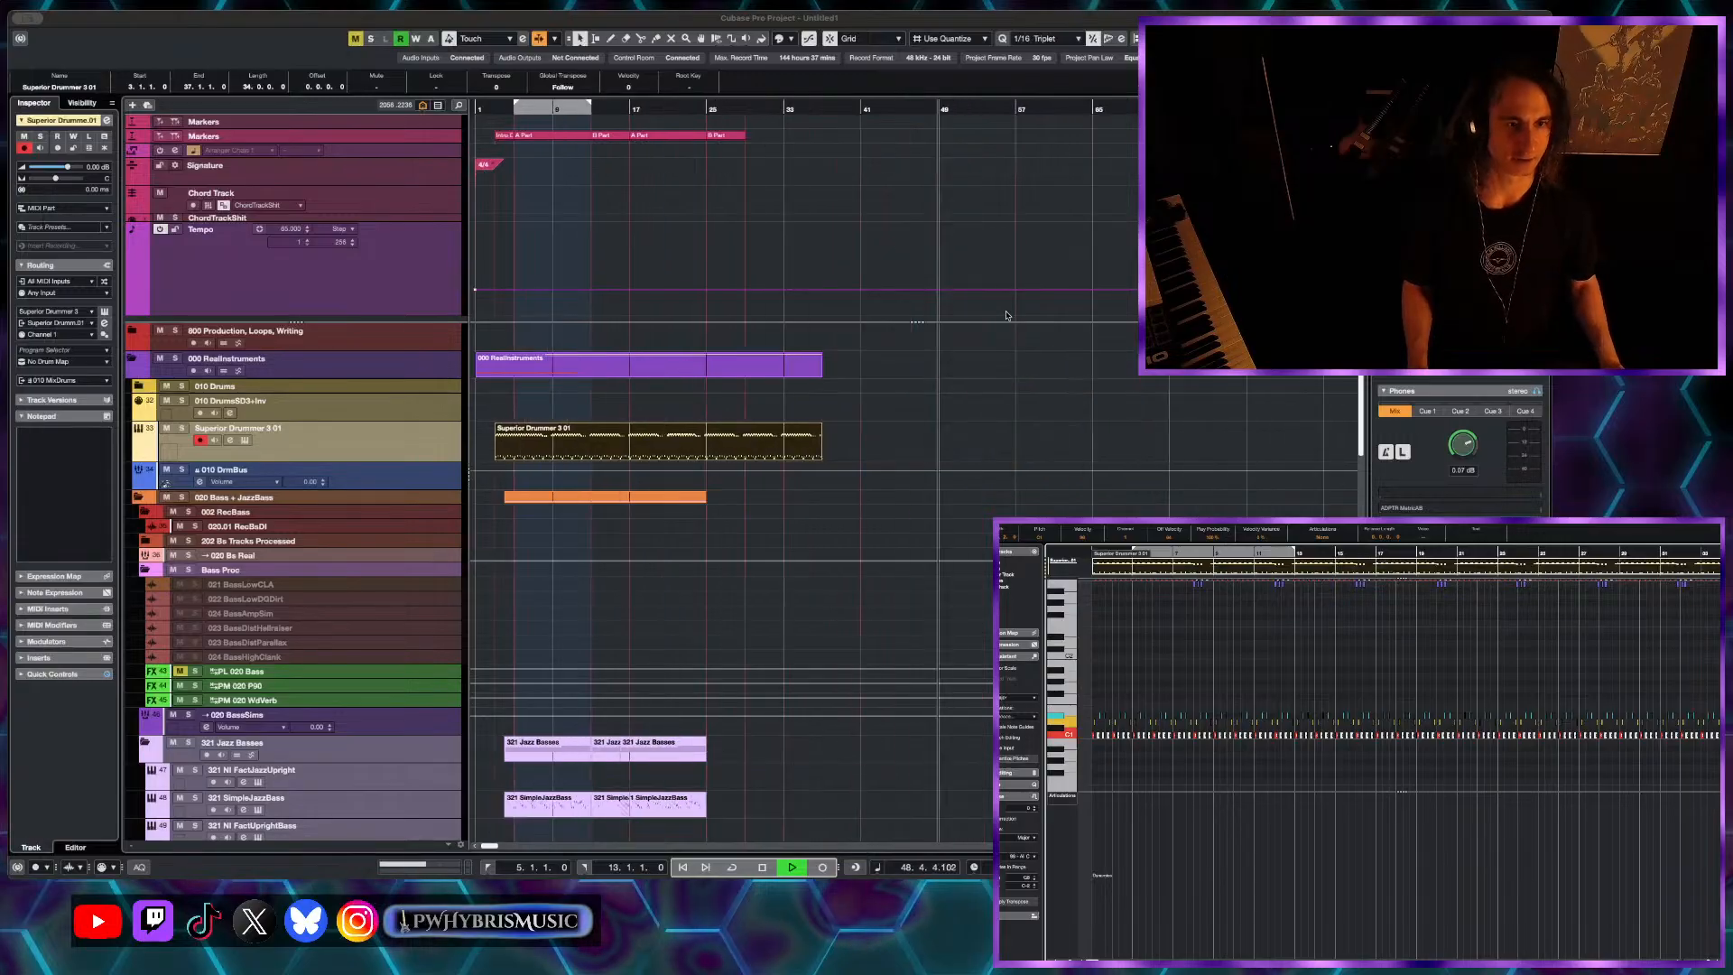
pyautogui.moveTo(513, 107); pyautogui.dragTo(537, 188)
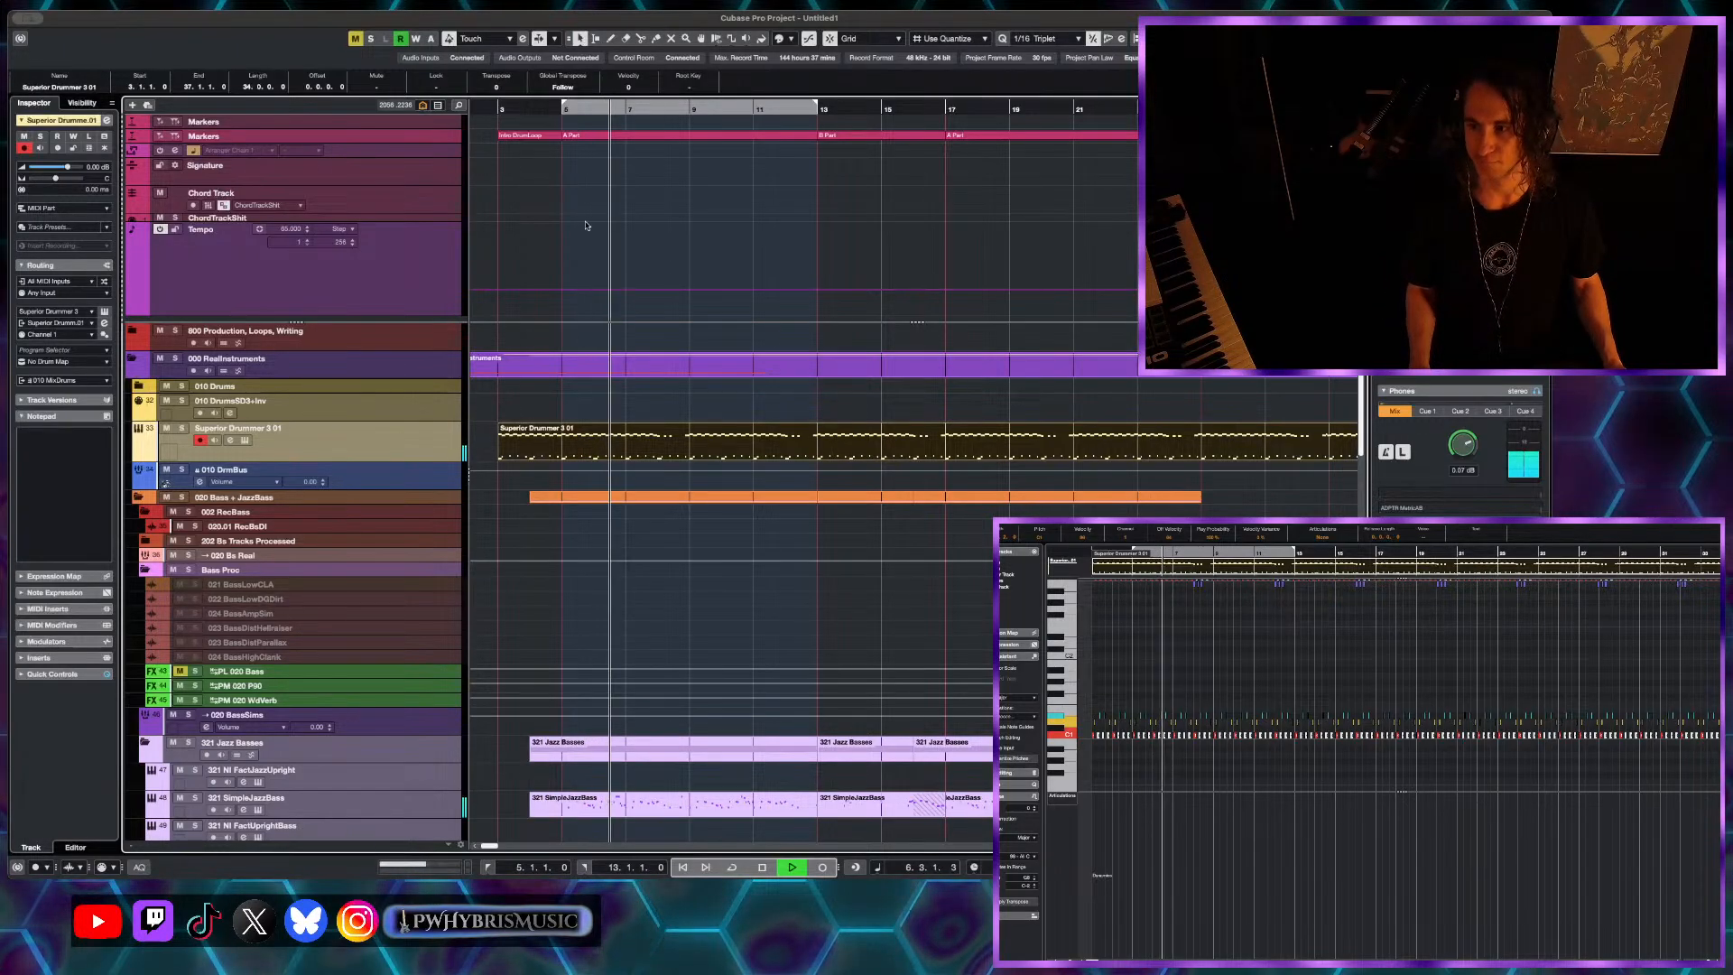
pyautogui.scroll(1, 734, 273)
pyautogui.hscroll(-3, 776, 343)
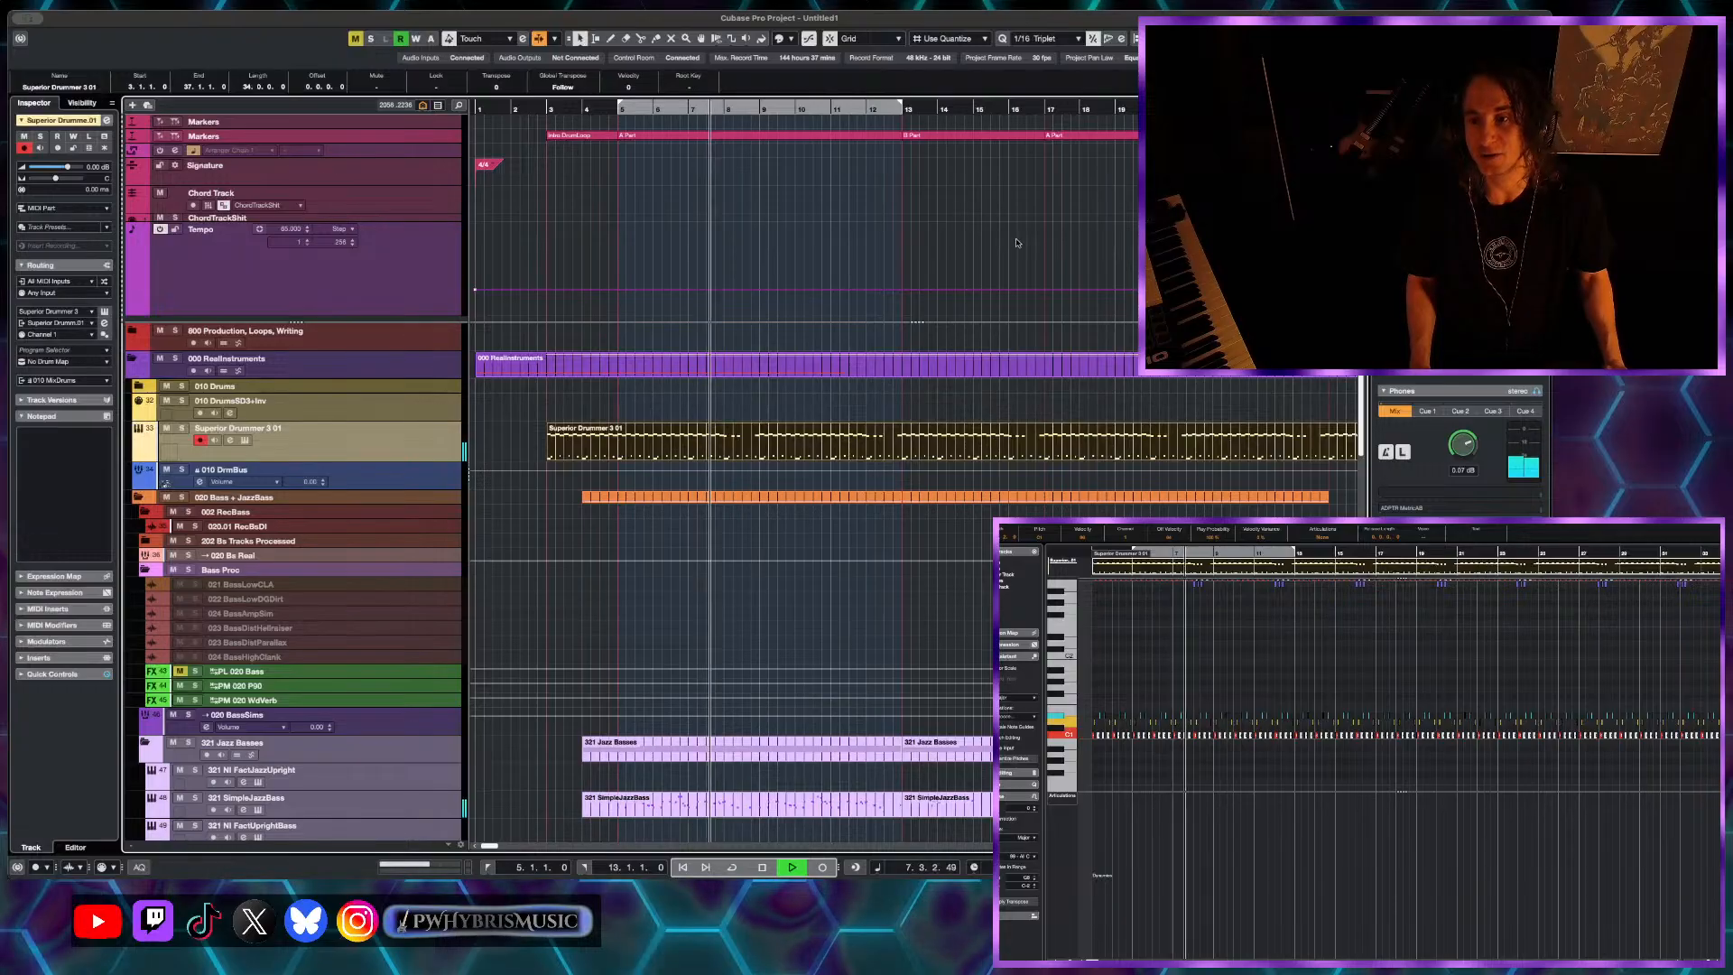
pyautogui.hscroll(1, 1017, 242)
pyautogui.scroll(-1, 1017, 242)
pyautogui.scroll(1, 1161, 495)
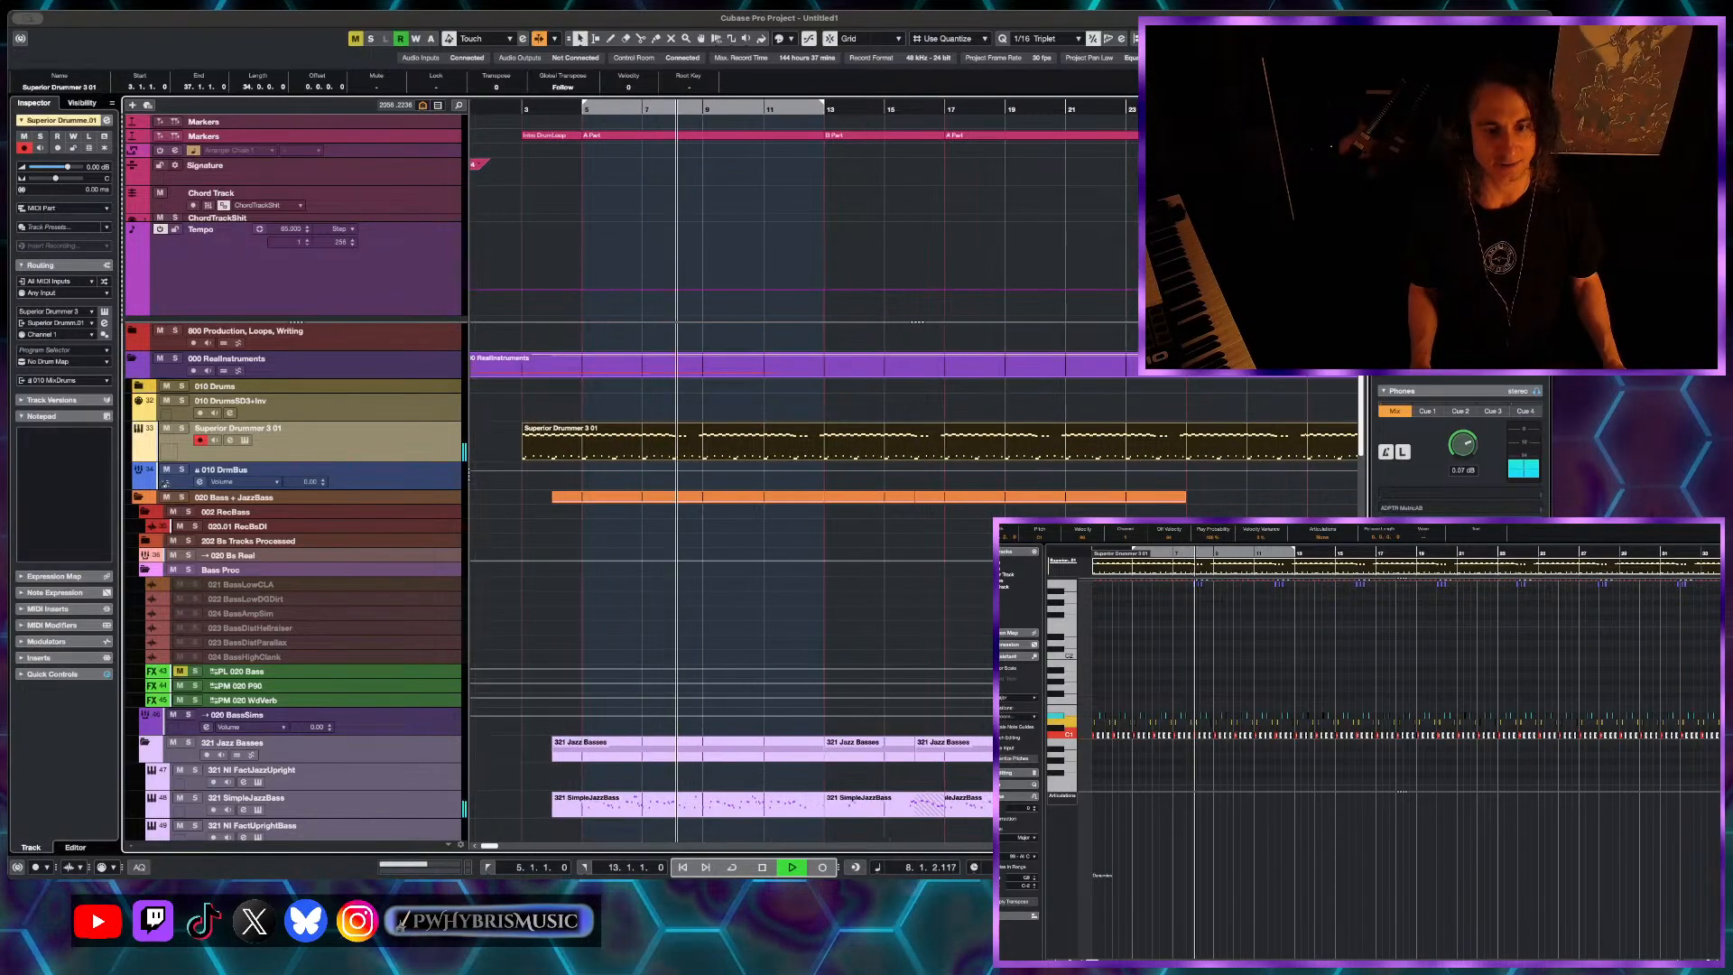
pyautogui.scroll(1, 1162, 495)
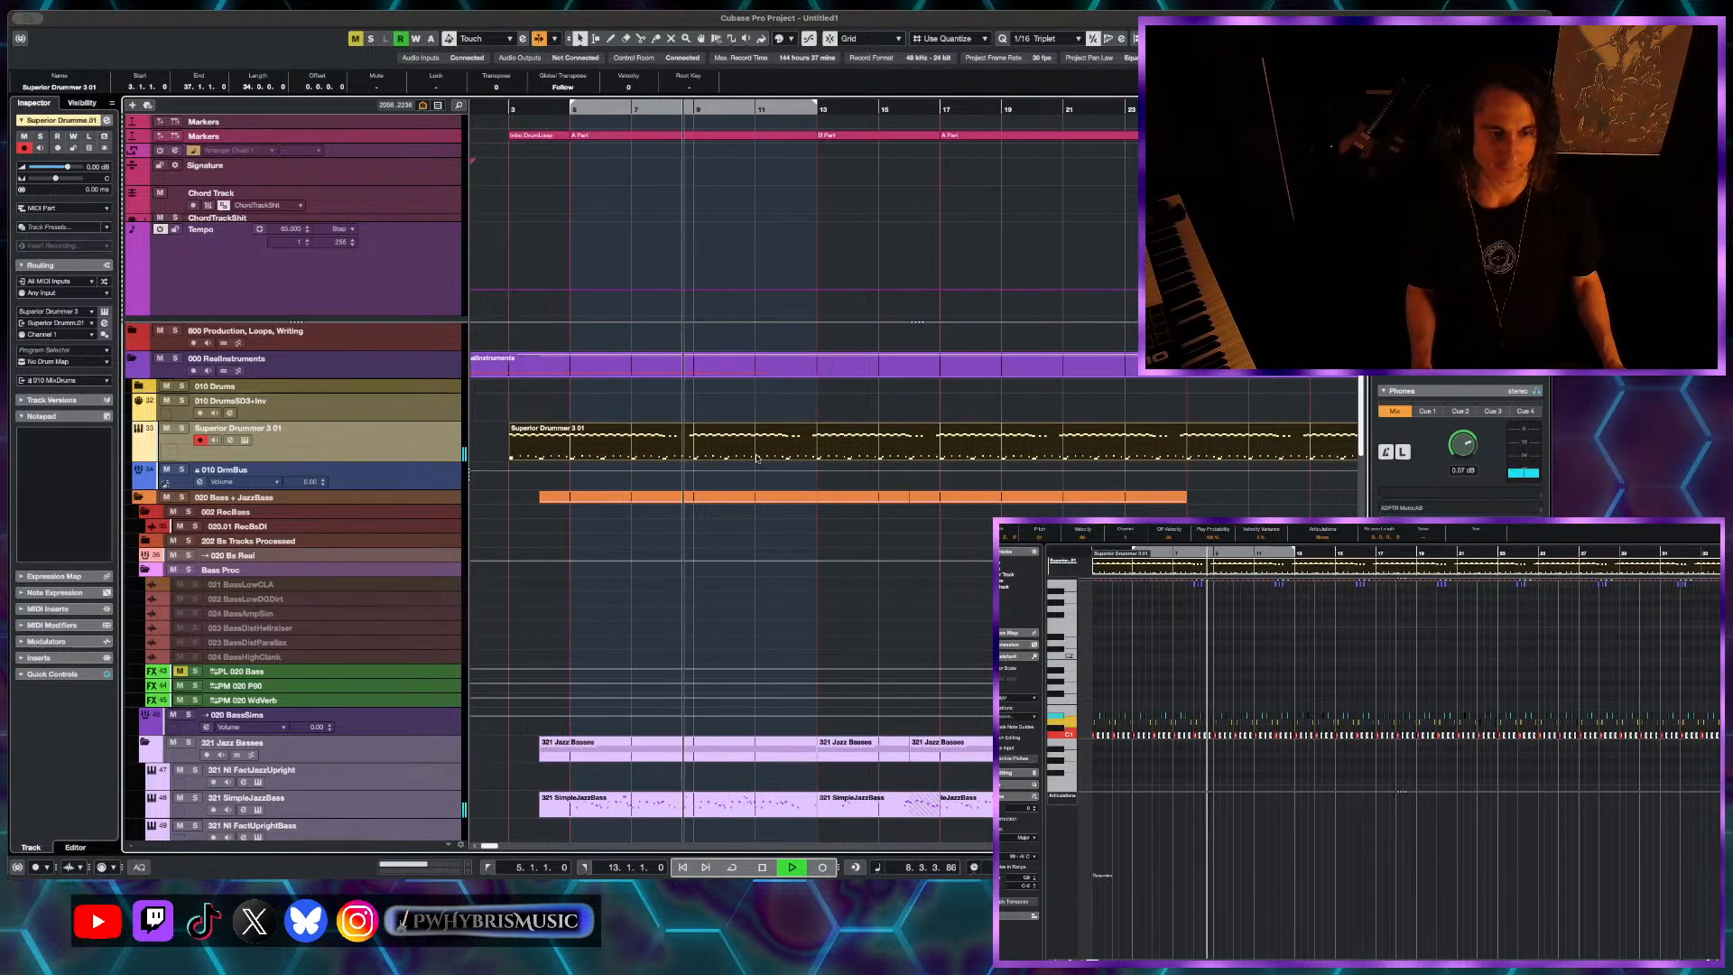
pyautogui.scroll(-1, 961, 679)
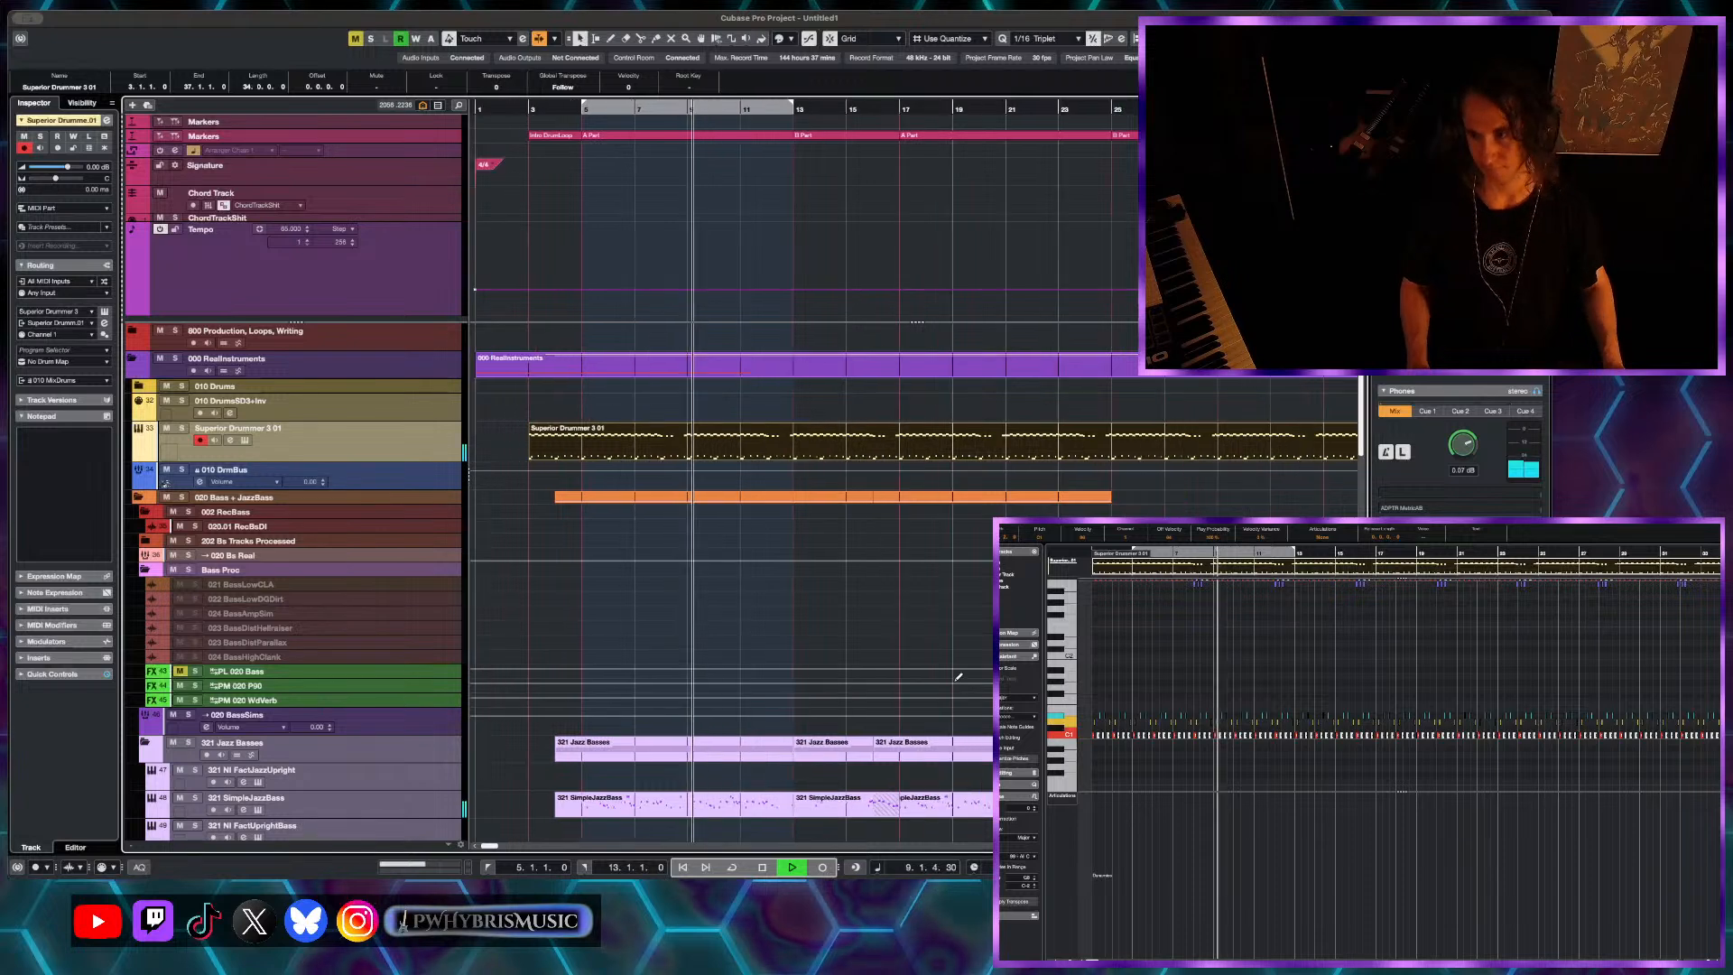
pyautogui.scroll(1, 992, 722)
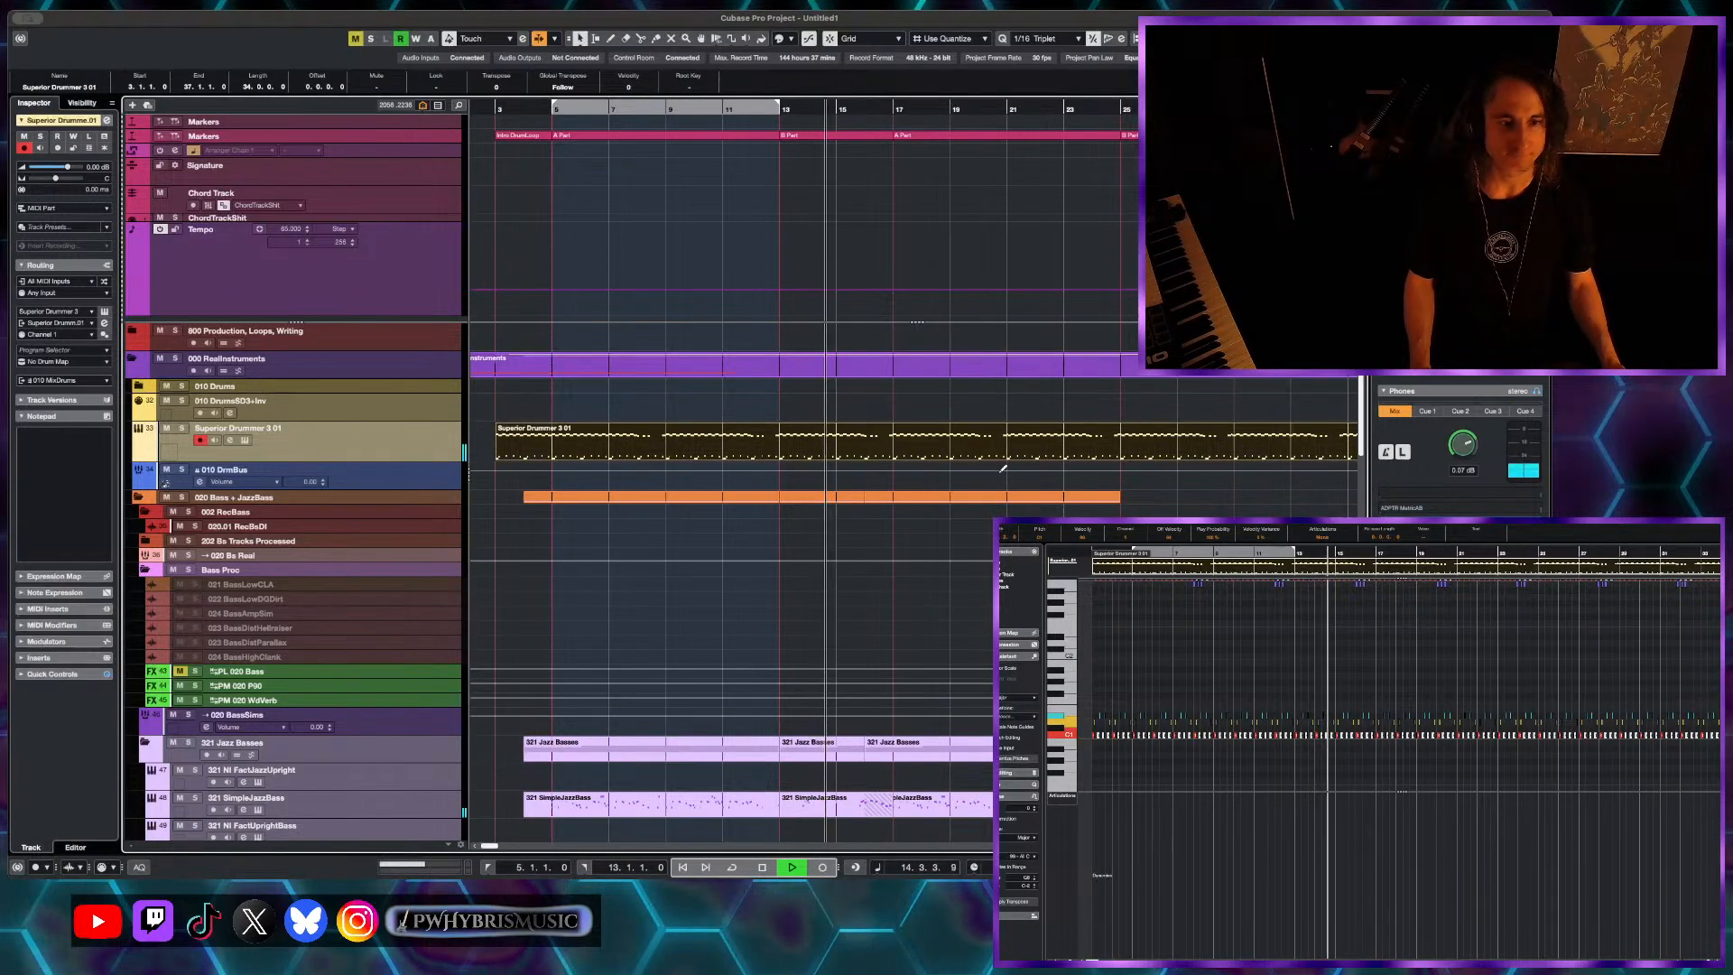
# - Move the upper-lane drum notes of the B Part, from bar 13 up to bar 16, to a much higher pitch
pyautogui.press('h')
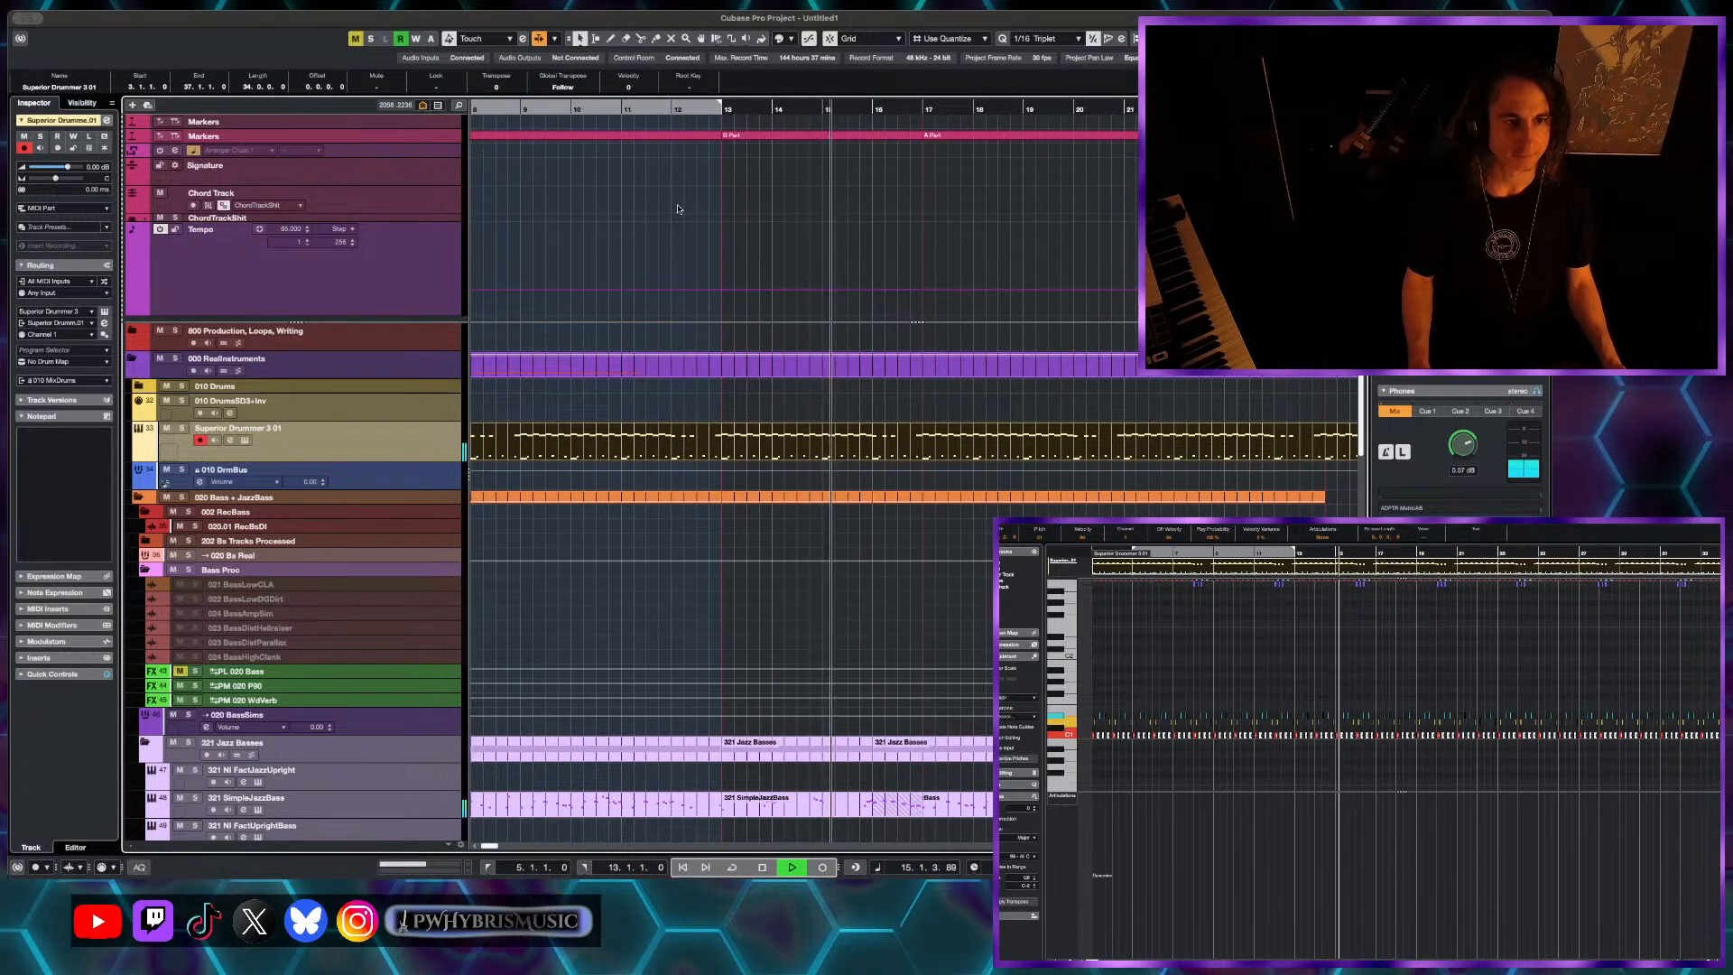
pyautogui.press('space')
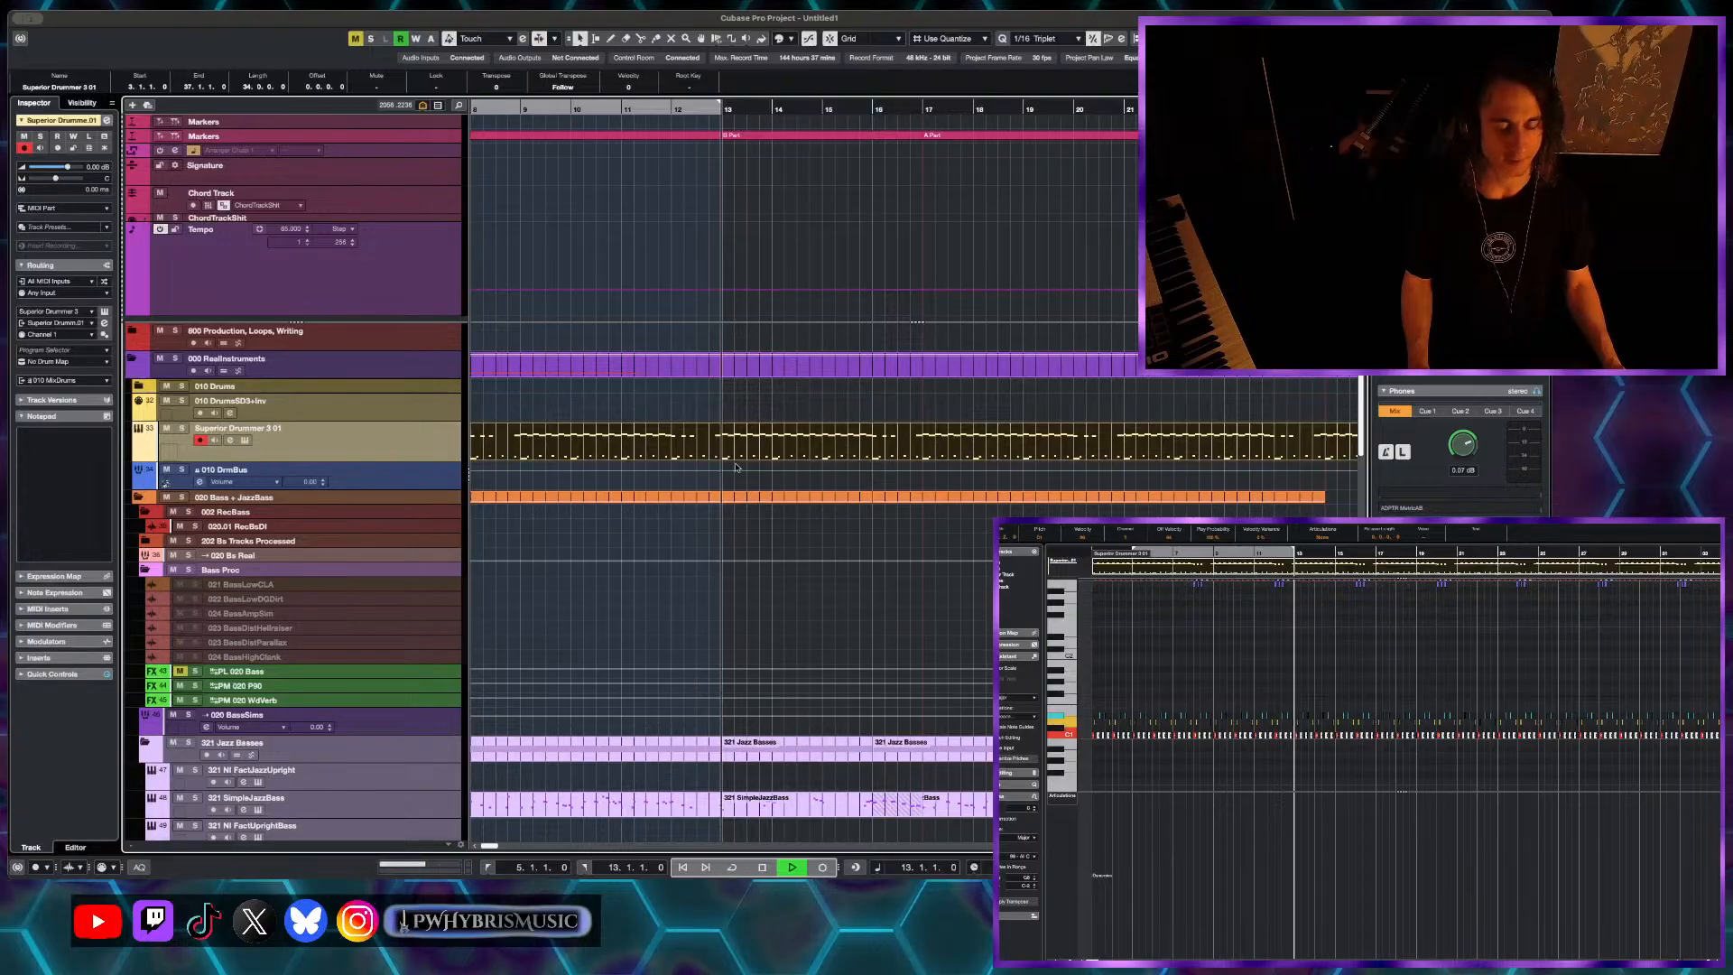
pyautogui.press('space')
pyautogui.scroll(2, 1318, 672)
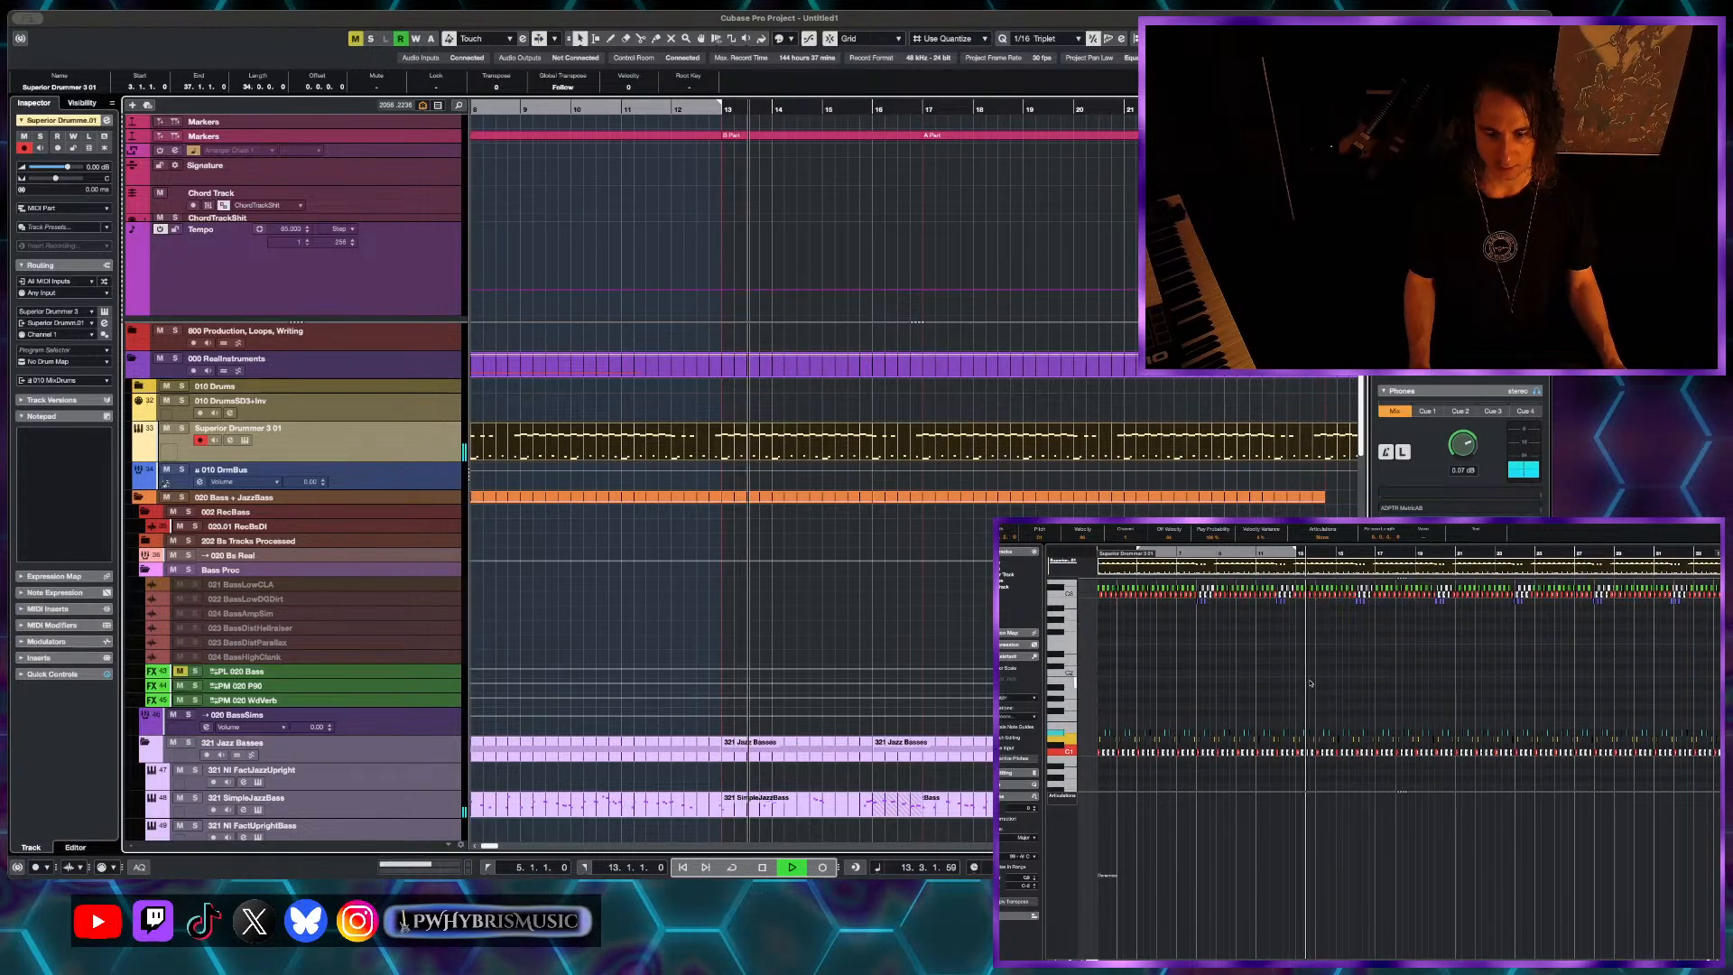
pyautogui.scroll(6, 1314, 679)
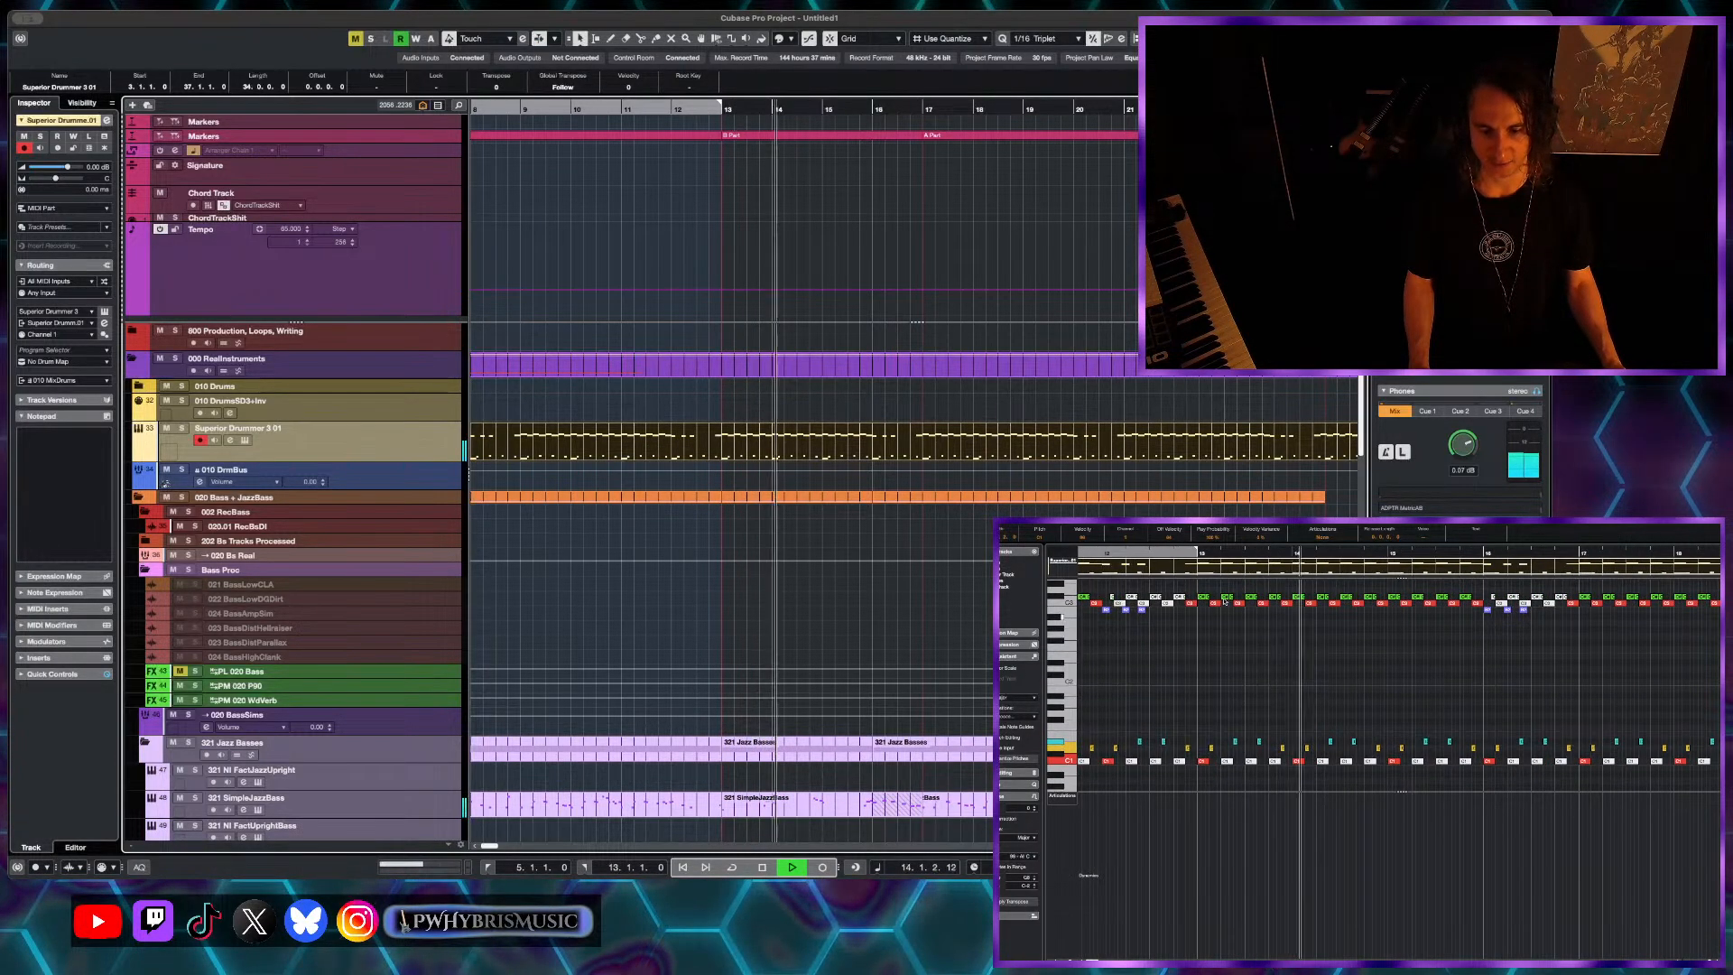
pyautogui.scroll(3, 1323, 672)
pyautogui.moveTo(1204, 624); pyautogui.dragTo(1413, 677)
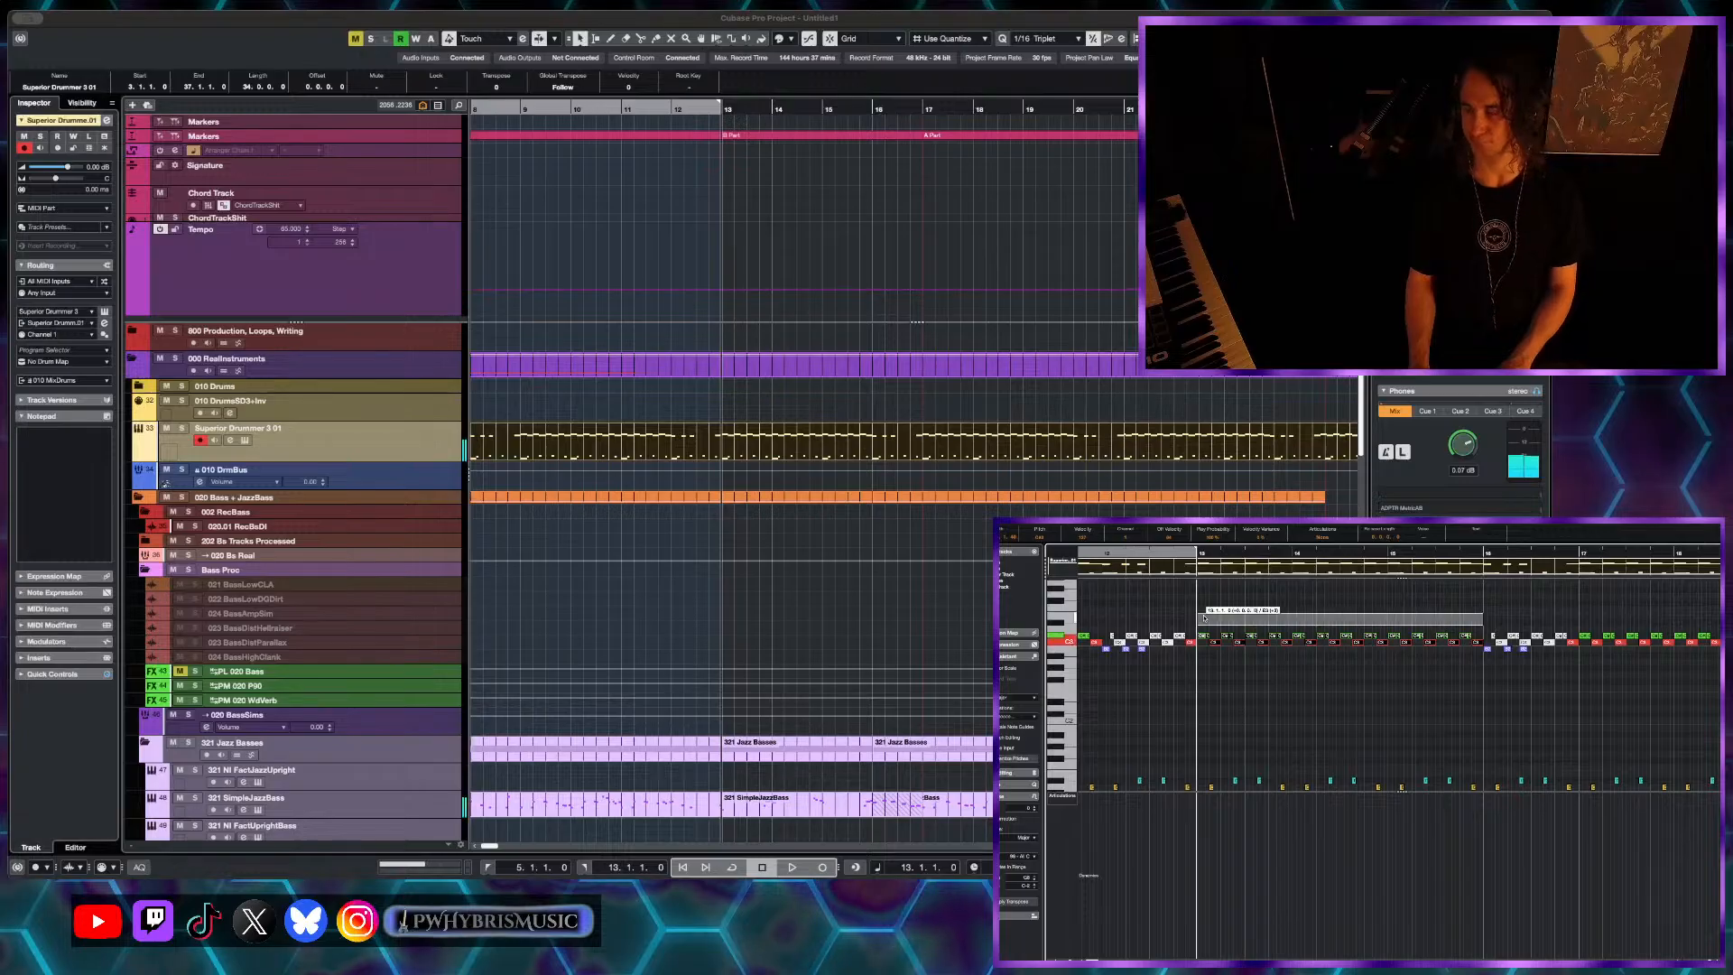
pyautogui.moveTo(1204, 617); pyautogui.dragTo(1203, 591)
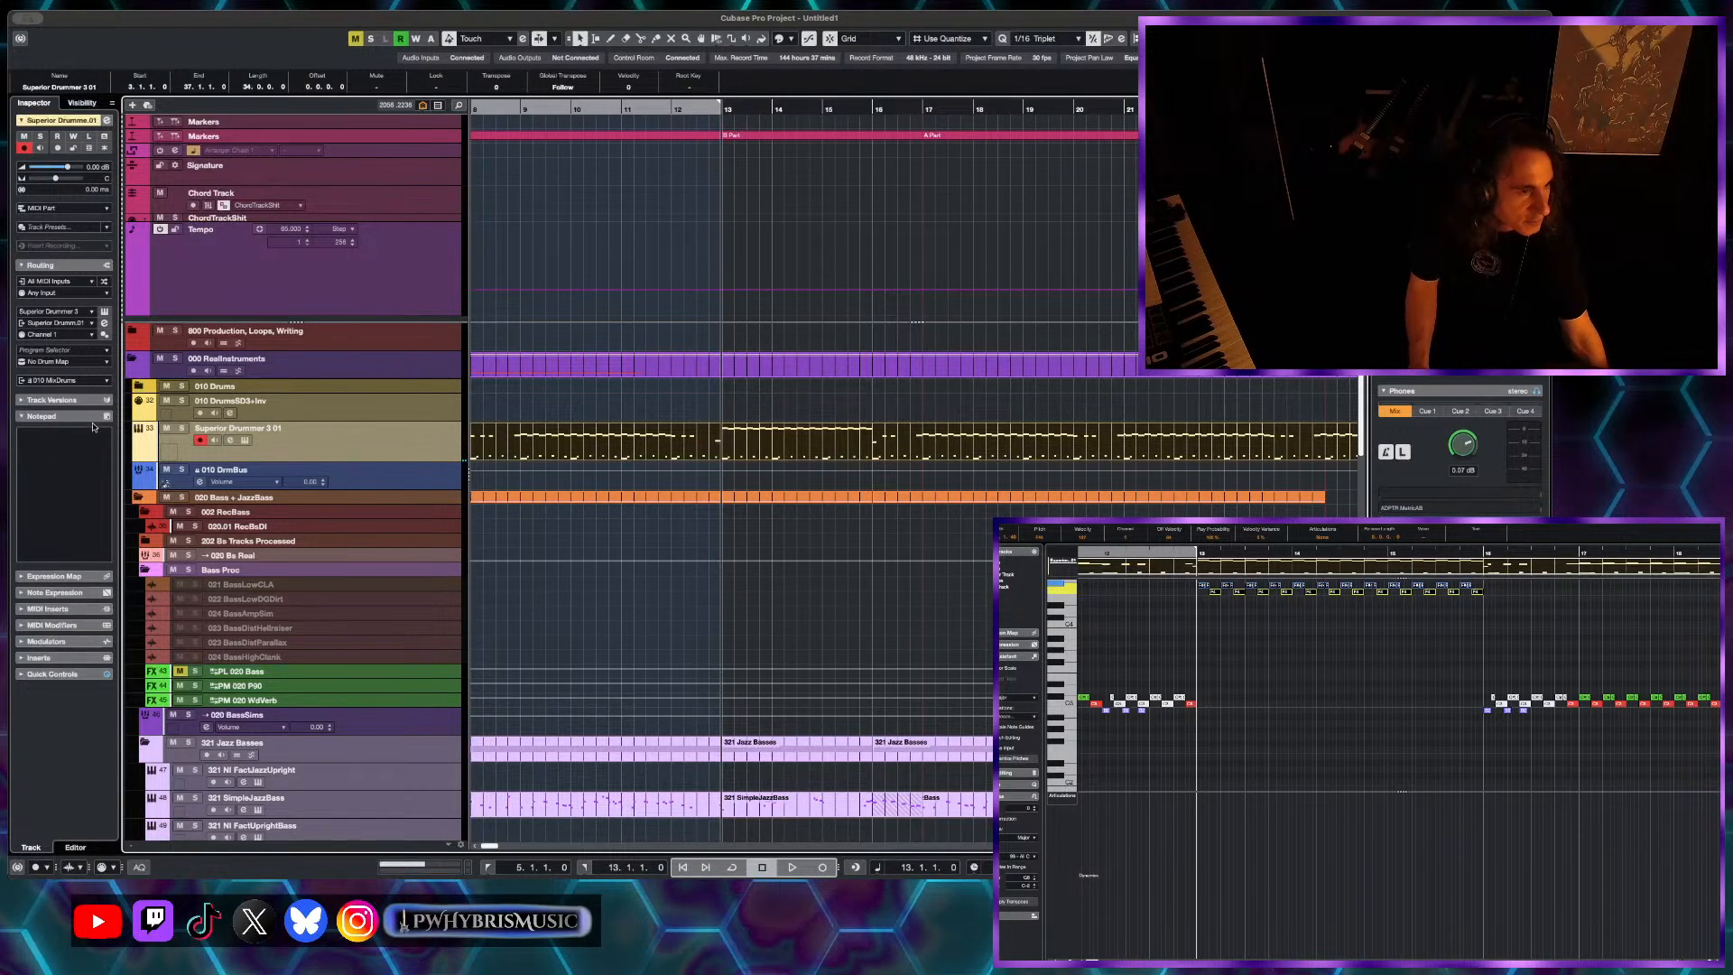
# - Assign the GM Map drum map to the Superior Drummer 3 track and reopen its part for editing
pyautogui.click(63, 362)
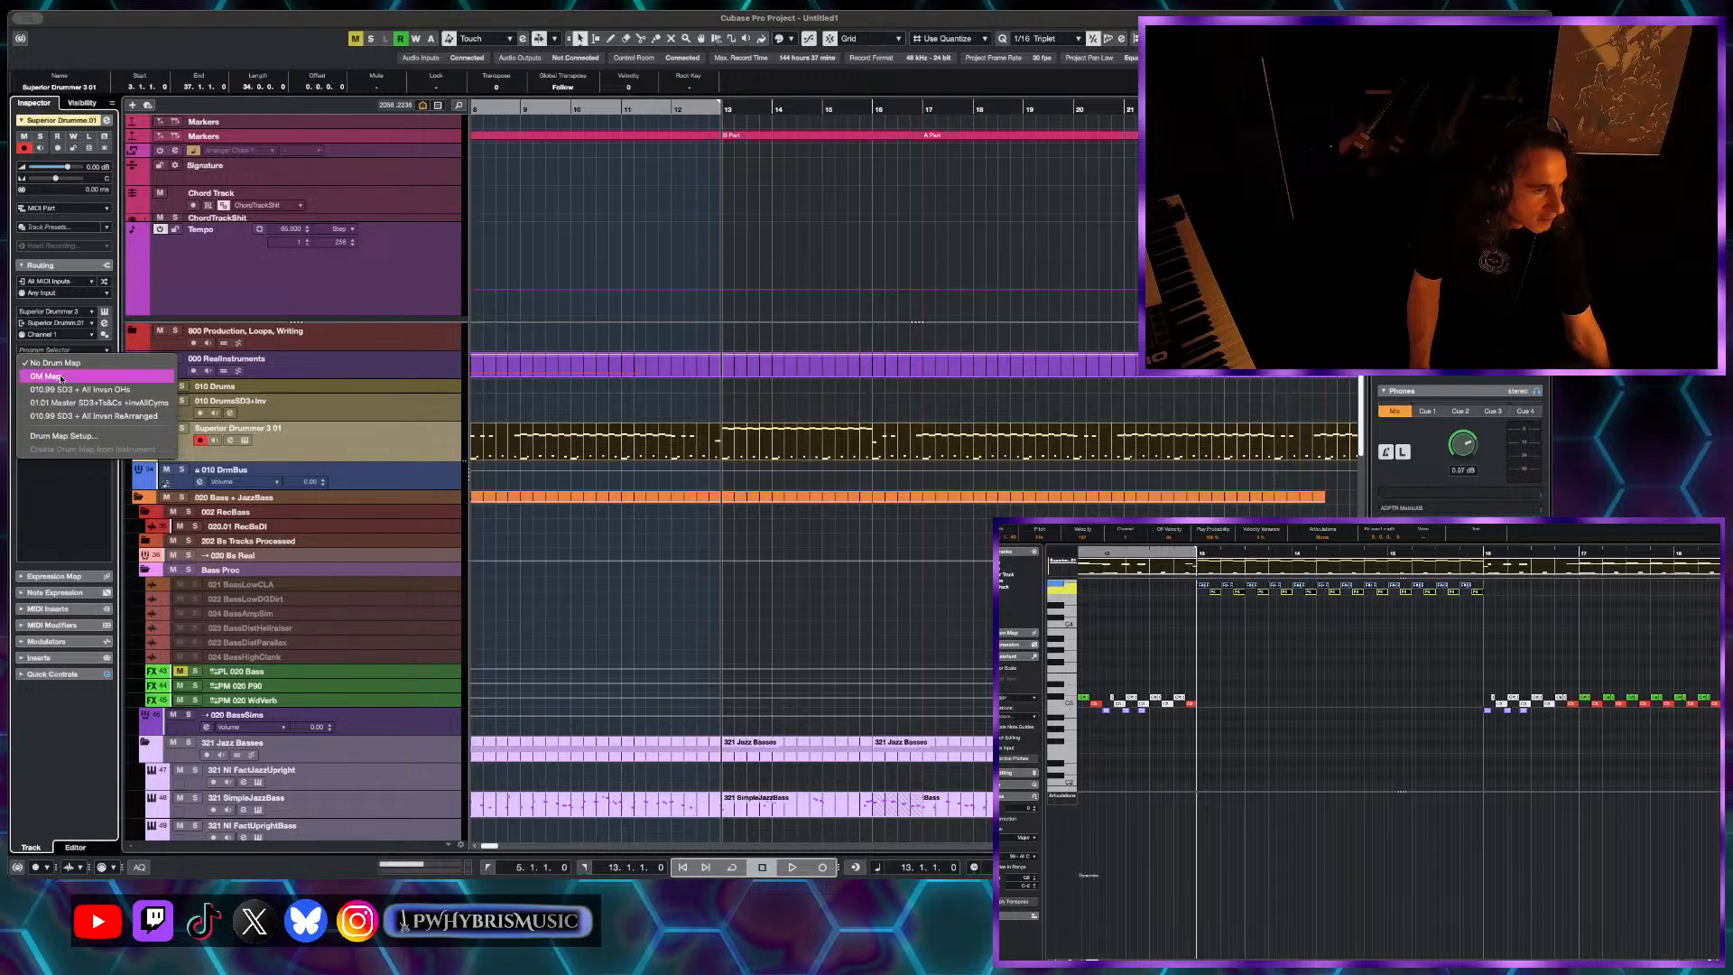
pyautogui.click(61, 377)
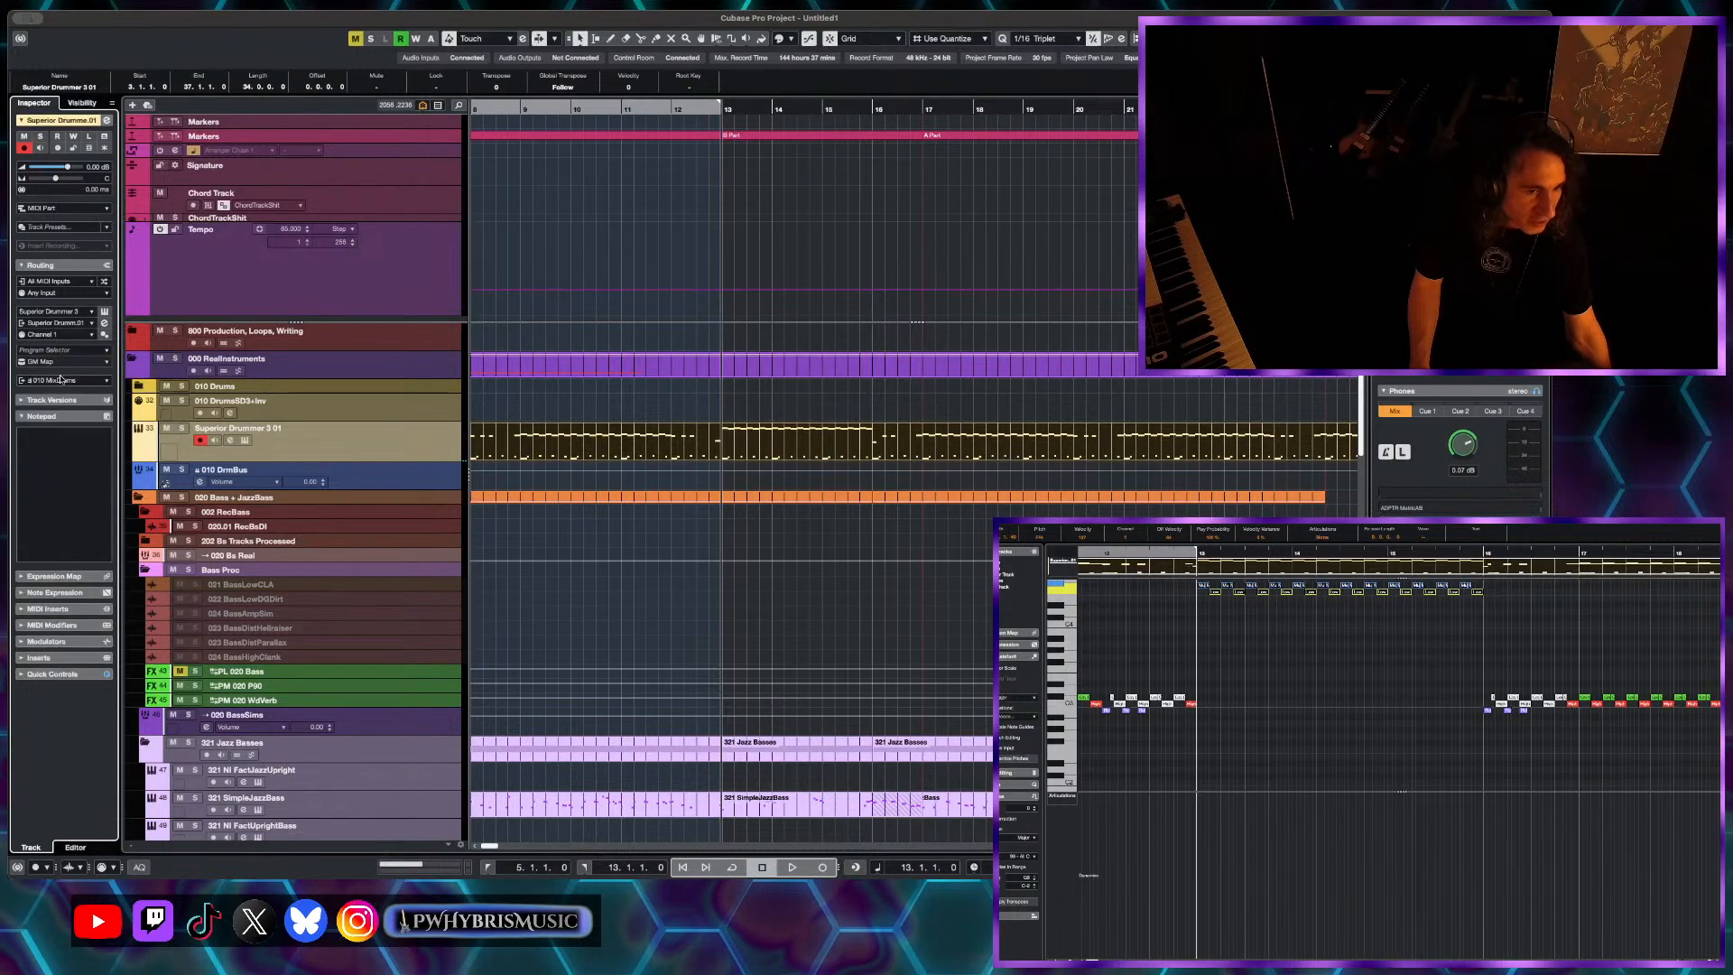
pyautogui.click(1279, 679)
pyautogui.press('Return')
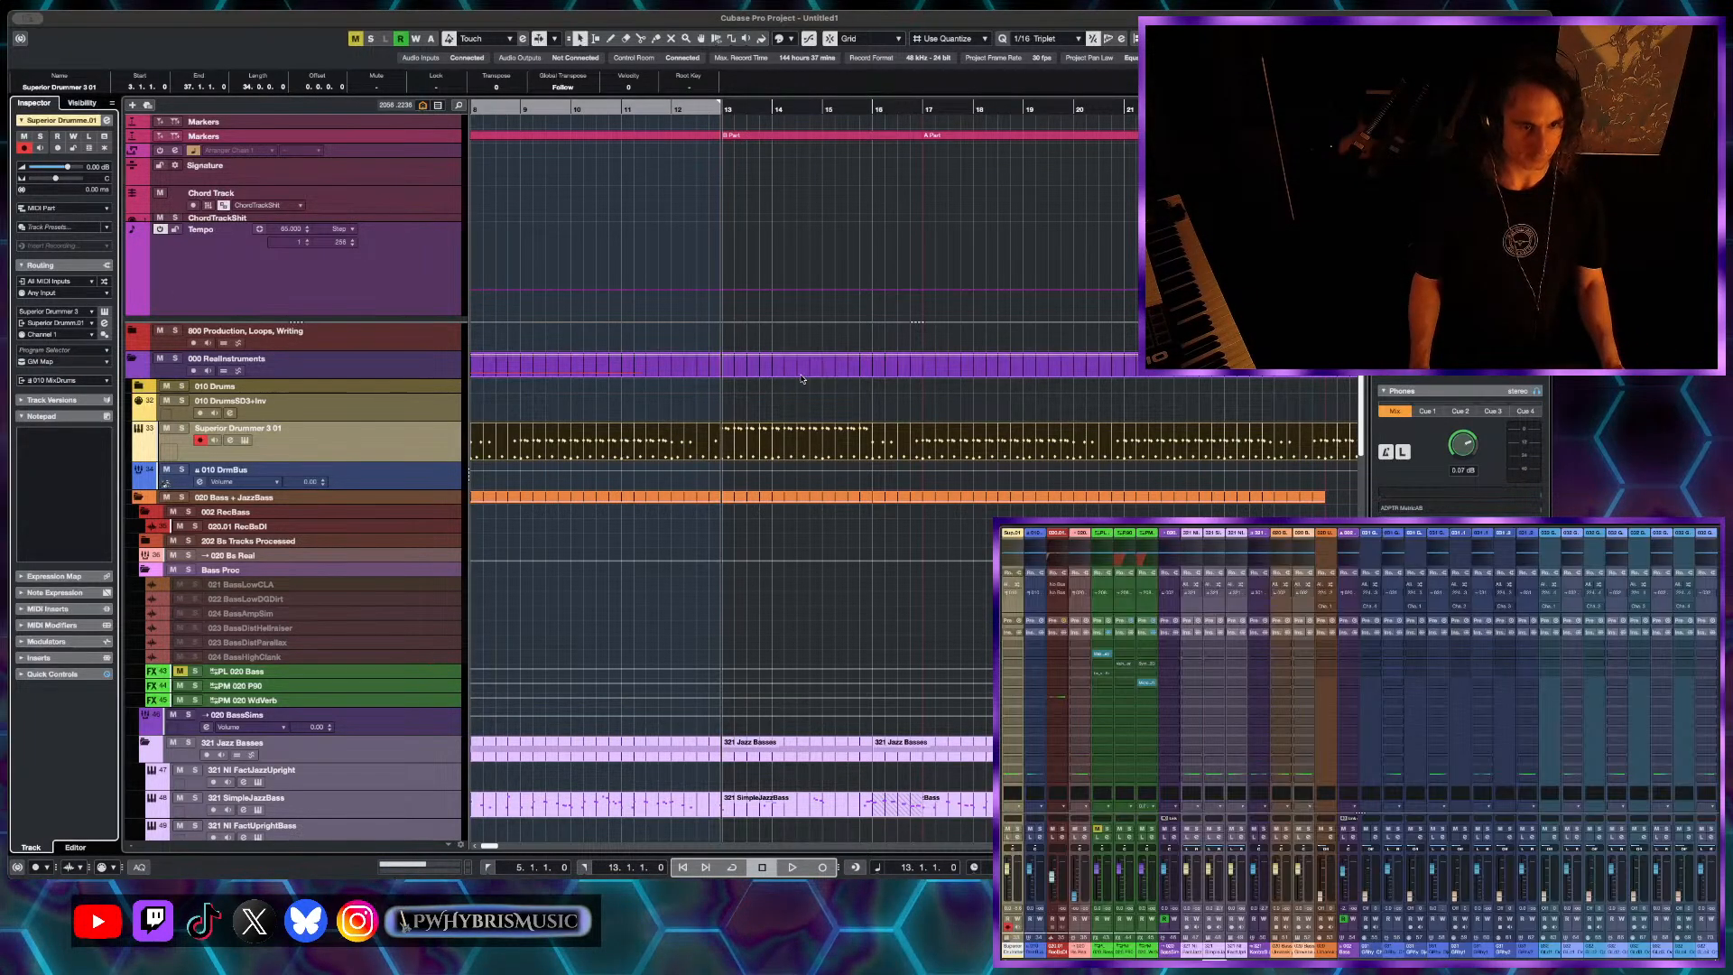
pyautogui.doubleClick(787, 444)
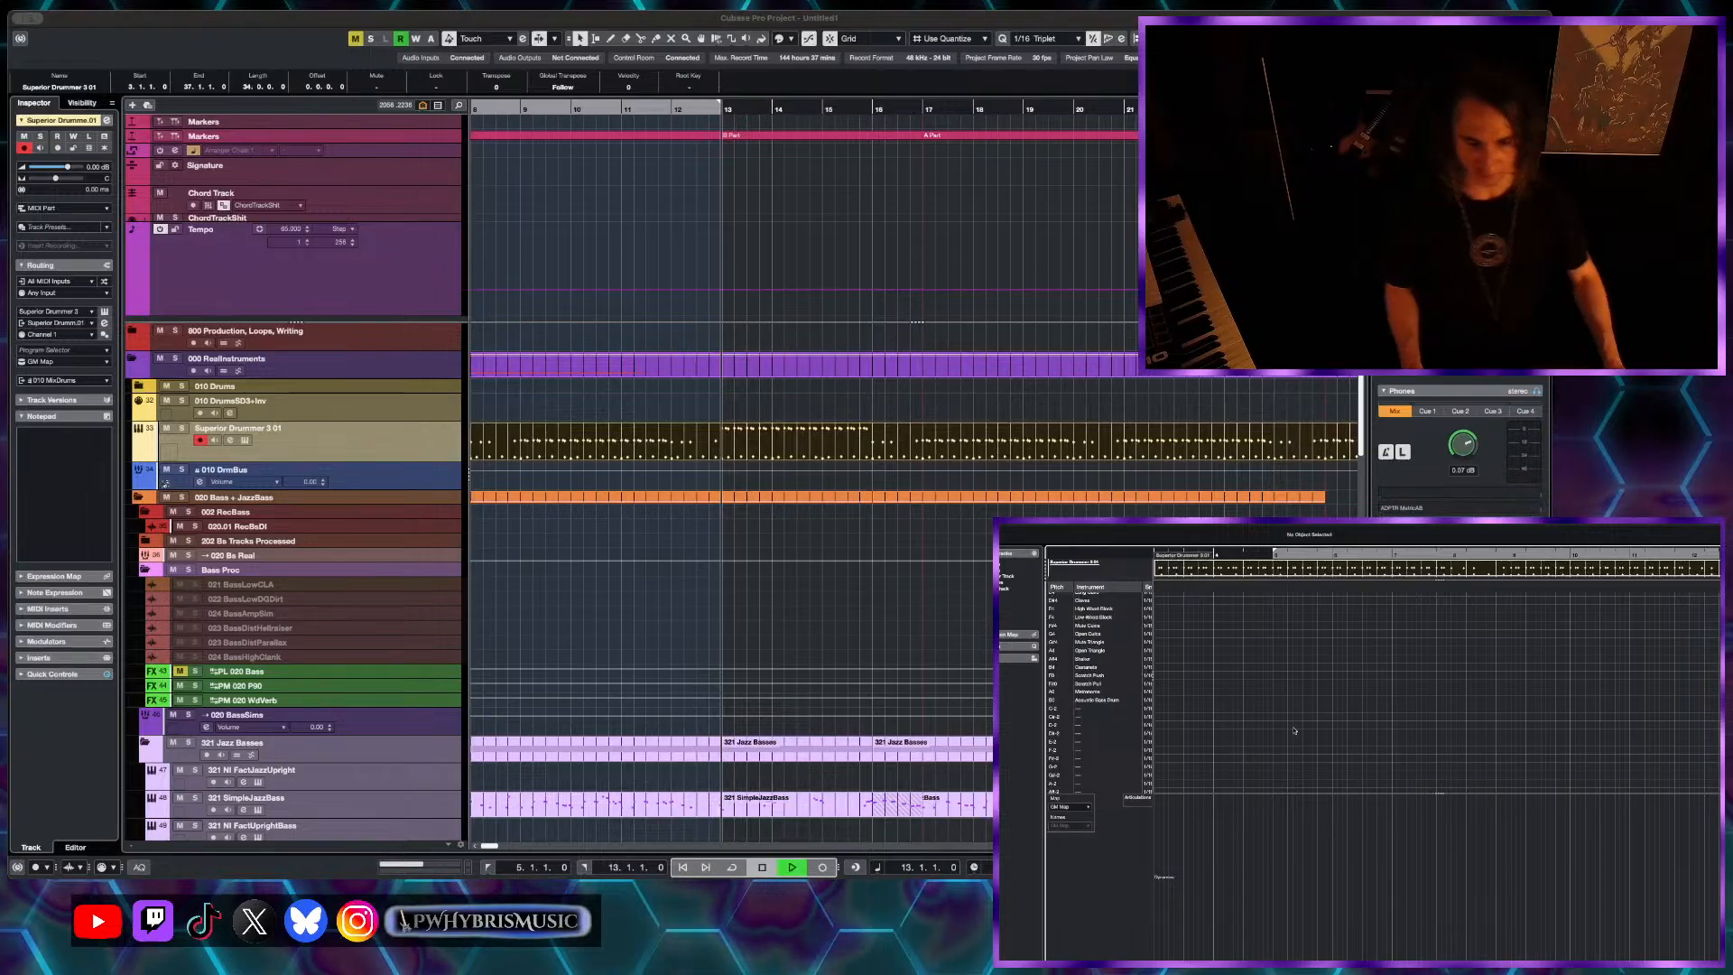
# - Play from bar 13 and examine the moved notes on the Low Wood Block and Mute Cuica lanes
pyautogui.scroll(5, 1294, 730)
pyautogui.press('space')
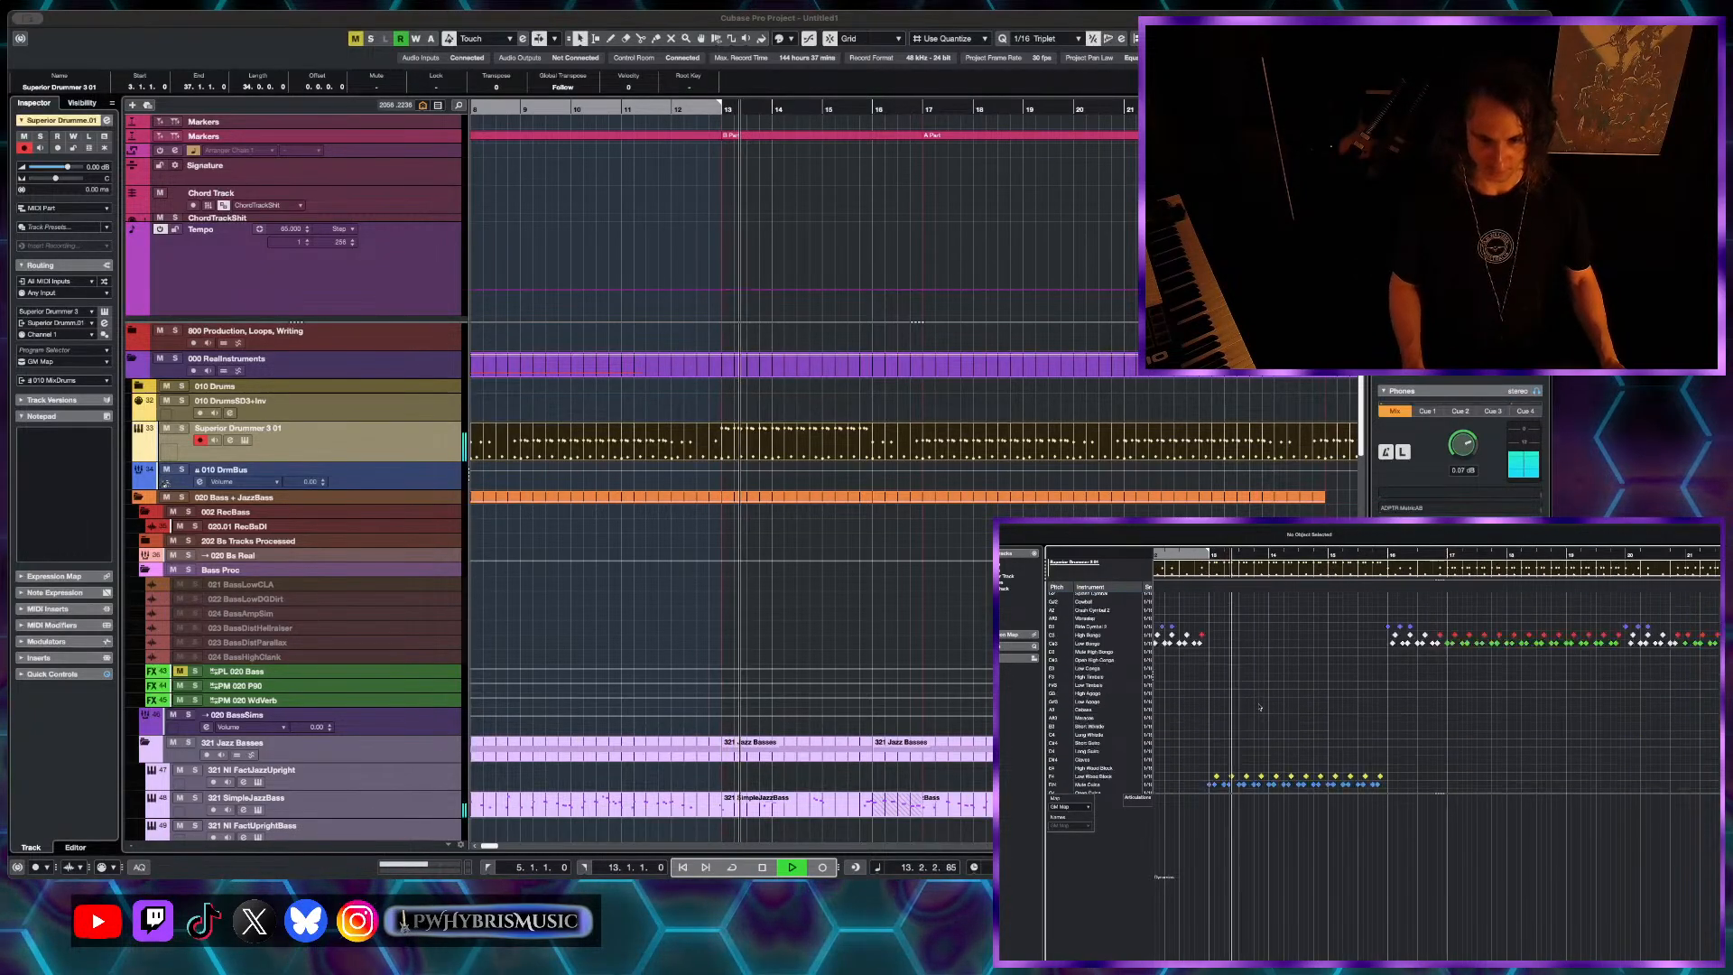
pyautogui.scroll(-5, 1260, 707)
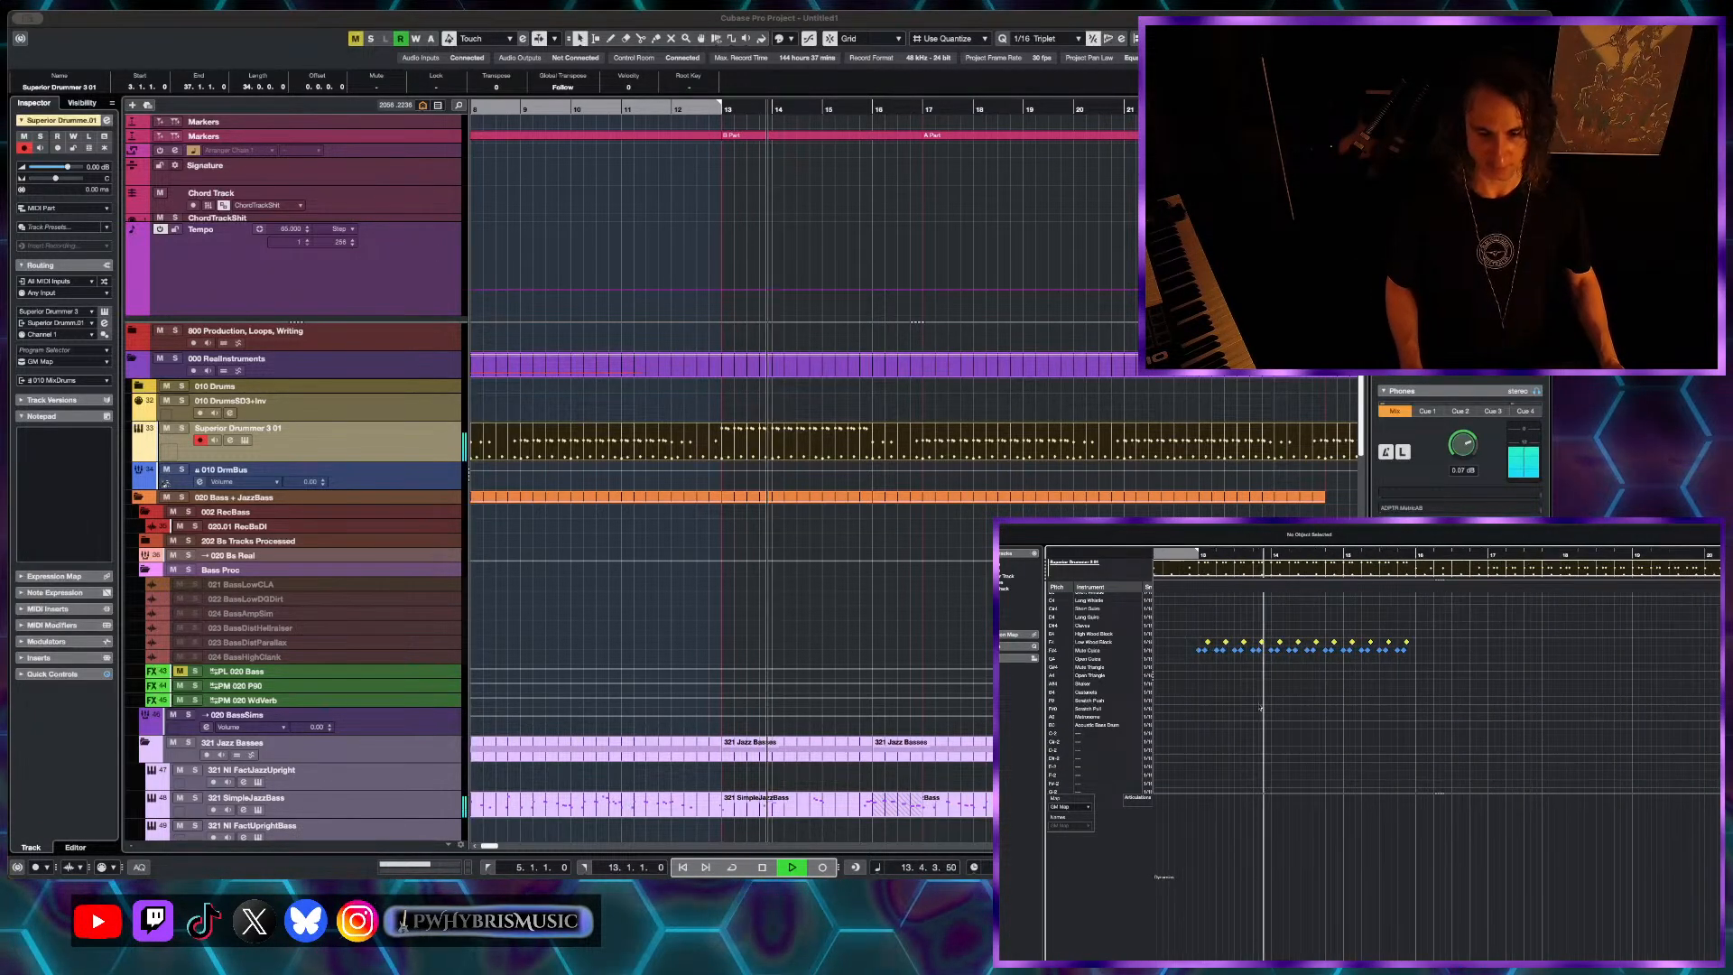
pyautogui.scroll(1, 1261, 708)
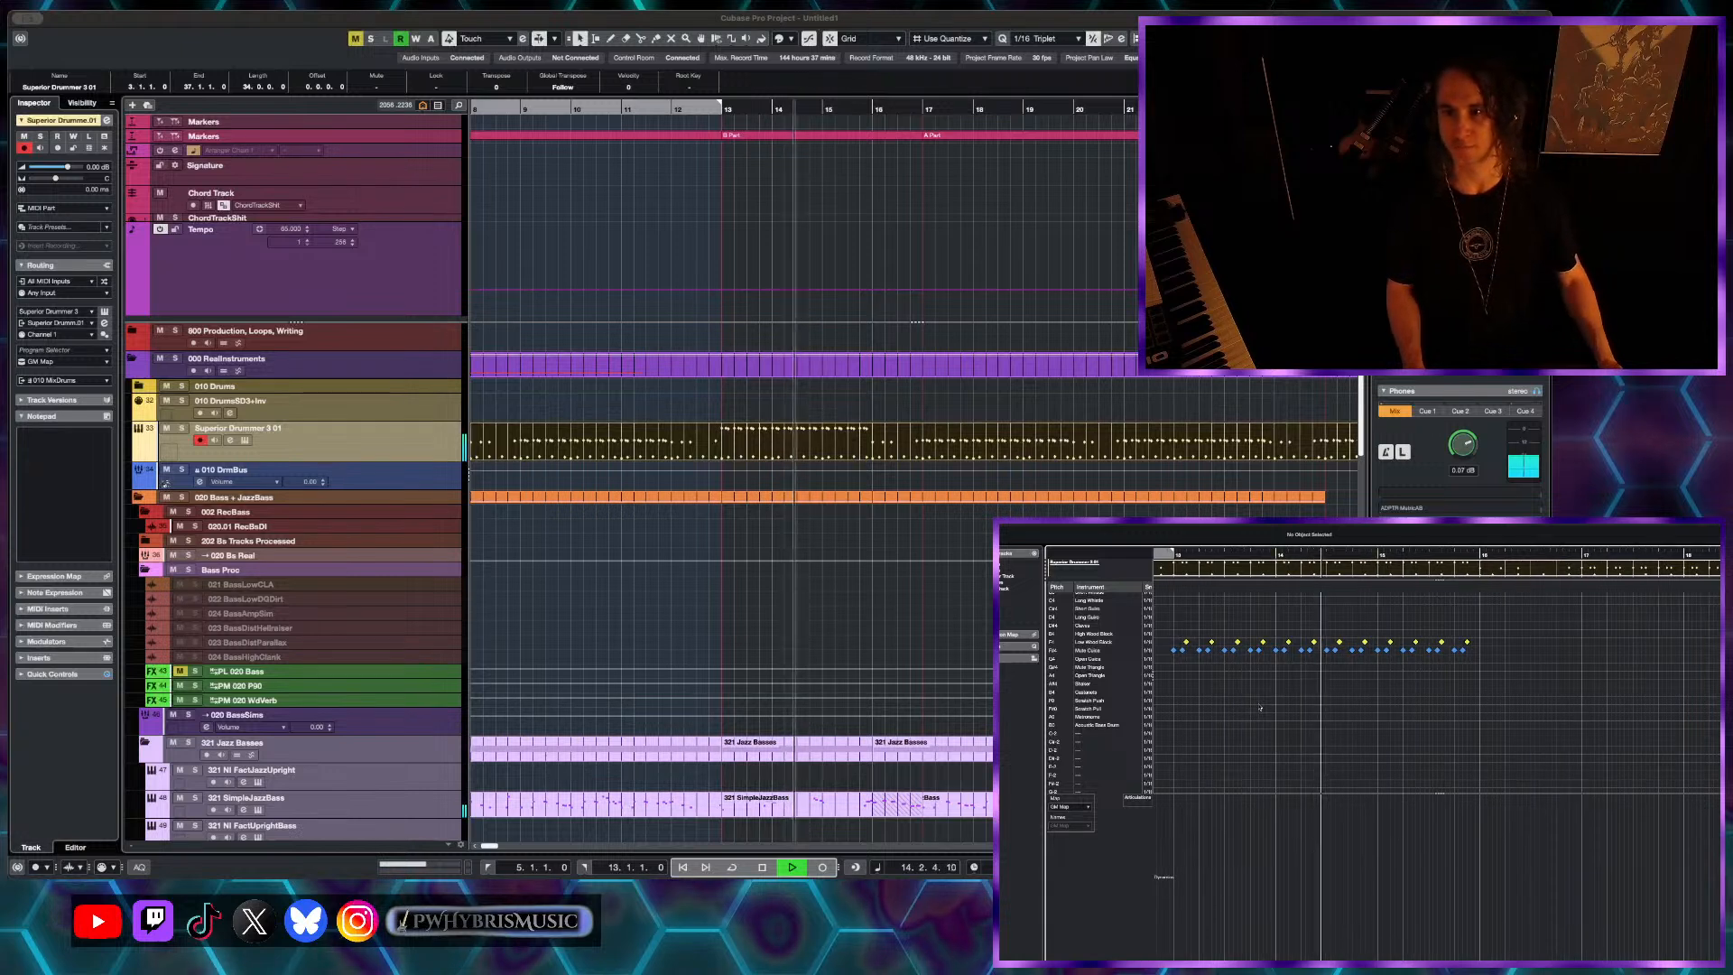
pyautogui.scroll(2, 1260, 708)
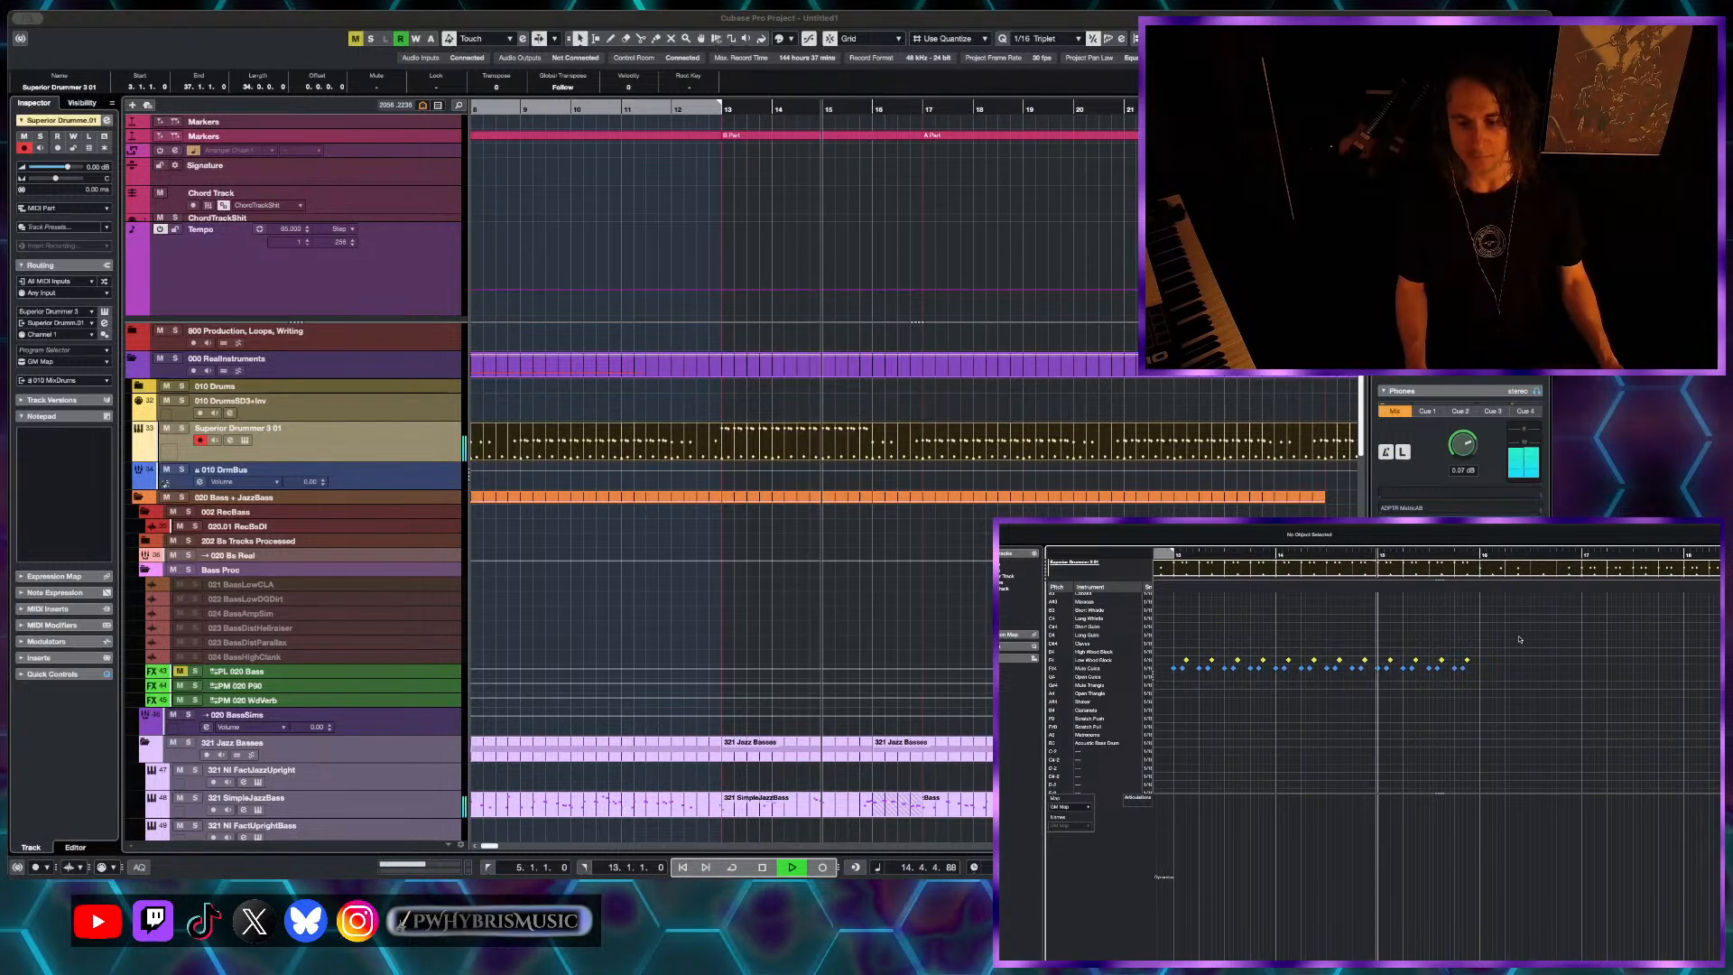
pyautogui.press('space')
# - Try to copy the Low Wood Block and Mute Cuica notes from bar 13 onto higher lanes
pyautogui.click(1174, 663)
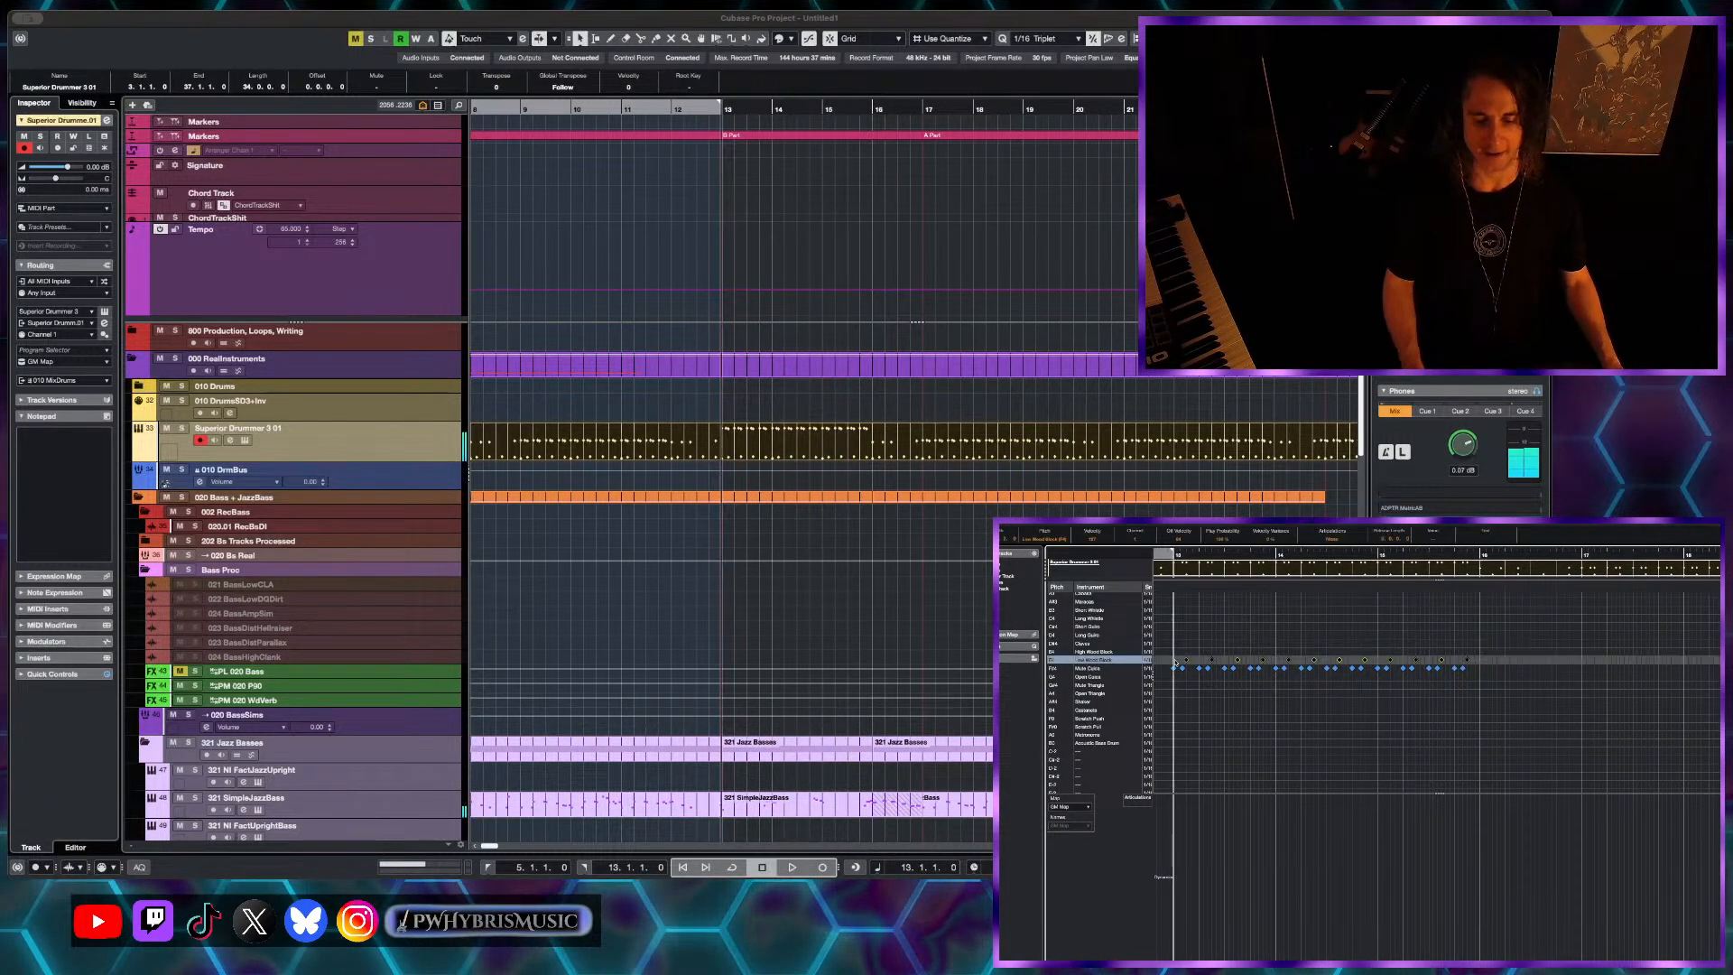
pyautogui.scroll(-1, 1368, 670)
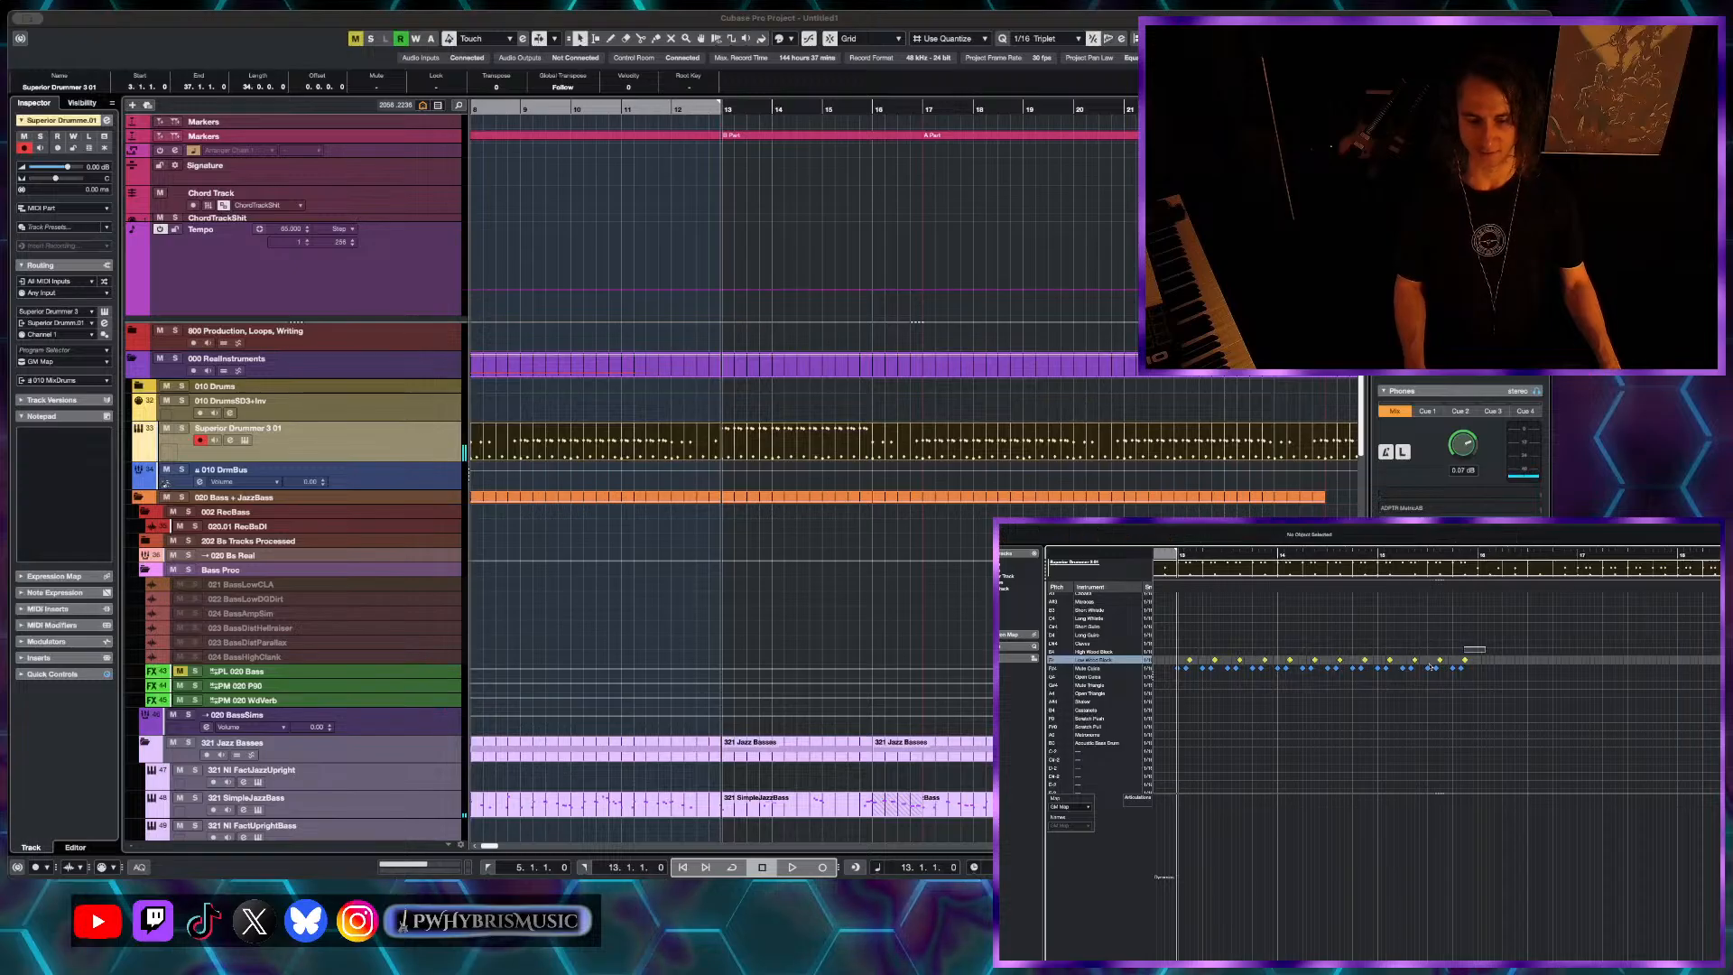
pyautogui.moveTo(1431, 667); pyautogui.dragTo(1170, 728)
pyautogui.scroll(3, 1199, 686)
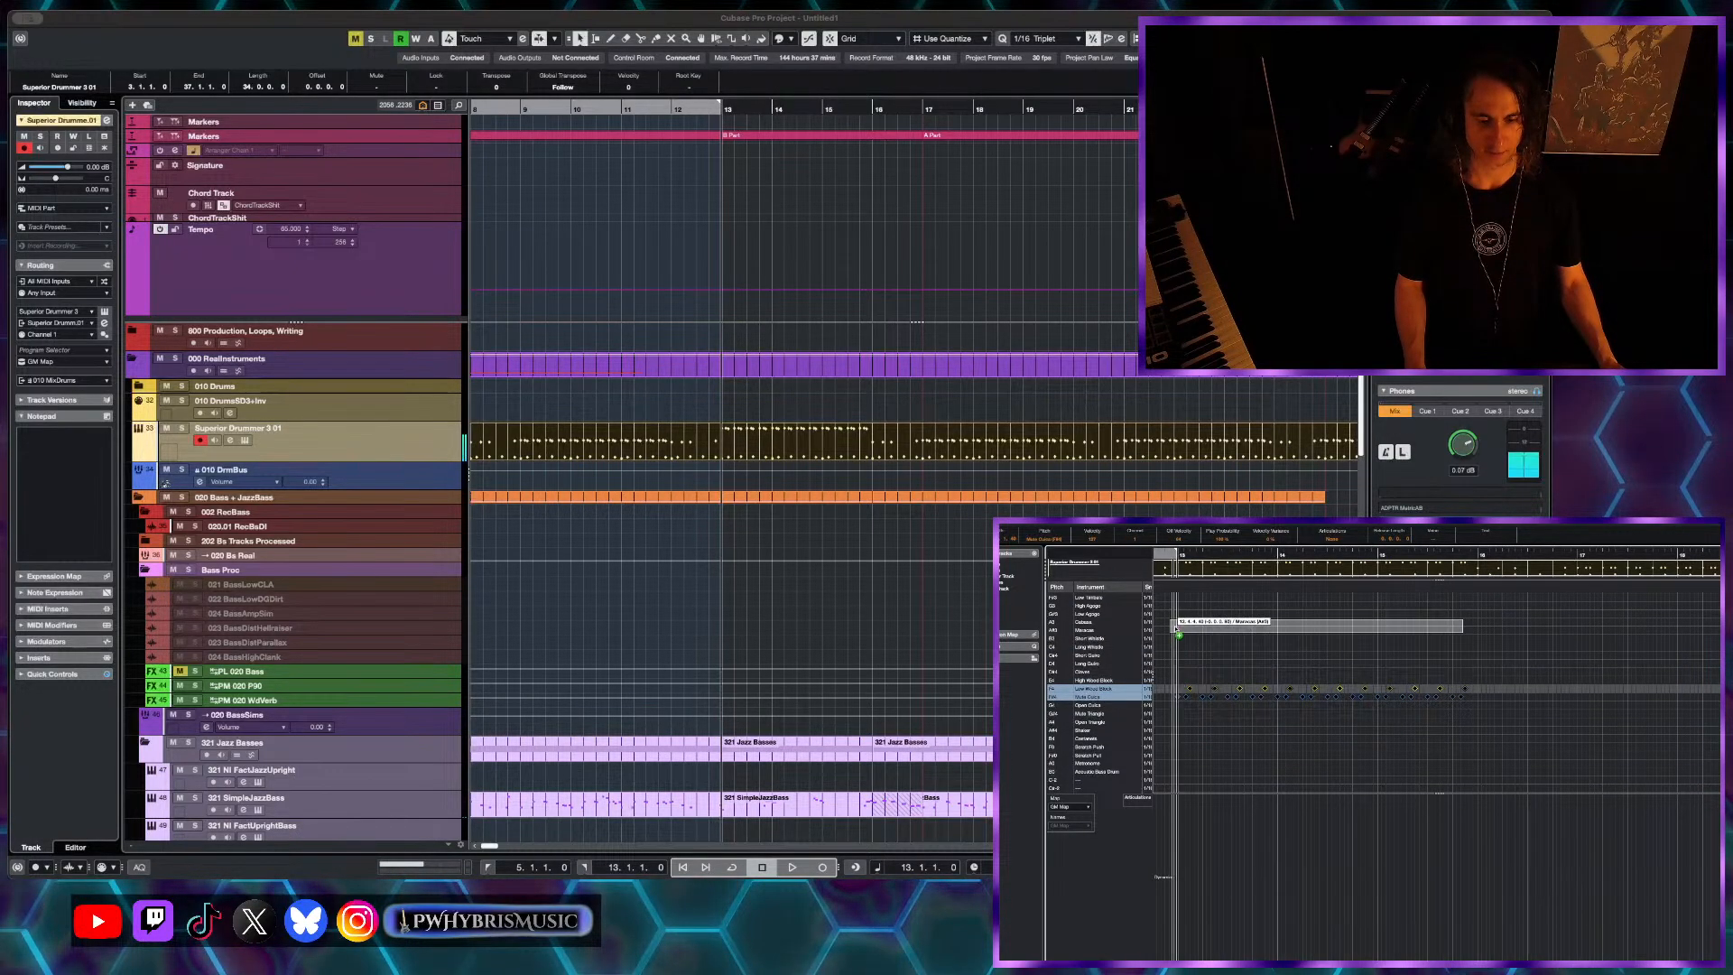
pyautogui.scroll(3, 1176, 630)
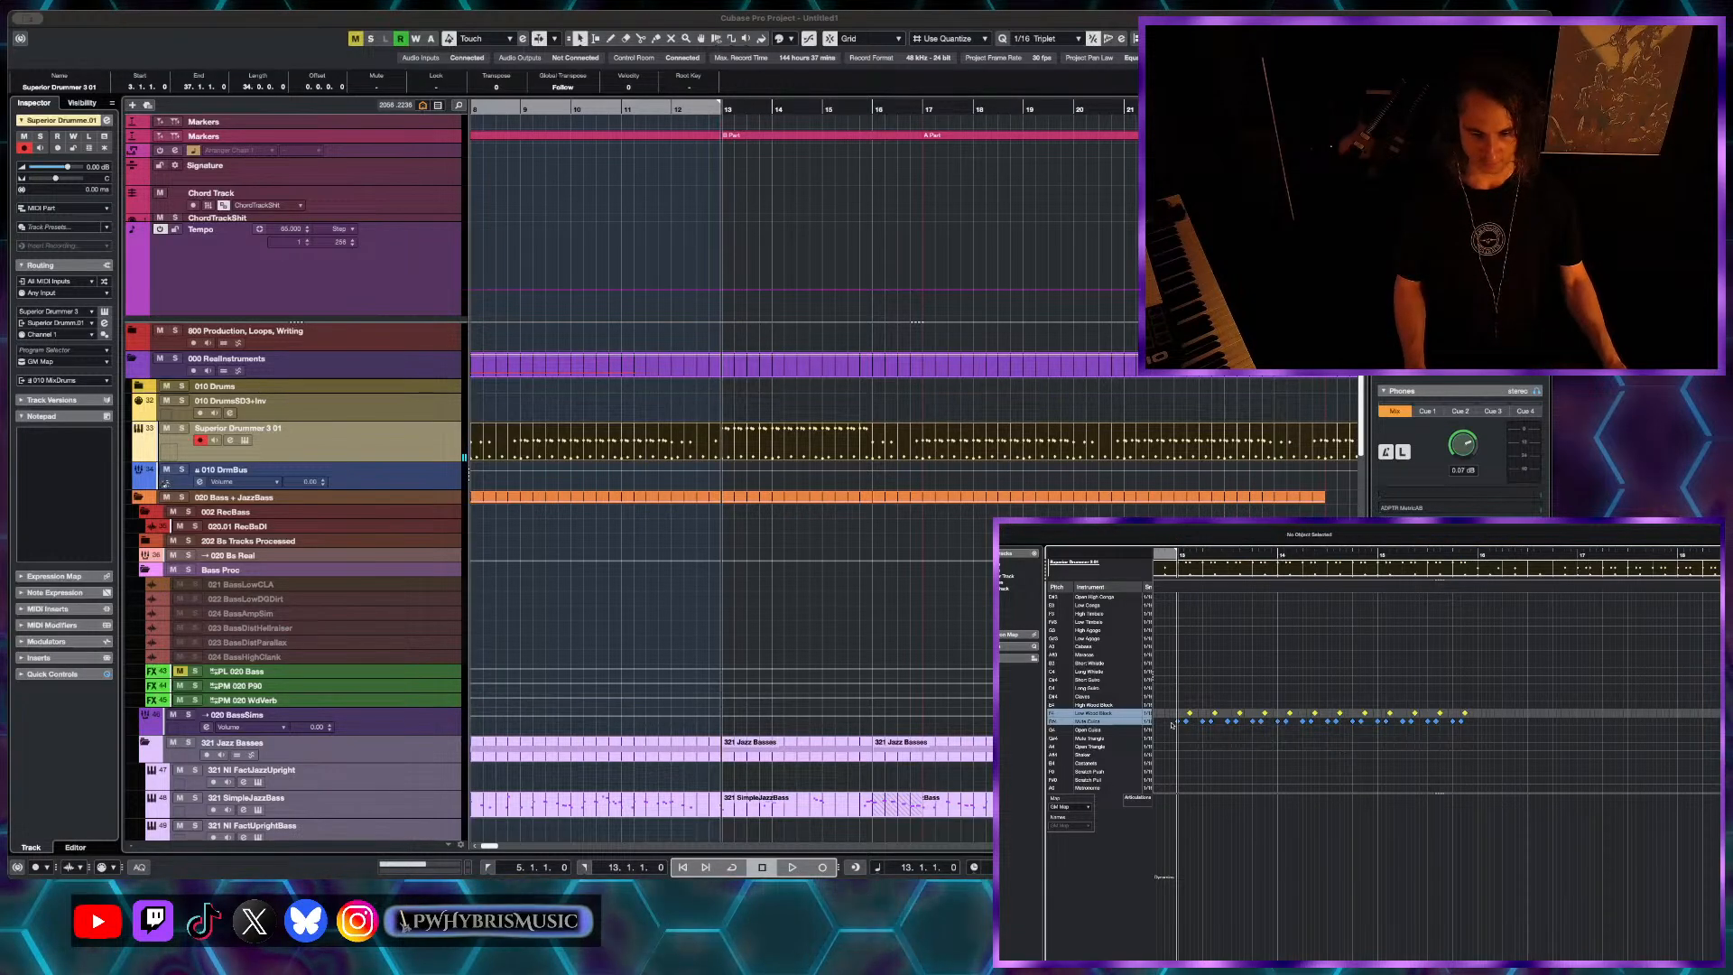
# - Duplicate the Low Wood Block and Mute Cuica notes from bar 13 onto the Low Agogo and Cabasa lanes
pyautogui.keyDown('shift'); pyautogui.doubleClick(1176, 722); pyautogui.keyUp('shift')
pyautogui.scroll(-2, 1176, 721)
pyautogui.hscroll(-3, 1176, 721)
pyautogui.keyDown('shift'); pyautogui.doubleClick(1296, 696); pyautogui.keyUp('shift')
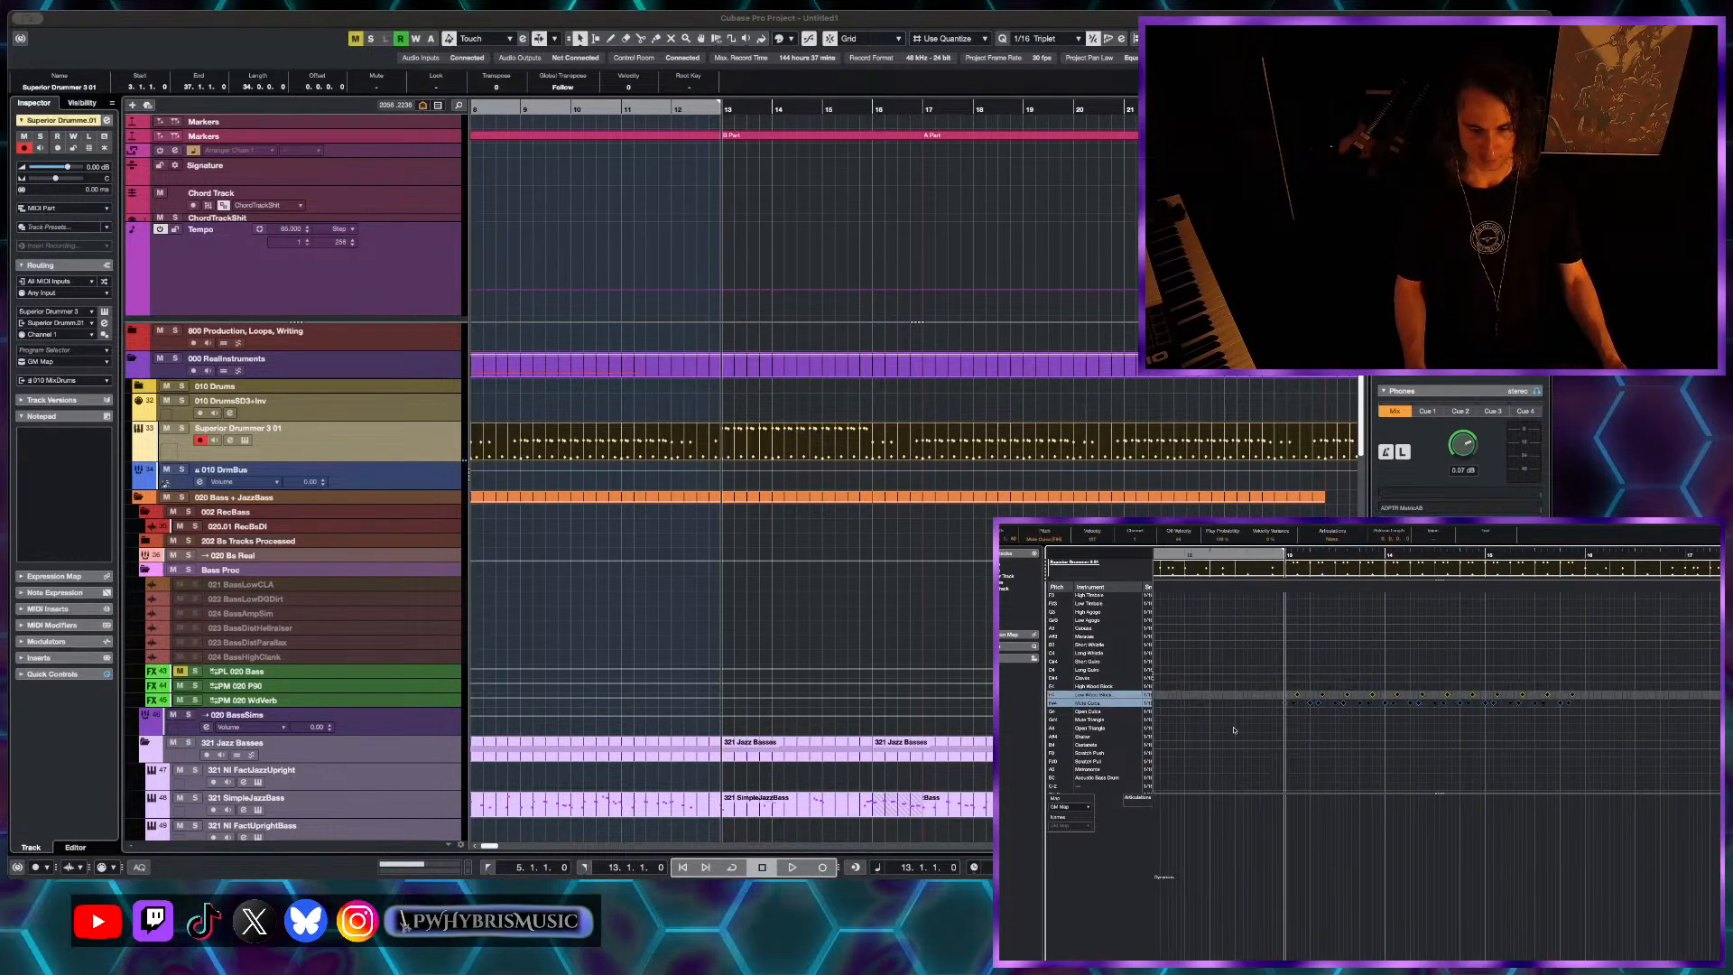
pyautogui.scroll(1, 1296, 696)
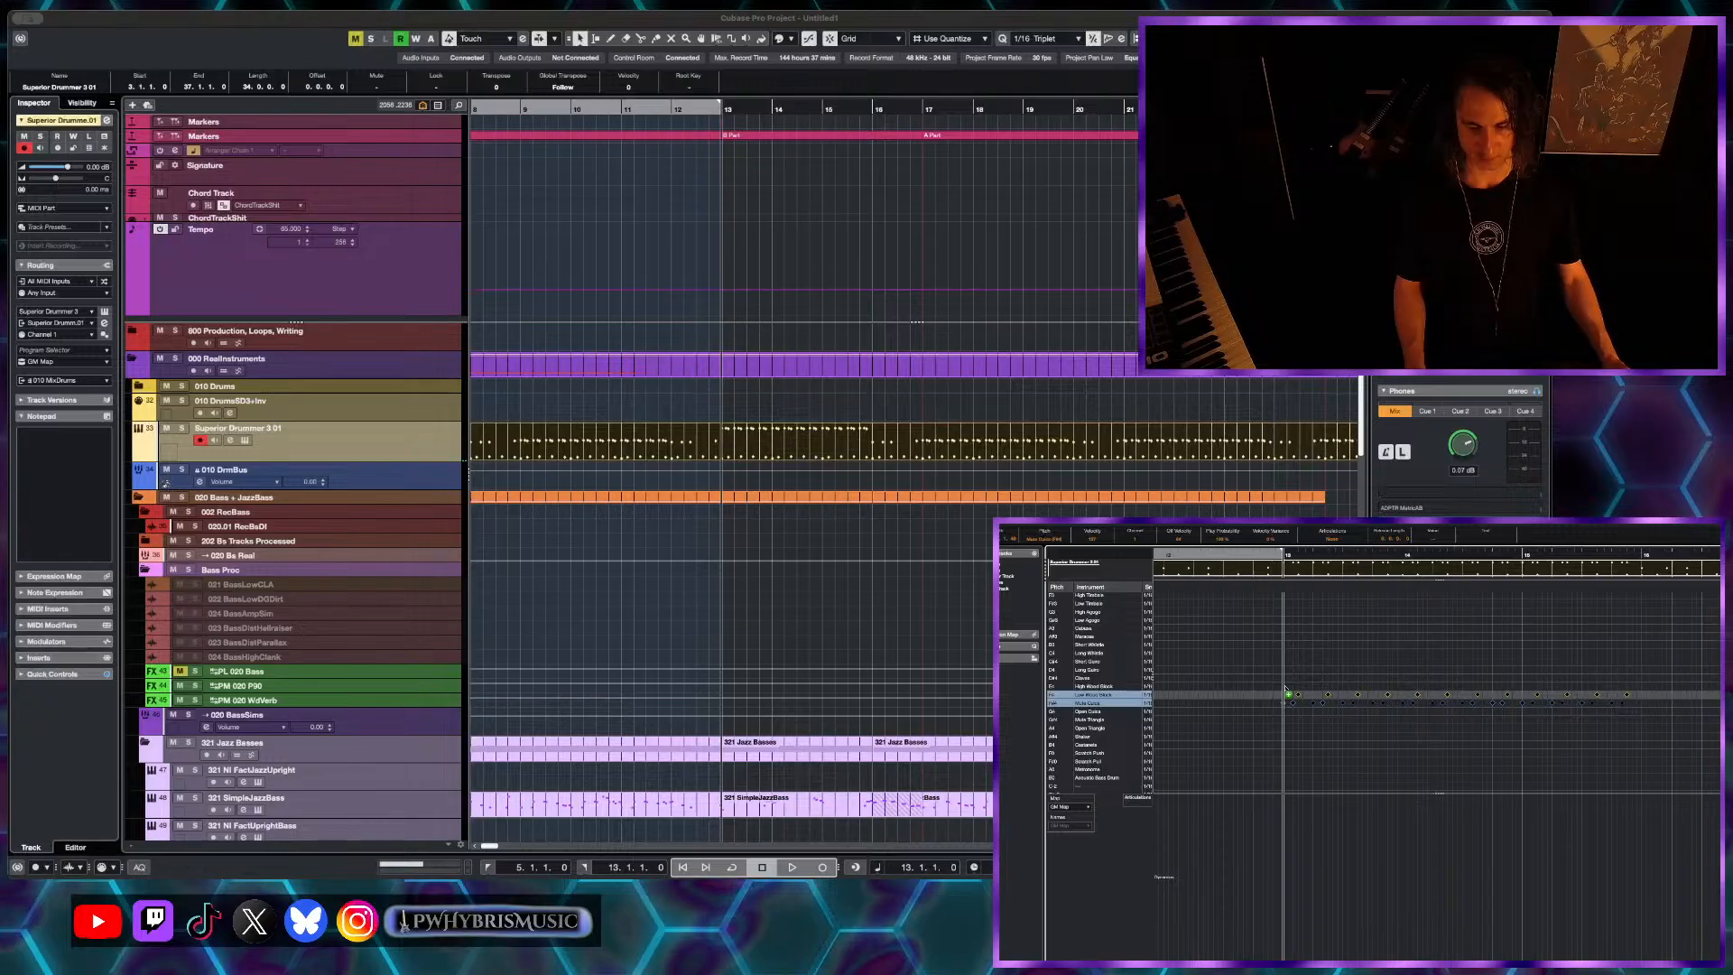
pyautogui.scroll(-2, 1334, 693)
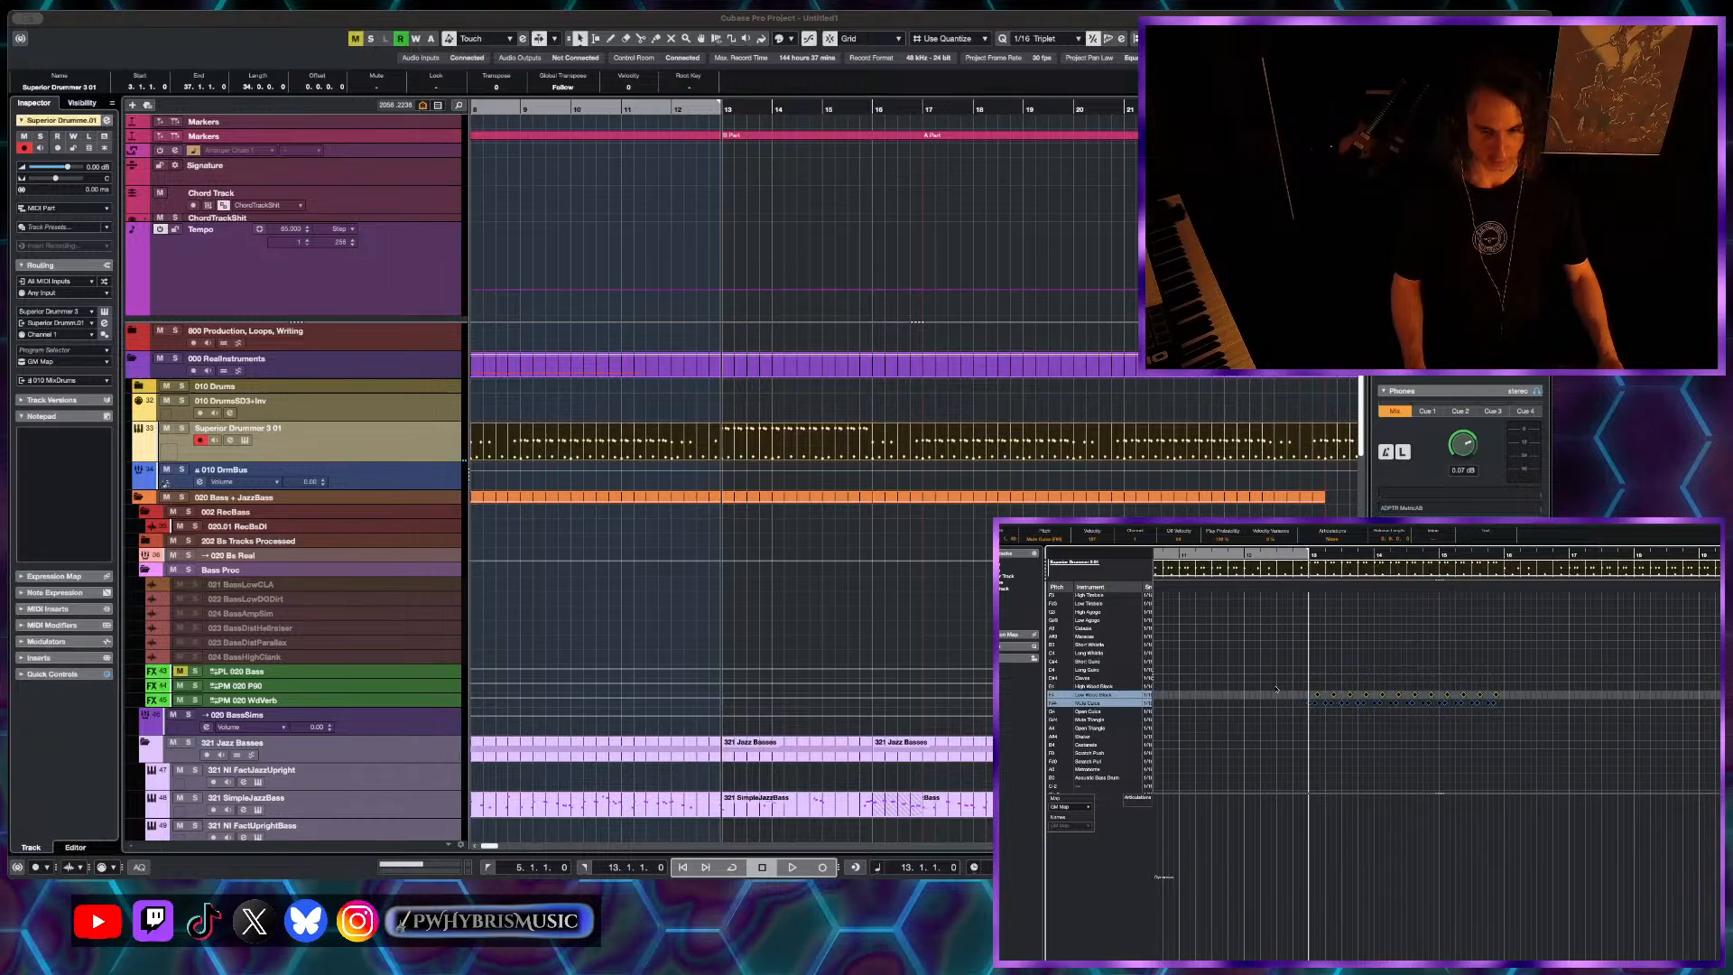
pyautogui.press('Up')
pyautogui.press('Up')
pyautogui.press('Up')
pyautogui.press('Up')
pyautogui.press('Up')
pyautogui.press('Up')
pyautogui.press('Up')
pyautogui.press('Up')
pyautogui.press('Up')
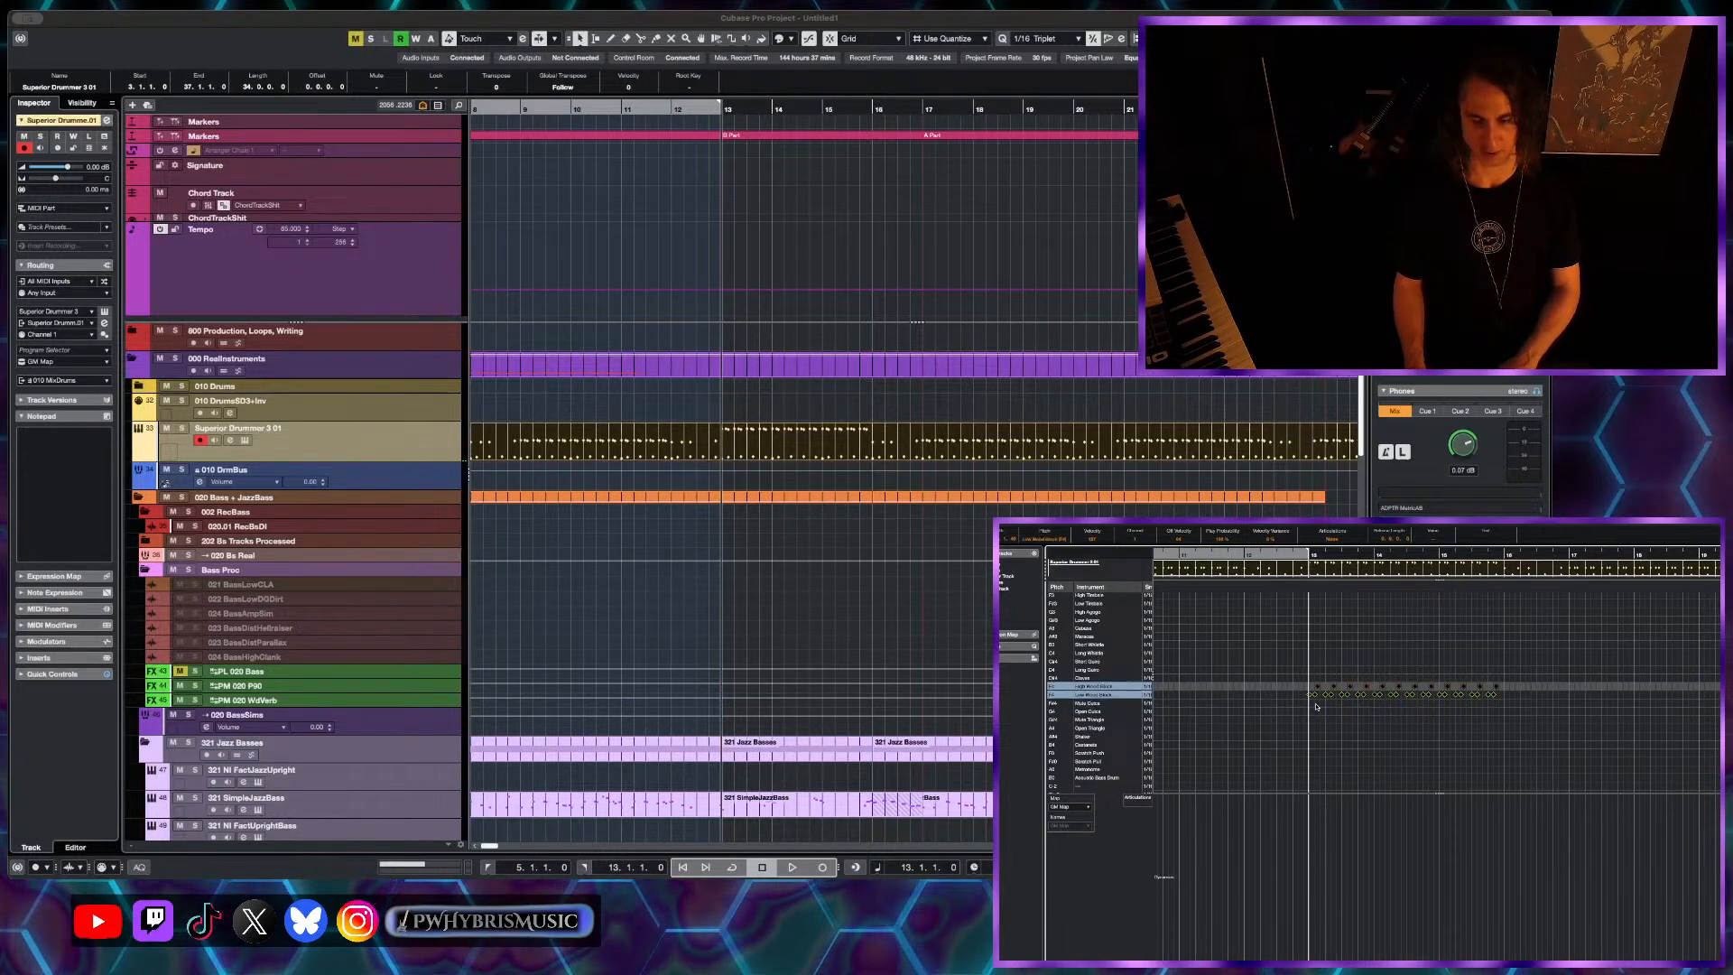
pyautogui.press('Down')
pyautogui.press('Down')
pyautogui.press('Down')
pyautogui.press('Down')
pyautogui.press('Down')
pyautogui.press('Down')
pyautogui.press('Down')
pyautogui.press('Down')
pyautogui.press('Down')
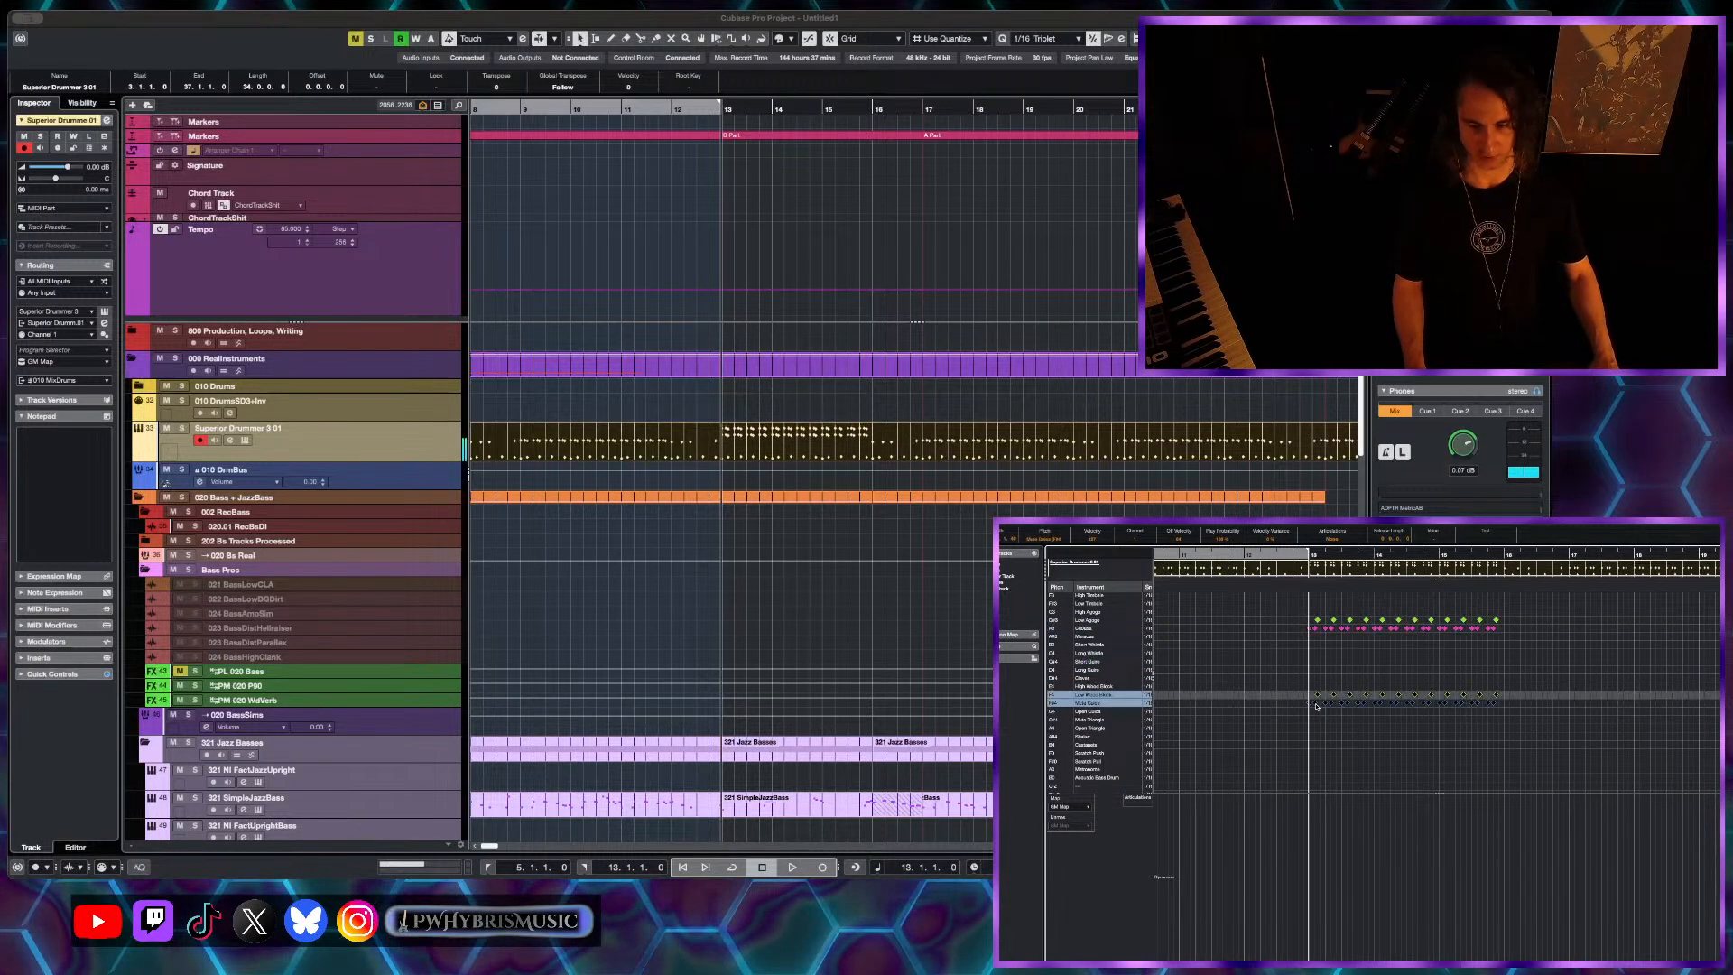
# - Move the copied Low Agogo and Cabasa notes up to the Vibraslap and Ride Cymbal 2 lanes
pyautogui.moveTo(1390, 660); pyautogui.dragTo(1528, 633)
pyautogui.press('Up')
pyautogui.press('Up')
pyautogui.press('Up')
pyautogui.press('Up')
pyautogui.press('Up')
pyautogui.press('Up')
pyautogui.press('Up')
pyautogui.press('Up')
pyautogui.press('Up')
pyautogui.press('Up')
pyautogui.scroll(3, 1413, 725)
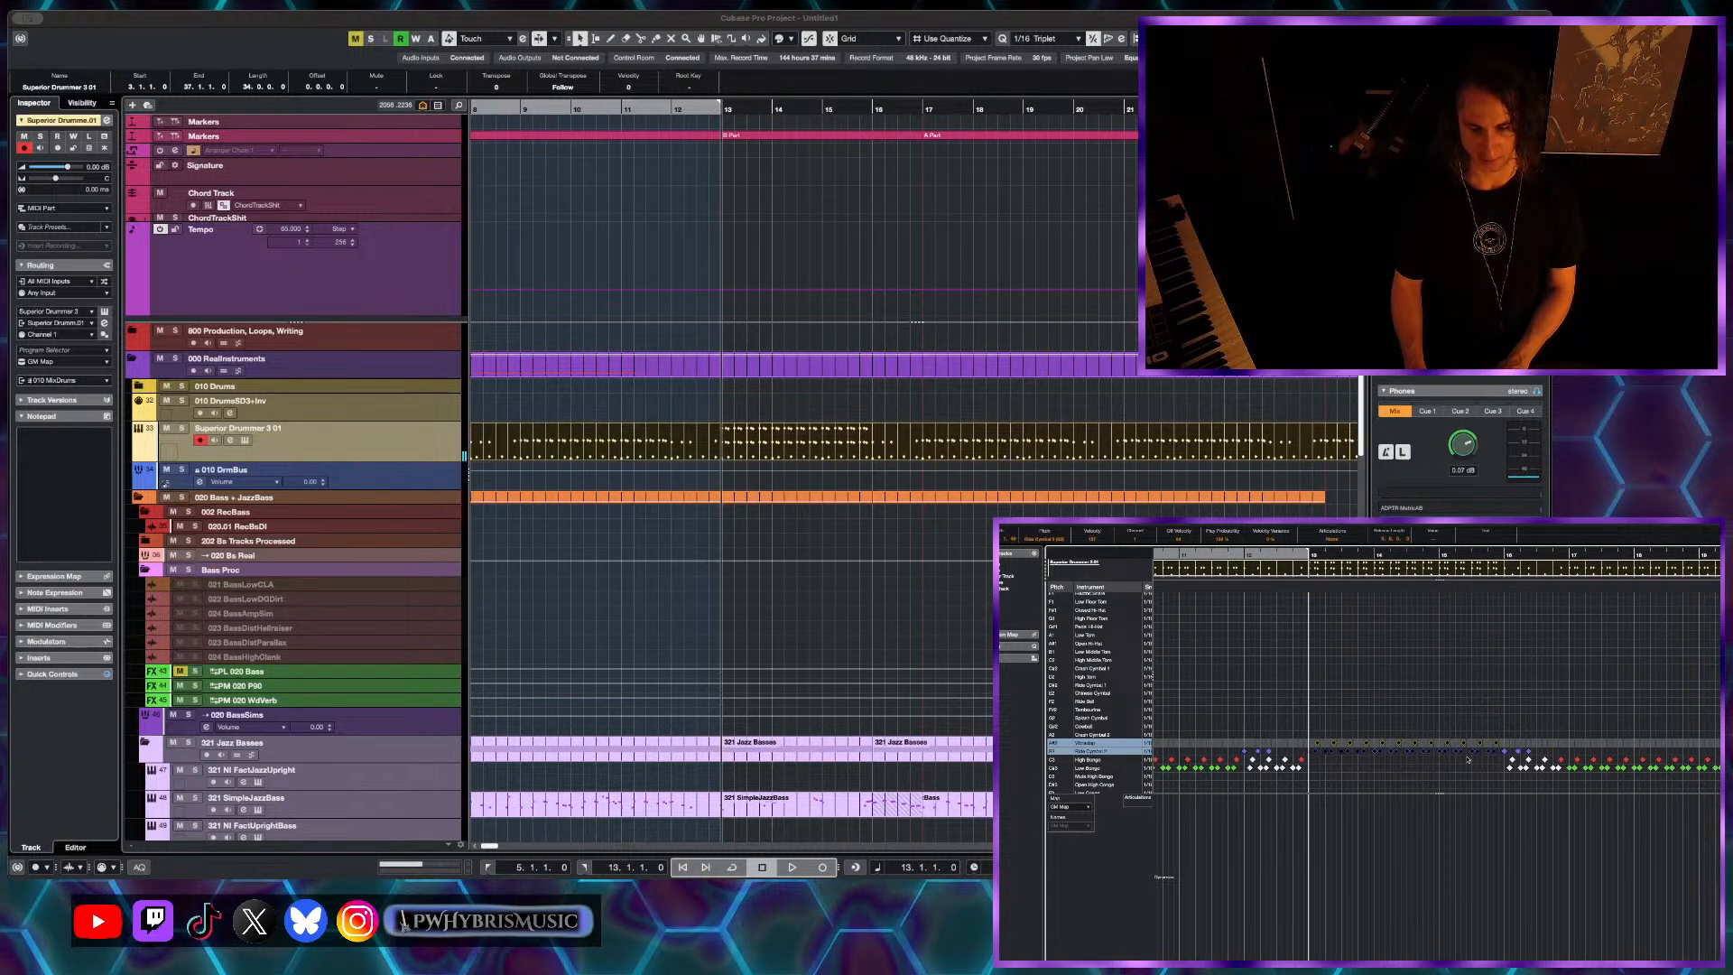
# - Show the velocity lane beneath the drum notes and audition the moved copies from bar 13
pyautogui.scroll(4, 1319, 752)
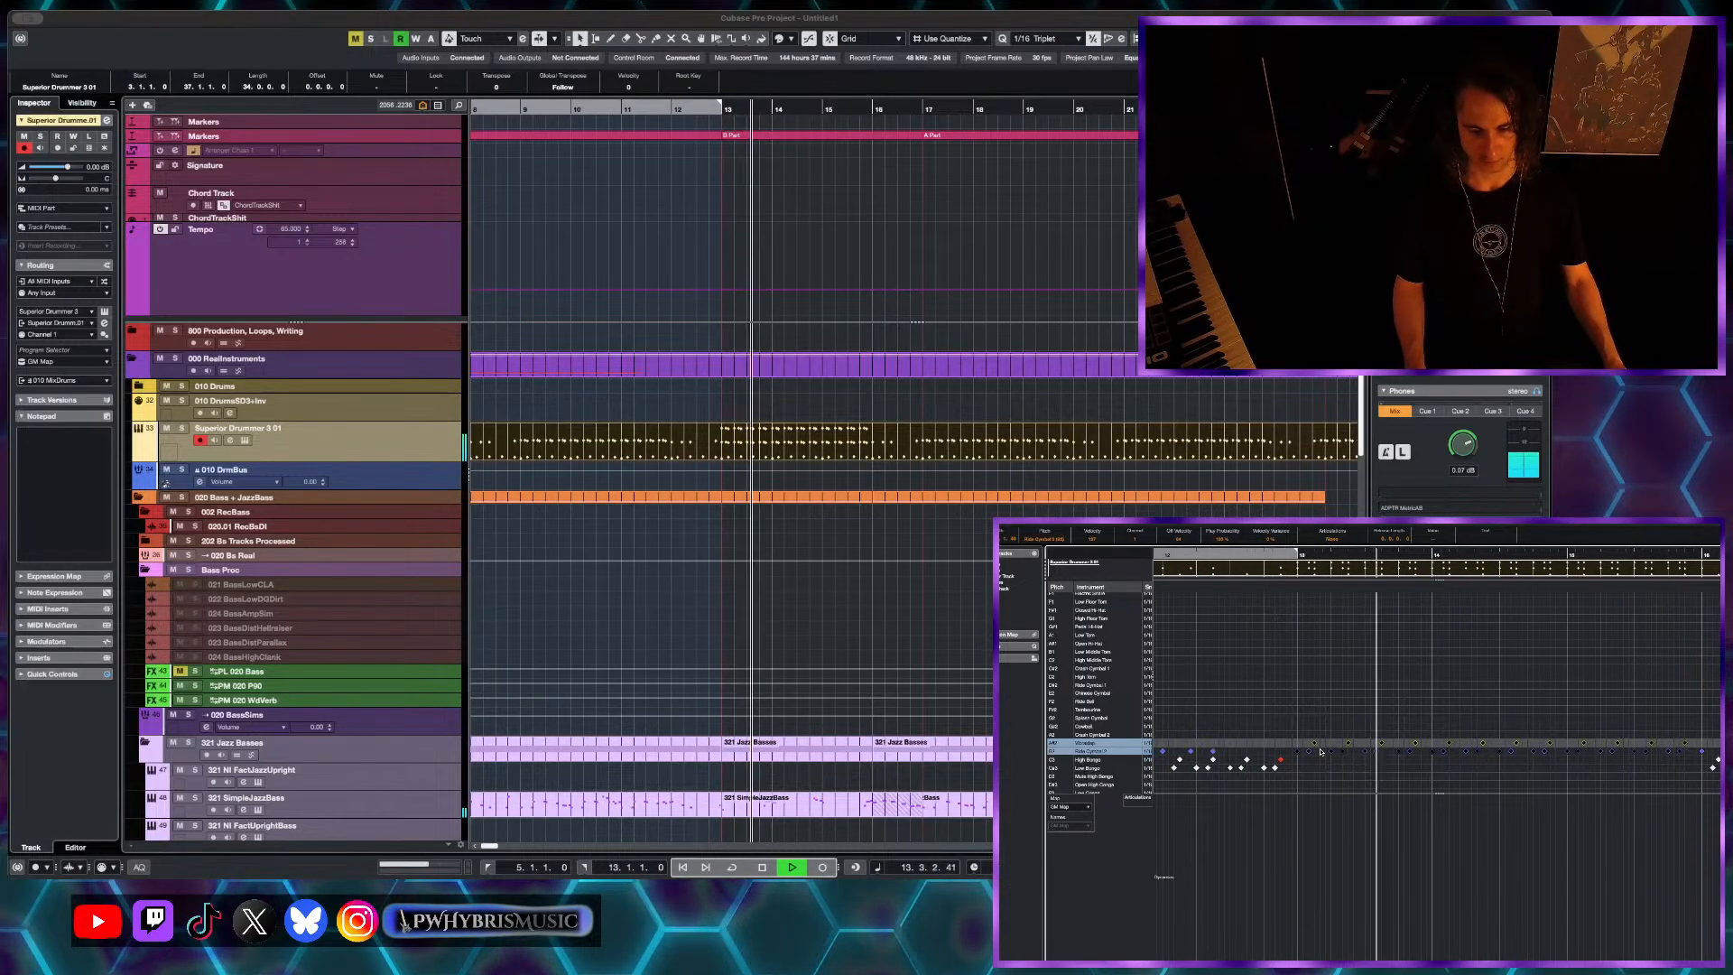
pyautogui.press('space')
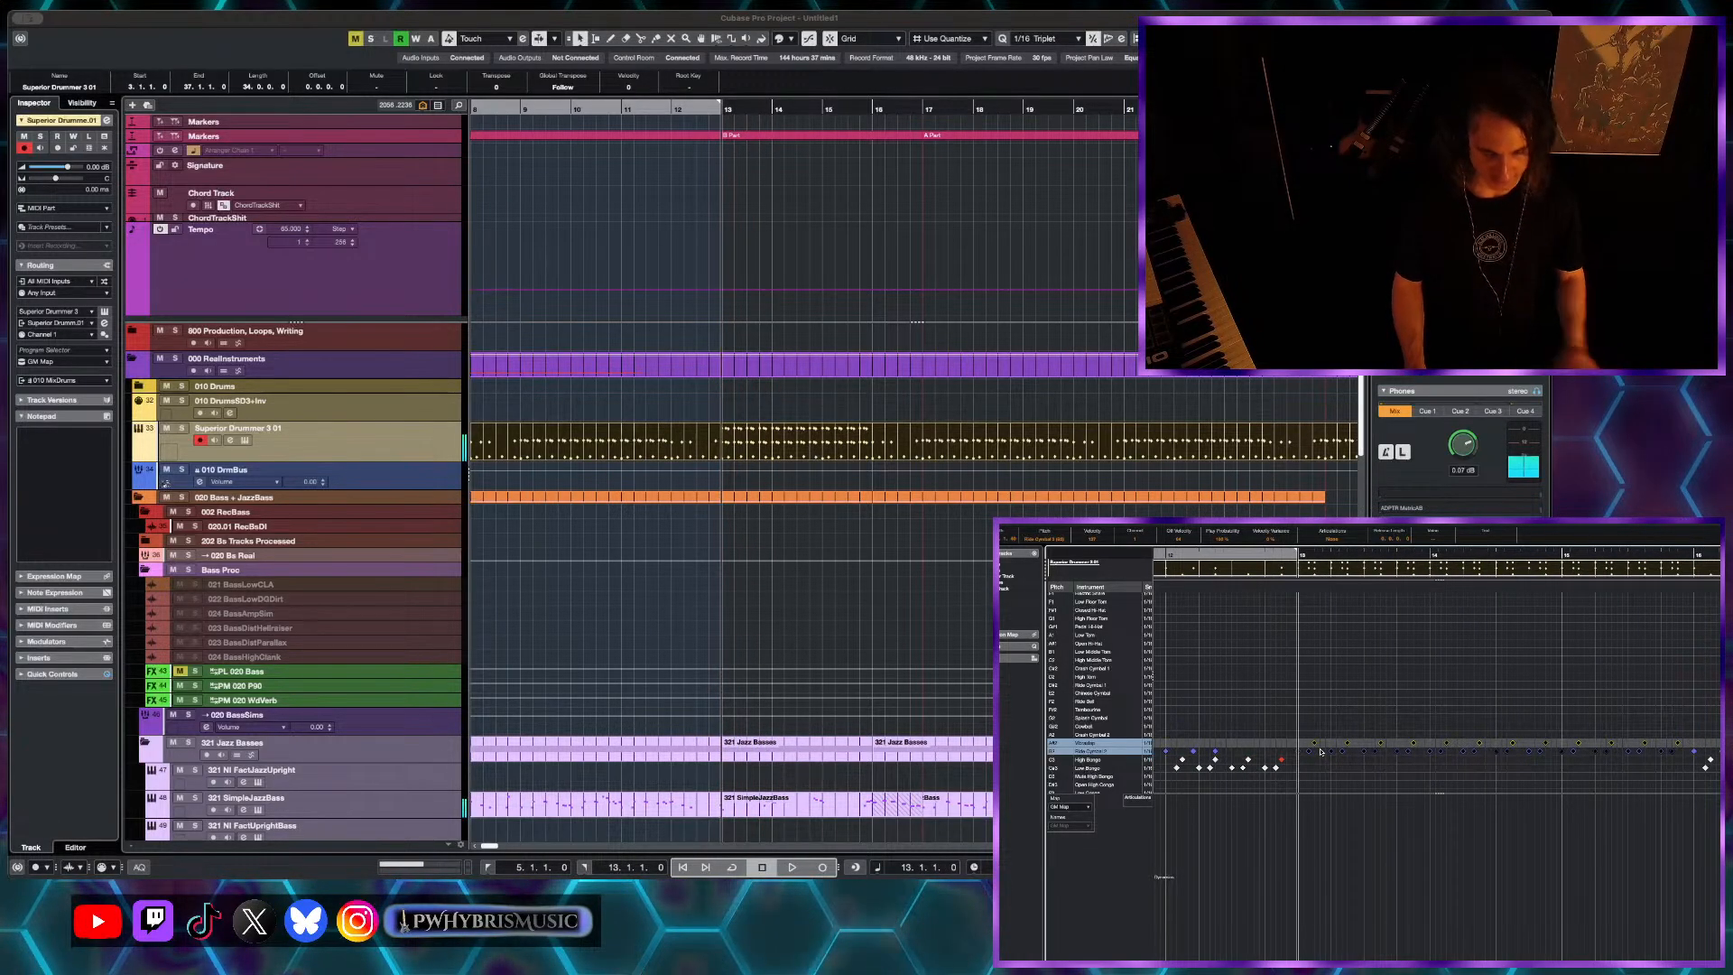
pyautogui.click(1139, 799)
pyautogui.click(1146, 811)
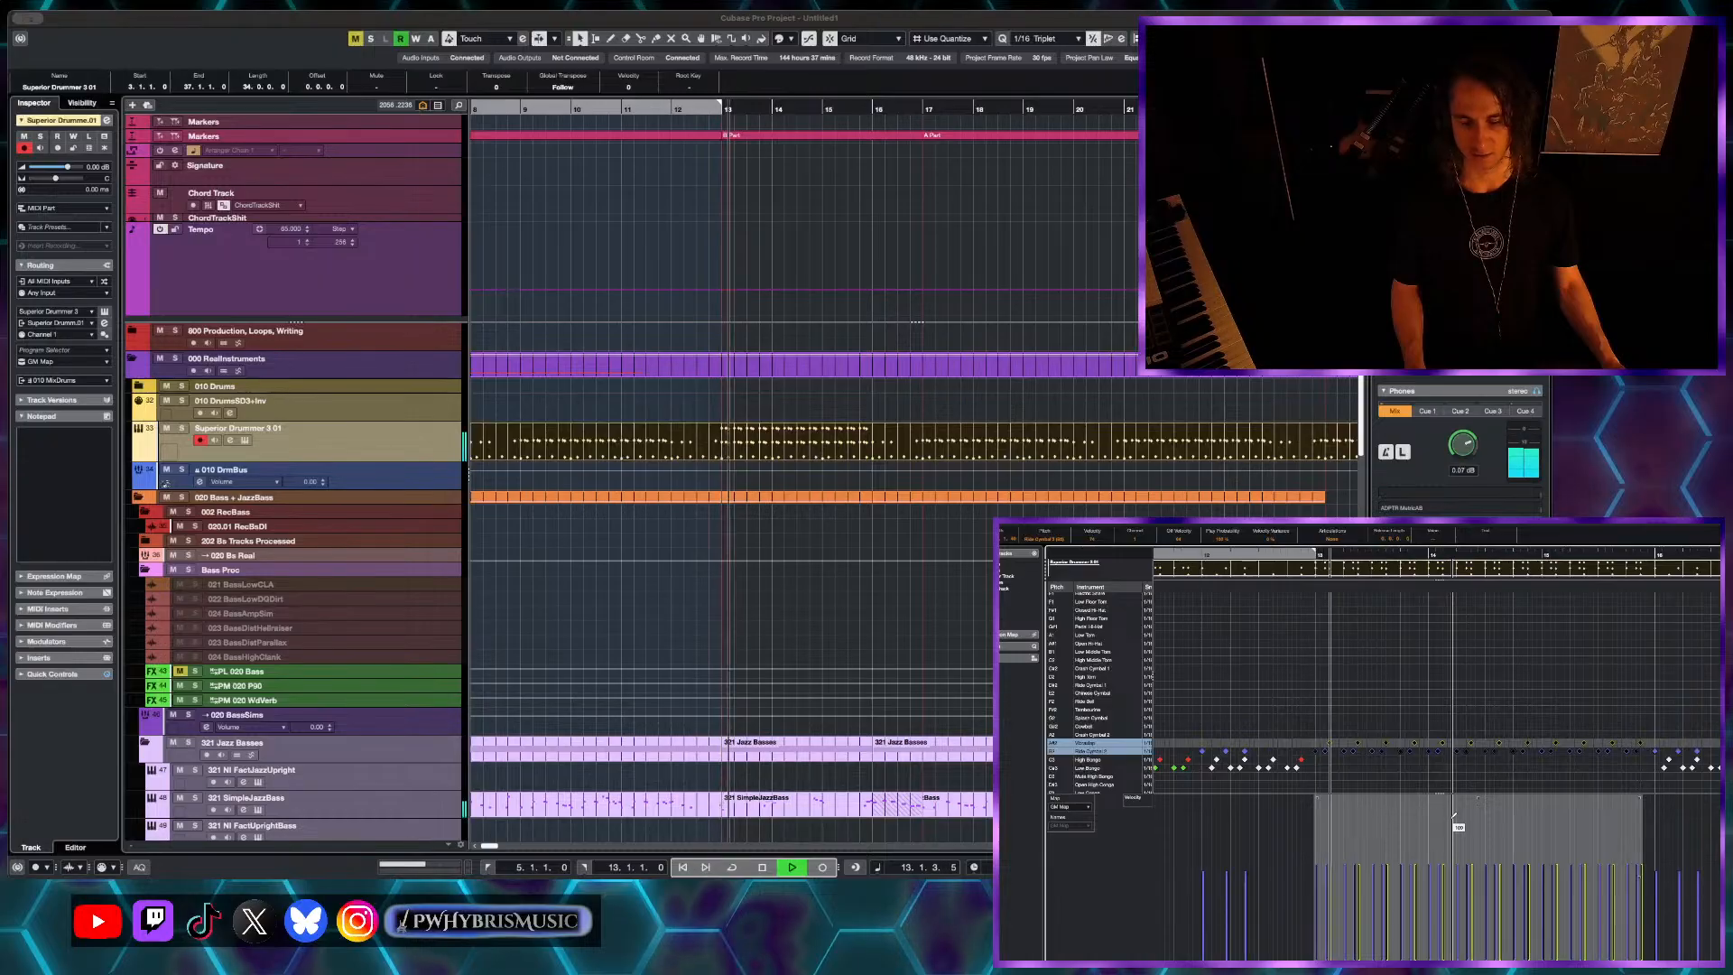
pyautogui.press('space')
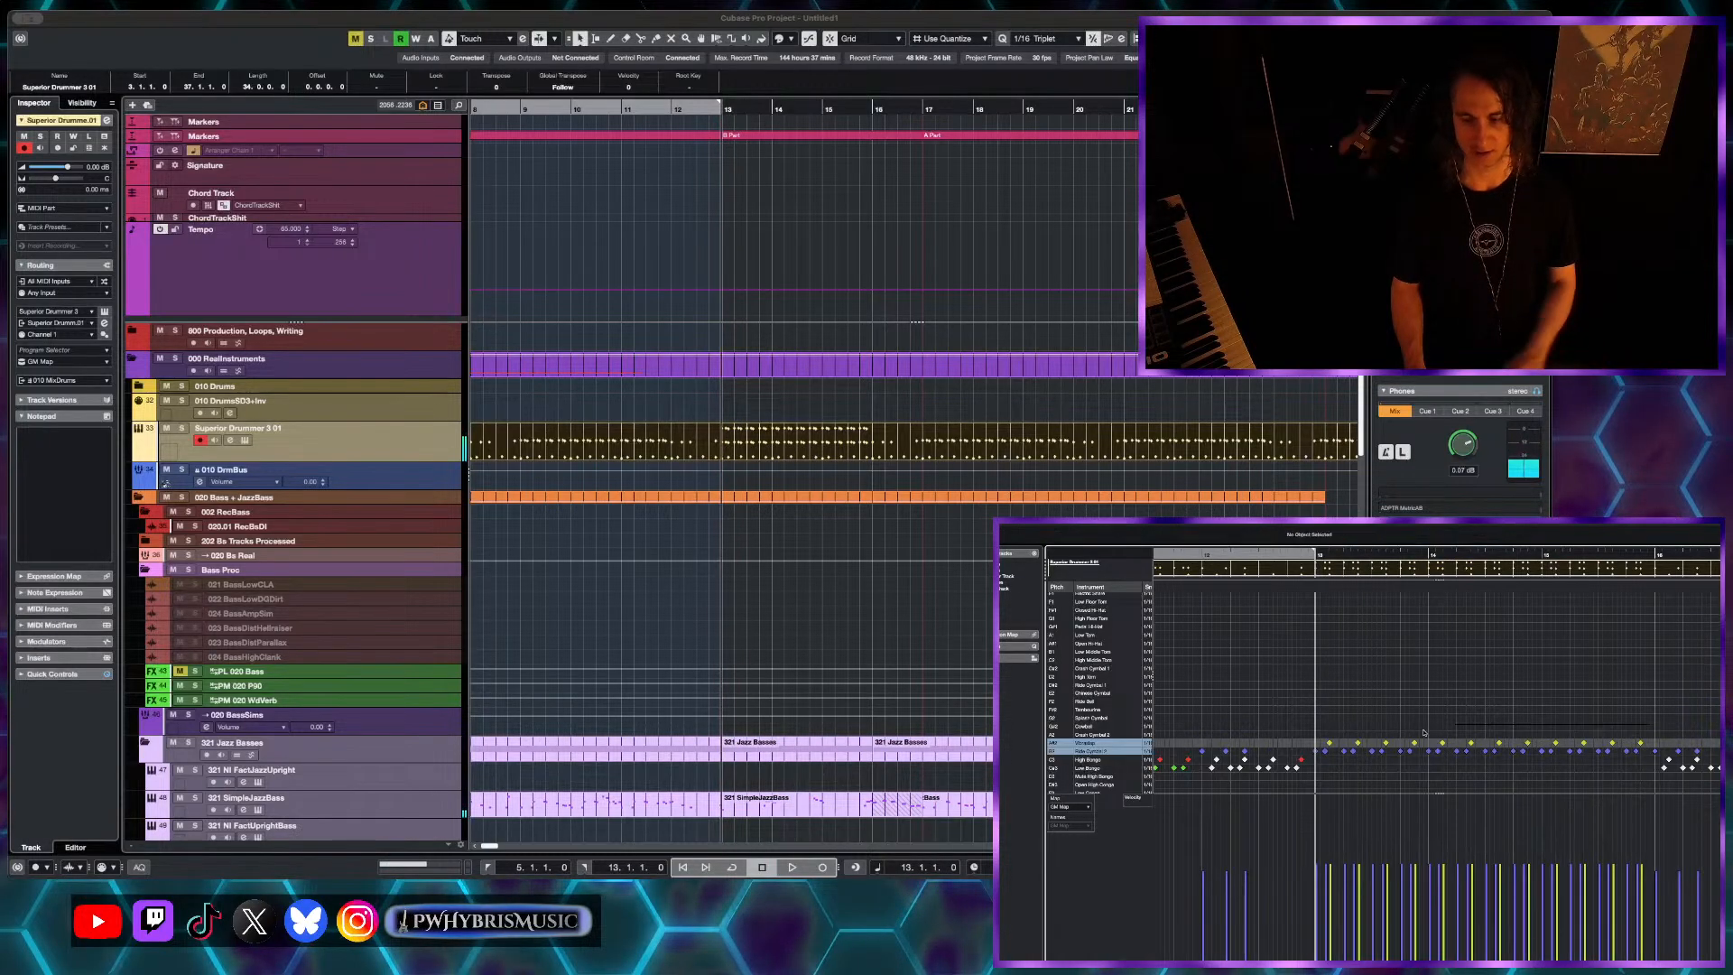
# - Move the Vibraslap notes from bar 13 up to the Ride Bell lane
pyautogui.moveTo(1648, 725); pyautogui.dragTo(1330, 748)
pyautogui.press('Up')
pyautogui.press('Up')
pyautogui.press('Up')
pyautogui.press('Up')
pyautogui.press('Up')
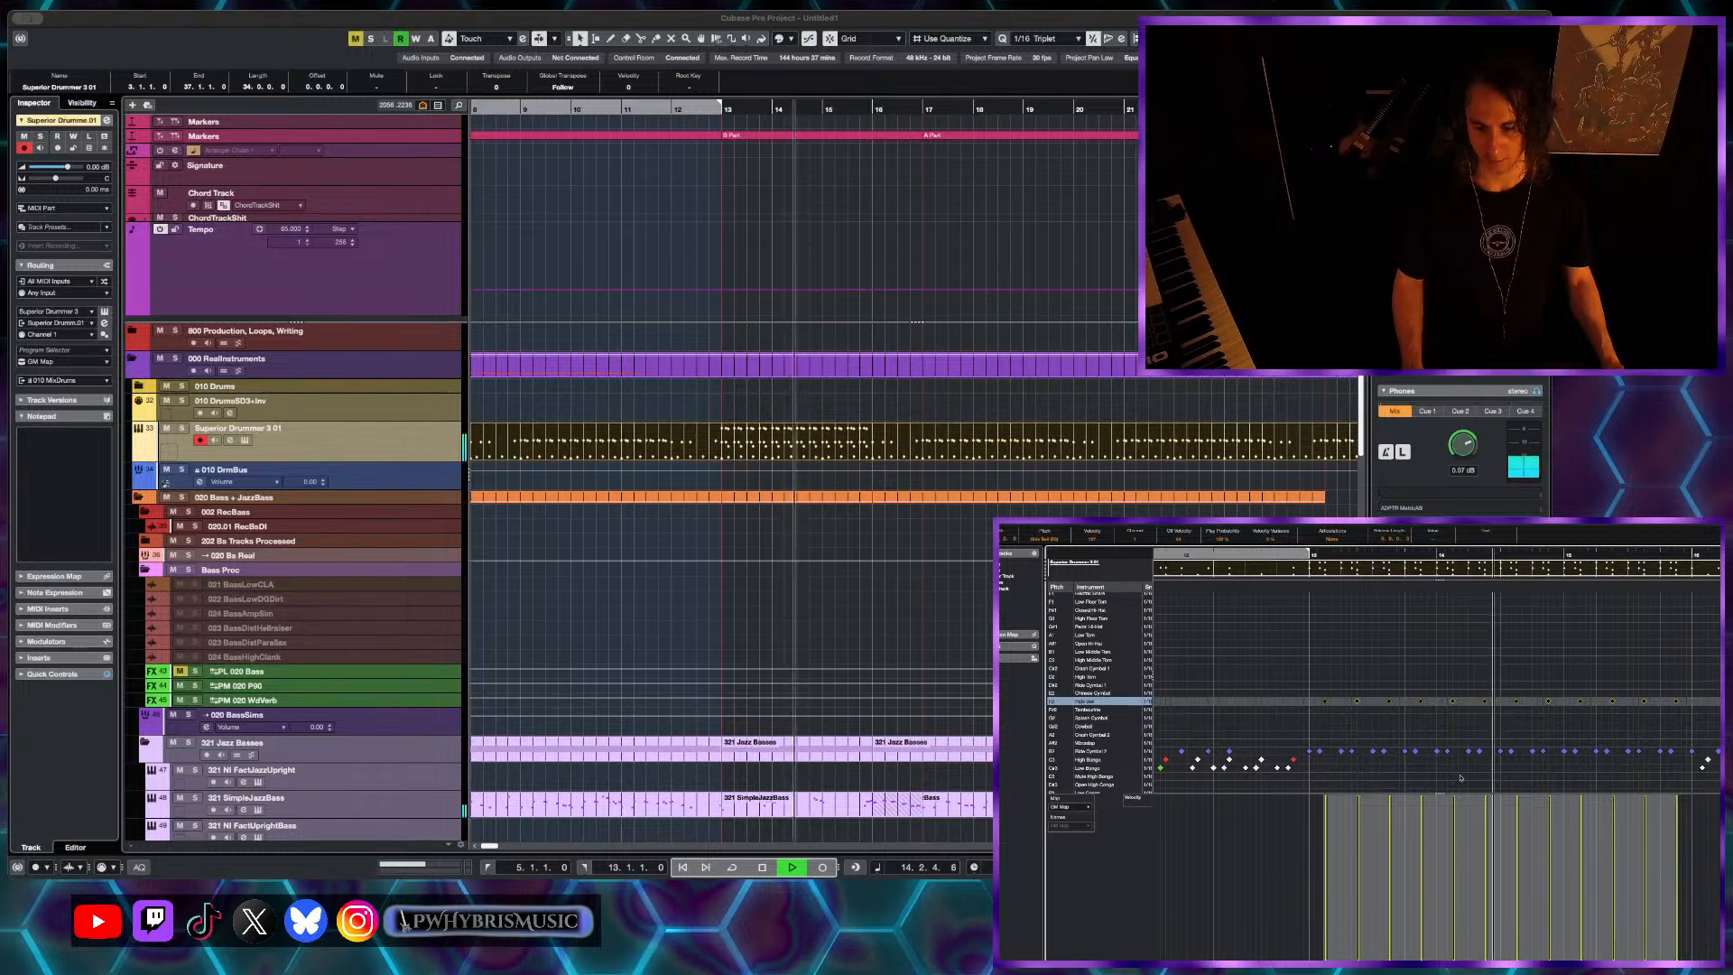
# - Mute the original Low Wood Block and Mute Cuica notes from bar 13 and play the pattern without them
pyautogui.scroll(-2, 1460, 778)
pyautogui.scroll(-5, 1460, 778)
pyautogui.moveTo(1311, 762); pyautogui.dragTo(1663, 784)
pyautogui.press('space')
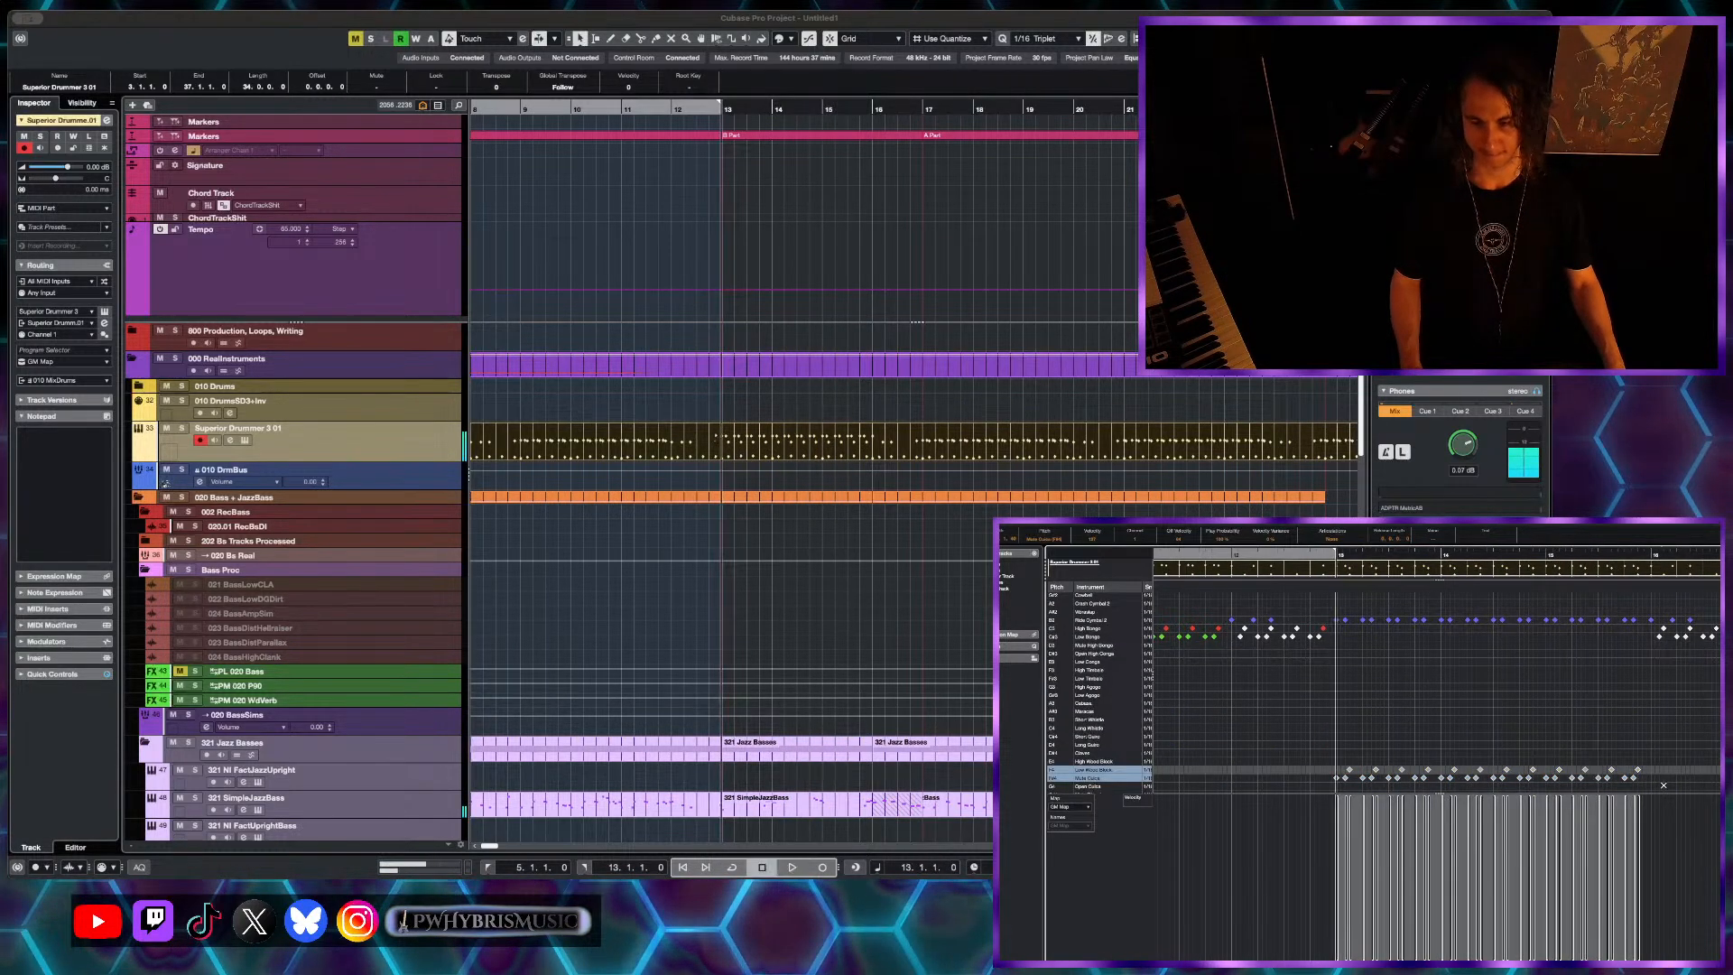
pyautogui.press('space')
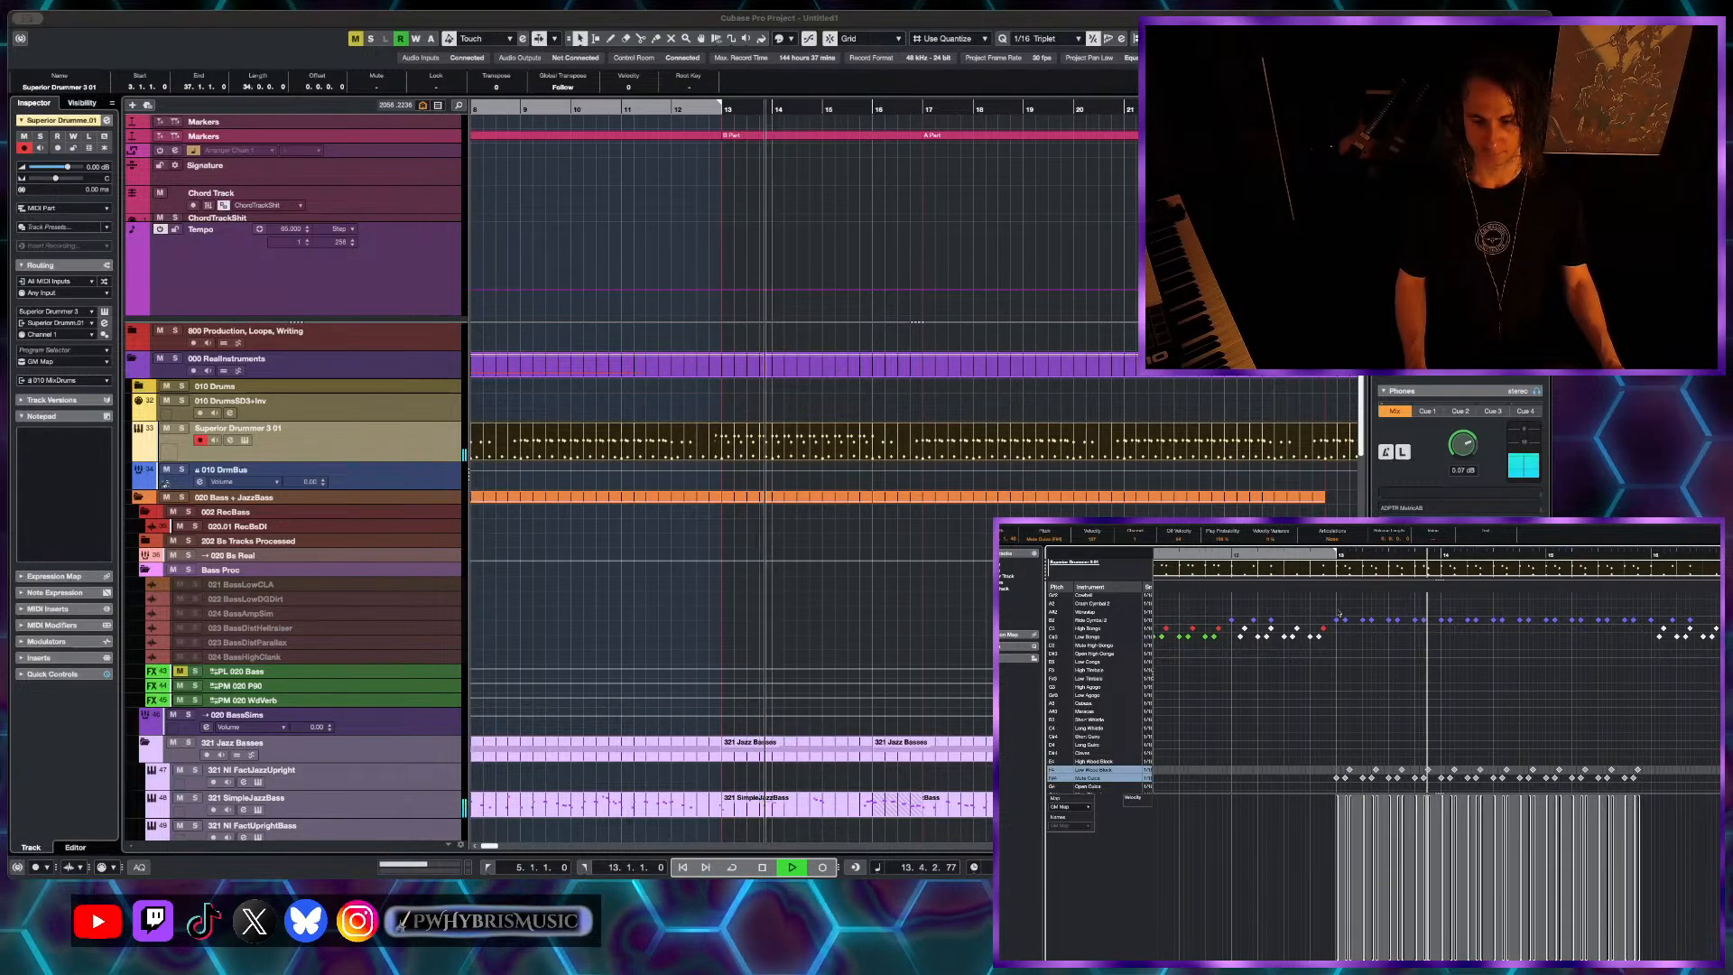
# - Raise the velocity of the three Ride Cymbal 2 notes at bar 16 and audition them
pyautogui.moveTo(1339, 614); pyautogui.dragTo(1651, 635)
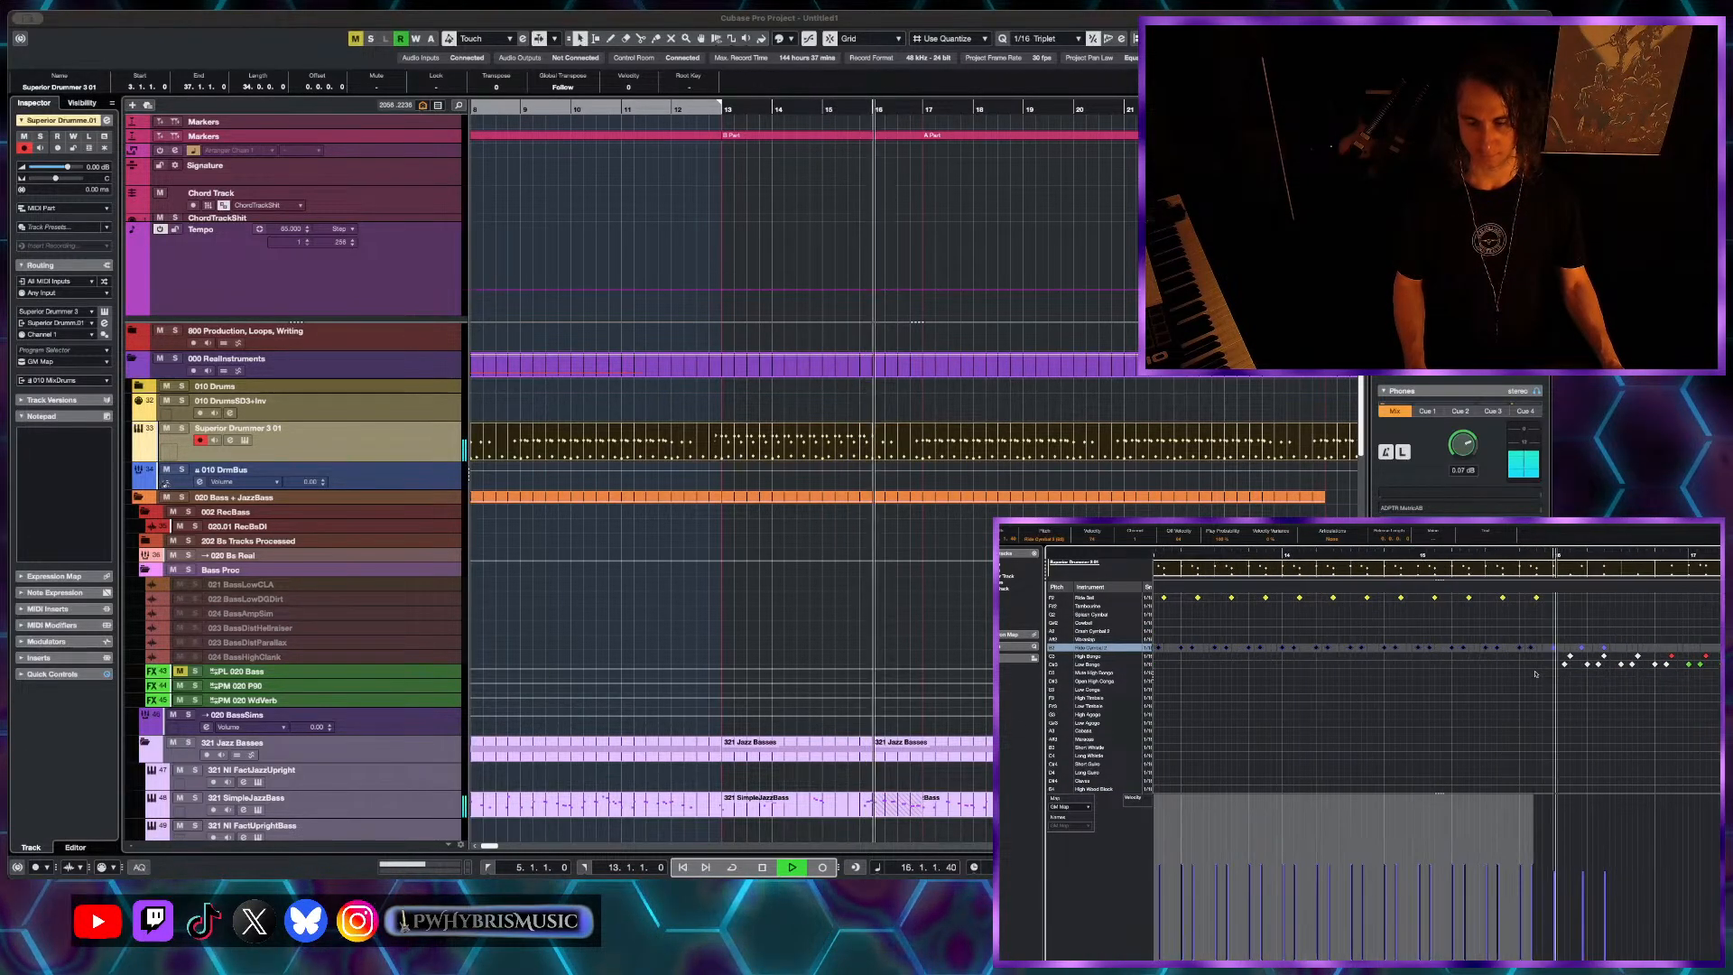
pyautogui.press('space')
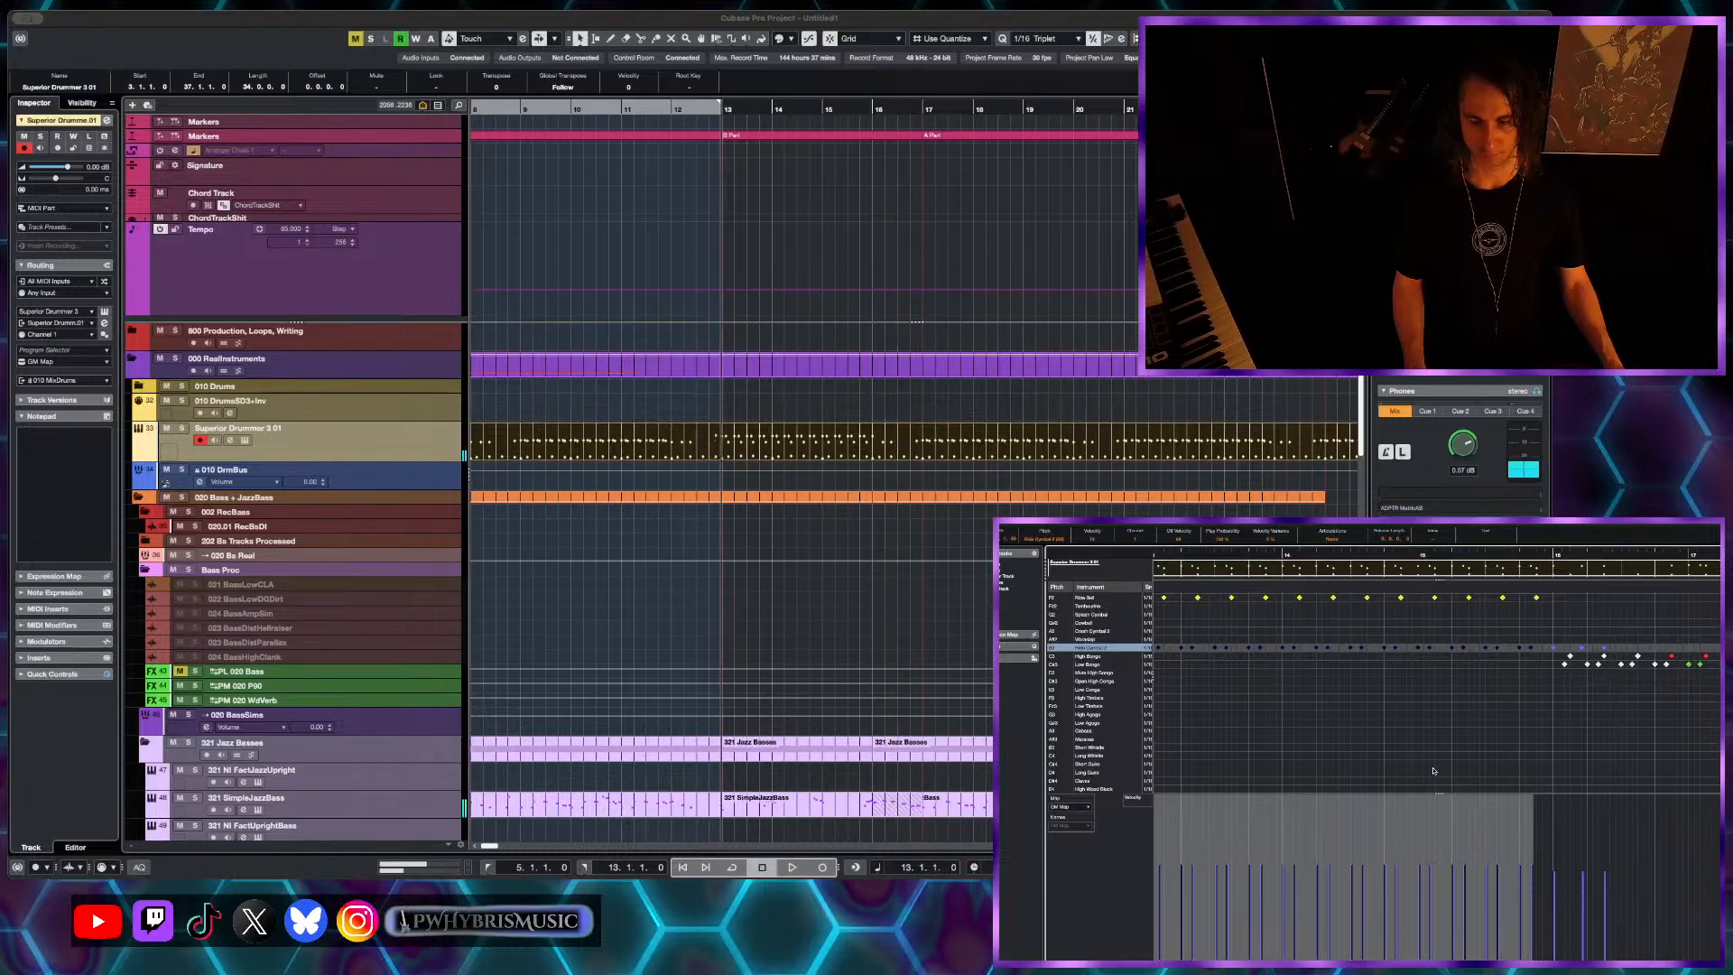
pyautogui.click(1601, 643)
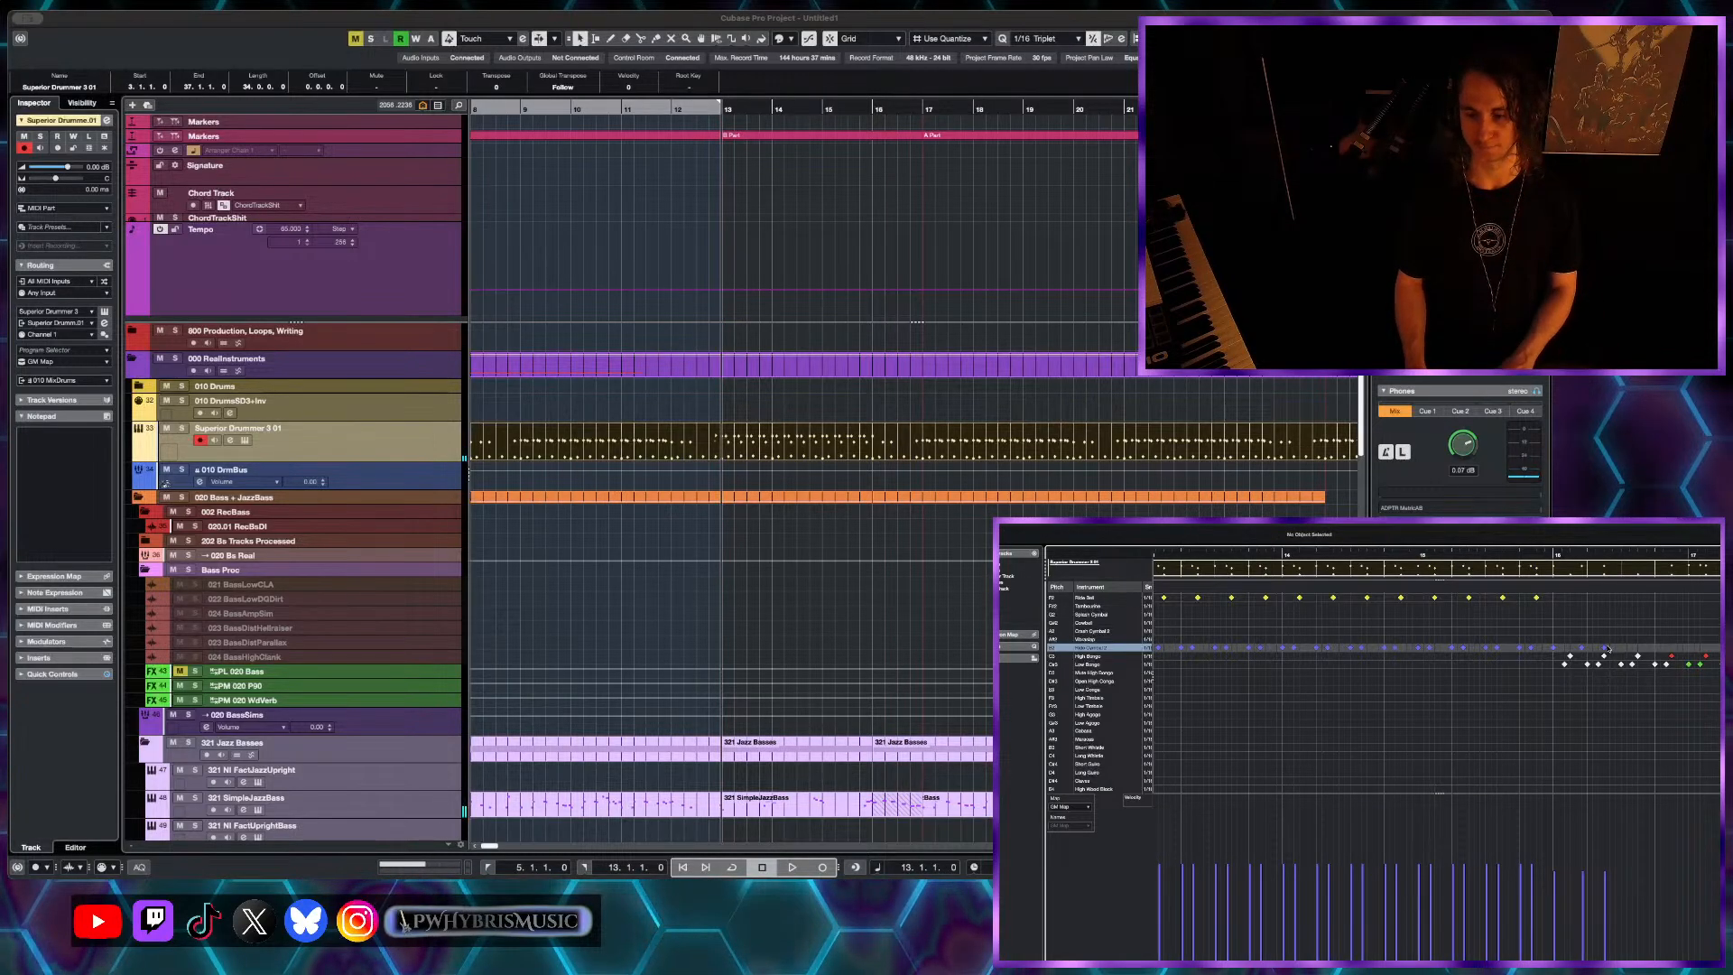
pyautogui.click(1609, 650)
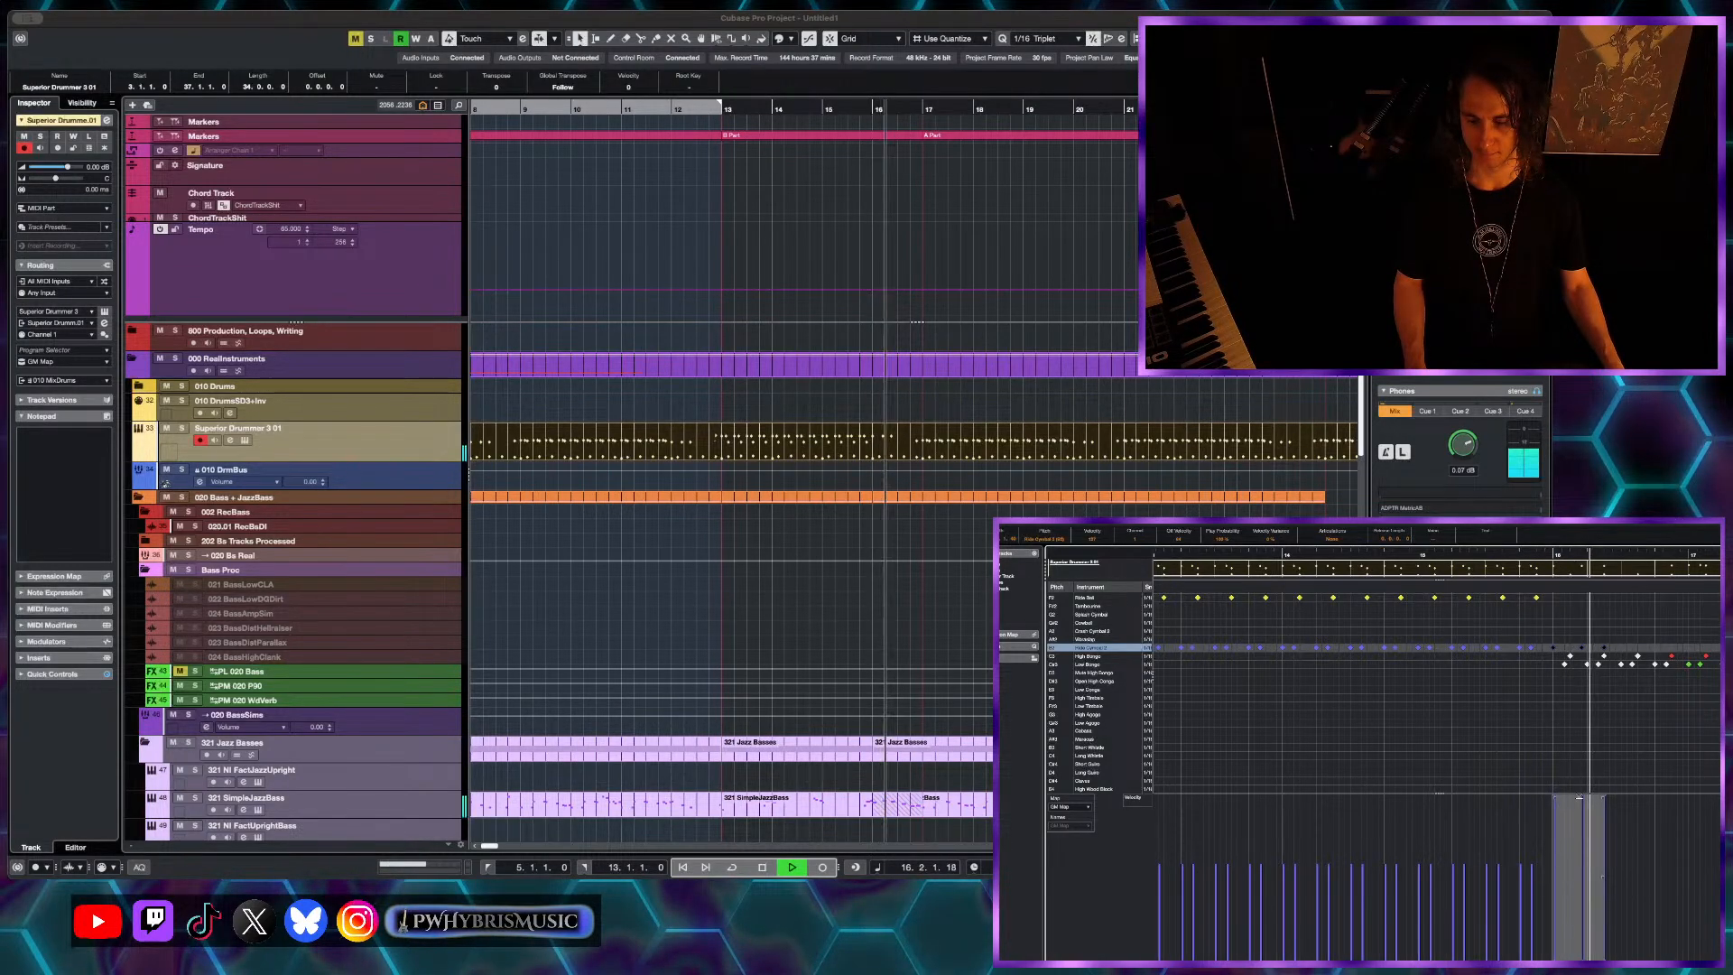
pyautogui.moveTo(1579, 799); pyautogui.dragTo(1581, 823)
pyautogui.press('space')
pyautogui.press('space')
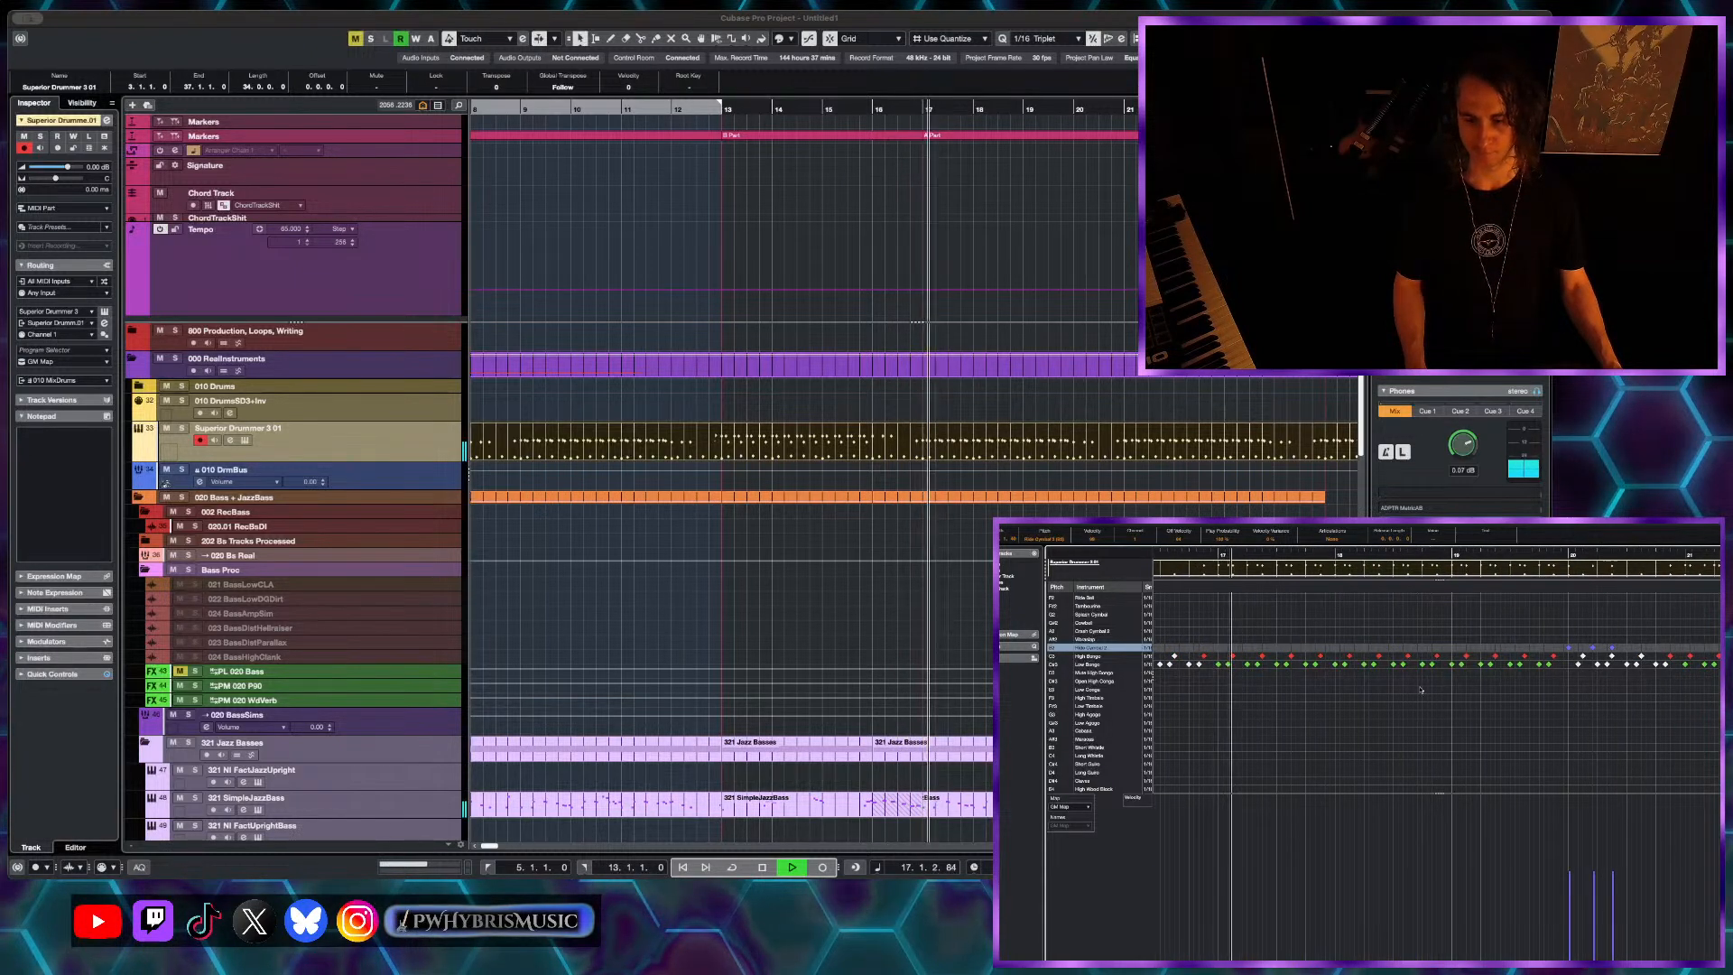
# - Raise the velocity of the Ride Cymbal 2 notes in bars 13 to 15 slightly and listen to the B Part
pyautogui.hscroll(-6, 1392, 673)
pyautogui.hscroll(-3, 1393, 672)
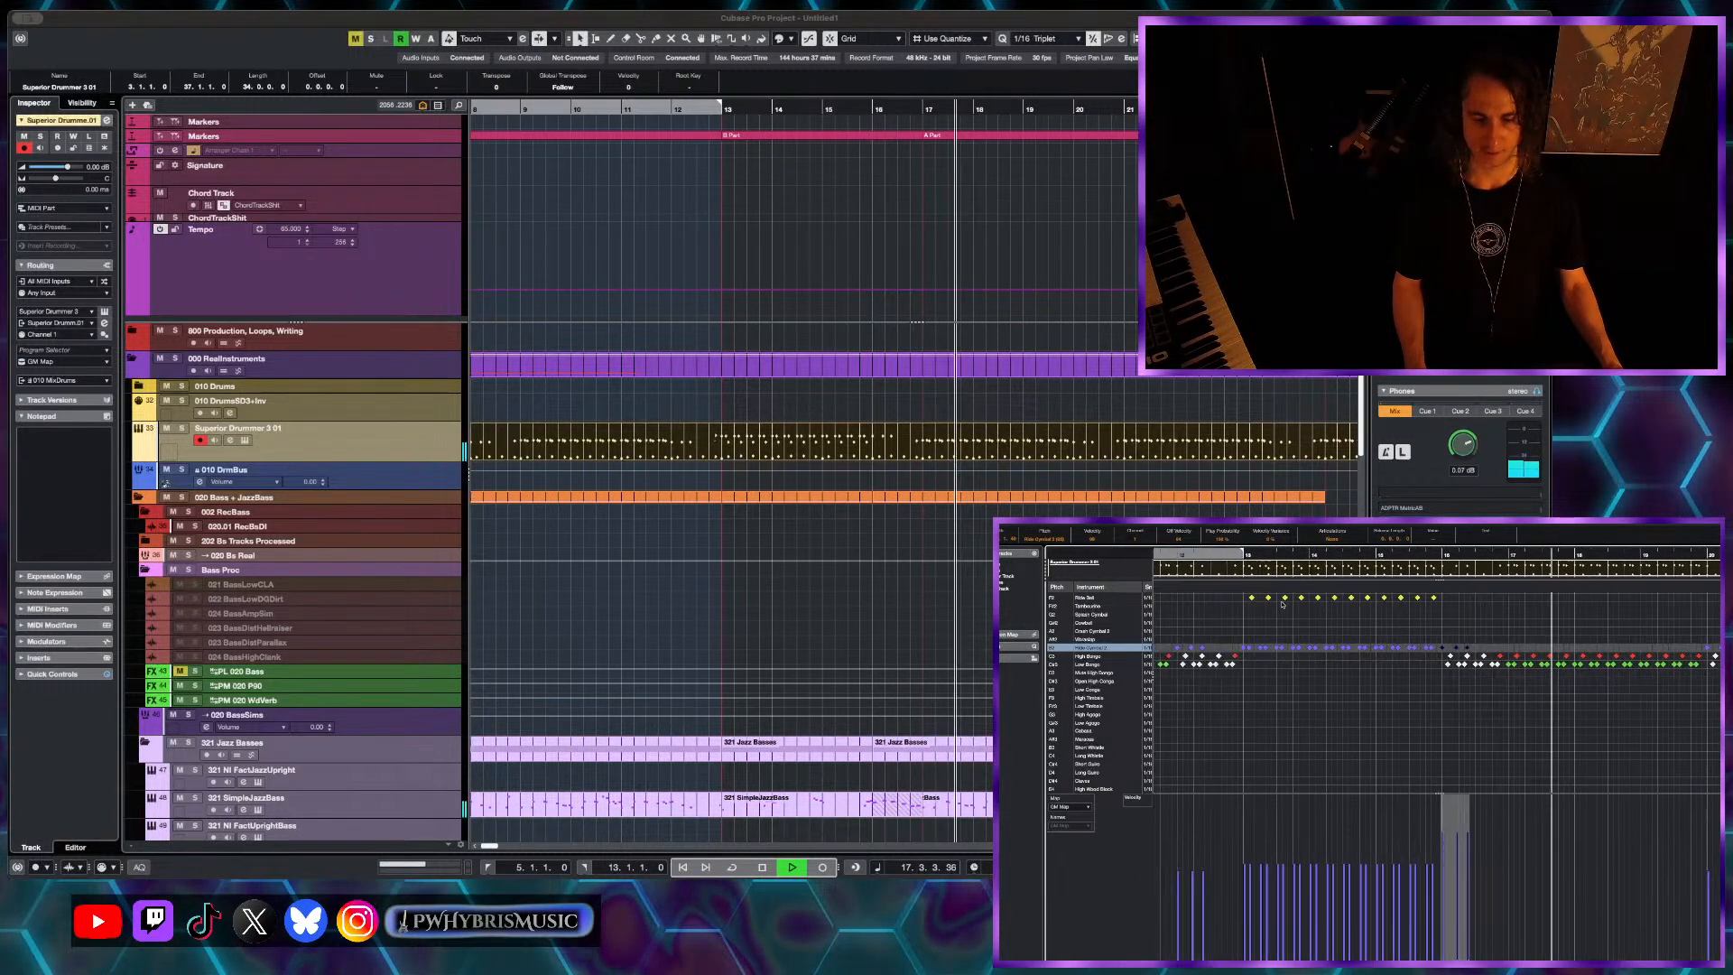
pyautogui.click(1221, 554)
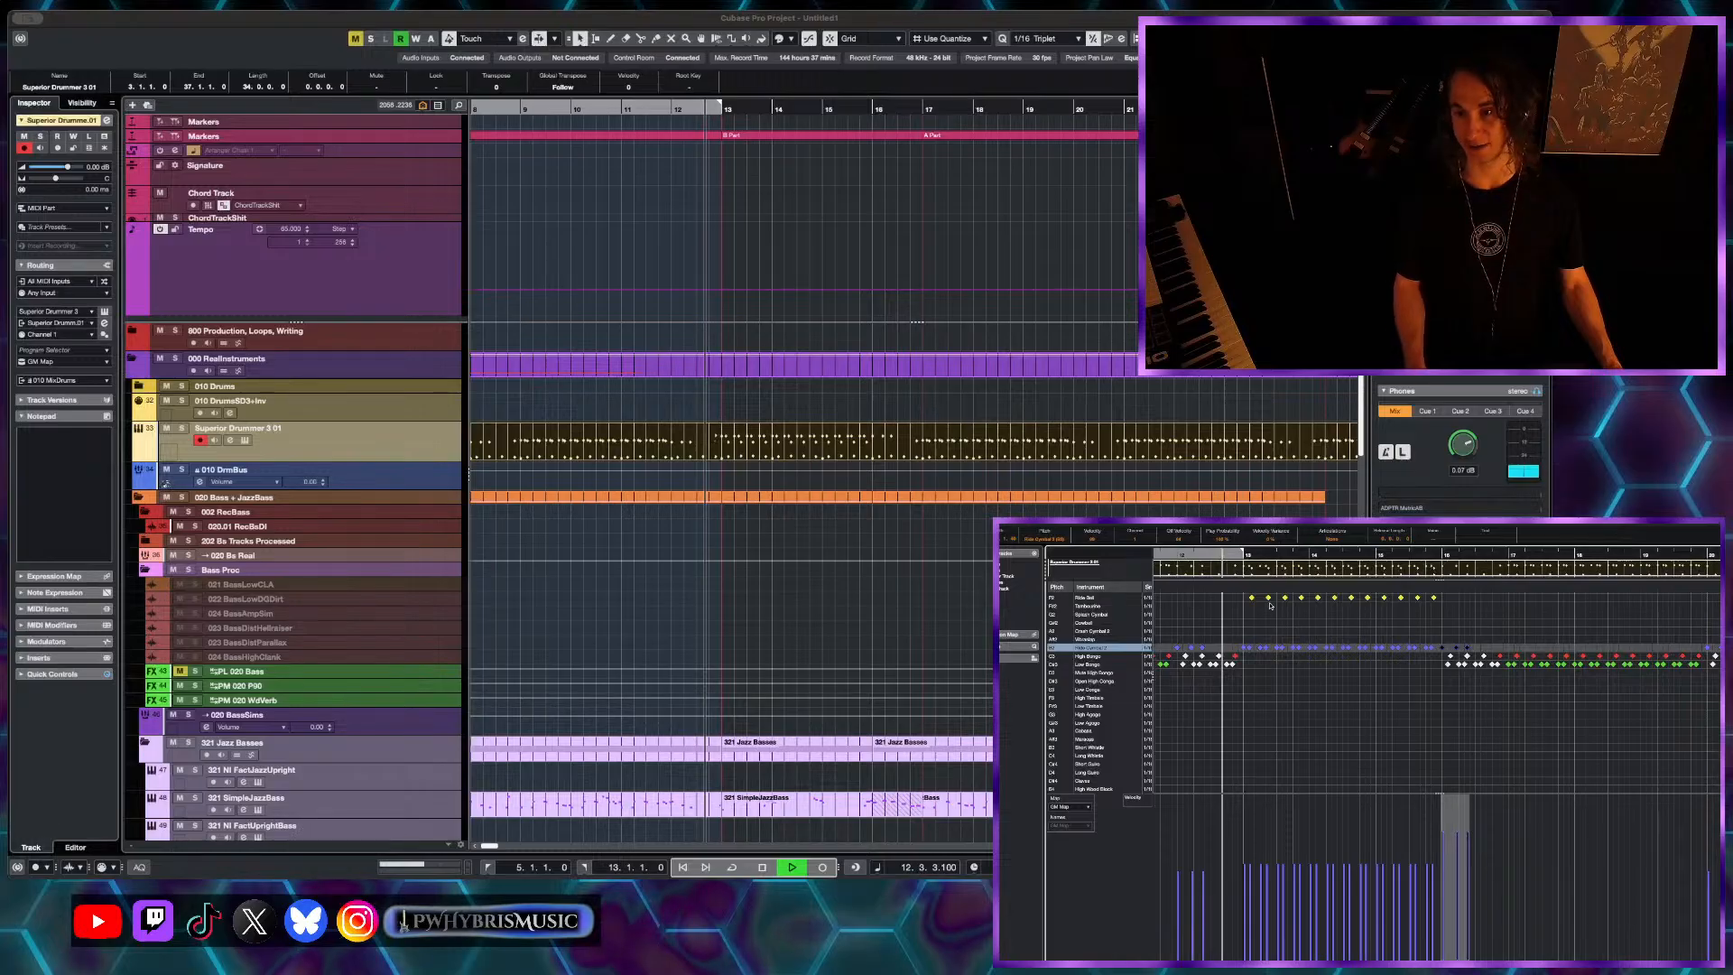
pyautogui.scroll(3, 1306, 656)
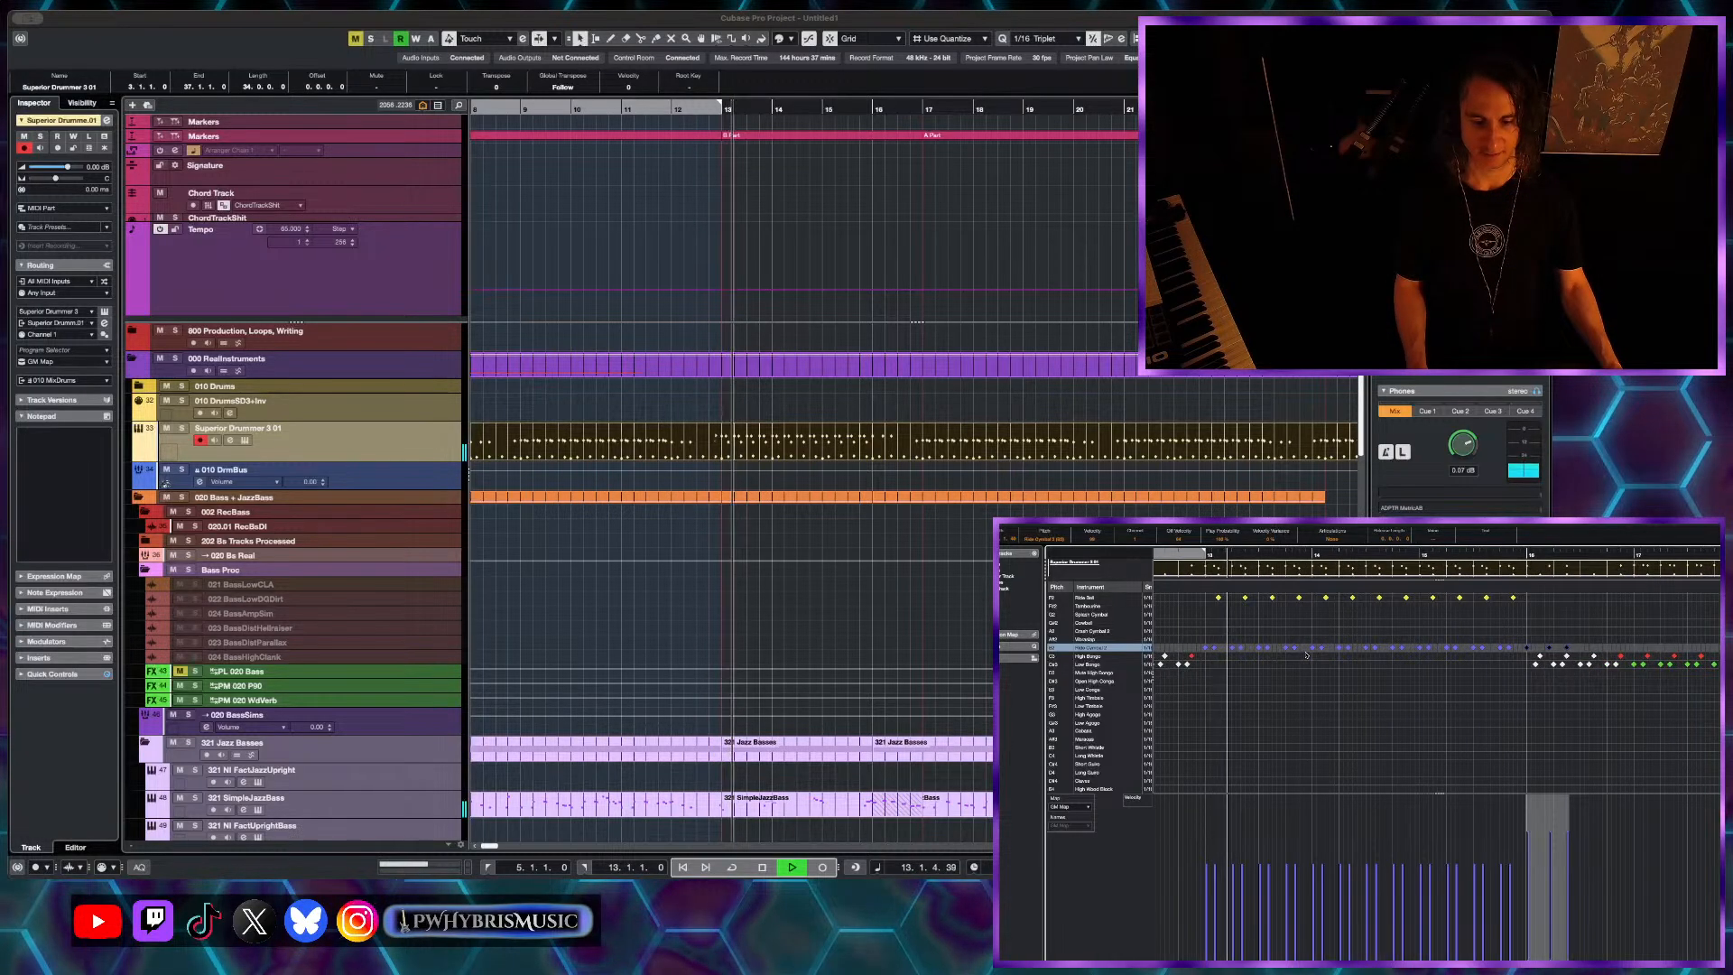
pyautogui.scroll(2, 1306, 655)
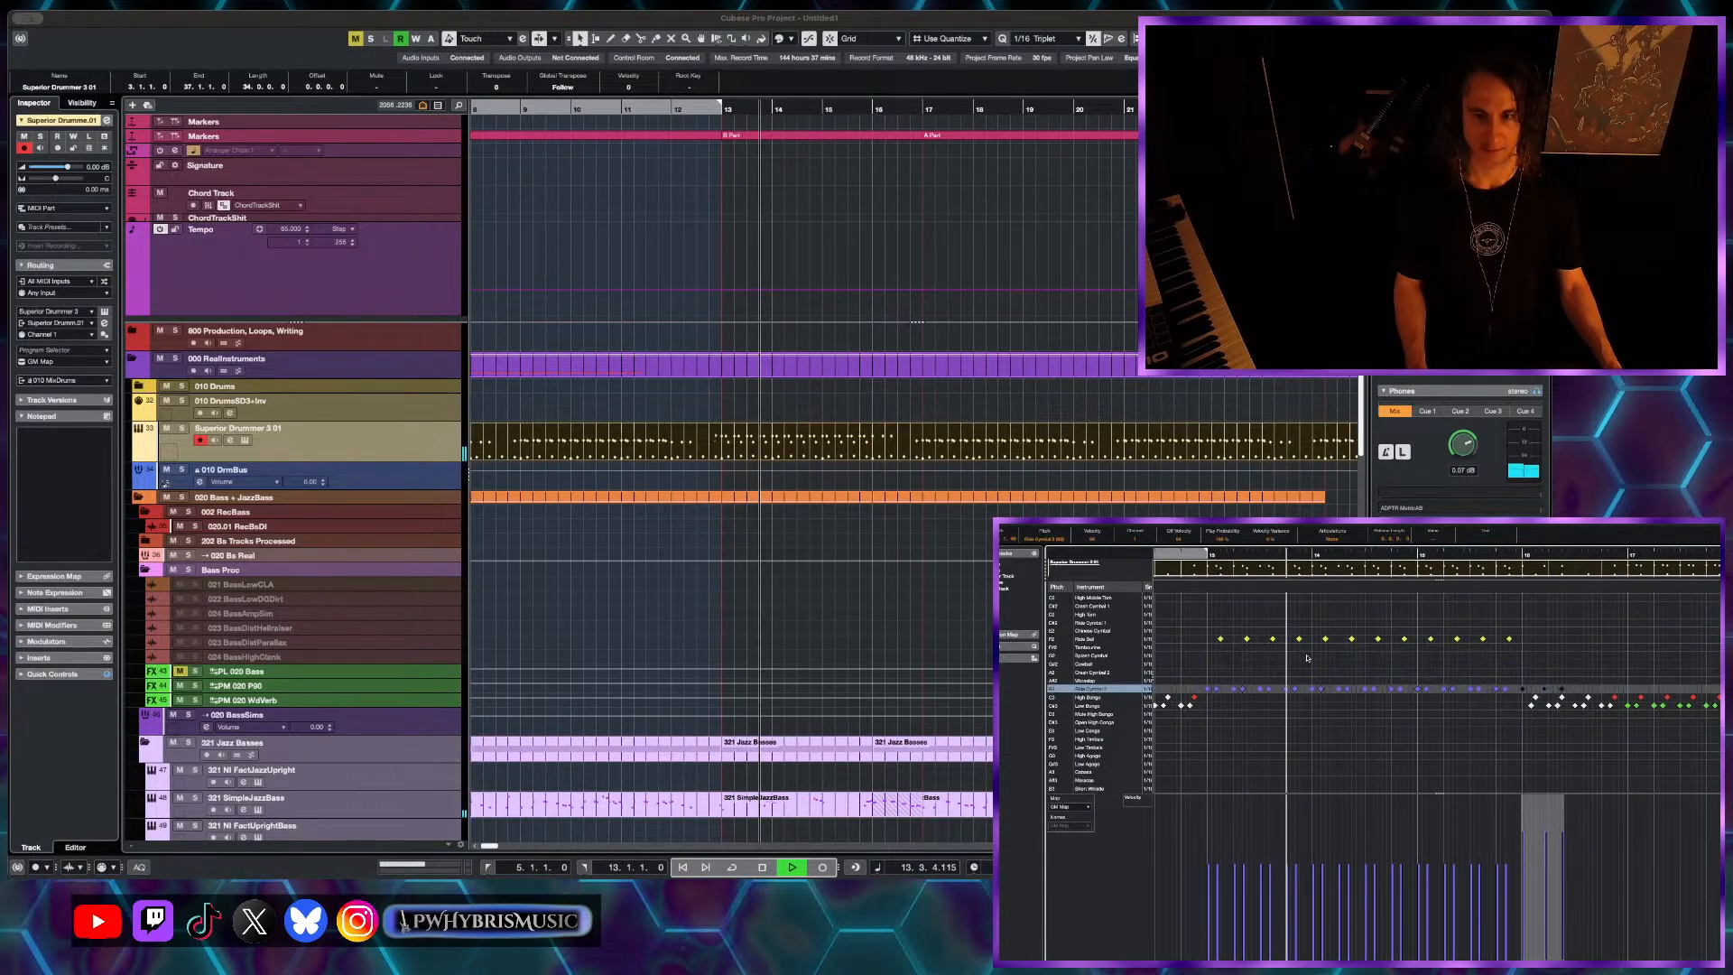
pyautogui.moveTo(1515, 683); pyautogui.dragTo(1207, 704)
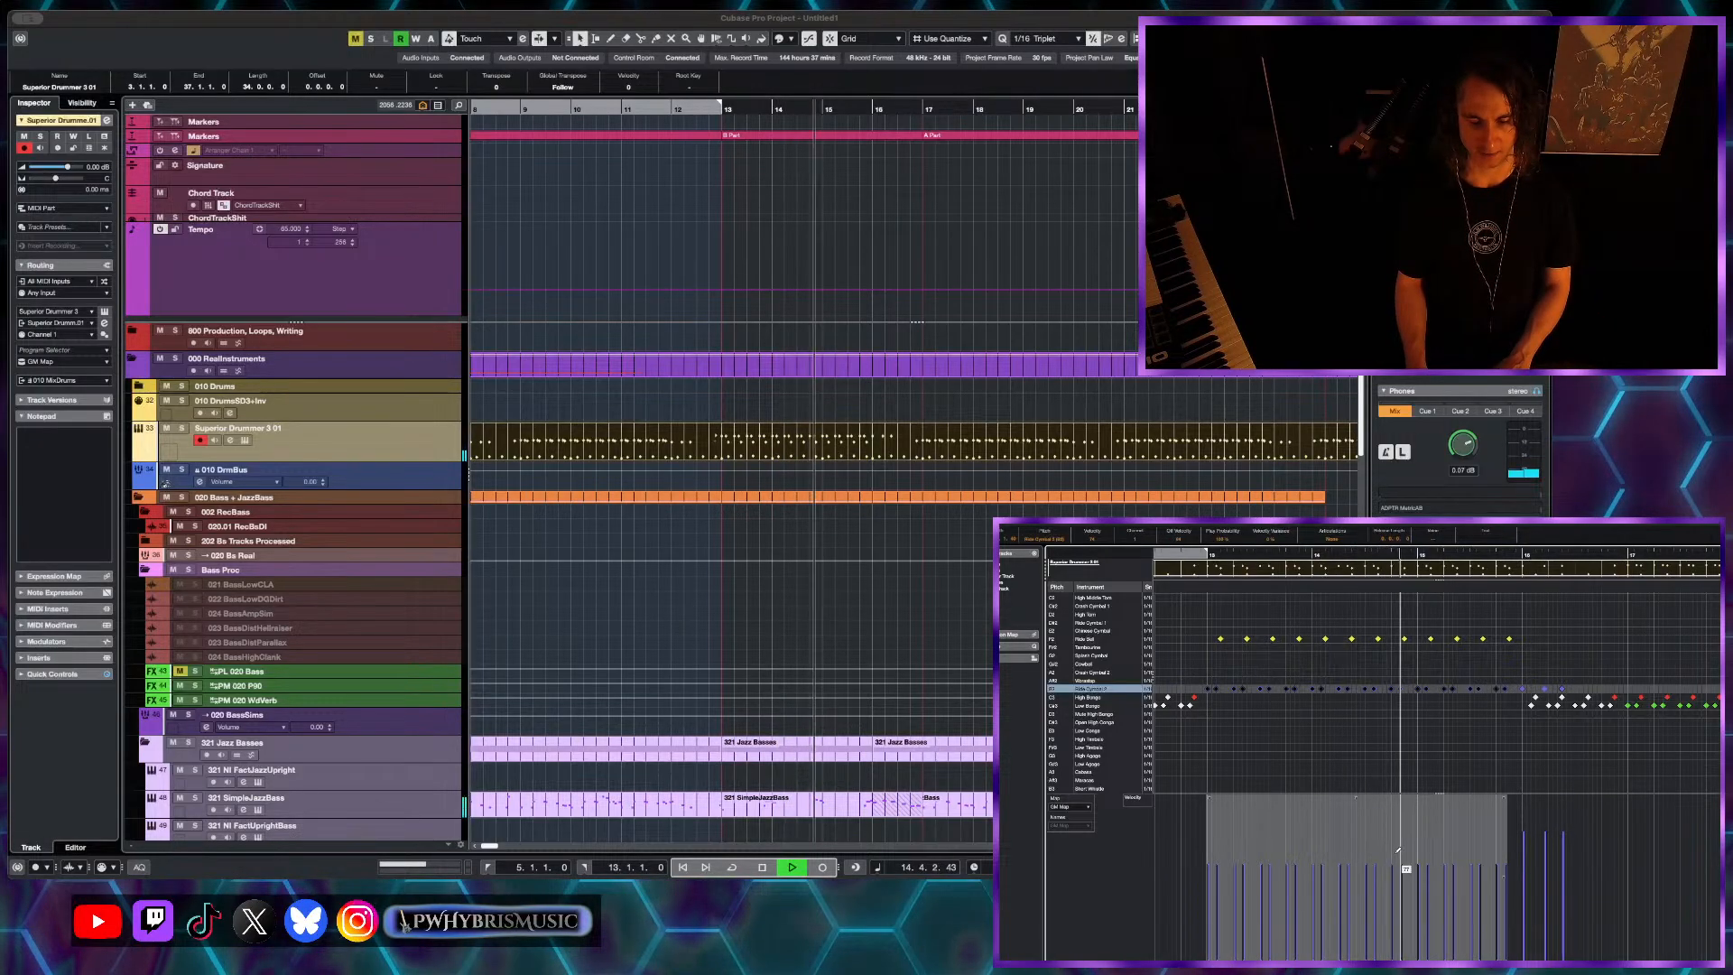
pyautogui.moveTo(1356, 798); pyautogui.dragTo(1356, 788)
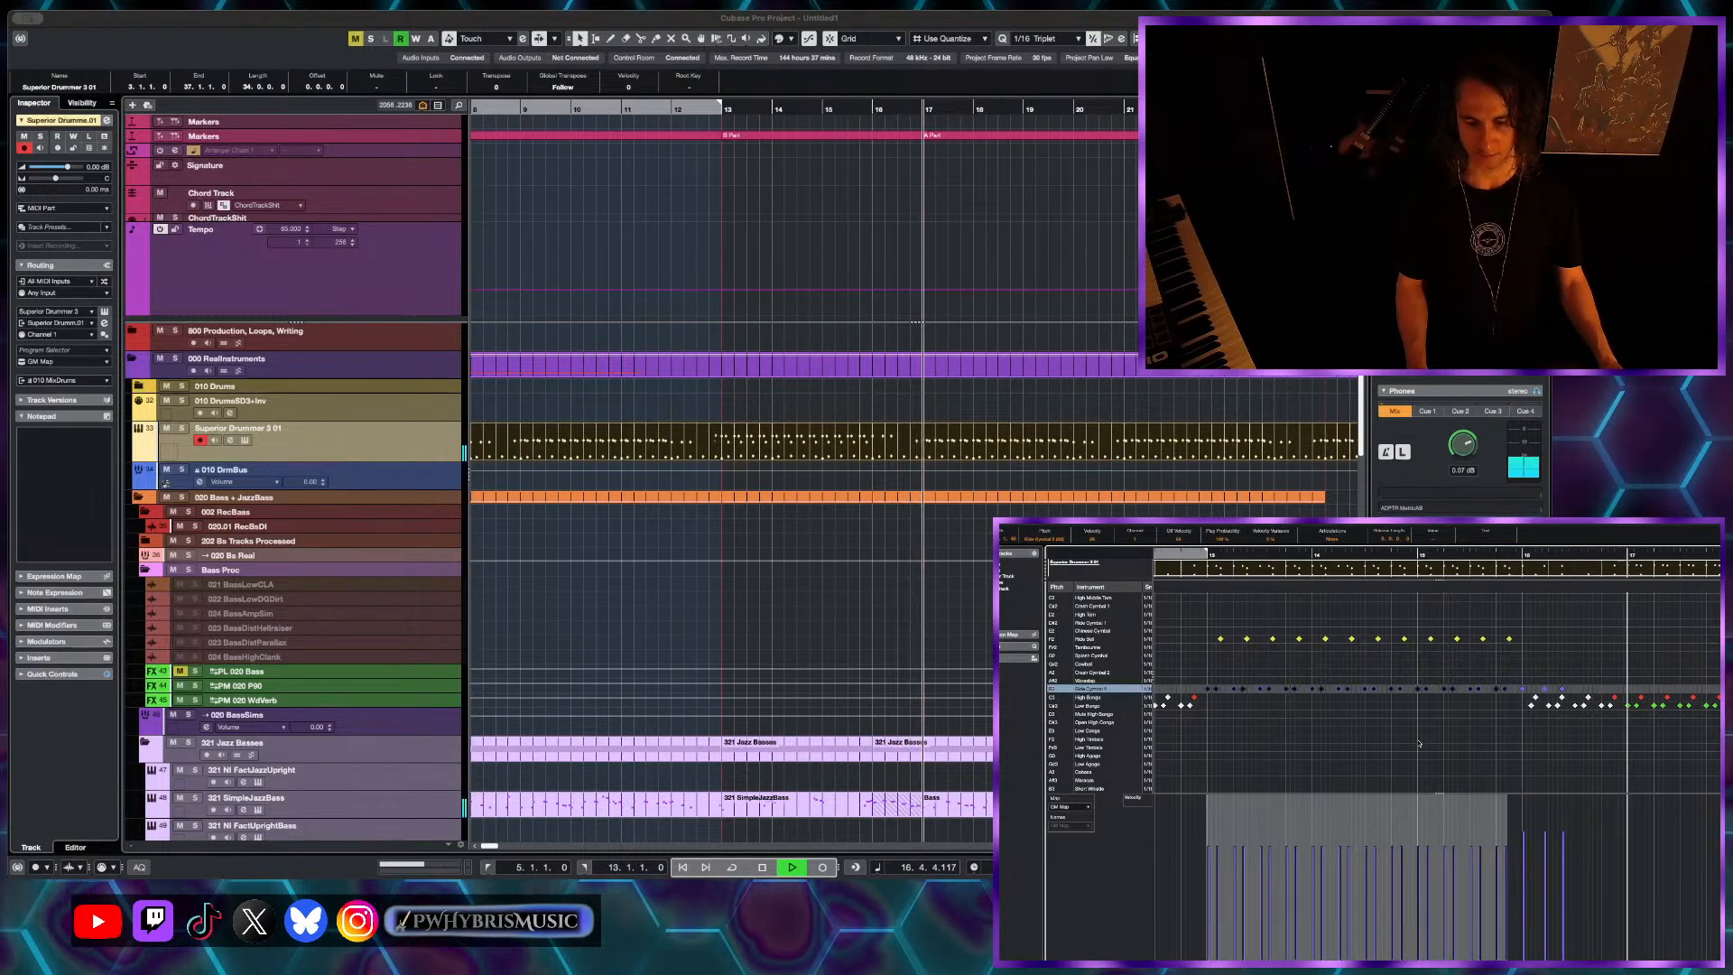
pyautogui.press('space')
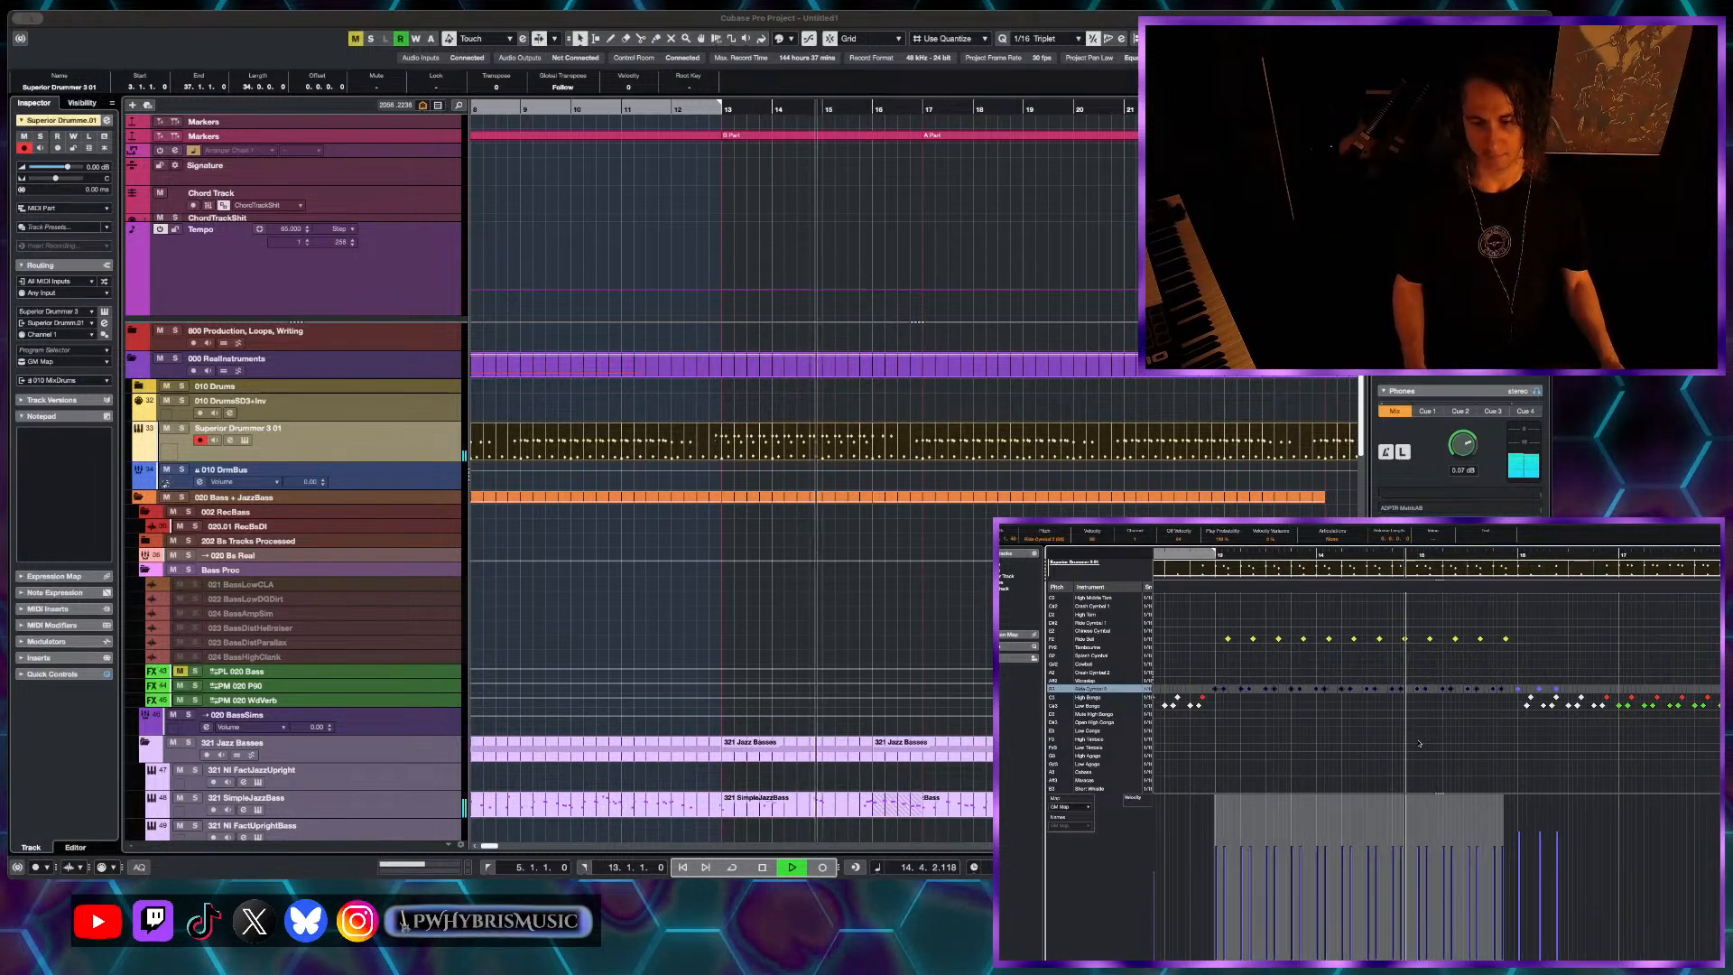
pyautogui.scroll(5, 1419, 744)
pyautogui.scroll(-1, 1419, 742)
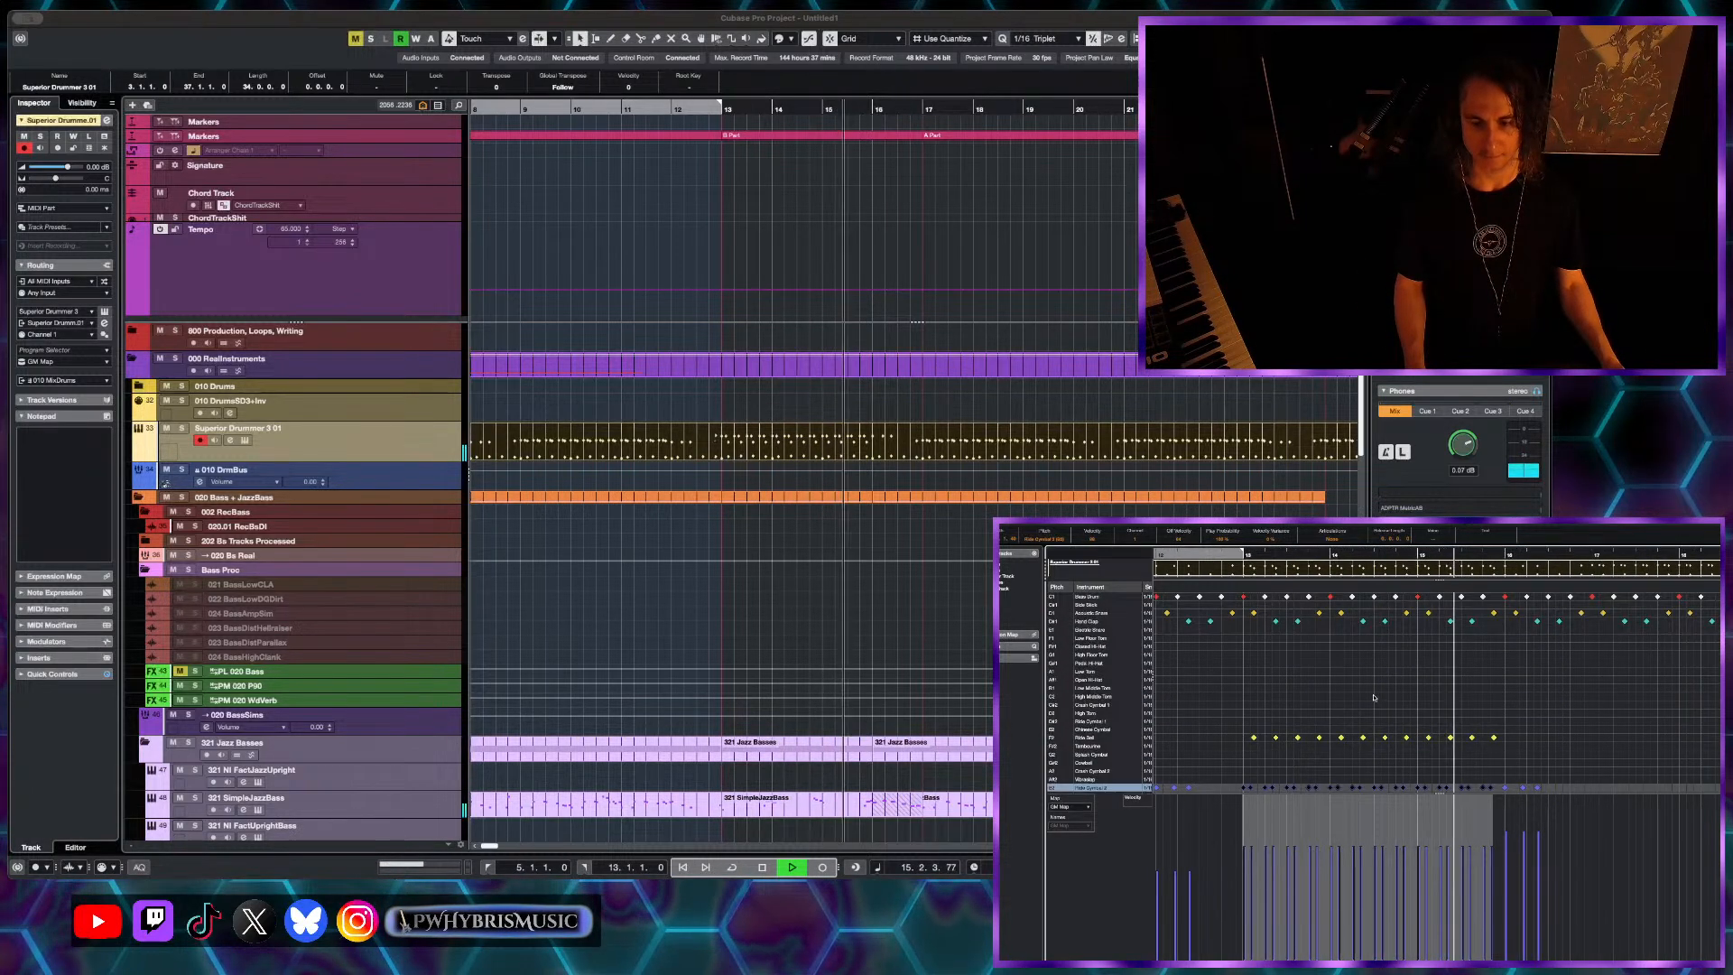
pyautogui.scroll(-3, 1497, 694)
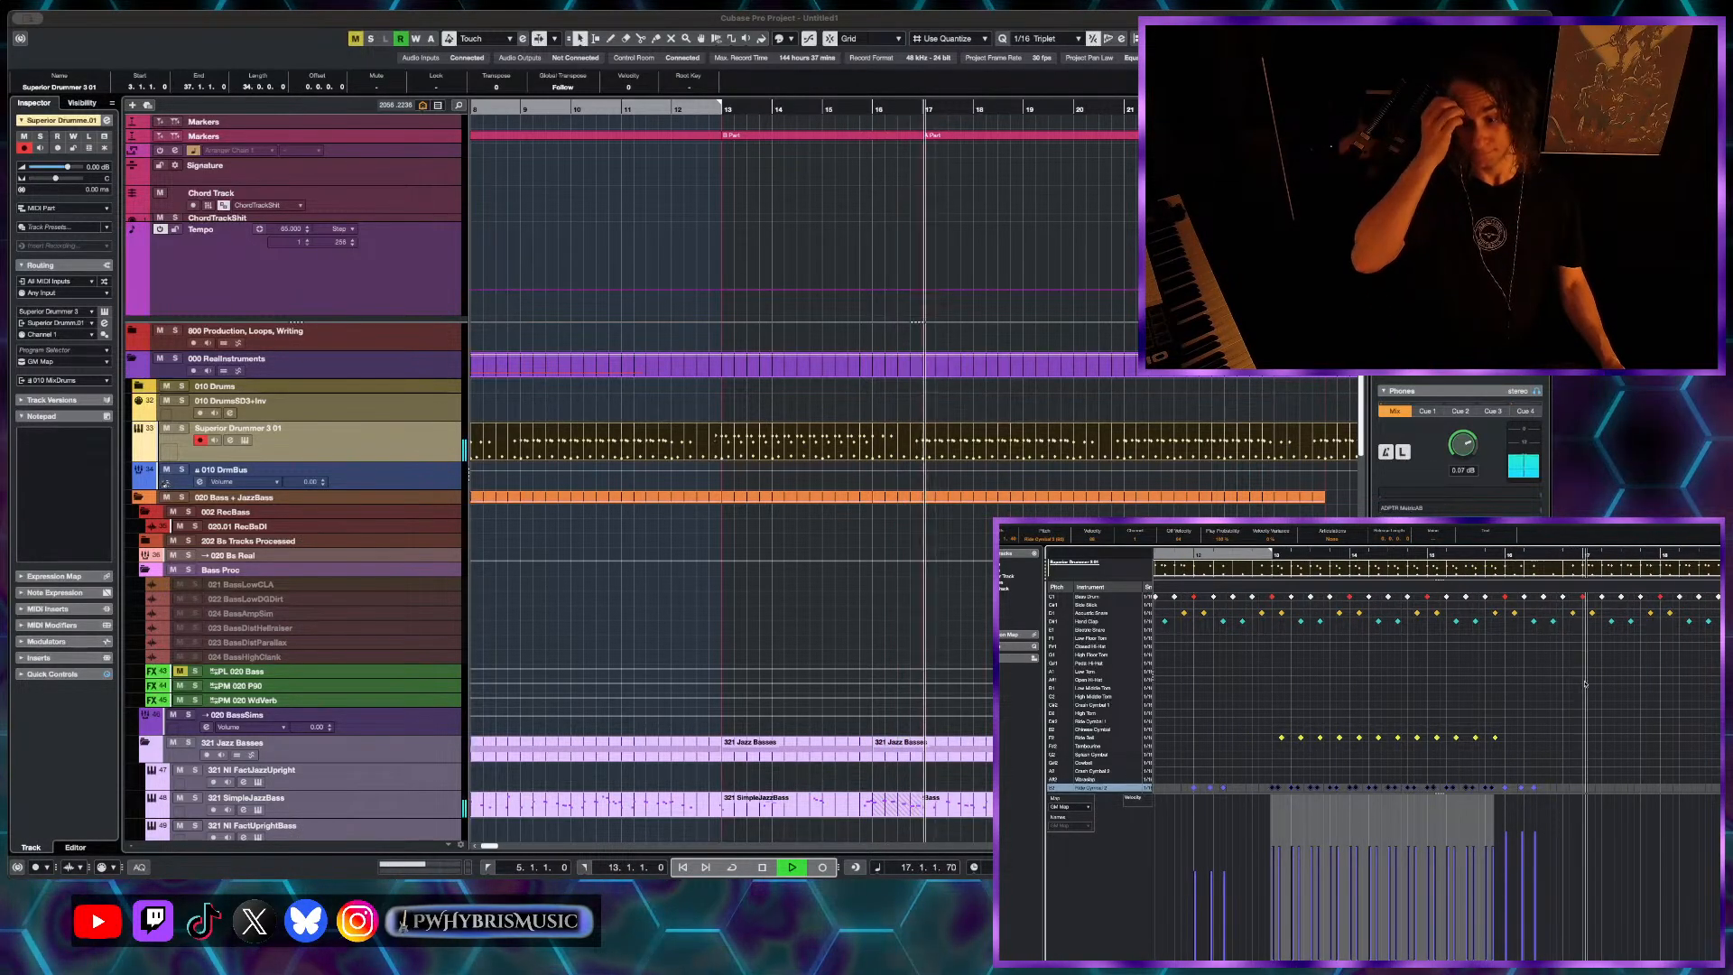
pyautogui.scroll(-2, 1584, 683)
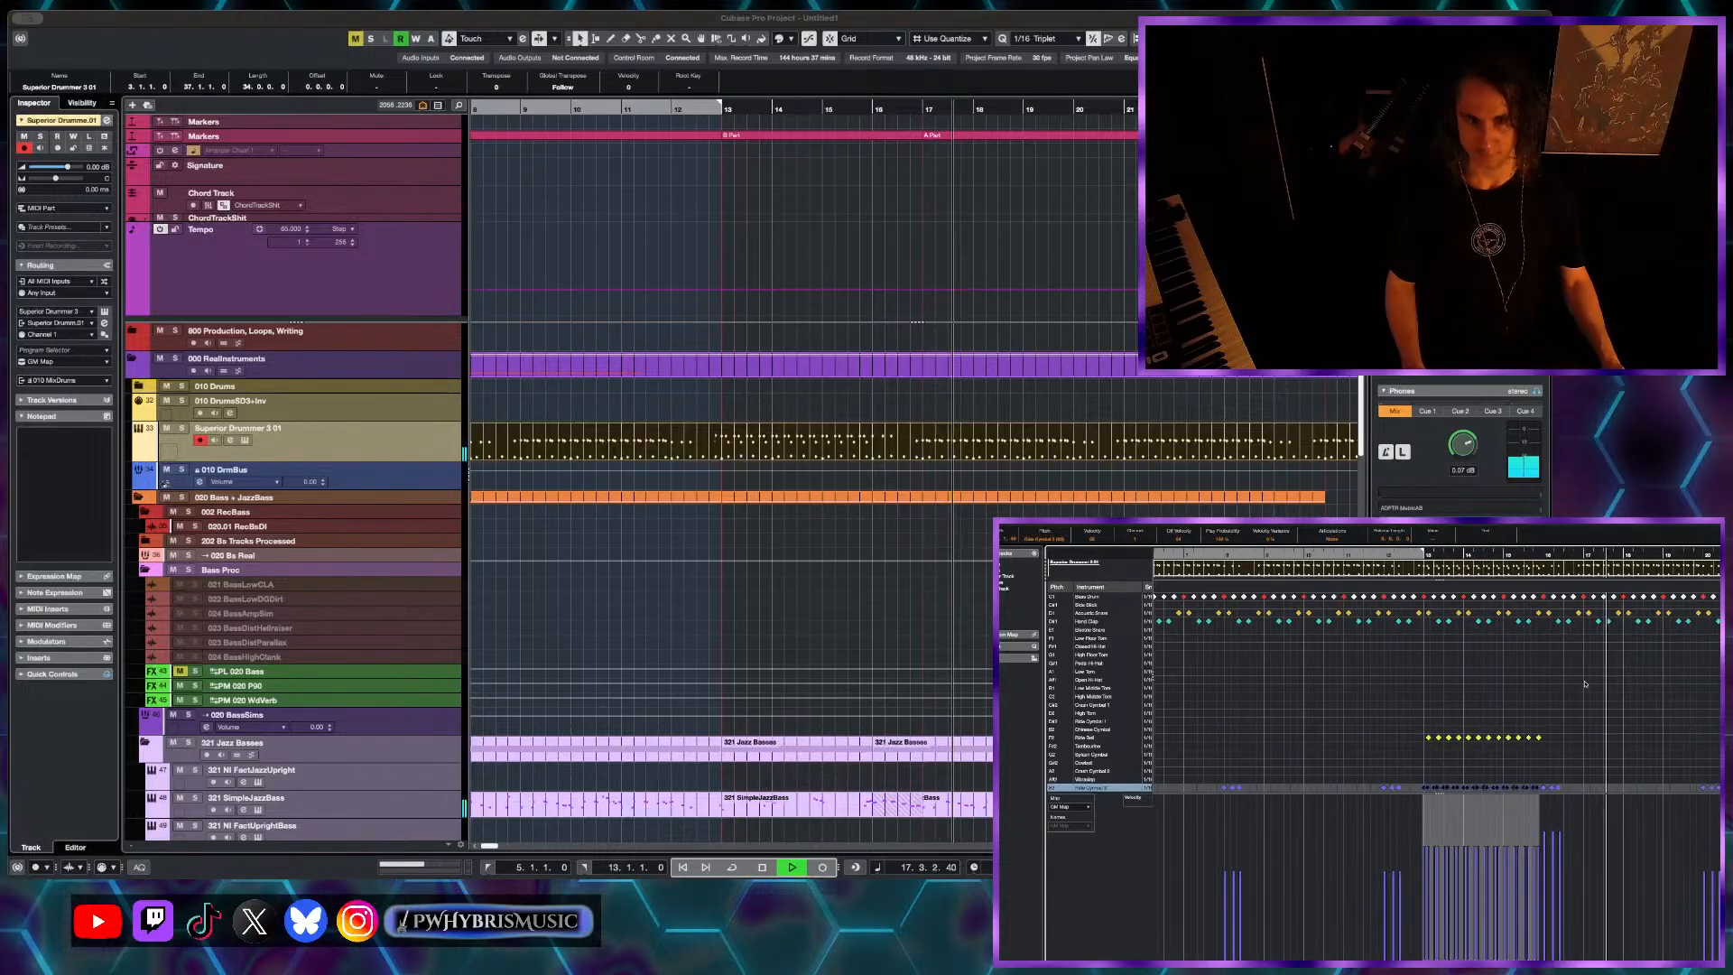
# - Shorten the second A Part marker so it ends at bar 21, and stop playback
pyautogui.scroll(-3, 1074, 184)
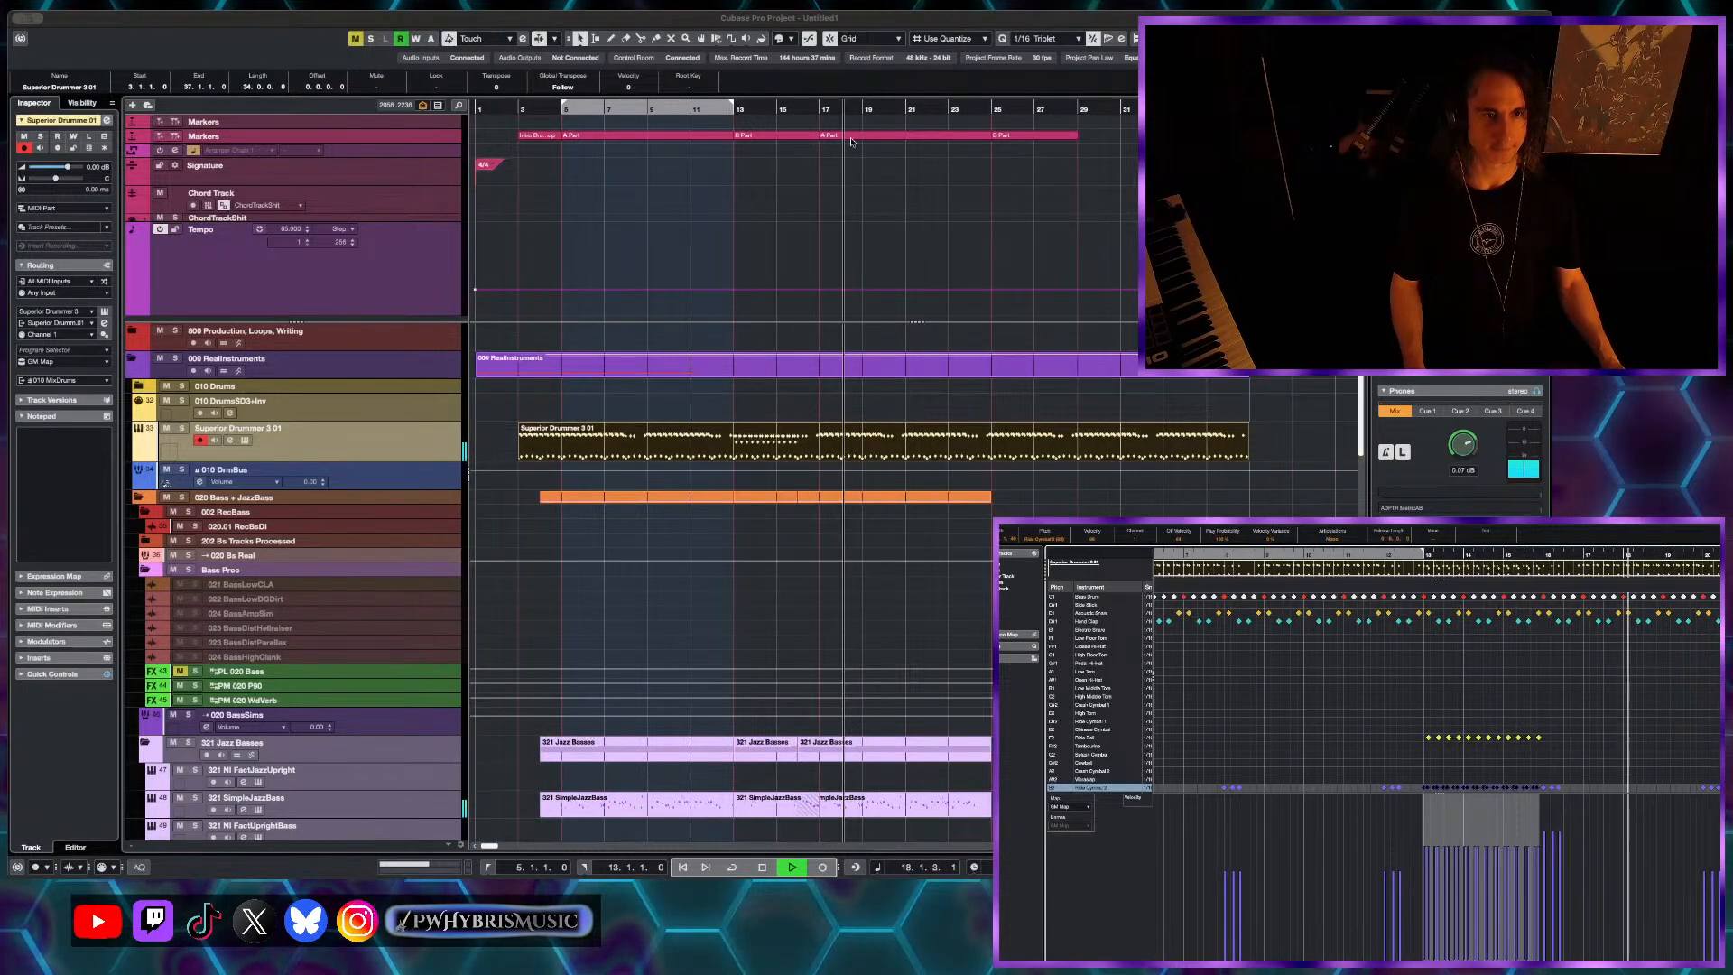
pyautogui.scroll(1, 876, 227)
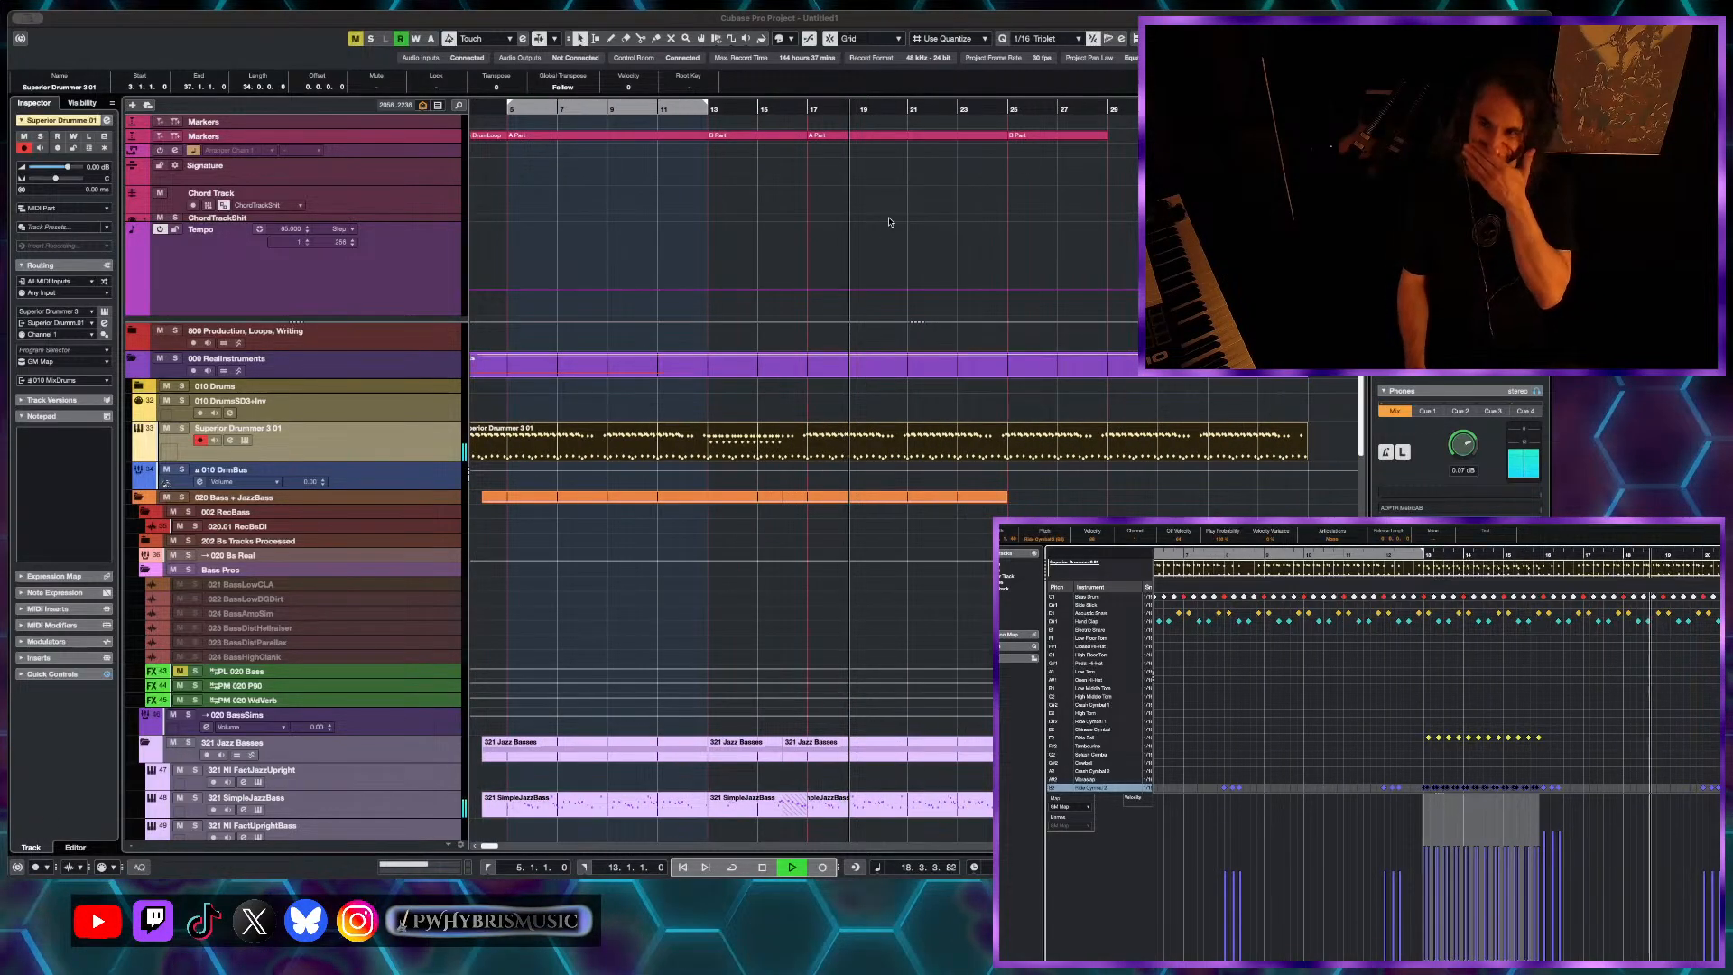
pyautogui.click(911, 134)
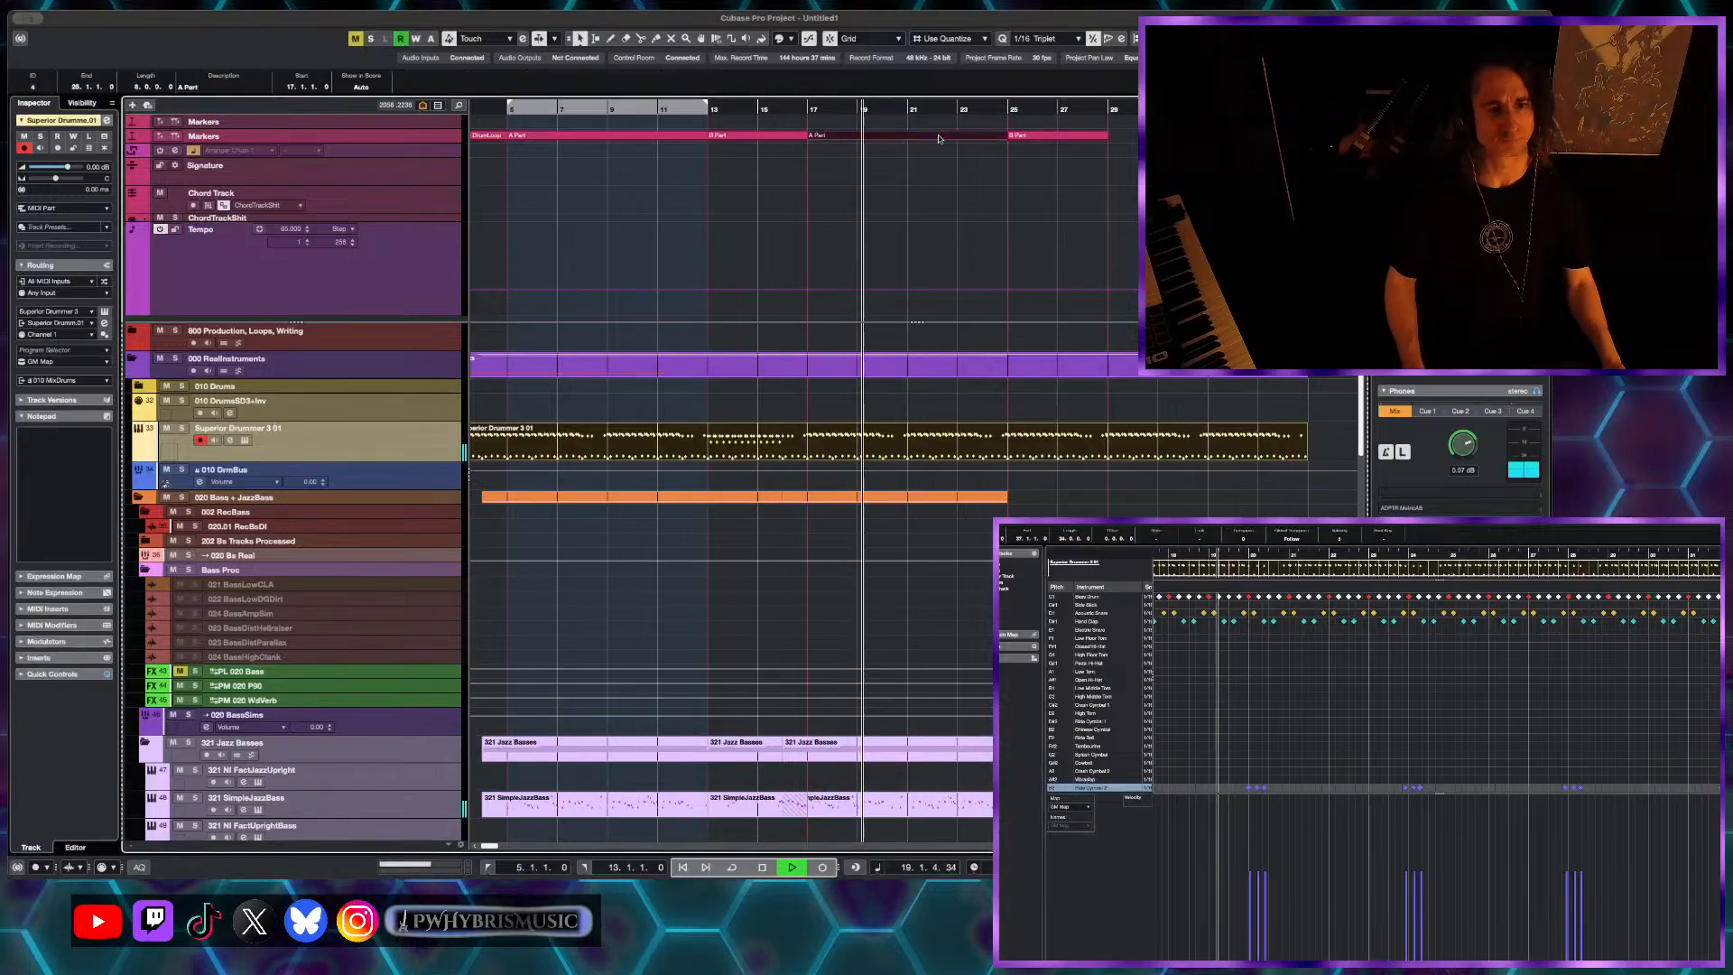
pyautogui.scroll(1, 957, 142)
pyautogui.scroll(1, 1025, 140)
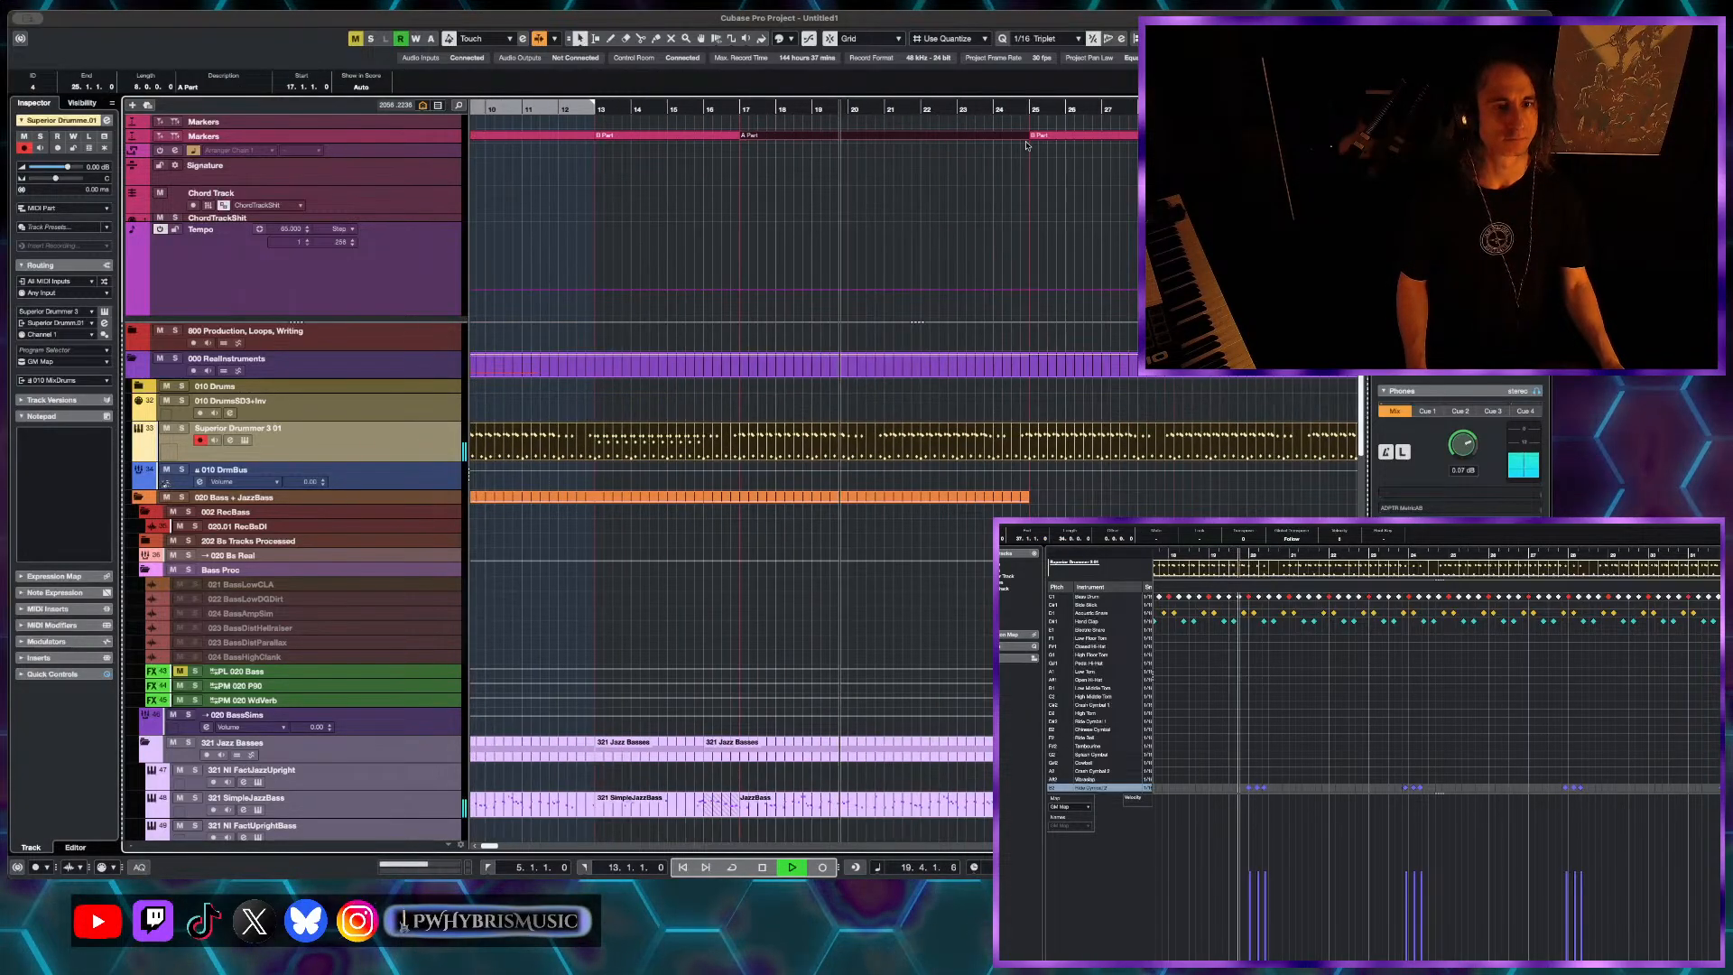
pyautogui.moveTo(979, 137); pyautogui.dragTo(885, 141)
pyautogui.scroll(3, 893, 144)
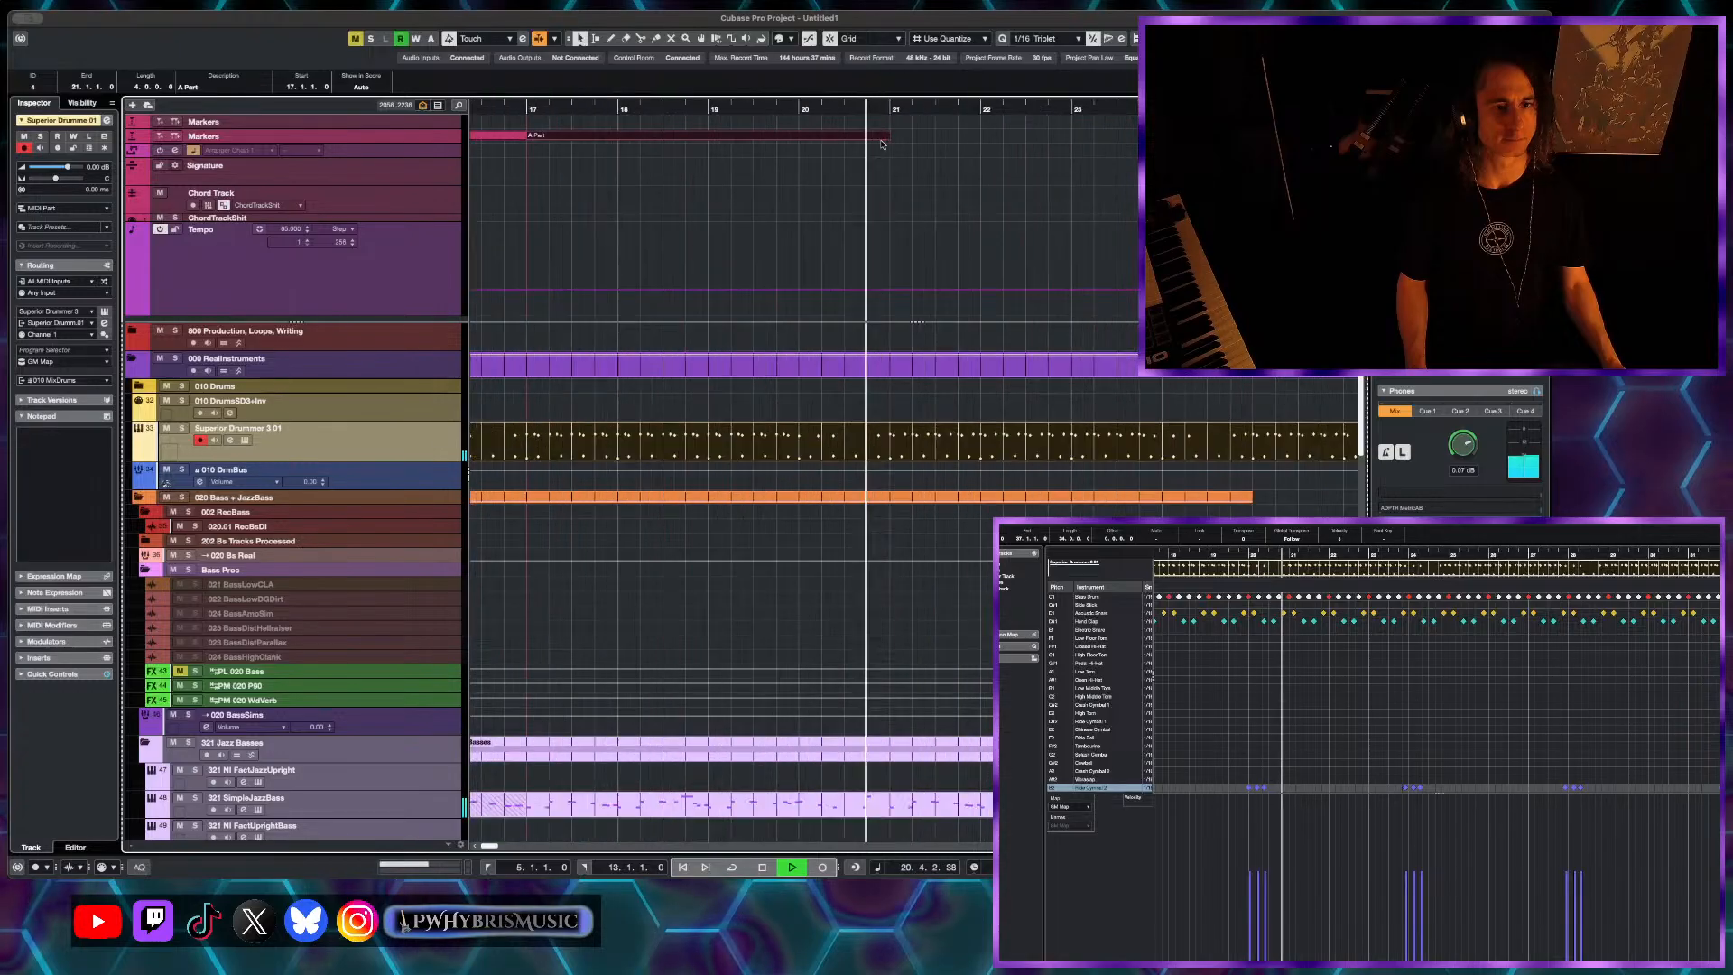
pyautogui.scroll(-3, 899, 153)
pyautogui.press('space')
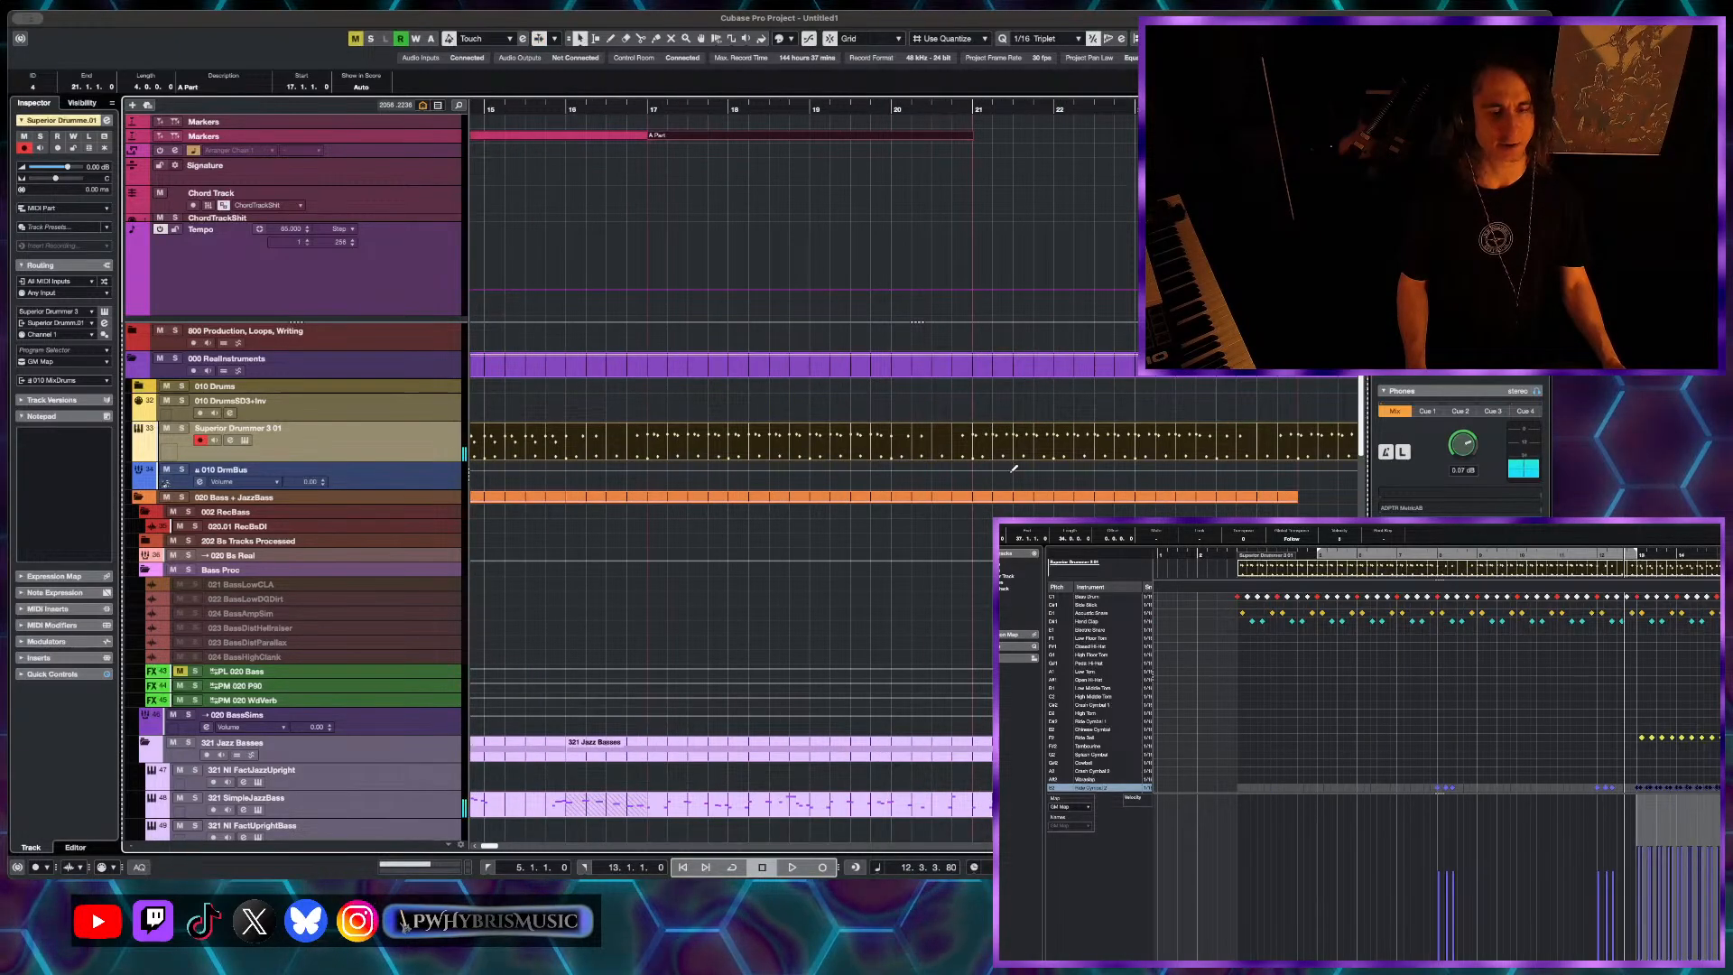
# - Cut the 321 Jazz Basses parts at bar 21 and remove everything after it
pyautogui.scroll(-3, 1014, 468)
pyautogui.scroll(-2, 993, 586)
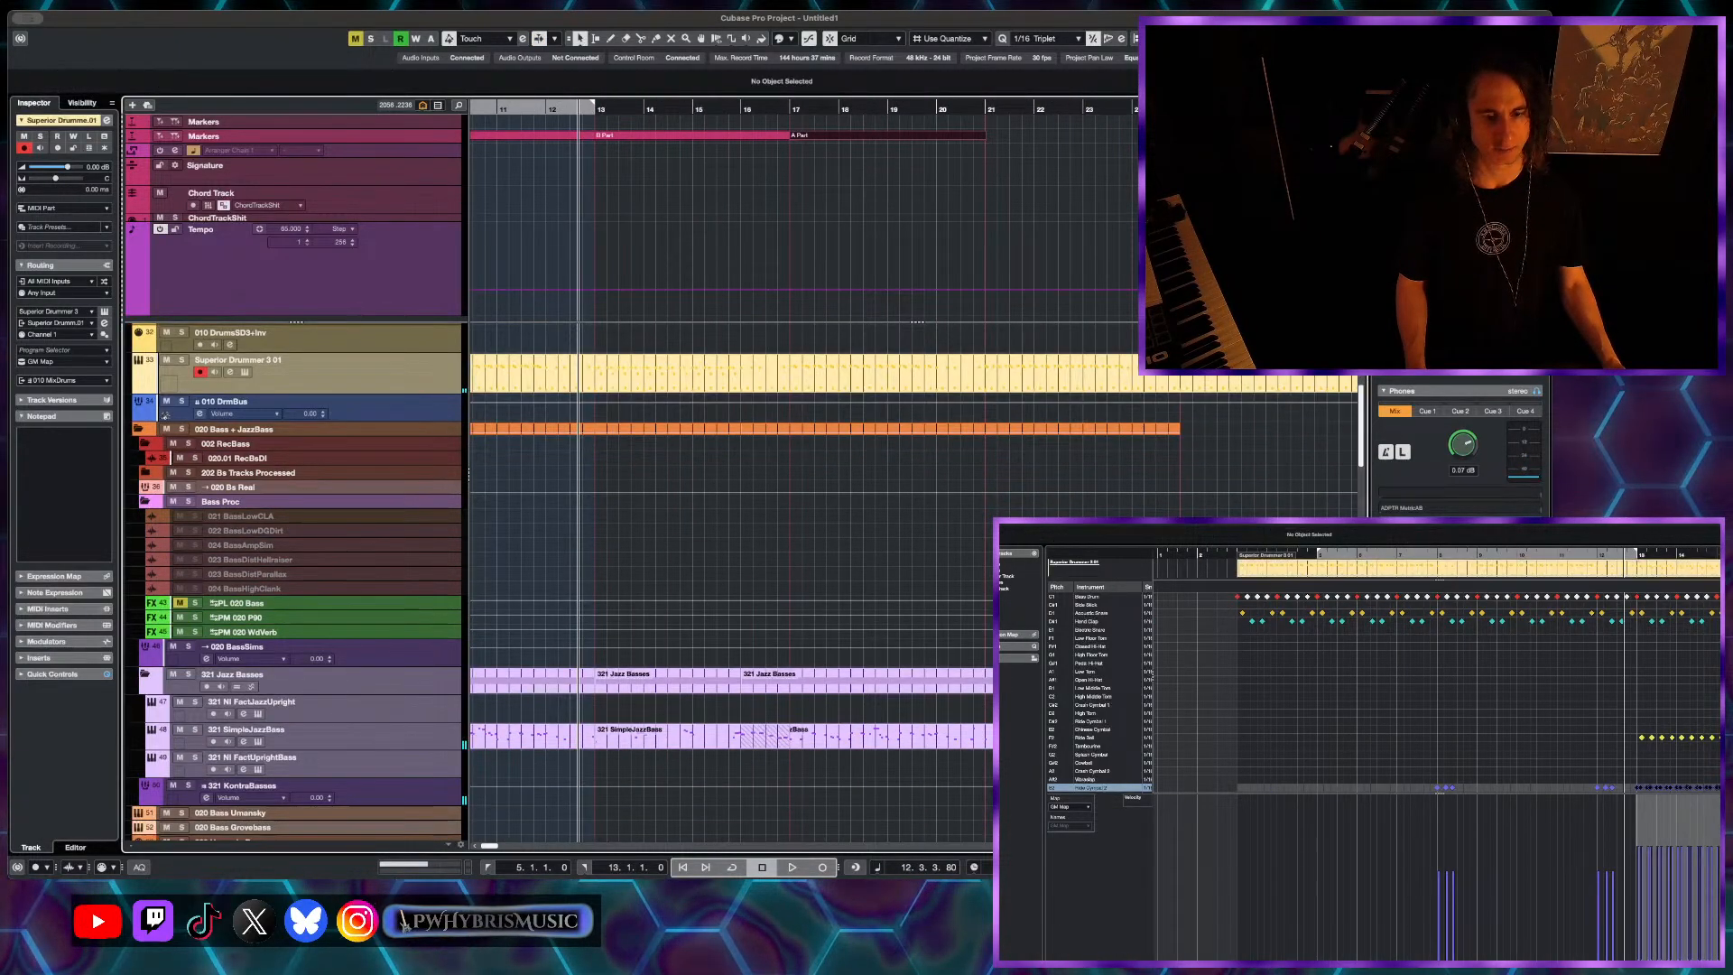
pyautogui.click(812, 674)
pyautogui.scroll(-2, 731, 577)
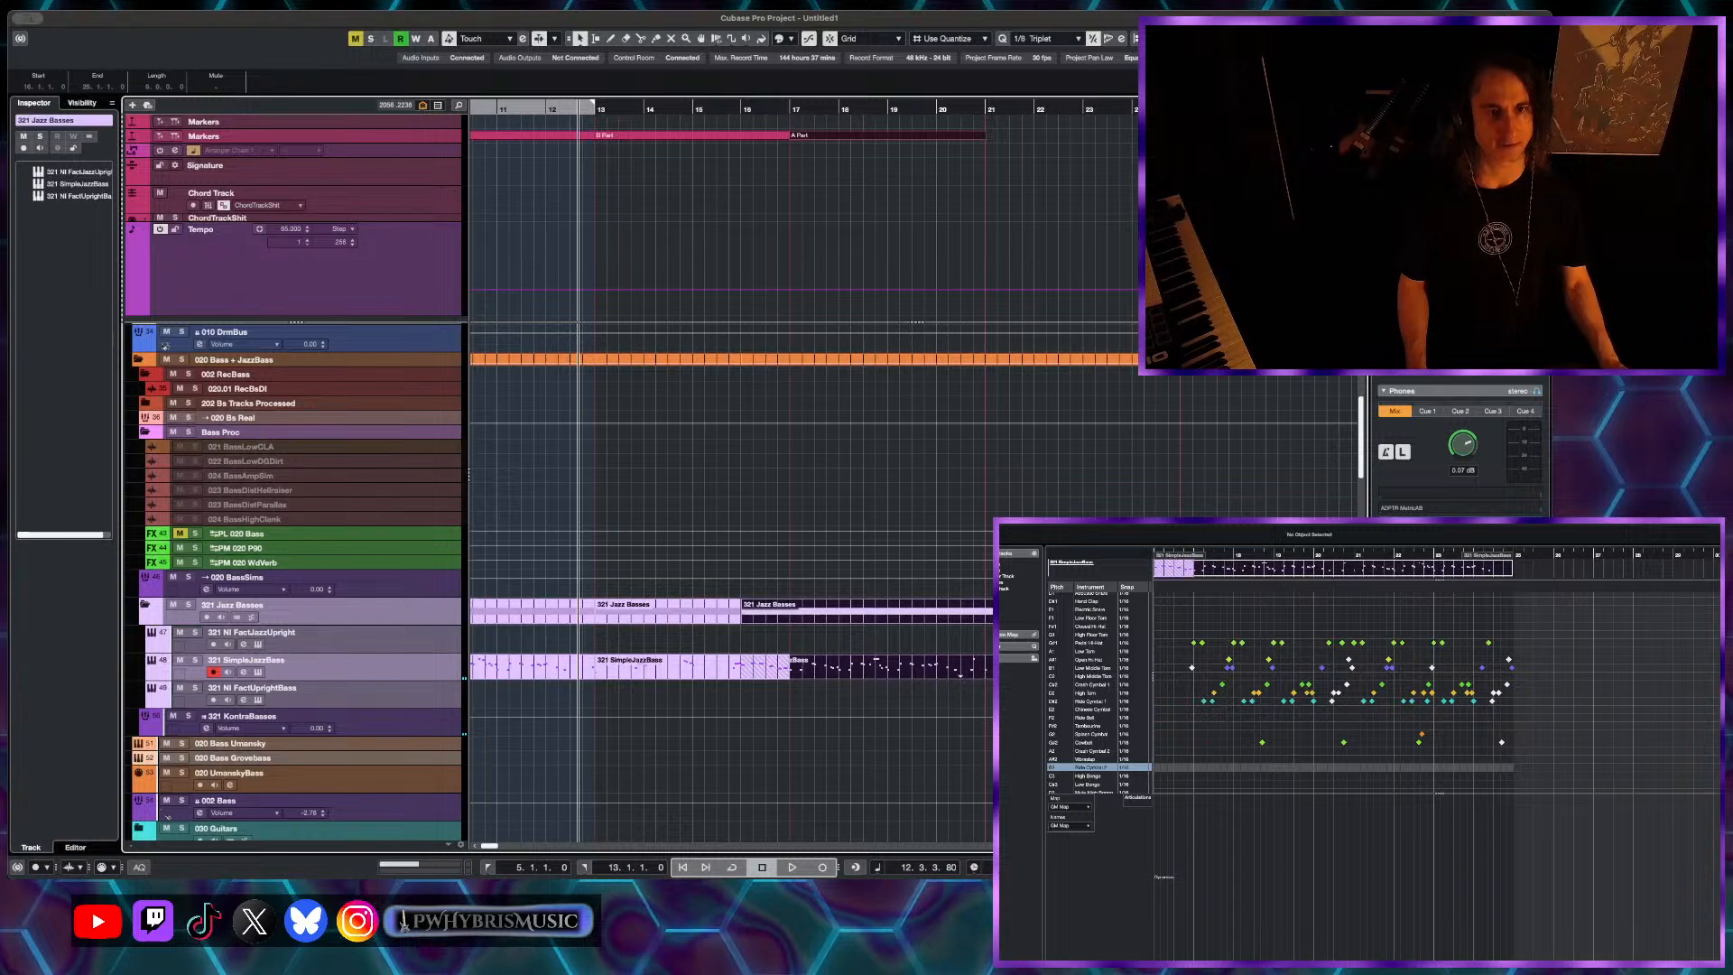
pyautogui.press('Up')
pyautogui.press('Up')
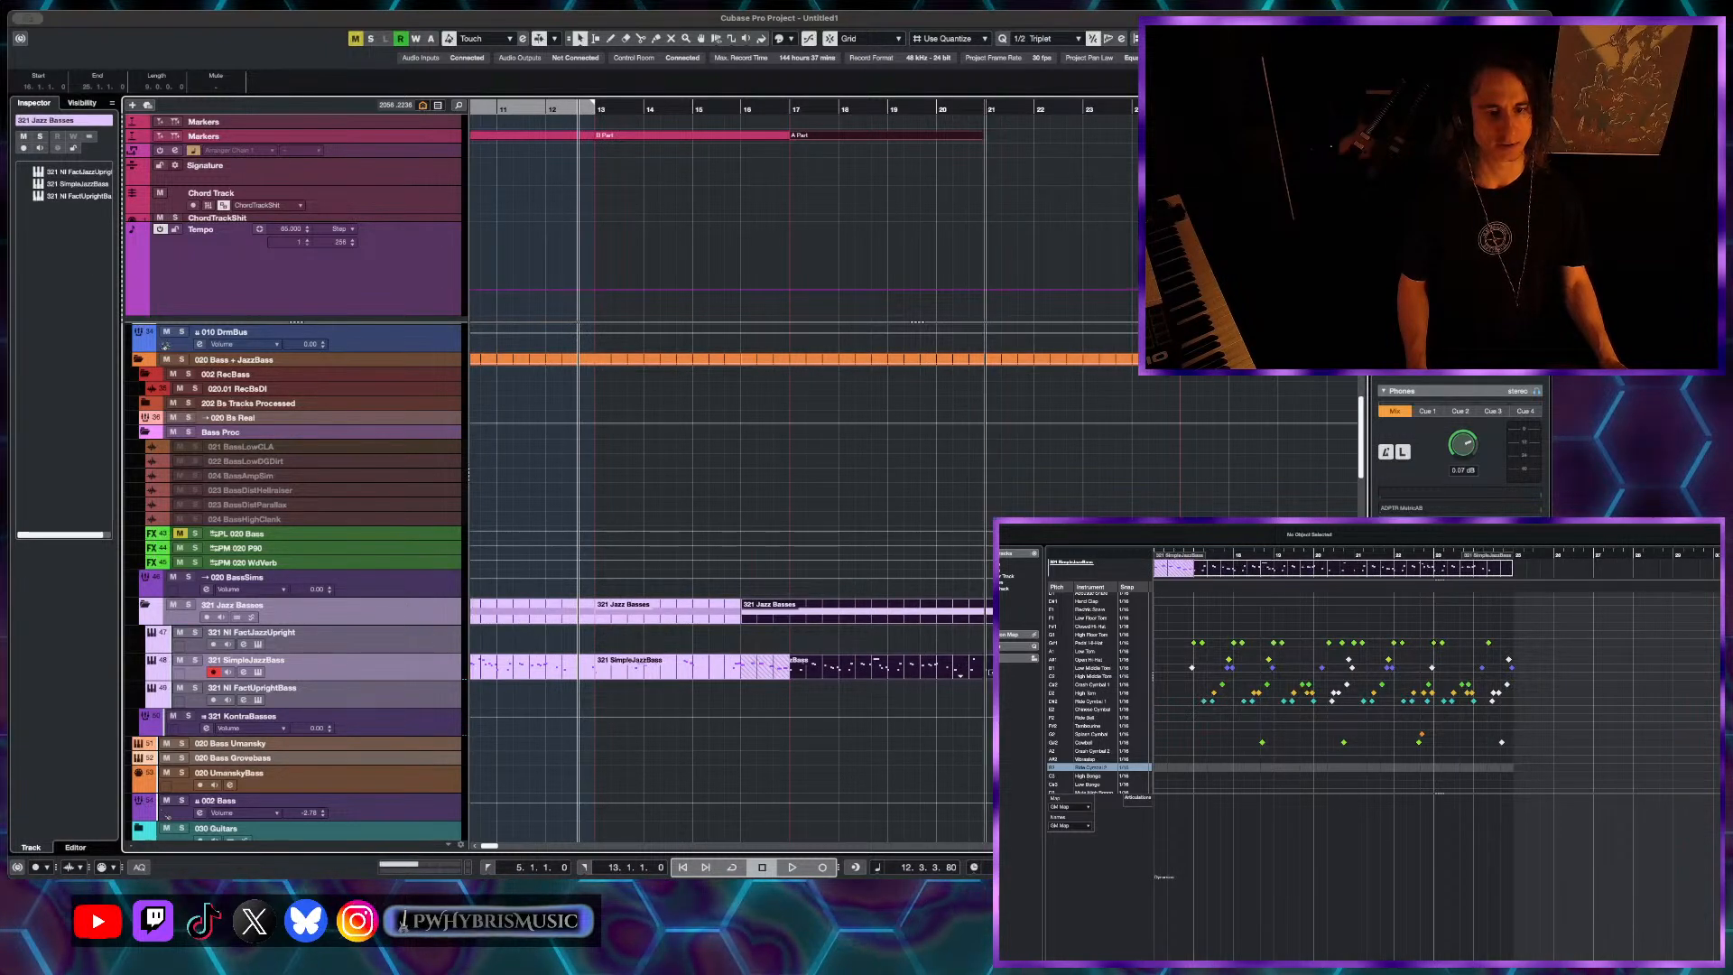
pyautogui.press('Right')
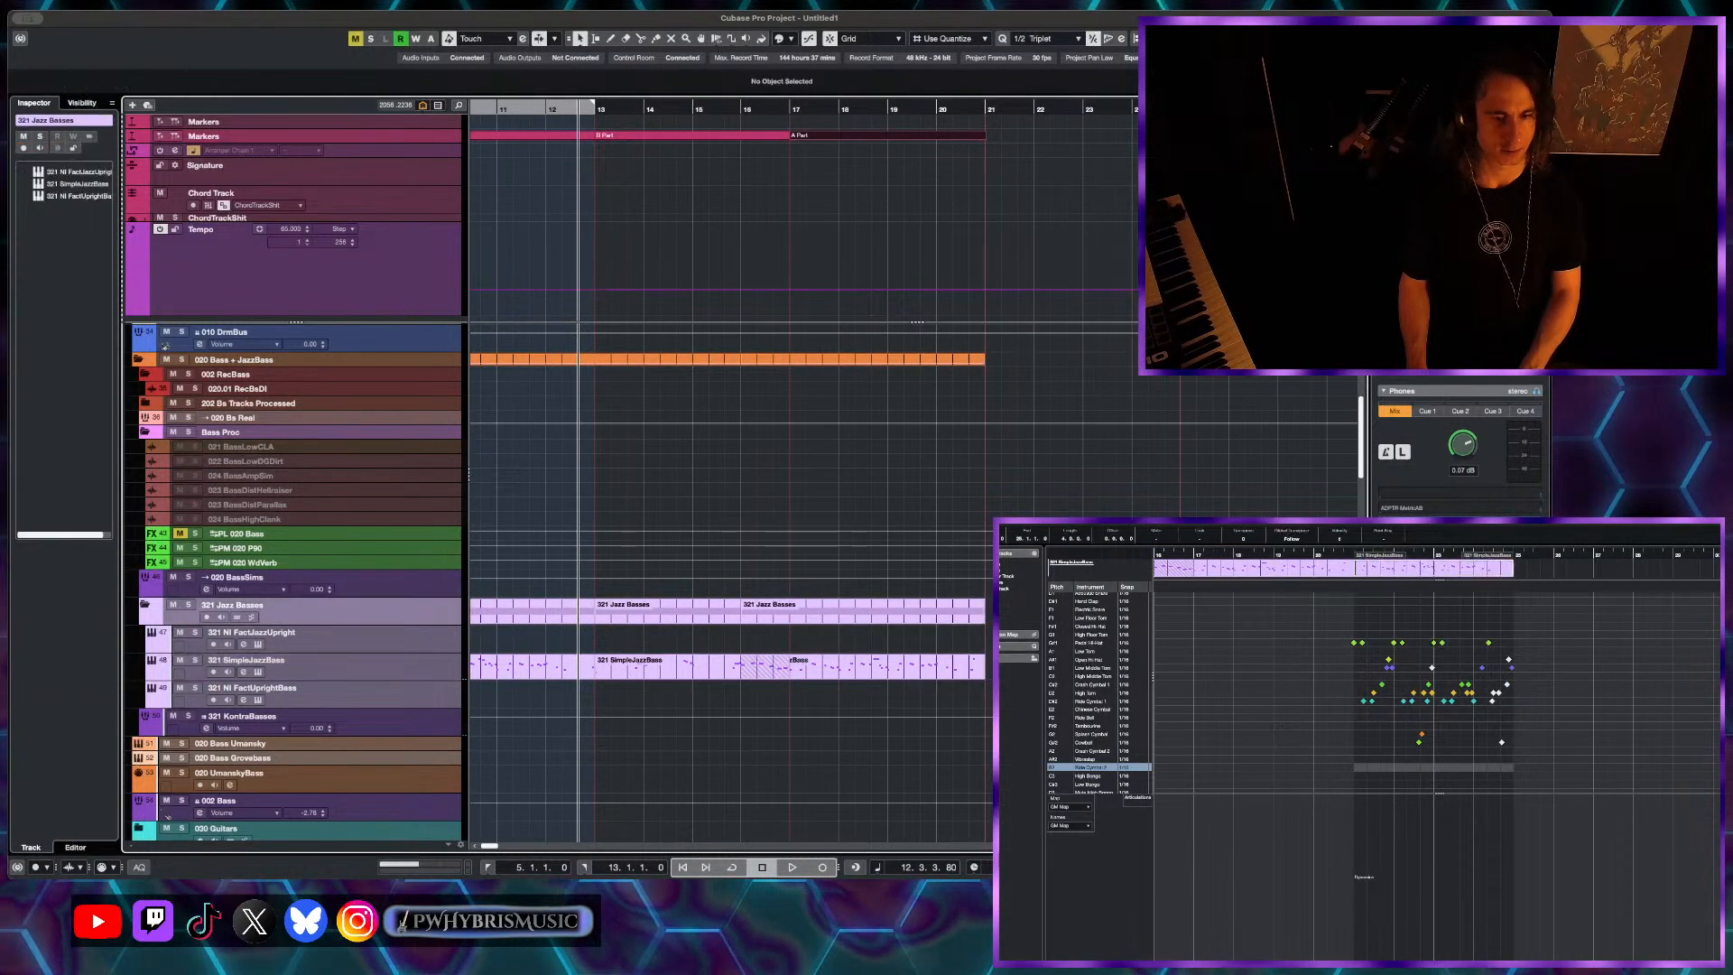
# - Delete the 200 Orchestrals, Ethnic folder parts from bar 21 onward
pyautogui.press('F3')
pyautogui.scroll(-15, 165, 346)
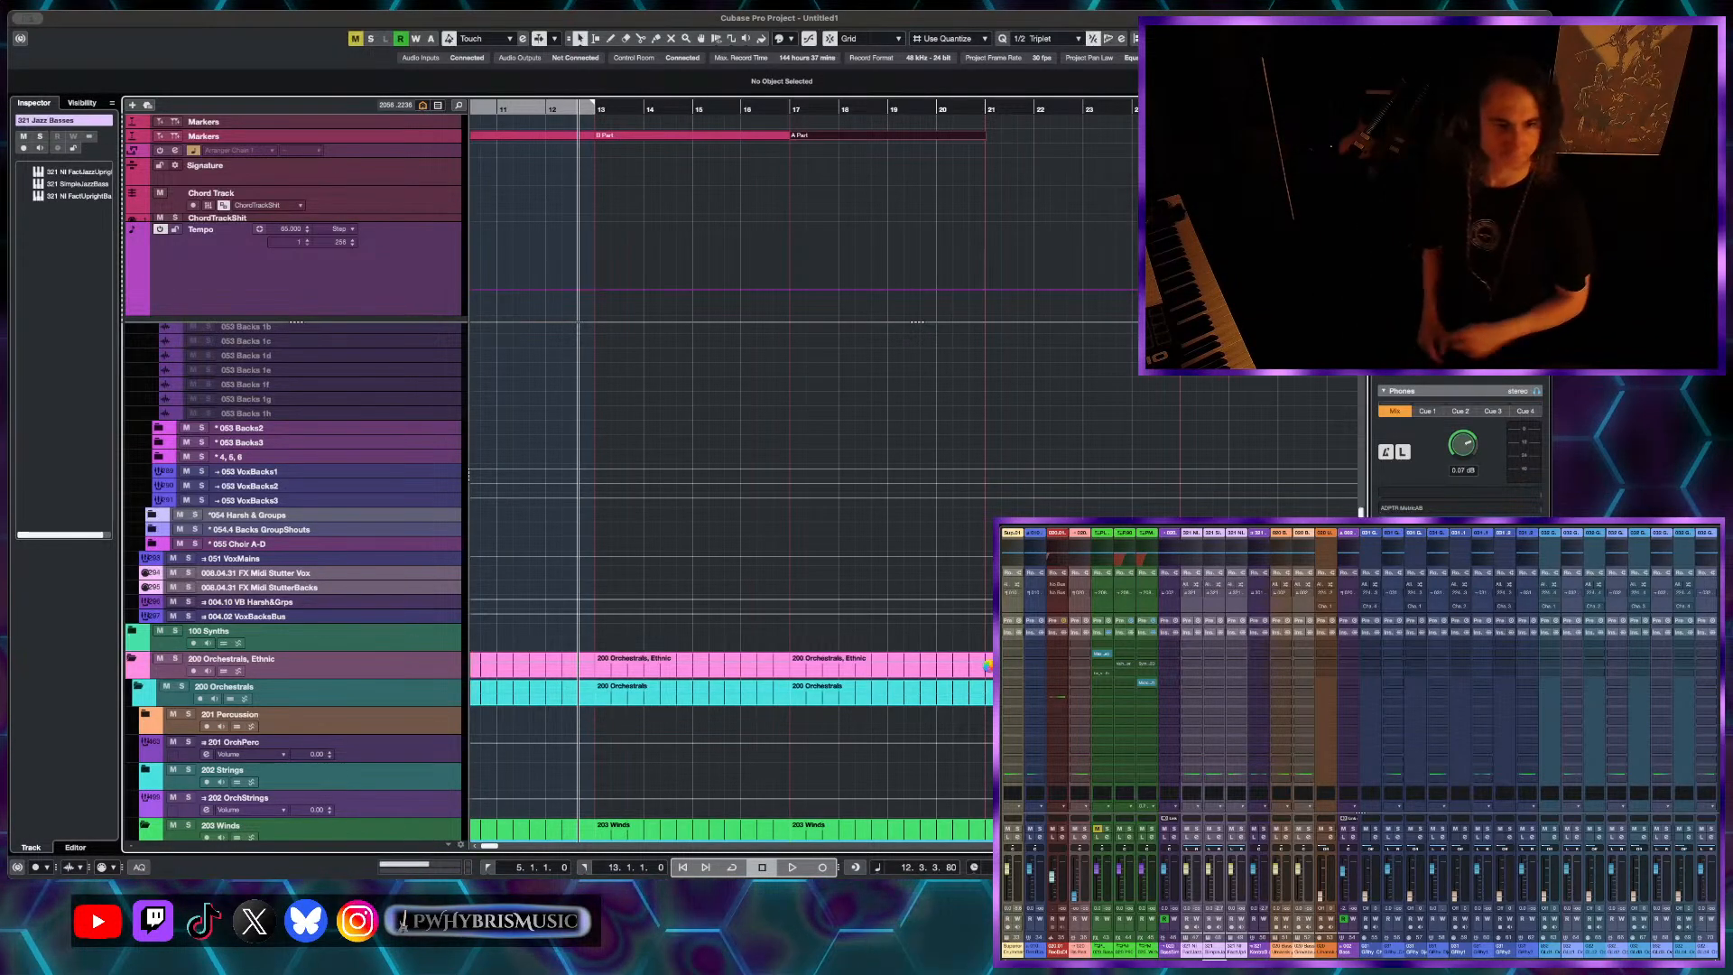
pyautogui.scroll(-5, 989, 667)
pyautogui.press('g')
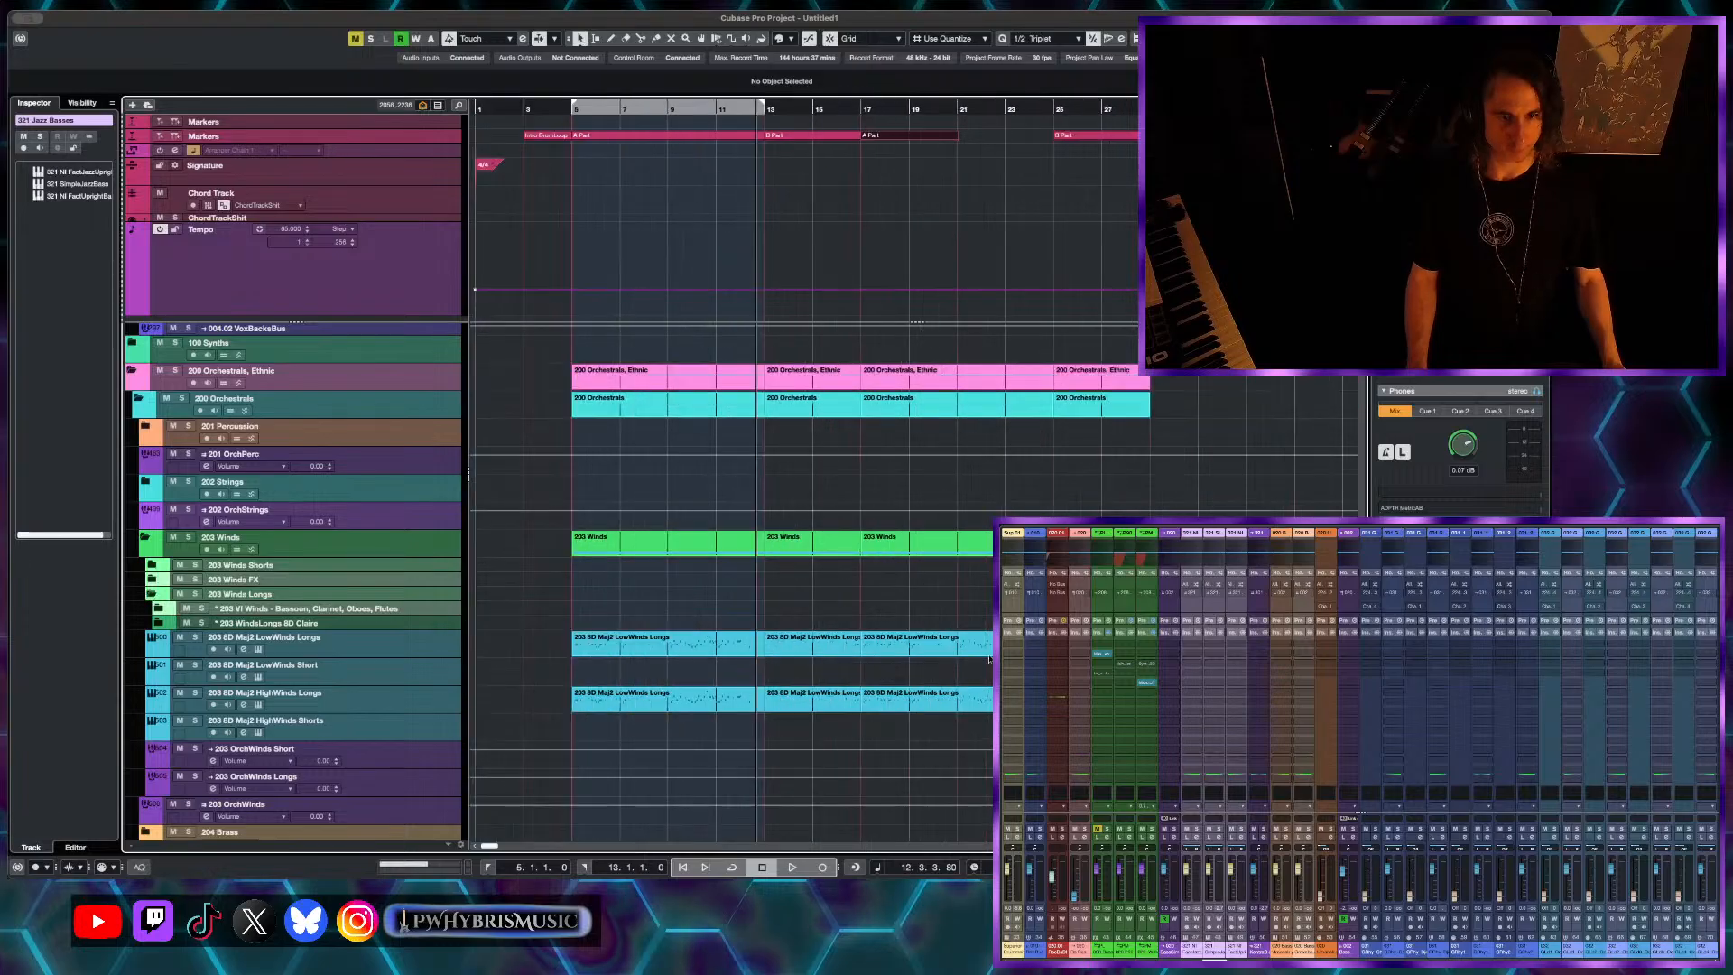
pyautogui.press('Delete')
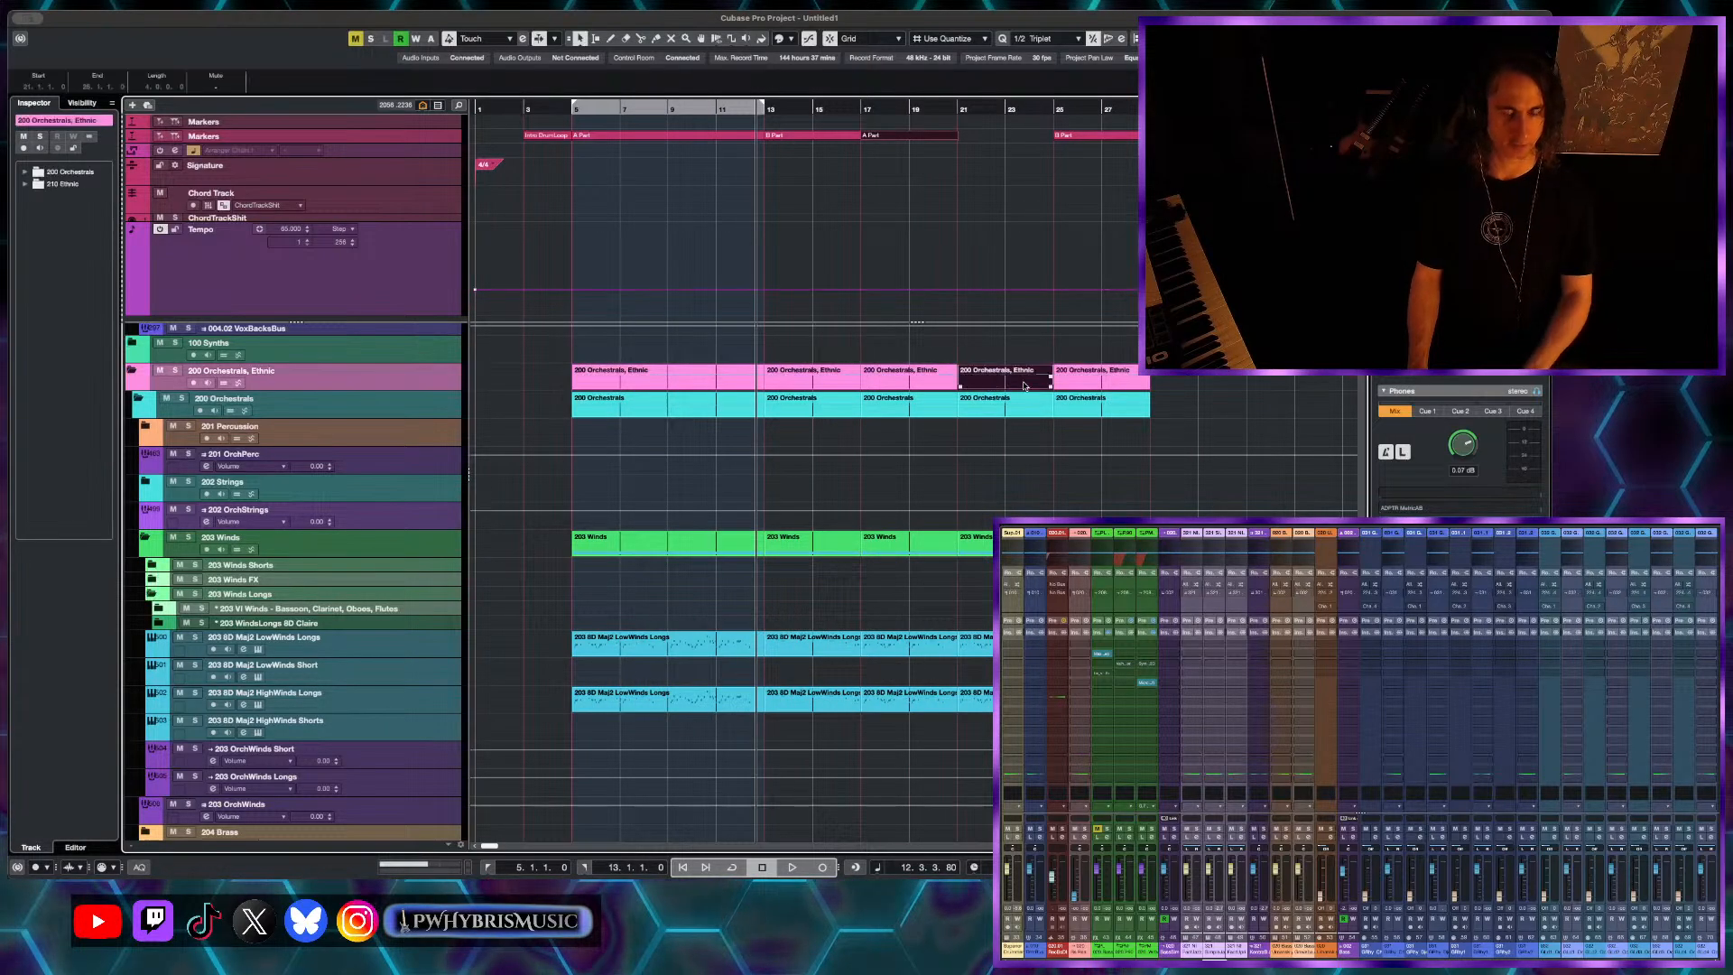
pyautogui.click(1100, 384)
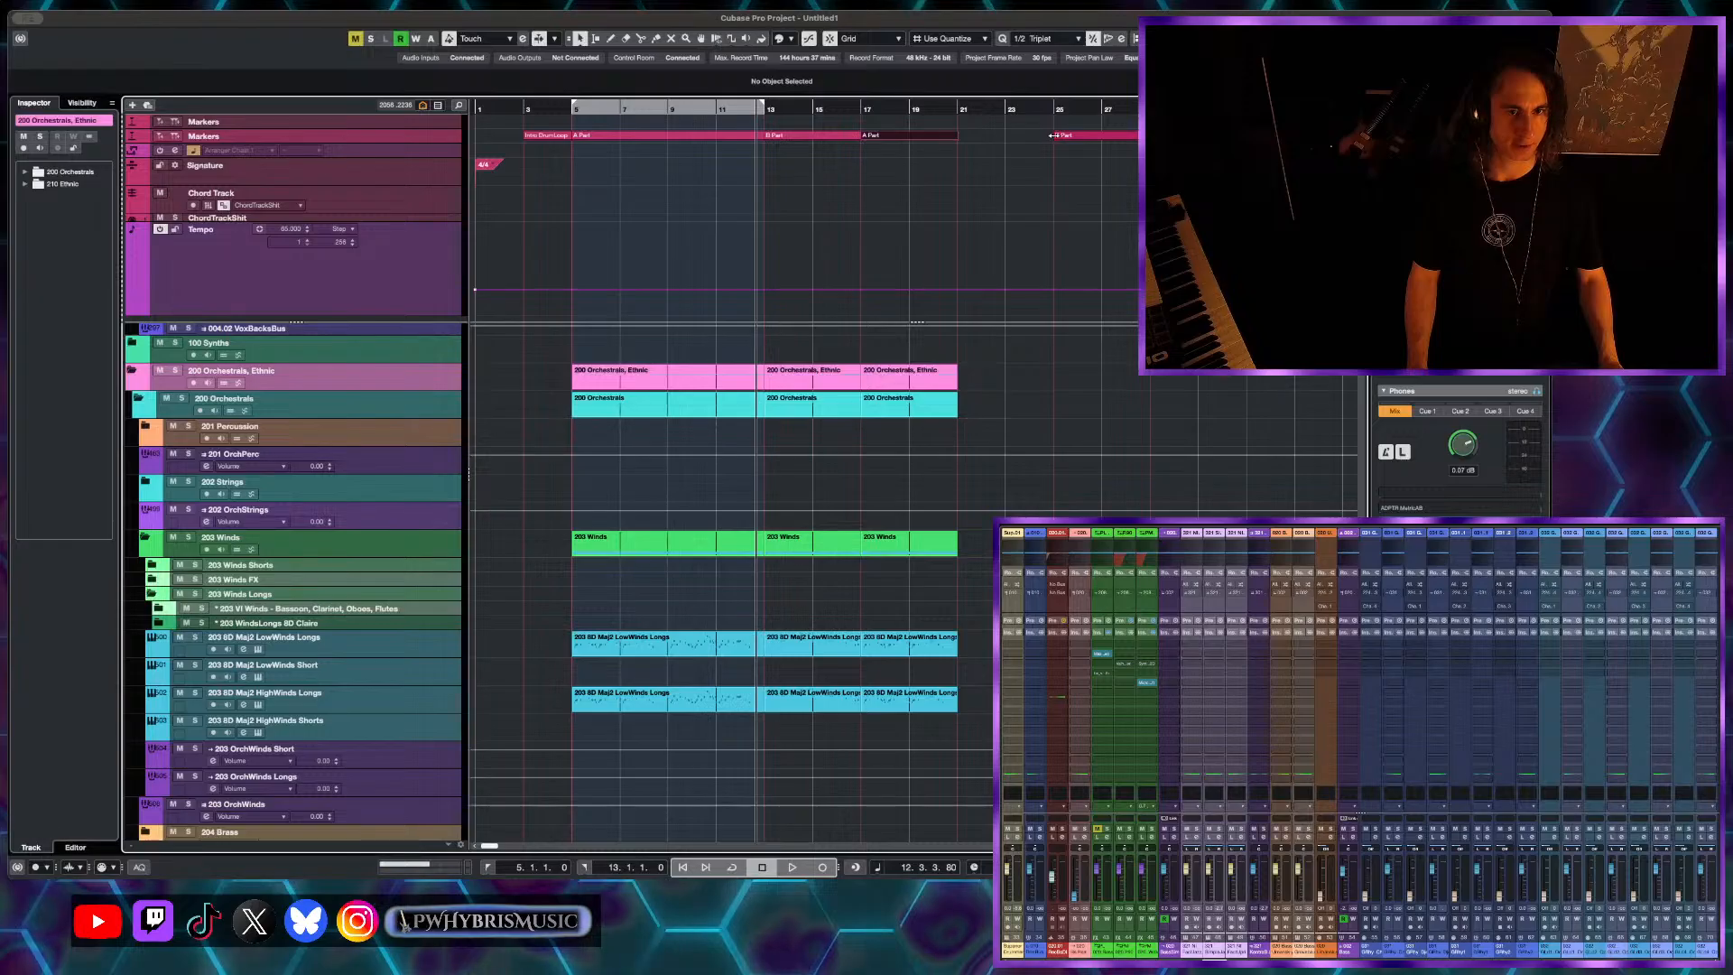
# - Extend the second B Part marker's start back to bar 21 and rename it C Part
pyautogui.moveTo(1053, 135); pyautogui.dragTo(962, 135)
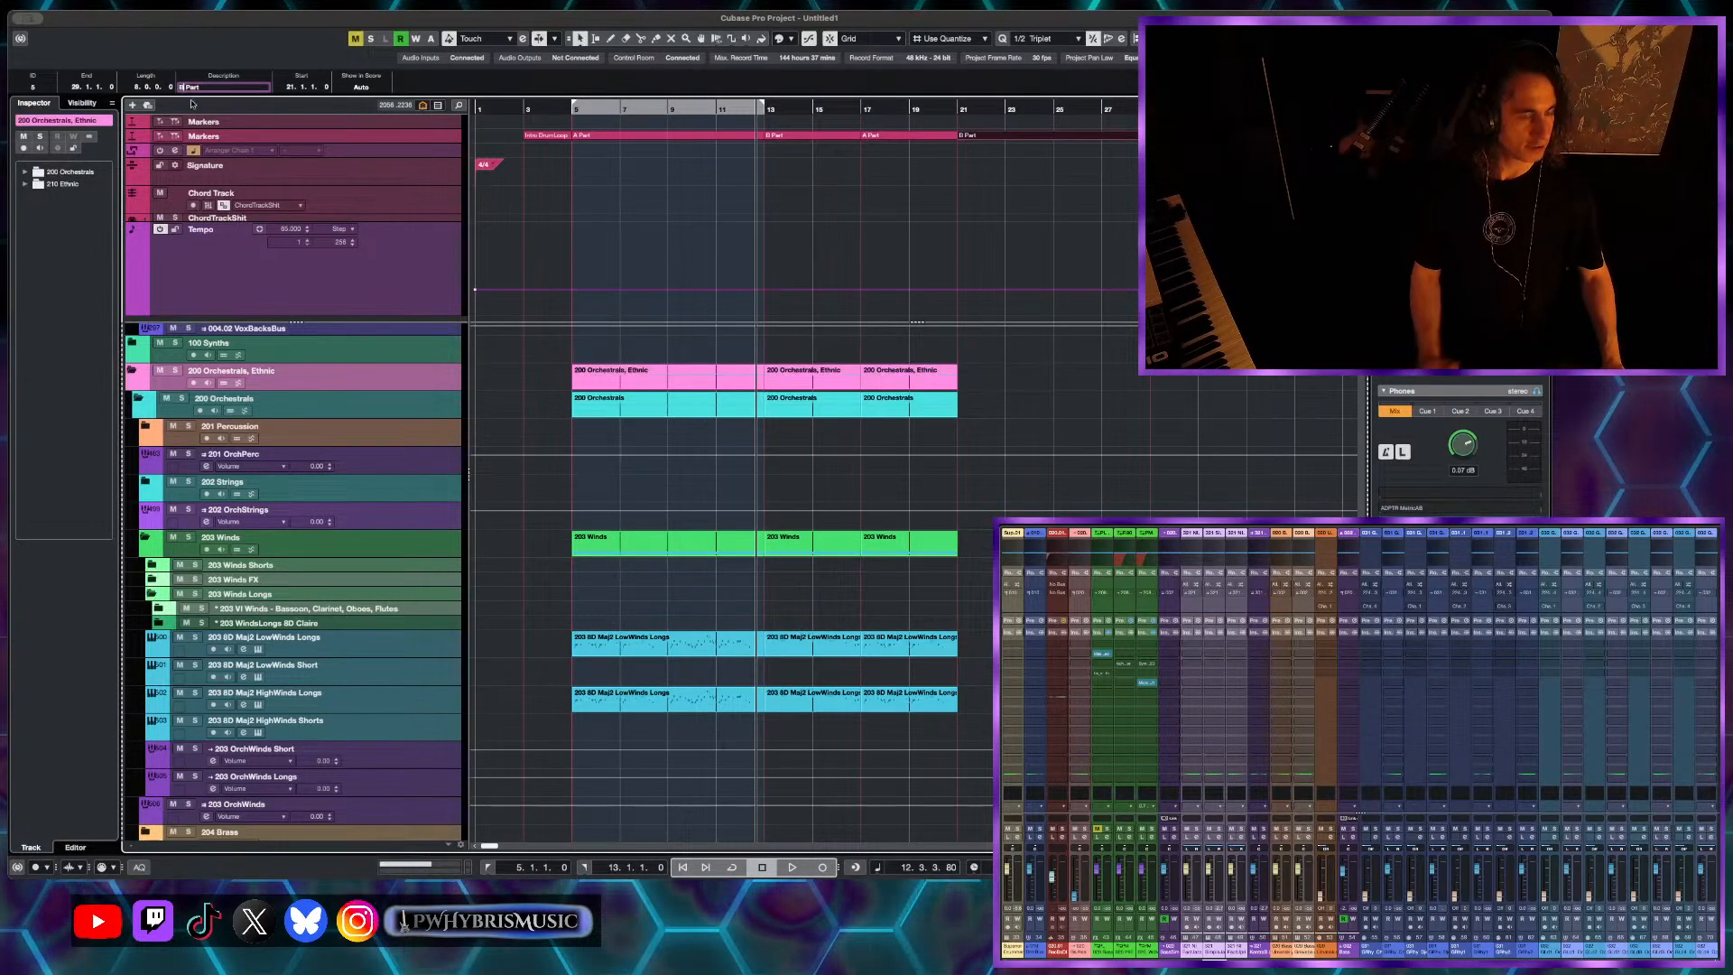
pyautogui.press('Return')
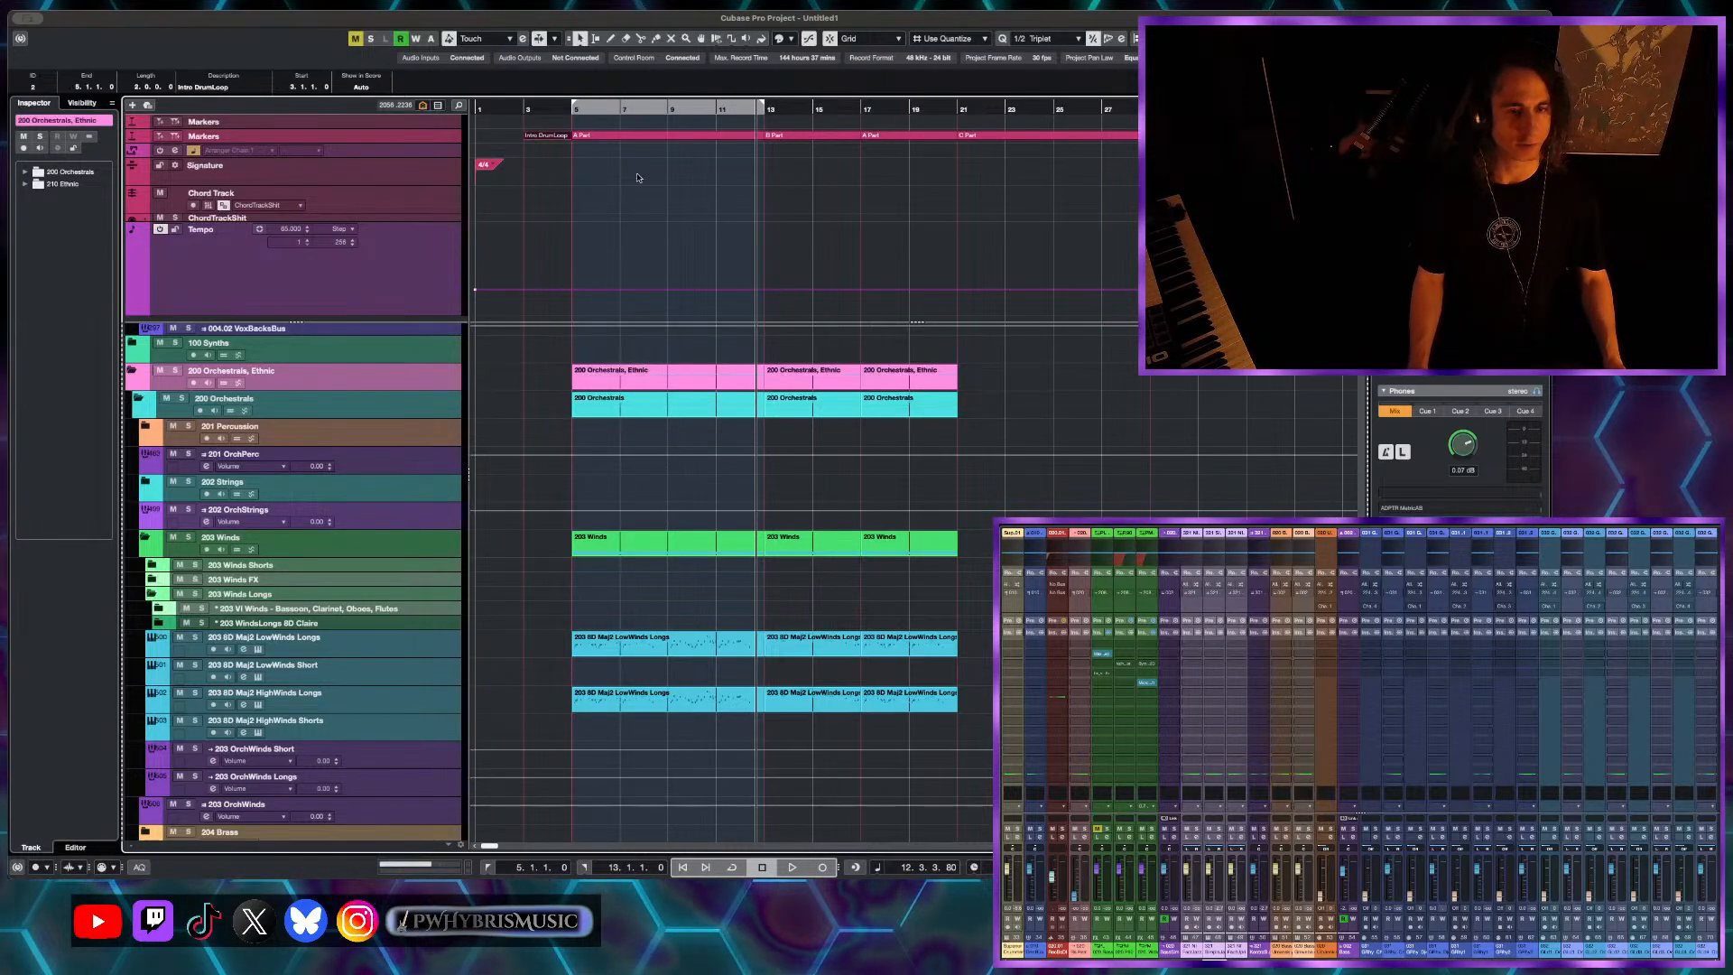
pyautogui.click(1087, 145)
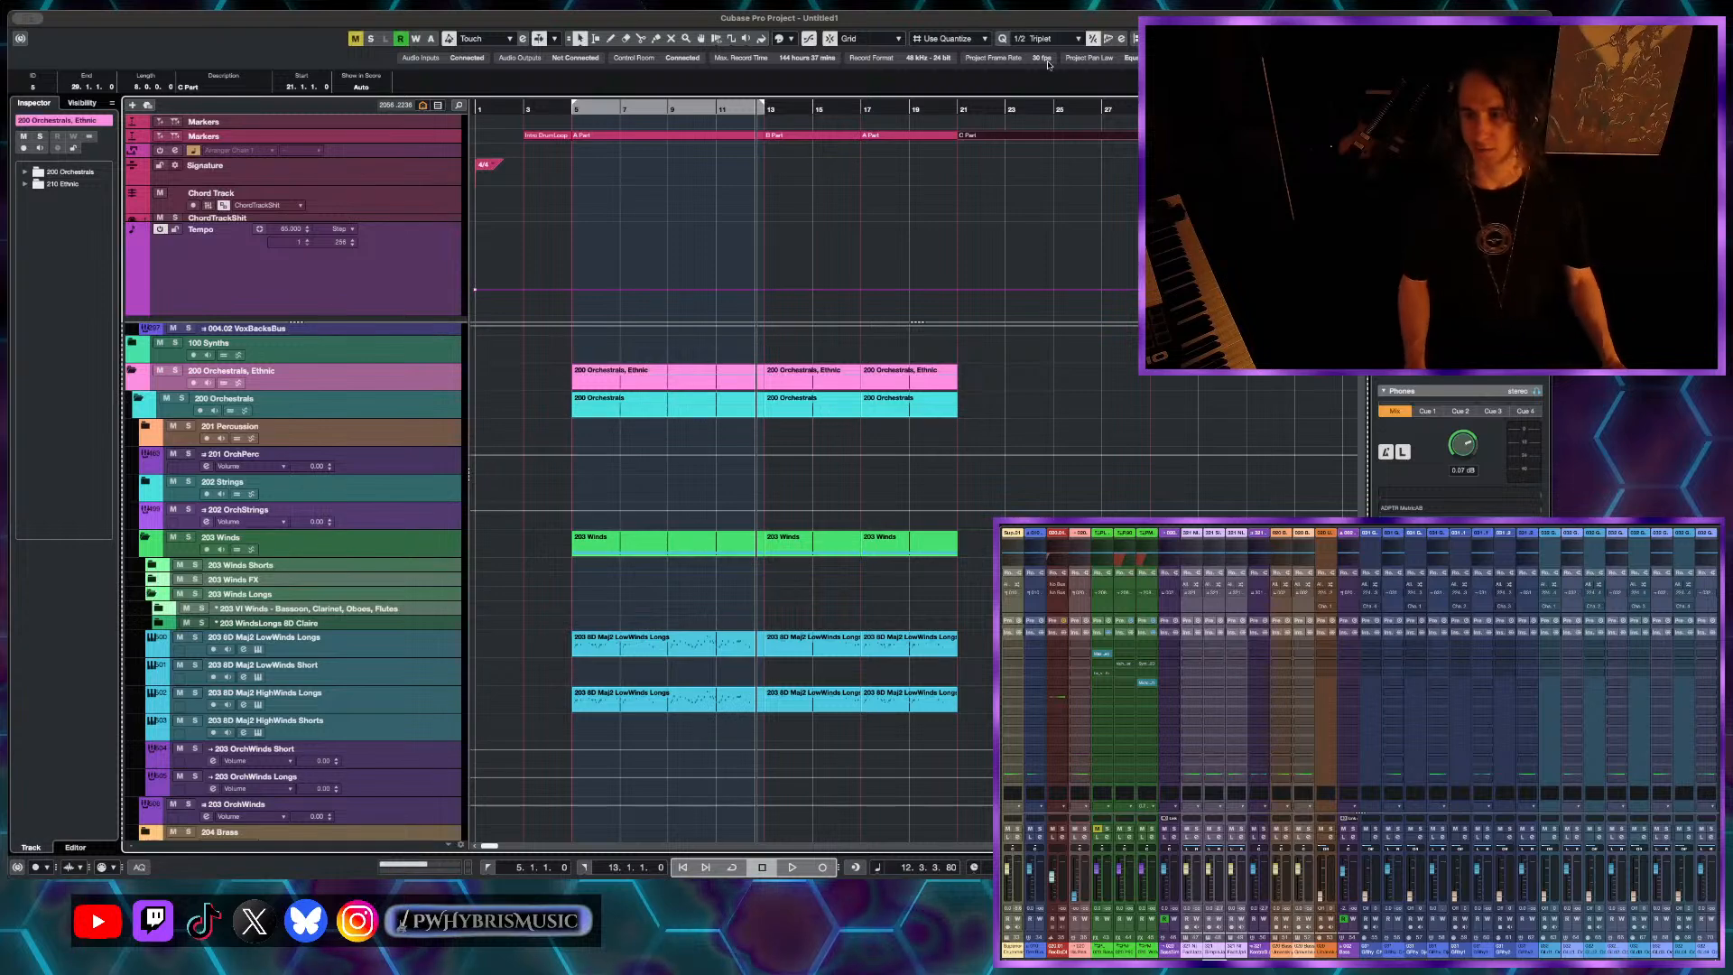
# - Play back the end of the second A Part leading into the C Part at bar 21, and stop at bar 20
pyautogui.click(935, 116)
pyautogui.press('space')
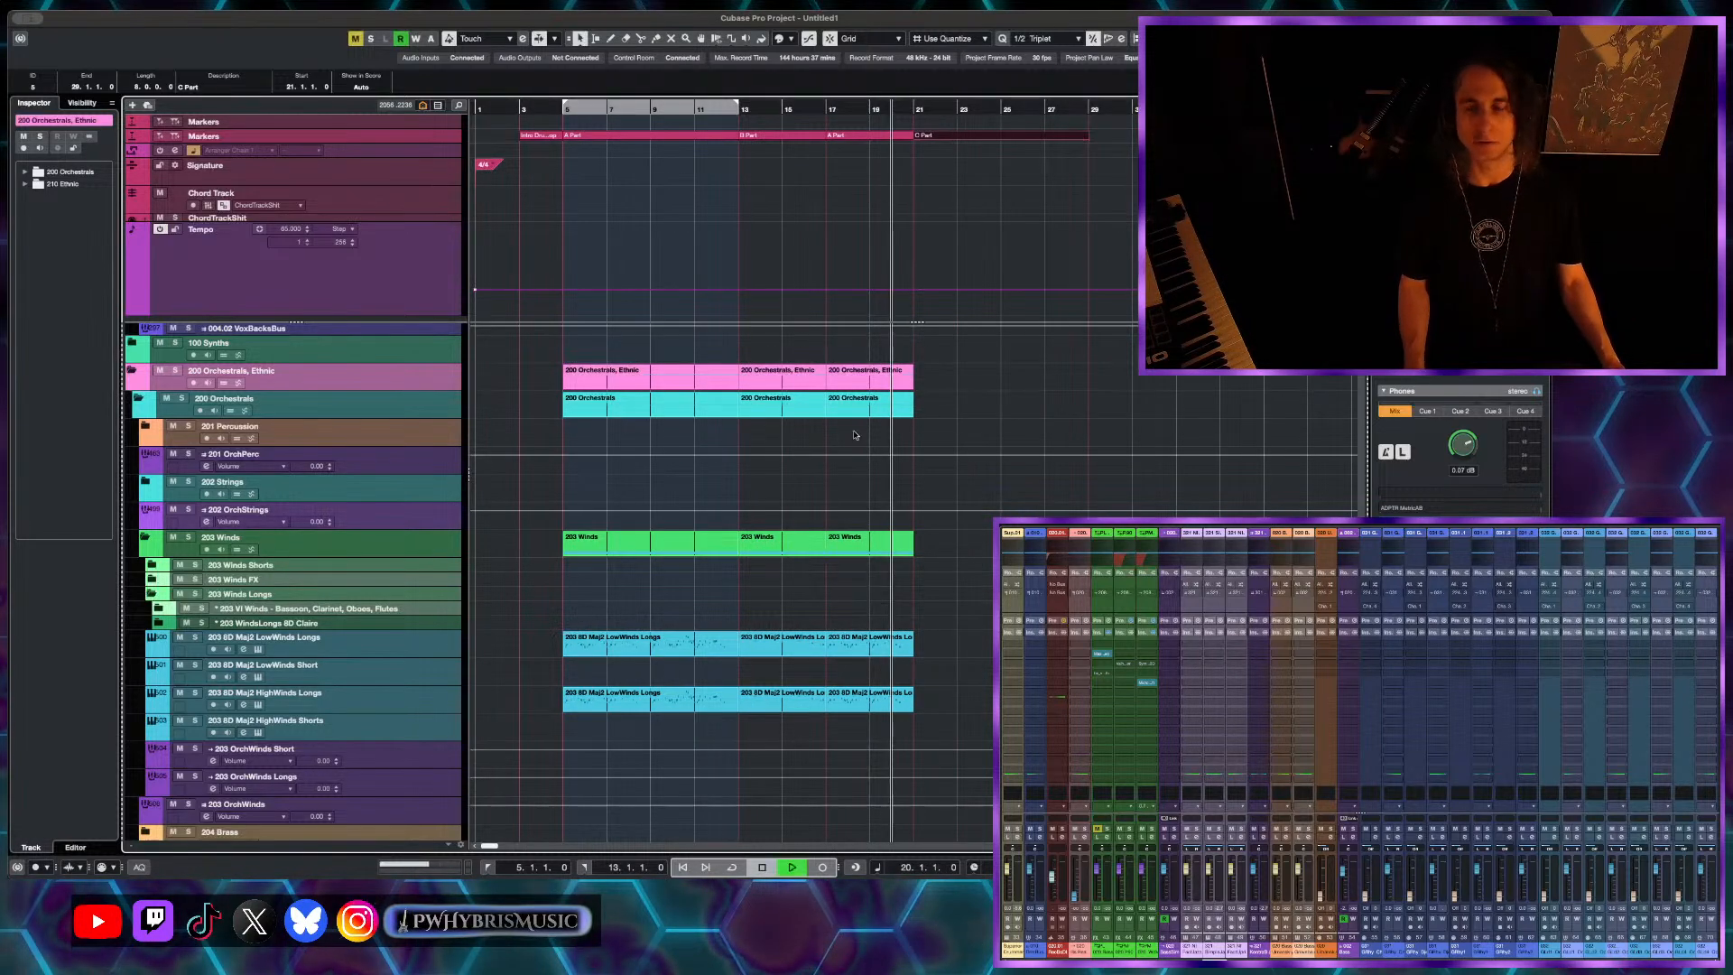
pyautogui.scroll(6, 863, 487)
pyautogui.scroll(-15, 902, 514)
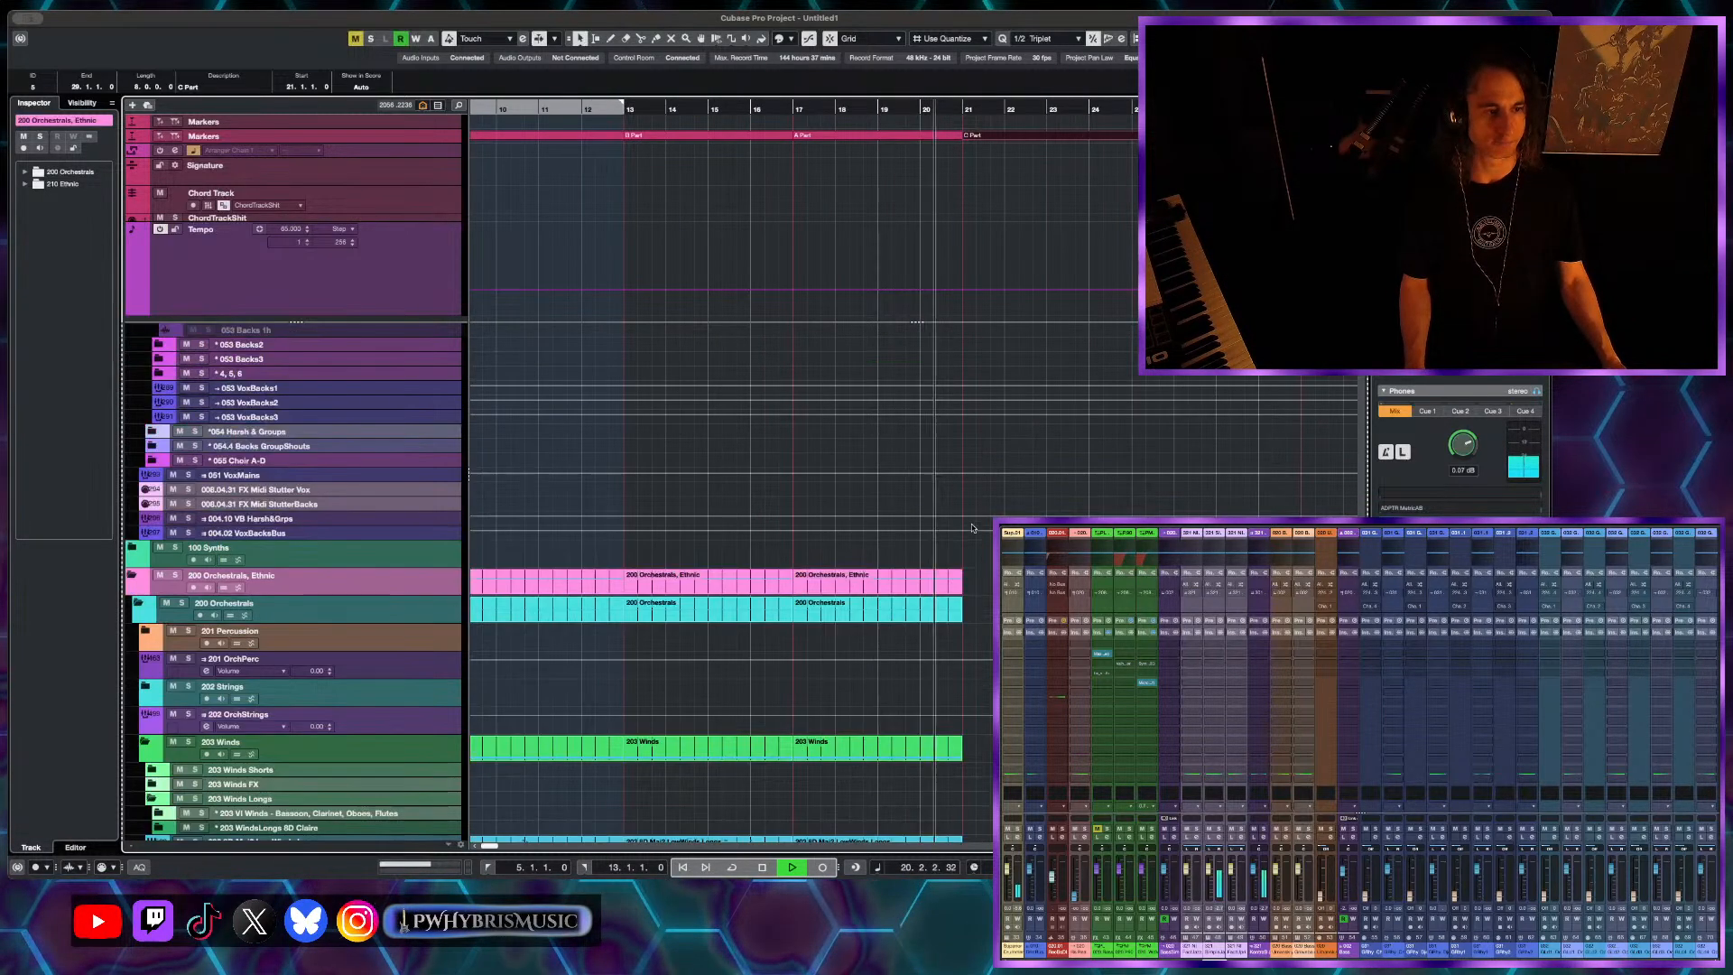
pyautogui.scroll(5, 972, 541)
pyautogui.scroll(5, 972, 542)
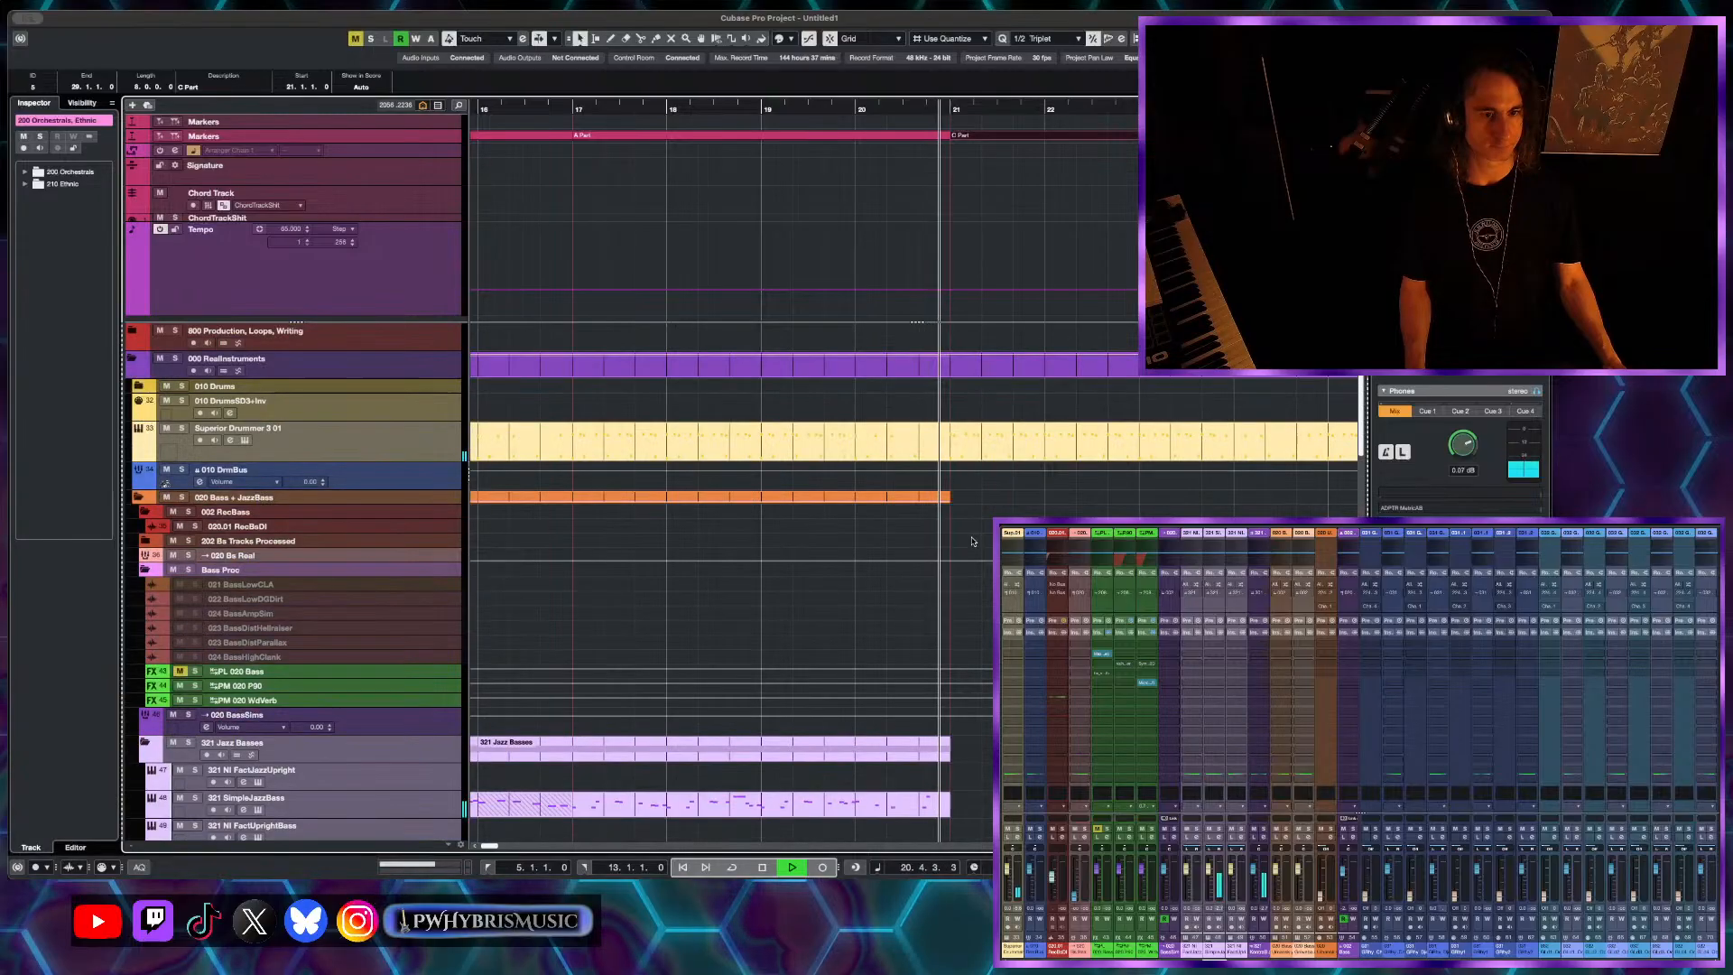
pyautogui.press('space')
pyautogui.scroll(4, 972, 542)
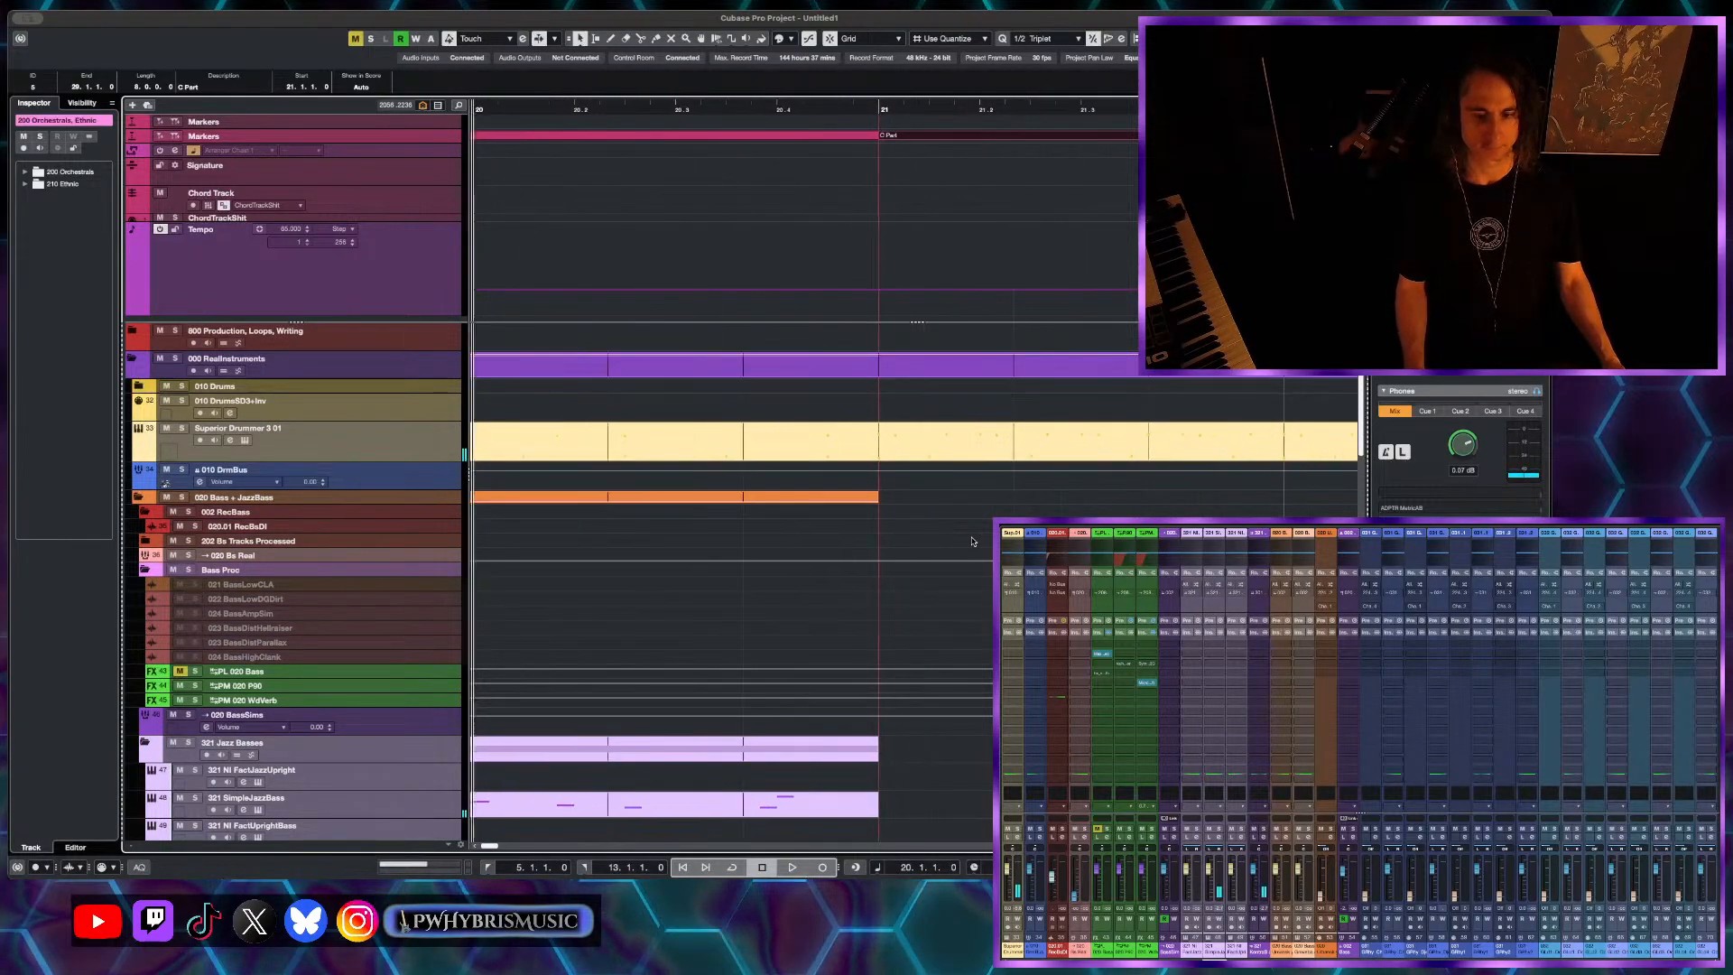
pyautogui.scroll(-4, 972, 541)
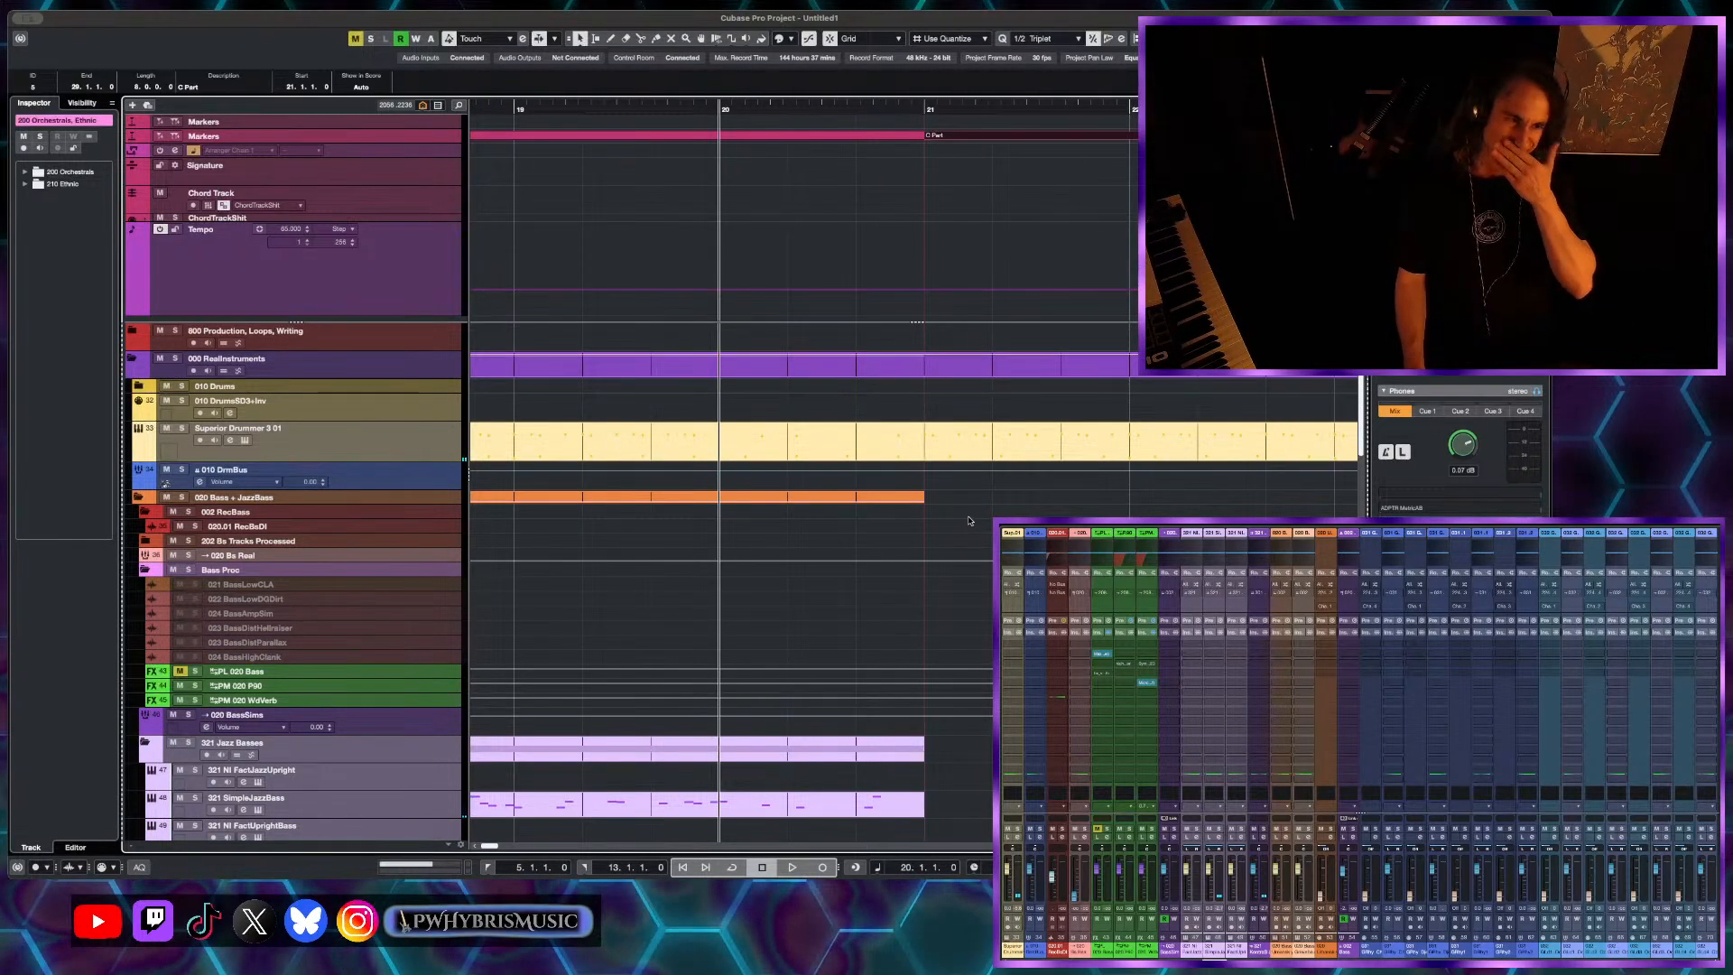
# - Return the playhead to bar 5 and review the drum, bass, vocal and orchestral tracks in the arrangement
pyautogui.scroll(-6, 935, 531)
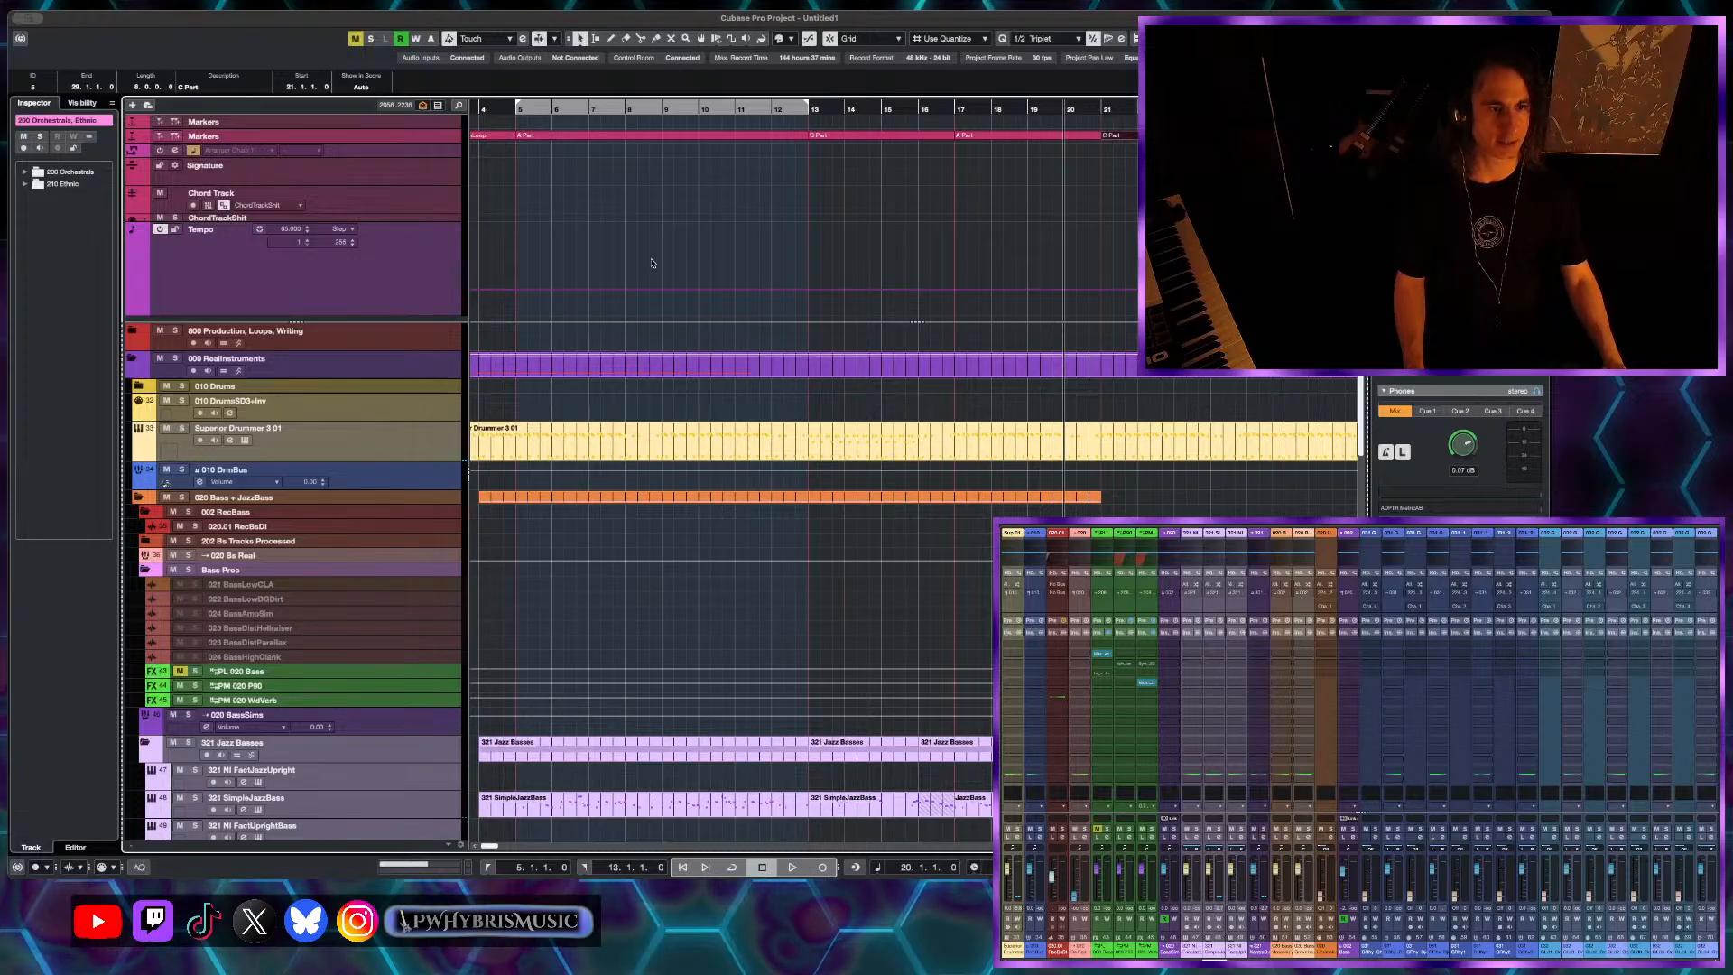
pyautogui.hscroll(-3, 651, 262)
pyautogui.click(623, 108)
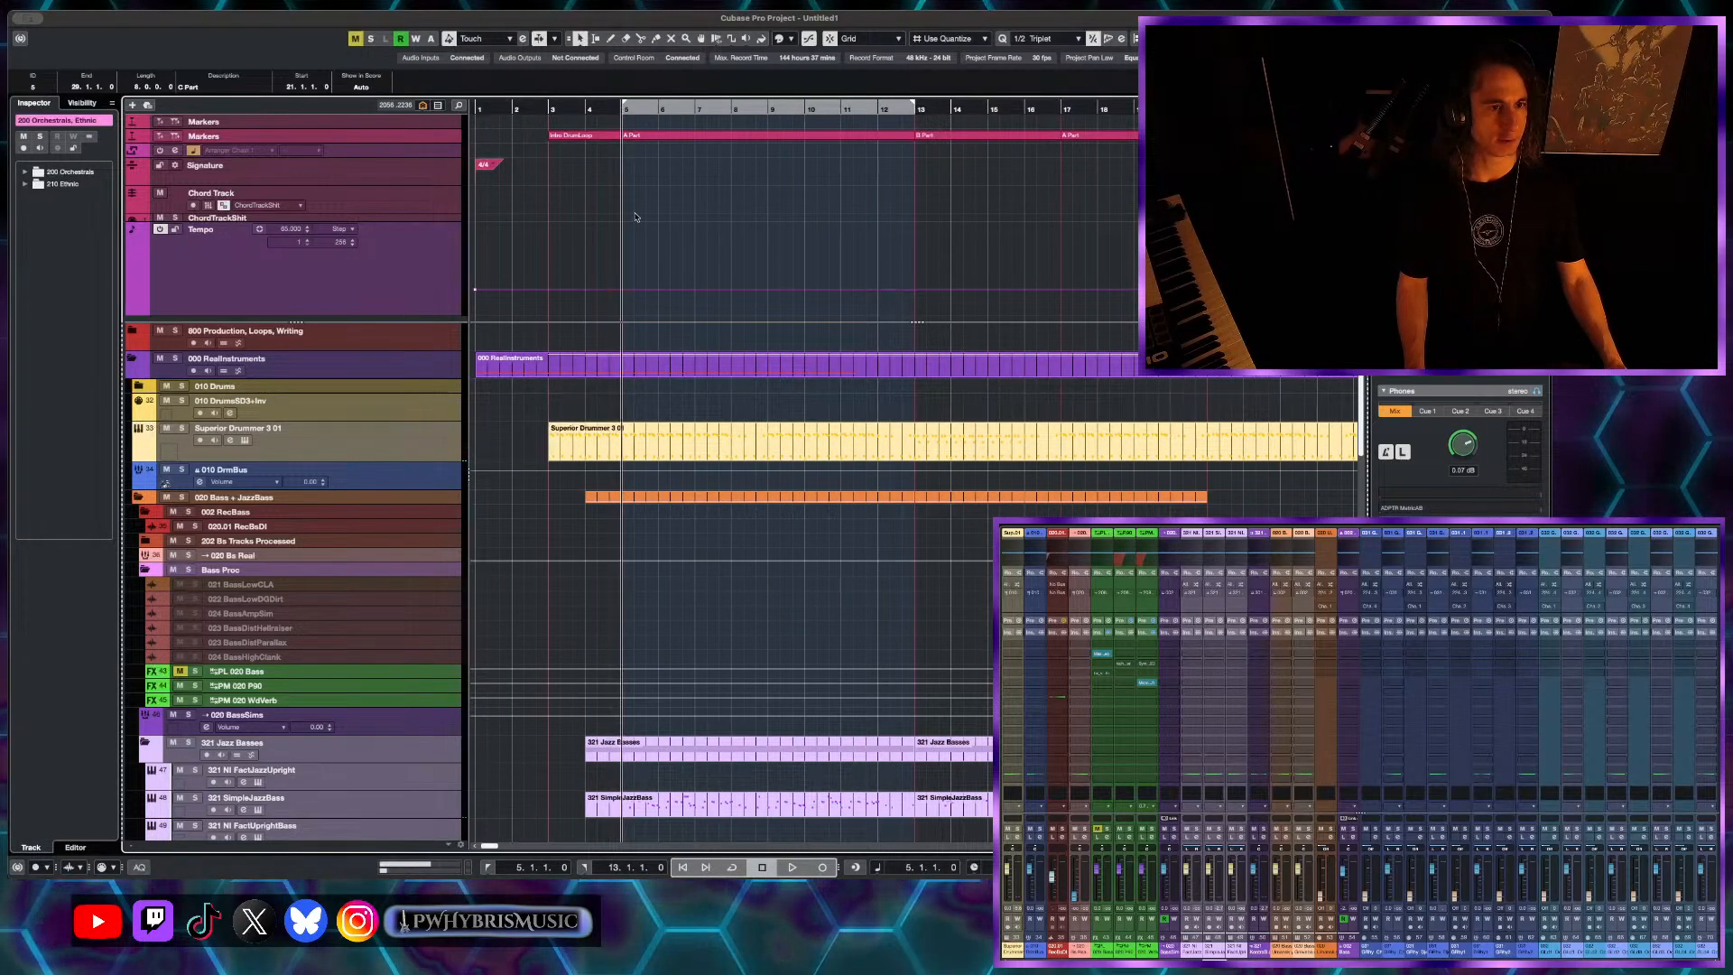
pyautogui.scroll(1, 634, 216)
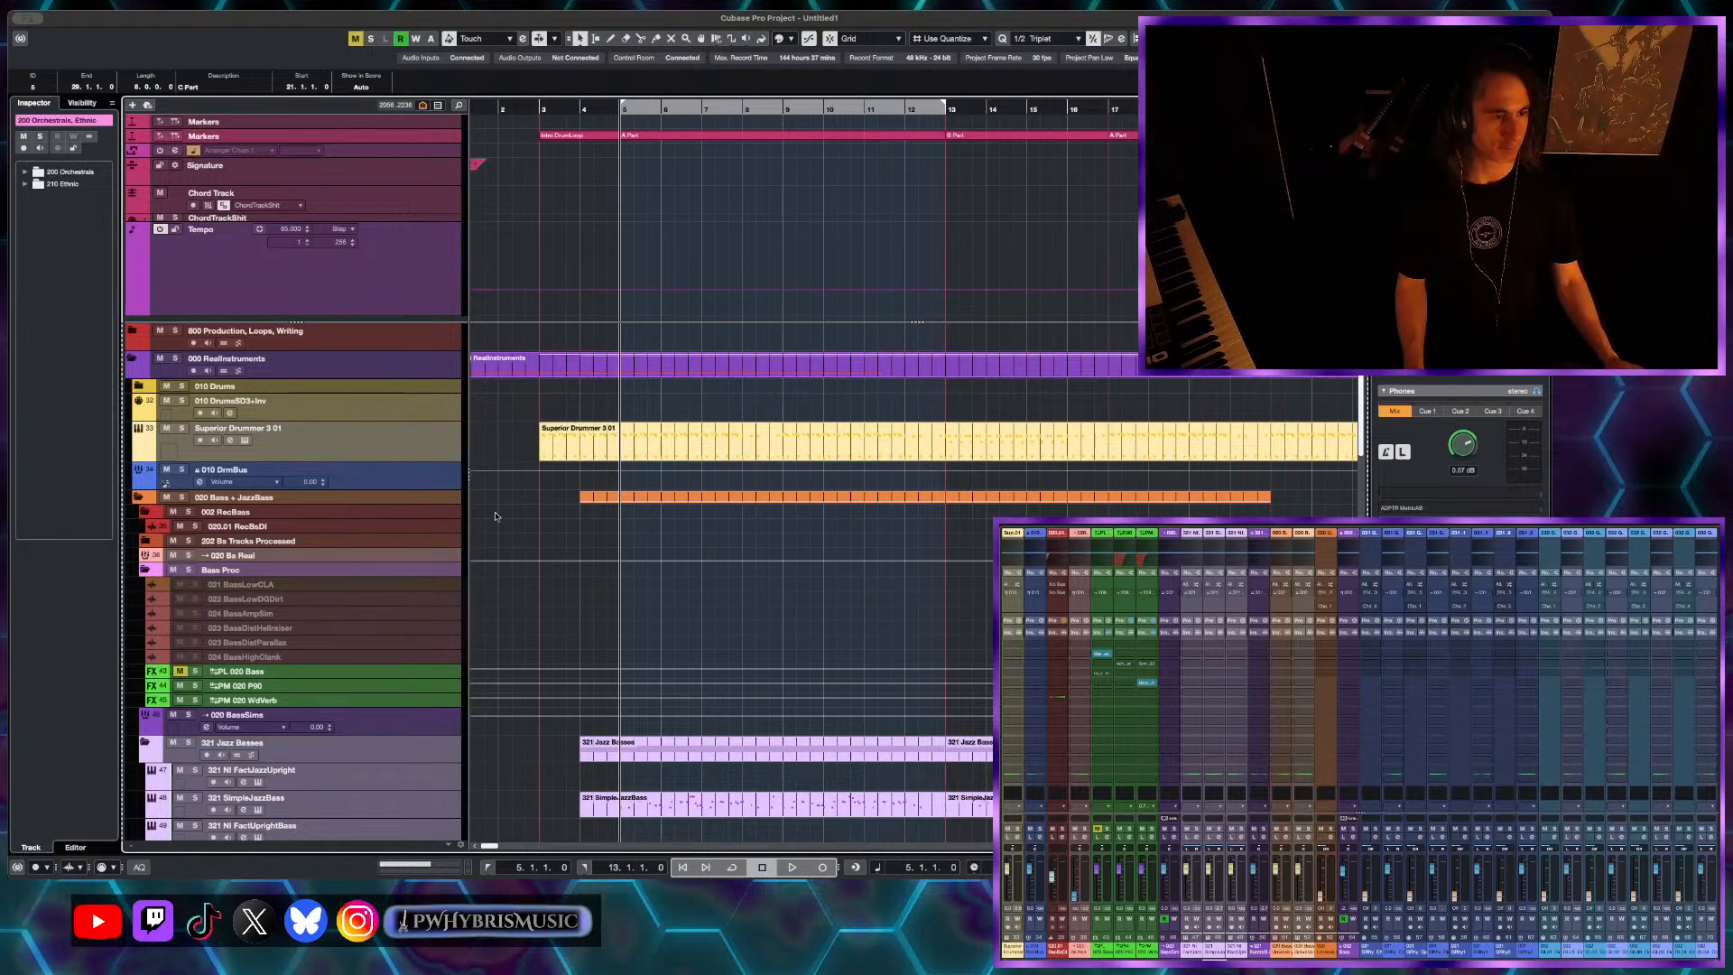
pyautogui.scroll(-2, 476, 545)
pyautogui.scroll(-10, 489, 570)
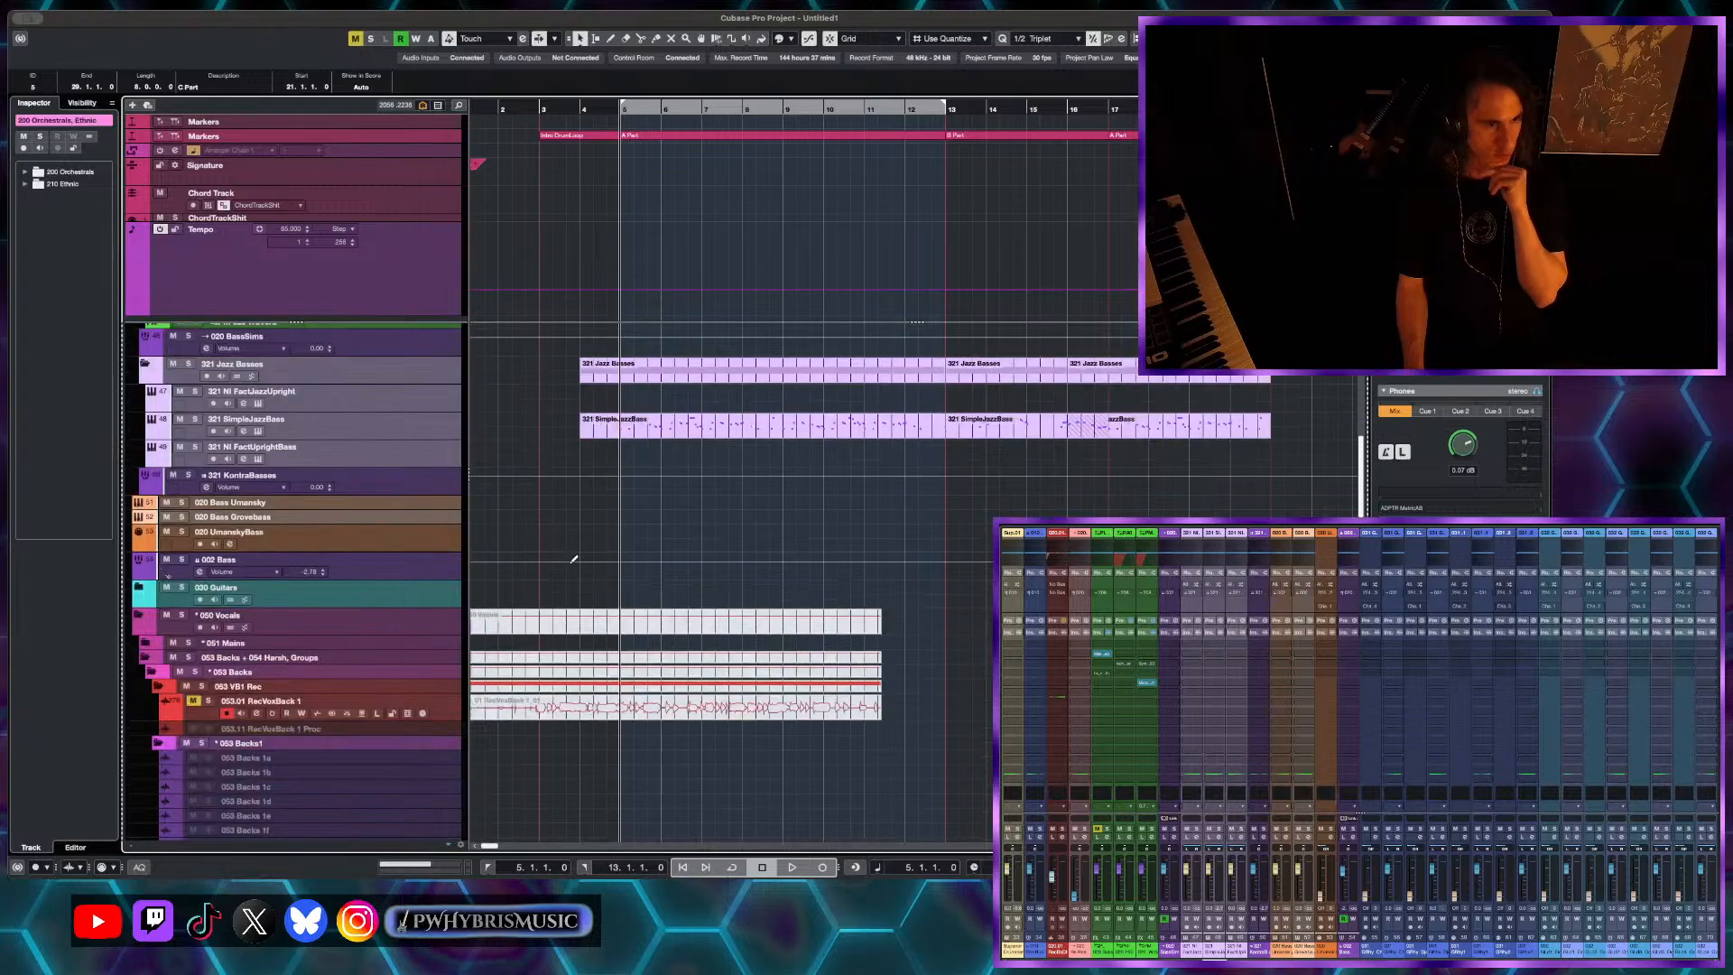
pyautogui.scroll(10, 398, 558)
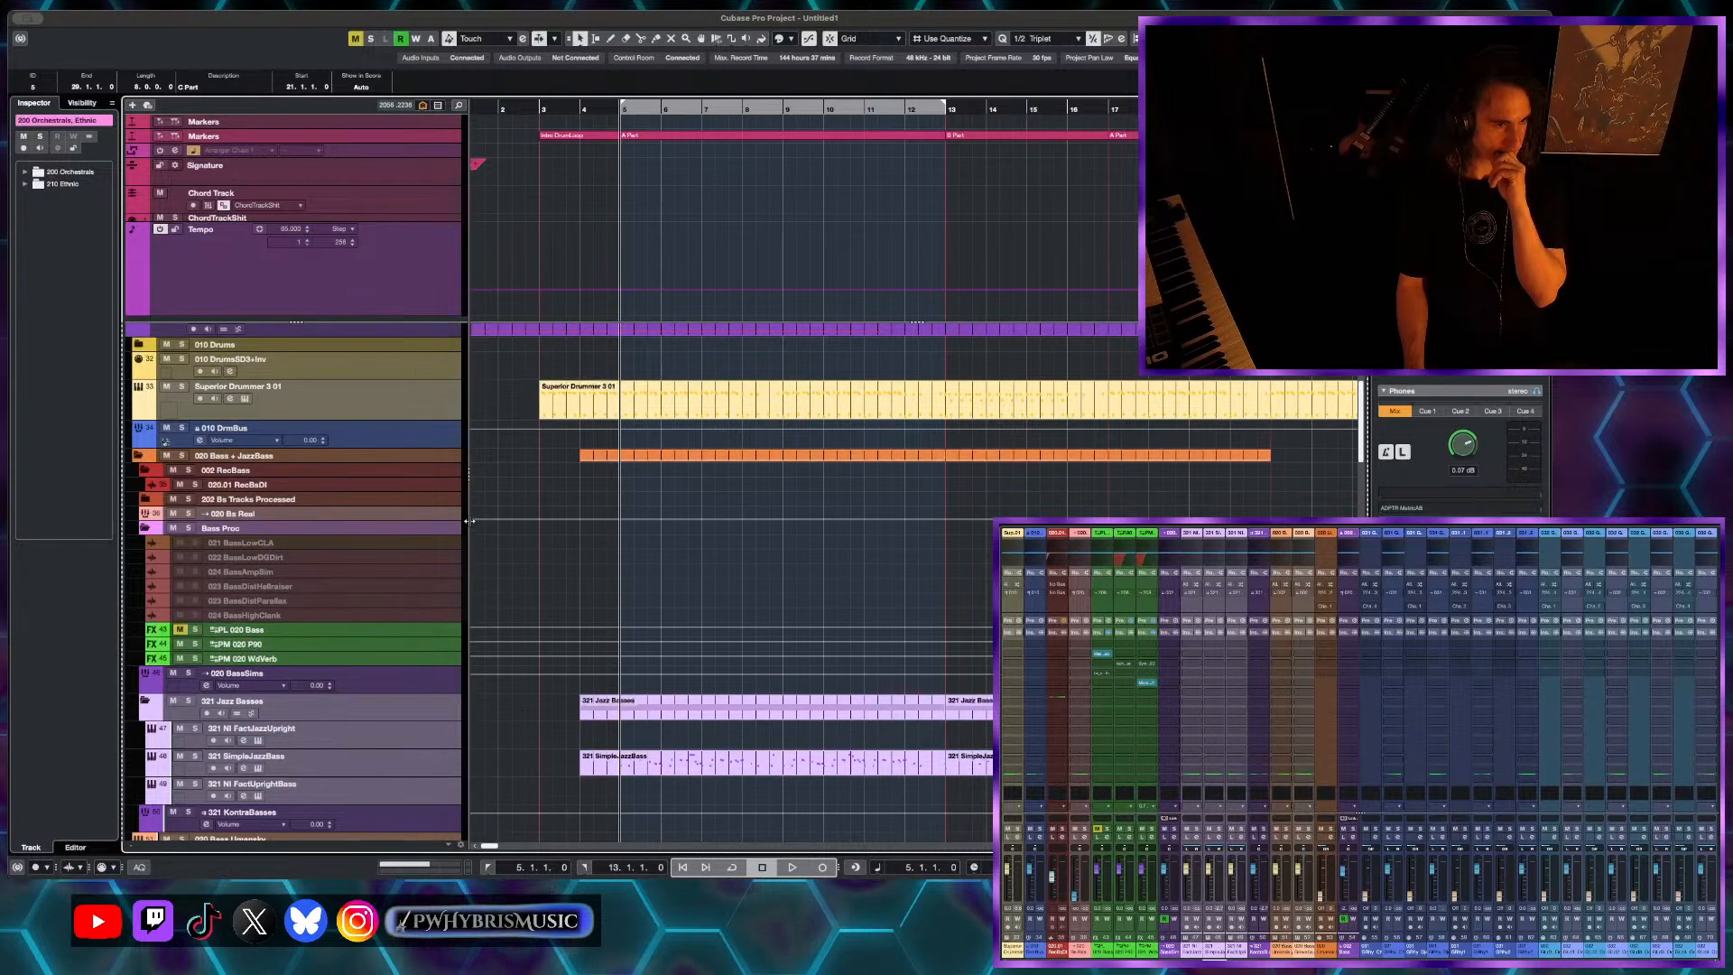
pyautogui.scroll(2, 541, 509)
pyautogui.scroll(-20, 541, 509)
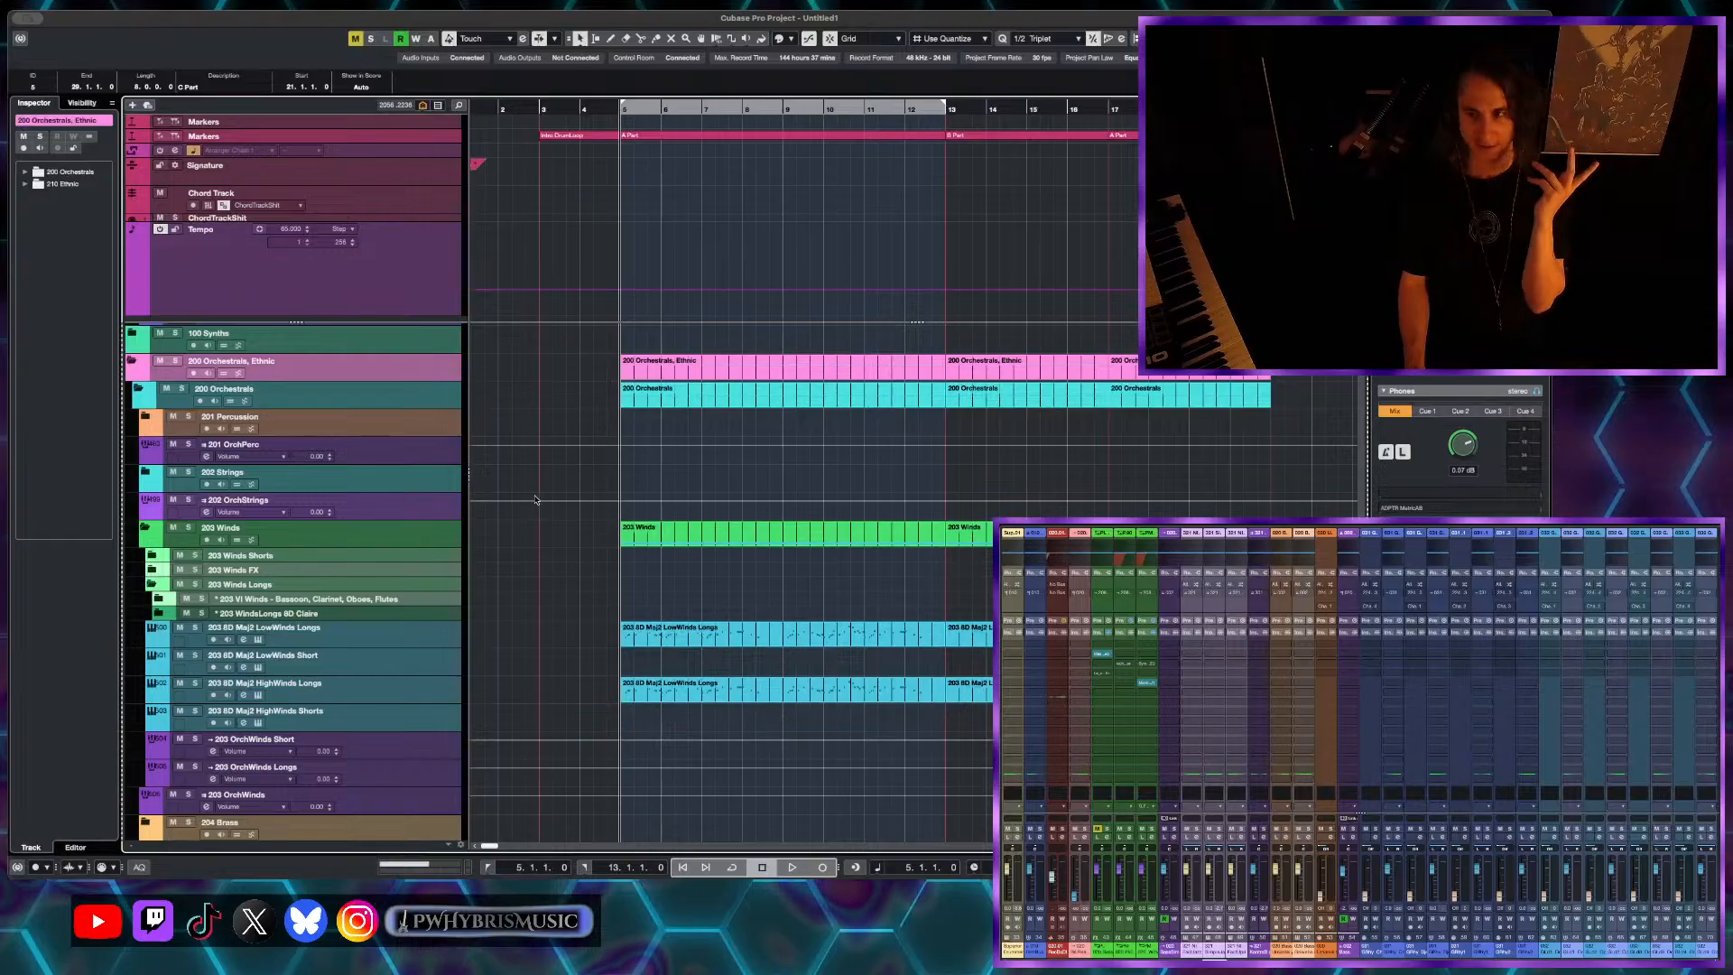
pyautogui.scroll(10, 535, 499)
pyautogui.scroll(11, 638, 439)
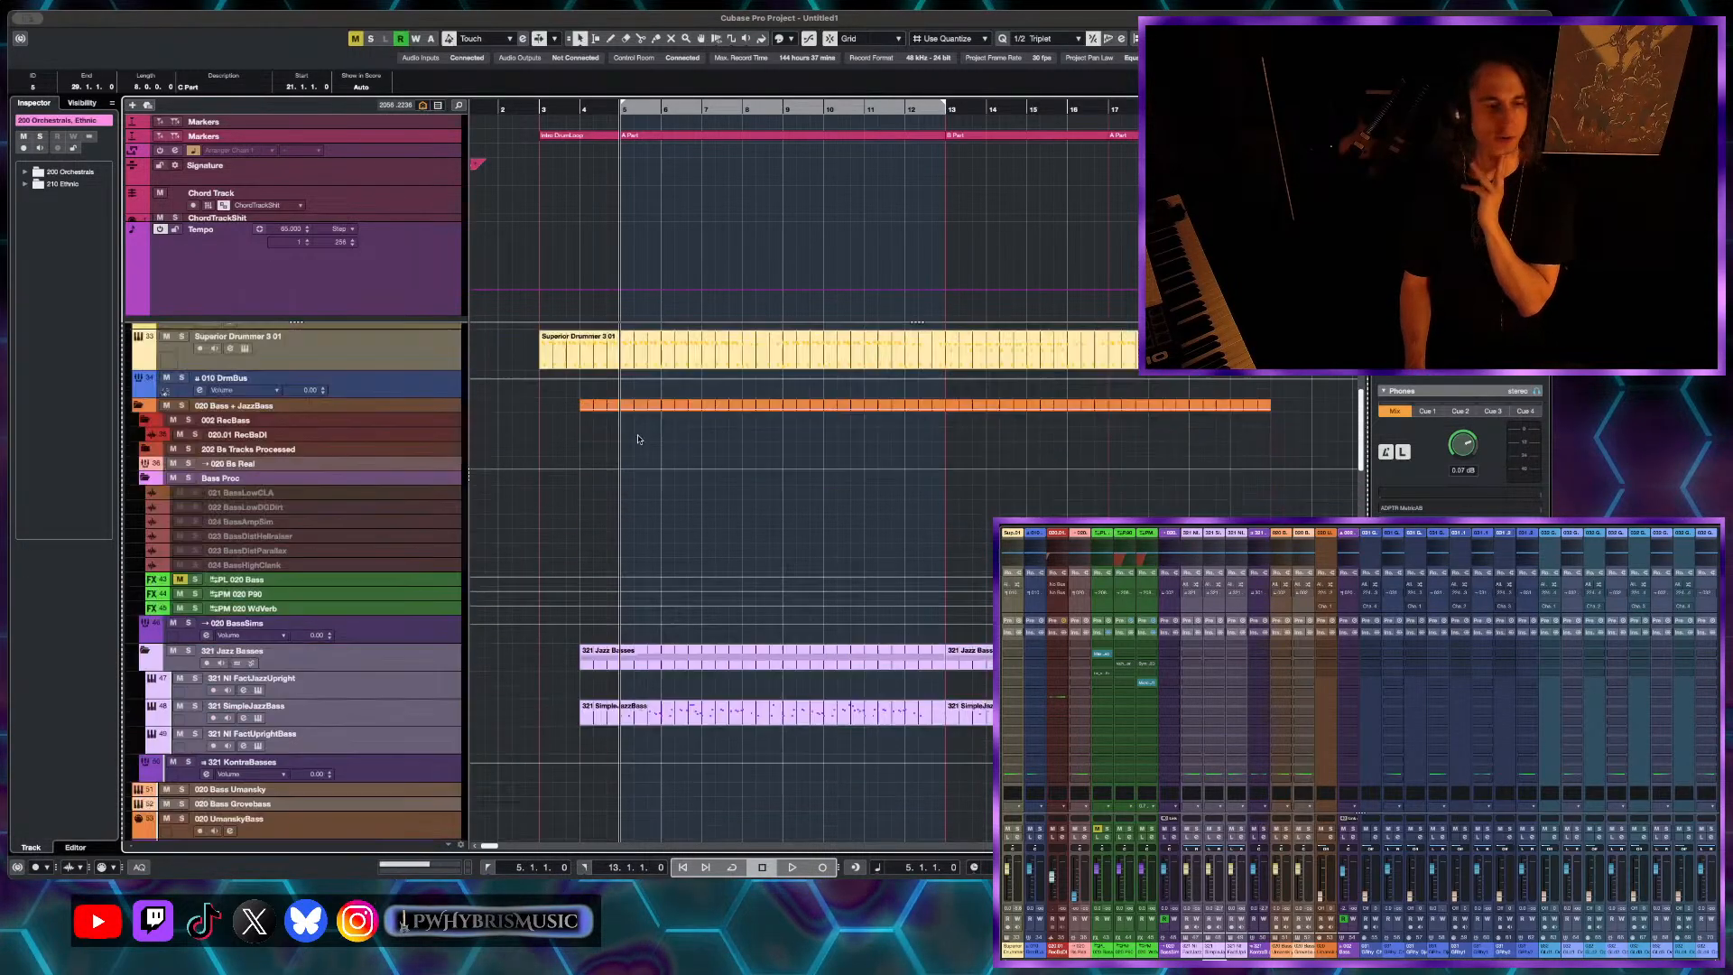
pyautogui.scroll(4, 377, 456)
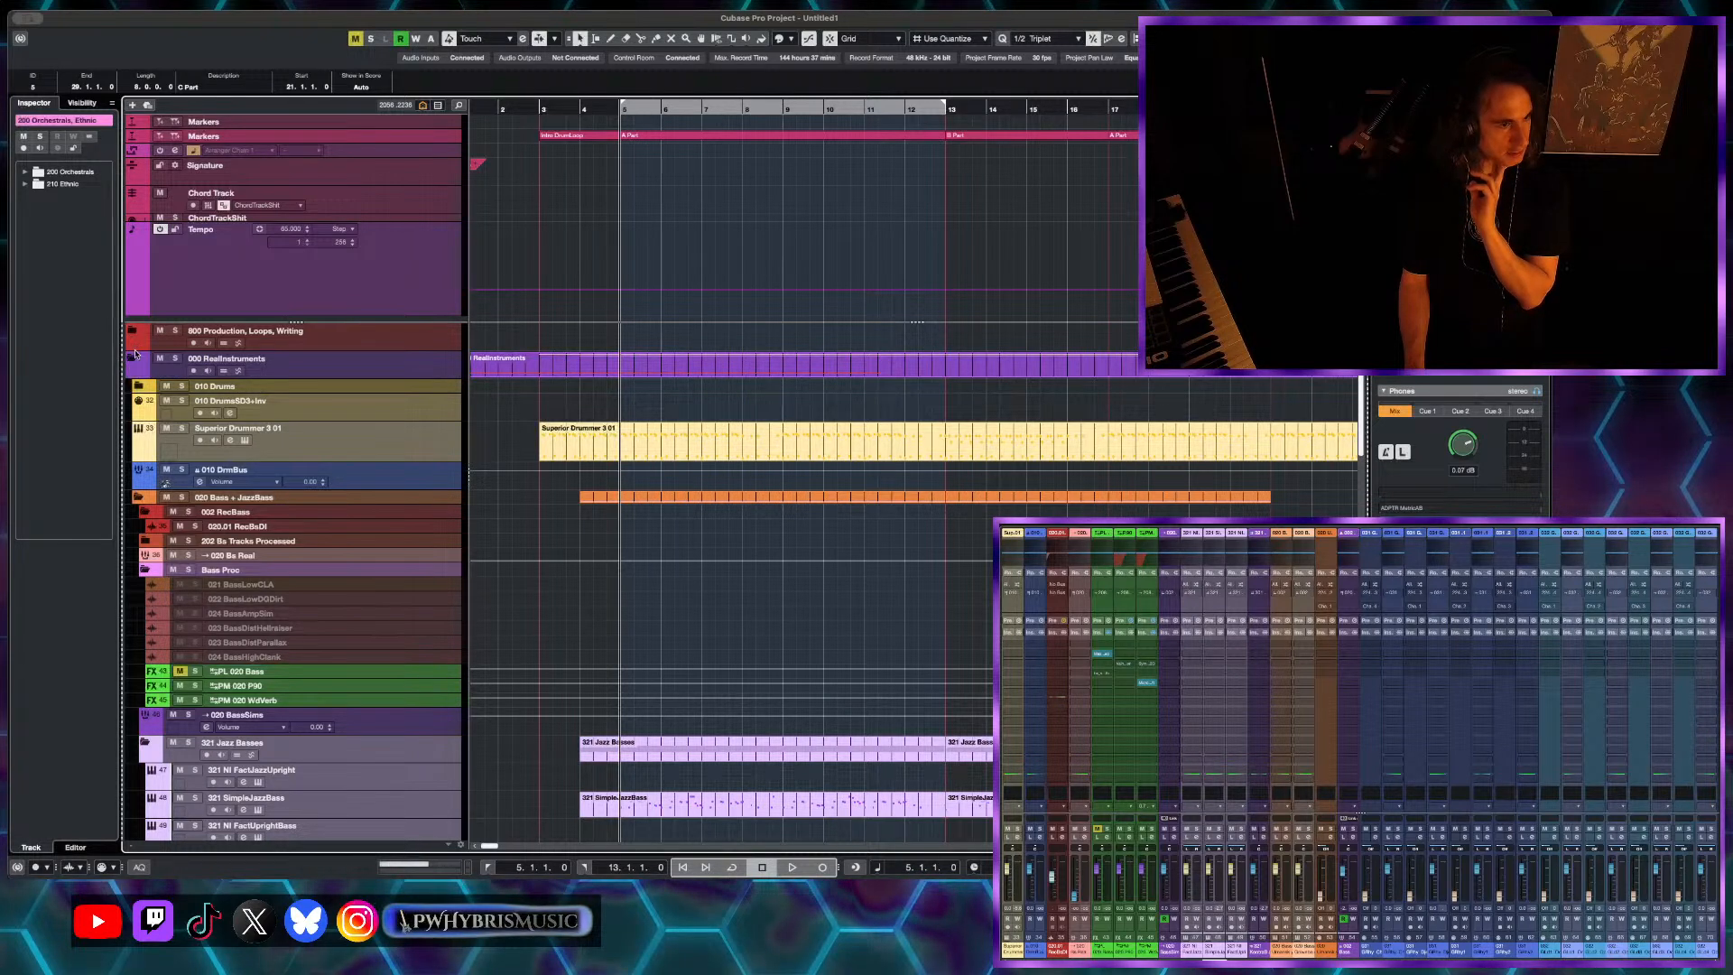
# - Move the 321 SimpleJazzBass track out of the 321 Jazz Basses folder to just below the UmanskyBass track
pyautogui.click(262, 436)
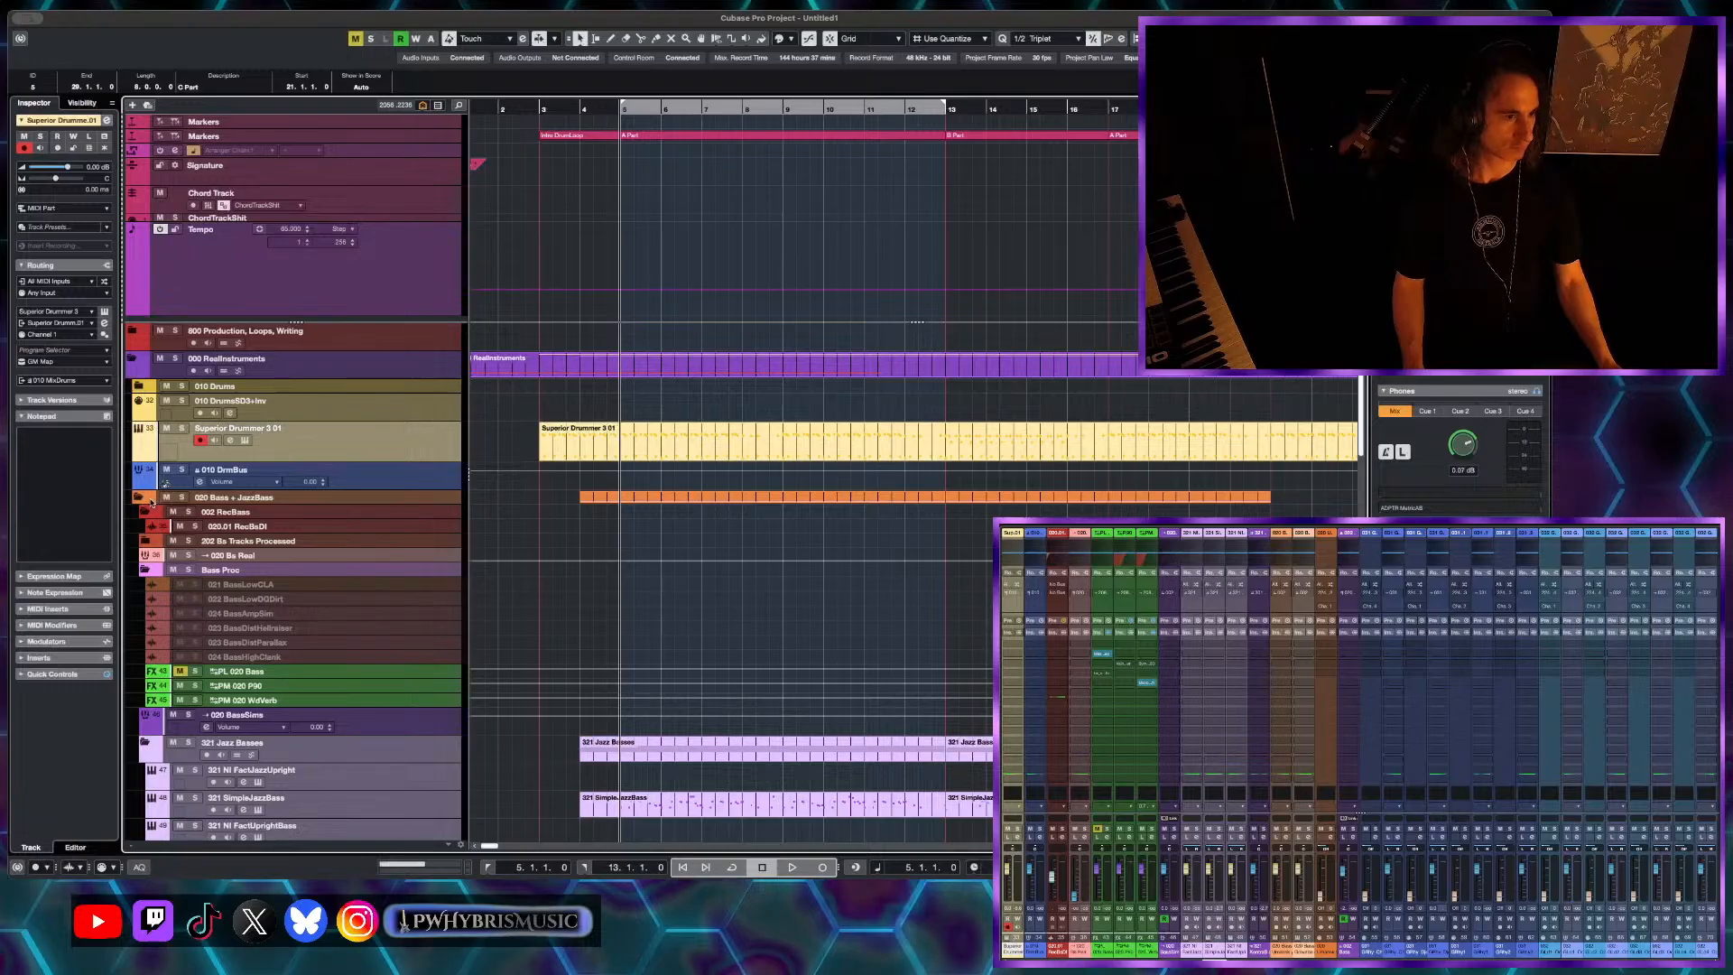
pyautogui.scroll(-5, 543, 572)
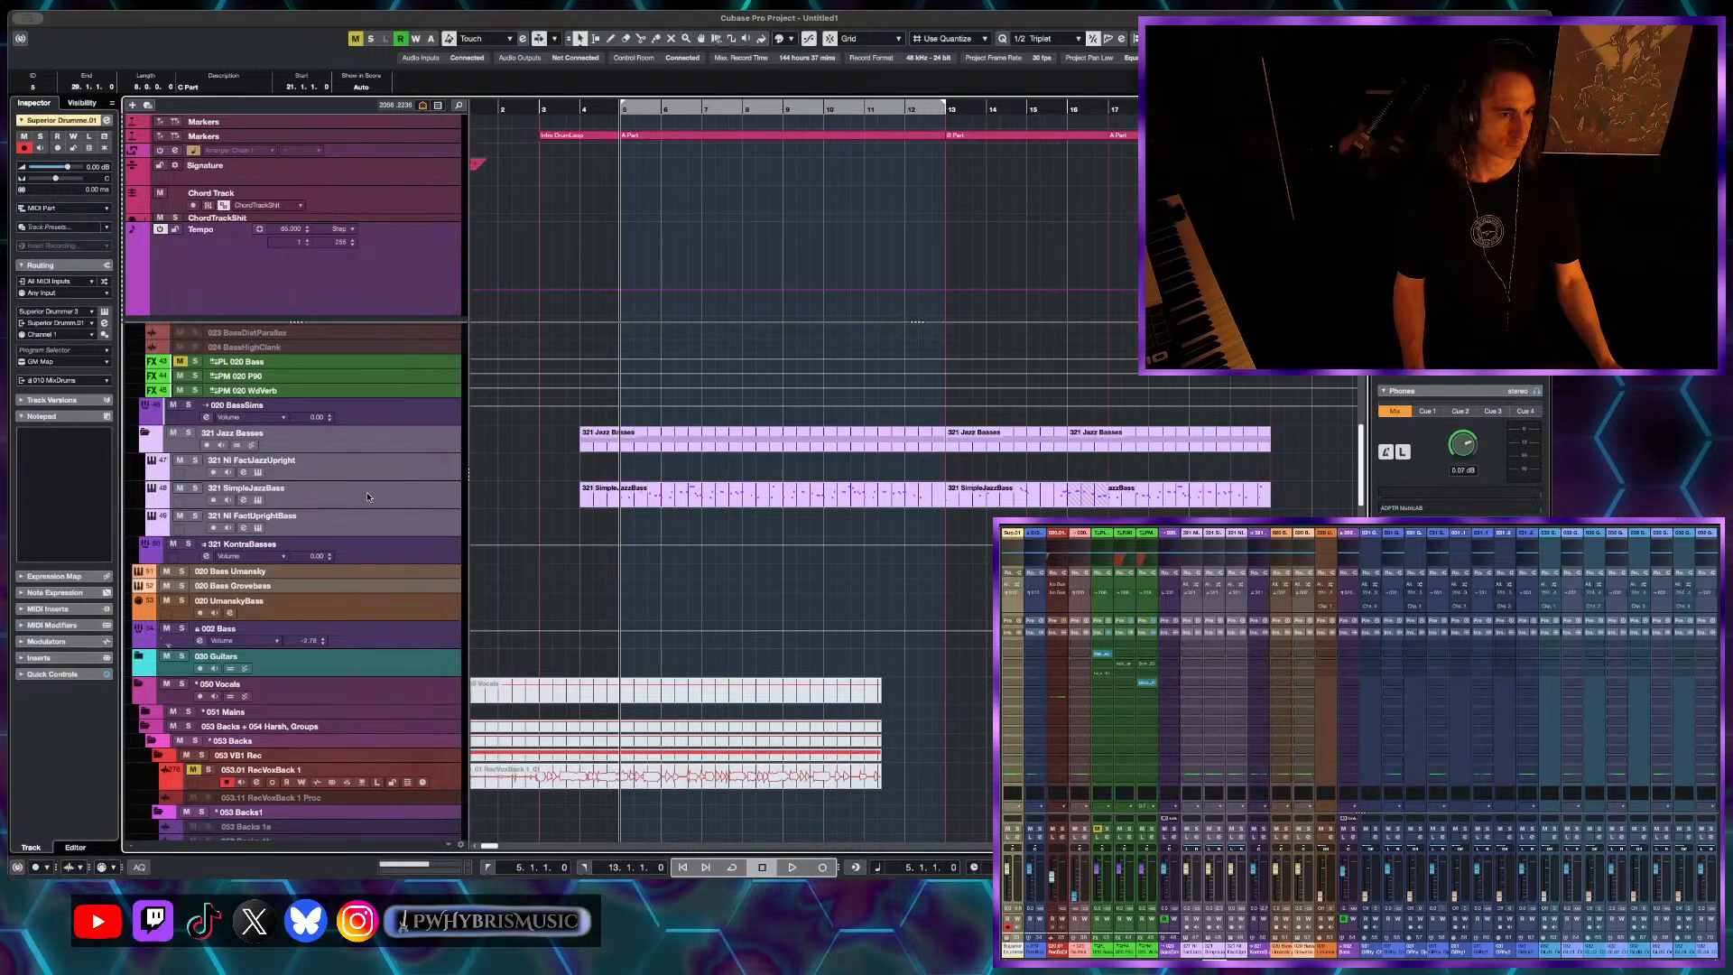
pyautogui.click(367, 497)
pyautogui.moveTo(370, 637); pyautogui.dragTo(369, 632)
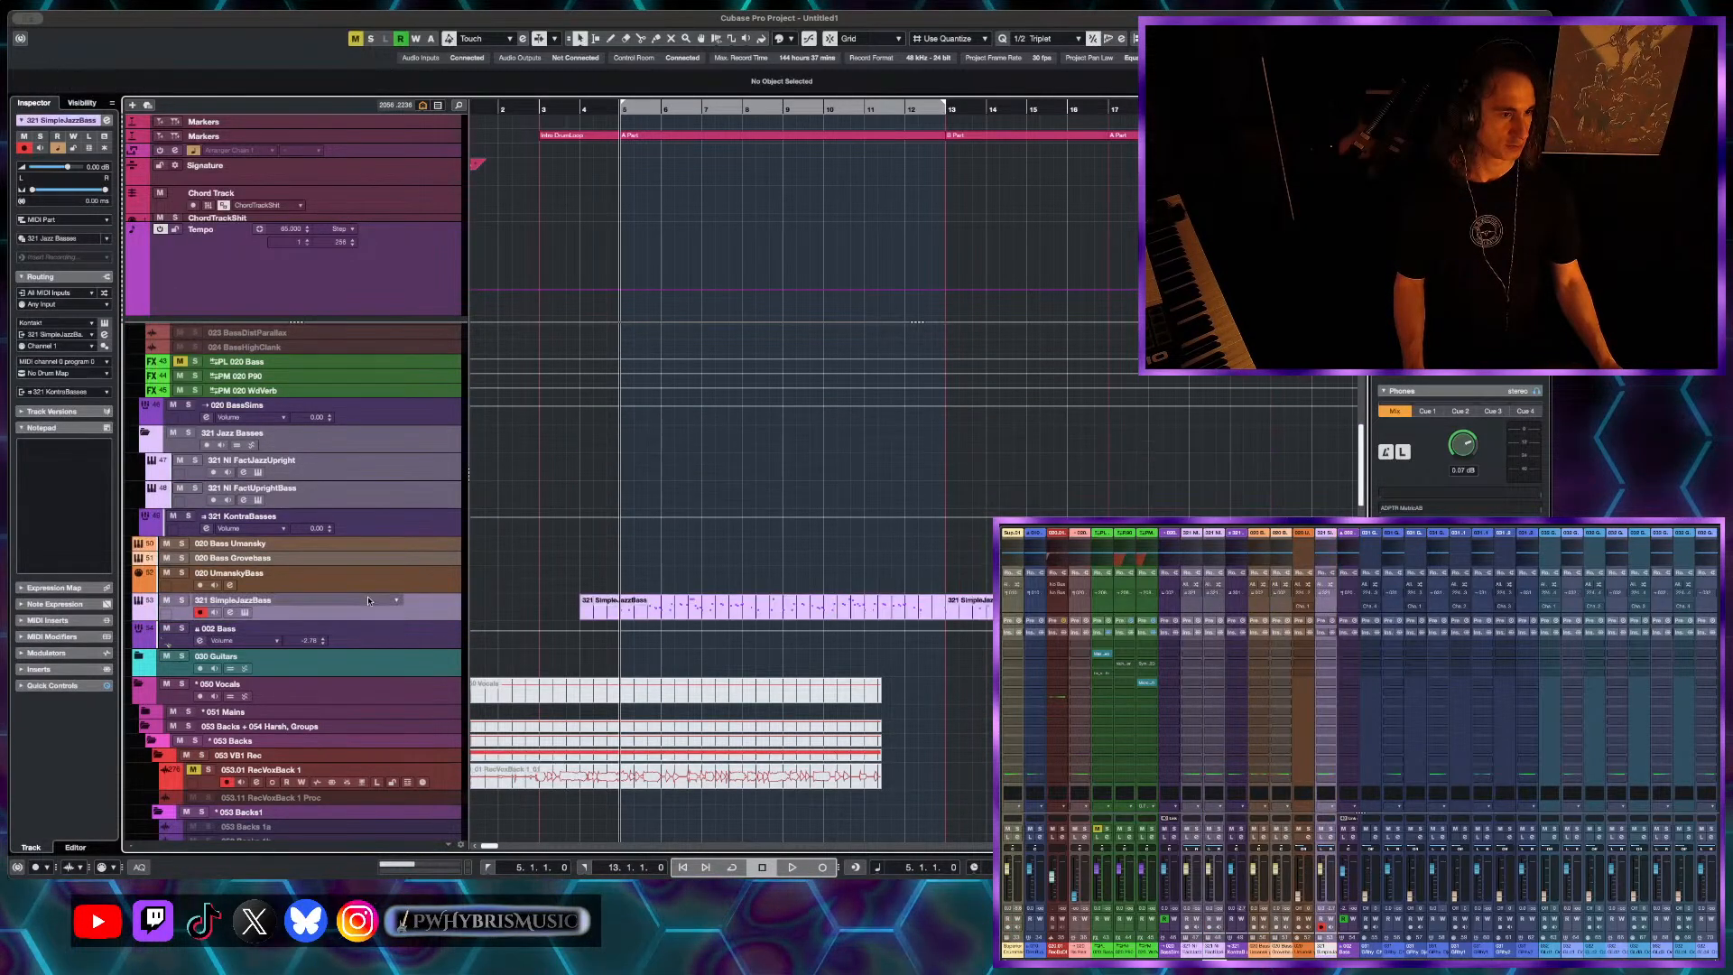
# - Move the 020 Bass Umansky, Bass Grovebass and UmanskyBass tracks into the 321 Jazz Basses folder, above 321 NI FactJazzUpright
pyautogui.click(334, 577)
pyautogui.click(331, 545)
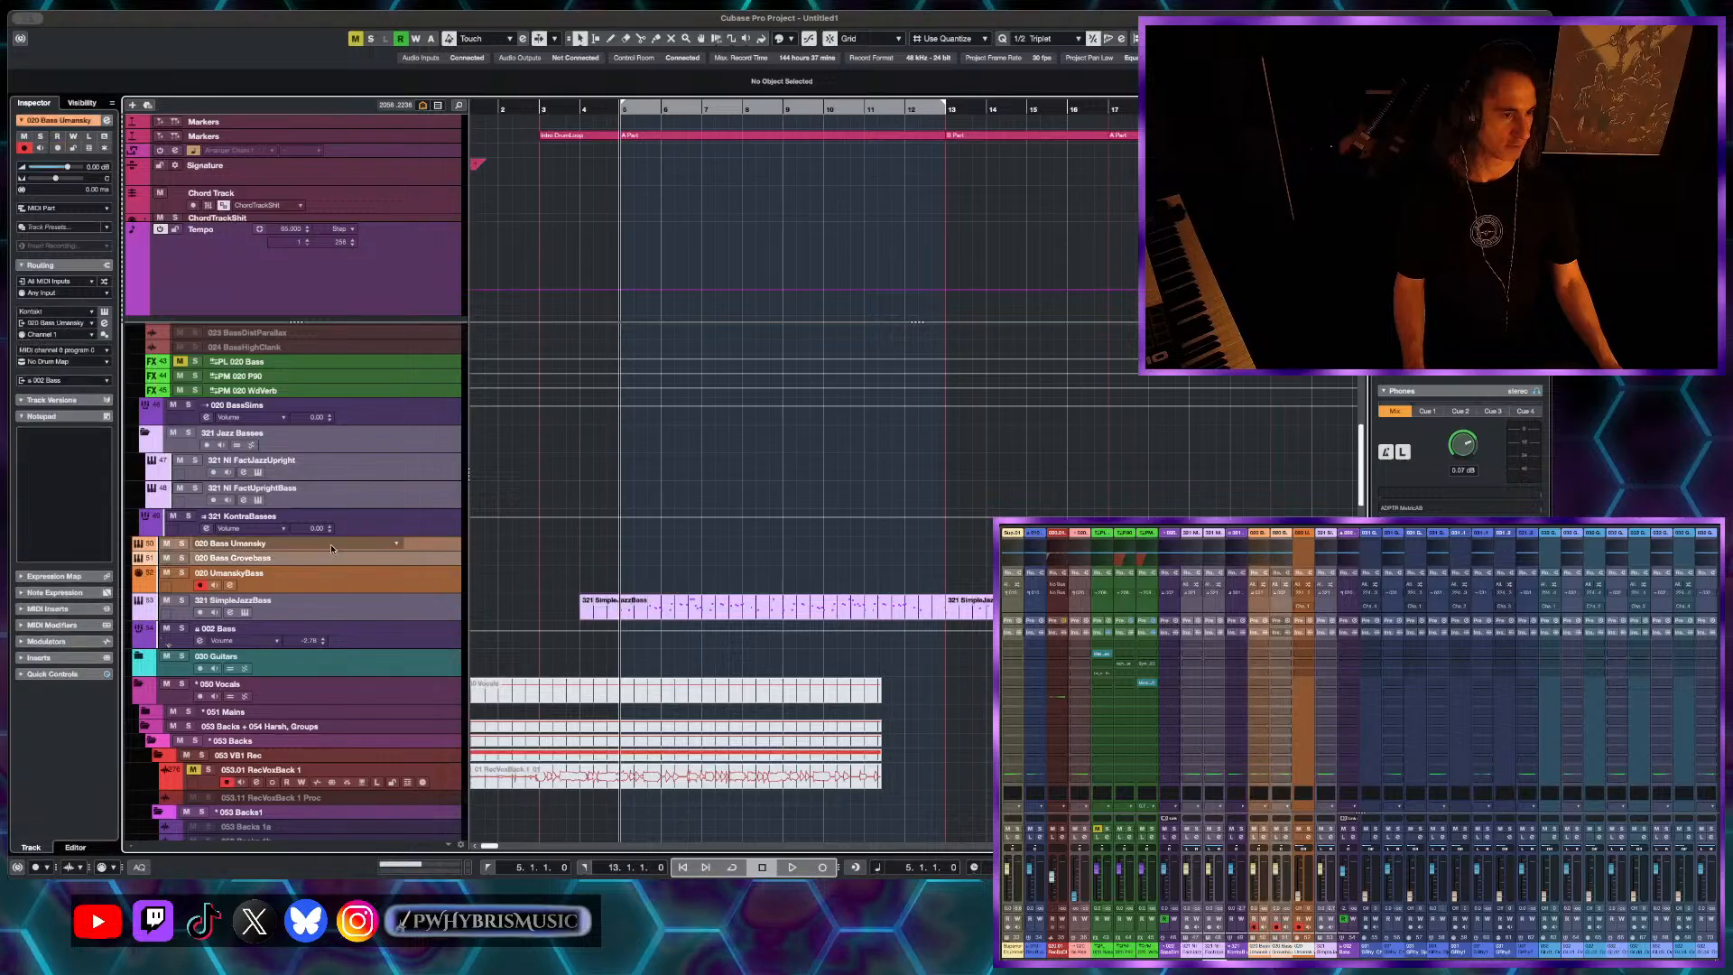
pyautogui.moveTo(331, 548); pyautogui.dragTo(344, 459)
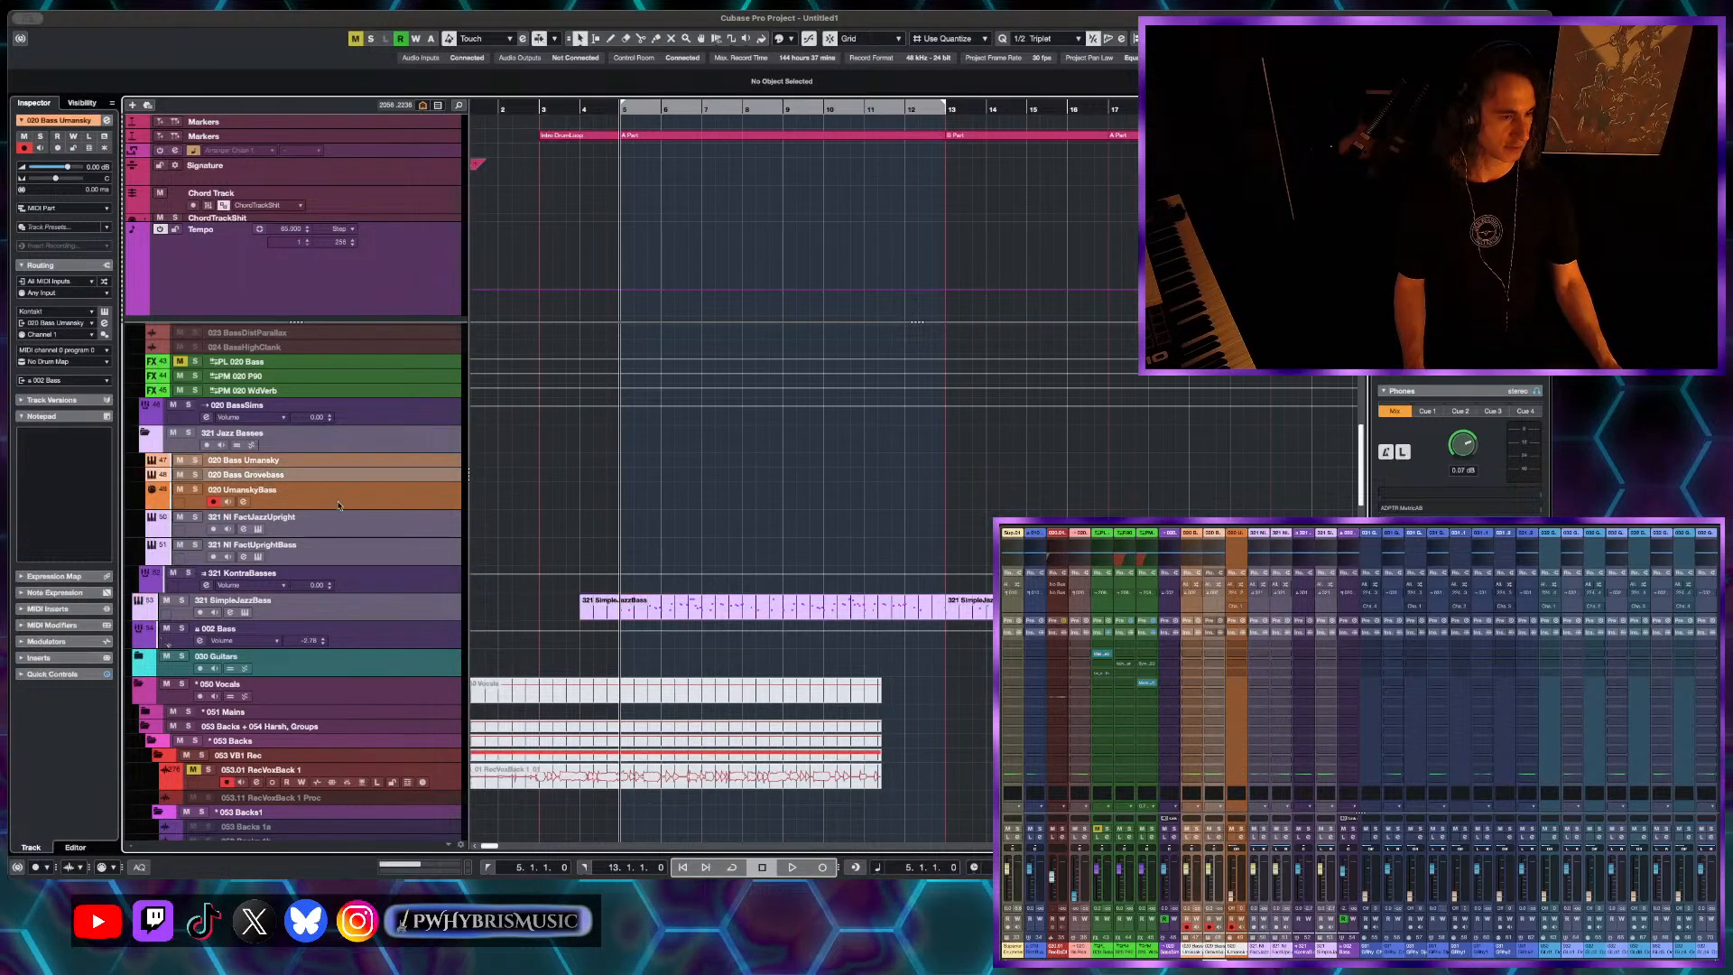
pyautogui.moveTo(346, 518); pyautogui.dragTo(345, 511)
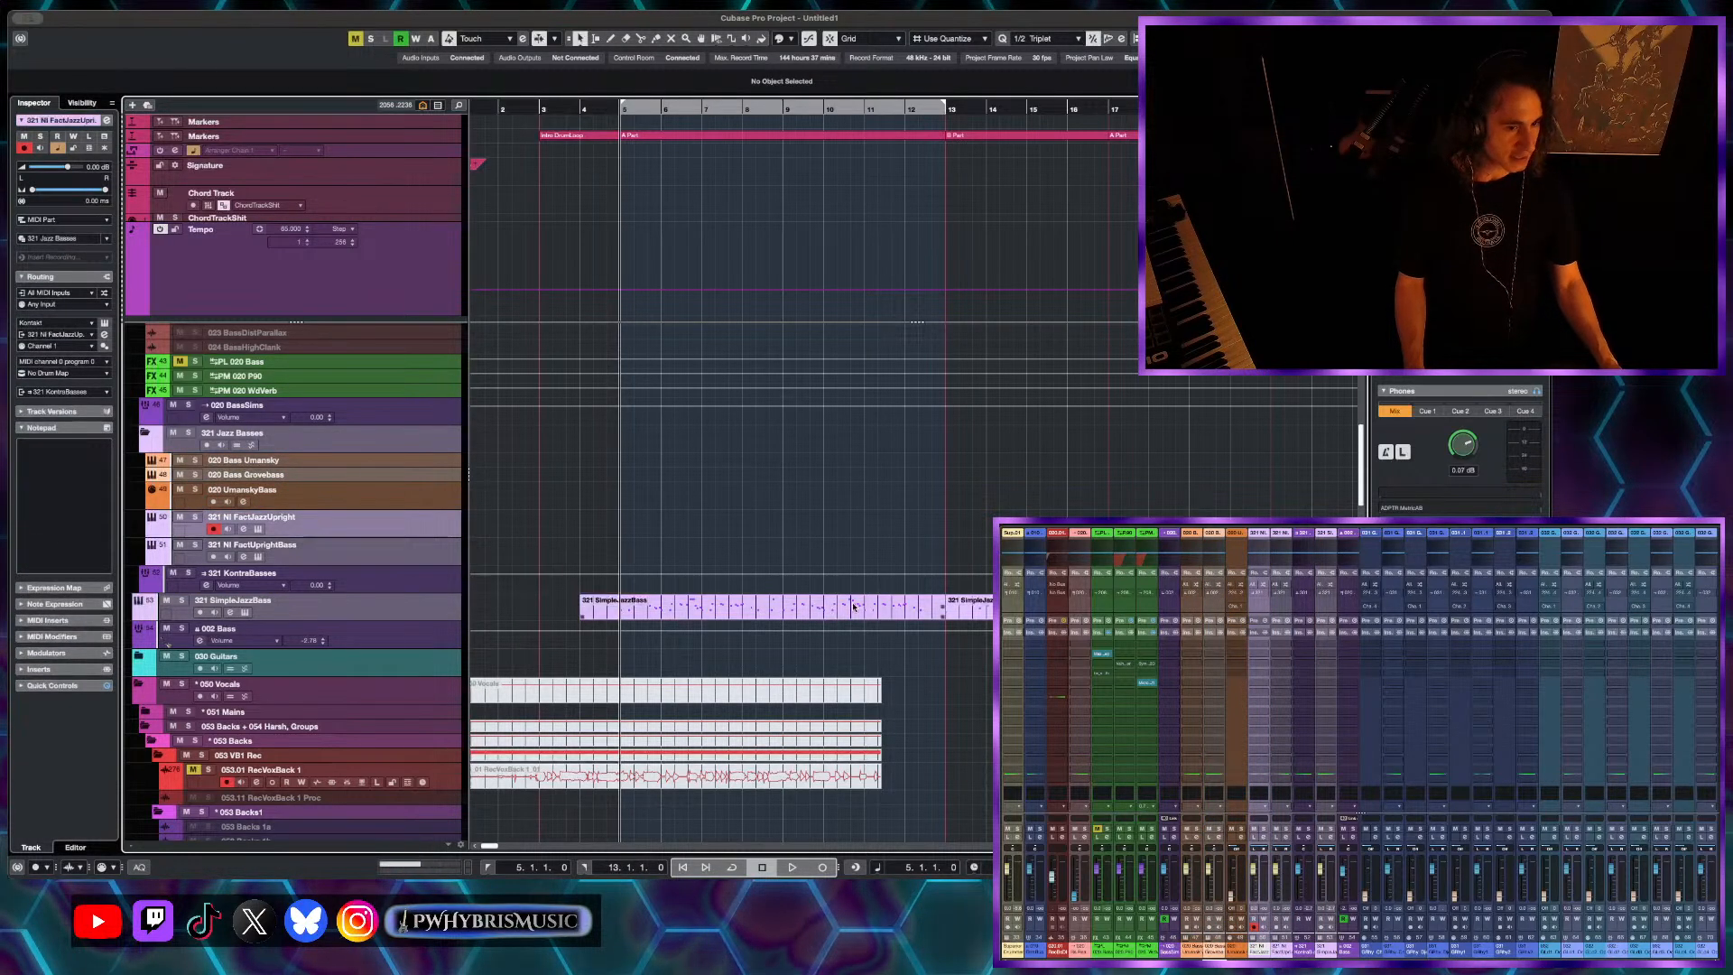
# - Try the SimpleJazzBass parts on the 321 NI FactJazzUpright track and on the 321 NI FactUprightBass track during playback
pyautogui.press('g')
pyautogui.press('g')
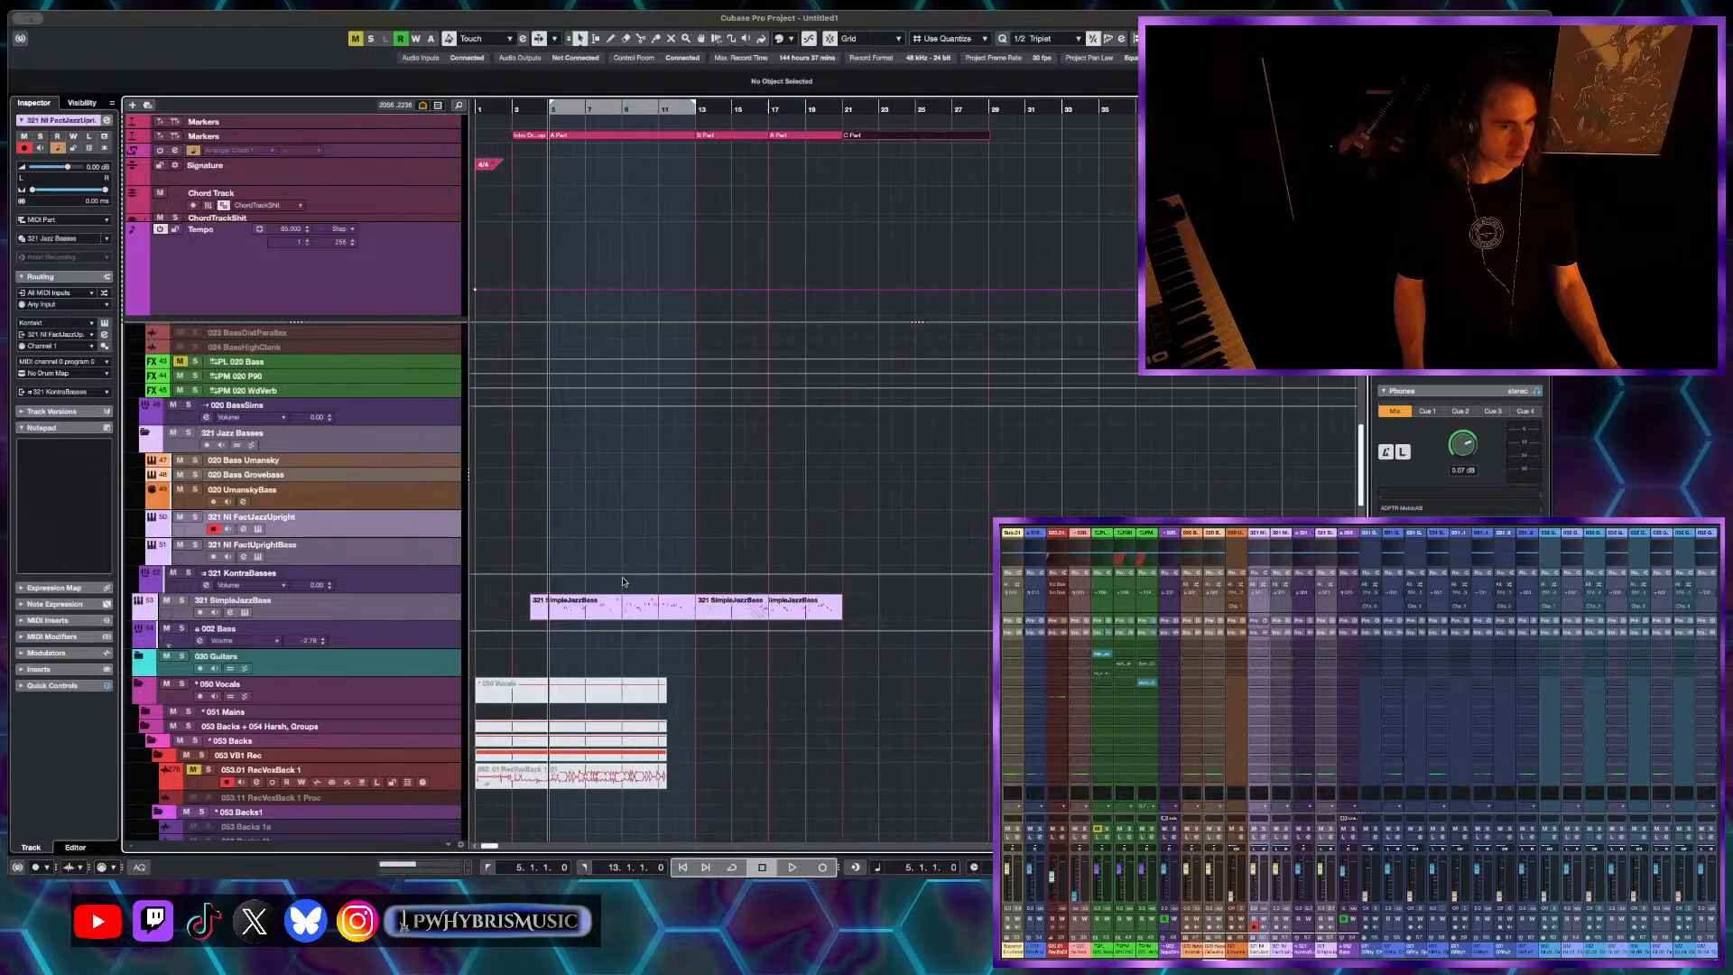
pyautogui.click(538, 613)
pyautogui.scroll(3, 539, 614)
pyautogui.moveTo(539, 614); pyautogui.dragTo(547, 527)
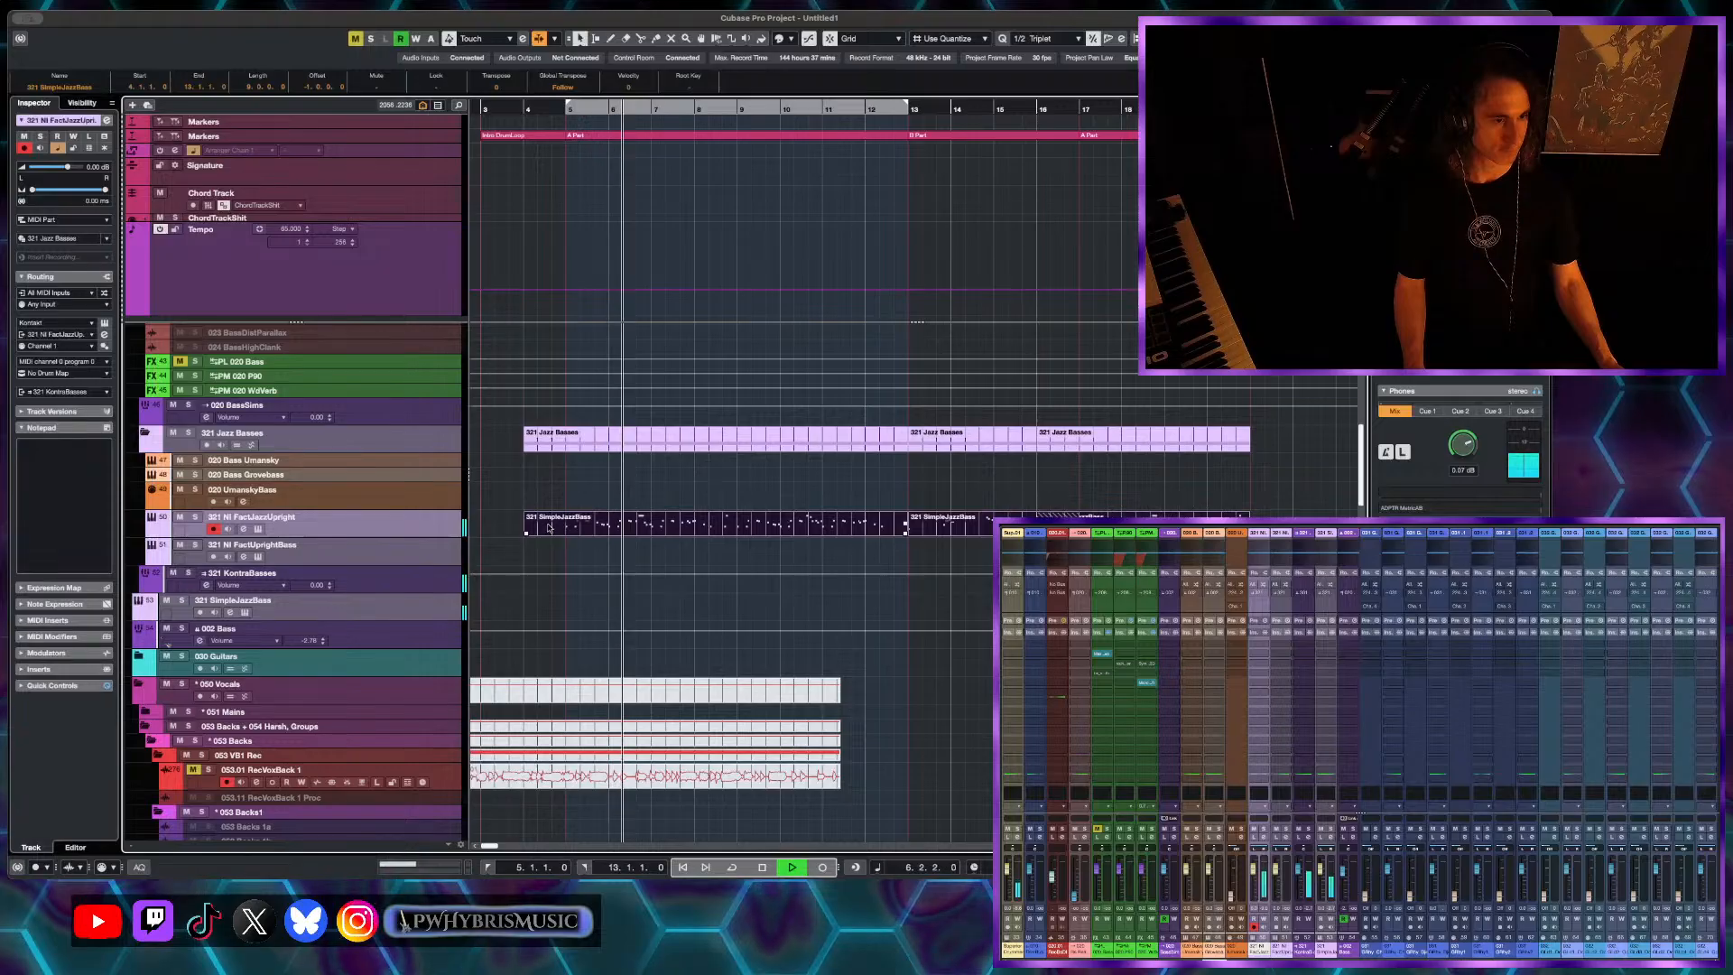
pyautogui.moveTo(540, 532); pyautogui.dragTo(556, 546)
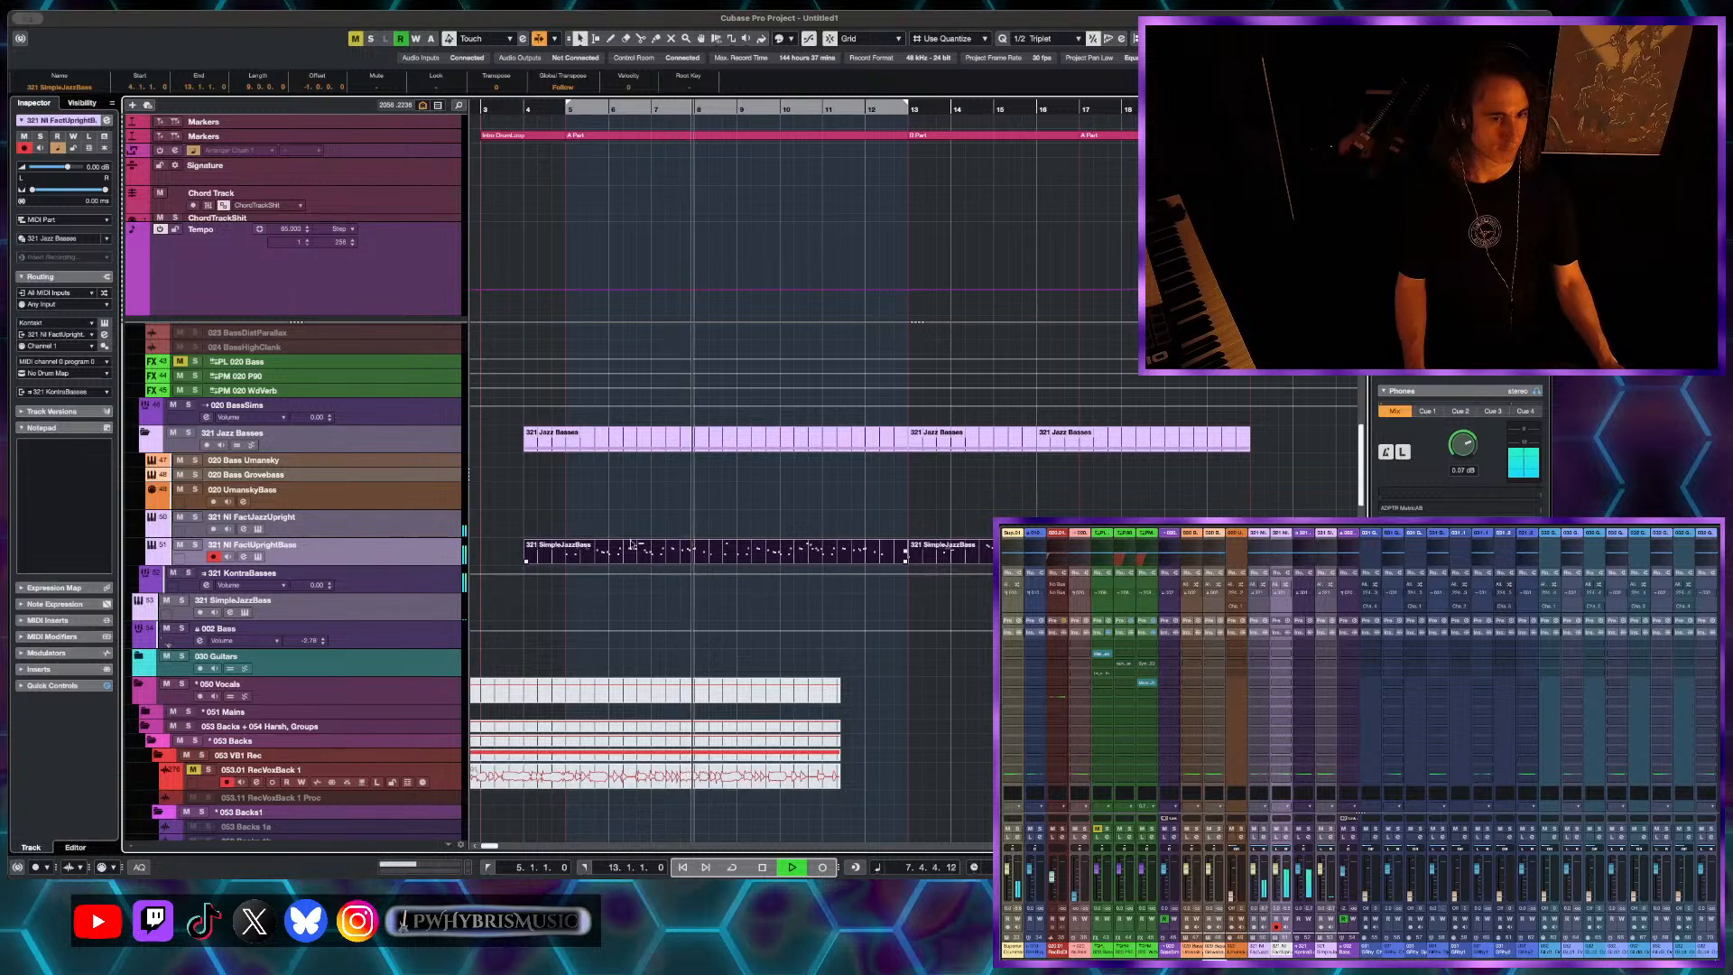
# - Undo moving the SimpleJazzBass parts to the upright bass tracks, return the playhead to bar 5, and stop playback
pyautogui.scroll(3, 768, 544)
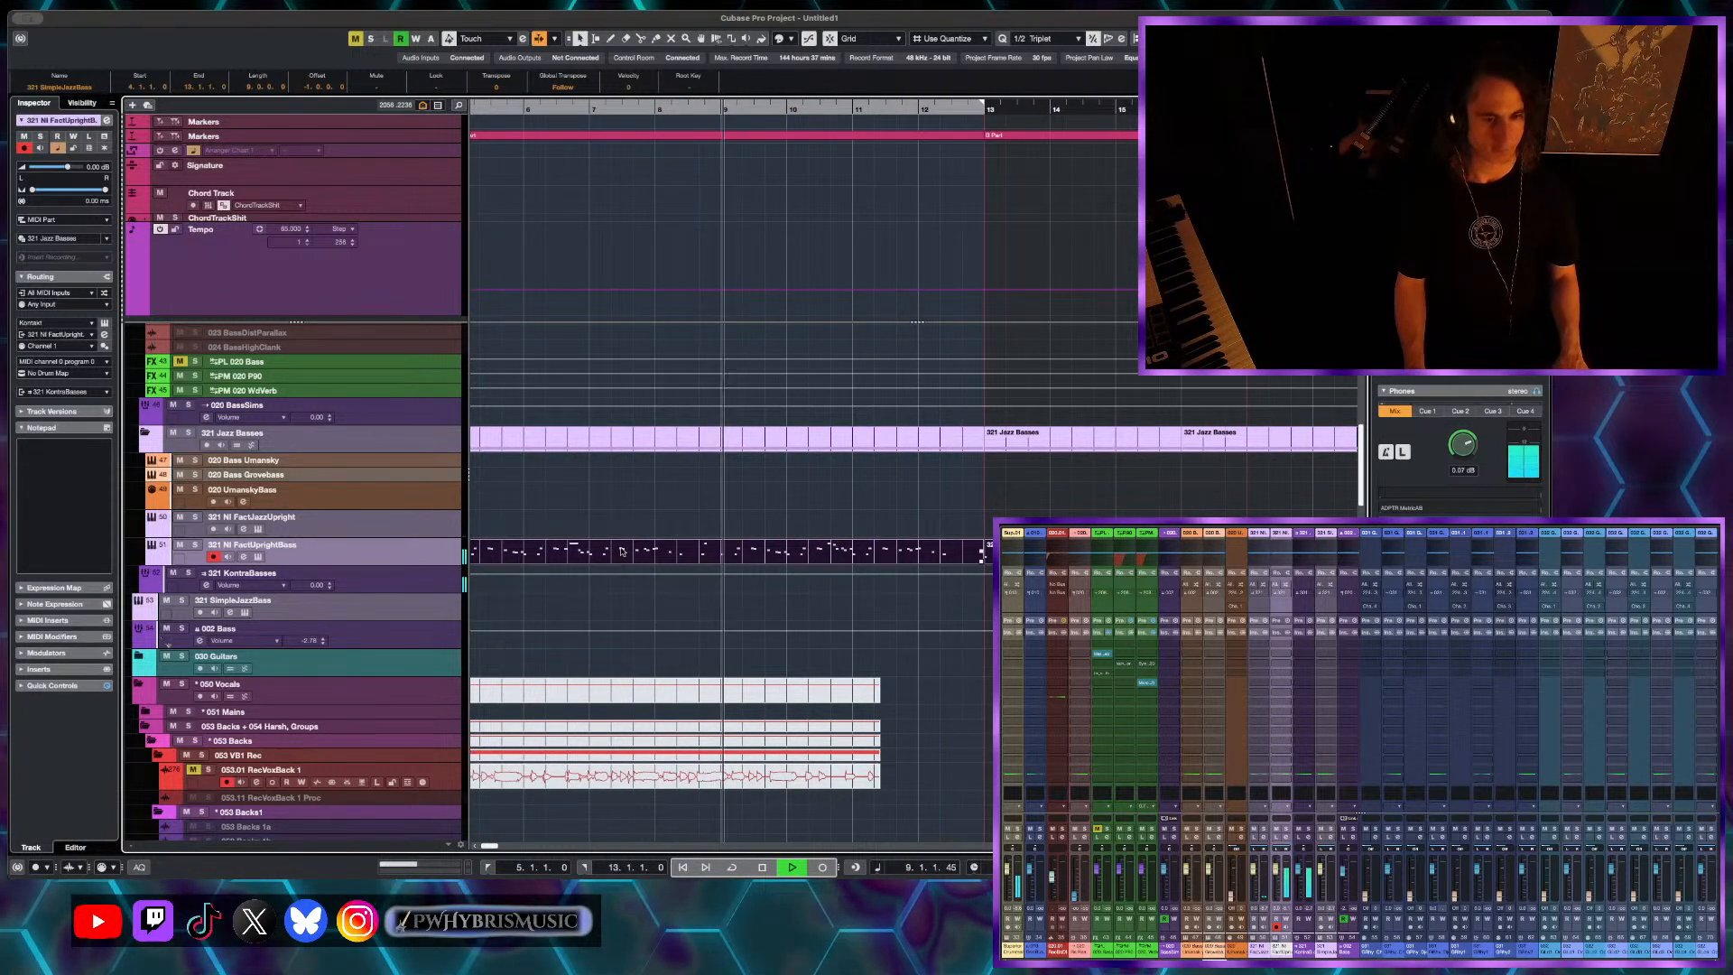
pyautogui.press('super+z')
pyautogui.press('super+z')
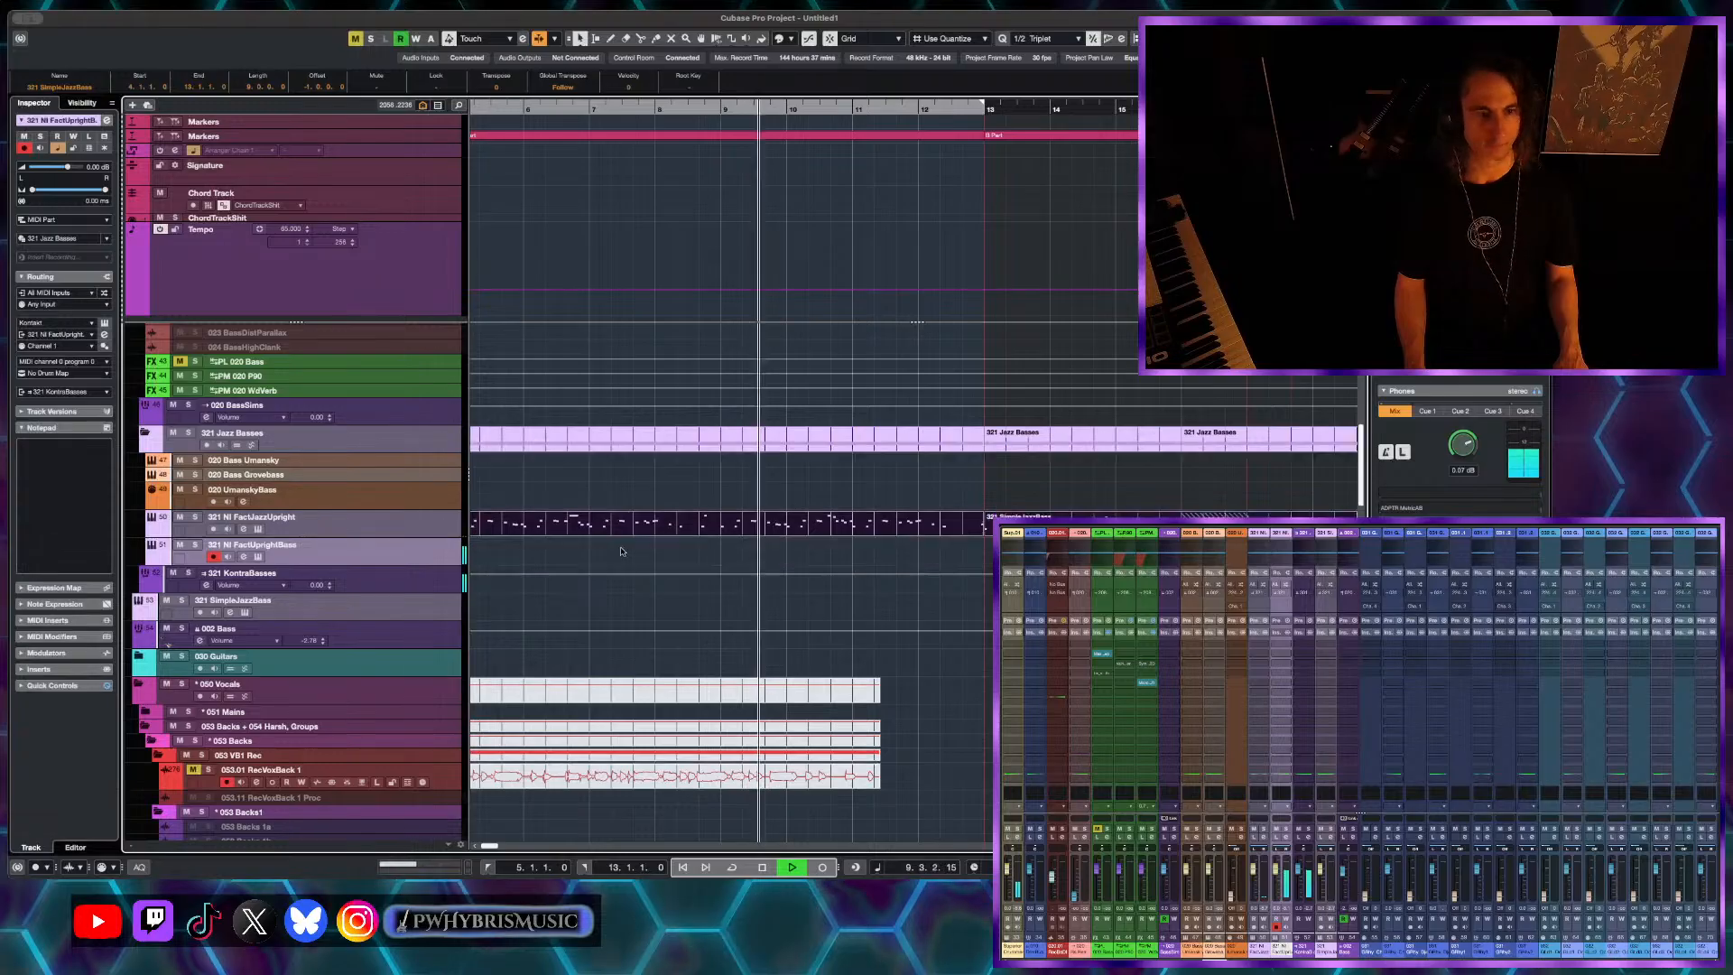
pyautogui.scroll(-3, 738, 570)
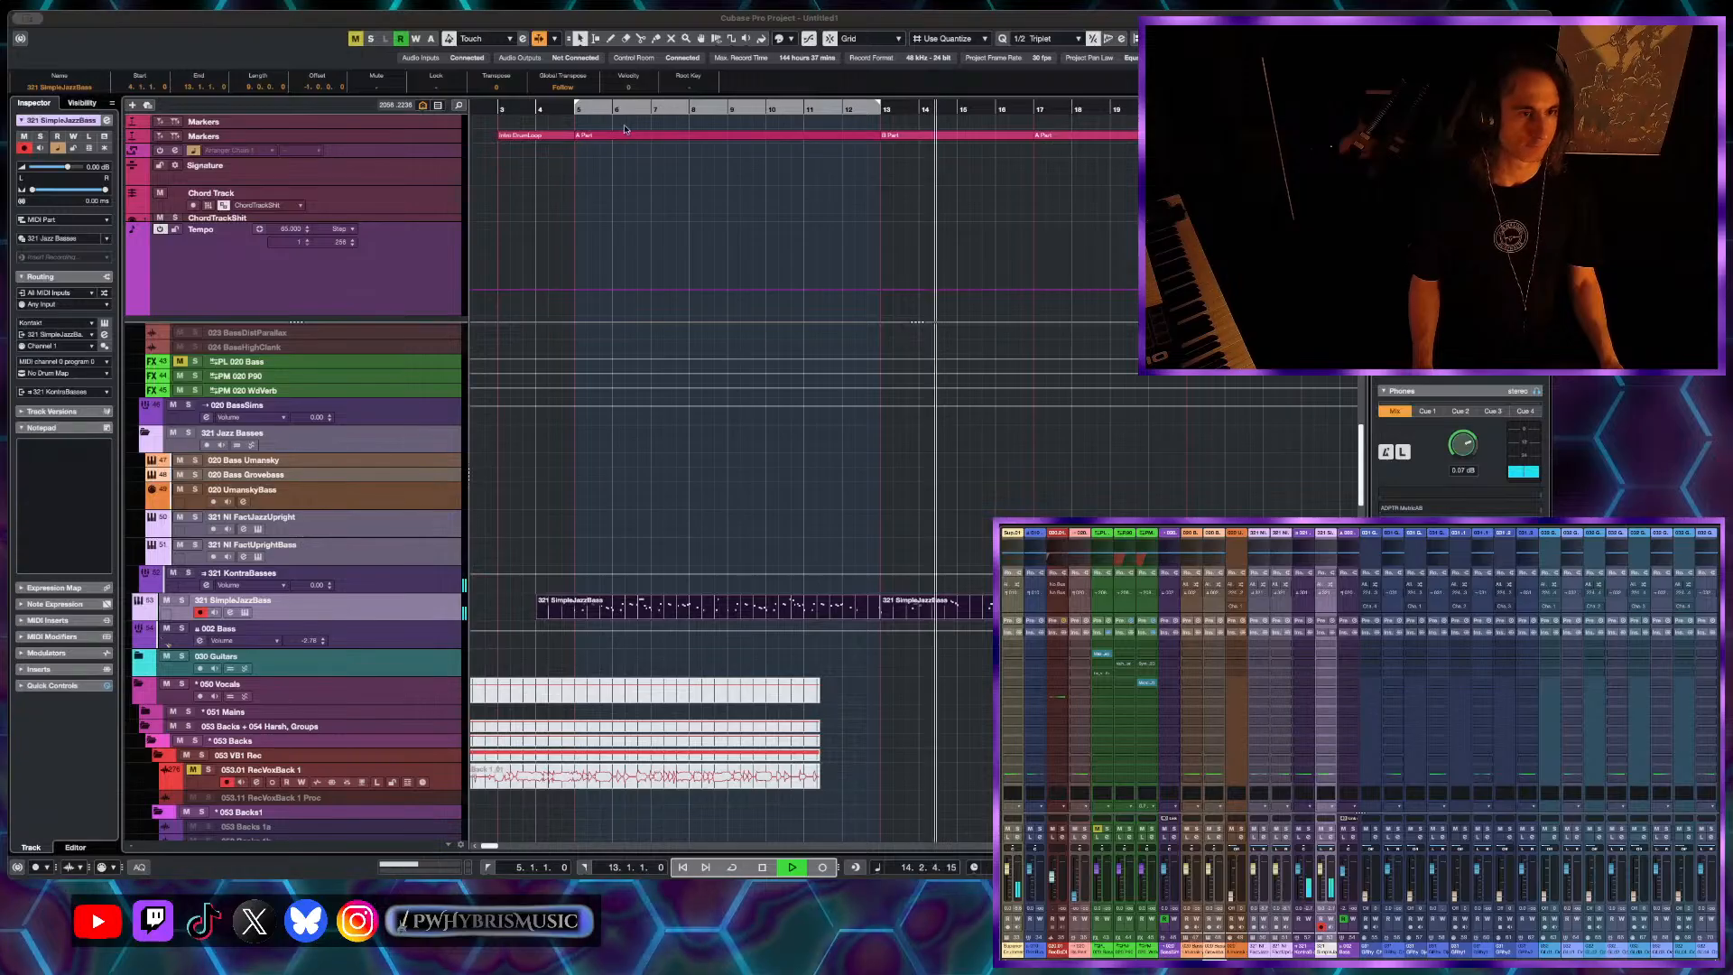
pyautogui.moveTo(573, 111); pyautogui.dragTo(582, 394)
pyautogui.press('space')
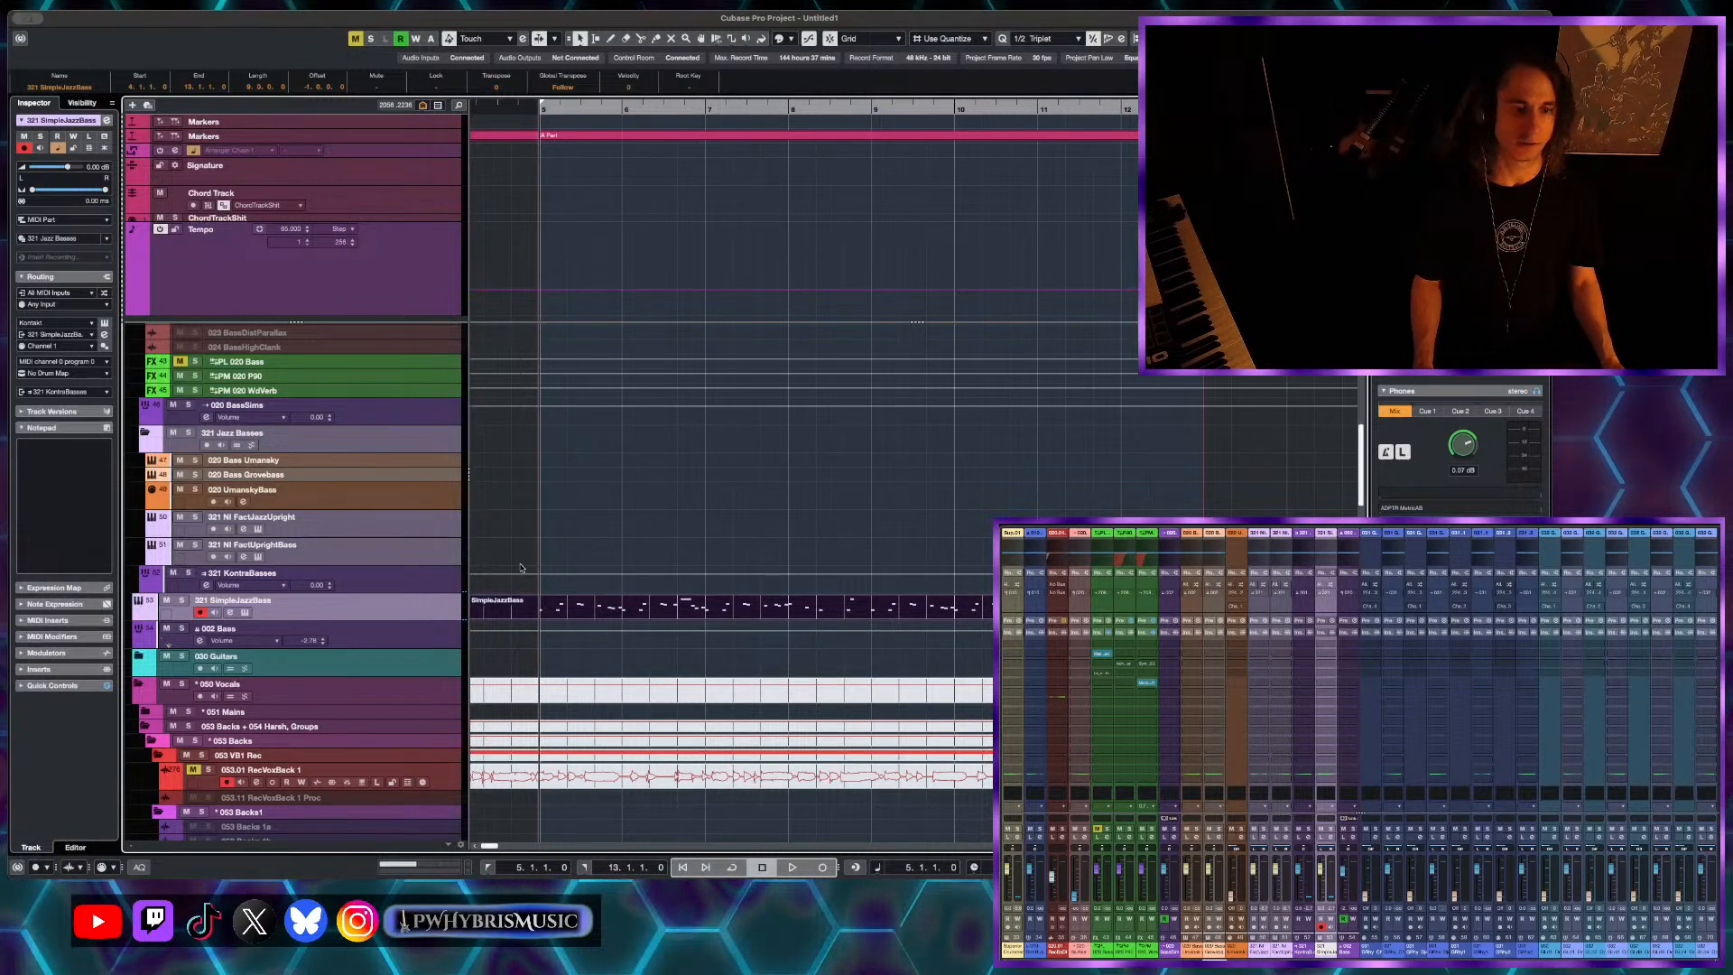
# - Collapse the Vocals folder and expand the 800 Production, Loops, Writing folder
pyautogui.scroll(2, 522, 564)
pyautogui.scroll(5, 588, 463)
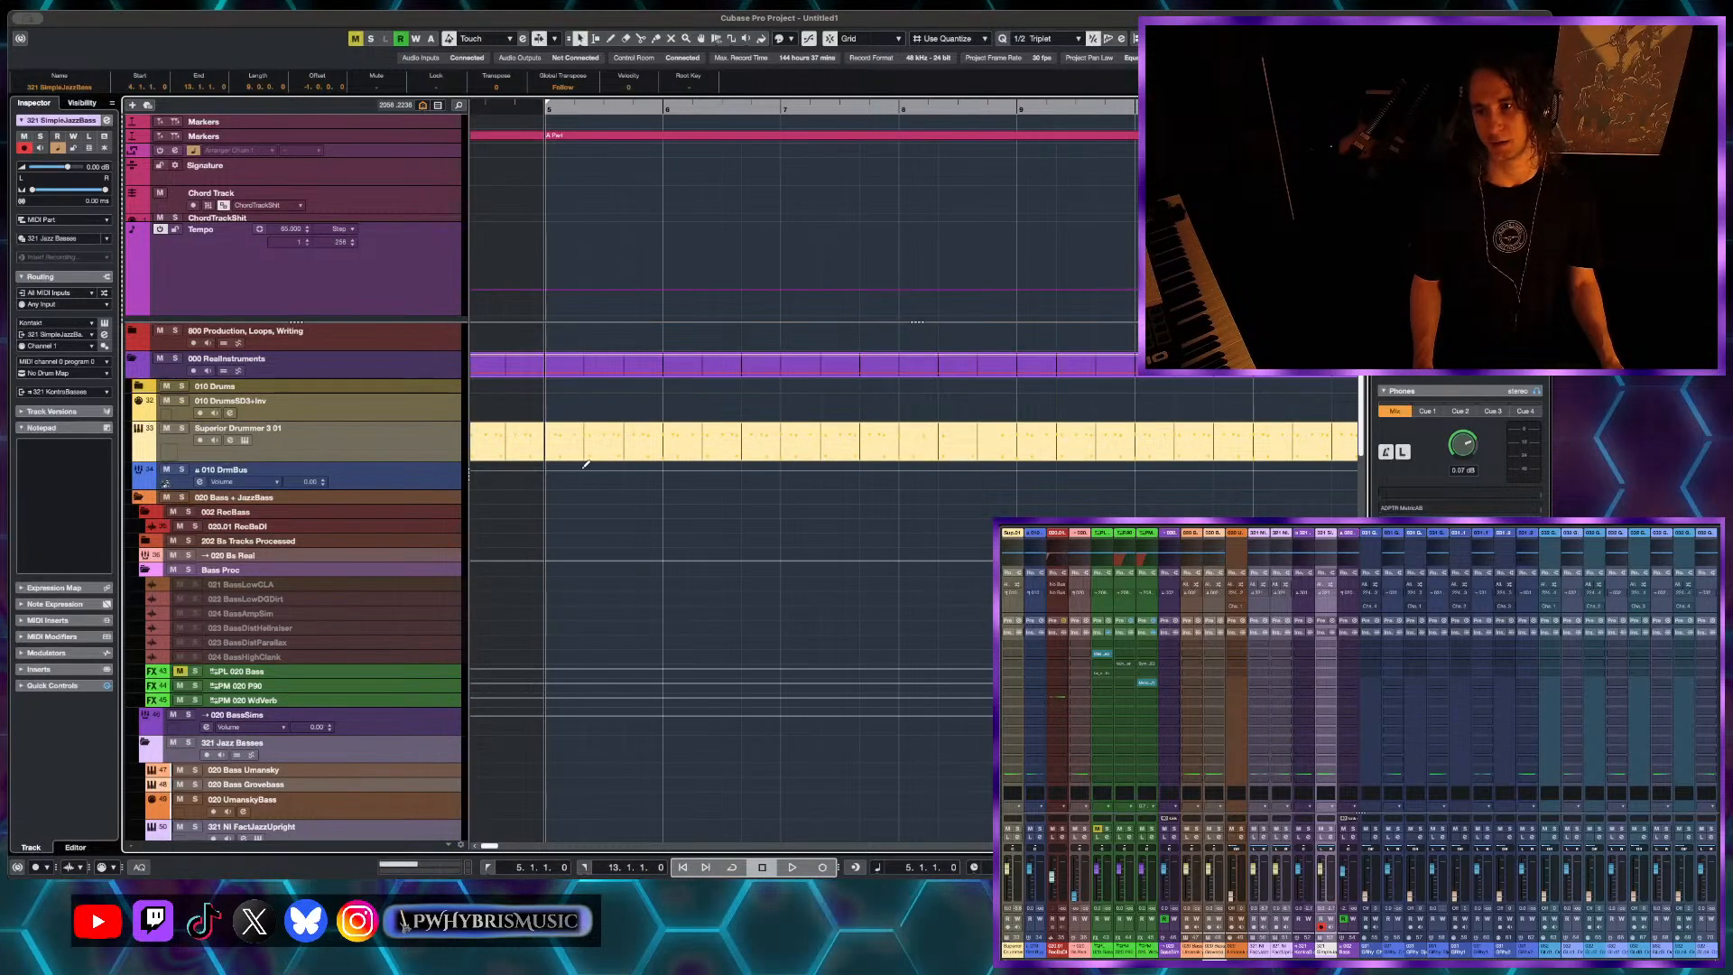
pyautogui.scroll(-6, 586, 465)
pyautogui.scroll(-2, 557, 557)
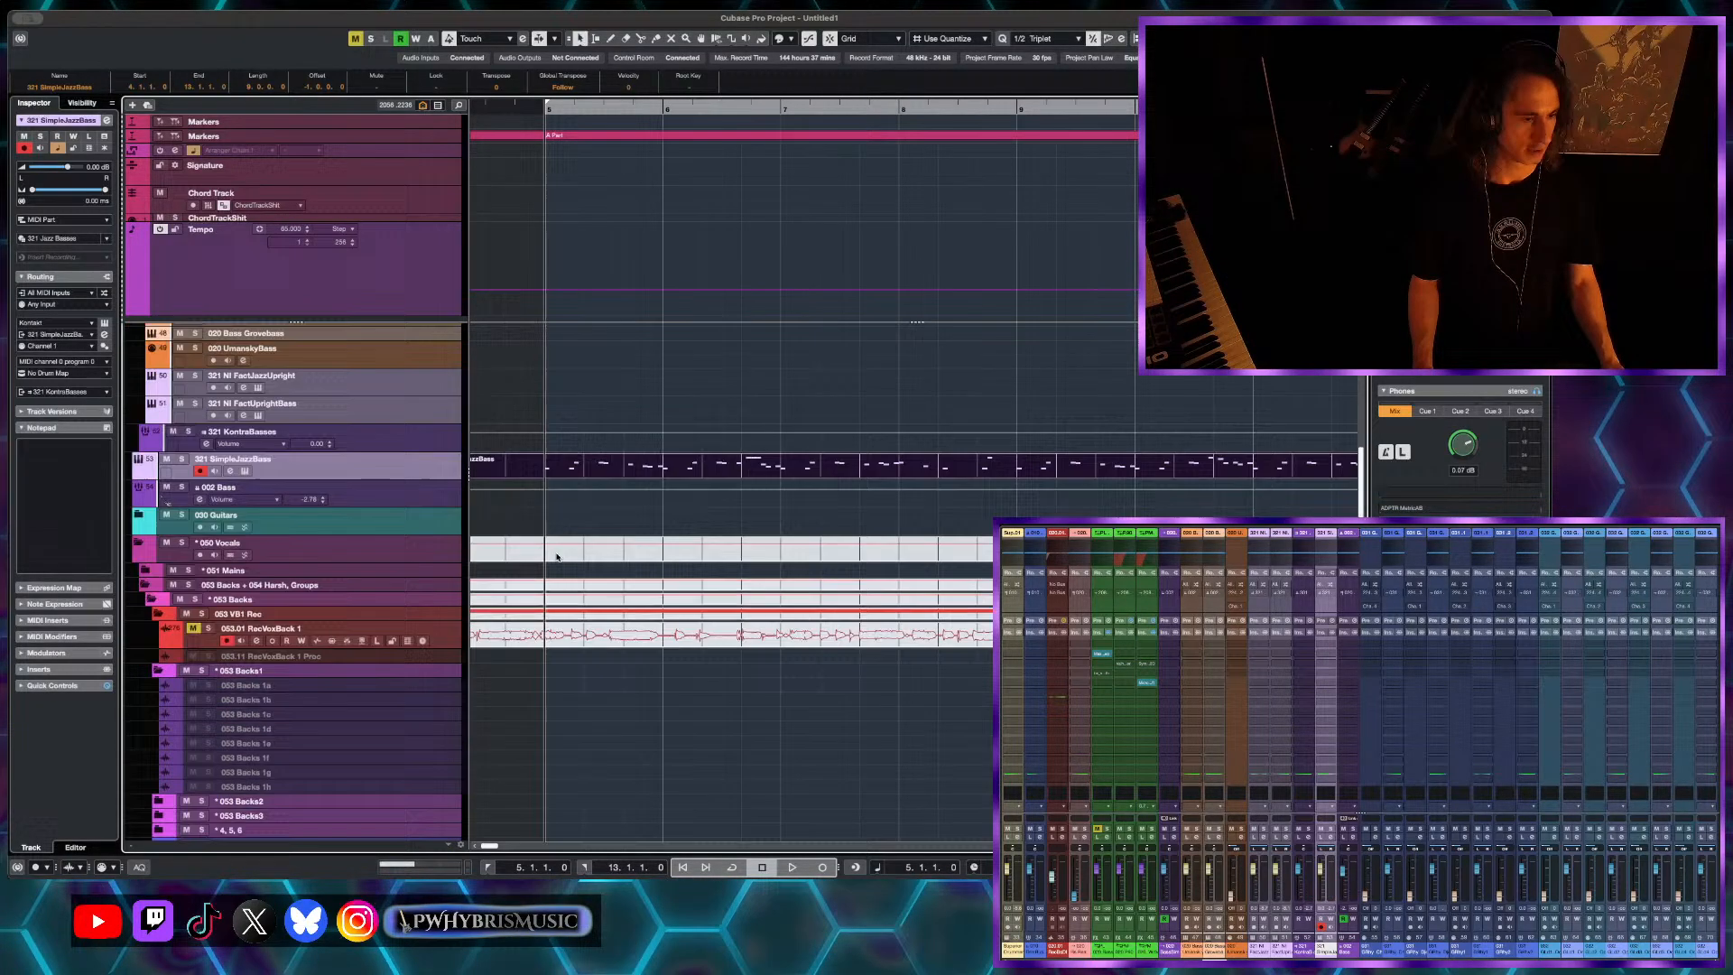
pyautogui.click(141, 541)
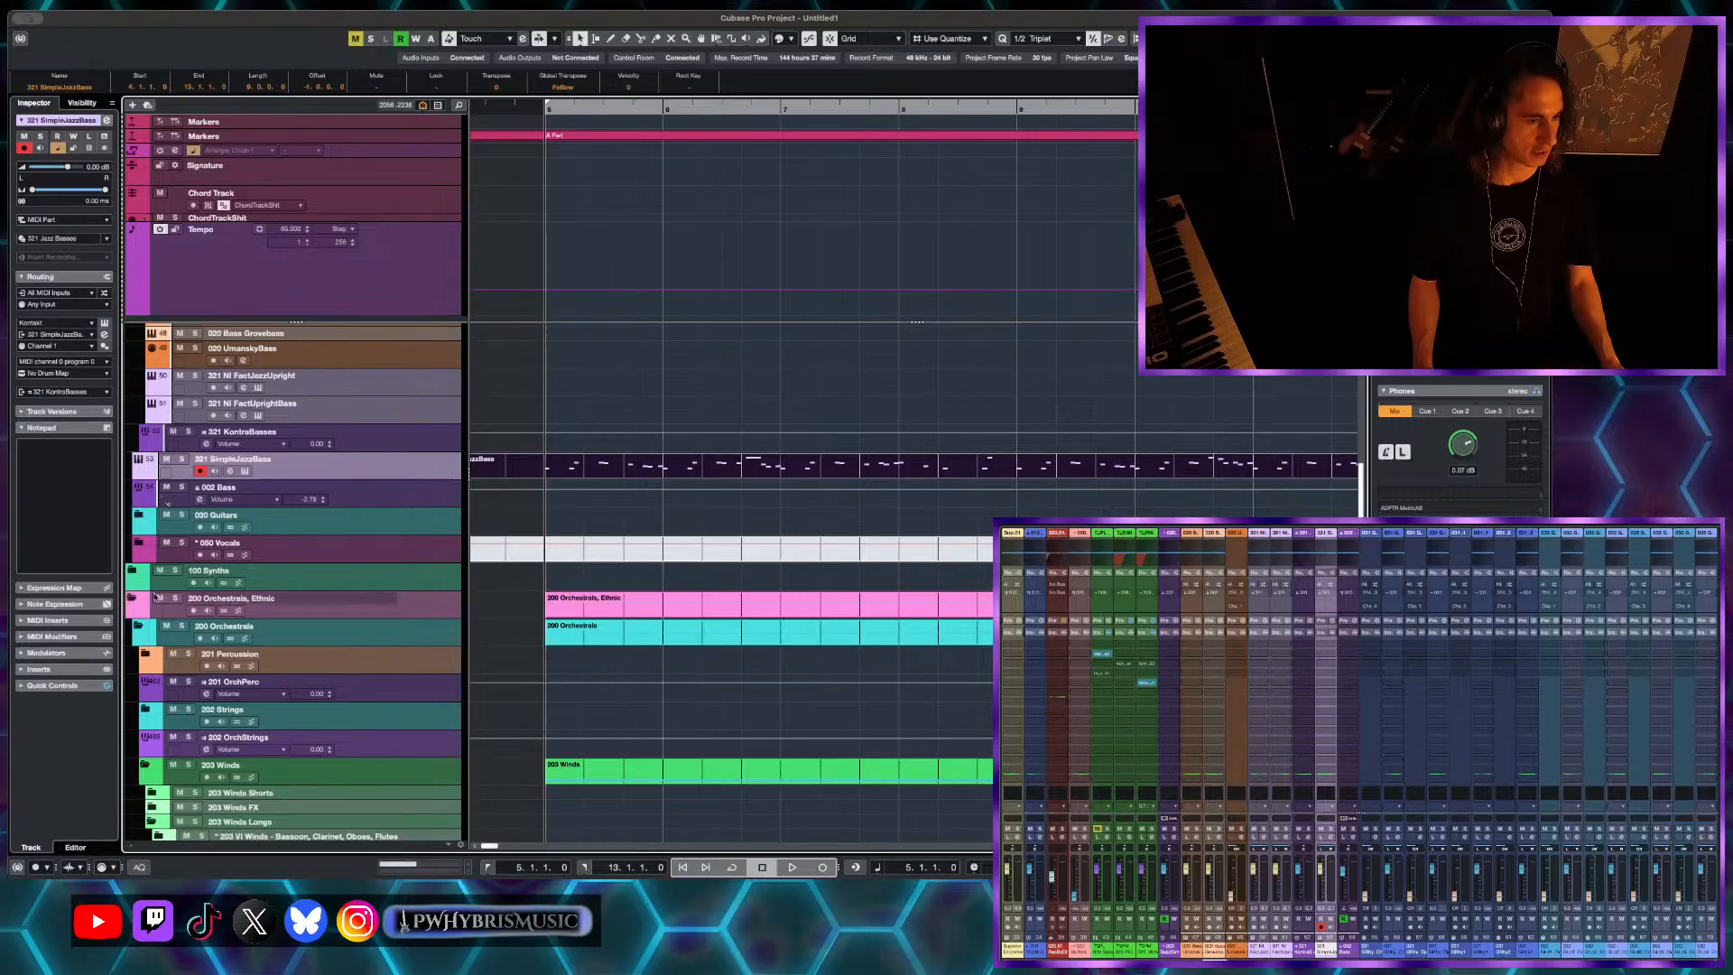
pyautogui.scroll(8, 155, 597)
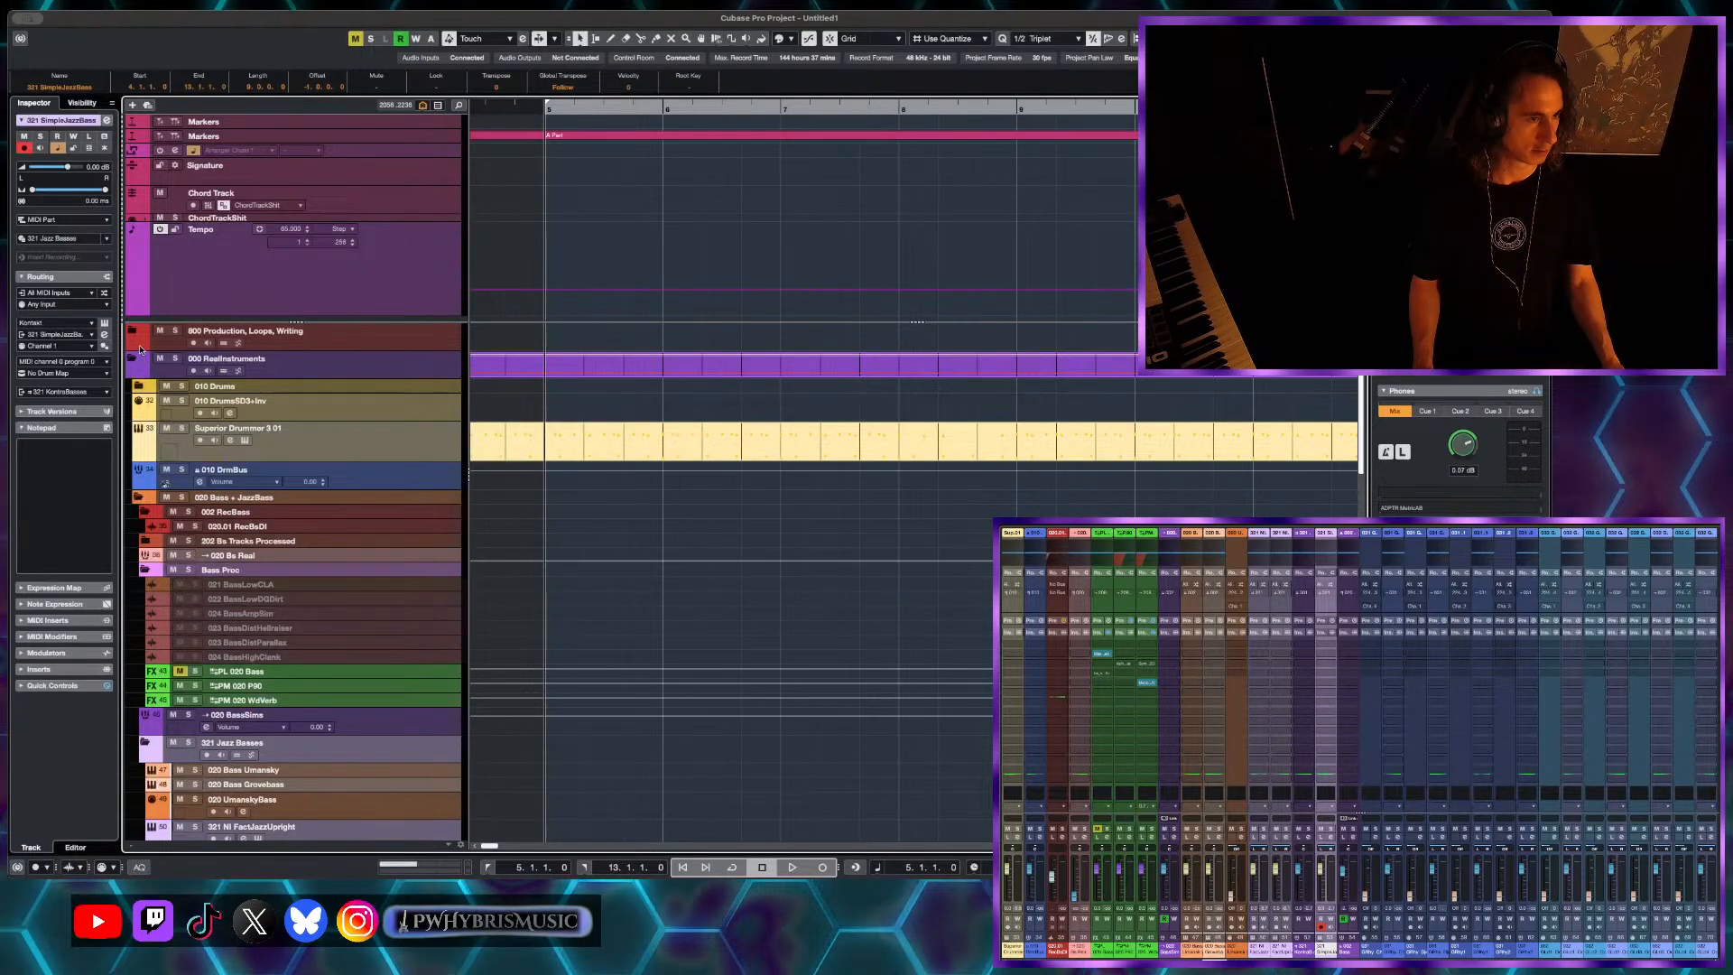
pyautogui.click(133, 331)
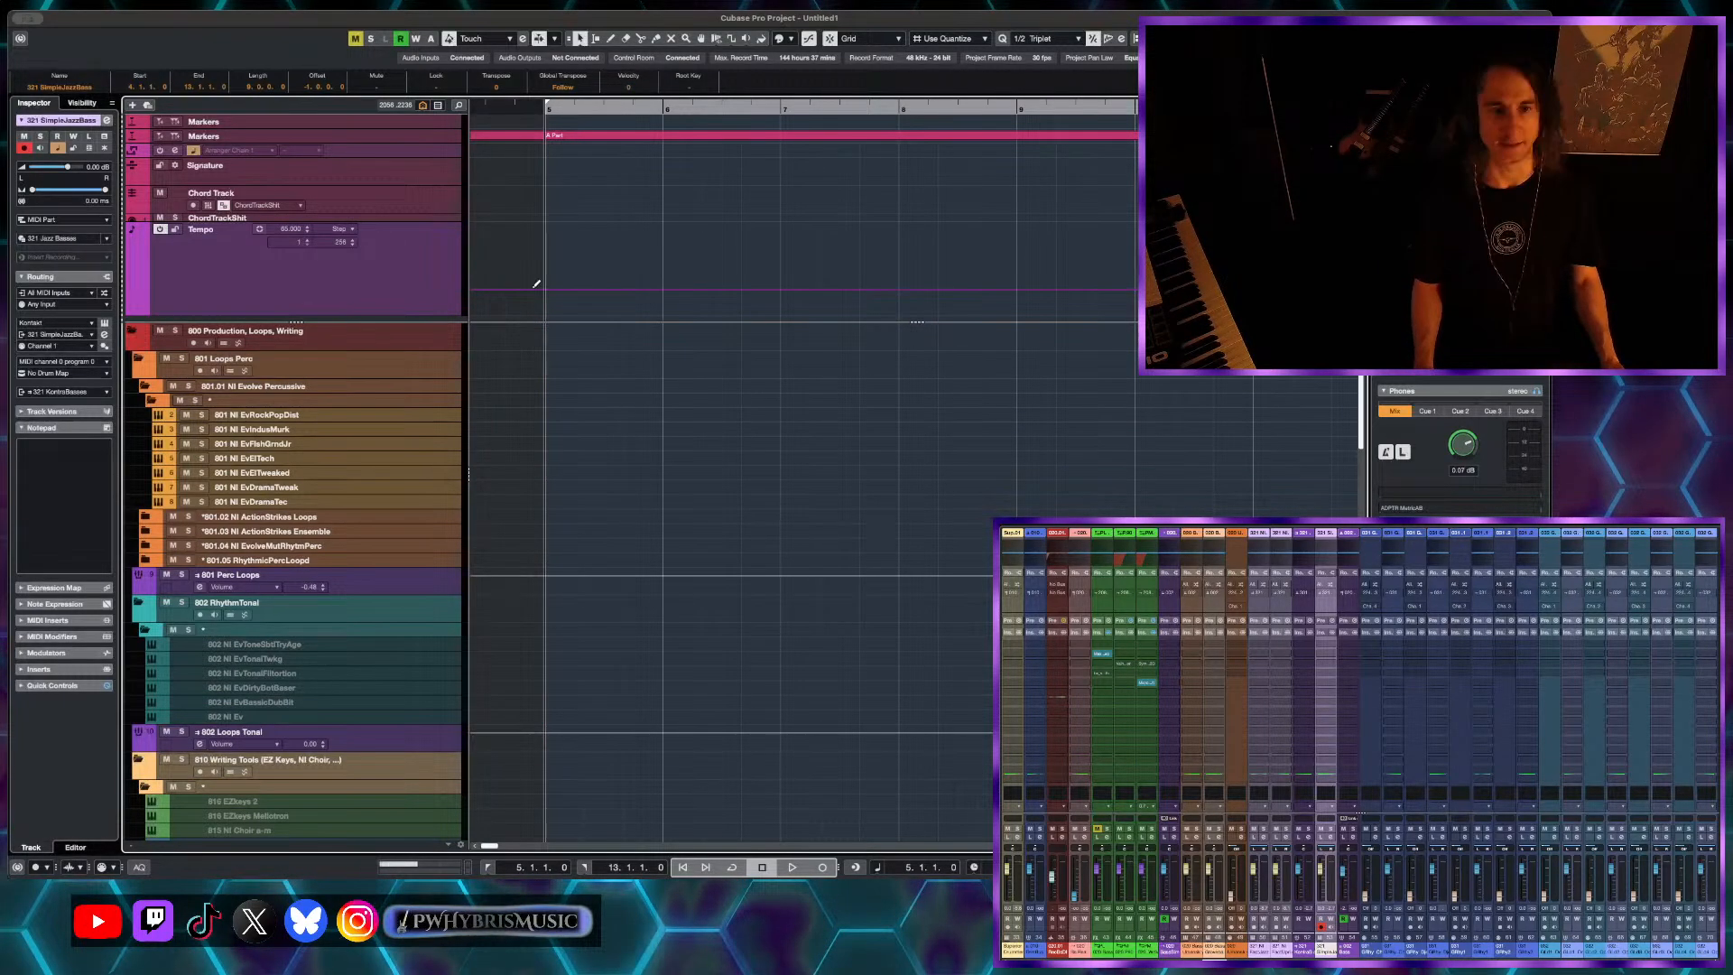
# - Set the locators around the markers from the intro through the second A Part, bars 3 to 21, and play them in a loop
pyautogui.scroll(-5, 536, 284)
pyautogui.click(777, 147)
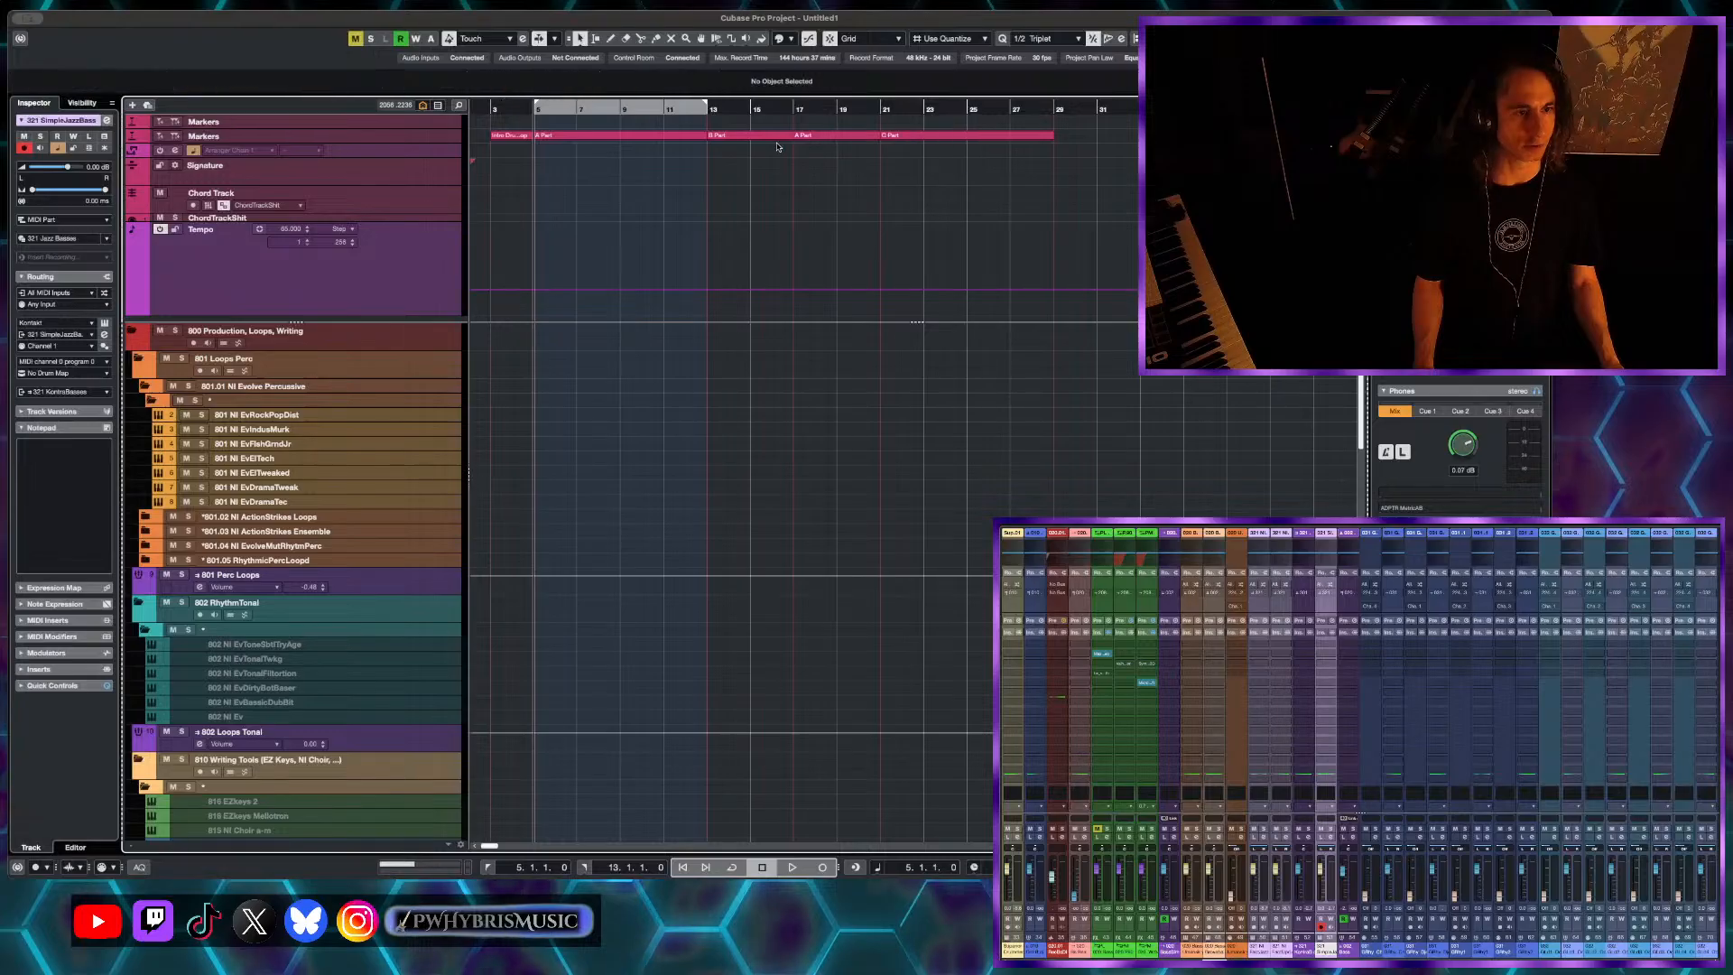
pyautogui.keyDown('shift'); pyautogui.click(822, 139); pyautogui.keyUp('shift')
pyautogui.press('p')
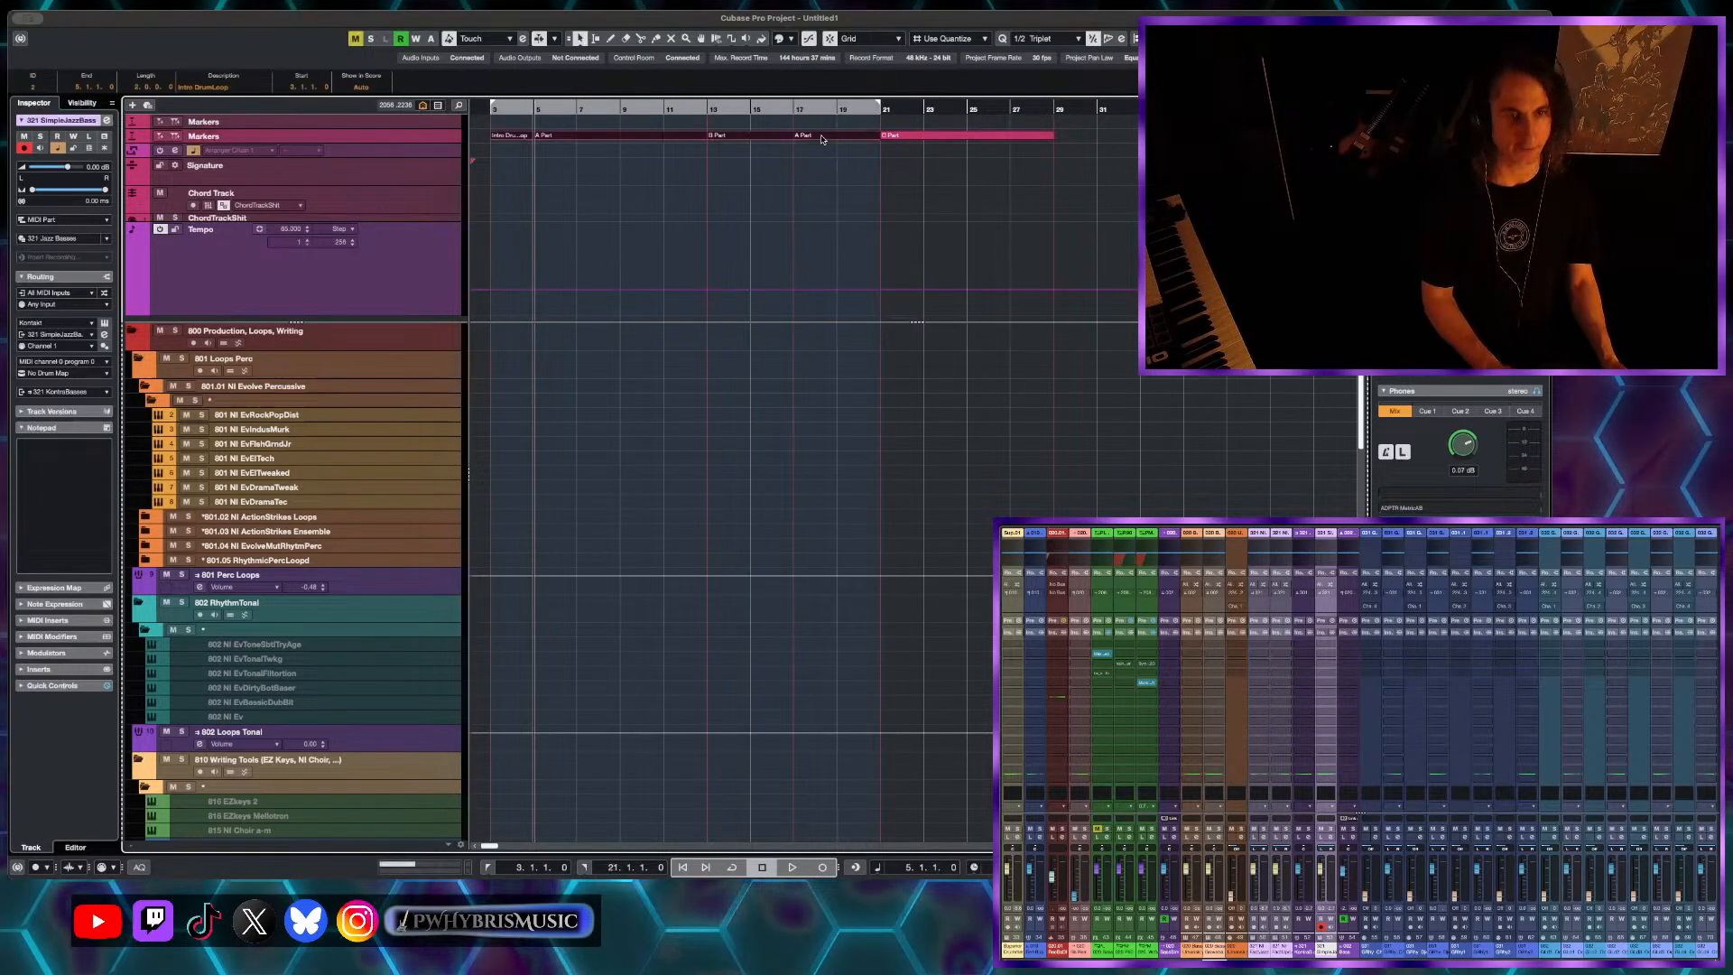
pyautogui.press('/')
pyautogui.press('space')
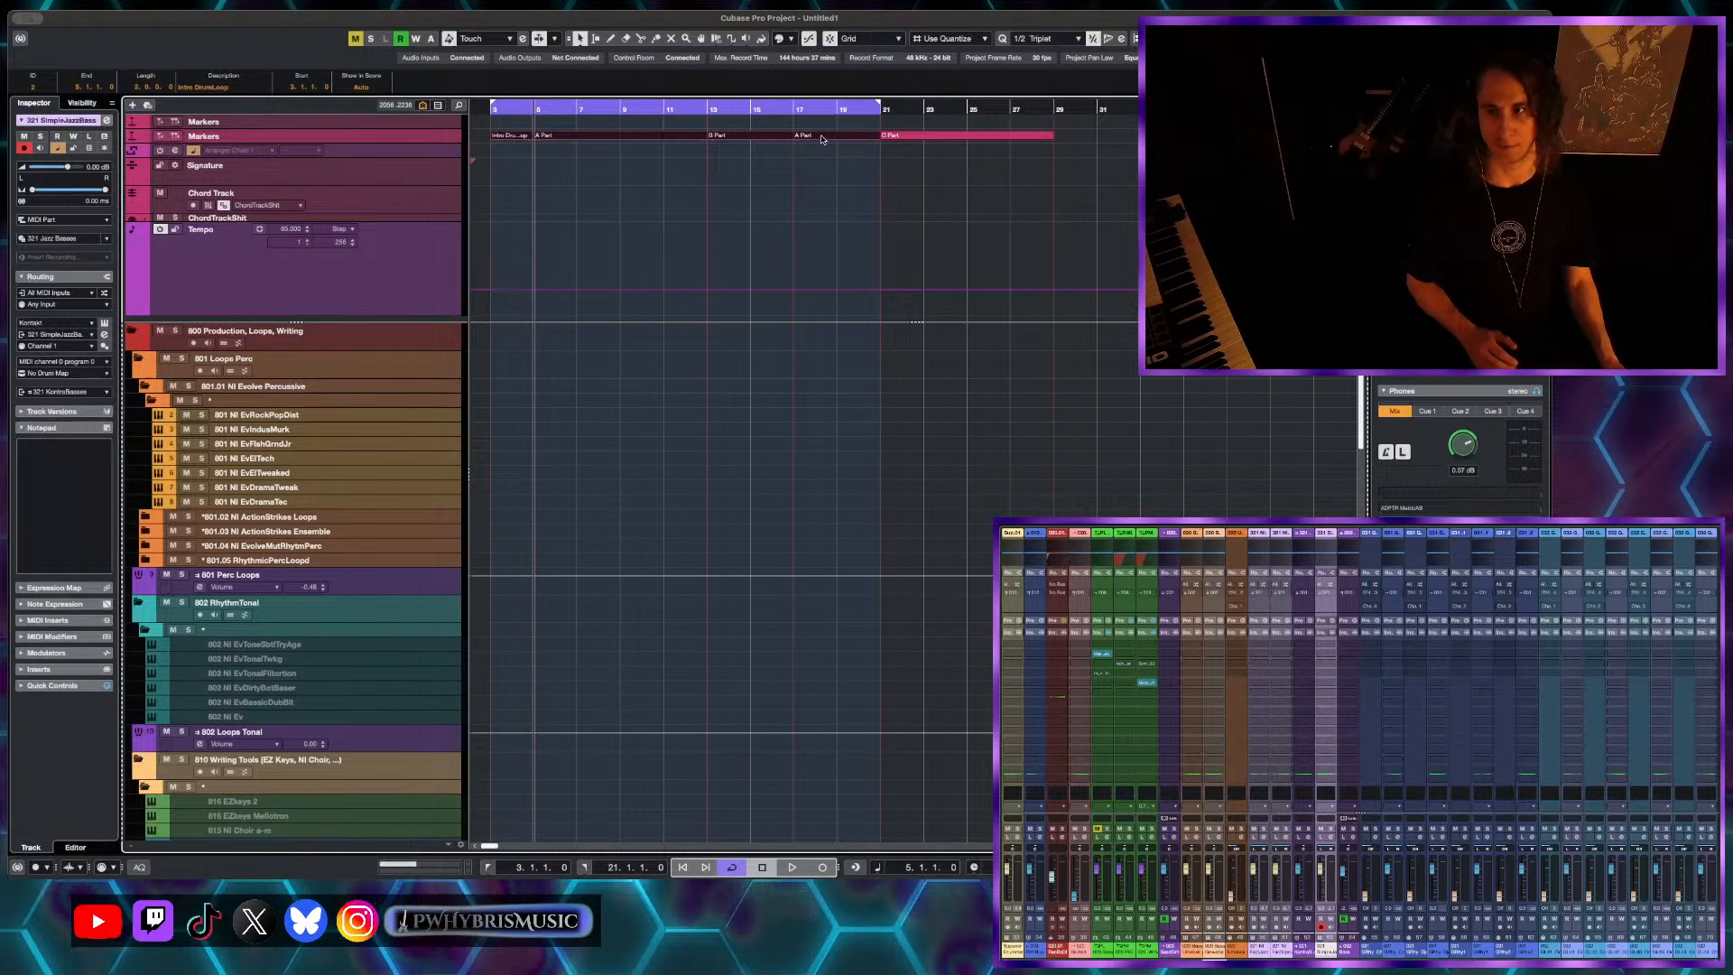
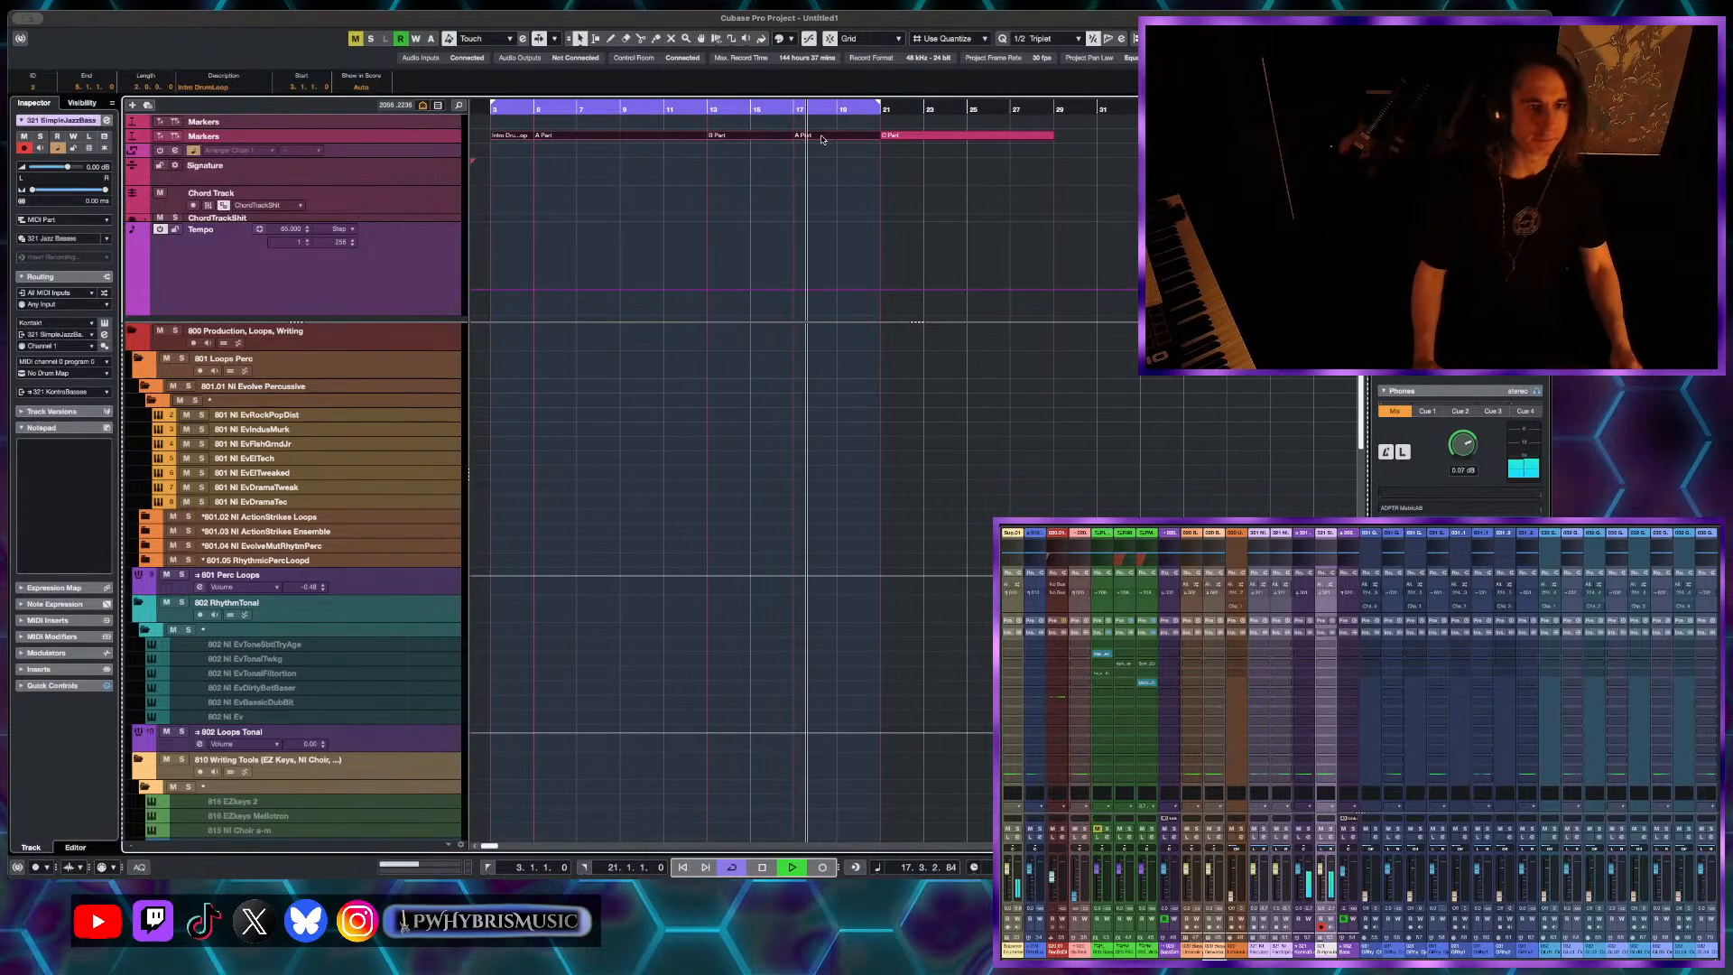
# - Add a Kontakt instrument track below the 321 SimpleJazzBass track
pyautogui.scroll(-2, 787, 169)
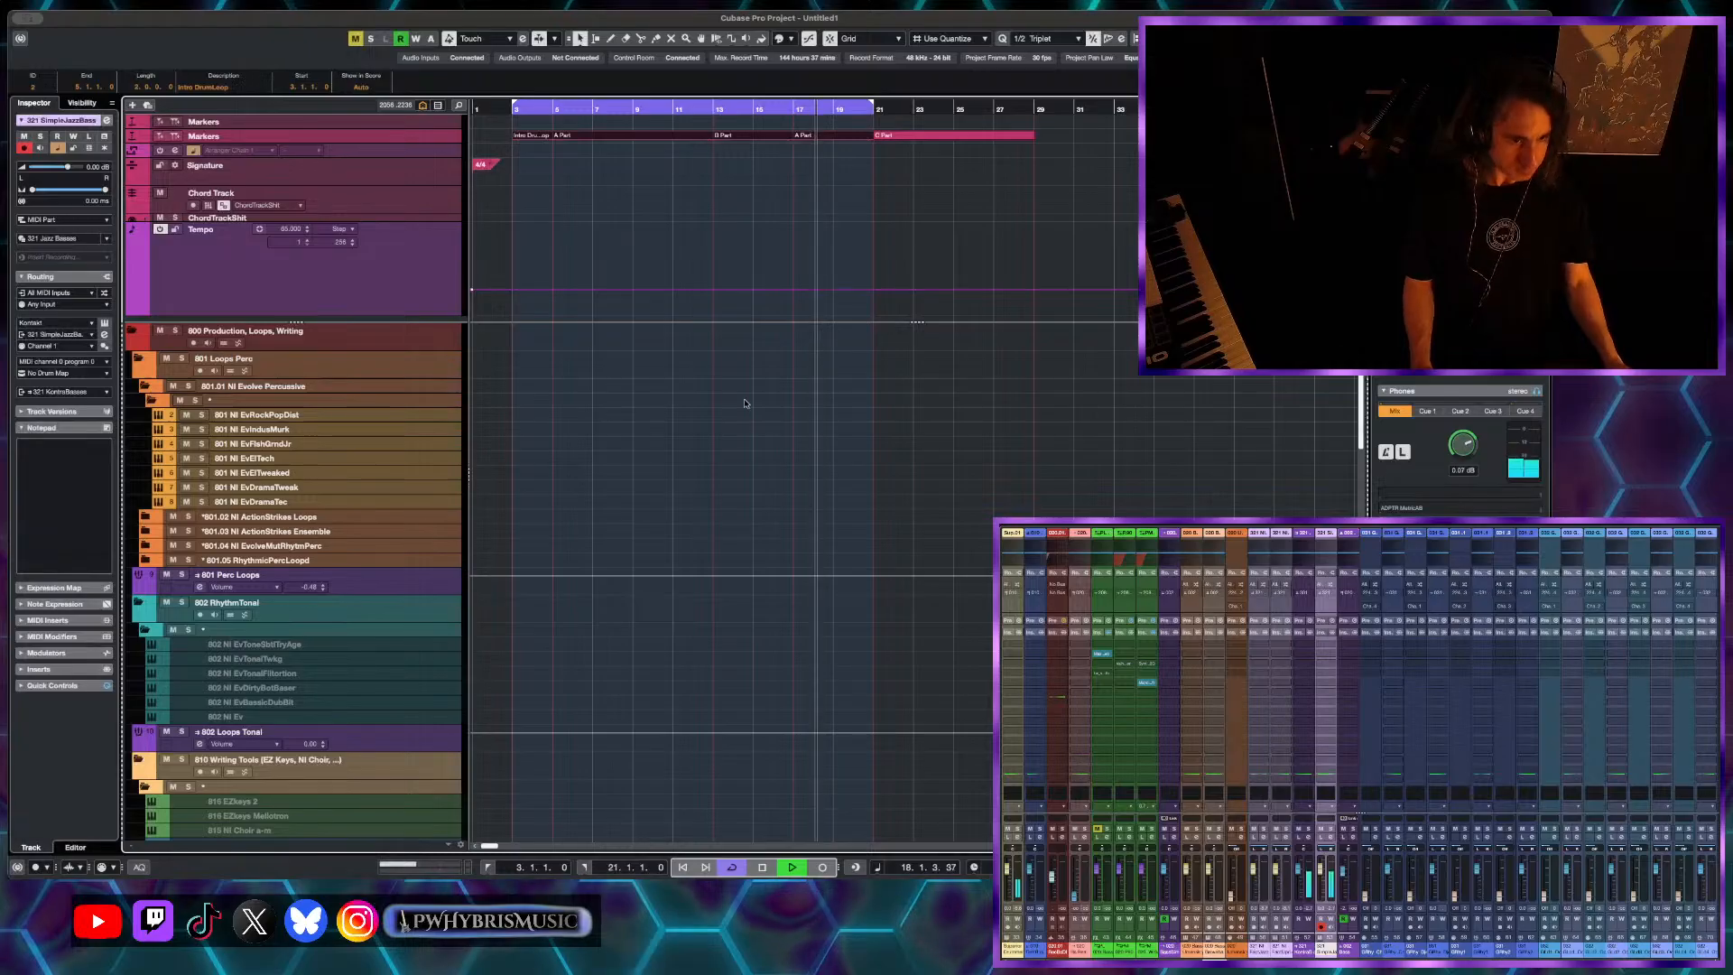
pyautogui.scroll(-2, 696, 445)
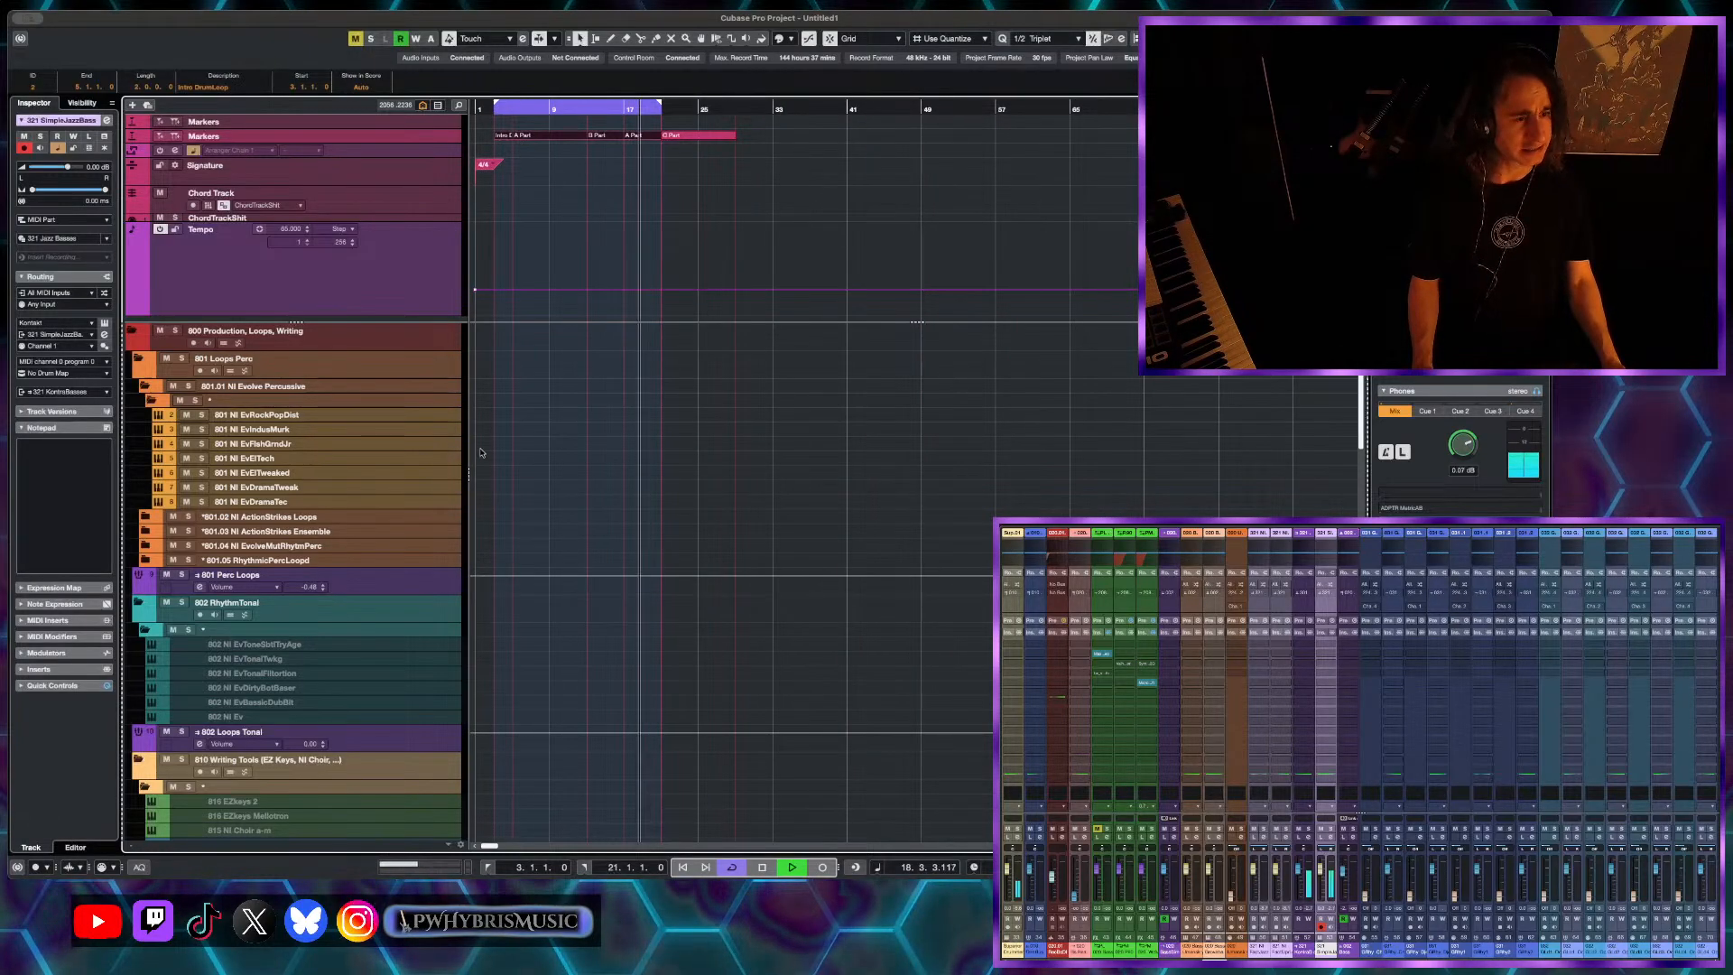
pyautogui.scroll(-10, 516, 700)
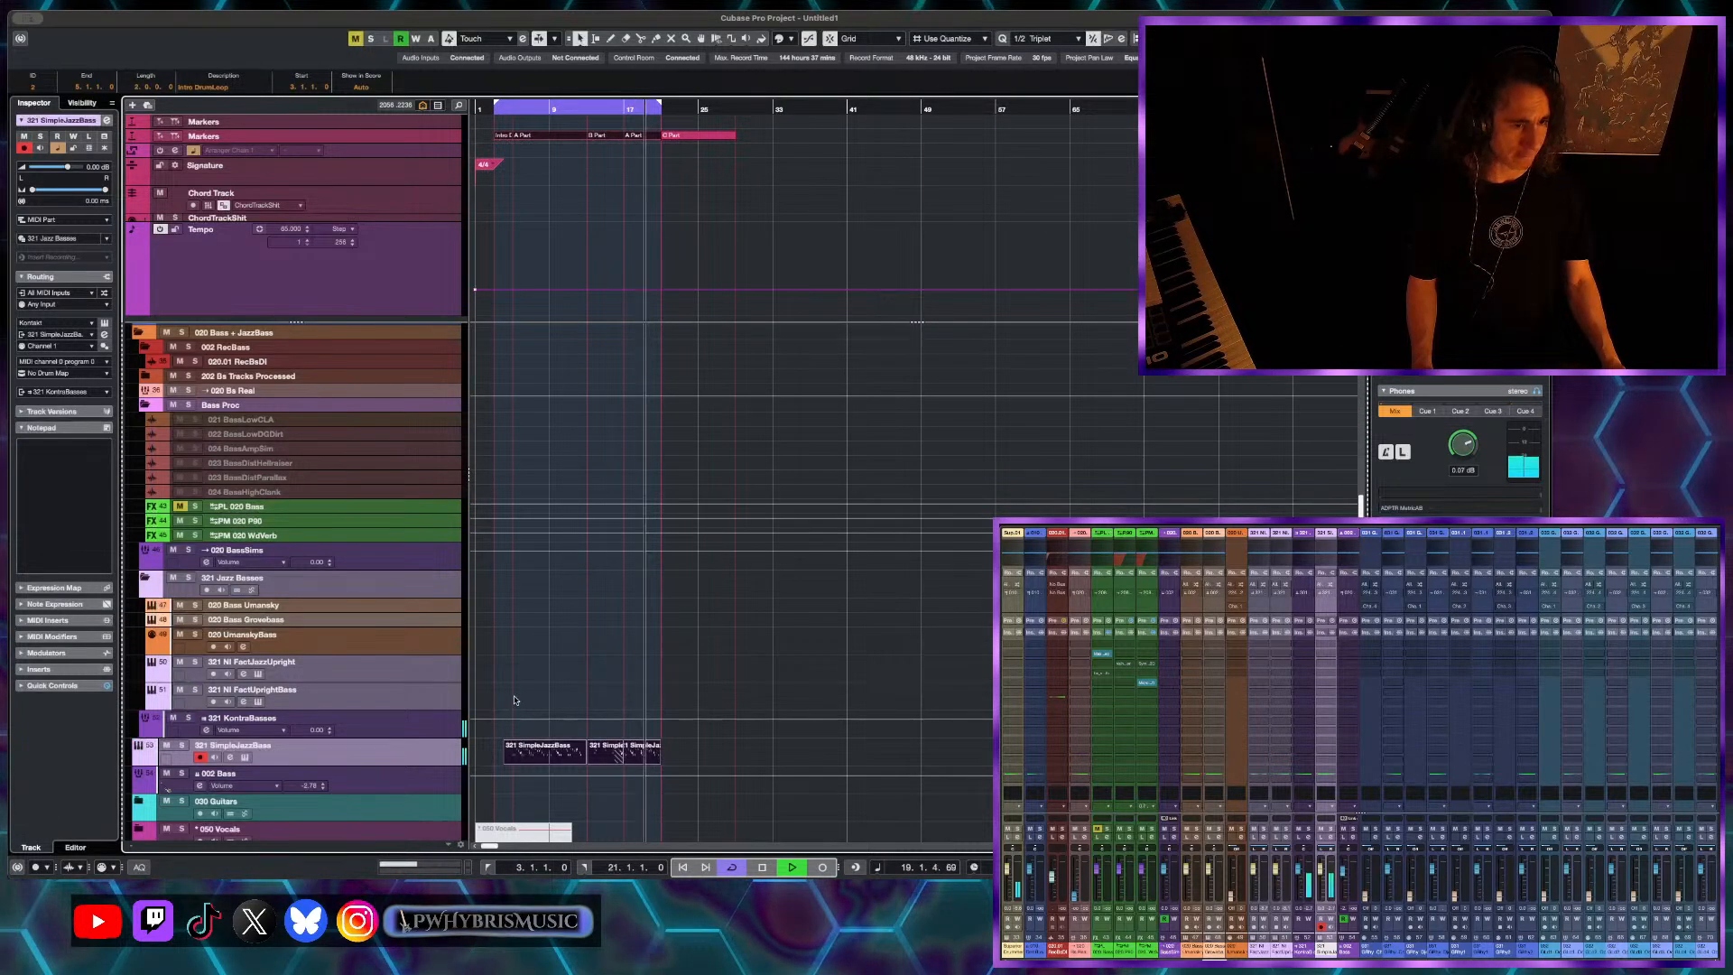
pyautogui.scroll(-4, 515, 701)
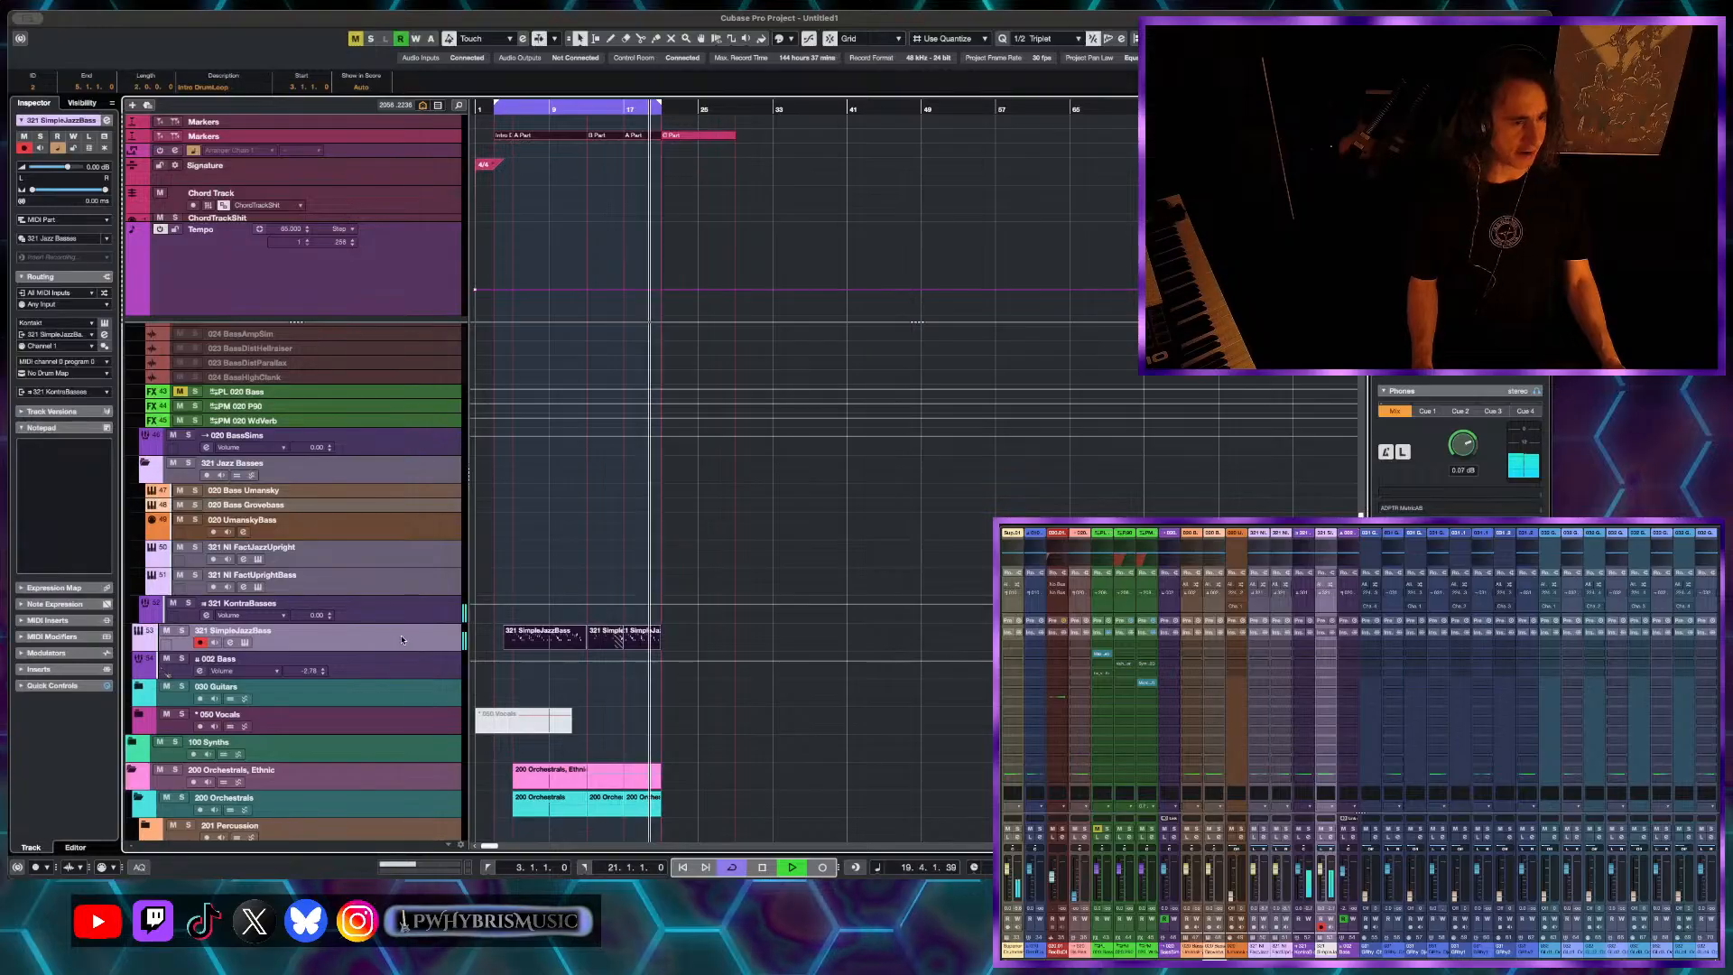
pyautogui.press('t')
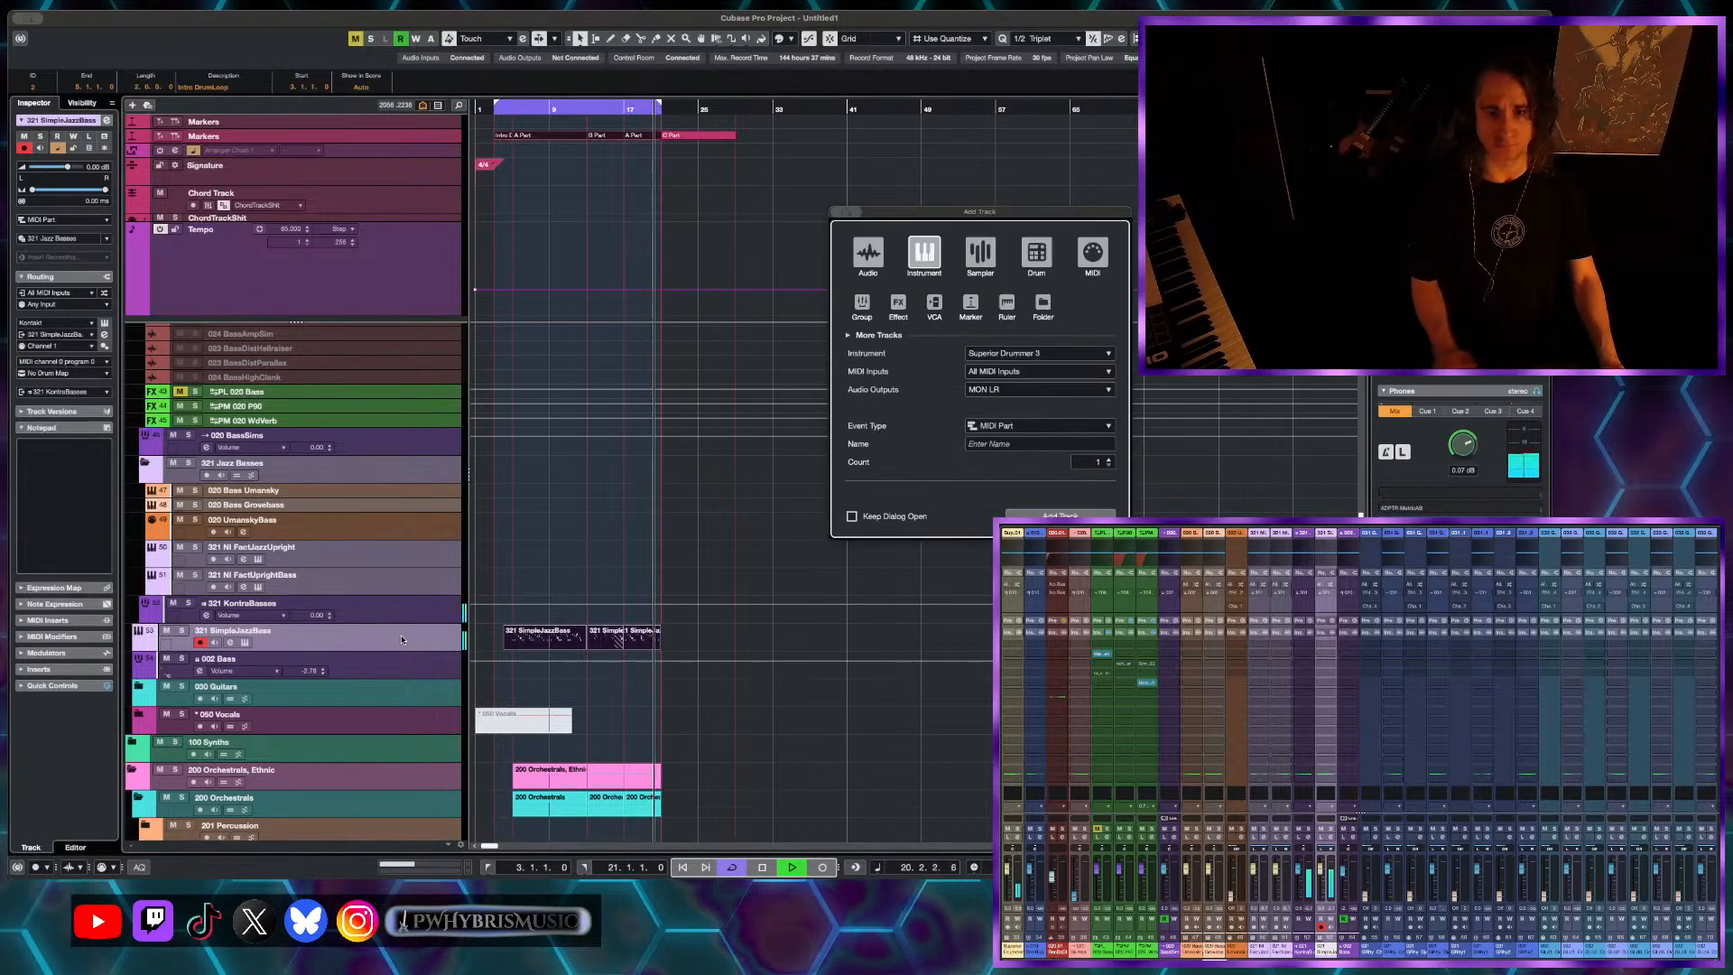
pyautogui.click(1019, 353)
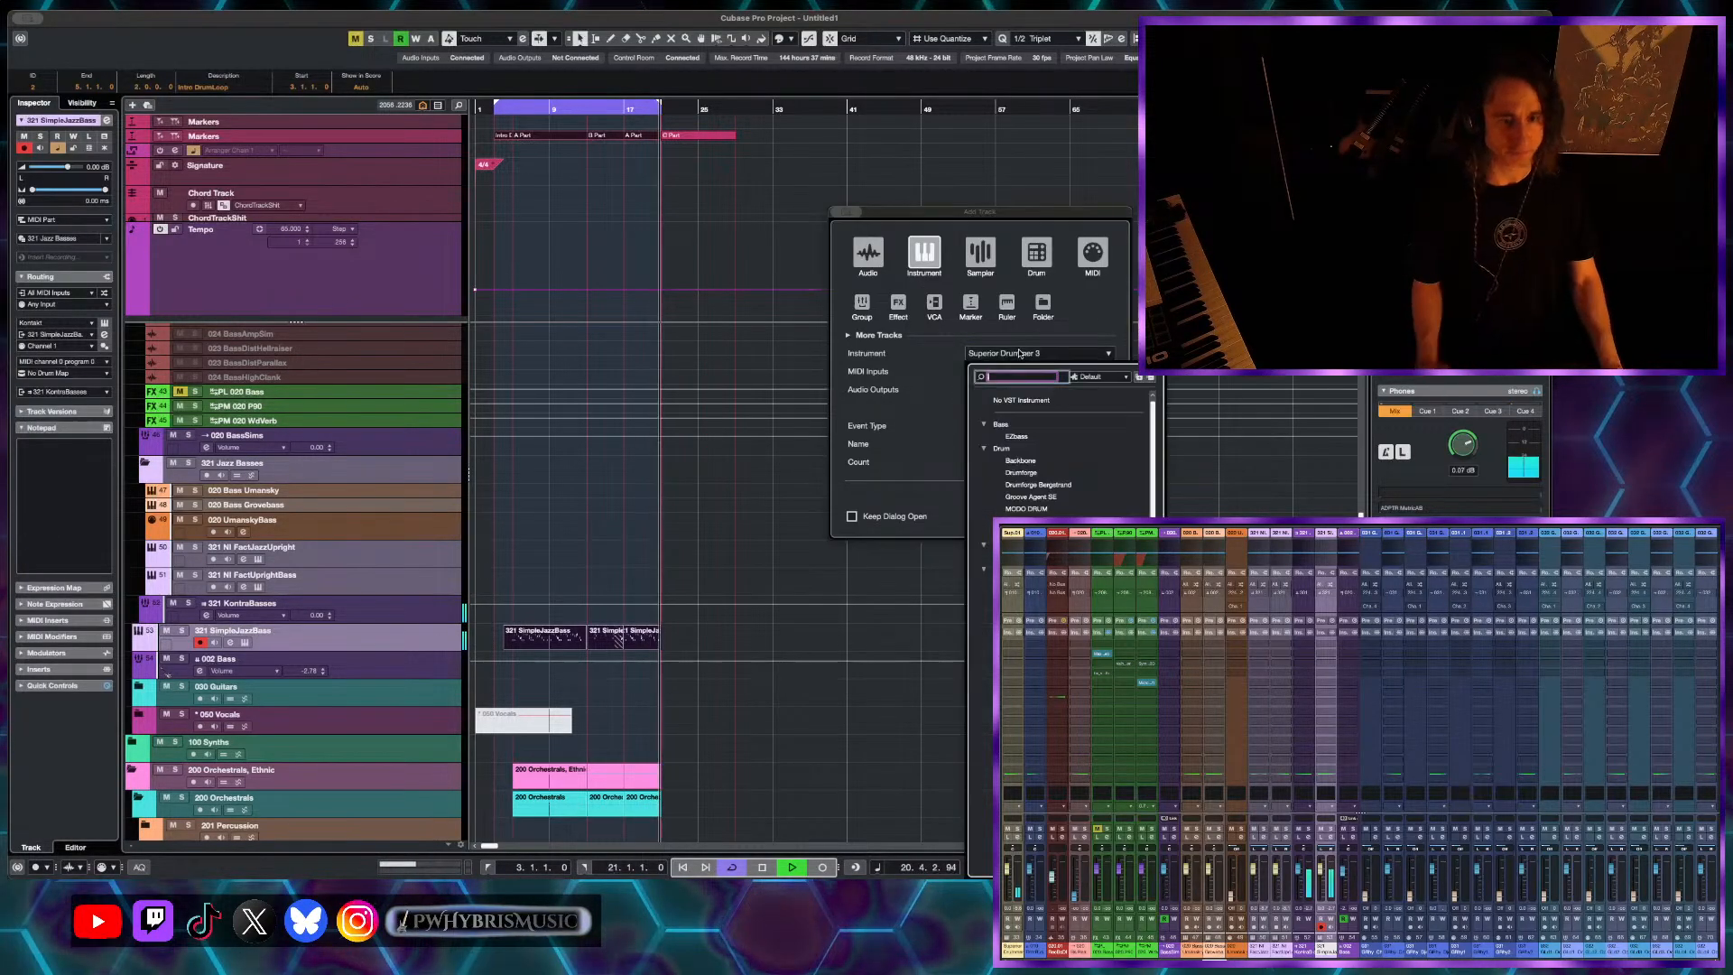
pyautogui.write('kontakt')
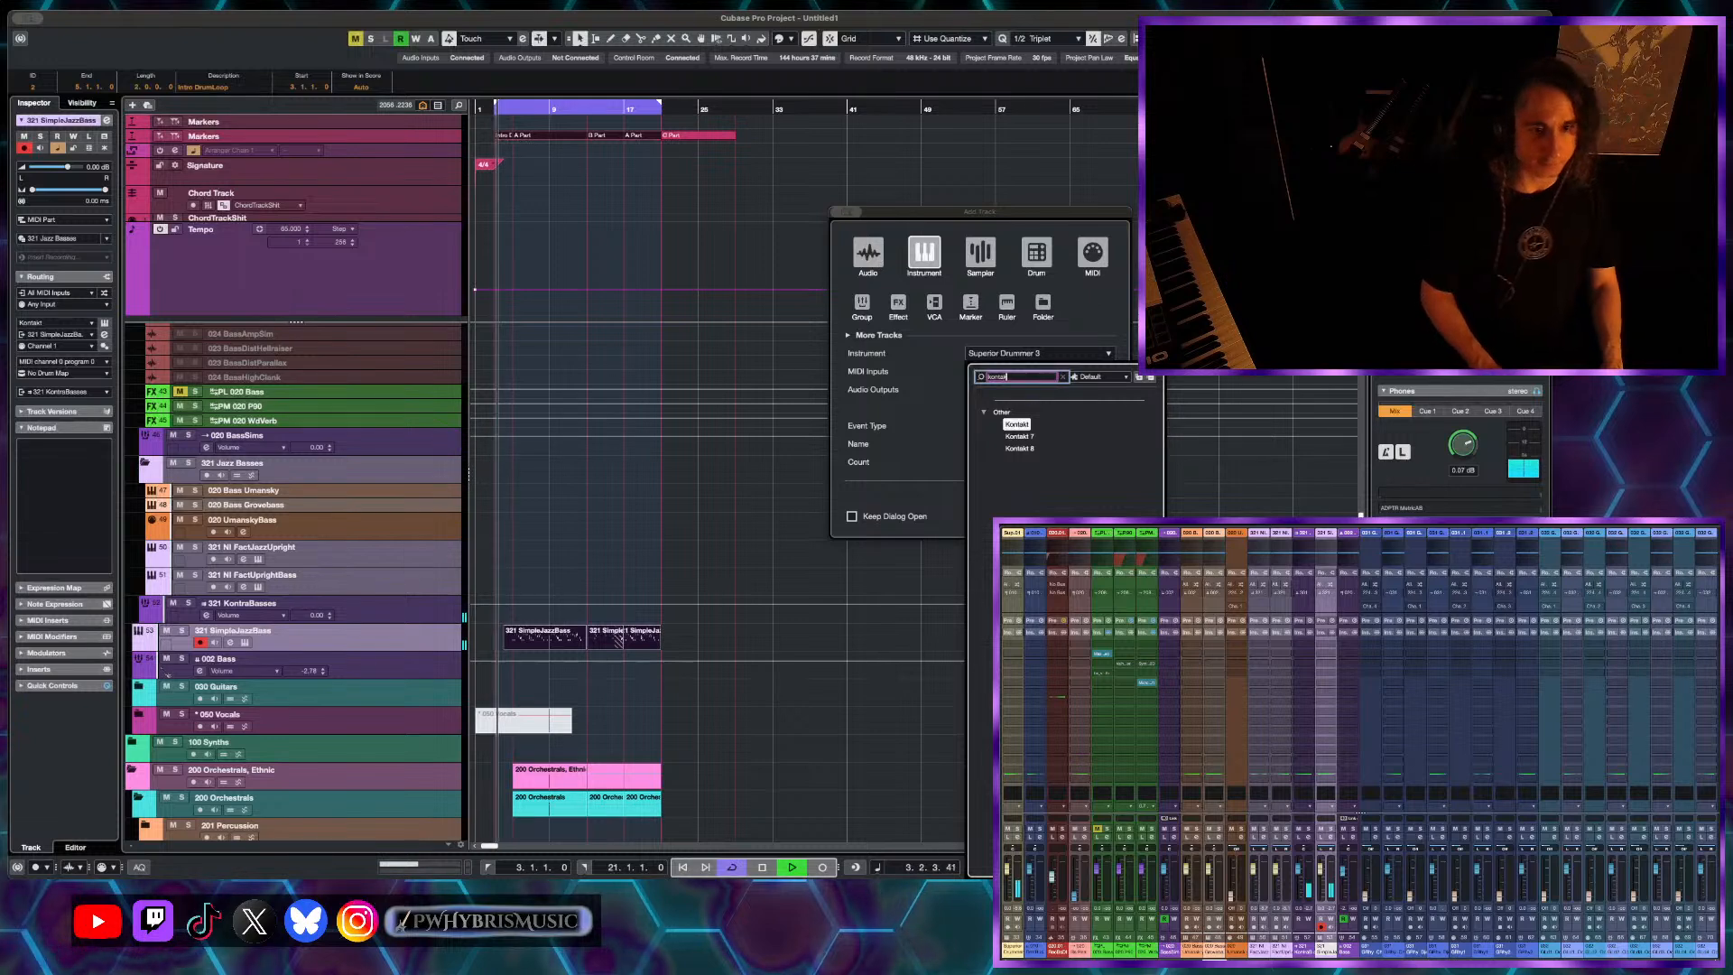
pyautogui.press('Return')
pyautogui.press('Return')
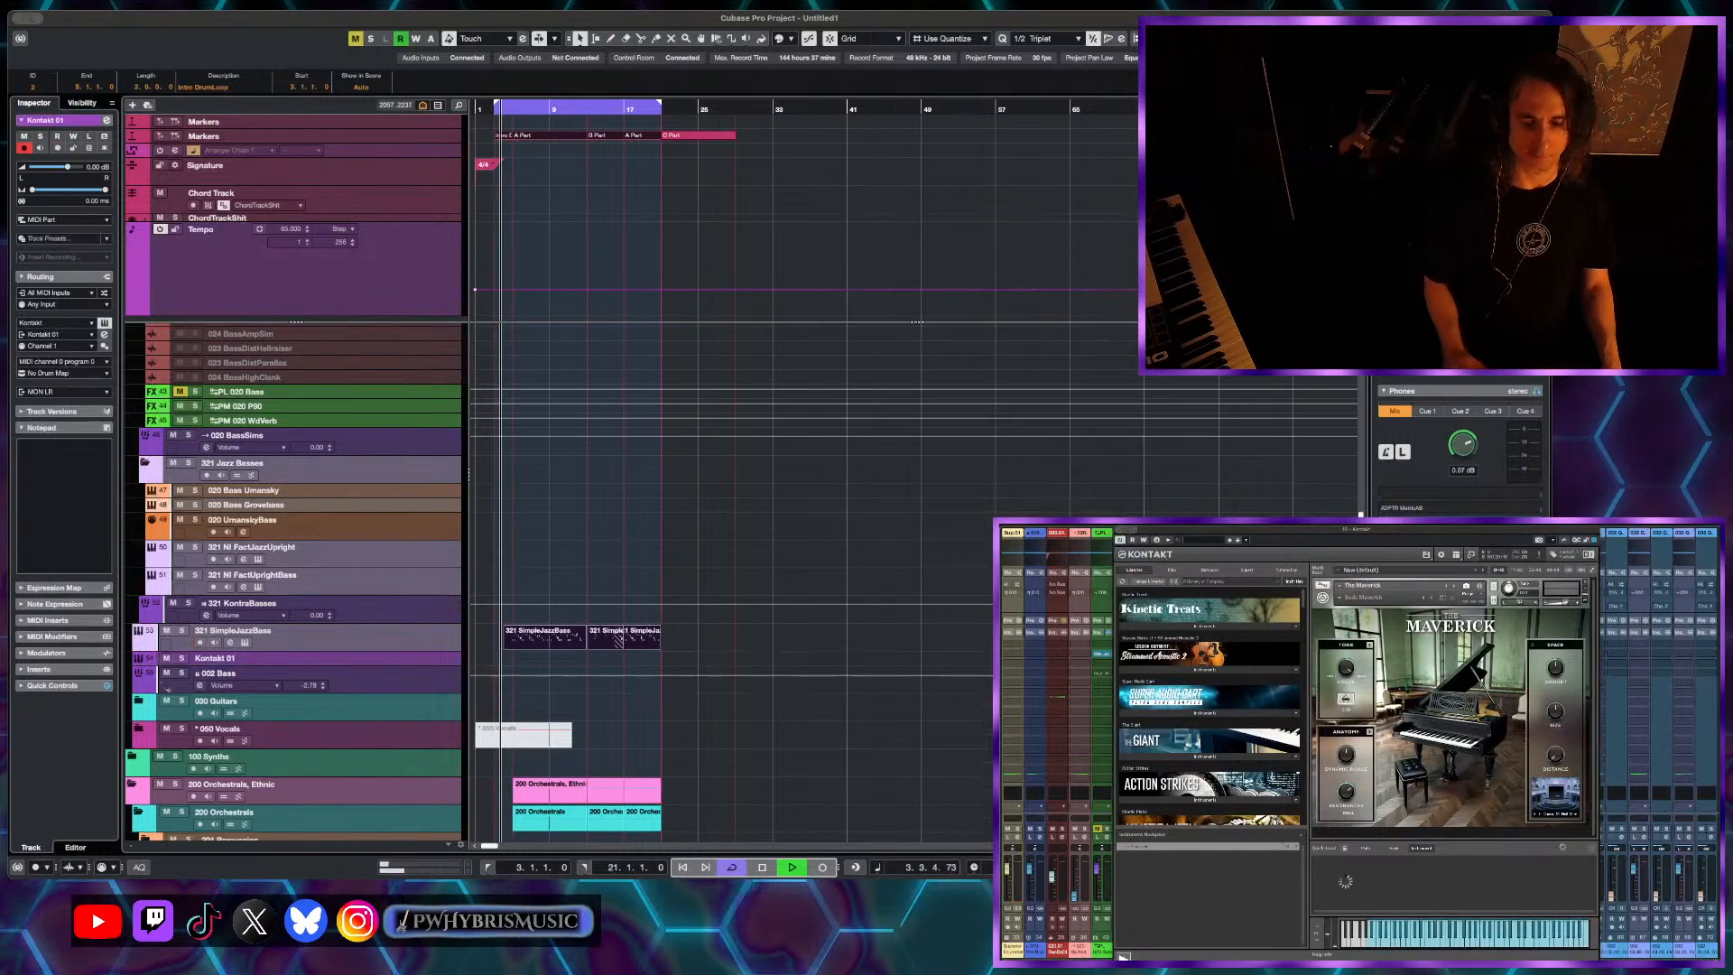
# - Search the Kontakt libraries for "trio" and clear the search
pyautogui.click(1248, 583)
pyautogui.write('trio')
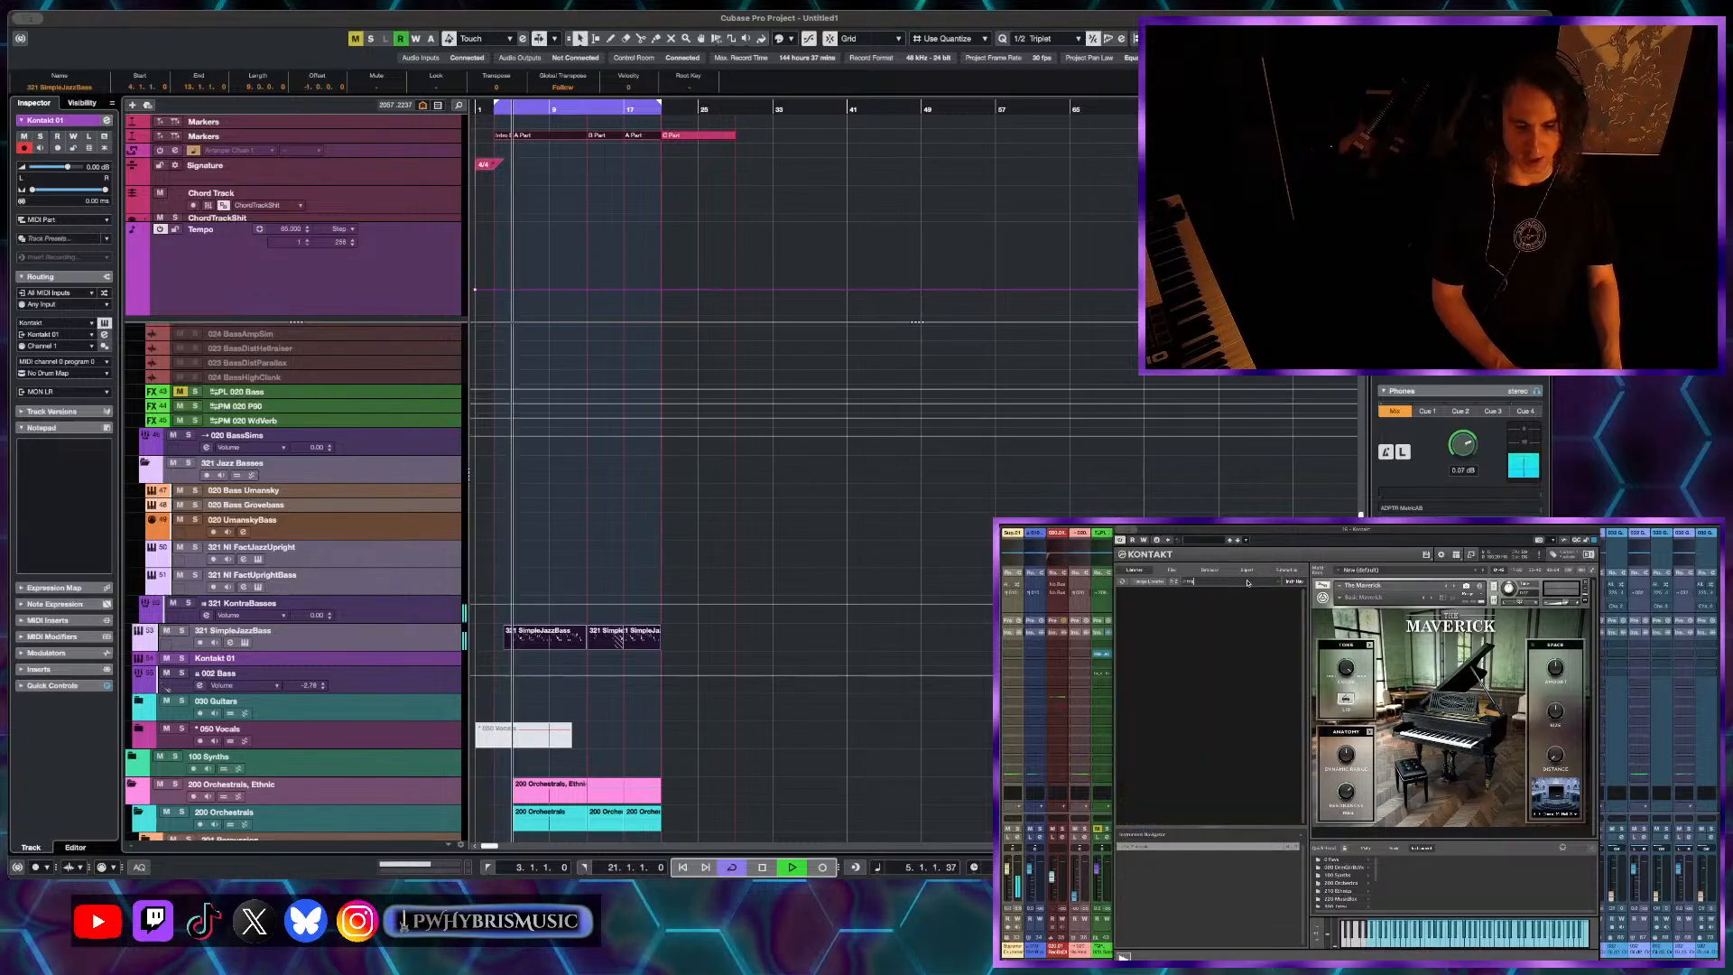
pyautogui.press('BackSpace')
pyautogui.press('BackSpace')
pyautogui.press('BackSpace')
pyautogui.press('BackSpace')
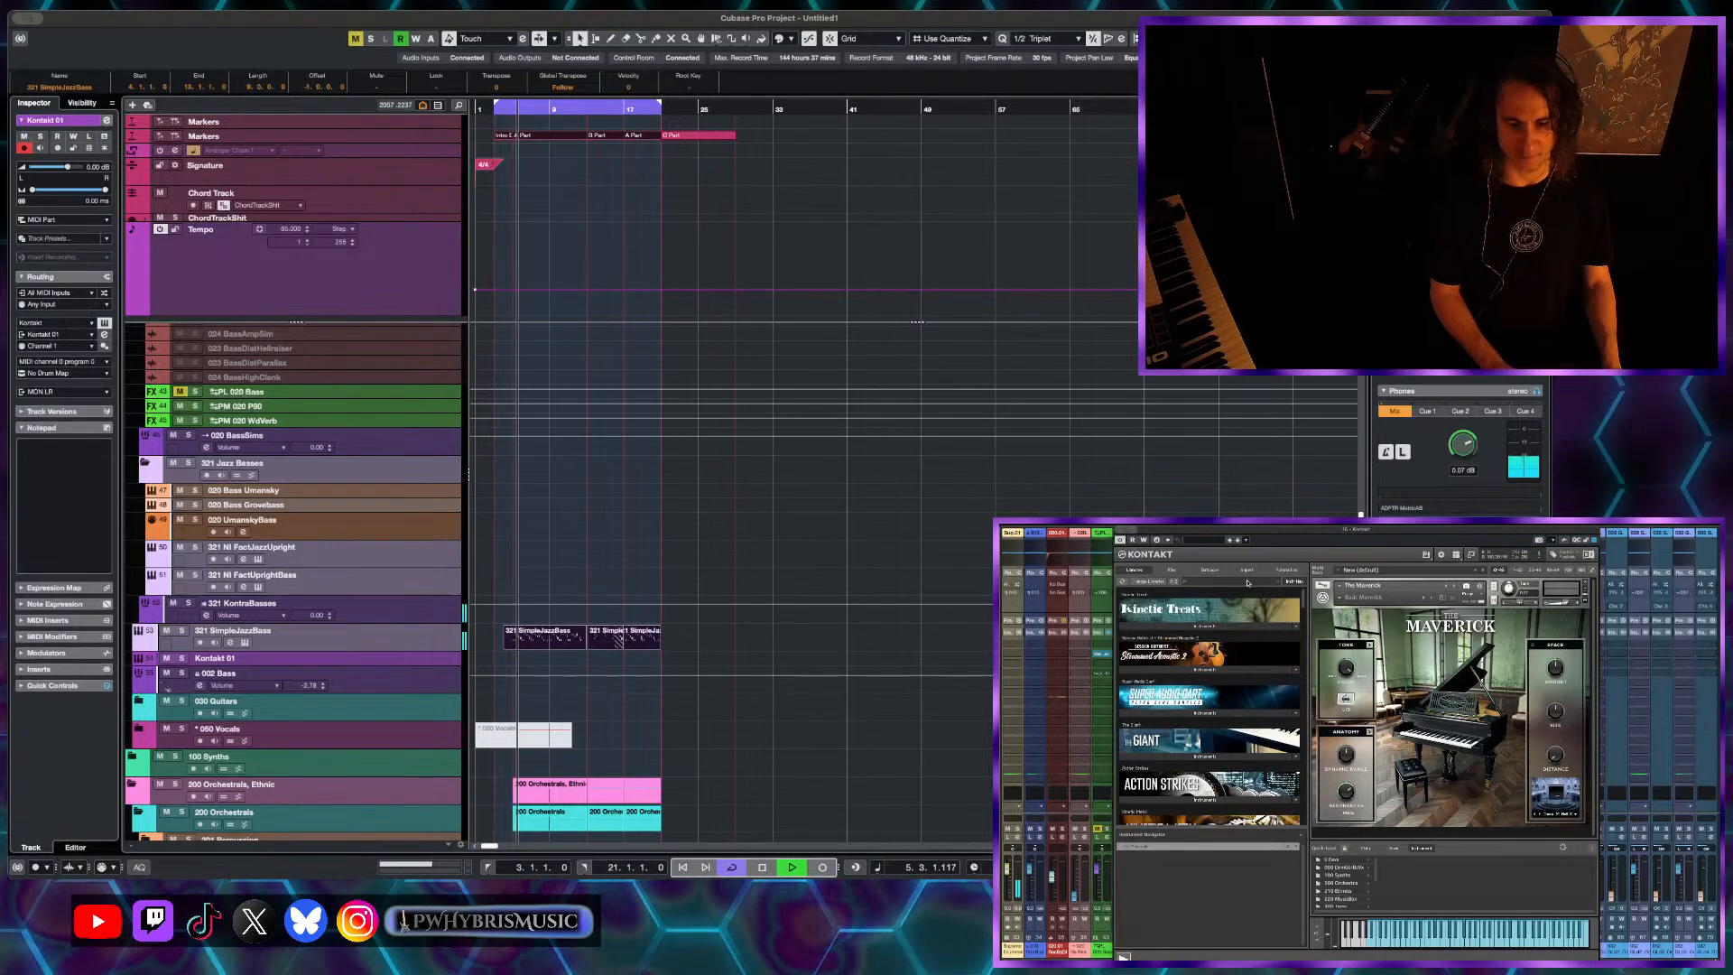
# - Load Triangle 1 from the VSL Percussion folder of the Kontakt Factory Library and remove The Maverick piano
pyautogui.scroll(-2, 1245, 764)
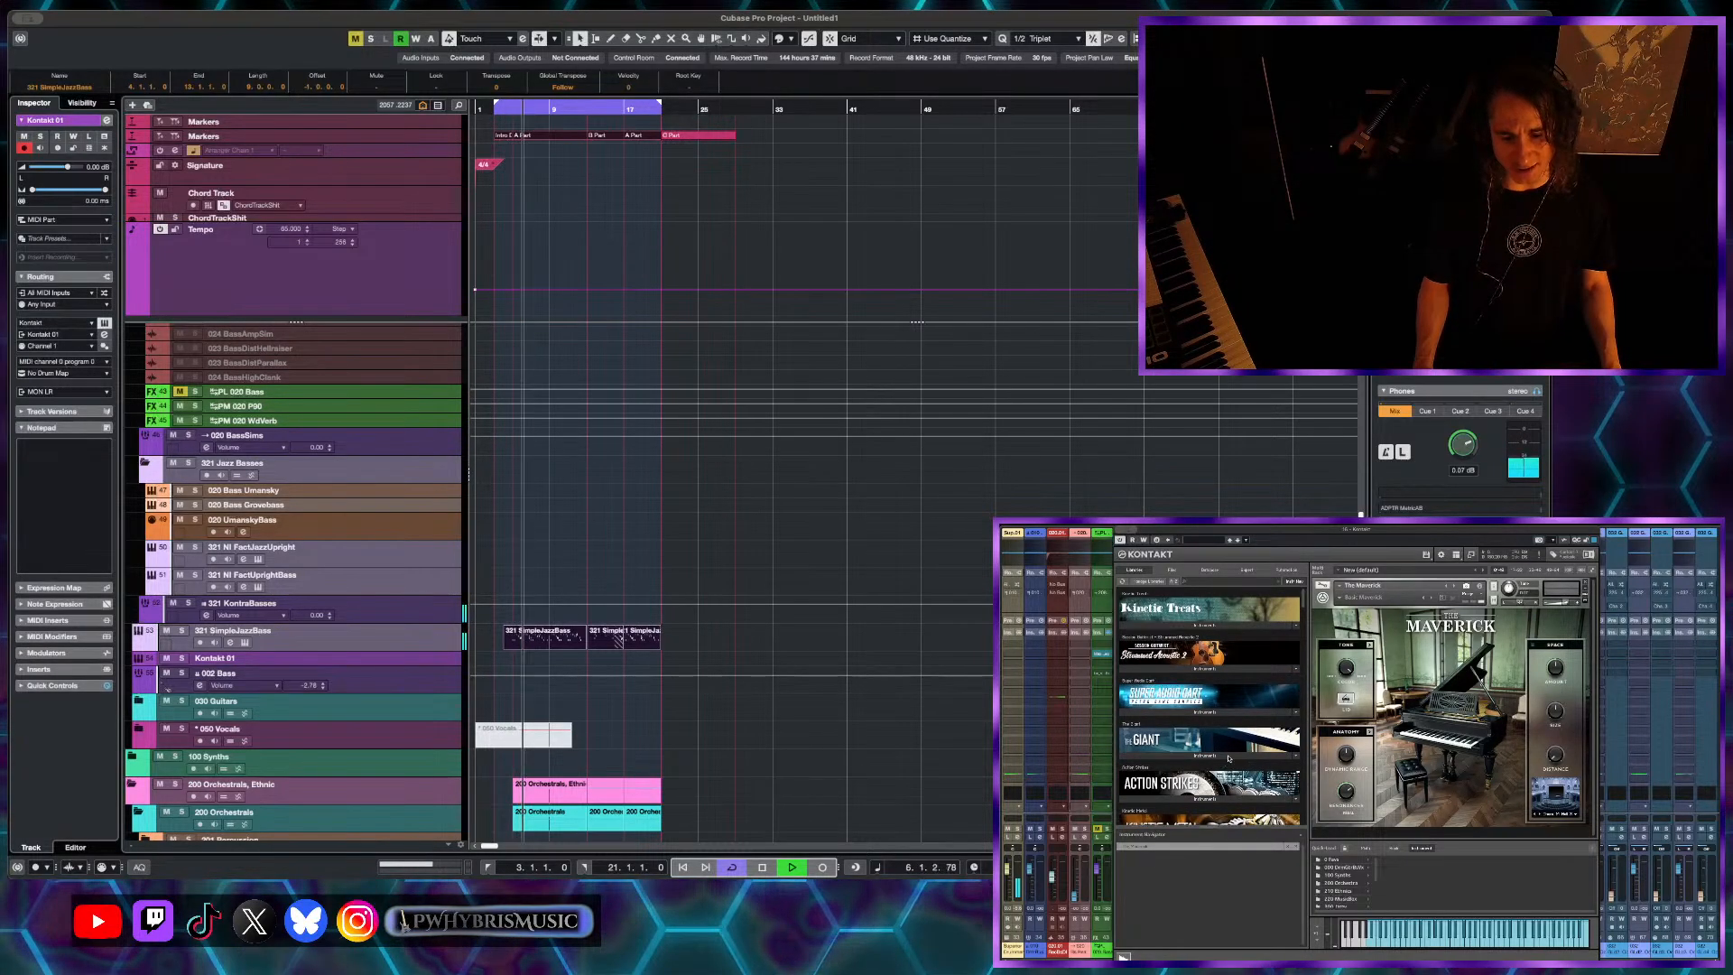
pyautogui.scroll(-5, 1228, 758)
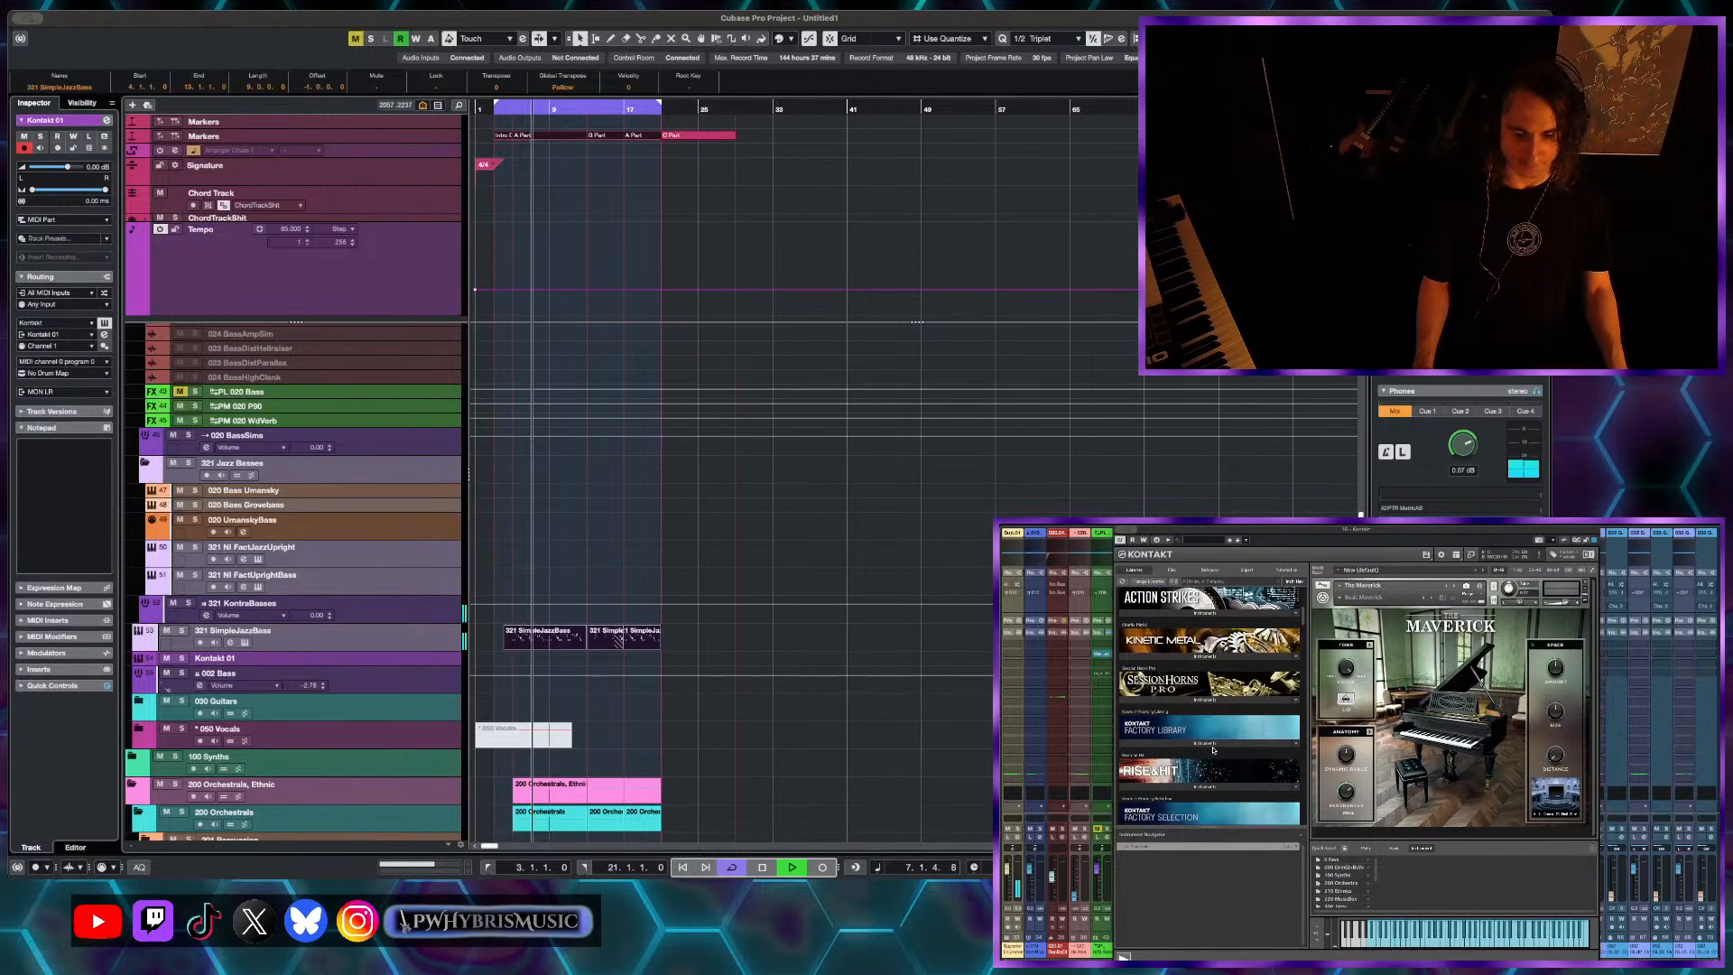
pyautogui.click(1212, 746)
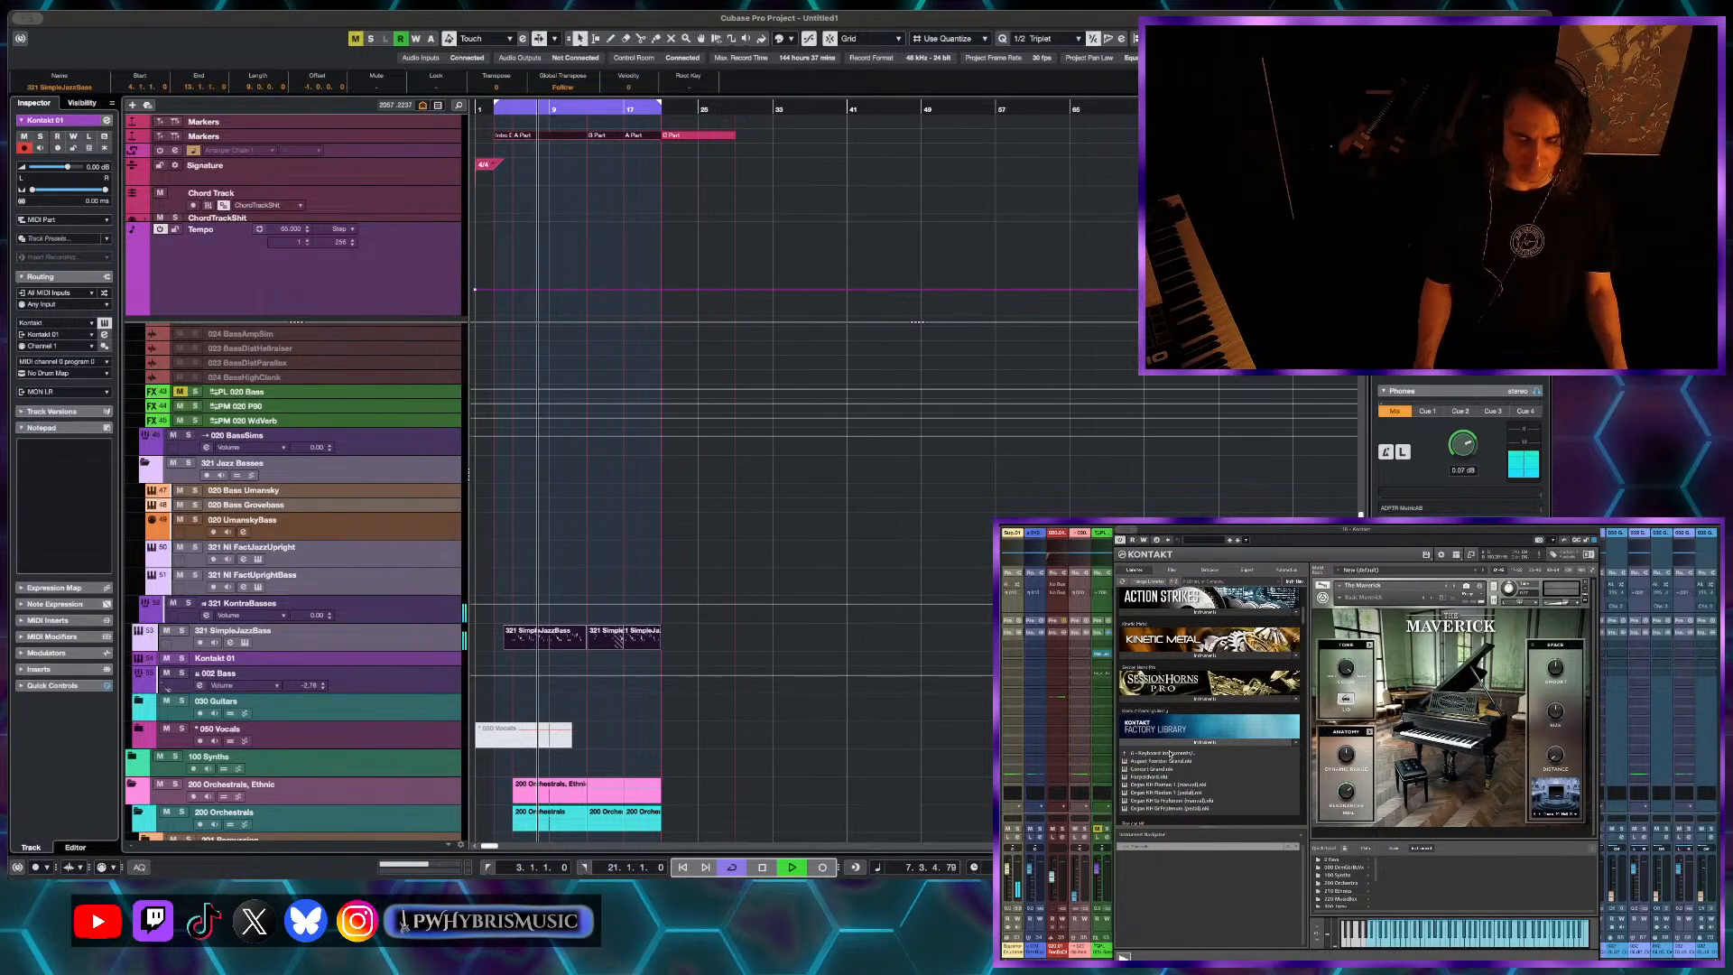
pyautogui.click(1170, 753)
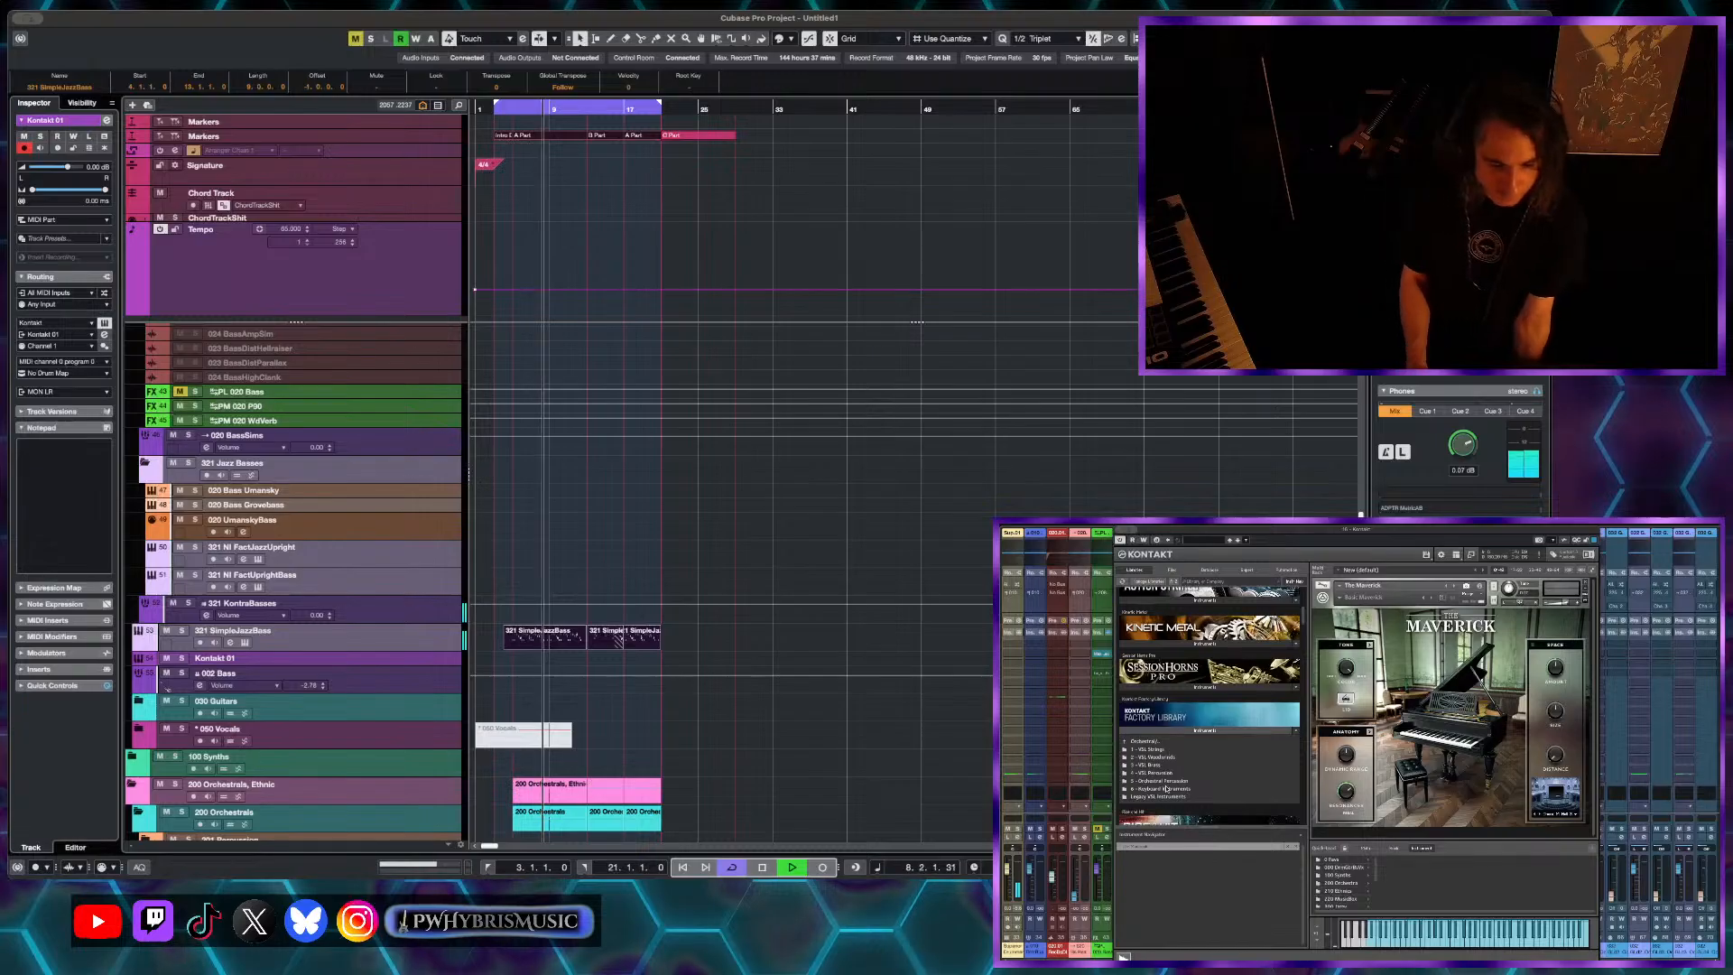
pyautogui.click(1160, 773)
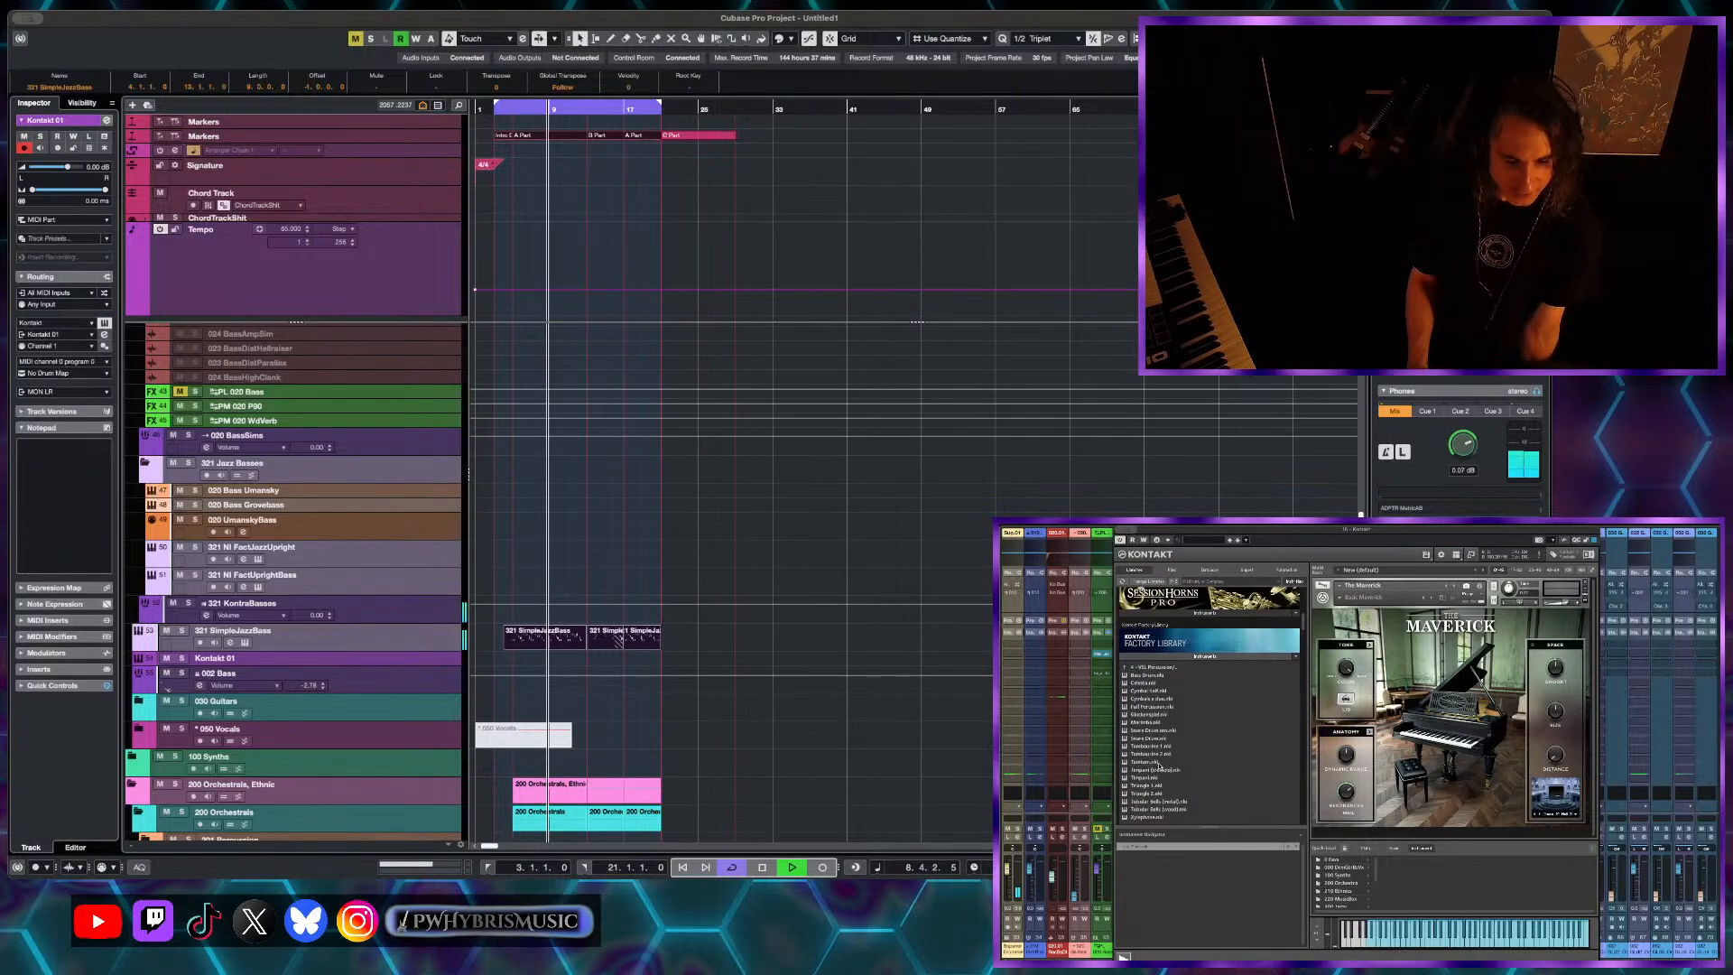
pyautogui.scroll(-1, 1159, 766)
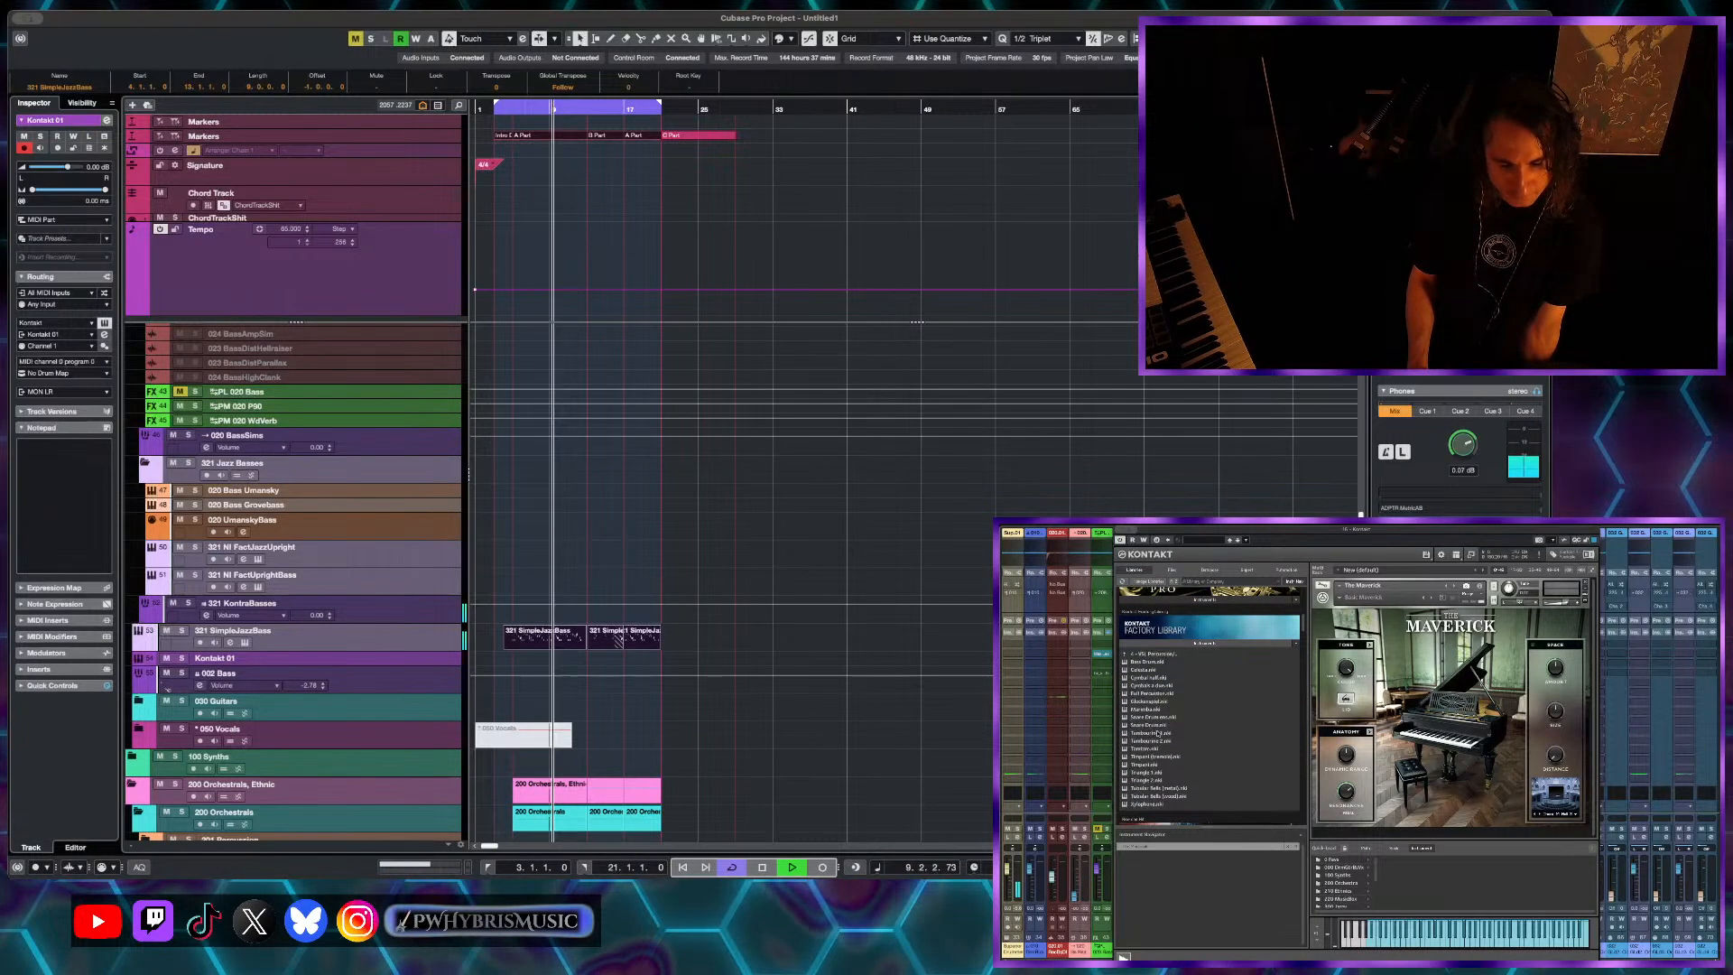
pyautogui.doubleClick(1156, 774)
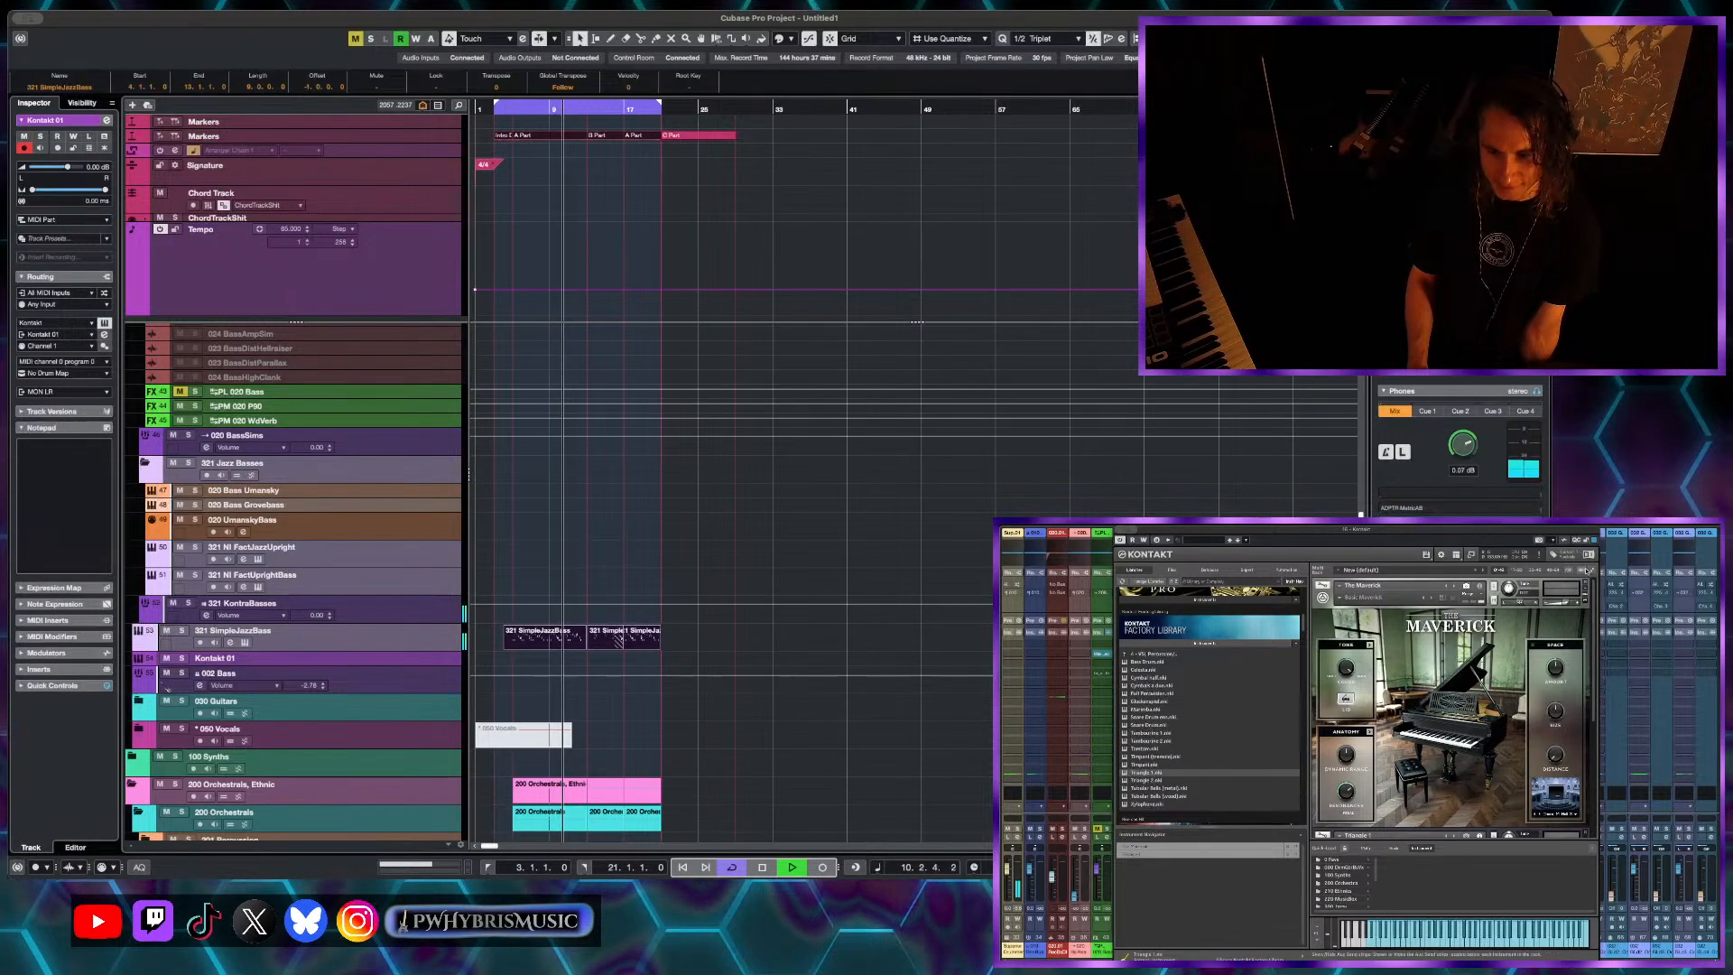
pyautogui.click(1584, 582)
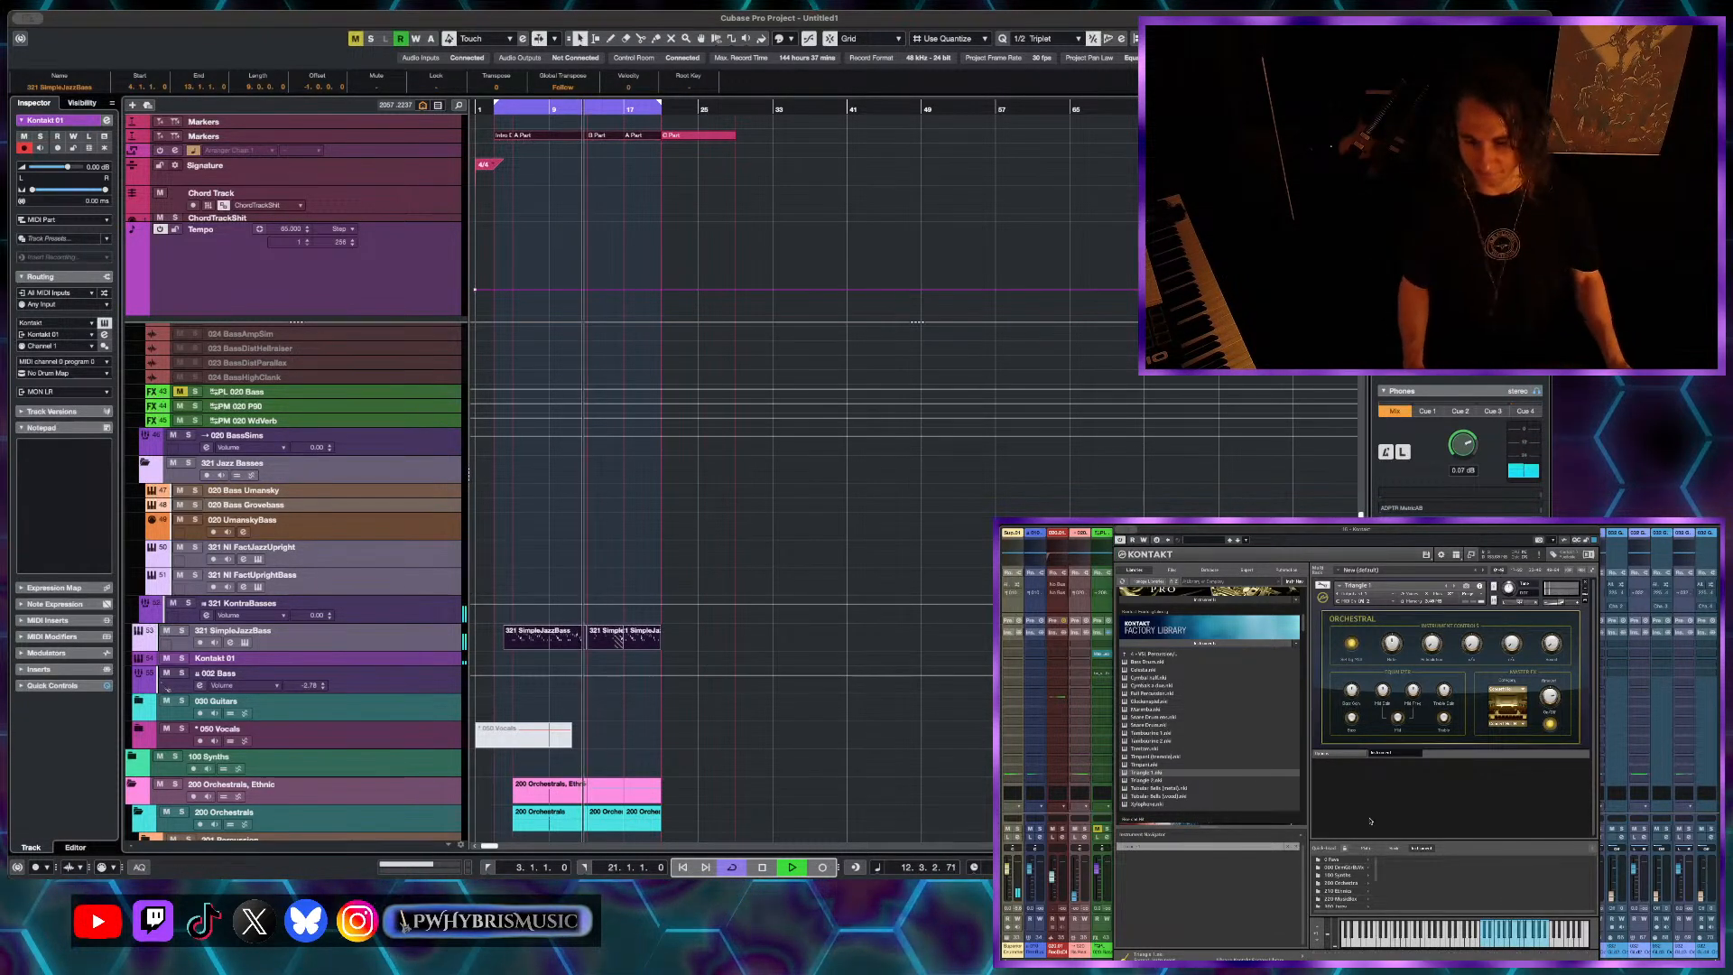
# - Increase the height of the Kontakt 01 track and stop playback
pyautogui.scroll(1, 531, 665)
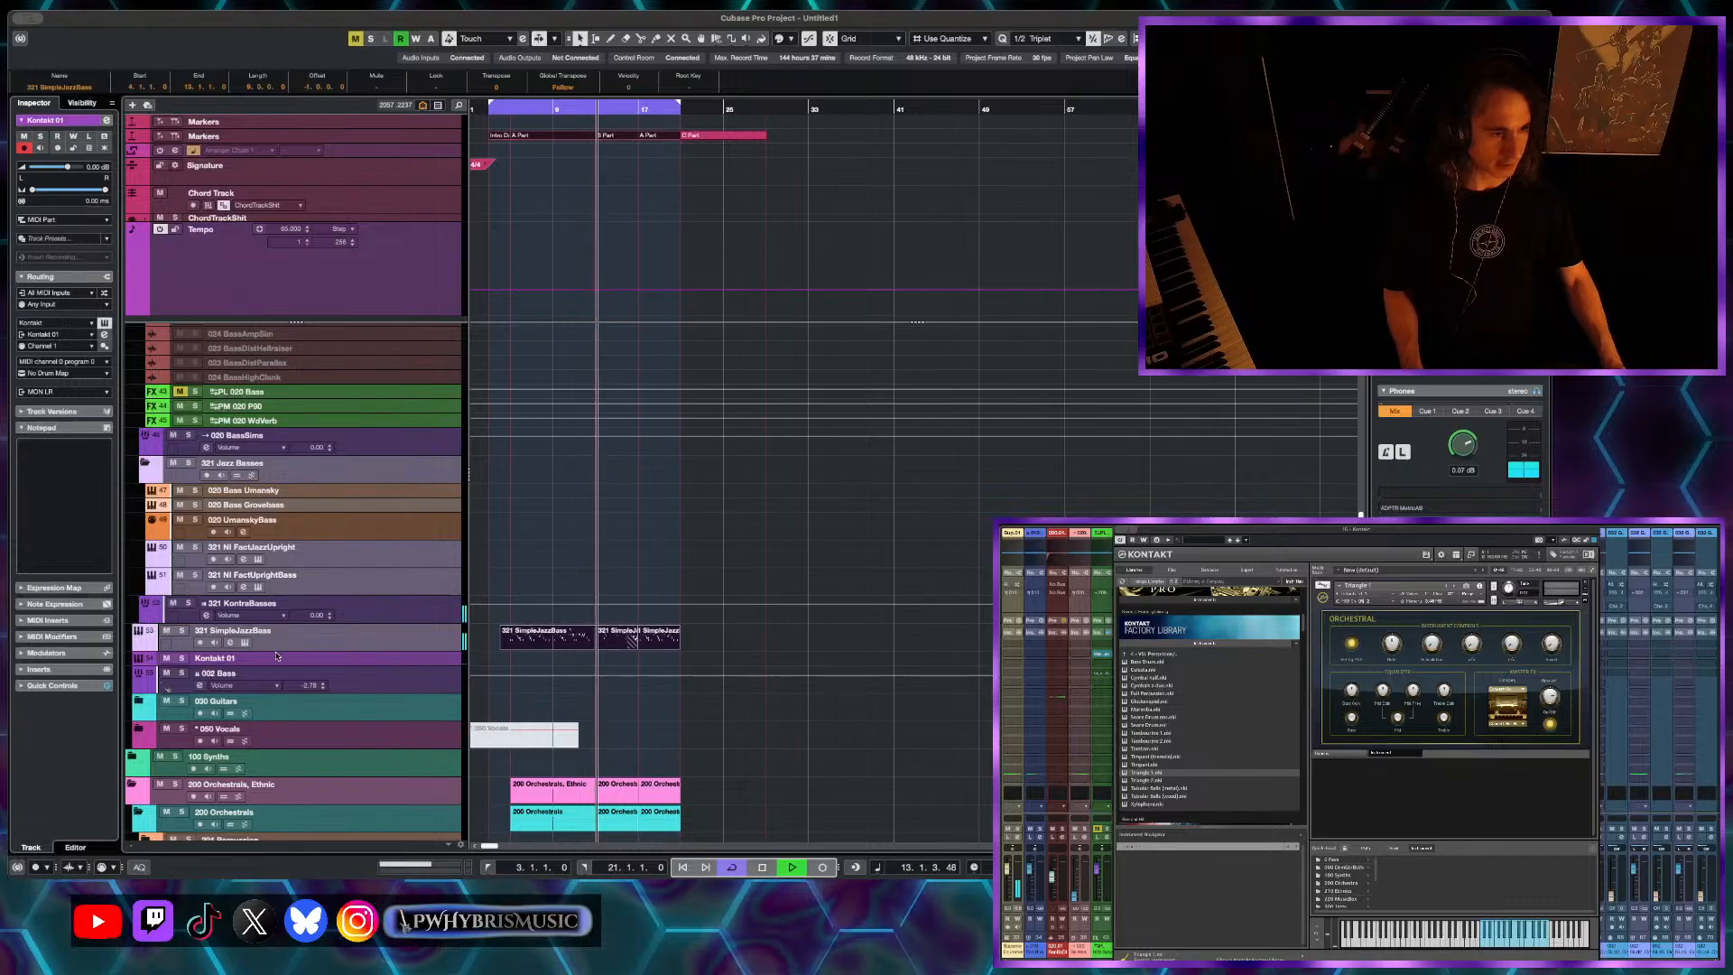
pyautogui.moveTo(437, 666); pyautogui.dragTo(438, 692)
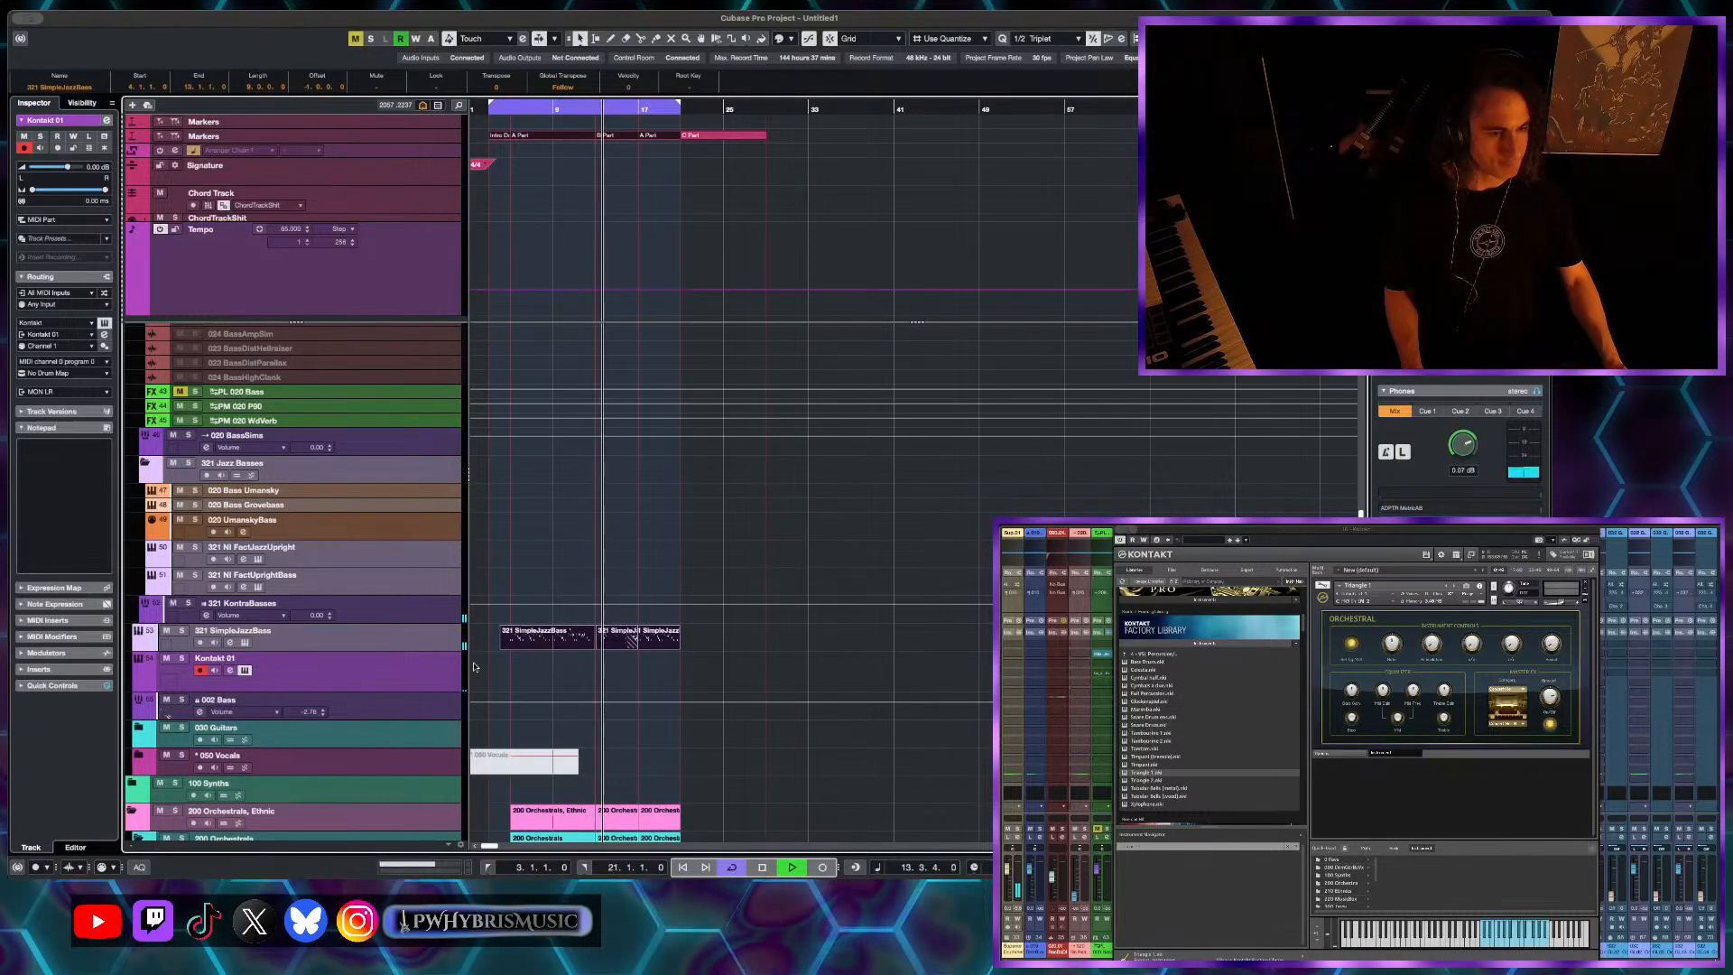
pyautogui.scroll(2, 473, 666)
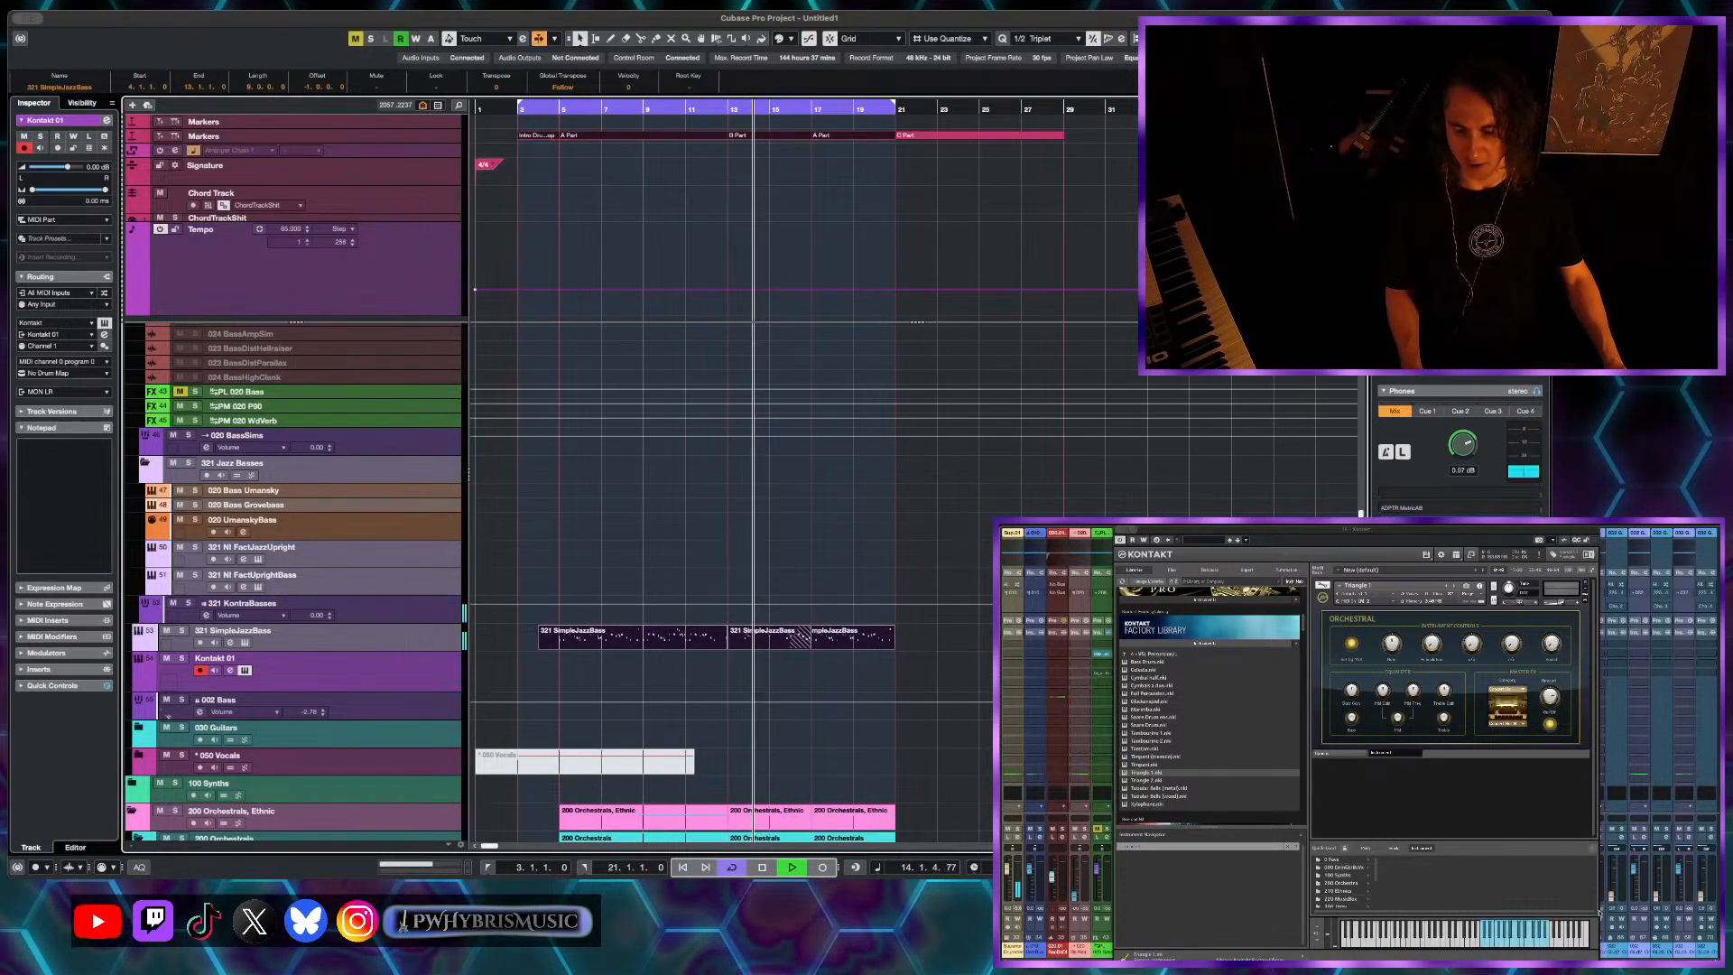
pyautogui.press('space')
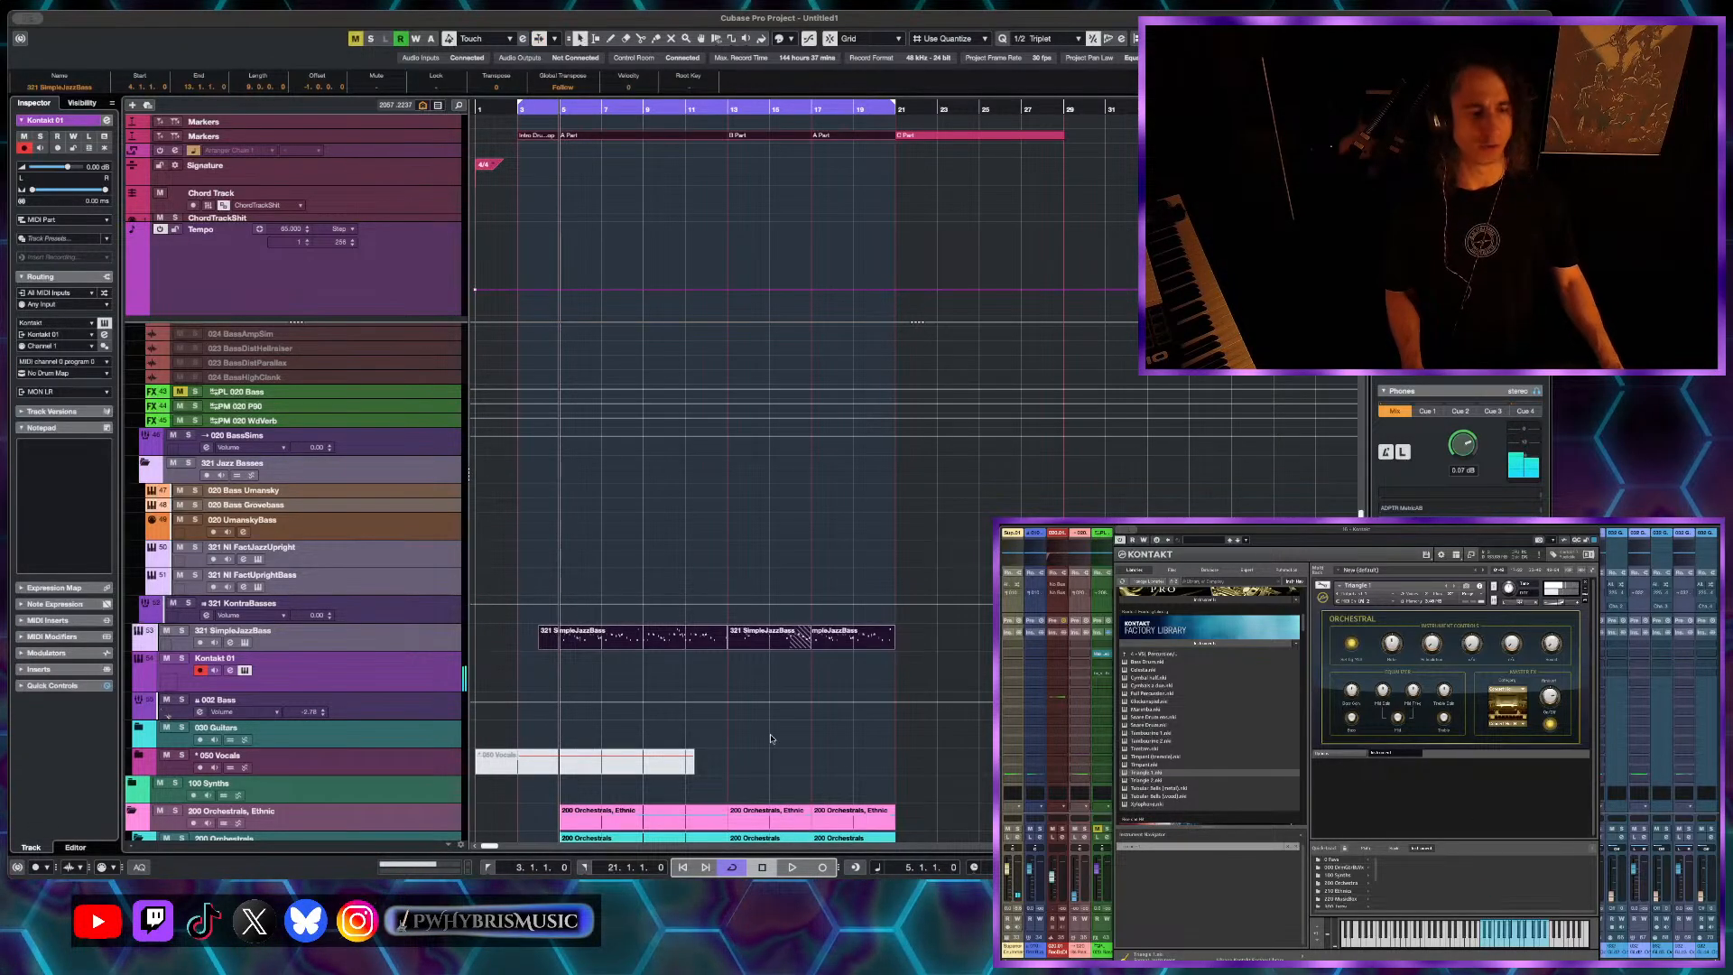
# - Lower the Kontakt 01 channel's volume to about -15 dB and route its output to the 201 OrchPerc group
pyautogui.click(230, 670)
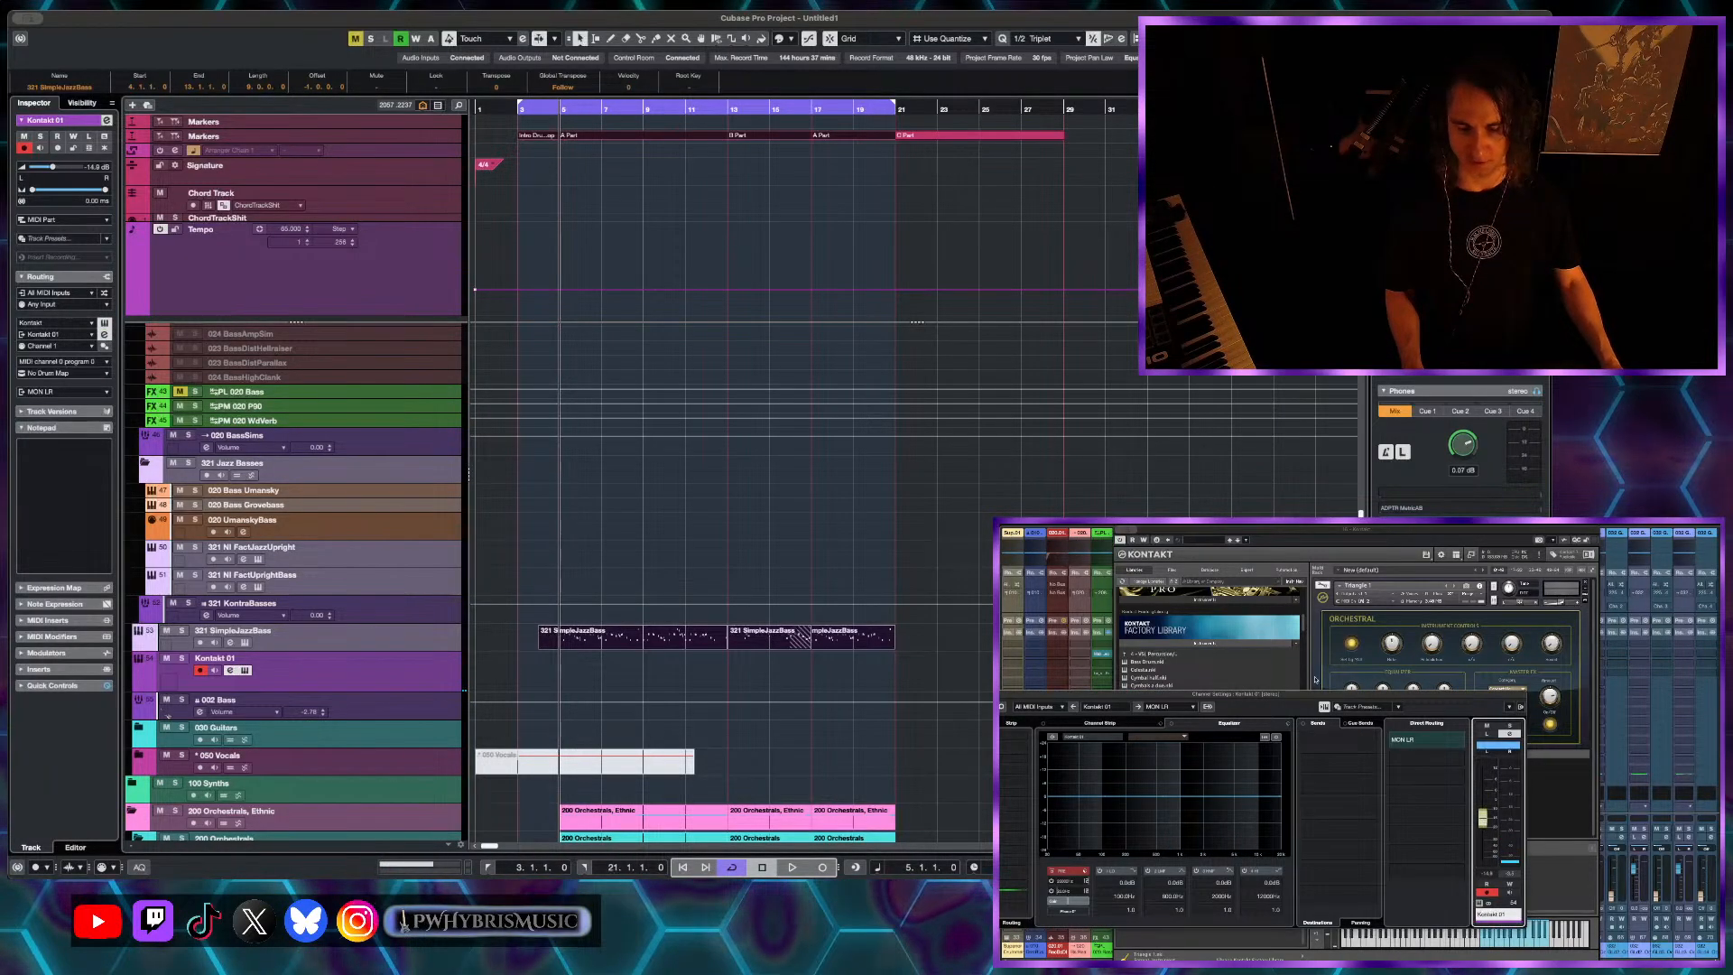
pyautogui.press('super+w')
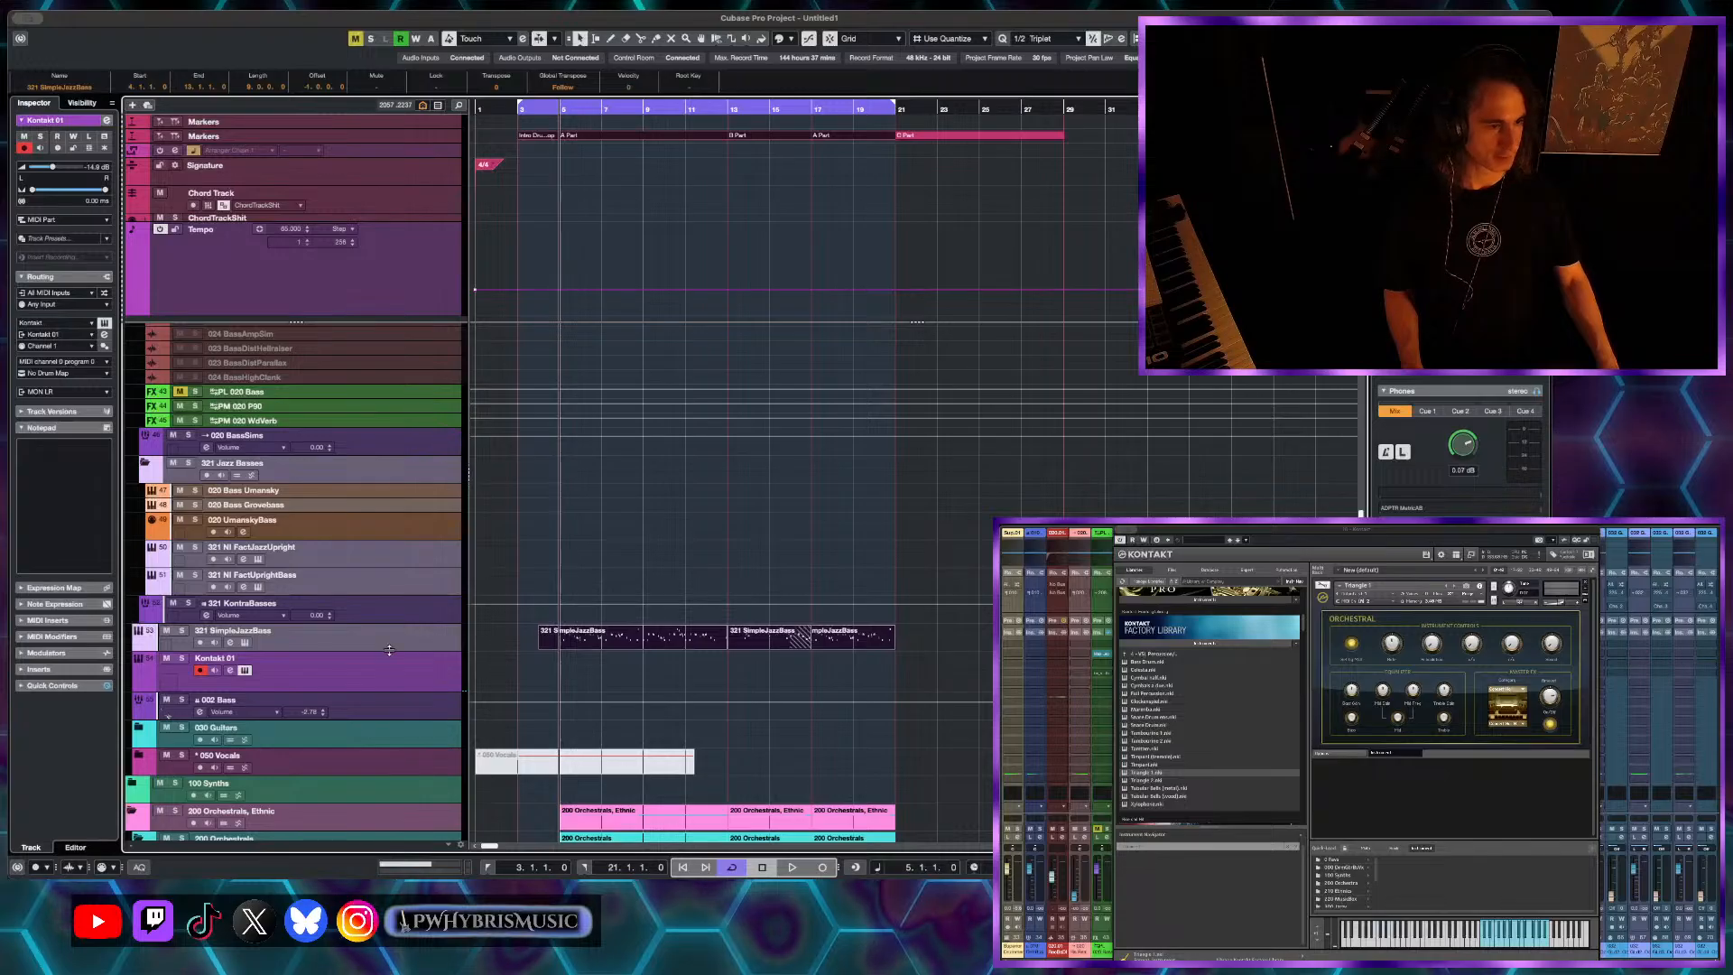
pyautogui.press('e')
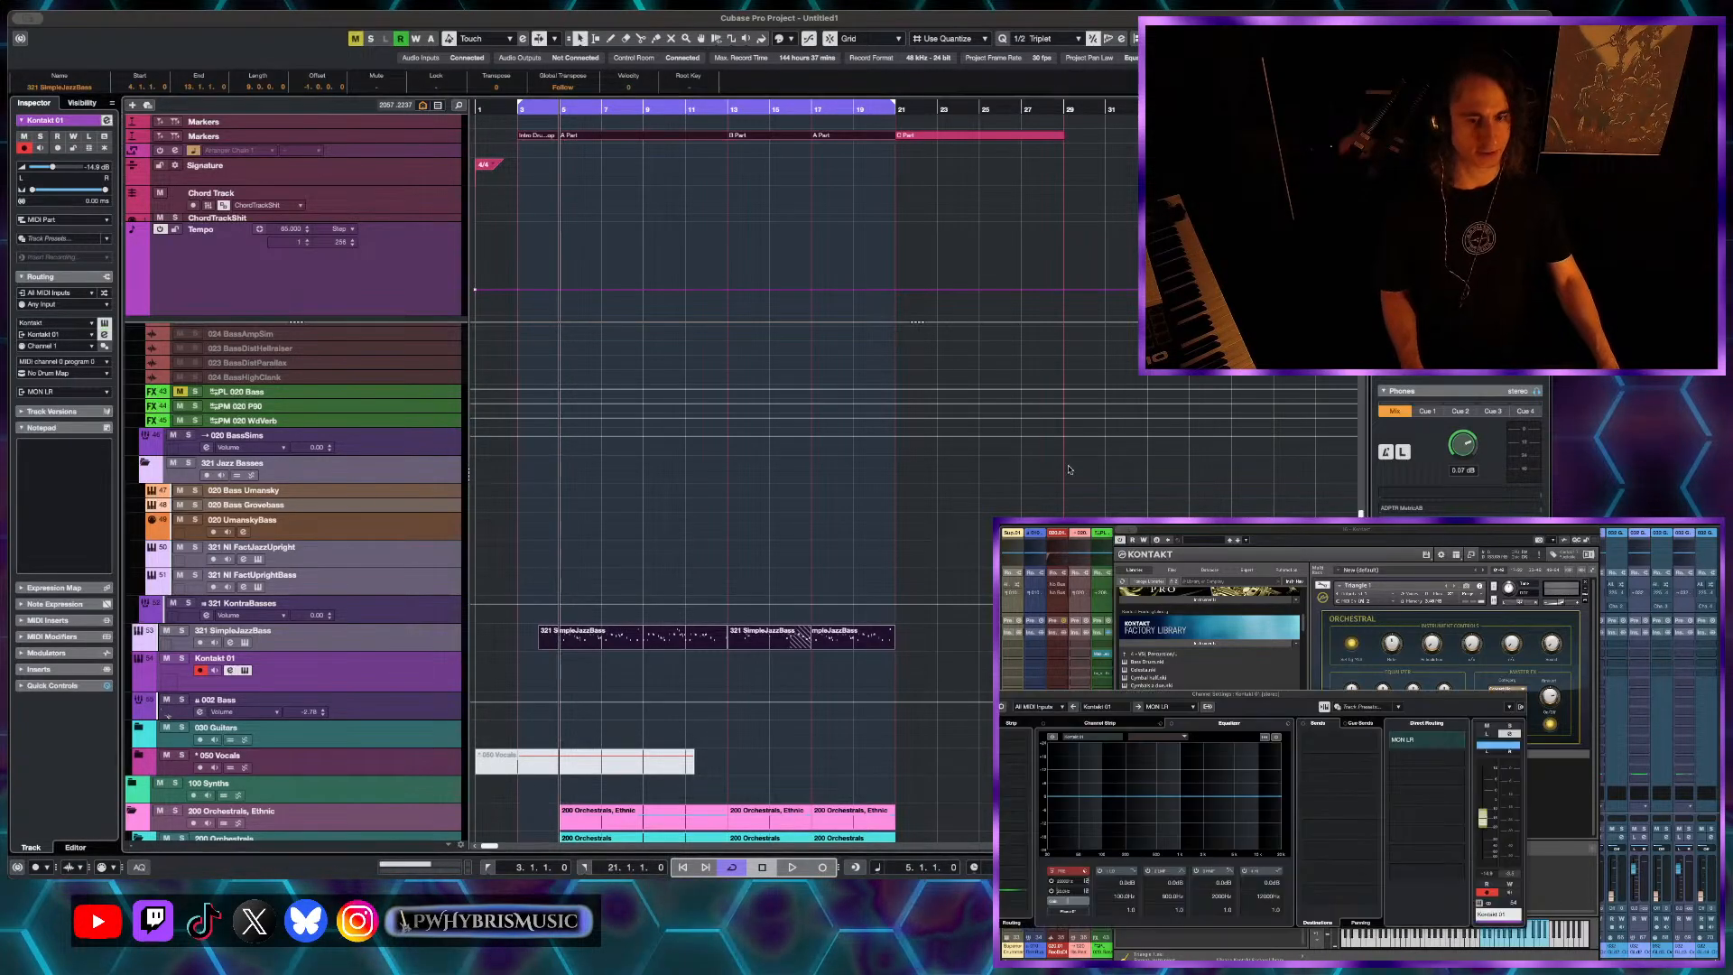
pyautogui.click(1168, 705)
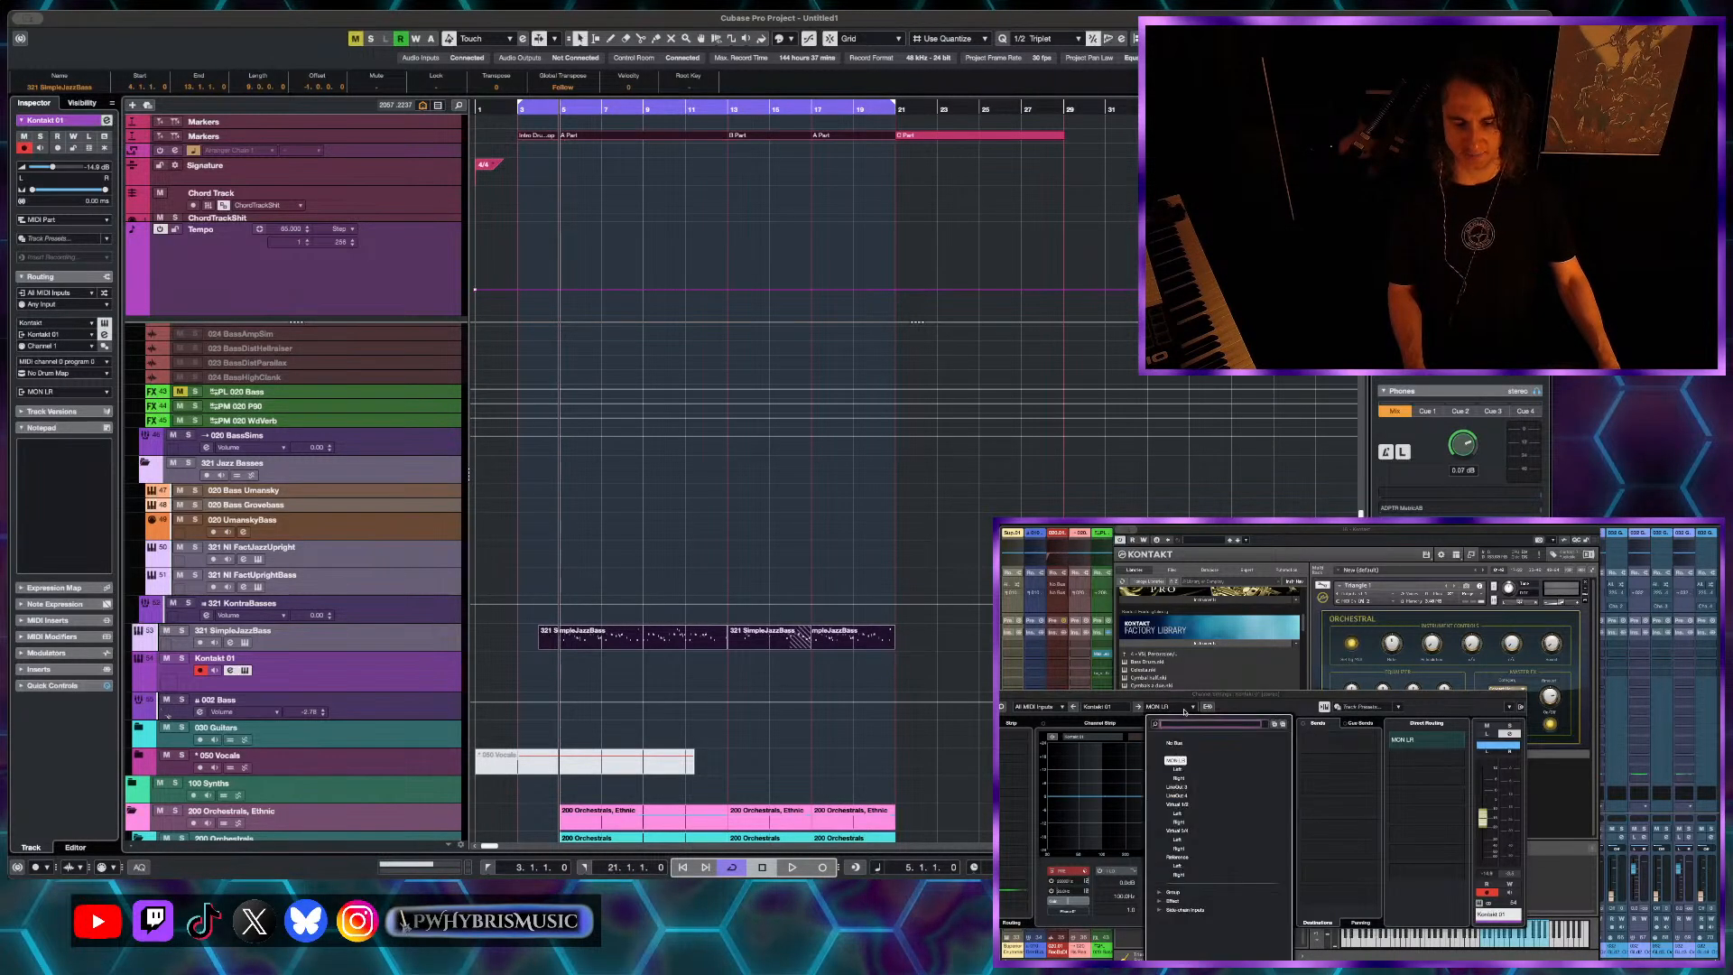
pyautogui.write('perc')
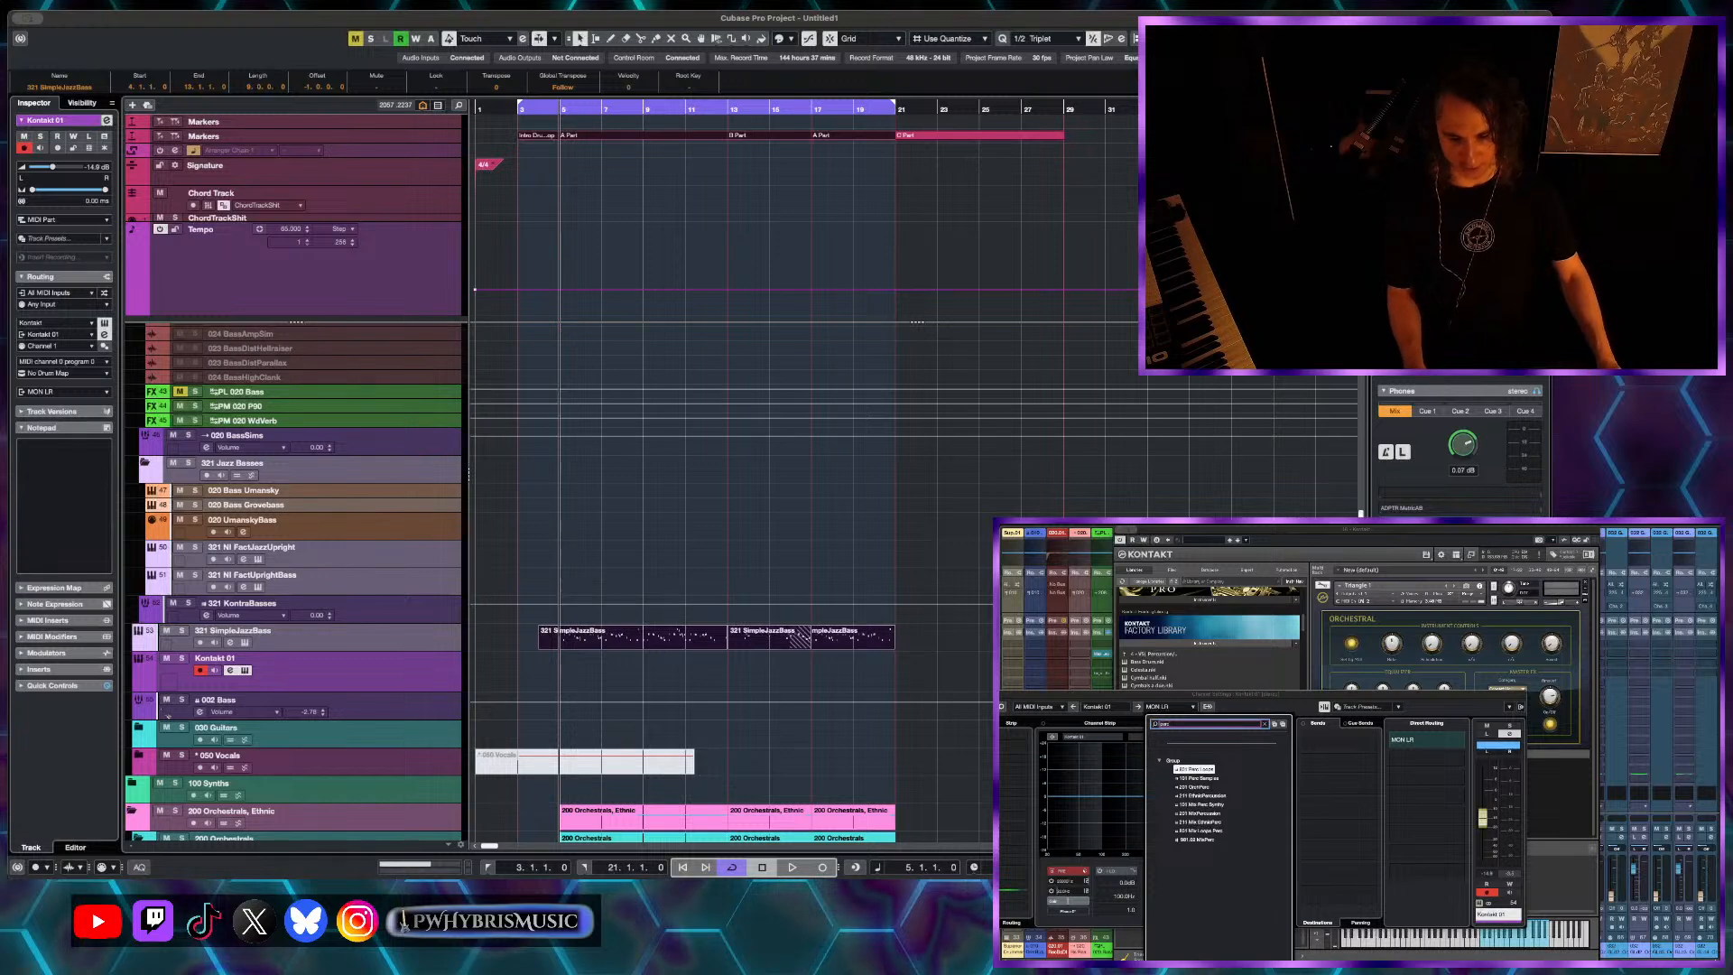
pyautogui.click(1209, 786)
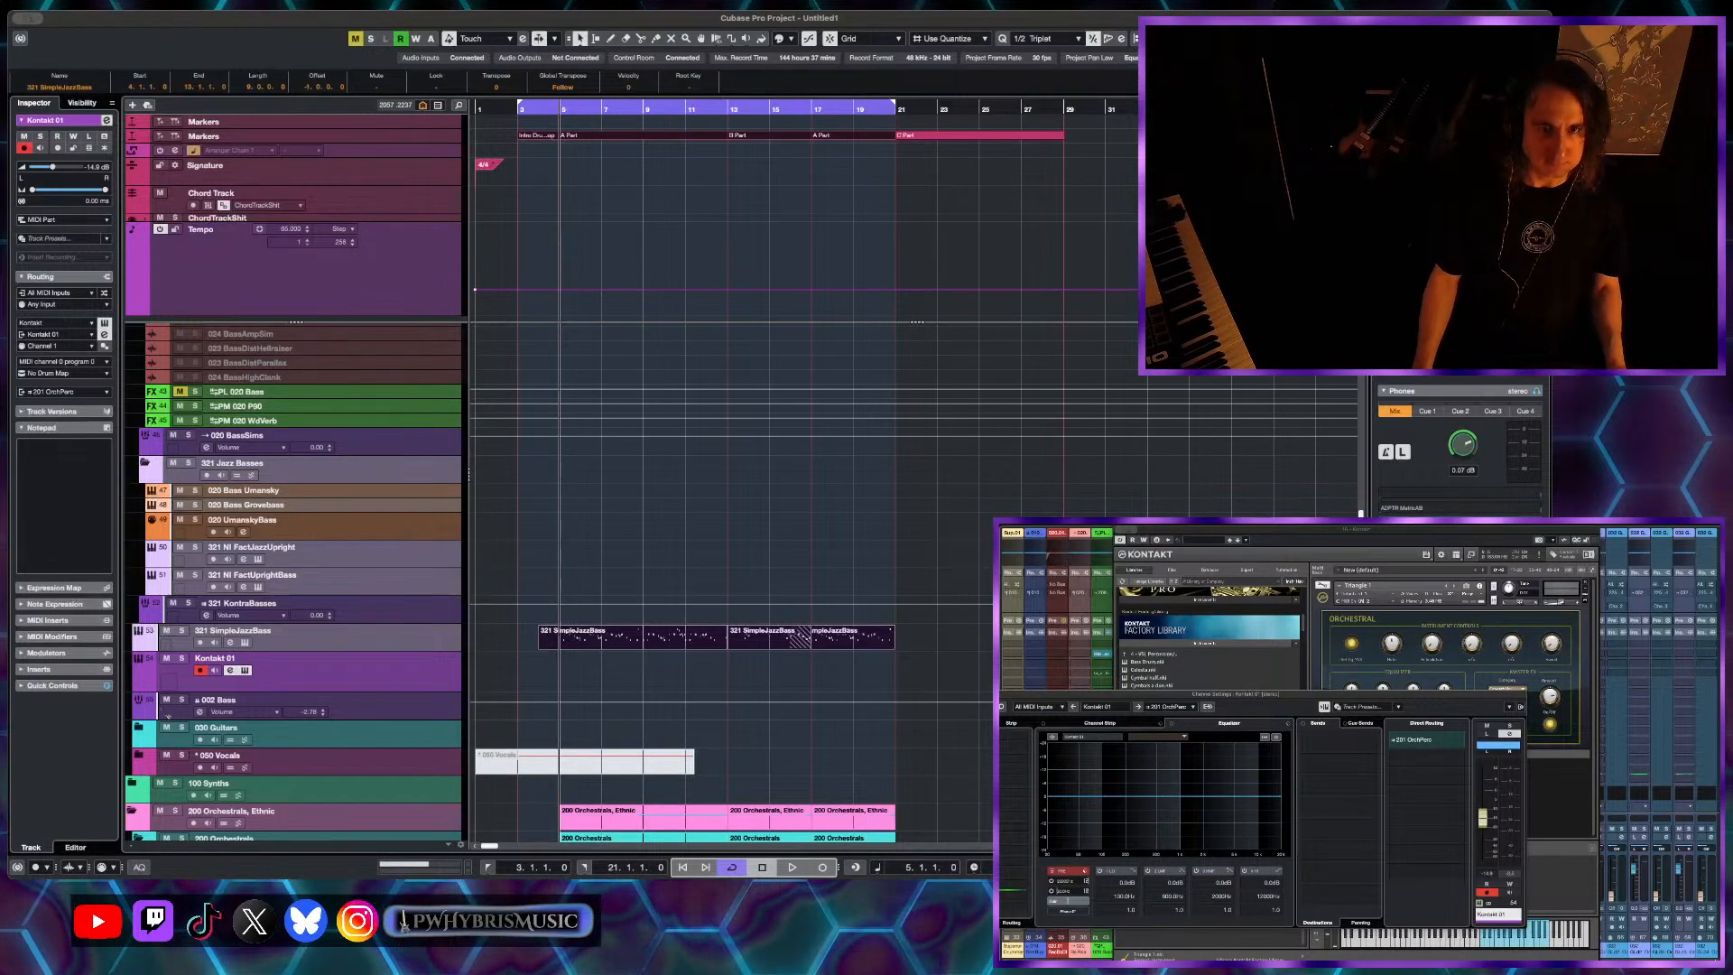
# - Briefly play from bar 5, and draw an empty MIDI part on the Kontakt 01 track from bar 5 to about mid-bar 7
pyautogui.press('space')
pyautogui.scroll(4, 643, 576)
pyautogui.hscroll(-2, 631, 597)
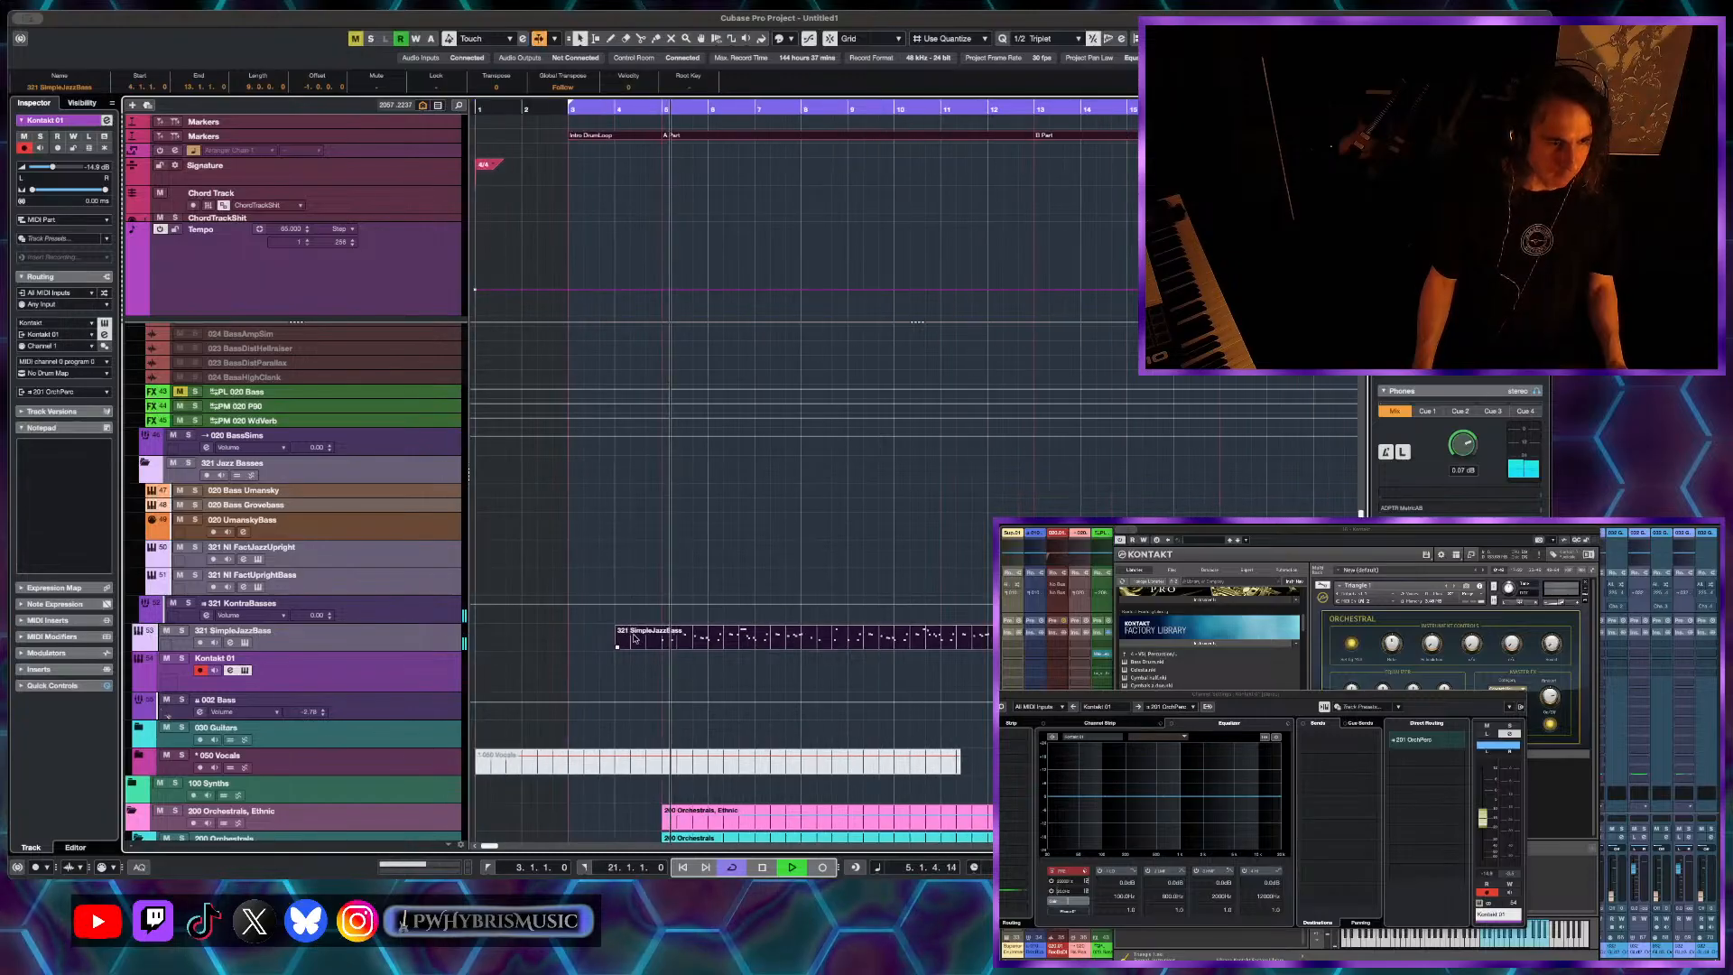
pyautogui.scroll(2, 690, 632)
pyautogui.scroll(2, 702, 638)
pyautogui.press('space')
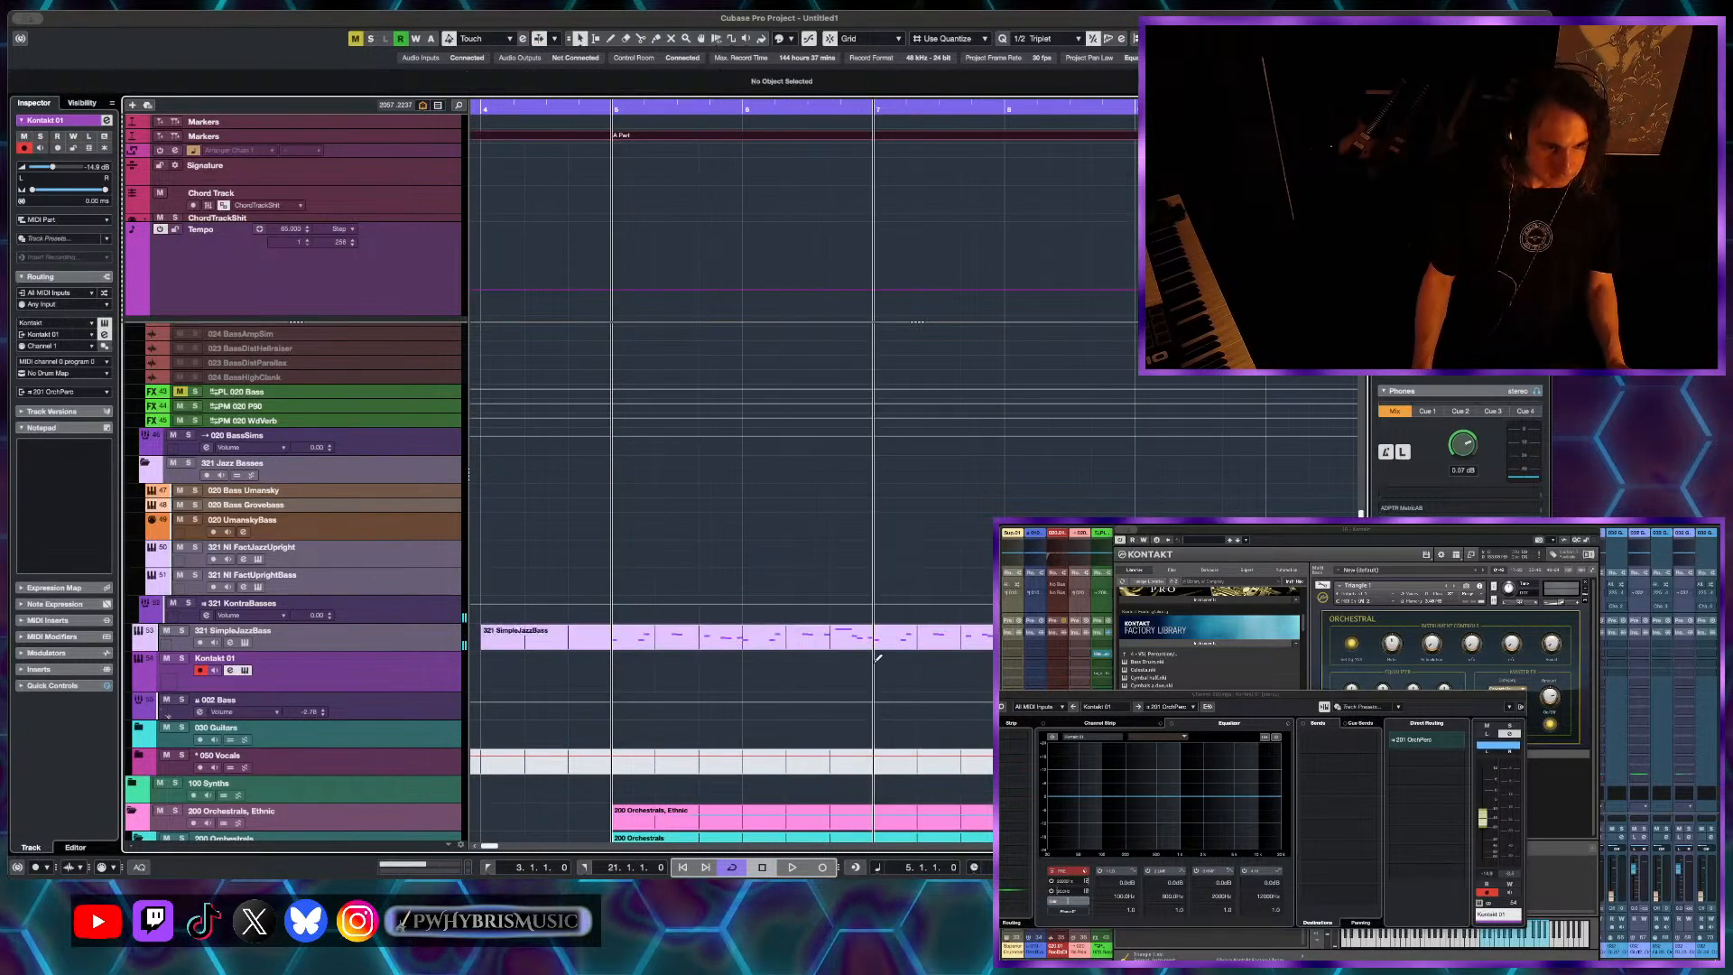
pyautogui.moveTo(621, 667); pyautogui.dragTo(958, 673)
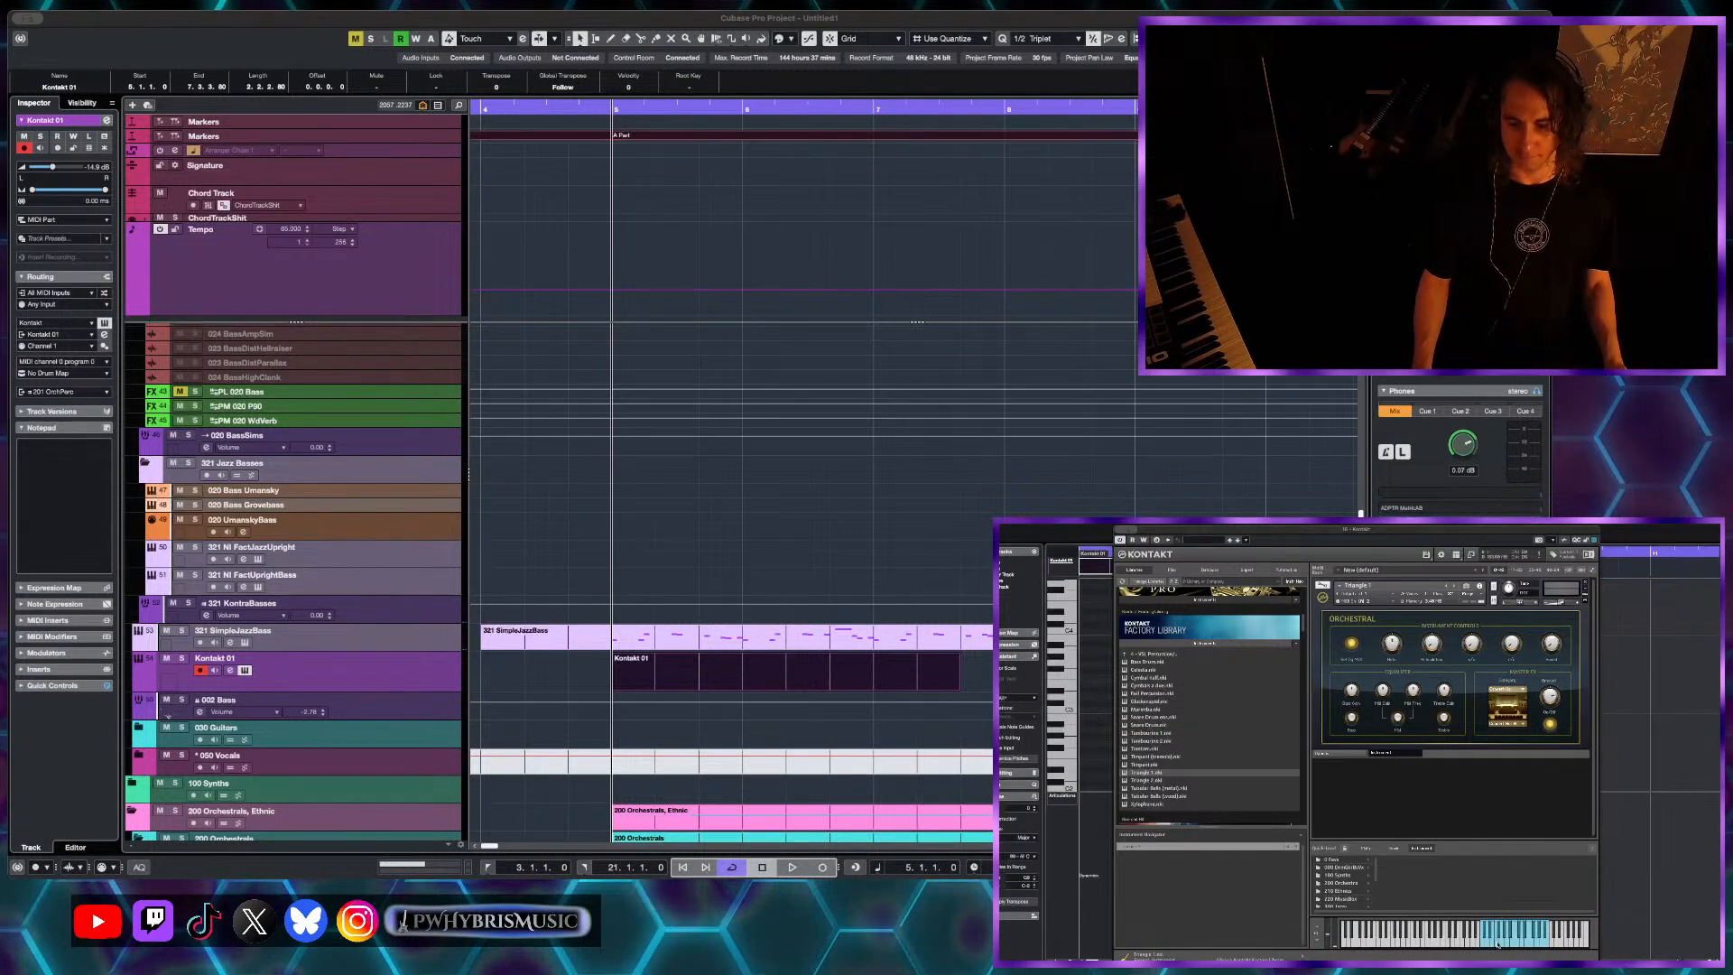
# - Move the Kontakt window over the project window to uncover the Key Editor of the new Kontakt 01 part
pyautogui.press('g')
pyautogui.press('g')
pyautogui.press('g')
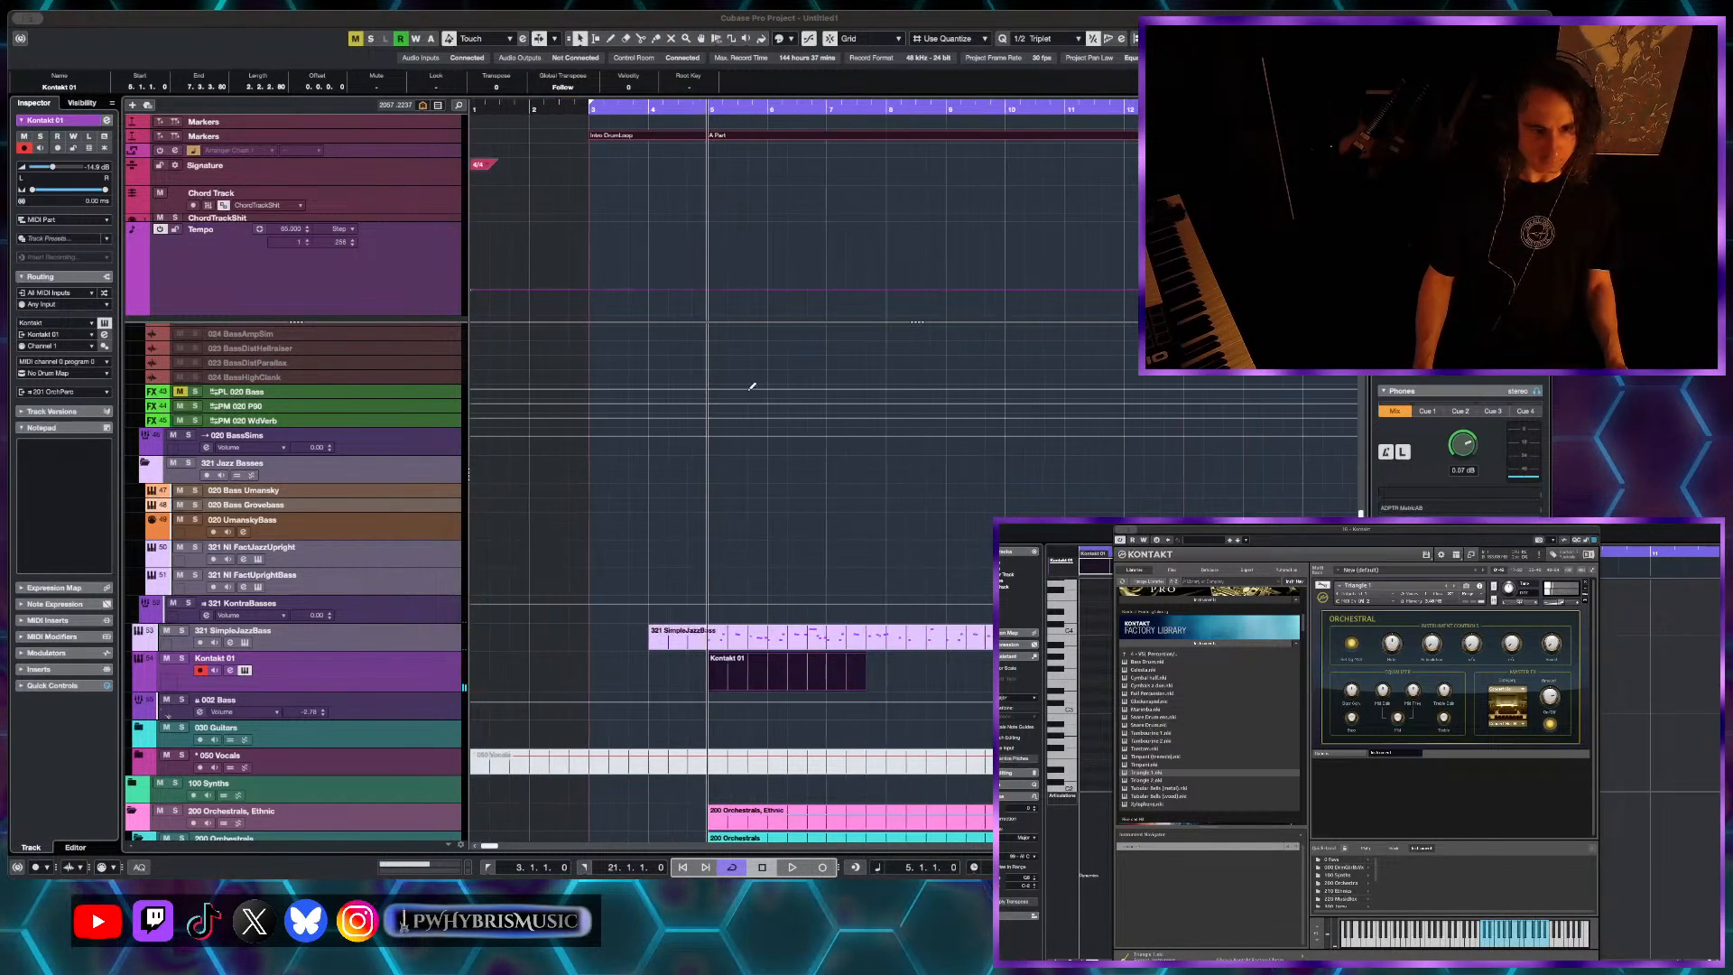
pyautogui.press('h')
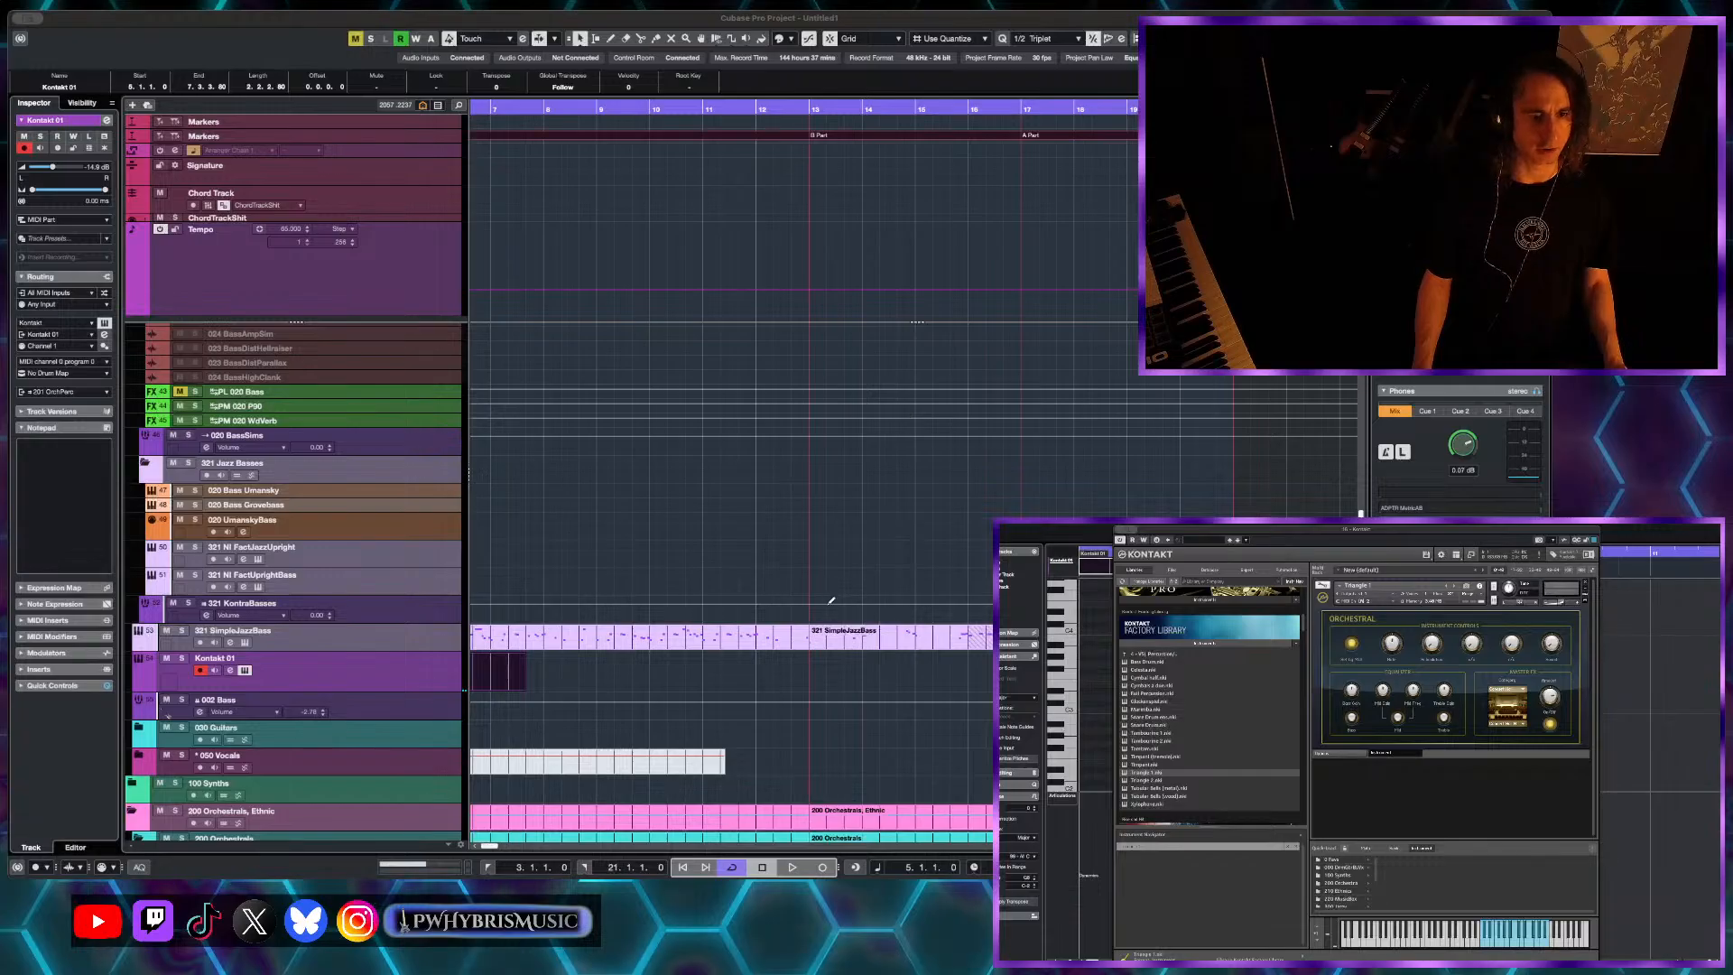
pyautogui.hscroll(-3, 747, 668)
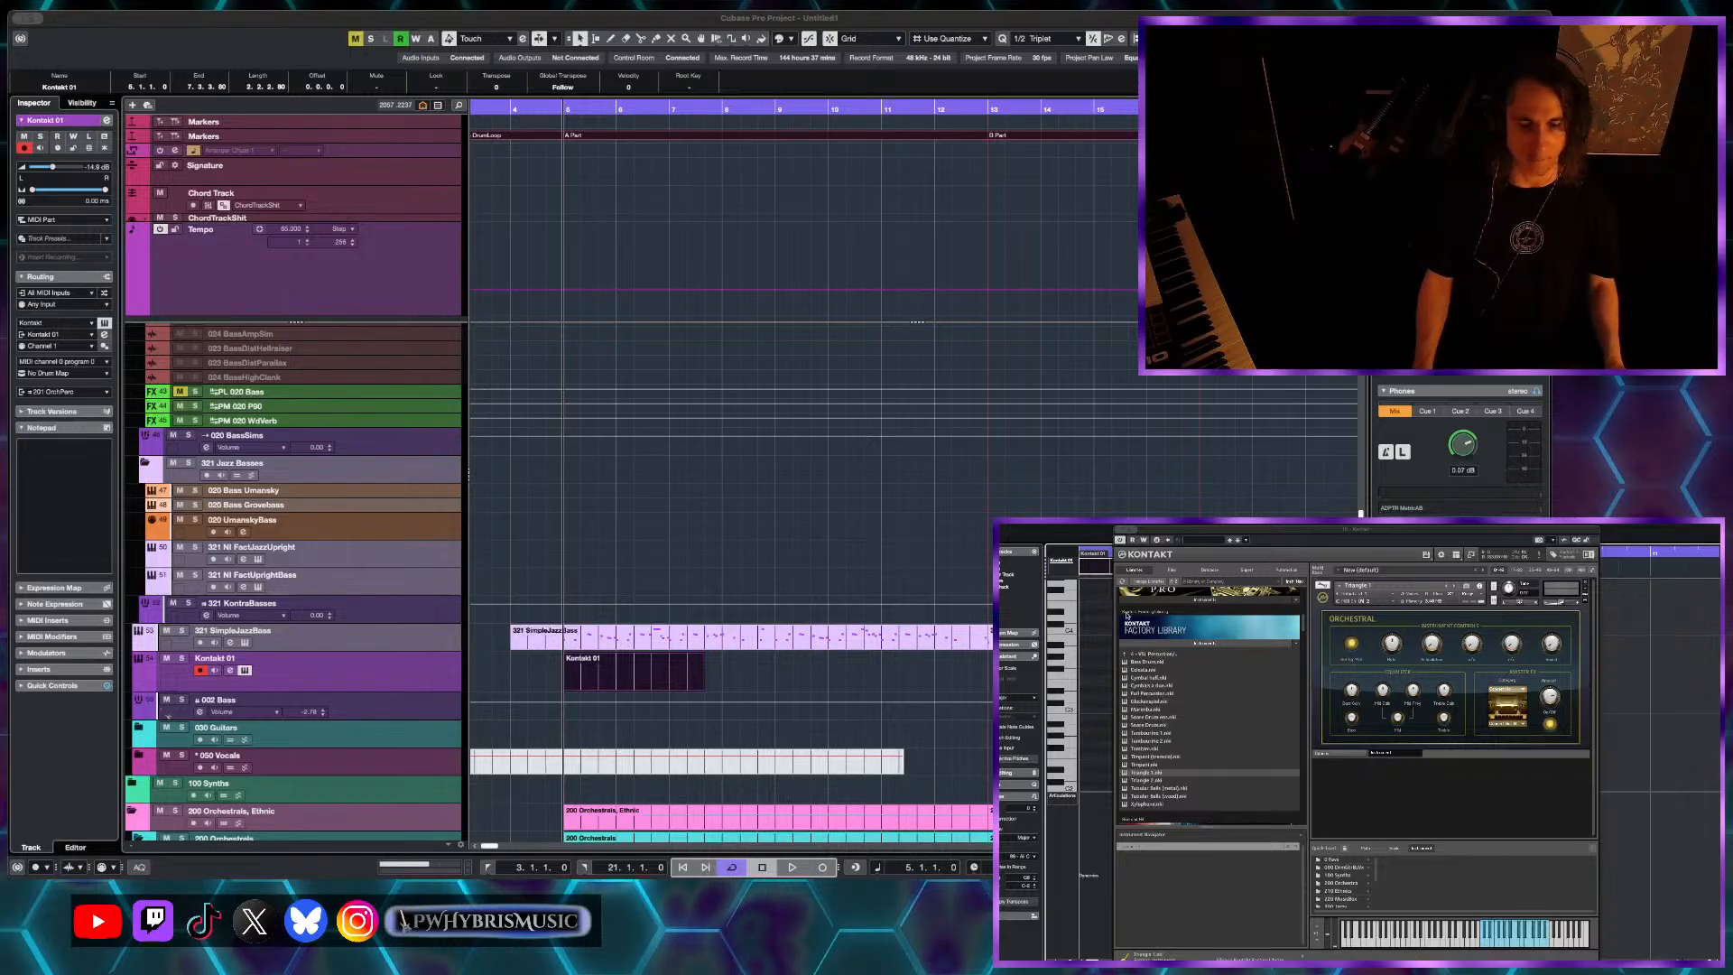
pyautogui.moveTo(1178, 539); pyautogui.dragTo(671, 98)
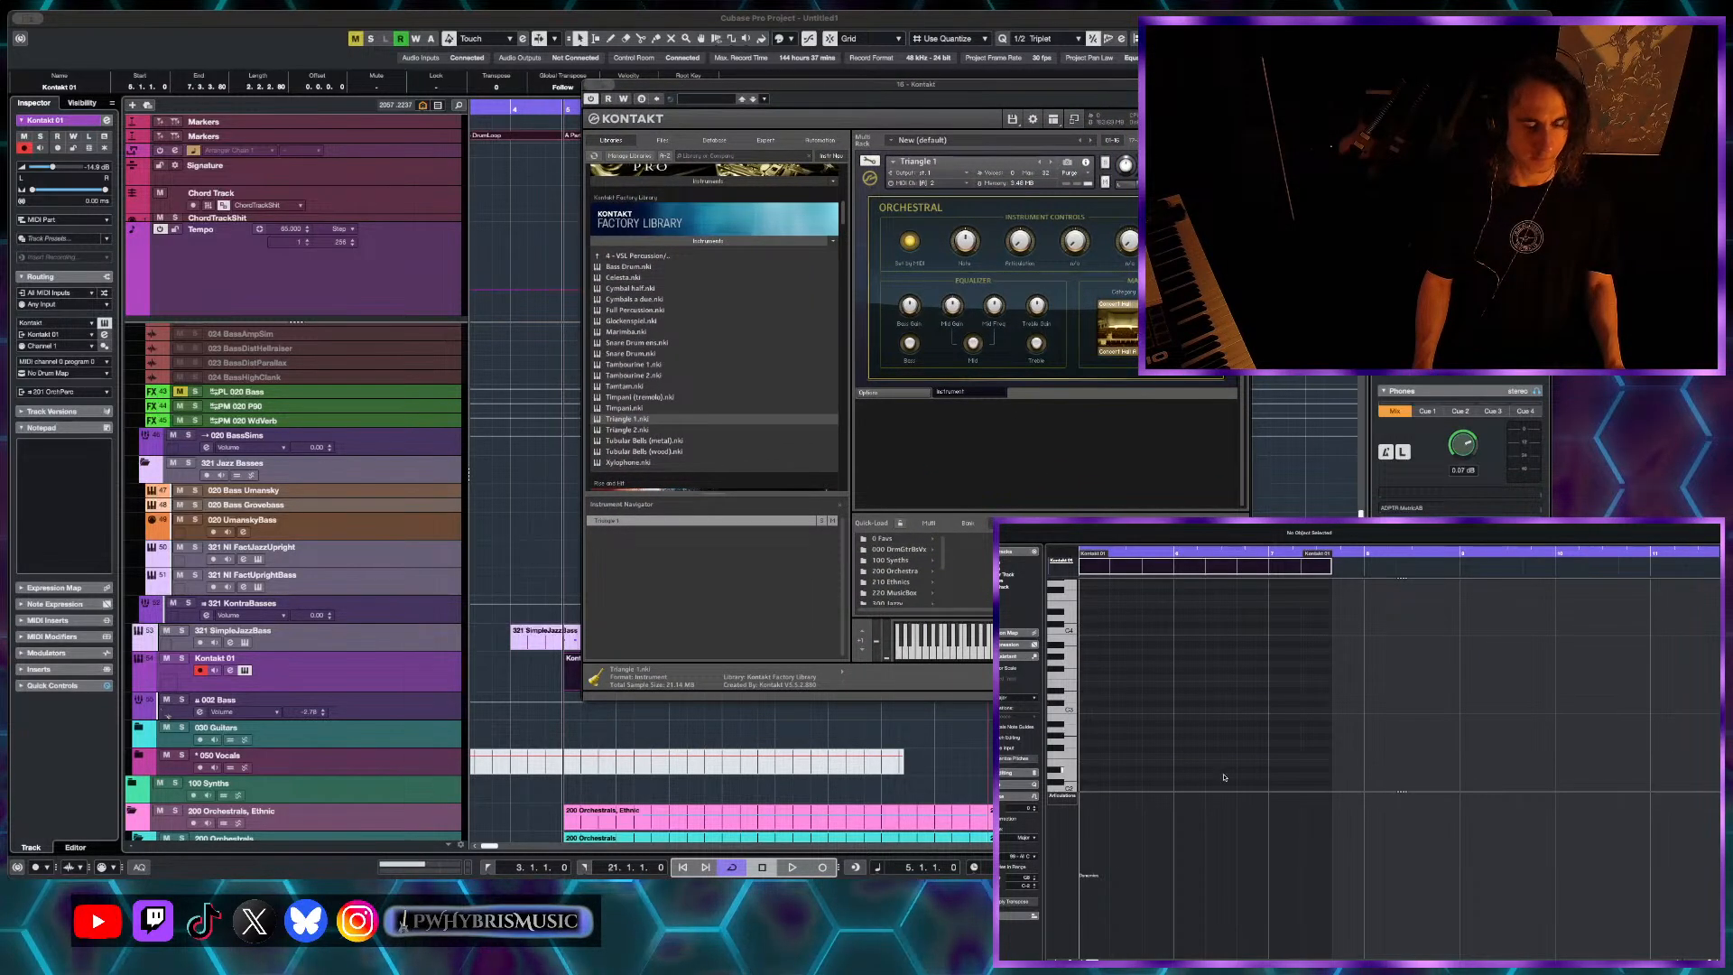
# - Draw a short note at the start of the Kontakt 01 part and move it through different pitches to find a triangle sound
pyautogui.click(1091, 731)
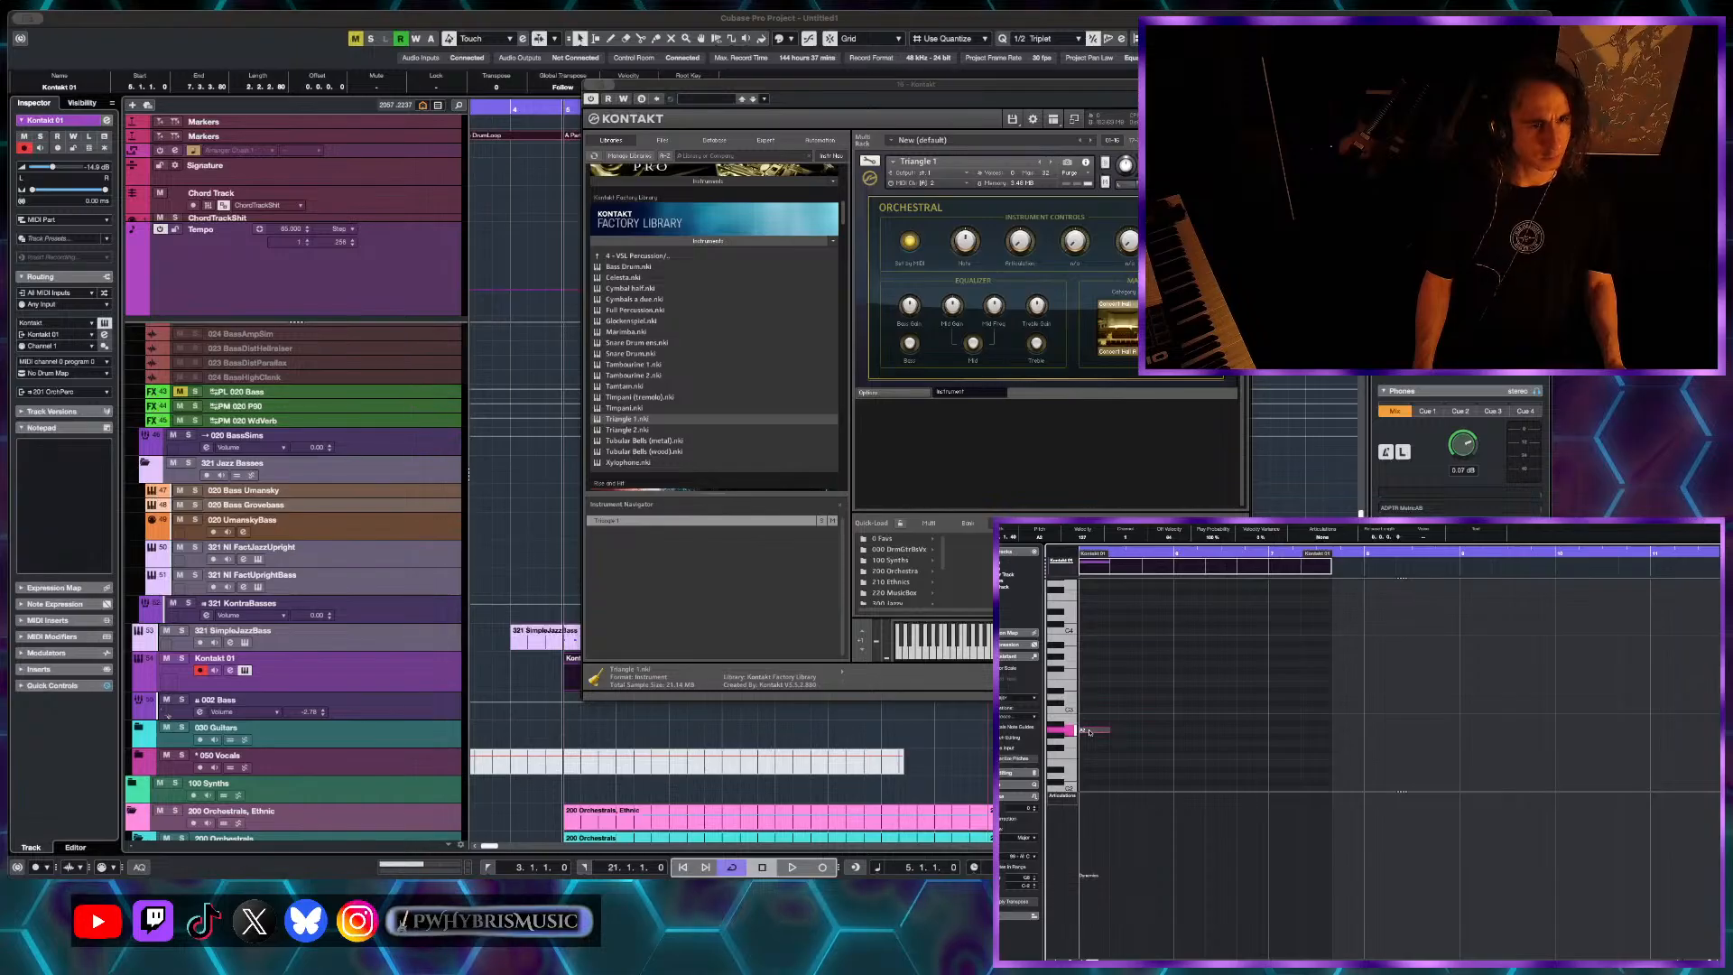
pyautogui.moveTo(1088, 733)
pyautogui.mouseDown()
pyautogui.moveTo(1109, 712)
pyautogui.moveTo(1111, 629)
pyautogui.moveTo(1122, 776)
pyautogui.mouseUp()
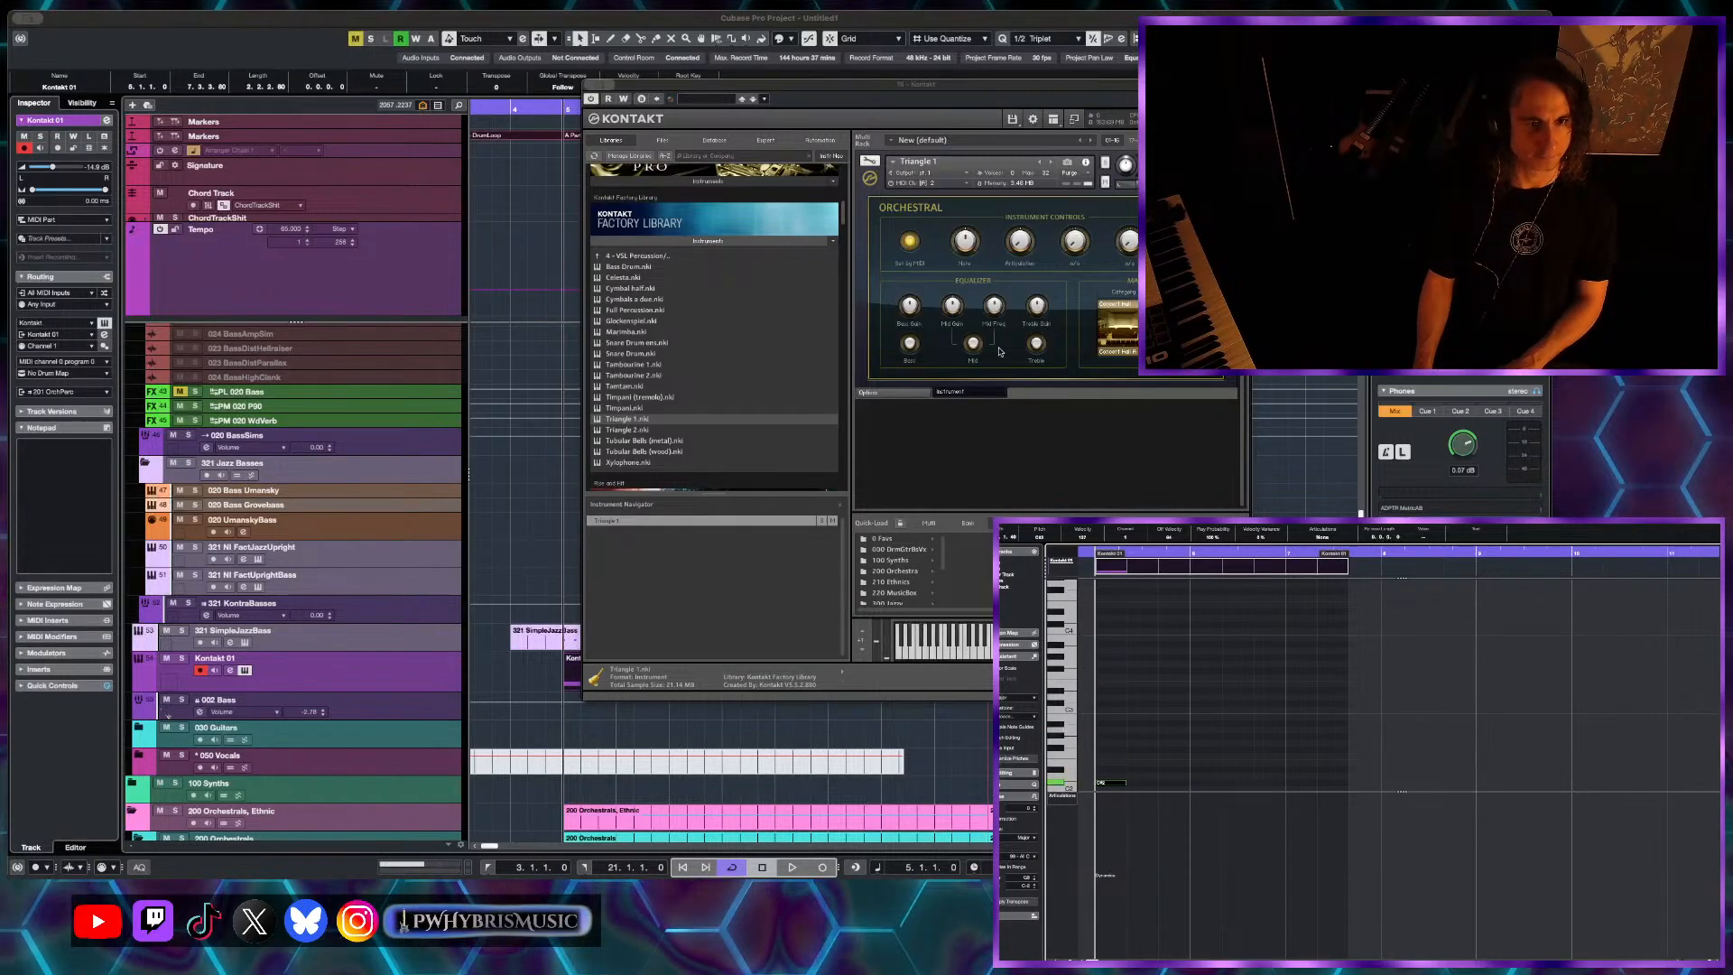
pyautogui.click(925, 185)
pyautogui.click(940, 191)
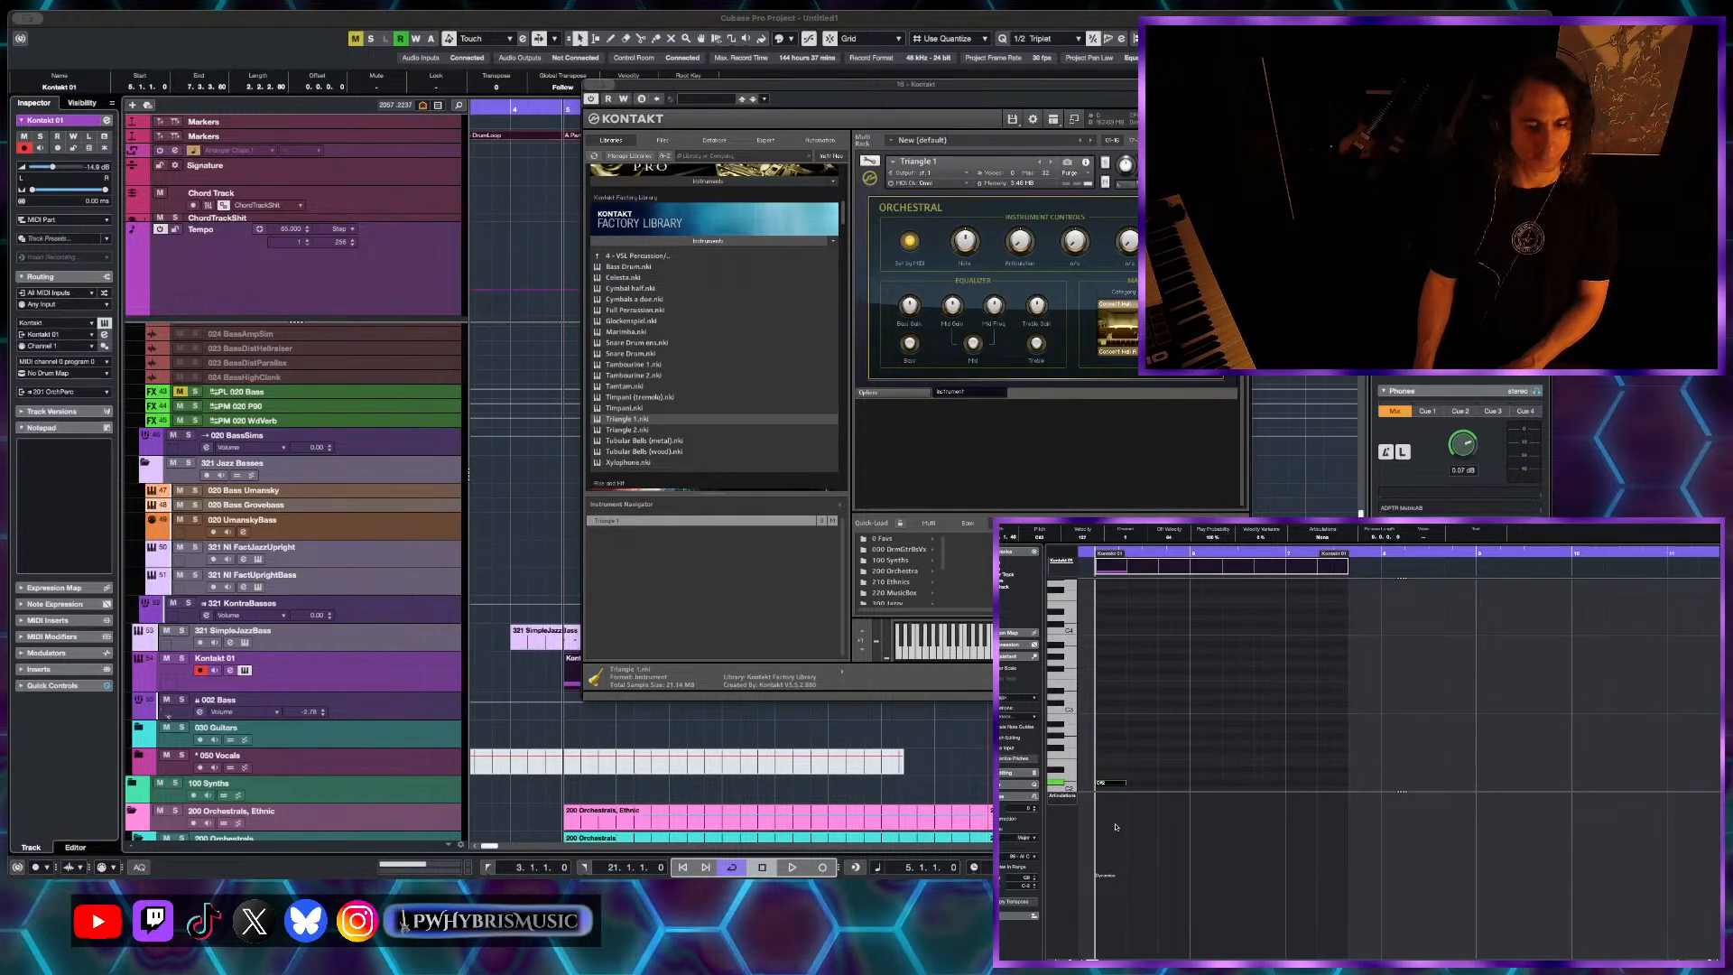
pyautogui.press('Up')
pyautogui.press('Up')
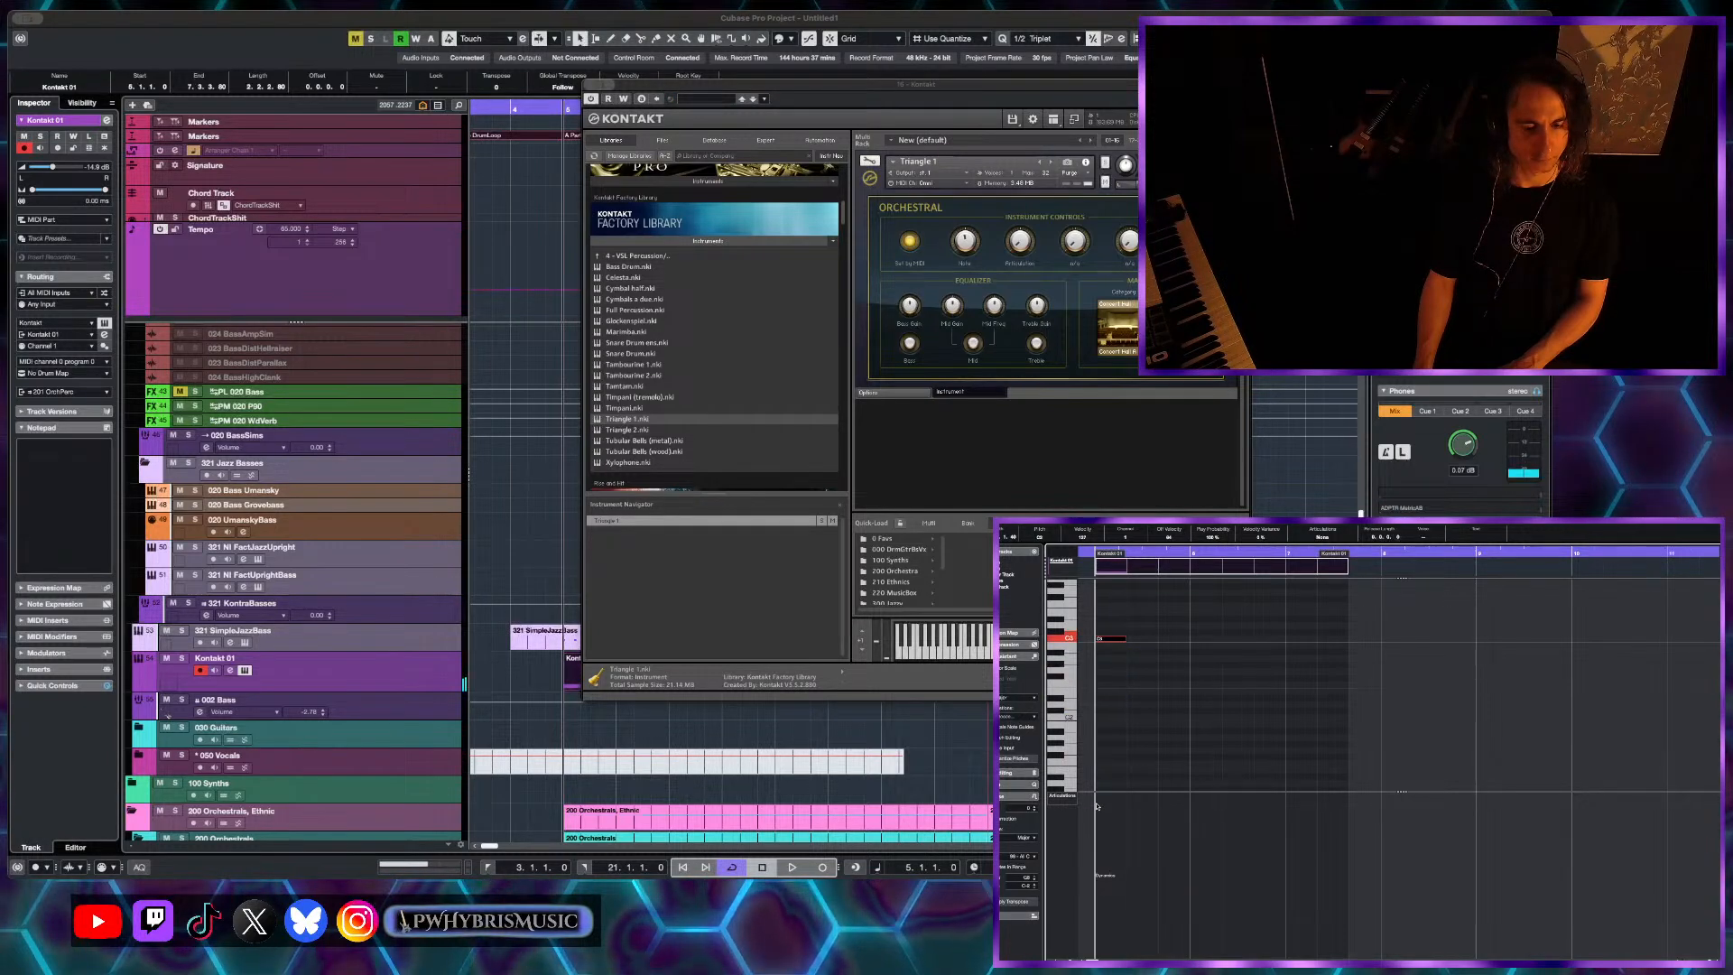
pyautogui.press('Up')
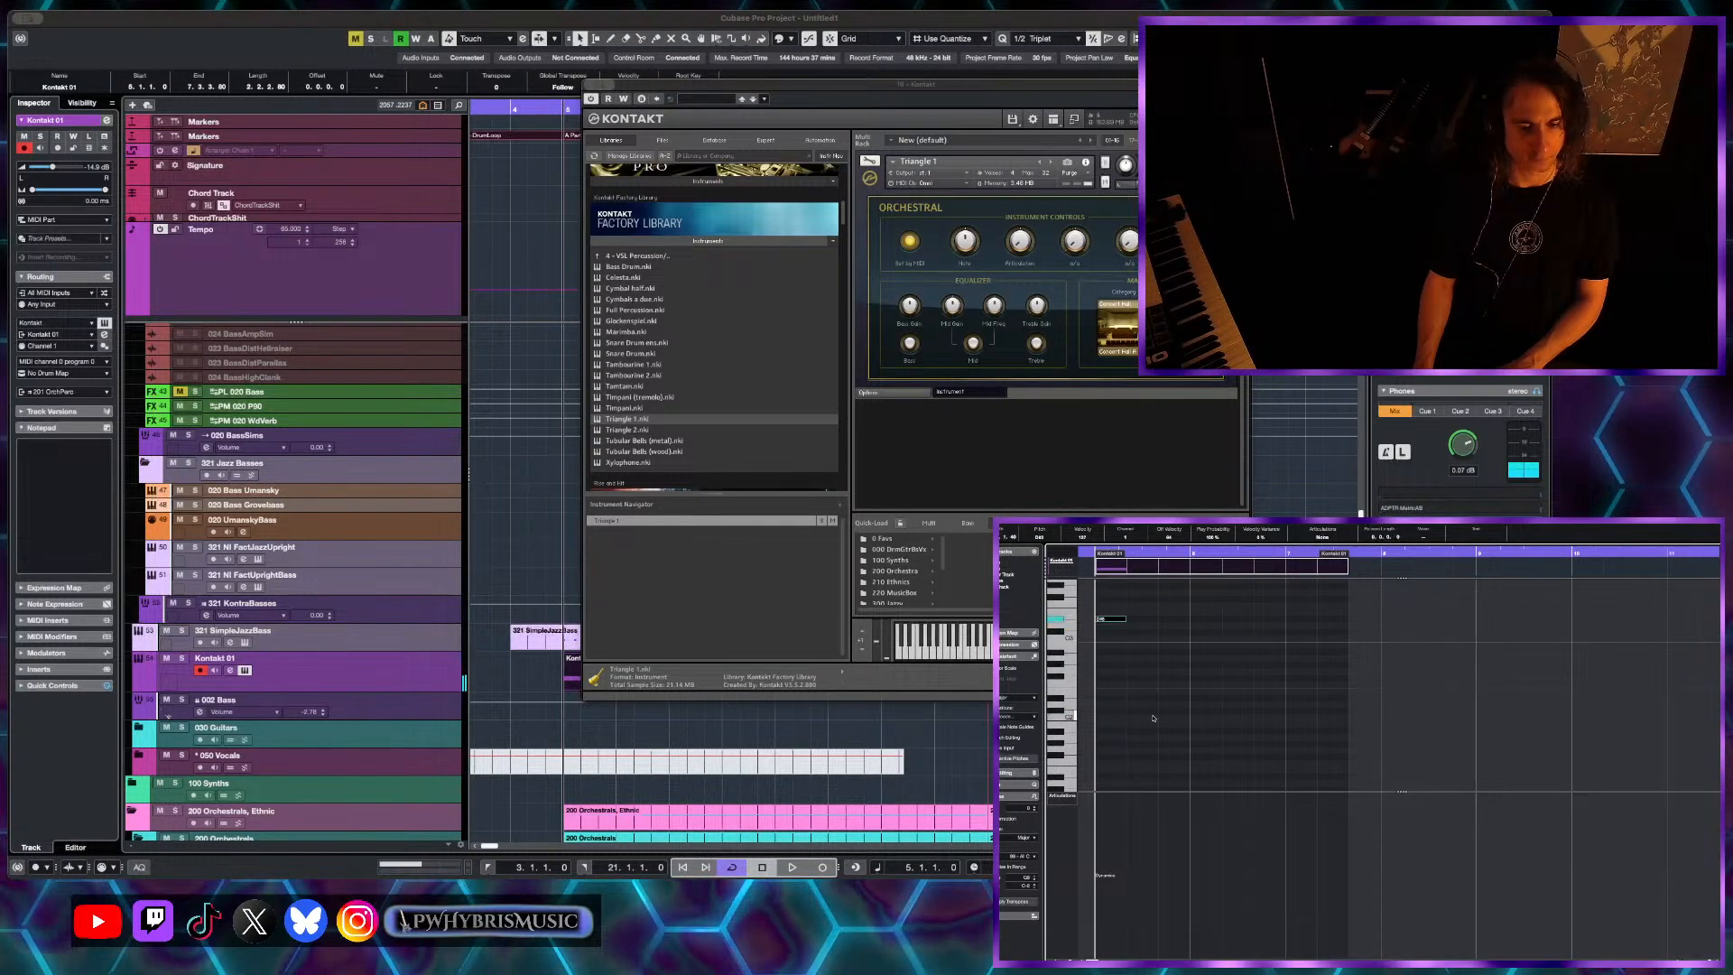
pyautogui.press('Up')
pyautogui.press('Up')
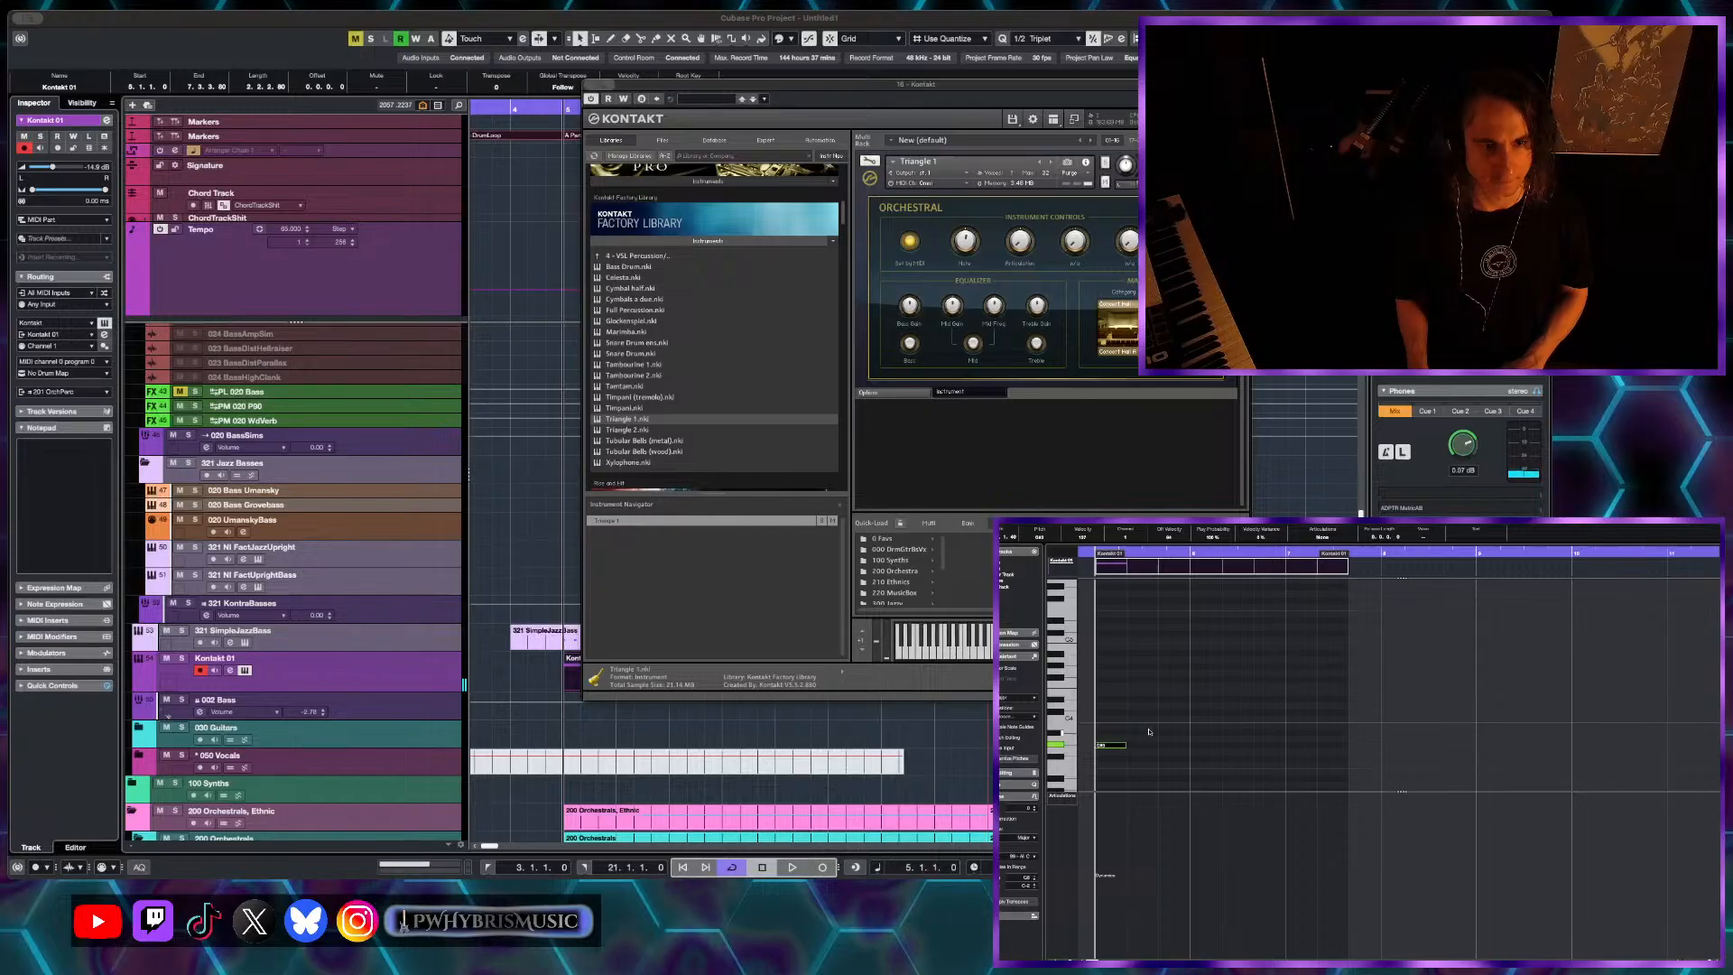
# - Build a pattern of two adjacent notes on the chosen pitch followed by a longer lower note, auditioning it during playback
pyautogui.scroll(1, 1146, 736)
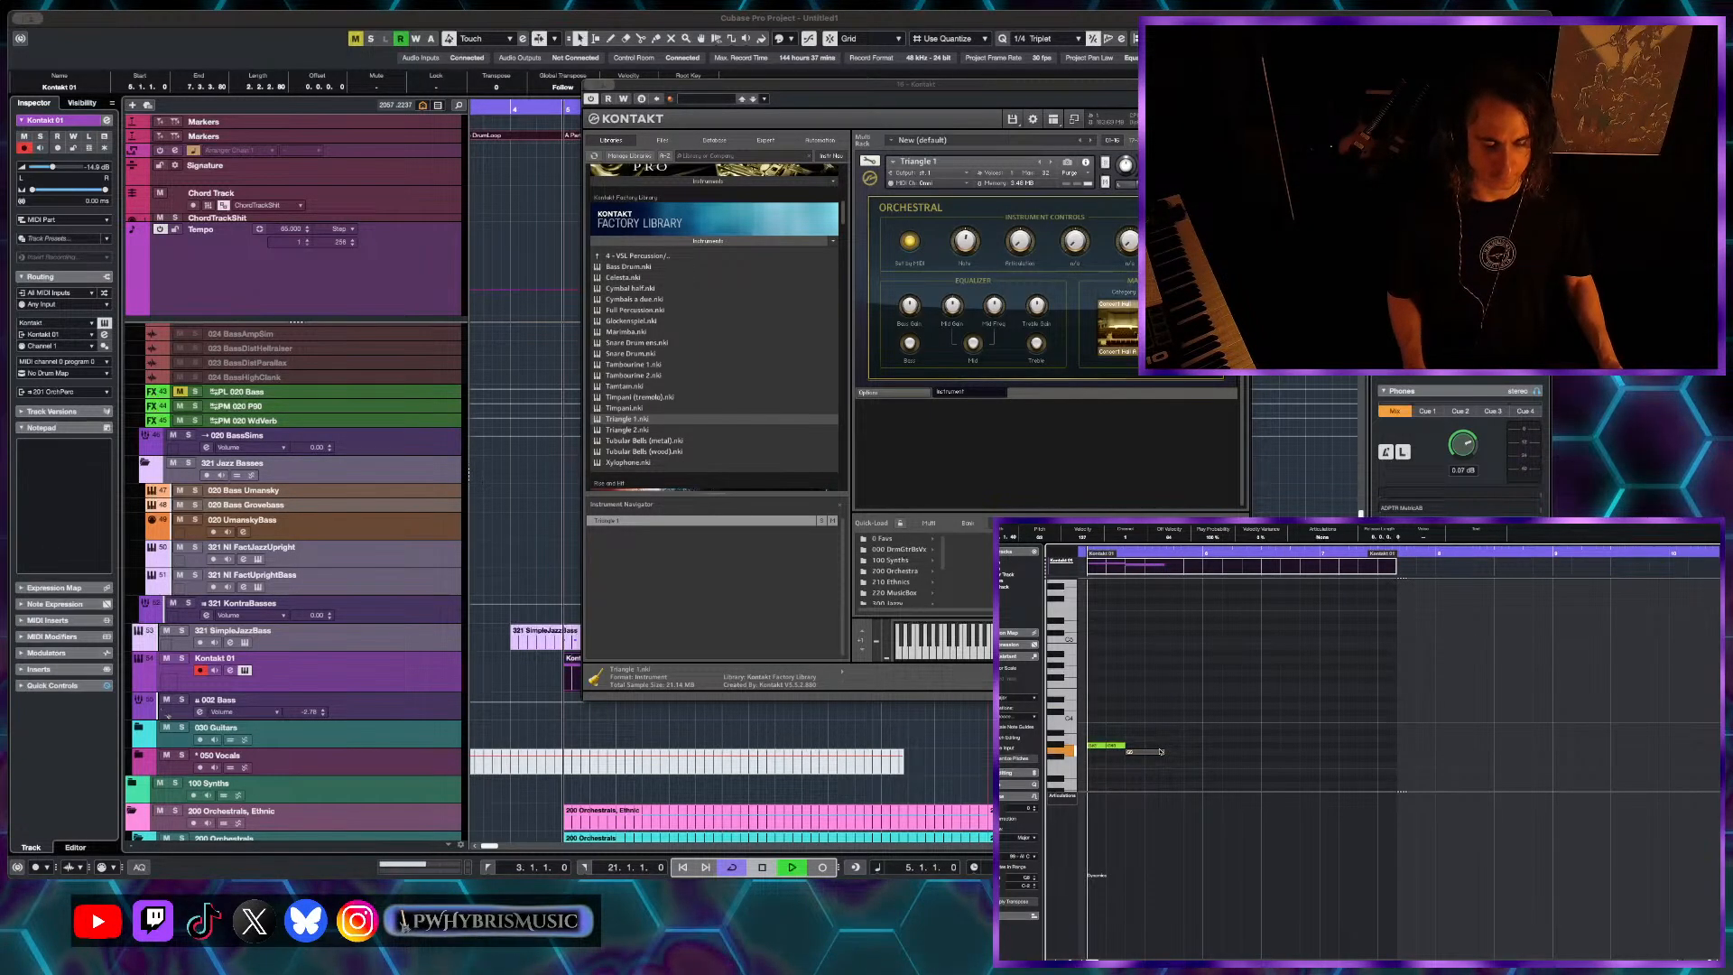
pyautogui.press('space')
pyautogui.scroll(1, 1114, 758)
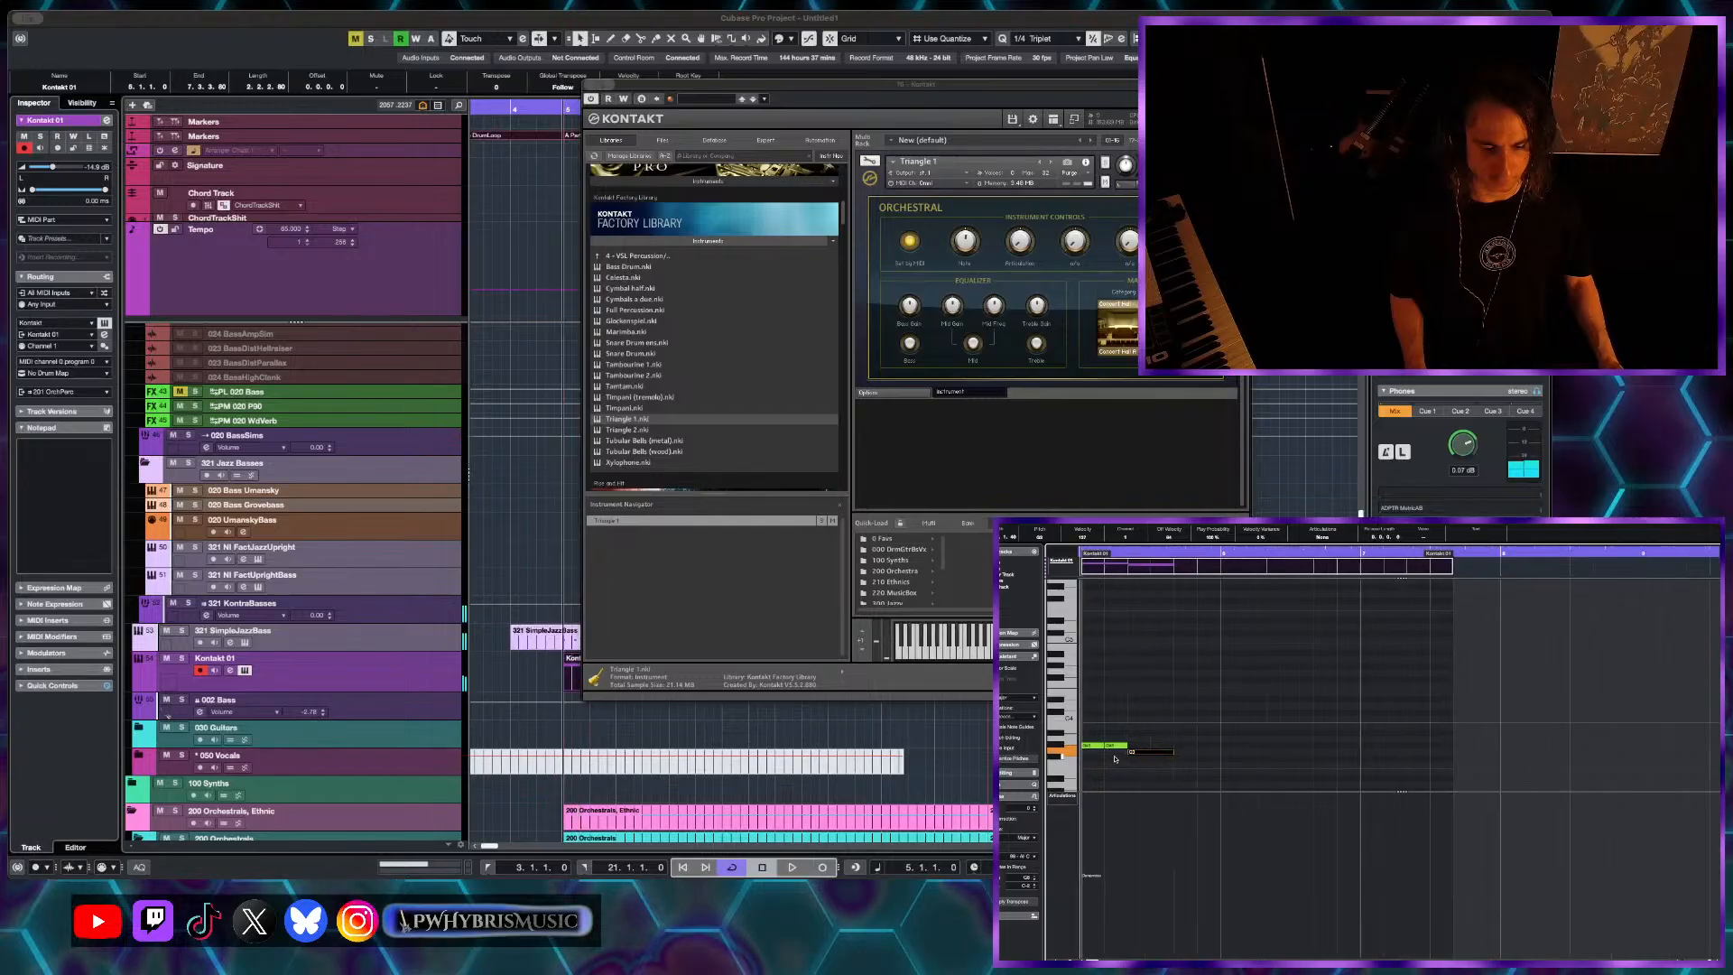
pyautogui.scroll(3, 1114, 758)
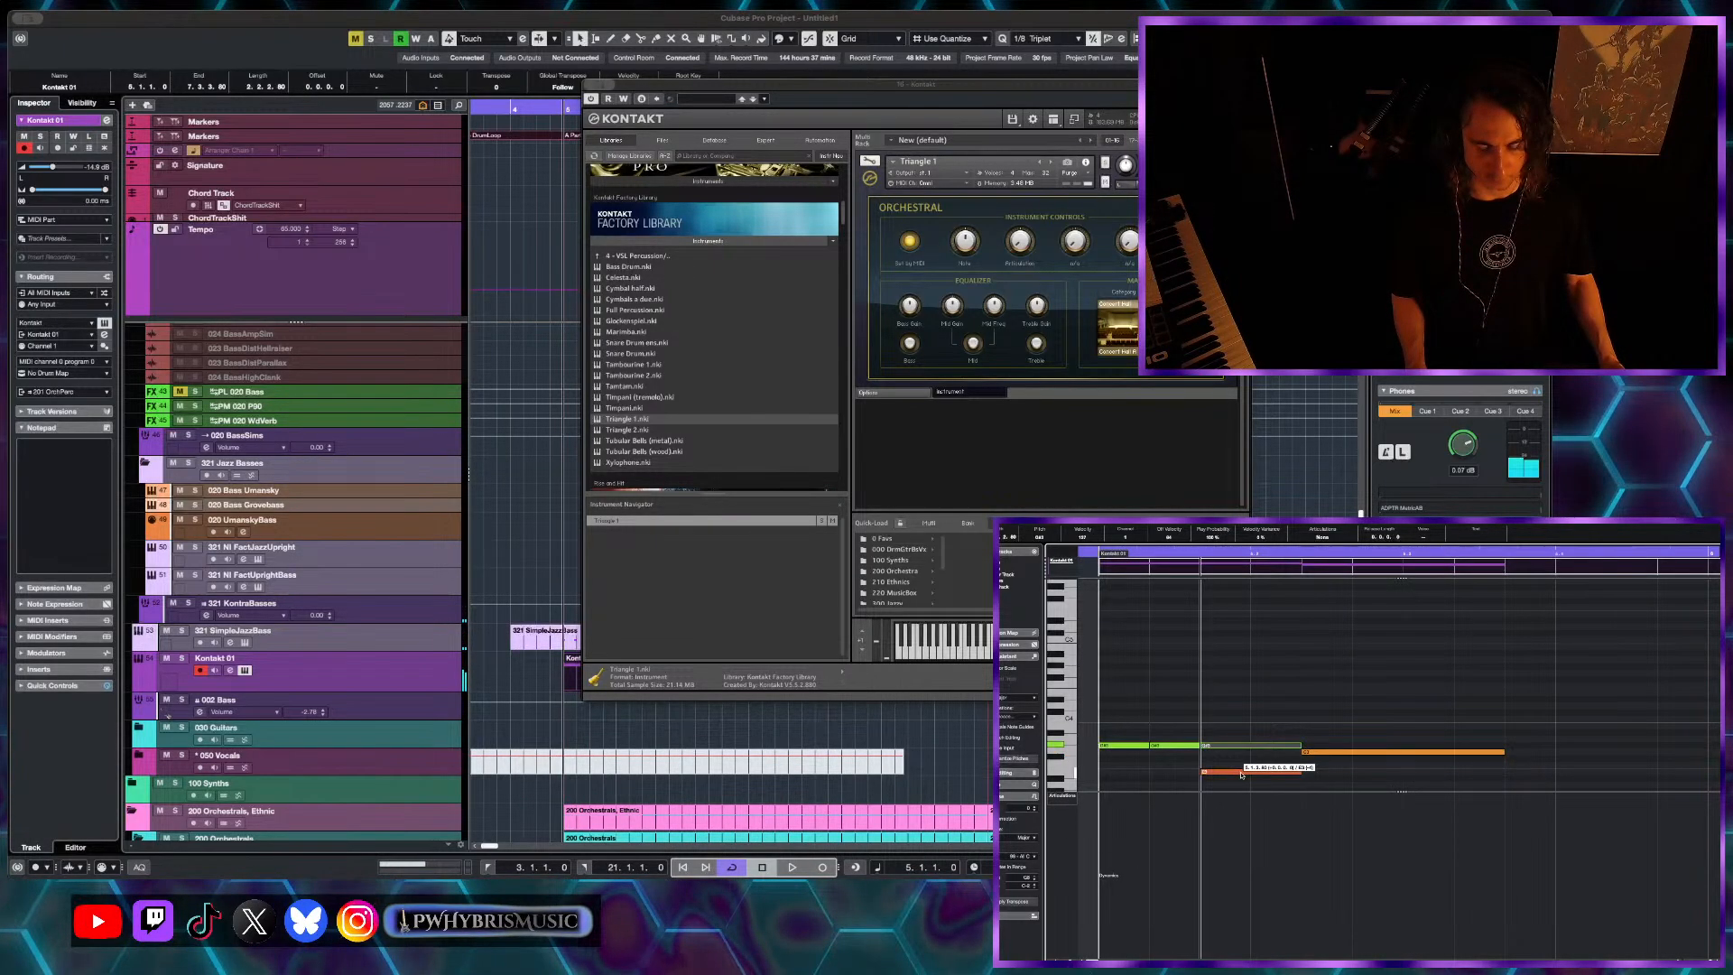
pyautogui.moveTo(1241, 774); pyautogui.dragTo(1242, 774)
pyautogui.click(1348, 732)
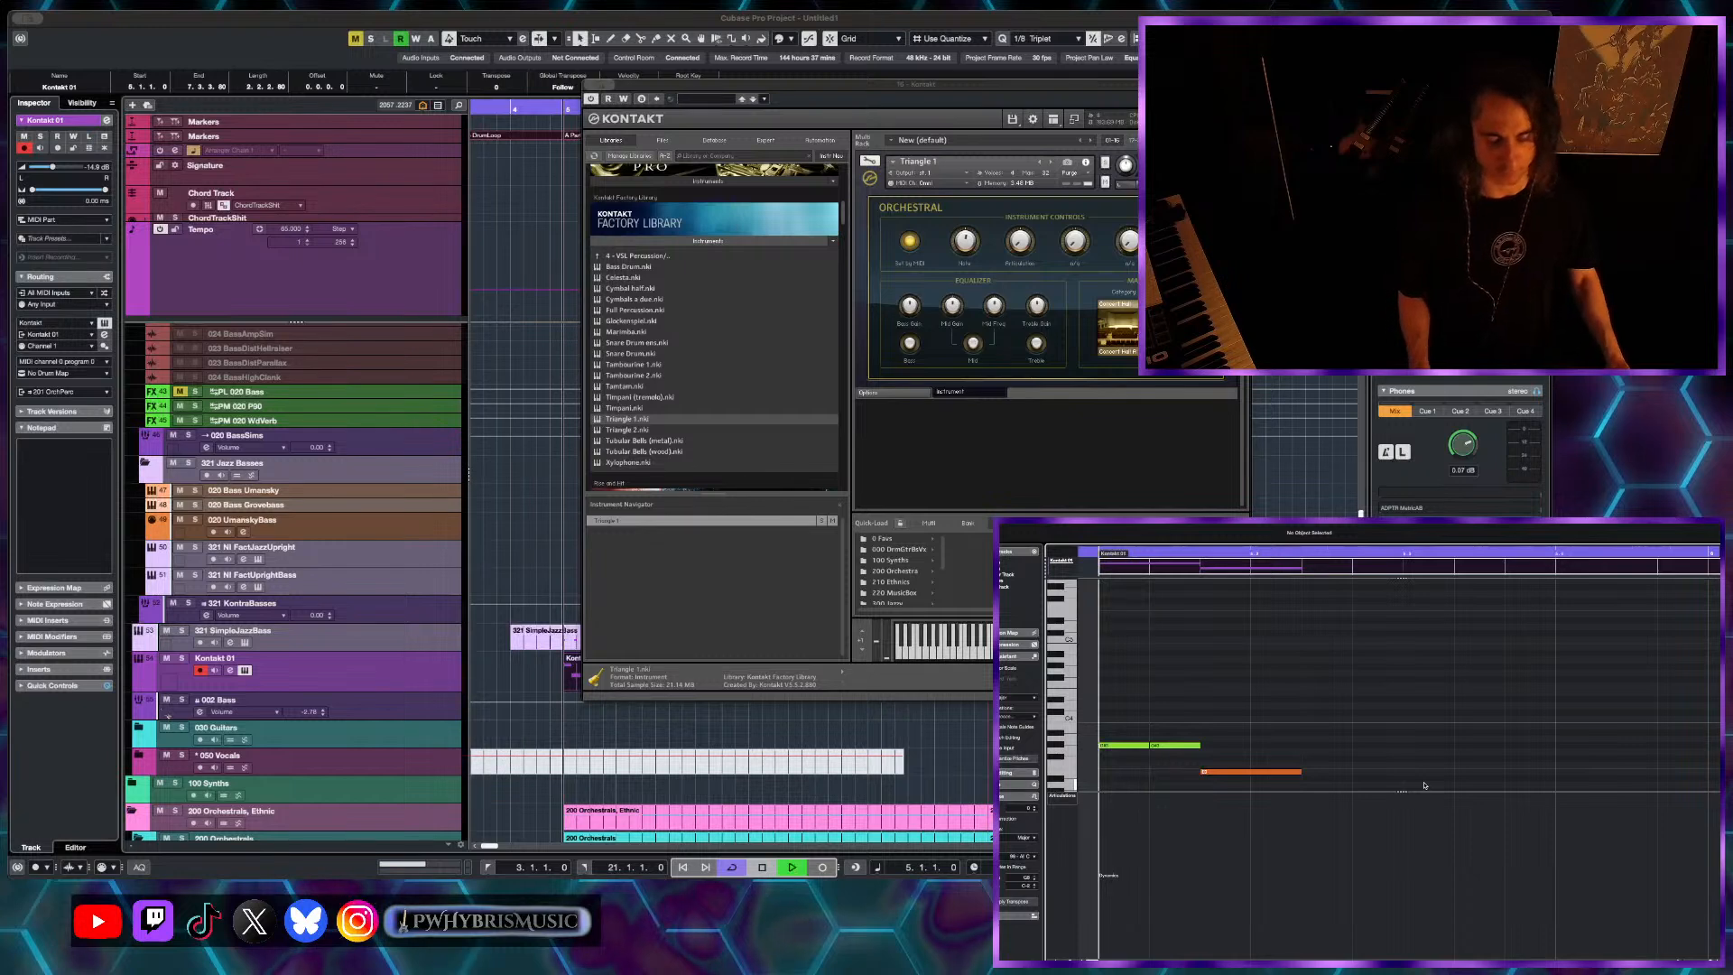
pyautogui.scroll(-1, 1424, 784)
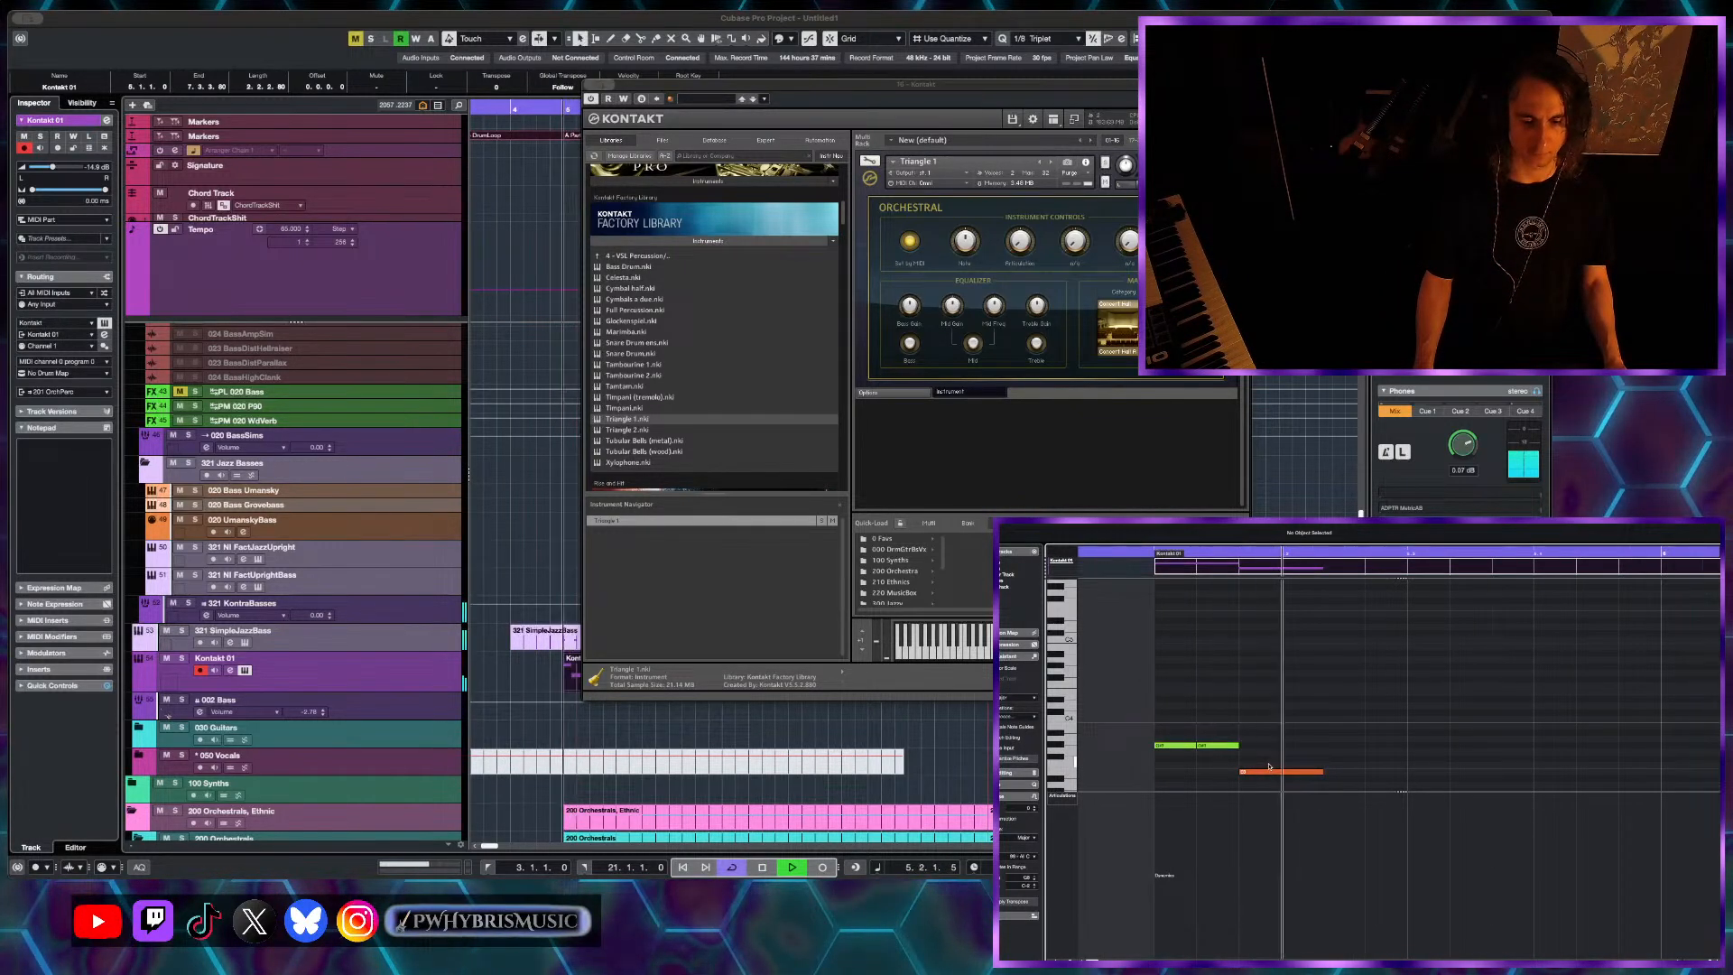
pyautogui.press('space')
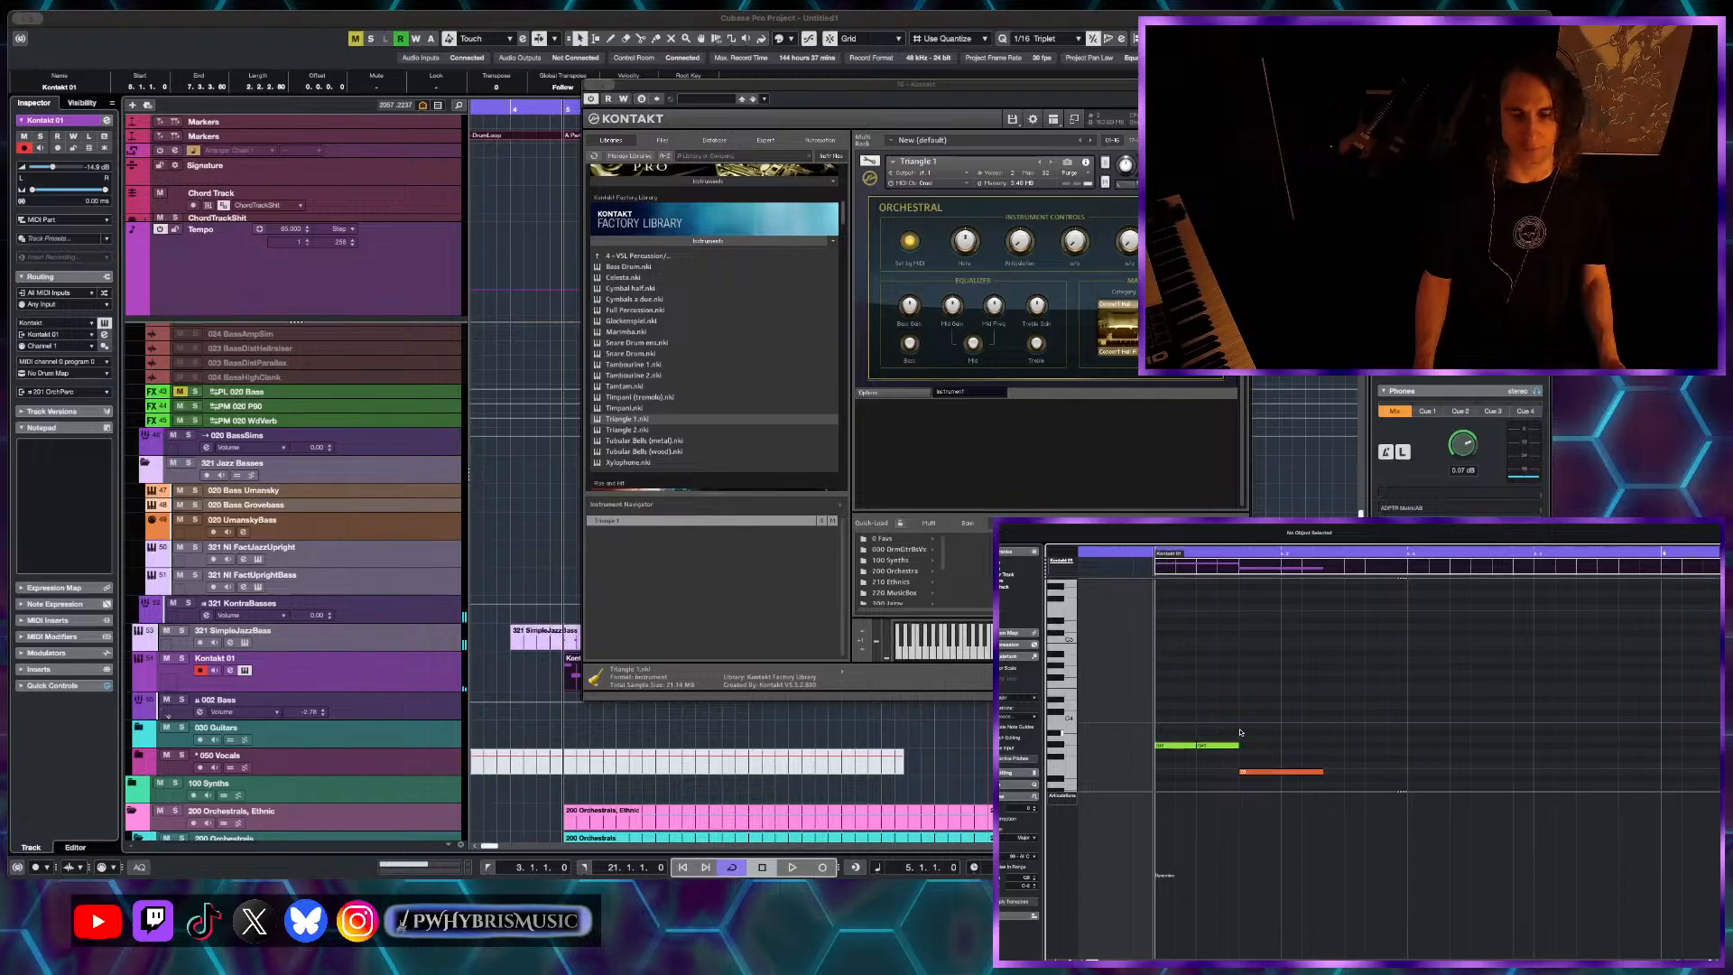
# - Replace the pattern with two short separated notes and a longer lower note, shift the lower note slightly earlier, and audition it
pyautogui.press('super+a')
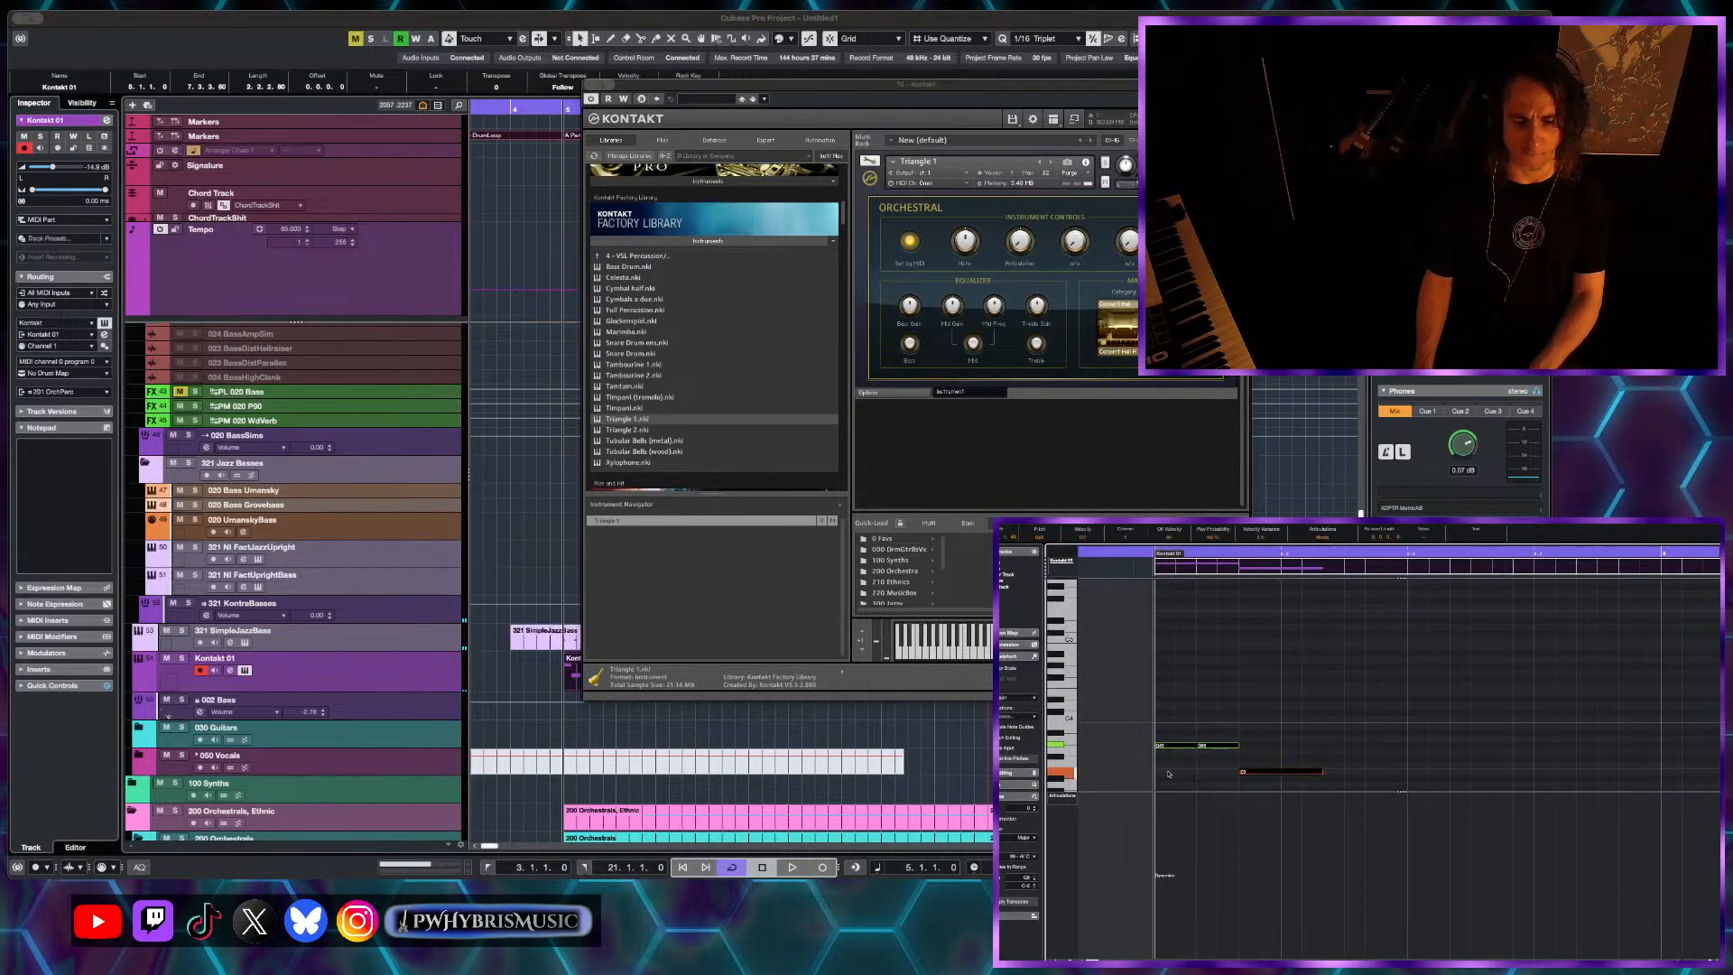
pyautogui.press('Delete')
pyautogui.click(1184, 743)
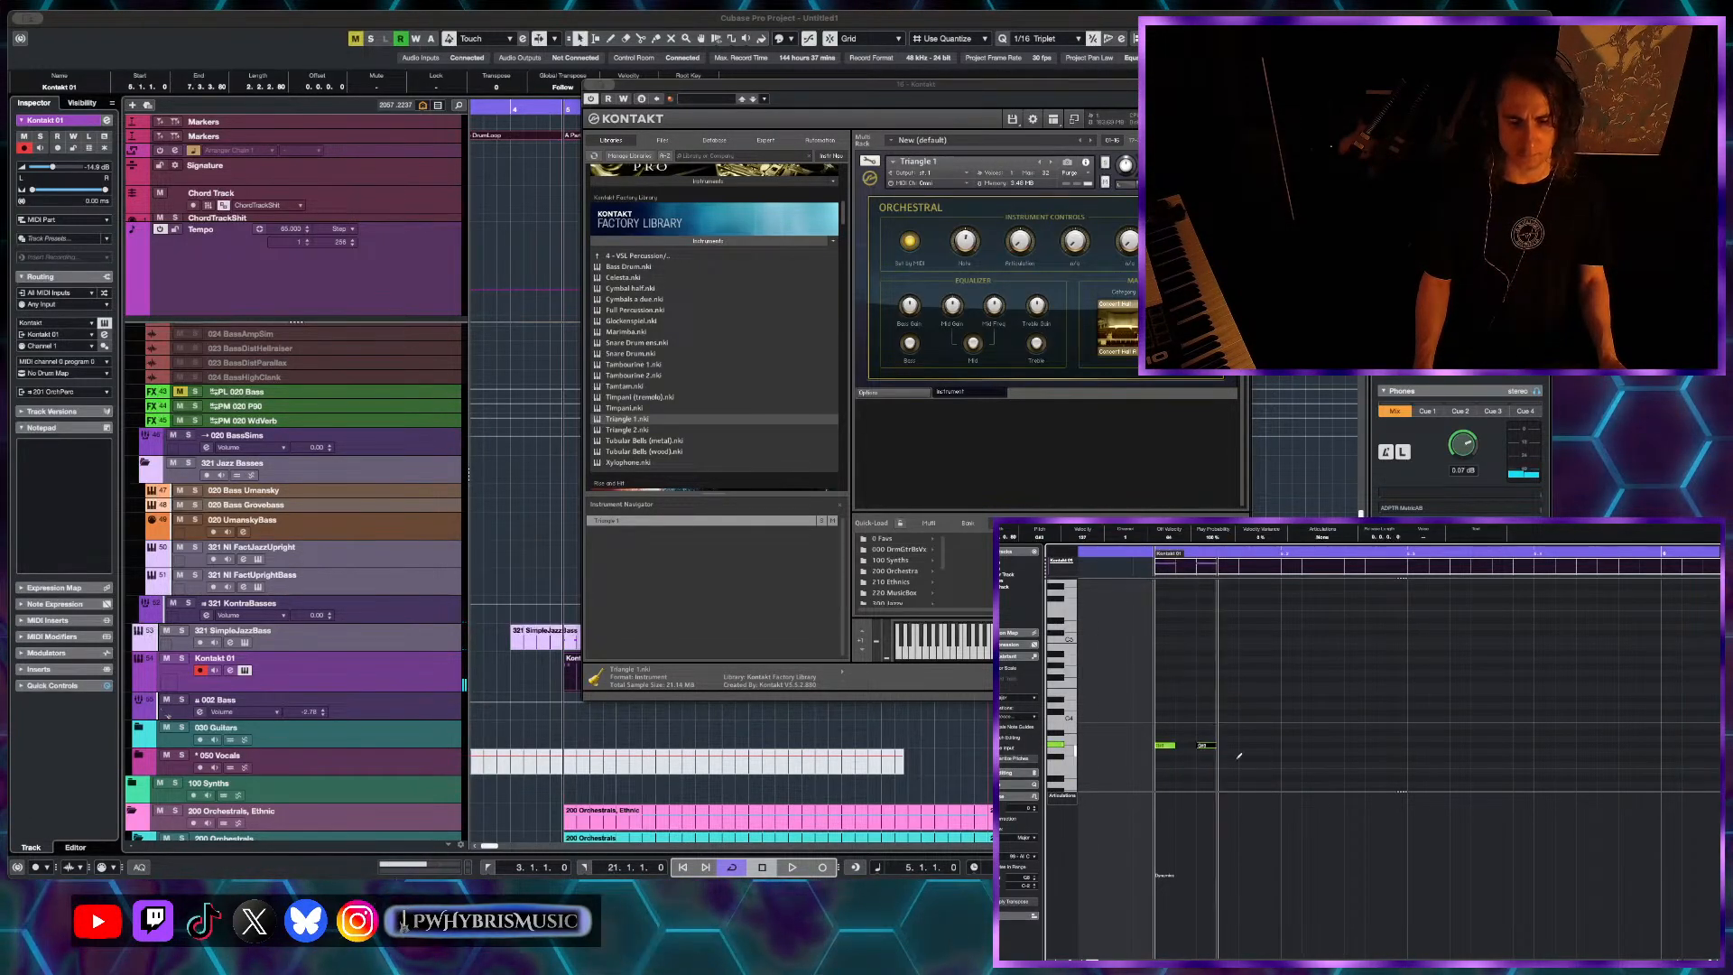
pyautogui.moveTo(1242, 769); pyautogui.dragTo(1280, 771)
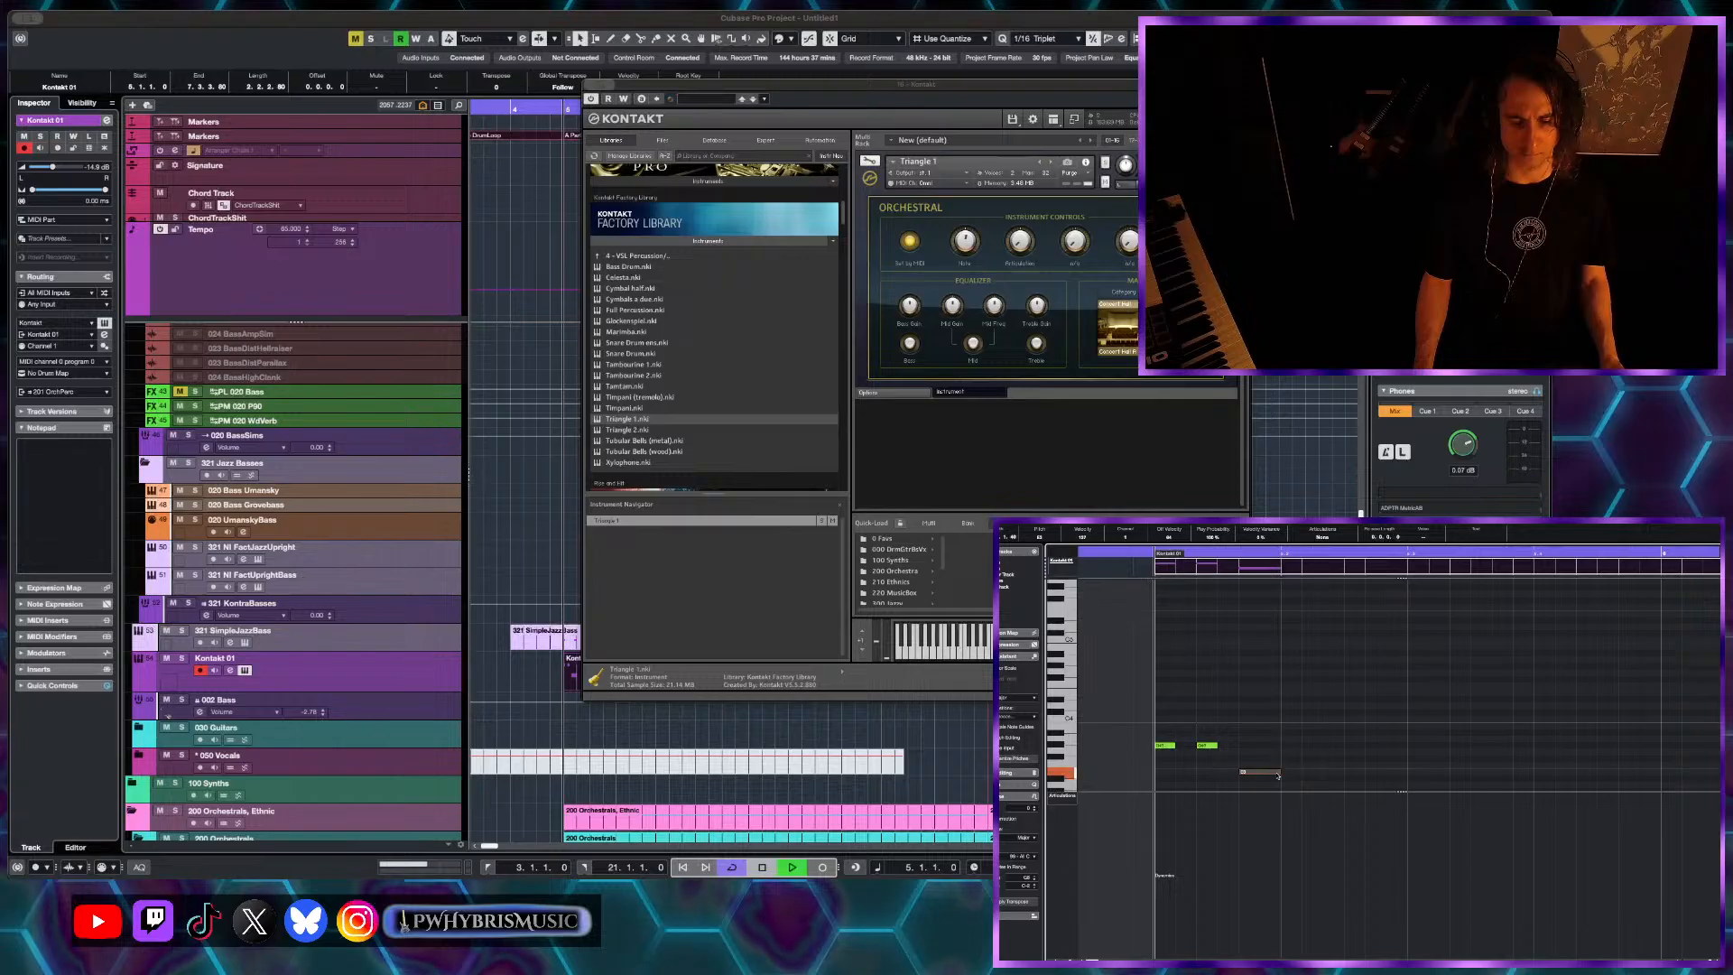
pyautogui.press('space')
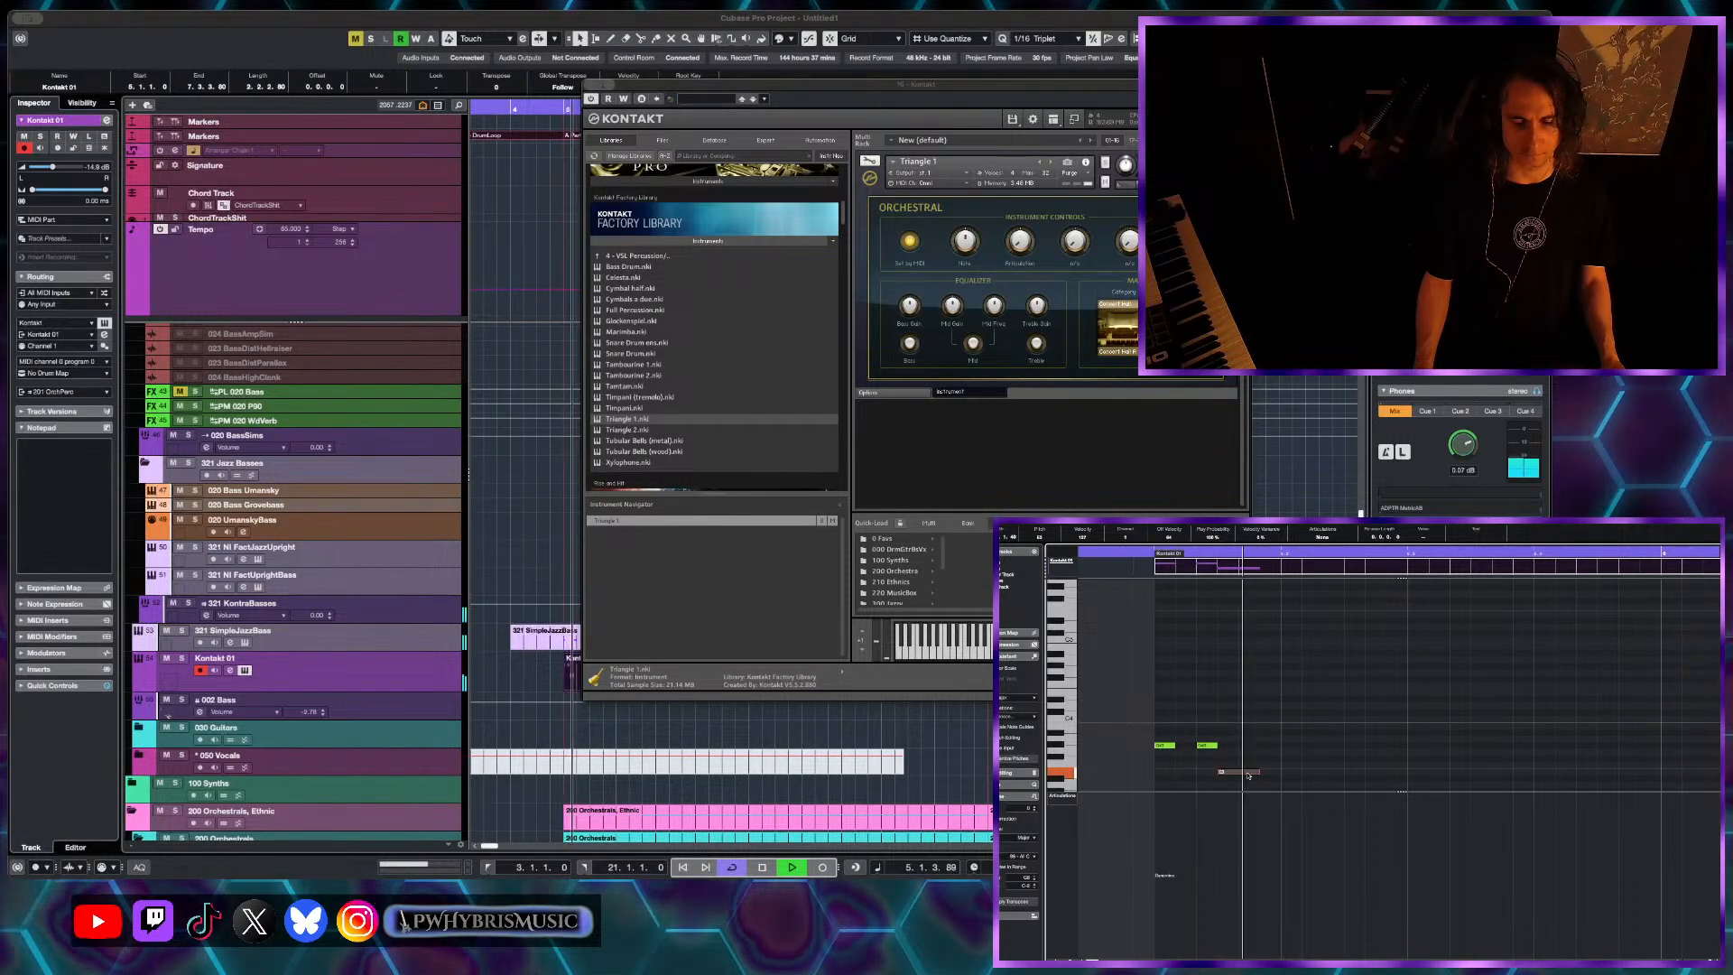
pyautogui.press('space')
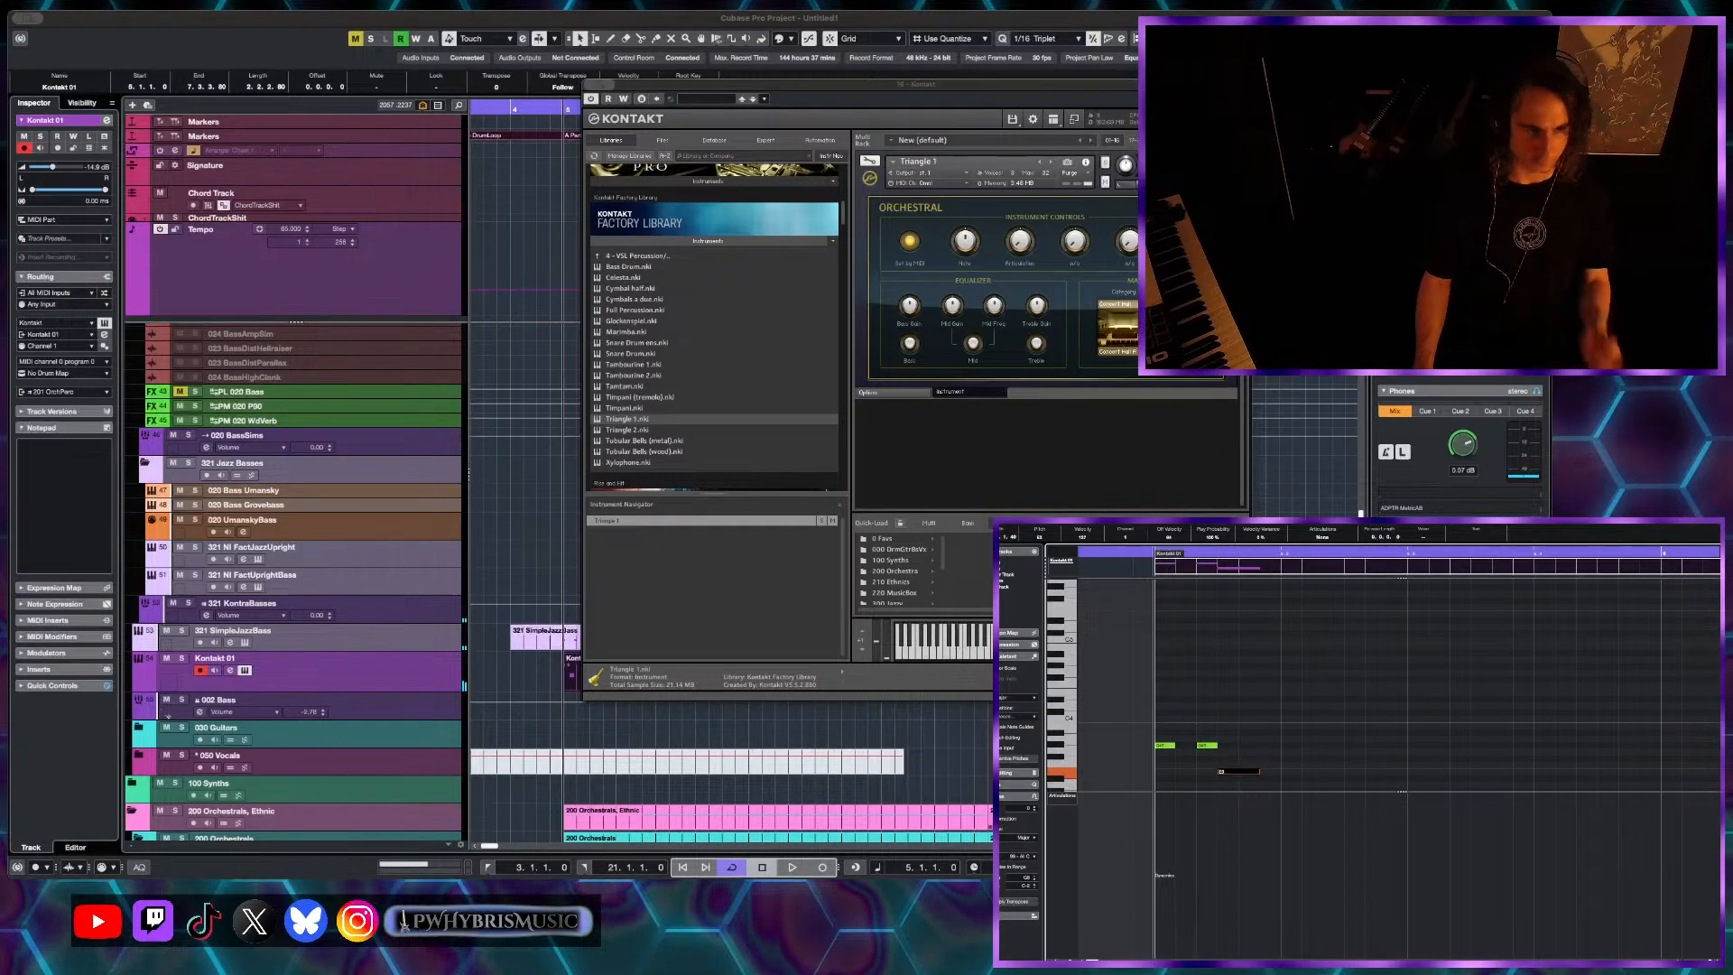
# - Load Triangle 2 from the Kontakt Factory Library alongside Triangle 1 and play the pattern with both instruments
pyautogui.doubleClick(646, 432)
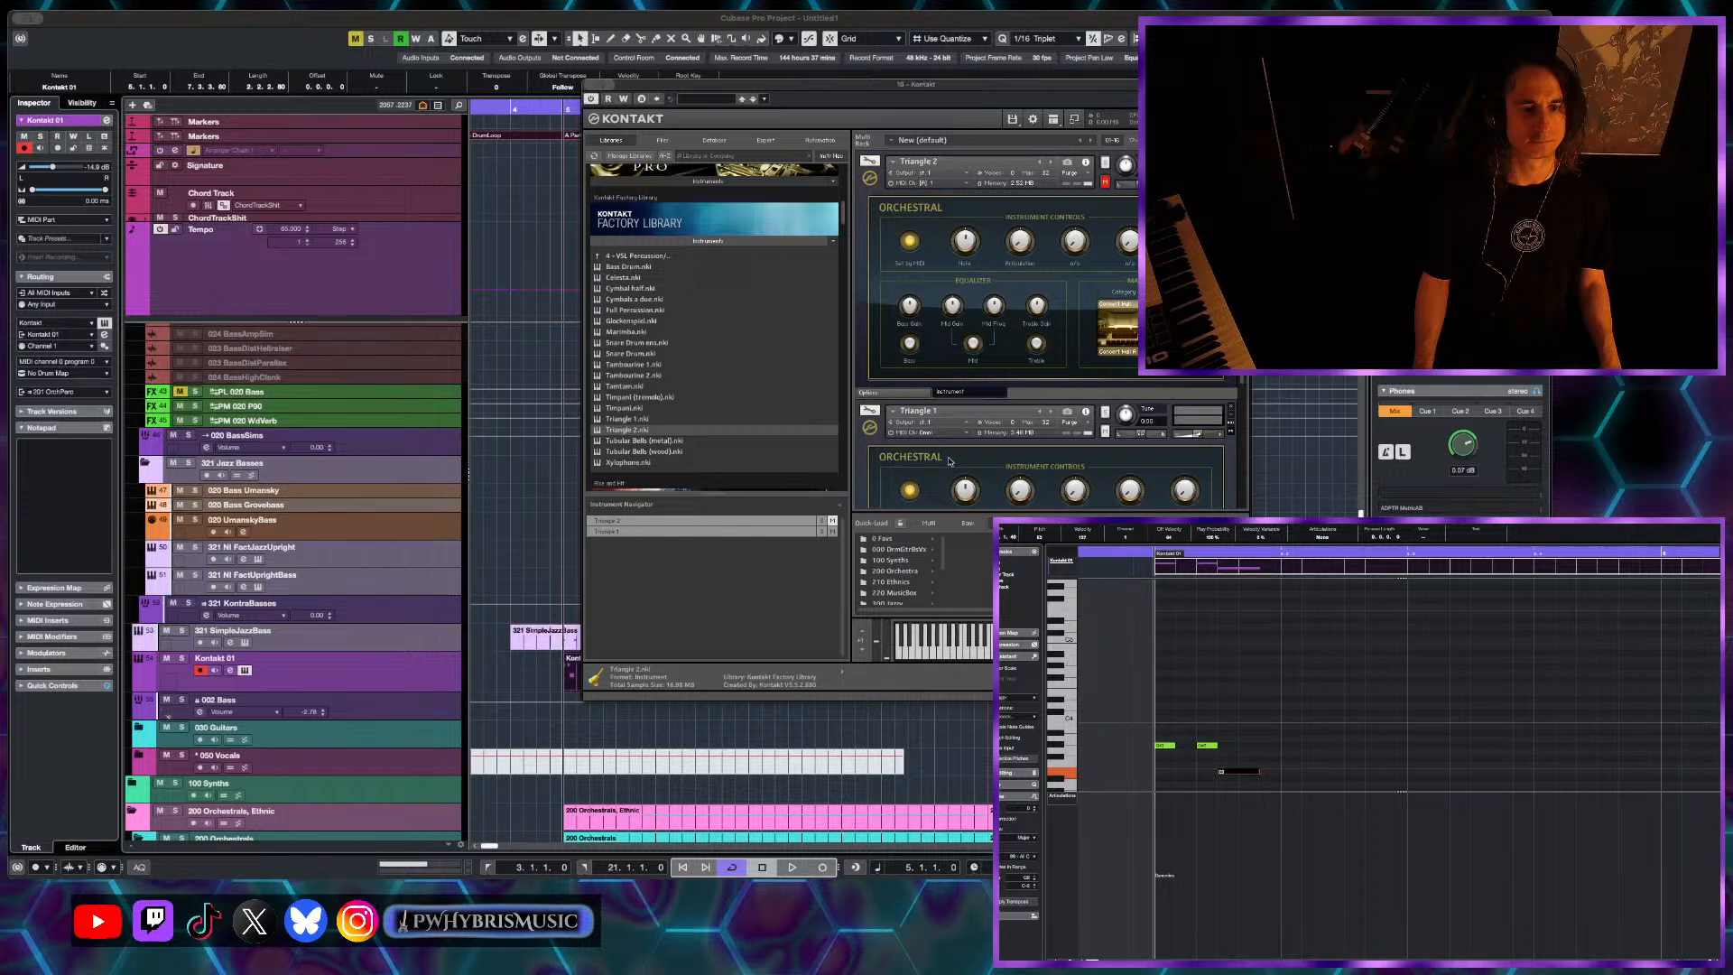
pyautogui.scroll(-5, 950, 461)
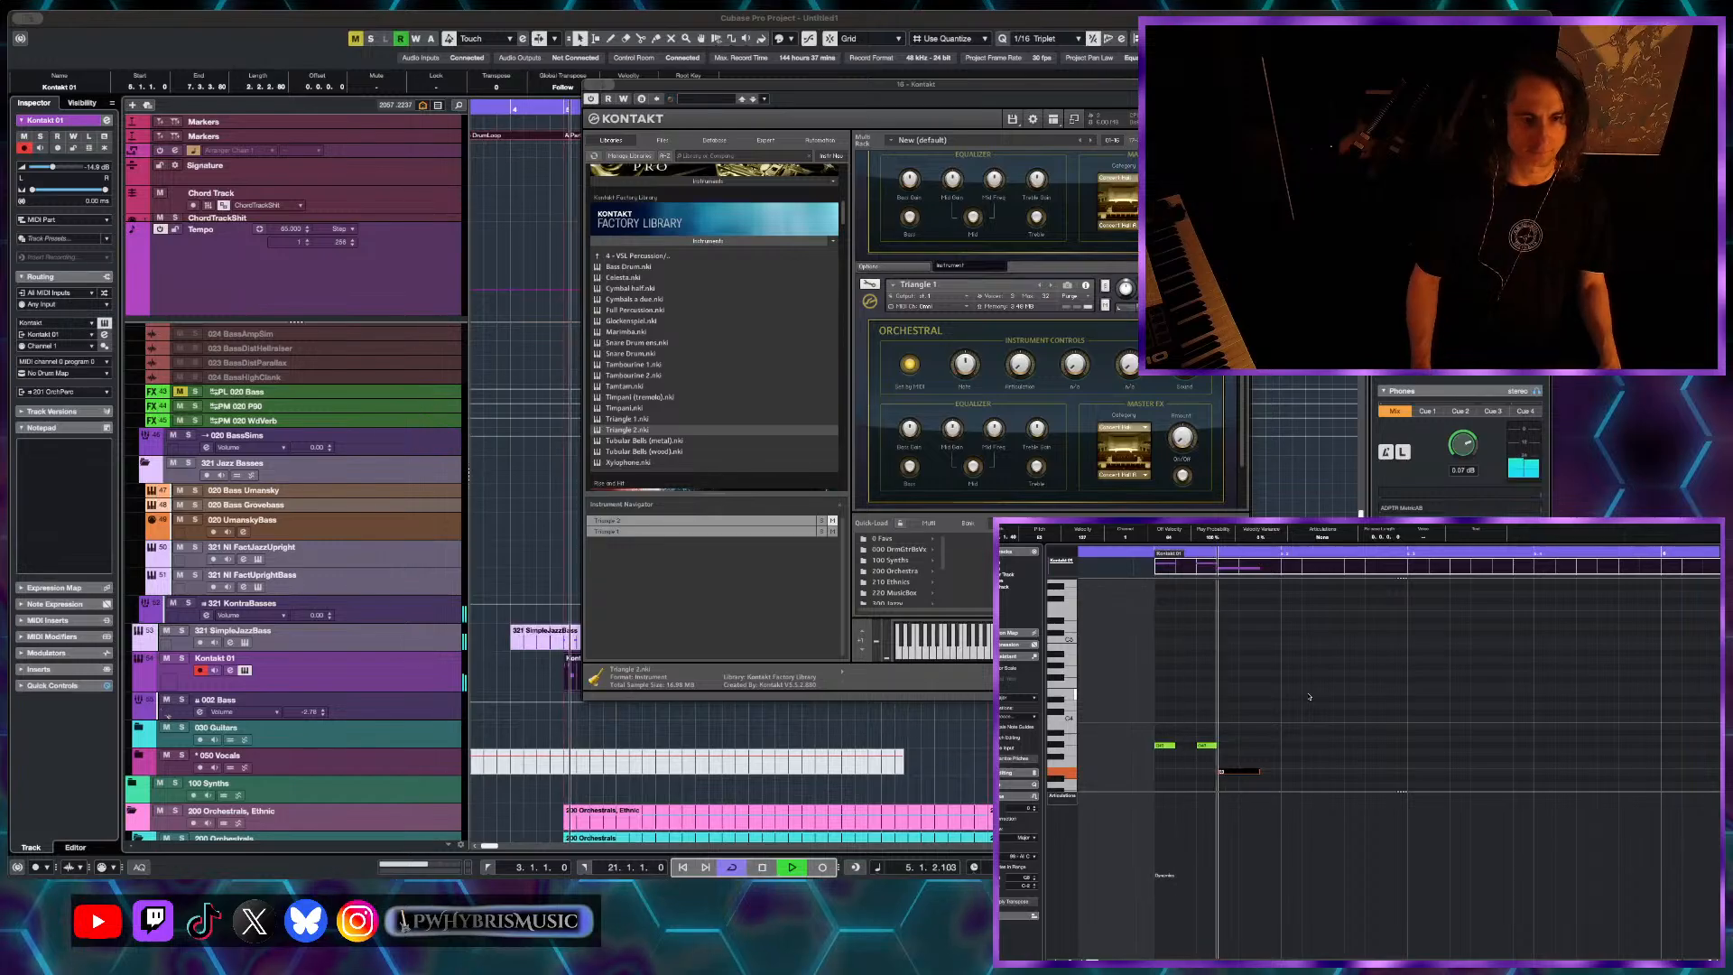
pyautogui.press('space')
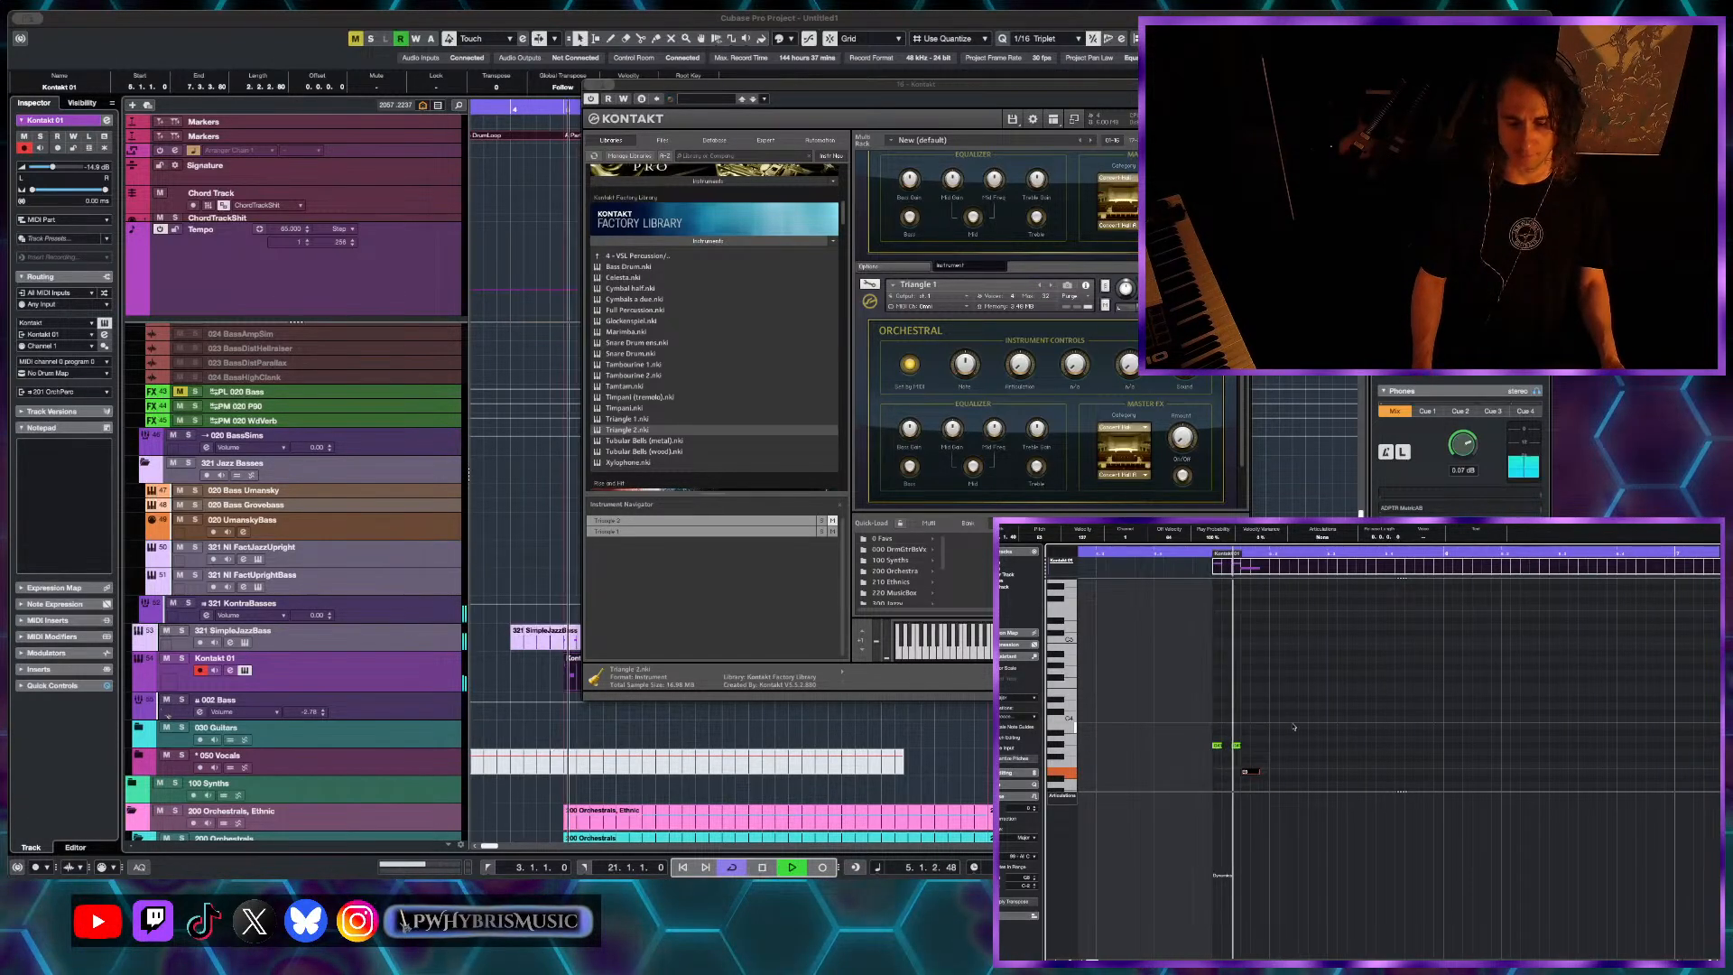
# - Duplicate the three-note triangle pattern once, check both instruments in the Kontakt rack, and play the part
pyautogui.press('space')
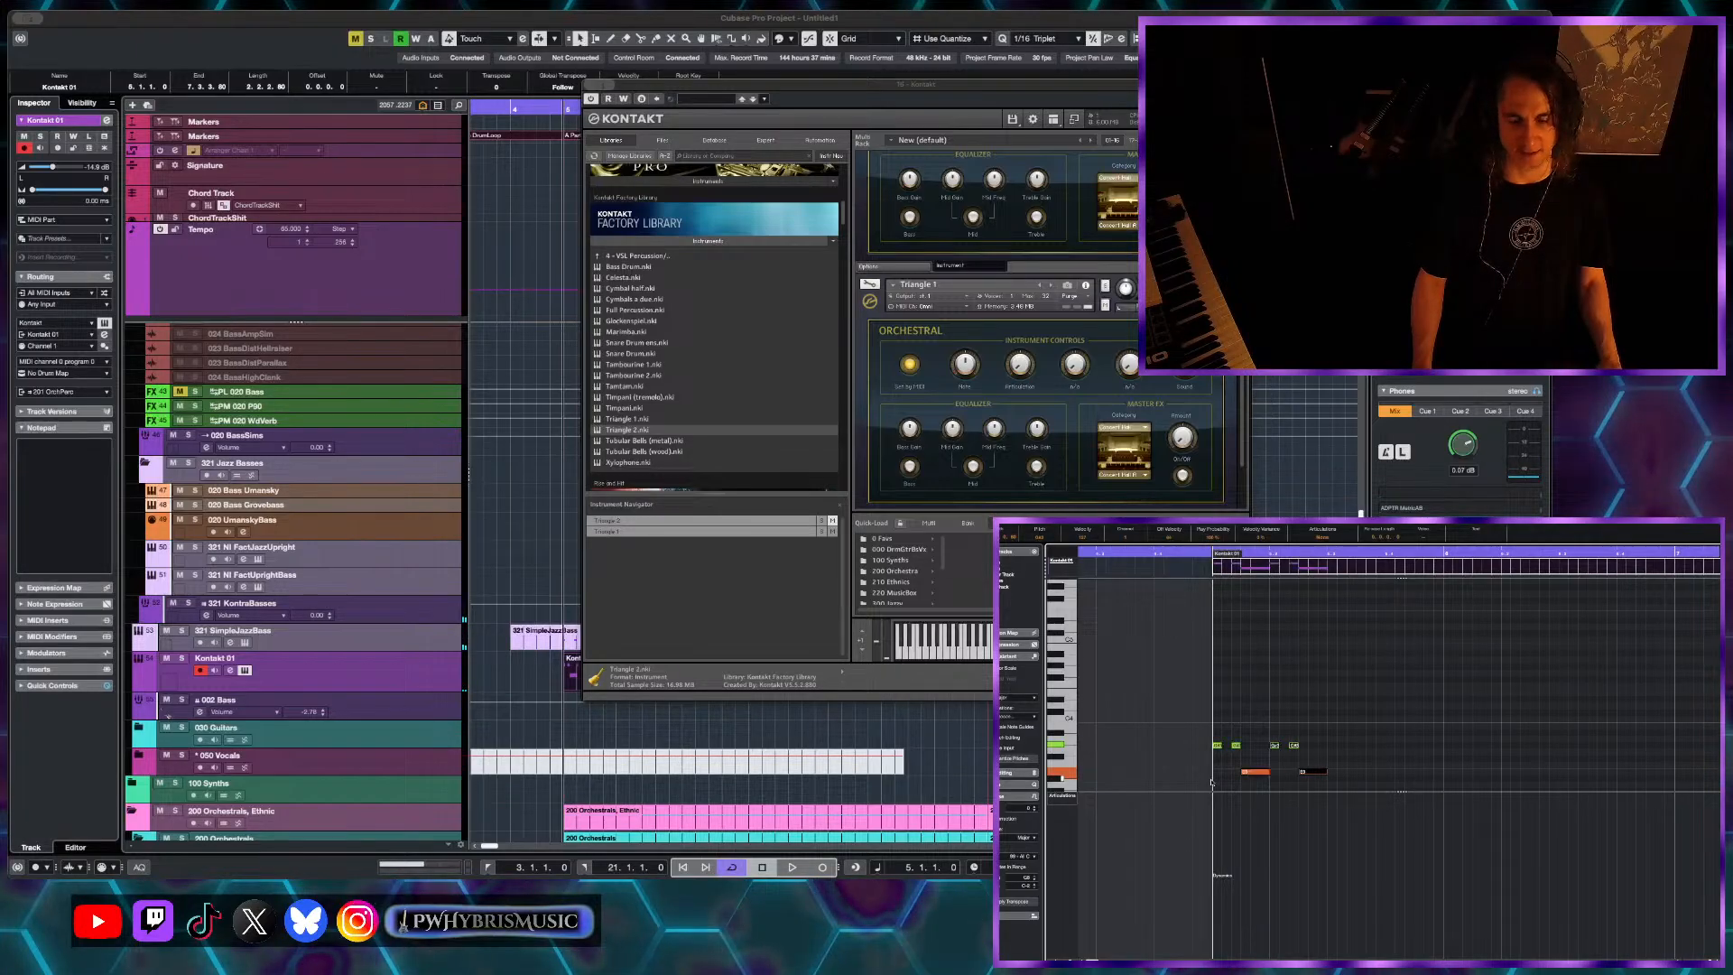
pyautogui.scroll(2, 898, 282)
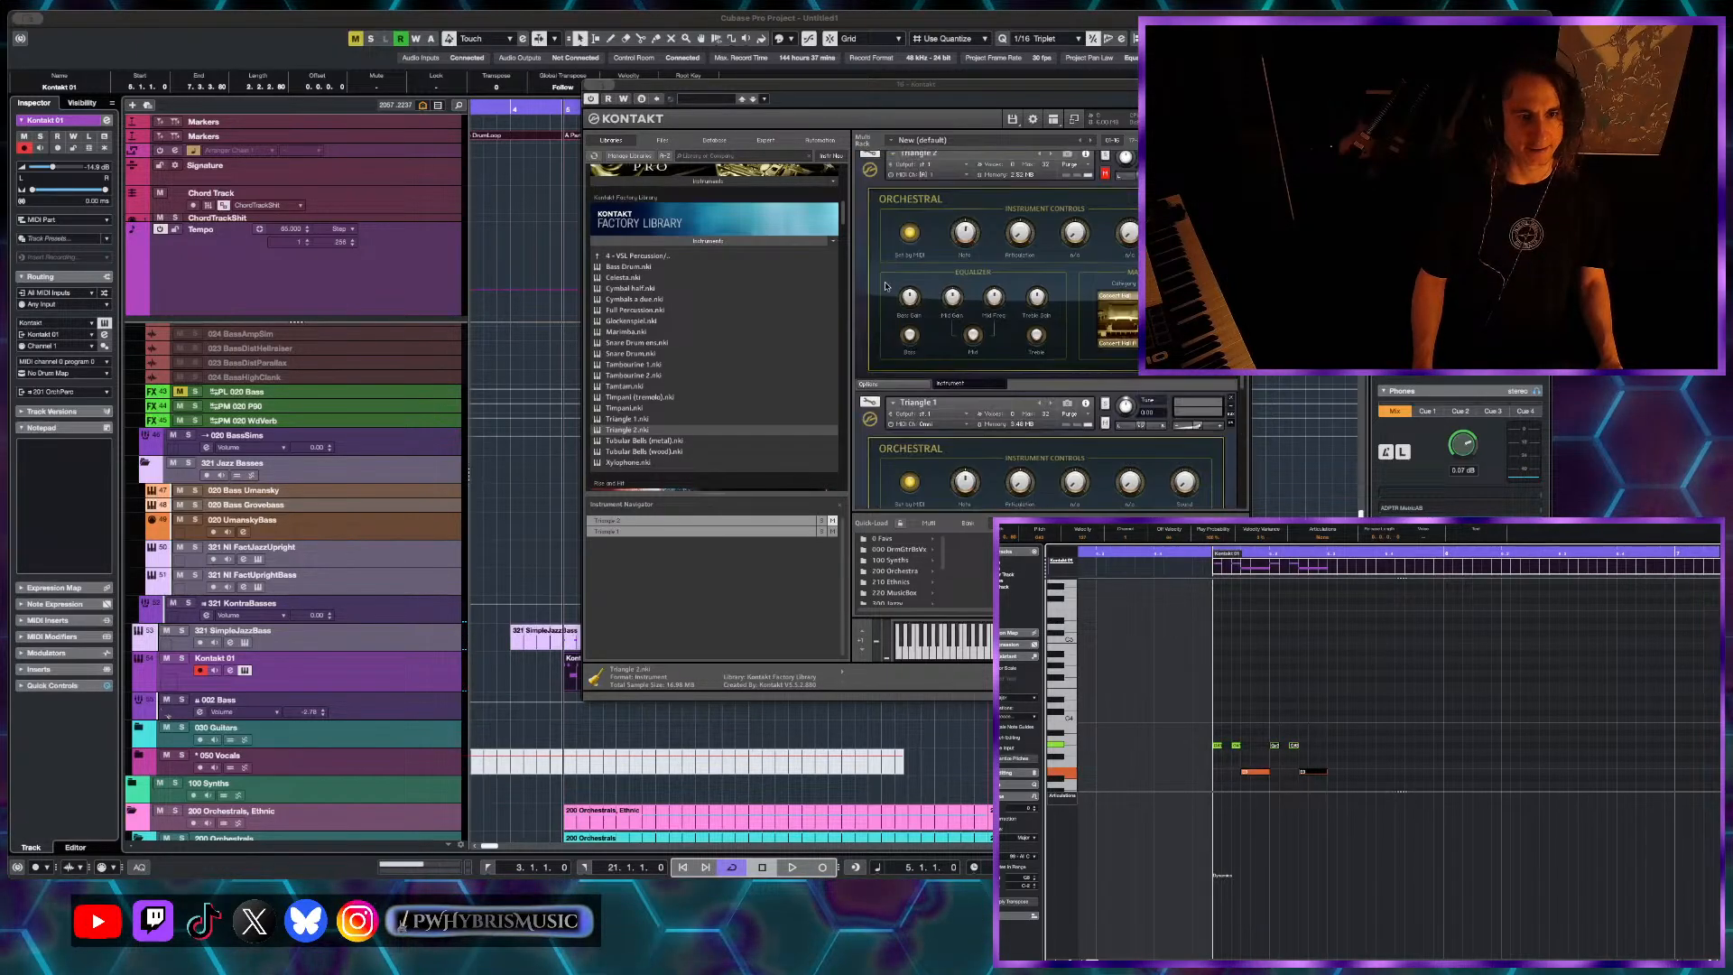
pyautogui.scroll(1, 885, 286)
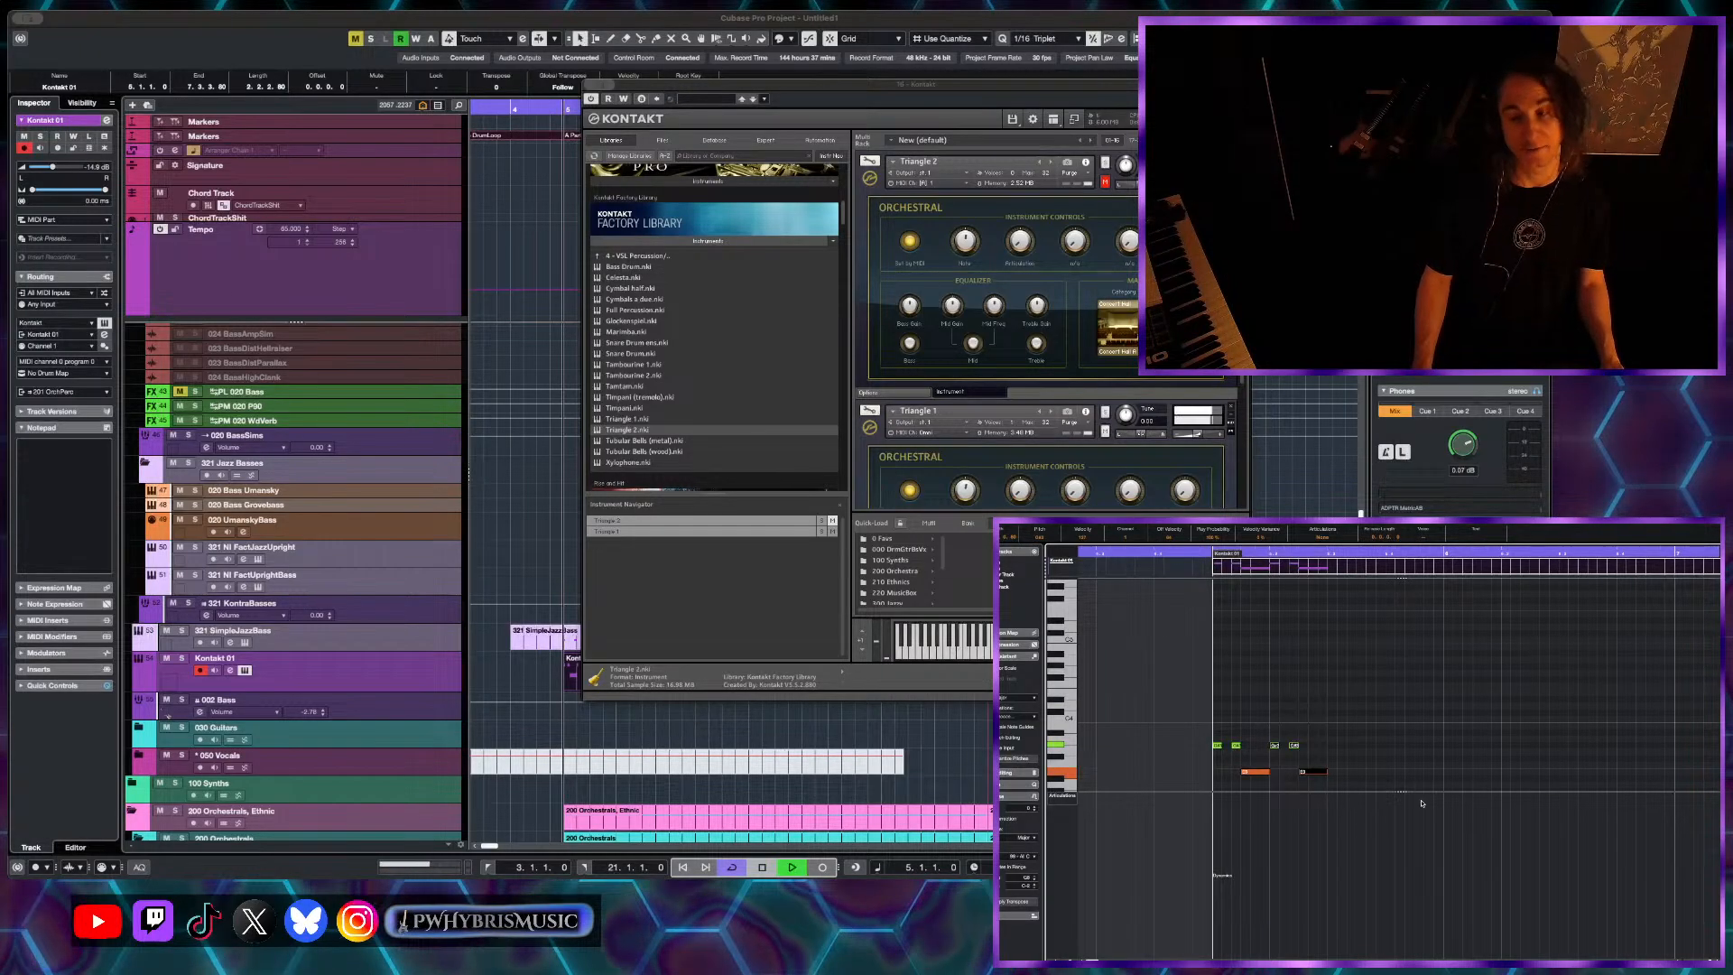
pyautogui.press('space')
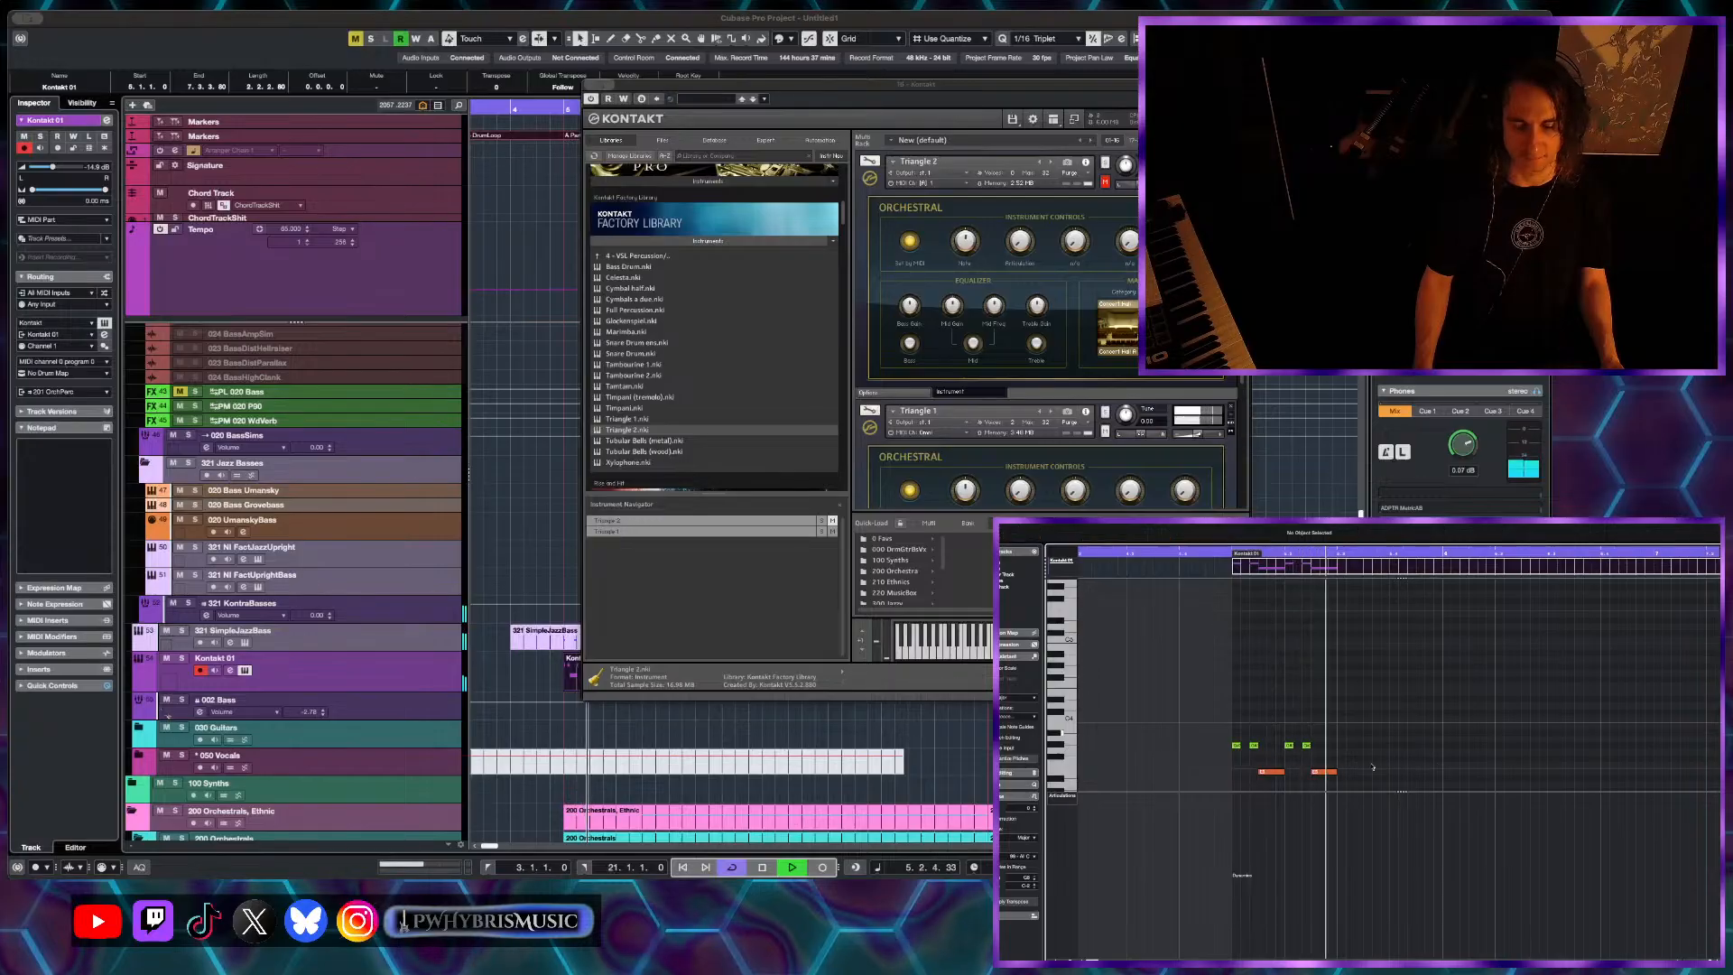
# - Select the triangle notes, duplicate them repeatedly until they reach about bar 7, and close the Kontakt window
pyautogui.moveTo(1407, 705); pyautogui.dragTo(1237, 785)
pyautogui.press('super+d')
pyautogui.scroll(-4, 1535, 734)
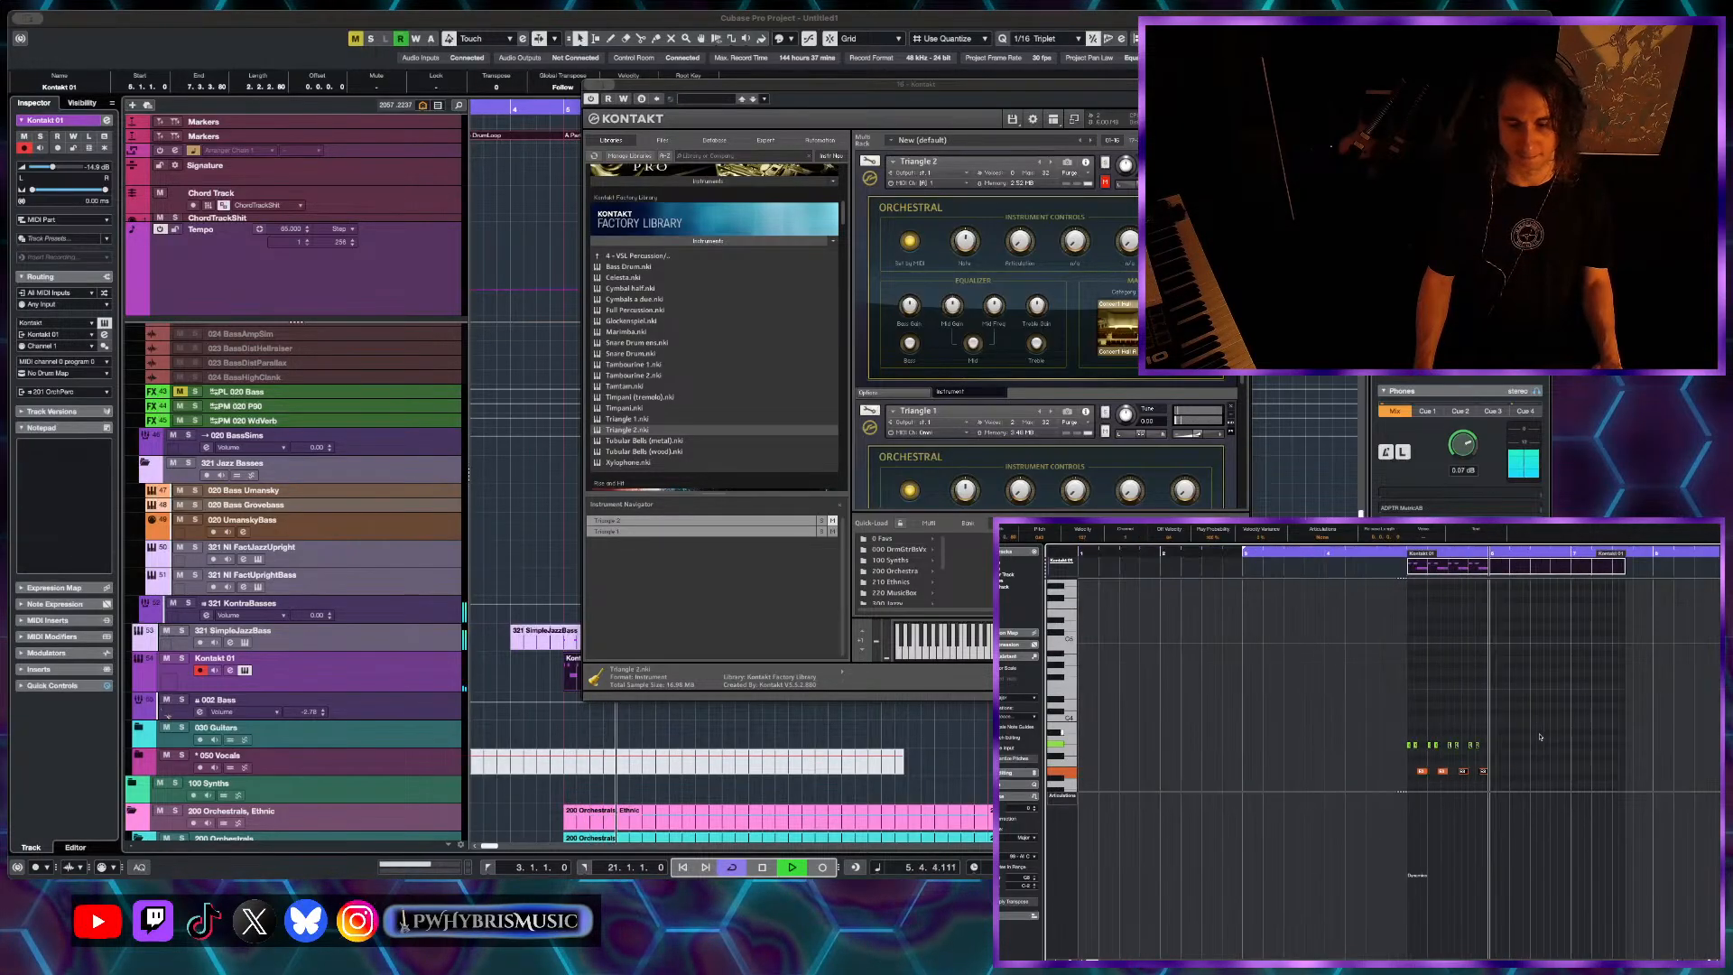
pyautogui.press('super+d')
pyautogui.press('super+d')
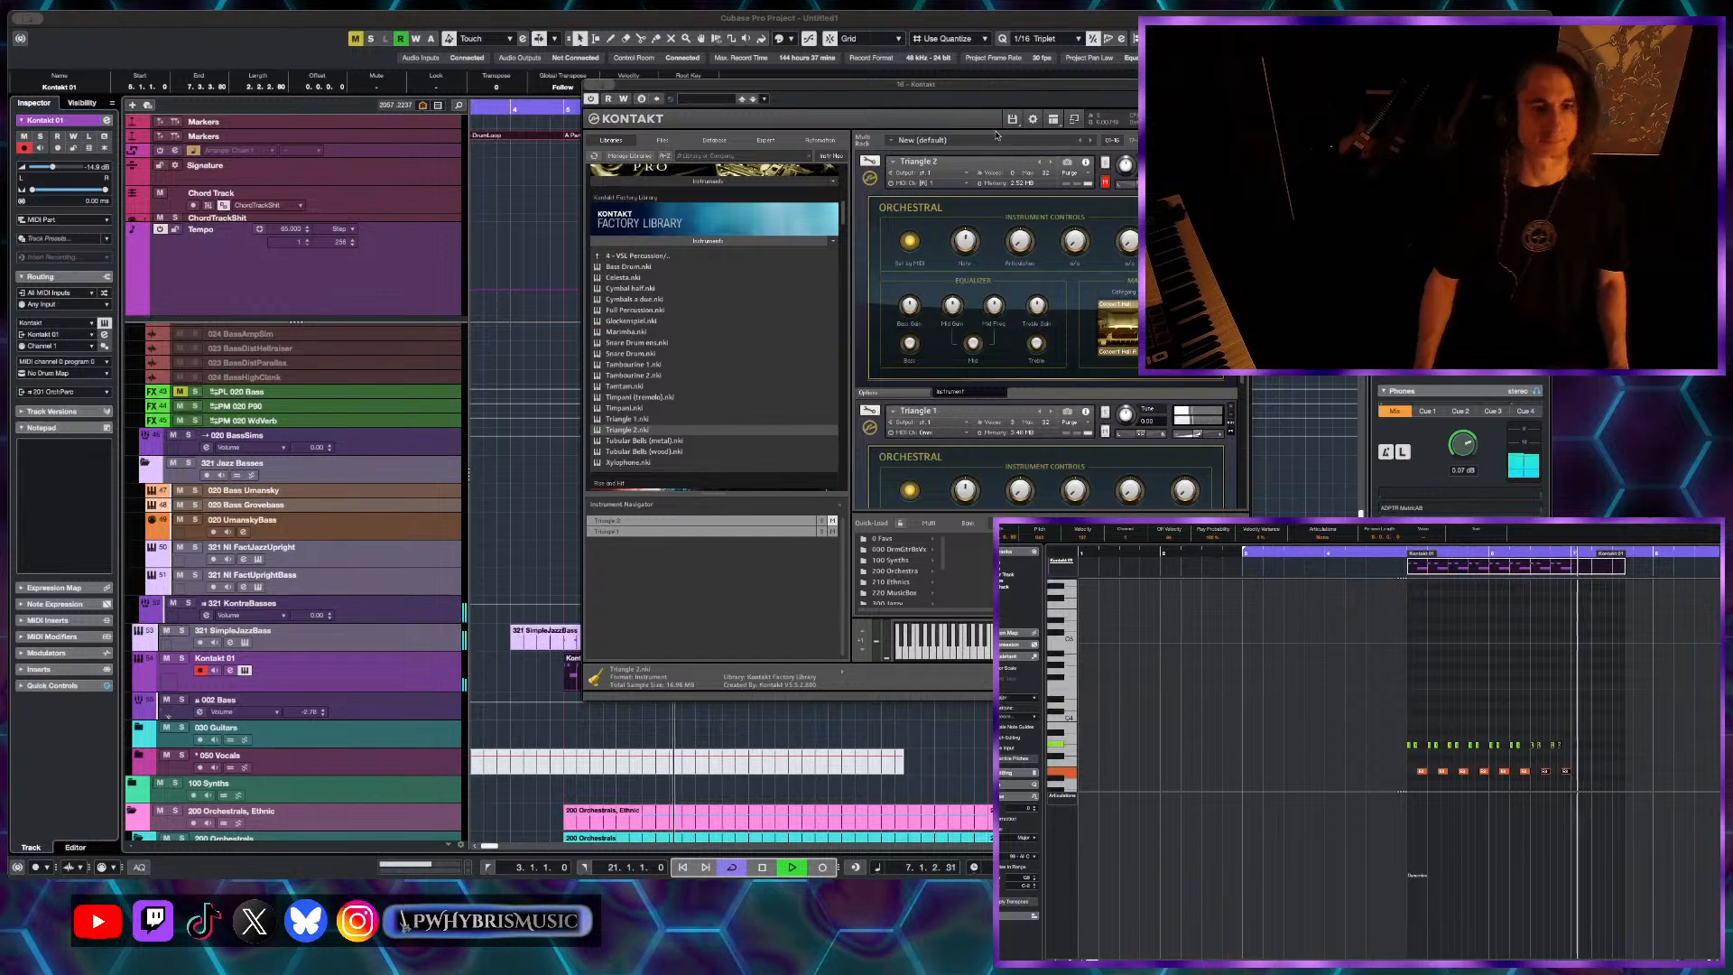
pyautogui.press('super+w')
pyautogui.scroll(-1, 908, 306)
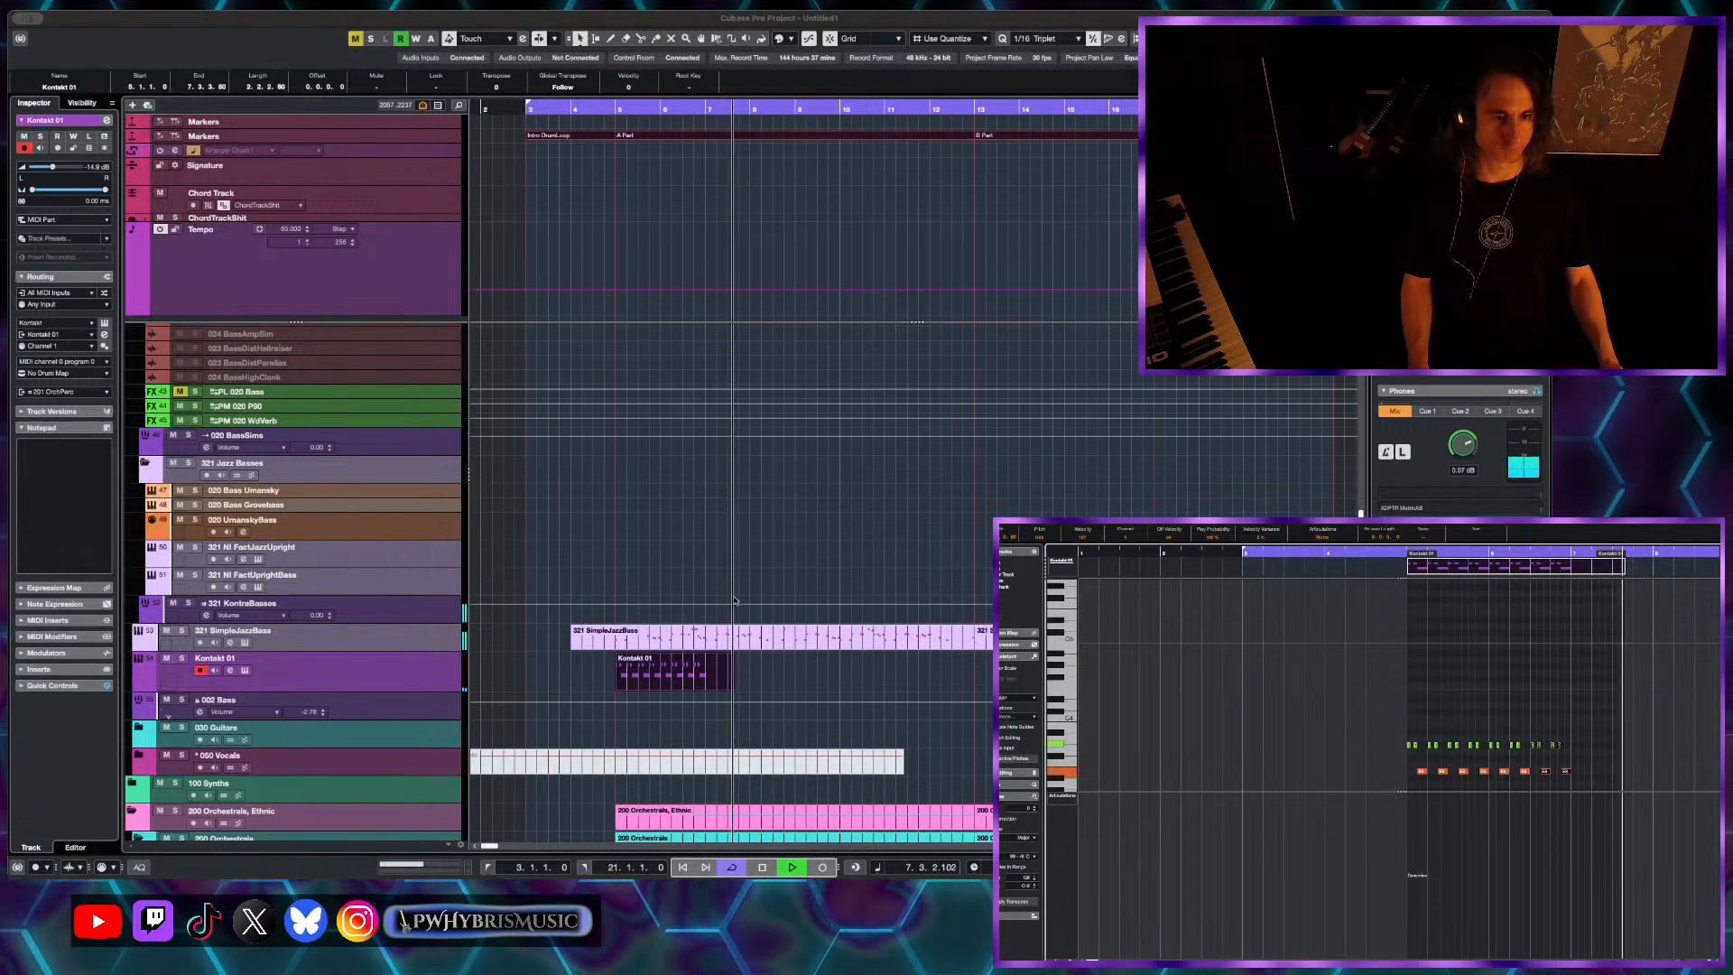
# - Move the Kontakt 01 MIDI part from the A Part so it starts at bar 13, the beginning of the B Part
pyautogui.moveTo(665, 670); pyautogui.dragTo(937, 673)
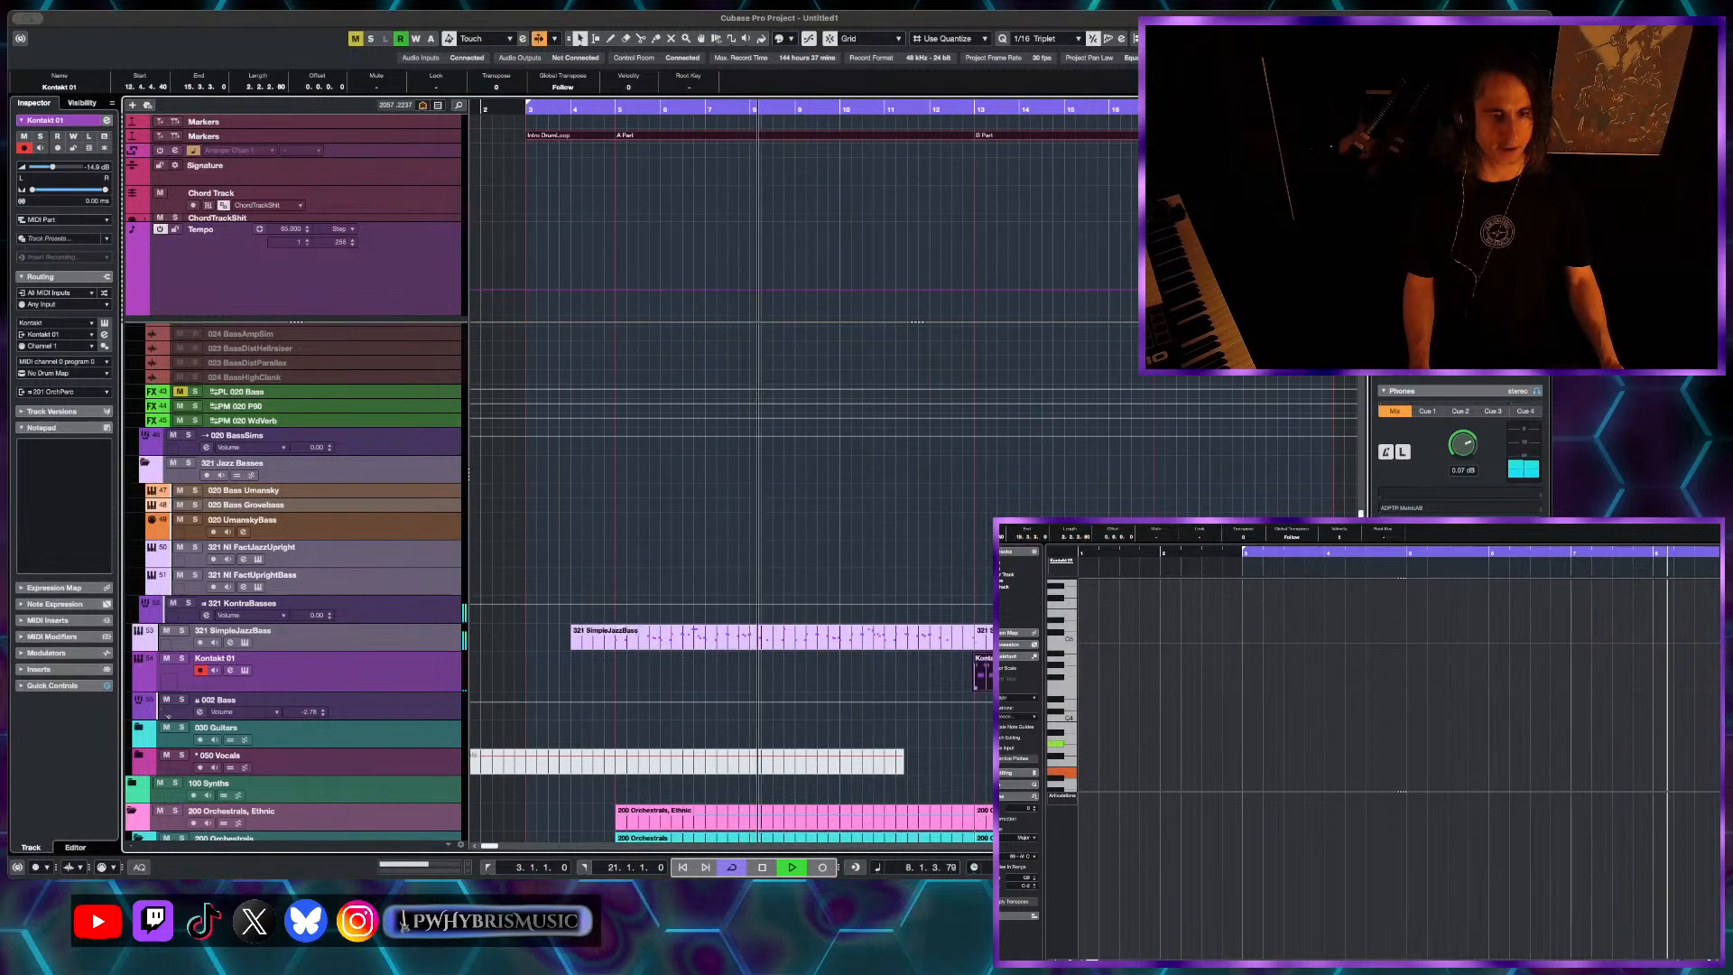
pyautogui.scroll(2, 937, 675)
pyautogui.scroll(1, 936, 674)
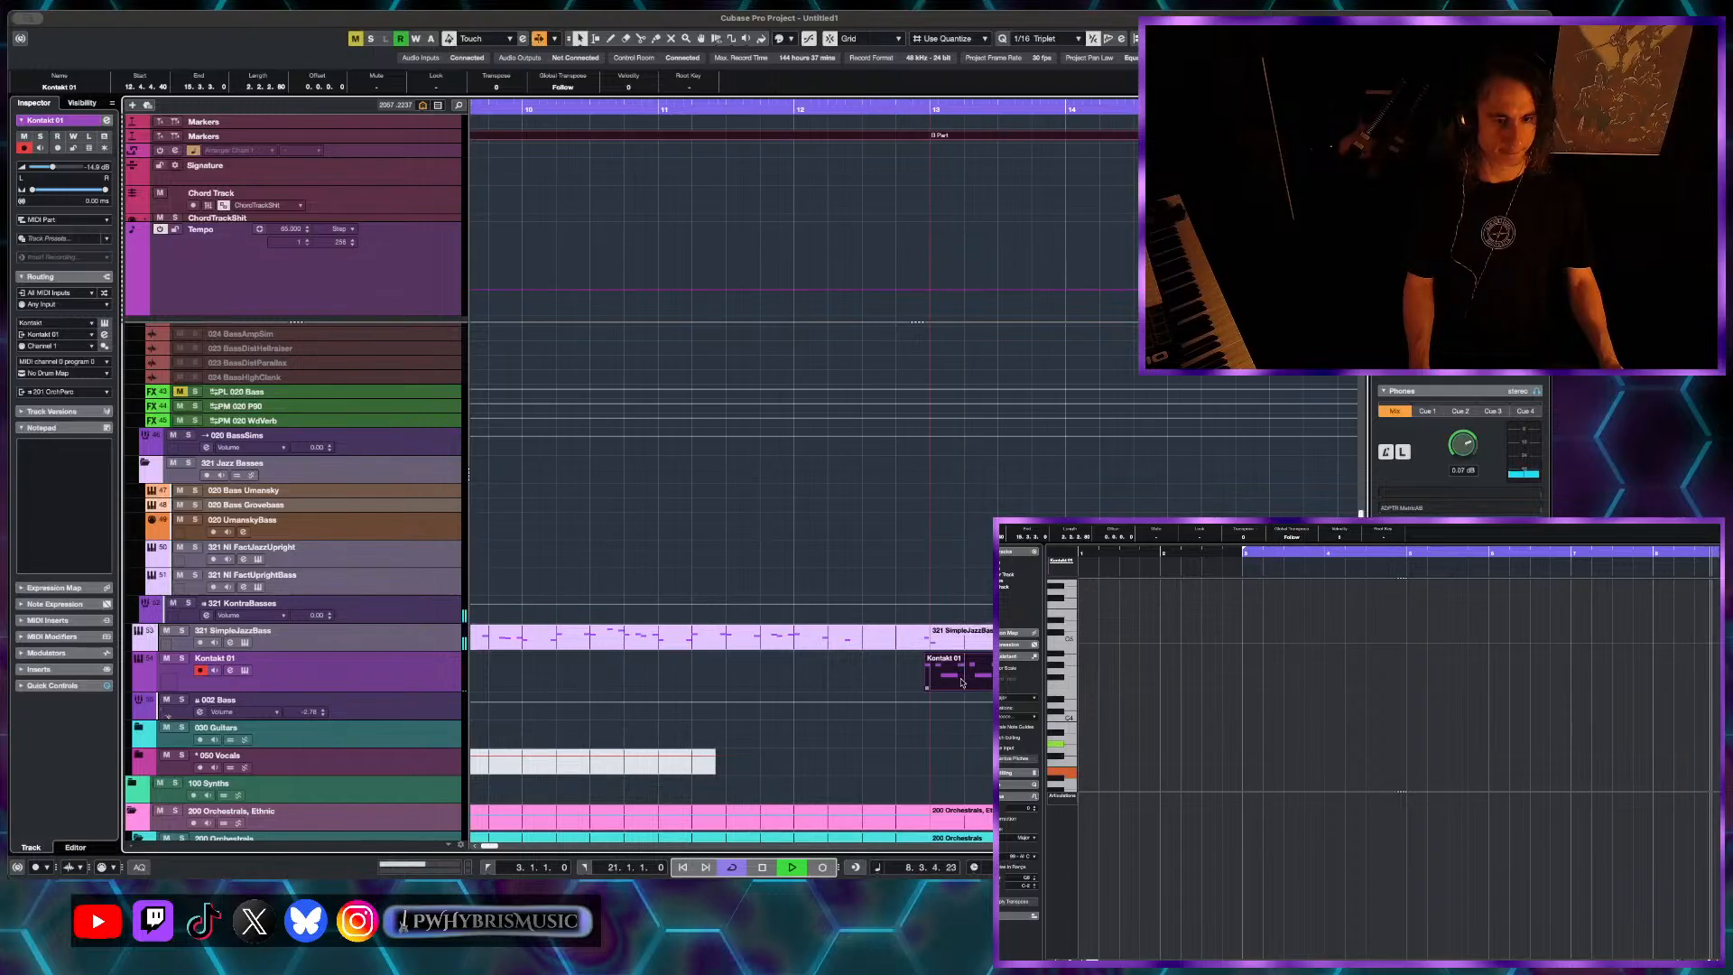
pyautogui.moveTo(962, 681); pyautogui.dragTo(966, 681)
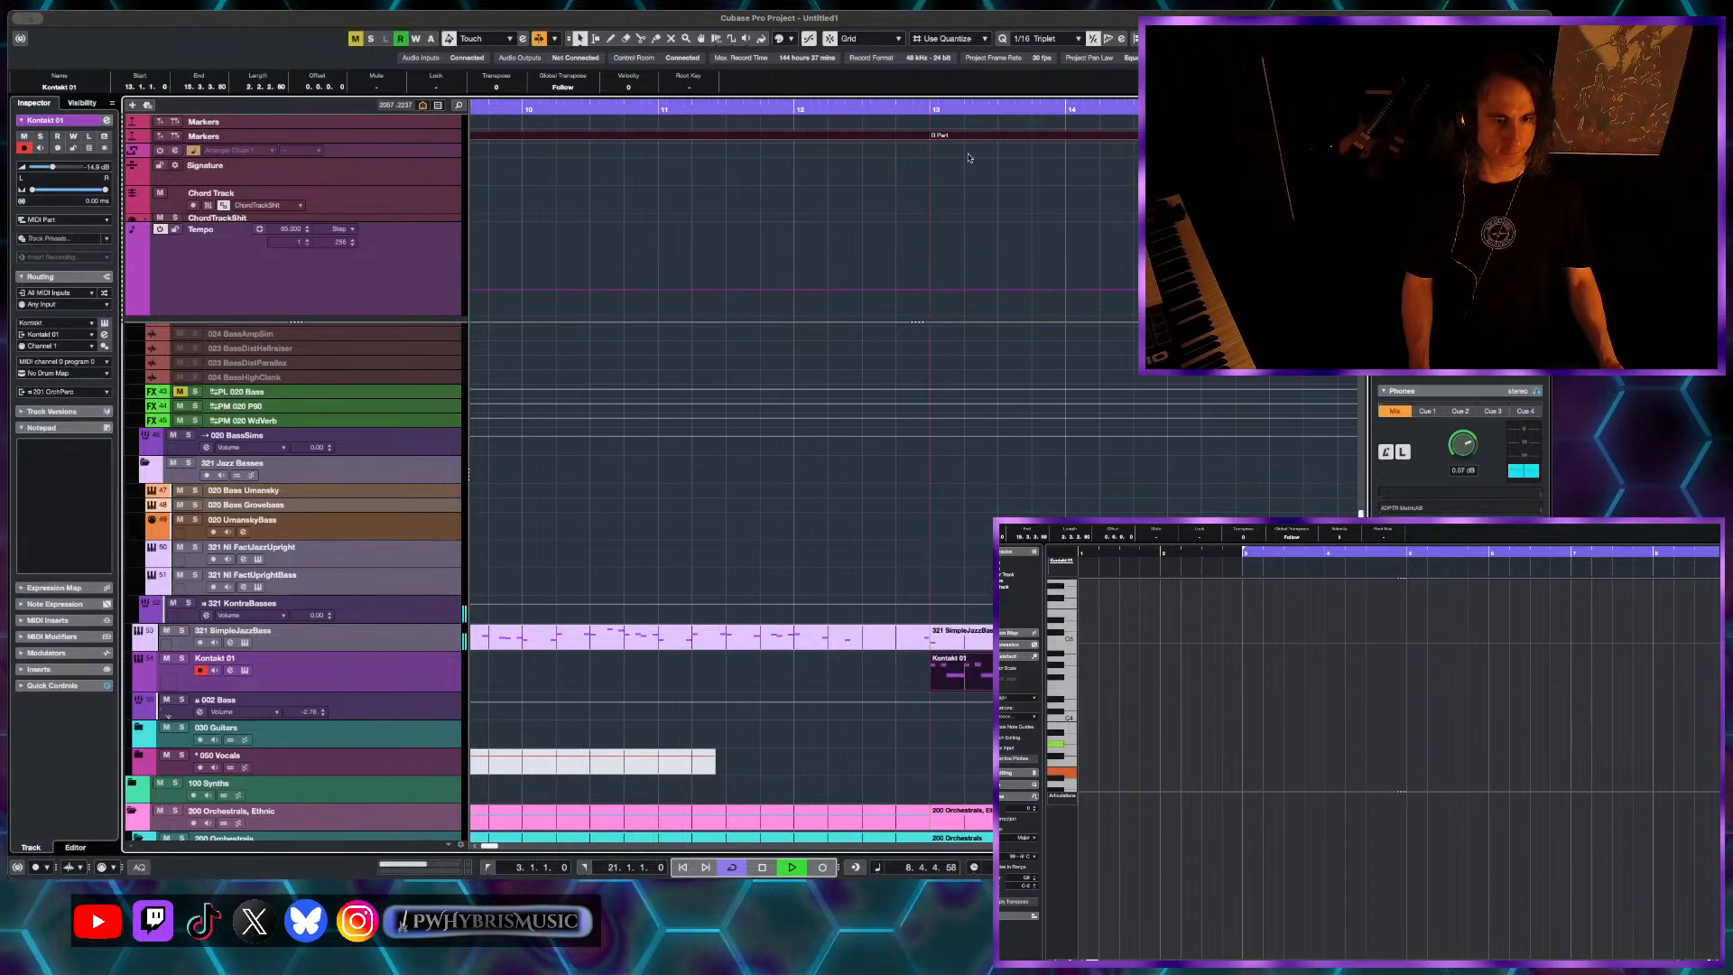
# - Play the arrangement from bar 12 to hear the moved Kontakt 01 part in the B Part
pyautogui.click(794, 108)
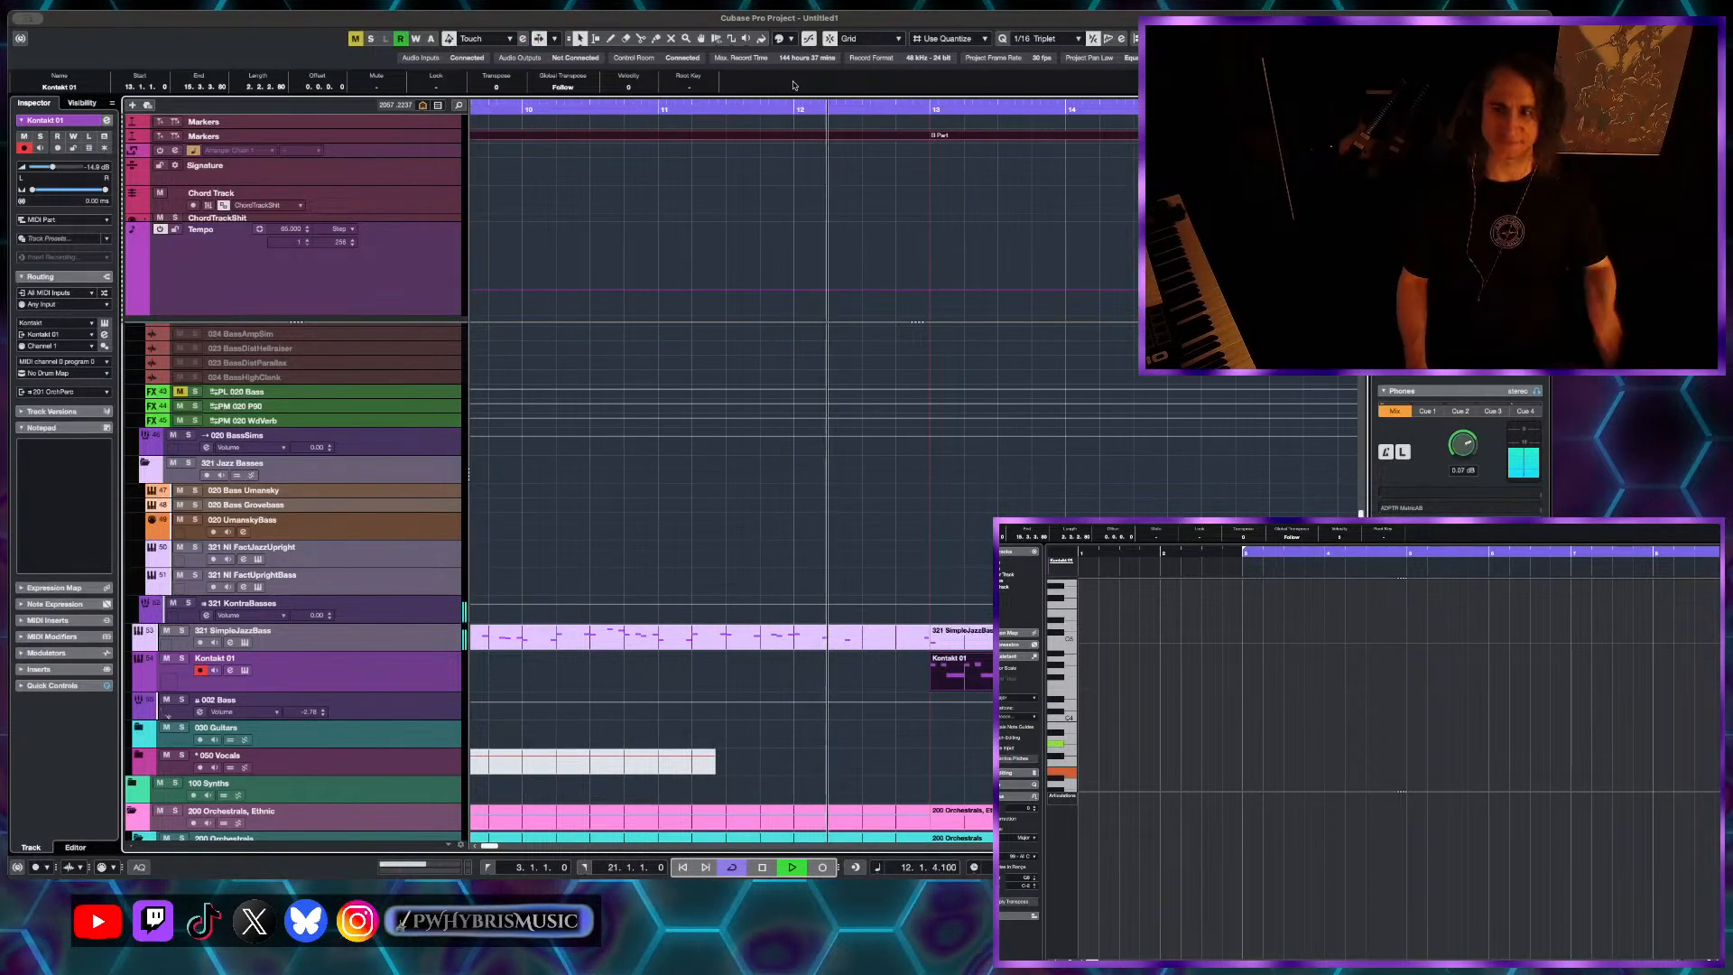
pyautogui.scroll(-1, 917, 281)
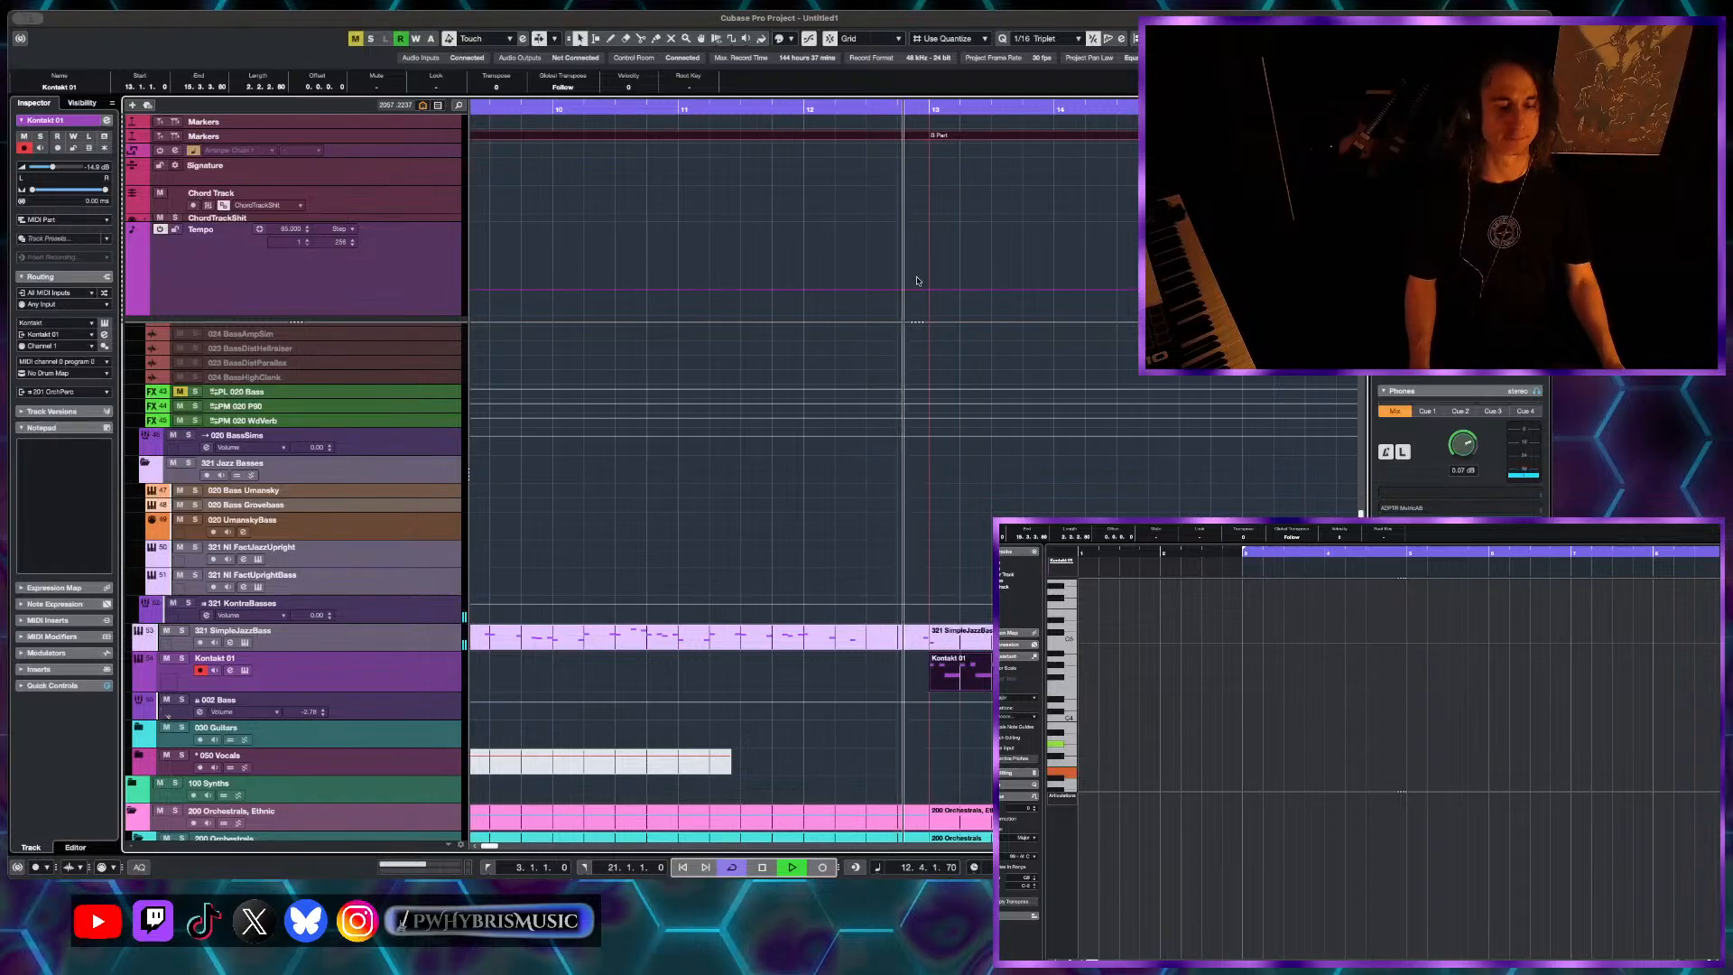
pyautogui.scroll(-1, 973, 754)
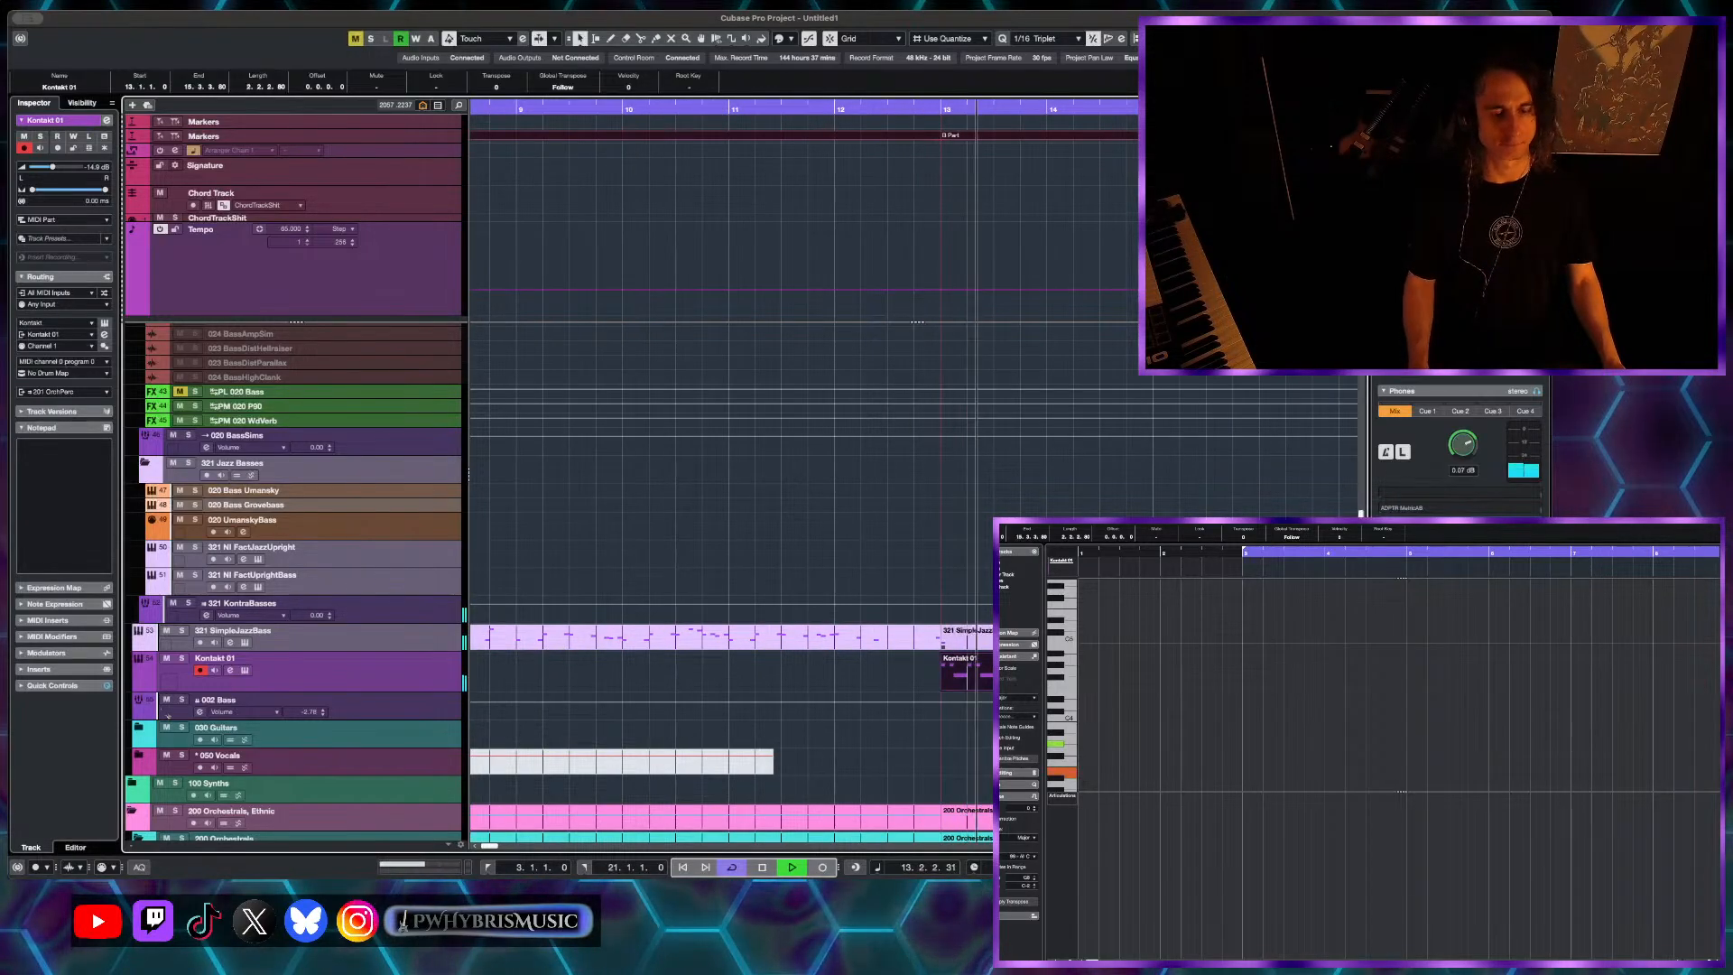
pyautogui.click(1301, 859)
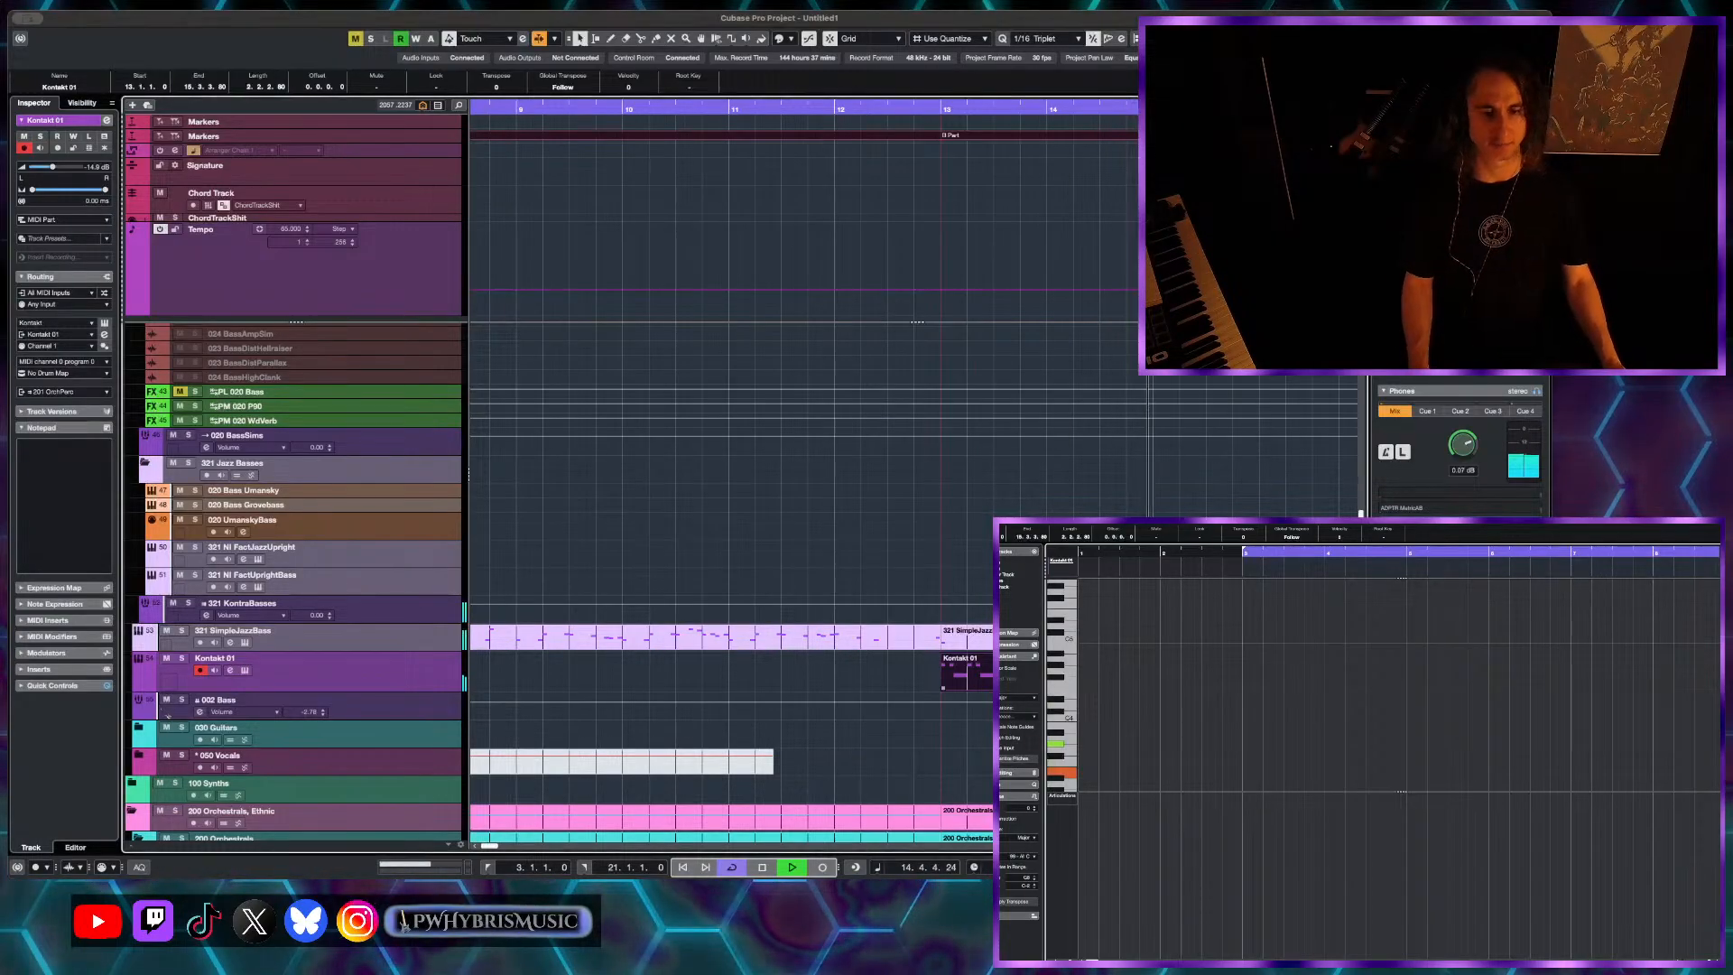
# - Unmute Triangle 1 in the Kontakt 01 track's instrument while the song plays, and close the instrument window
pyautogui.press('e')
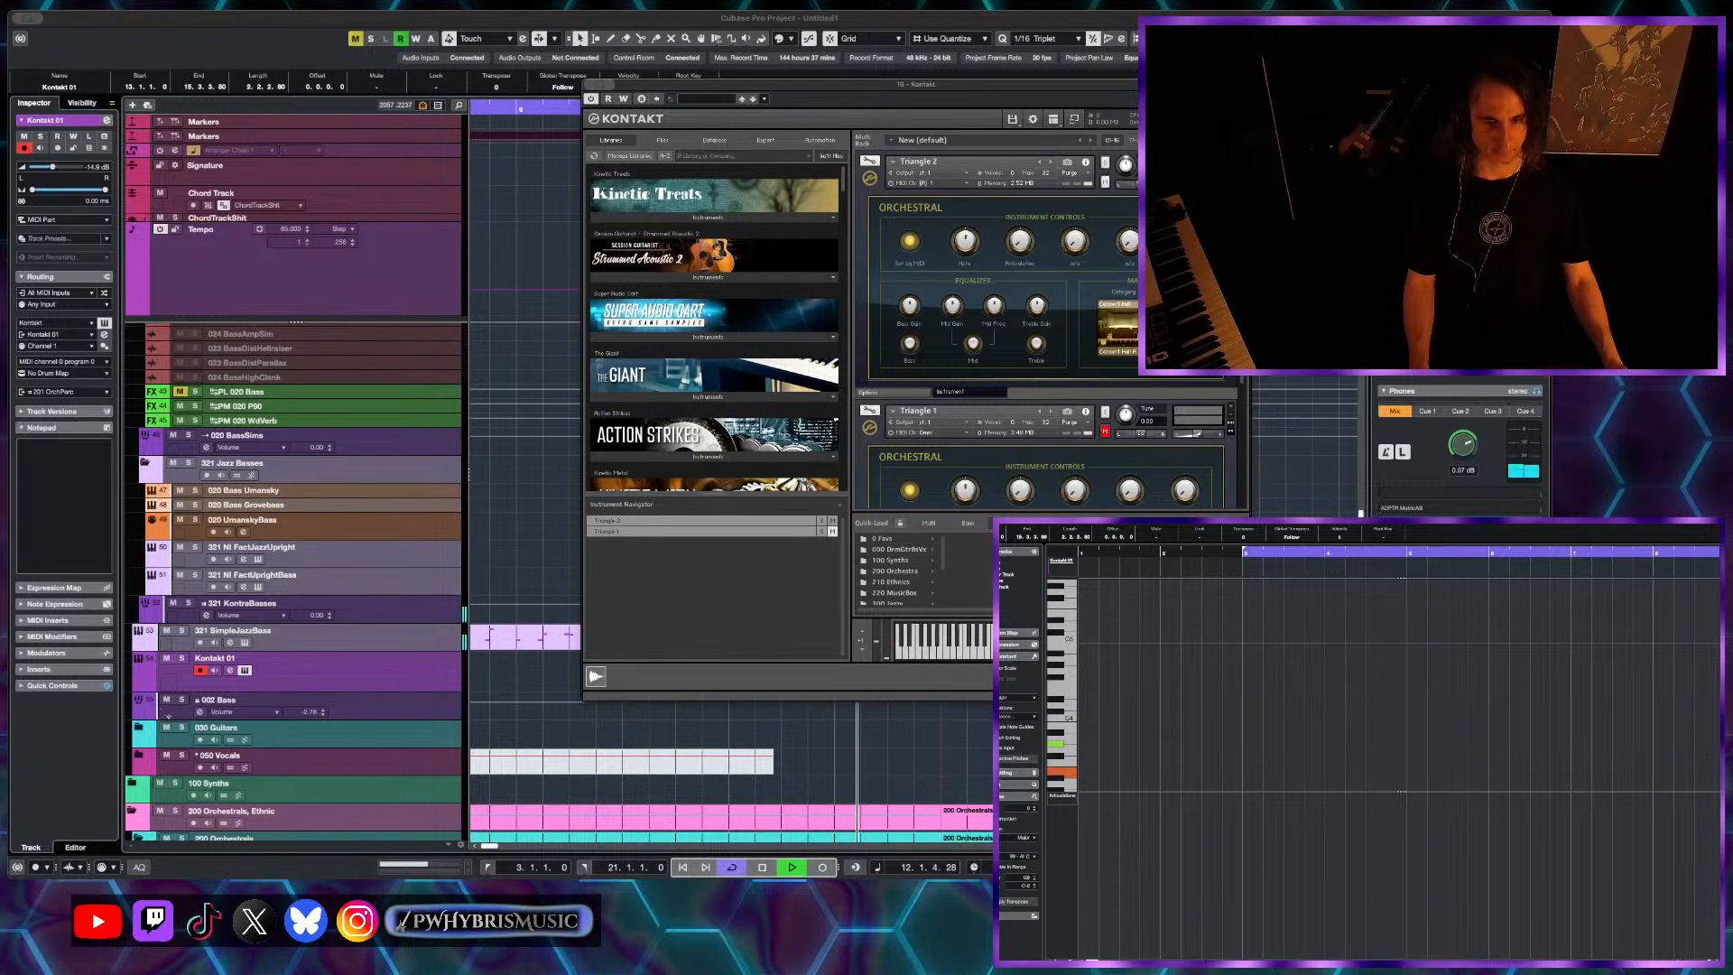
pyautogui.moveTo(966, 91); pyautogui.dragTo(572, 91)
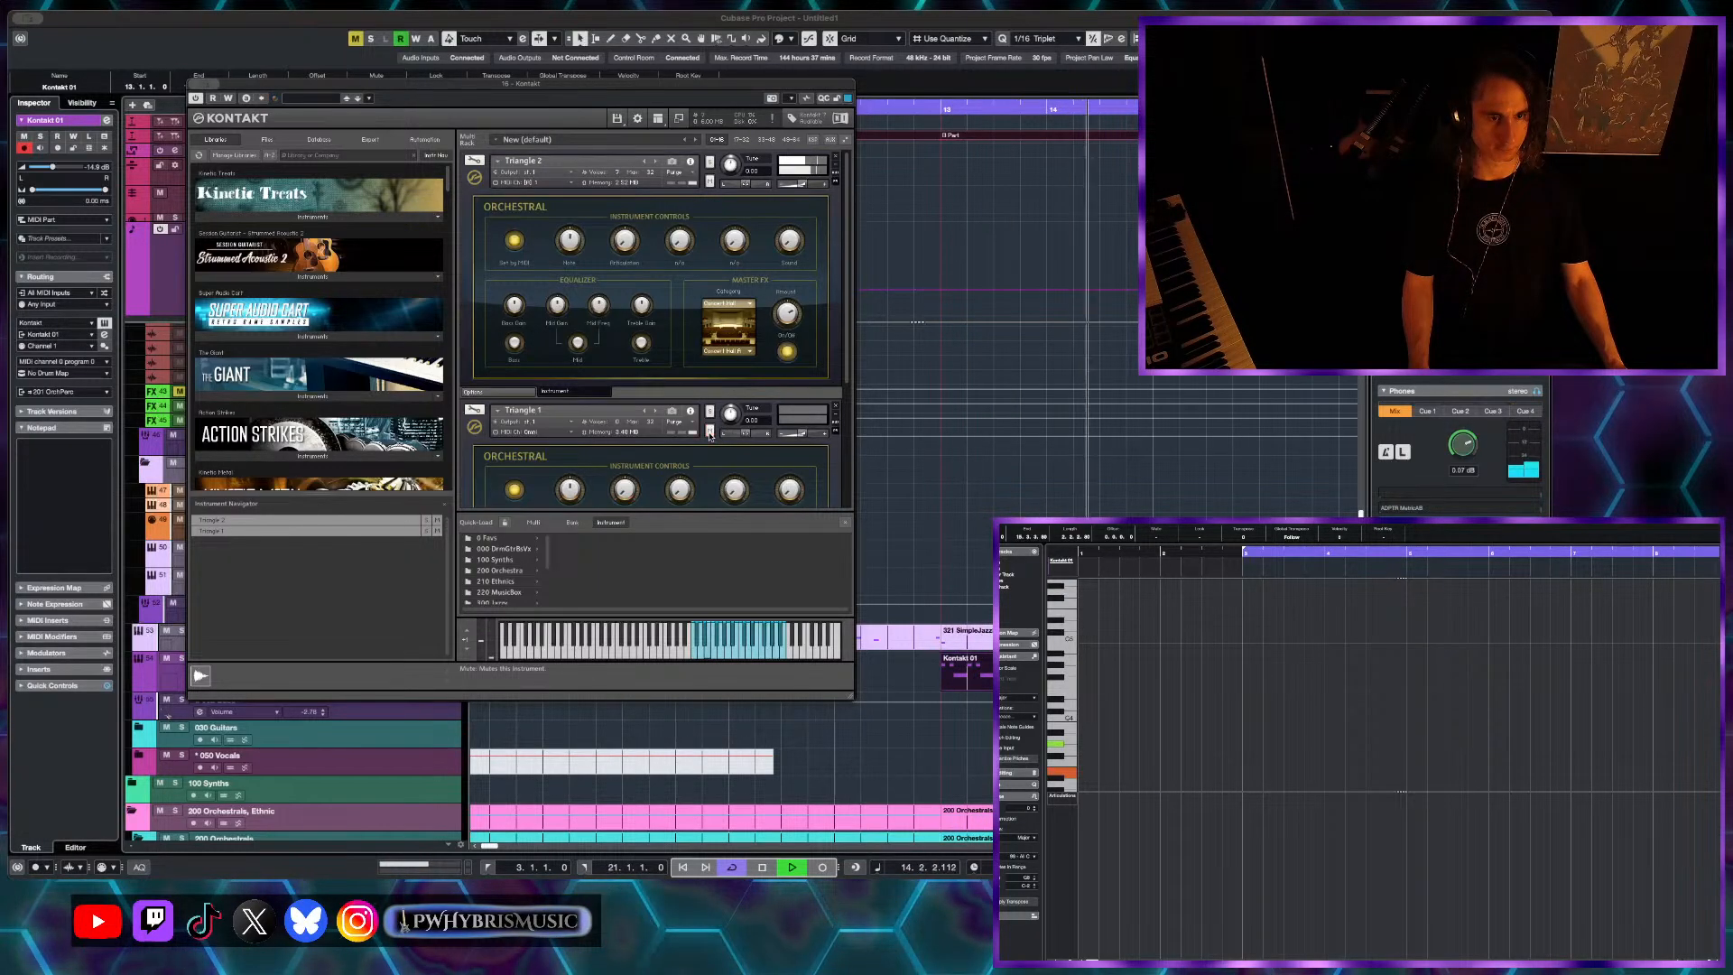
pyautogui.click(1165, 110)
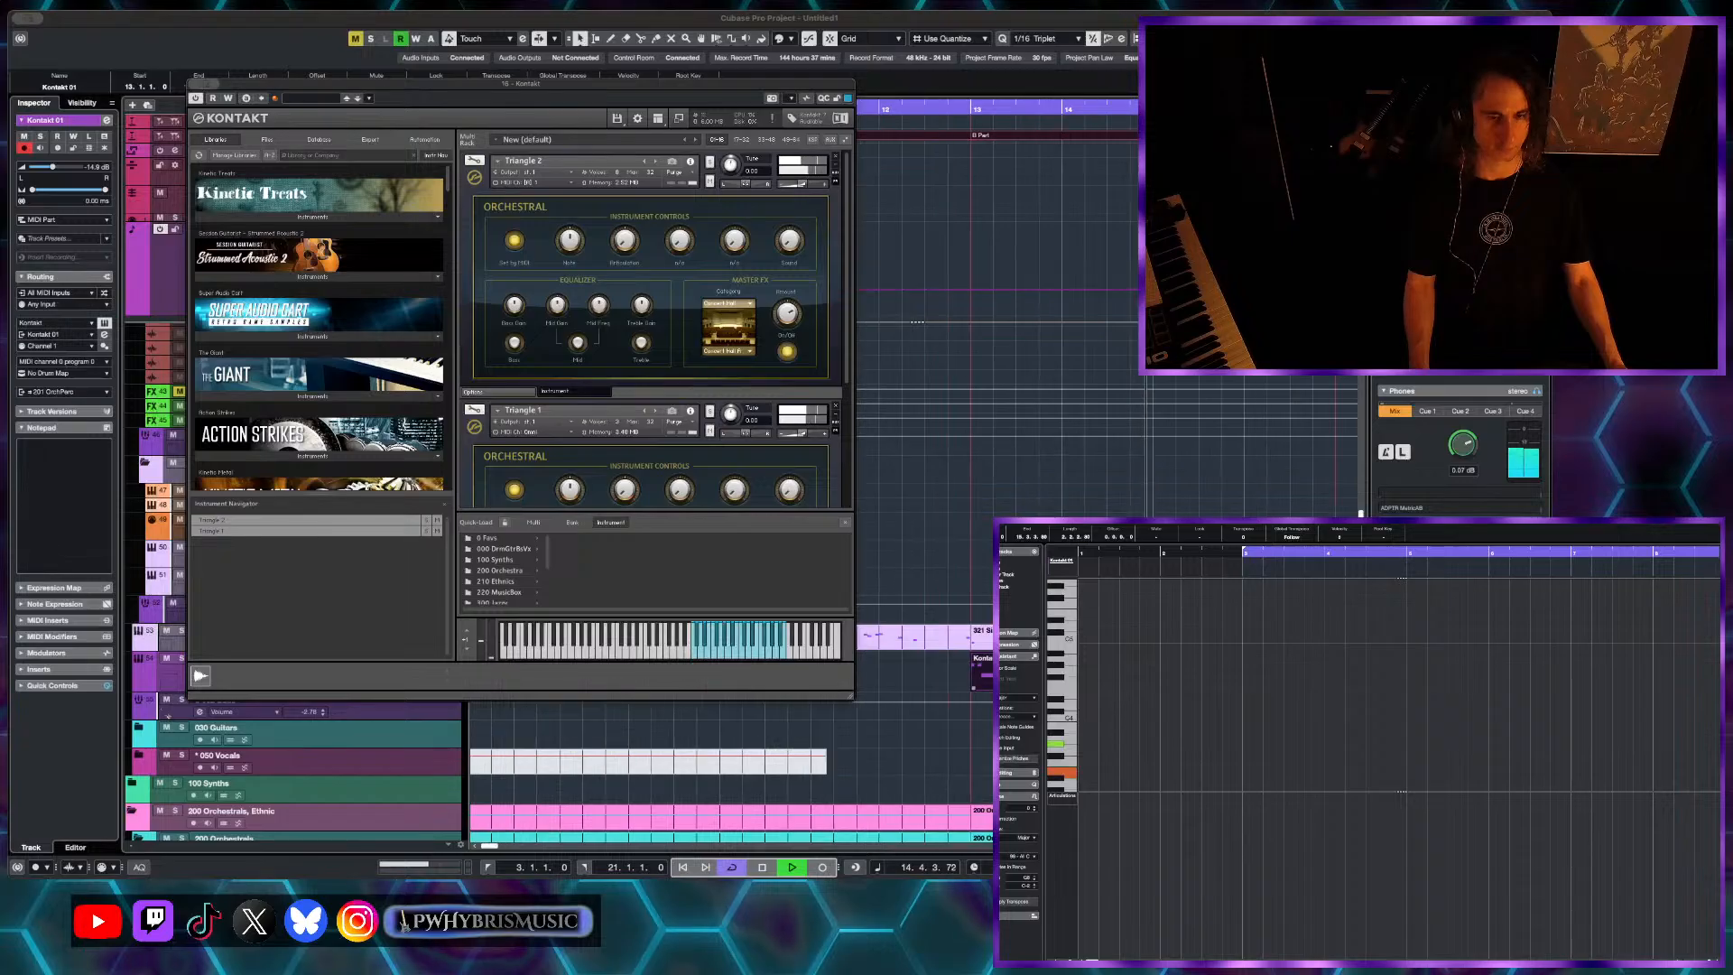
pyautogui.scroll(-5, 890, 687)
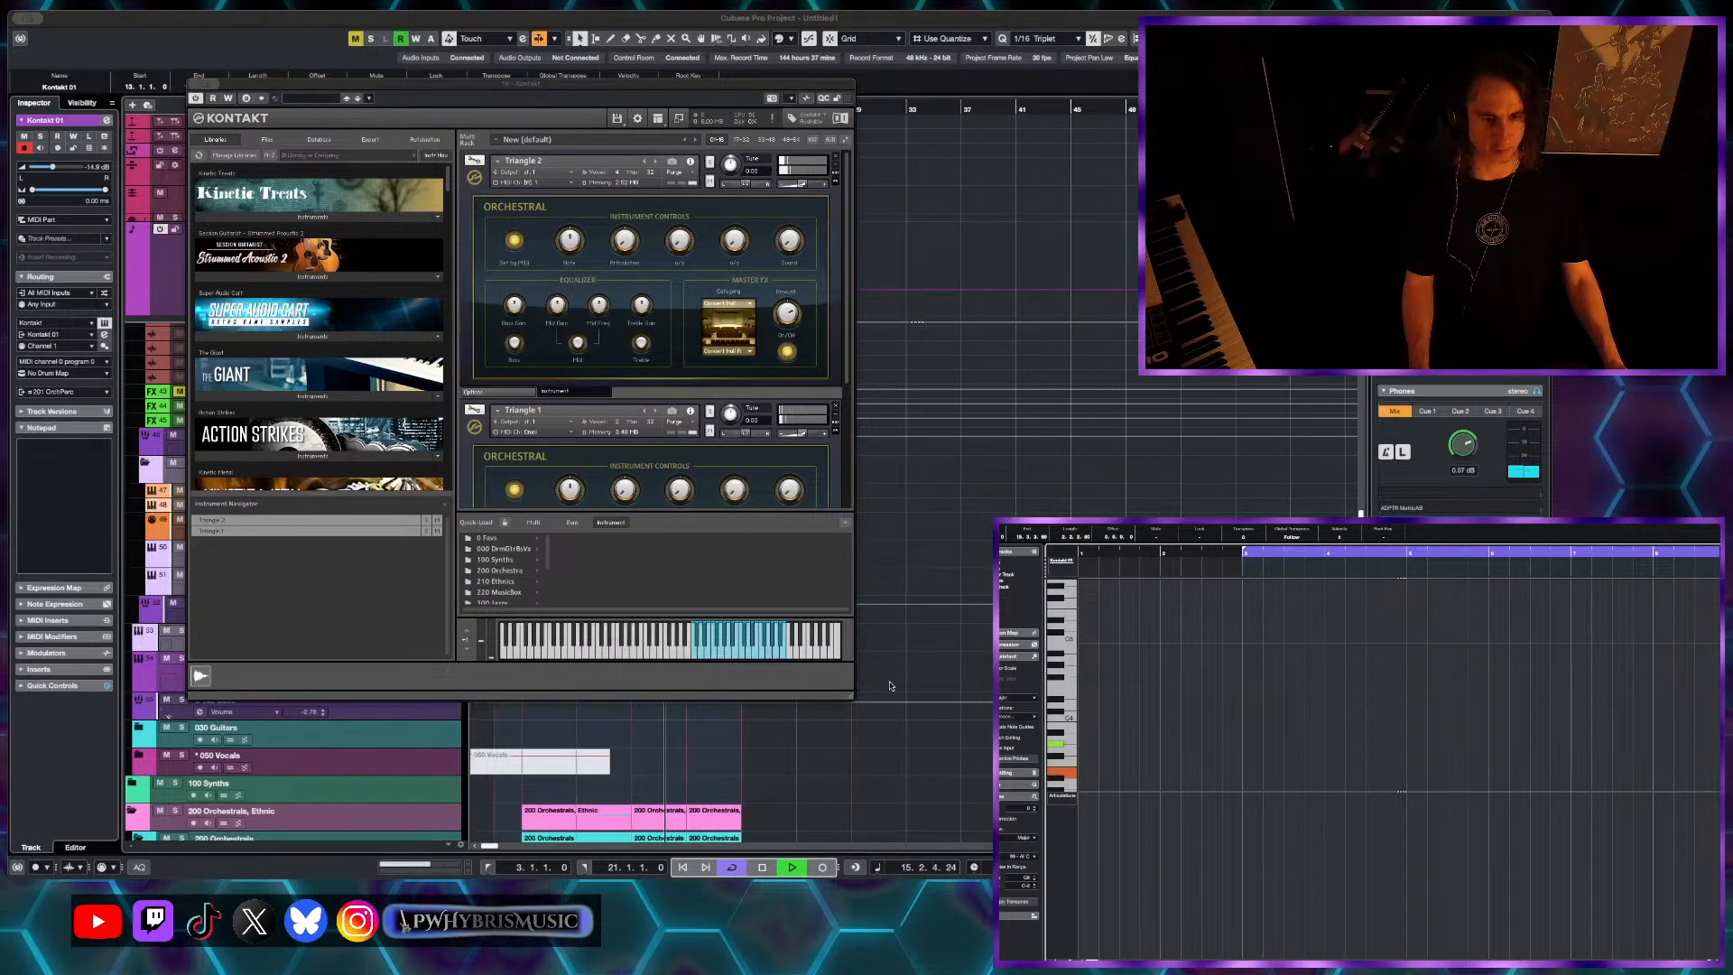
pyautogui.scroll(3, 890, 687)
pyautogui.press('super+w')
# - Extend the Kontakt 01 part to bar 17 and repeat its notes to fill the added length
pyautogui.scroll(4, 890, 685)
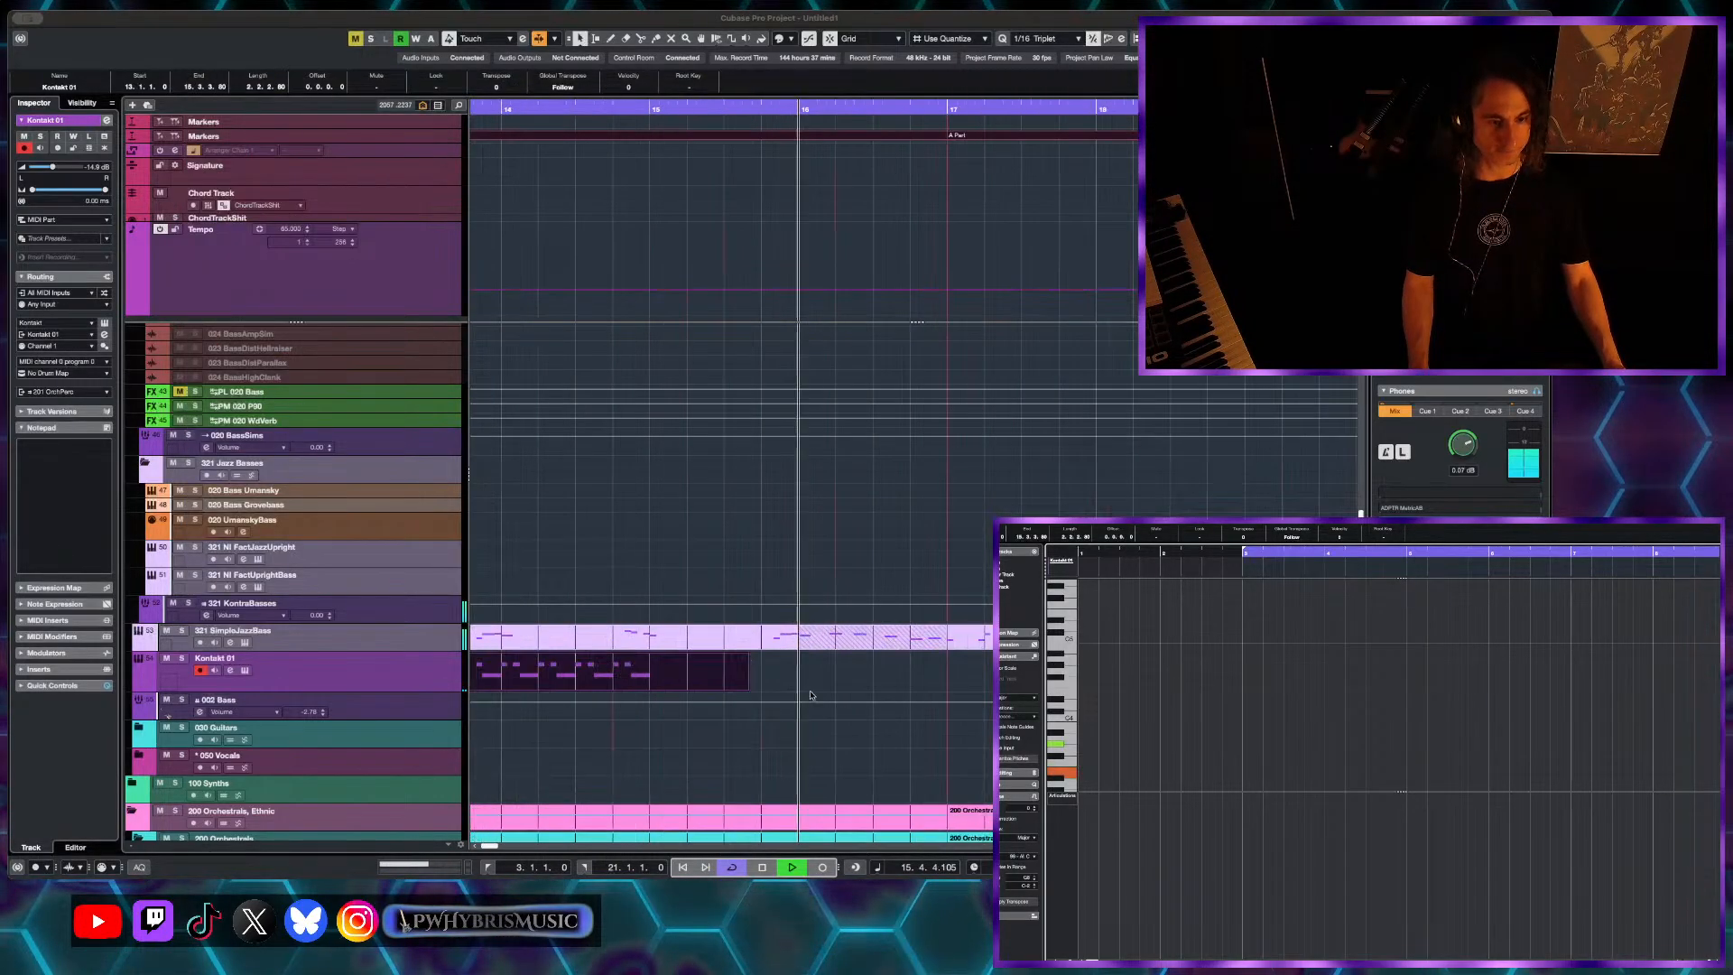
pyautogui.moveTo(747, 687); pyautogui.dragTo(912, 676)
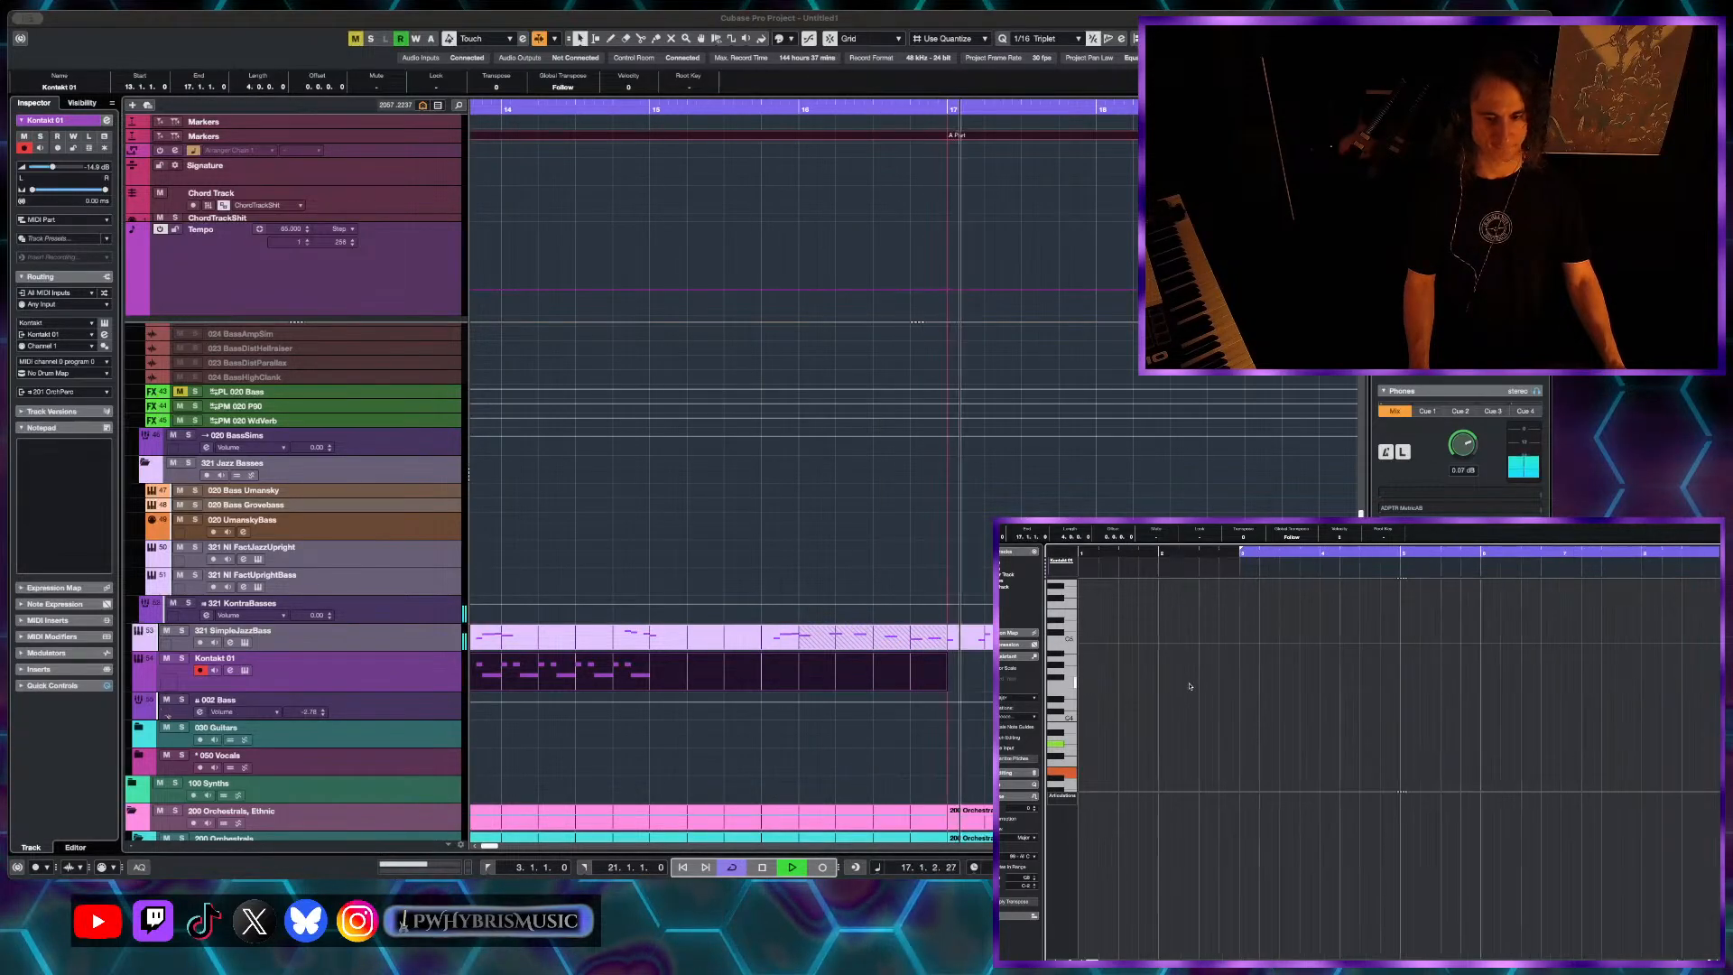
pyautogui.scroll(-4, 1191, 684)
pyautogui.hotkey('ctrl', 'd')
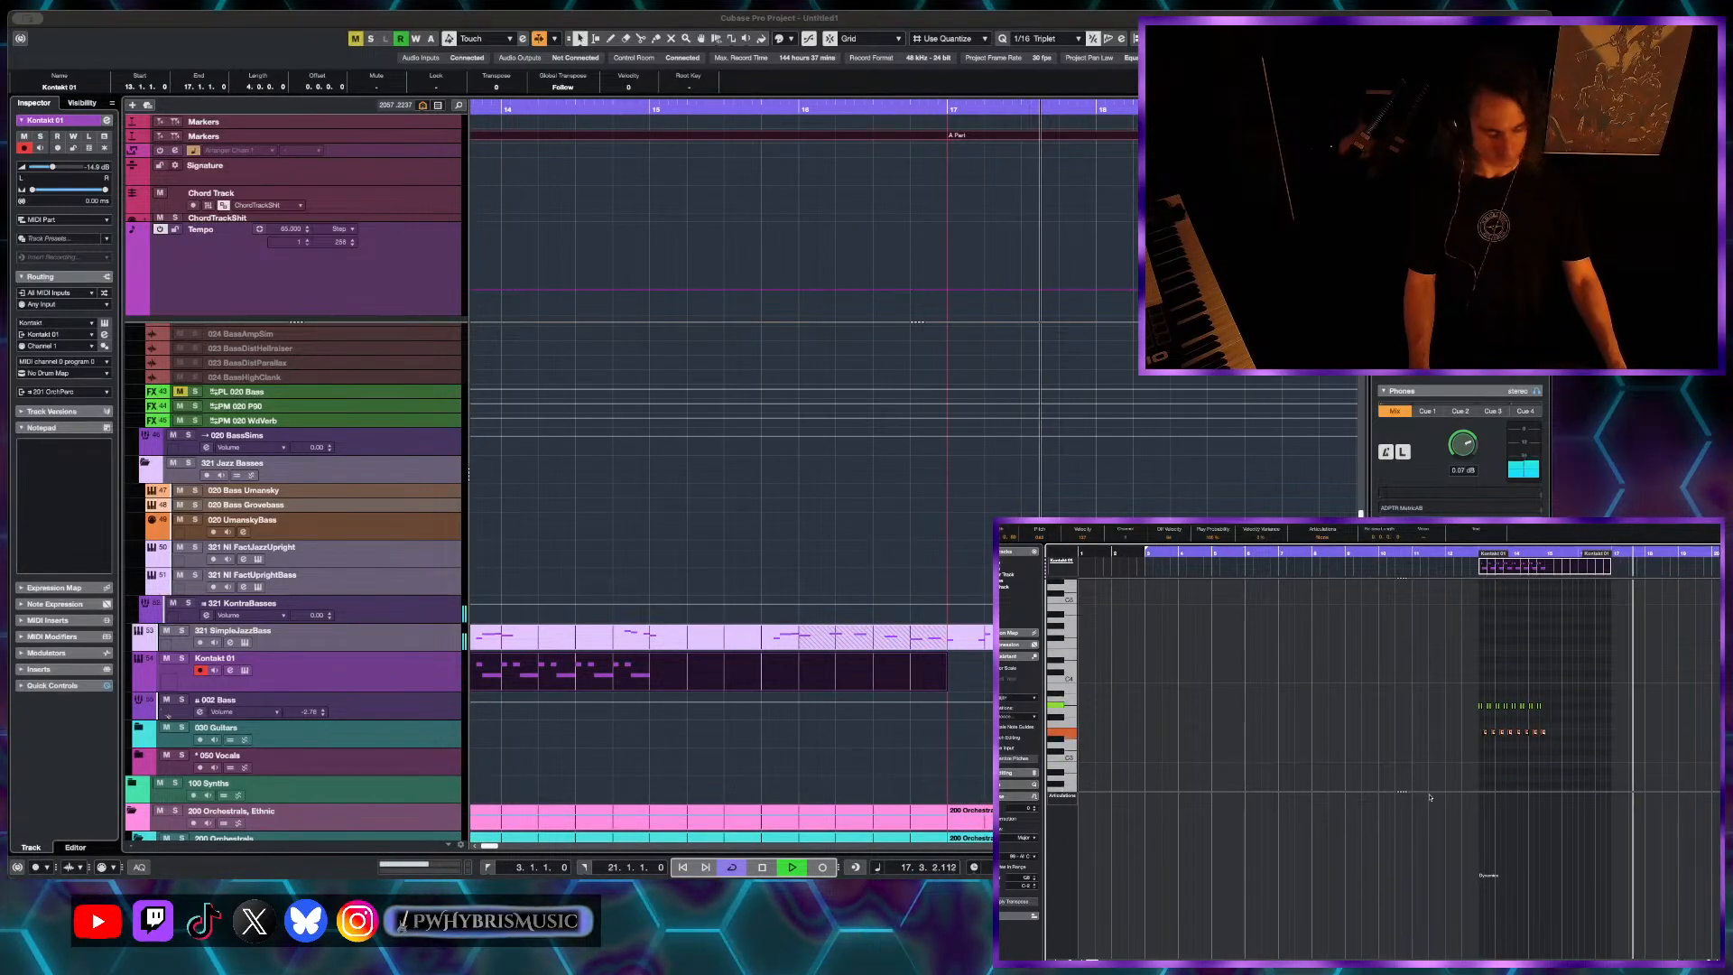
pyautogui.press('space')
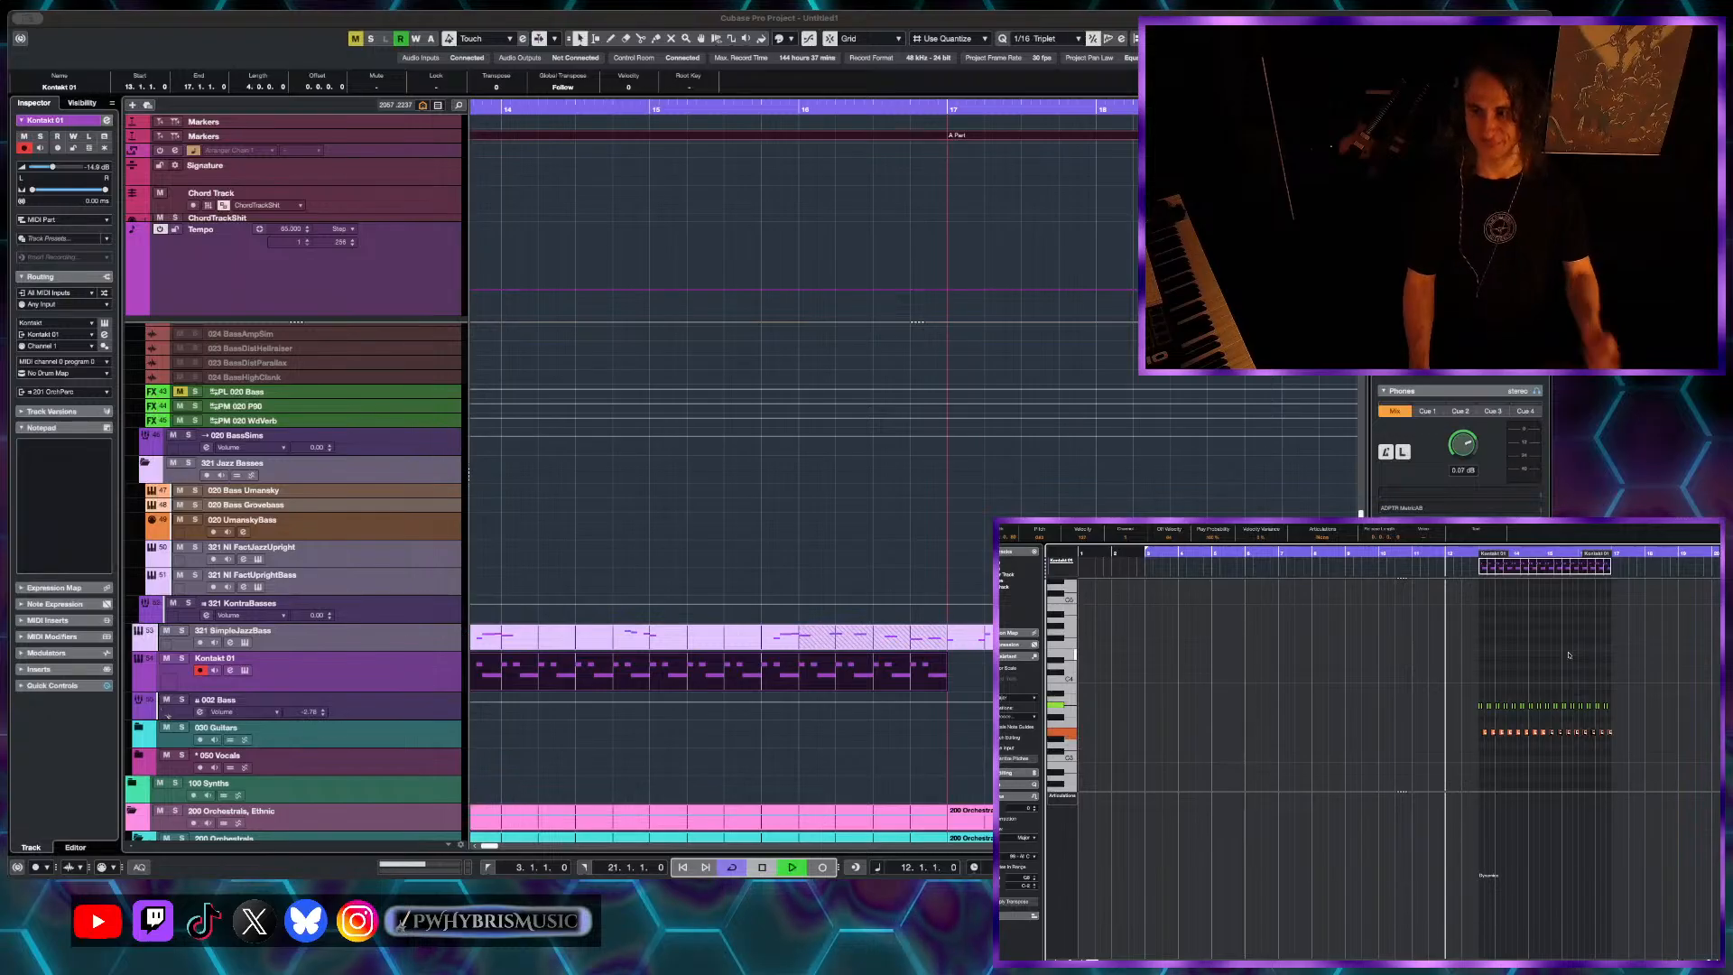
# - Copy the Kontakt 01 part from bar 13 to the start of the C Part at bar 21
pyautogui.scroll(-4, 950, 619)
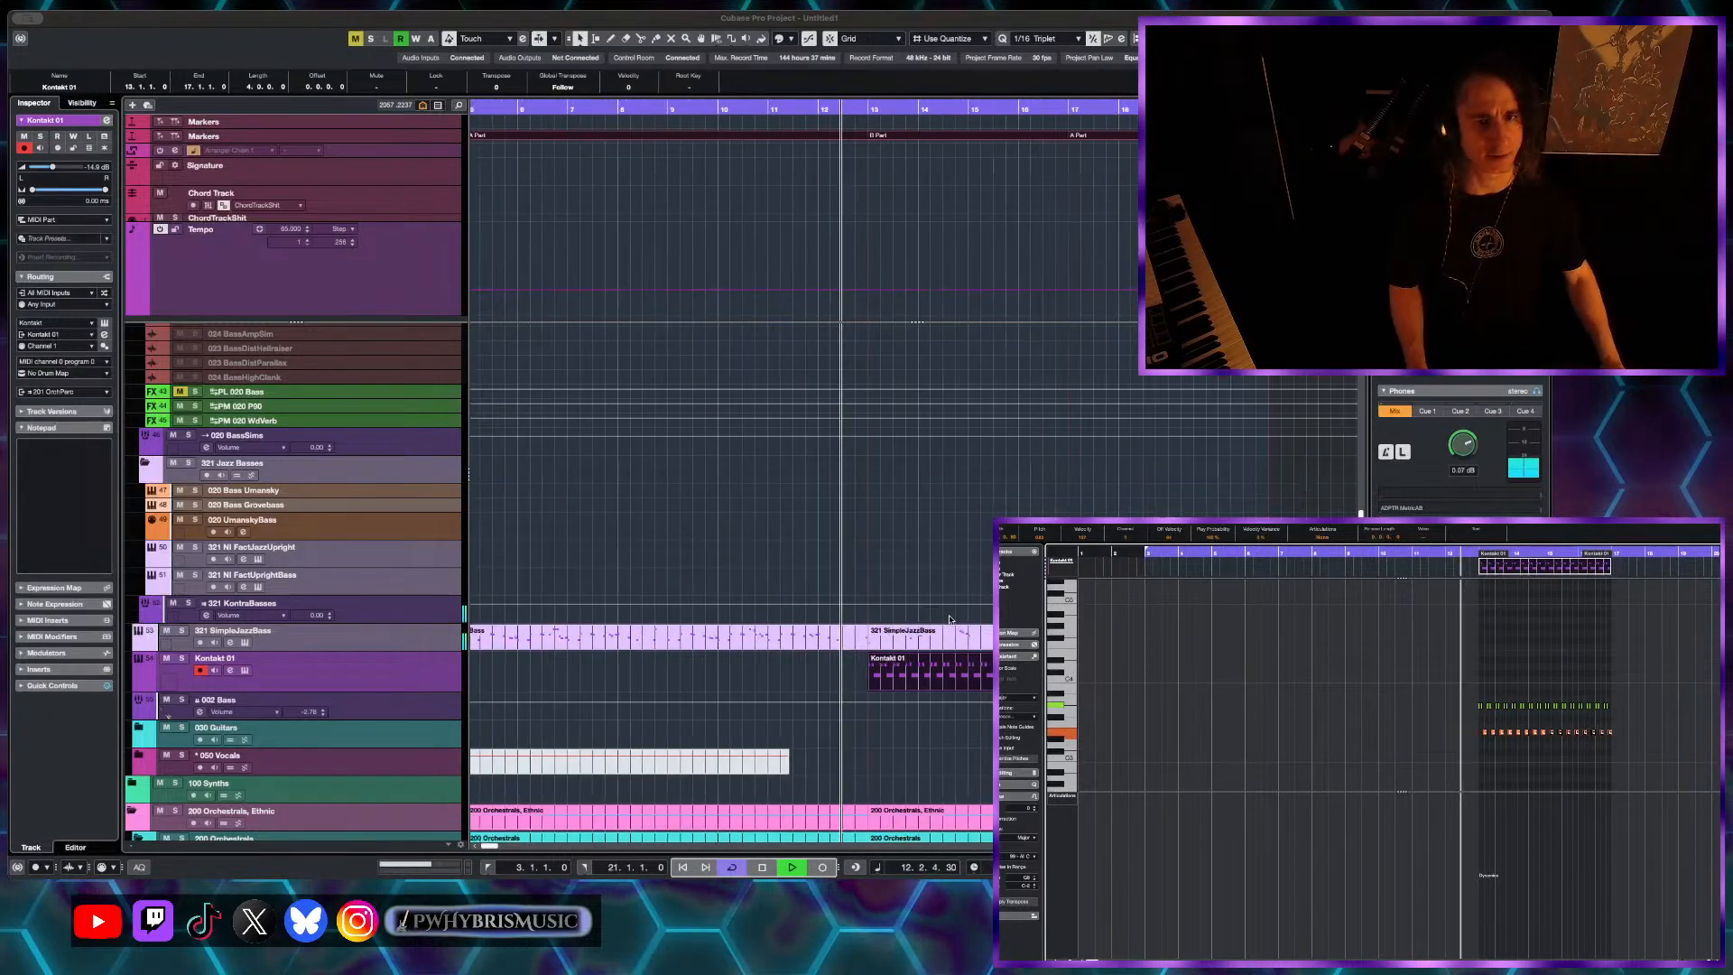
pyautogui.scroll(-2, 950, 619)
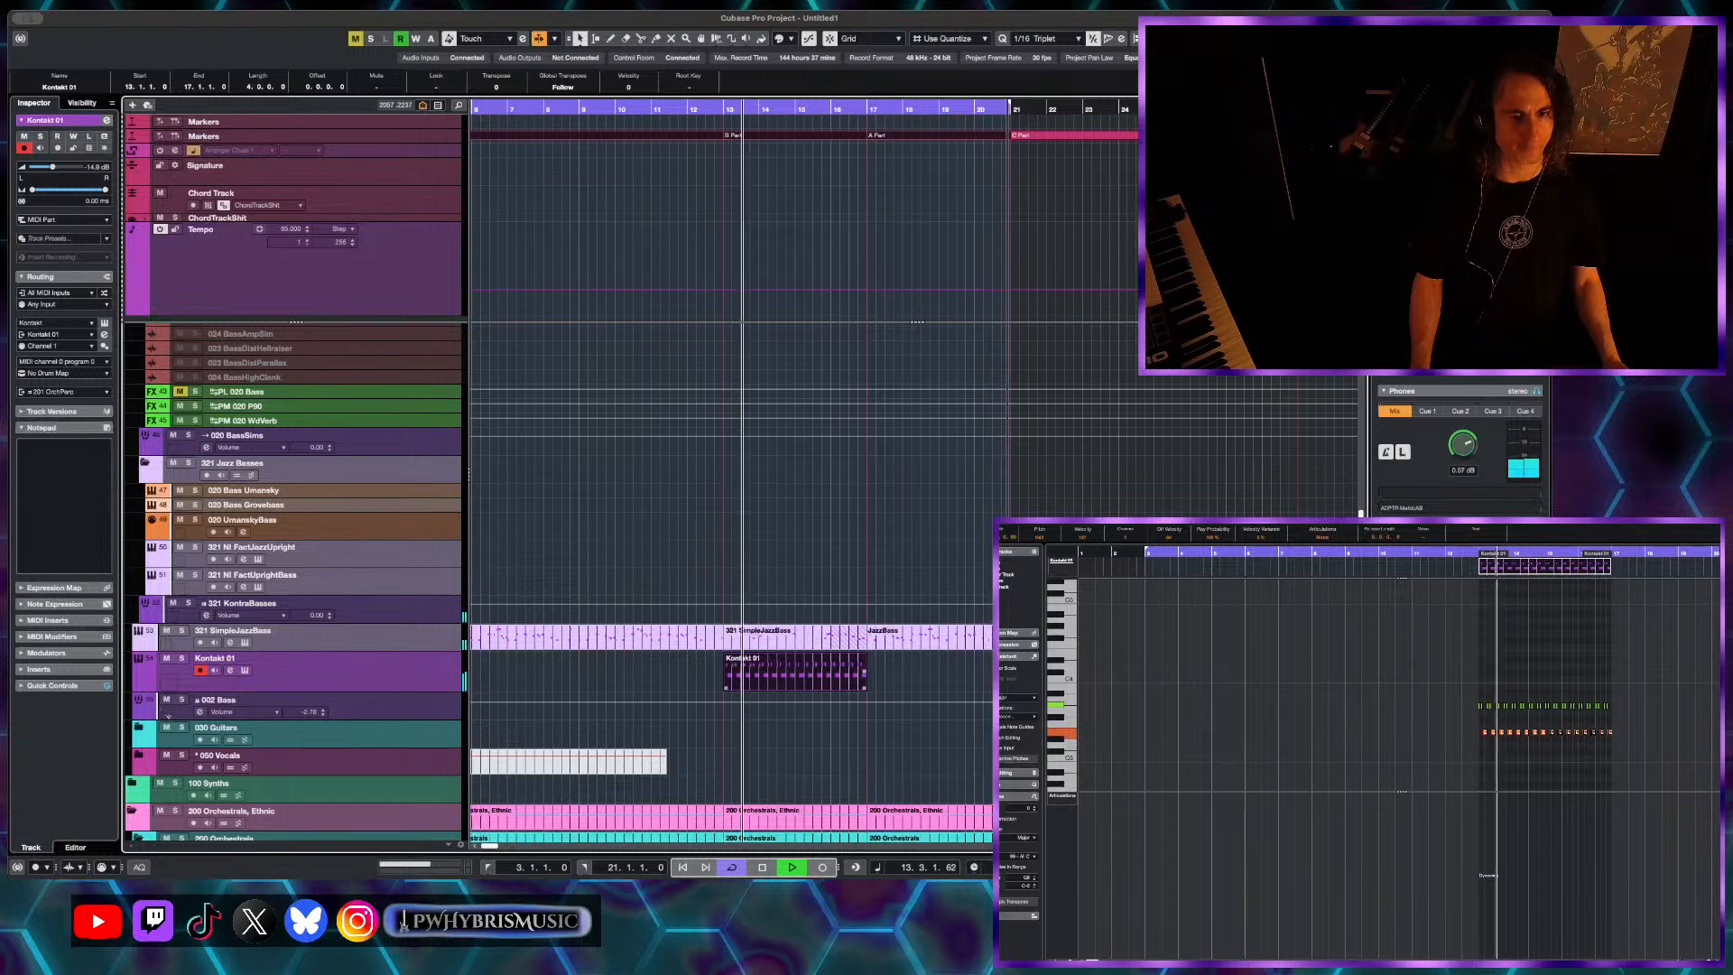
pyautogui.moveTo(753, 672); pyautogui.dragTo(1034, 672)
pyautogui.scroll(5, 1040, 673)
pyautogui.scroll(-4, 1035, 673)
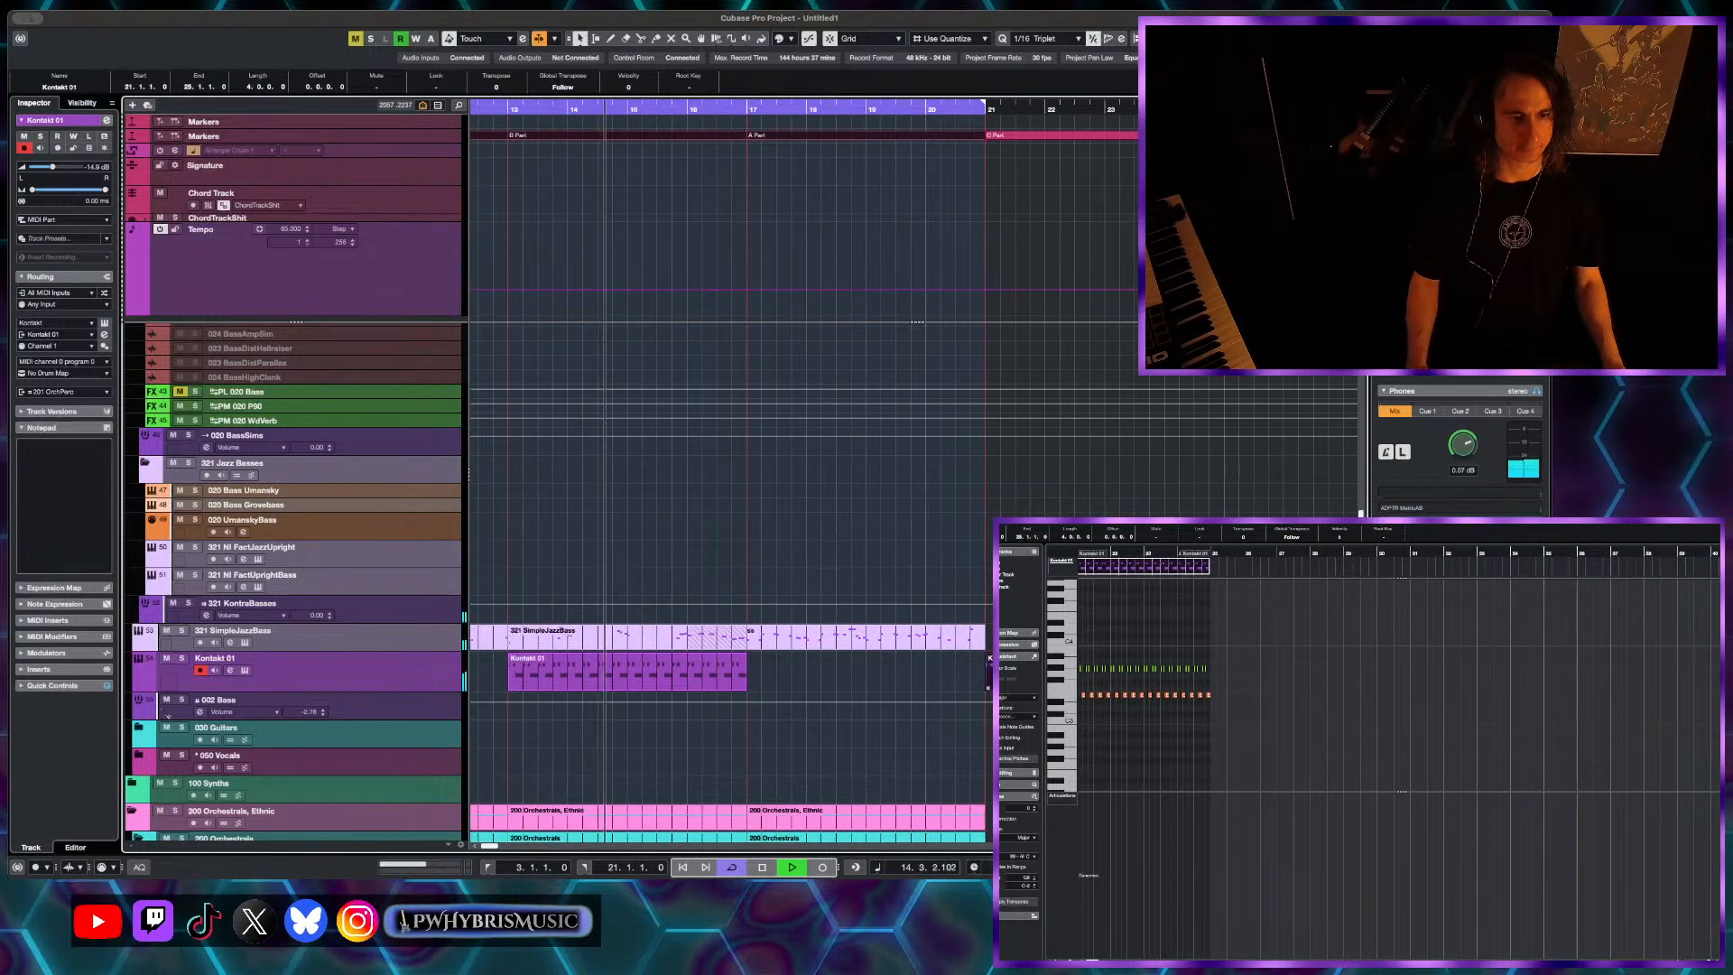
pyautogui.hscroll(-2, 983, 659)
pyautogui.scroll(-1, 893, 638)
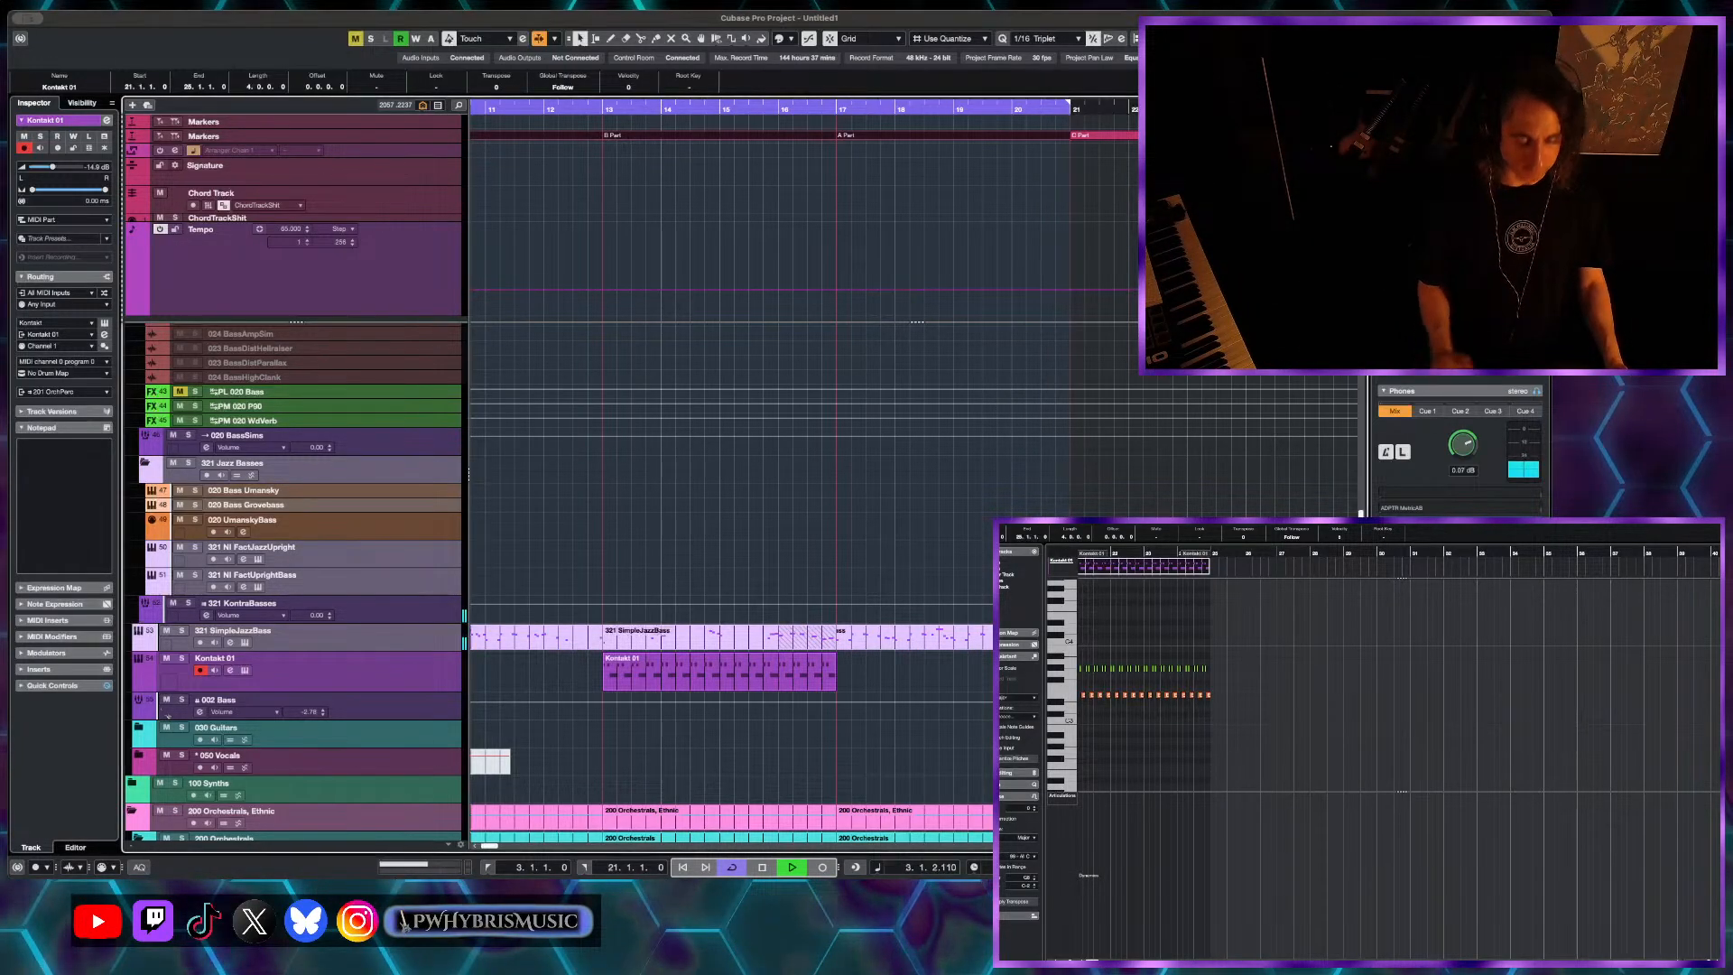
# - Turn off cycle playback and play from bar 20 into the C Part
pyautogui.press('KP_Divide')
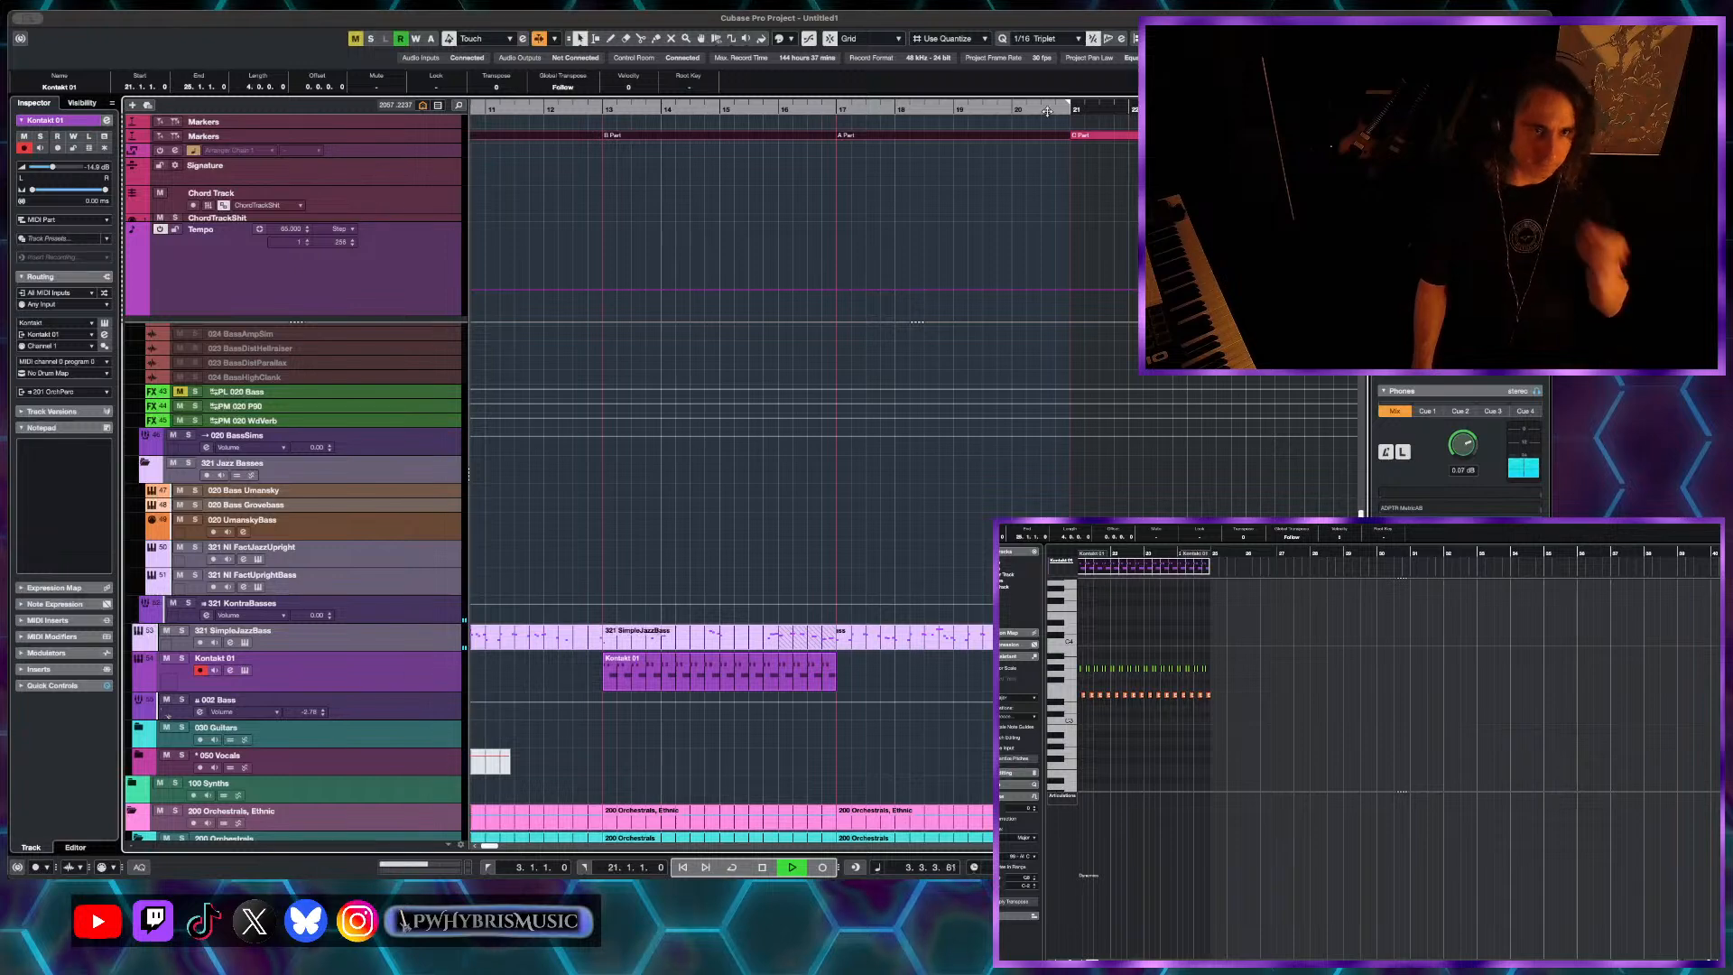
pyautogui.scroll(5, 1157, 515)
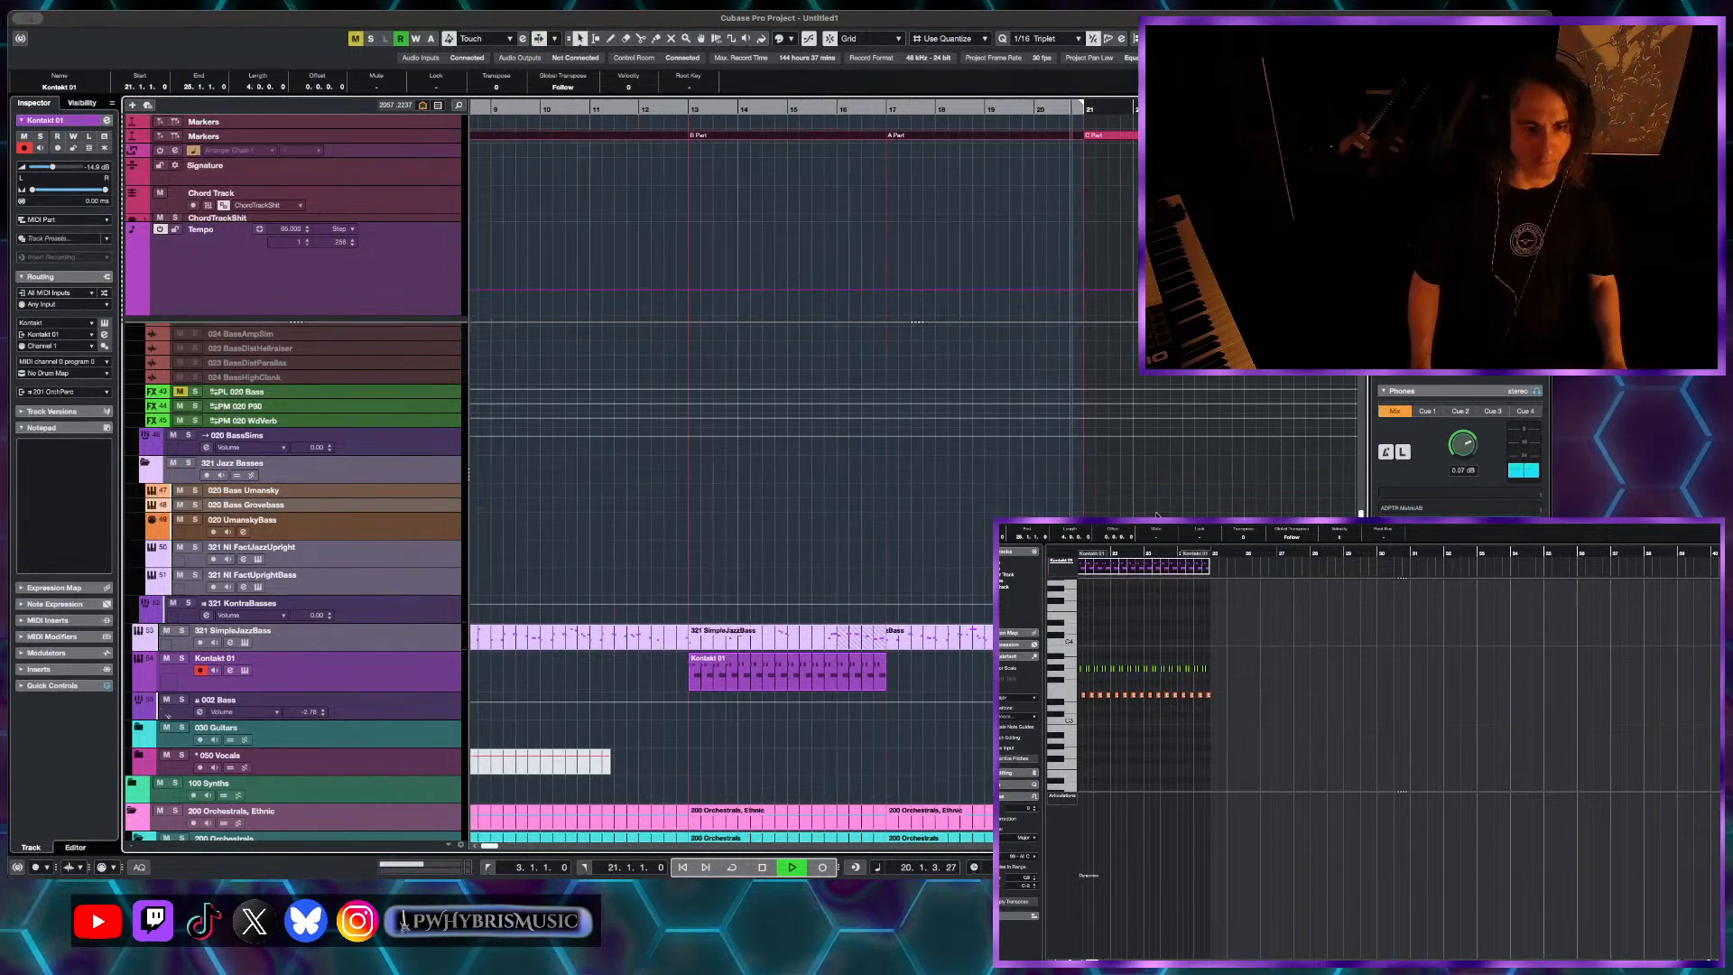
pyautogui.scroll(-2, 1157, 515)
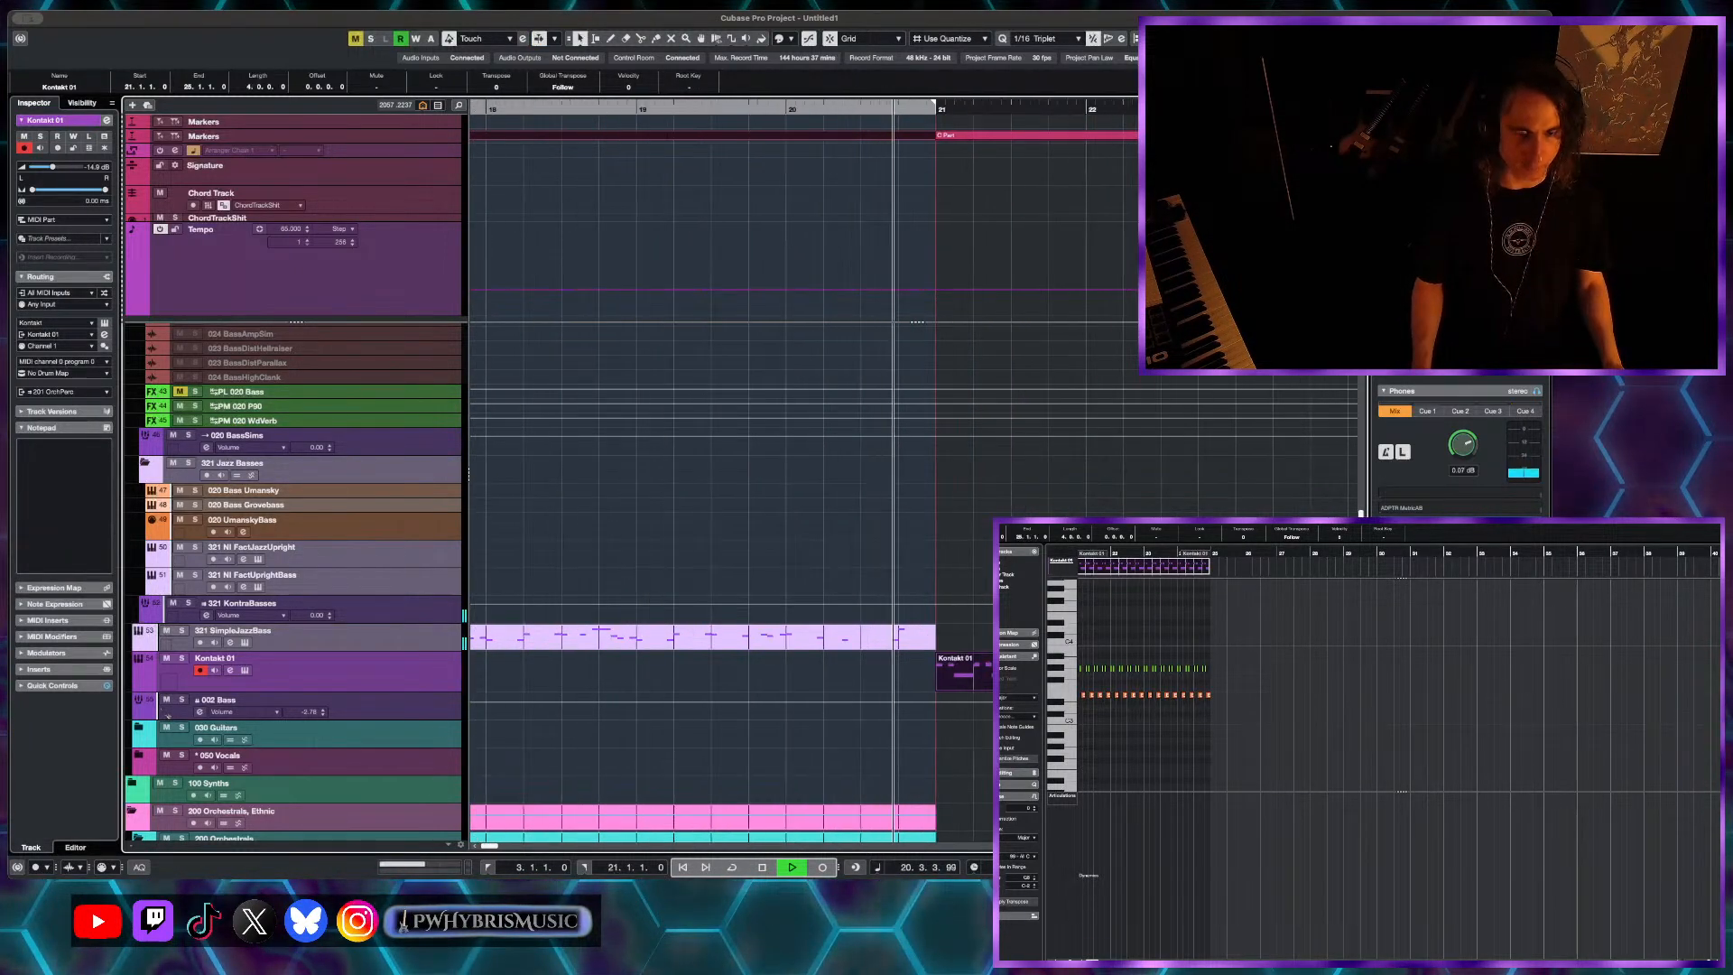
pyautogui.scroll(-5, 1157, 514)
pyautogui.scroll(-2, 740, 578)
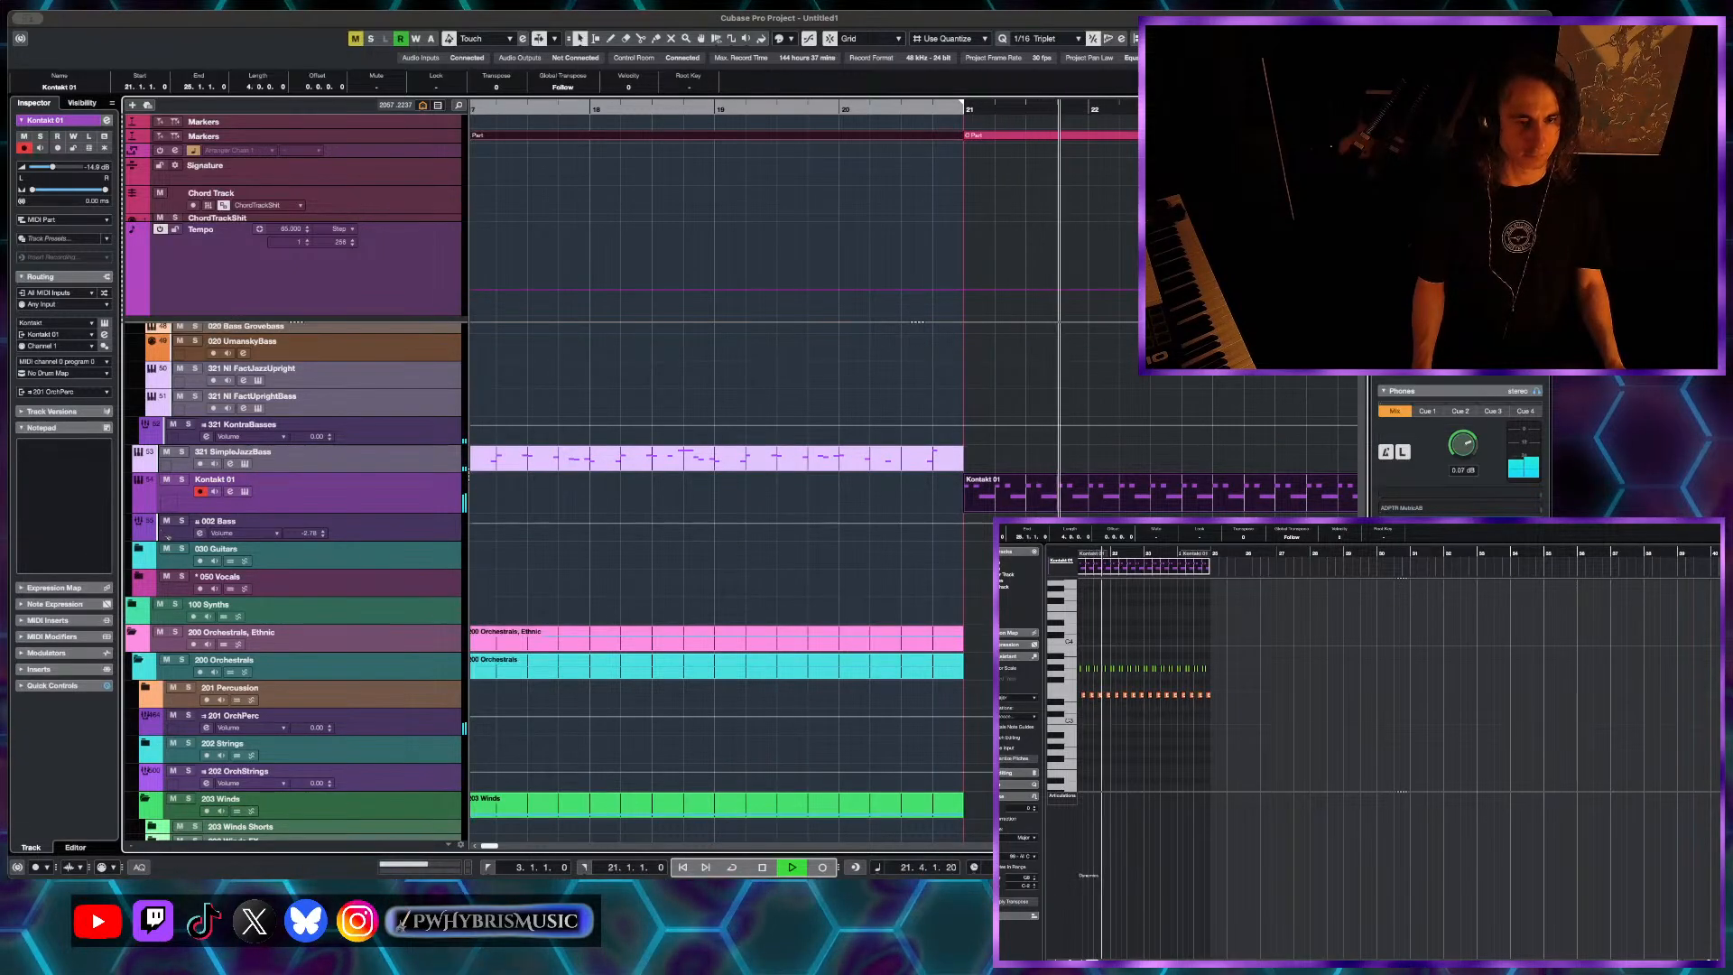
pyautogui.scroll(1, 740, 578)
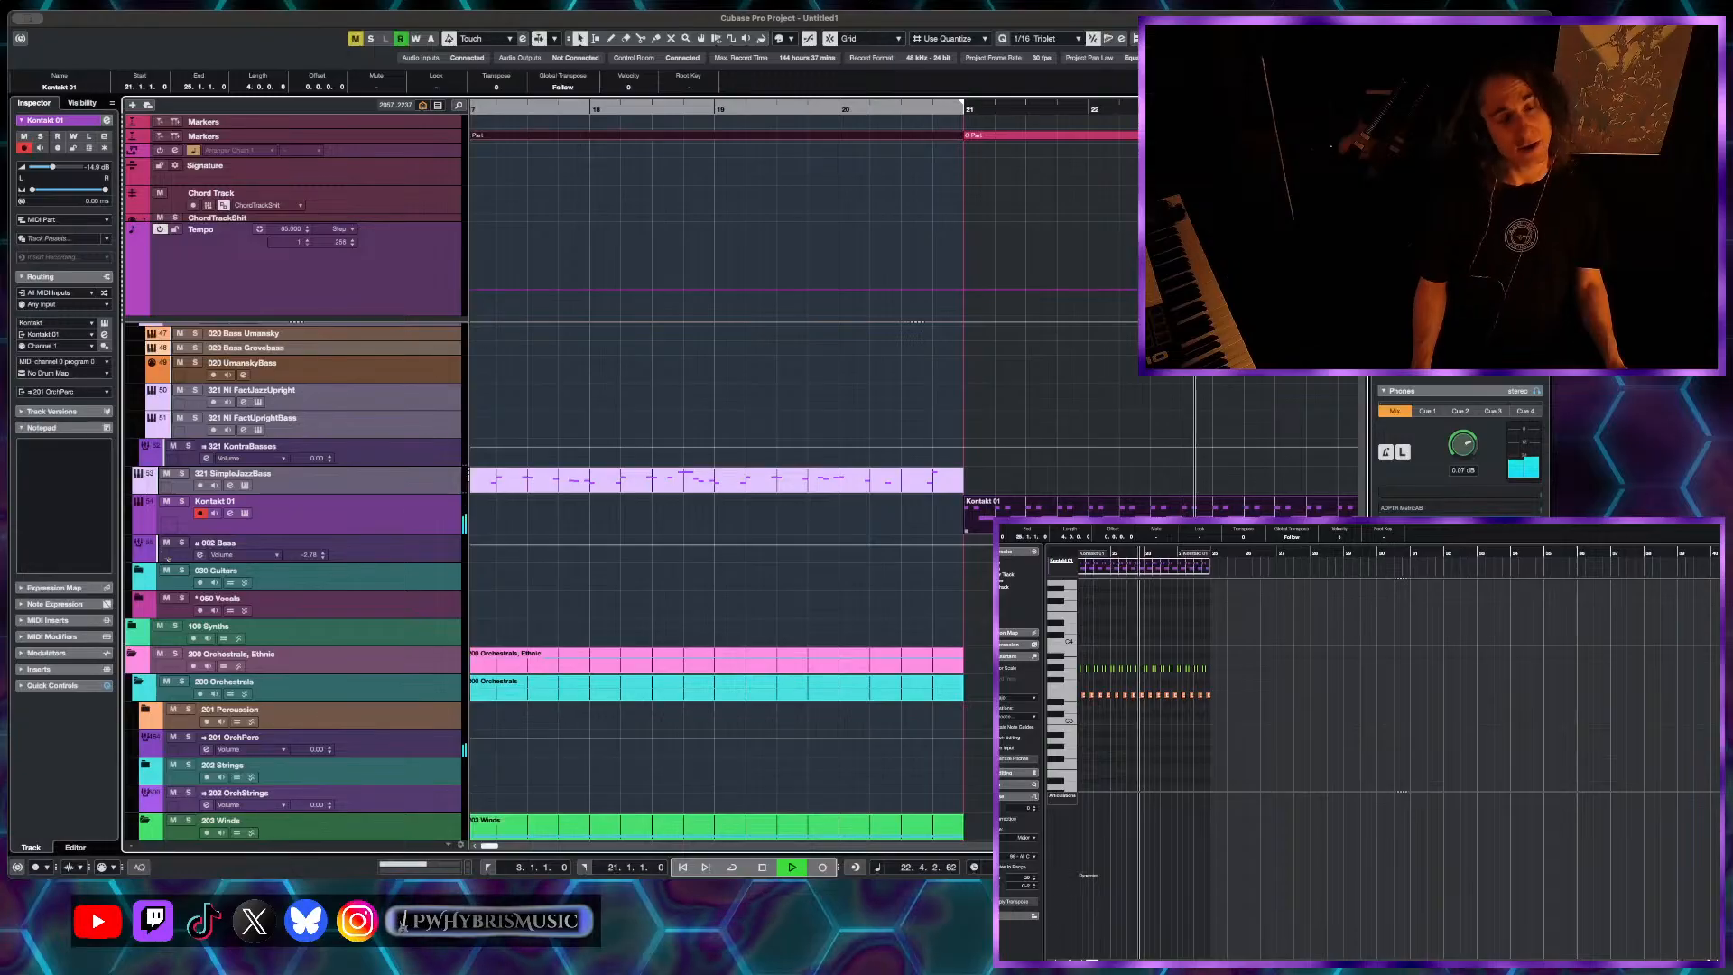
# - Duplicate the Kontakt 01 part at bar 21 so a copy follows it at bar 25
pyautogui.scroll(-5, 1038, 433)
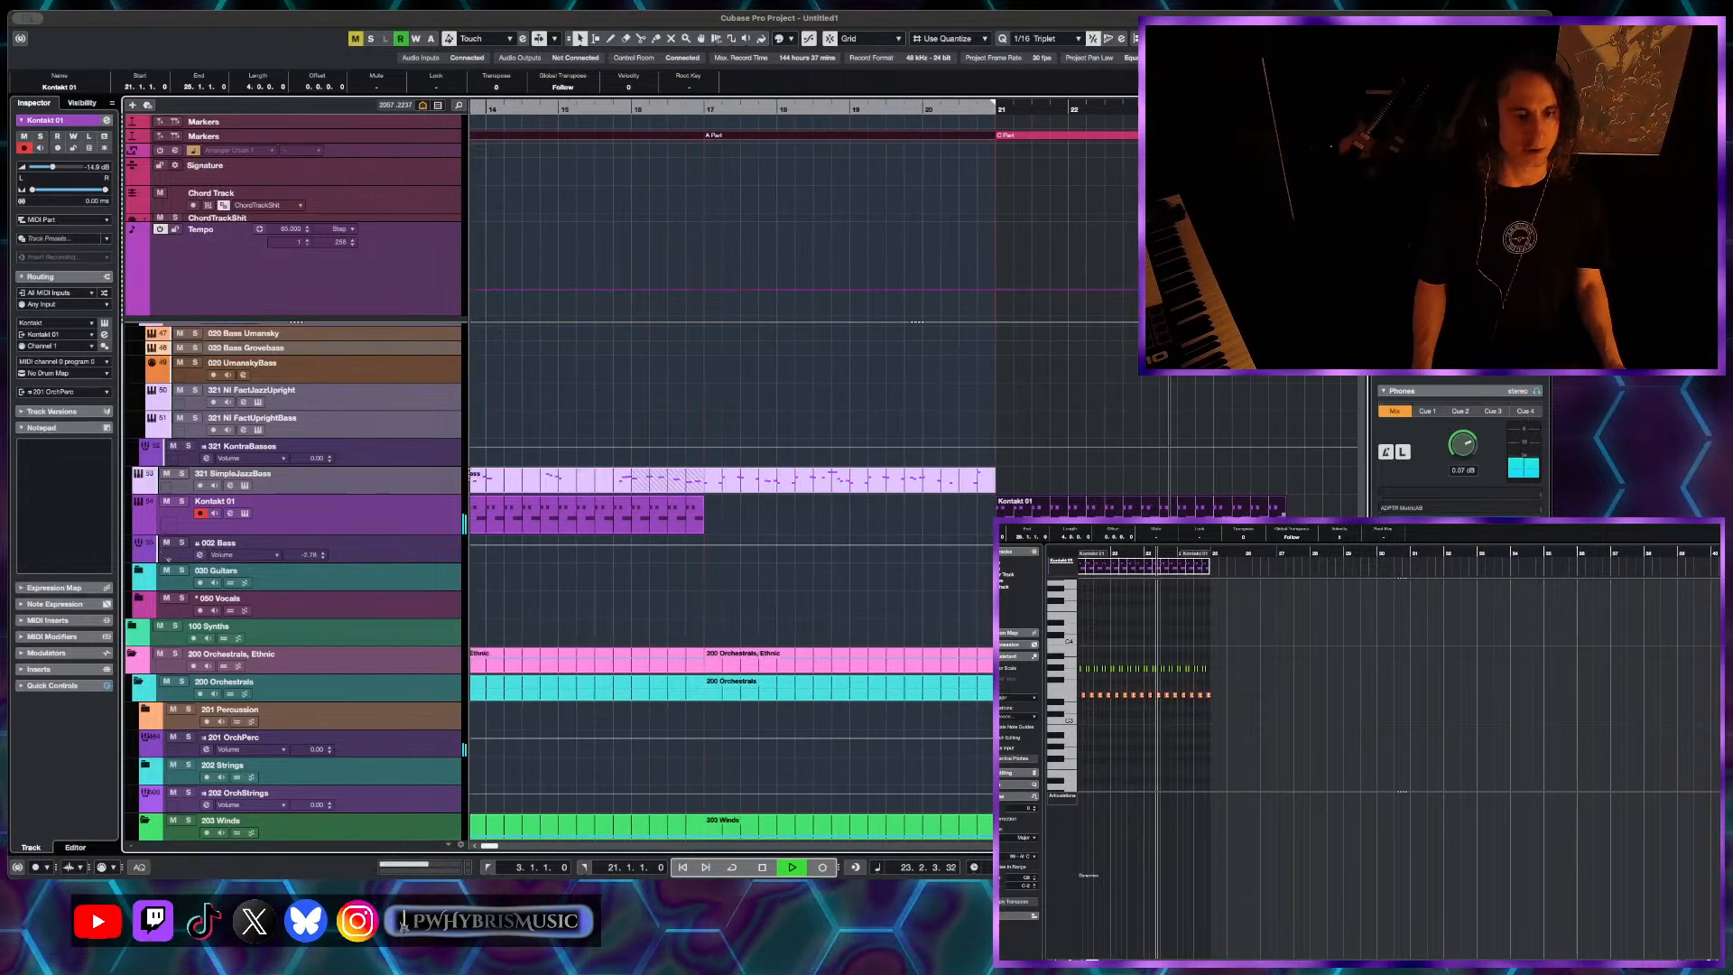
pyautogui.hscroll(3, 1108, 376)
pyautogui.scroll(-1, 1108, 370)
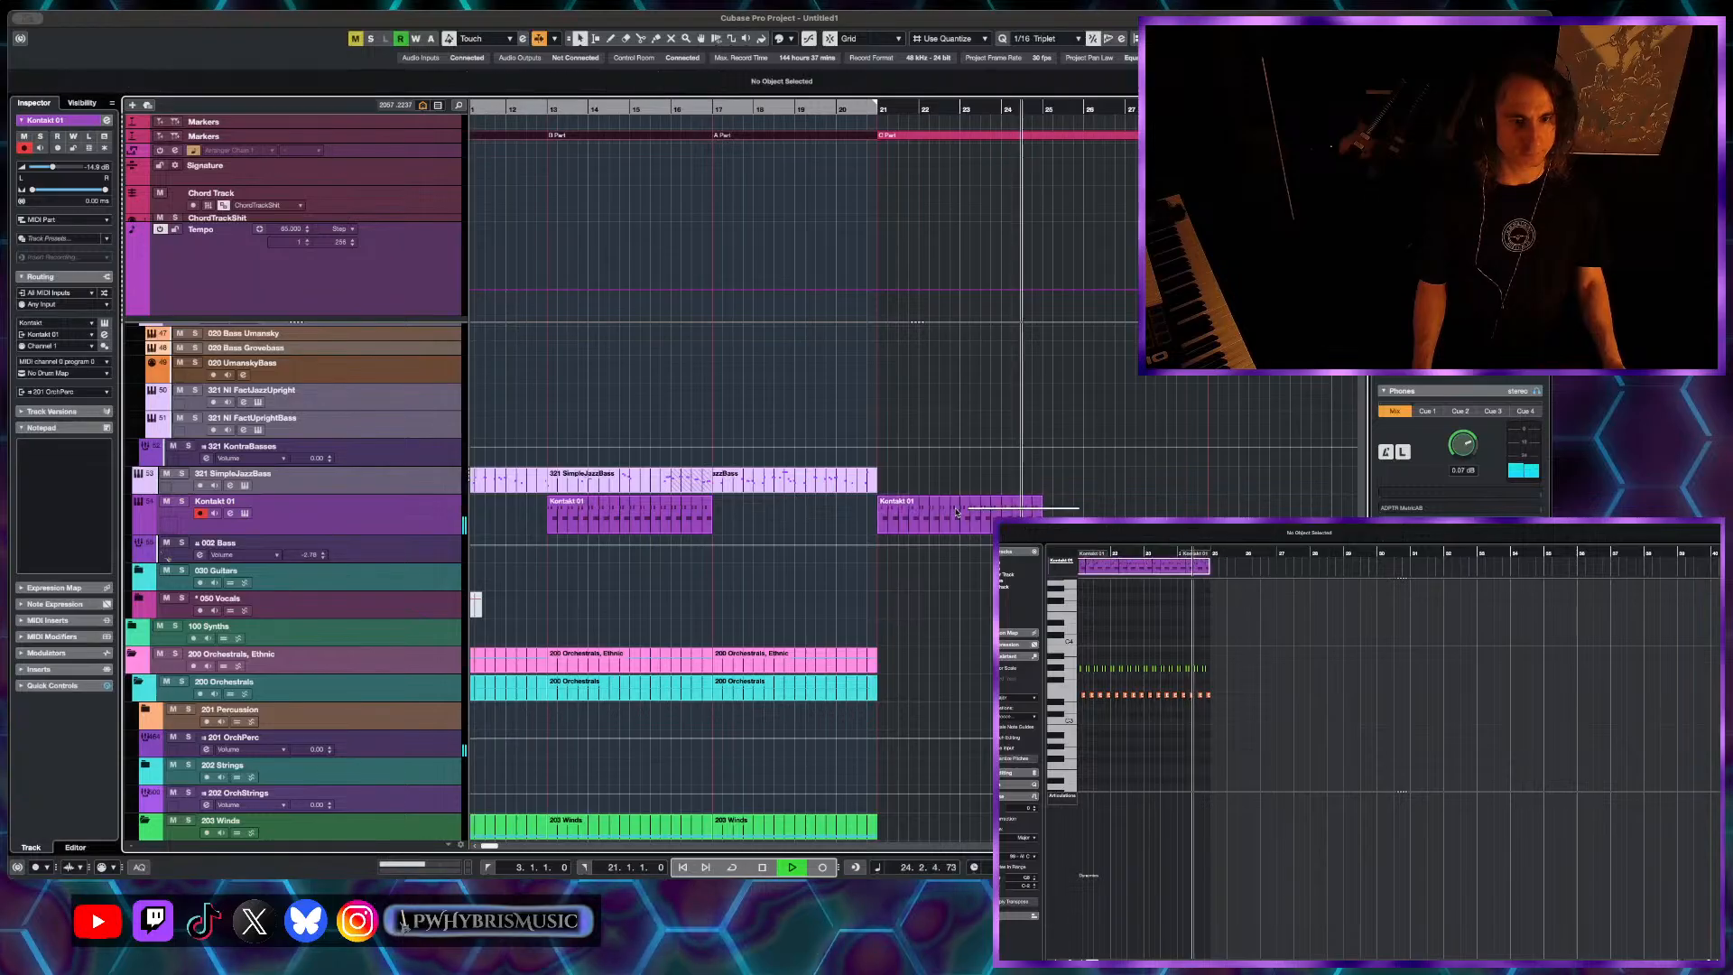
pyautogui.hotkey('ctrl', 'd')
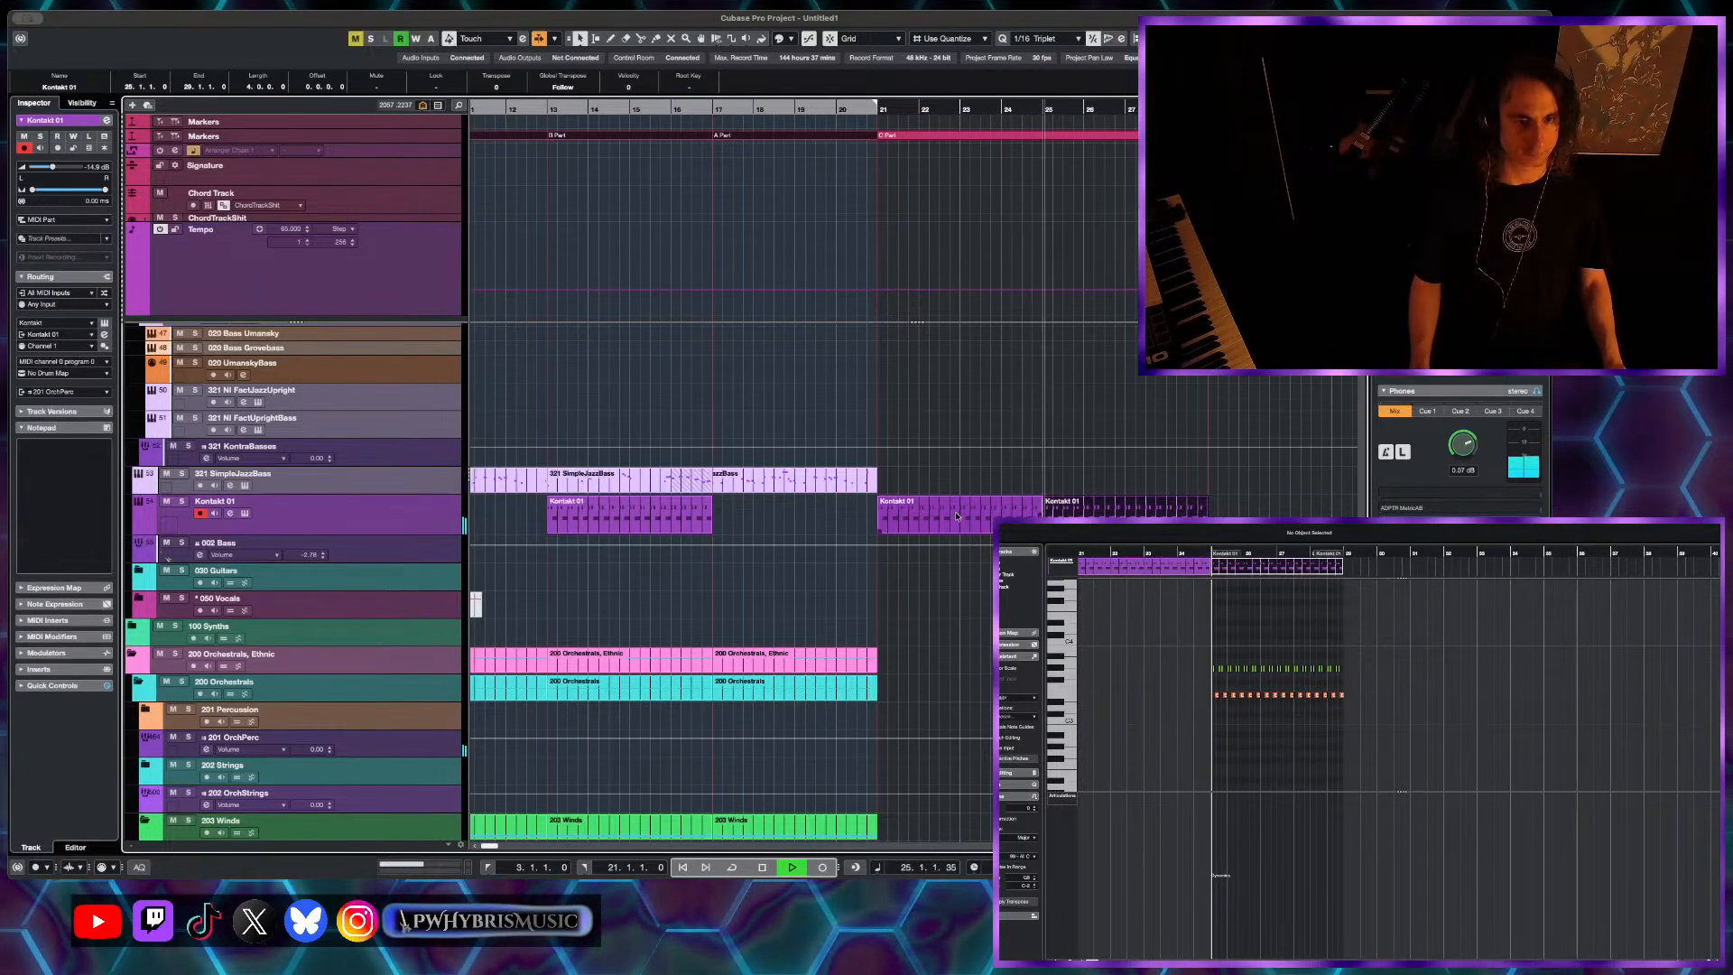
# - Expand the 204 Brass folder and select the century brass trombone longs track in the 204.01 Brass Longs group
pyautogui.scroll(2, 957, 510)
pyautogui.scroll(1, 750, 658)
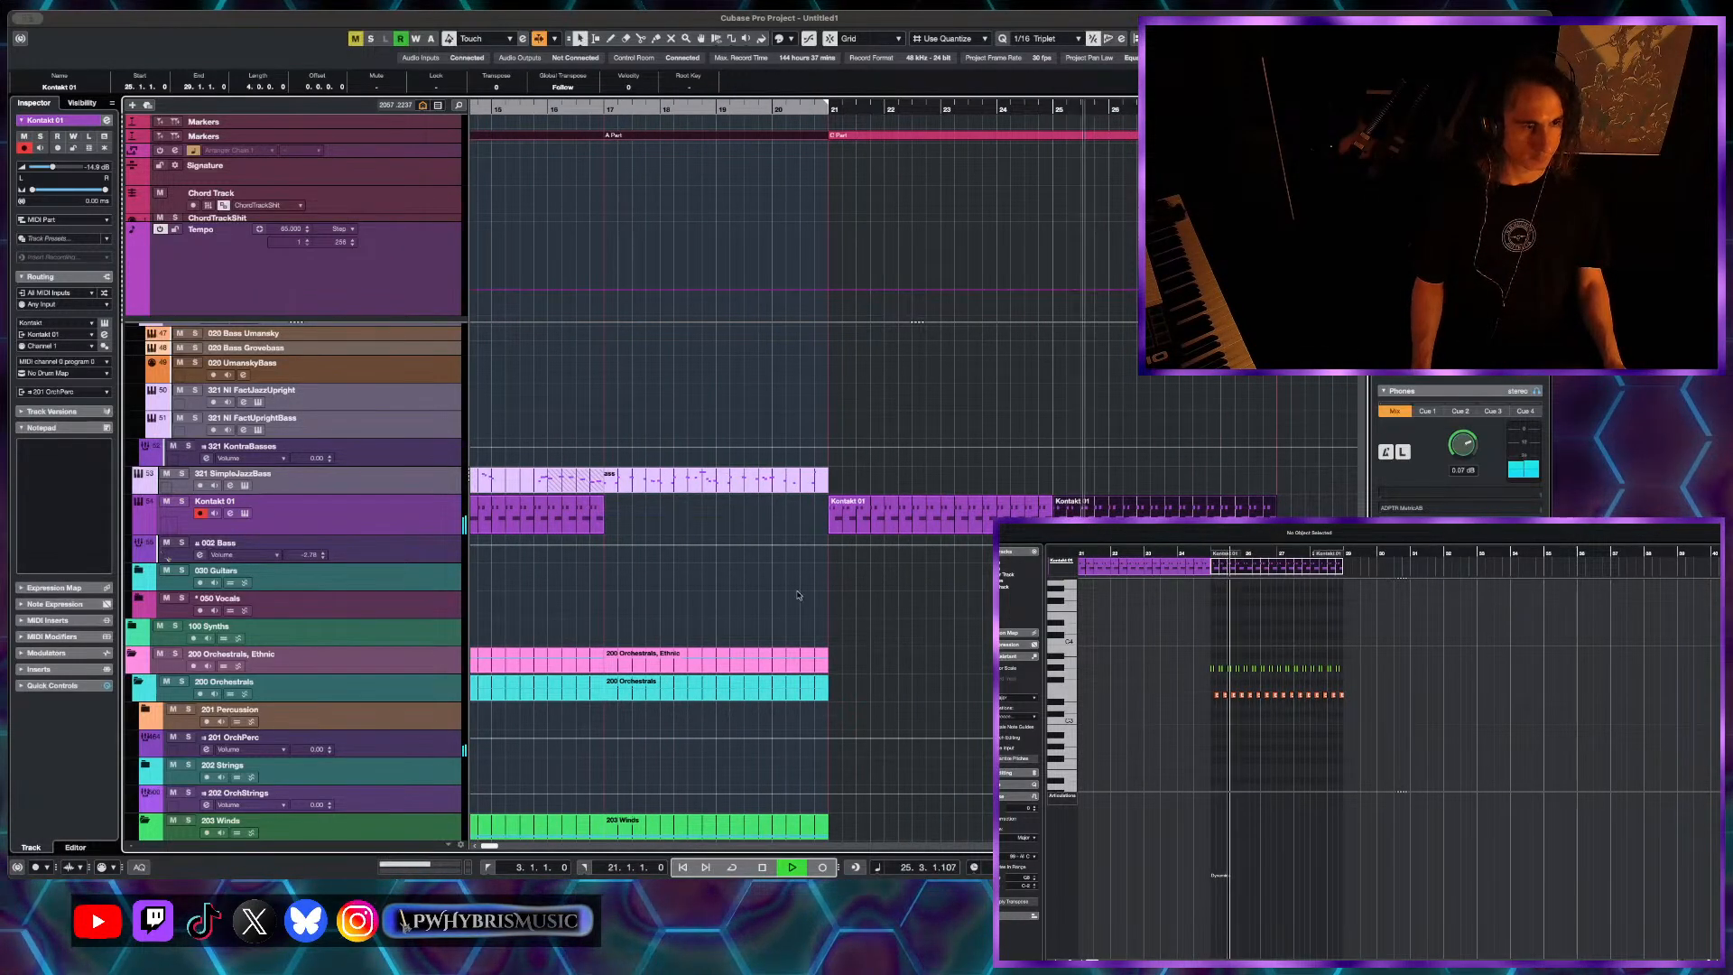
pyautogui.scroll(-2, 750, 658)
pyautogui.scroll(-8, 750, 658)
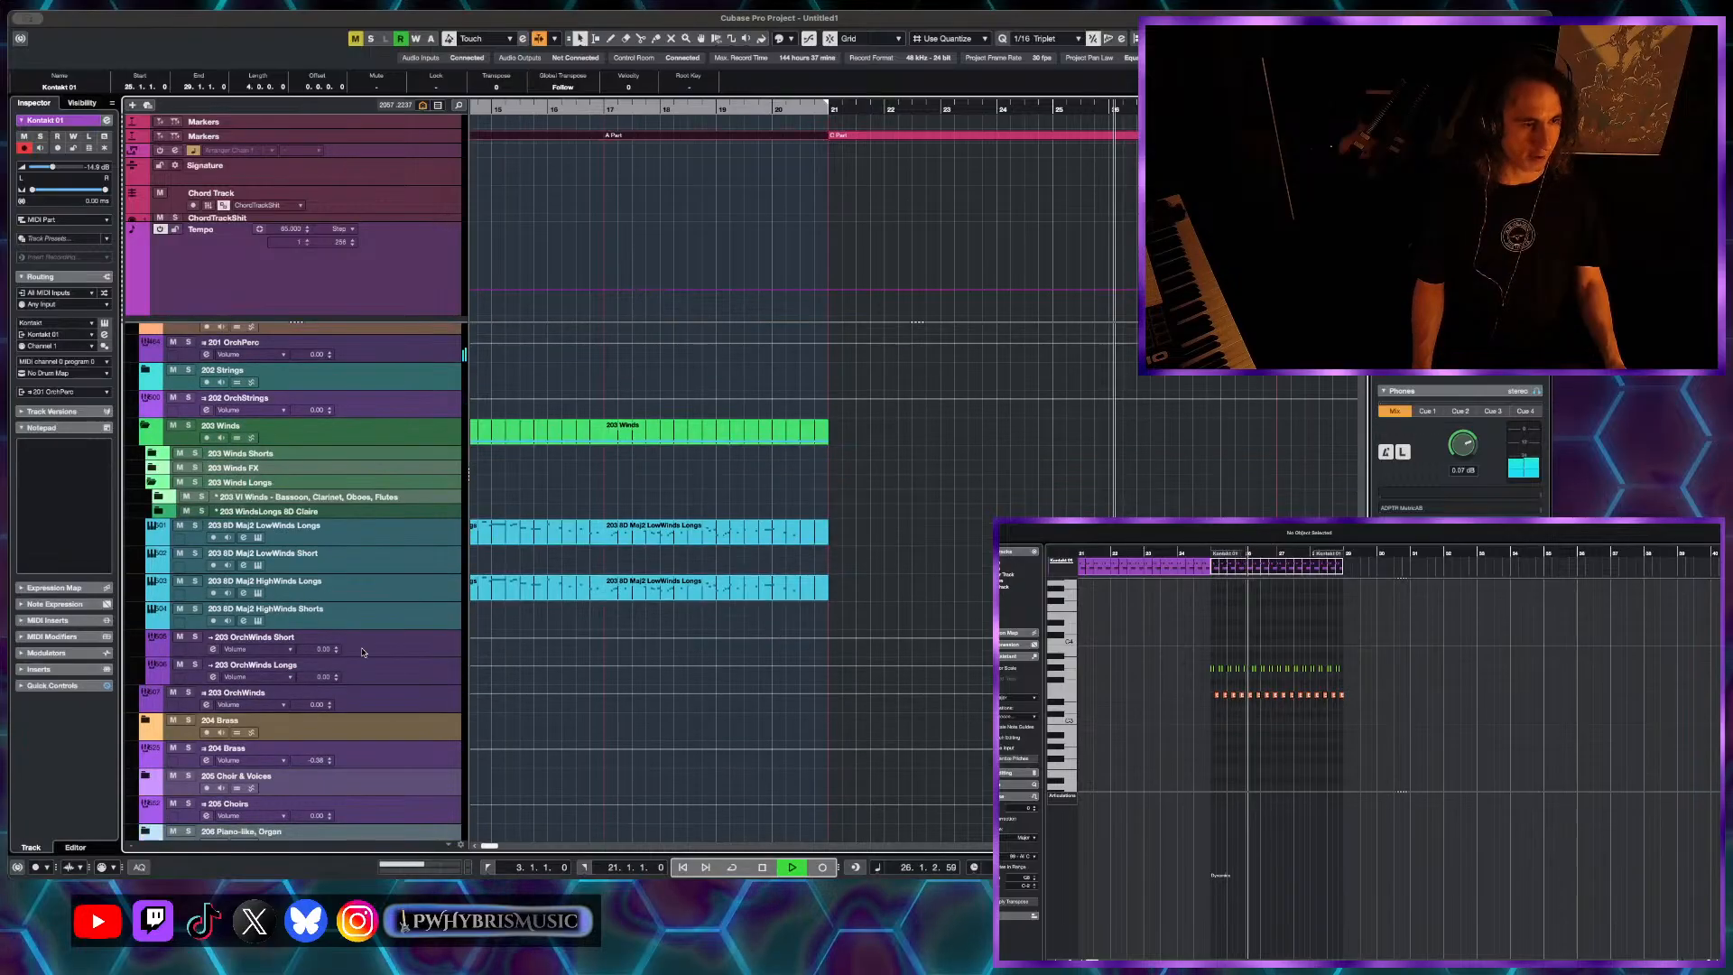
pyautogui.scroll(-3, 750, 658)
pyautogui.click(146, 722)
pyautogui.scroll(-4, 378, 599)
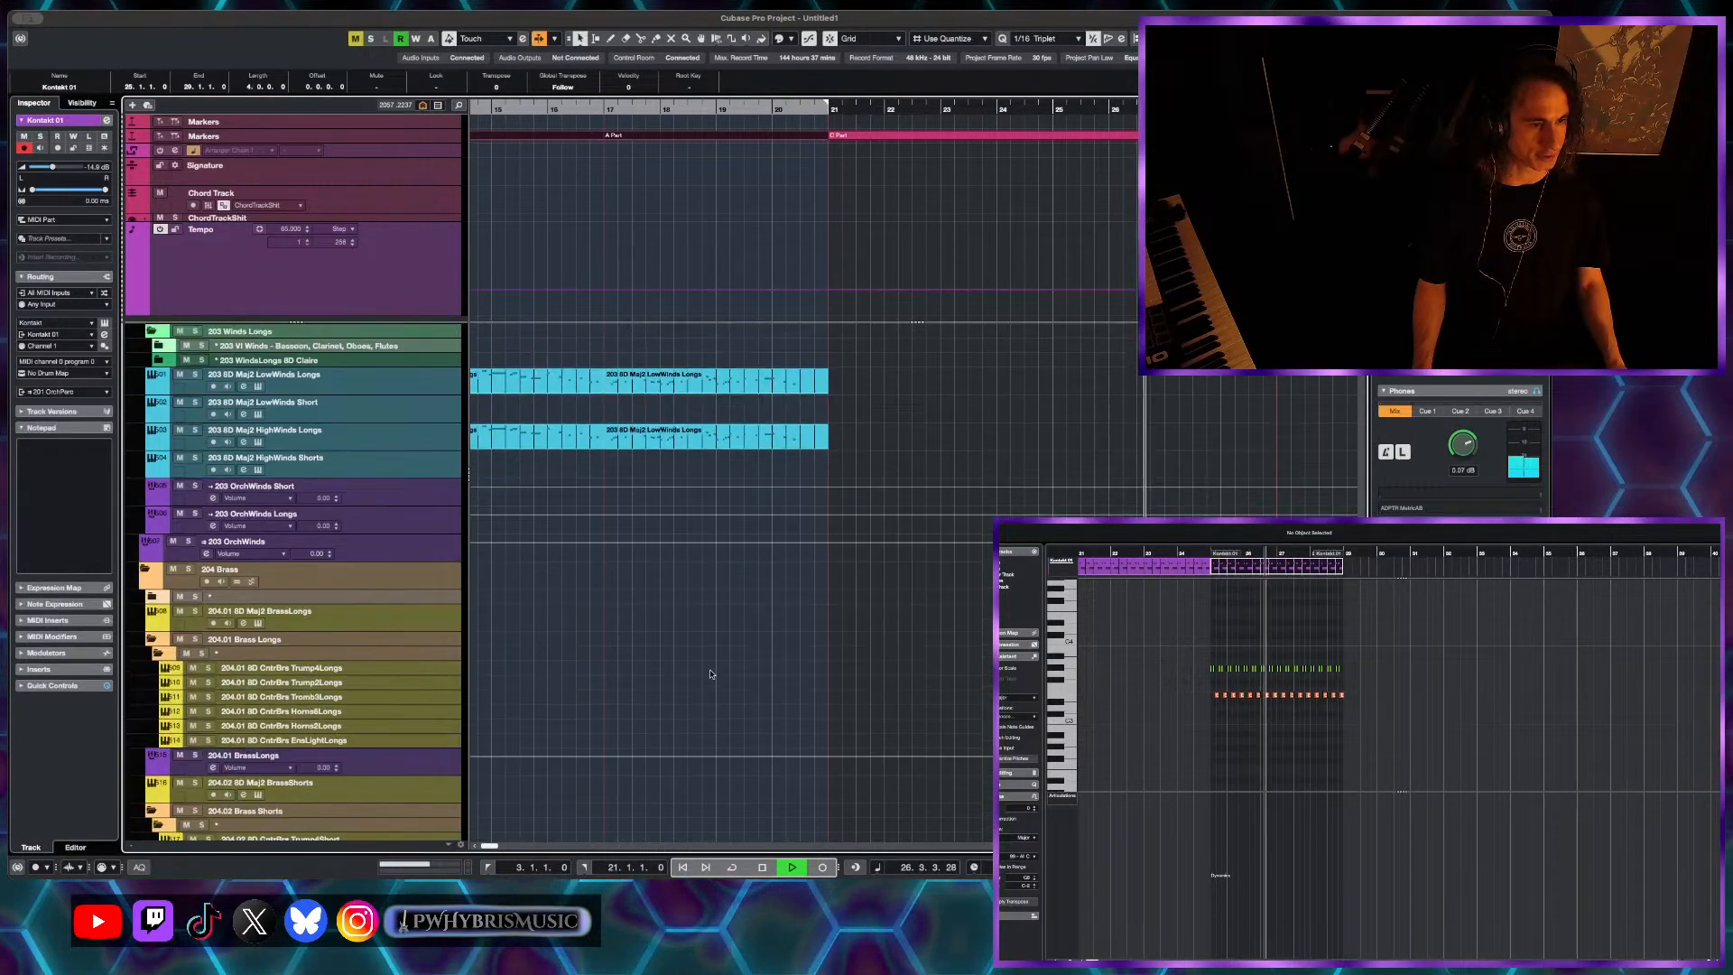
pyautogui.scroll(-3, 378, 599)
pyautogui.click(378, 599)
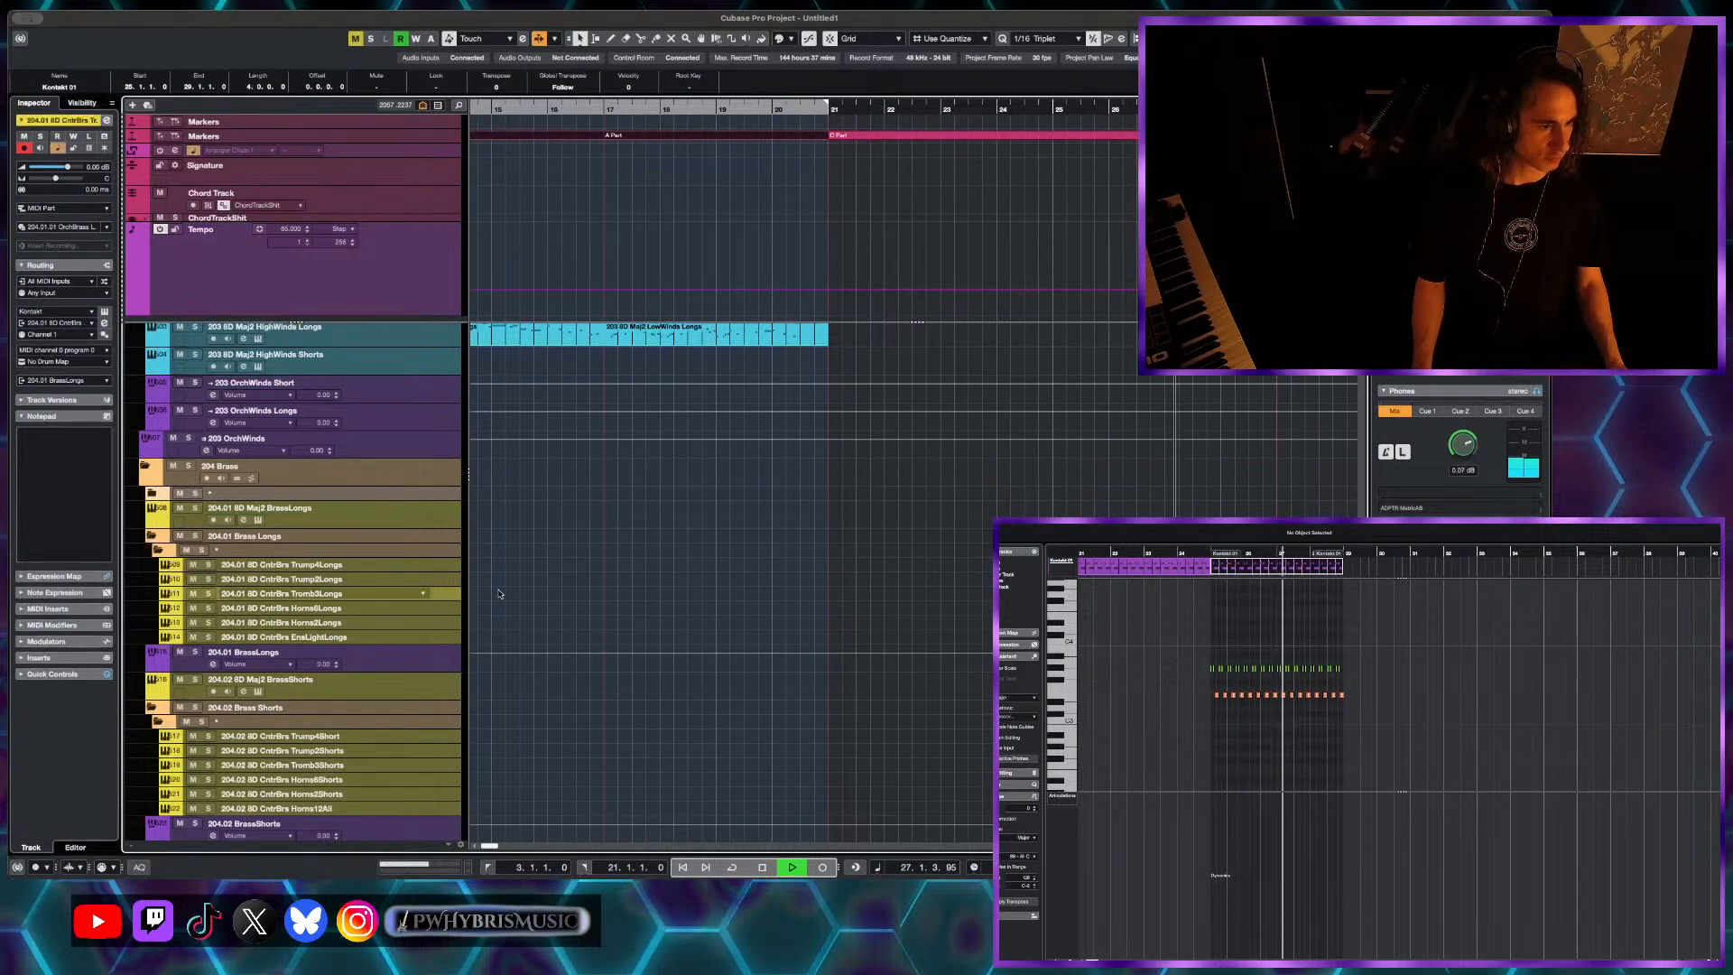
# - Inspect the trombone longs track's Kontakt instrument, stop playback at bar 20 and close the instrument window
pyautogui.scroll(-2, 609, 585)
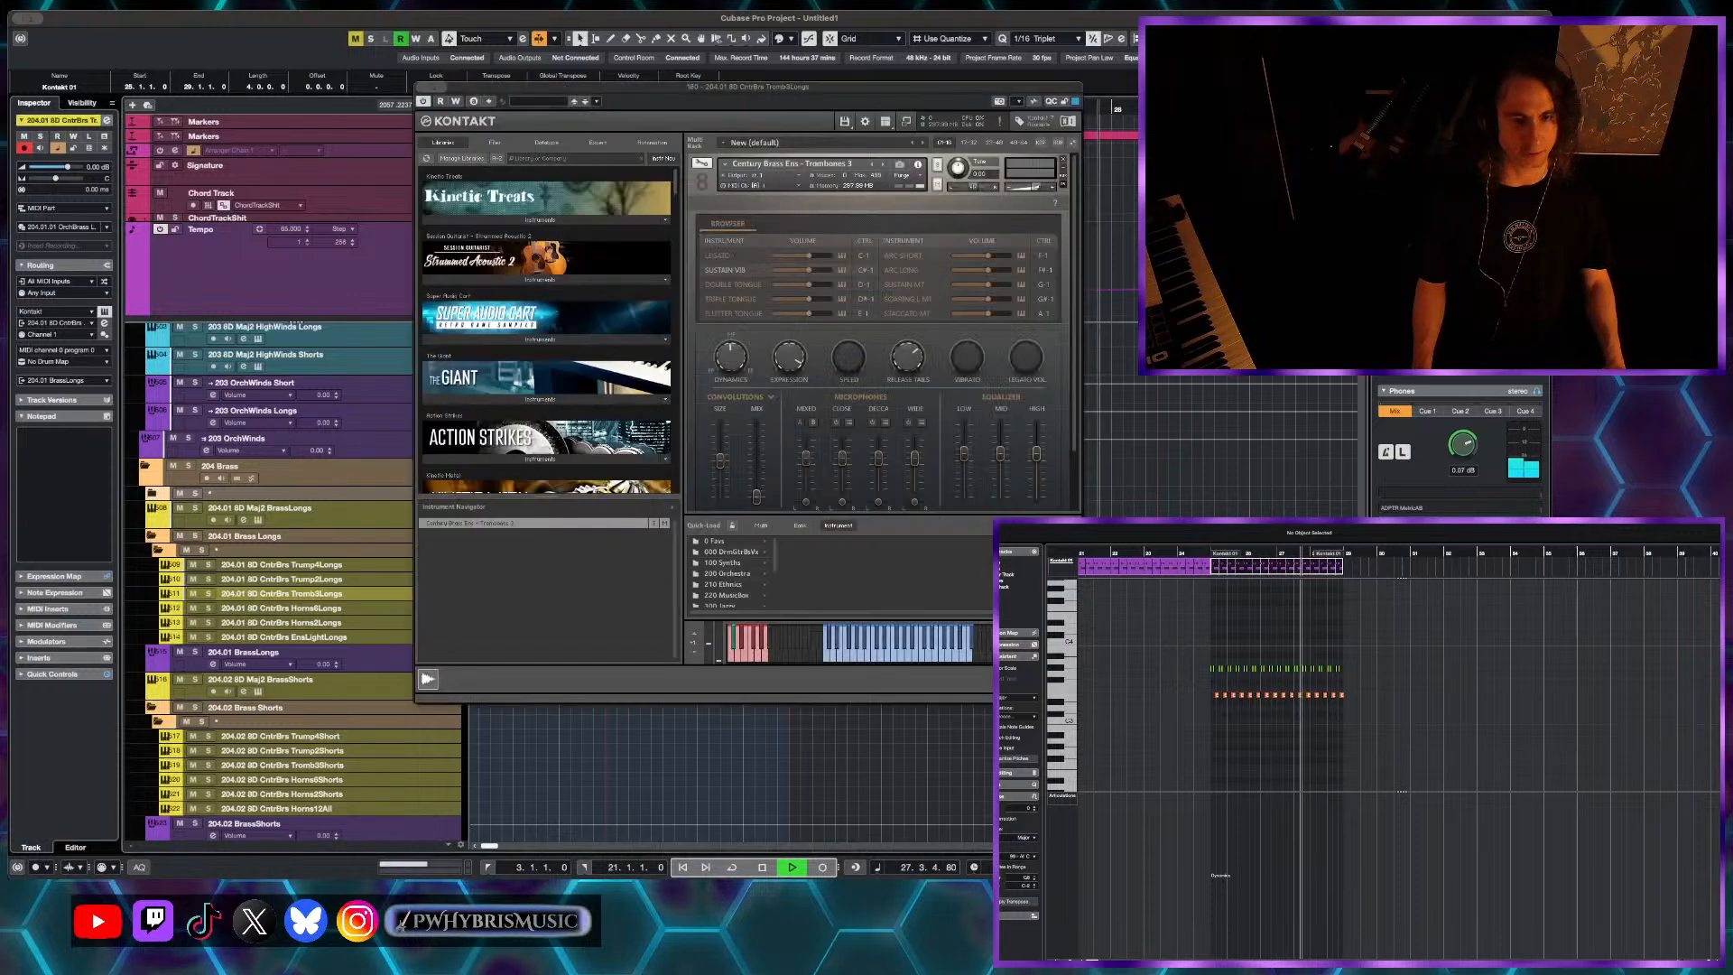
pyautogui.press('F2')
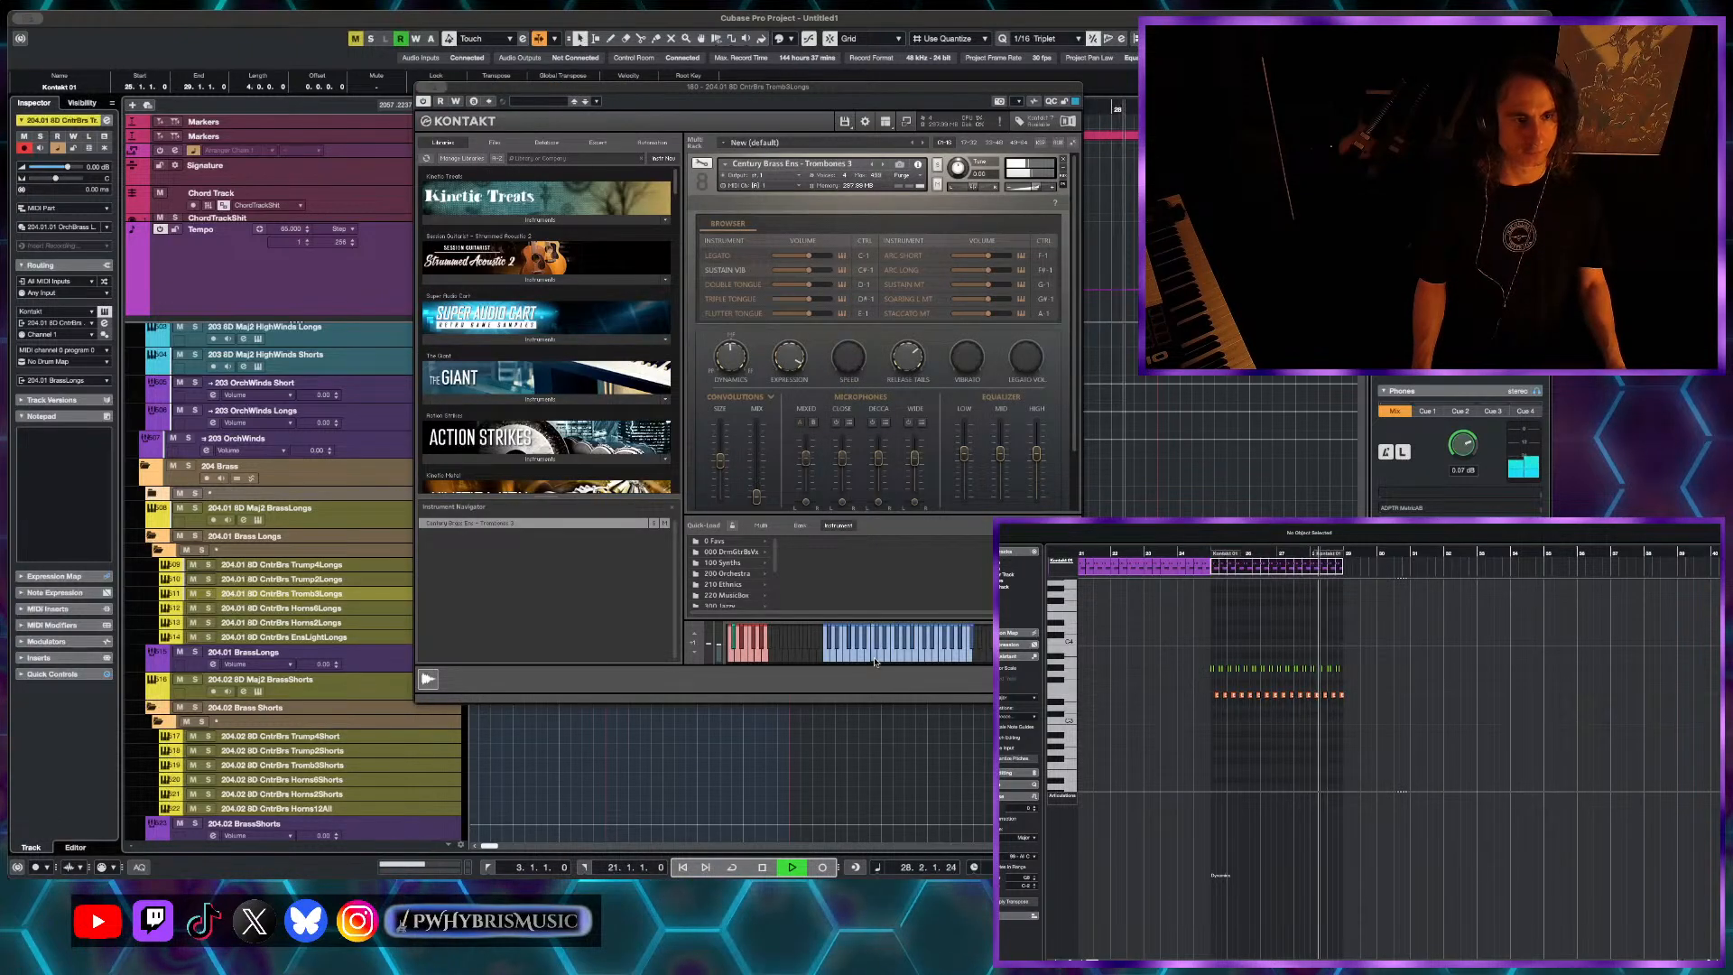
pyautogui.press('space')
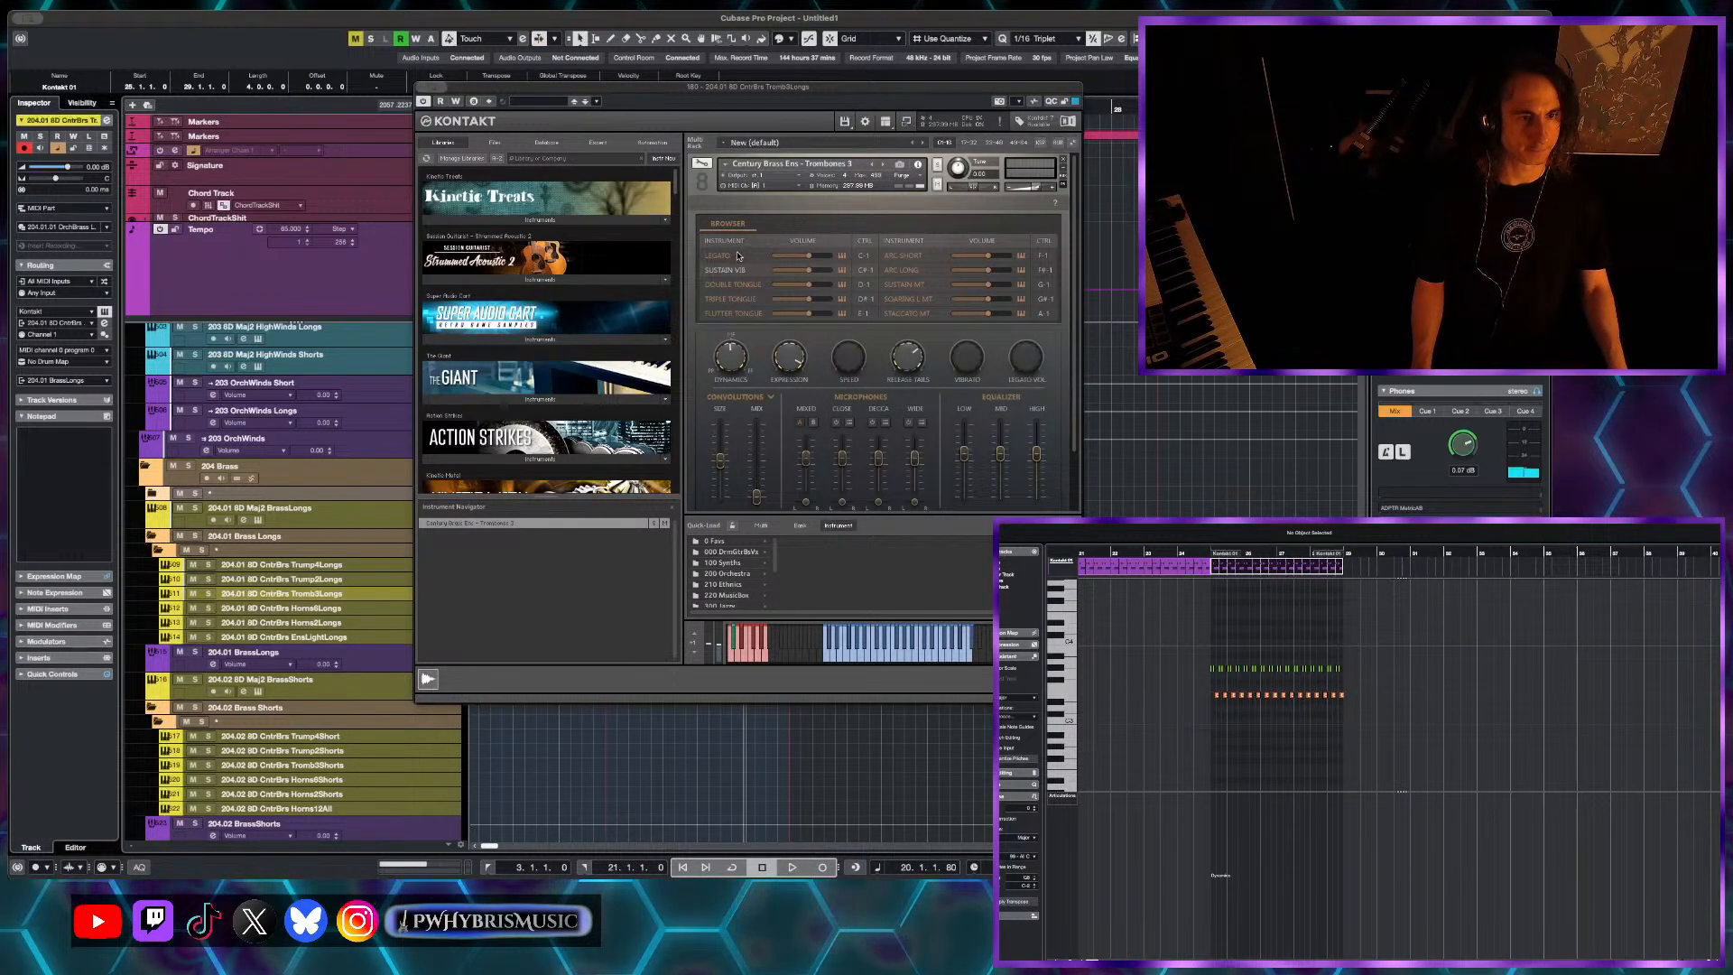
pyautogui.press('F2')
pyautogui.scroll(-5, 598, 574)
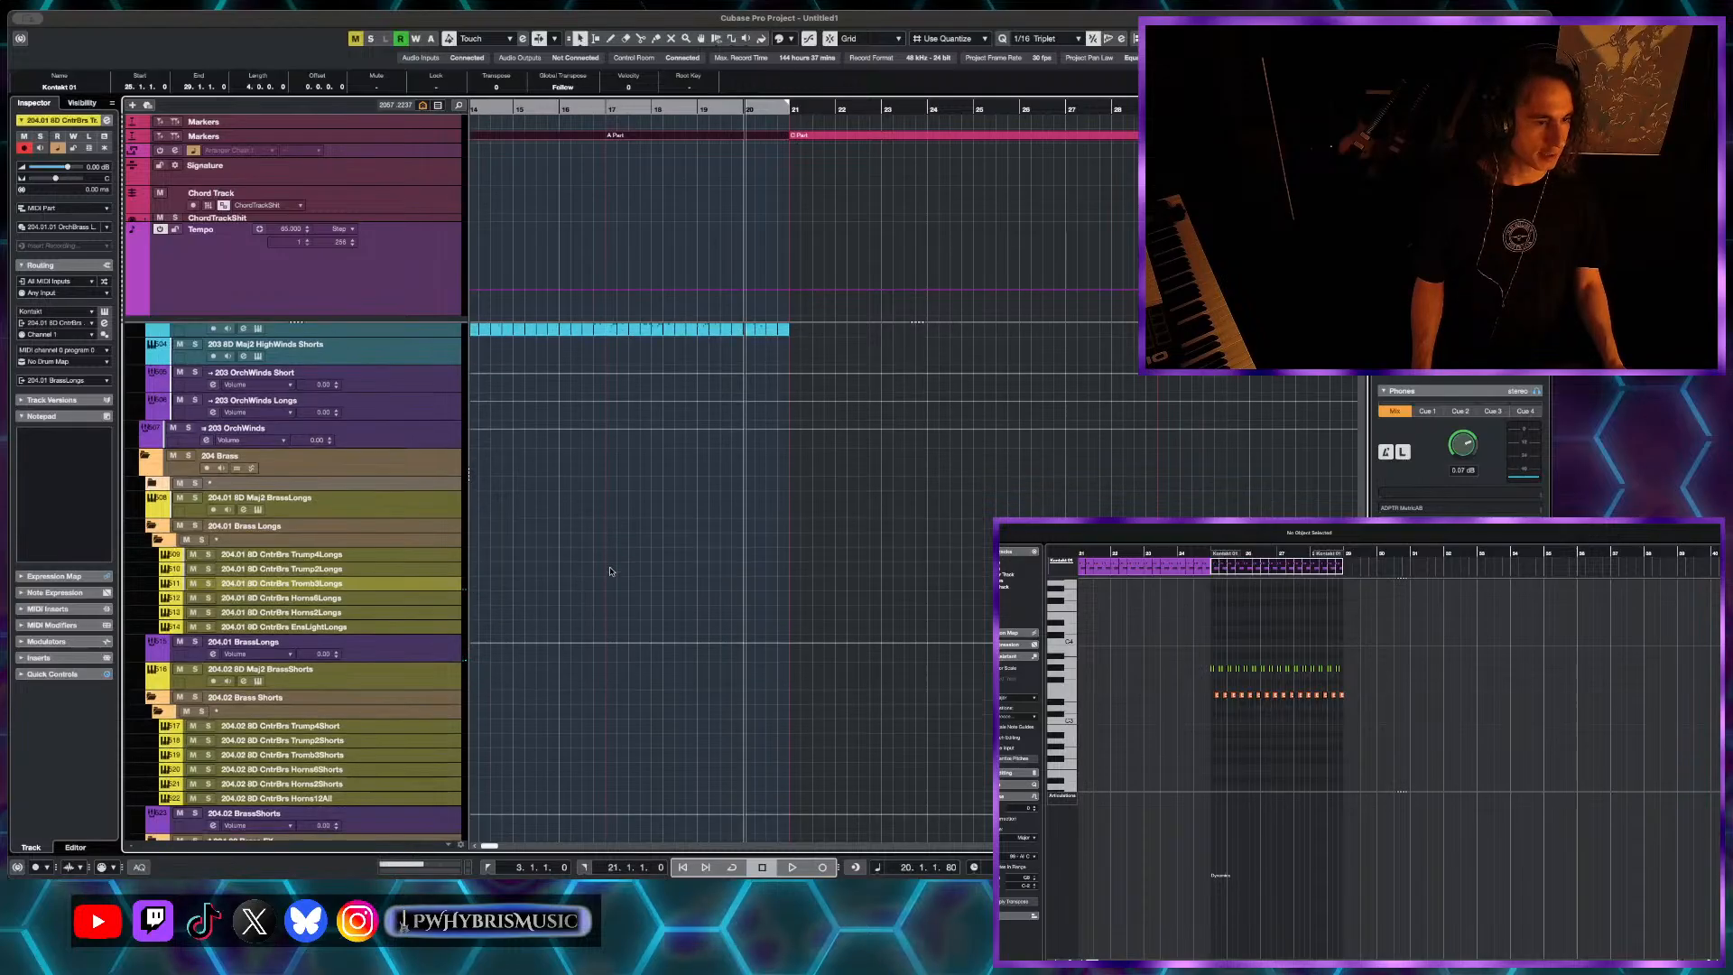
# - Select the Horns2 longs track in the 204.01 Brass Longs group, draw a part on it from bar 21 to 27 and enlarge the track
pyautogui.scroll(-3, 320, 737)
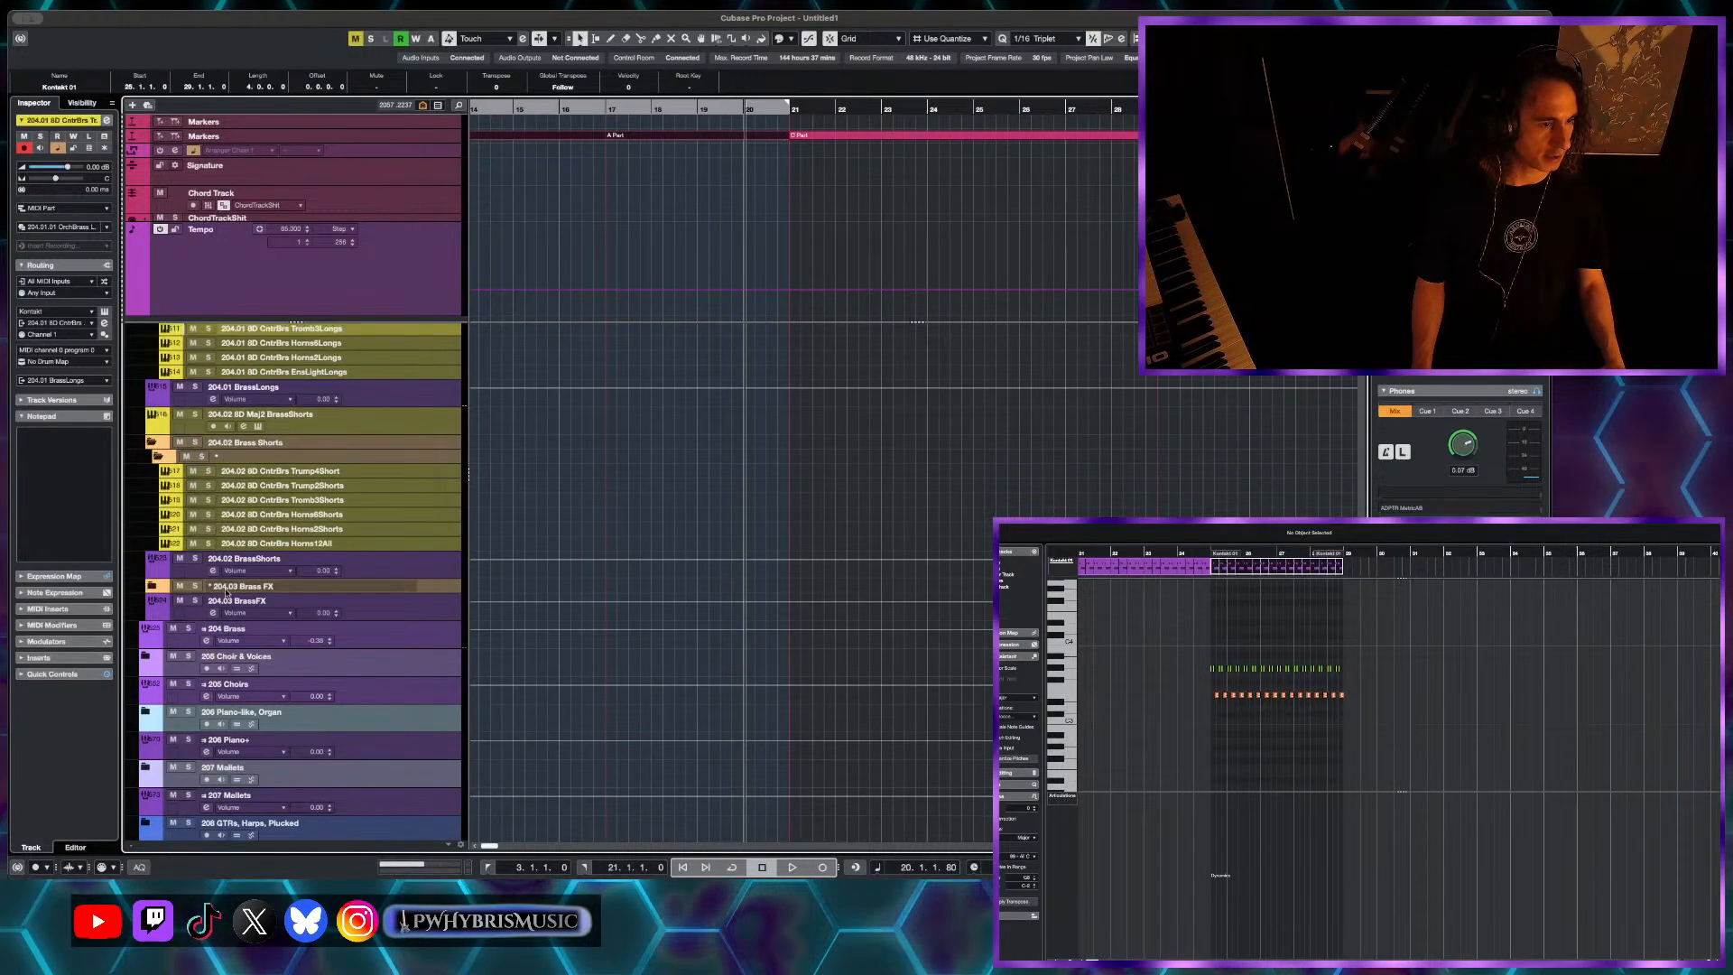
pyautogui.scroll(8, 584, 543)
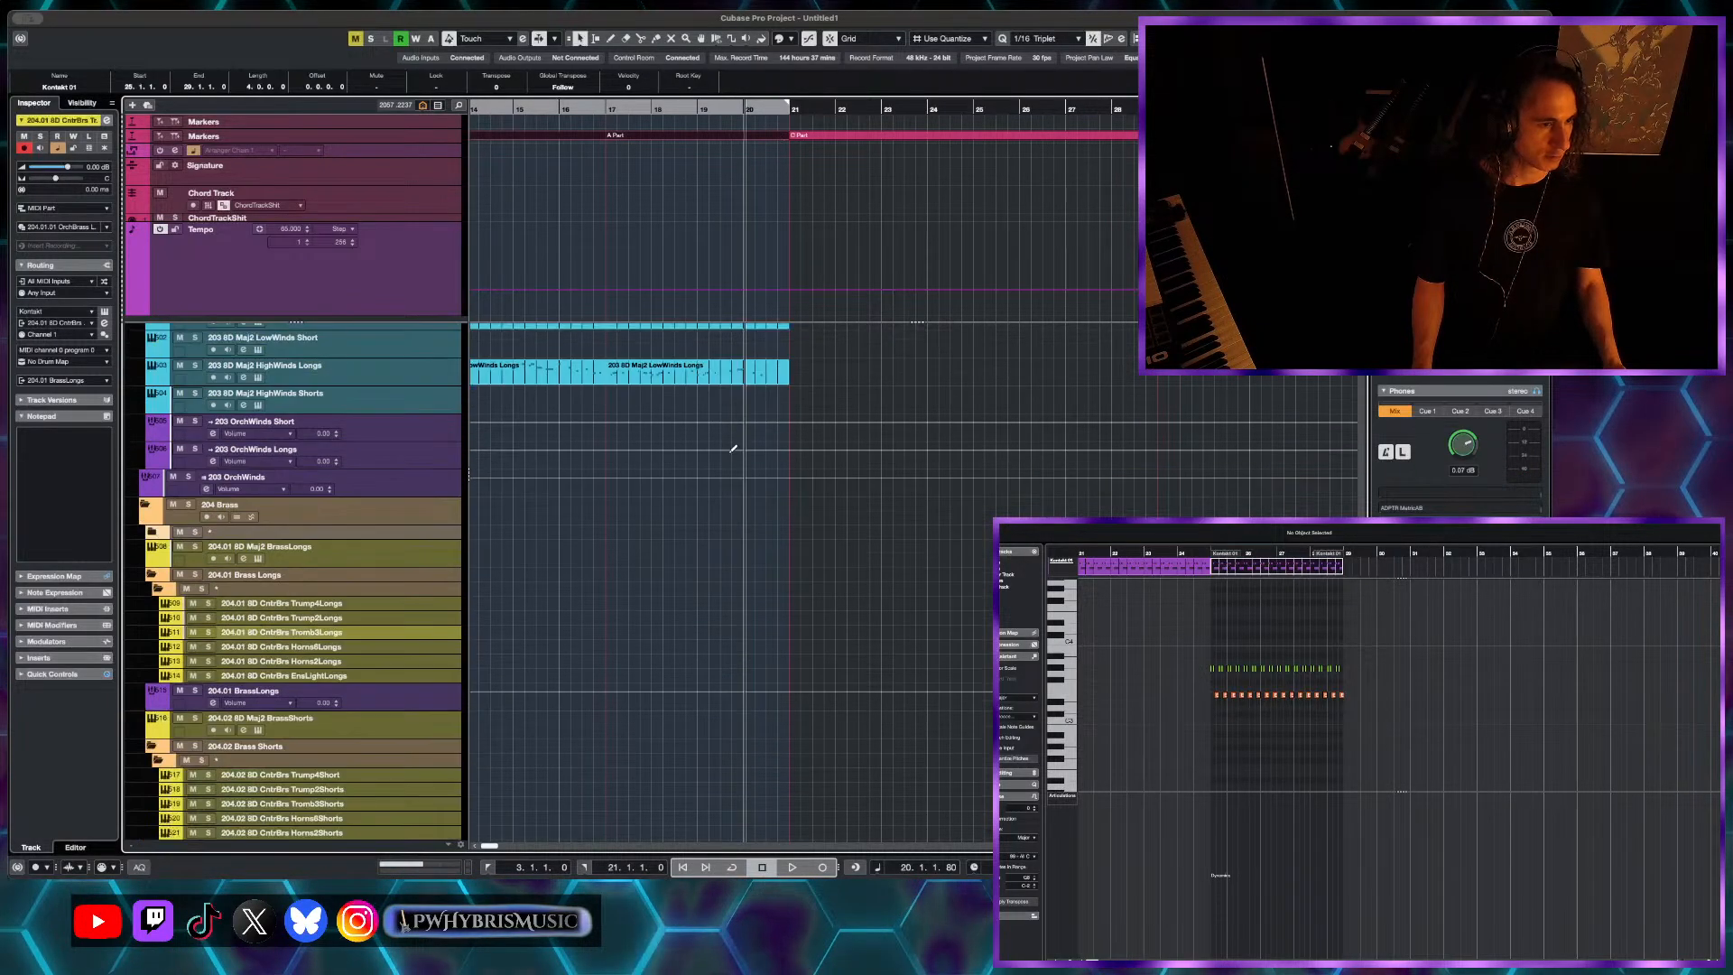
pyautogui.scroll(4, 605, 632)
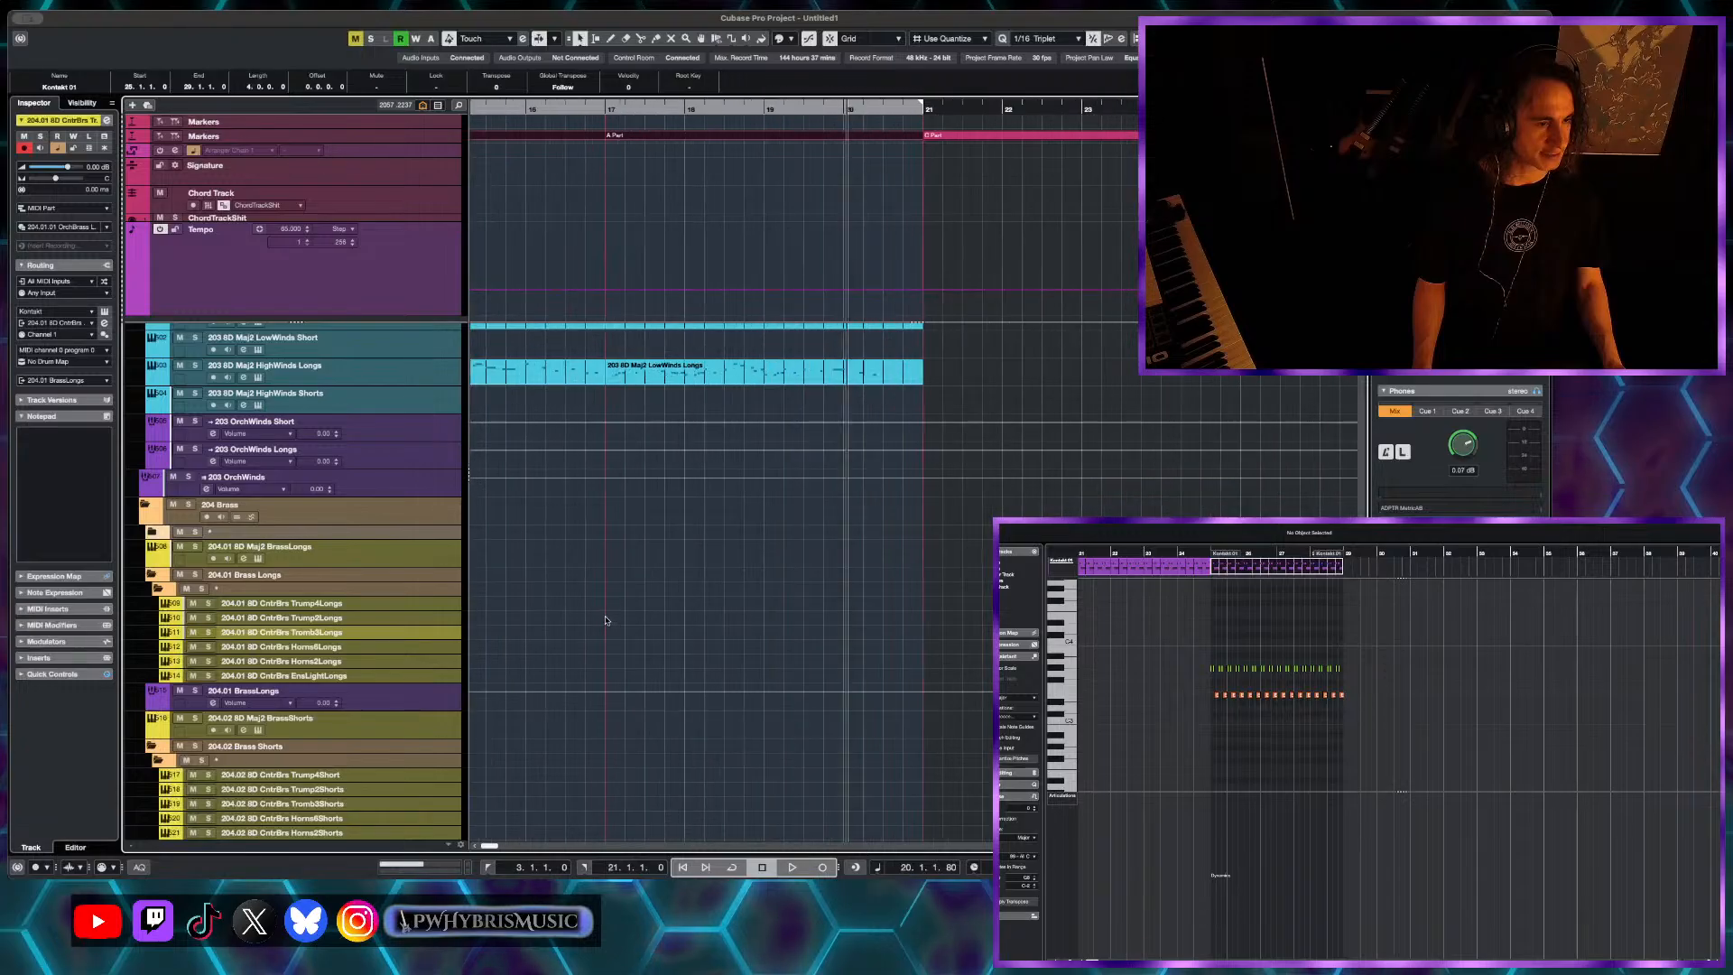
pyautogui.hscroll(3, 775, 603)
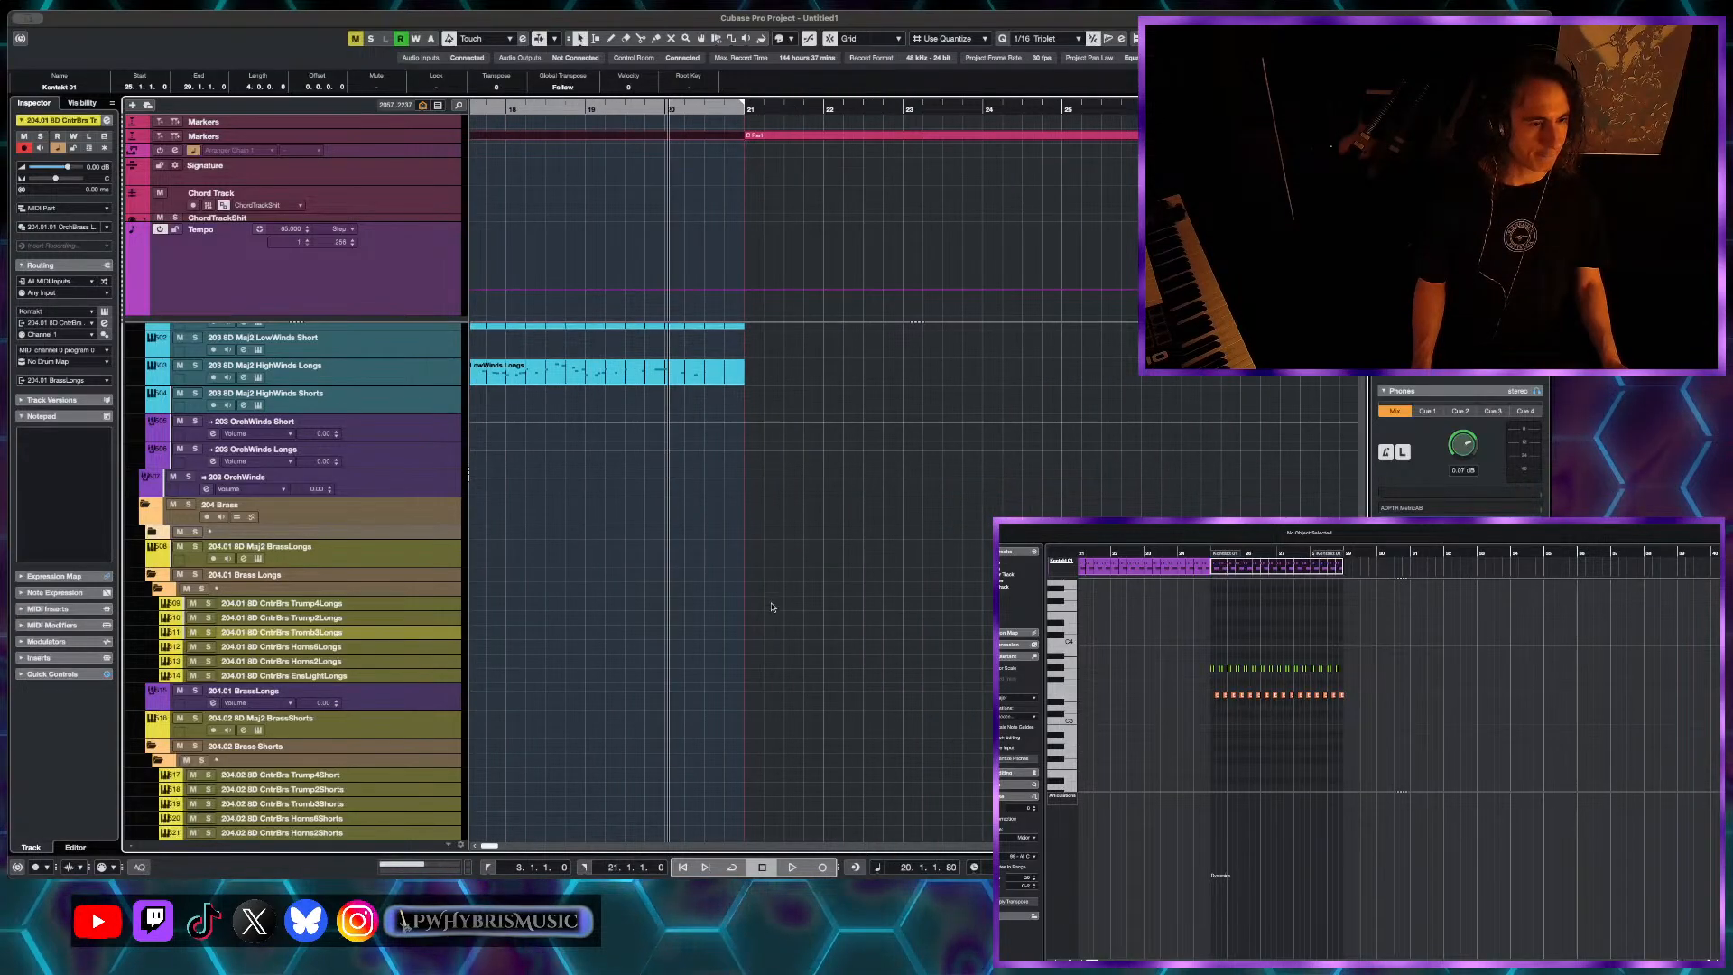
pyautogui.click(238, 606)
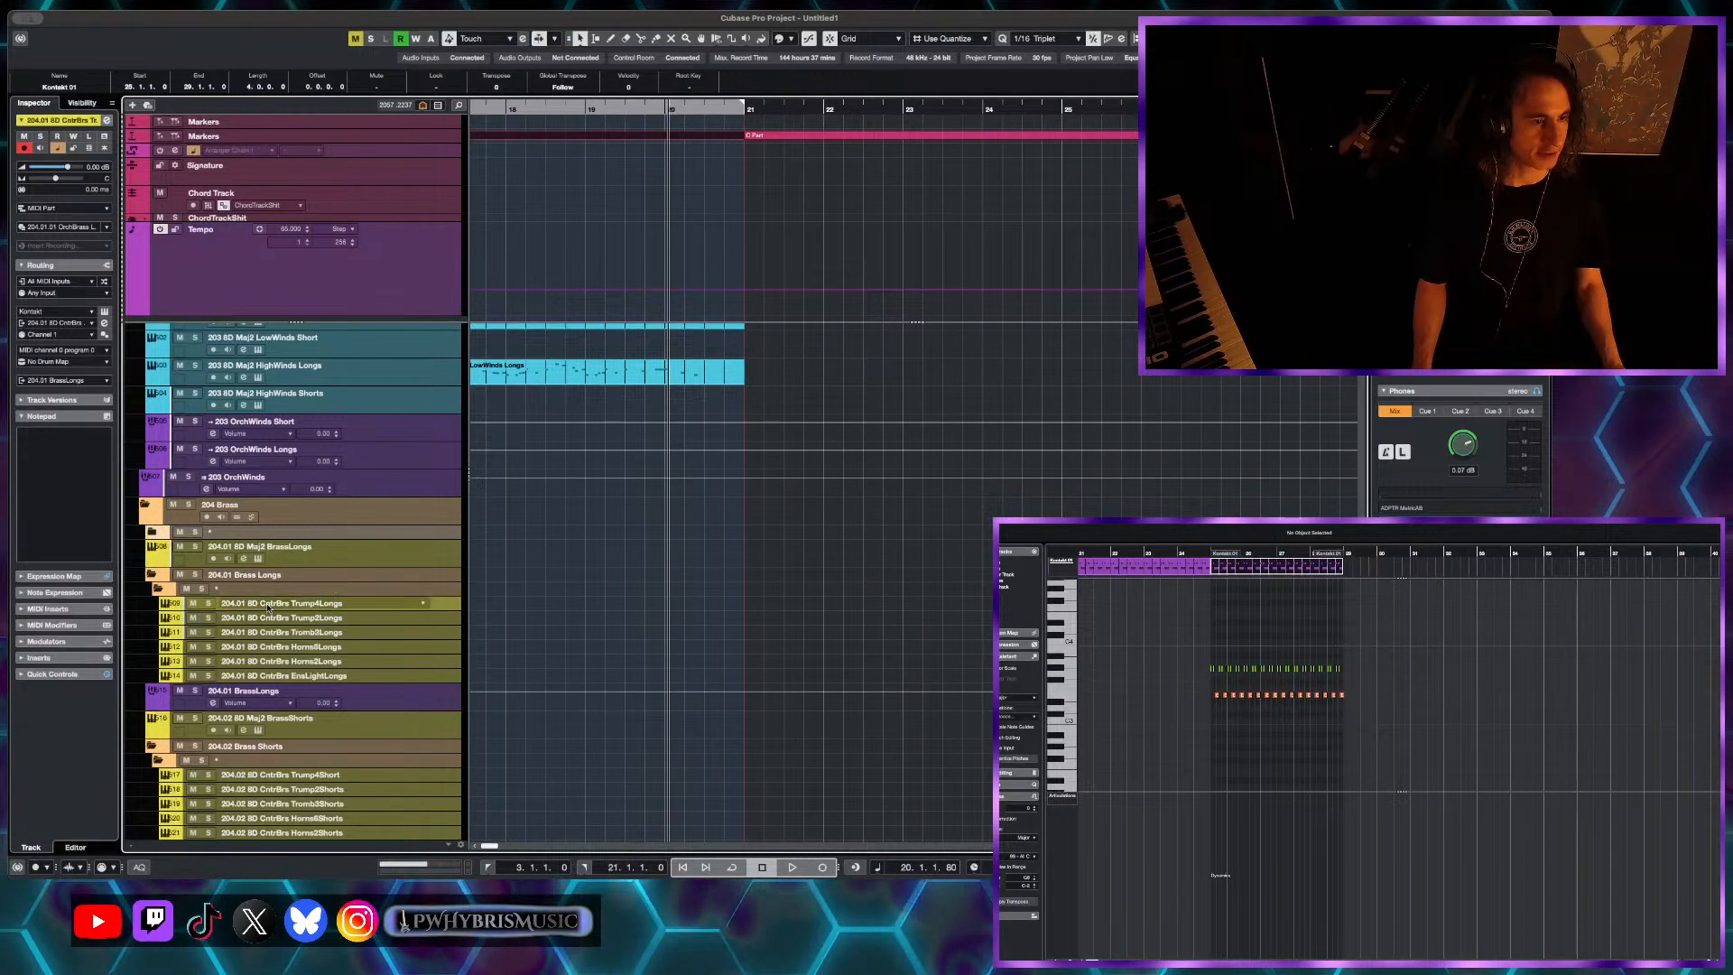
pyautogui.keyDown('shift'); pyautogui.click(275, 676); pyautogui.keyUp('shift')
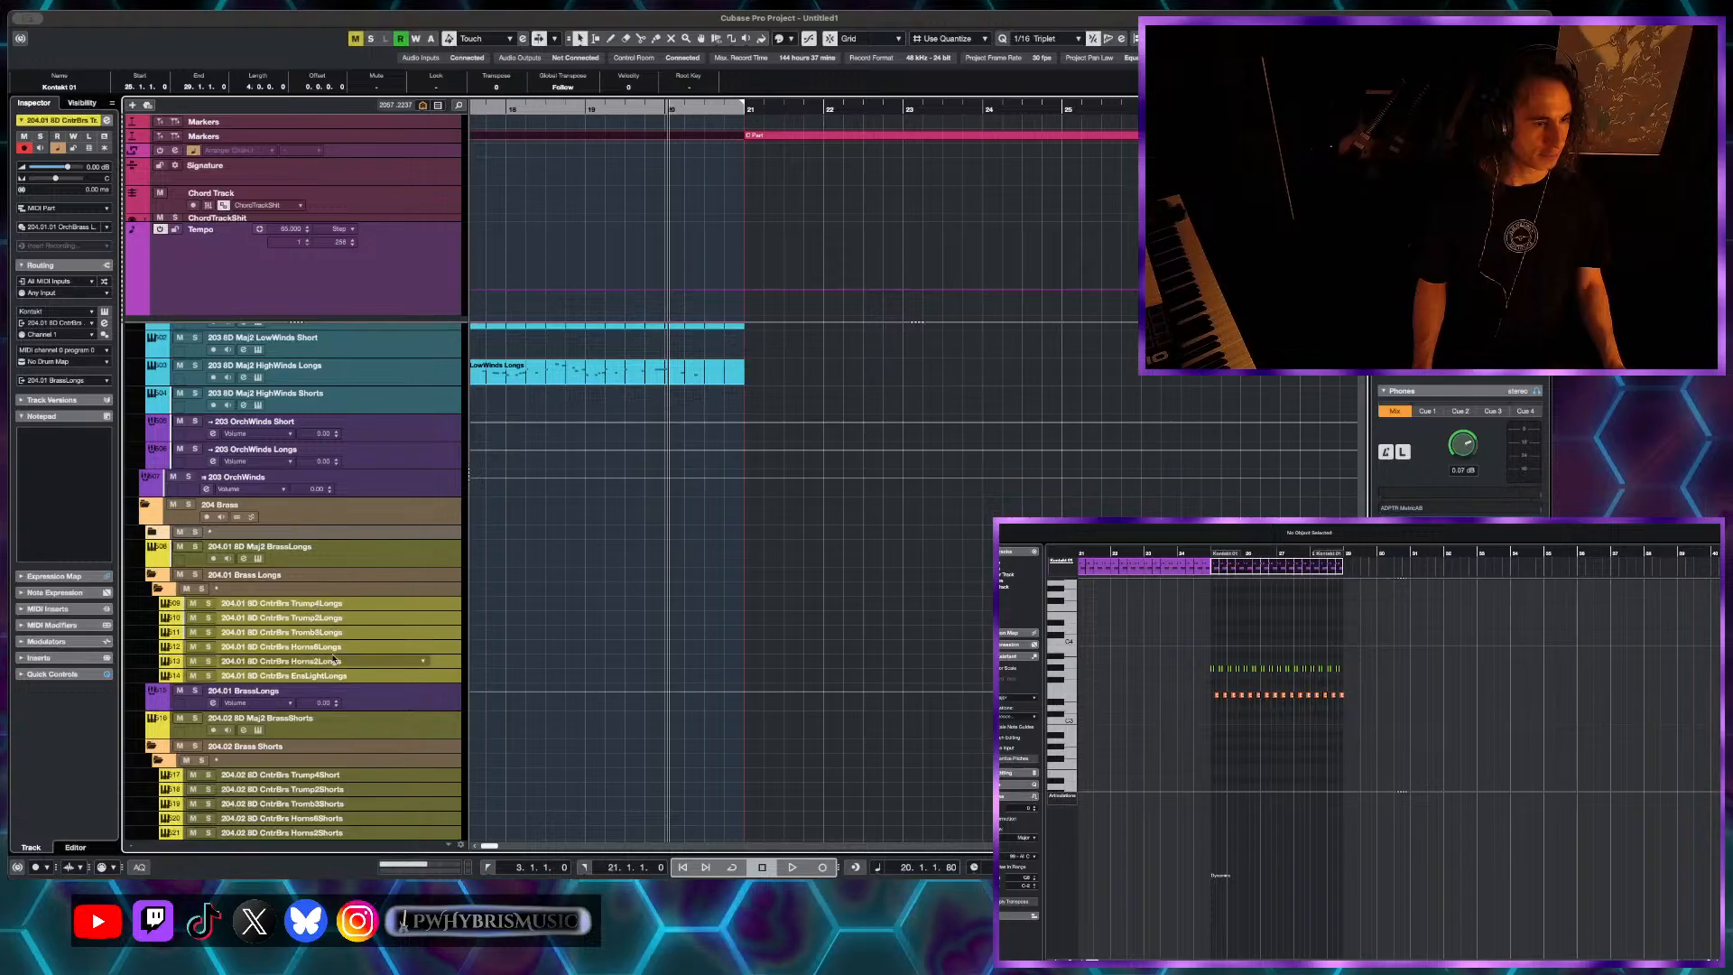
pyautogui.click(338, 662)
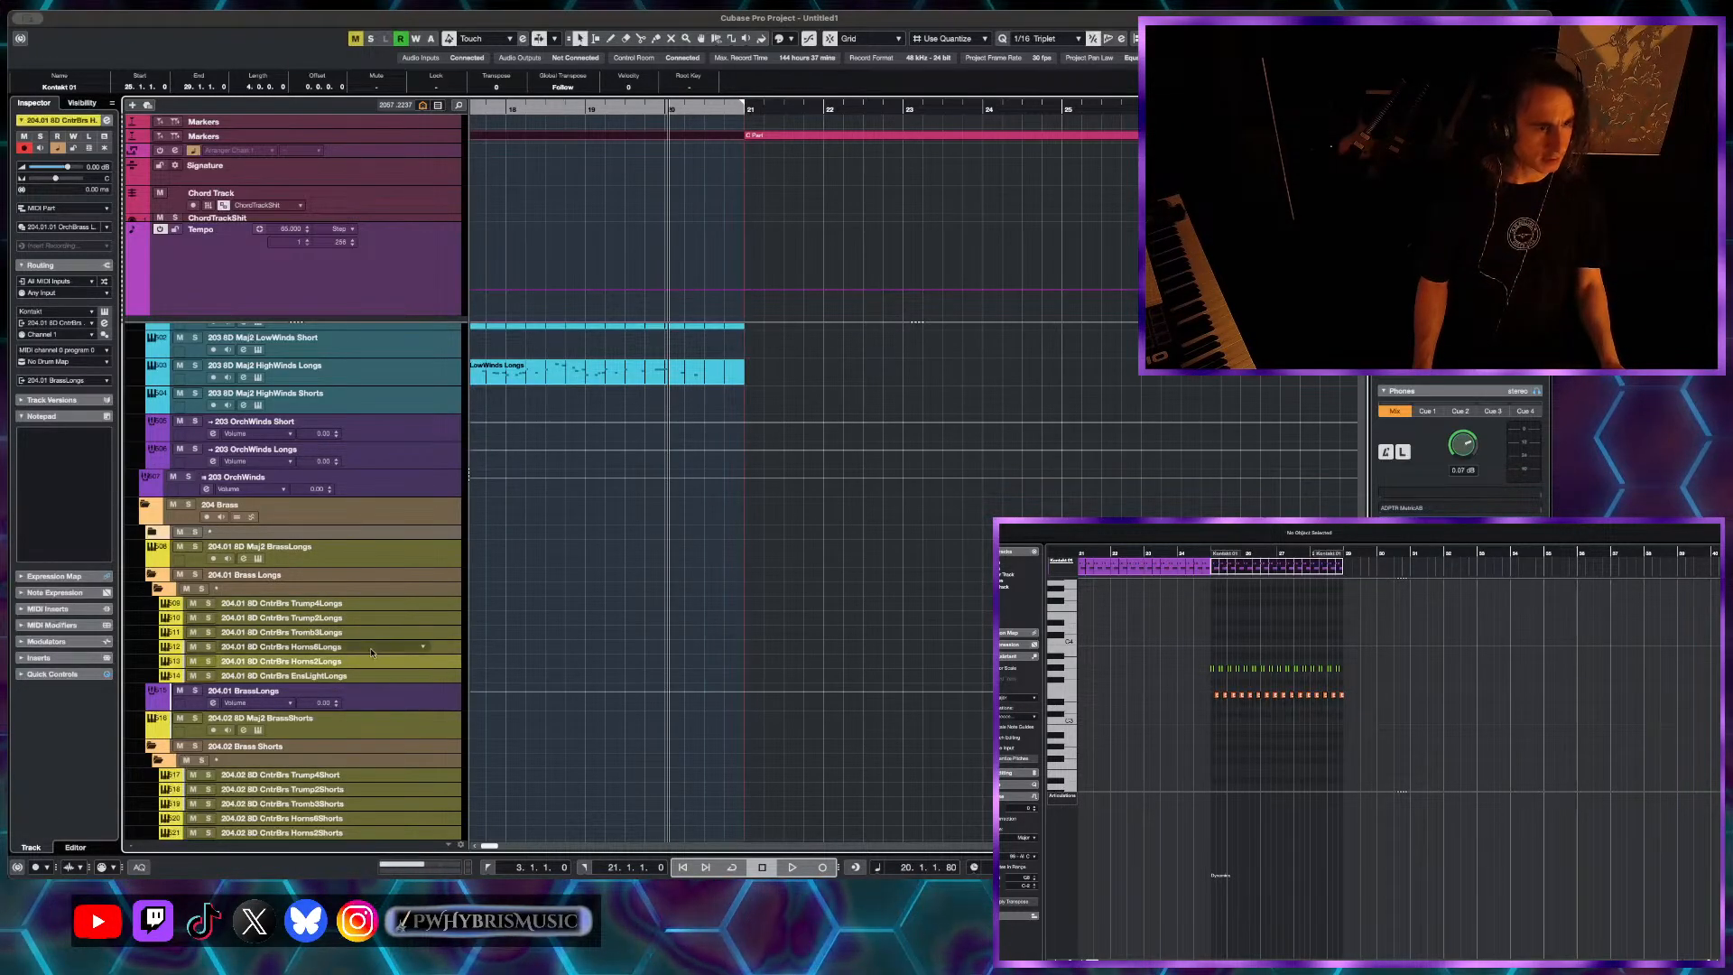
pyautogui.click(372, 632)
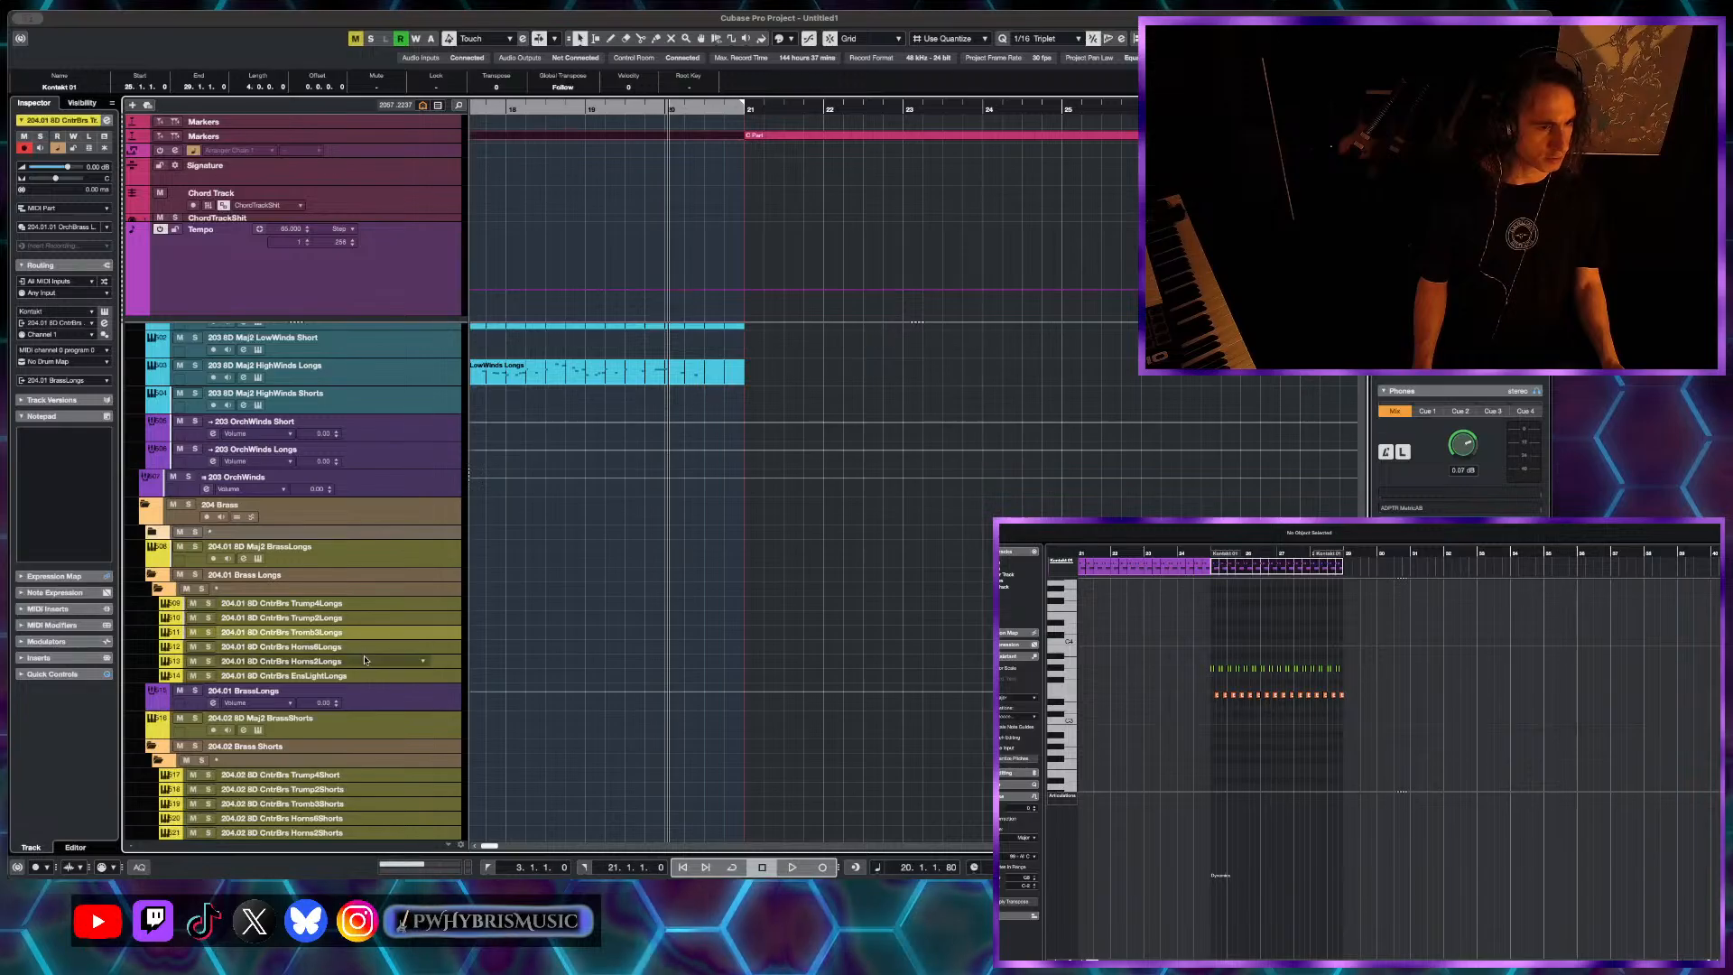
pyautogui.click(361, 661)
pyautogui.moveTo(749, 661); pyautogui.dragTo(1223, 664)
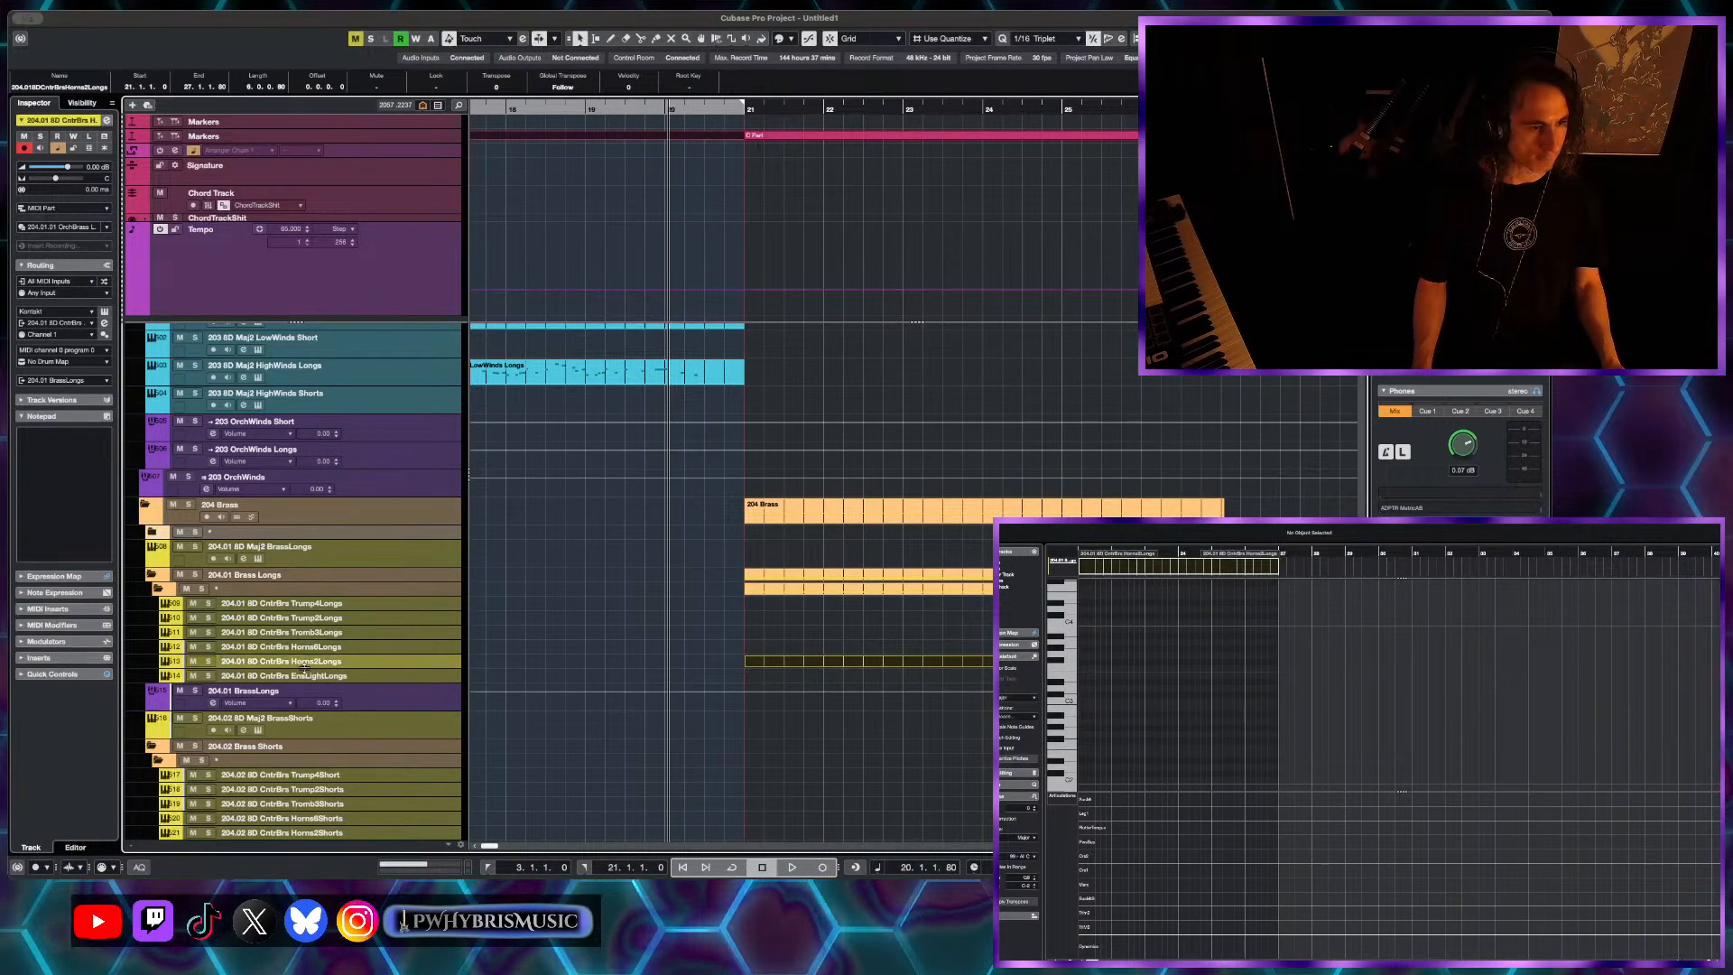
pyautogui.moveTo(304, 668); pyautogui.dragTo(304, 675)
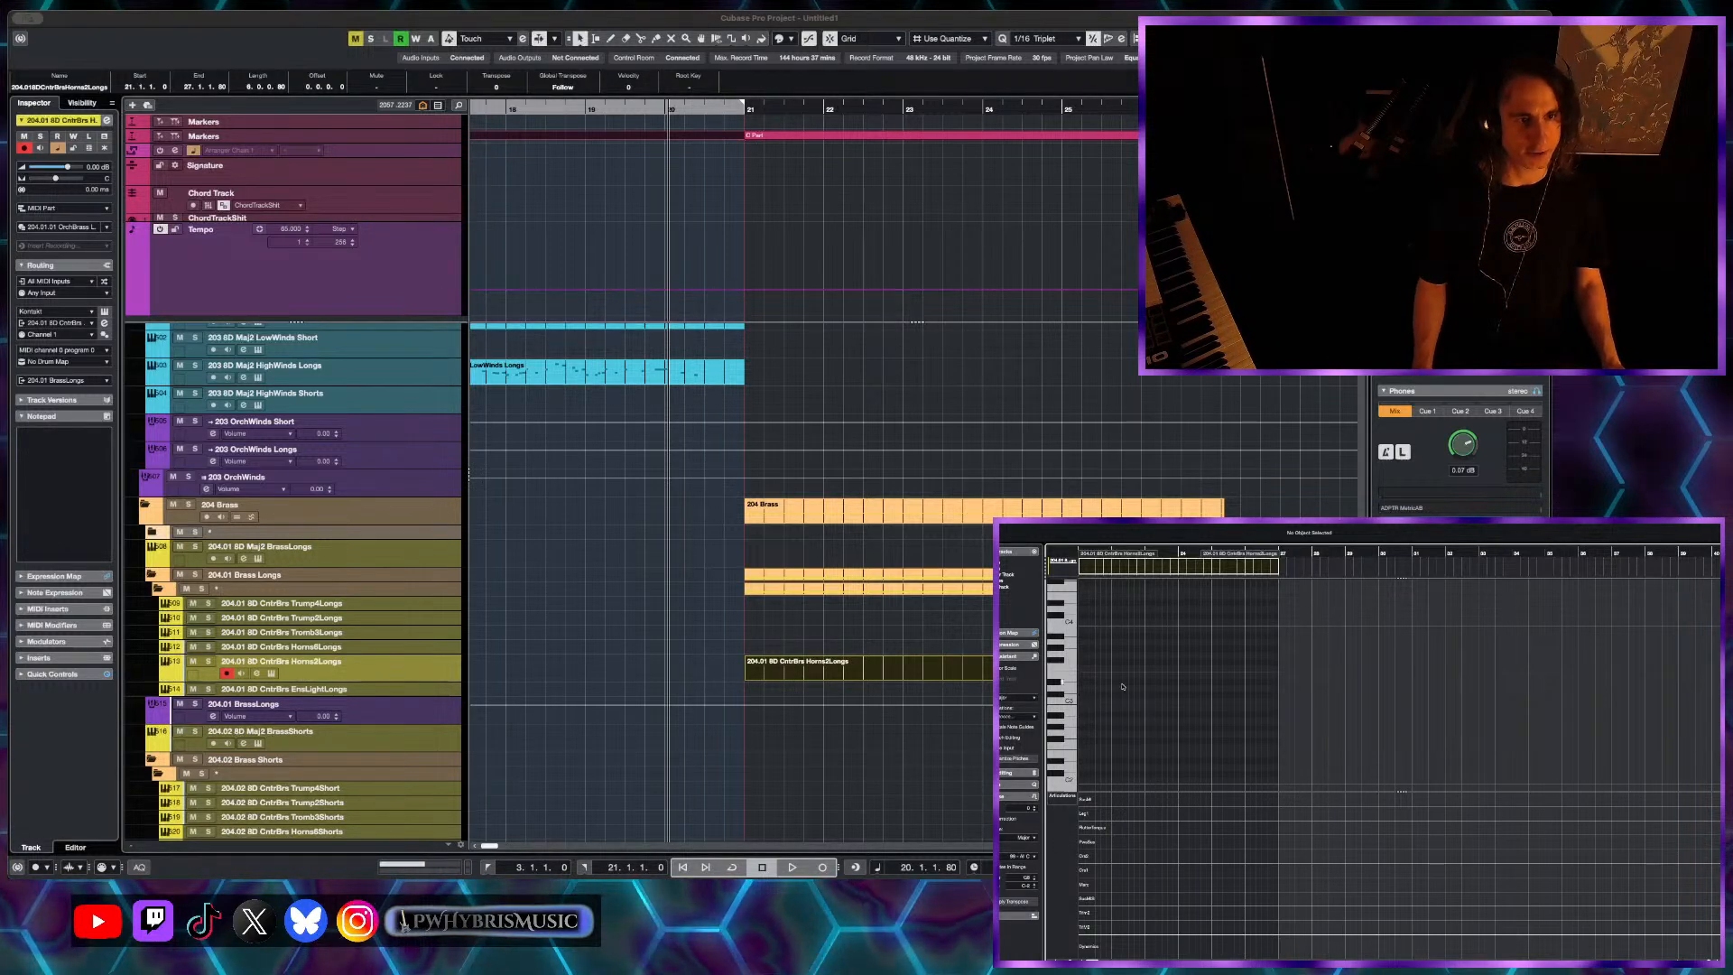
# - Draw a sustained note about one and a half bars long in the horns part and align its start with bar 21
pyautogui.scroll(2, 1141, 688)
pyautogui.press('space')
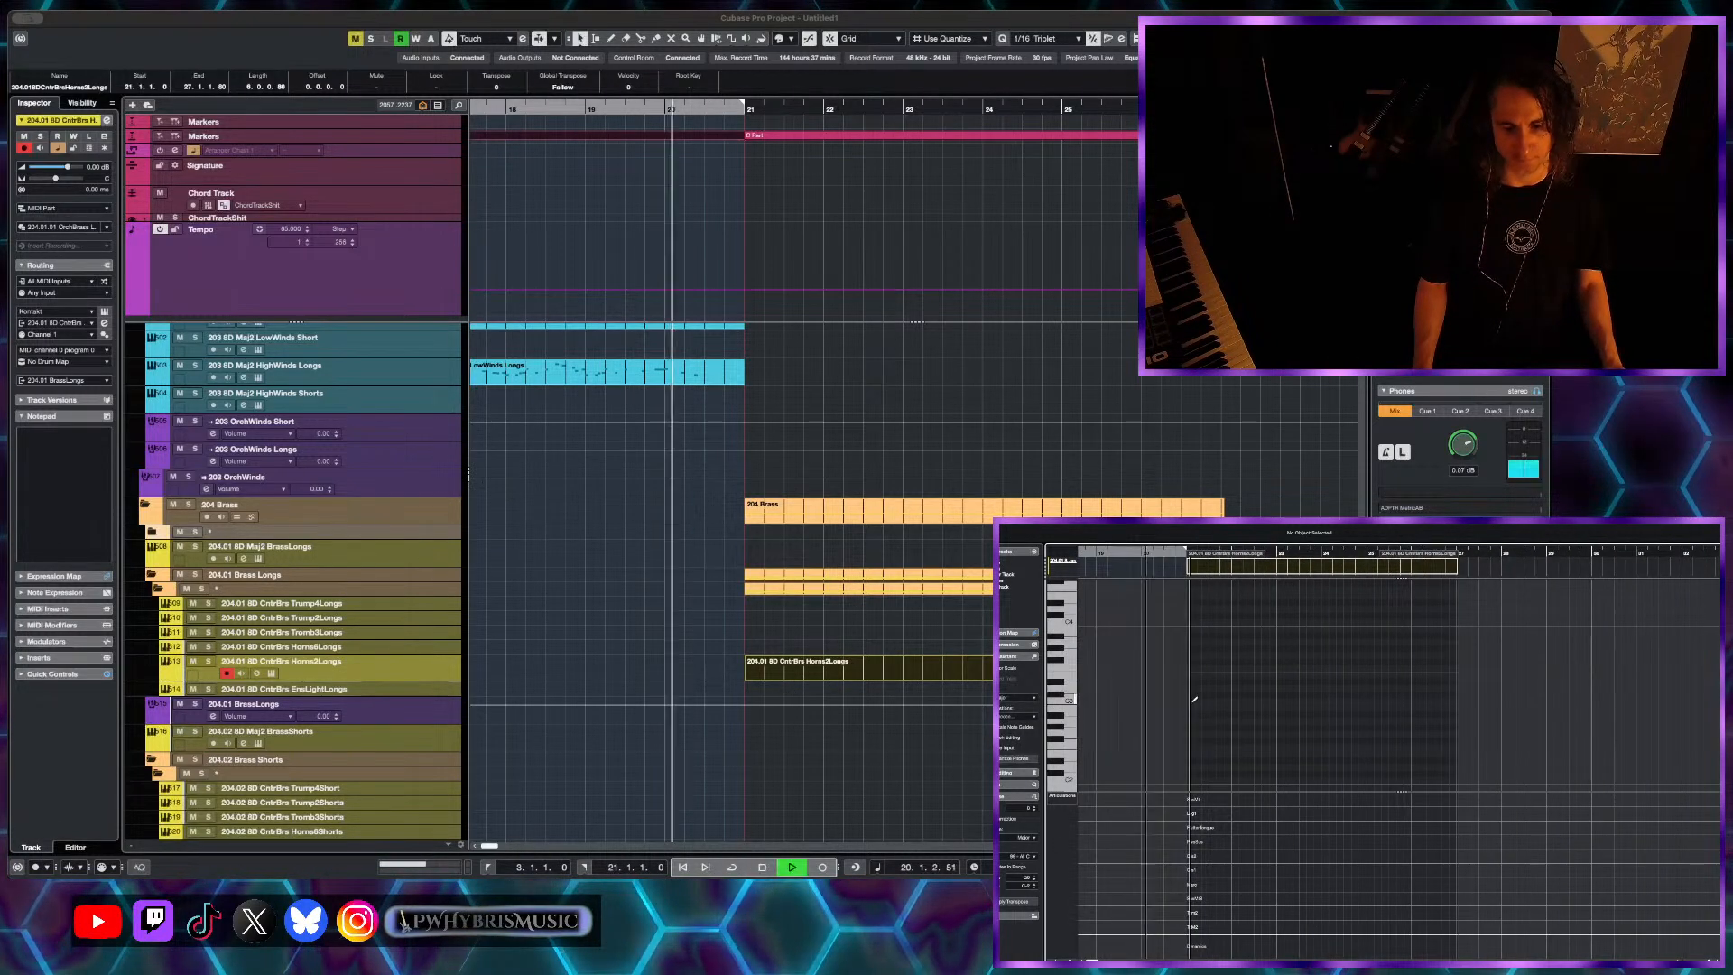
pyautogui.moveTo(1191, 701); pyautogui.dragTo(1262, 702)
pyautogui.press('space')
pyautogui.scroll(1, 1224, 705)
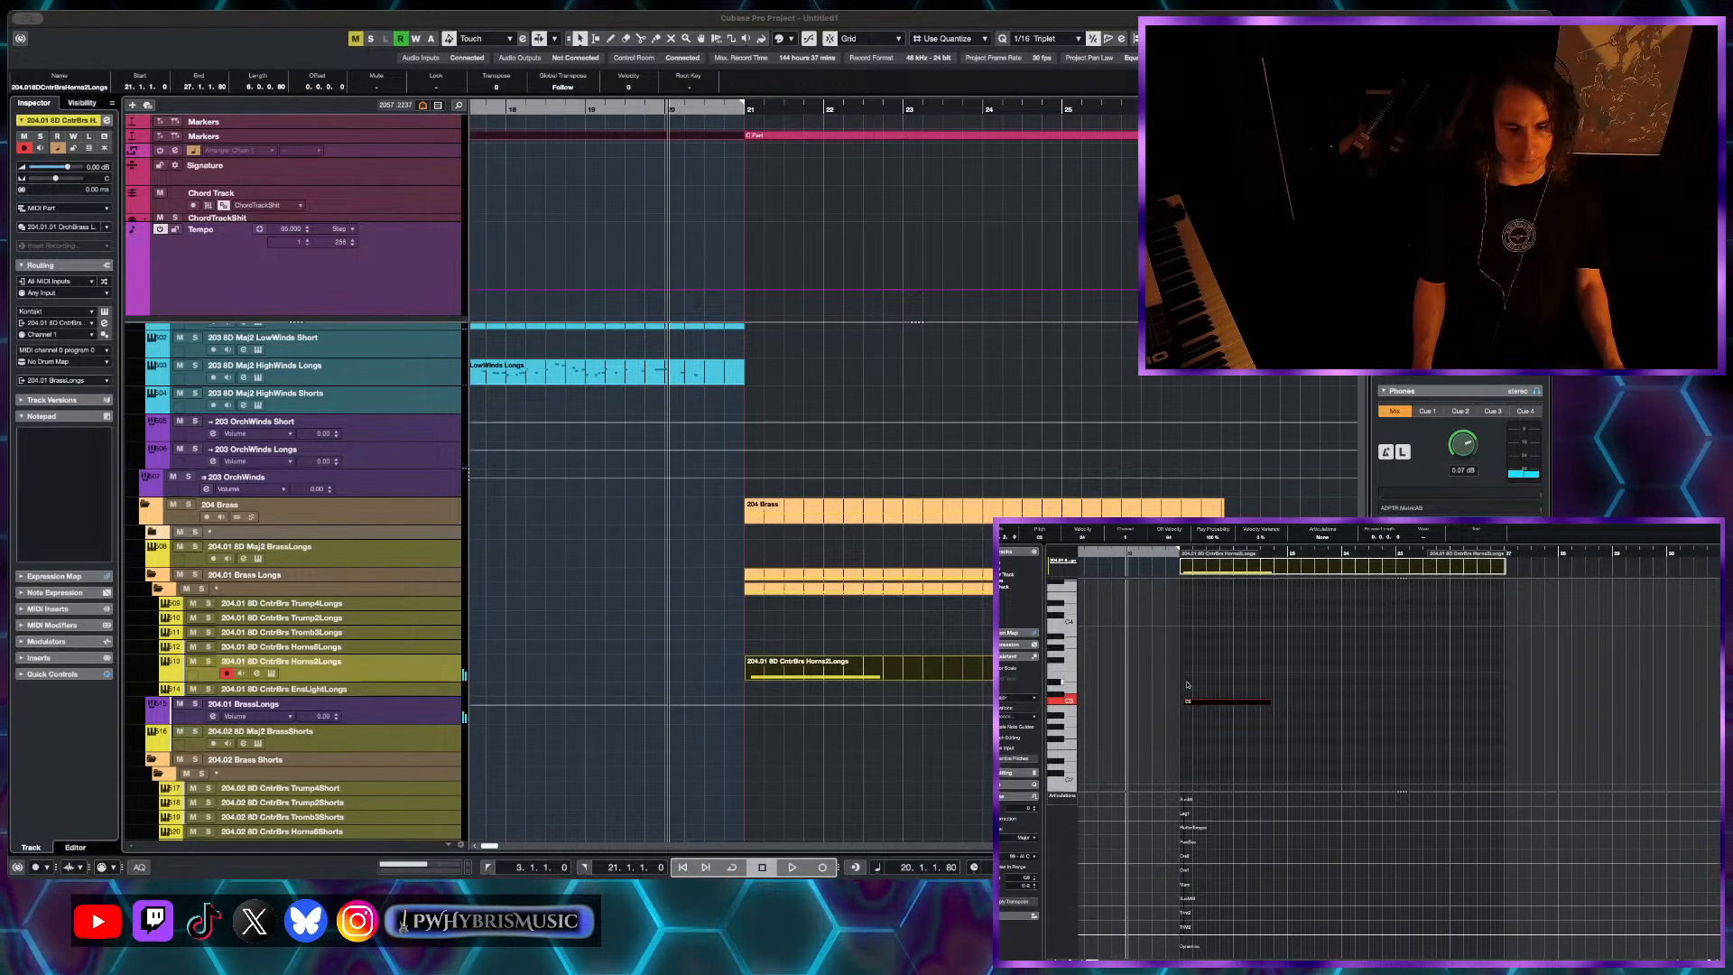
pyautogui.moveTo(1200, 701); pyautogui.dragTo(1196, 701)
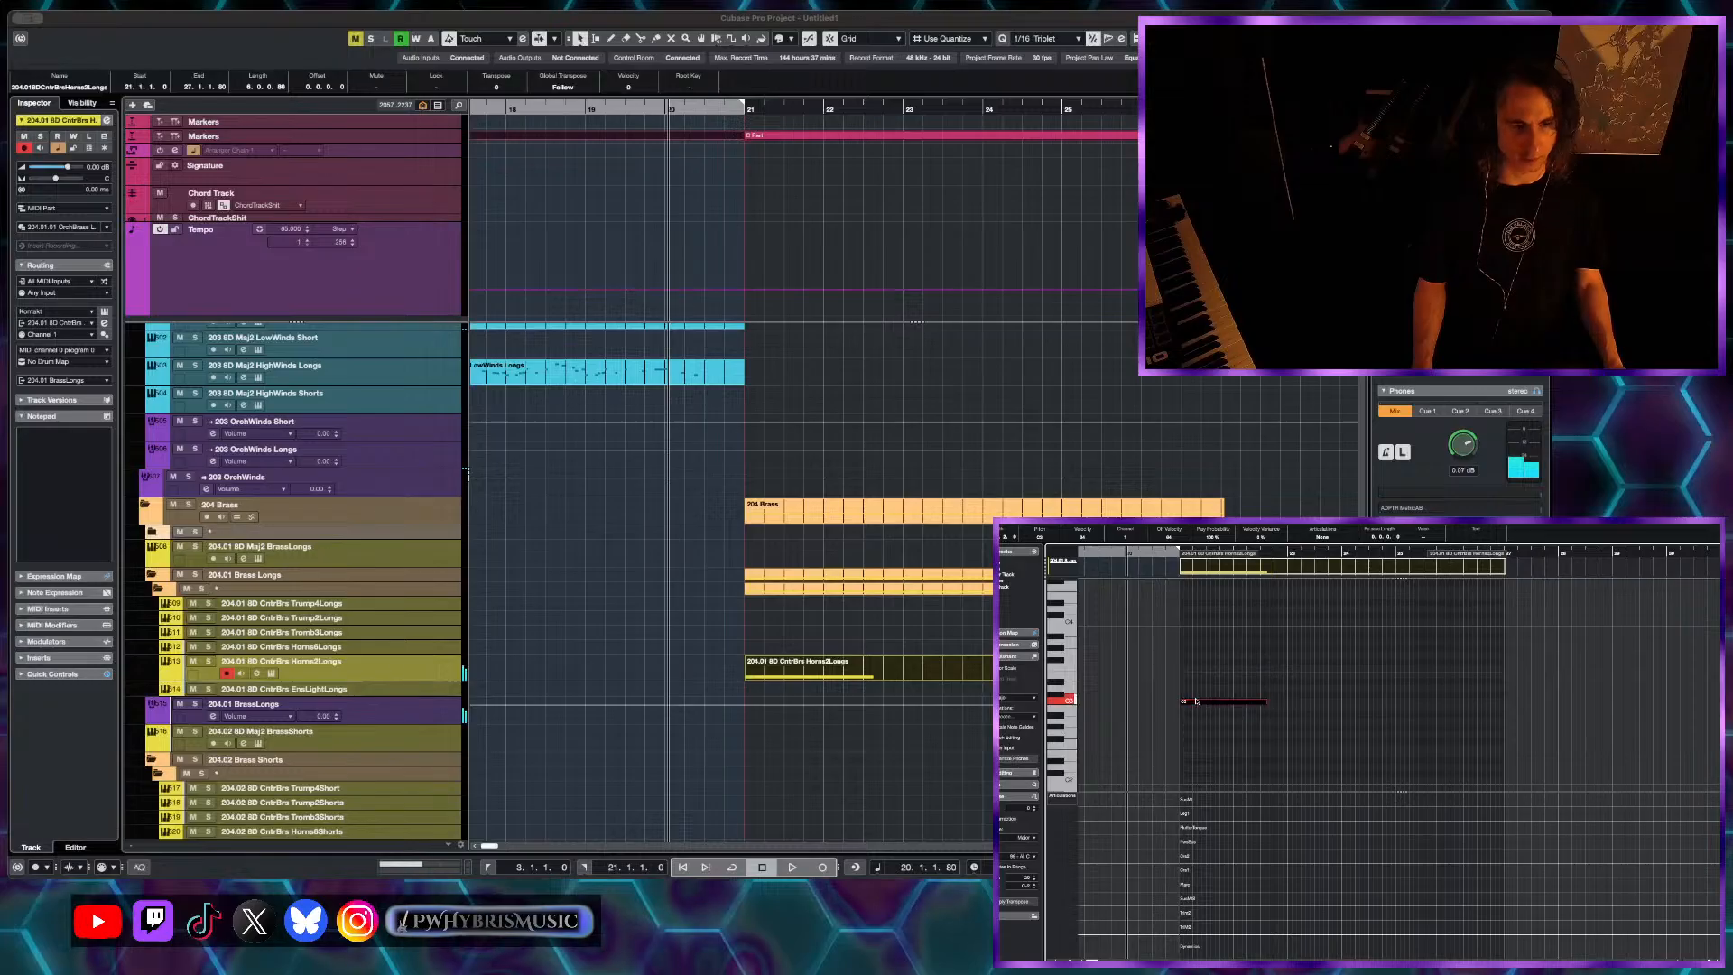
# - Open the horns track's Kontakt instrument and play from bar 20 into the new note to audition it
pyautogui.press('F11')
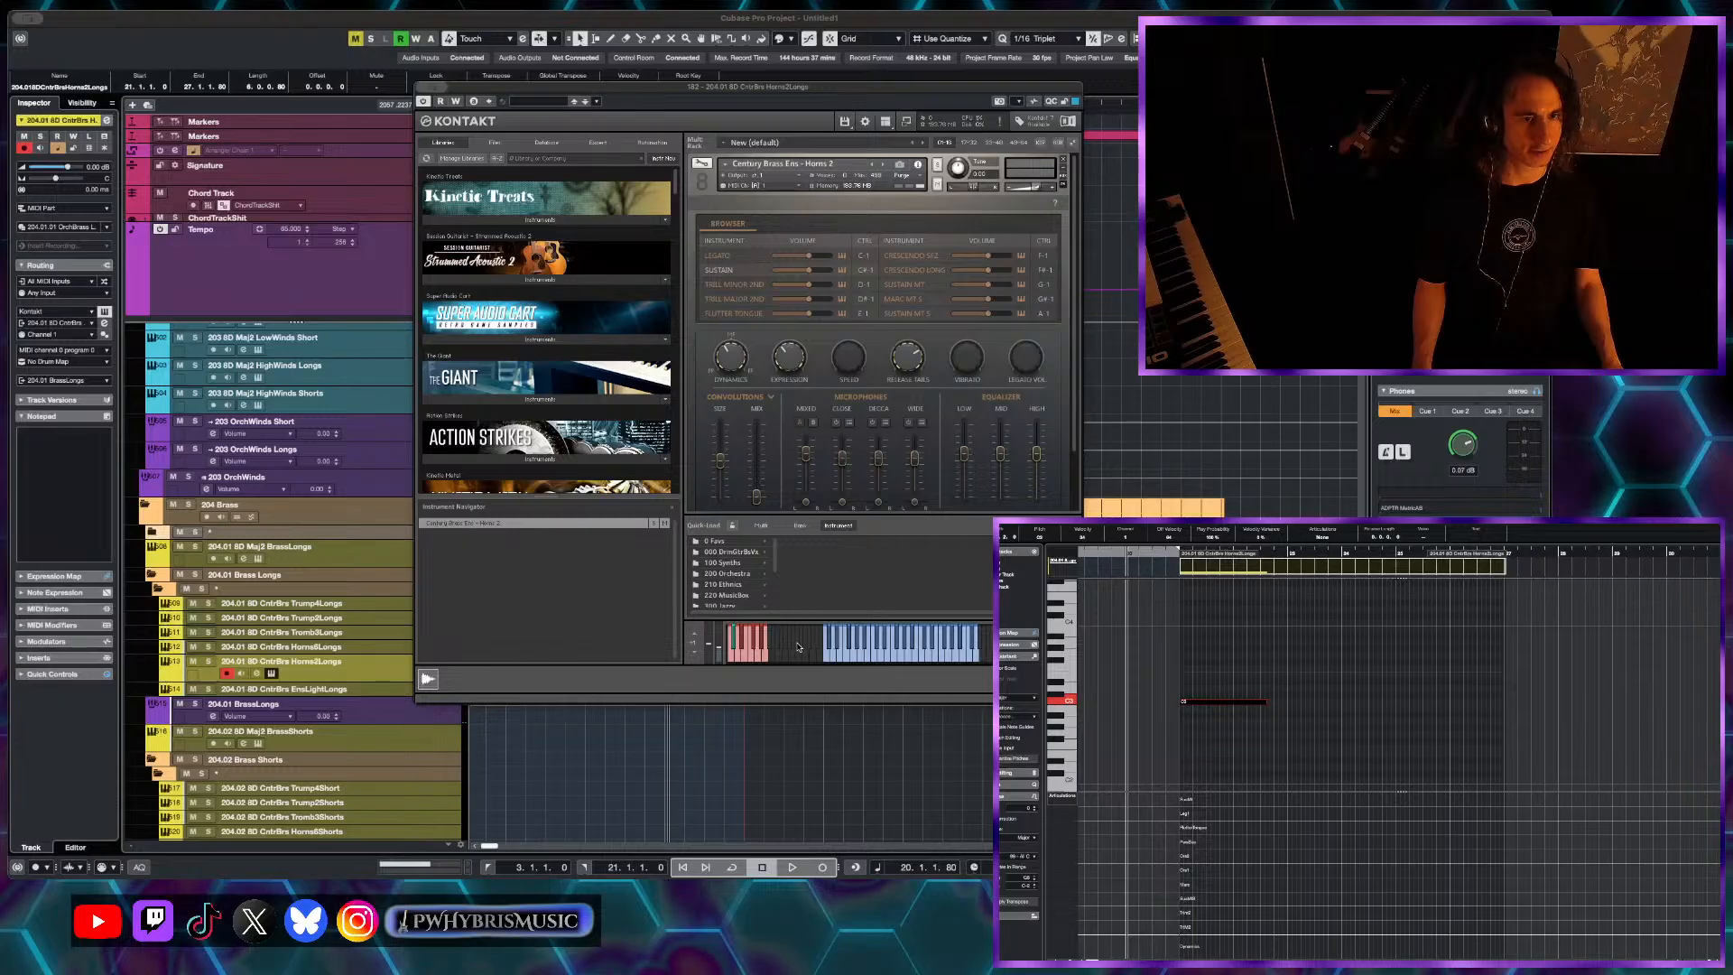
pyautogui.press('space')
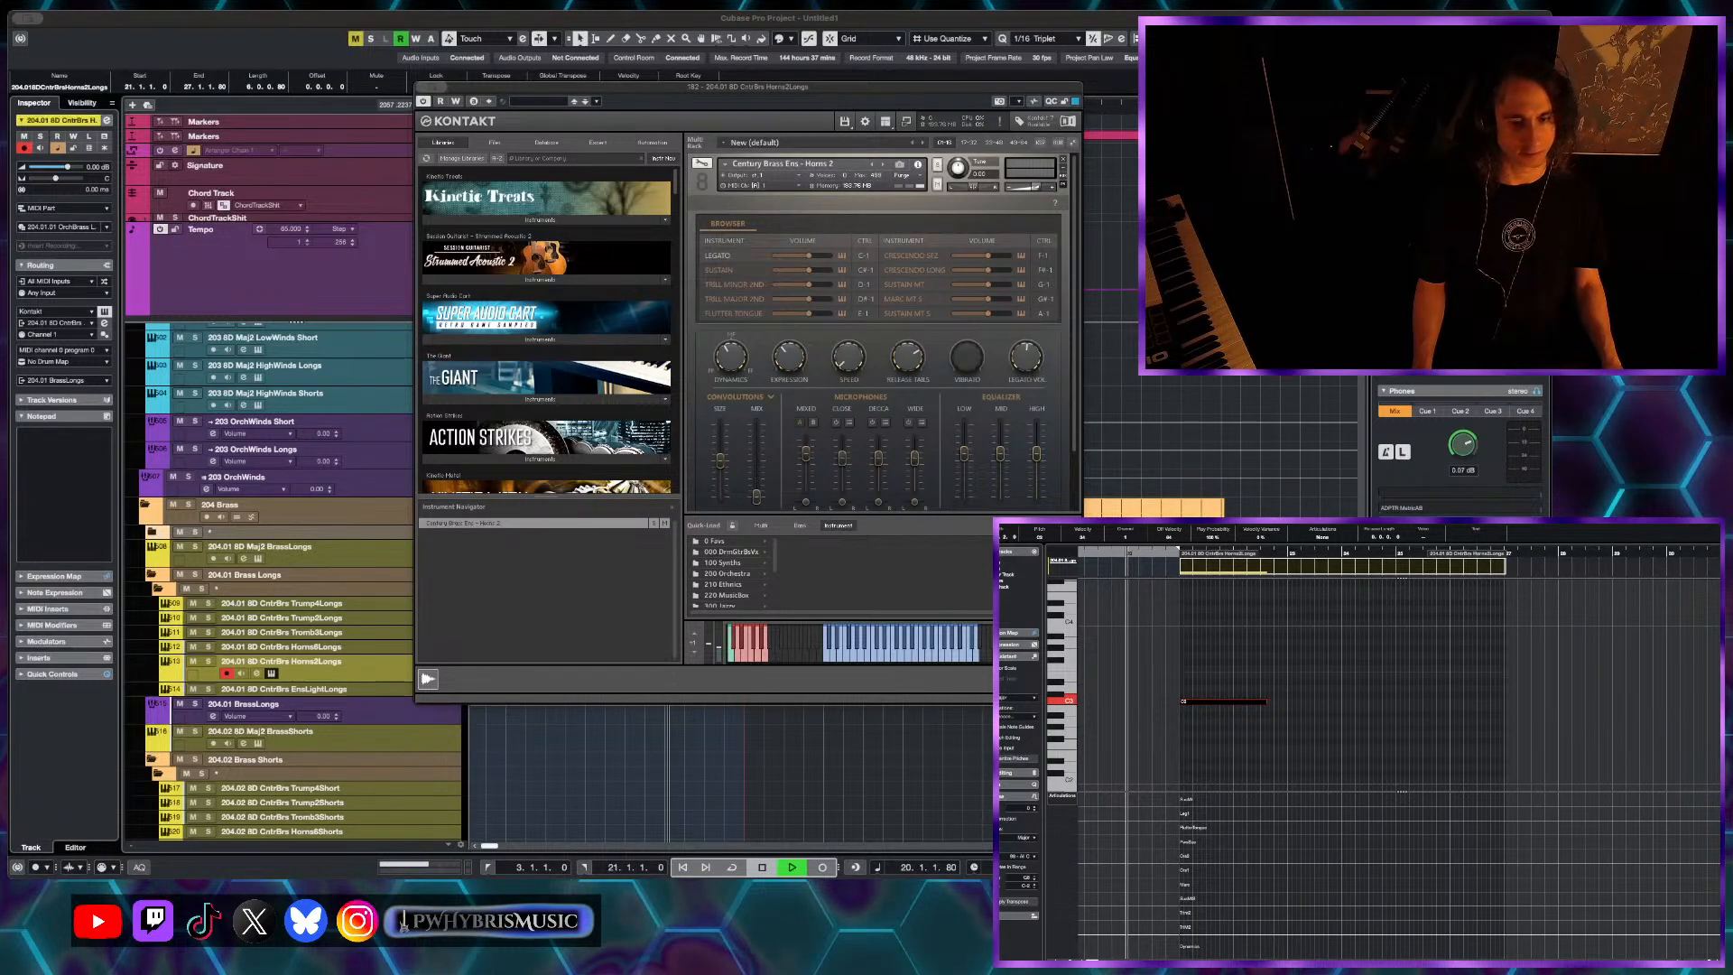
pyautogui.scroll(-1, 1206, 703)
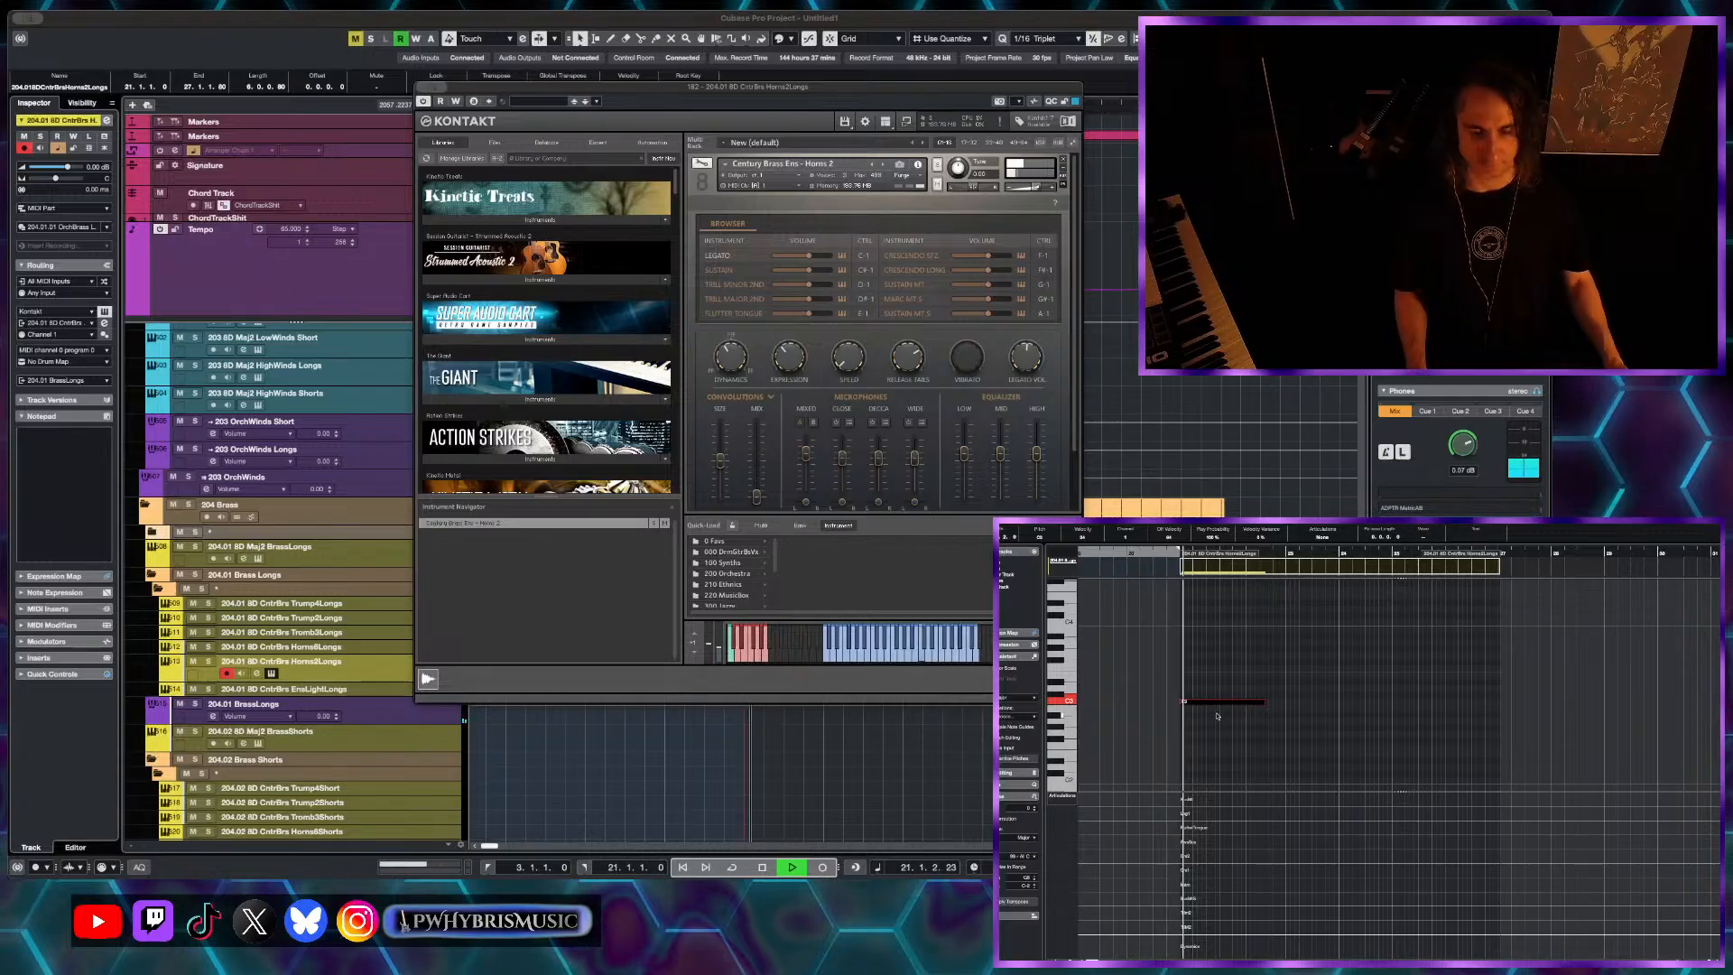
pyautogui.scroll(4, 1201, 711)
pyautogui.press('space')
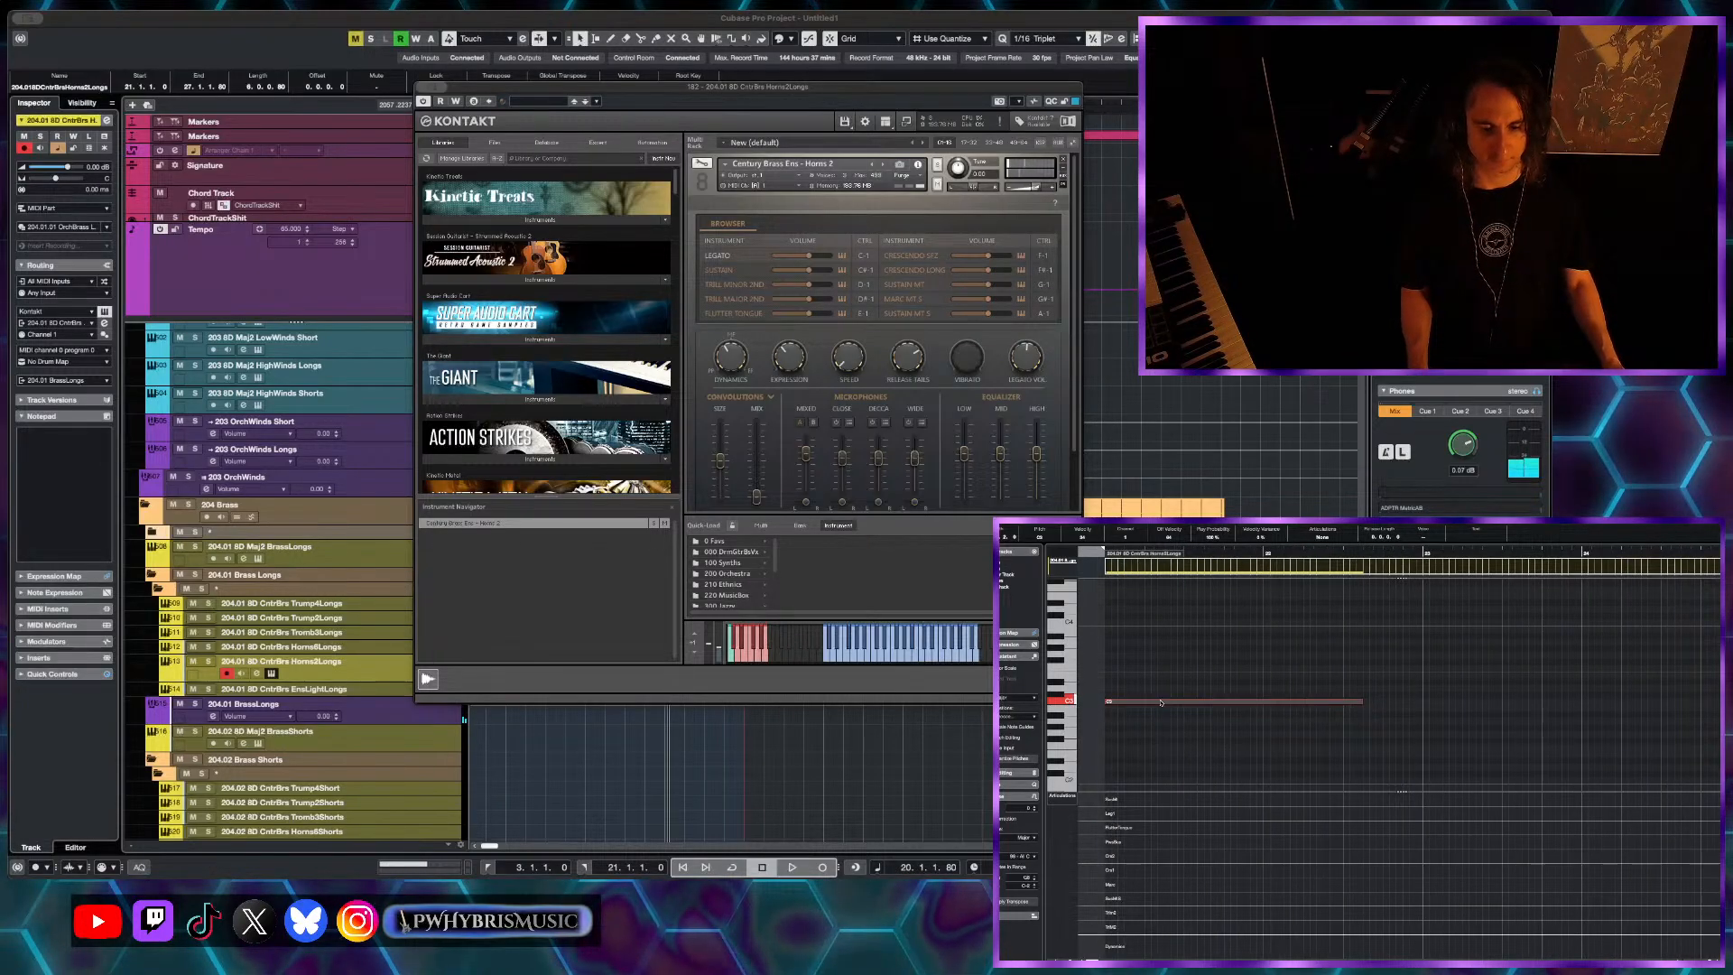
# - Move the horn note up in pitch, transpose it down an octave, and audition it from bar 21
pyautogui.moveTo(1162, 704); pyautogui.dragTo(1162, 649)
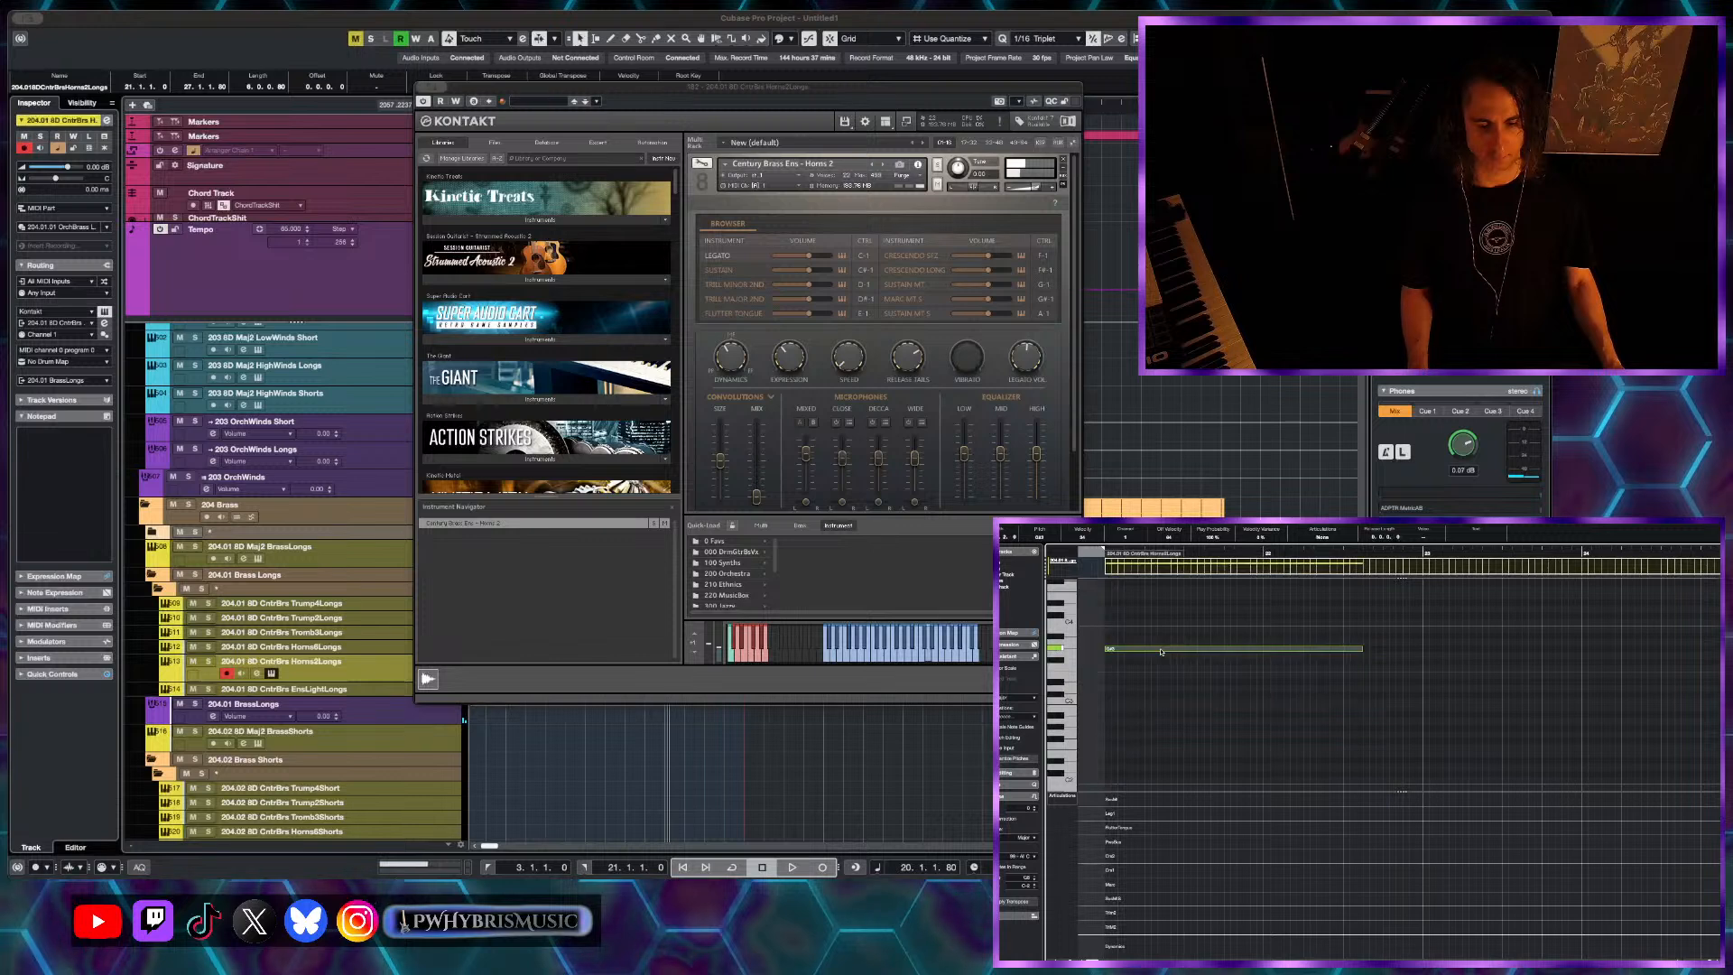
pyautogui.click(1102, 550)
pyautogui.press('space')
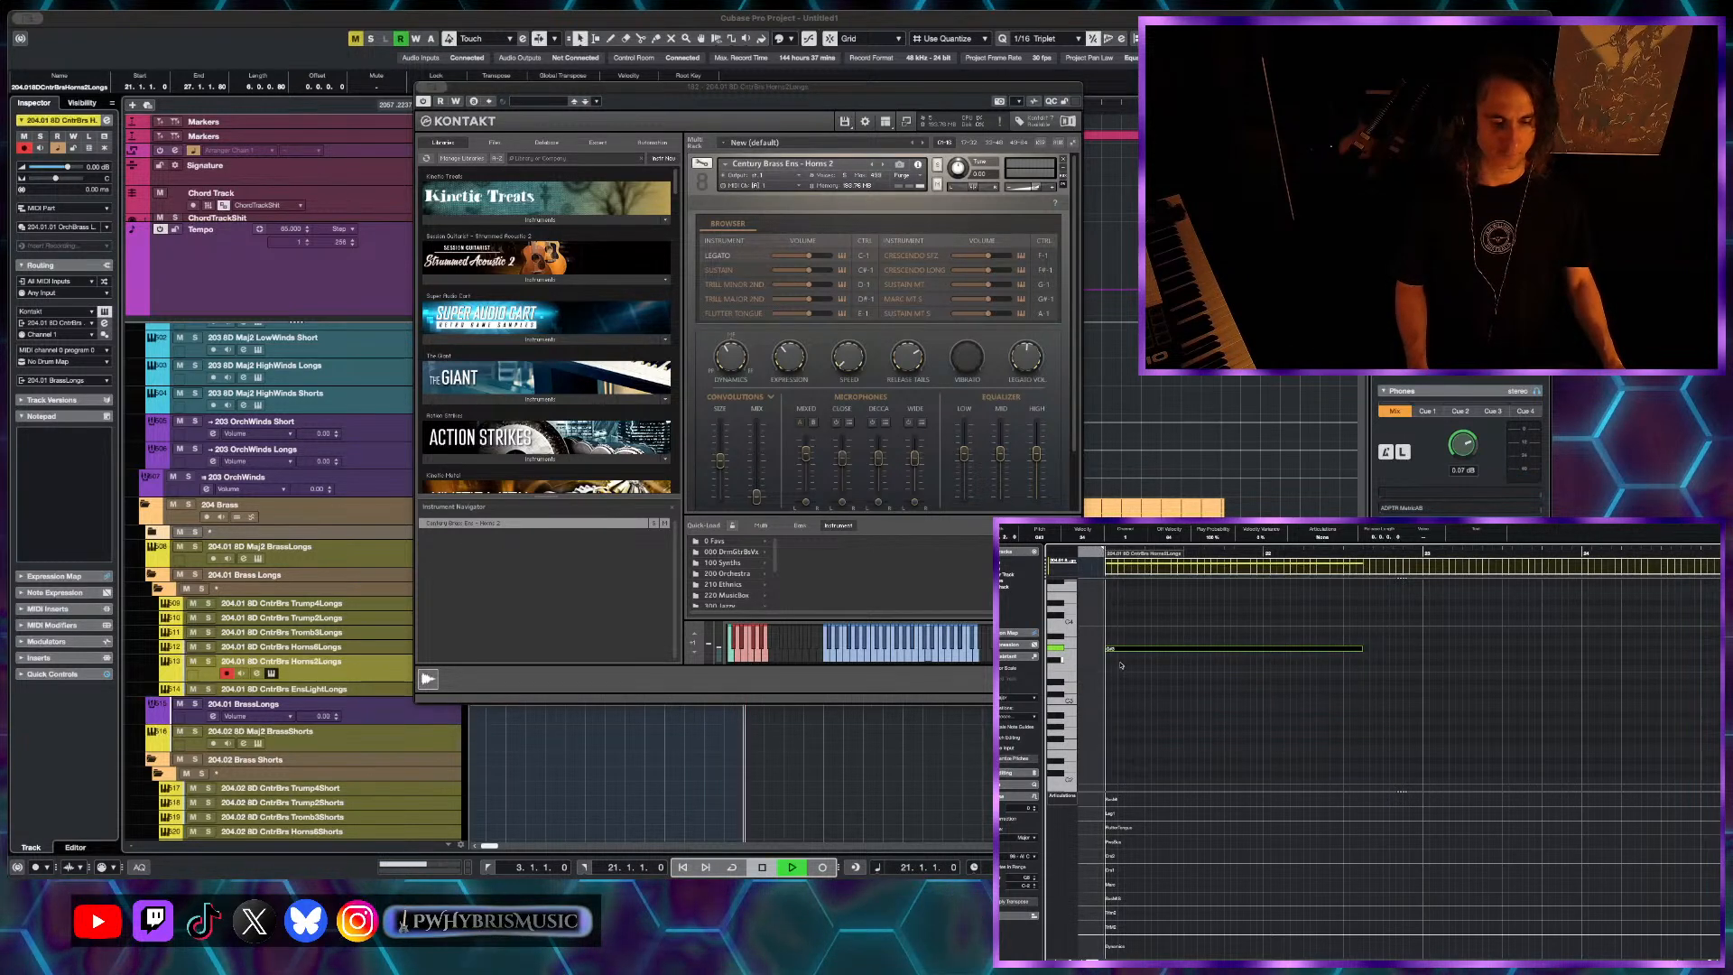
pyautogui.press('space')
pyautogui.hotkey('shift', 'Down')
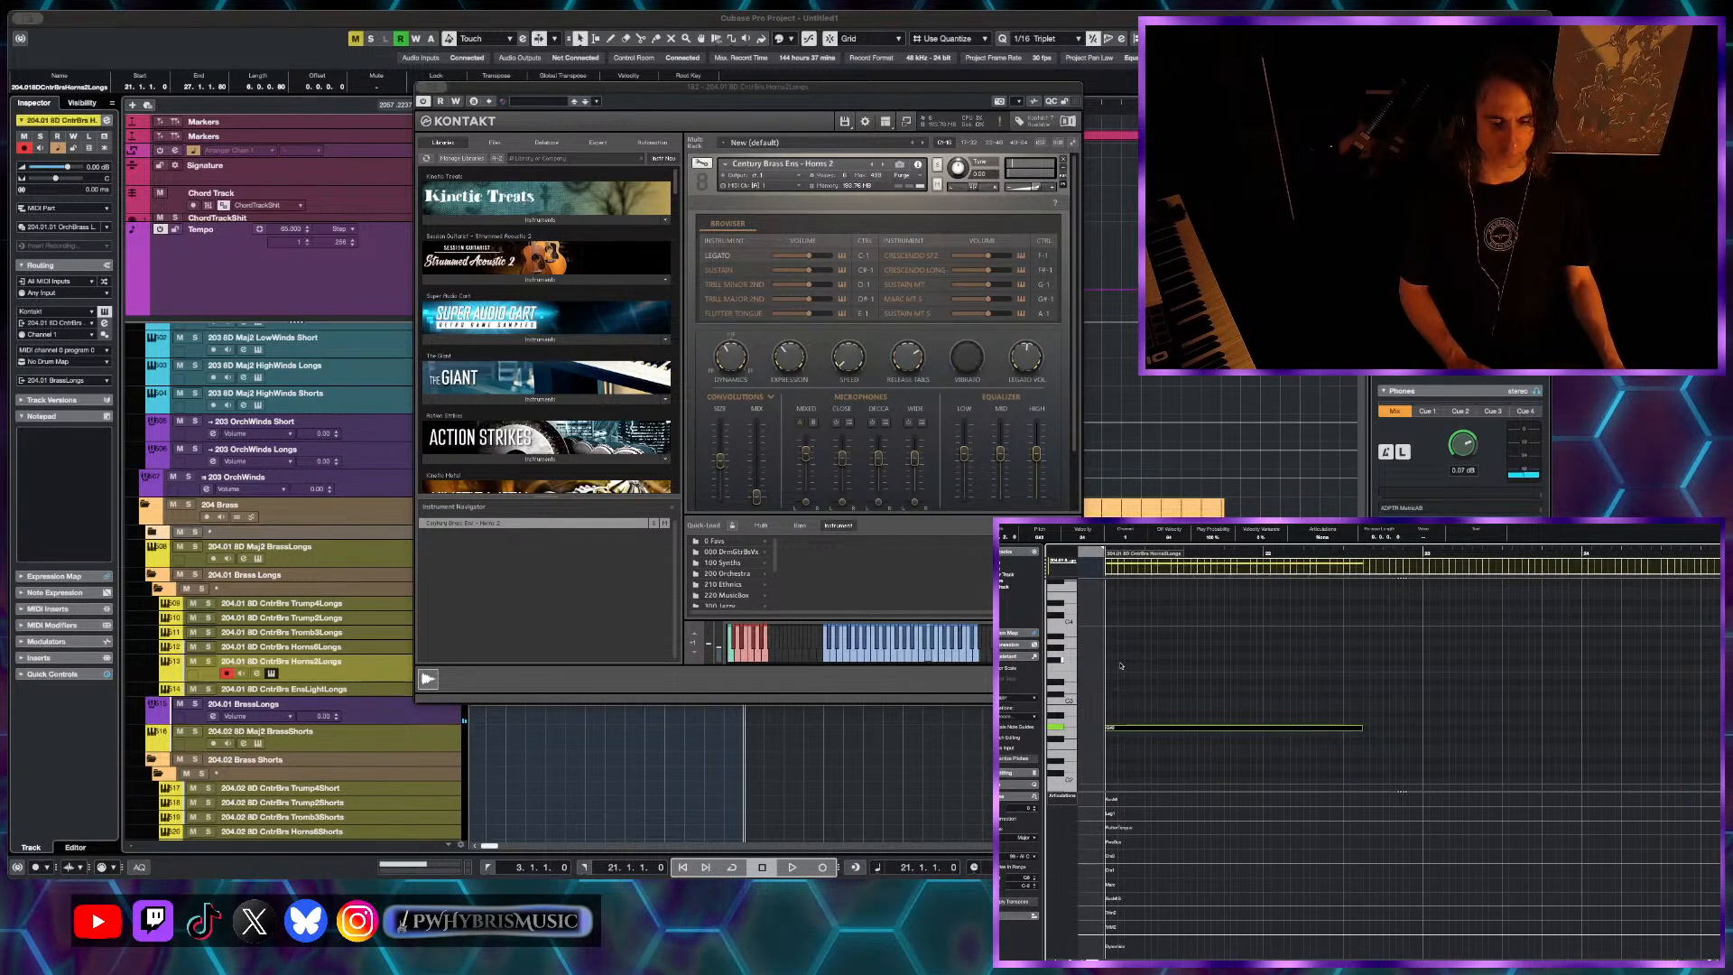
pyautogui.press('space')
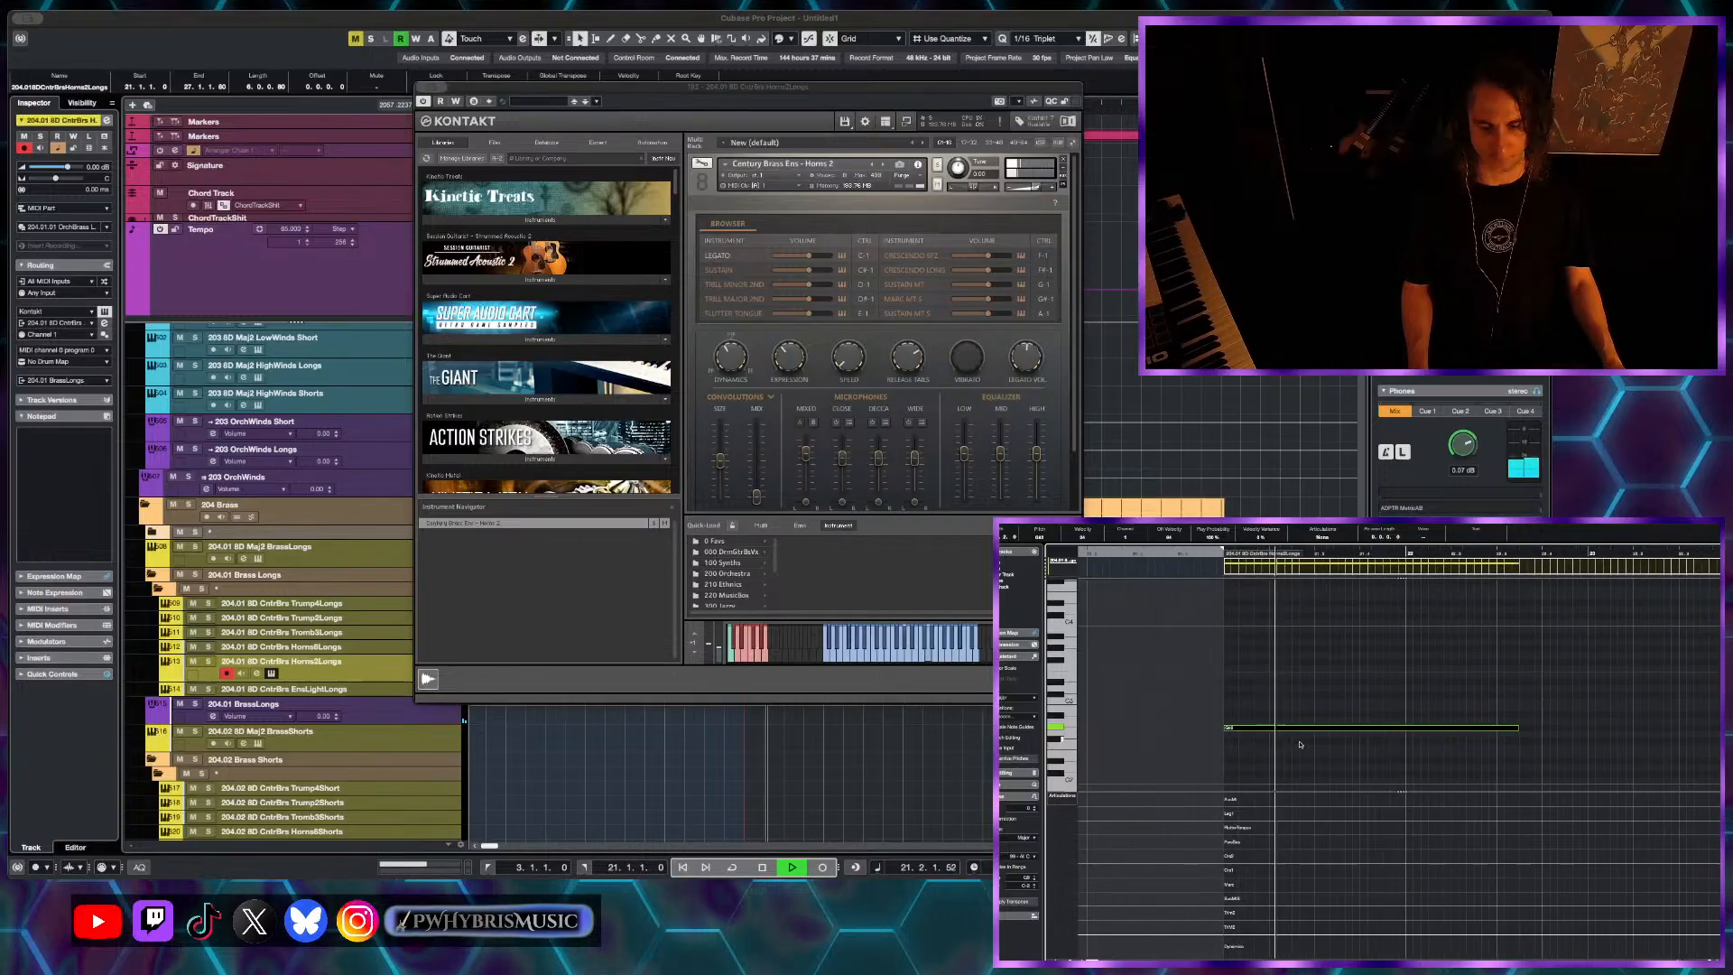
pyautogui.press('space')
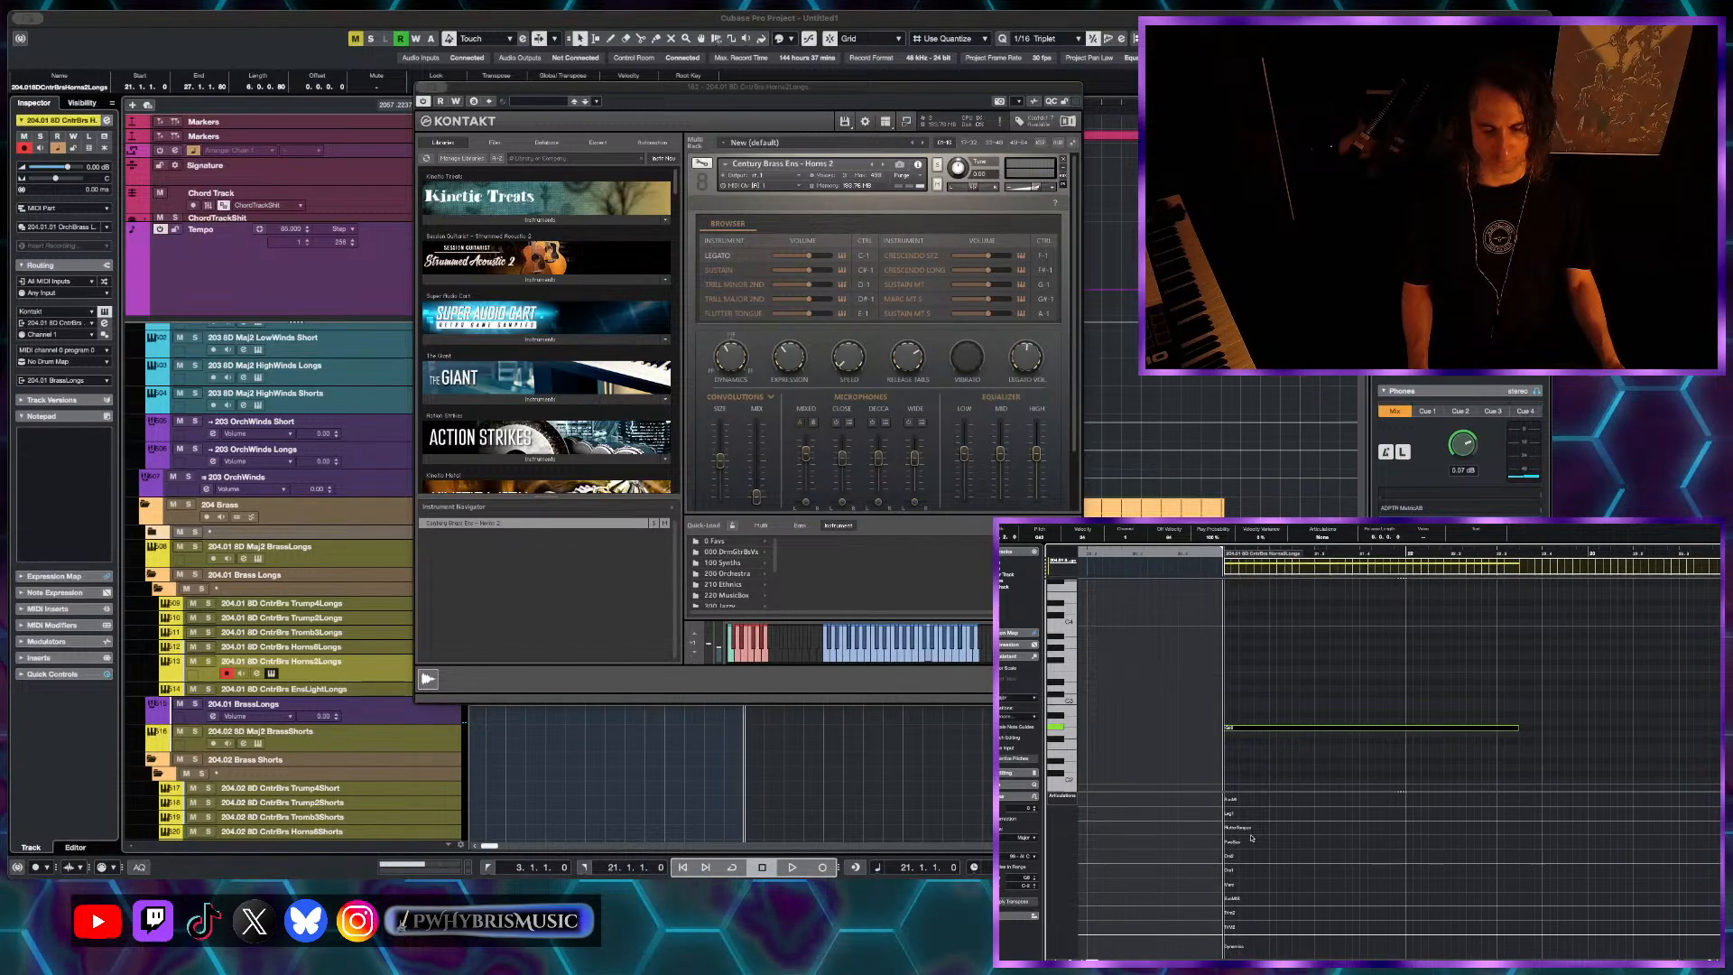
# - Look through the track list below the brass folder down to the ethnic tracks and close the Kontakt window
pyautogui.scroll(2, 1252, 837)
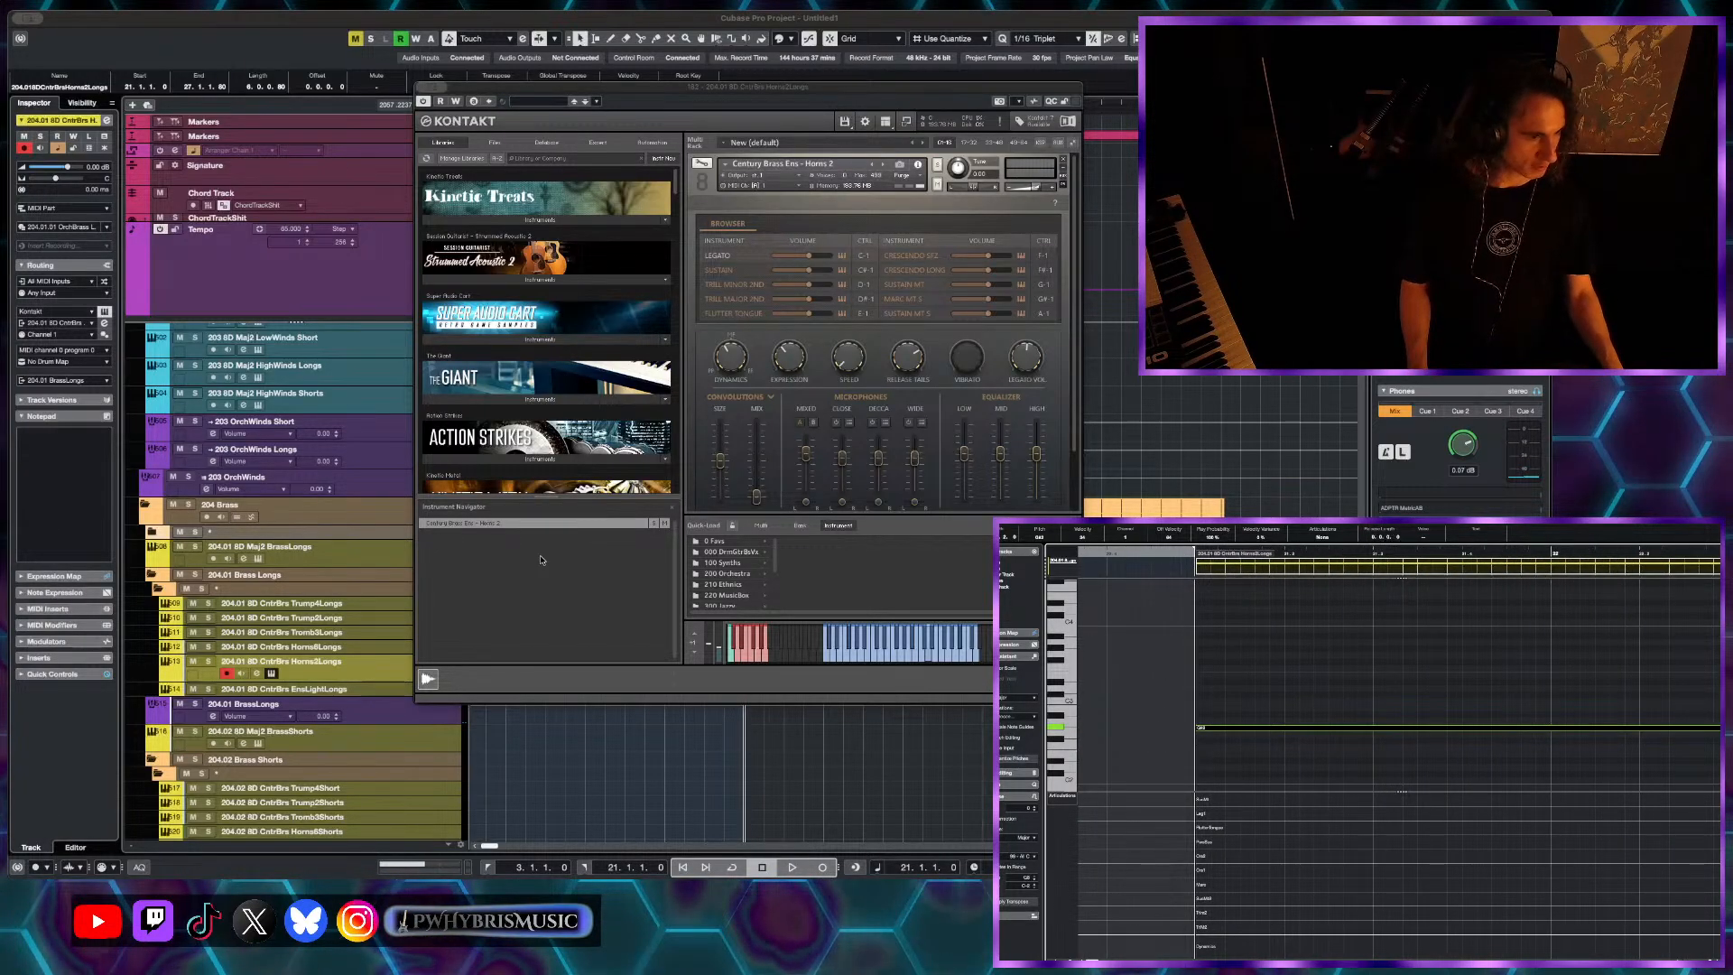
pyautogui.scroll(-3, 589, 774)
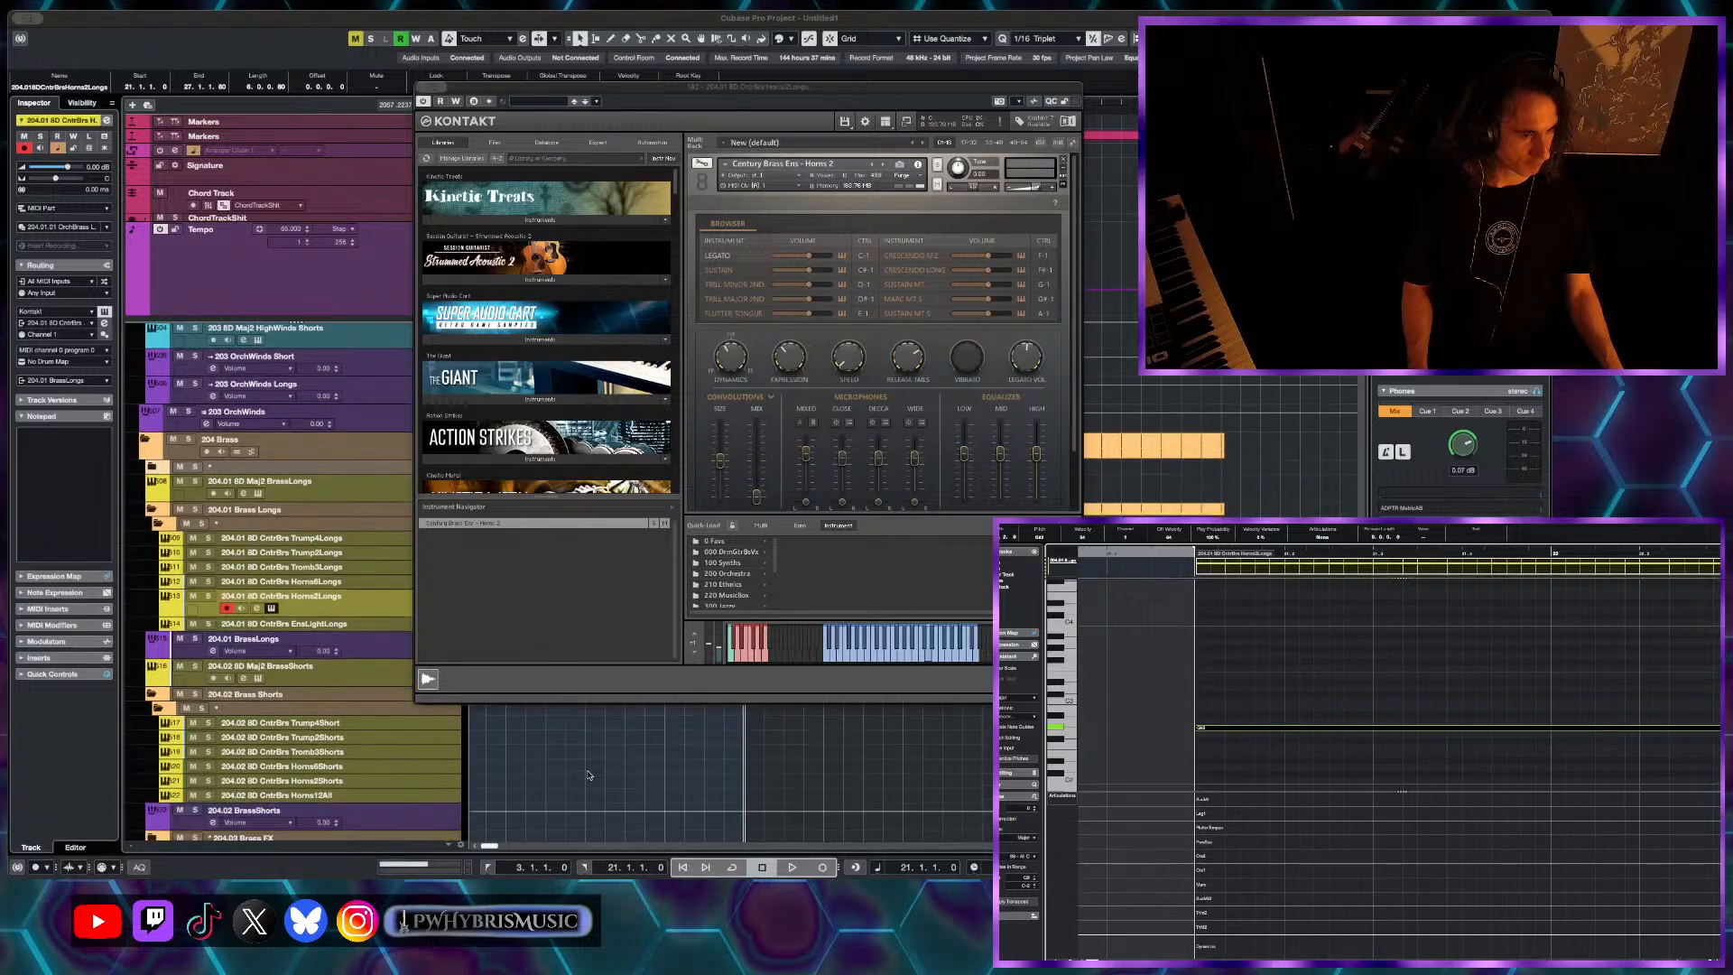
pyautogui.scroll(-3, 589, 775)
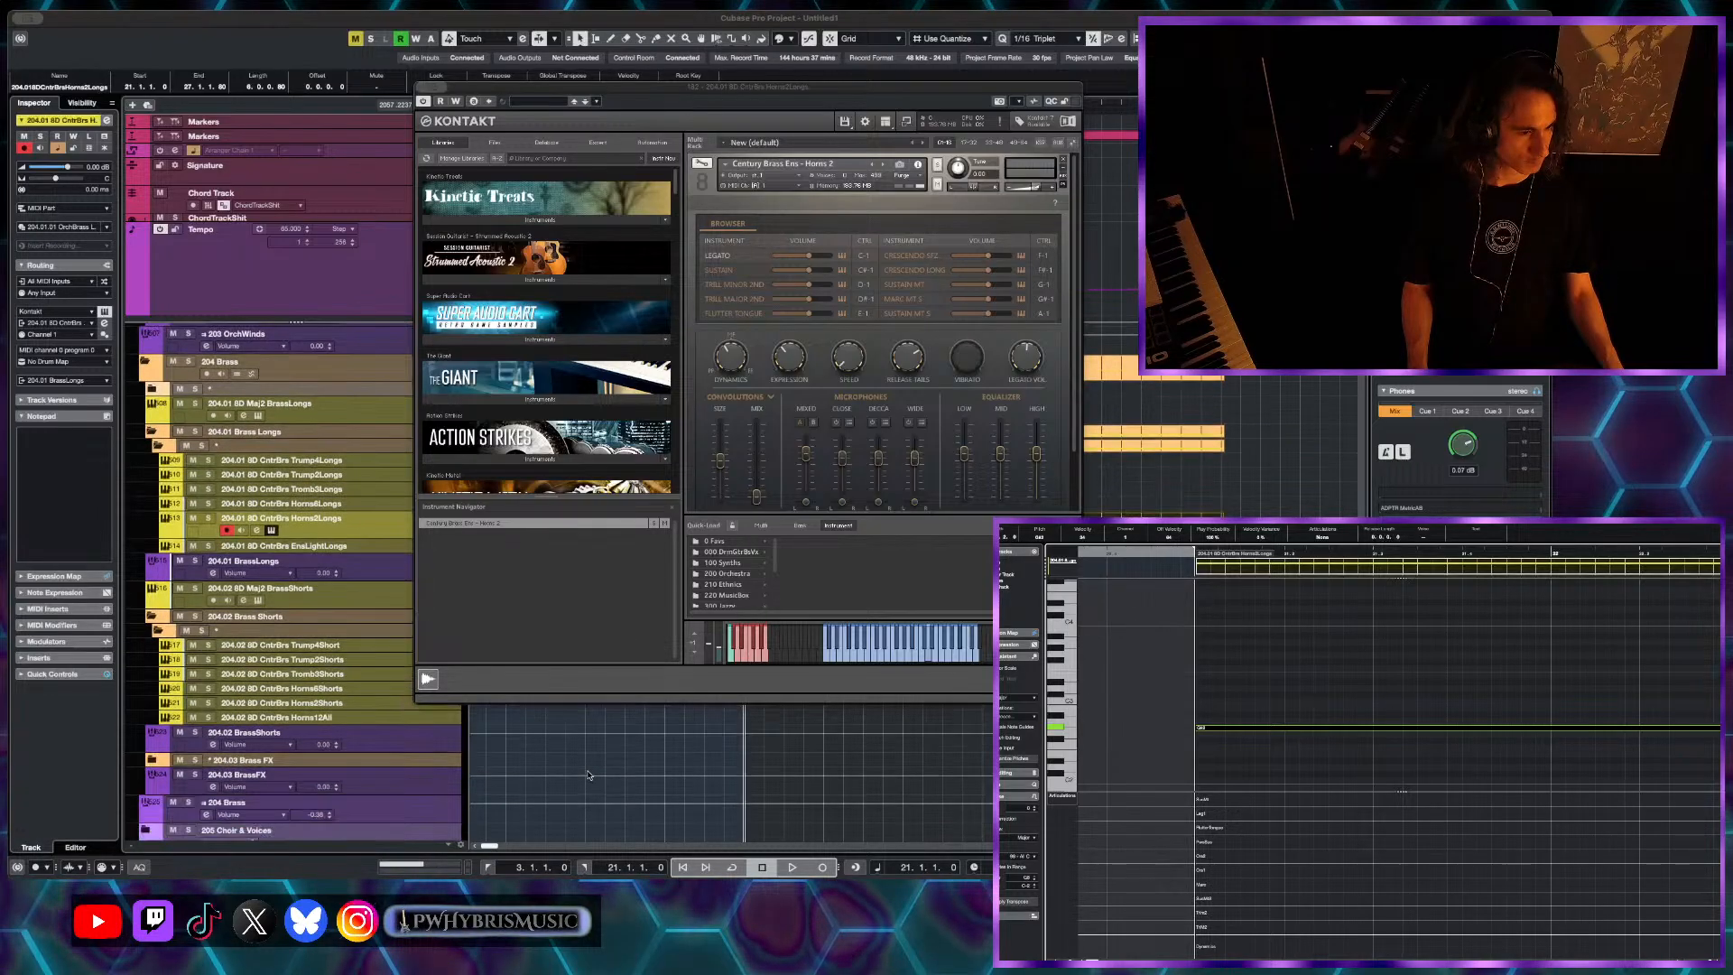
pyautogui.scroll(-15, 589, 774)
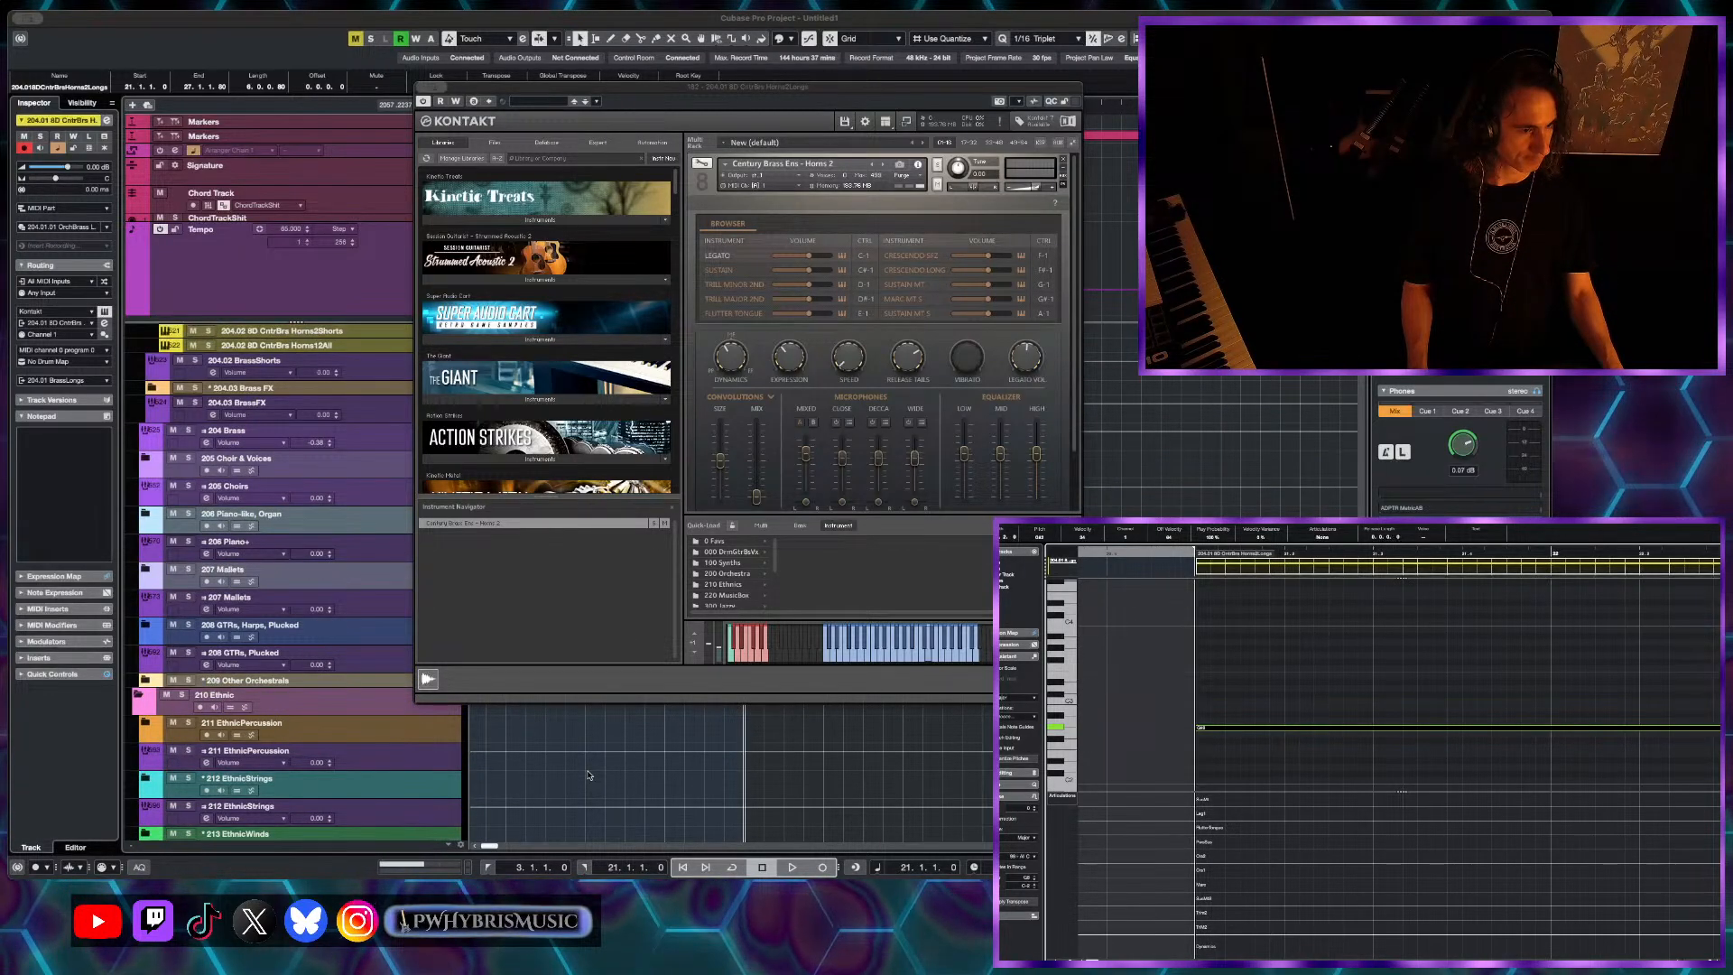
pyautogui.press('super+w')
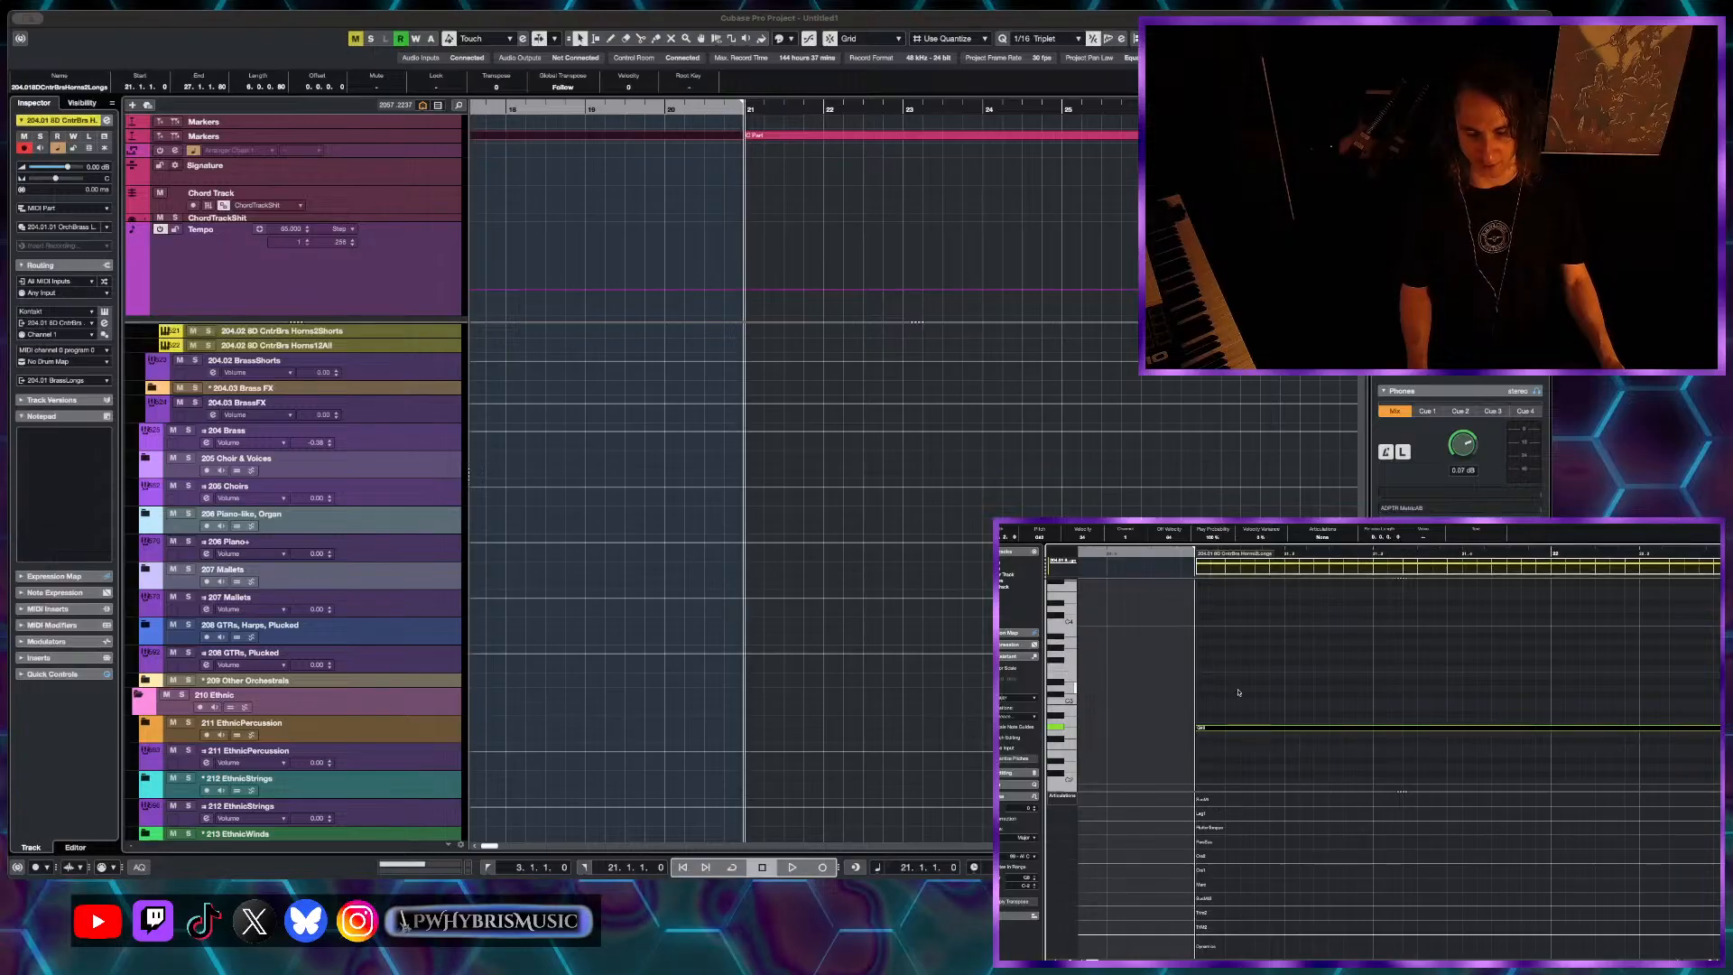
# - Select the horn note, audition it from bar 21 and assign it the flutter tongue articulation
pyautogui.click(1266, 678)
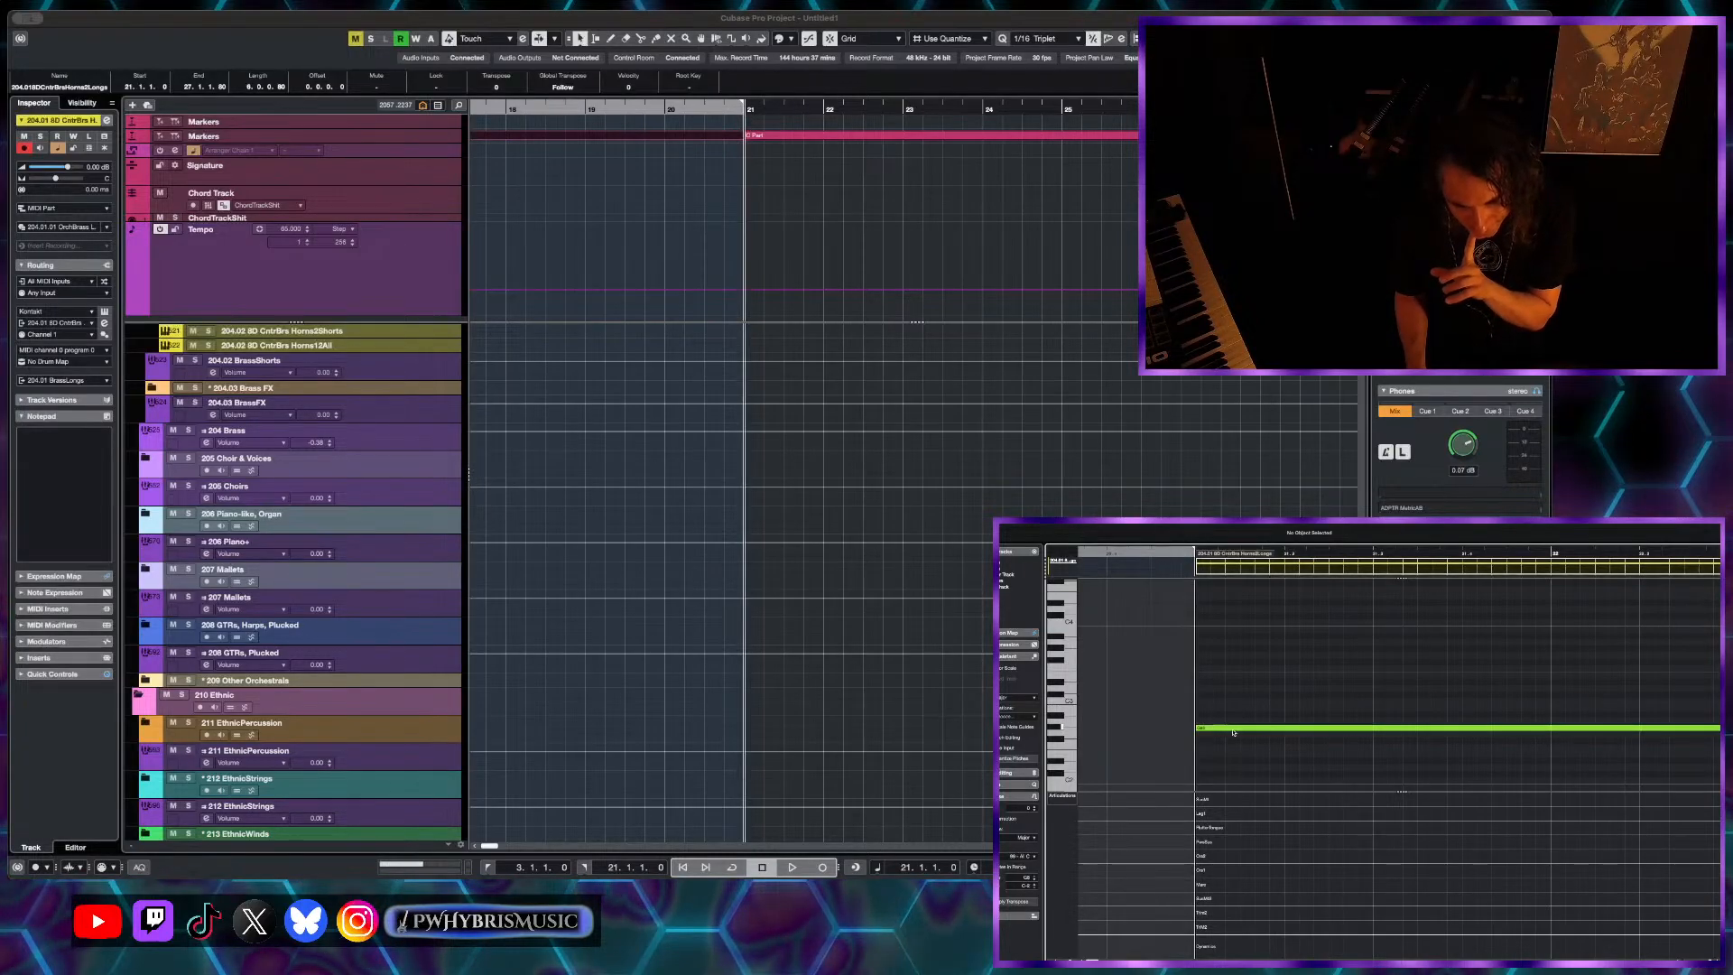
pyautogui.press('Right')
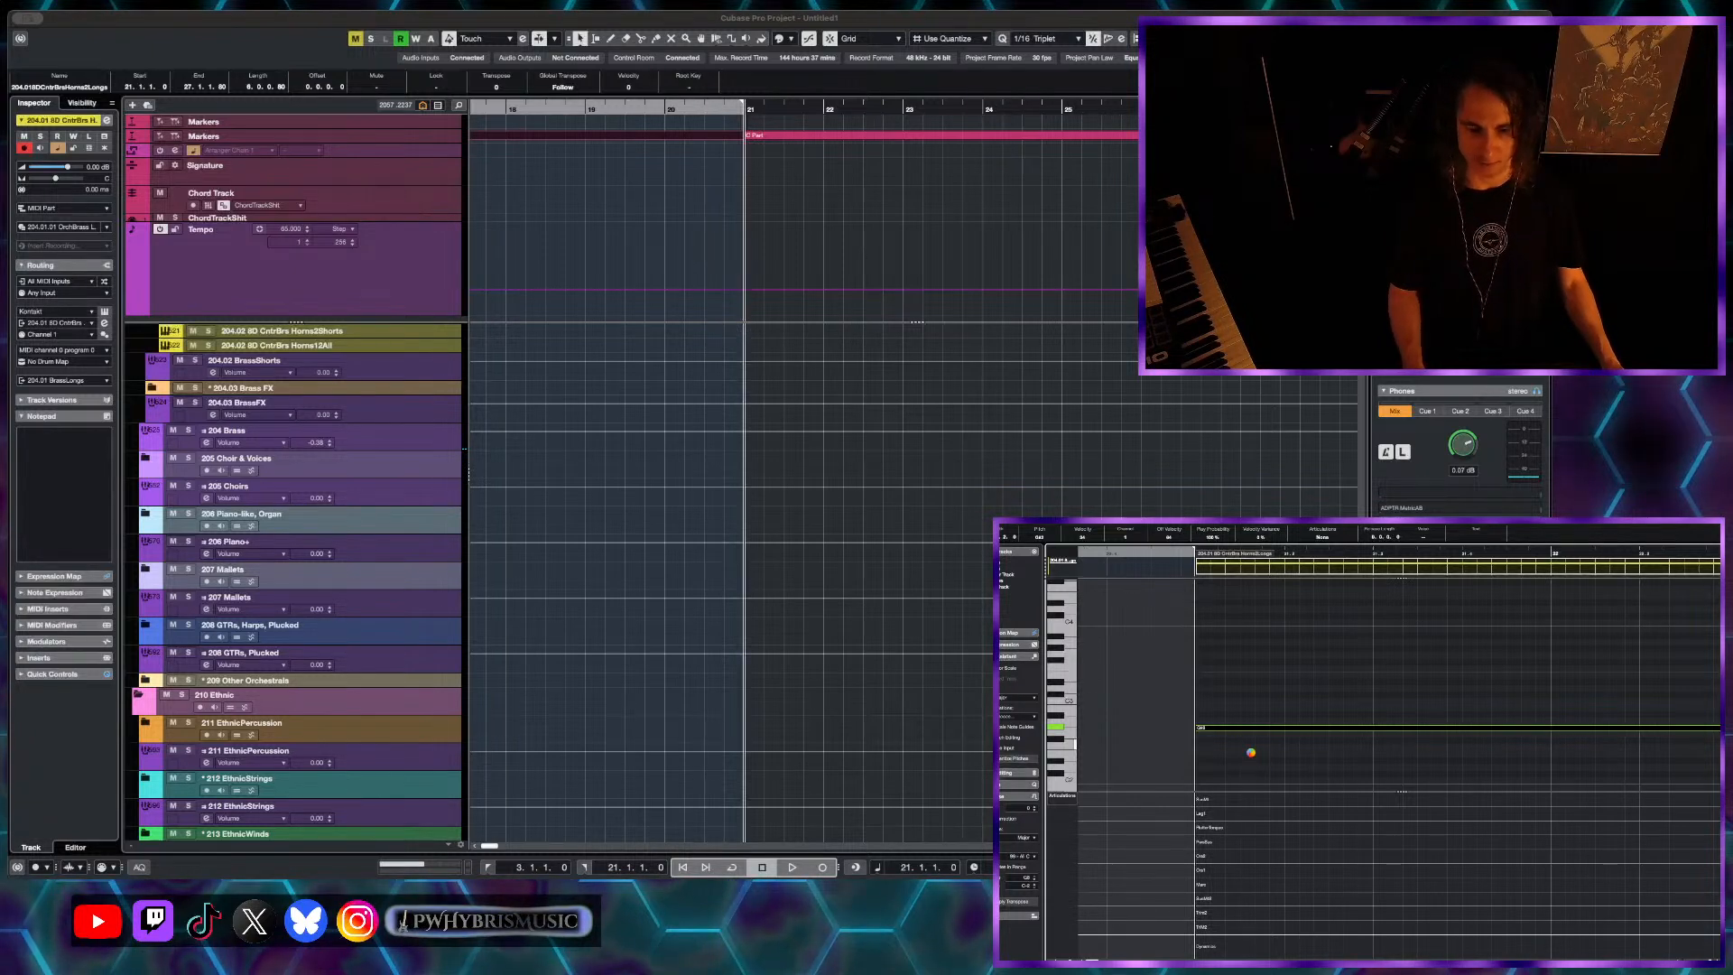
pyautogui.press('space')
pyautogui.press('space')
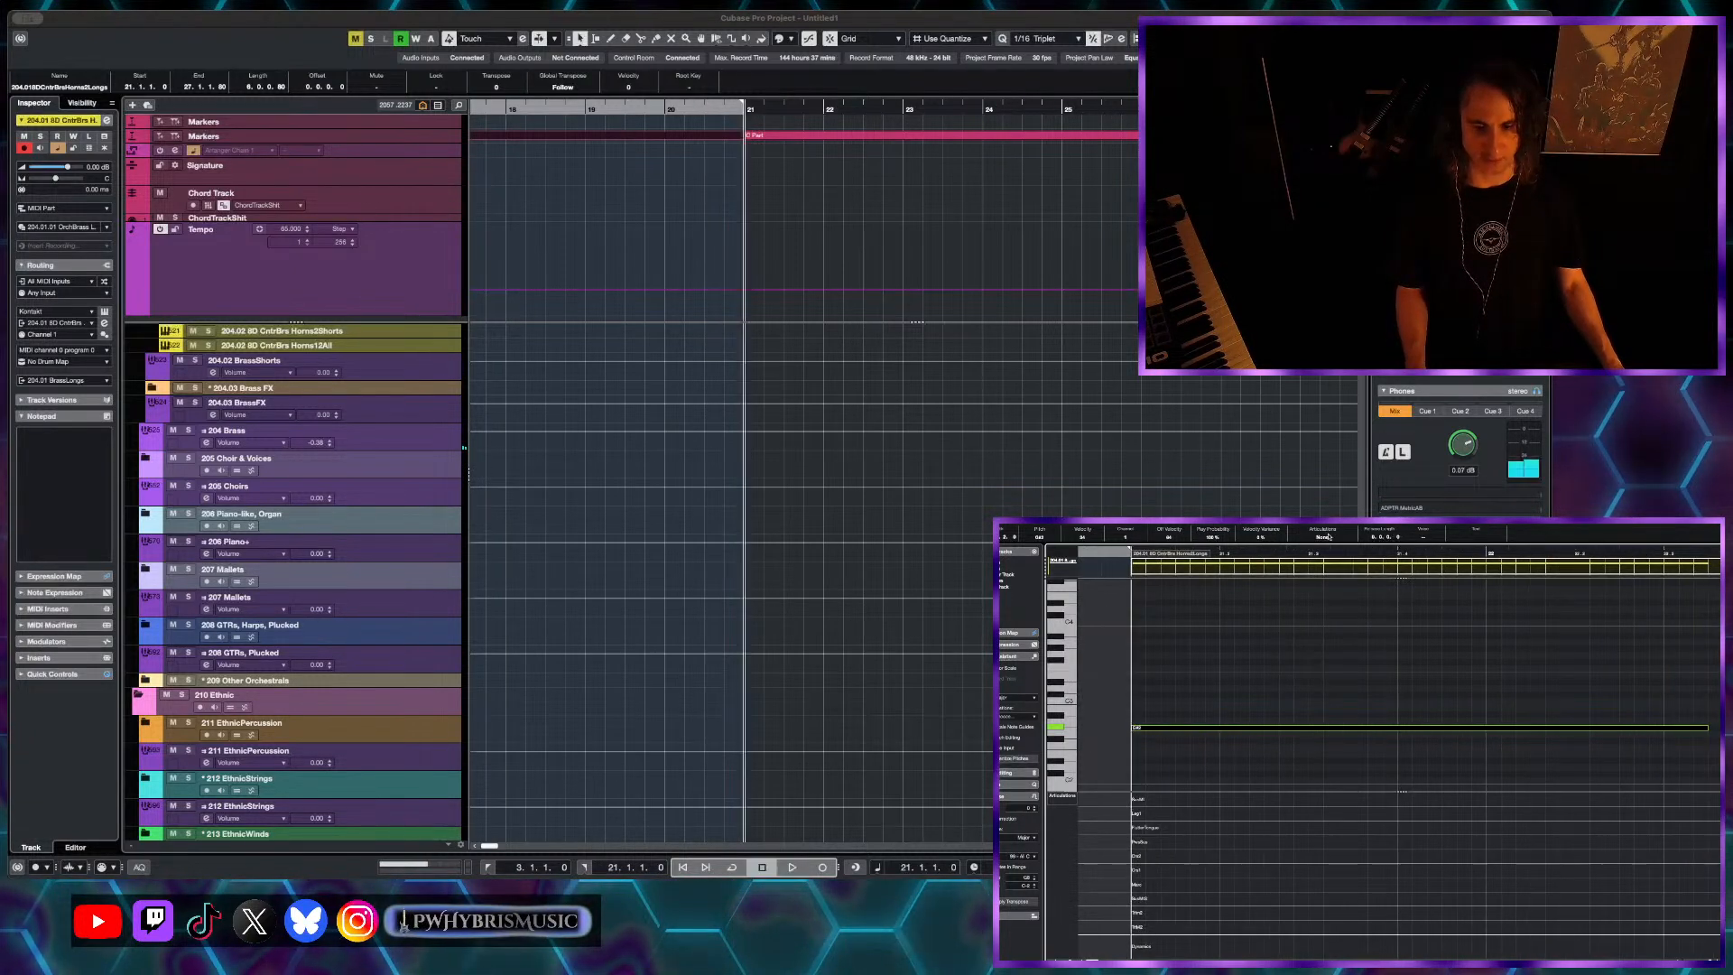
pyautogui.click(1325, 536)
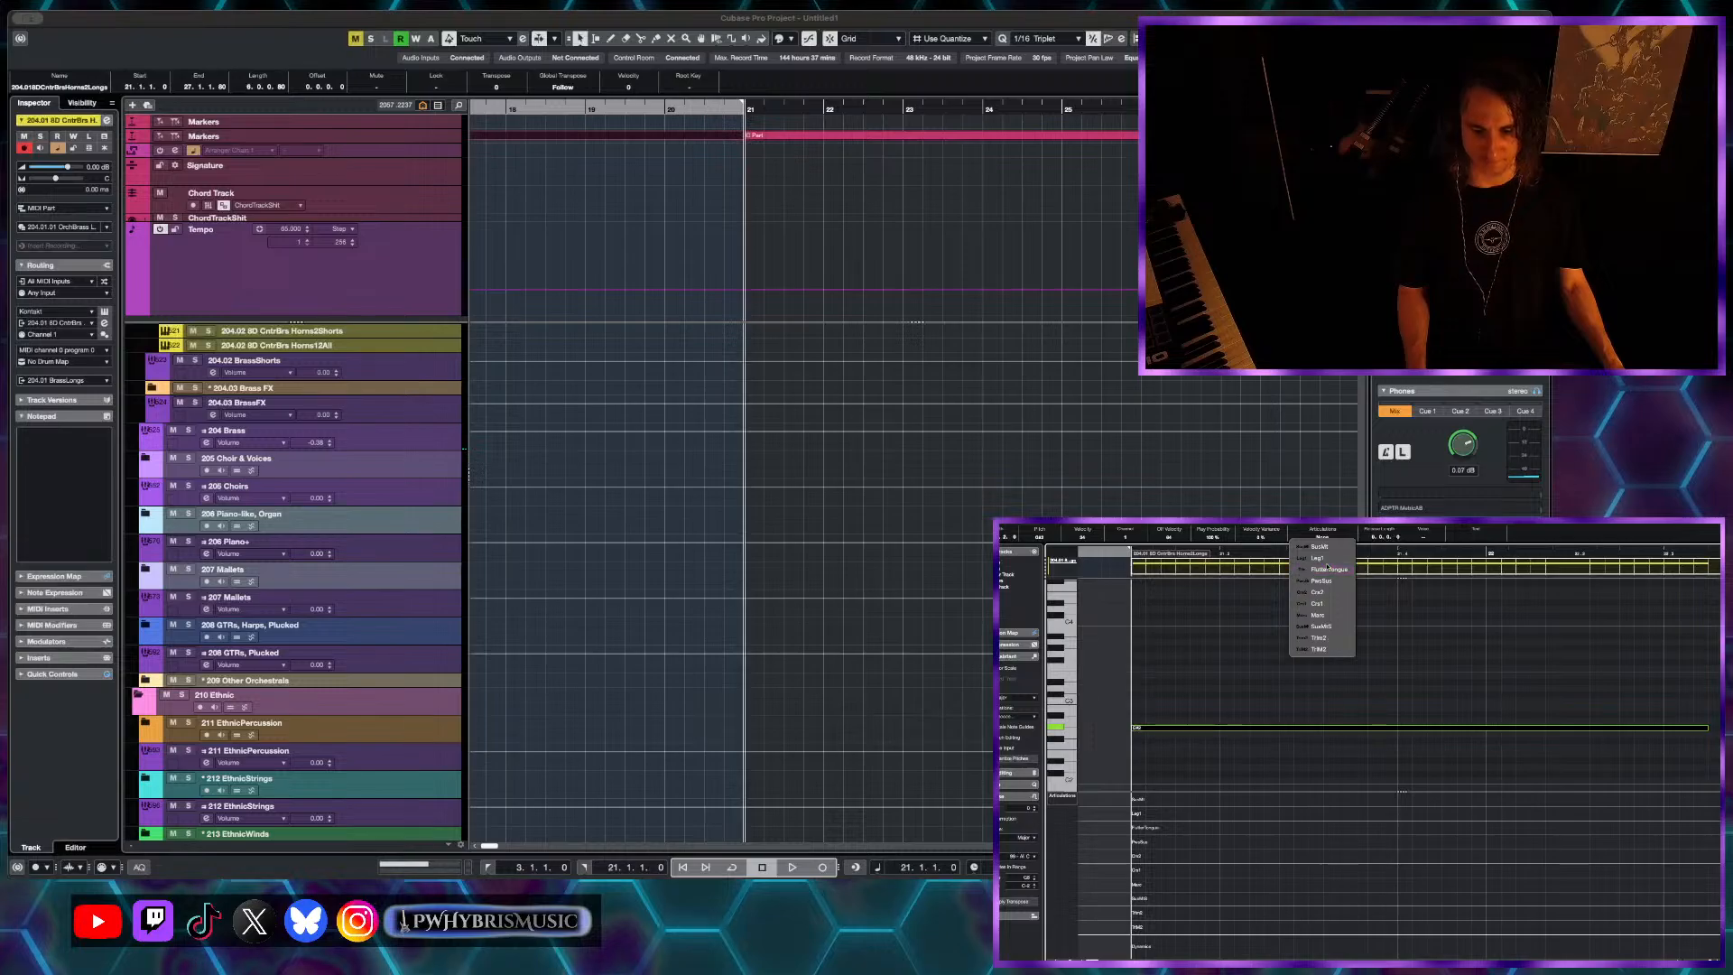
pyautogui.click(1326, 569)
# - Play the flutter tongue horn note from bar 21 several times to judge its sound
pyautogui.press('space')
pyautogui.press('space')
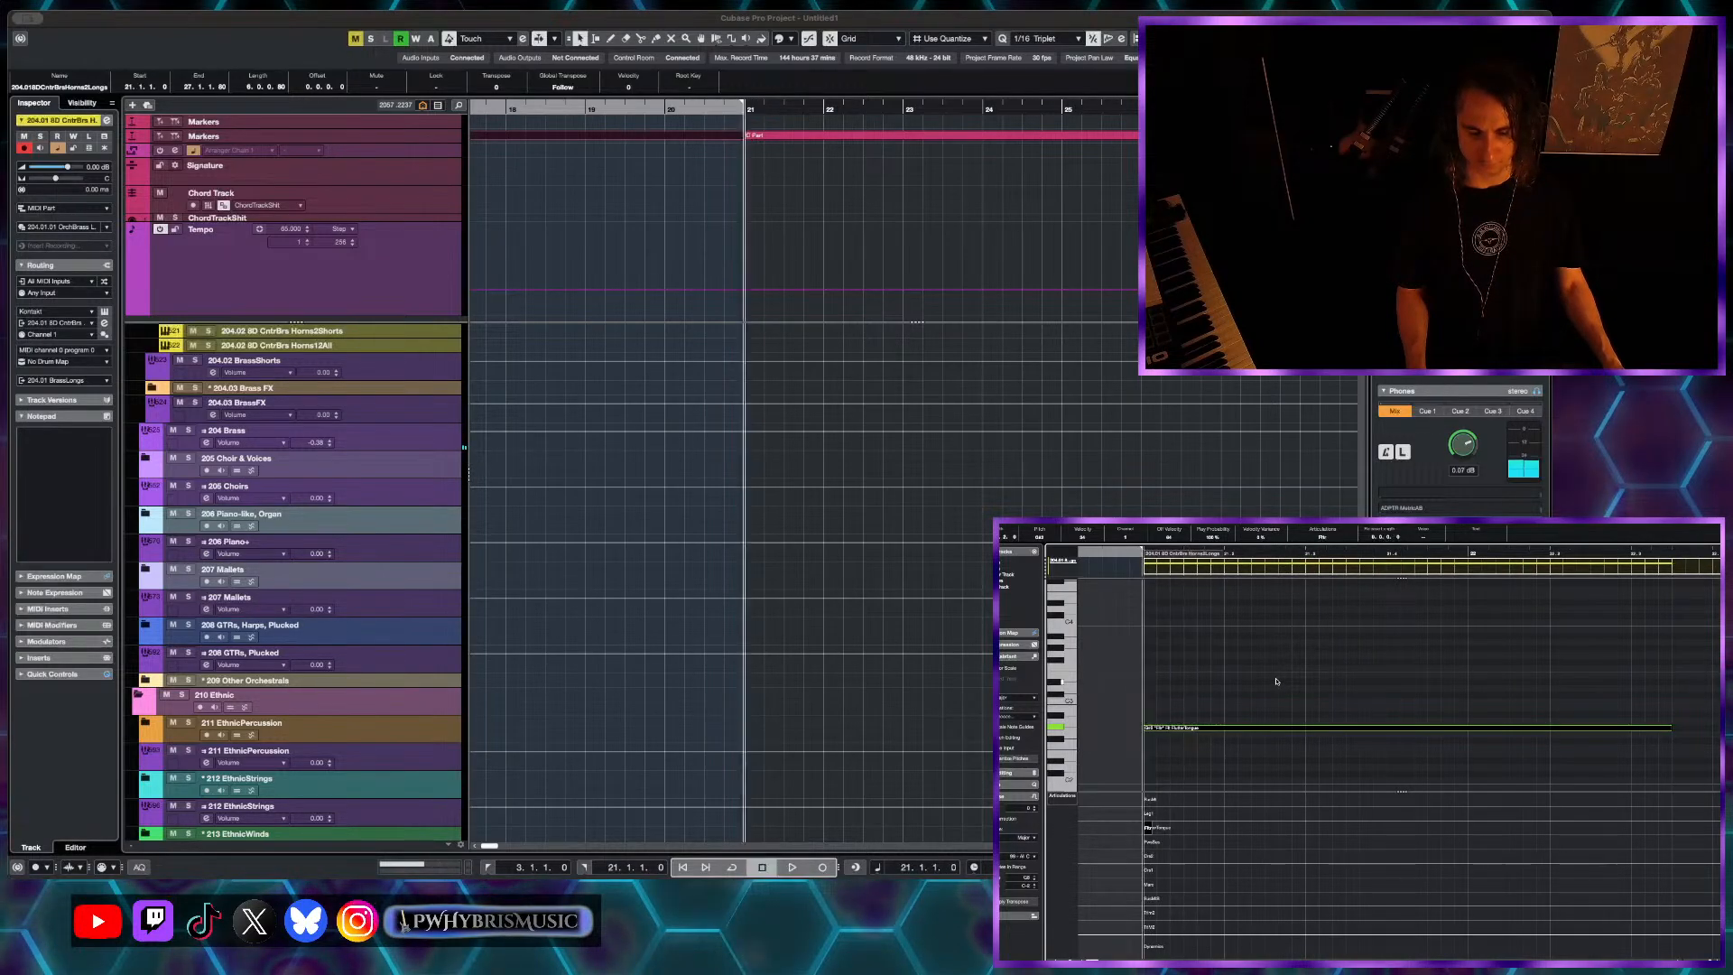
pyautogui.press('space')
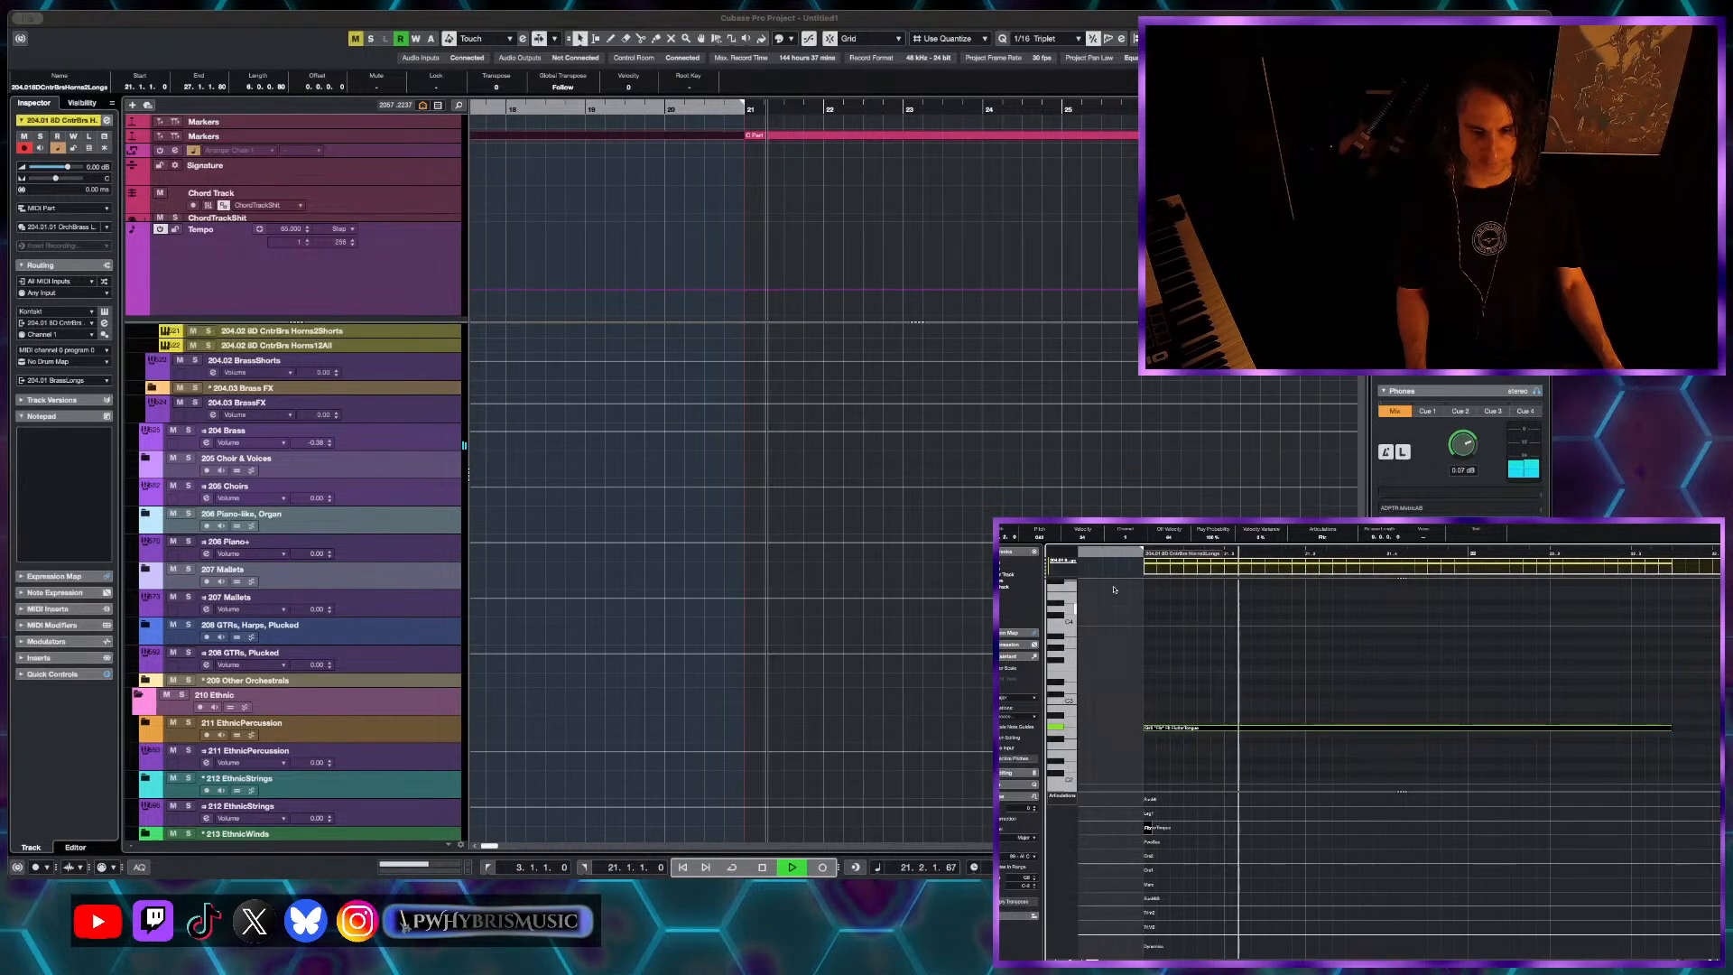
pyautogui.press('space')
pyautogui.press('space')
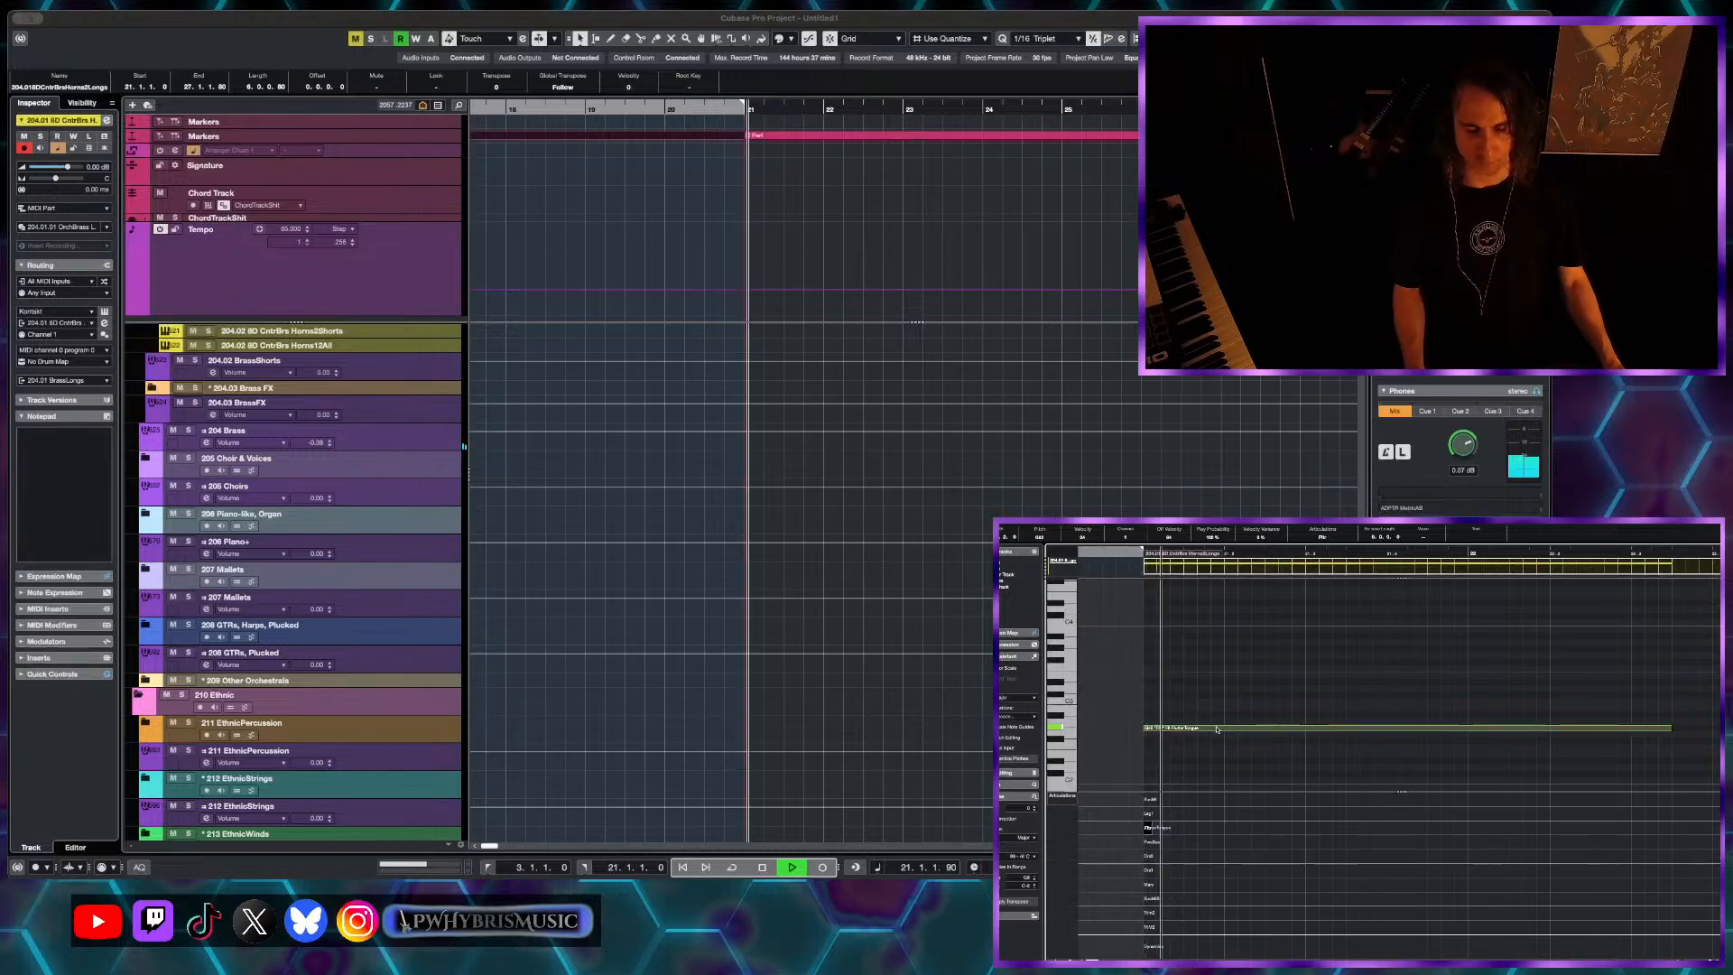
pyautogui.press('space')
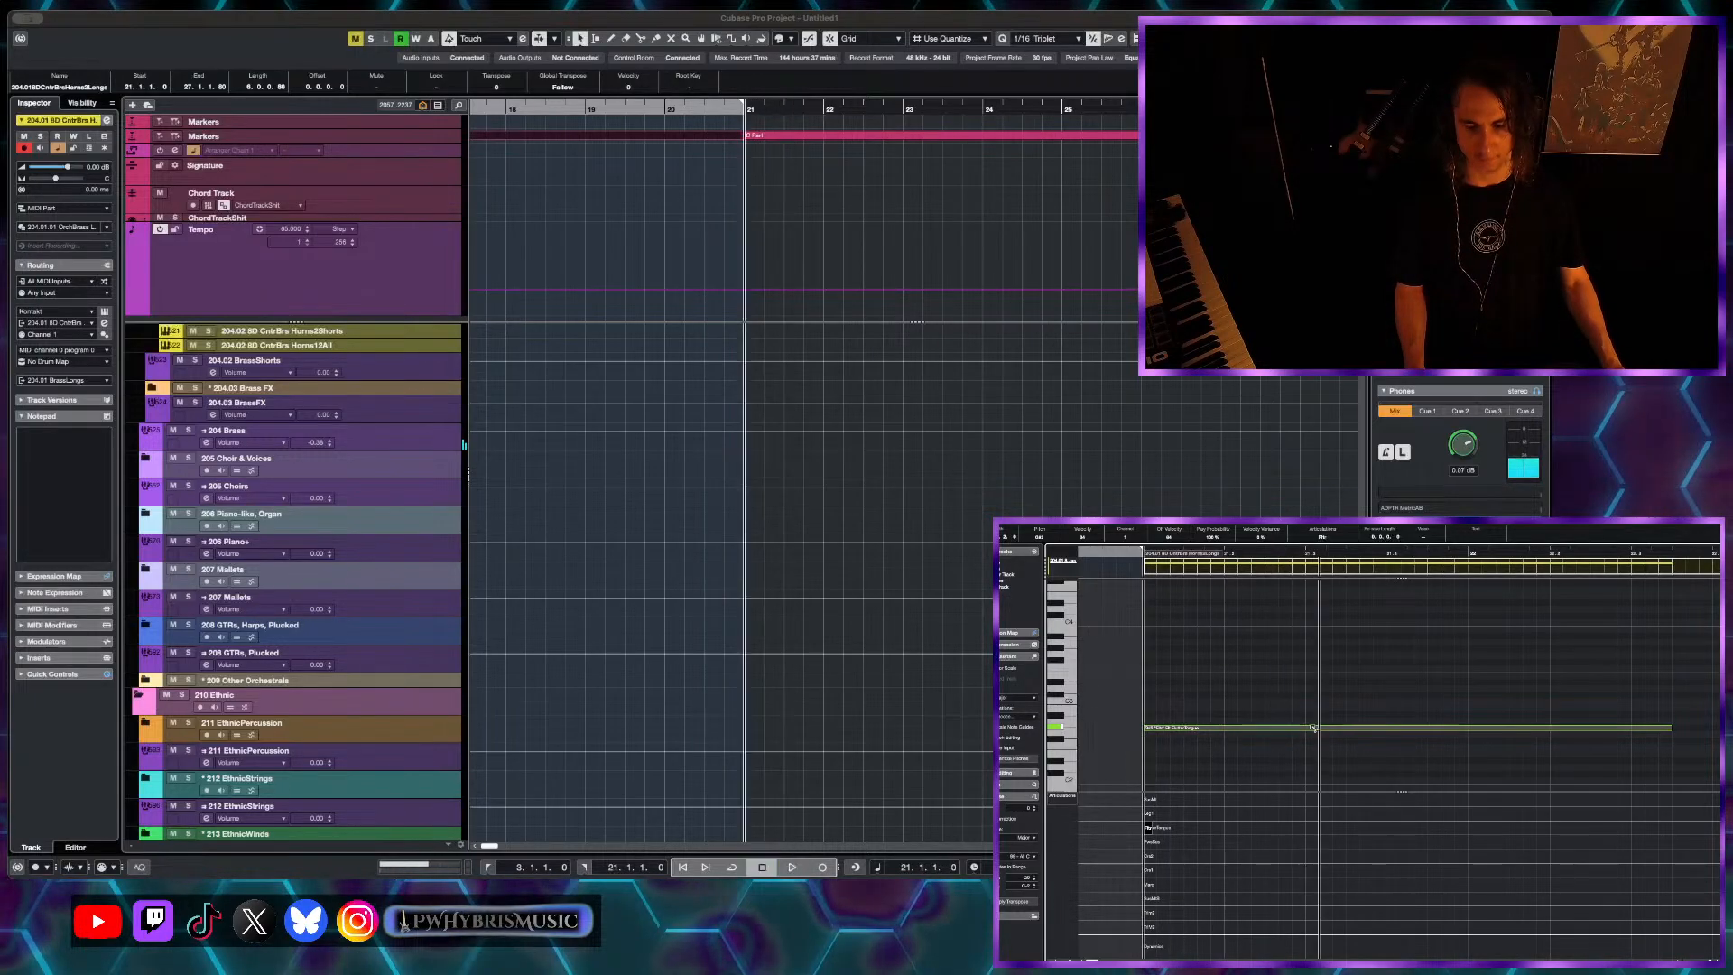
# - Split the flutter tongue horn note at bar 21 beat 3 and raise its second part in pitch, auditioning the change
pyautogui.click(1310, 728)
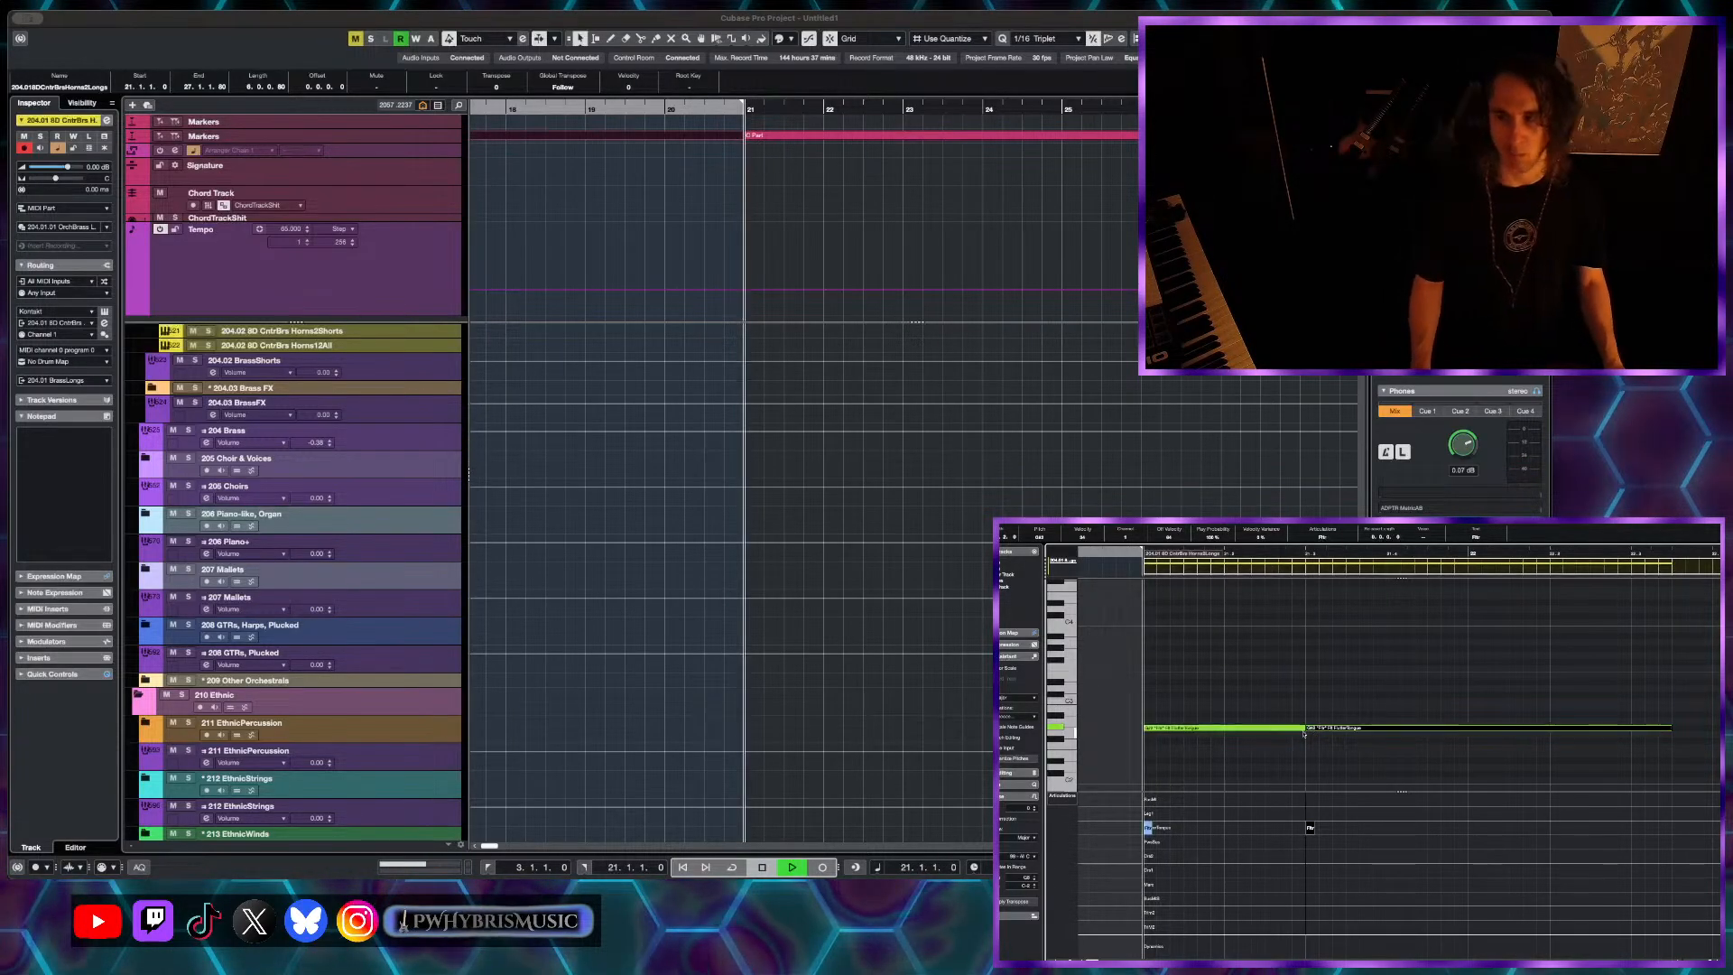
pyautogui.press('space')
pyautogui.press('space')
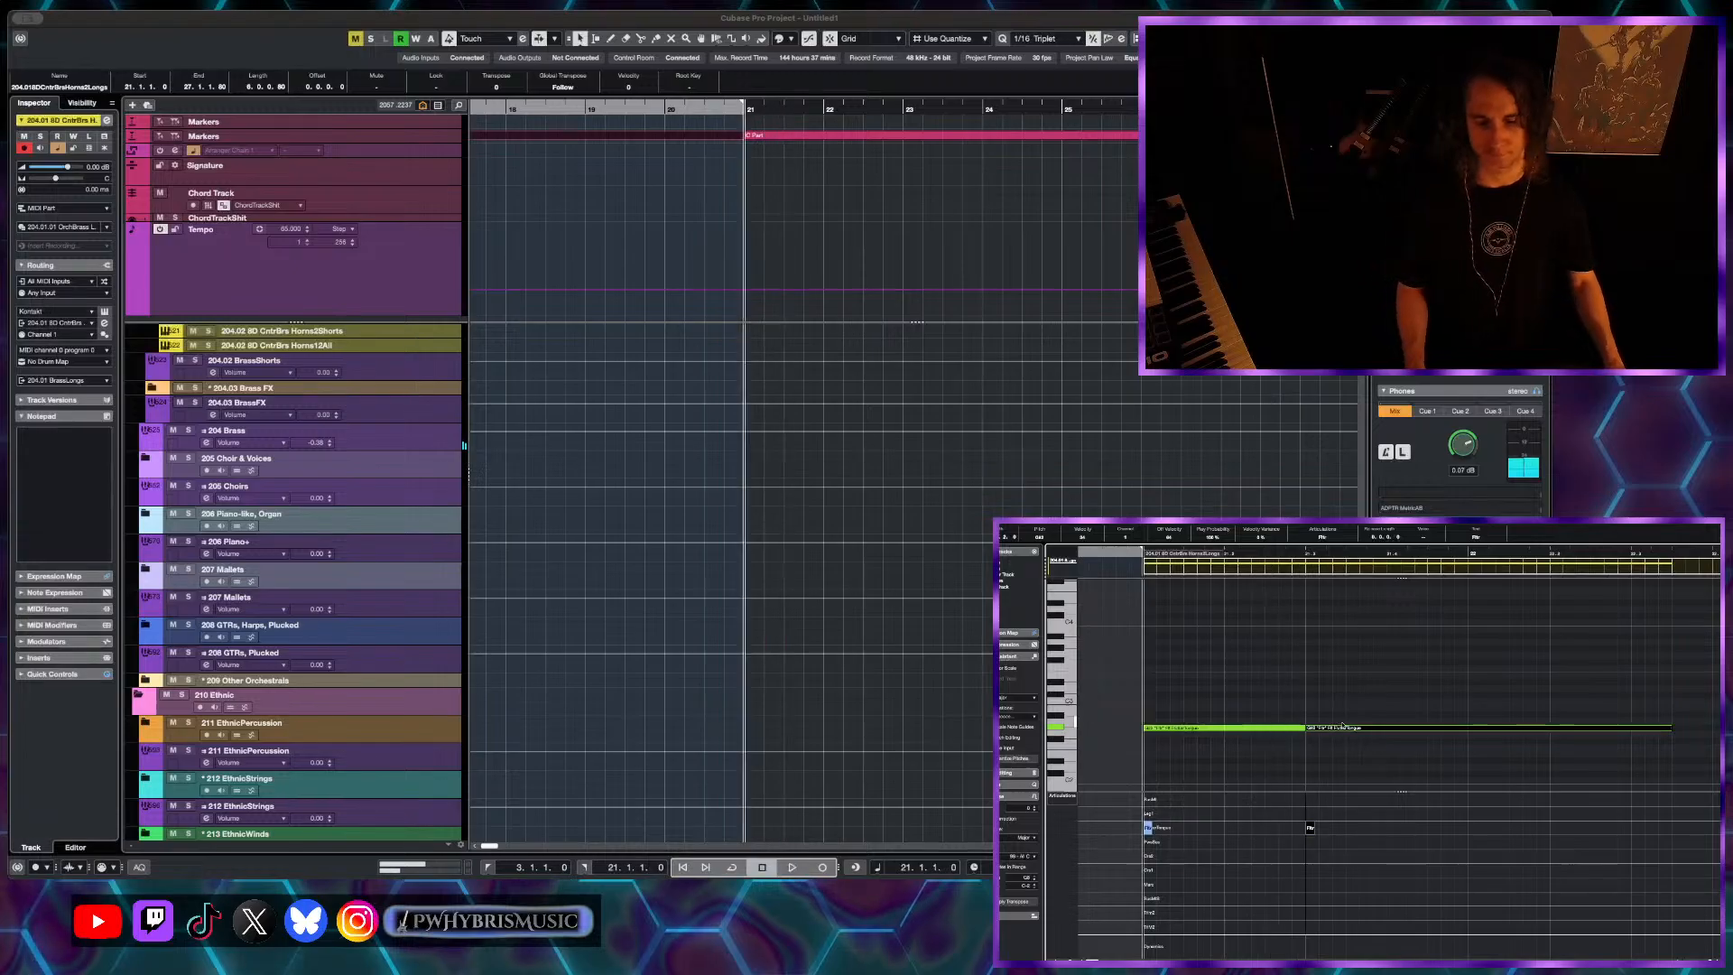
pyautogui.click(1324, 730)
pyautogui.moveTo(1326, 727); pyautogui.dragTo(1337, 712)
pyautogui.press('space')
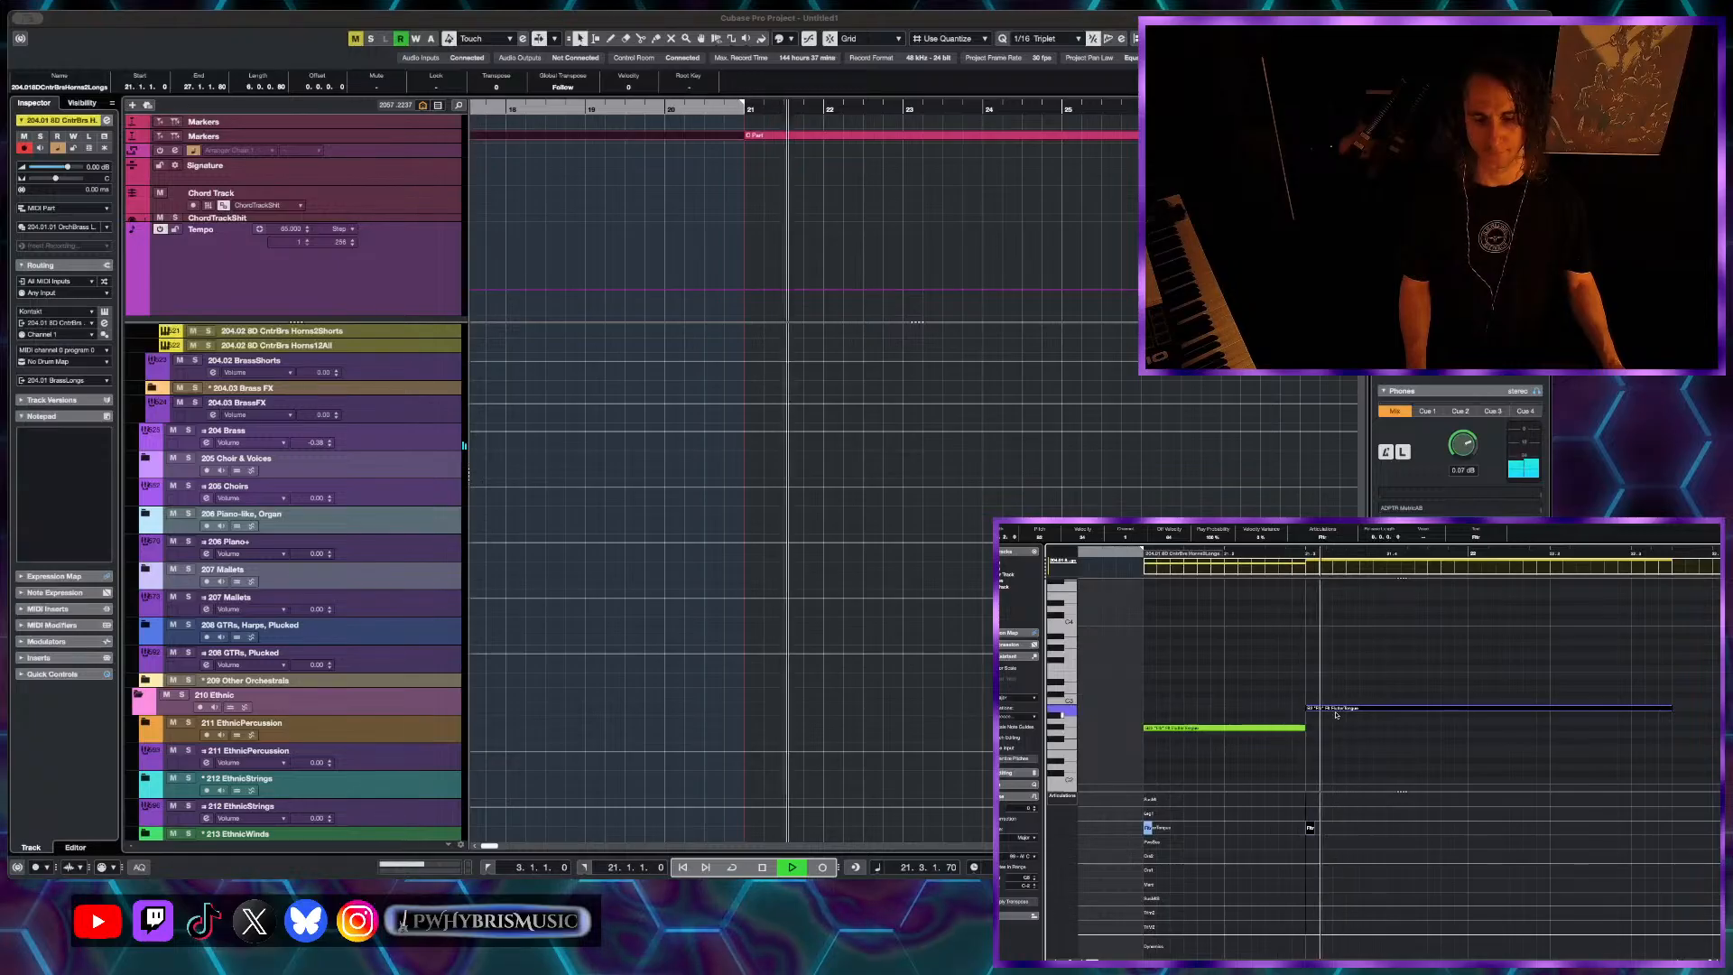
pyautogui.press('space')
# - Cut the raised horn note down to a short hit, delete the split-off remainder, and play from bar 21
pyautogui.keyDown('alt'); pyautogui.click(1339, 710); pyautogui.keyUp('alt')
pyautogui.moveTo(1344, 709); pyautogui.dragTo(1416, 701)
pyautogui.press('Delete')
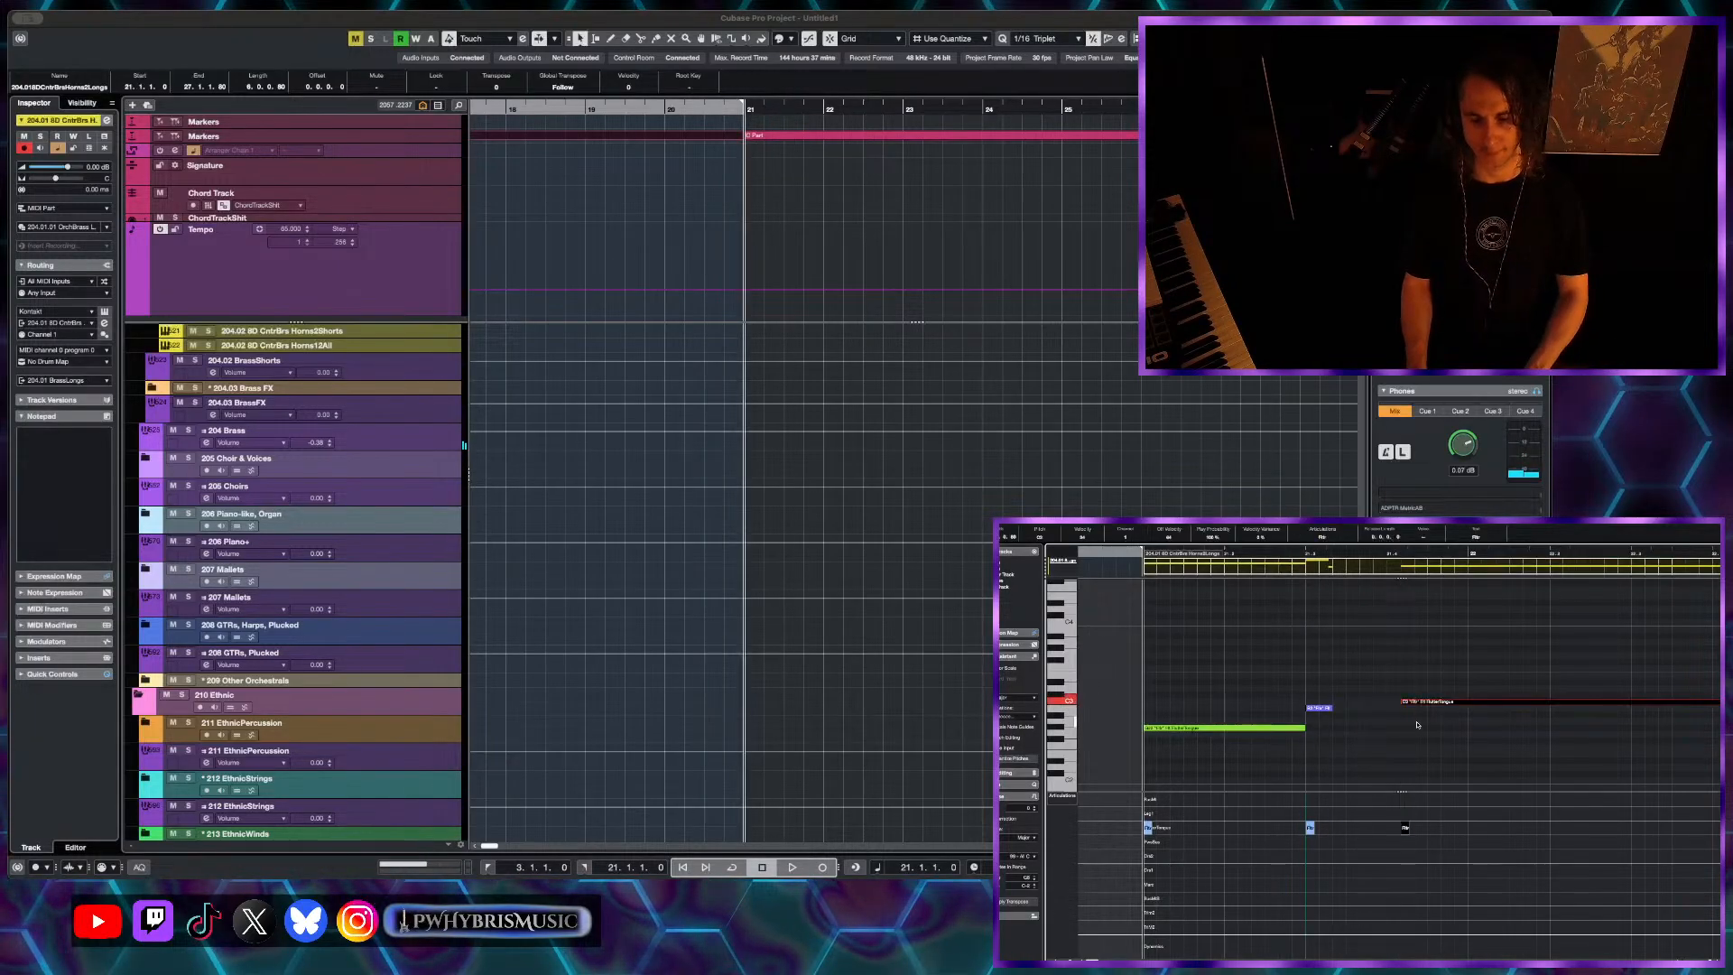
pyautogui.press('space')
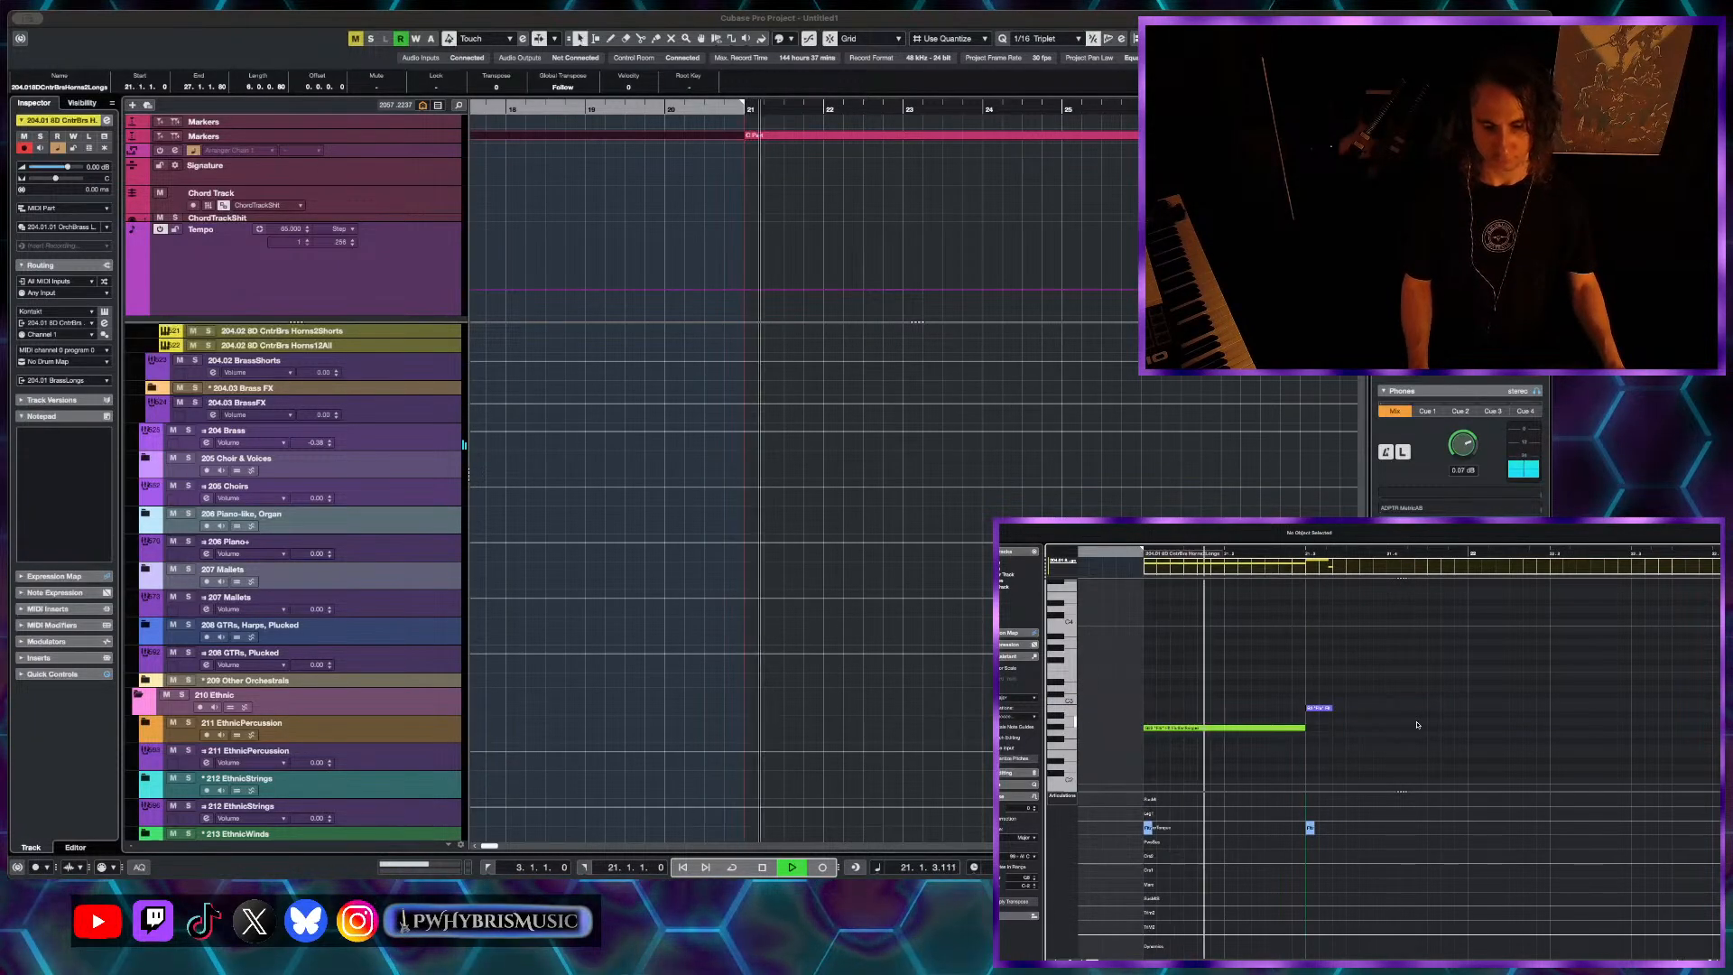
pyautogui.press('space')
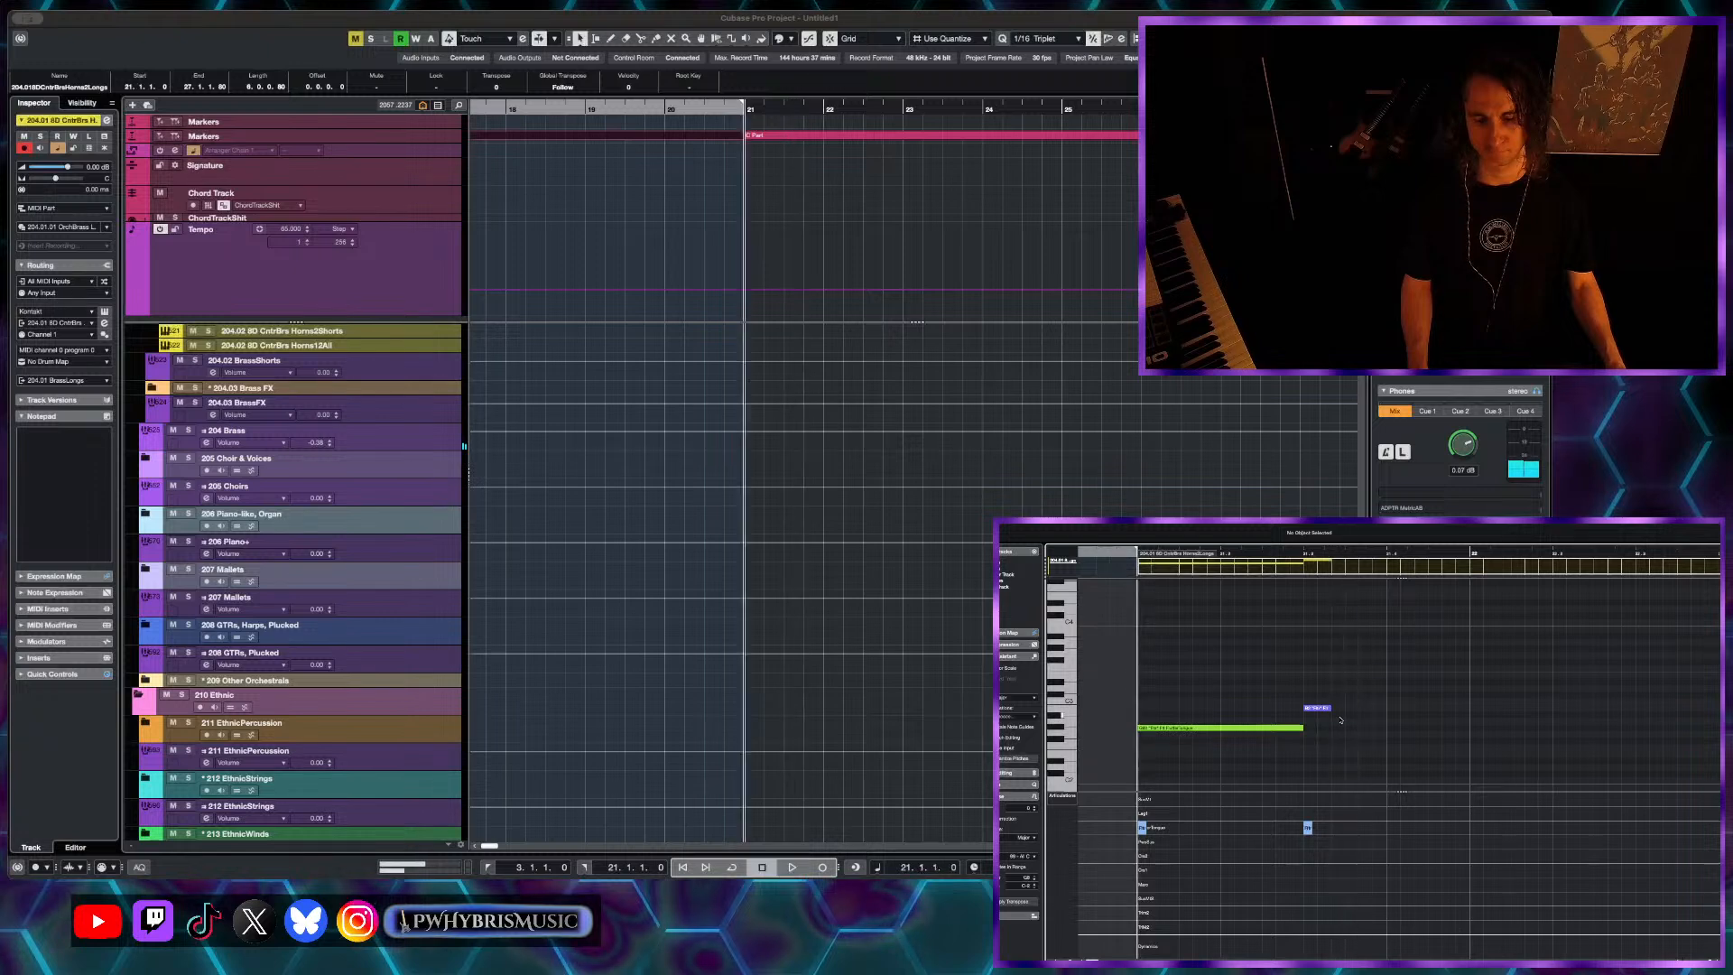
# - Copy the short horn note to two lower pitches across the rest of bar 21 and audition the descending figure
pyautogui.moveTo(1318, 708); pyautogui.dragTo(1452, 741)
pyautogui.press('space')
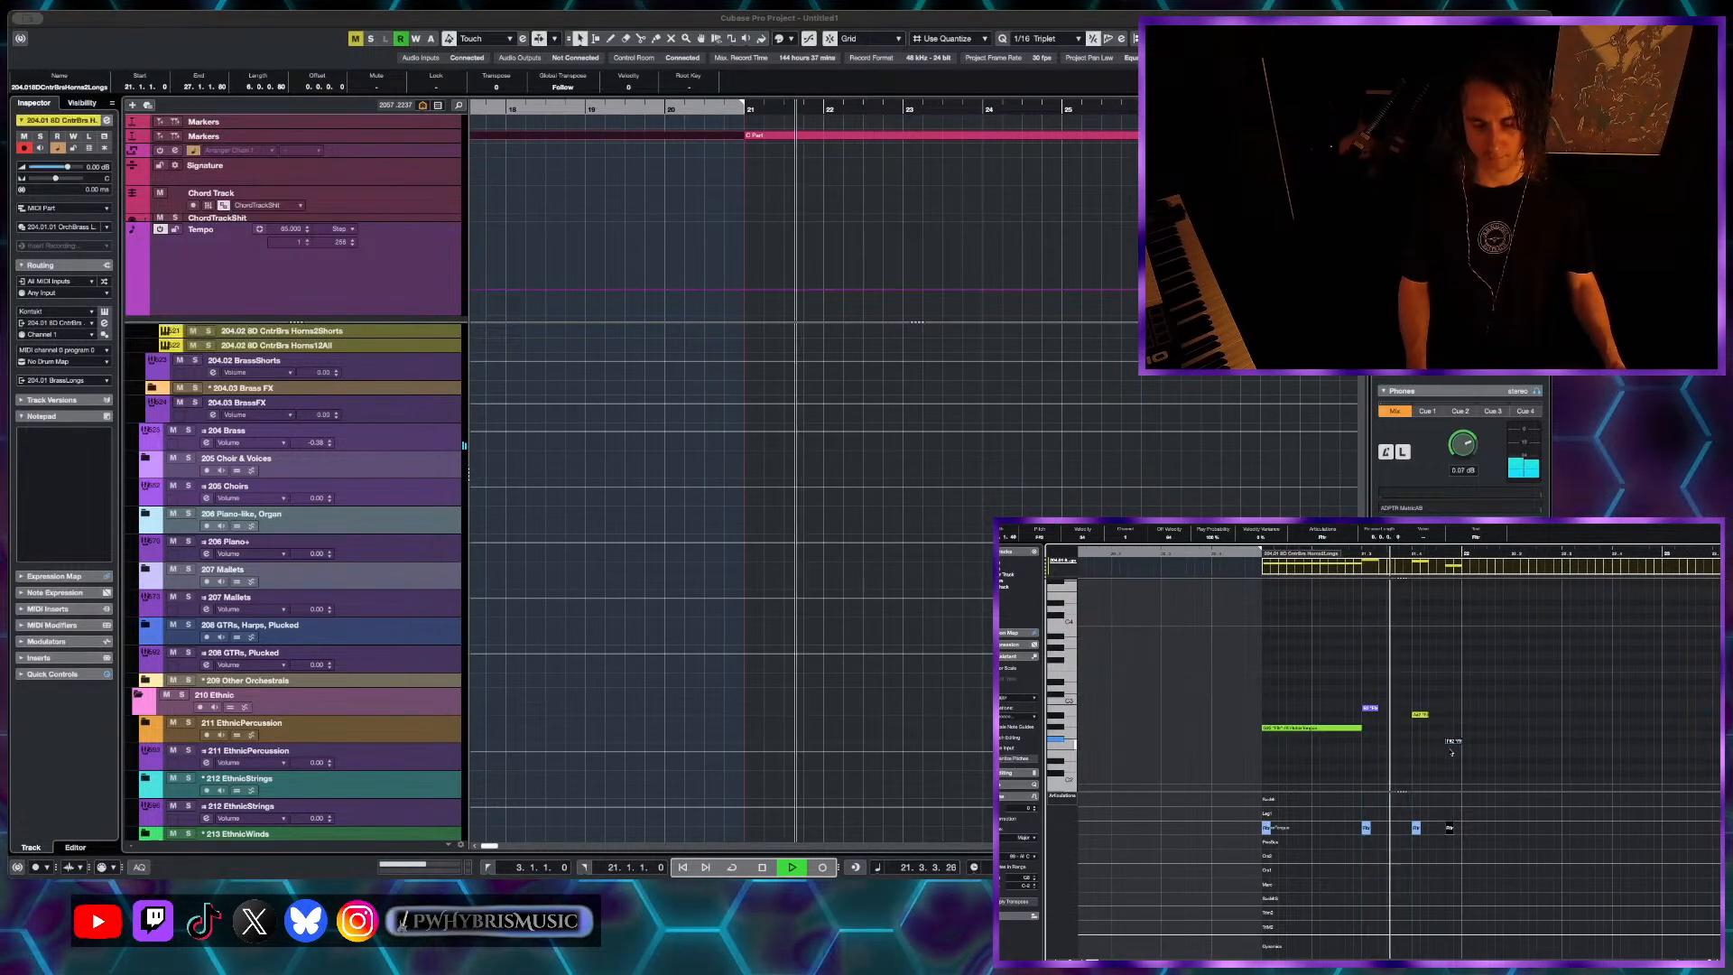
pyautogui.press('space')
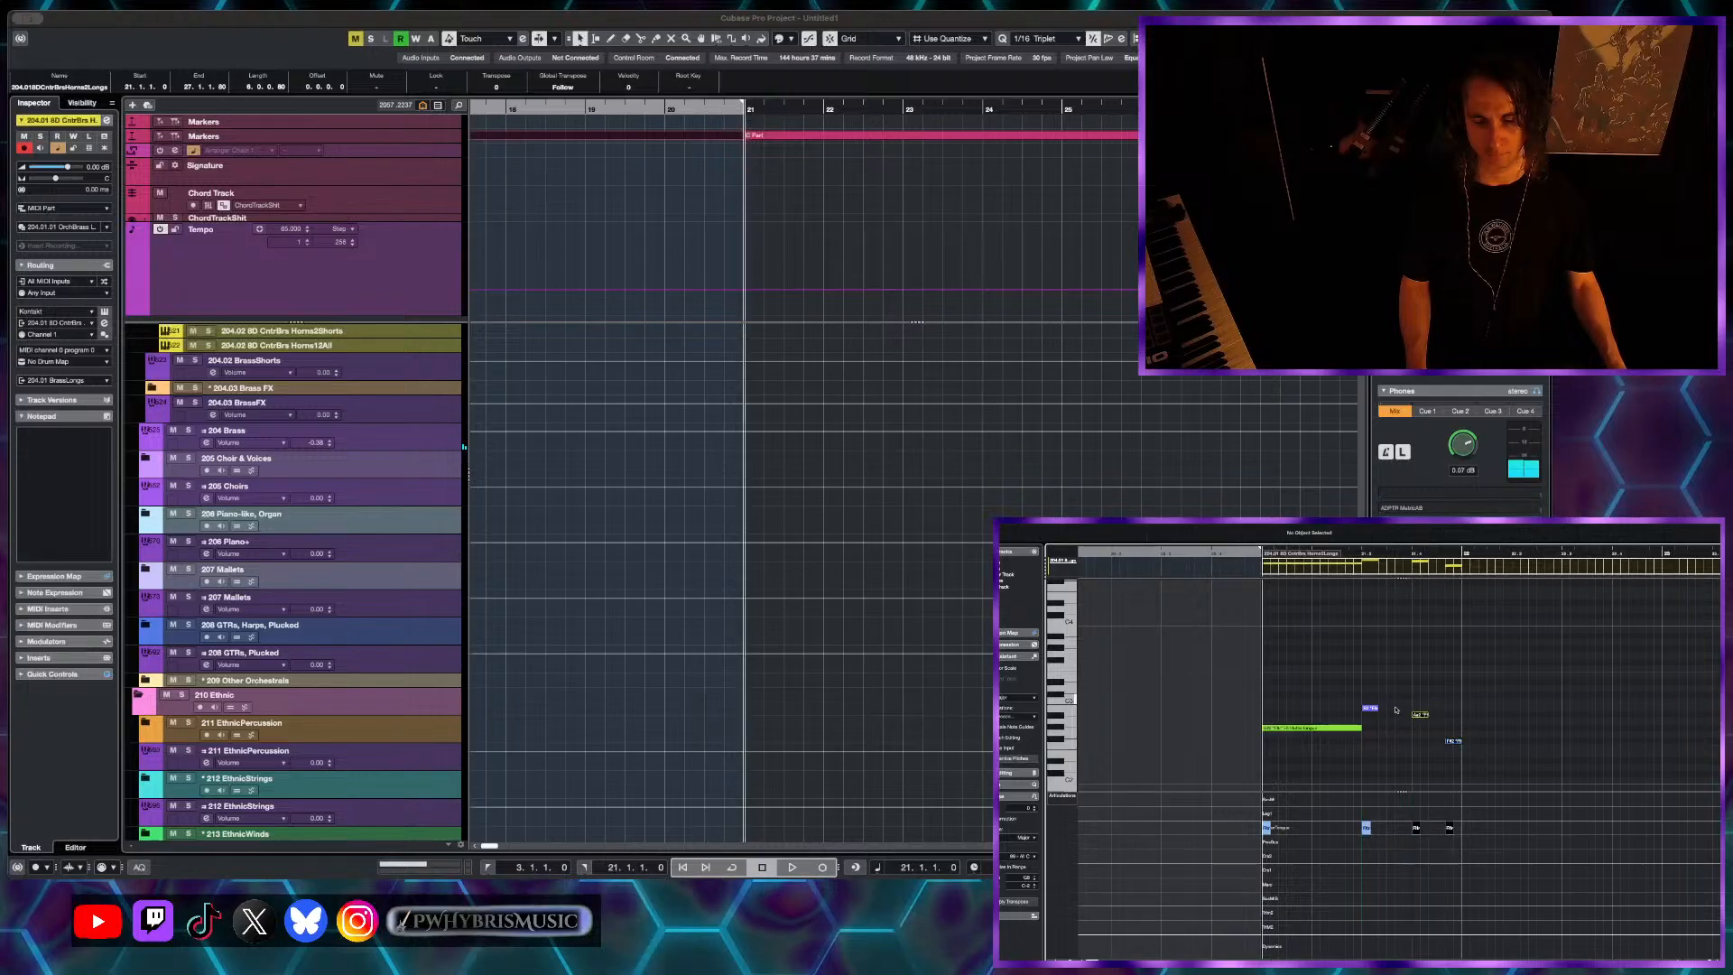
# - Move the last two short horn notes slightly earlier and audition the figure from bar 21 beat 3
pyautogui.scroll(1, 1395, 710)
pyautogui.click(1349, 550)
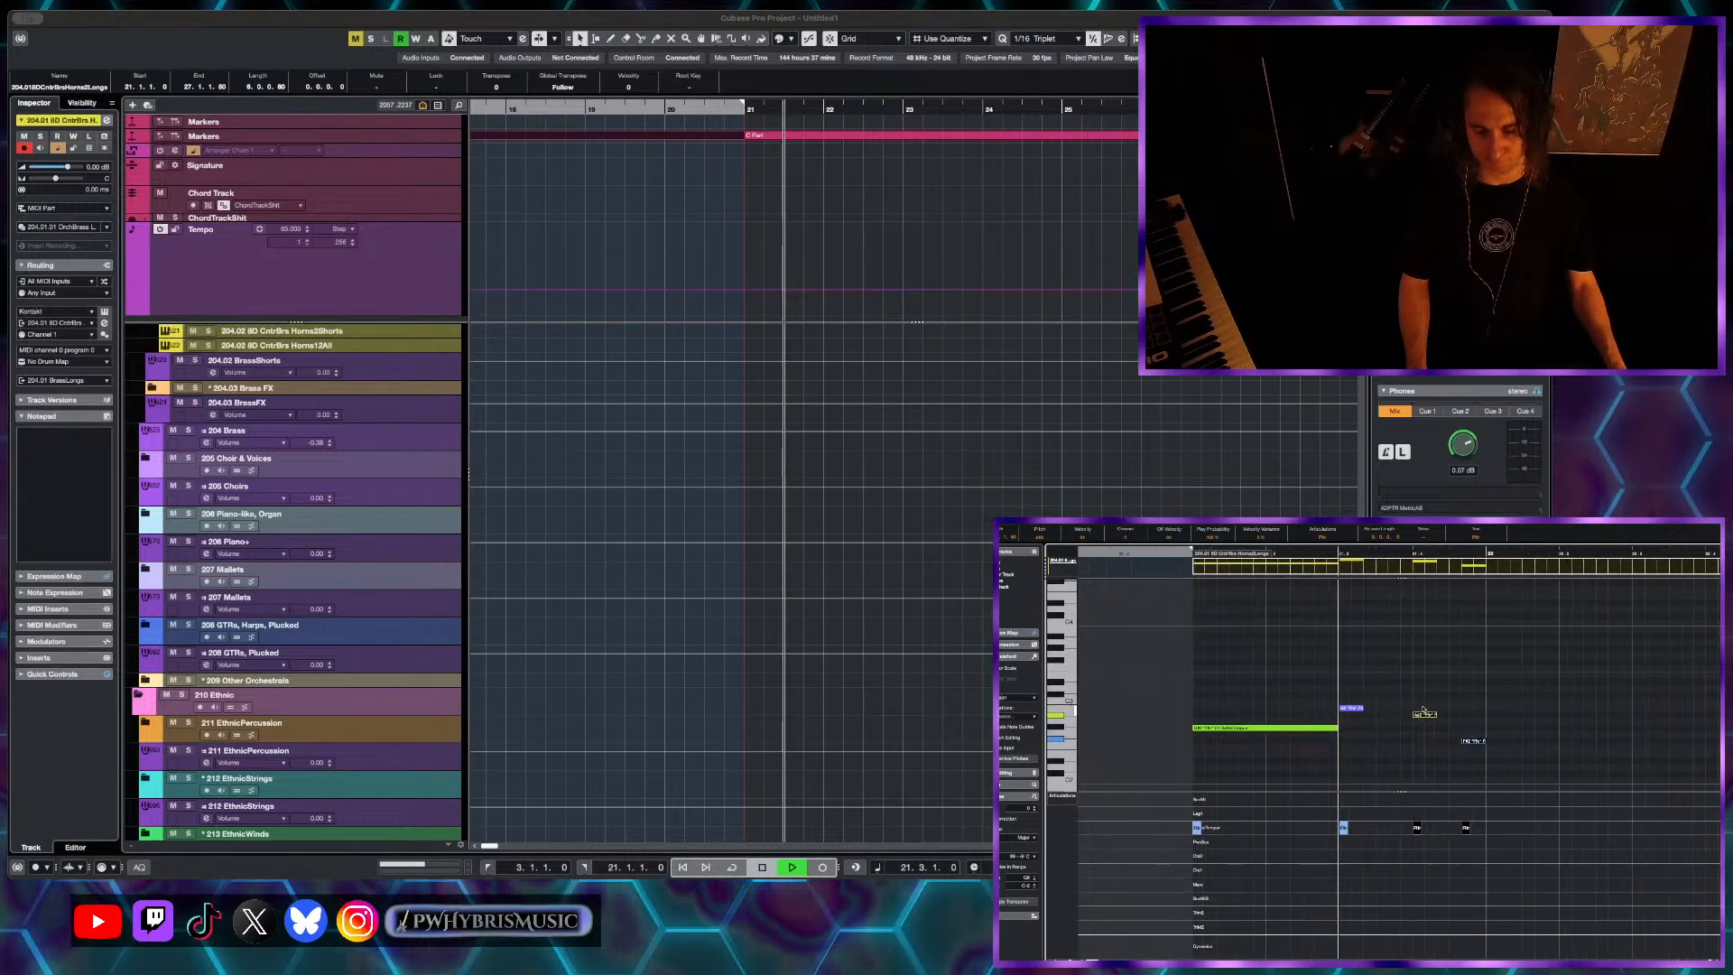
pyautogui.click(1425, 714)
pyautogui.moveTo(1427, 720); pyautogui.dragTo(1404, 722)
pyautogui.press('space')
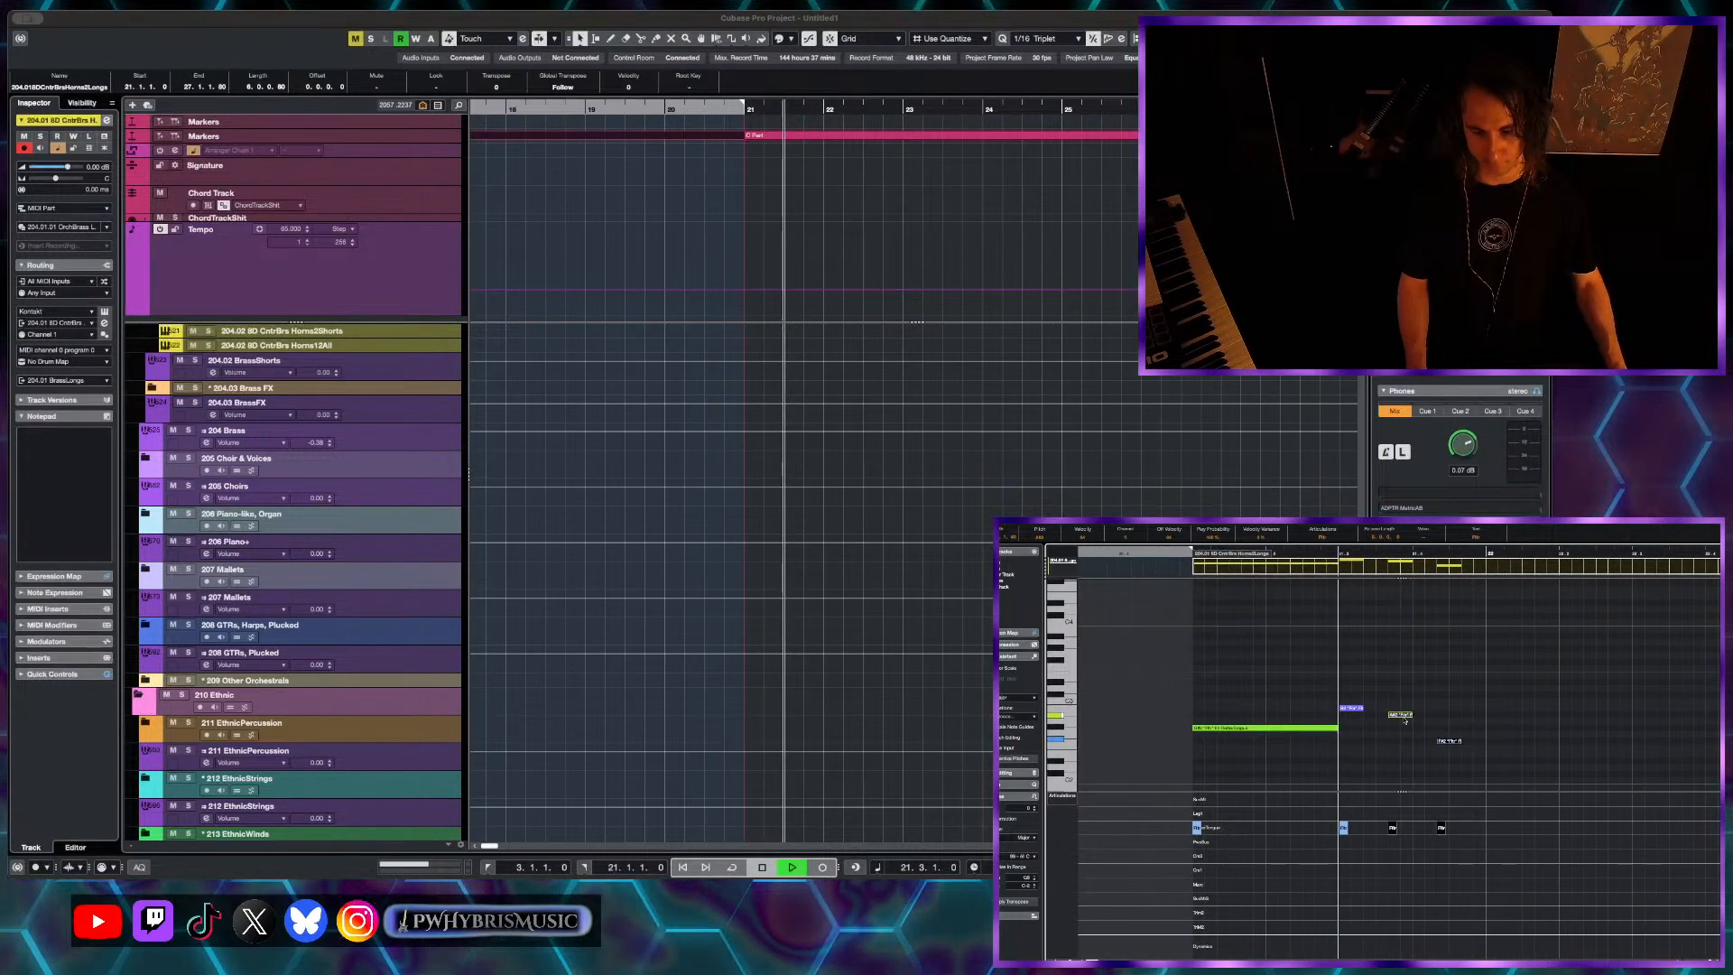
pyautogui.press('space')
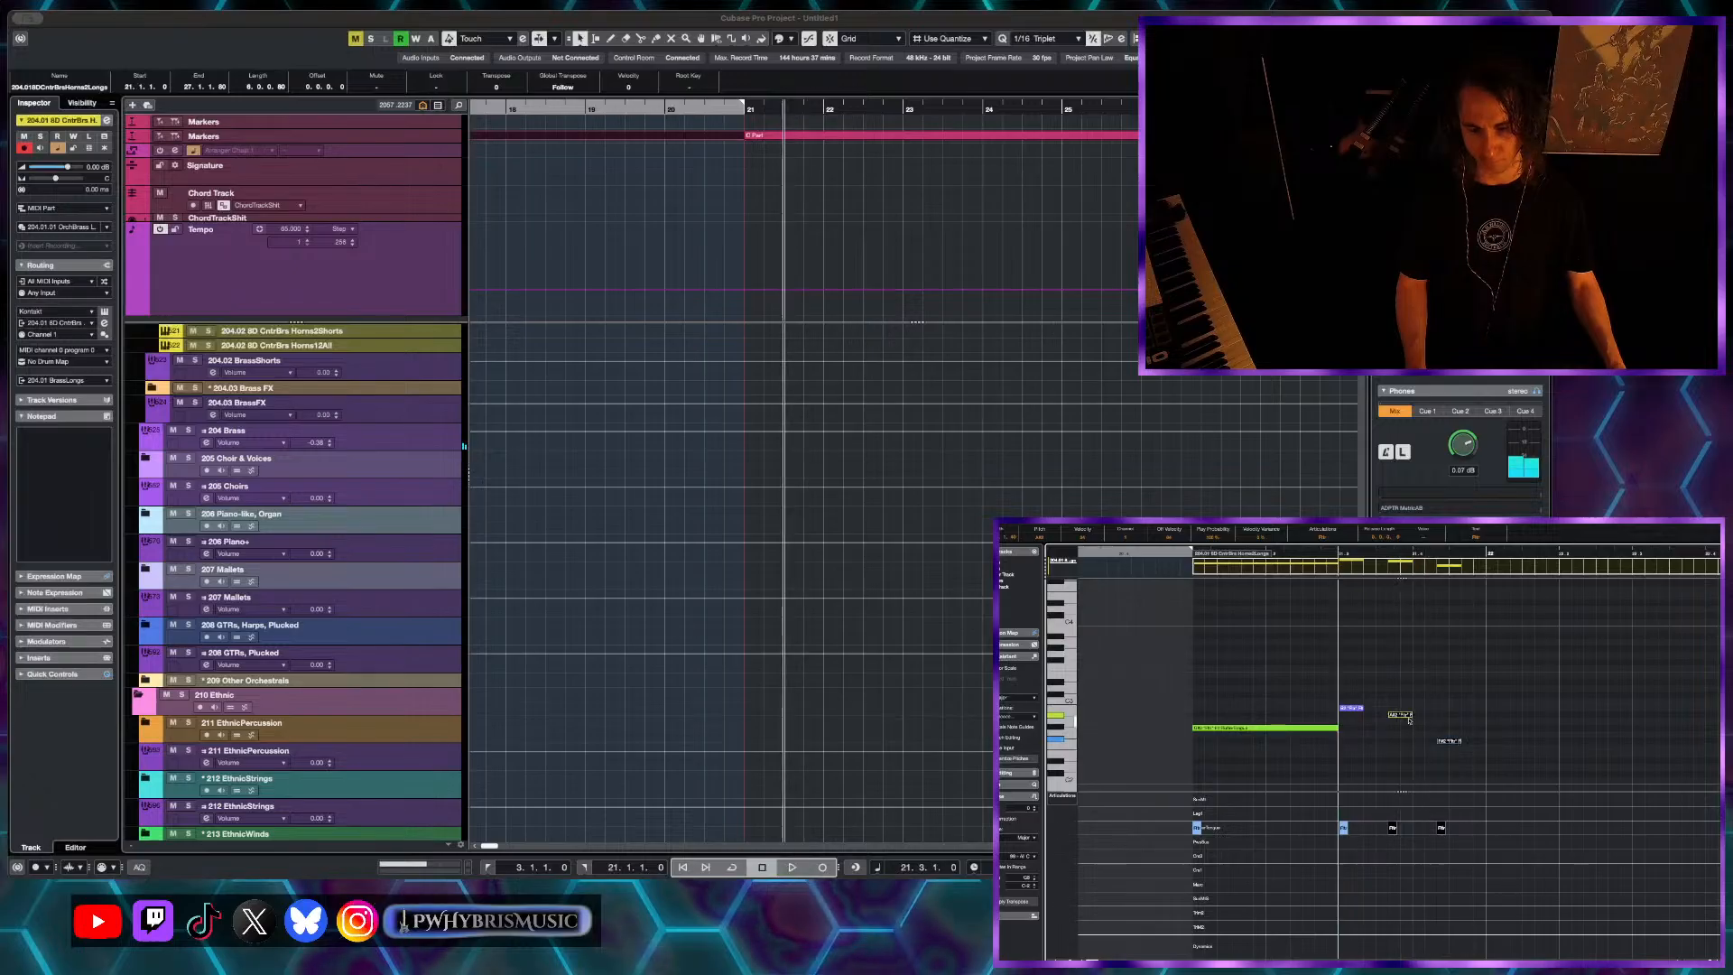
pyautogui.press('space')
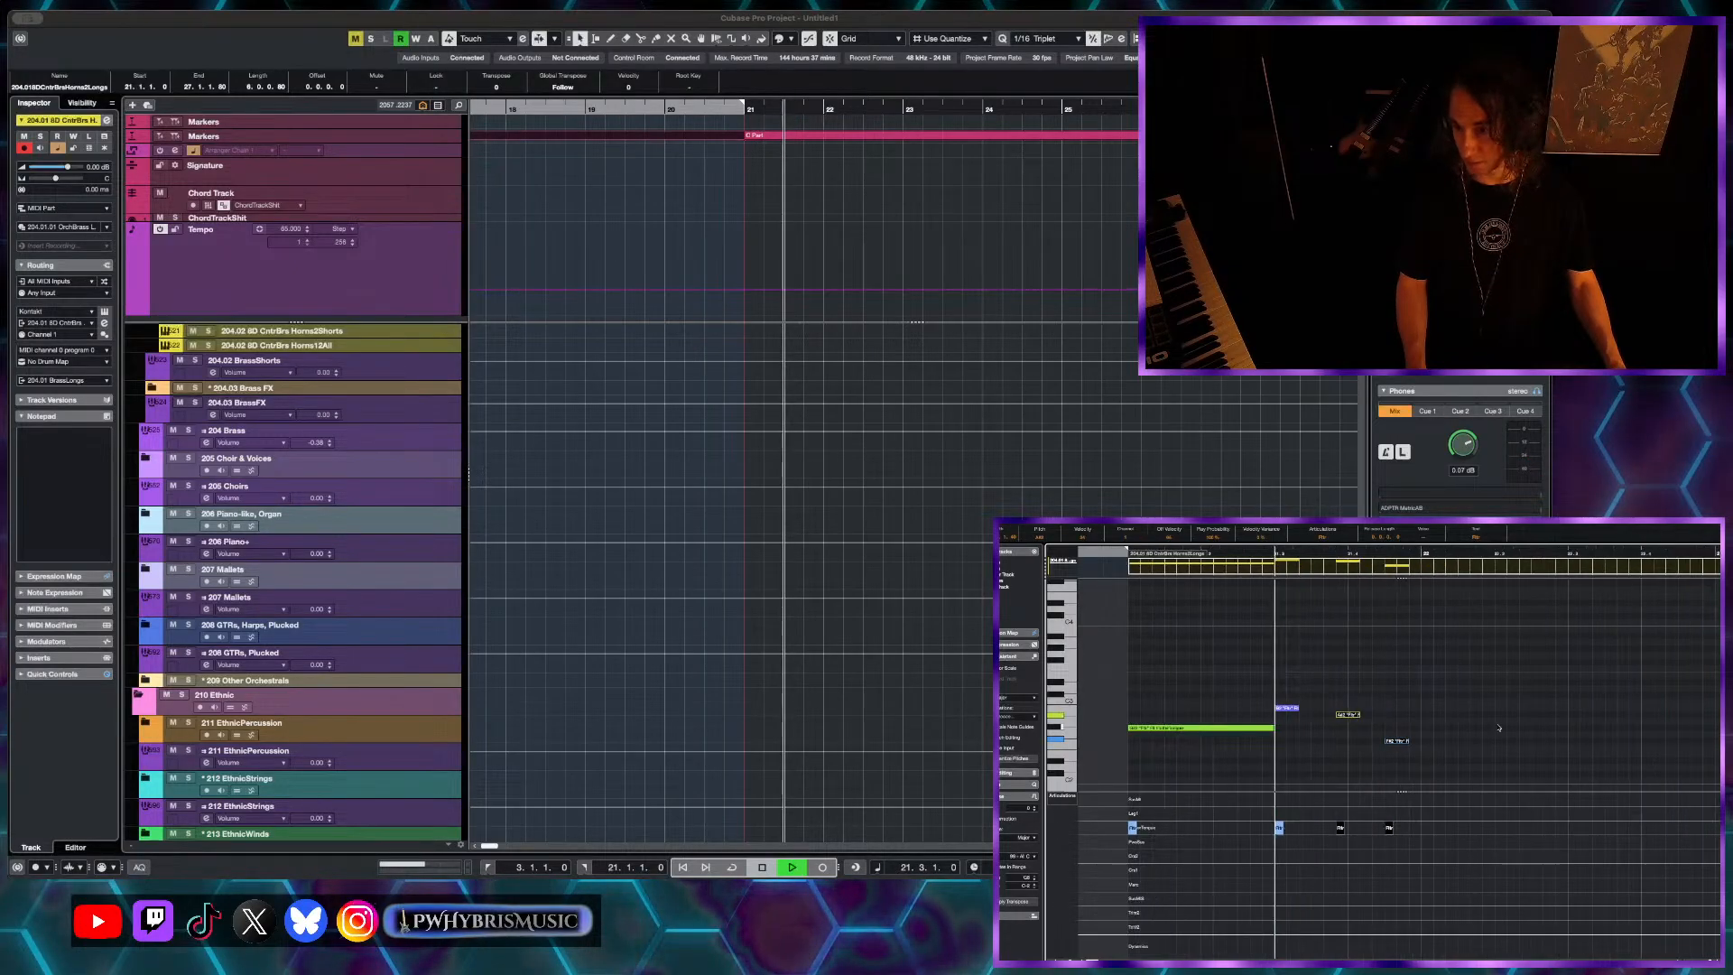
pyautogui.press('space')
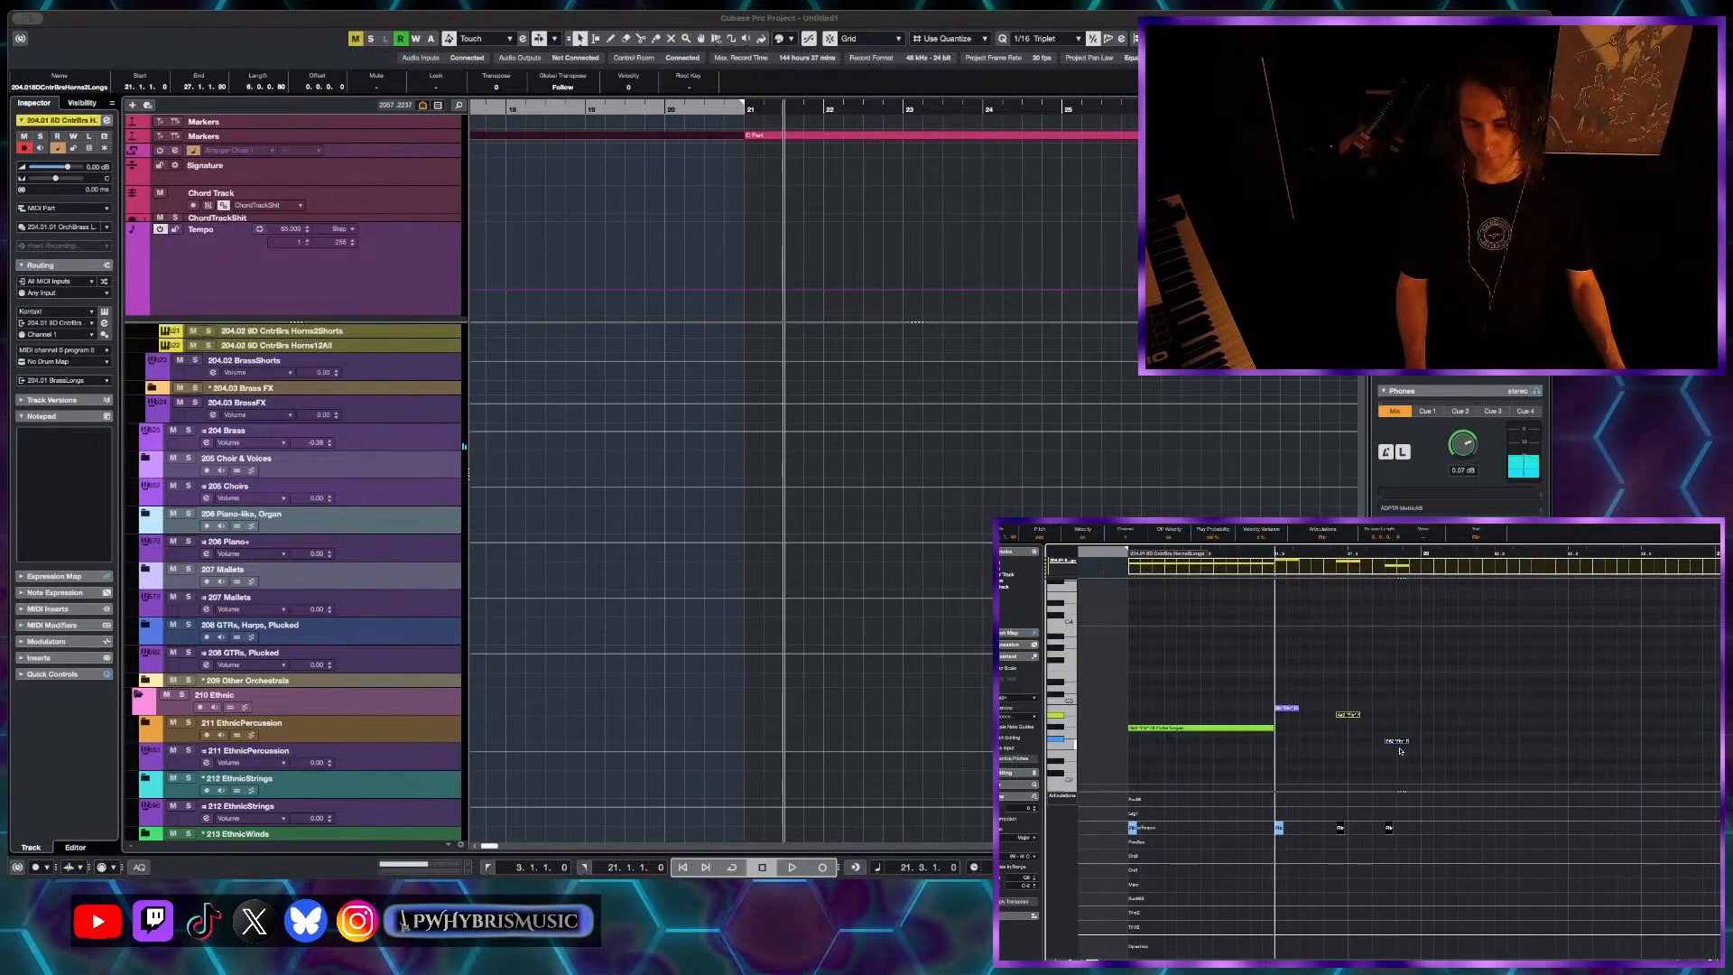
# - Finish bar 21 with a very short note just above the lowest one, and duplicate the whole phrase into bar 22, playing it back
pyautogui.click(1399, 742)
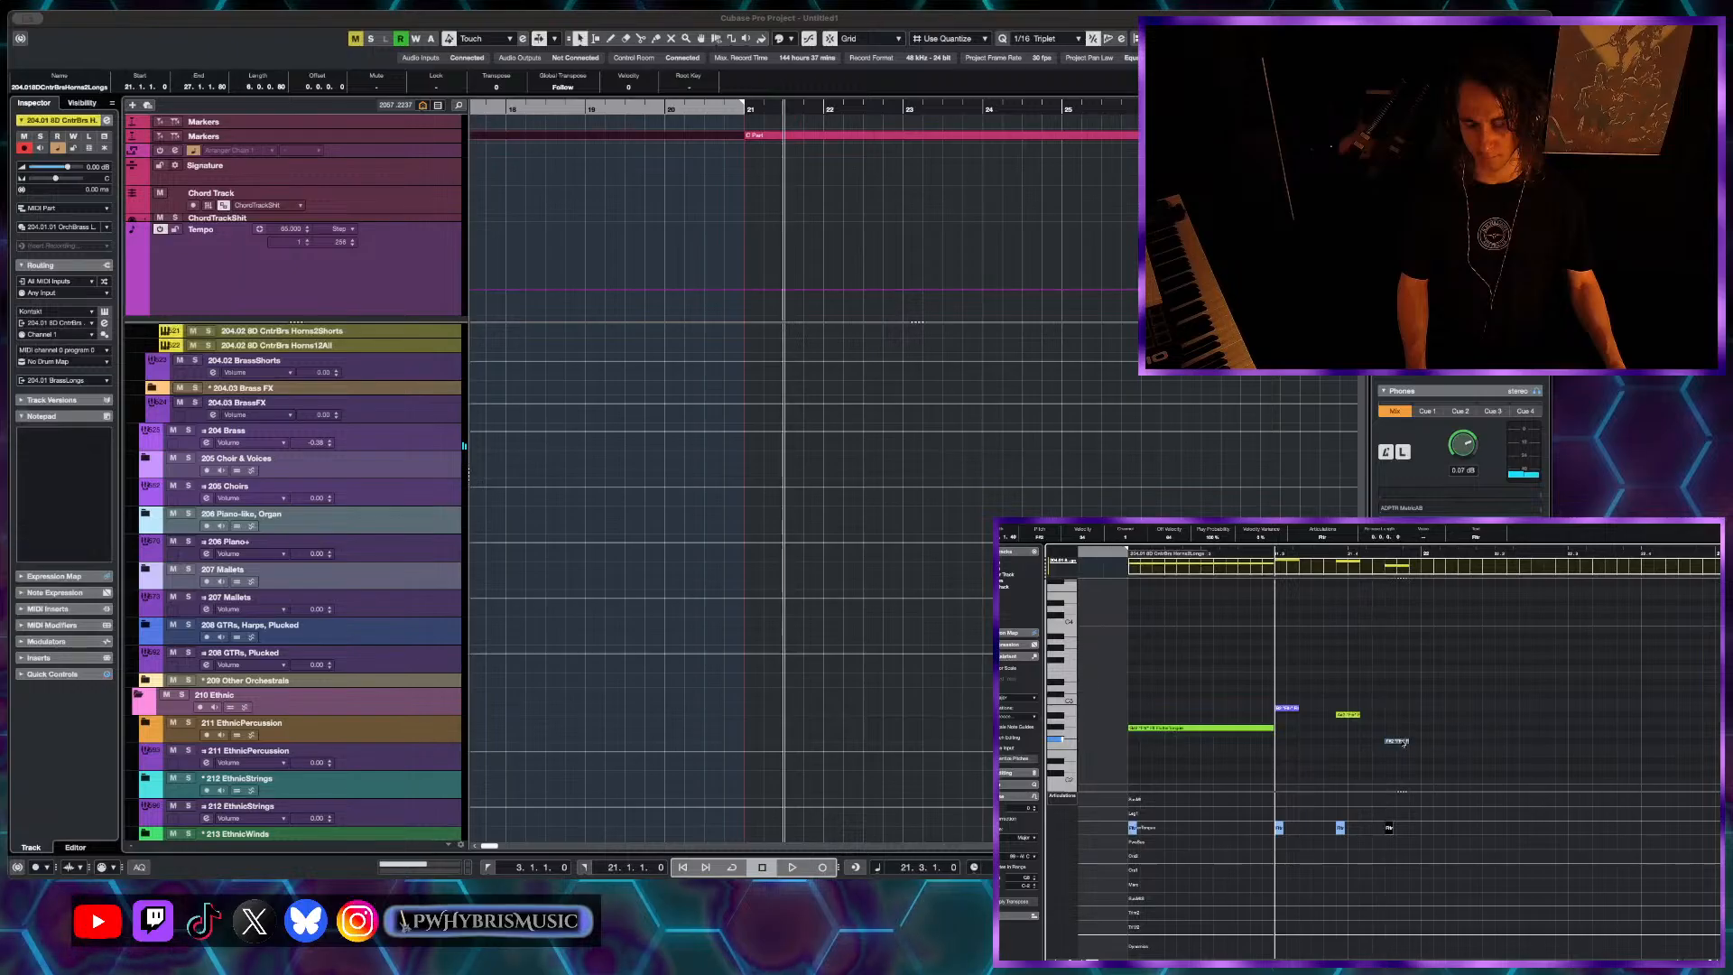
pyautogui.moveTo(1409, 741); pyautogui.dragTo(1288, 773)
pyautogui.scroll(-3, 1422, 744)
pyautogui.press('super+d')
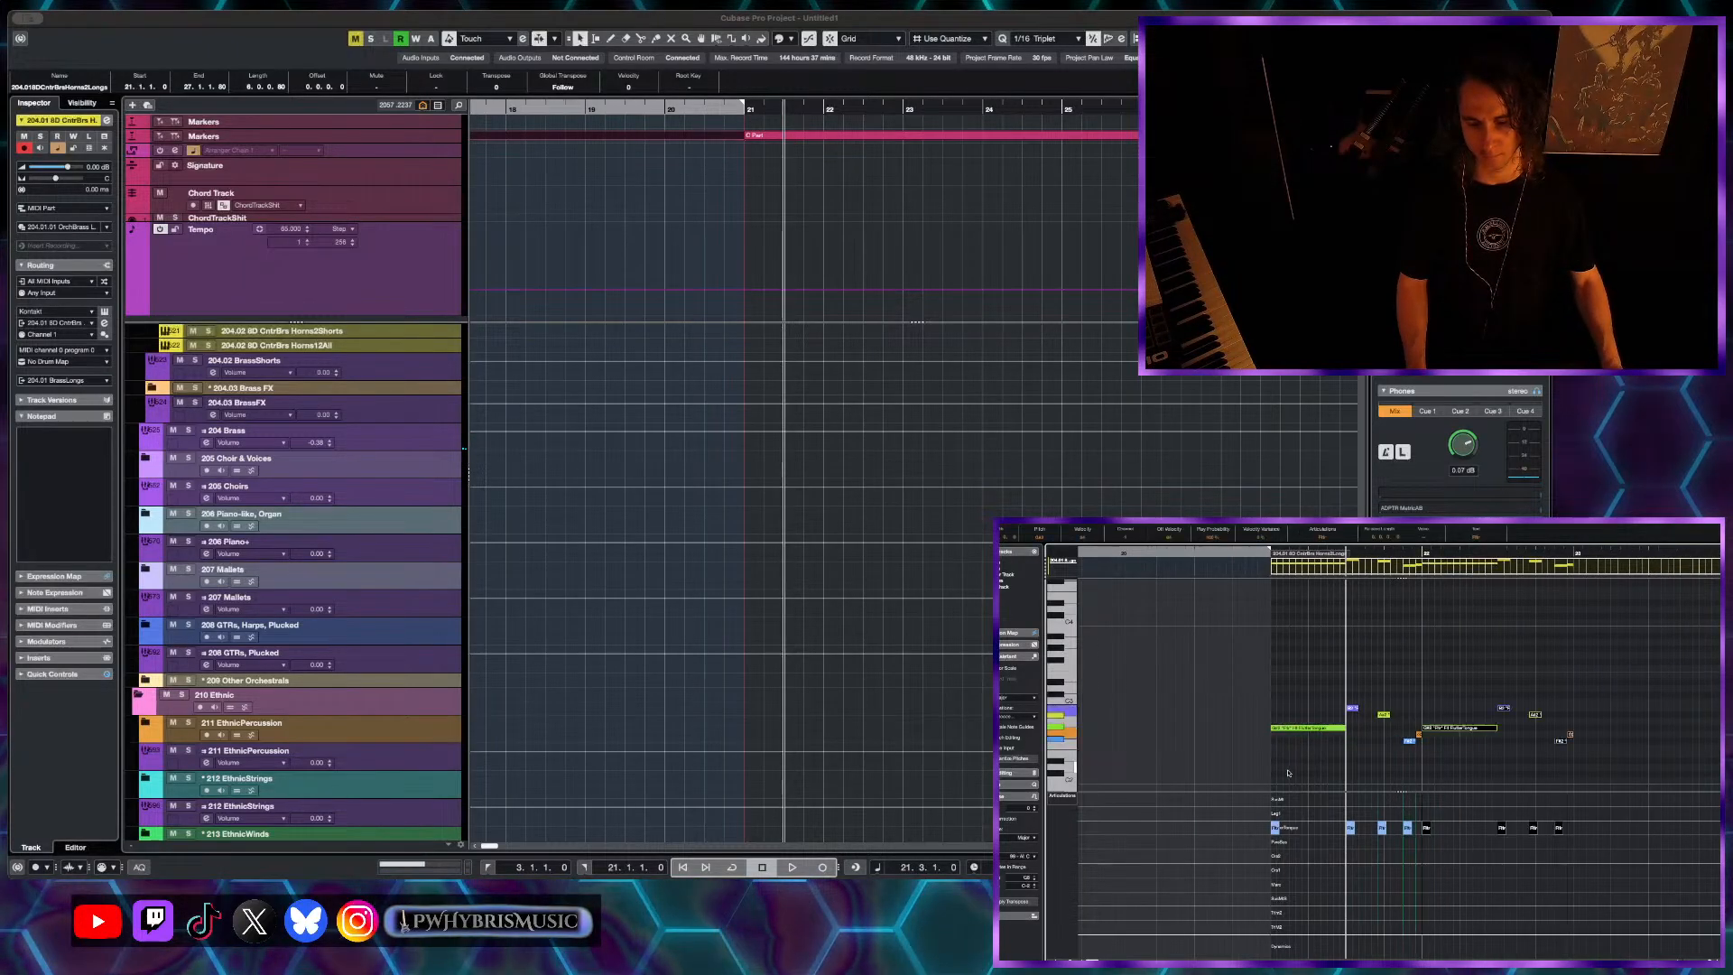
pyautogui.press('space')
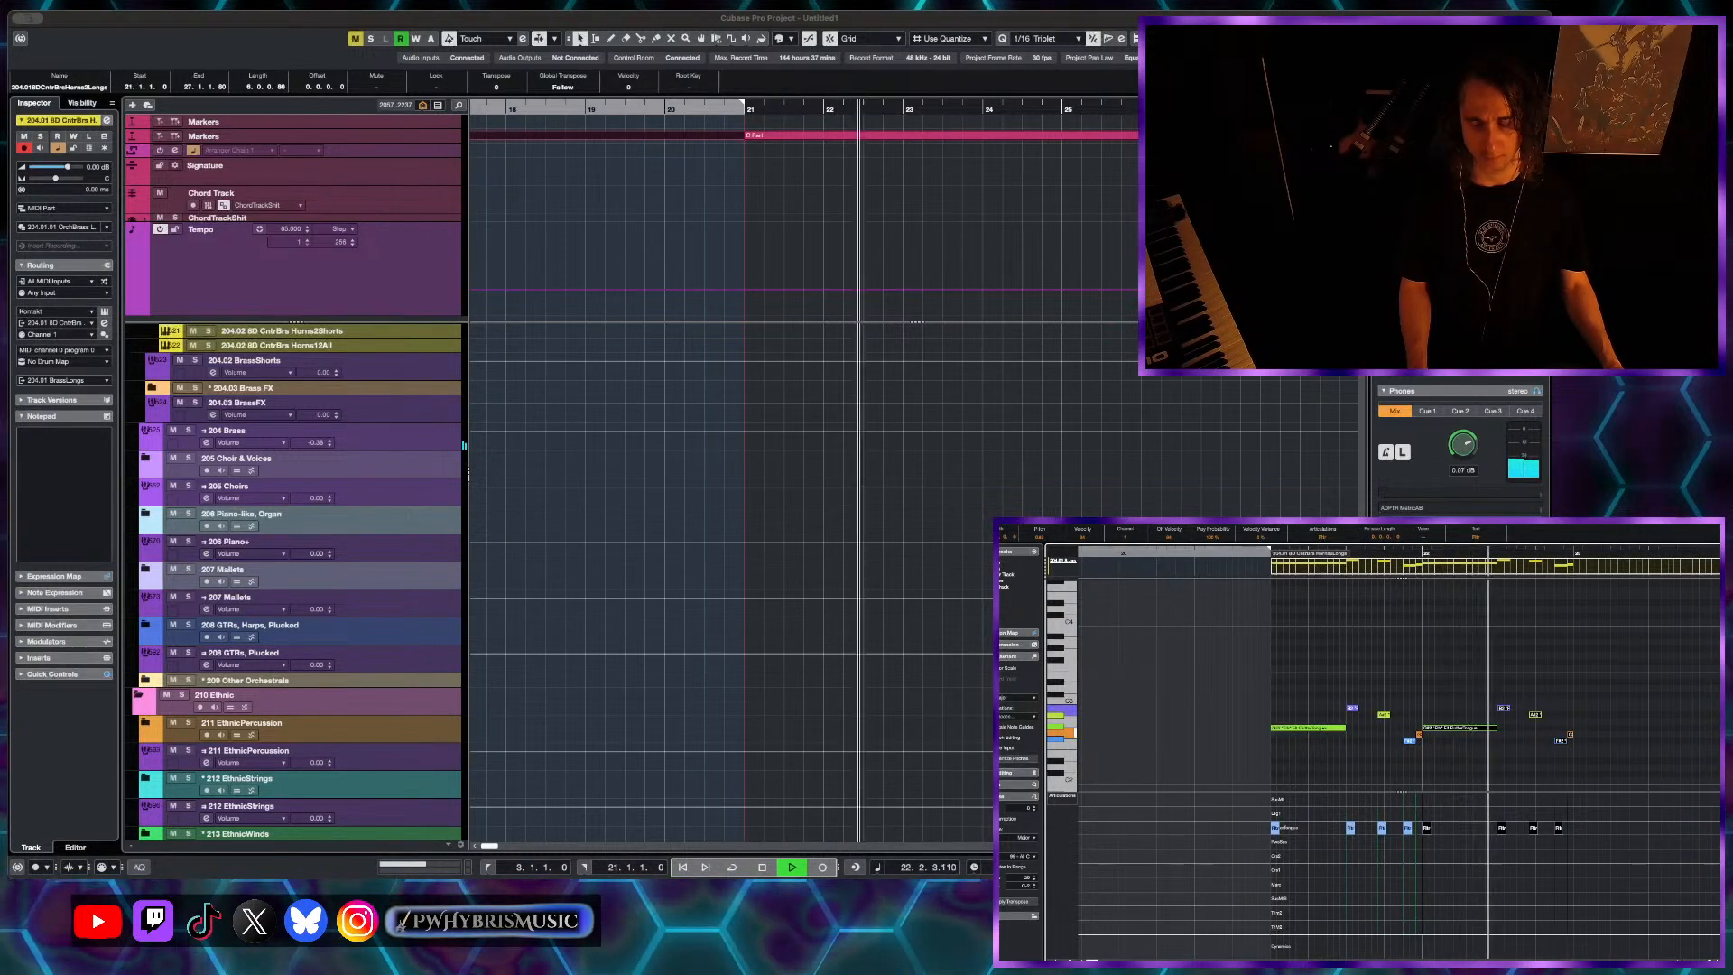
pyautogui.hscroll(2, 1710, 748)
pyautogui.press('space')
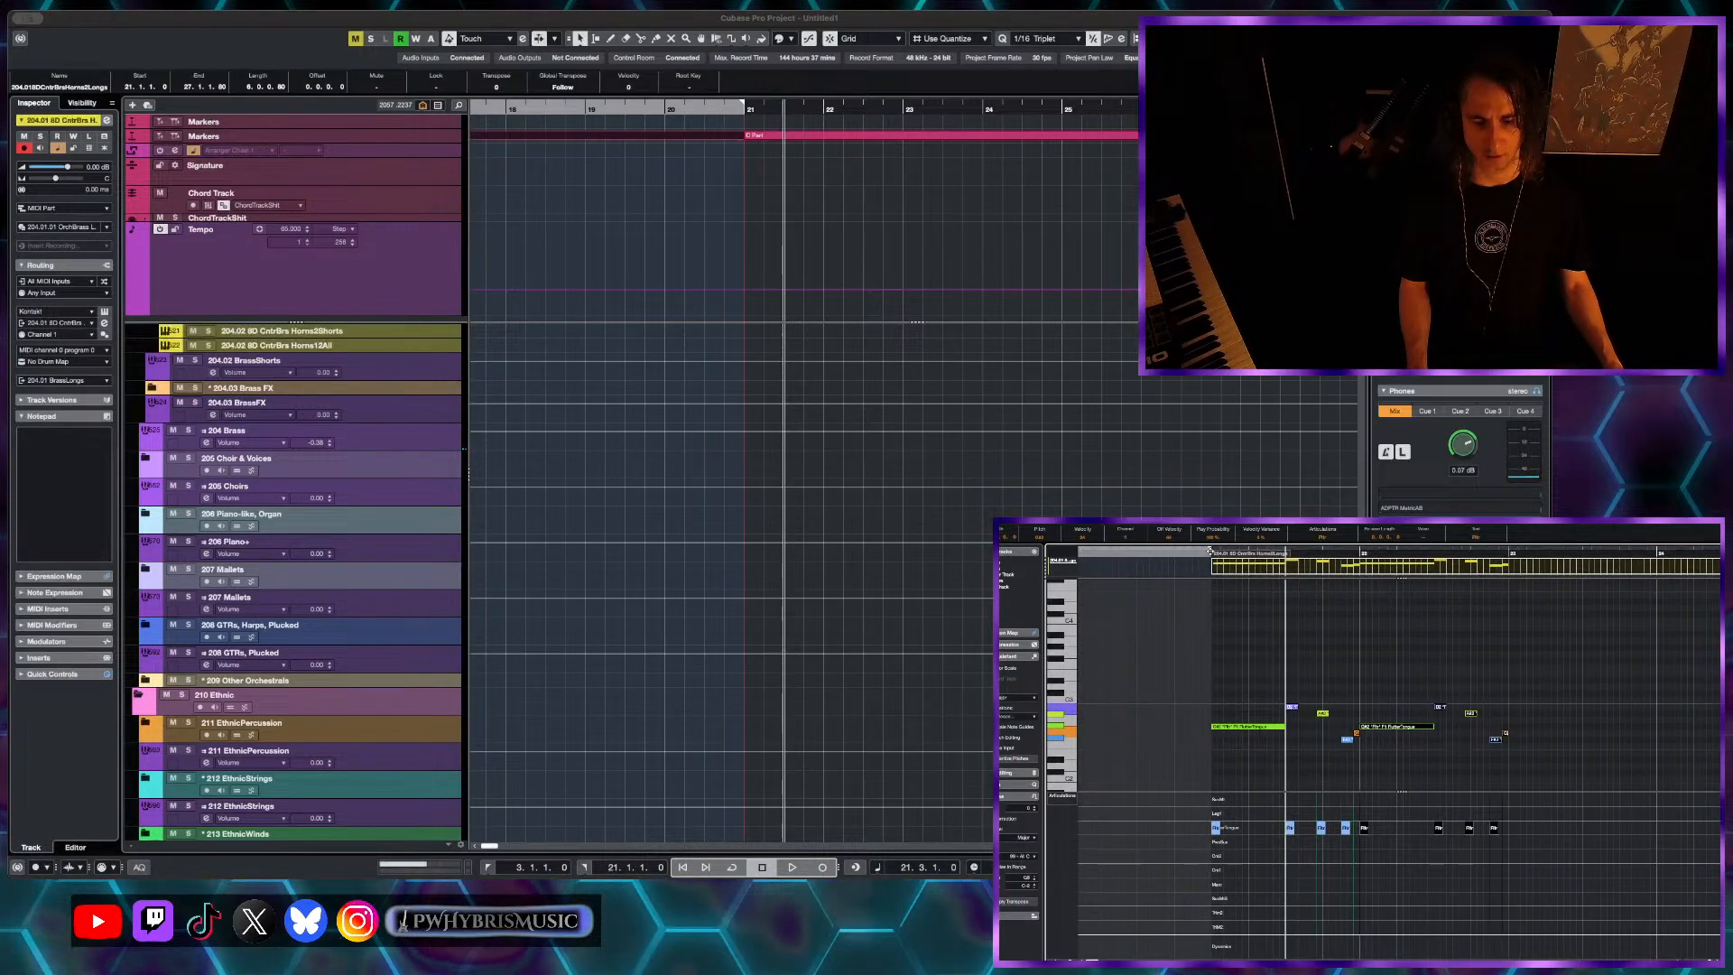
# - Play the phrase from bar 21 and build a higher three-note figure near the end of bar 22
pyautogui.click(1209, 551)
pyautogui.press('space')
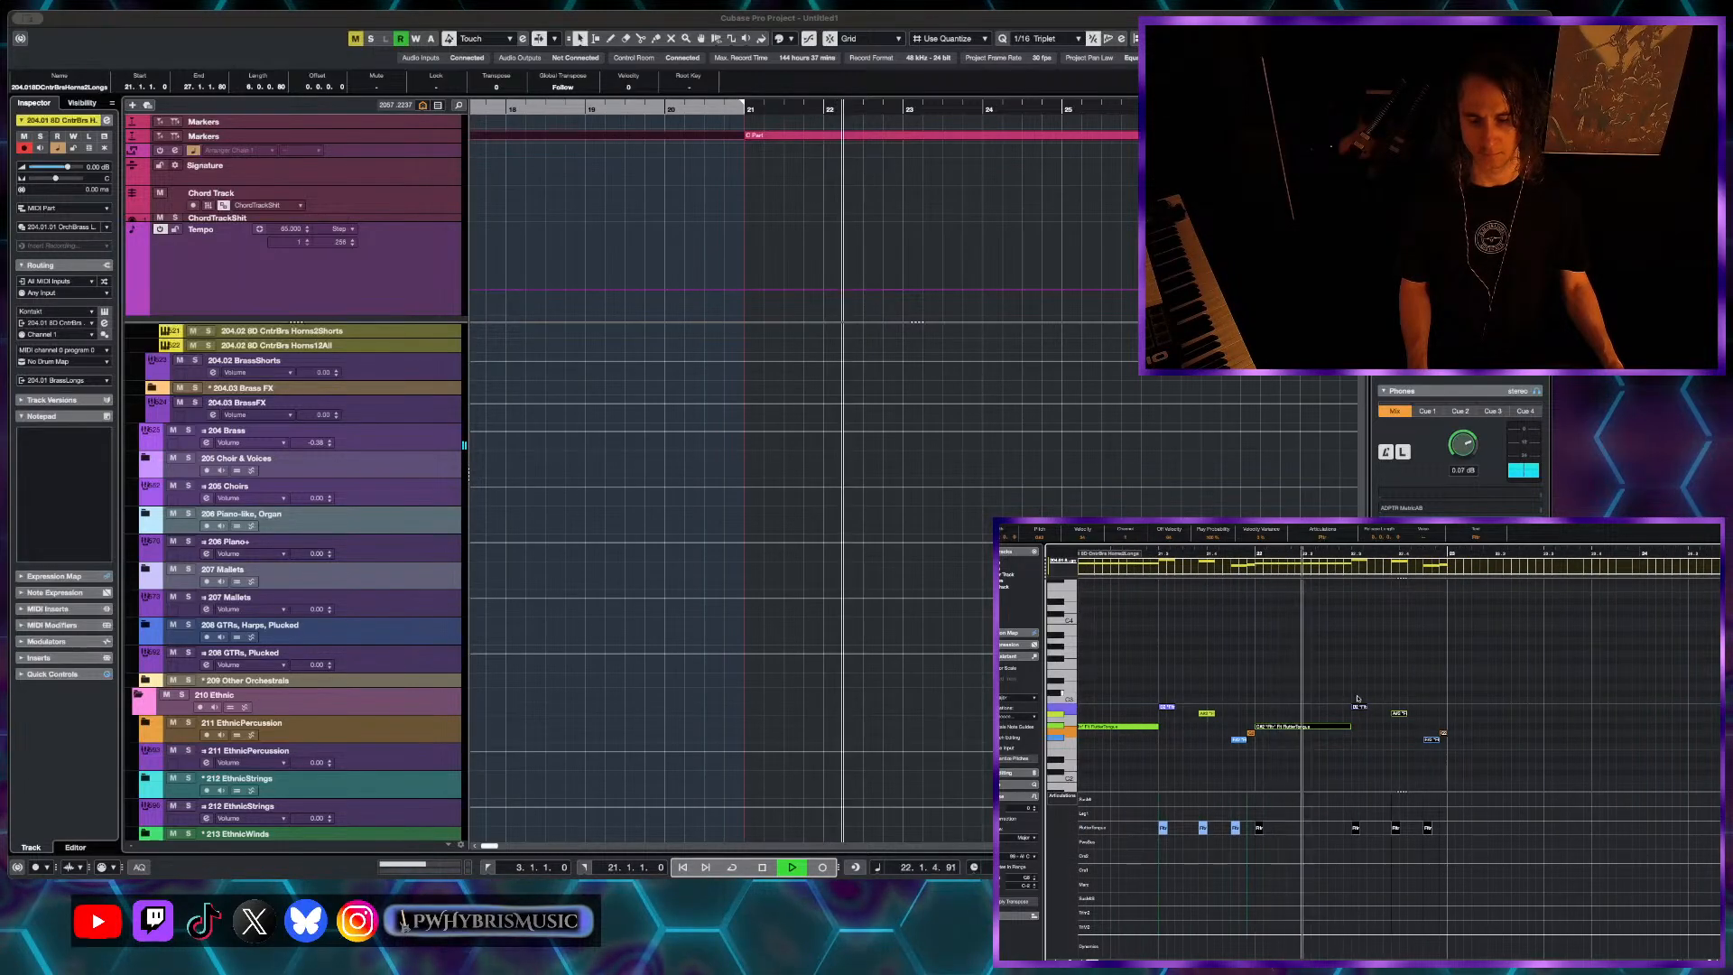
pyautogui.press('space')
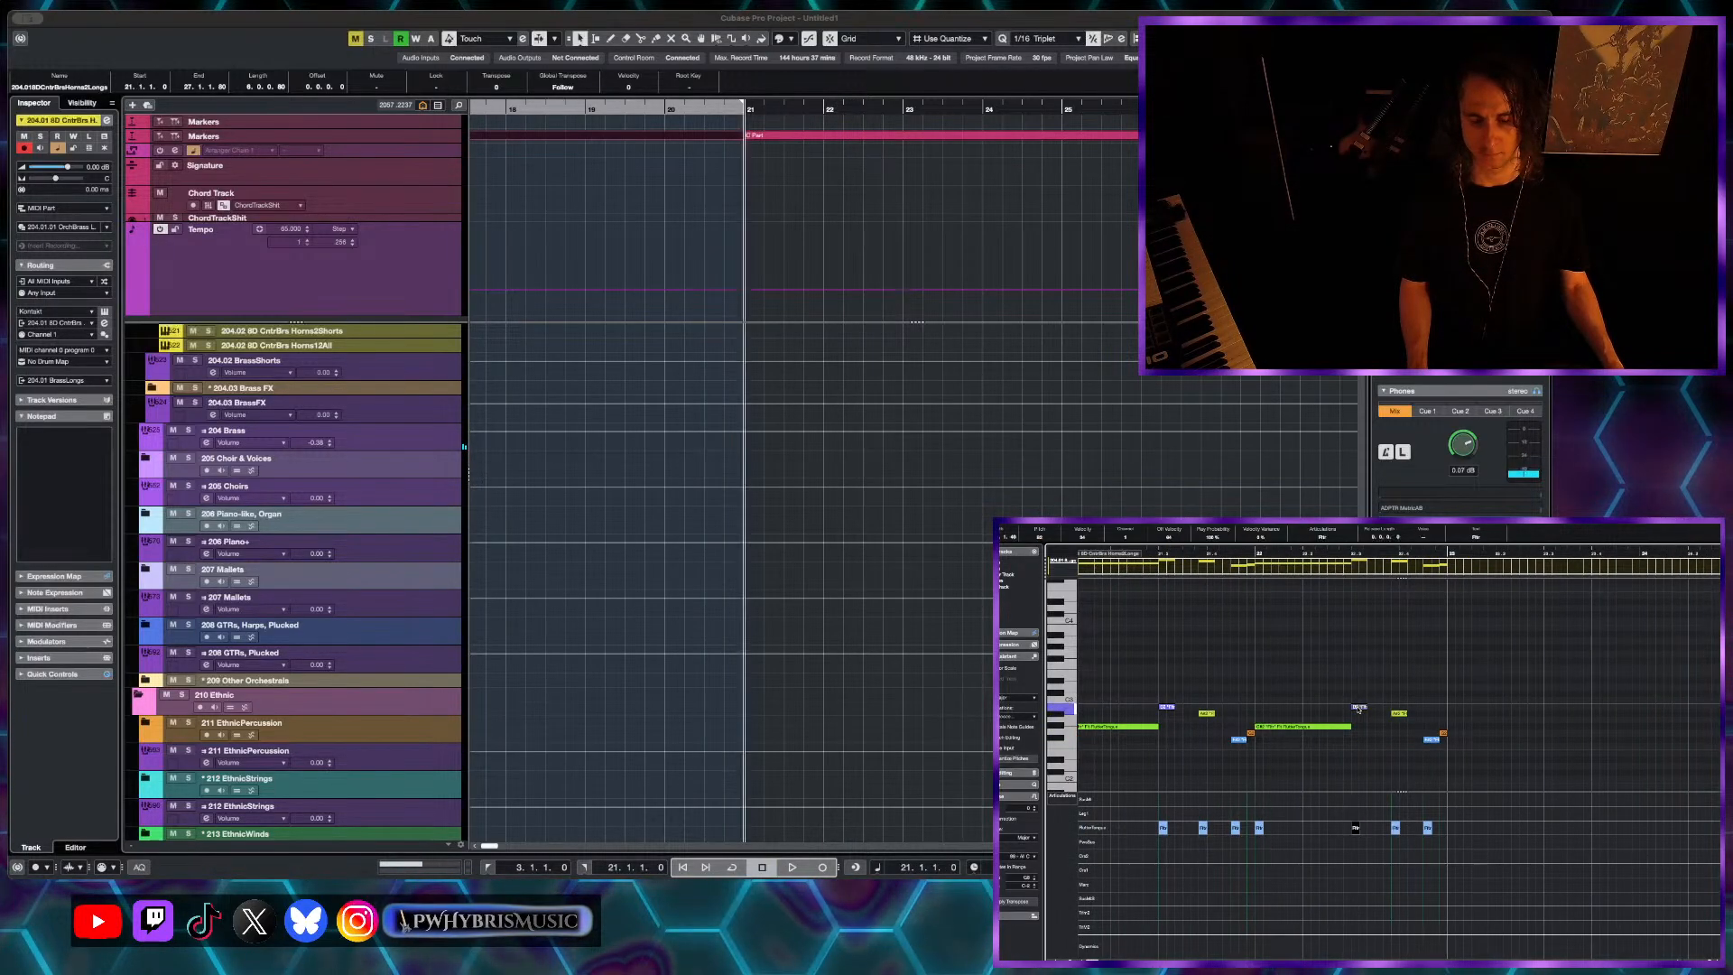
pyautogui.moveTo(1358, 710); pyautogui.dragTo(1359, 700)
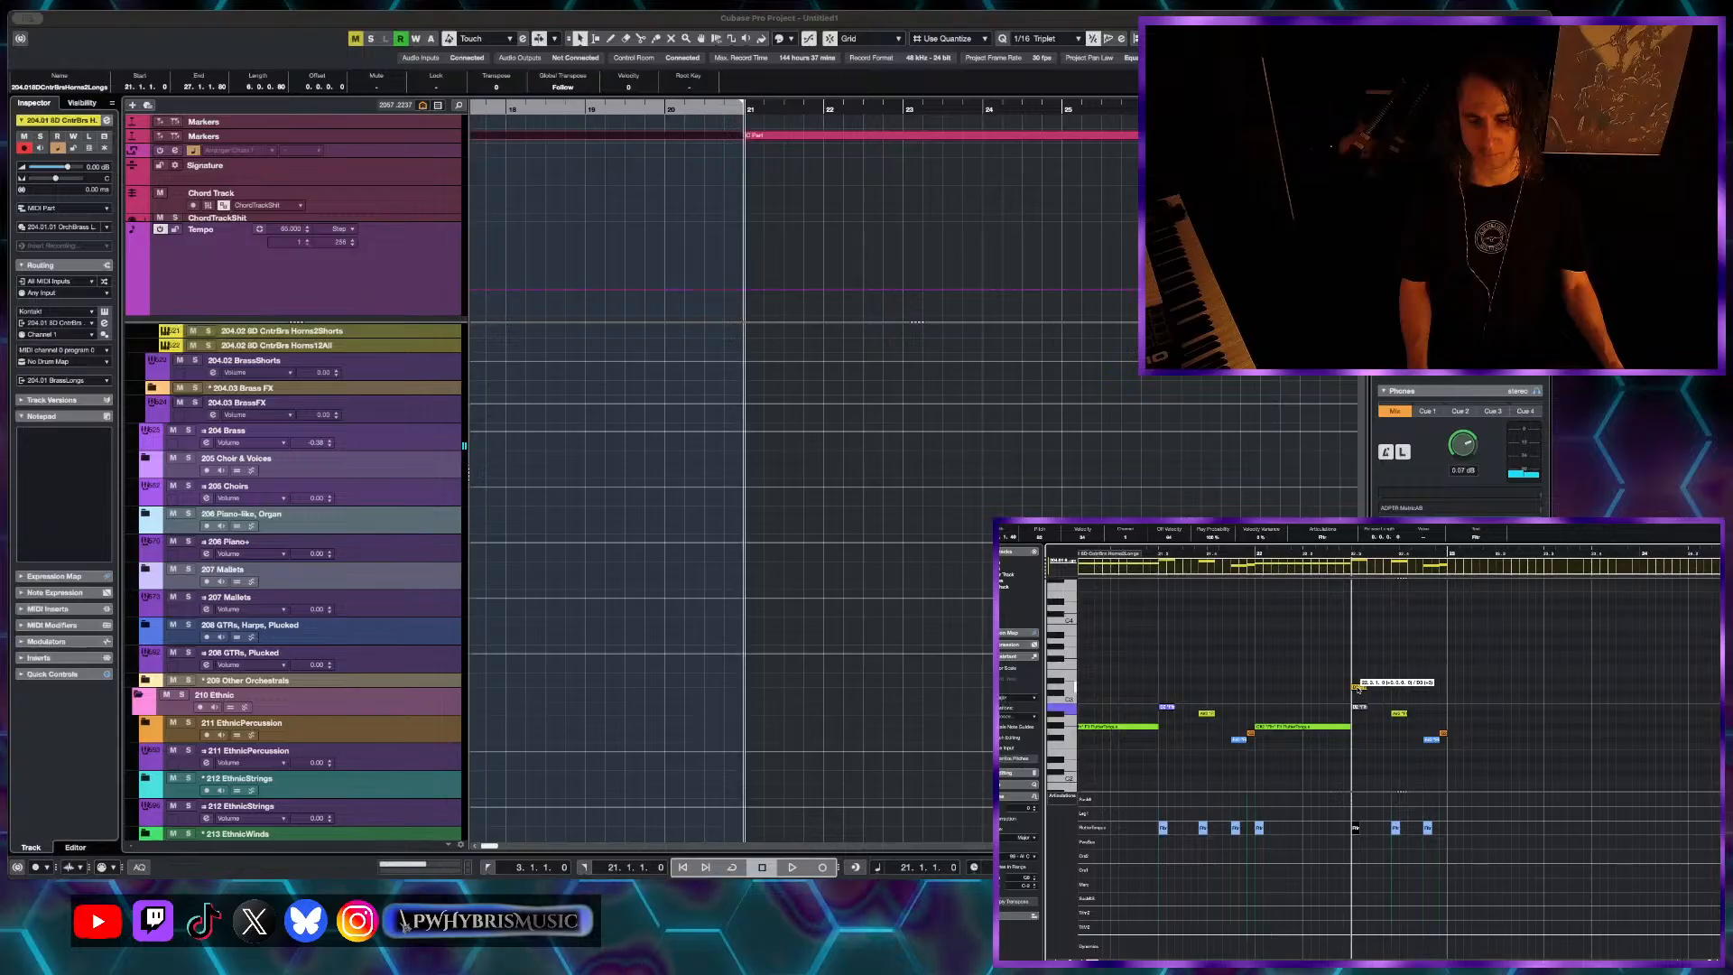
pyautogui.moveTo(1359, 688); pyautogui.dragTo(1408, 688)
pyautogui.scroll(1, 1411, 689)
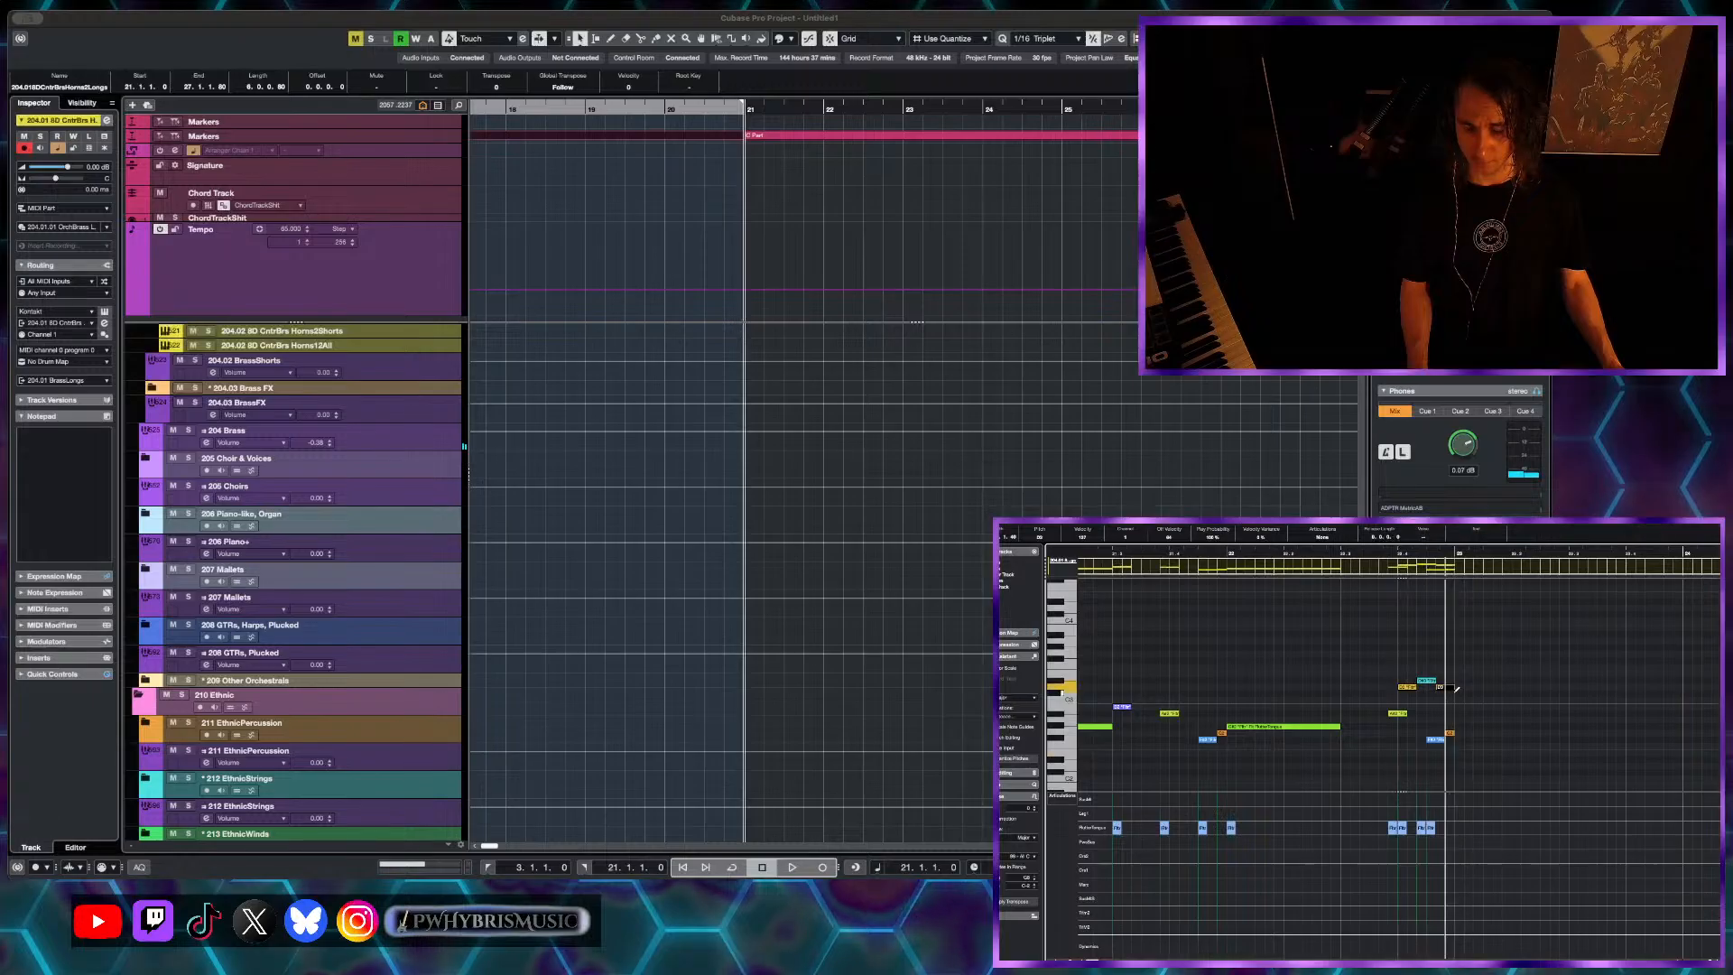
pyautogui.click(1413, 684)
pyautogui.moveTo(1404, 688); pyautogui.dragTo(1385, 688)
pyautogui.click(1419, 669)
pyautogui.press('space')
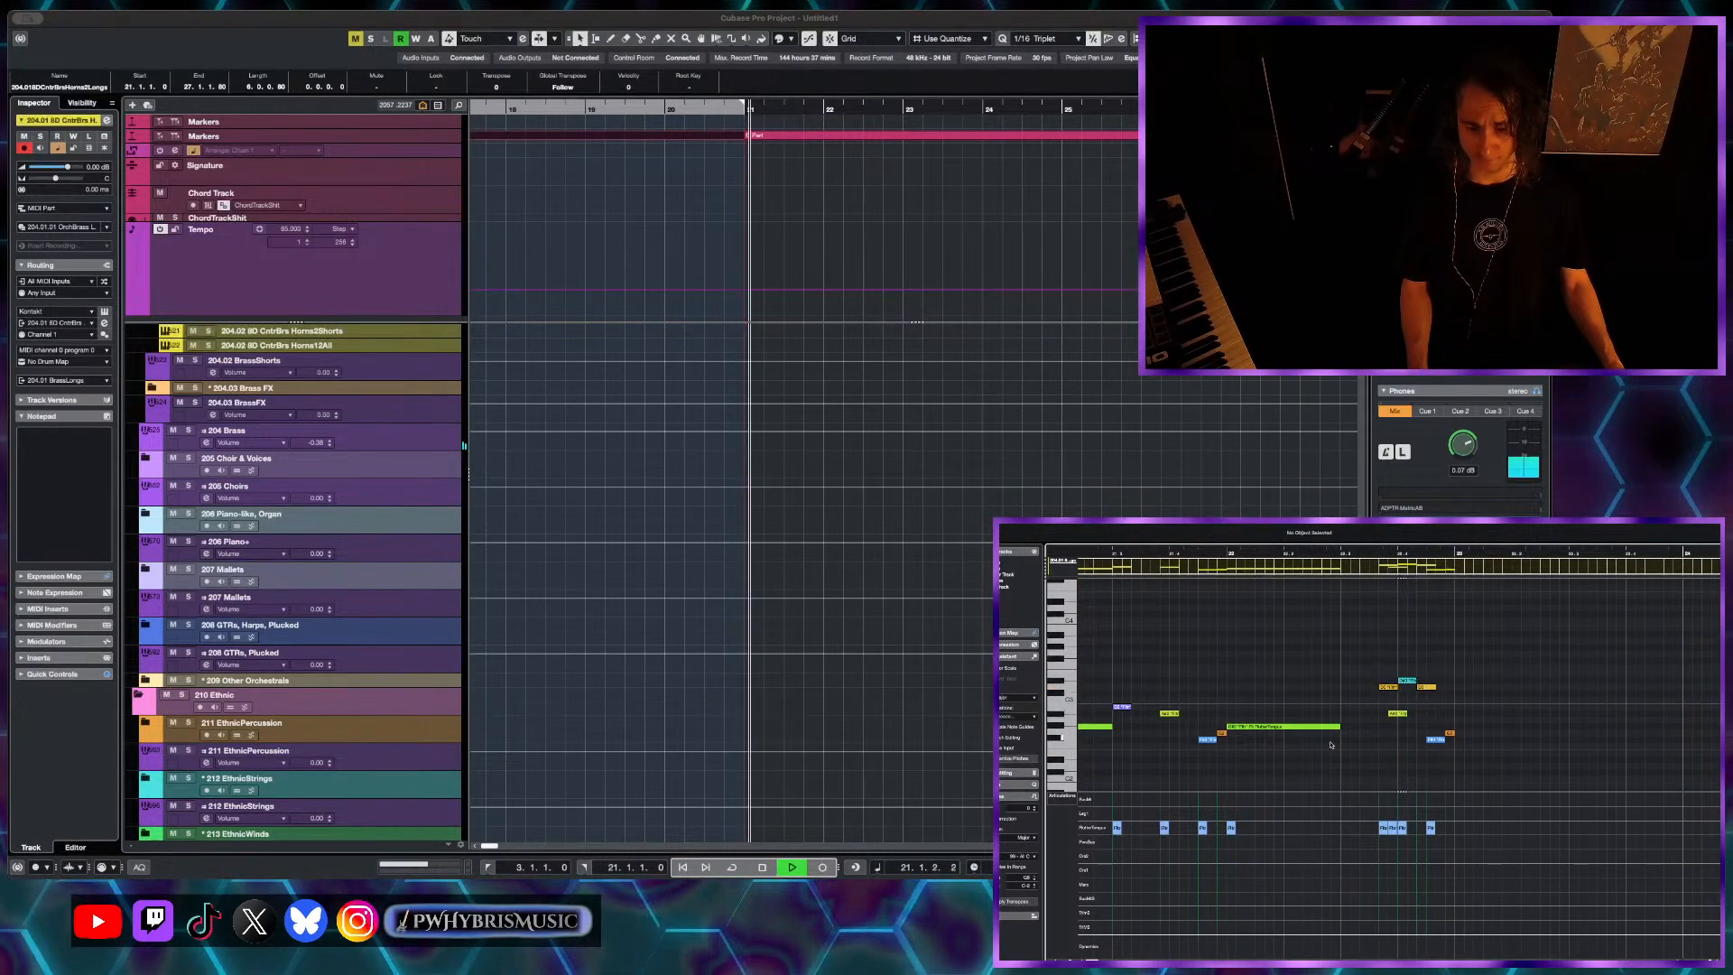
# - Delete the copied lower notes from the second half of bar 22 and add a short note on beat 3, auditioning it
pyautogui.press('Delete')
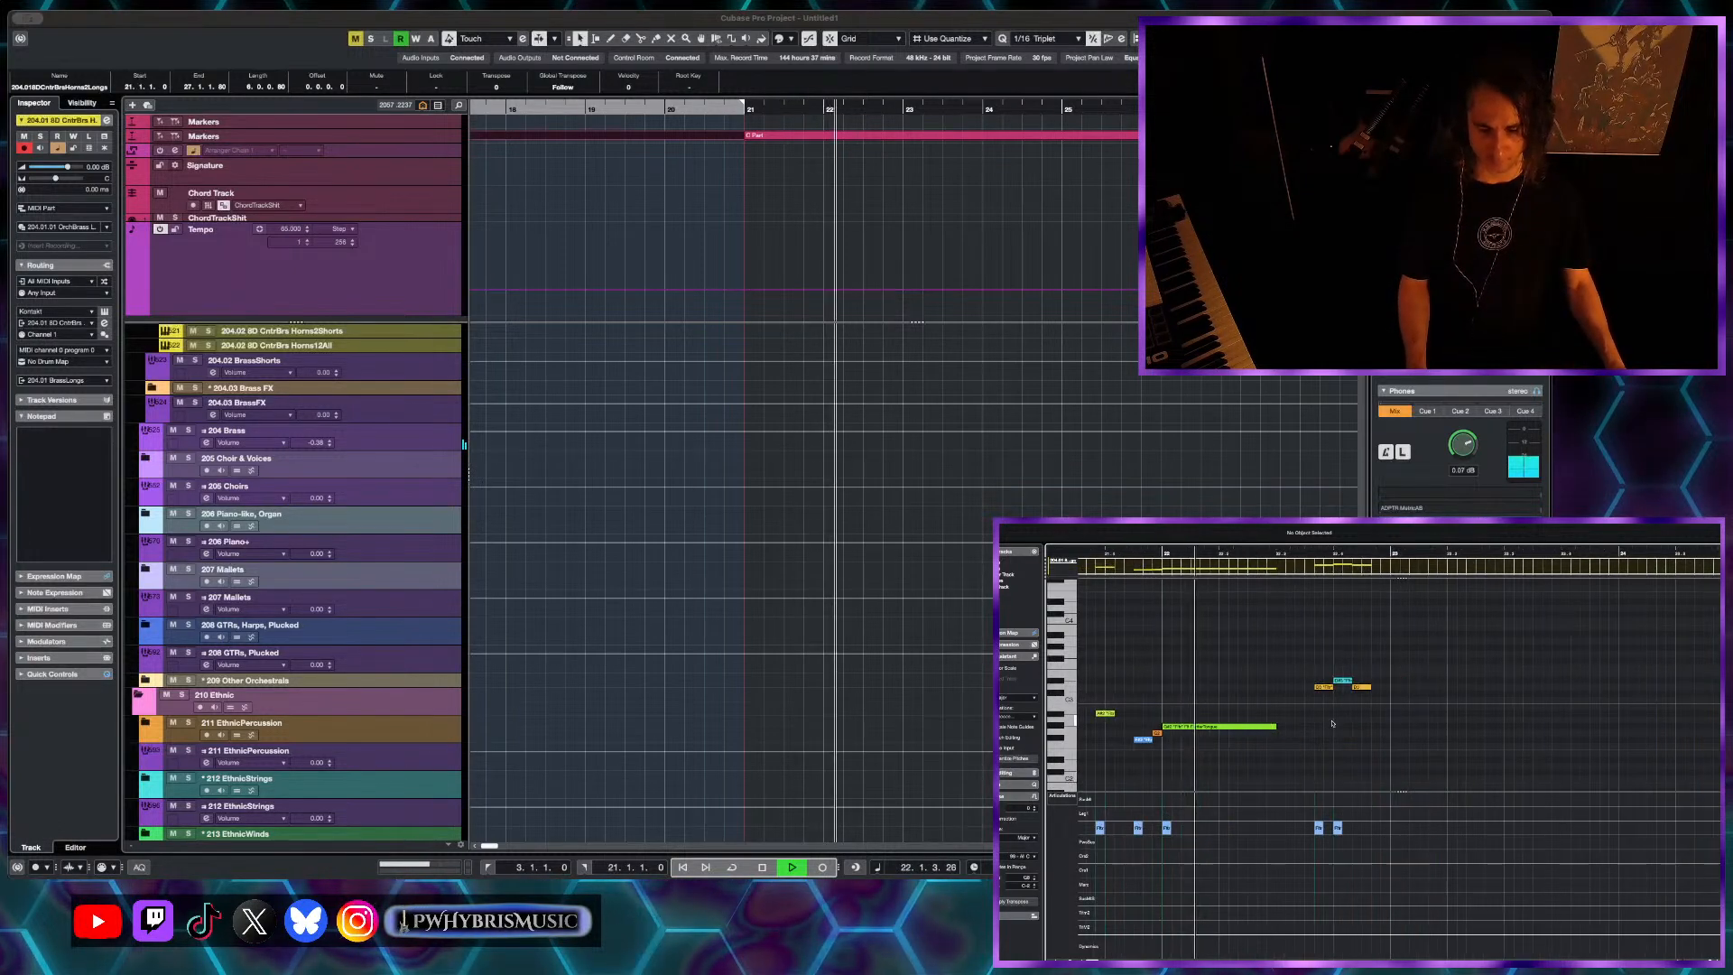
pyautogui.press('space')
pyautogui.click(1285, 715)
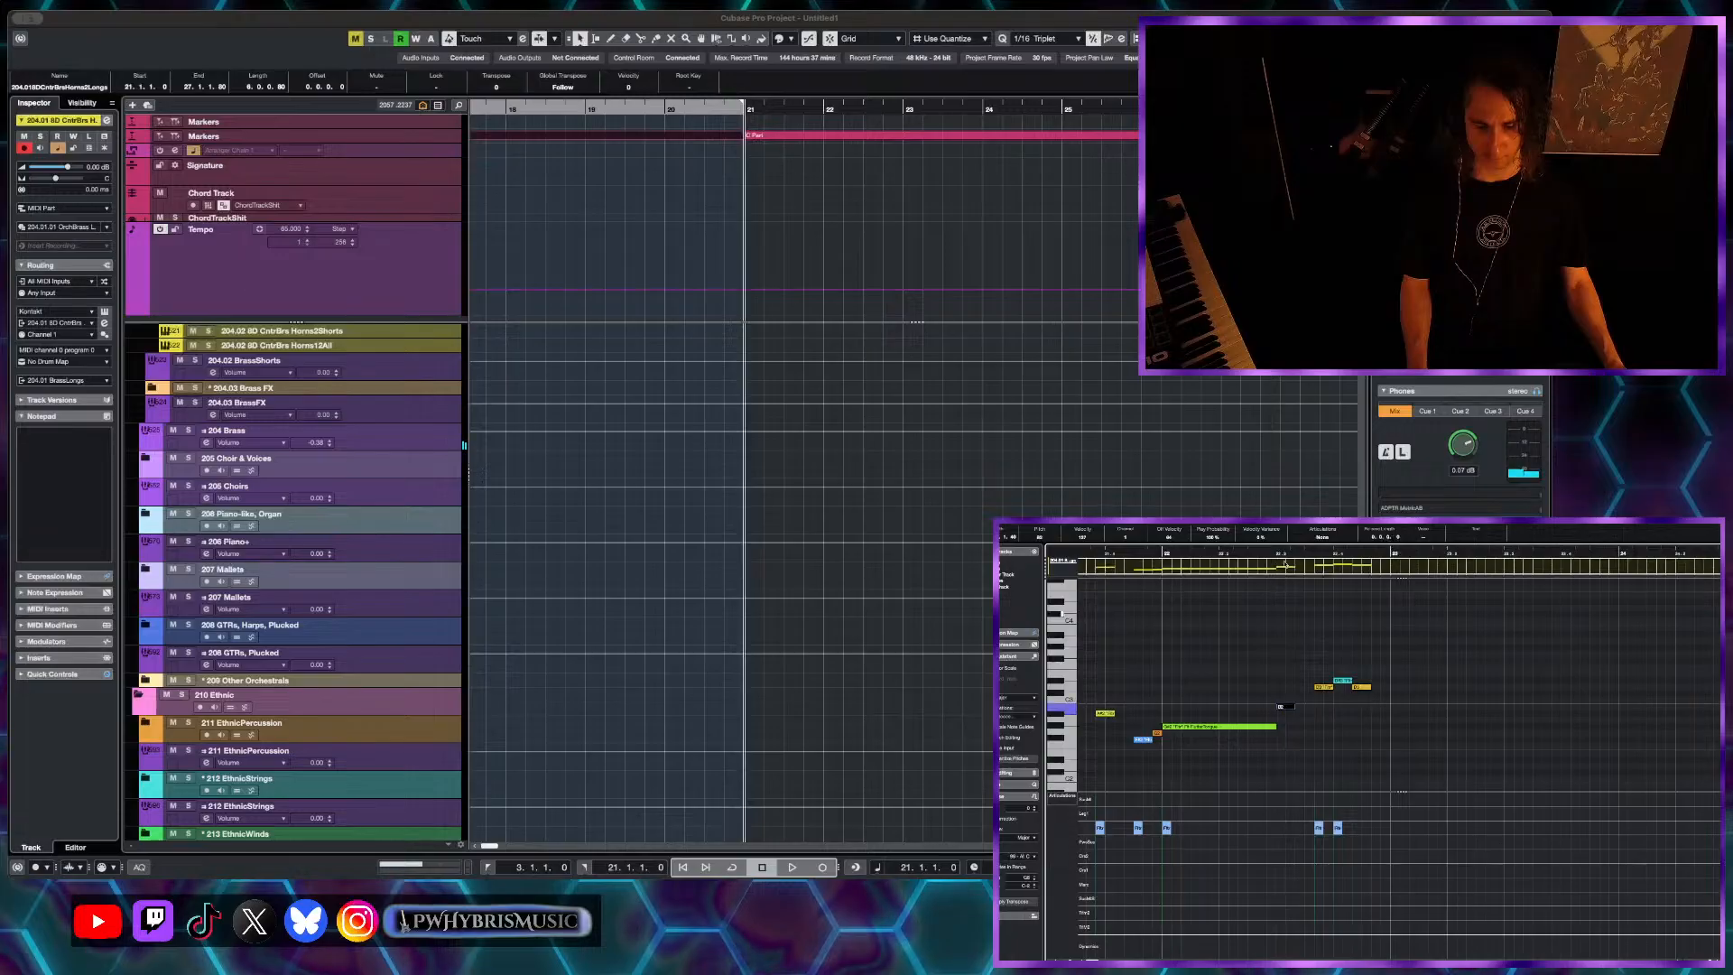
pyautogui.press('space')
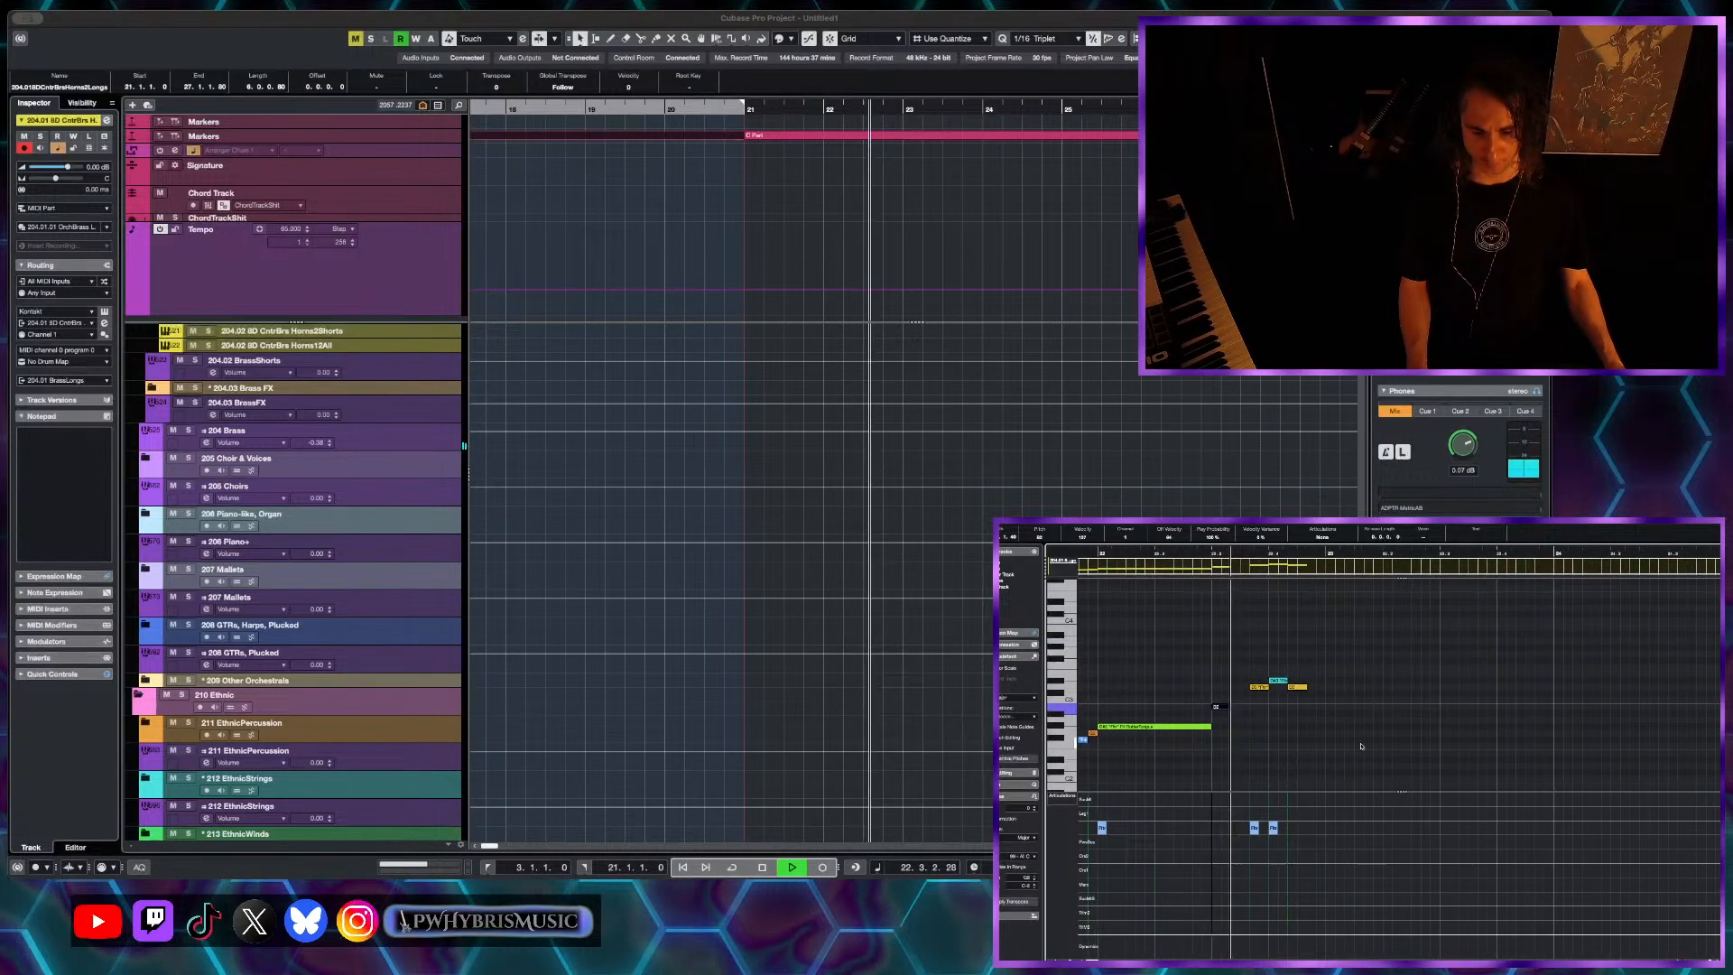
pyautogui.press('space')
# - Shift the three high notes near the end of bar 22 slightly later and play the figure
pyautogui.click(1283, 695)
pyautogui.click(1296, 687)
pyautogui.moveTo(1278, 681)
pyautogui.mouseDown()
pyautogui.moveTo(1296, 682)
pyautogui.moveTo(1272, 690)
pyautogui.mouseUp()
pyautogui.press('space')
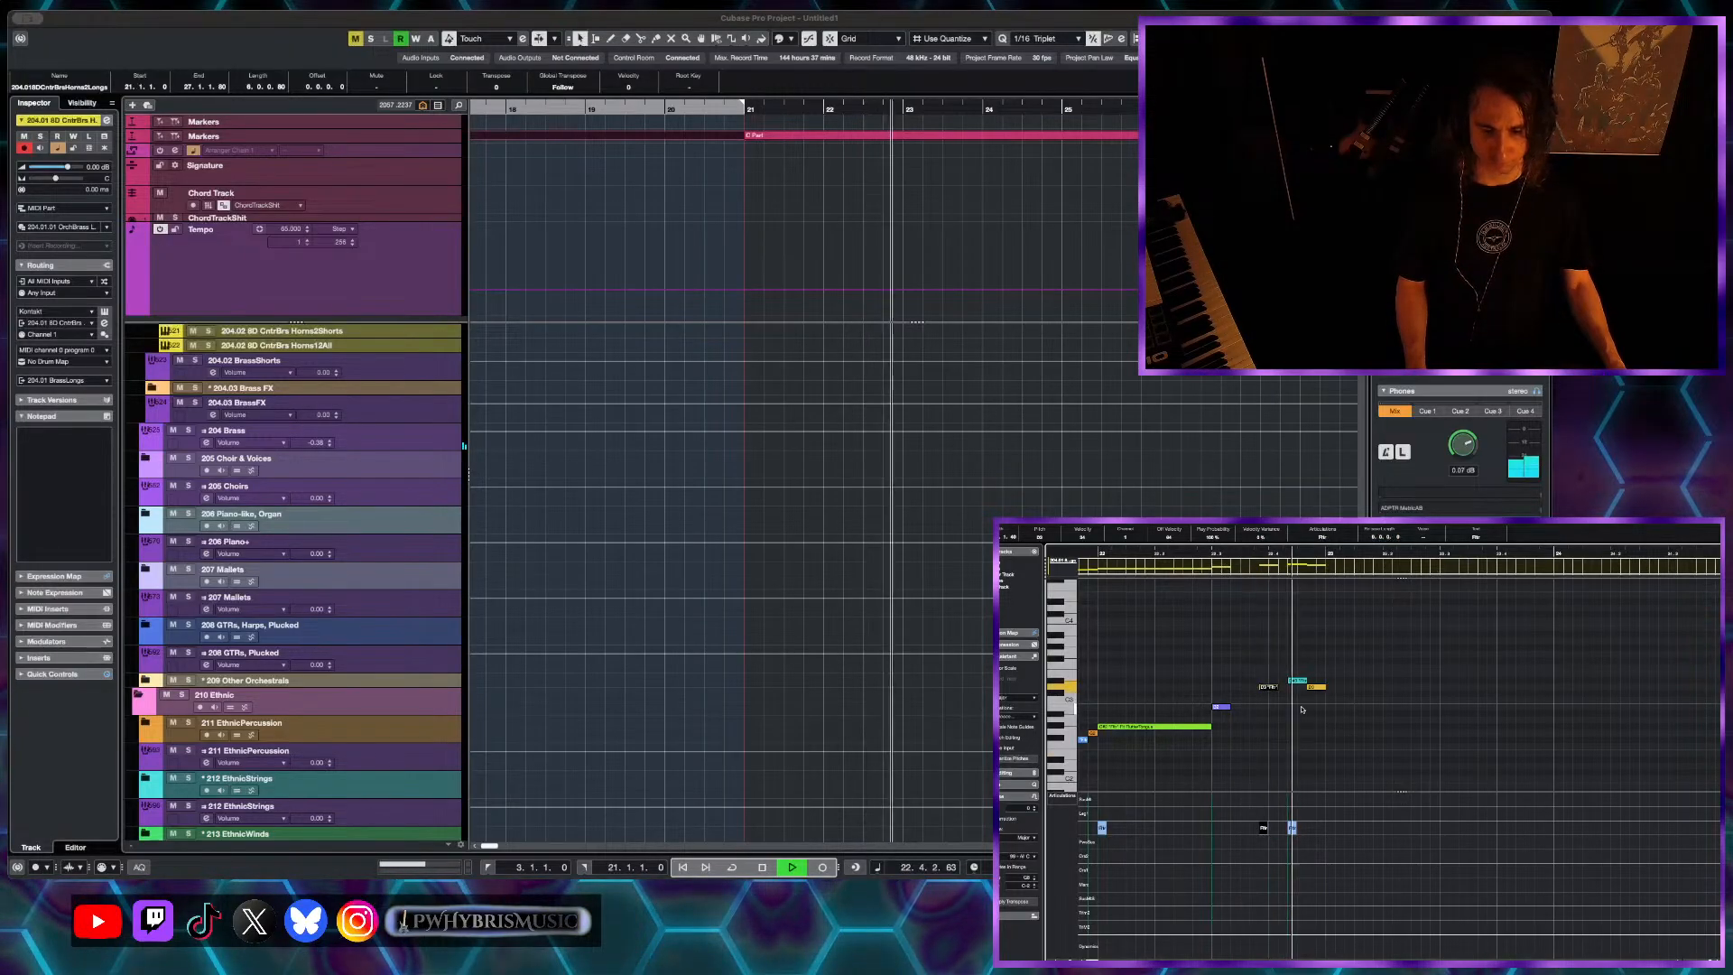
pyautogui.press('space')
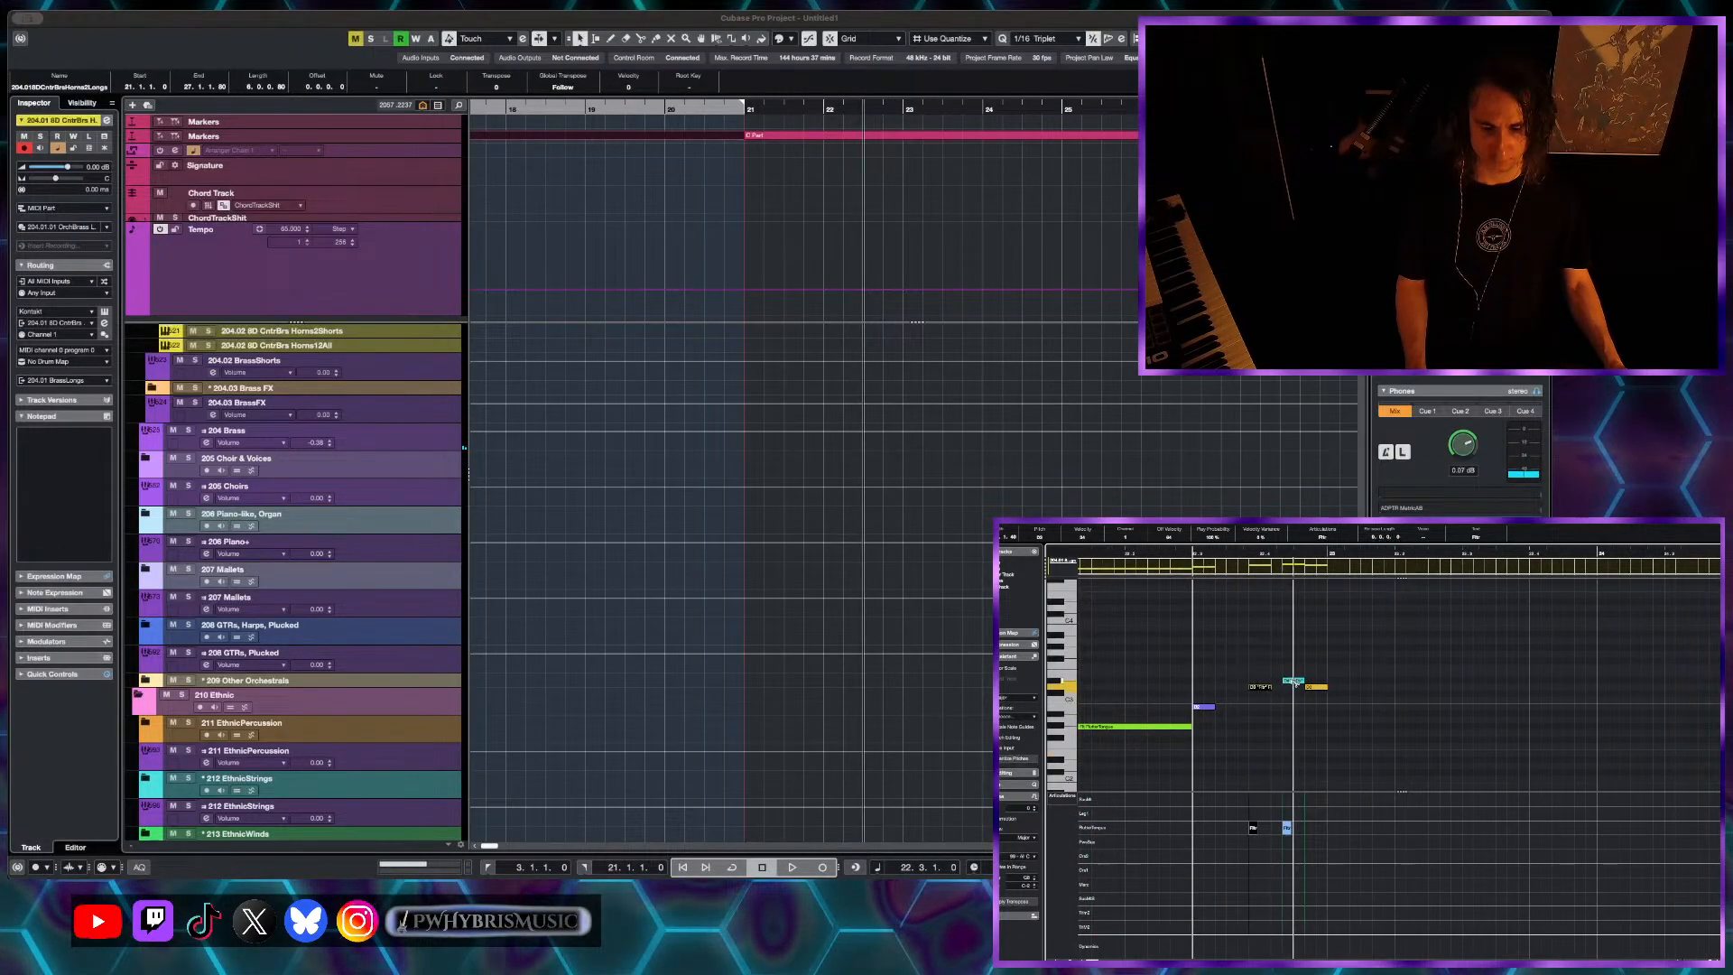
# - Shorten the highest note of the figure, pull the following note earlier, and close bar 22 with another note at the highest pitch
pyautogui.moveTo(1296, 683)
pyautogui.mouseDown()
pyautogui.moveTo(1379, 686)
pyautogui.moveTo(1318, 684)
pyautogui.mouseUp()
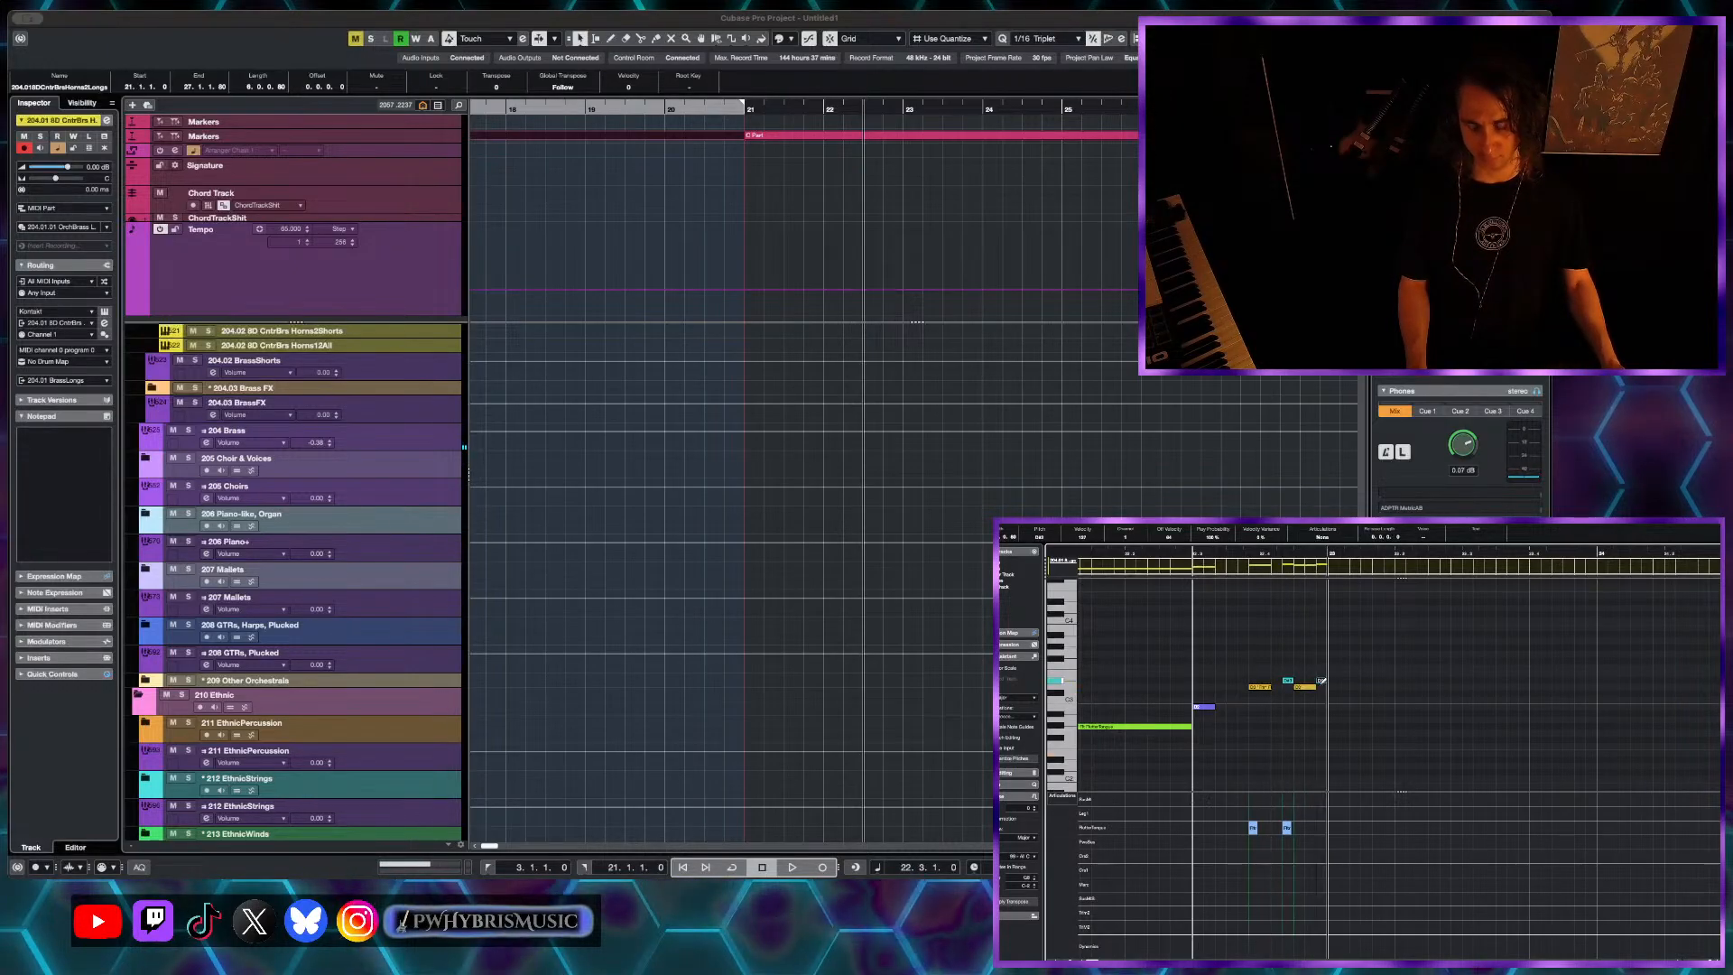
pyautogui.press('space')
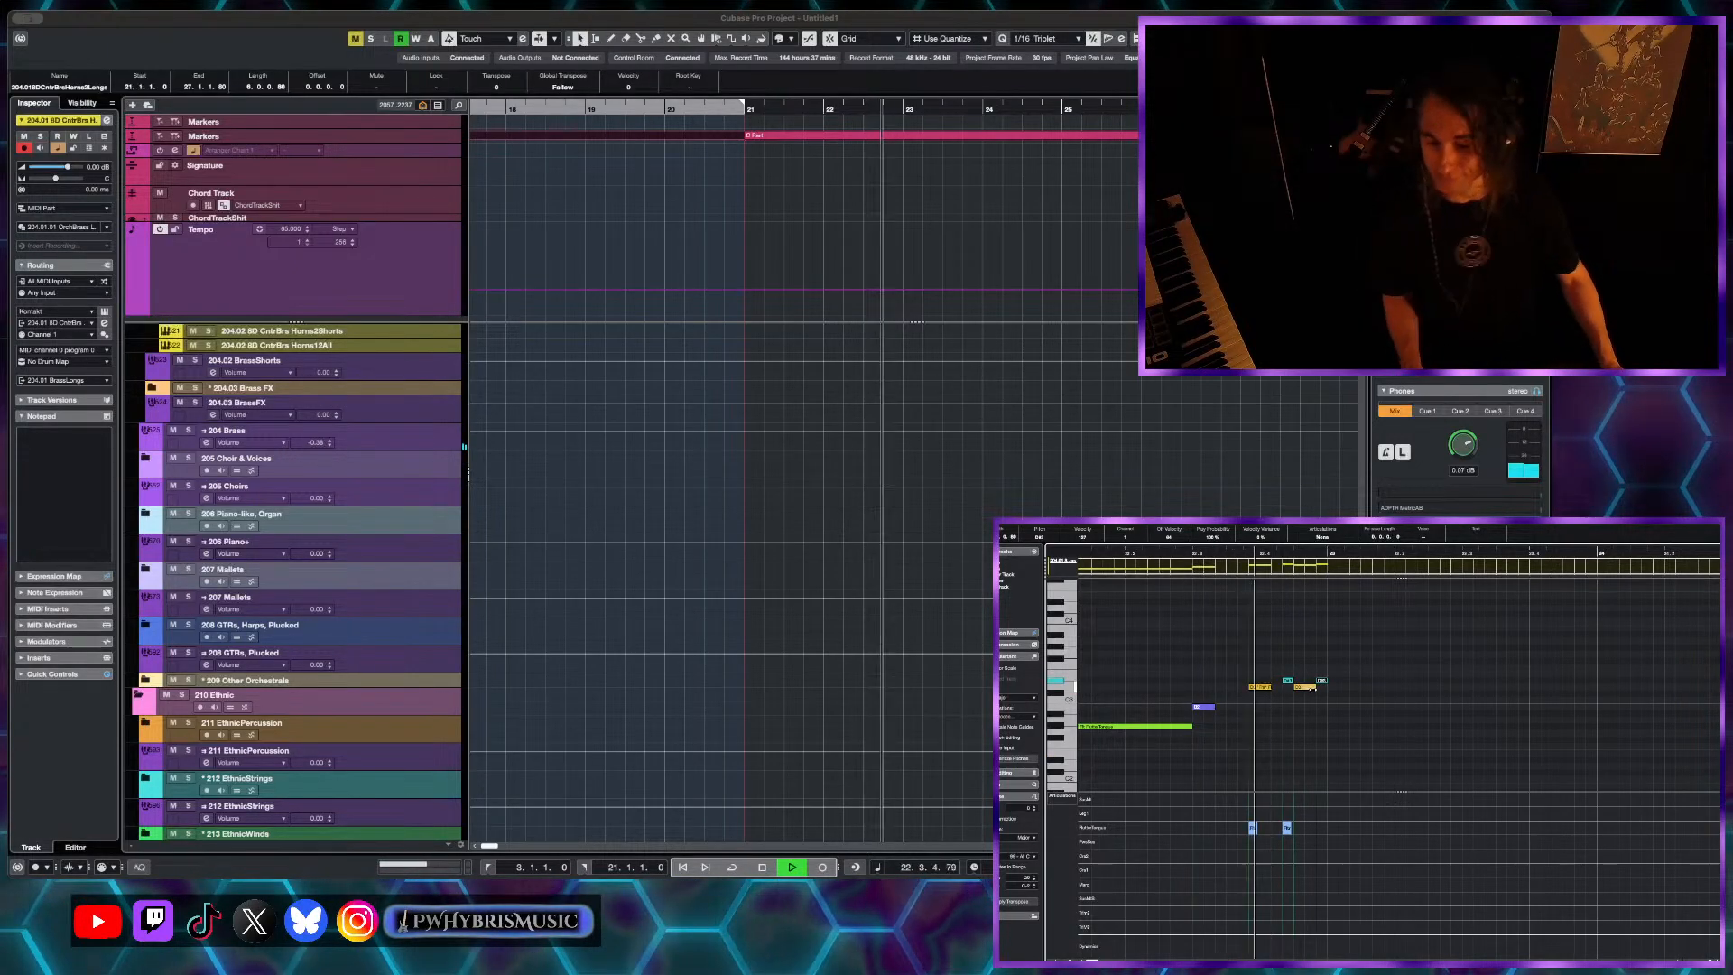
pyautogui.press('space')
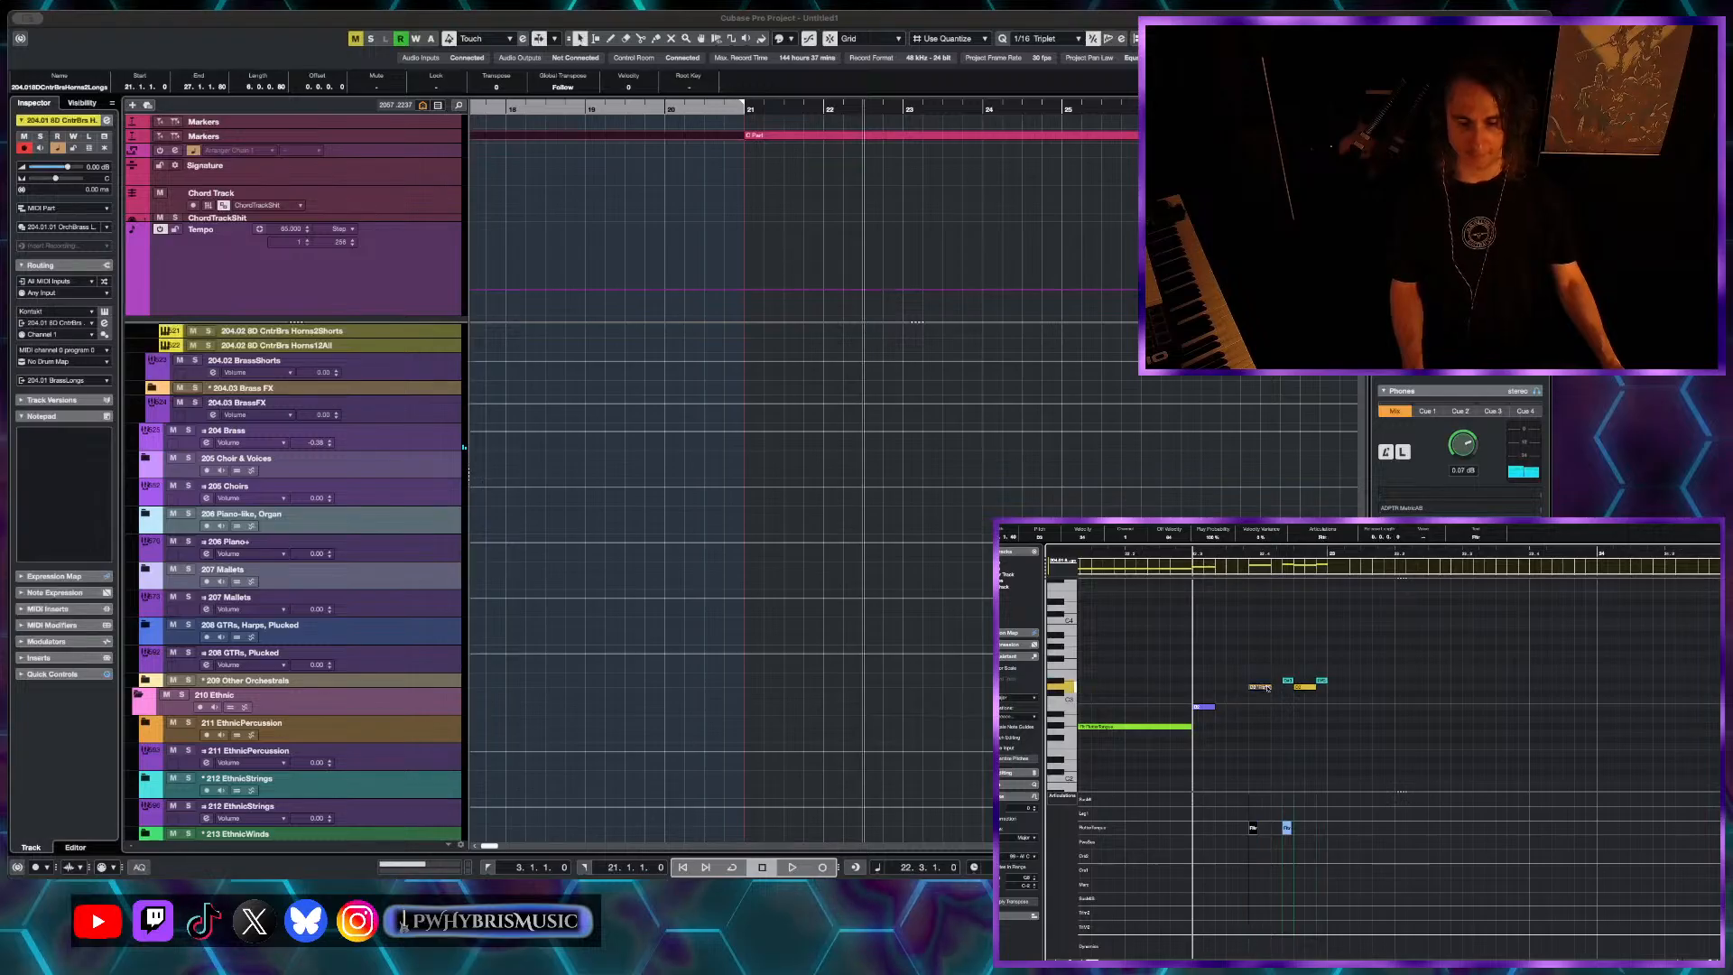
# - Duplicate the two-bar horn phrase into bars 23 and 24 and play the extended line
pyautogui.scroll(-5, 1278, 697)
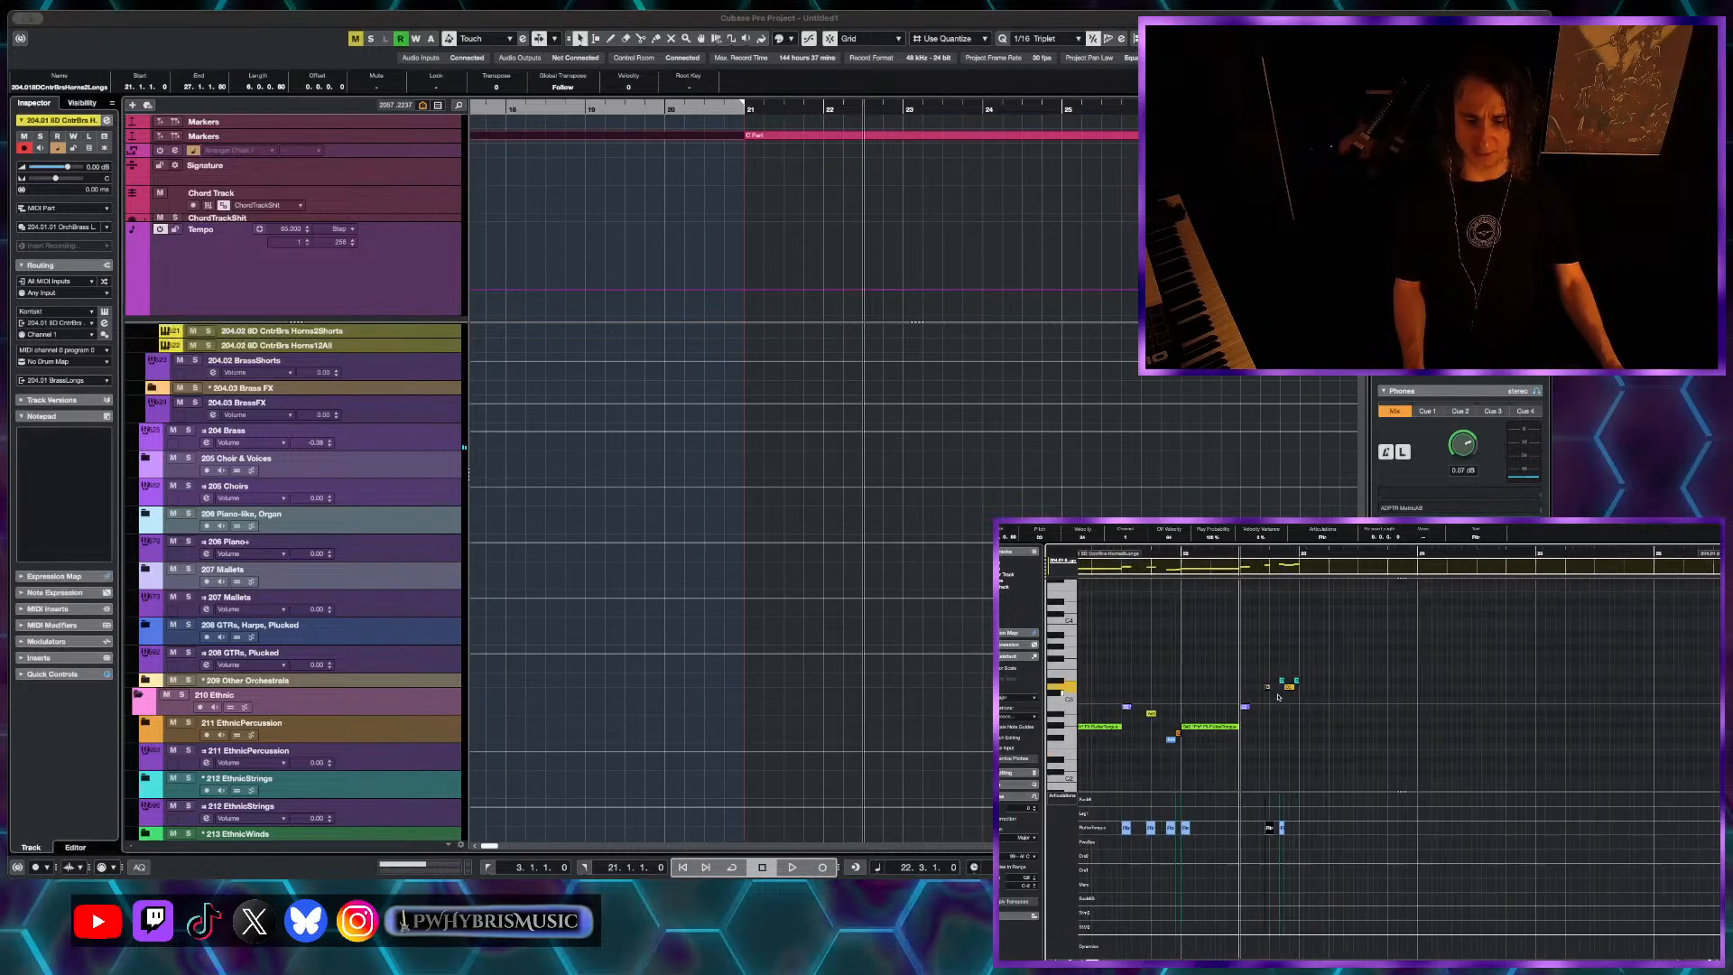
pyautogui.hotkey('ctrl', 'v')
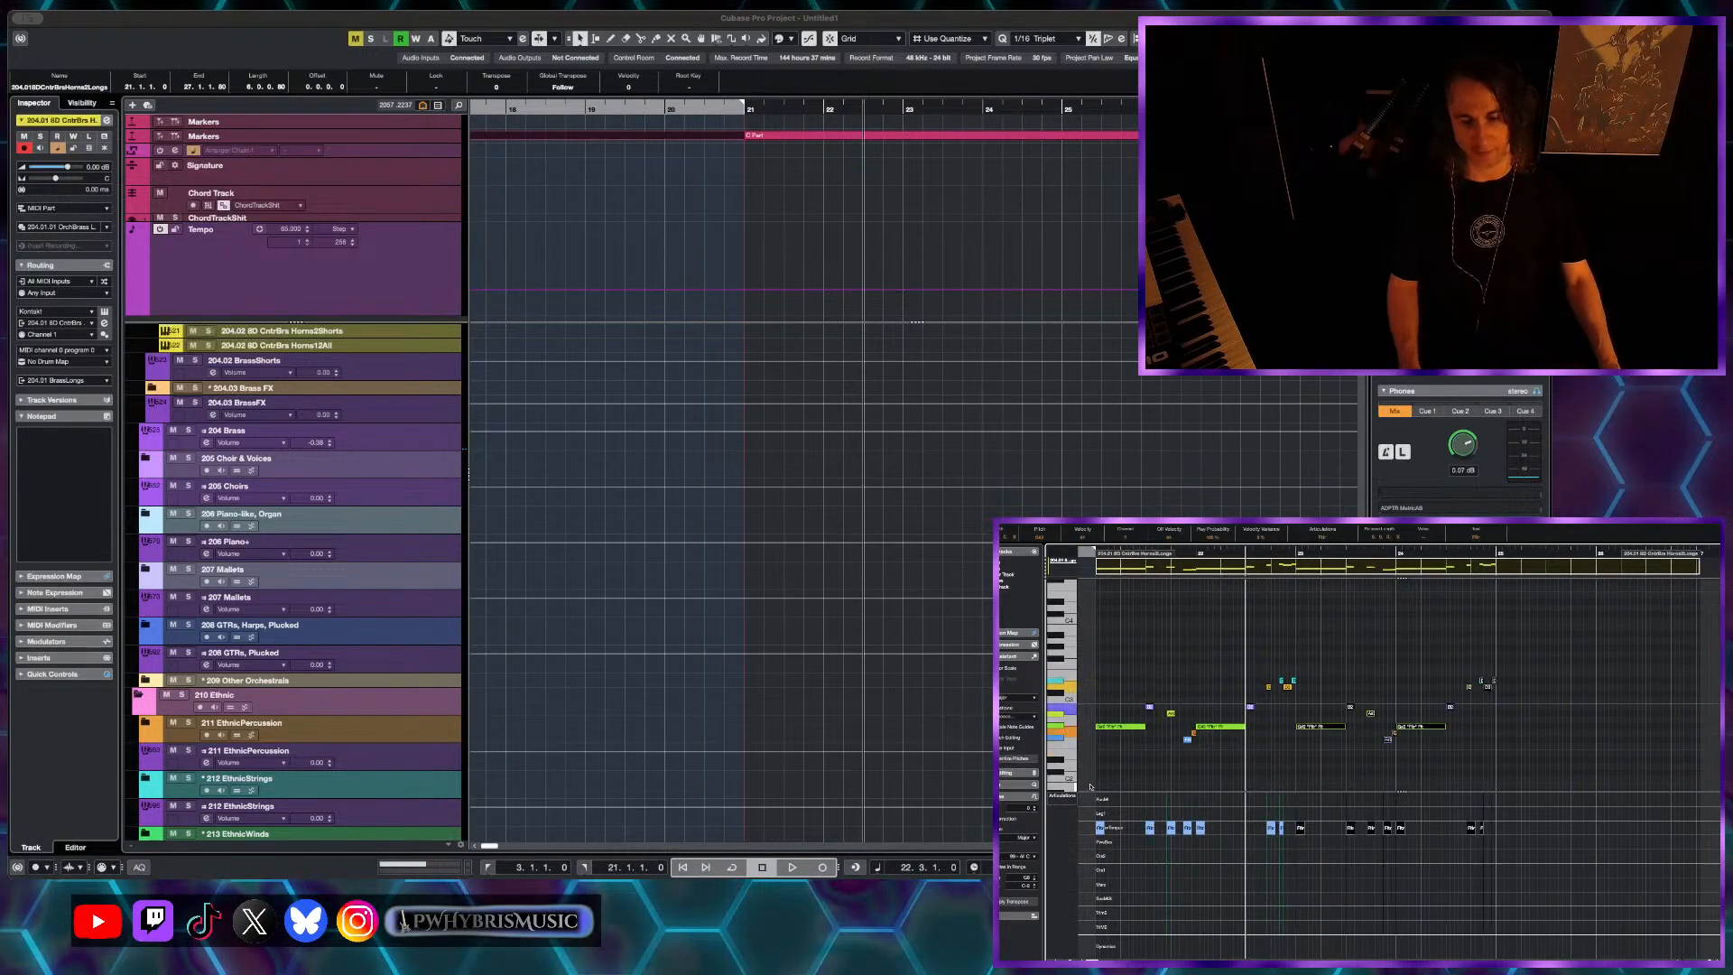
pyautogui.scroll(-3, 1570, 669)
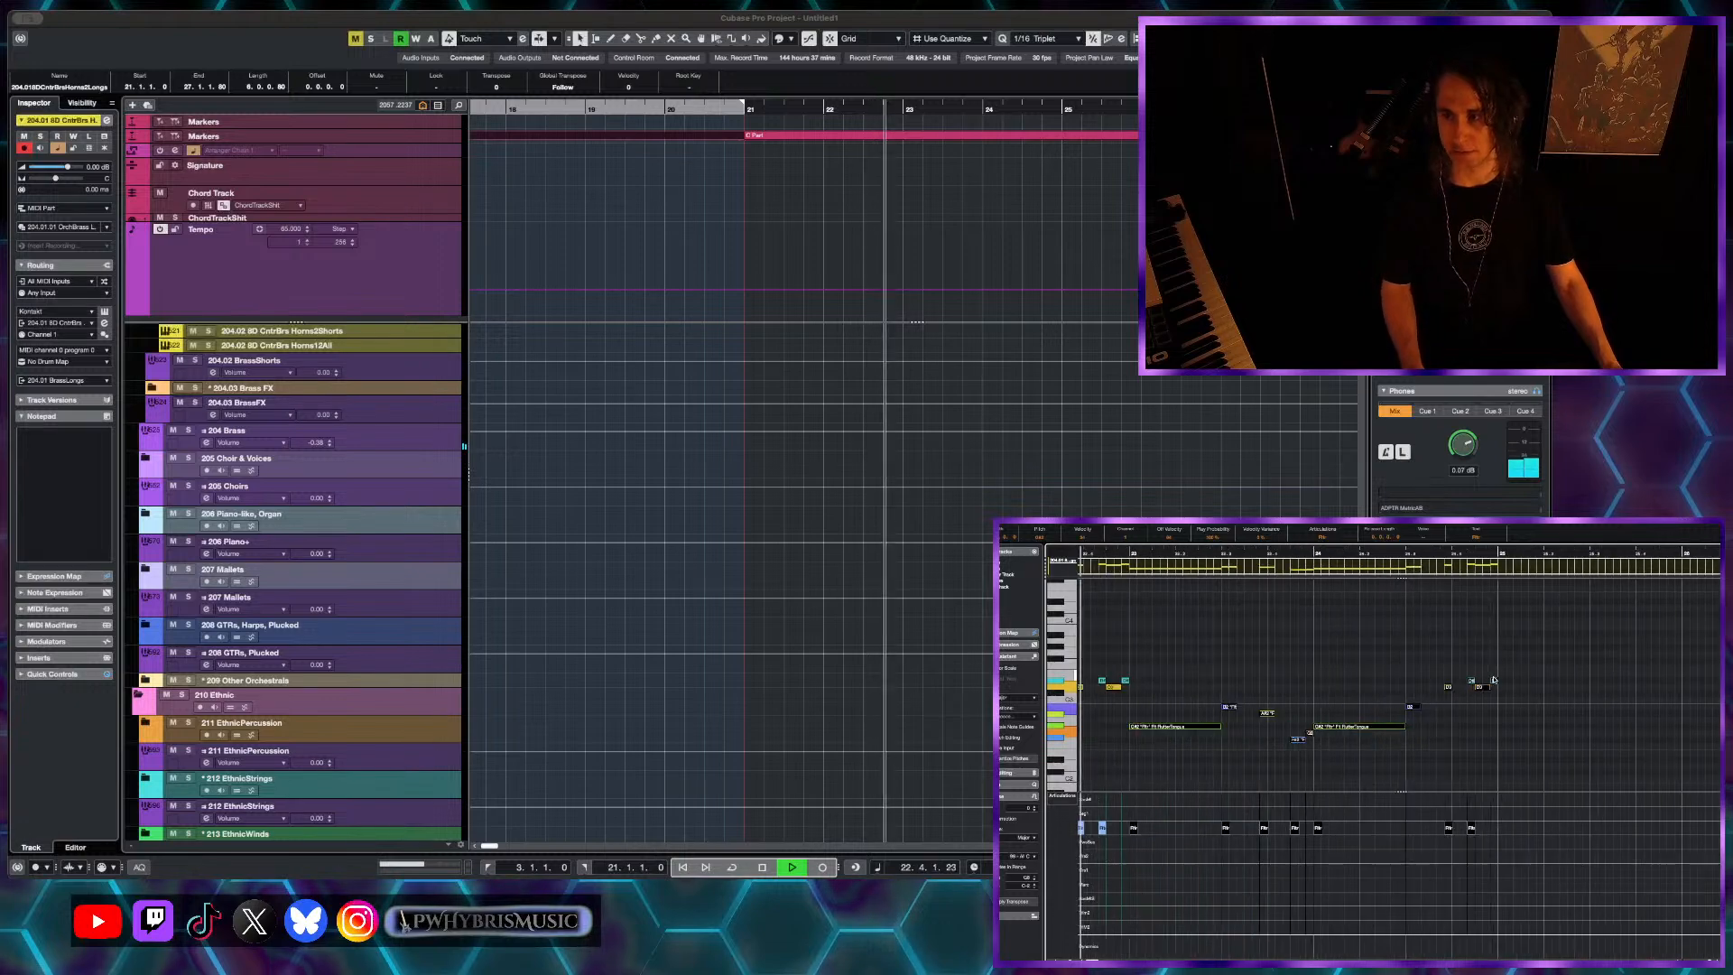
pyautogui.press('h')
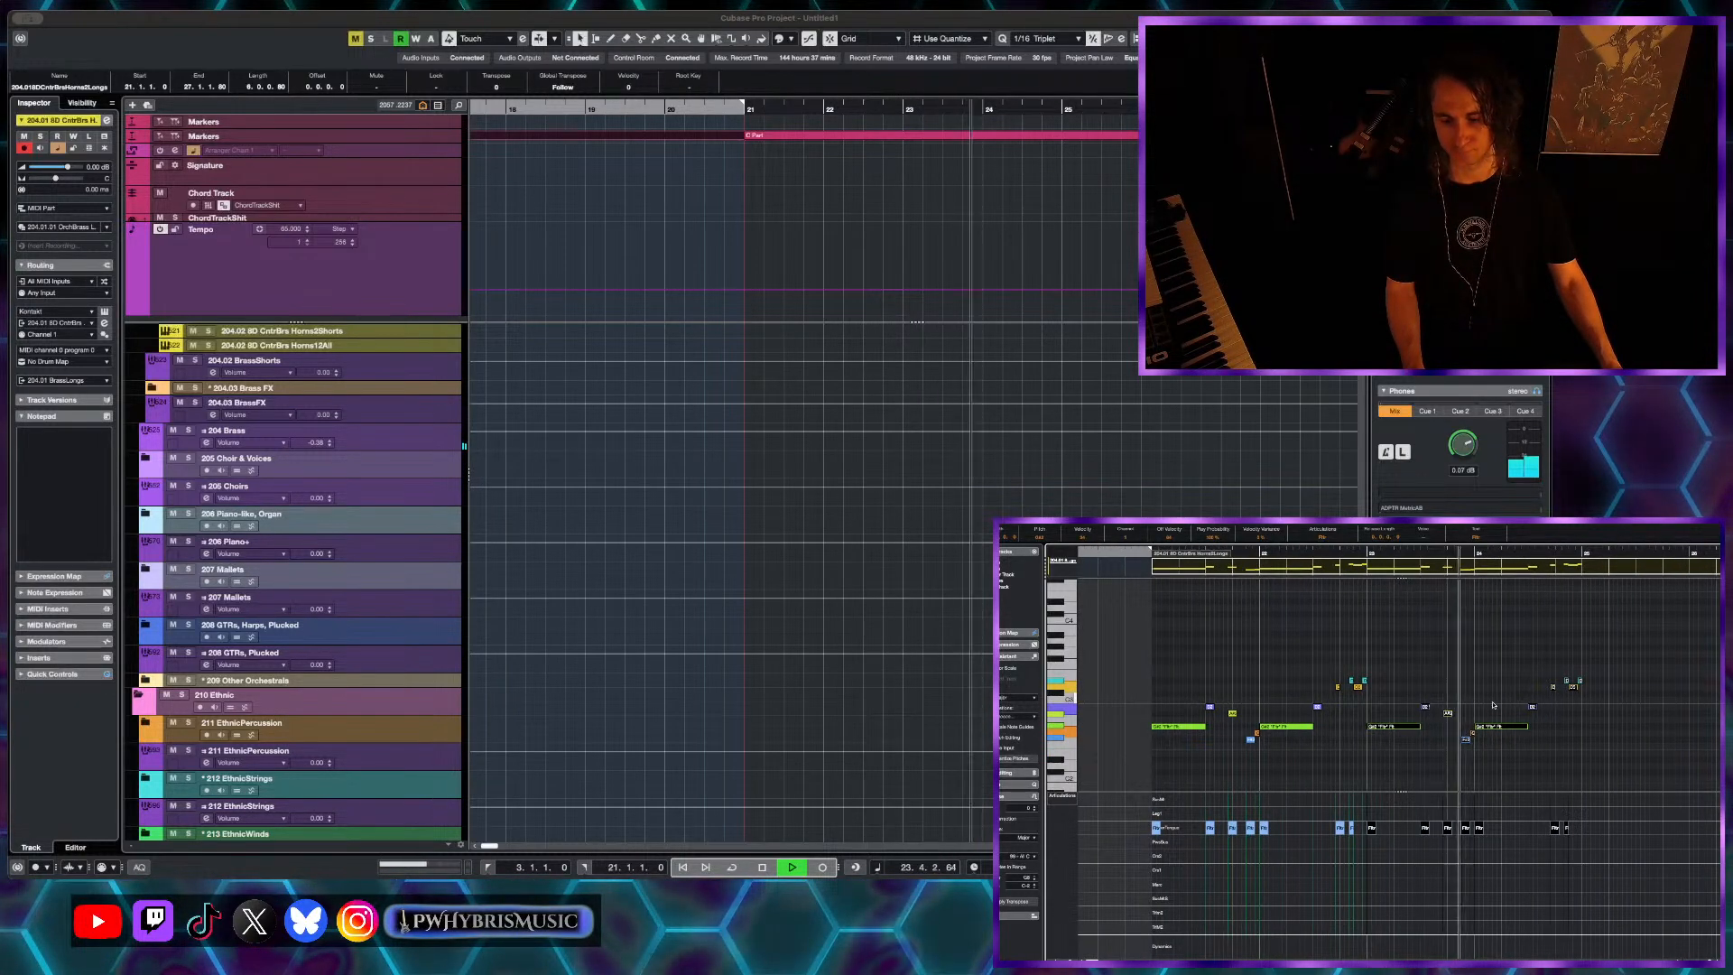
pyautogui.press('h')
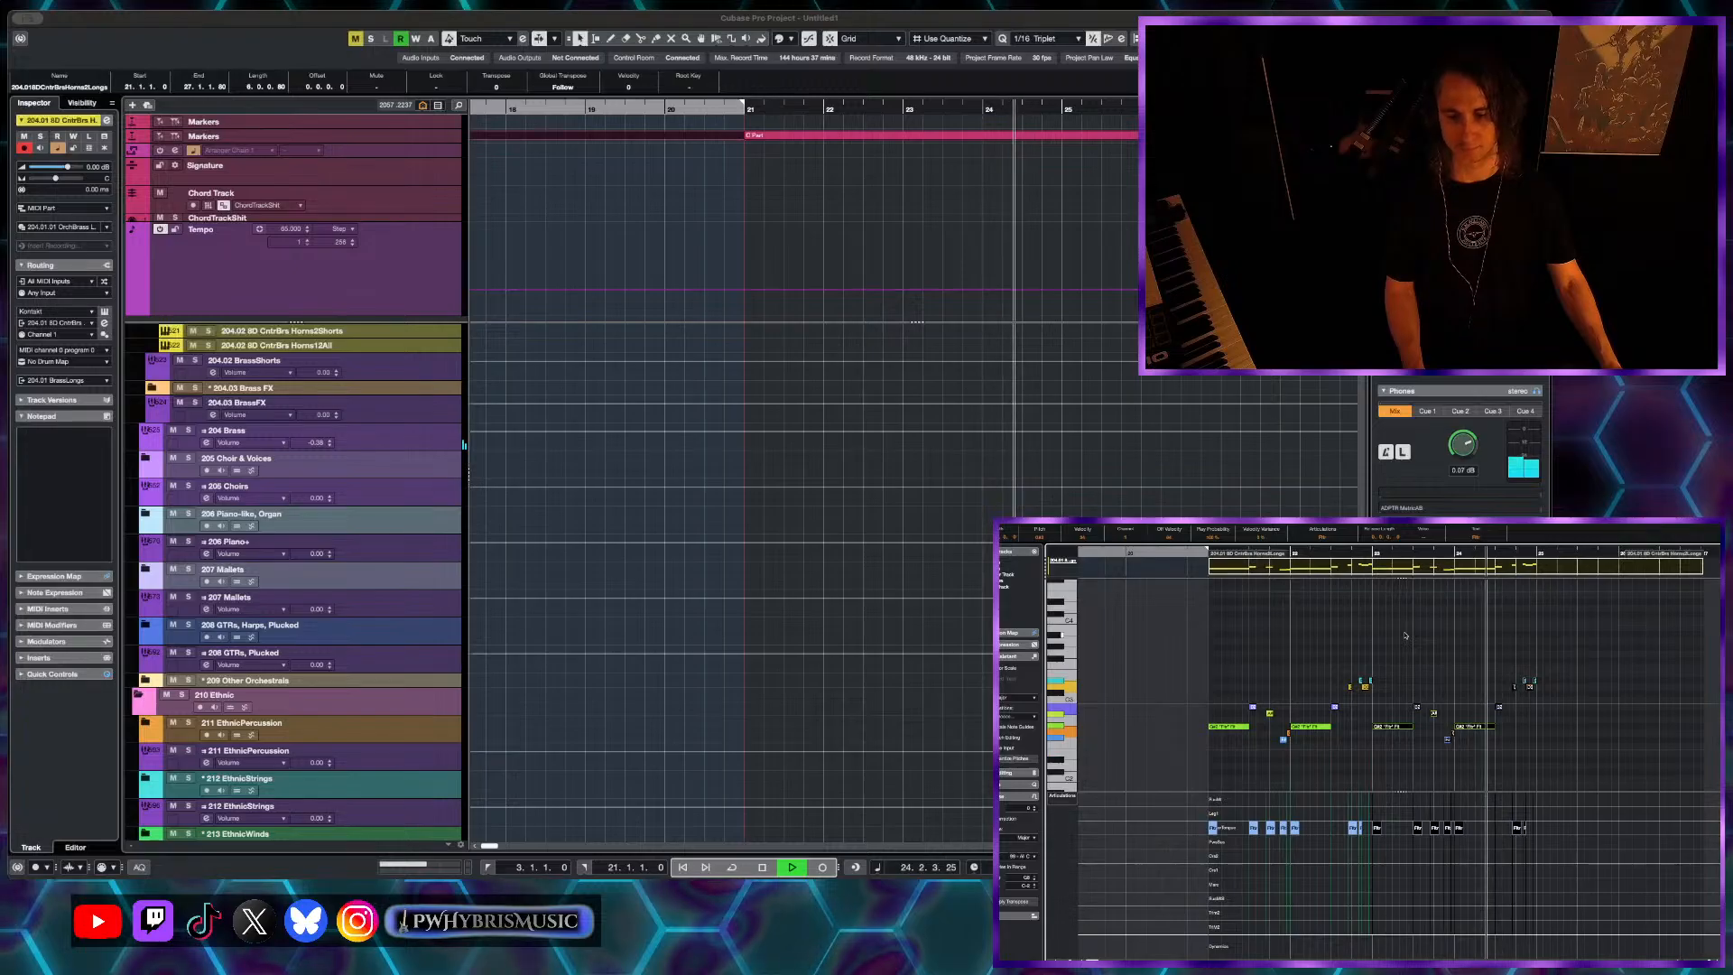
# - Play back the horn line from the start of the C Part at bar 21
pyautogui.press('g')
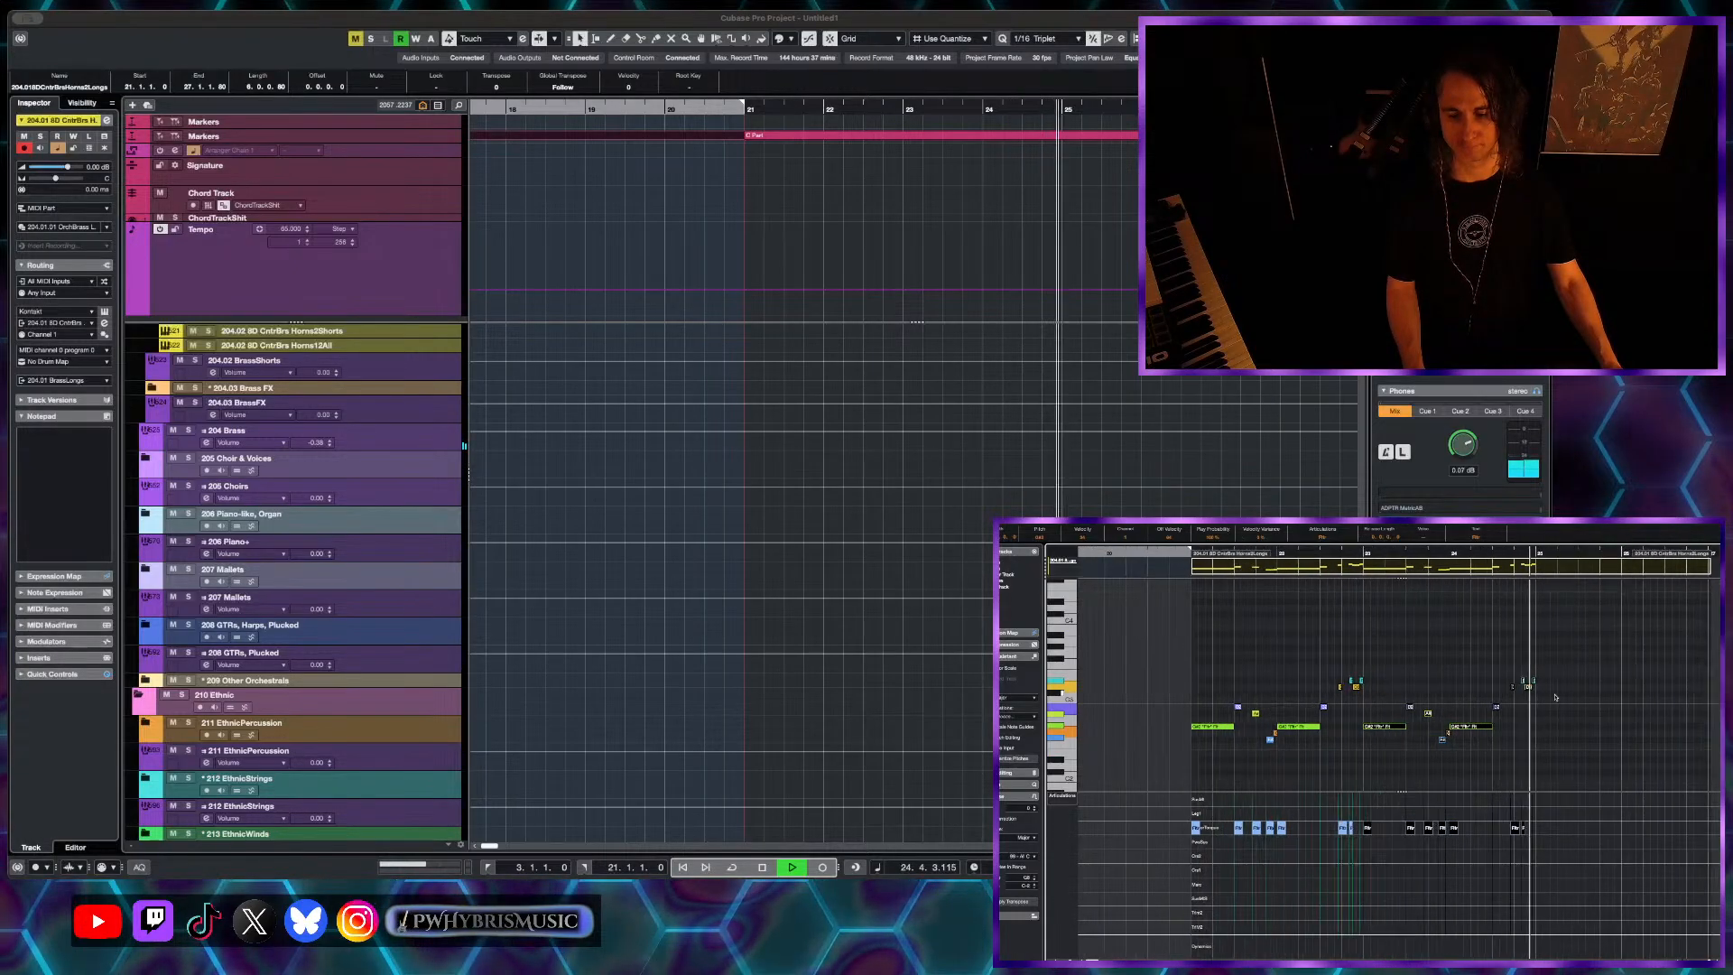
pyautogui.press('g')
pyautogui.press('space')
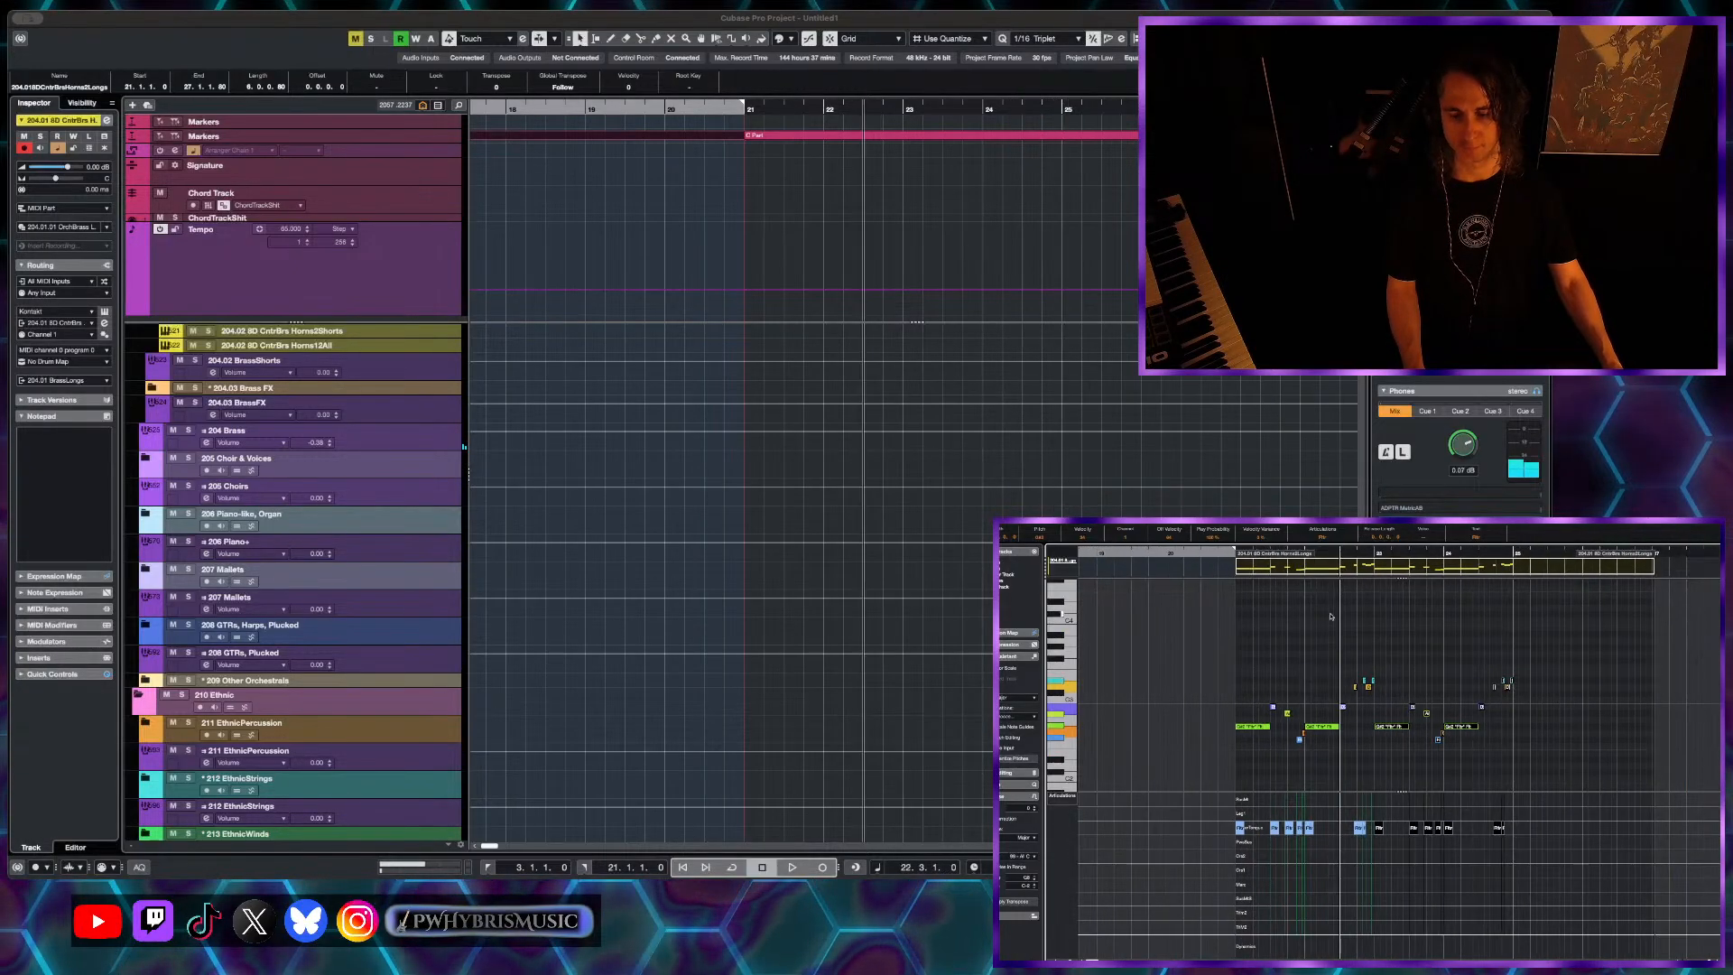
pyautogui.click(1234, 552)
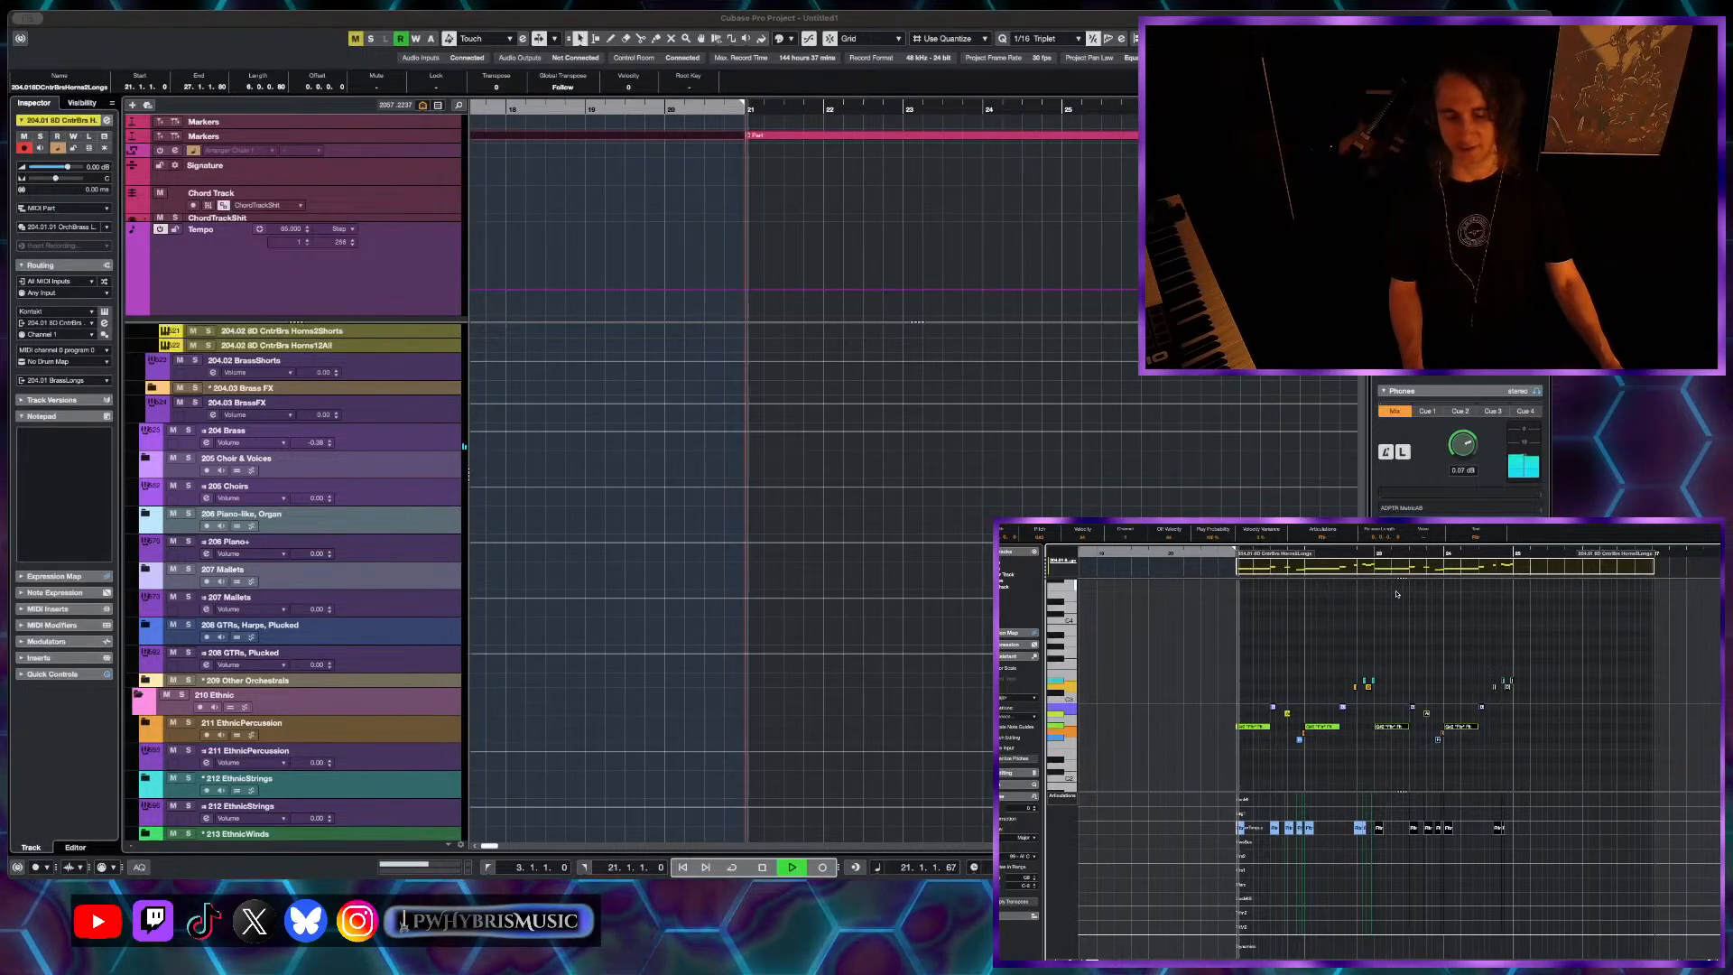
# - Create an empty MIDI part on the 321 SimpleJazzBass track covering the C Part from bar 21 to bar 29
pyautogui.scroll(-5, 730, 482)
pyautogui.scroll(1, 728, 482)
pyautogui.scroll(10, 729, 482)
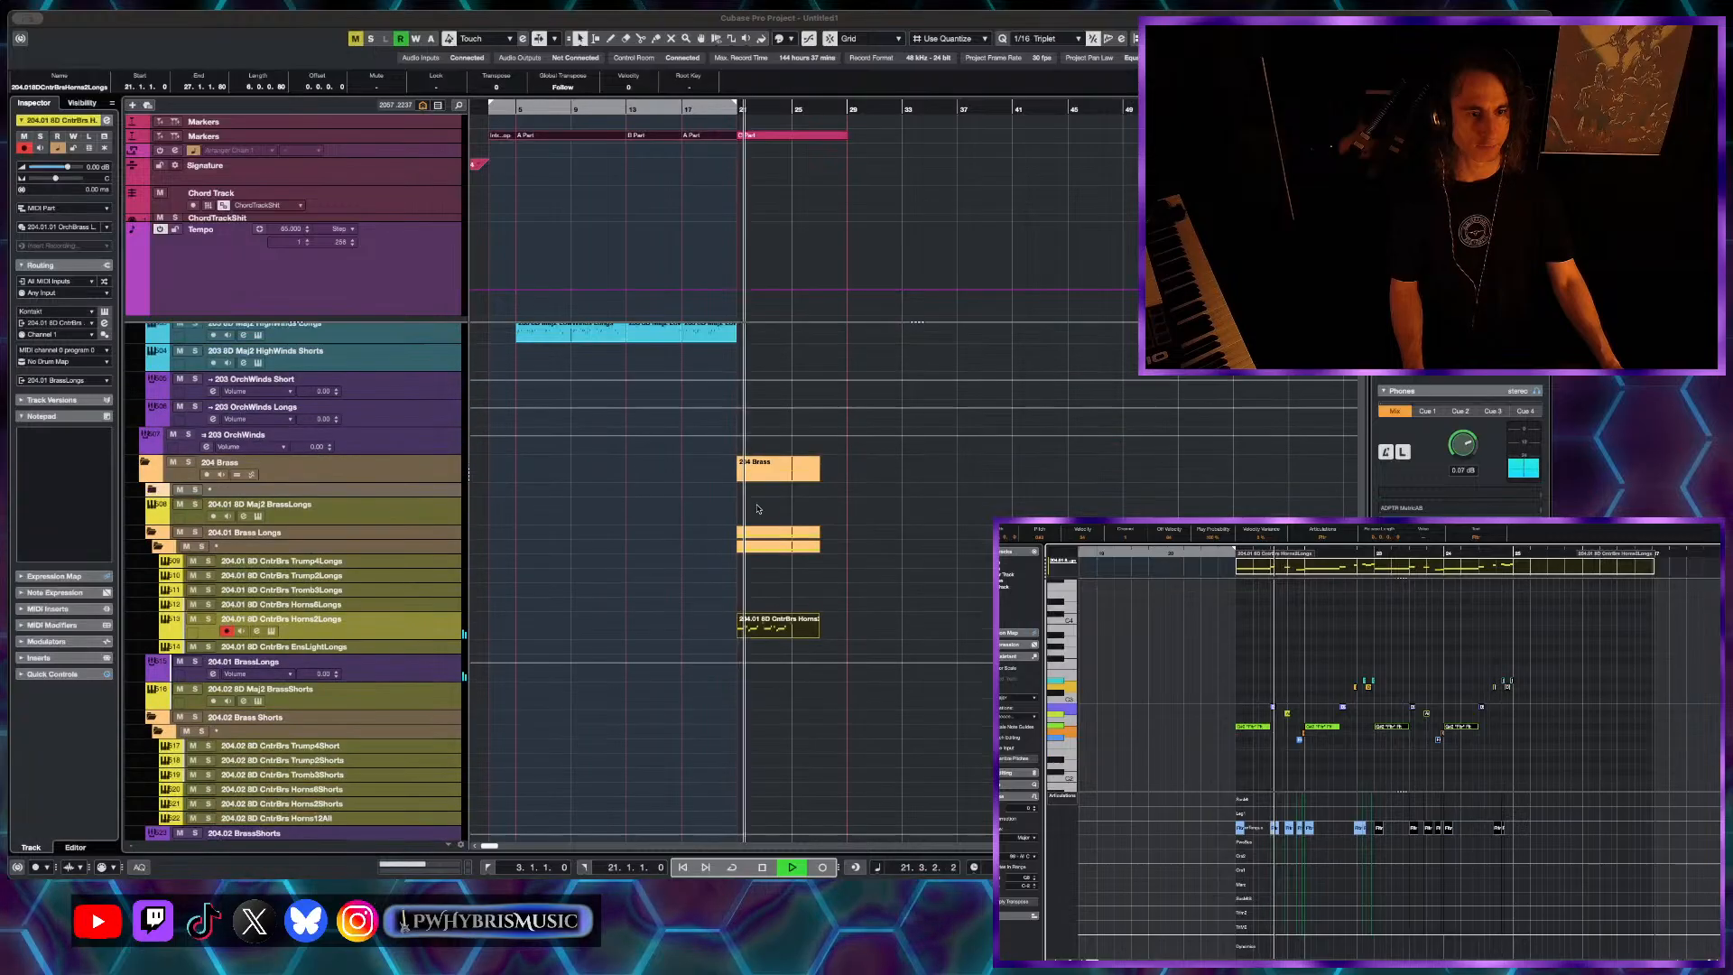
pyautogui.press('space')
pyautogui.click(730, 473)
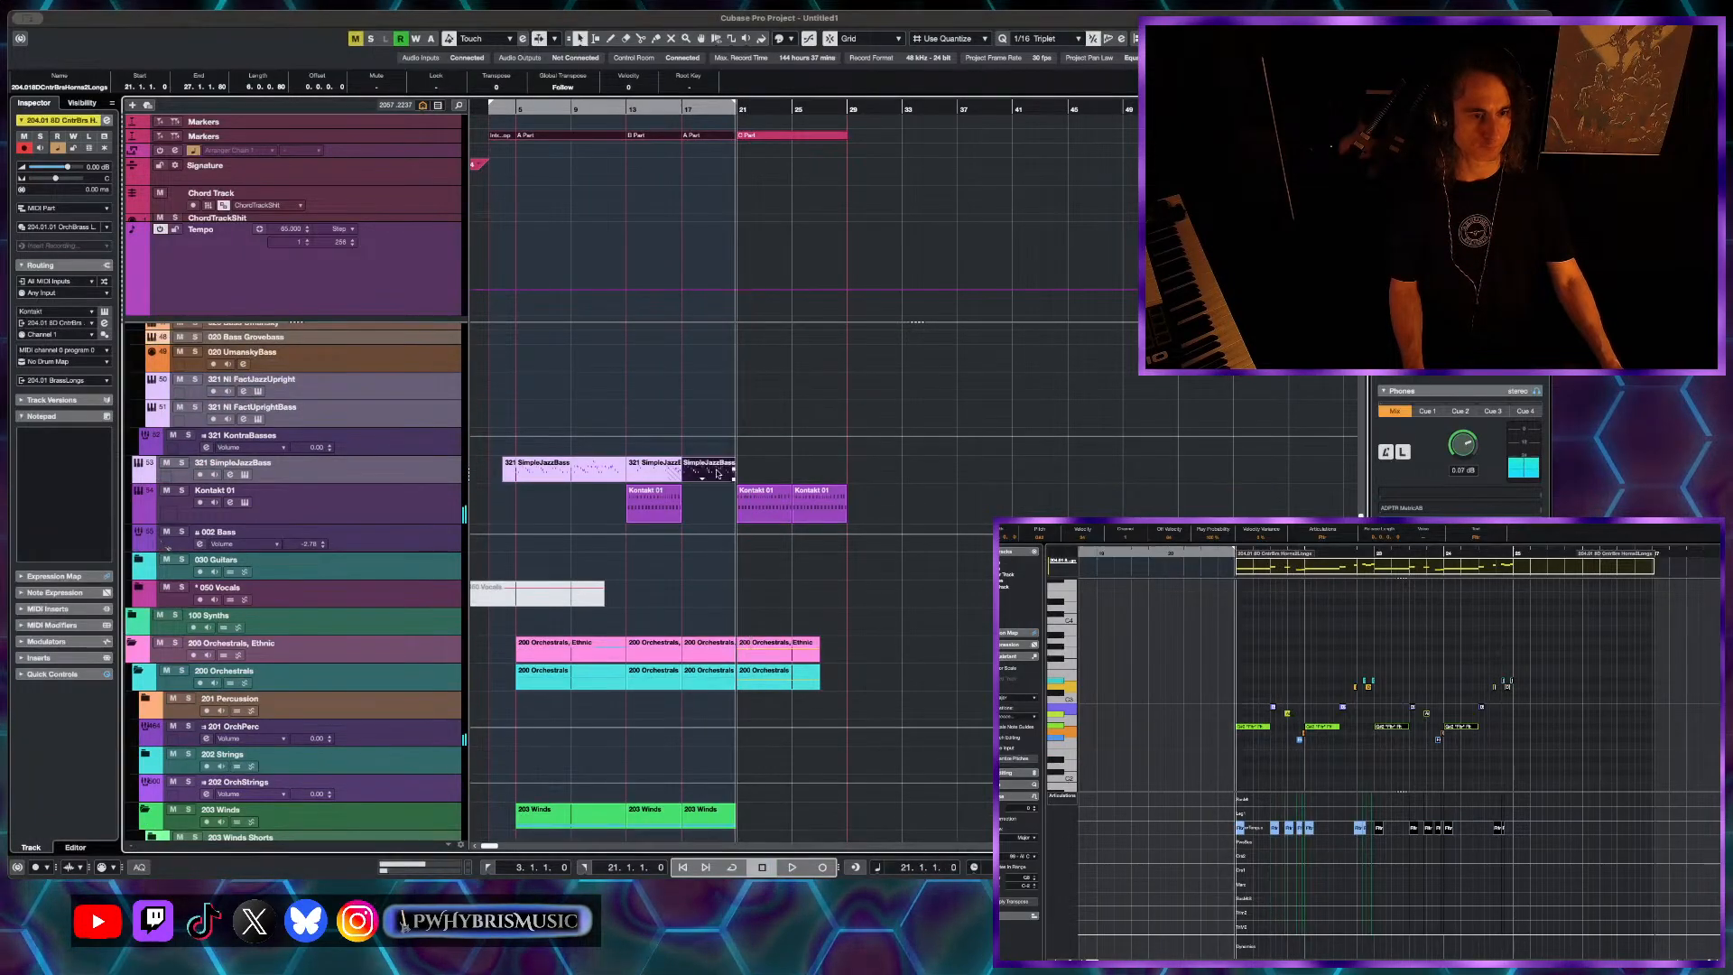
pyautogui.scroll(5, 746, 479)
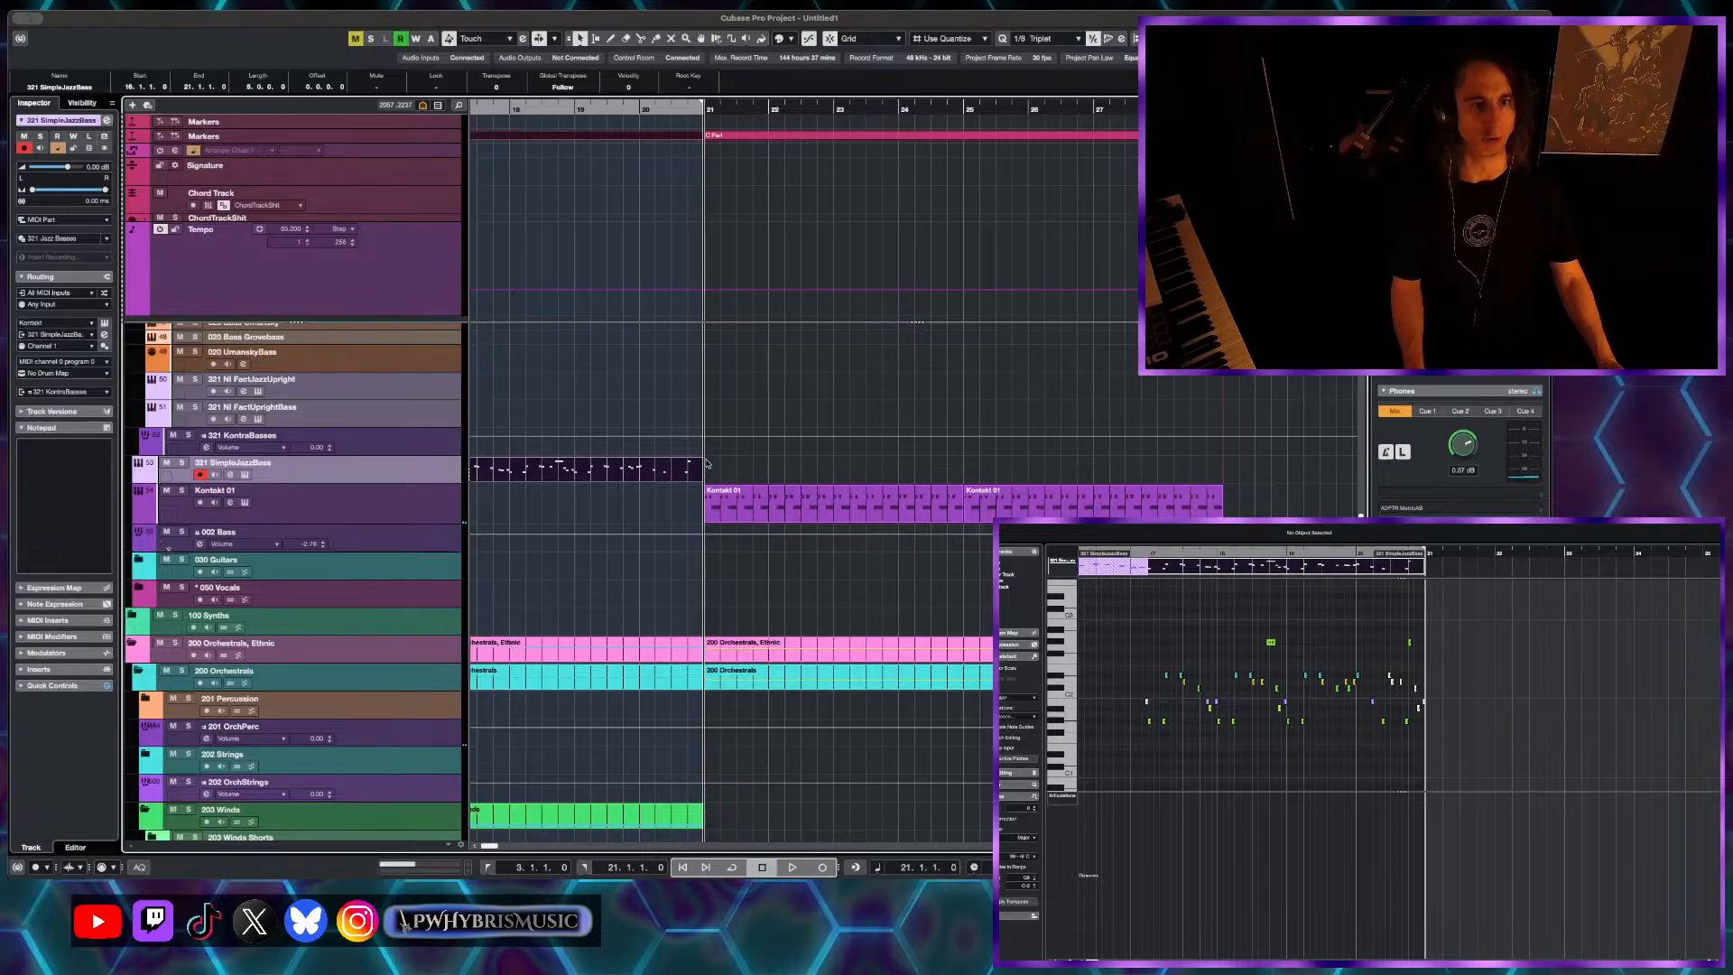
pyautogui.click(714, 464)
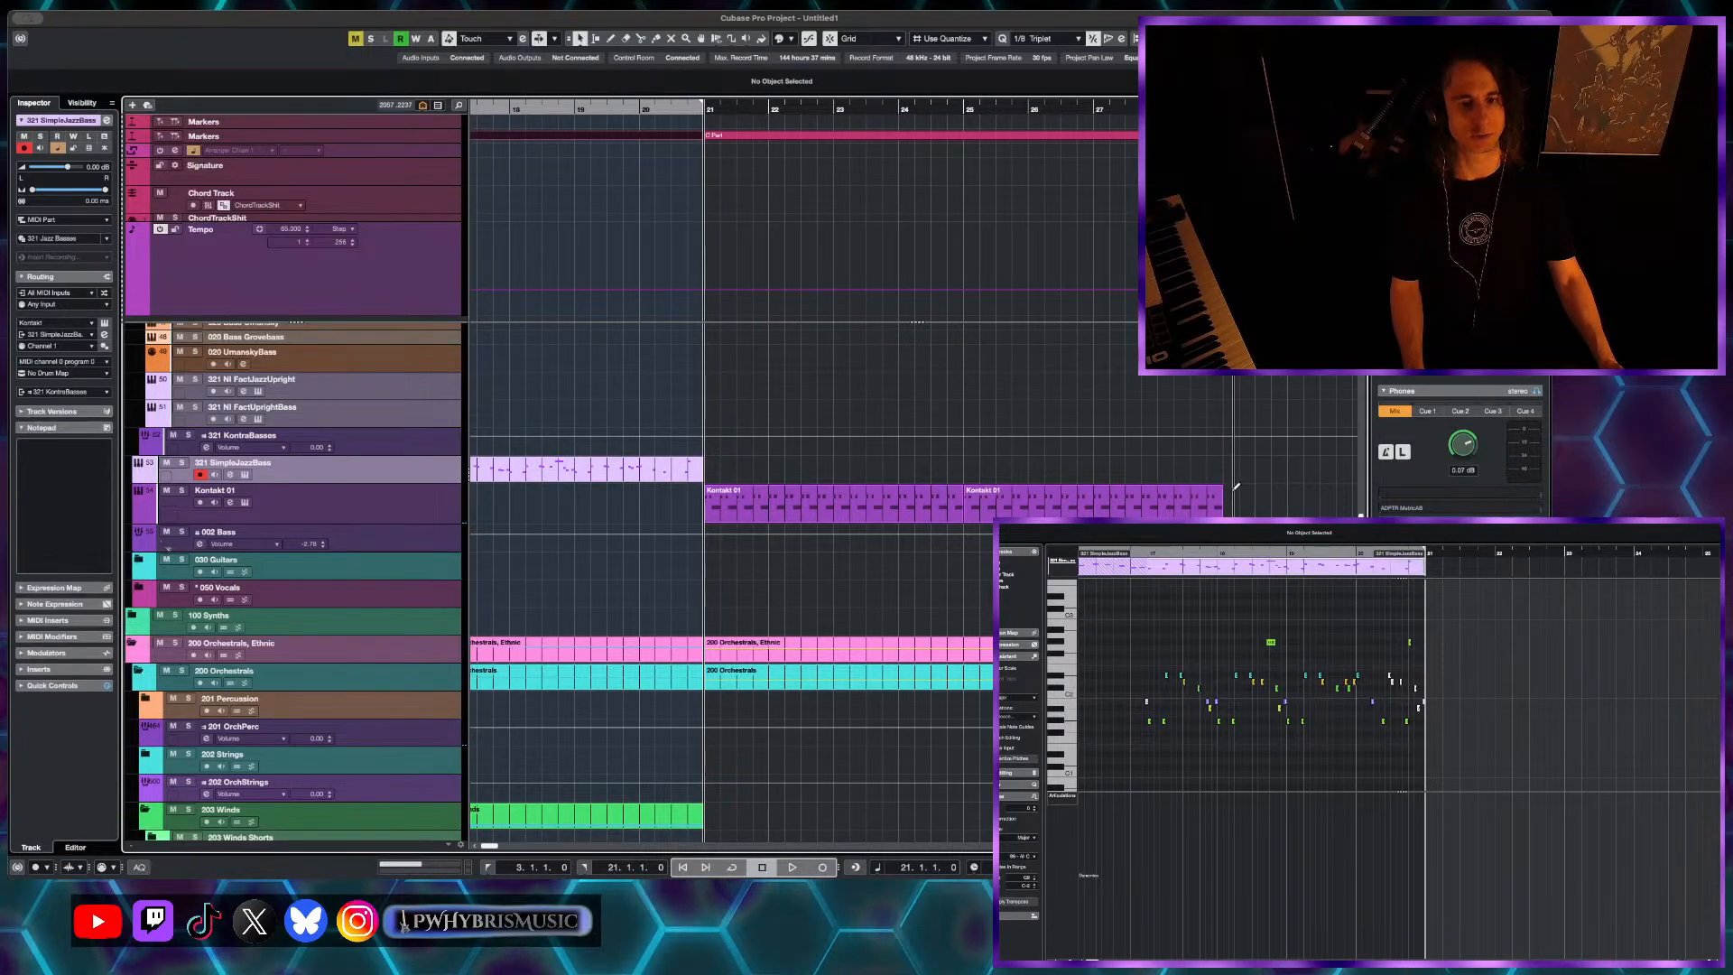
pyautogui.moveTo(1230, 480); pyautogui.dragTo(1222, 478)
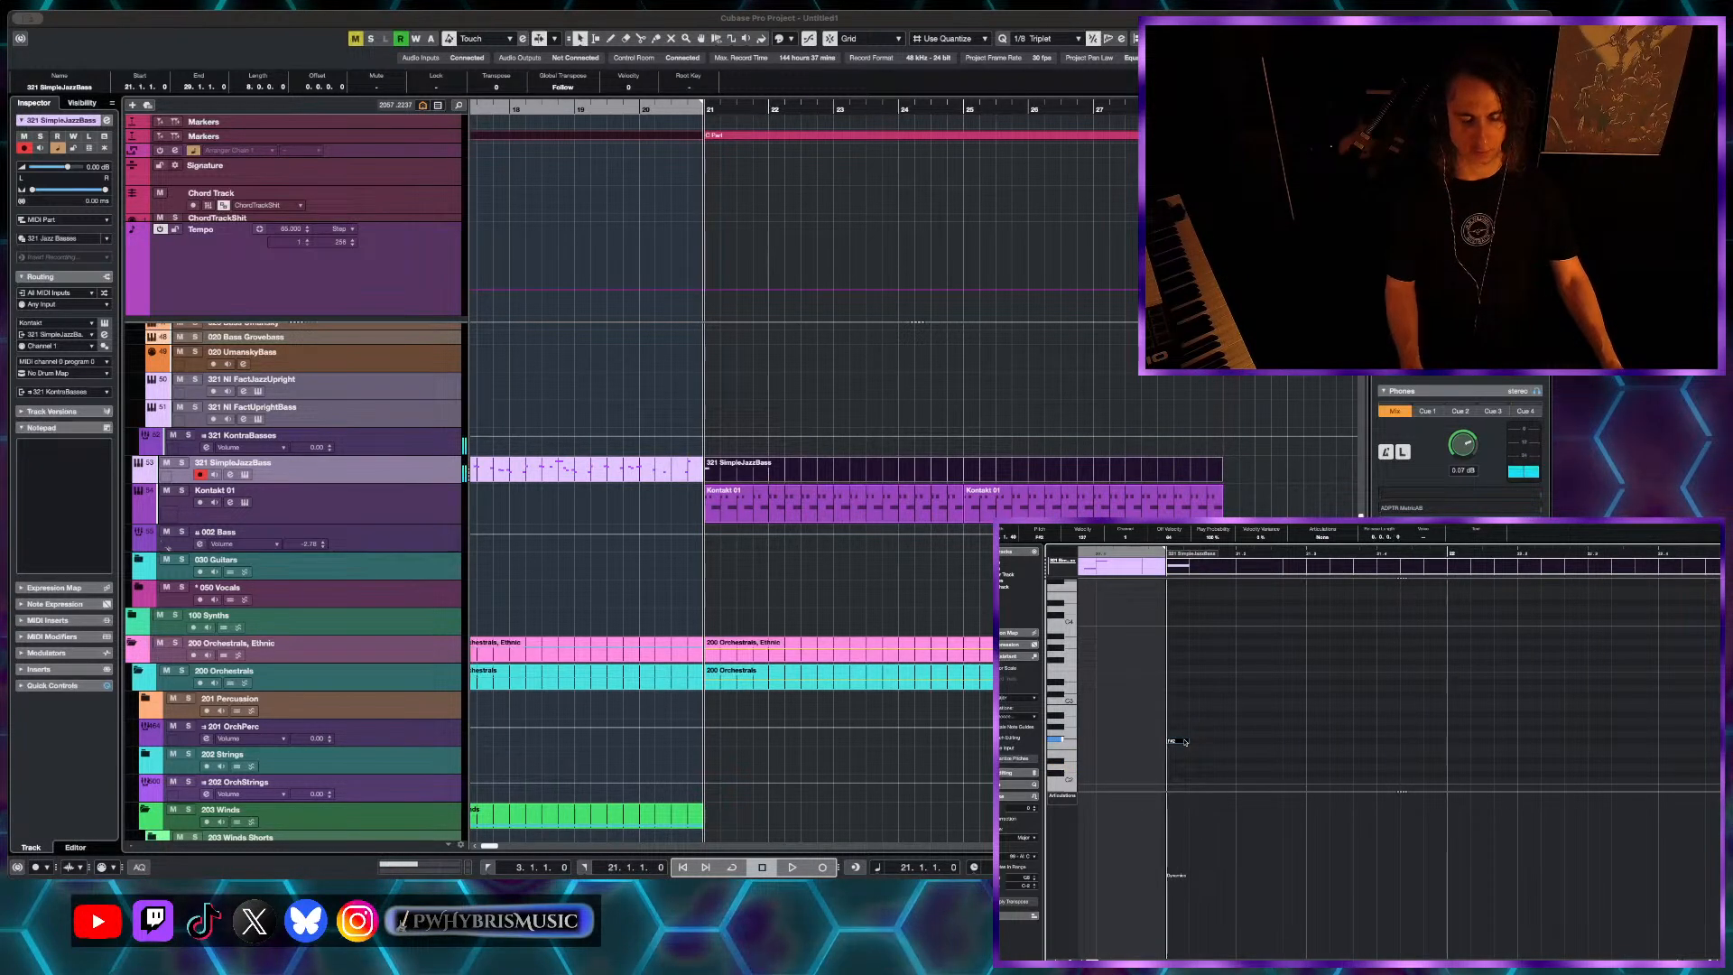
# - Enter a bass note at the start of bar 21, raise its pitch, and follow it directly with two successively lower notes
pyautogui.click(1177, 728)
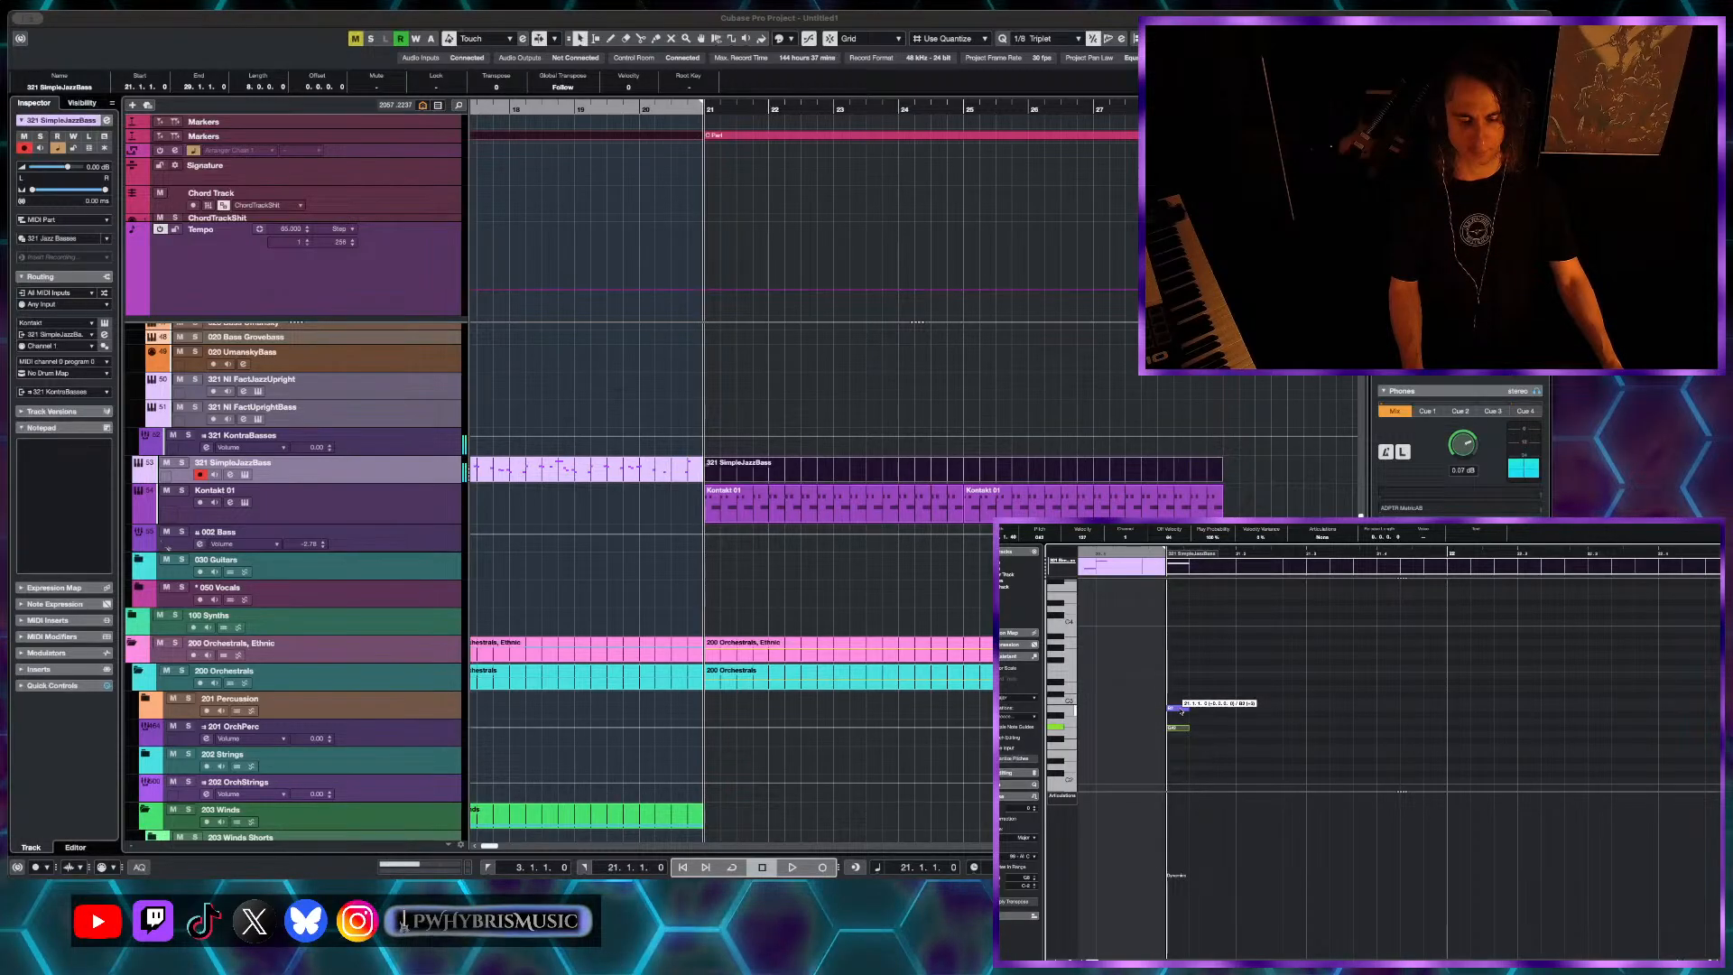
pyautogui.moveTo(1181, 712); pyautogui.dragTo(1183, 713)
pyautogui.press('space')
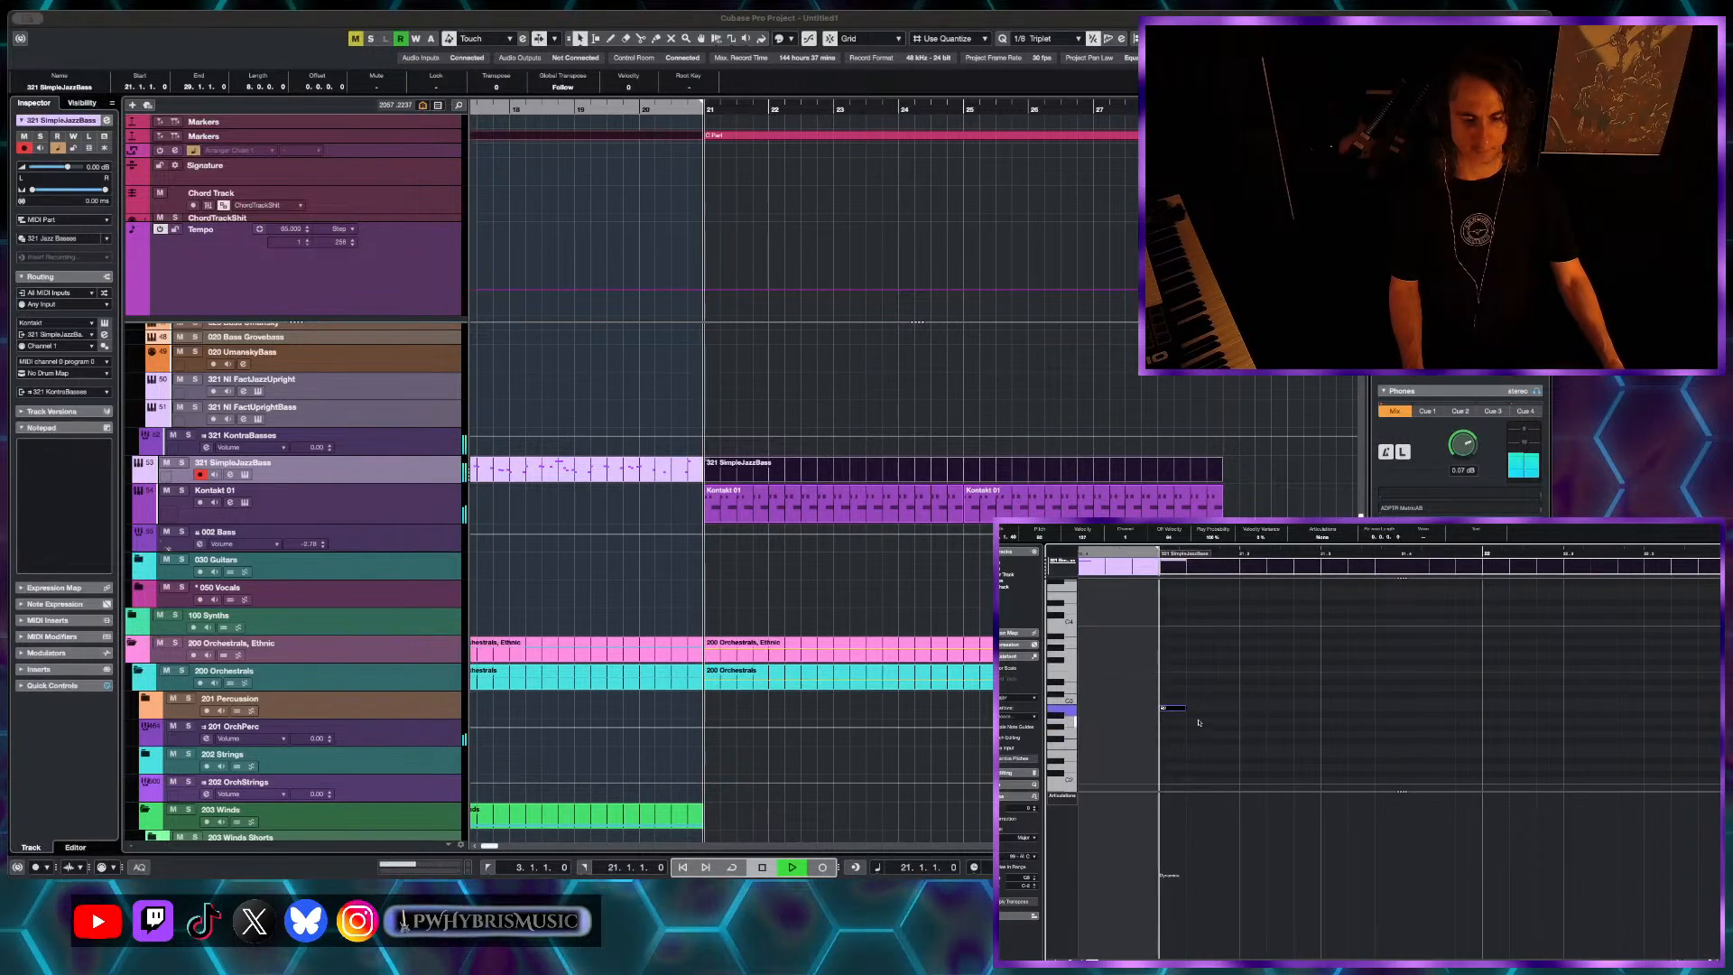
pyautogui.click(1196, 722)
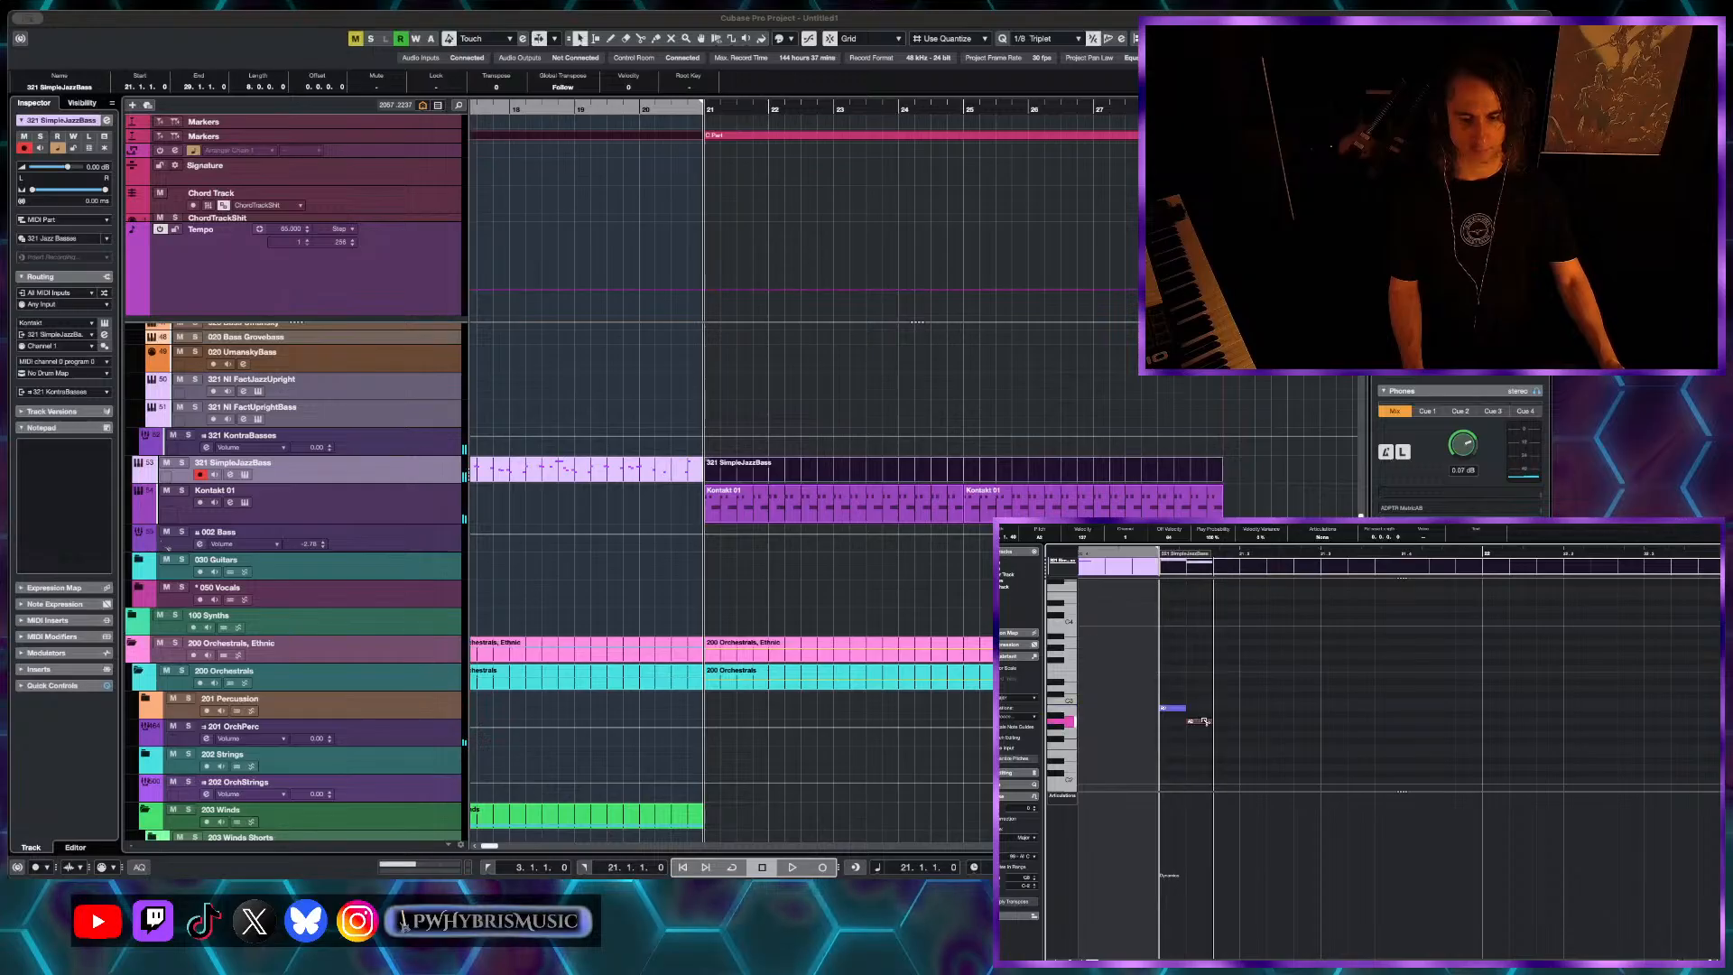
pyautogui.moveTo(1205, 714); pyautogui.dragTo(1232, 731)
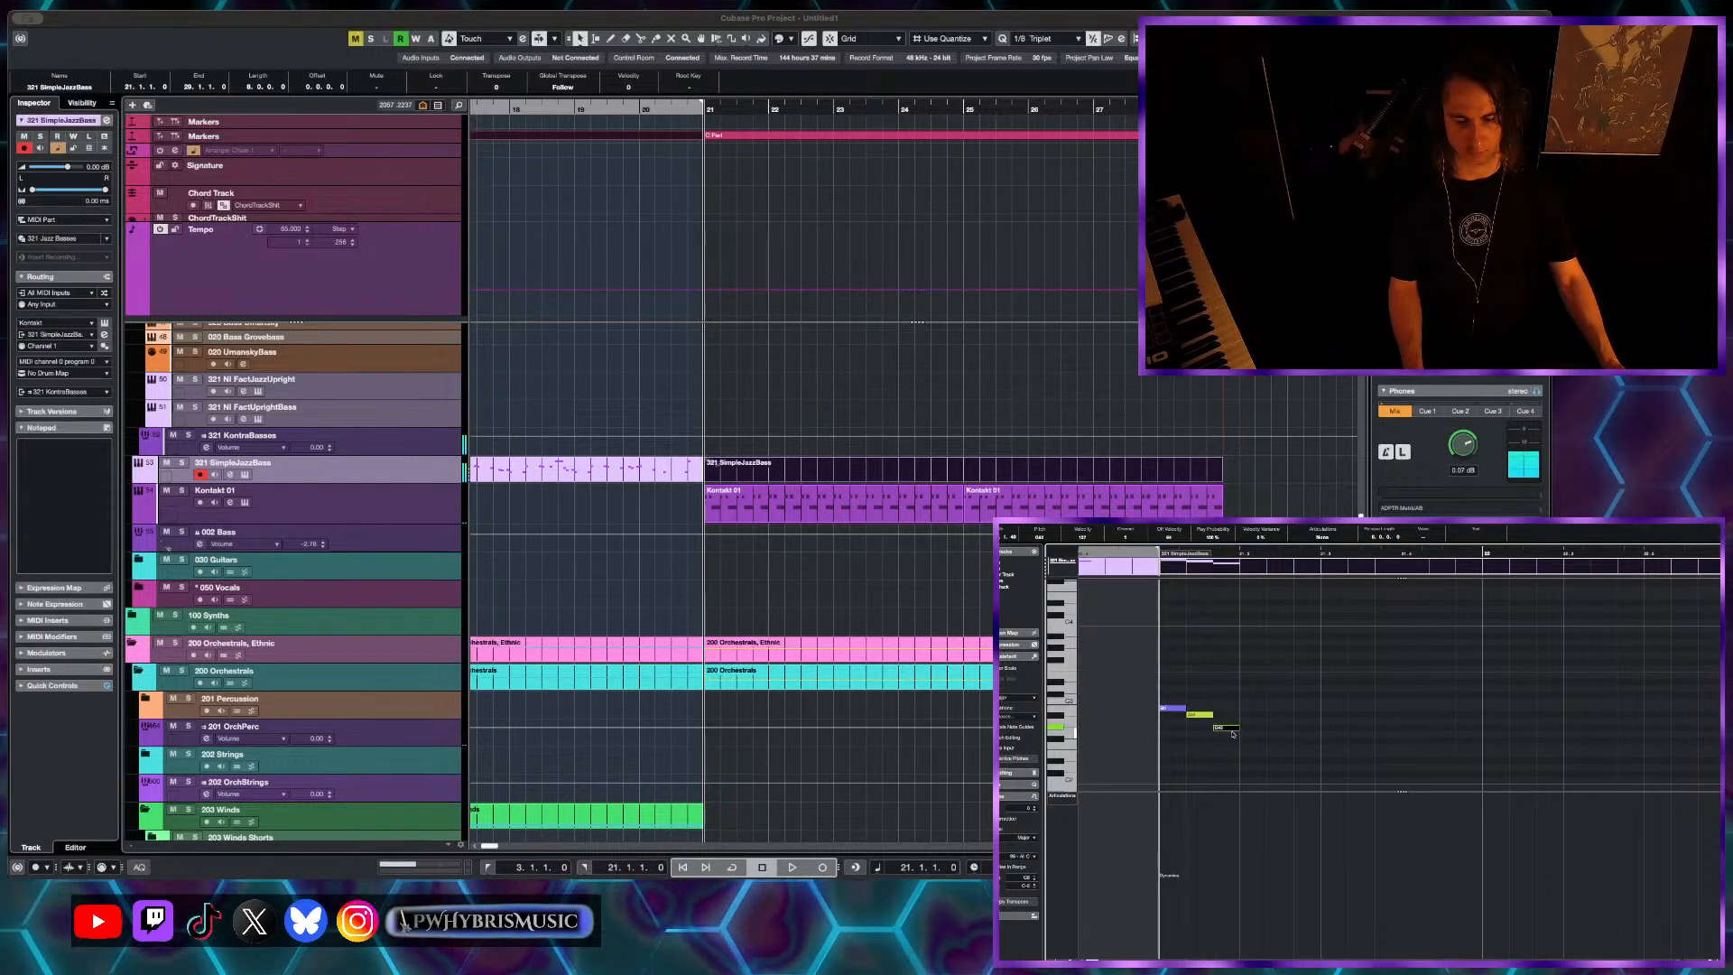
pyautogui.press('space')
# - Spread the second and third bass notes apart, add a lower fourth note at the same spacing, and audition the descending figure
pyautogui.moveTo(1201, 716); pyautogui.dragTo(1288, 730)
pyautogui.click(1278, 722)
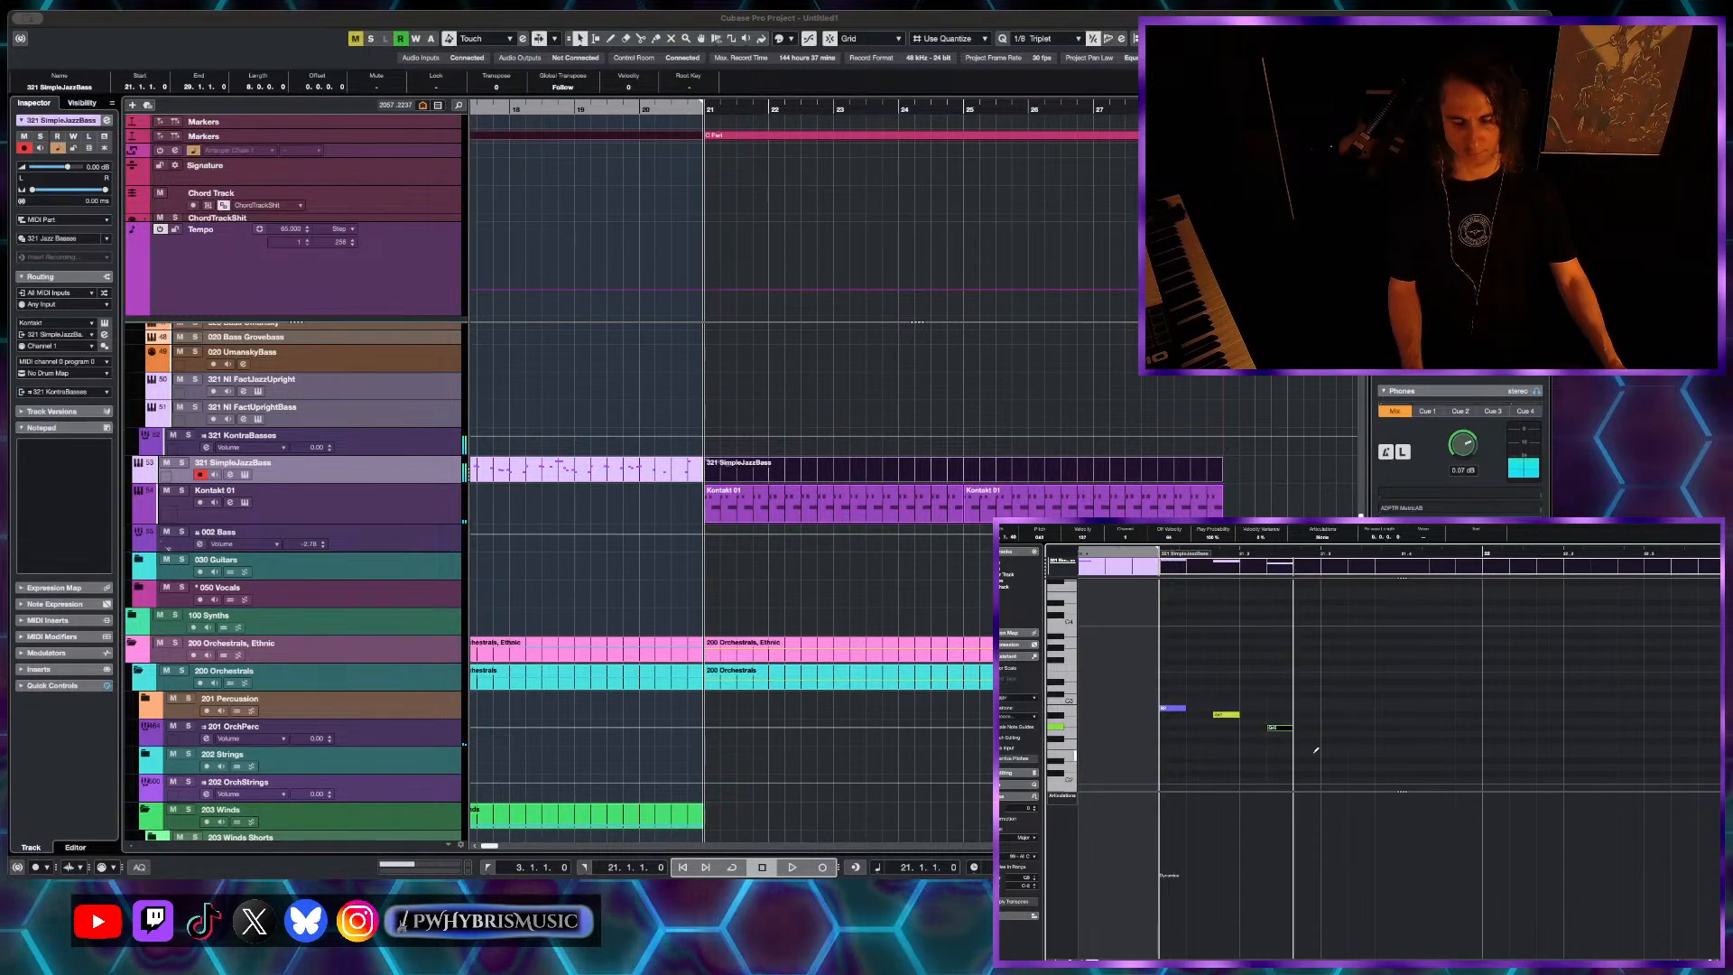
pyautogui.keyDown('alt'); pyautogui.click(1334, 747); pyautogui.keyUp('alt')
pyautogui.scroll(-2, 1340, 749)
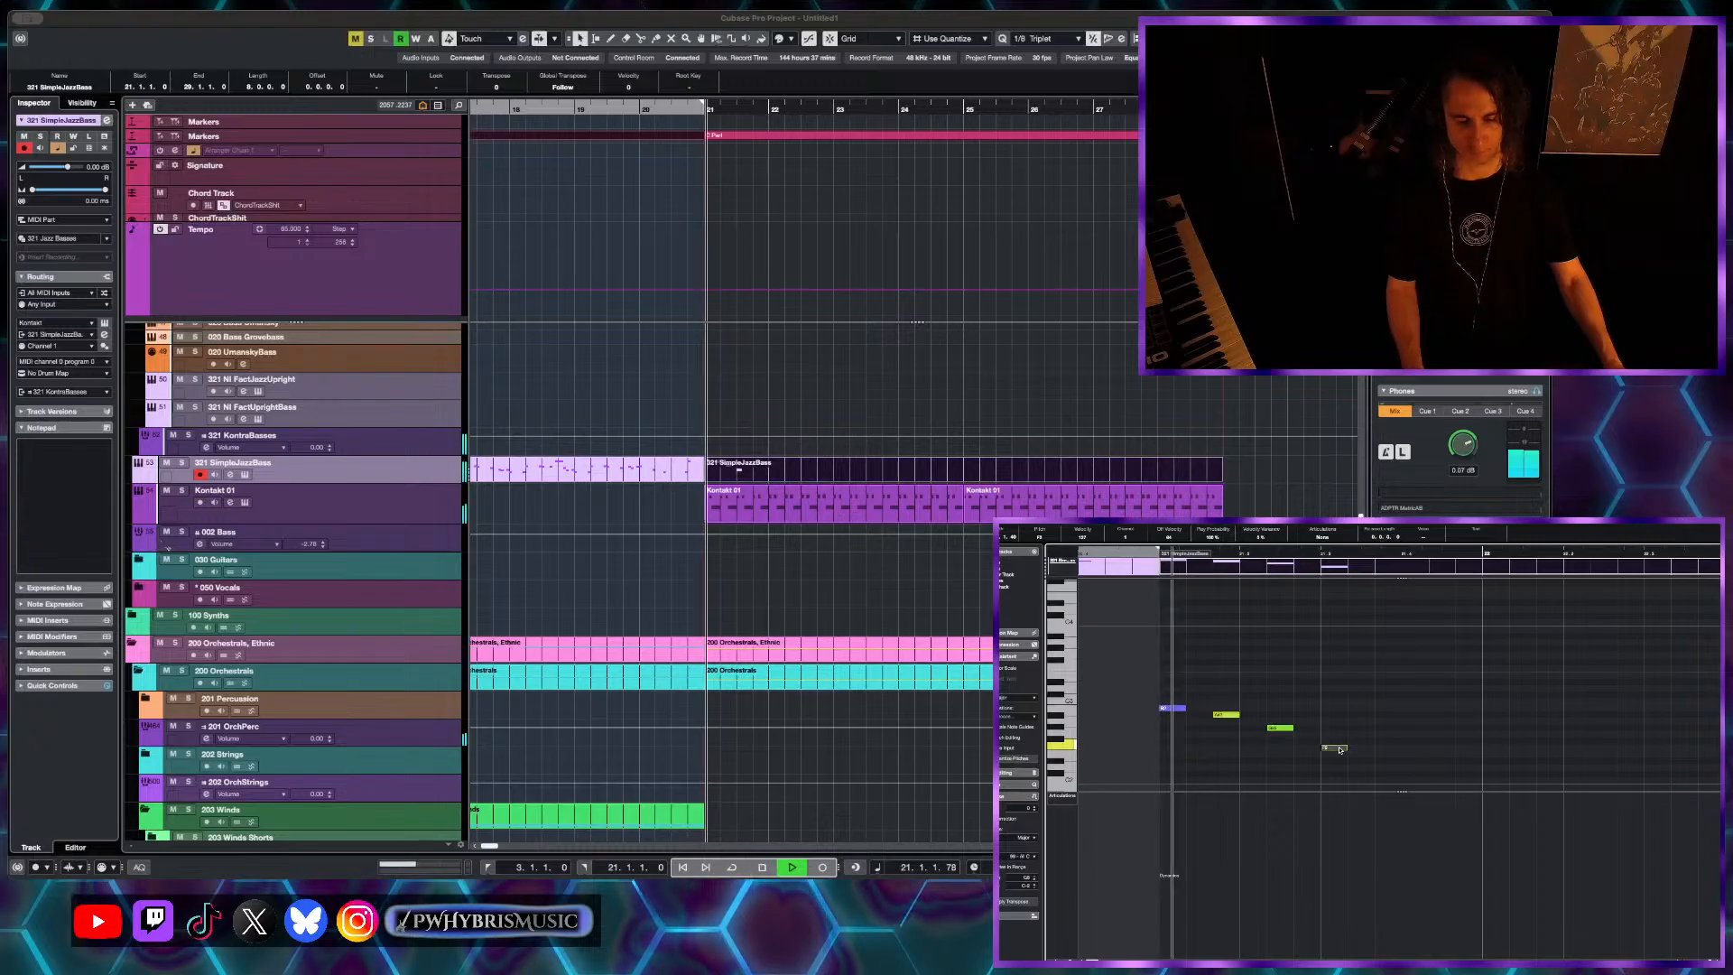
pyautogui.press('space')
pyautogui.scroll(1, 1206, 758)
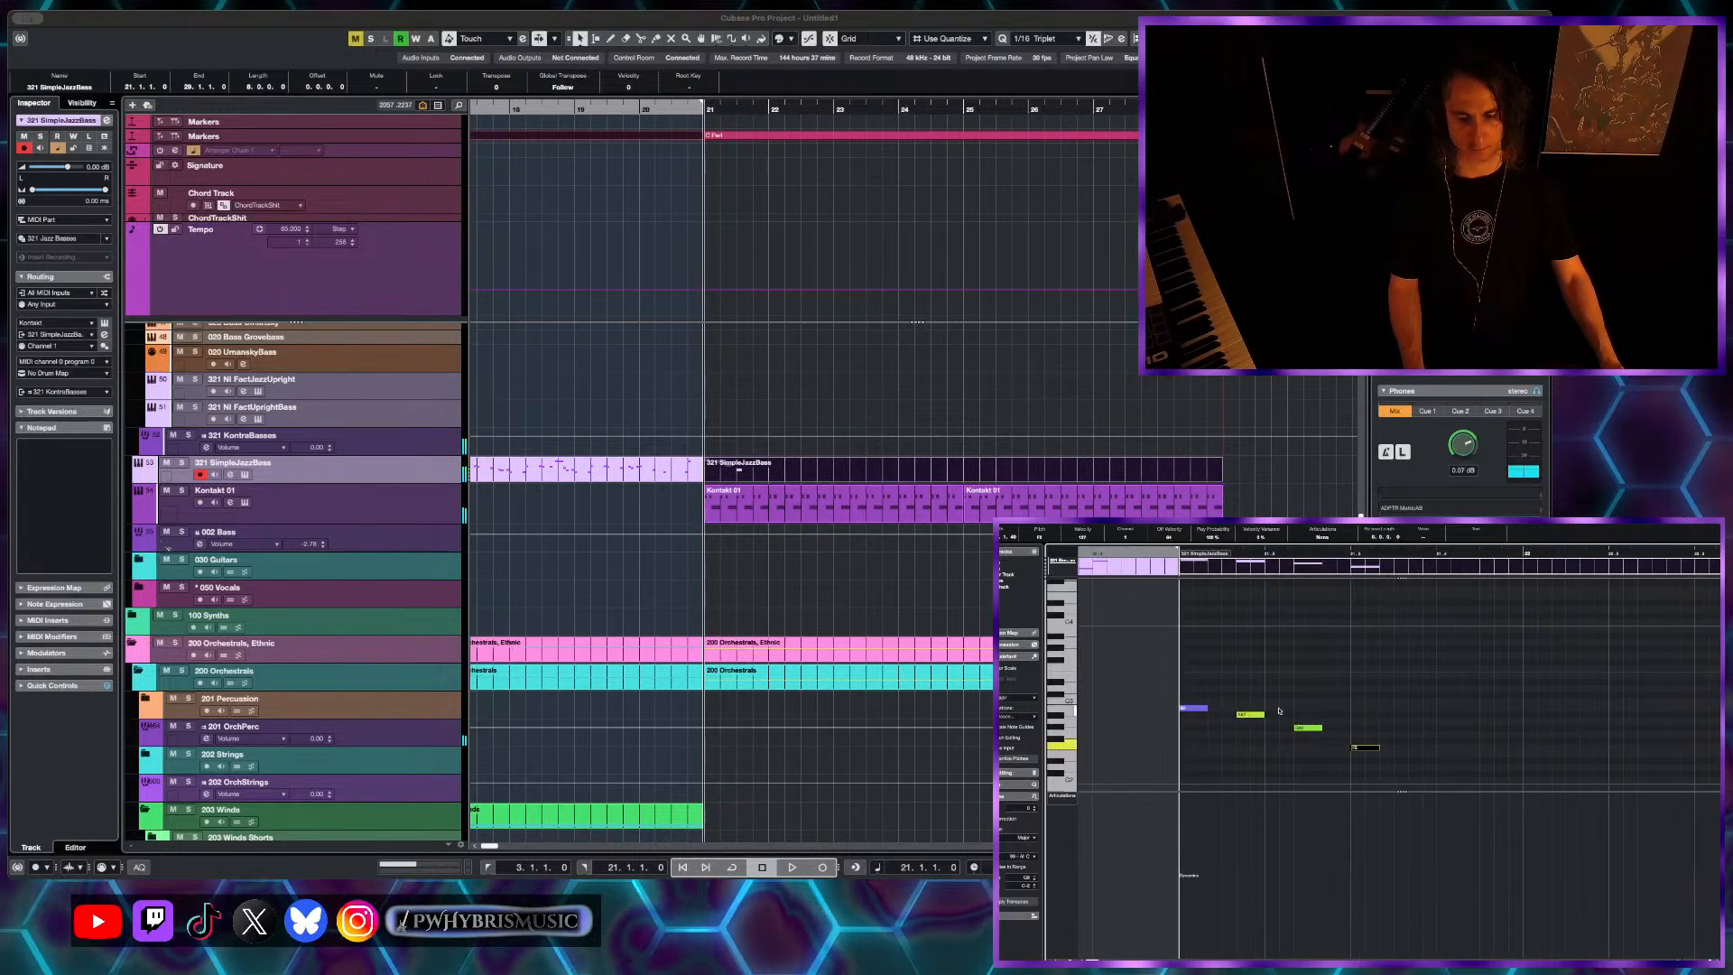
# - Move the second bass note earlier to the middle of beat 1, shorten the first two notes, and play them
pyautogui.moveTo(1259, 717); pyautogui.dragTo(1241, 716)
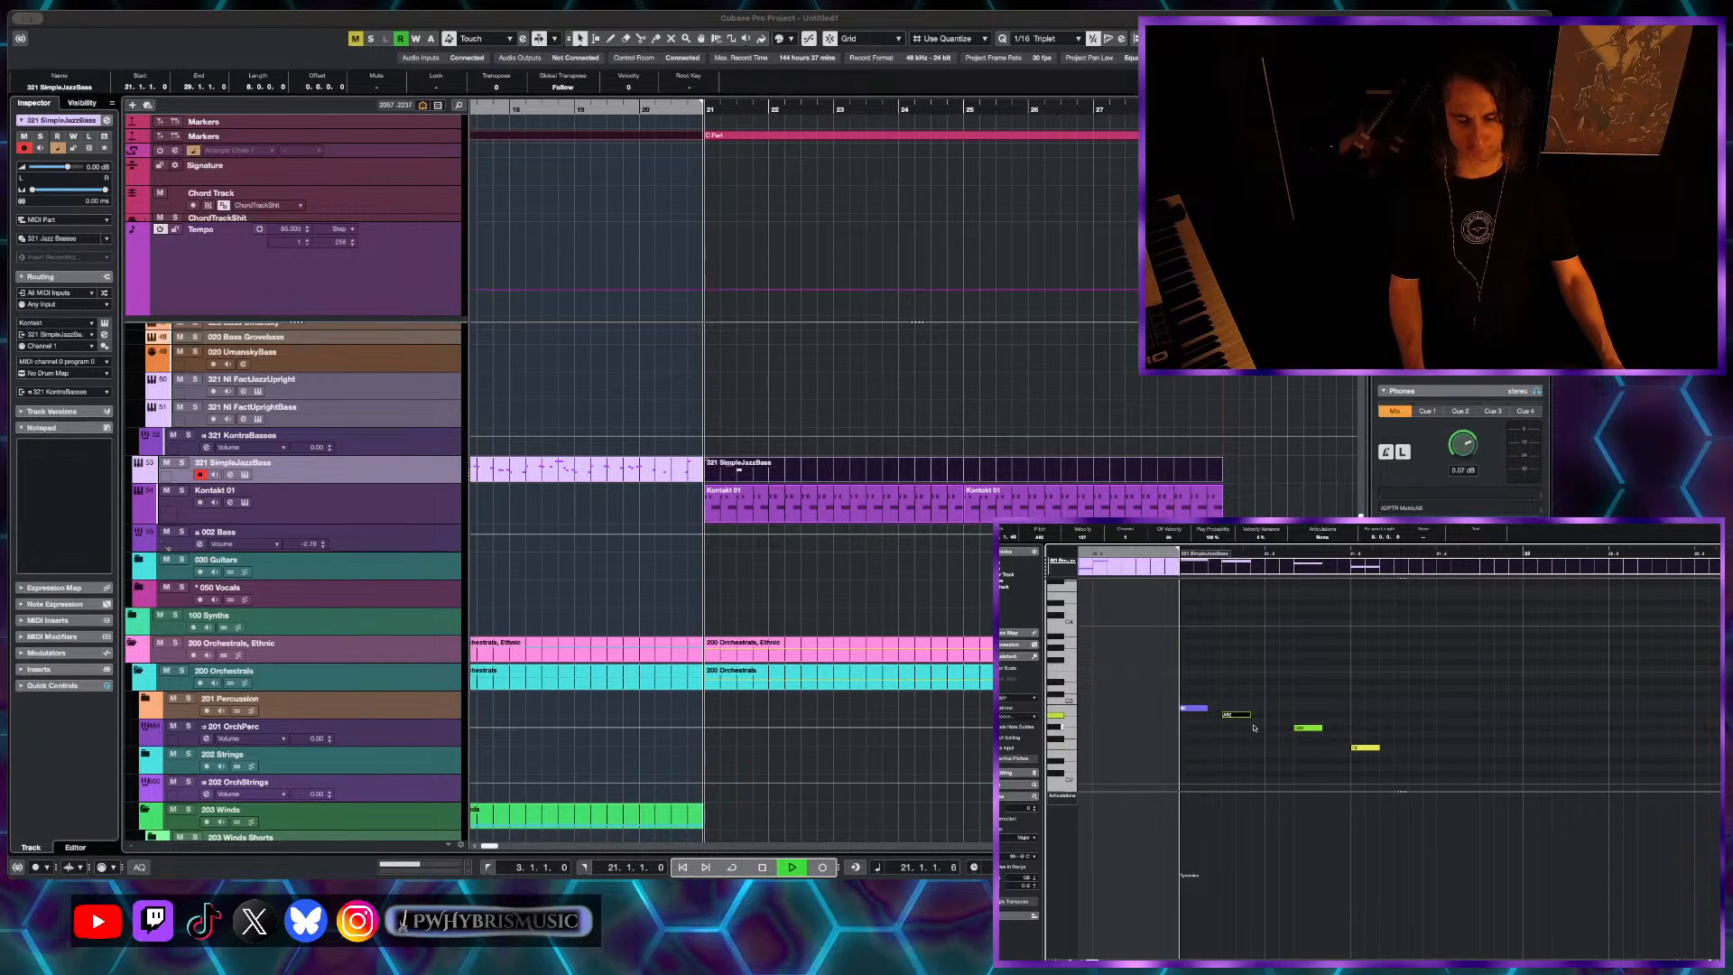
pyautogui.press('space')
pyautogui.click(1189, 707)
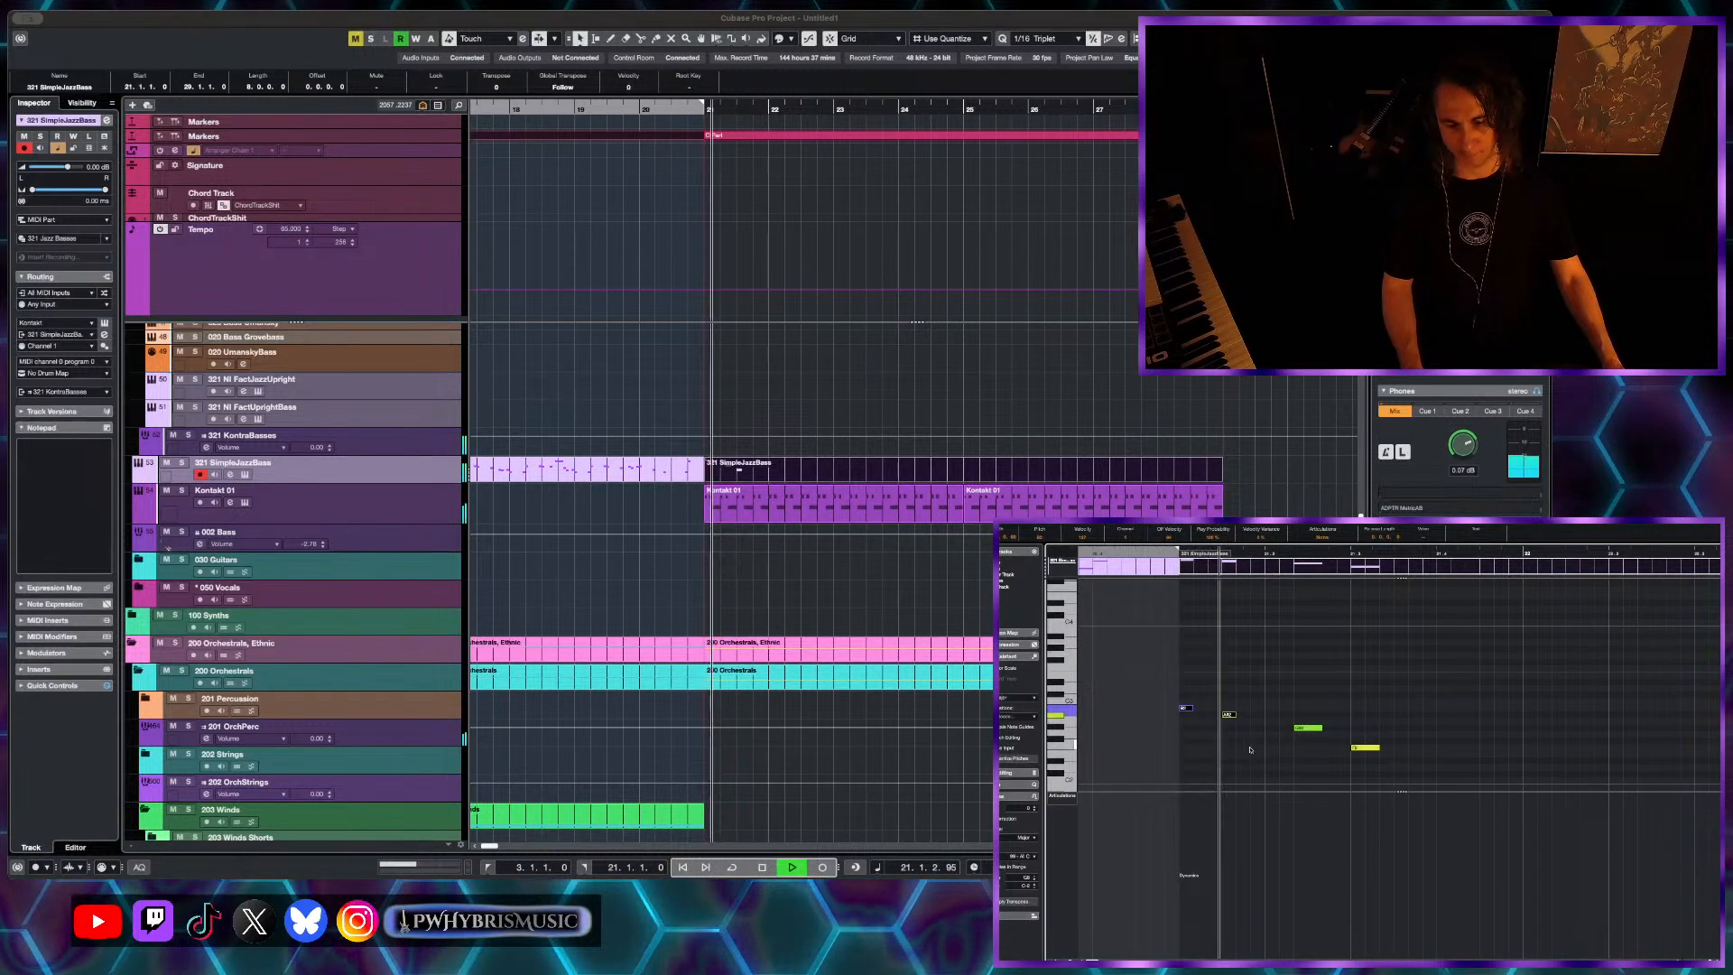
pyautogui.press('space')
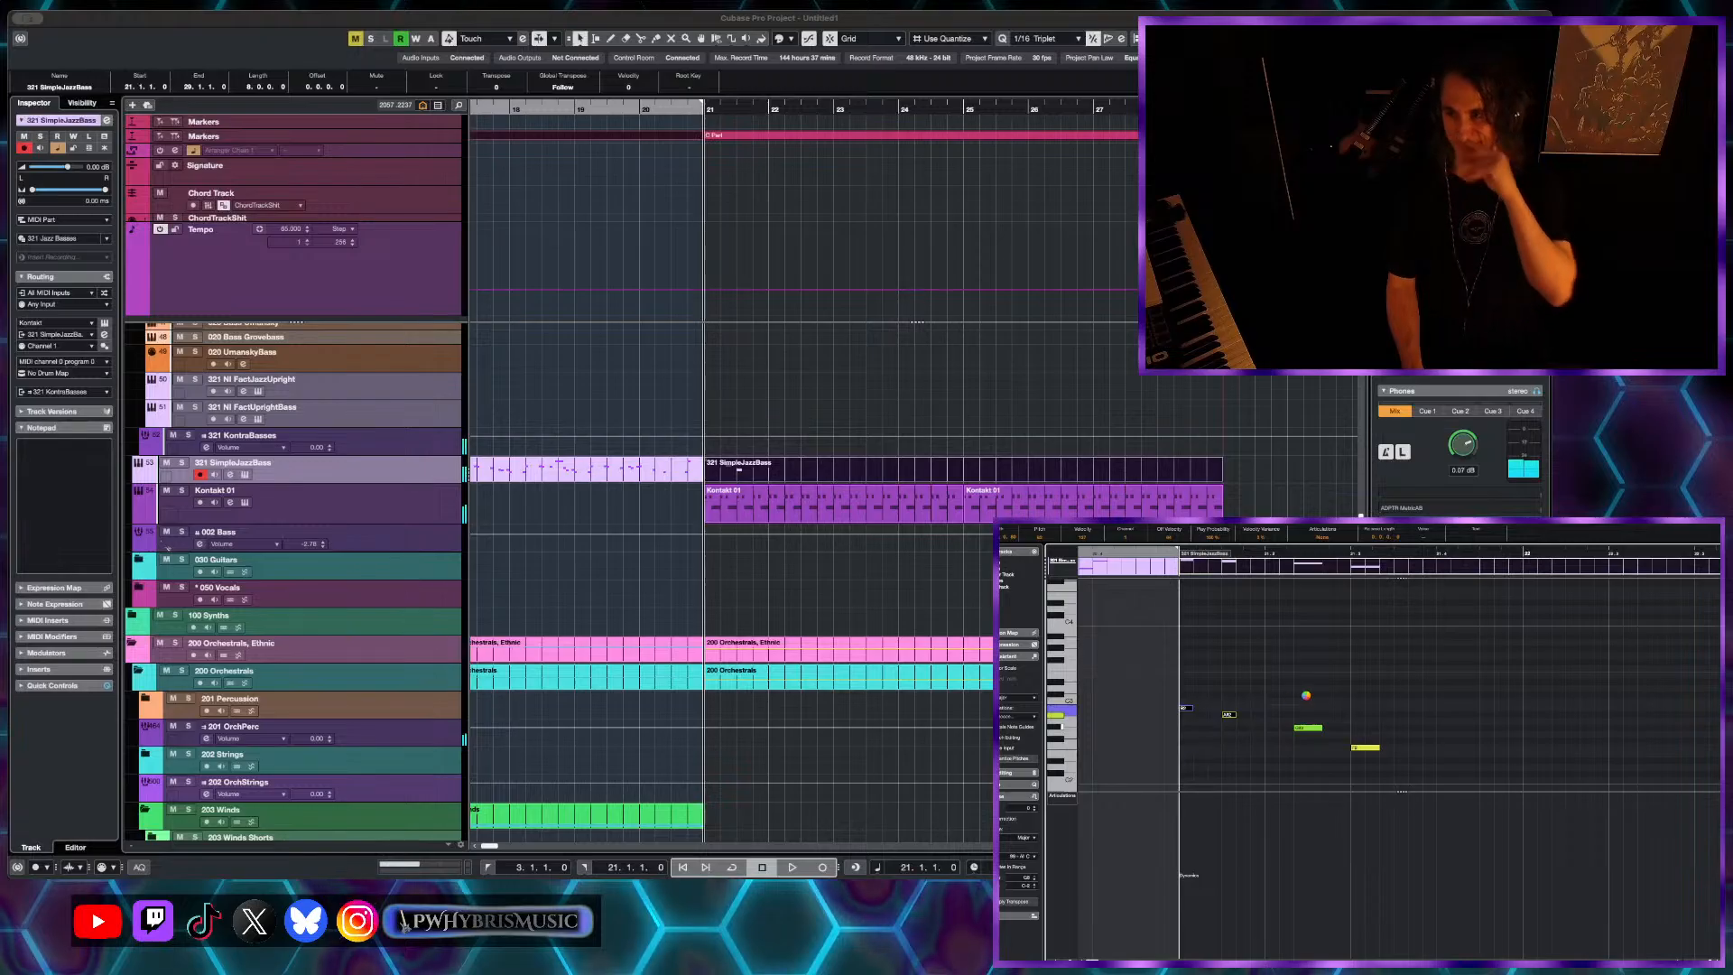
# - Copy the short second note to a lower pitch on beat 2, delete the two longer notes after it, and play the figure
pyautogui.keyDown('alt'); pyautogui.moveTo(1228, 713); pyautogui.dragTo(1272, 728); pyautogui.keyUp('alt')
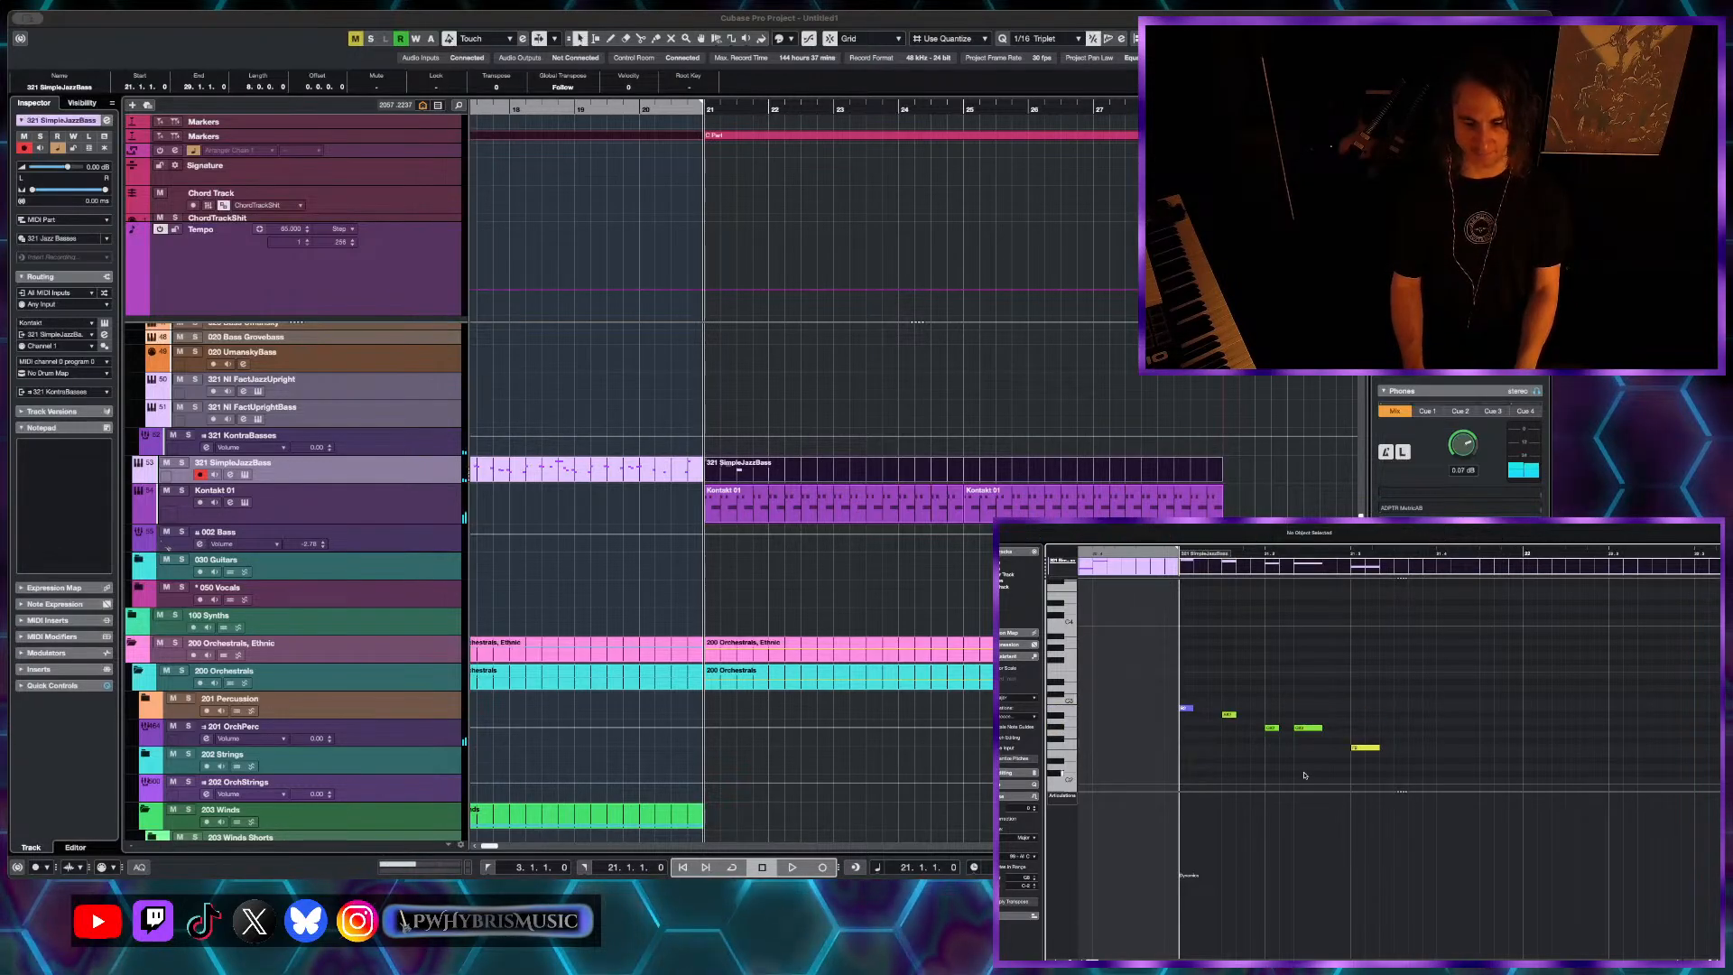
pyautogui.press('Delete')
pyautogui.press('space')
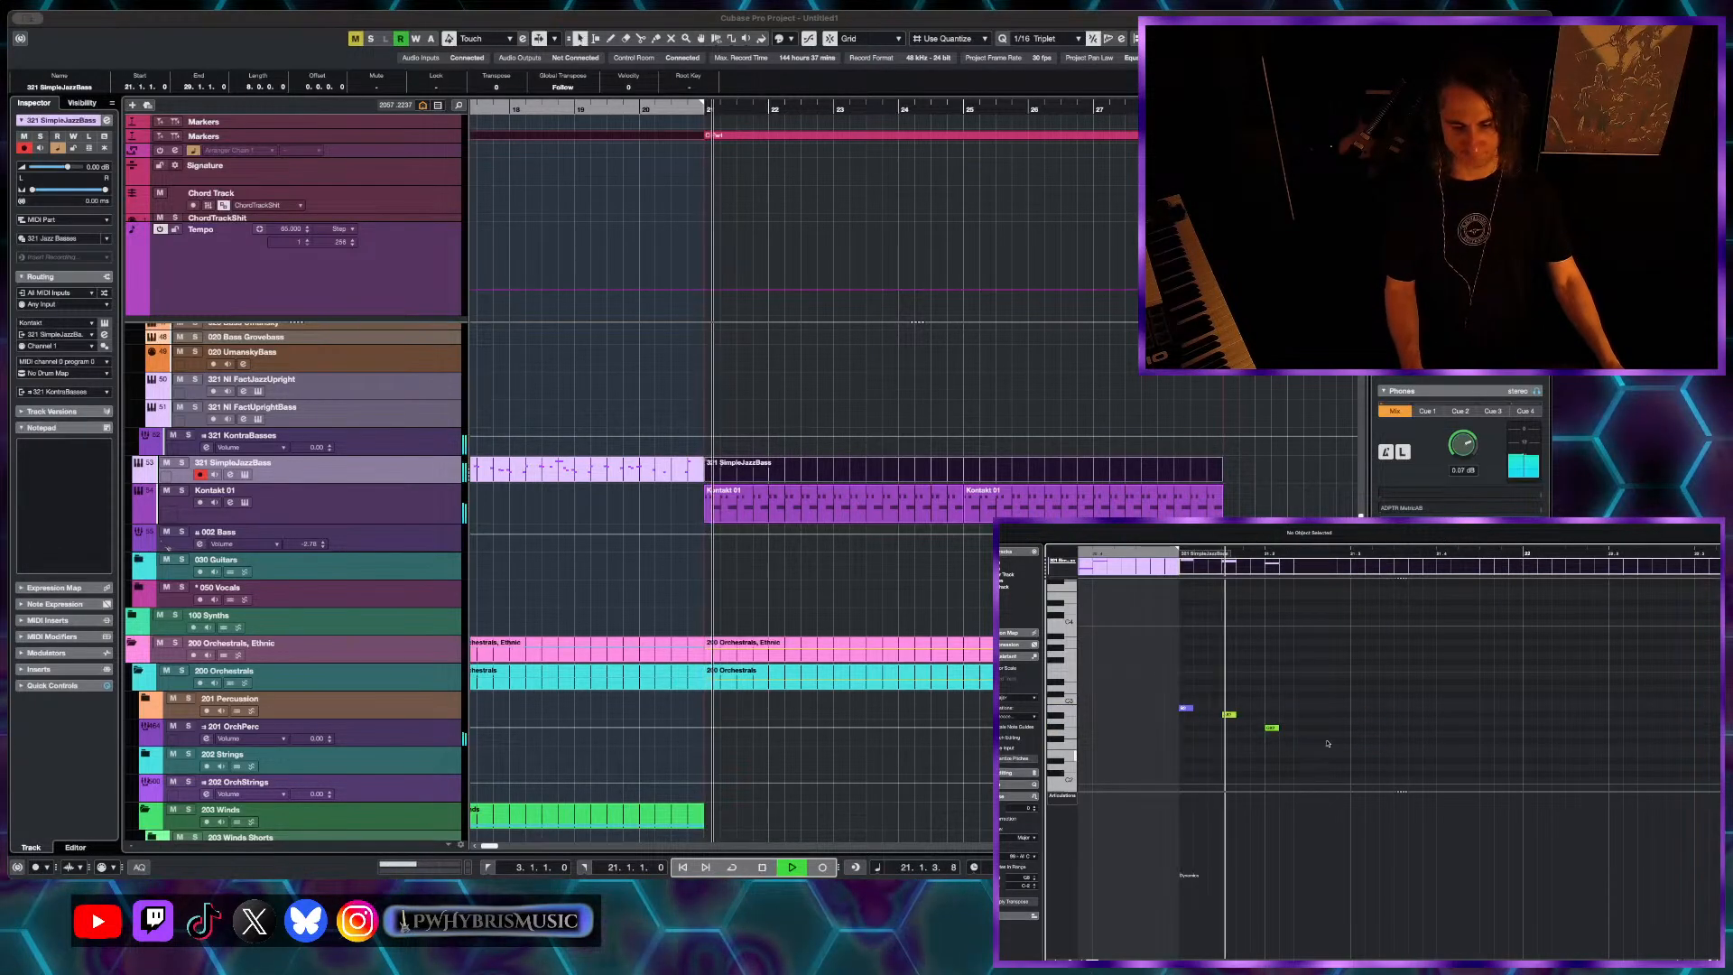
pyautogui.press('space')
# - Add a lower short note midway through beat 2 and a note at the third note's pitch on beat 3, then audition the bassline
pyautogui.click(1314, 734)
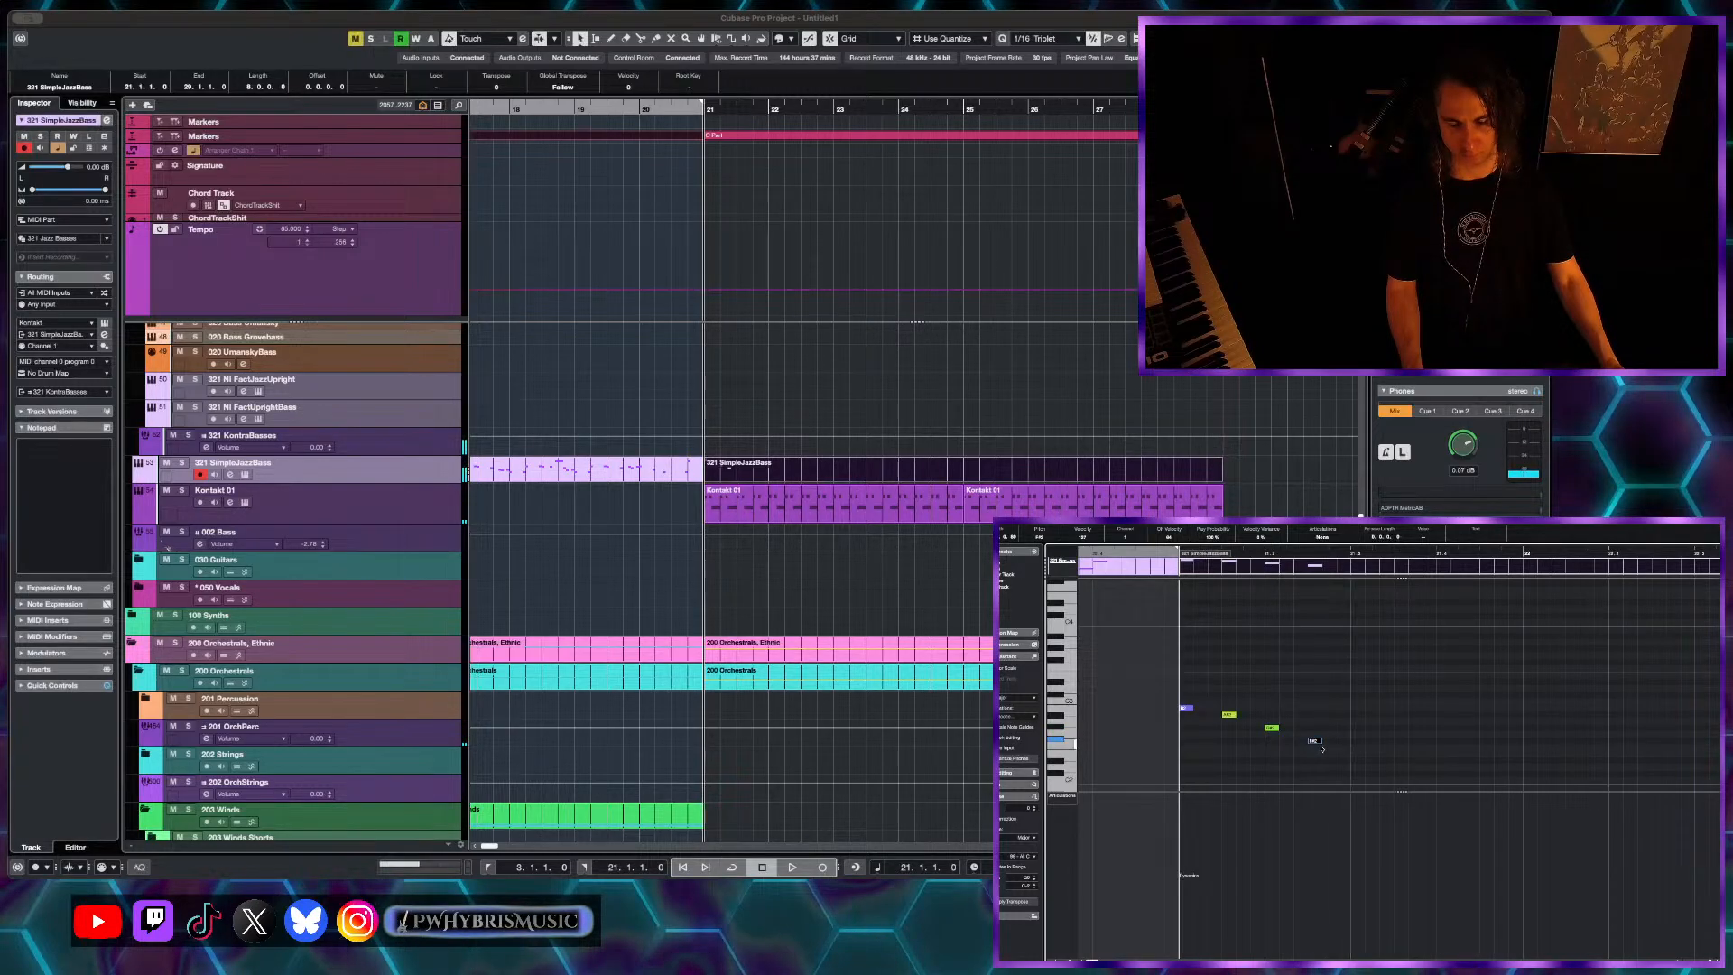
pyautogui.click(1357, 734)
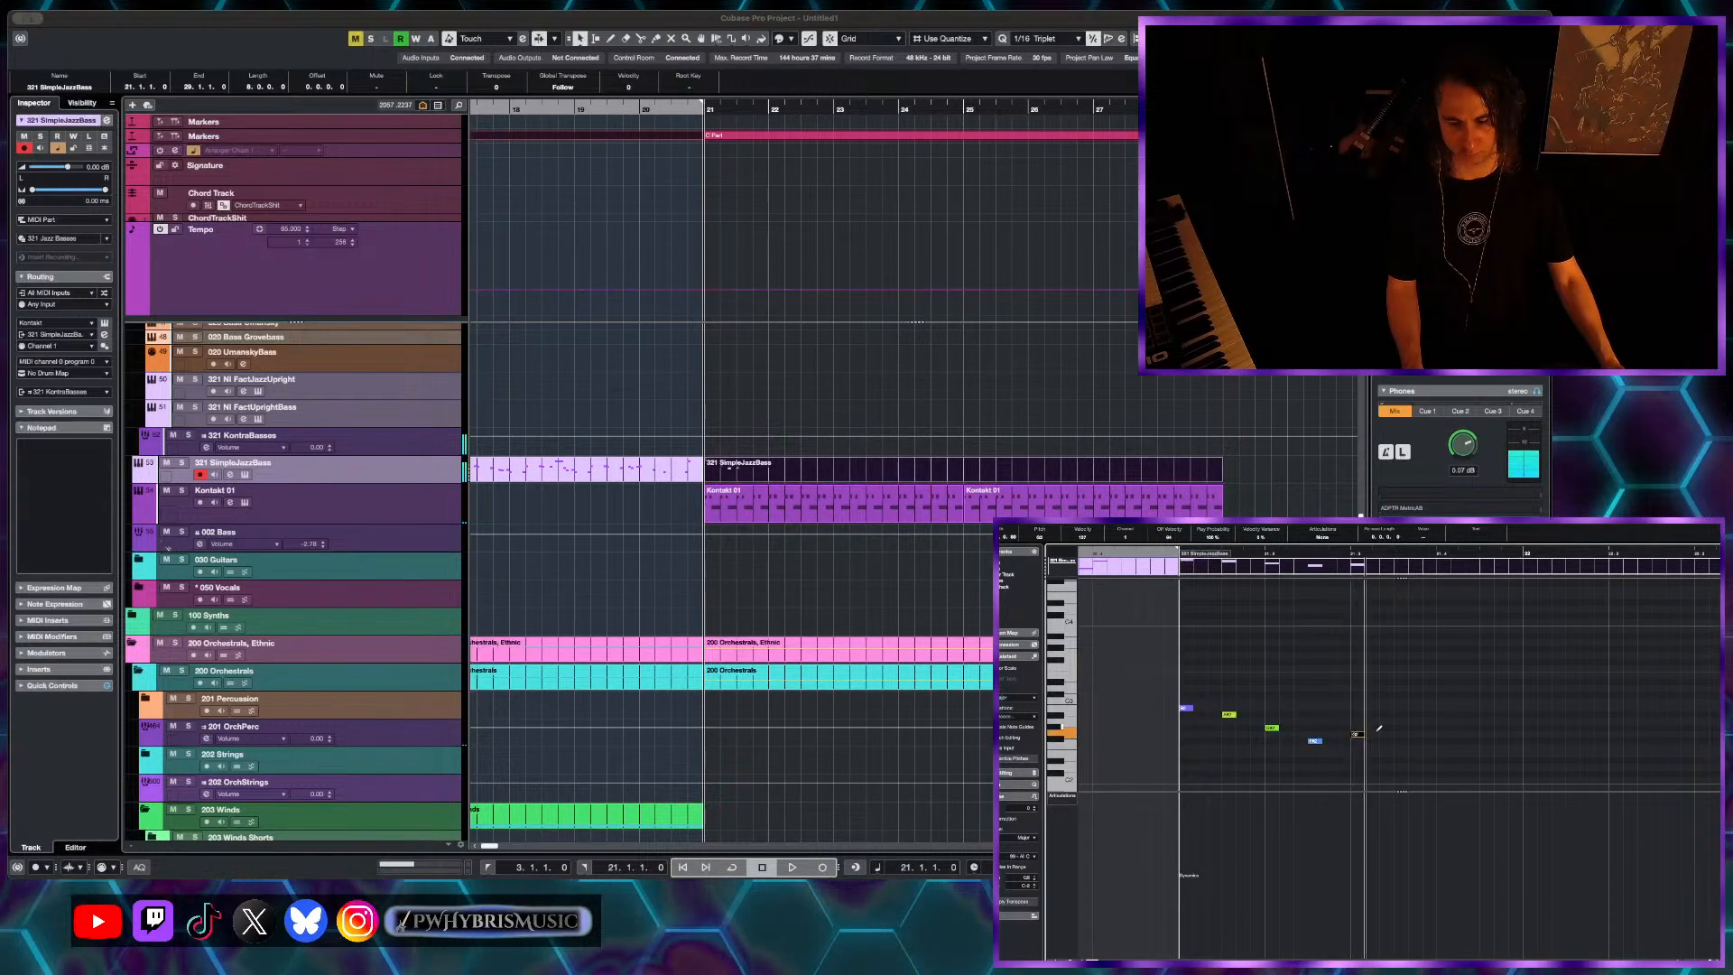
pyautogui.press('Up')
pyautogui.press('space')
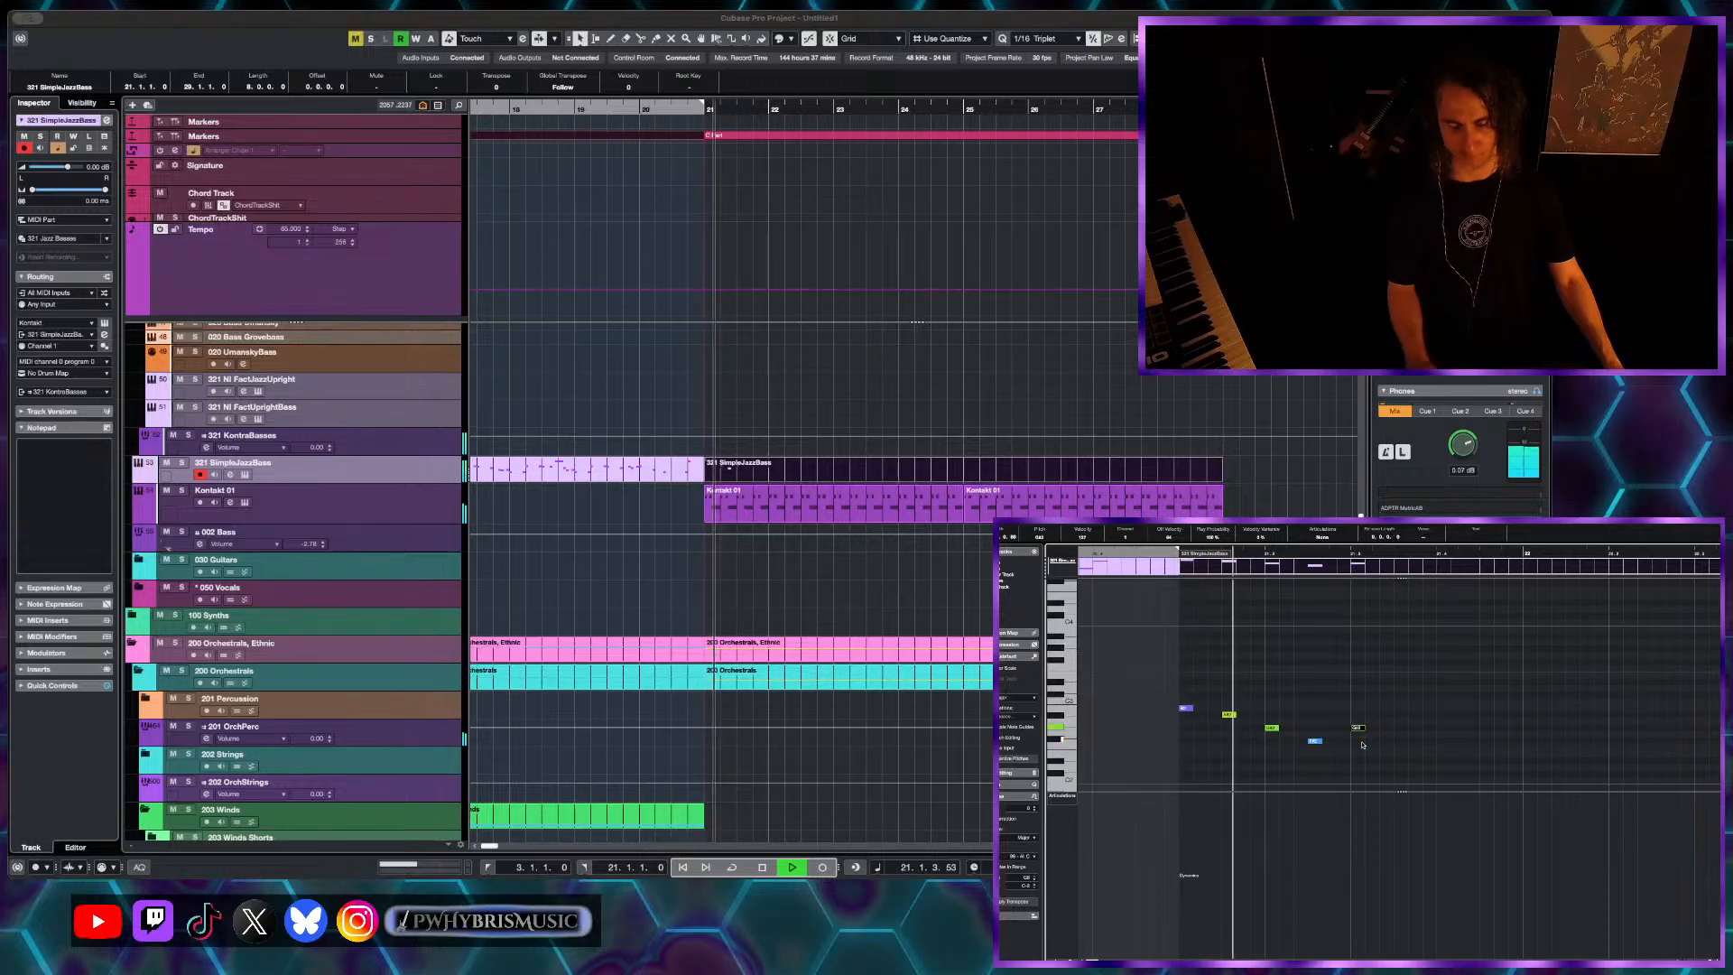
pyautogui.press('space')
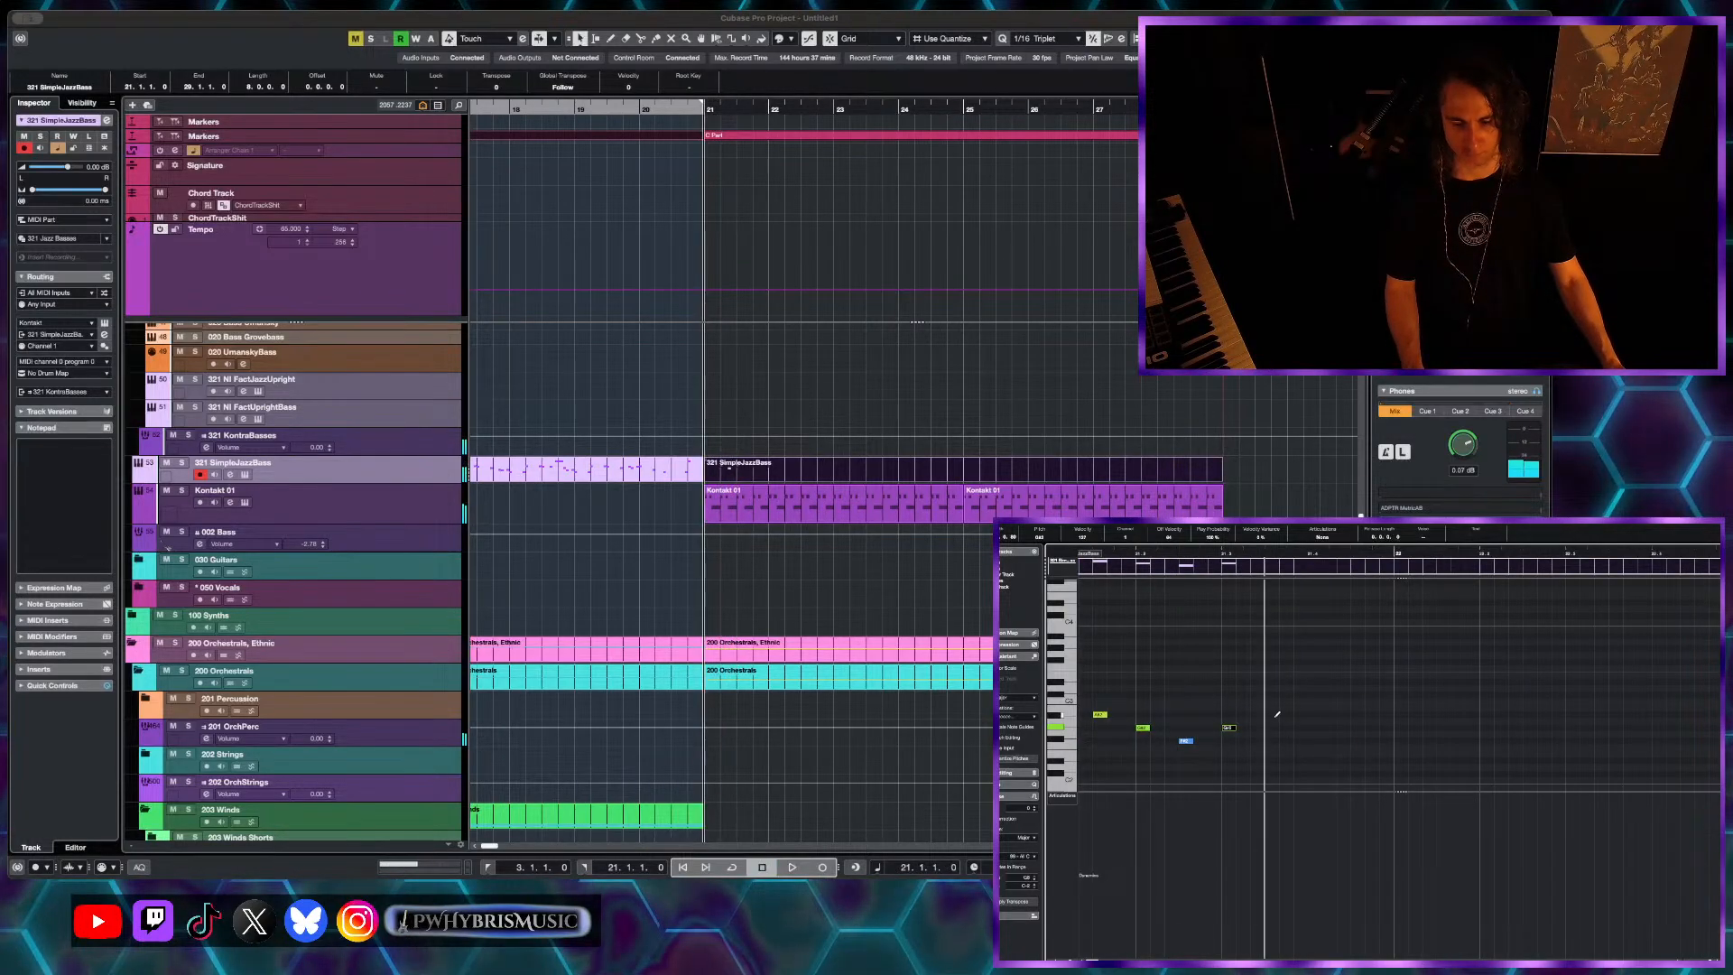
pyautogui.press('space')
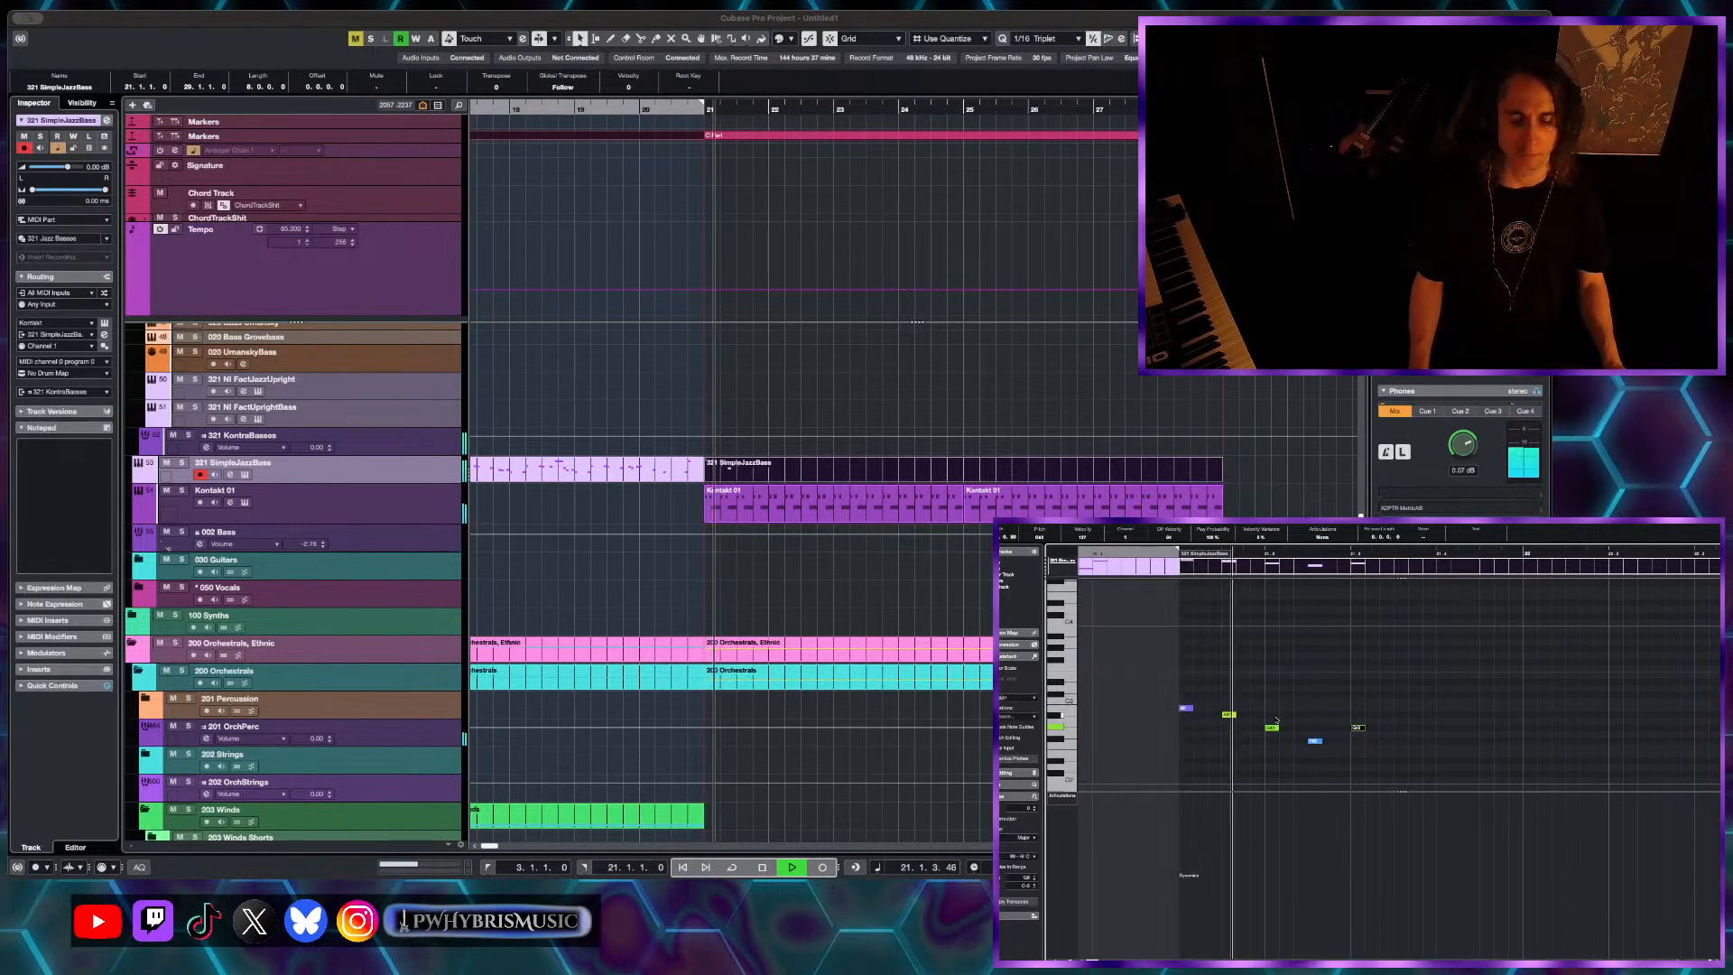
pyautogui.press('space')
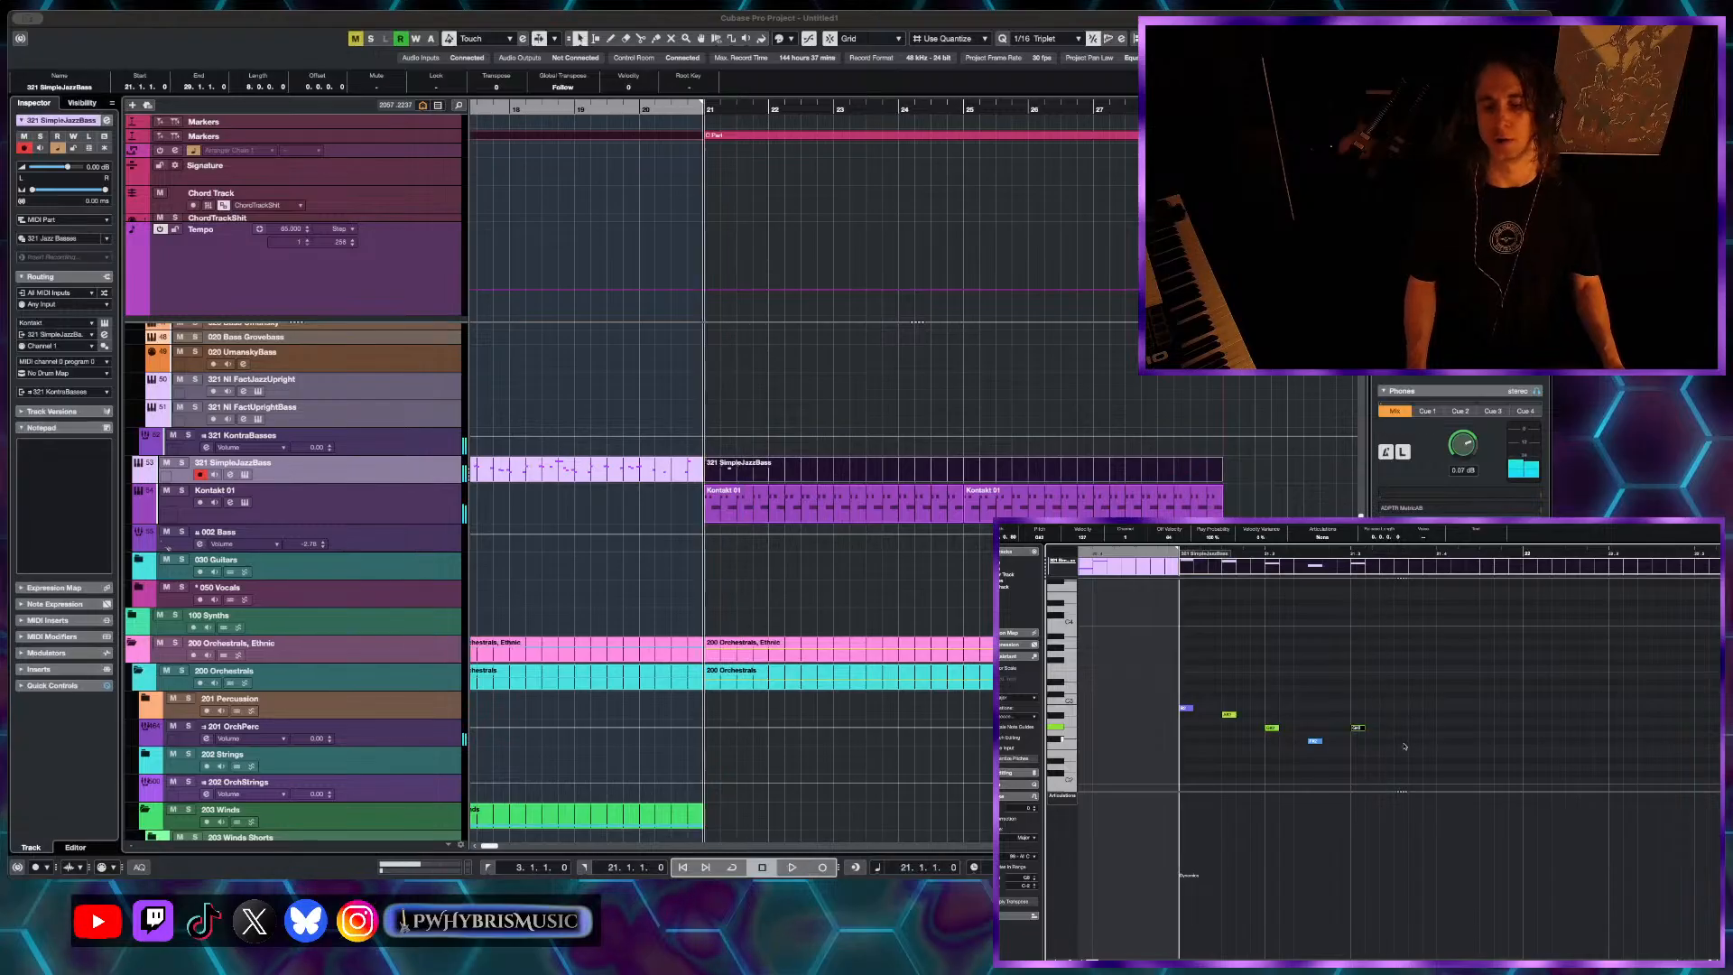
# - Add three short rising notes after beat 3 up to the opening pitch, shift the last one slightly earlier, and audition the phrase
pyautogui.click(1386, 741)
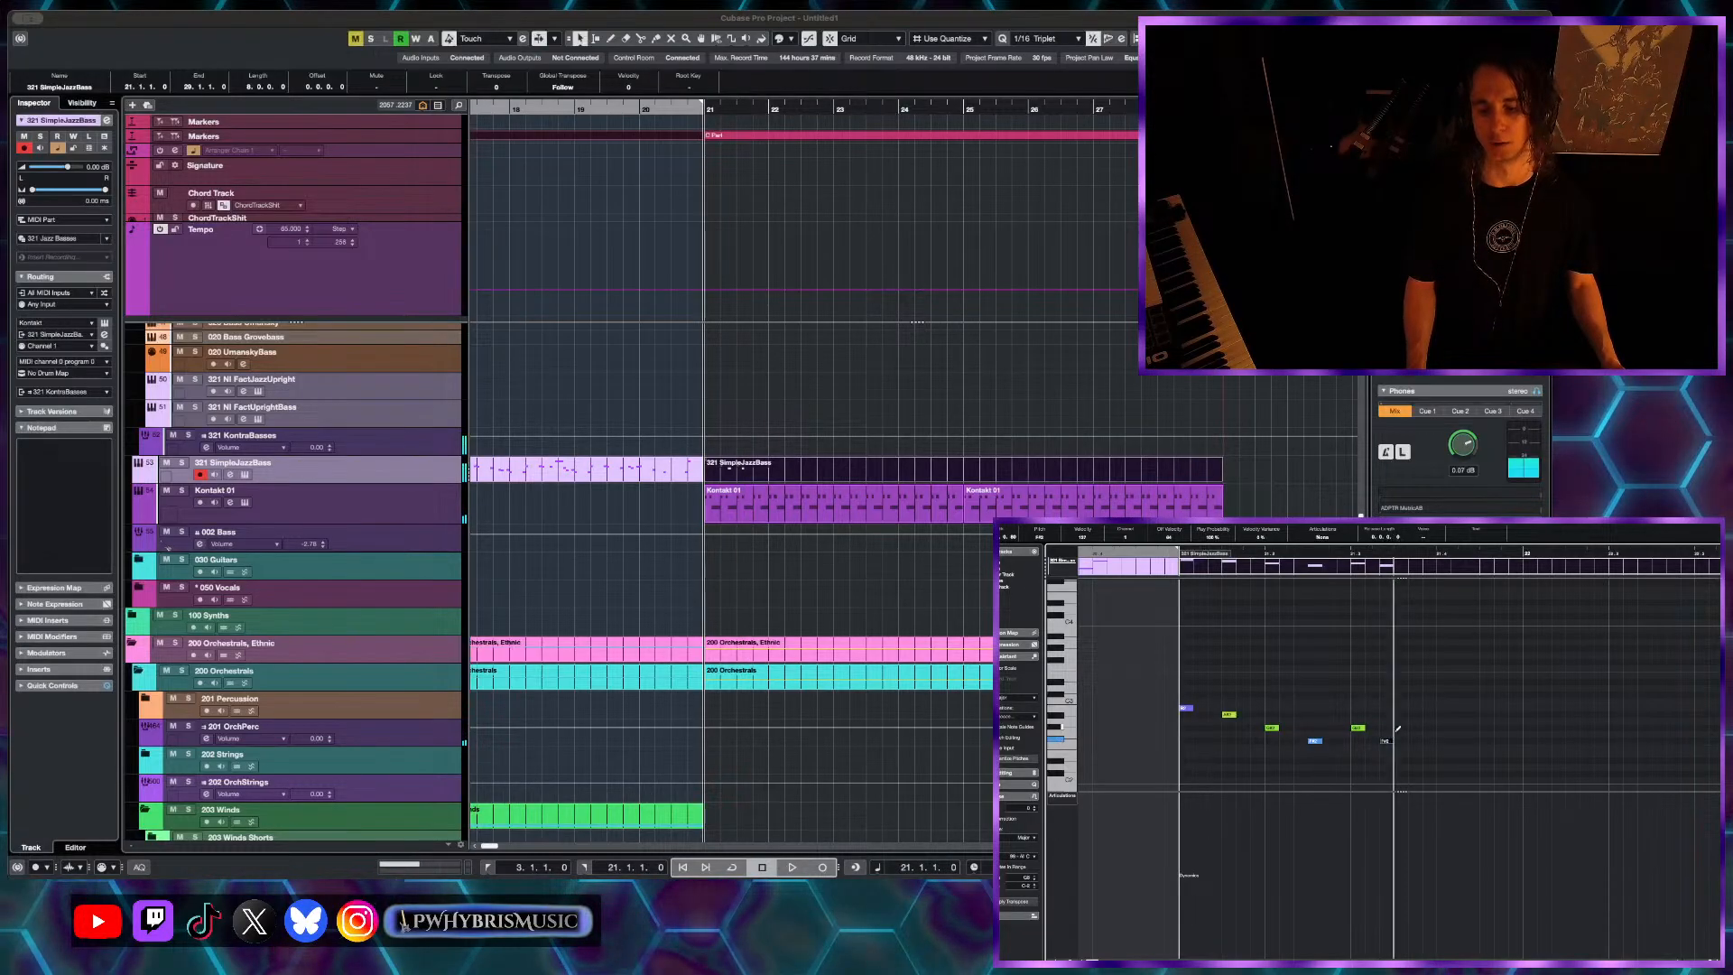
pyautogui.click(1400, 735)
pyautogui.press('Up')
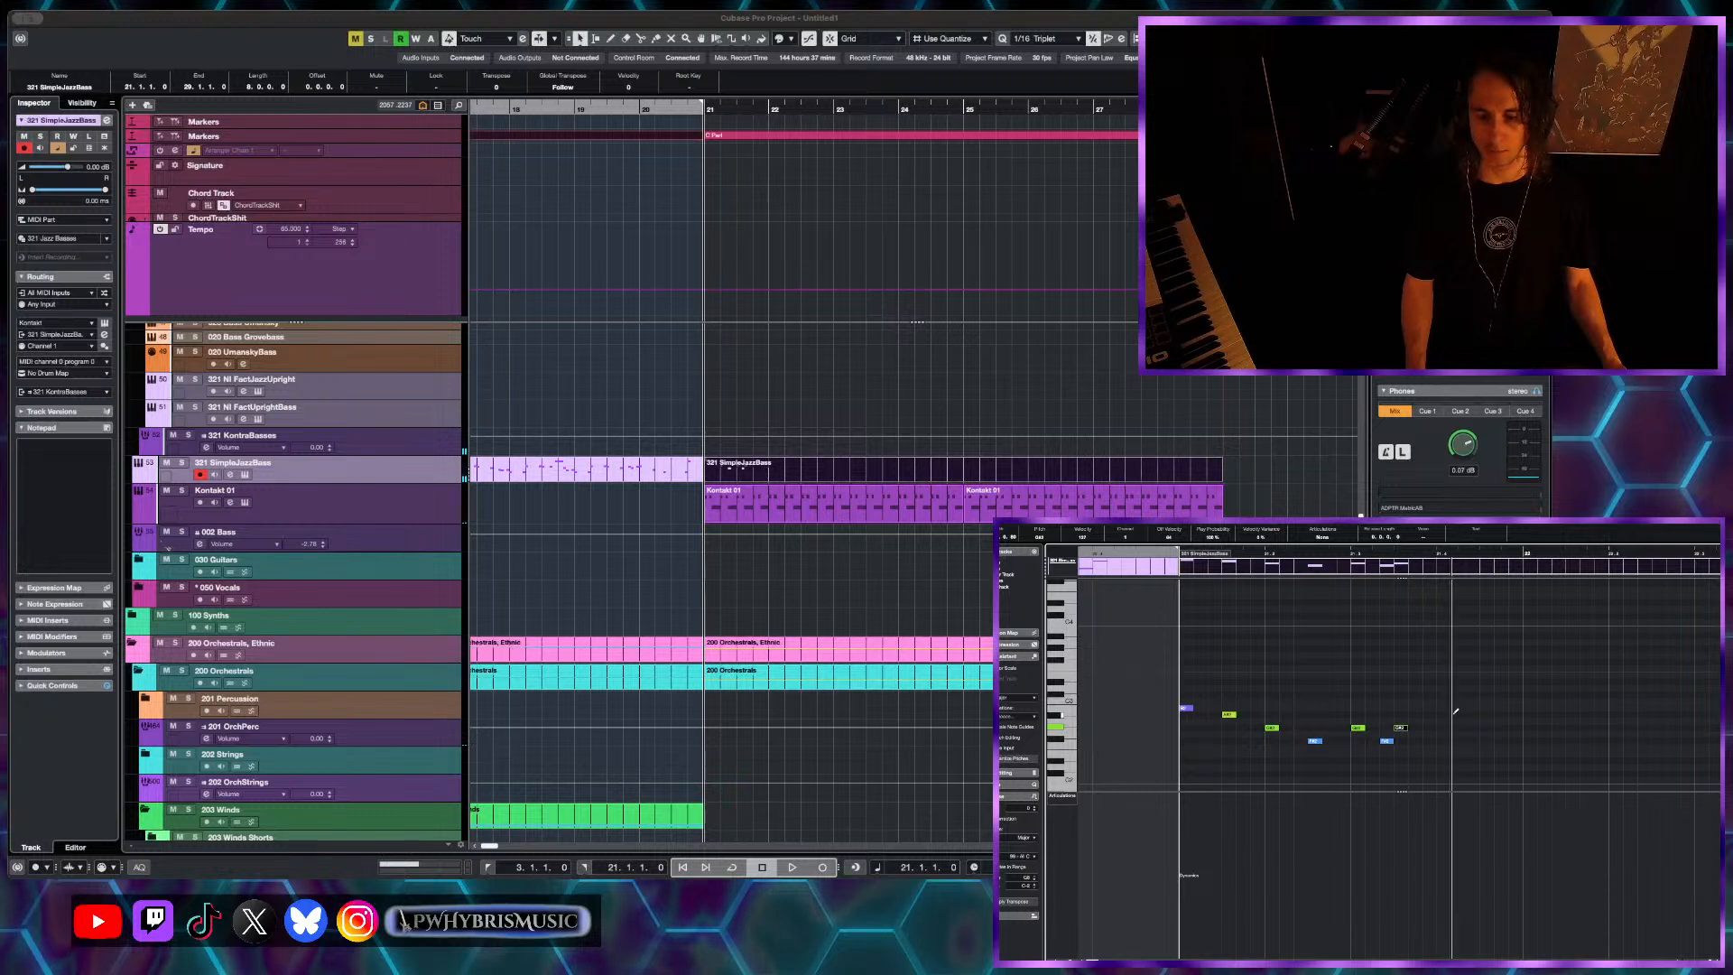
pyautogui.click(1440, 708)
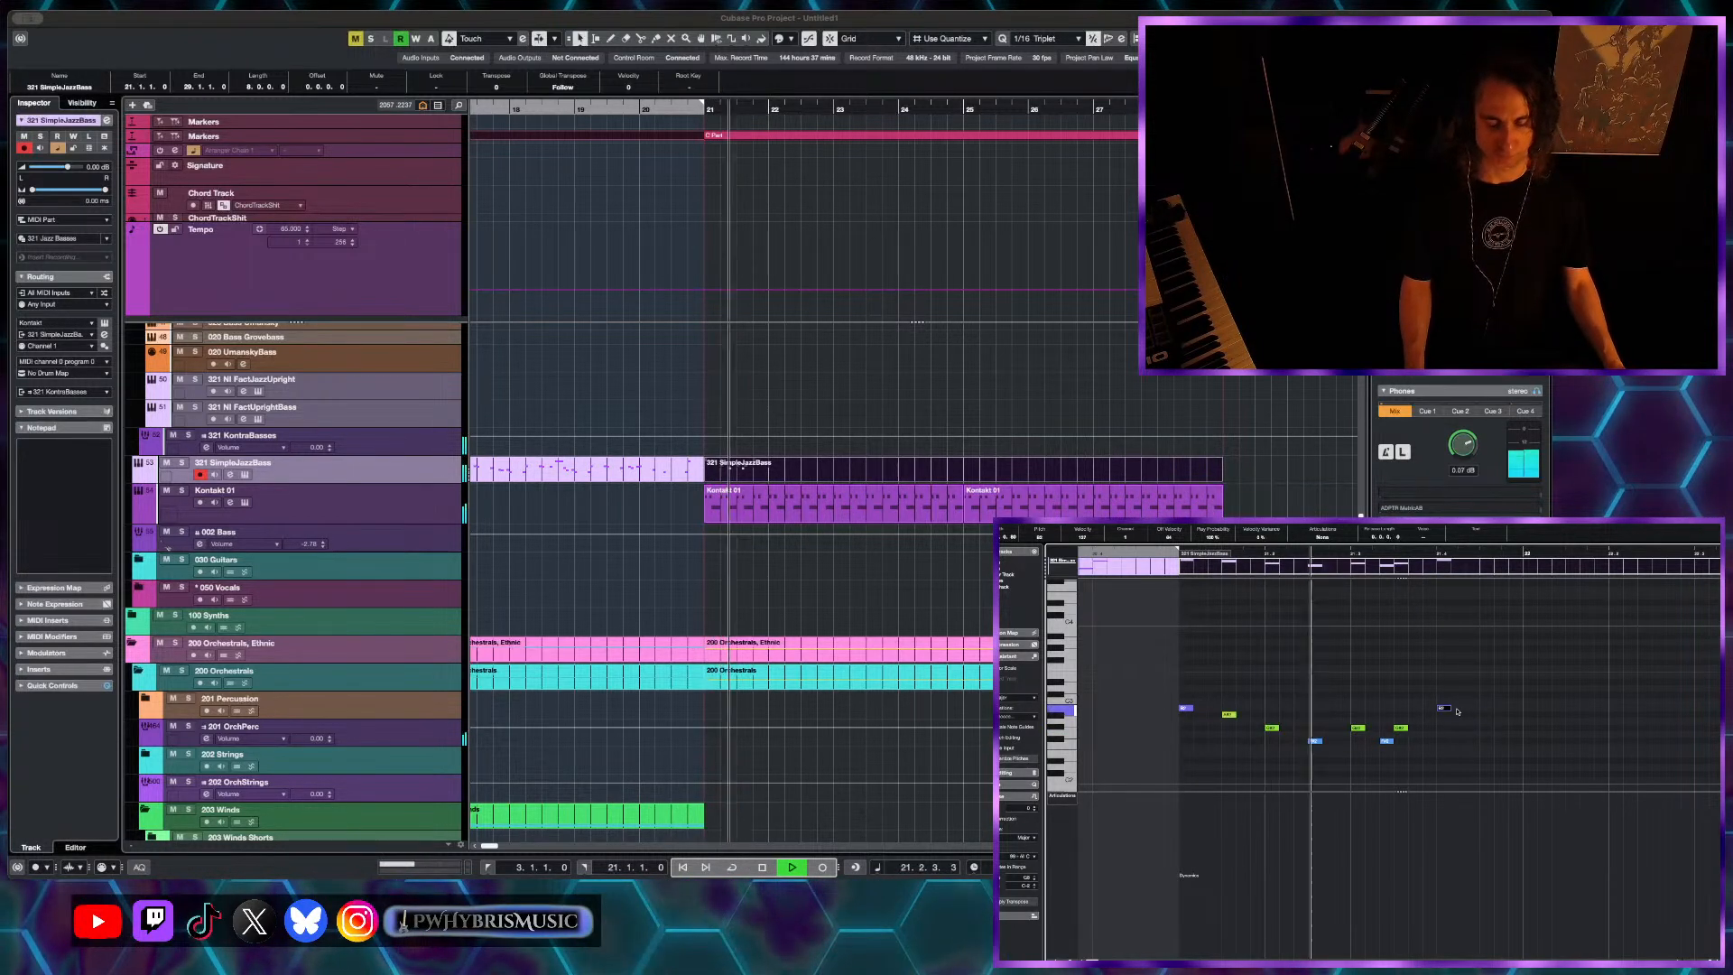
pyautogui.press('space')
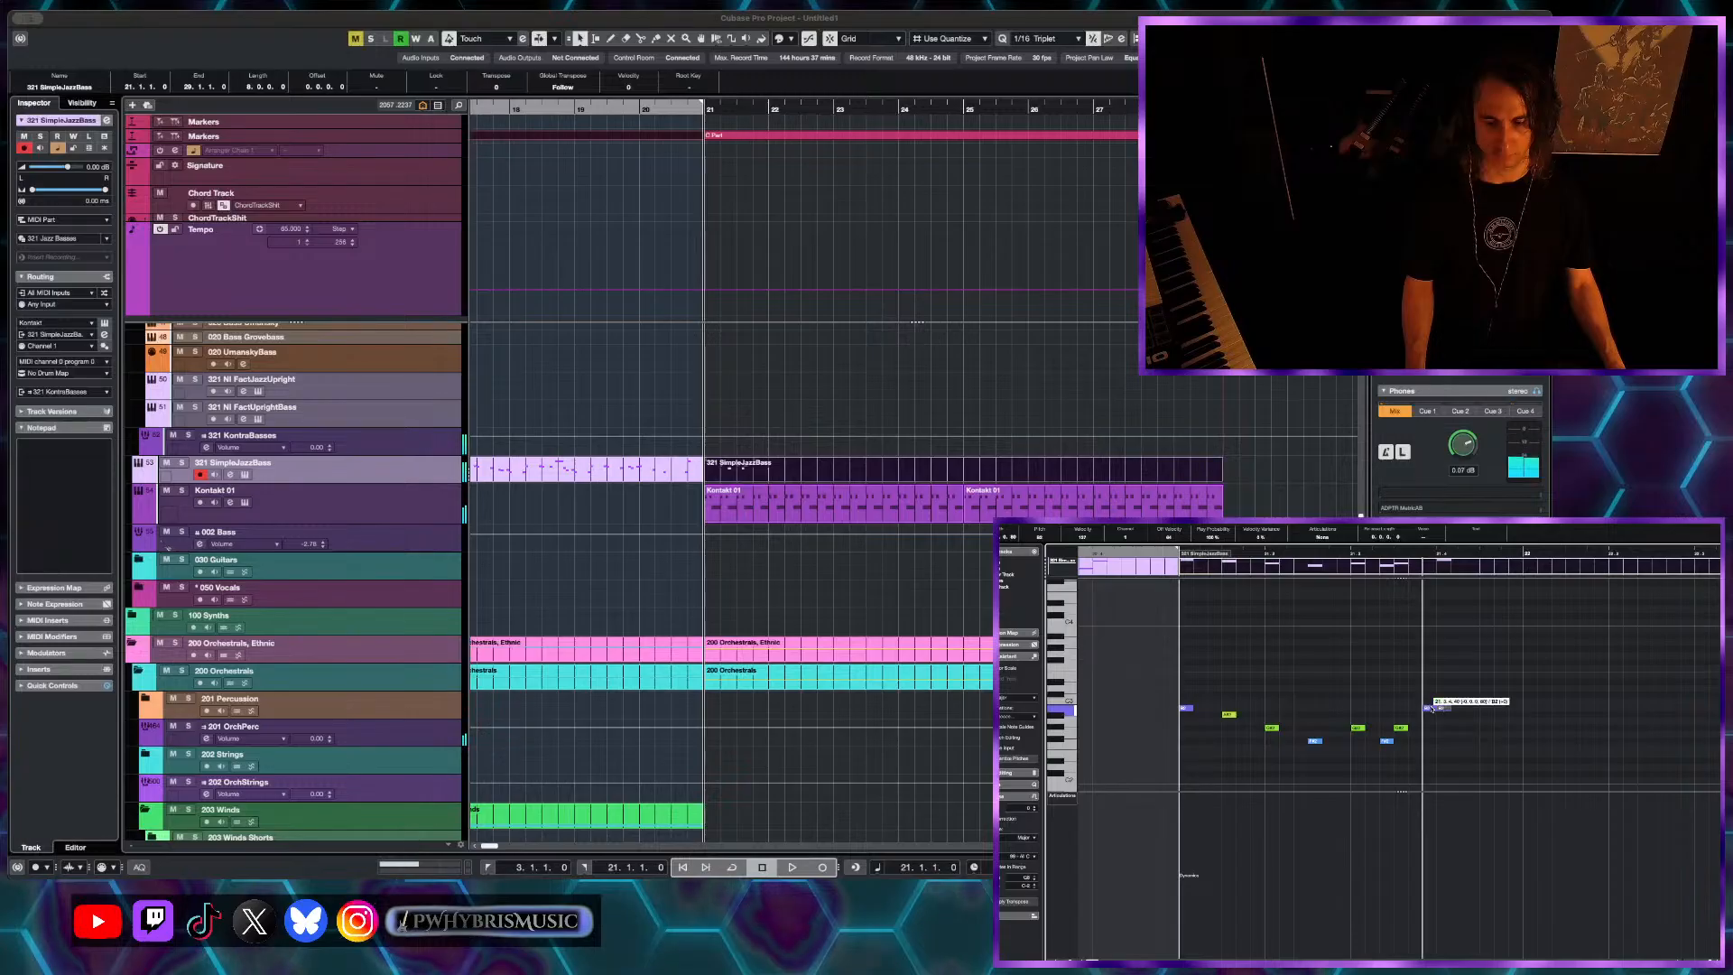
pyautogui.press('space')
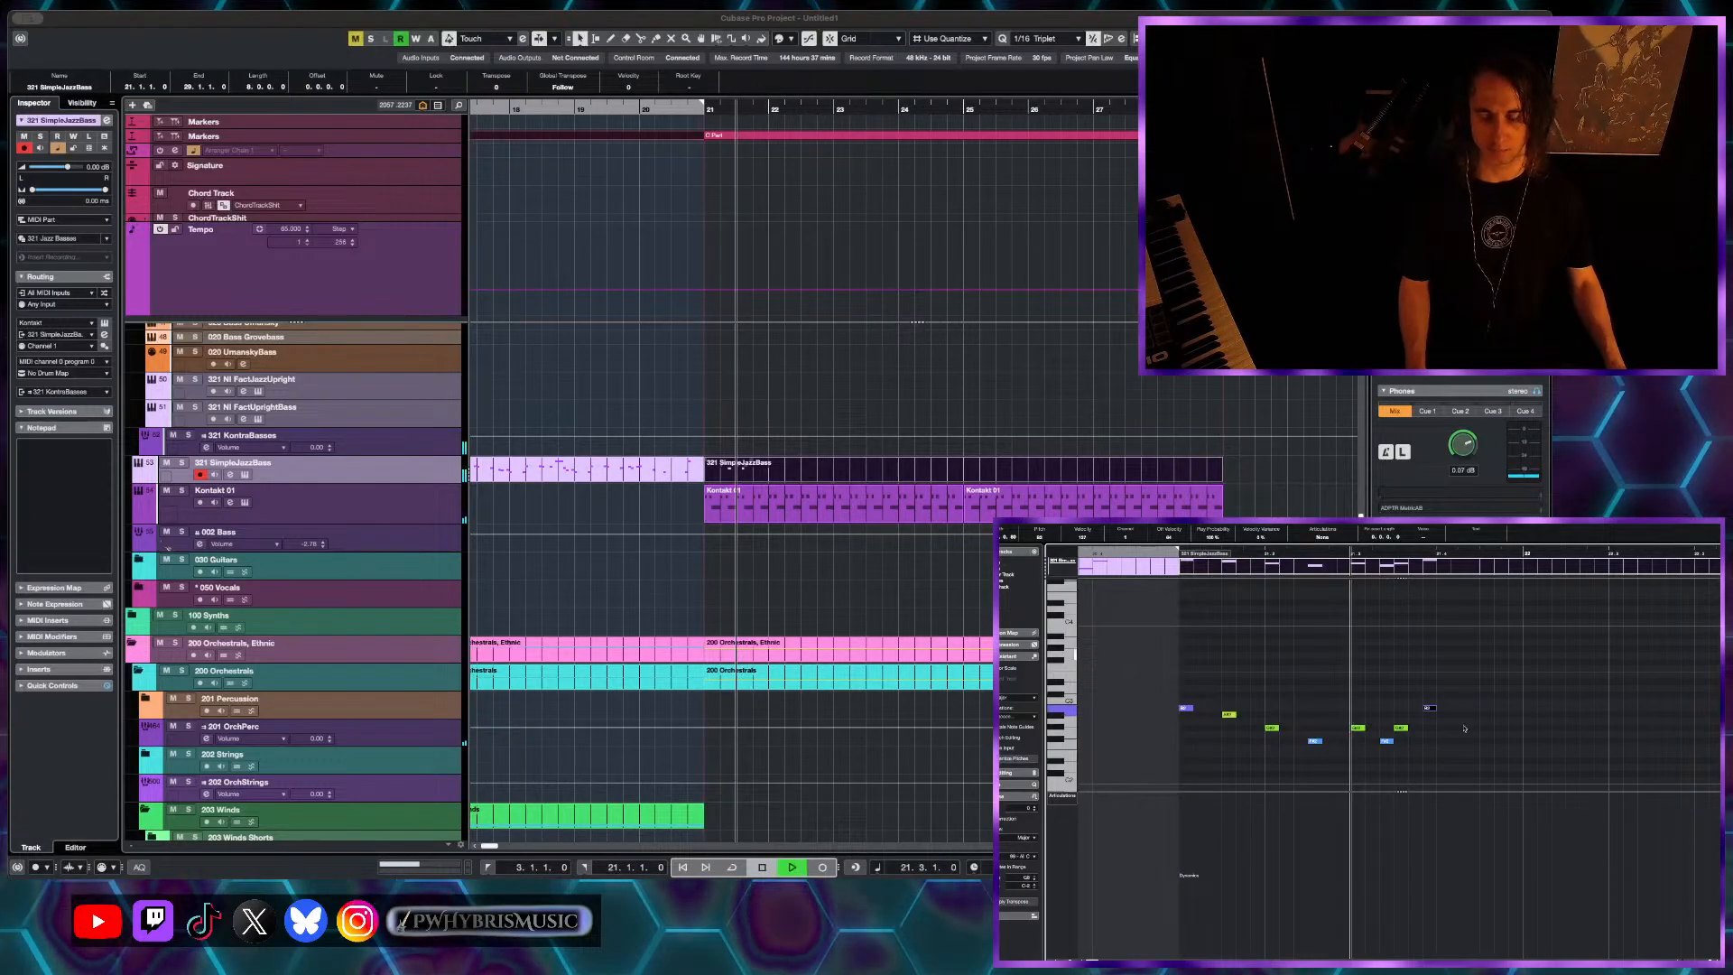
pyautogui.press('space')
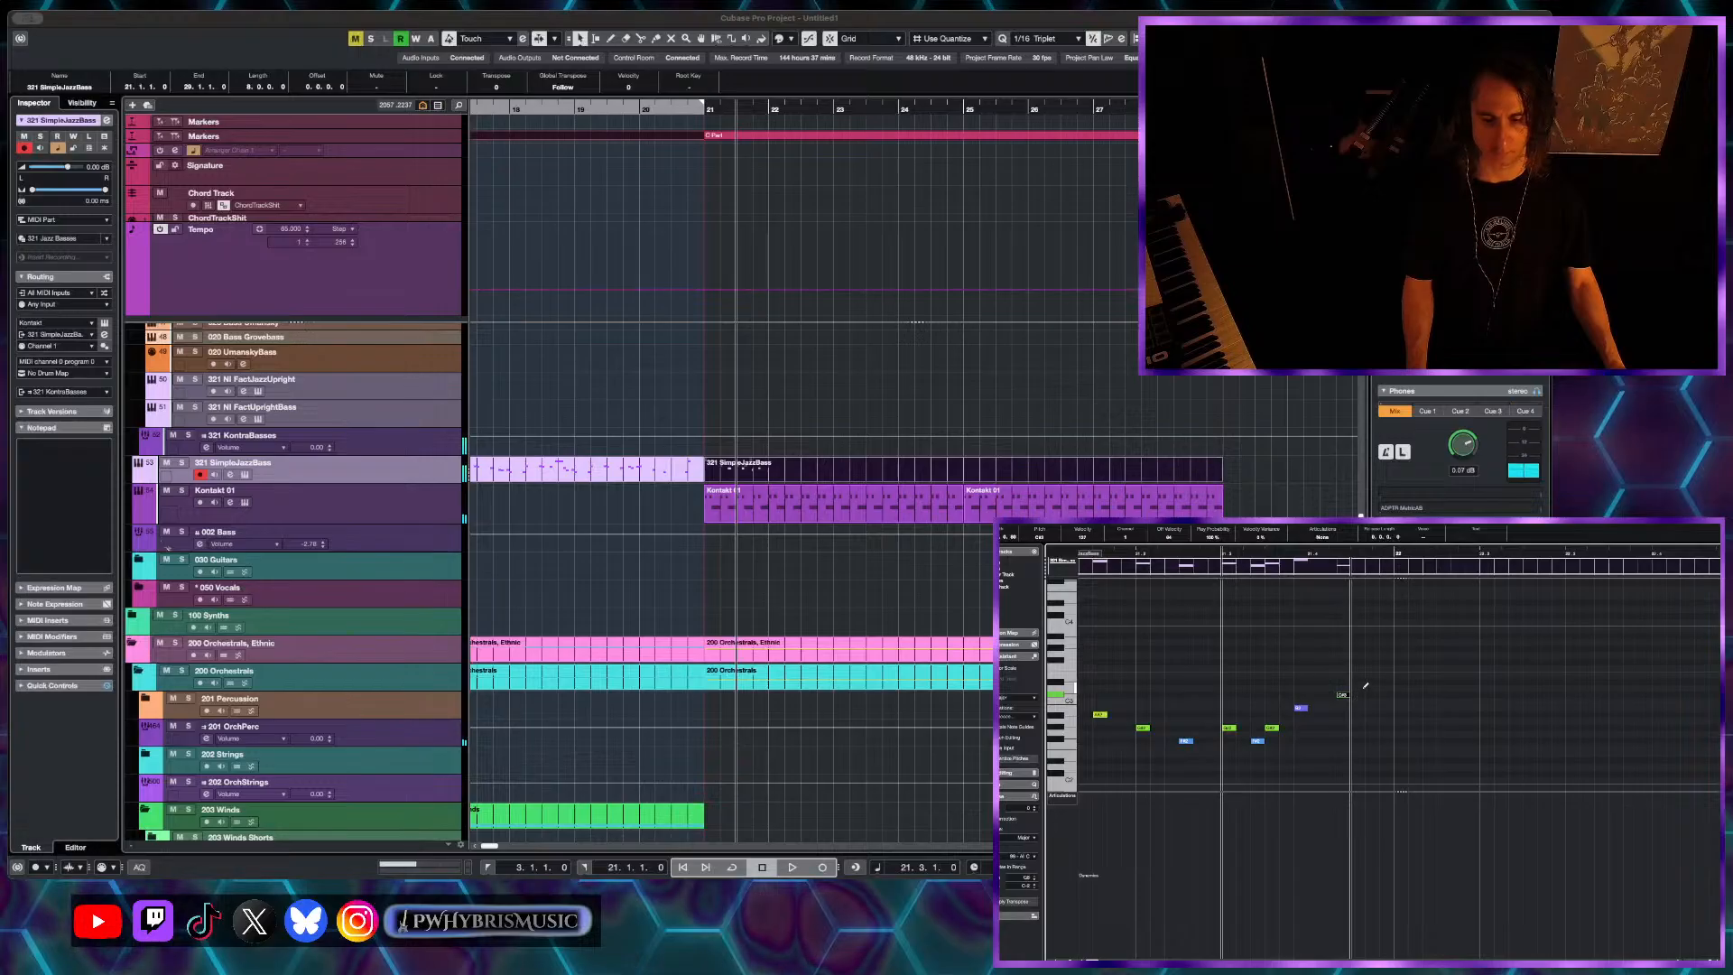
# - Add two more short rising notes at the end of bar 21, nudge the first of them slightly earlier, and audition the phrase
pyautogui.click(1361, 690)
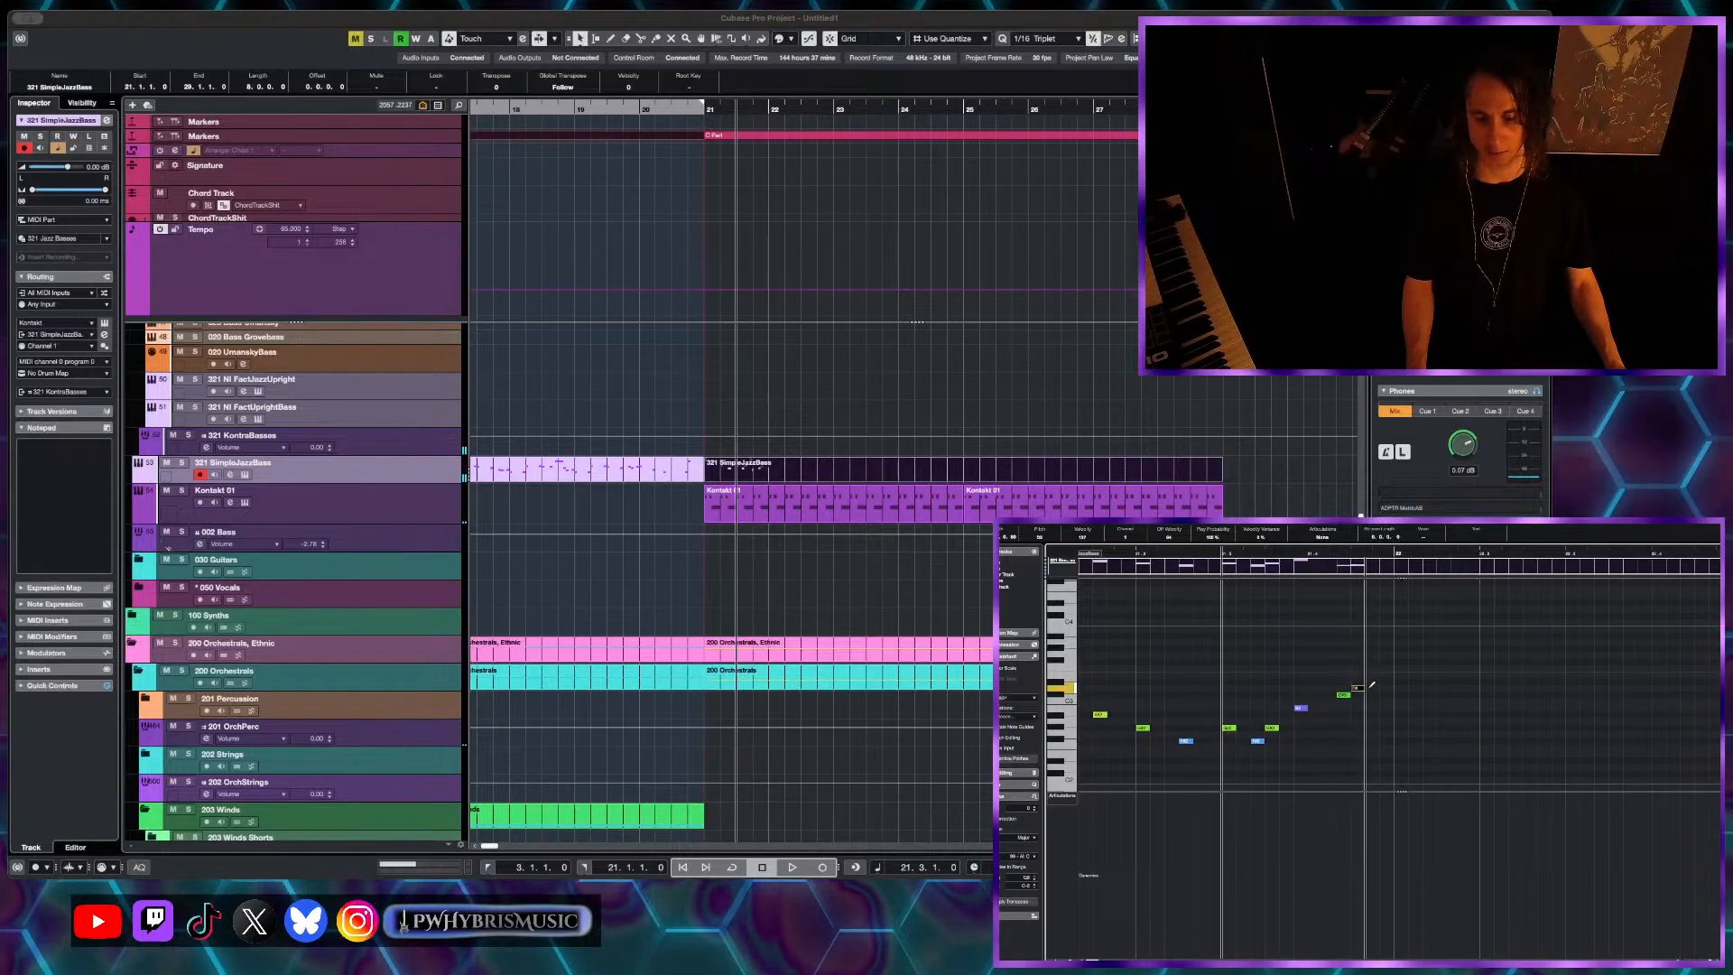
pyautogui.click(1372, 683)
pyautogui.keyDown('ctrl'); pyautogui.scroll(-3, 1372, 686); pyautogui.keyUp('ctrl')
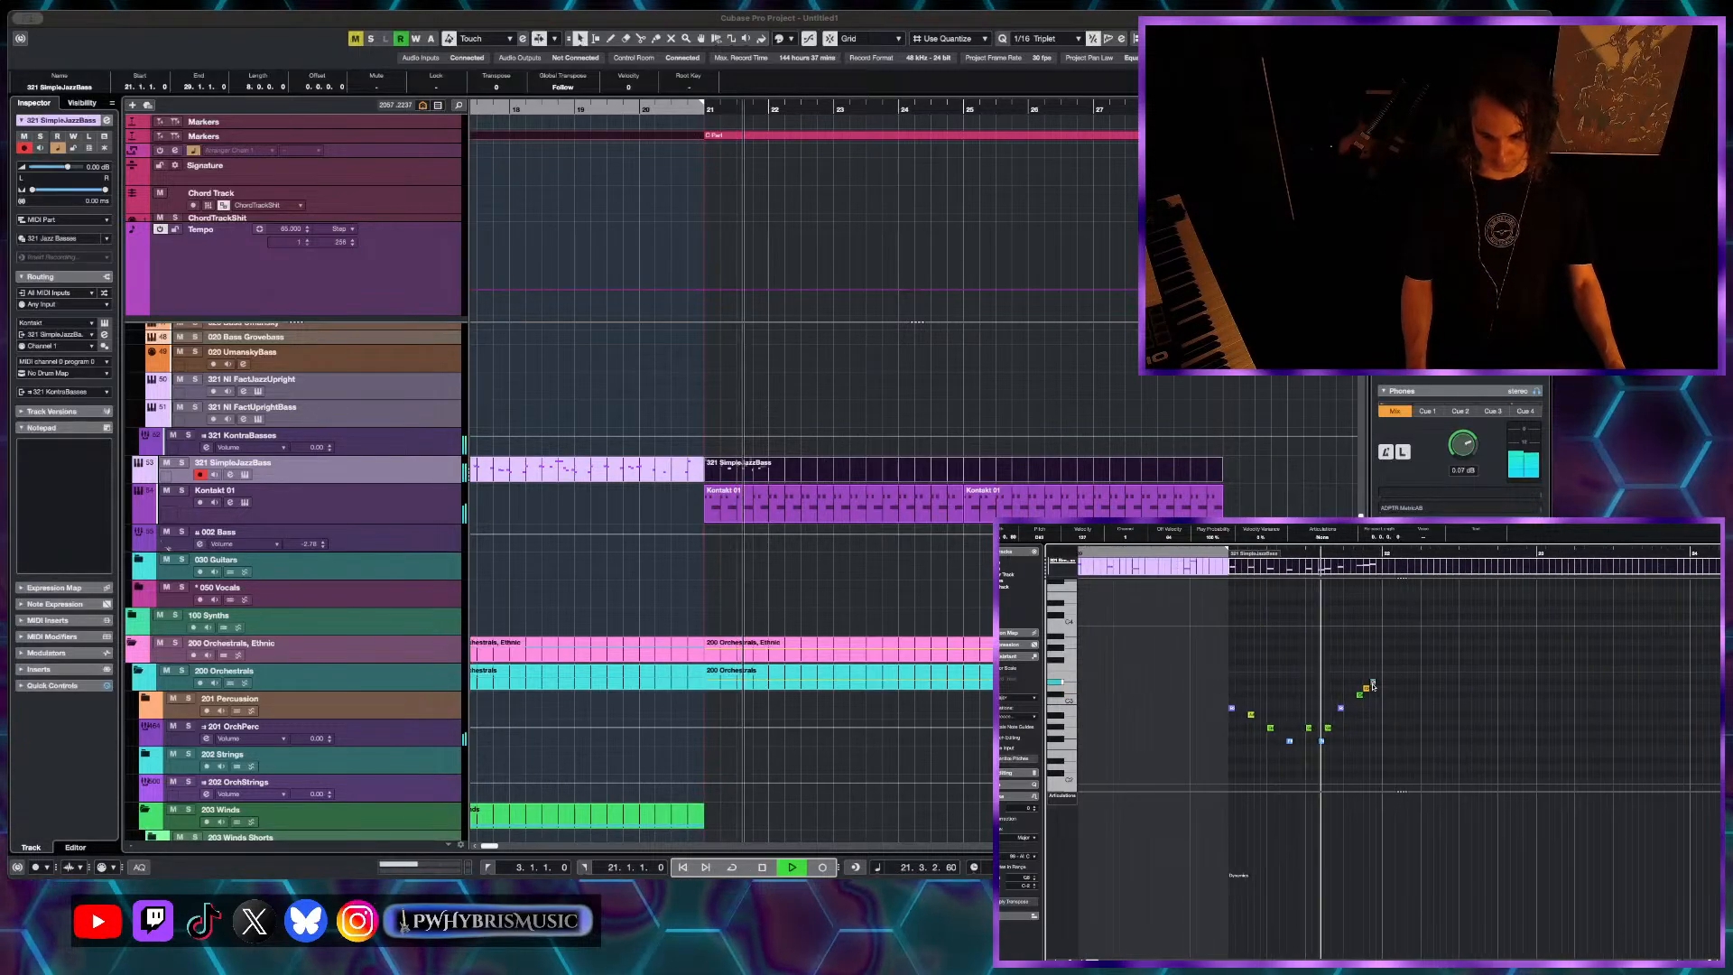
pyautogui.press('space')
pyautogui.keyDown('ctrl'); pyautogui.scroll(1, 1403, 667); pyautogui.keyUp('ctrl')
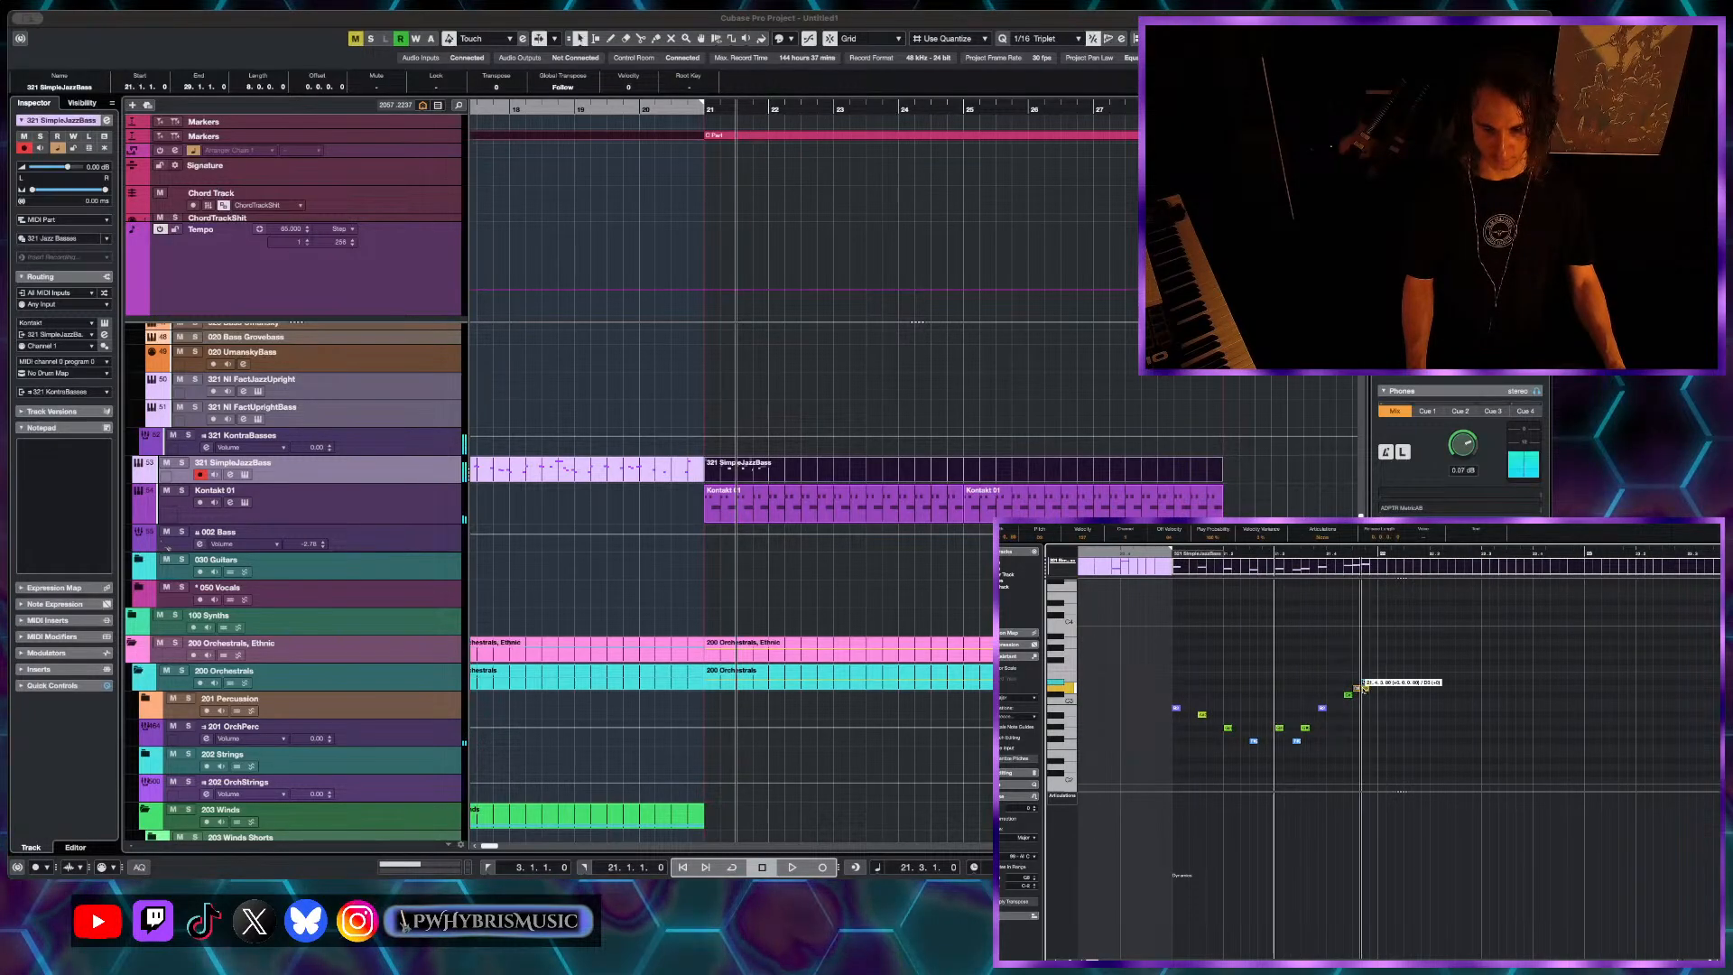
pyautogui.press('space')
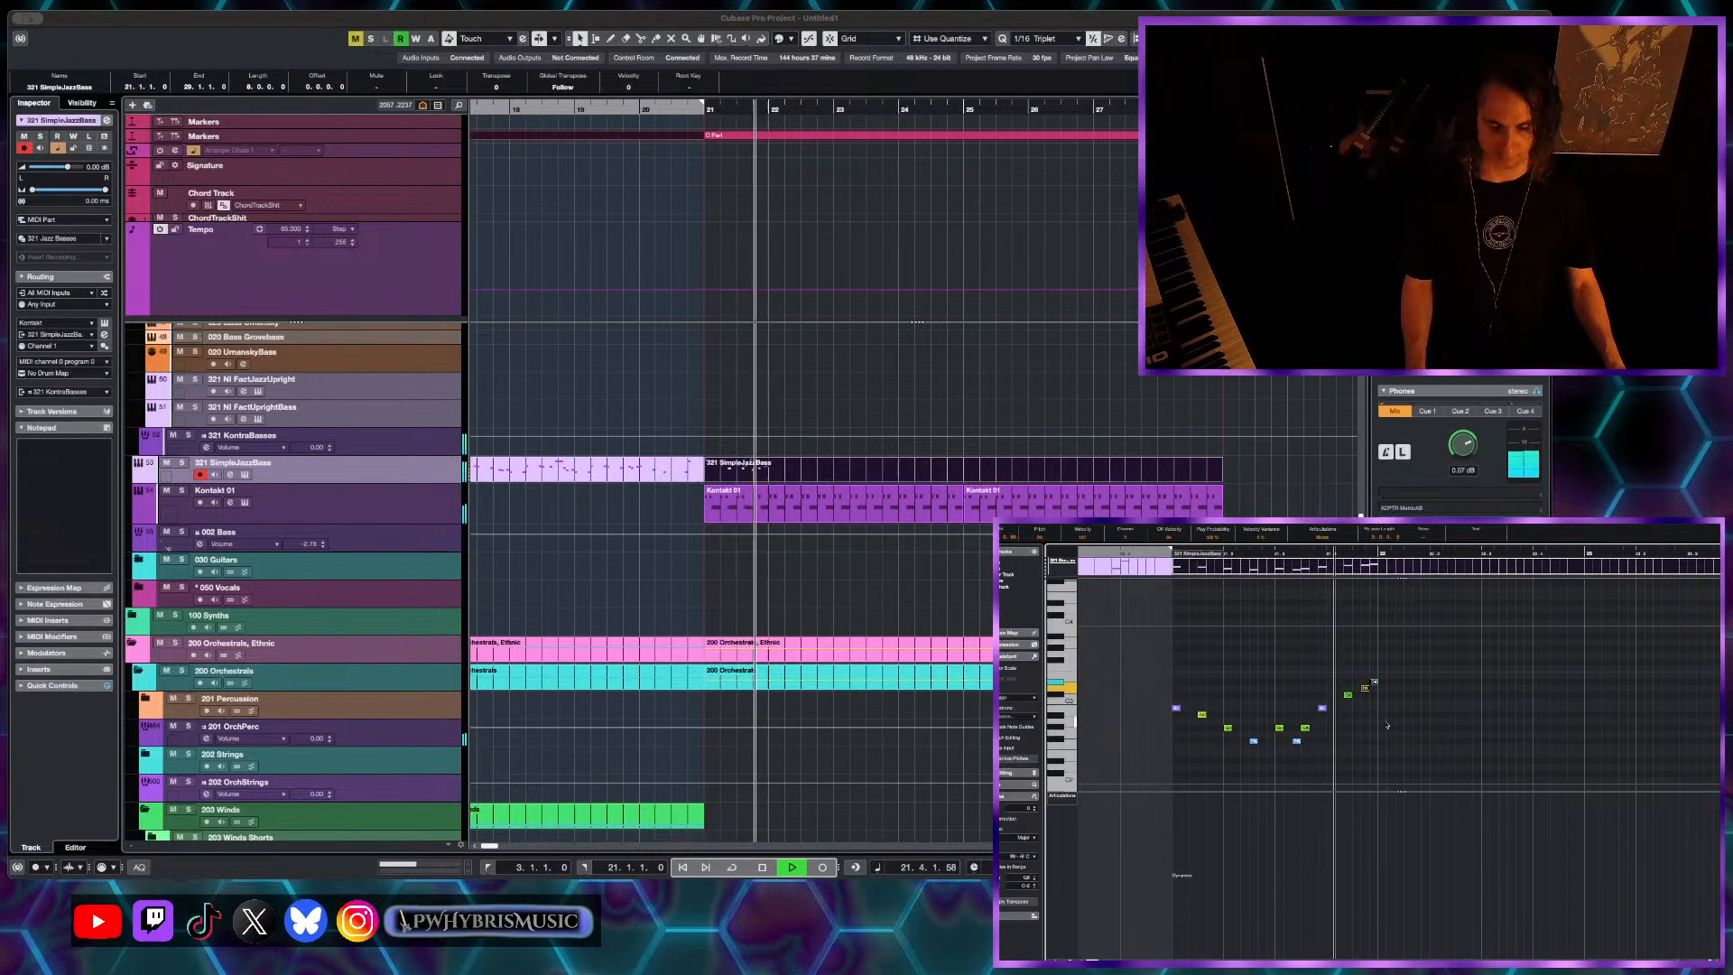
pyautogui.press('space')
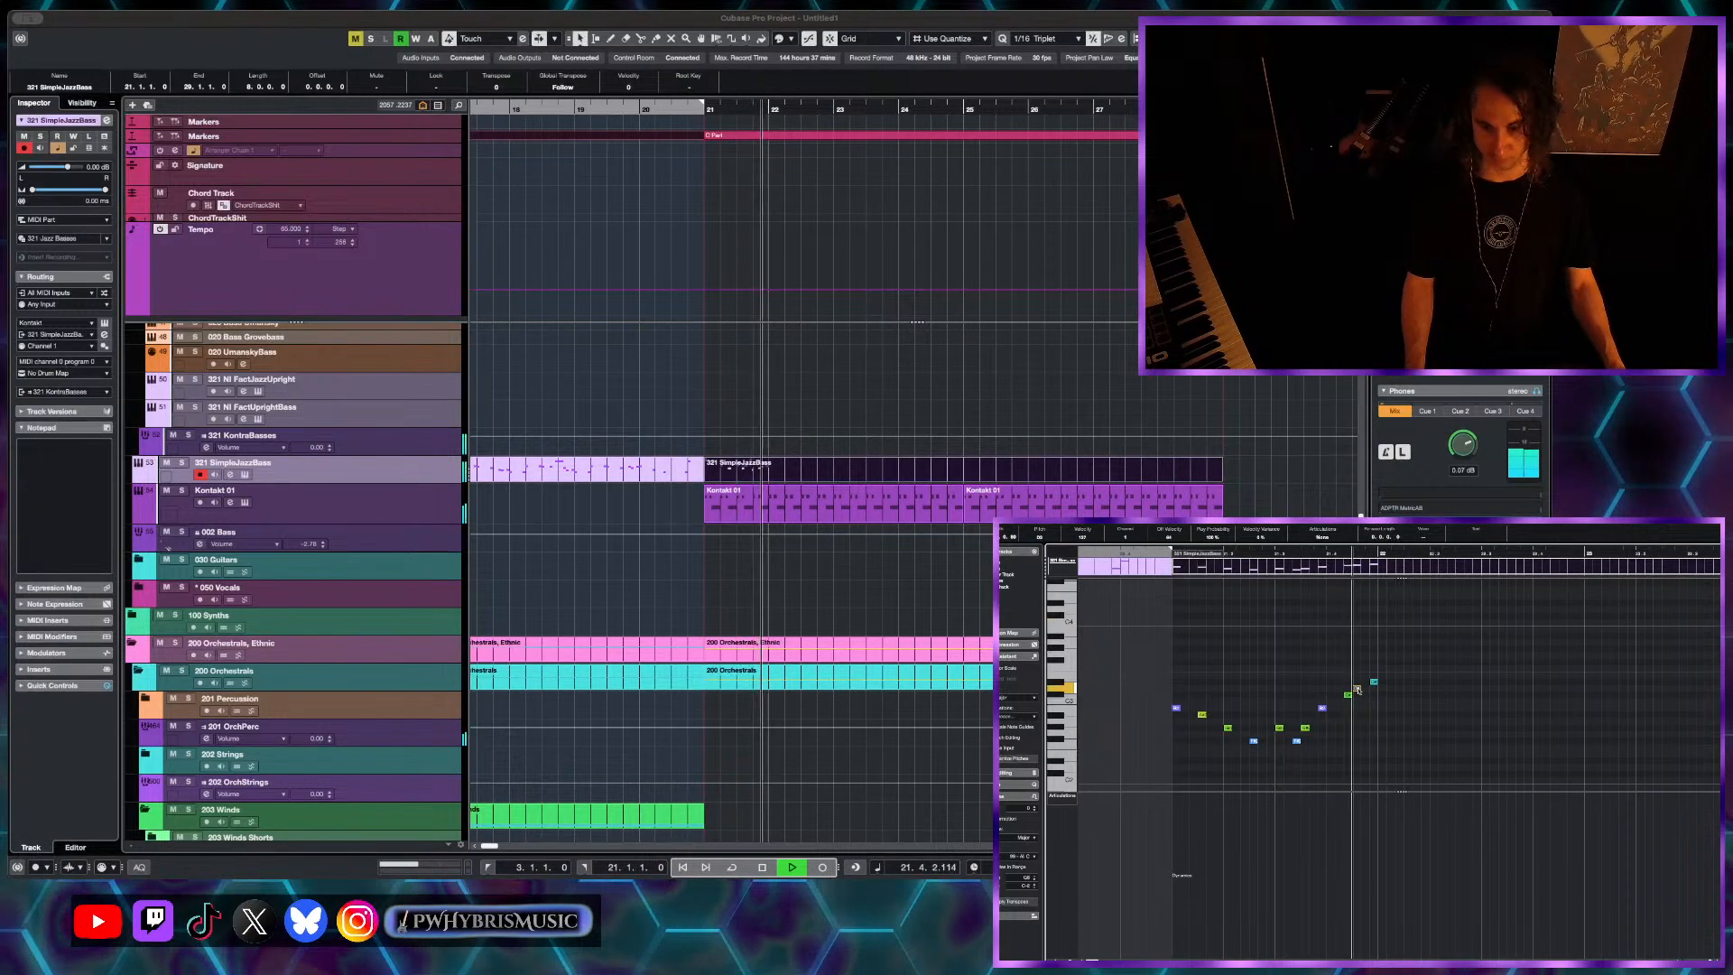
pyautogui.press('space')
# - Duplicate the whole bar 21 bass phrase into bar 22 and play both bars from bar 21
pyautogui.click(1387, 662)
pyautogui.press('super+a')
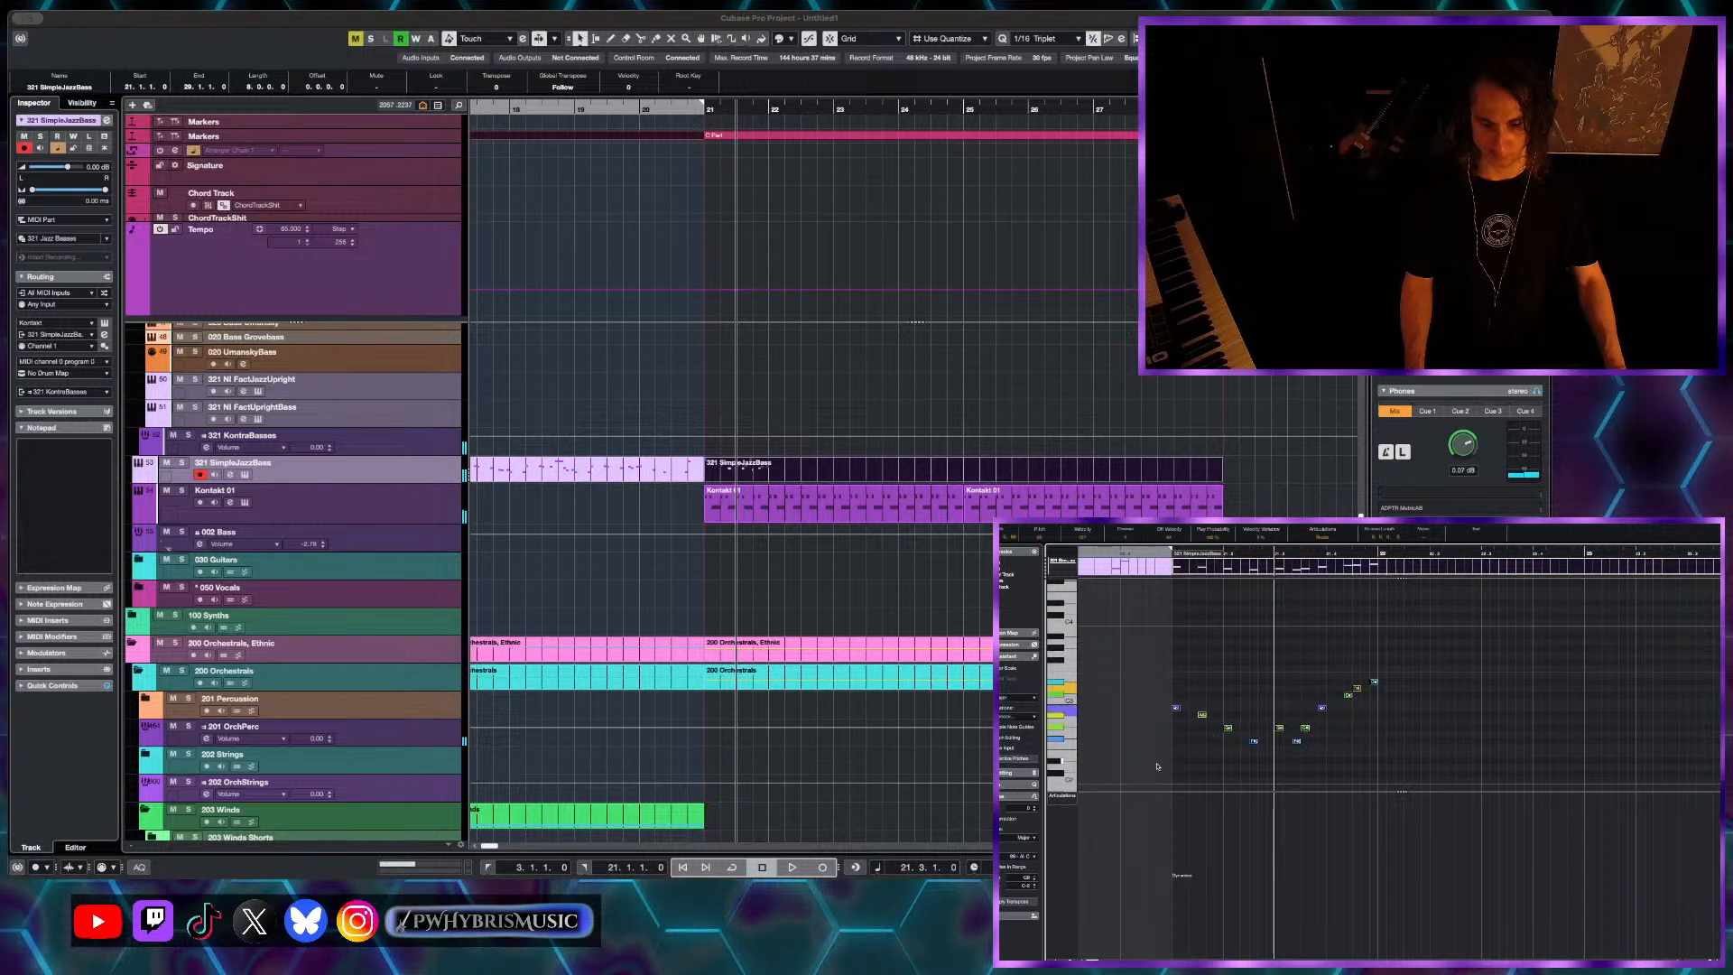
pyautogui.scroll(-4, 1383, 728)
pyautogui.scroll(2, 1390, 725)
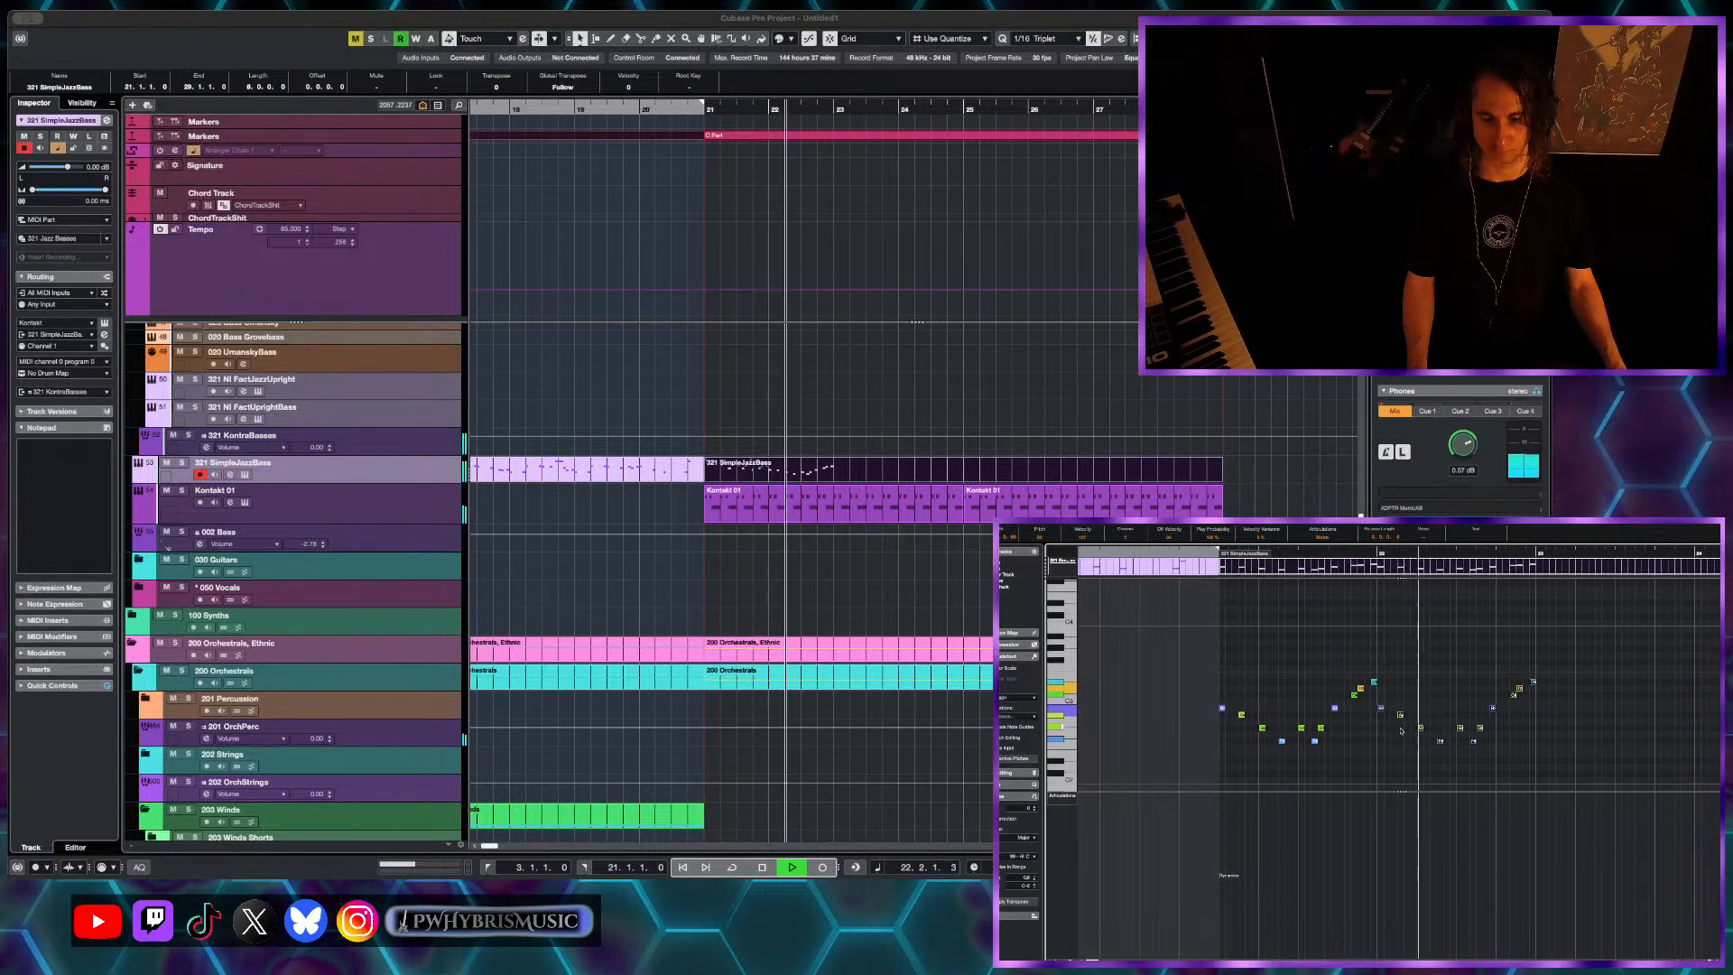
pyautogui.press('space')
pyautogui.click(1216, 554)
pyautogui.press('space')
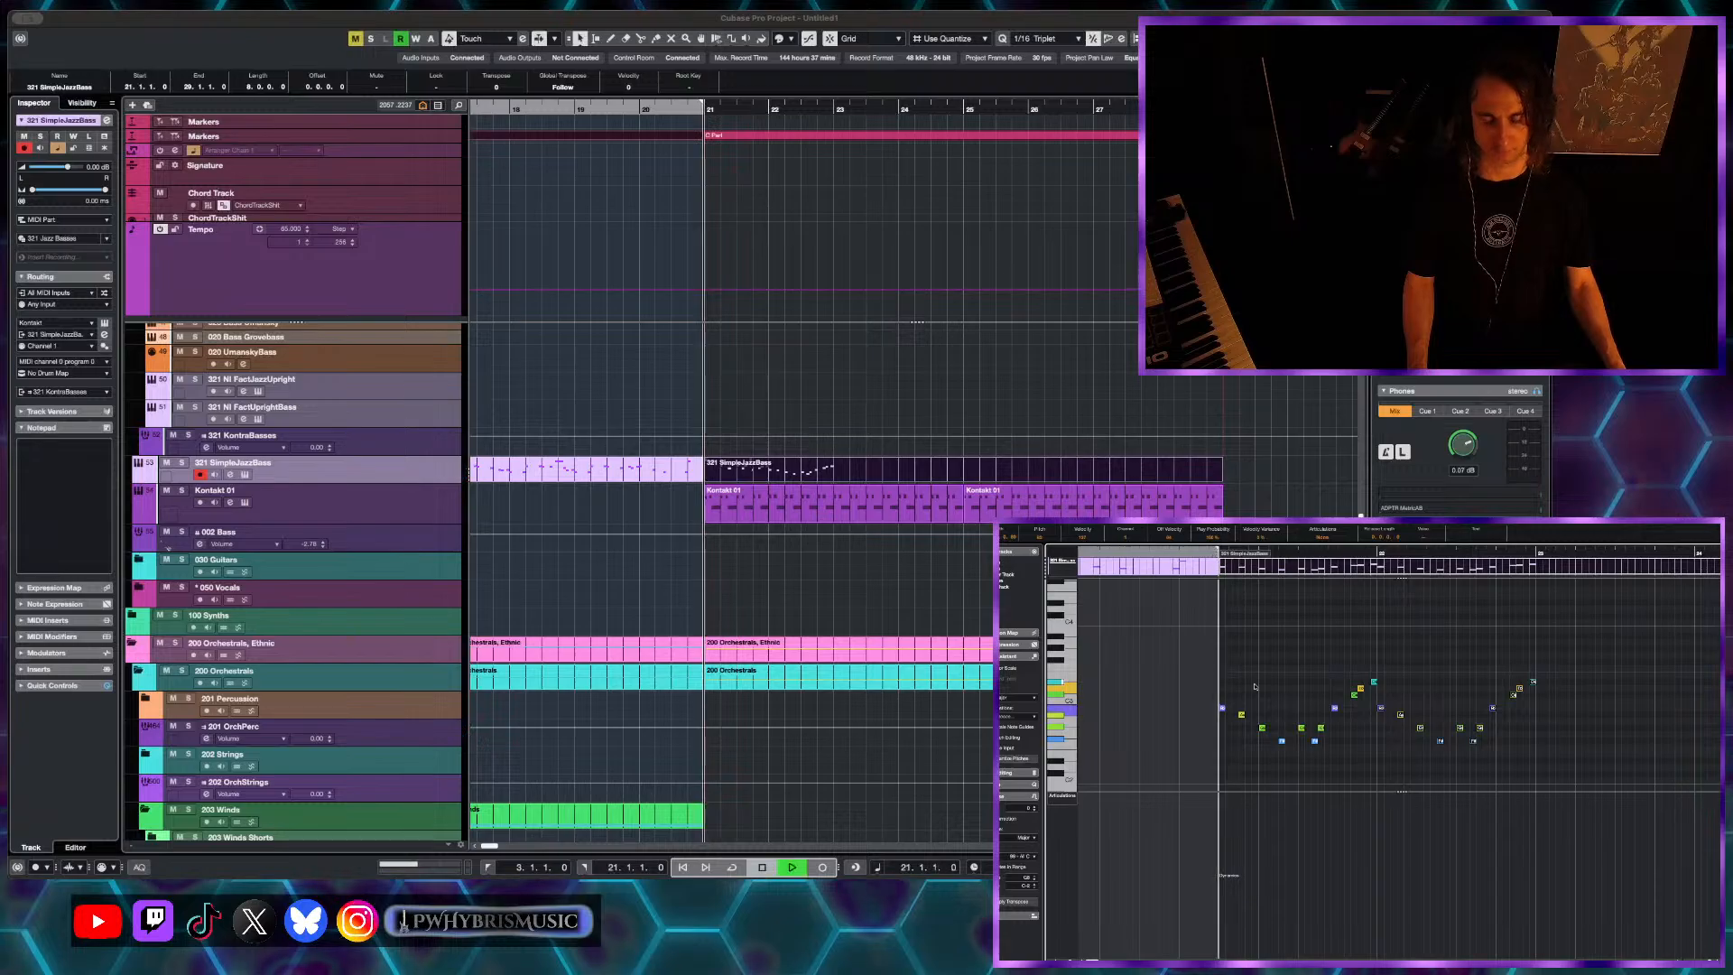
pyautogui.scroll(1, 1259, 685)
pyautogui.scroll(1, 1264, 684)
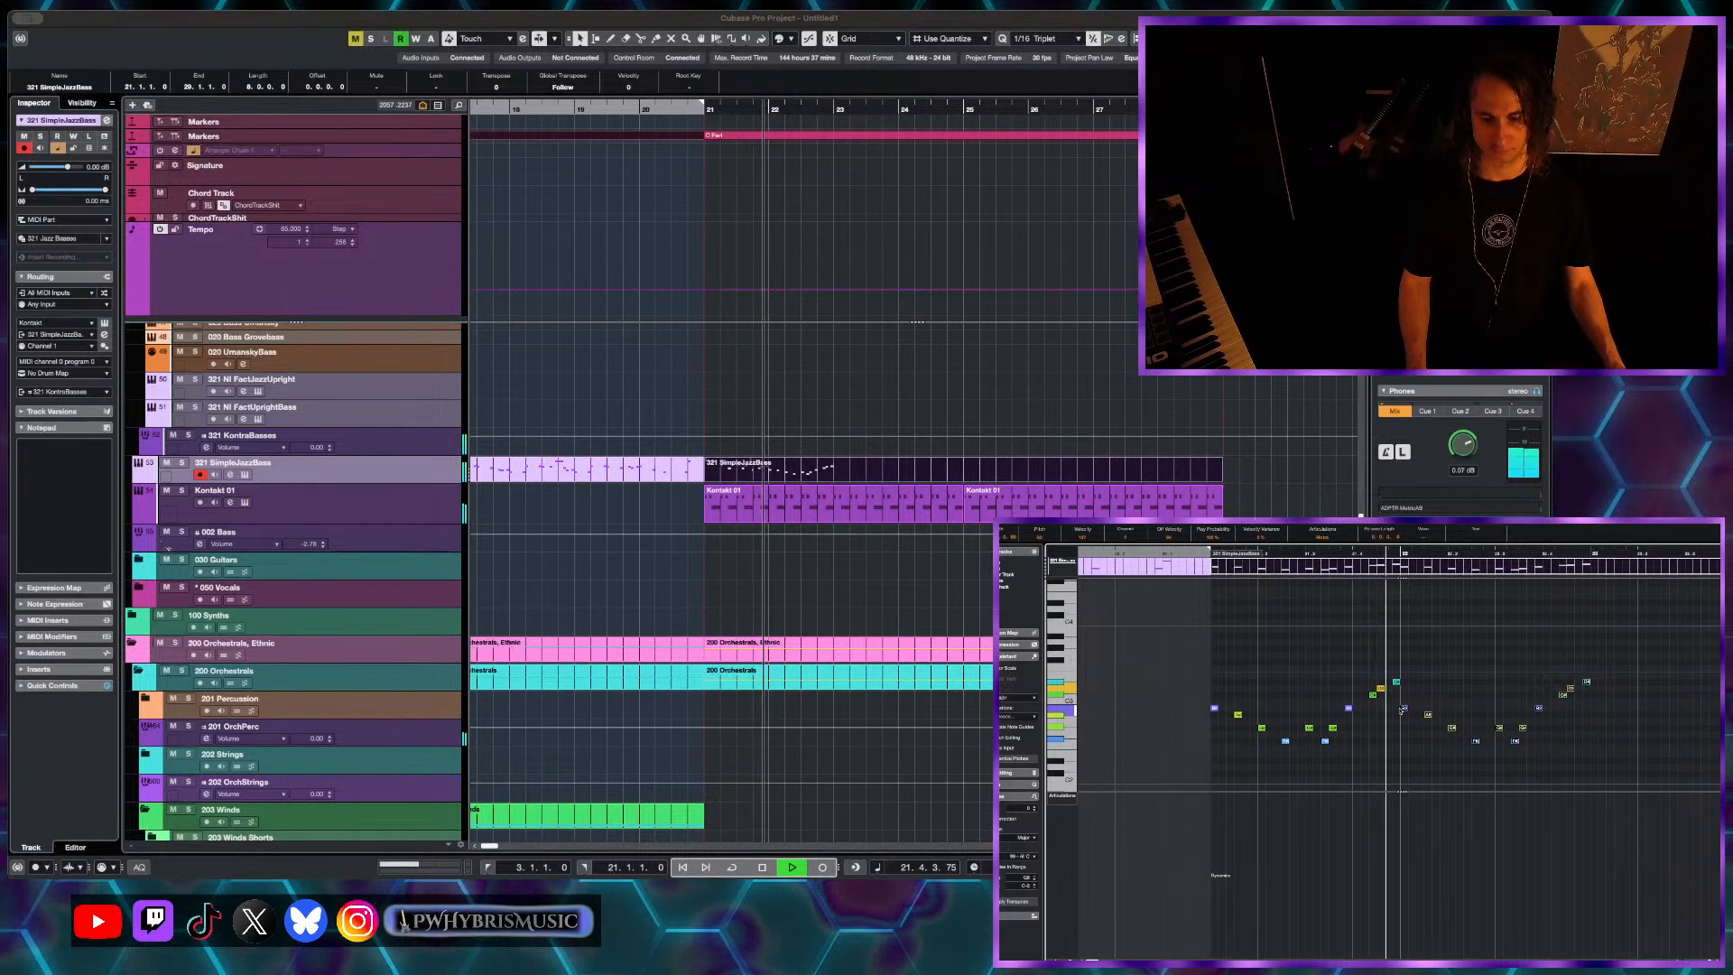
pyautogui.press('space')
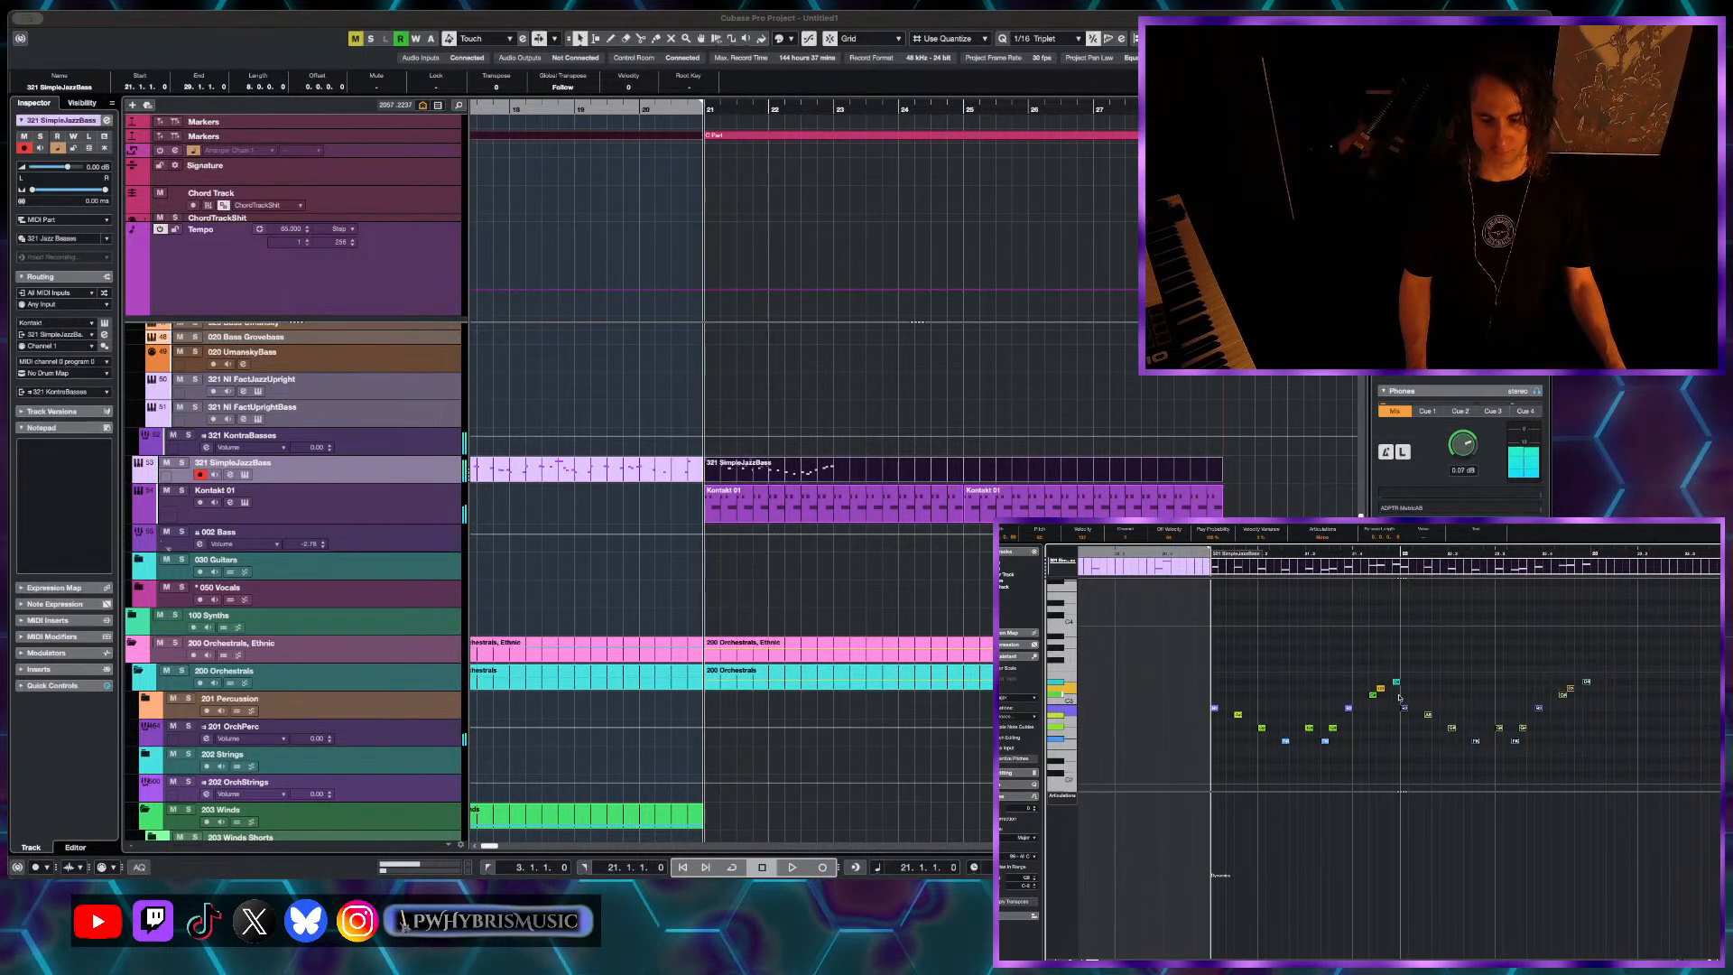
# - Raise the second and third notes of bar 22 so they climb from the first note, and audition from bar 22
pyautogui.click(1405, 557)
pyautogui.scroll(1, 1427, 715)
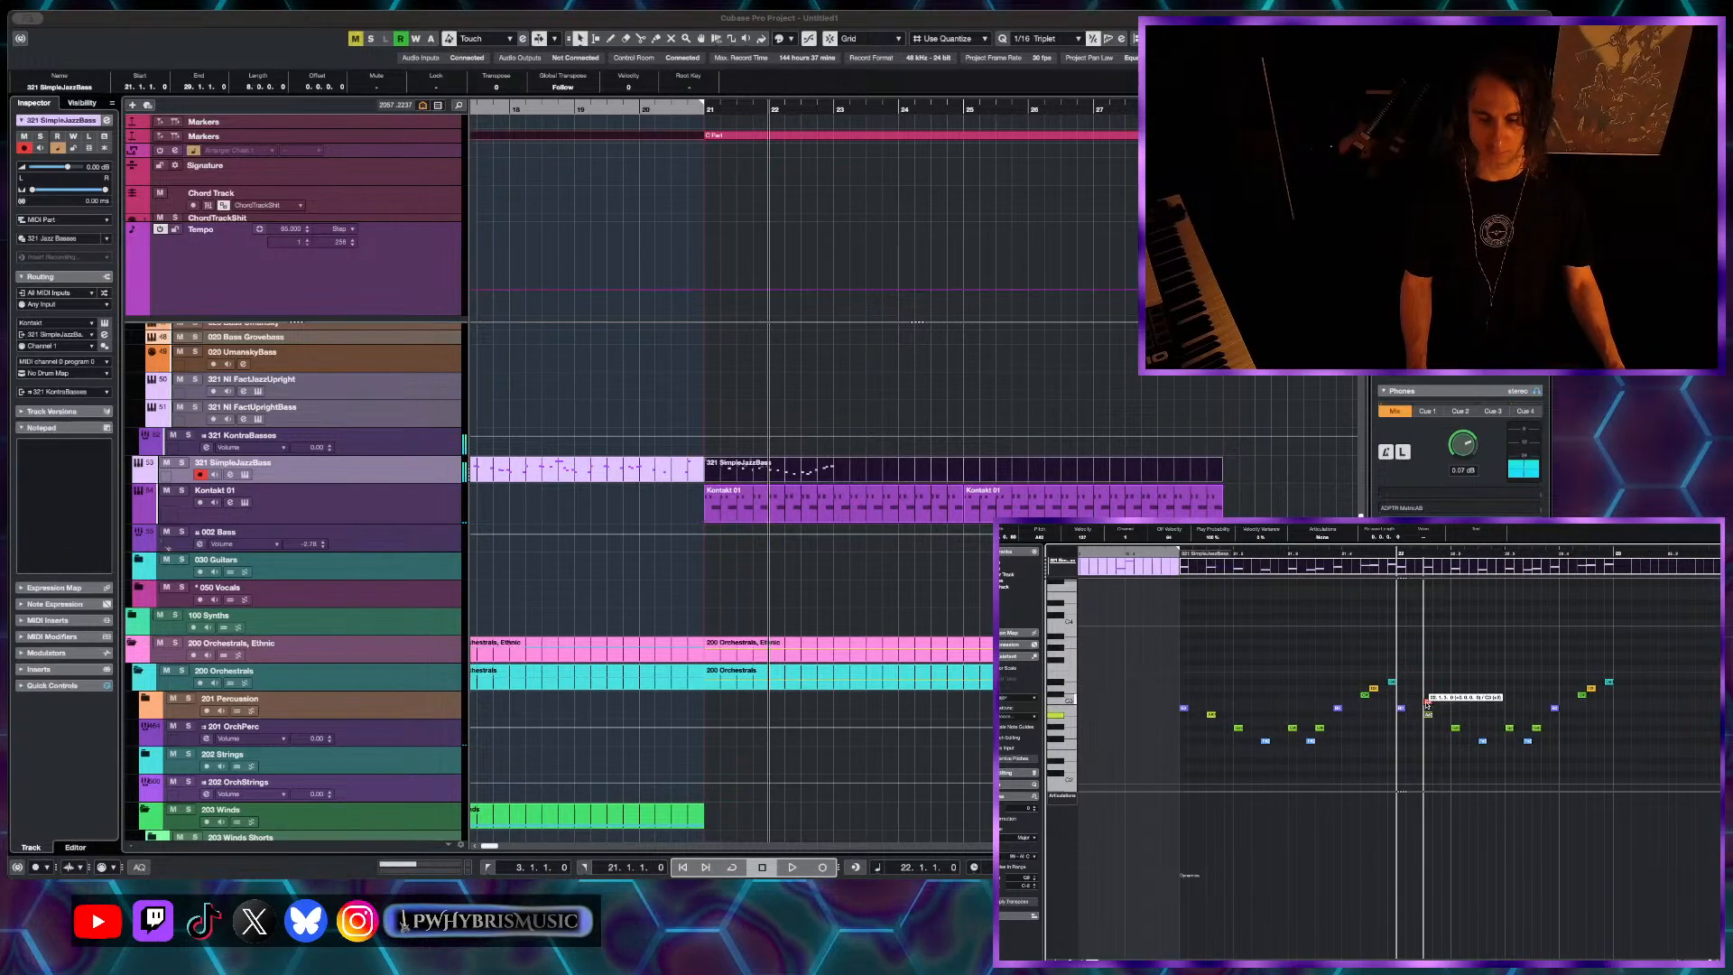
pyautogui.click(1429, 696)
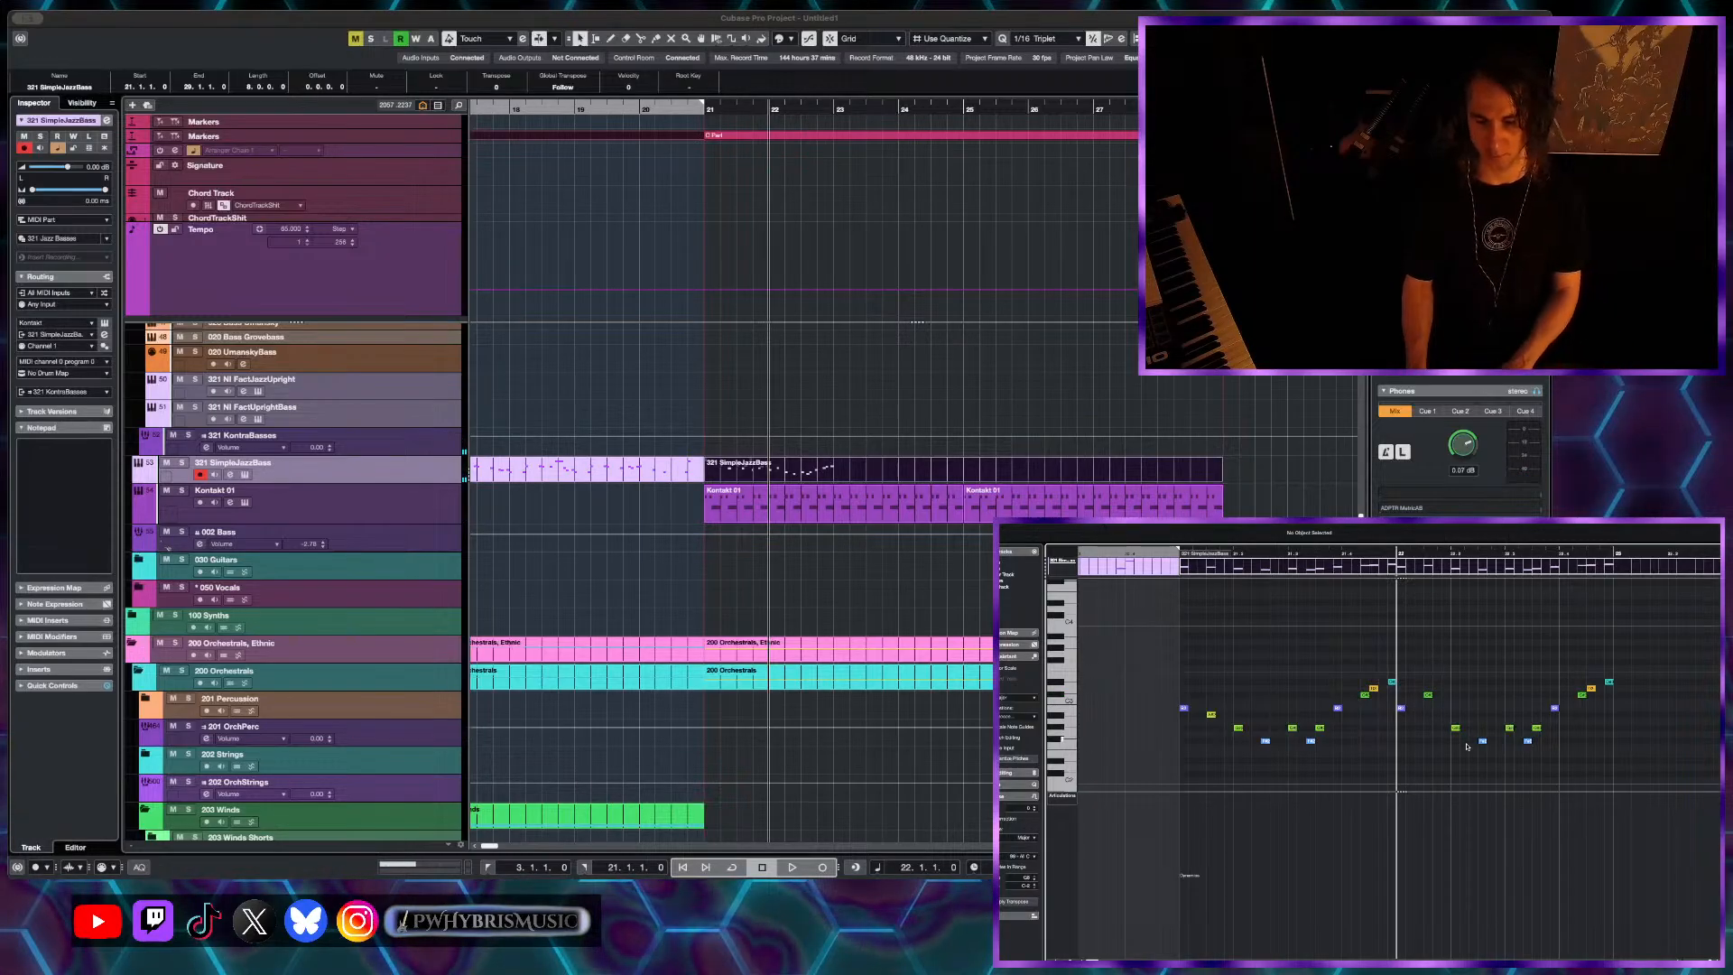
pyautogui.click(1453, 728)
pyautogui.press('Up')
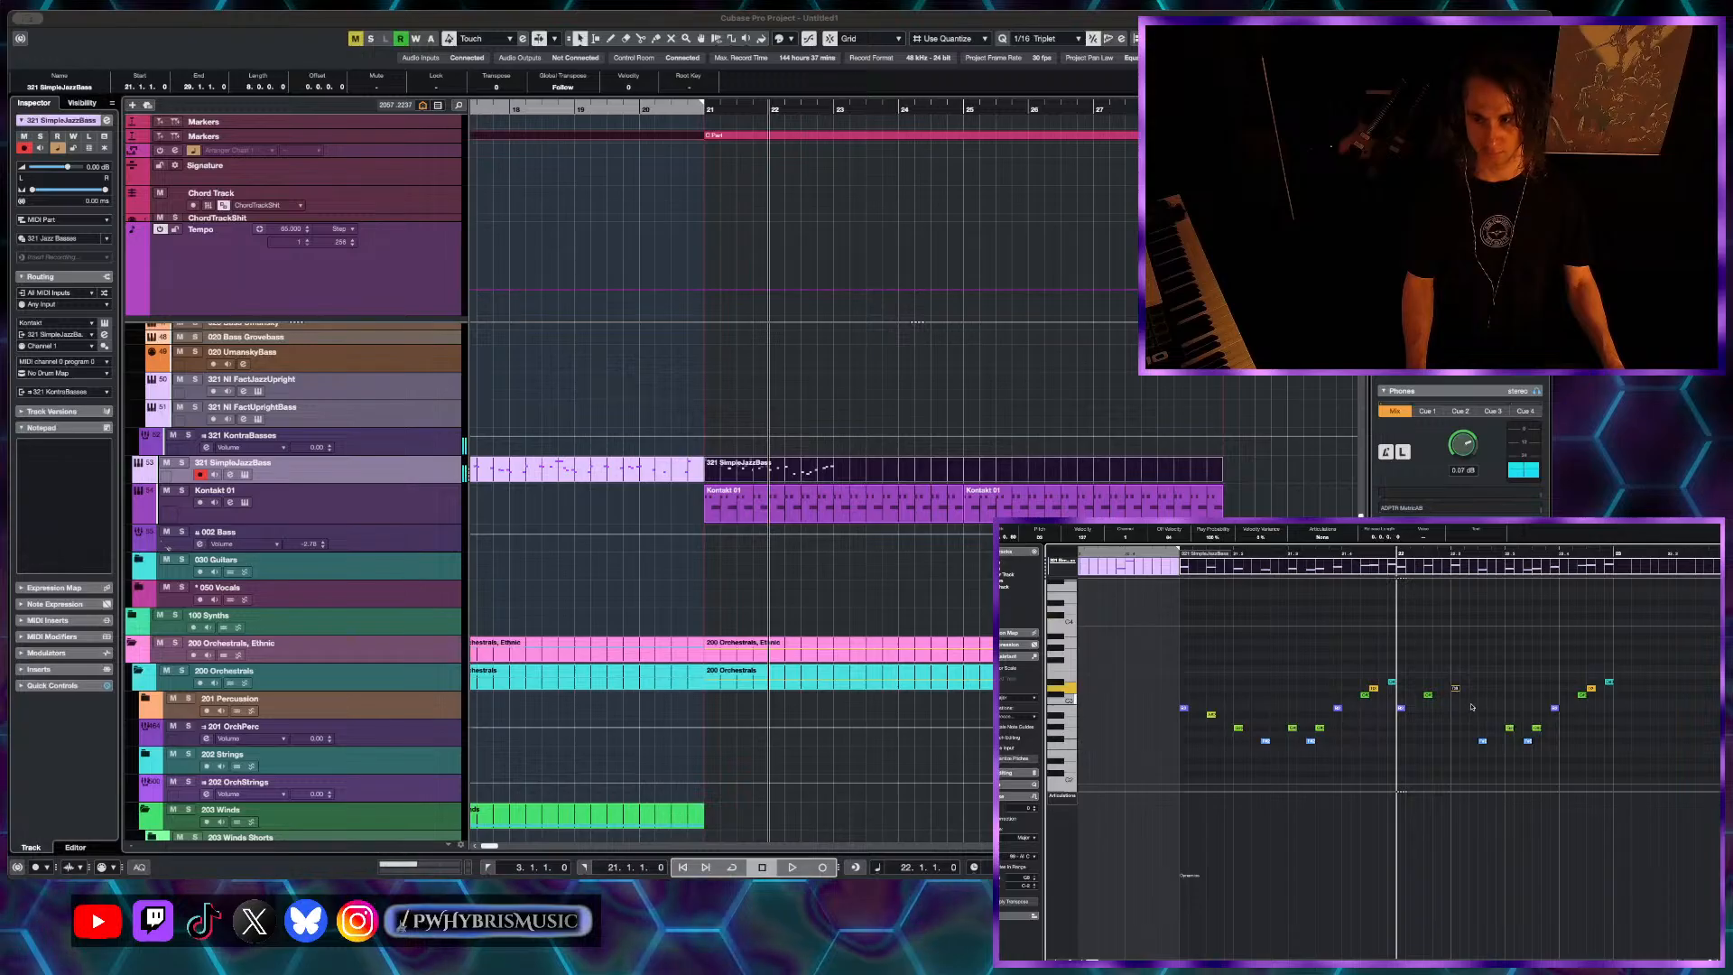
pyautogui.scroll(2, 1470, 706)
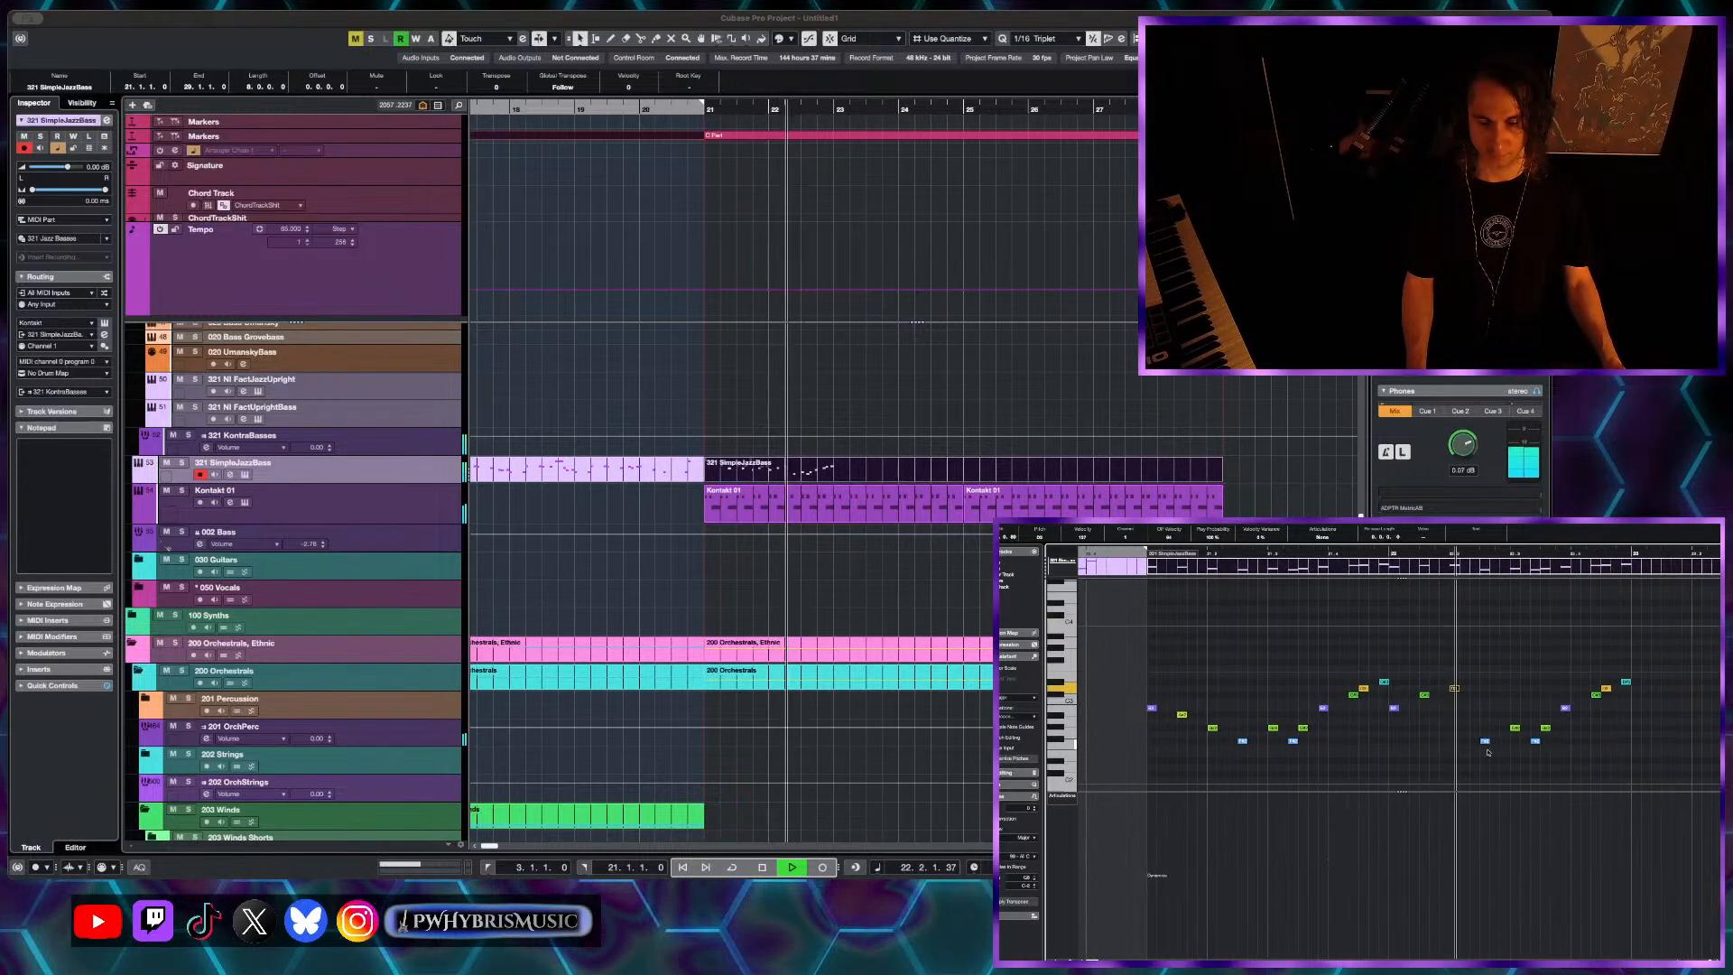
pyautogui.press('space')
pyautogui.press('space')
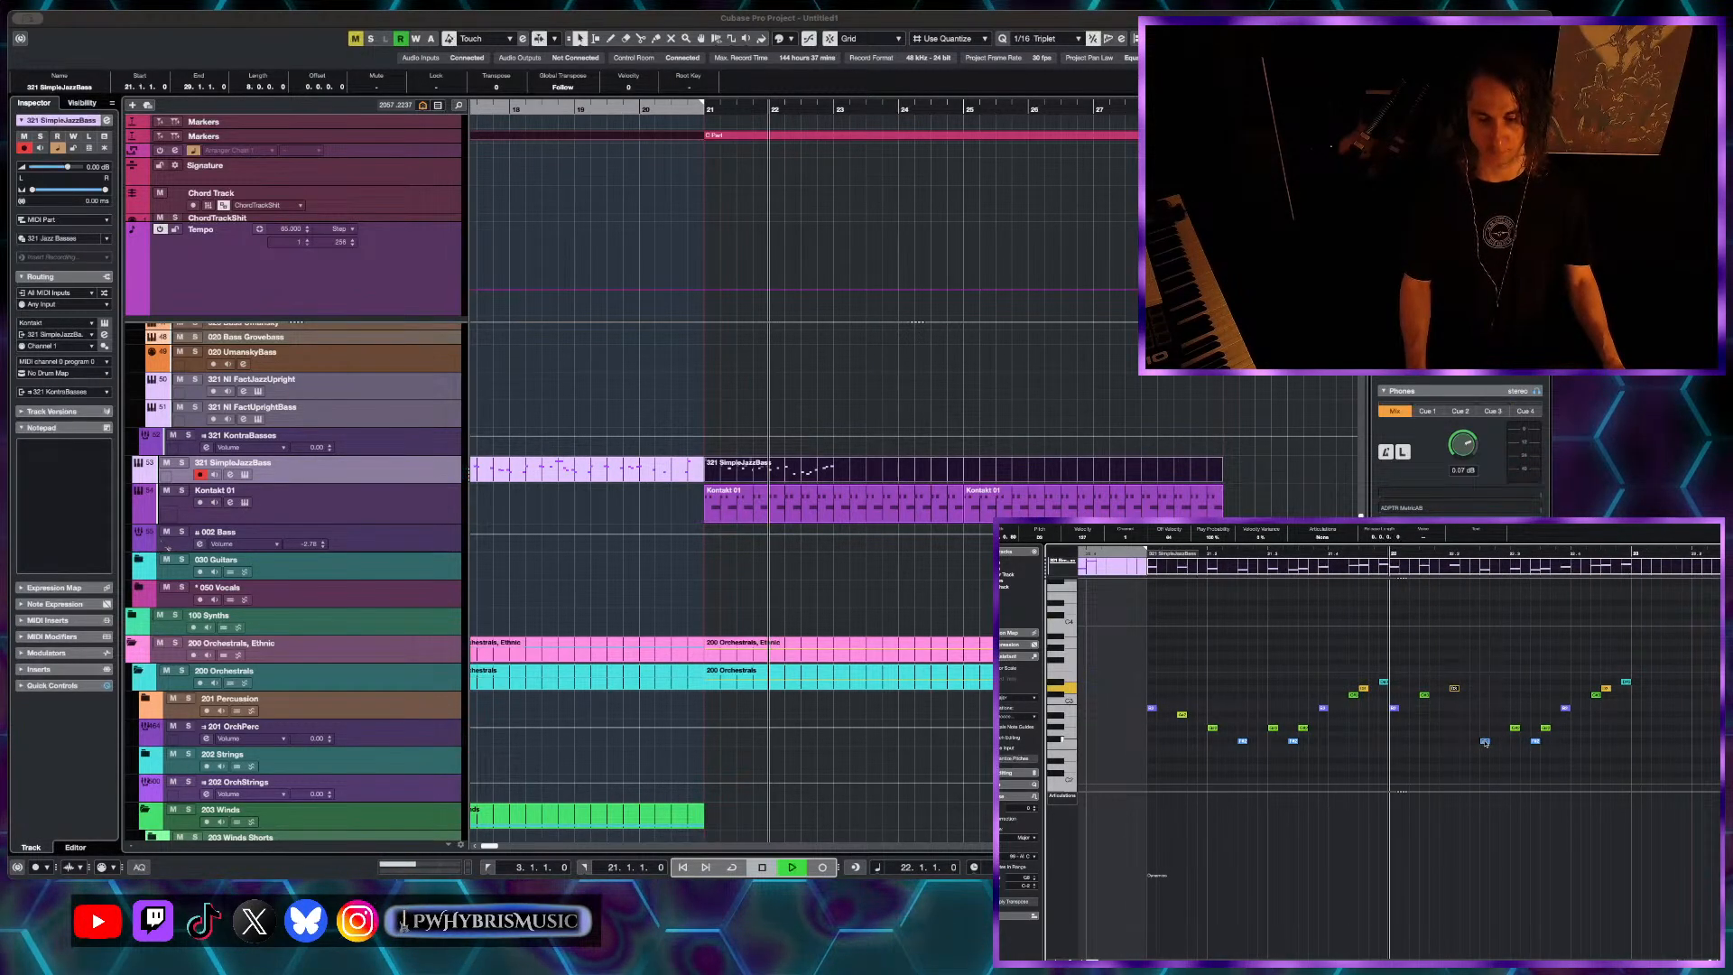
# - Copy bar 22's low fourth note to just before beat 3, raise the original above the third note, and audition the bar
pyautogui.press('space')
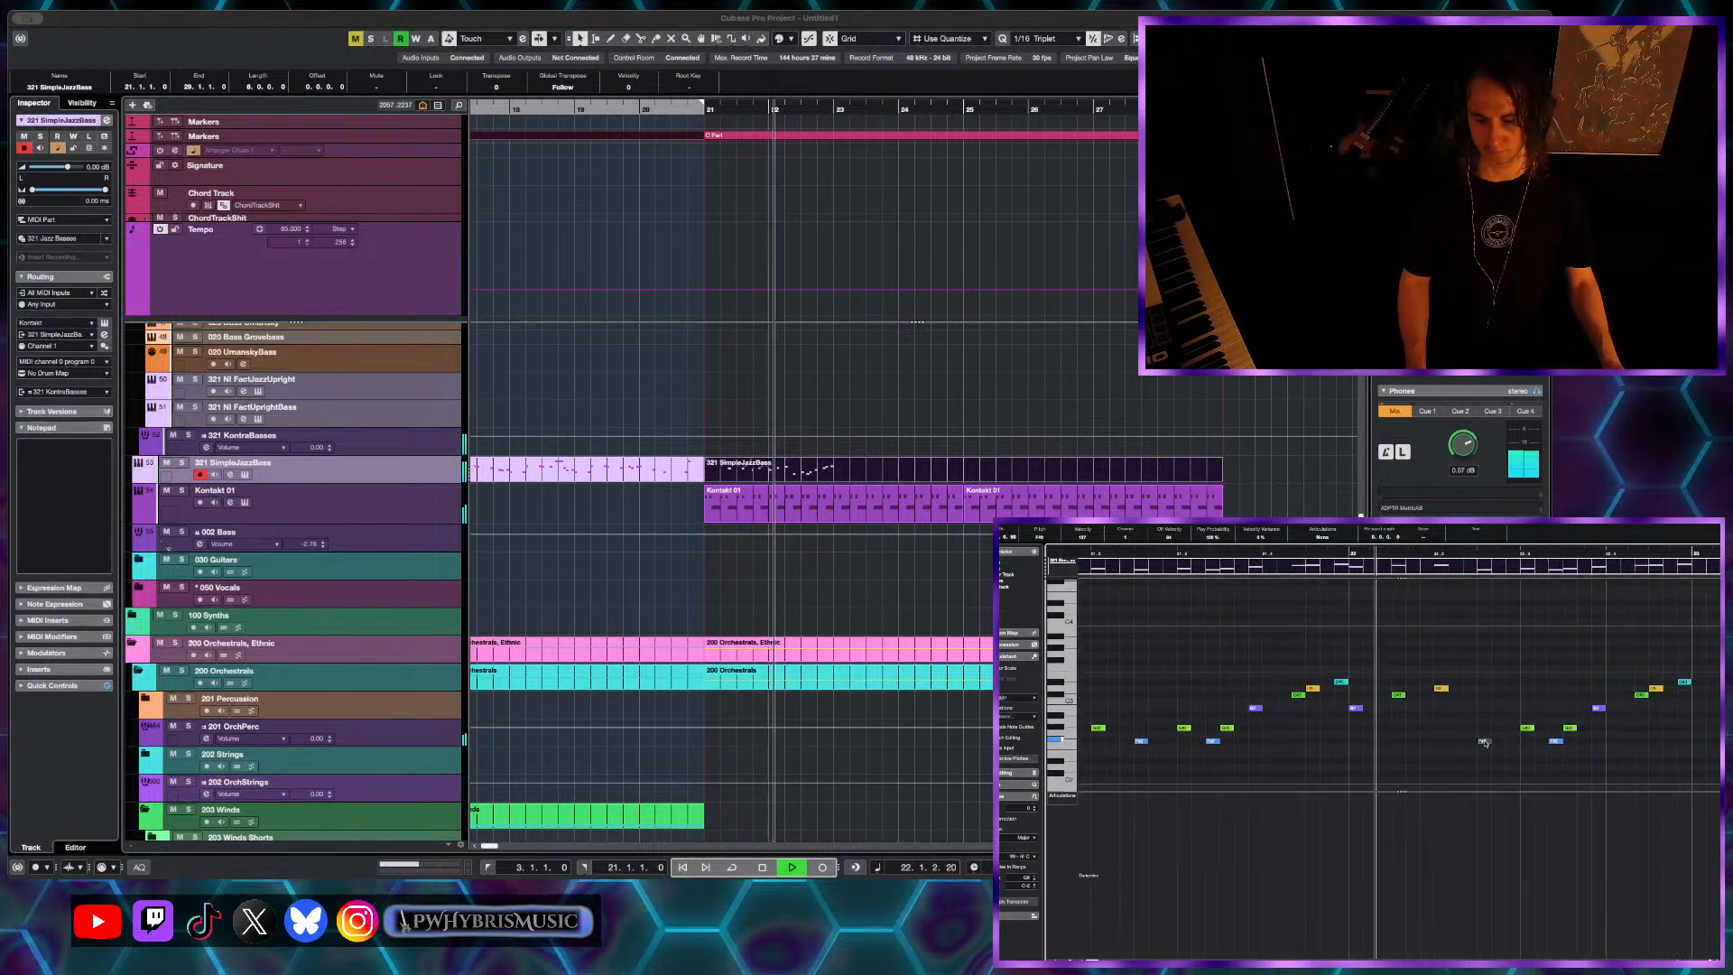
pyautogui.press('space')
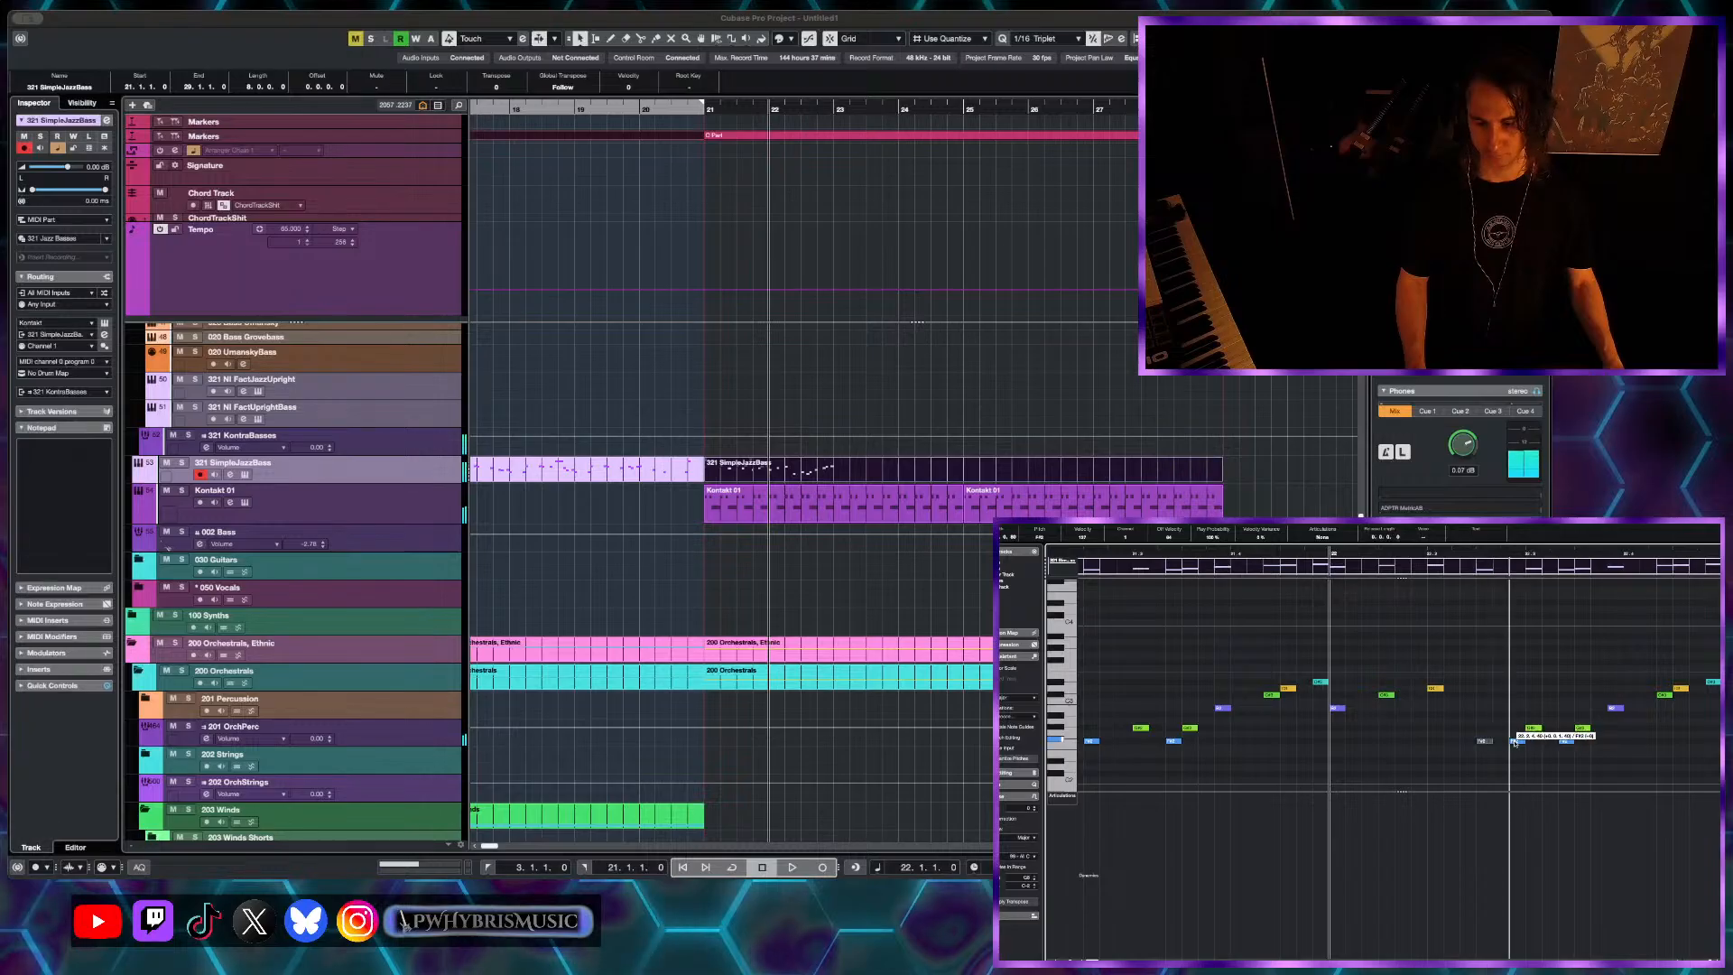
pyautogui.click(1482, 689)
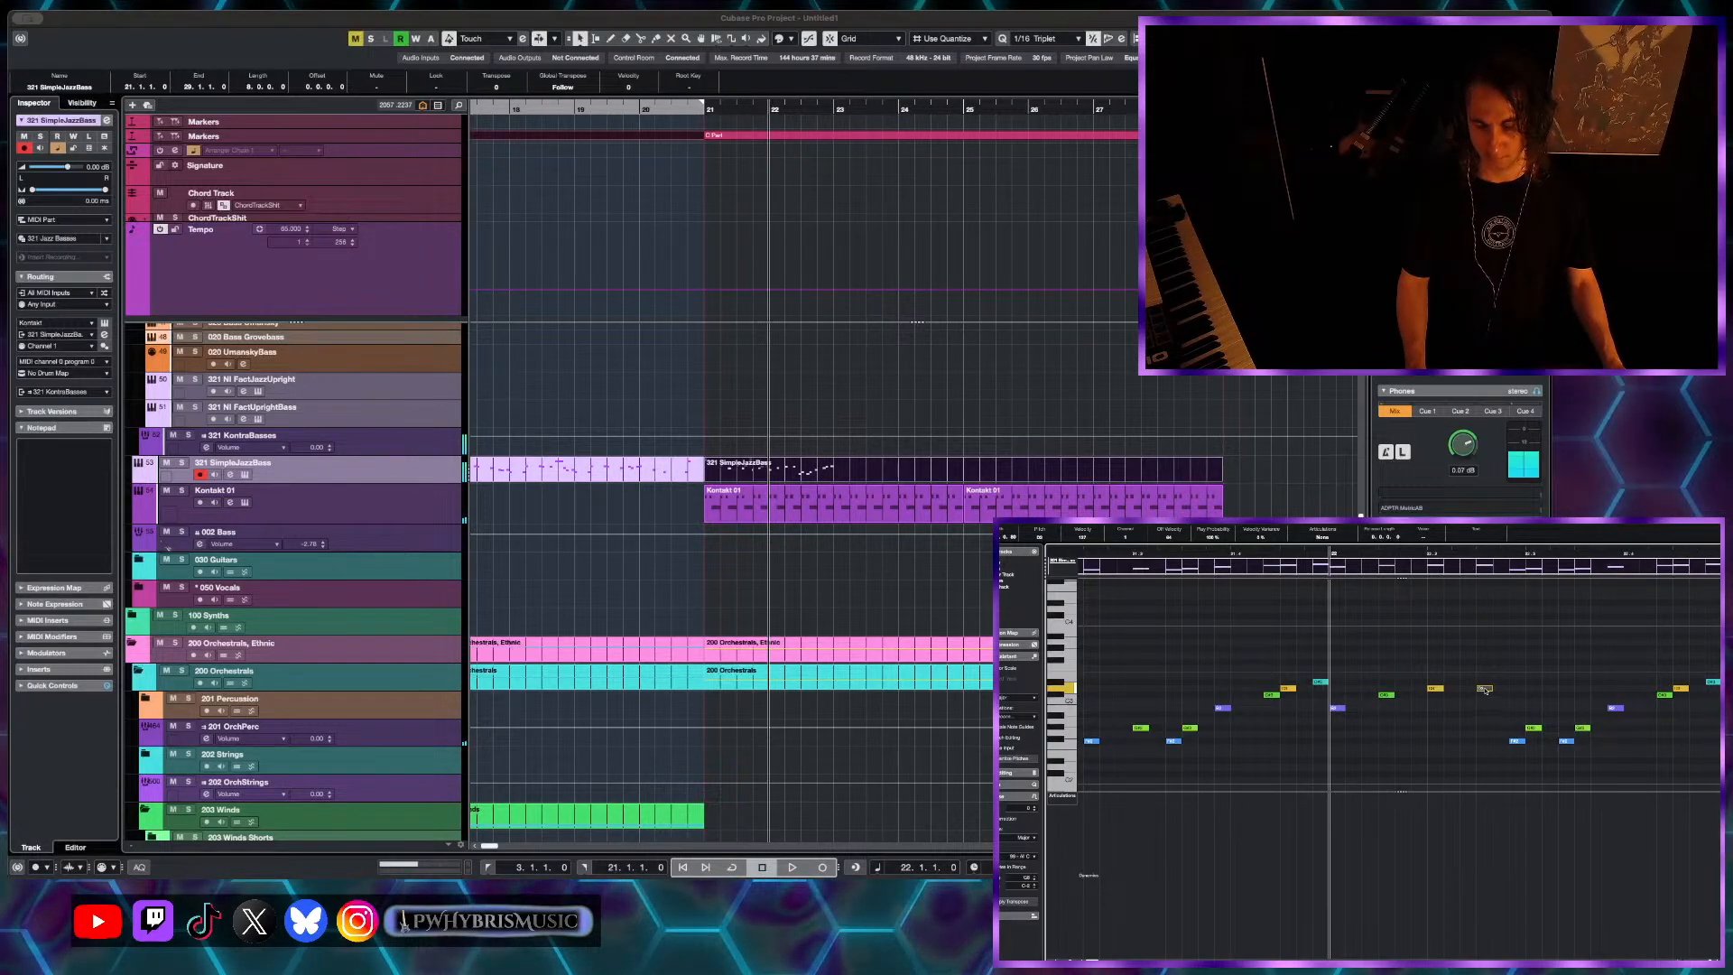
pyautogui.click(1485, 687)
pyautogui.press('space')
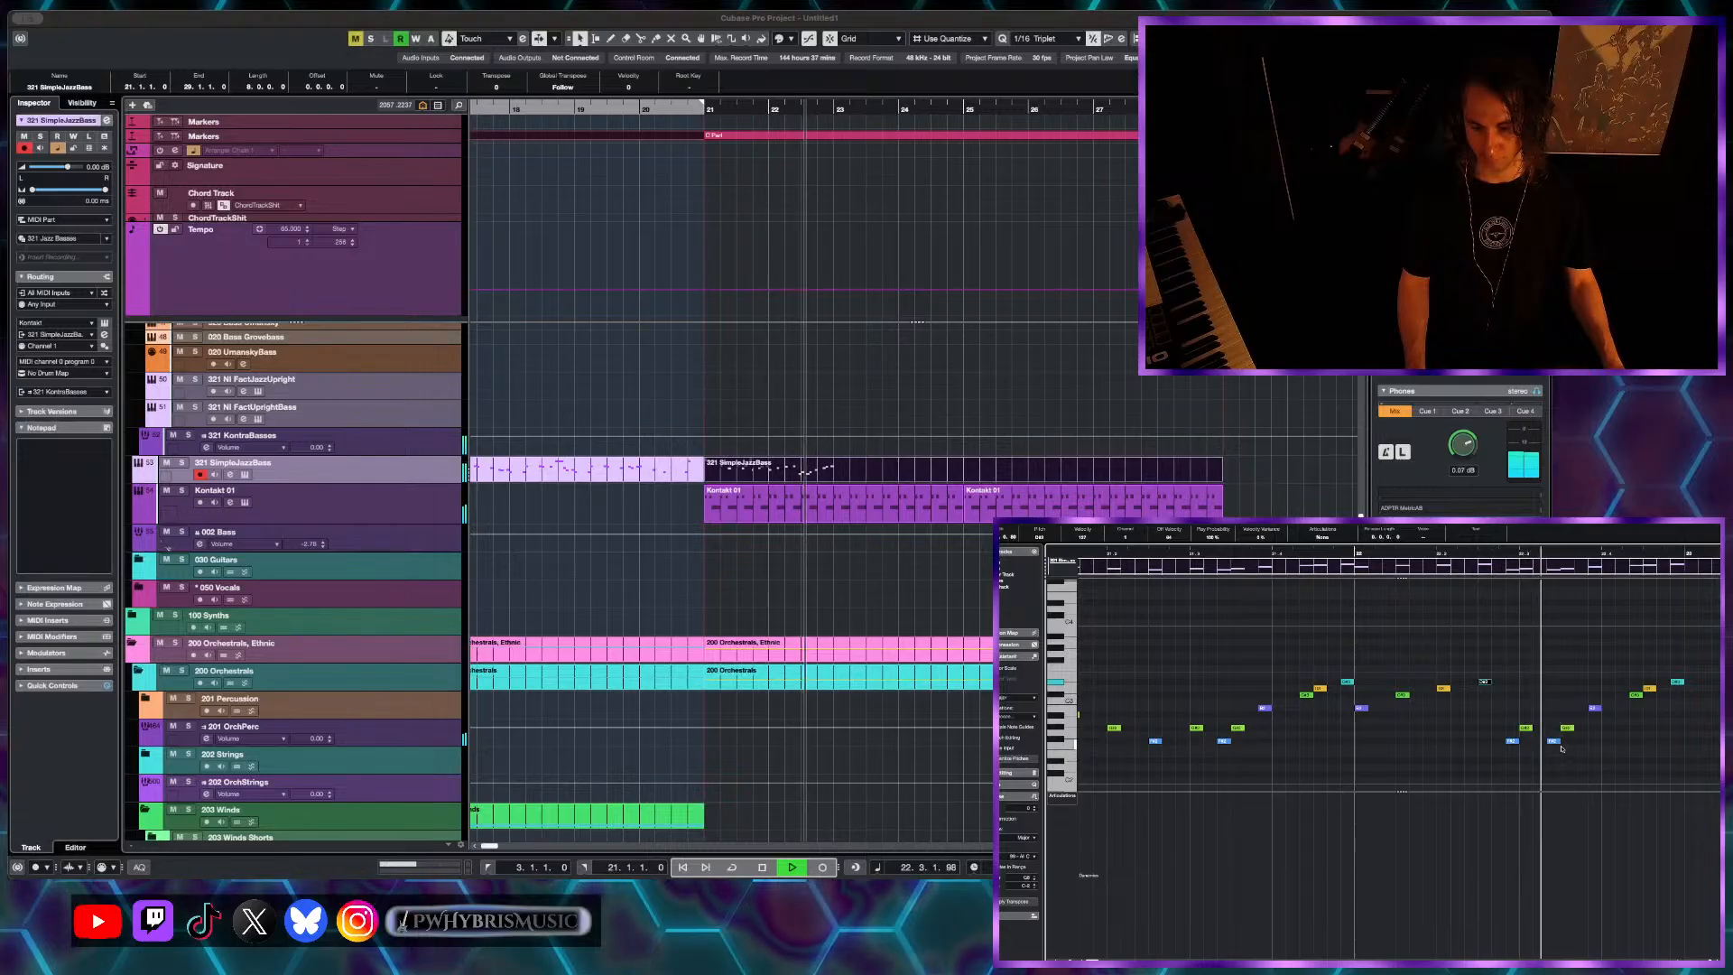
pyautogui.press('space')
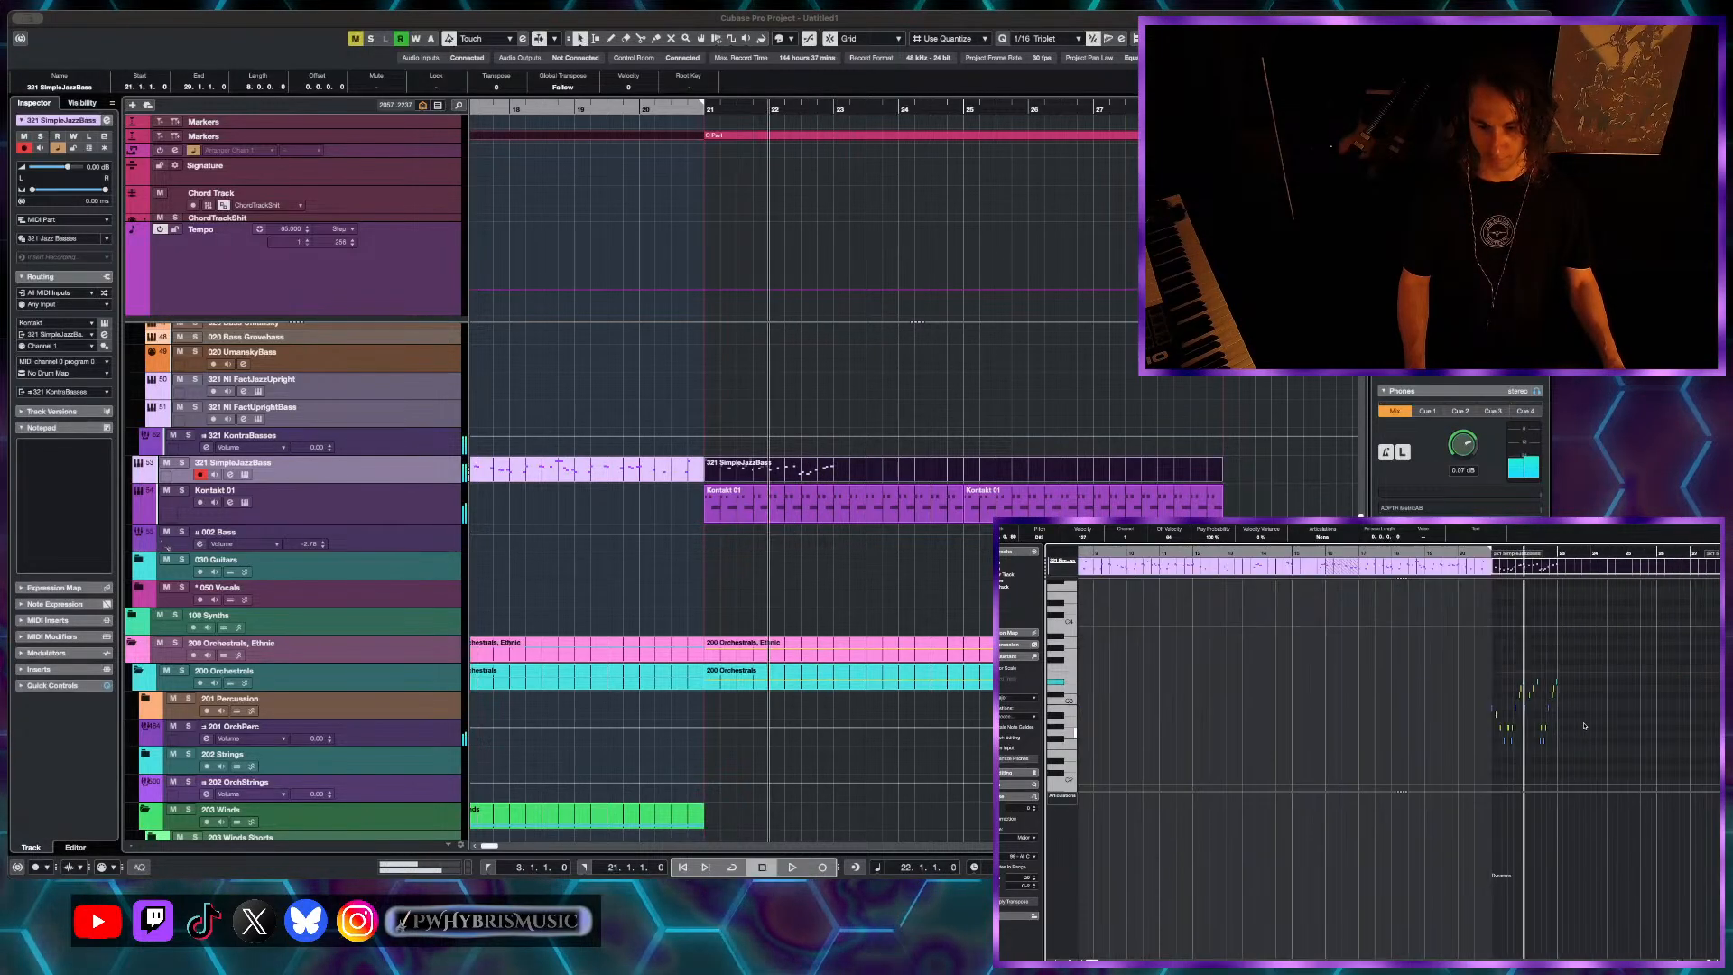
# - Duplicate the two-bar bassline into bars 23 and 24 and play it from just before the C Part
pyautogui.press('super+a')
pyautogui.scroll(4, 1485, 653)
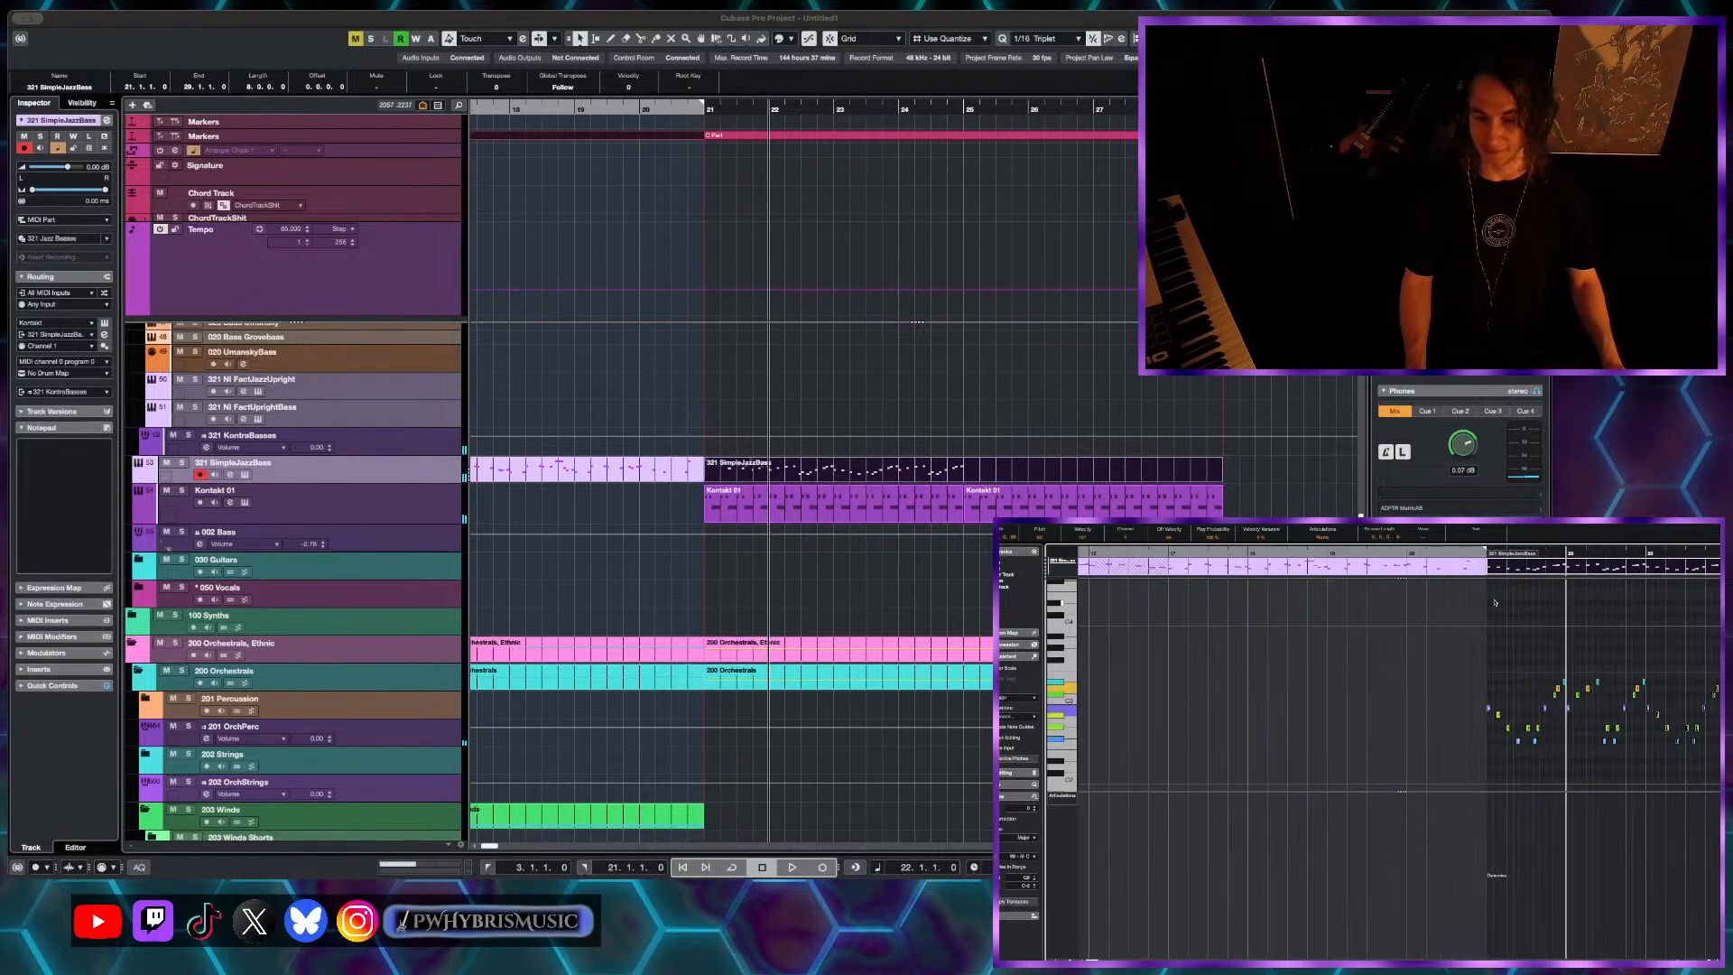
pyautogui.click(1461, 553)
pyautogui.press('space')
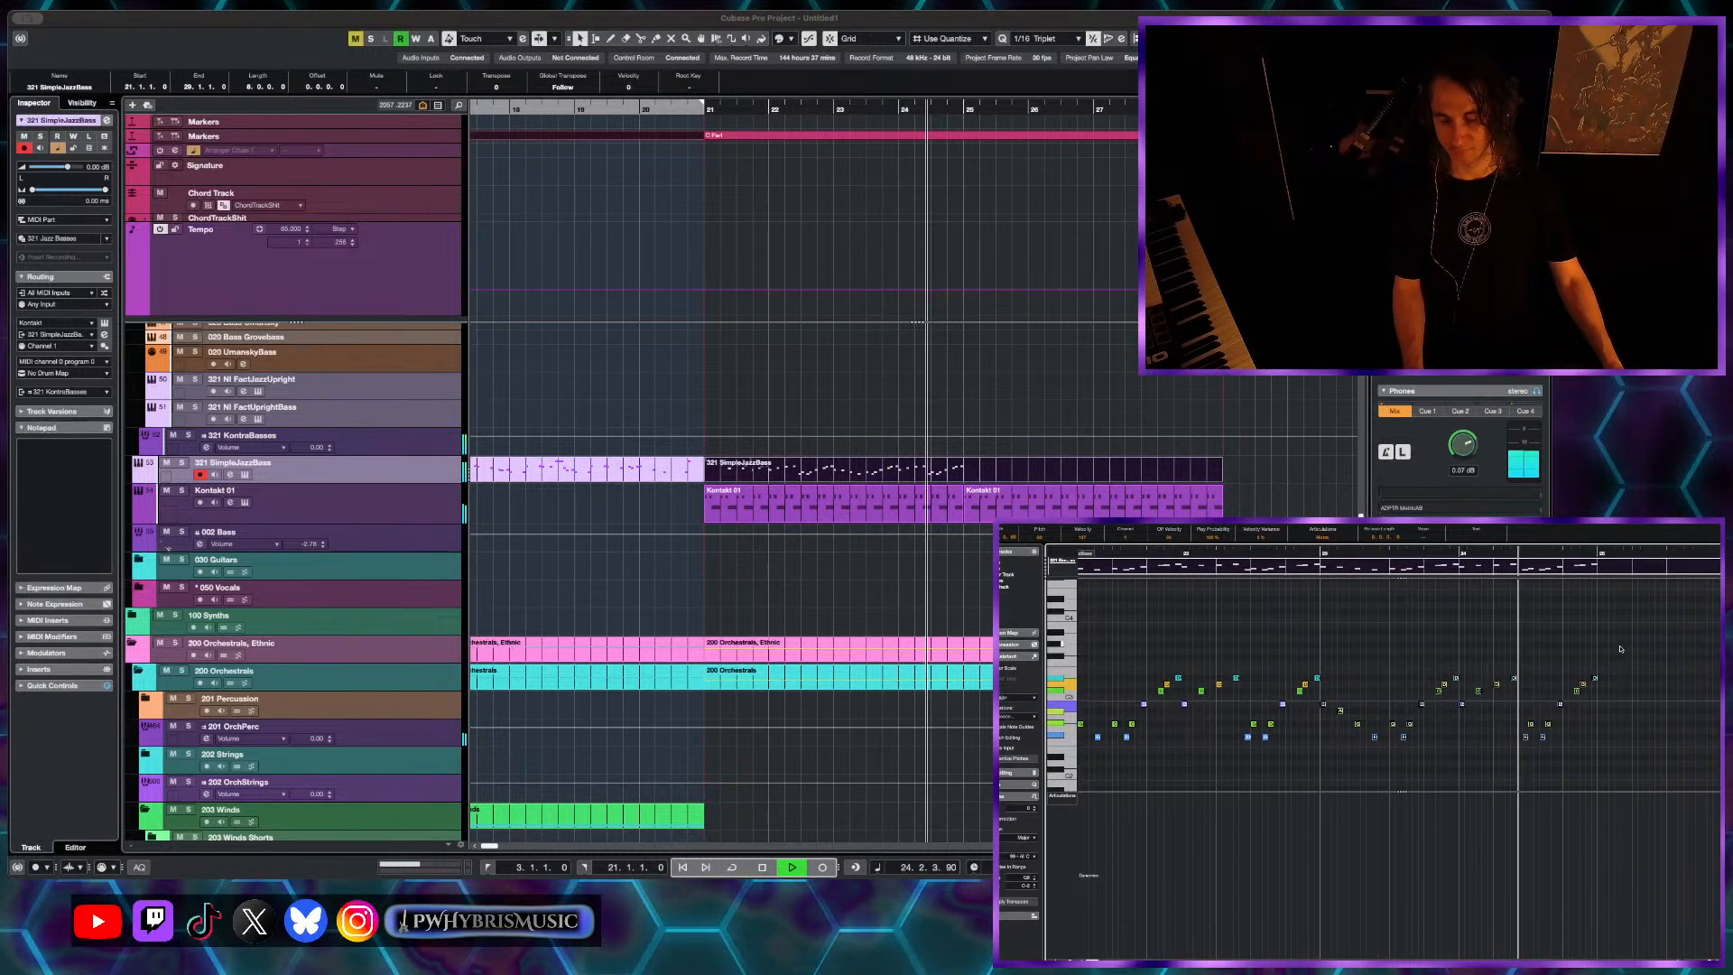
# - Mute the last six bass notes of bar 24 and play the bassline from just before bar 21
pyautogui.press('space')
pyautogui.moveTo(1613, 665); pyautogui.dragTo(1542, 741)
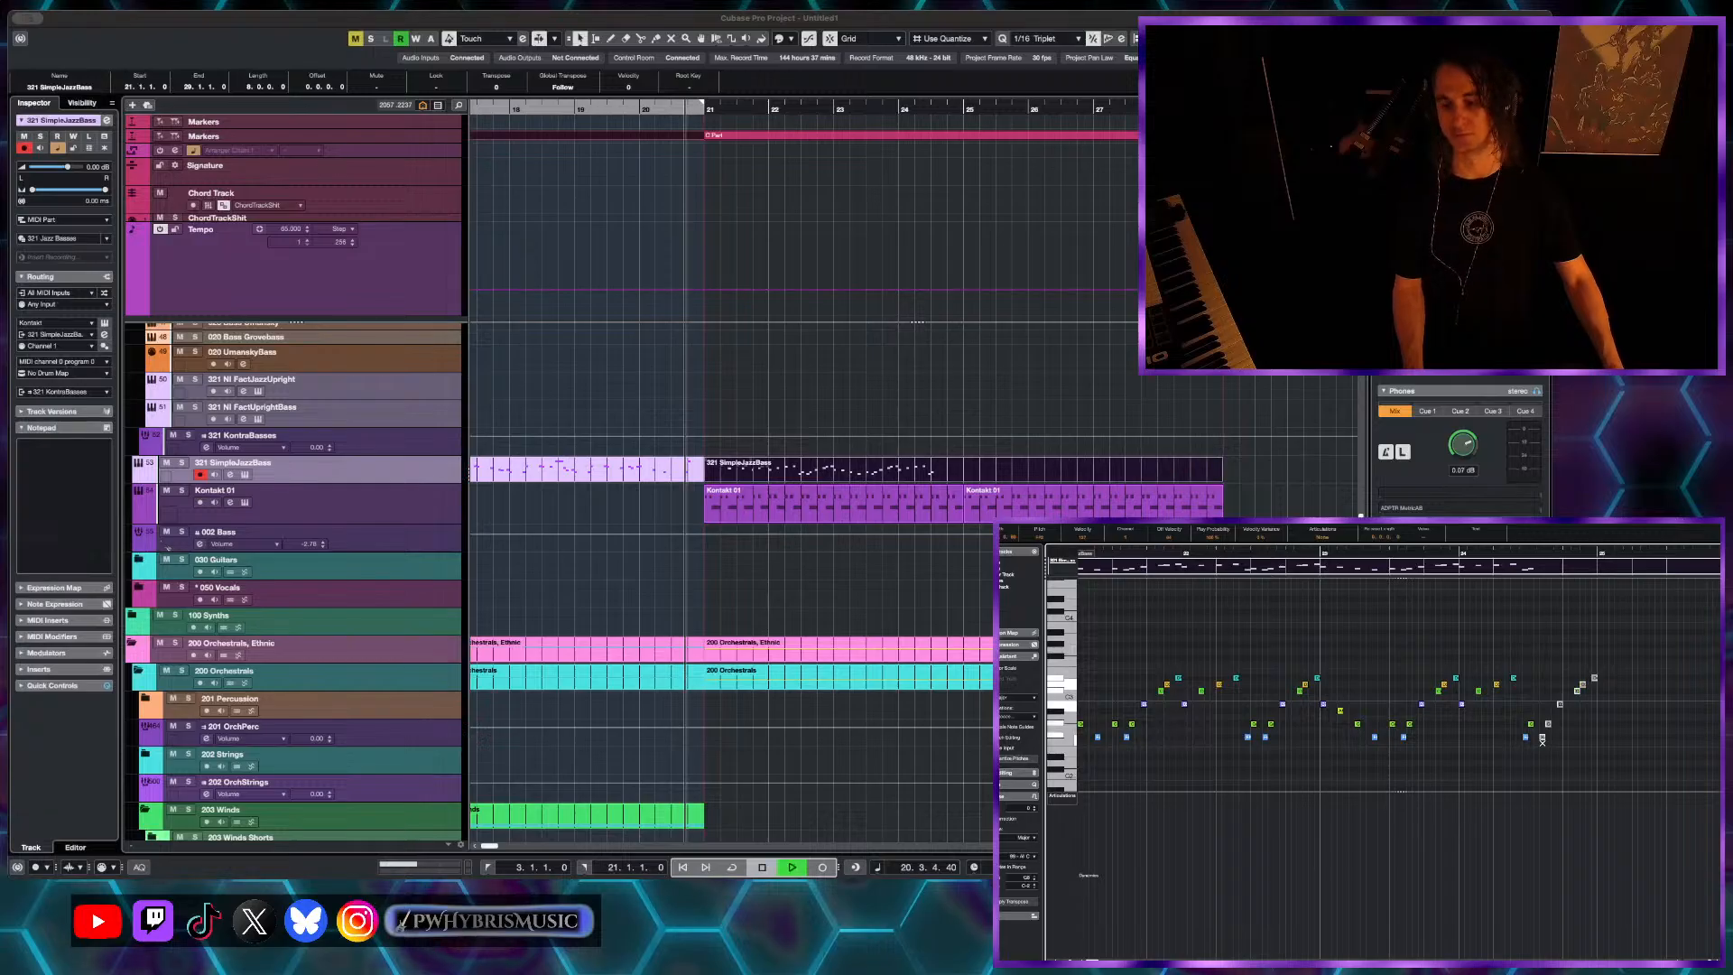
pyautogui.press('space')
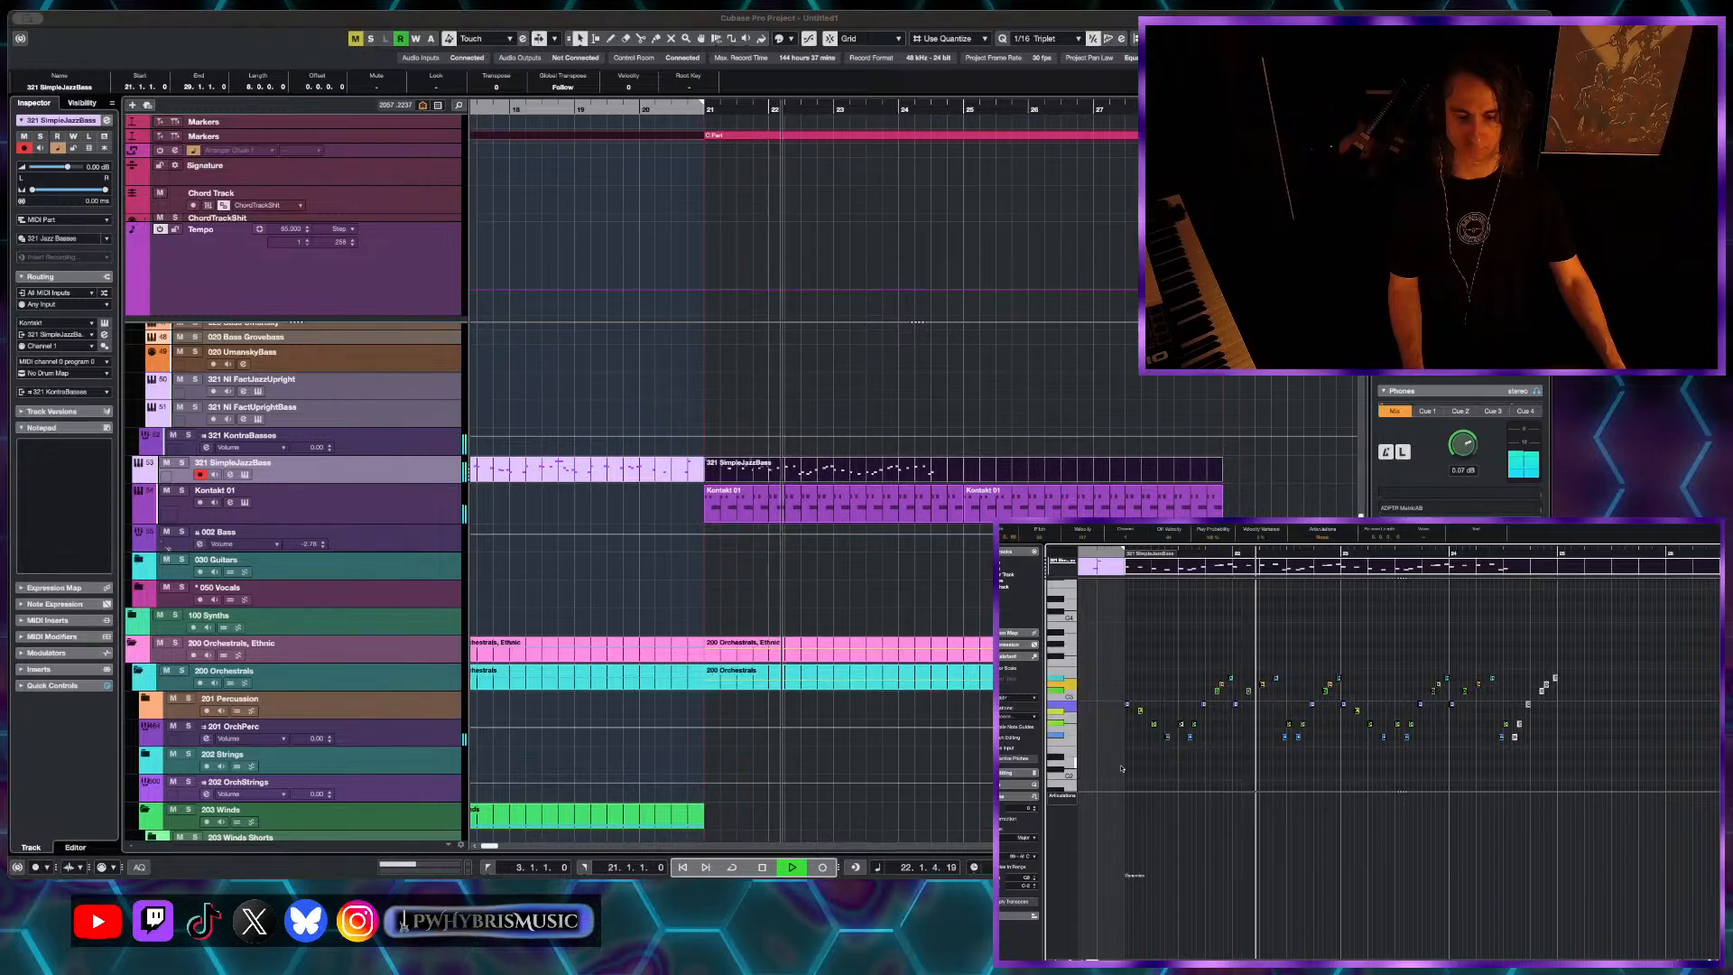
pyautogui.press('space')
# - Try adding short repeated pickup notes between the descending notes of bar 21 and audition them
pyautogui.scroll(3, 1128, 740)
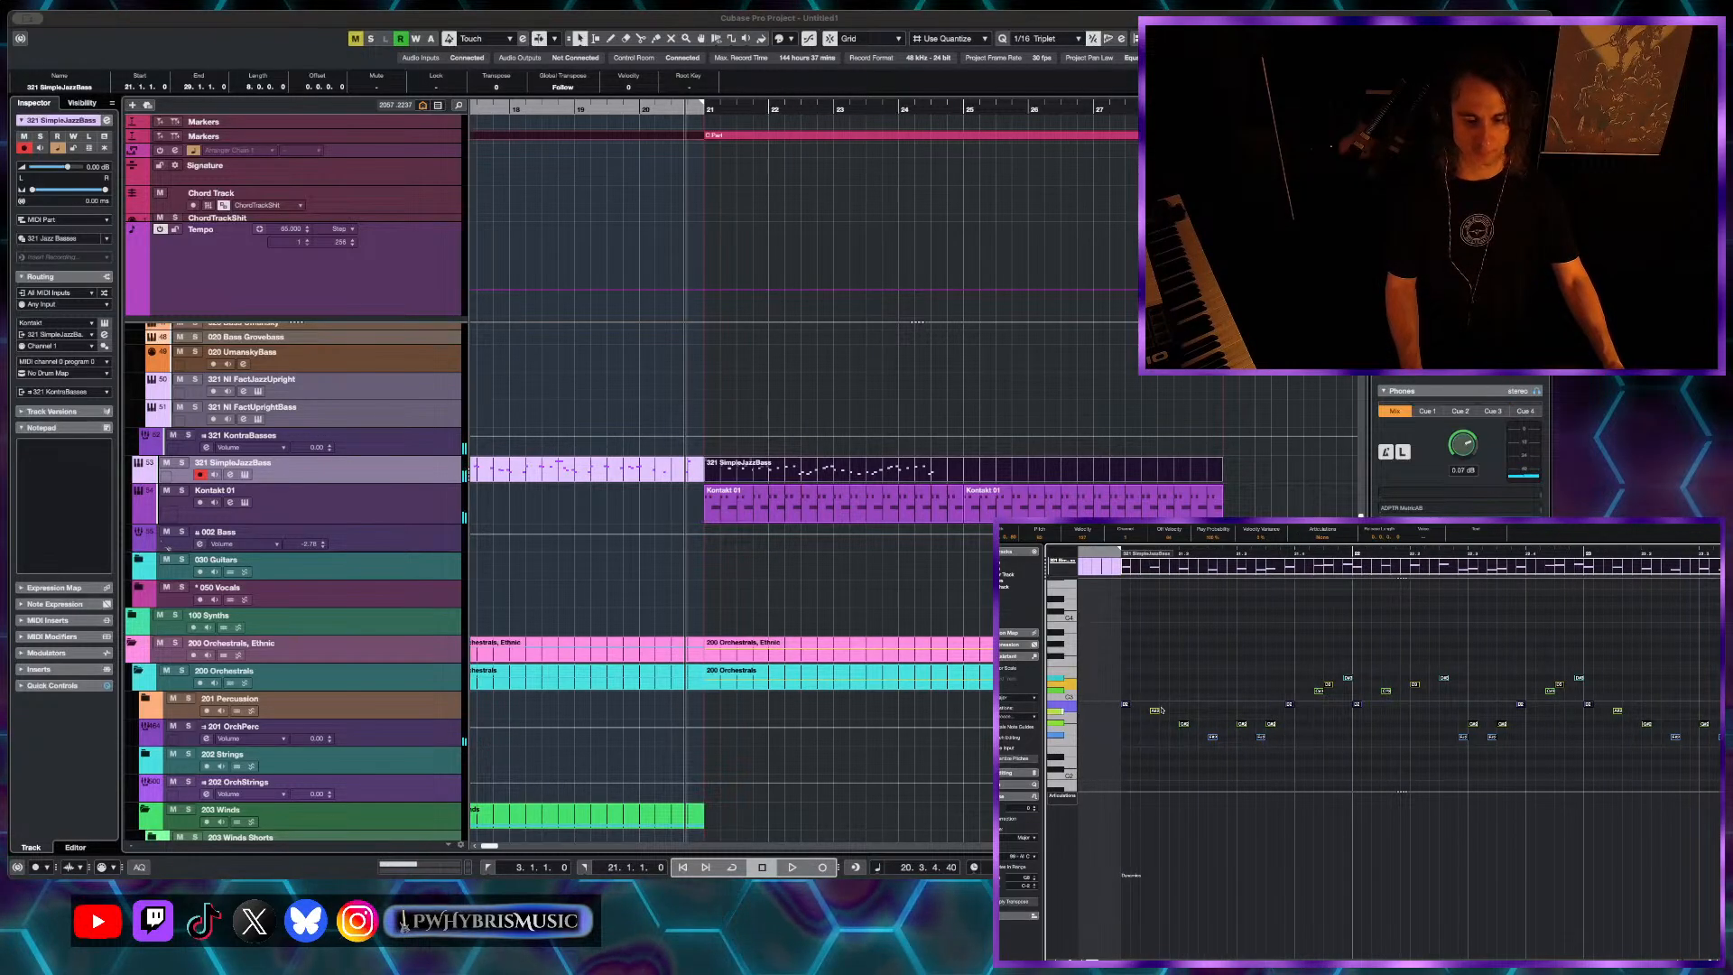
pyautogui.click(1145, 706)
pyautogui.click(1145, 704)
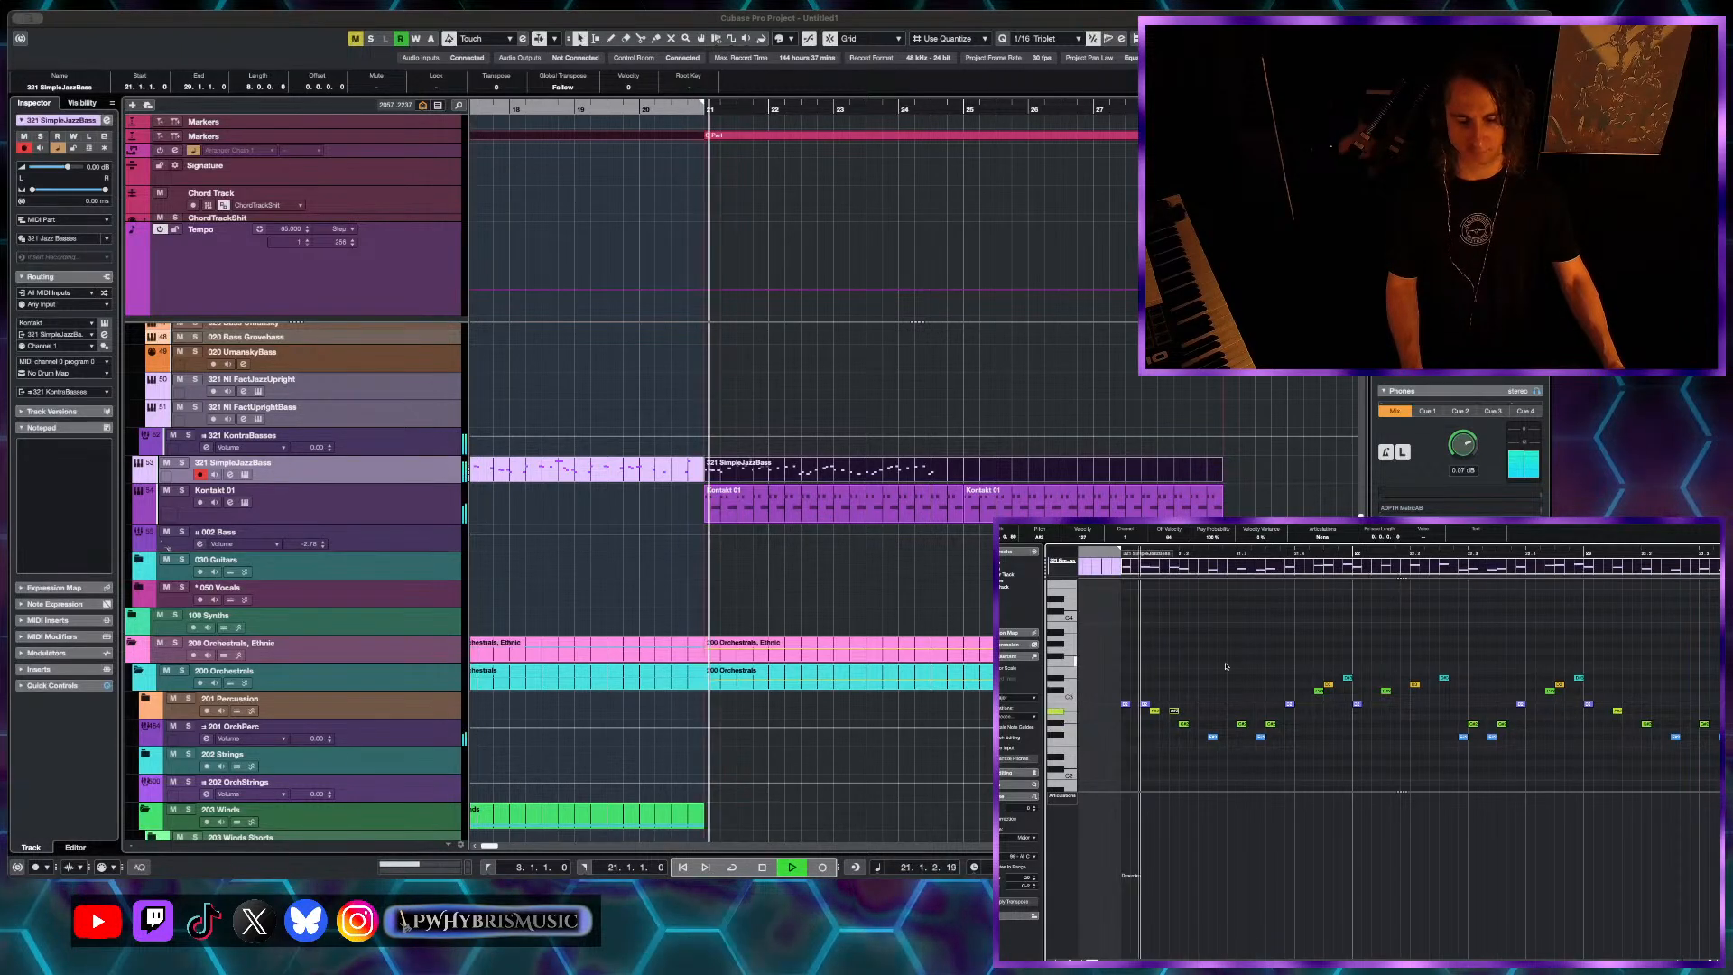
pyautogui.press('space')
pyautogui.click(1203, 723)
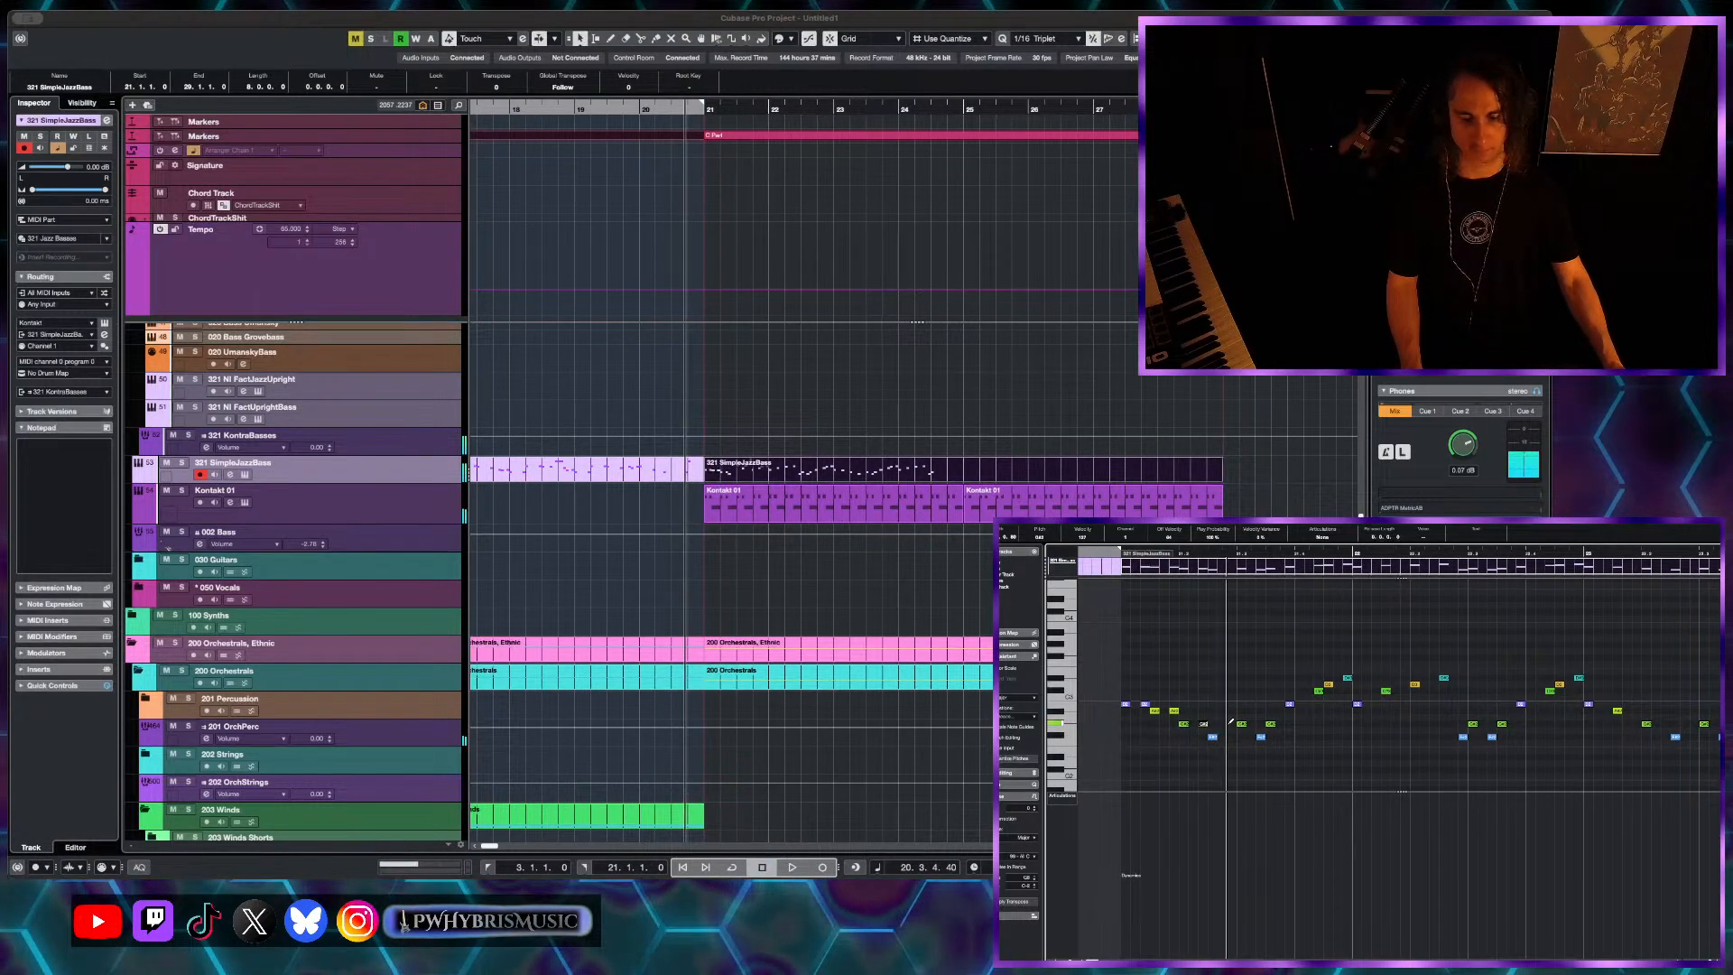
pyautogui.click(1235, 736)
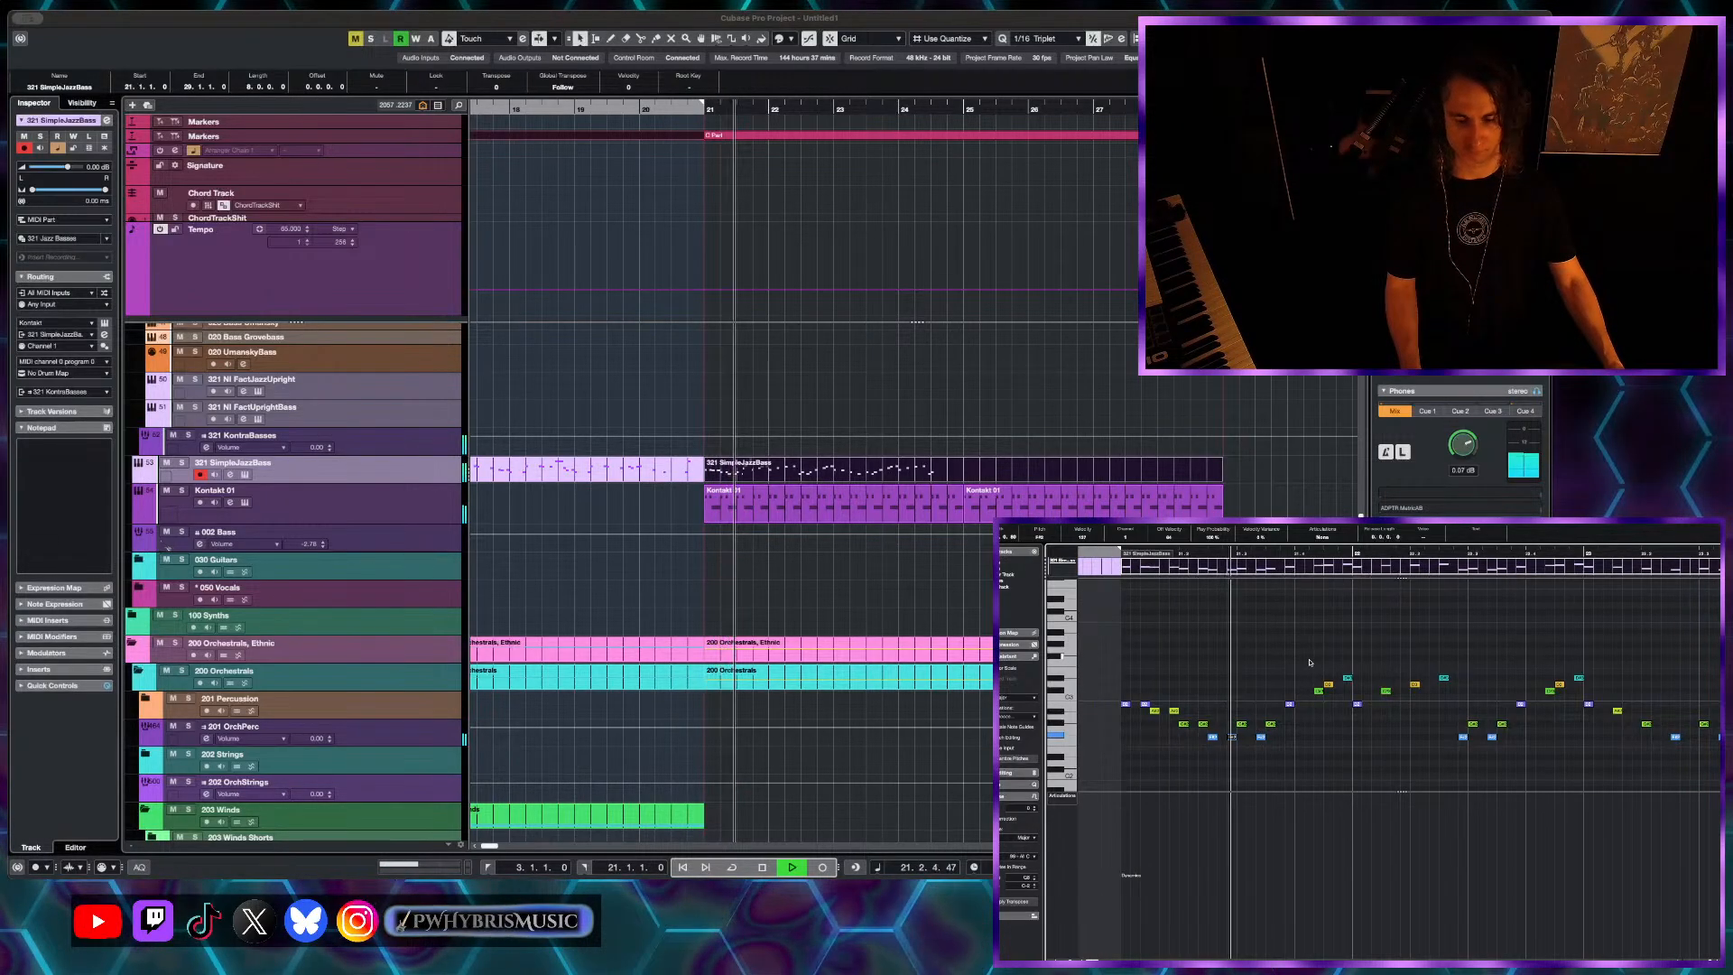
pyautogui.press('space')
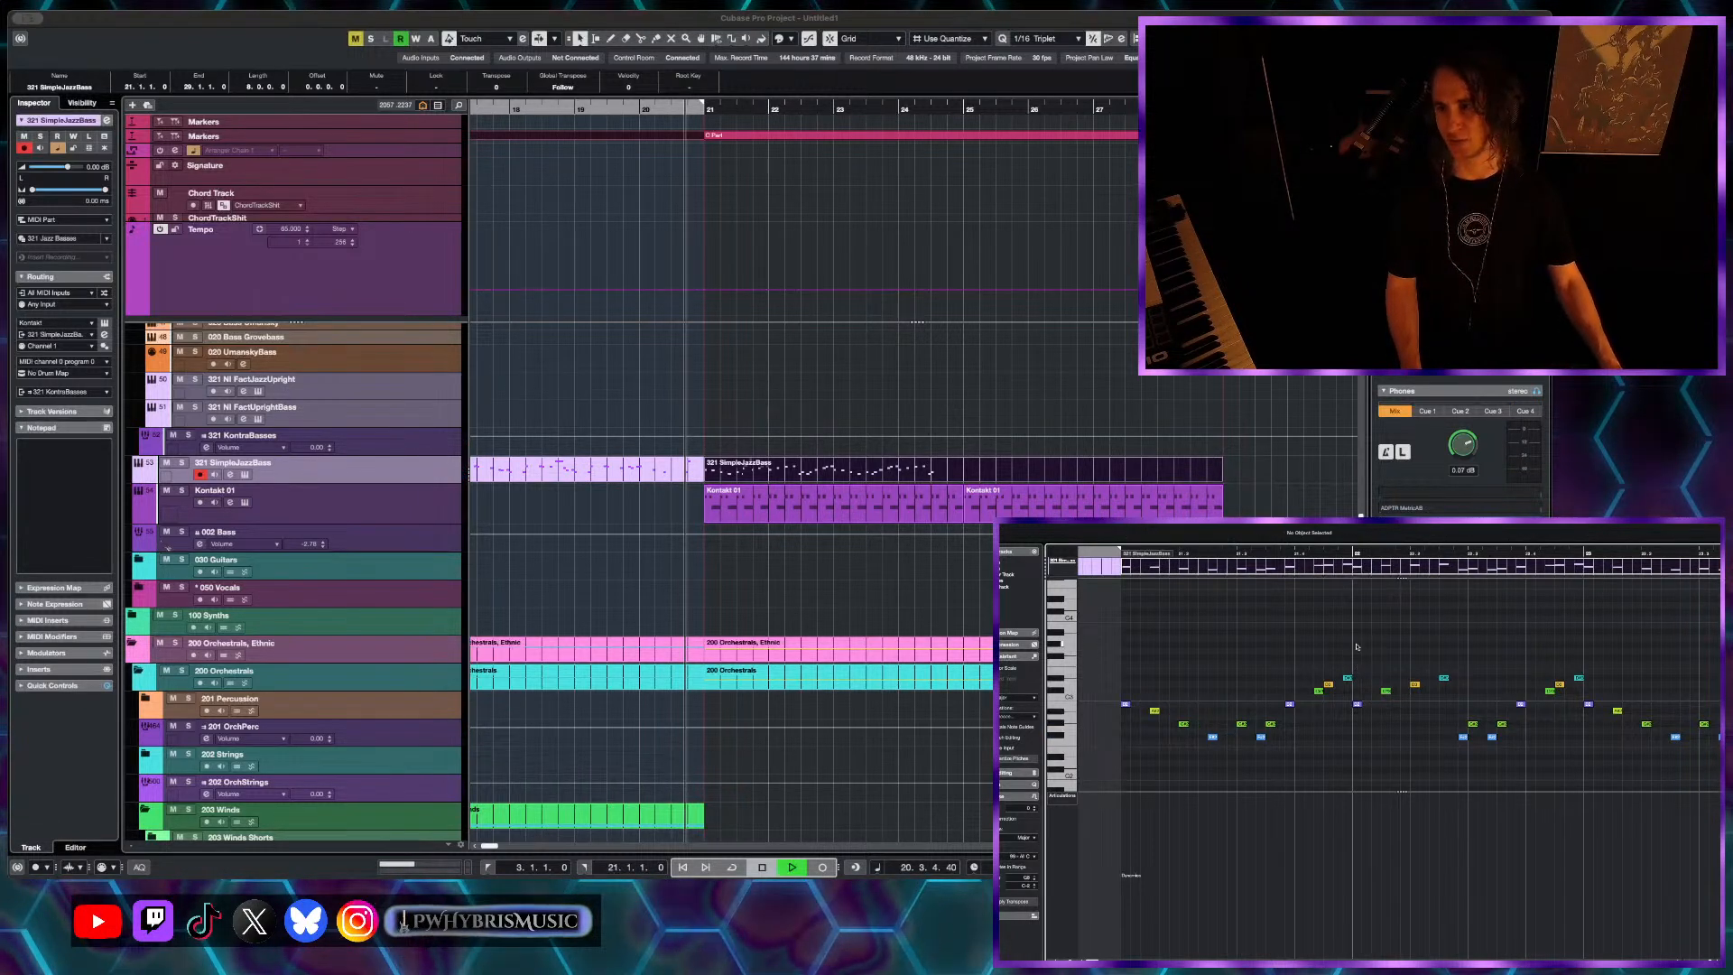
# - Audition bars 21 and 22, and raise the short low note before beat 3 of bar 22 to the preceding note's pitch
pyautogui.press('space')
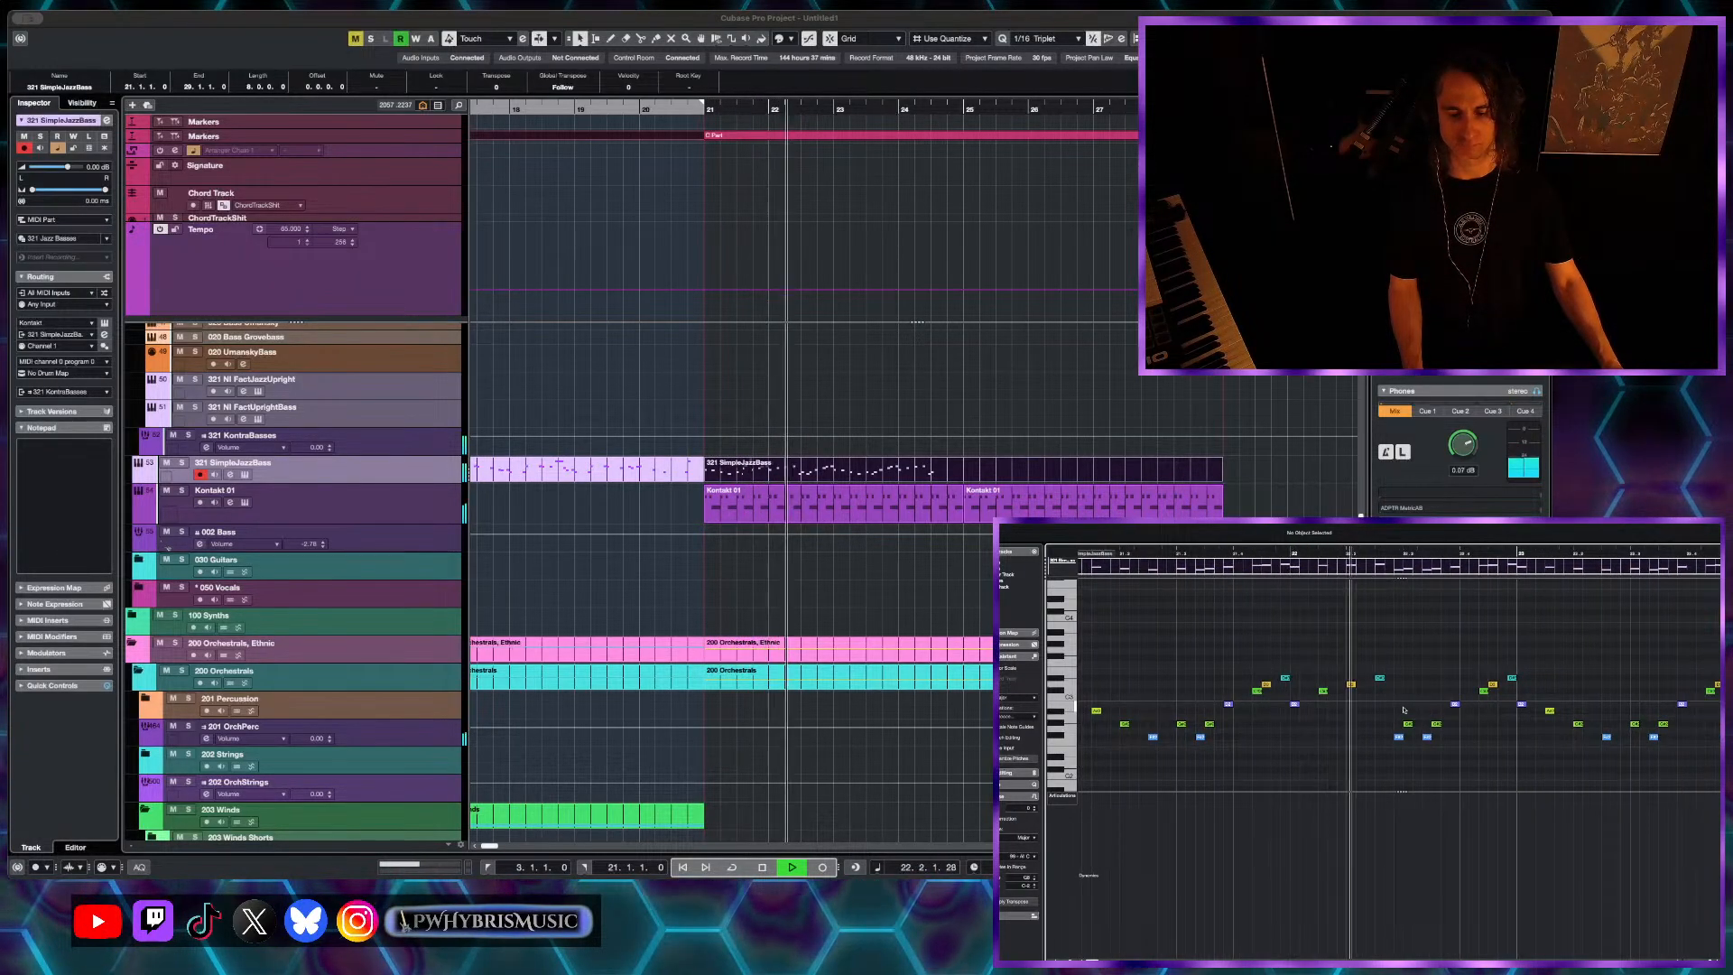
pyautogui.press('space')
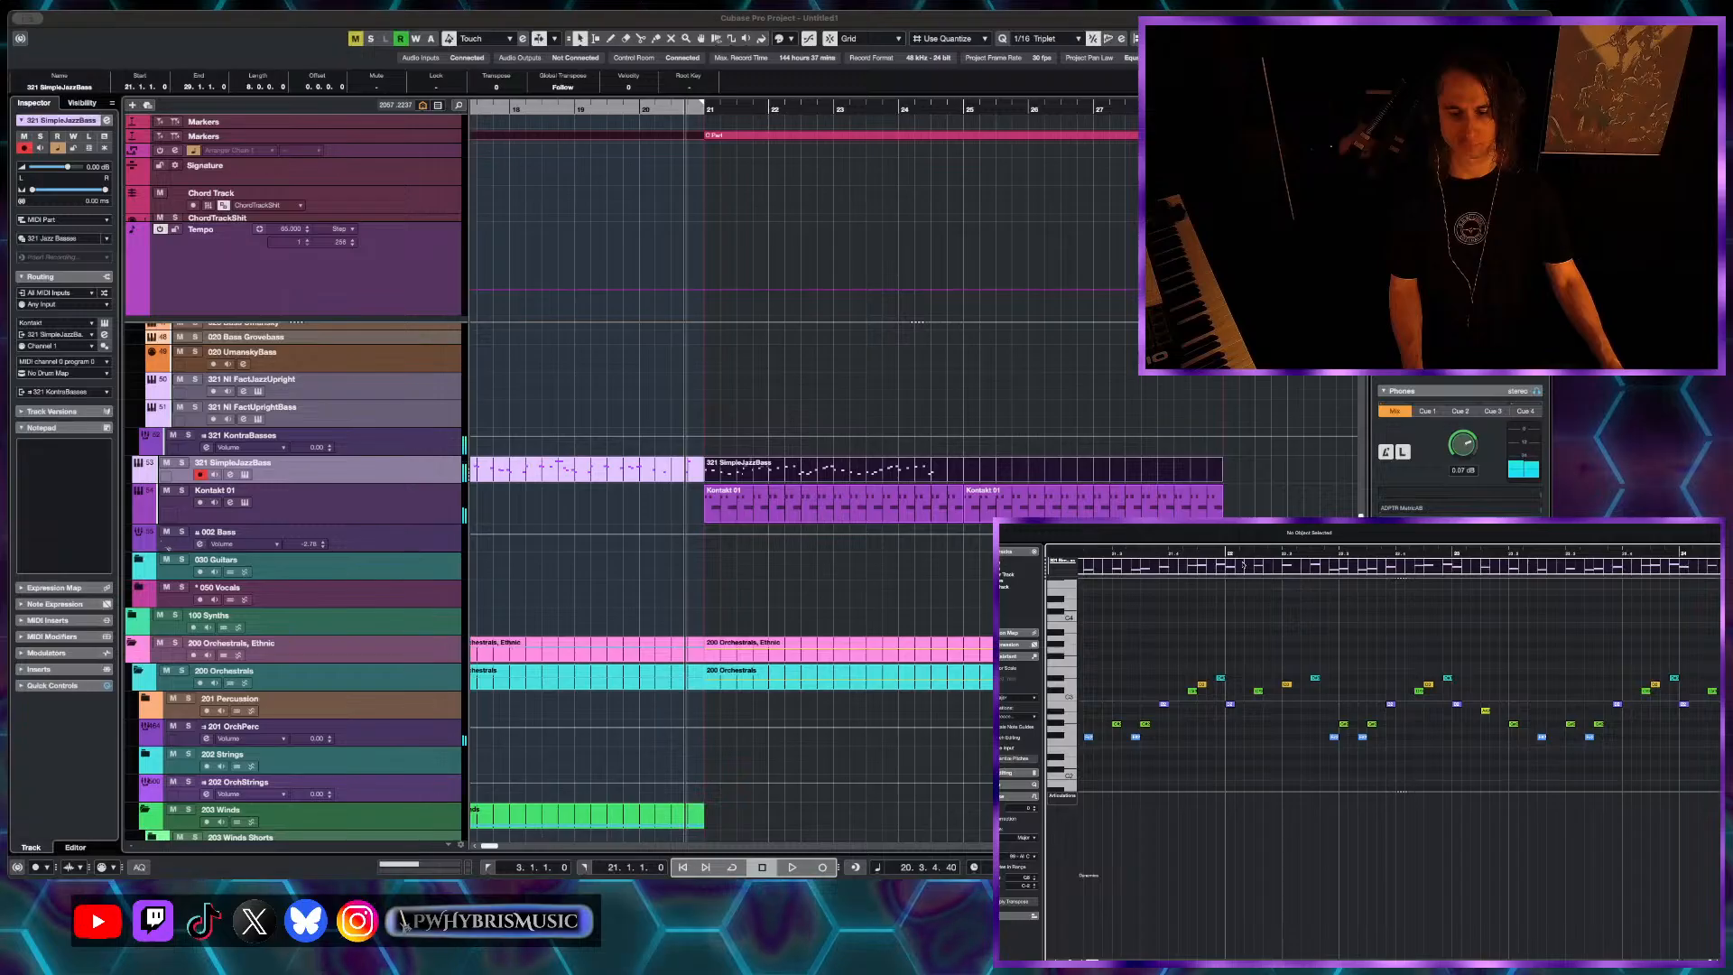
pyautogui.press('space')
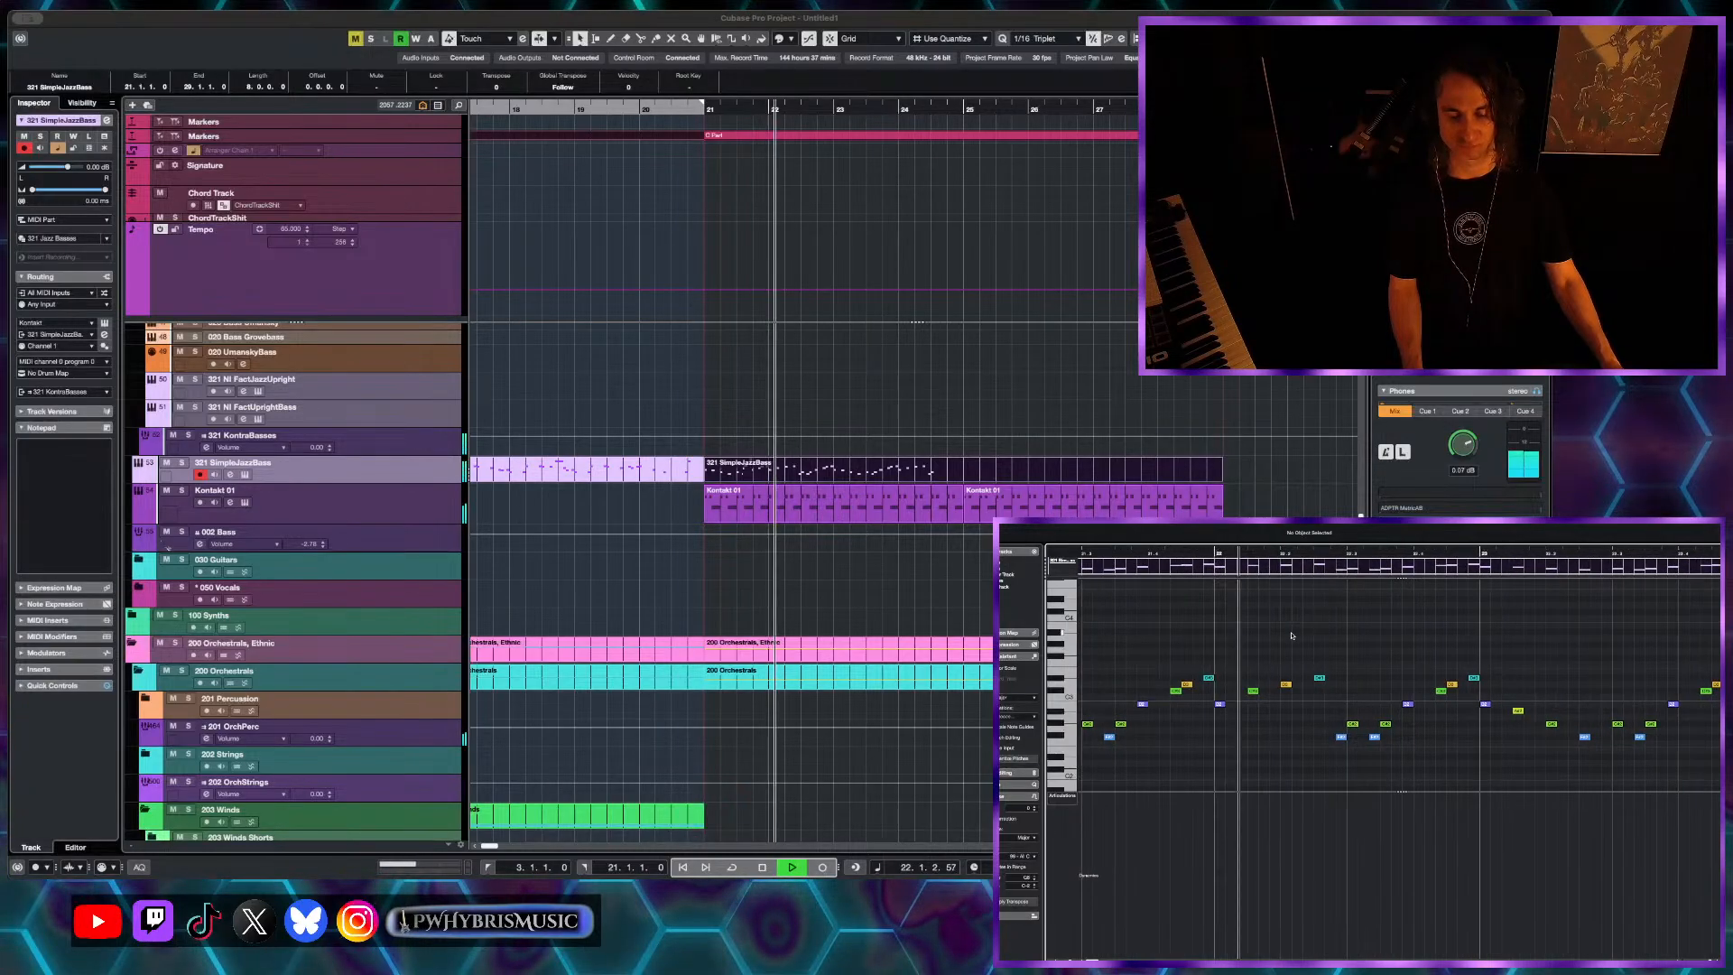
pyautogui.press('space')
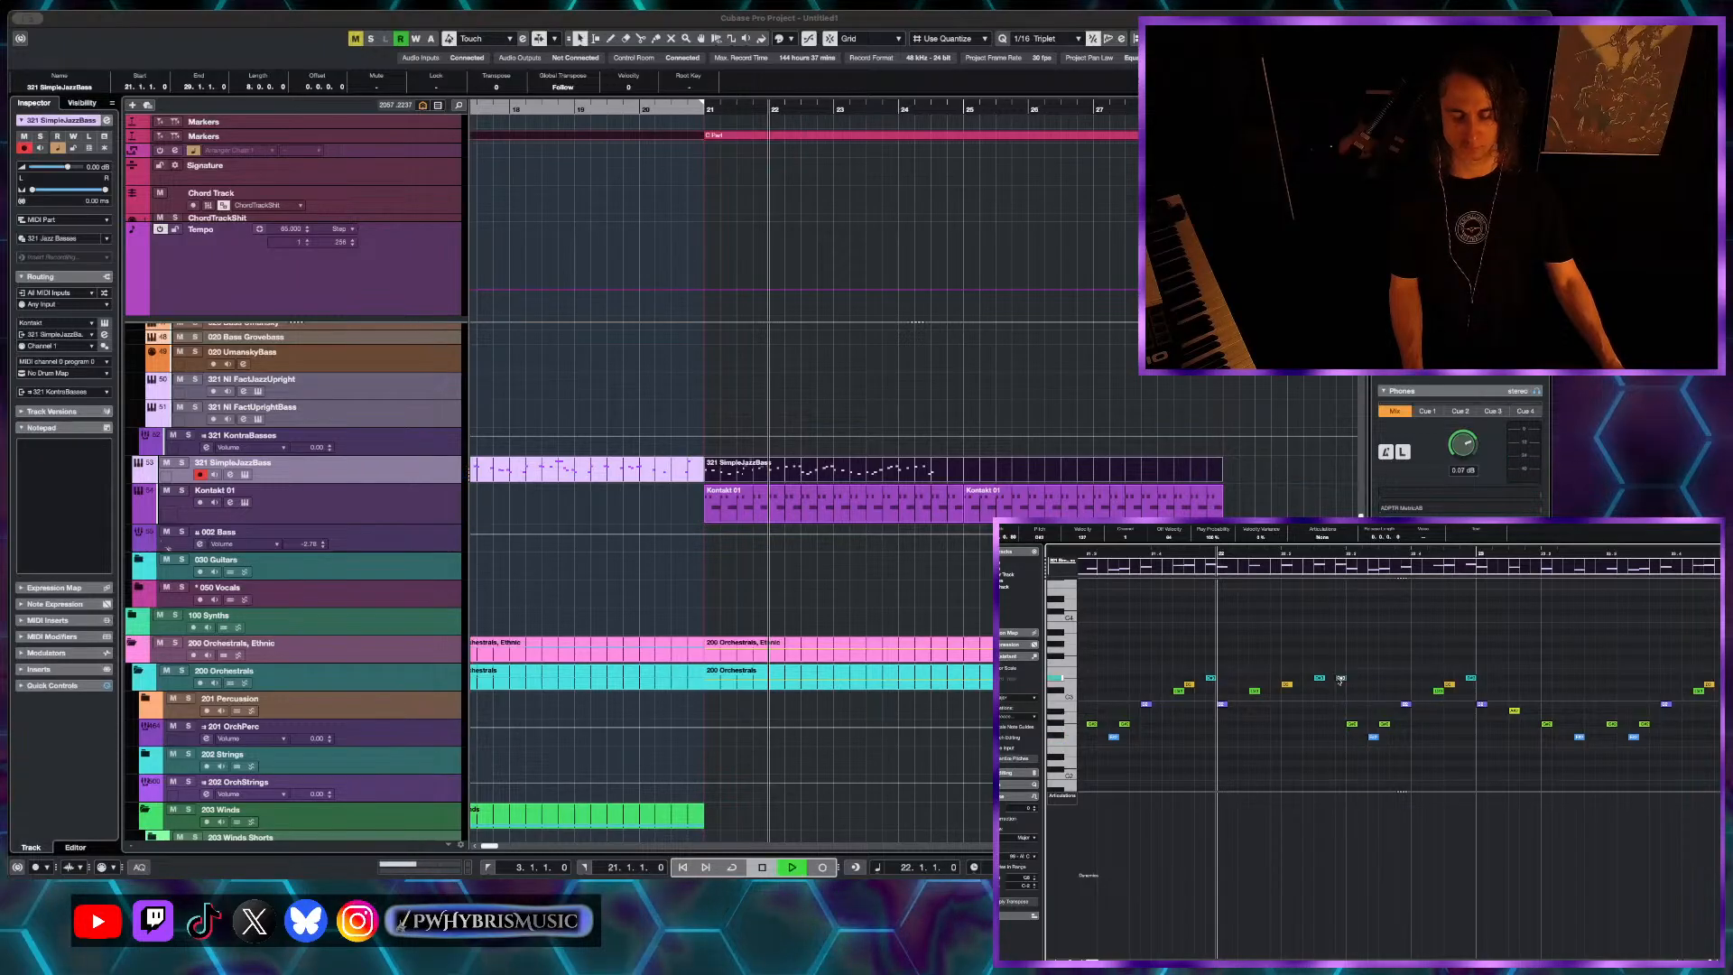
pyautogui.press('space')
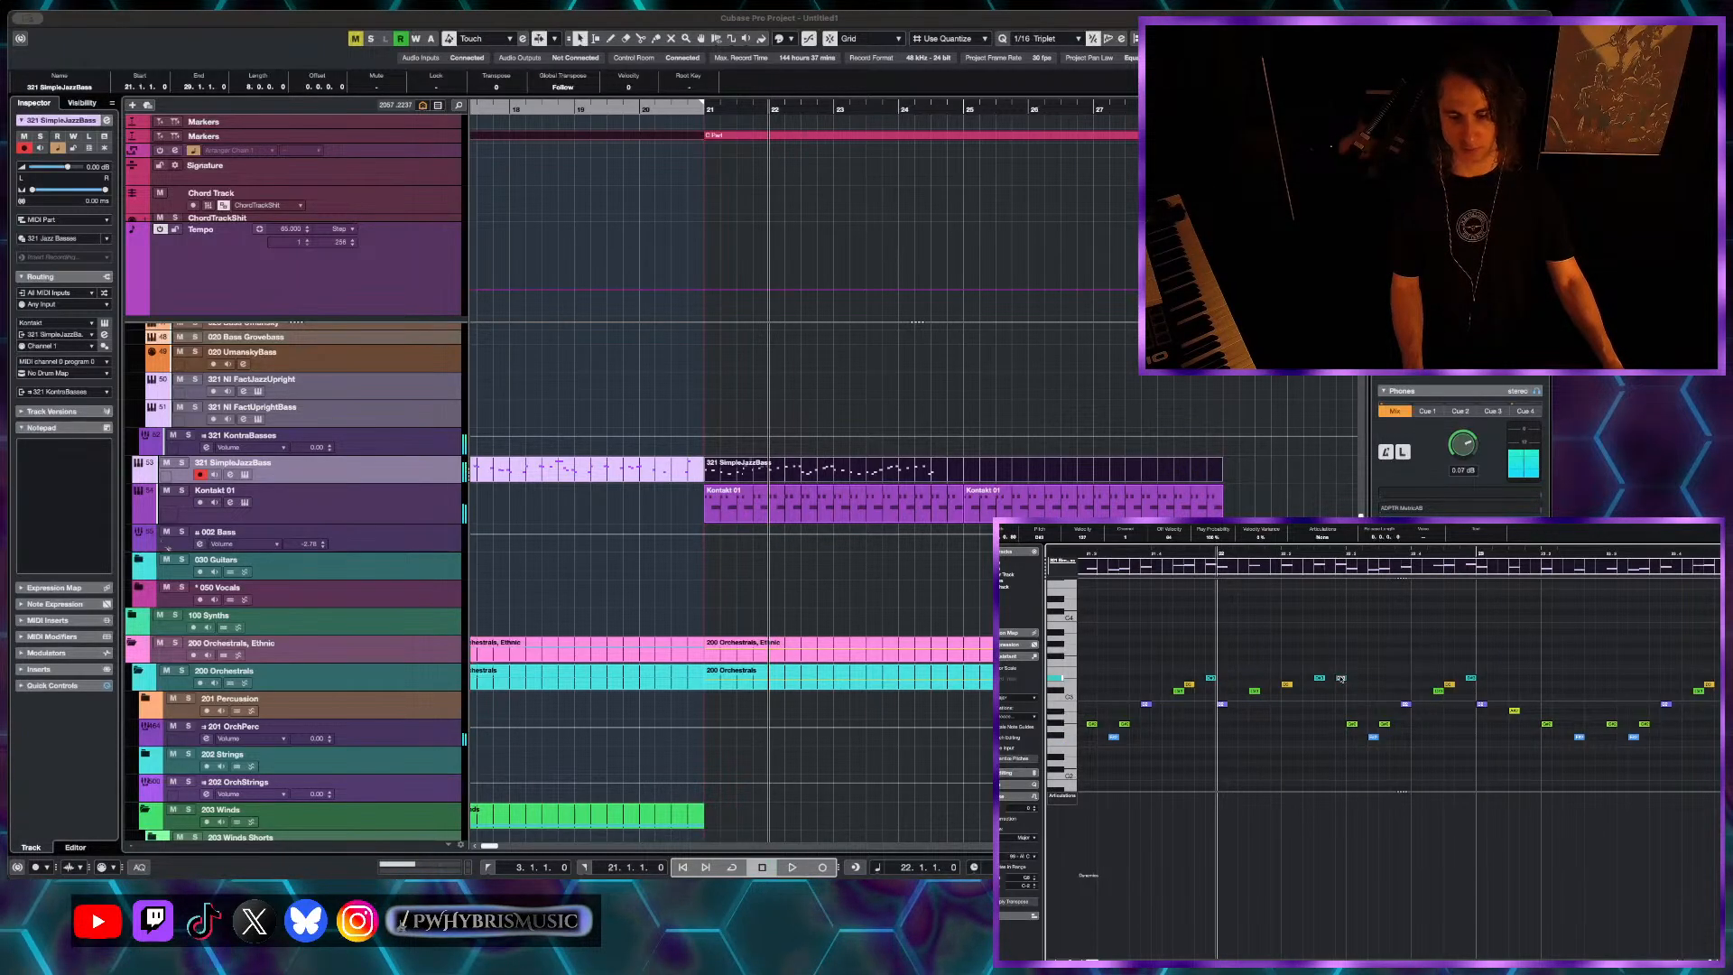
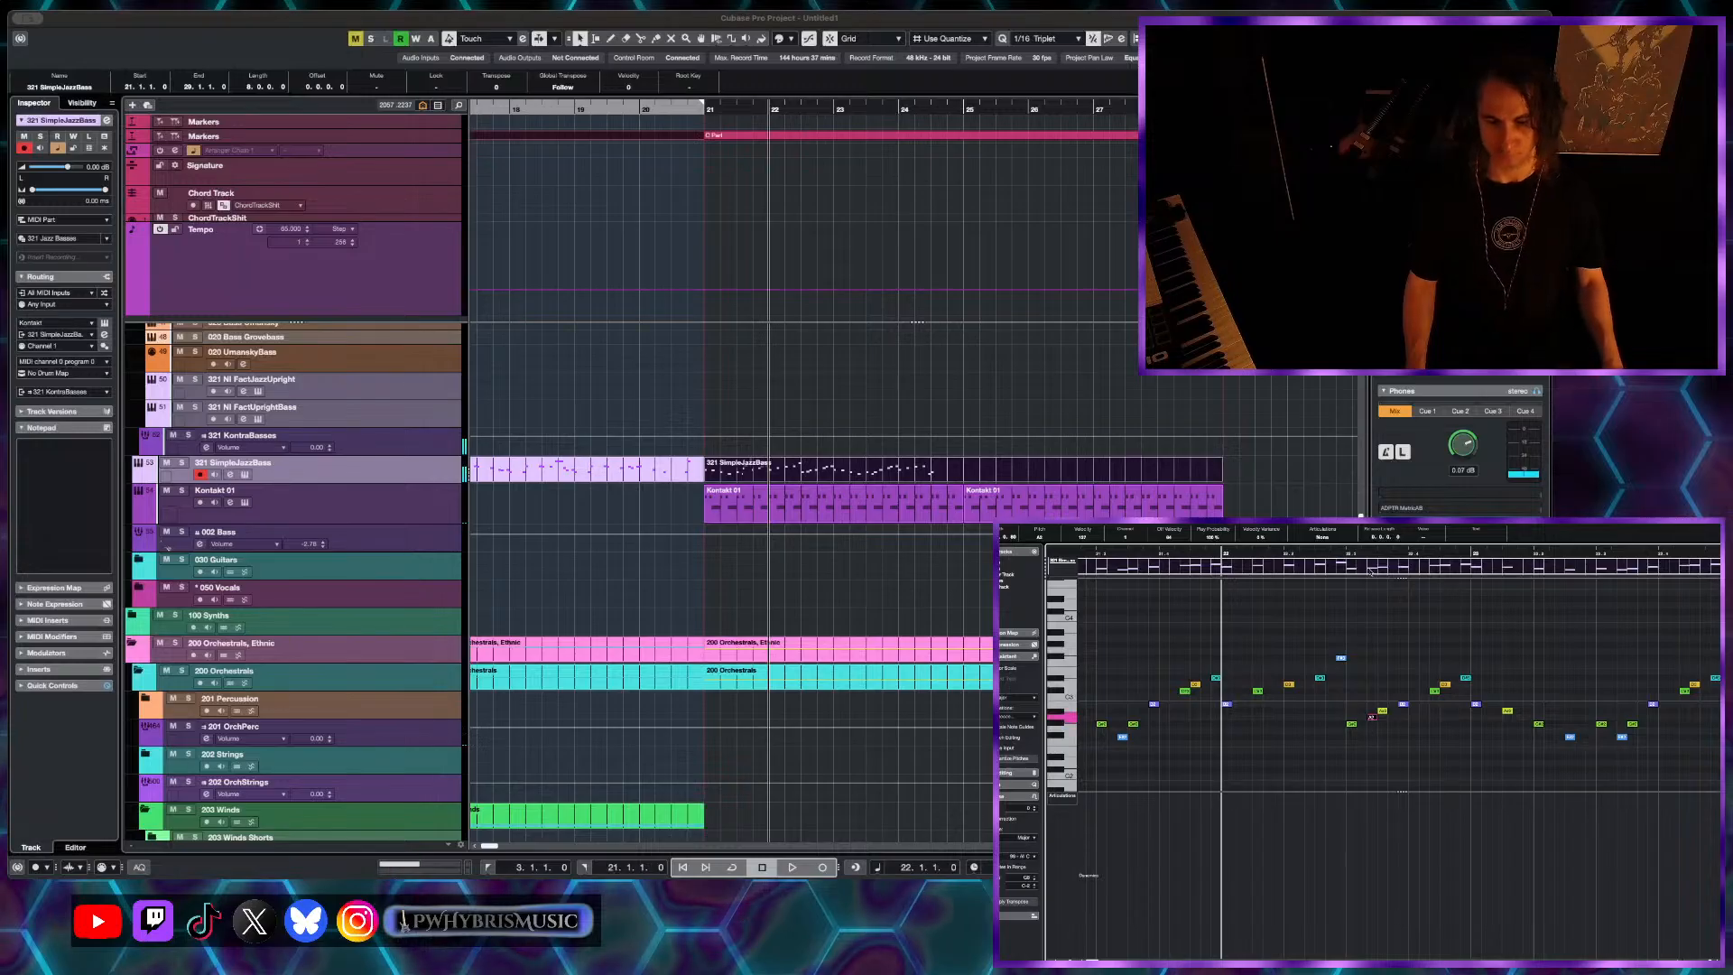
# - Audition the second half of bar 22 and raise its final ascending bass notes, lifting the last one before bar 23 to the bar's highest pitch
pyautogui.click(1343, 554)
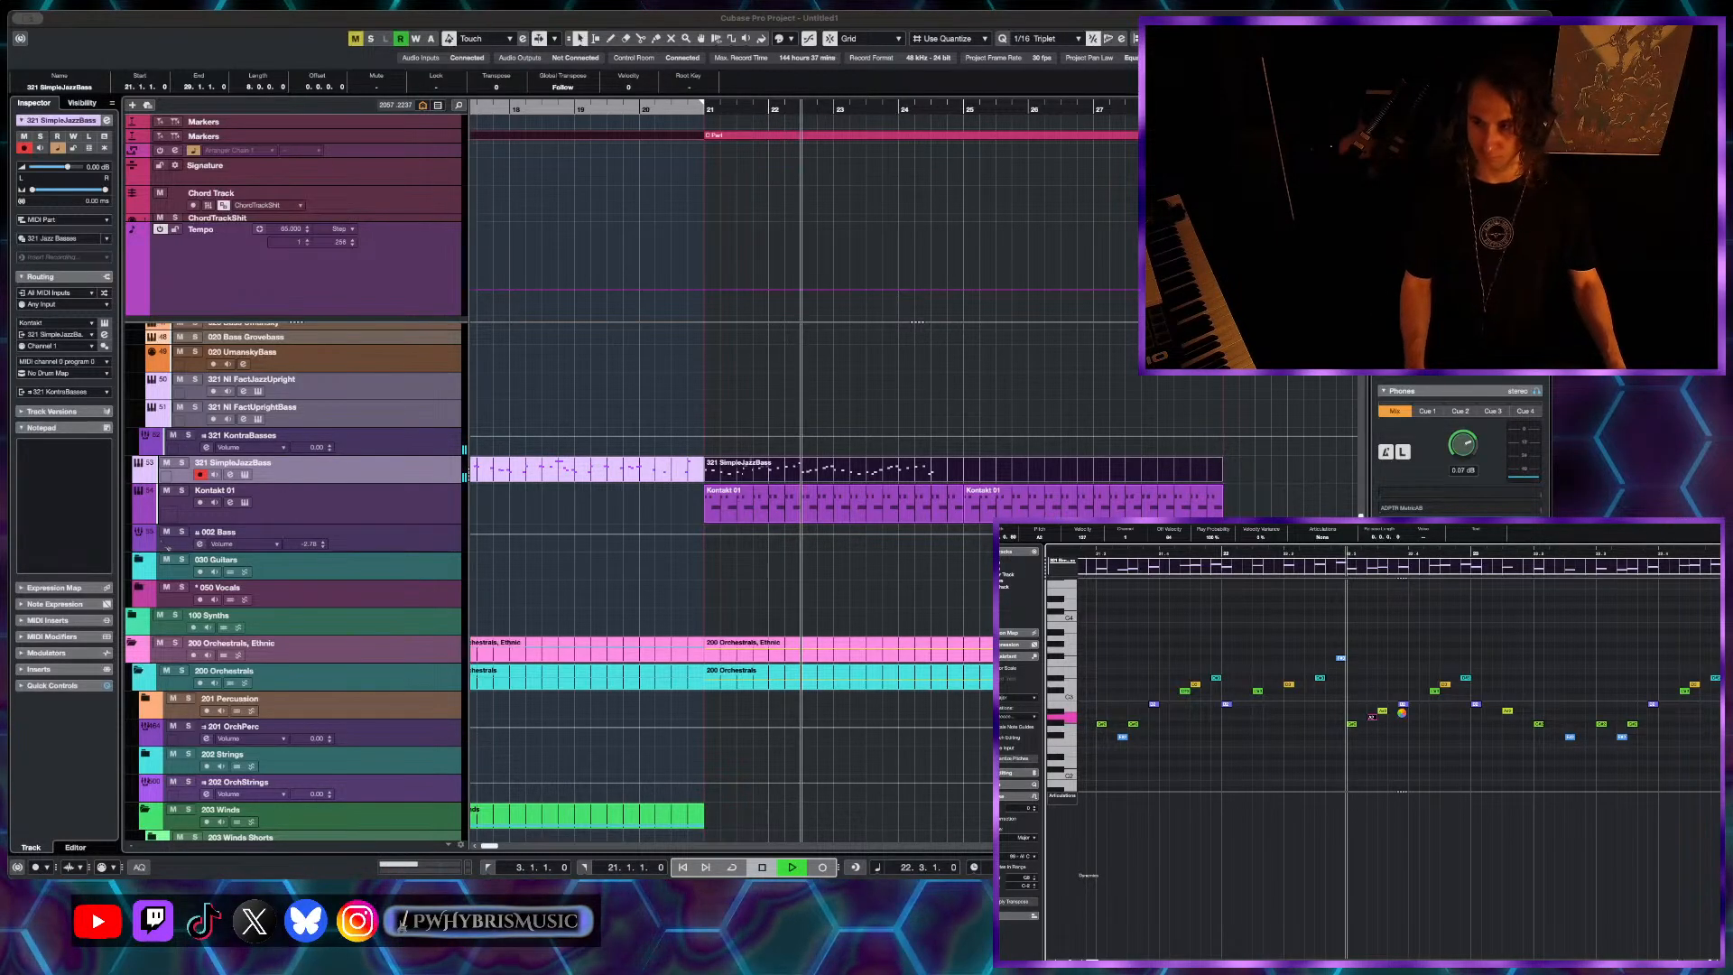
pyautogui.press('space')
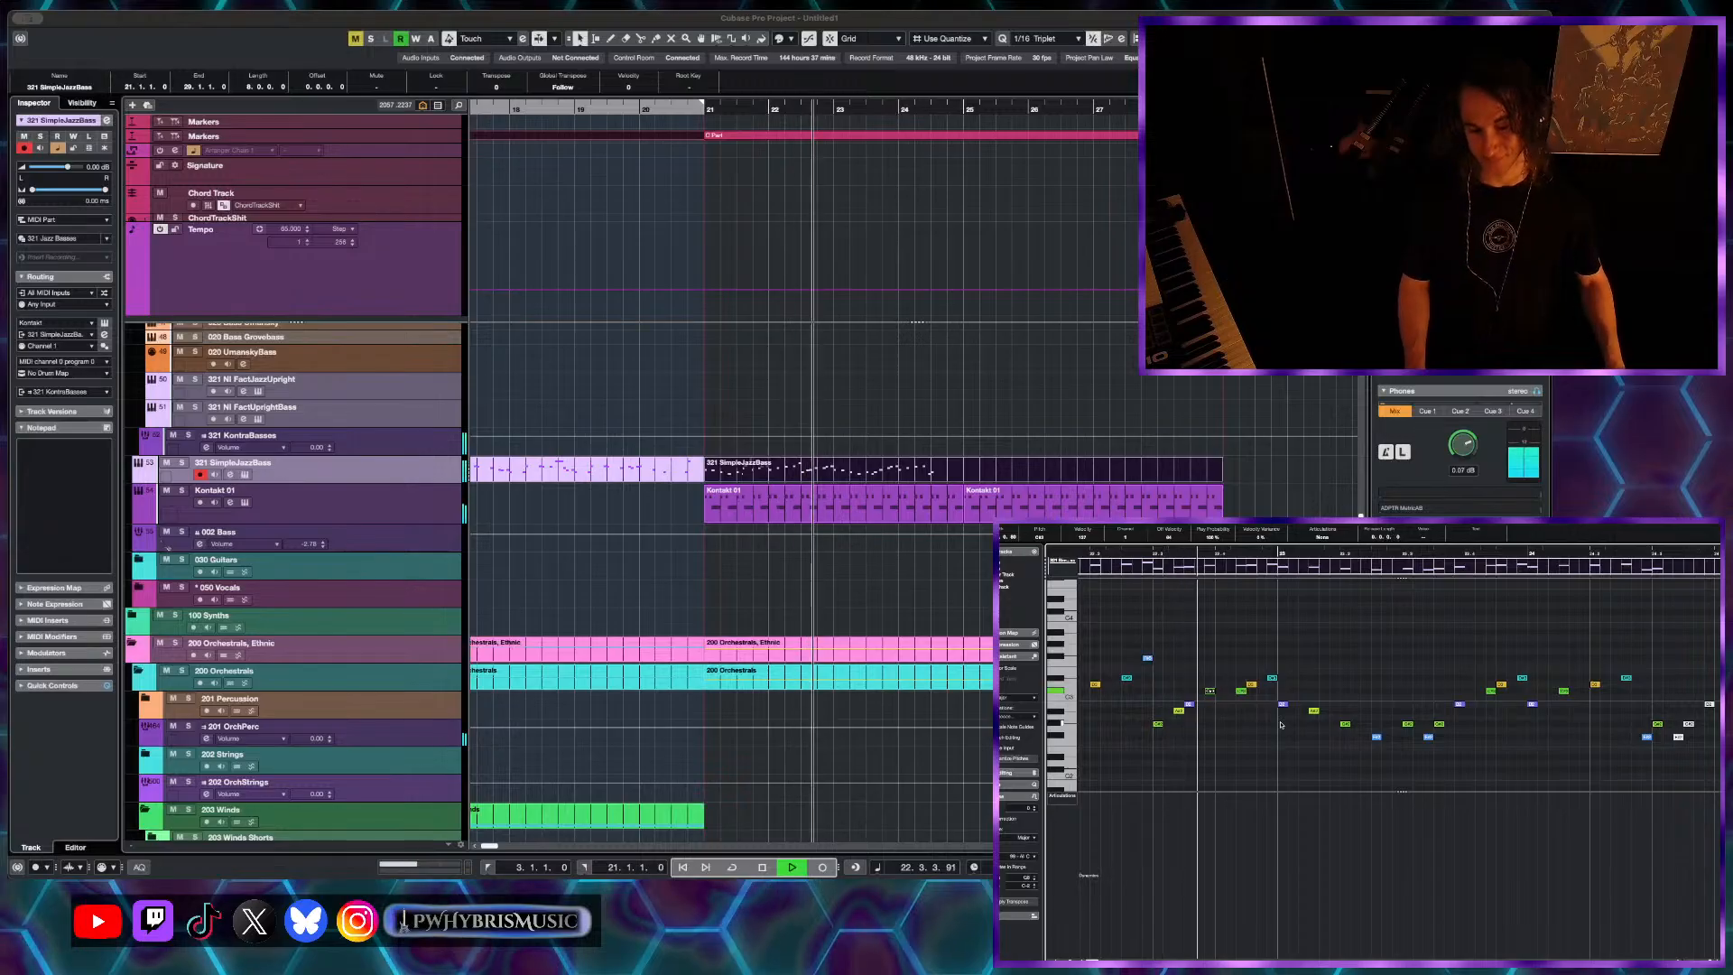
pyautogui.press('space')
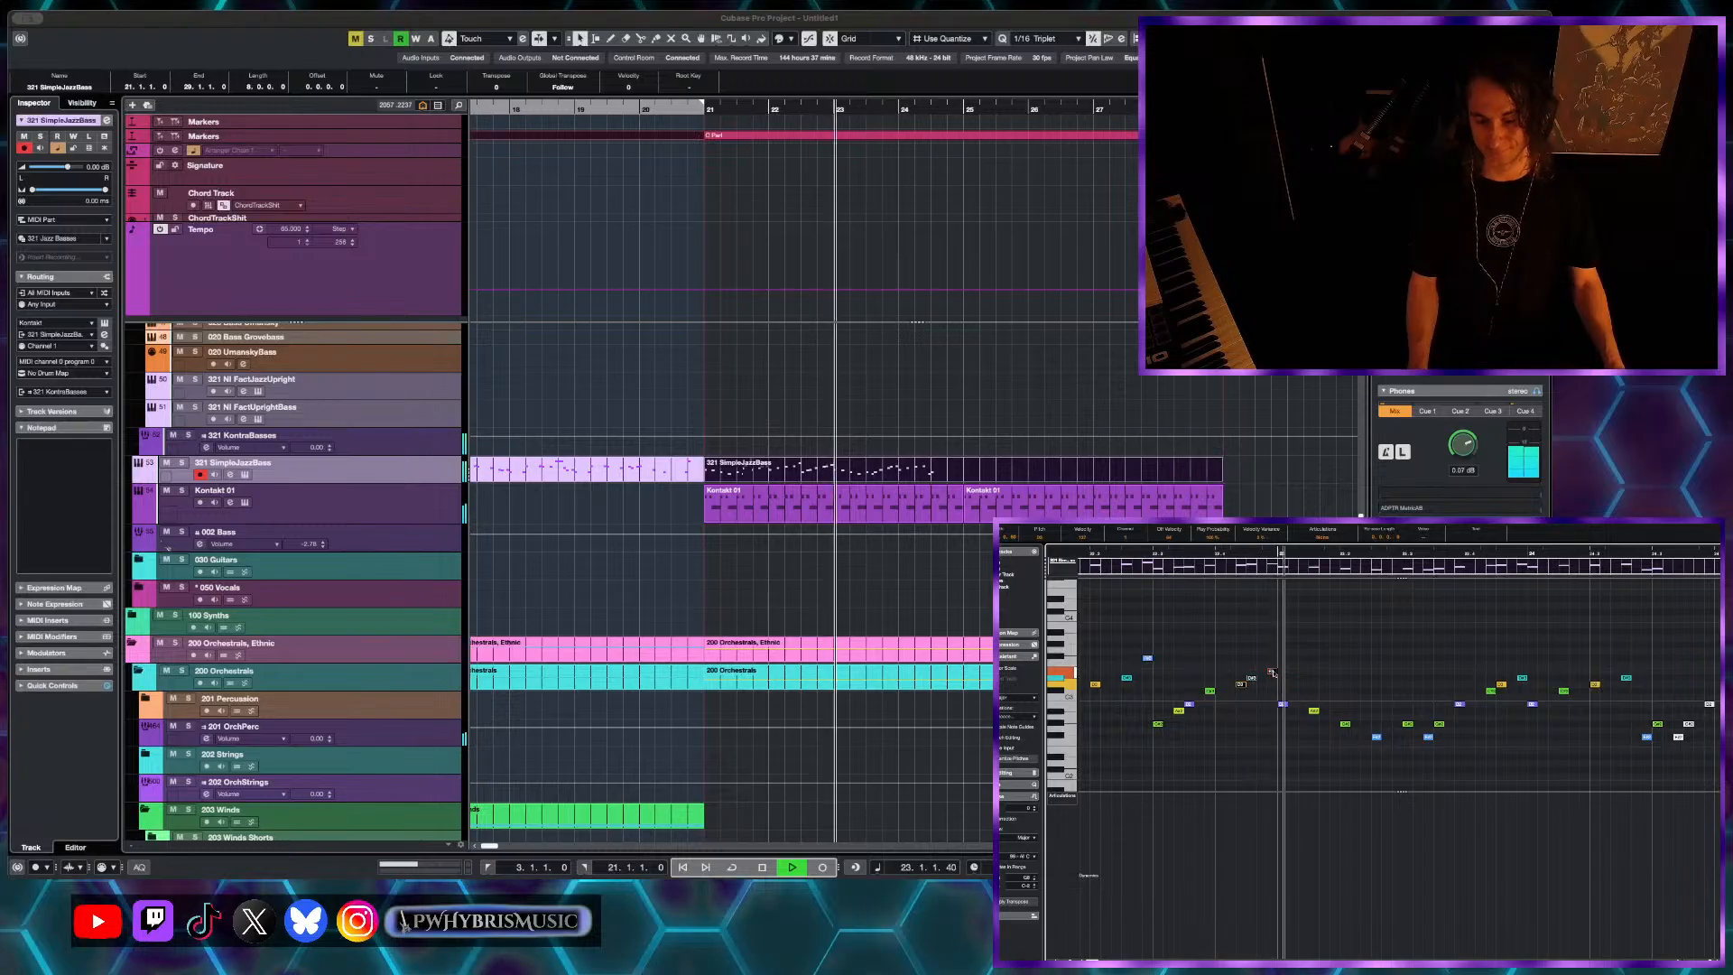
pyautogui.press('space')
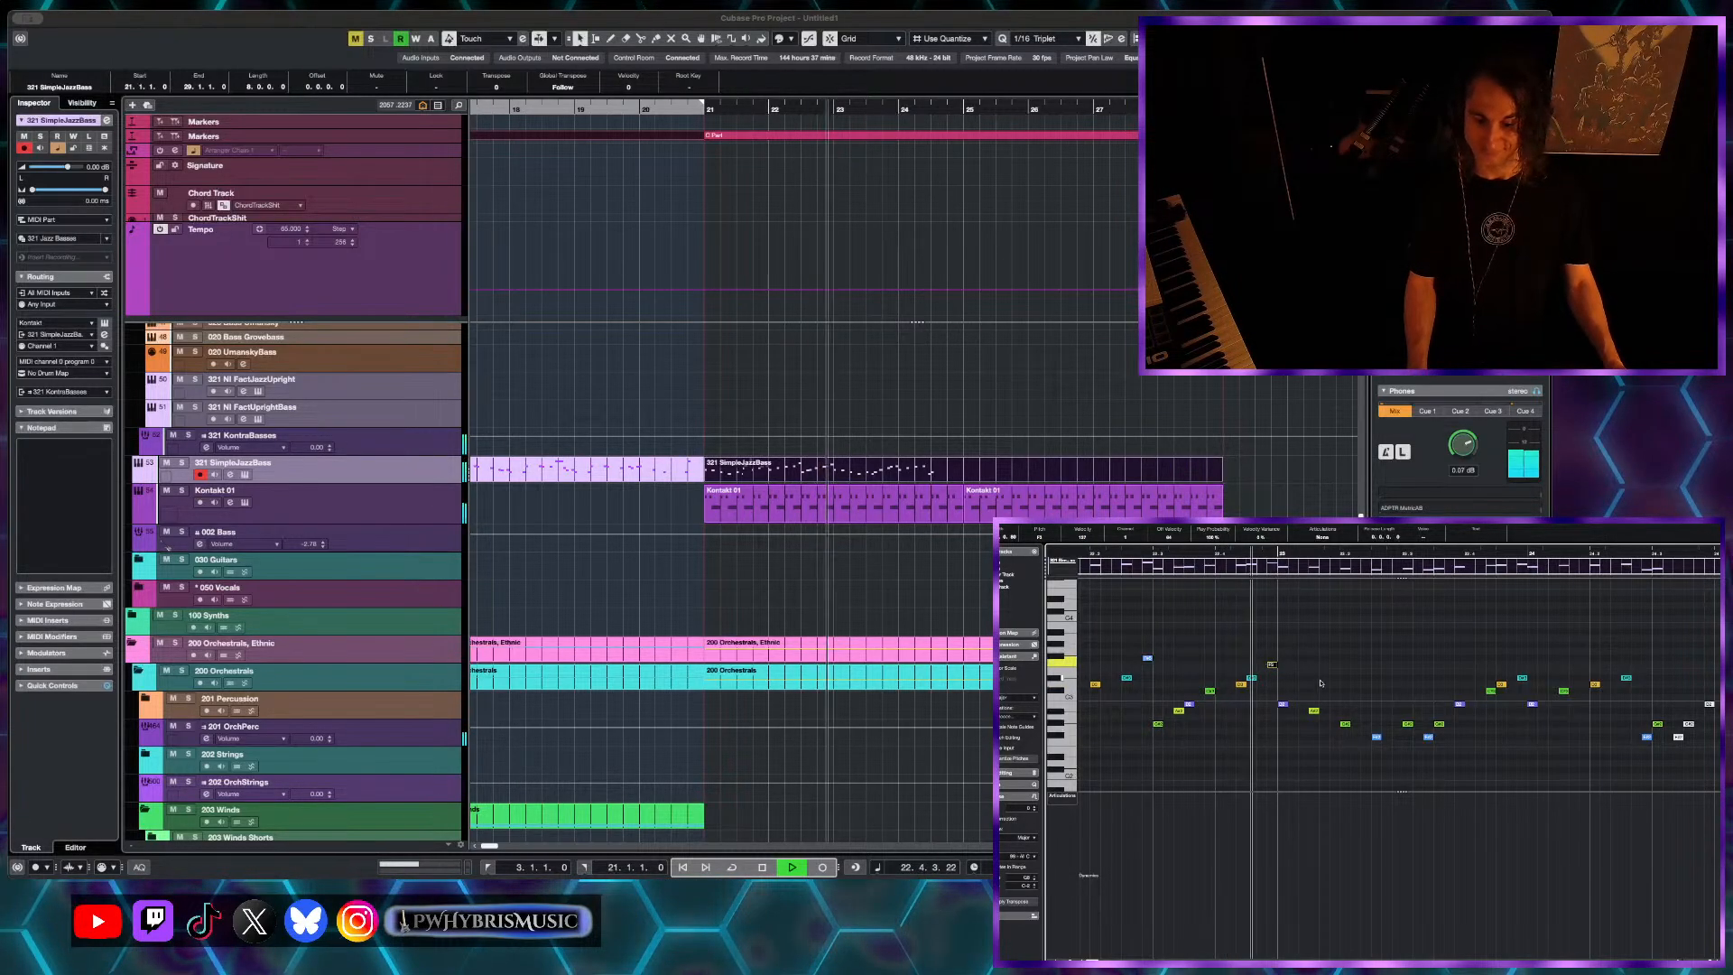
pyautogui.press('space')
pyautogui.click(1284, 677)
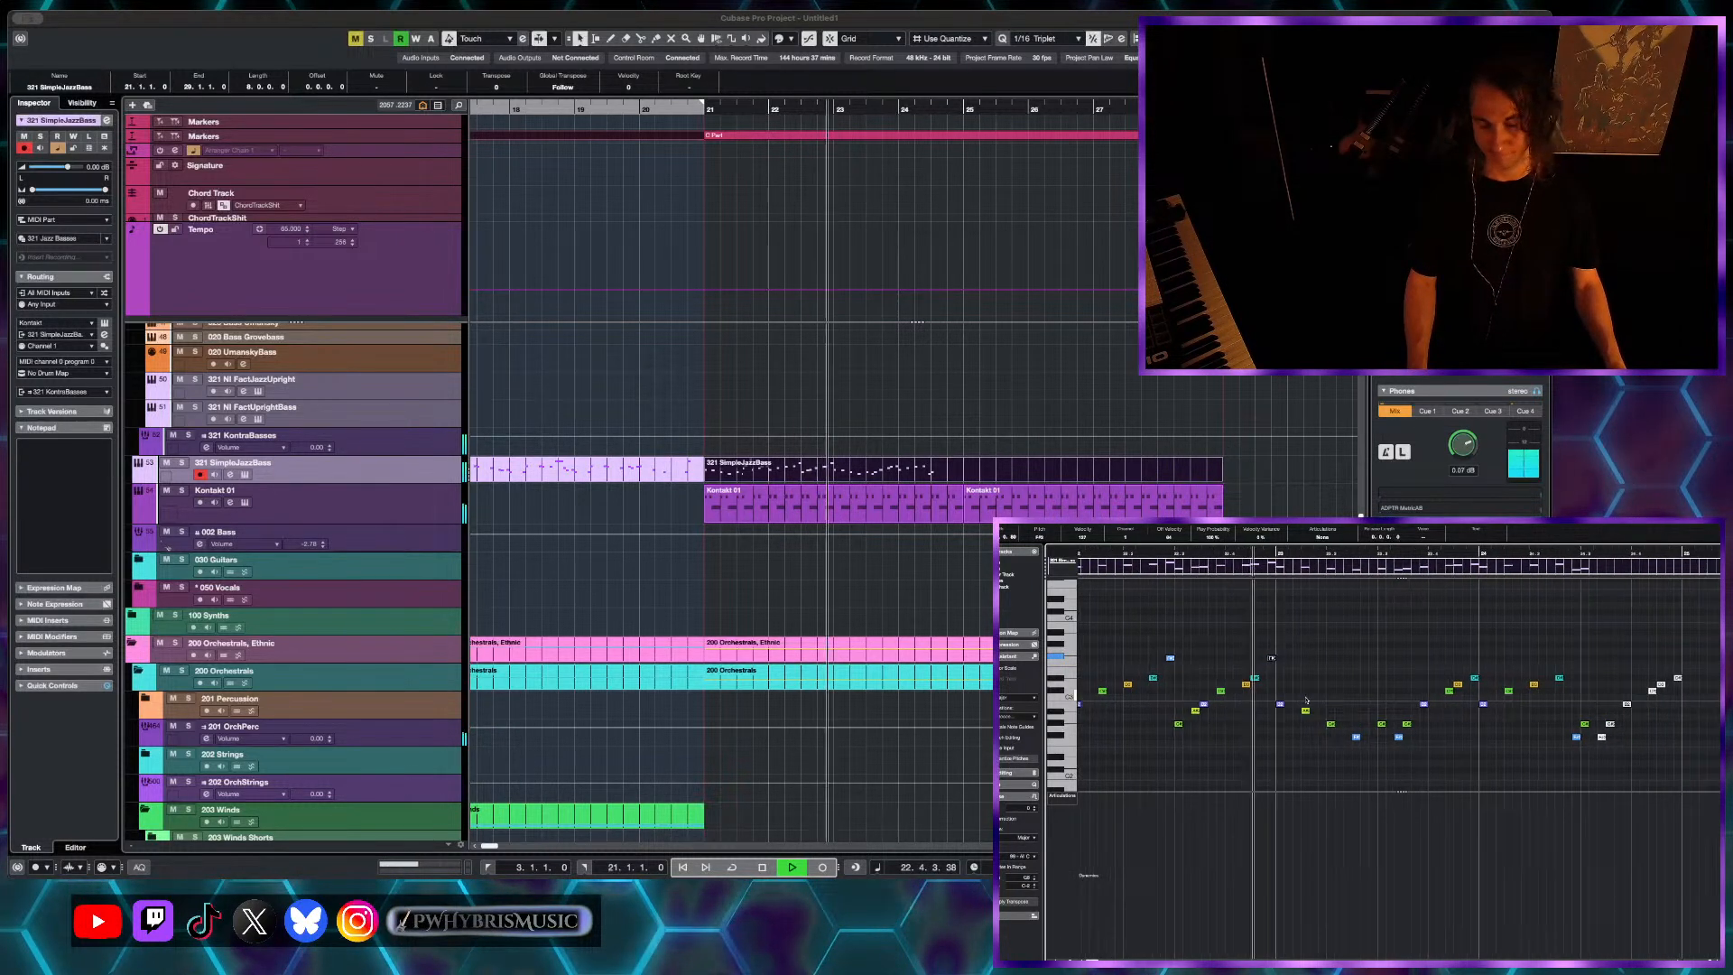
pyautogui.press('space')
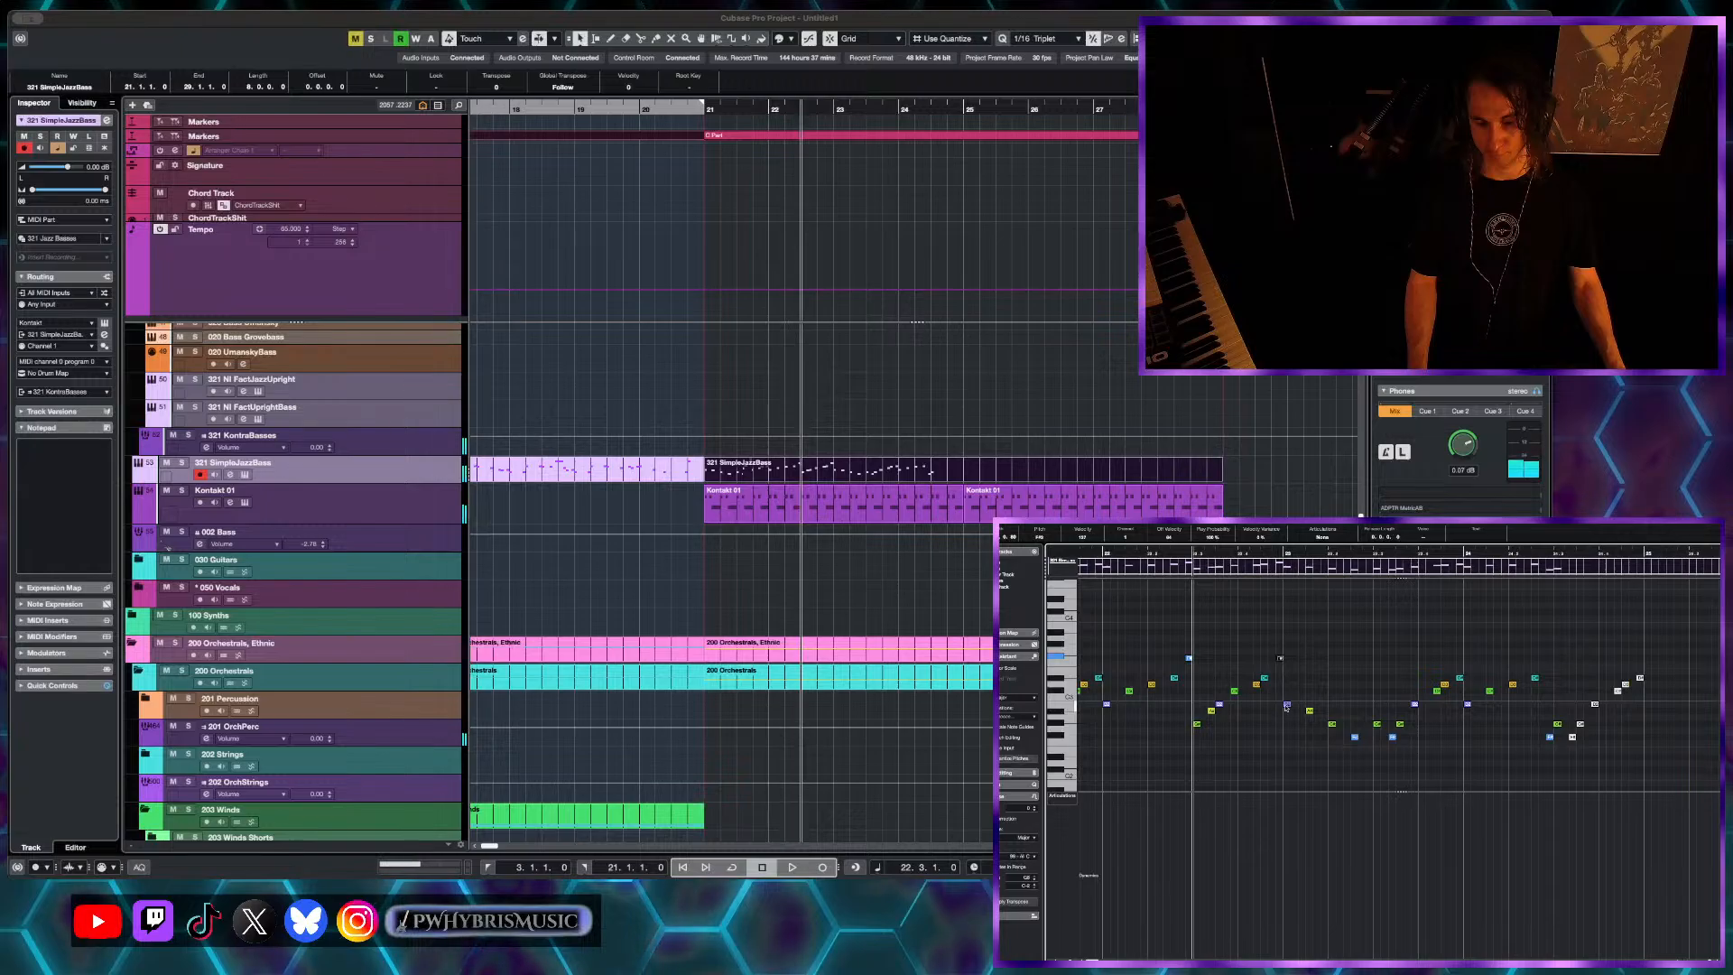
# - Play the bassline through bars 21 and 22 from the start of the C Part
pyautogui.scroll(-3, 1286, 707)
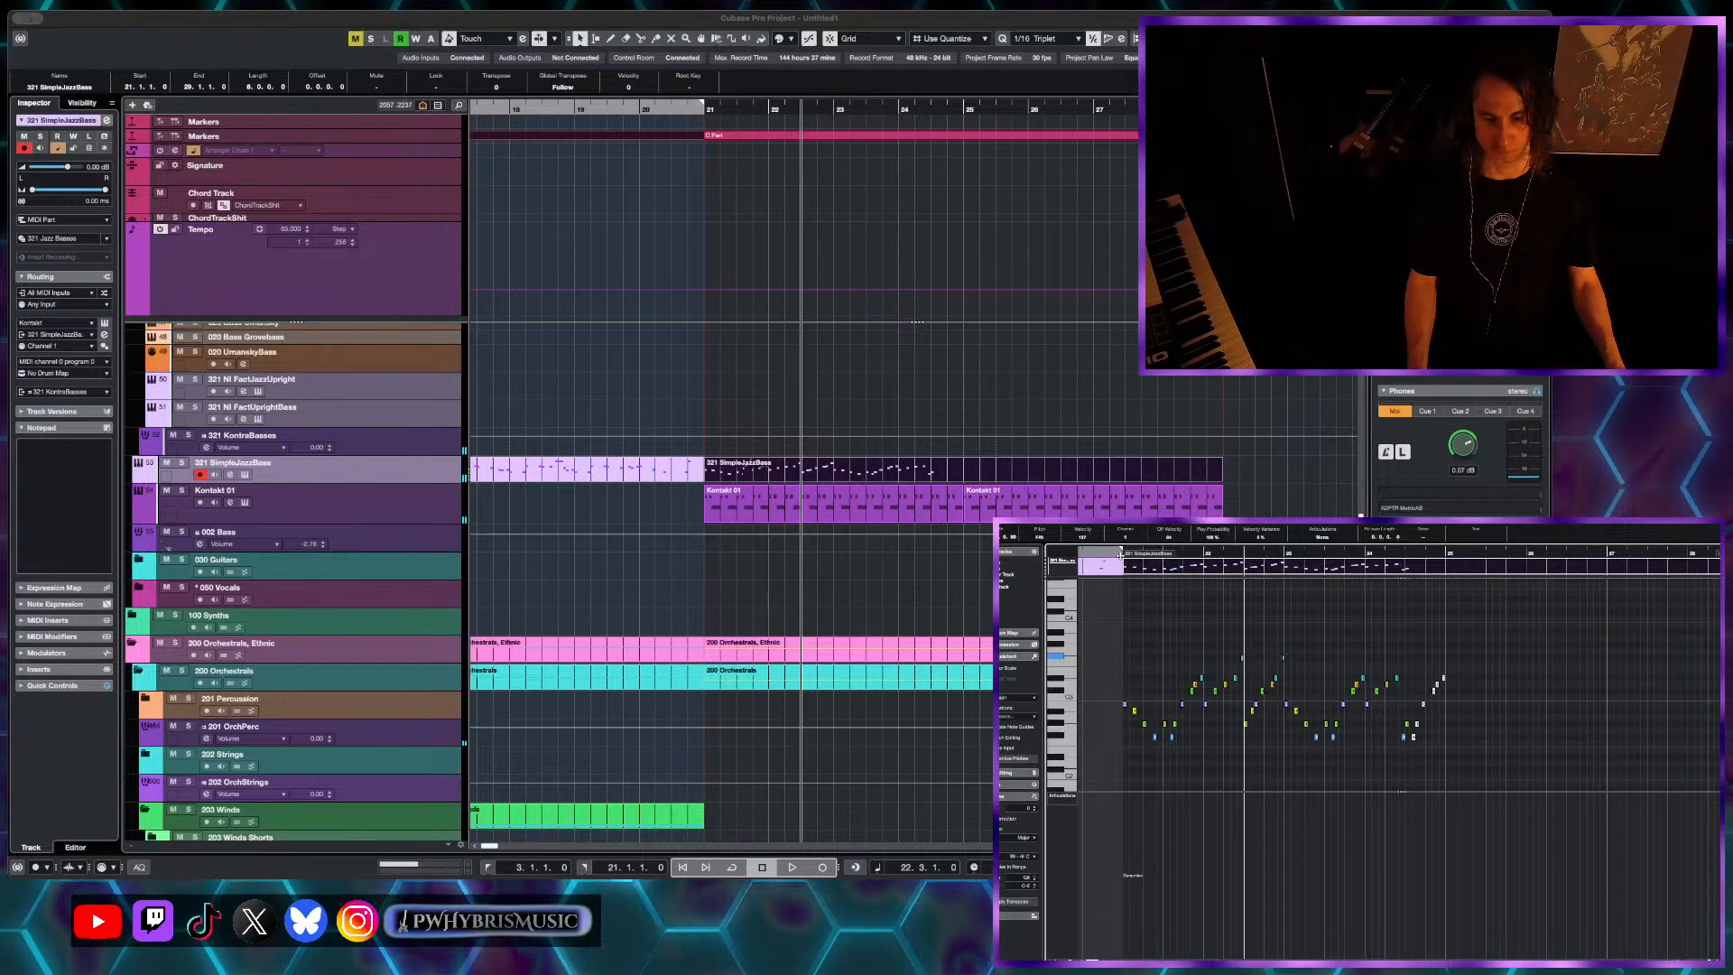
pyautogui.click(1120, 554)
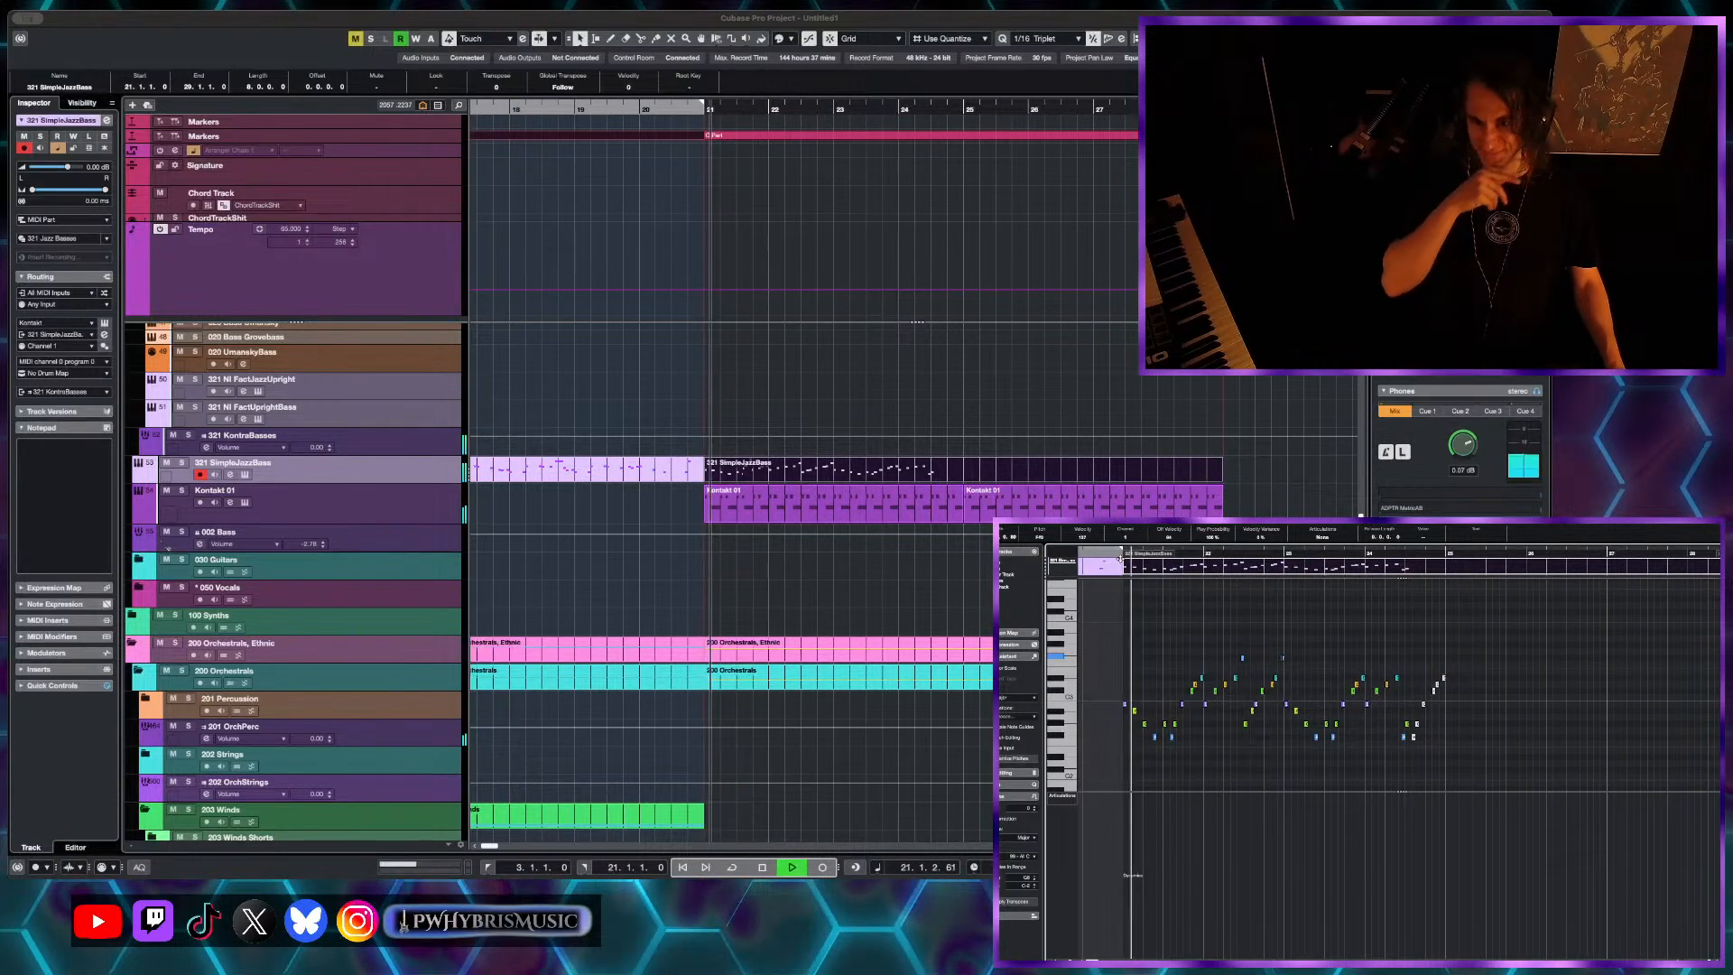
pyautogui.scroll(3, 1217, 638)
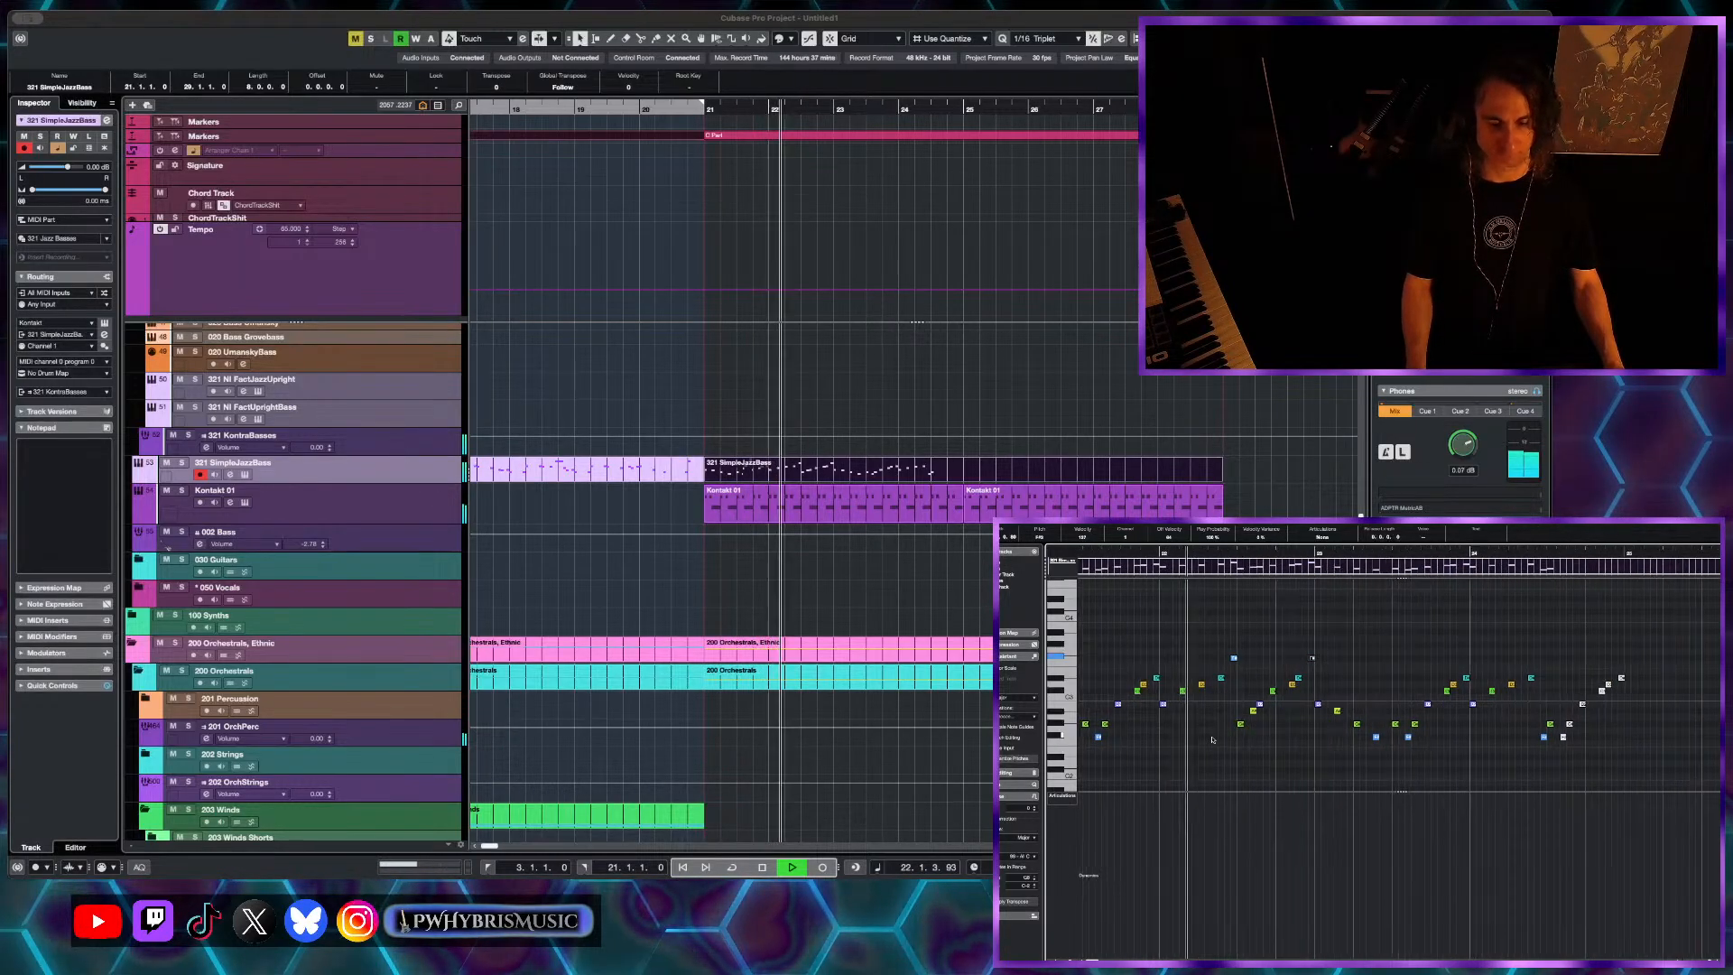
pyautogui.scroll(-1, 1212, 740)
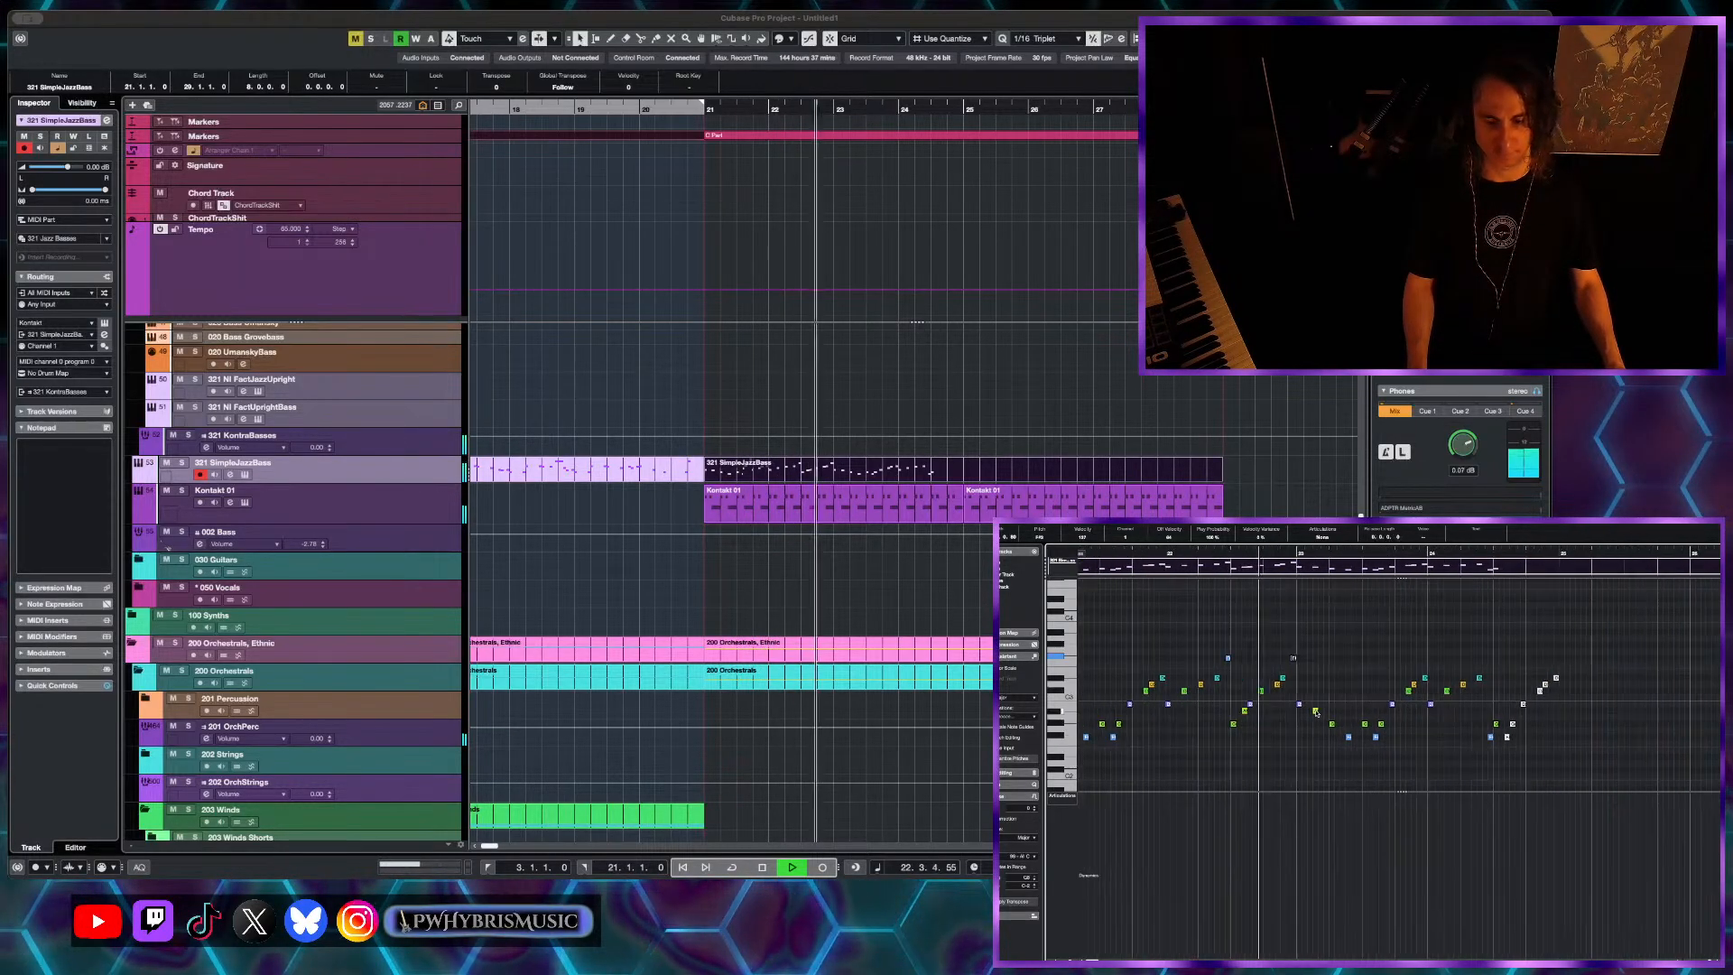
# - Try extending all bass notes of the C Part to legato length and audition them from just before bar 21
pyautogui.press('space')
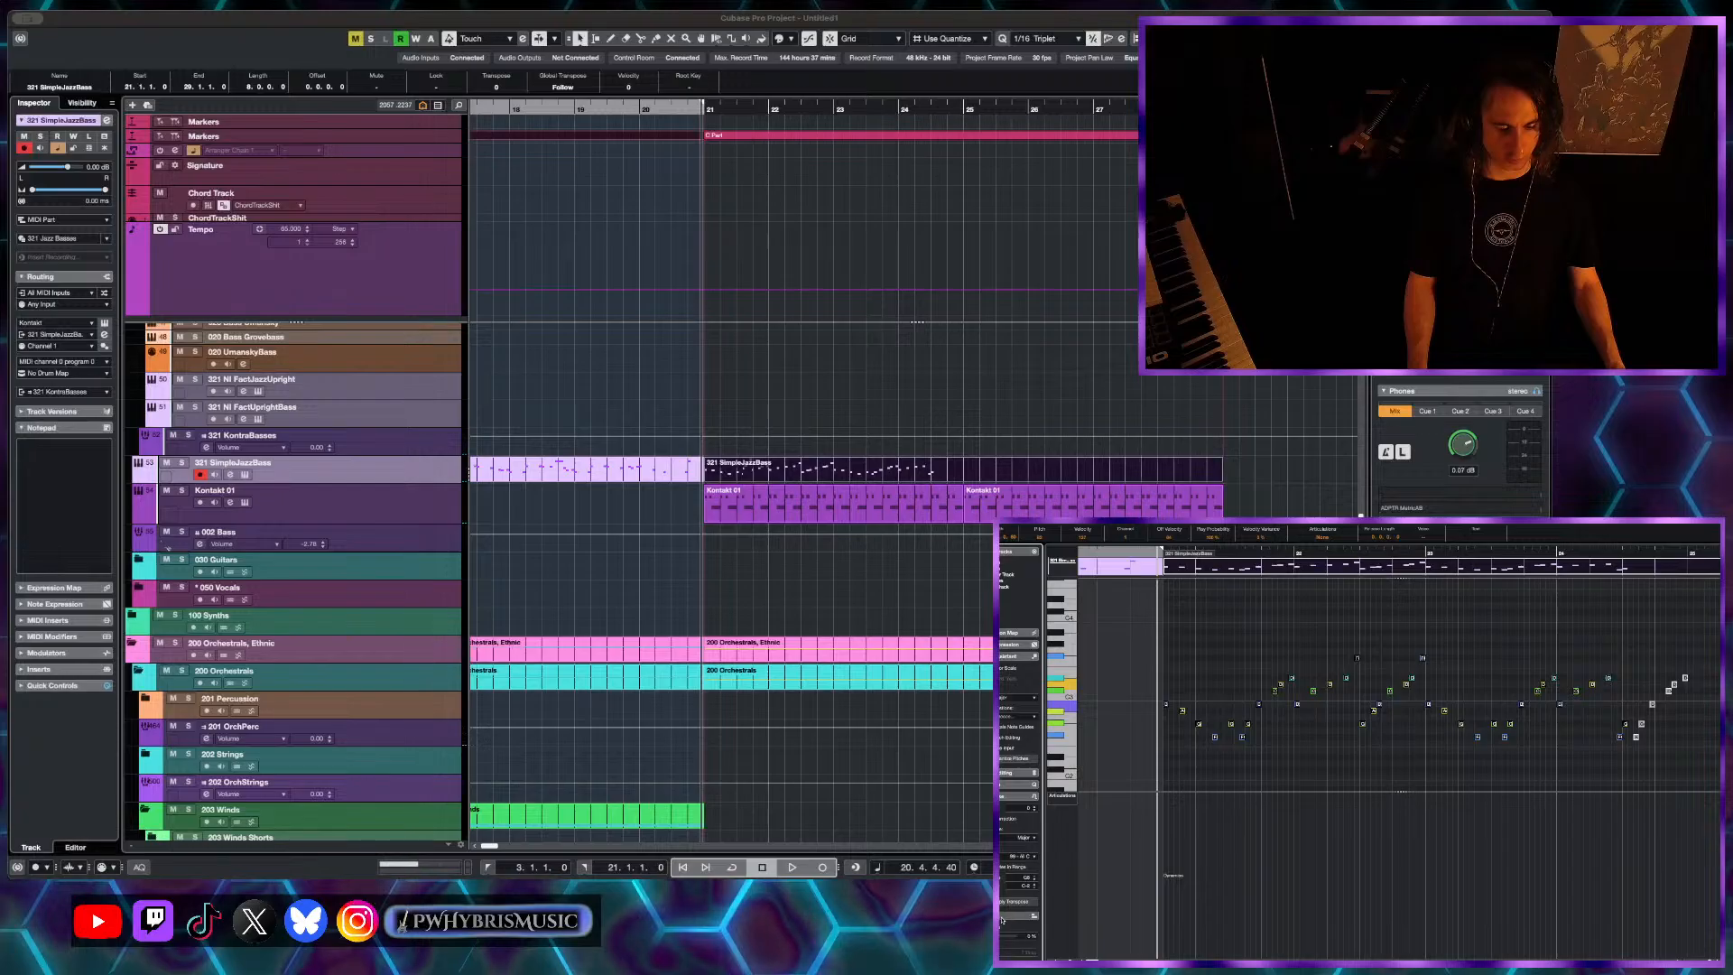
pyautogui.scroll(-3, 1002, 919)
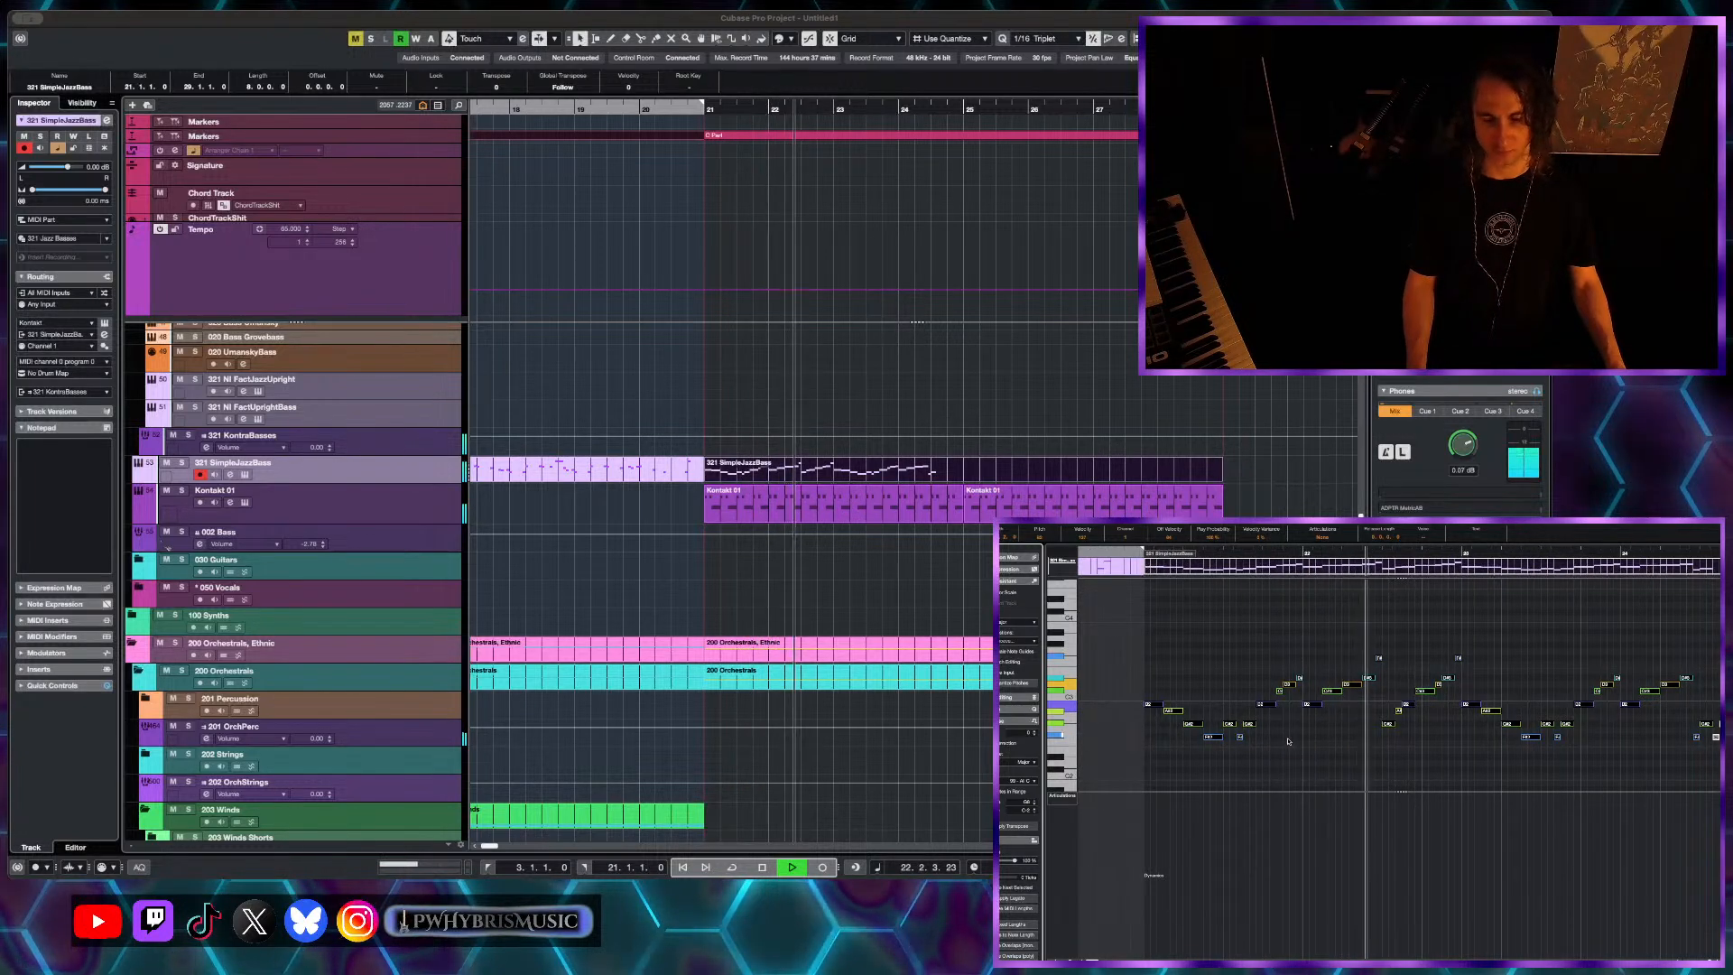
pyautogui.press('space')
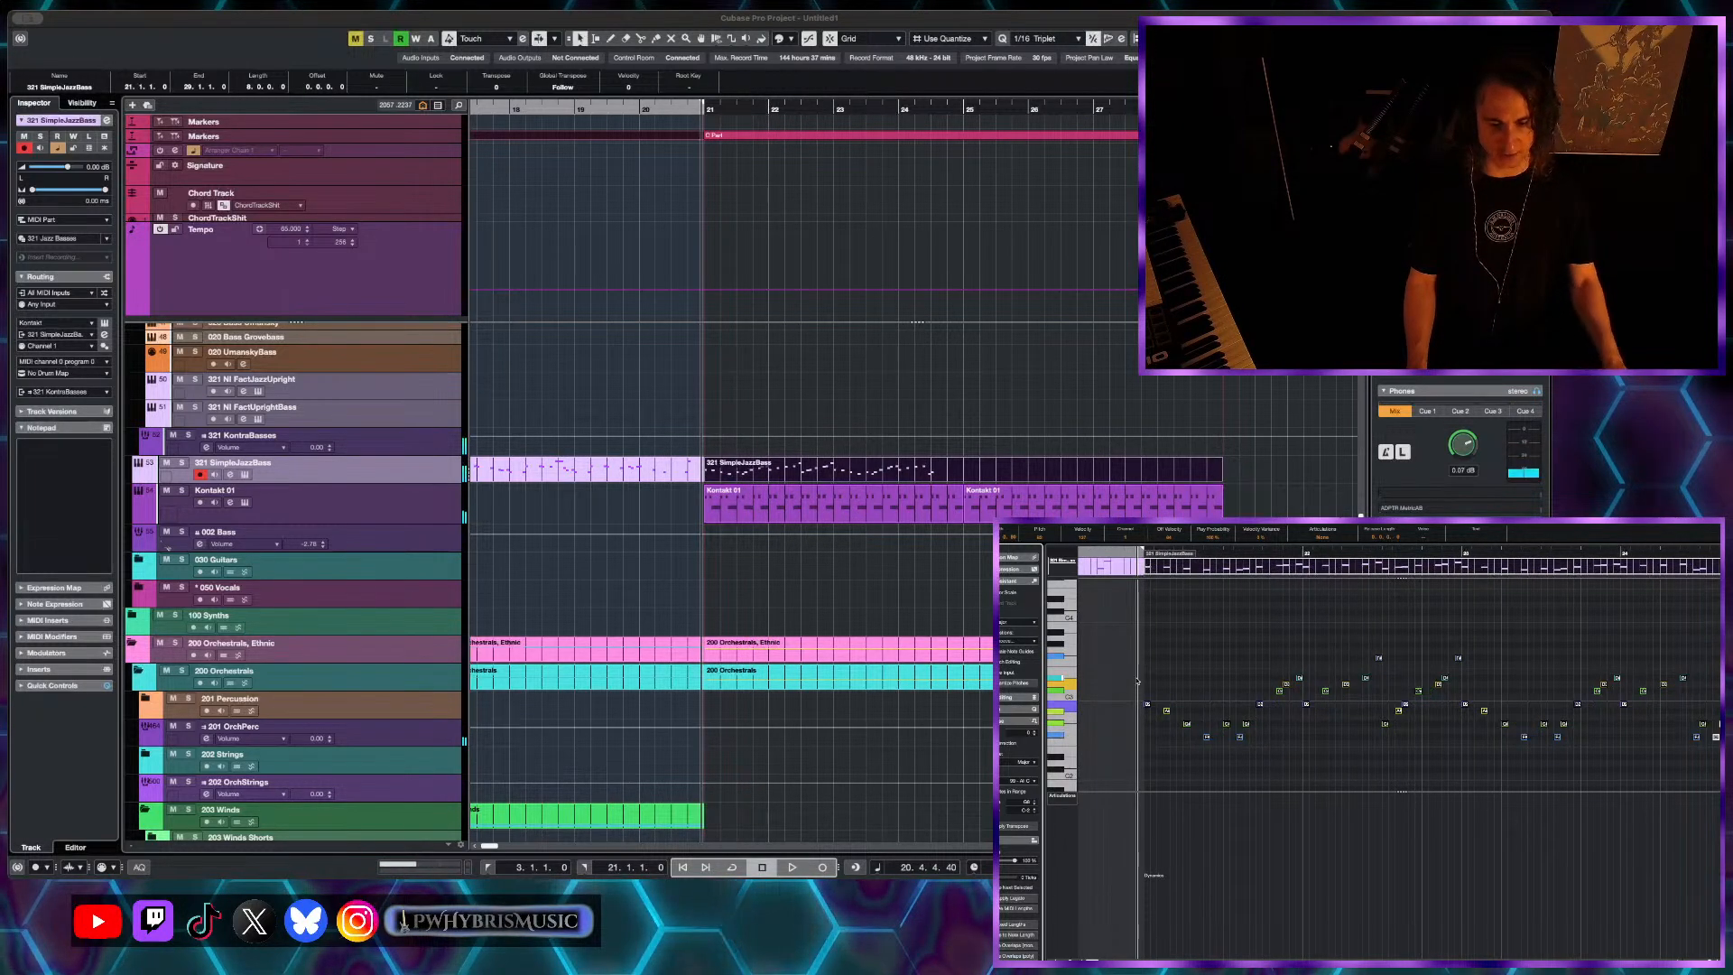
# - Lengthen the first four bass notes of bar 21 and the first four of bar 22 so they connect
pyautogui.moveTo(1138, 681); pyautogui.dragTo(1222, 765)
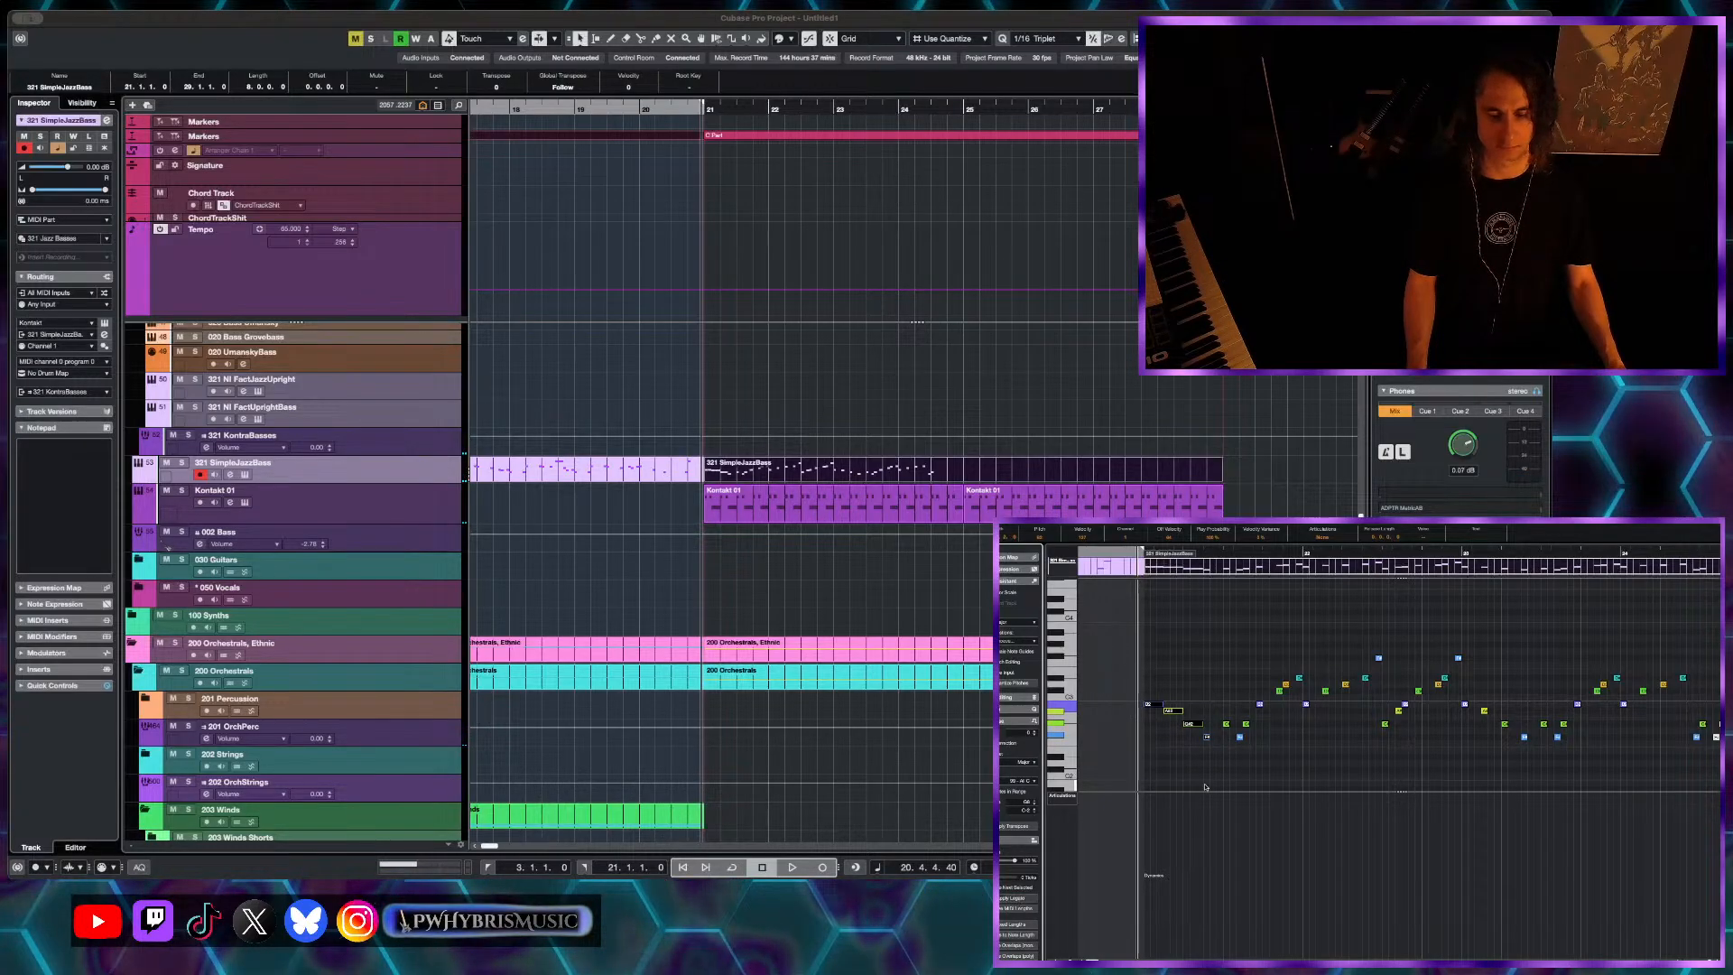
pyautogui.scroll(1, 1209, 776)
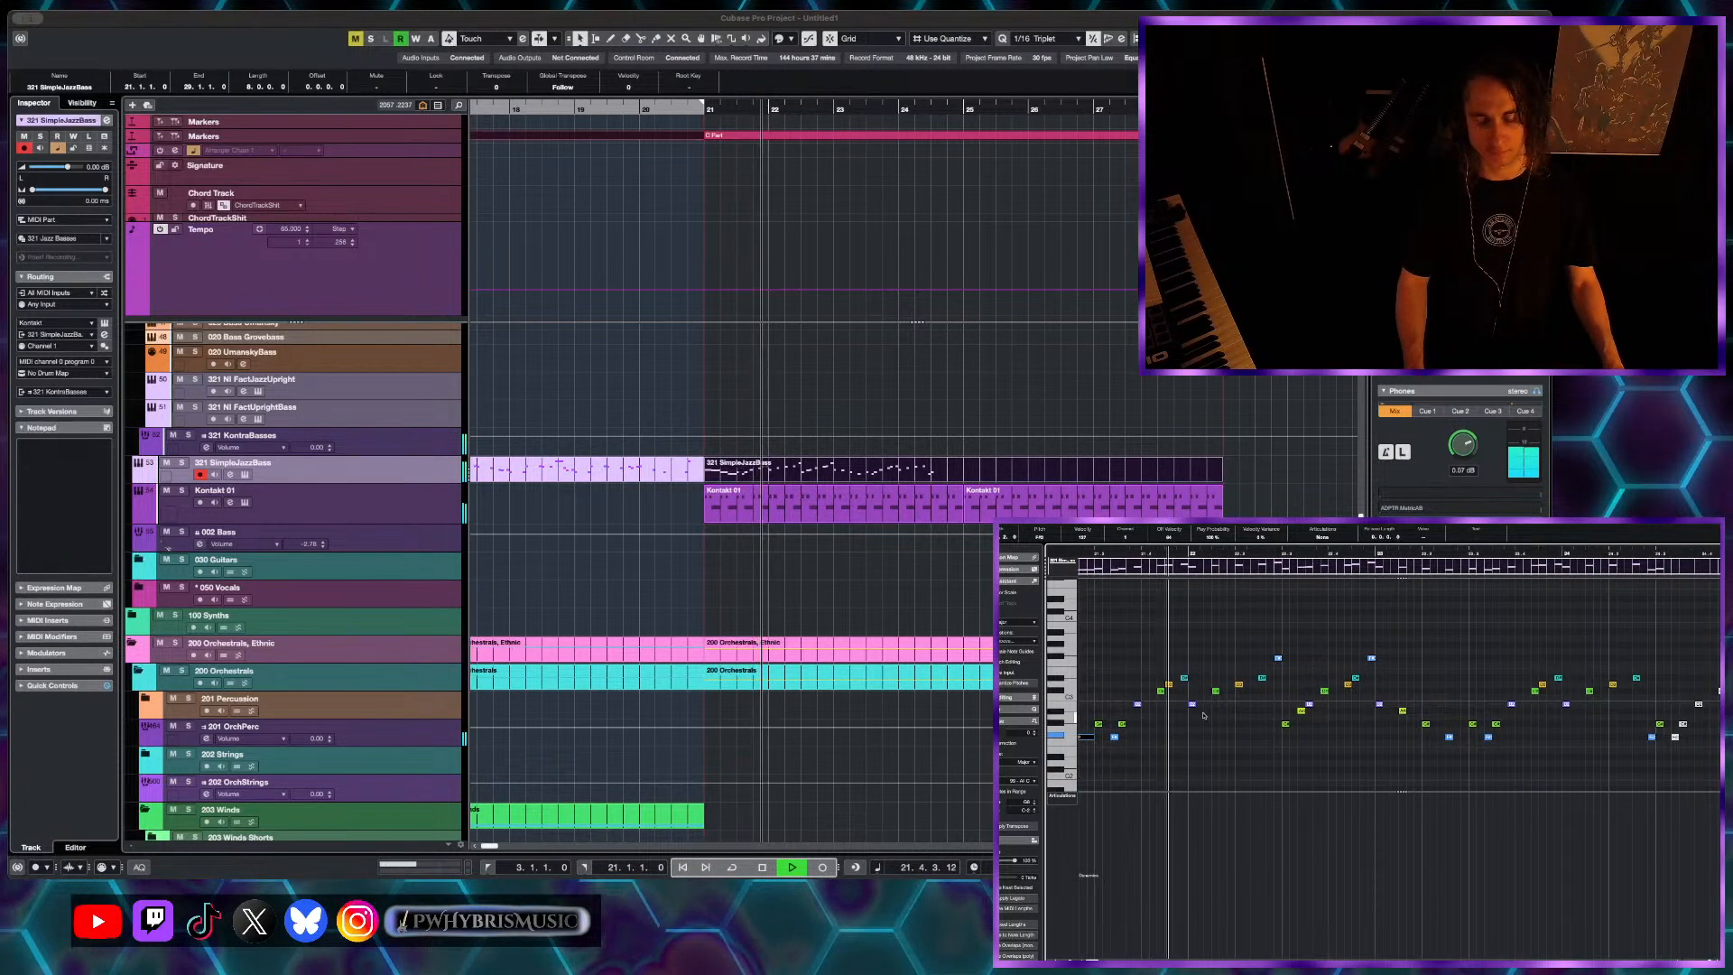
pyautogui.press('space')
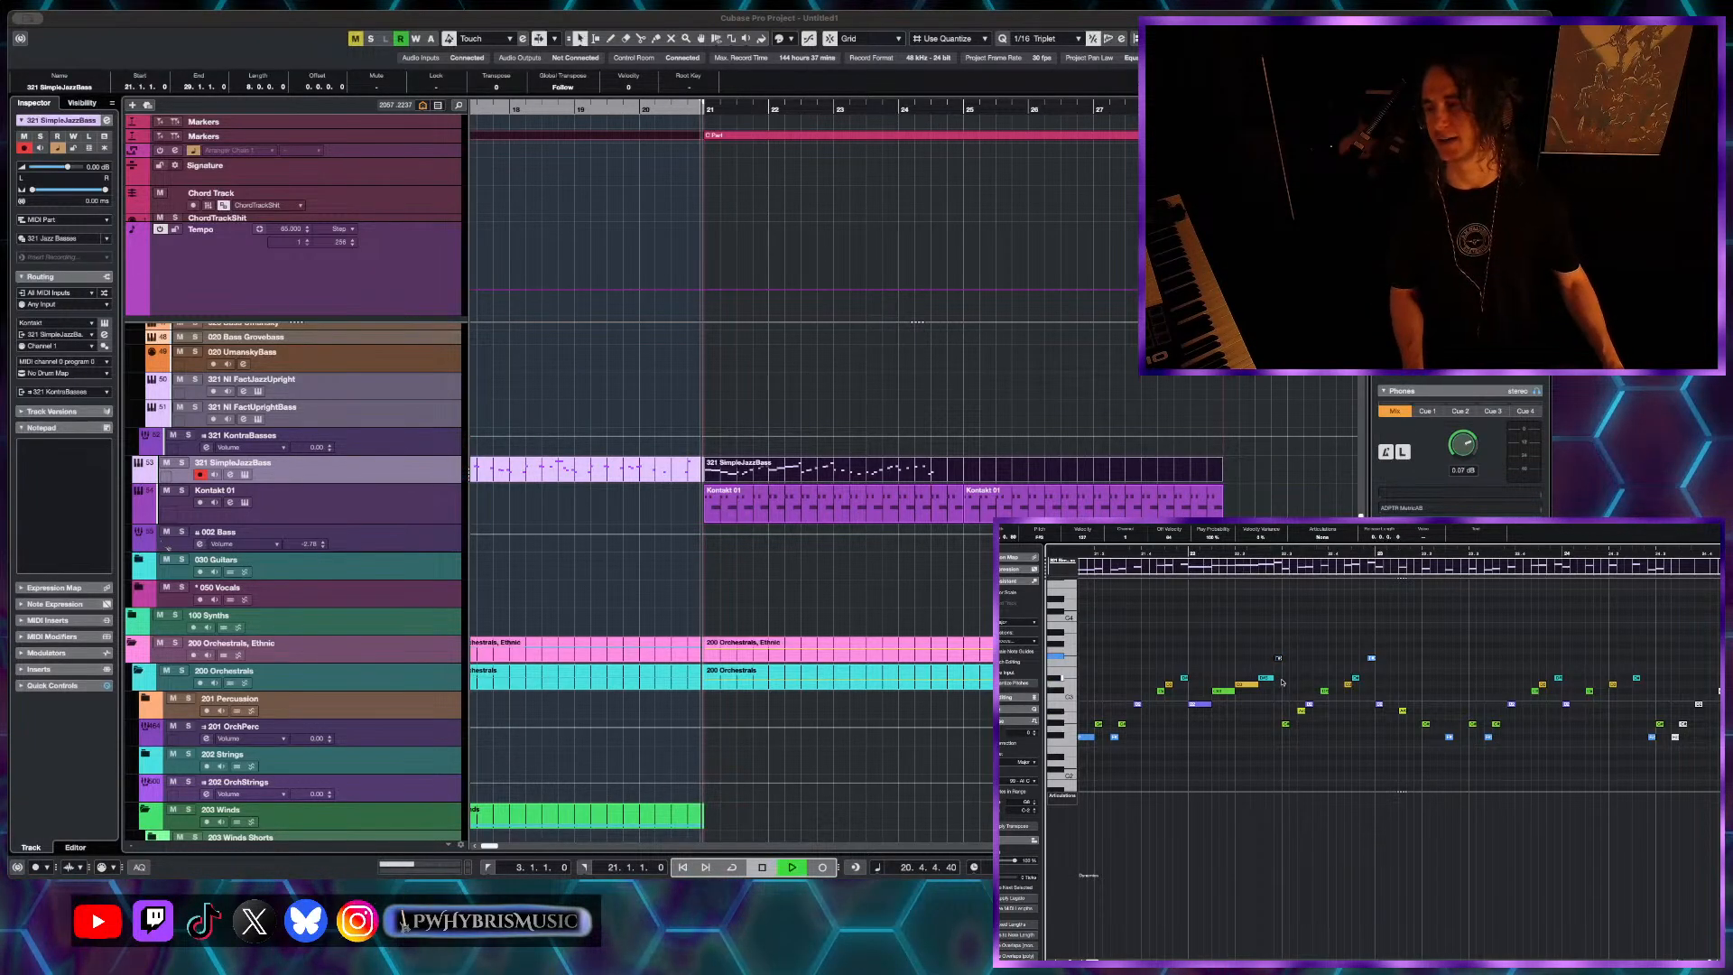
# - Play the bassline with its lengthened notes from just before bar 21 through bar 24
pyautogui.press('space')
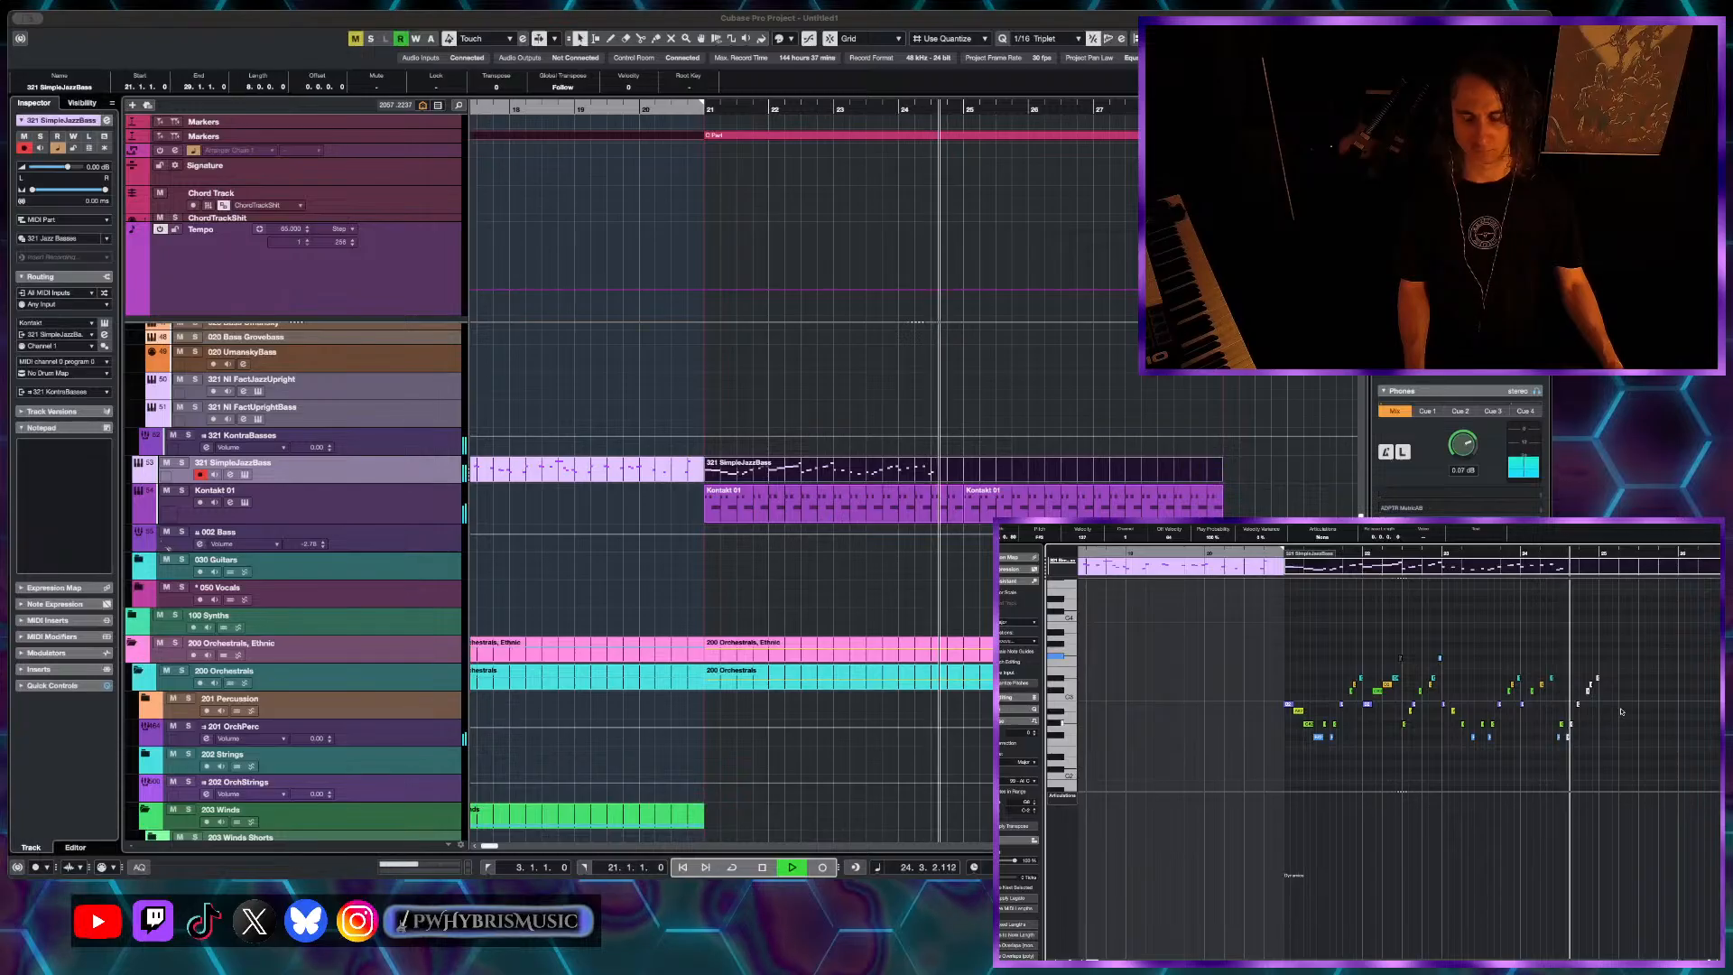
pyautogui.press('space')
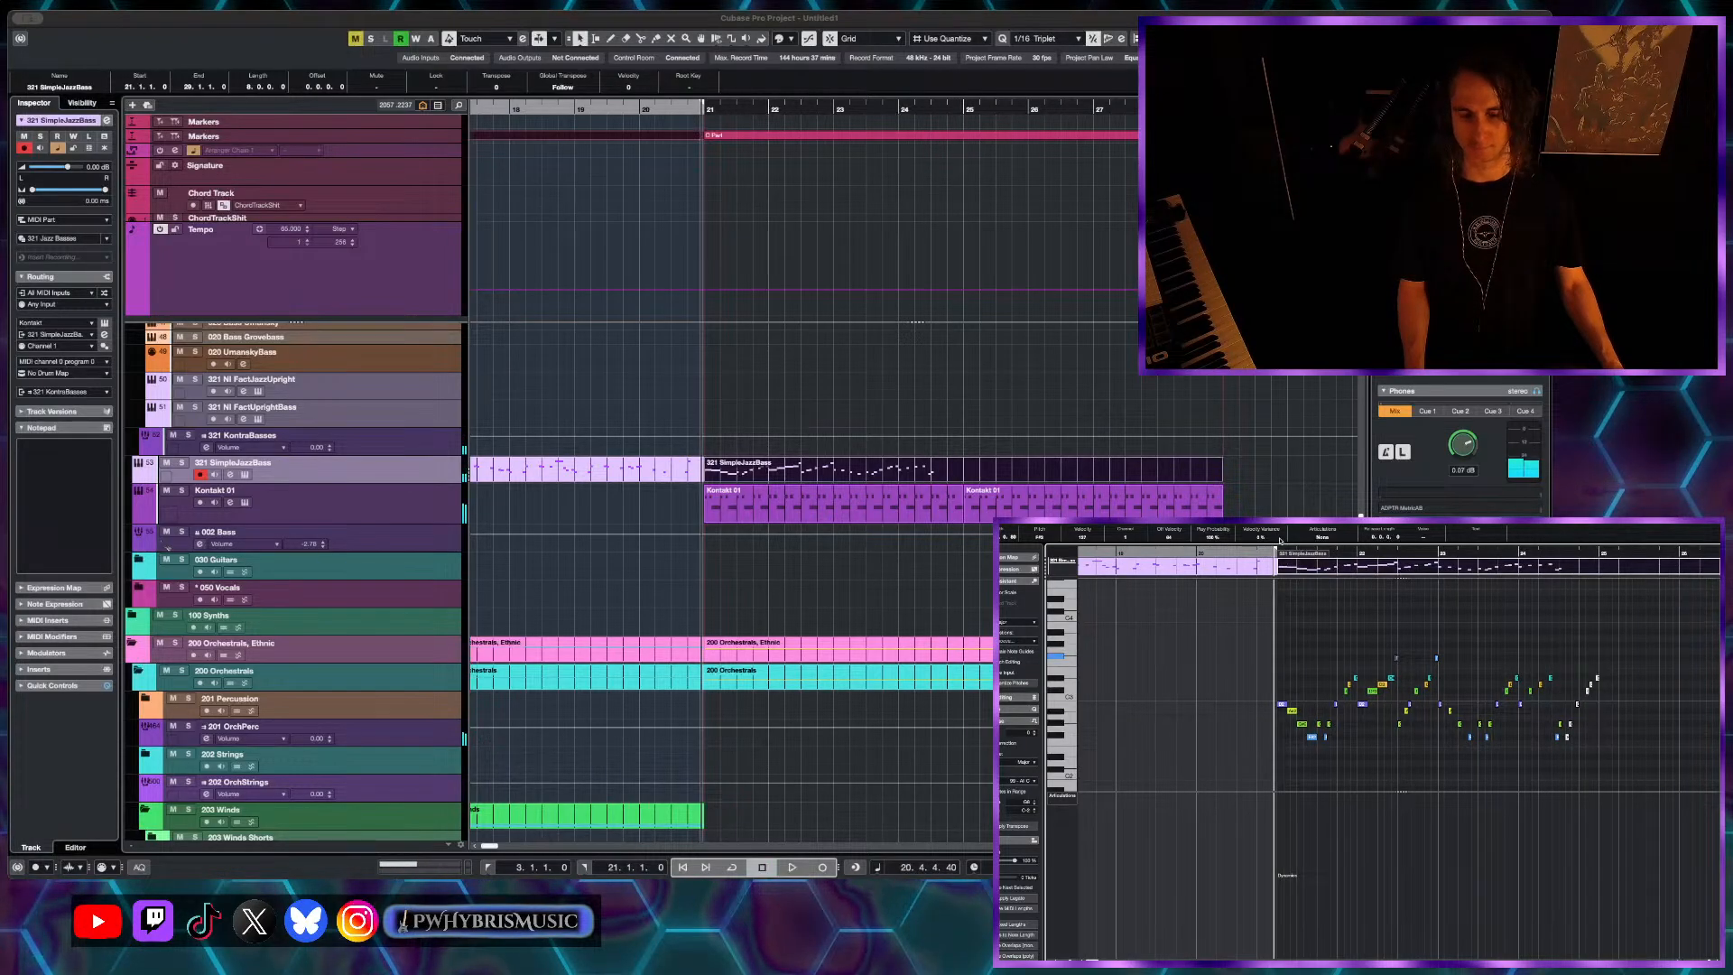
pyautogui.press('space')
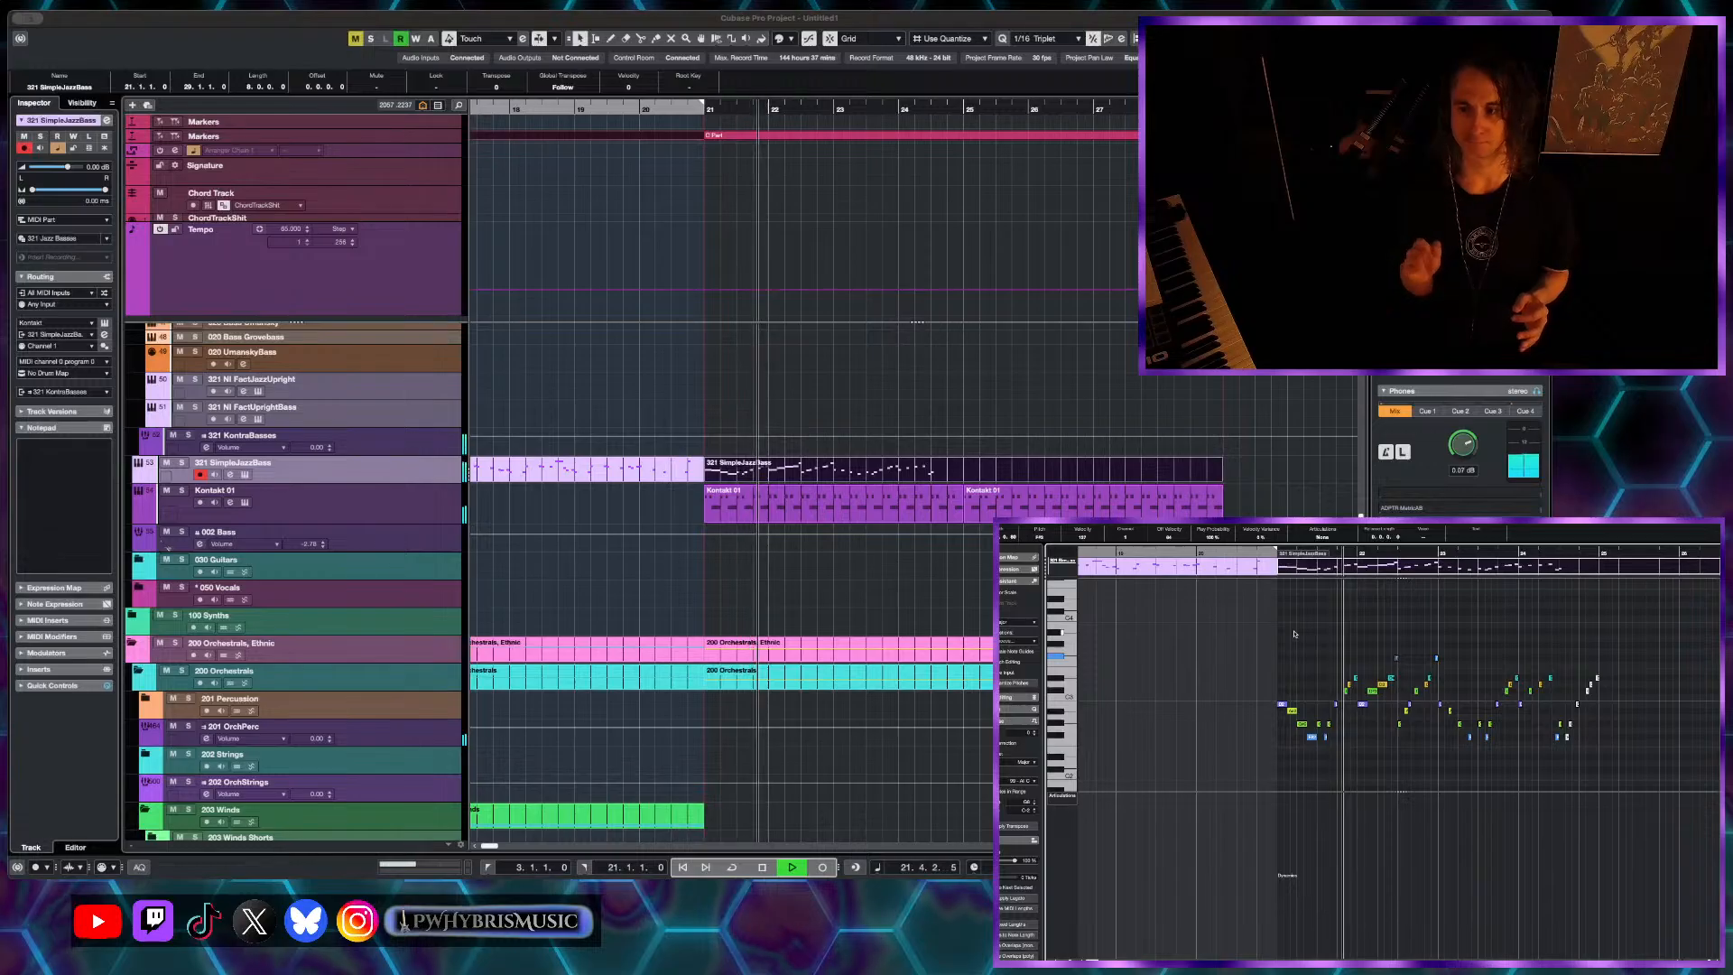
pyautogui.press('h')
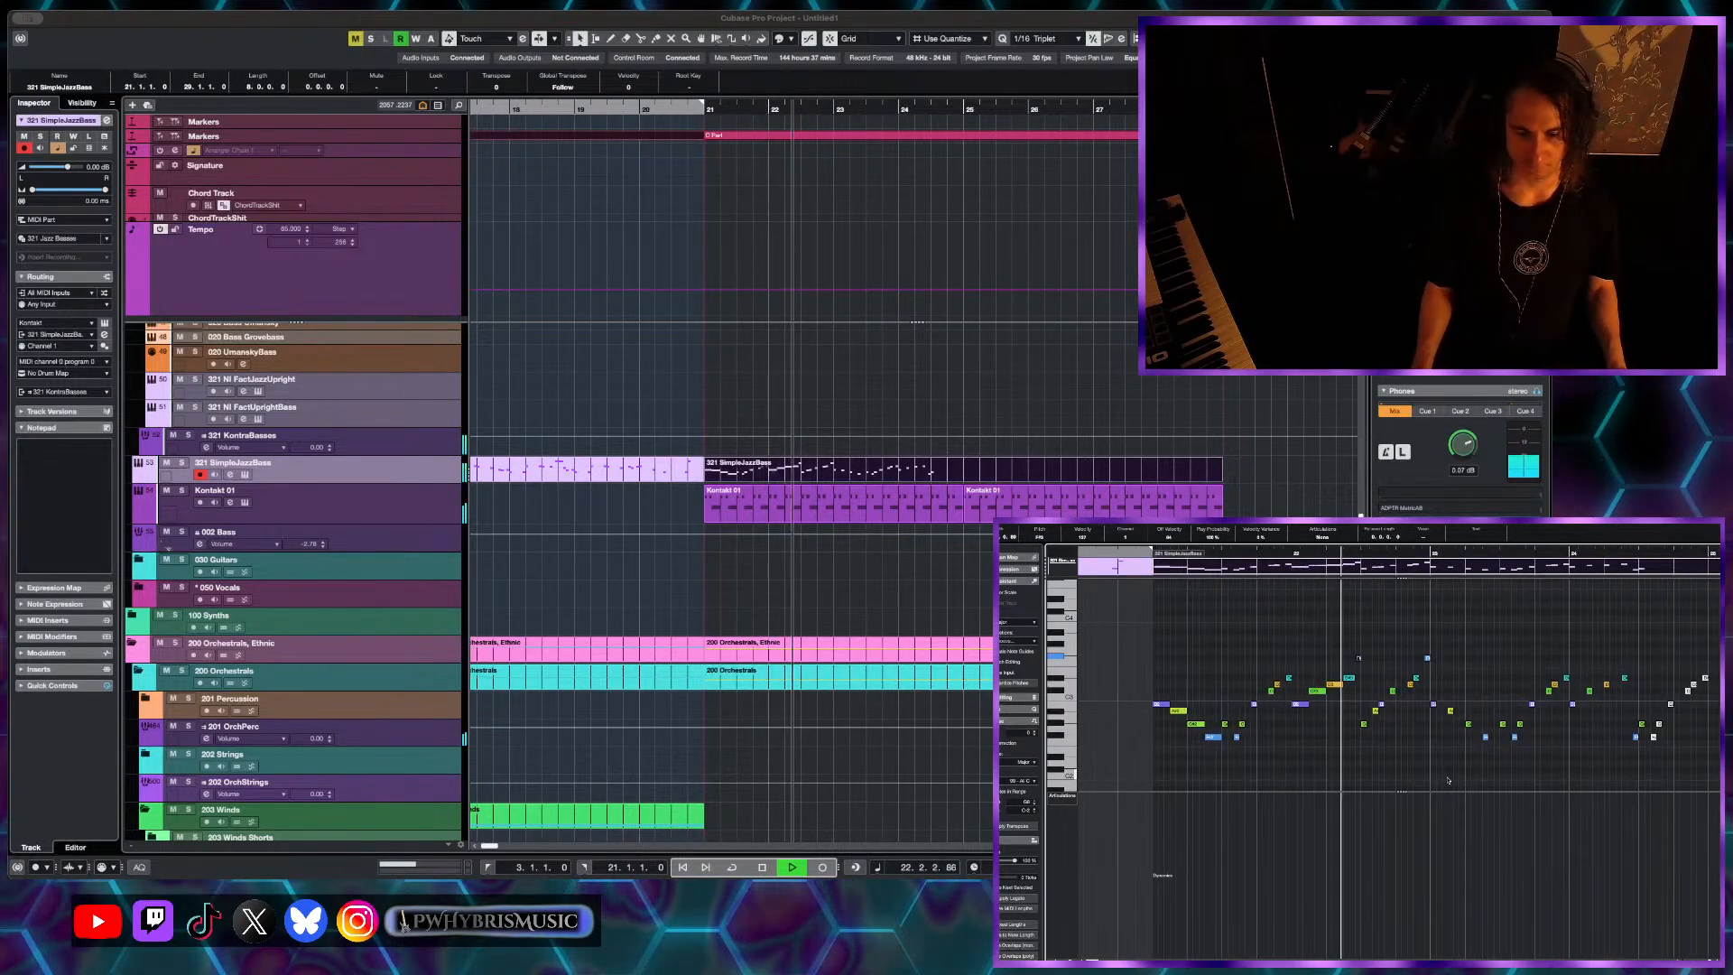
pyautogui.press('g')
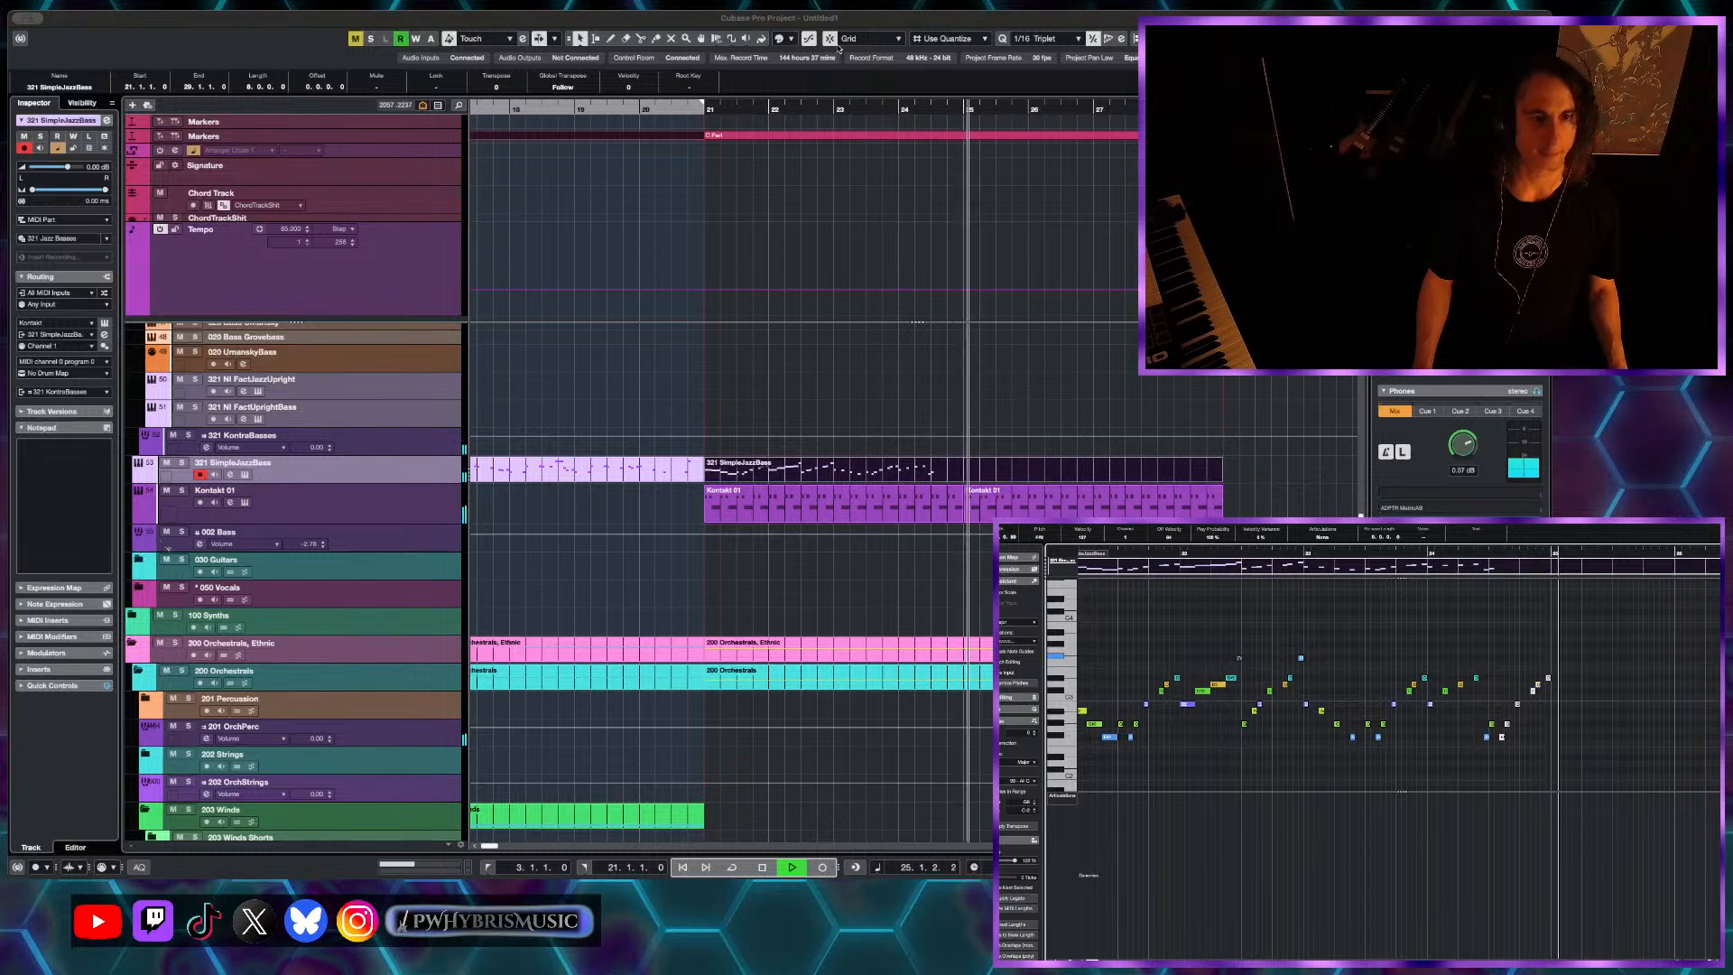
# - Split the Kontakt 01 part around beat 3 of bar 24 and mute the segment that runs up to bar 25
pyautogui.moveTo(894, 110); pyautogui.dragTo(868, 511)
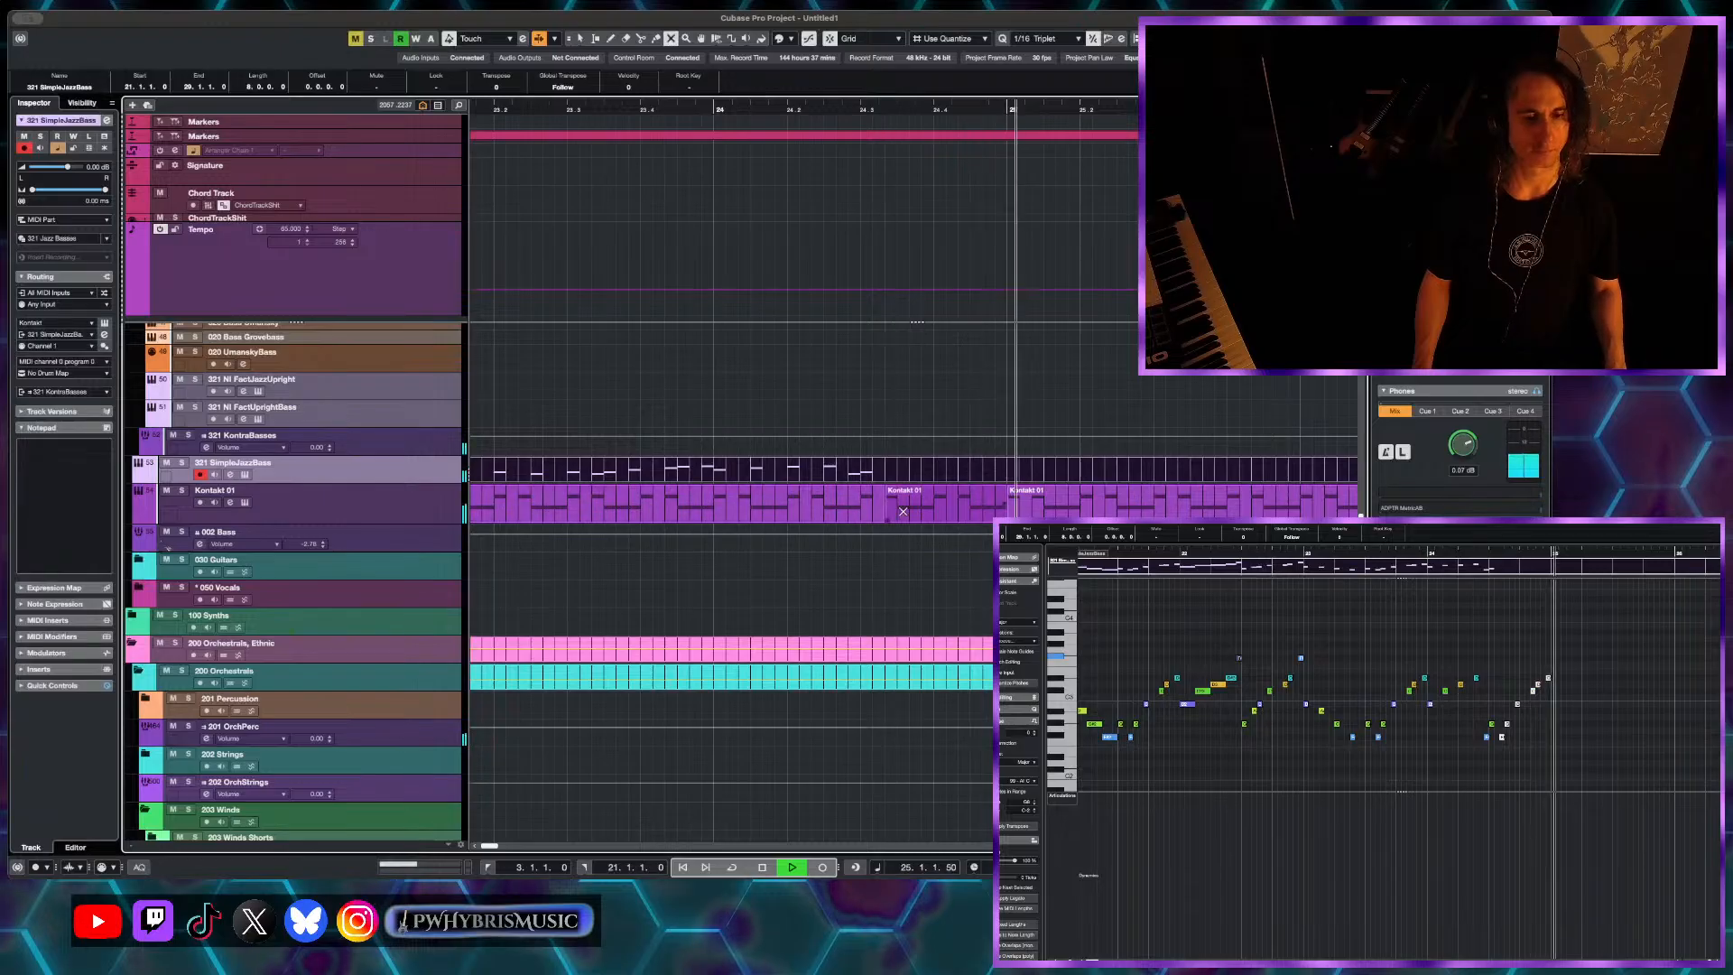
pyautogui.press('7')
pyautogui.click(902, 511)
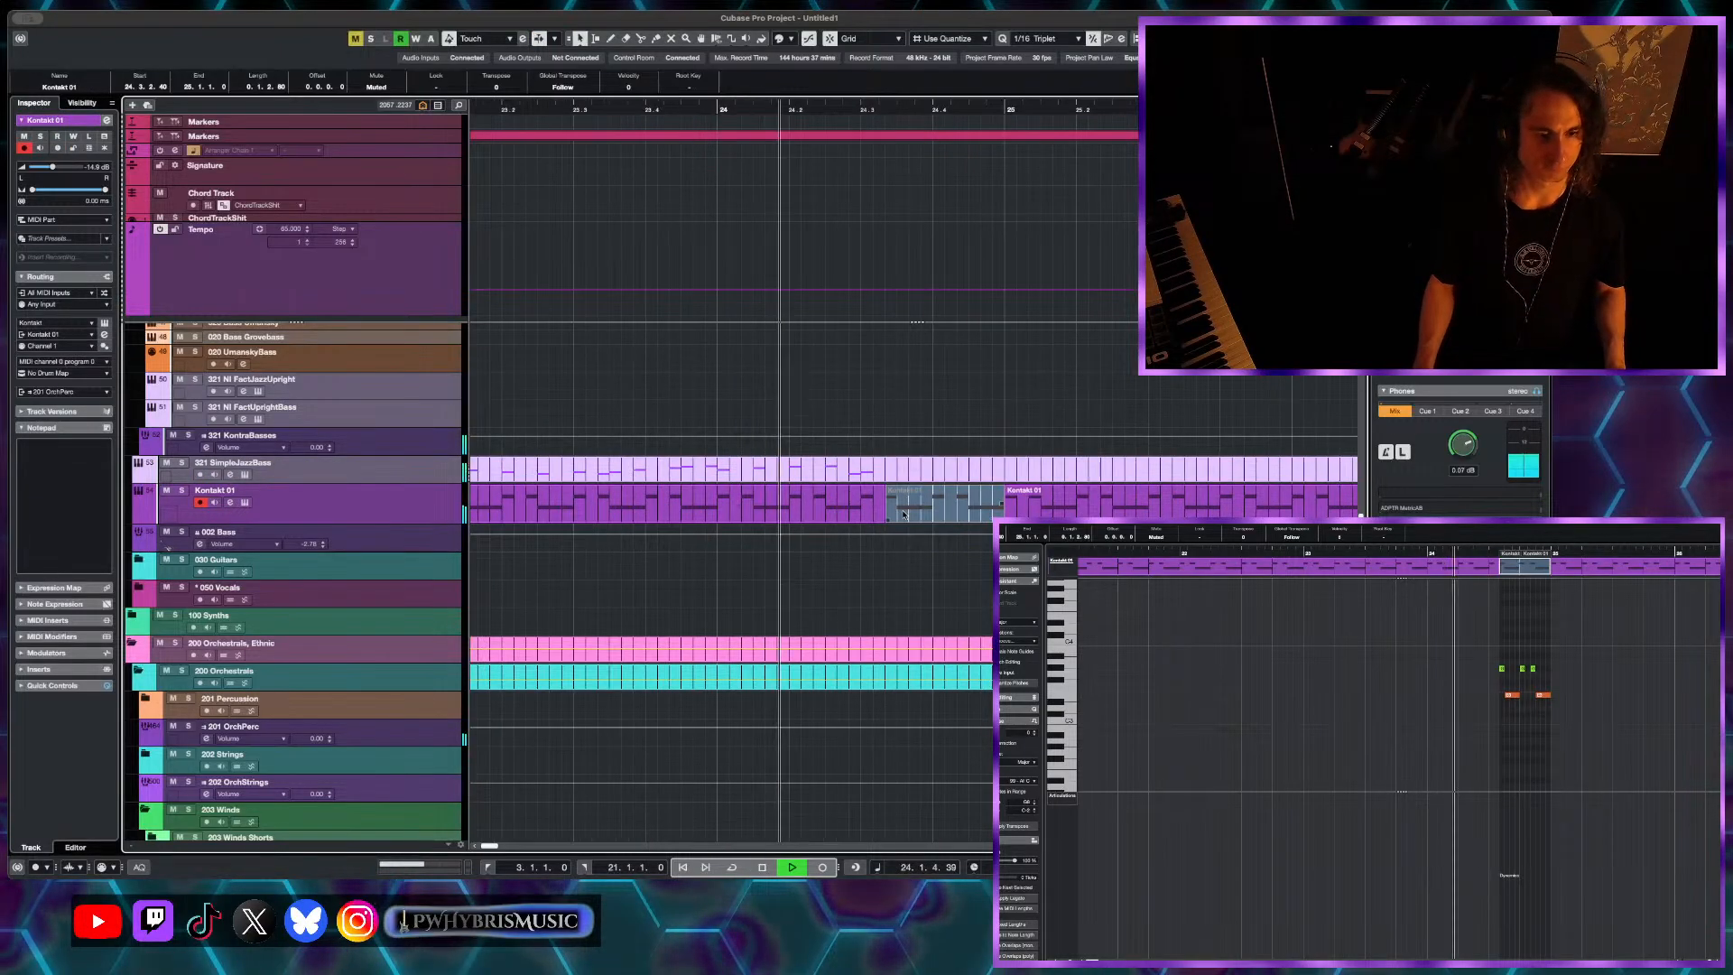
pyautogui.press('1')
# - Listen to the Kontakt 01 break leading into bar 25, review the whole arrangement, and replay the C Part from around bar 23
pyautogui.scroll(-2, 1027, 533)
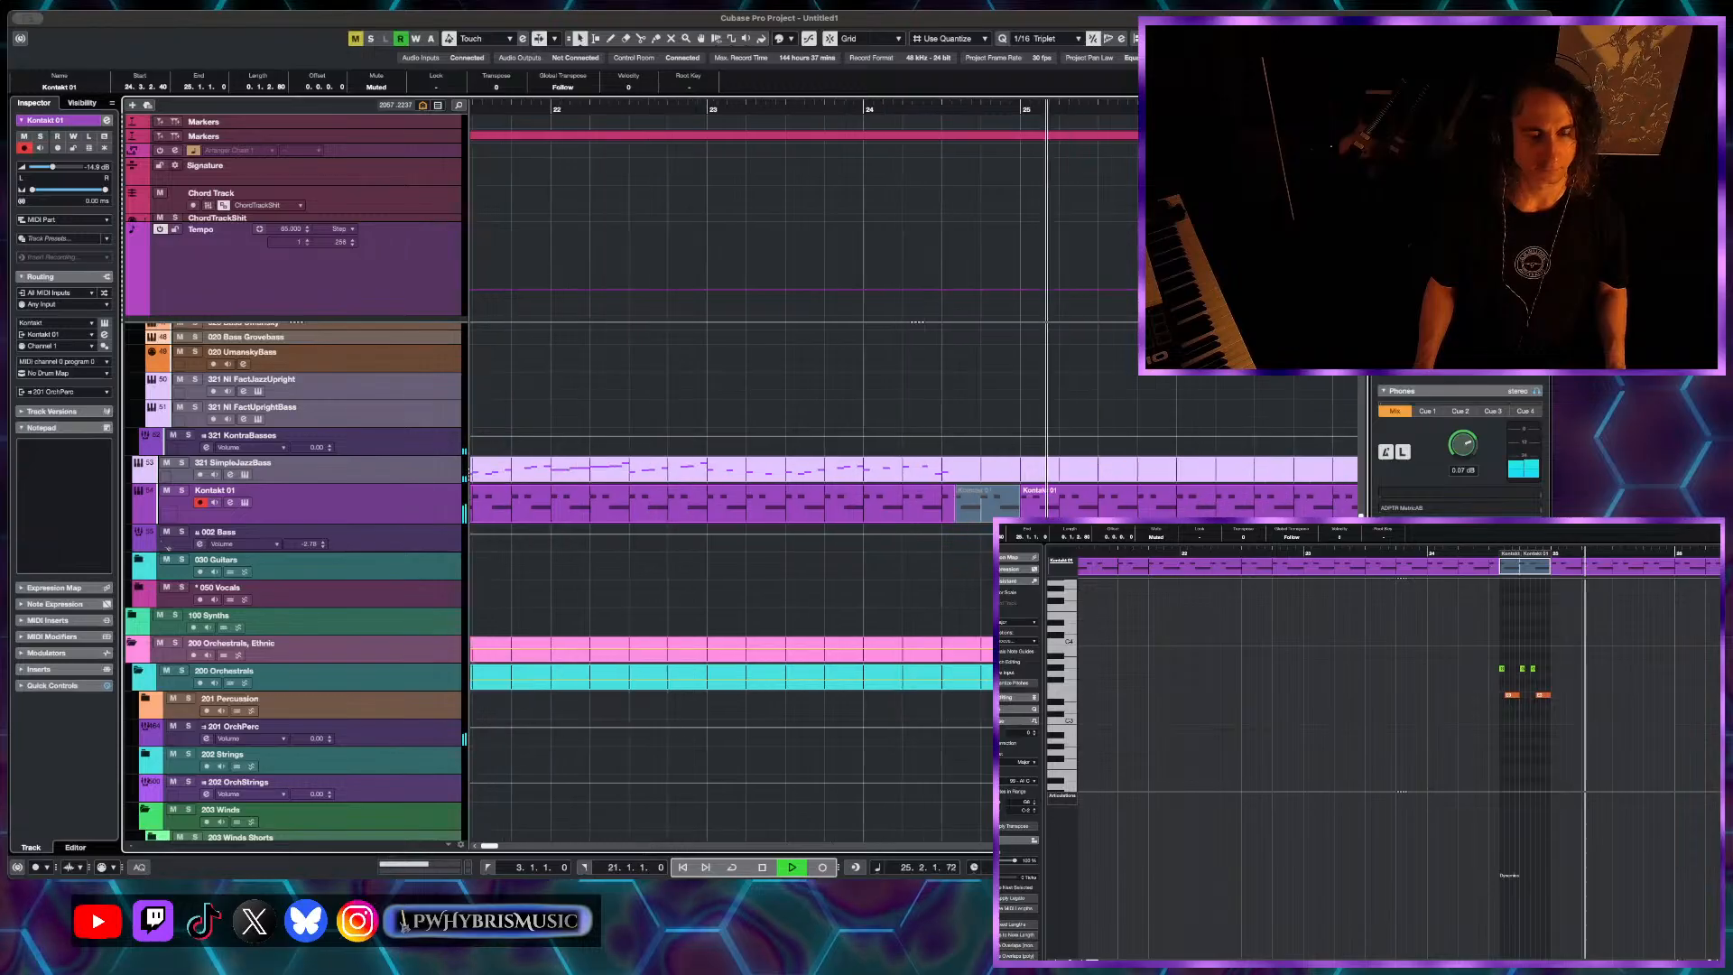
pyautogui.press('g')
pyautogui.press('g')
pyautogui.press('g')
pyautogui.scroll(-3, 913, 462)
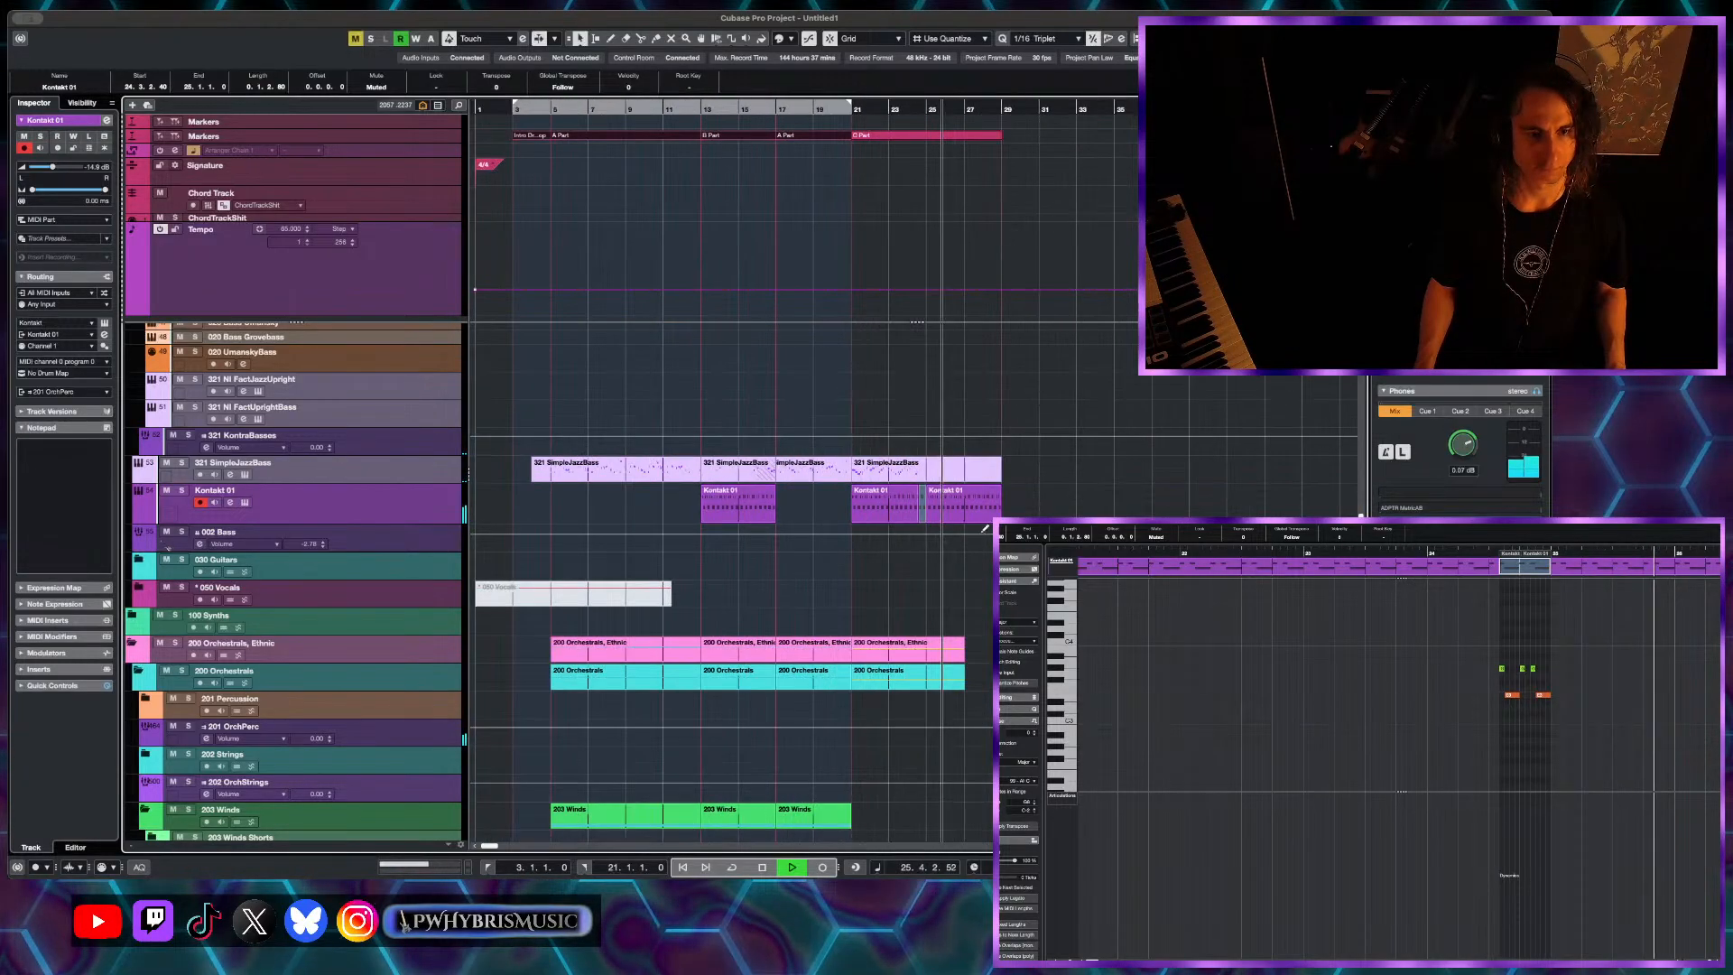
pyautogui.scroll(3, 914, 462)
pyautogui.scroll(1, 913, 462)
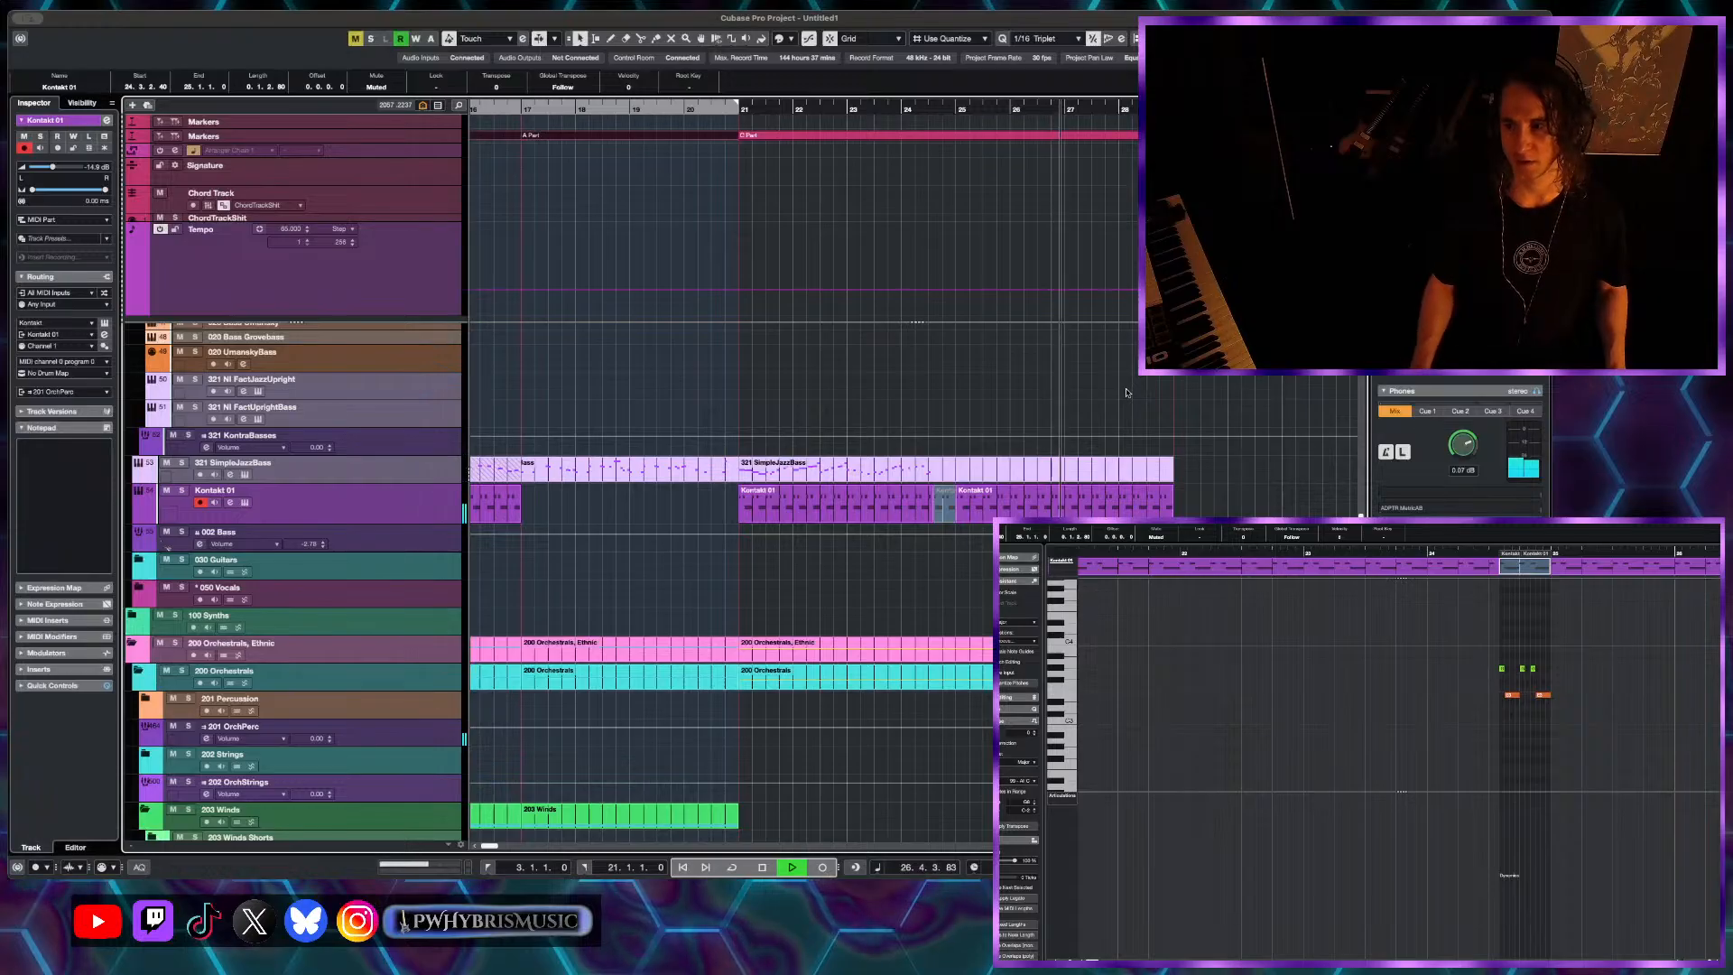
pyautogui.scroll(-4, 1126, 393)
pyautogui.scroll(2, 1108, 487)
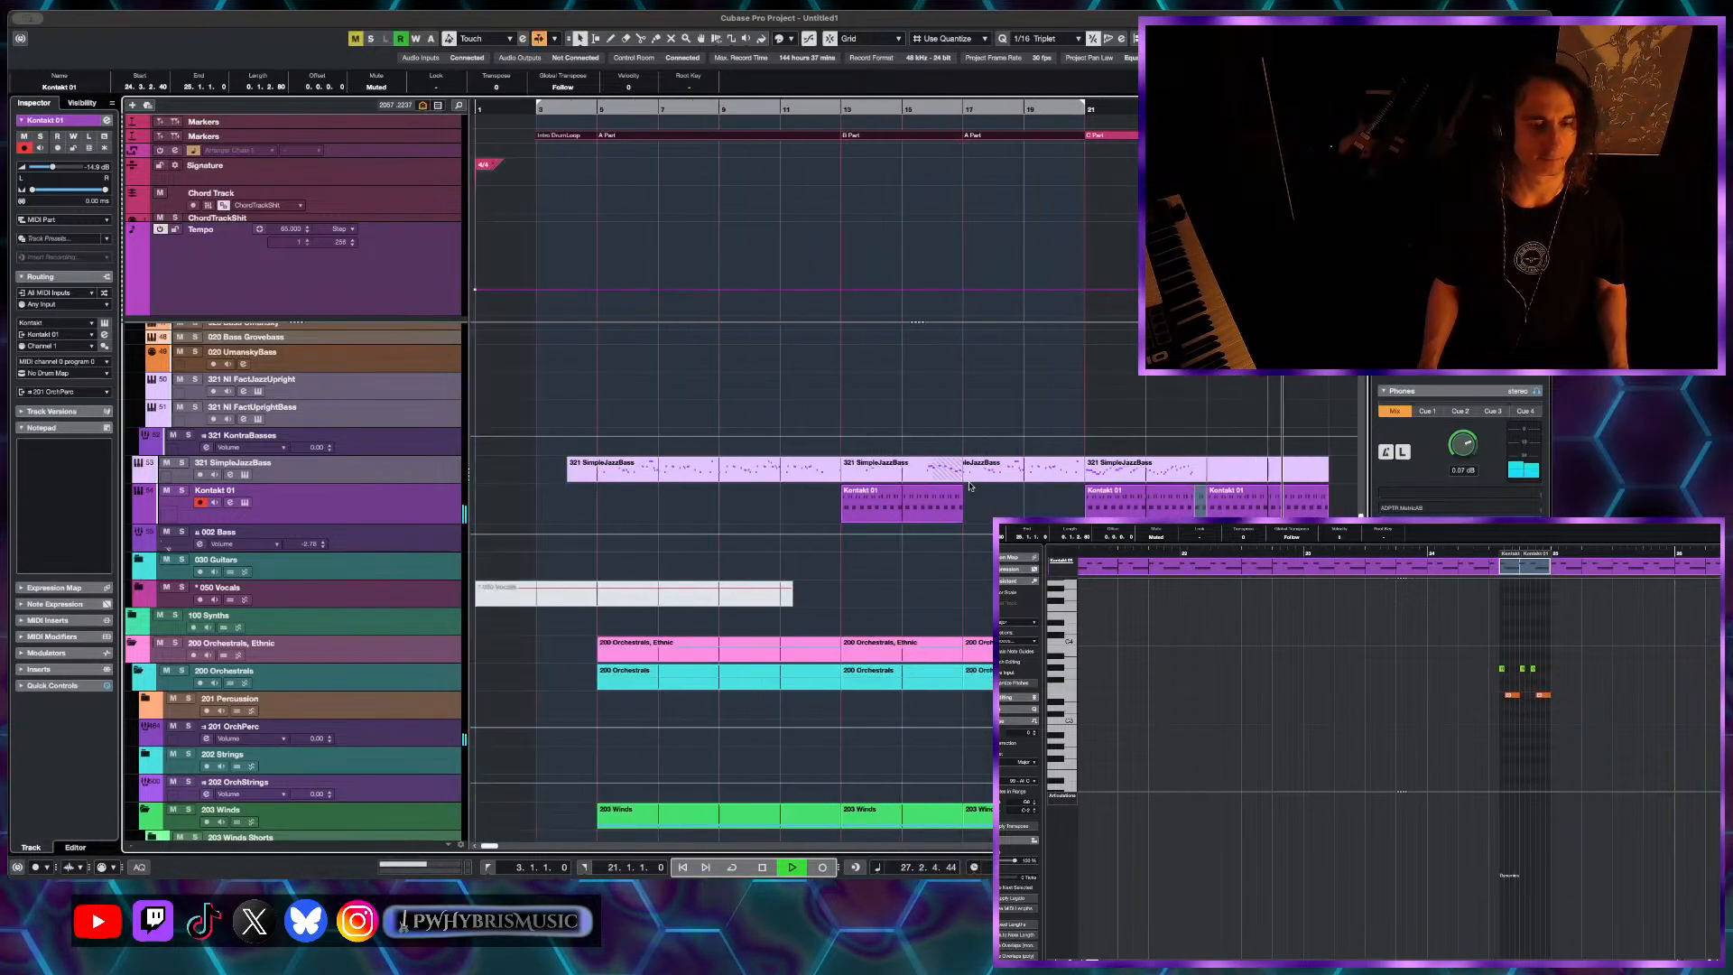
pyautogui.scroll(3, 1109, 487)
pyautogui.scroll(-2, 1129, 447)
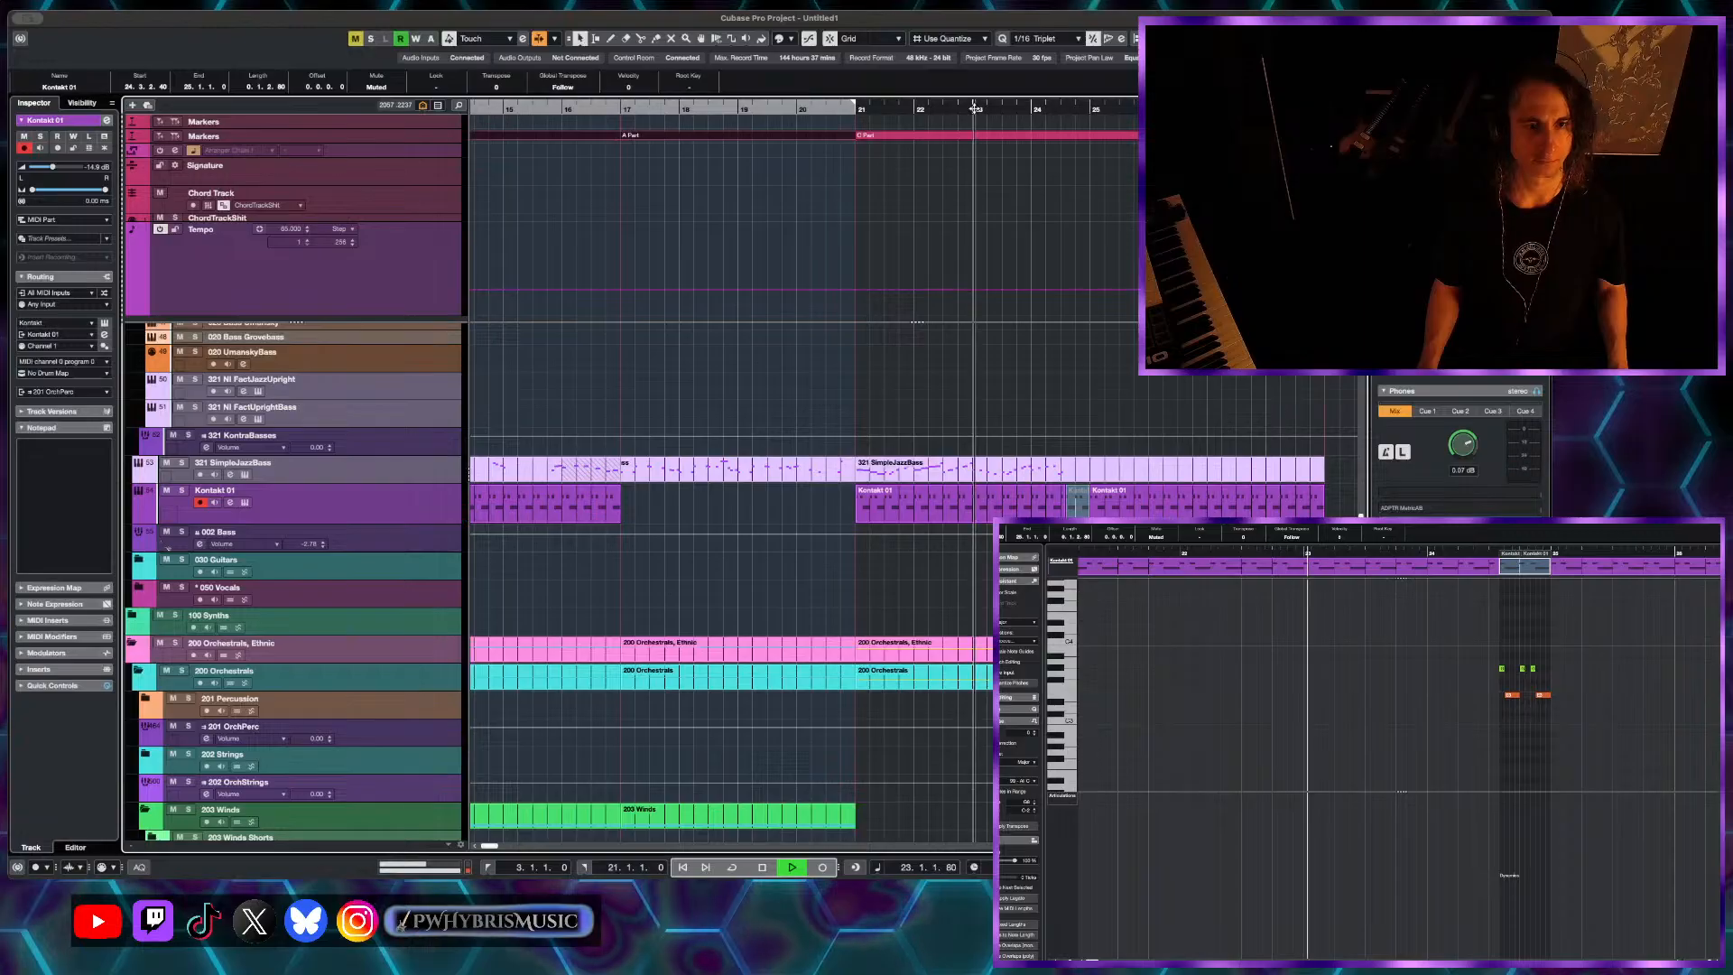
pyautogui.scroll(2, 1029, 485)
pyautogui.scroll(-1, 1055, 485)
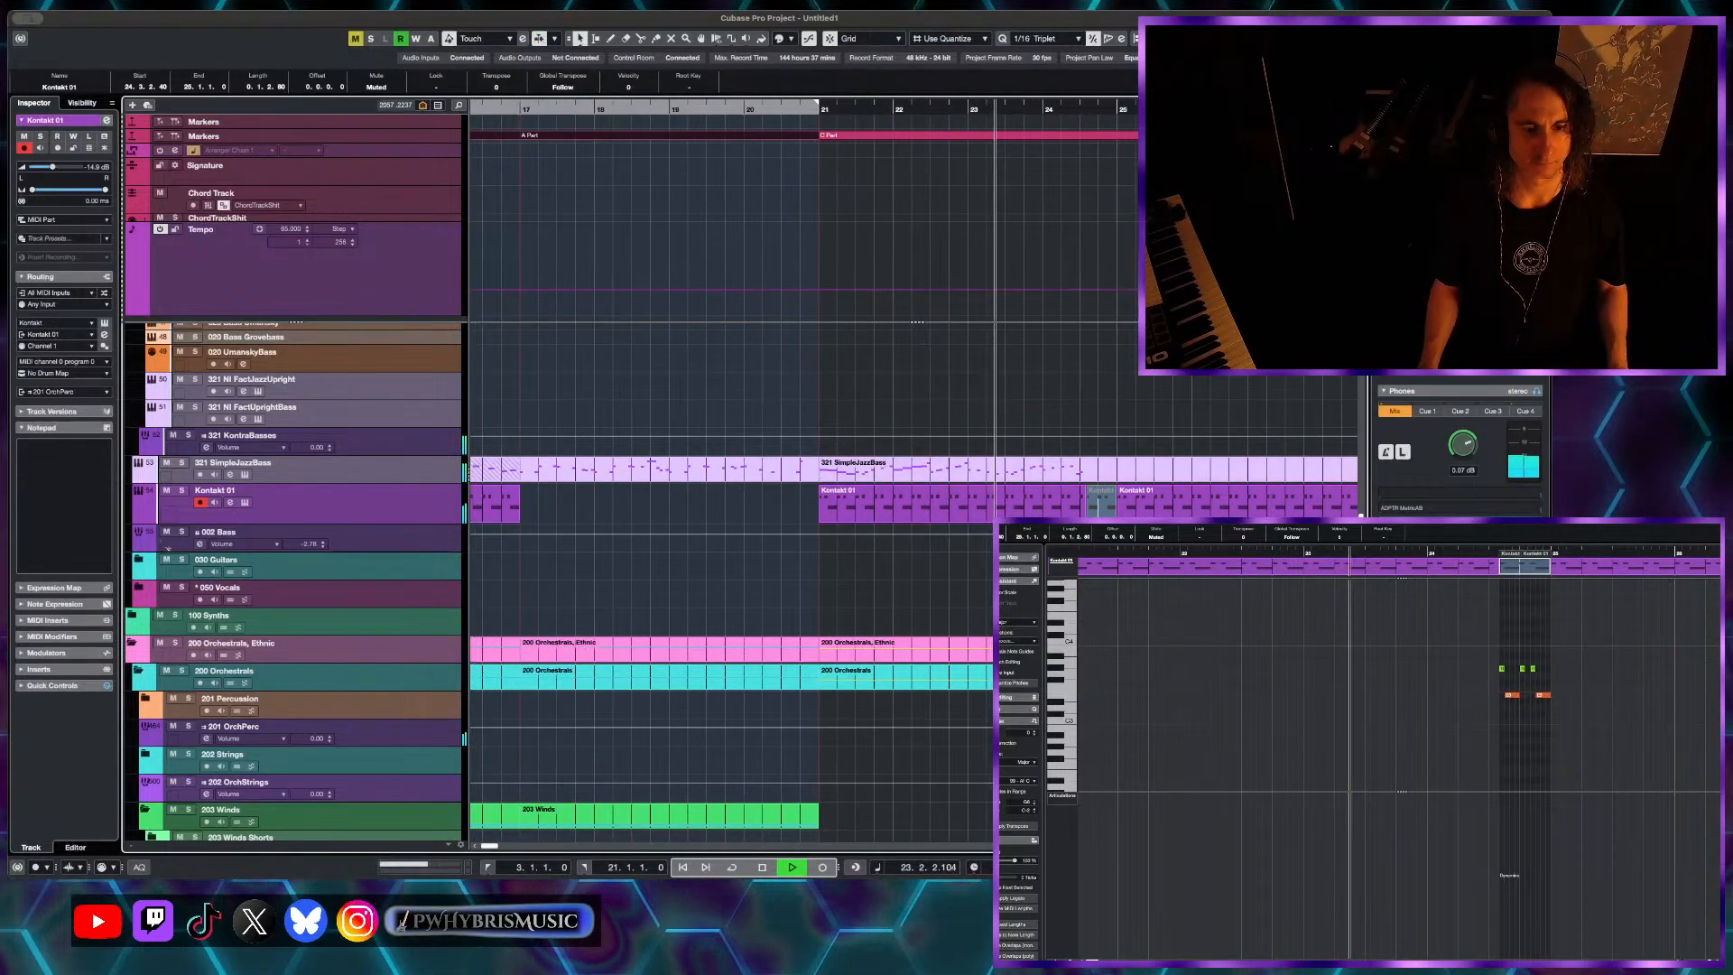
# - Open the Horns2Longs brass part of the C Part for editing, play it from bar 21, and open its channel settings
pyautogui.scroll(-10, 168, 548)
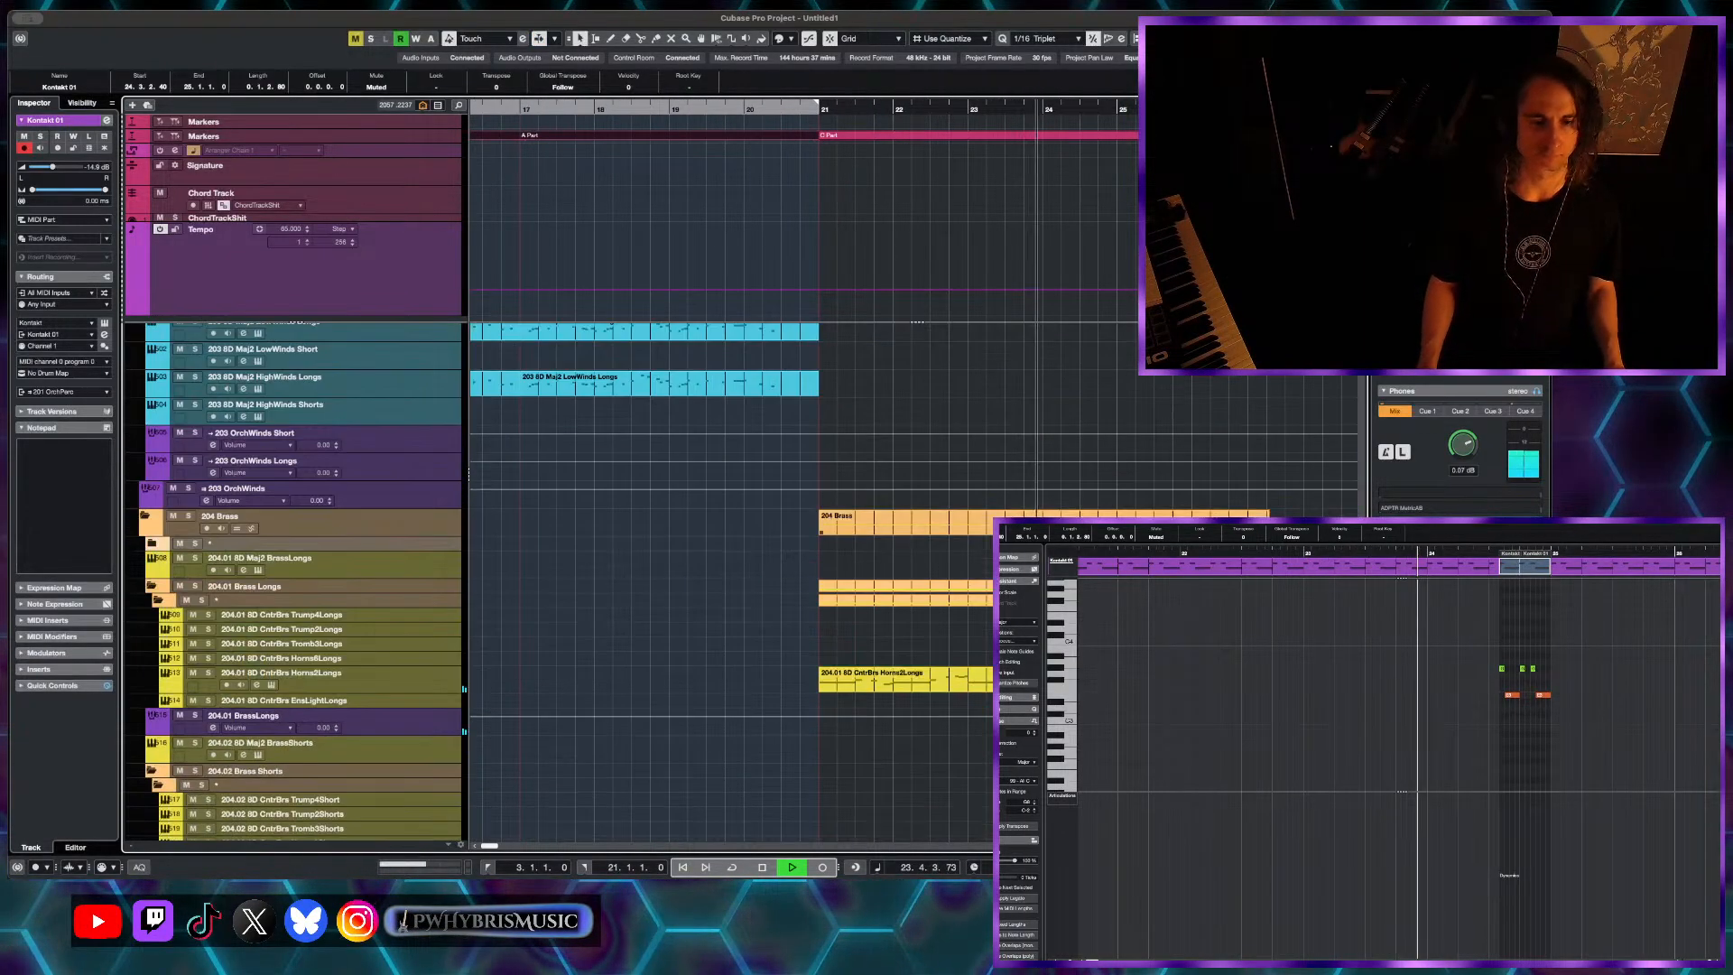
pyautogui.press('g')
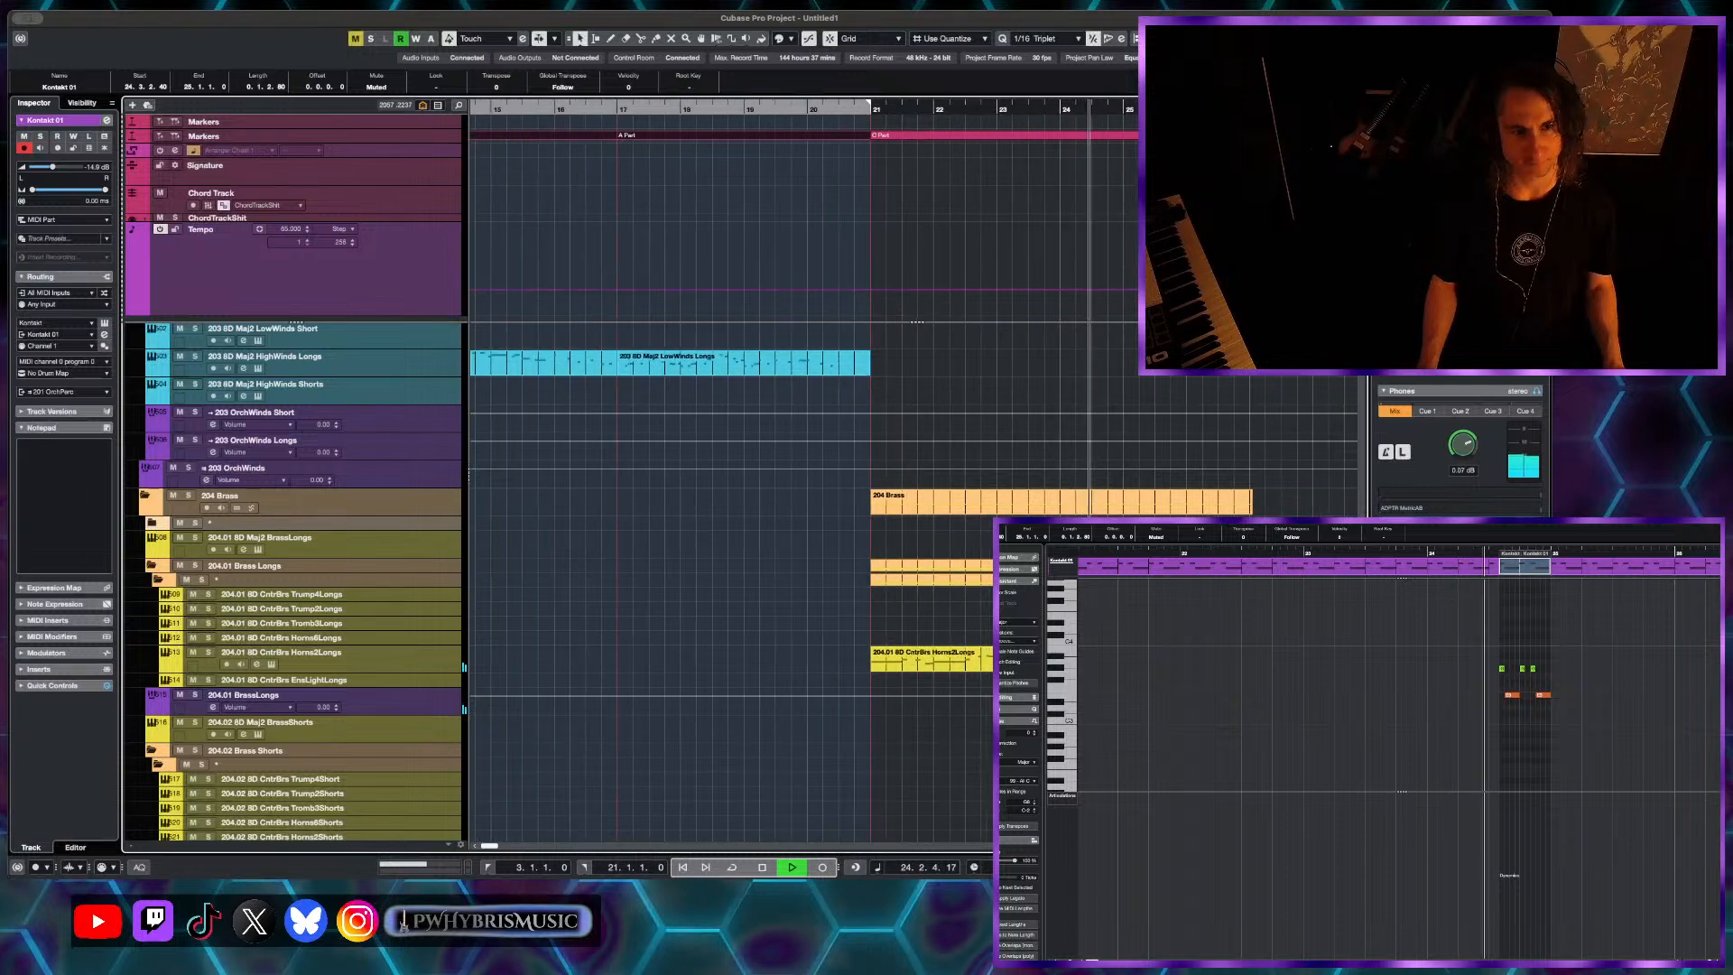
pyautogui.click(930, 659)
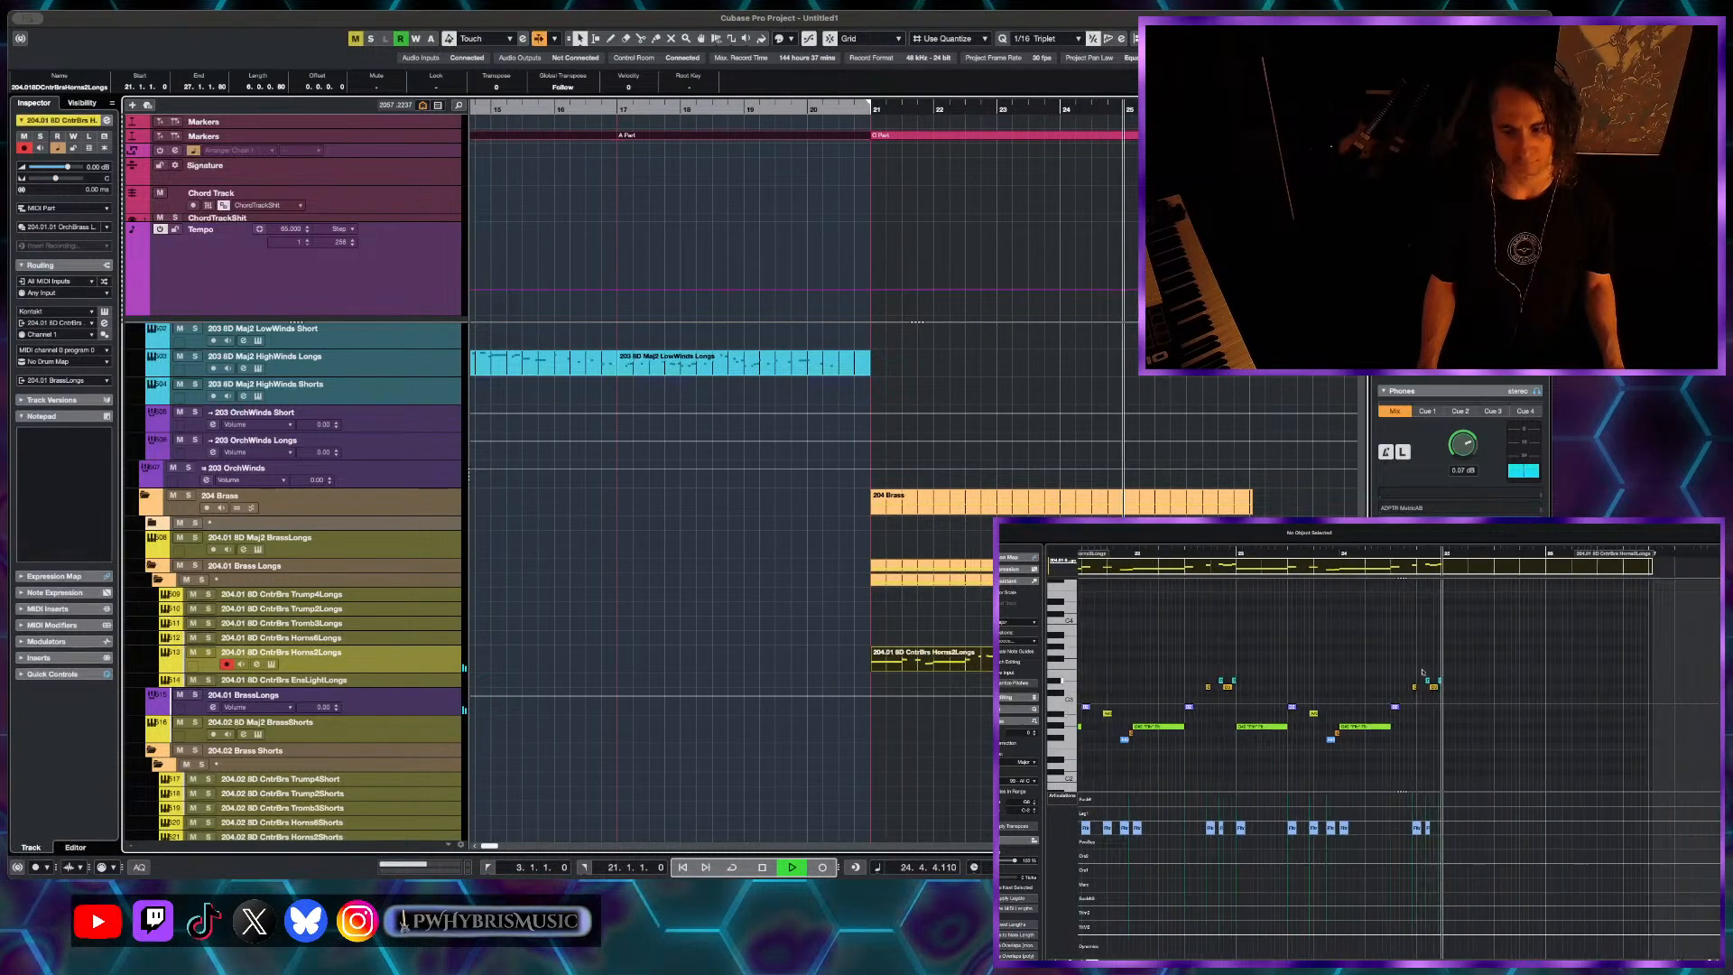
pyautogui.press('space')
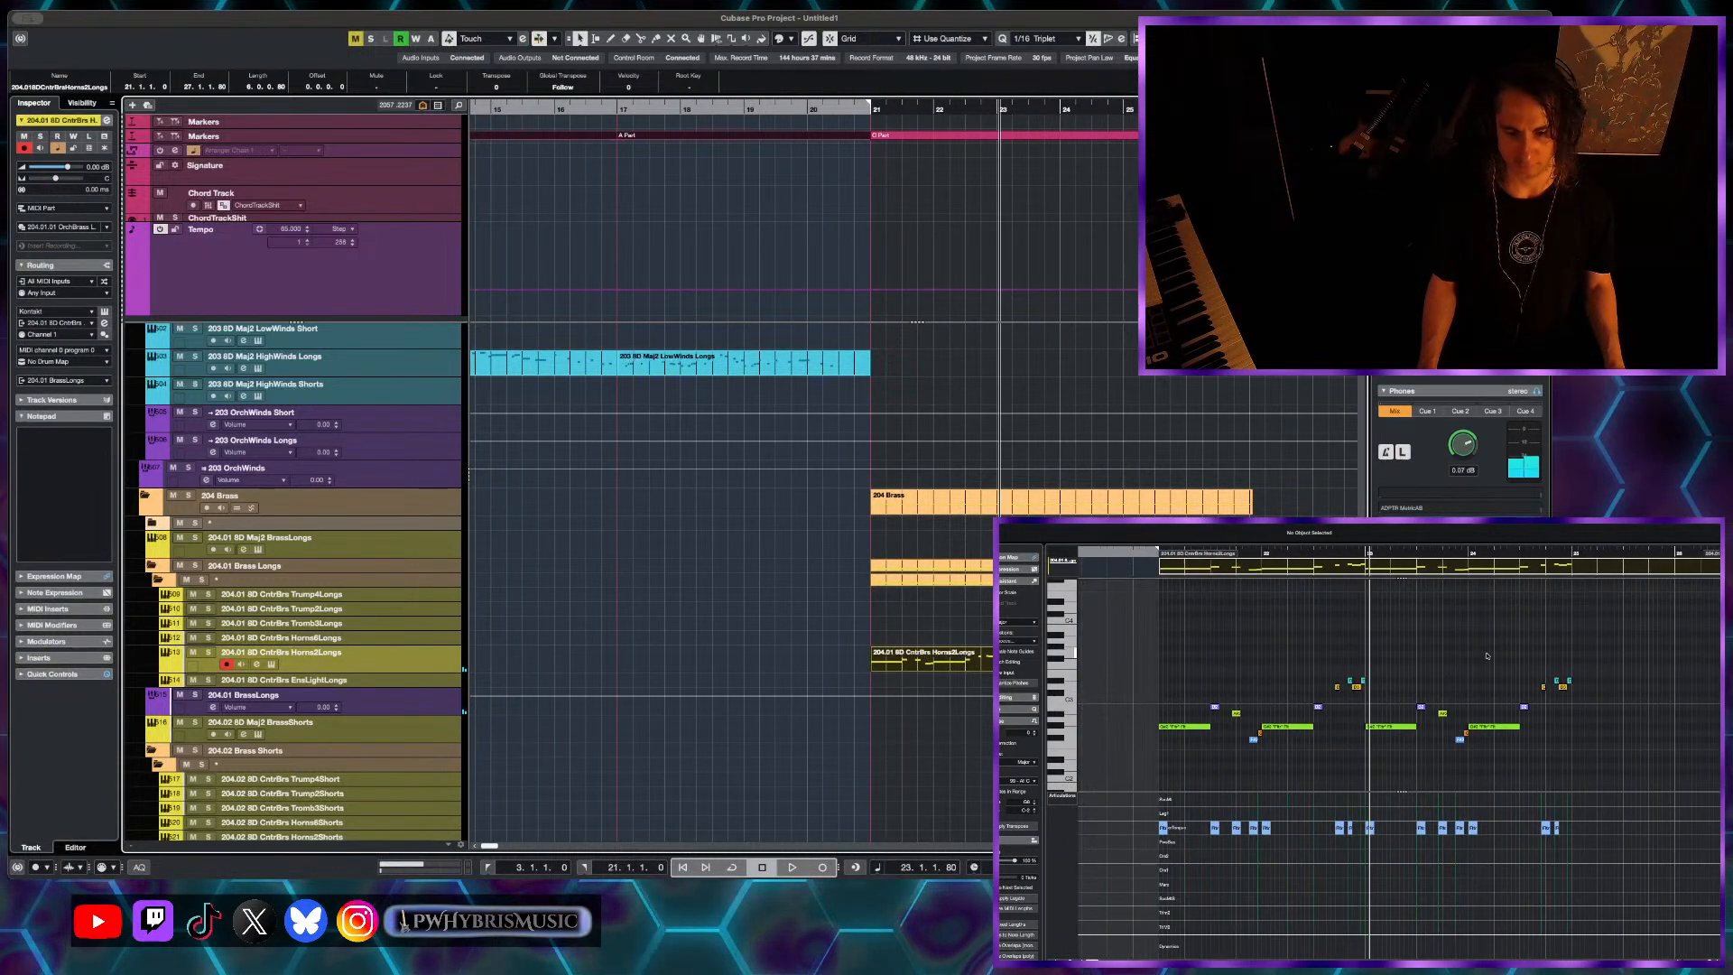
pyautogui.click(1155, 550)
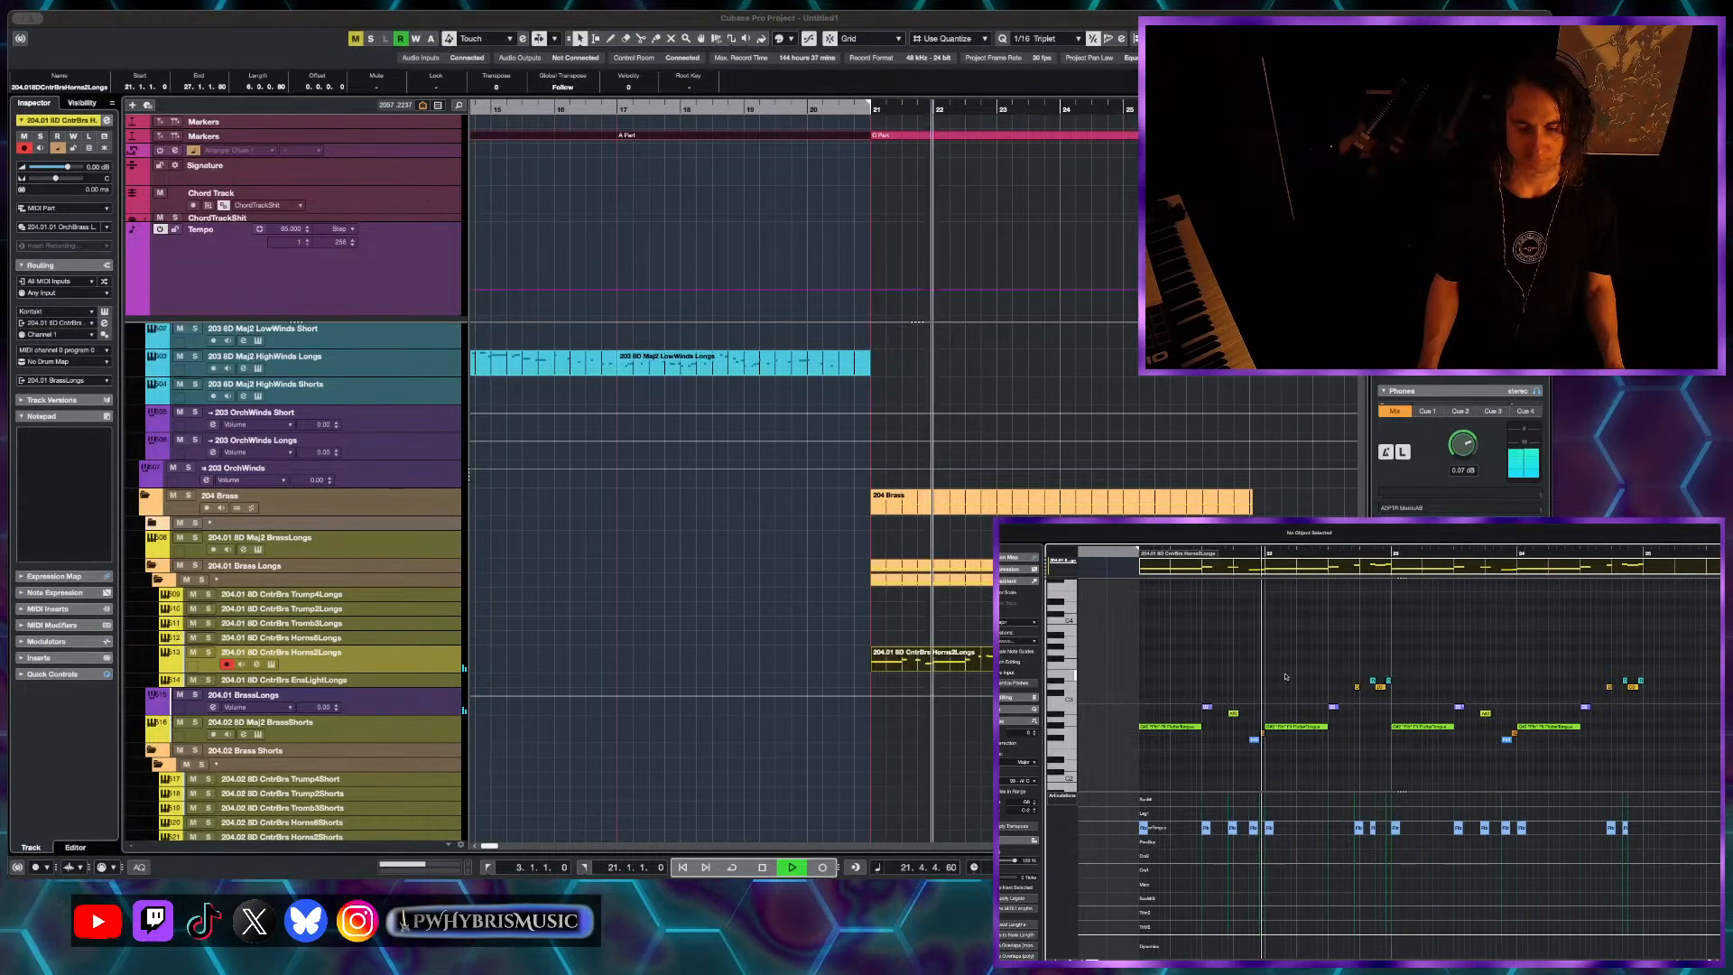
pyautogui.click(257, 663)
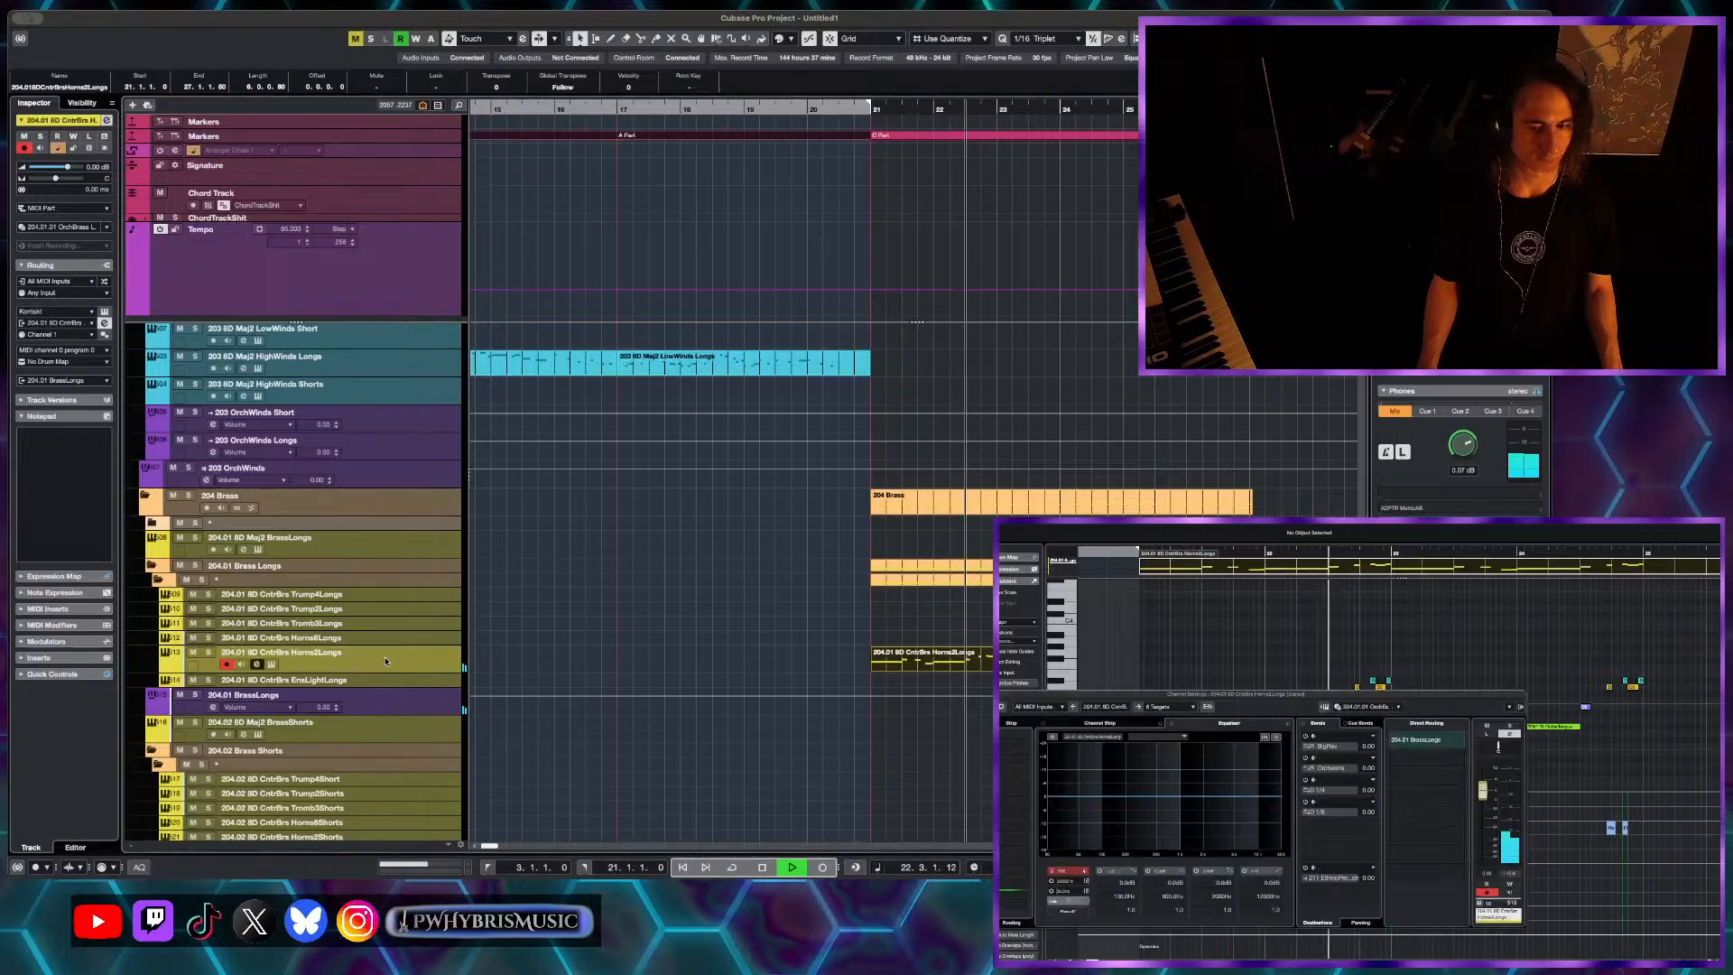
# - Close the channel settings, raise the Expression of the Horns2Longs track's Century Brass Kontakt instrument, and replay the part
pyautogui.click(257, 664)
pyautogui.moveTo(1670, 635); pyautogui.dragTo(1147, 780)
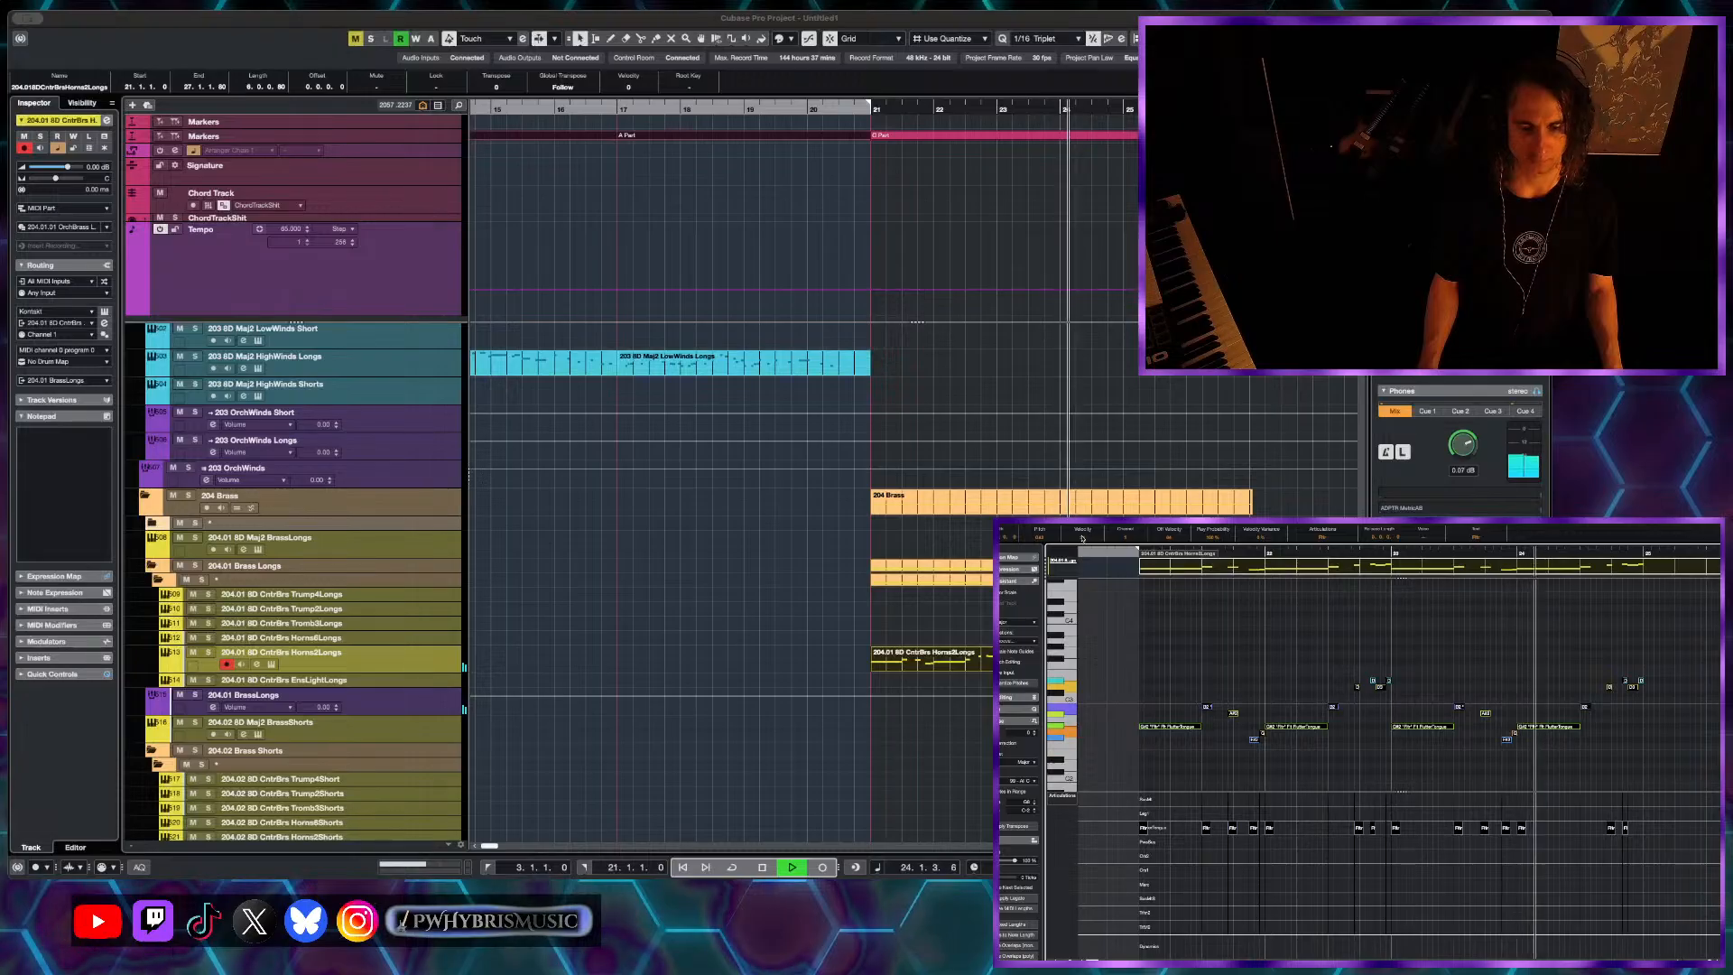
pyautogui.click(270, 664)
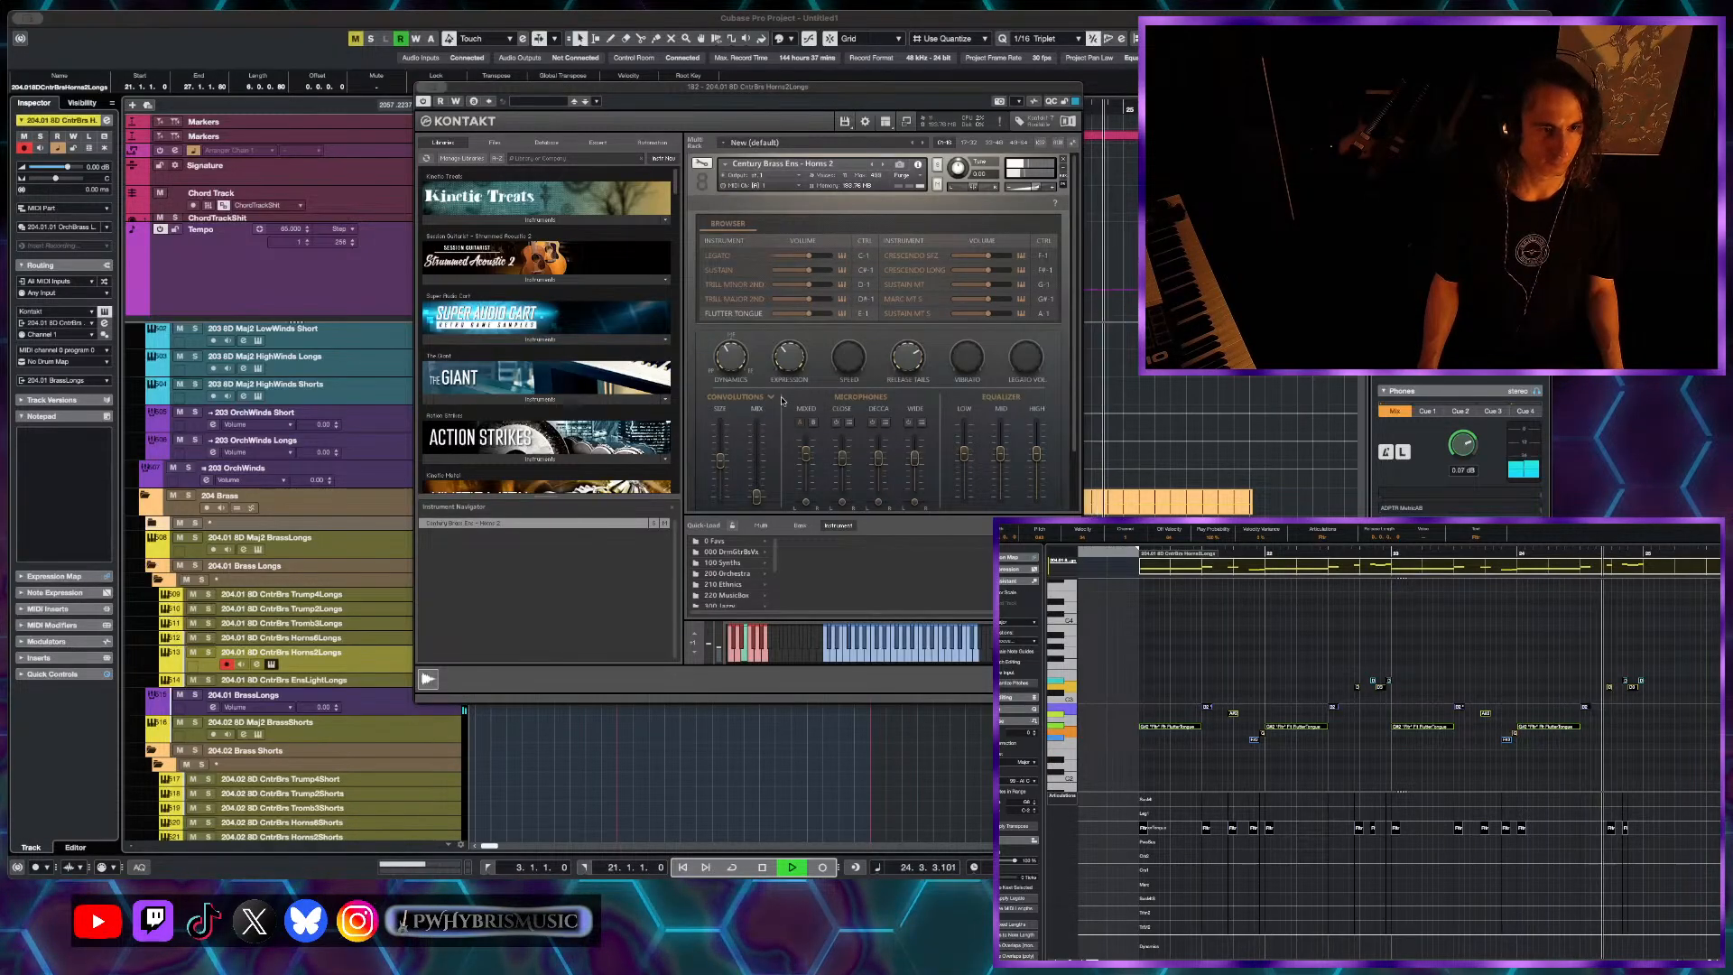
pyautogui.scroll(-2, 753, 348)
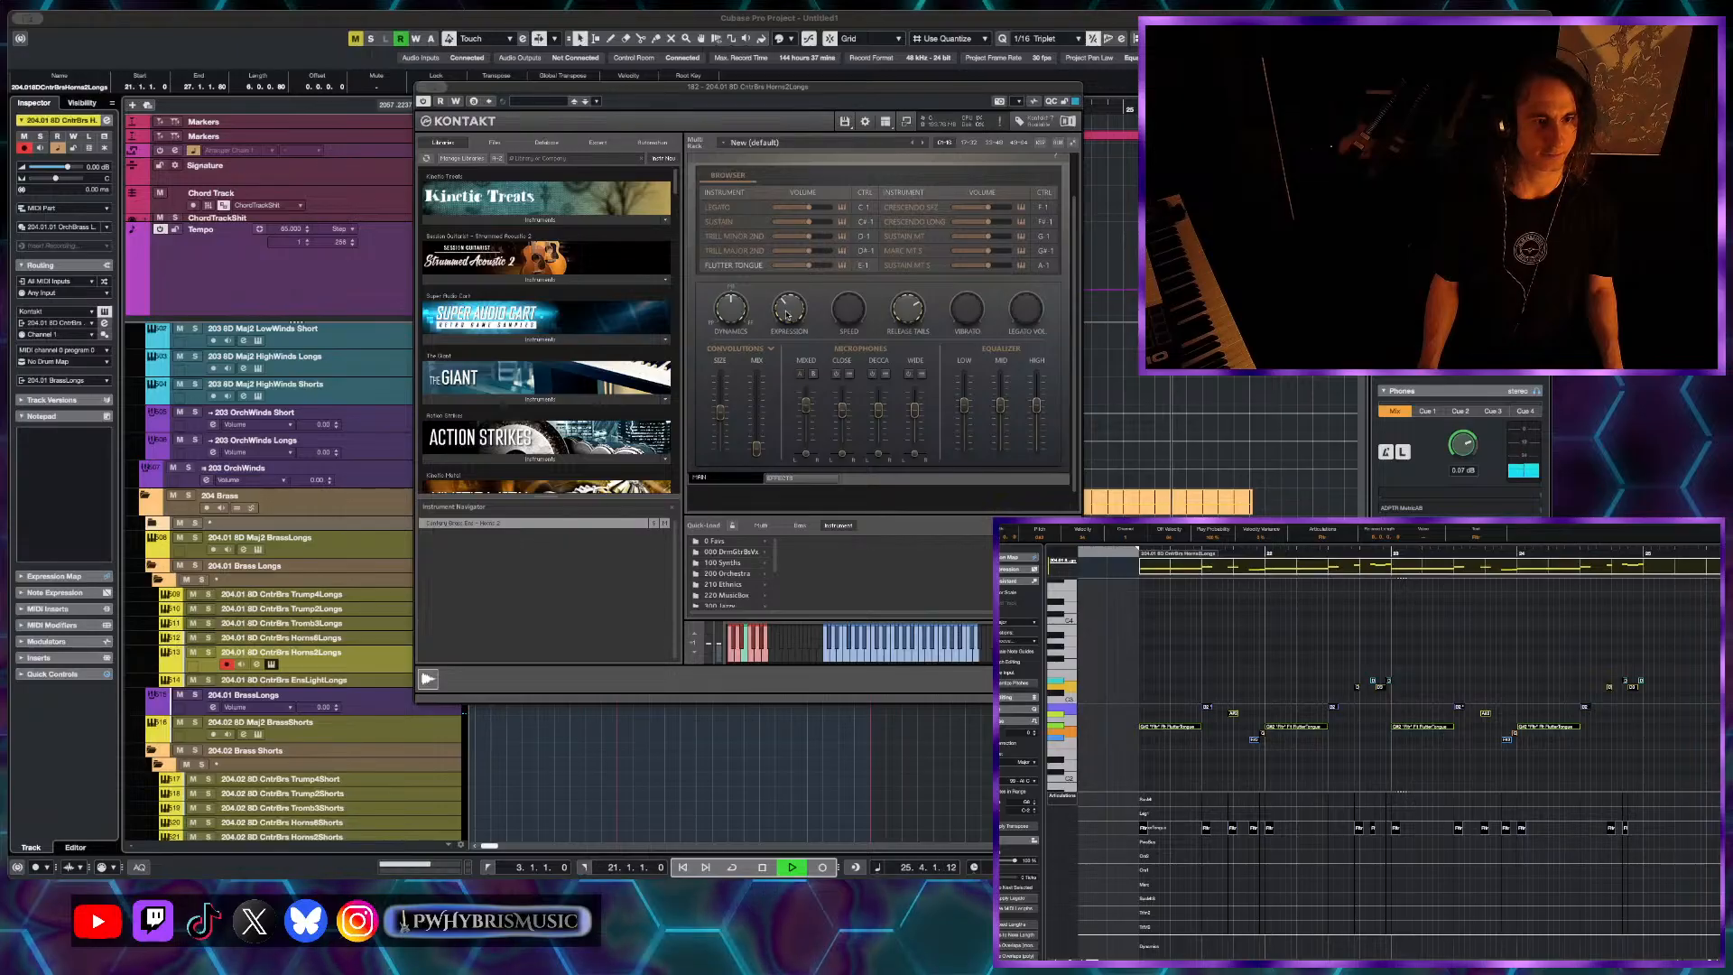
pyautogui.moveTo(789, 323); pyautogui.dragTo(789, 307)
pyautogui.press('space')
pyautogui.press('space')
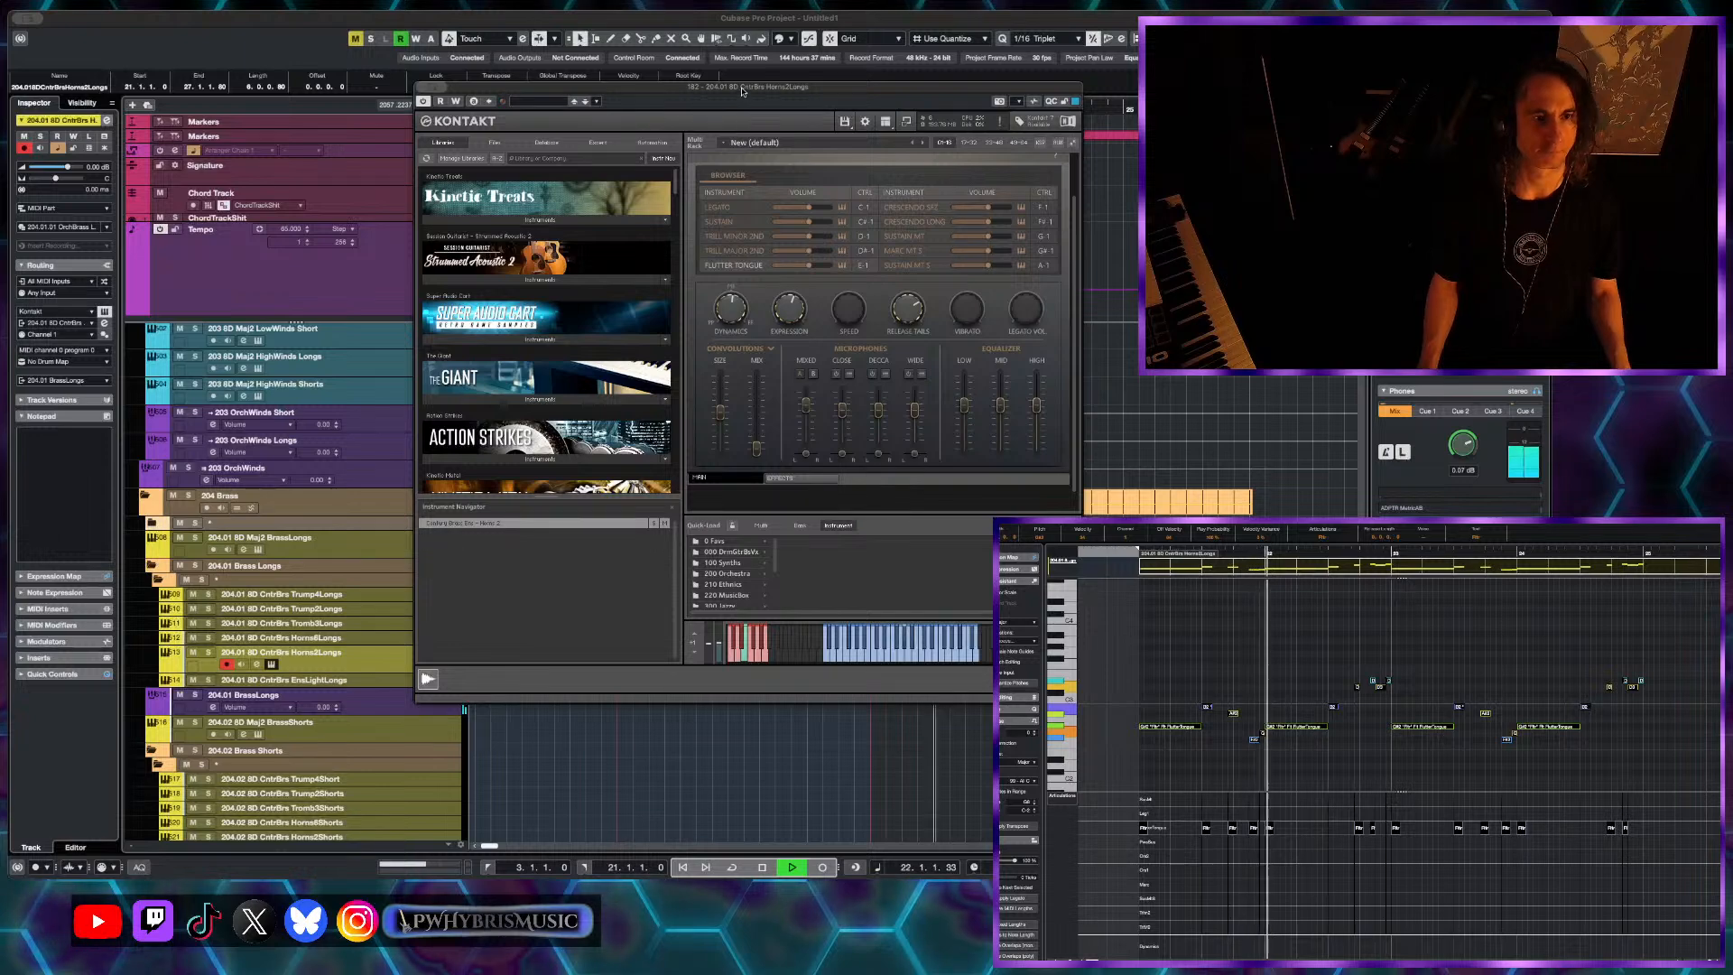
pyautogui.press('super+w')
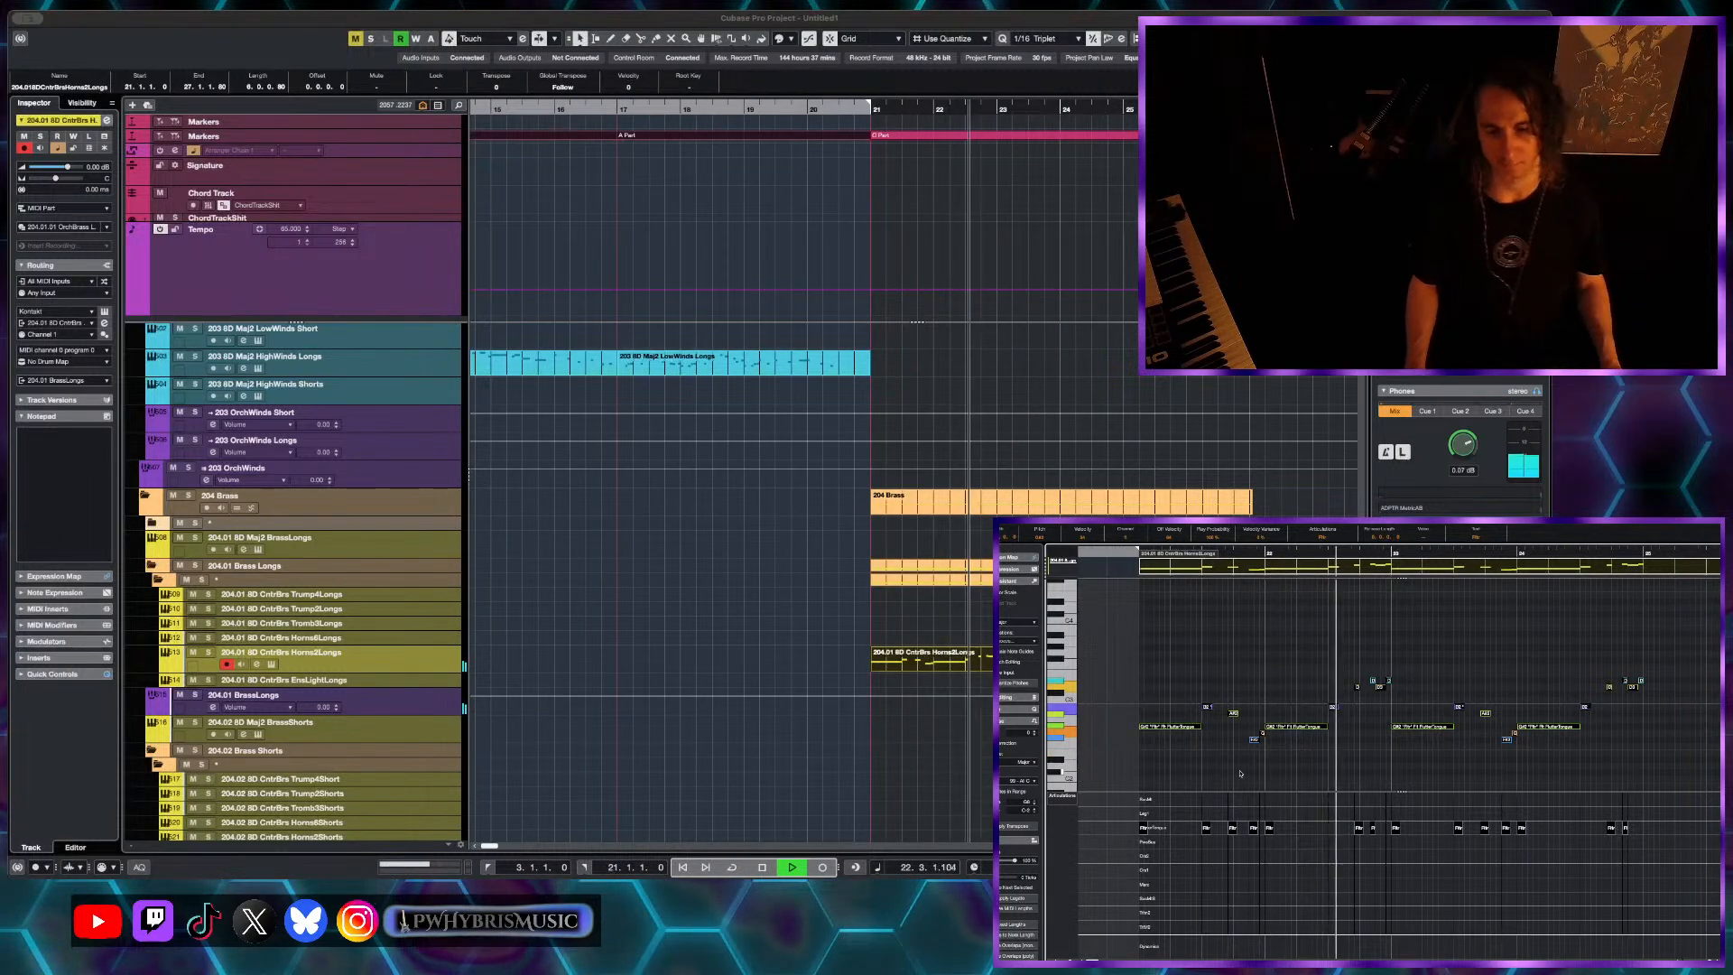
# - Examine the Horns2Longs notes across the C Part during playback and listen to the melody around bar 24
pyautogui.scroll(3, 1379, 733)
pyautogui.hscroll(1, 1377, 732)
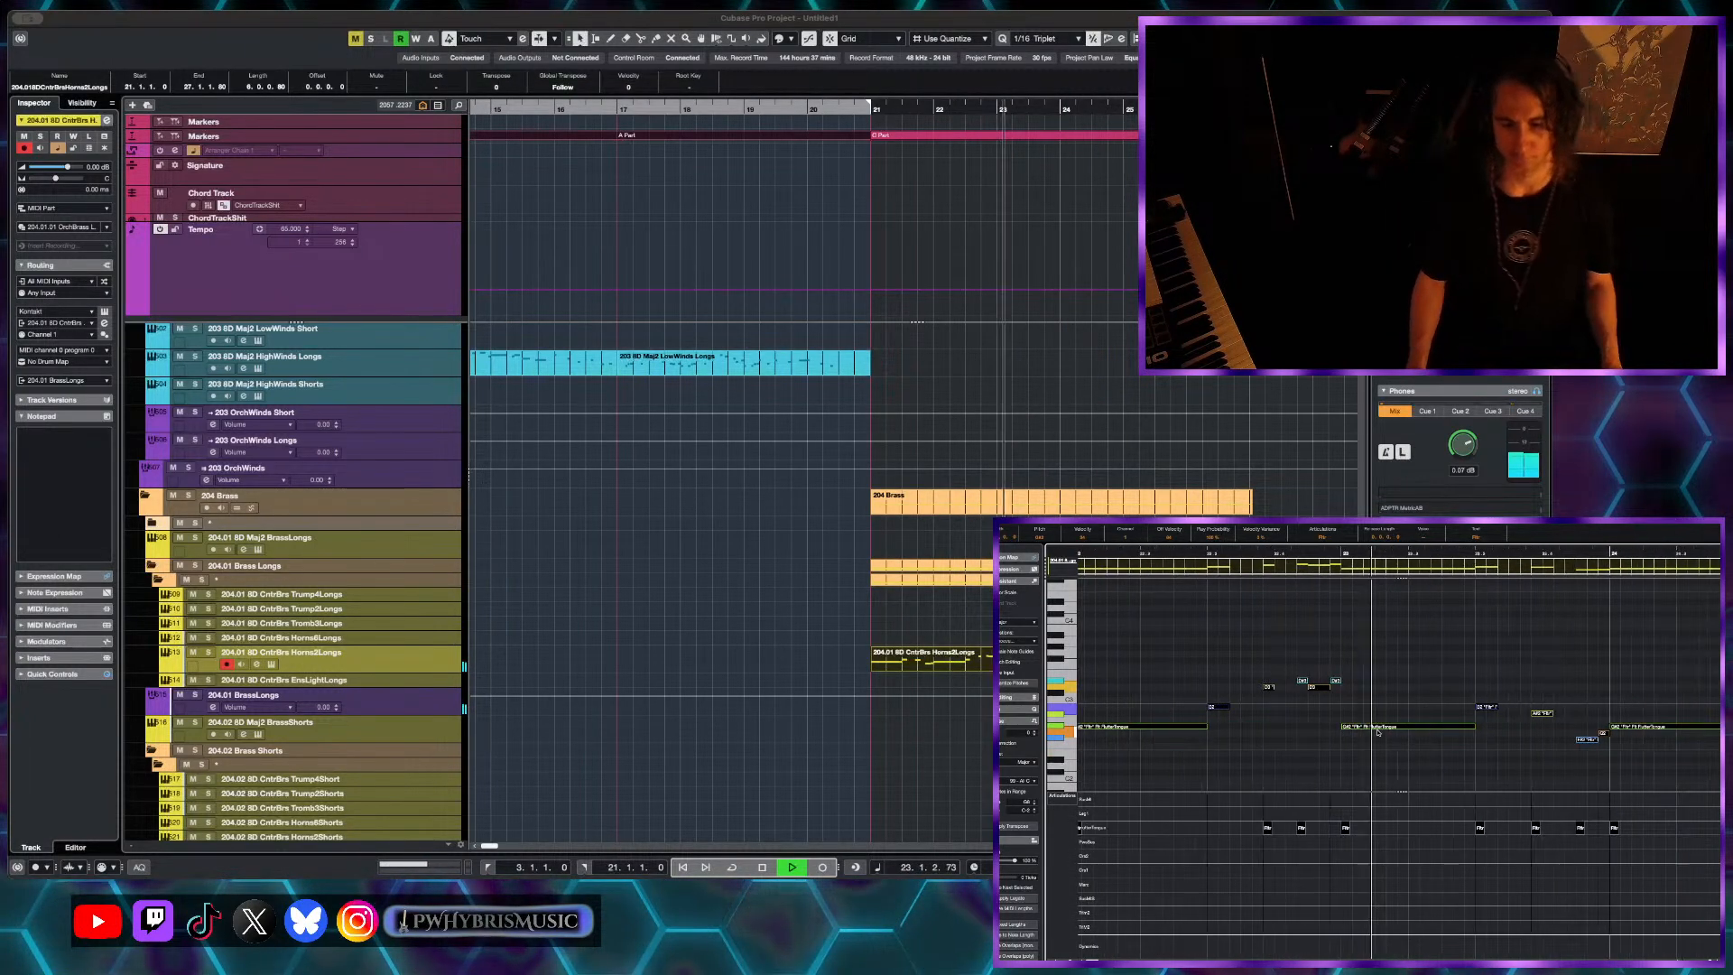
pyautogui.hscroll(2, 1382, 731)
pyautogui.scroll(-2, 1389, 729)
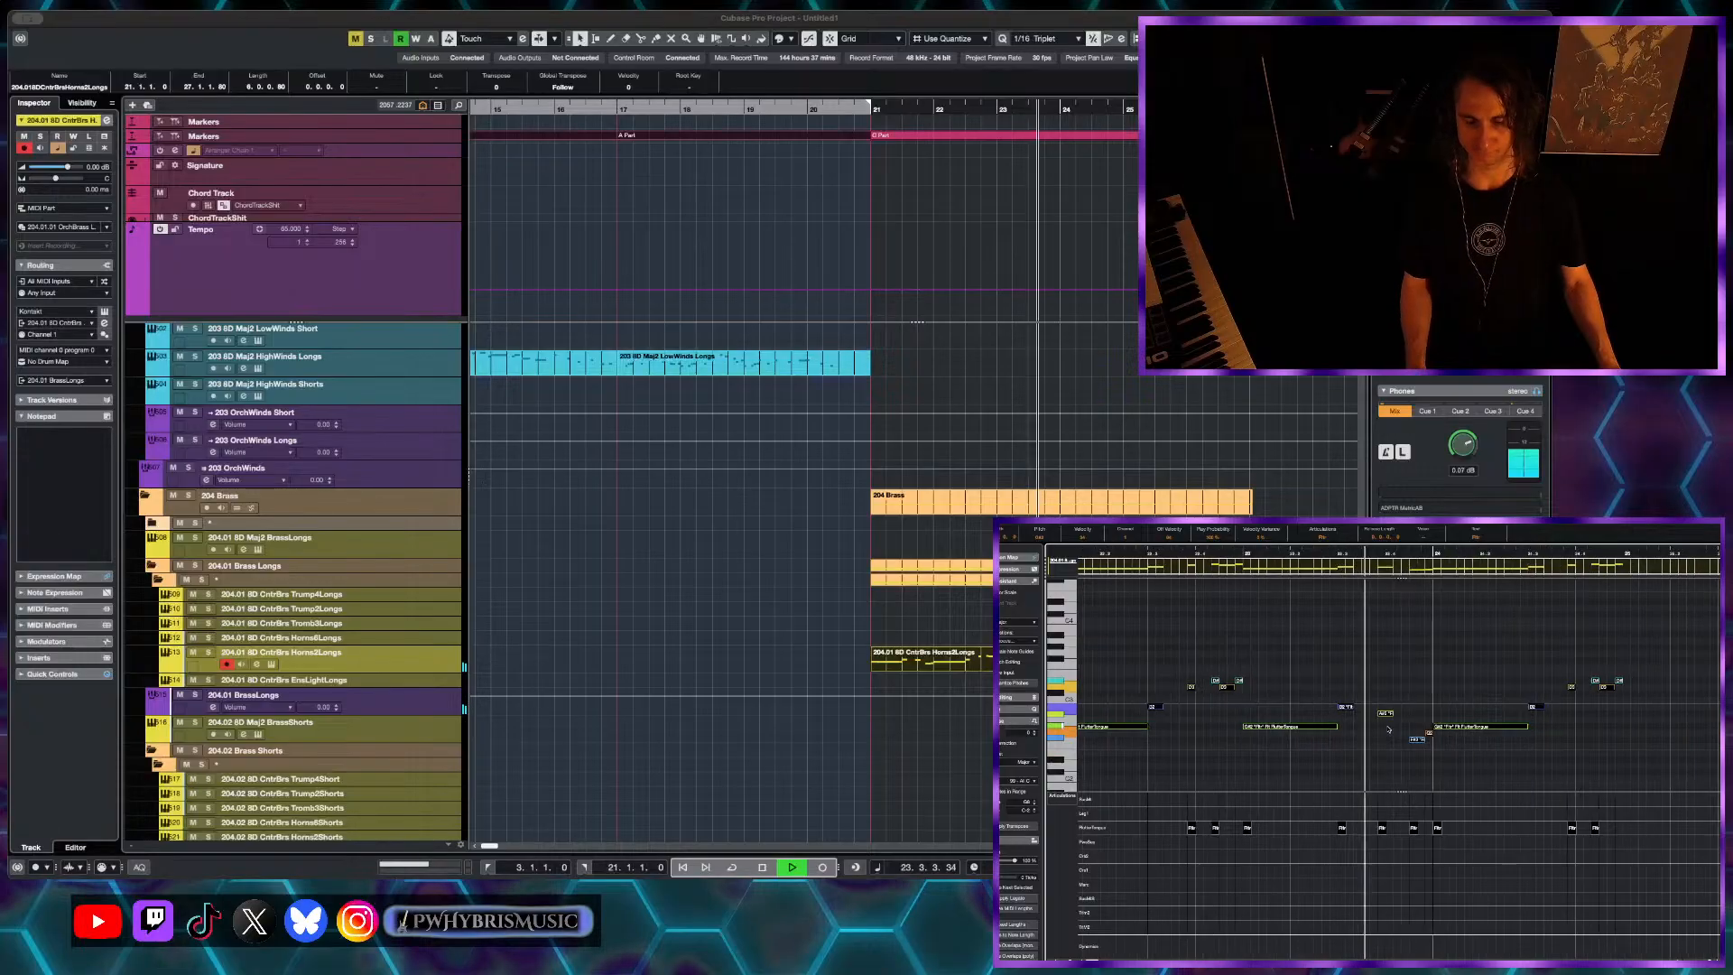
pyautogui.scroll(1, 1388, 730)
pyautogui.scroll(-2, 1388, 728)
pyautogui.hscroll(1, 1381, 722)
pyautogui.press('space')
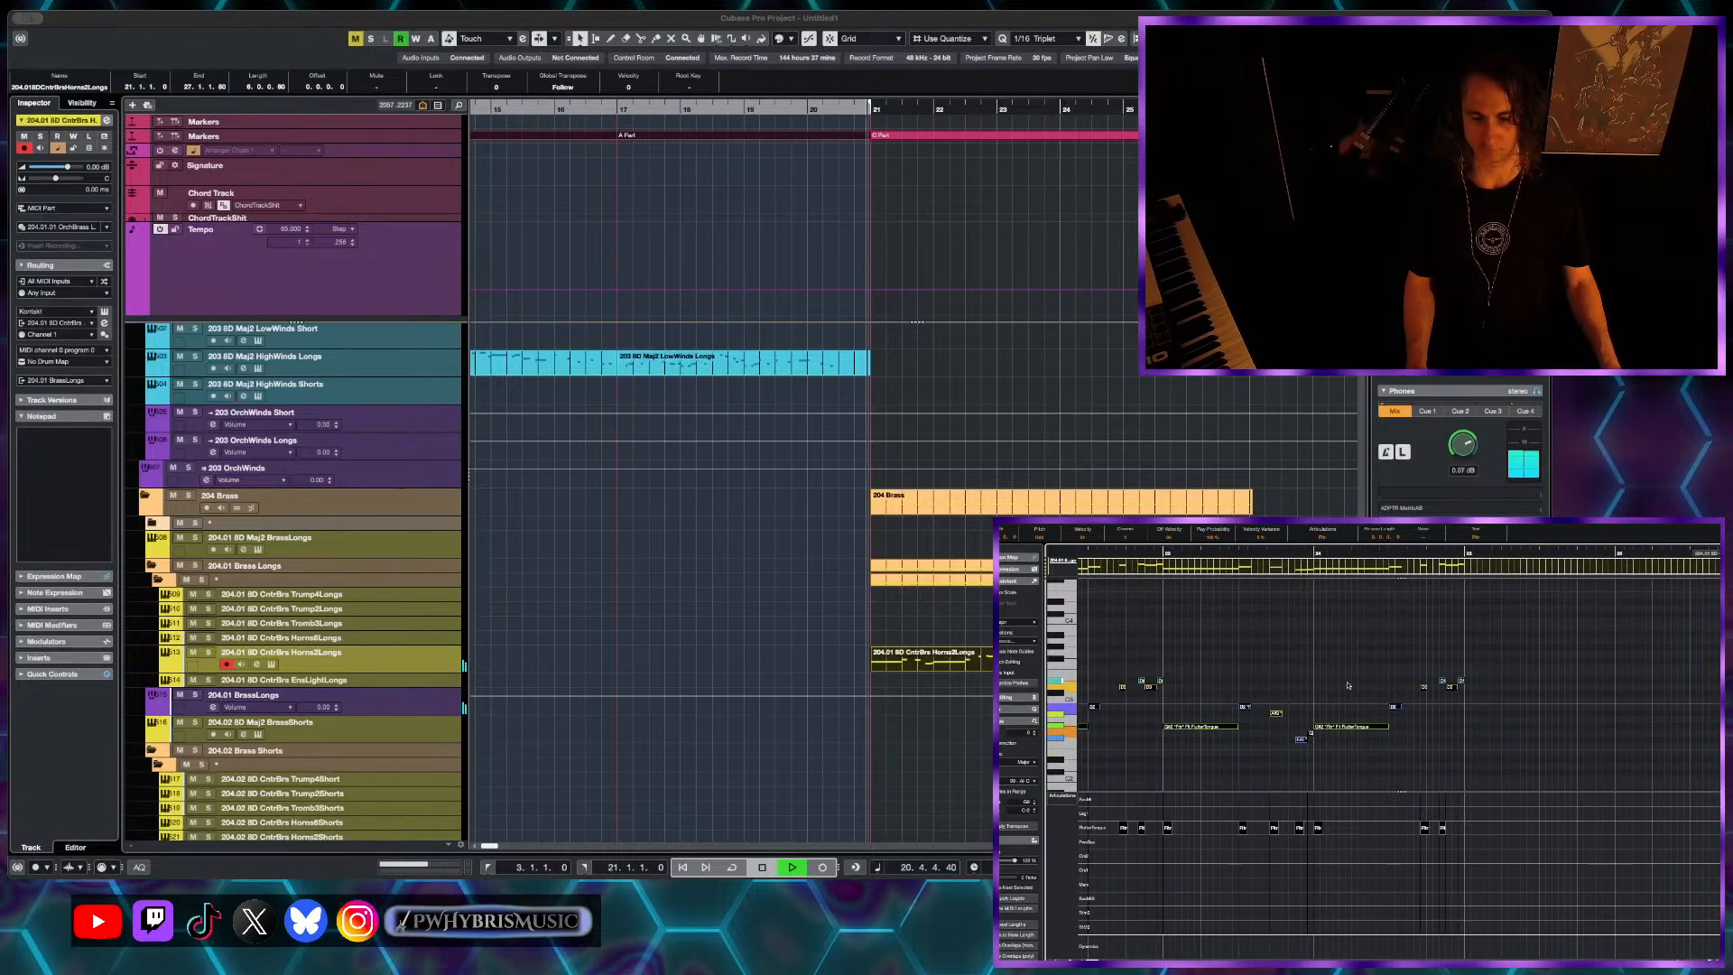
pyautogui.click(1315, 553)
pyautogui.scroll(1, 1353, 665)
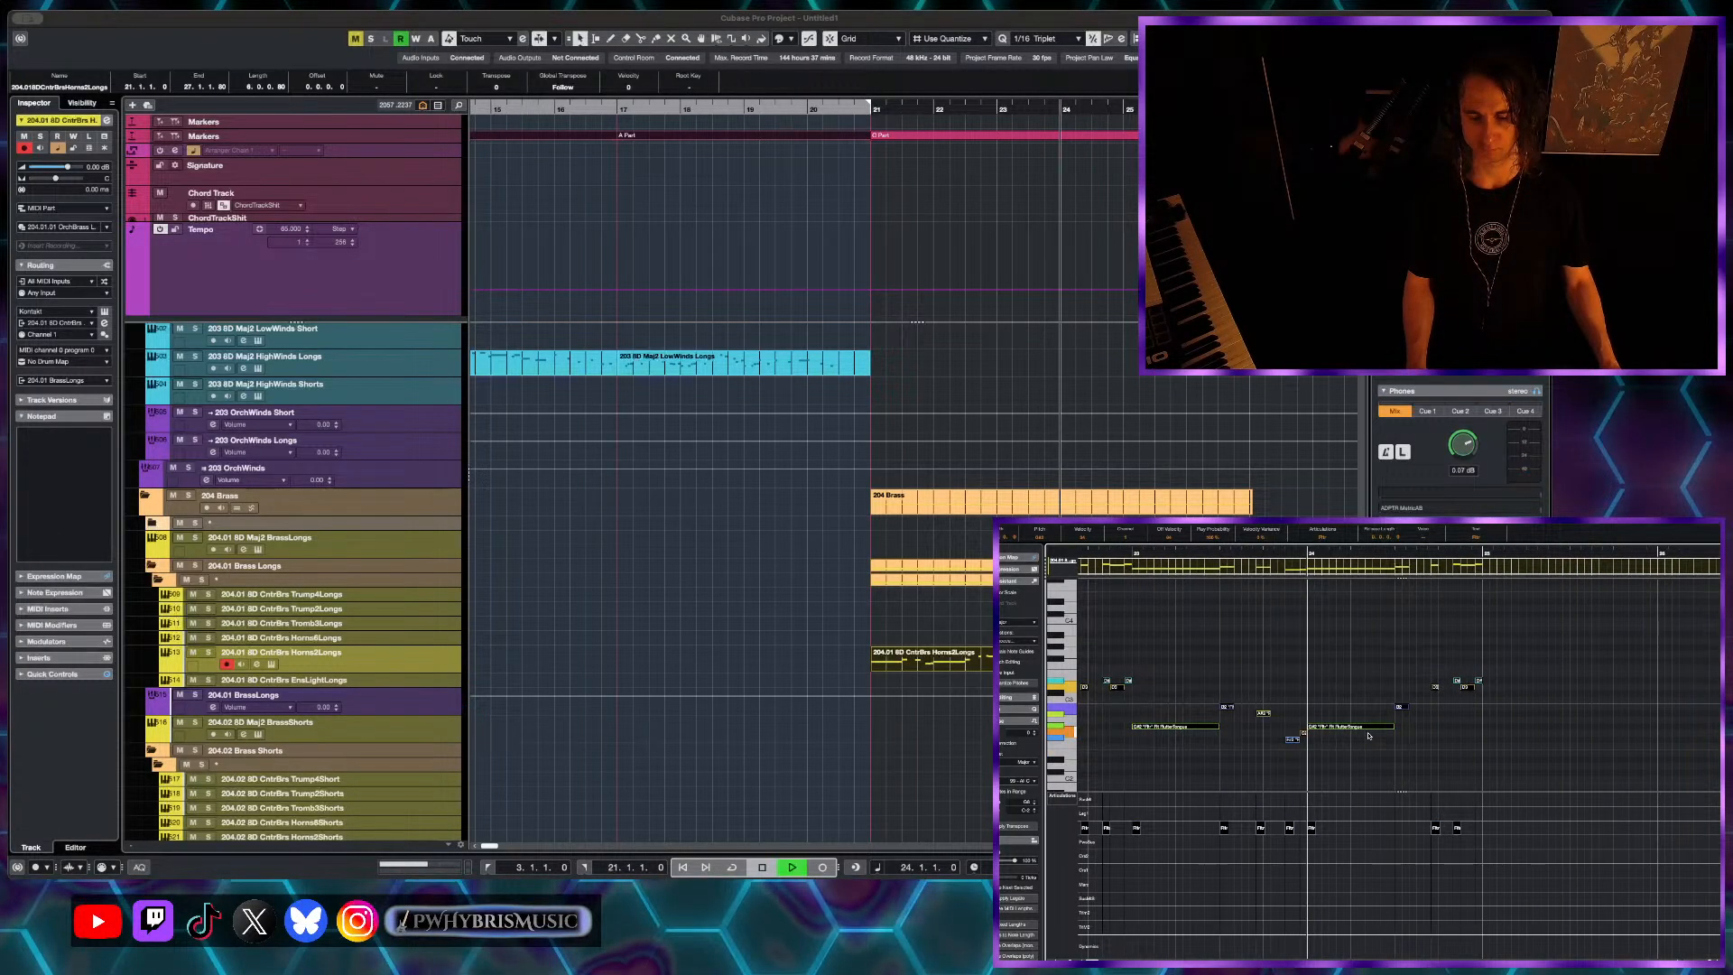
pyautogui.press('space')
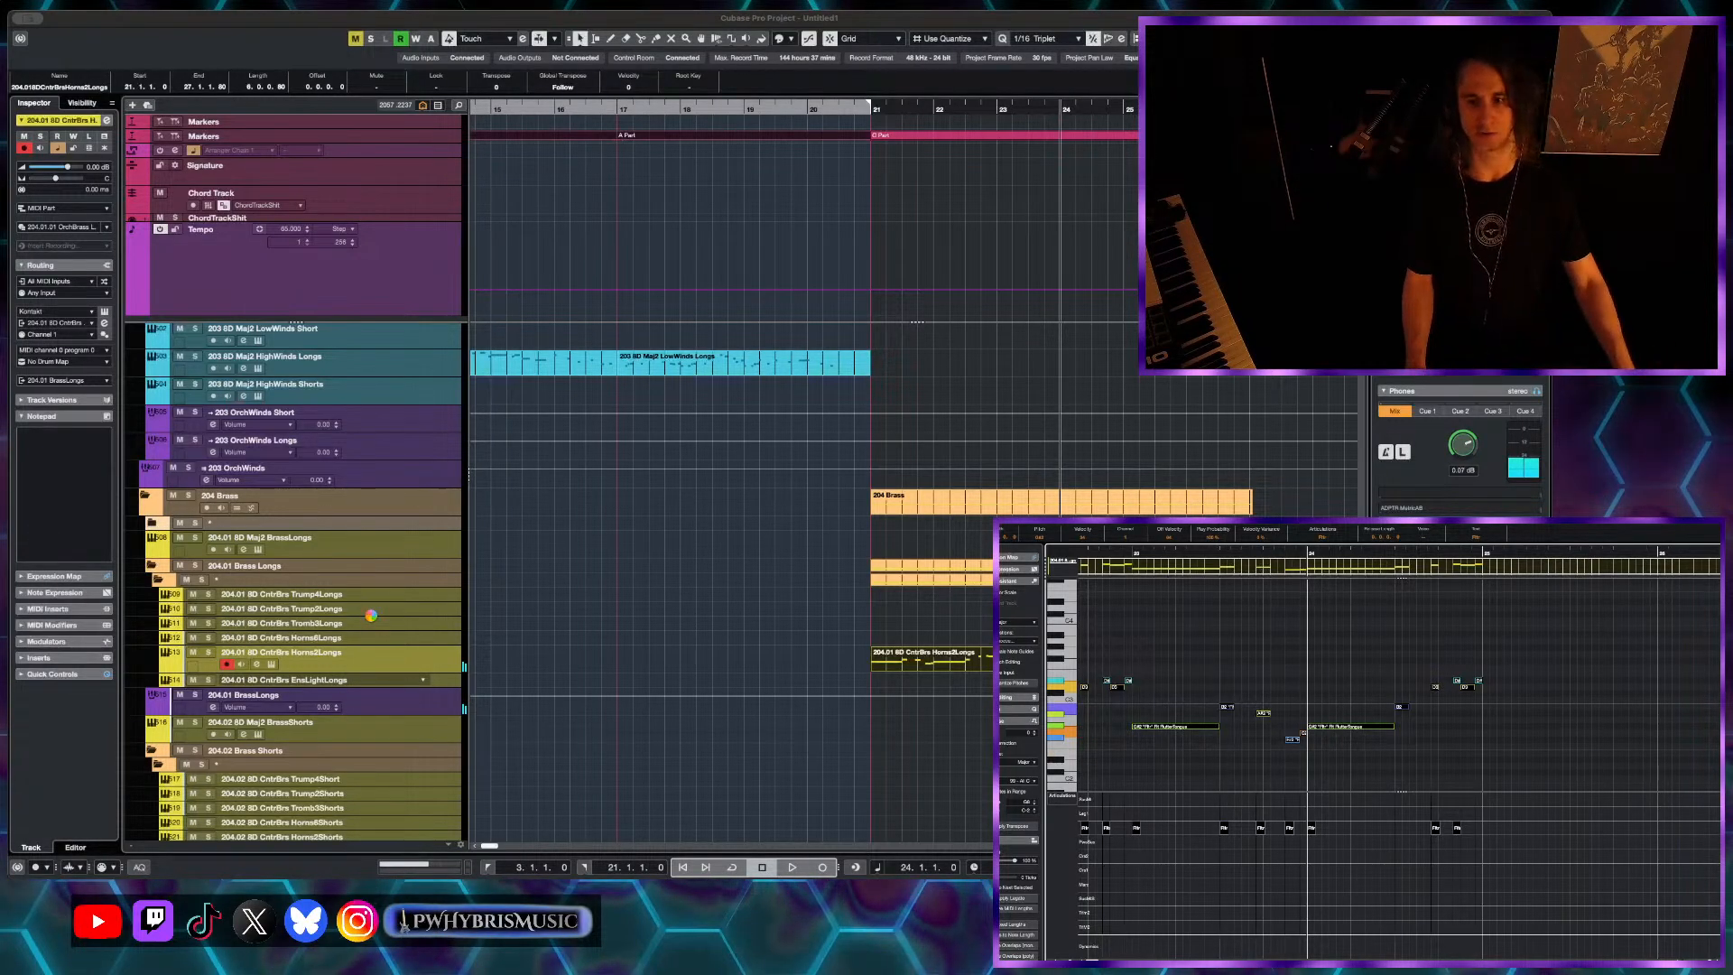
# - Duplicate the Horns2Longs track together with its part and open the Horns2Longs Kontakt instrument
pyautogui.press('t')
pyautogui.press('Escape')
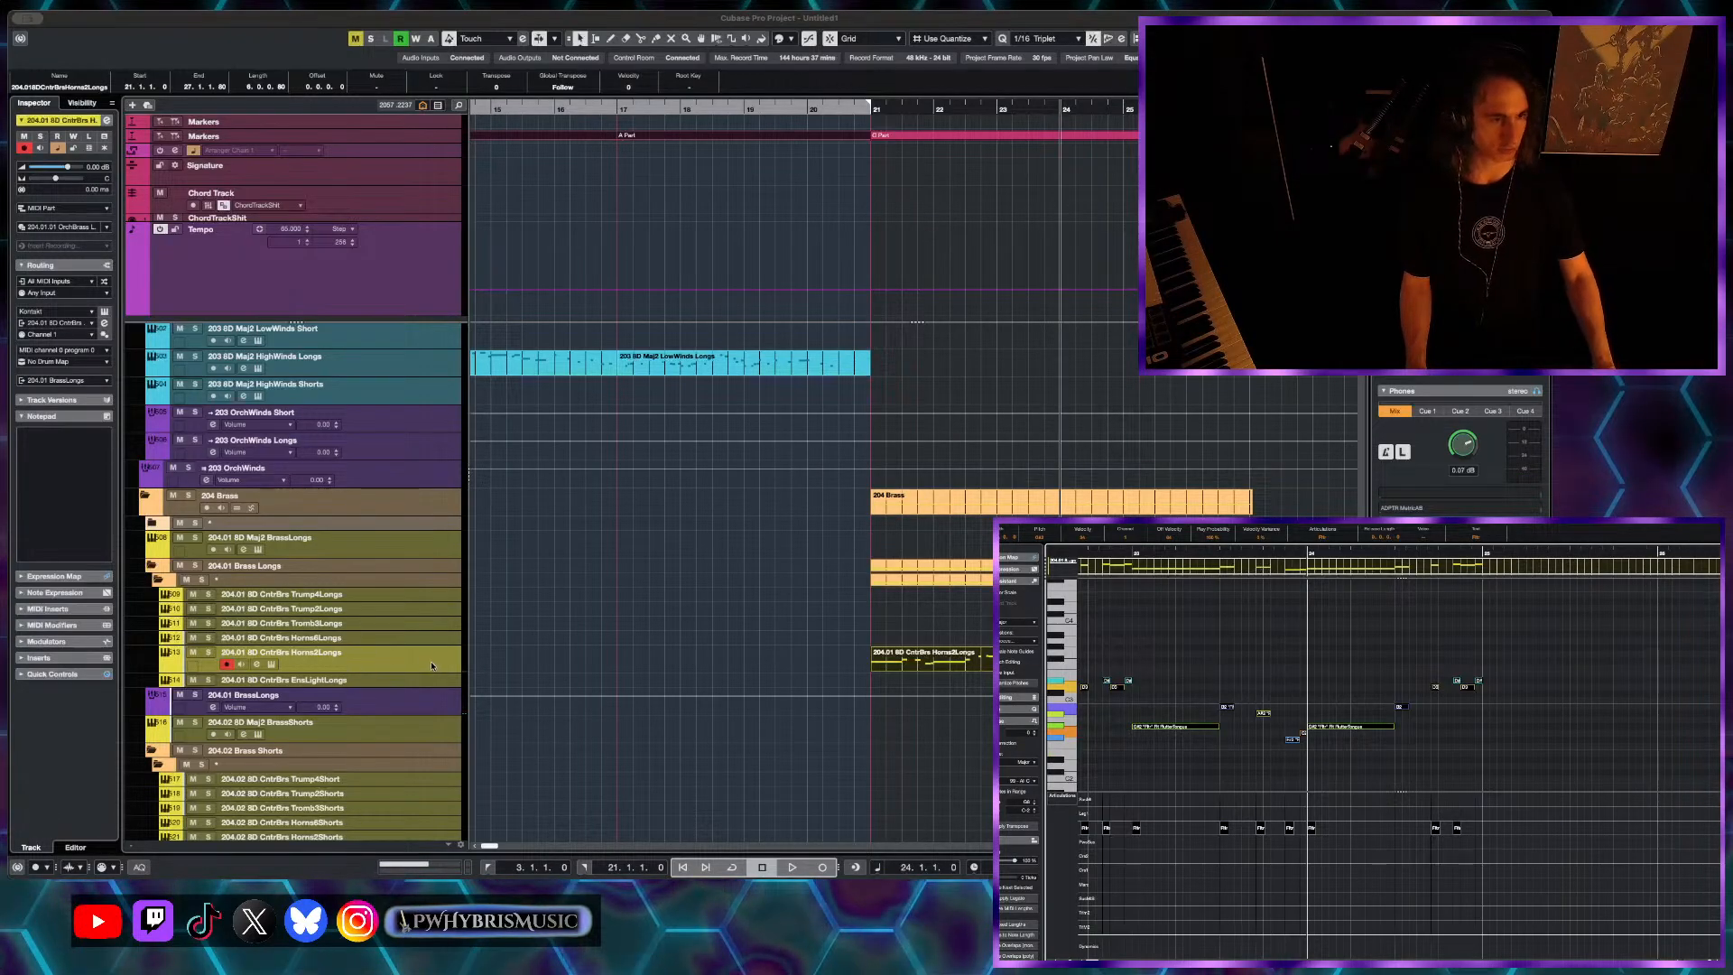
pyautogui.press('super+shift+d')
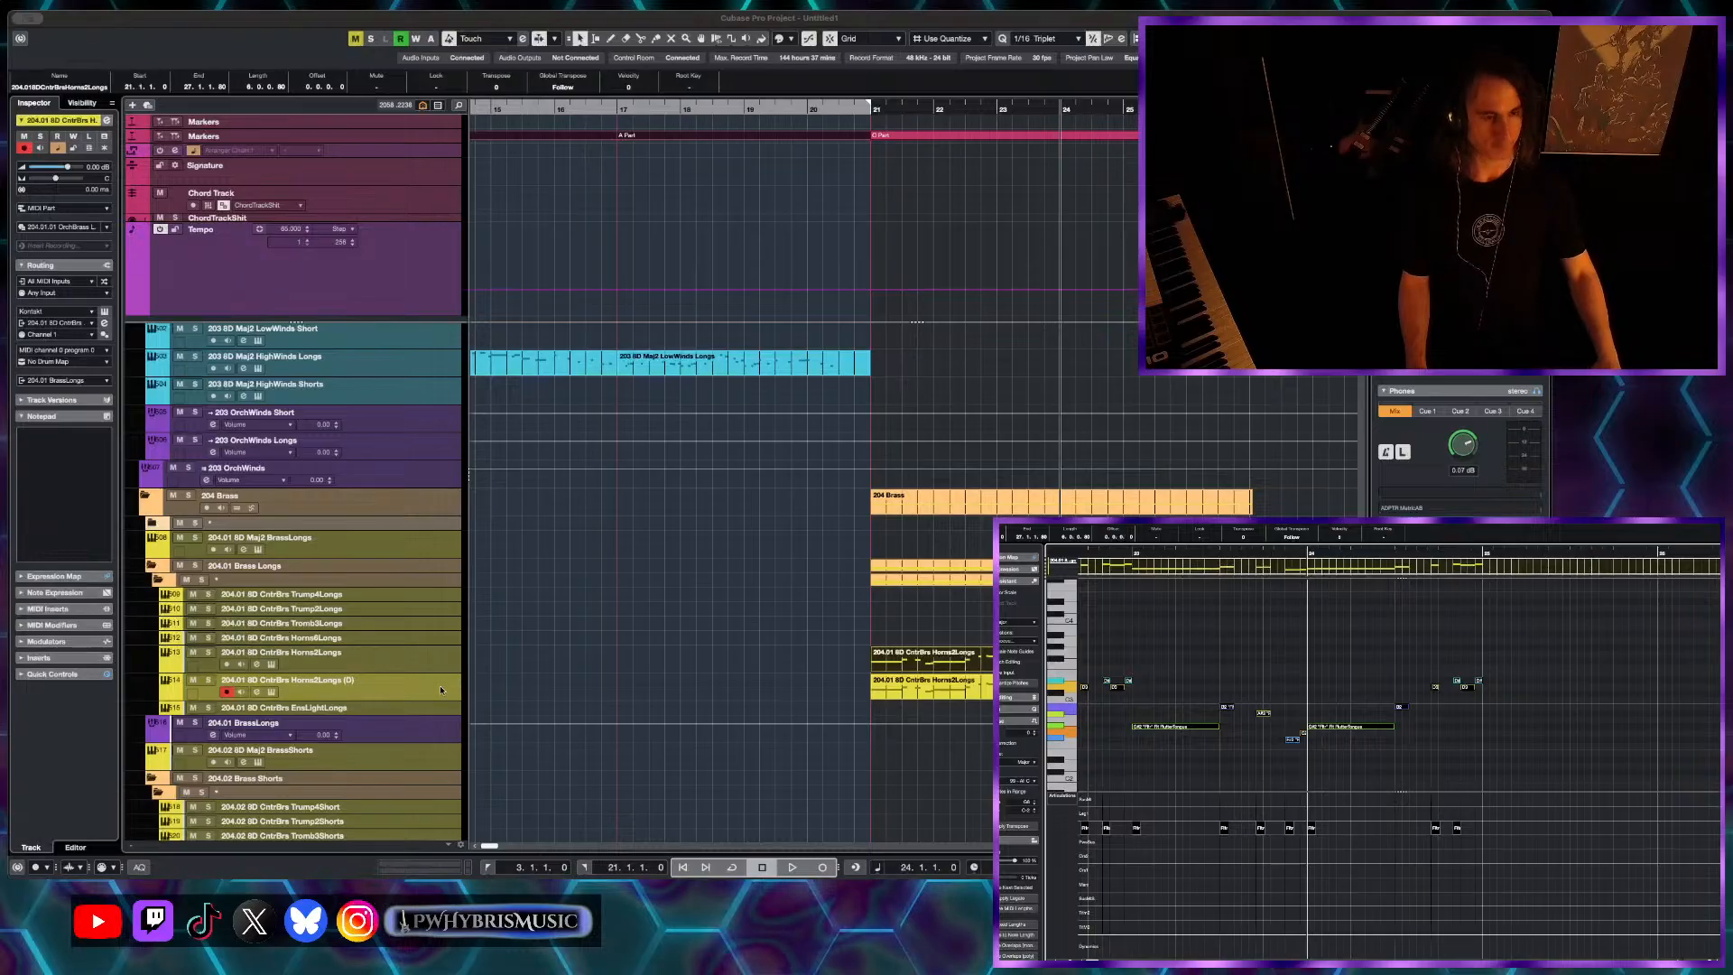
pyautogui.press('e')
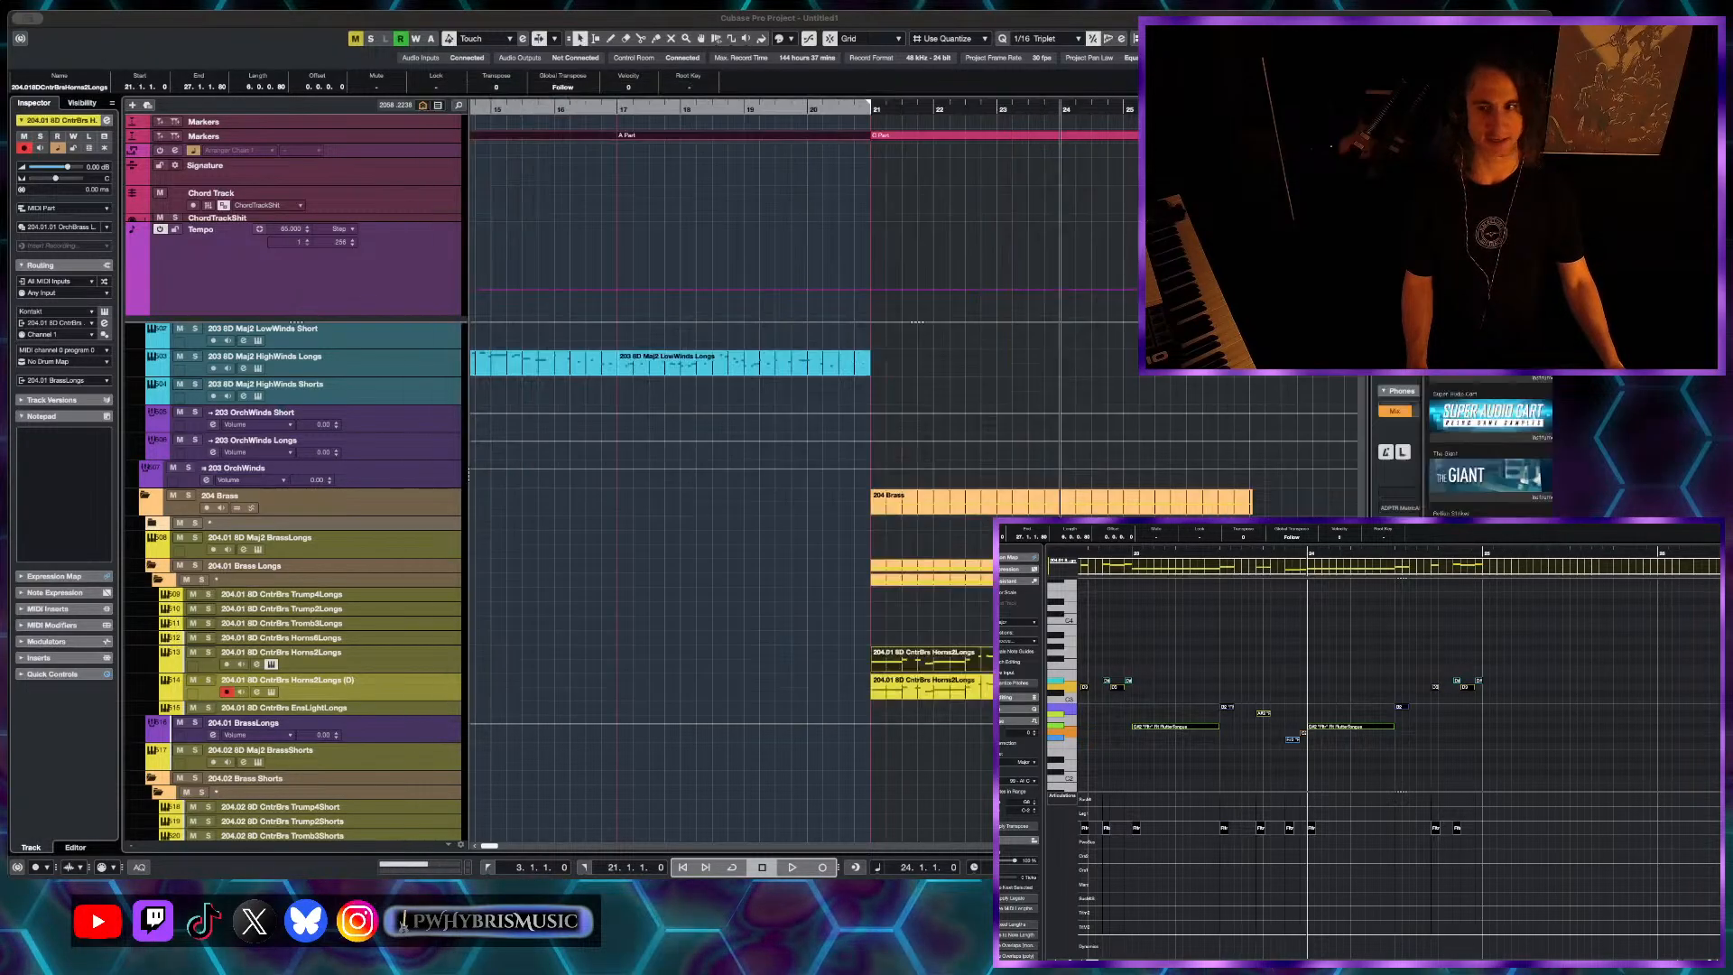
pyautogui.press('e')
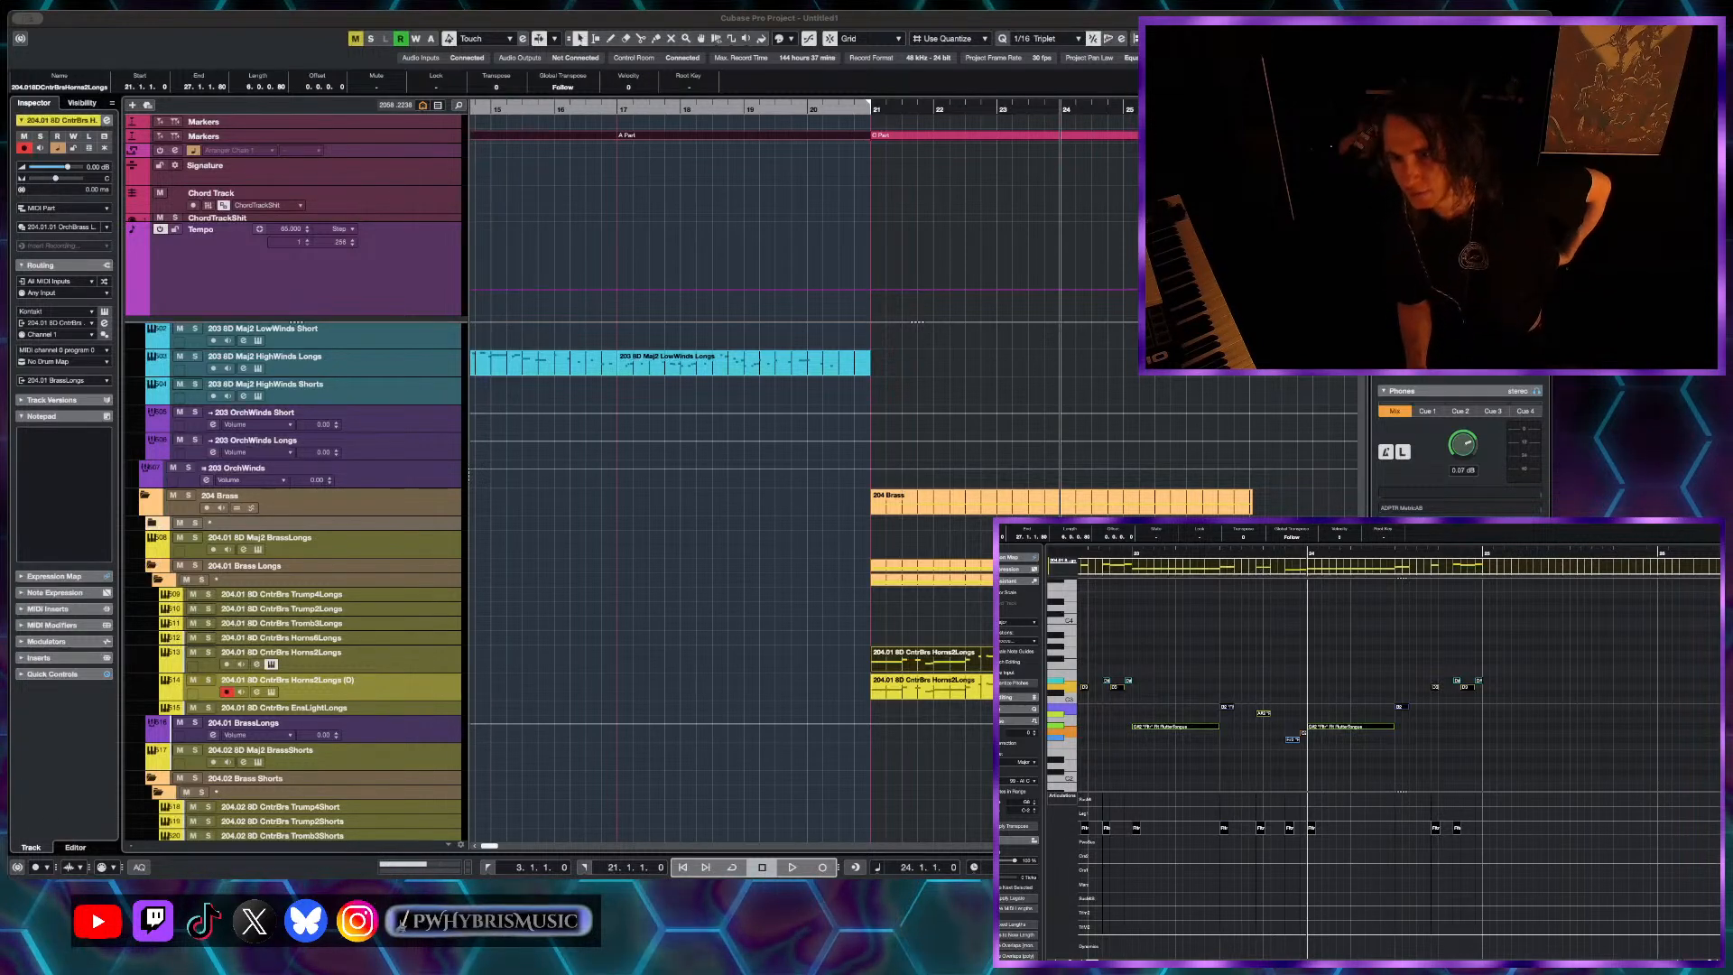
pyautogui.press('e')
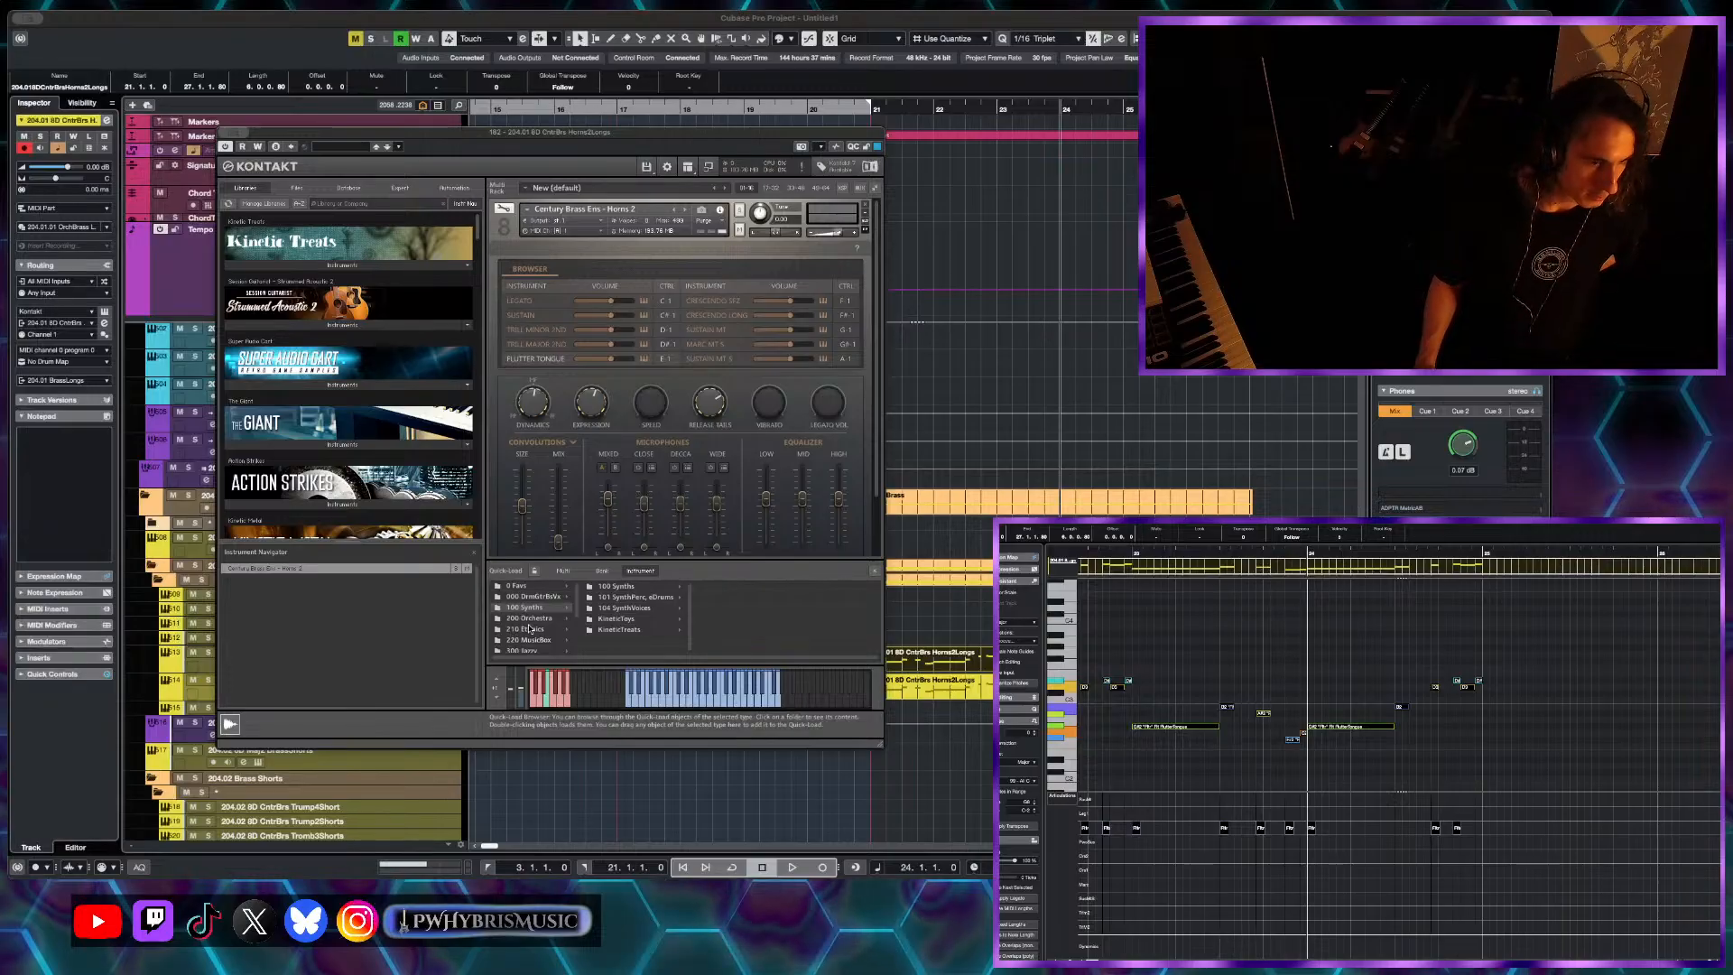
# - Browse Kontakt's jazz instrument folder and replace the Century Brass Horns 2 patch with 8Dio Intimate Studio Brass
pyautogui.scroll(-1, 529, 630)
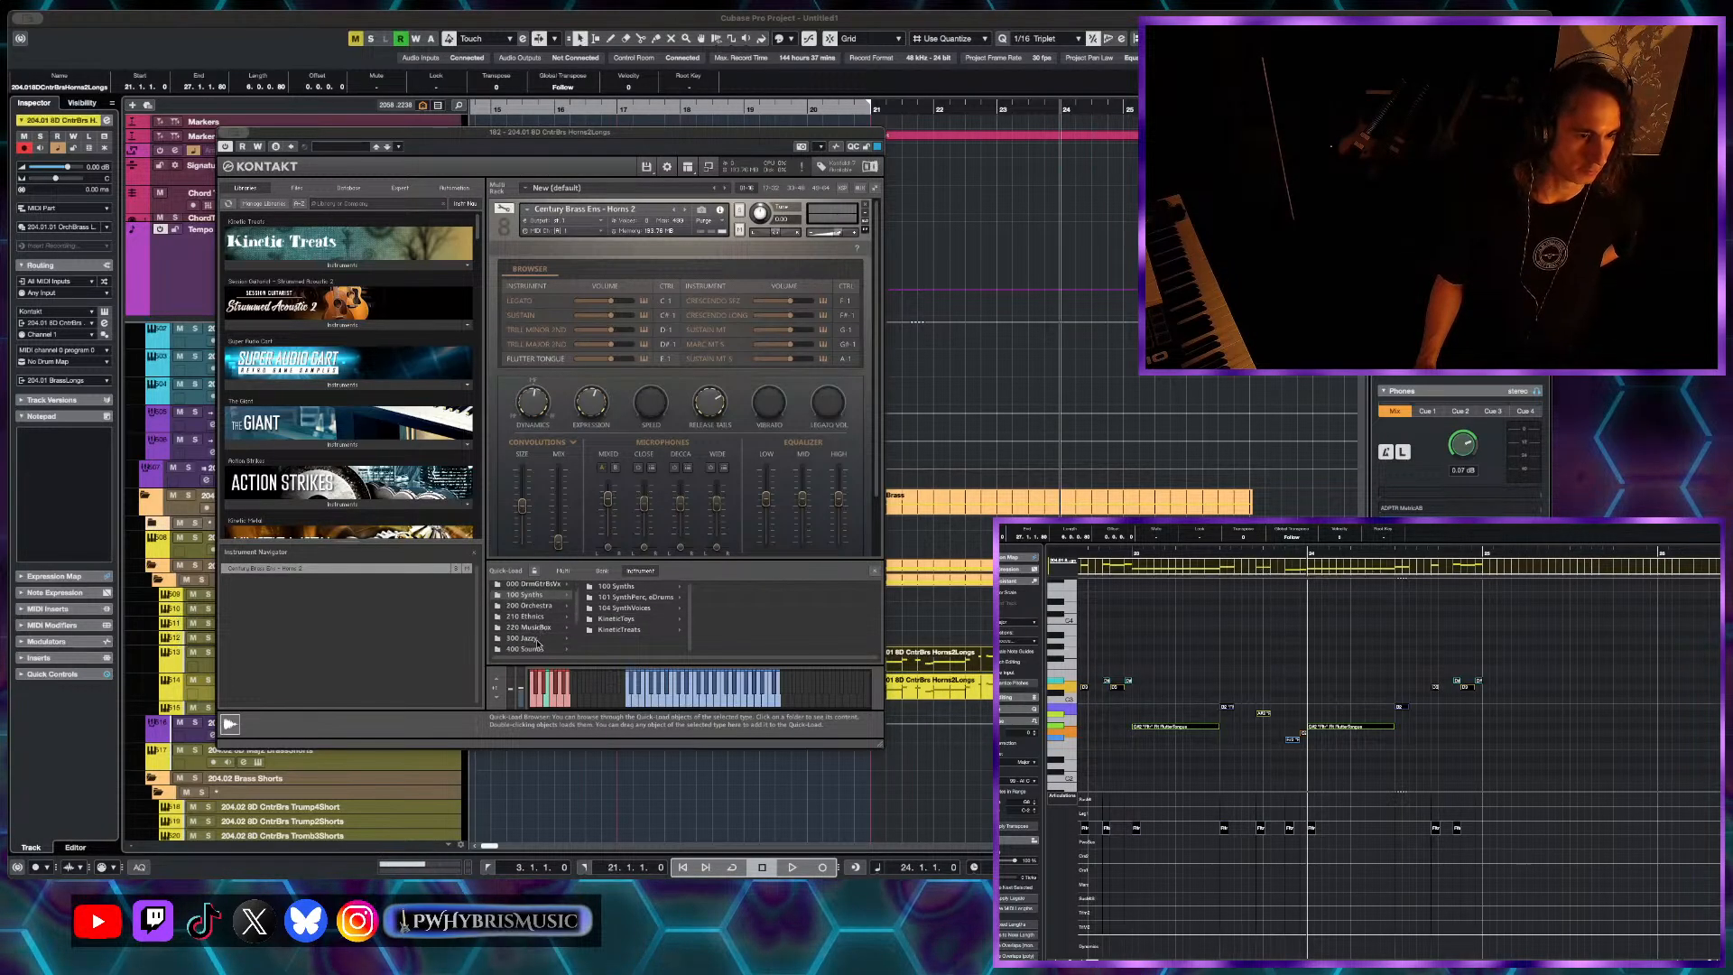
pyautogui.click(537, 640)
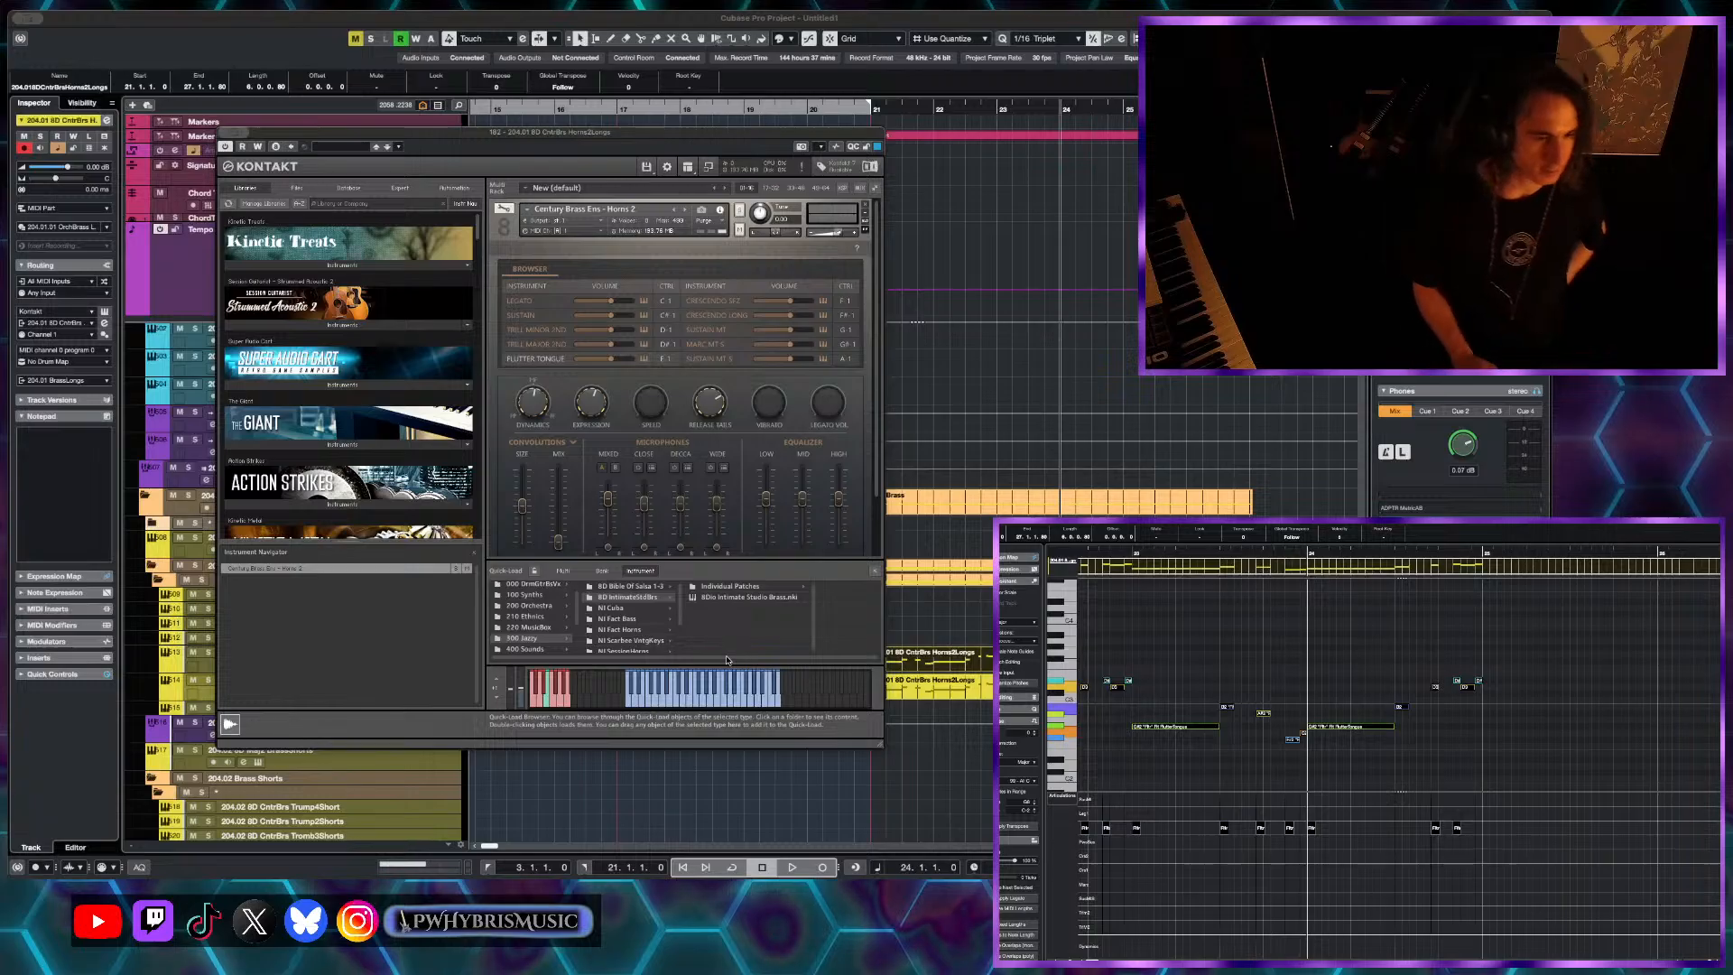
pyautogui.scroll(-2, 658, 626)
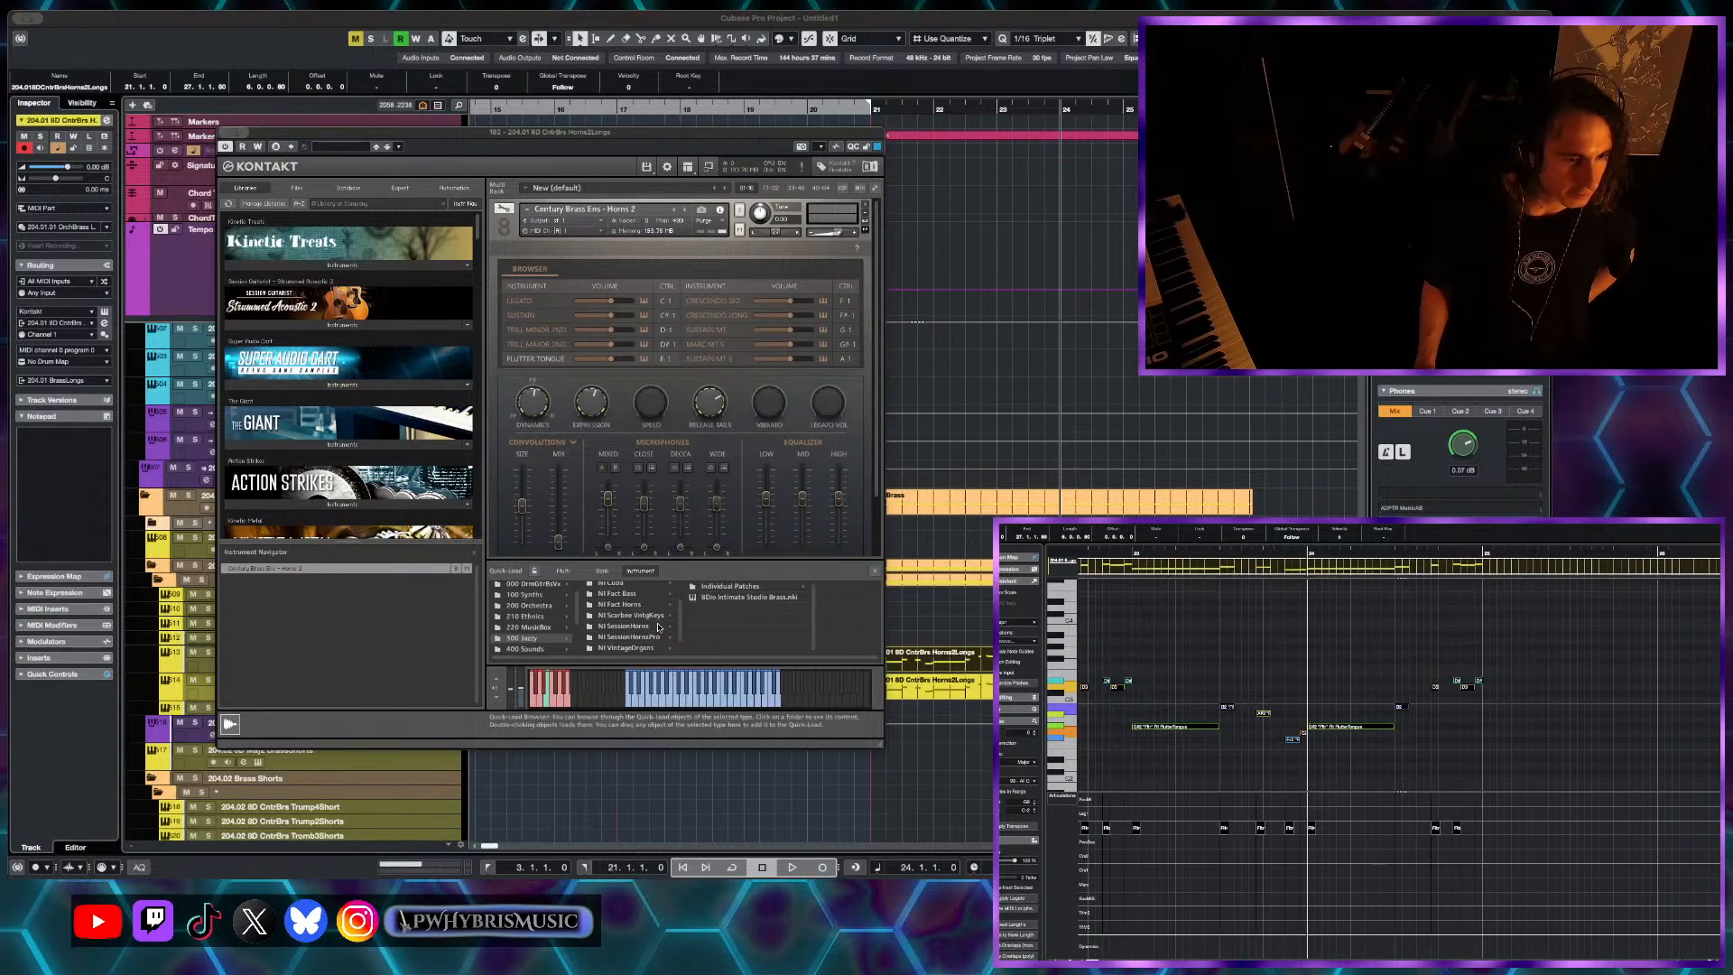
pyautogui.scroll(-1, 648, 638)
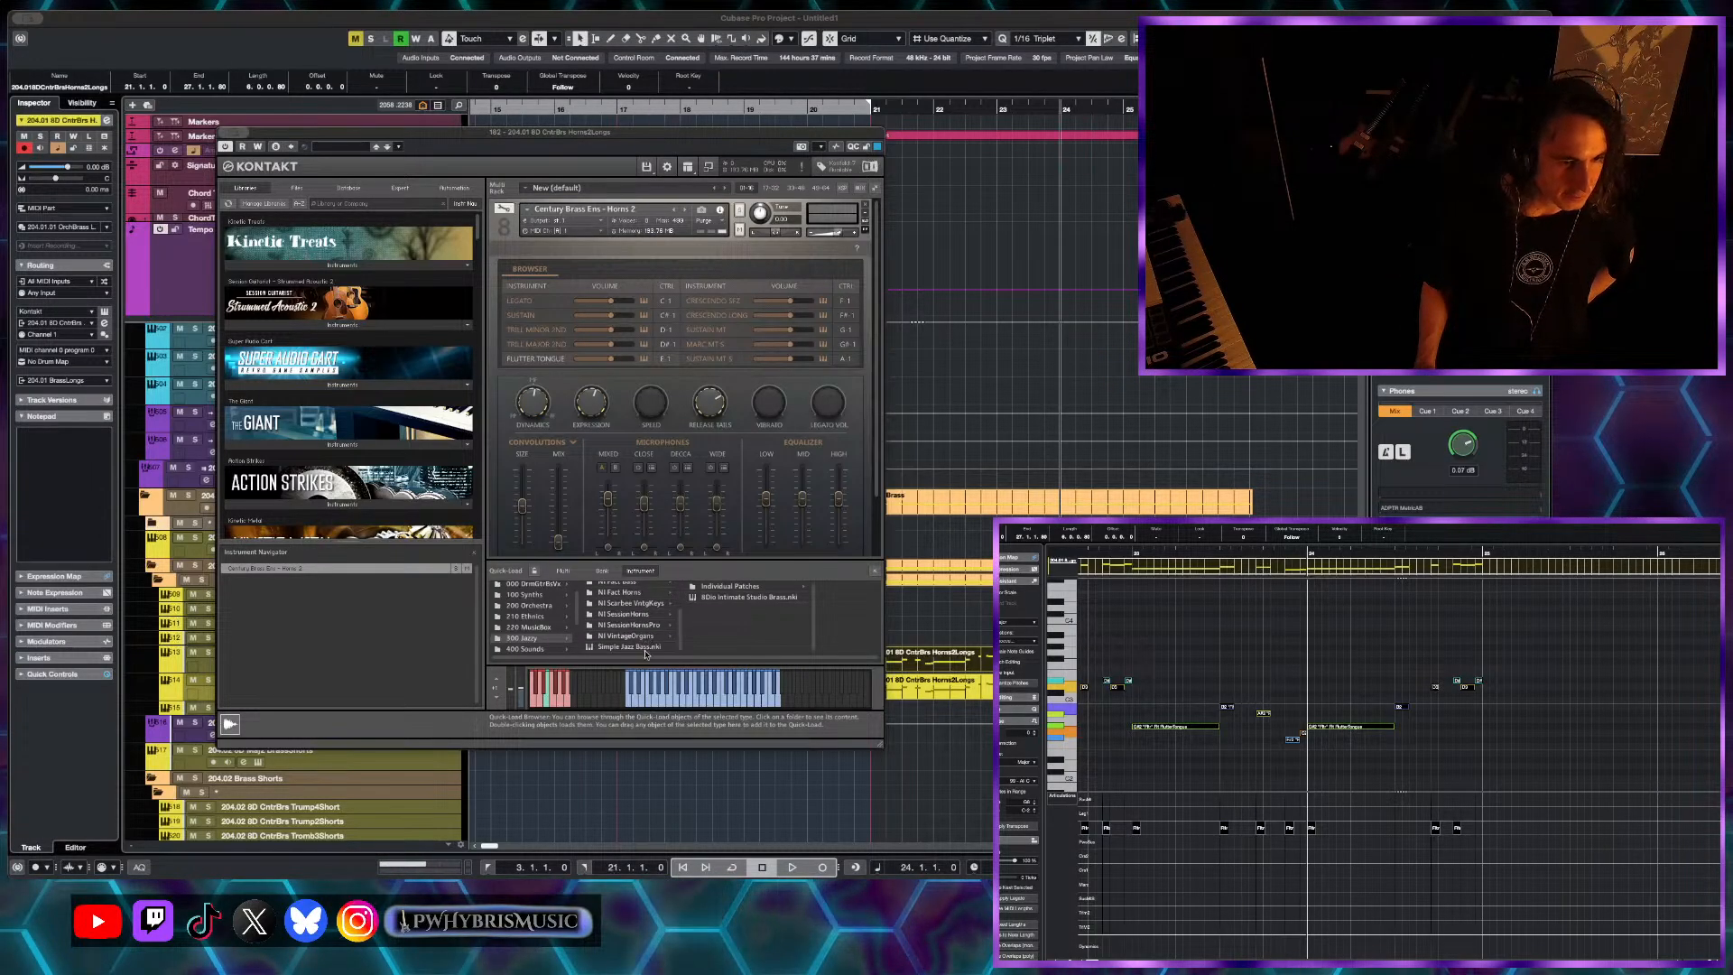
pyautogui.scroll(4, 647, 655)
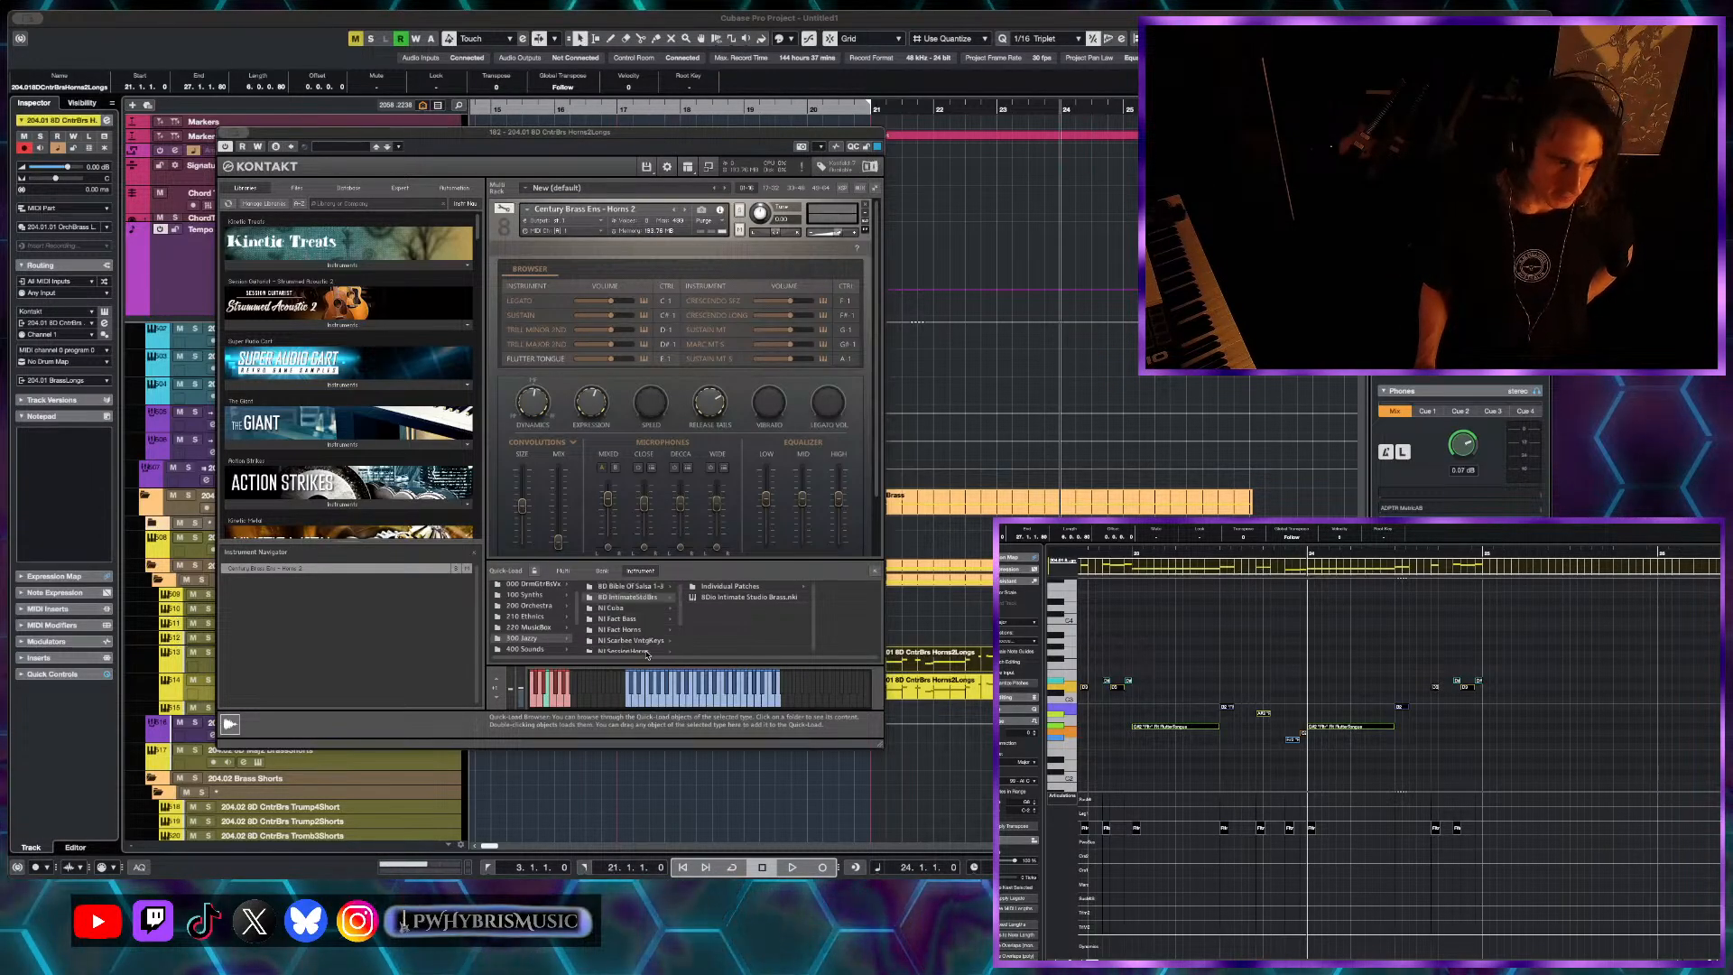
pyautogui.click(645, 588)
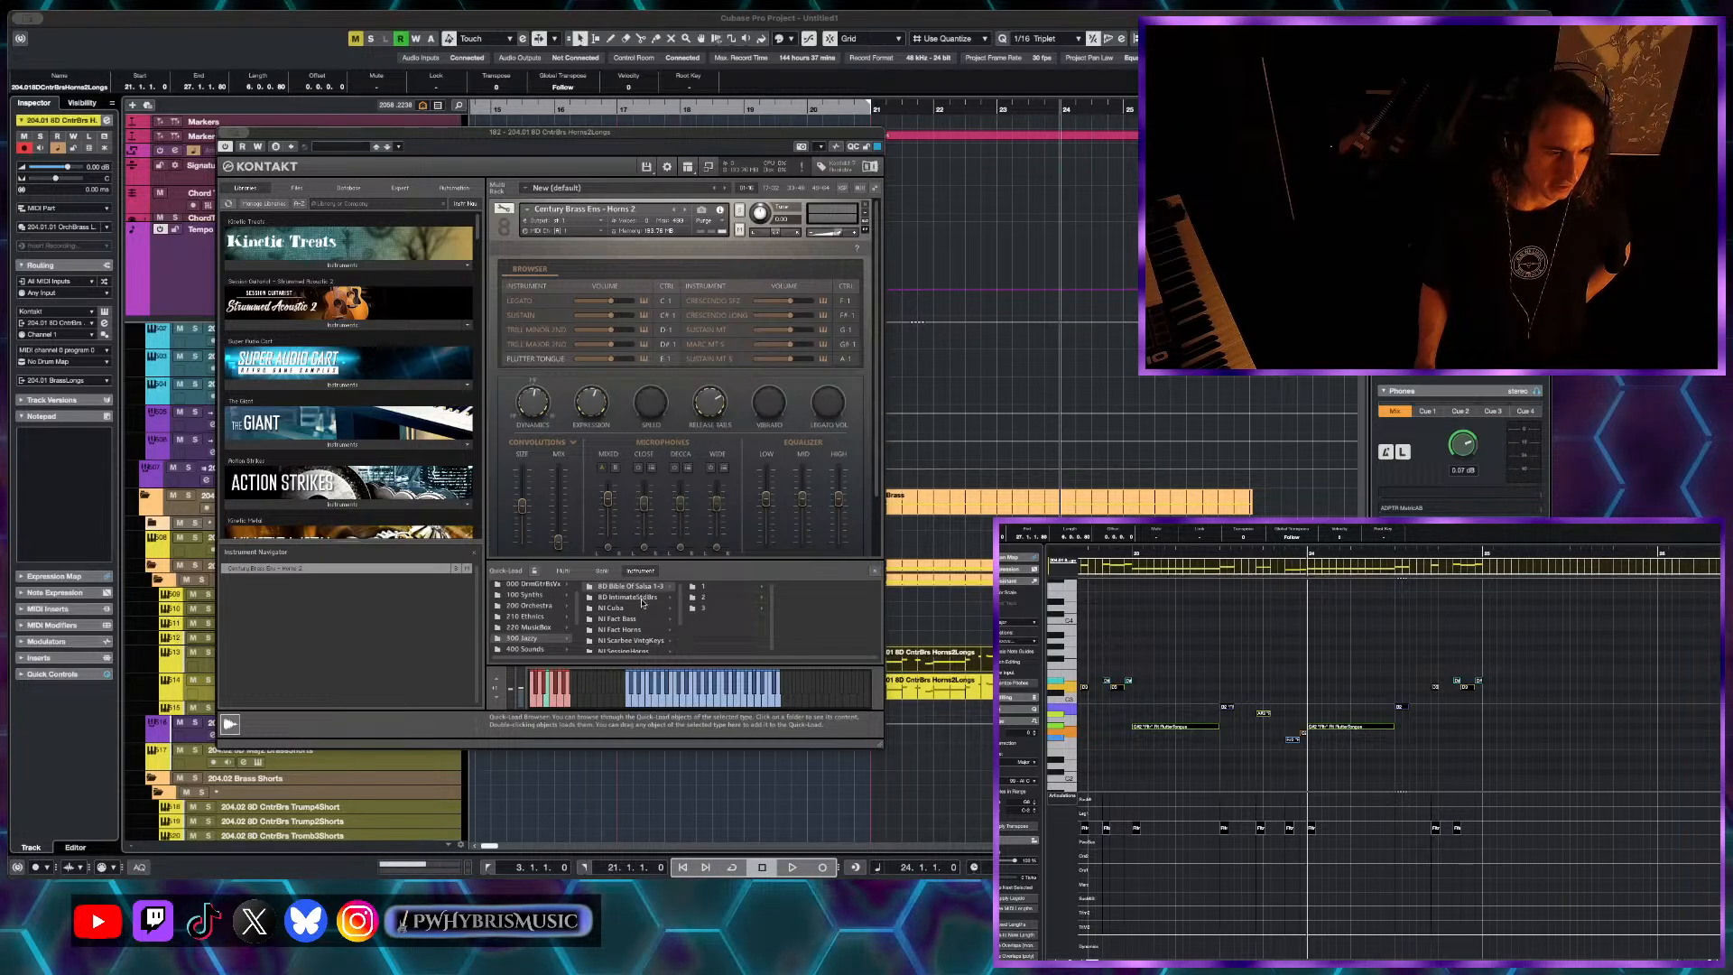
pyautogui.click(643, 597)
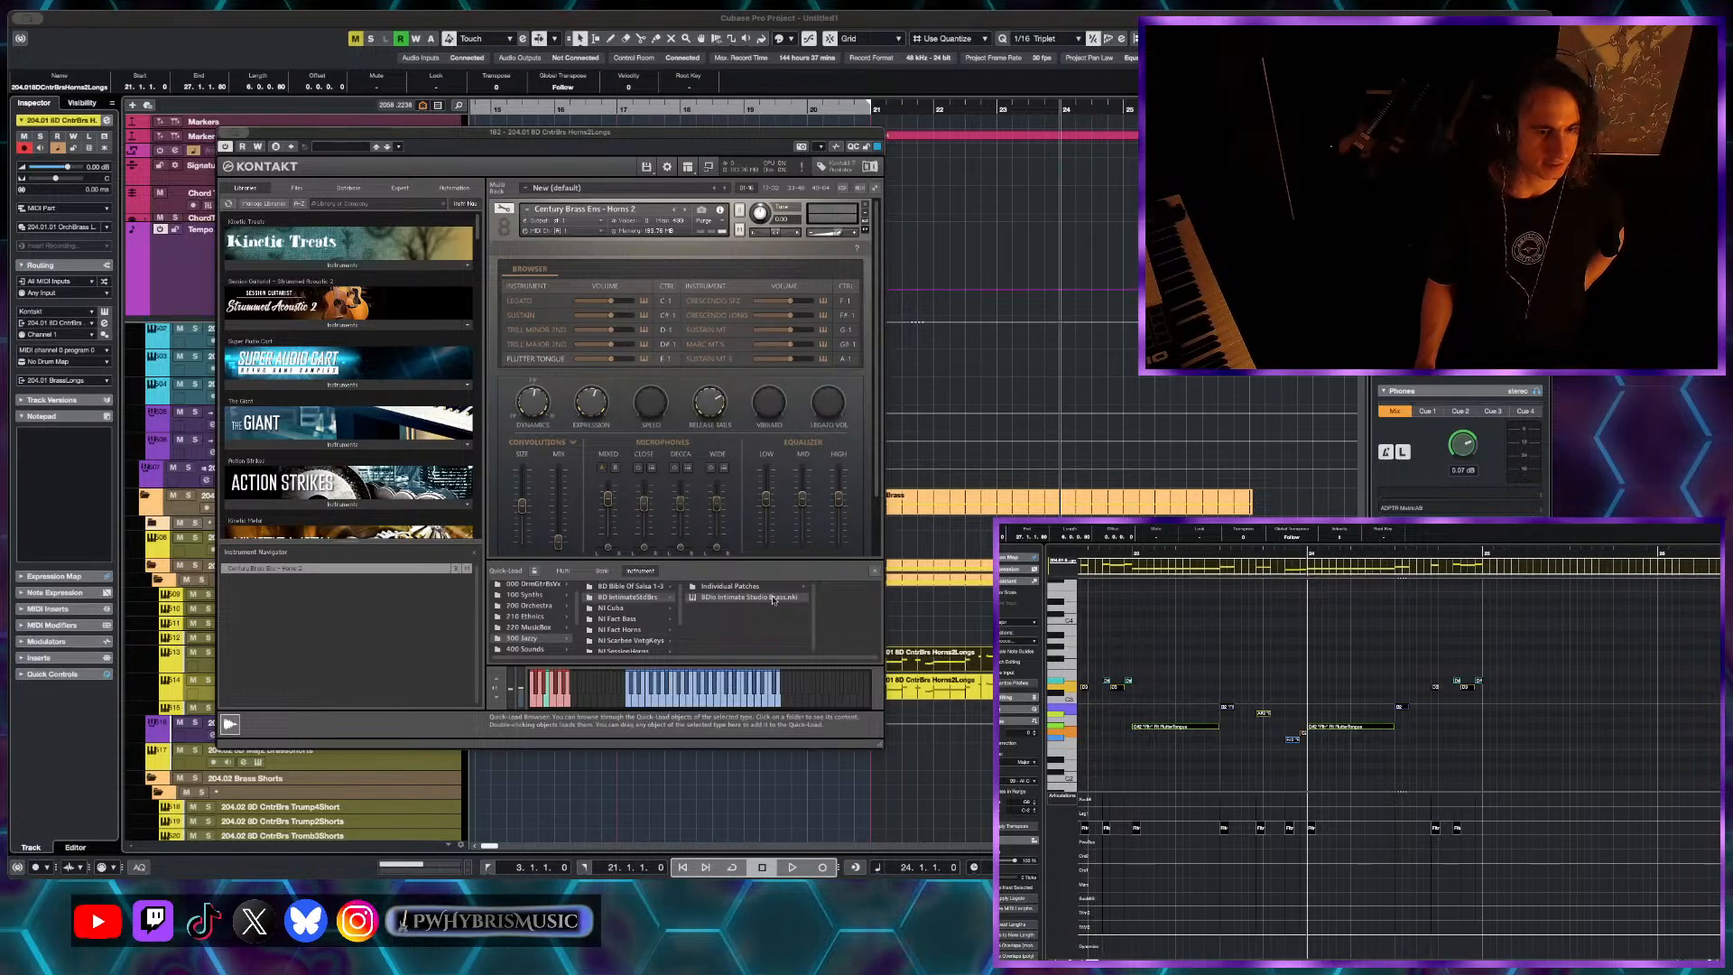
pyautogui.moveTo(774, 600); pyautogui.dragTo(676, 379)
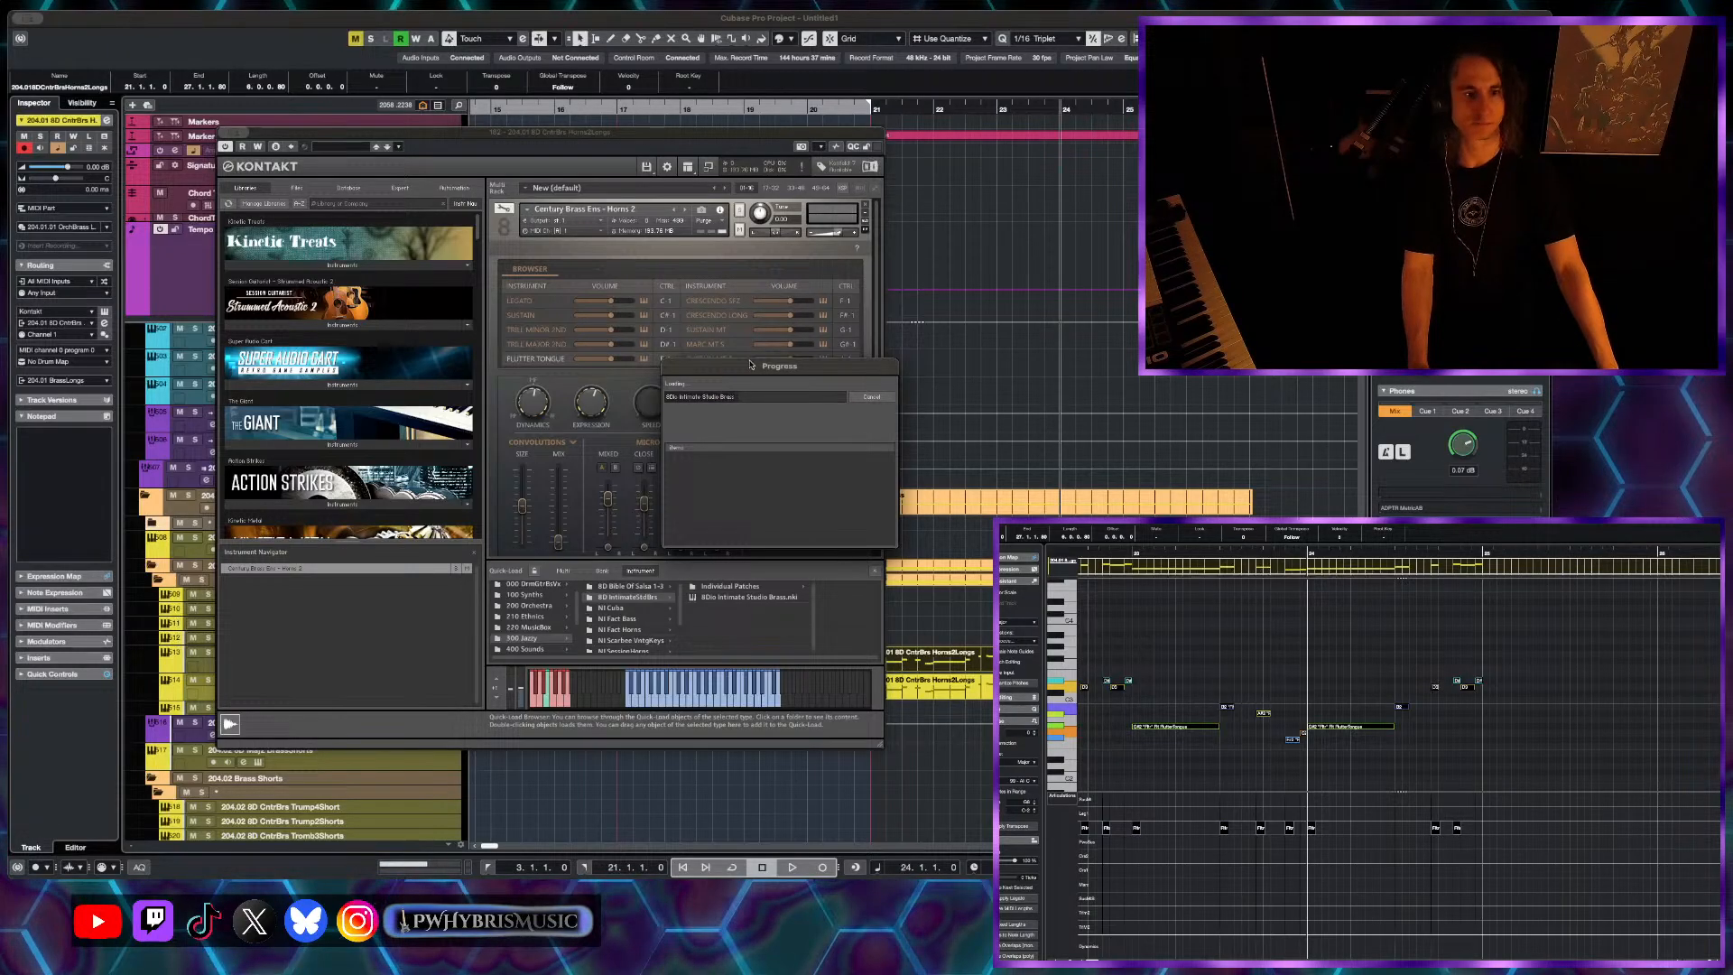
pyautogui.moveTo(750, 365); pyautogui.dragTo(1174, 237)
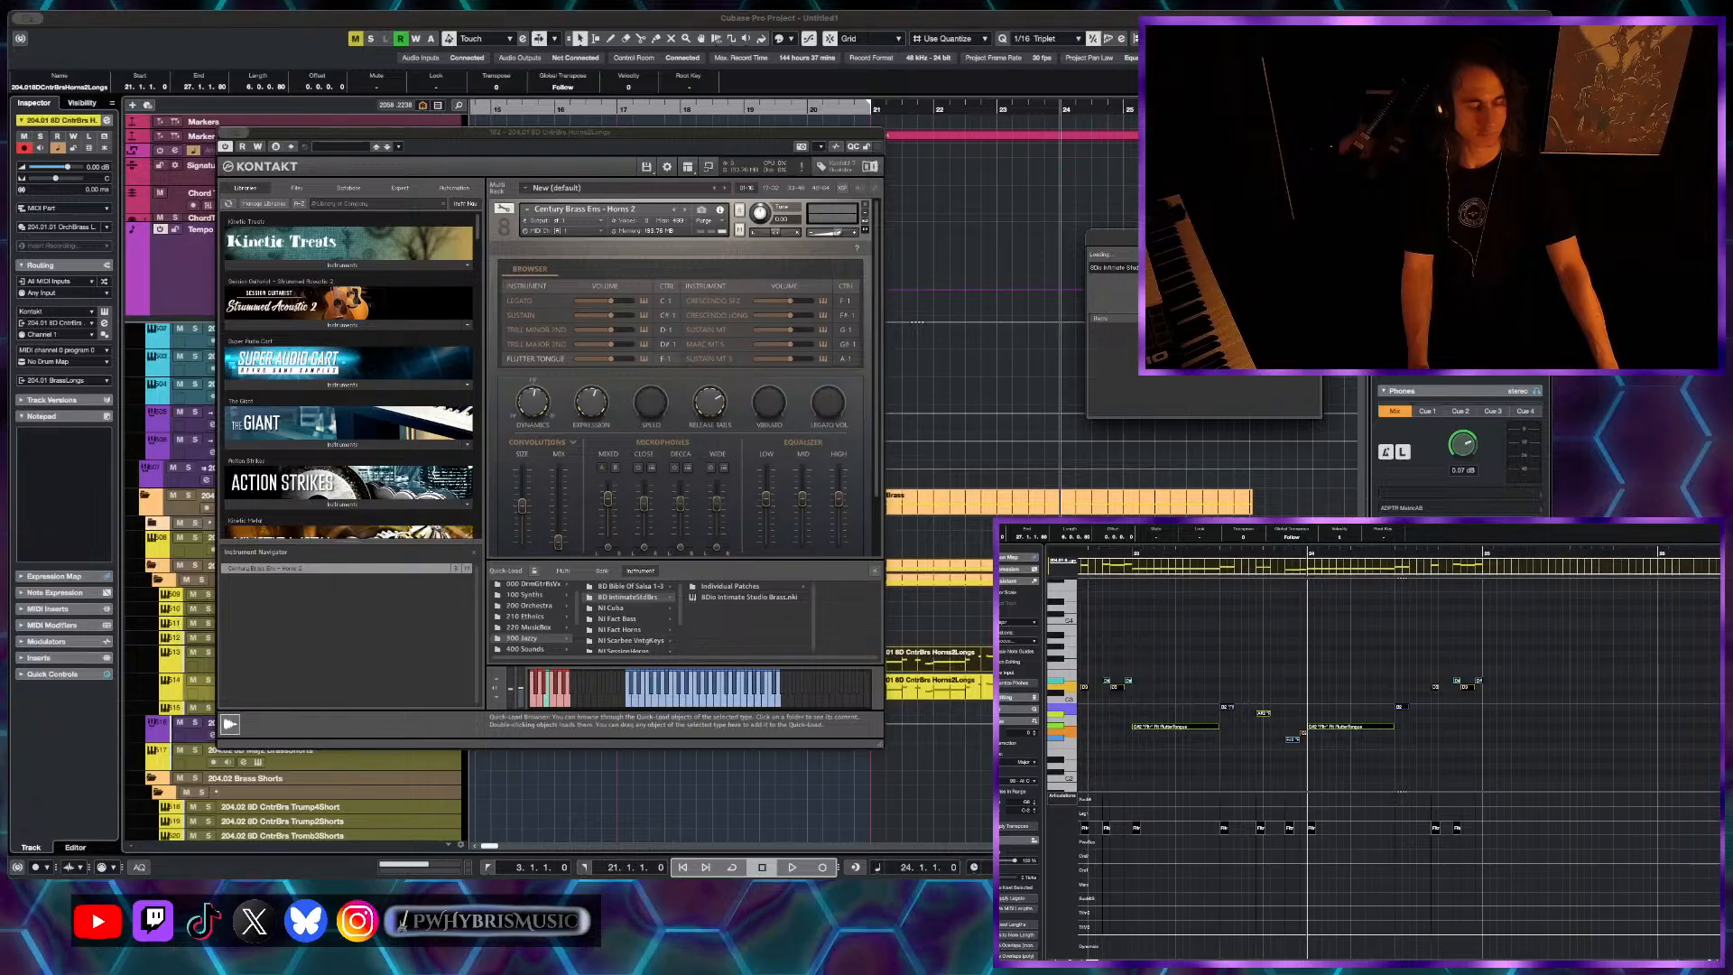
pyautogui.moveTo(1143, 12)
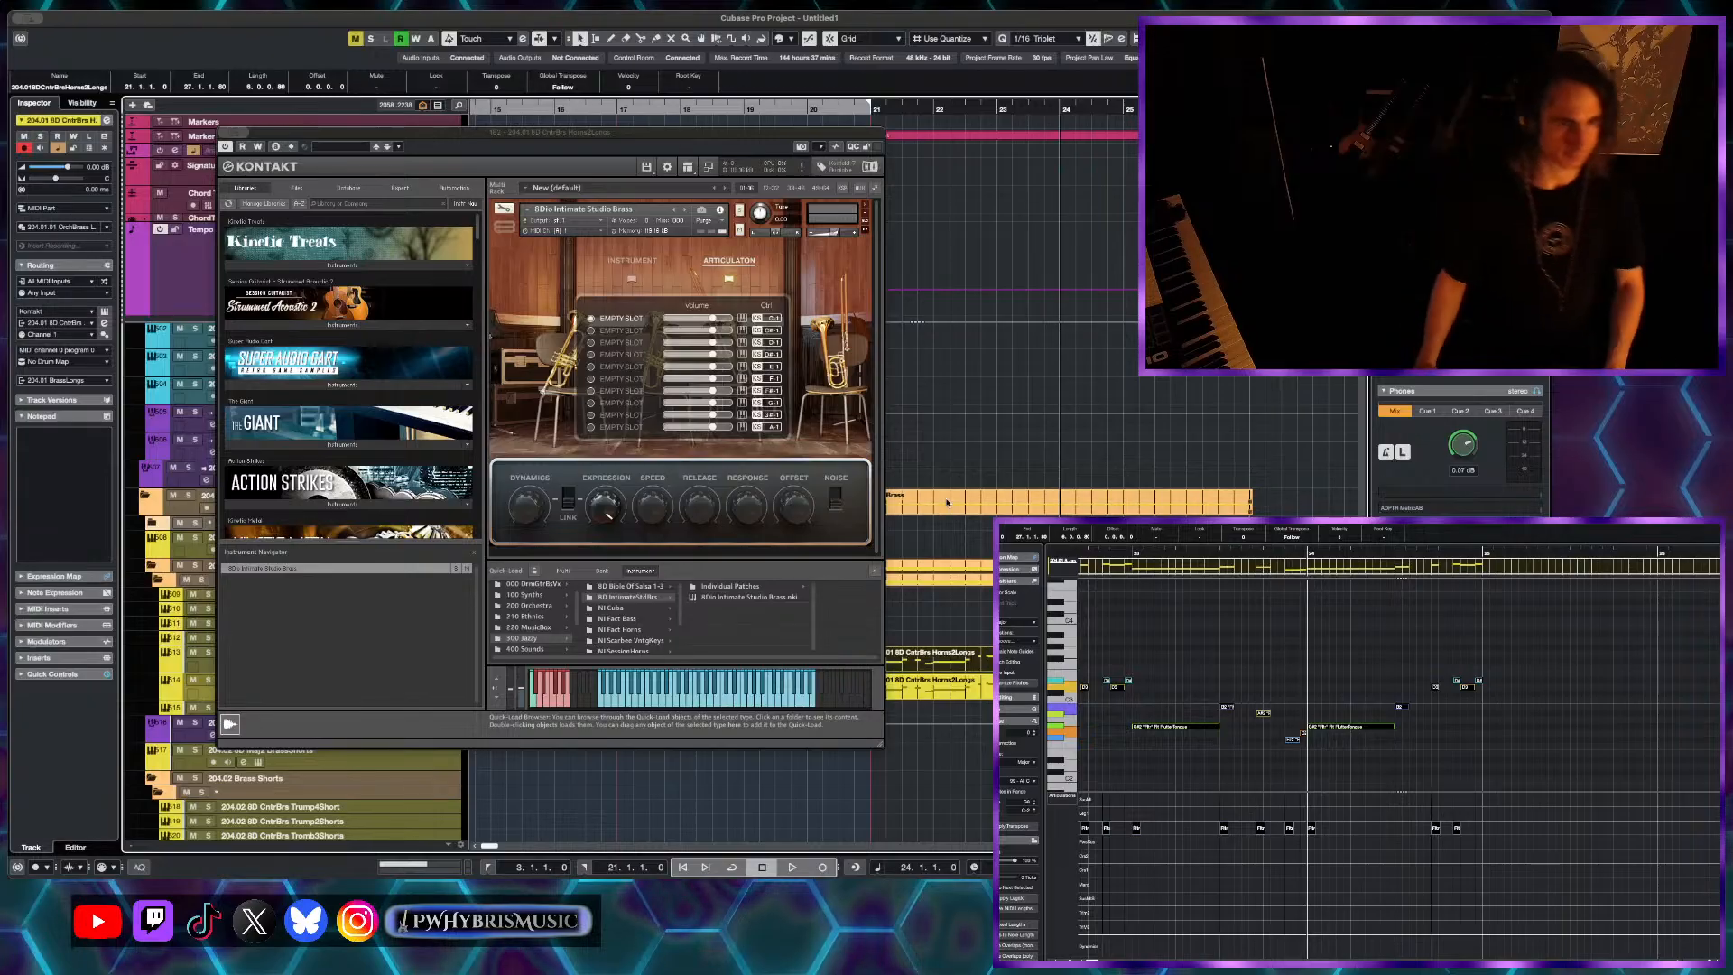
# - Assign the traditional Staccatissimo articulation to the first slot and the muted Wah Short articulation to the second
pyautogui.click(621, 321)
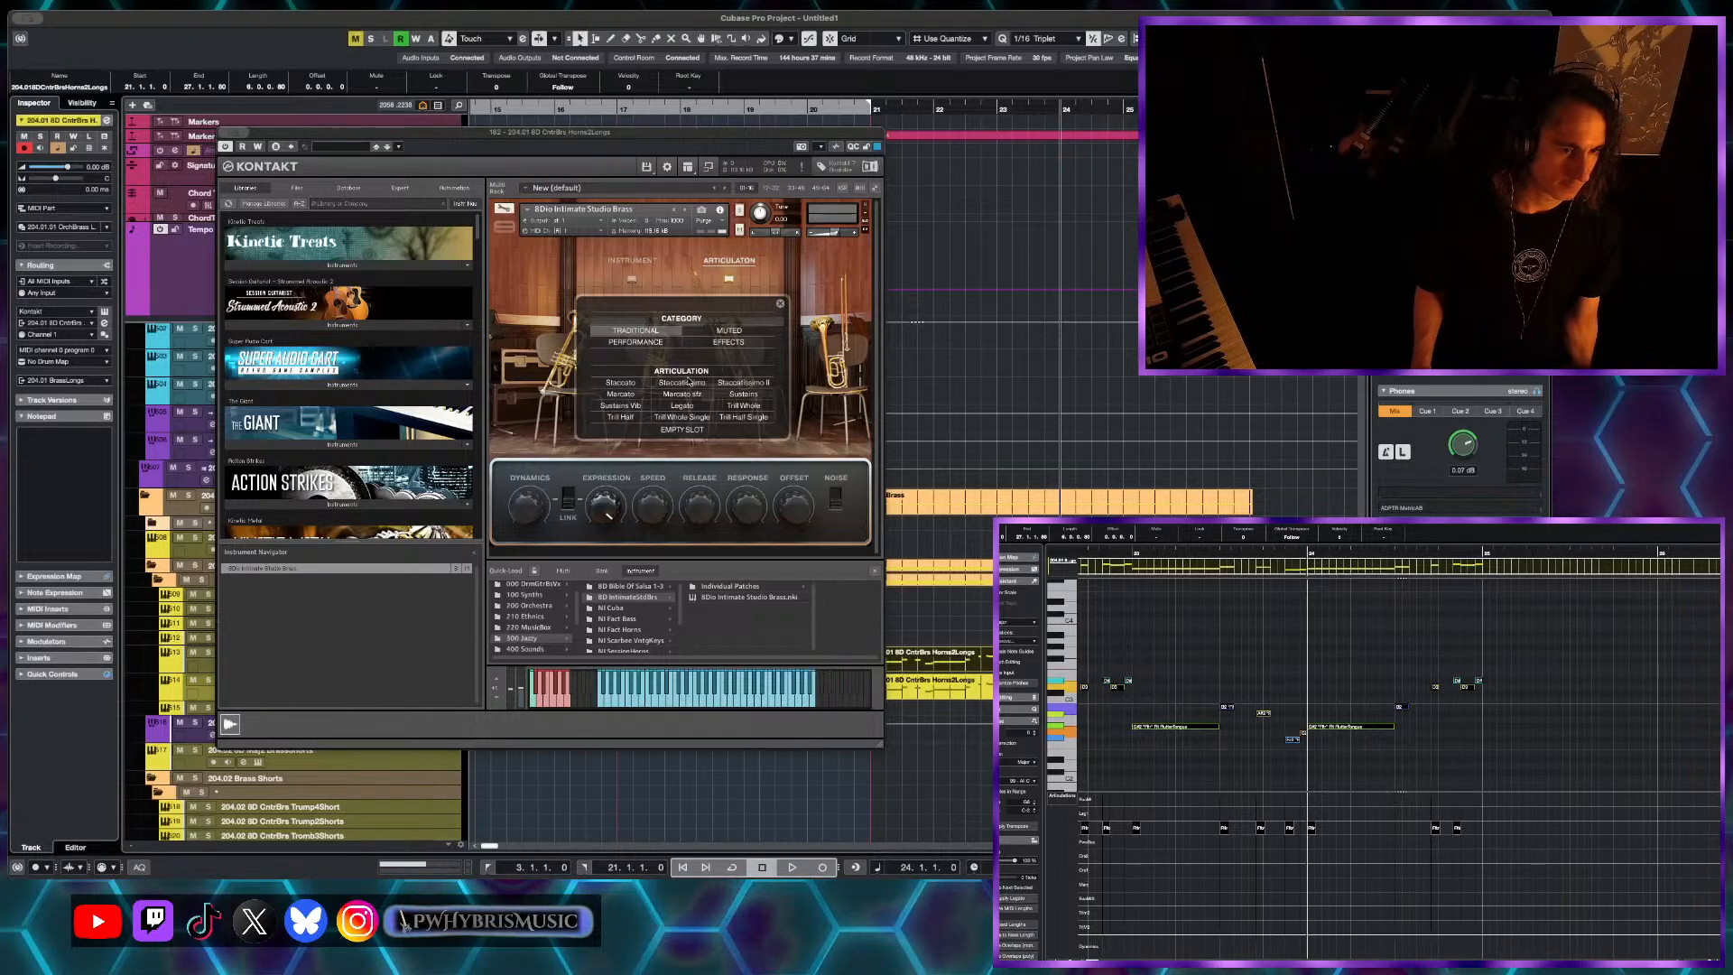
pyautogui.click(664, 384)
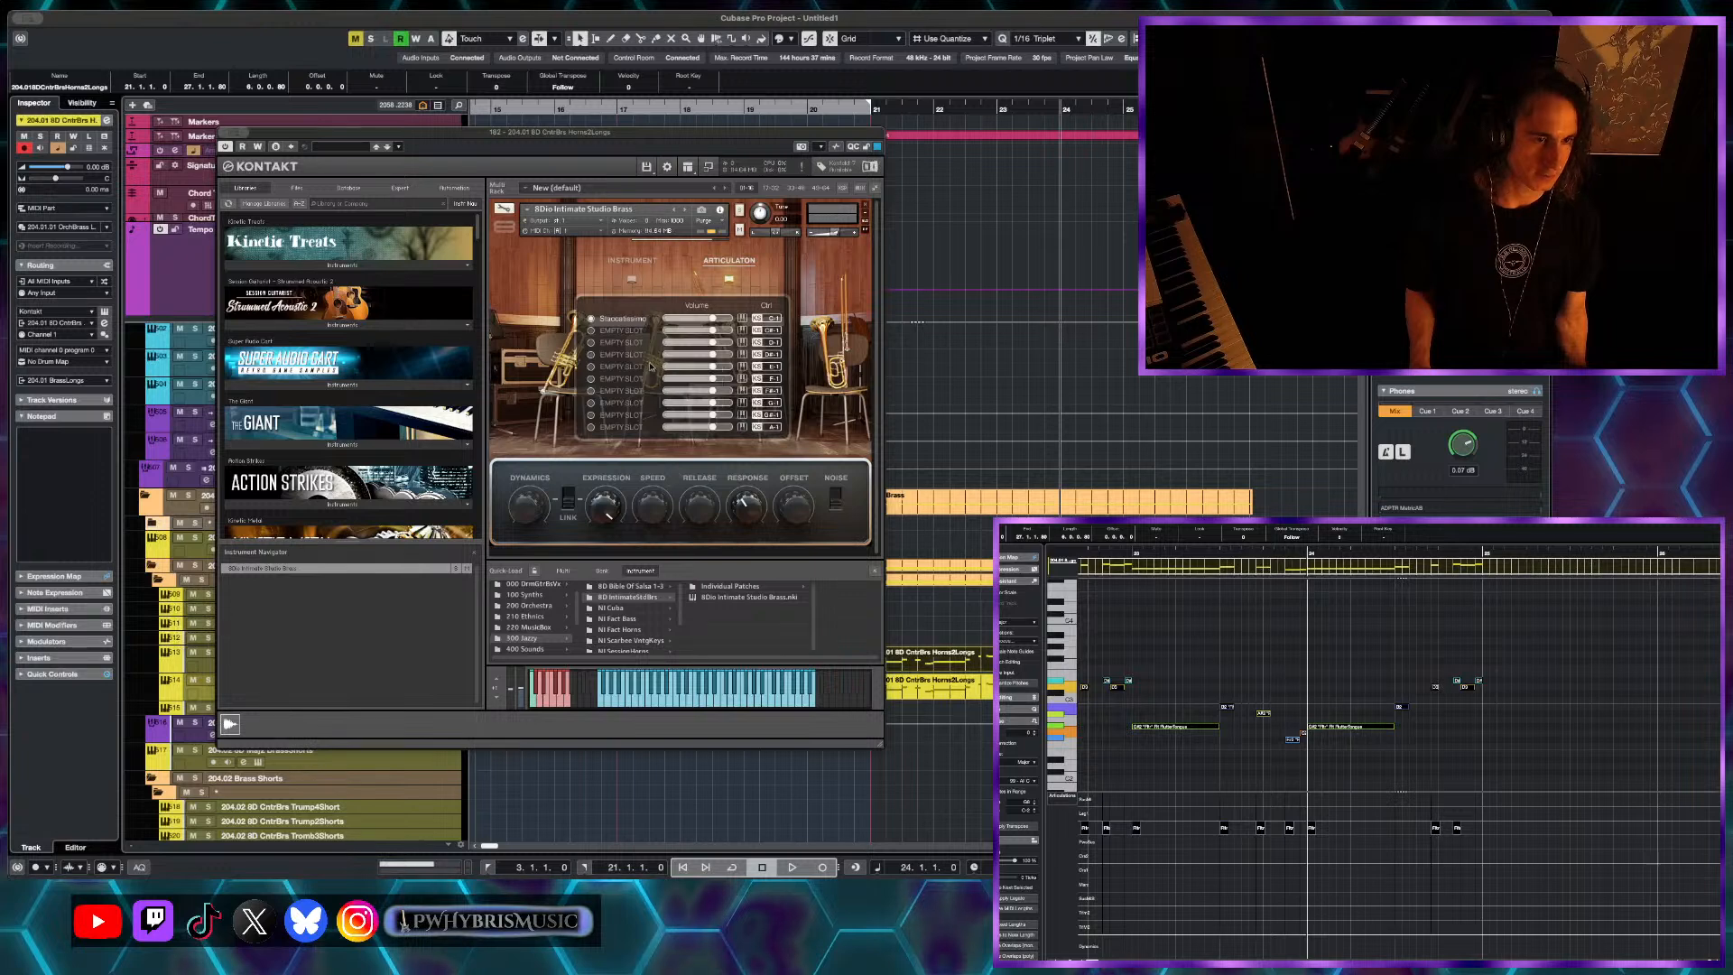
pyautogui.click(629, 332)
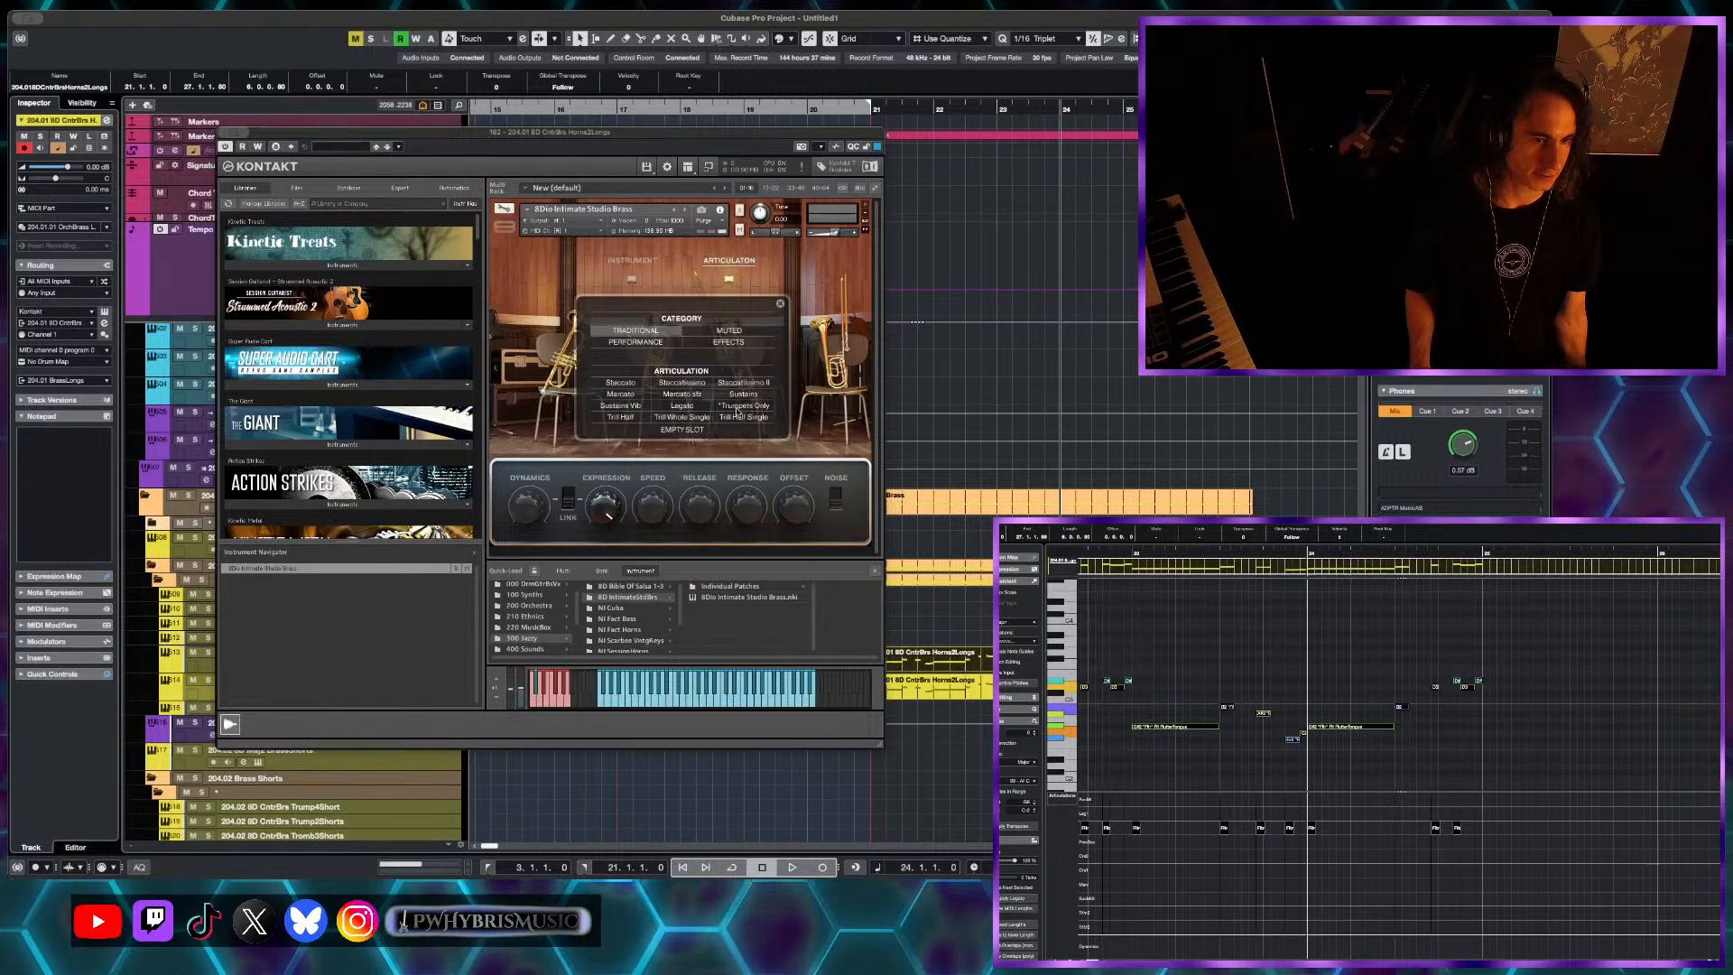
pyautogui.click(721, 330)
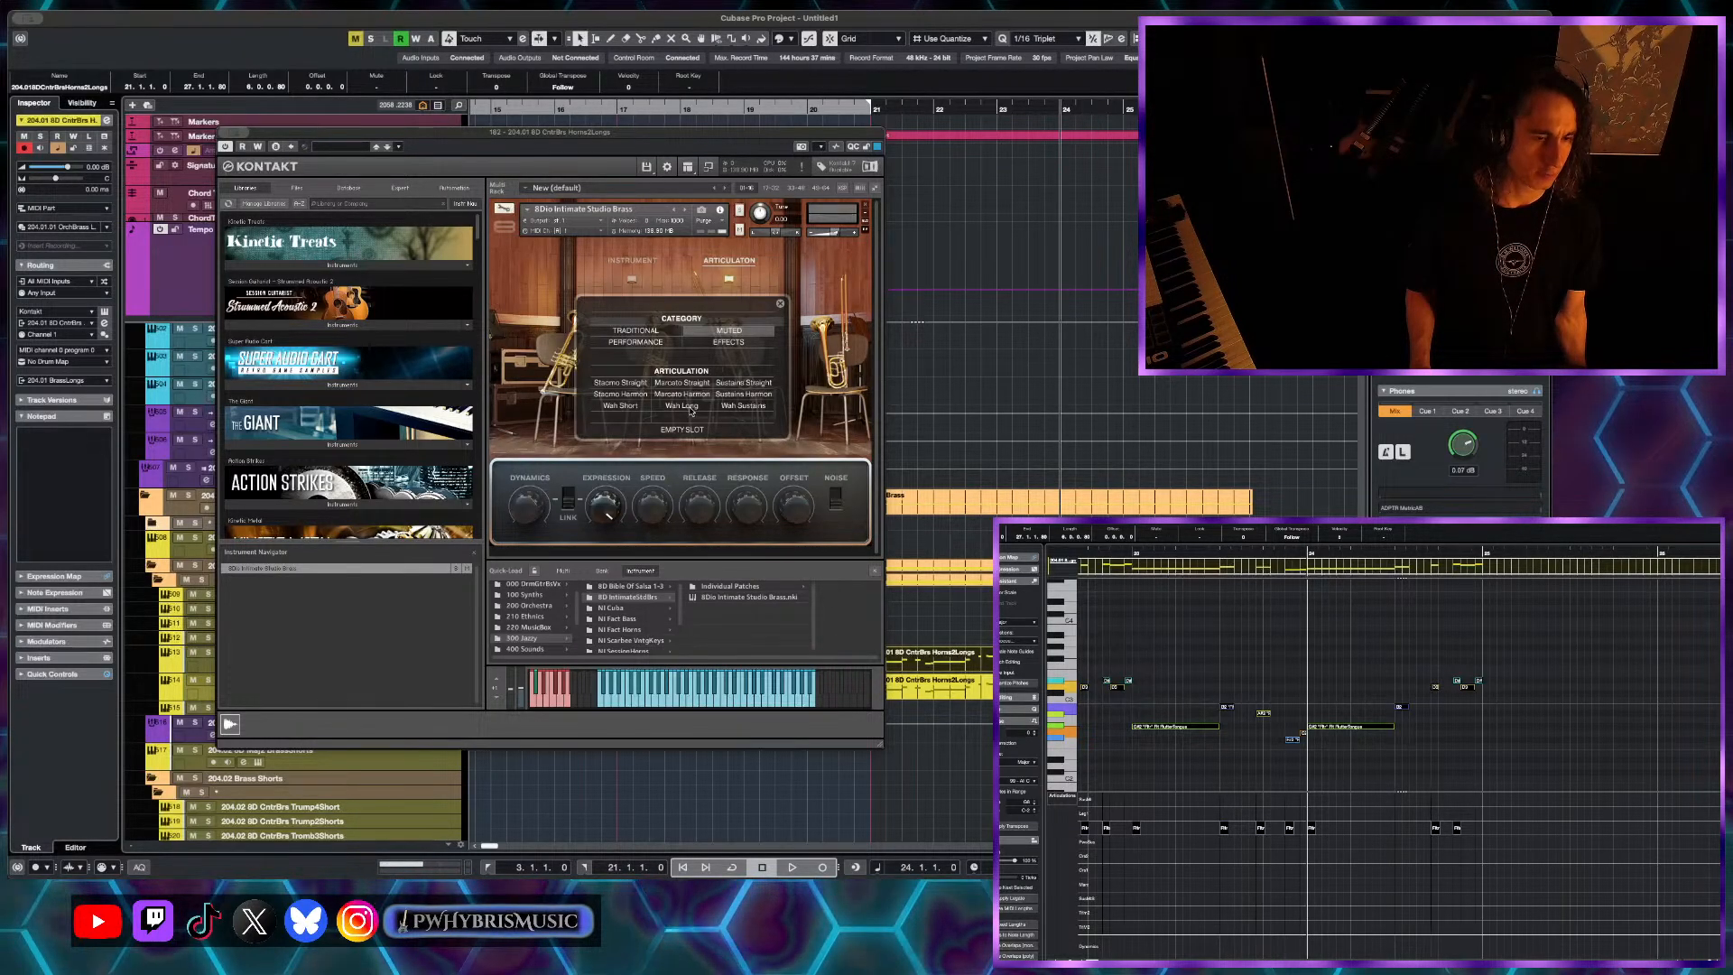
pyautogui.click(620, 406)
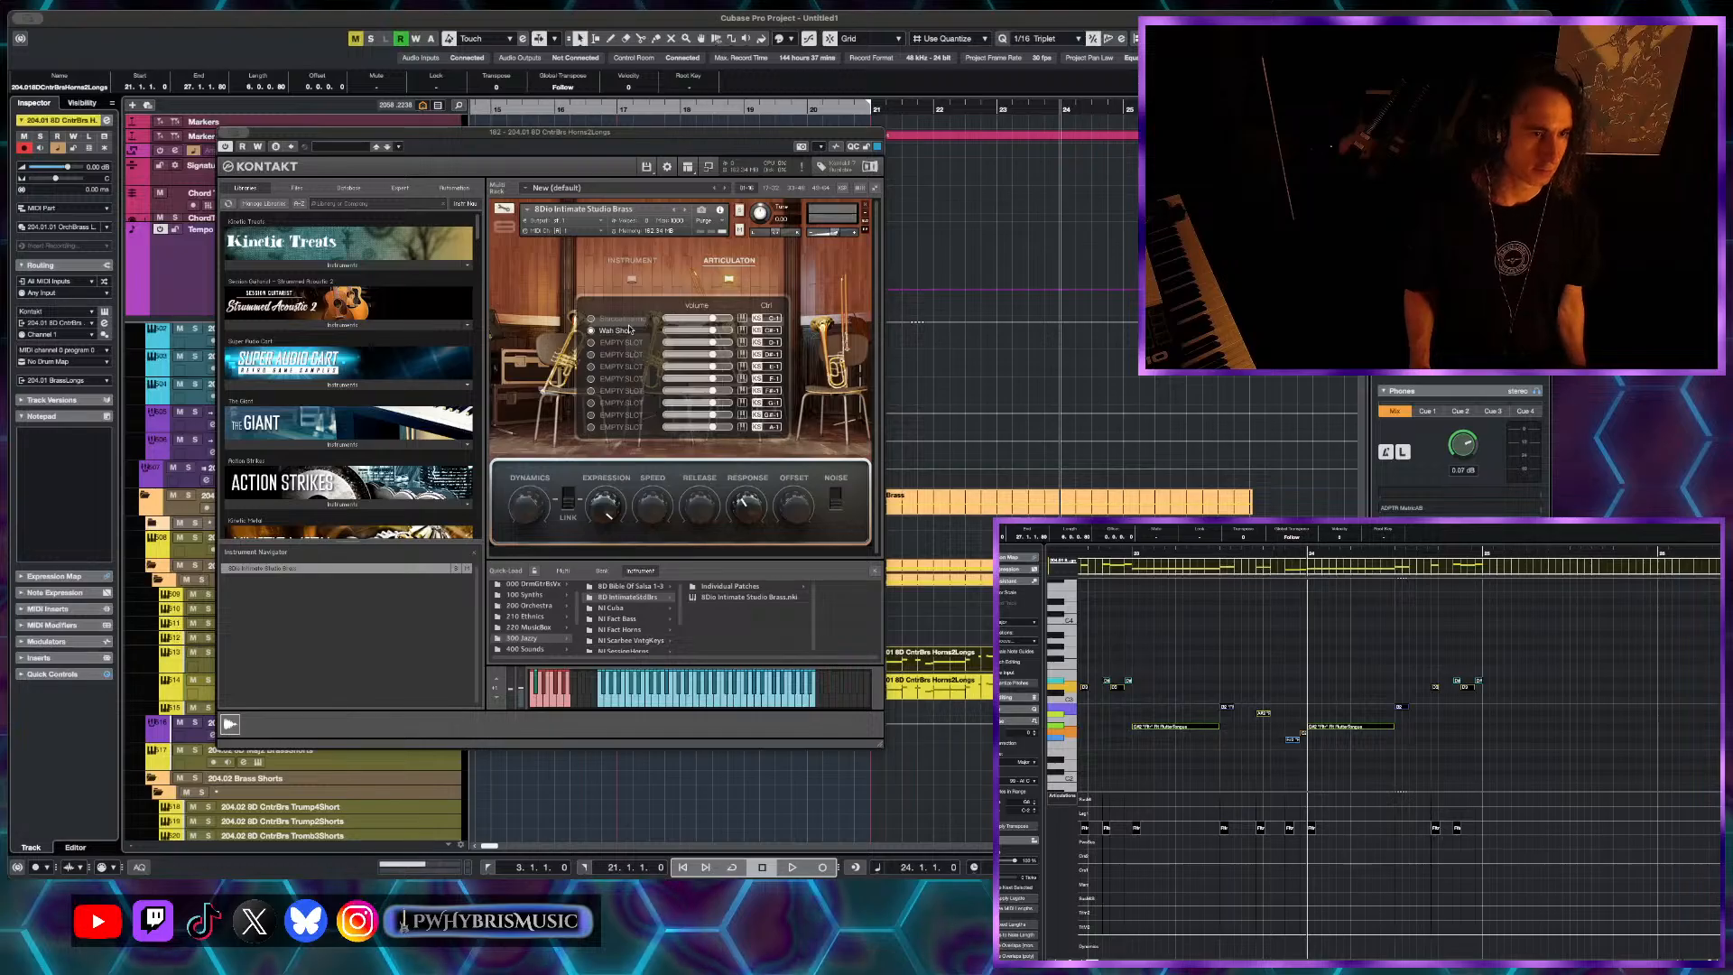
# - Listen to the horns melody with the Intimate Studio Brass patch around bar 24, with the arrangement view brought to bar 21
pyautogui.press('space')
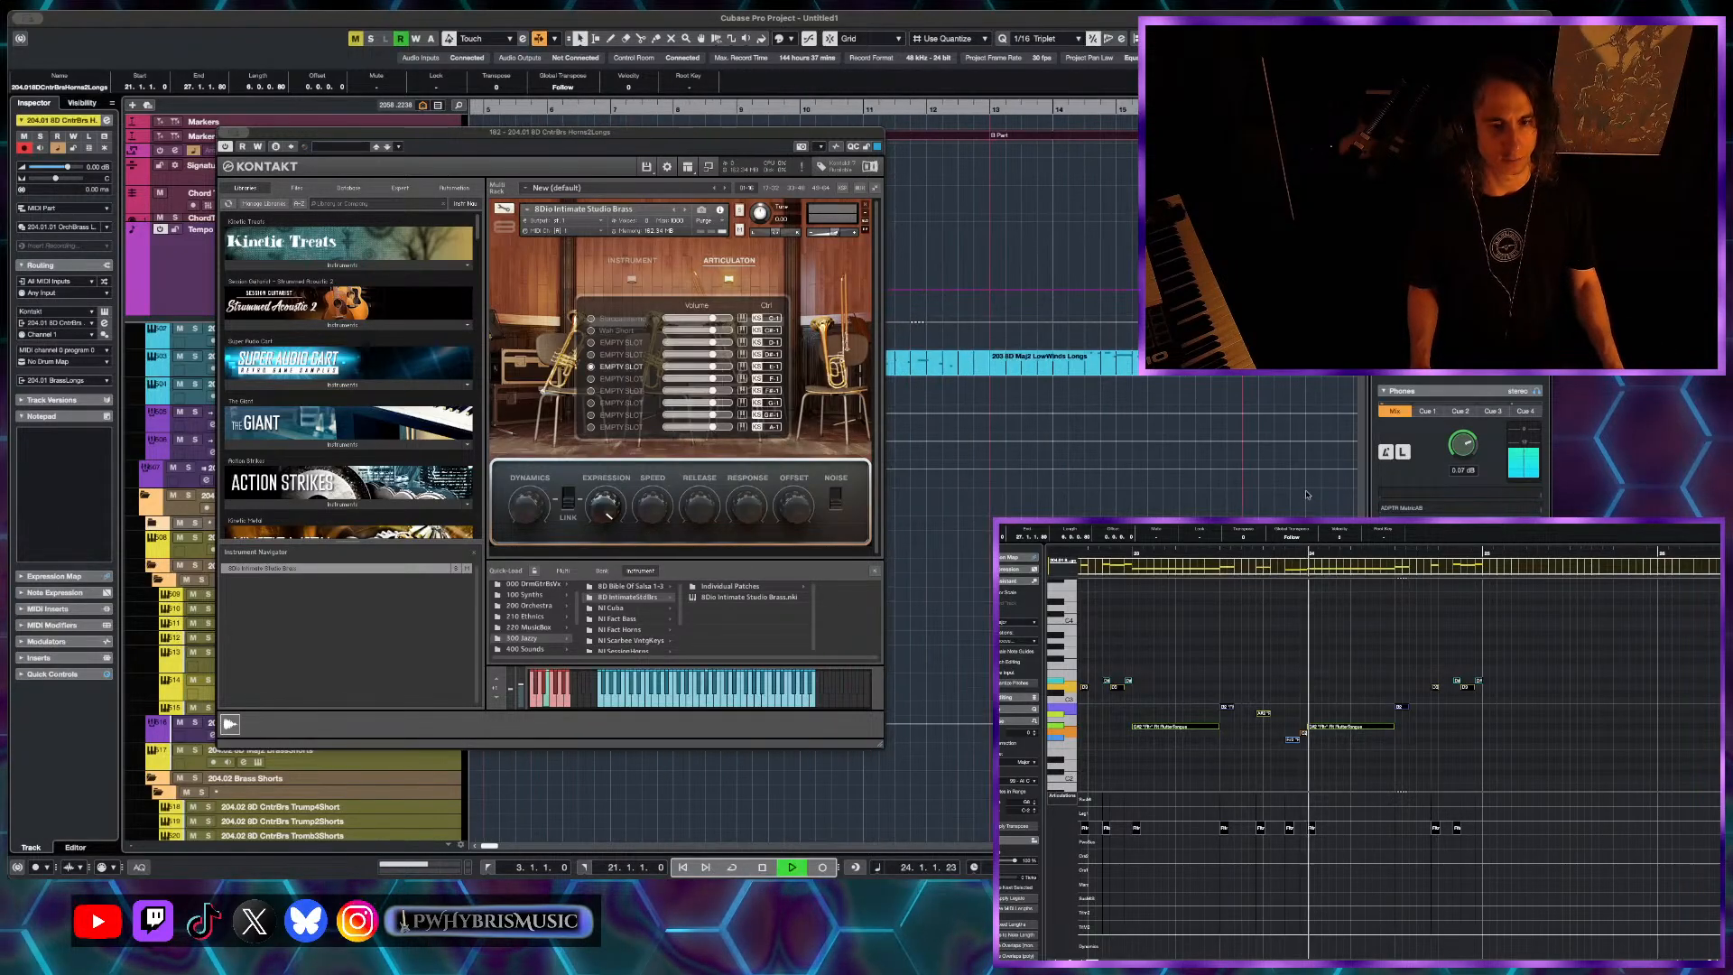
pyautogui.scroll(-5, 1307, 495)
pyautogui.hscroll(3, 1084, 226)
pyautogui.click(982, 127)
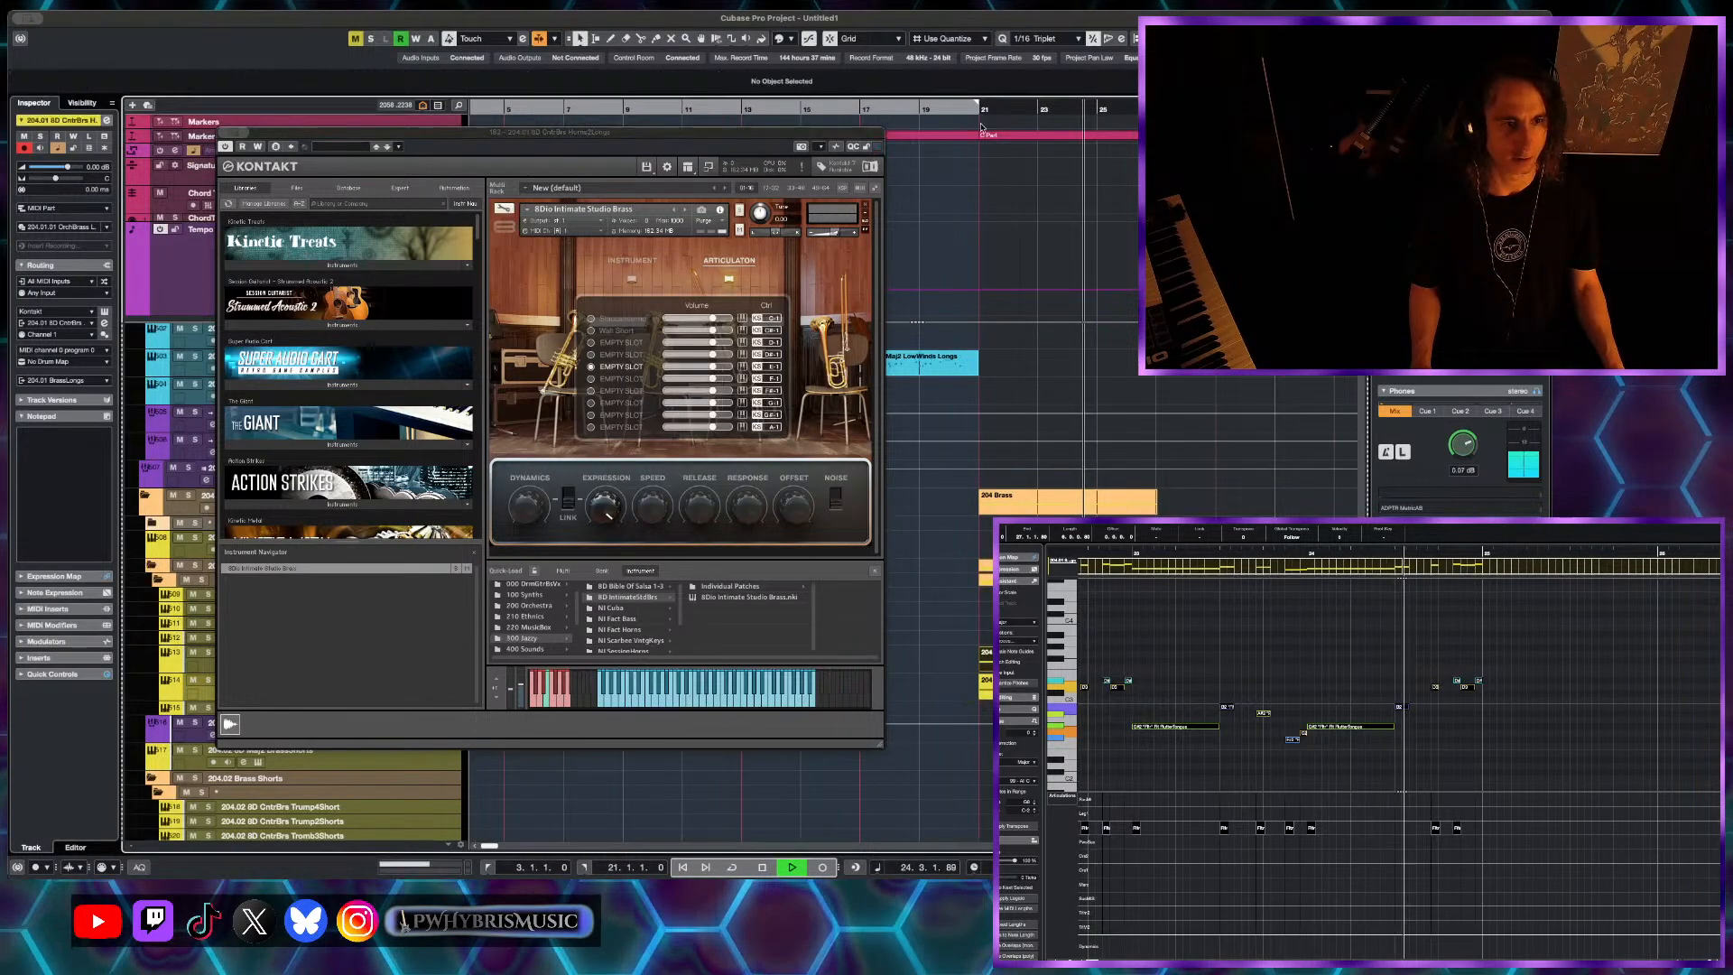
pyautogui.press('space')
# - Show the Intimate Studio Brass patch's individual instruments and play the C Part from bar 21
pyautogui.click(632, 279)
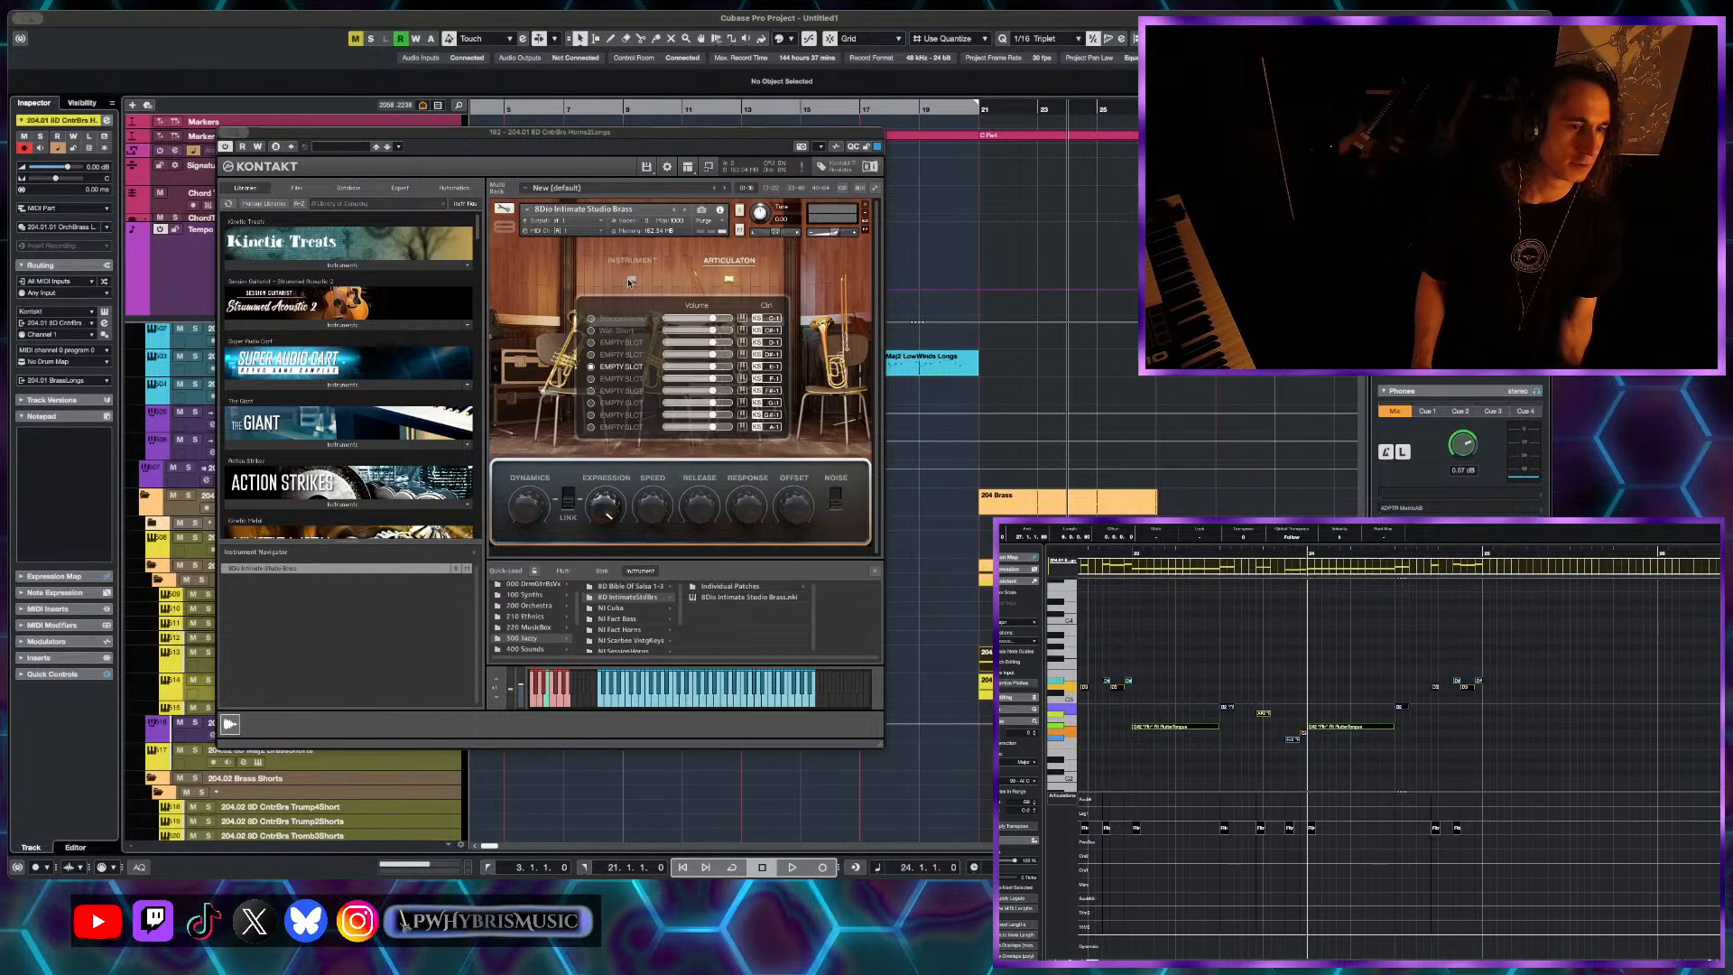
pyautogui.click(631, 280)
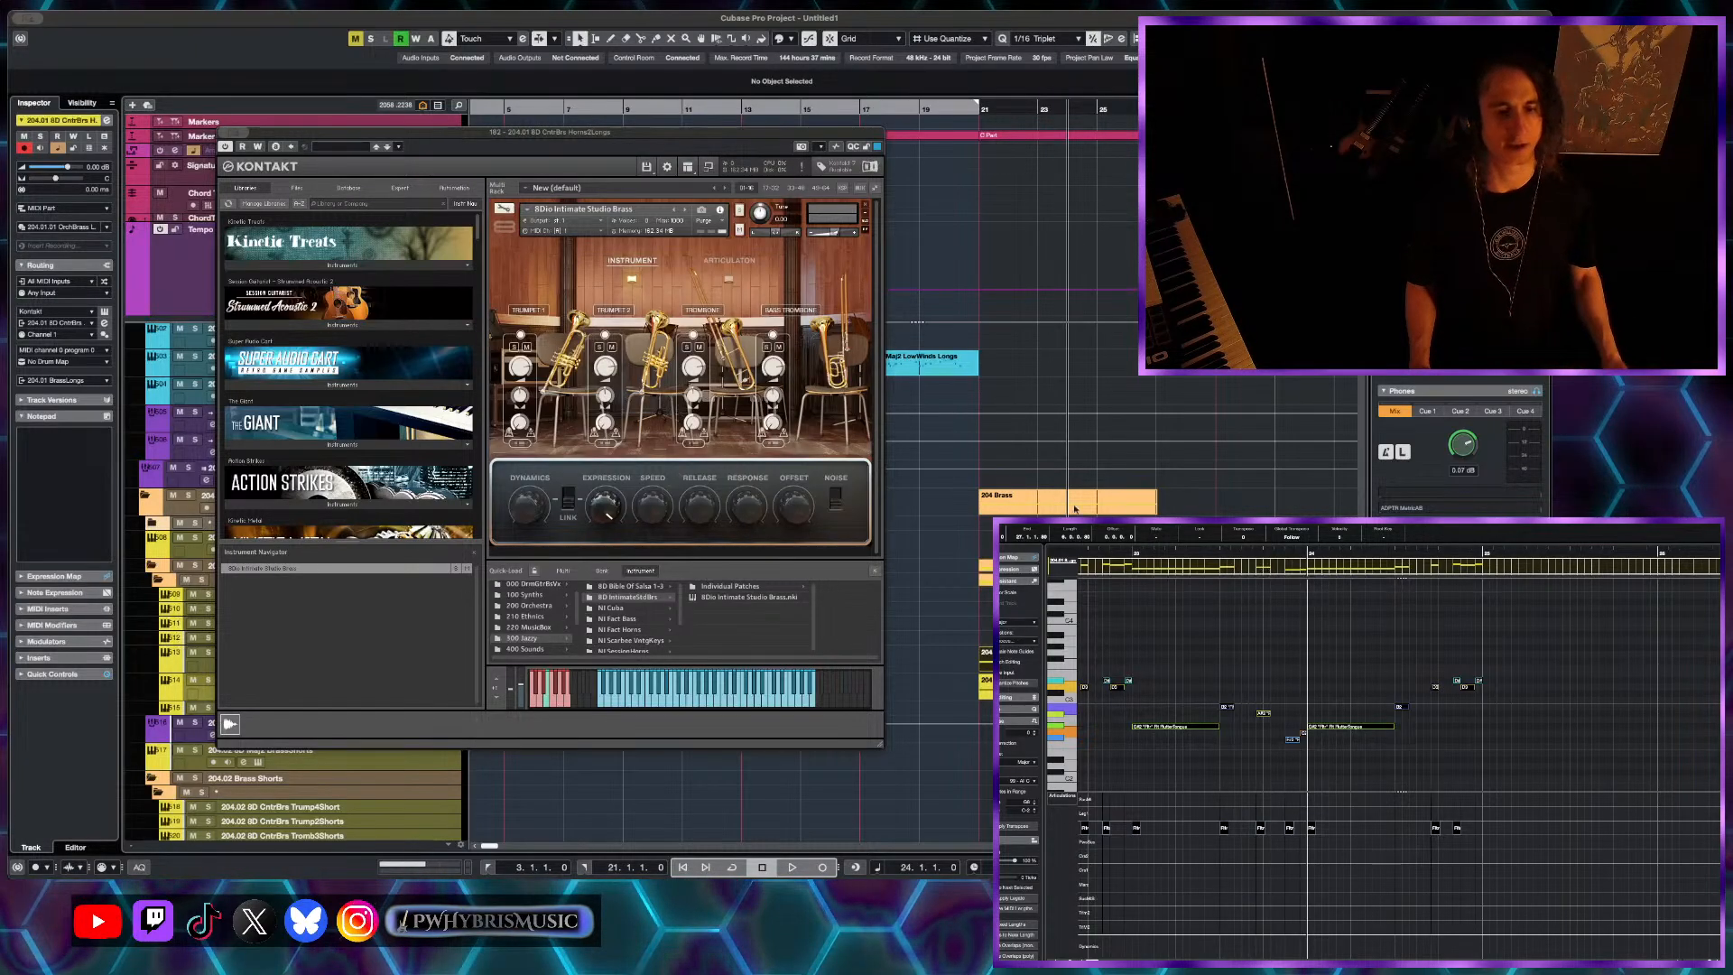
pyautogui.press('space')
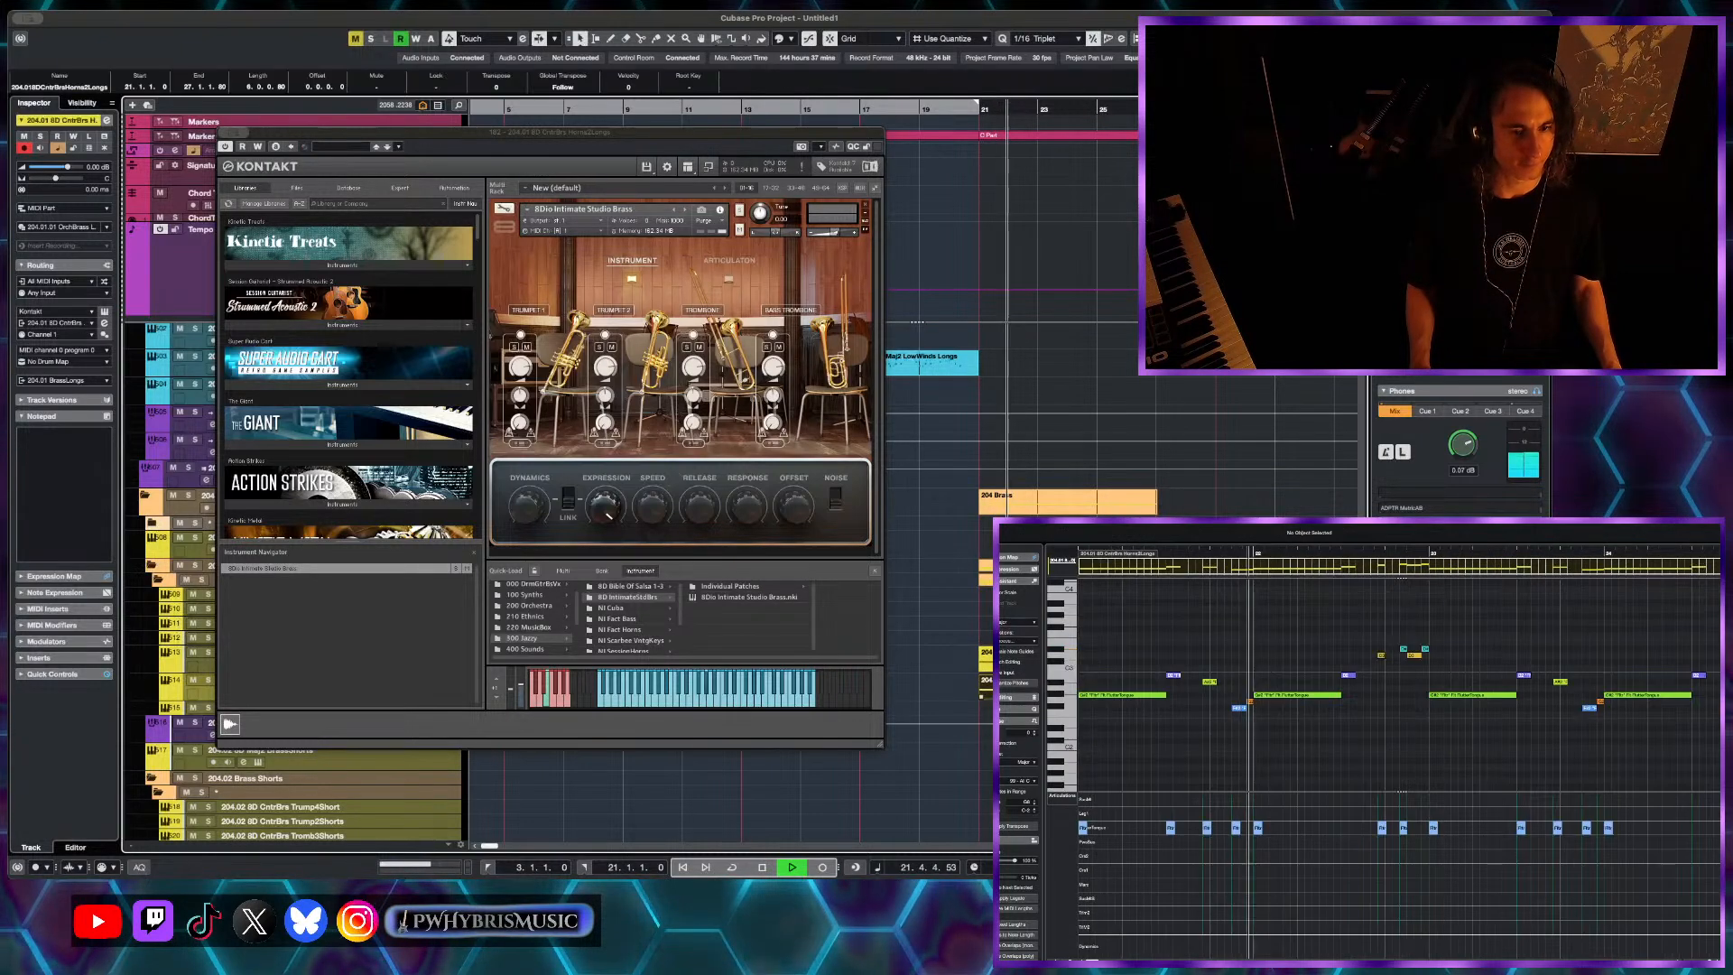
# - Move the Kontakt window up and mute the Horns2Longs part at bar 21 during playback of the C Part
pyautogui.moveTo(534, 139); pyautogui.dragTo(547, 73)
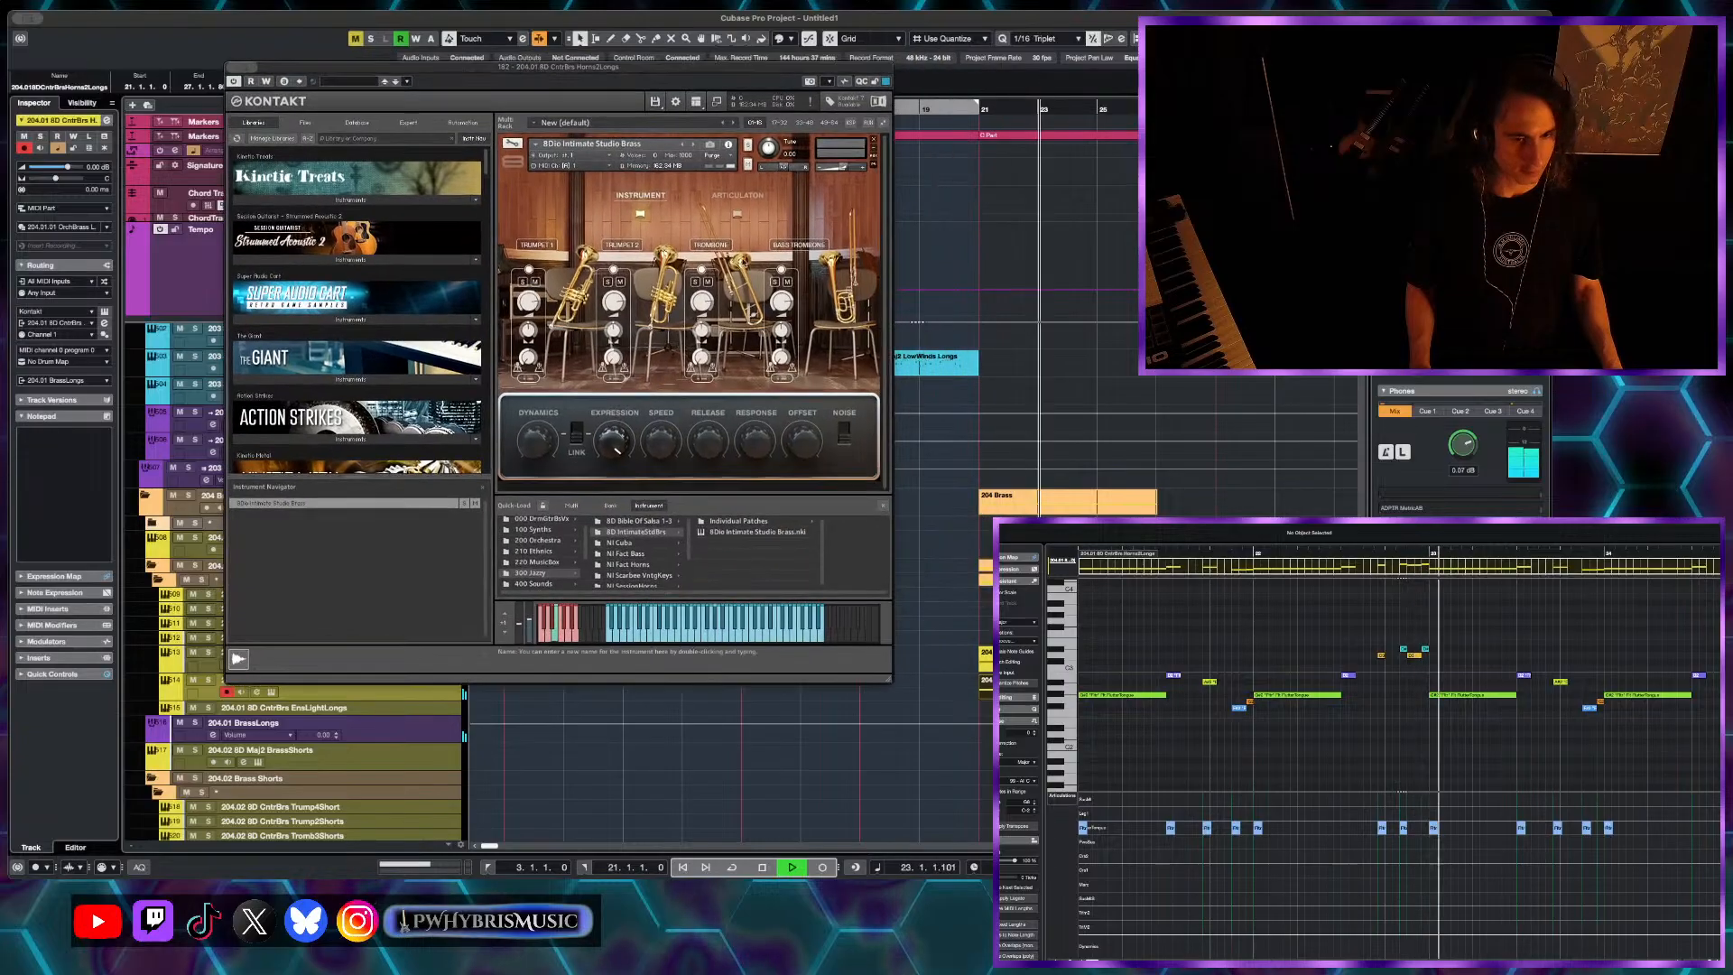
pyautogui.click(986, 656)
pyautogui.press('7')
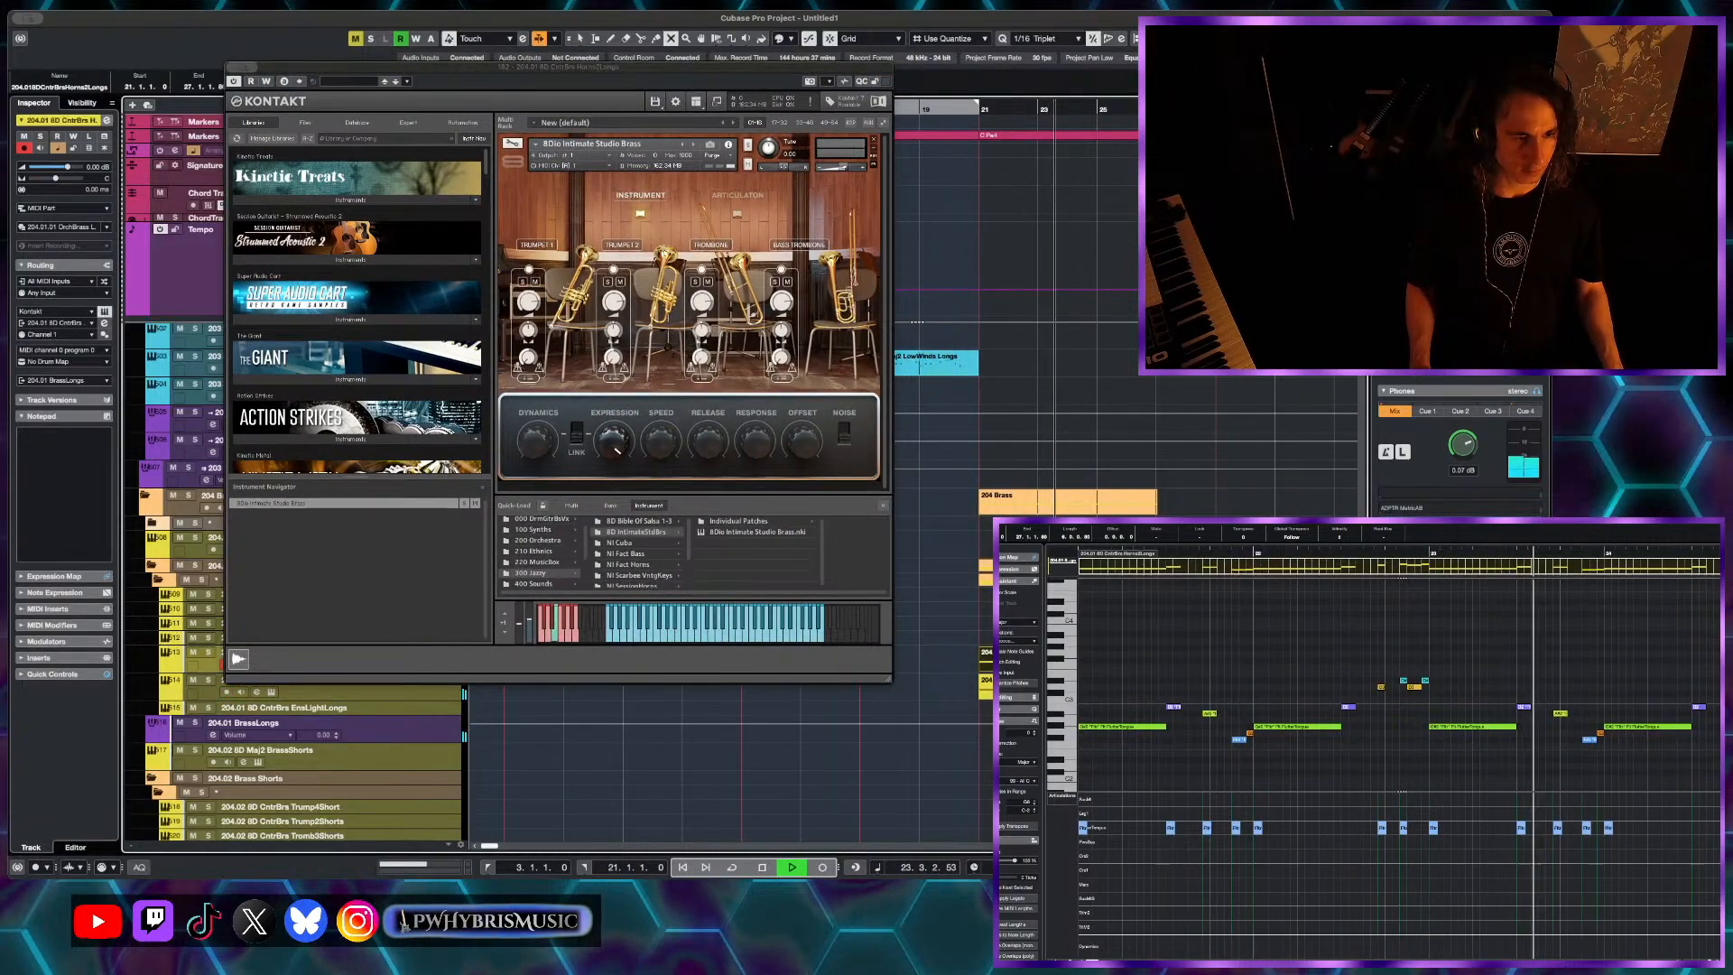
pyautogui.press('space')
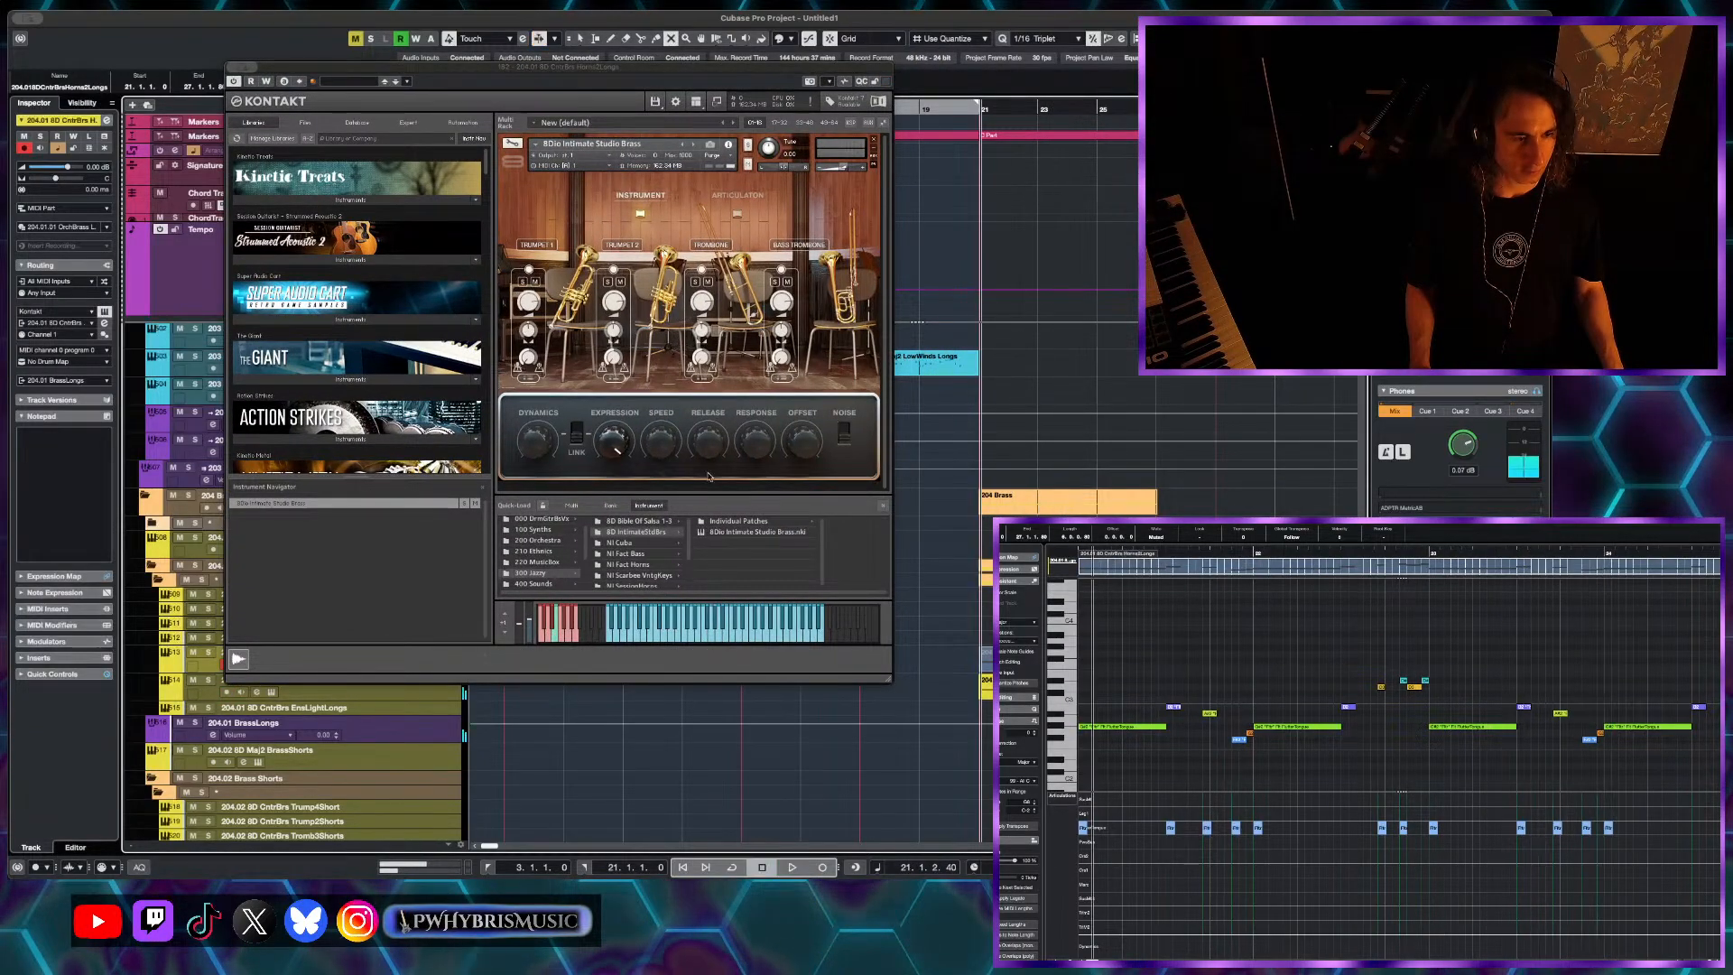
# - Solo the duplicate Horns2Longs (D) track and play it, checking its Century Brass Horns 2 patch in Kontakt
pyautogui.moveTo(587, 68); pyautogui.dragTo(1081, 190)
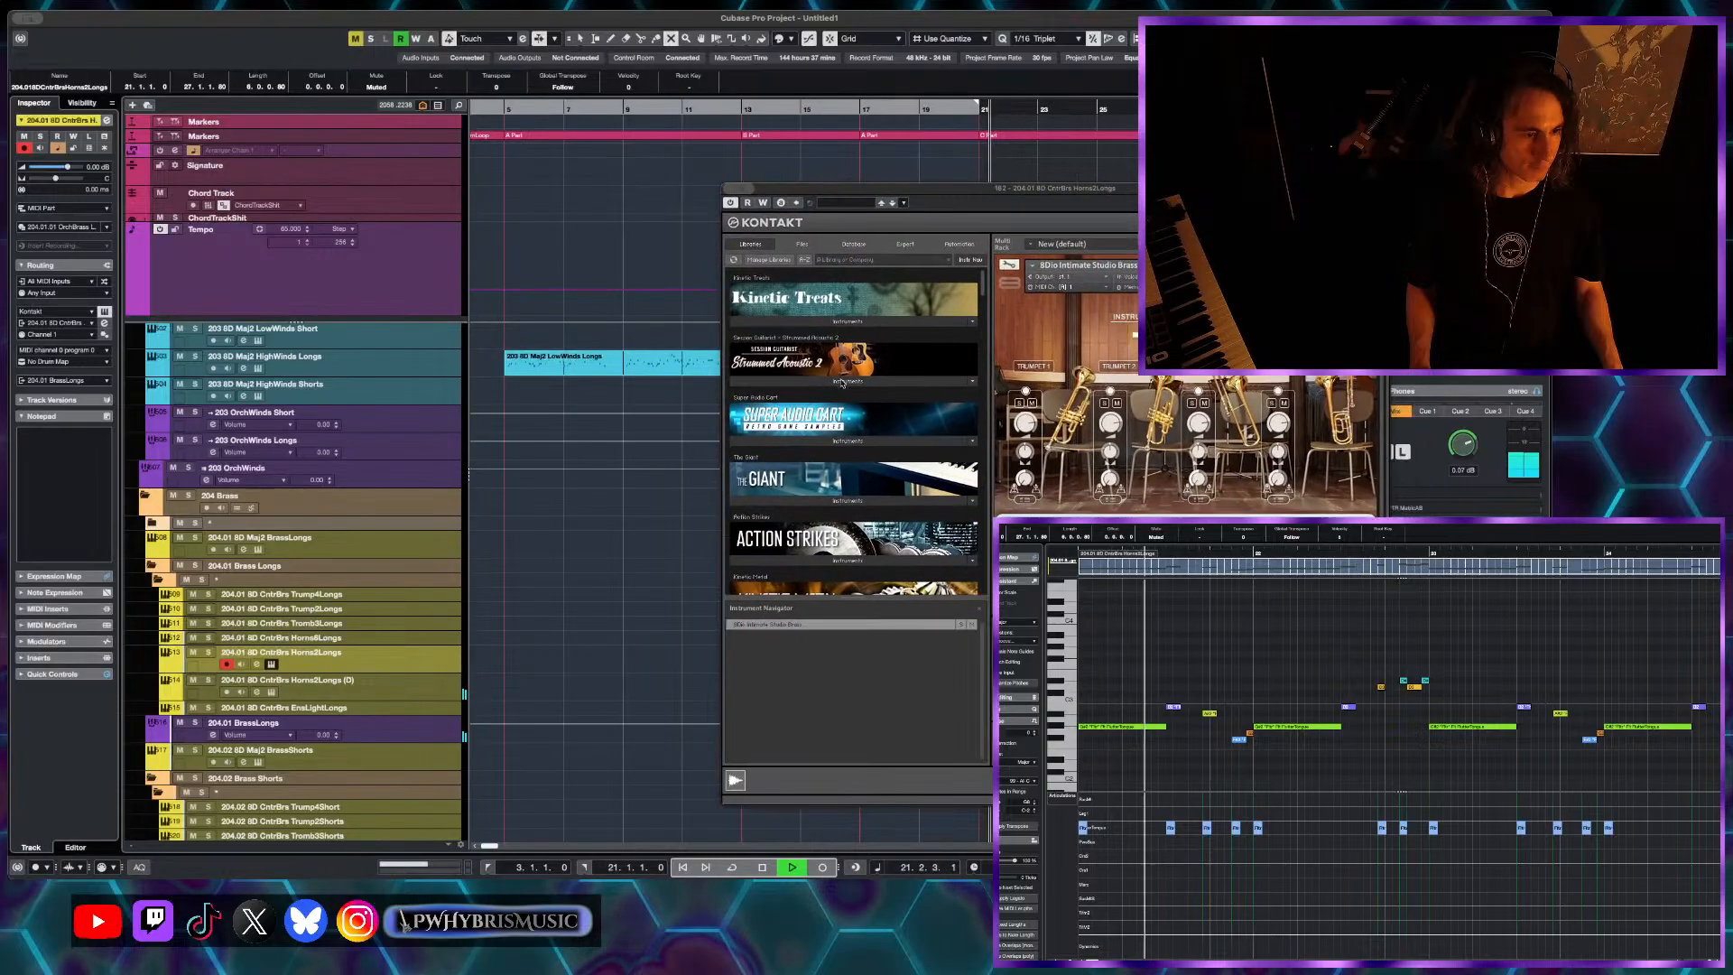
pyautogui.click(209, 679)
pyautogui.click(347, 695)
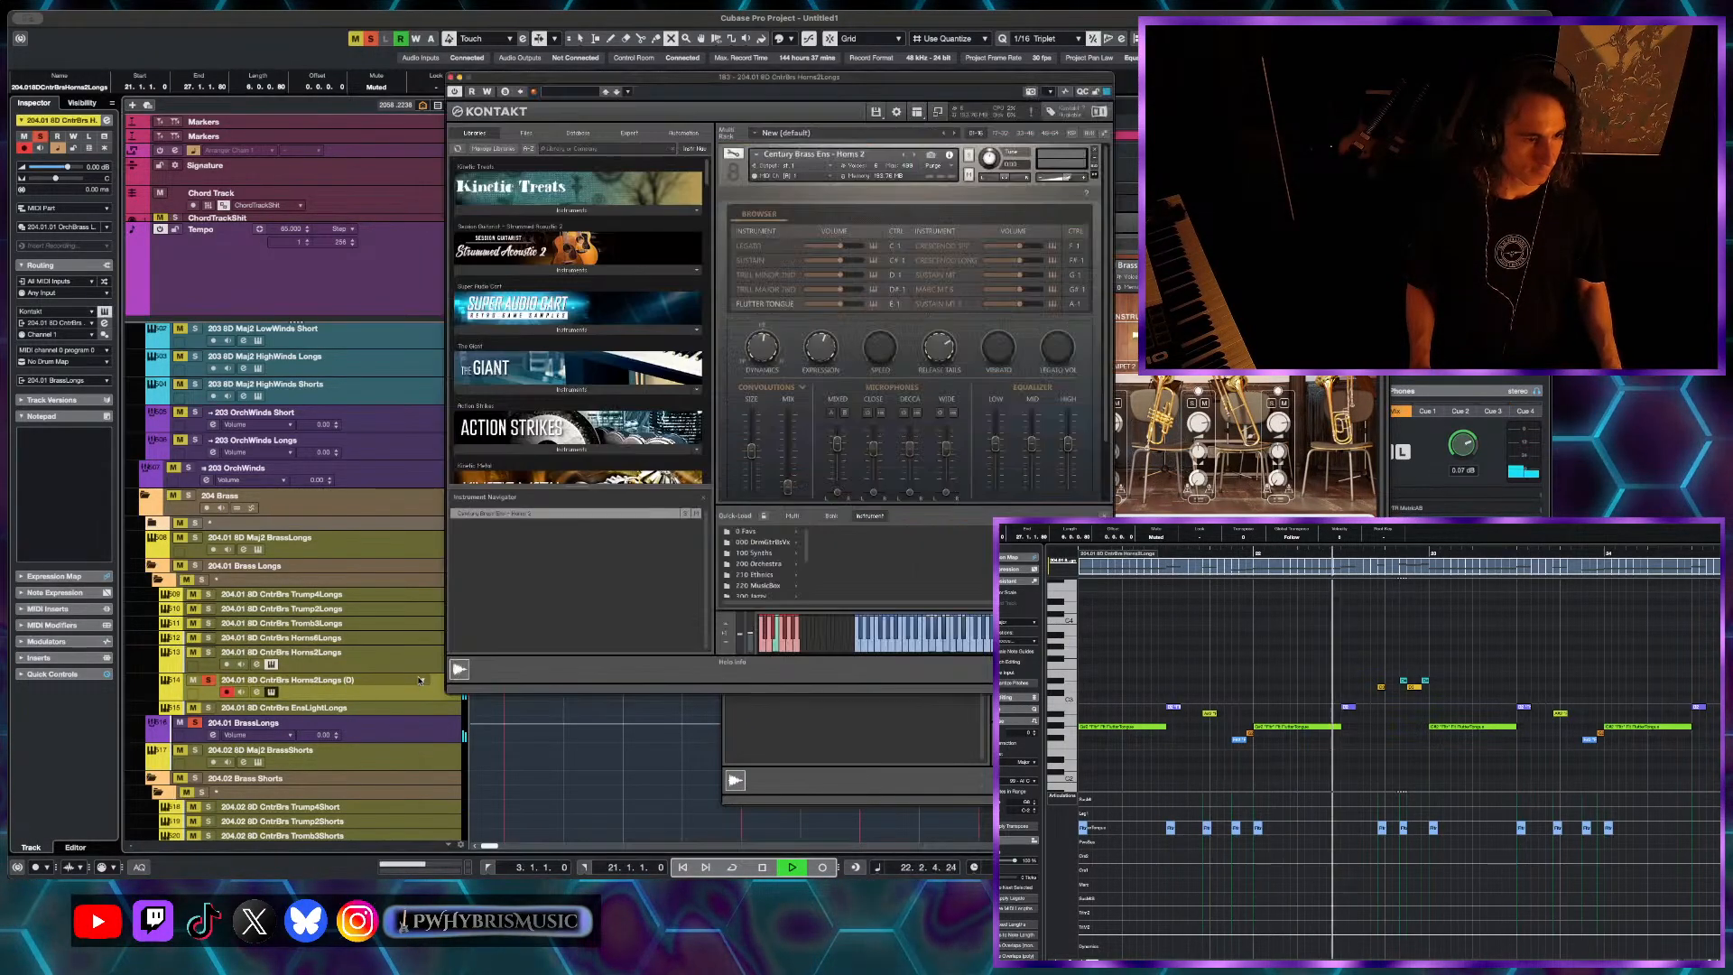
pyautogui.press('super+w')
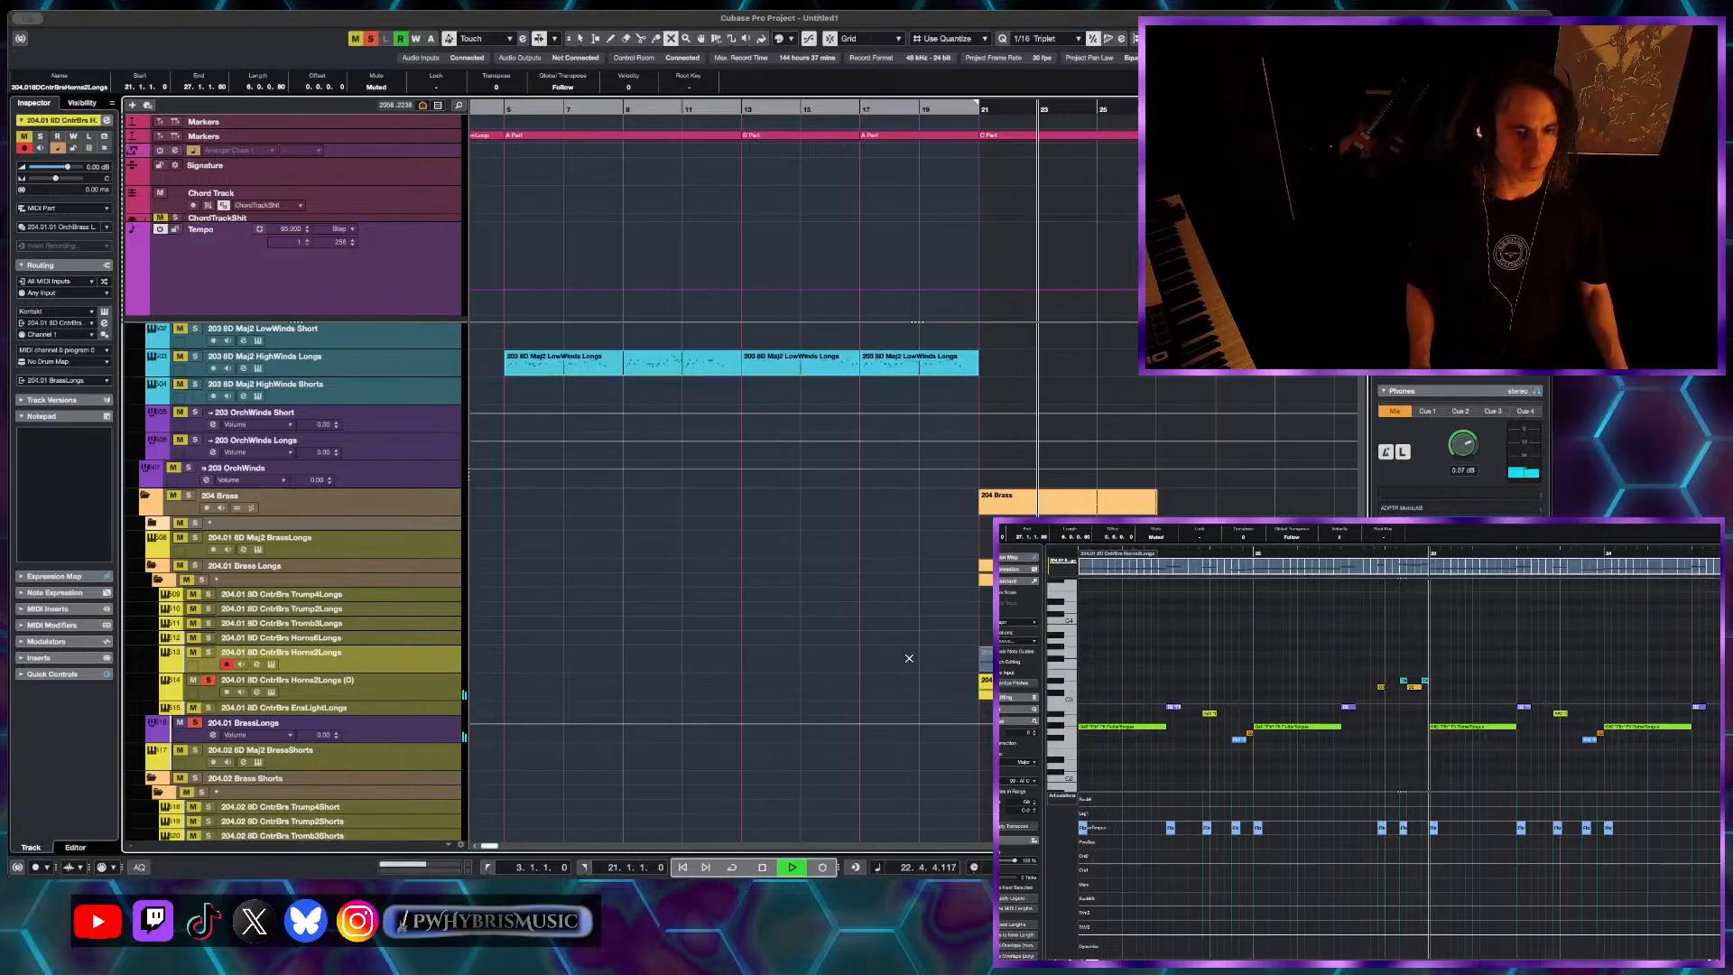
pyautogui.click(271, 692)
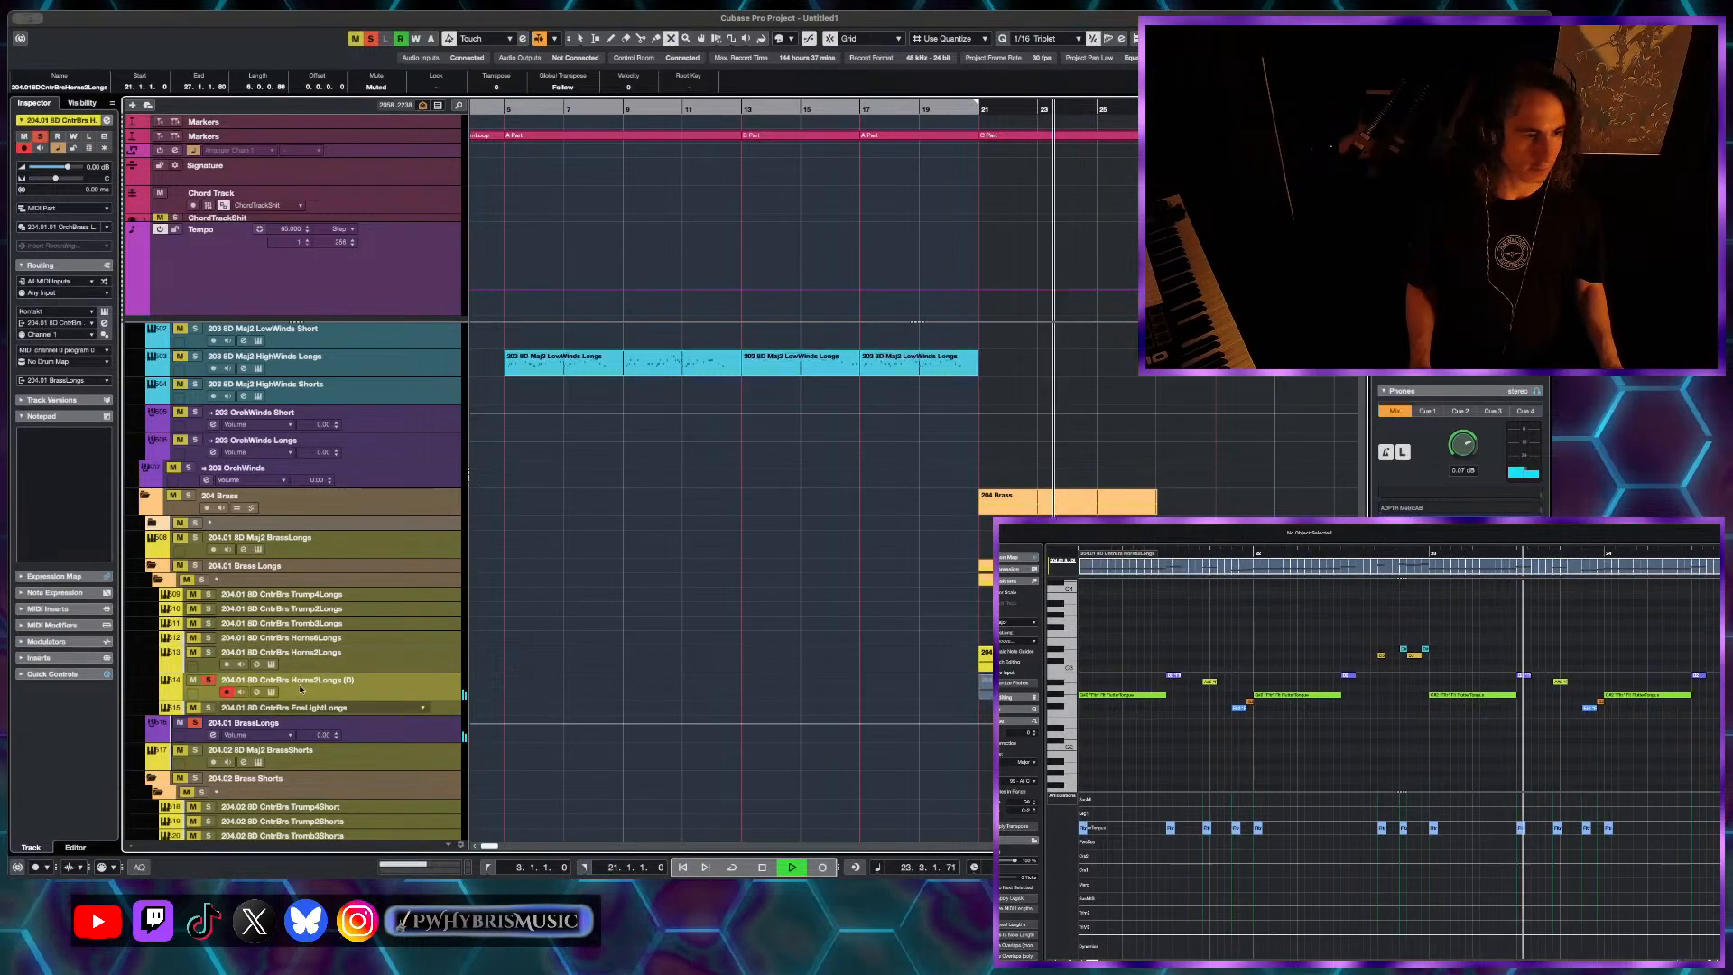
# - Solo the original Horns2Longs track, replay from bar 21 and bring up its Intimate Studio Brass instrument
pyautogui.press('space')
pyautogui.press('space')
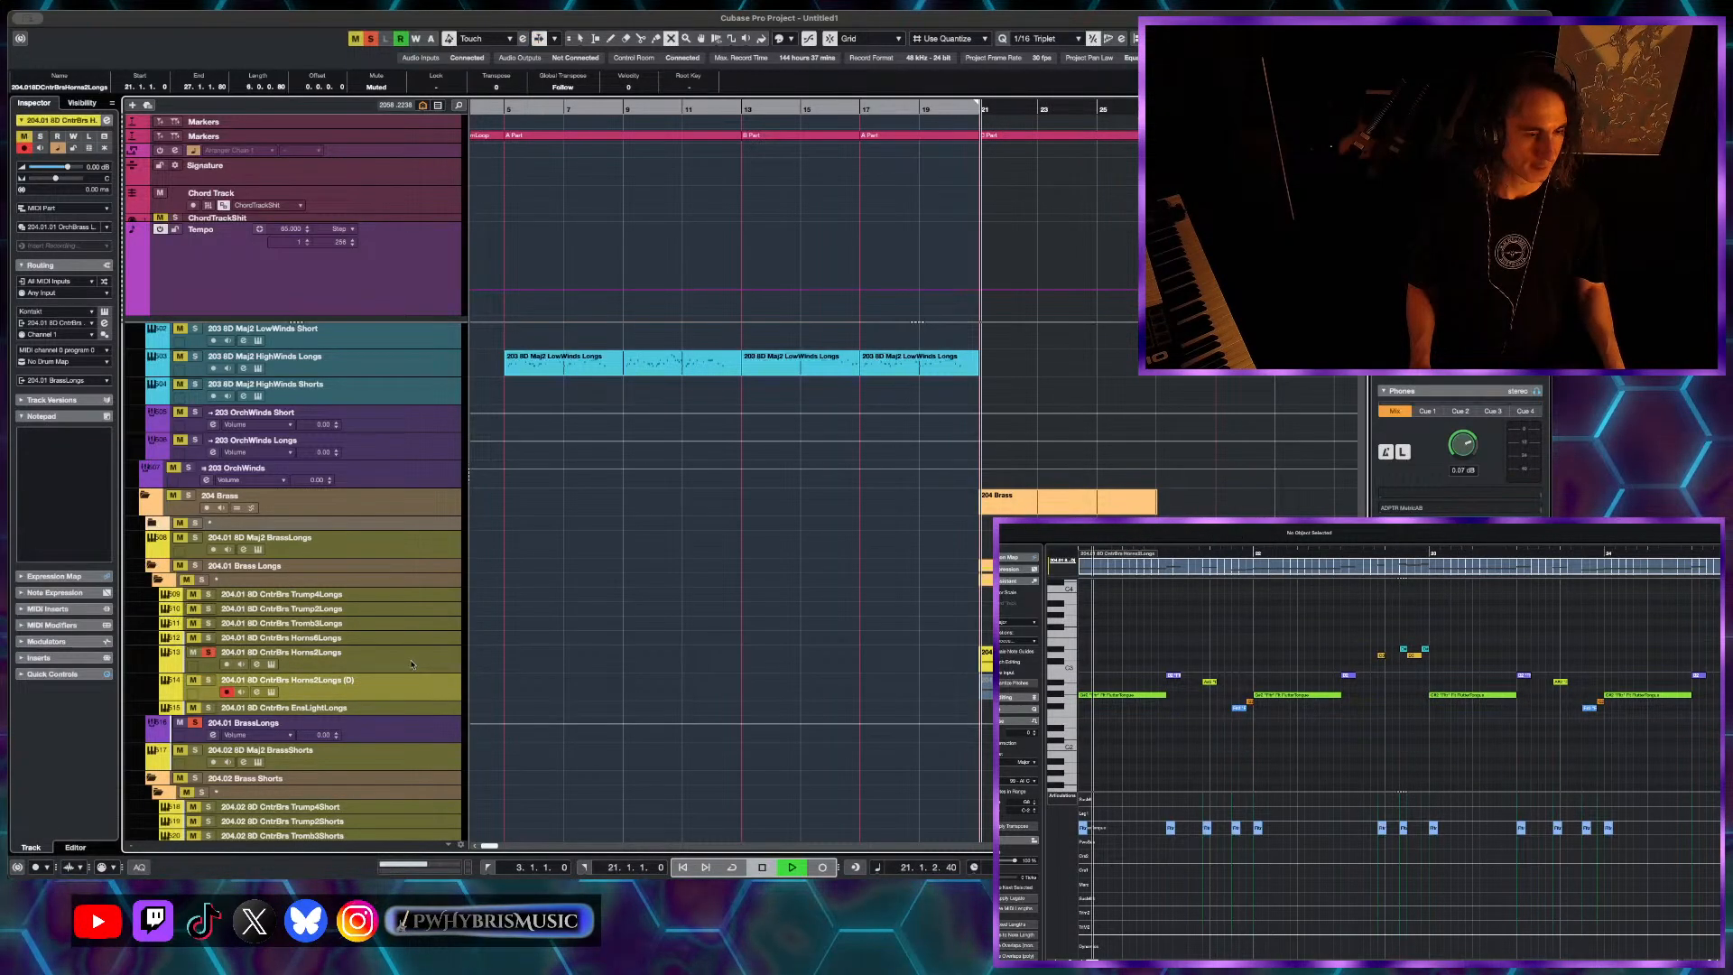
pyautogui.click(411, 664)
pyautogui.click(271, 665)
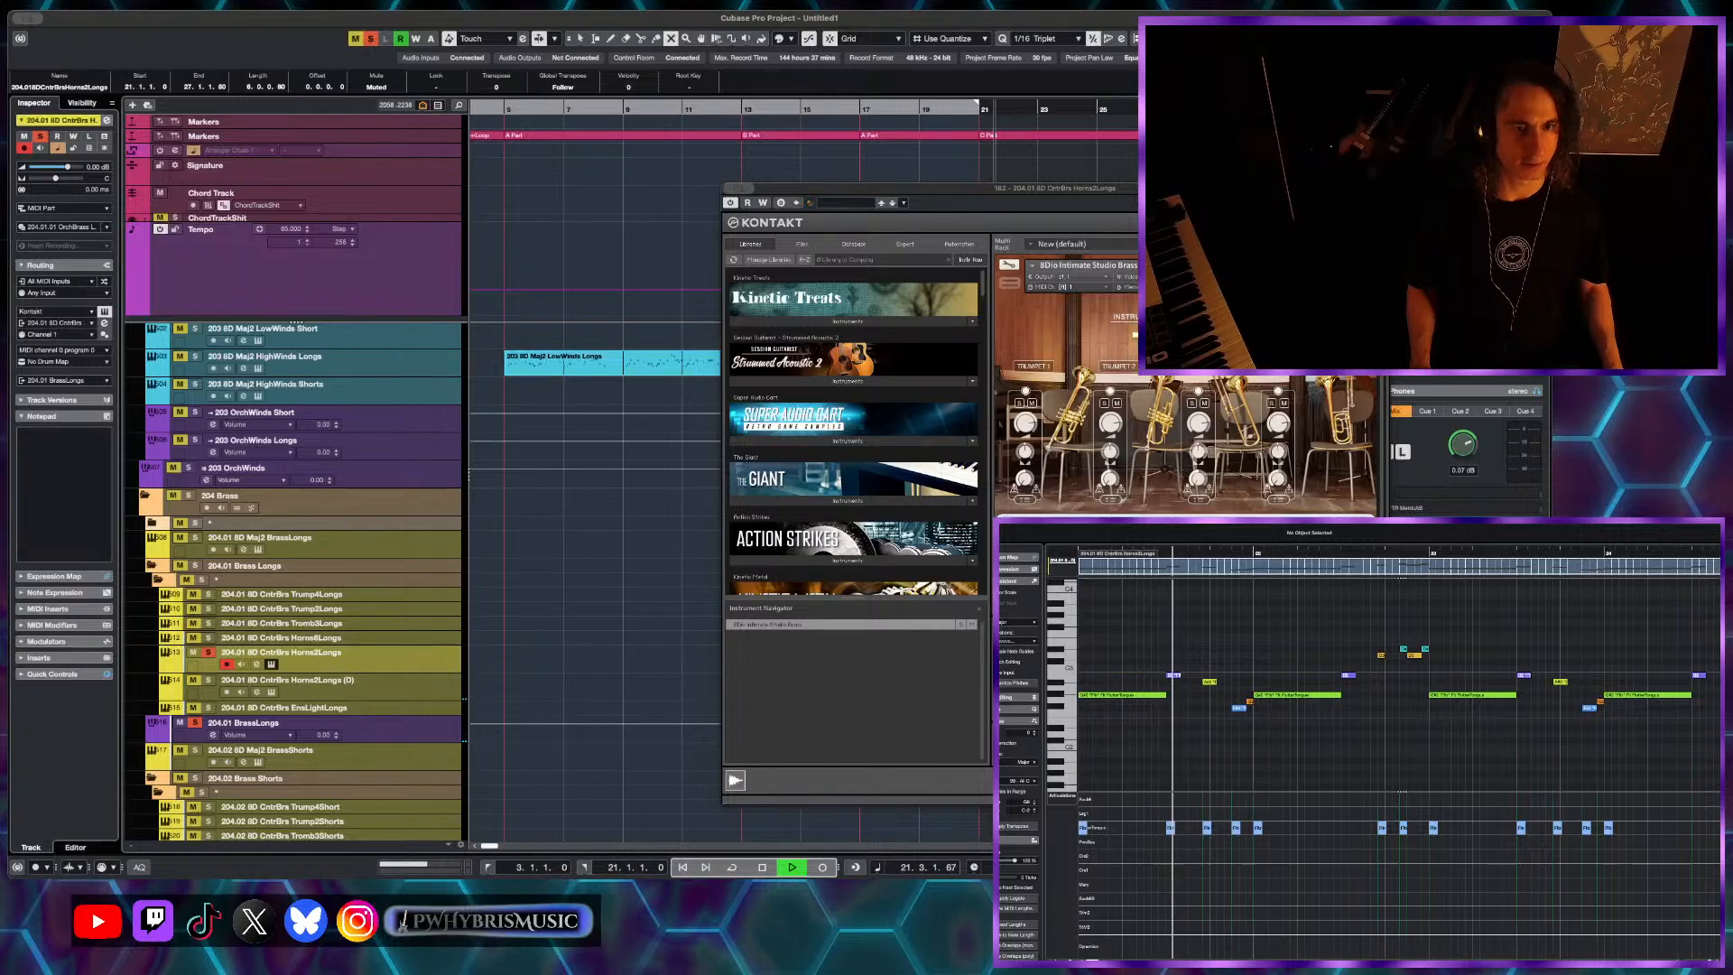
pyautogui.moveTo(903, 187); pyautogui.dragTo(816, 141)
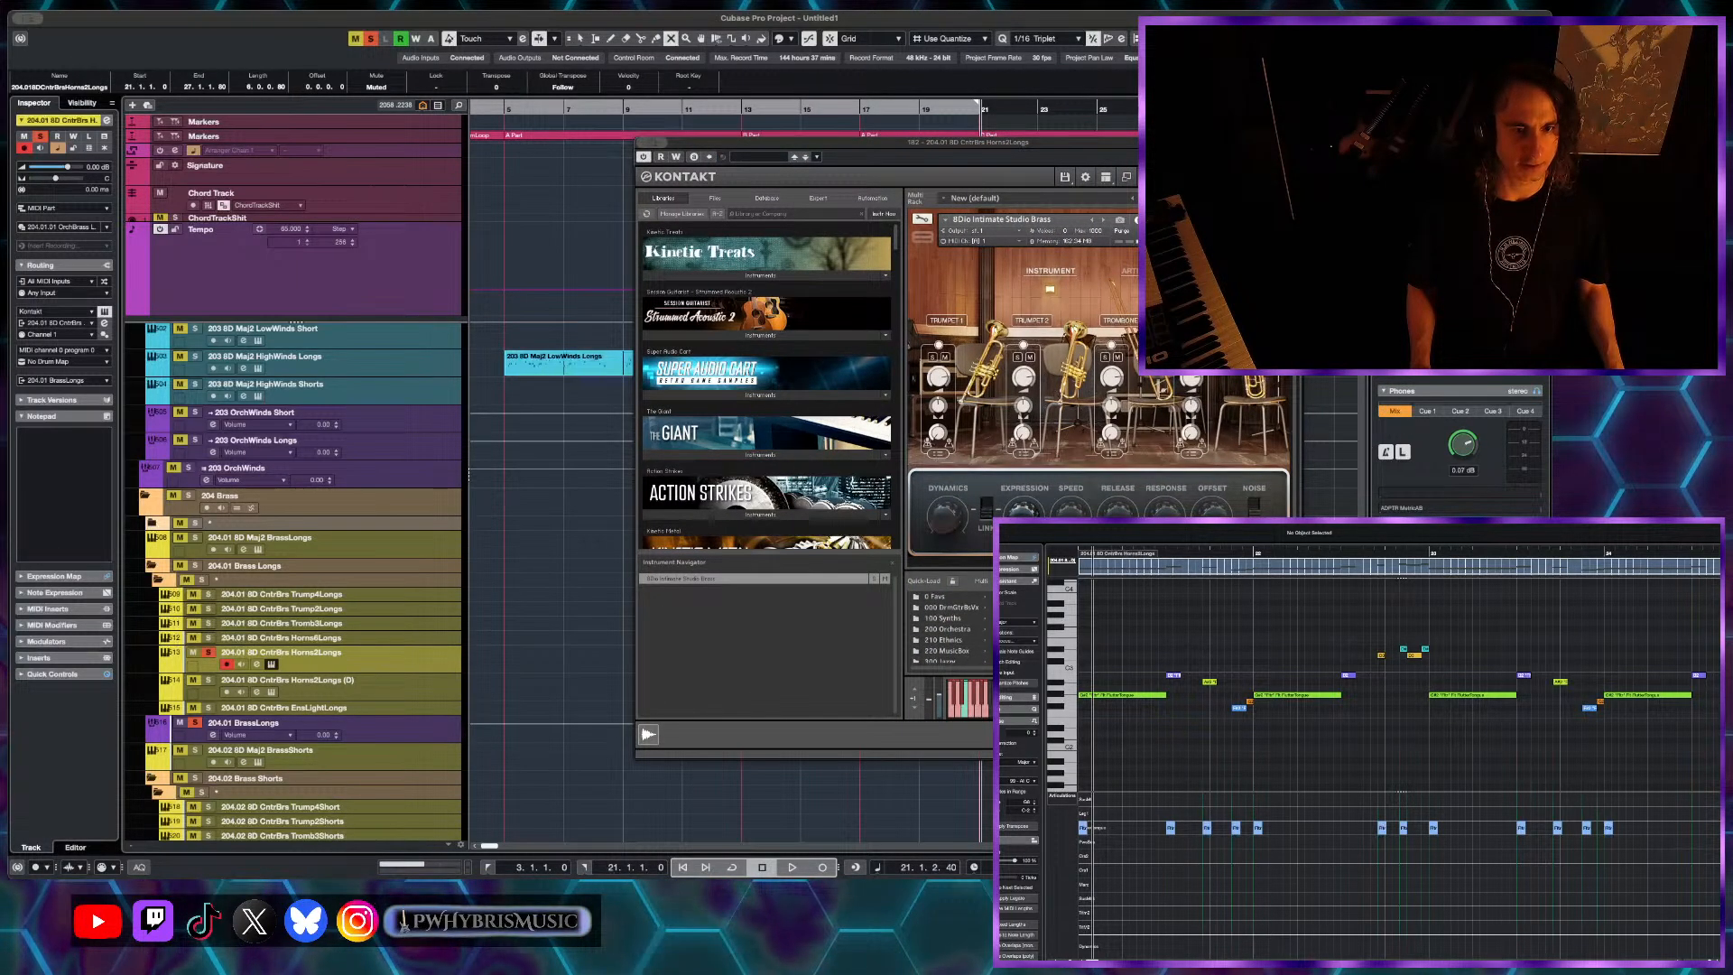
# - Show the Intimate Studio Brass articulation slots, select Wah Short and test it from bar 21
pyautogui.click(1128, 271)
pyautogui.click(1029, 343)
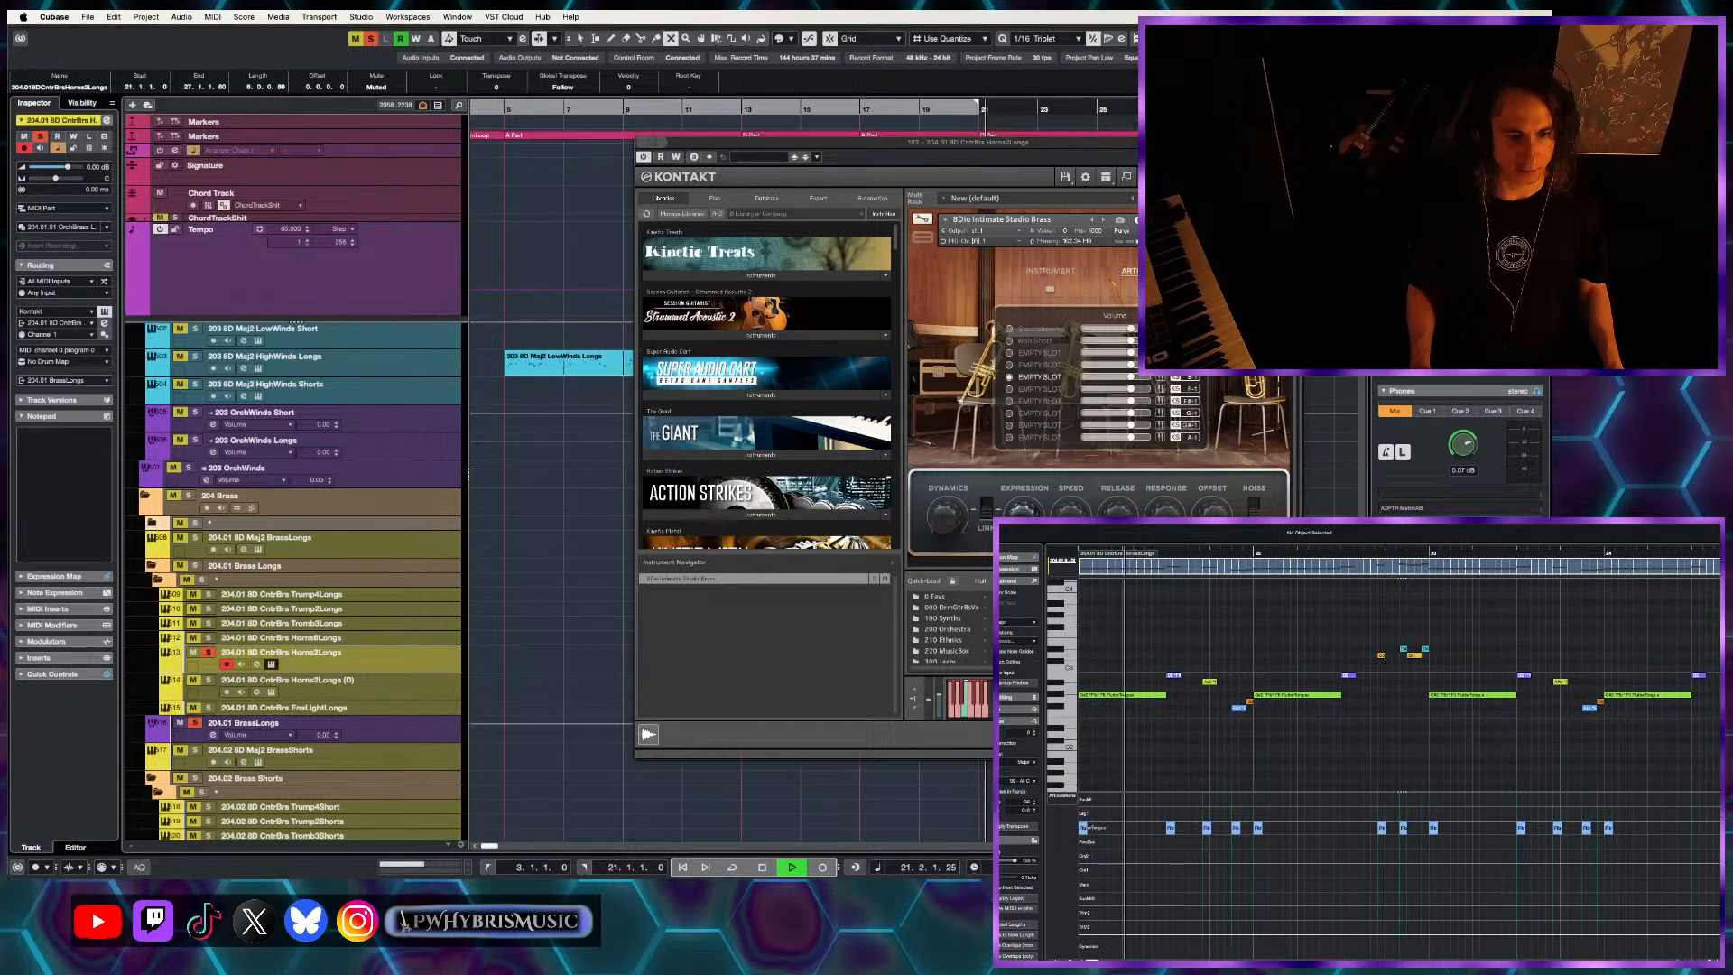
pyautogui.press('space')
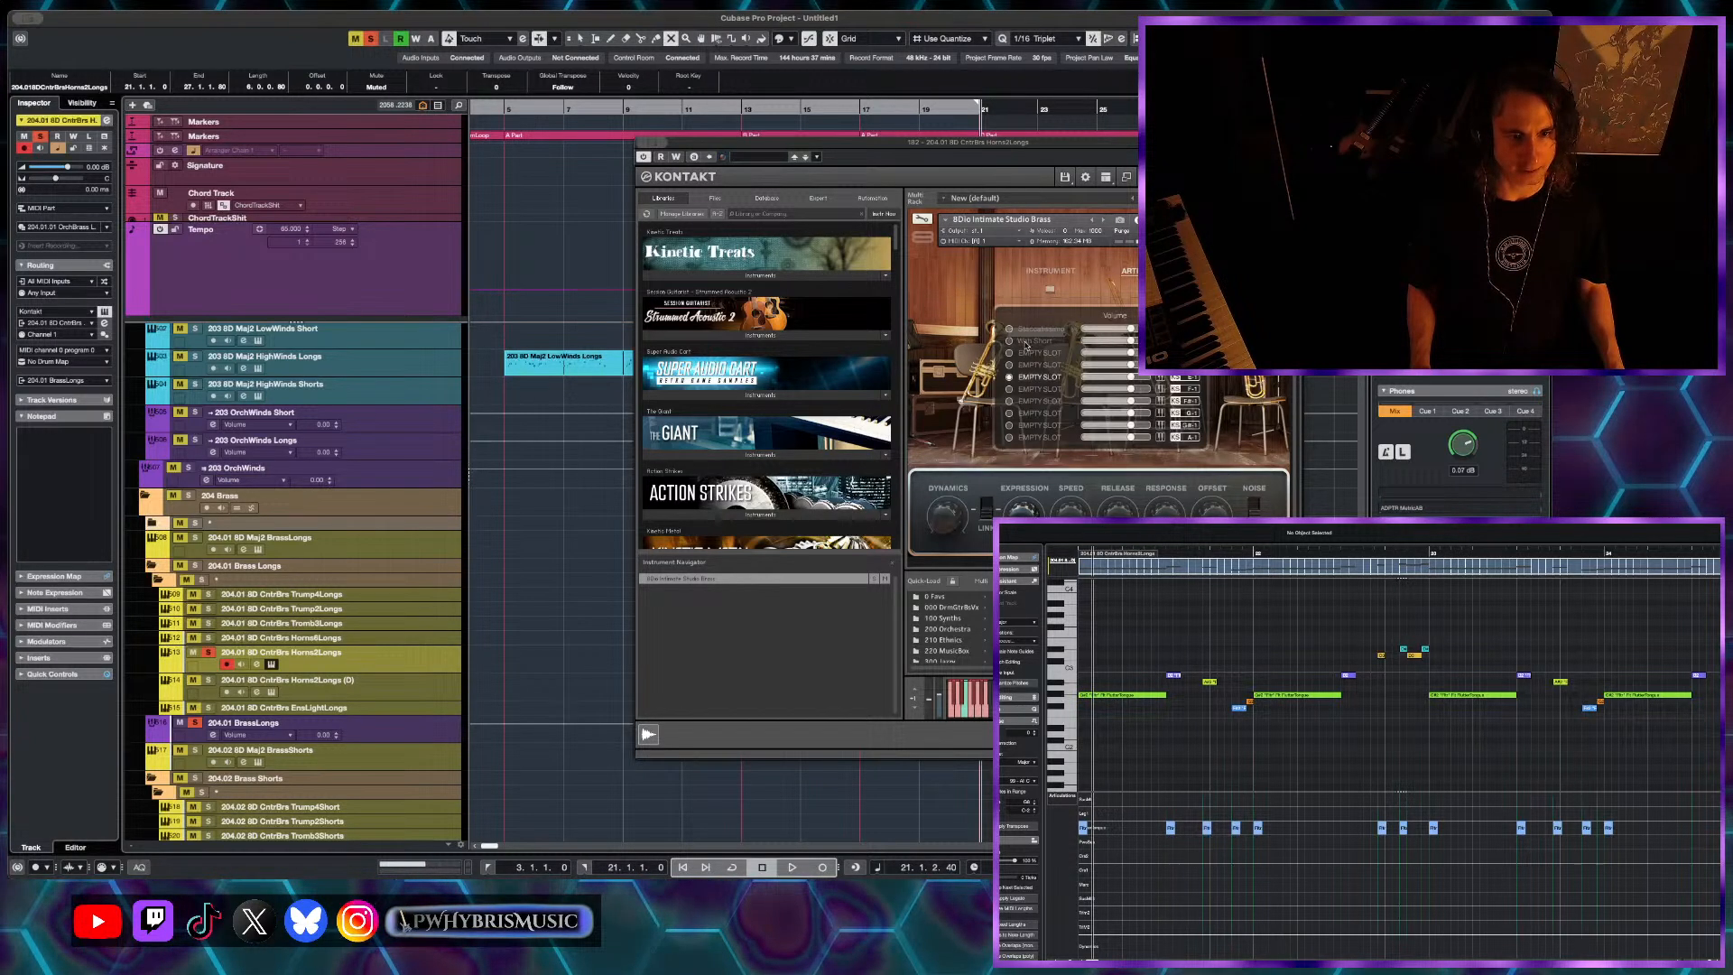
pyautogui.scroll(-3, 1476, 632)
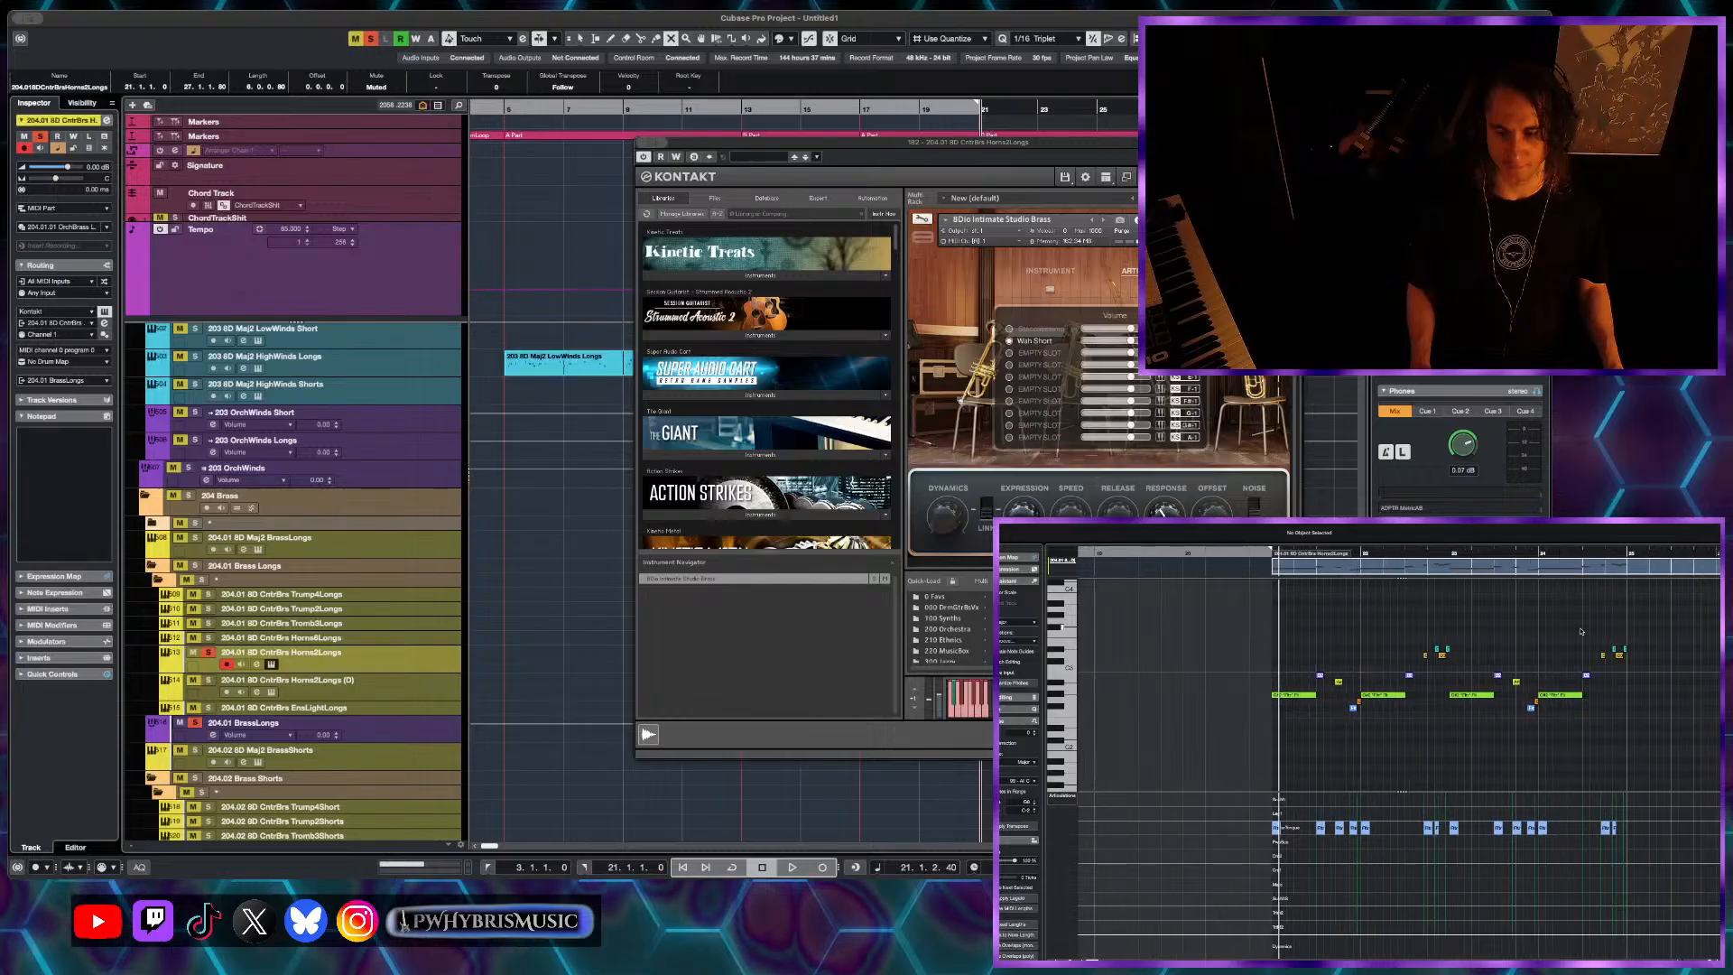
pyautogui.hotkey('ctrl', 'a')
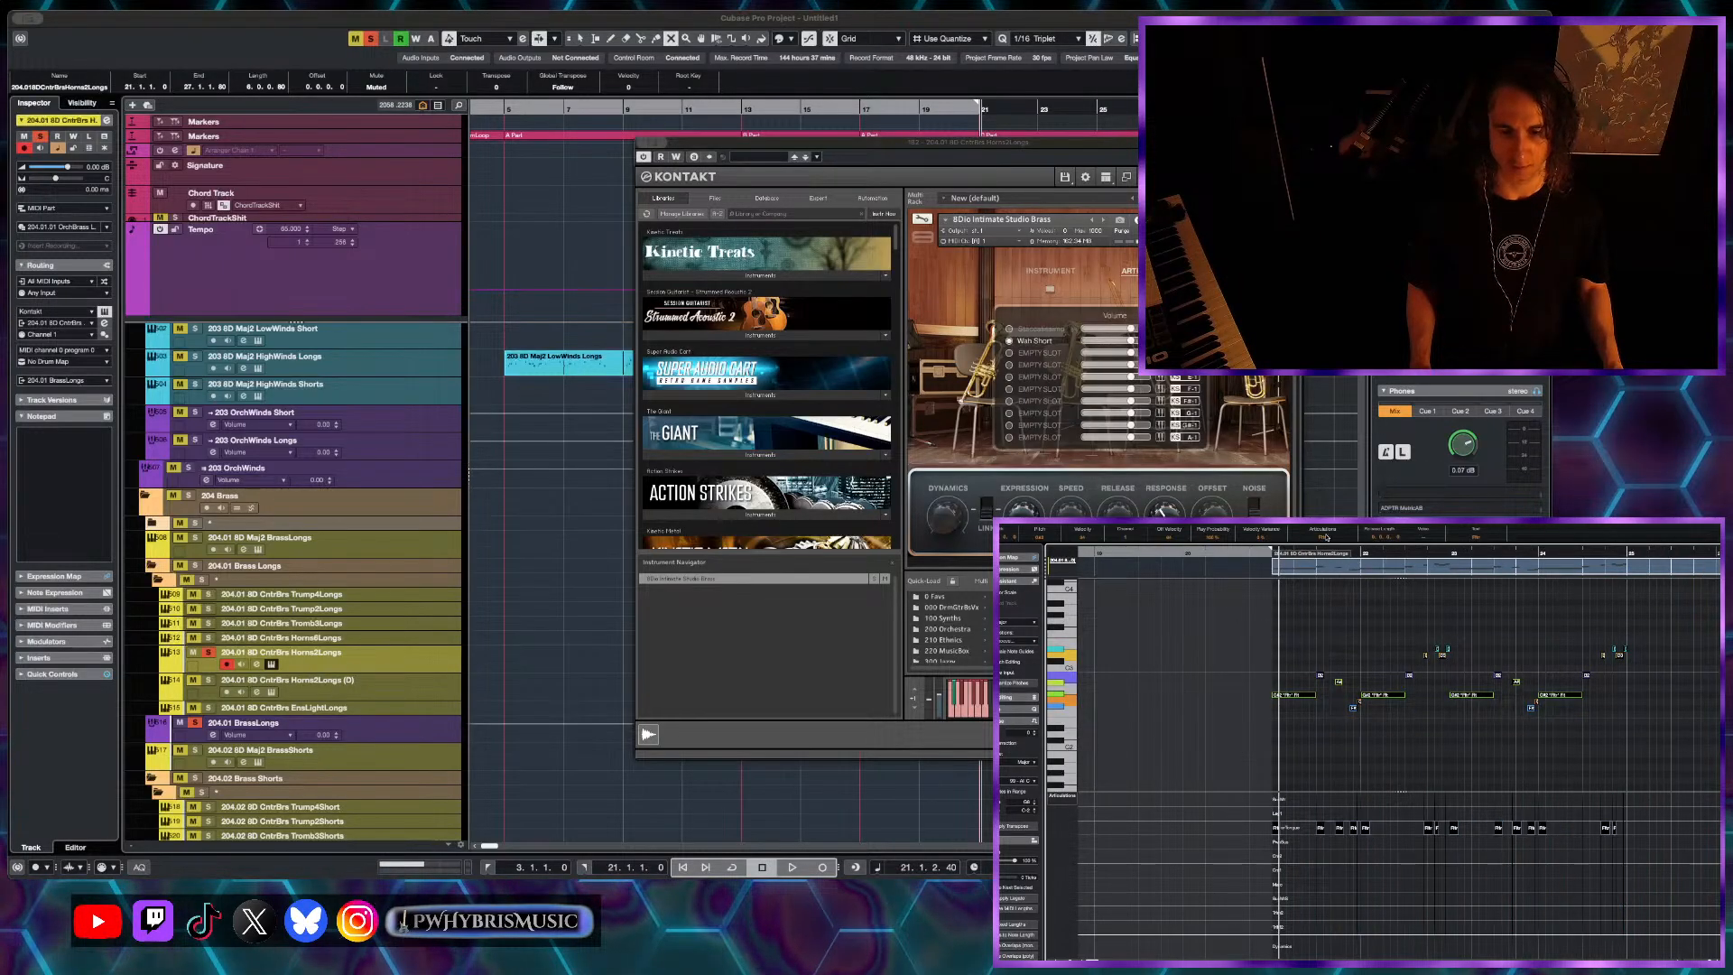
pyautogui.click(1327, 537)
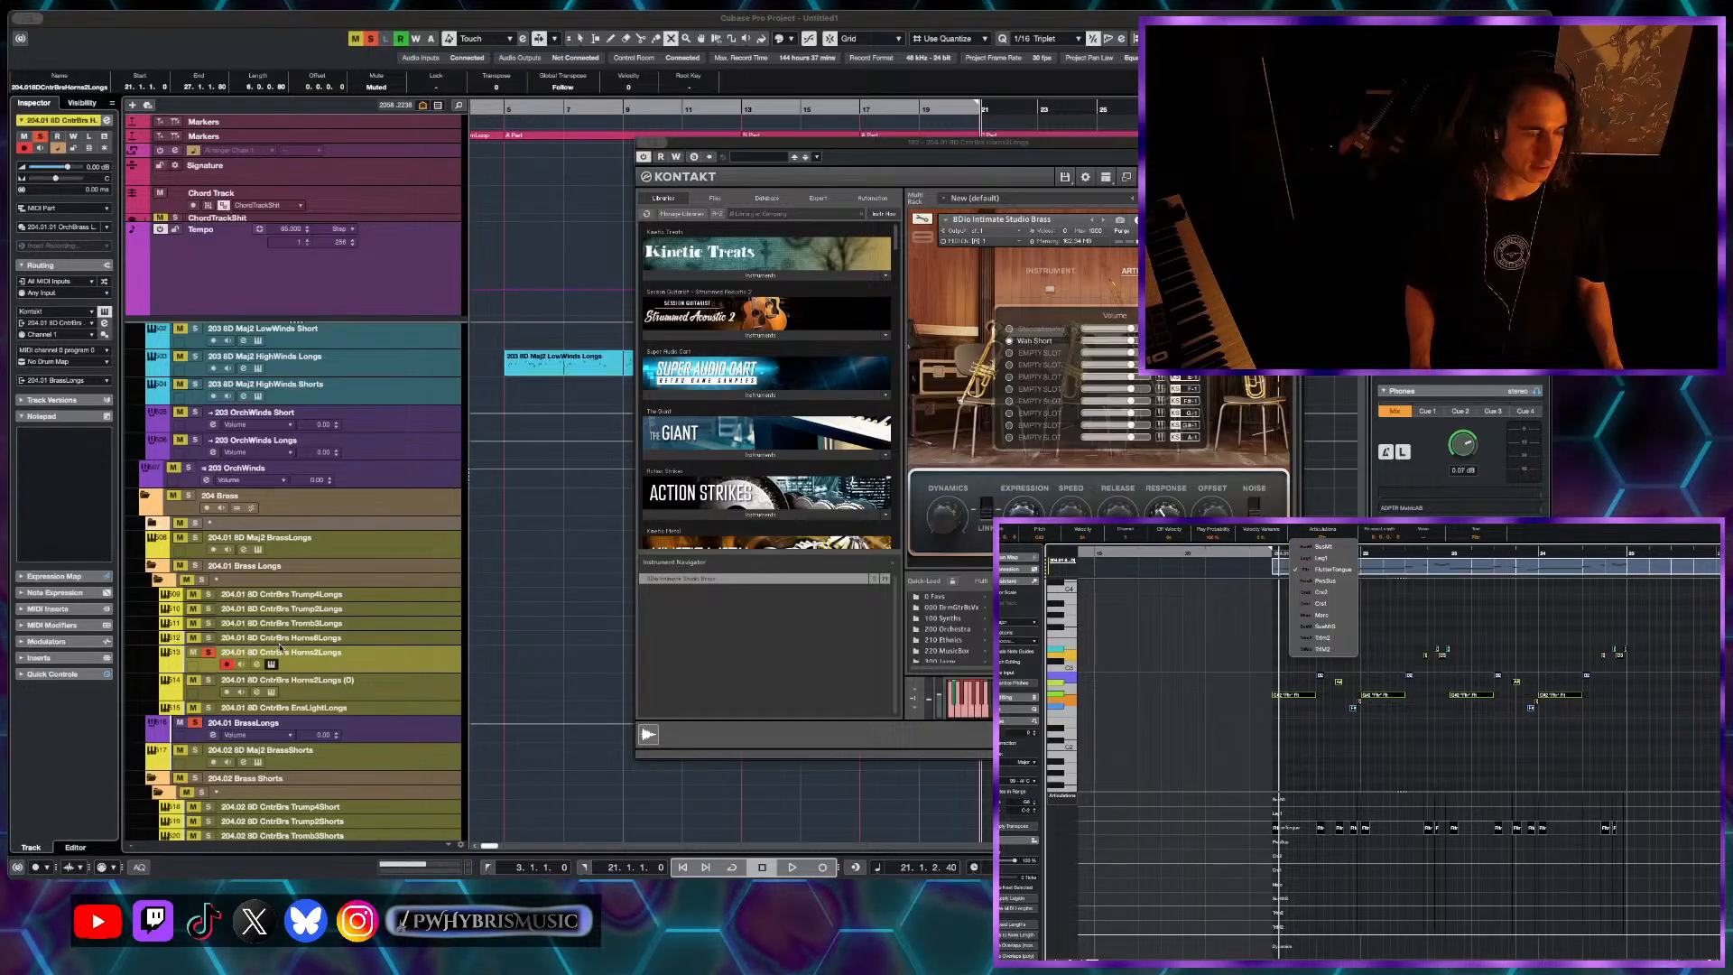
# - Set the Horns2Longs track's expression map to No Map and test the part from bar 21
pyautogui.click(50, 582)
pyautogui.click(50, 579)
pyautogui.click(48, 593)
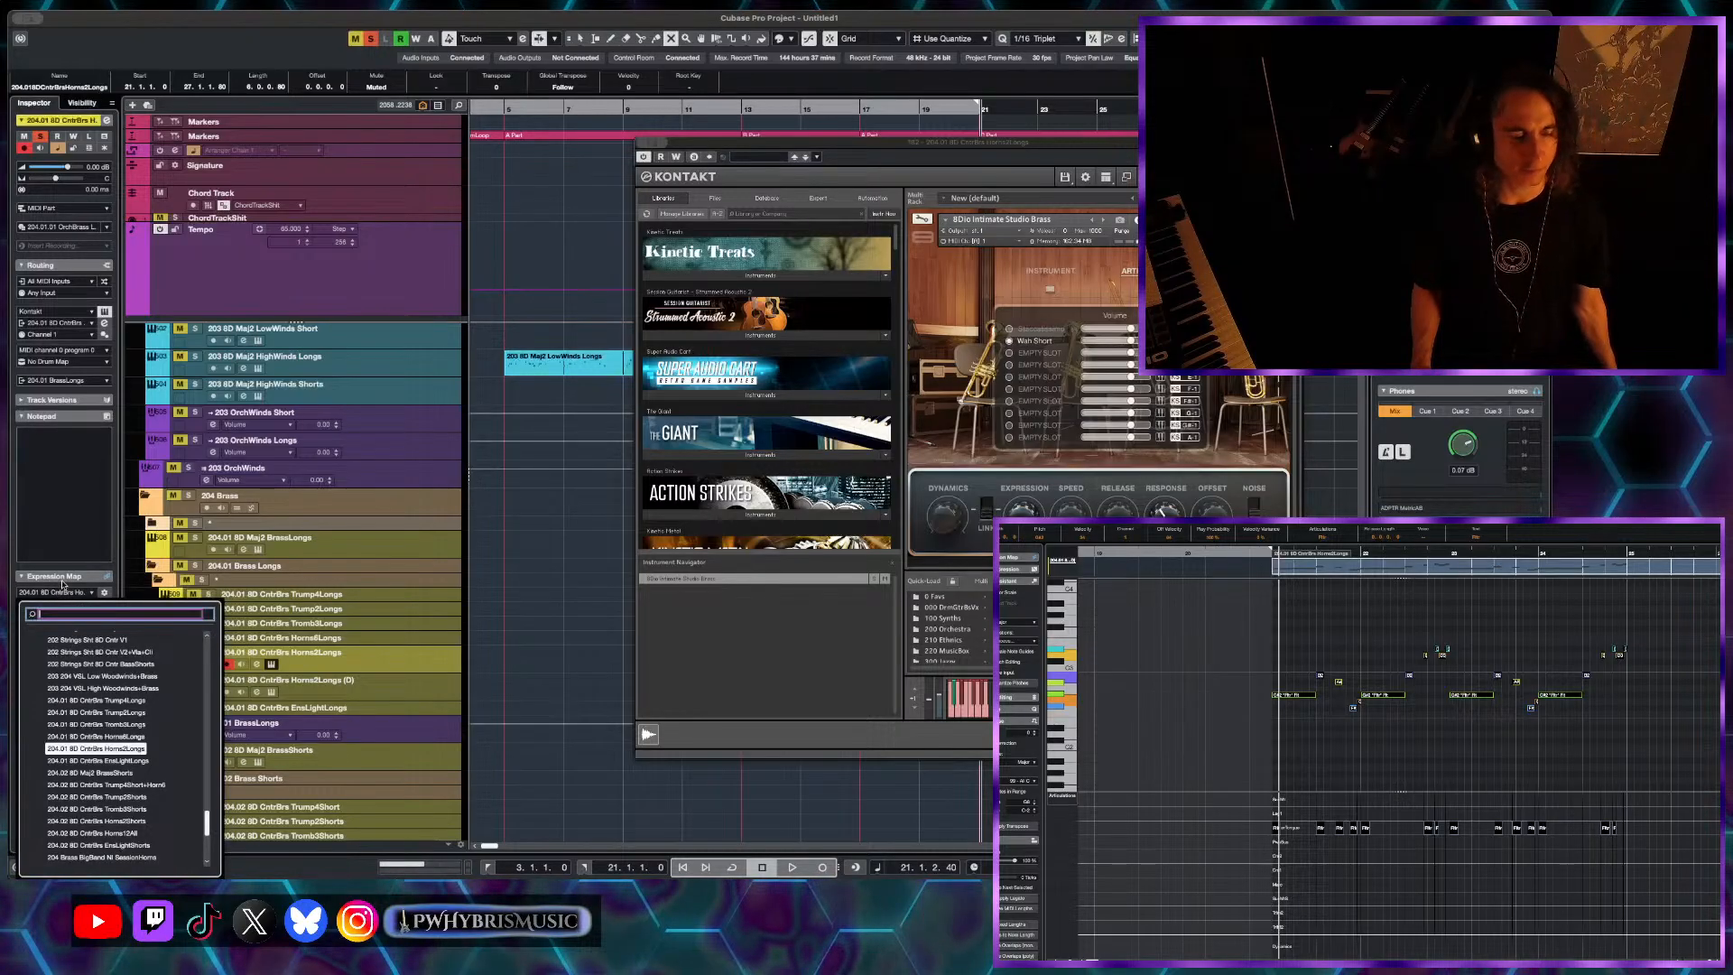
pyautogui.scroll(10, 84, 650)
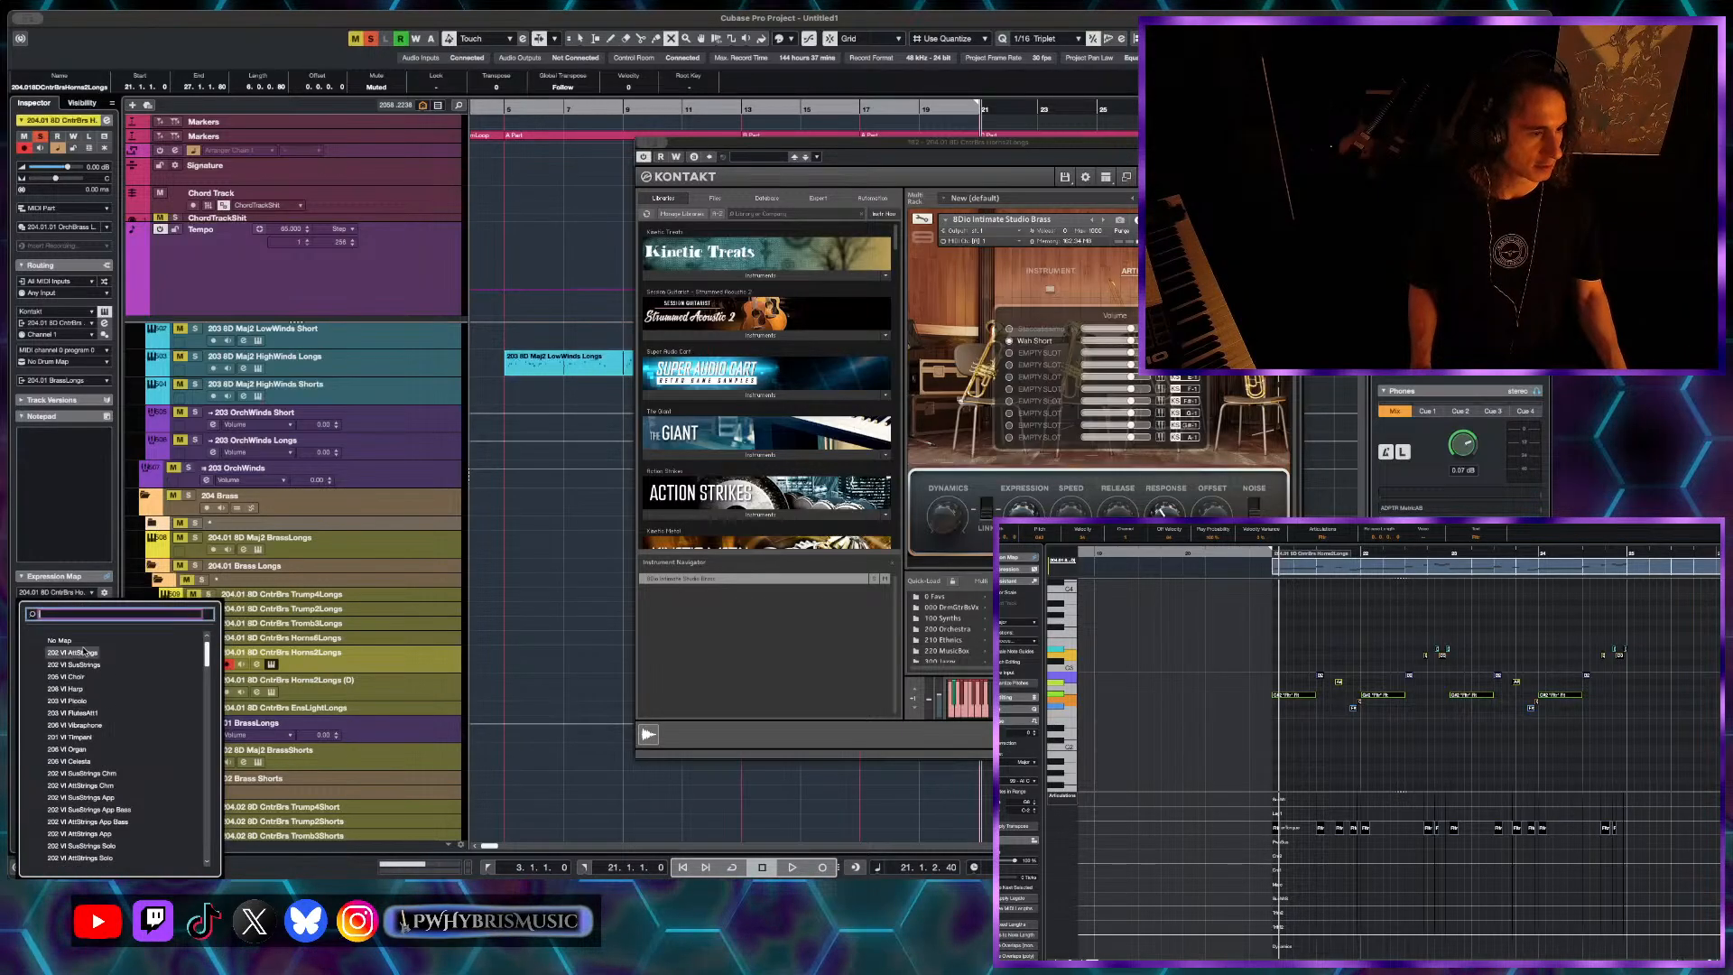
pyautogui.click(86, 640)
pyautogui.press('space')
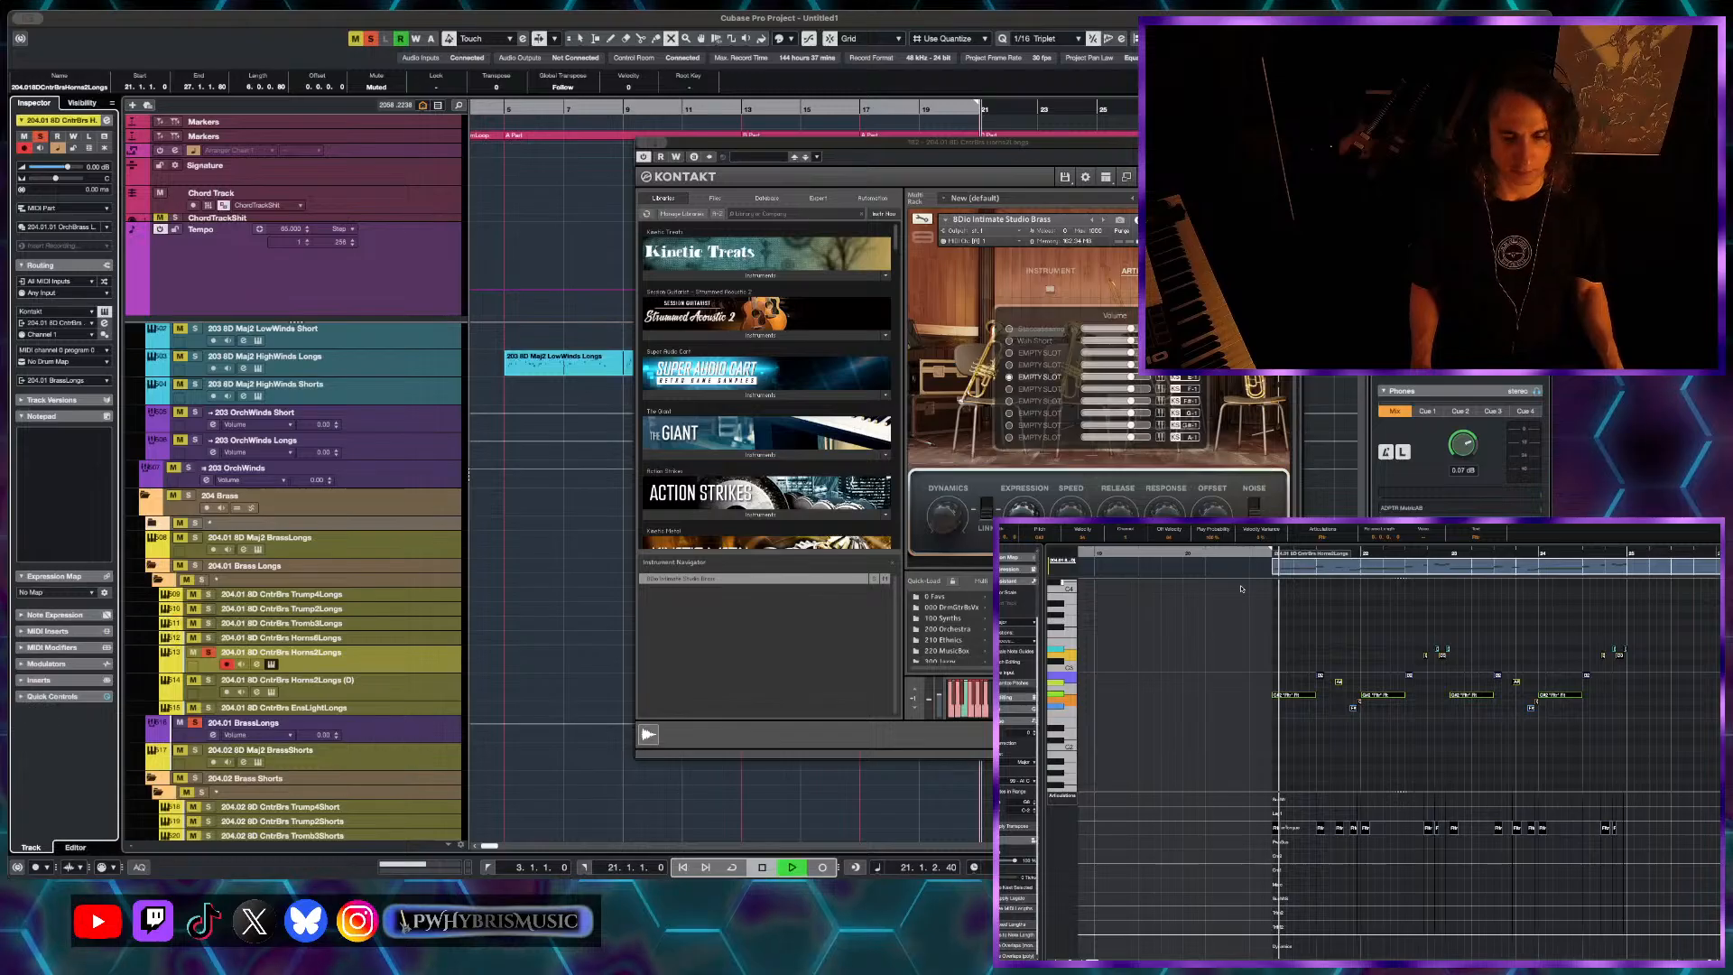
pyautogui.press('space')
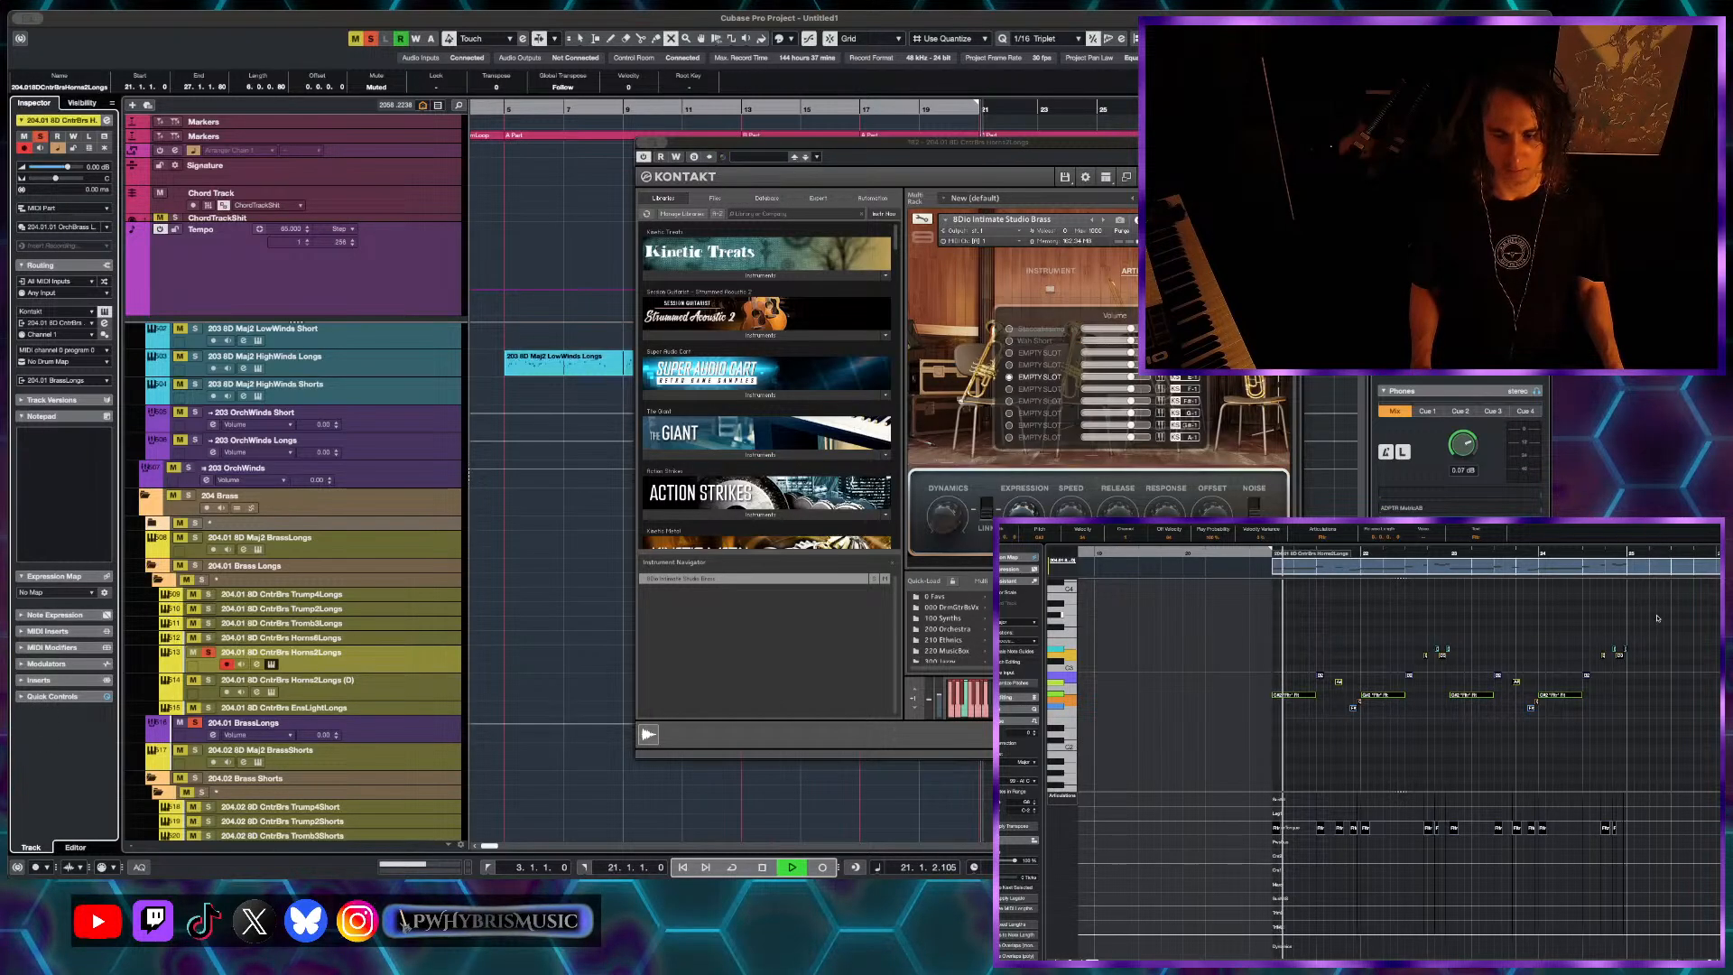
pyautogui.press('space')
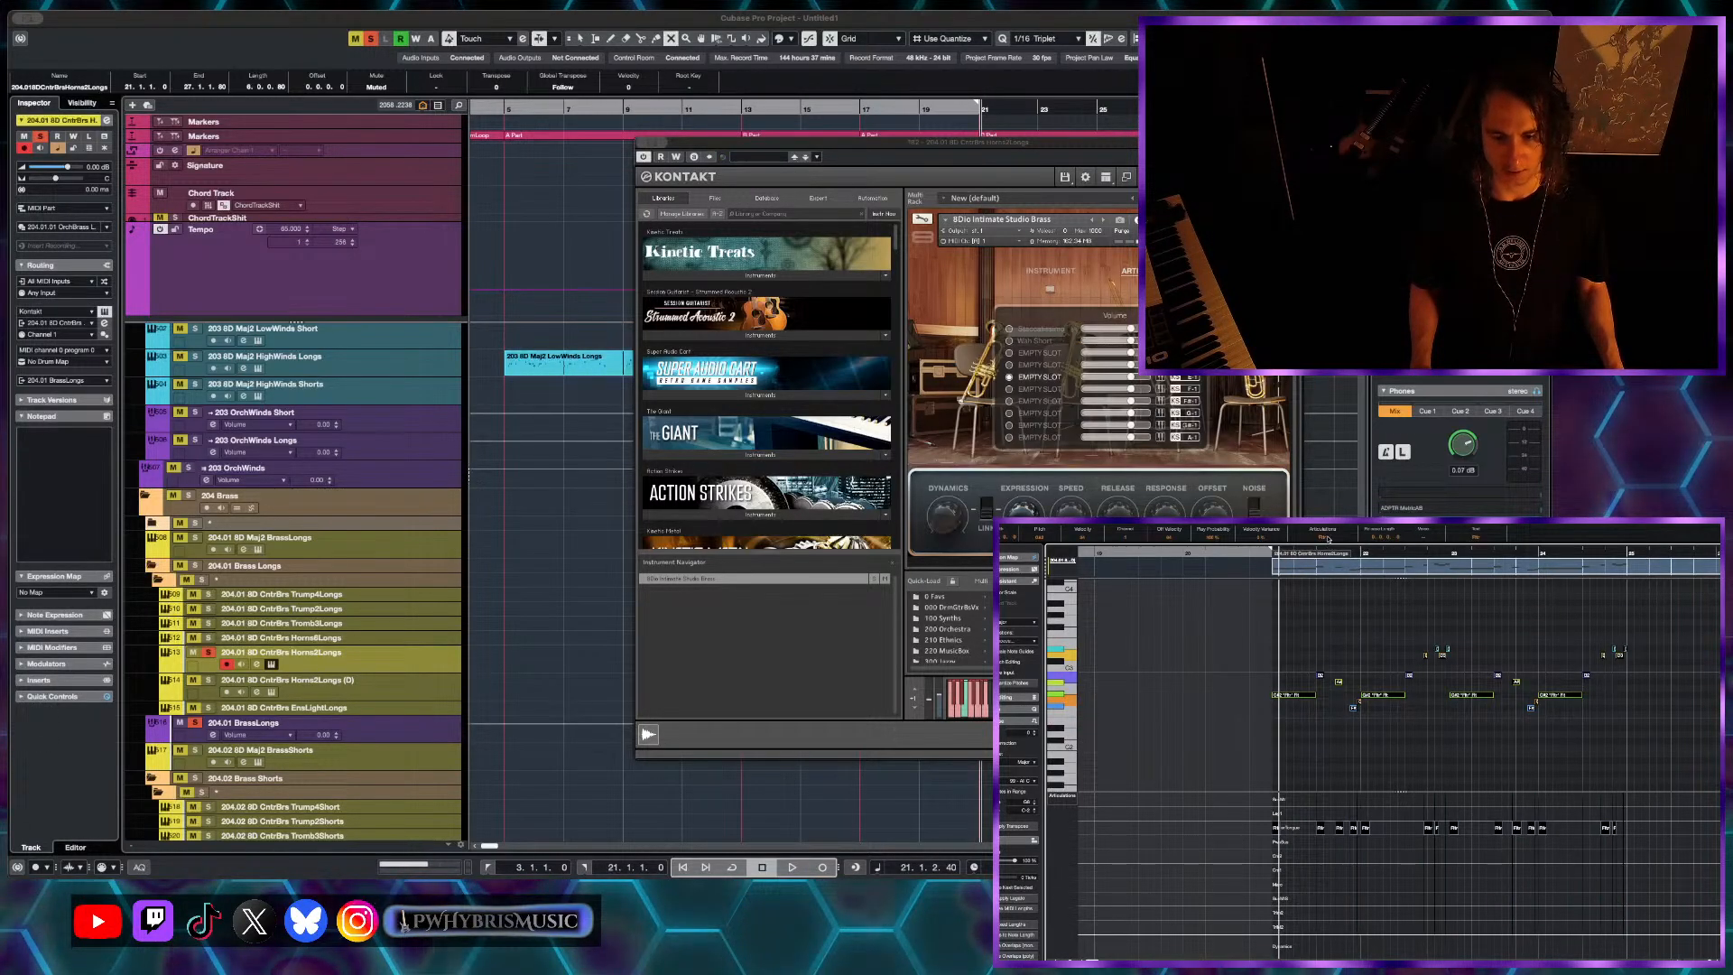
# - Bring up the mixer and close the Intimate Studio Brass instrument window
pyautogui.click(1327, 539)
pyautogui.press('F3')
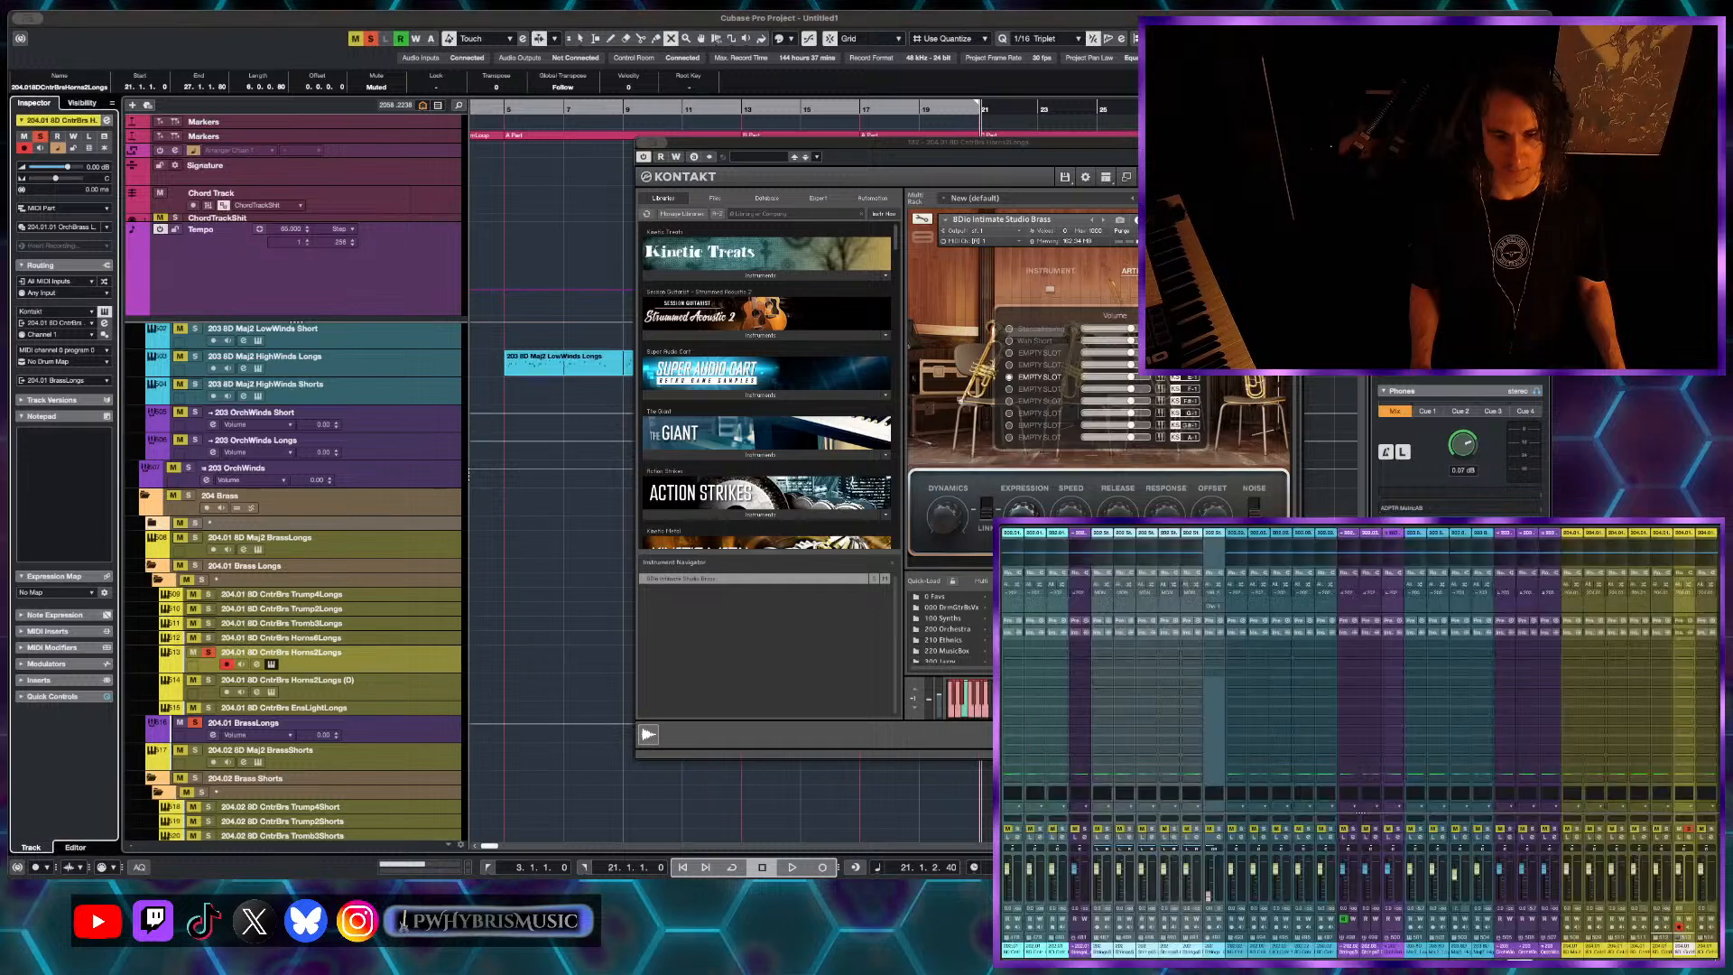
pyautogui.click(1107, 146)
pyautogui.press('super+w')
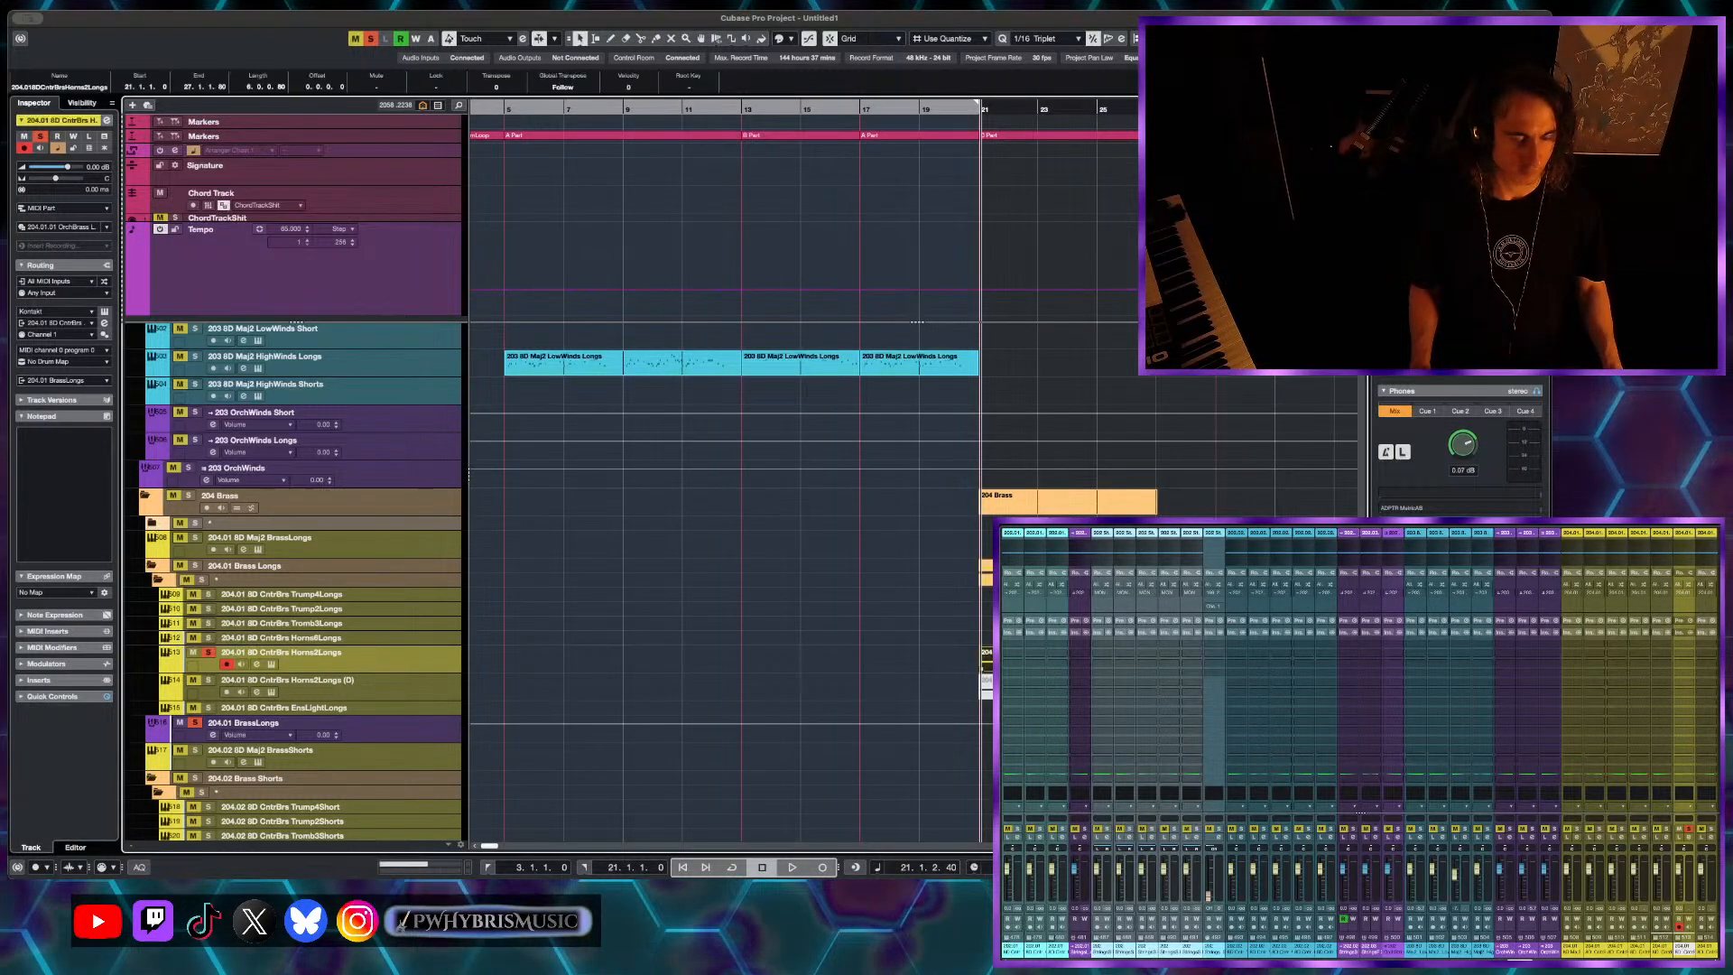
# - Open the Horns2Longs part at bar 21 in the Key Editor, select all its notes and zoom in on them
pyautogui.click(280, 623)
pyautogui.moveTo(987, 623); pyautogui.dragTo(987, 659)
pyautogui.press('space')
pyautogui.press('h')
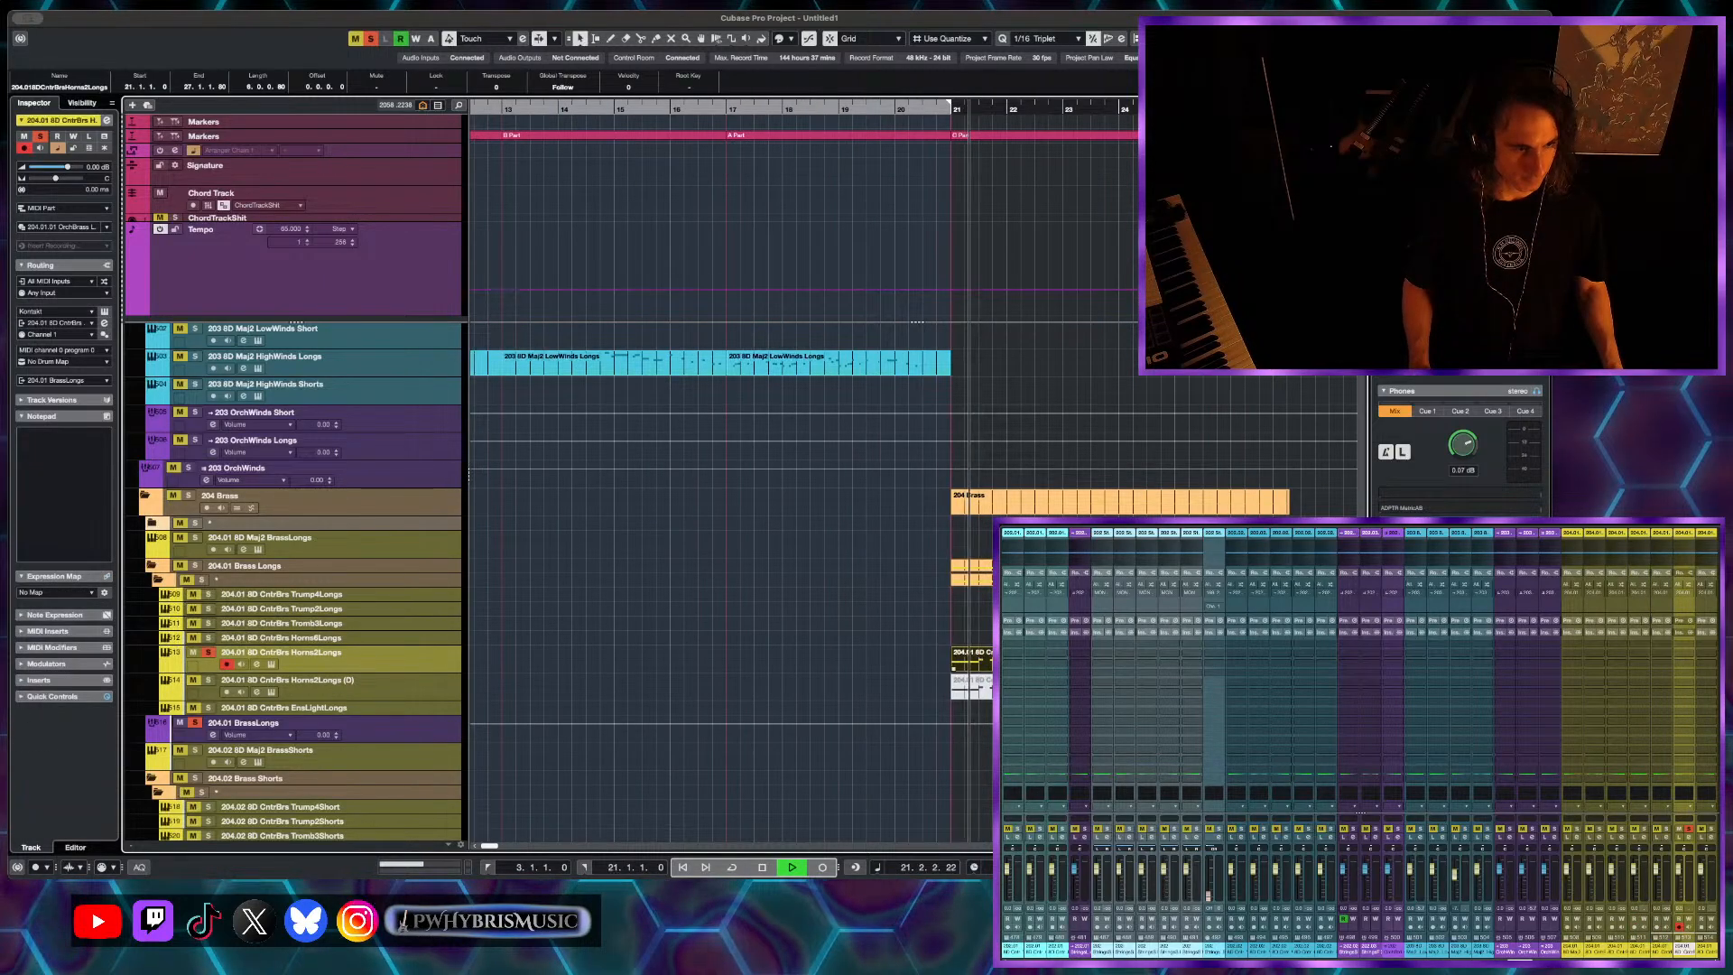
pyautogui.doubleClick(1011, 659)
pyautogui.moveTo(1491, 653); pyautogui.dragTo(1153, 727)
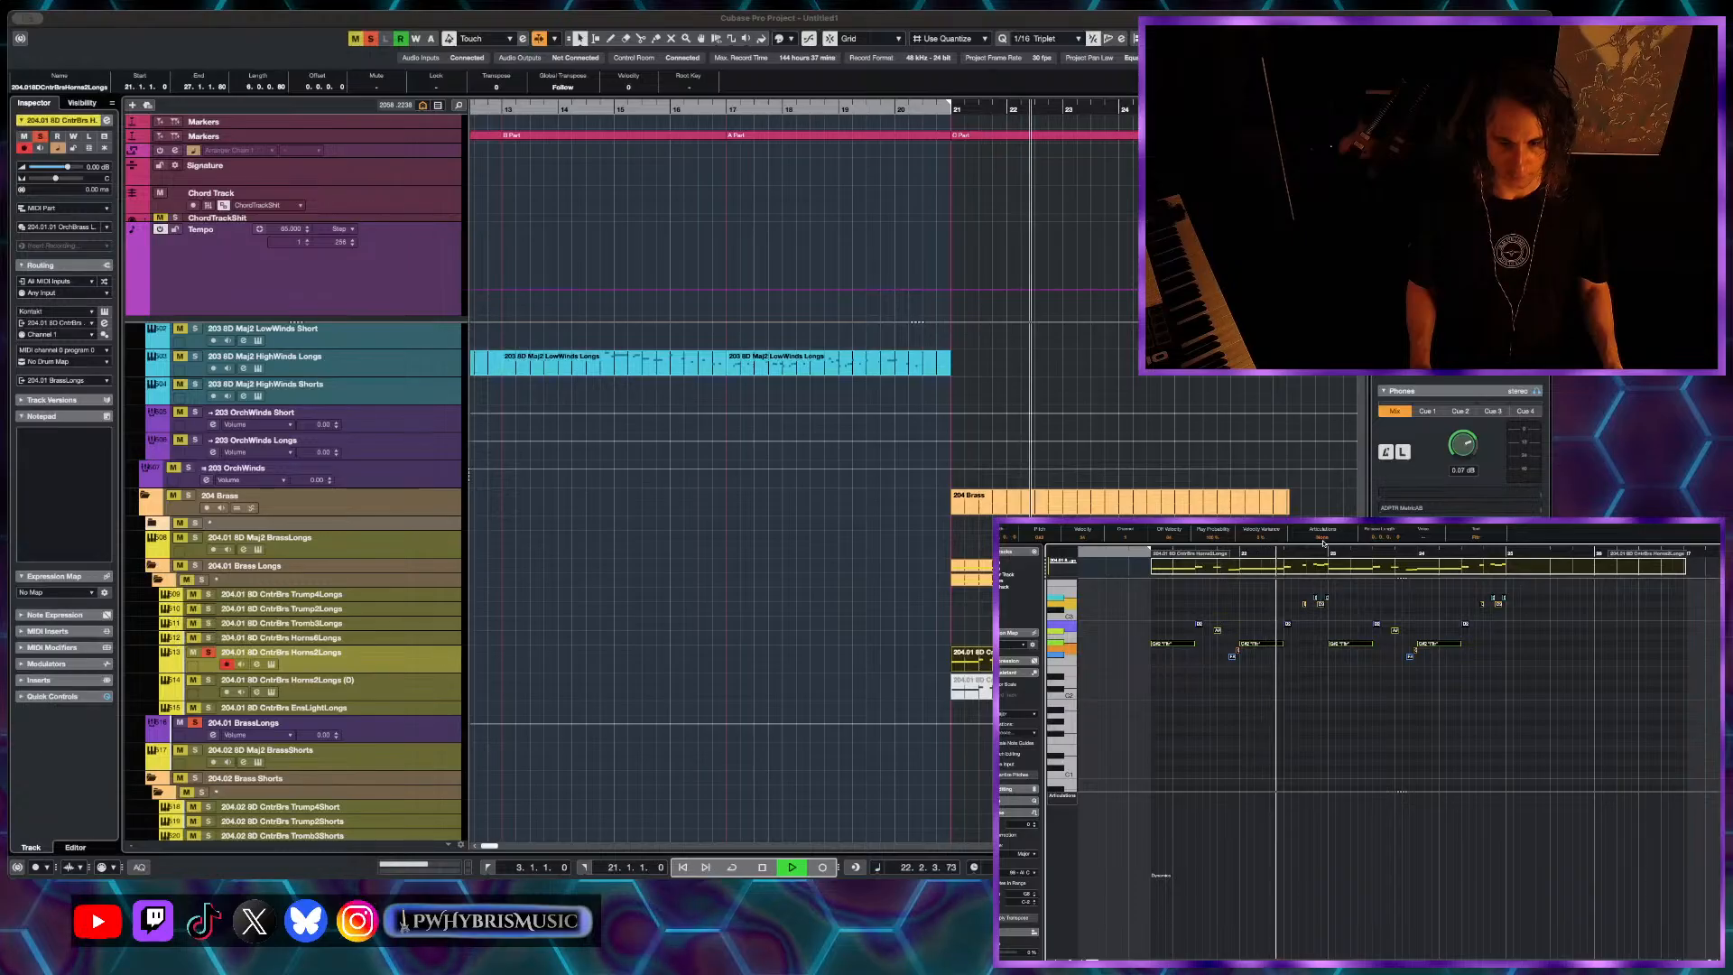
pyautogui.press('space')
pyautogui.press('h')
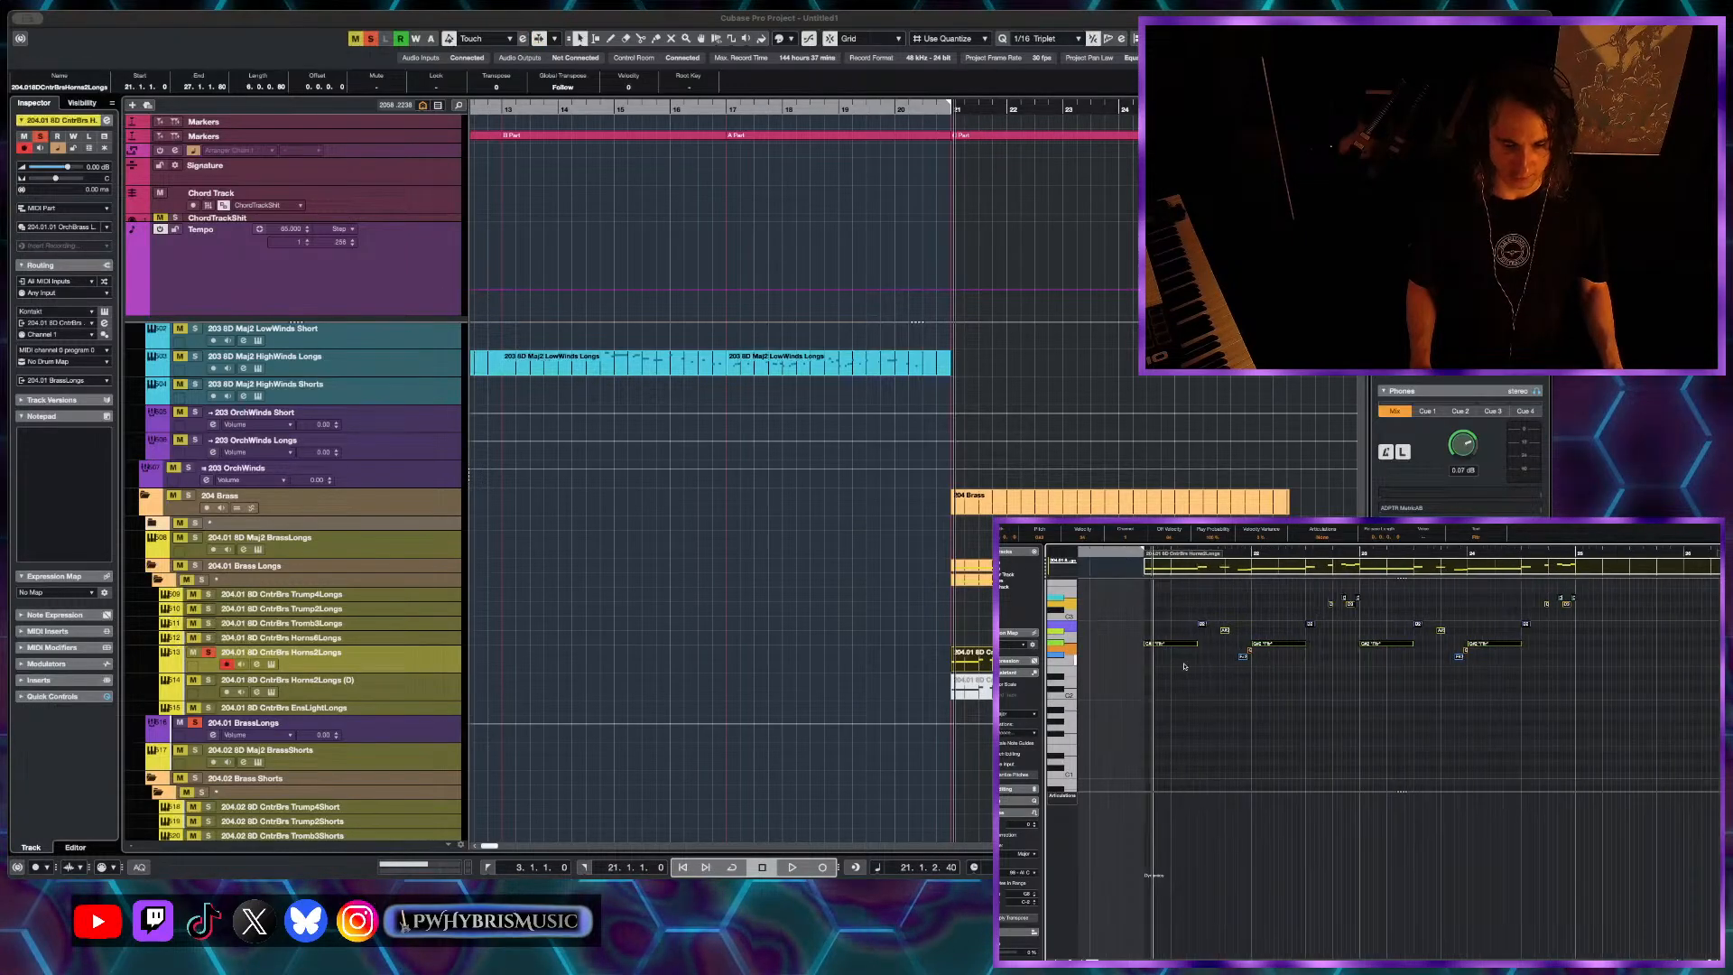
pyautogui.press('h')
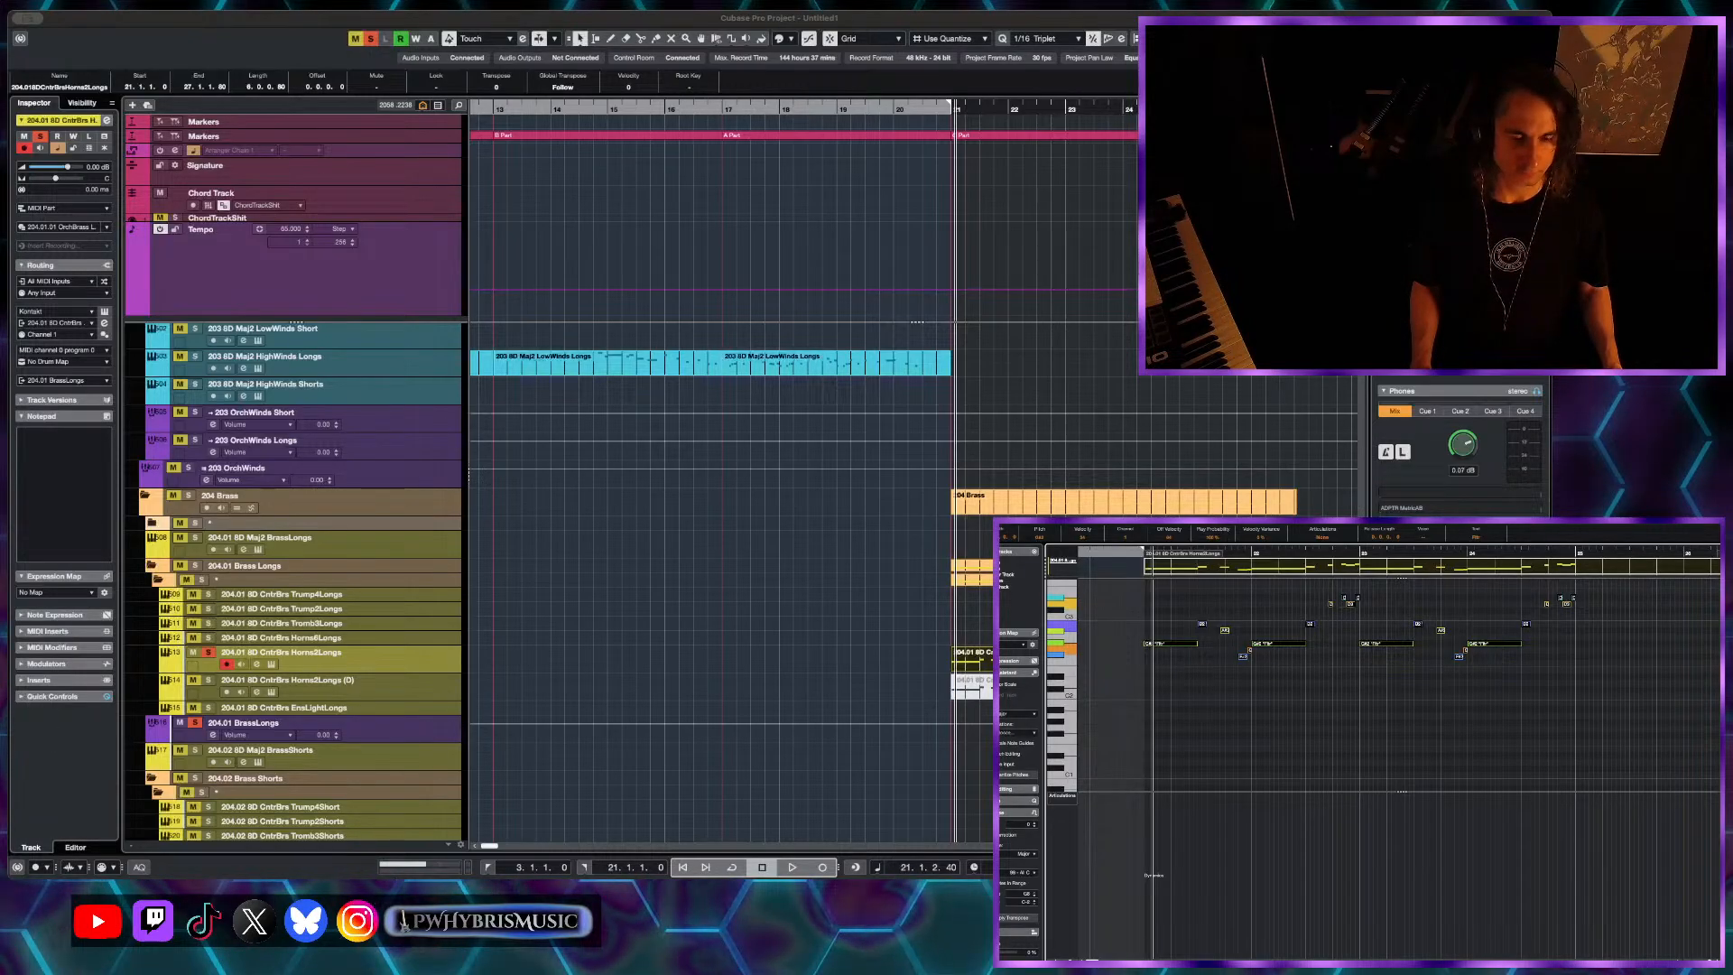
# - Show the duplicate Horns2Longs (D) part, examine the articulation choices for all its notes and replay briefly from bar 21
pyautogui.press('Down')
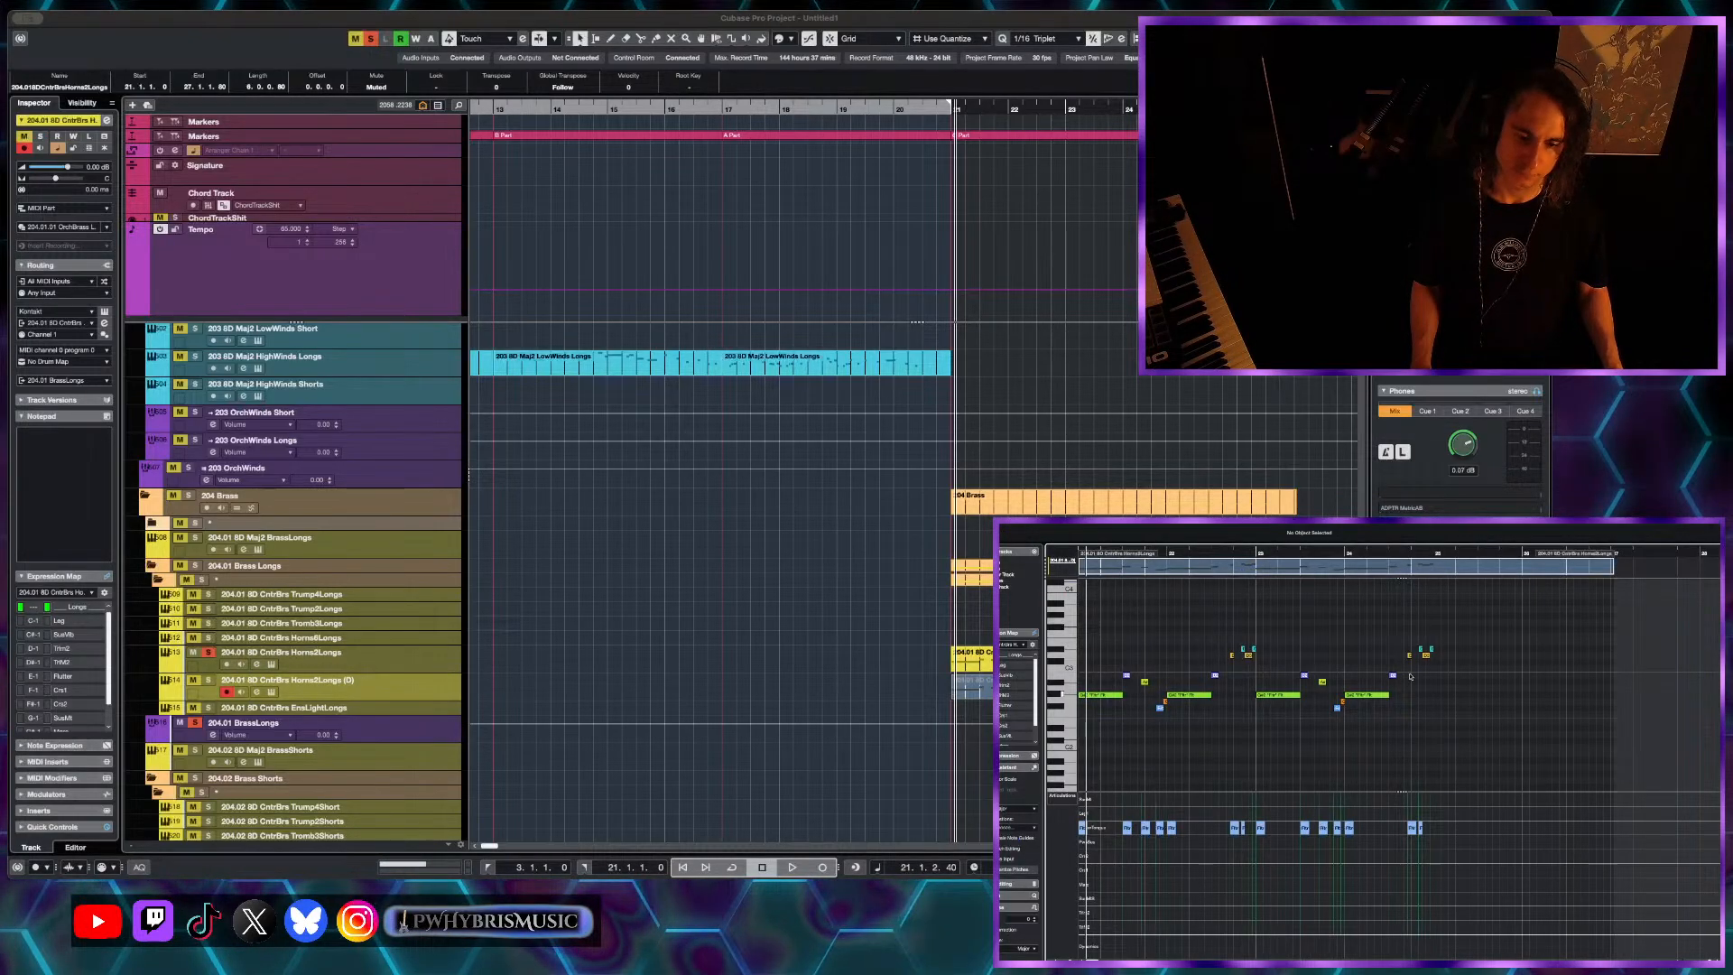
pyautogui.hotkey('ctrl', 'a')
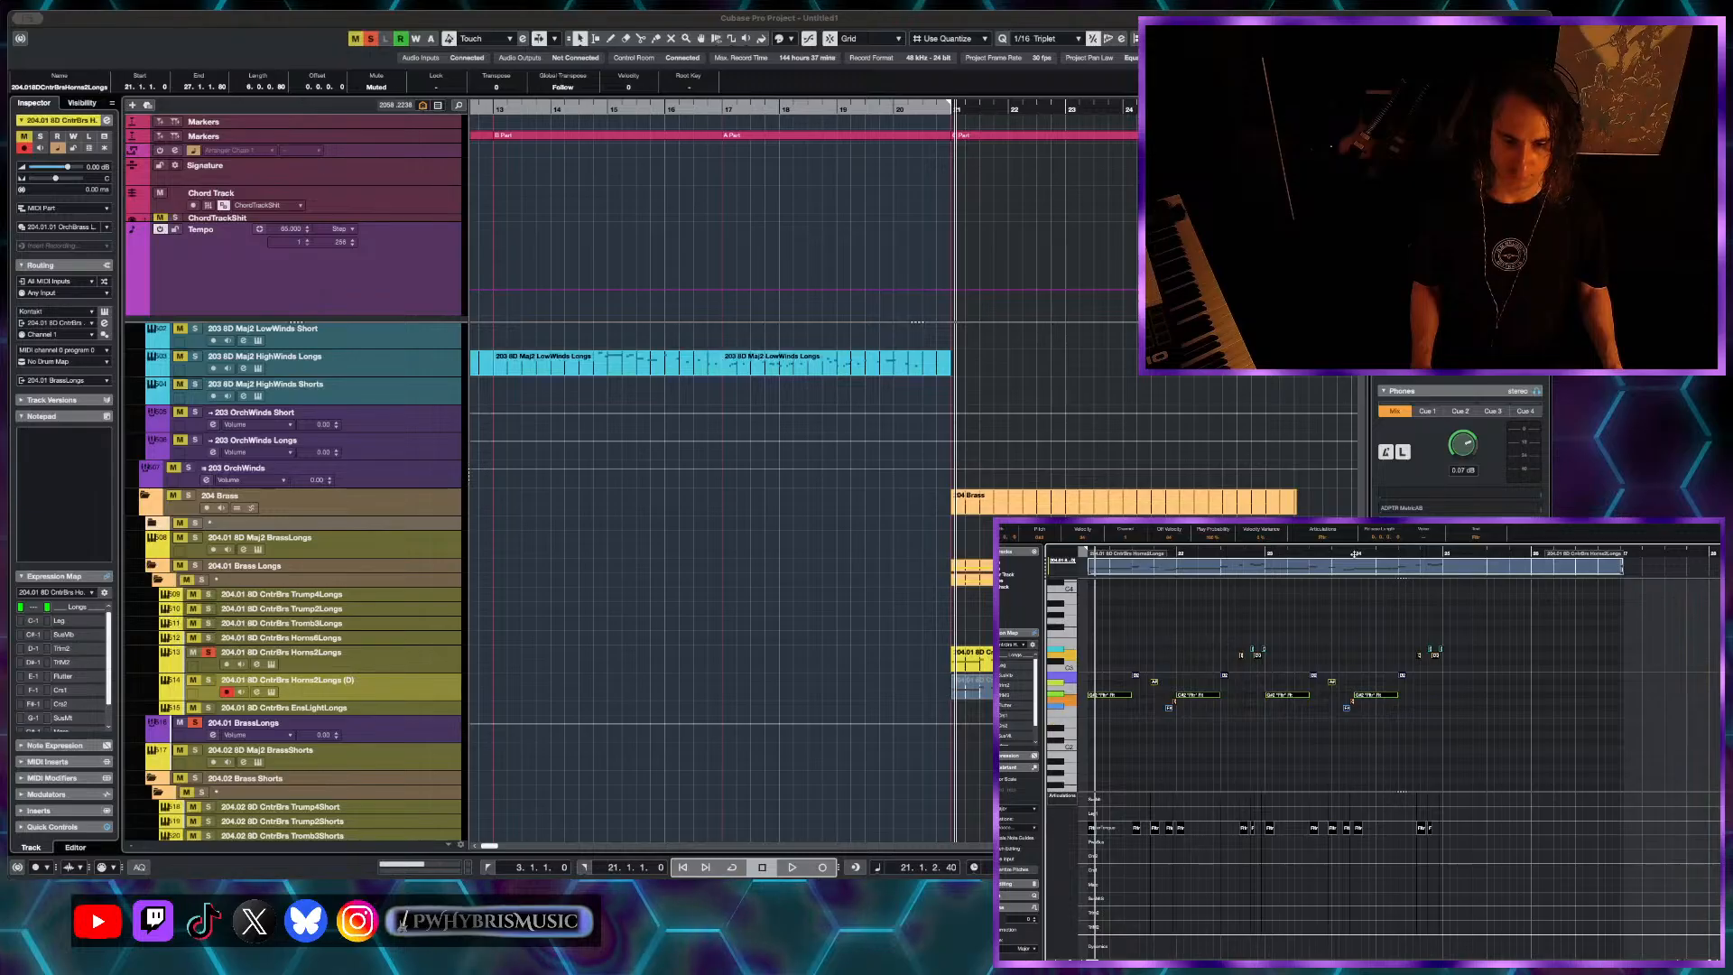
pyautogui.click(1321, 537)
pyautogui.click(1325, 692)
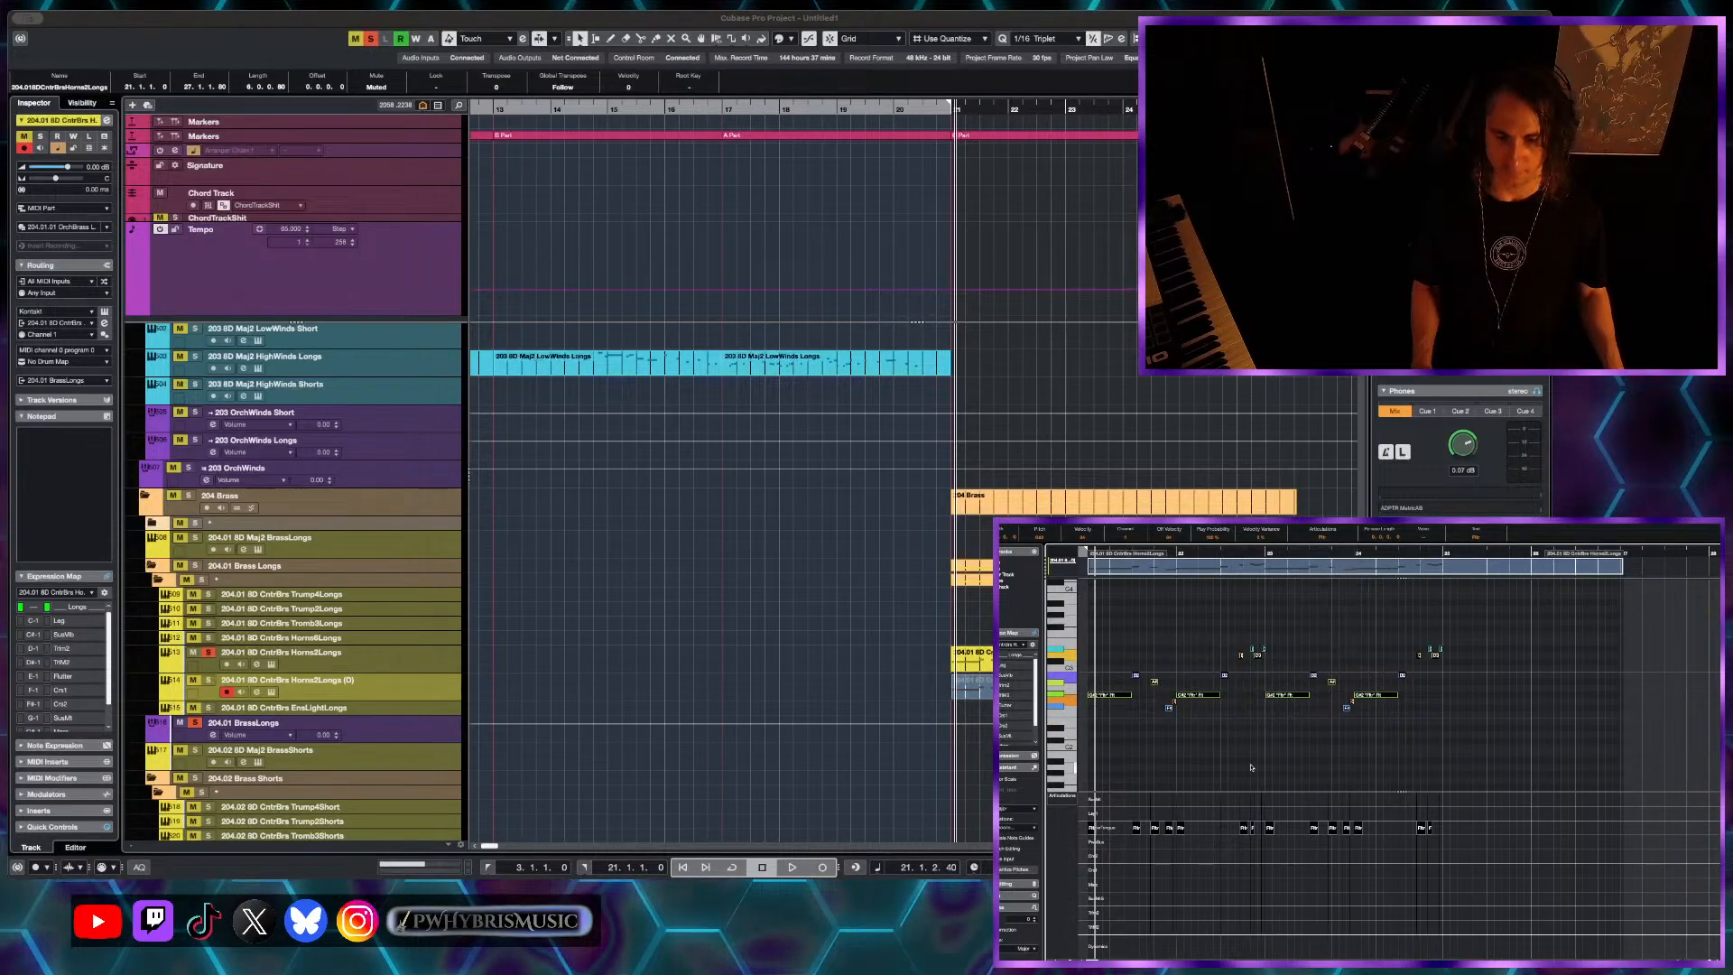
pyautogui.click(1250, 765)
pyautogui.scroll(3, 1149, 710)
pyautogui.press('space')
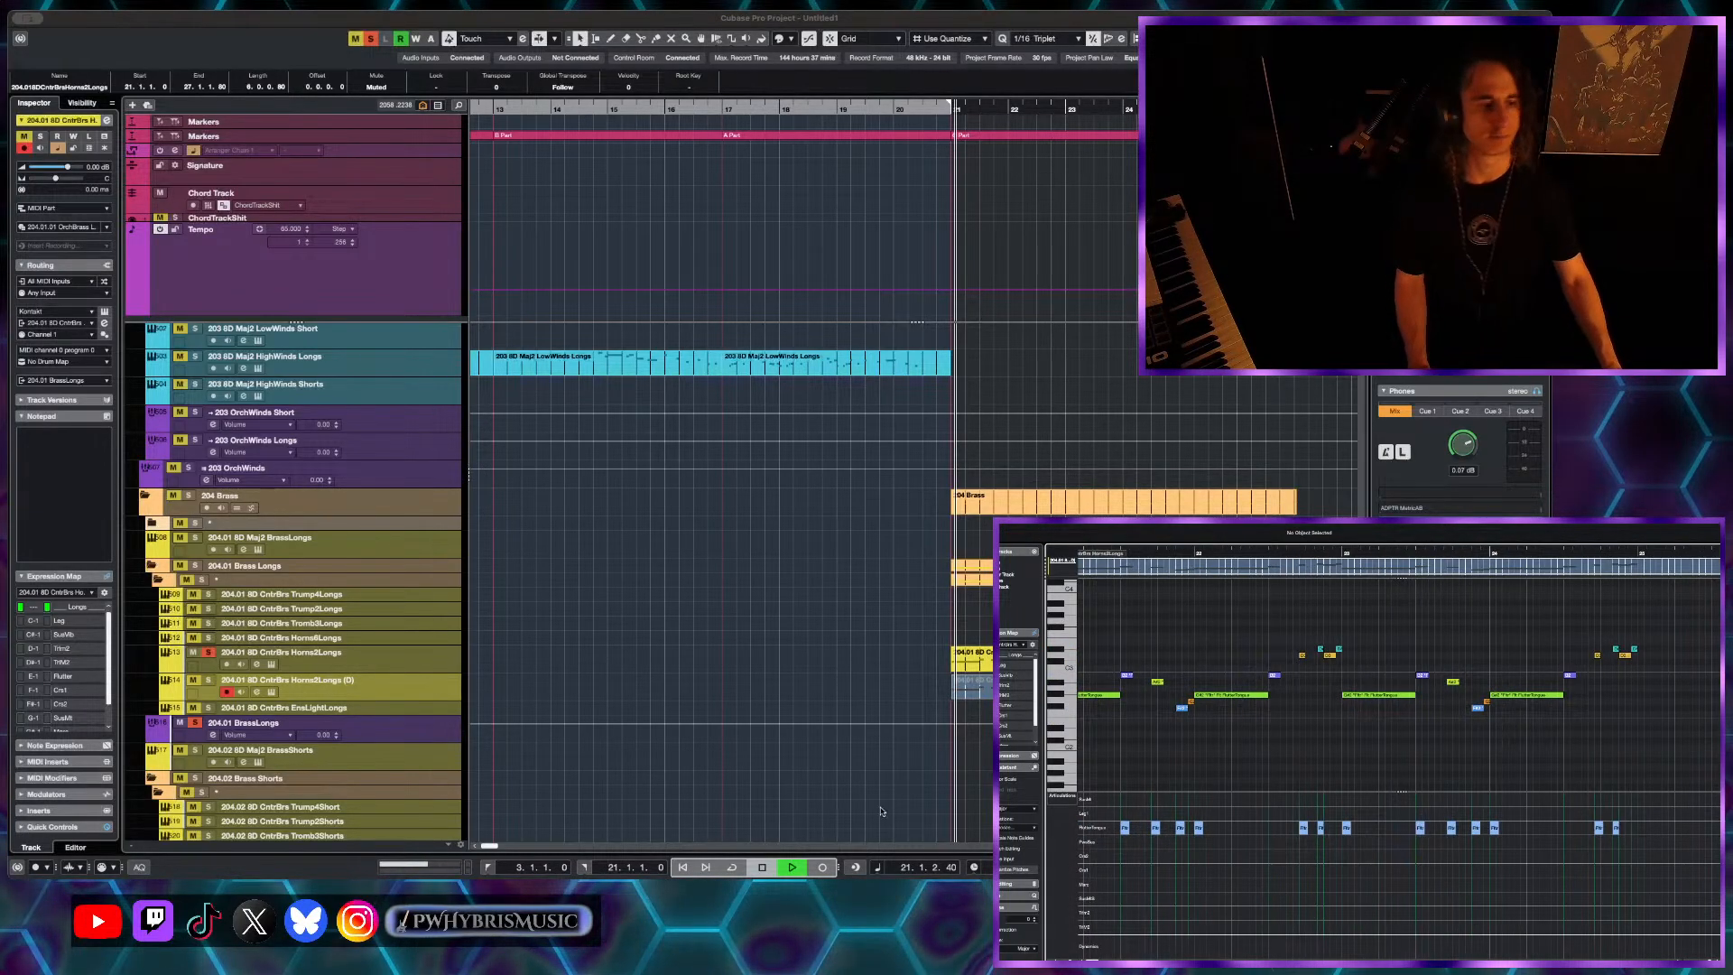
pyautogui.press('space')
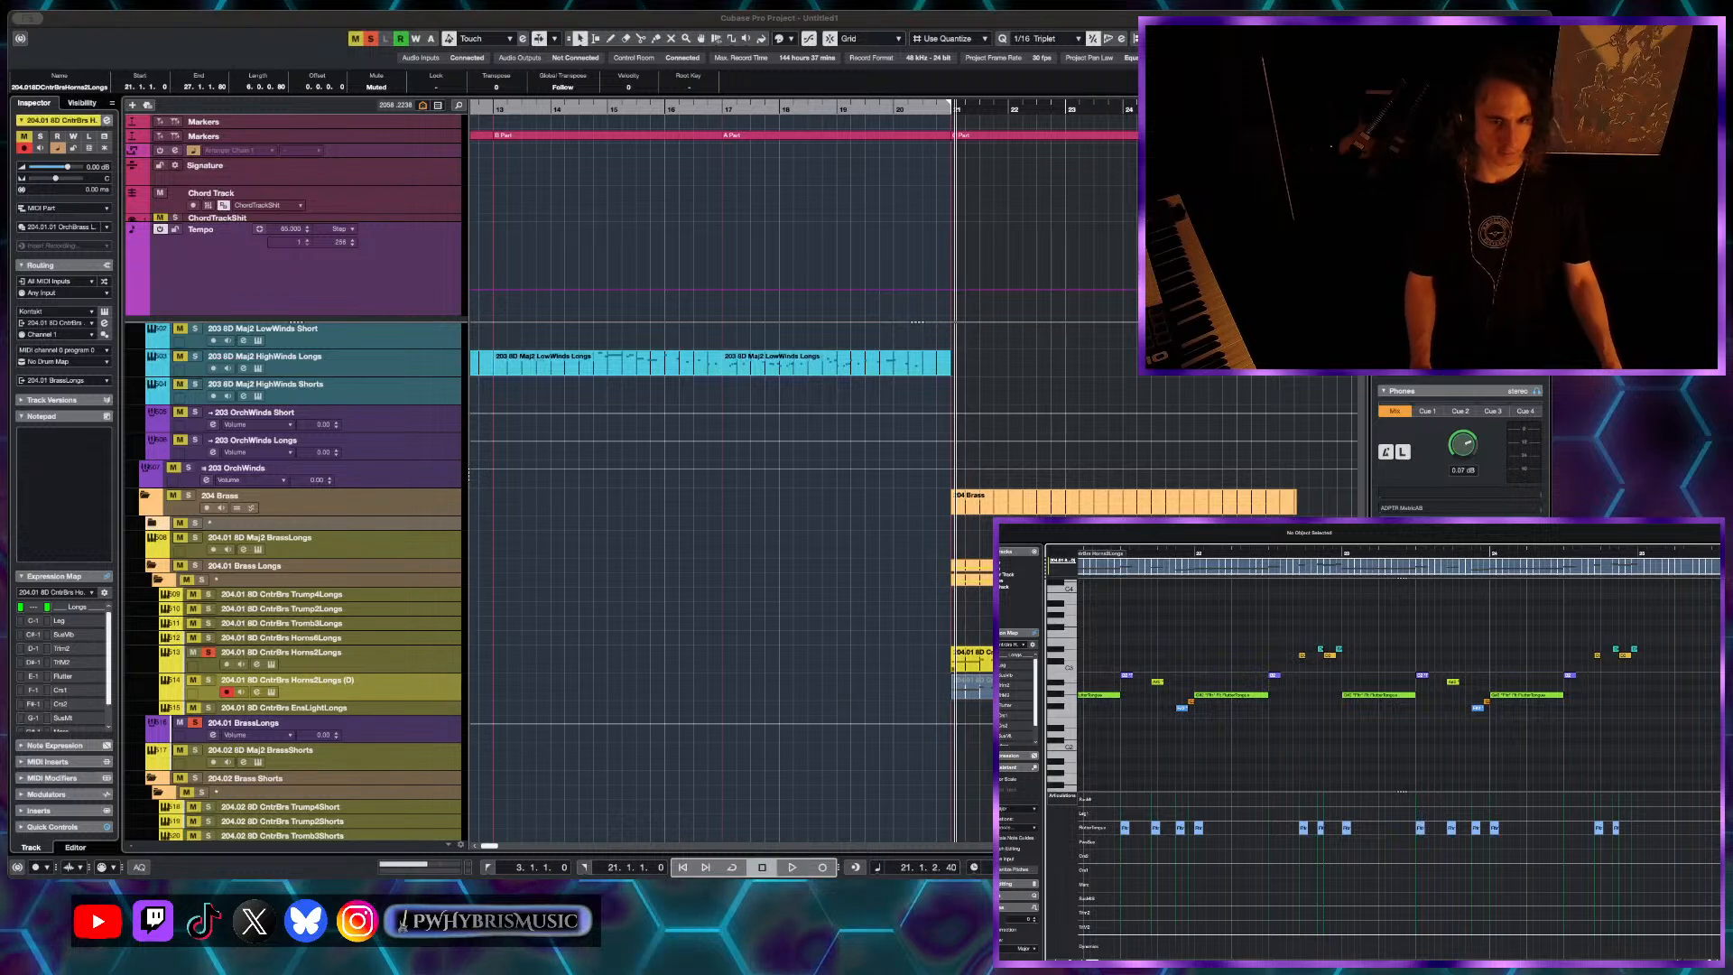
# - Show the original Horns2Longs part at bar 21 and select all its notes
pyautogui.click(975, 660)
pyautogui.scroll(-3, 1338, 632)
pyautogui.hotkey('ctrl', 'a')
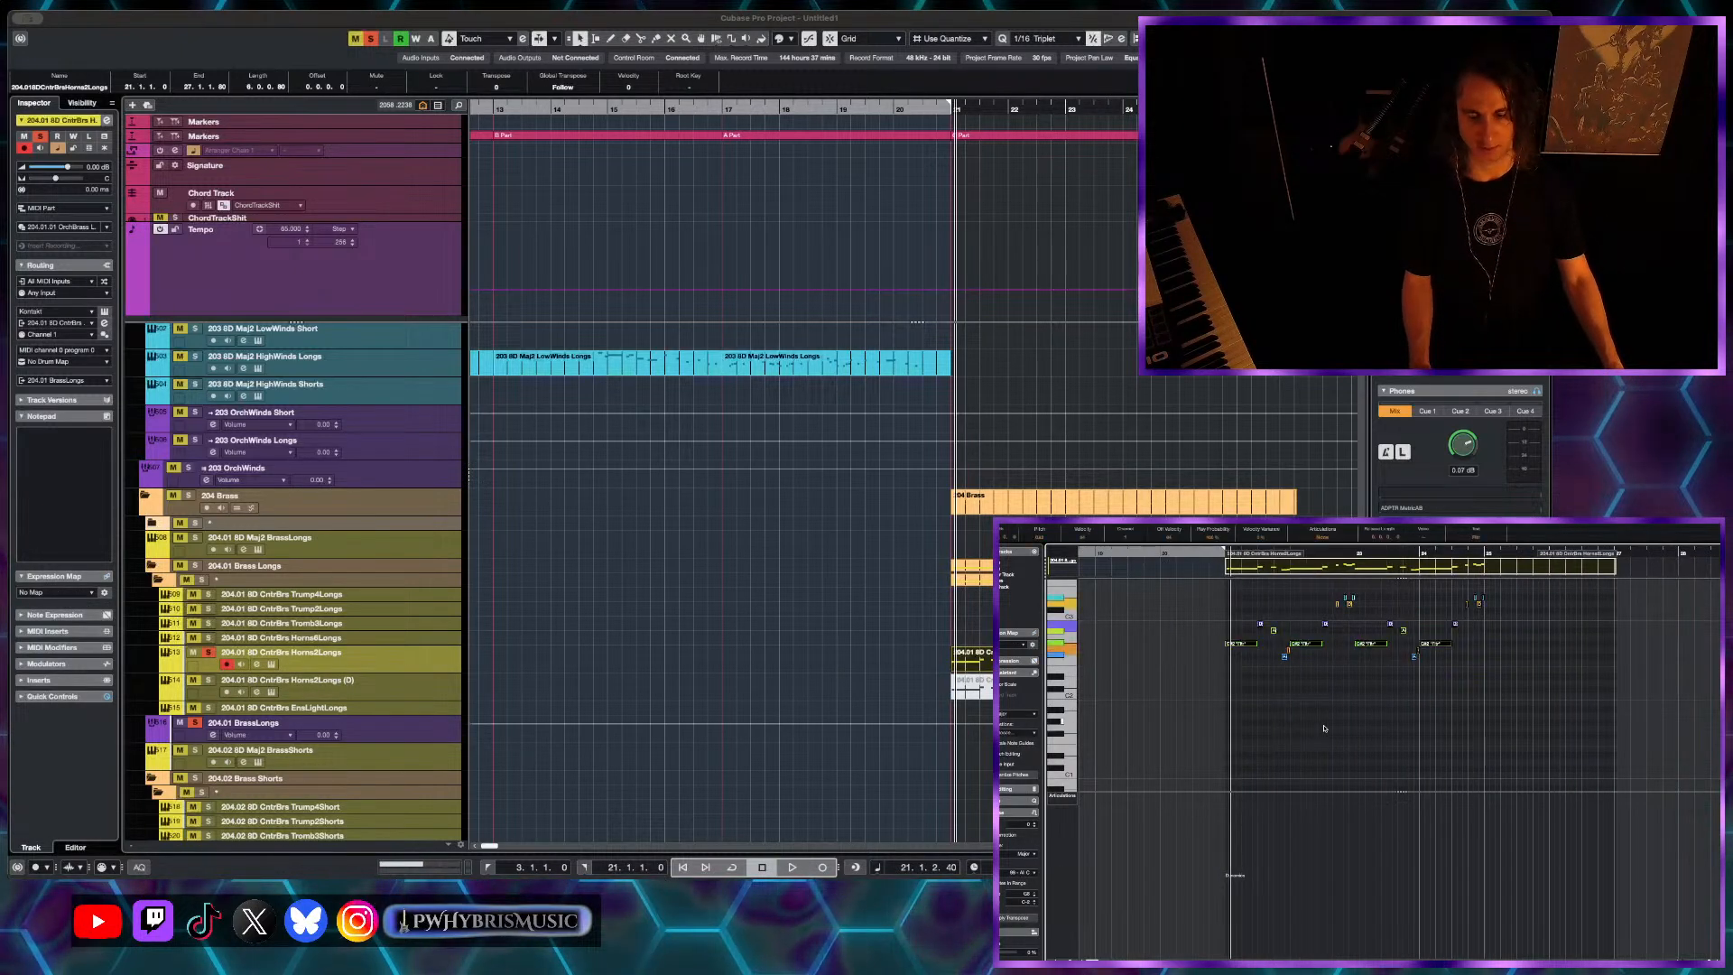
pyautogui.scroll(1, 1307, 625)
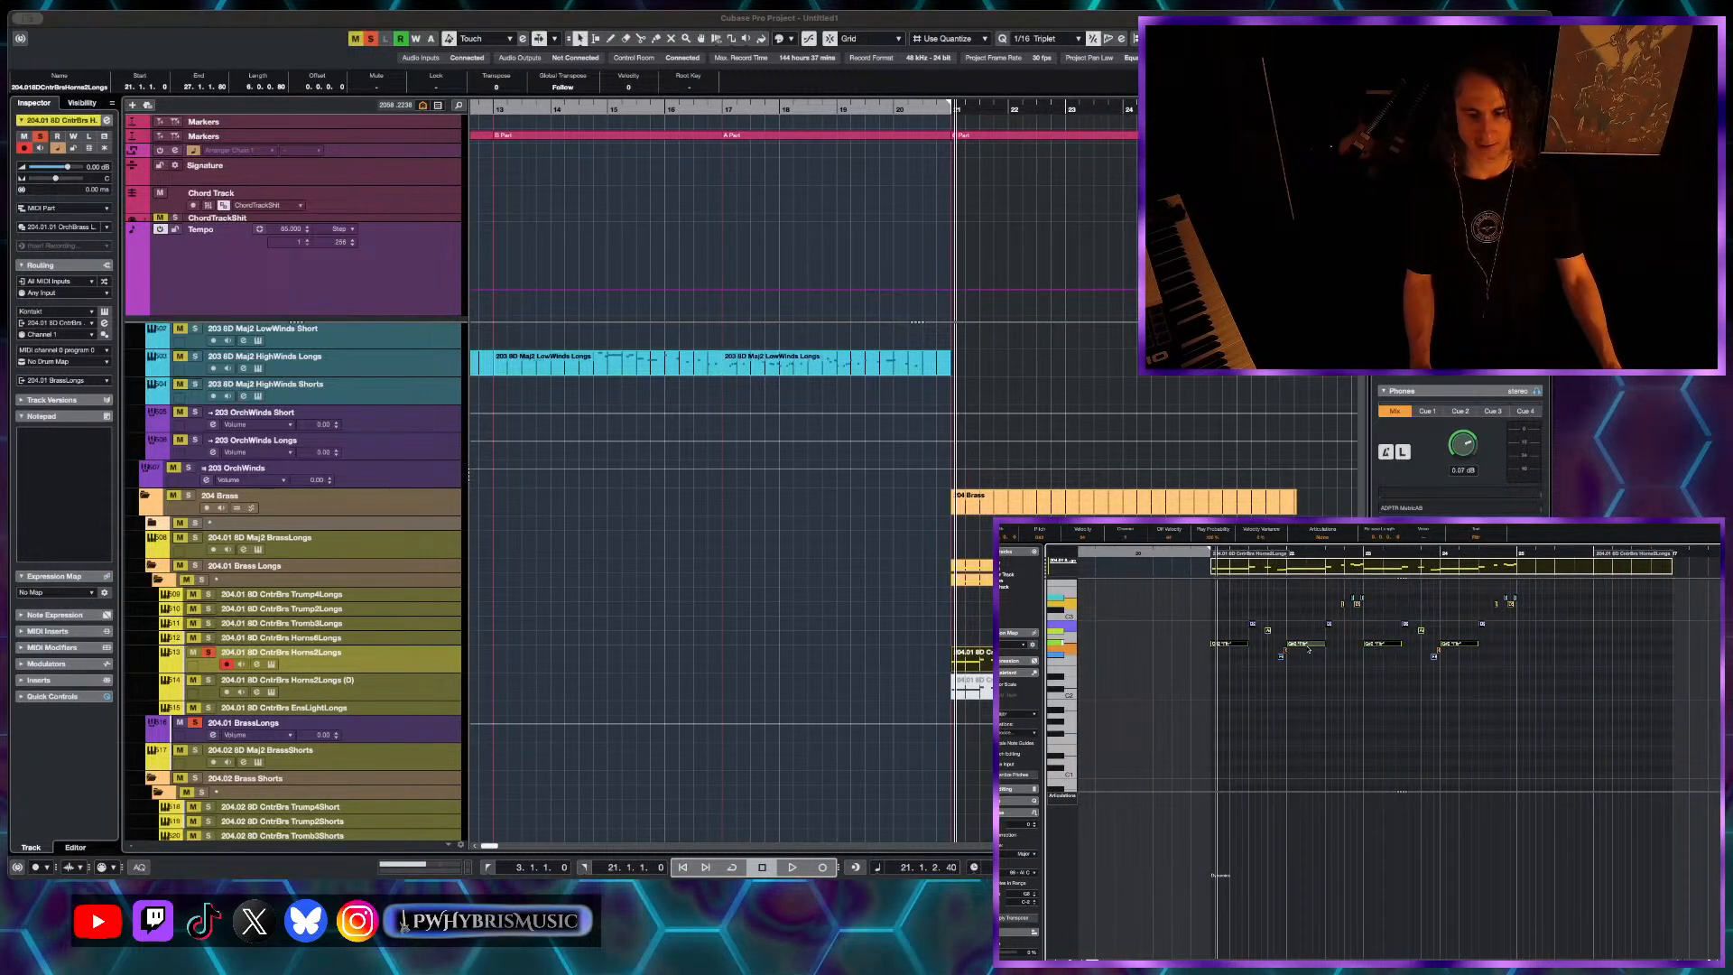
pyautogui.scroll(5, 1255, 745)
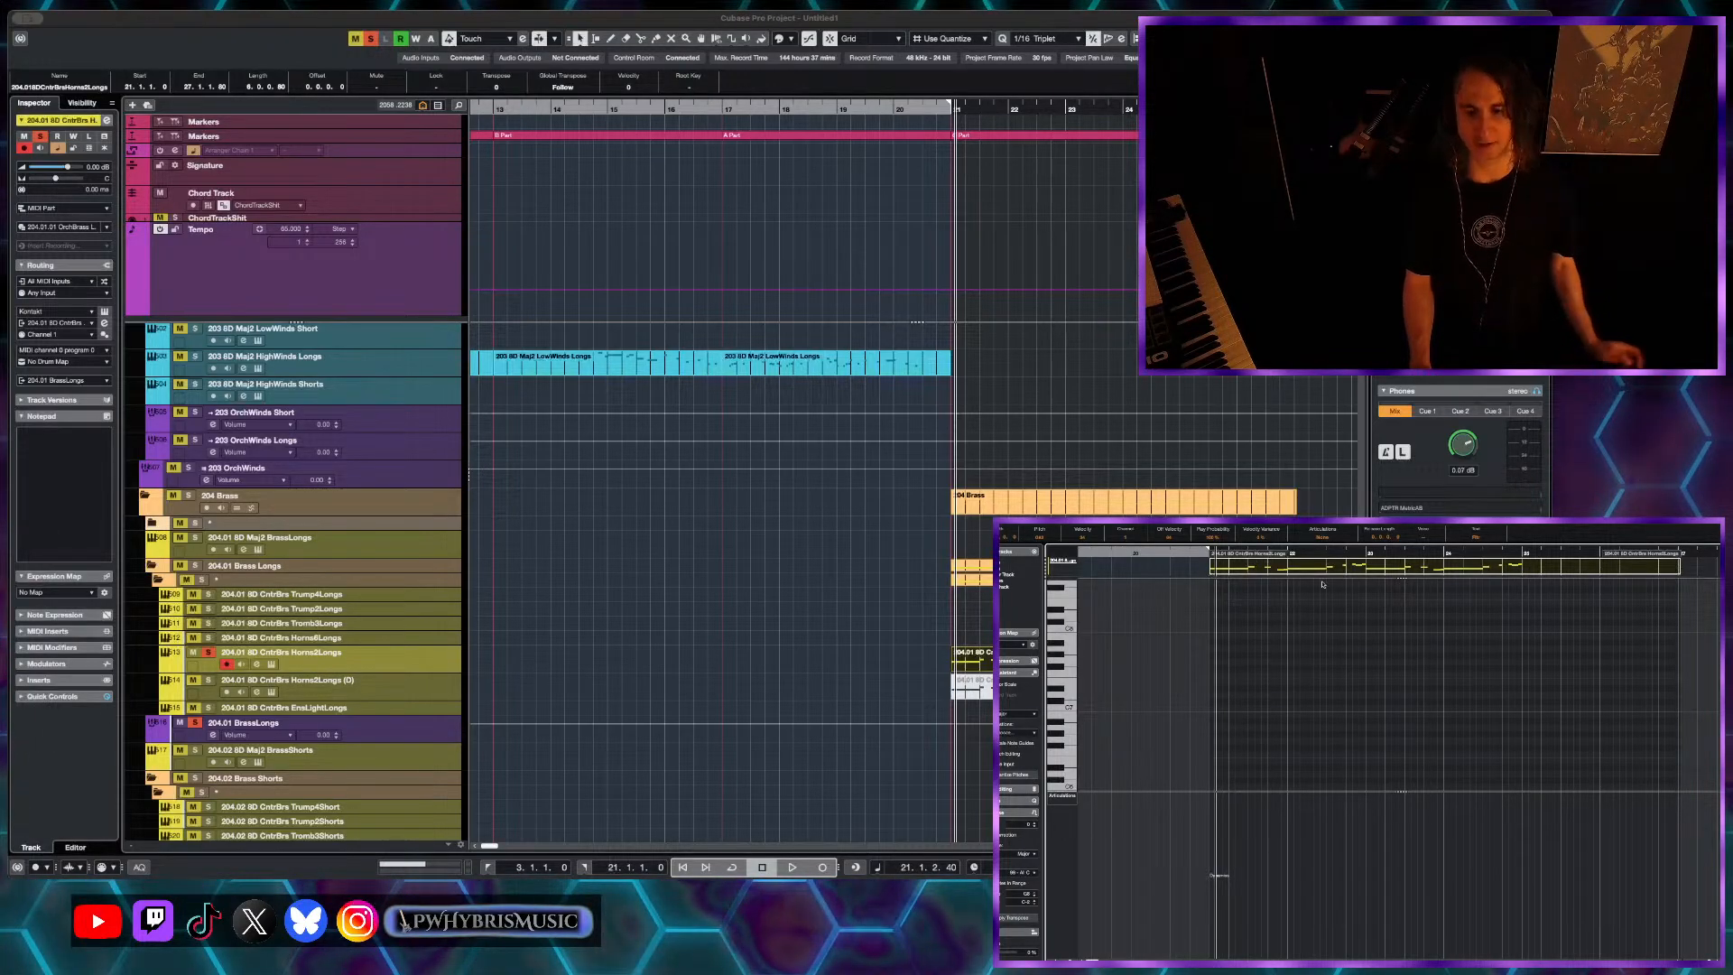
# - Examine the controller lane choices of the Horns2Longs part, keeping the Articulations/Dynamics lane
pyautogui.click(1057, 800)
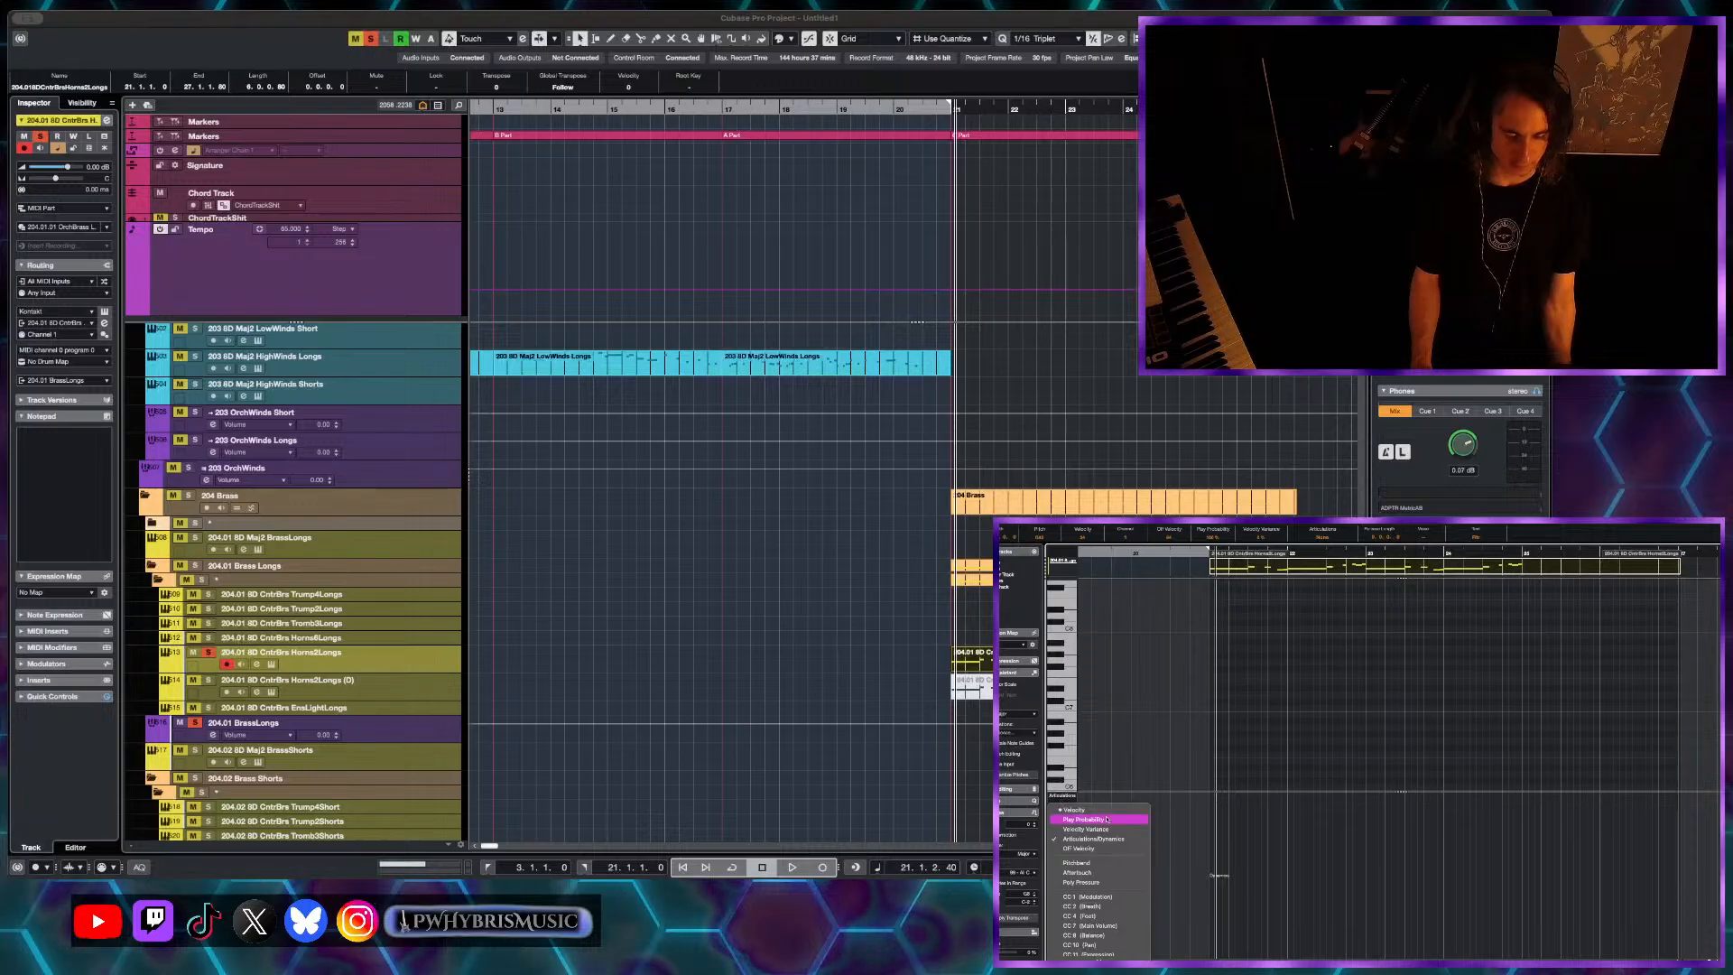
pyautogui.click(1134, 839)
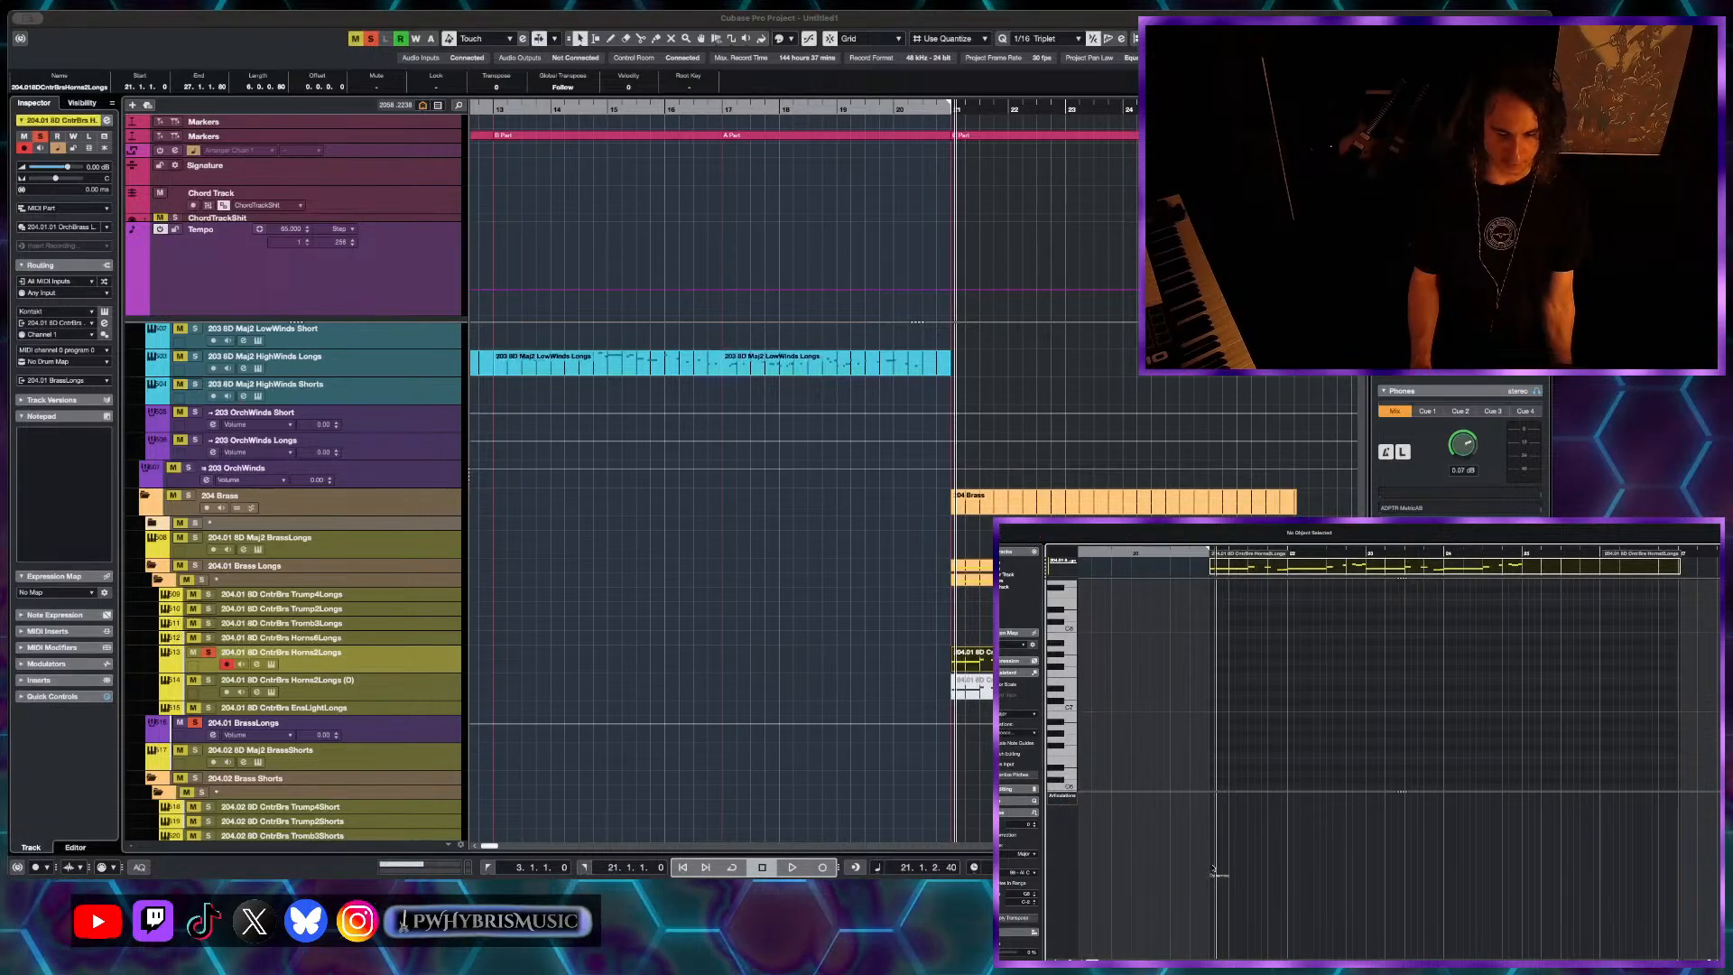
pyautogui.rightClick(1212, 869)
pyautogui.click(1093, 823)
pyautogui.click(1077, 798)
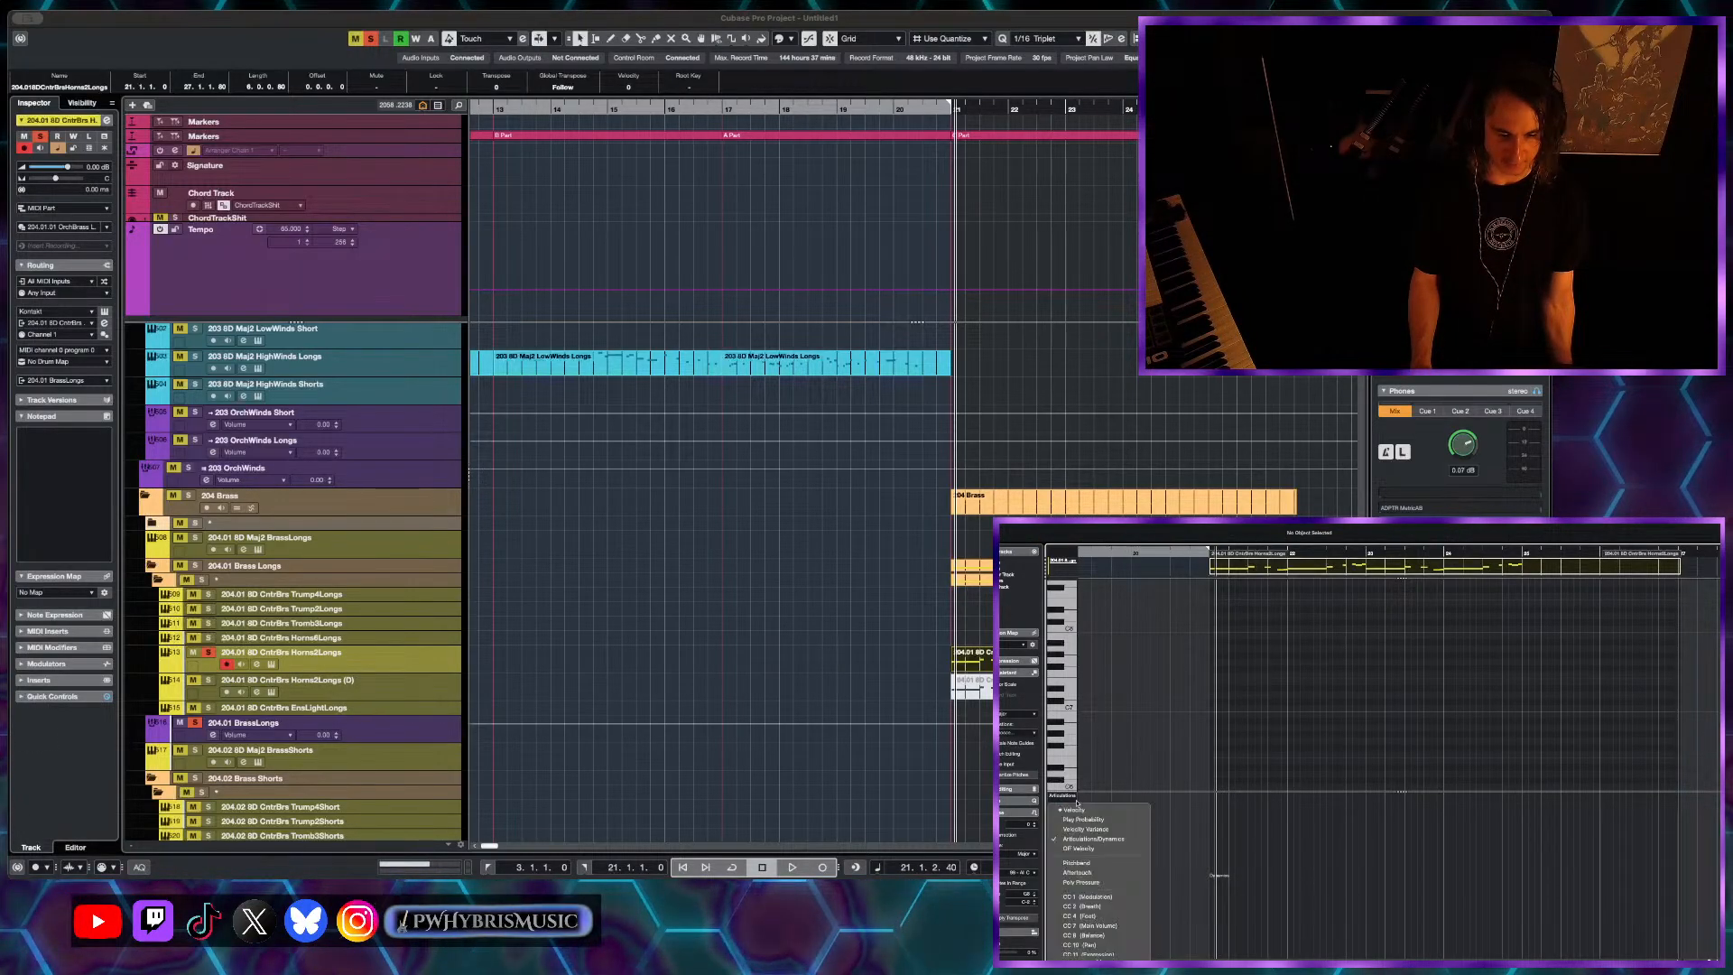
pyautogui.click(1104, 781)
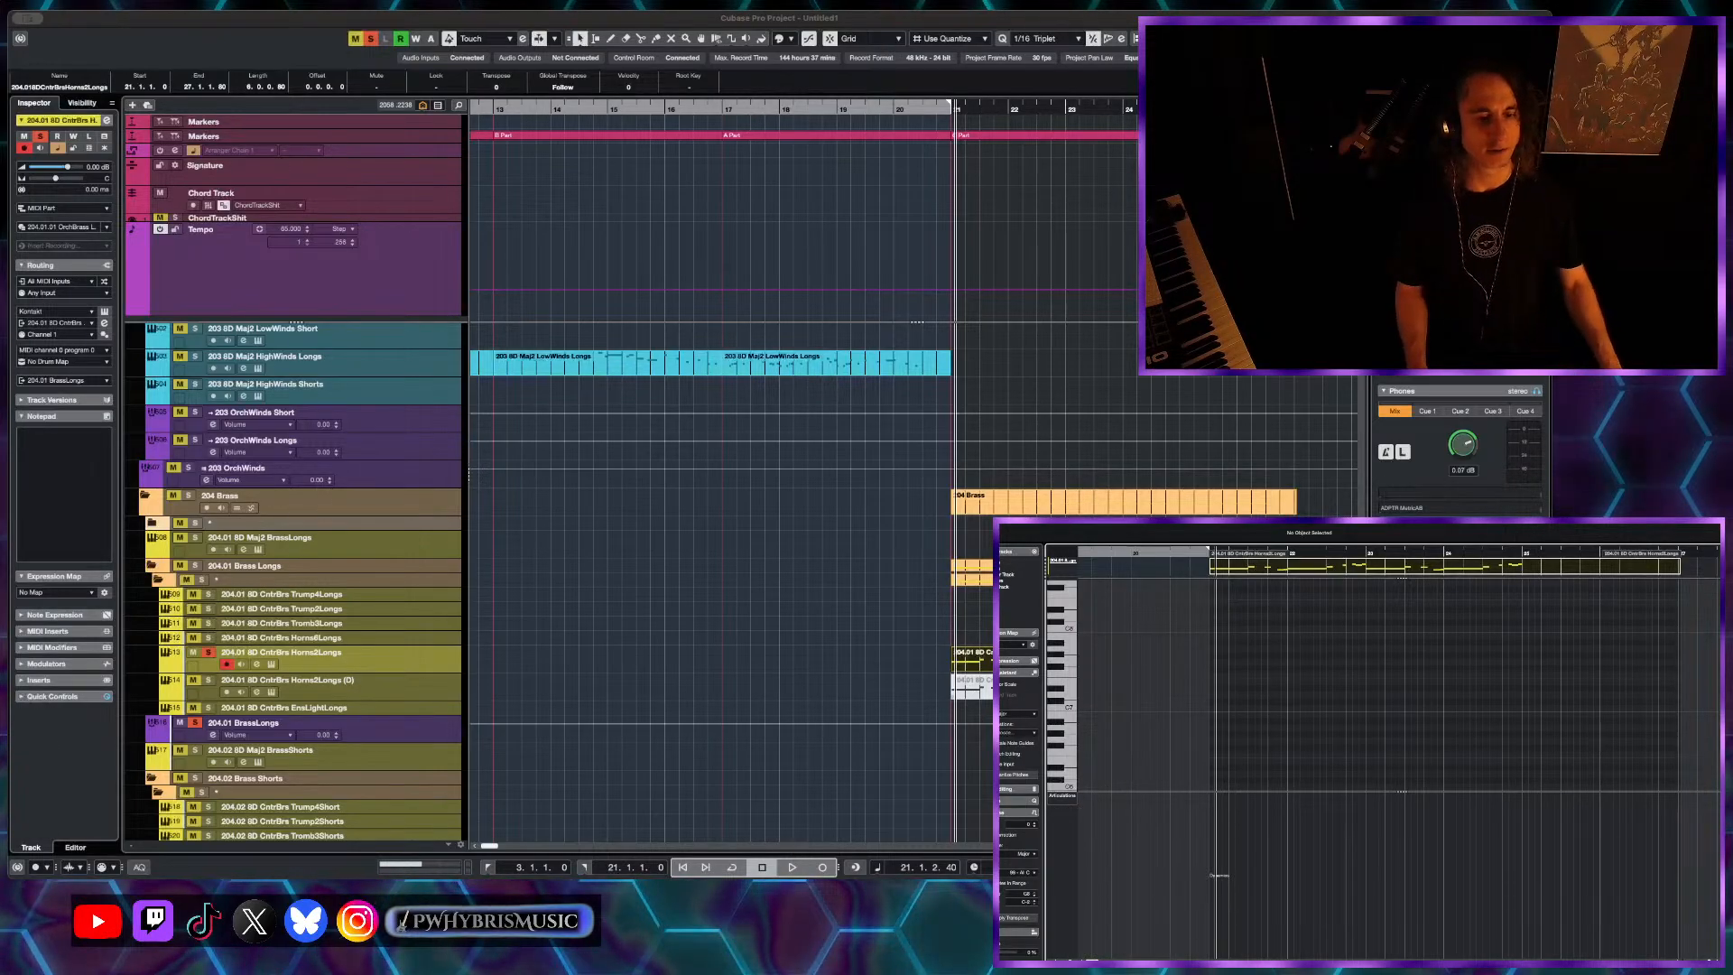
# - Compare the duplicate Horns2Longs (D) part with the original, select the original's notes and play briefly from bar 21
pyautogui.click(979, 688)
pyautogui.press('h')
pyautogui.press('h')
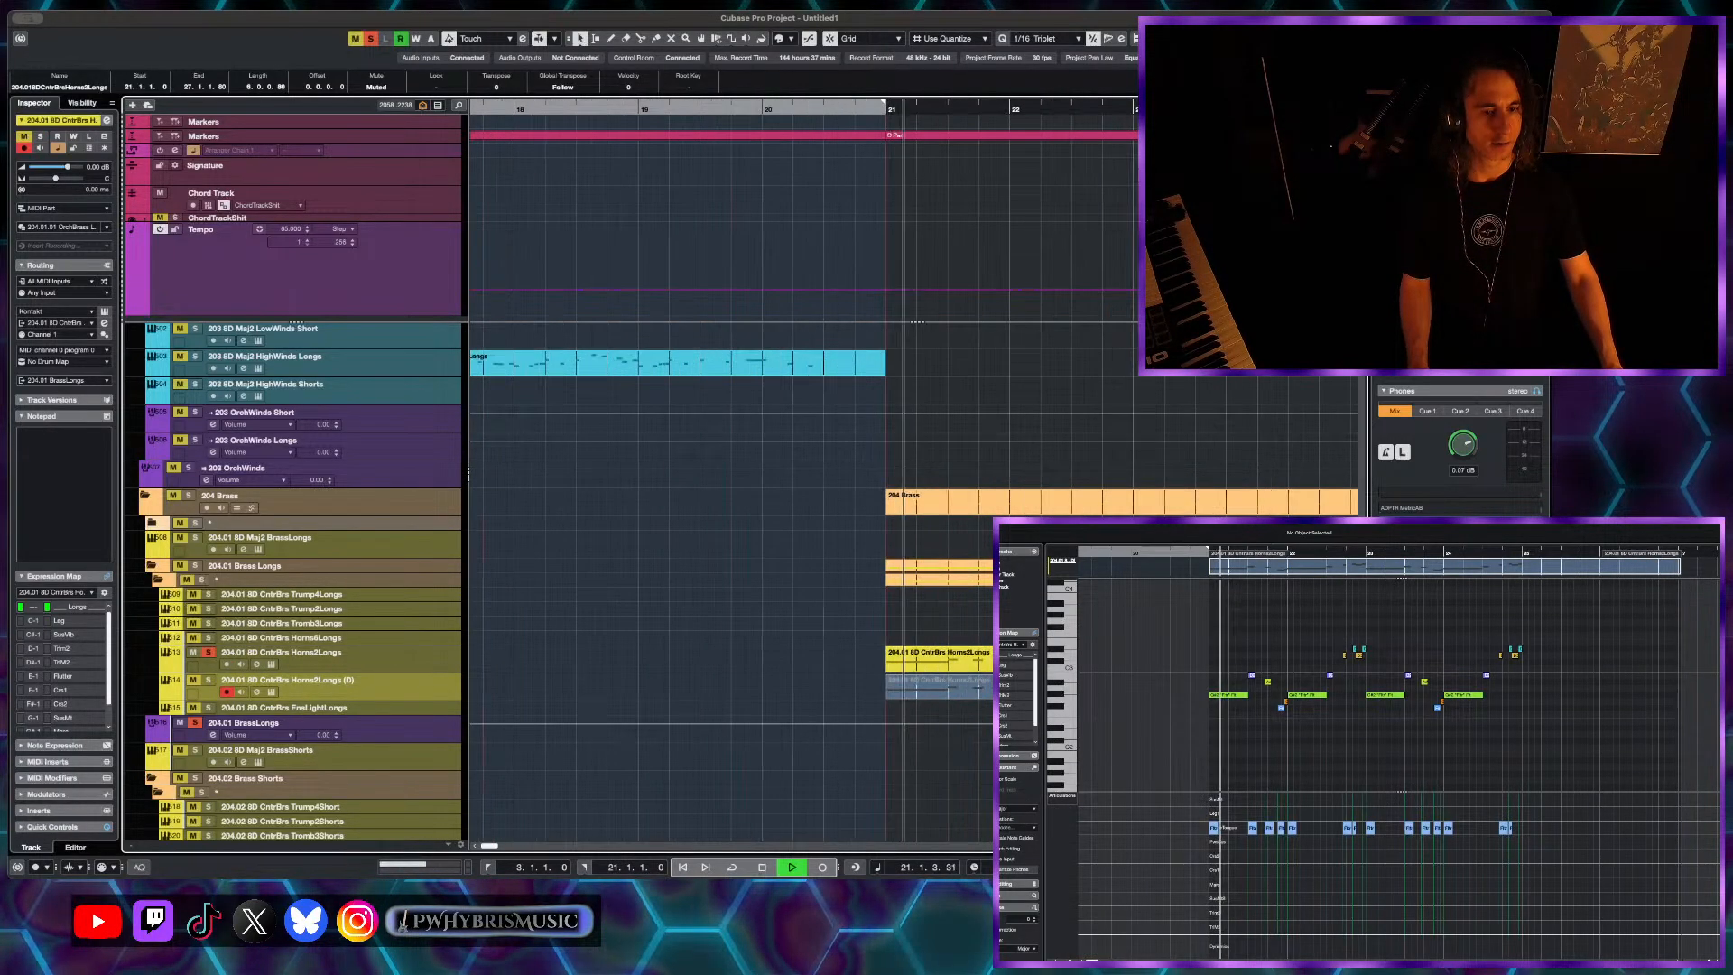
pyautogui.click(979, 659)
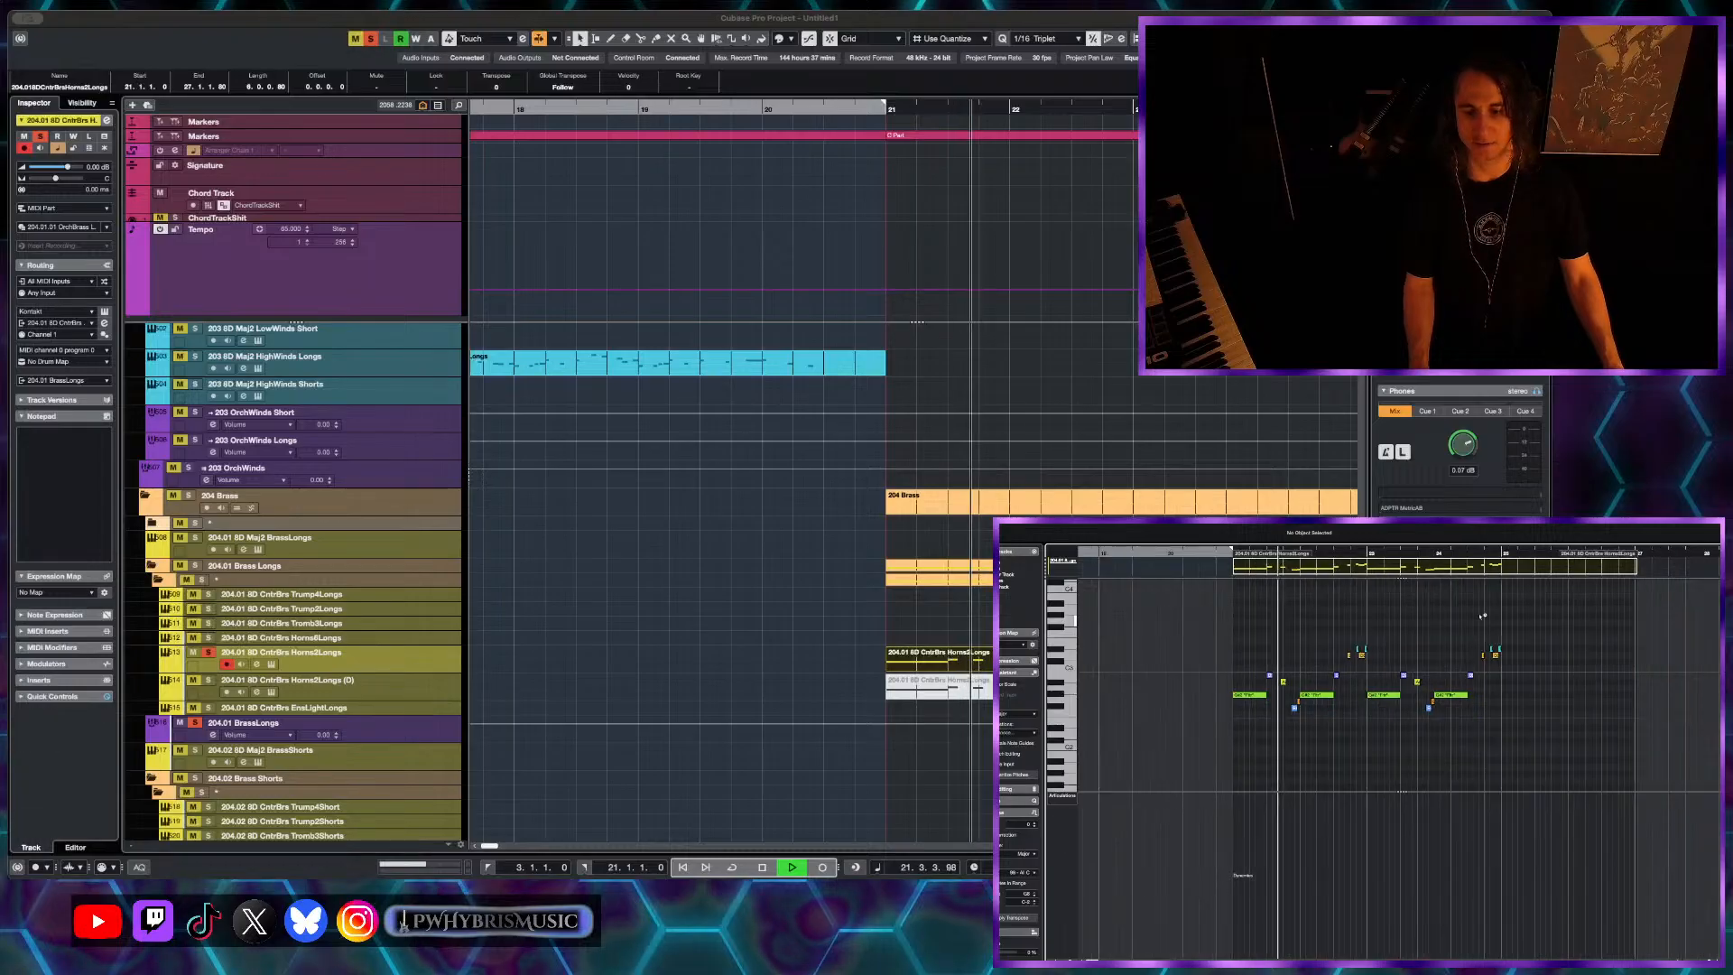
pyautogui.moveTo(1554, 598); pyautogui.dragTo(1255, 728)
pyautogui.press('space')
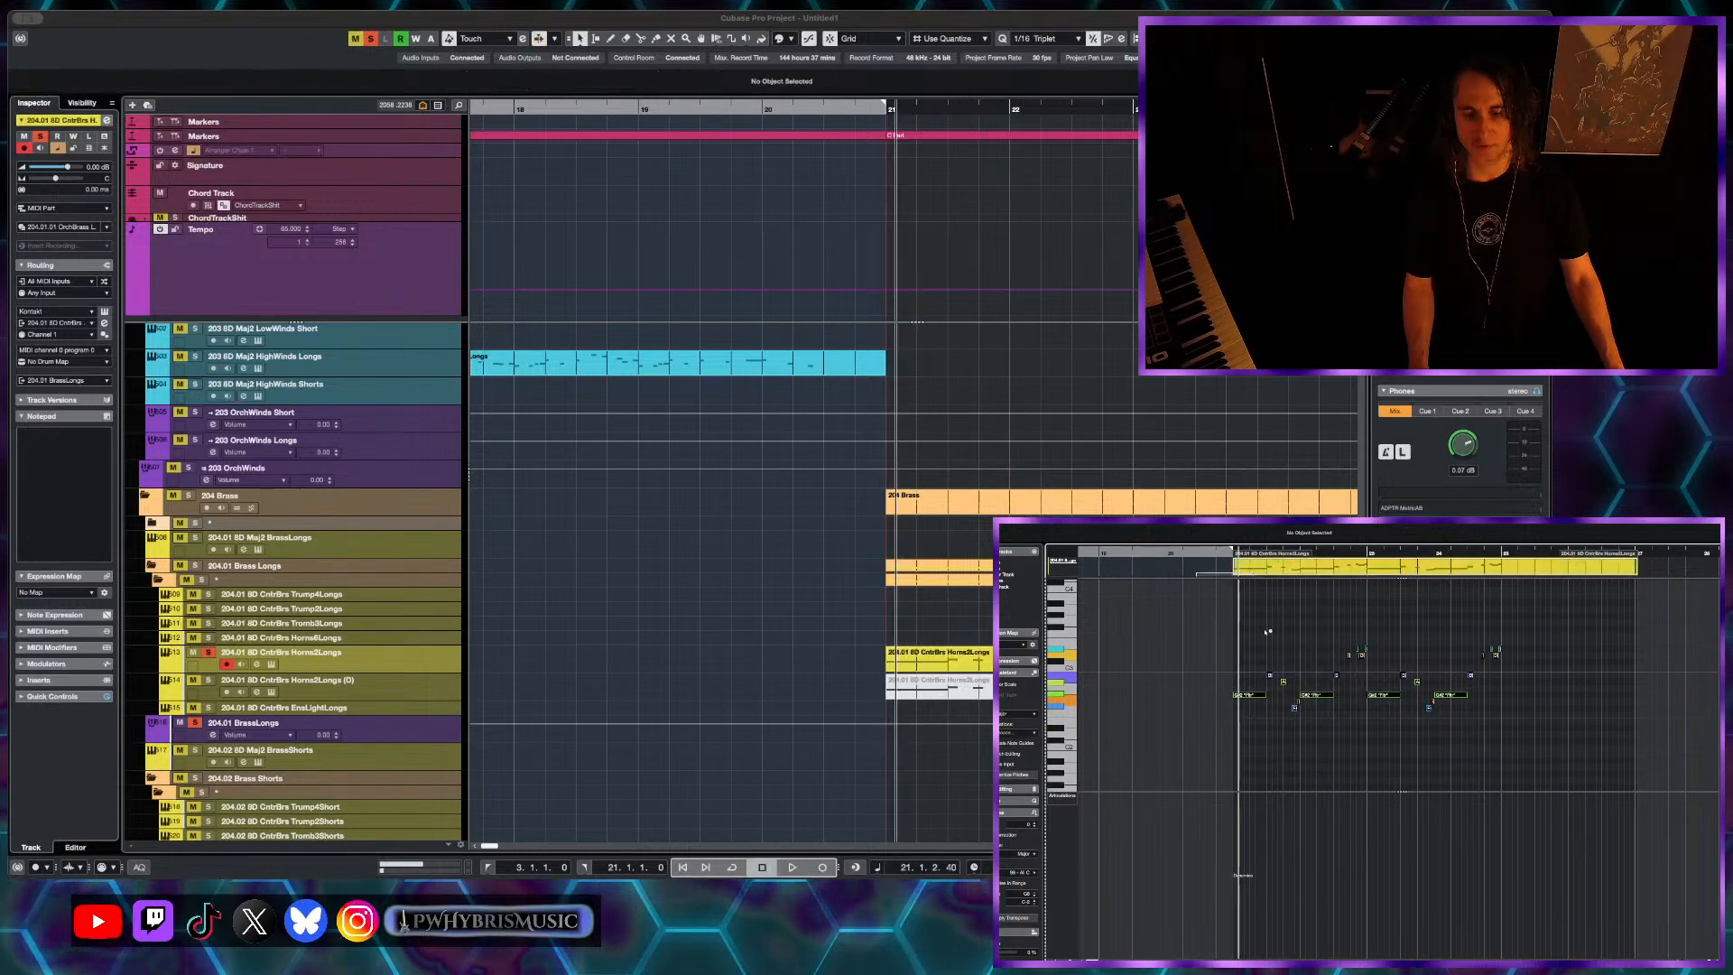
pyautogui.click(1531, 745)
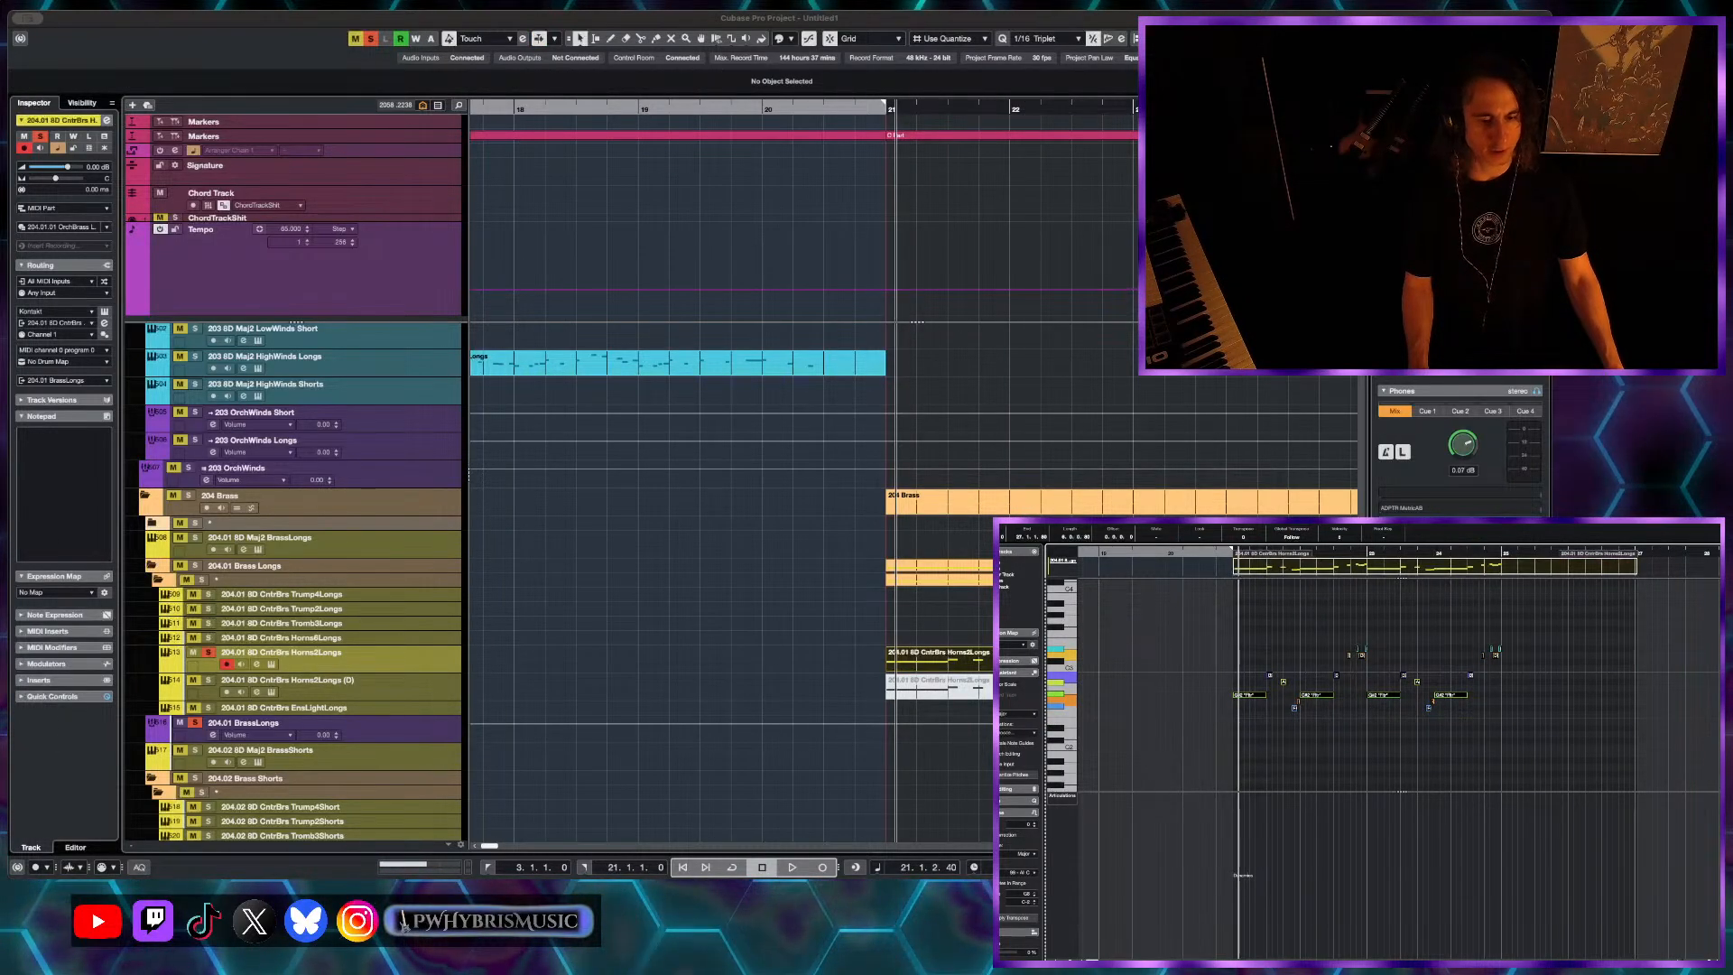
# - Assign the 216 Jade Perc Water expression map to the Horns2Longs track and set all its notes to the Dry articulation
pyautogui.click(1012, 645)
pyautogui.scroll(-10, 1015, 702)
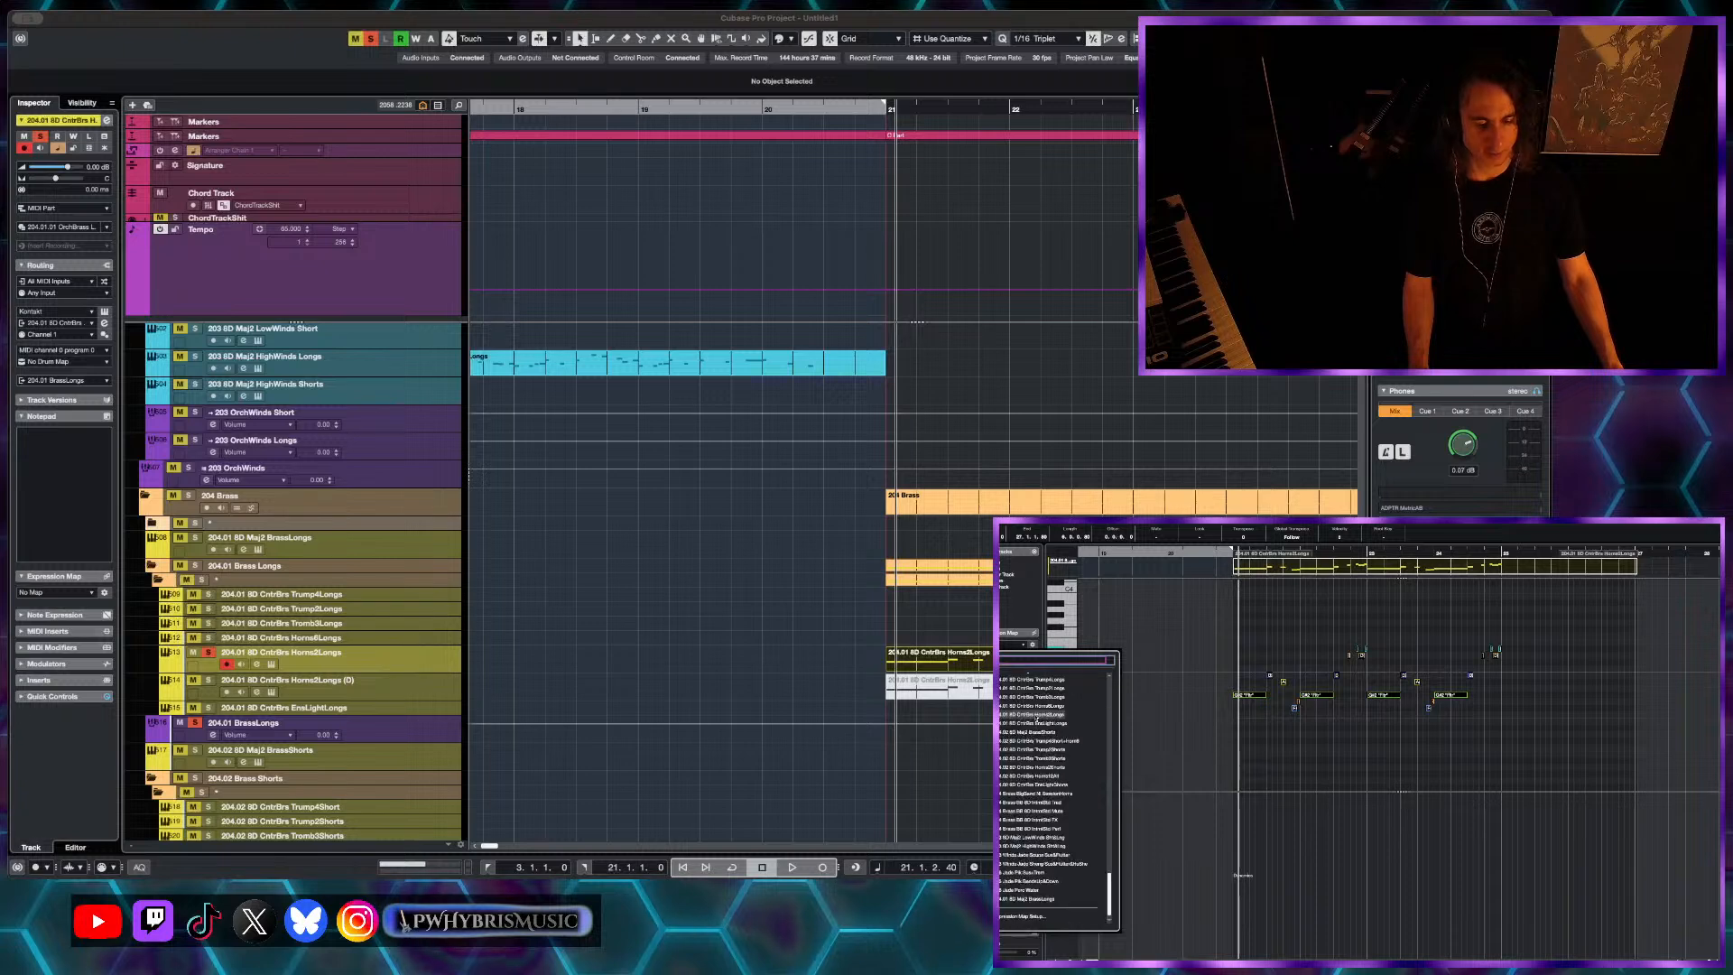
pyautogui.click(1027, 891)
pyautogui.moveTo(1544, 625); pyautogui.dragTo(1248, 780)
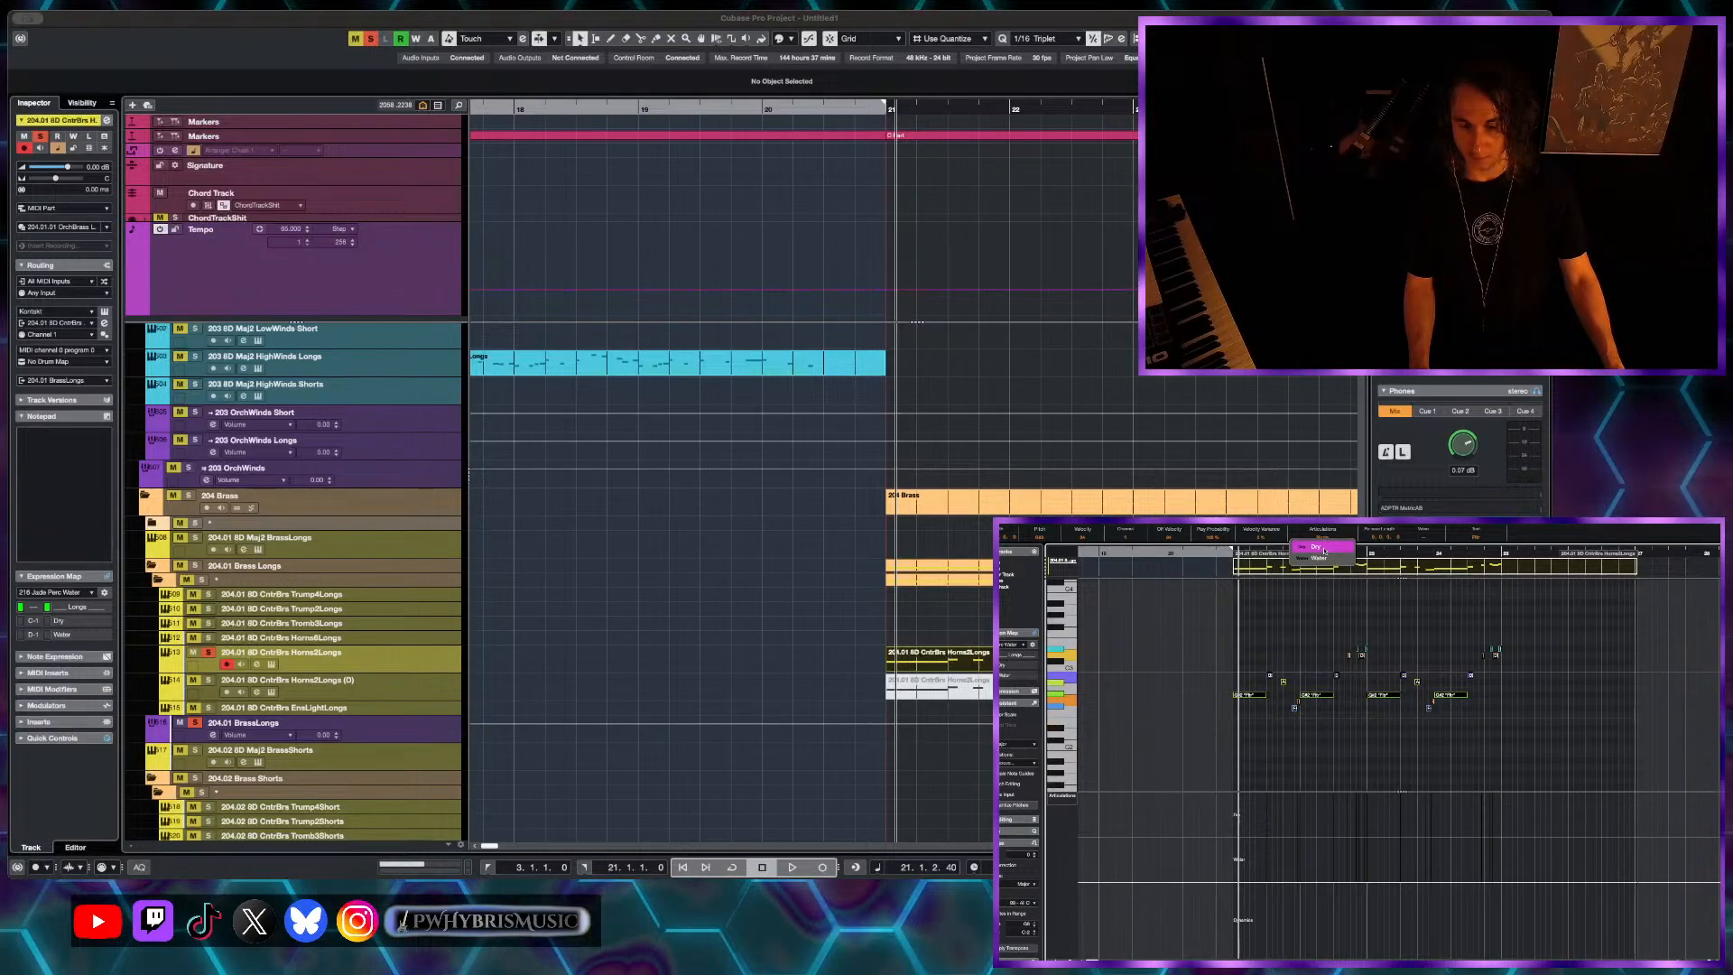
pyautogui.click(1323, 550)
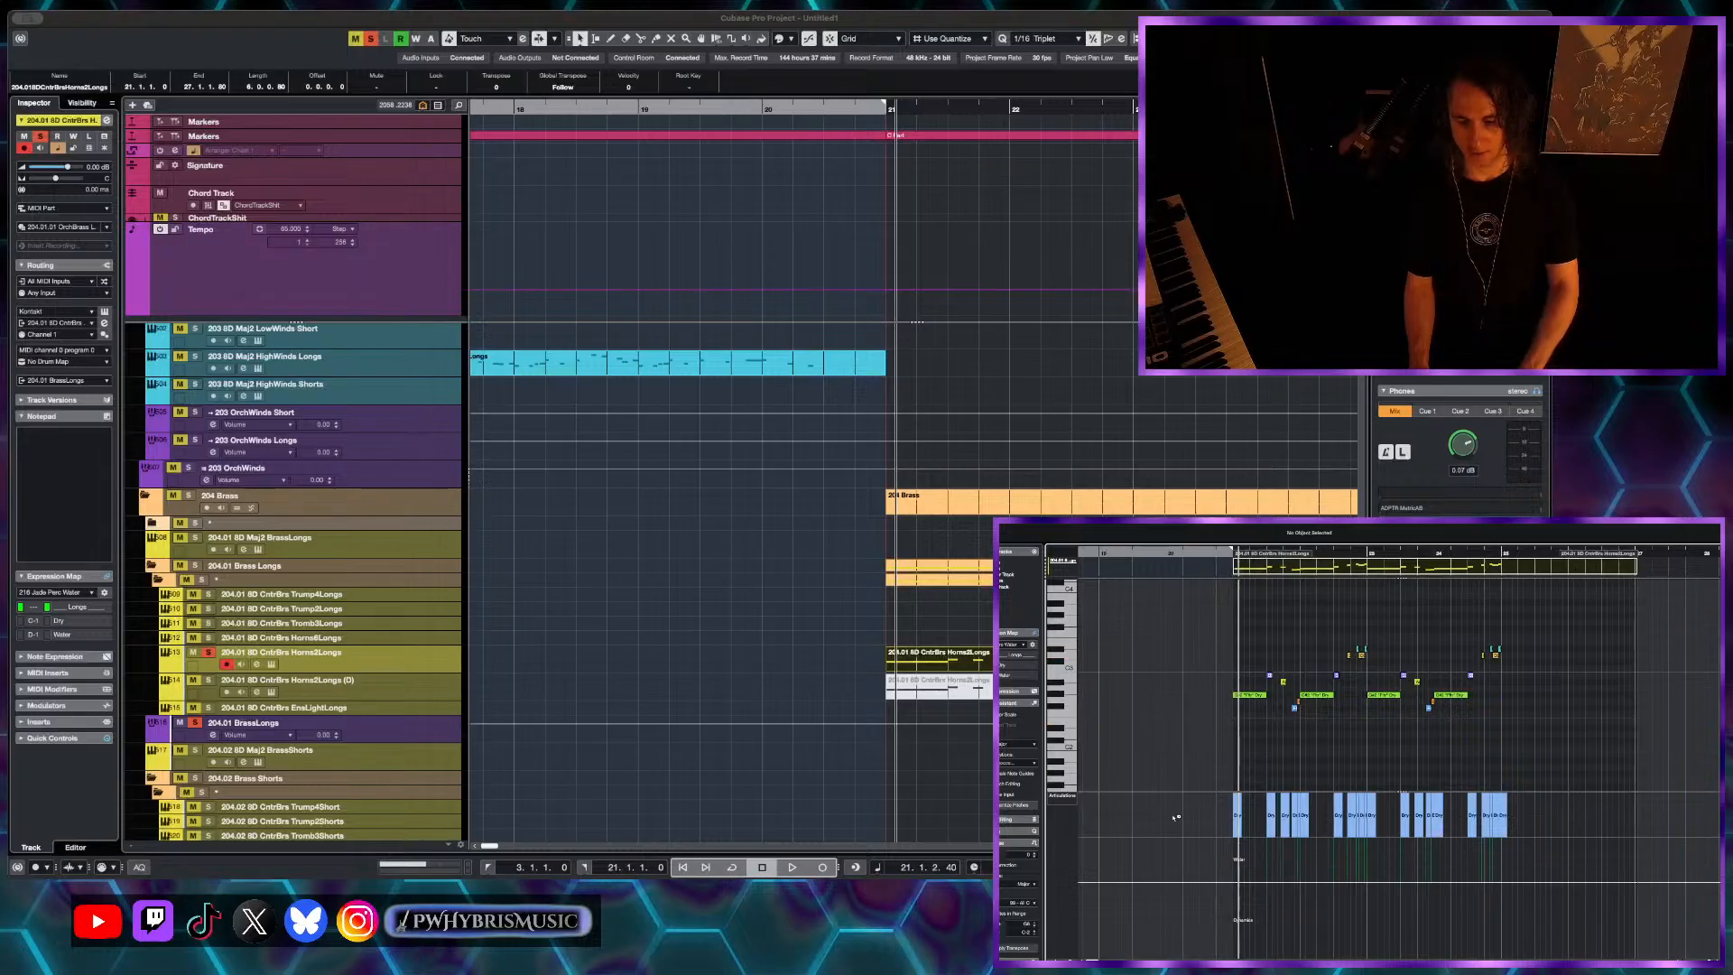
# - Try to delete the part's articulation events, undo the deletion and select all the notes again
pyautogui.press('Delete')
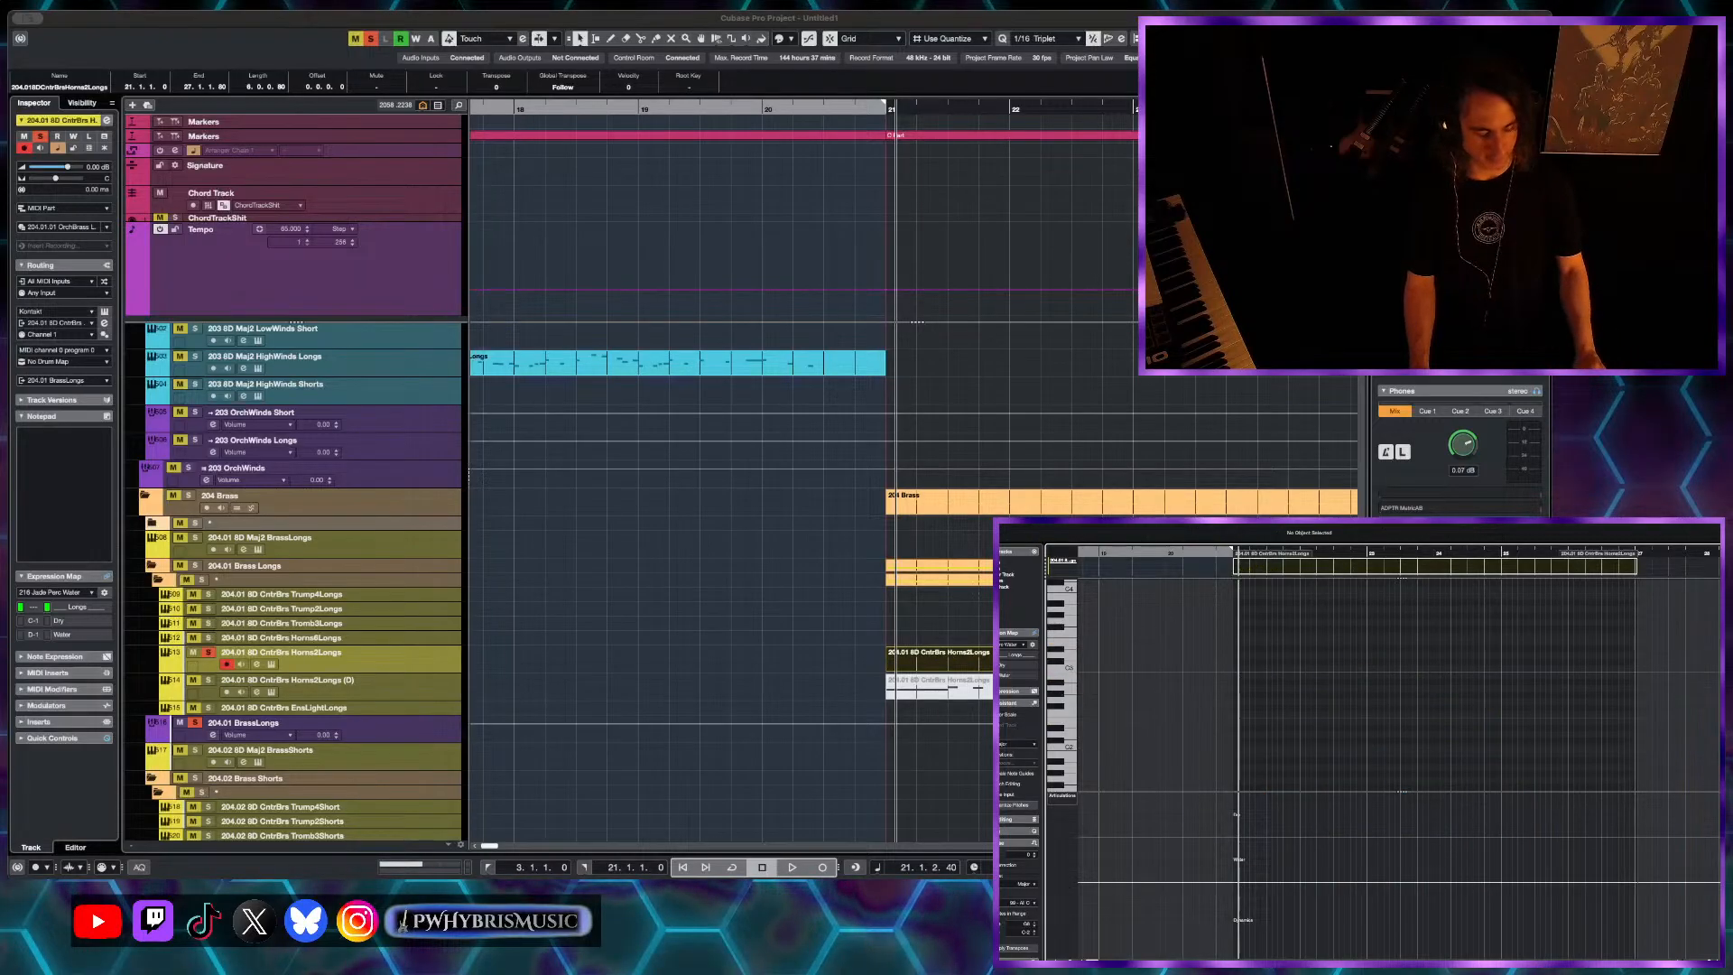
pyautogui.press('super+z')
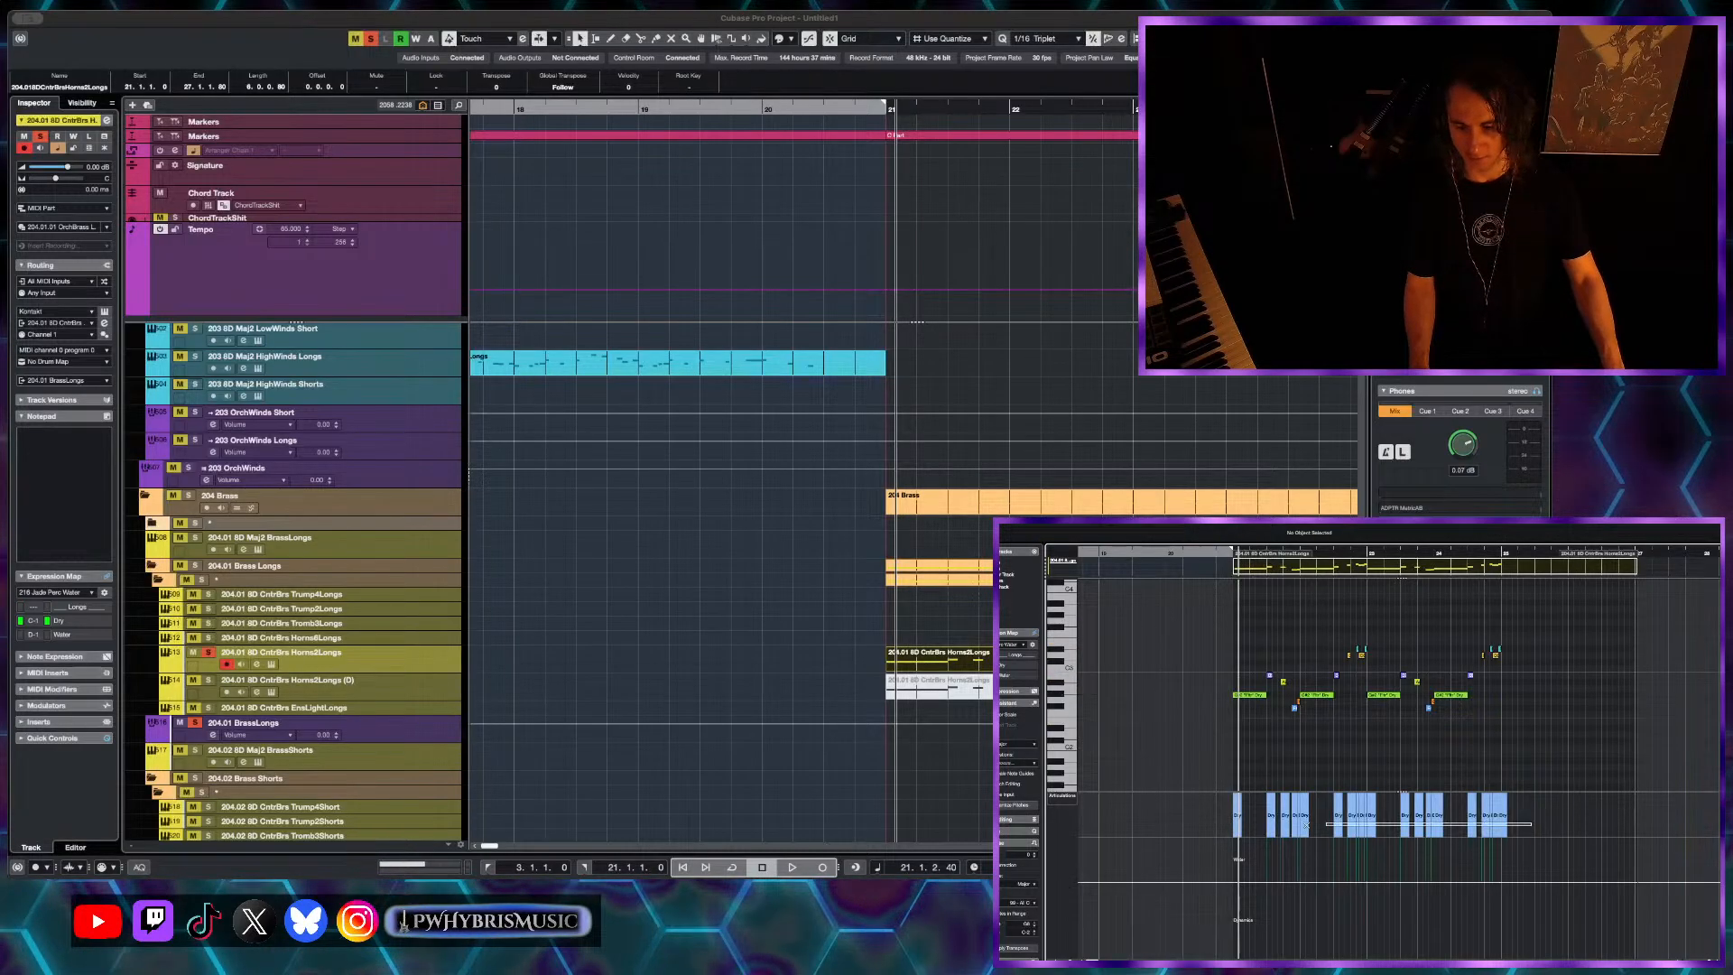
pyautogui.moveTo(1306, 826); pyautogui.dragTo(1158, 828)
pyautogui.moveTo(1554, 621); pyautogui.dragTo(1165, 769)
pyautogui.scroll(1, 1268, 743)
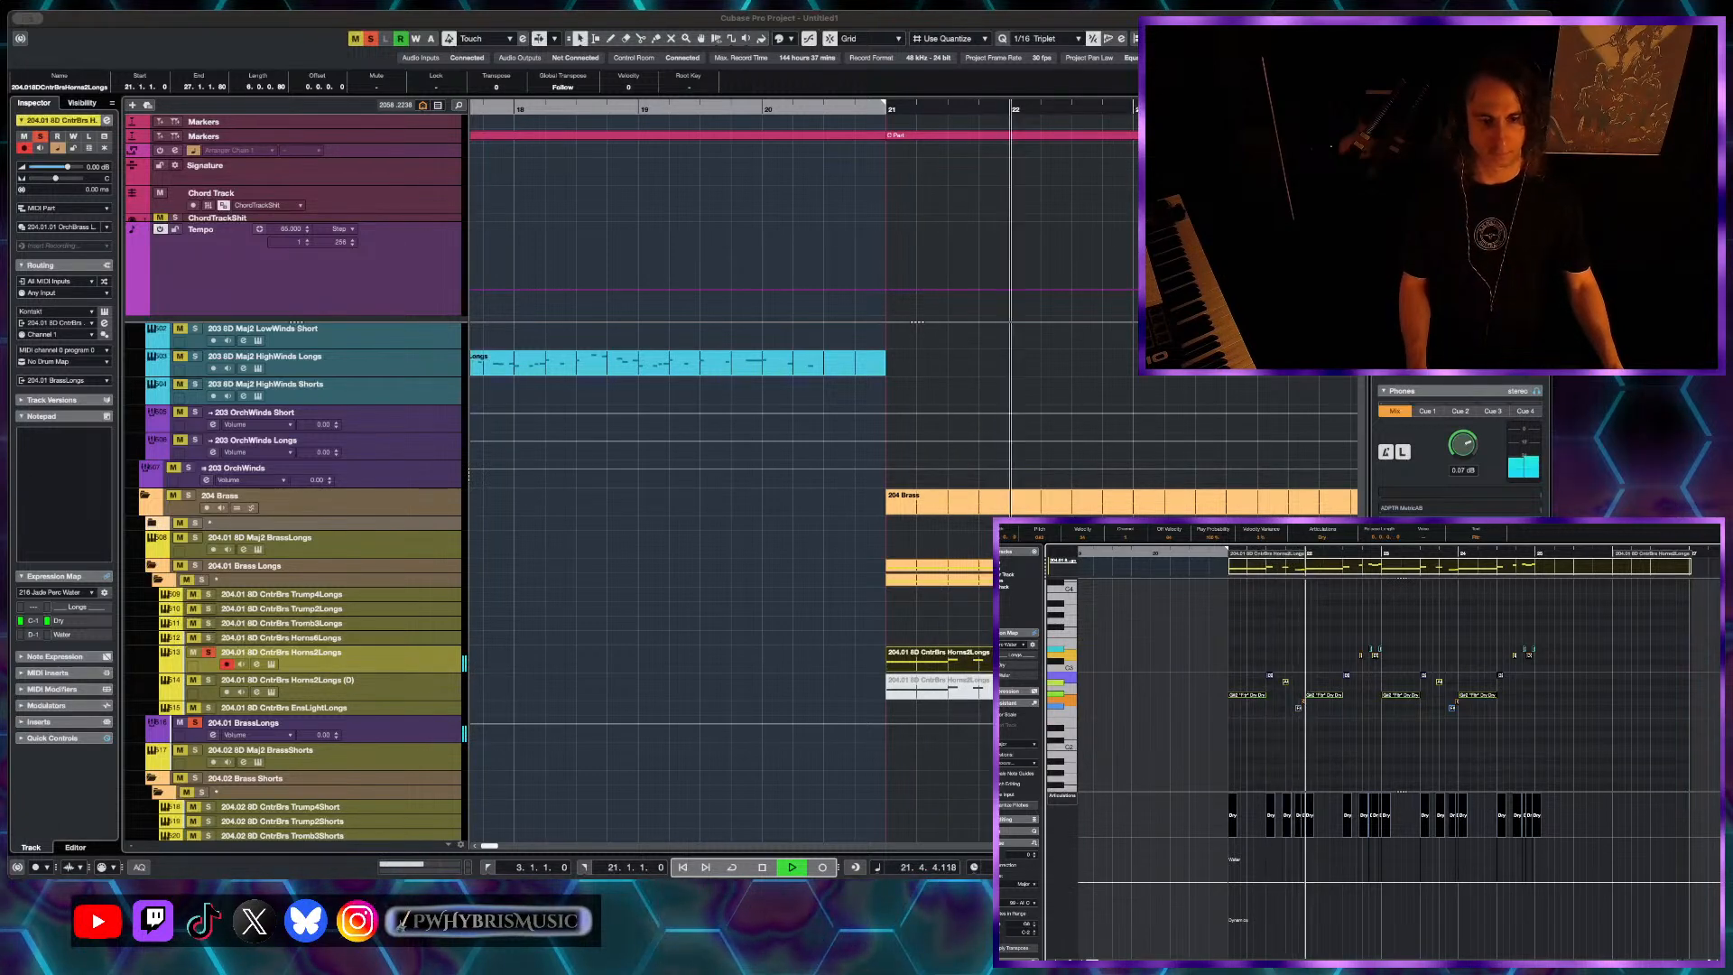
# - Replay the part from bar 21 with the Horns2Longs track's Intimate Studio Brass instrument open to watch its articulation slots
pyautogui.press('space')
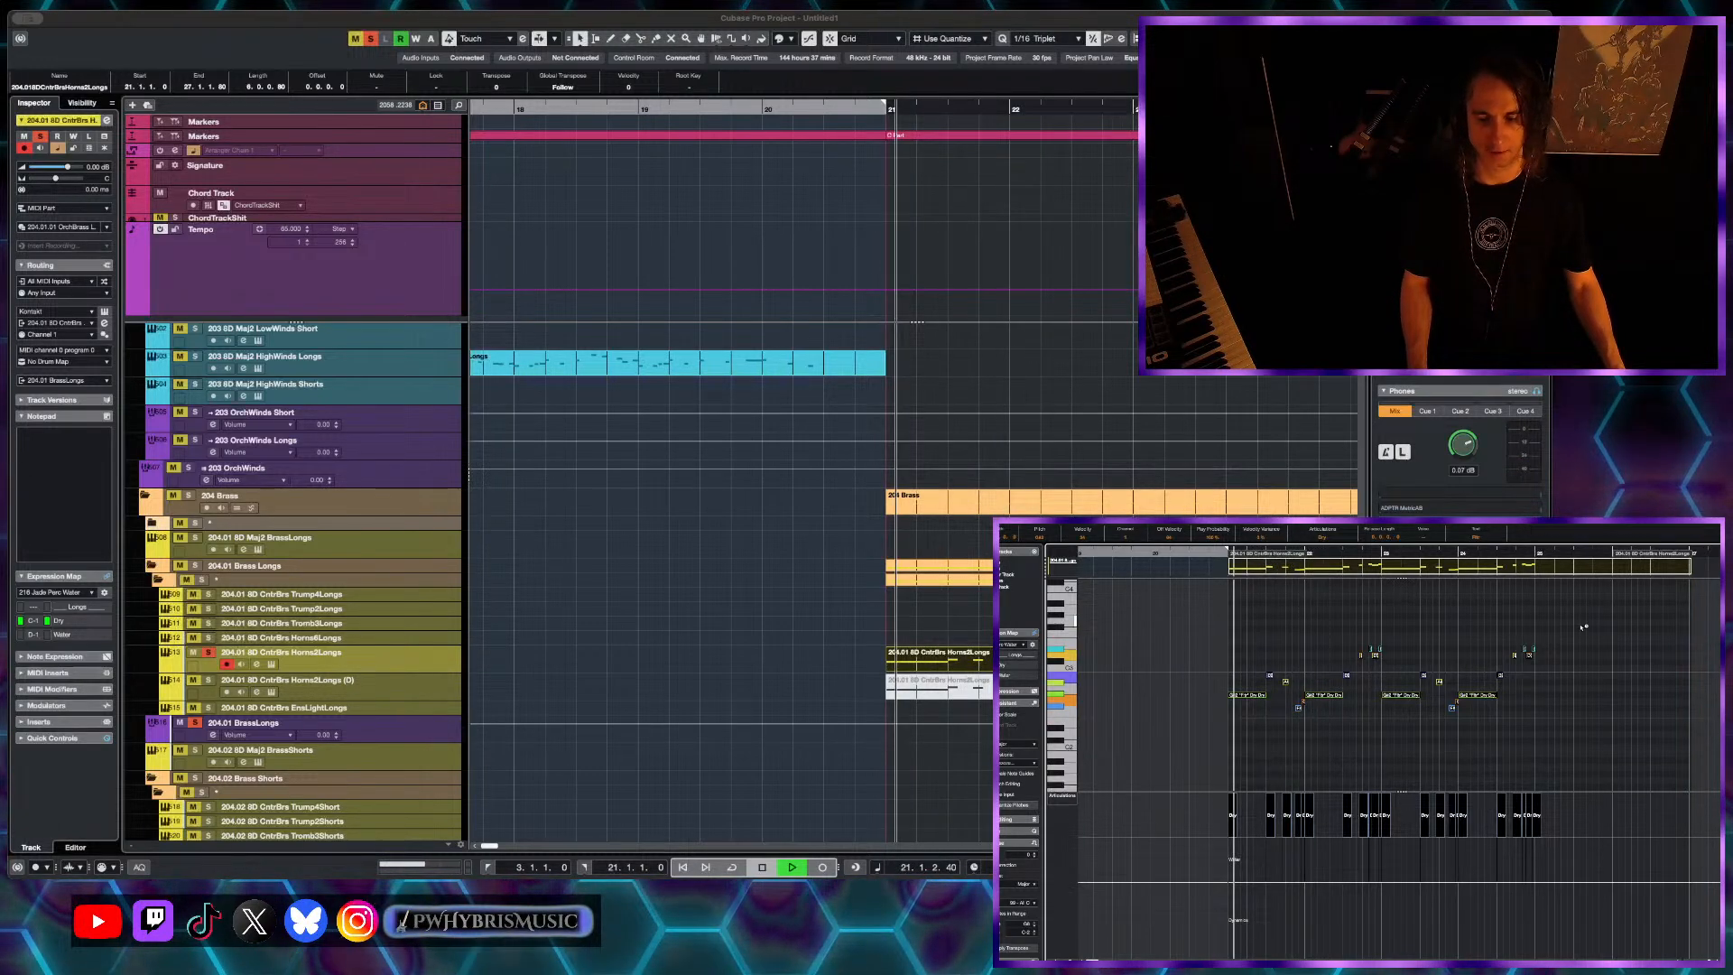
pyautogui.press('space')
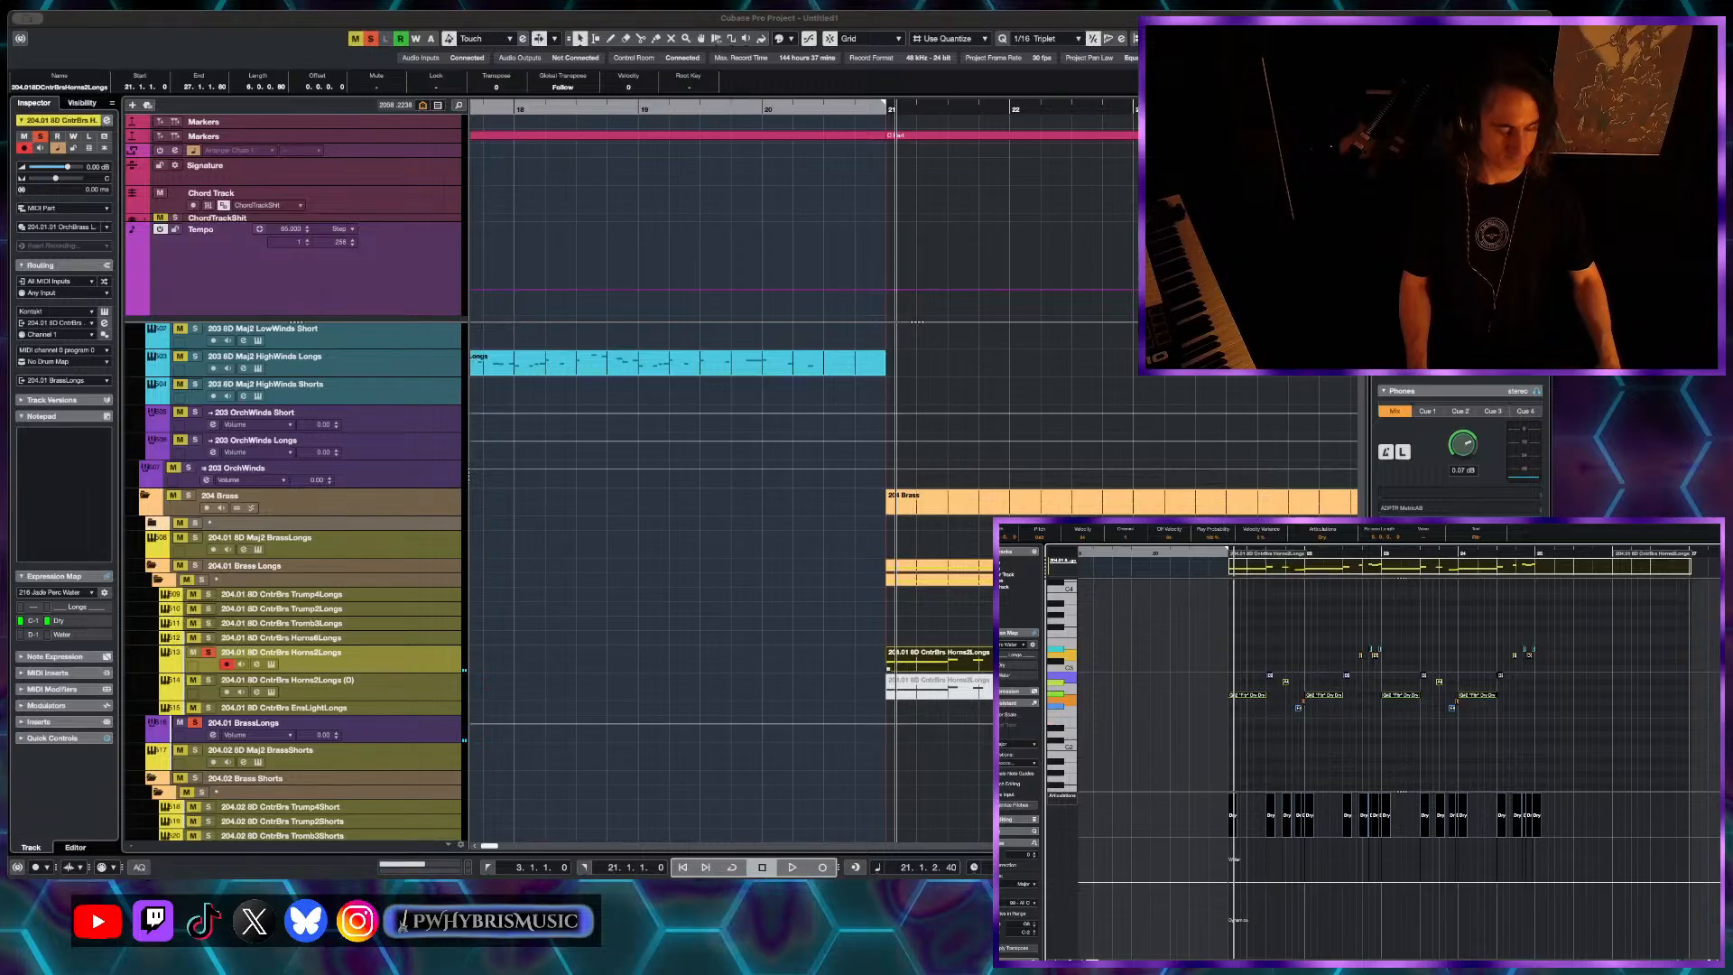
pyautogui.click(271, 663)
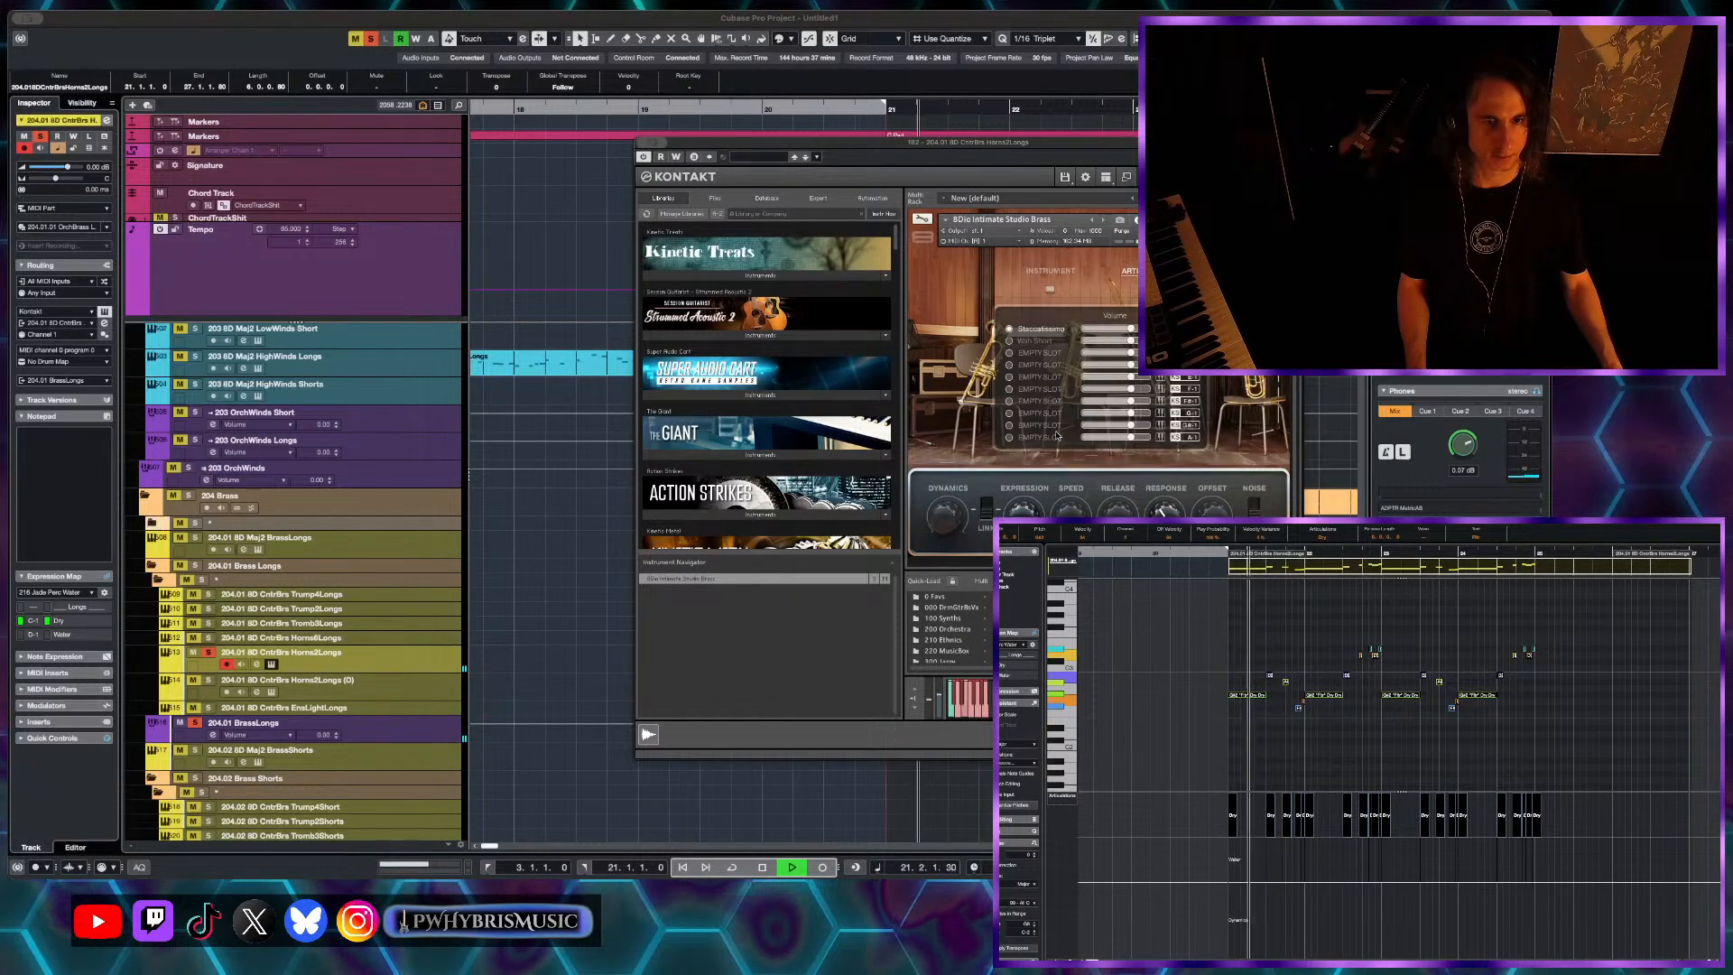
pyautogui.press('space')
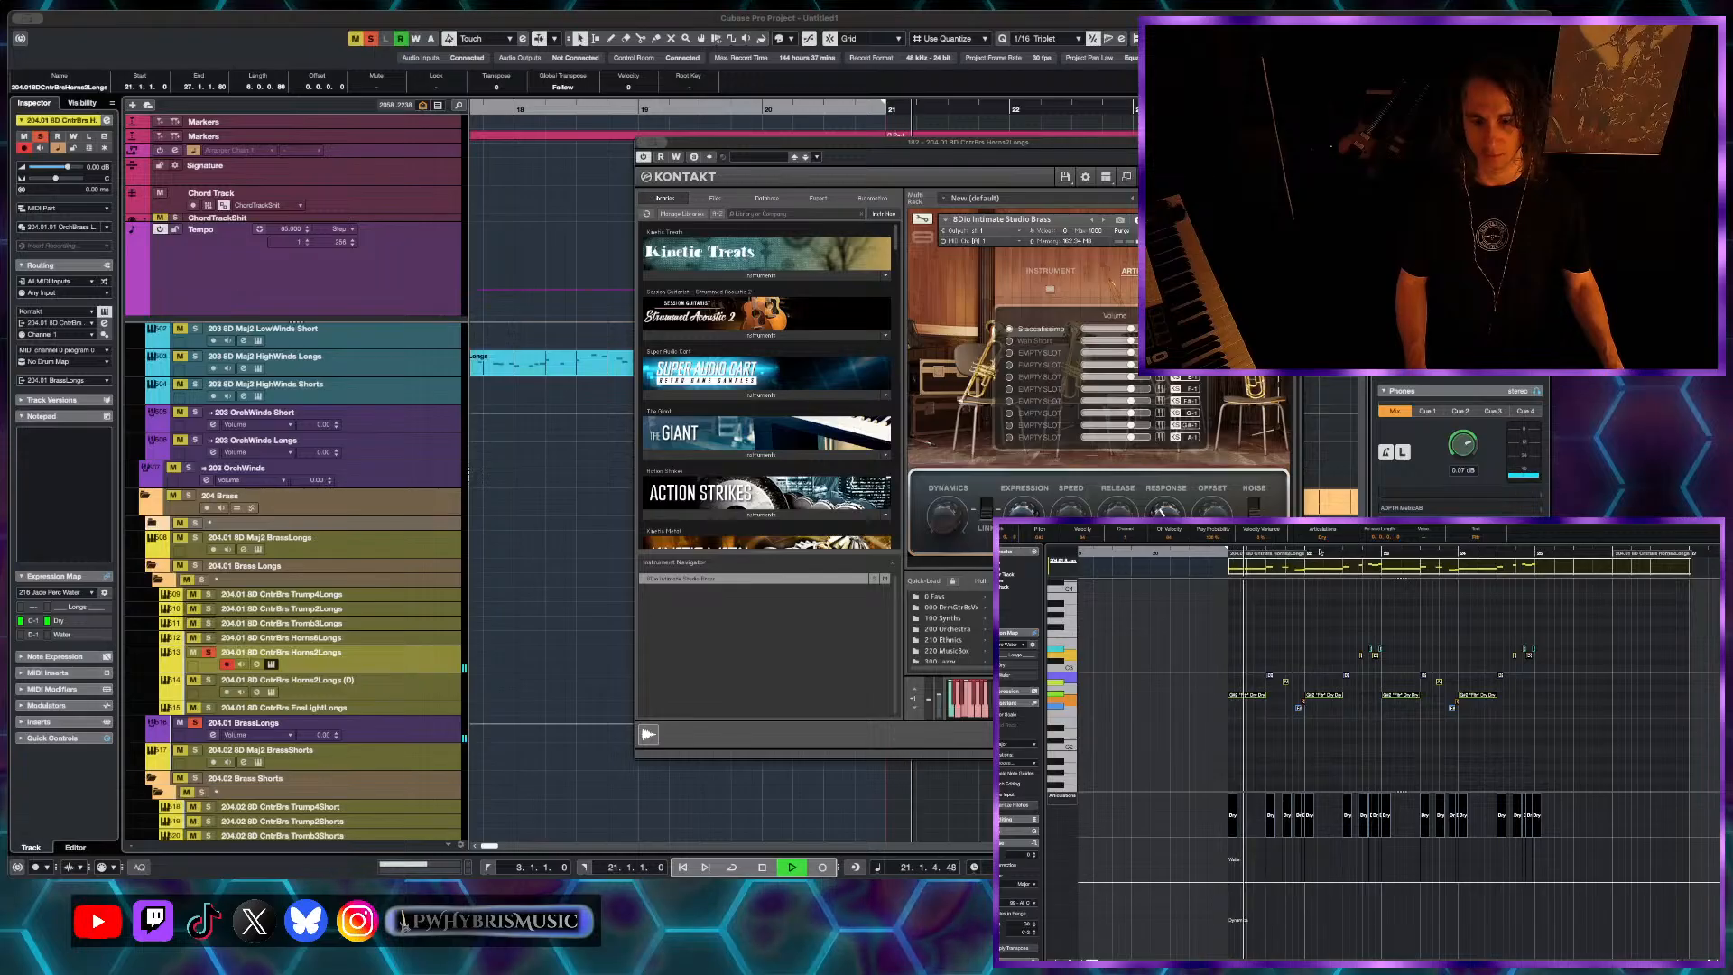
pyautogui.press('space')
# - Draw a low keyswitch note at the start of bar 21, shift its pitch and play it back
pyautogui.moveTo(1577, 625); pyautogui.dragTo(1195, 745)
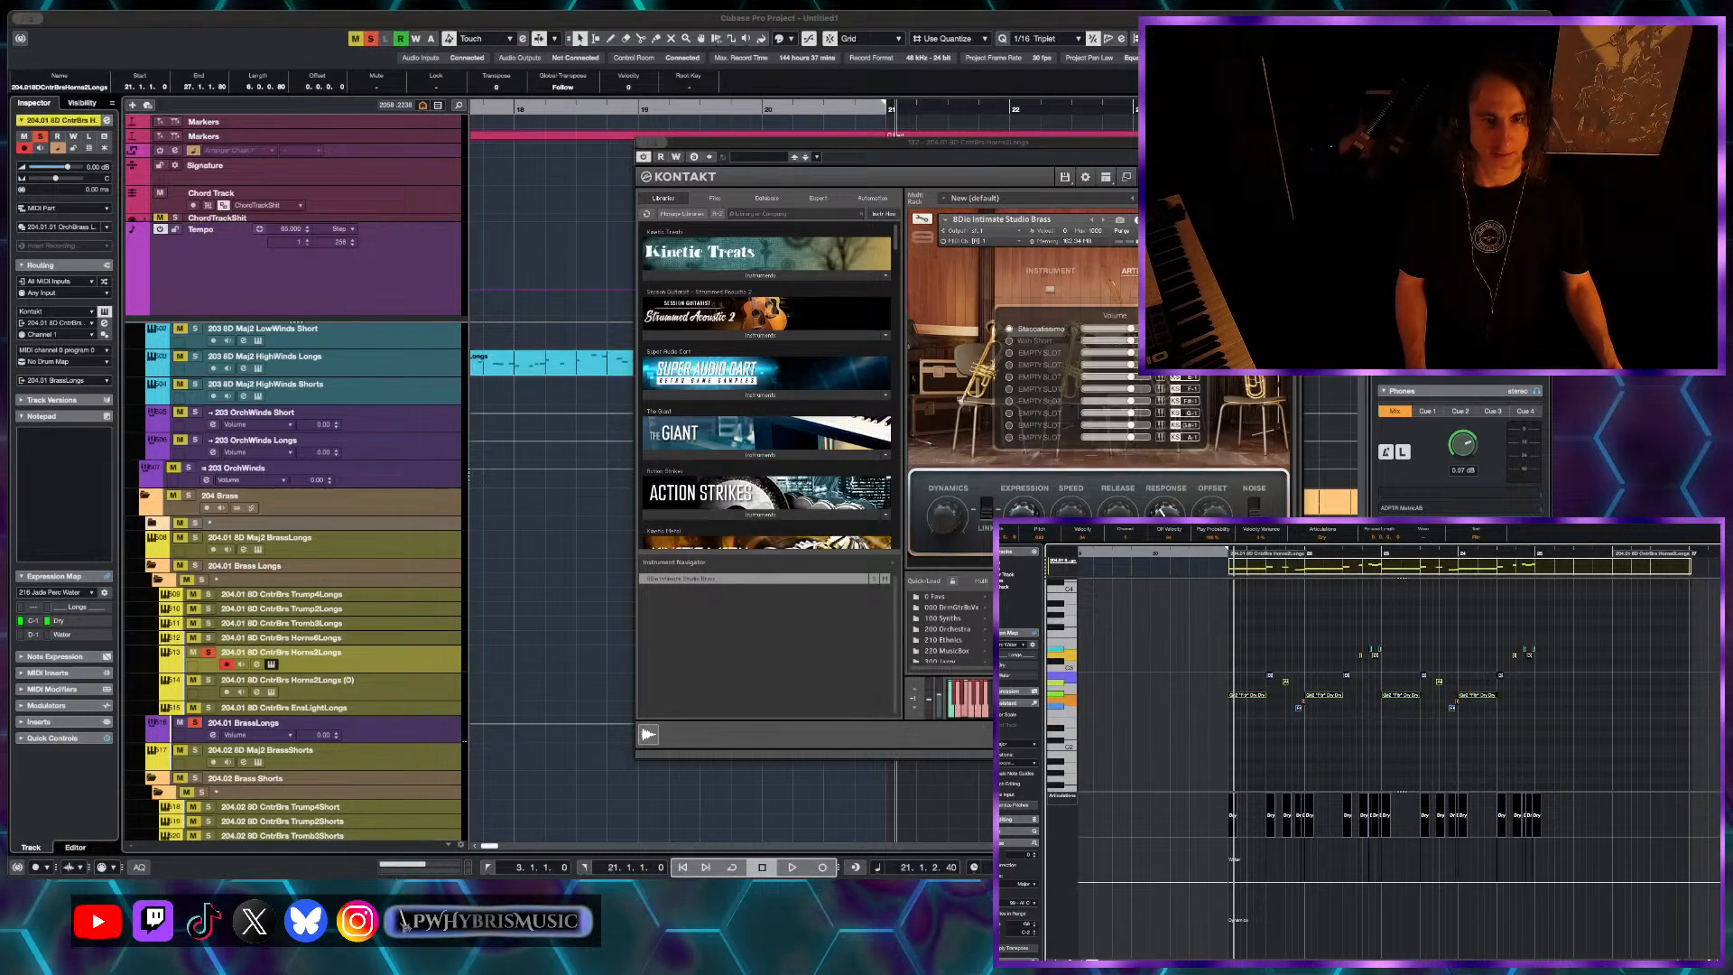
pyautogui.scroll(-4, 1224, 749)
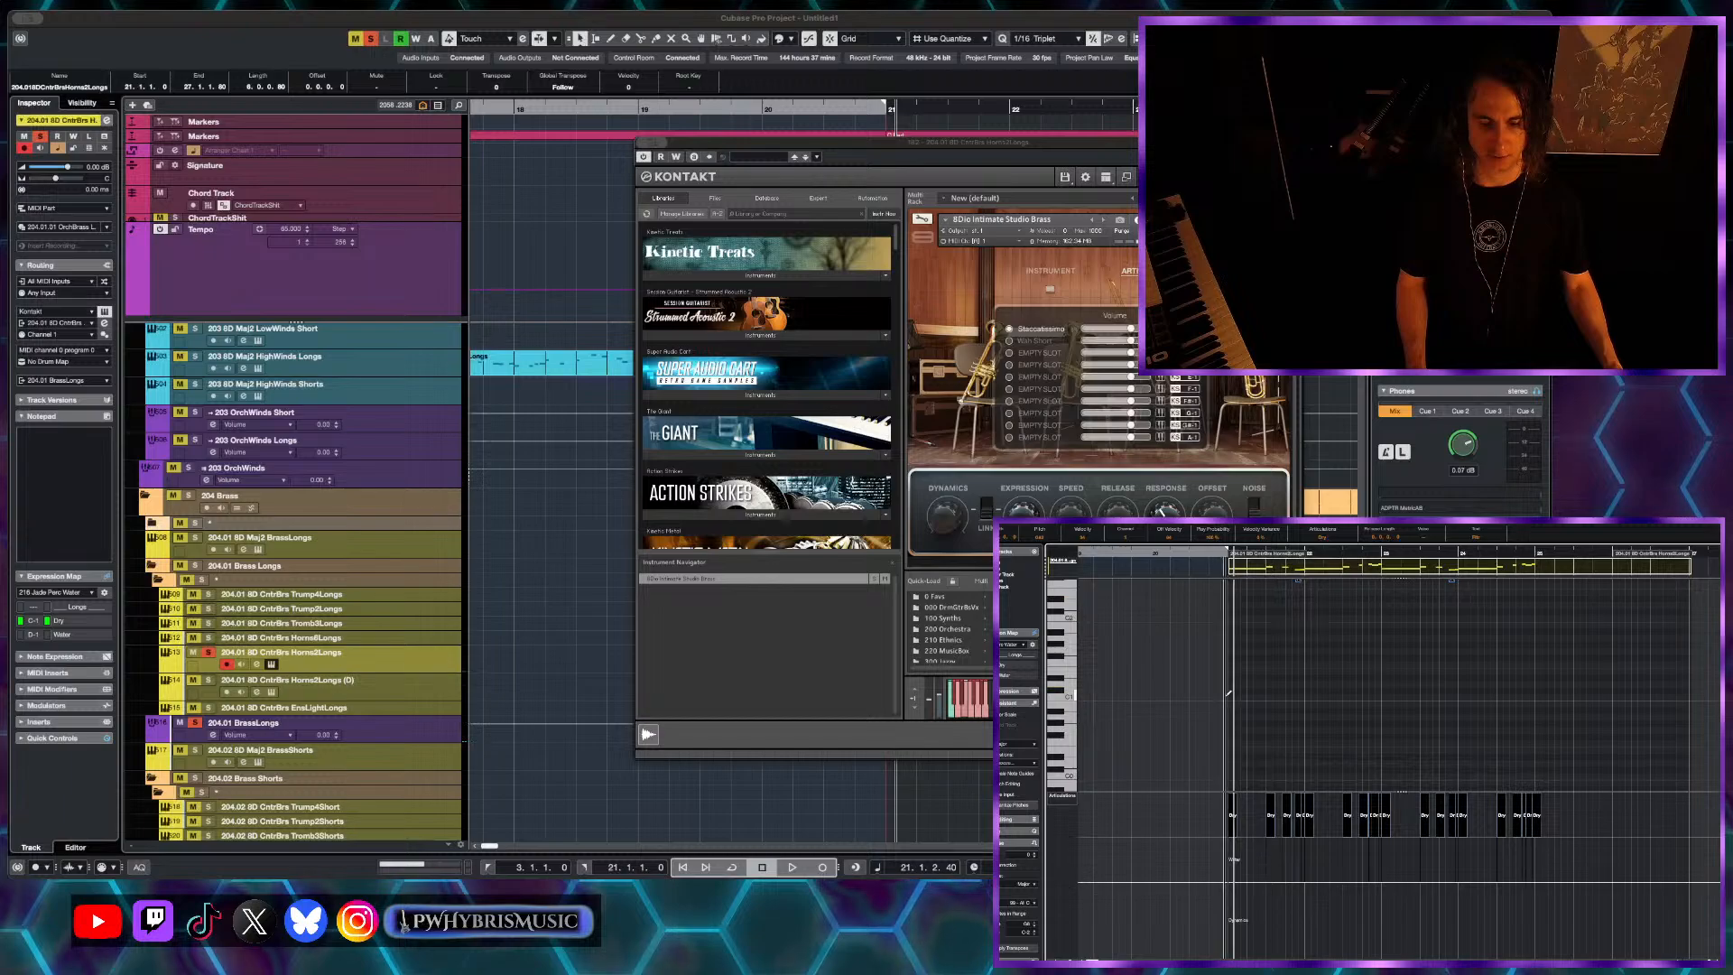
pyautogui.click(1237, 749)
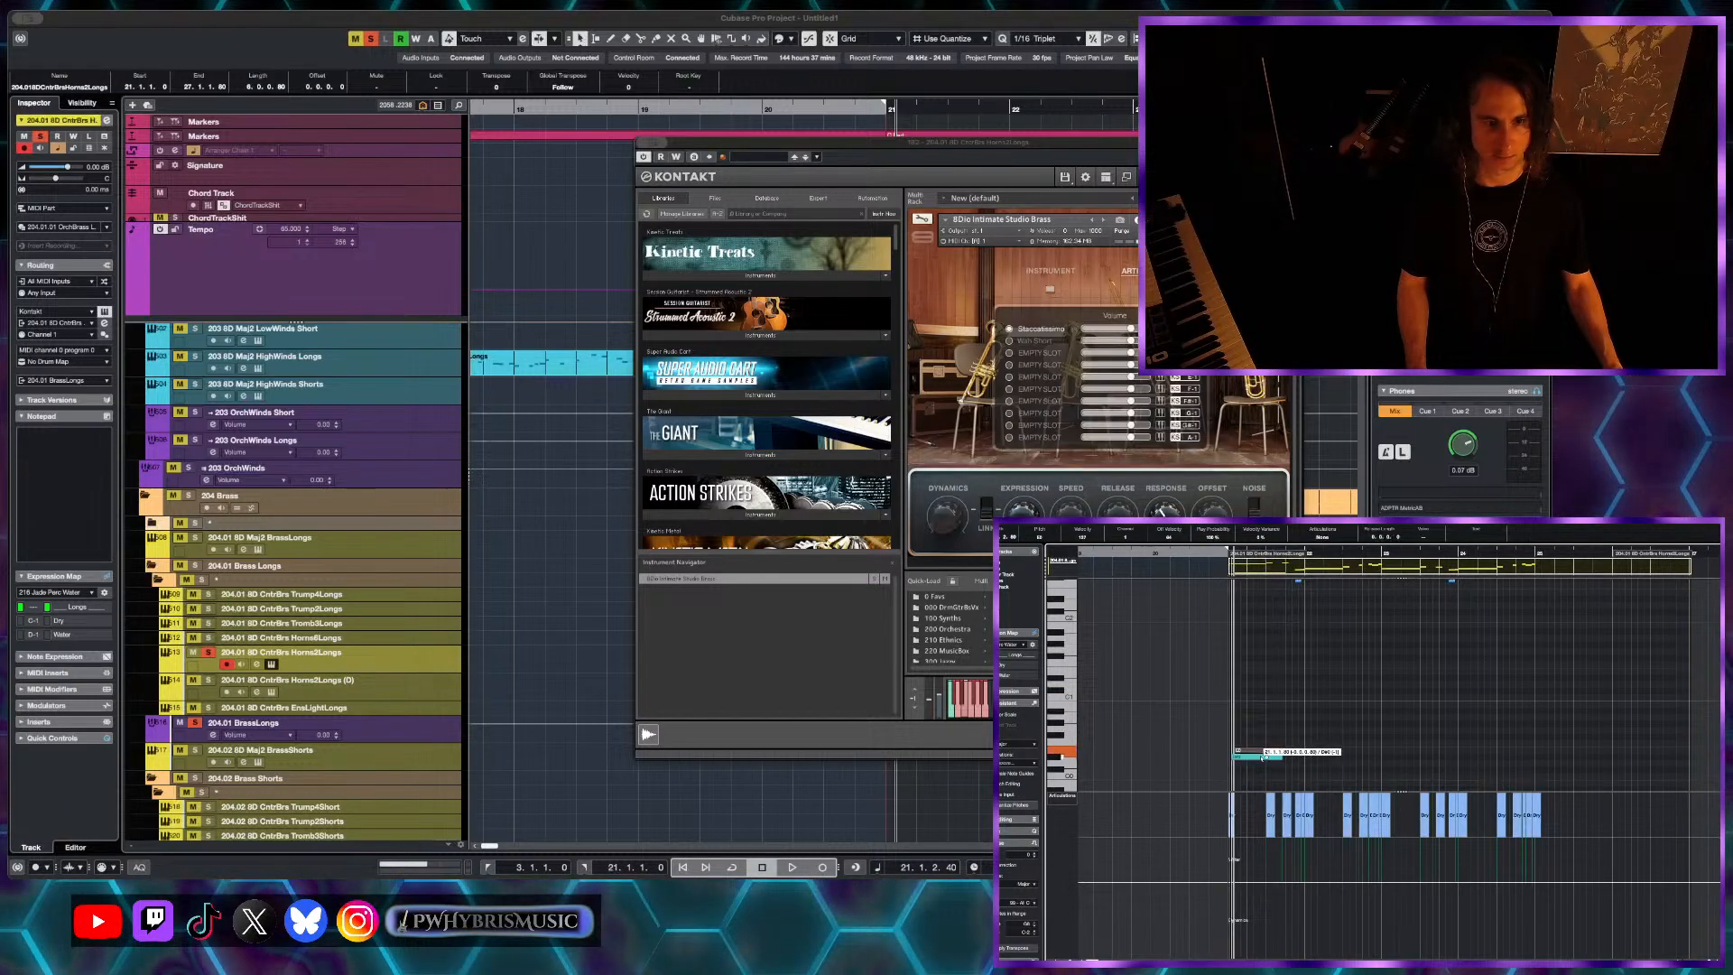
pyautogui.moveTo(1260, 765); pyautogui.dragTo(1260, 720)
pyautogui.press('space')
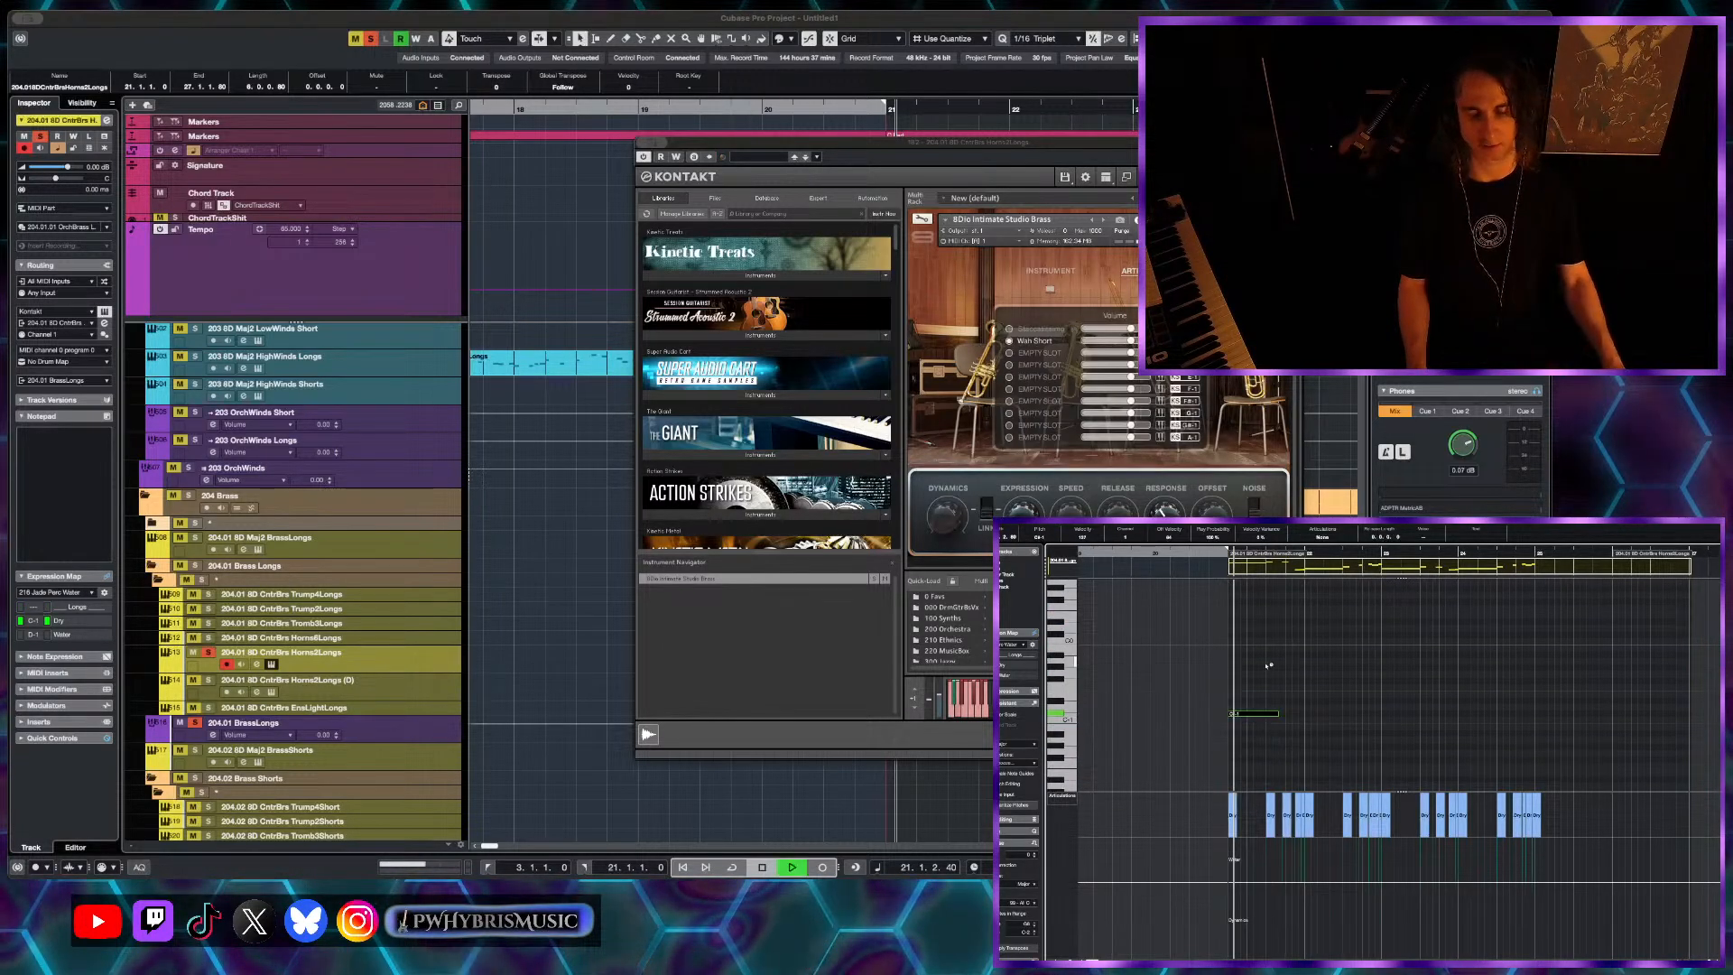
# - Replay from bar 21 to check the articulation triggered by the new keyswitch note
pyautogui.click(1229, 551)
pyautogui.click(1228, 551)
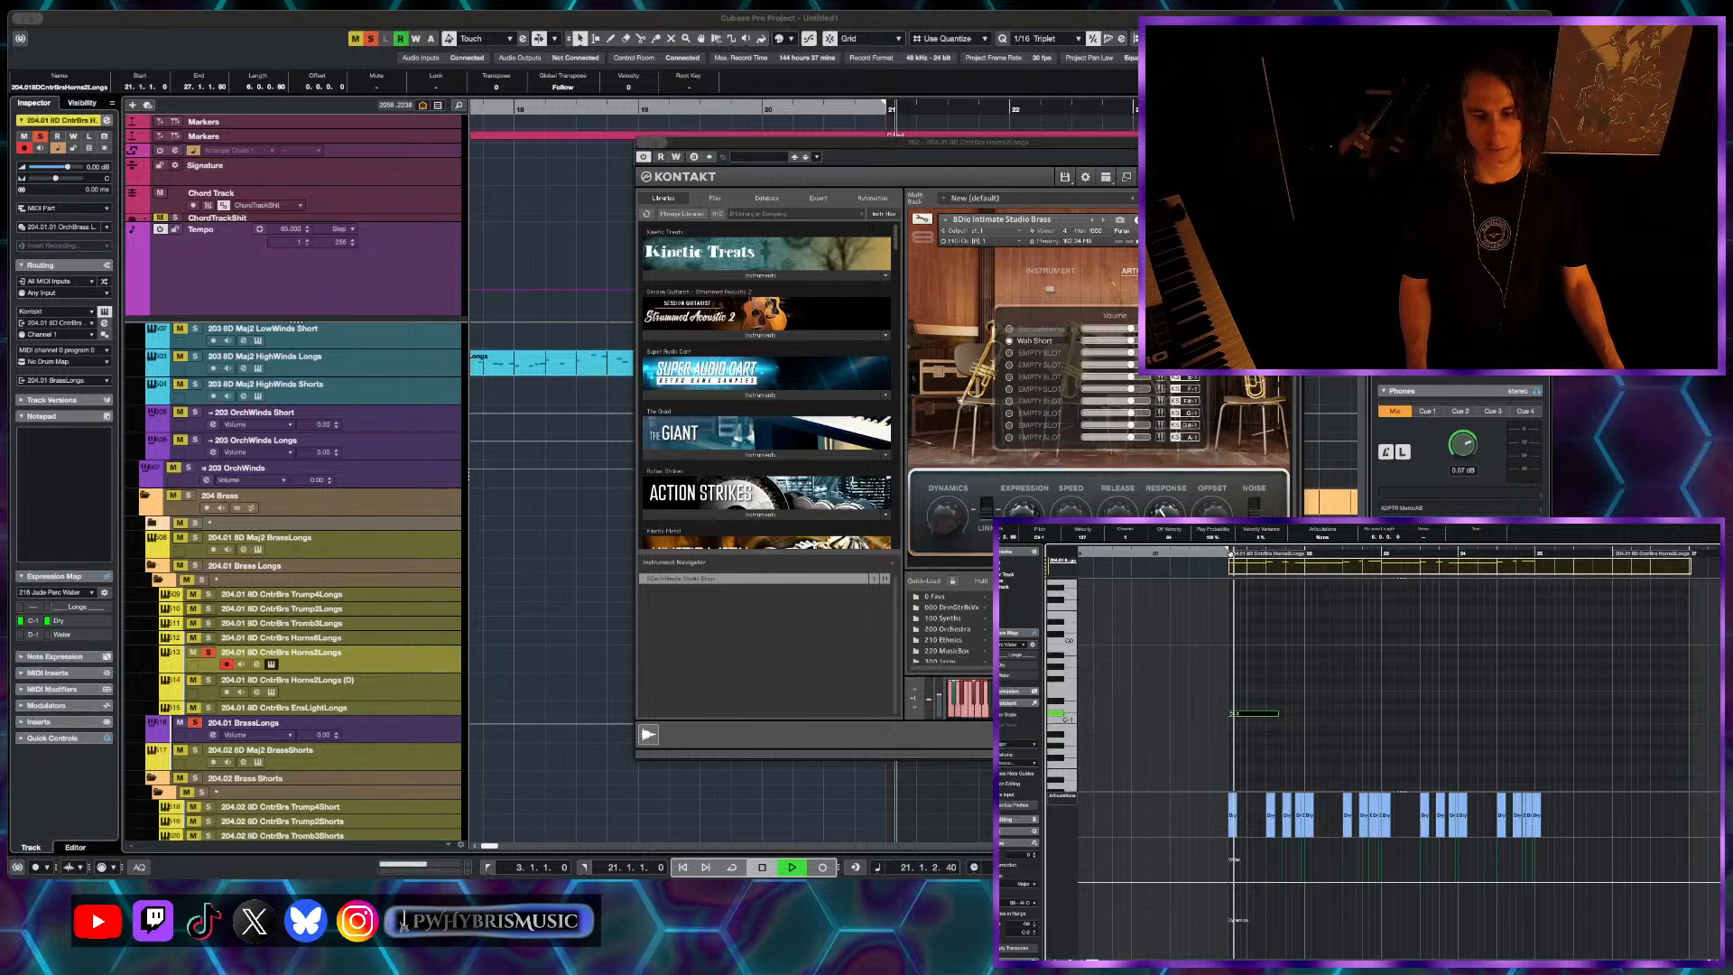
pyautogui.click(1227, 550)
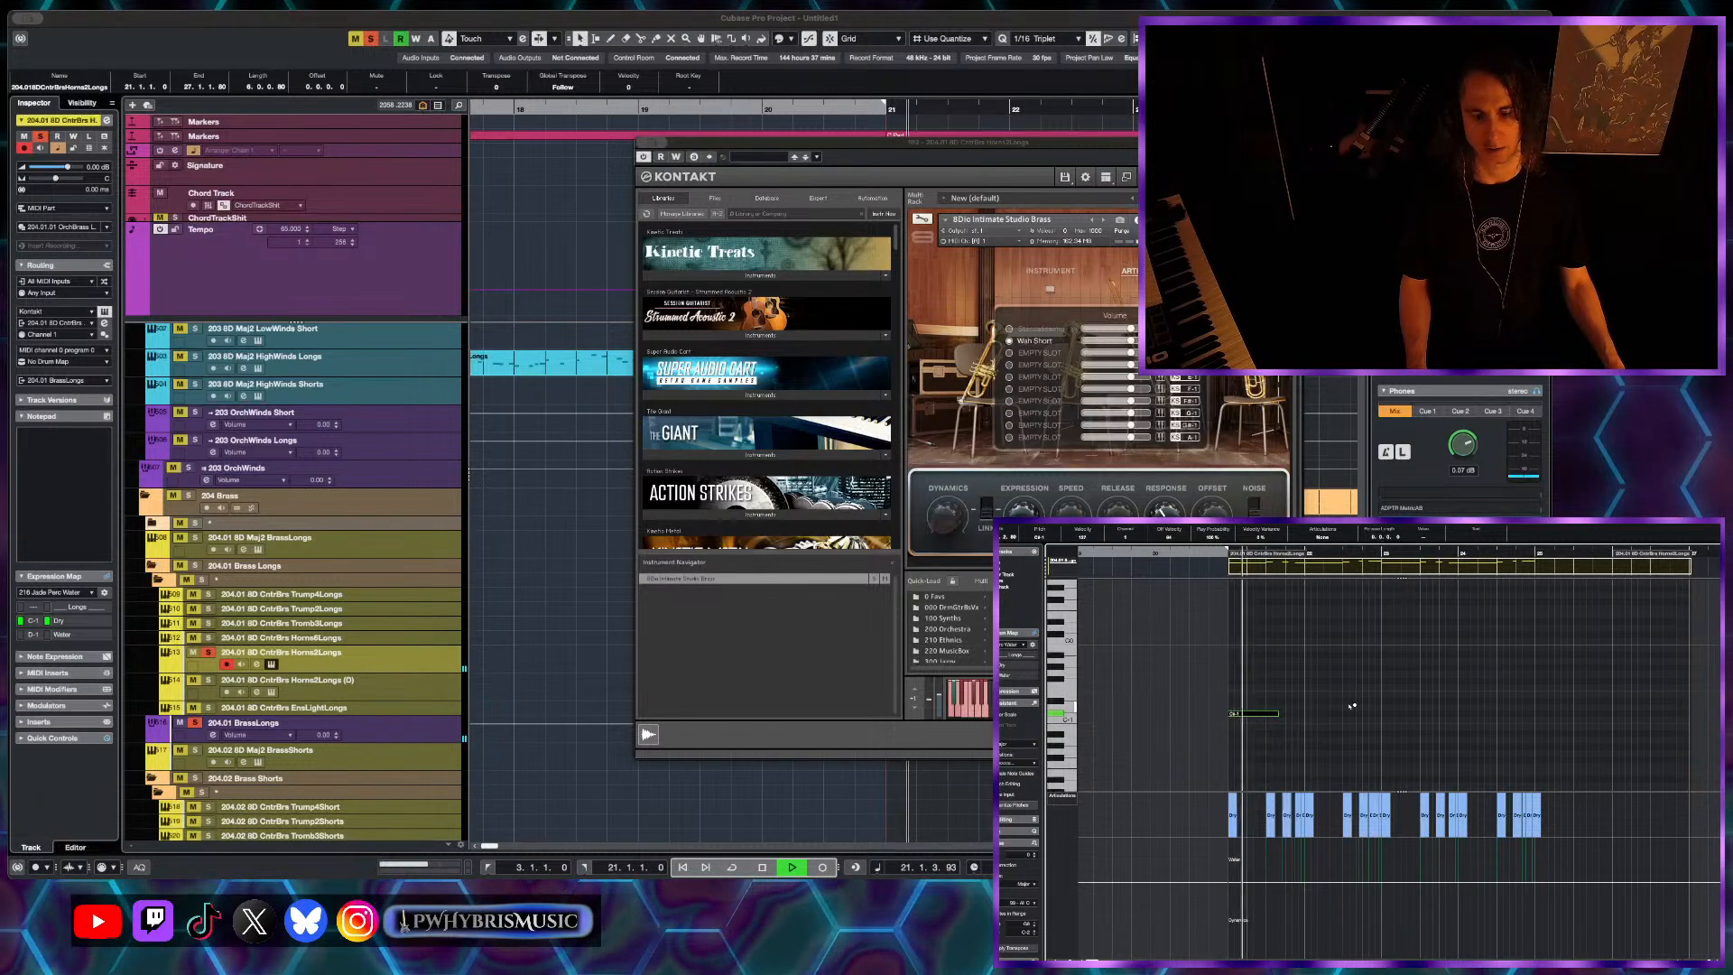
pyautogui.scroll(1, 1257, 726)
pyautogui.scroll(2, 1229, 689)
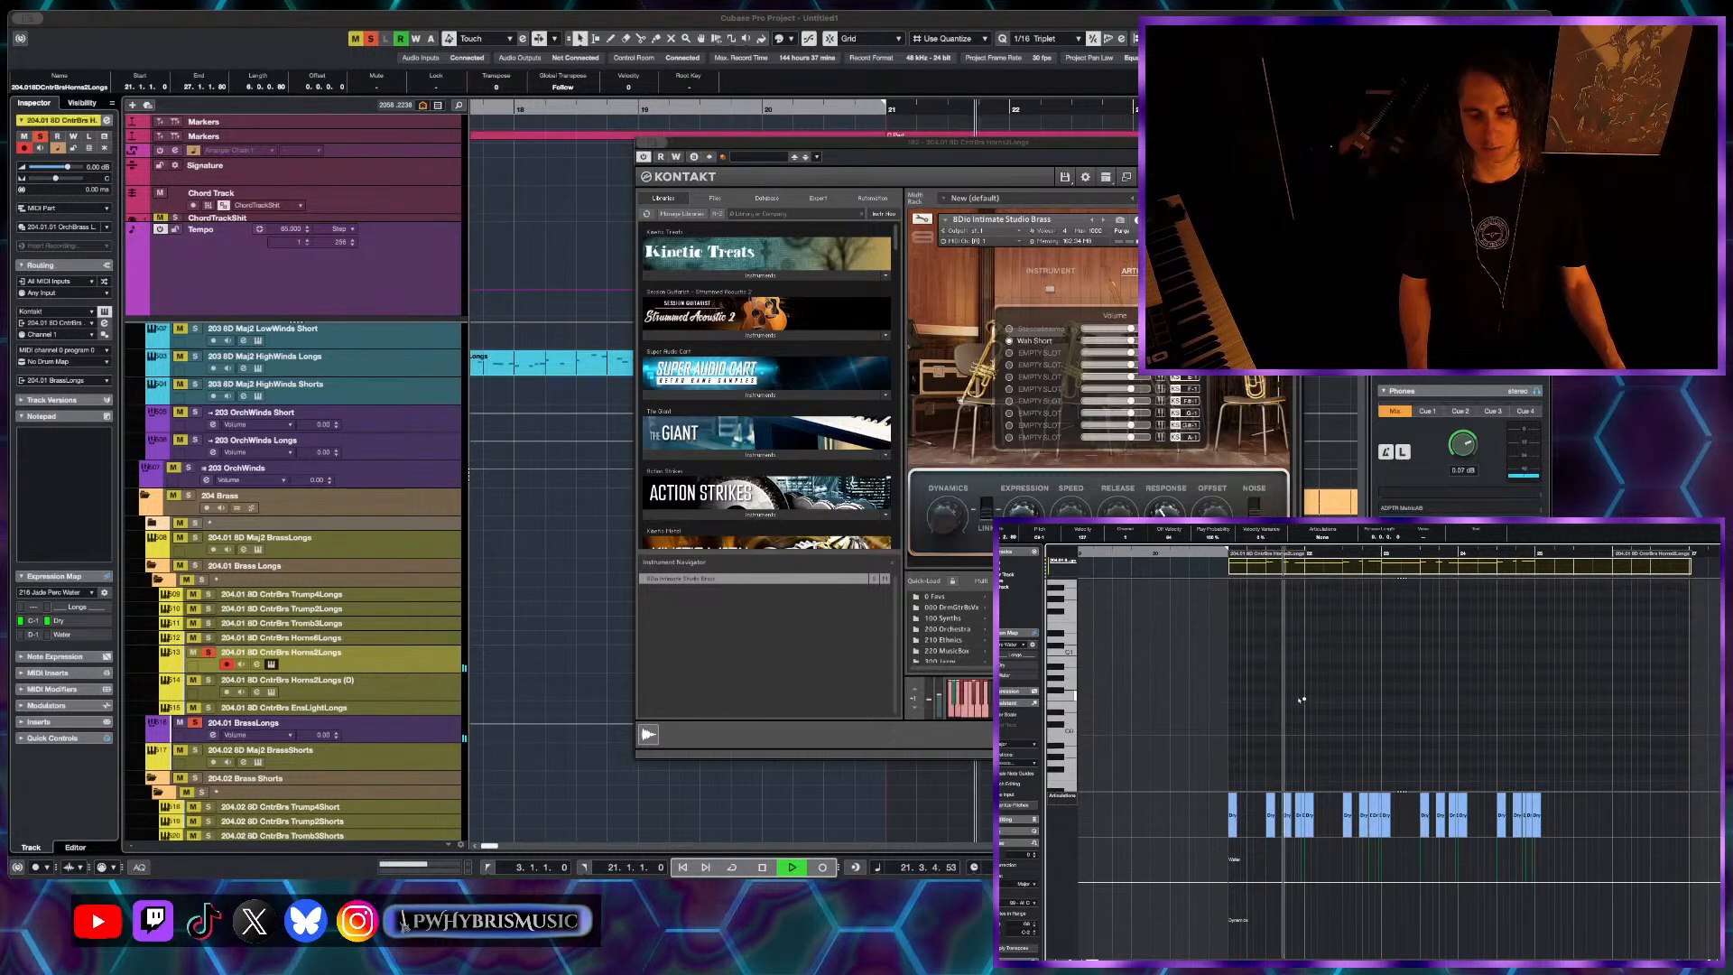
pyautogui.scroll(-1, 1303, 669)
pyautogui.scroll(-1, 1303, 669)
pyautogui.press('space')
# - Select all the melody notes, show the Velocity lane and lower their velocities during playback
pyautogui.scroll(10, 1334, 711)
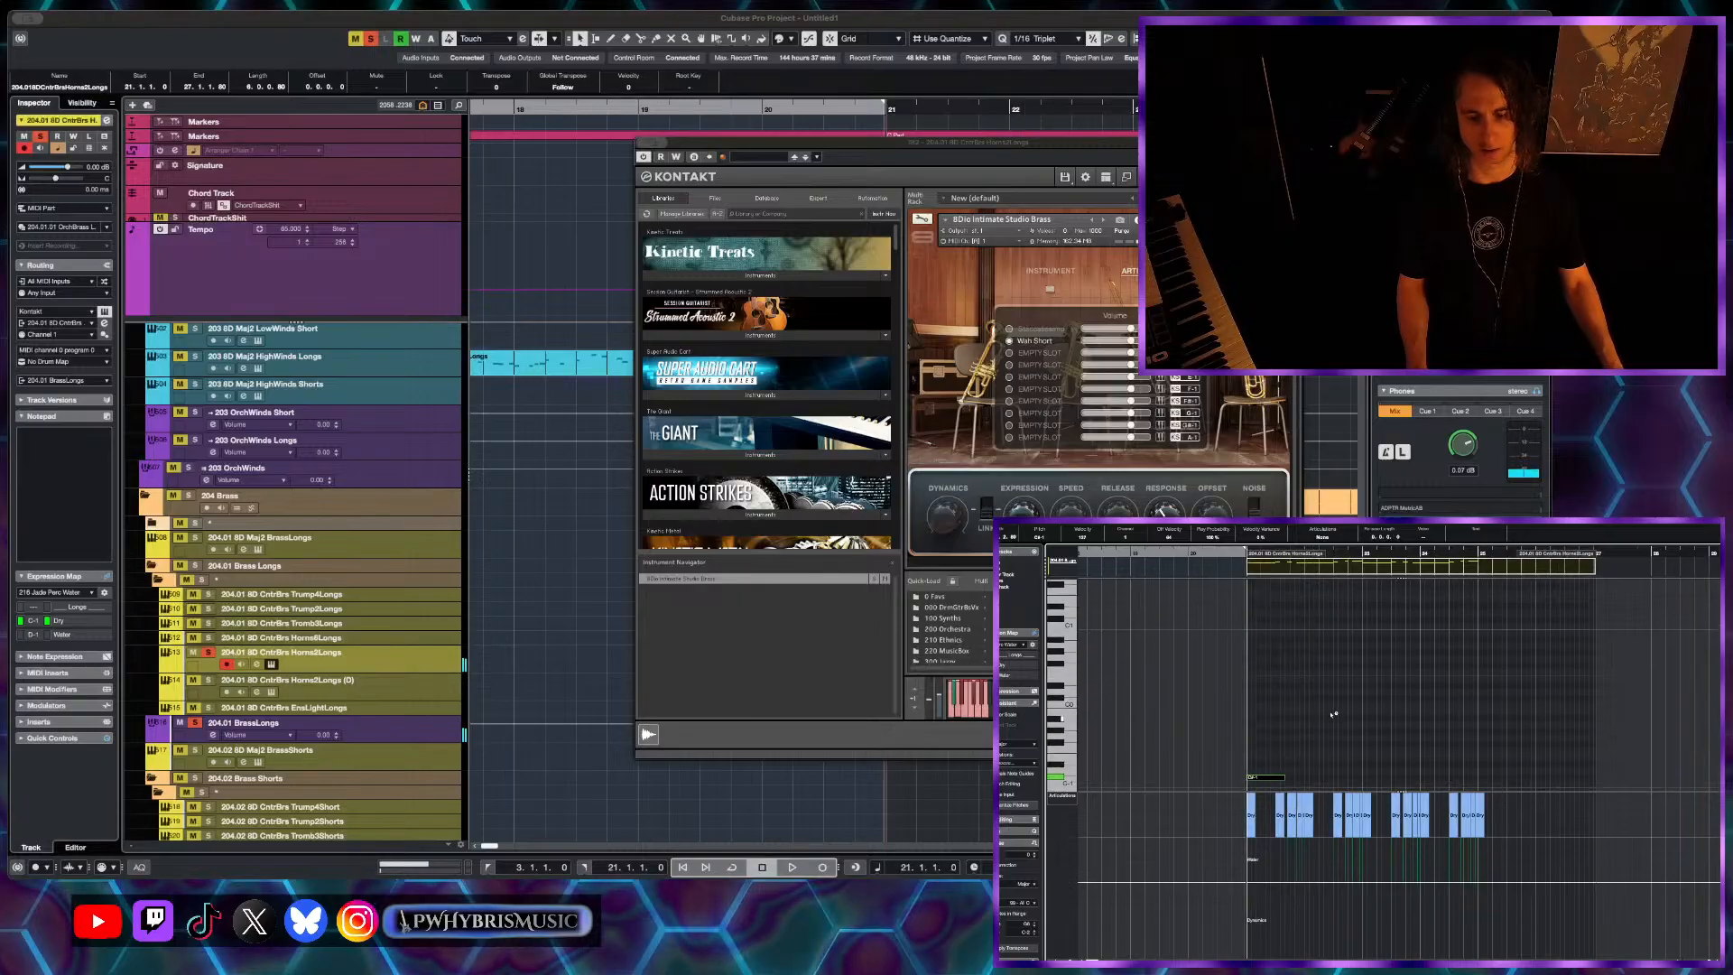
pyautogui.press('1')
pyautogui.moveTo(1492, 670); pyautogui.dragTo(1171, 786)
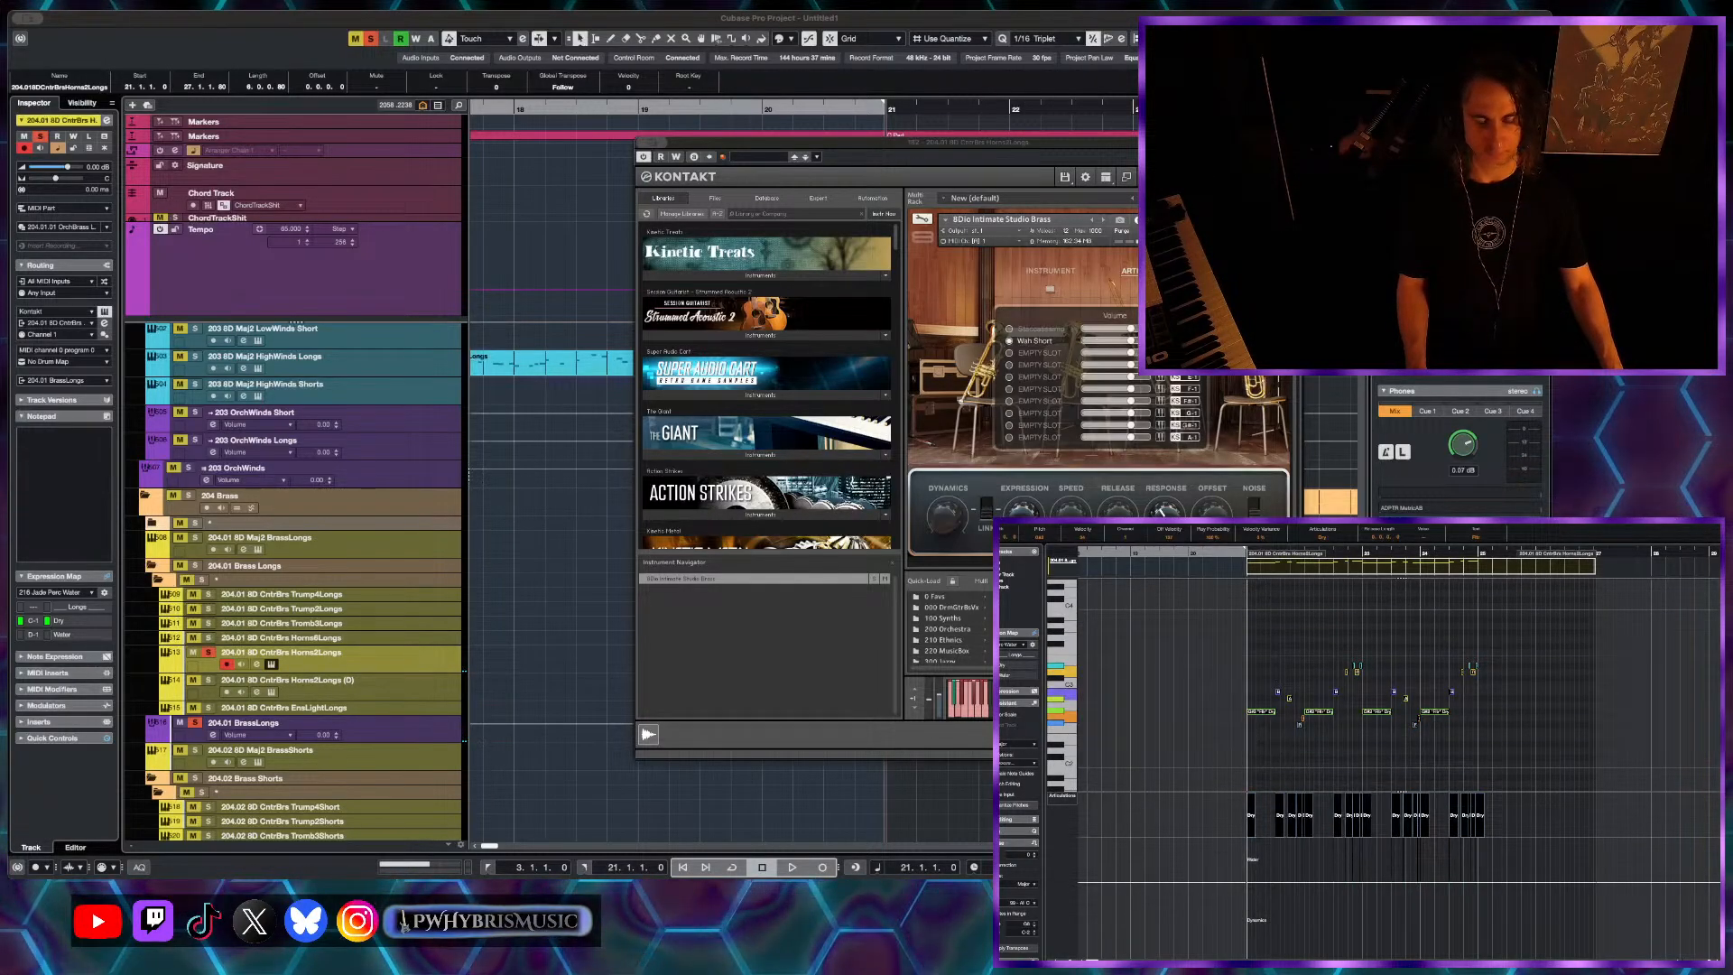
pyautogui.click(1078, 802)
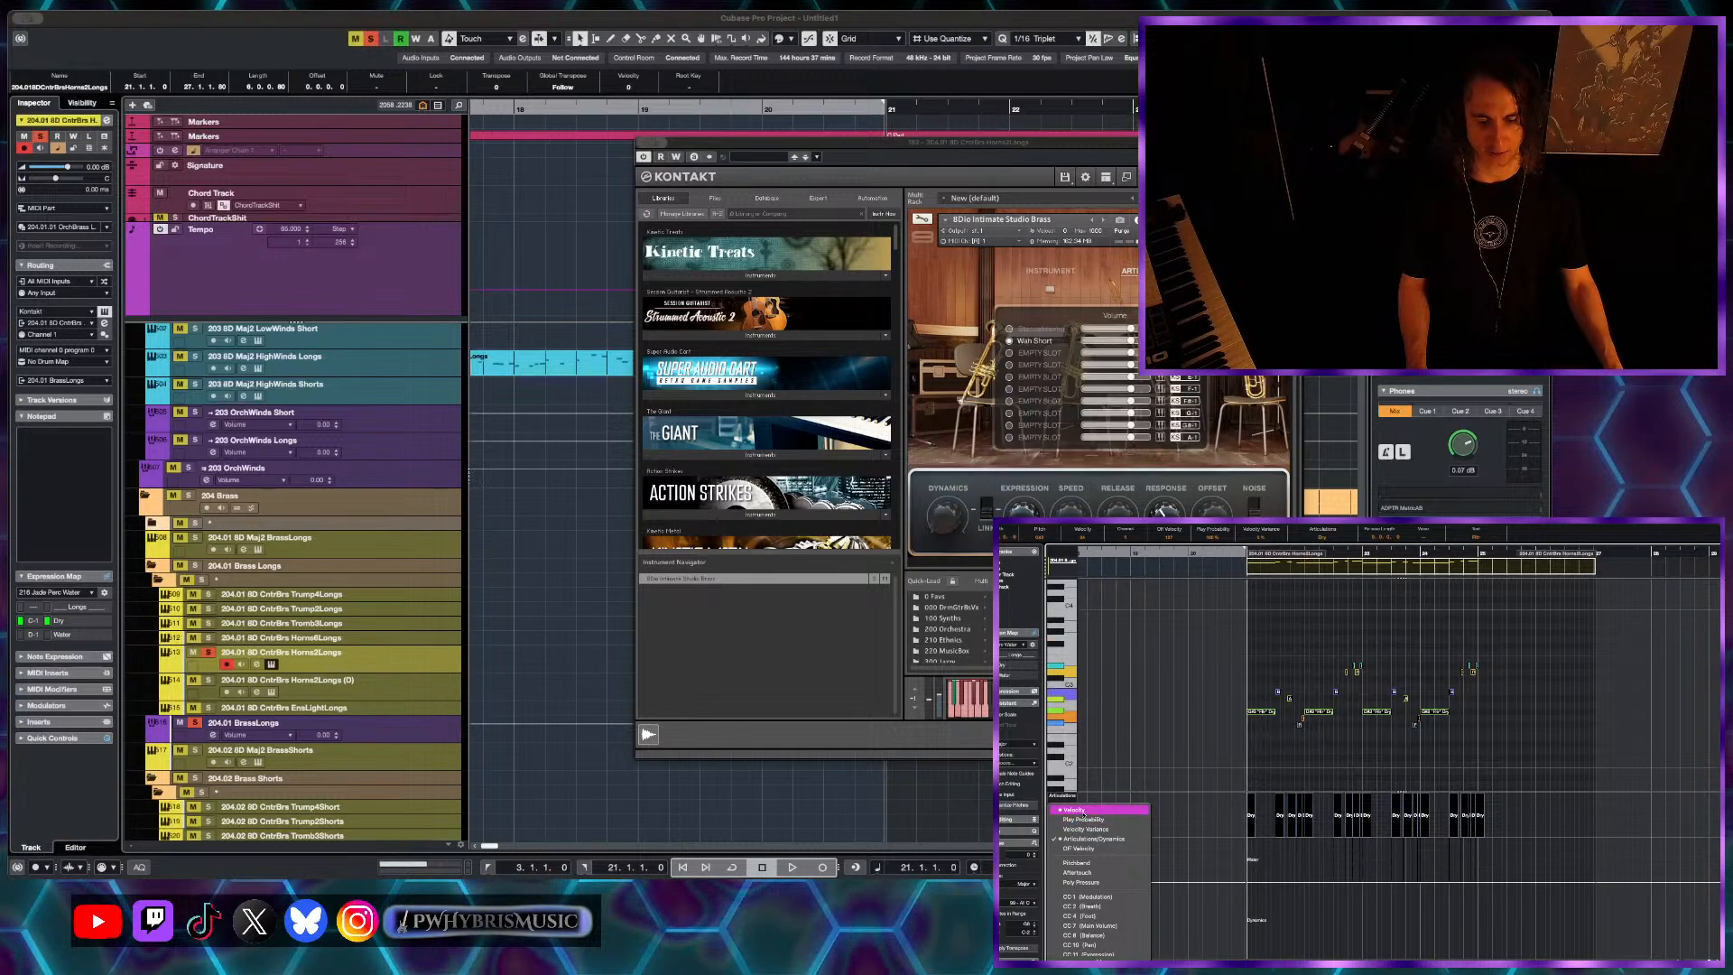
pyautogui.click(1076, 810)
pyautogui.press('space')
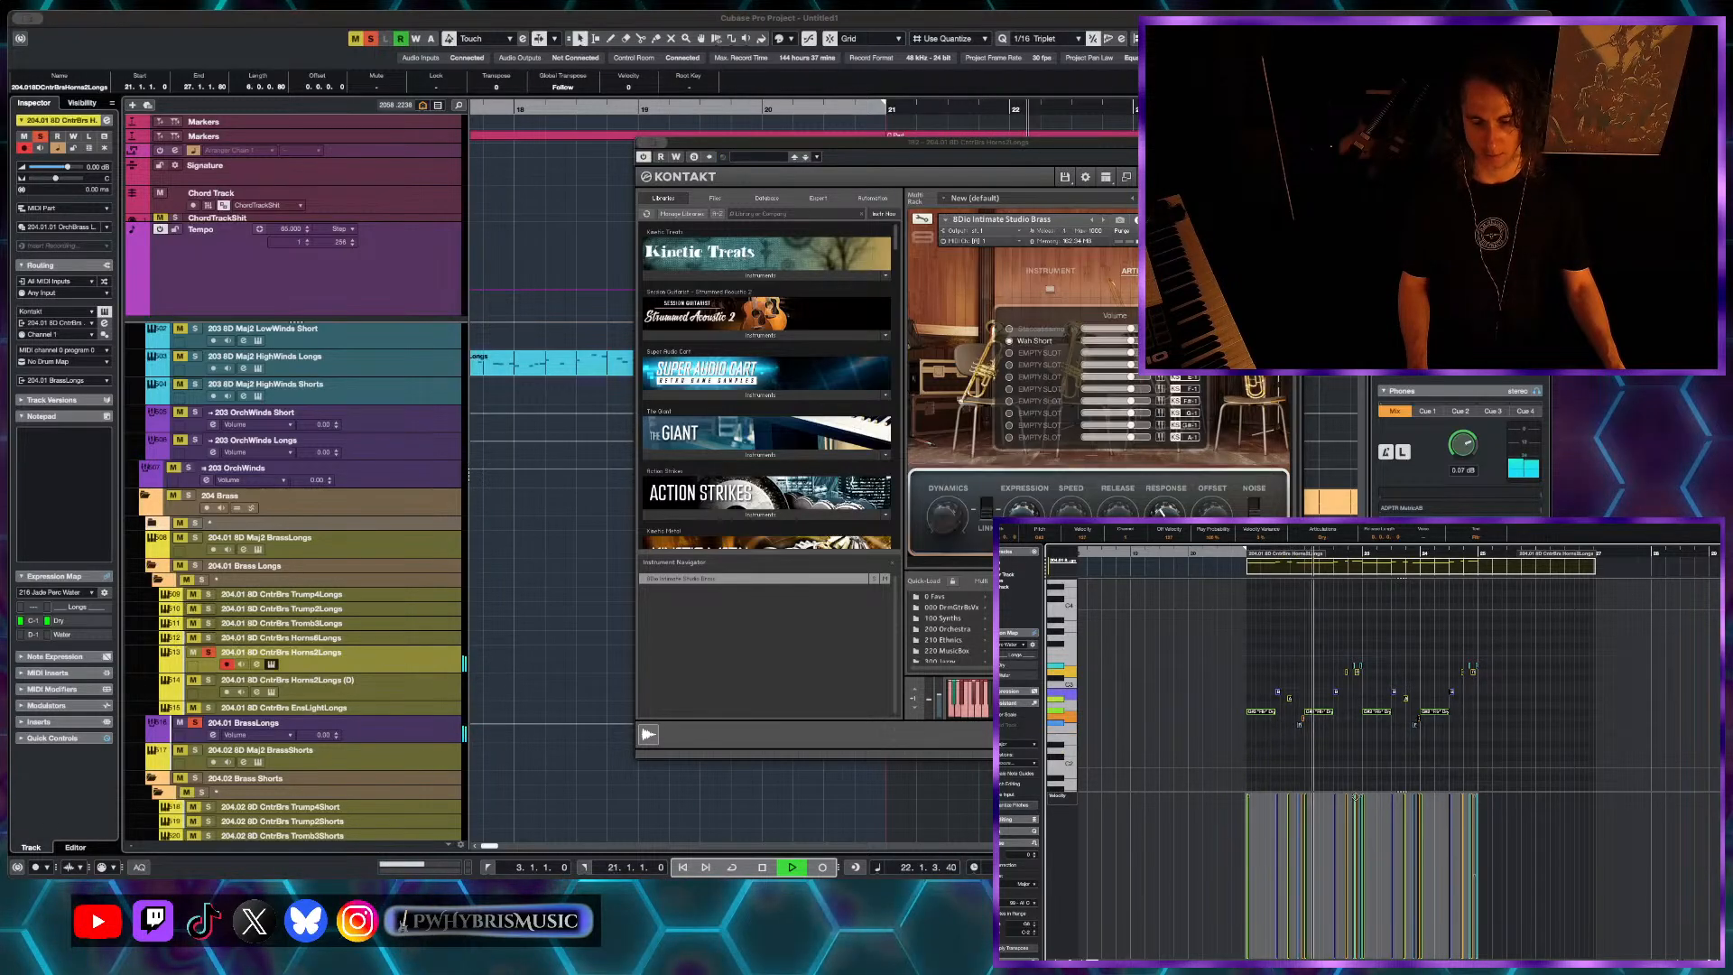
pyautogui.moveTo(1355, 796); pyautogui.dragTo(1357, 817)
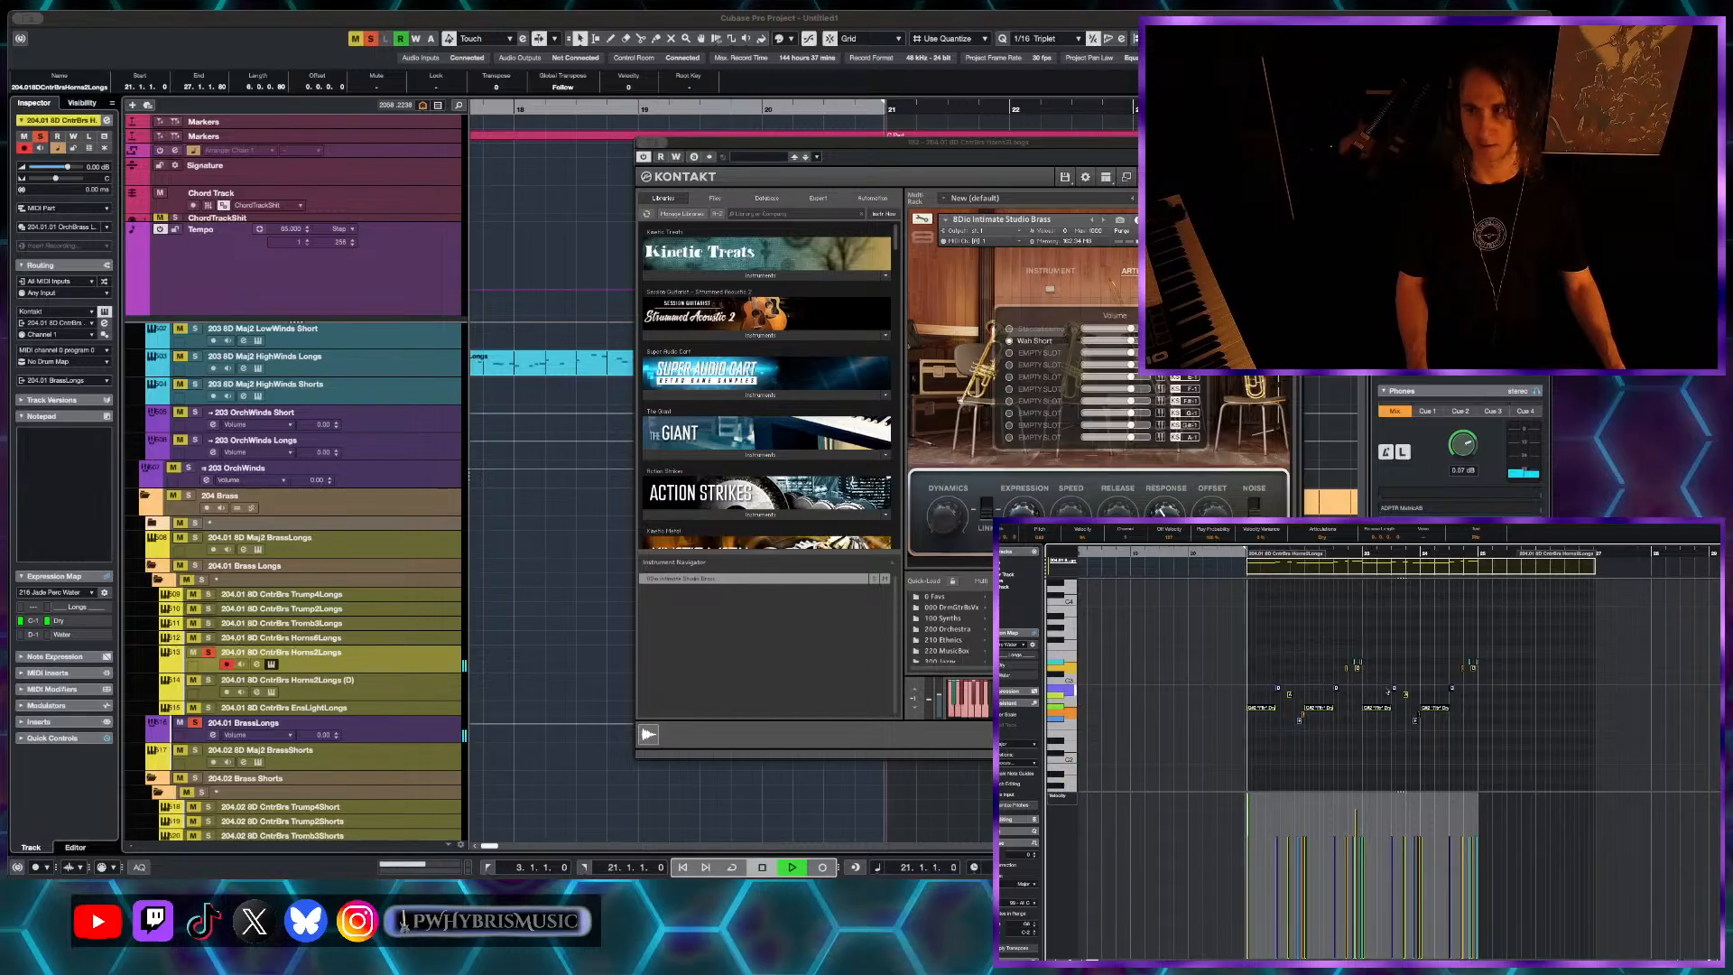
# - Try the Wah Long articulation in the second slot in place of the current one and play the part from bar 21
pyautogui.press('space')
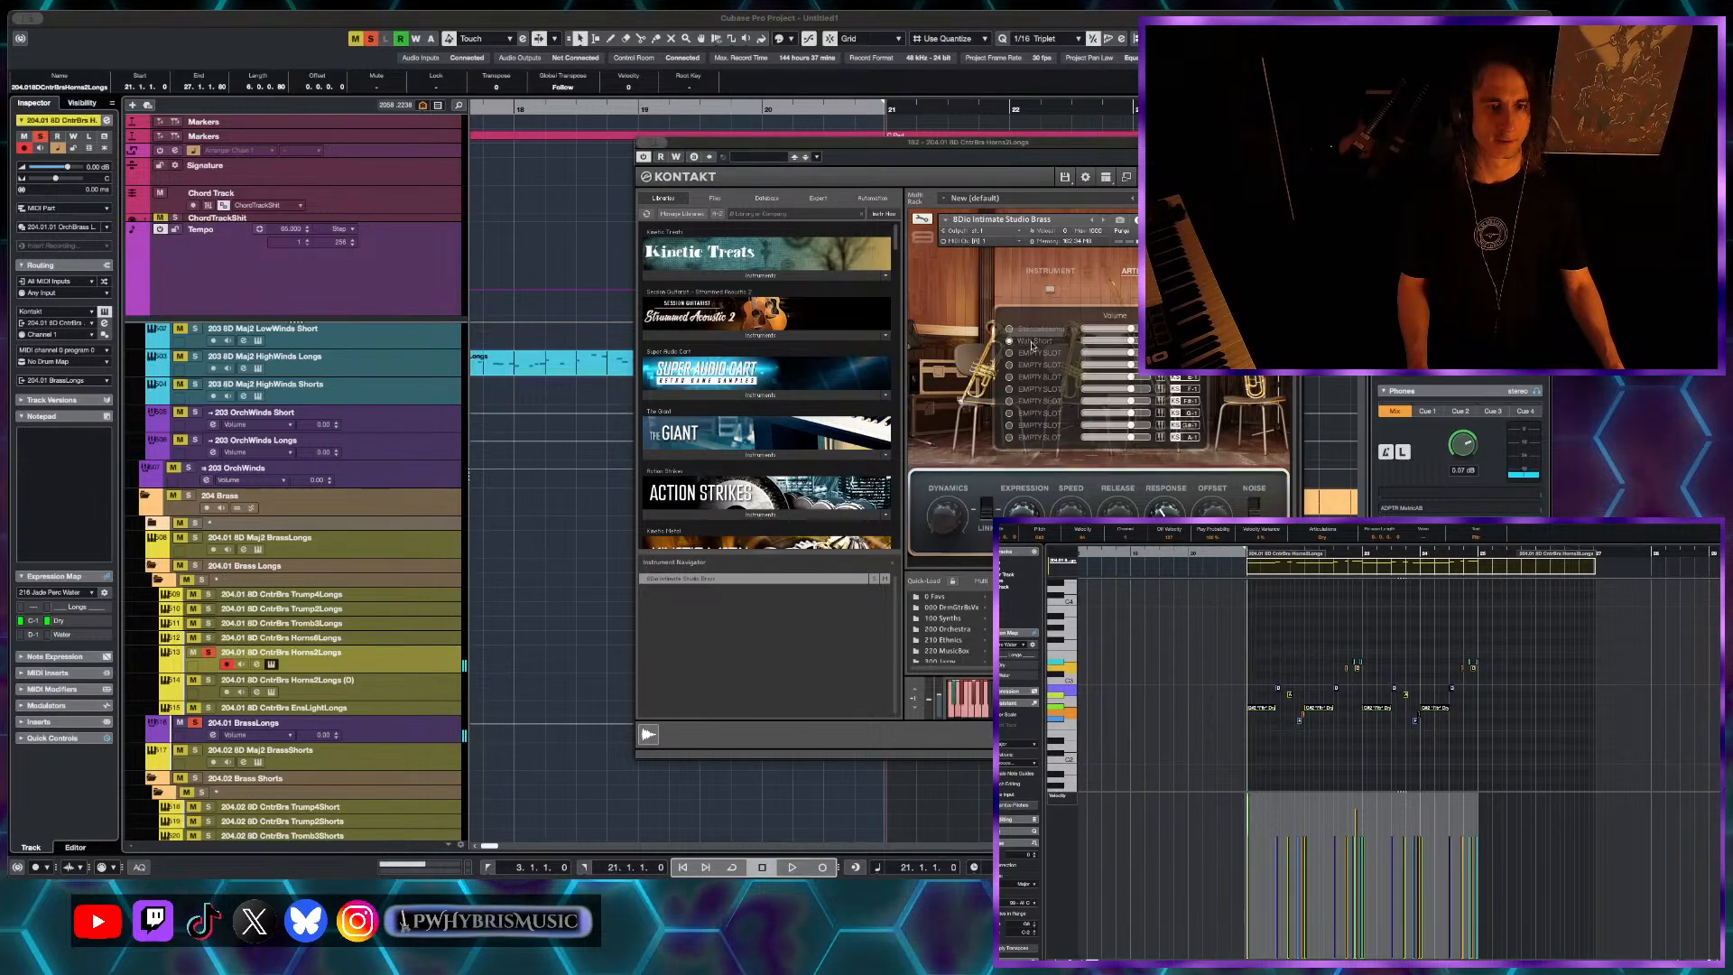
pyautogui.click(1033, 341)
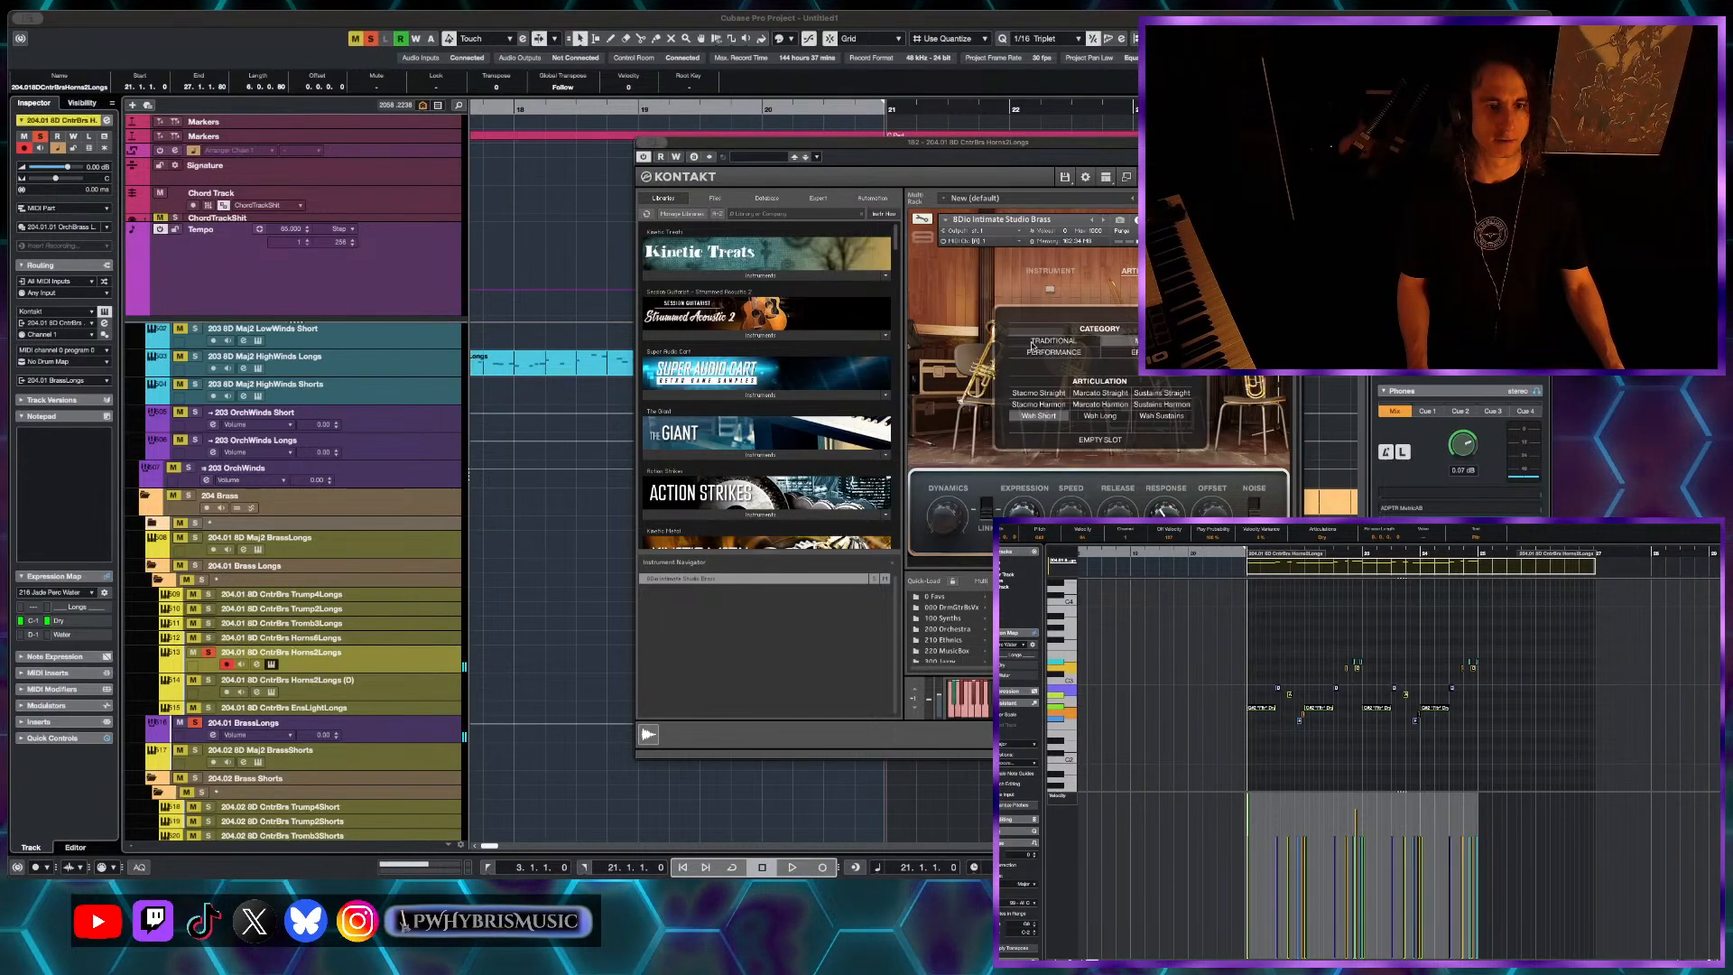
pyautogui.click(1103, 420)
pyautogui.press('space')
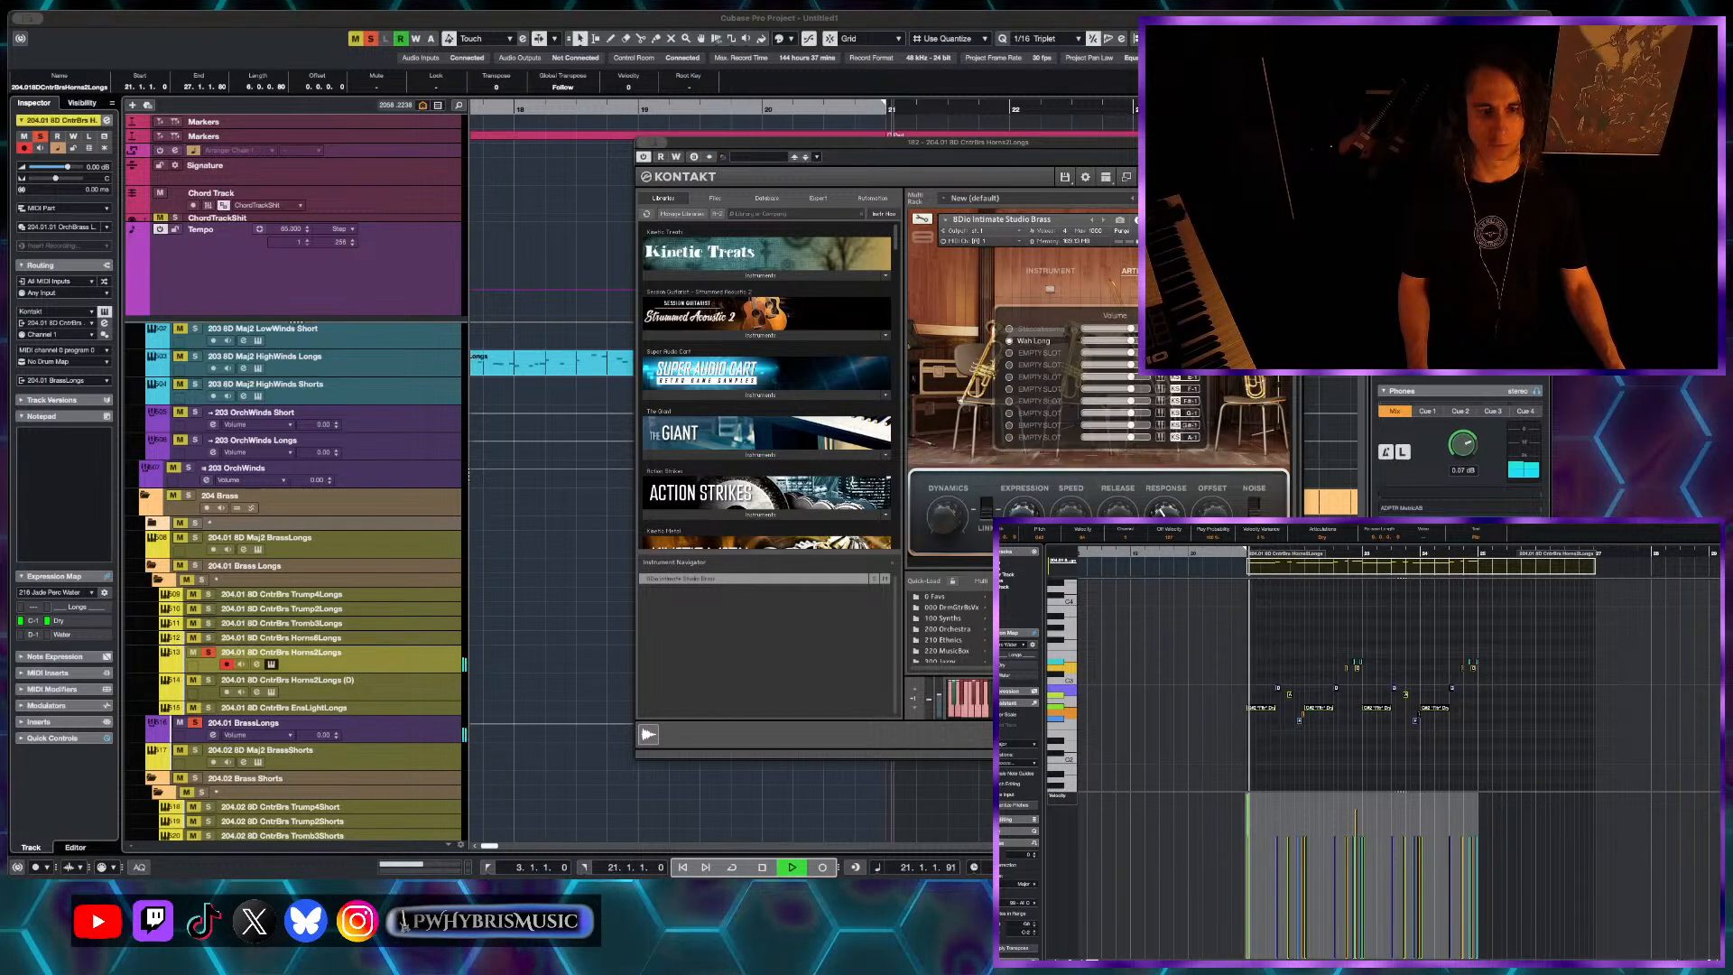
pyautogui.press('space')
pyautogui.press('space')
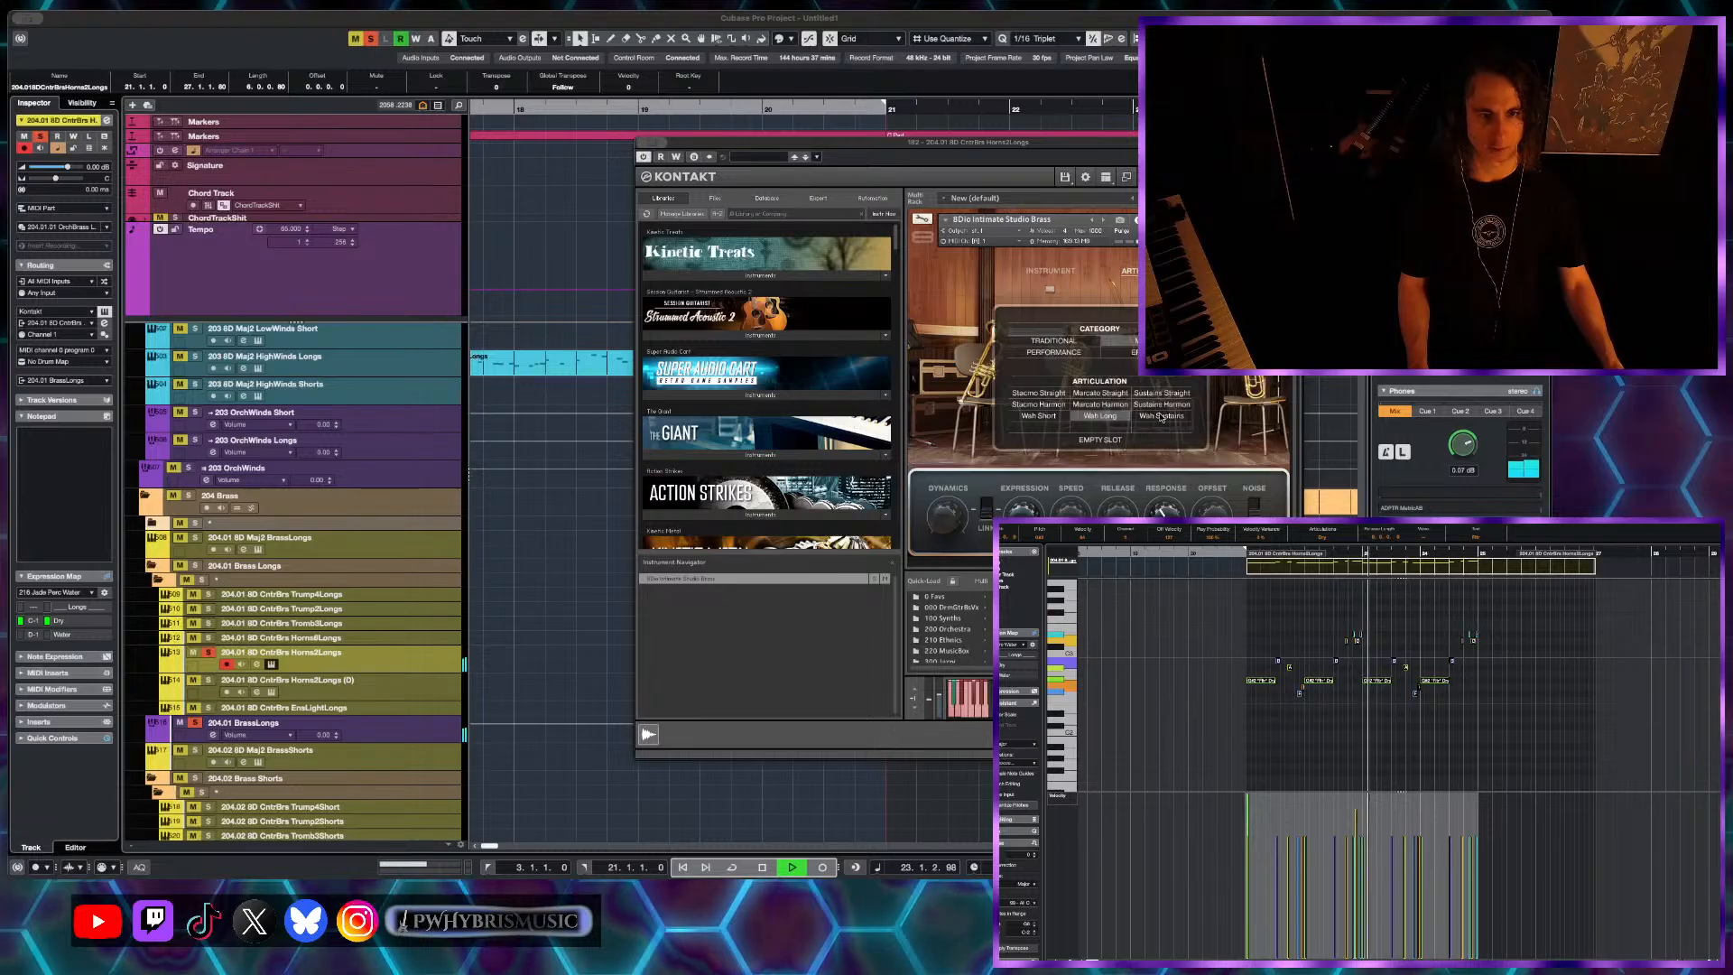
# - Try the Wah Sustains articulation in the same slot and replay the horns melody from bar 21
pyautogui.click(1162, 416)
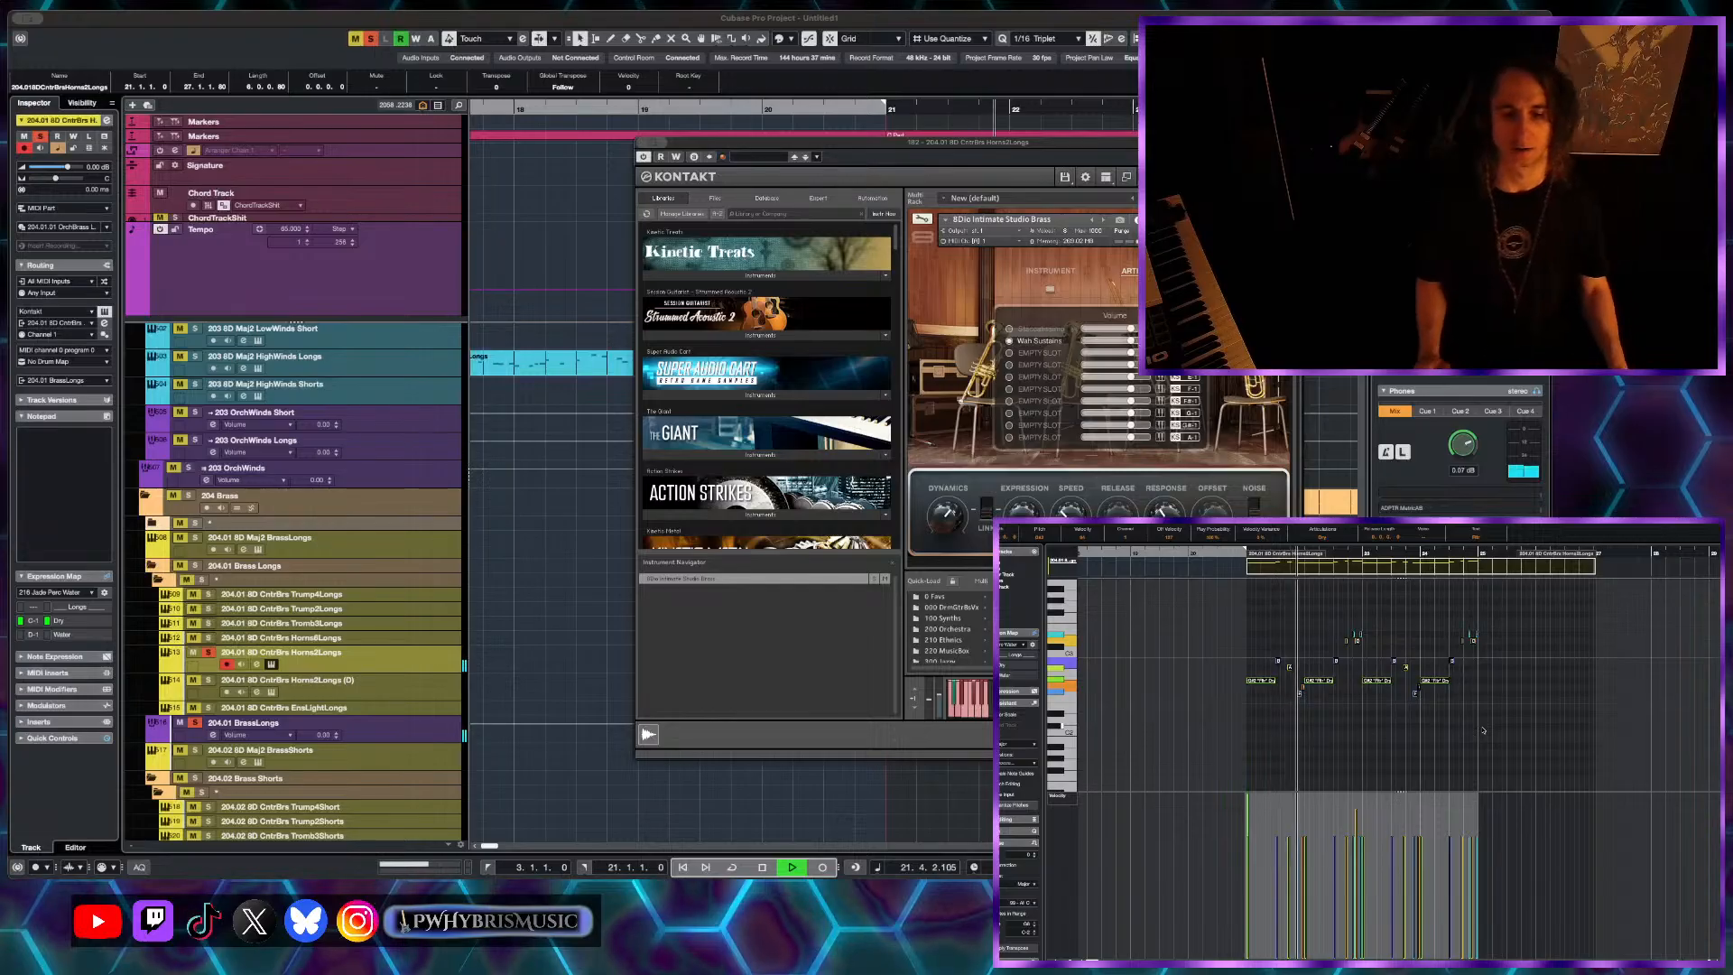
pyautogui.scroll(5, 1338, 735)
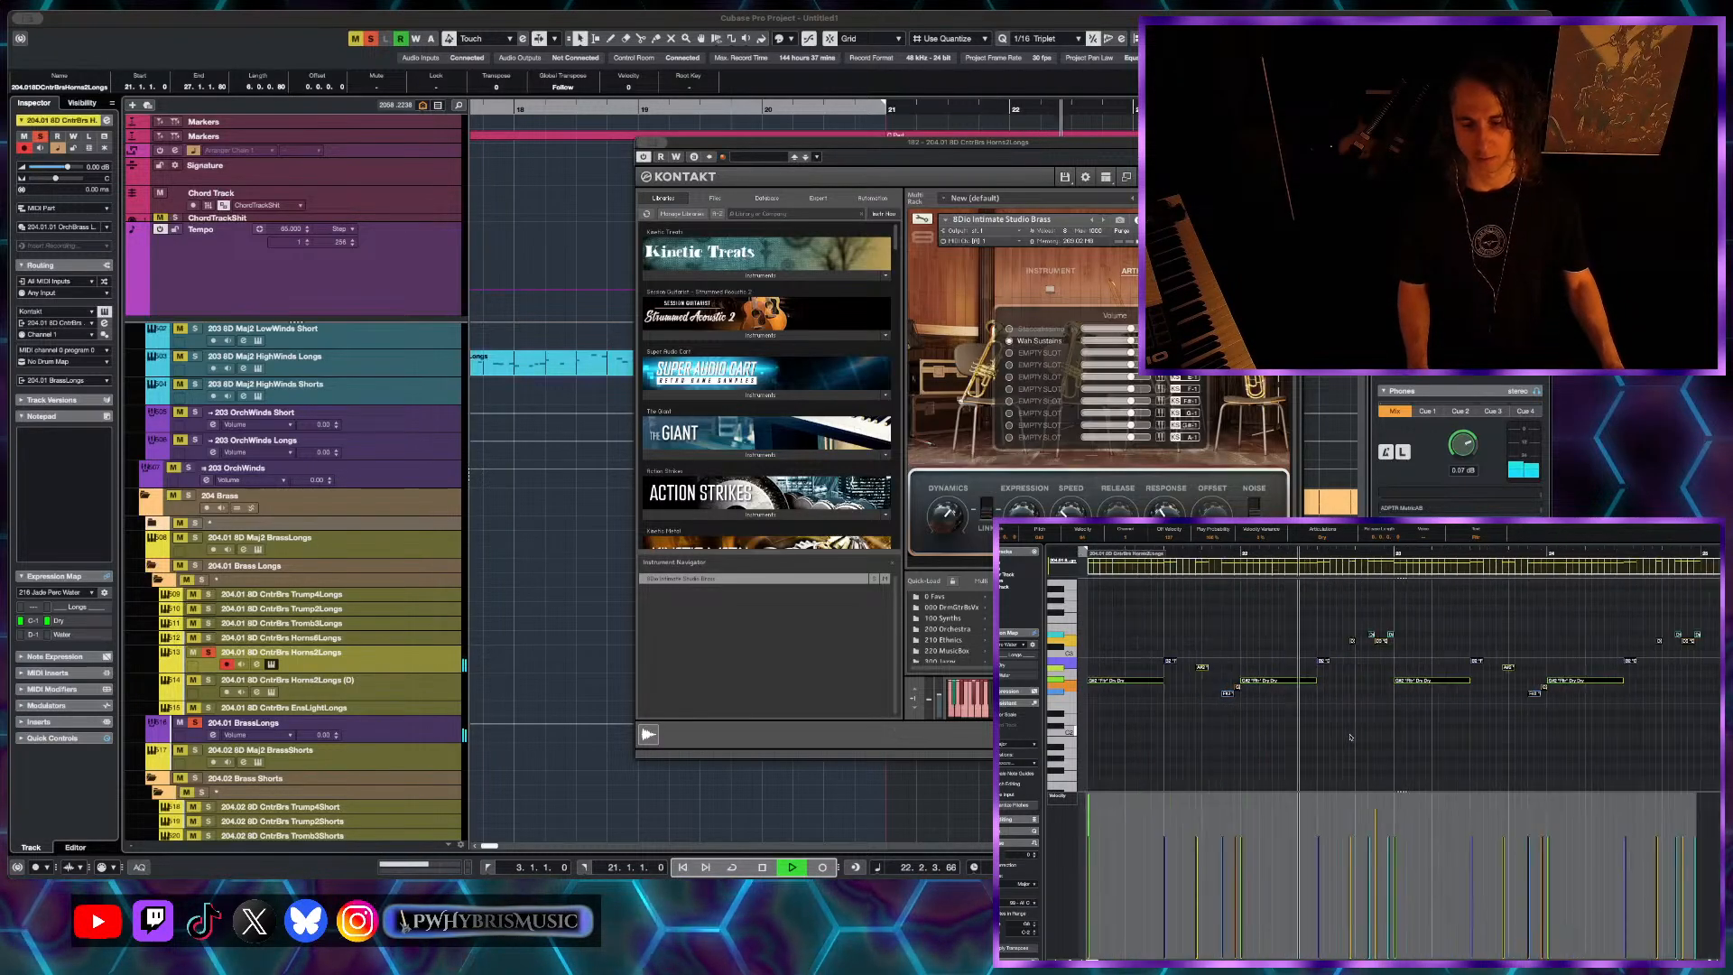
pyautogui.scroll(-3, 1345, 736)
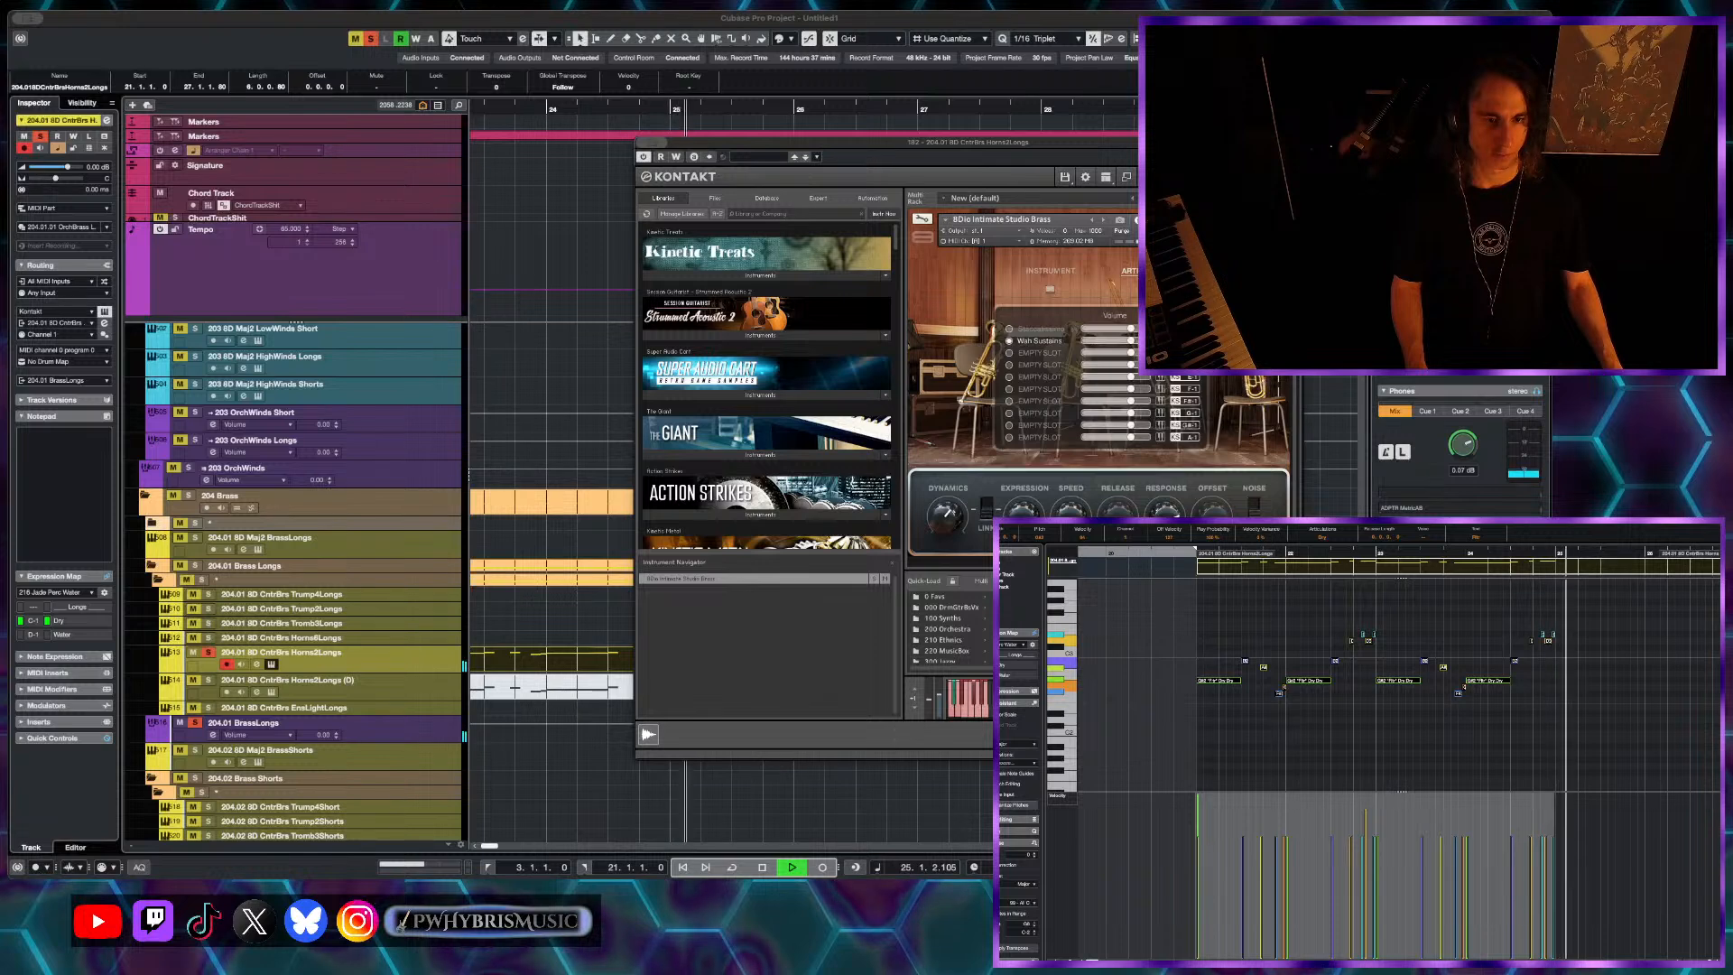
pyautogui.press('space')
pyautogui.press('space')
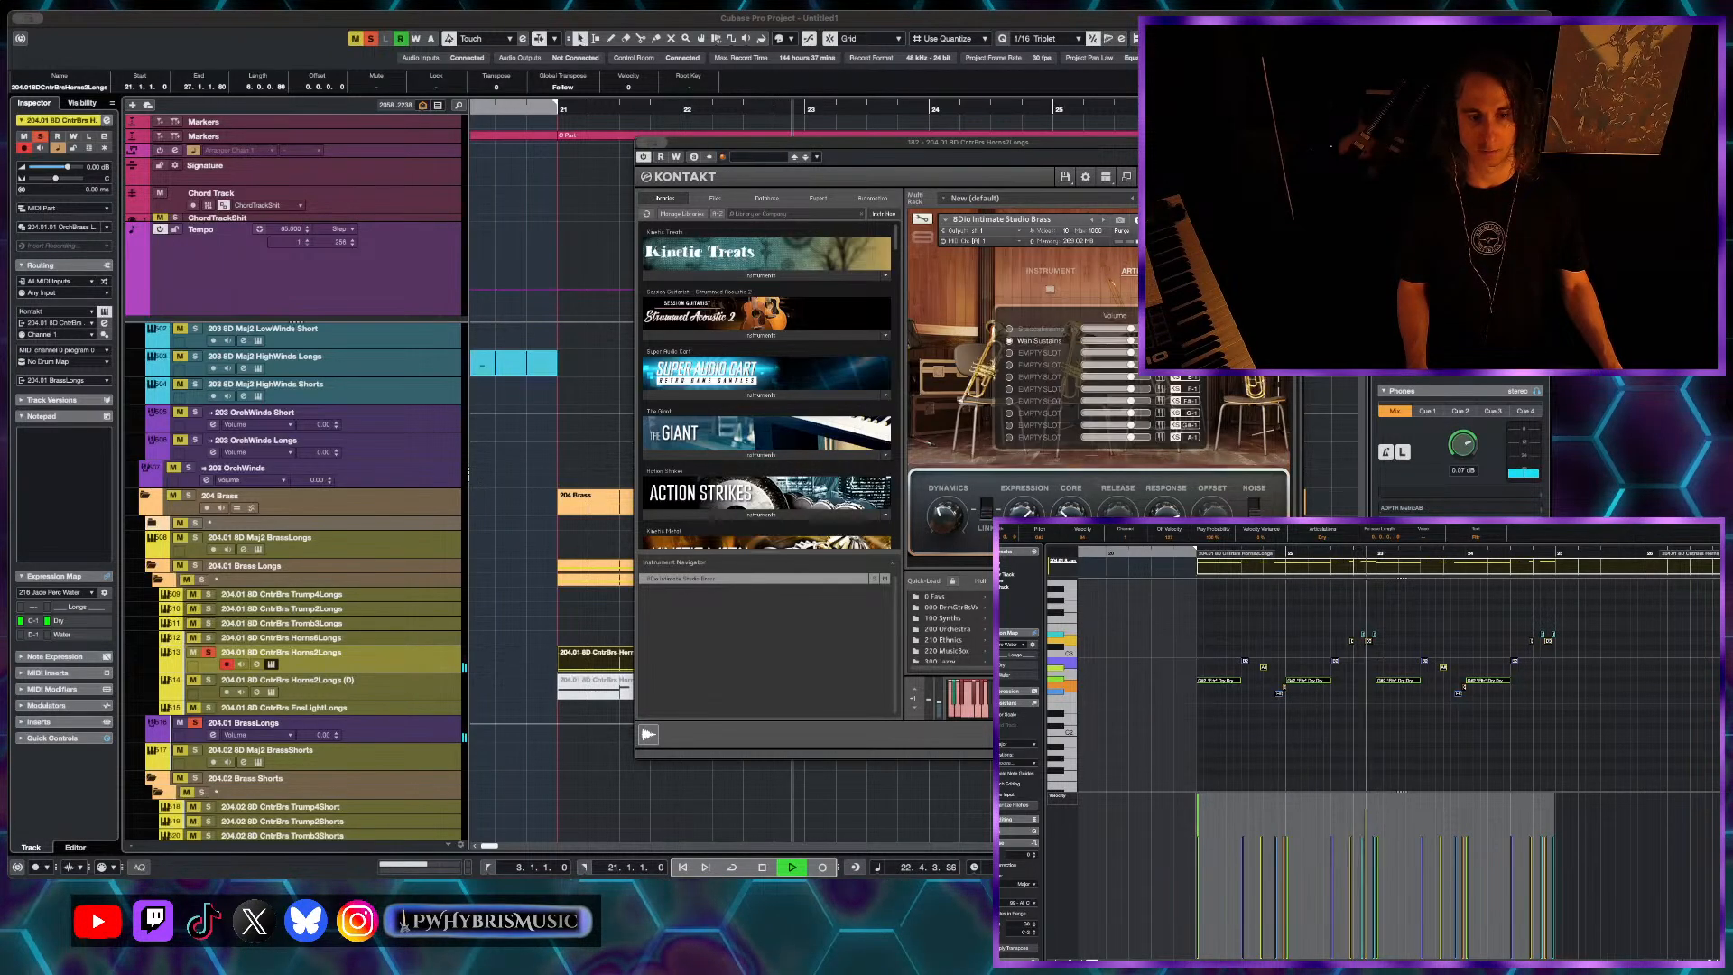
# - Load the Flutter Tongue articulation into the second slot of Intimate Studio Brass and stop playback
pyautogui.click(1035, 342)
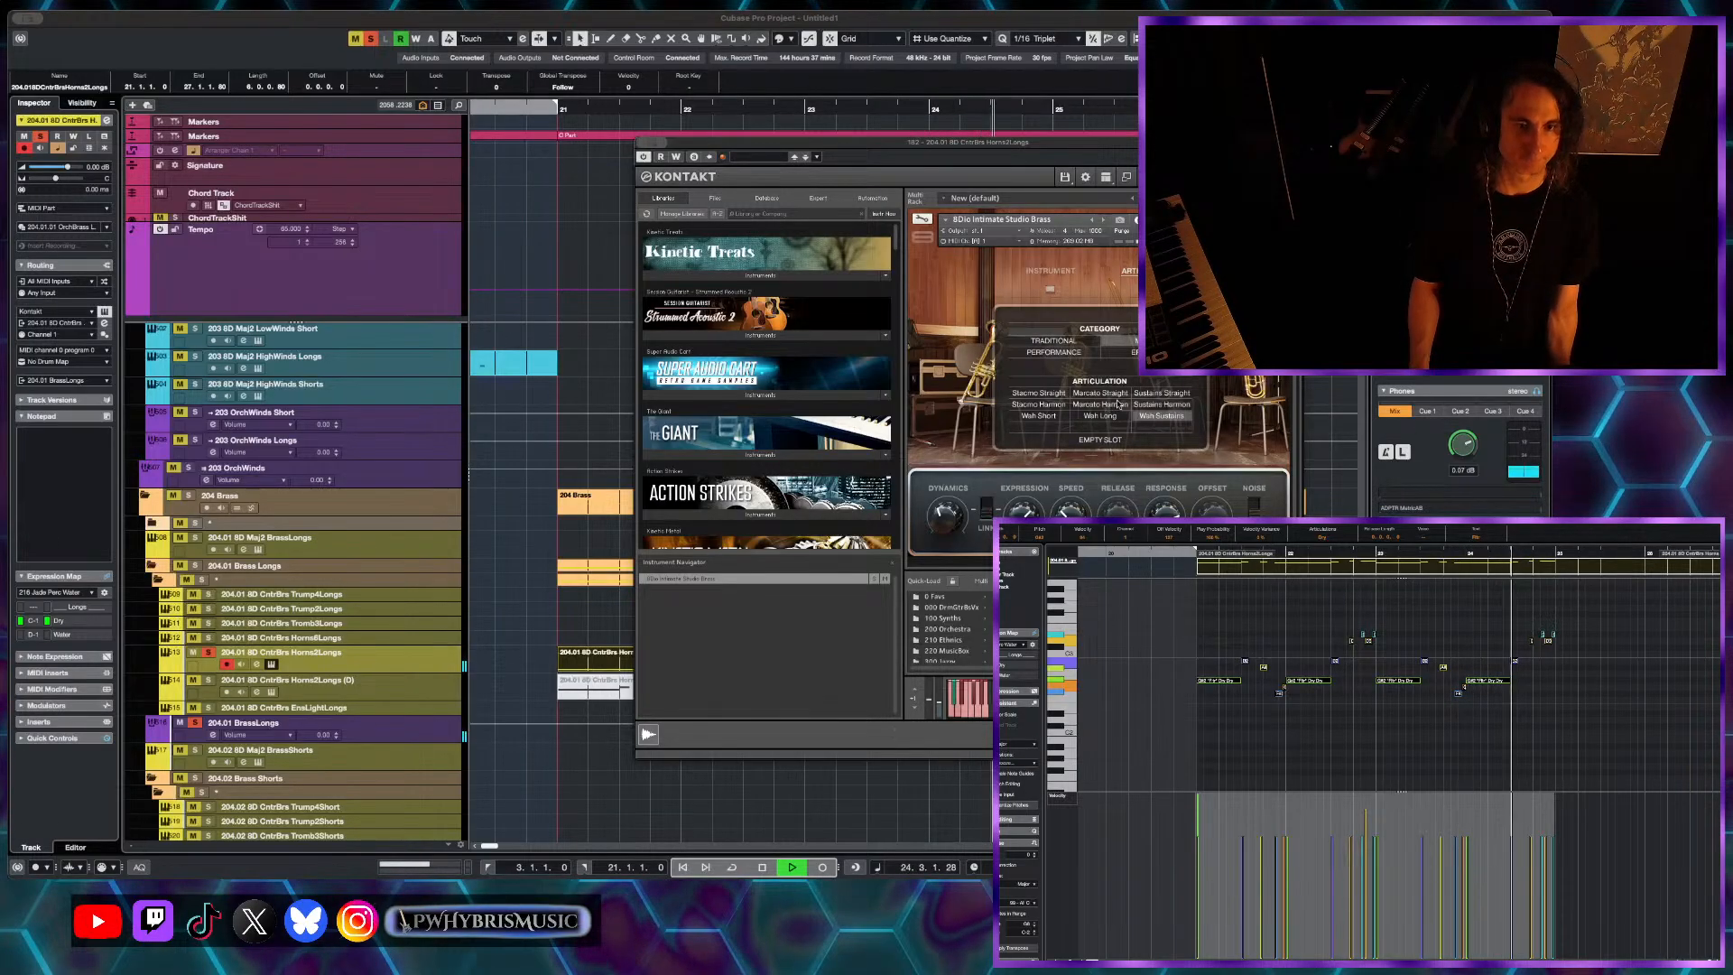
pyautogui.click(1053, 352)
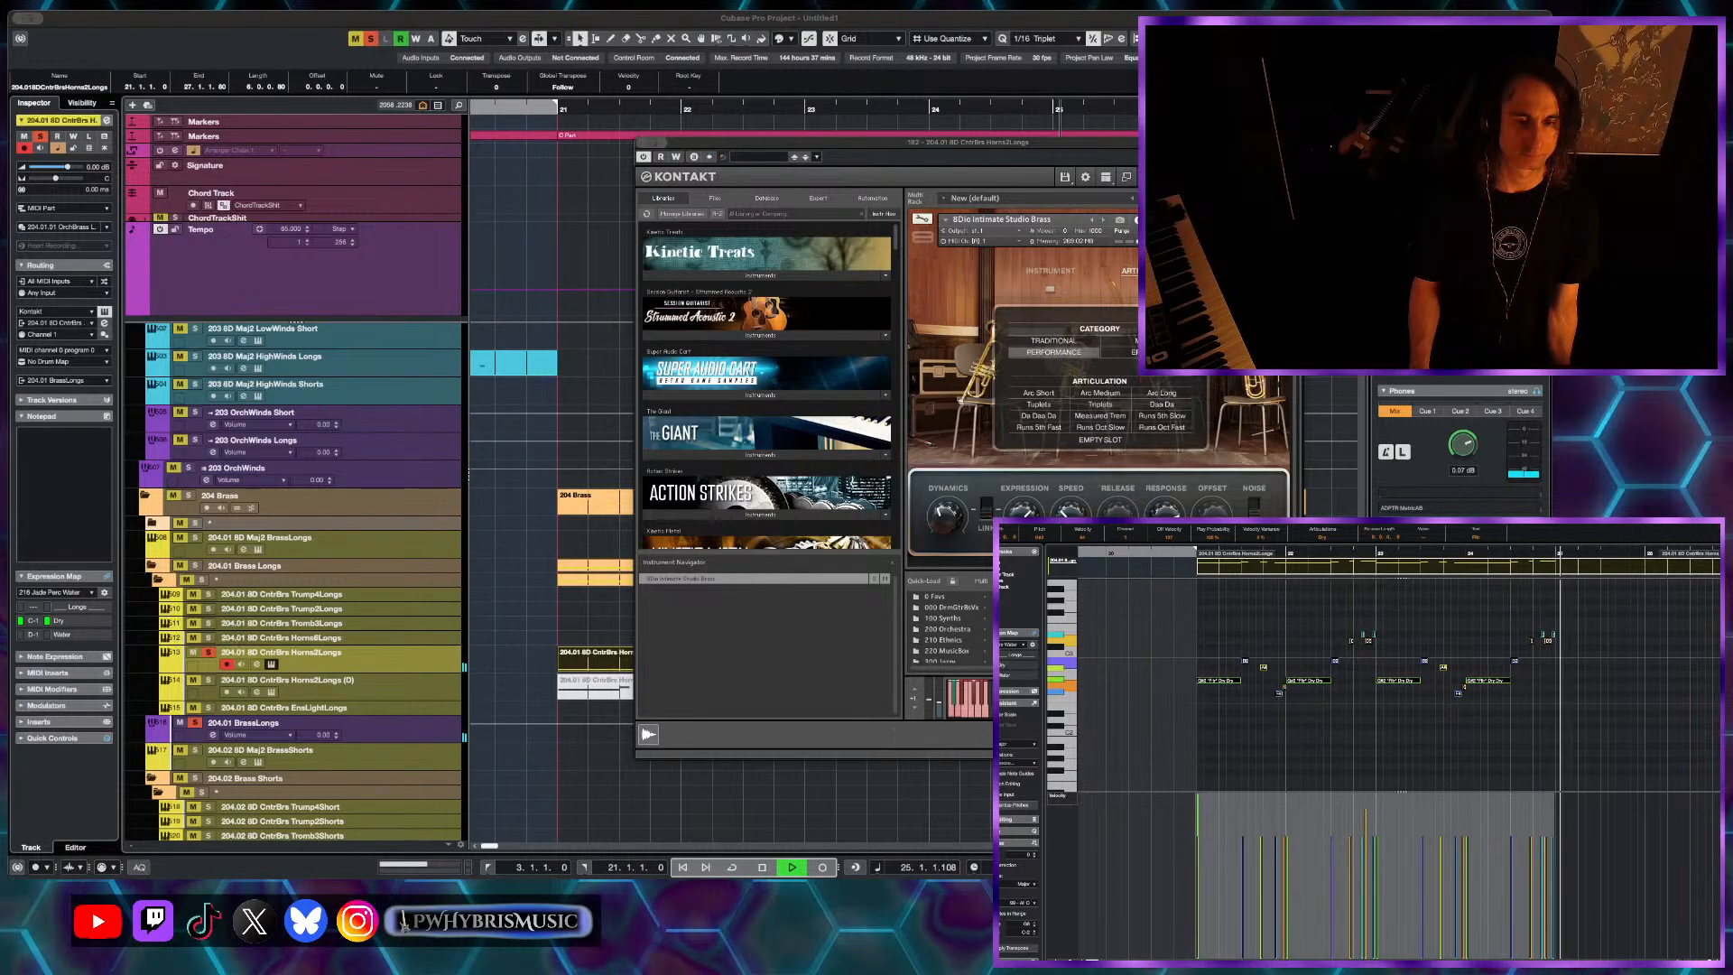
pyautogui.click(1130, 352)
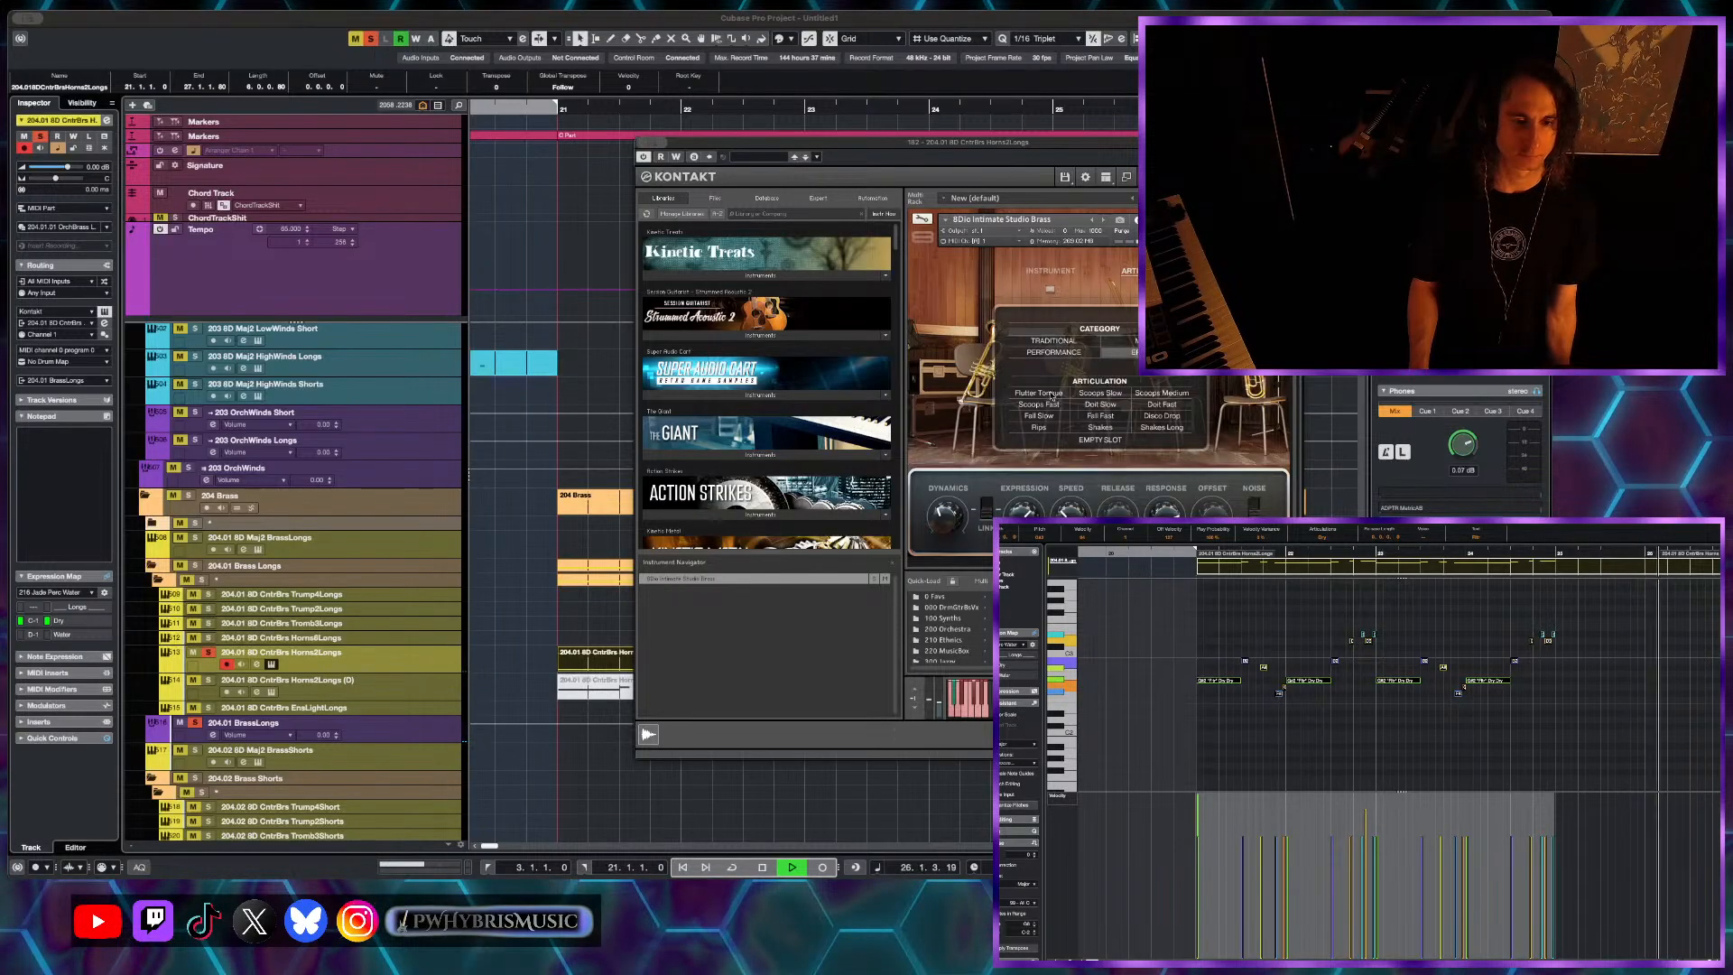
pyautogui.click(1050, 395)
pyautogui.press('space')
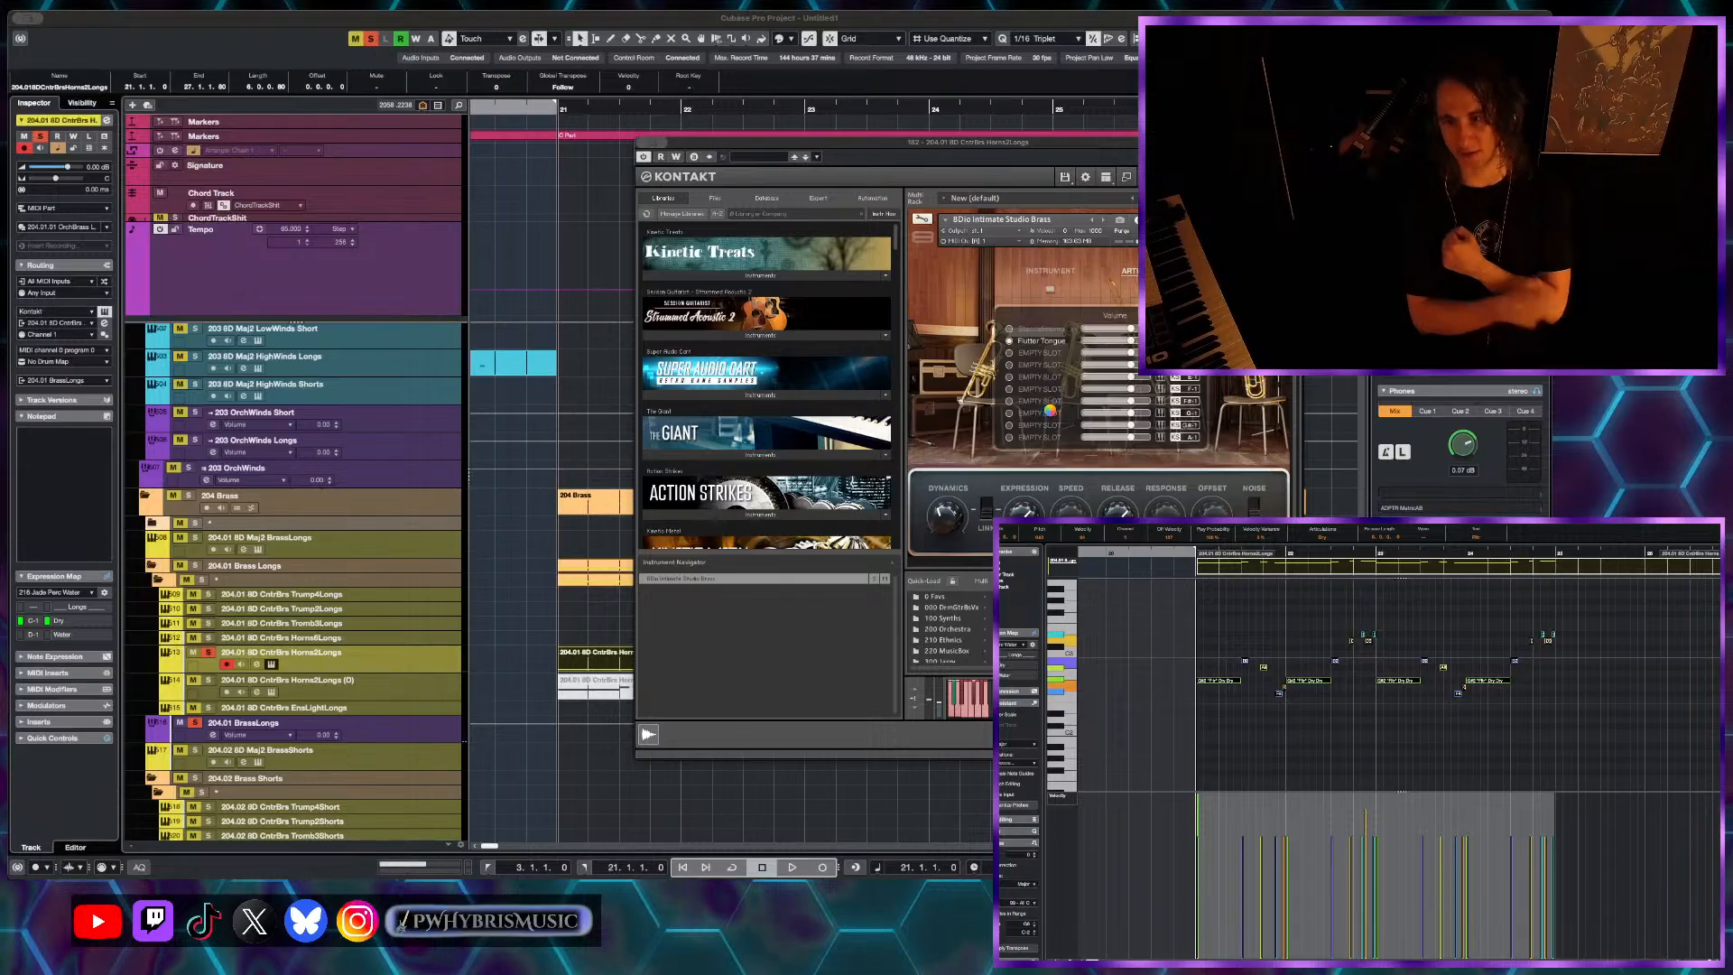
# - Close the Kontakt instrument window and restart playback from bar 21 with the IntimateStudio brass tracks in view
pyautogui.press('space')
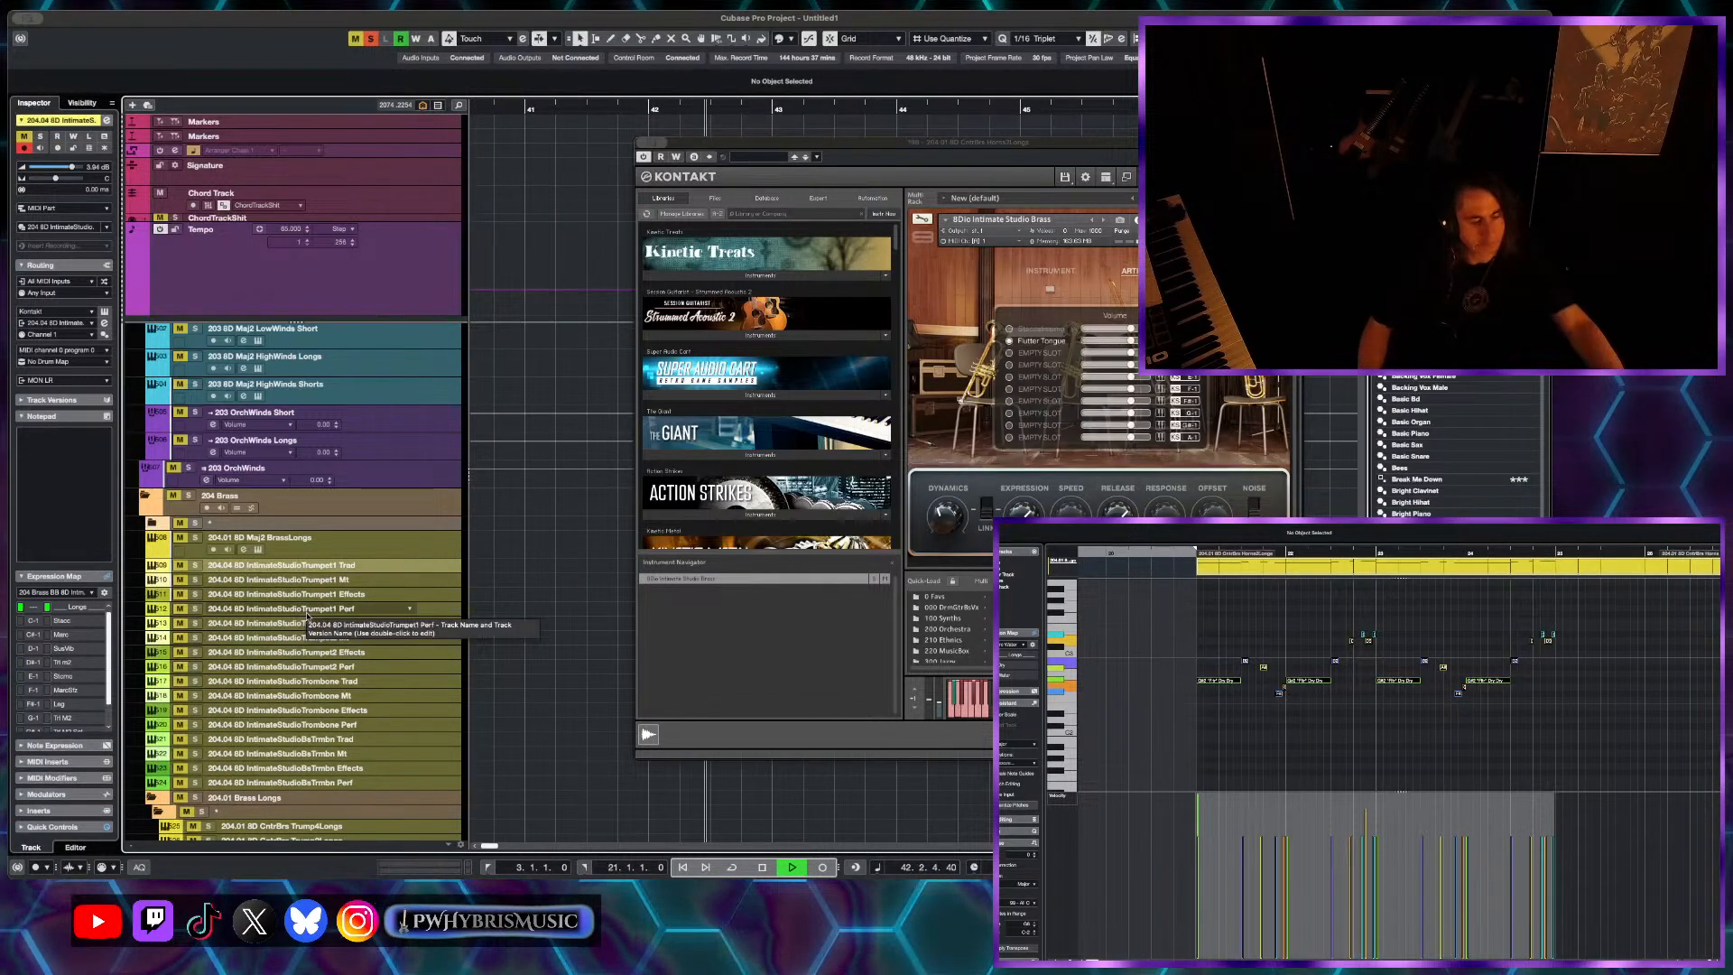
pyautogui.press('super+w')
pyautogui.scroll(-2, 658, 619)
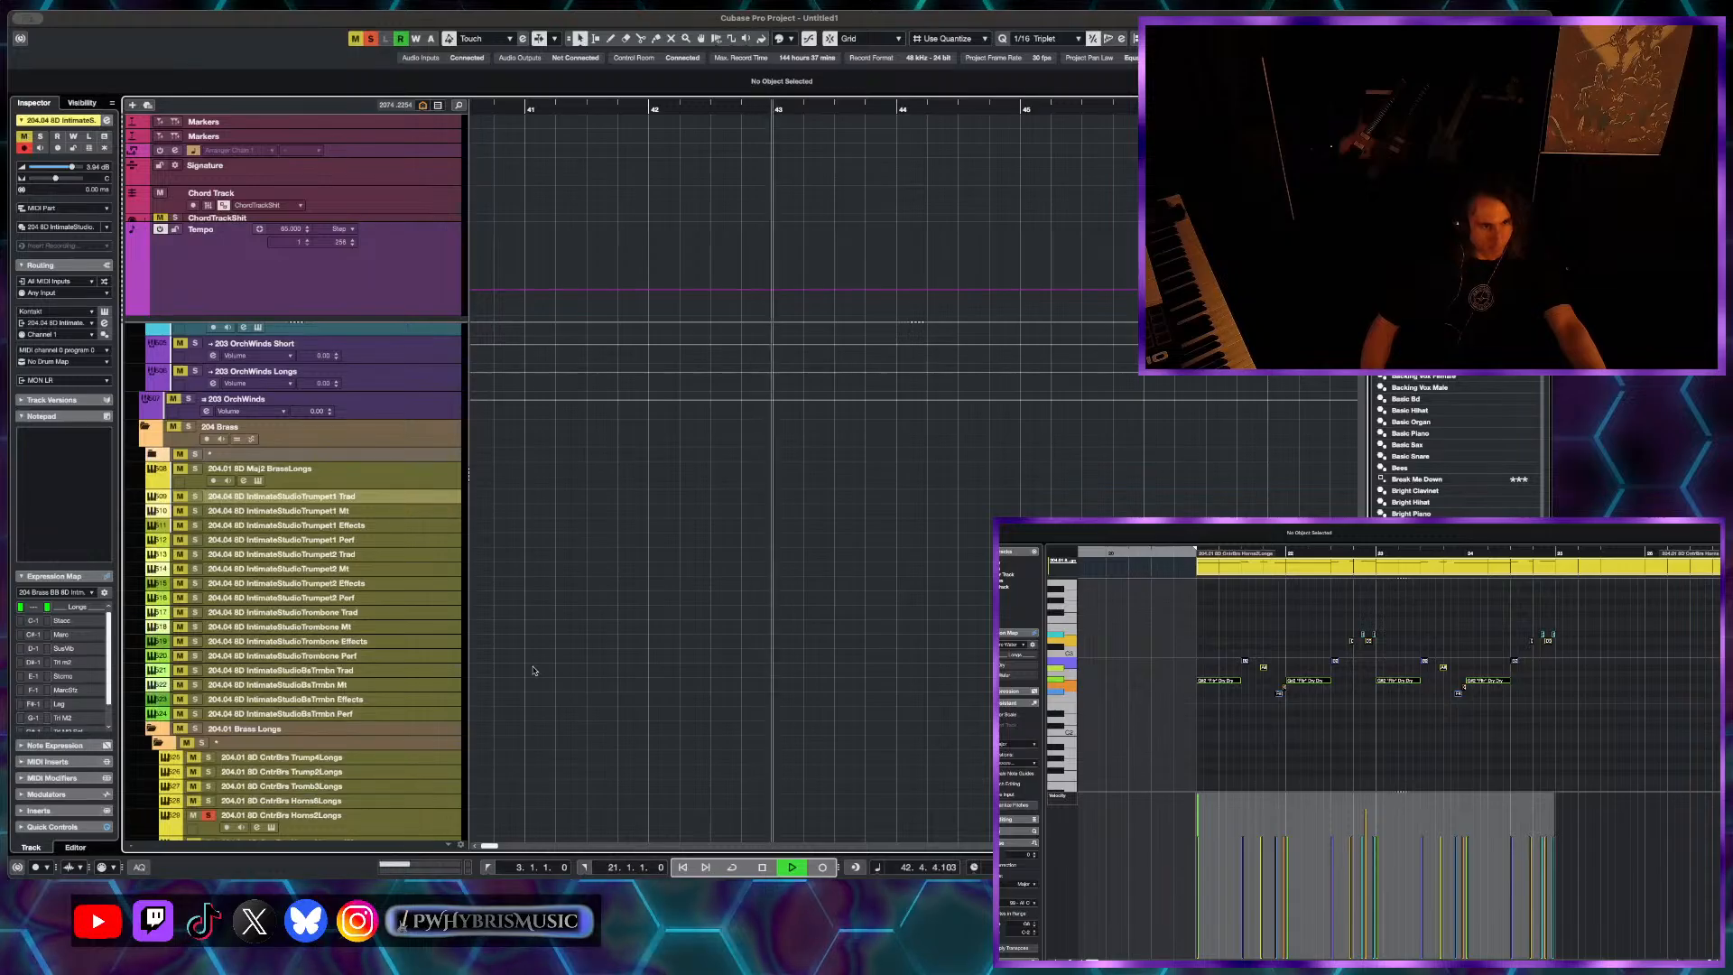
pyautogui.scroll(-1, 533, 670)
pyautogui.scroll(-1, 644, 669)
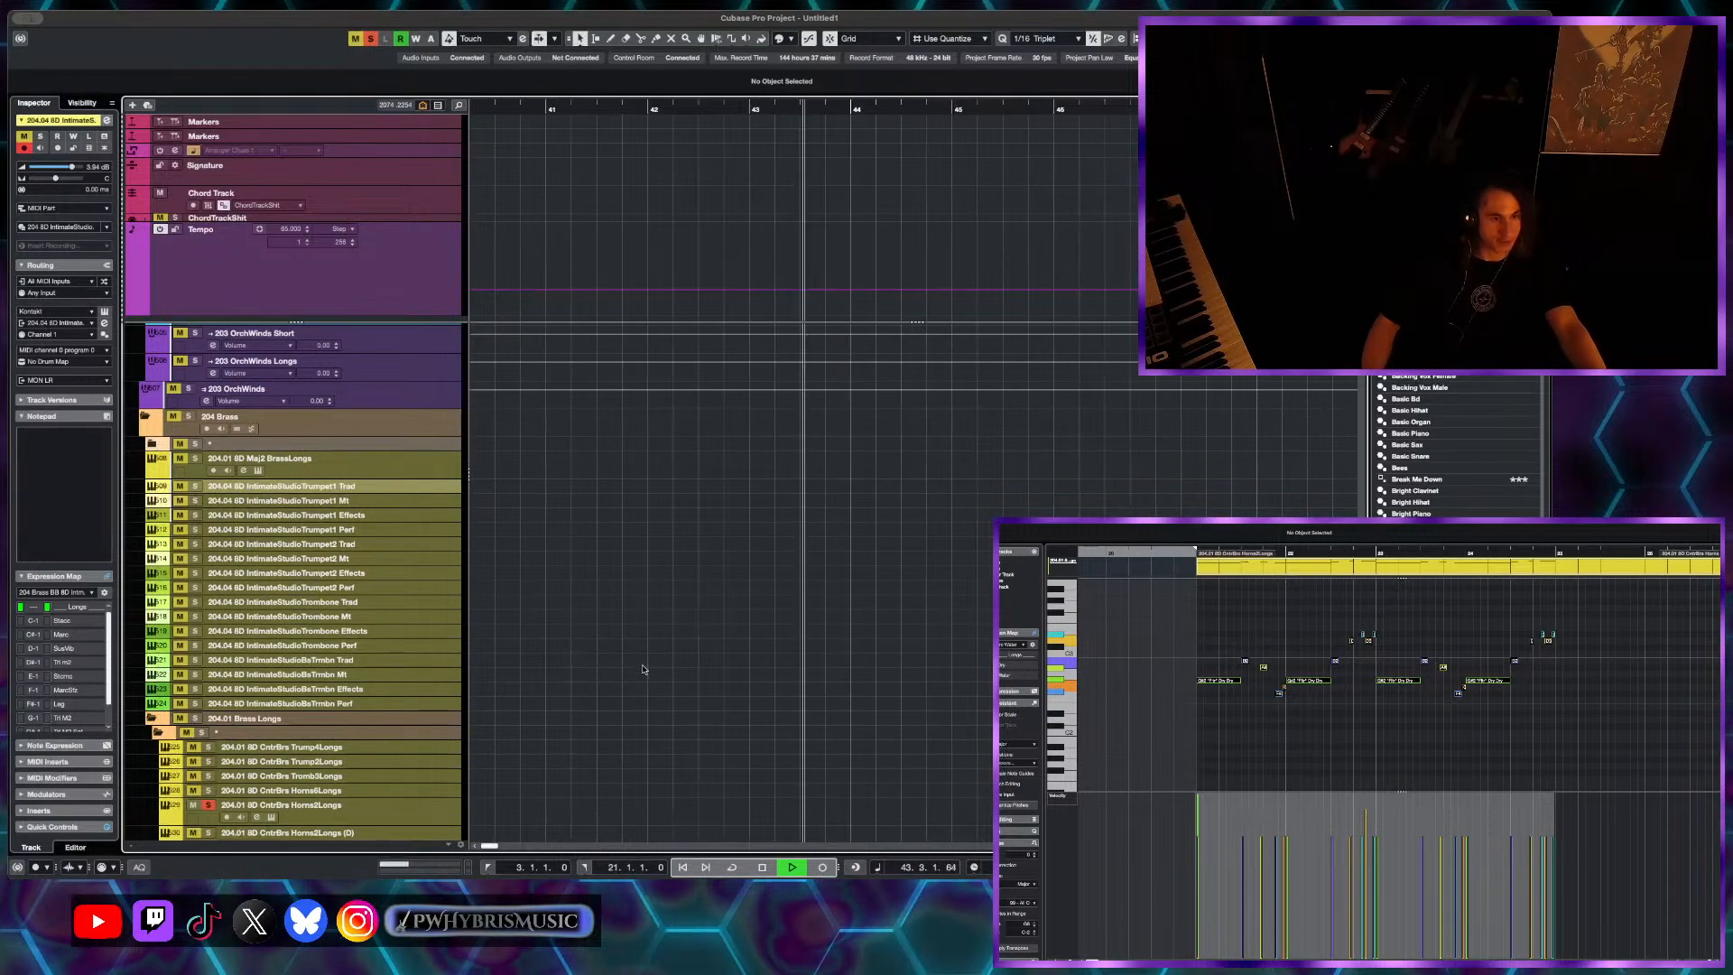
pyautogui.scroll(-1, 644, 669)
pyautogui.press('space')
pyautogui.press('space')
pyautogui.hscroll(-3, 966, 728)
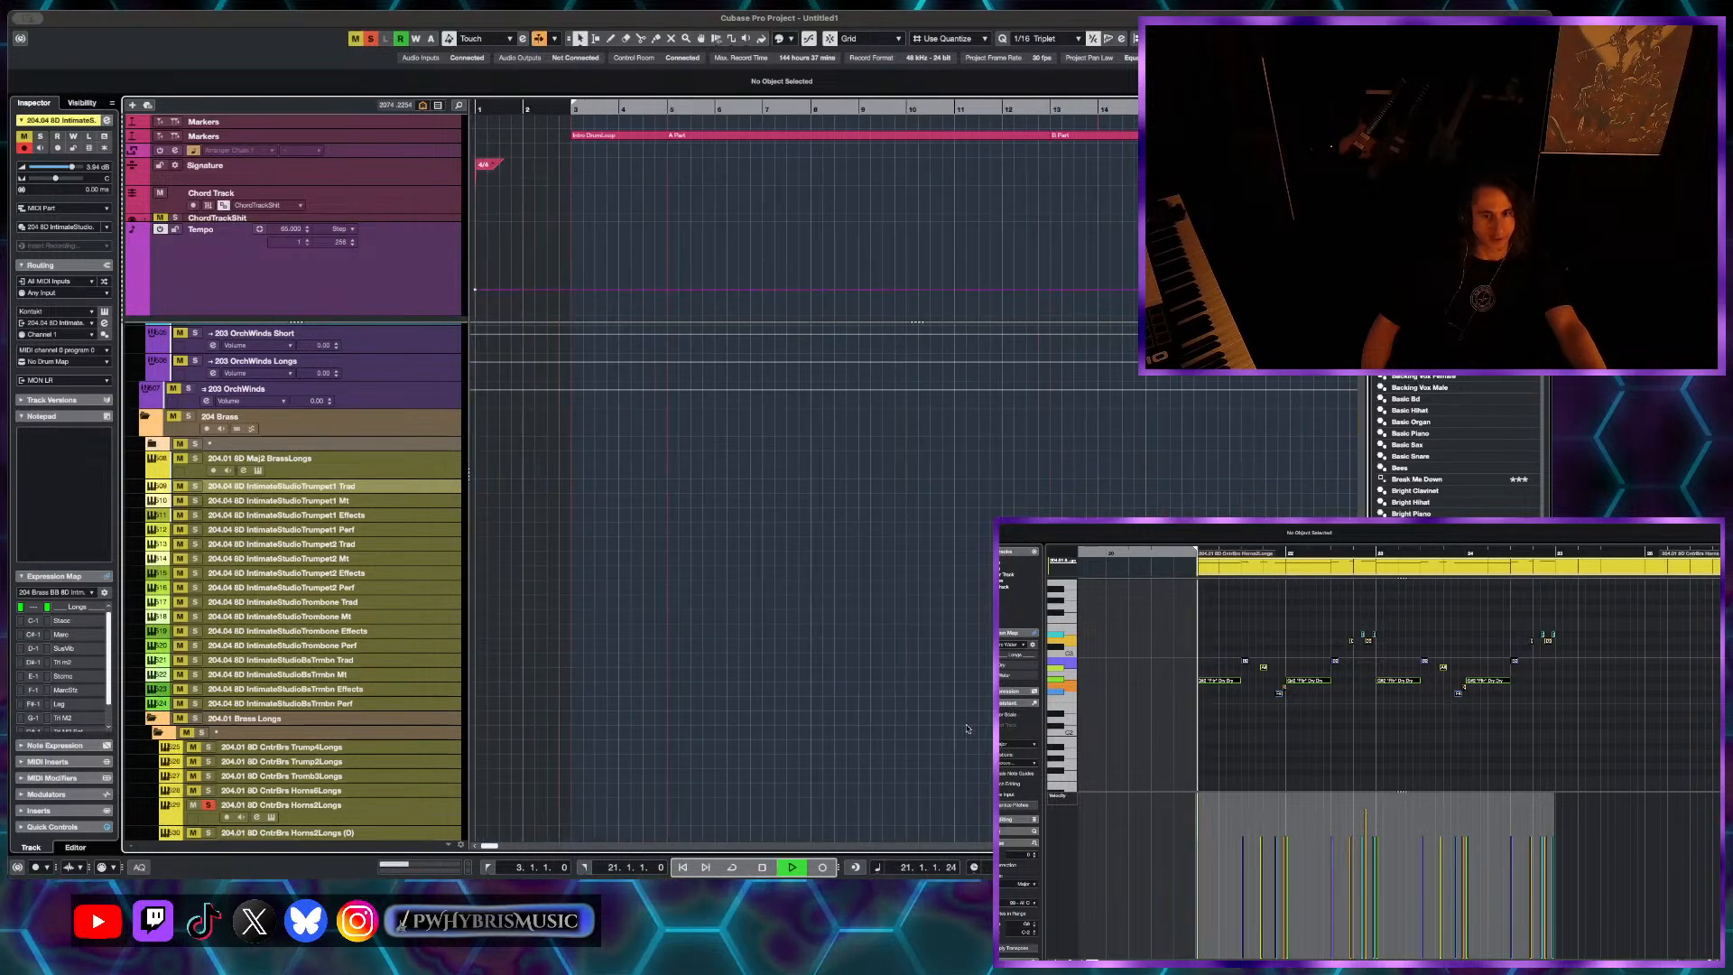
pyautogui.press('space')
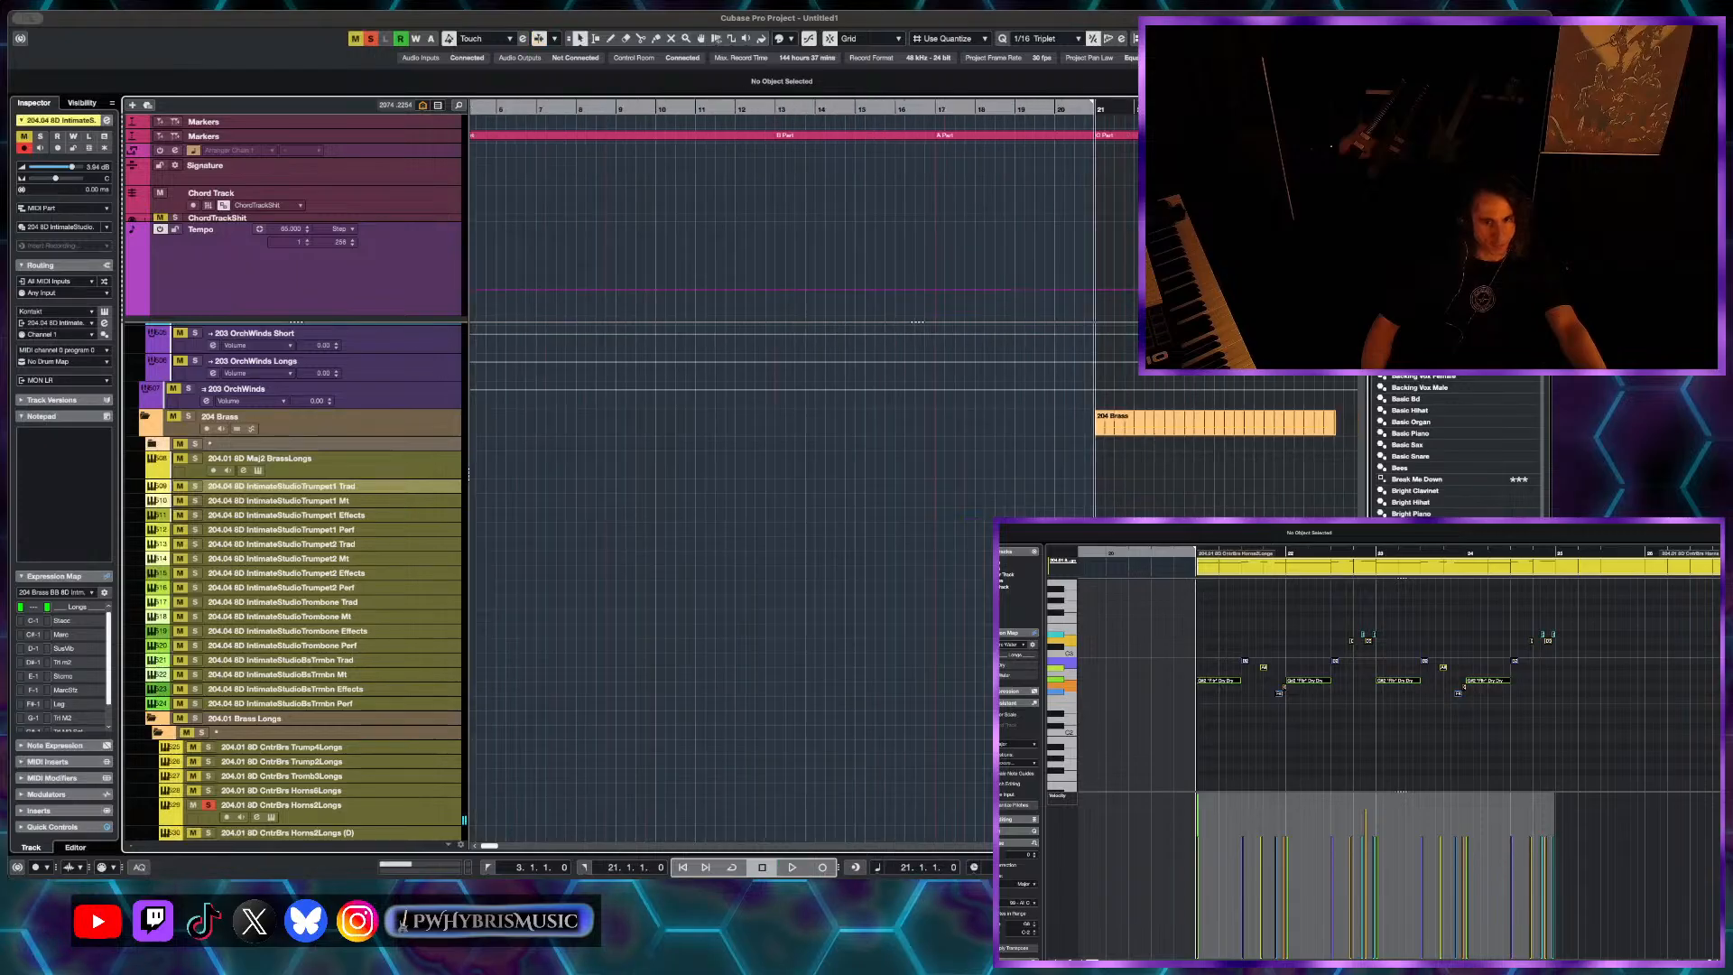
# - Move the Horns2Longs part at bar 21 up onto the IntimateStudioTrumpet1 Trad track
pyautogui.hscroll(3, 803, 582)
pyautogui.scroll(-2, 803, 582)
pyautogui.click(936, 747)
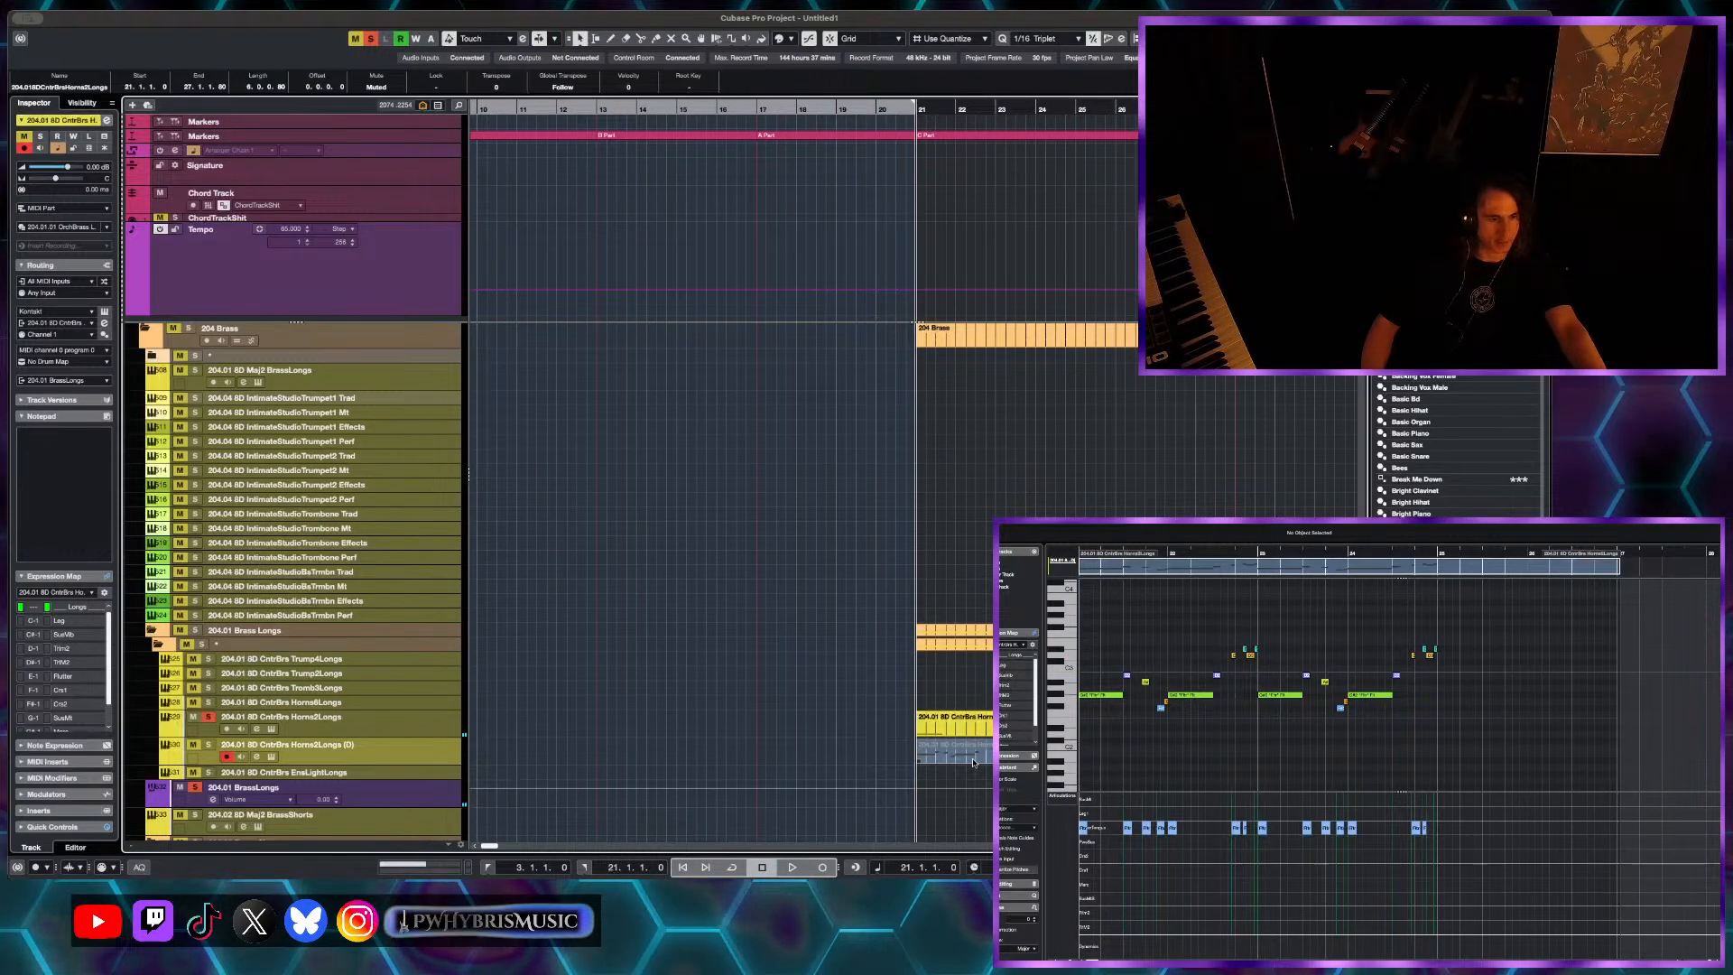
pyautogui.moveTo(972, 724); pyautogui.dragTo(973, 397)
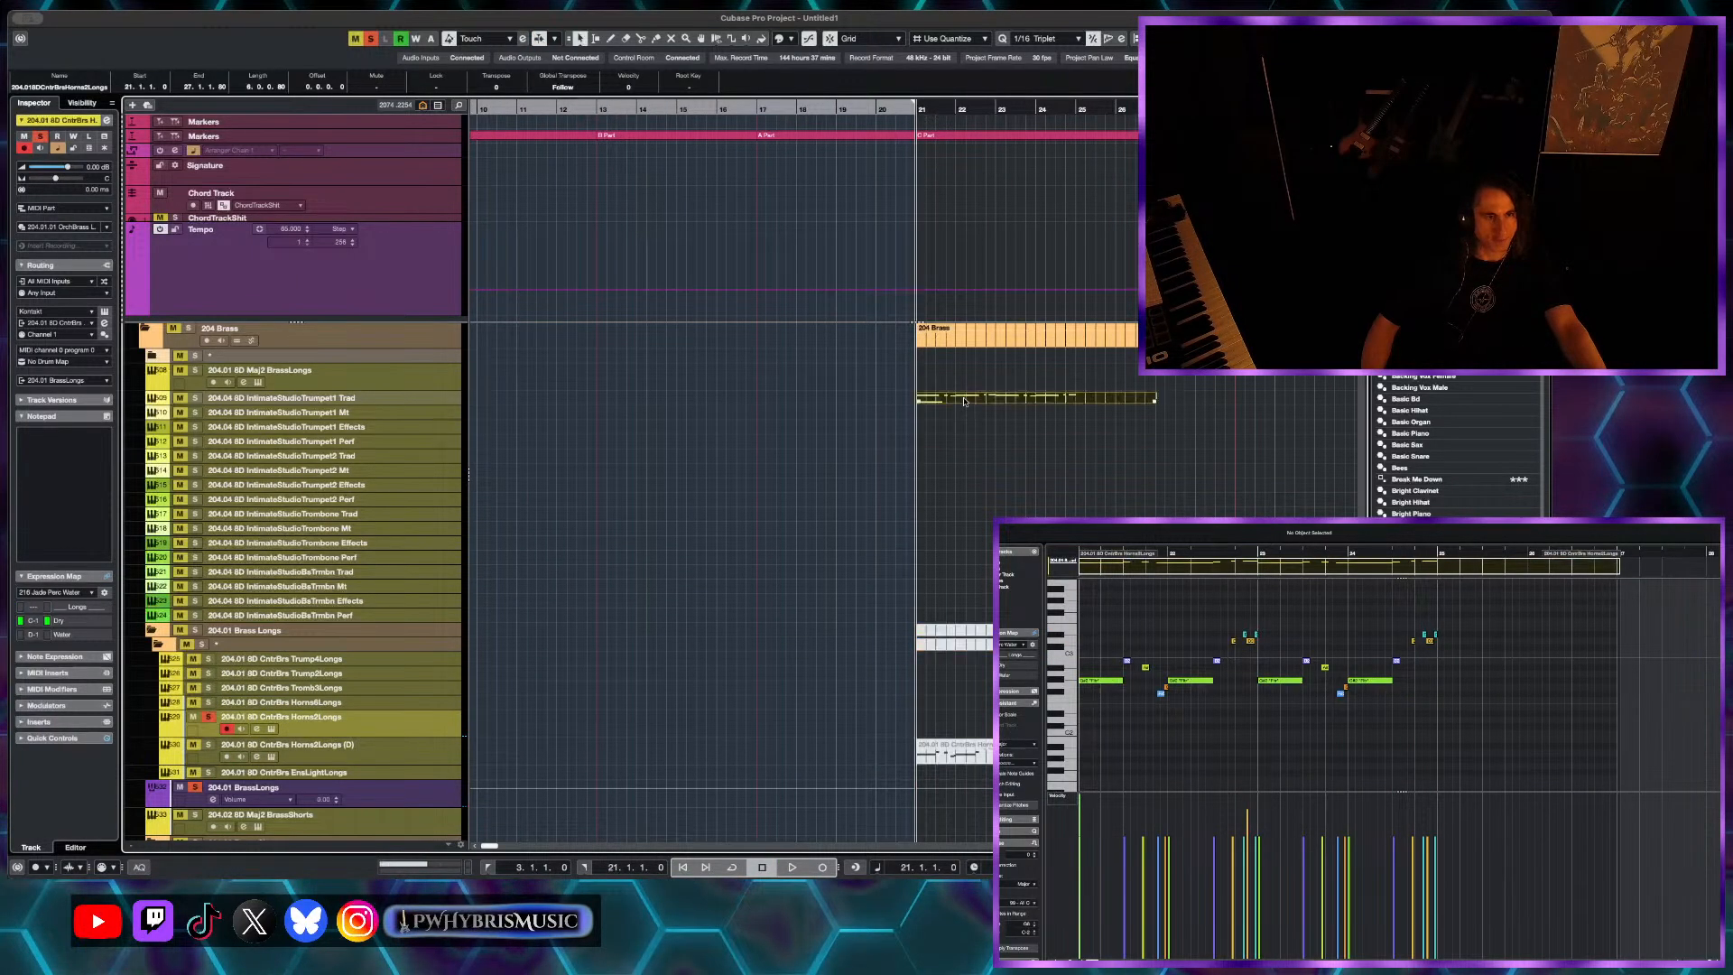
# - Deactivate all track solos and unmute the part on the Horns2Longs (D) track
pyautogui.click(197, 398)
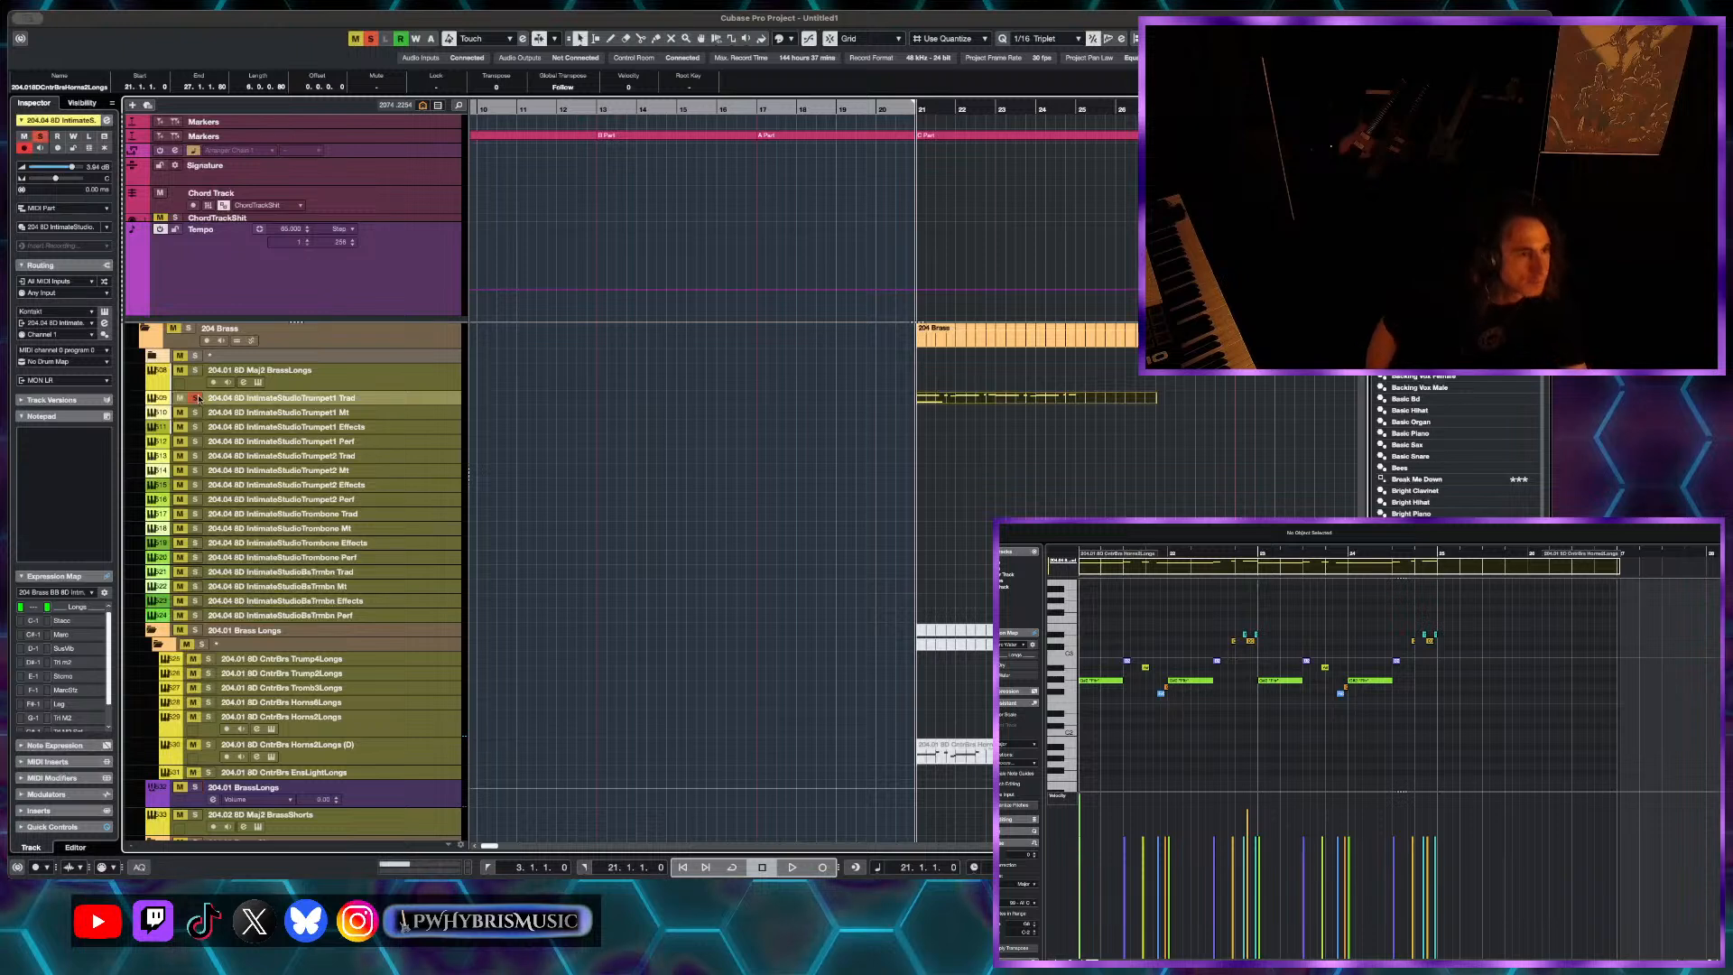
pyautogui.keyDown('super'); pyautogui.click(198, 398); pyautogui.keyUp('super')
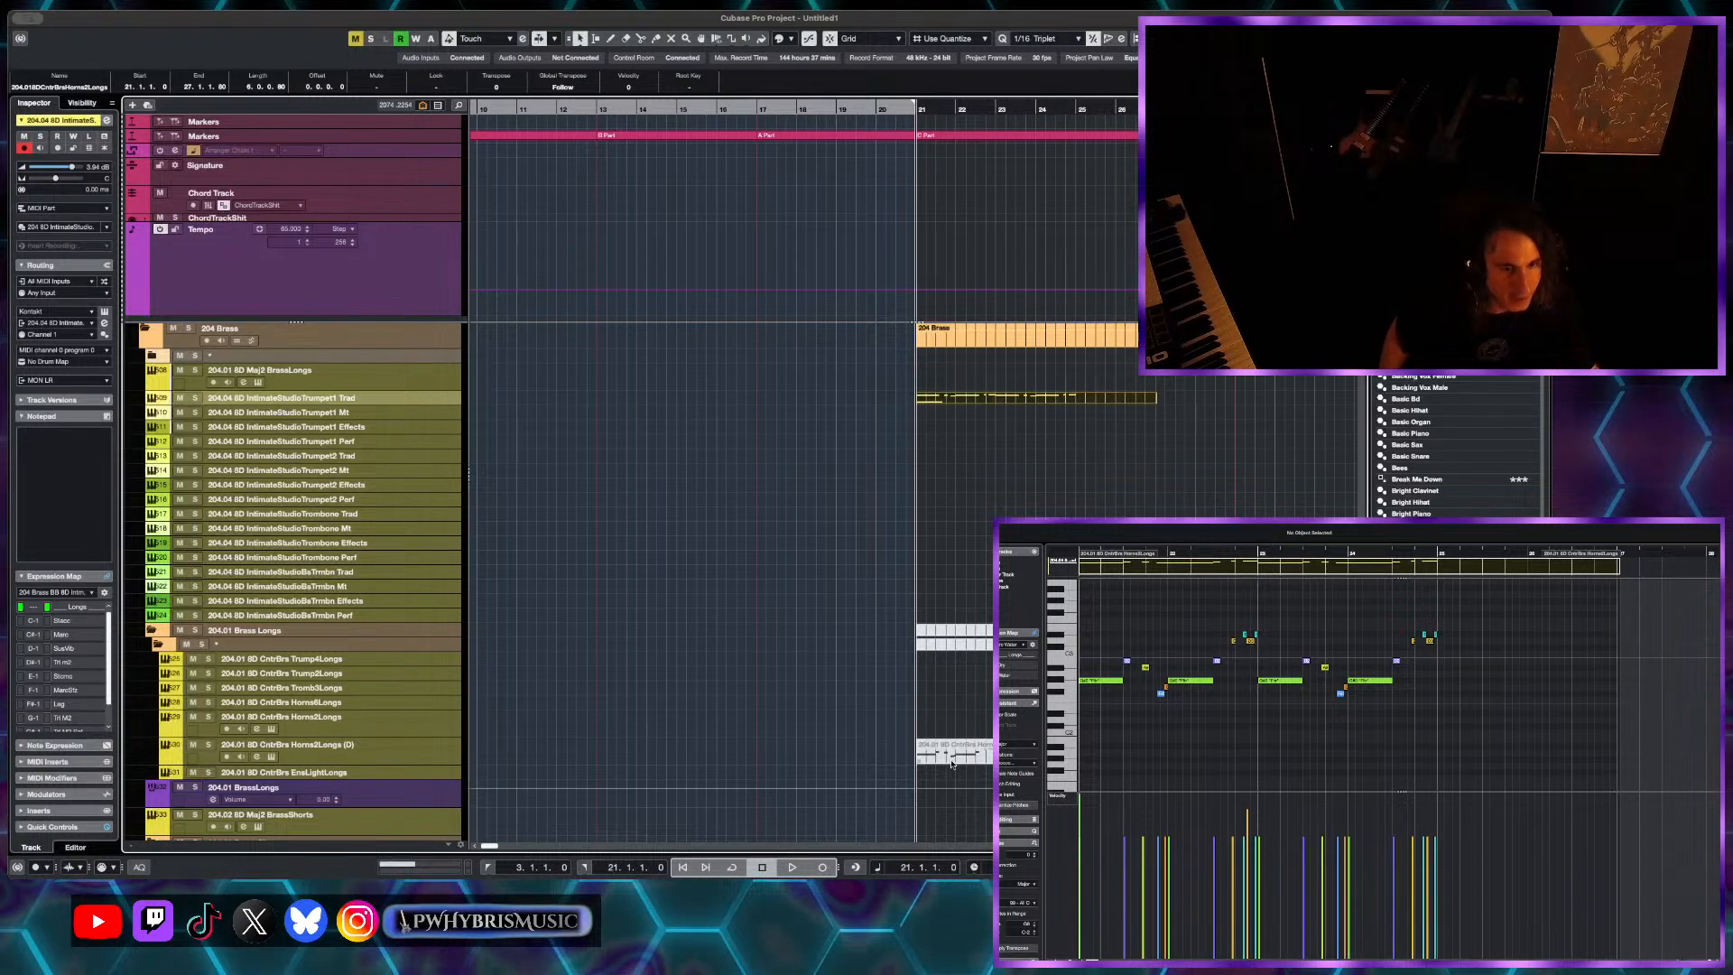
pyautogui.click(953, 761)
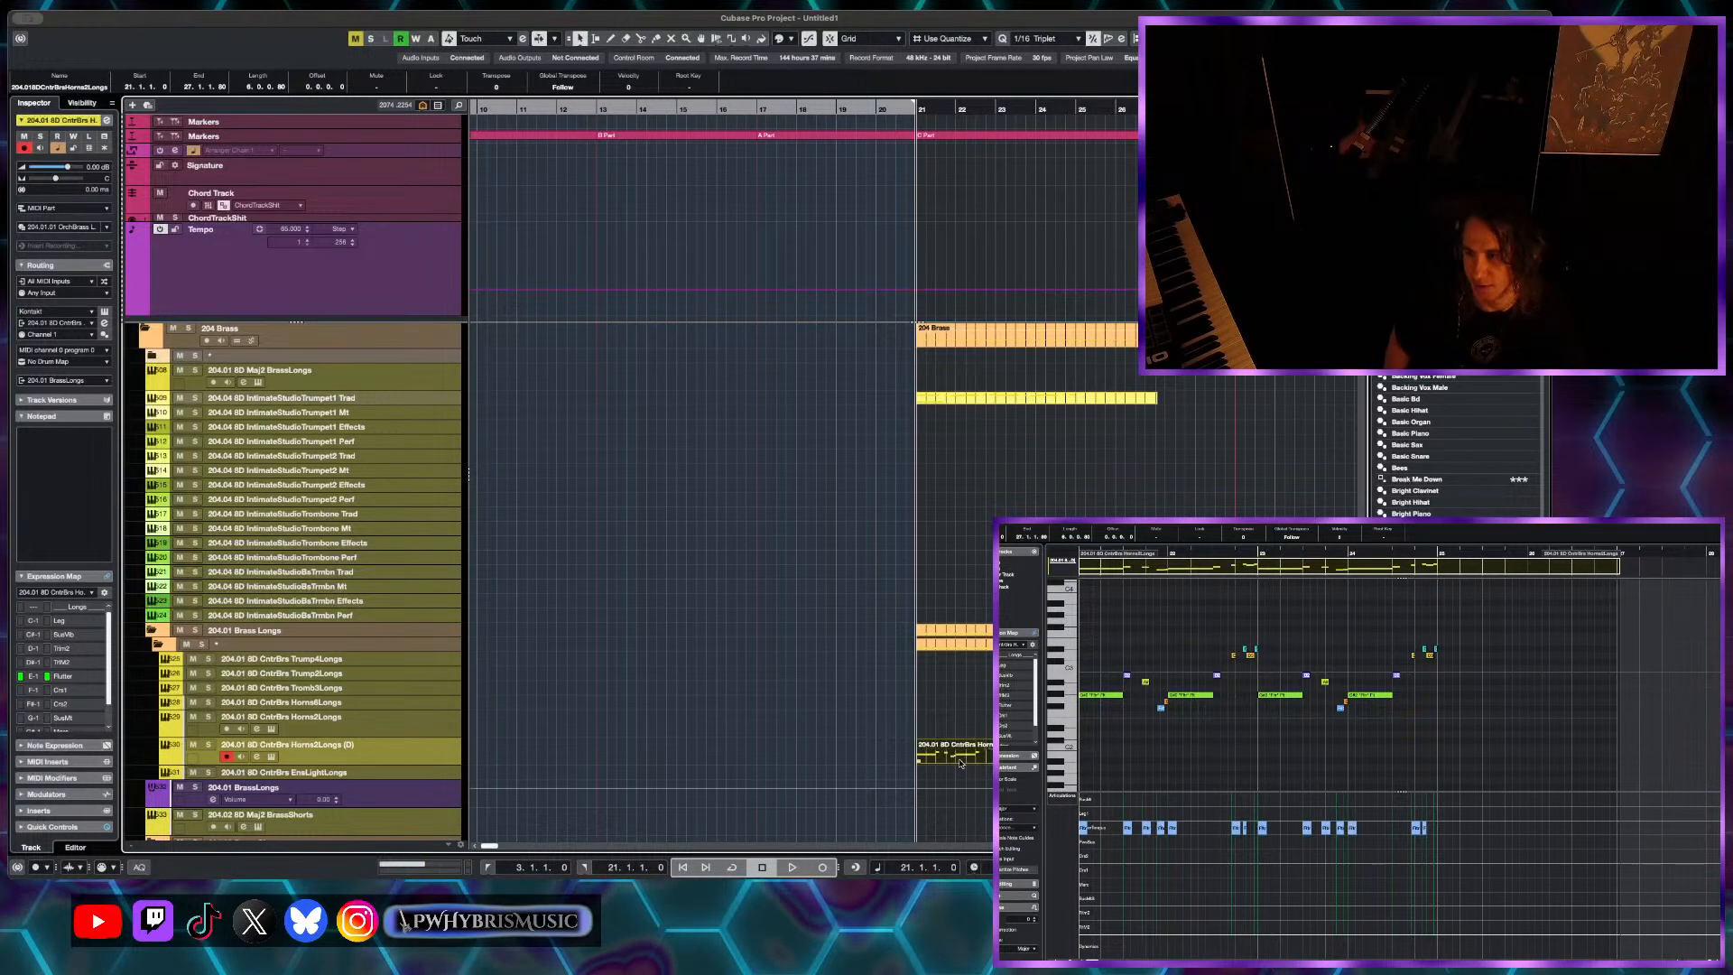
# - Delete the low keyswitch note at bar 21 from the part on the IntimateStudioTrumpet1 Trad track
pyautogui.click(993, 398)
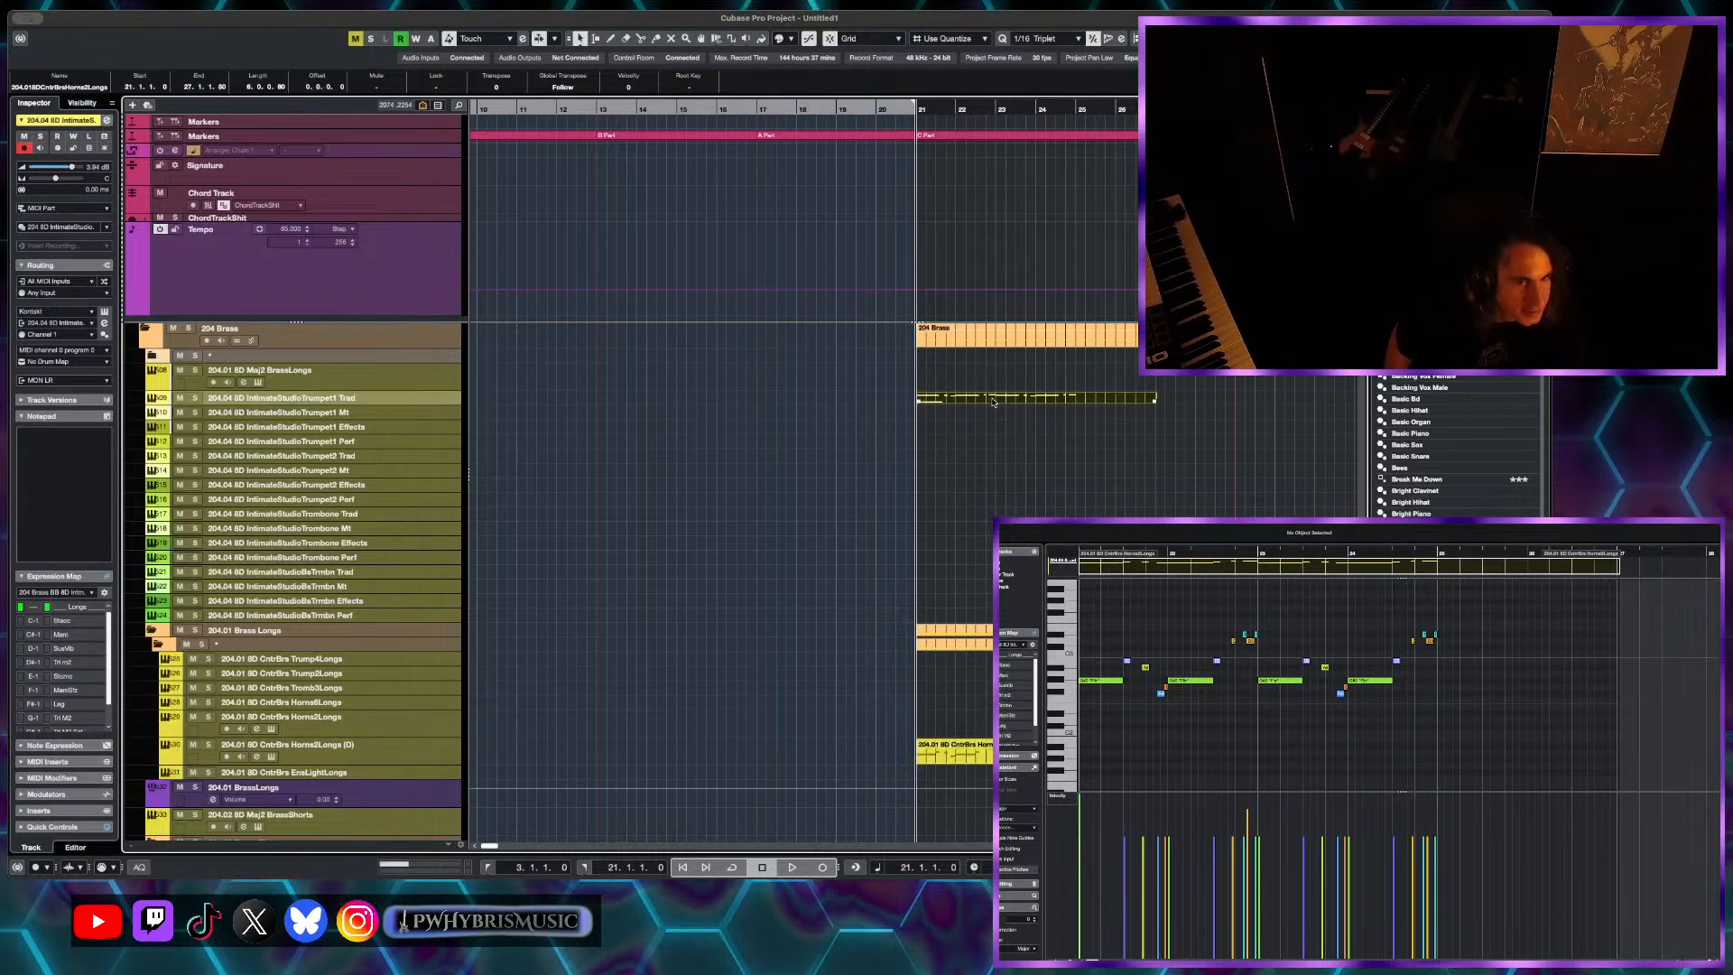
pyautogui.scroll(-6, 1102, 766)
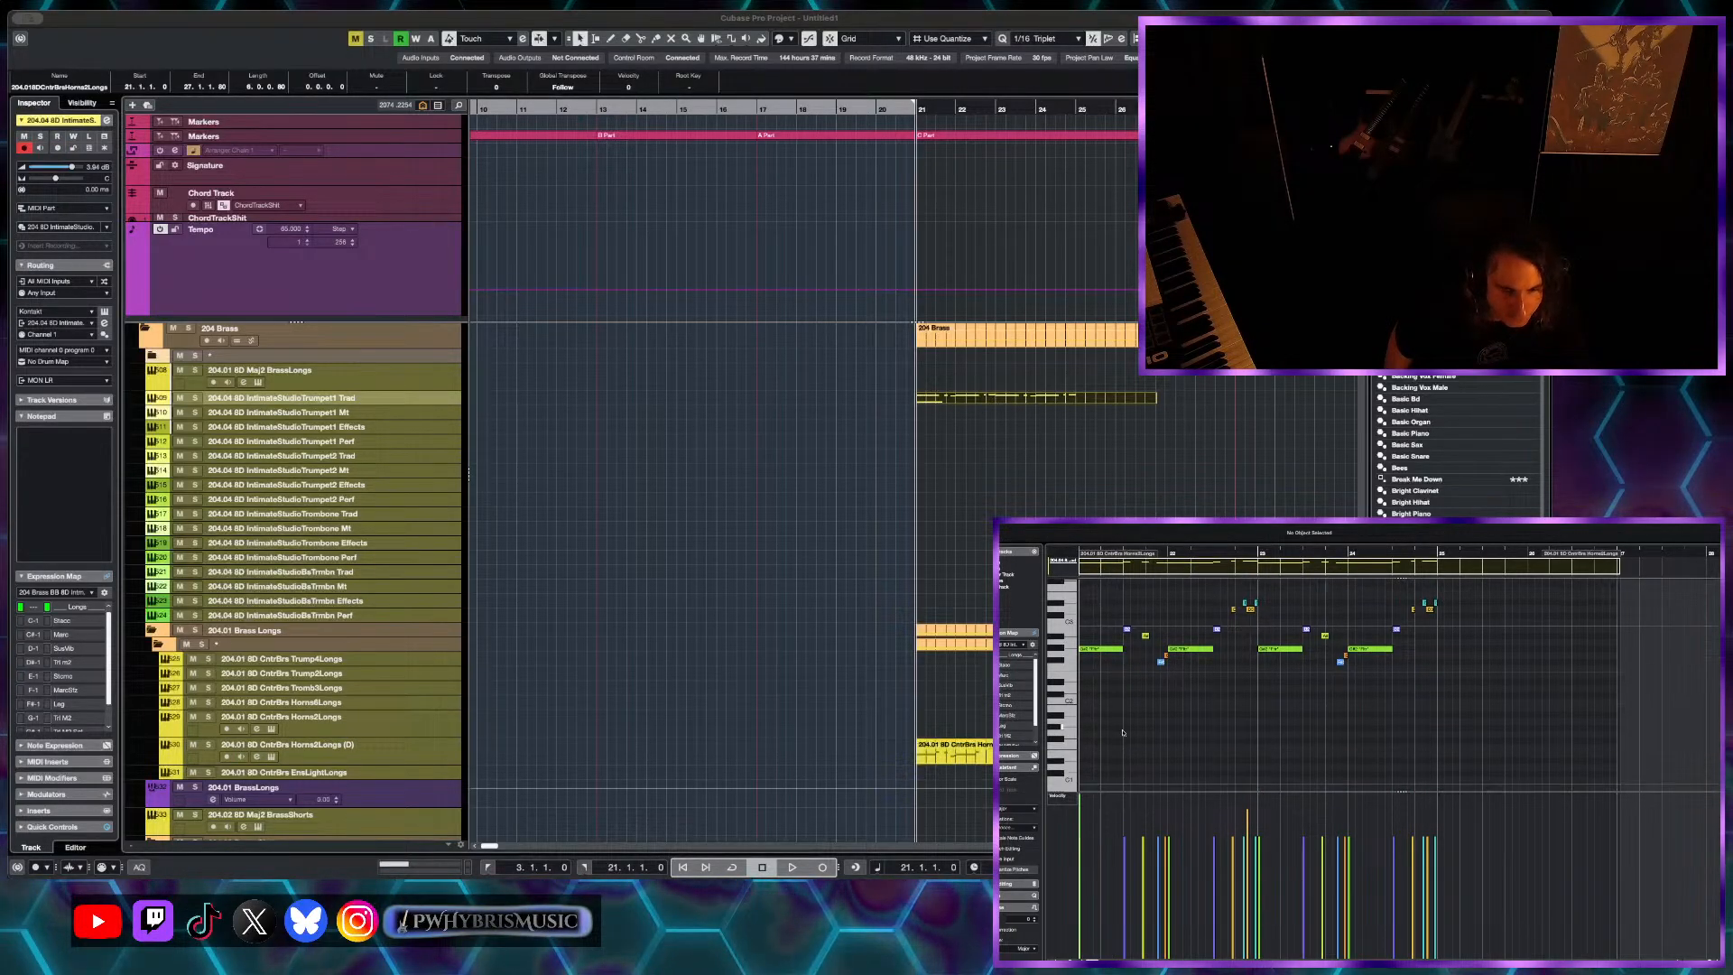
pyautogui.hscroll(-2, 1160, 723)
pyautogui.moveTo(1214, 697); pyautogui.dragTo(1147, 772)
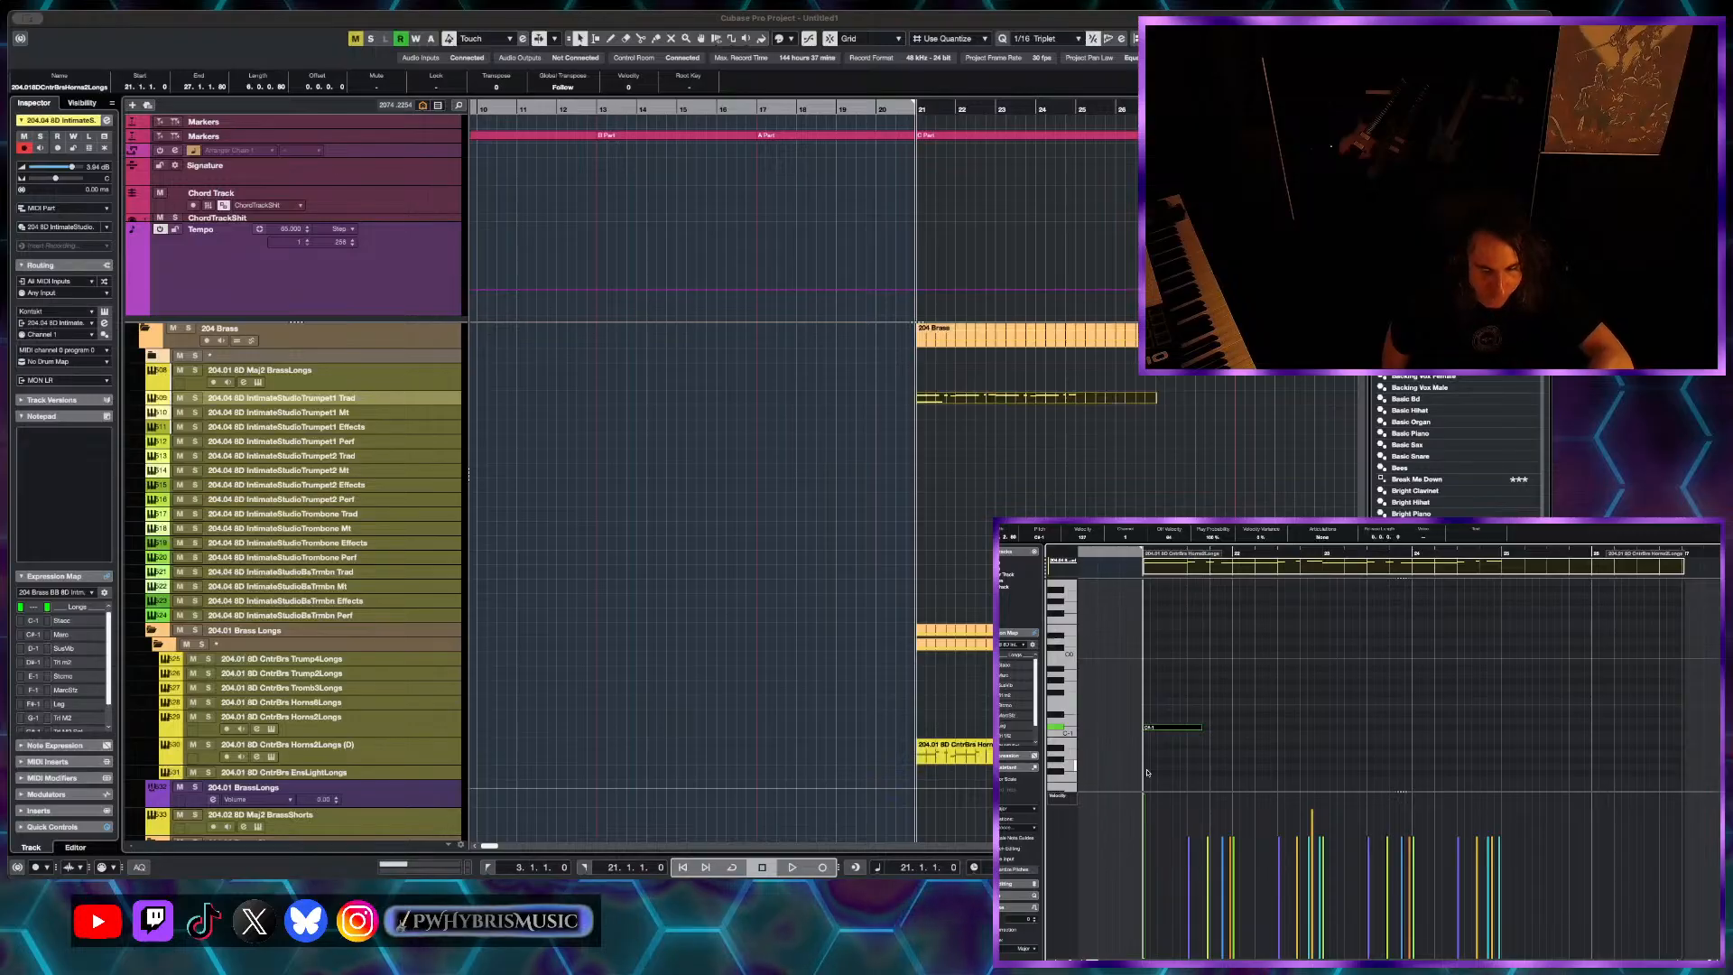
pyautogui.press('Delete')
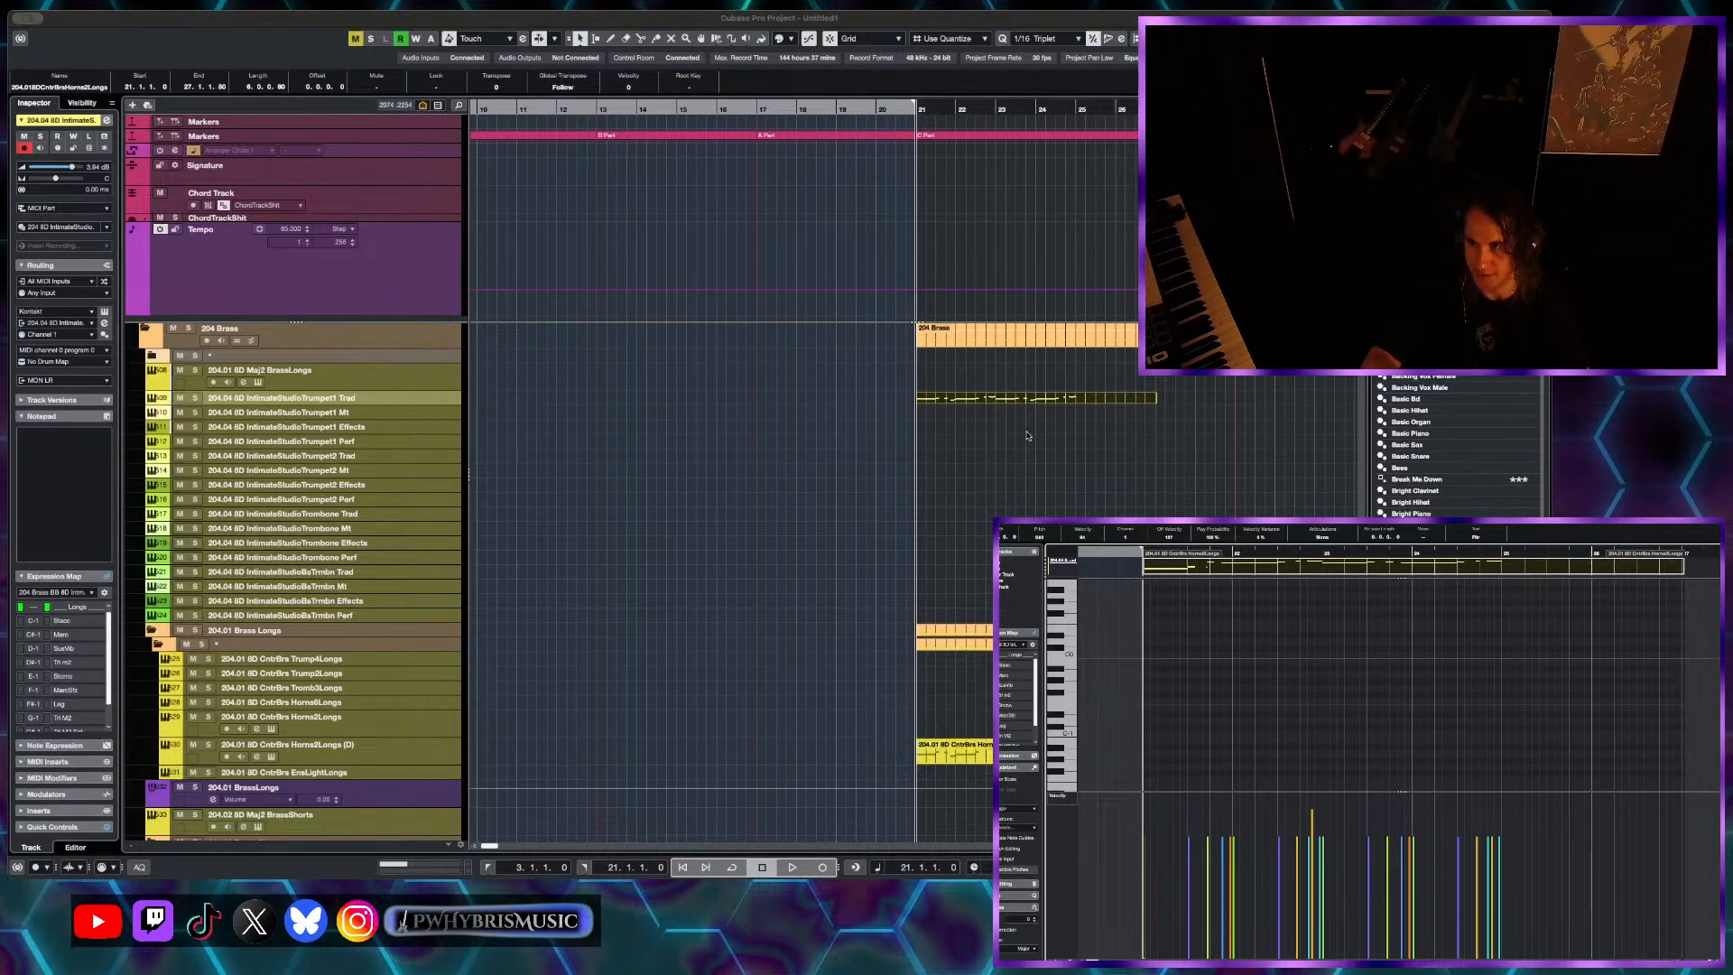
# - Move the melody part from the IntimateStudioTrumpet1 Trad track to the IntimateStudioTrombone Mt track, keeping it at bar 21
pyautogui.scroll(-2, 1027, 436)
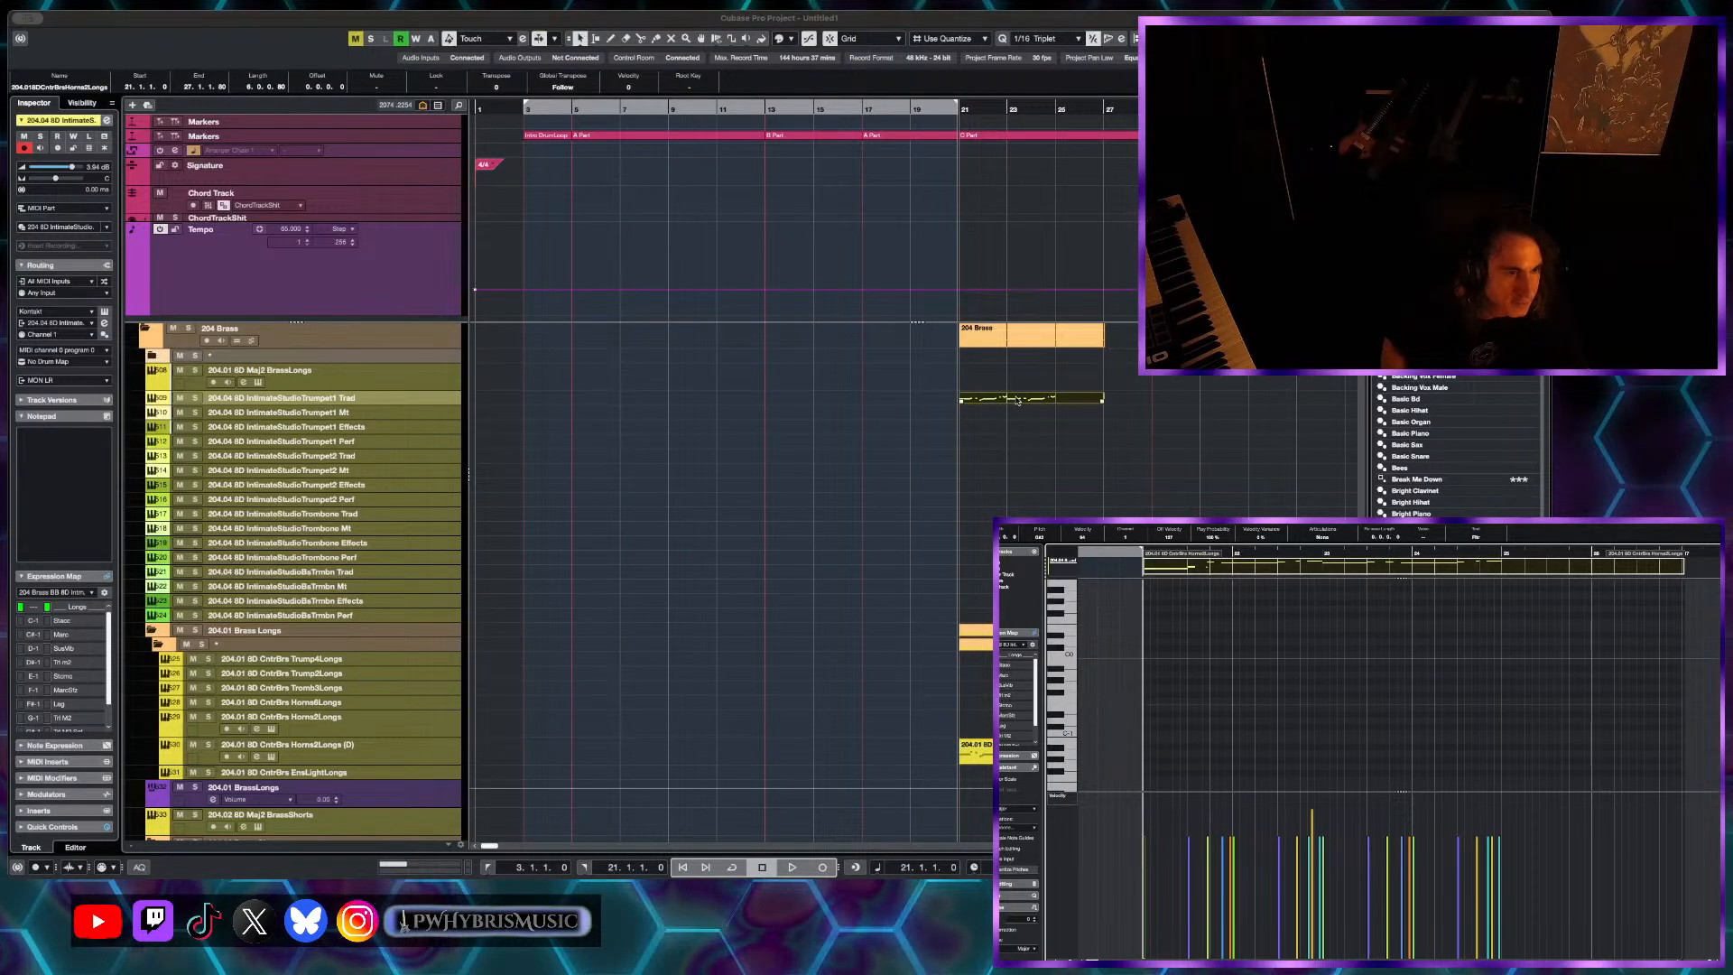
pyautogui.moveTo(1017, 401); pyautogui.dragTo(1018, 470)
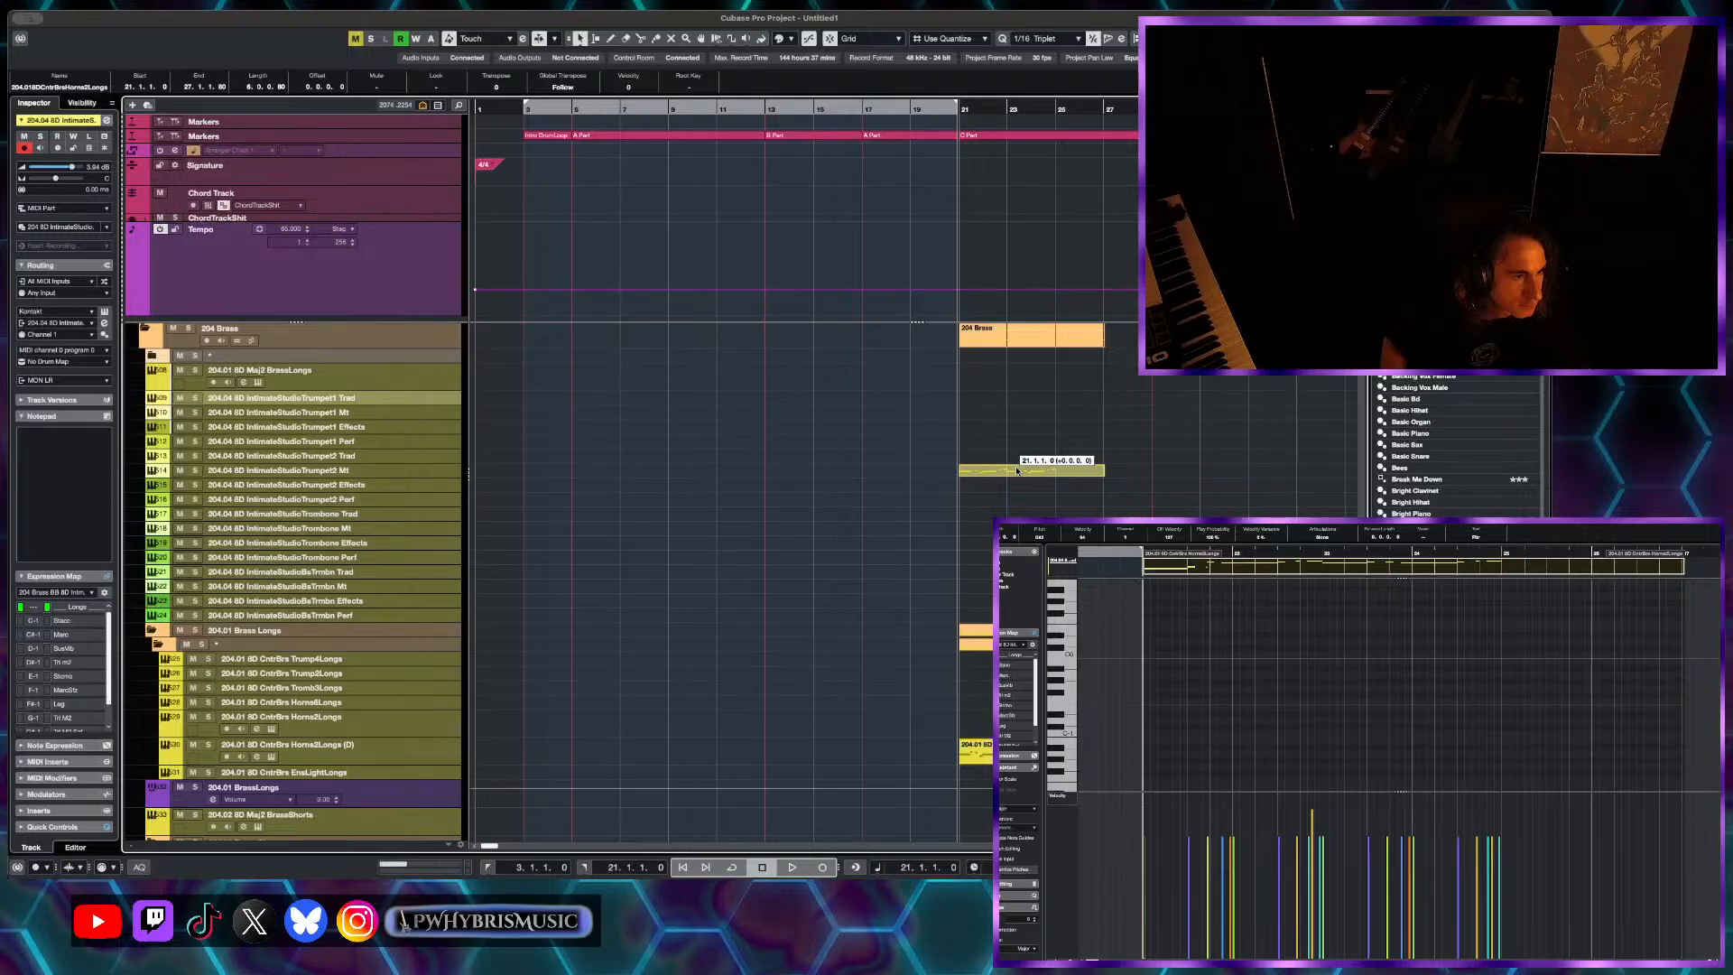
pyautogui.moveTo(1018, 470); pyautogui.dragTo(952, 450)
pyautogui.press('space')
pyautogui.doubleClick(1011, 490)
pyautogui.press('Delete')
# - Mute the Horns2Longs (D) part, select the IntimateStudioTrombone Mt part and stop playback
pyautogui.click(975, 751)
pyautogui.hotkey('shift', 'm')
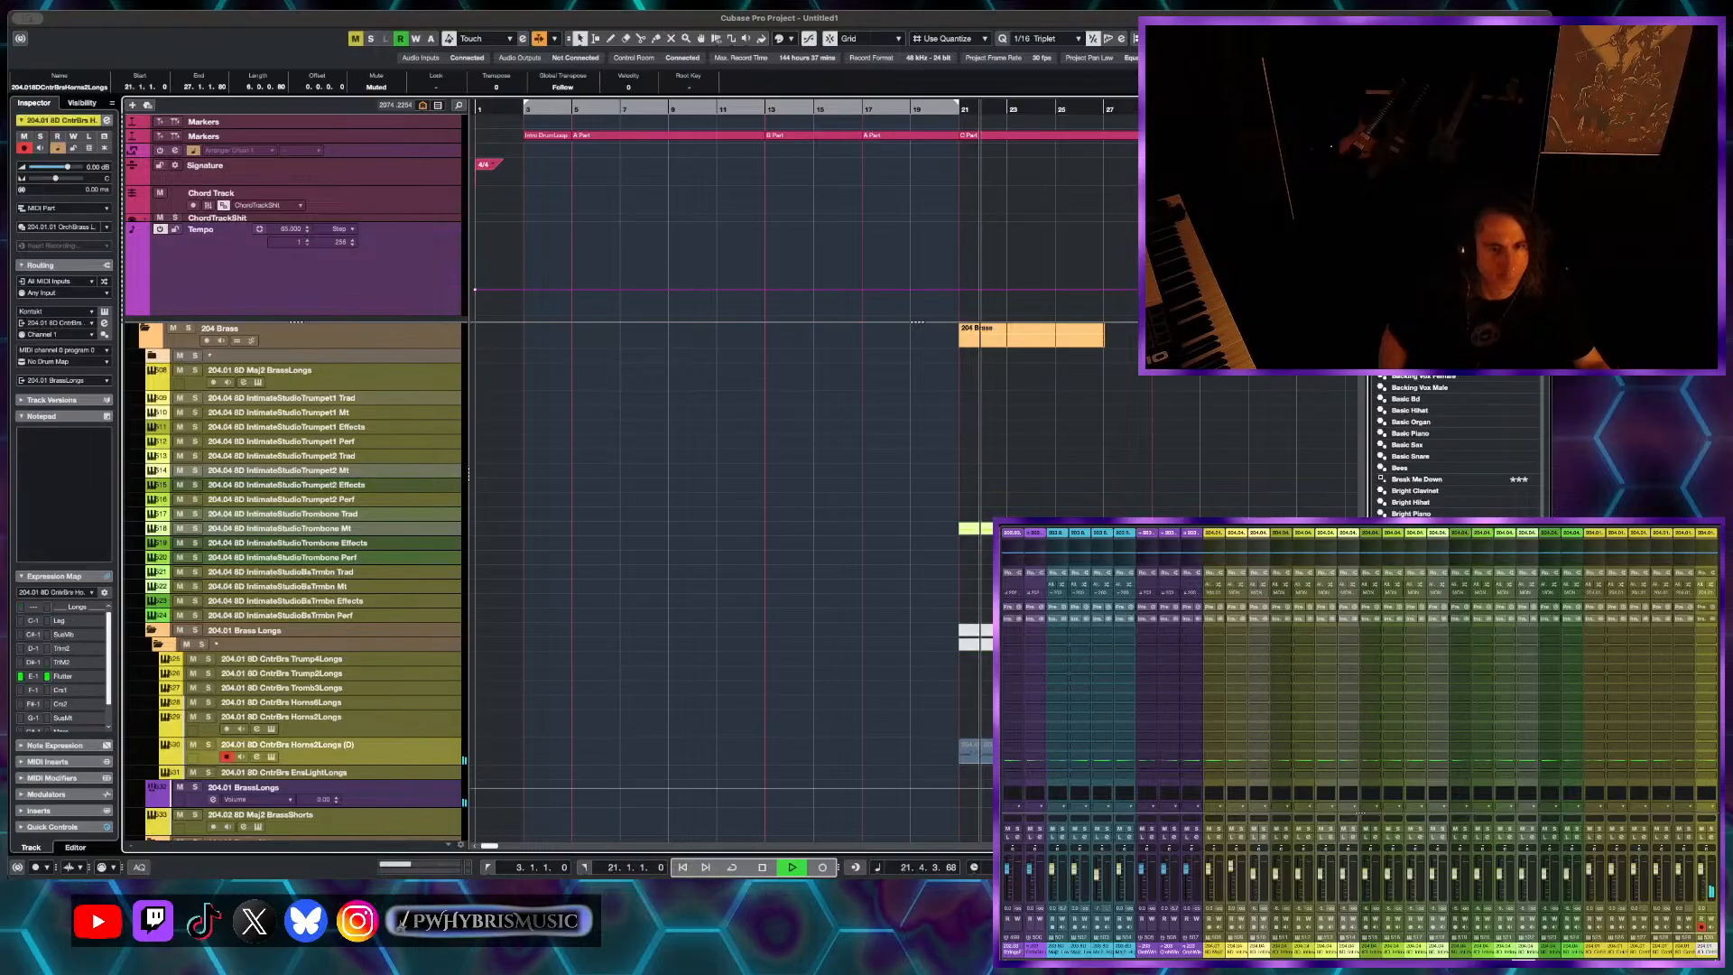
pyautogui.click(948, 508)
pyautogui.click(979, 530)
pyautogui.press('space')
# - Open the IntimateStudioTrombone Mt part for note editing and show the articulation slots of its Kontakt instrument
pyautogui.doubleClick(980, 531)
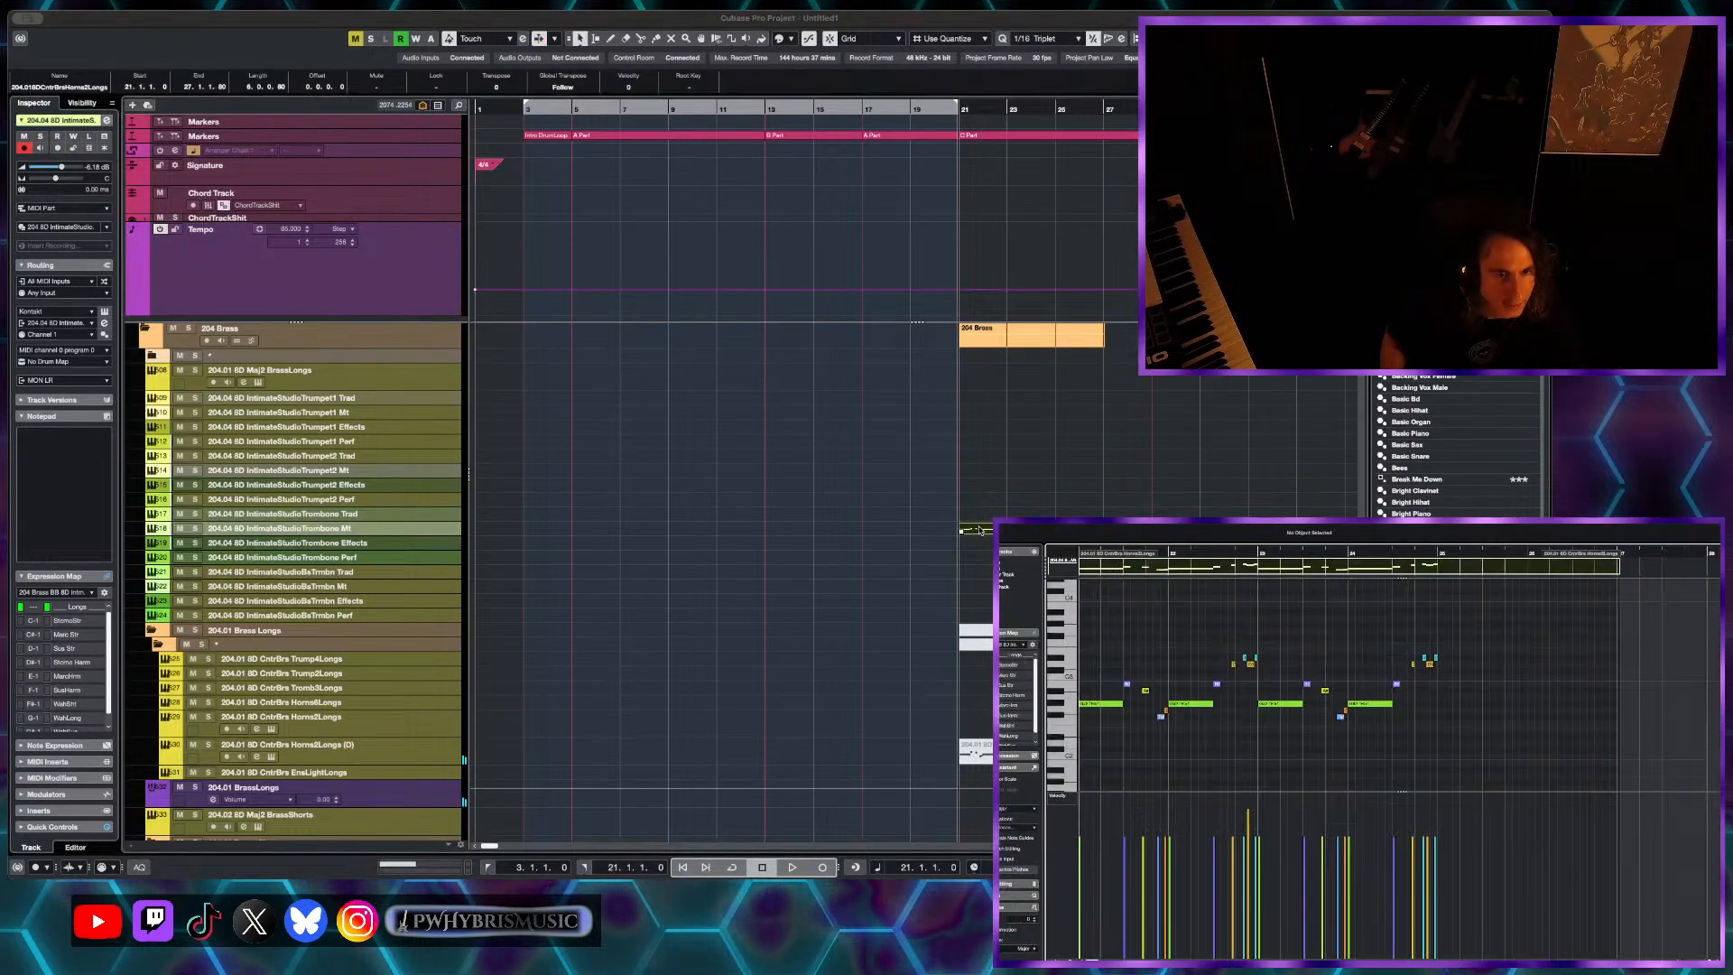
pyautogui.press('e')
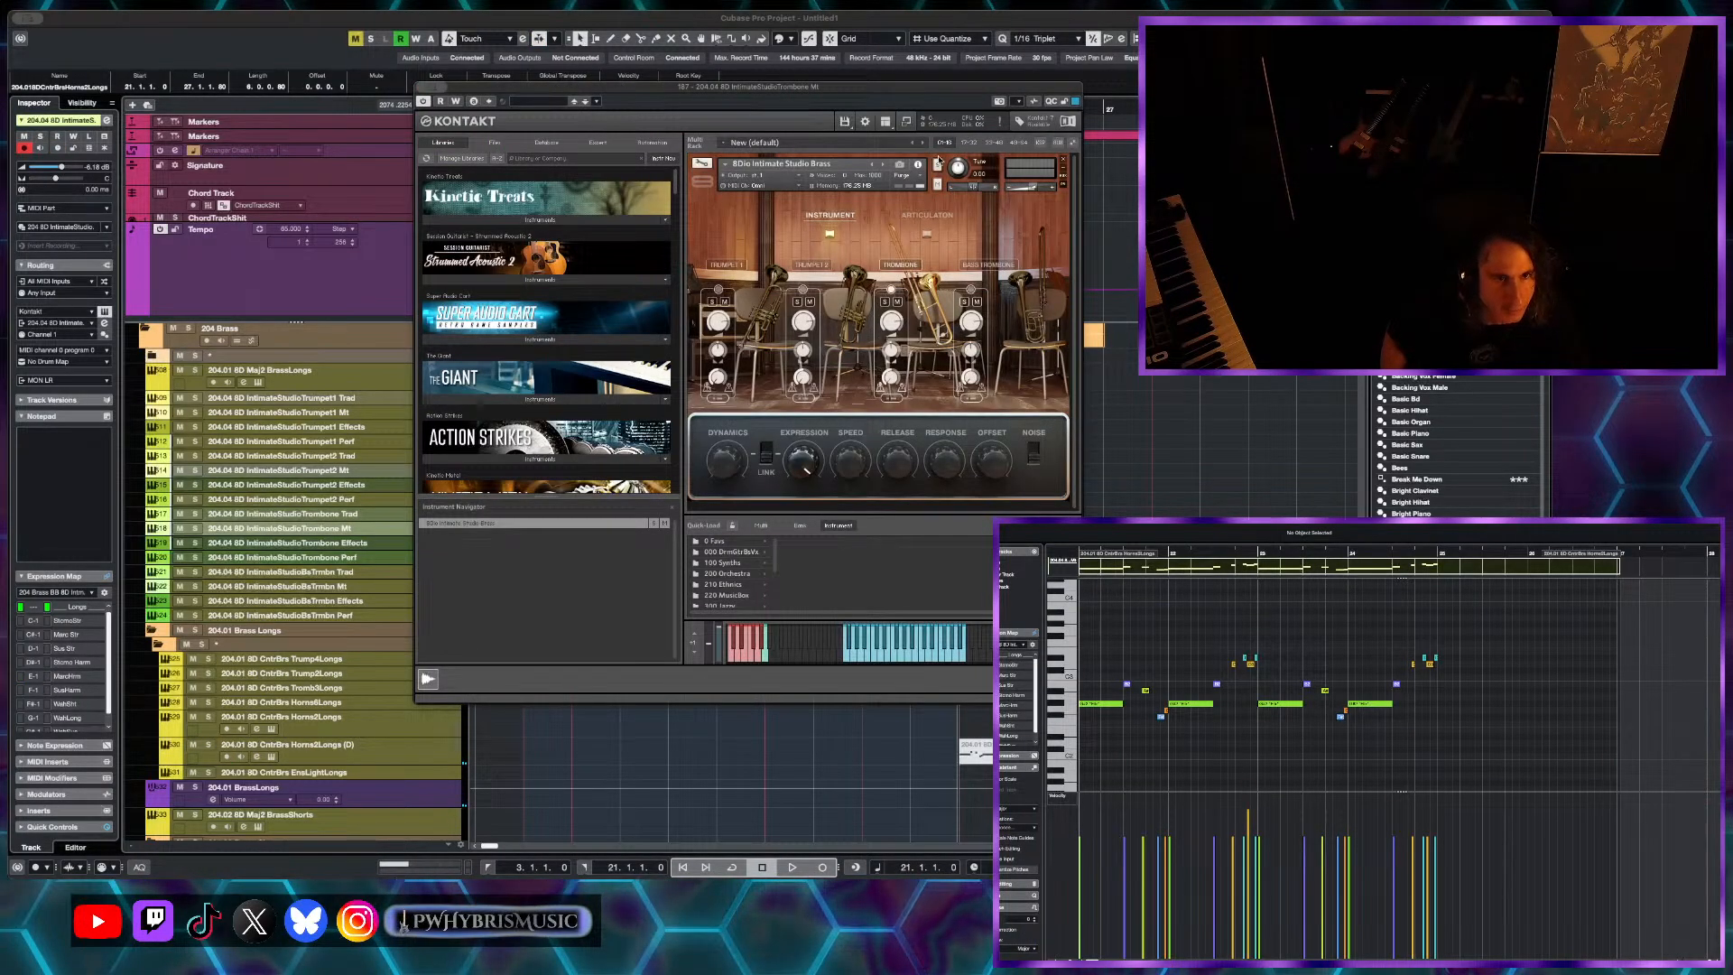
pyautogui.click(927, 215)
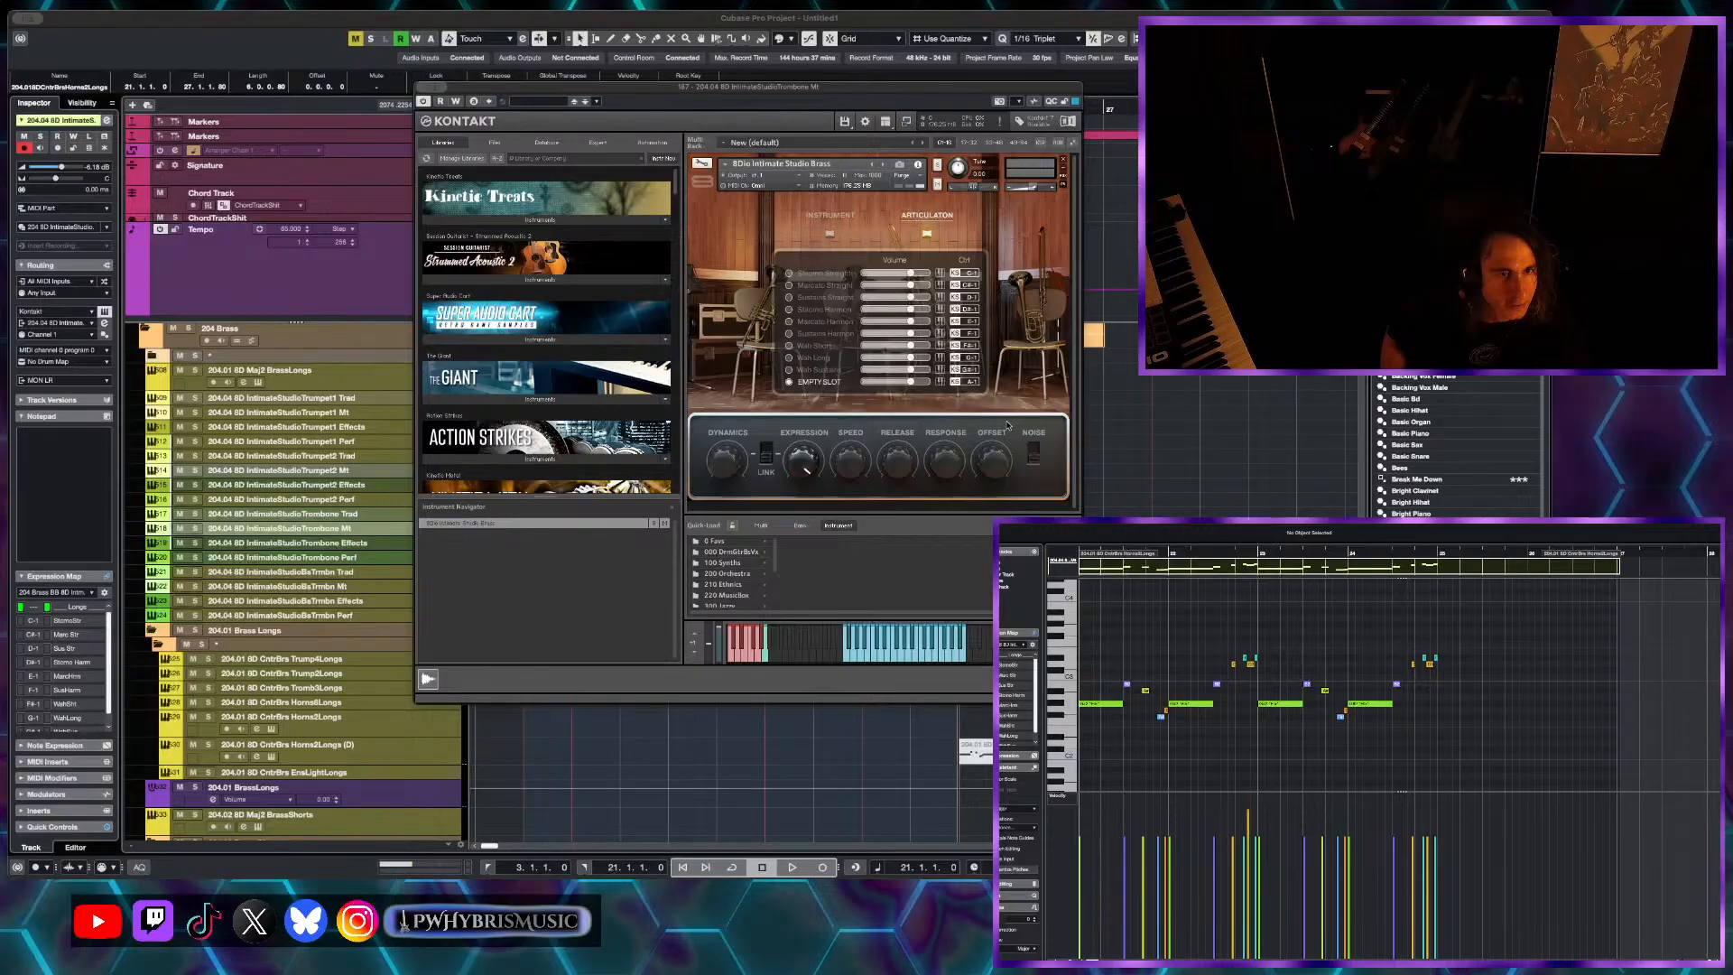
# - Select all the notes in the IntimateStudioTrombone Mt part and assign them a different articulation from the expression map
pyautogui.scroll(-1, 1463, 639)
pyautogui.moveTo(1486, 636); pyautogui.dragTo(1119, 754)
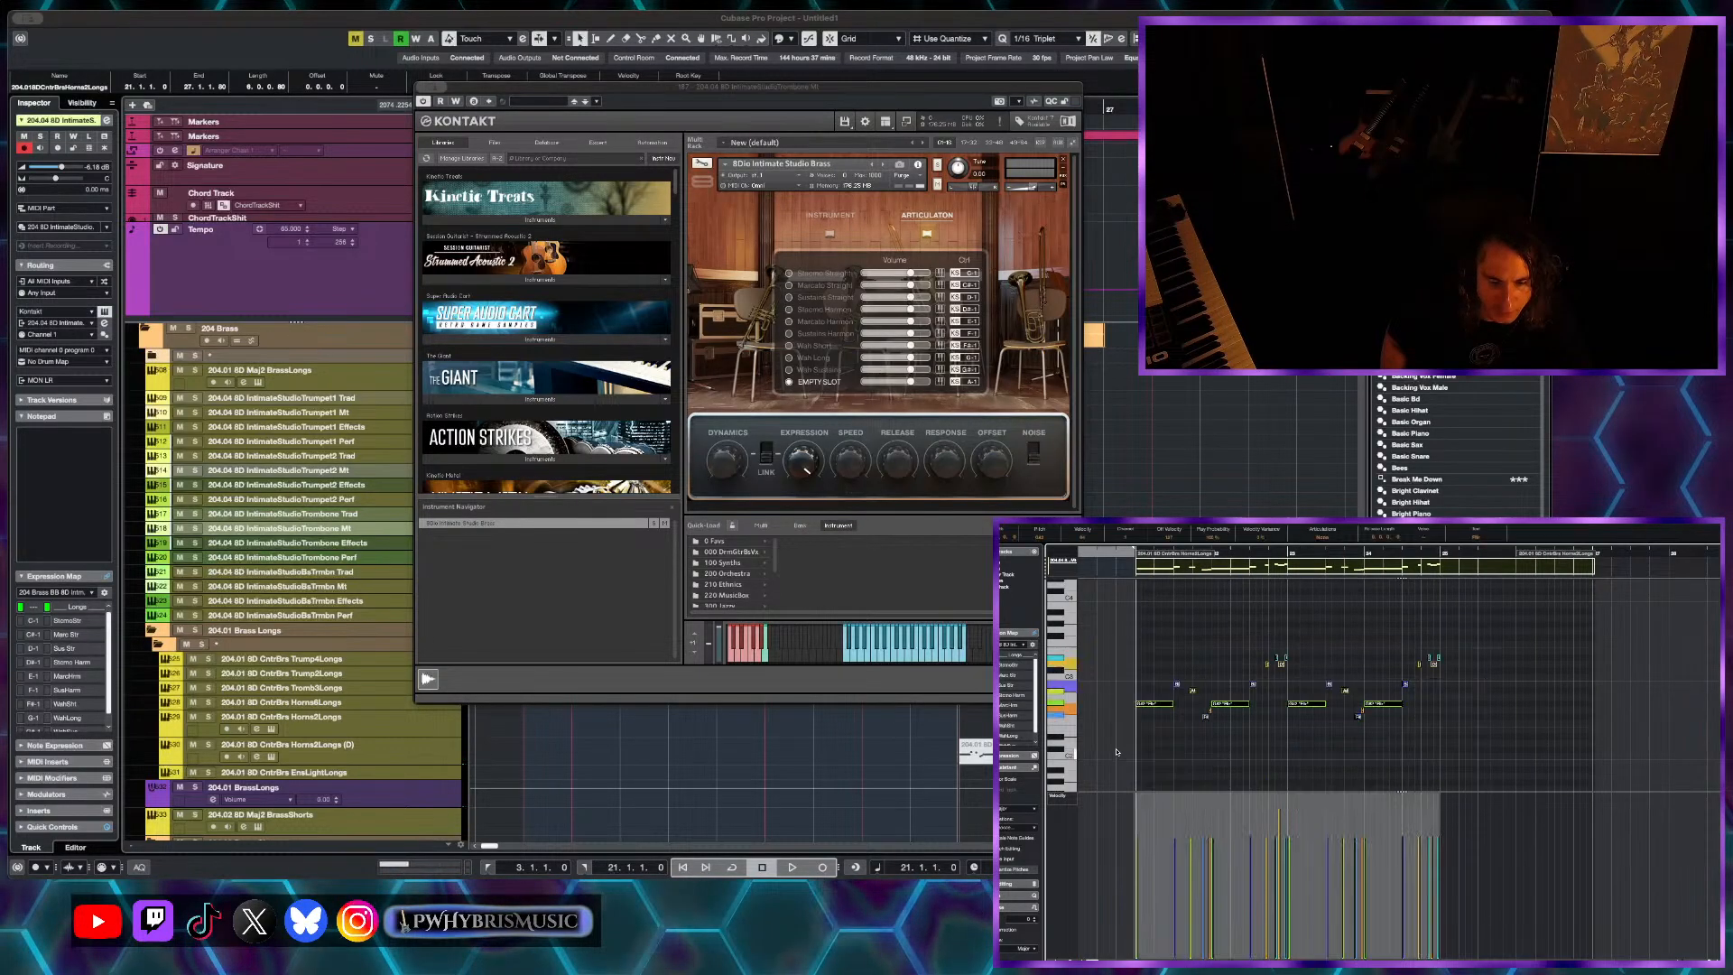
pyautogui.click(1321, 539)
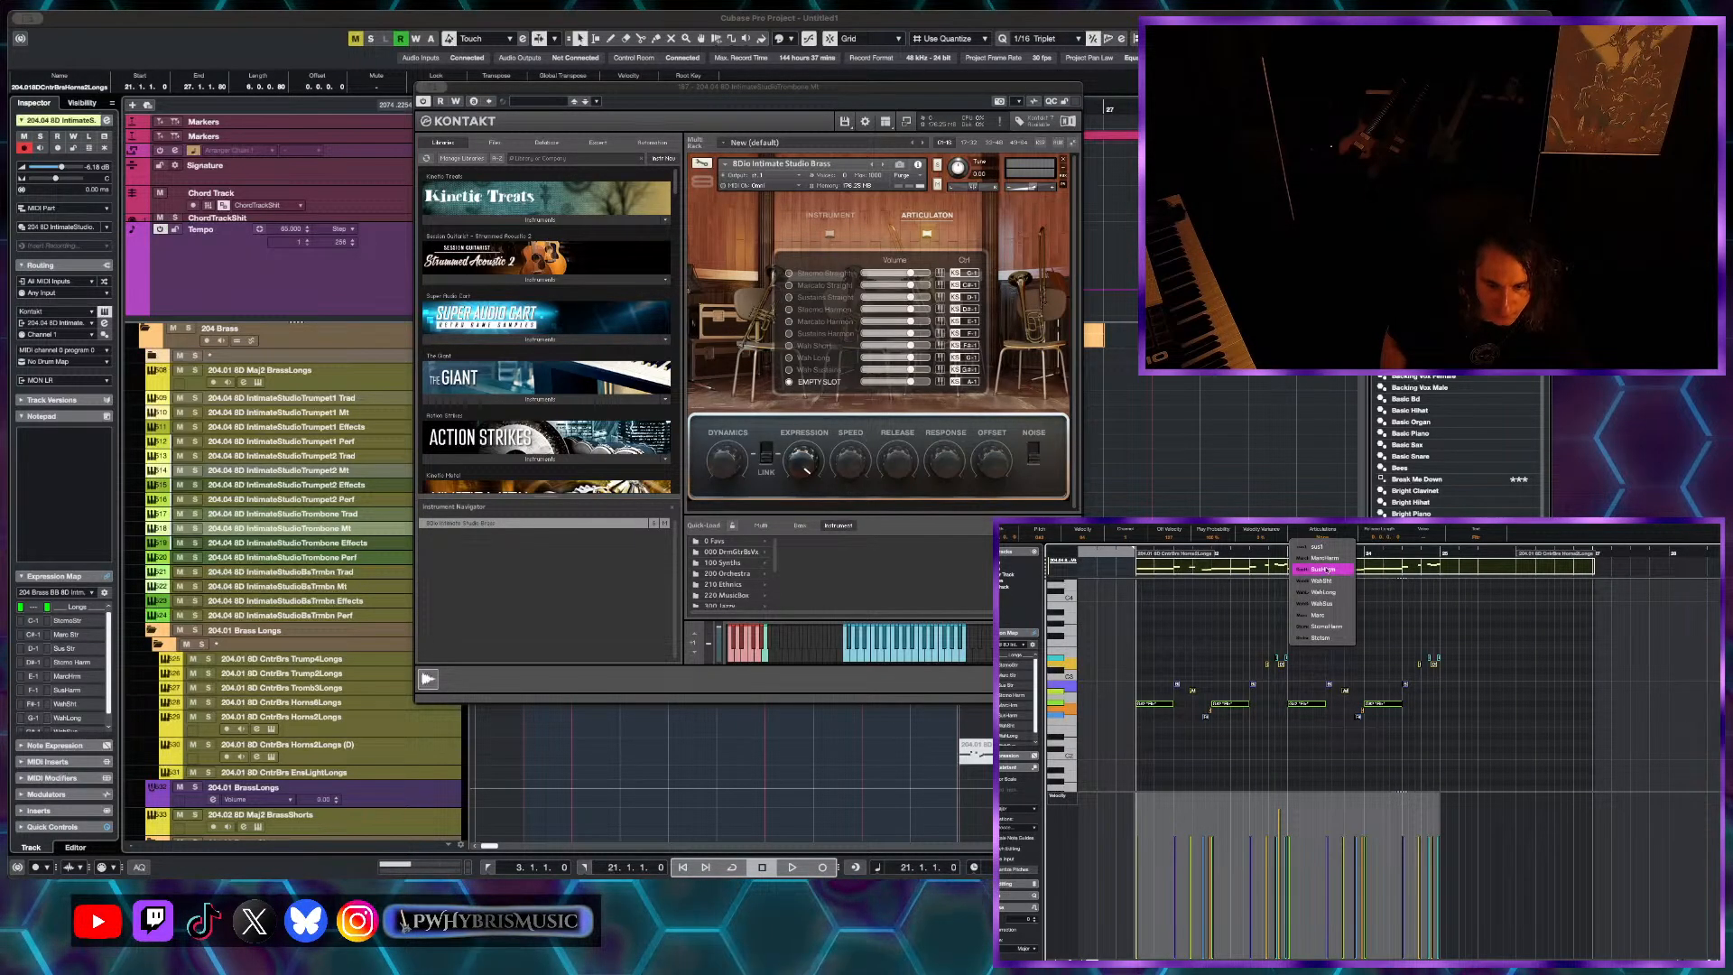
pyautogui.click(1333, 626)
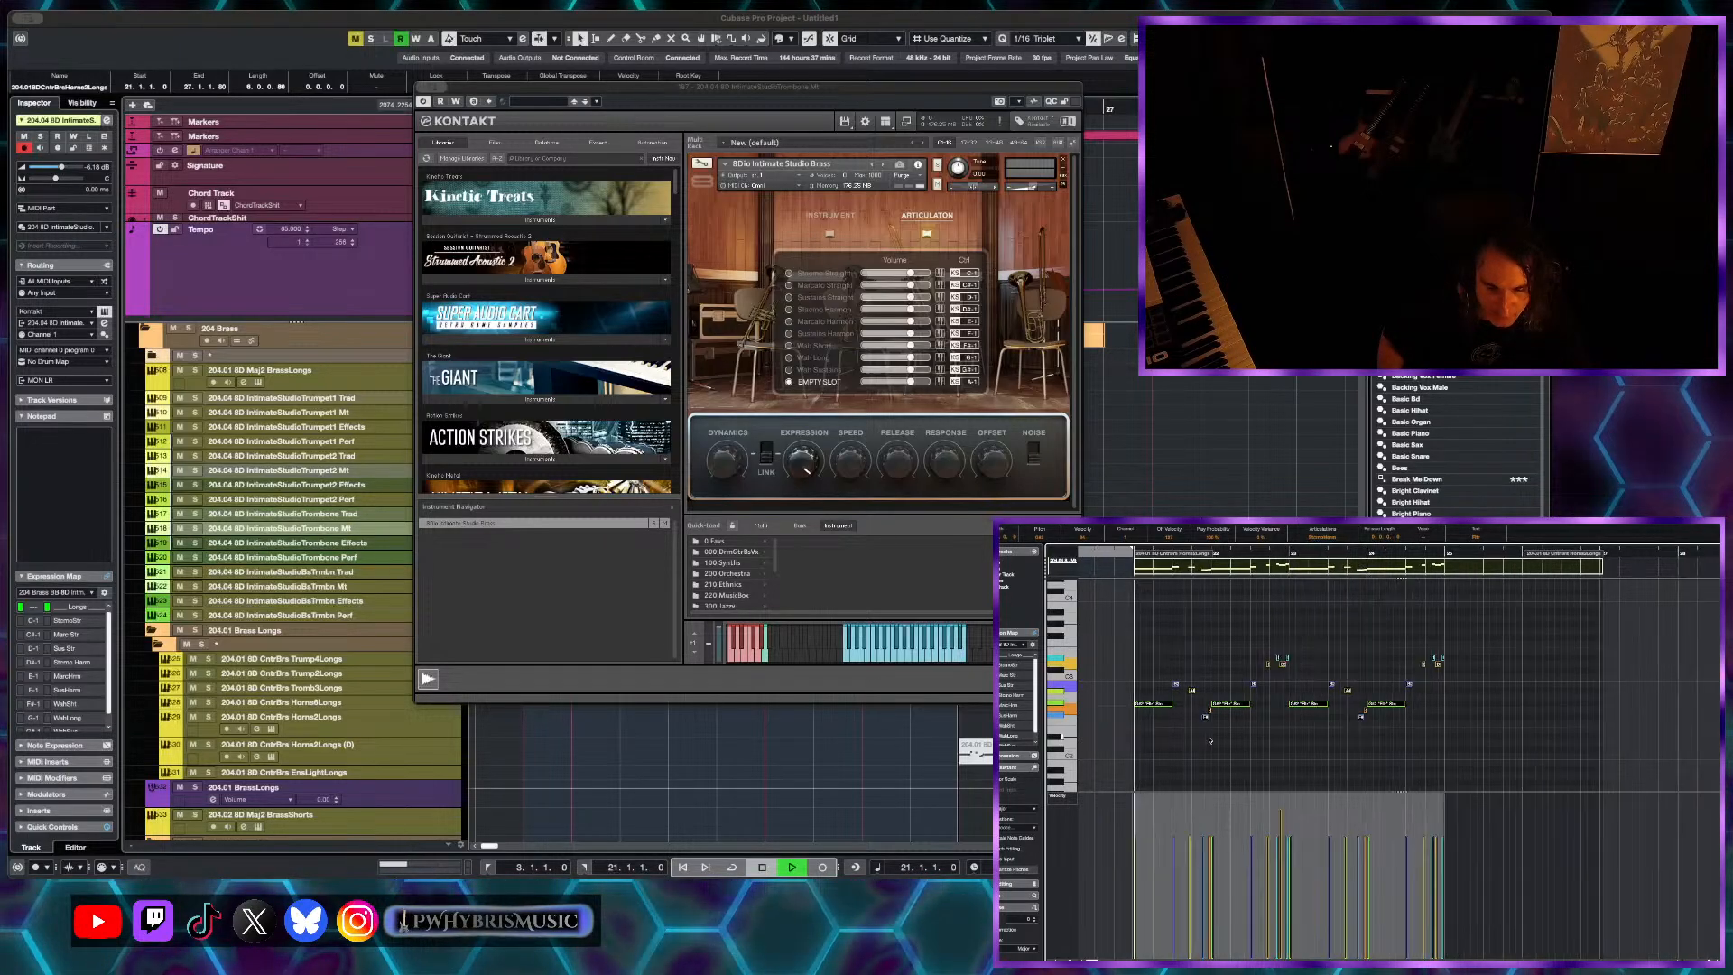
# - Assign the Wah Short articulation to all selected trombone notes and stop playback
pyautogui.scroll(1, 1202, 677)
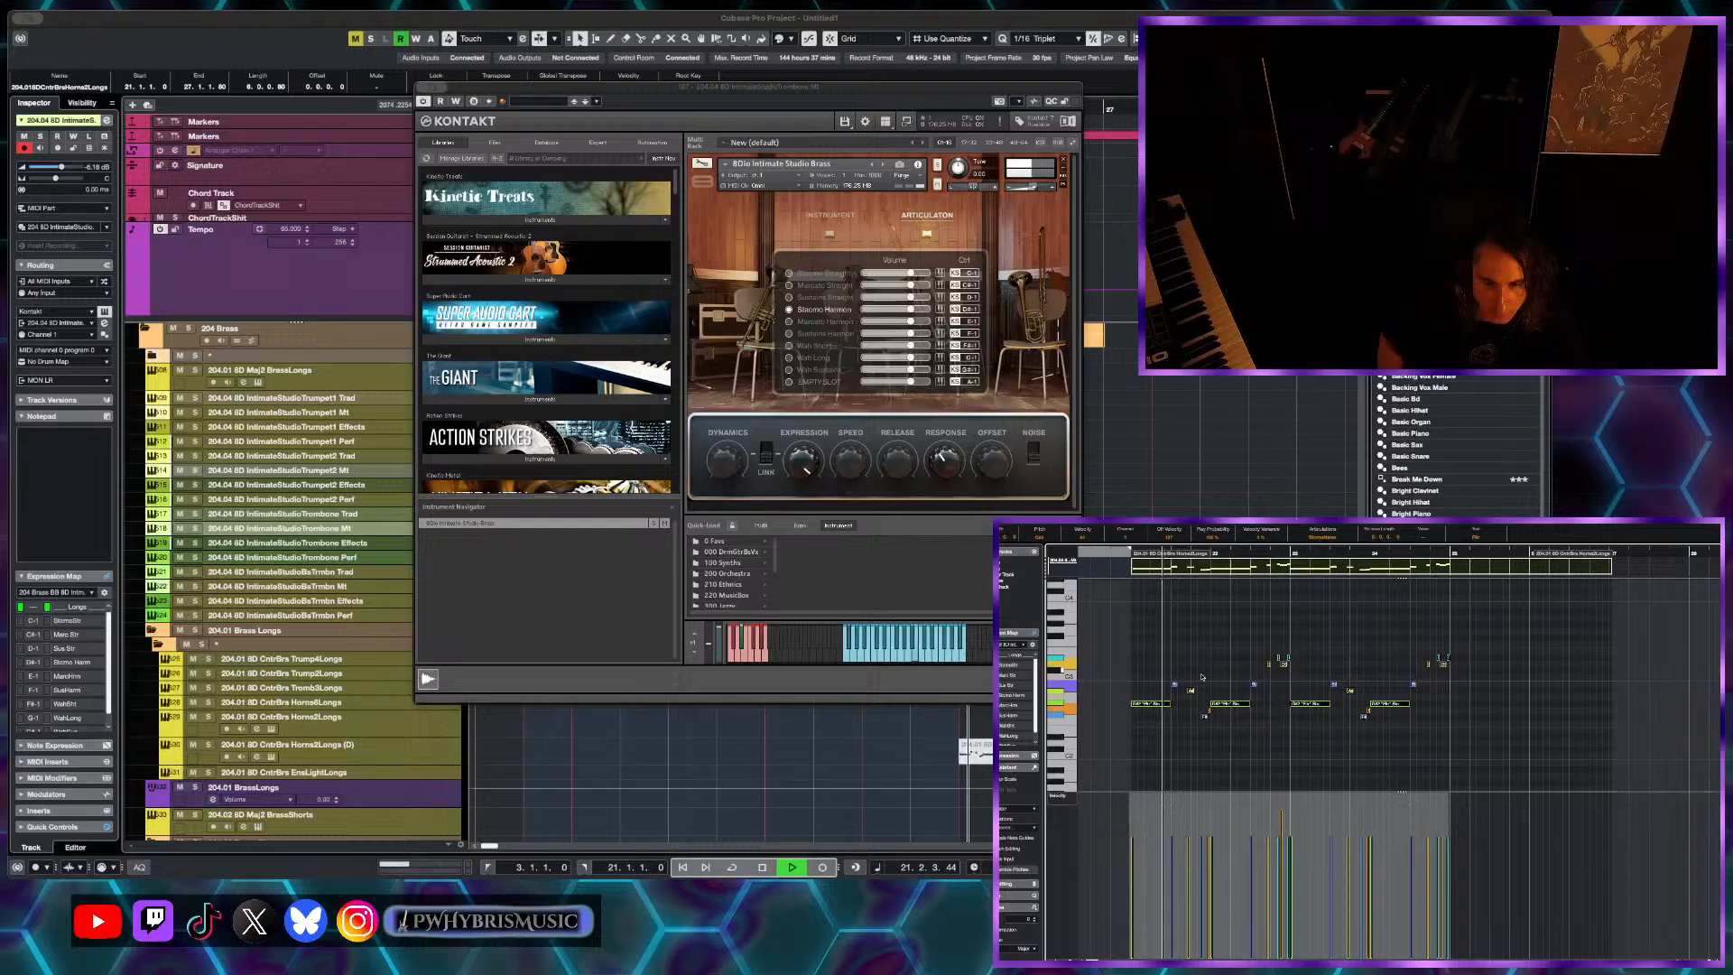
pyautogui.click(1320, 537)
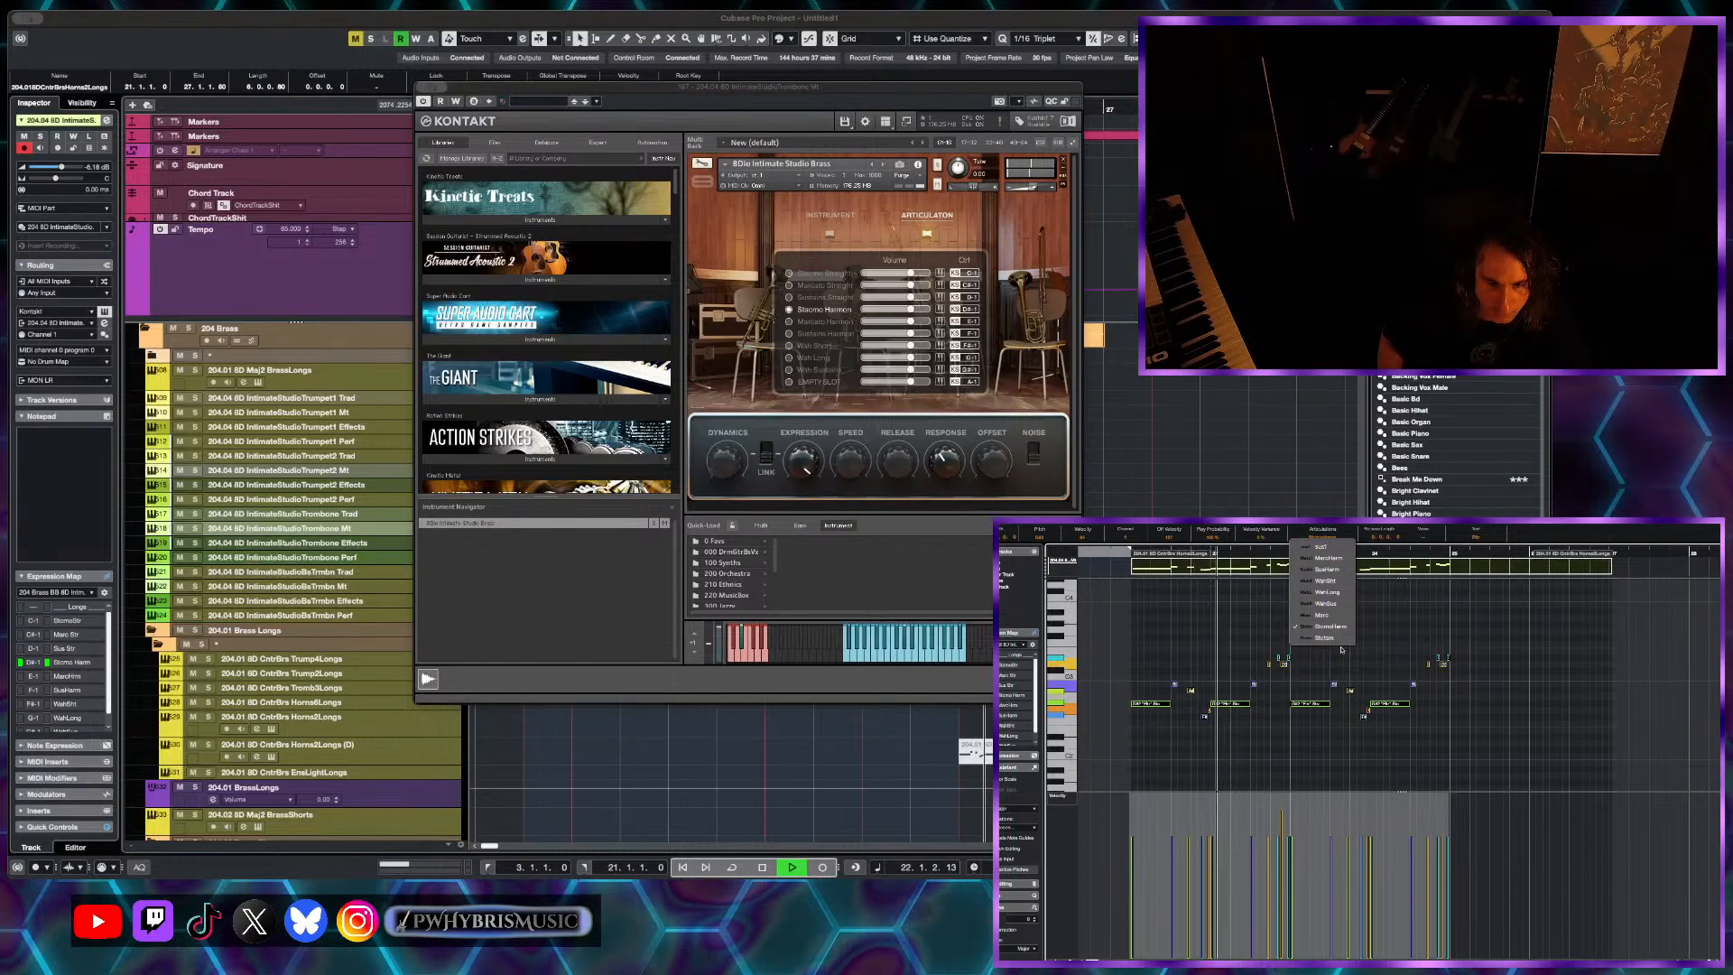
pyautogui.click(1330, 582)
pyautogui.press('space')
# - Change the selected trombone notes' articulation to Marcato Harmon and play the part from bar 21
pyautogui.click(1325, 537)
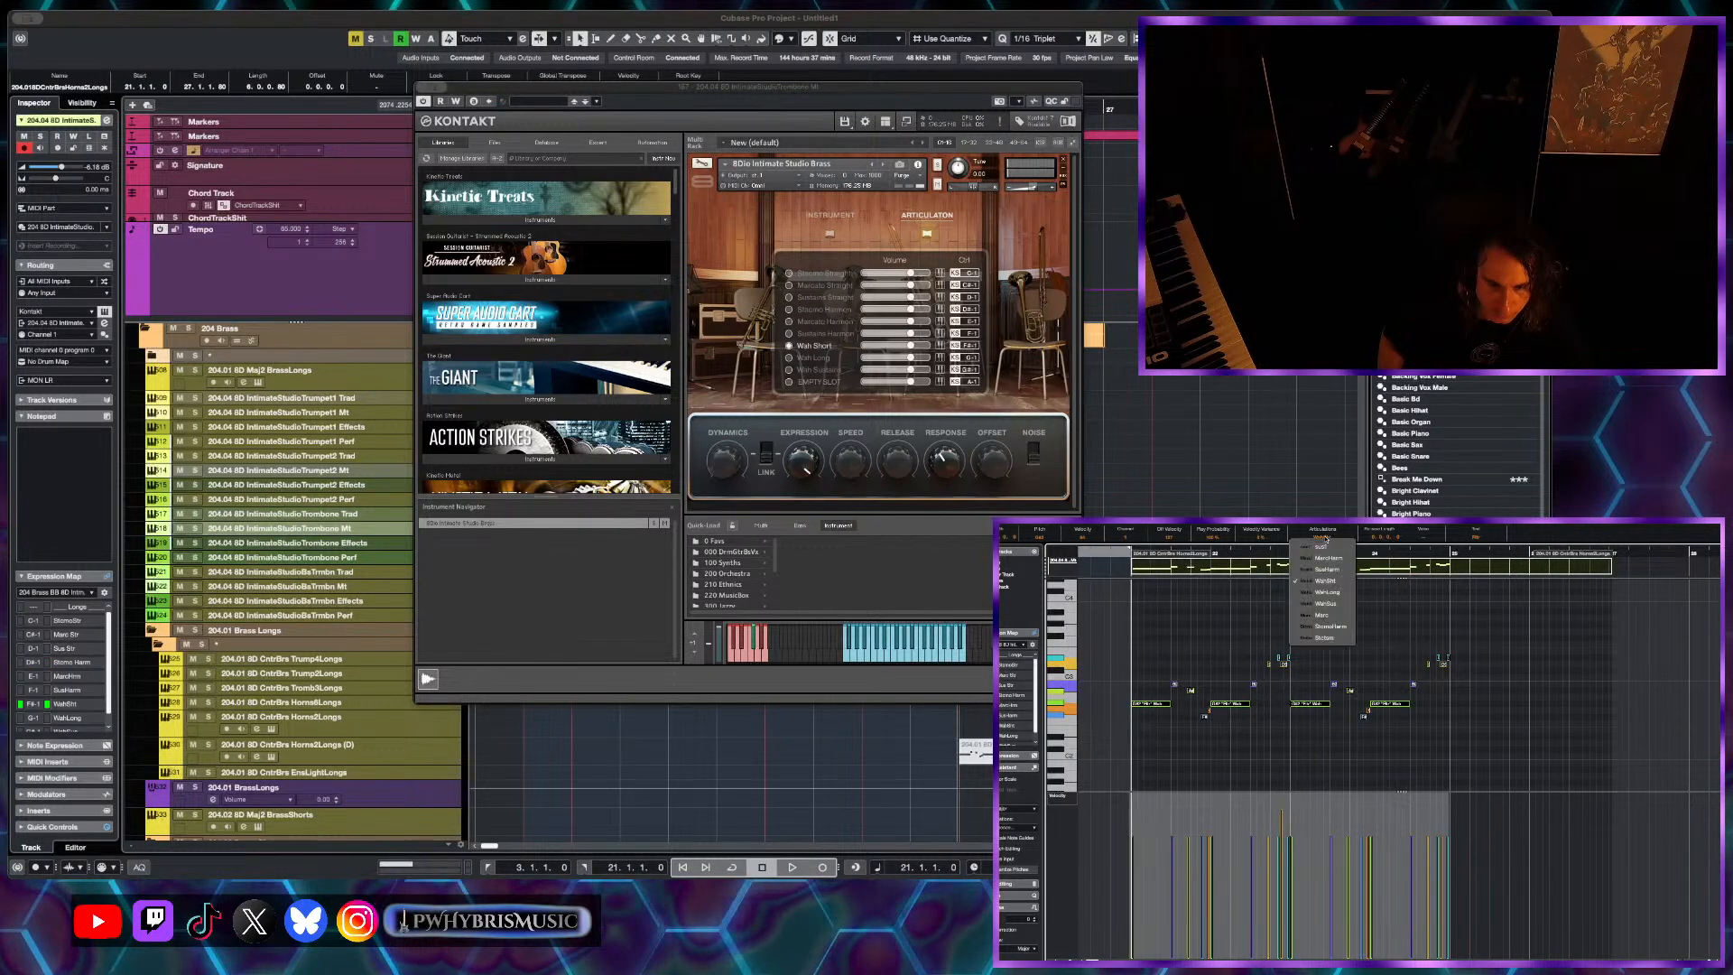
pyautogui.click(1327, 568)
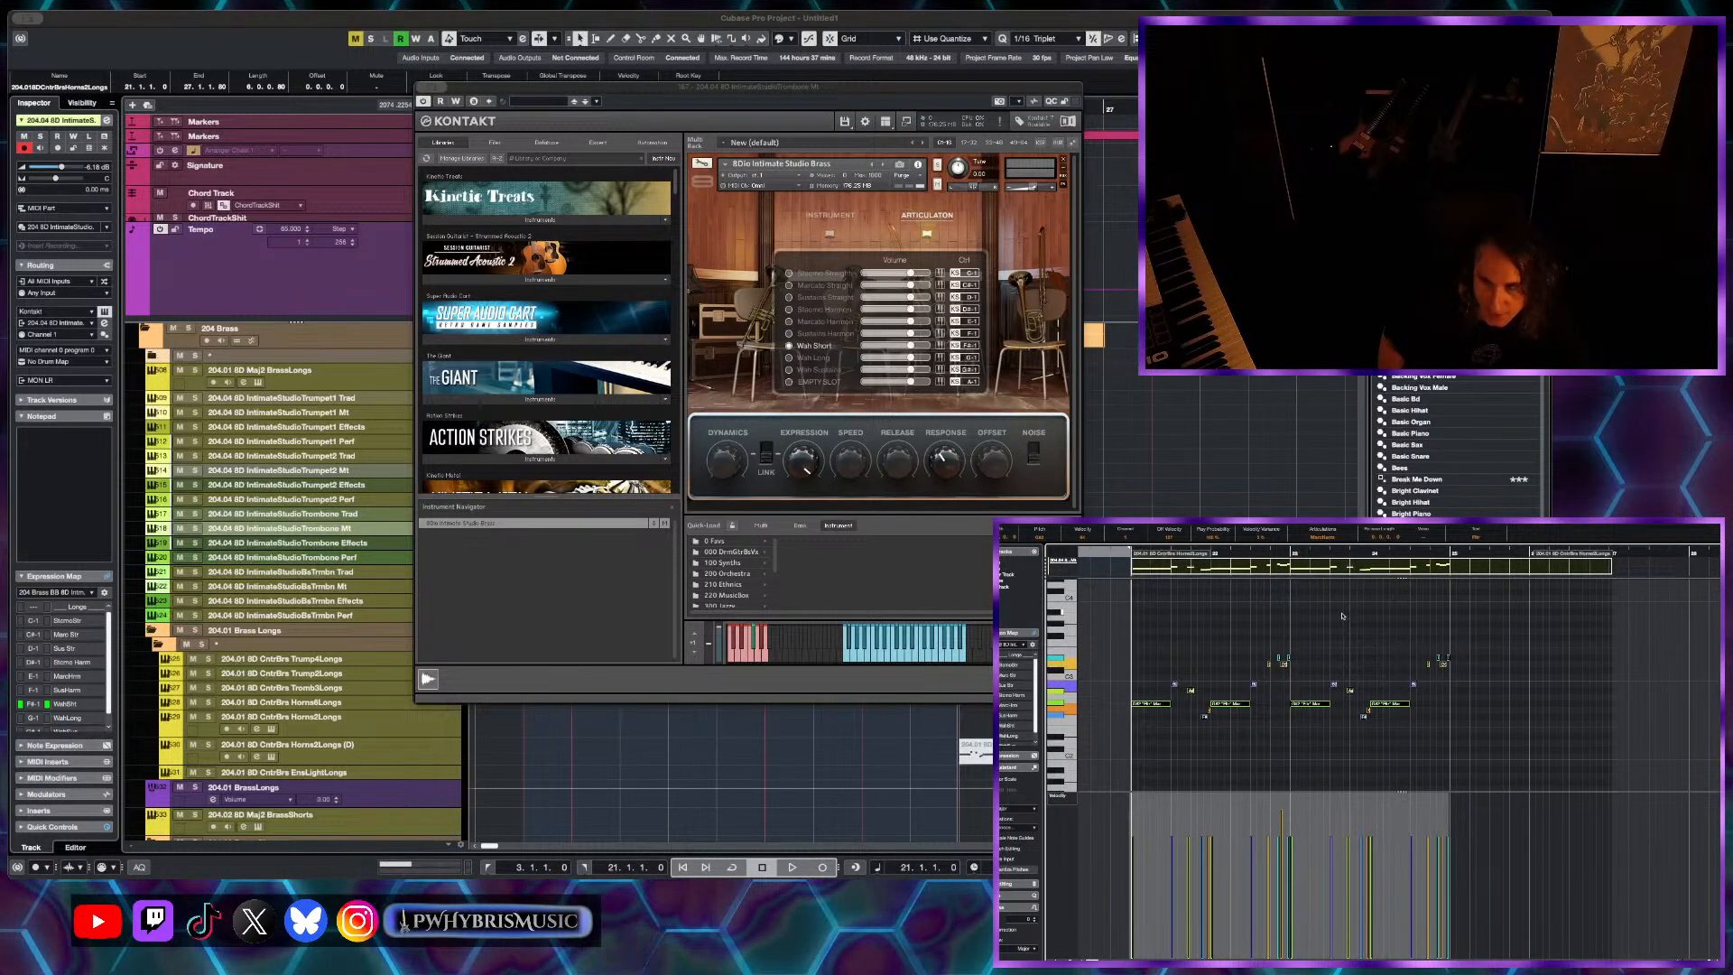
pyautogui.press('space')
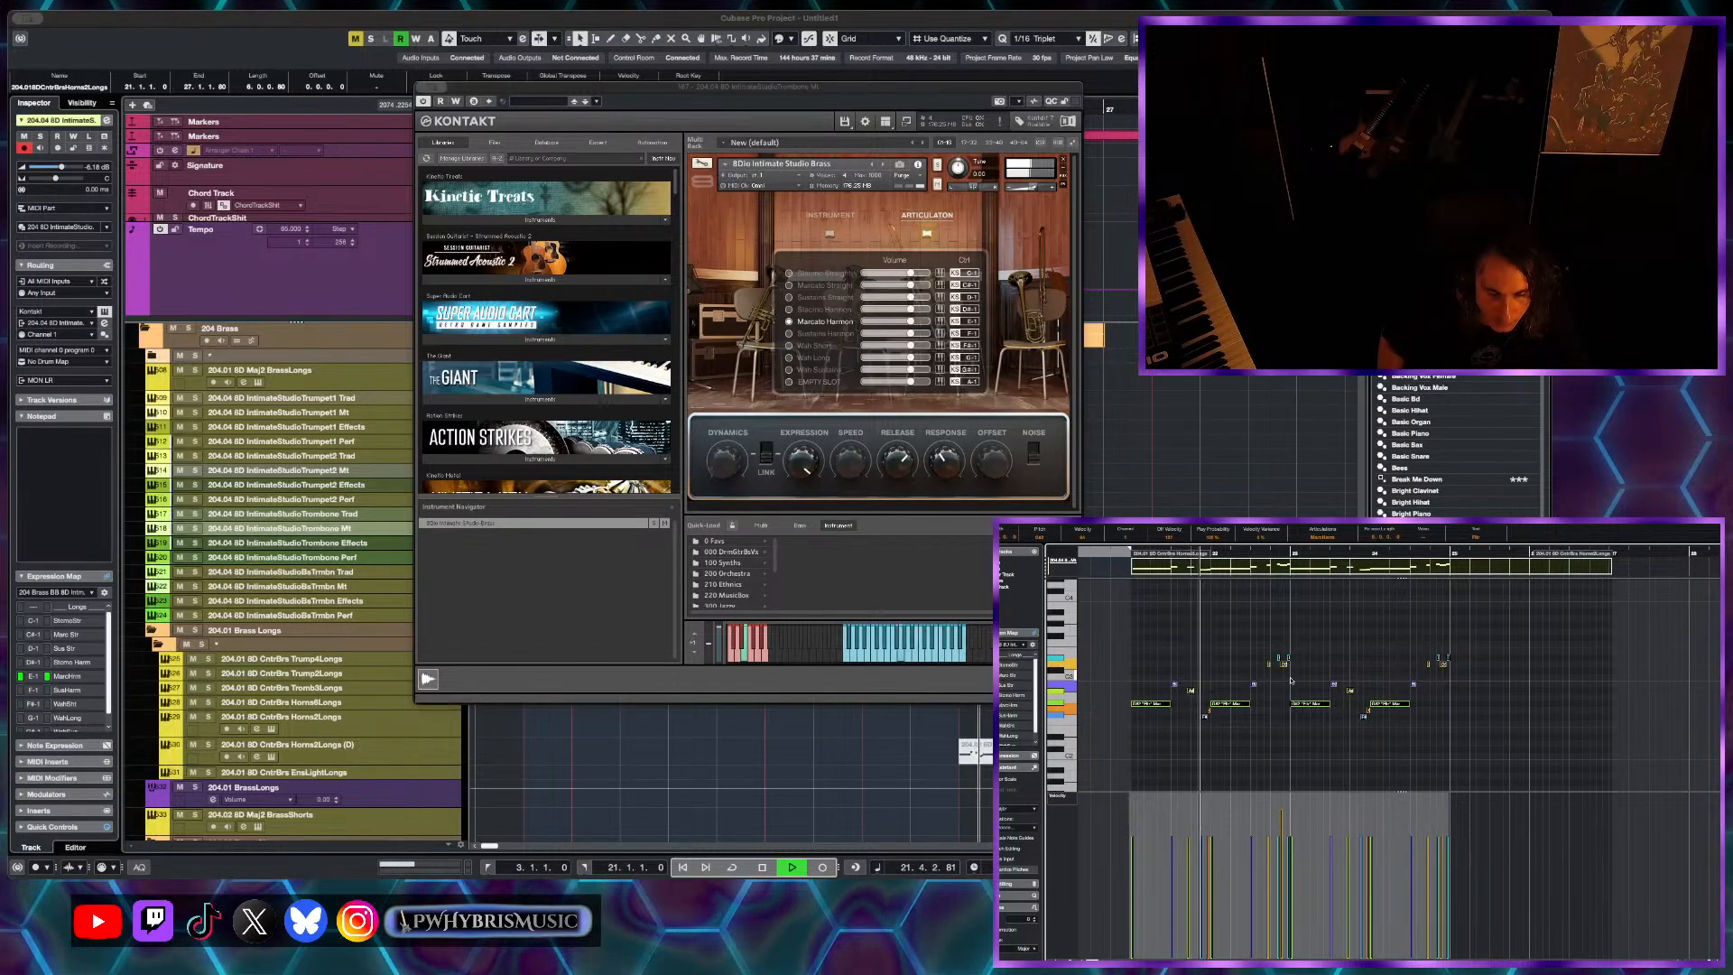
# - Switch the selected trombone notes back to the Wah Short articulation and audition the melody from bar 21
pyautogui.click(1322, 536)
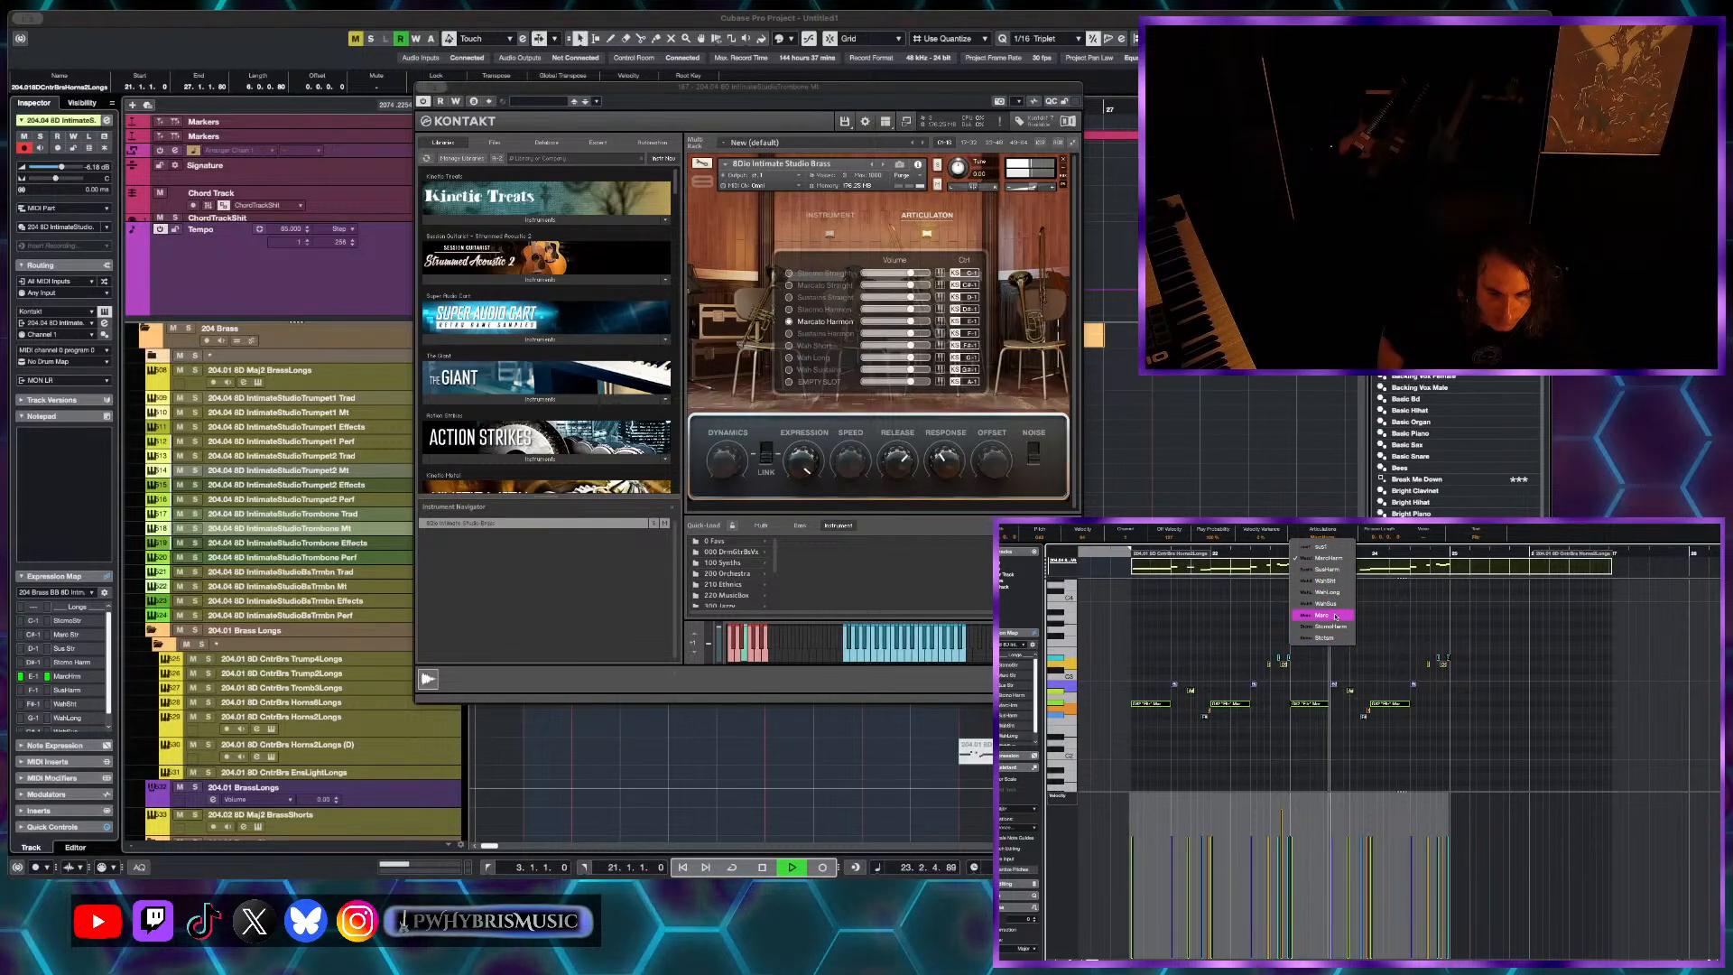
pyautogui.click(1332, 583)
pyautogui.press('space')
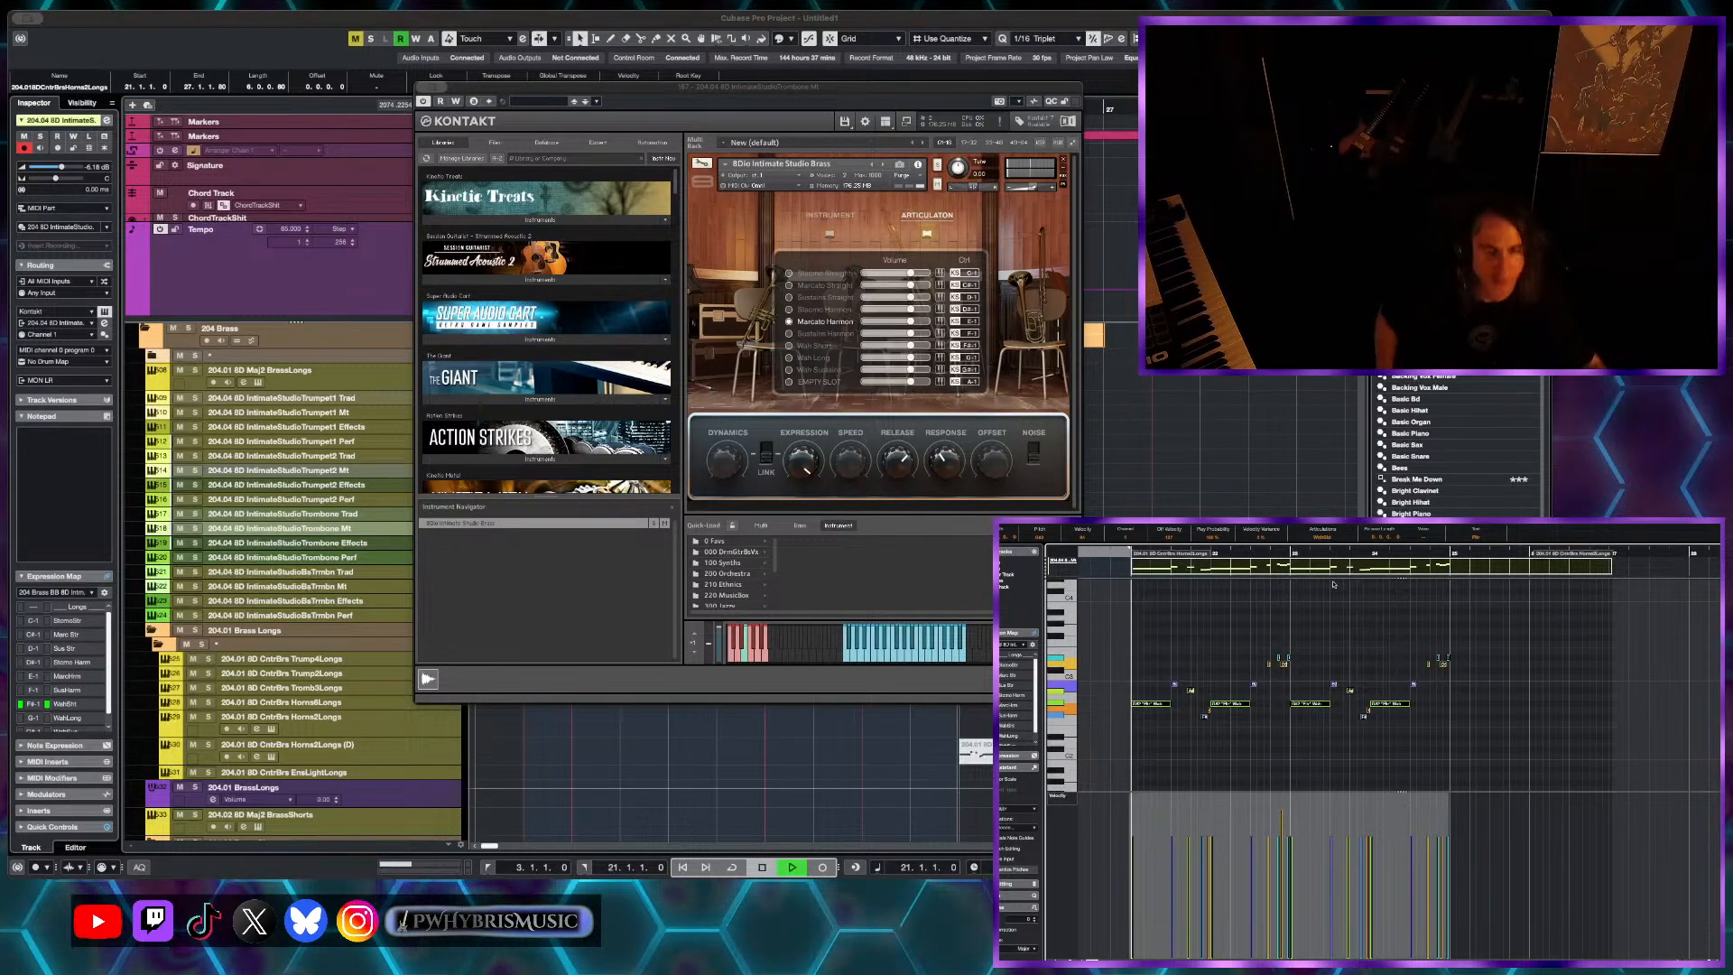
pyautogui.press('space')
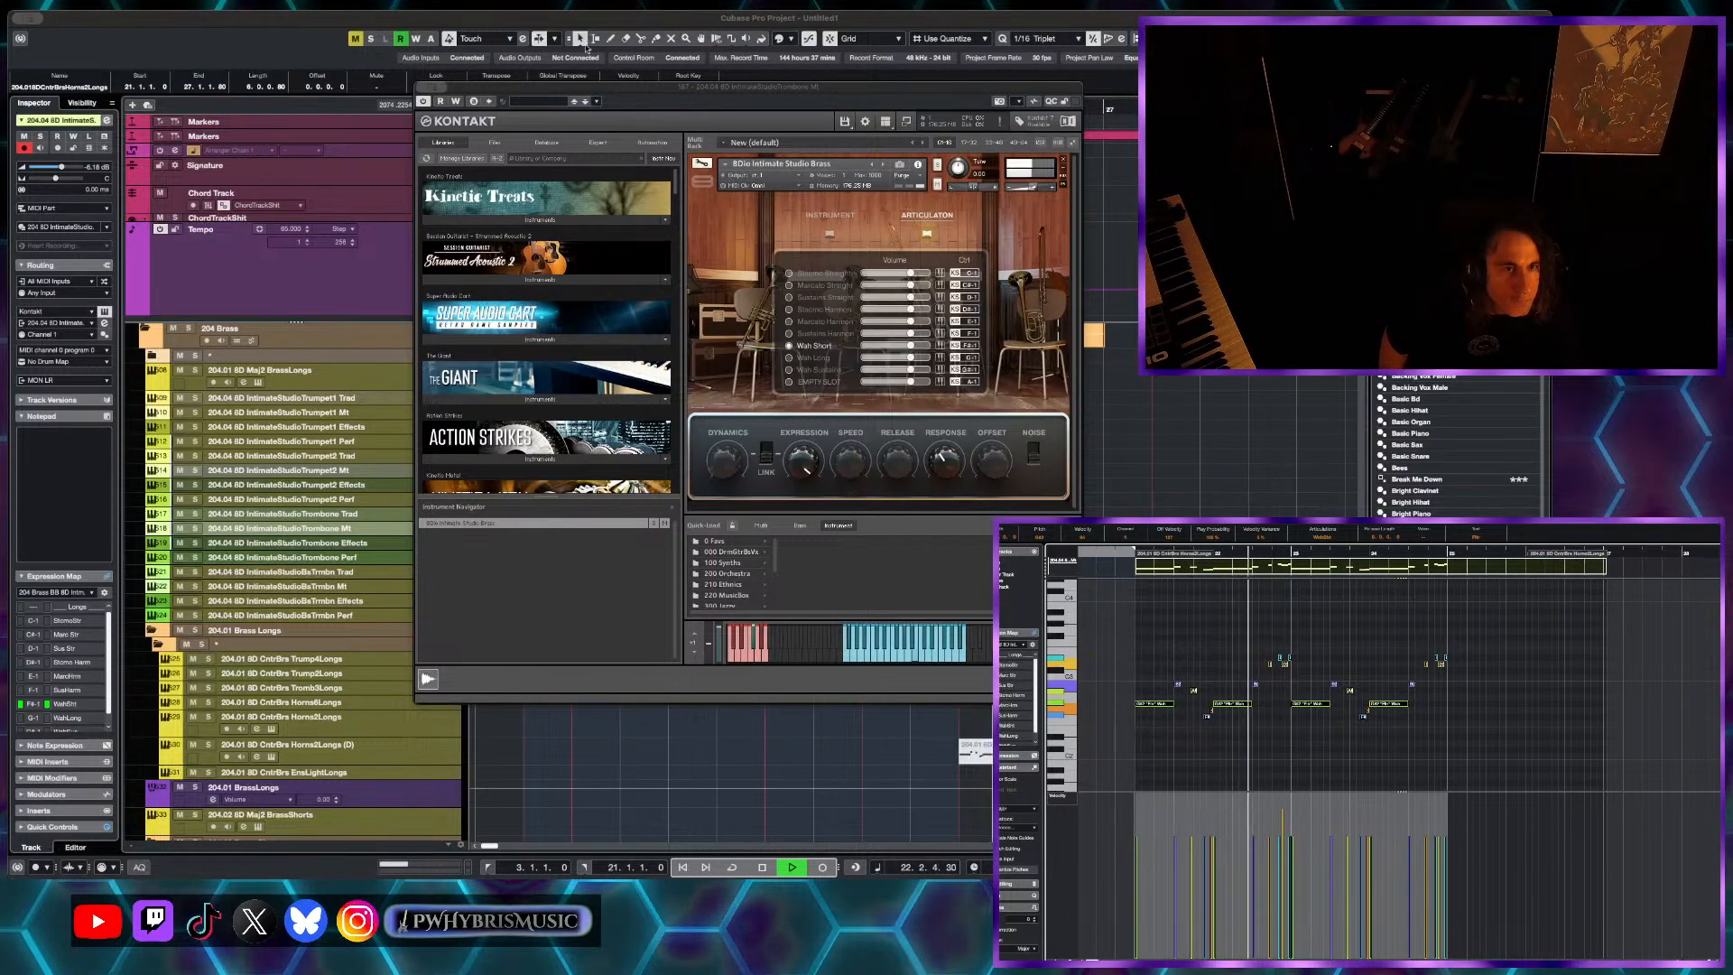
pyautogui.moveTo(653, 93); pyautogui.dragTo(890, 91)
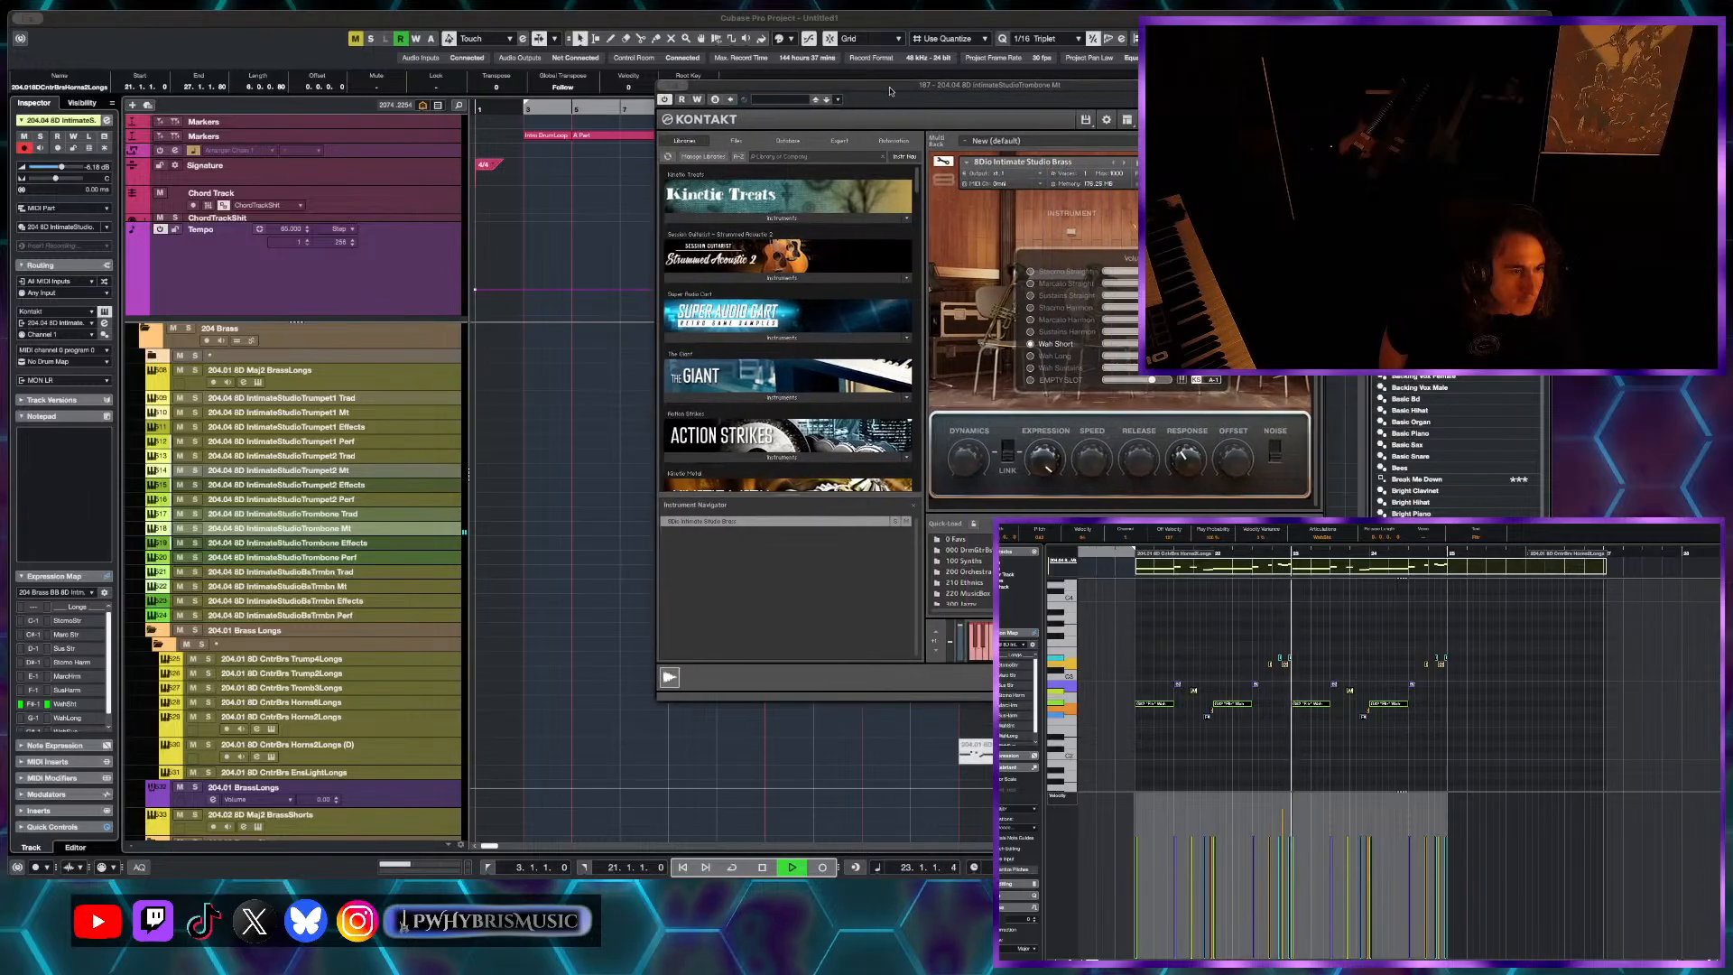
pyautogui.press('space')
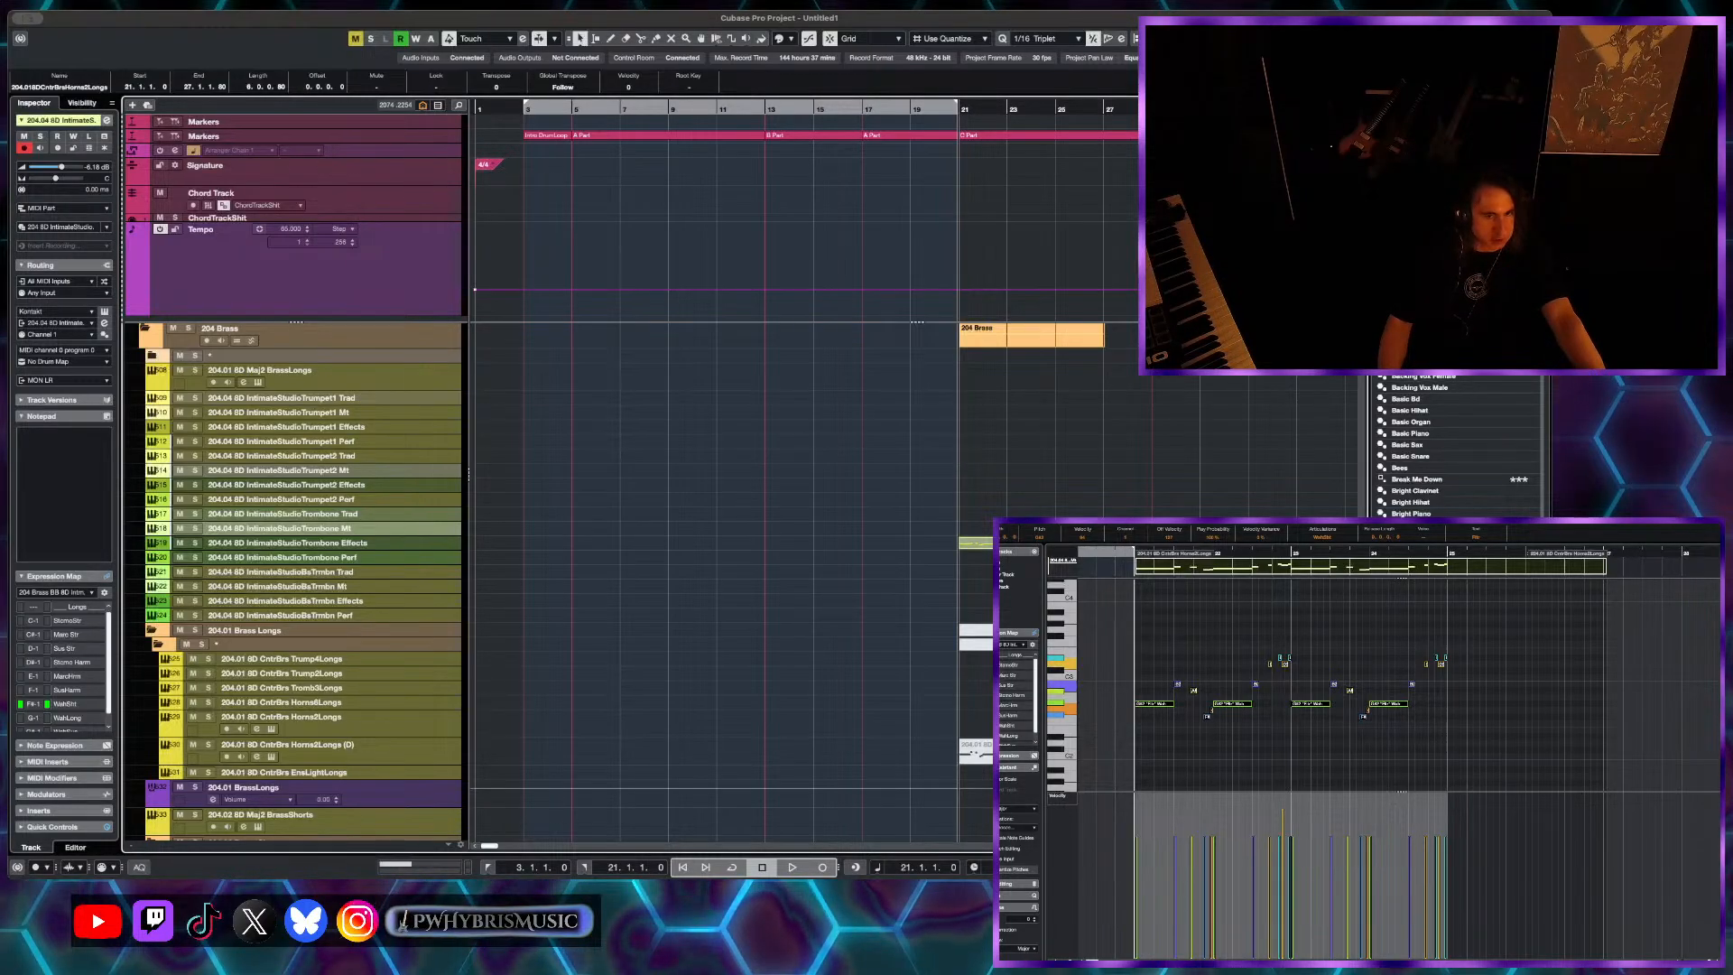
# - Move the melody part to the IntimateStudioTrombone Perf track at bar 21 and check the articulation slots of its Kontakt instrument
pyautogui.click(975, 557)
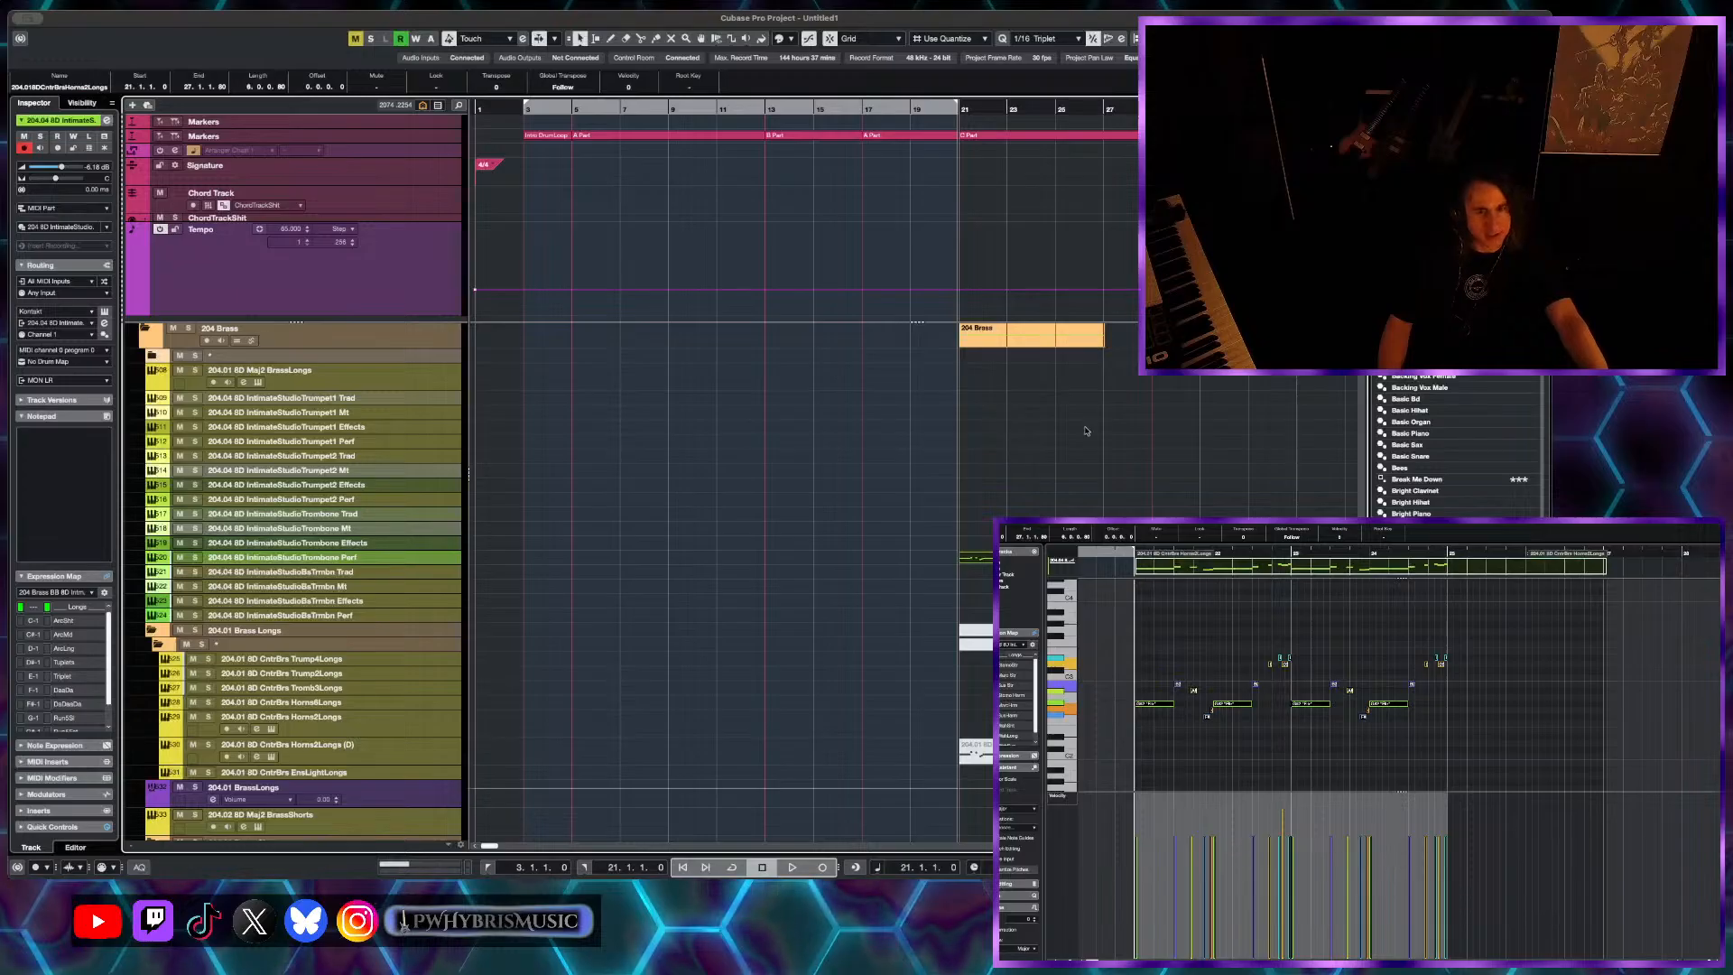
pyautogui.press('e')
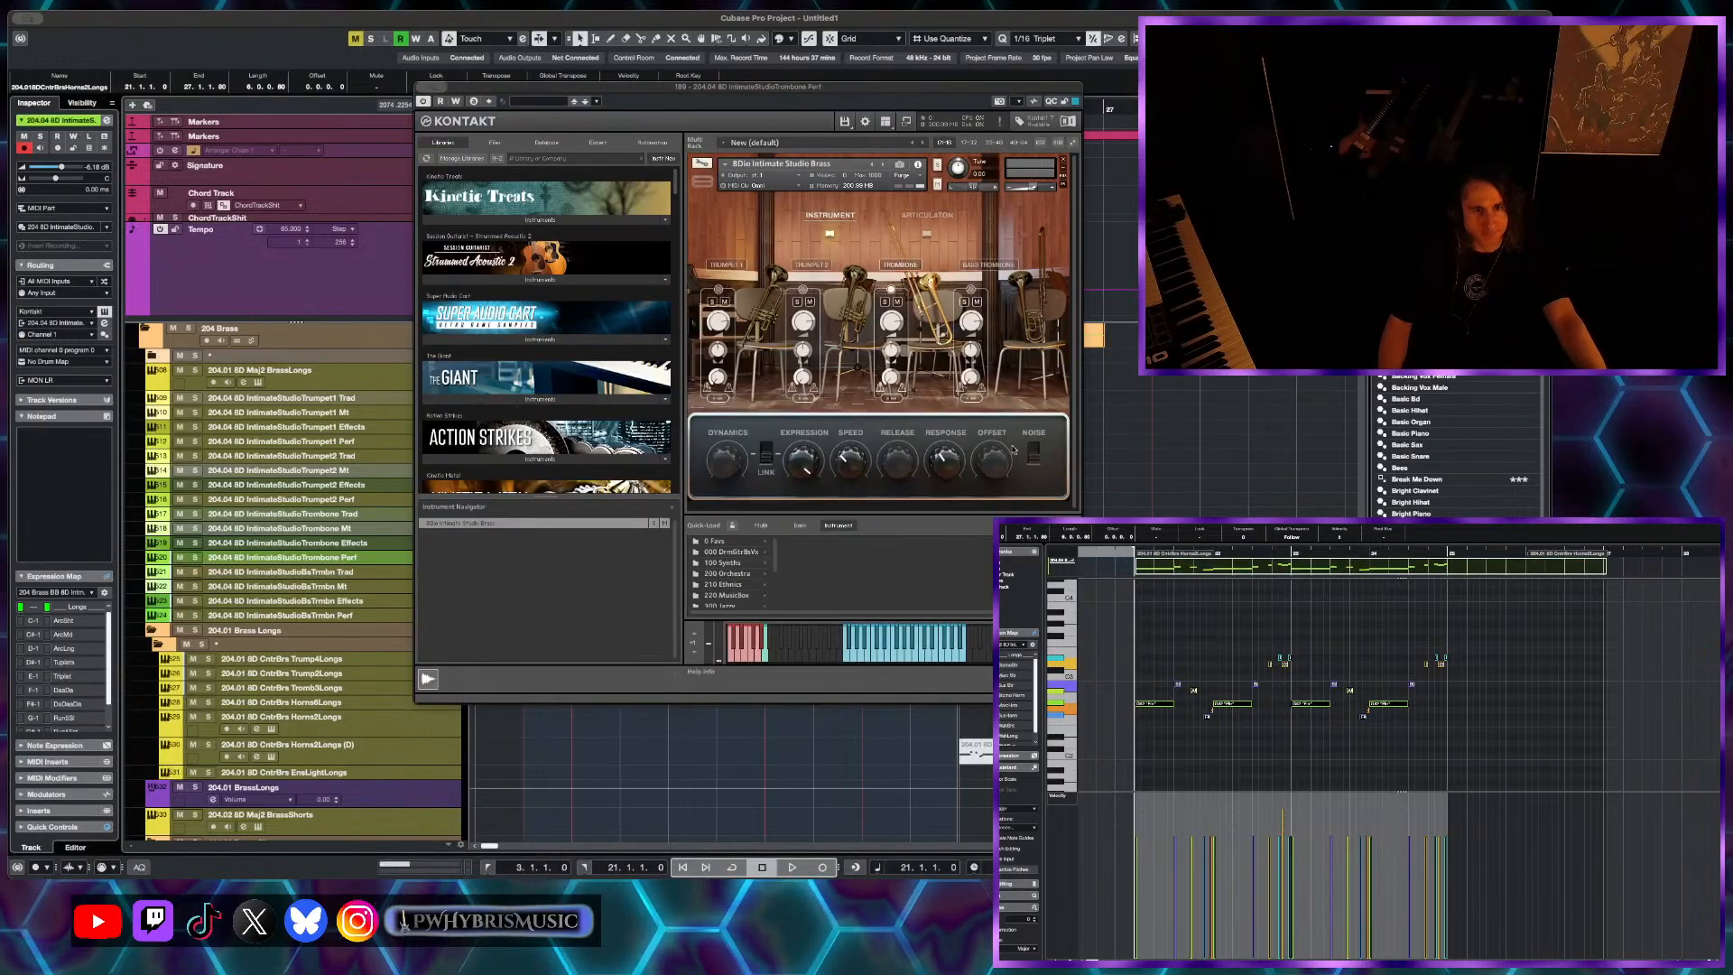
pyautogui.click(937, 216)
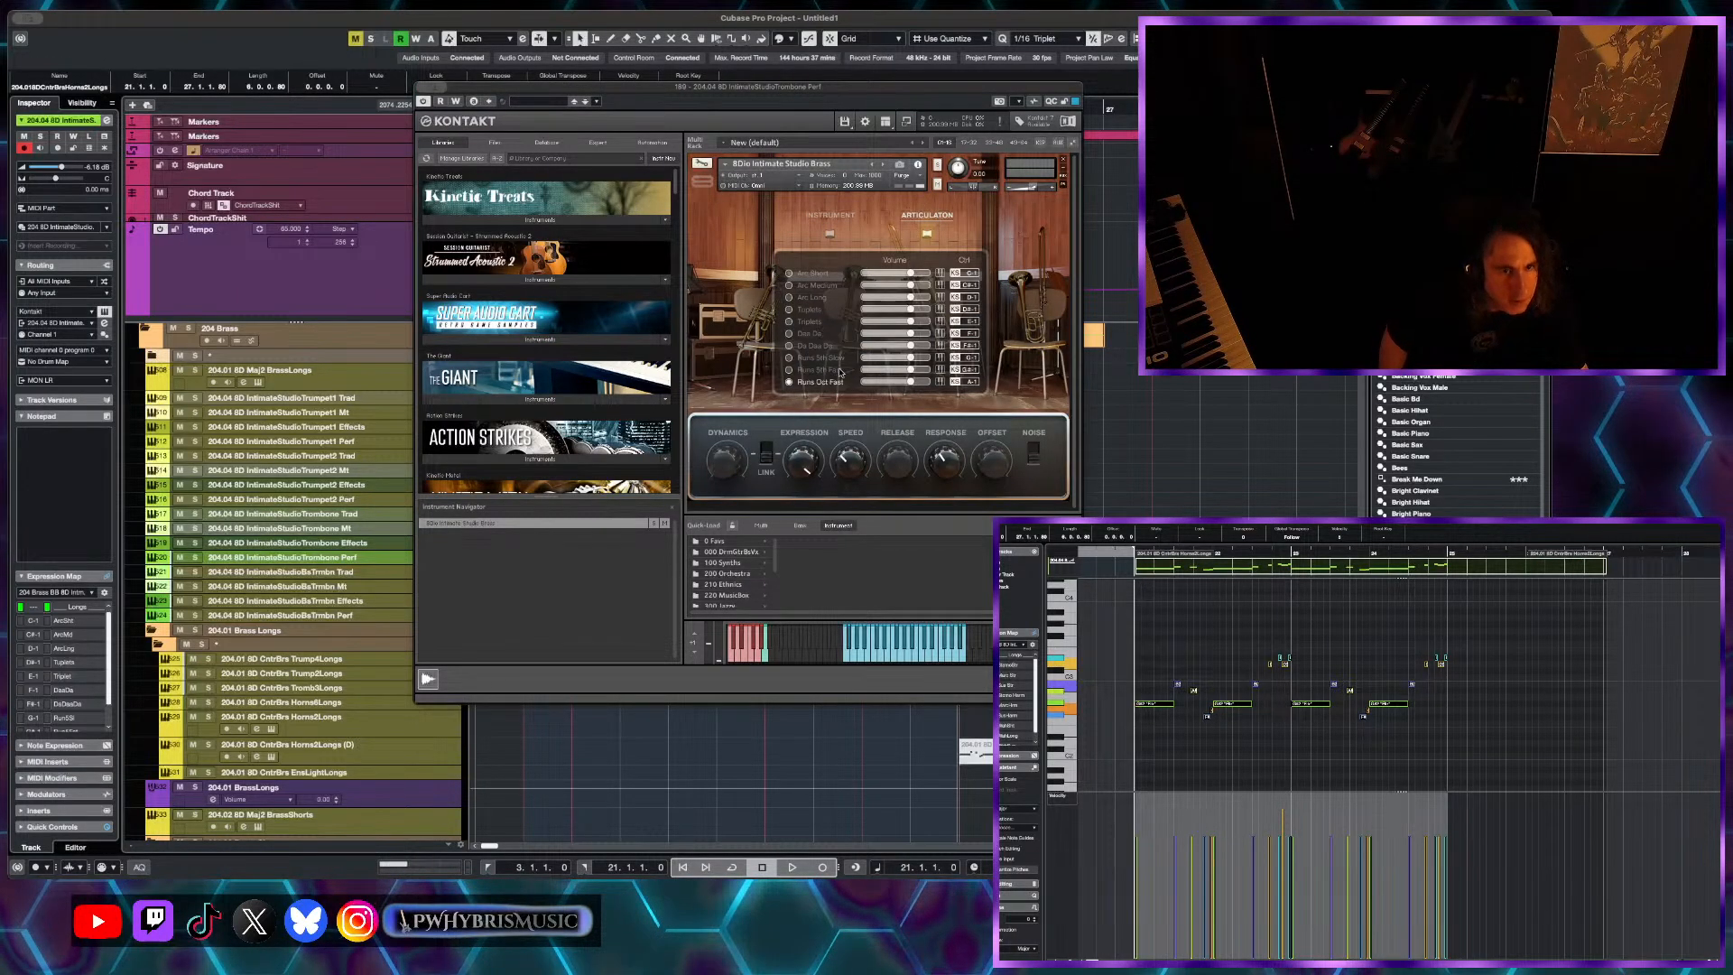
pyautogui.press('e')
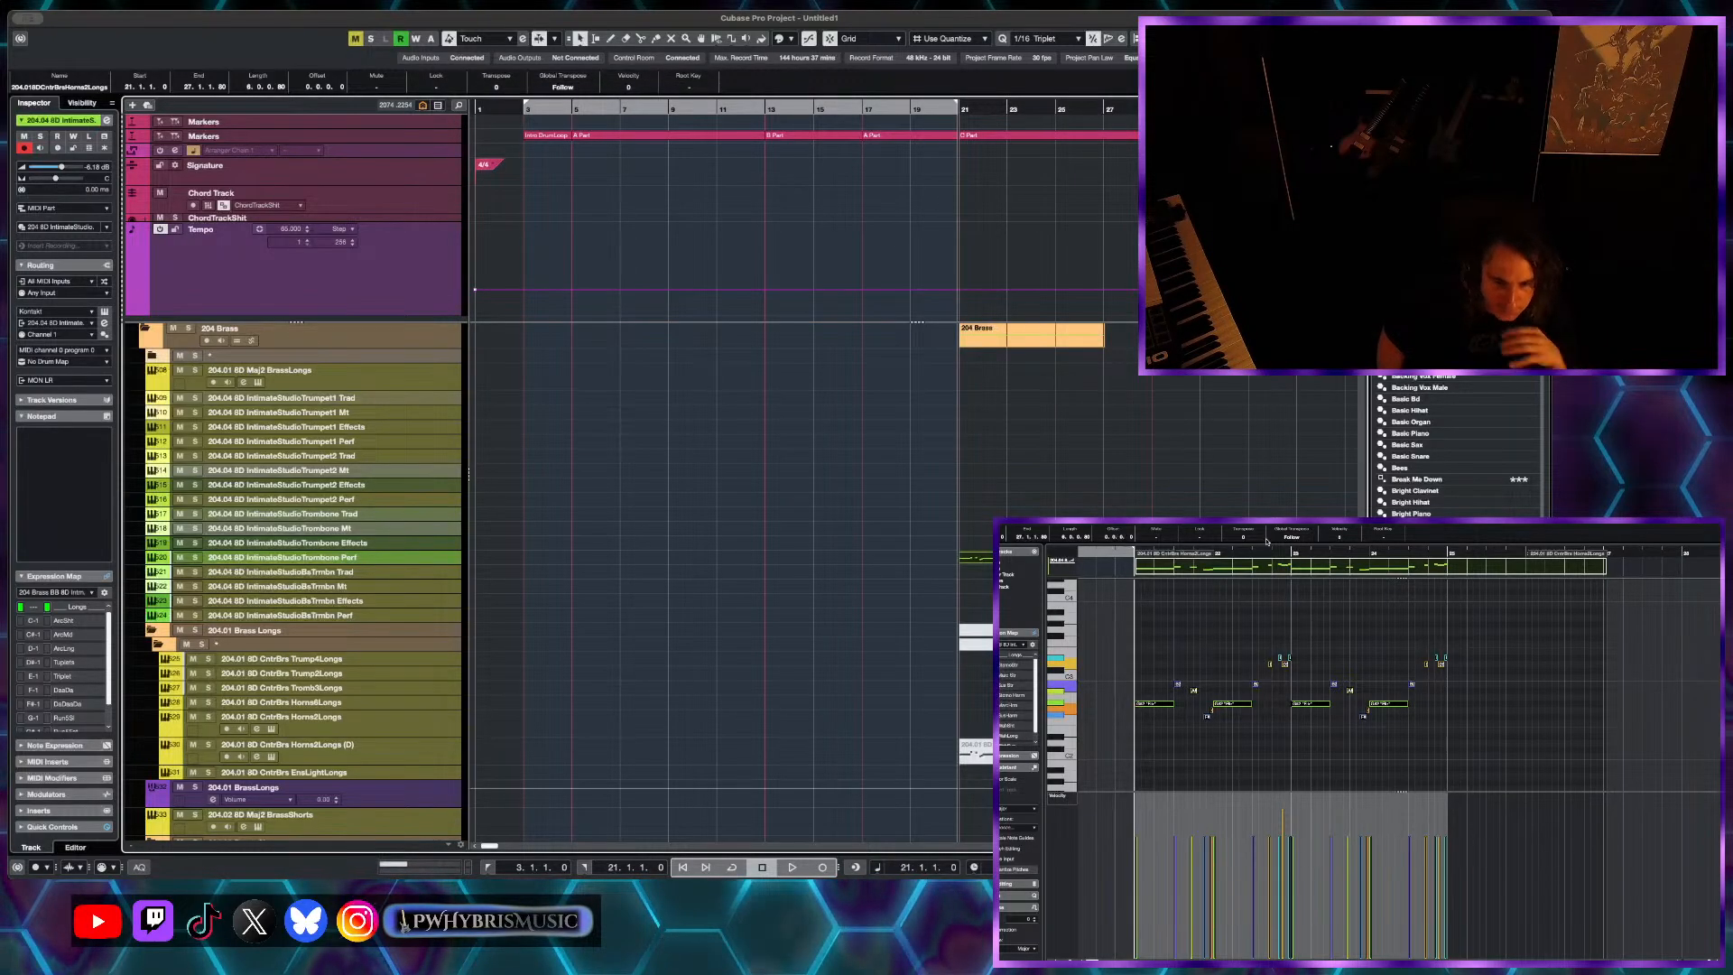
# - Select all notes in the IntimateStudioTrombone Perf part, assign them the expression map's F#-1 articulation and audition the melody
pyautogui.click(1234, 665)
pyautogui.press('super+a')
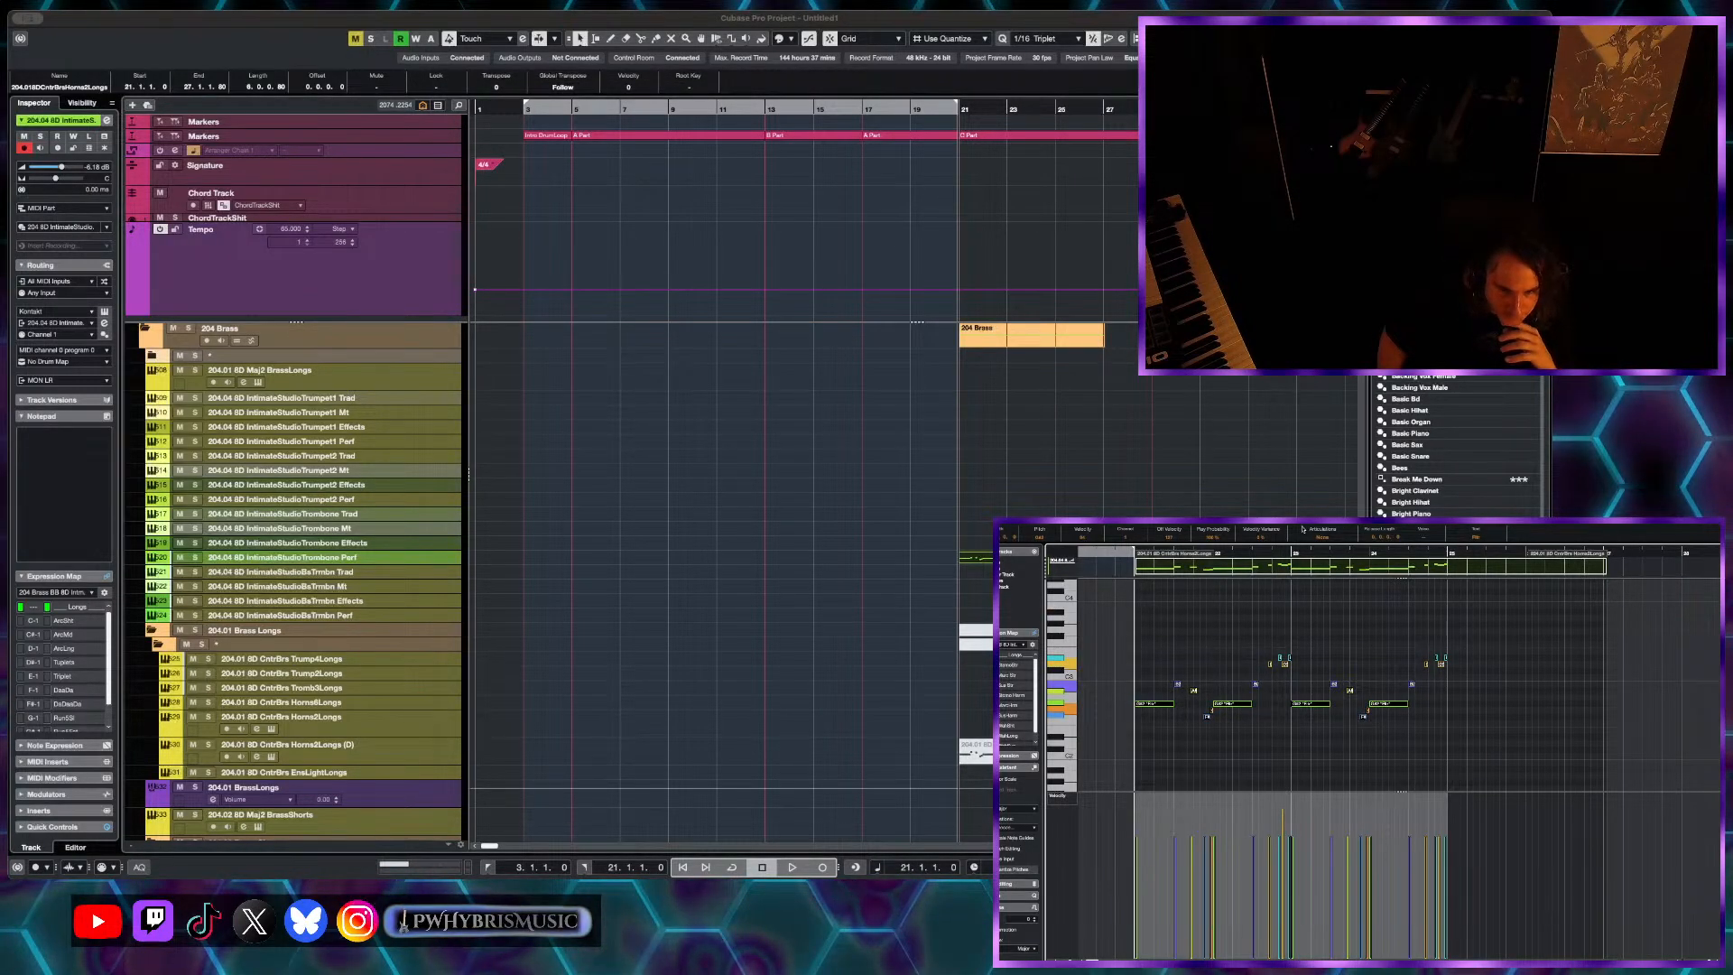
pyautogui.click(1304, 532)
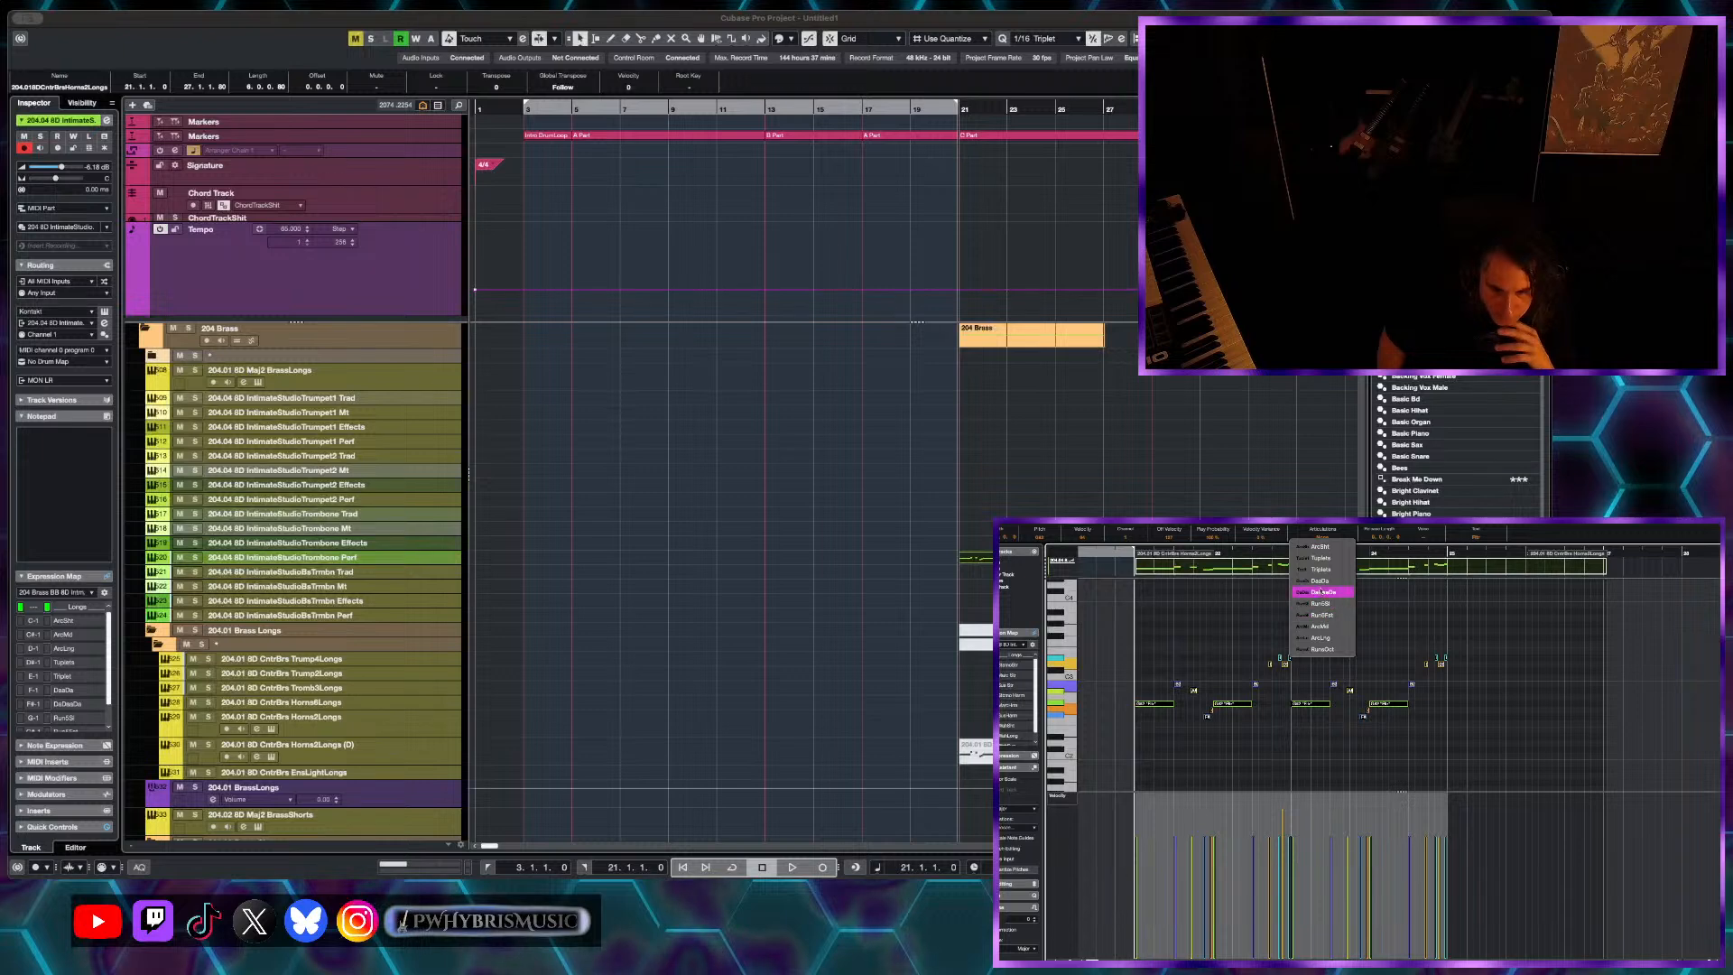
pyautogui.click(1322, 591)
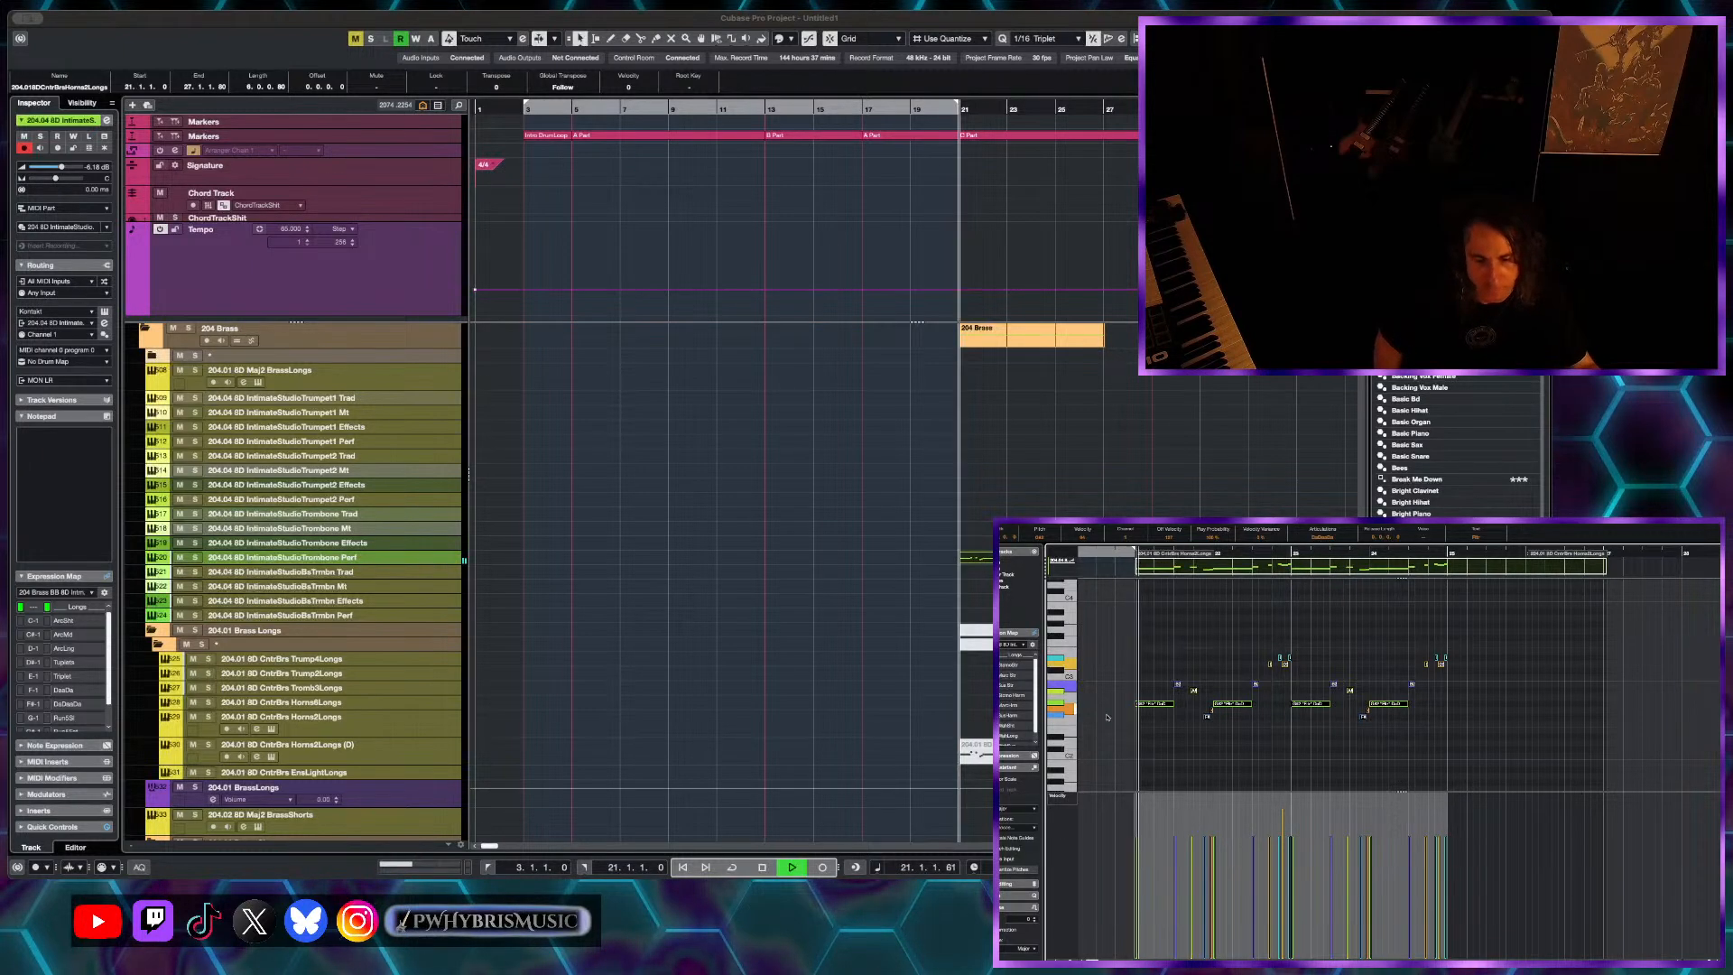
pyautogui.press('h')
pyautogui.press('h')
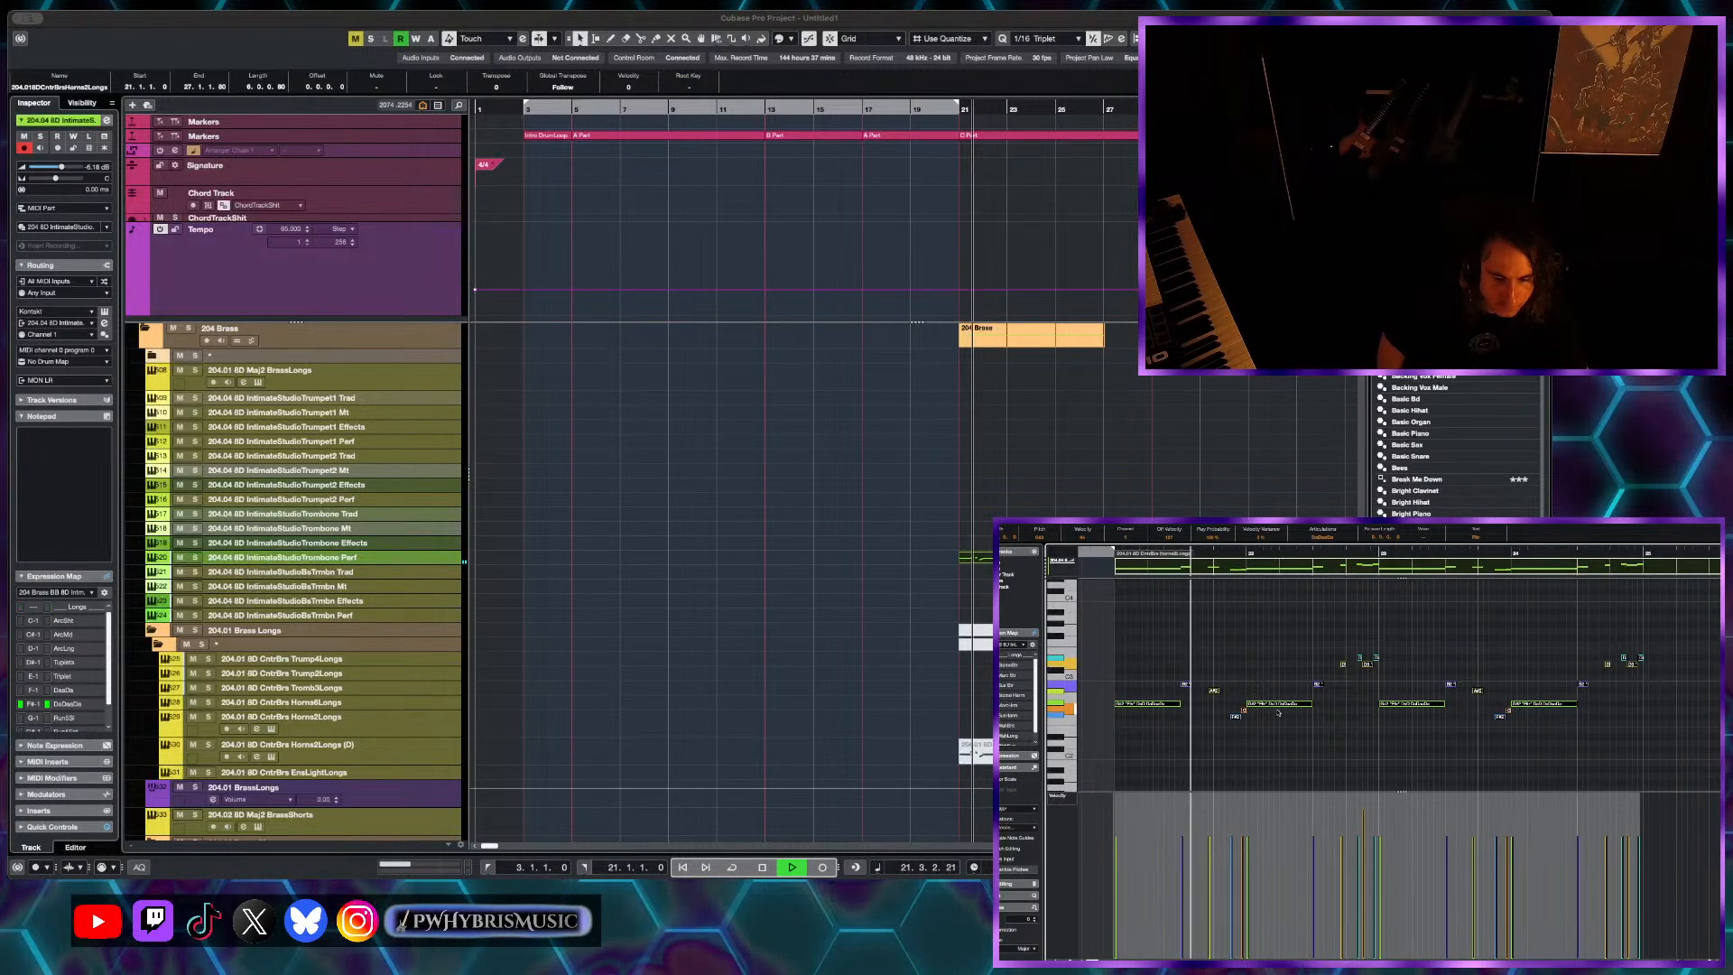
pyautogui.press('g')
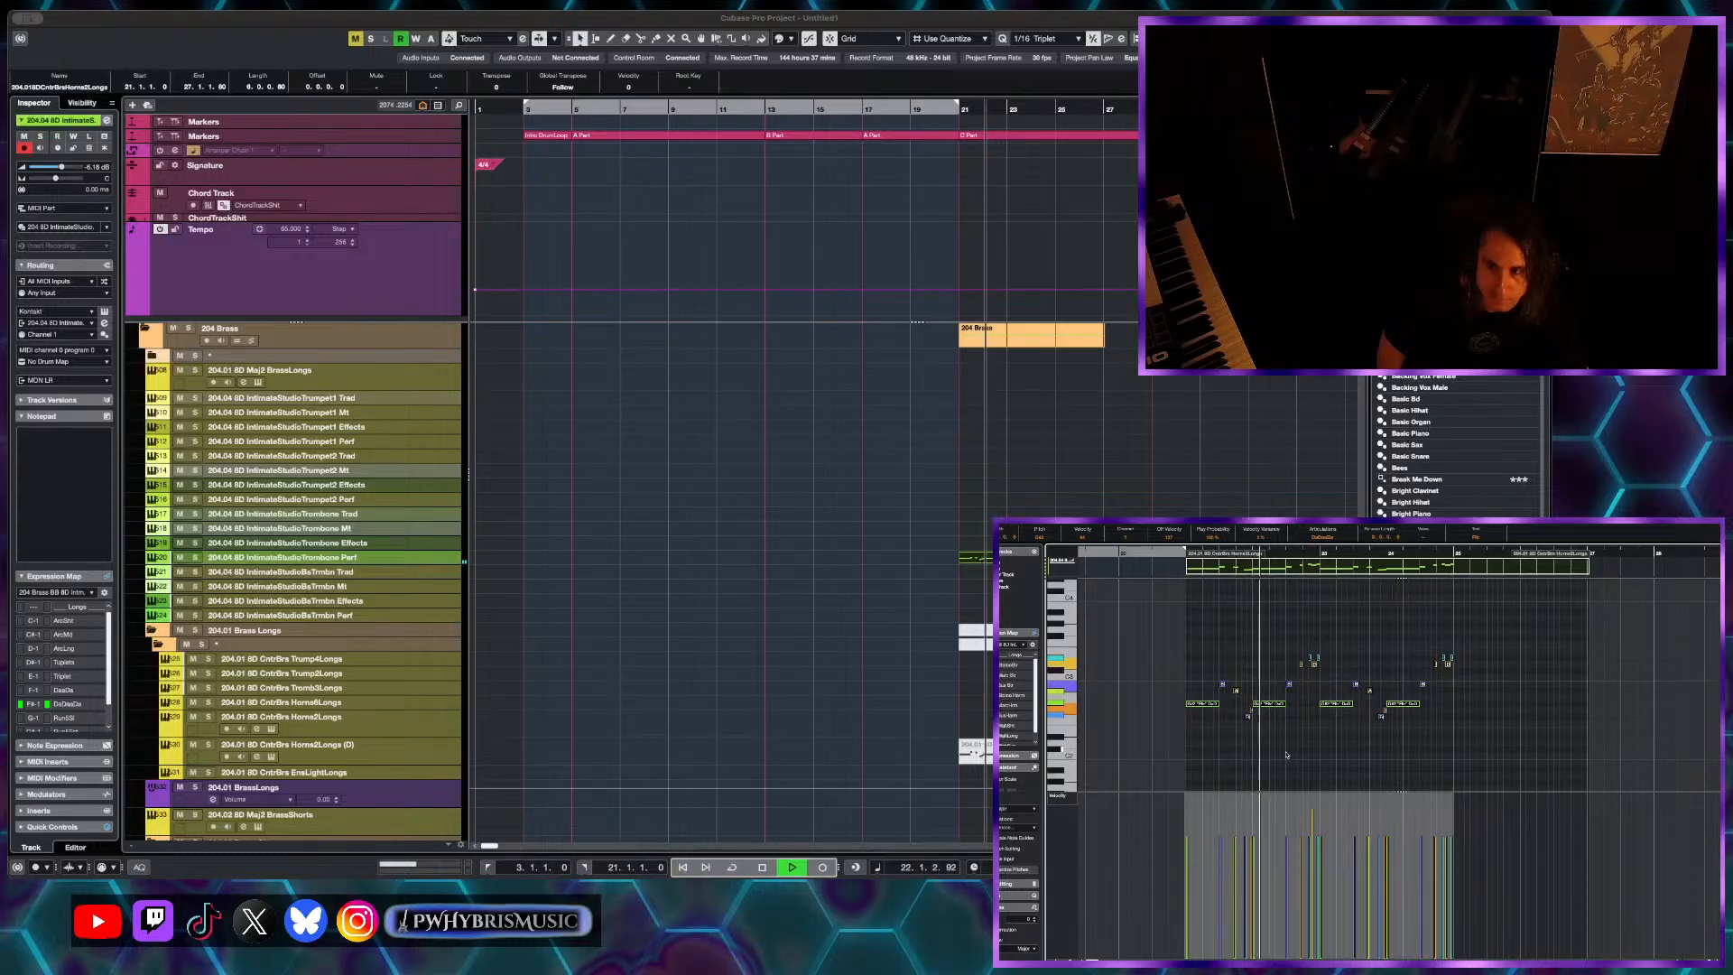
pyautogui.press('h')
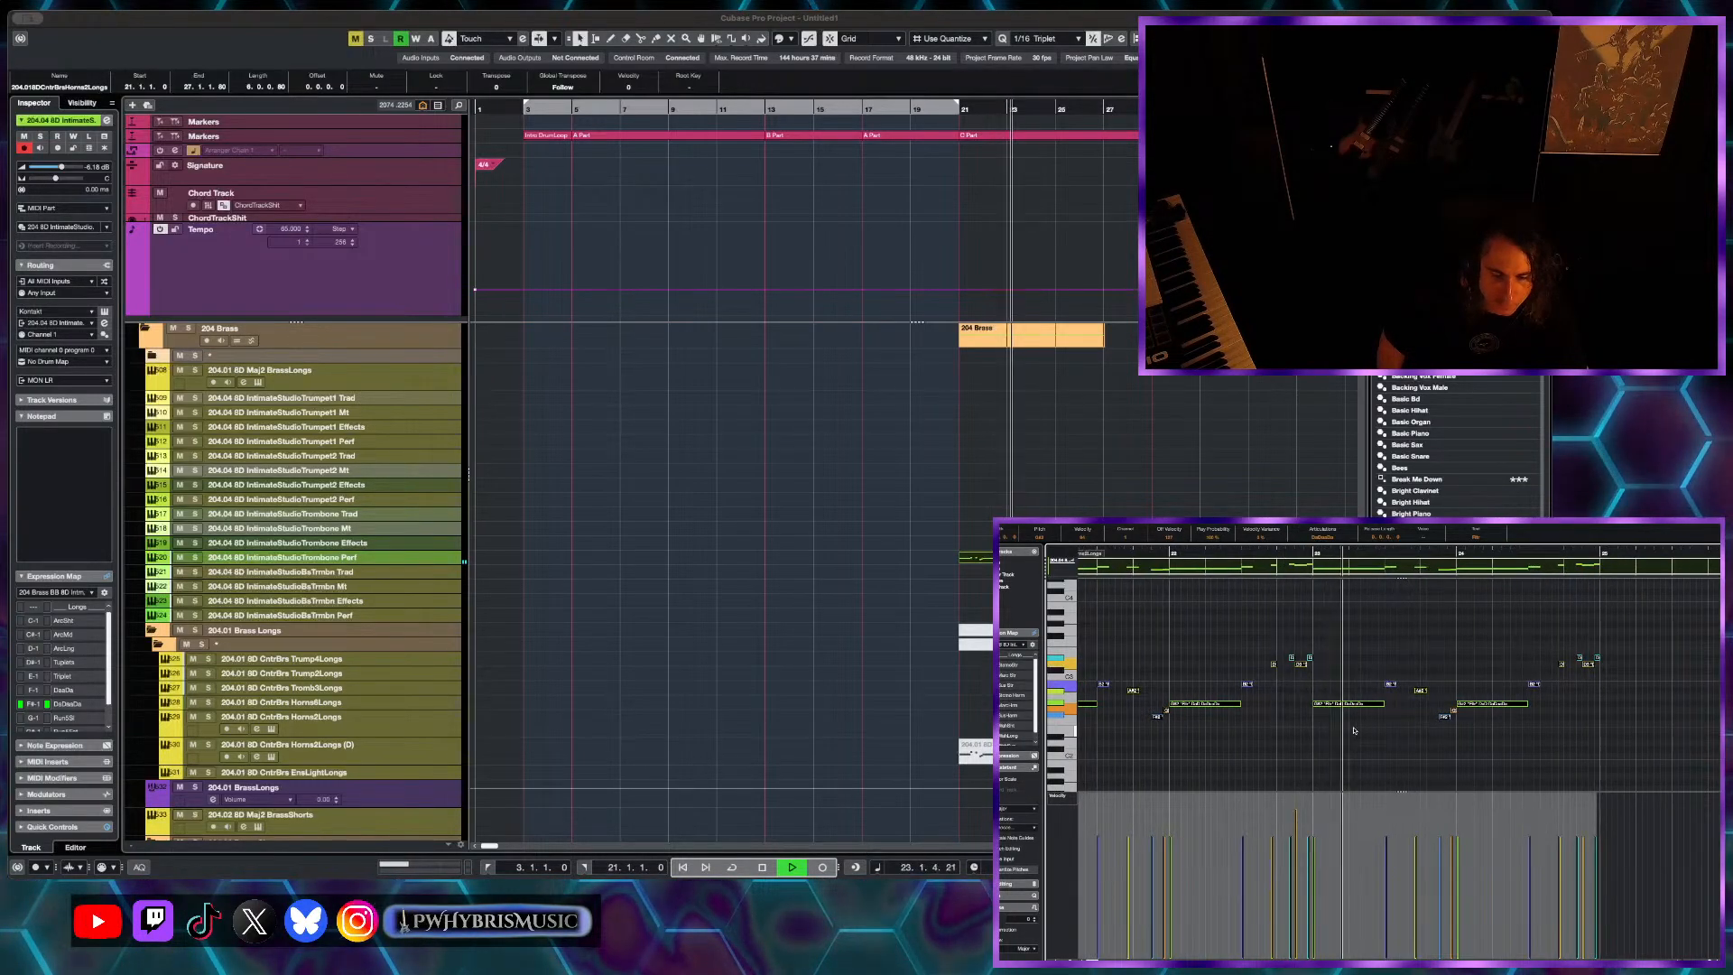
pyautogui.press('space')
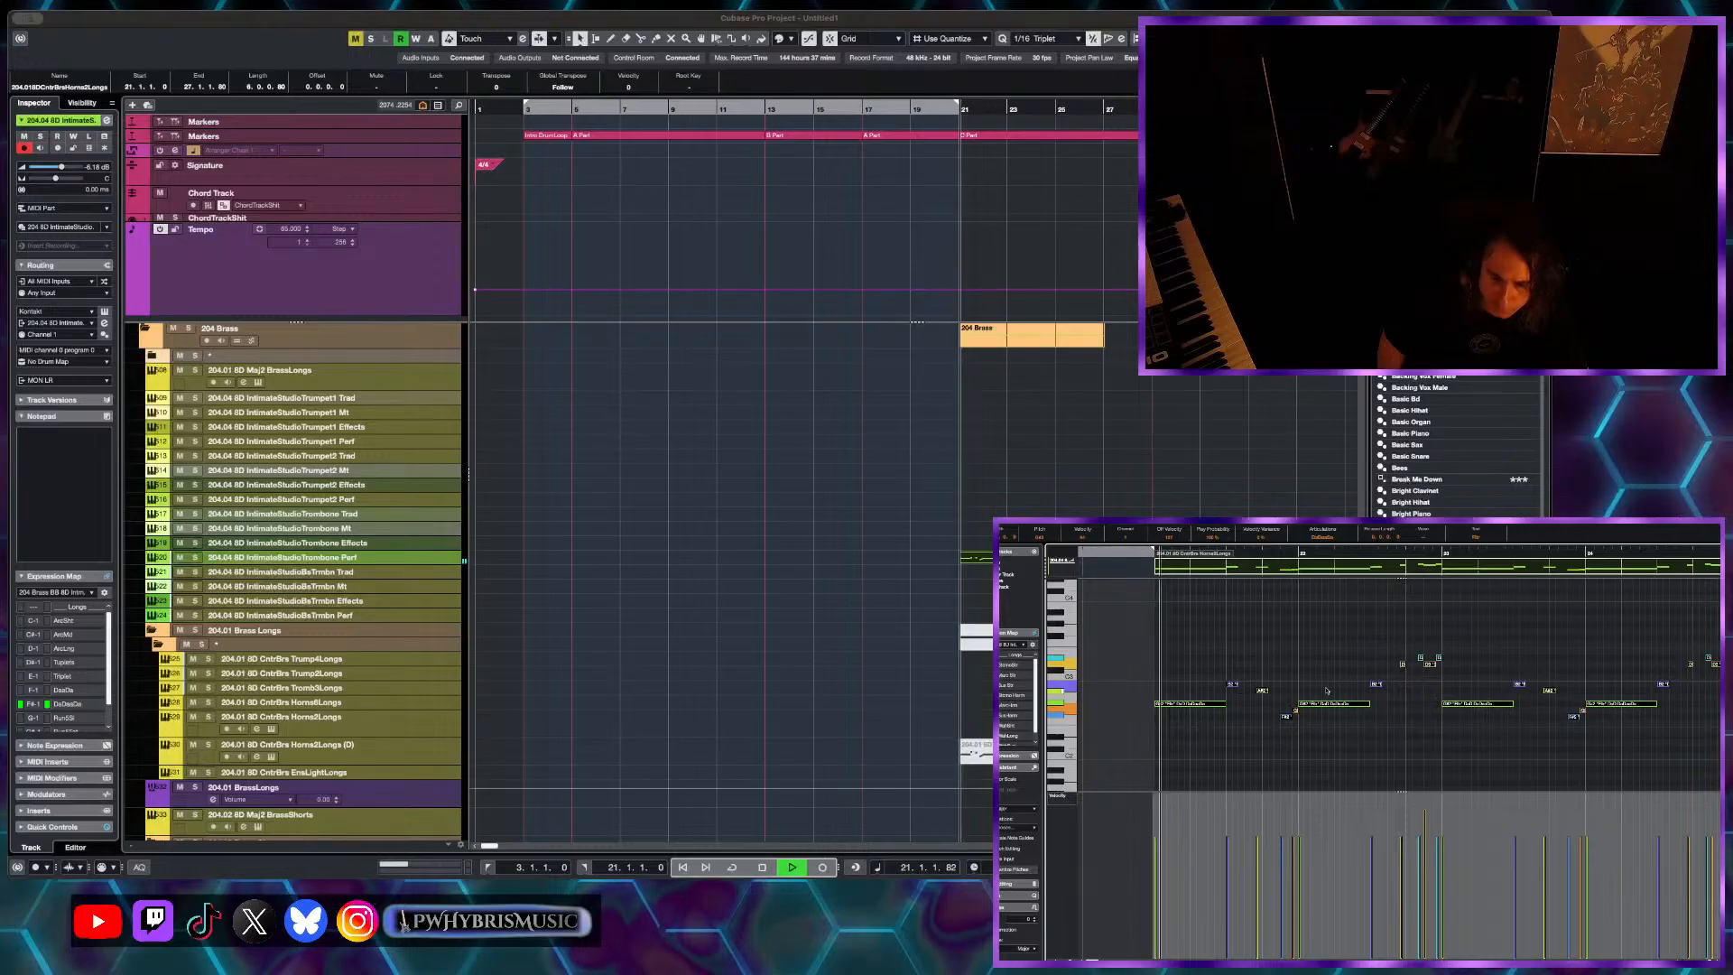
# - Change the articulation of all the trombone notes to the expression map's F-1 slot and play the melody
pyautogui.click(1328, 538)
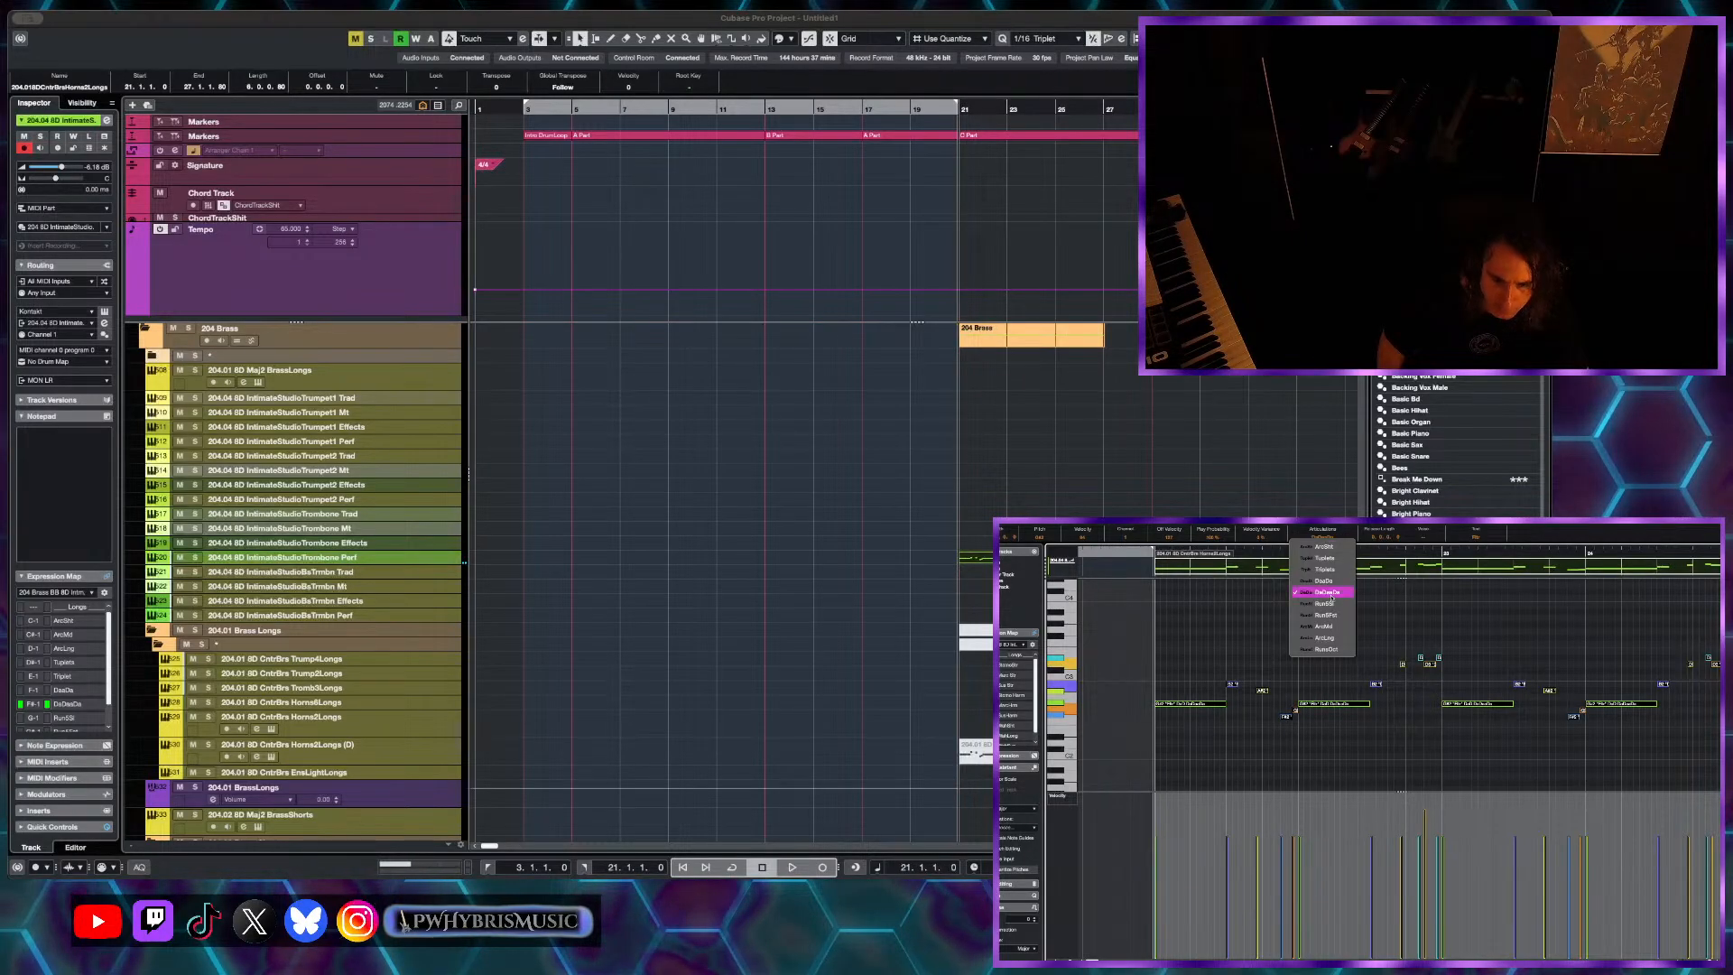
pyautogui.click(1326, 583)
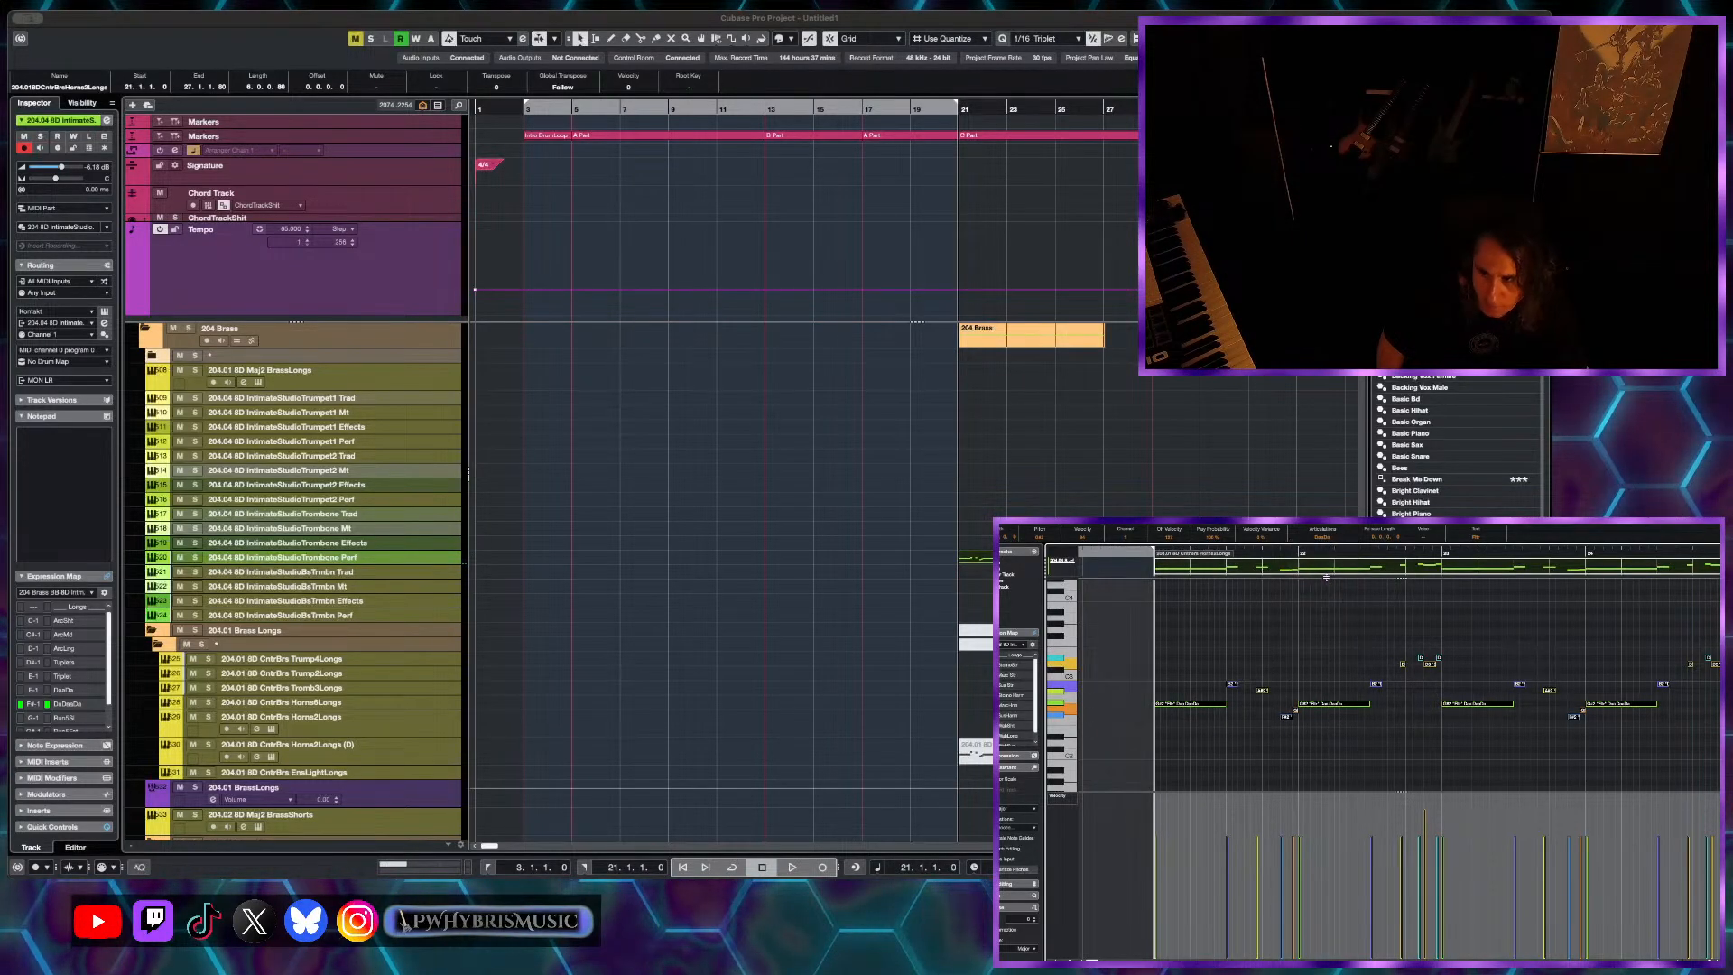
pyautogui.press('space')
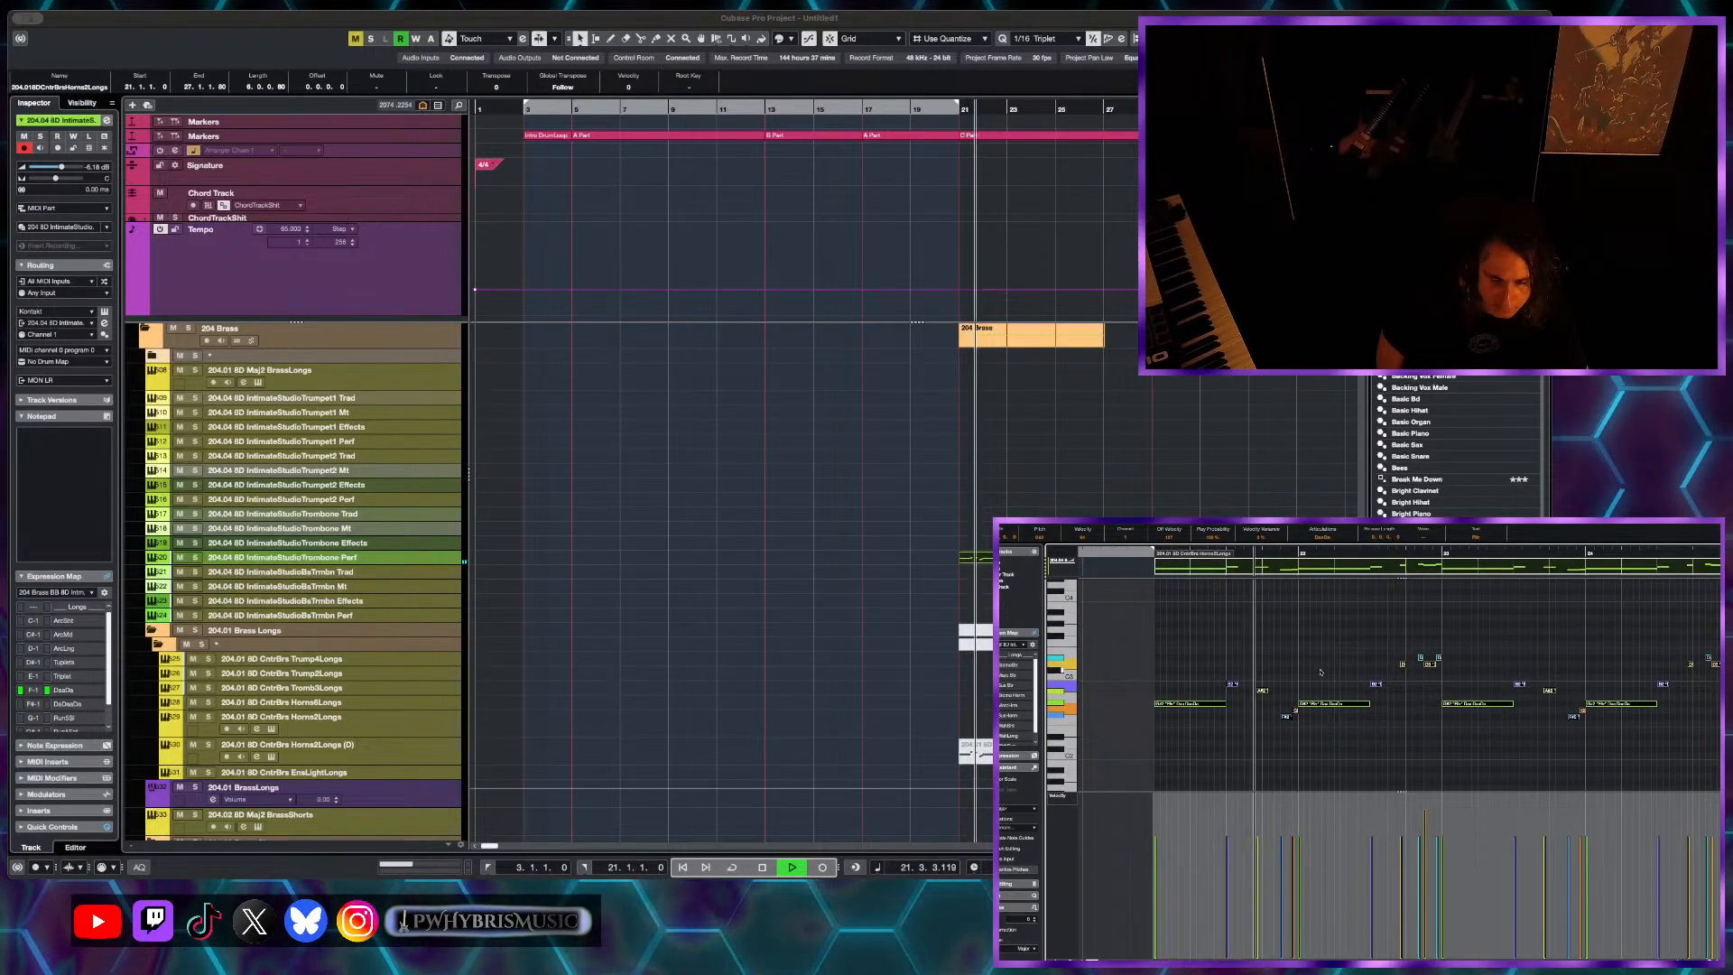
pyautogui.click(1329, 538)
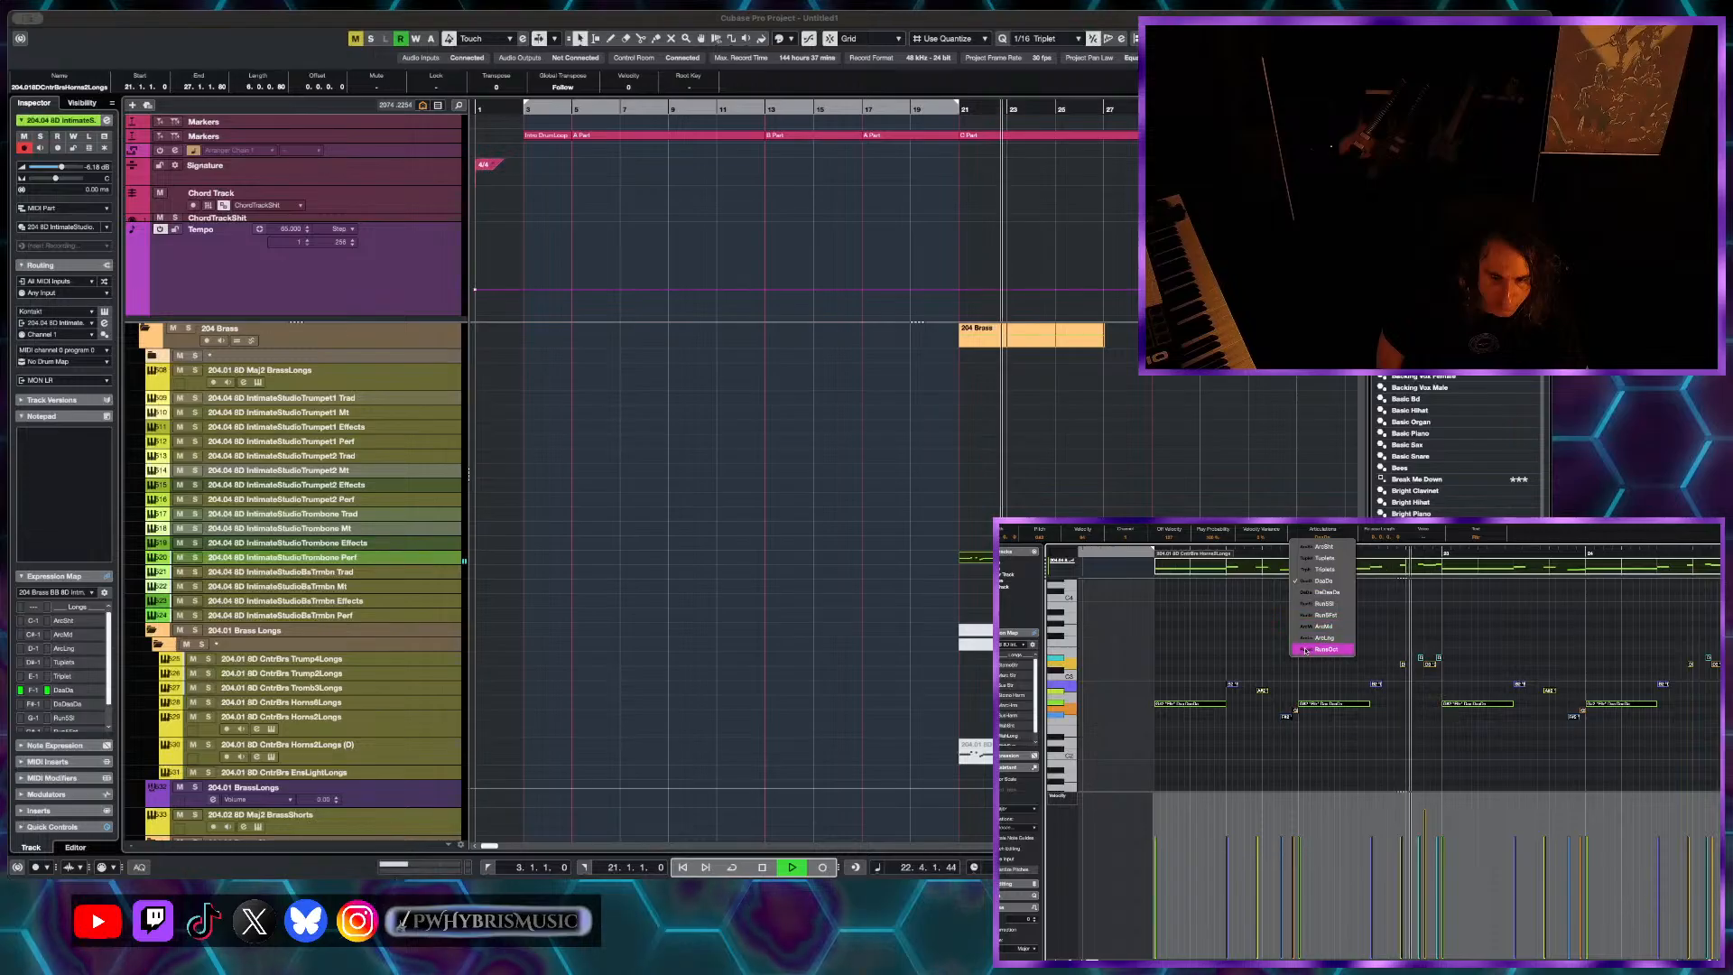
pyautogui.click(1249, 634)
pyautogui.scroll(-4, 1249, 634)
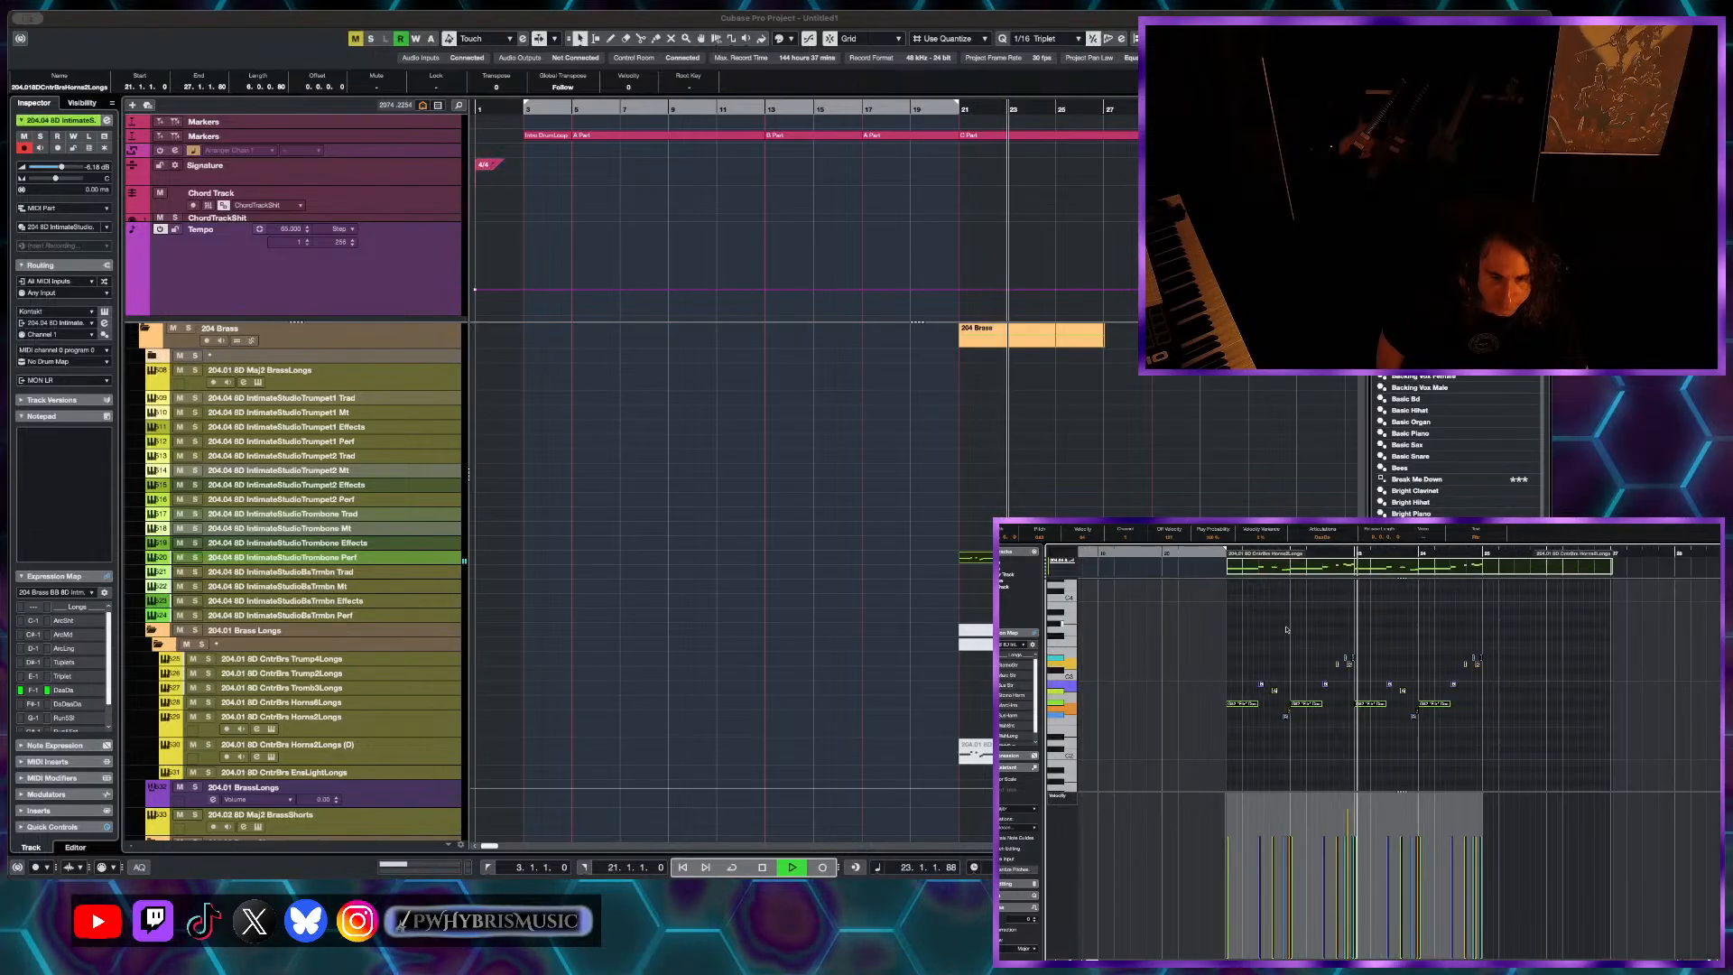
# - Assign the Runs Oct articulation to all the trombone notes and audition the melody repeatedly from bar 21
pyautogui.click(1322, 539)
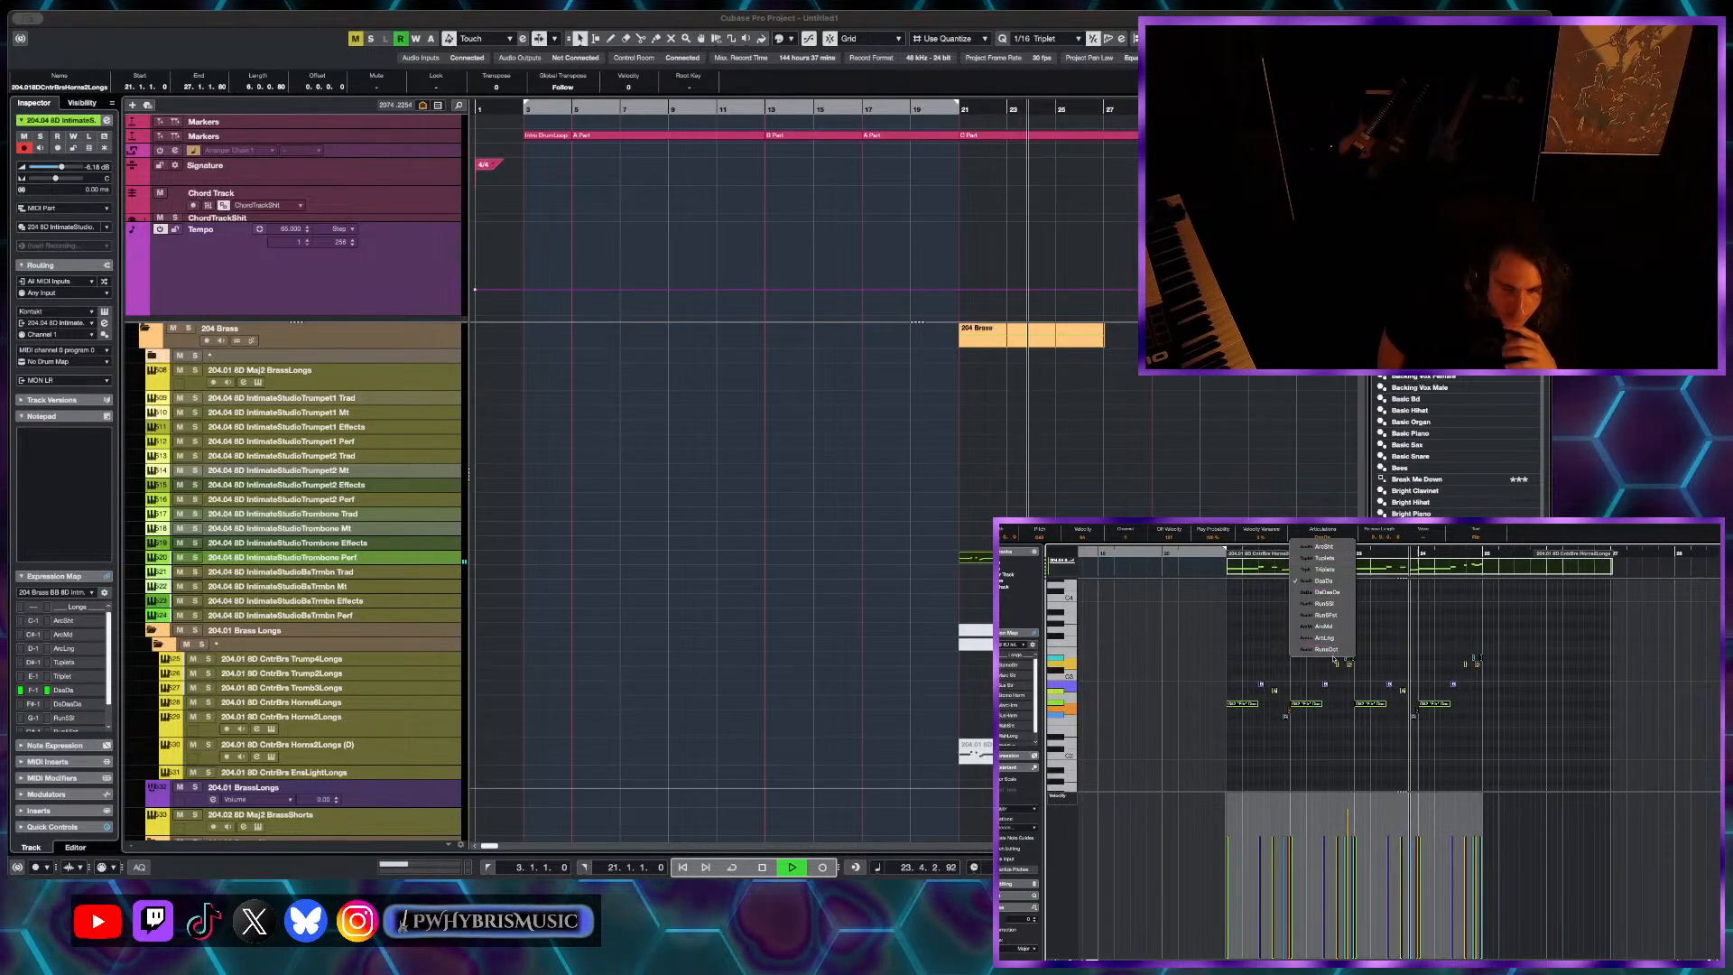
pyautogui.click(1341, 650)
pyautogui.press('space')
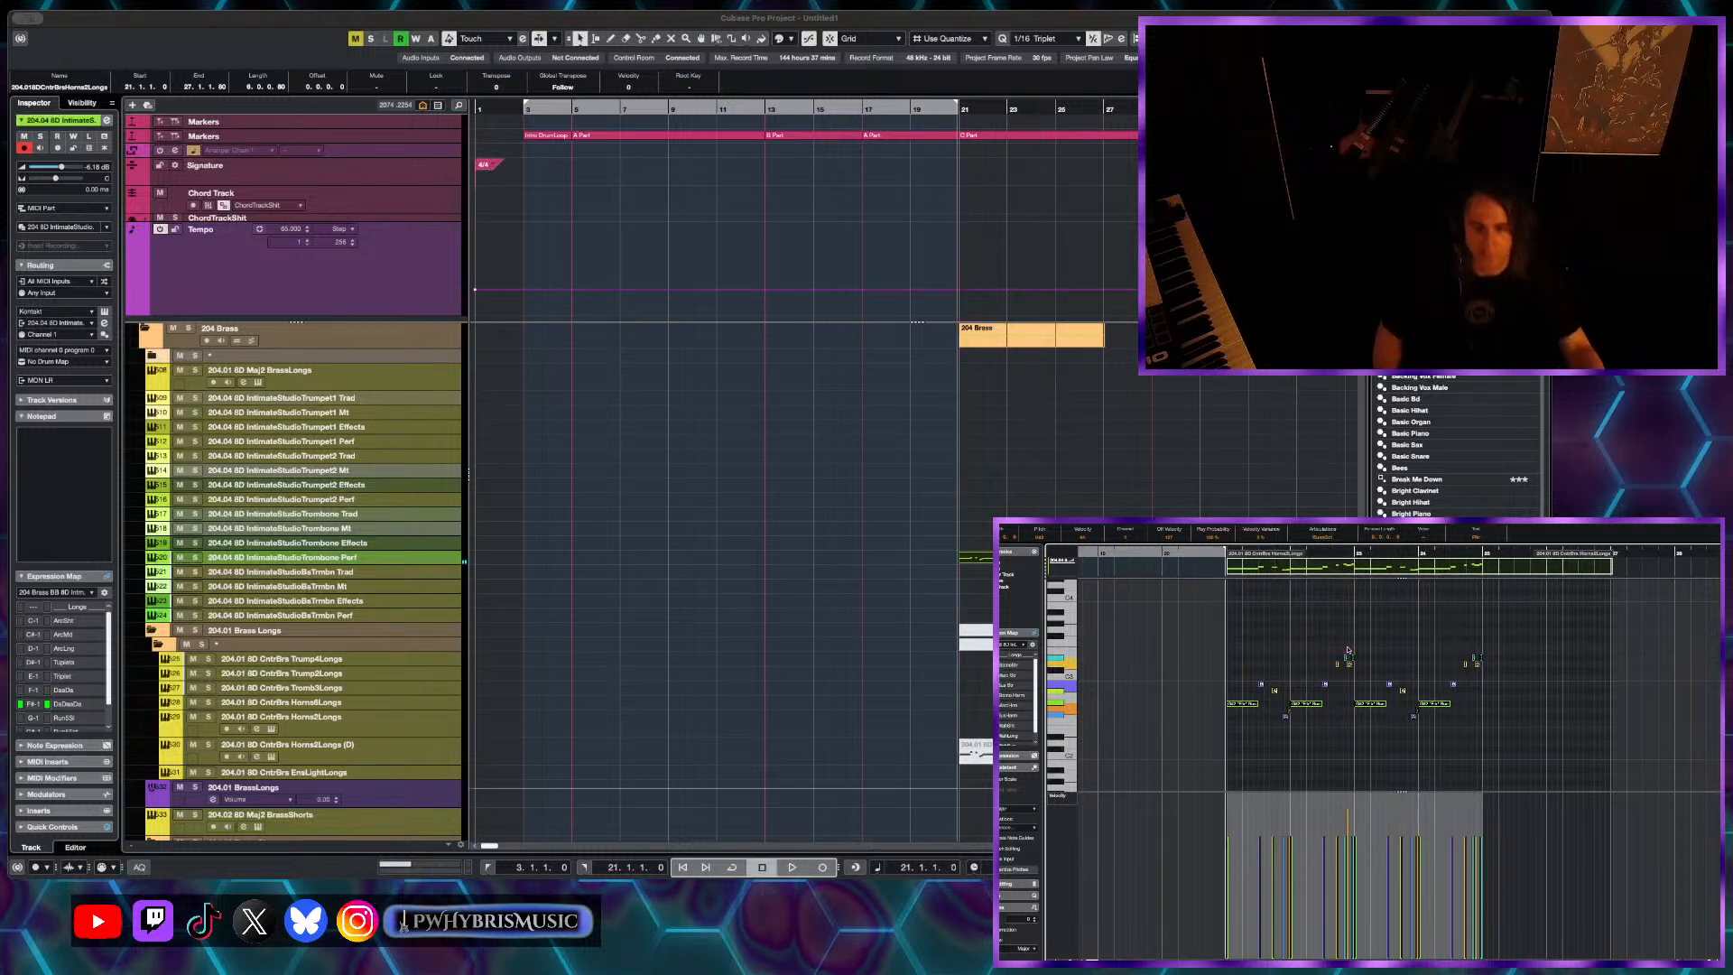
pyautogui.scroll(3, 1341, 643)
pyautogui.press('space')
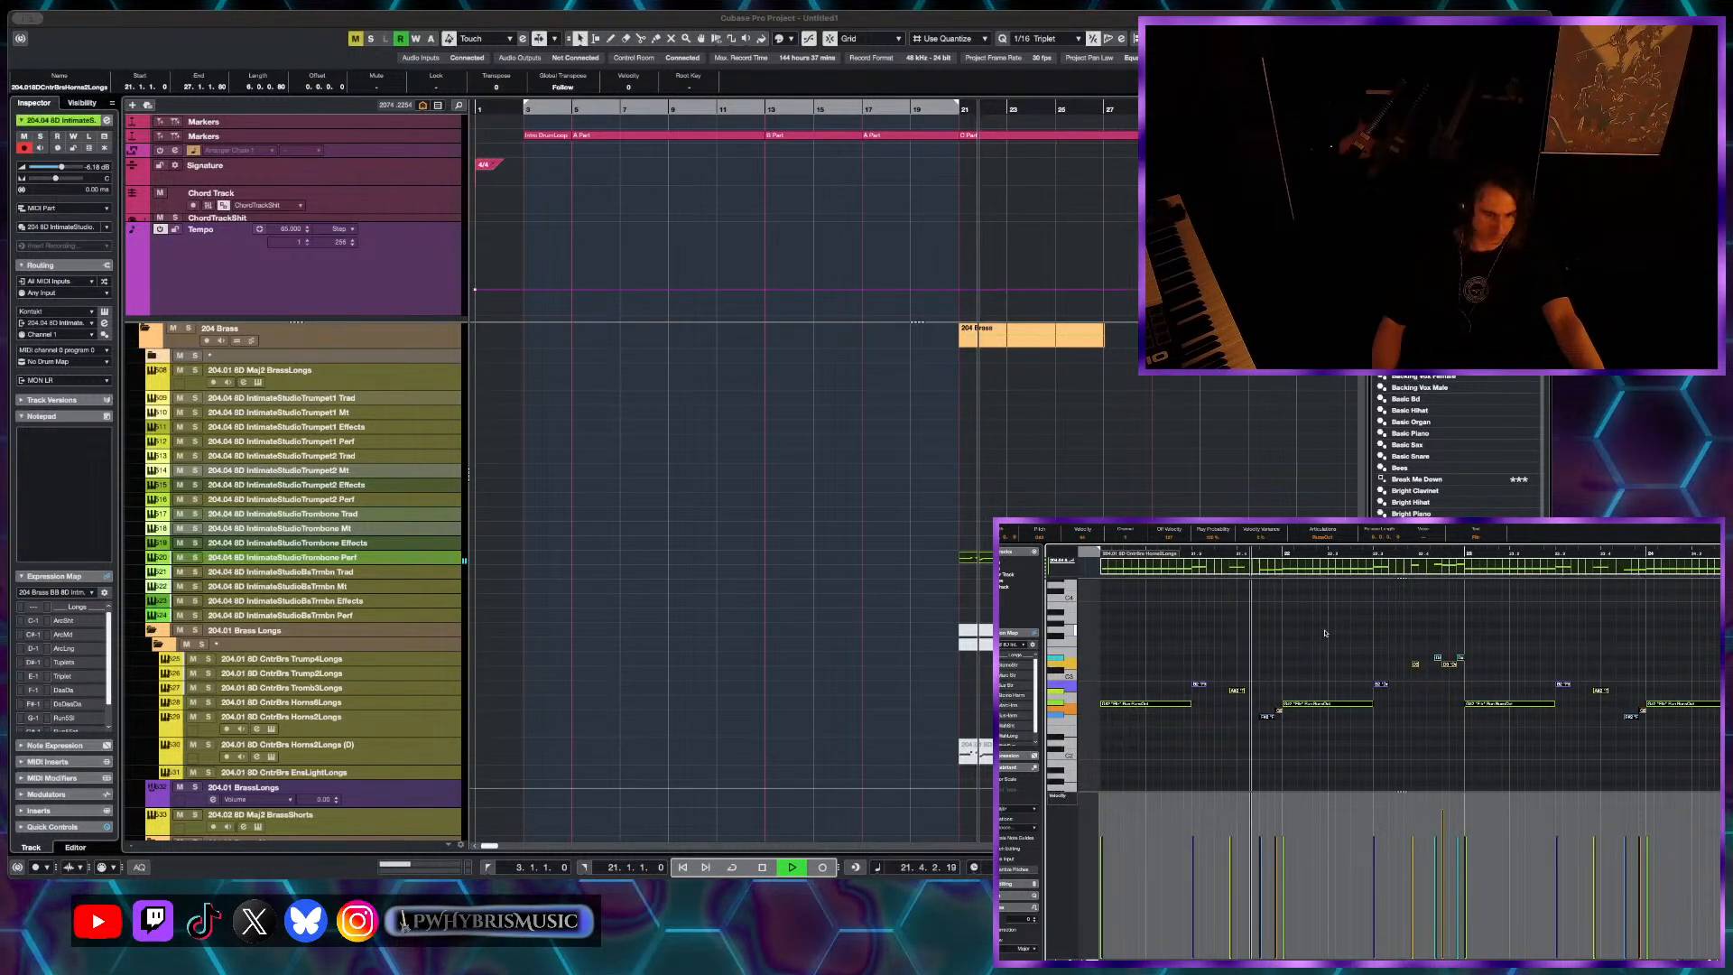
pyautogui.scroll(-2, 1272, 702)
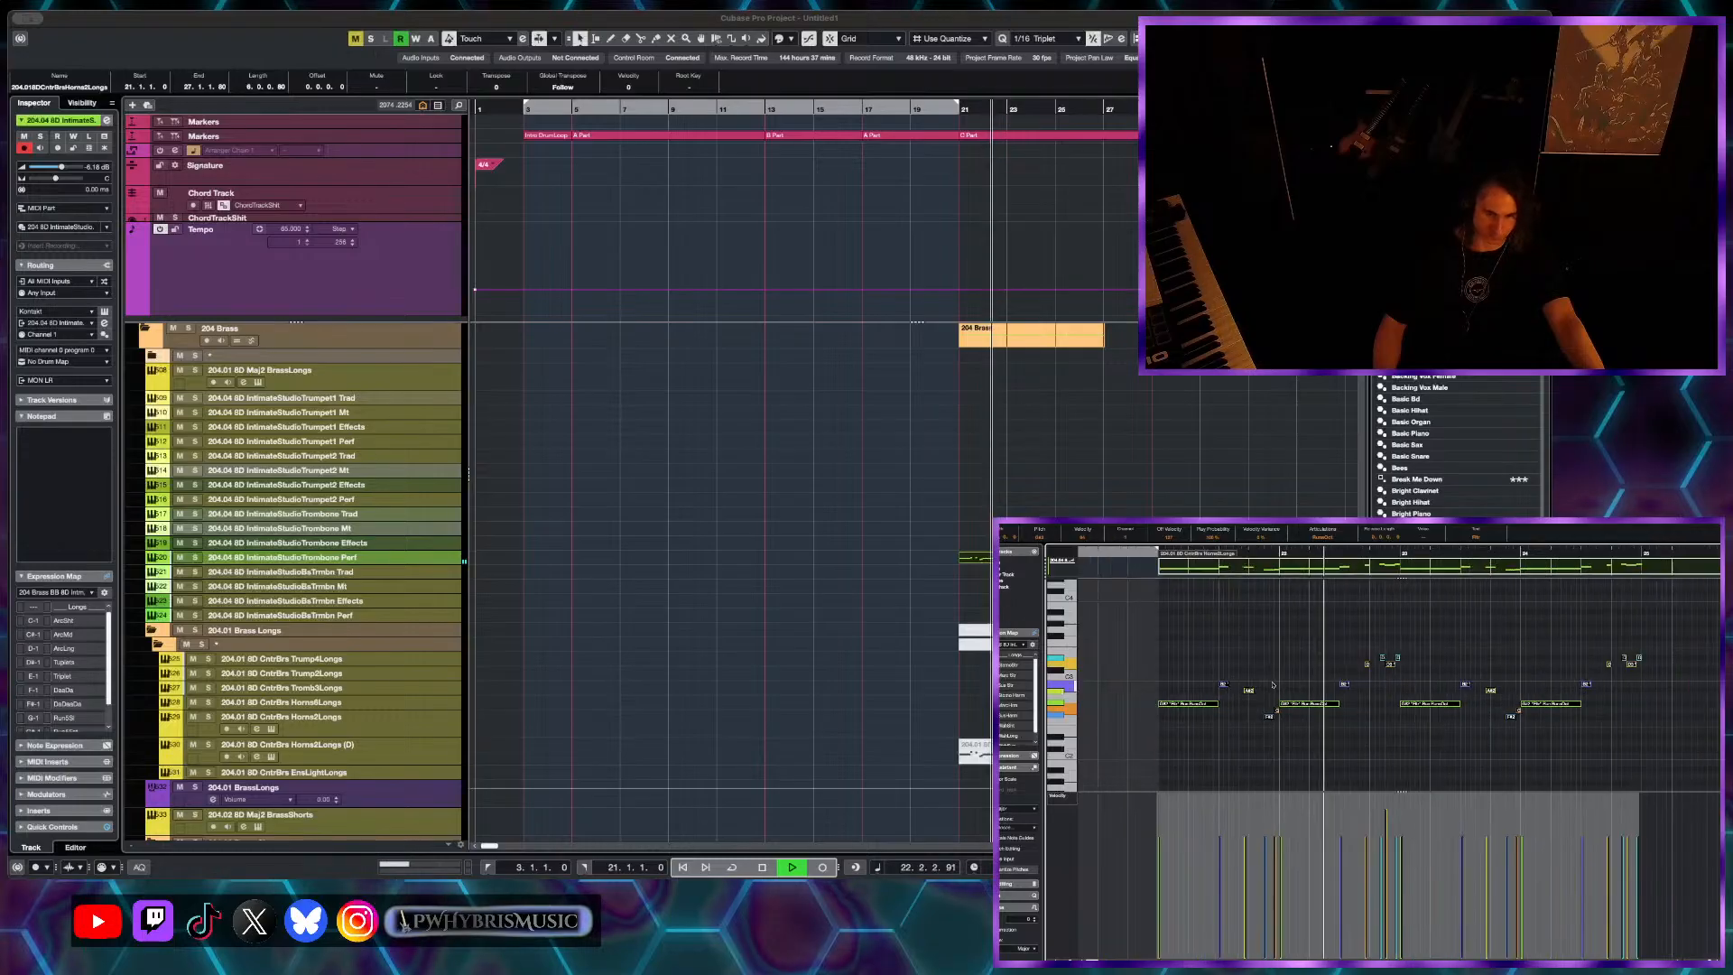
pyautogui.press('space')
pyautogui.scroll(3, 1273, 702)
pyautogui.press('space')
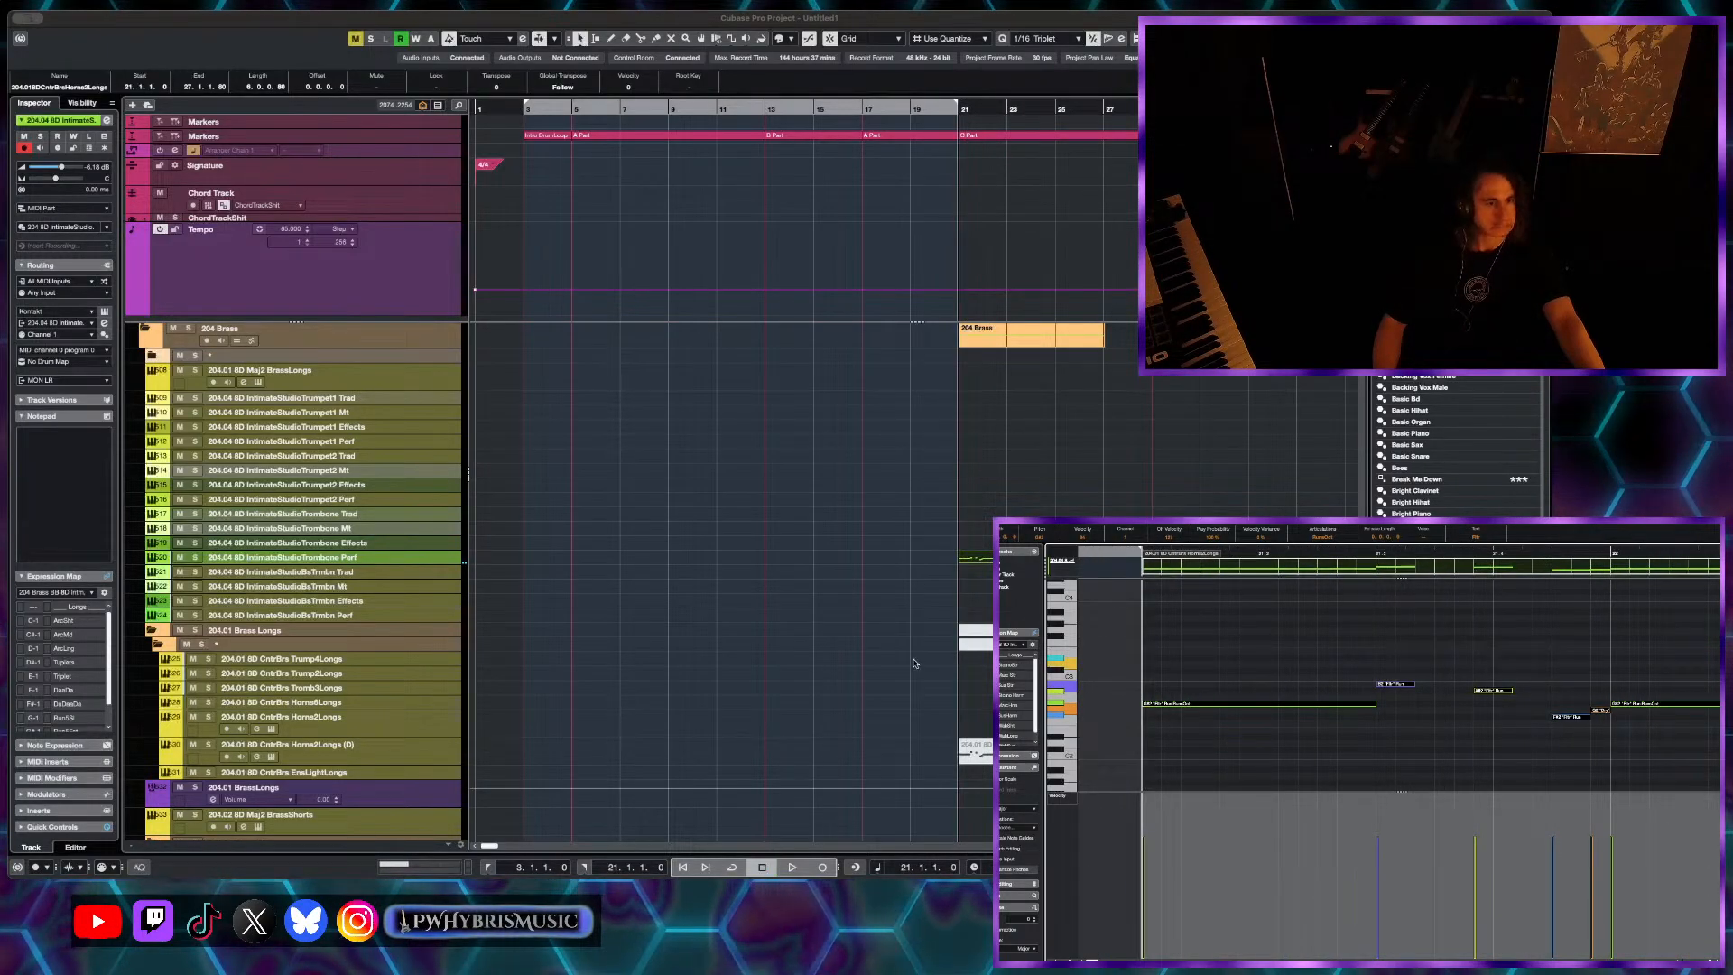
pyautogui.press('space')
pyautogui.press('h')
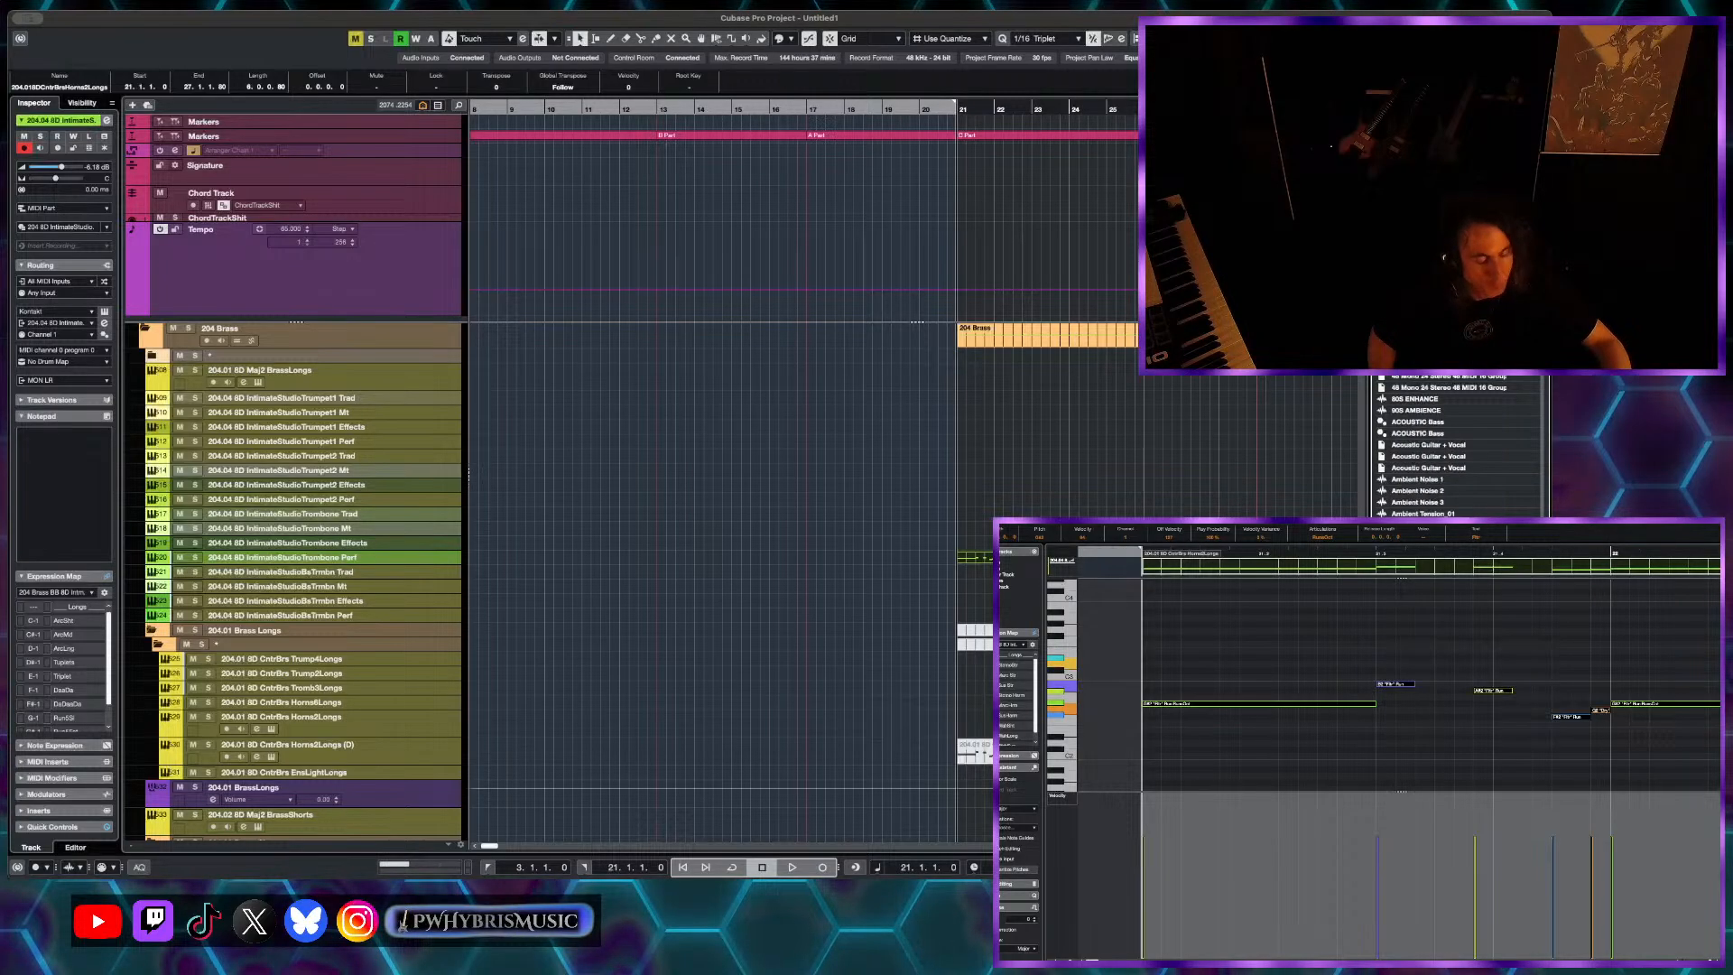
# - Add the 204 NI SessionHorns Pro instrument tracks to the 204 Brass folder and select the Trumpets1&2 track
pyautogui.write('204 NI SessionHorns Pro')
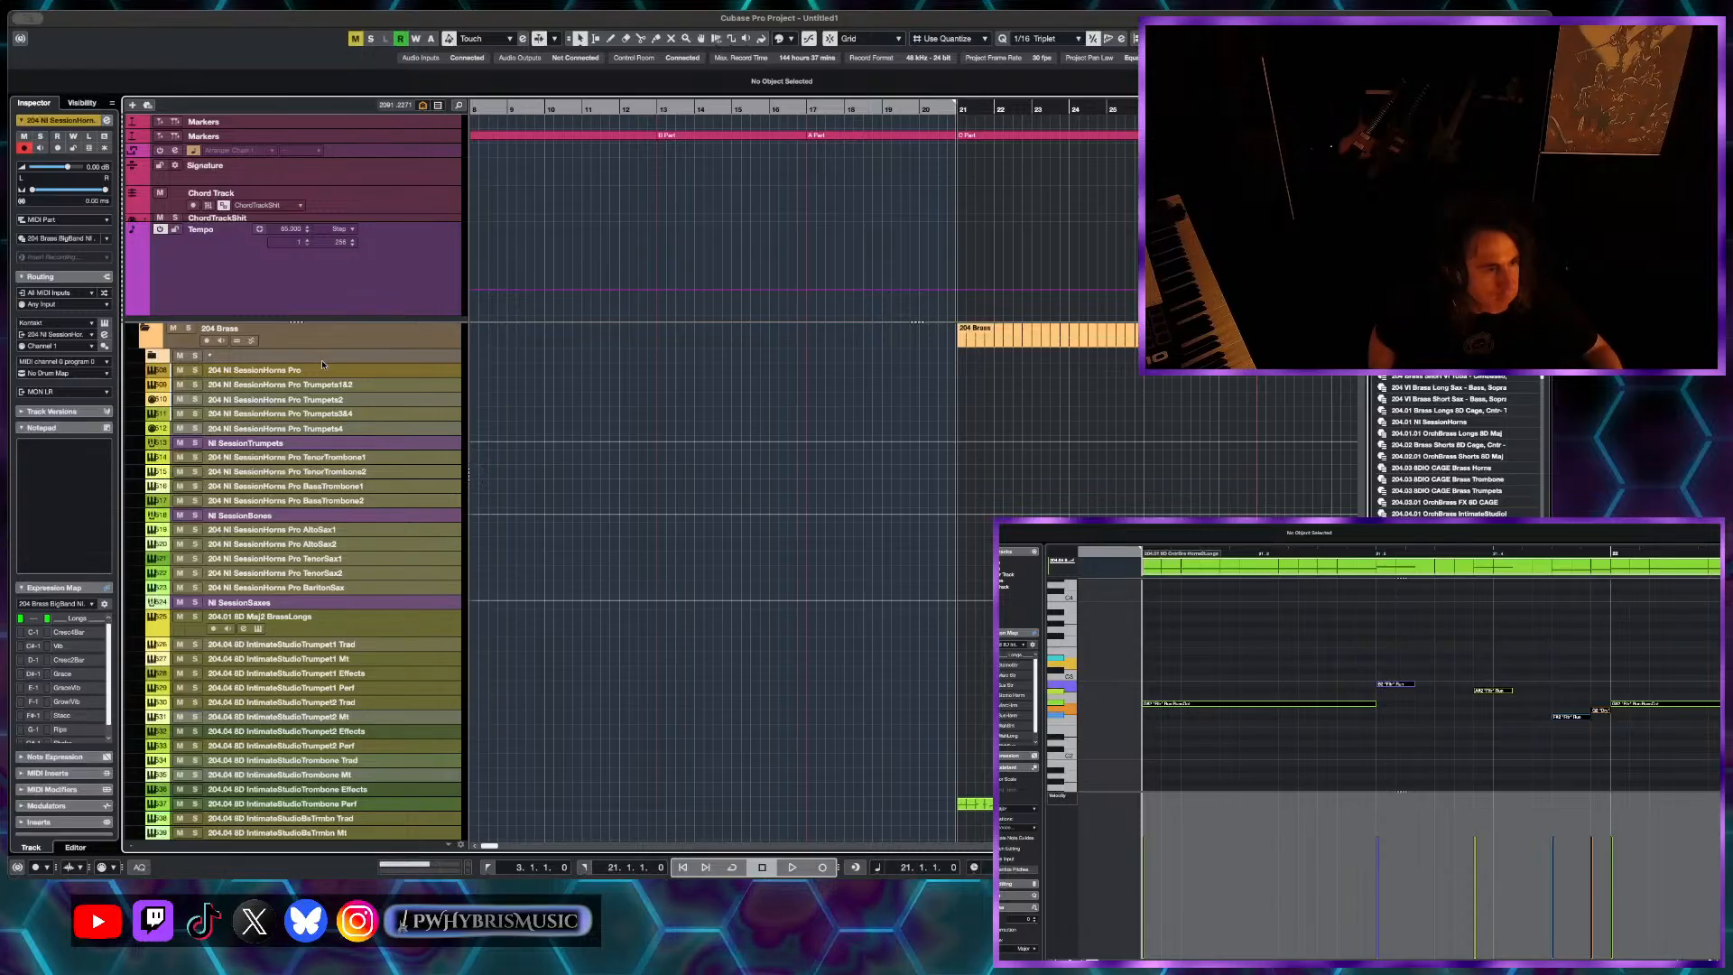
pyautogui.click(343, 384)
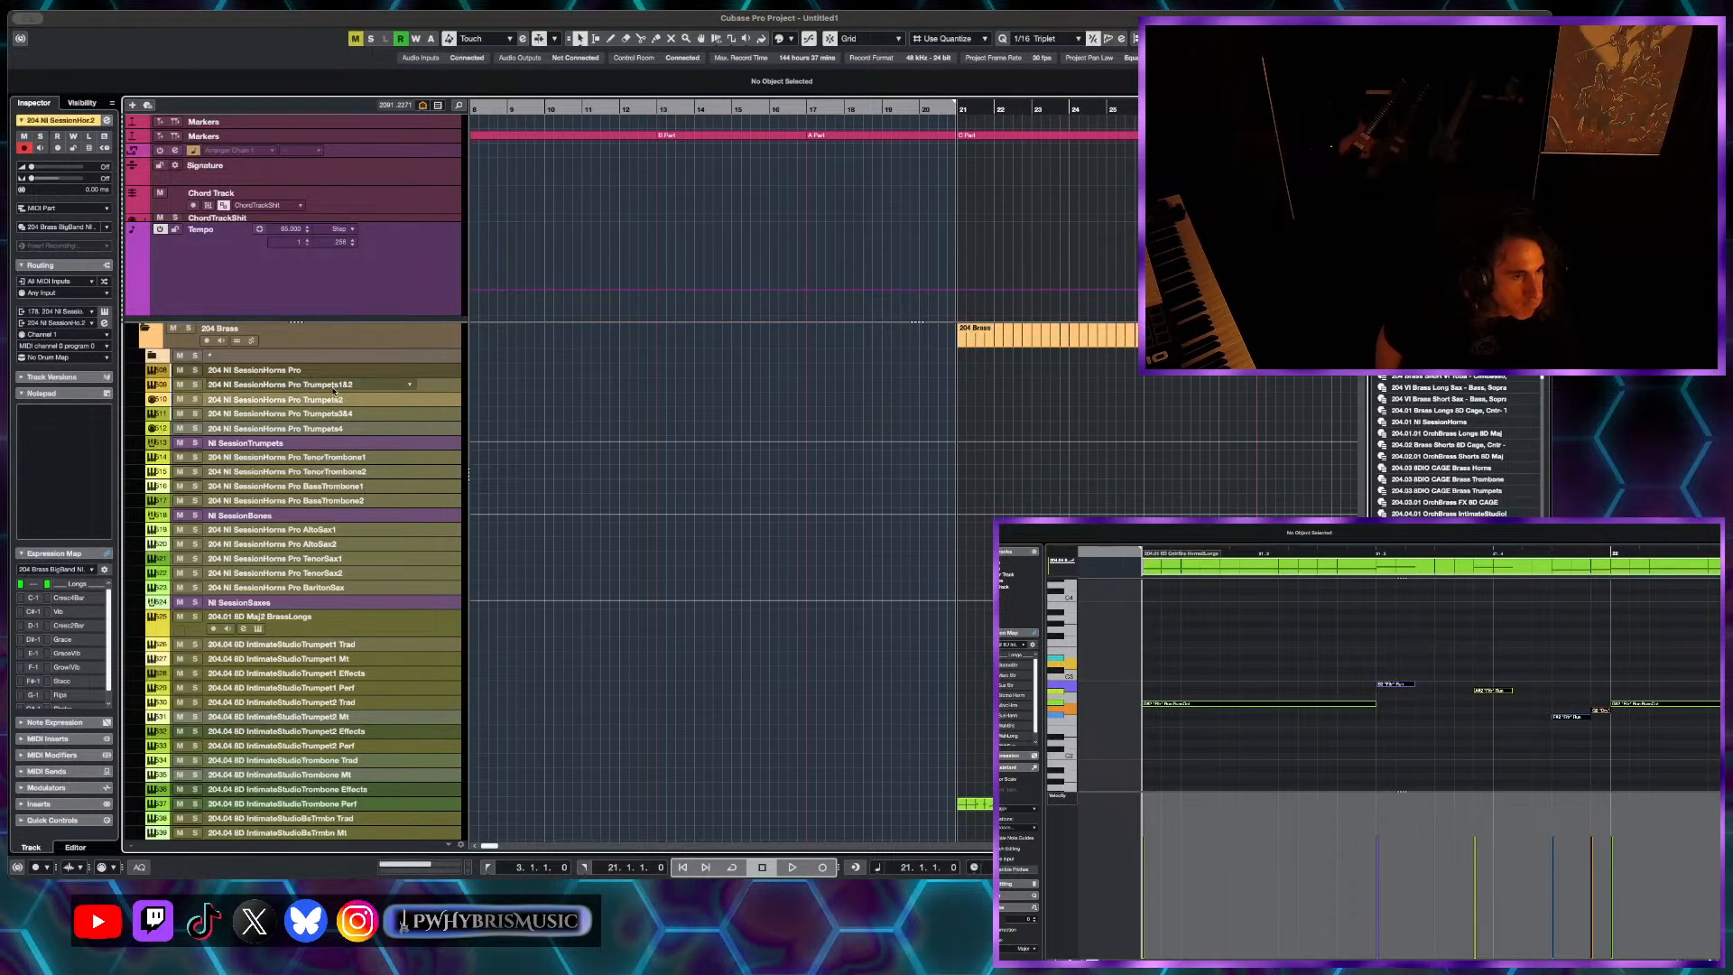
# - Select the 204 NI SessionHorns Pro track and check its Kontakt instrument, closing the instrument again
pyautogui.press('g')
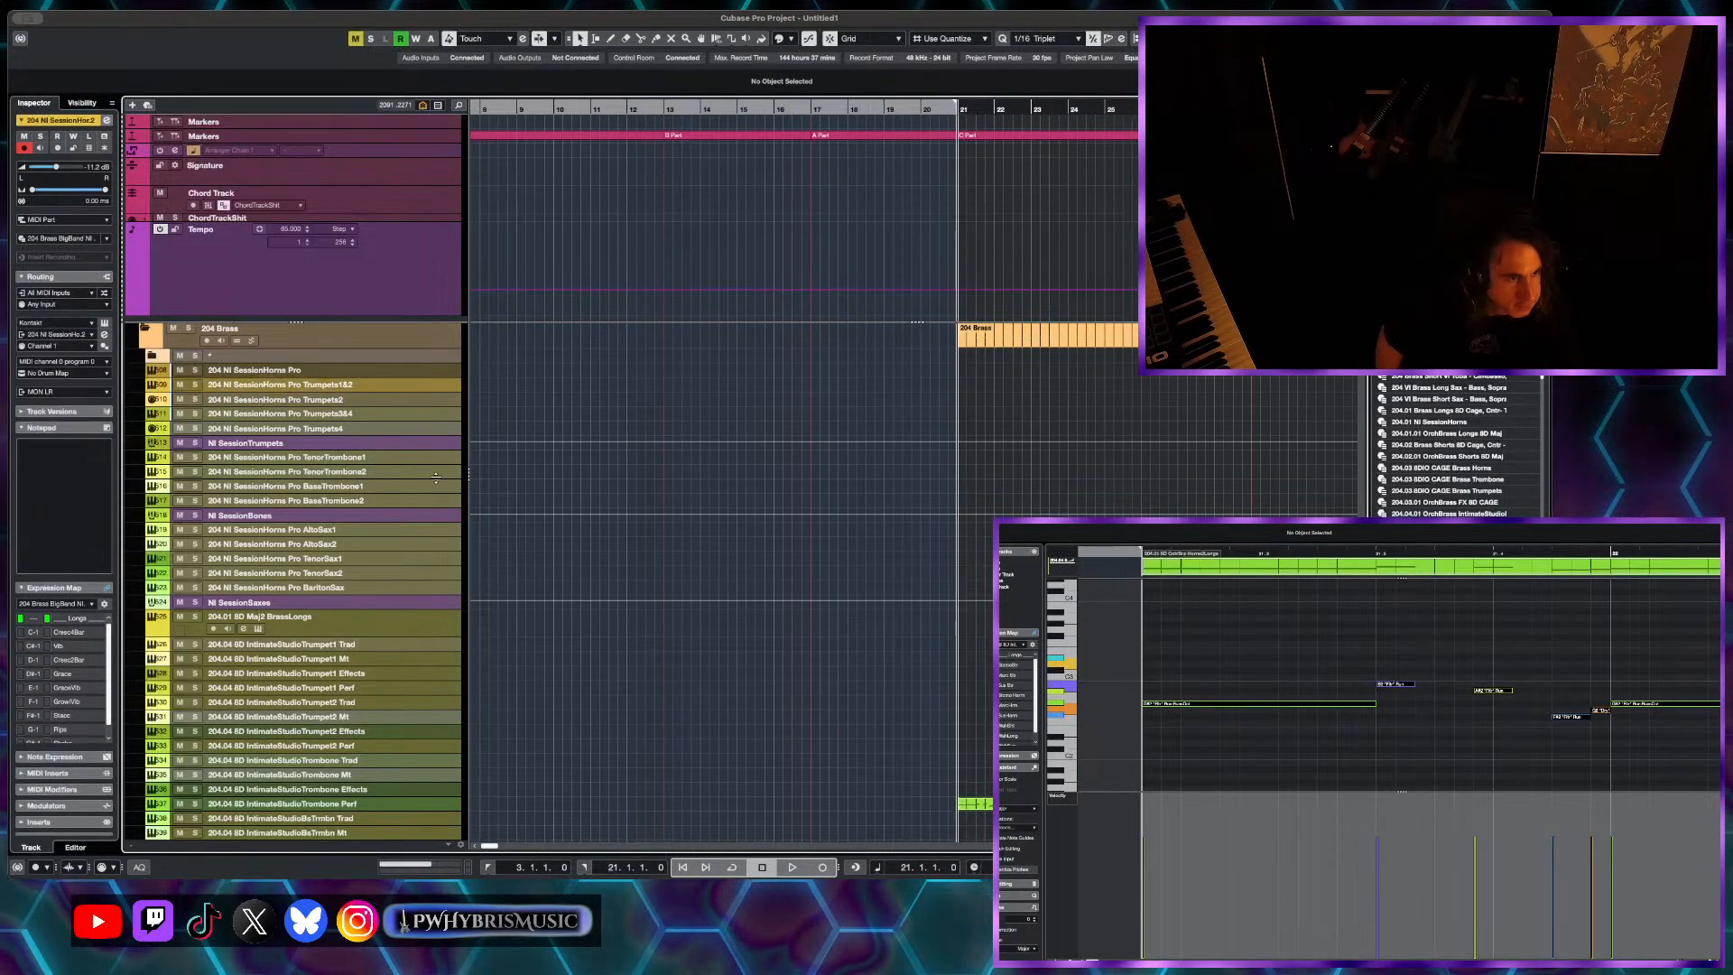
pyautogui.click(281, 372)
pyautogui.click(282, 379)
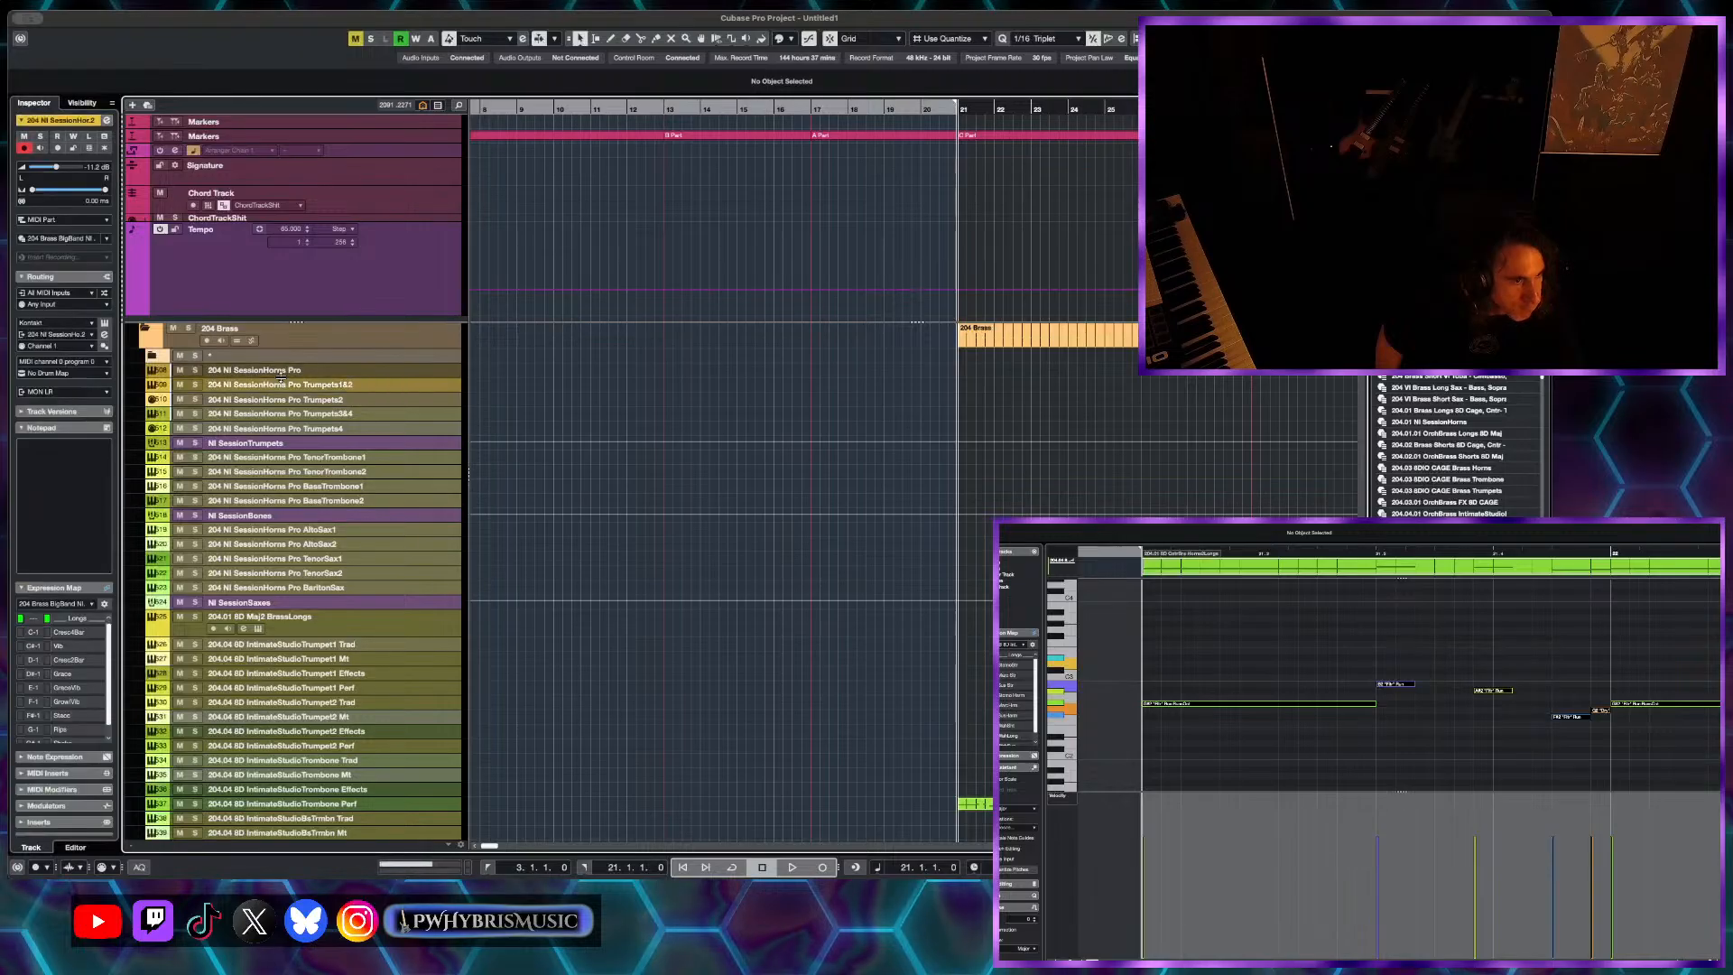
pyautogui.click(283, 373)
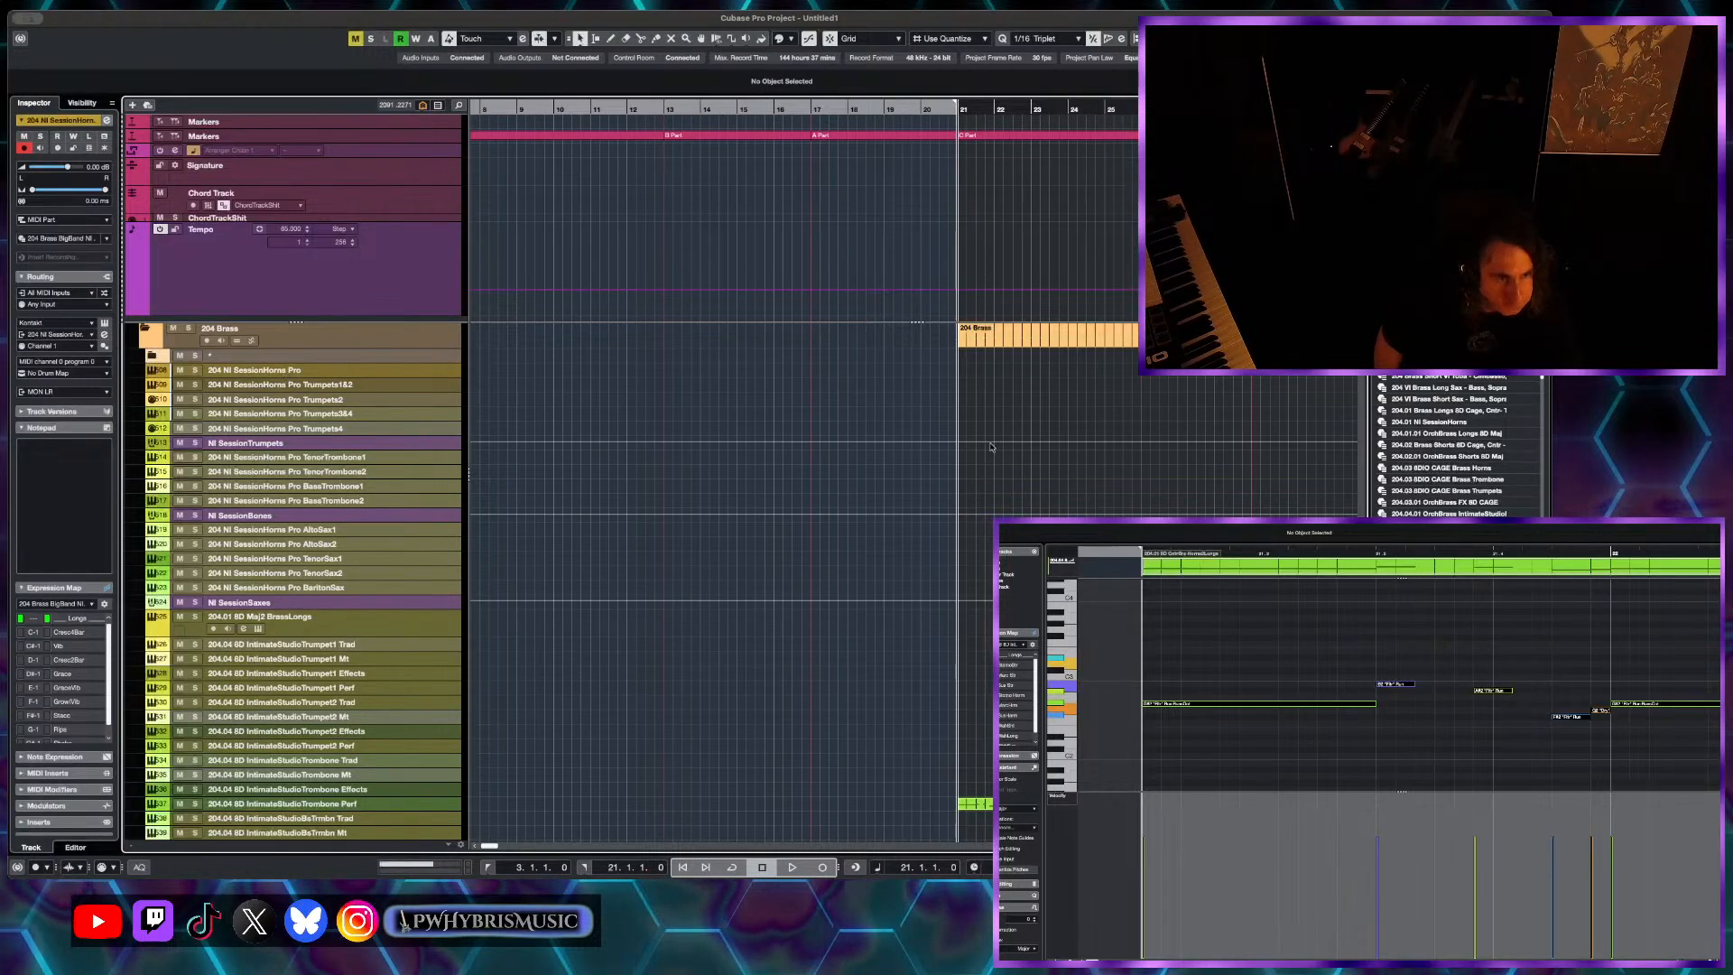
pyautogui.press('e')
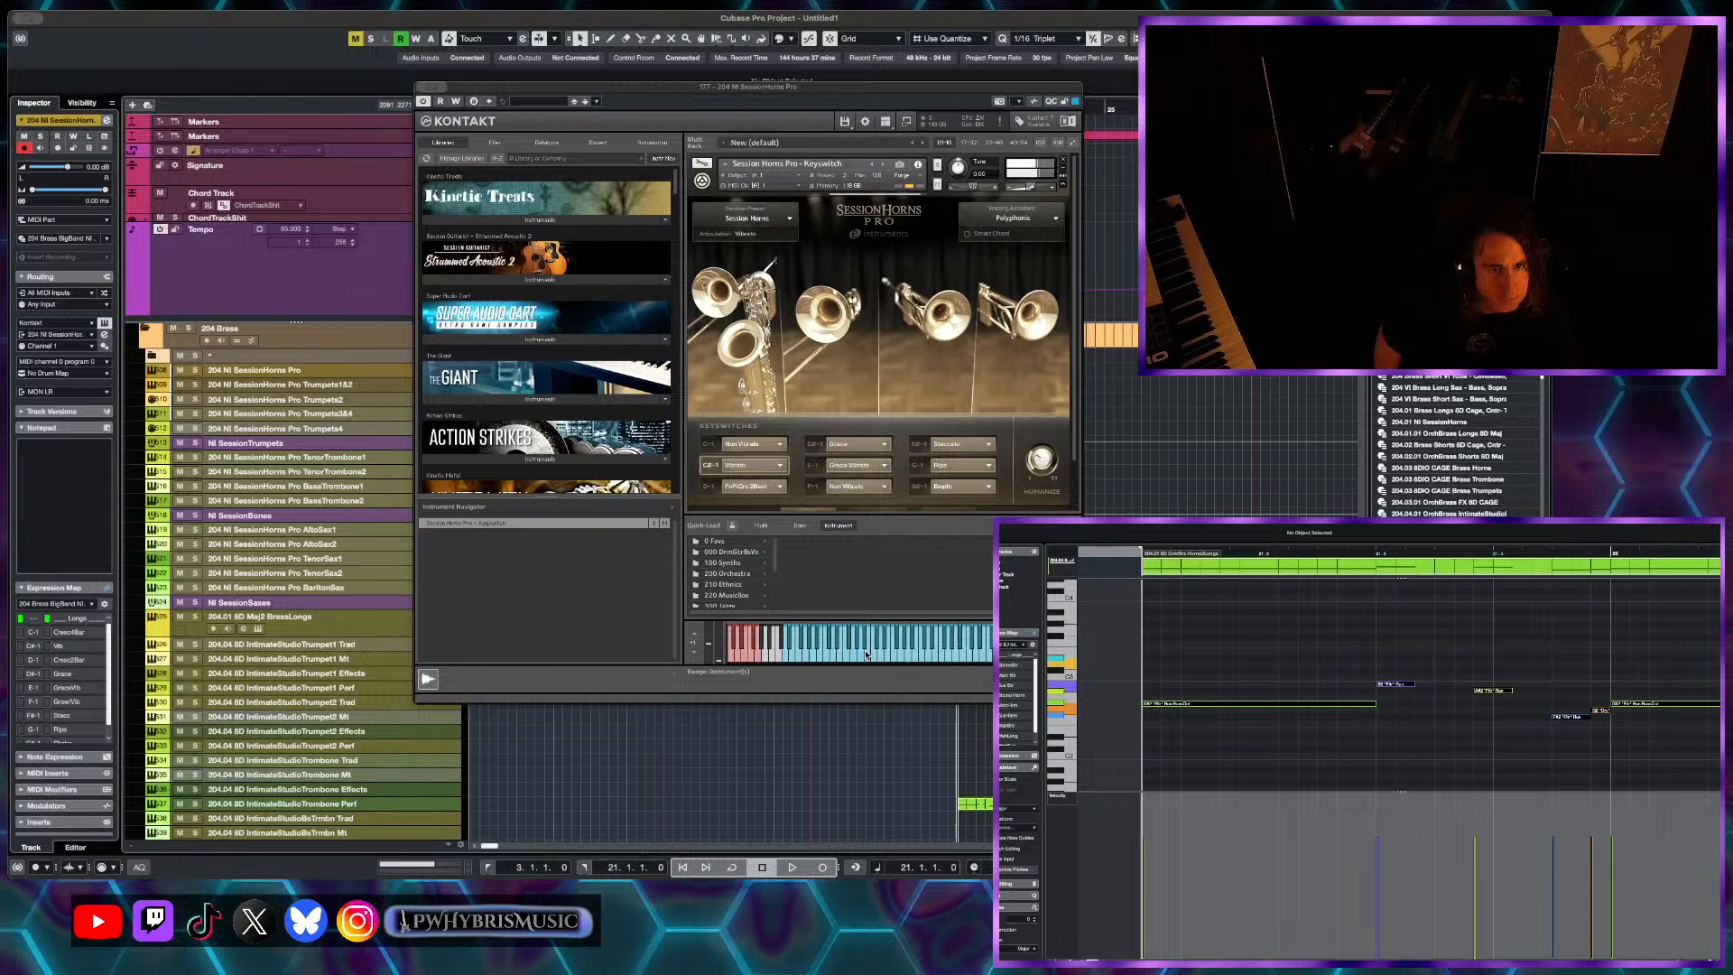
pyautogui.press('e')
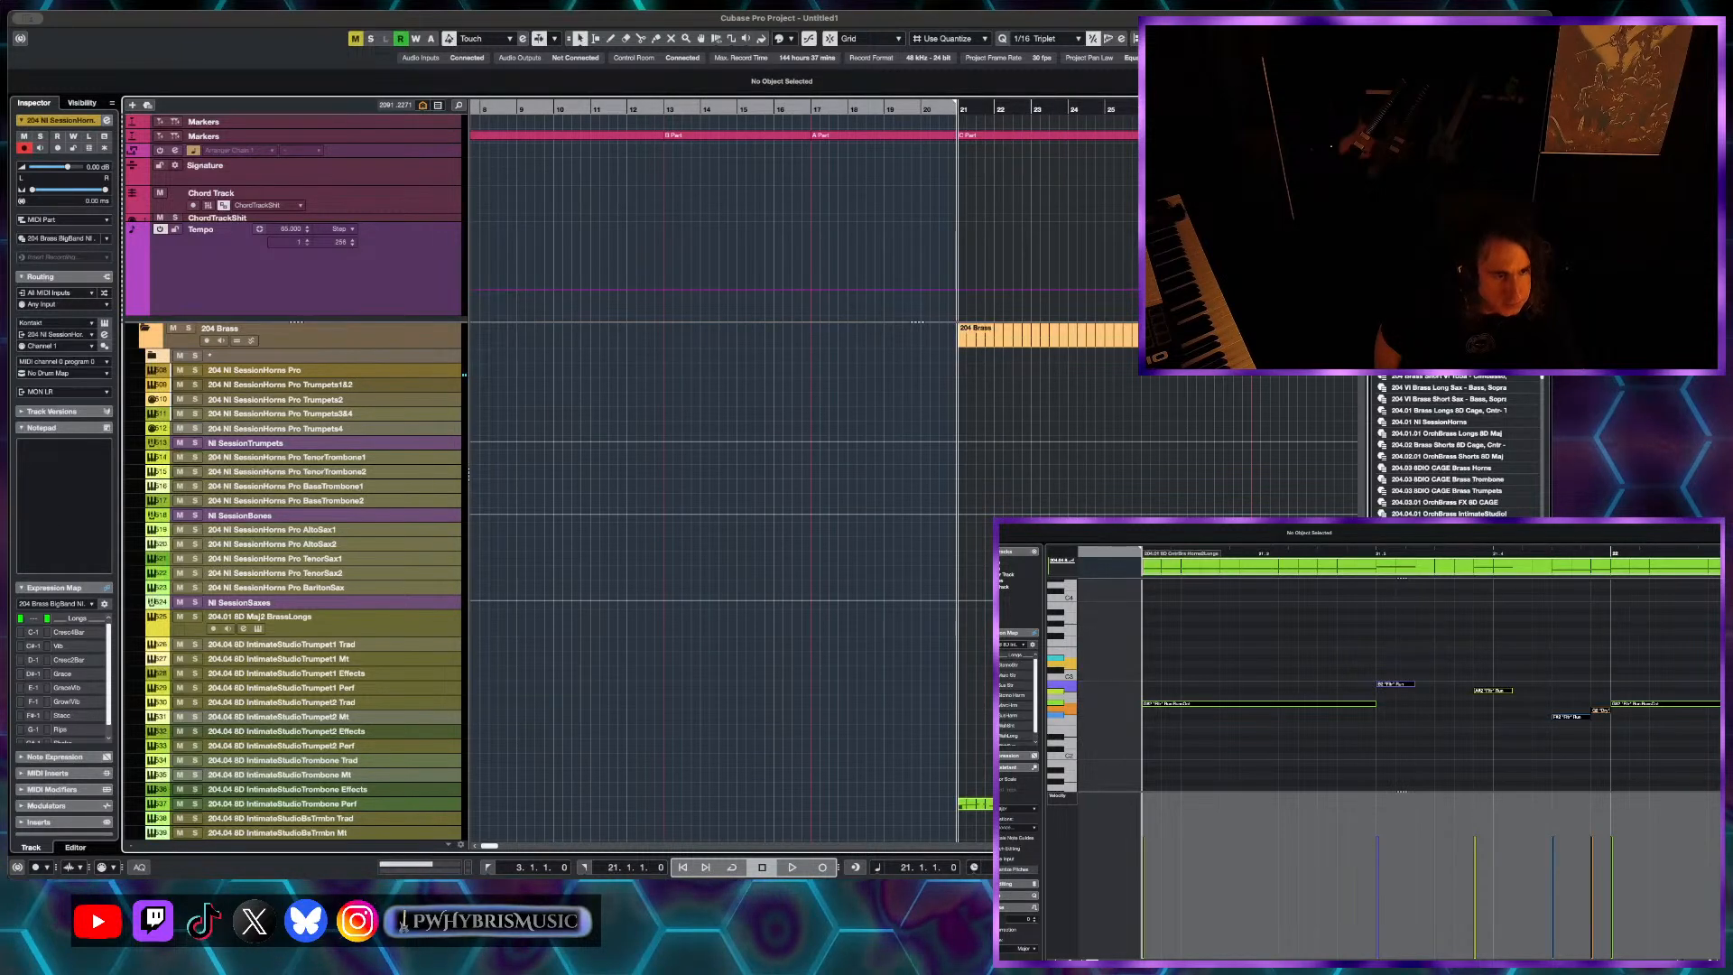
# - Move the MIDI part at bar 21 onto the 204 NI SessionHorns Pro track and audition it briefly
pyautogui.moveTo(977, 803); pyautogui.dragTo(977, 369)
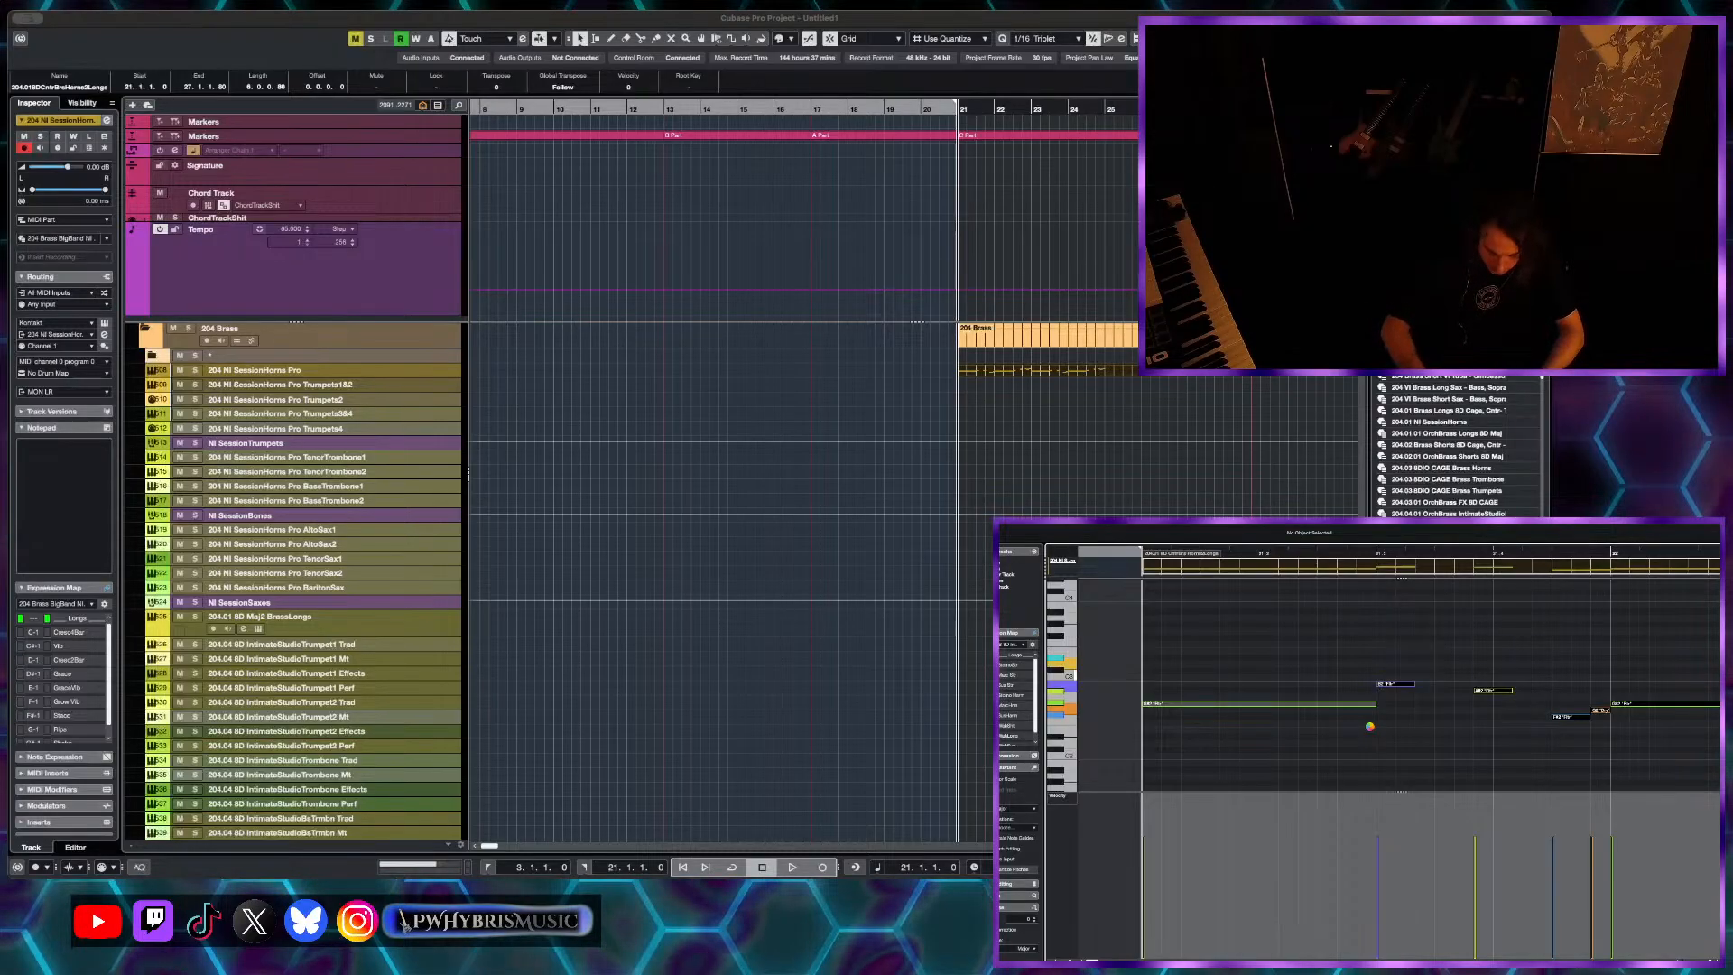
pyautogui.press('space')
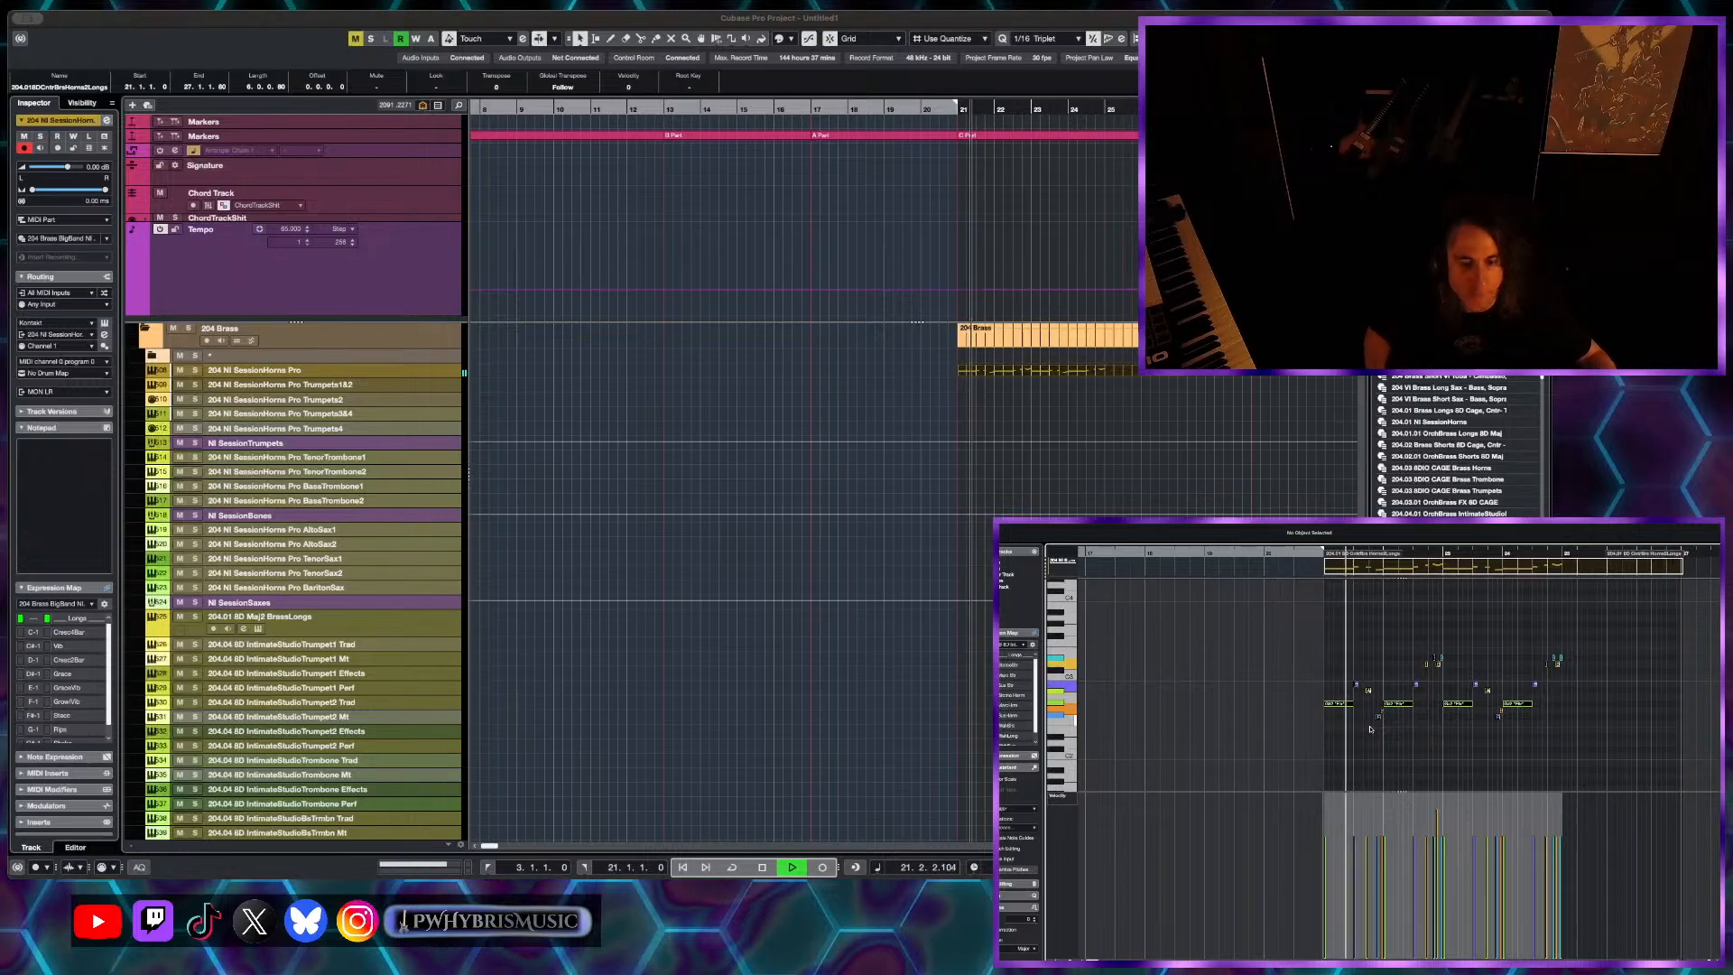
pyautogui.press('space')
# - Set the first long note's articulation to GrowlVib and audition it from bar 21
pyautogui.hotkey('ctrl', 'a')
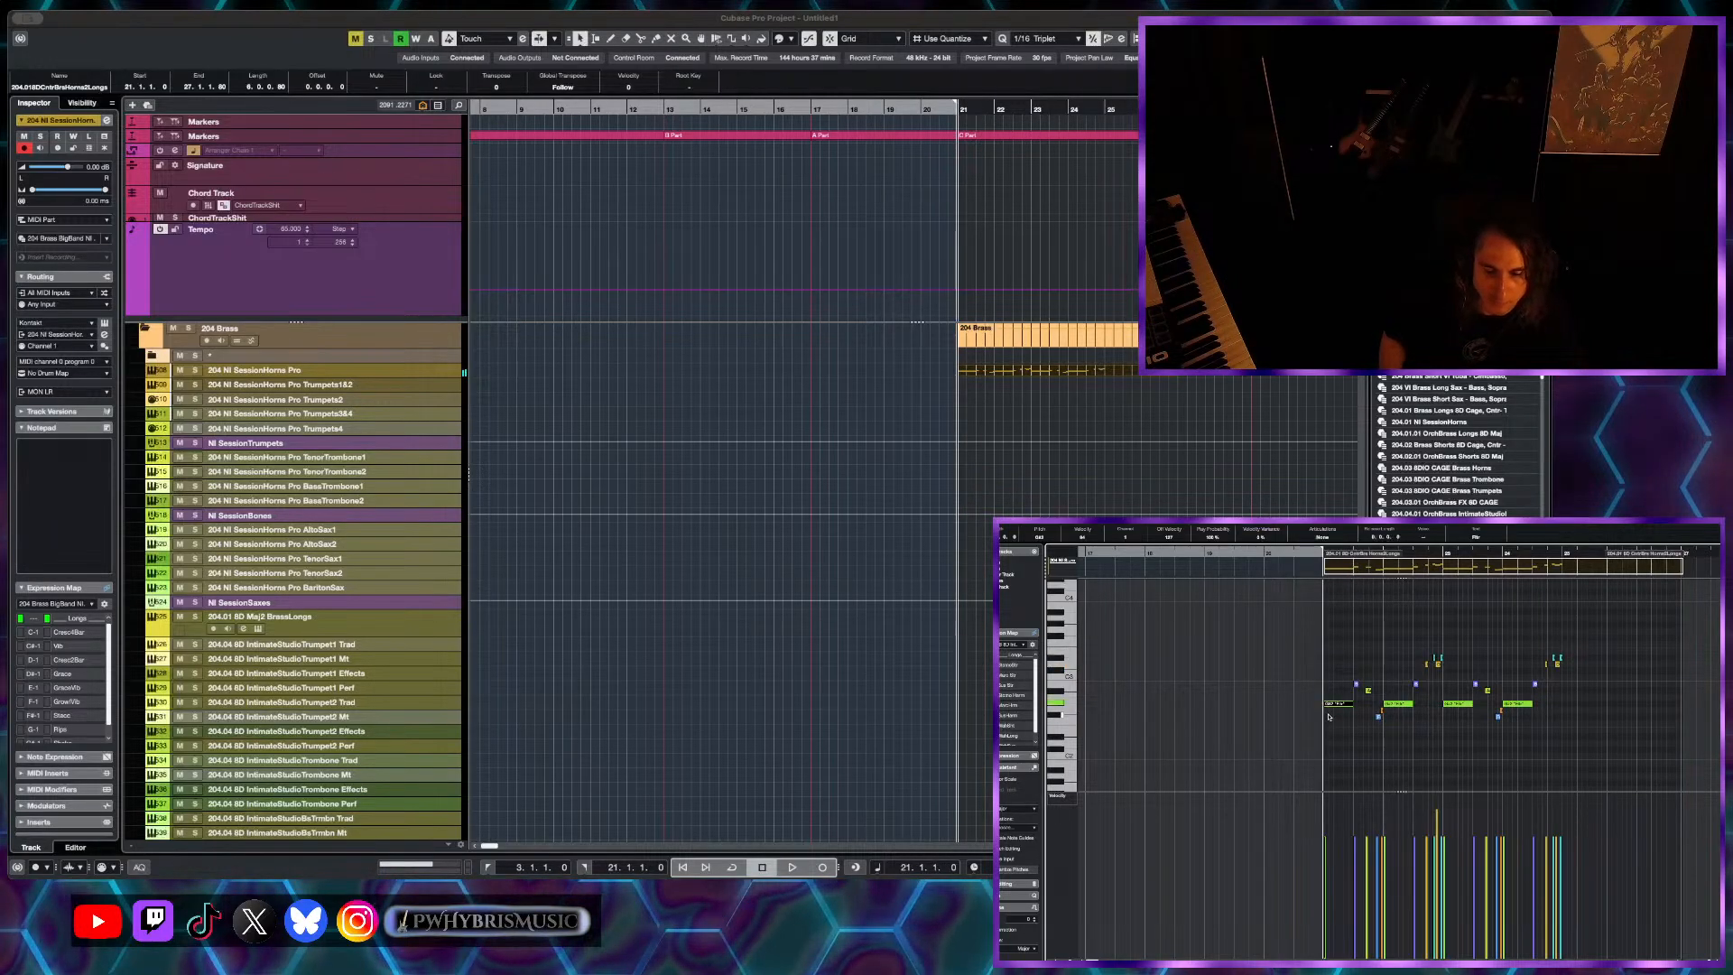
pyautogui.click(1318, 534)
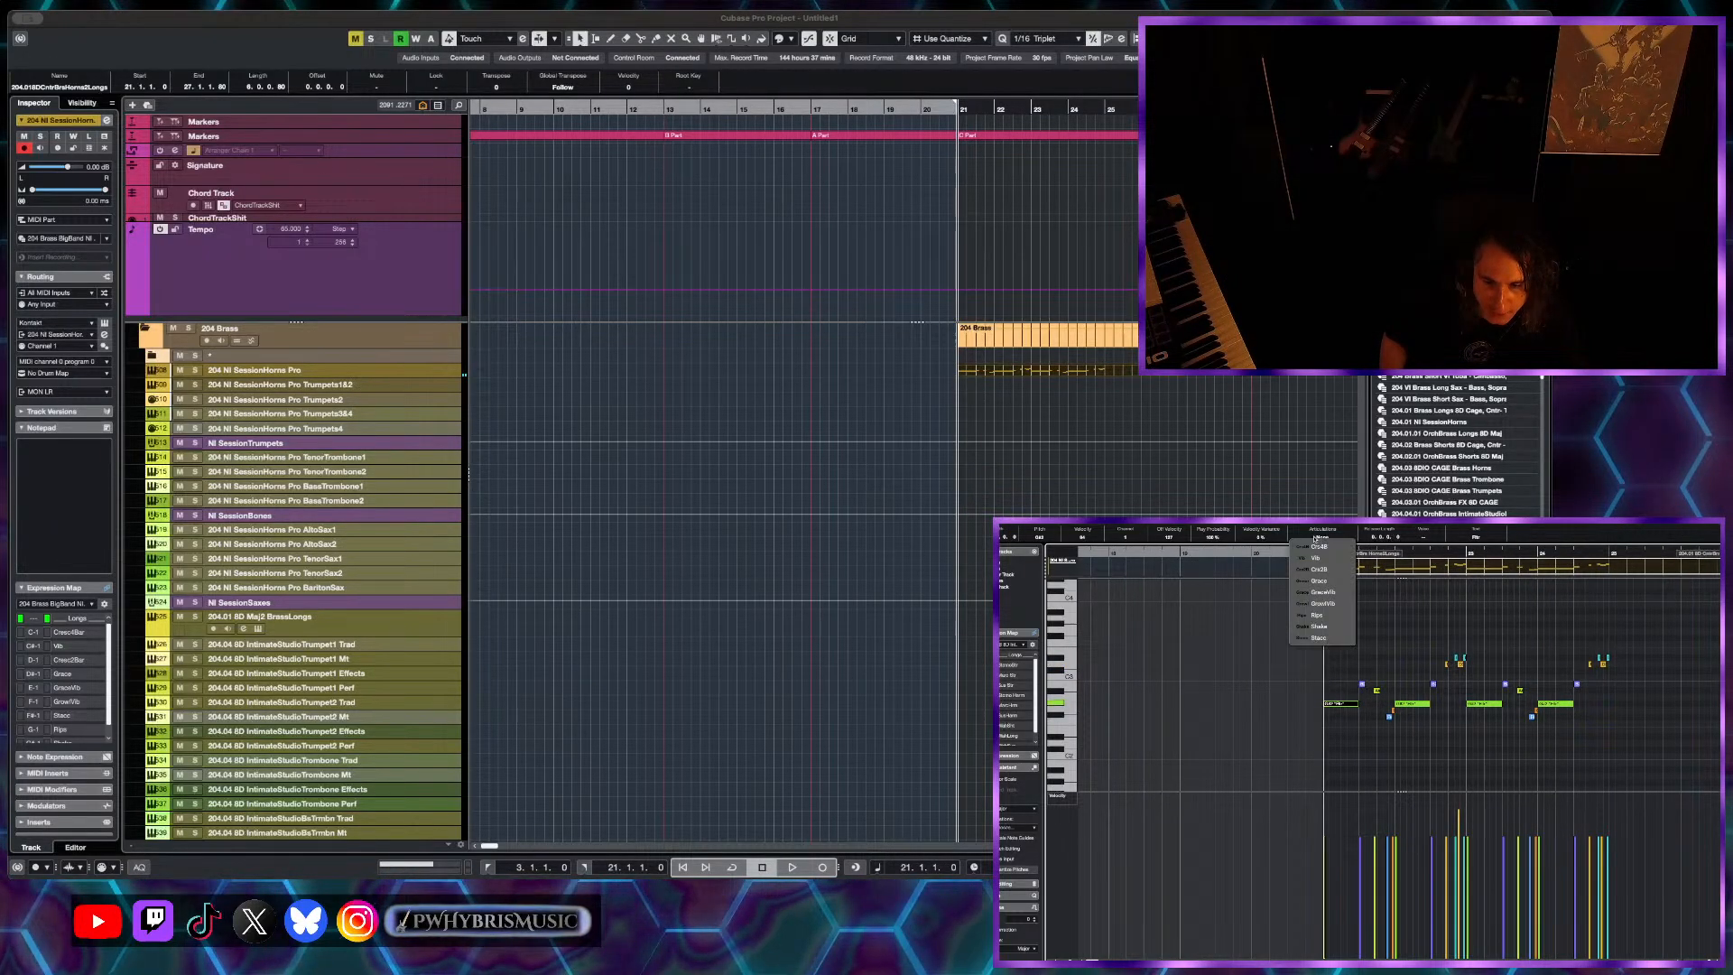
pyautogui.click(1325, 603)
pyautogui.scroll(5, 1336, 762)
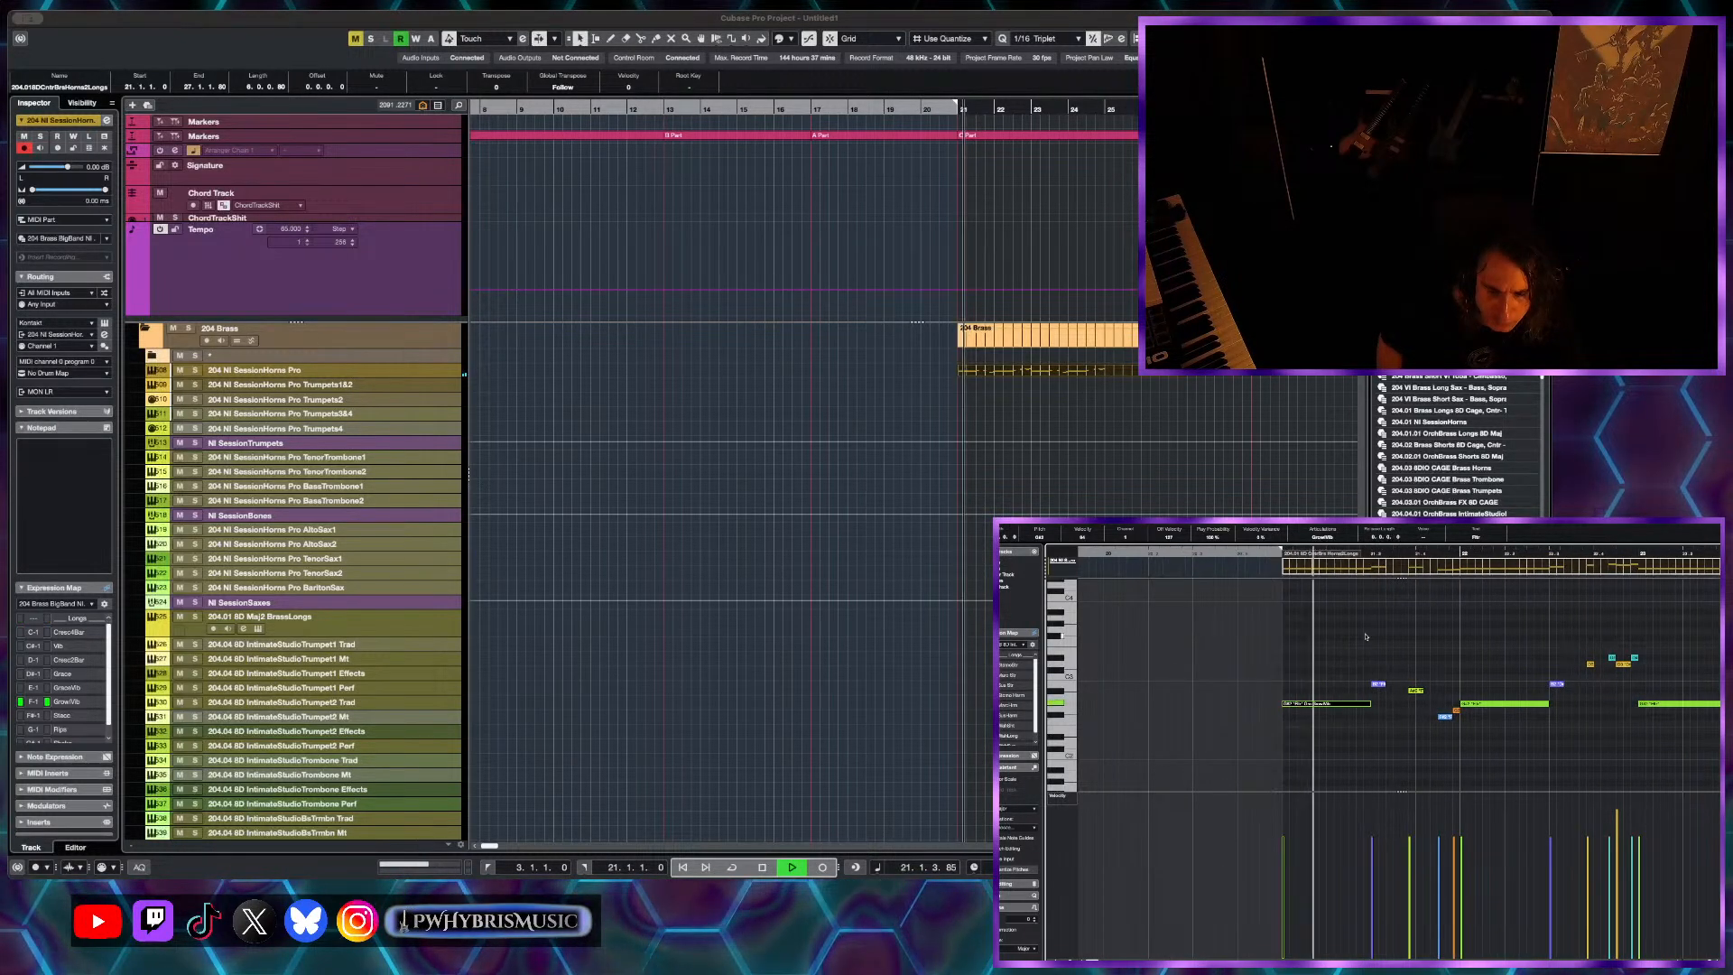
pyautogui.press('space')
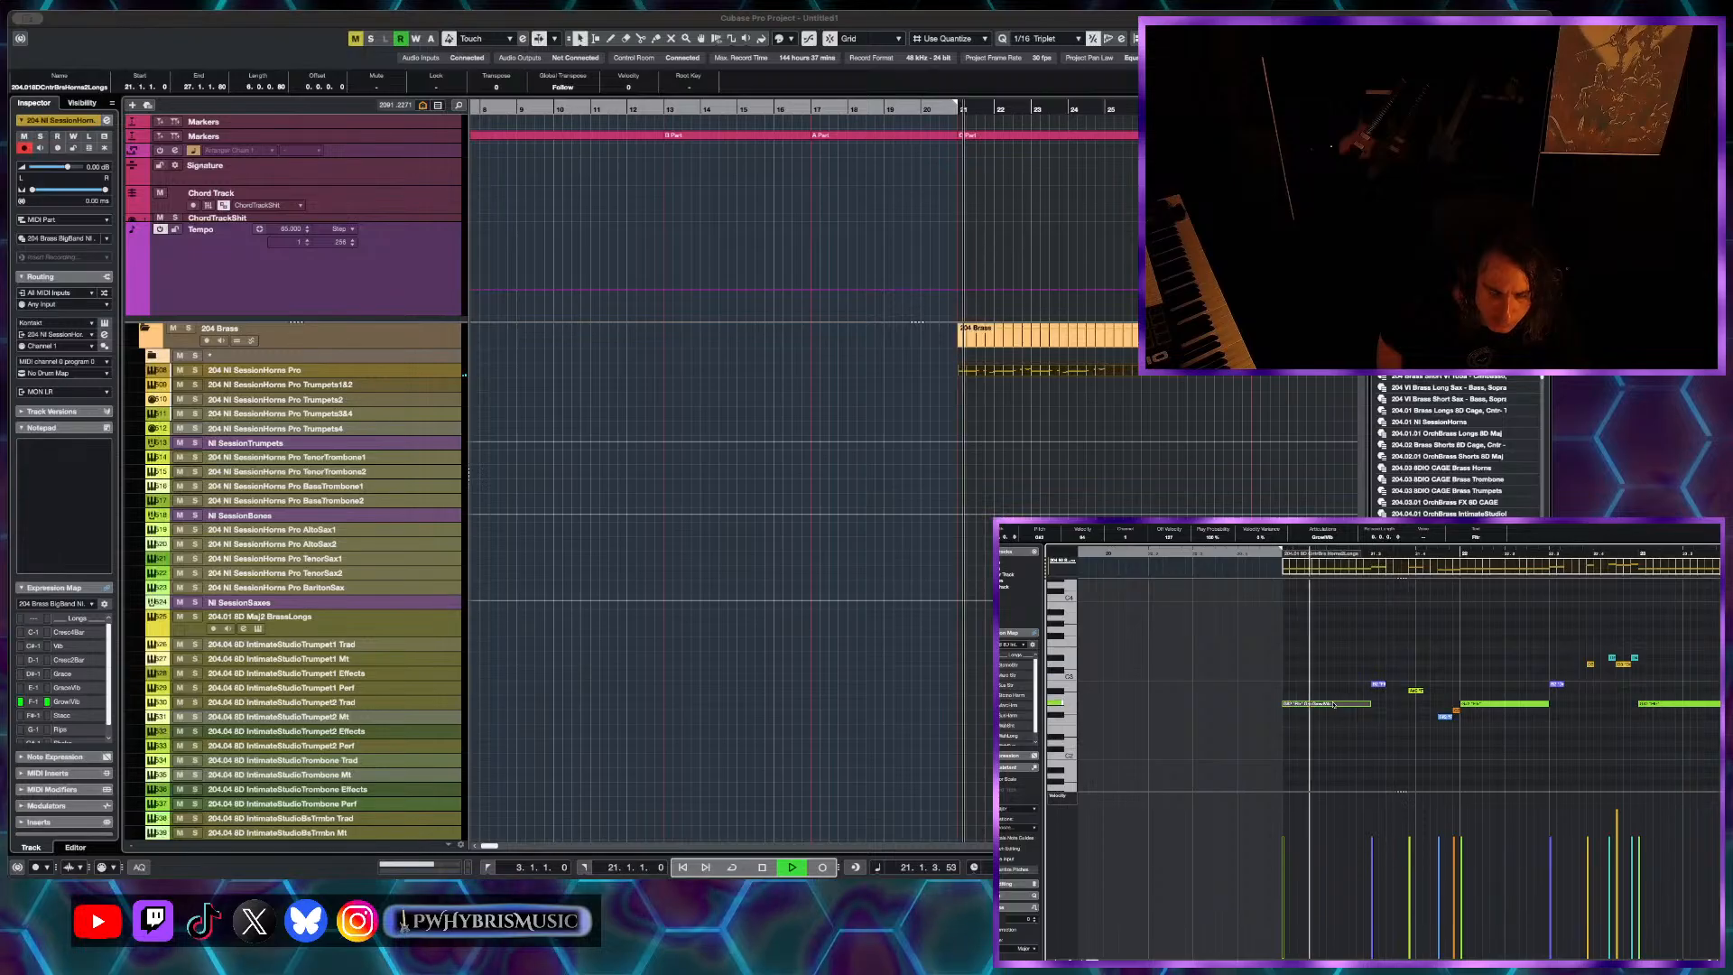
pyautogui.press('space')
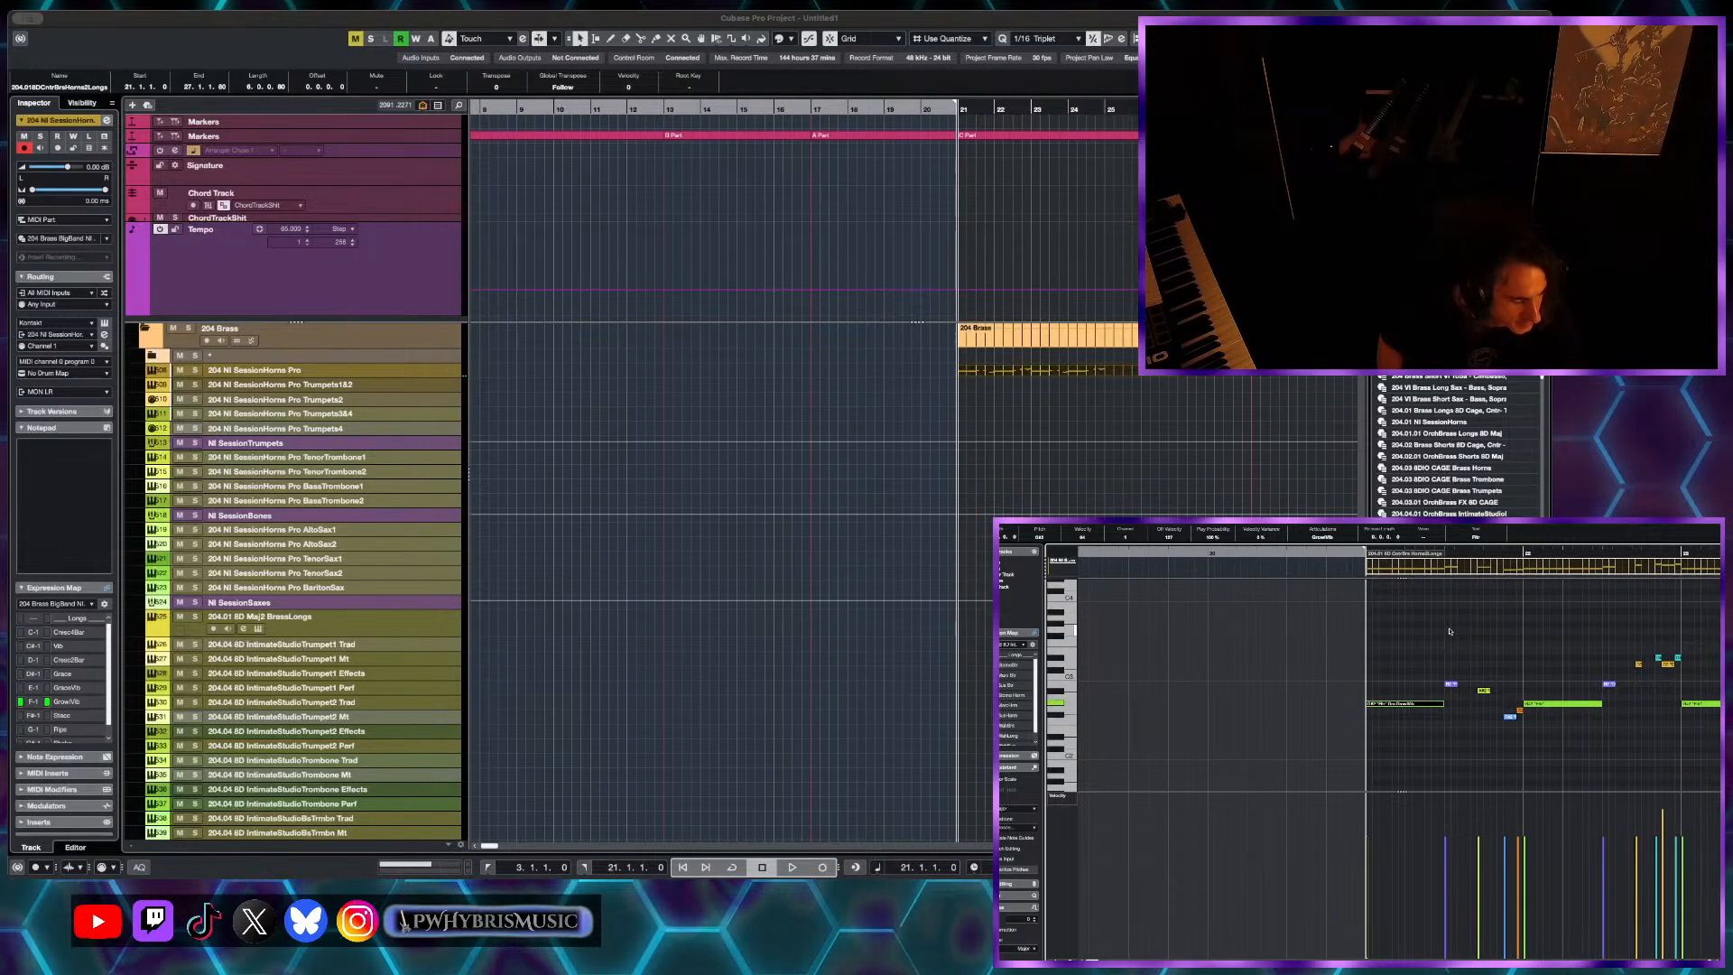
# - Open the track's Kontakt instrument and audition the first note against the on-screen keyboard and keyswitches
pyautogui.press('e')
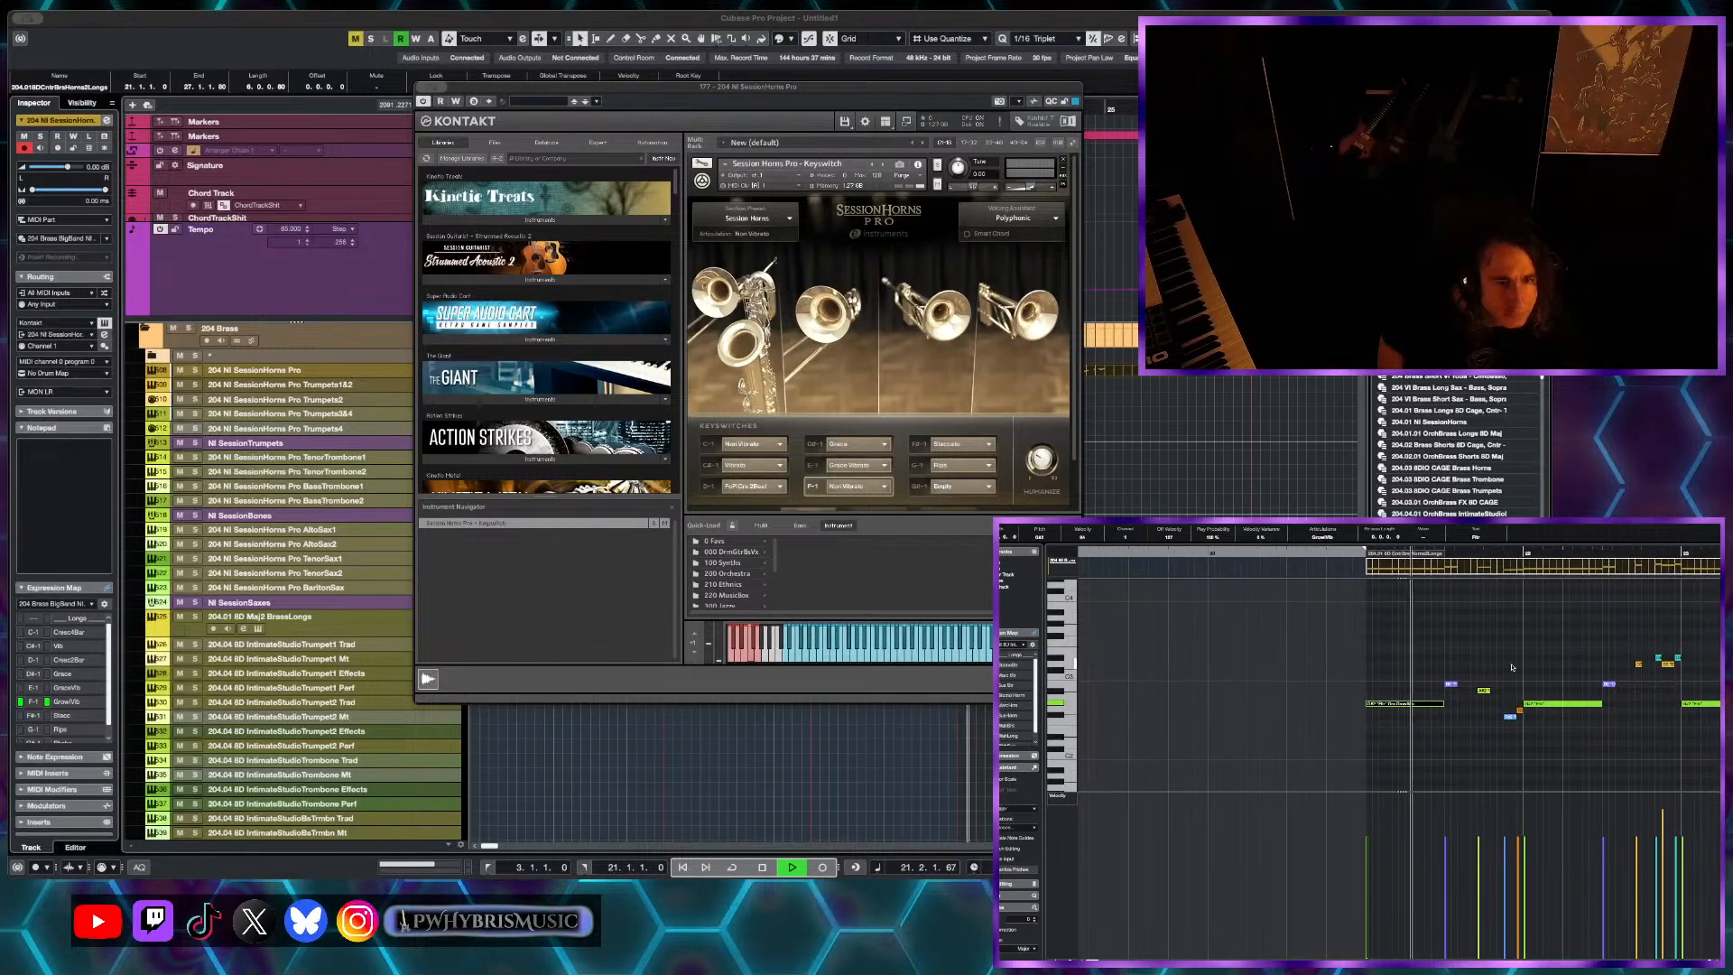
pyautogui.press('space')
pyautogui.click(1391, 705)
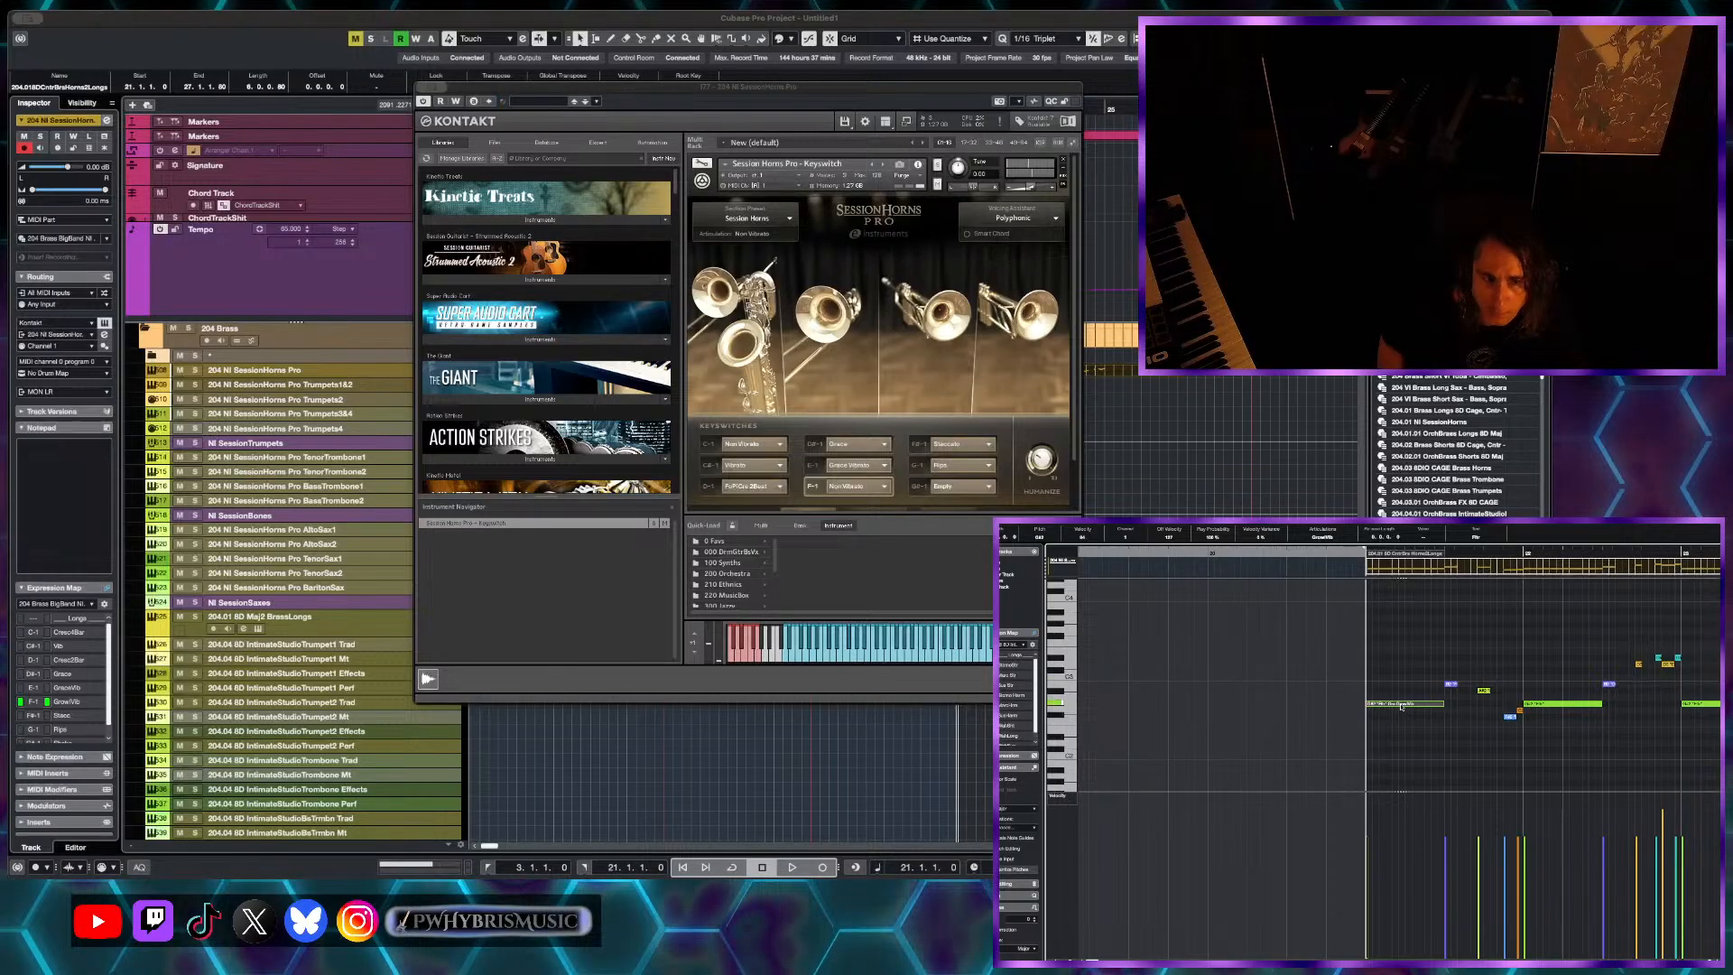
pyautogui.click(820, 662)
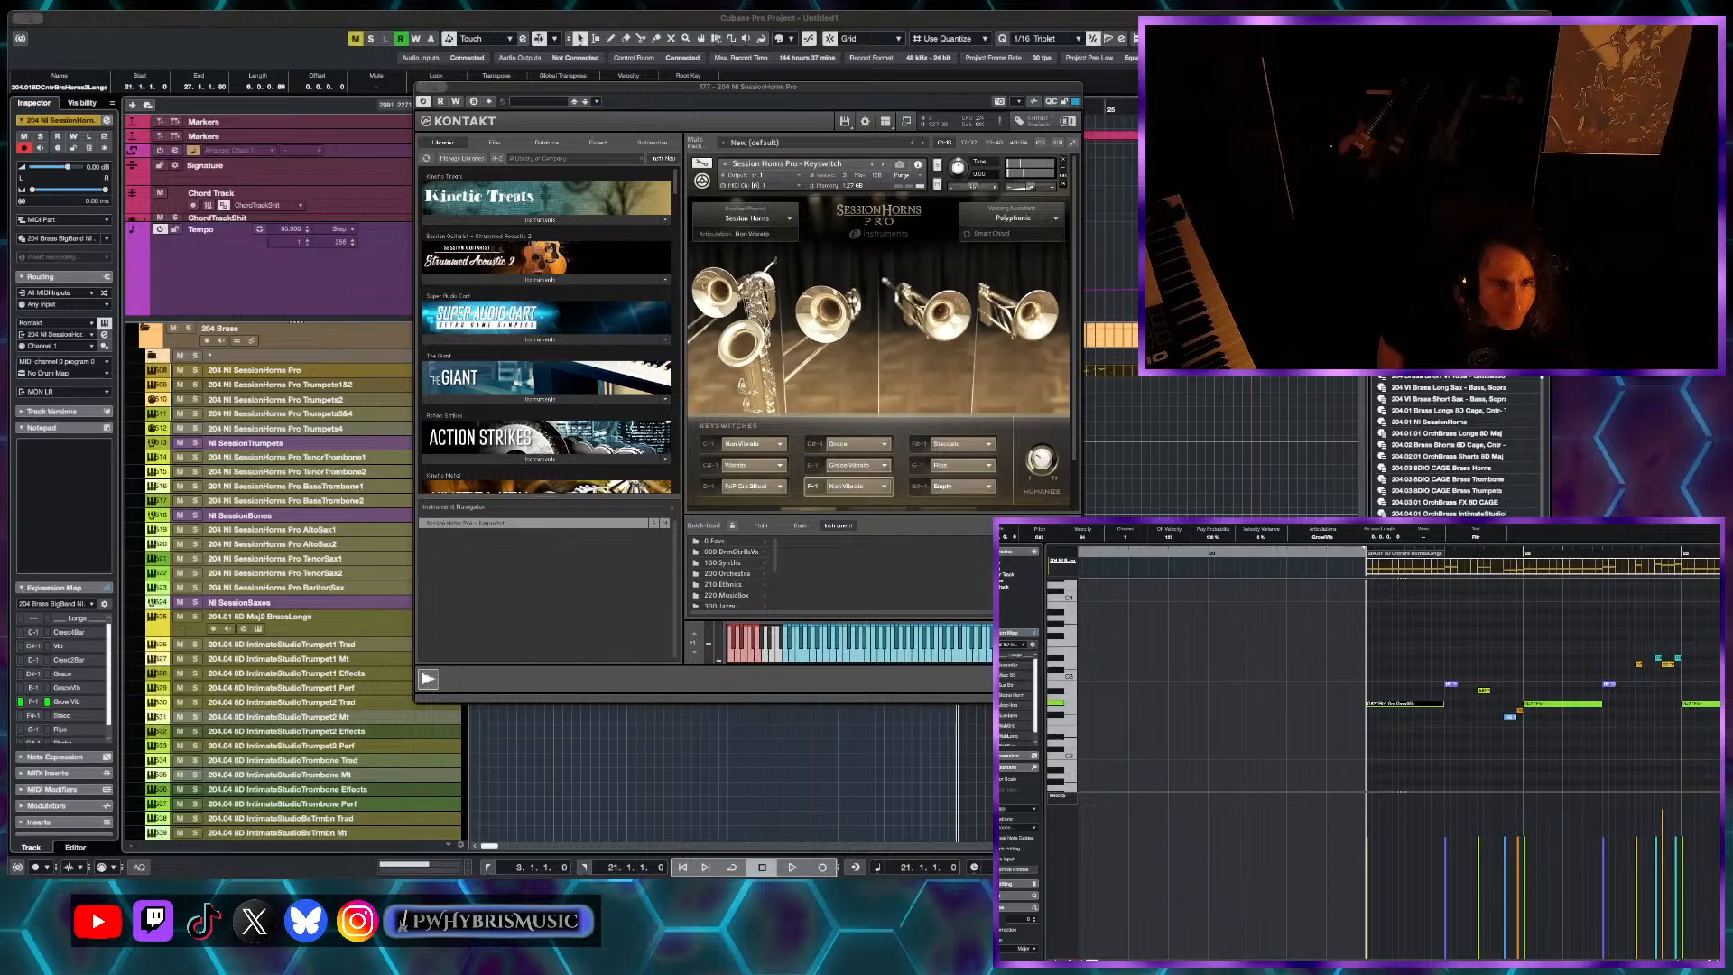
# - Select all notes of the part and set their articulation to Grace
pyautogui.scroll(-5, 1482, 636)
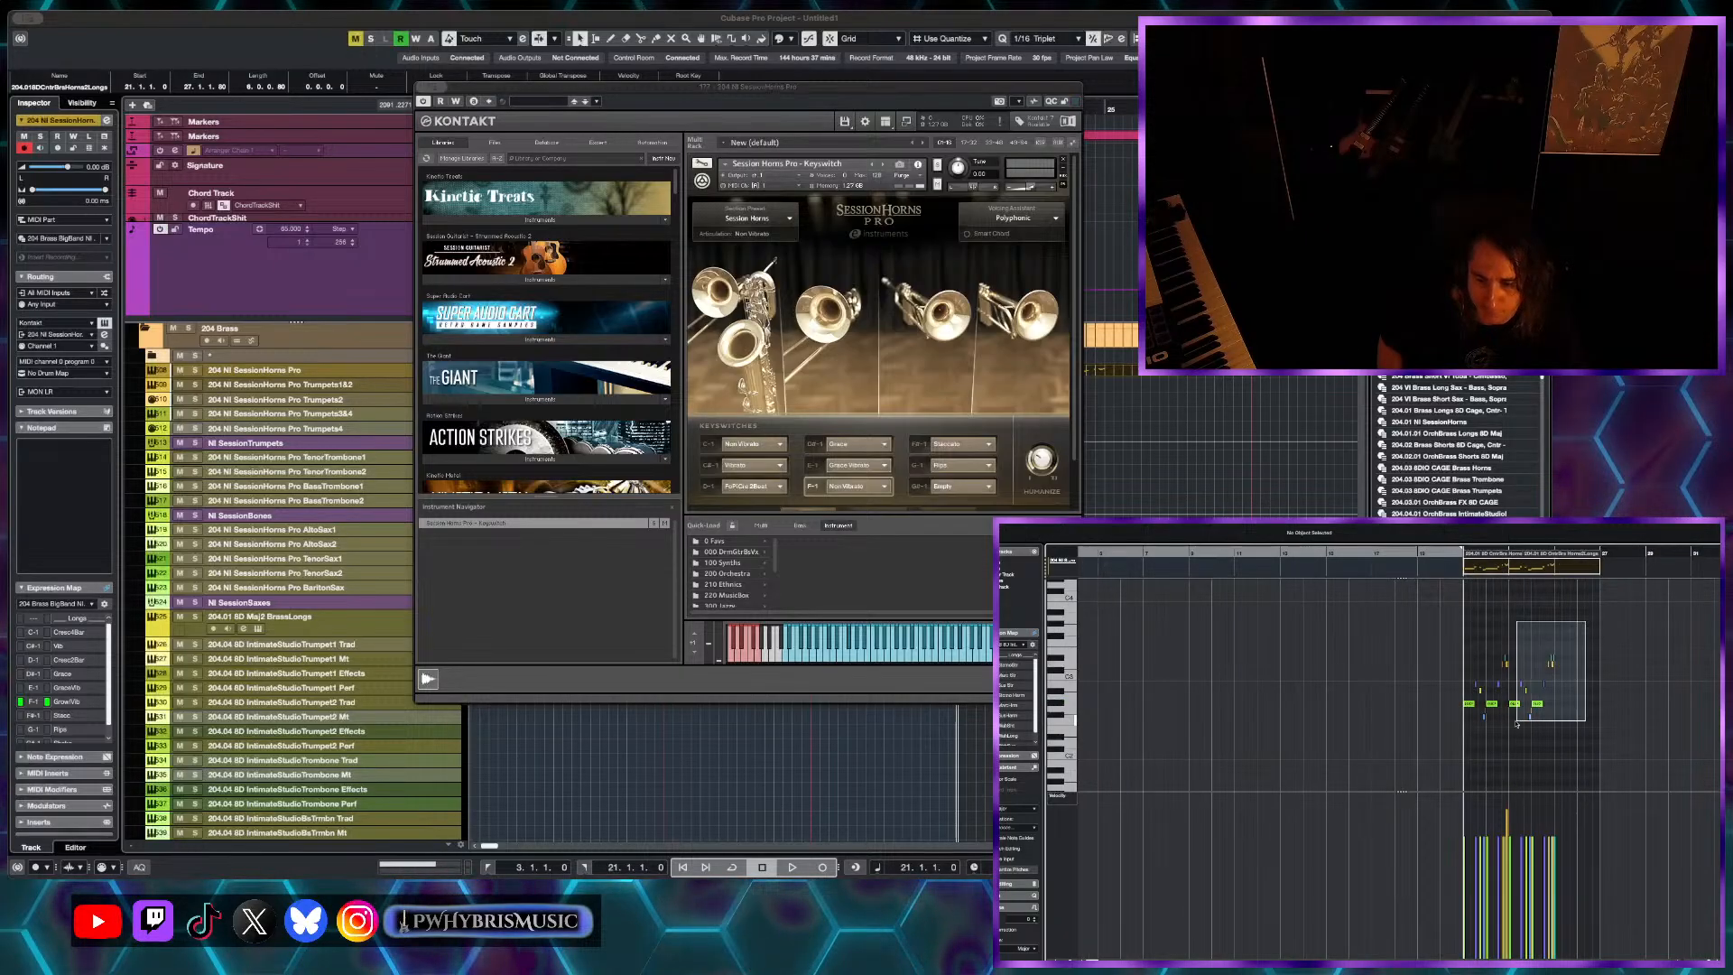
pyautogui.scroll(4, 1557, 624)
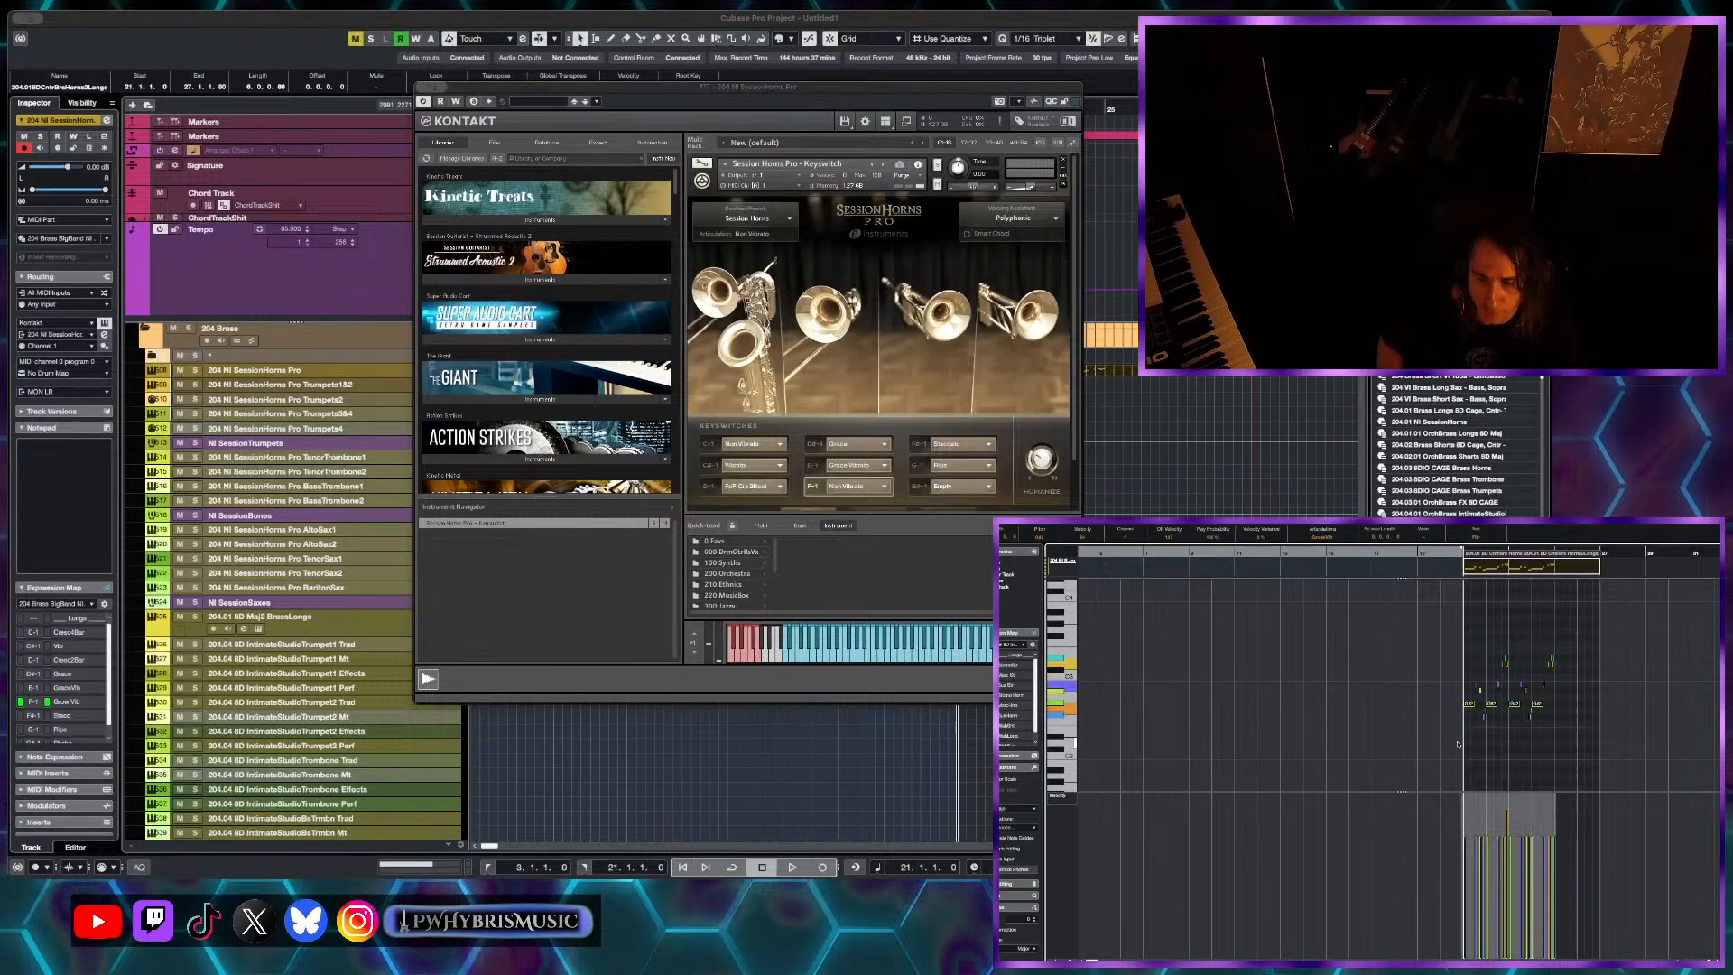
pyautogui.click(1325, 537)
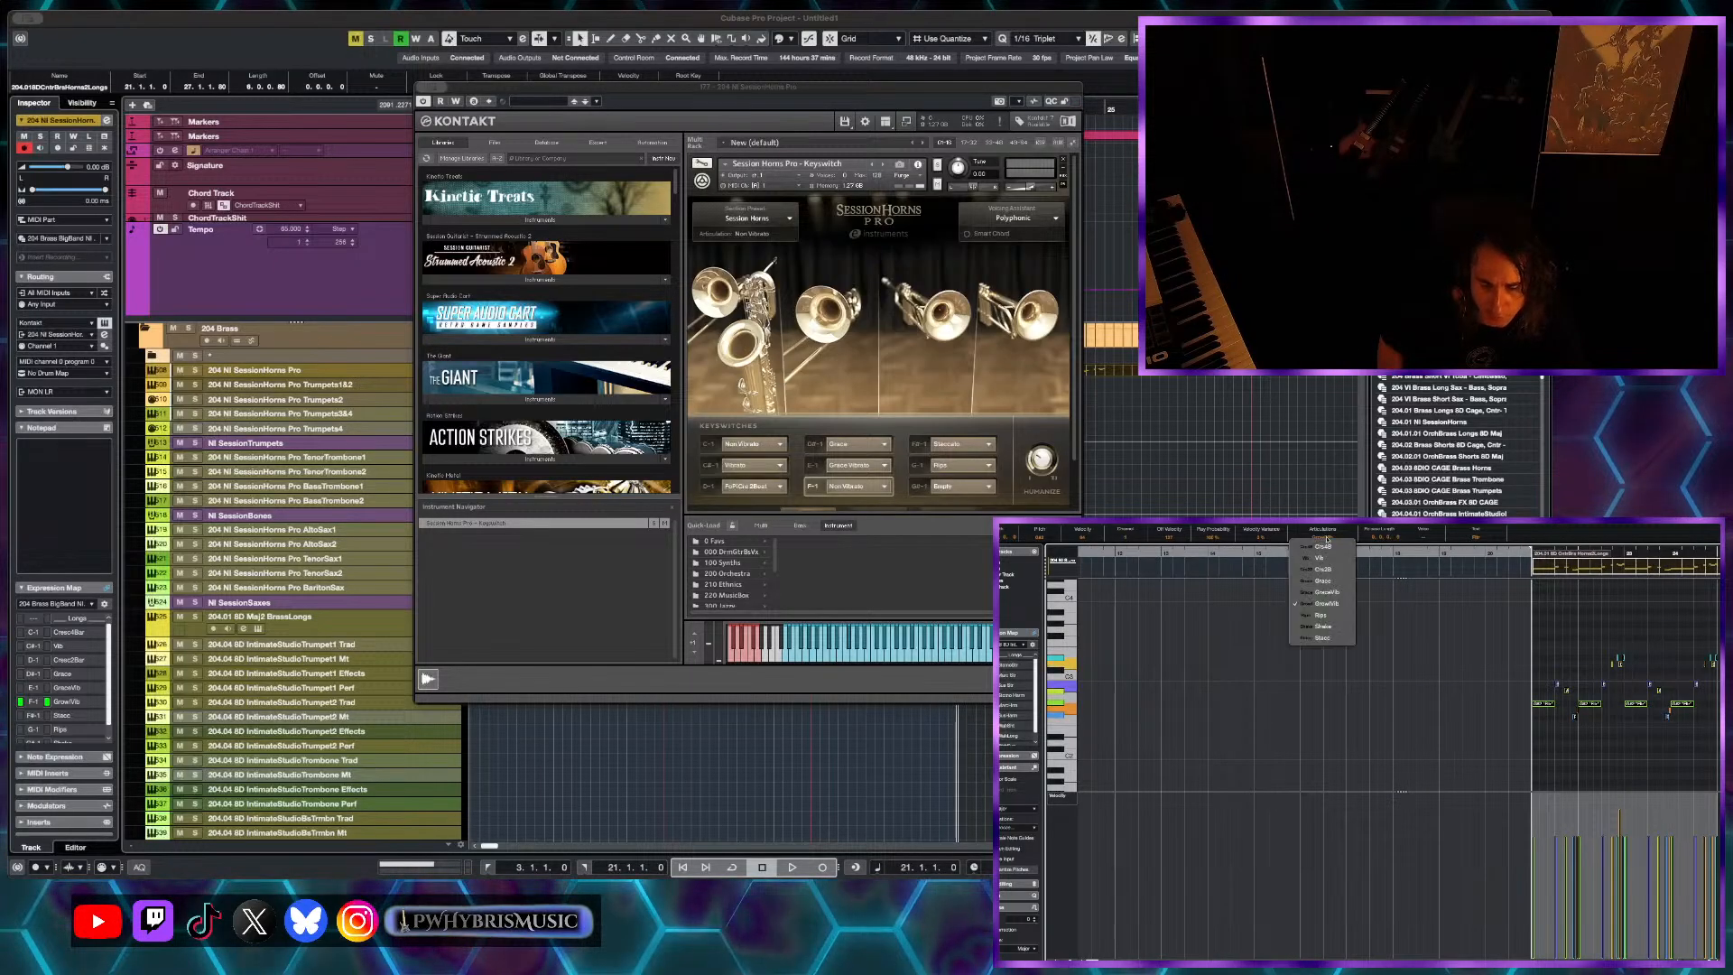
pyautogui.click(1337, 582)
# - Audition the part from bar 21 with the Grace articulation
pyautogui.press('space')
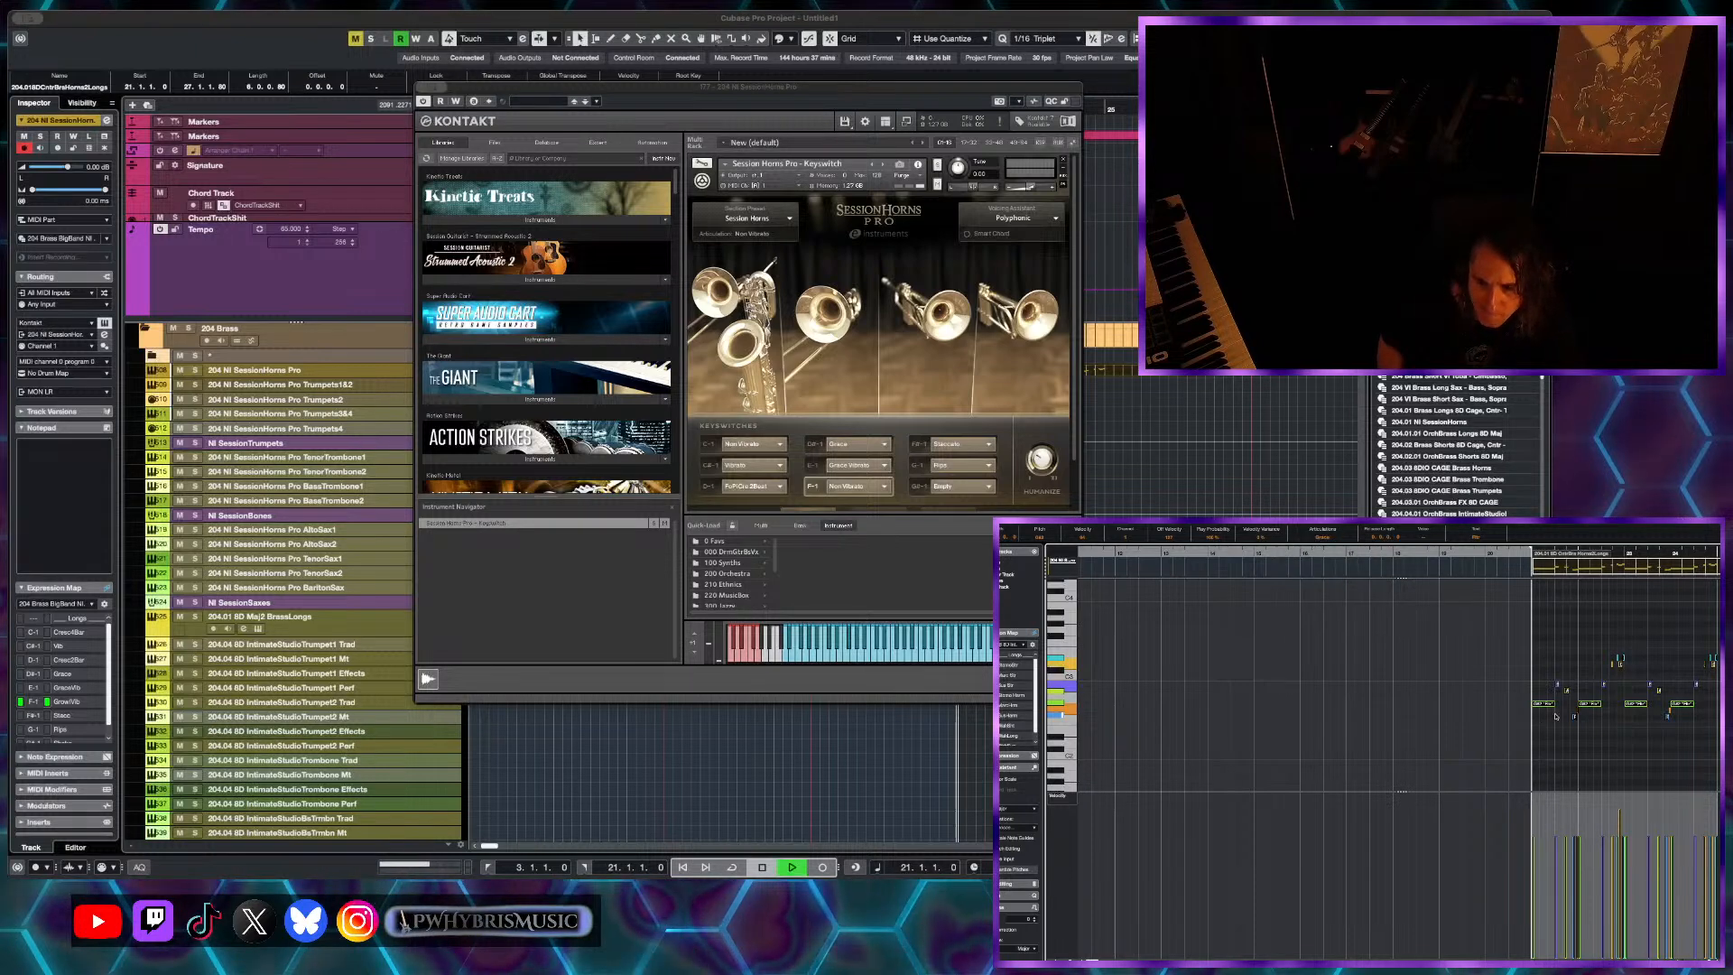
pyautogui.scroll(4, 1554, 711)
pyautogui.press('space')
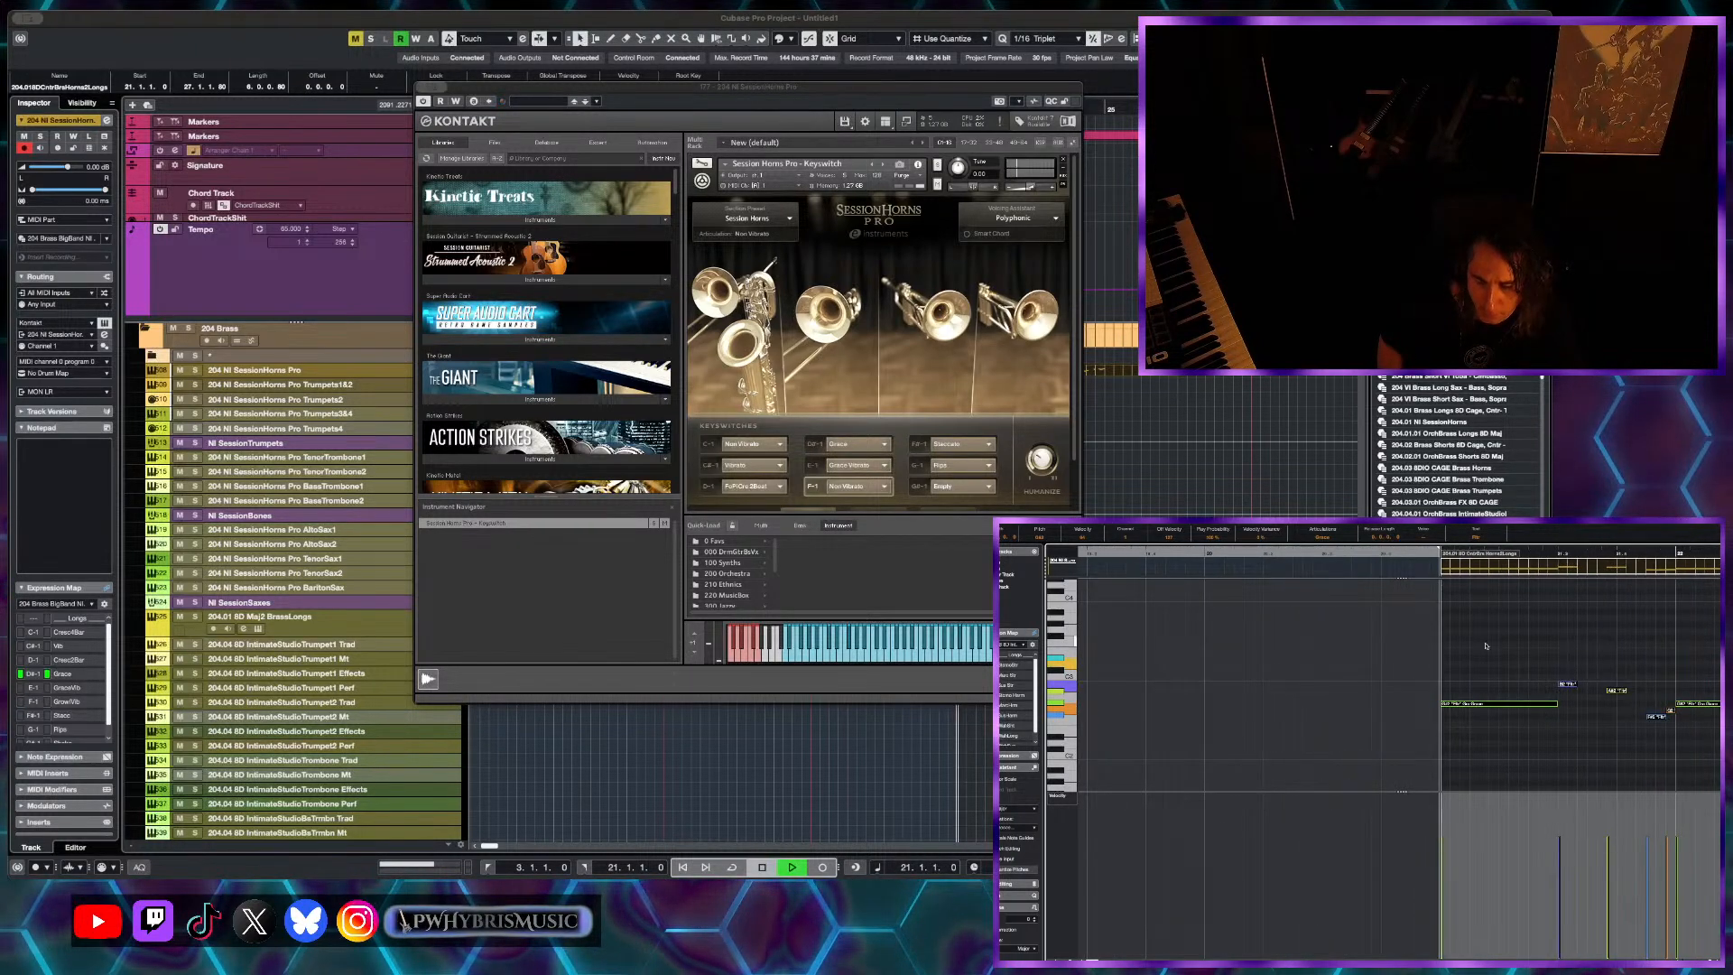
pyautogui.press('space')
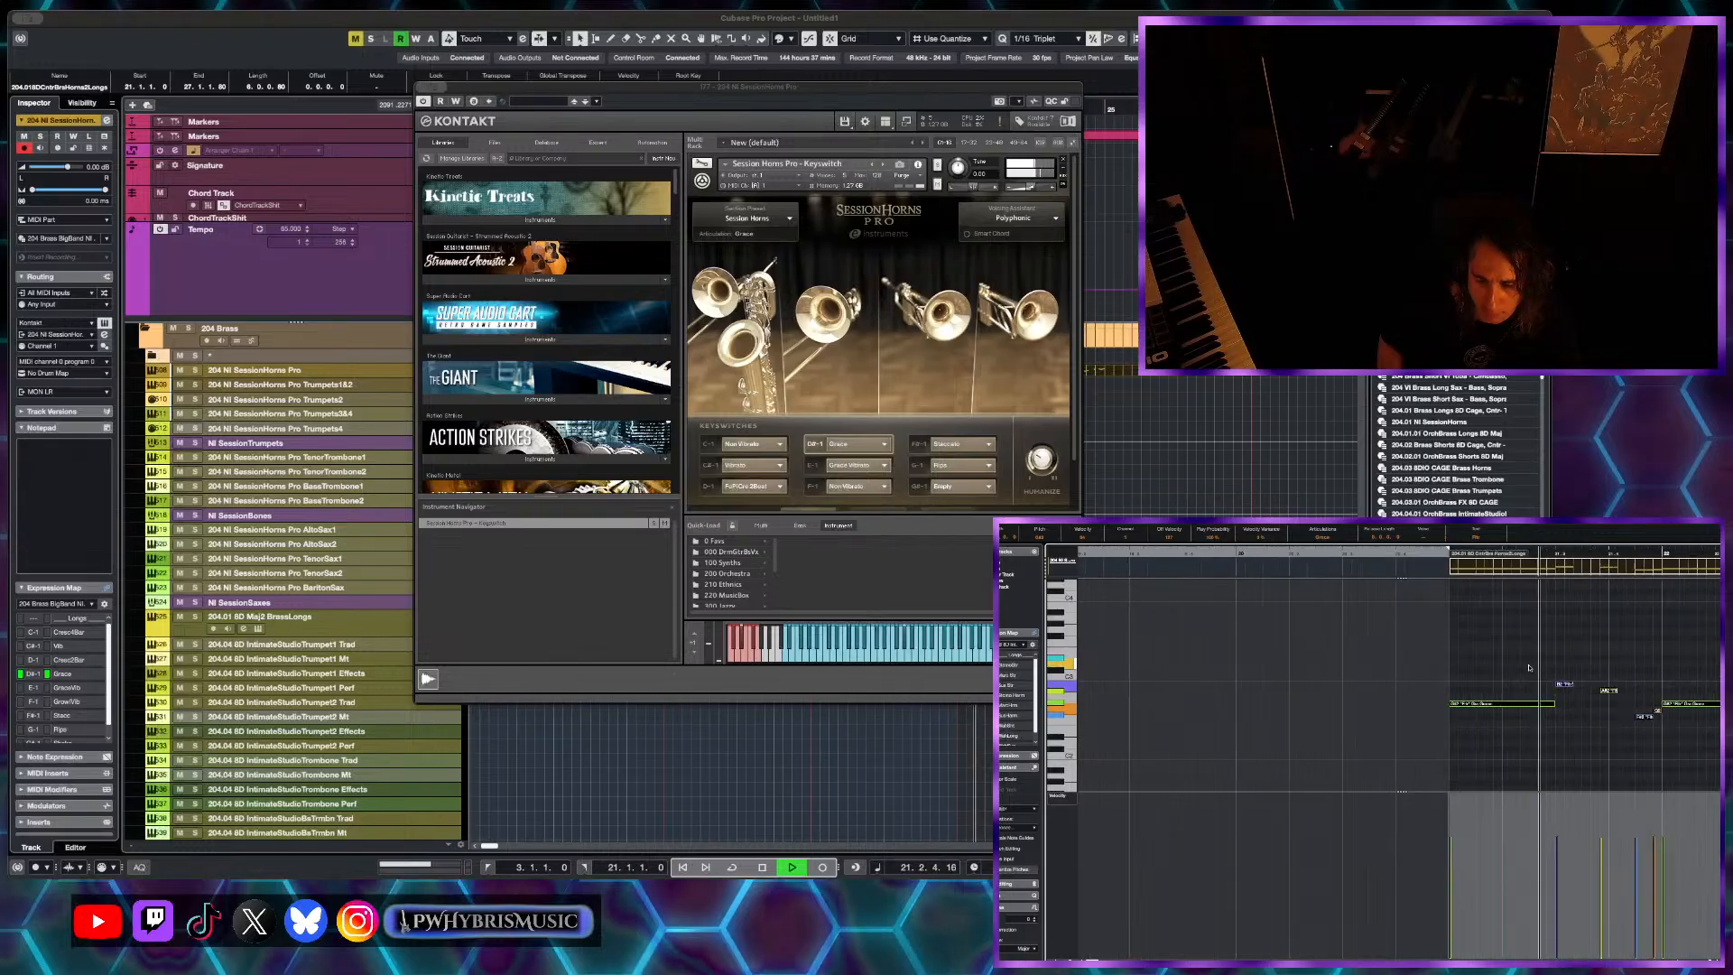
pyautogui.scroll(2, 1530, 672)
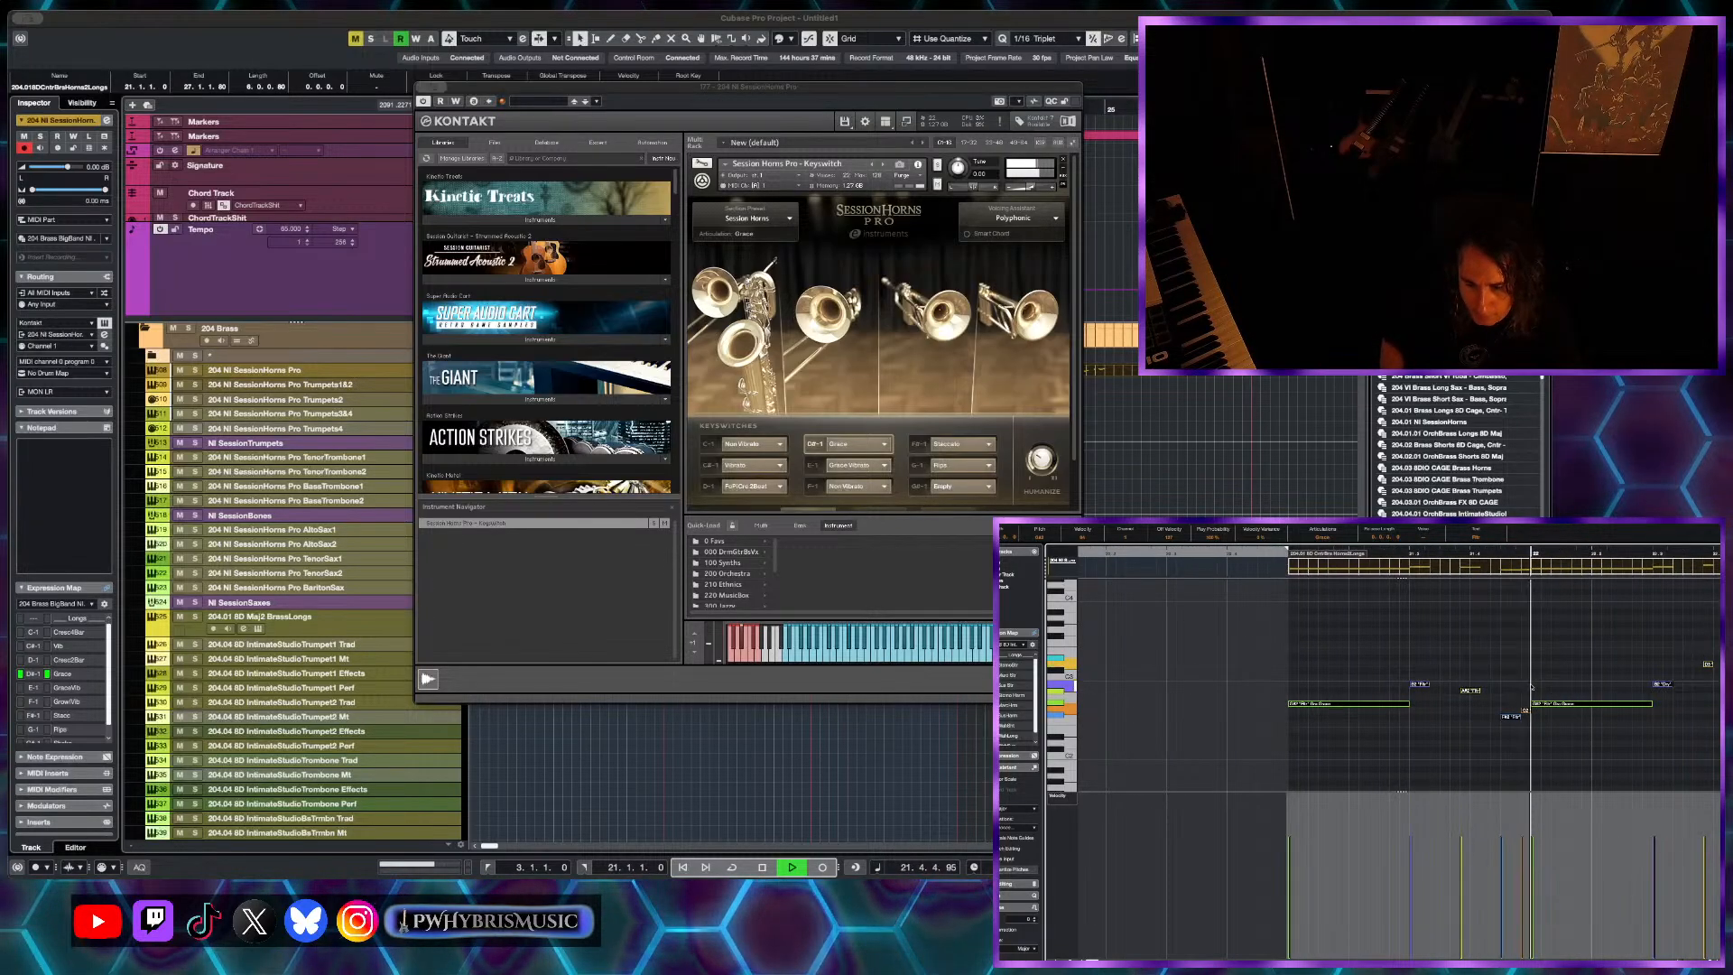
pyautogui.press('g')
pyautogui.press('g')
pyautogui.press('g')
pyautogui.press('g')
pyautogui.press('space')
# - Set the articulation of only the first long note to Shake
pyautogui.click(1479, 747)
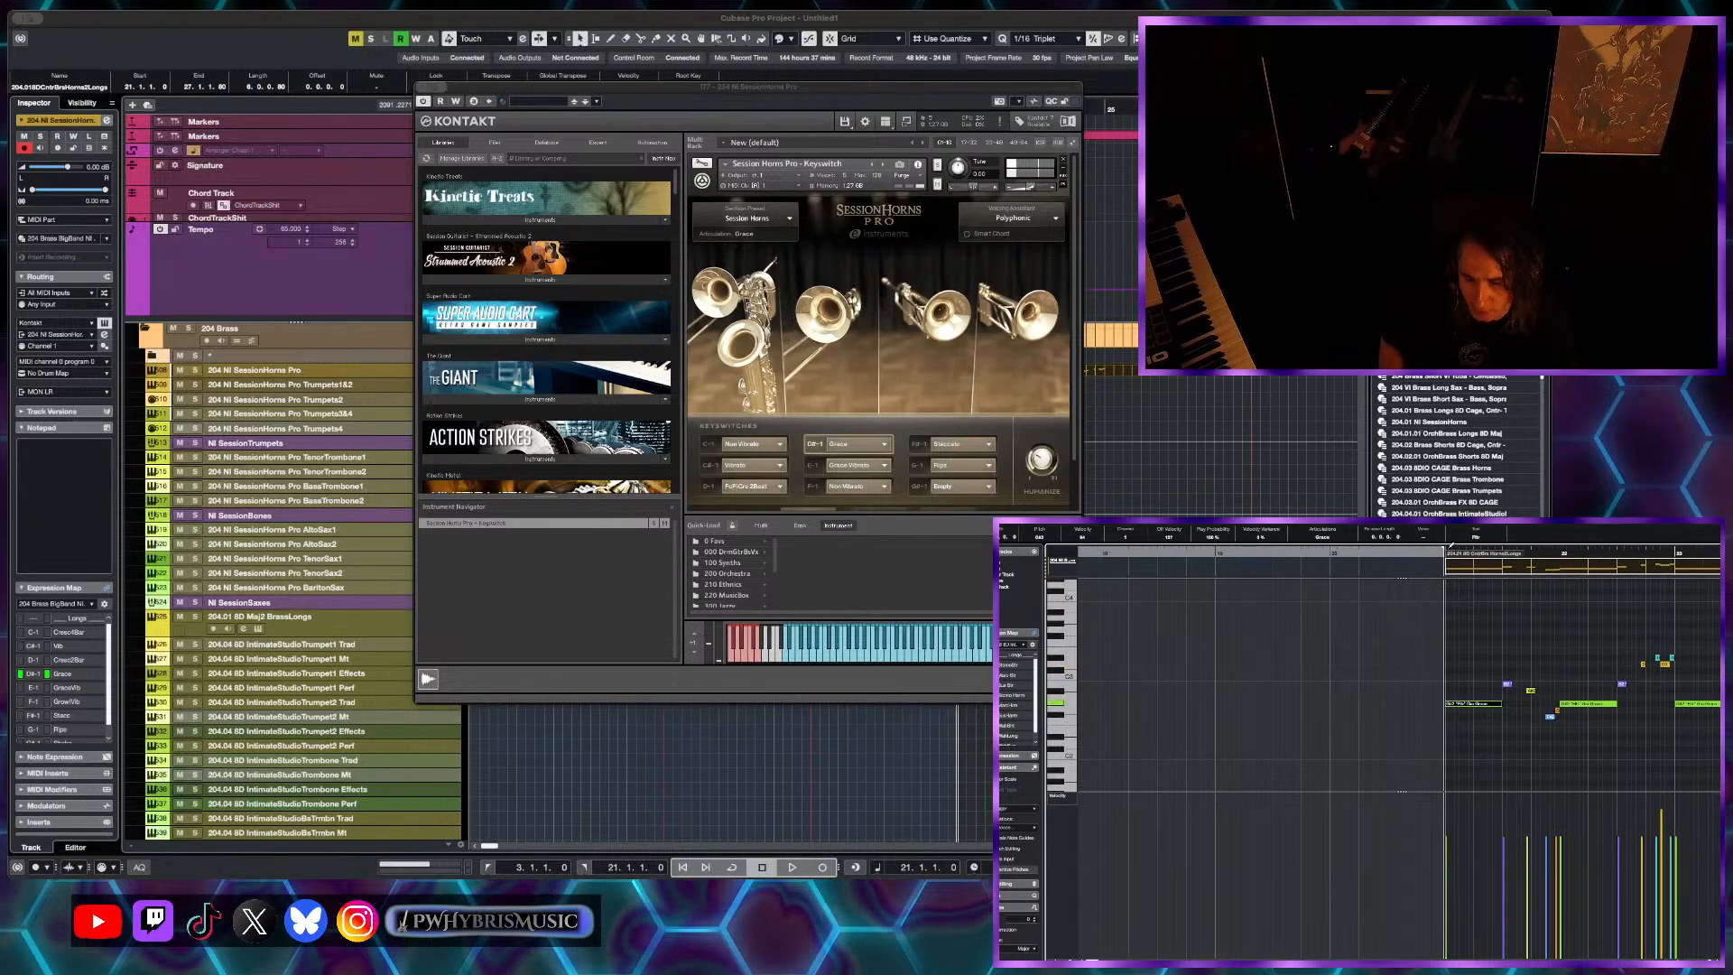
pyautogui.click(1320, 538)
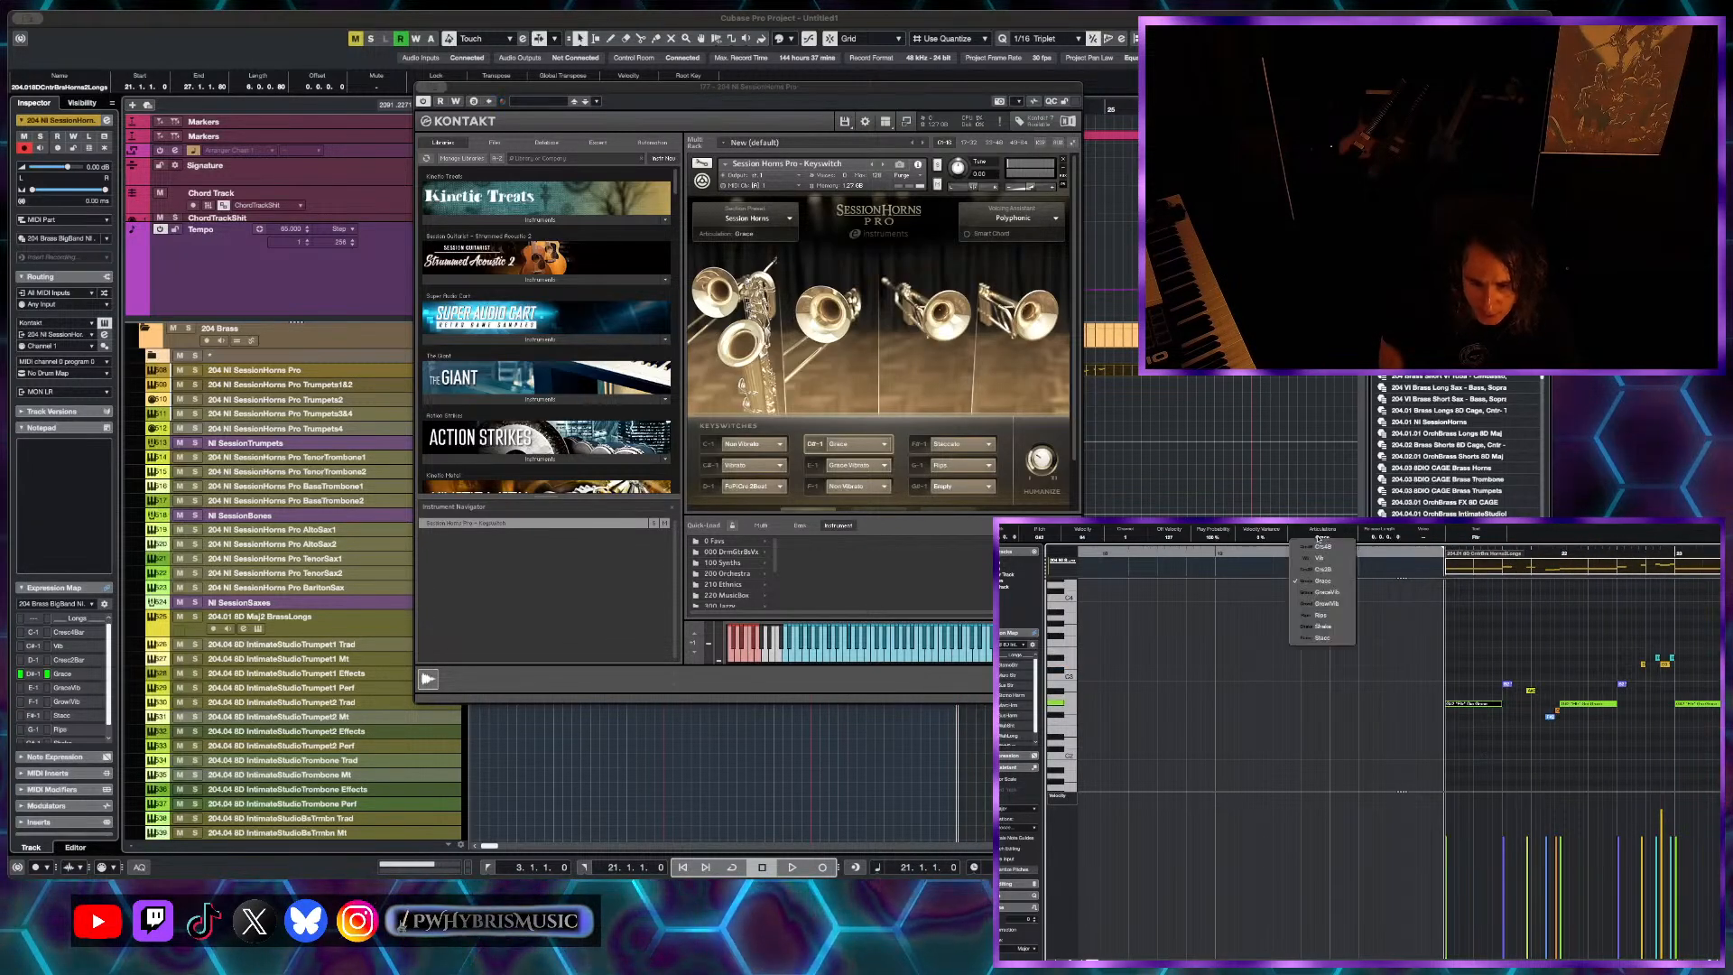
pyautogui.click(1340, 628)
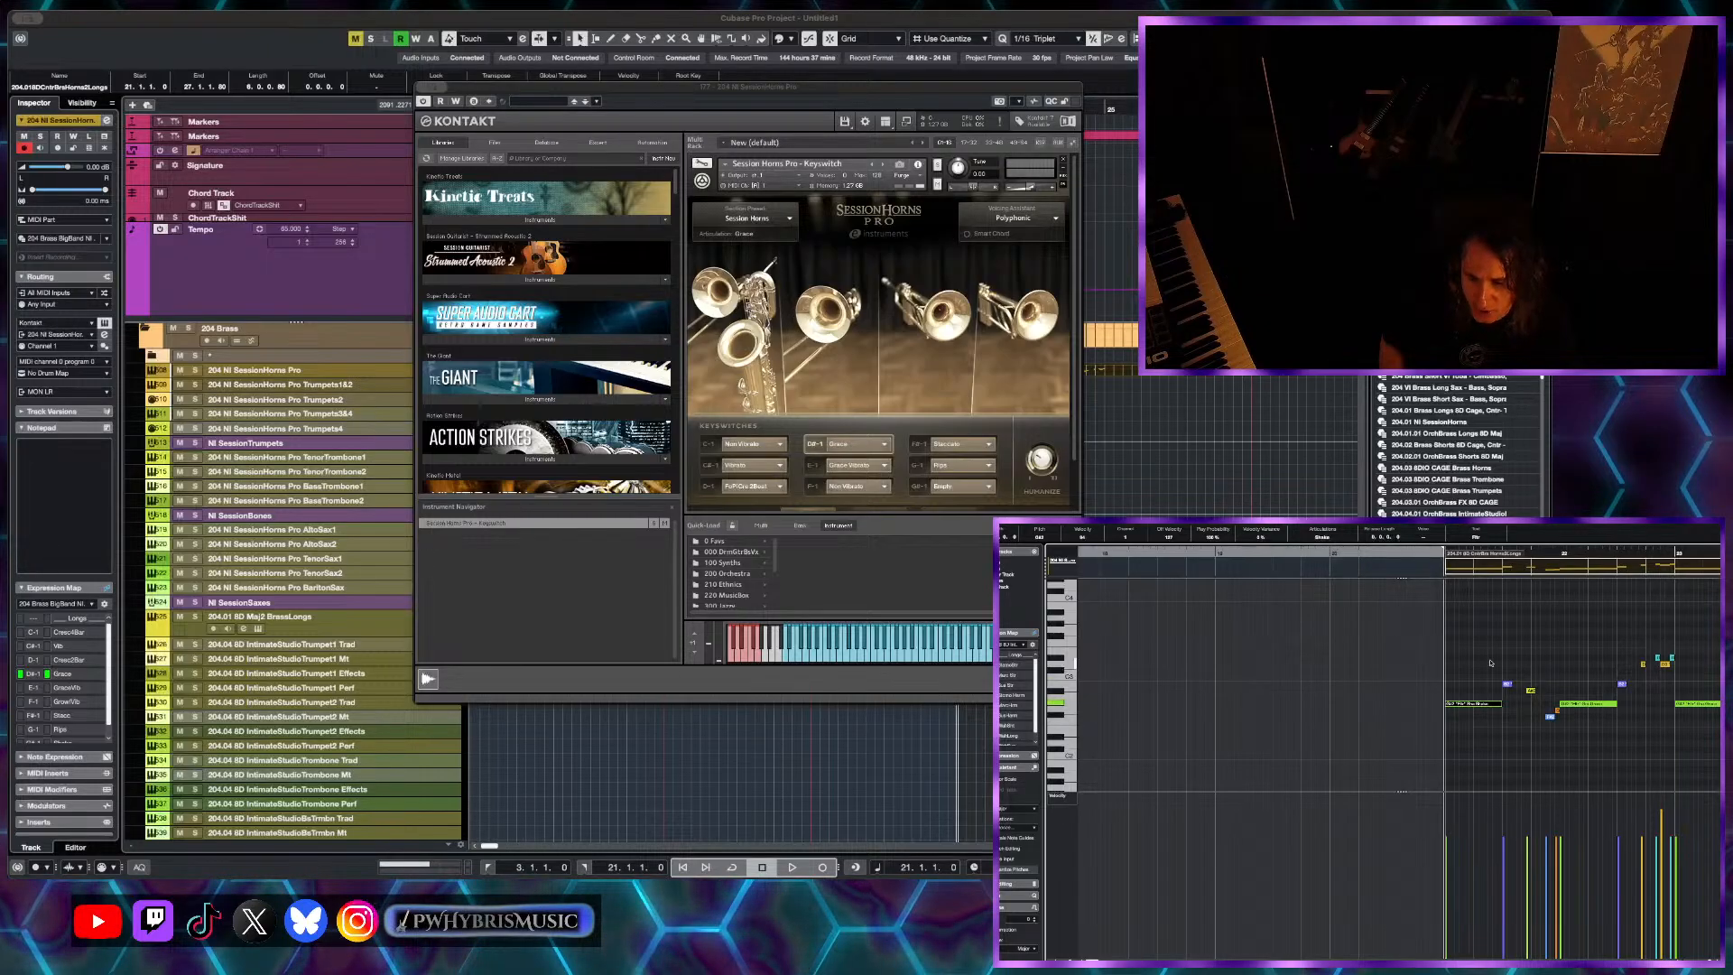
# - Play the opening repeatedly from bar 21 to compare the Shake note with the Grace notes following it
pyautogui.scroll(1, 1480, 718)
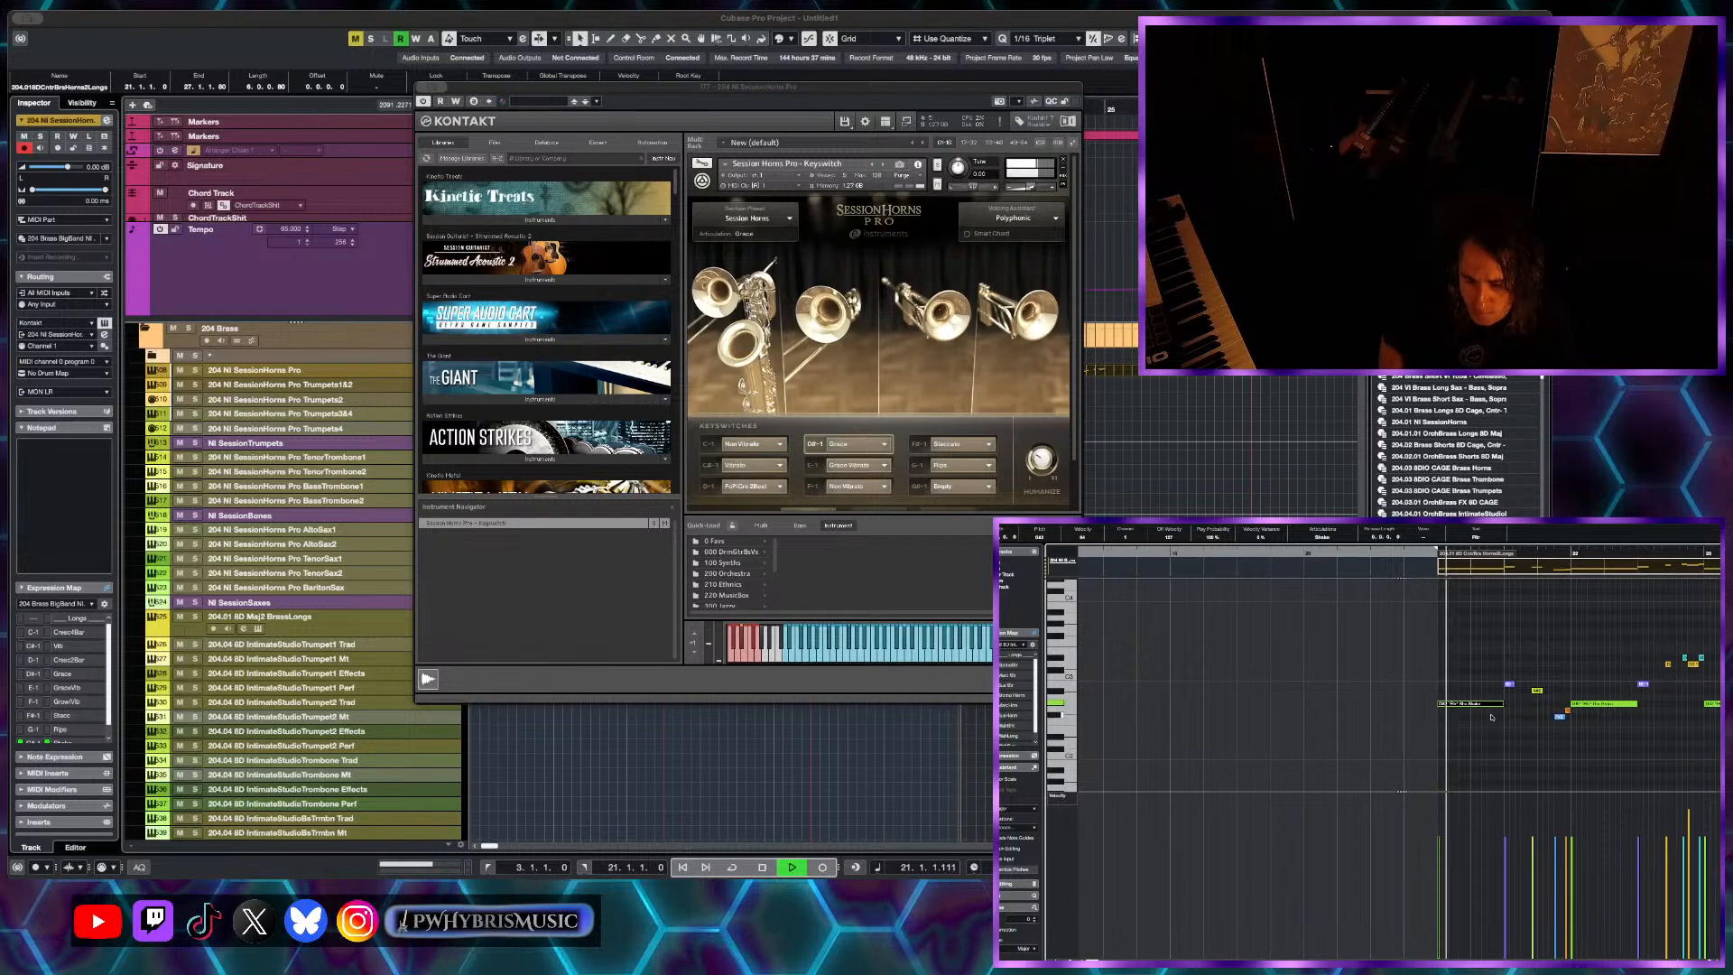
pyautogui.press('space')
pyautogui.scroll(2, 1512, 709)
pyautogui.press('space')
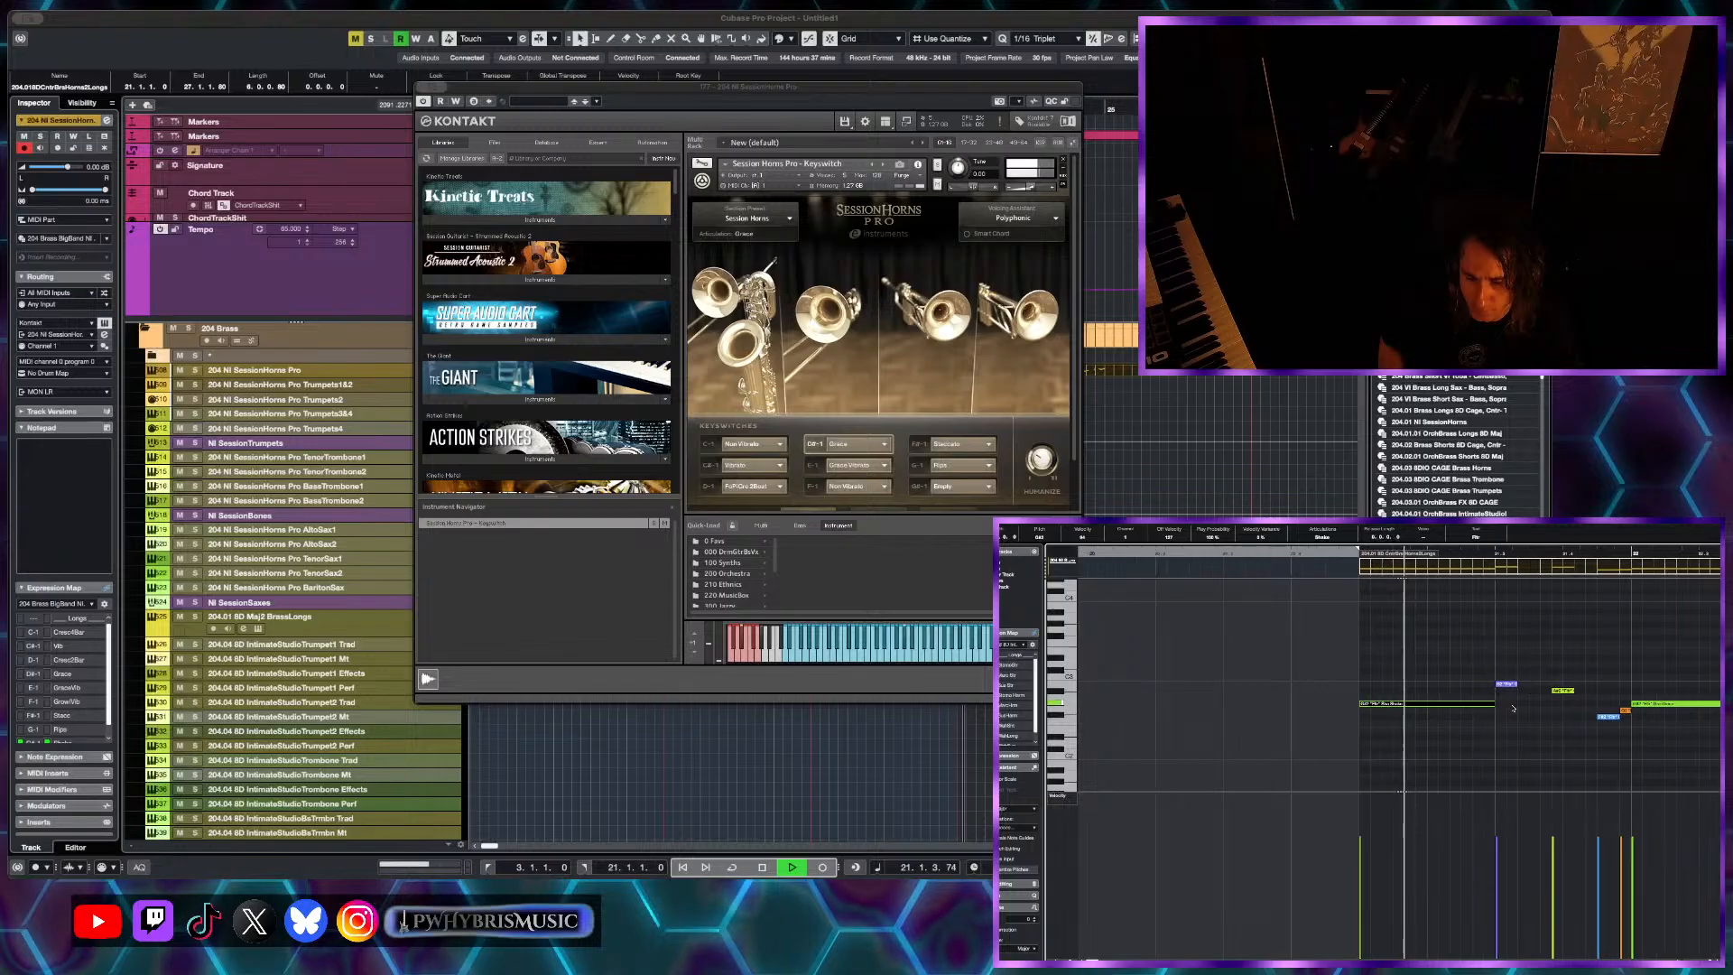
pyautogui.scroll(-2, 1512, 708)
pyautogui.press('space')
pyautogui.scroll(1, 1513, 709)
pyautogui.press('space')
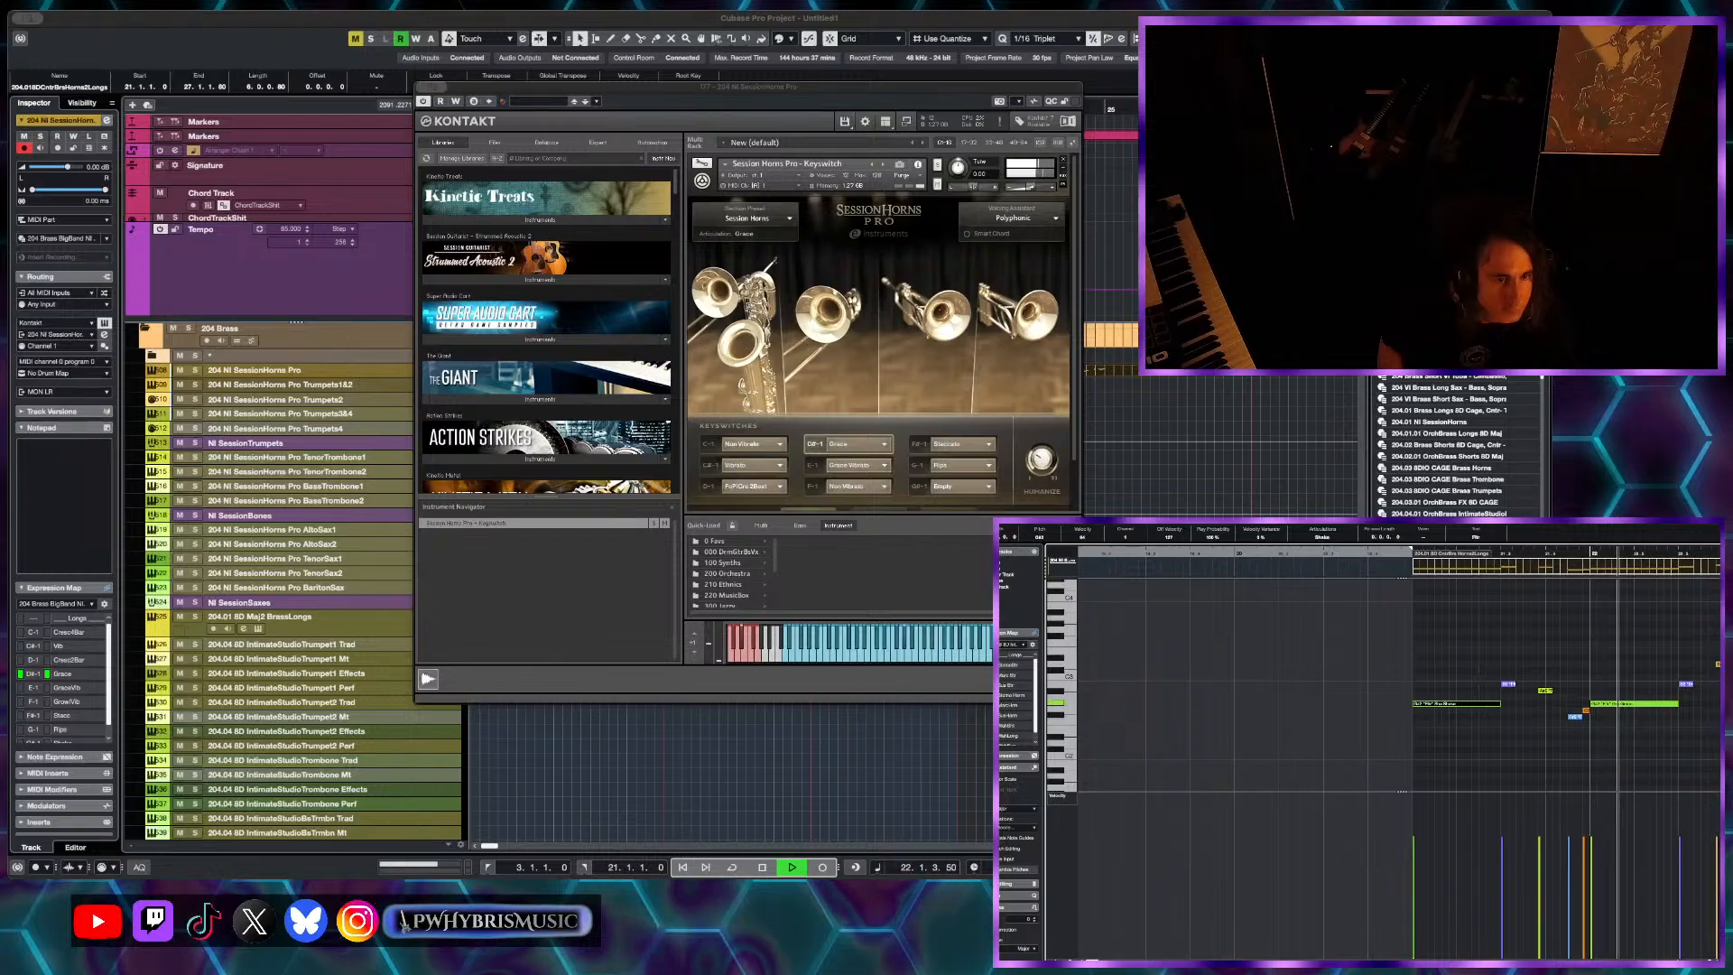
pyautogui.press('space')
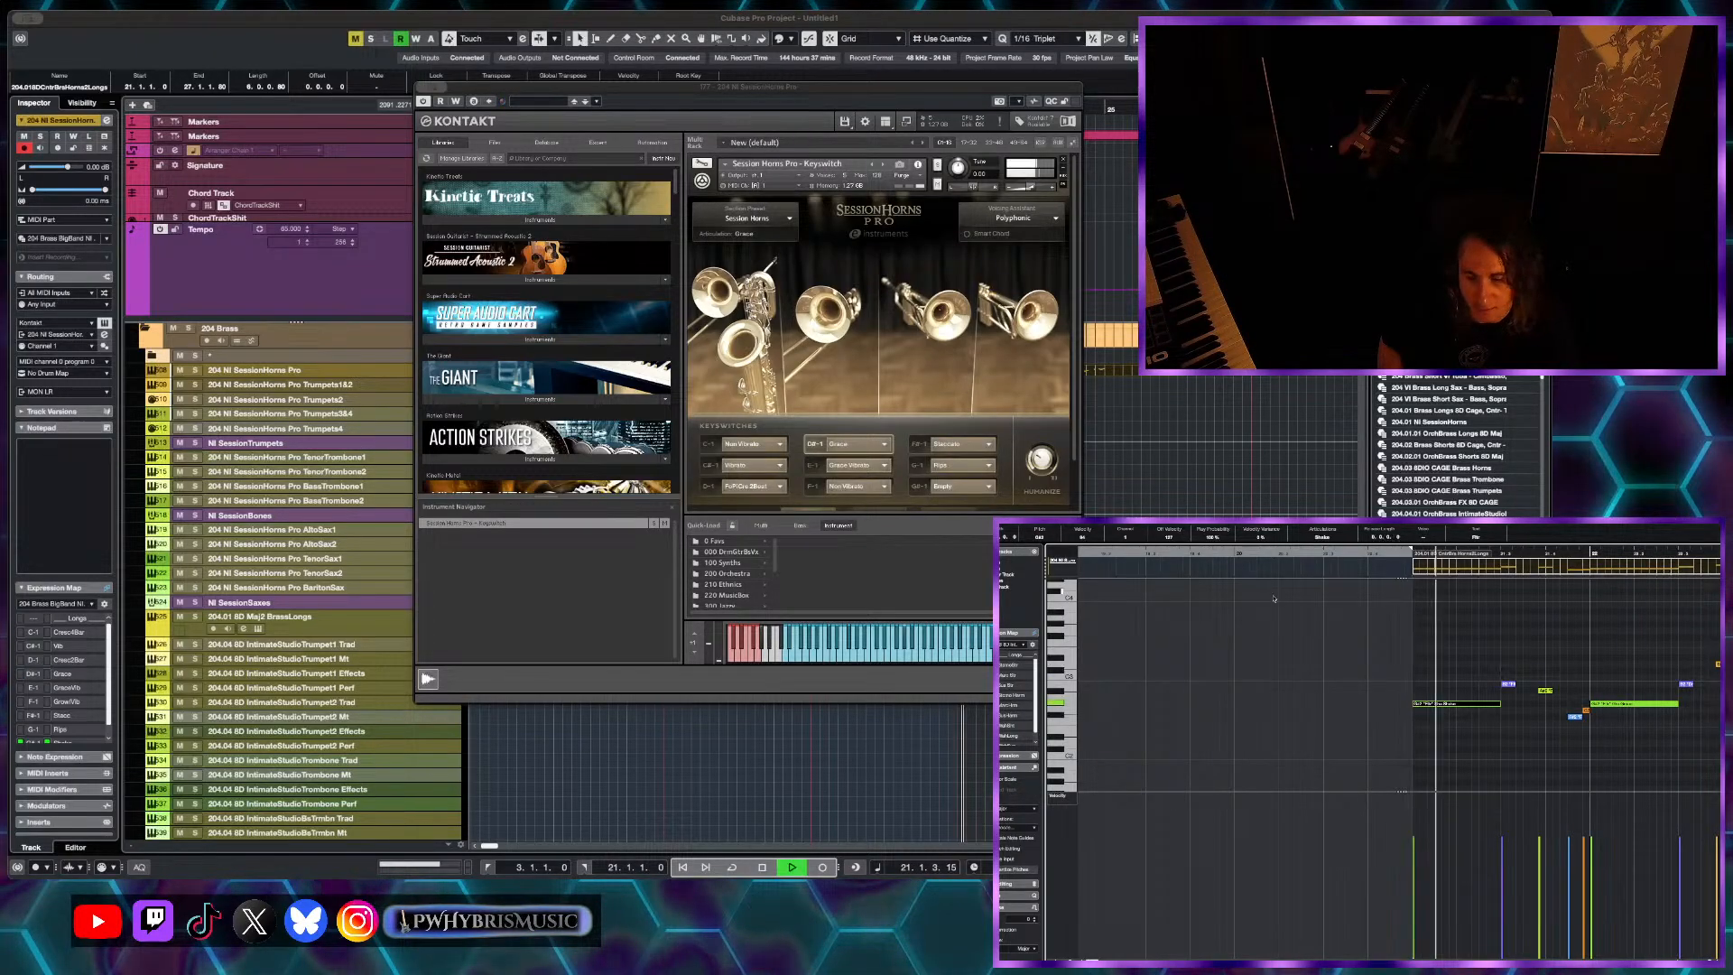
pyautogui.press('space')
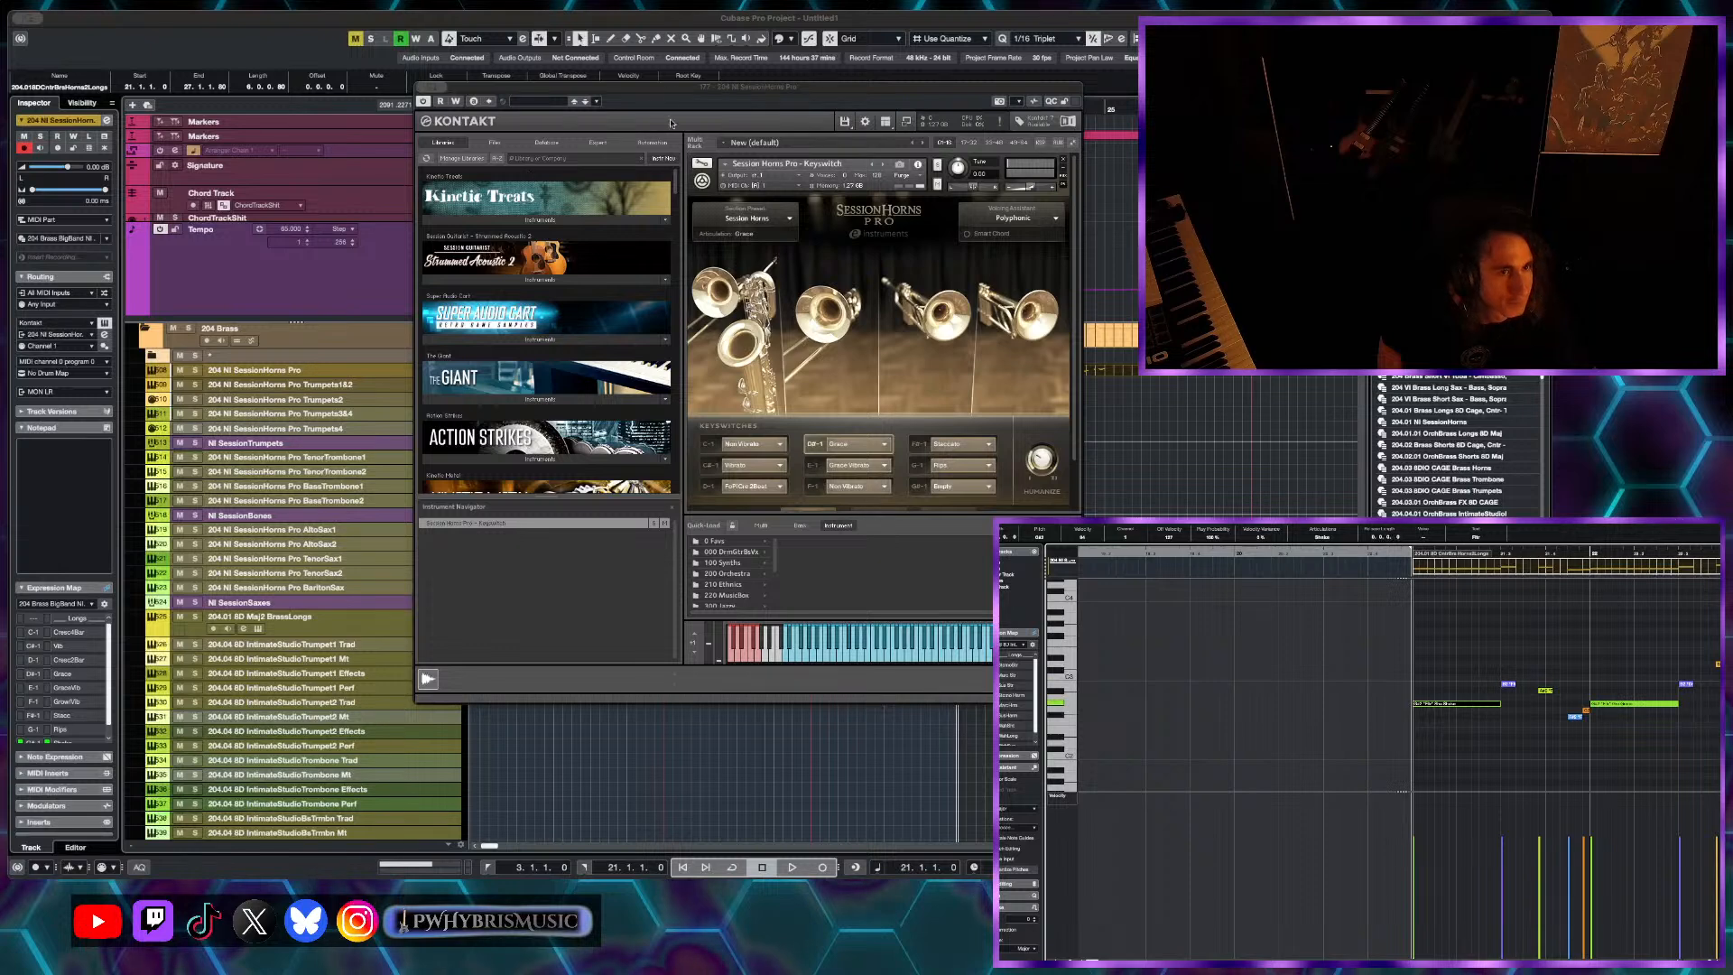
# - Close the Kontakt instrument, move the MIDI part to the 204 NI SessionHorns Pro TenorSax1 track and audition it
pyautogui.click(669, 124)
pyautogui.press('super+w')
pyautogui.moveTo(988, 375); pyautogui.dragTo(976, 534)
pyautogui.scroll(2, 977, 561)
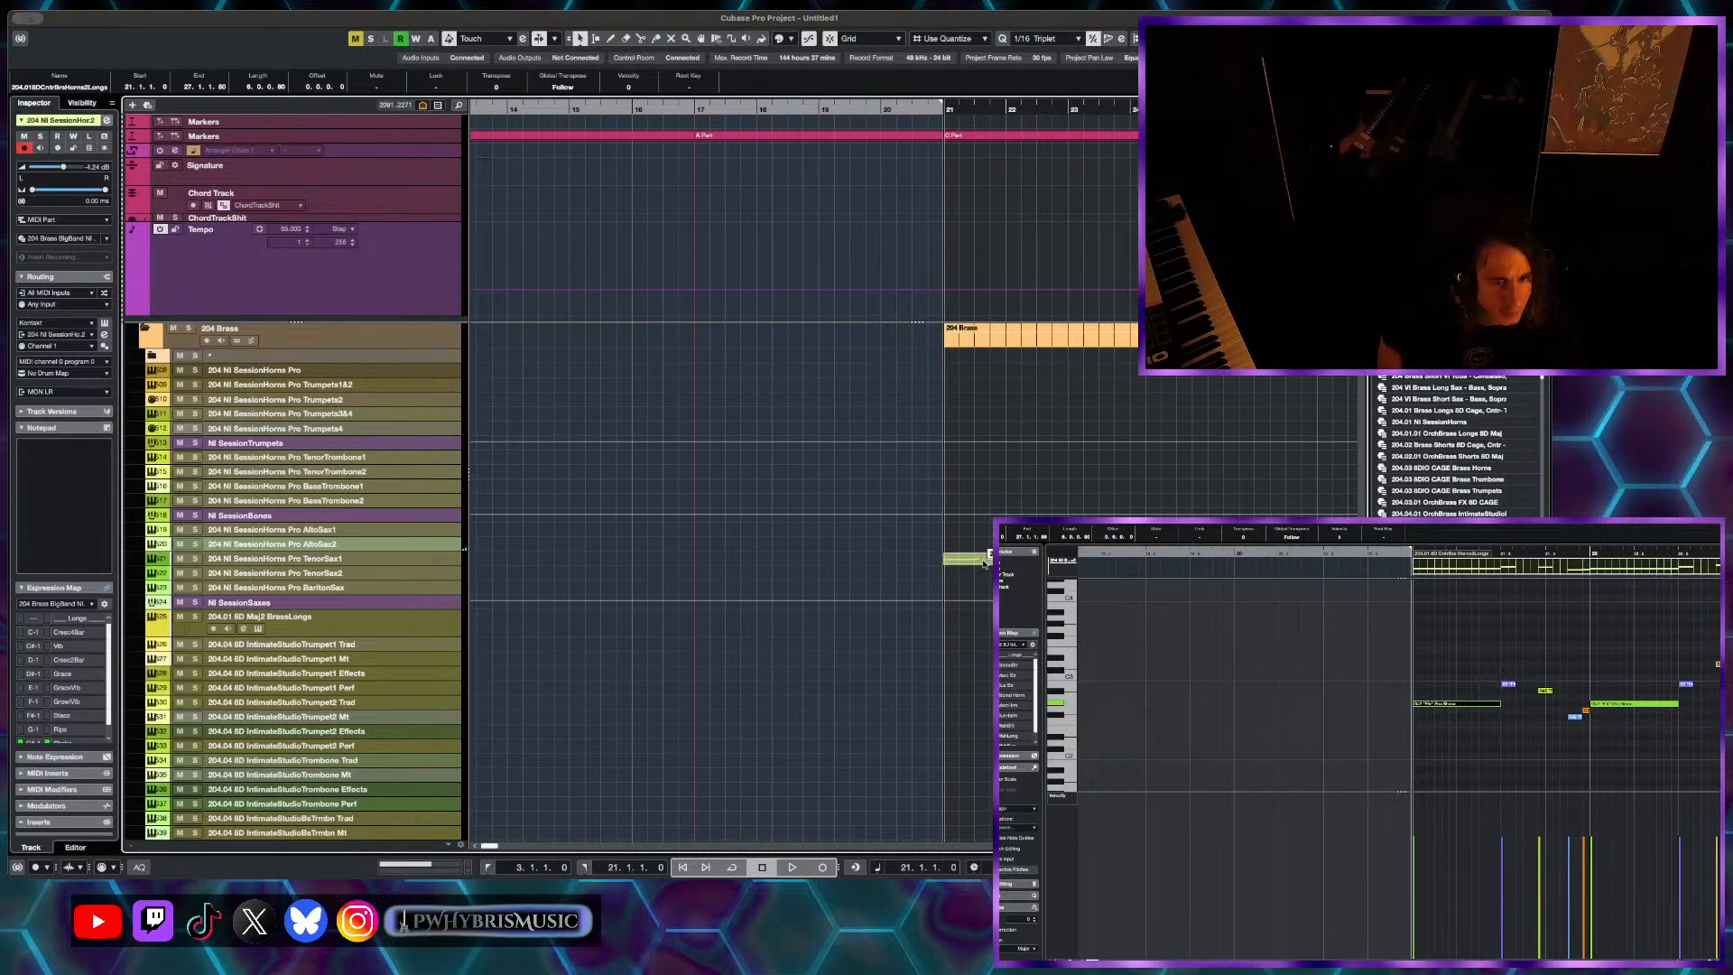
pyautogui.click(984, 560)
pyautogui.press('space')
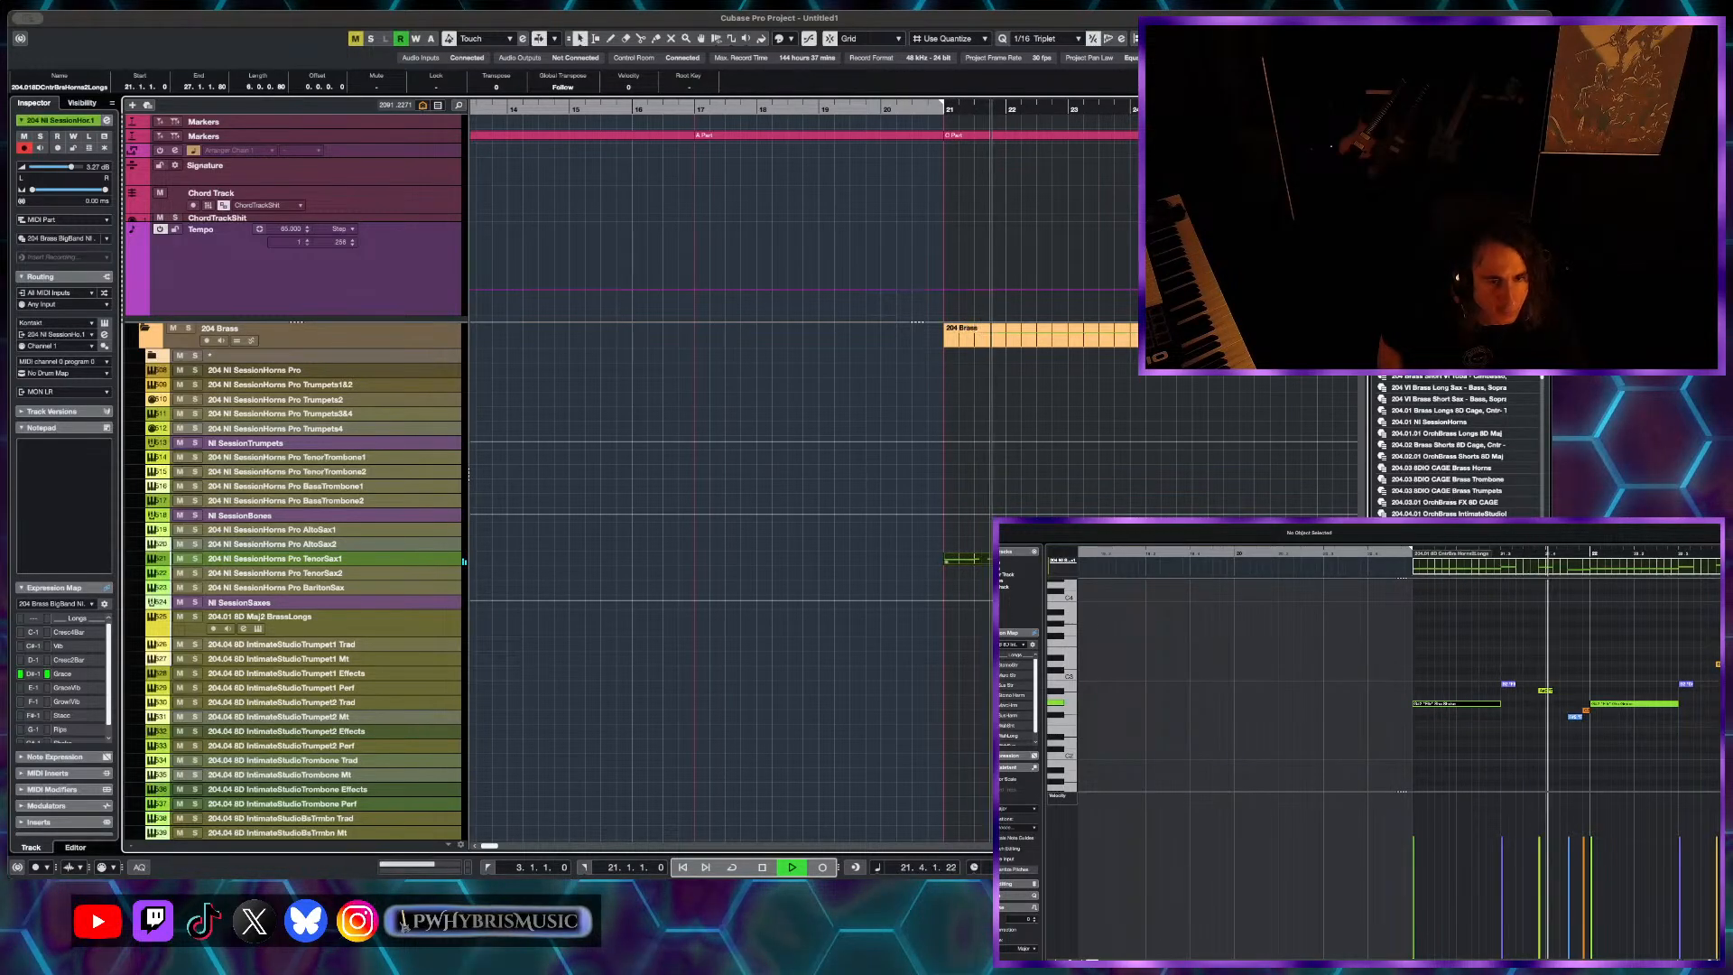
pyautogui.press('space')
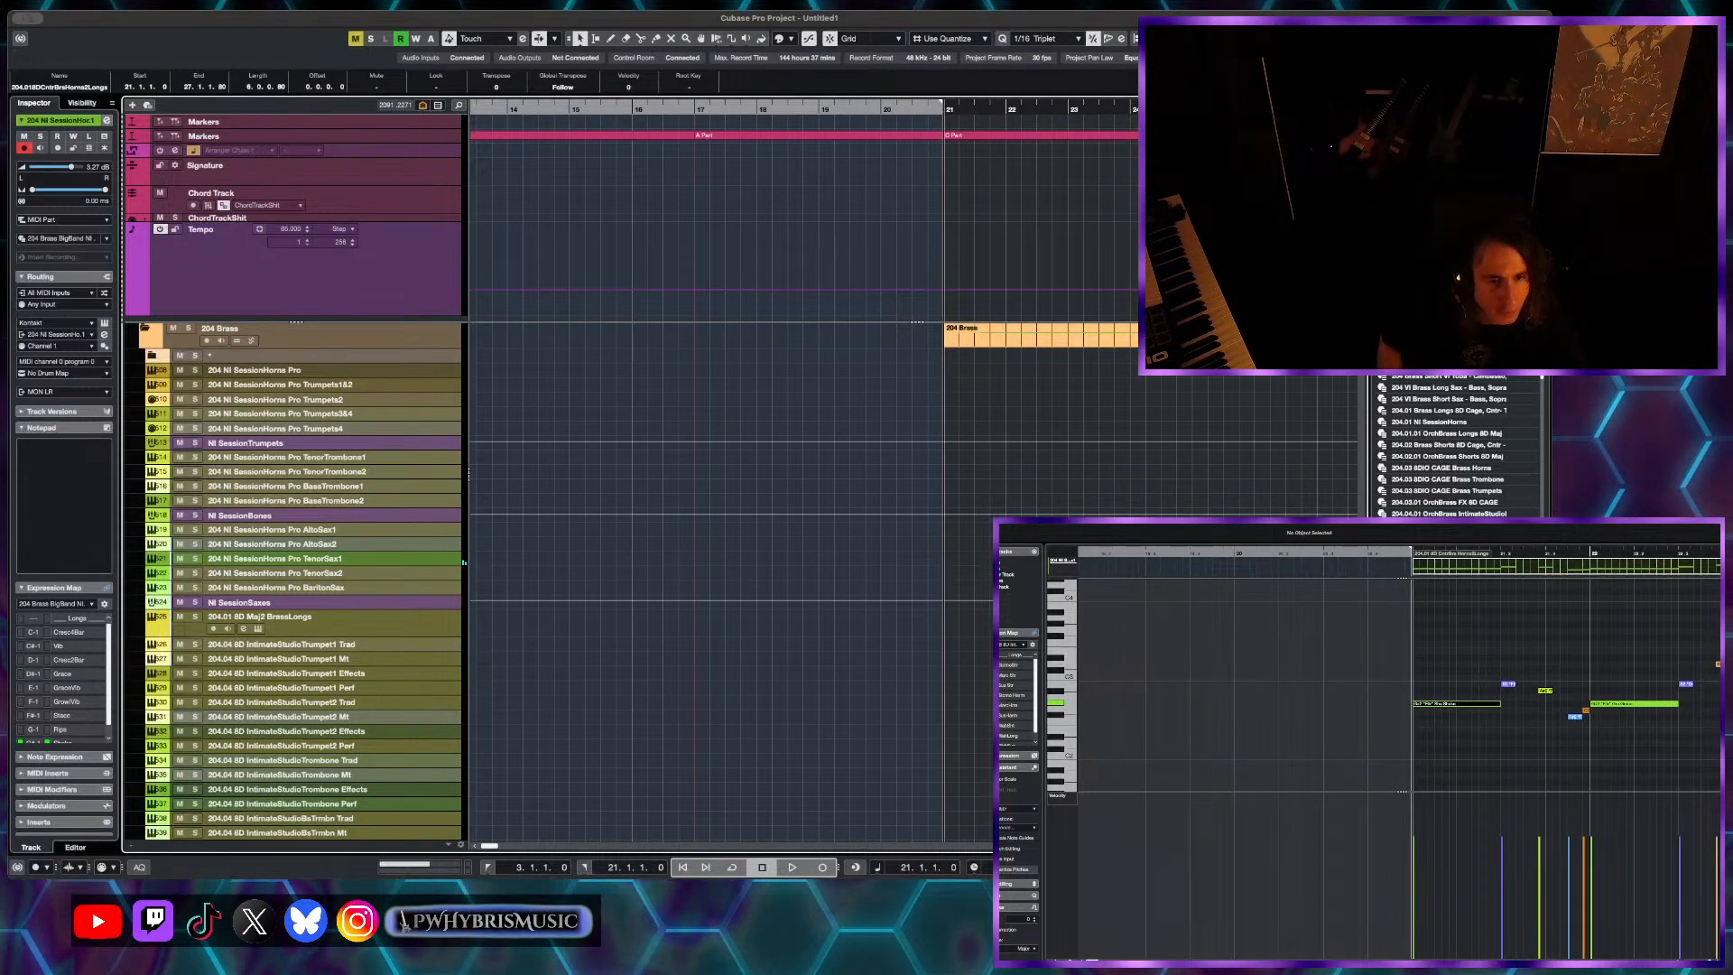
# - Move the MIDI part down two tracks to 204 NI SessionHorns Pro BaritonSax and audition it
pyautogui.press('super+Down')
pyautogui.press('super+Down')
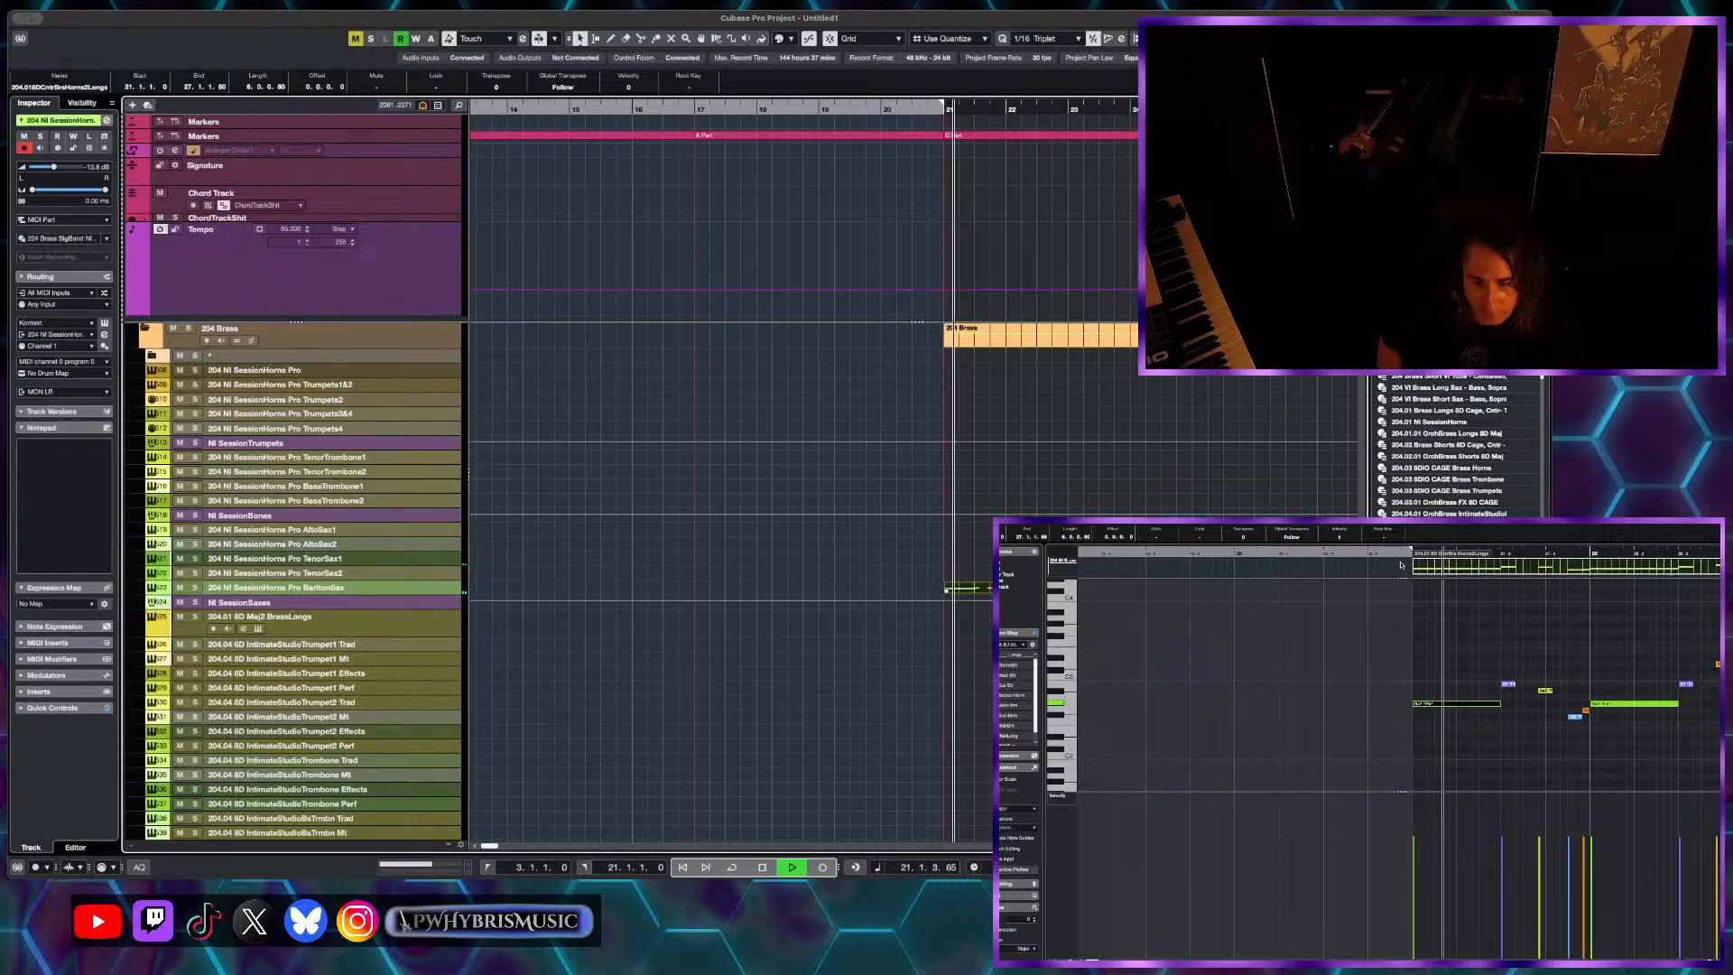
pyautogui.press('space')
pyautogui.scroll(-3, 1513, 675)
pyautogui.hscroll(3, 1517, 675)
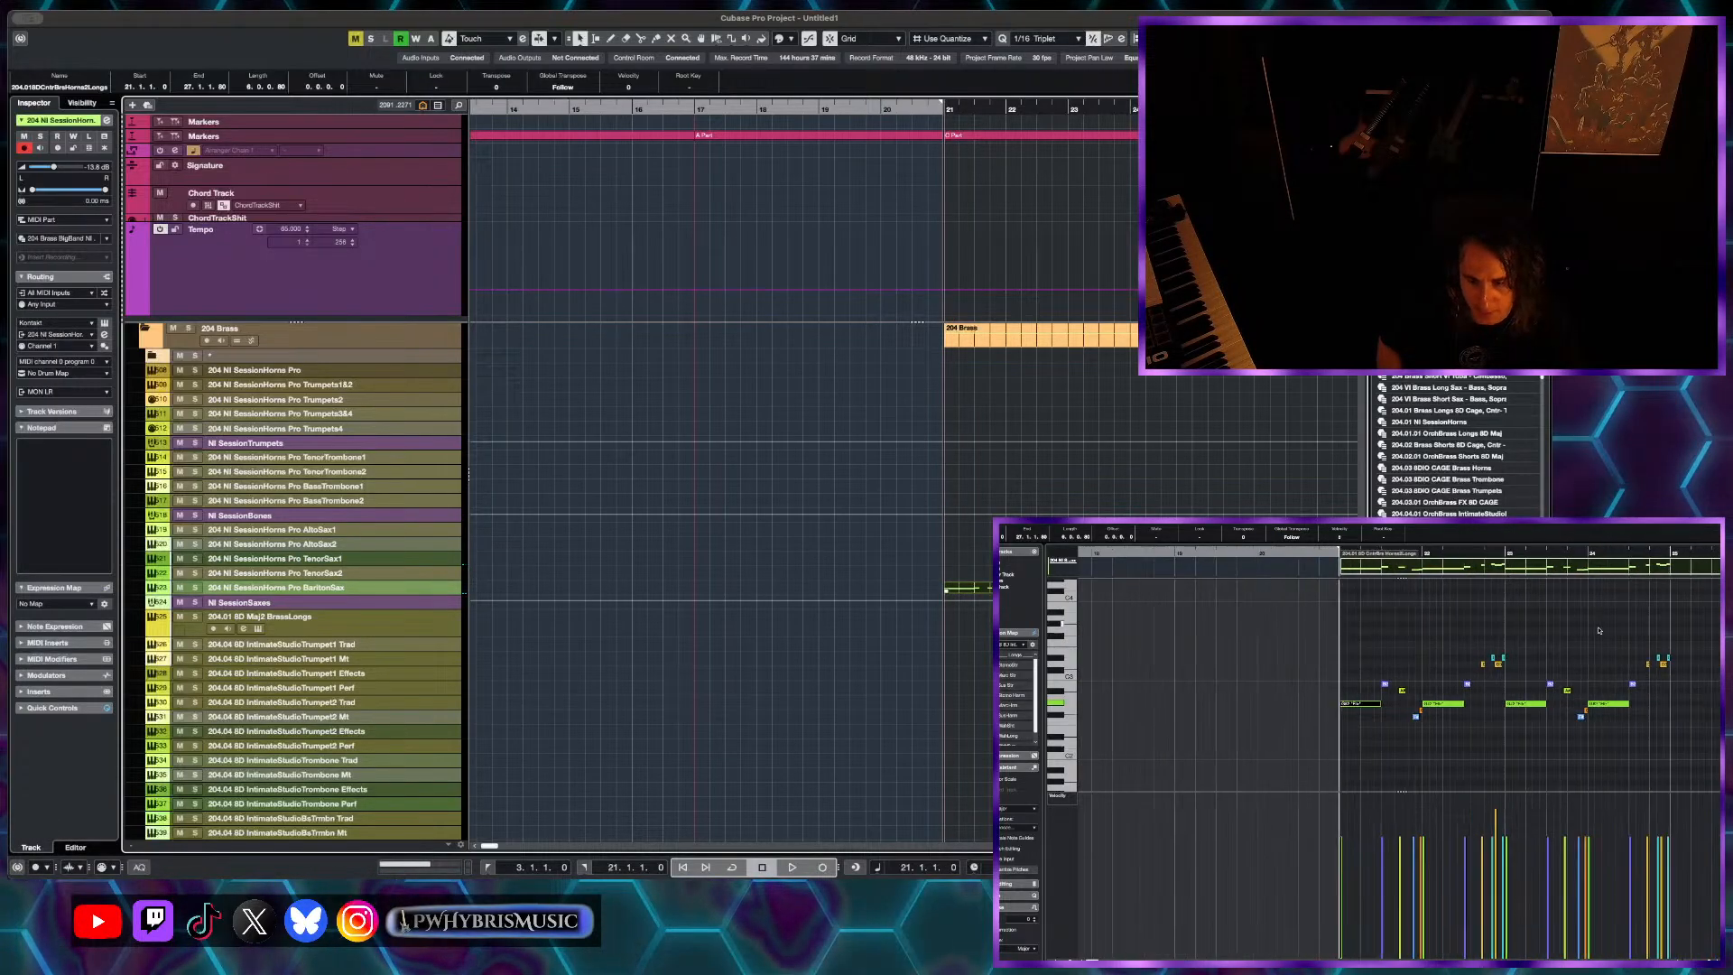
pyautogui.scroll(-3, 1594, 659)
pyautogui.moveTo(1661, 631); pyautogui.dragTo(1468, 752)
pyautogui.press('F3')
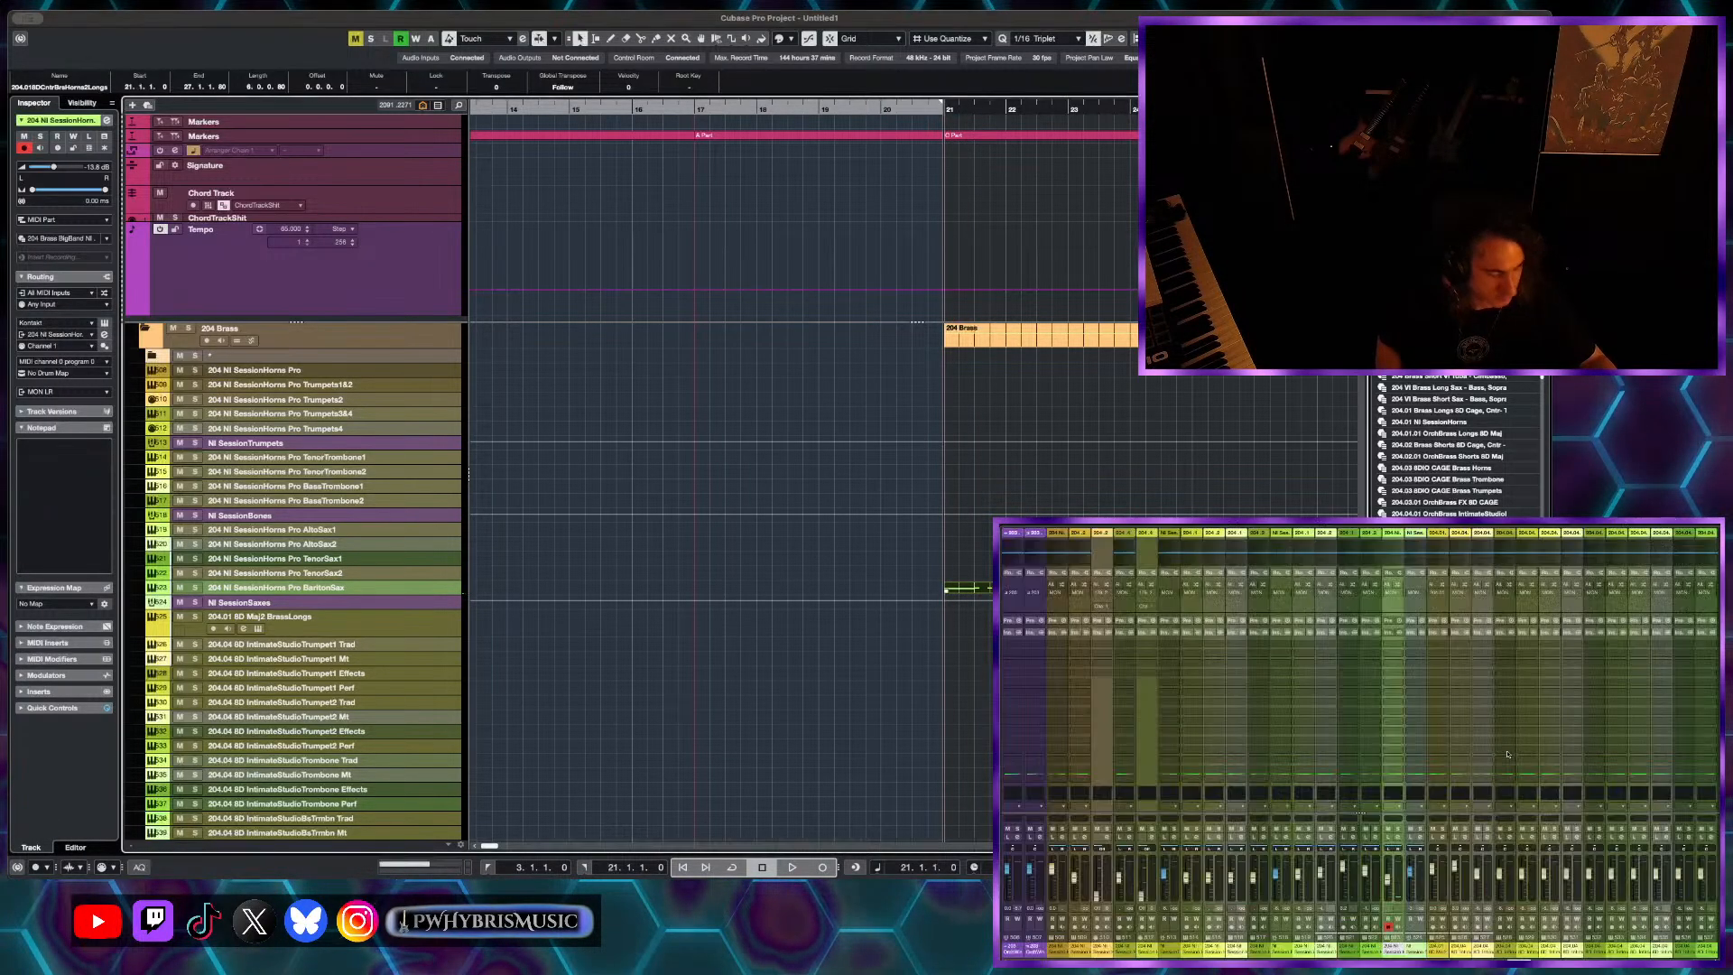
pyautogui.press('F3')
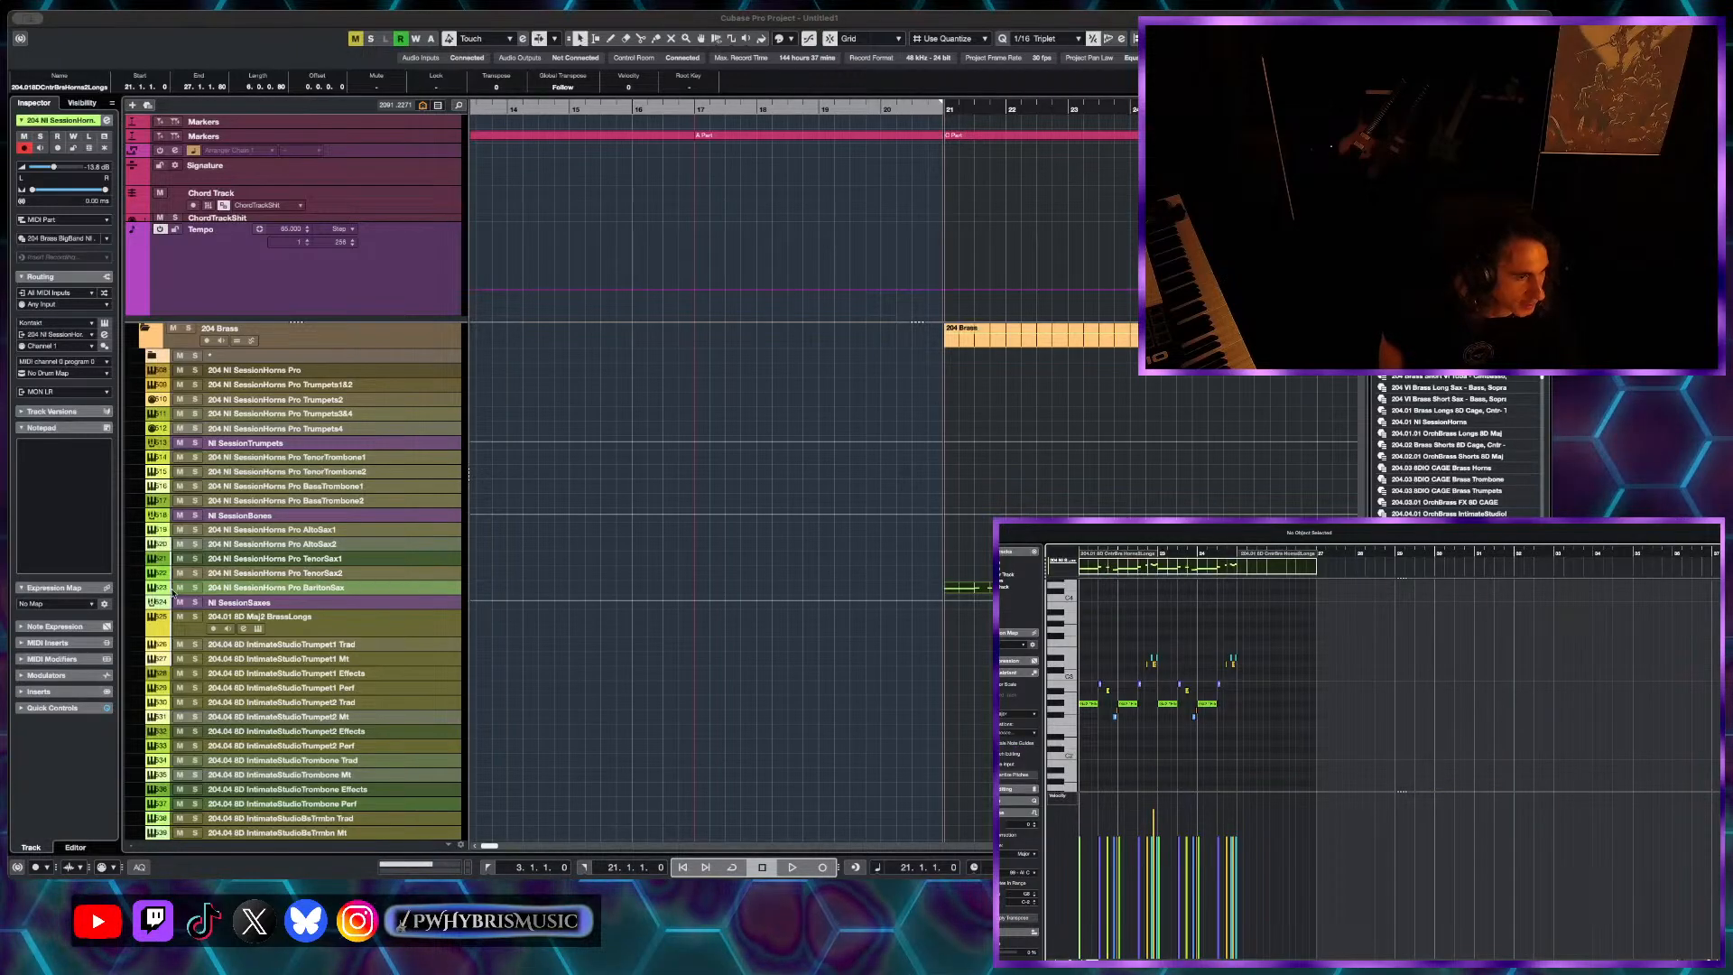
pyautogui.click(37, 604)
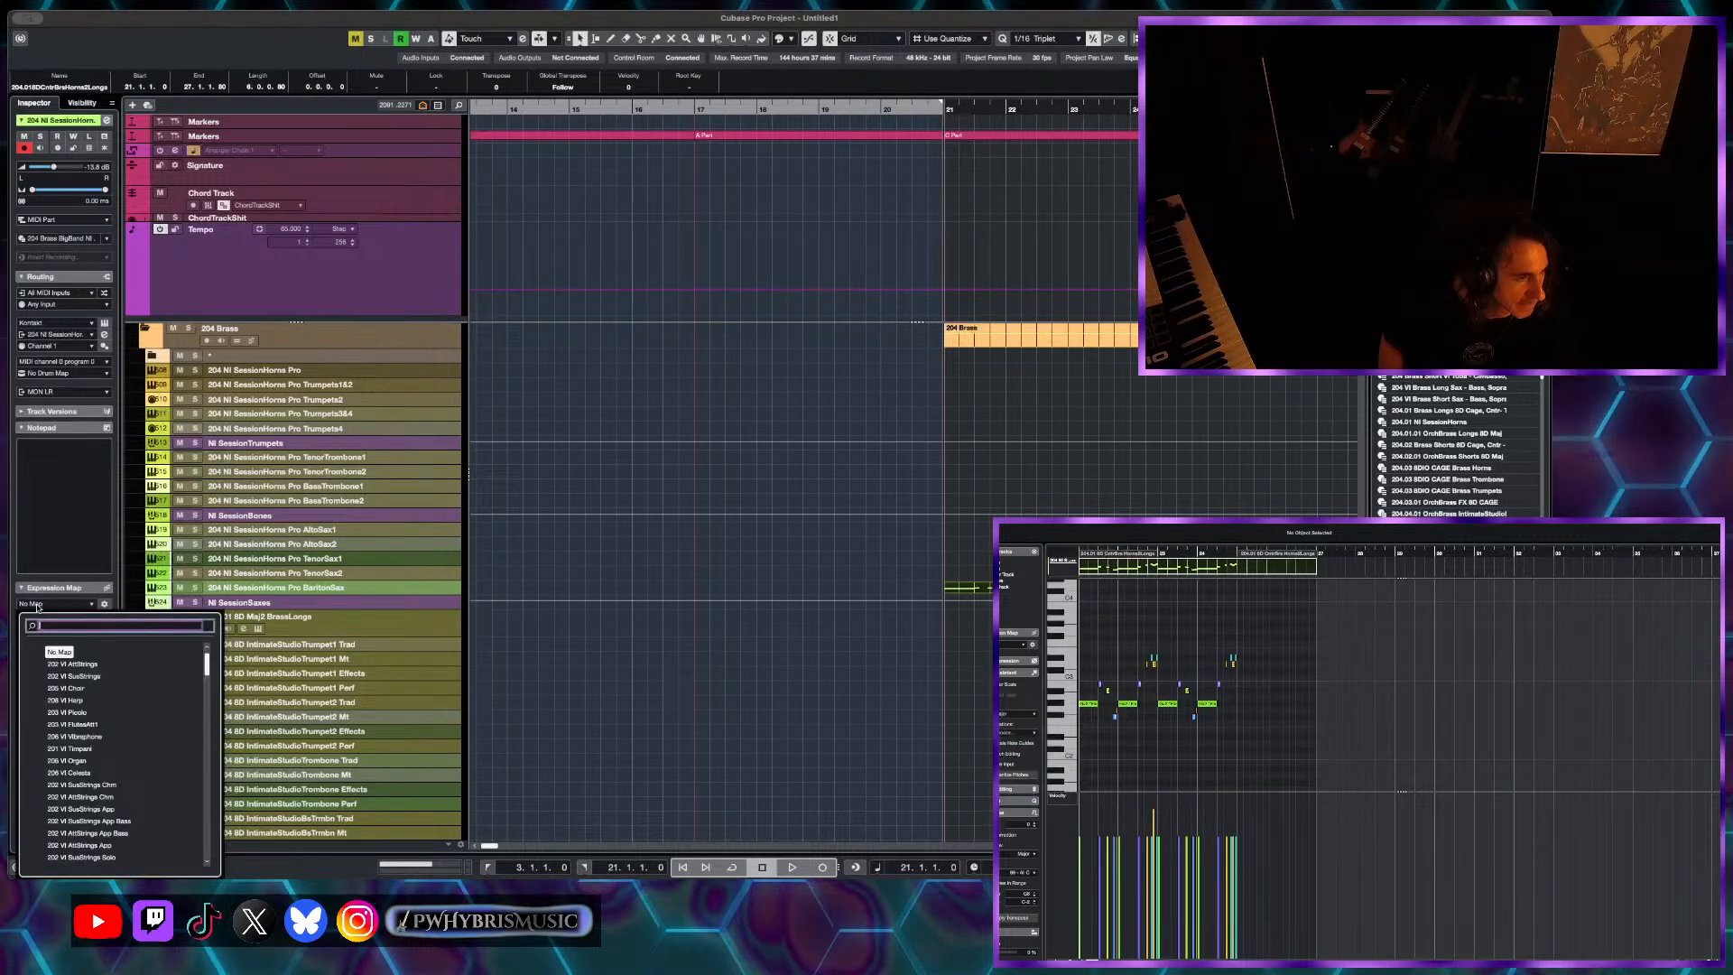
pyautogui.click(37, 607)
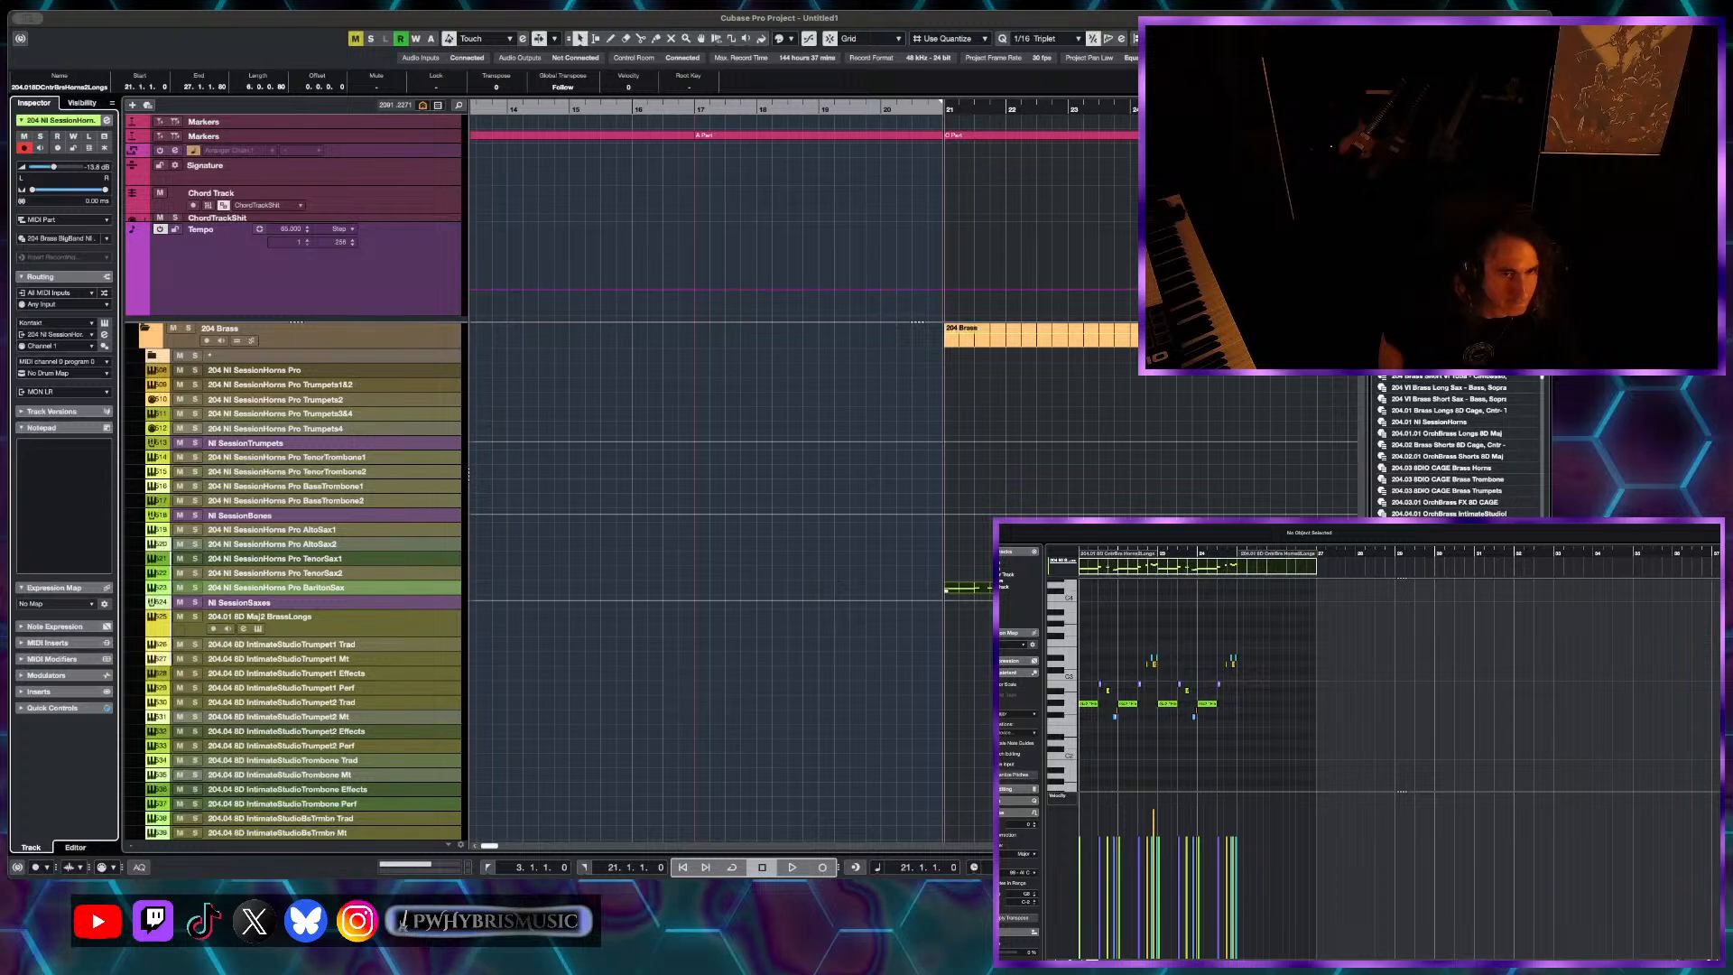
# - Move the MIDI part up one track to 204 NI SessionHorns Pro TenorSax2 and audition it from bar 21
pyautogui.moveTo(968, 587); pyautogui.dragTo(968, 573)
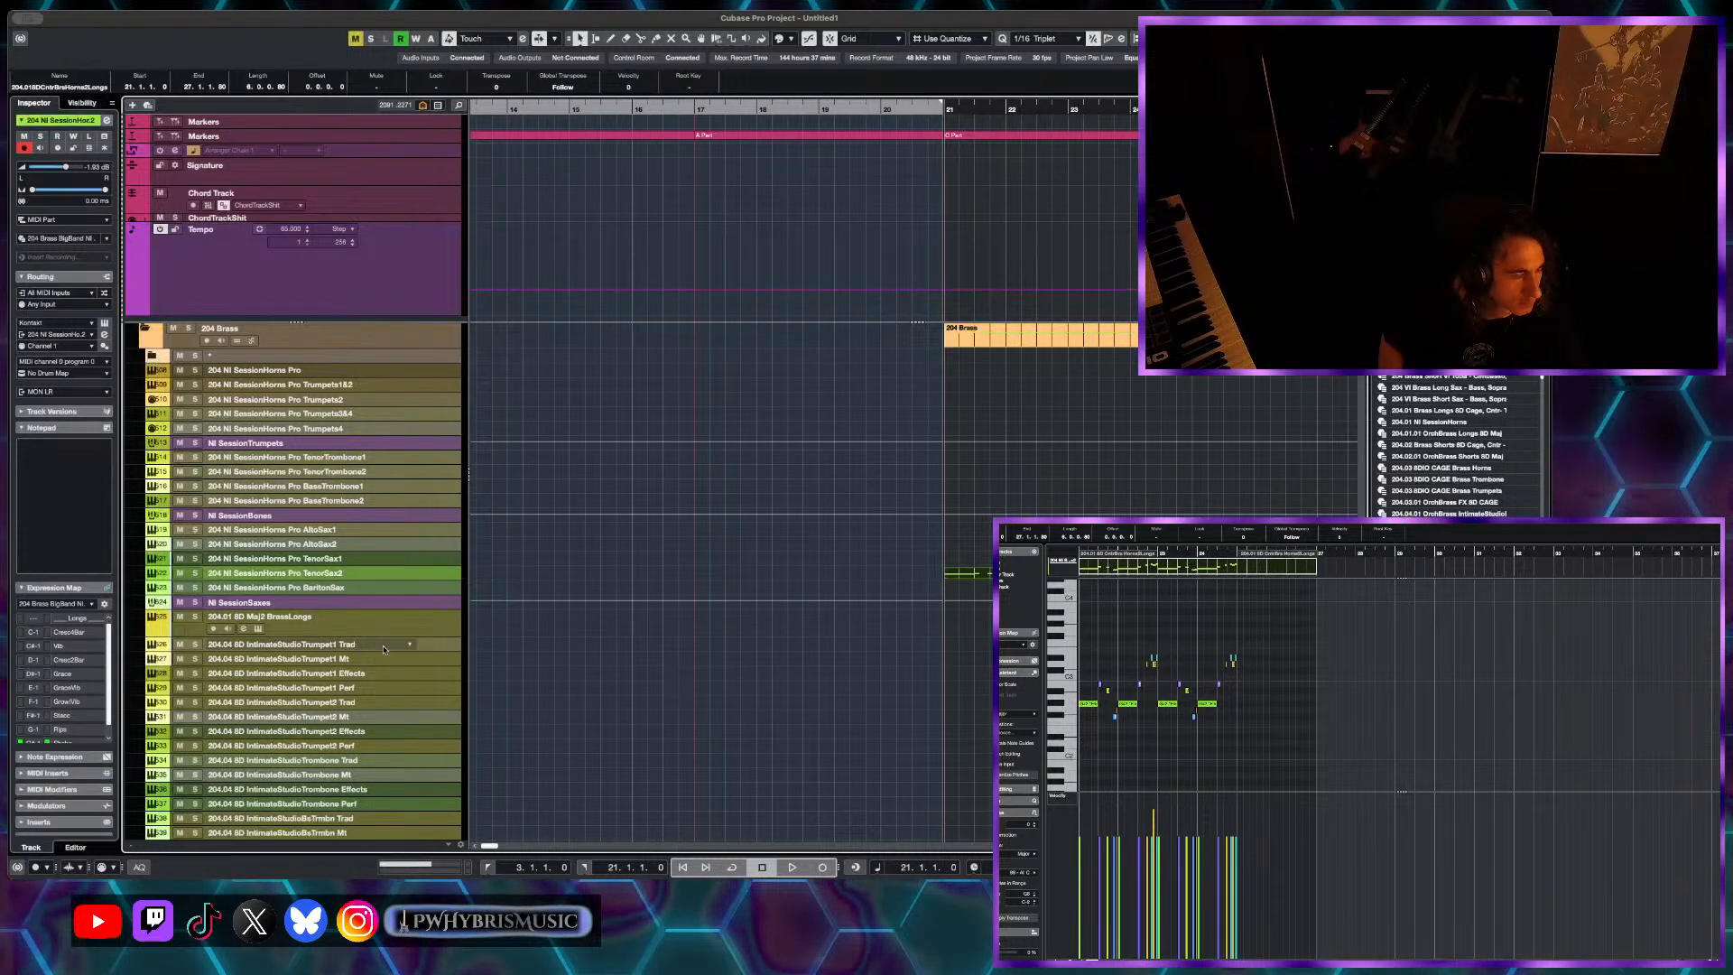
pyautogui.press('space')
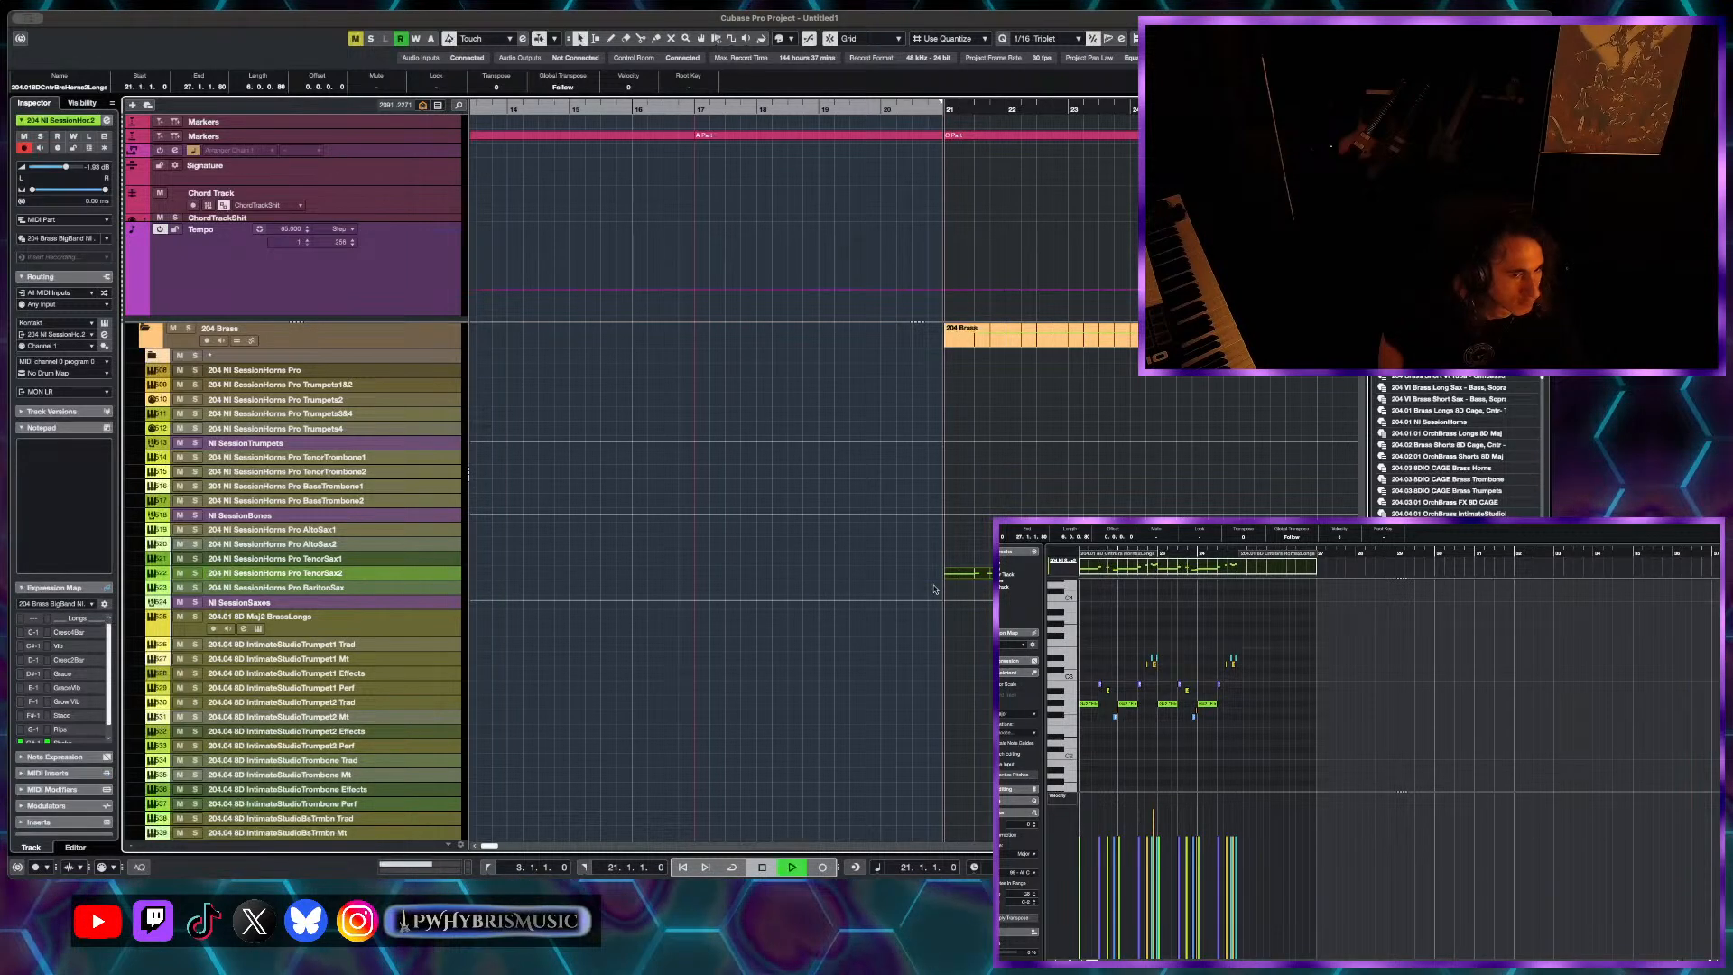
pyautogui.scroll(1, 984, 573)
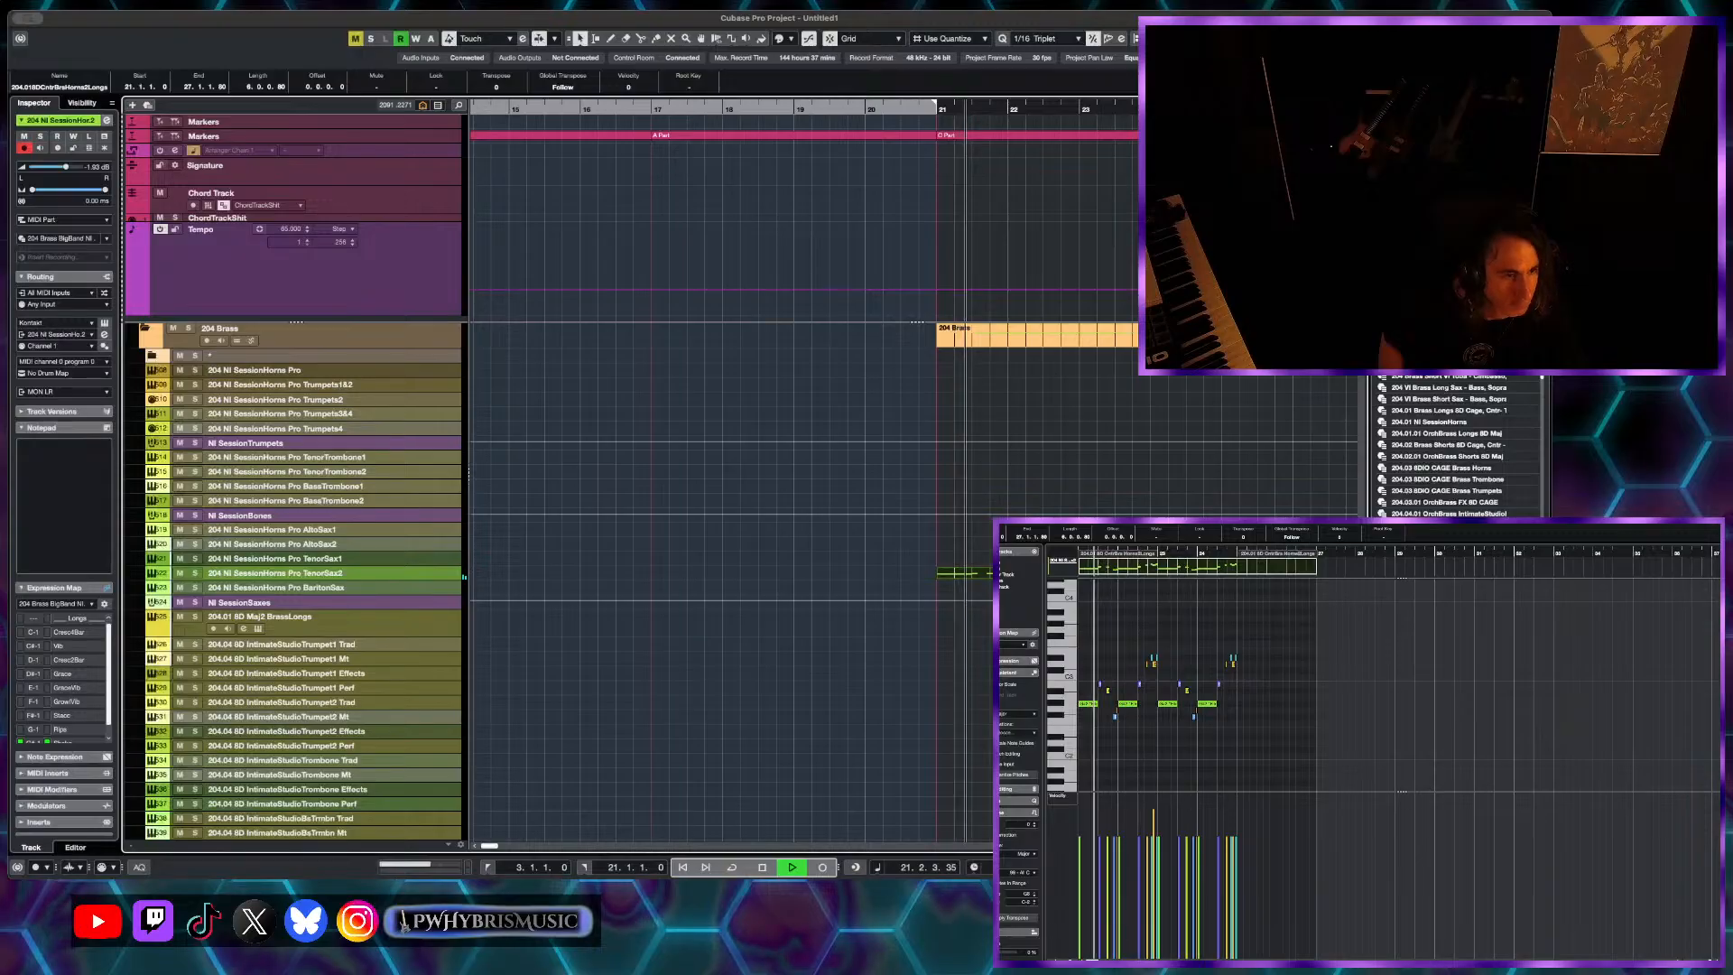
pyautogui.hscroll(-1, 984, 573)
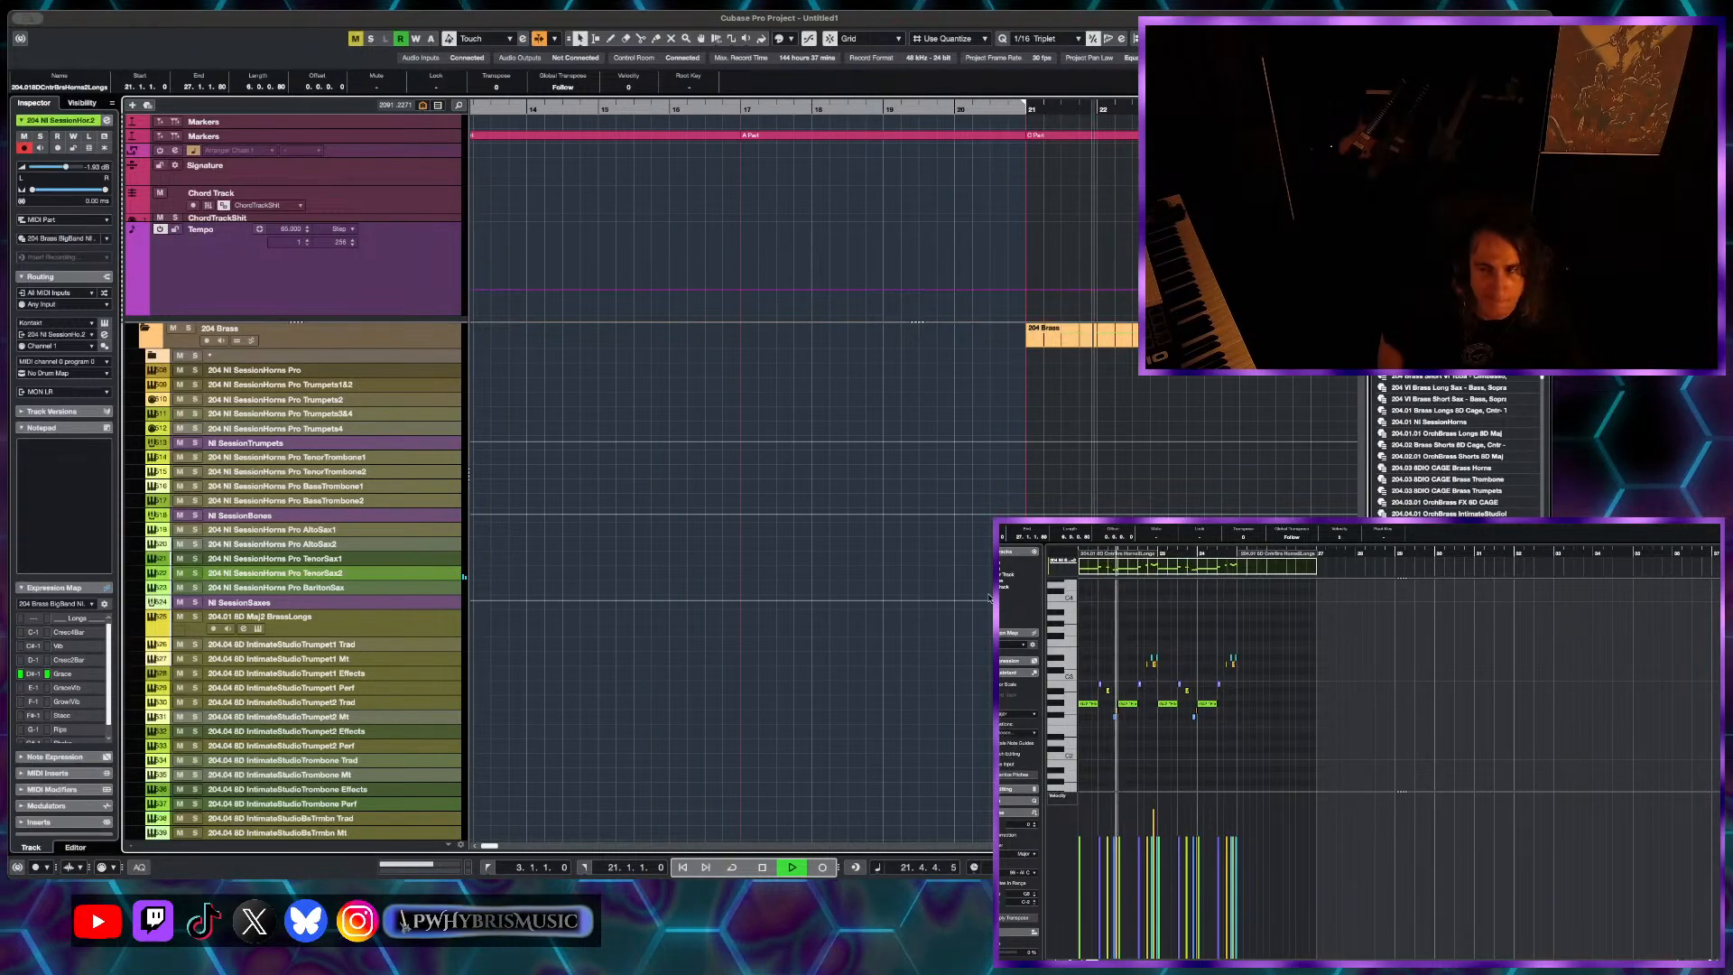
pyautogui.press('space')
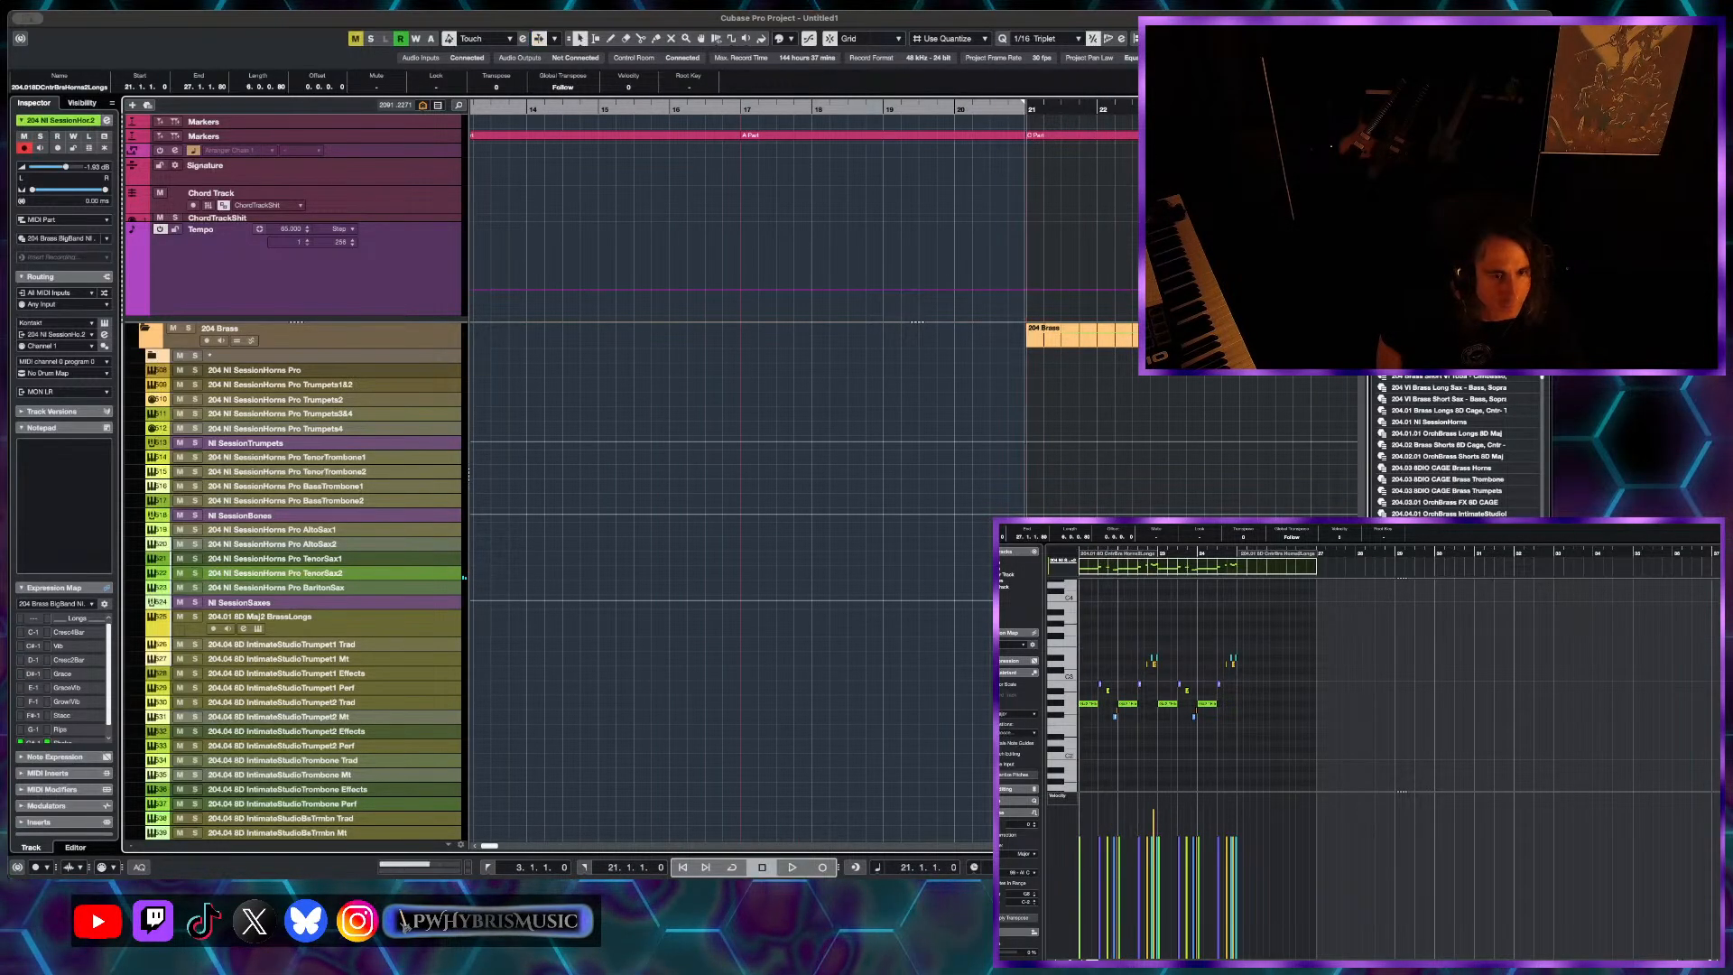
# - Move the MIDI part to the 204 NI SessionHorns Pro AltoSax2 track and audition the opening
pyautogui.click(271, 544)
pyautogui.press('space')
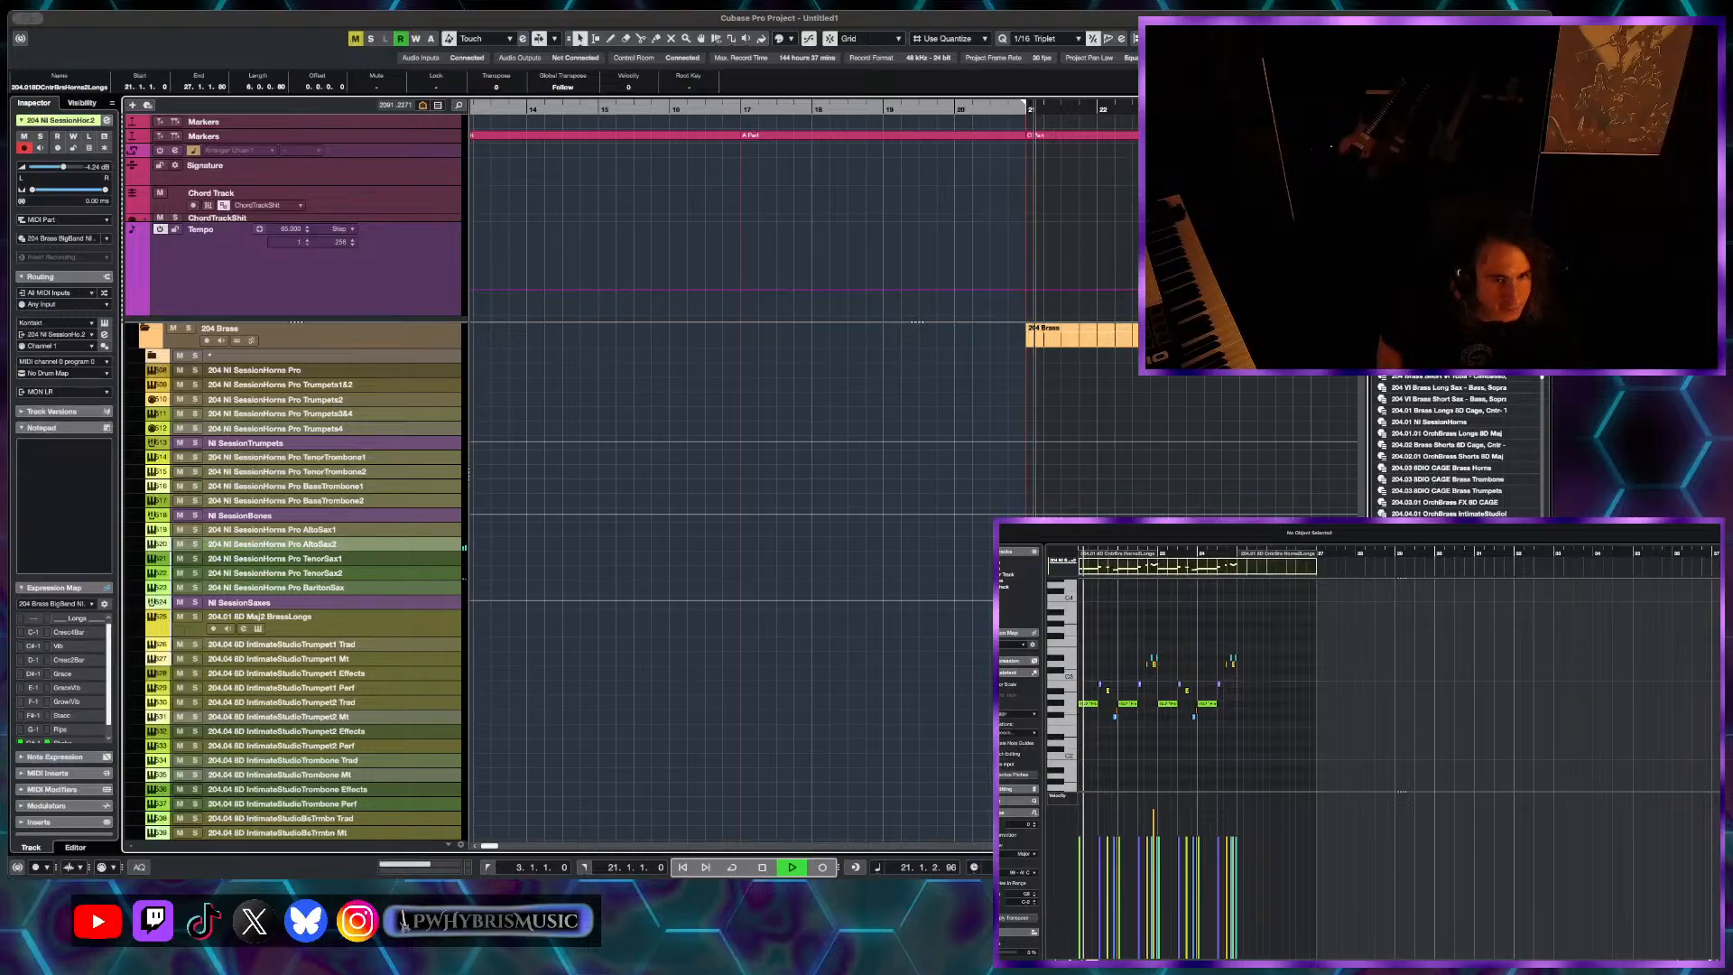
pyautogui.scroll(3, 1084, 624)
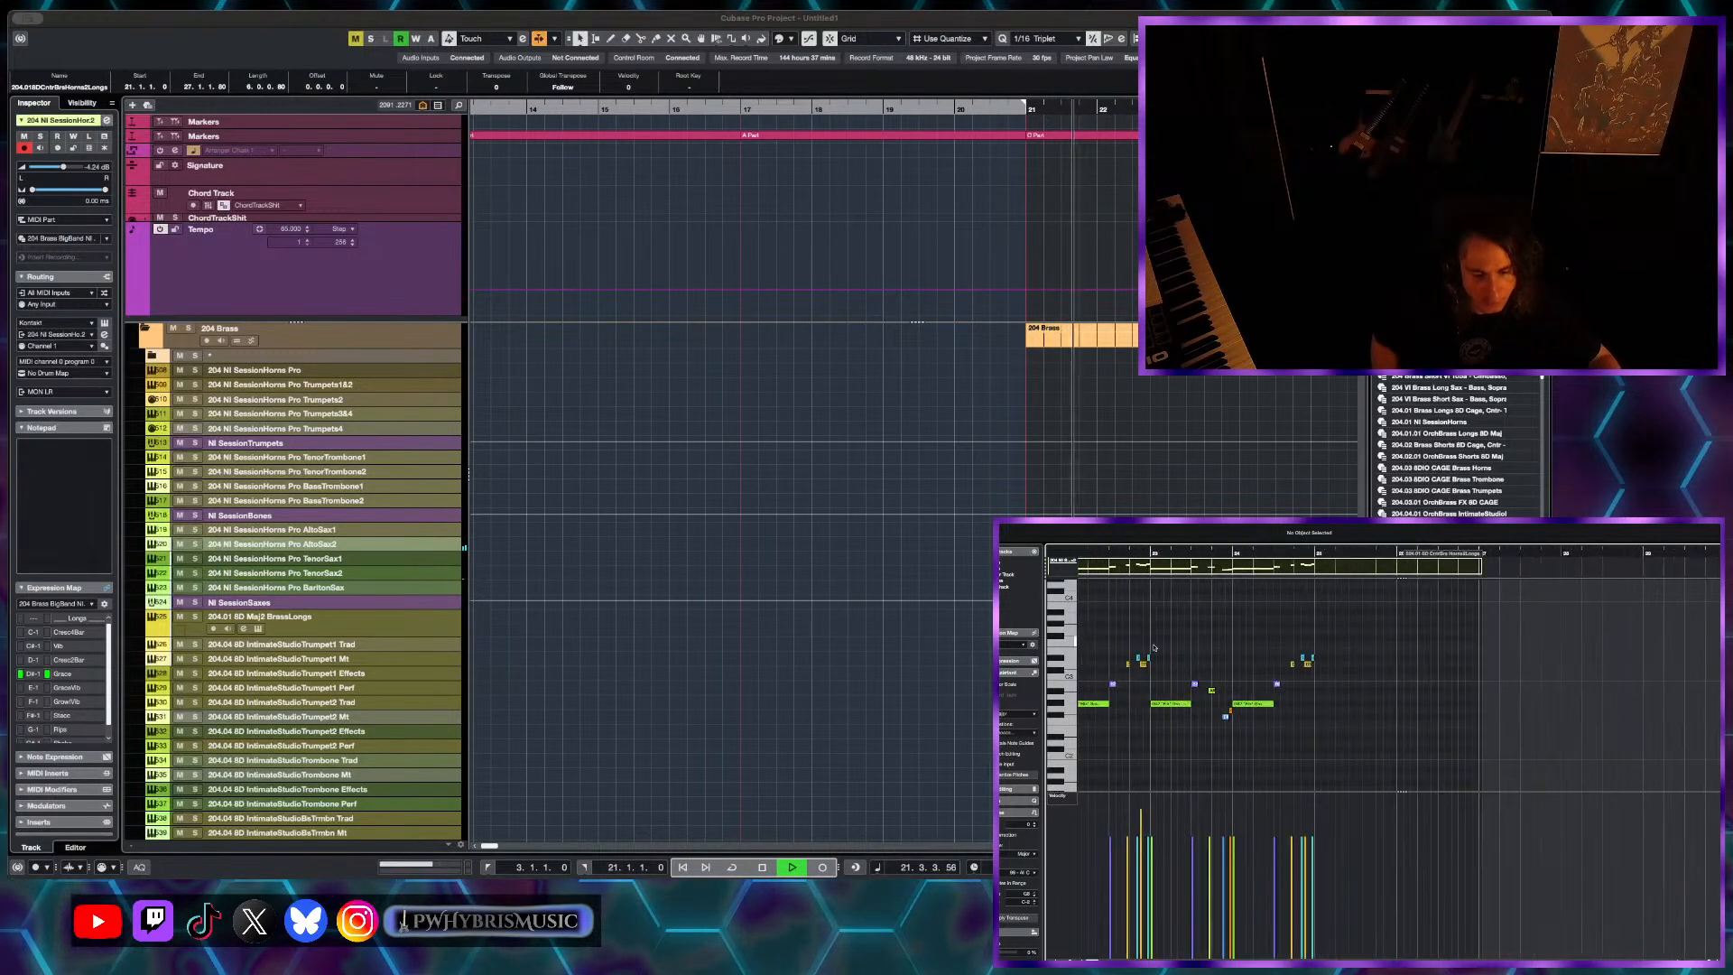
pyautogui.hscroll(2, 1110, 645)
pyautogui.hscroll(-4, 1150, 677)
pyautogui.scroll(1, 1162, 686)
pyautogui.press('space')
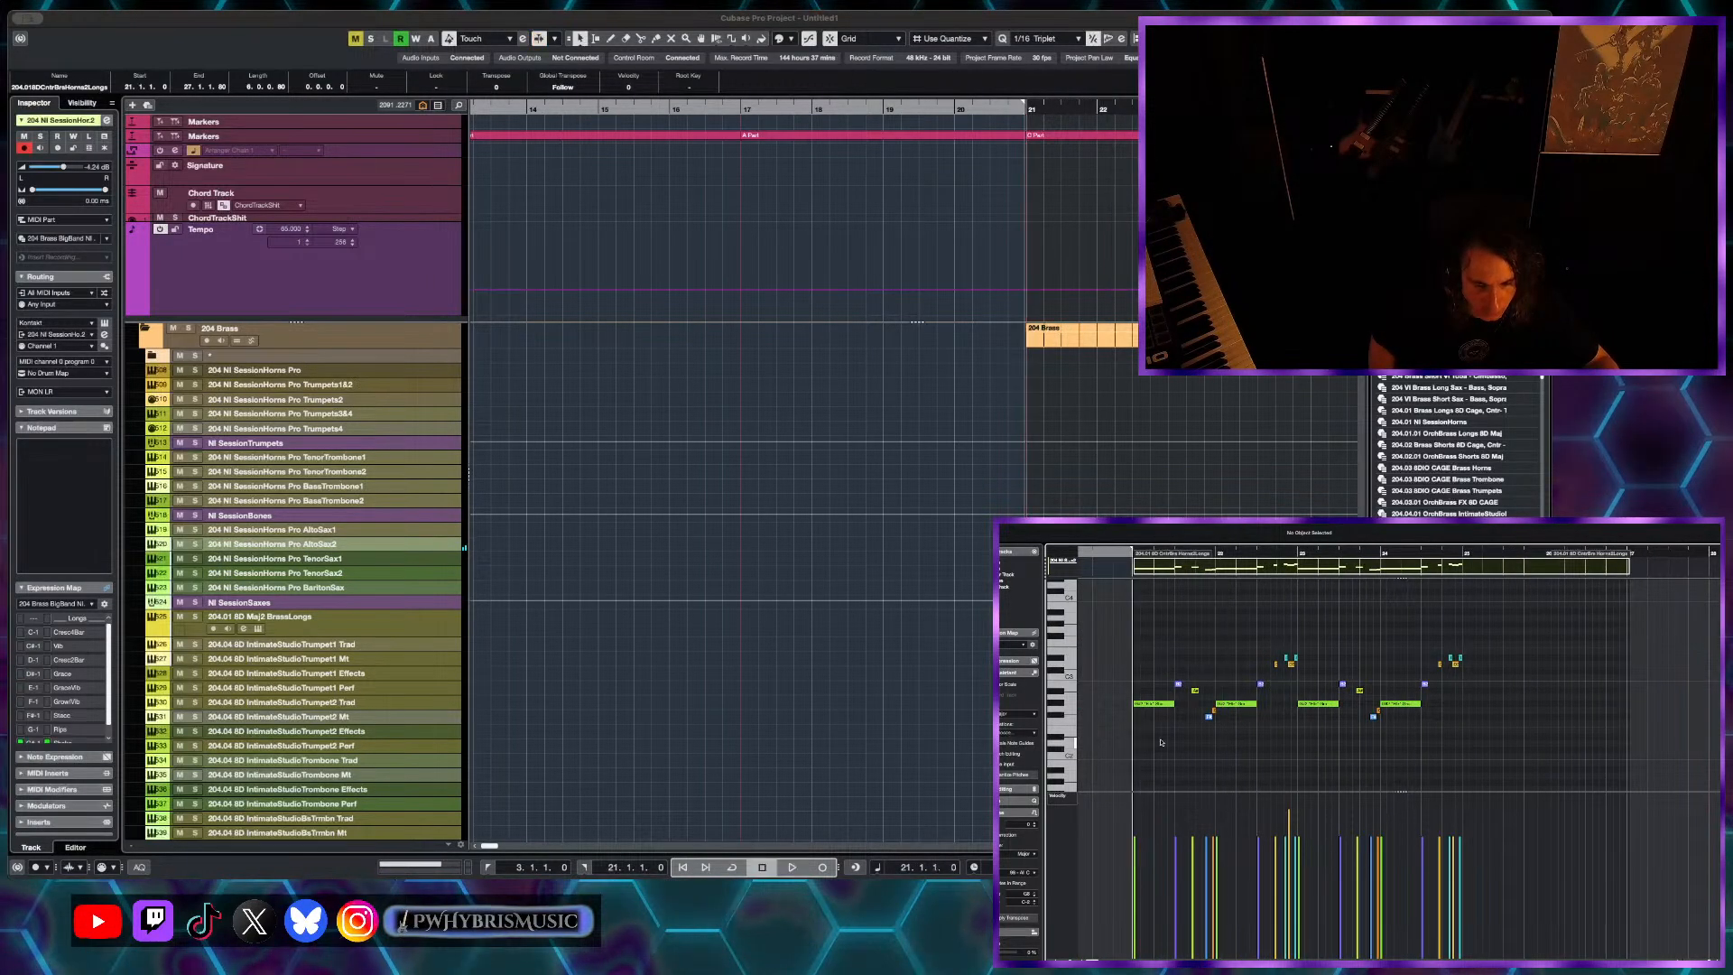
# - Set the first long note's articulation to Stacc and audition the opening repeatedly with the AltoSax2 Kontakt instrument open
pyautogui.click(1320, 538)
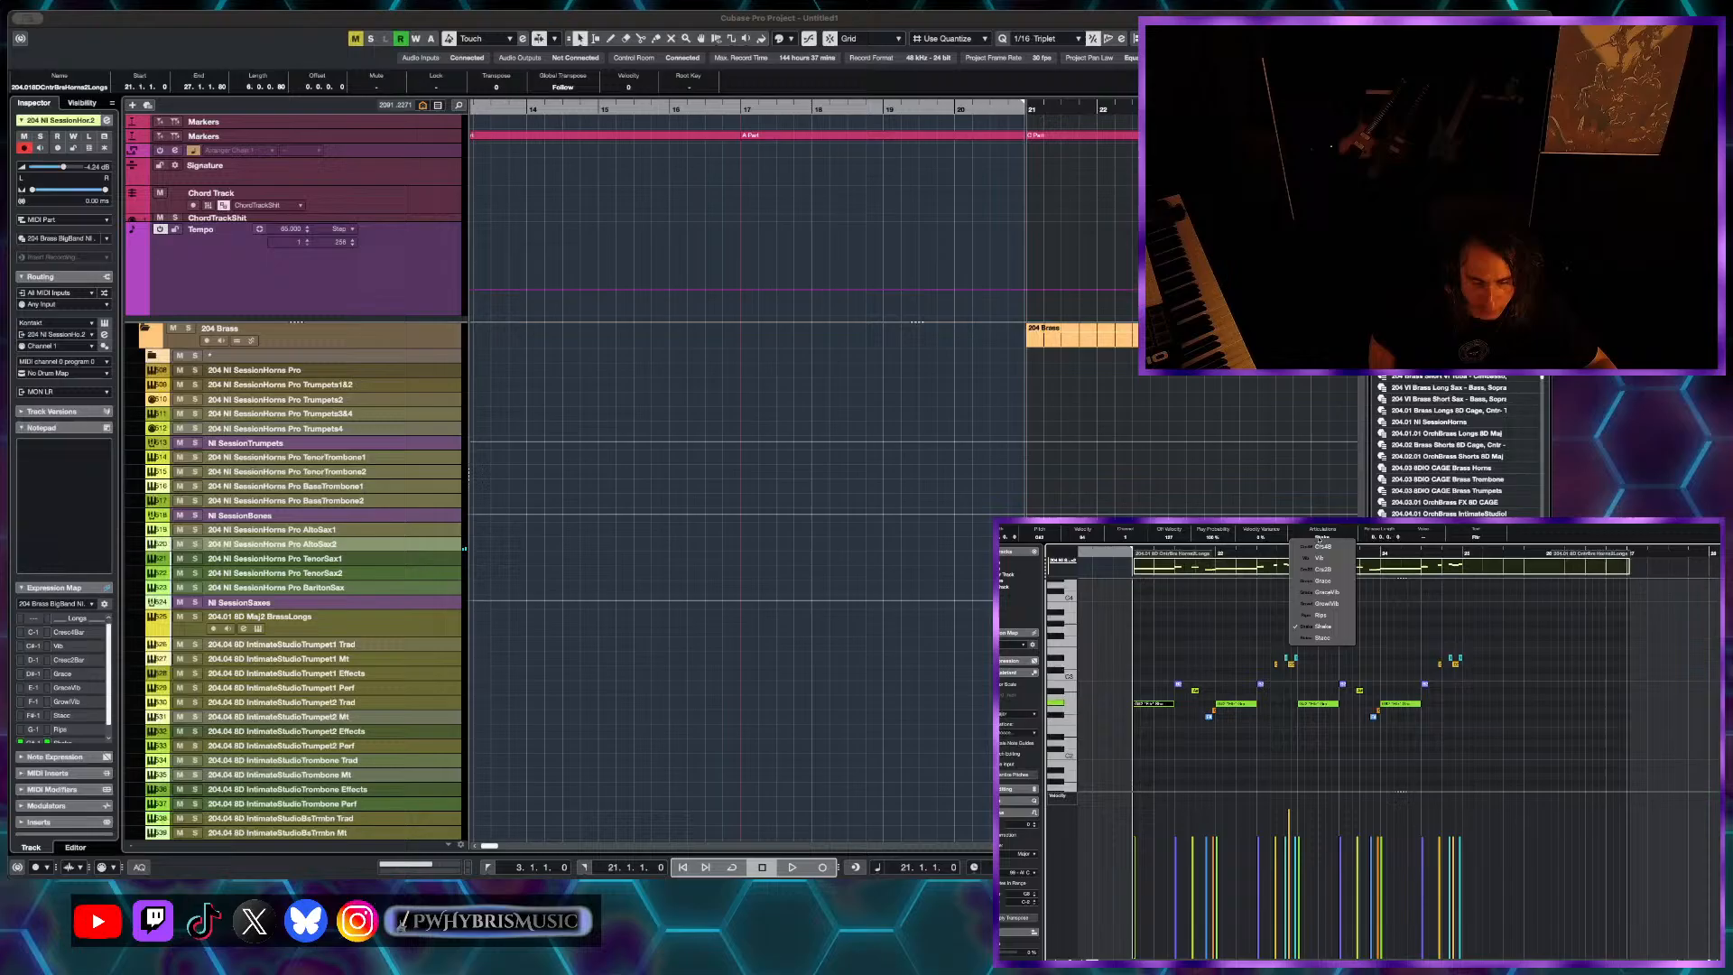
pyautogui.click(1329, 638)
pyautogui.press('e')
pyautogui.press('space')
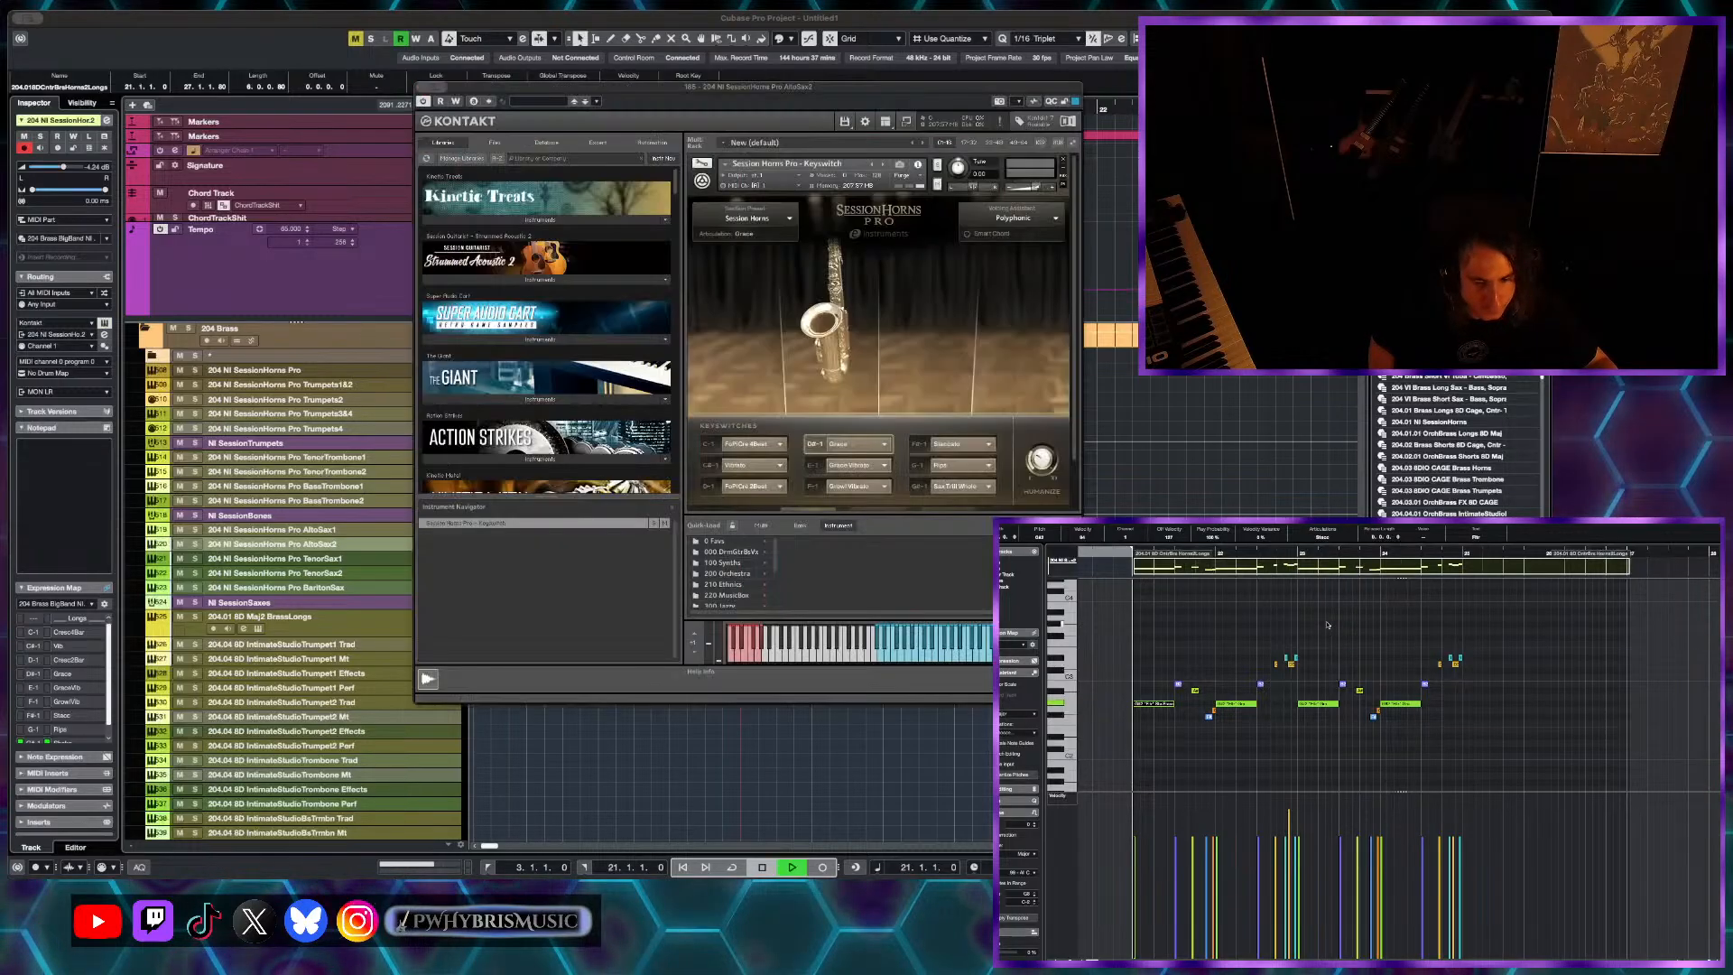
pyautogui.scroll(2, 1274, 645)
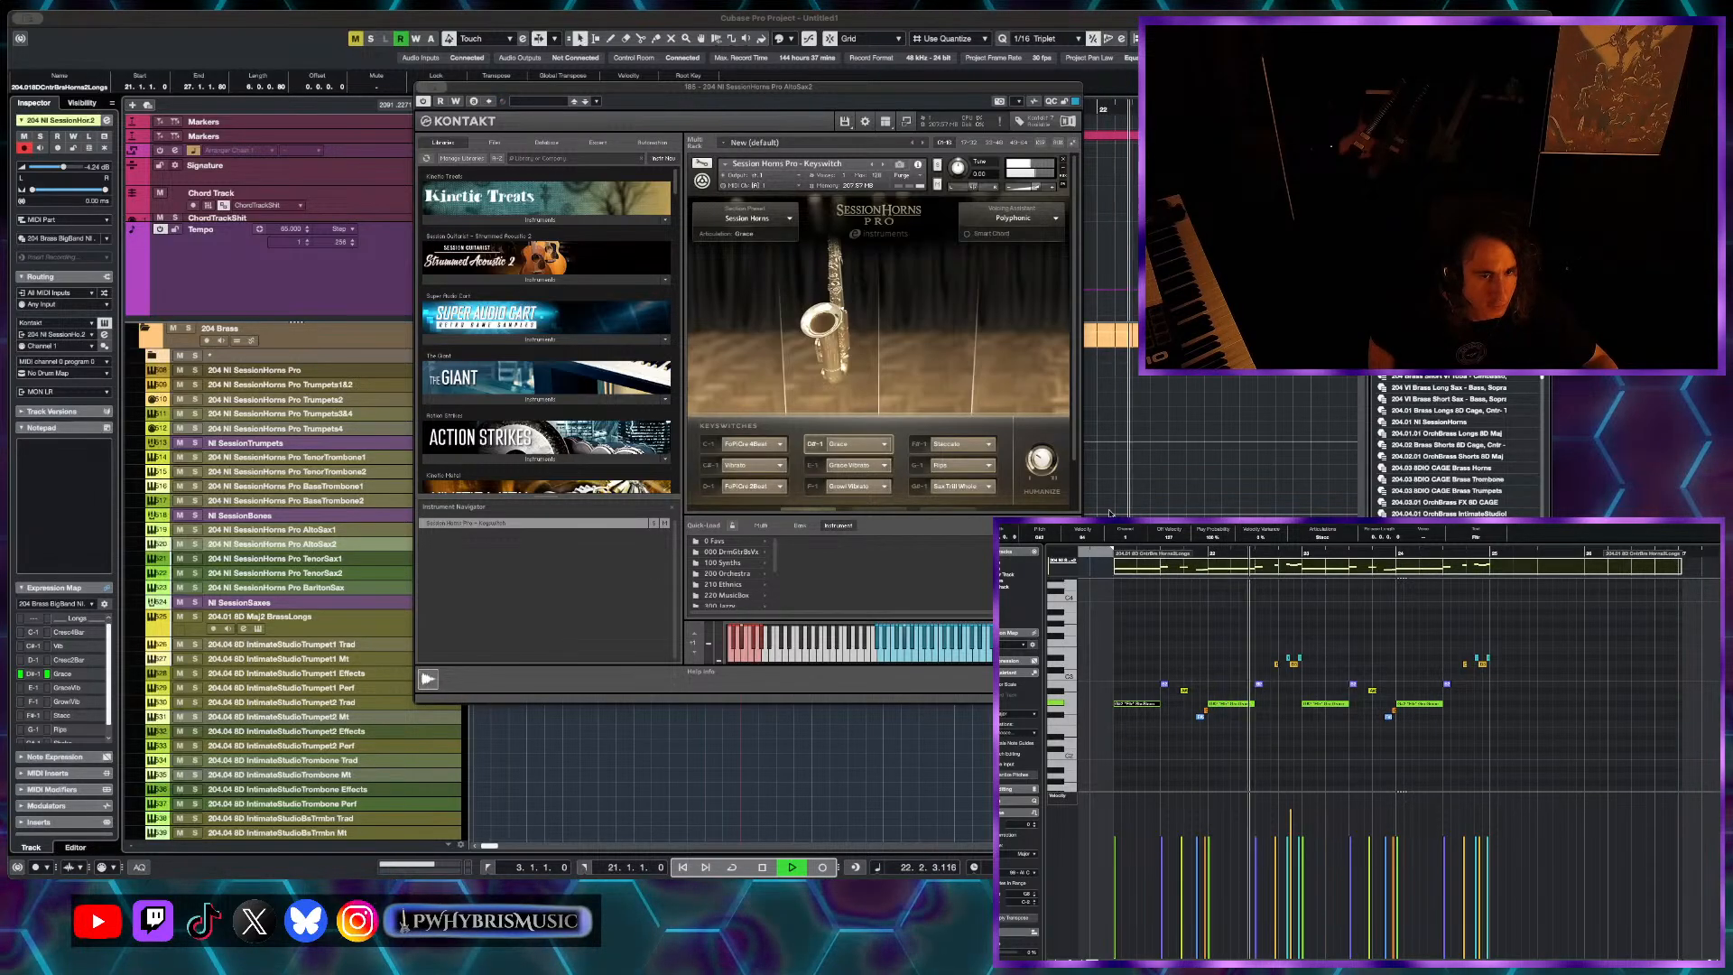
pyautogui.press('space')
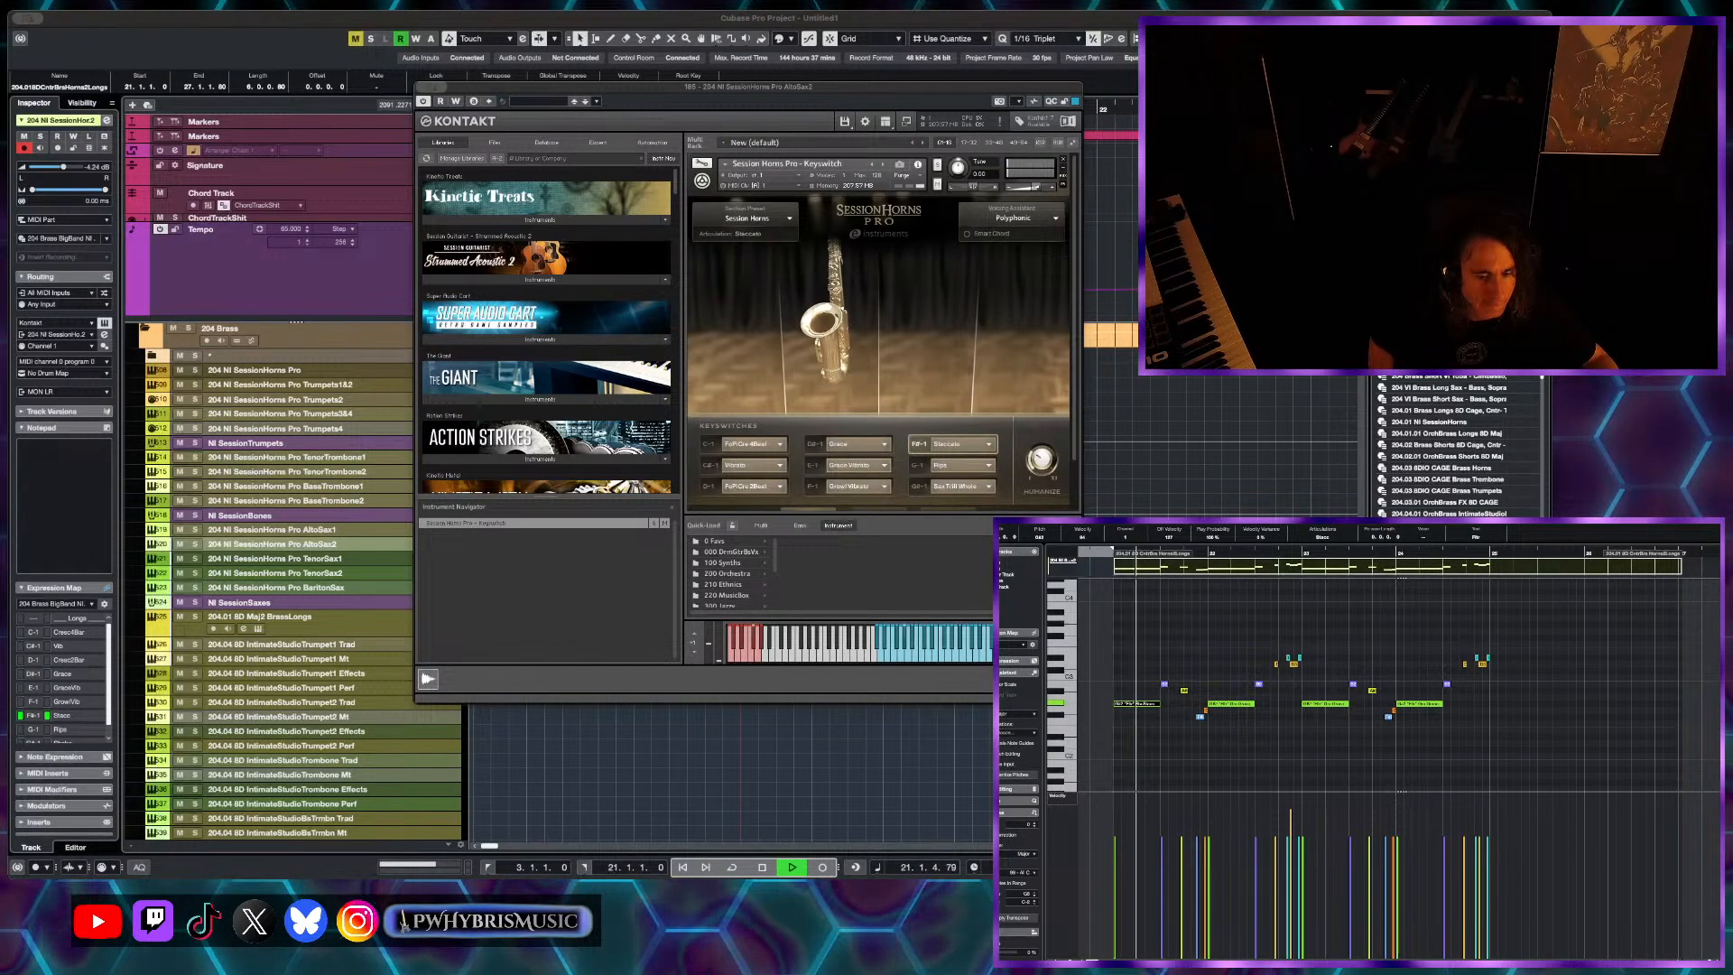
pyautogui.press('space')
pyautogui.press('space')
pyautogui.press('space')
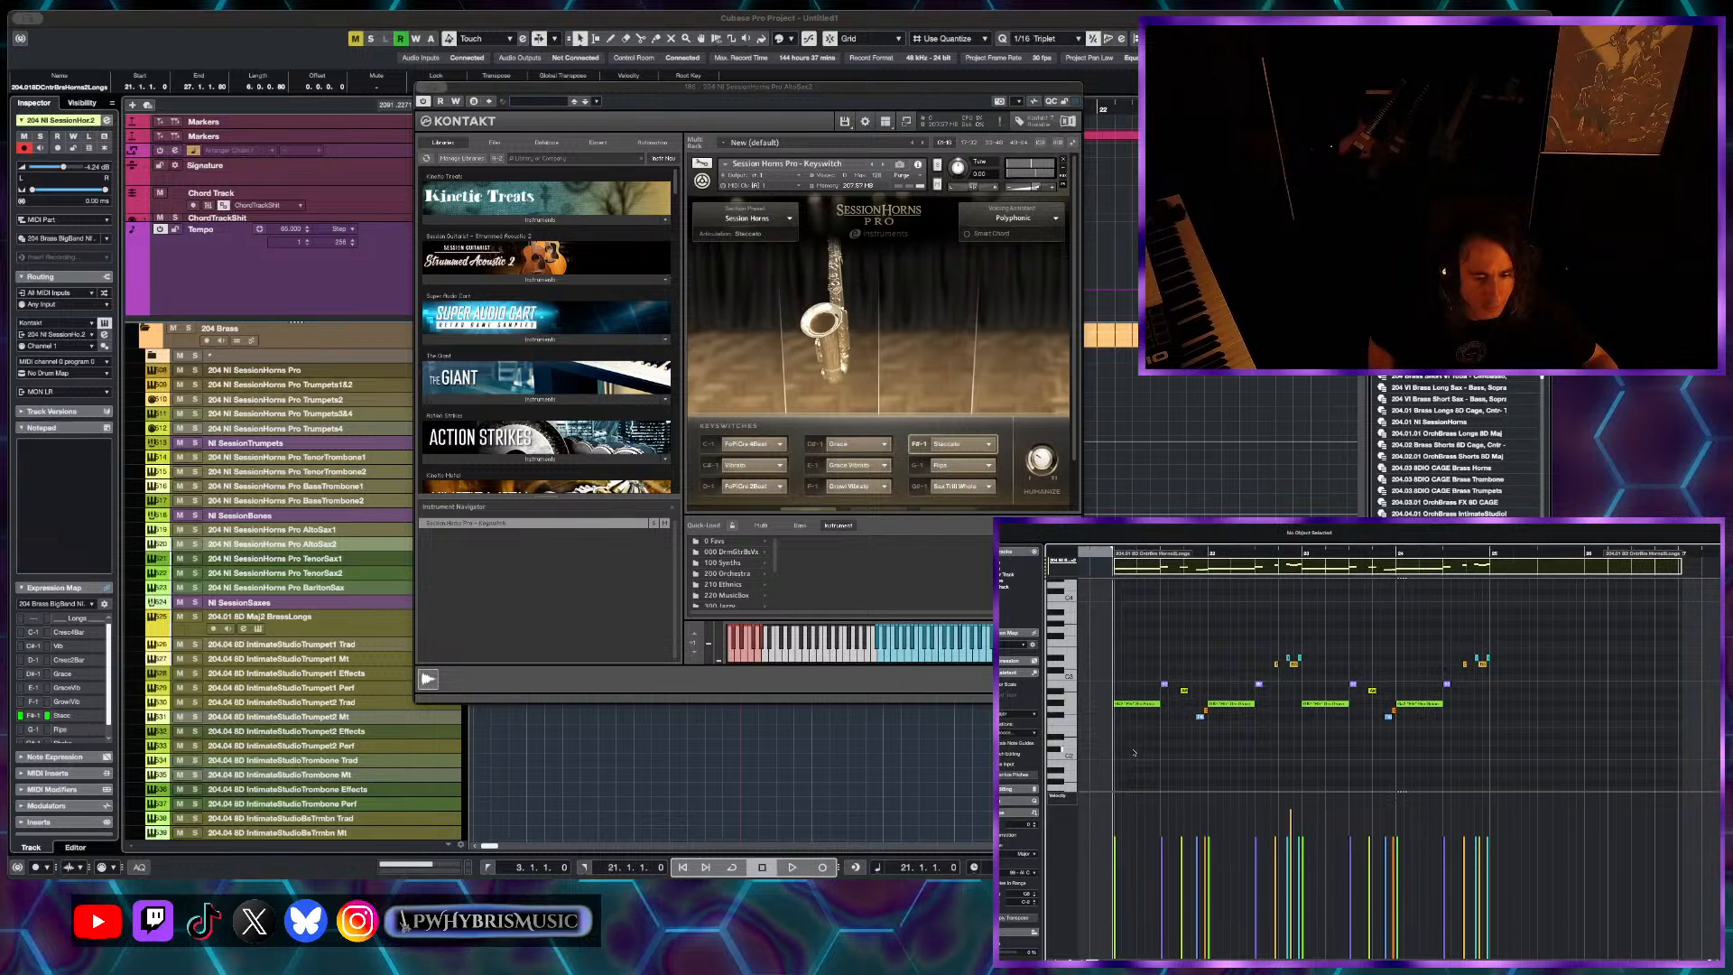
# - Select the short notes between the first and second long notes and set their articulation to Stacc
pyautogui.click(1325, 539)
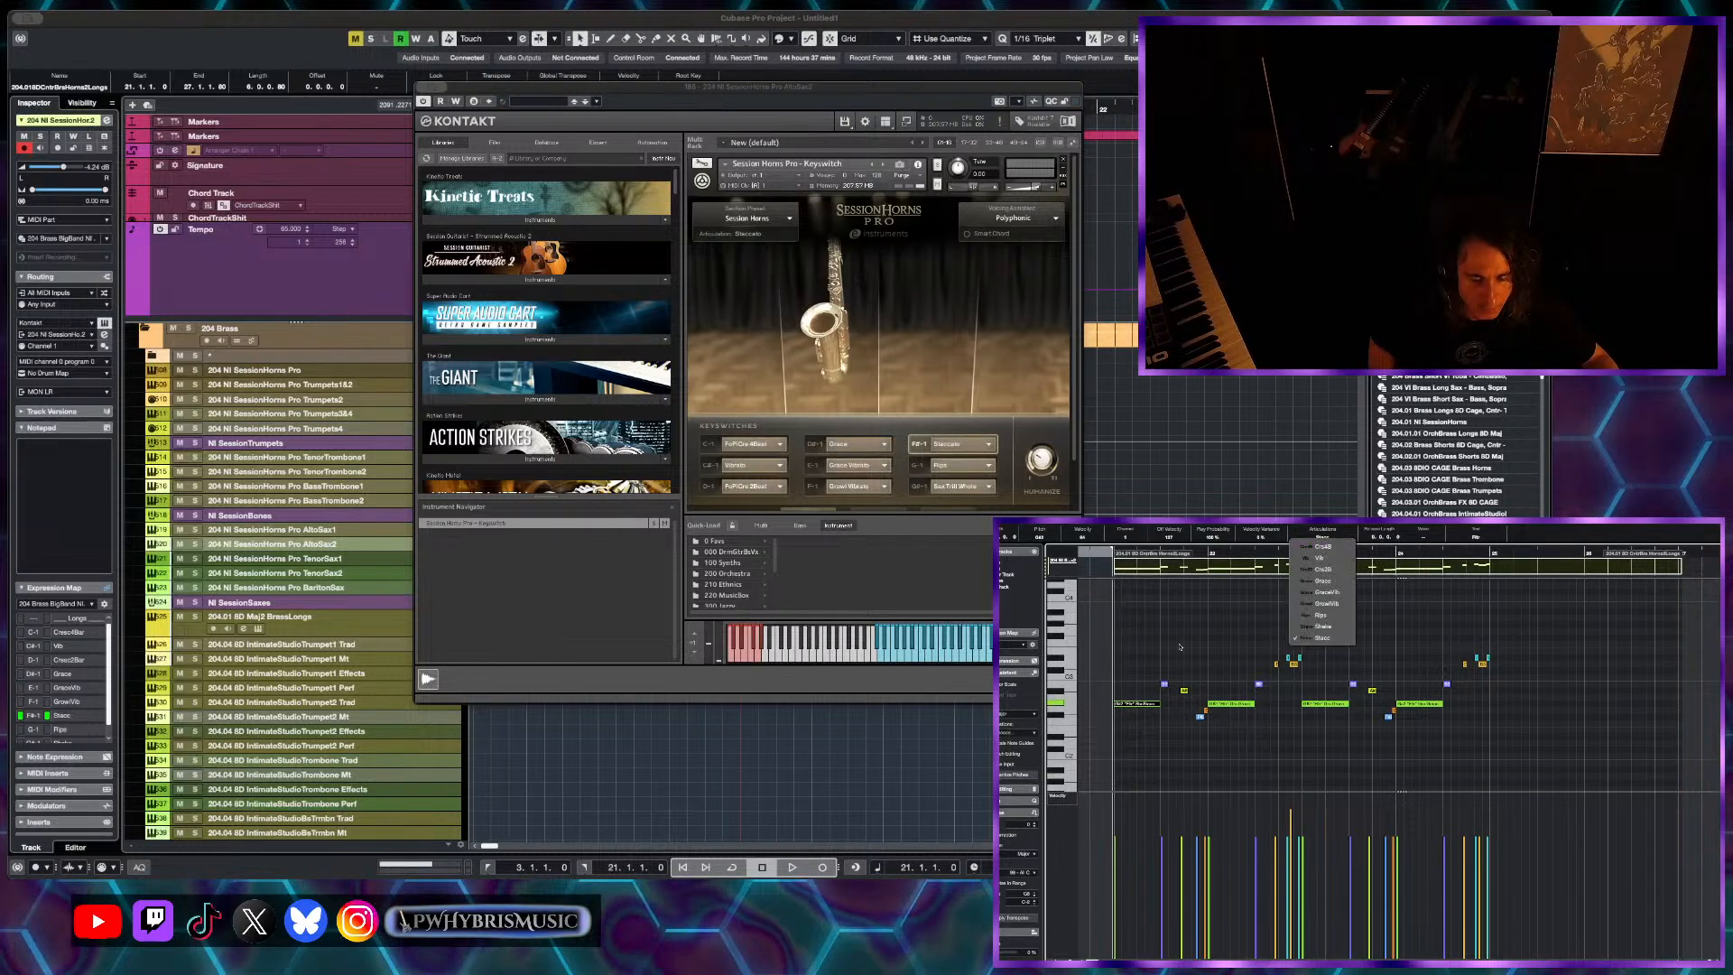
pyautogui.click(1322, 588)
pyautogui.click(1177, 684)
pyautogui.moveTo(1193, 698); pyautogui.dragTo(1160, 680)
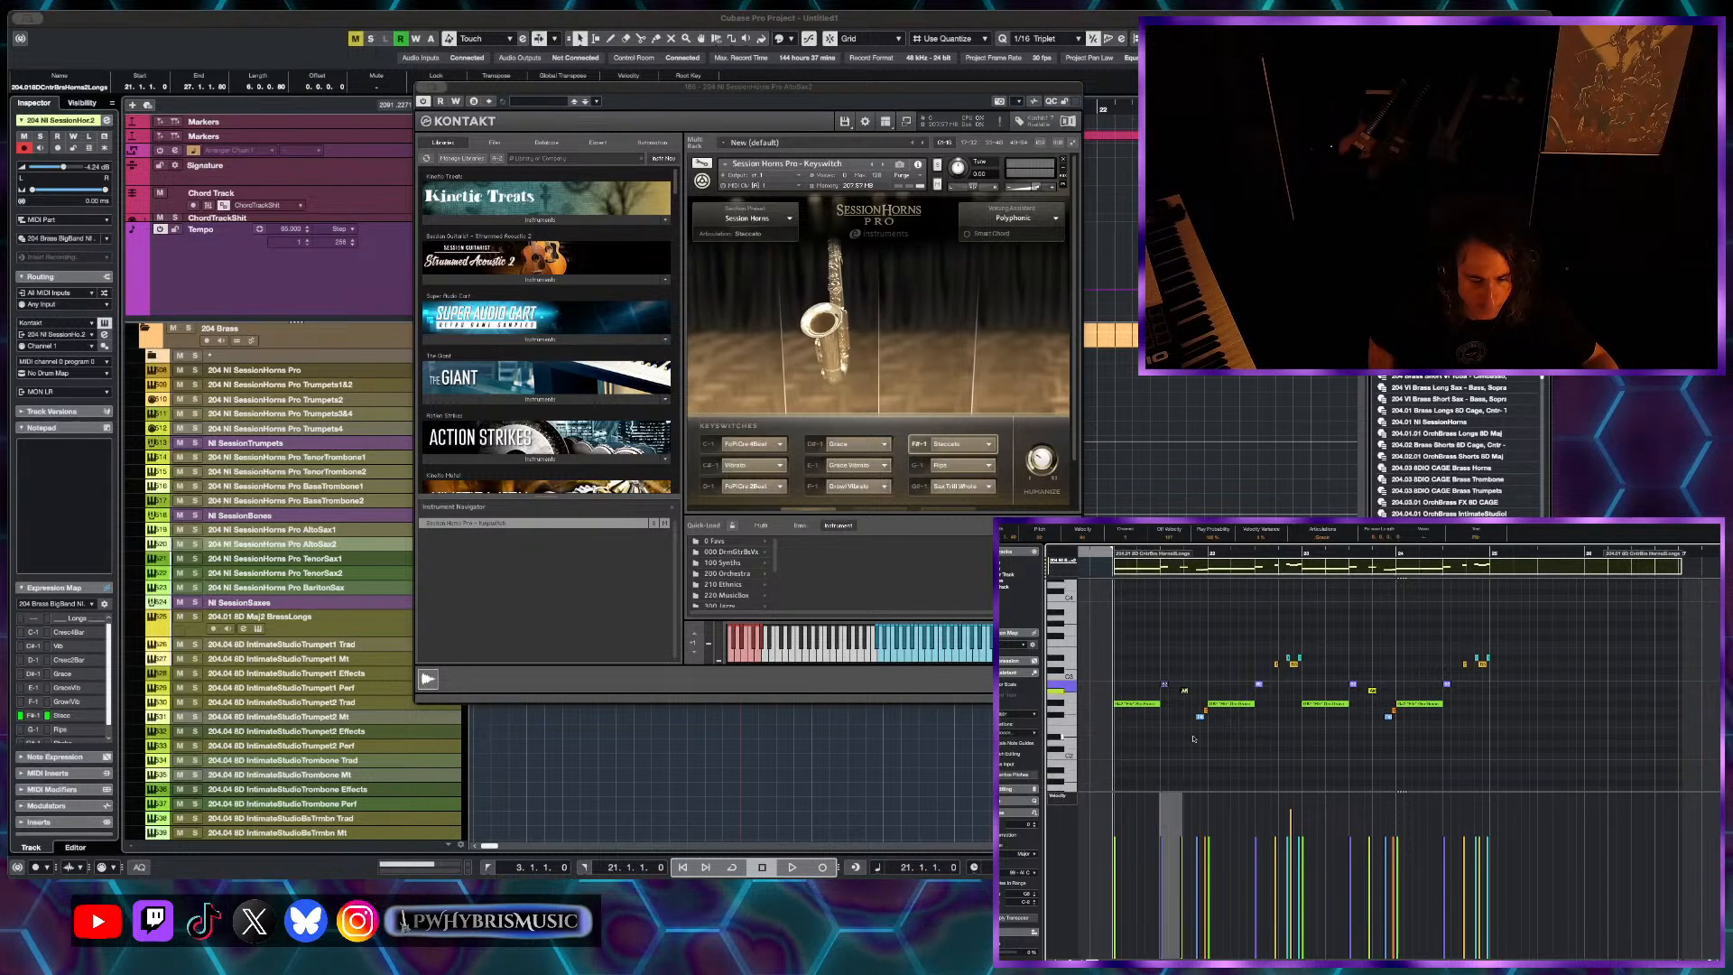
pyautogui.click(1200, 715)
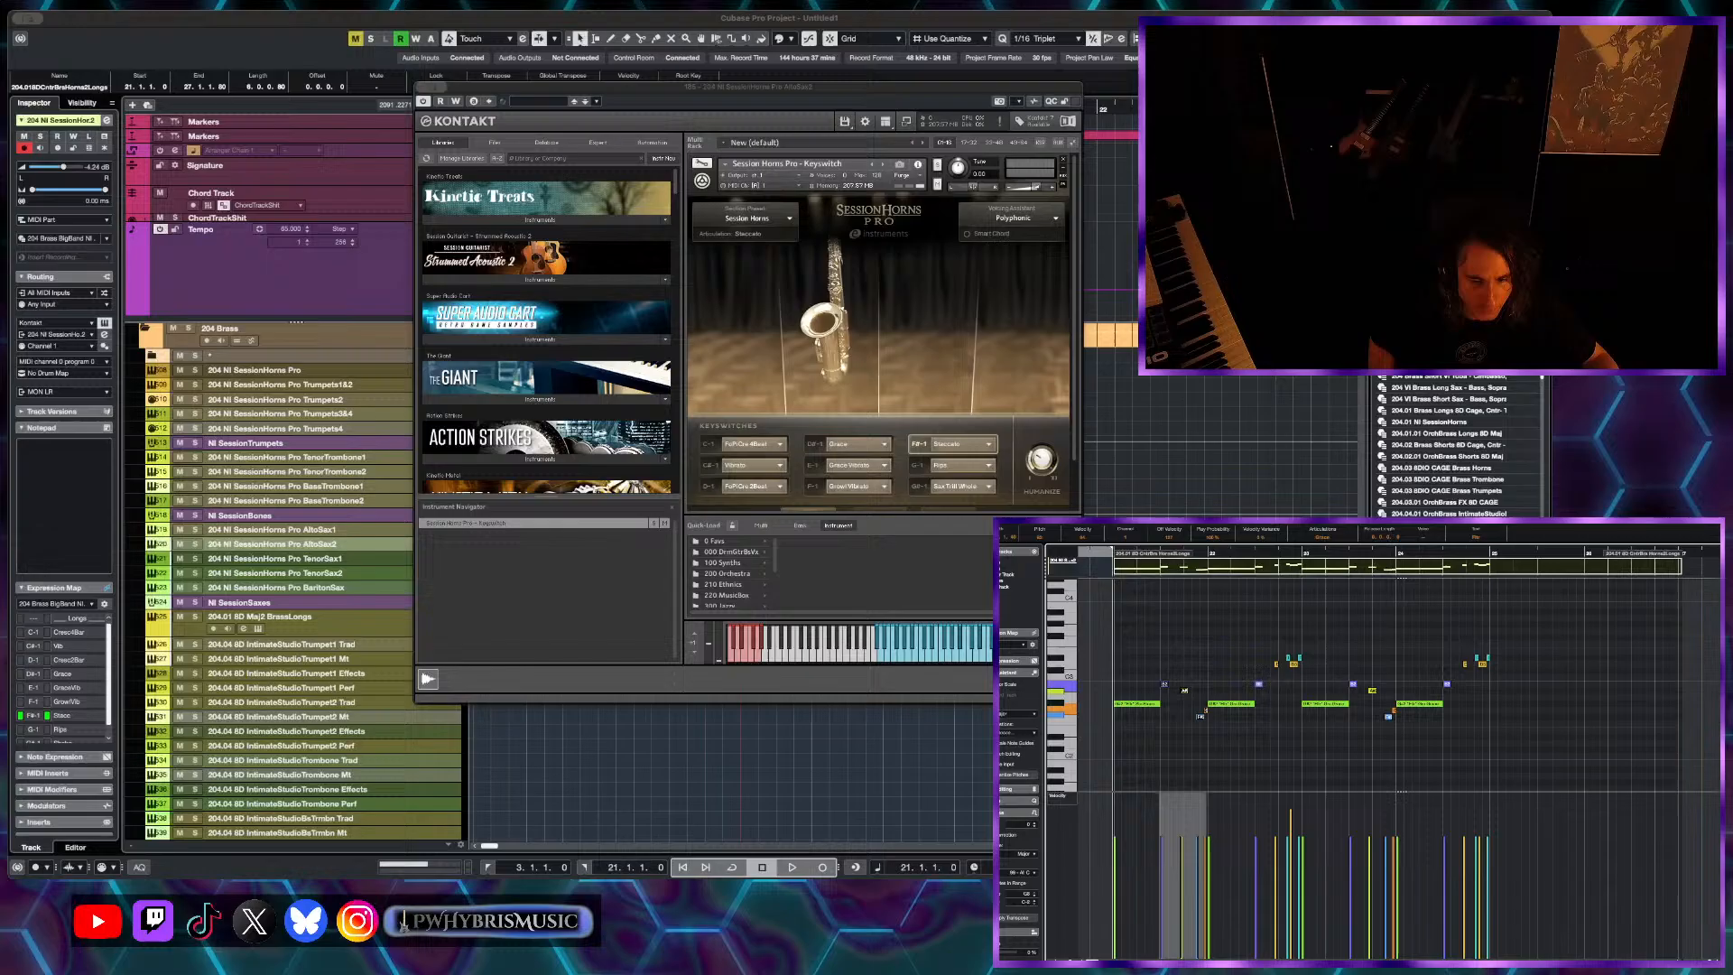
pyautogui.click(1329, 541)
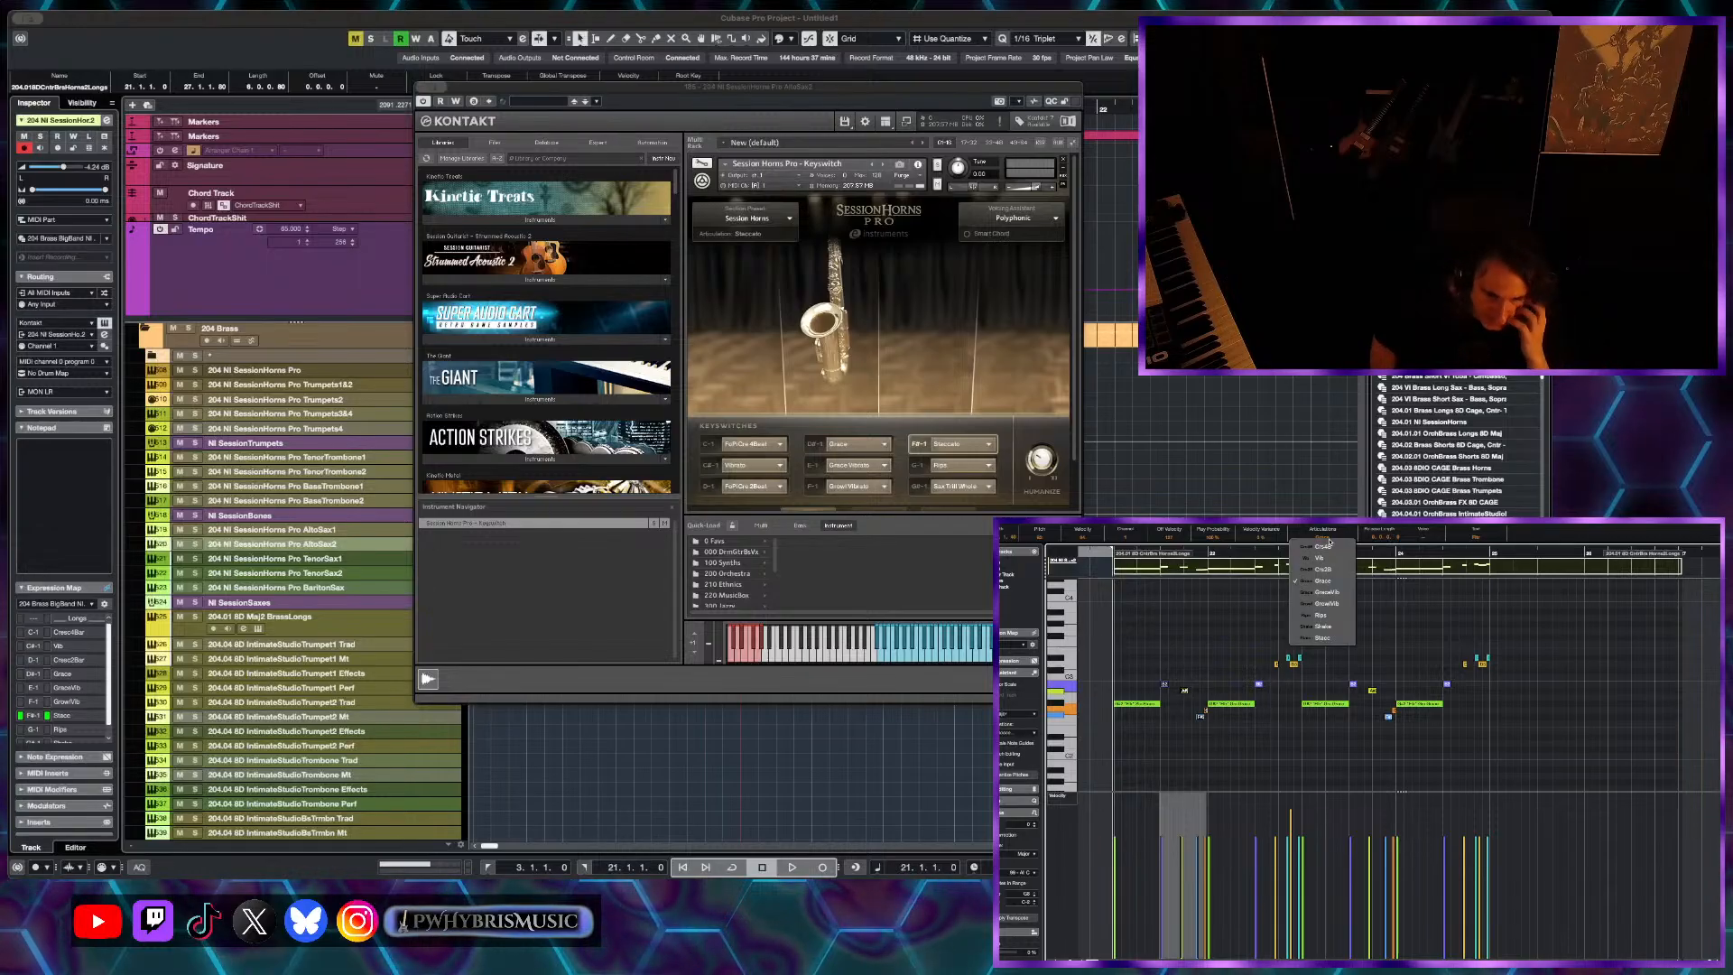
pyautogui.click(1338, 620)
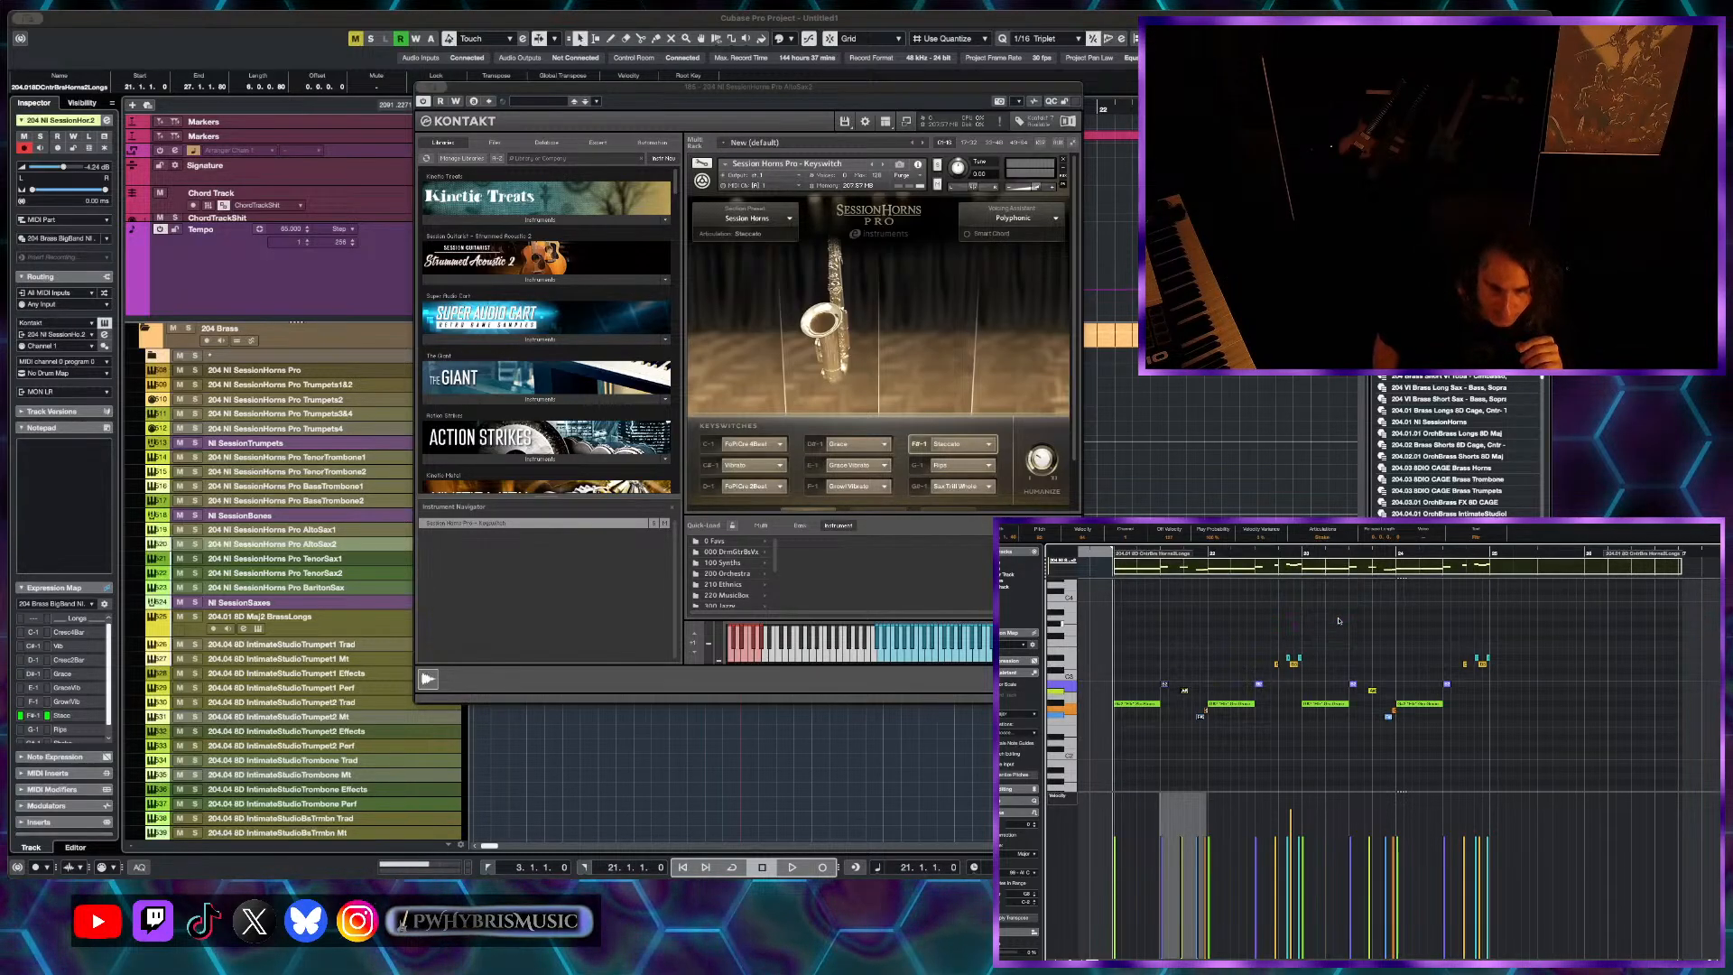
pyautogui.click(1333, 538)
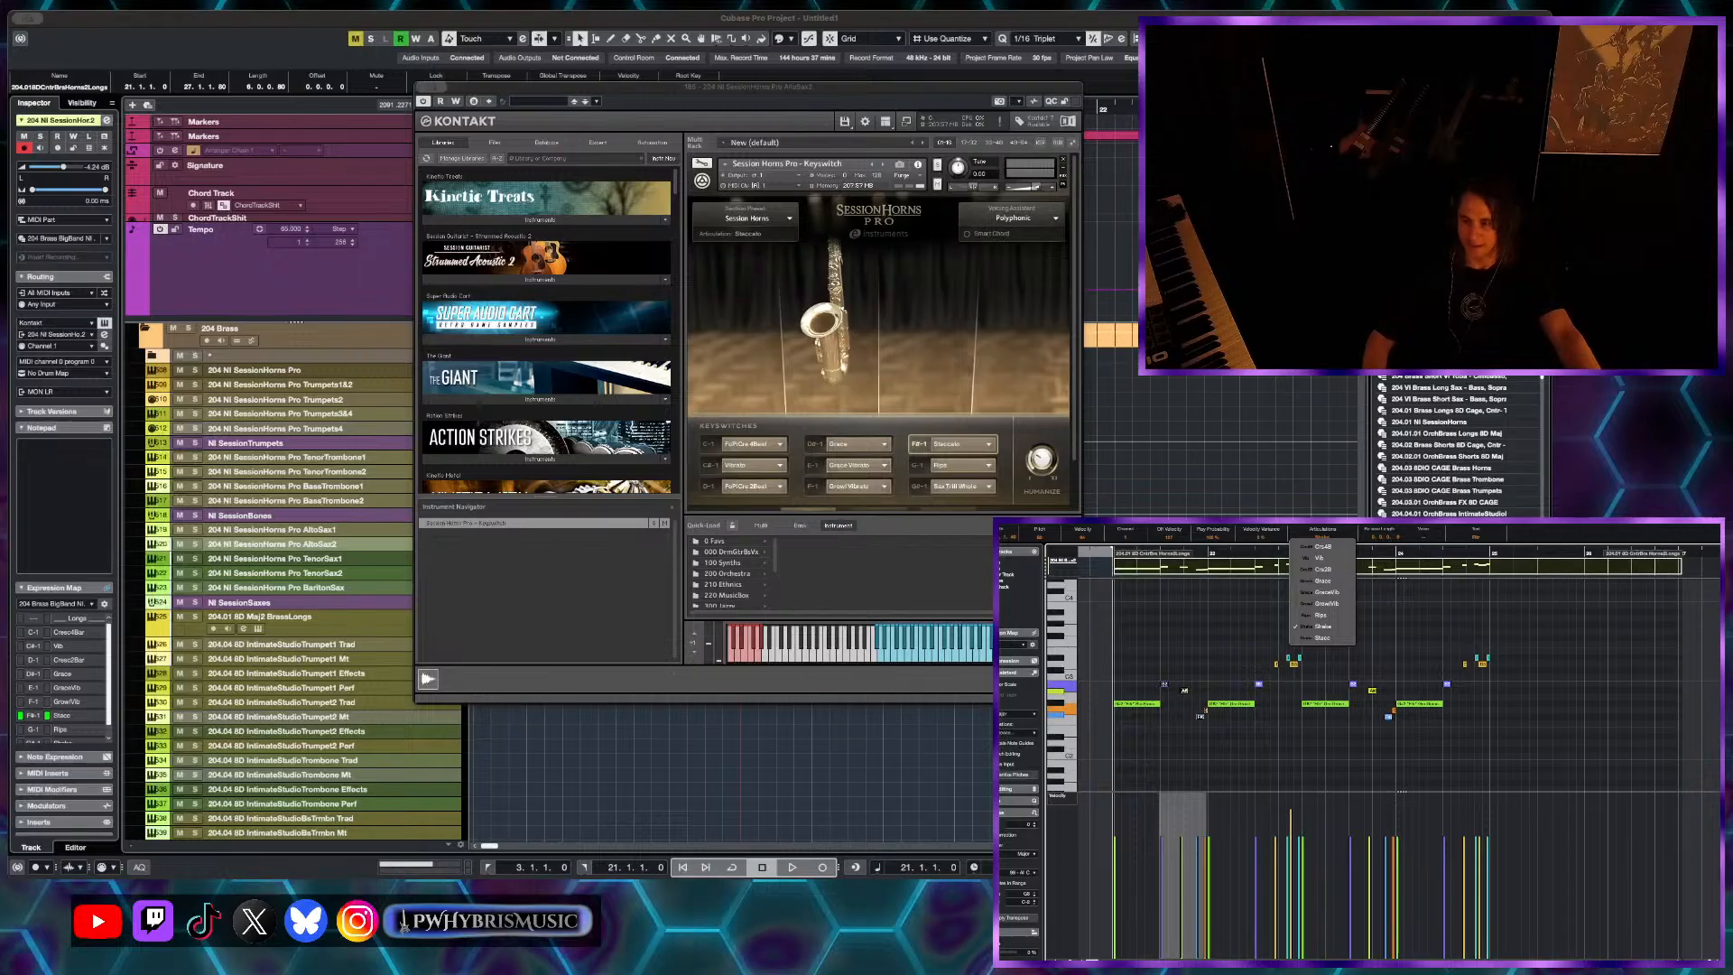
pyautogui.click(1329, 638)
# - Play the line from bar 21 to compare the staccato notes with the Grace notes that follow
pyautogui.press('space')
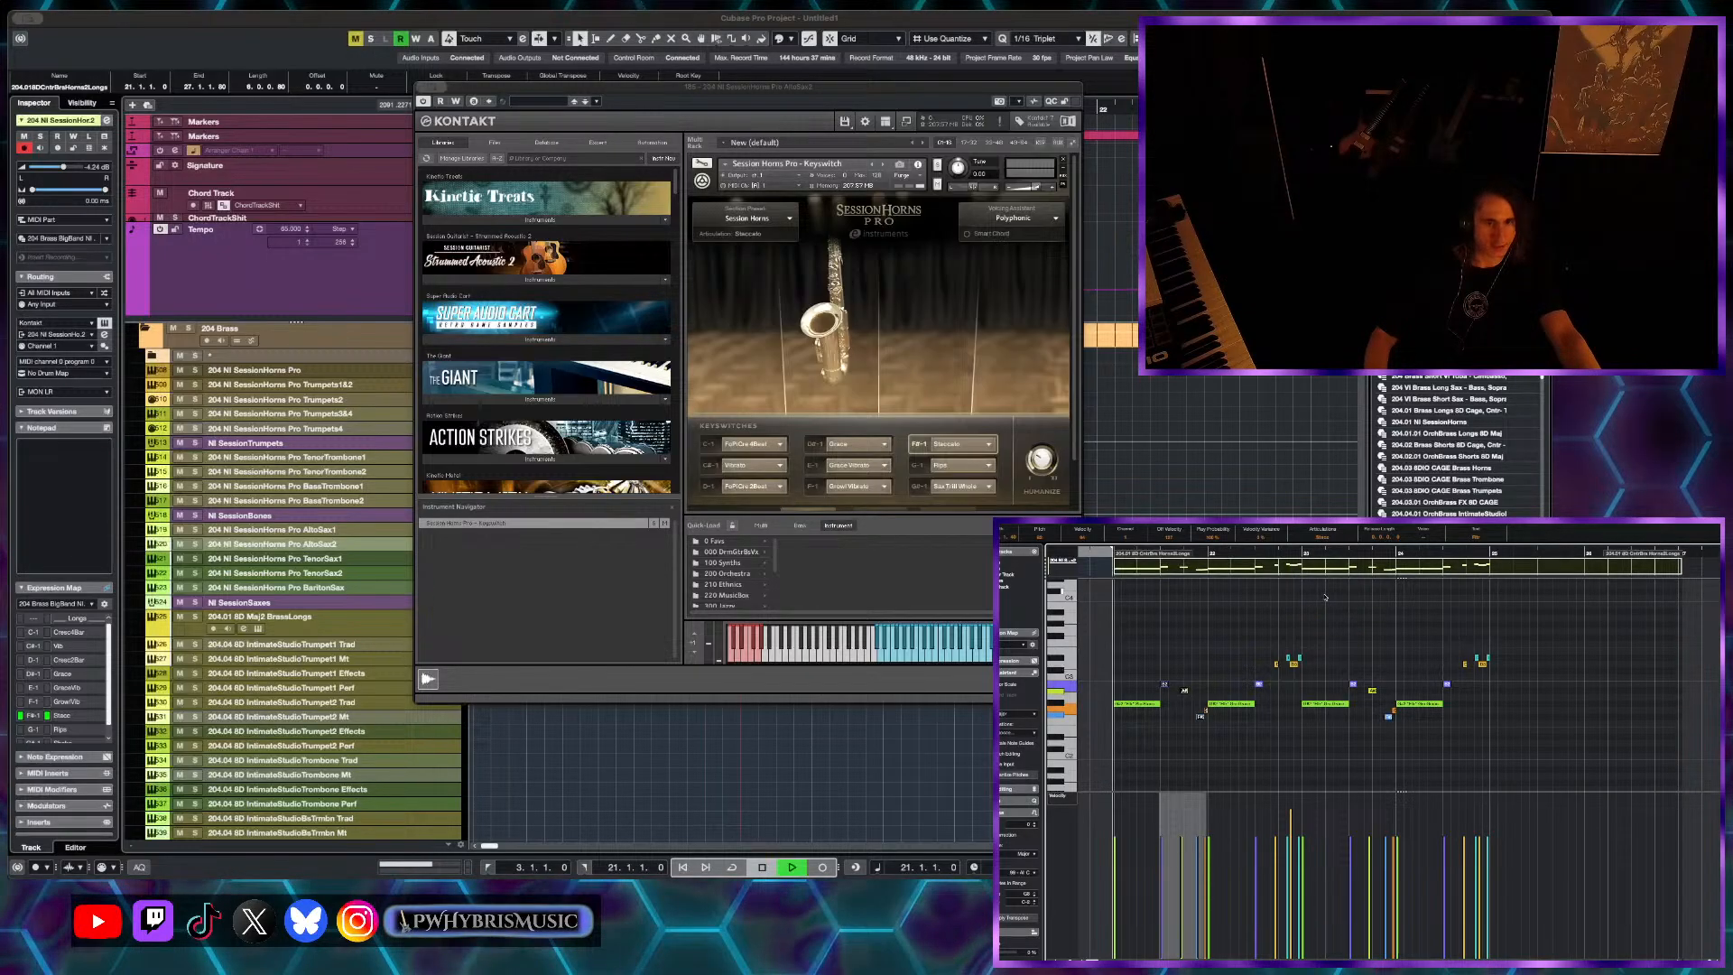
pyautogui.scroll(2, 1321, 591)
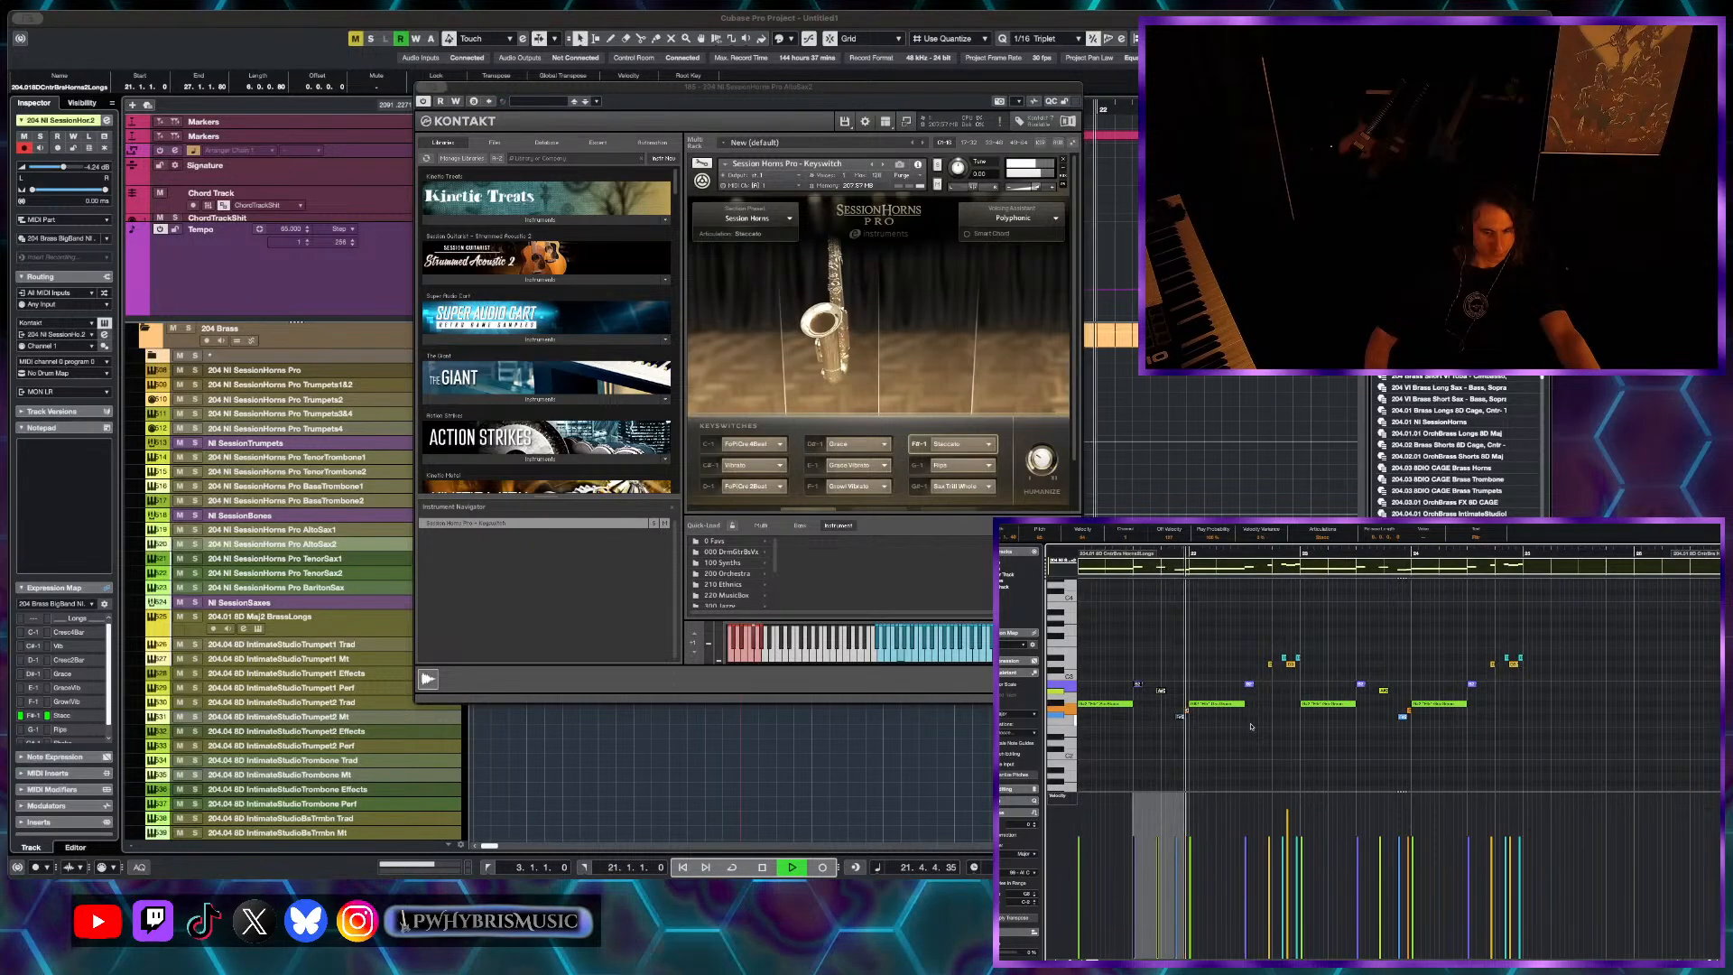
pyautogui.scroll(-2, 1188, 709)
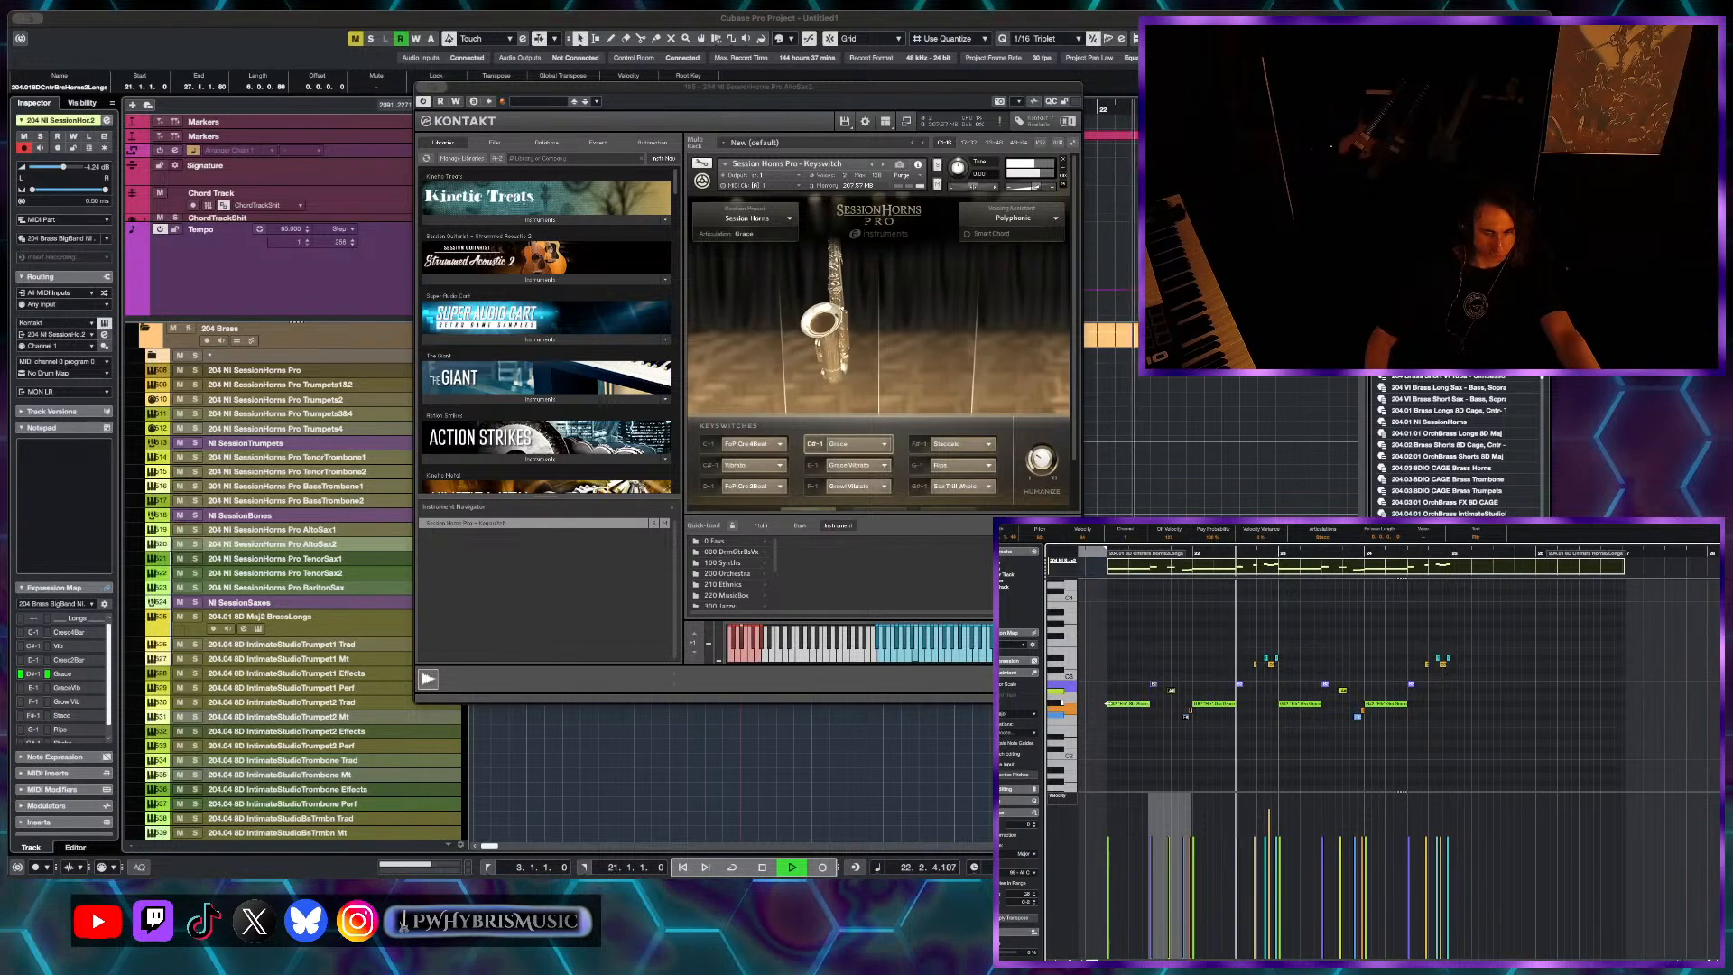
pyautogui.scroll(2, 1205, 675)
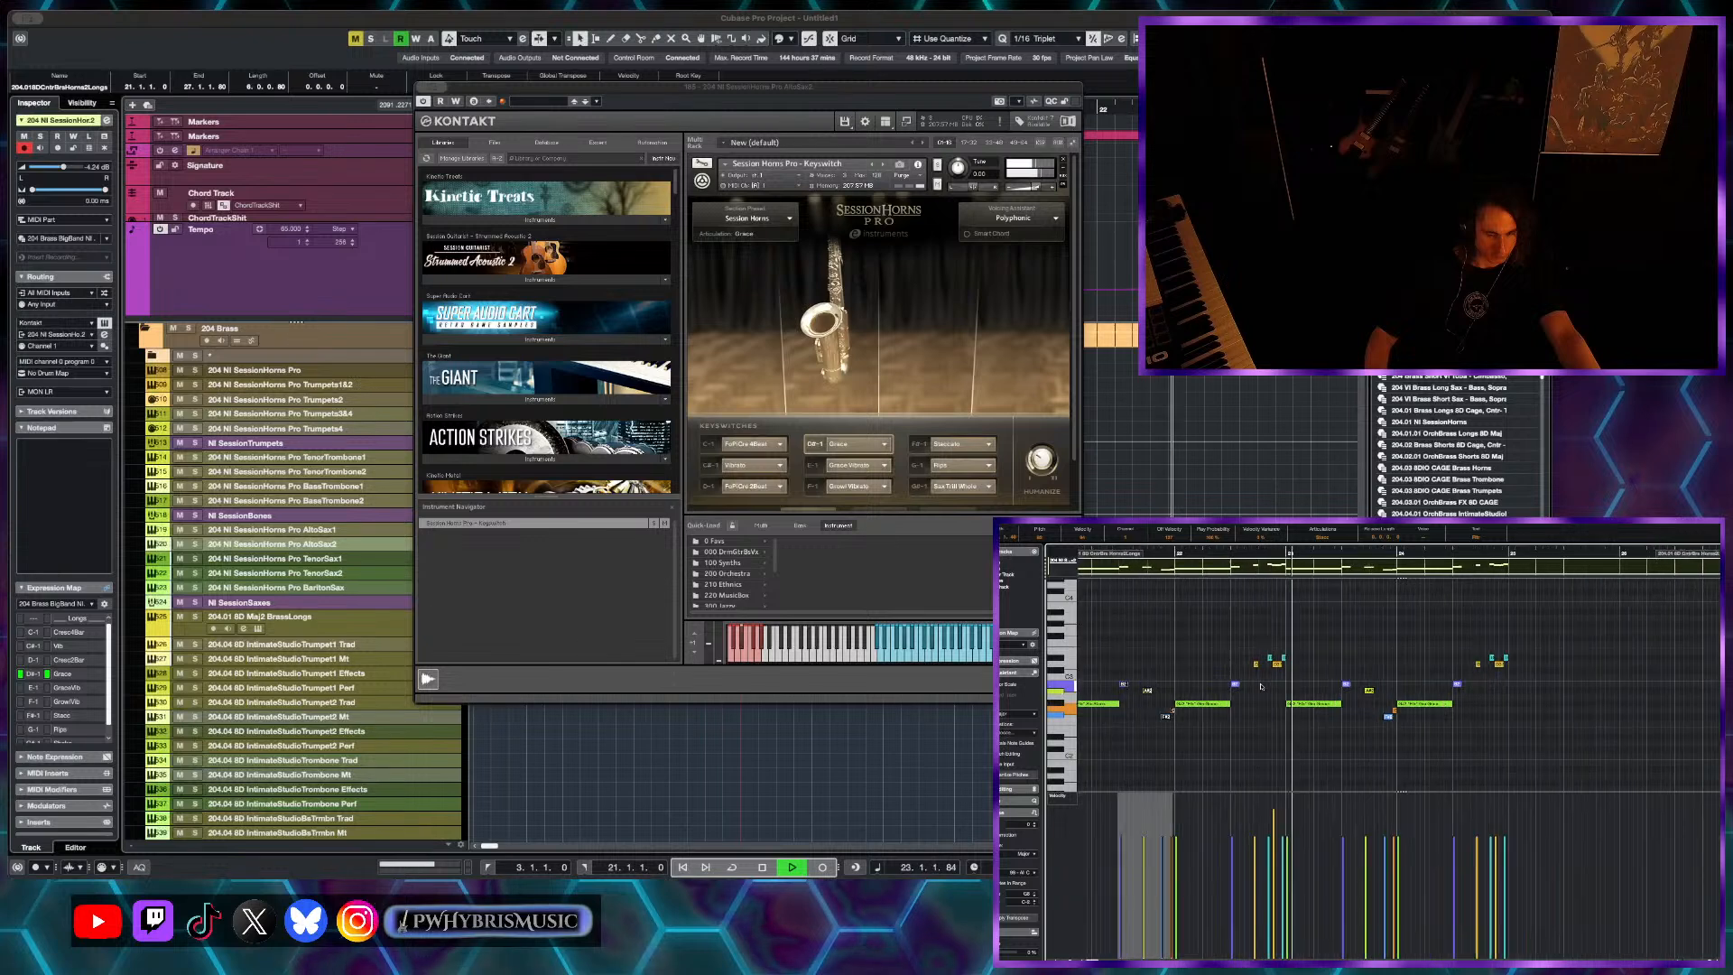
pyautogui.press('space')
# - Set the first long note to the crescendo articulation on keyswitch C-1 and audition the opening
pyautogui.hscroll(-2, 1205, 675)
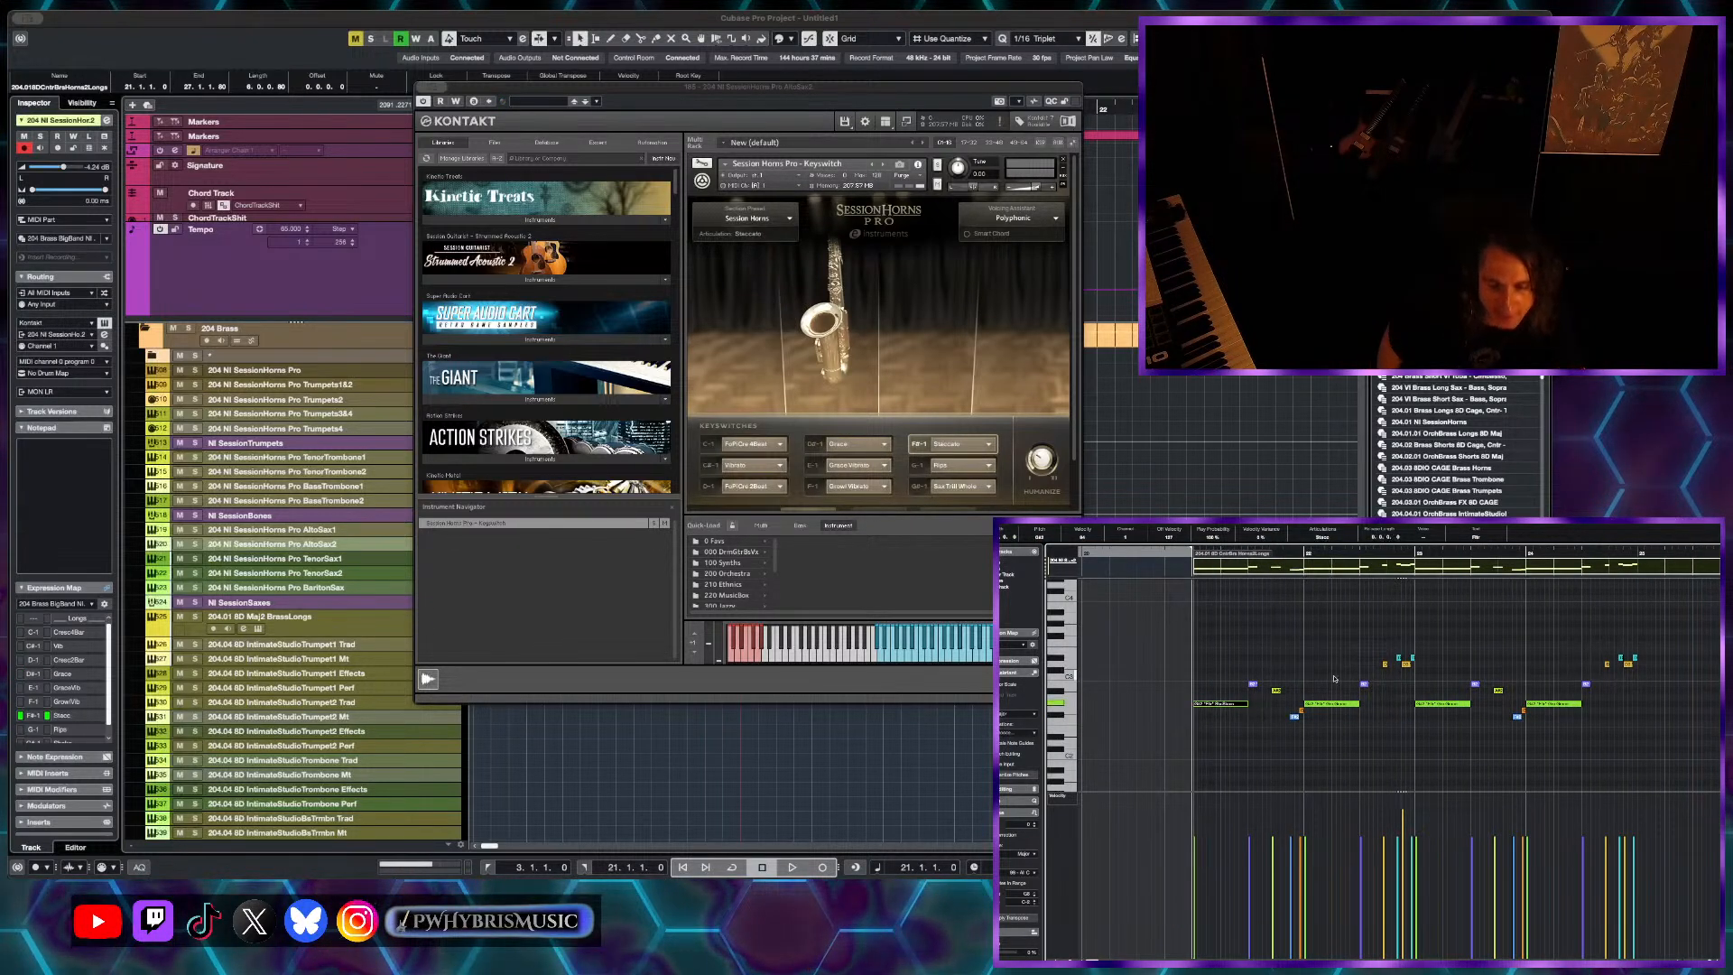
pyautogui.scroll(1, 1337, 664)
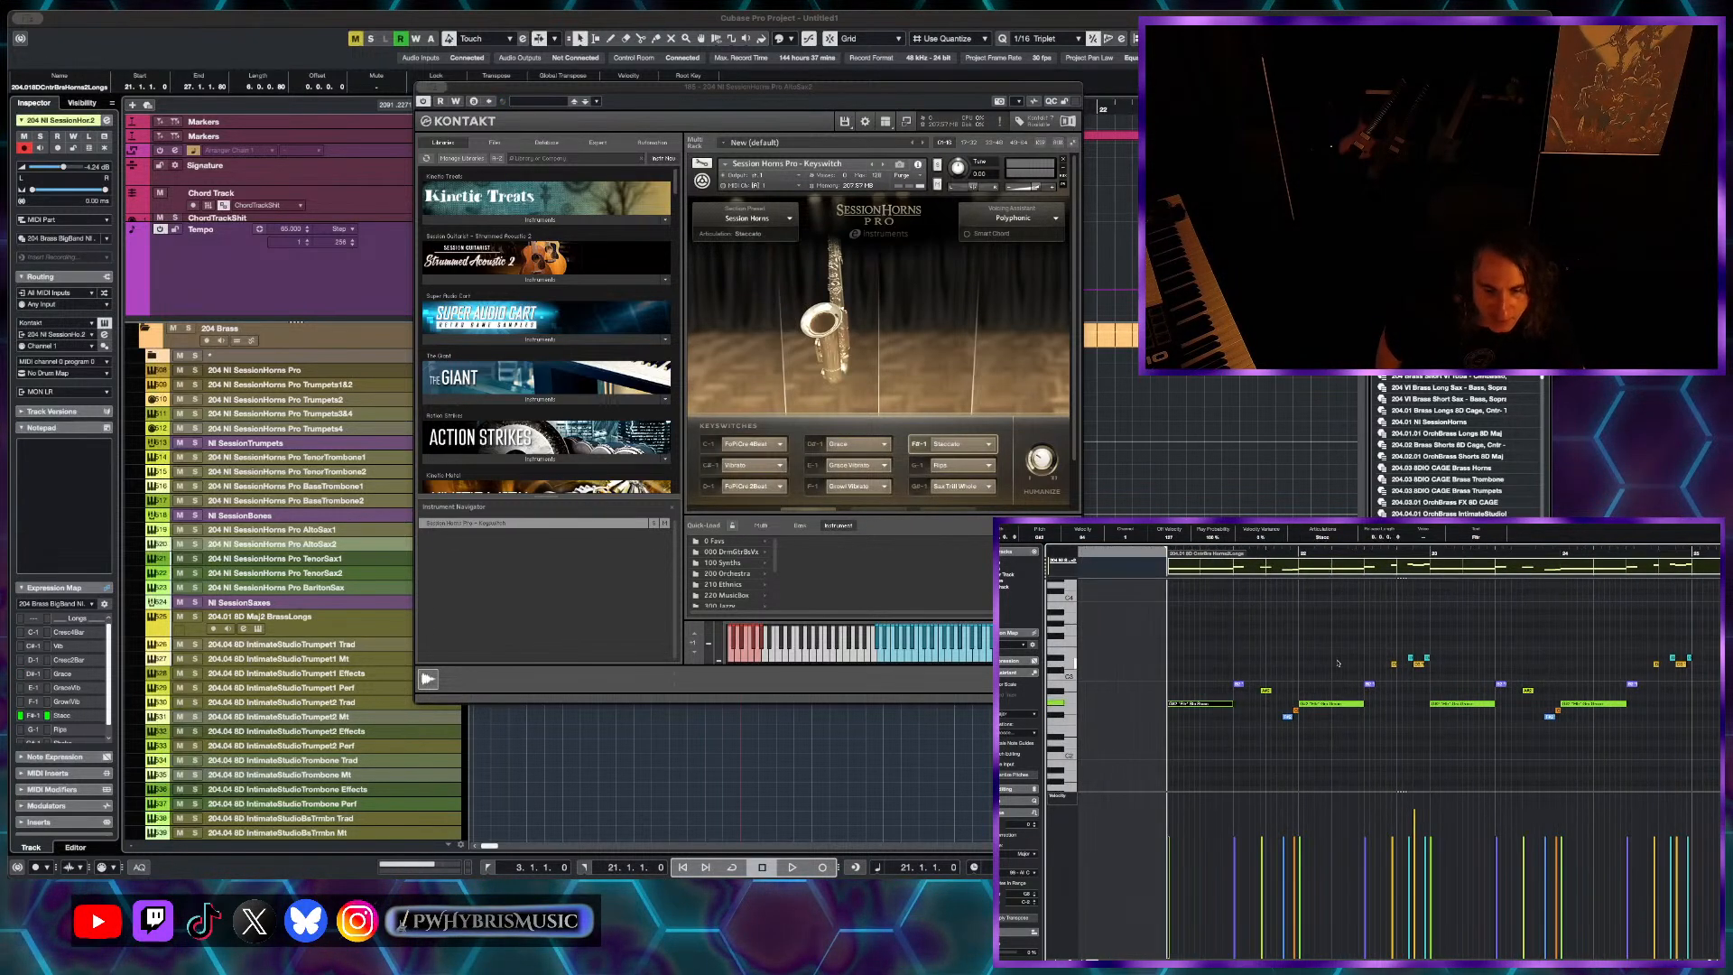
pyautogui.click(1324, 538)
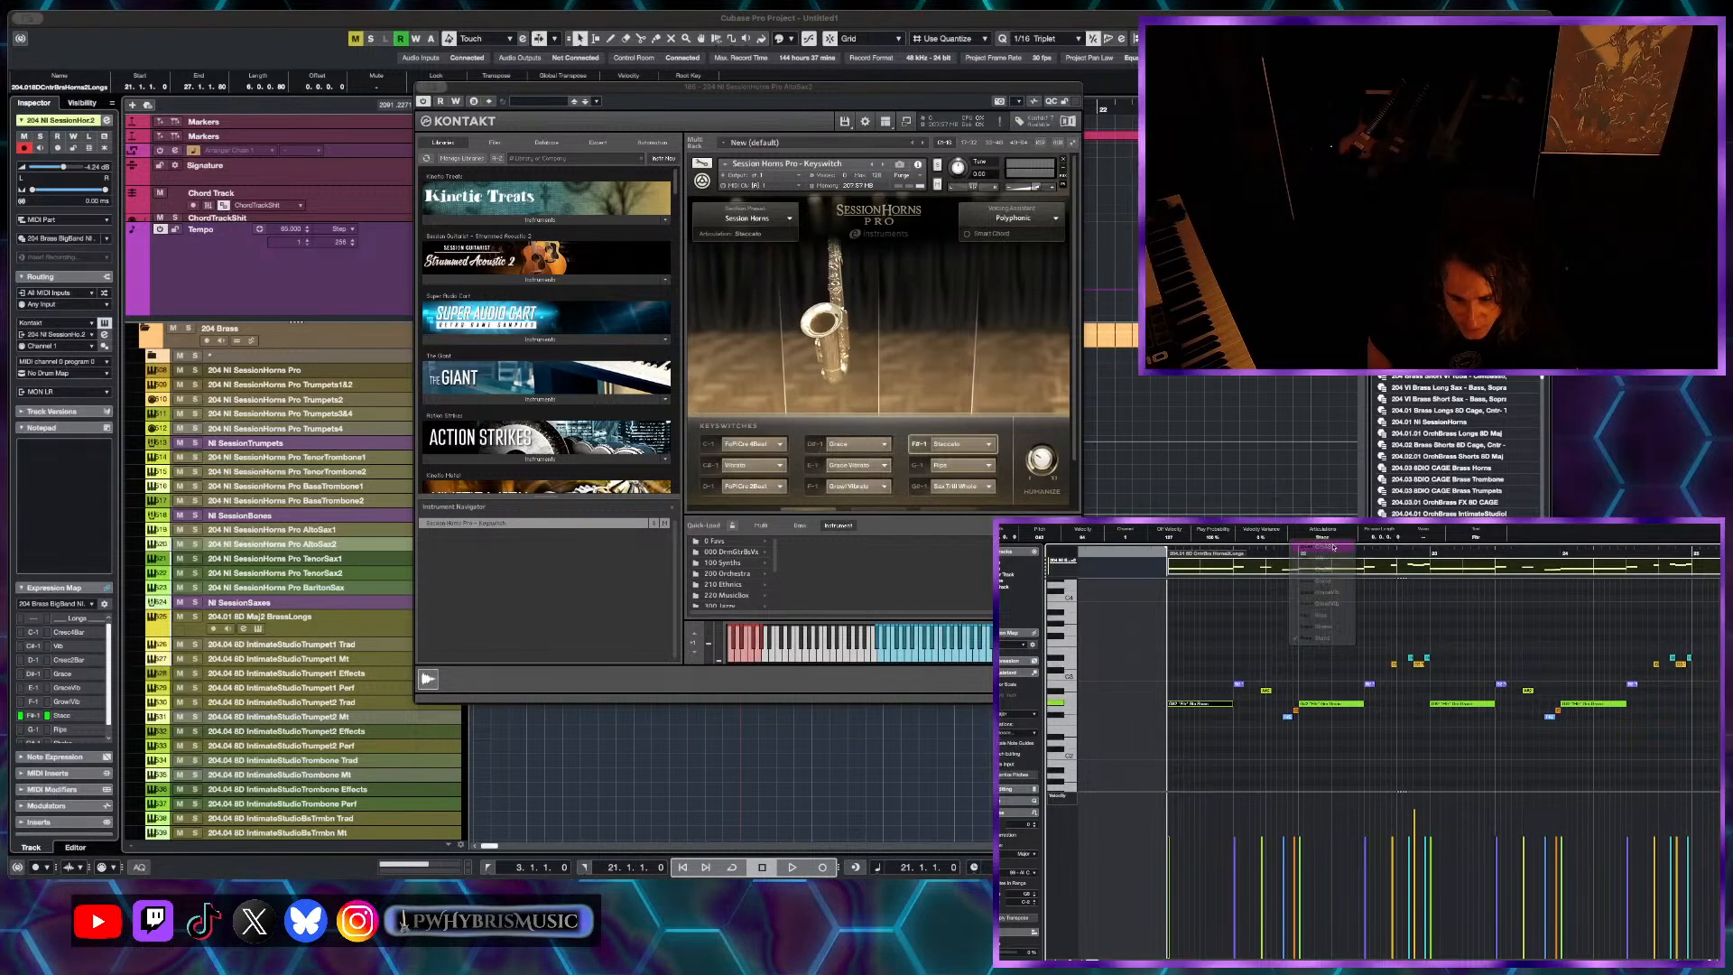
pyautogui.click(1334, 547)
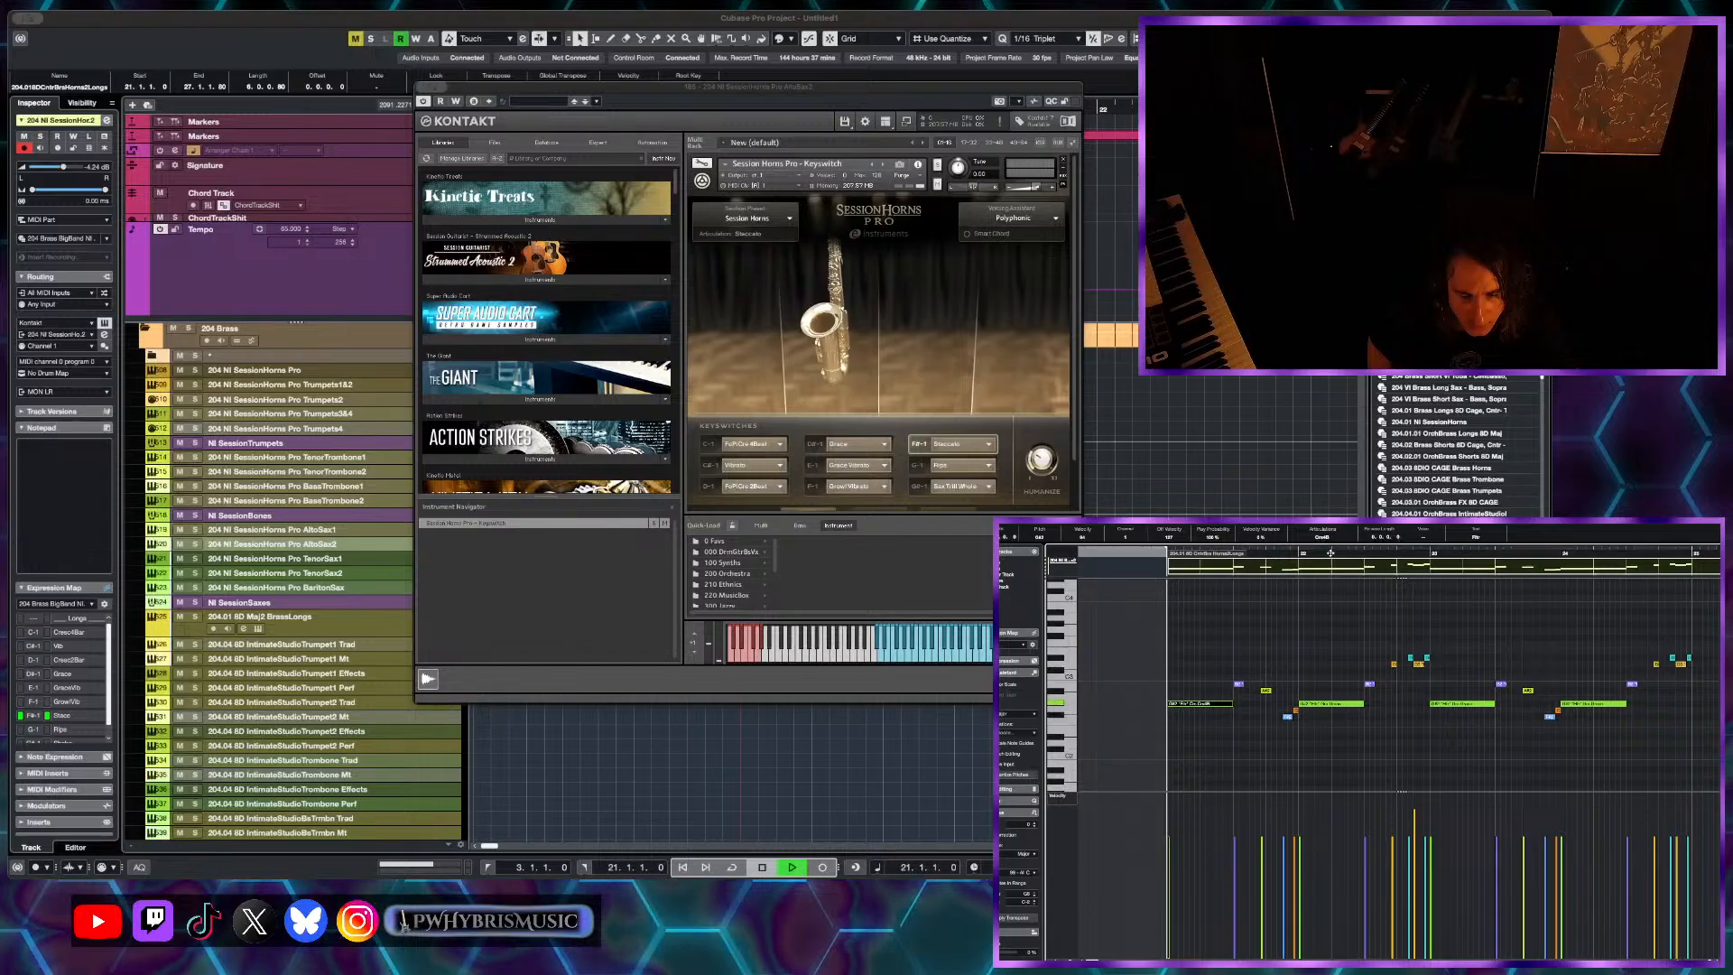
pyautogui.press('space')
pyautogui.press('space')
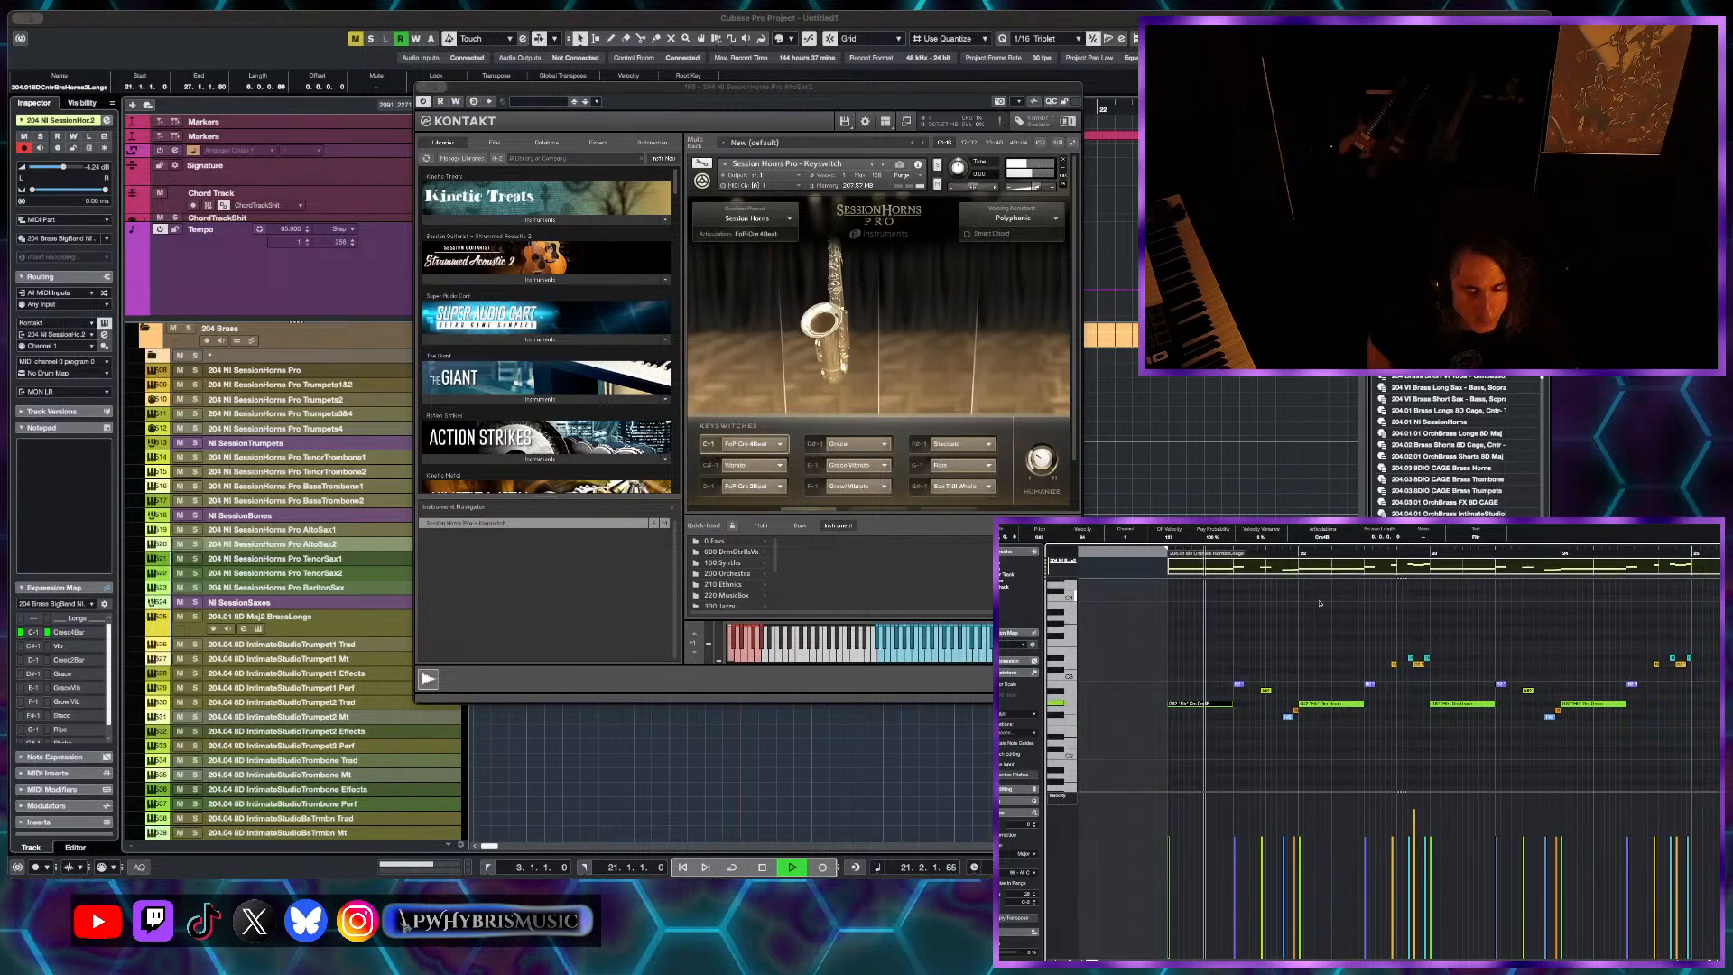
pyautogui.press('space')
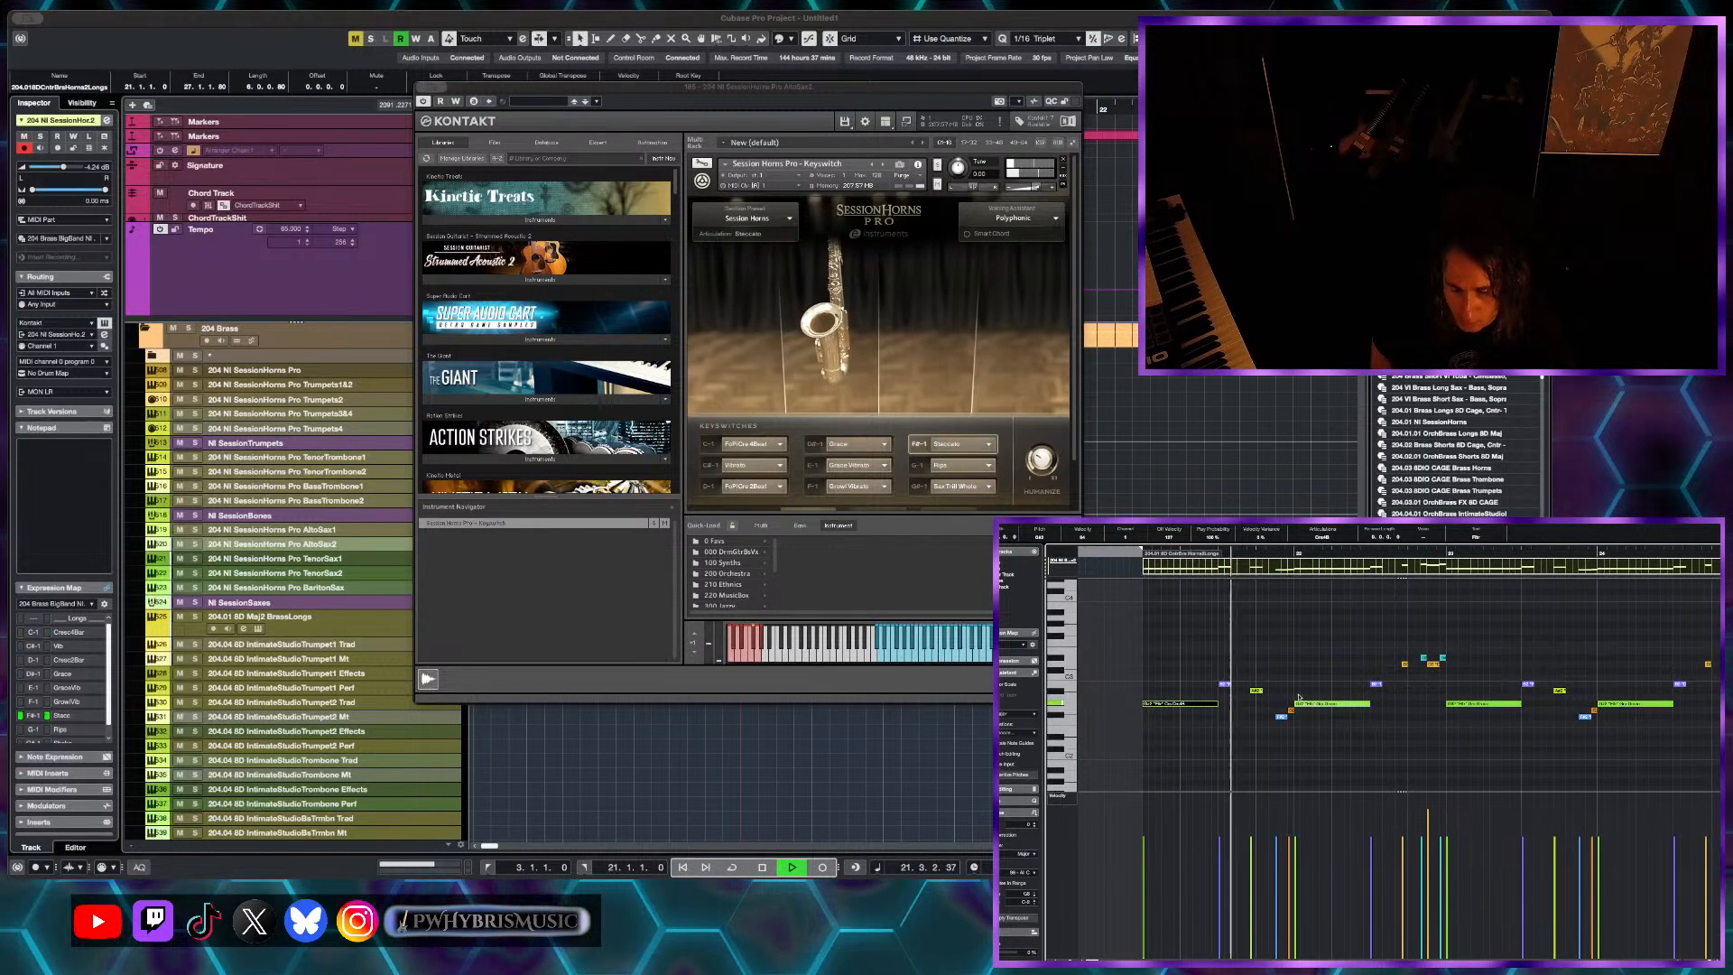
pyautogui.press('space')
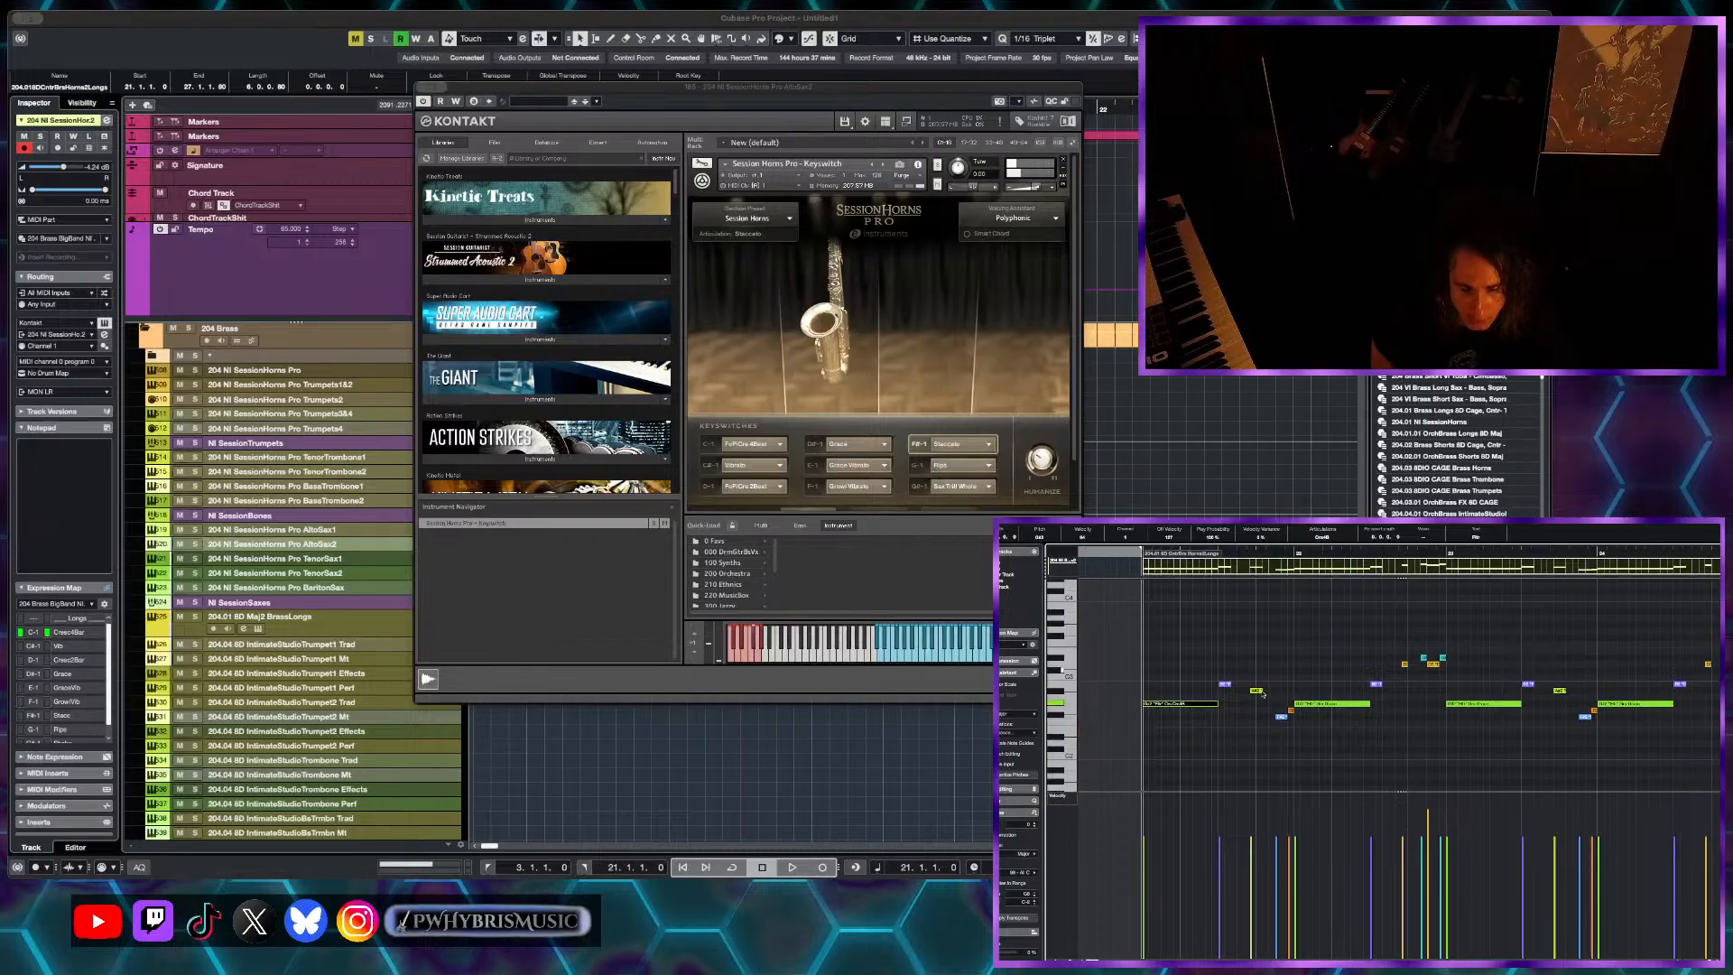
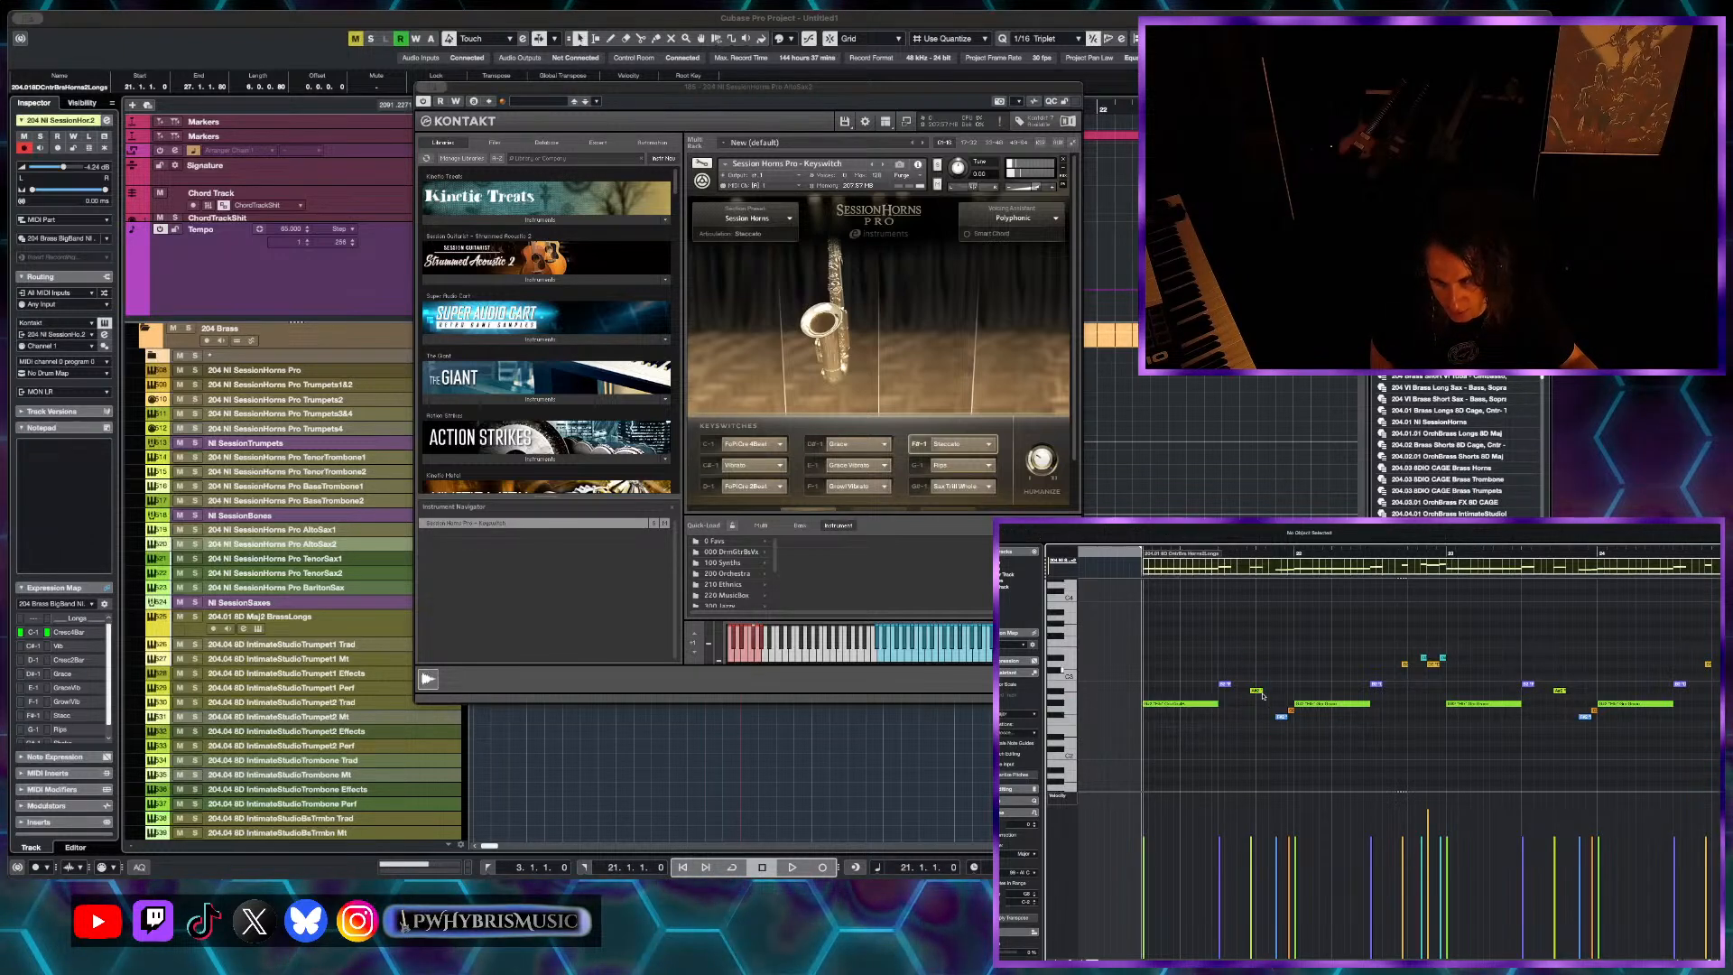
# - Lengthen the two short notes after the first long note and play the line from just before them
pyautogui.click(1228, 684)
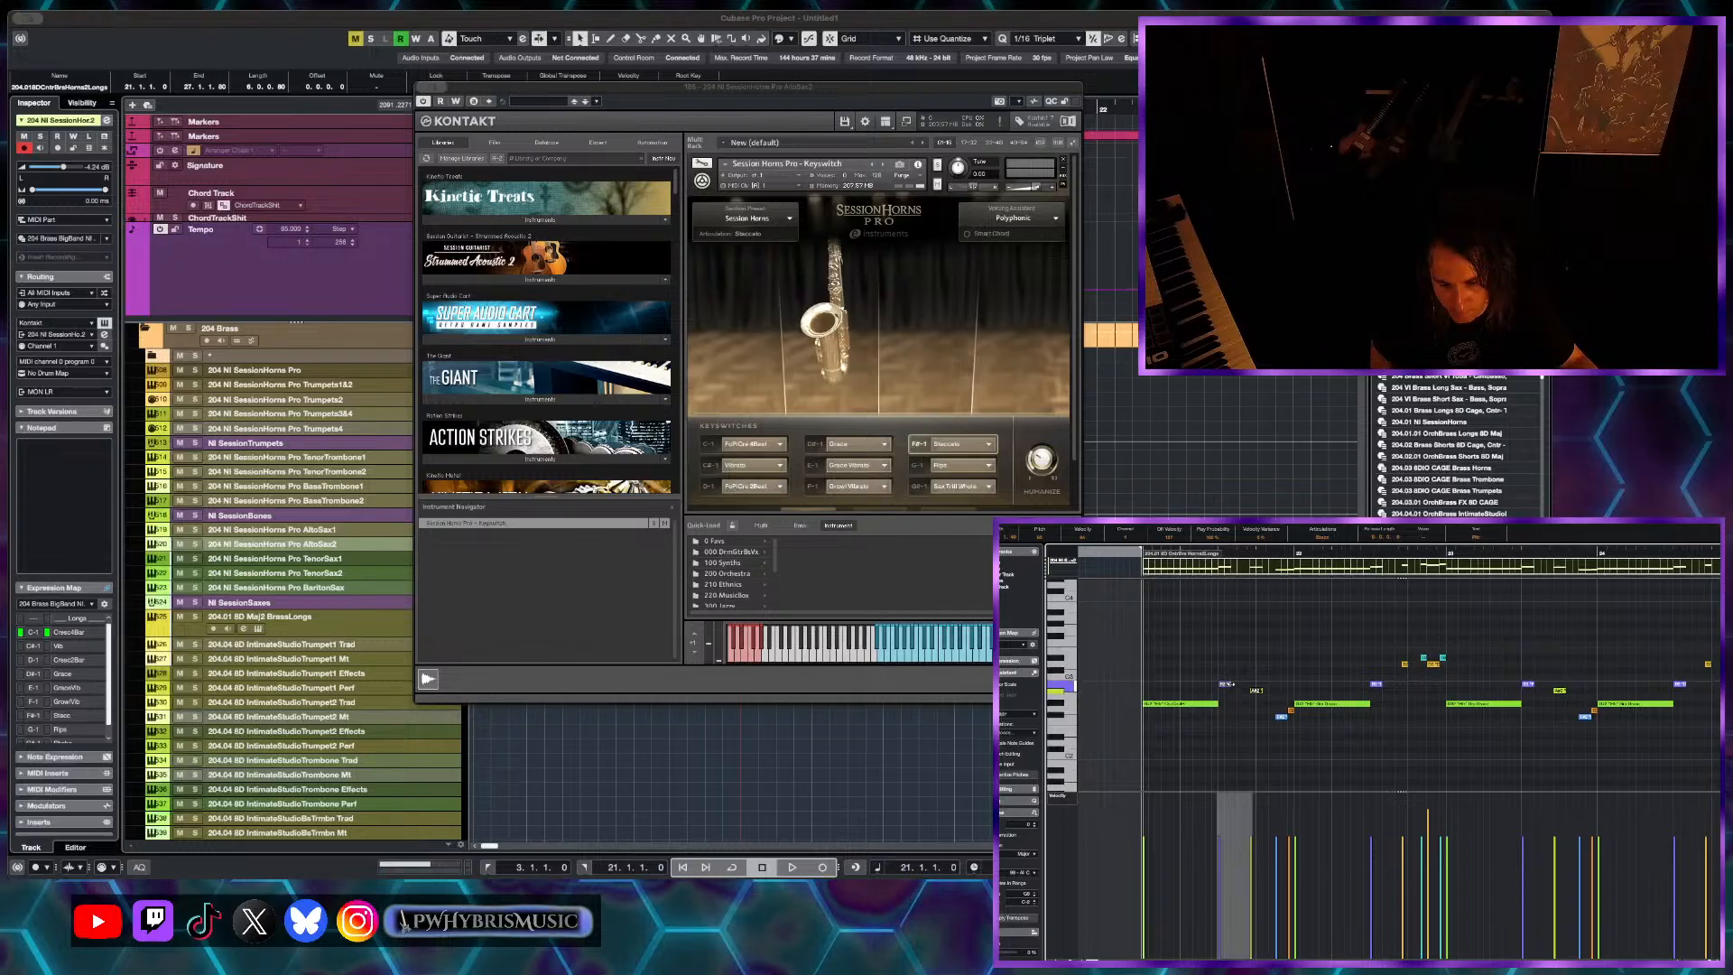
pyautogui.click(1217, 553)
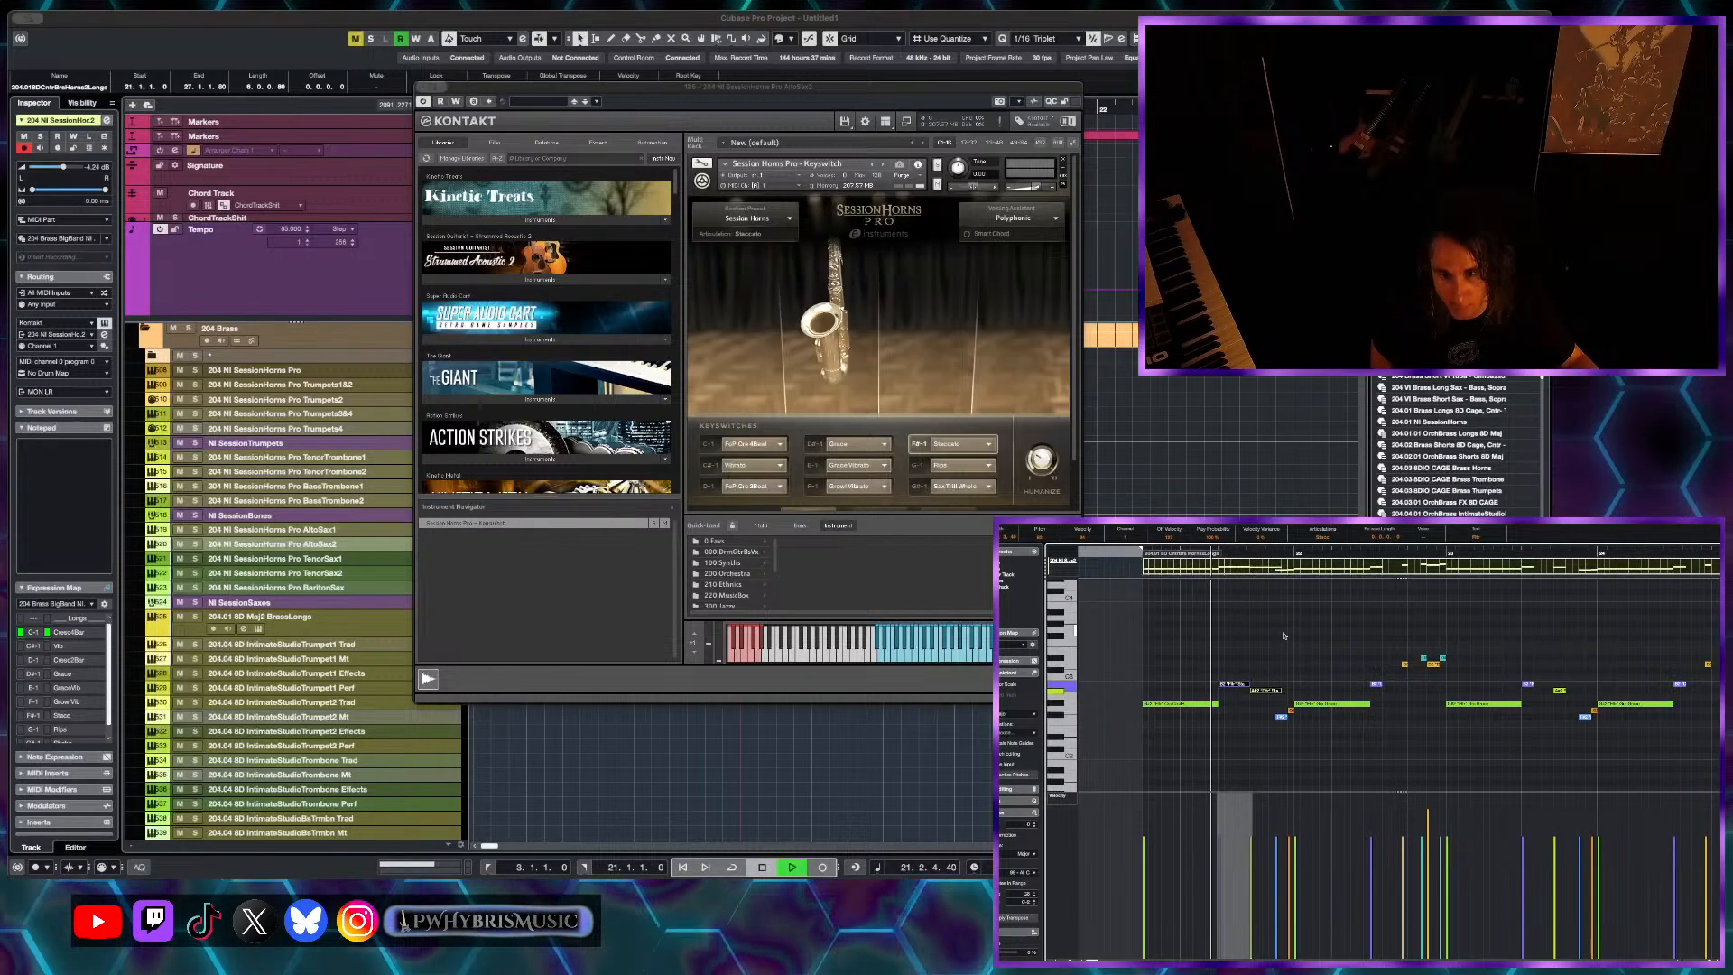
pyautogui.scroll(1, 1284, 636)
pyautogui.press('space')
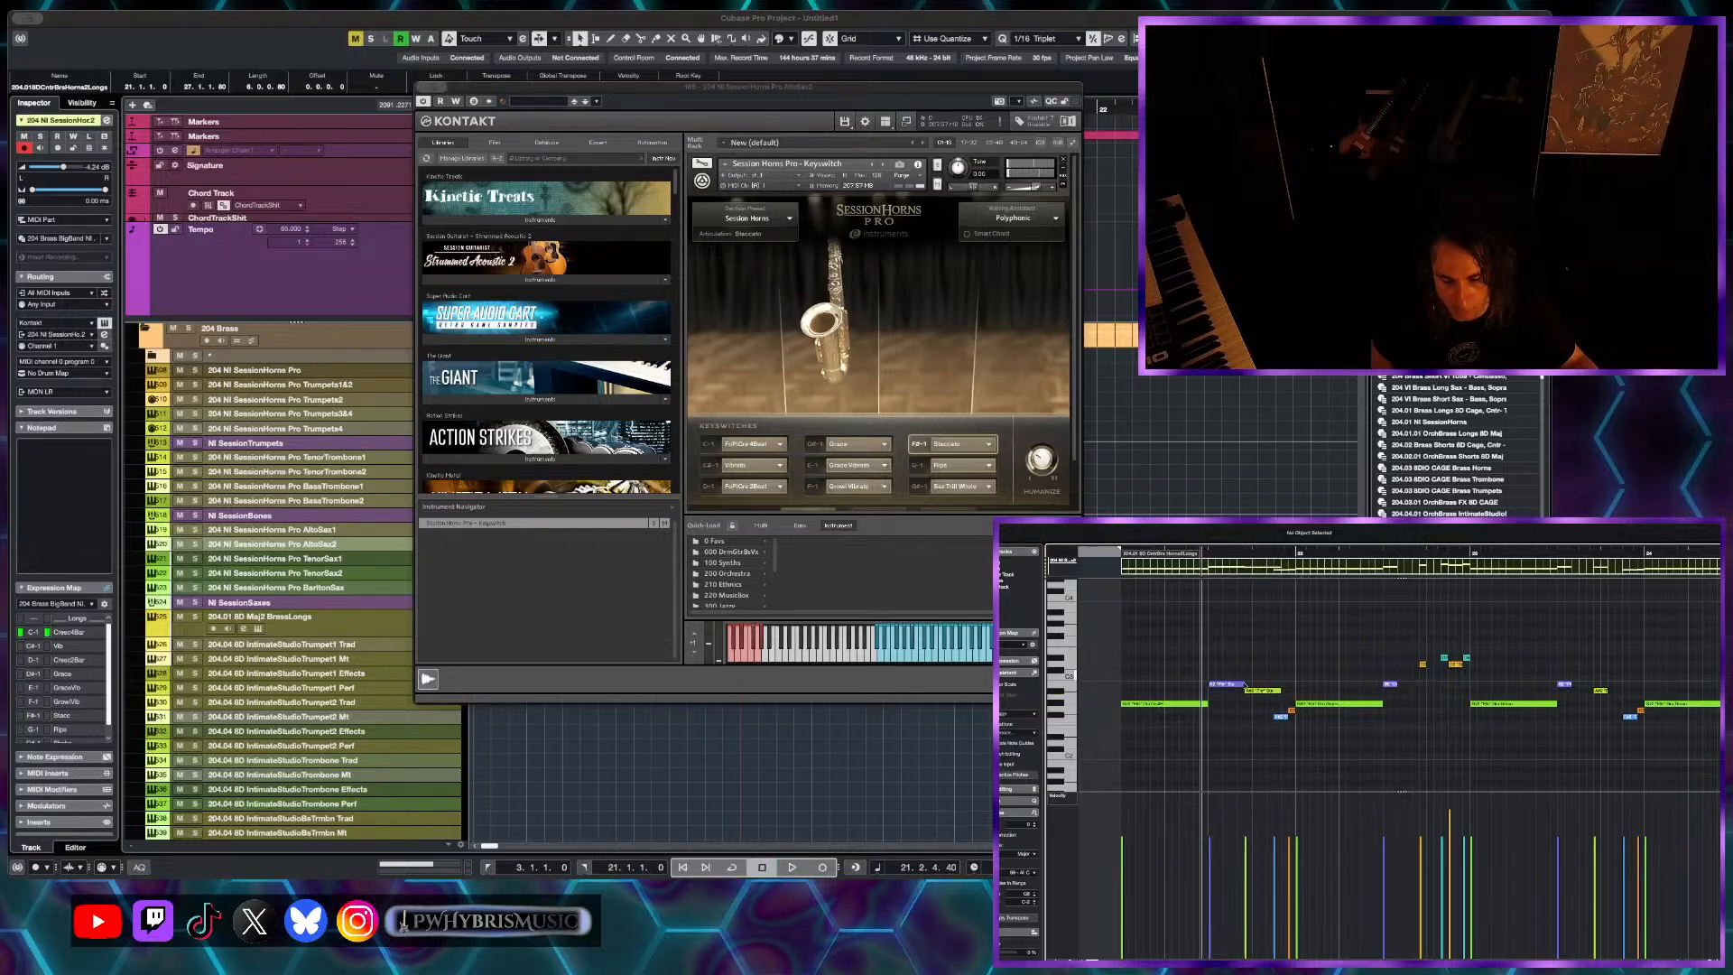
# - Set the articulation of the two lengthened short notes to Grace and audition them in the phrase
pyautogui.click(1244, 684)
pyautogui.click(1330, 536)
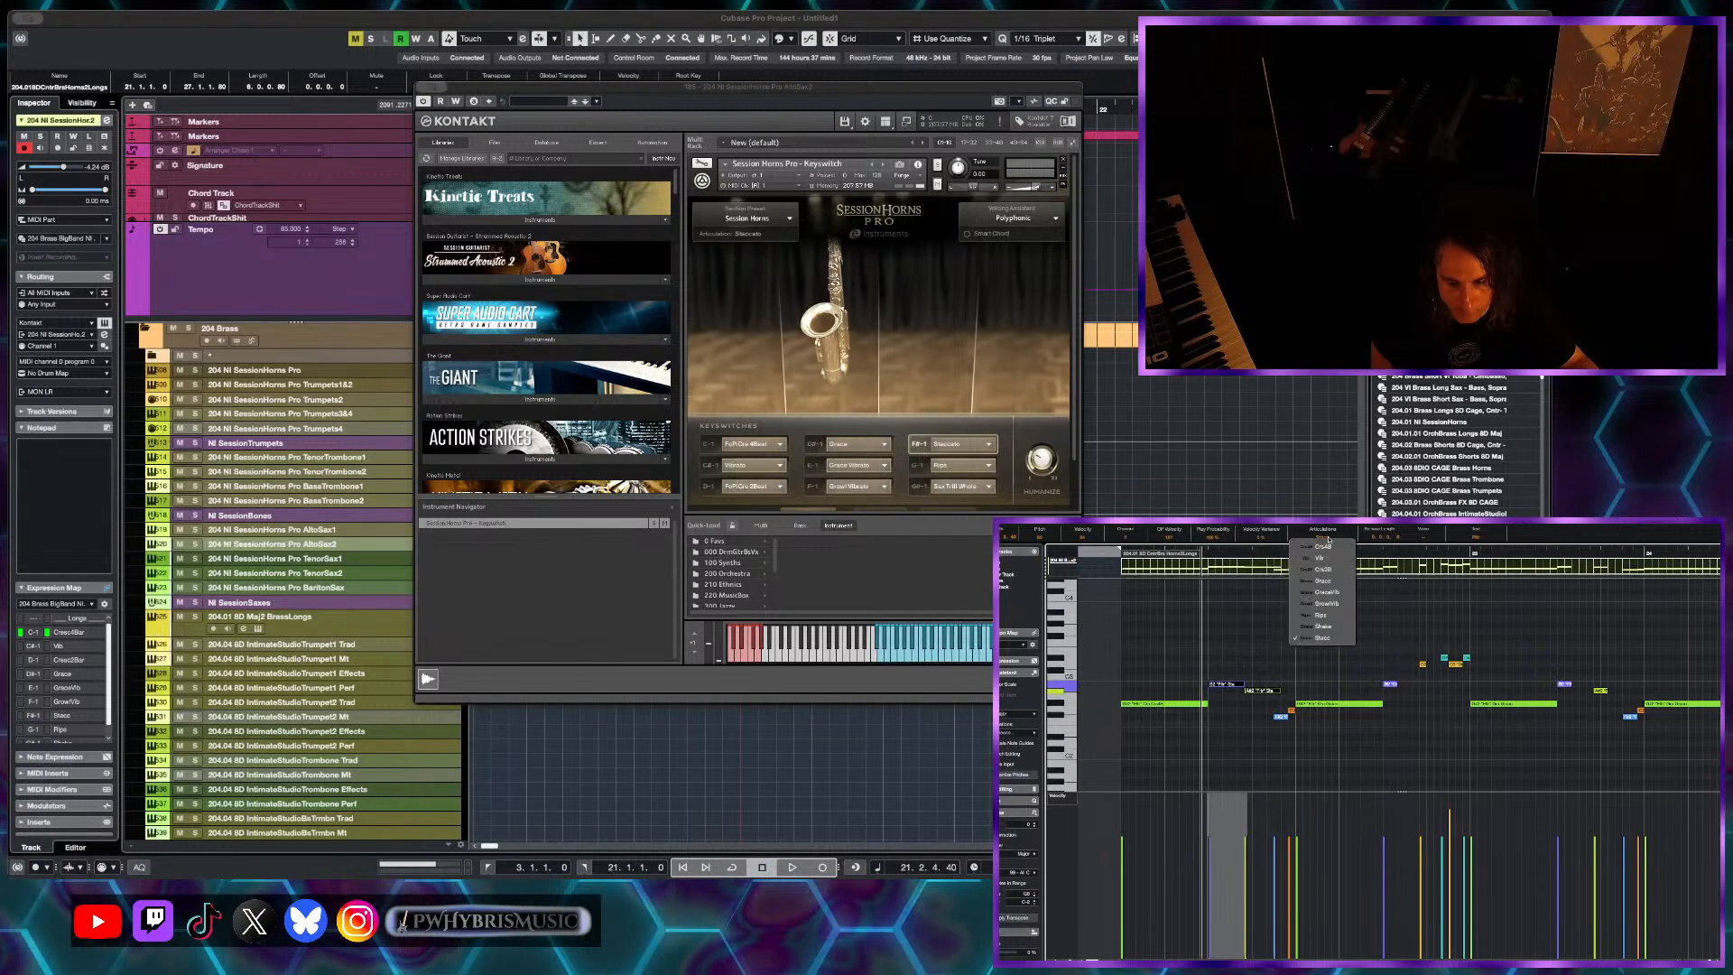
pyautogui.click(1331, 581)
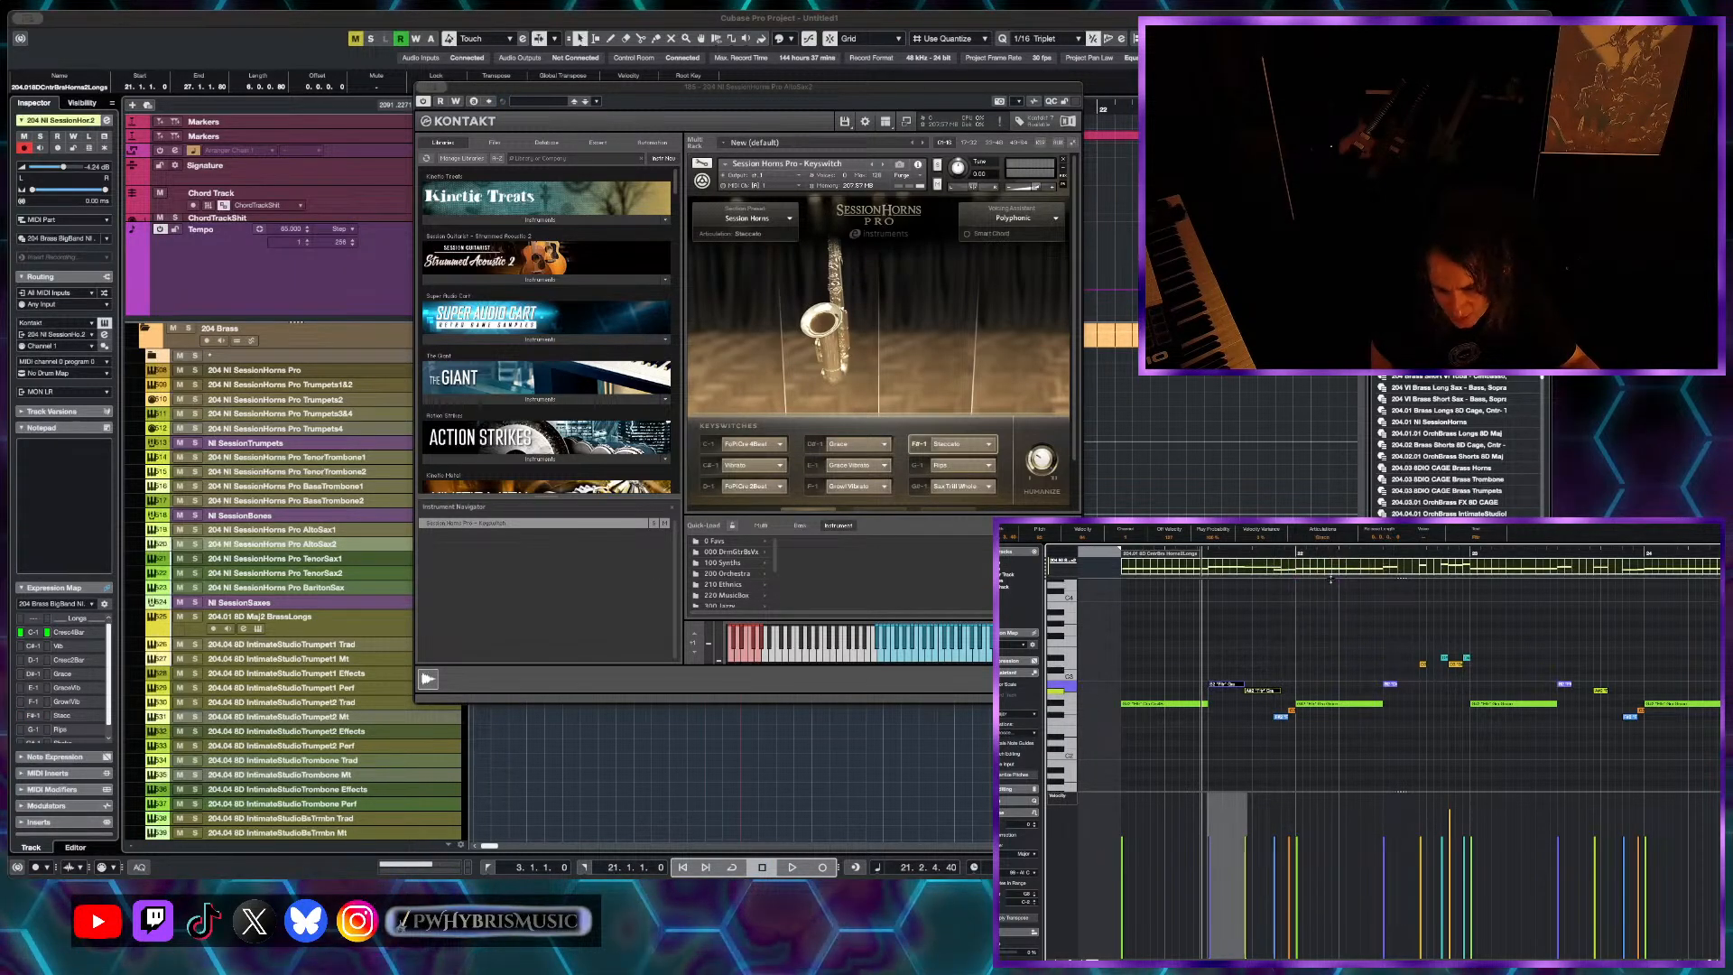
pyautogui.scroll(1, 1267, 655)
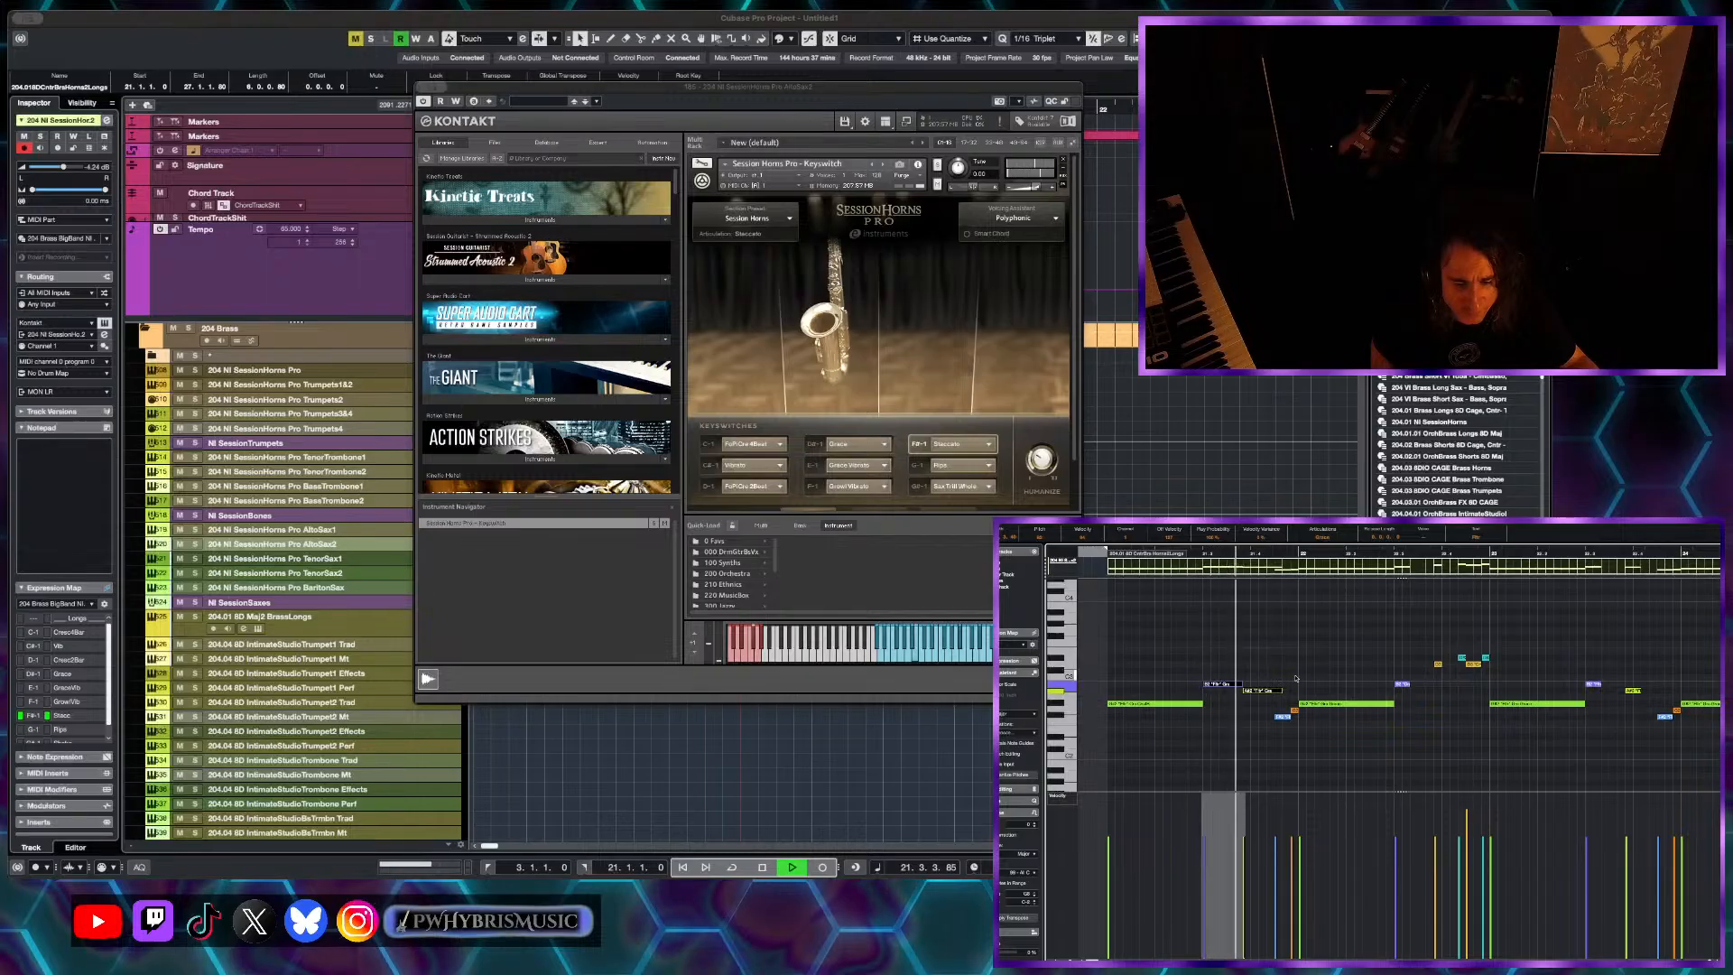
pyautogui.press('space')
pyautogui.scroll(-1, 1264, 695)
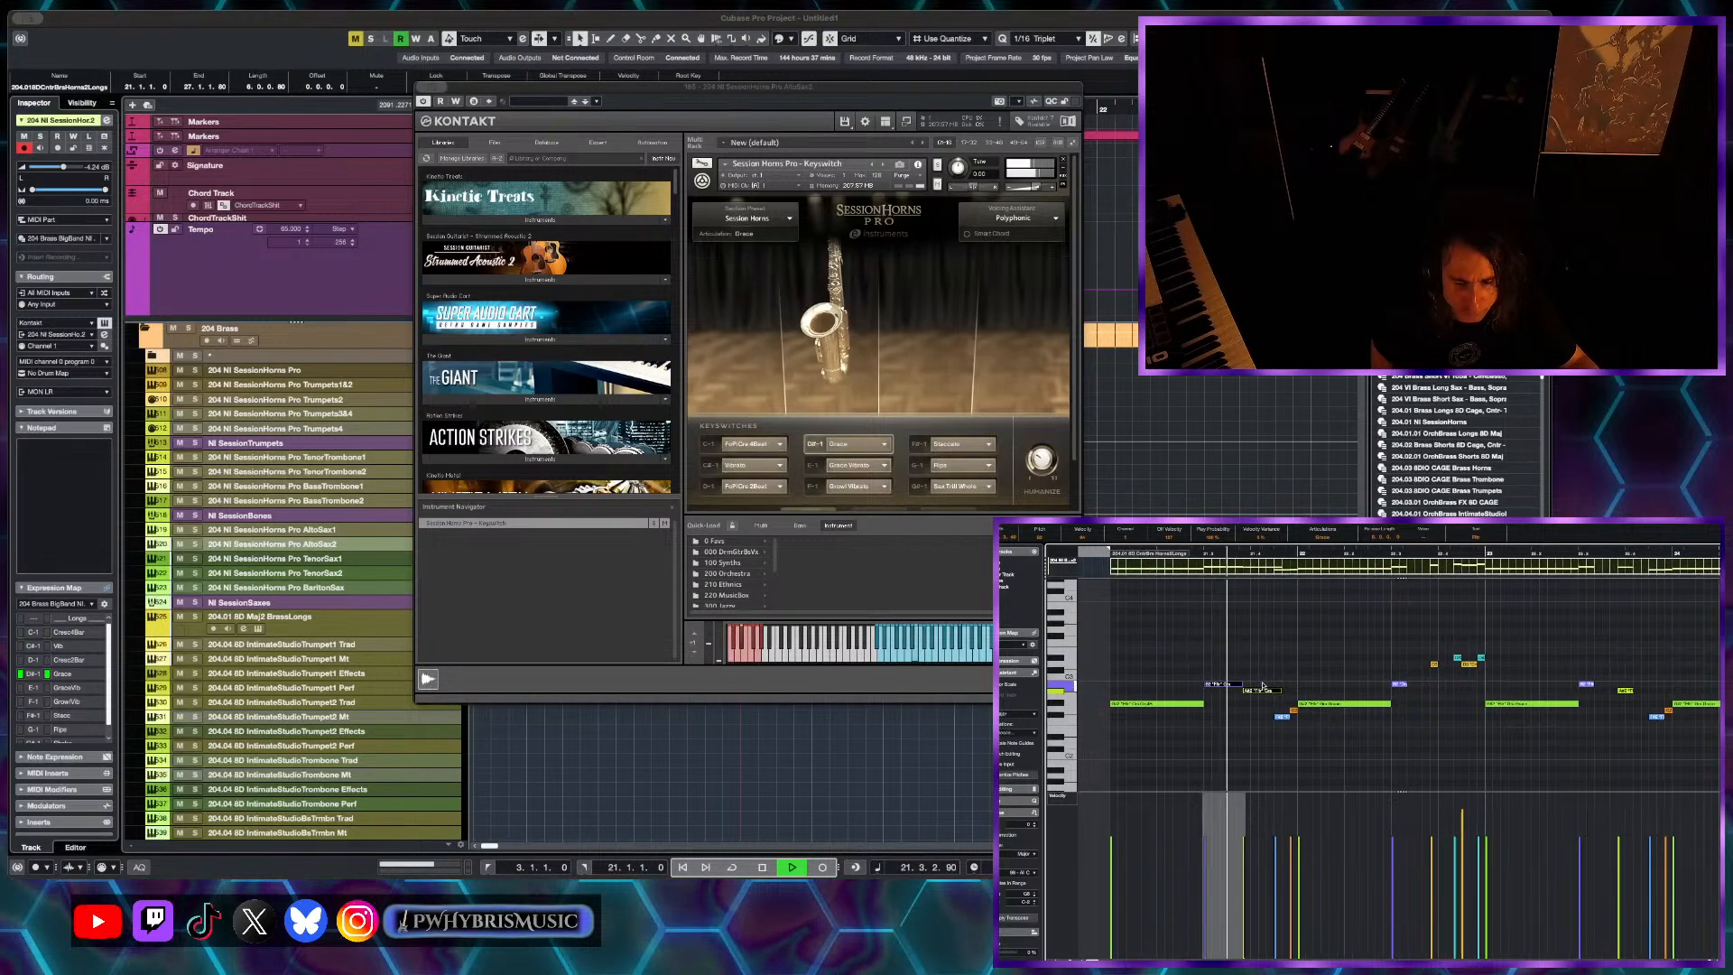
pyautogui.press('space')
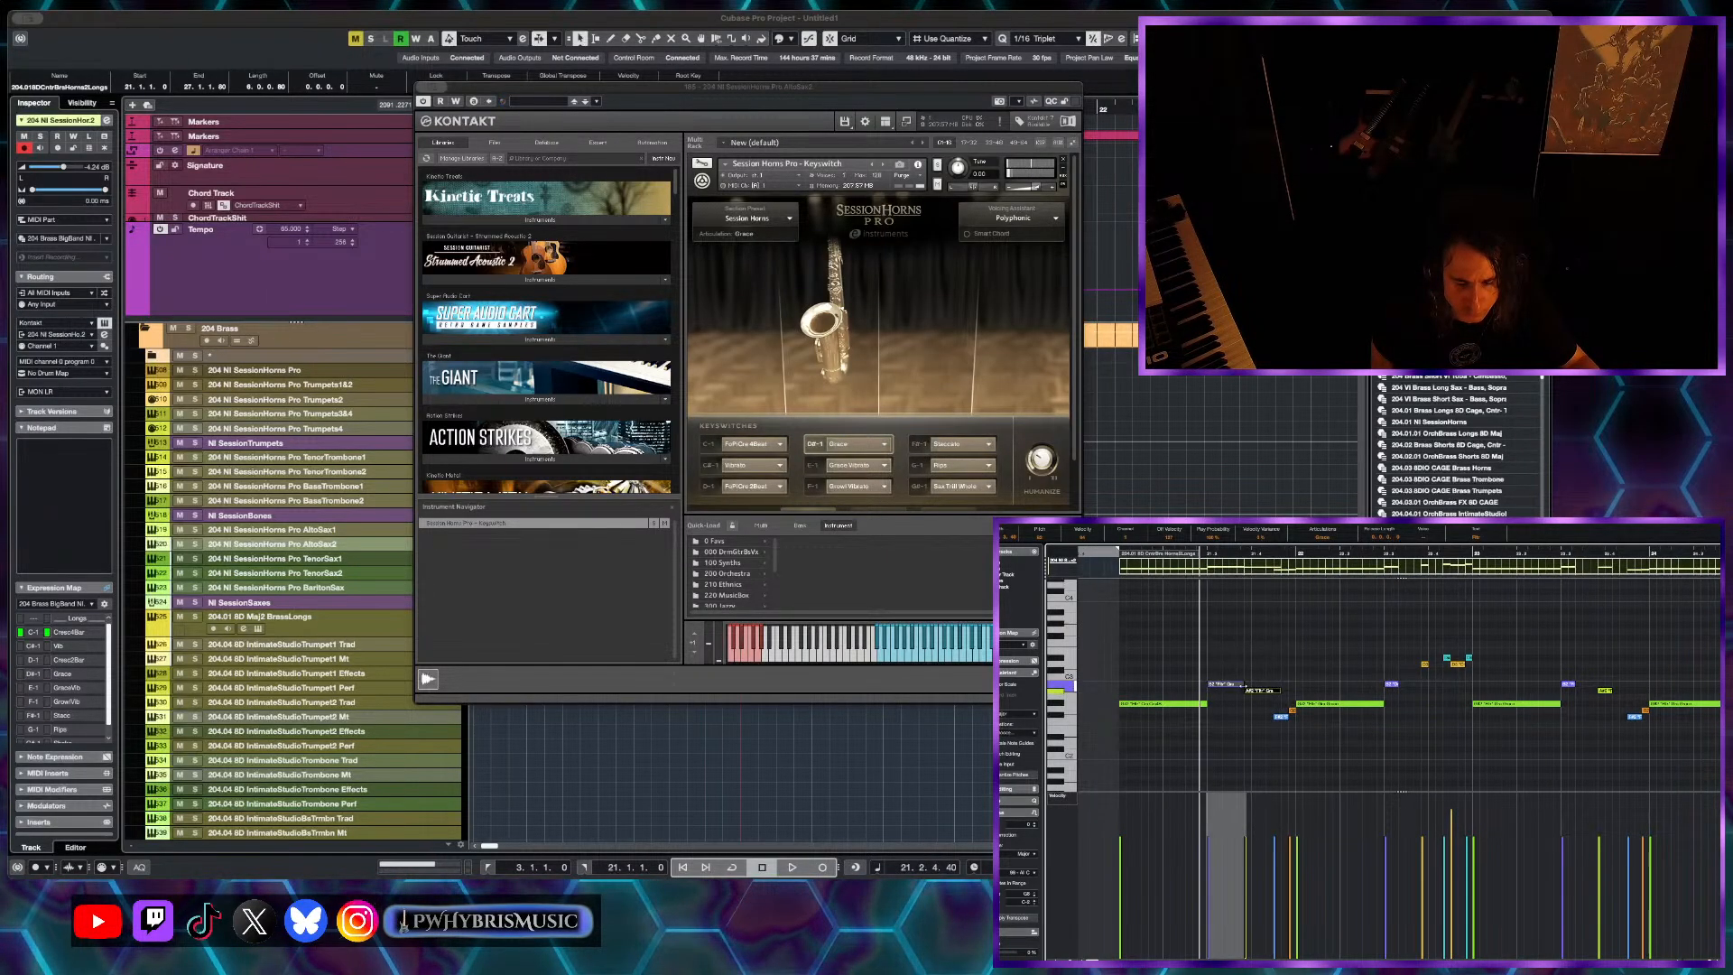
# - Shorten the two Grace notes after the first long note and play the phrase from bar 21
pyautogui.moveTo(1245, 689); pyautogui.dragTo(1227, 686)
pyautogui.scroll(1, 1242, 708)
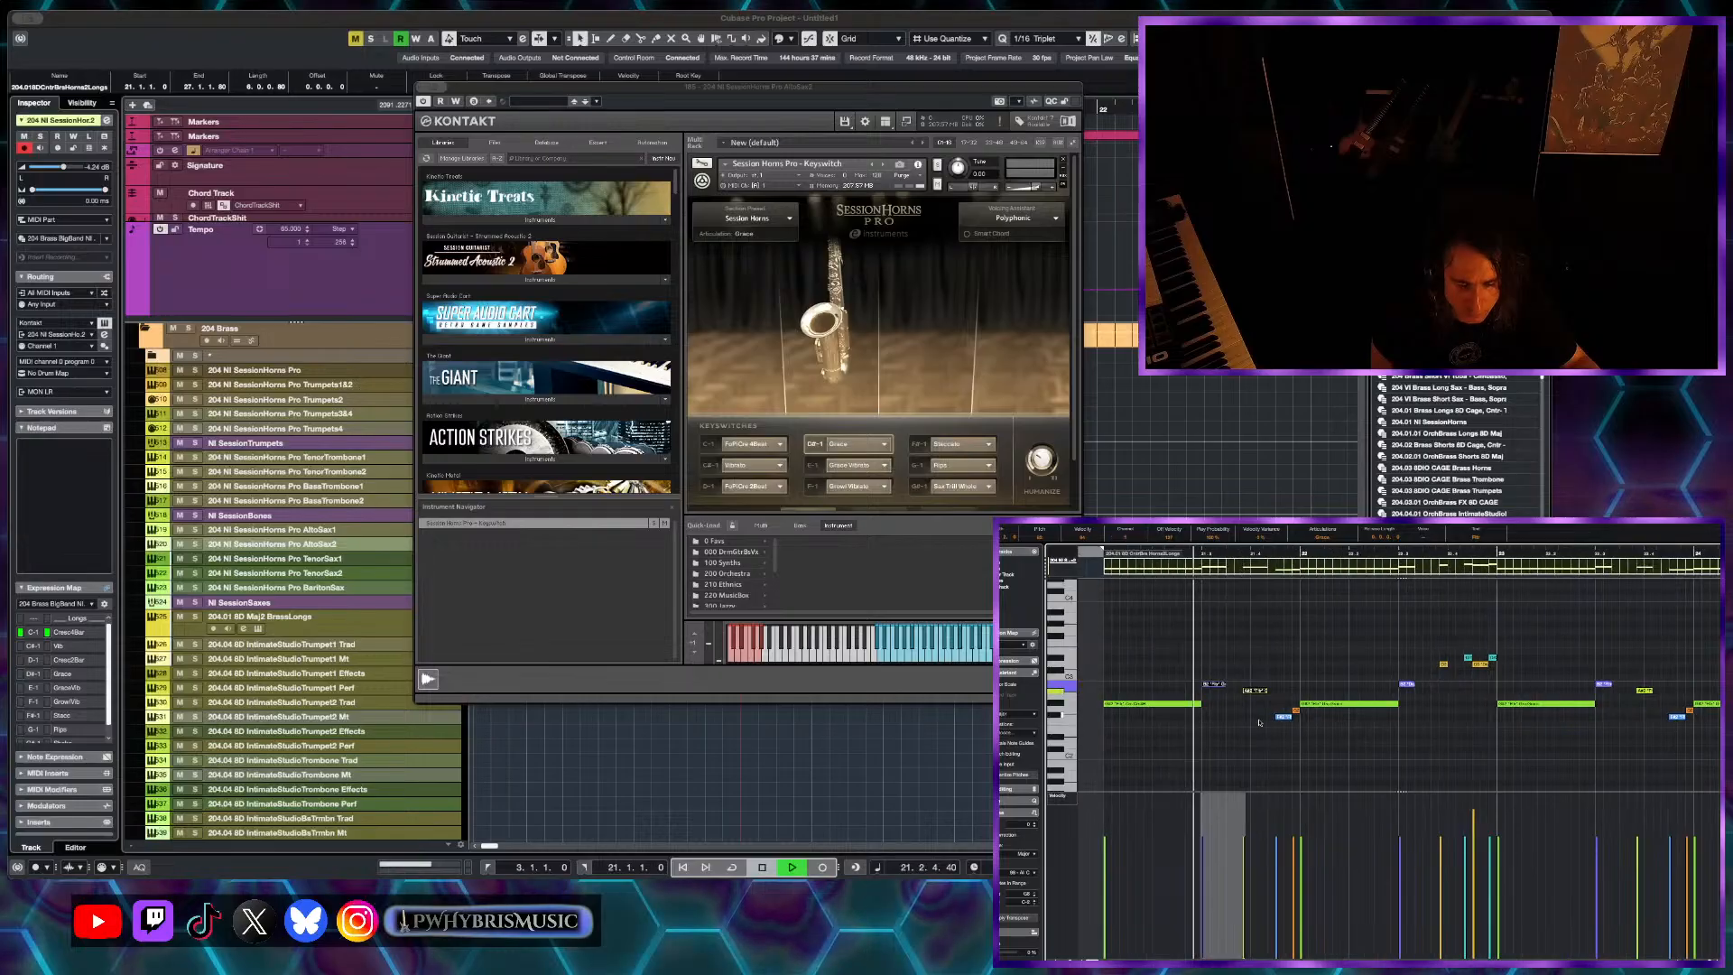
pyautogui.press('space')
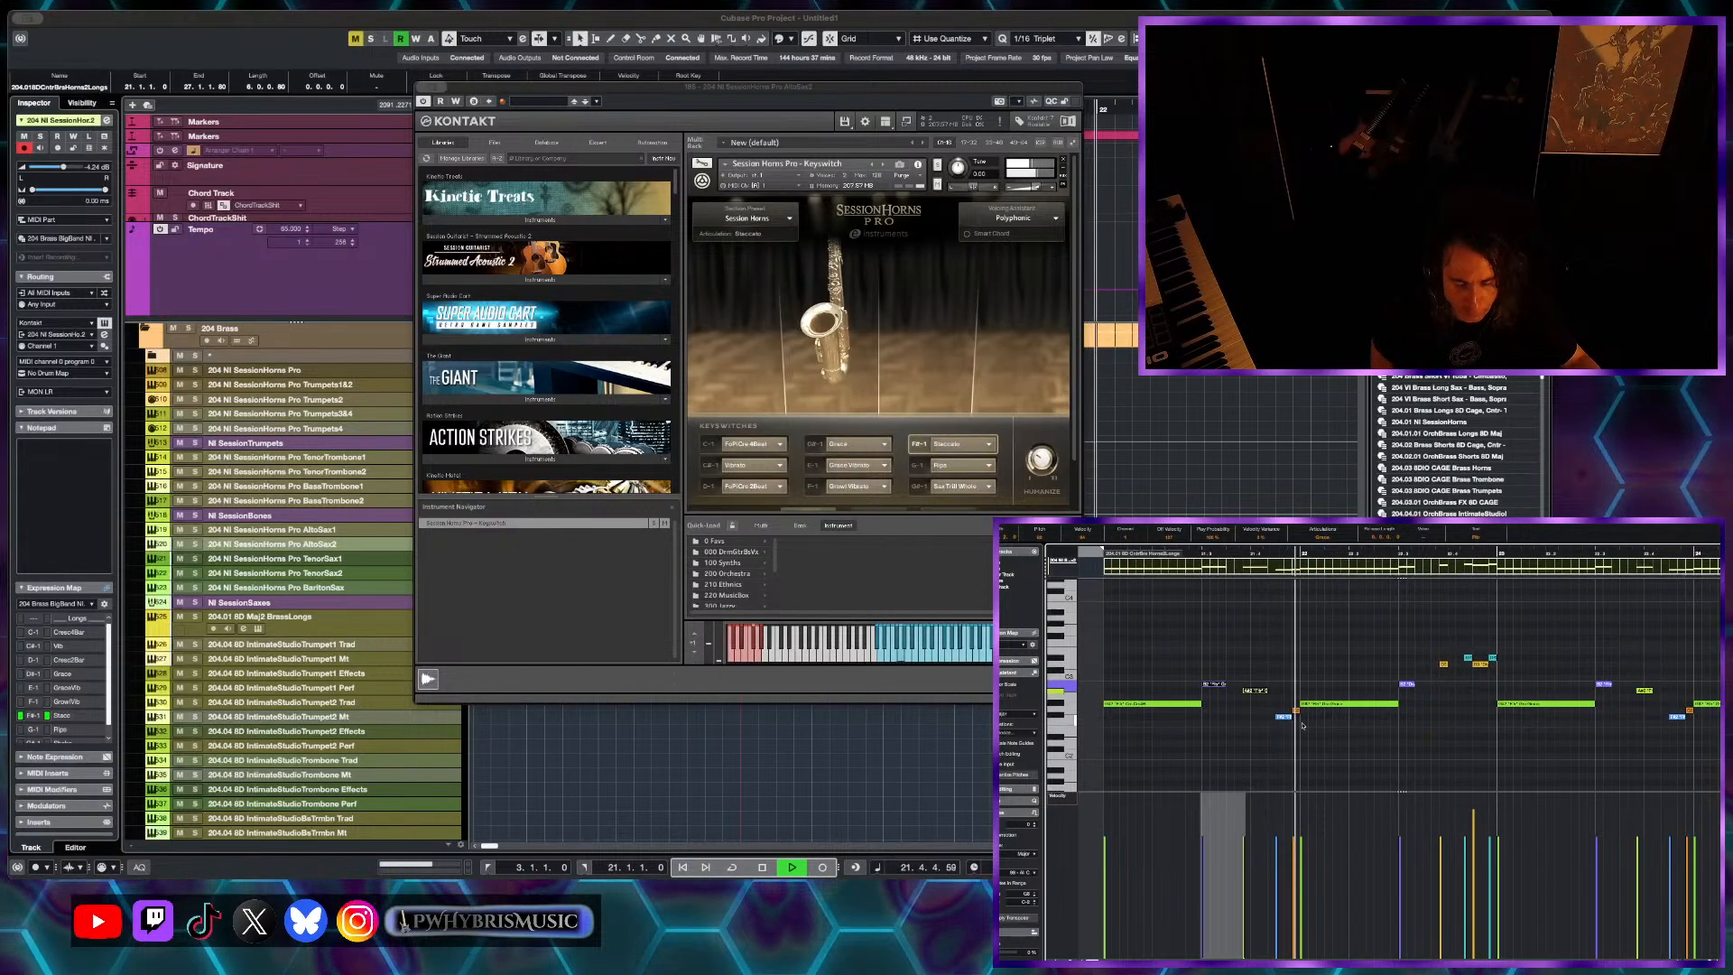
pyautogui.press('space')
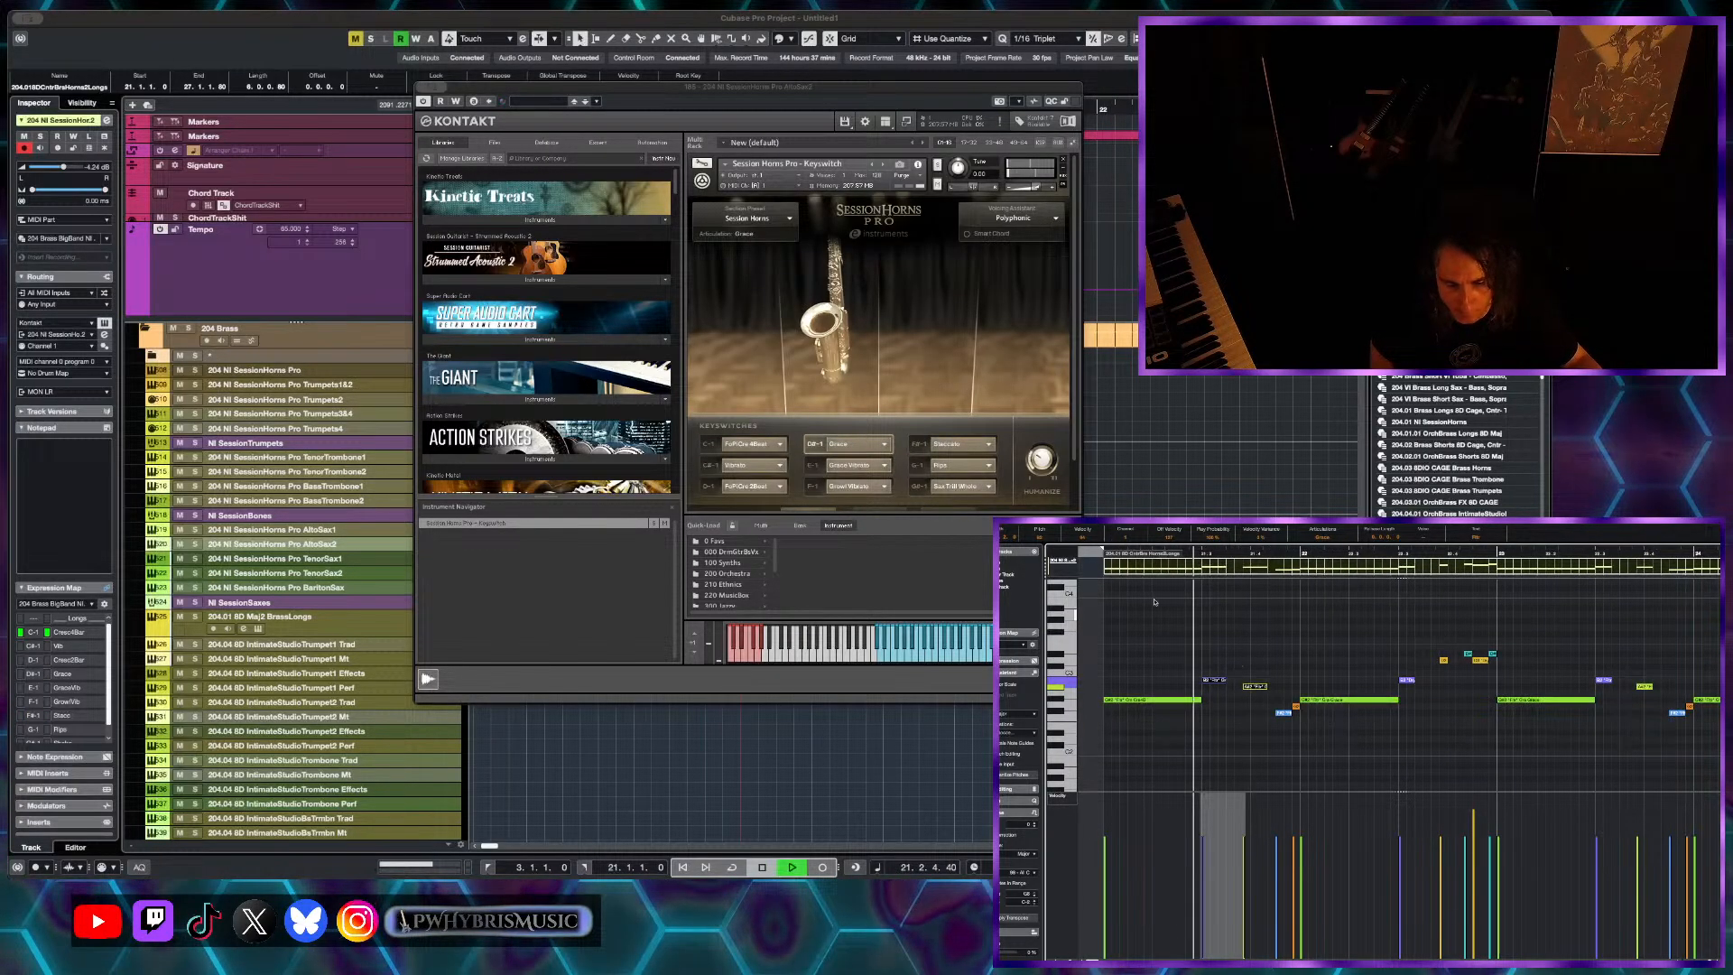
pyautogui.click(1103, 553)
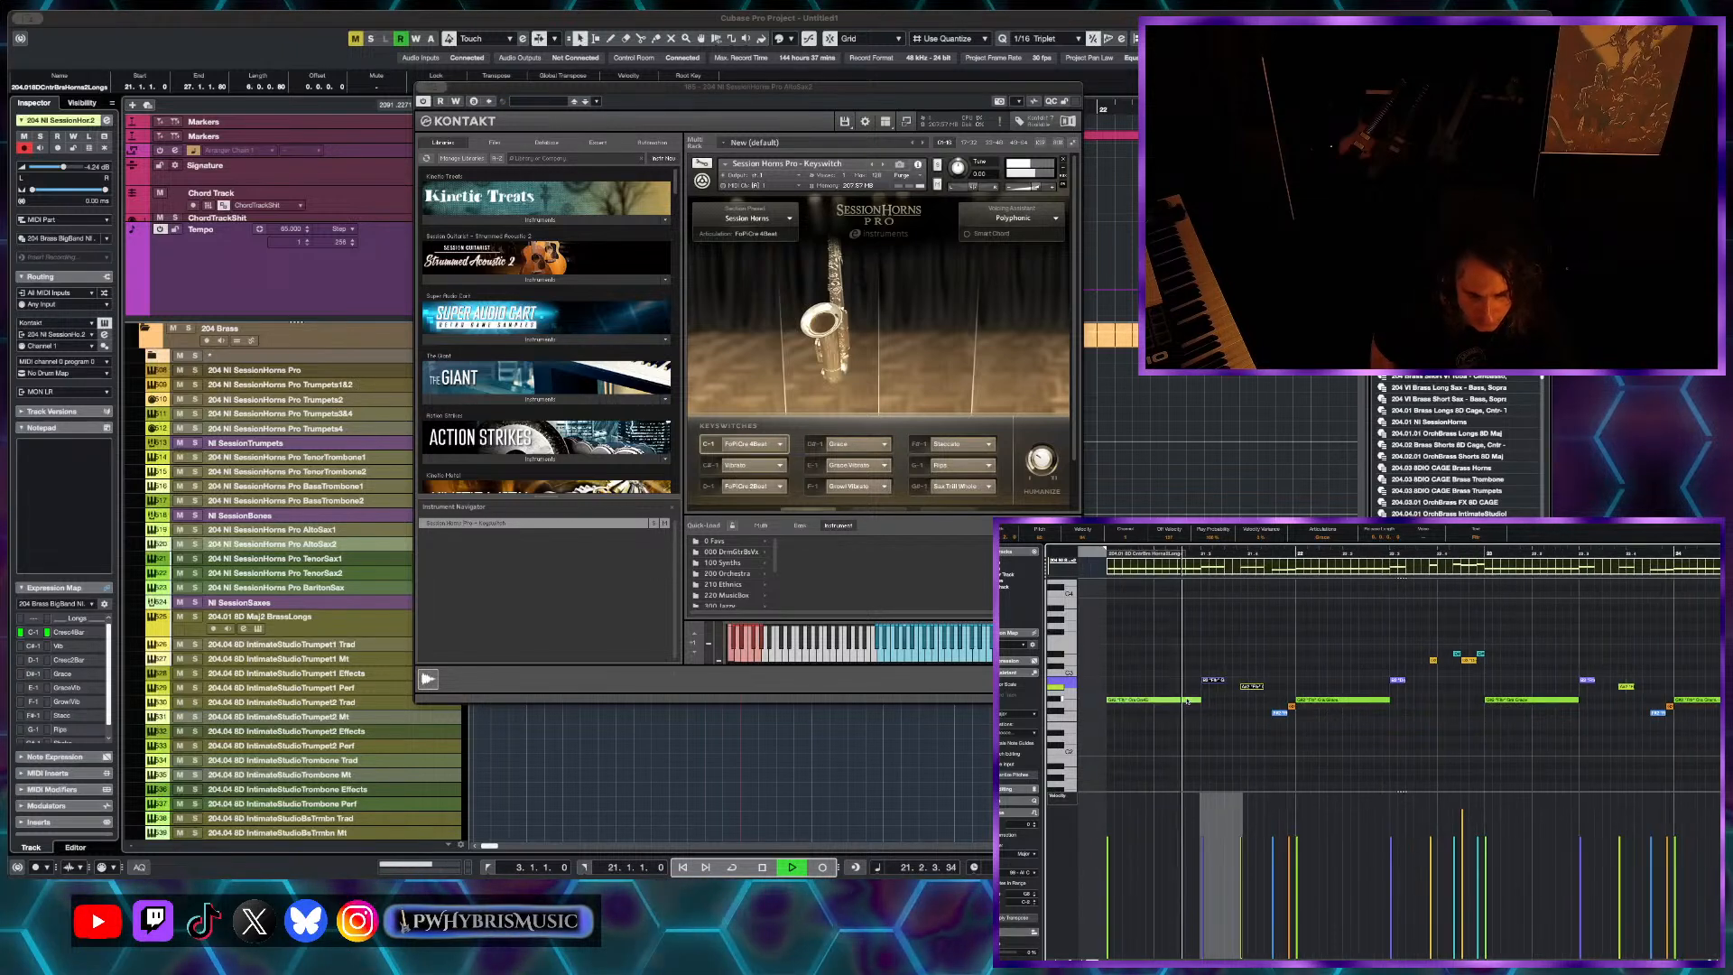
pyautogui.scroll(-3, 1188, 701)
pyautogui.hscroll(2, 1174, 690)
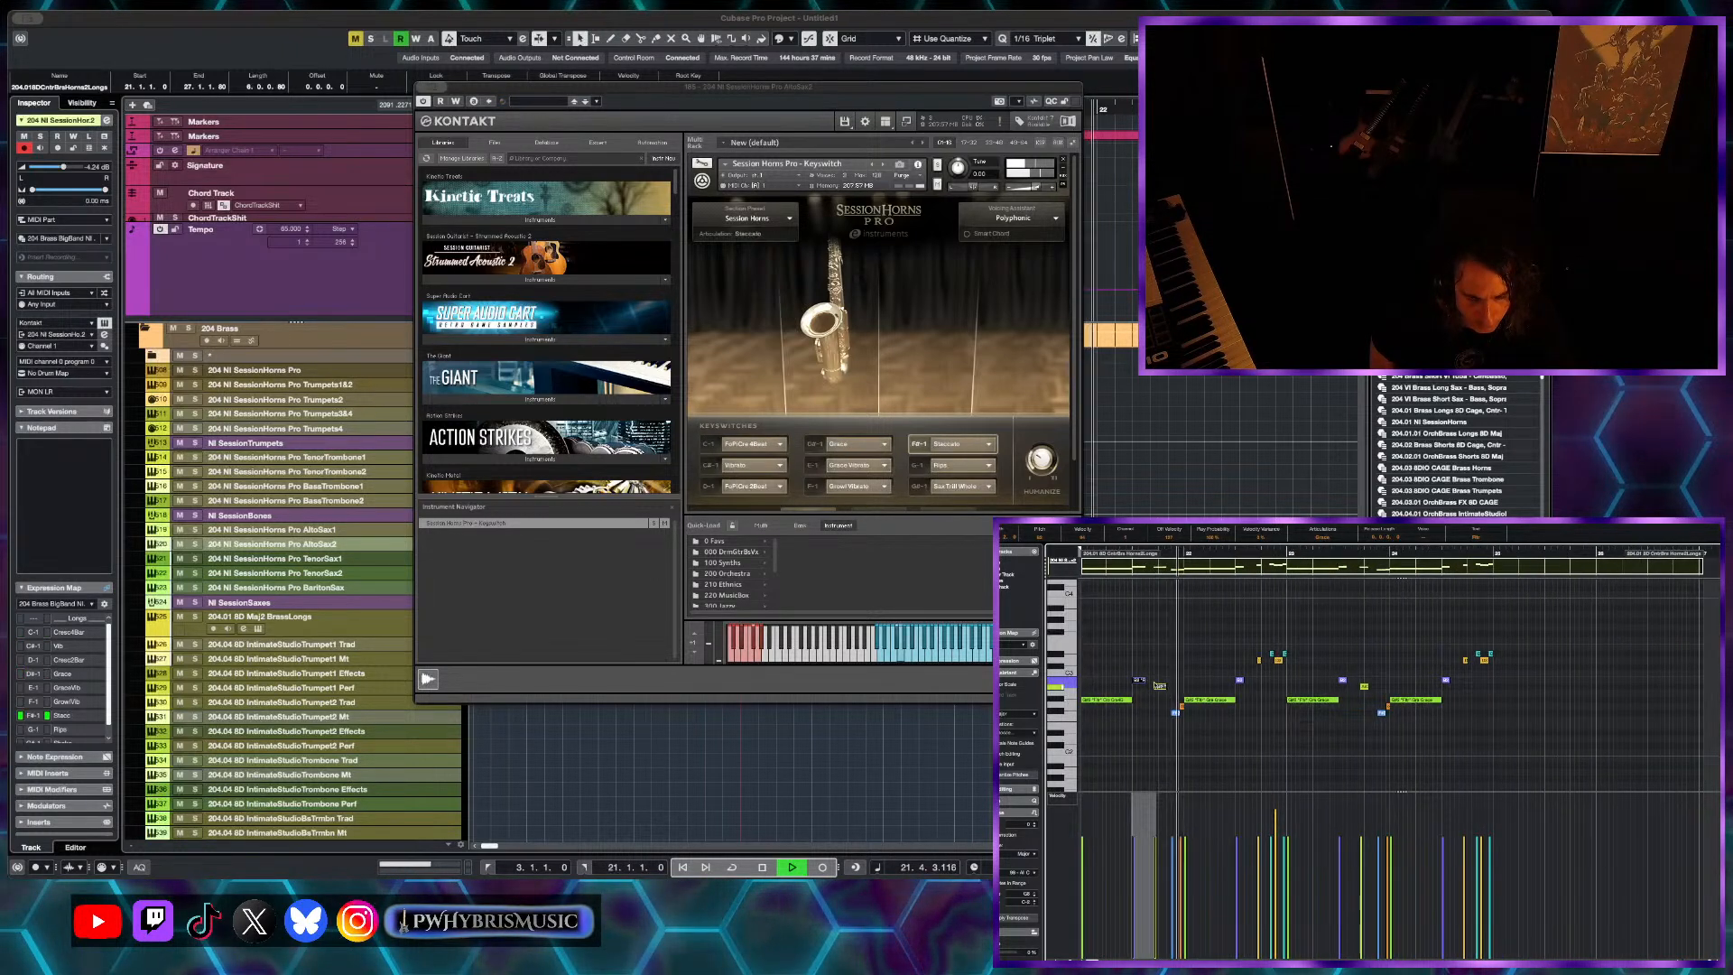
pyautogui.scroll(3, 1153, 684)
pyautogui.press('space')
# - Shorten the same two short notes further and replay the passage leading to the second long note
pyautogui.moveTo(1187, 670); pyautogui.dragTo(1135, 686)
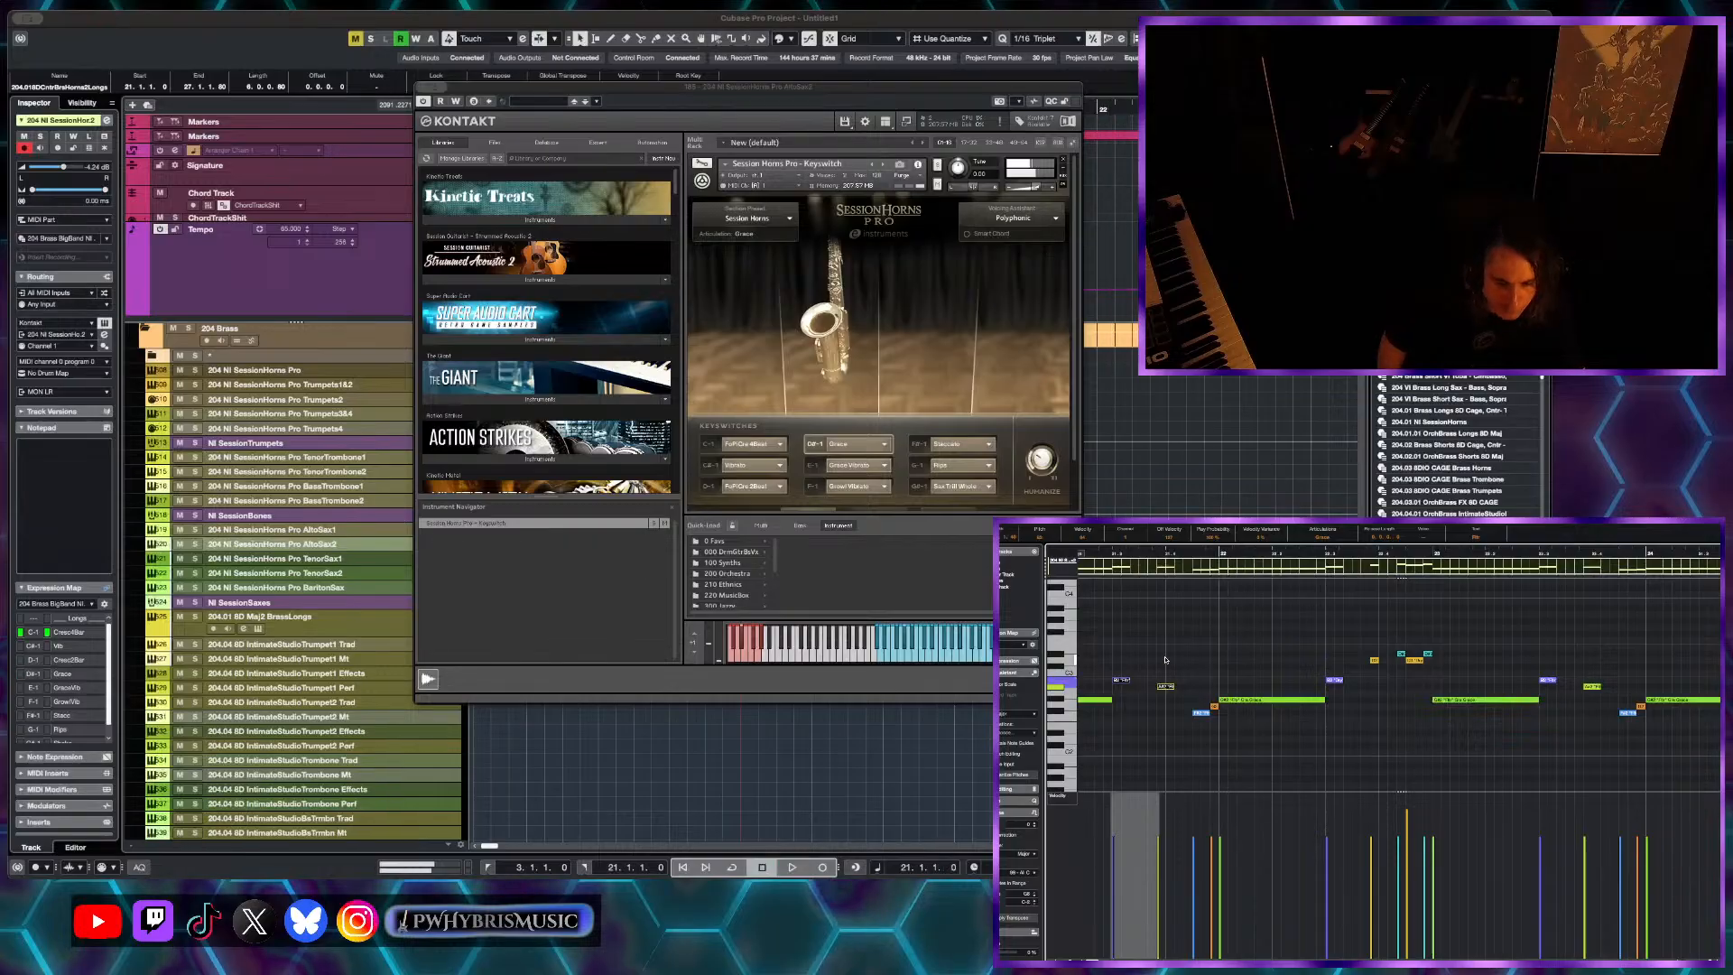
pyautogui.press('space')
pyautogui.click(1324, 540)
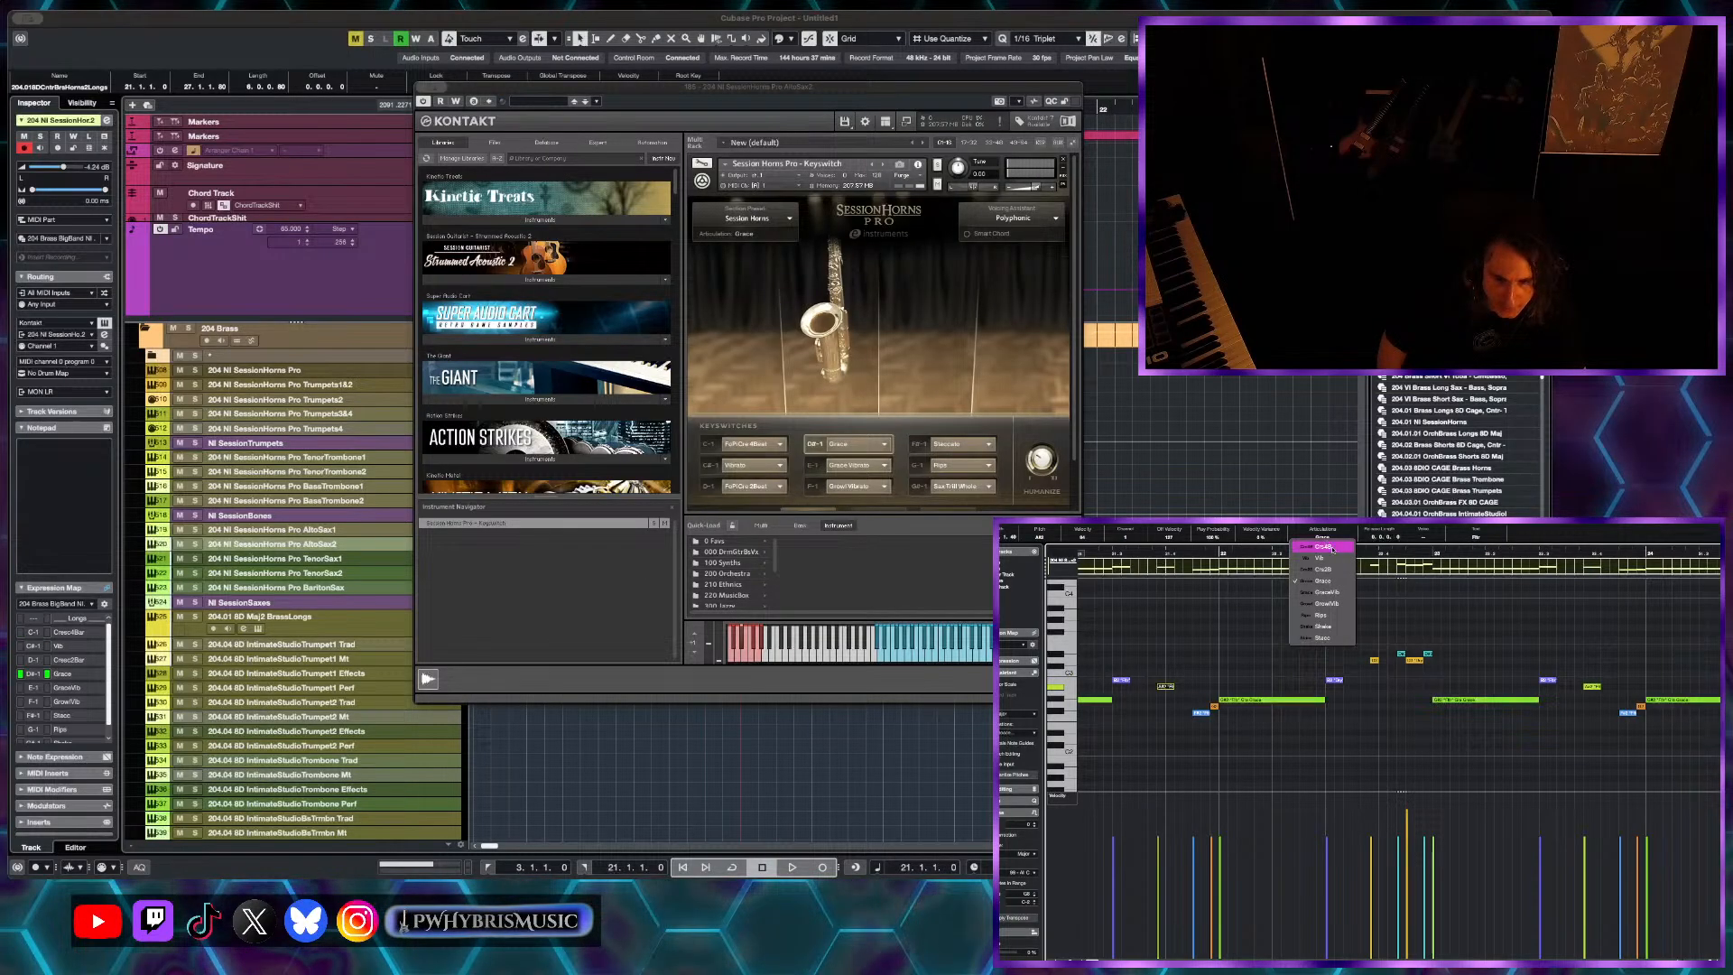
pyautogui.click(1288, 683)
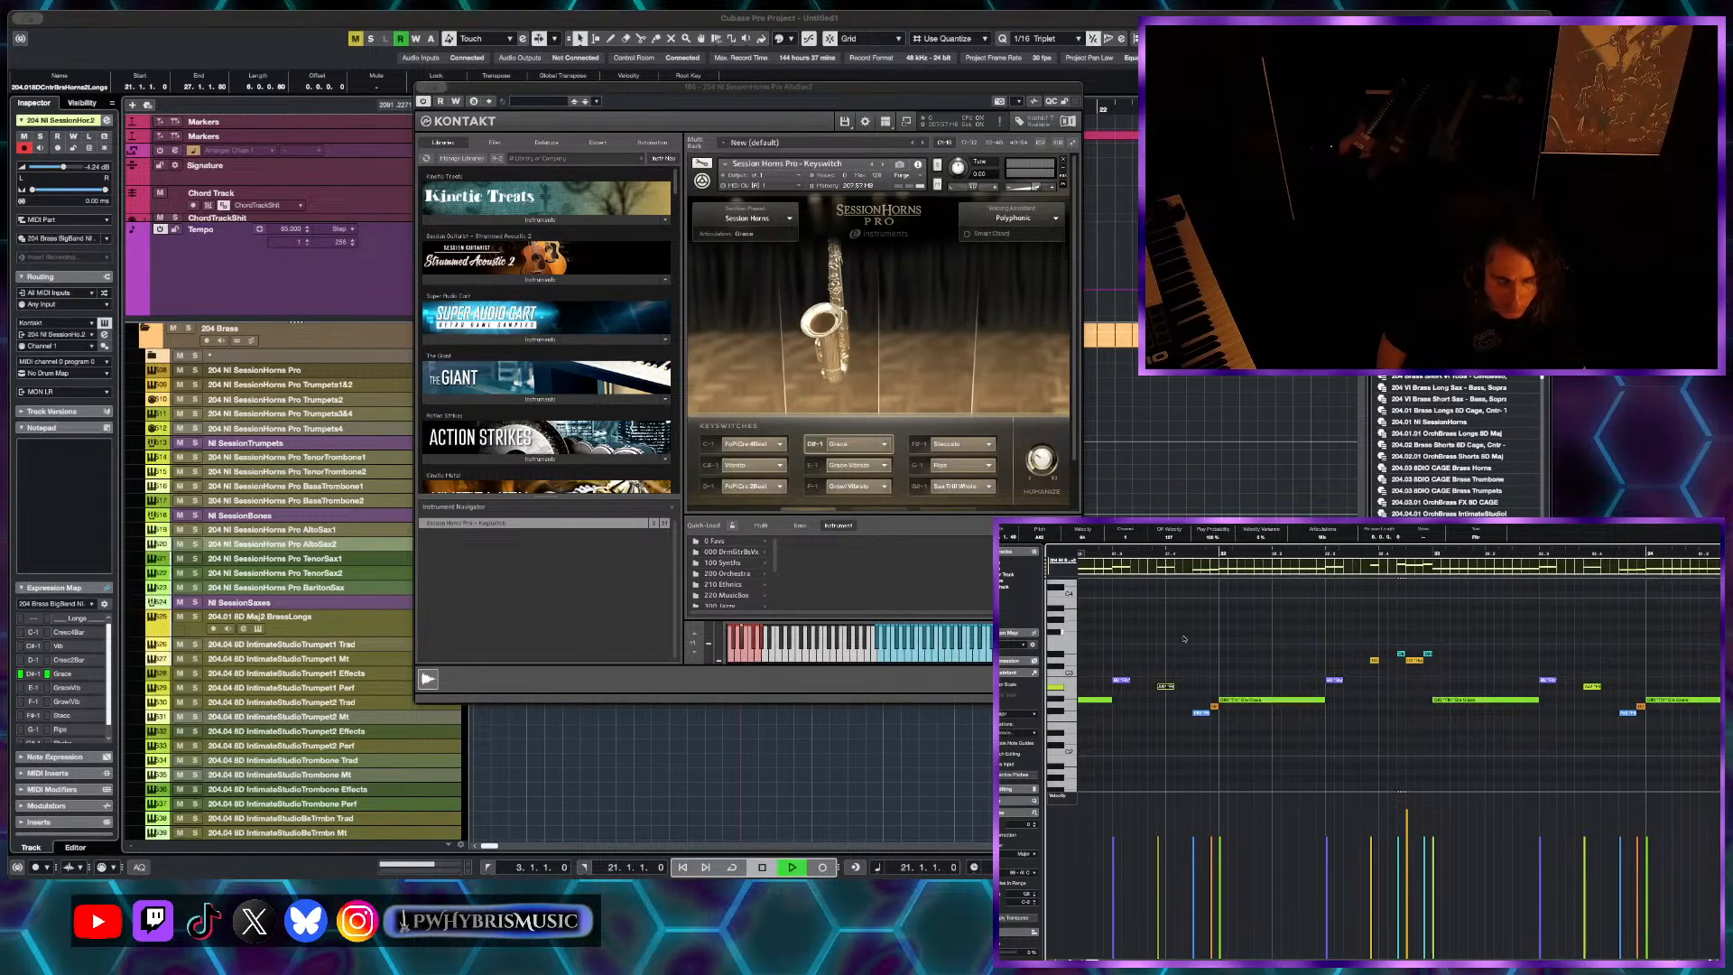
pyautogui.press('space')
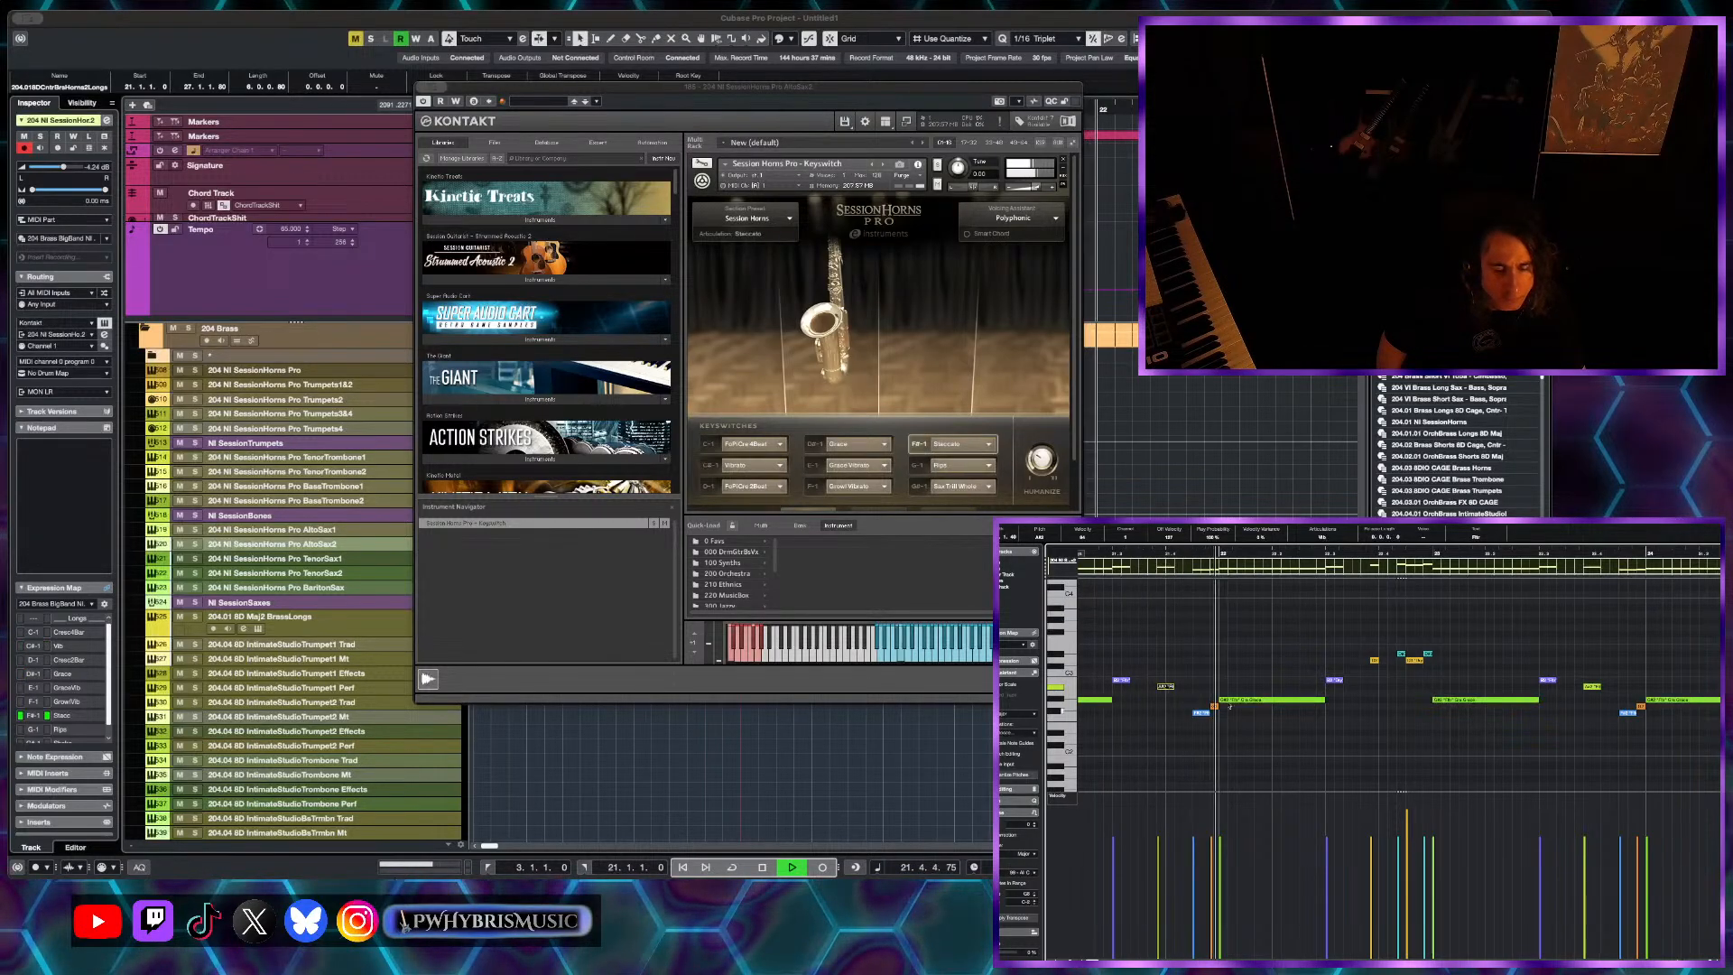
pyautogui.press('space')
pyautogui.press('space')
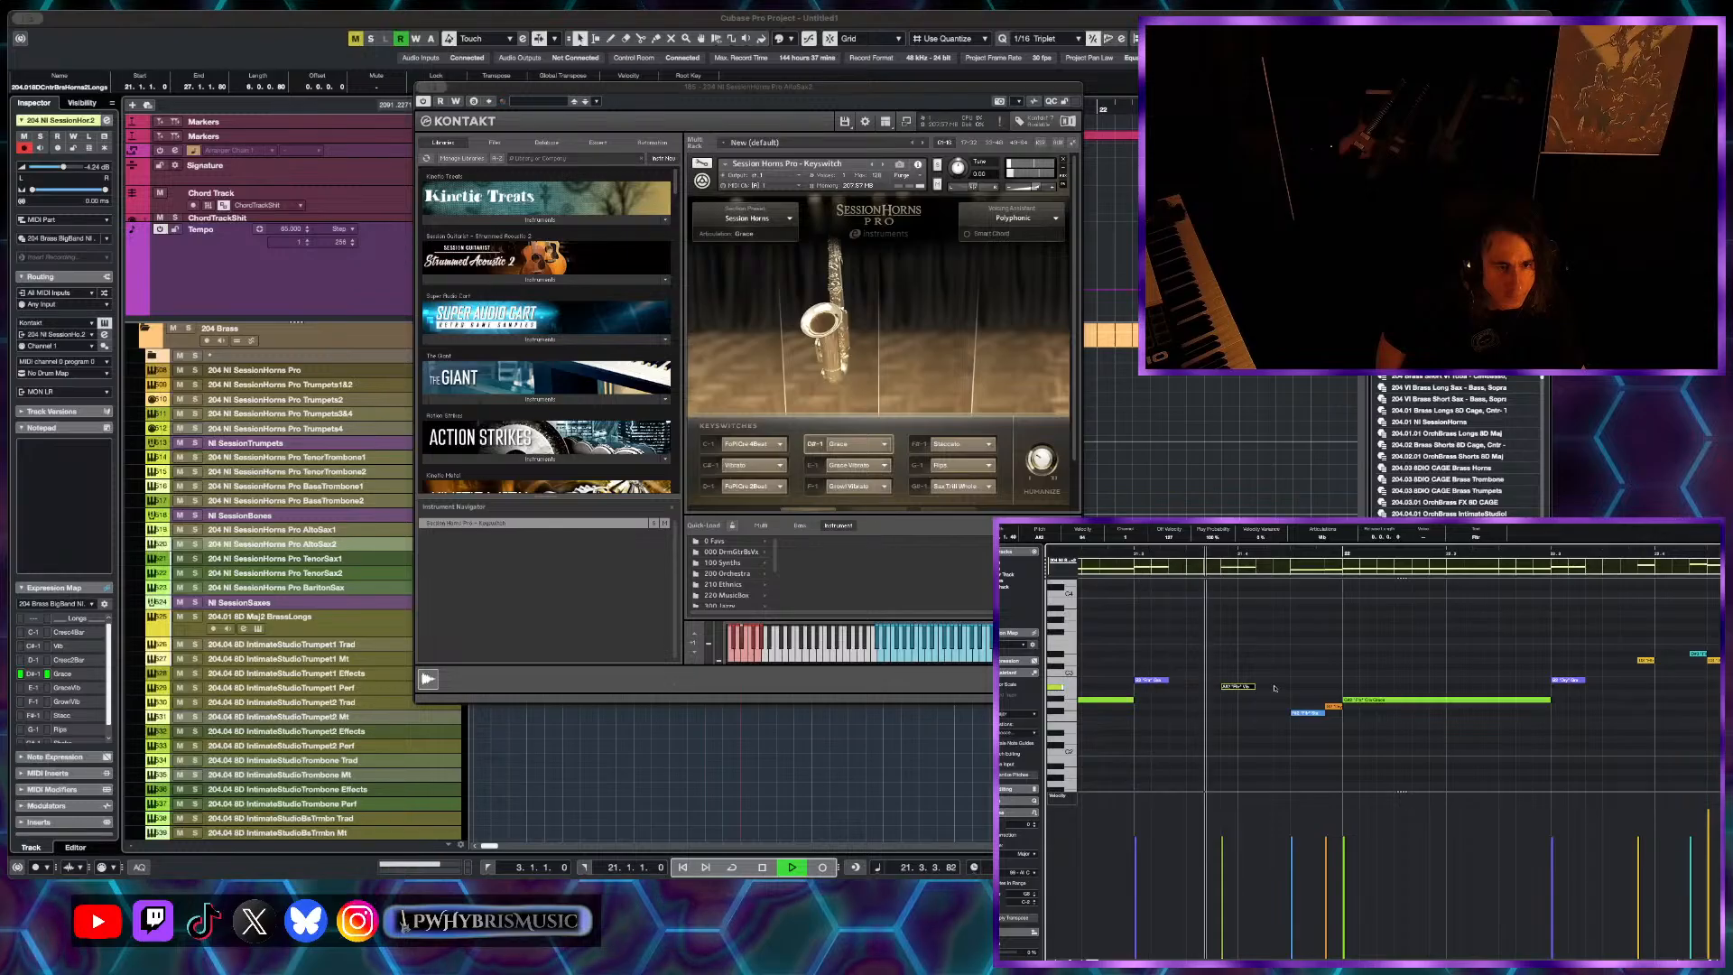
pyautogui.press('space')
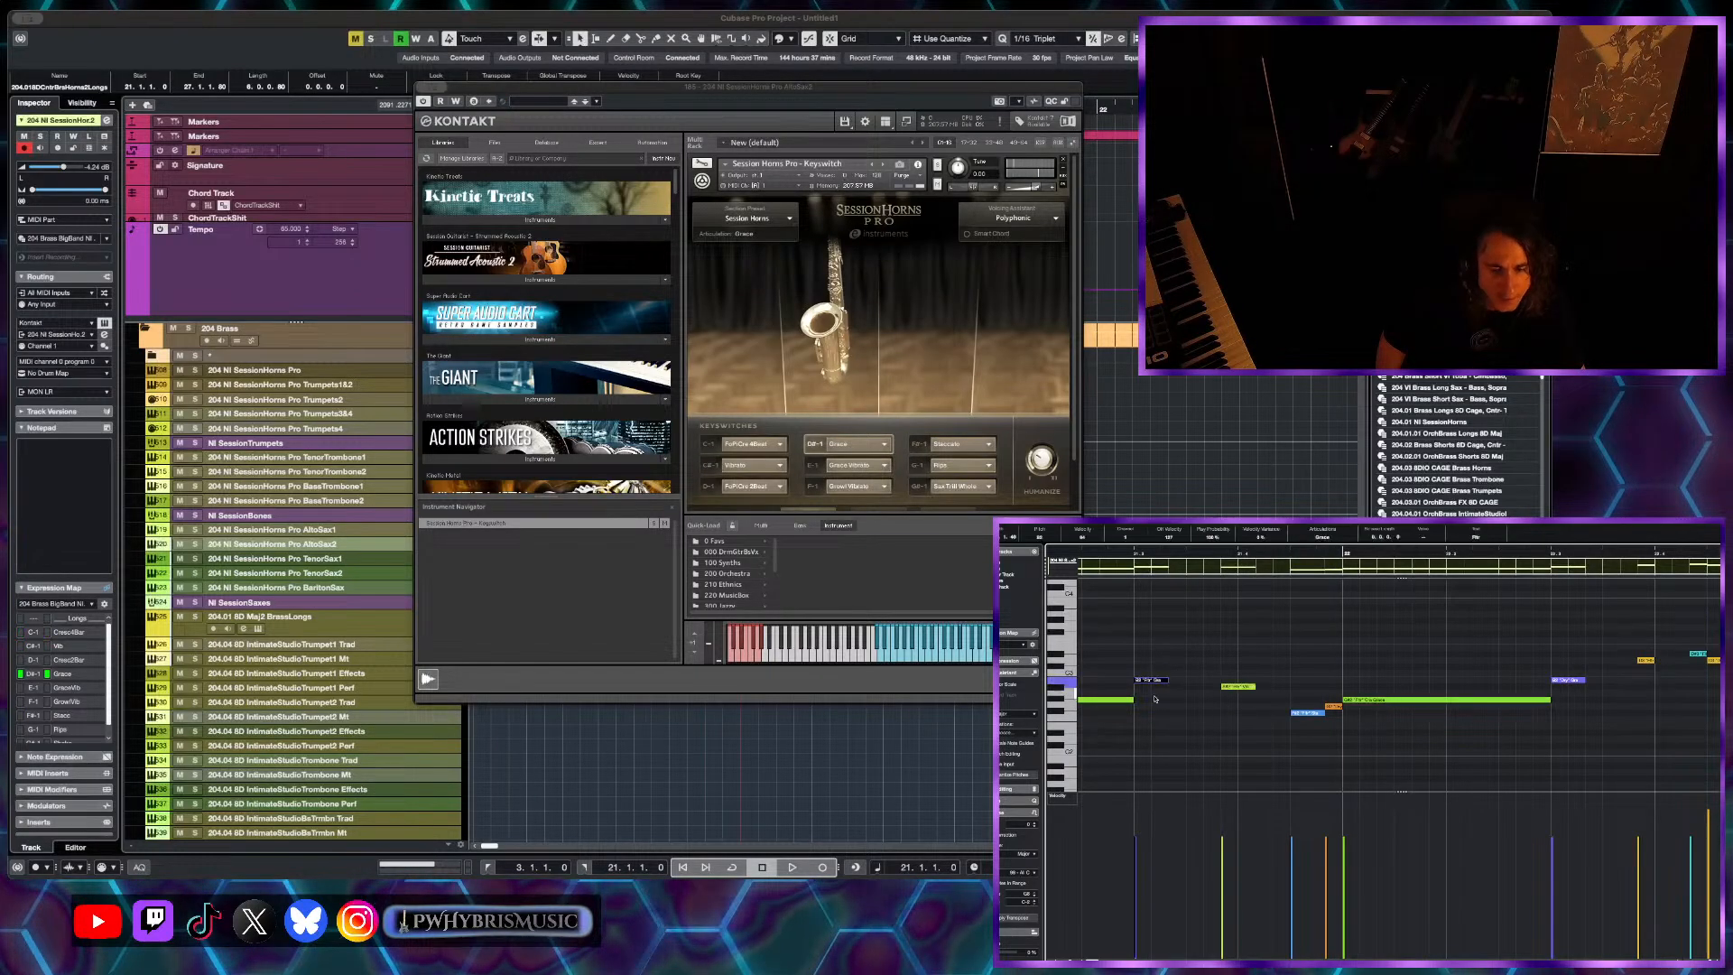
# - Set the first short note's articulation to GraceVib and audition it
pyautogui.click(1317, 536)
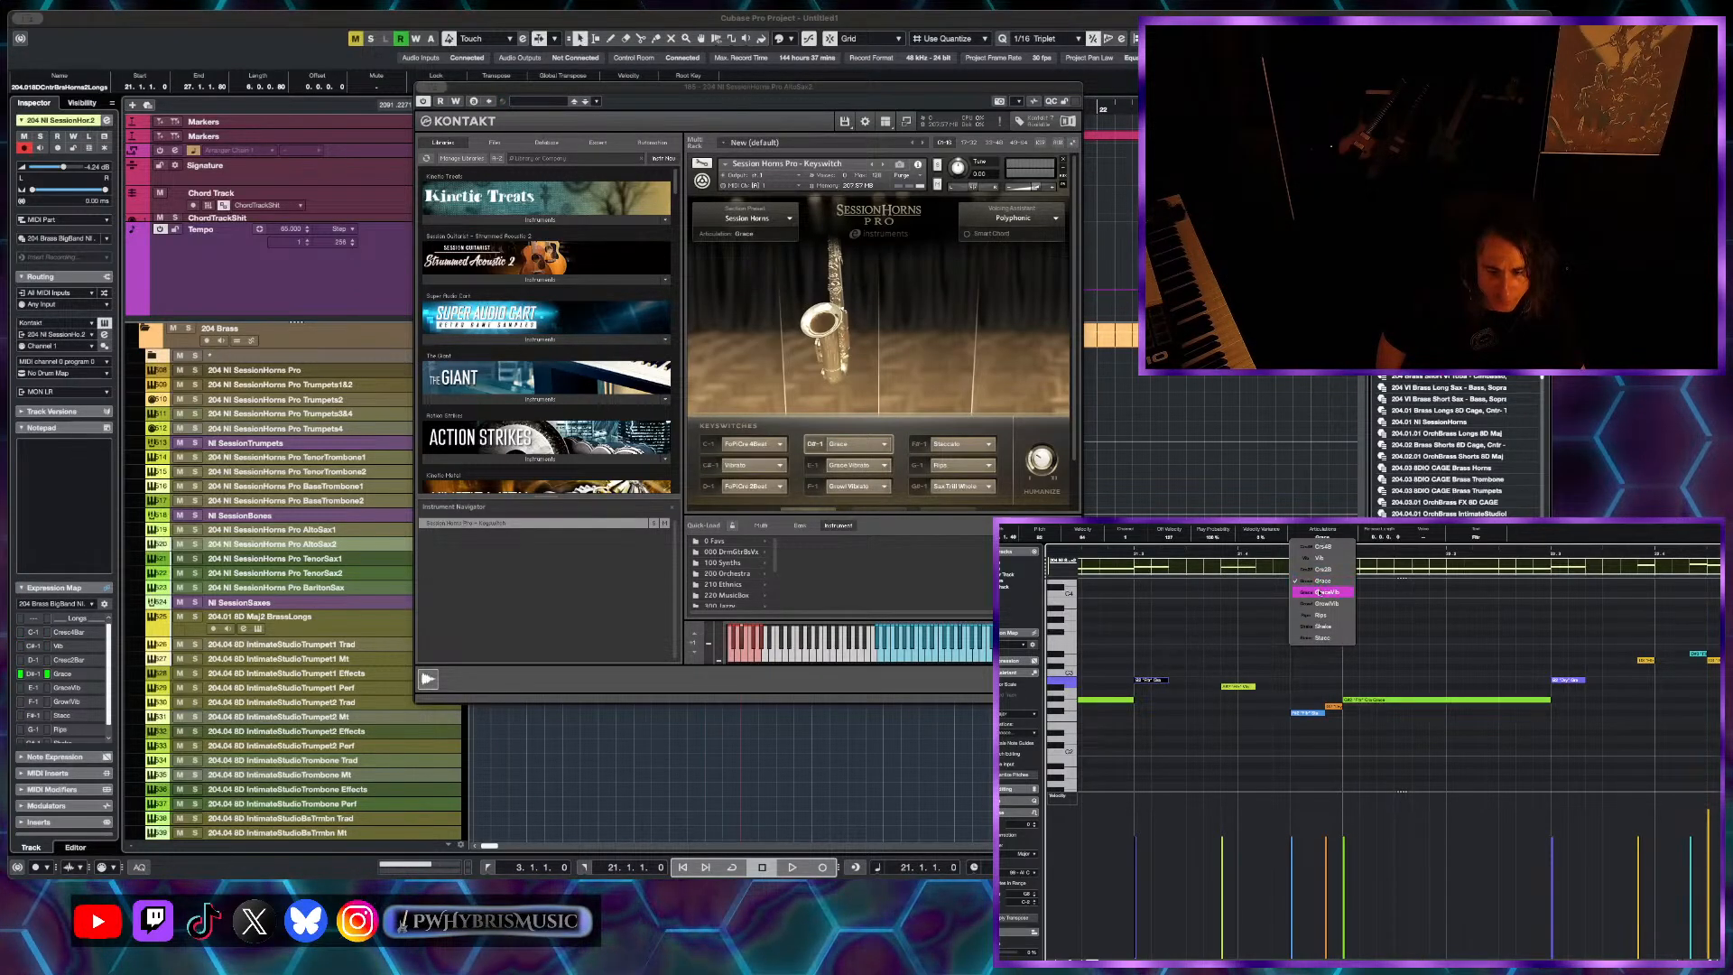
pyautogui.click(1319, 592)
pyautogui.press('space')
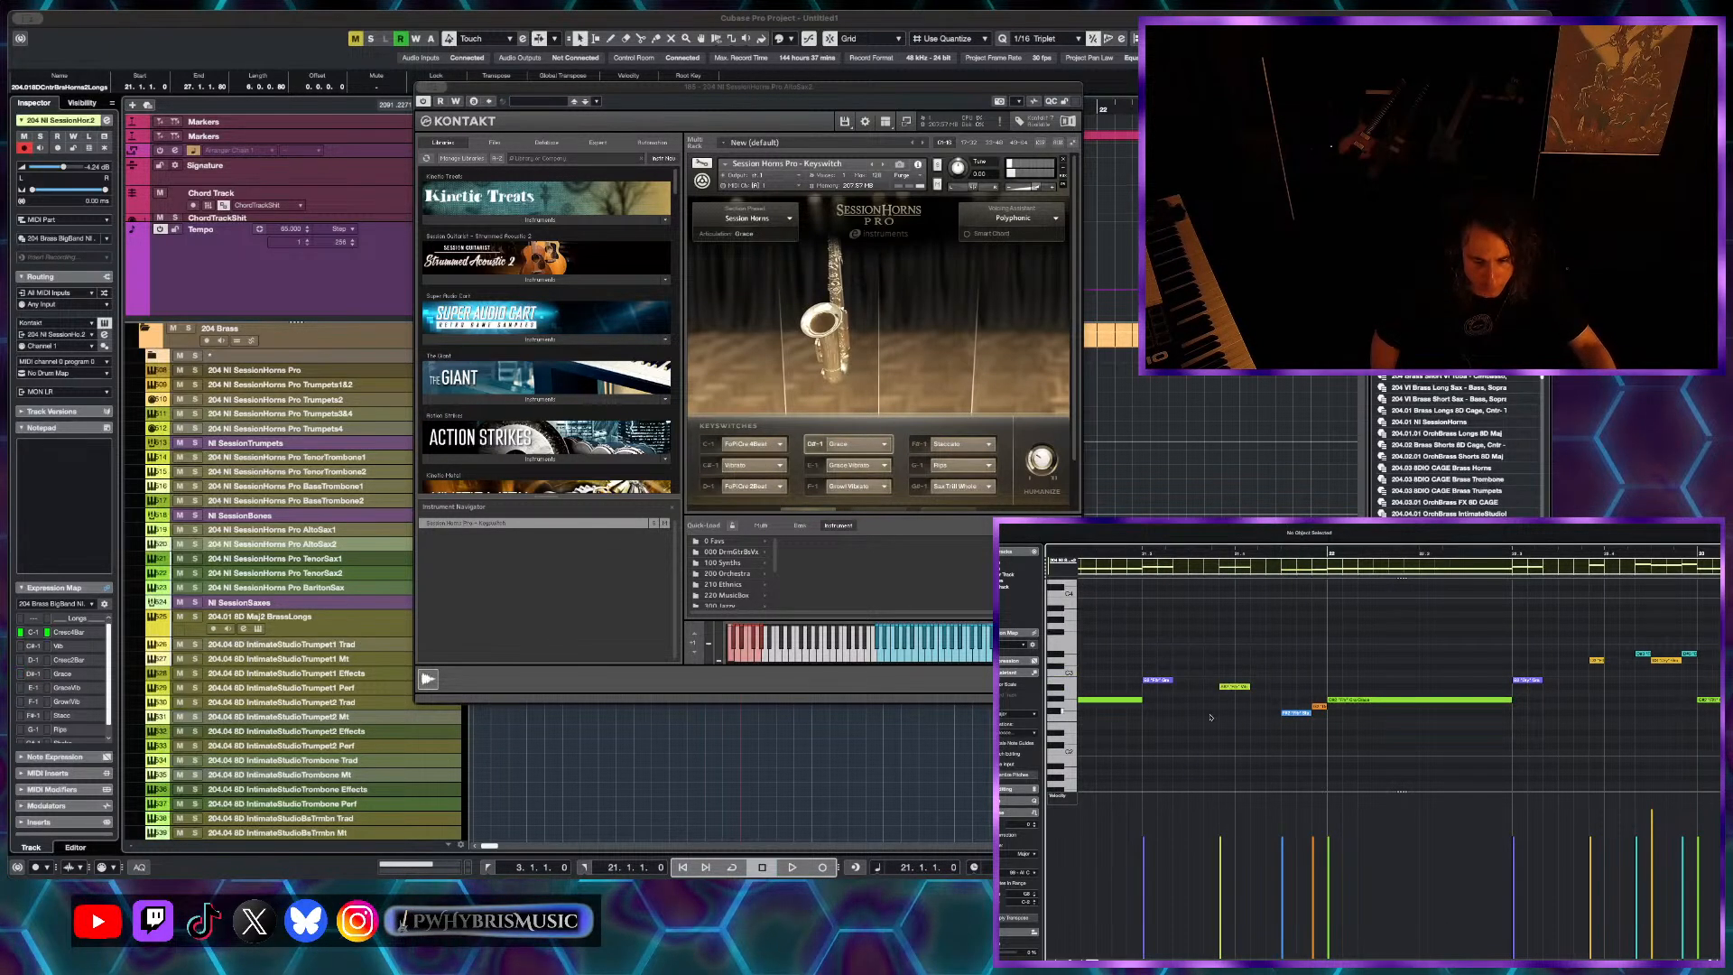
# - Set the articulation of the second short note after the first long note to Shake
pyautogui.click(1234, 686)
pyautogui.click(1322, 538)
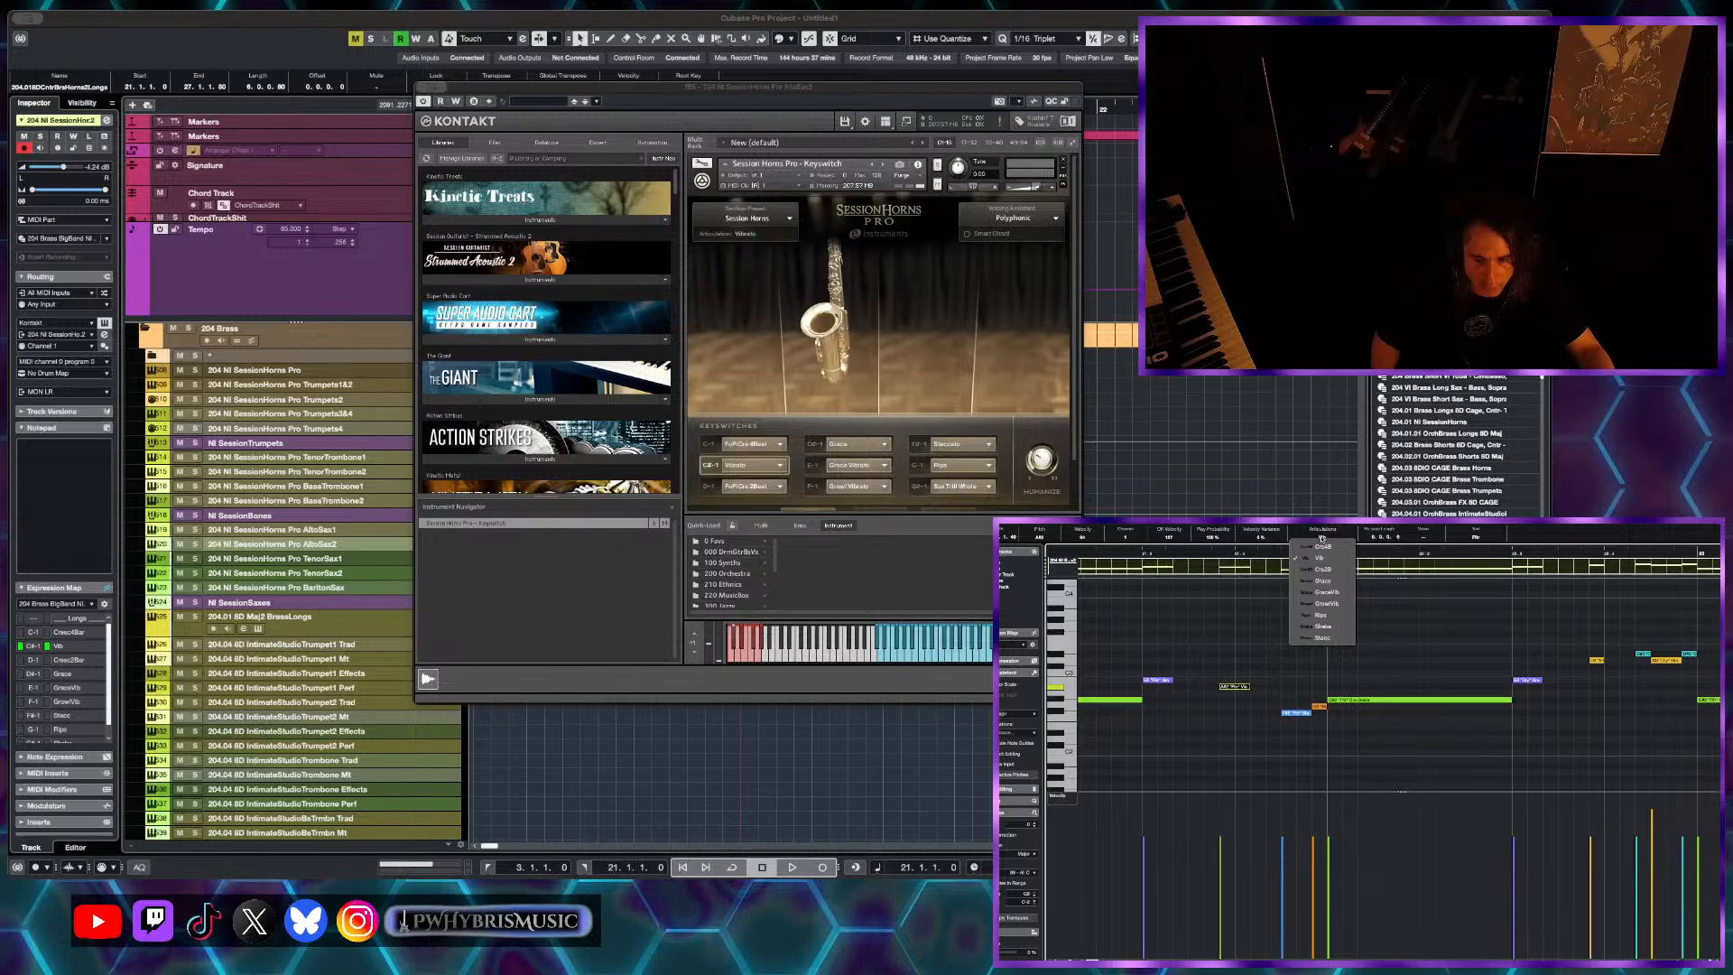
pyautogui.click(1327, 627)
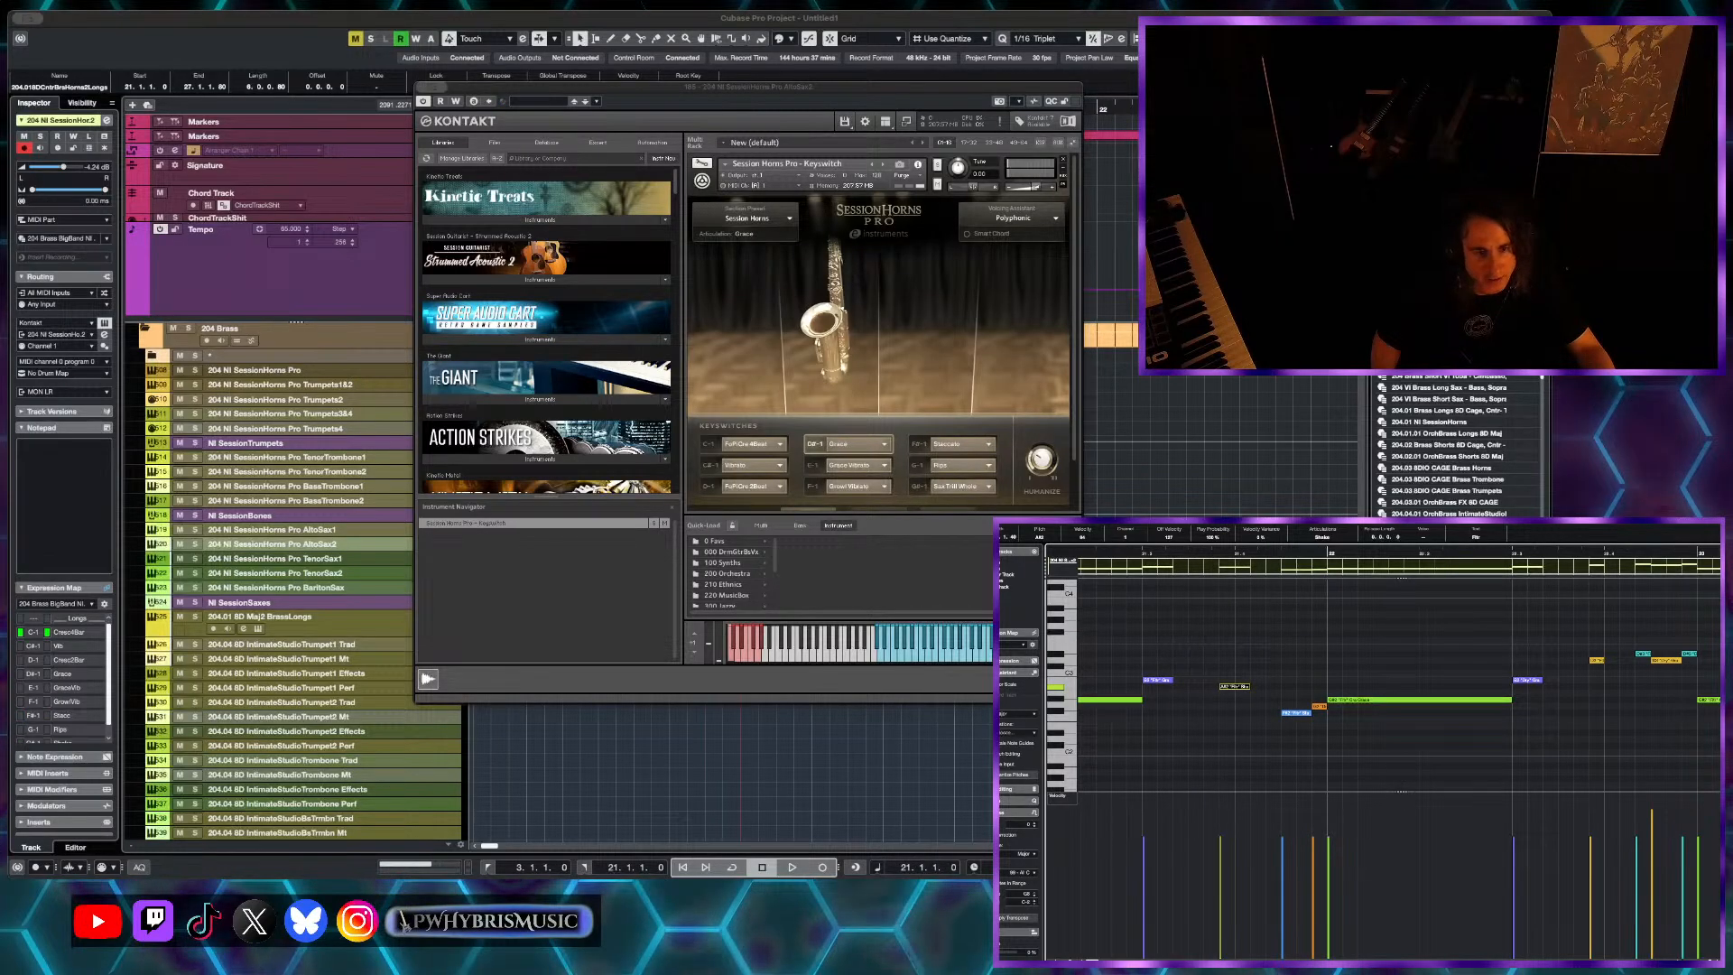
# - Assign Brass Shake to the G#-1 keyswitch slot in the AltoSax2 Kontakt instrument and audition the short notes
pyautogui.click(990, 486)
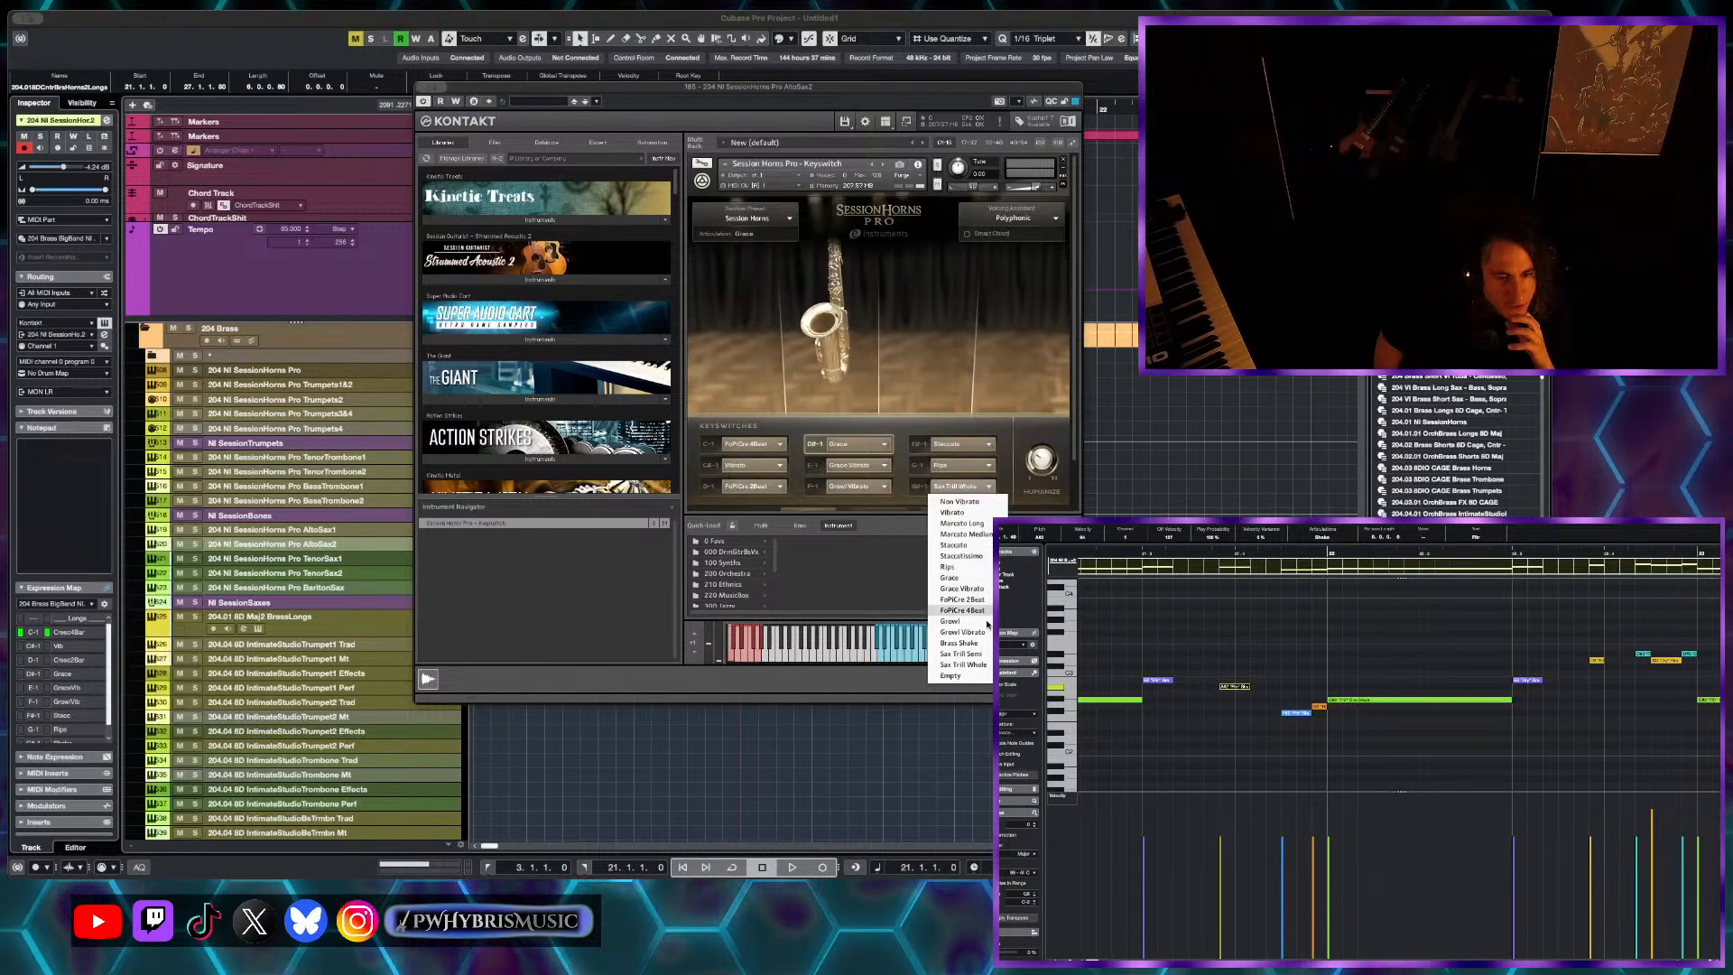
pyautogui.click(984, 646)
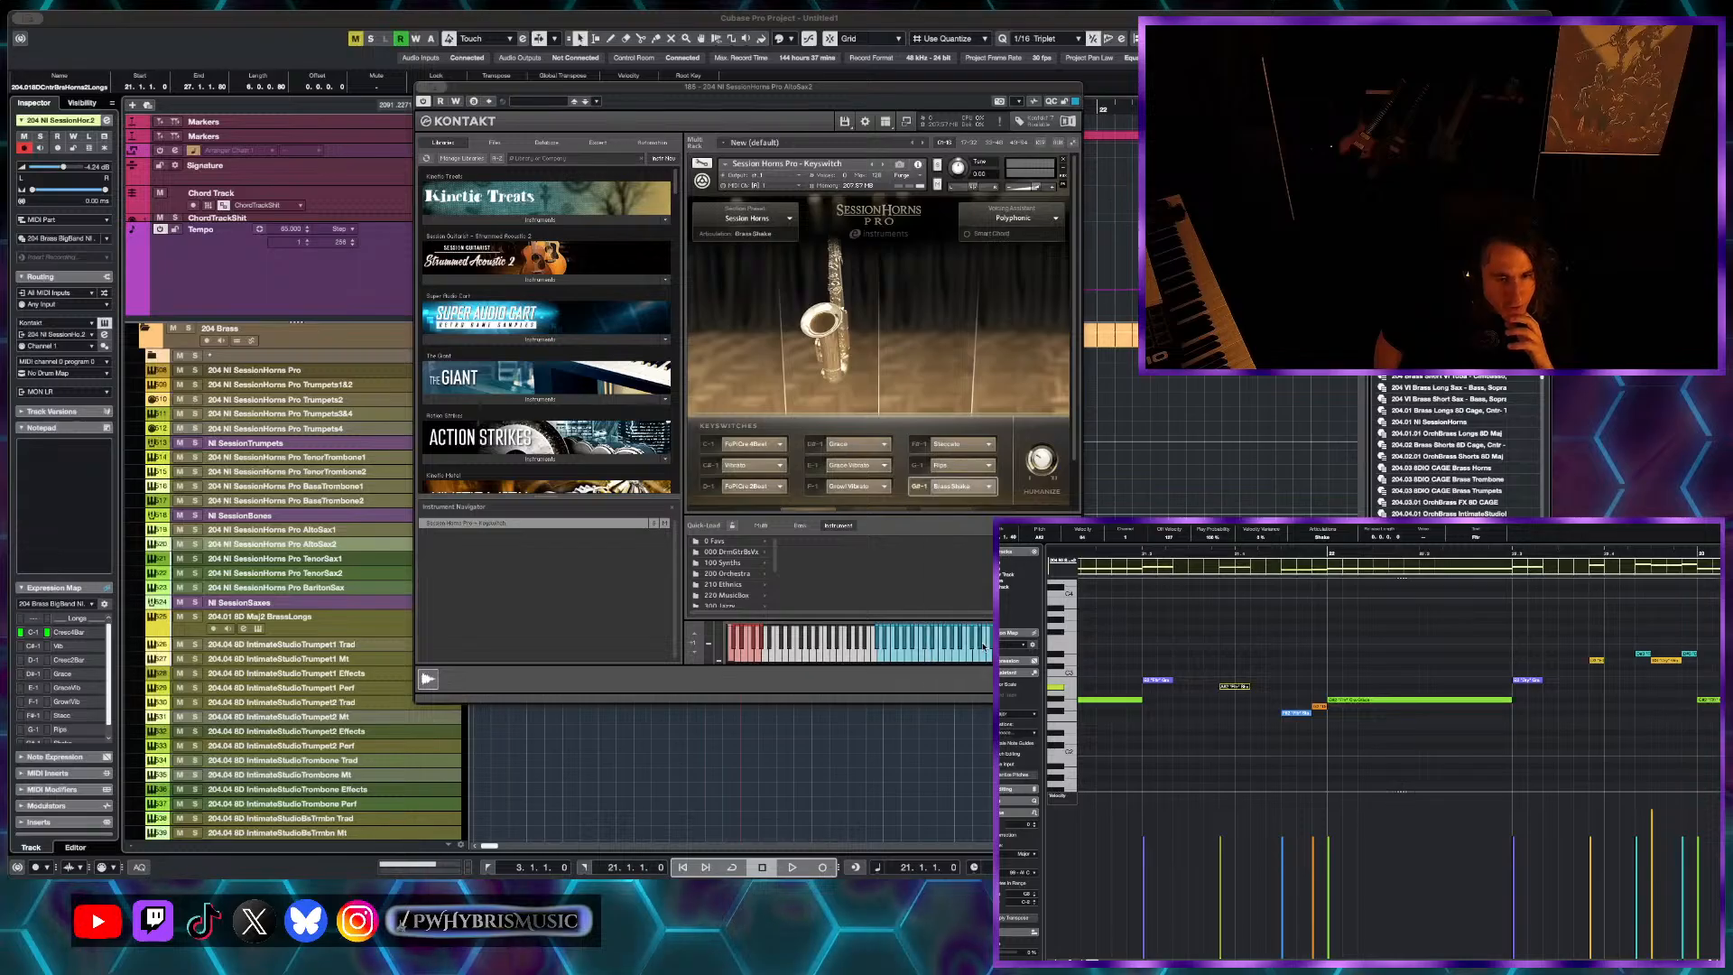
pyautogui.press('space')
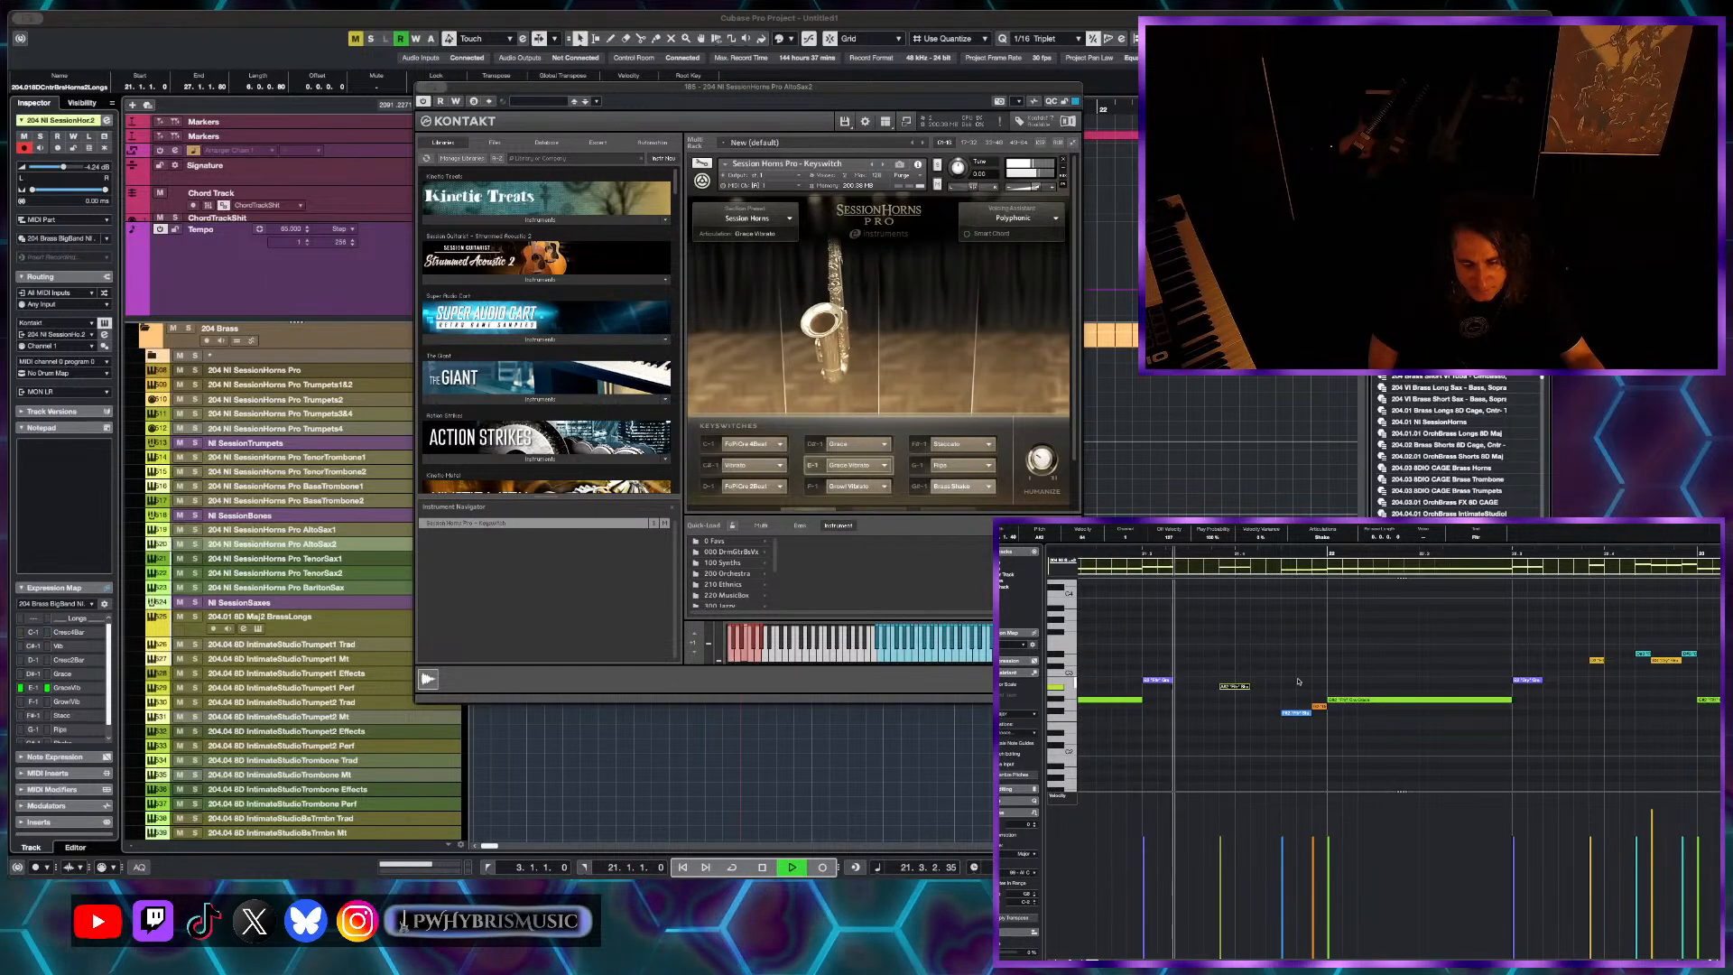
pyautogui.press('space')
pyautogui.moveTo(1291, 666); pyautogui.dragTo(1219, 695)
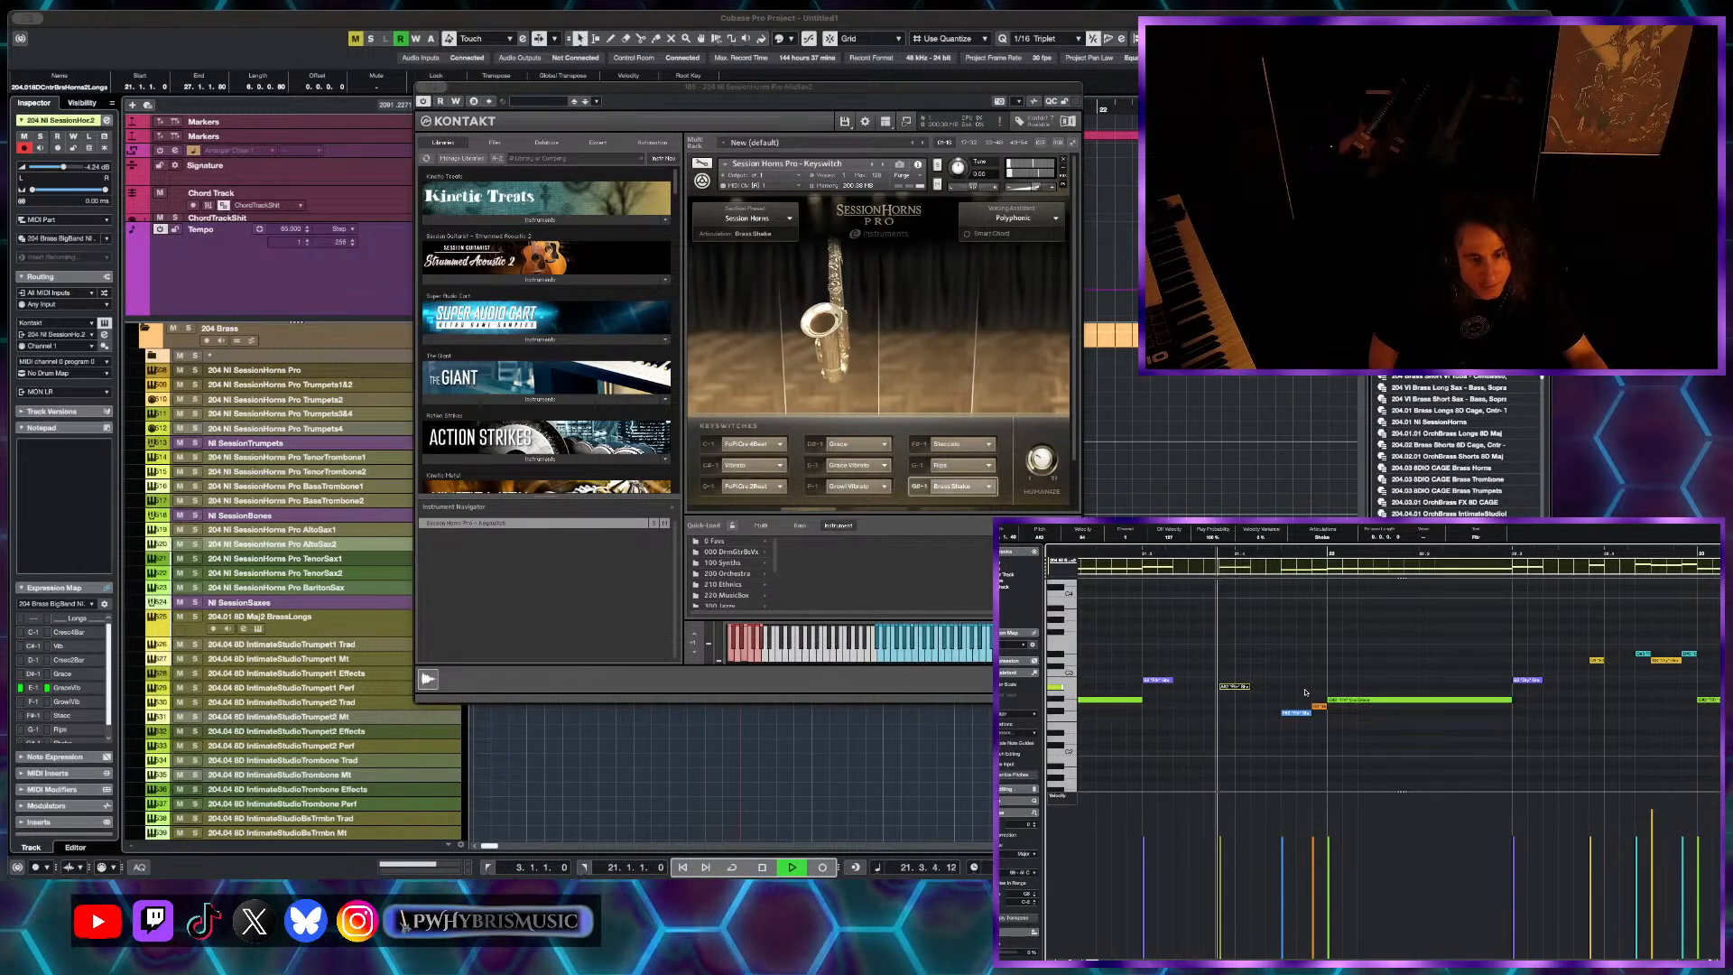
pyautogui.press('space')
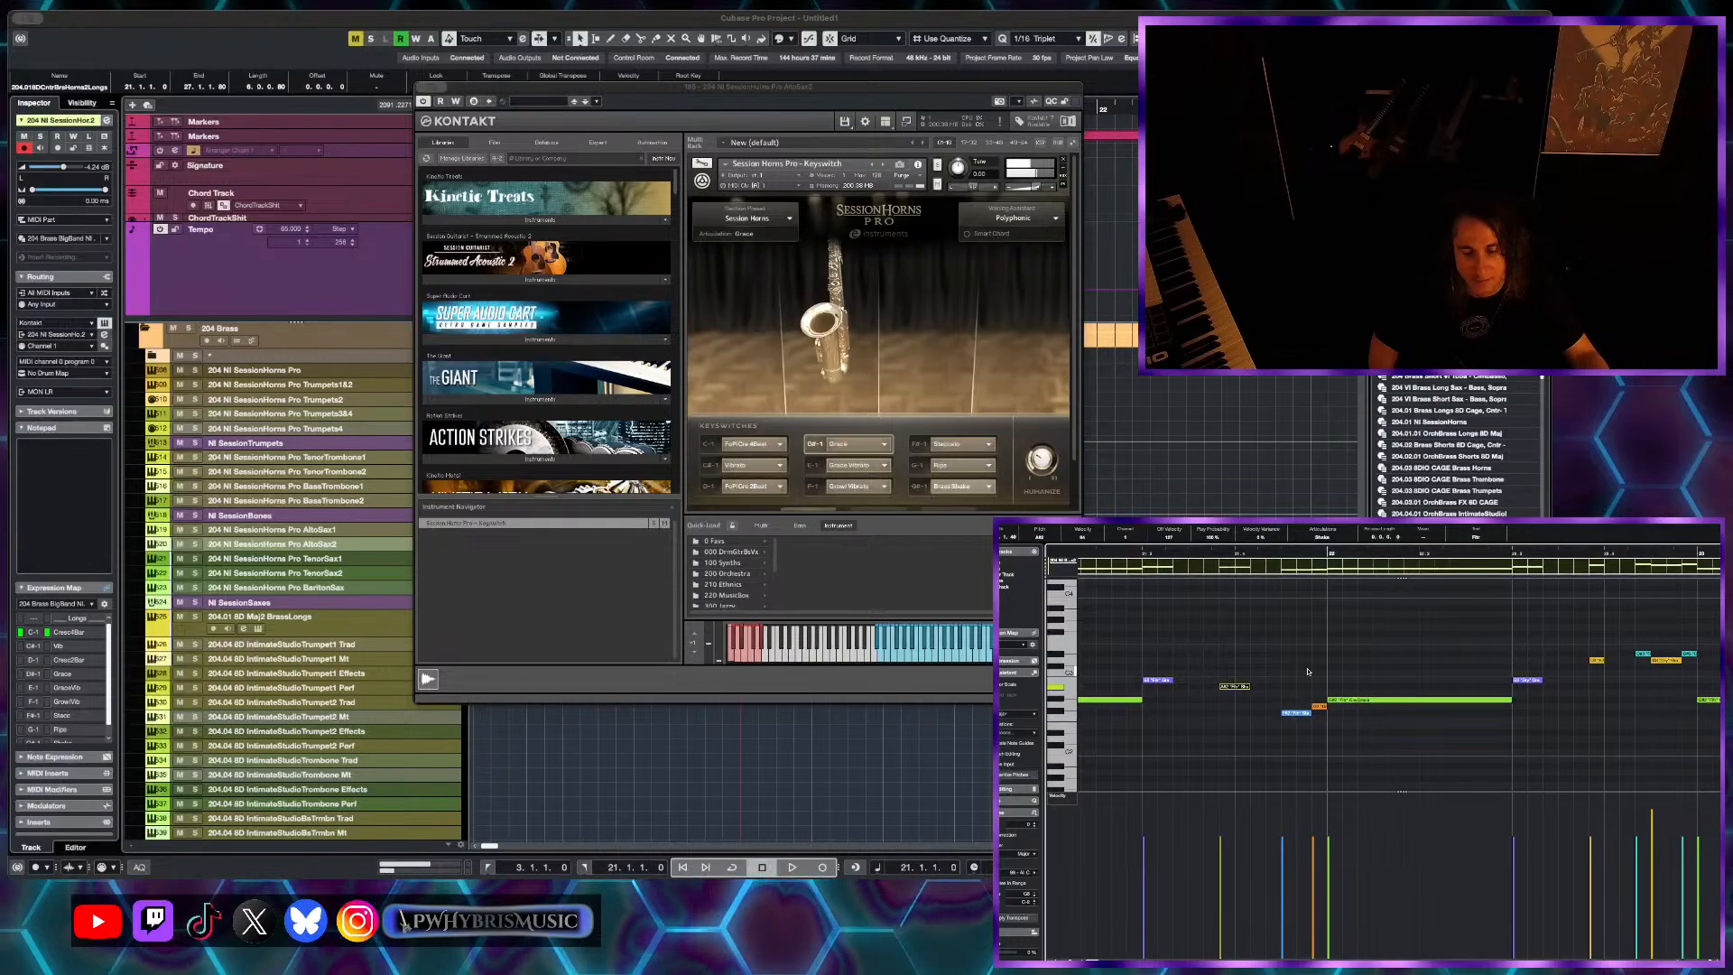
# - Set the second long note's articulation to Shake and audition it at bar 22
pyautogui.click(1345, 700)
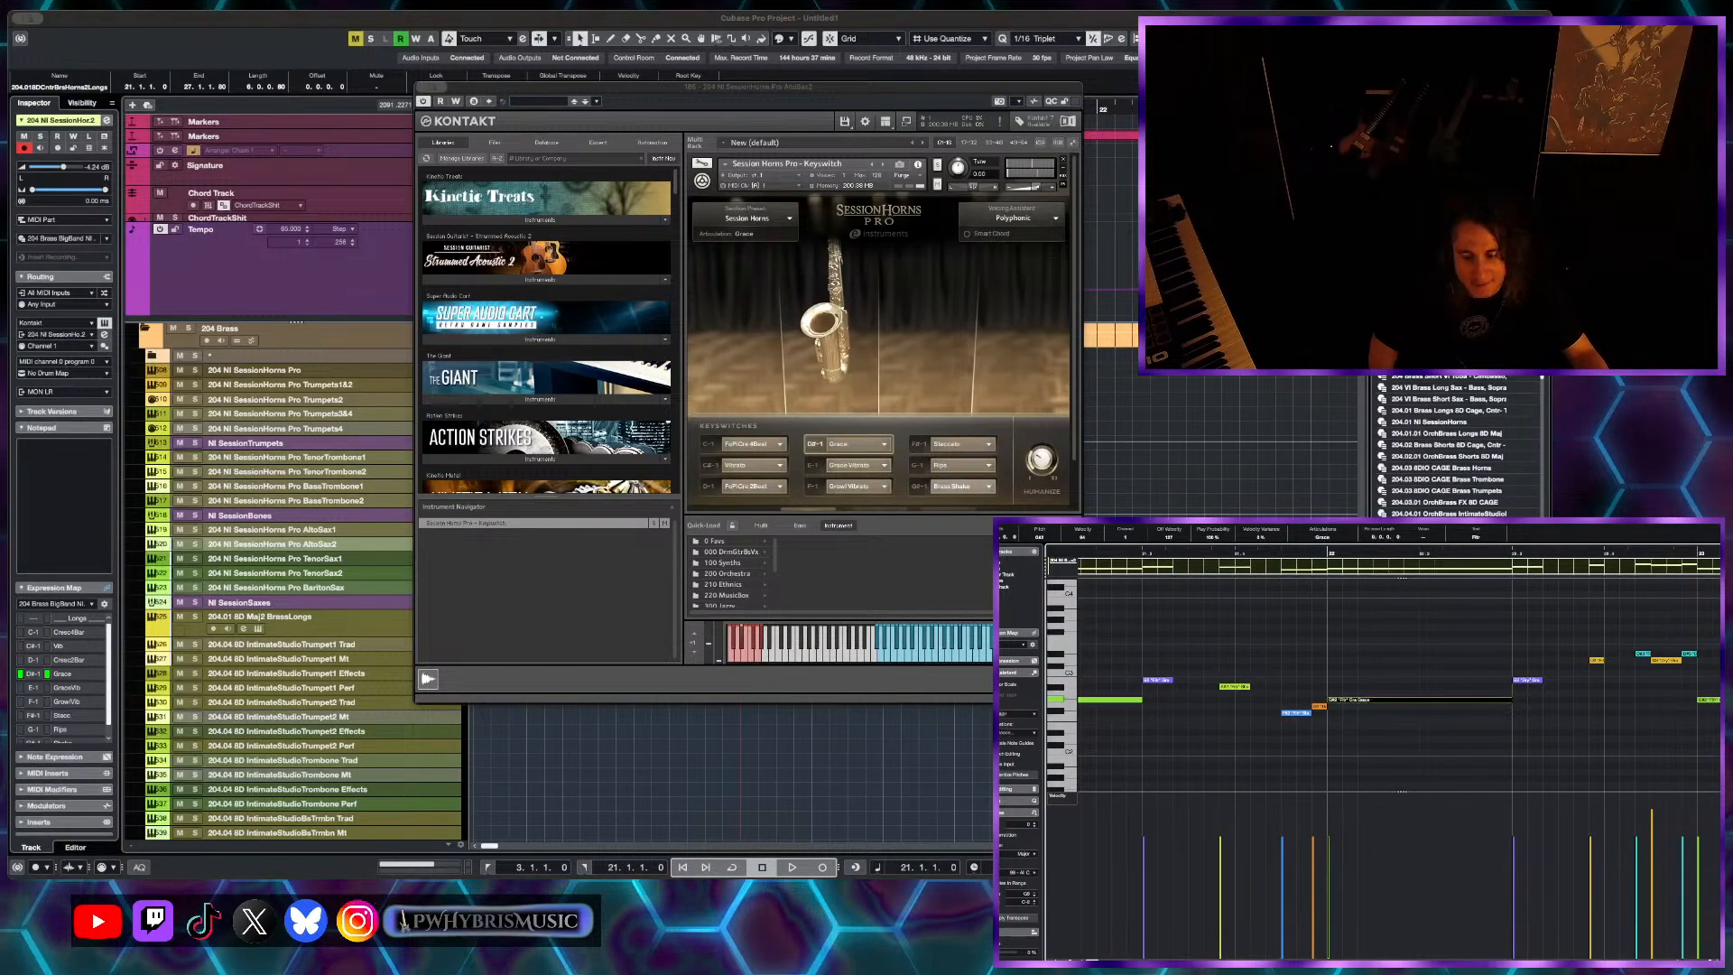
pyautogui.click(1321, 537)
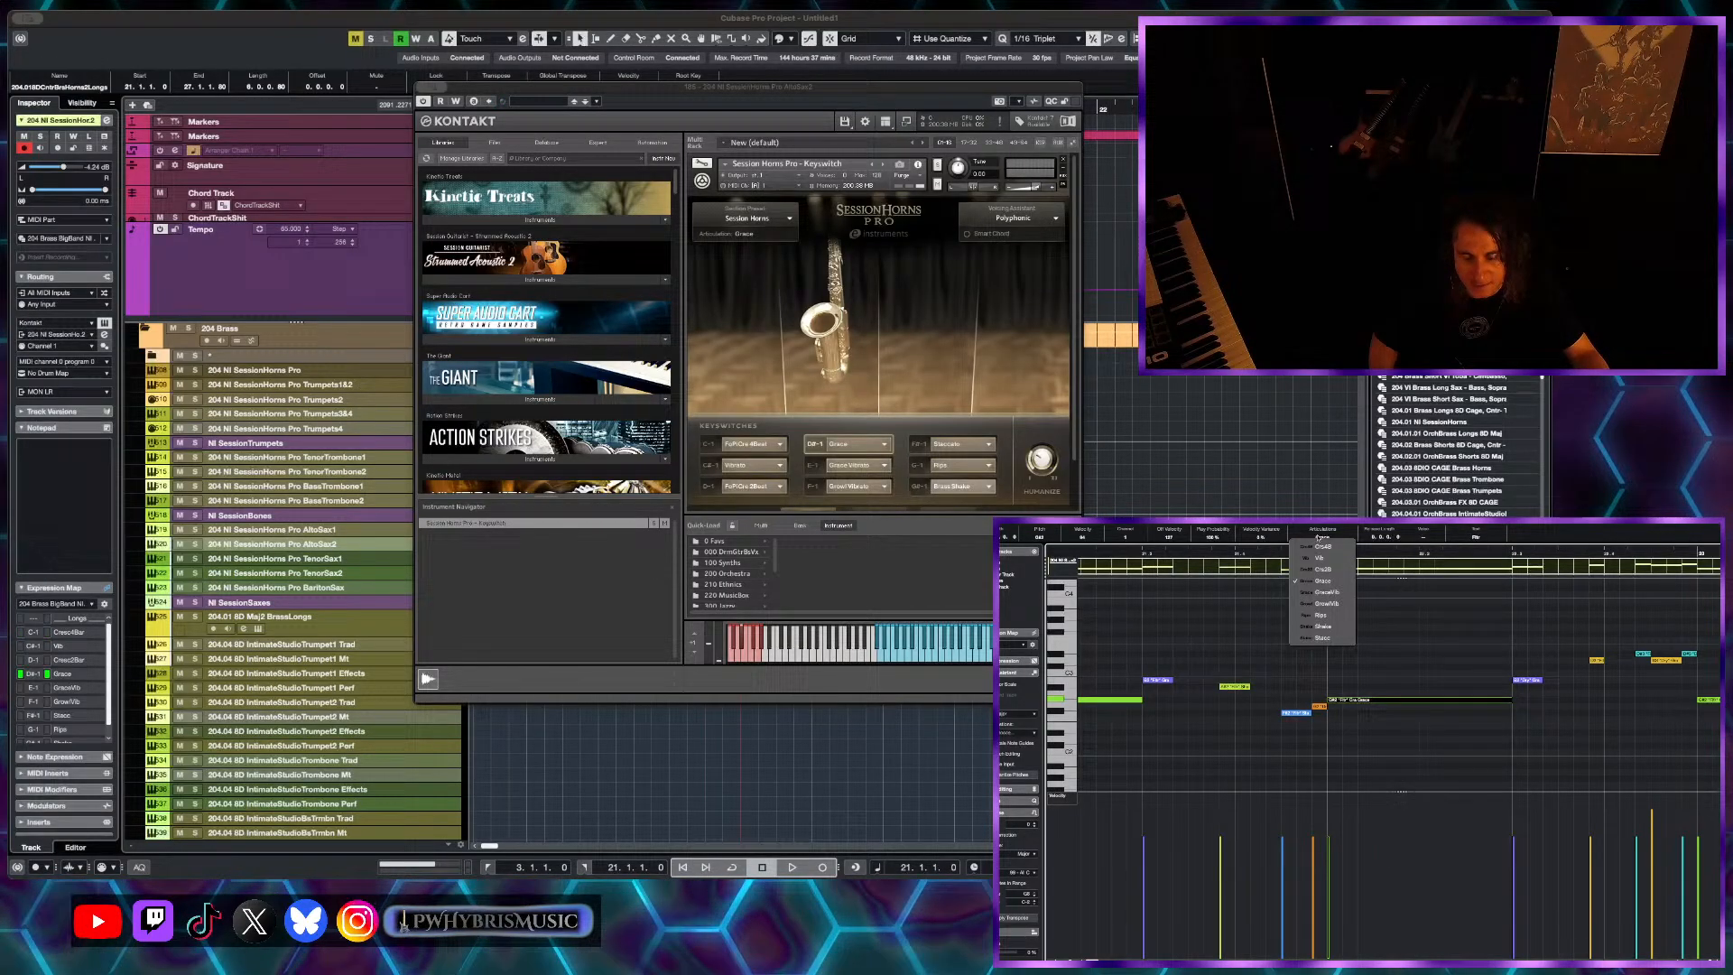
pyautogui.click(1333, 625)
pyautogui.press('space')
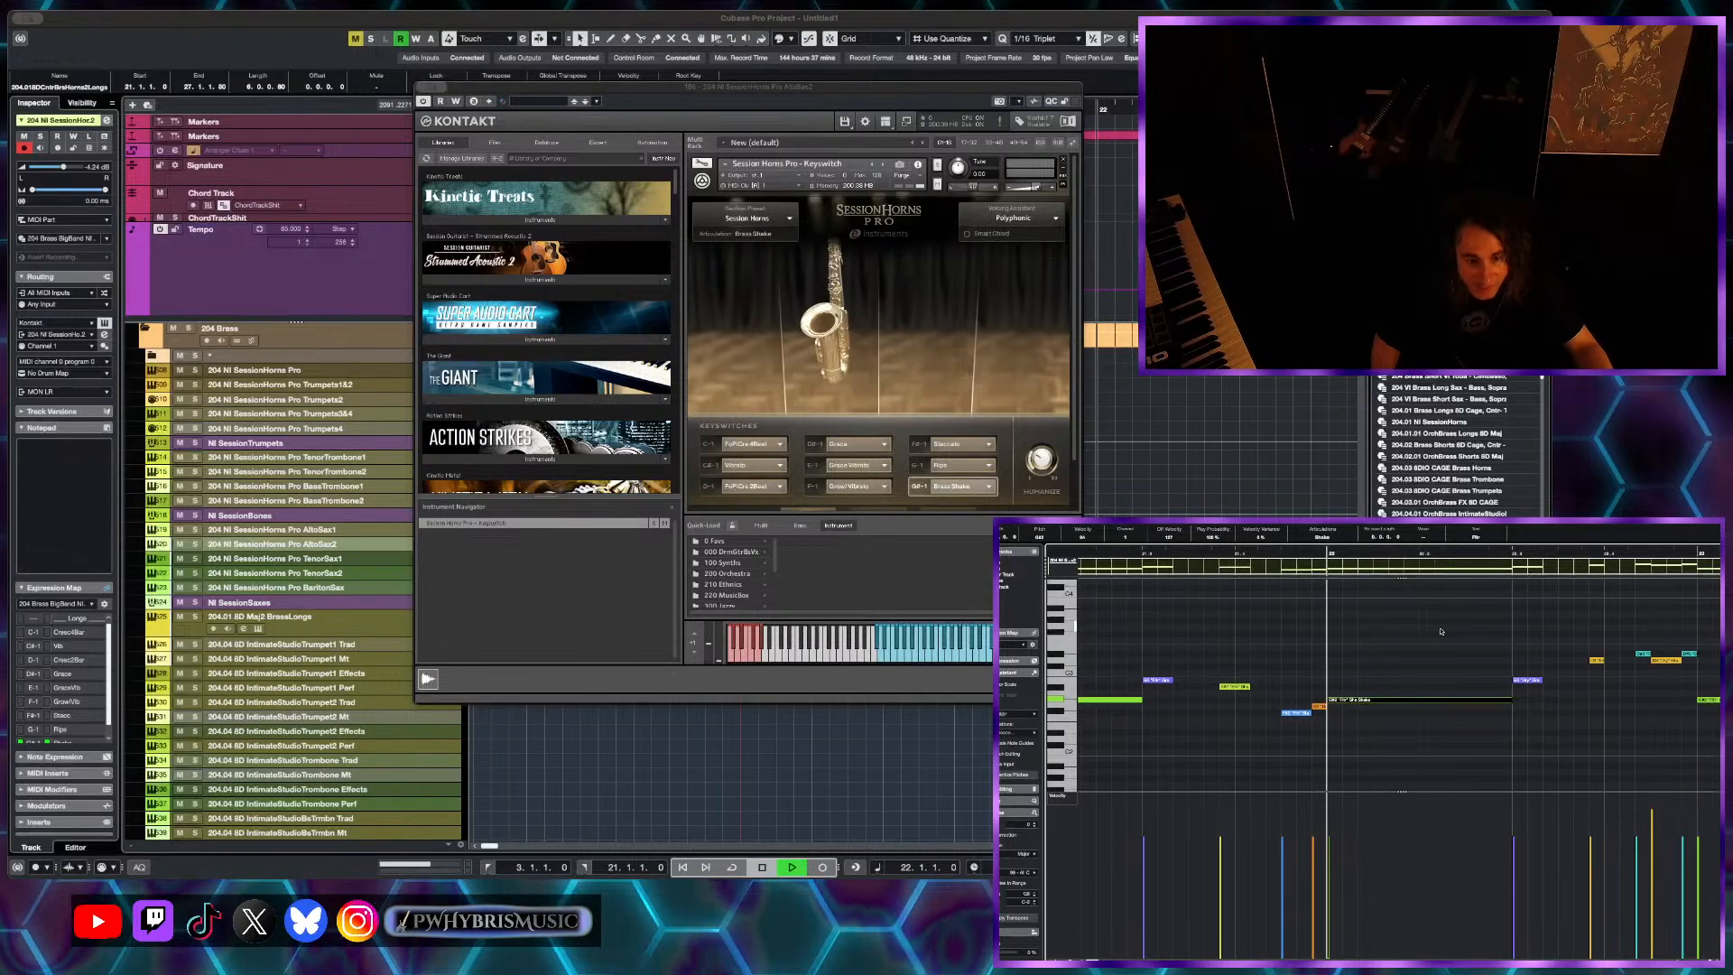
pyautogui.press('space')
# - Assign Sax Trill Whole to the G#-1 keyswitch slot in Kontakt, then audition bar 22 and the line from its start
pyautogui.click(990, 488)
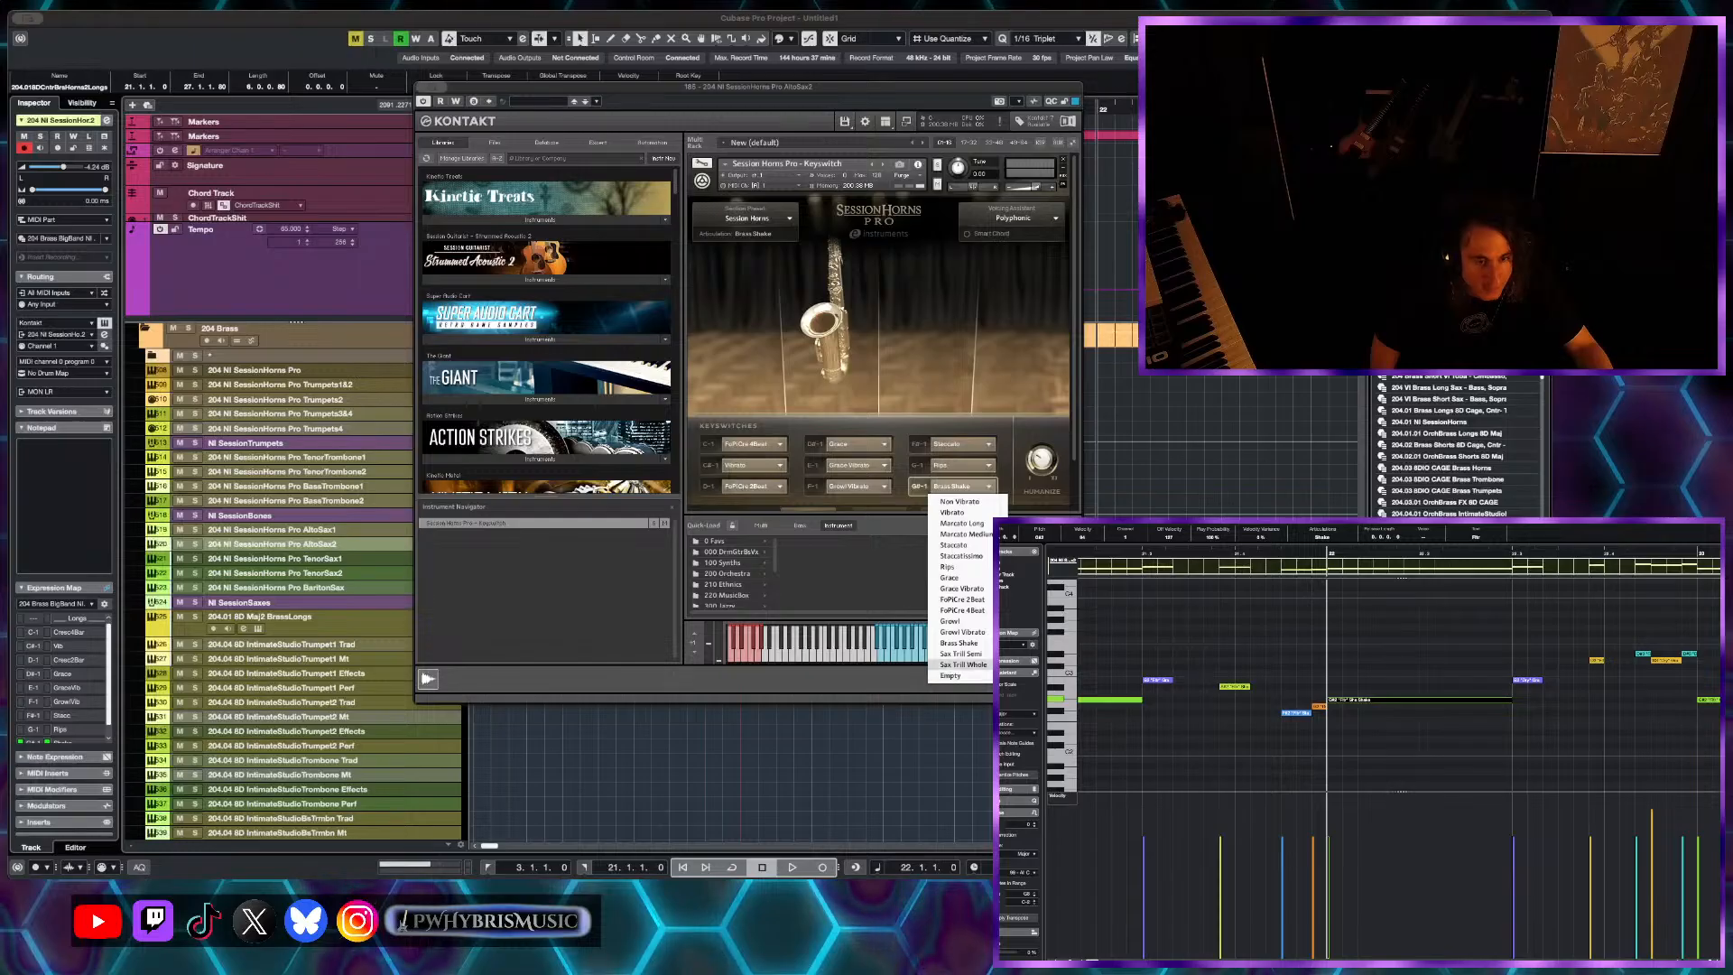
pyautogui.click(987, 664)
pyautogui.press('space')
pyautogui.press('g')
pyautogui.press('g')
pyautogui.press('g')
pyautogui.press('g')
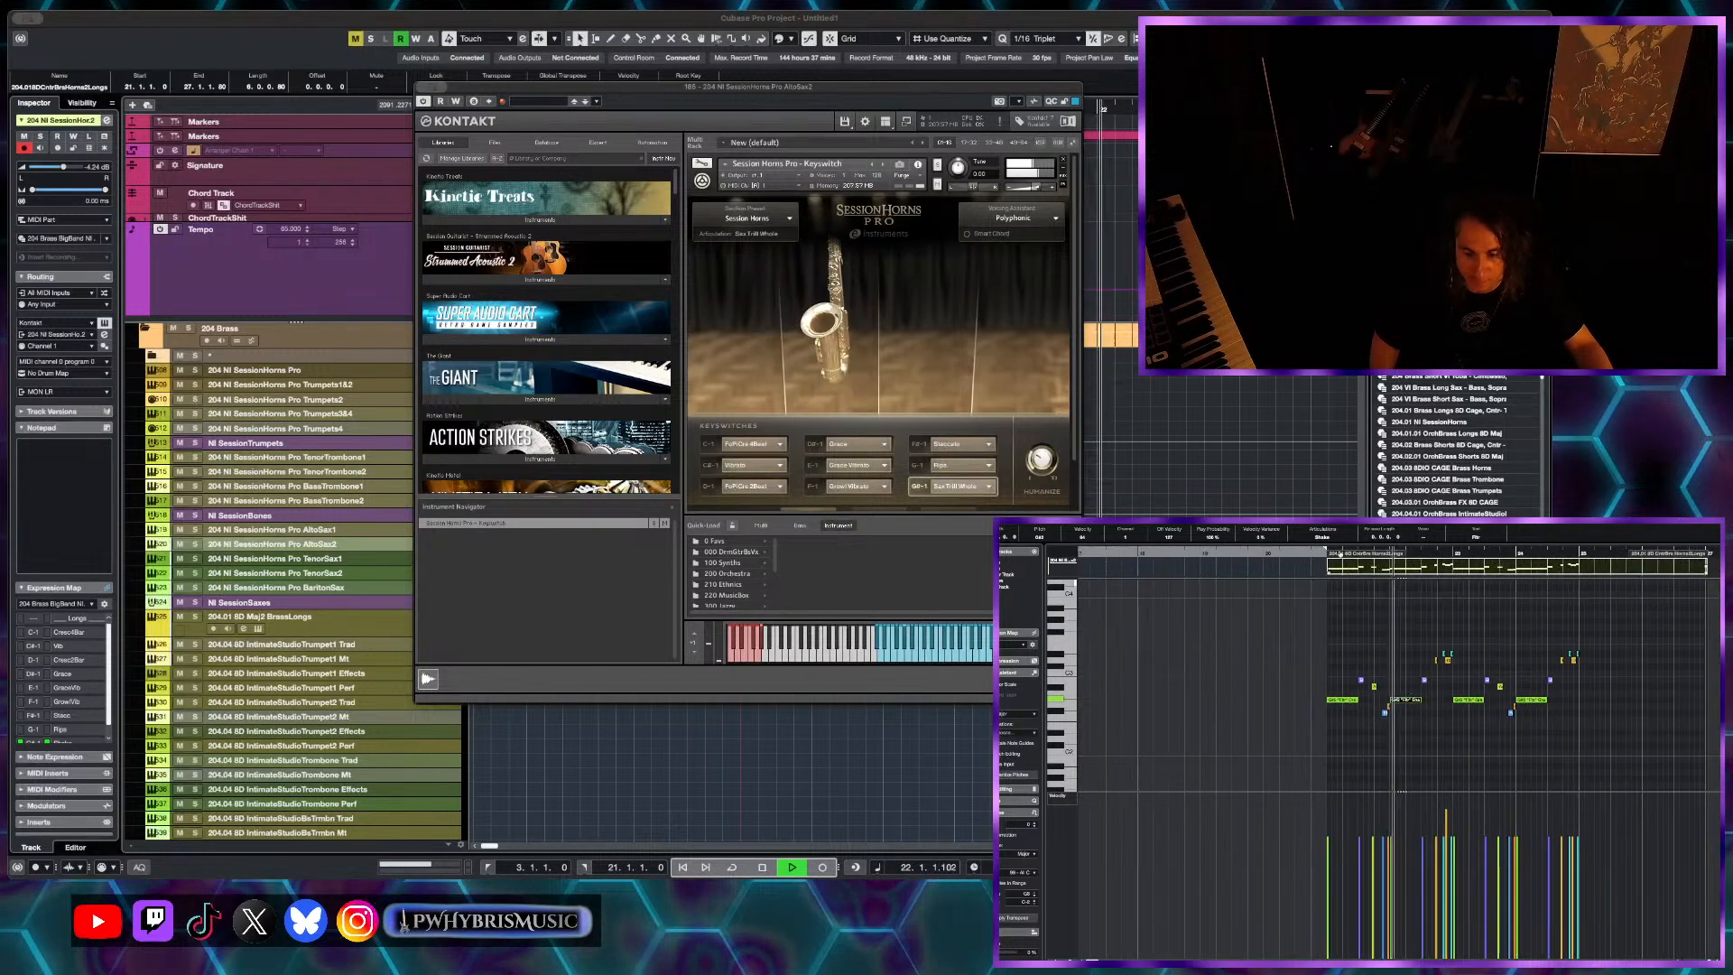
pyautogui.press('space')
pyautogui.click(1321, 551)
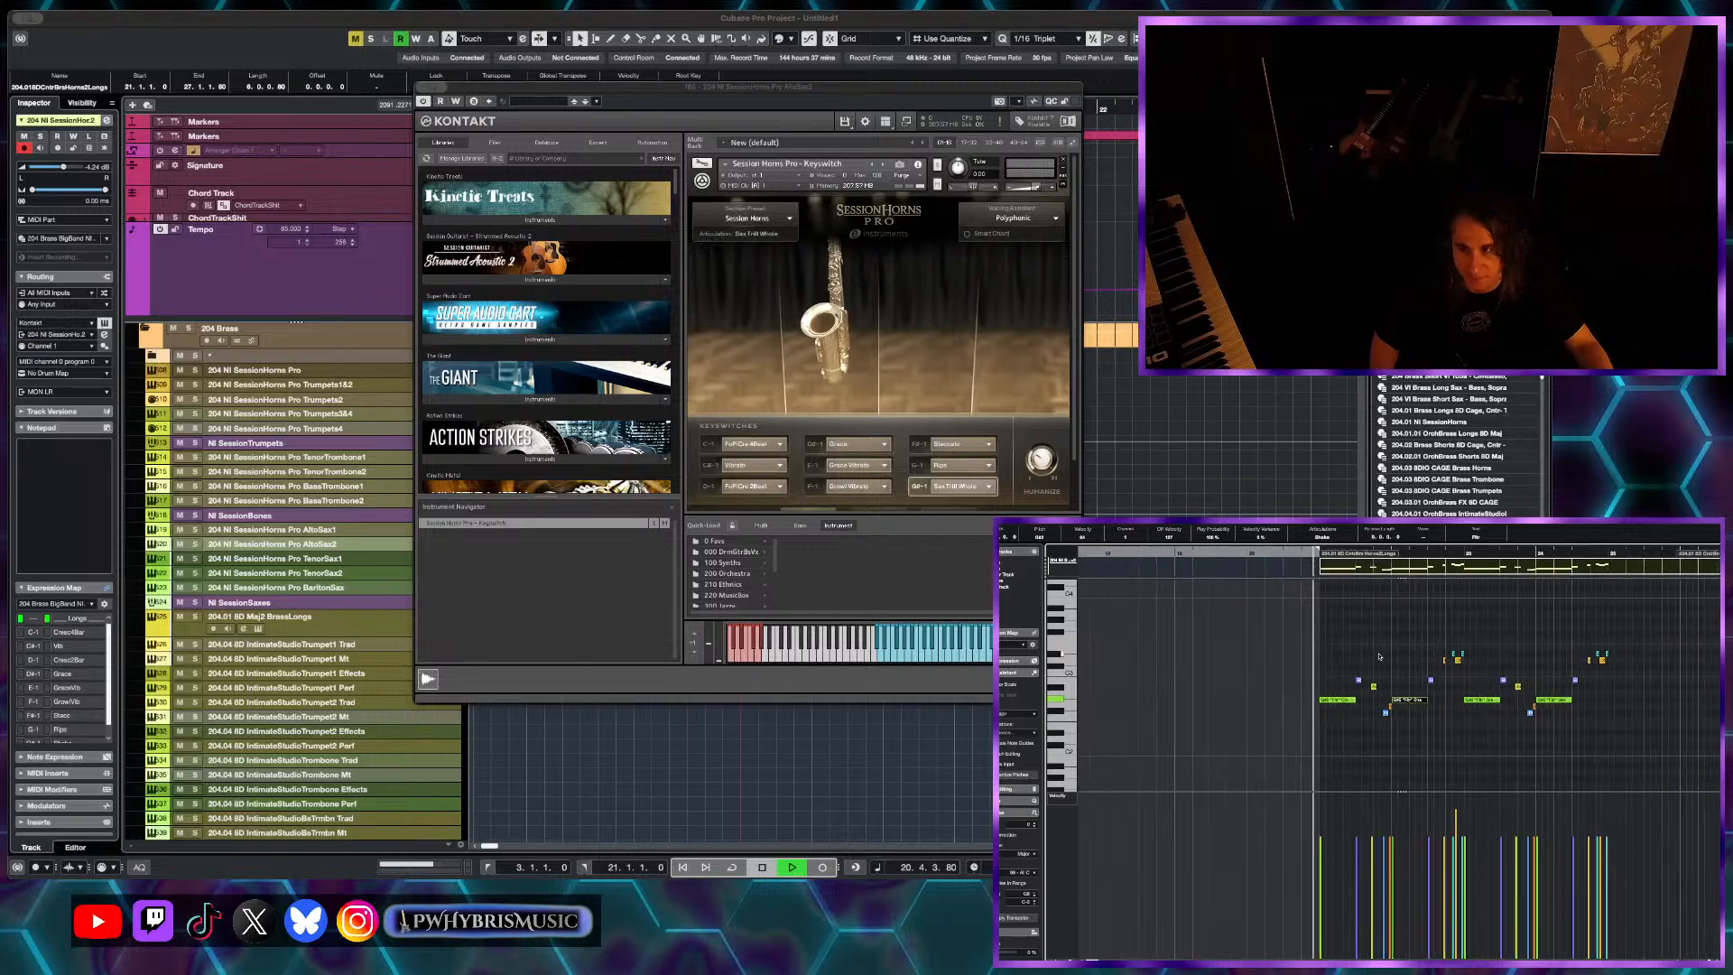
pyautogui.press('space')
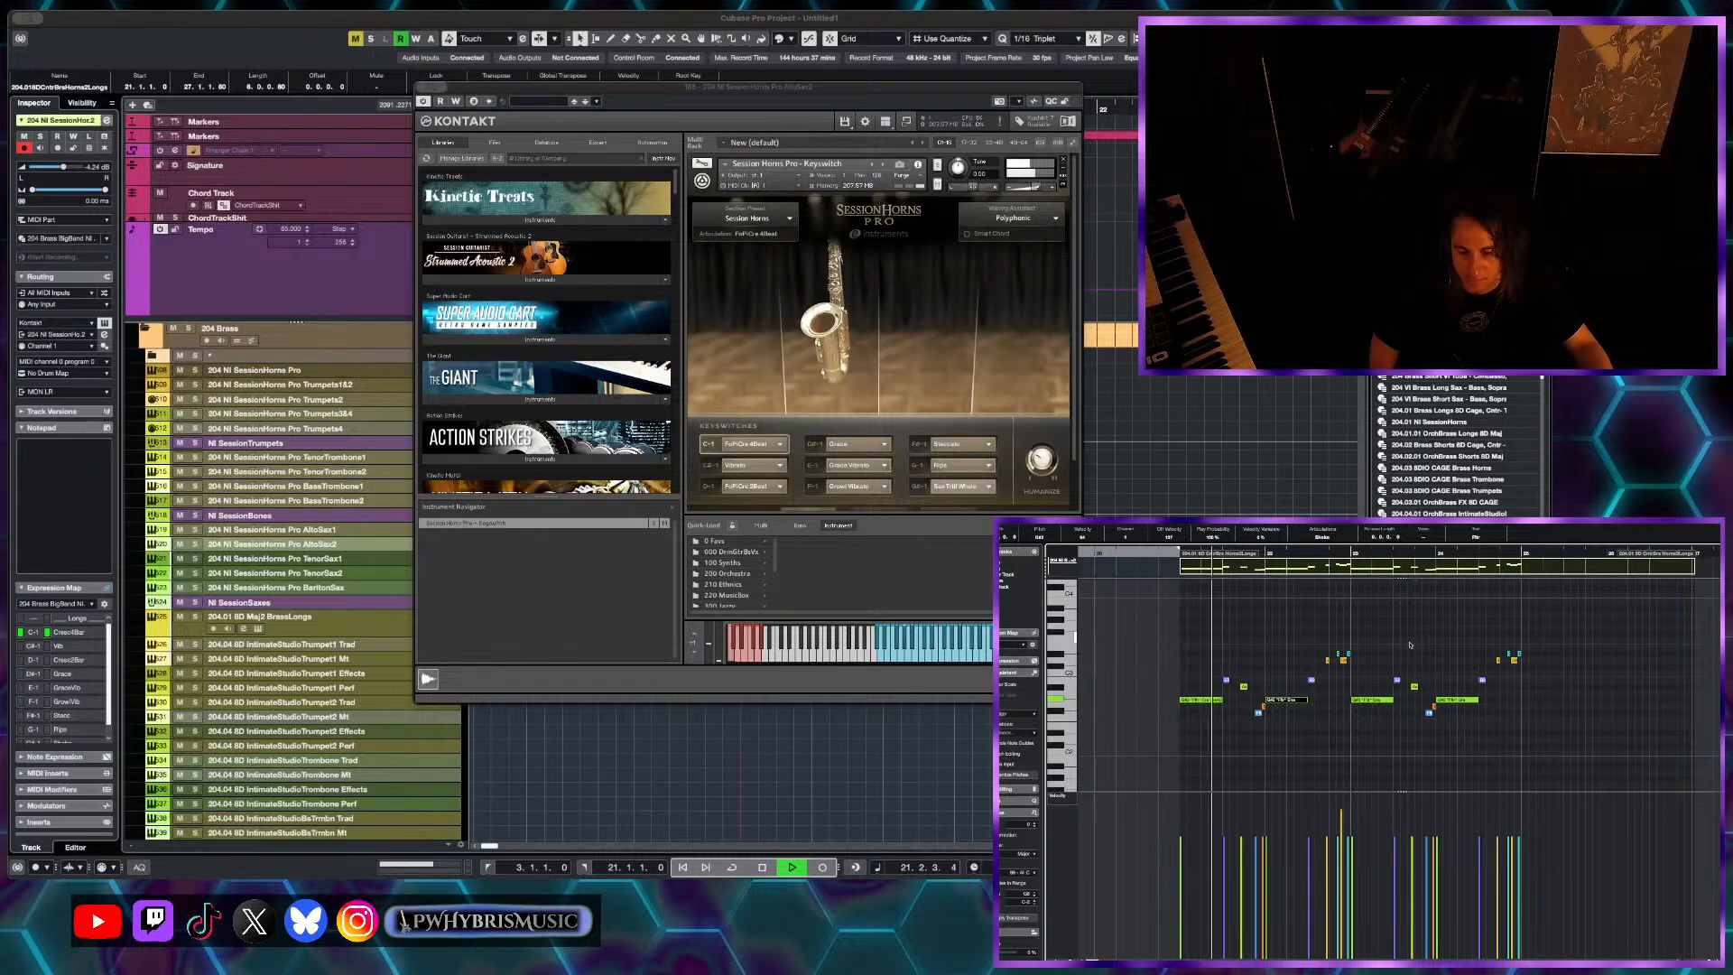
# - Set the articulation of the second short note after the first long note to GrowlVib and audition bar 21
pyautogui.press('h')
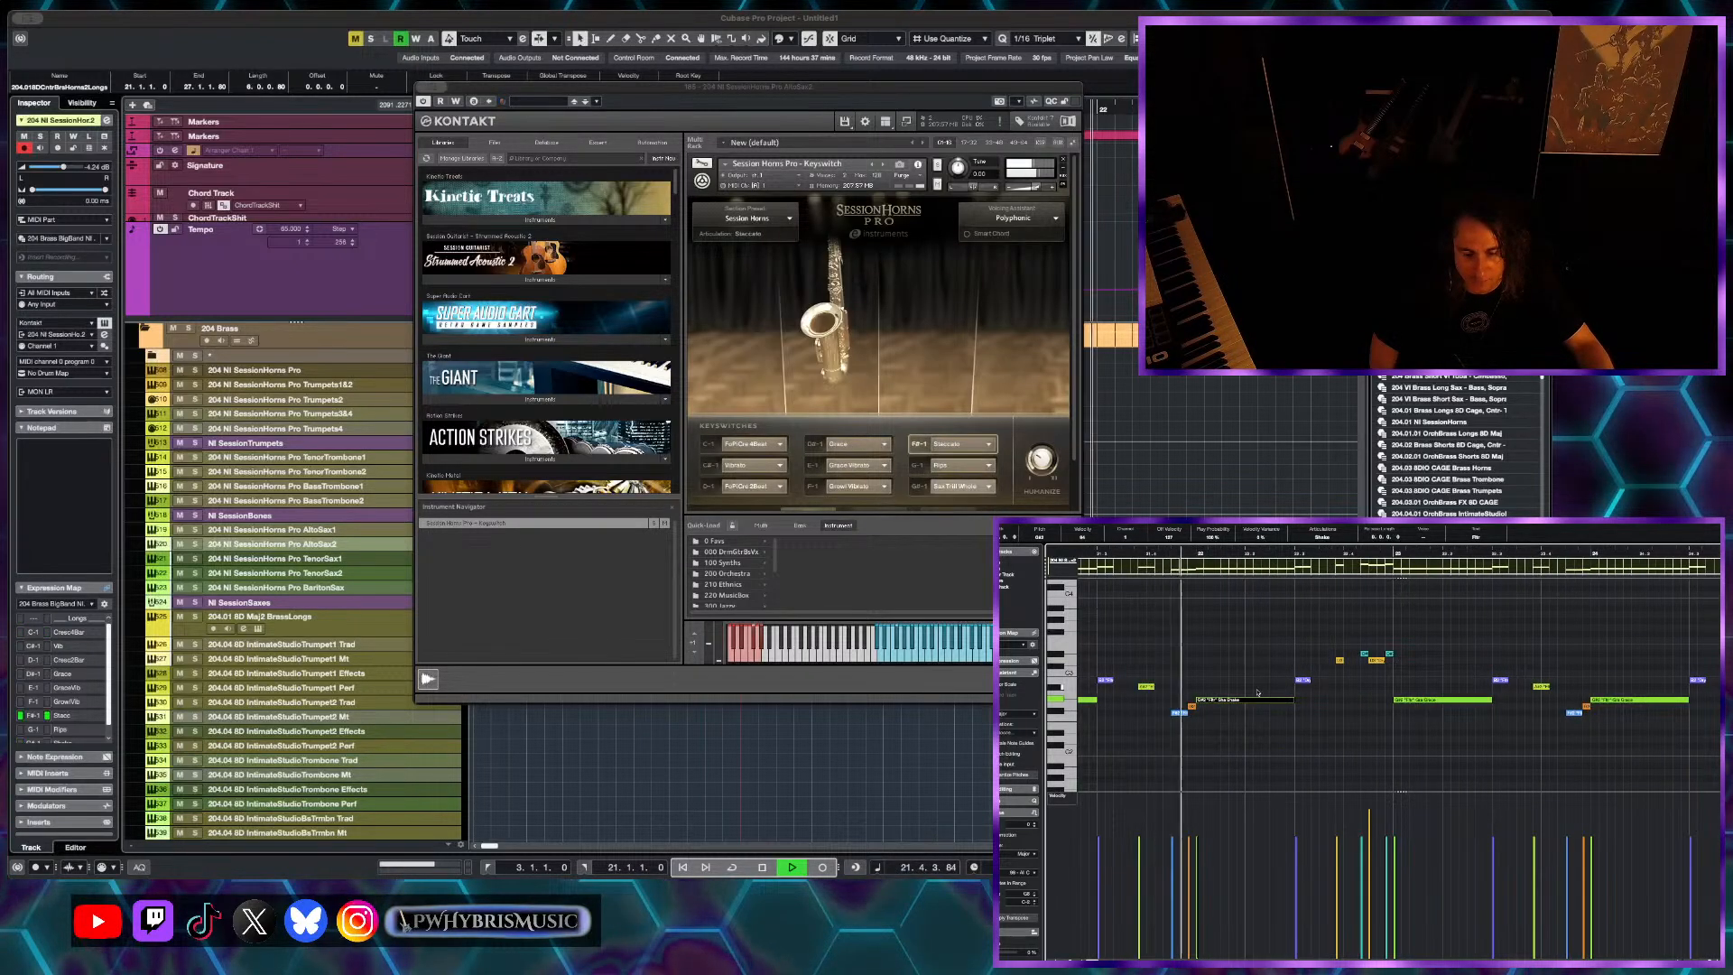
pyautogui.press('space')
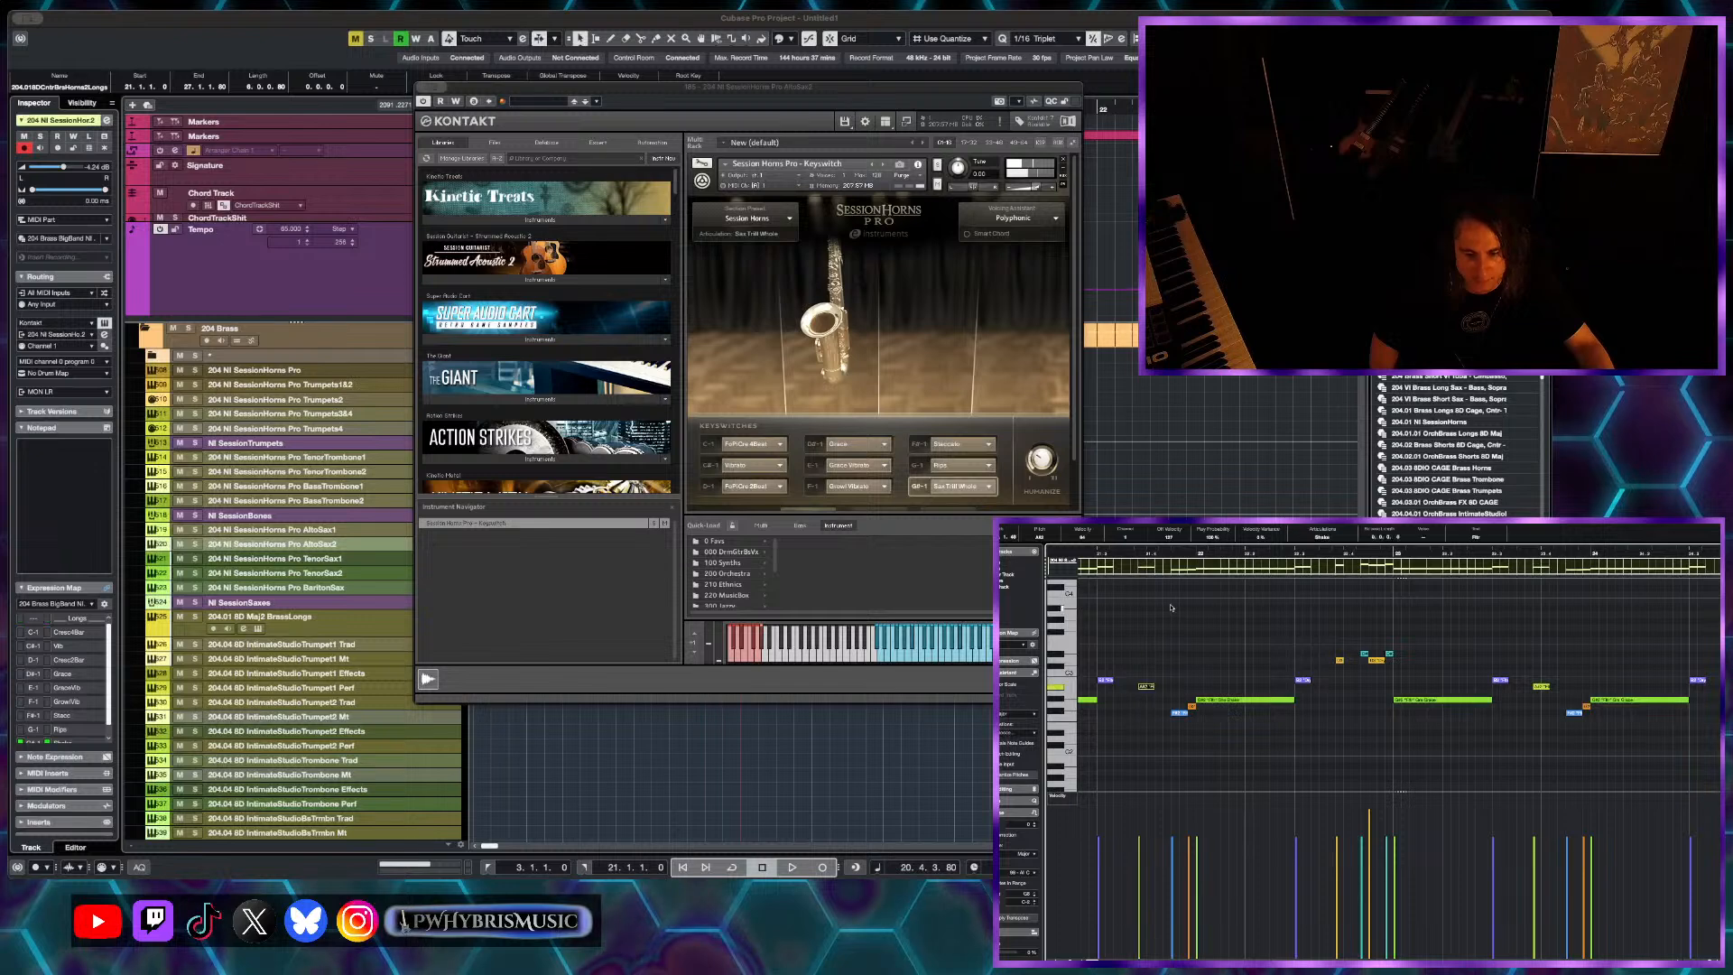
pyautogui.click(1324, 537)
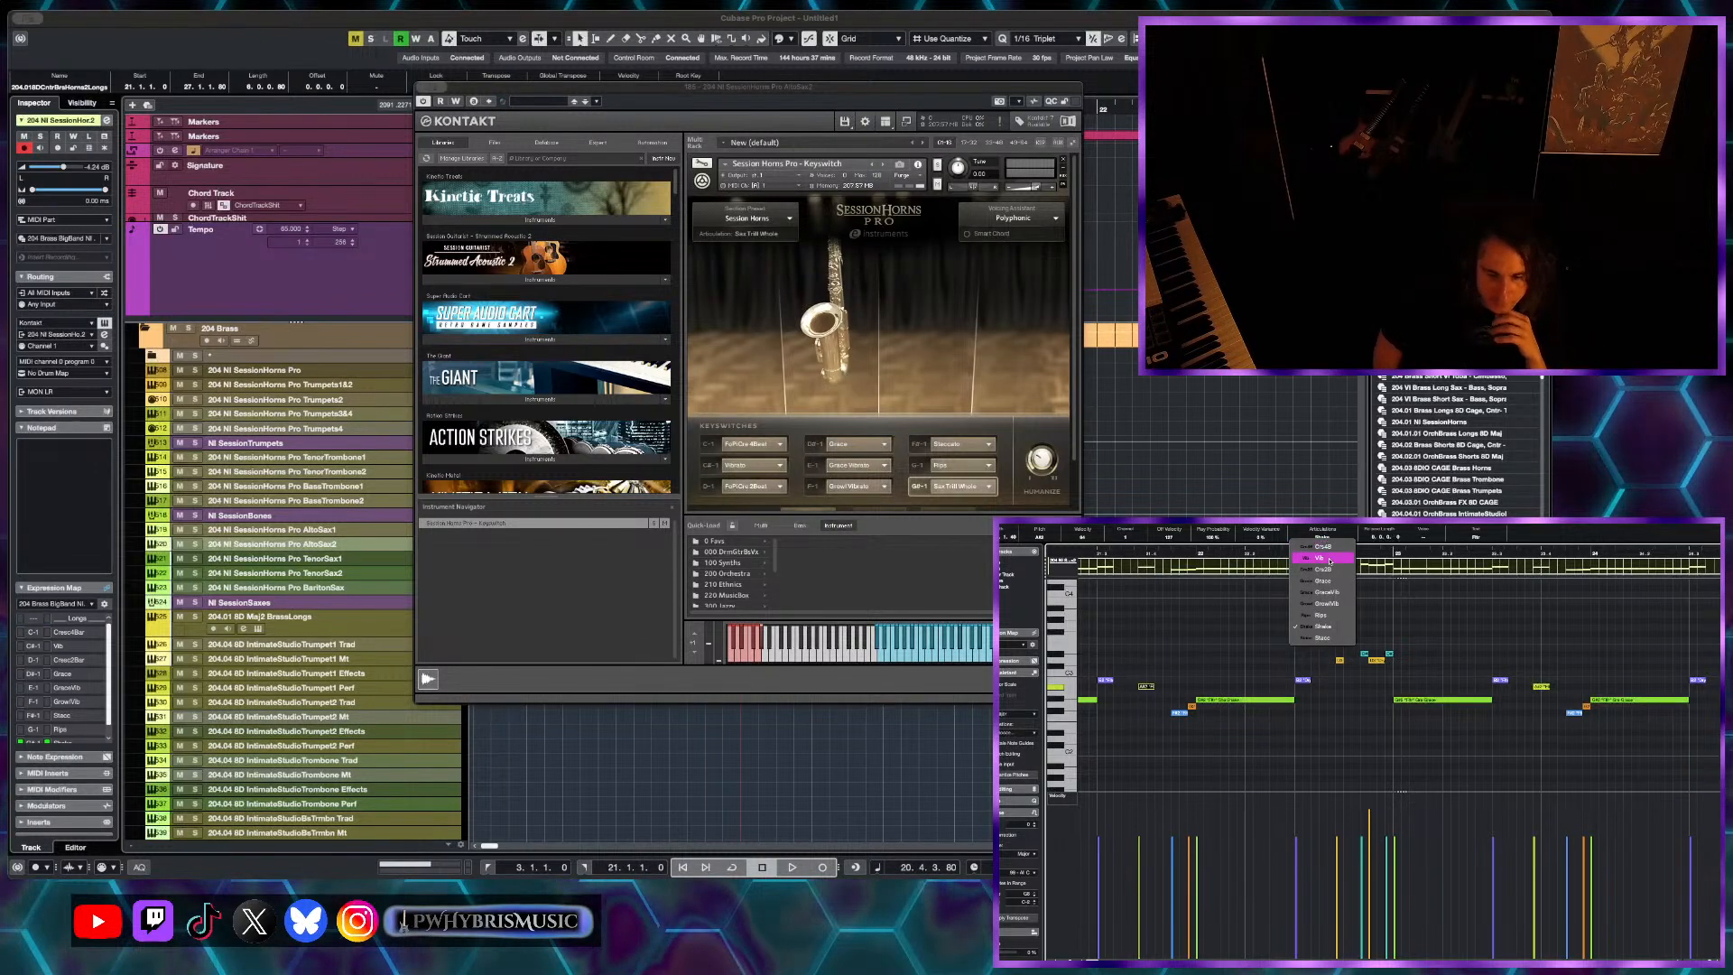
pyautogui.click(1334, 603)
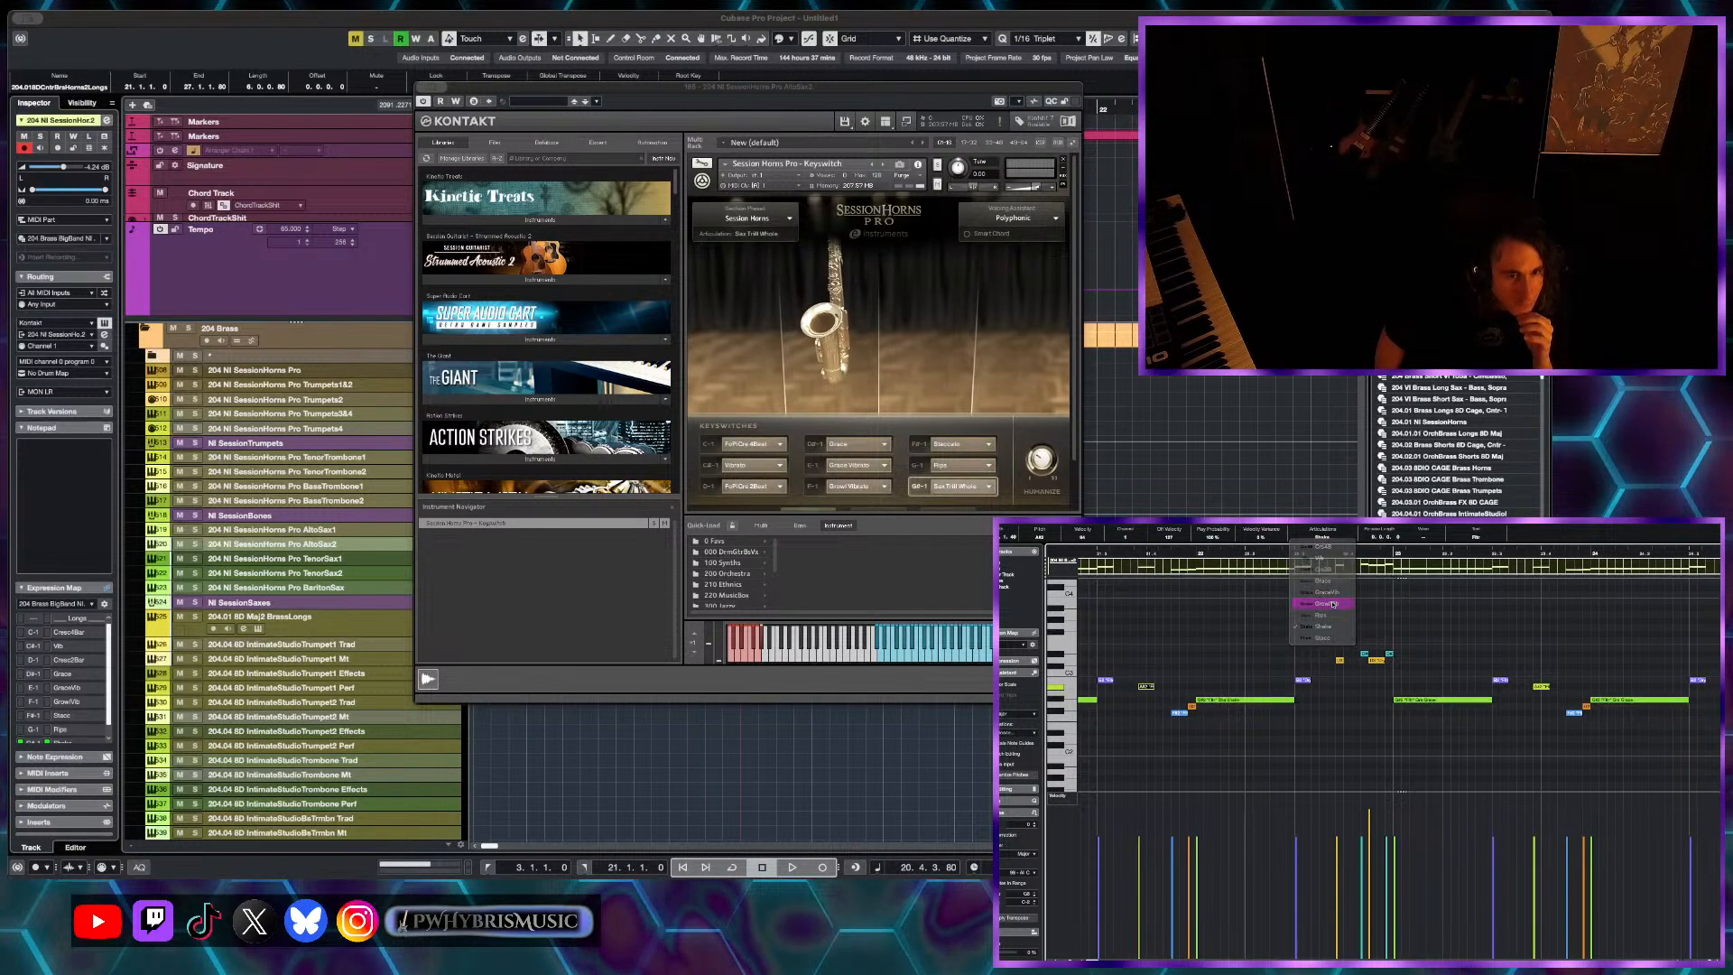
pyautogui.click(1137, 554)
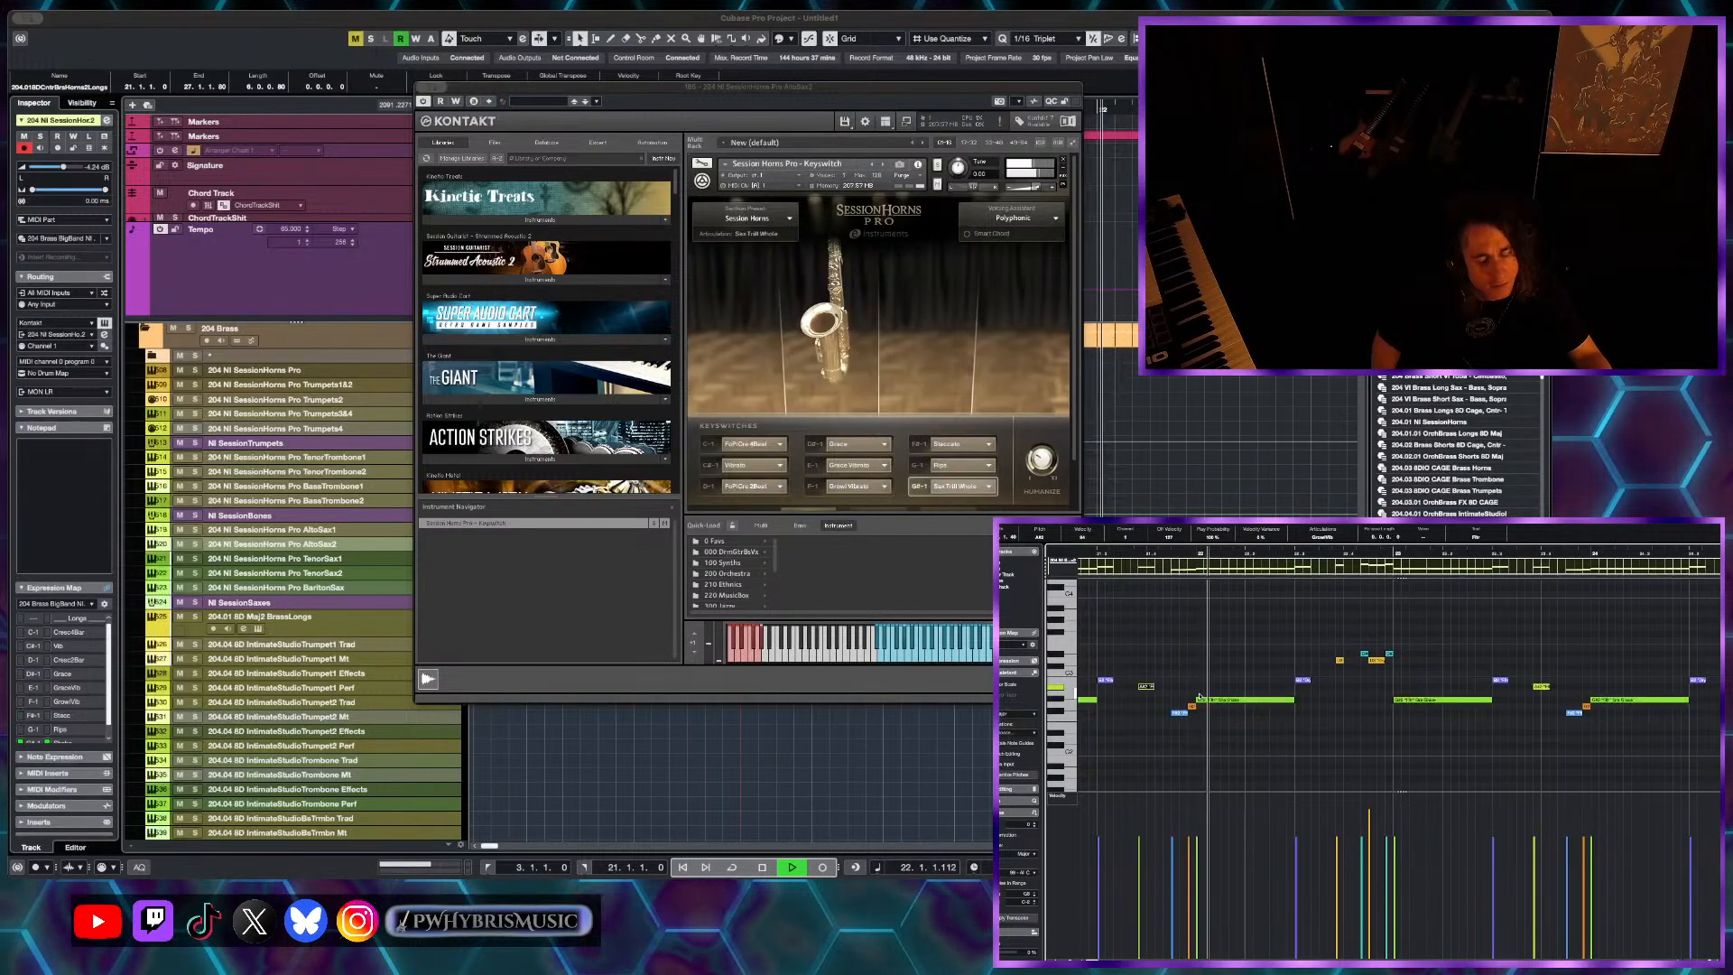
pyautogui.press('space')
# - Select the second long note and audition it from the start of bar 22
pyautogui.click(1237, 702)
pyautogui.hscroll(-2, 1264, 654)
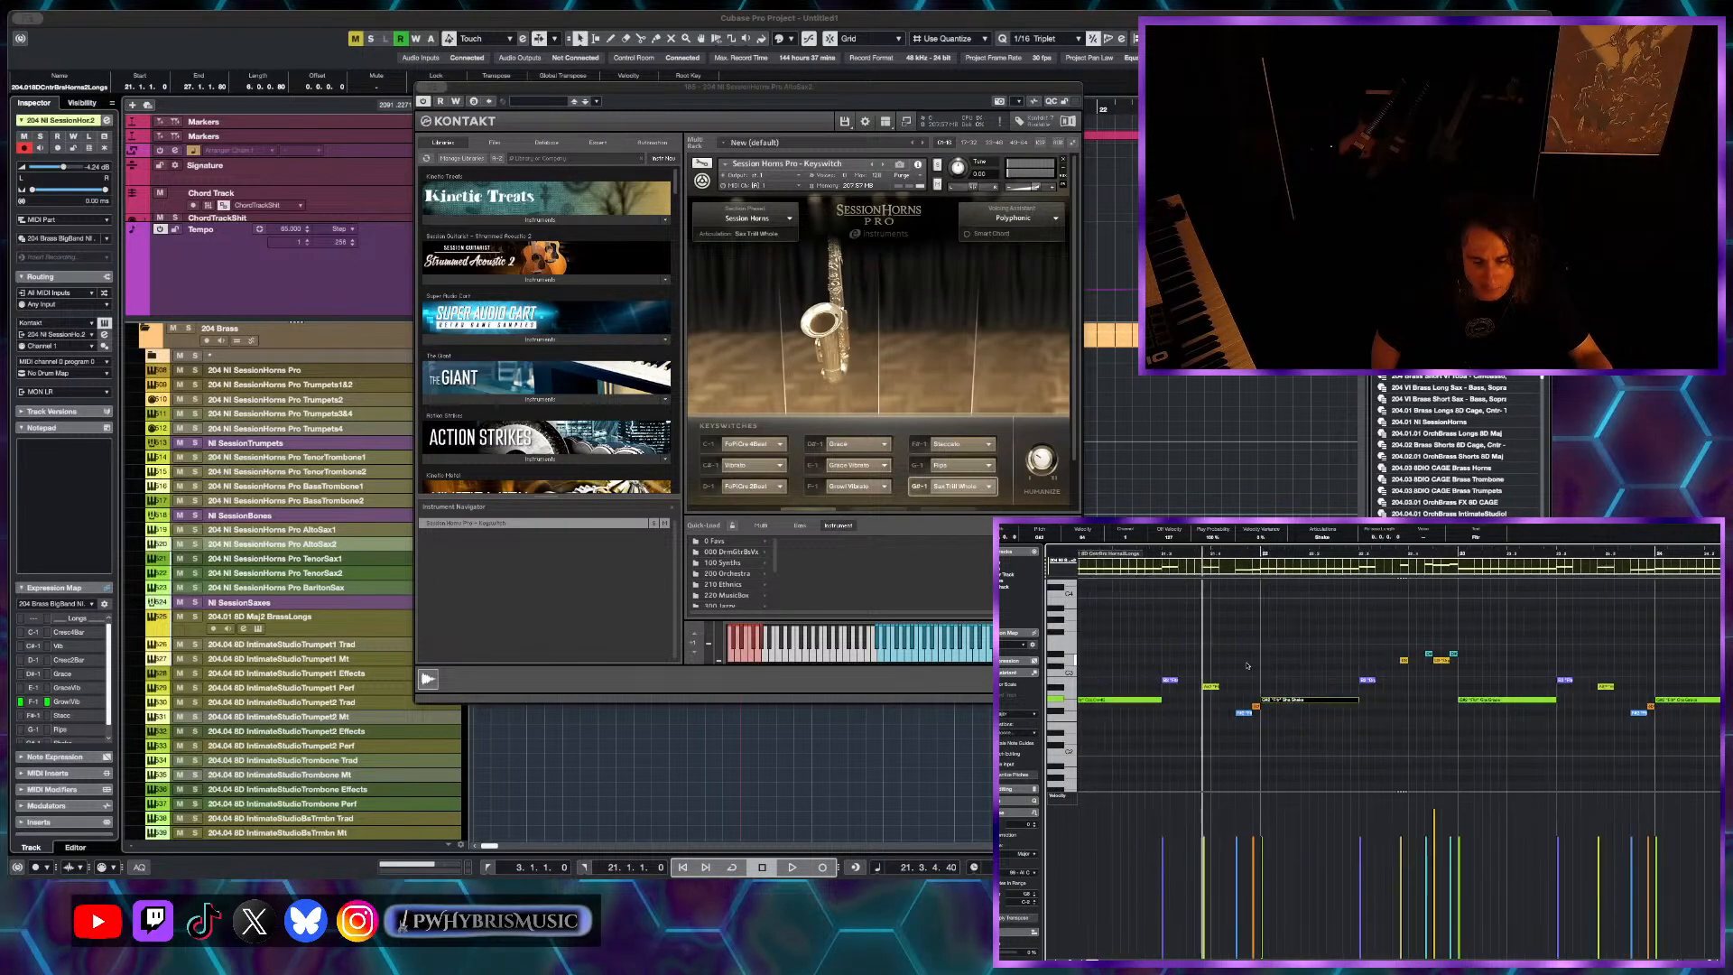
pyautogui.scroll(1, 1325, 682)
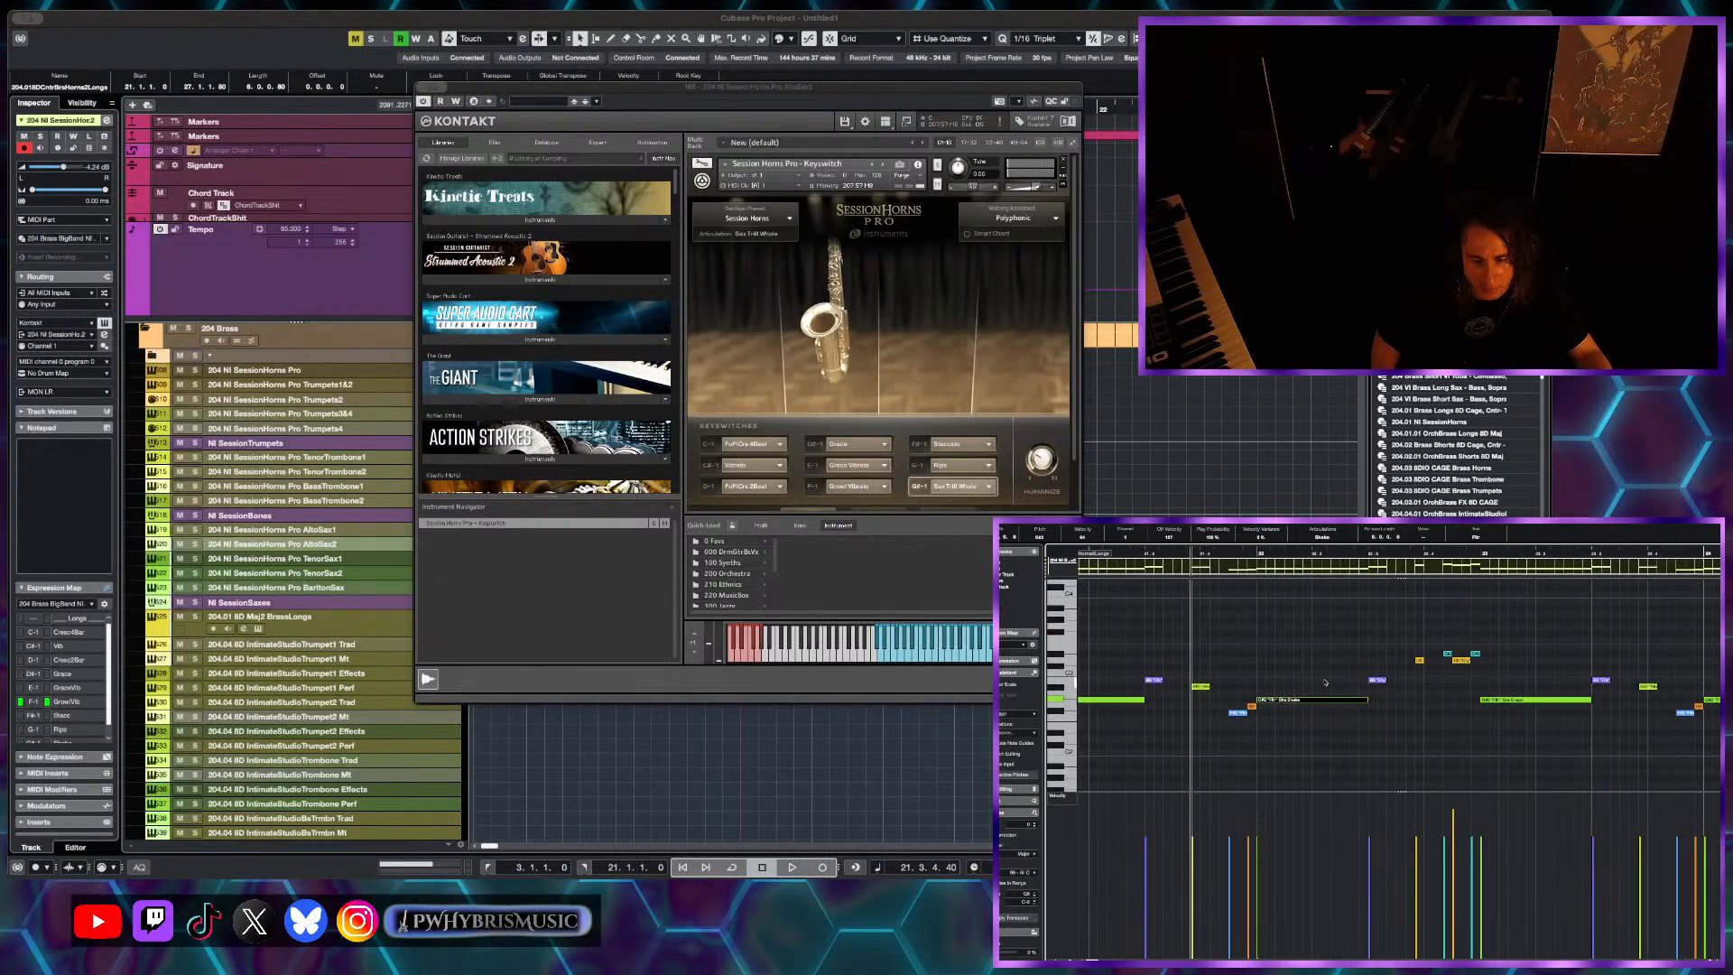
pyautogui.click(1256, 553)
pyautogui.press('space')
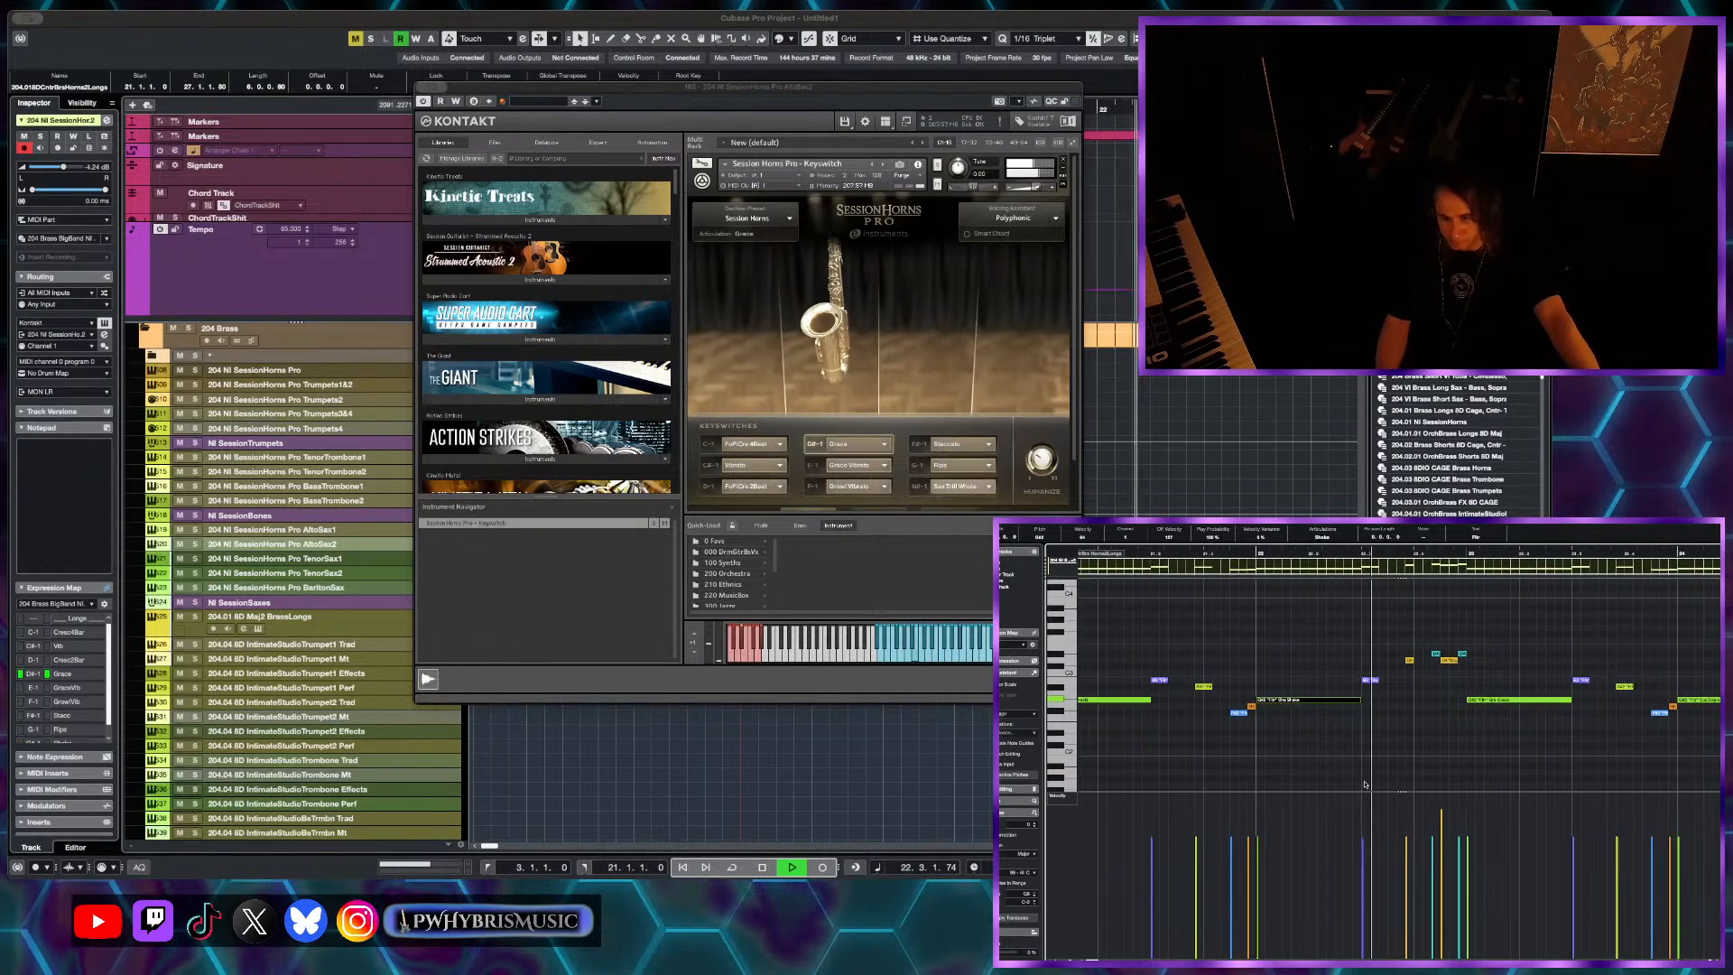
pyautogui.press('space')
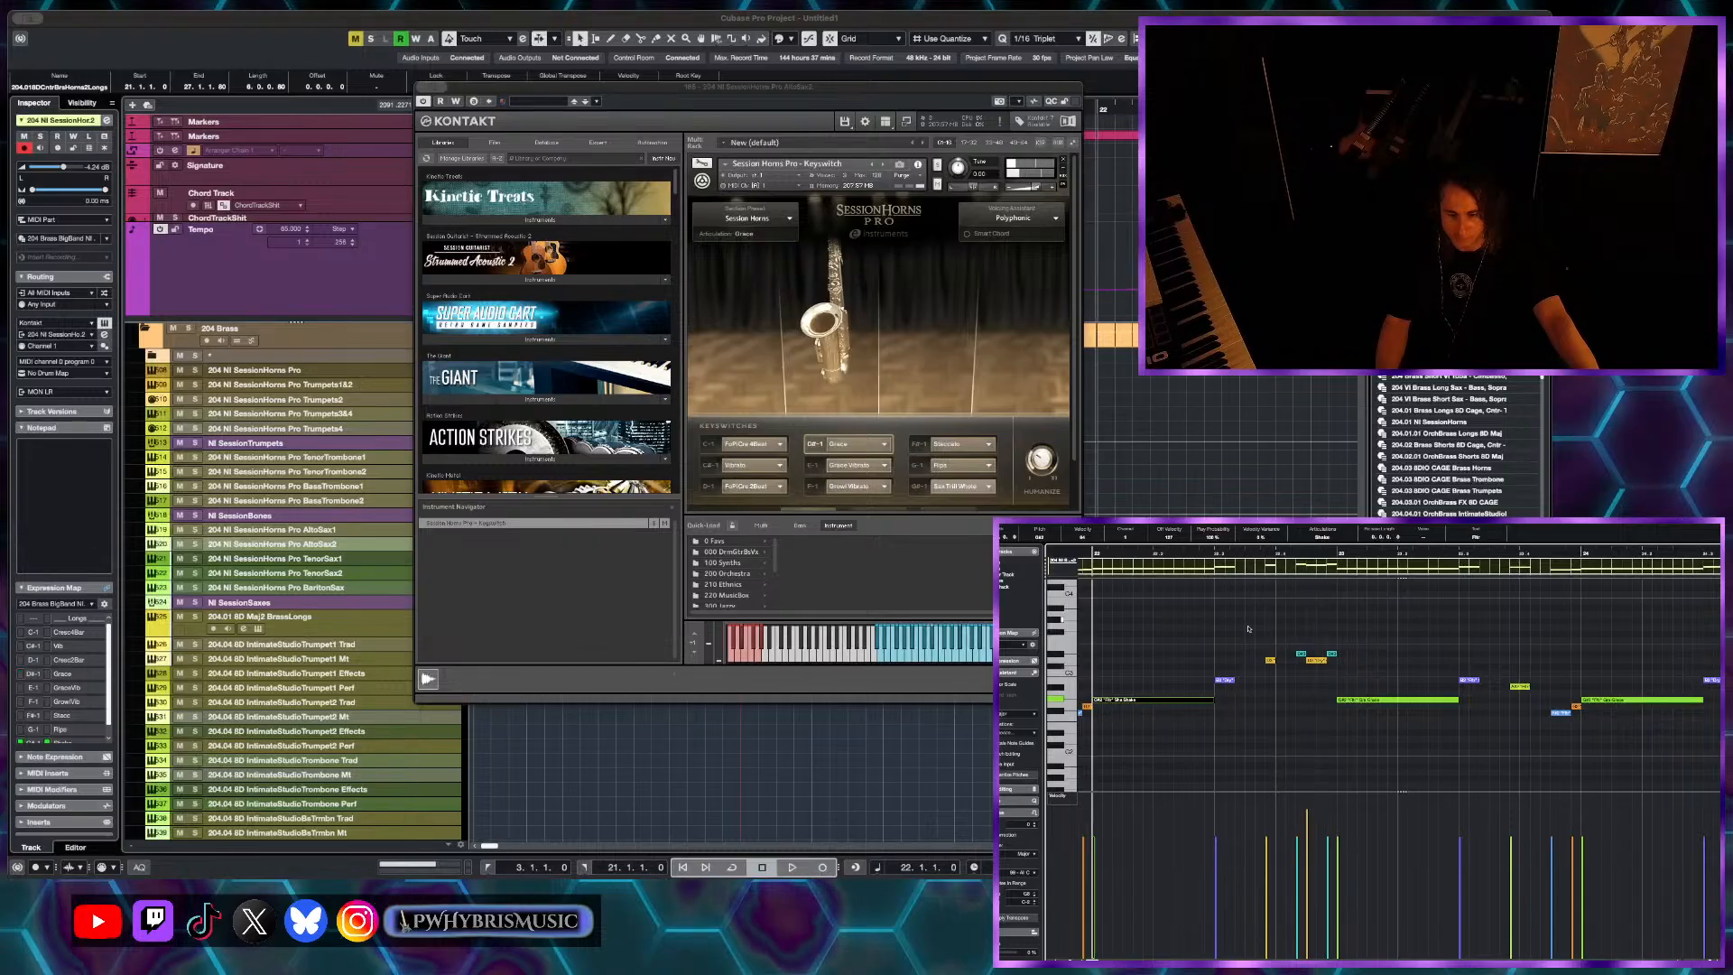
# - Set the articulation of the group of short notes at the end of bar 22 to Stacc and audition them
pyautogui.moveTo(1249, 629); pyautogui.dragTo(1359, 668)
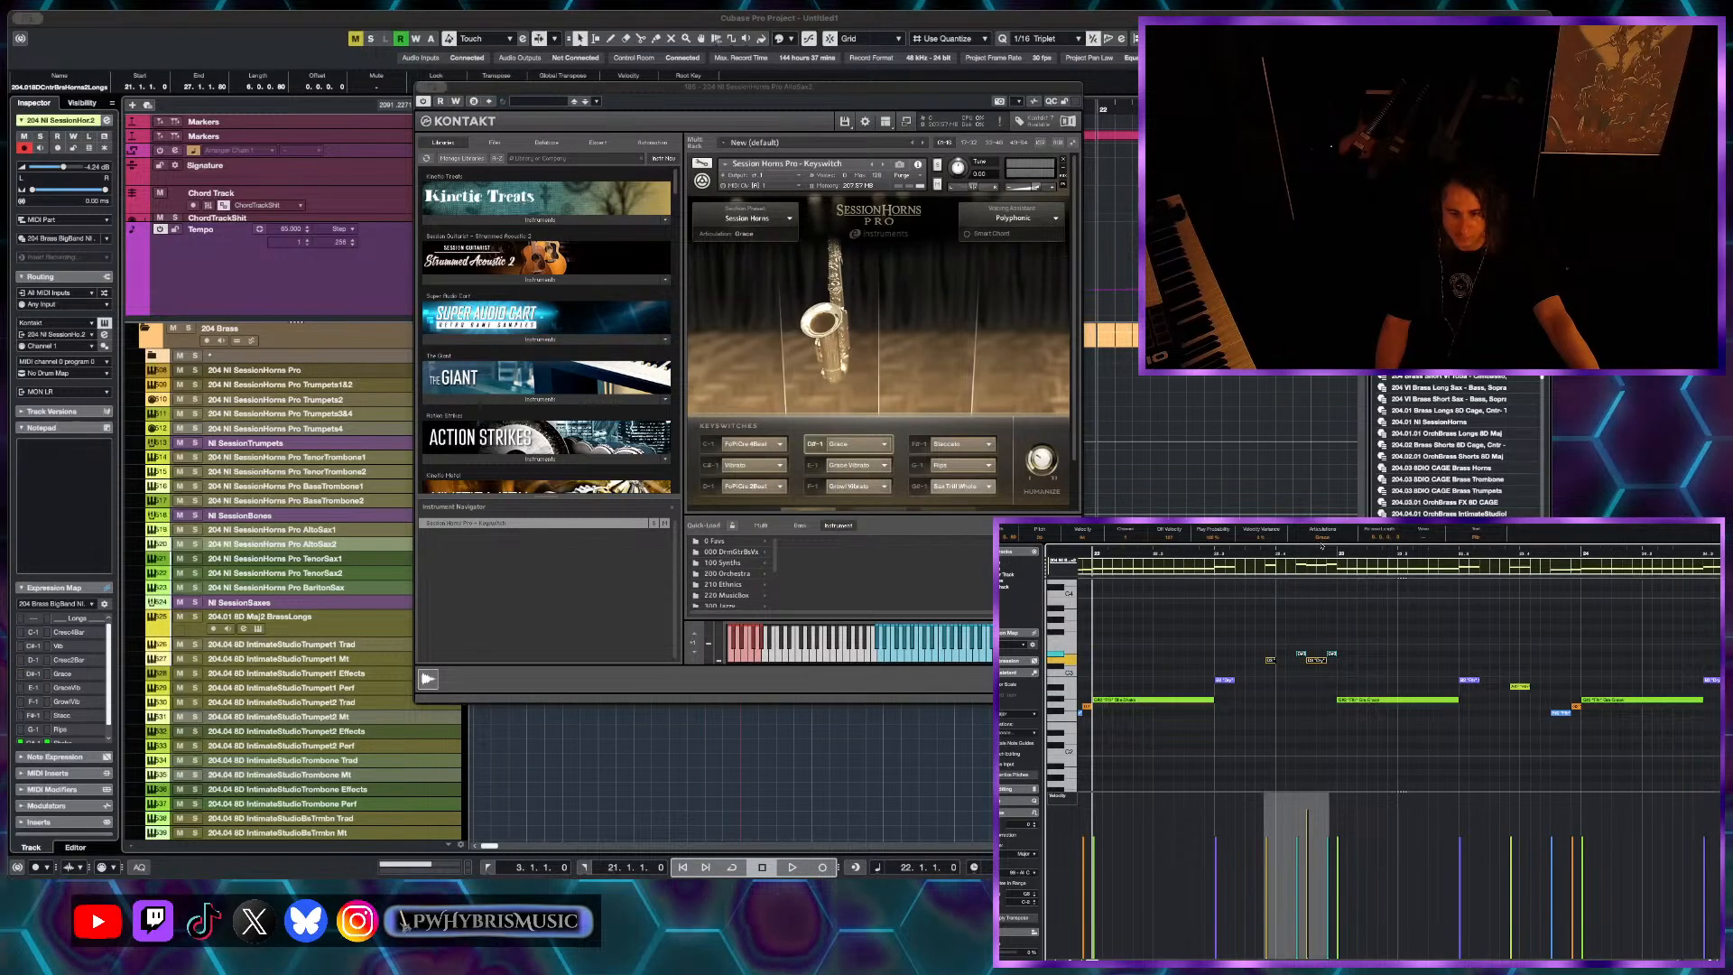
pyautogui.click(1327, 539)
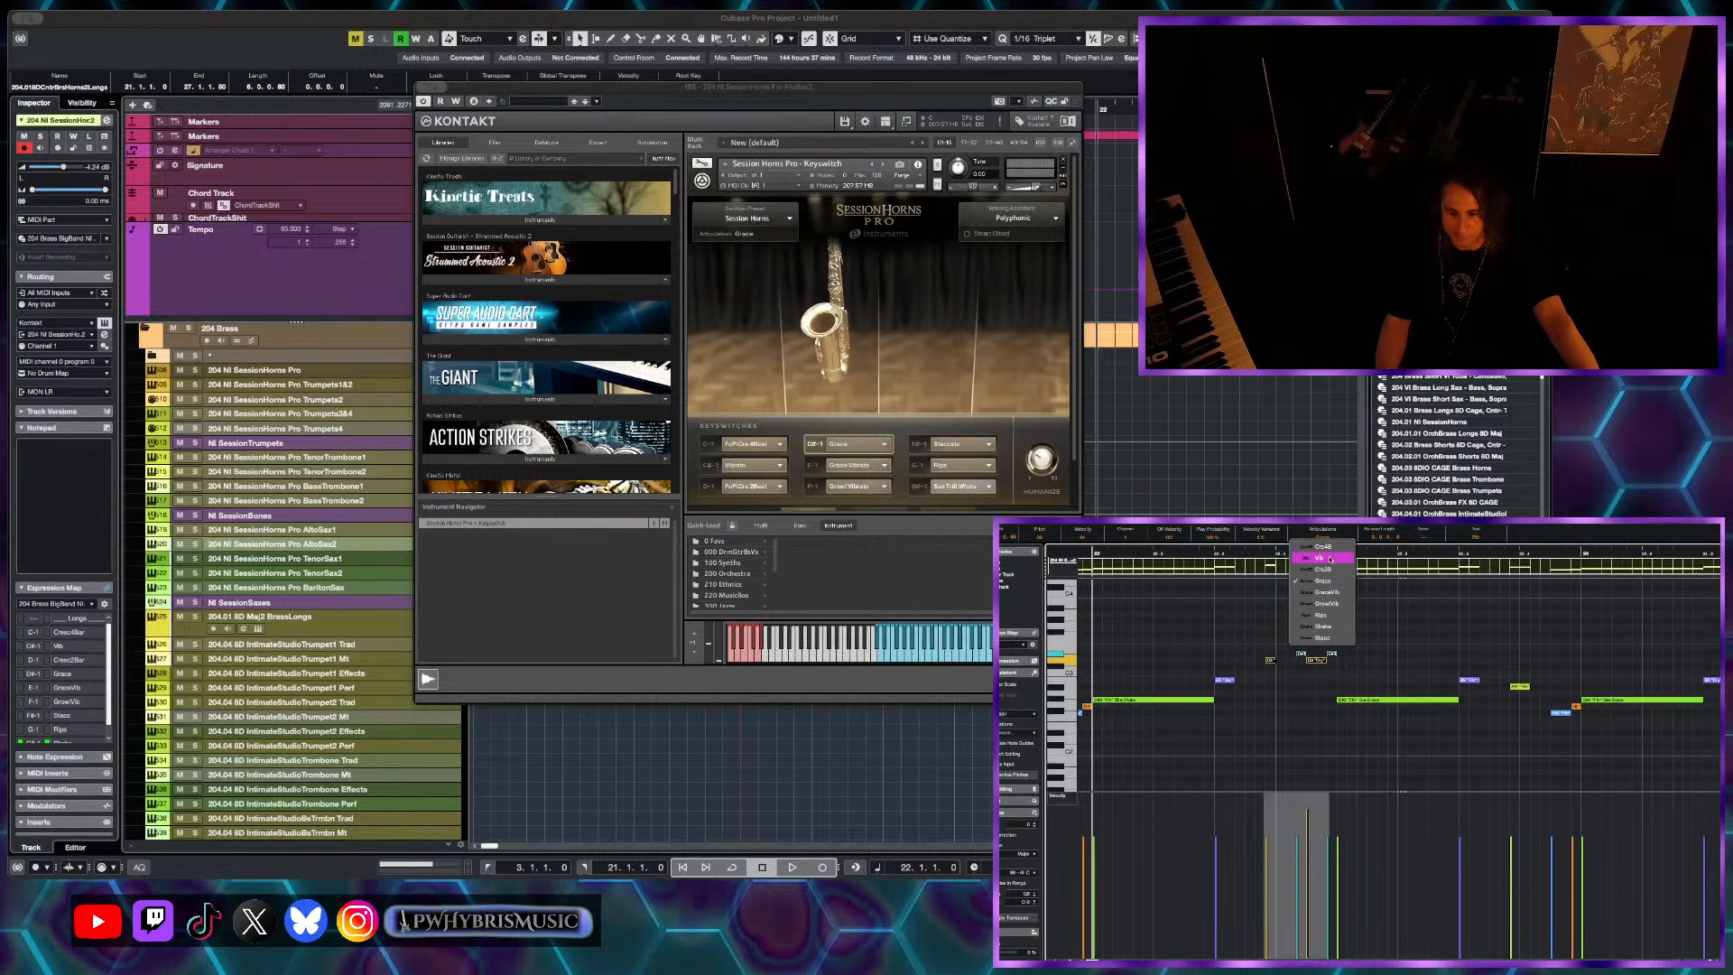
pyautogui.click(1333, 638)
pyautogui.click(1218, 552)
pyautogui.press('space')
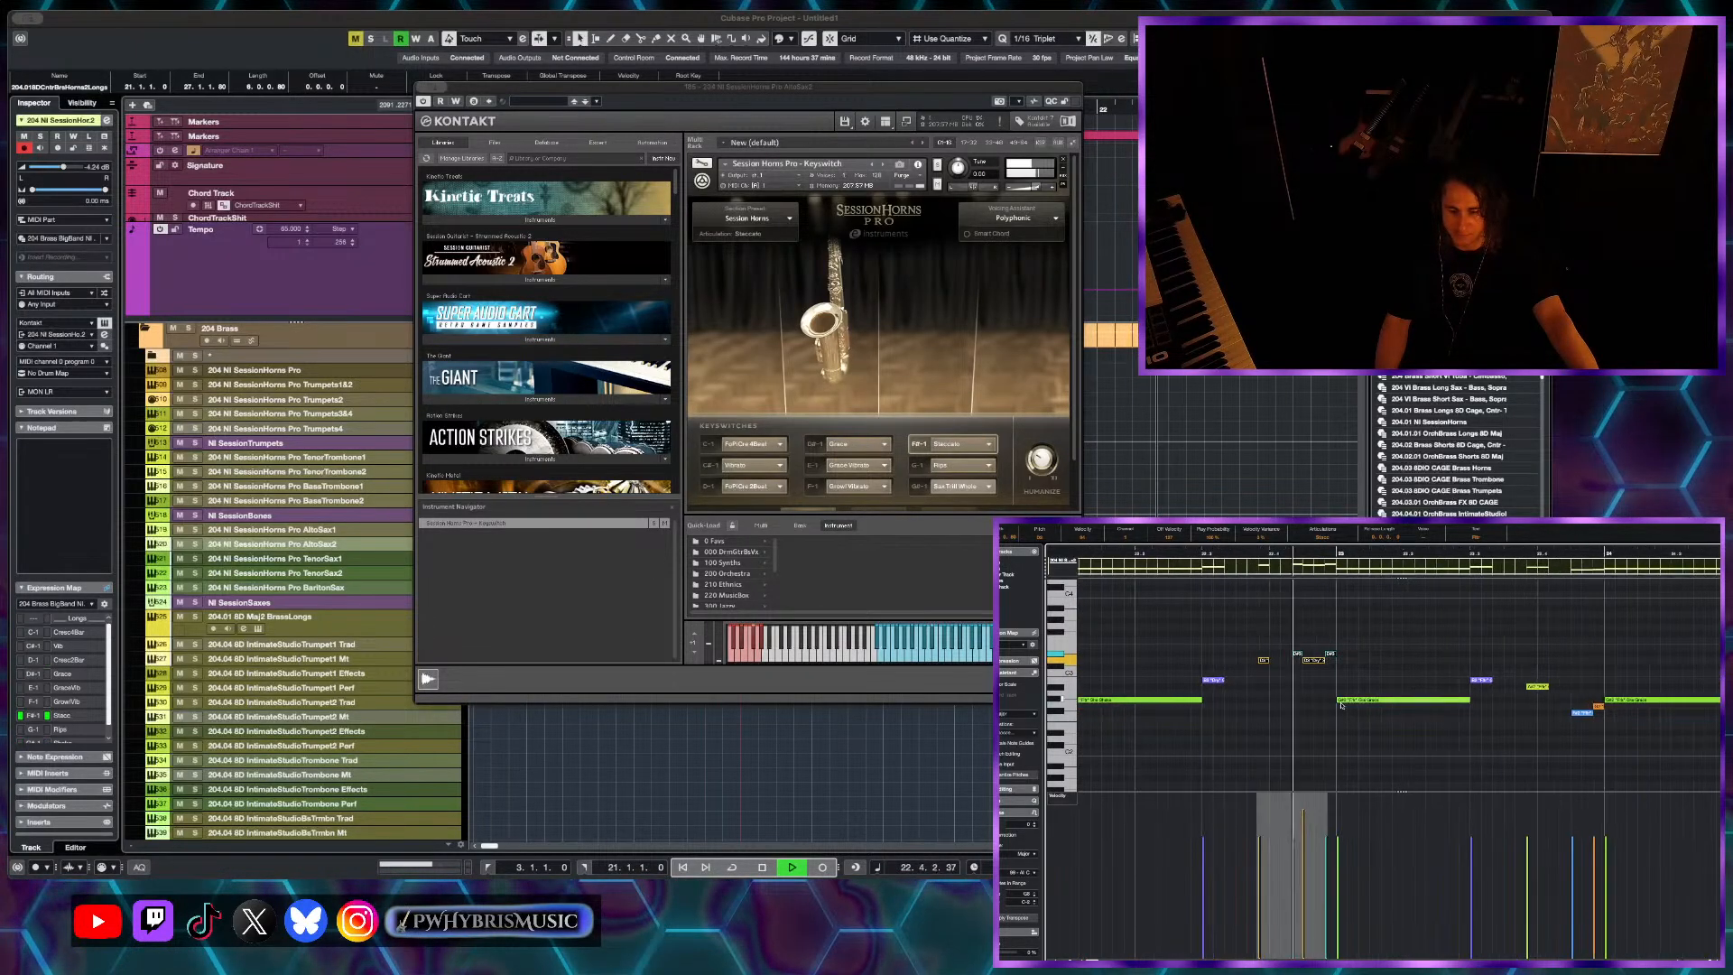
pyautogui.press('space')
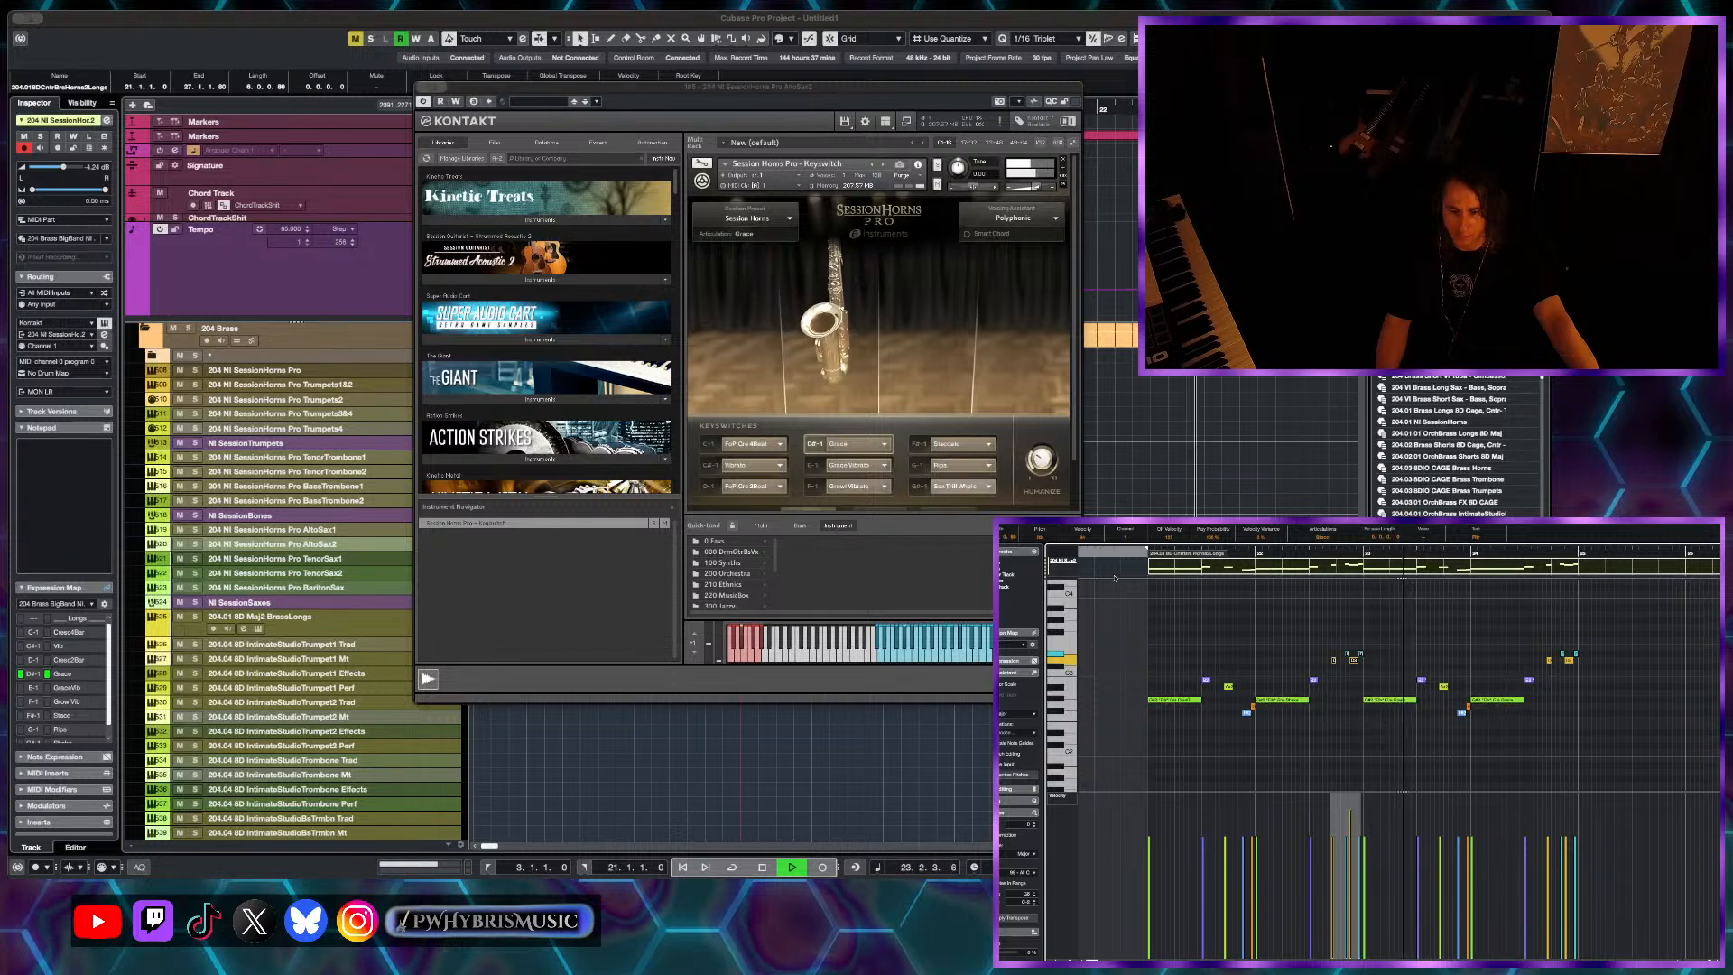
# - Split the long note at bar 23 in half and set its second half's articulation to Rips, auditioning from bar 23
pyautogui.scroll(1, 1402, 663)
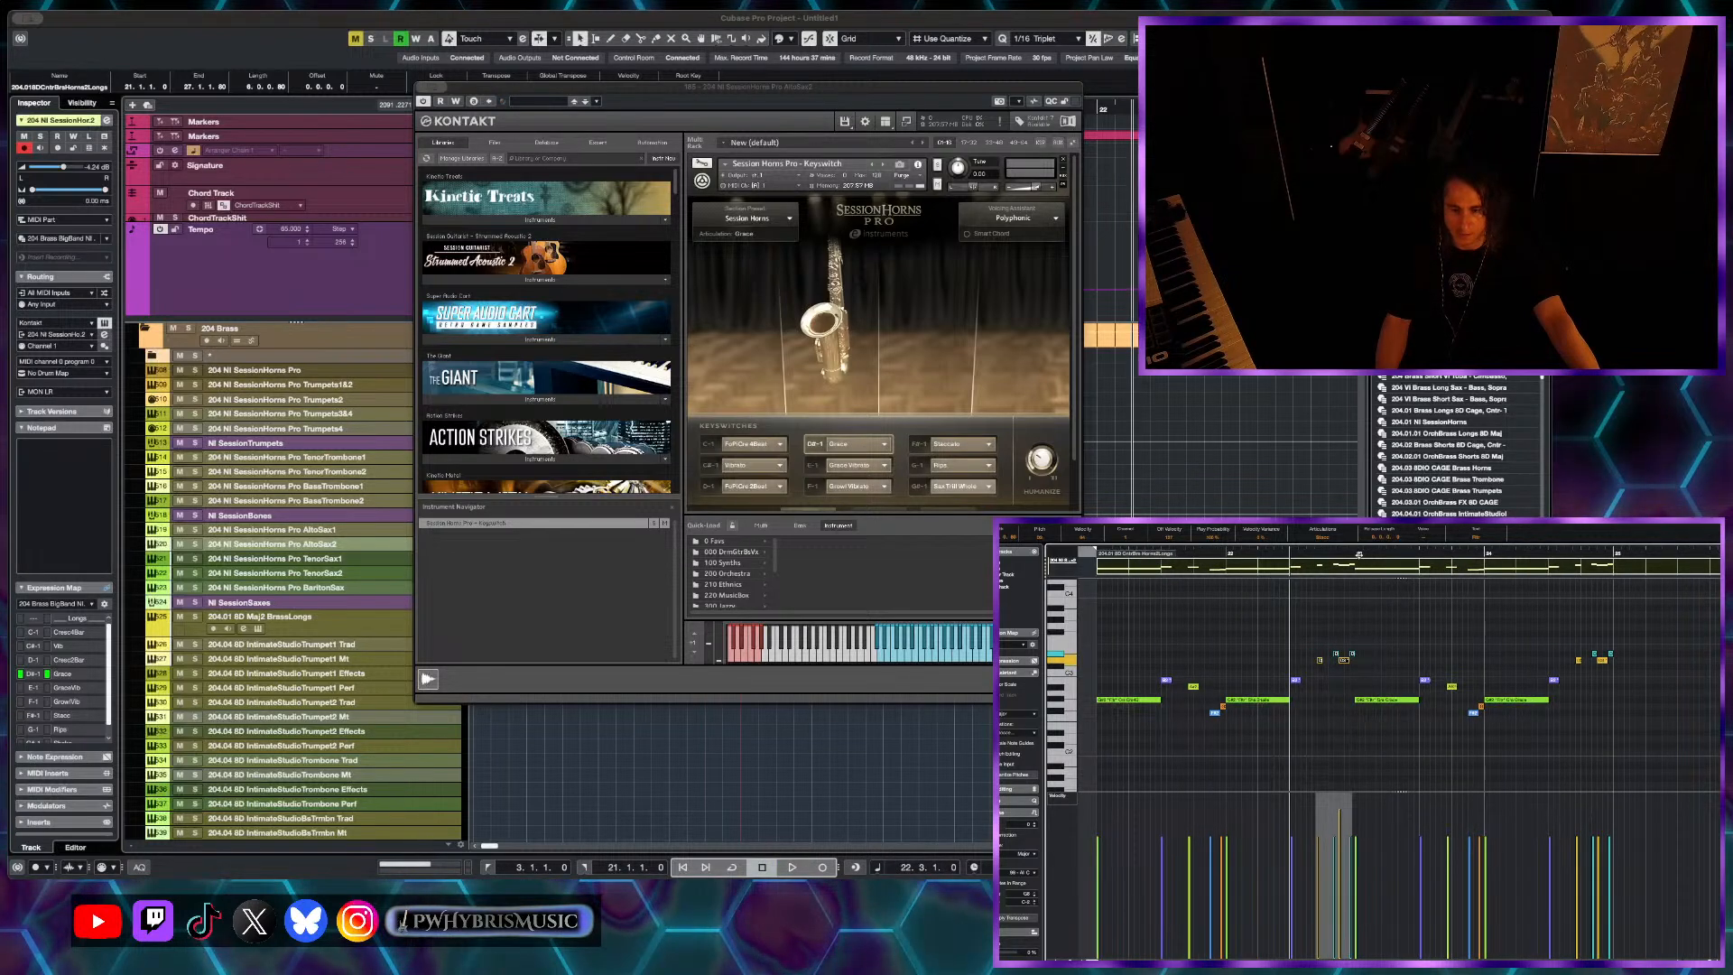
pyautogui.click(1359, 554)
pyautogui.scroll(1, 1328, 587)
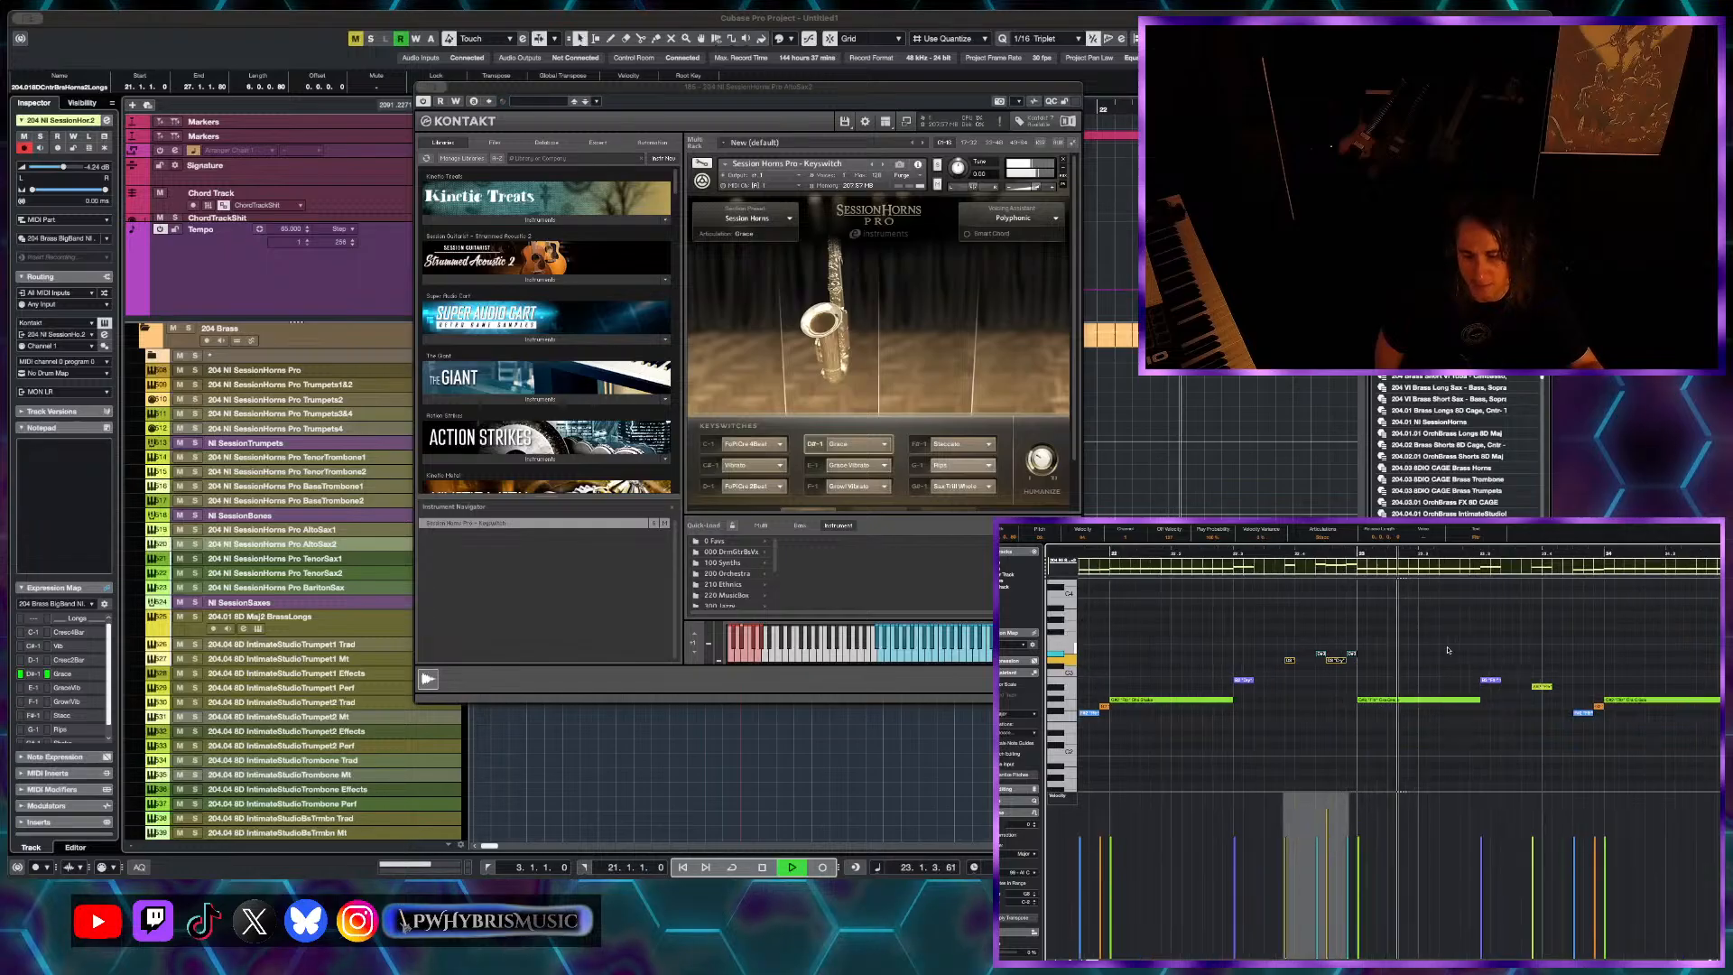
pyautogui.press('space')
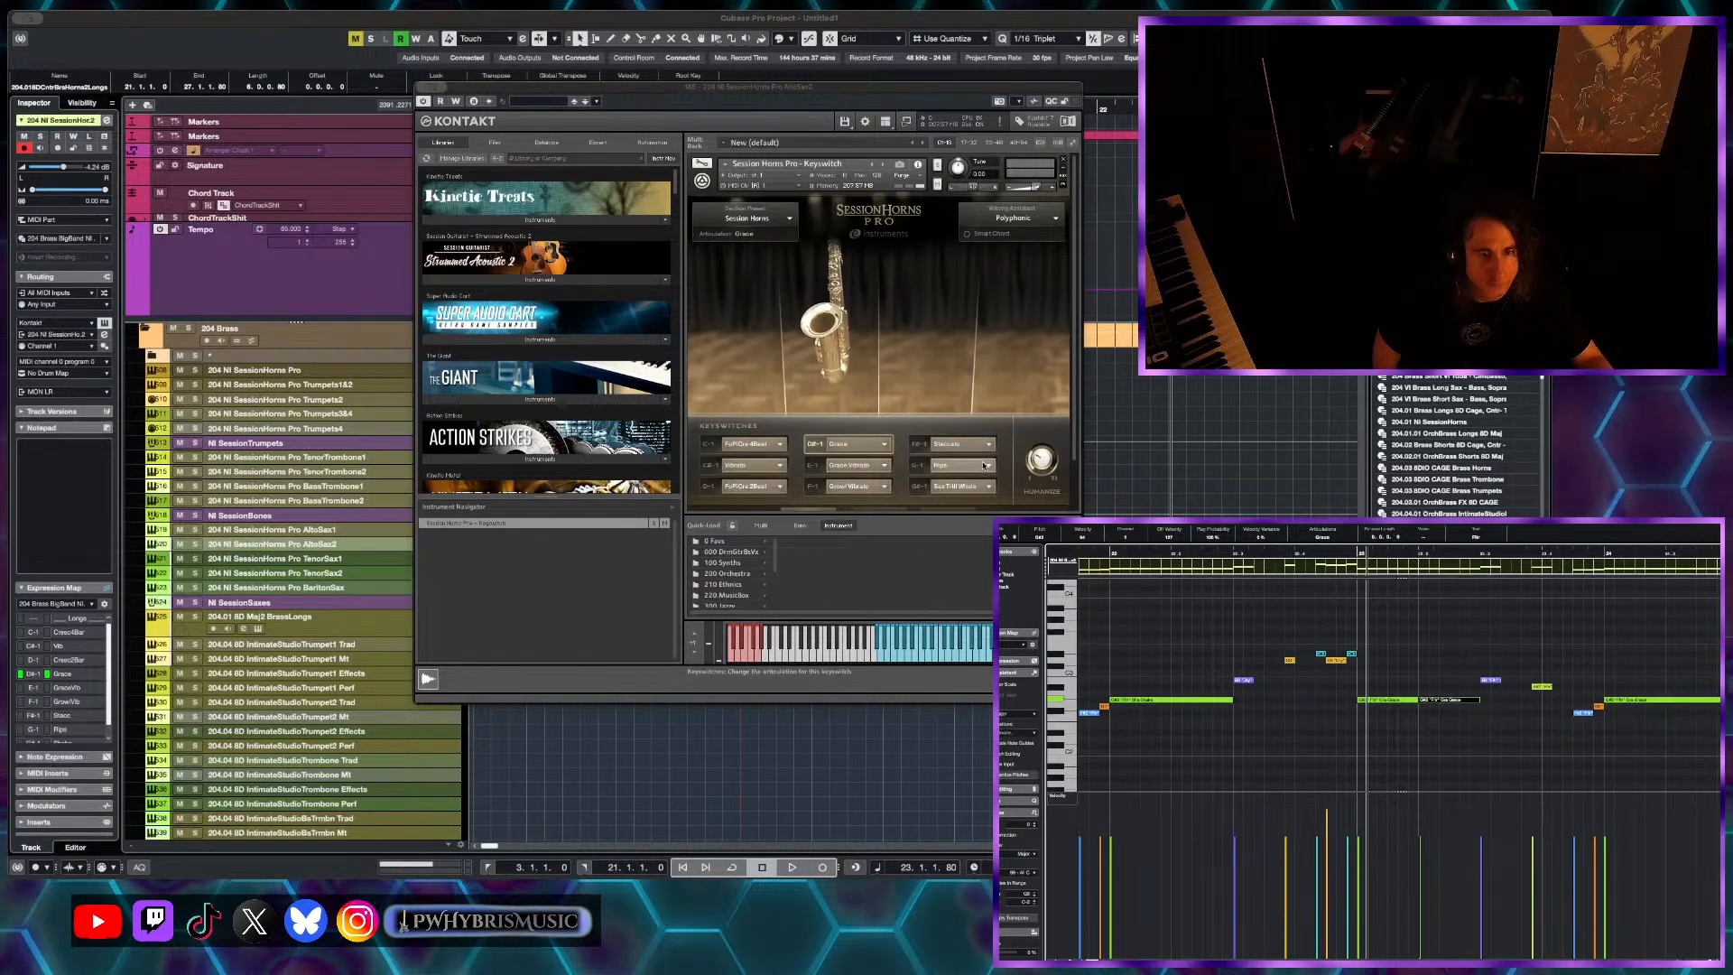
pyautogui.click(1338, 538)
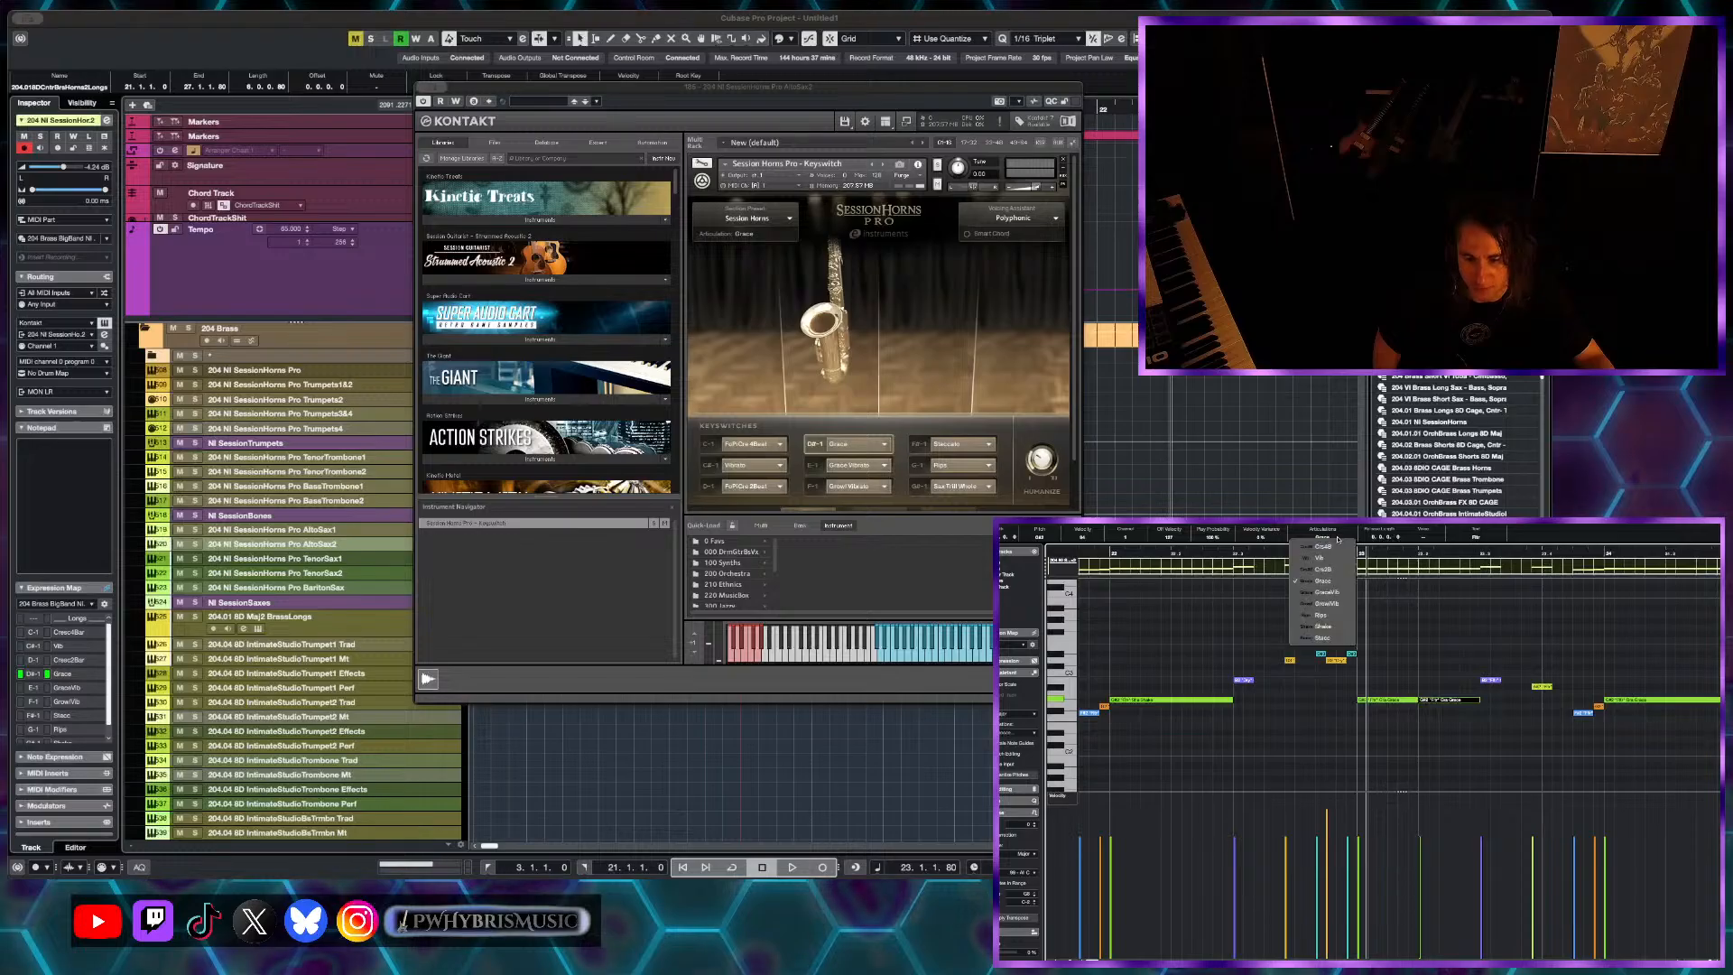
pyautogui.click(1339, 619)
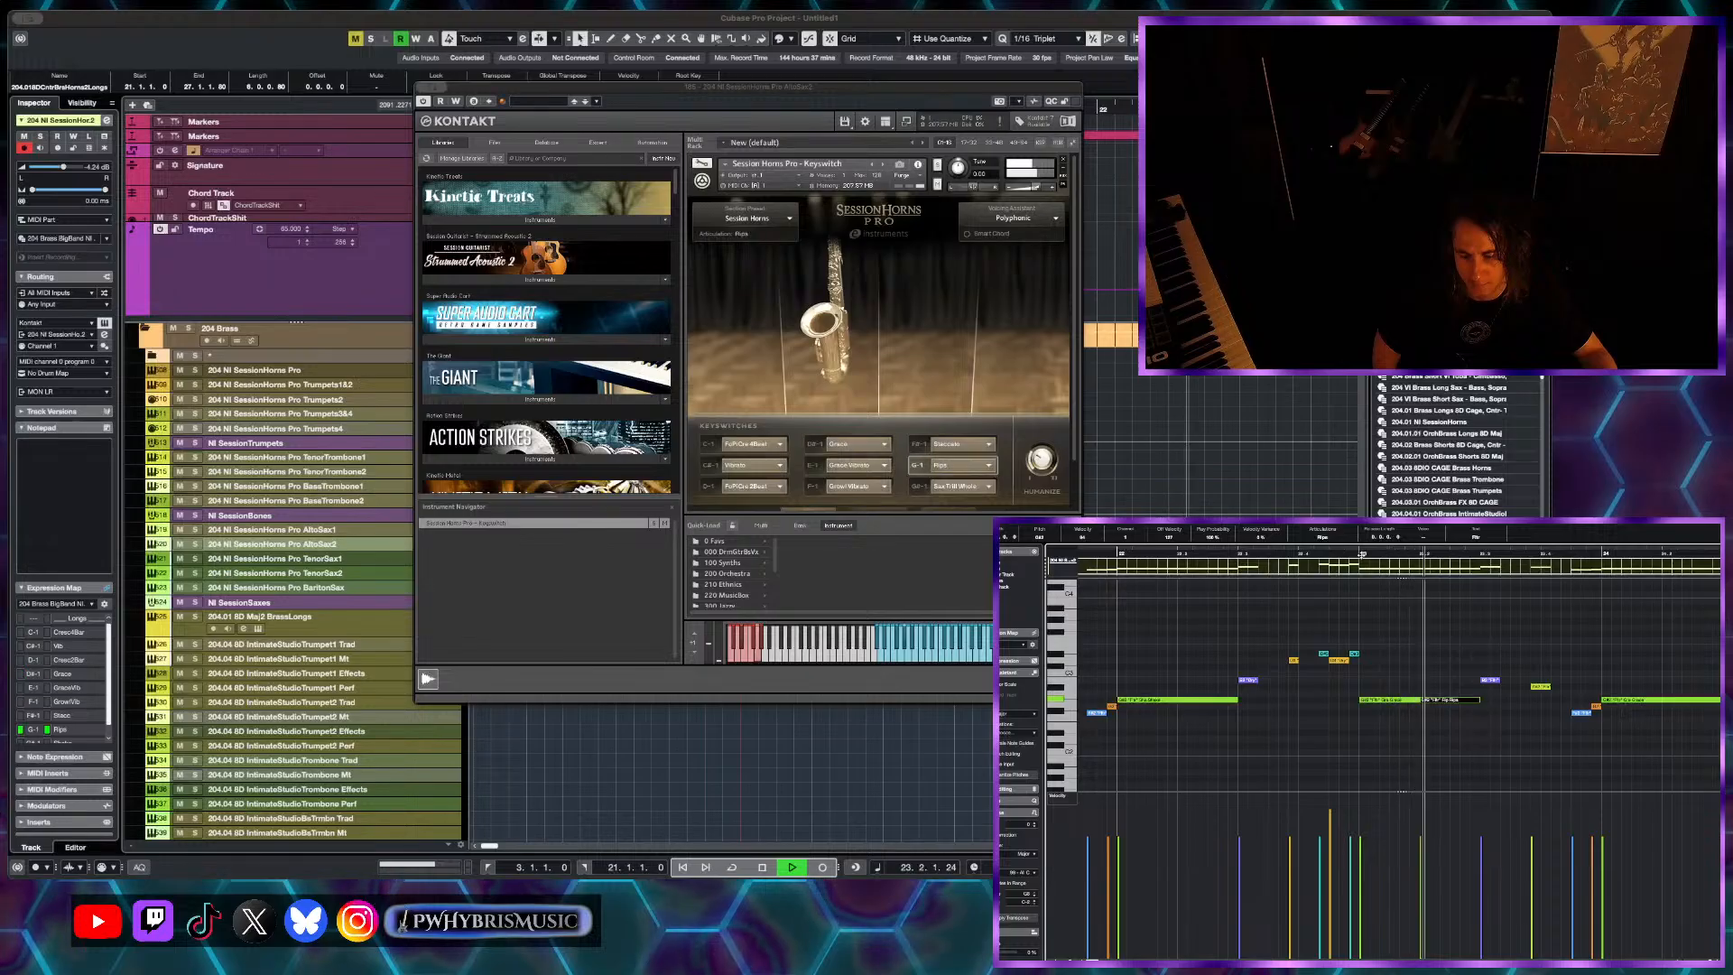
pyautogui.click(1362, 553)
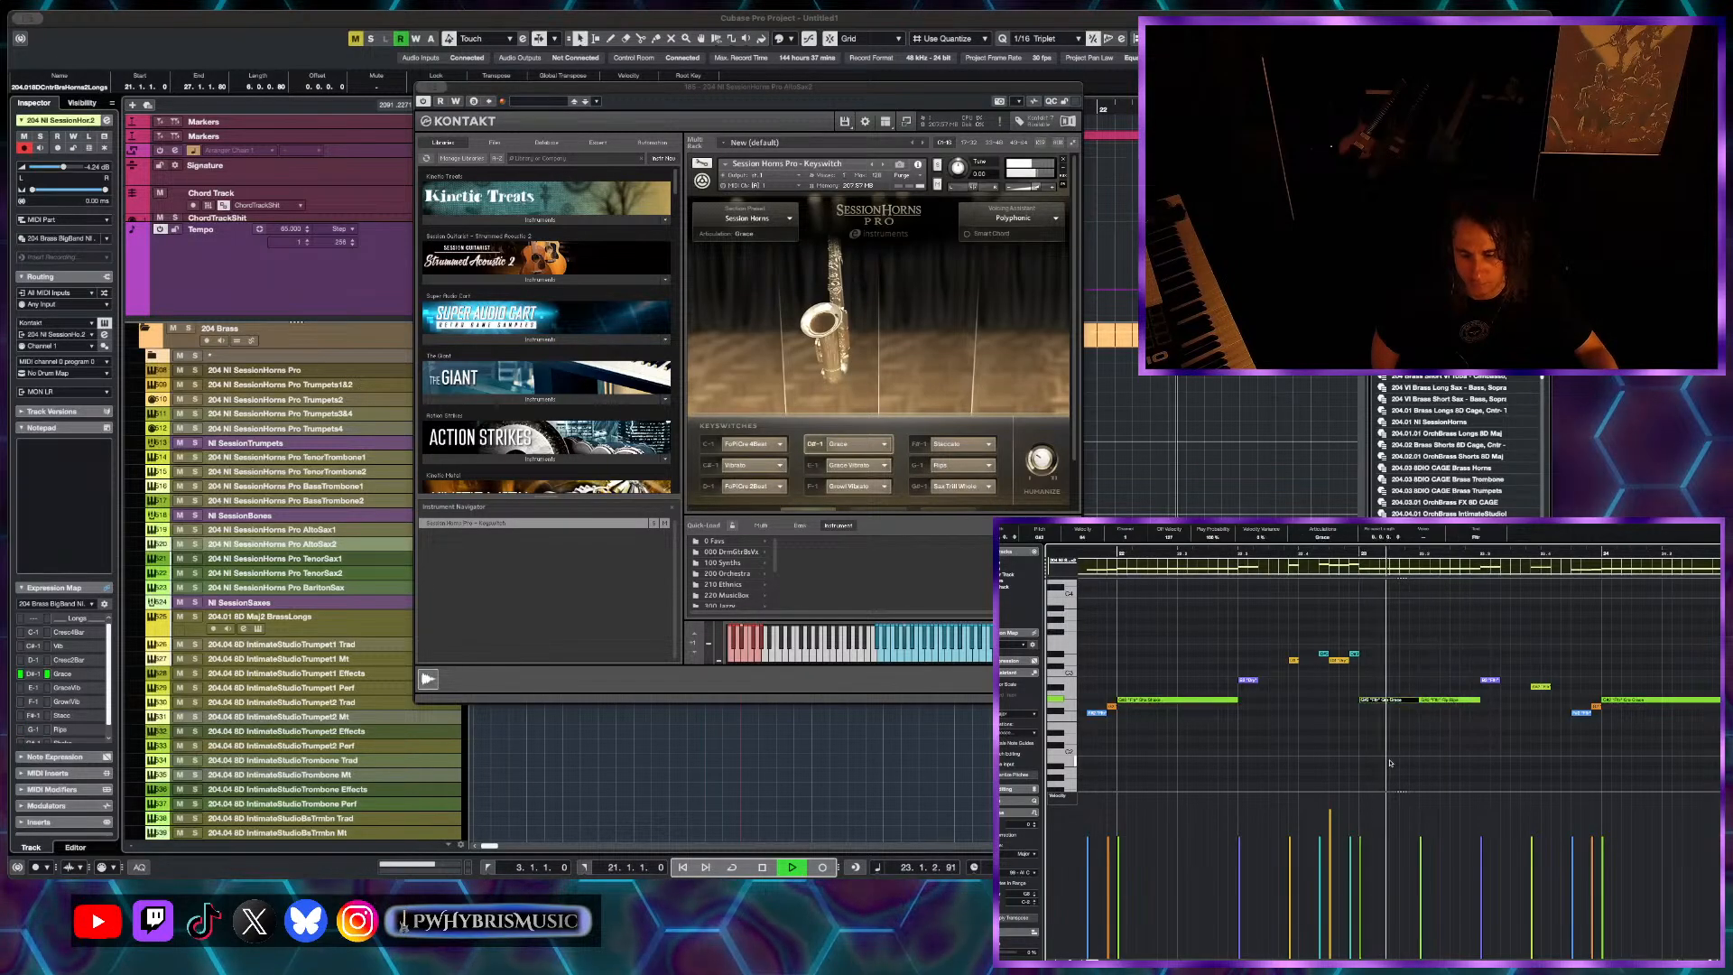
pyautogui.press('space')
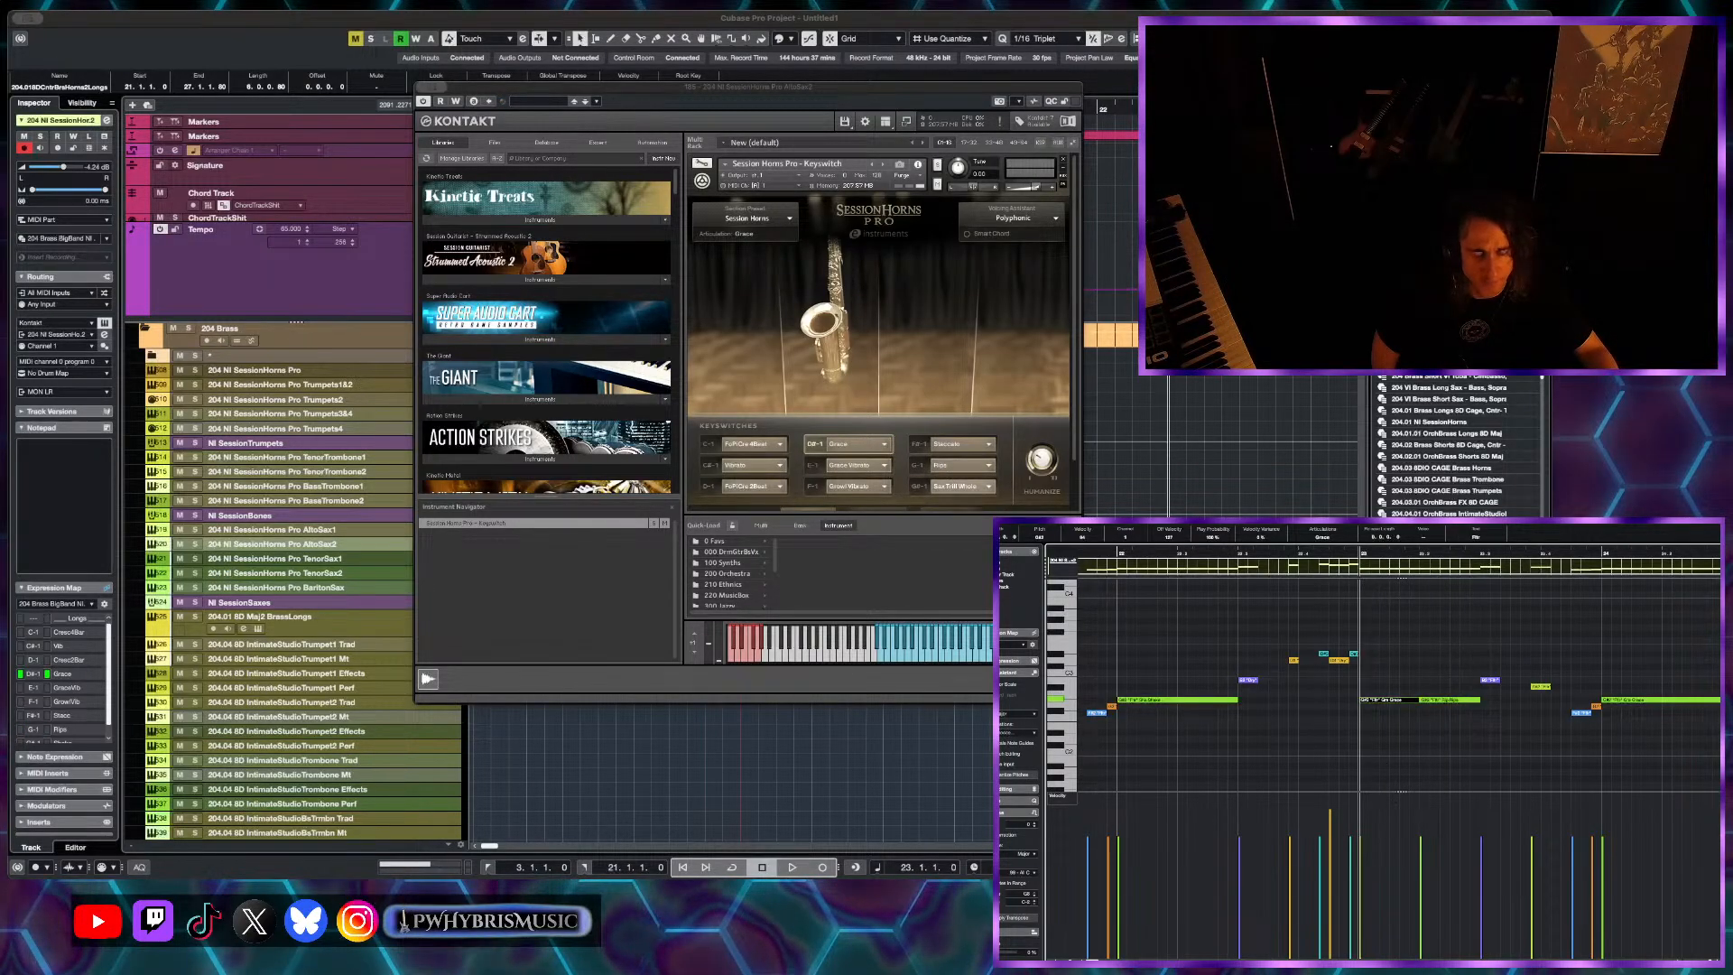
# - Set the articulation of the first half of the split long note to Rips and audition from bar 23
pyautogui.click(1321, 537)
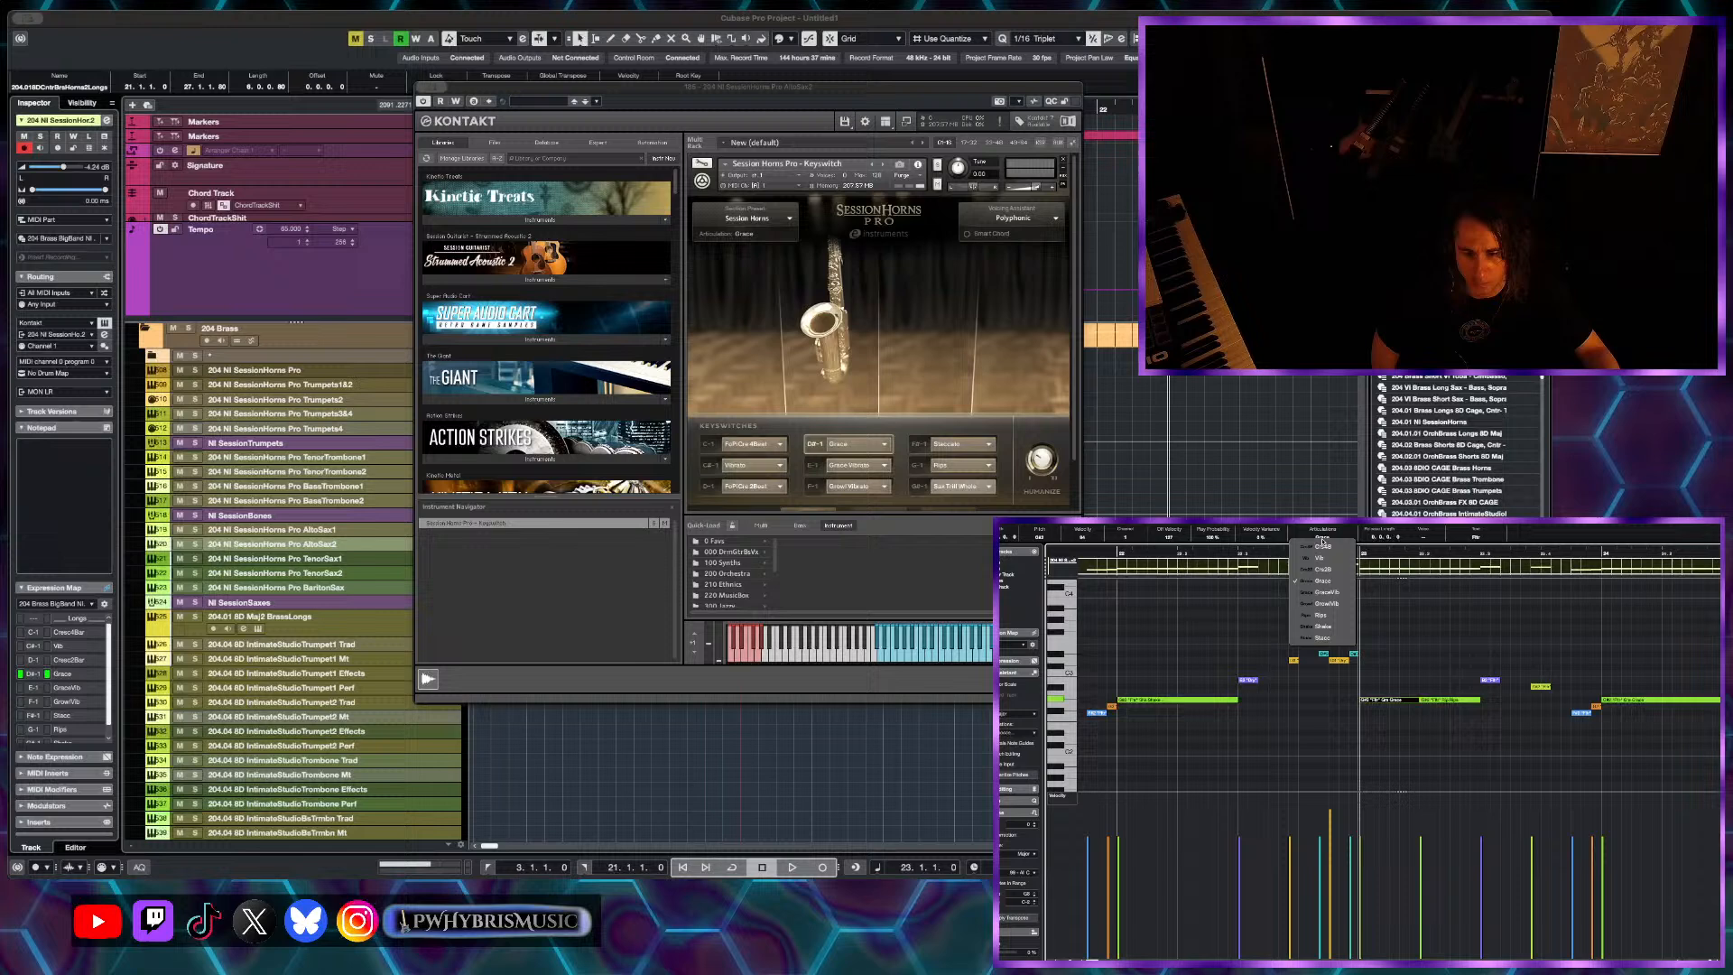
pyautogui.click(1324, 616)
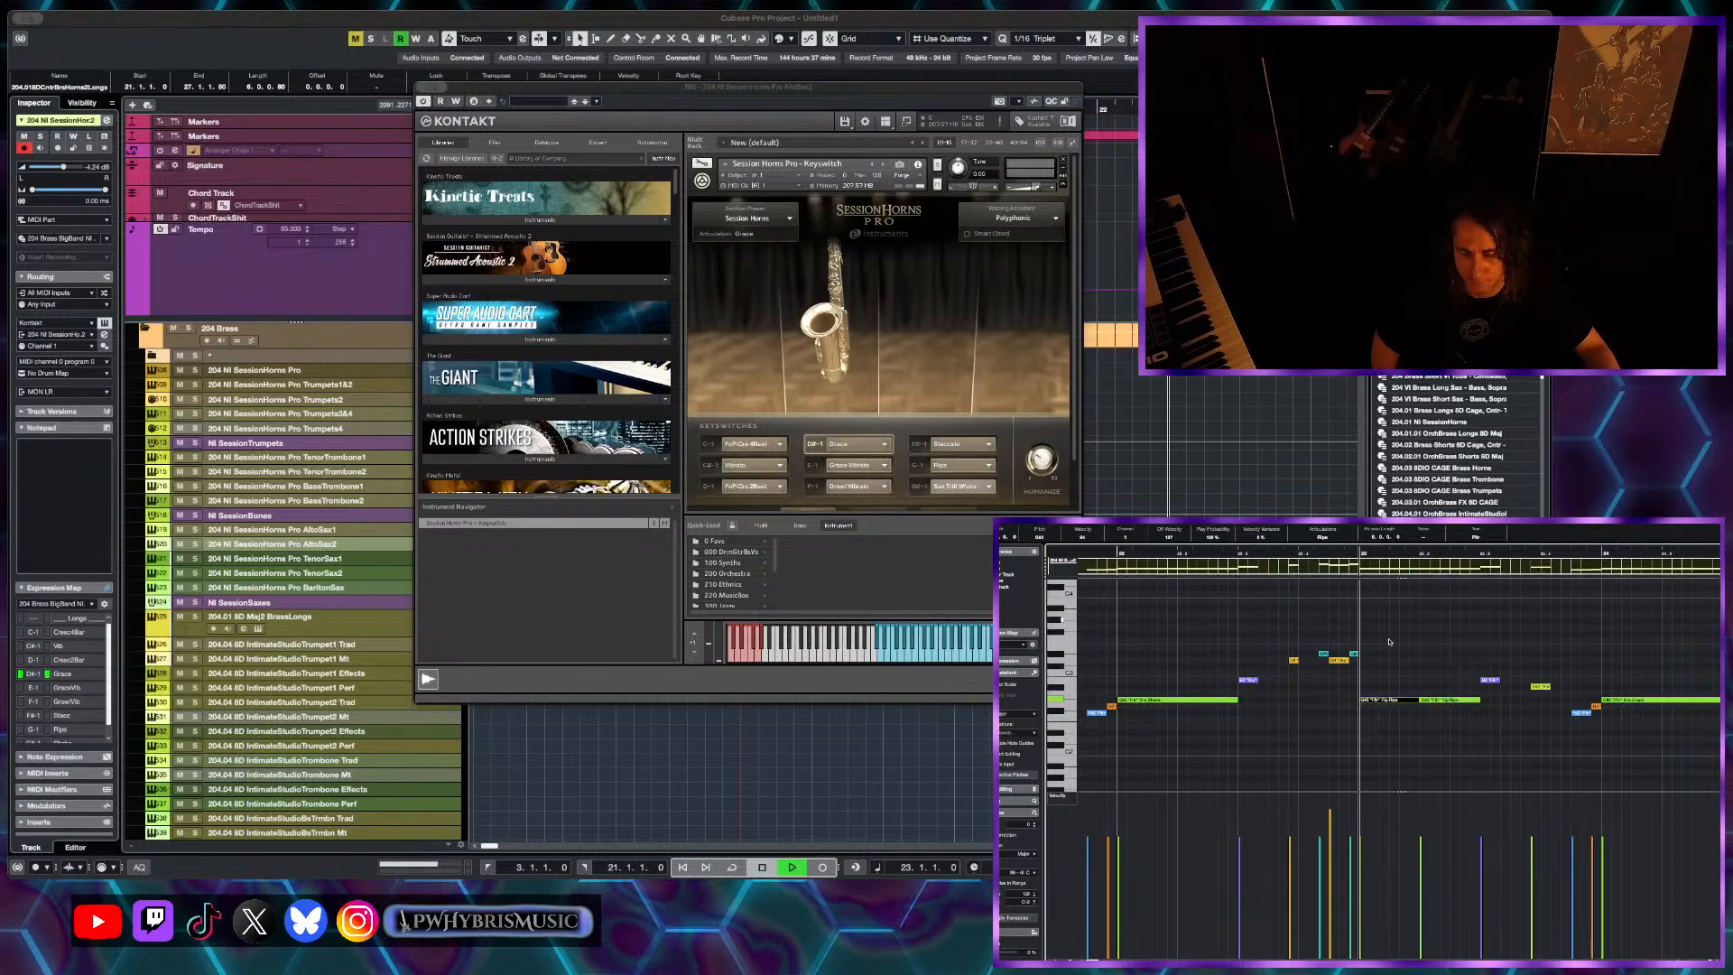
pyautogui.press('space')
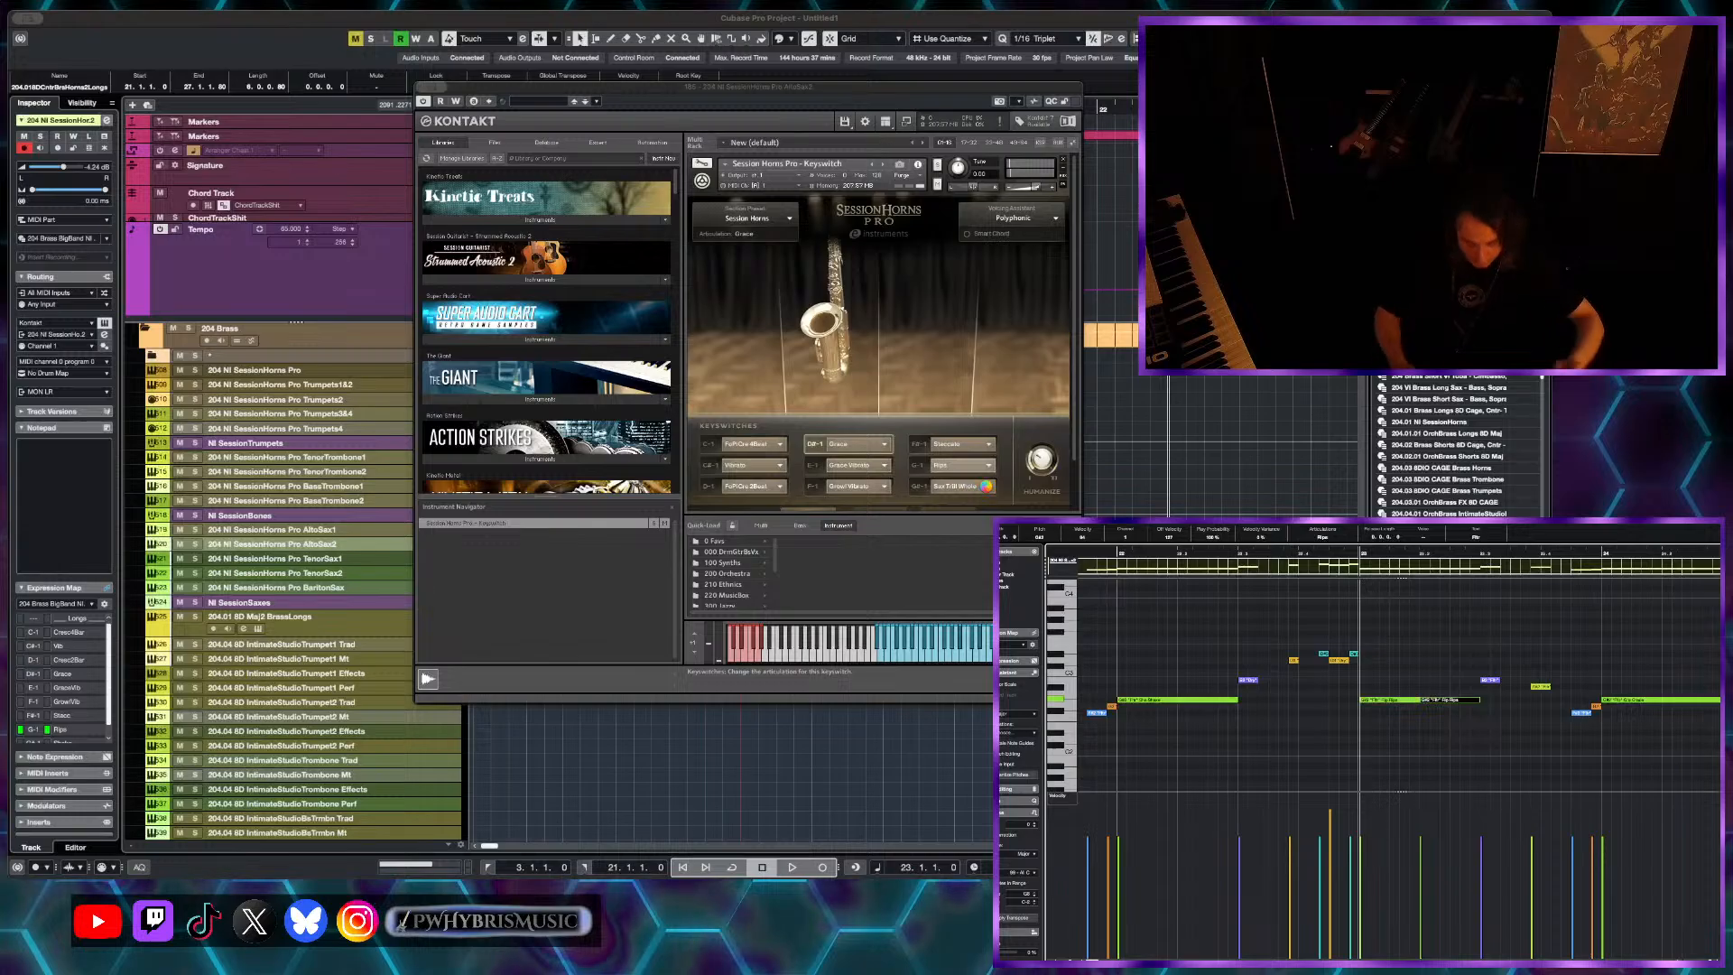
pyautogui.press('space')
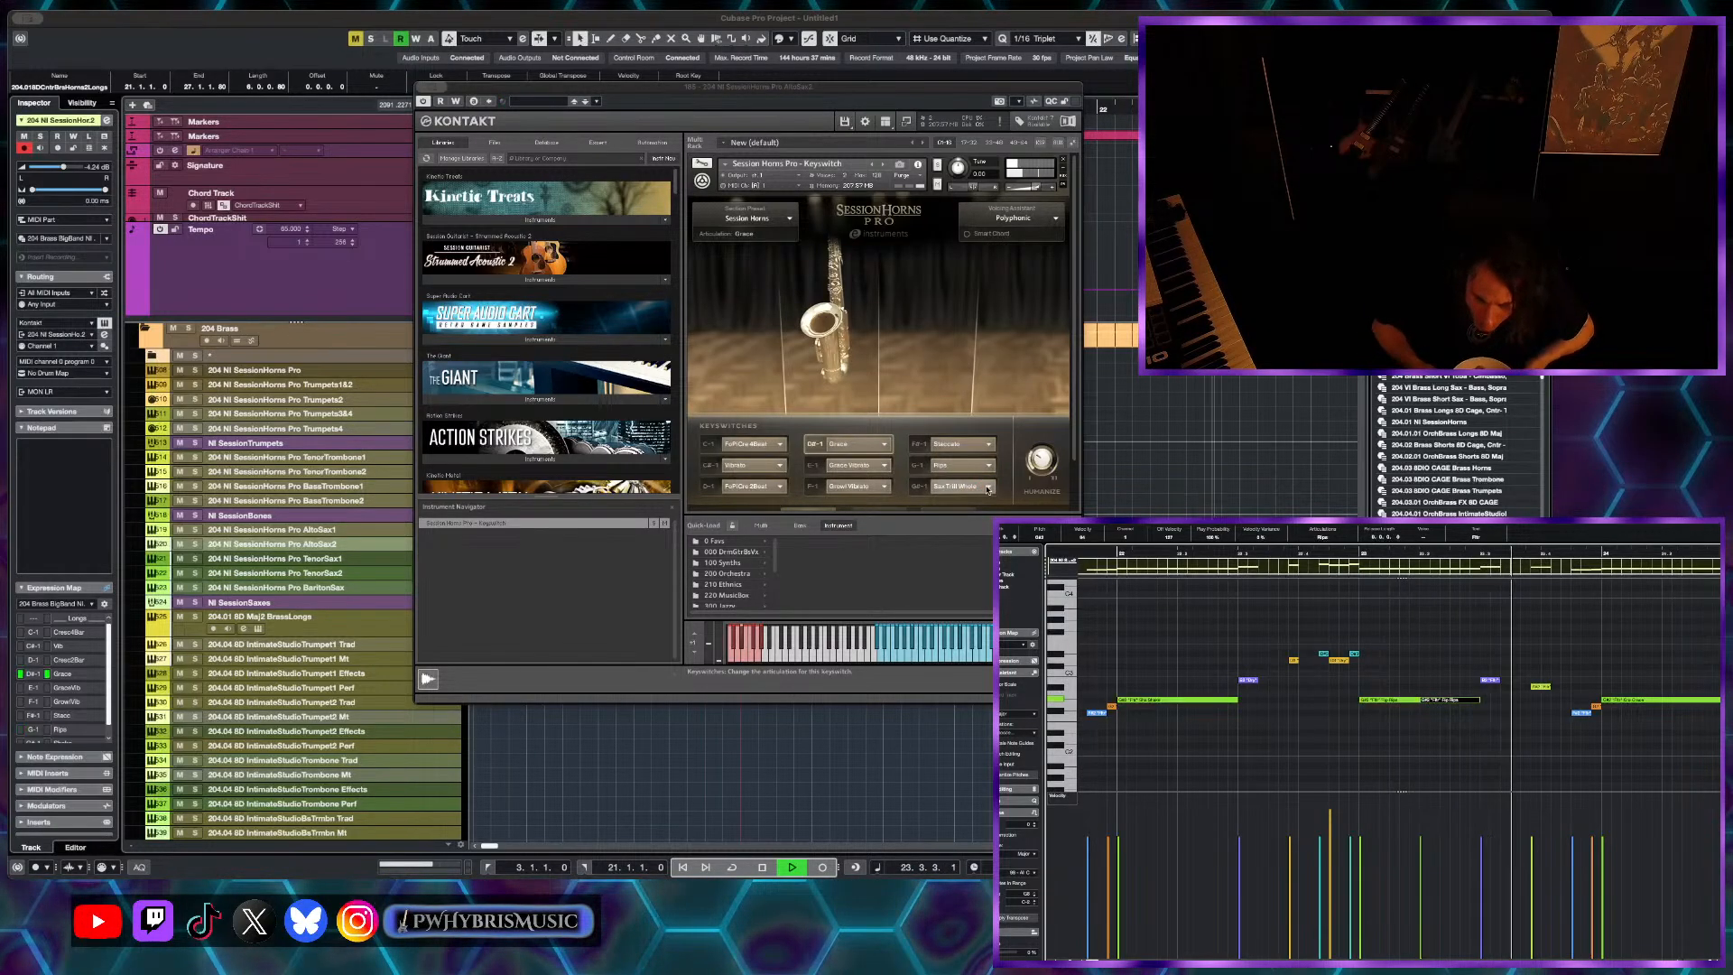
pyautogui.press('space')
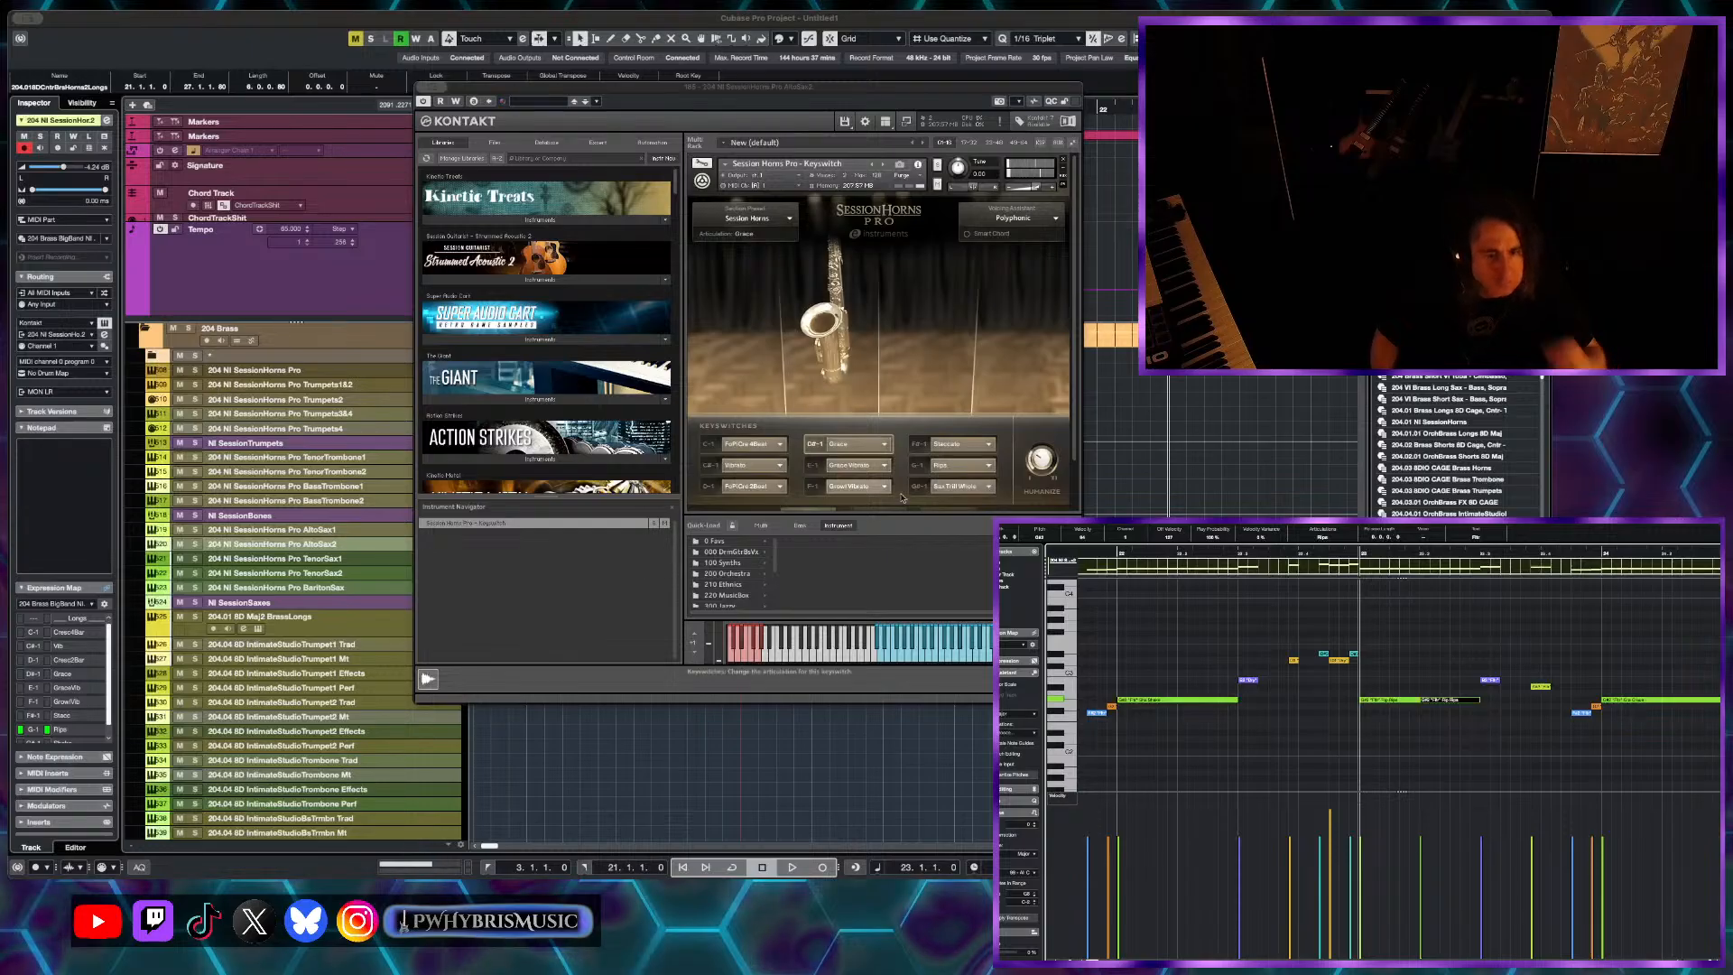
# - Look through the articulation choices for the G#-1 keyswitch slot without changing it, and close the Kontakt window
pyautogui.click(987, 487)
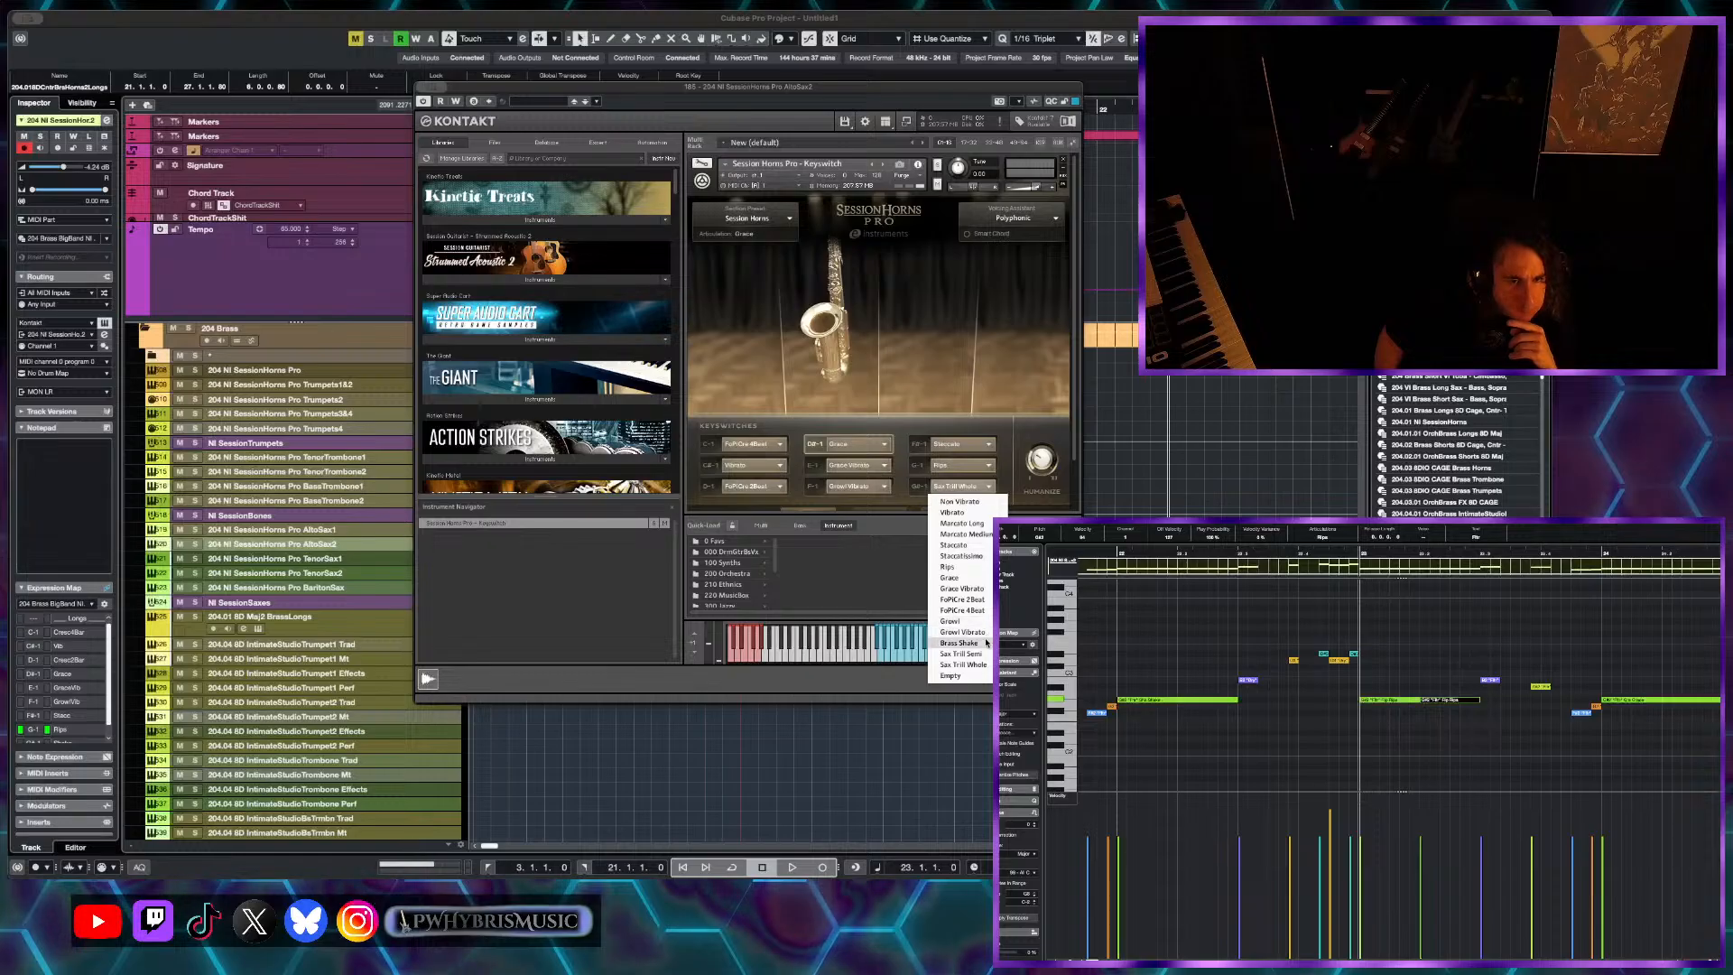
pyautogui.click(864, 558)
pyautogui.press('super+w')
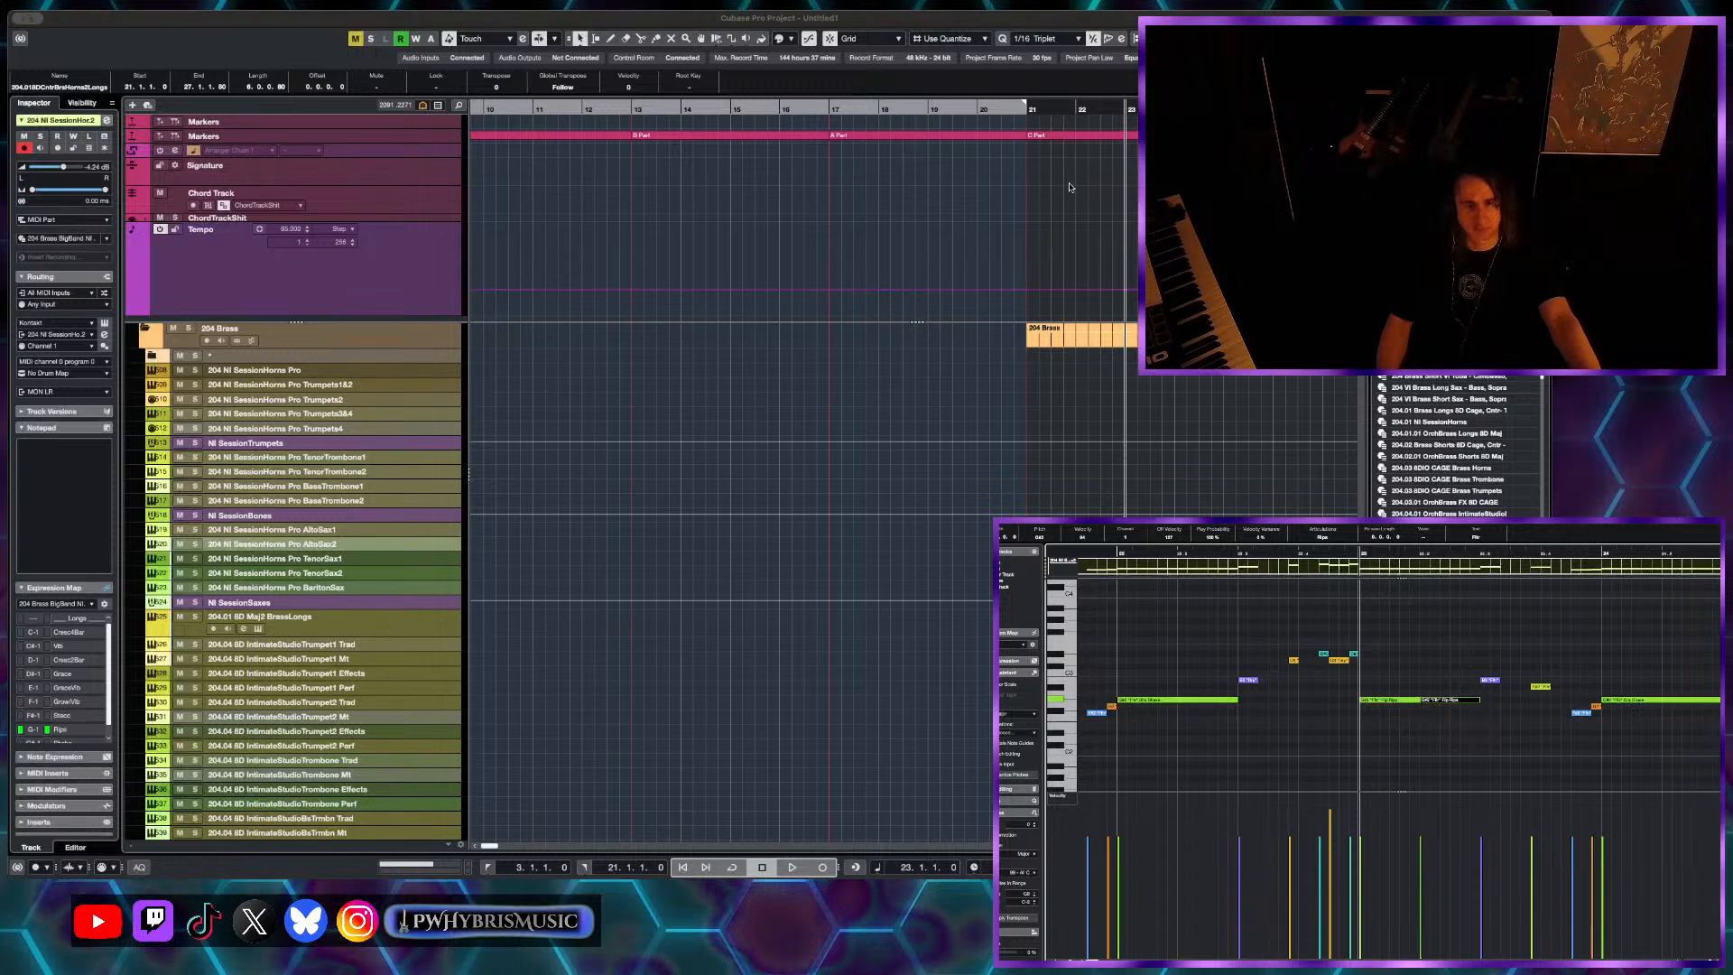
# - Play the AltoSax2 line from its start at bar 21 through bar 23
pyautogui.moveTo(1015, 118); pyautogui.dragTo(1044, 250)
pyautogui.press('space')
pyautogui.press('h')
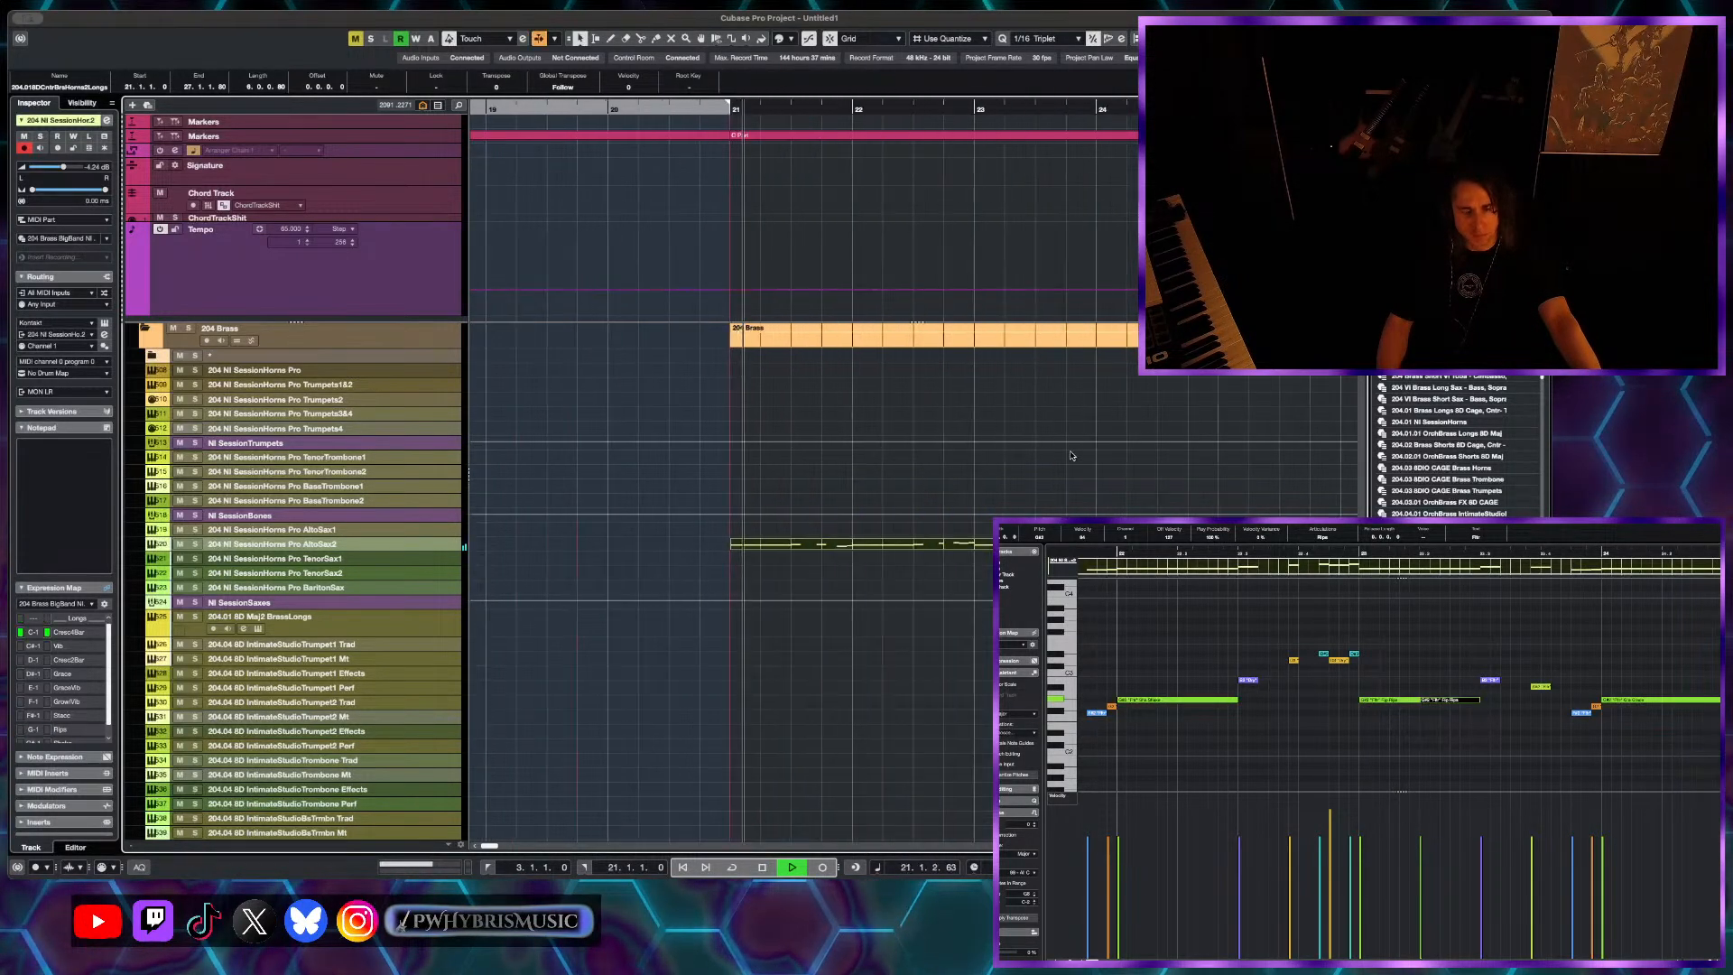
pyautogui.press('h')
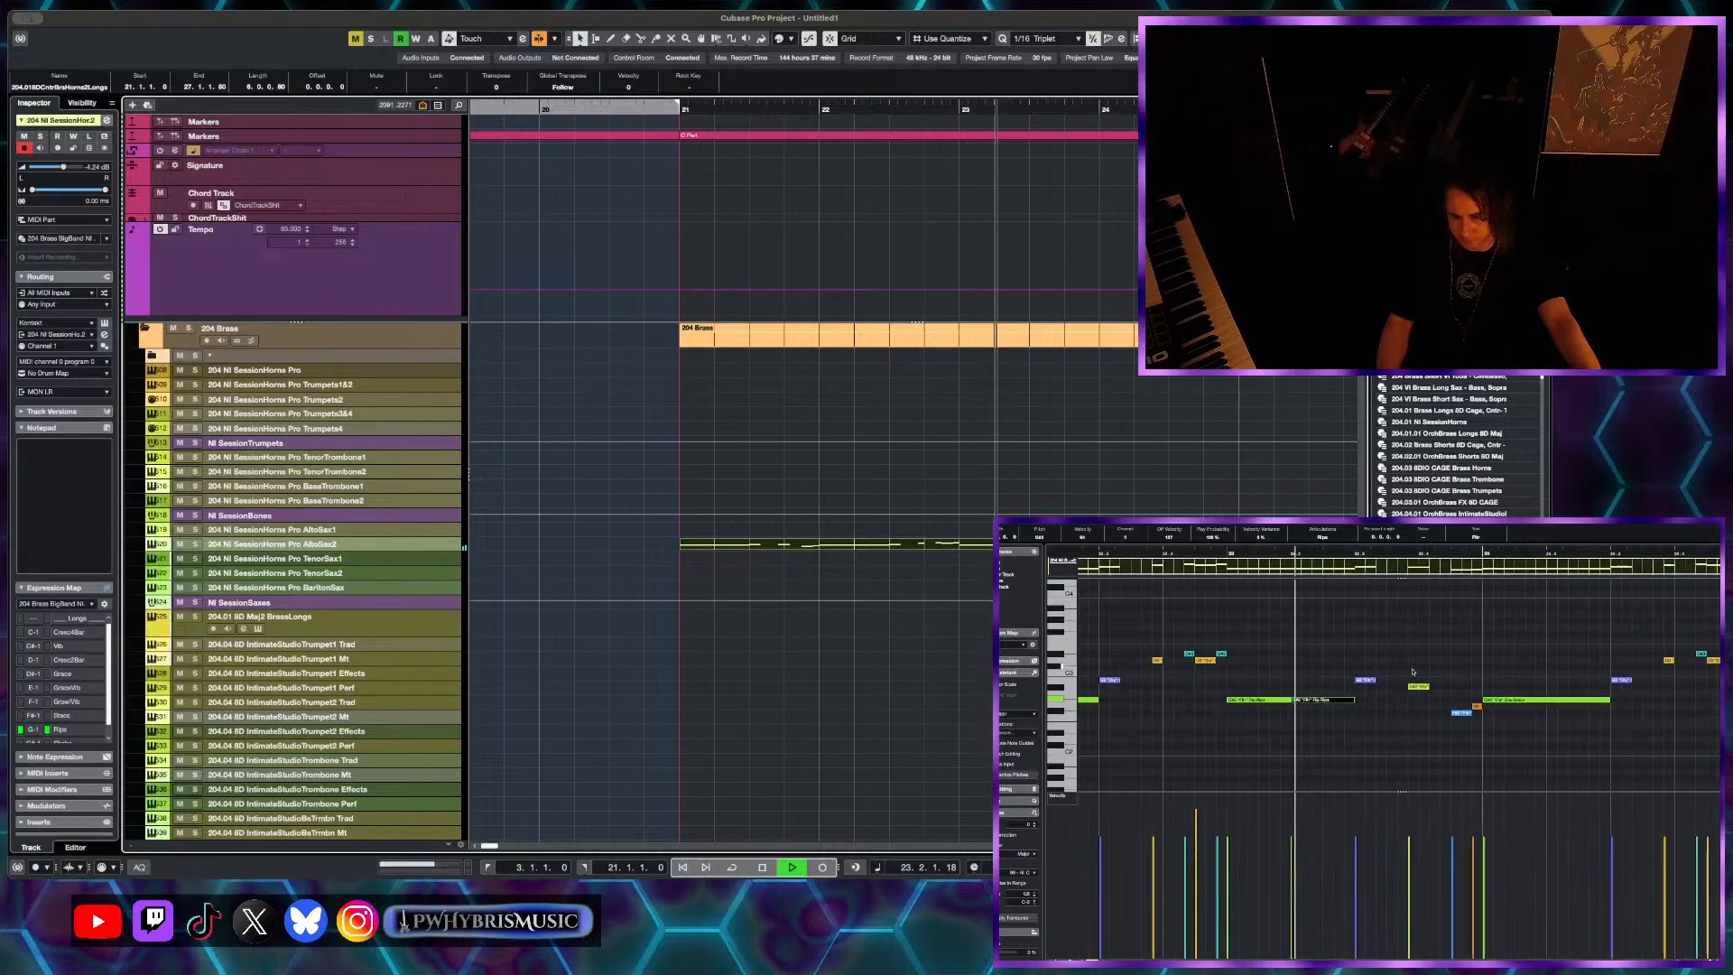
pyautogui.press('space')
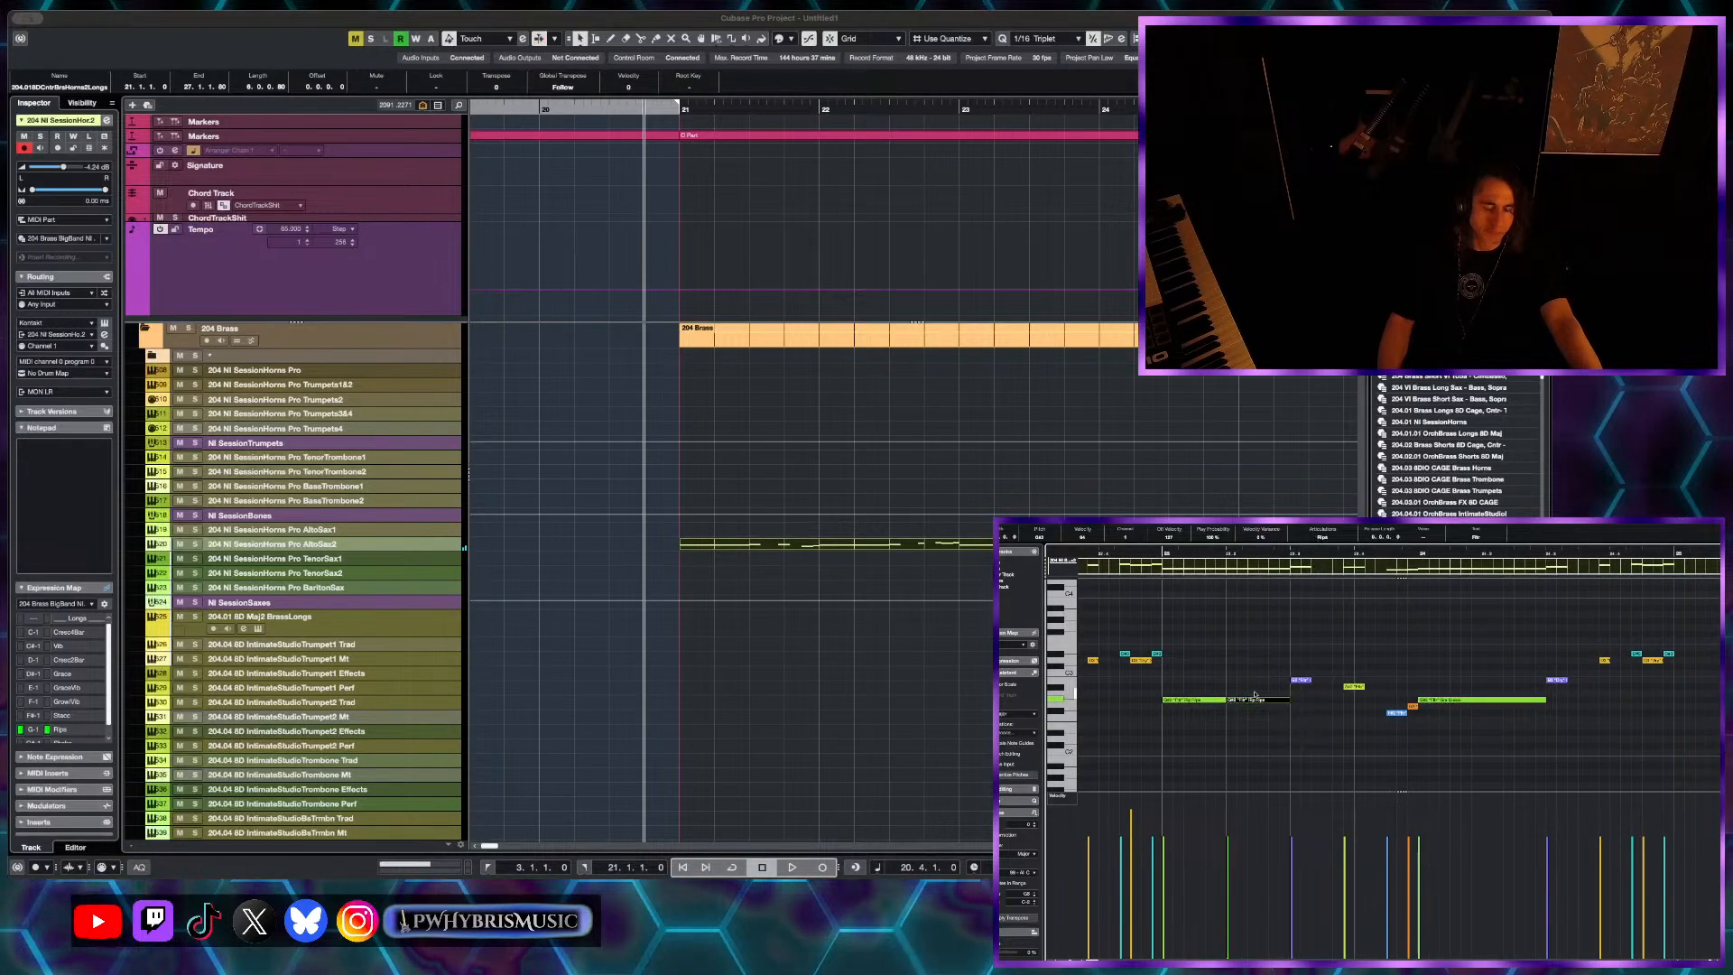
# - Delete the split note's second half, extend the first half over the gap to the following short note, and audition from bar 23
pyautogui.press('Delete')
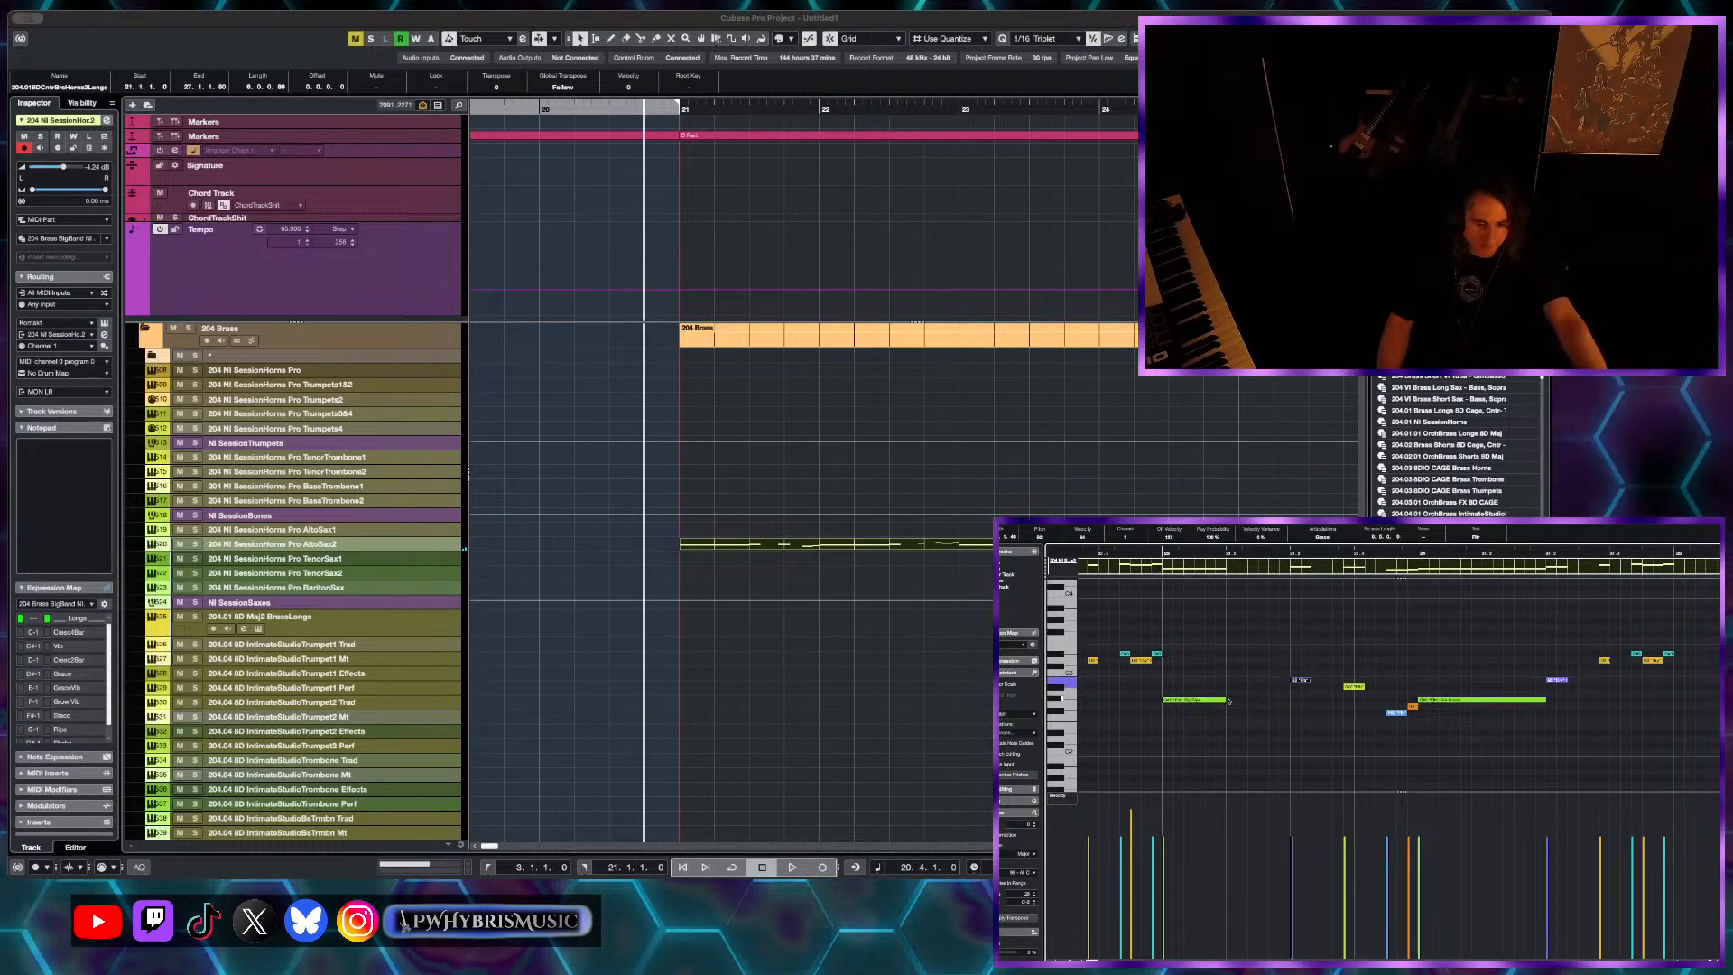
pyautogui.moveTo(1226, 698); pyautogui.dragTo(1286, 701)
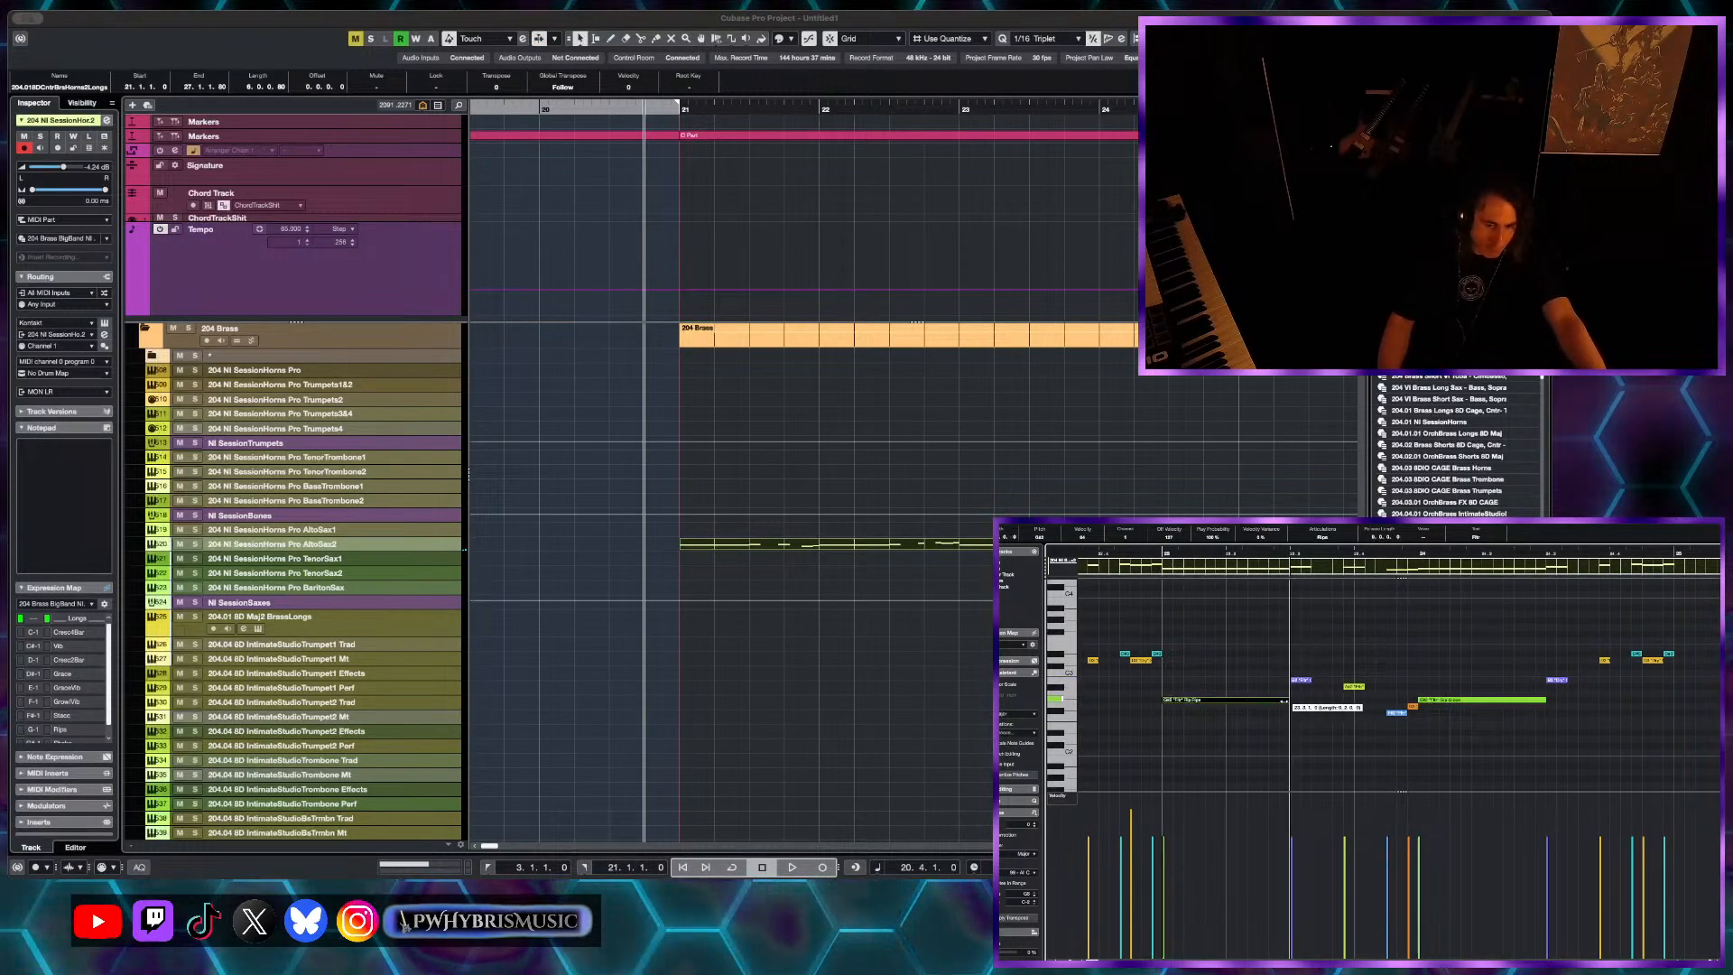
pyautogui.click(1165, 552)
pyautogui.press('space')
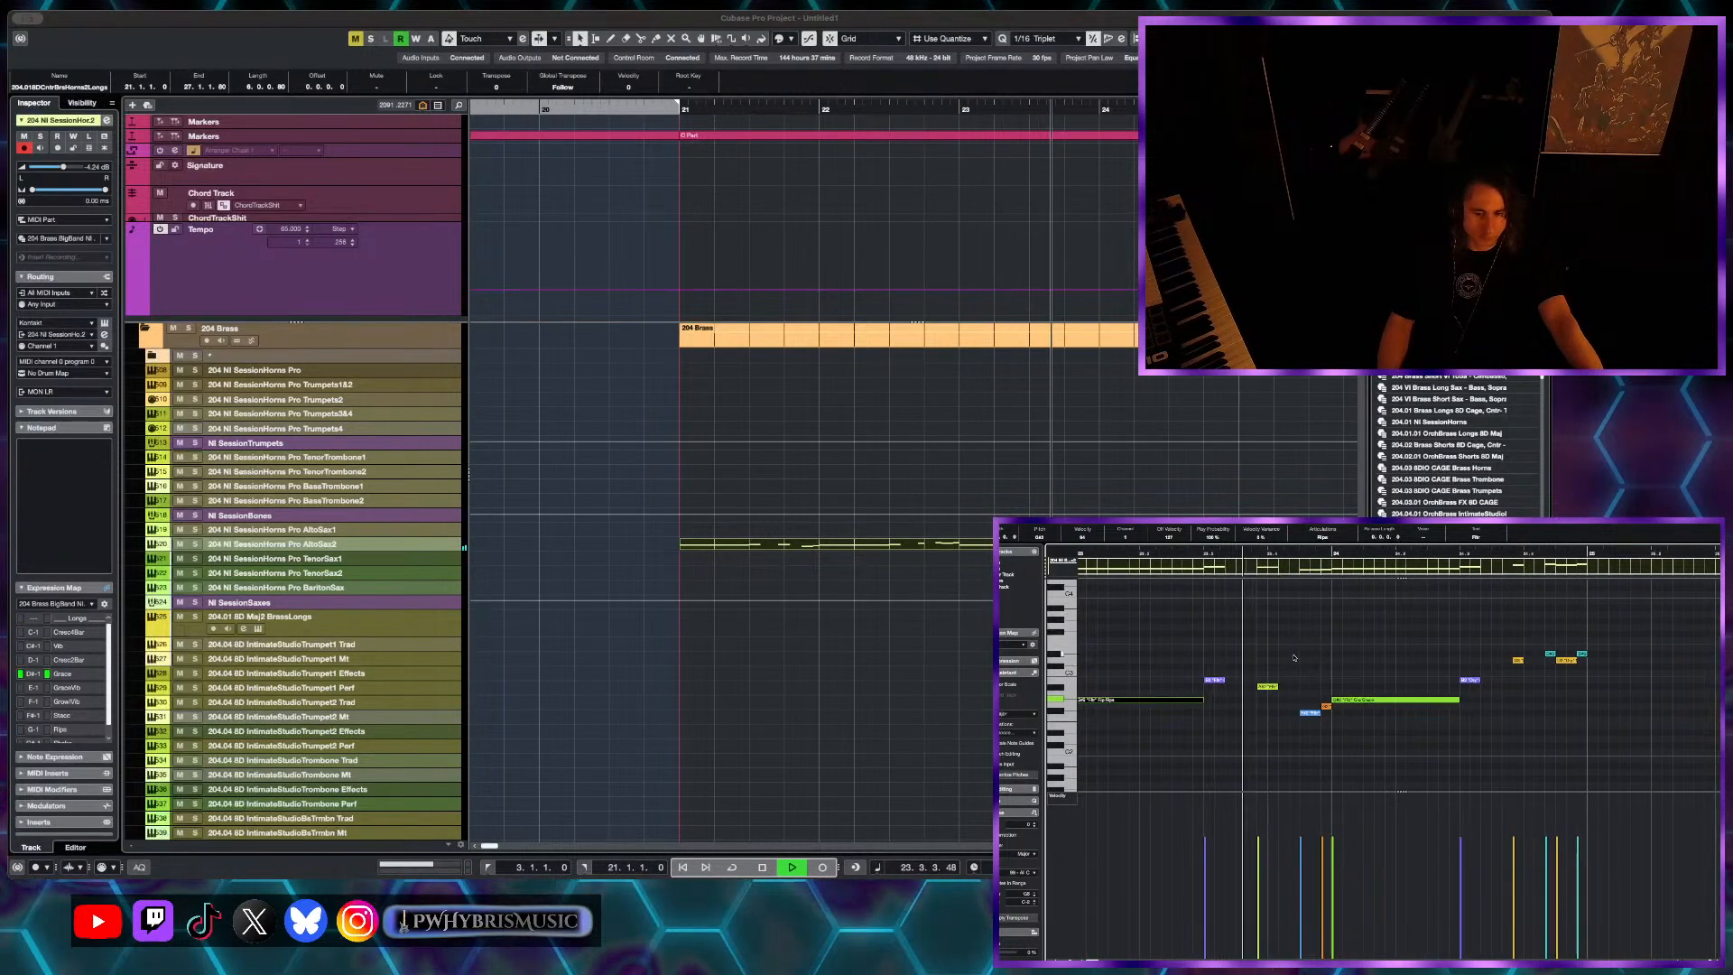
pyautogui.press('space')
# - Set the articulation of the second short note after the bar 23 long note to GrowlVib
pyautogui.click(1264, 705)
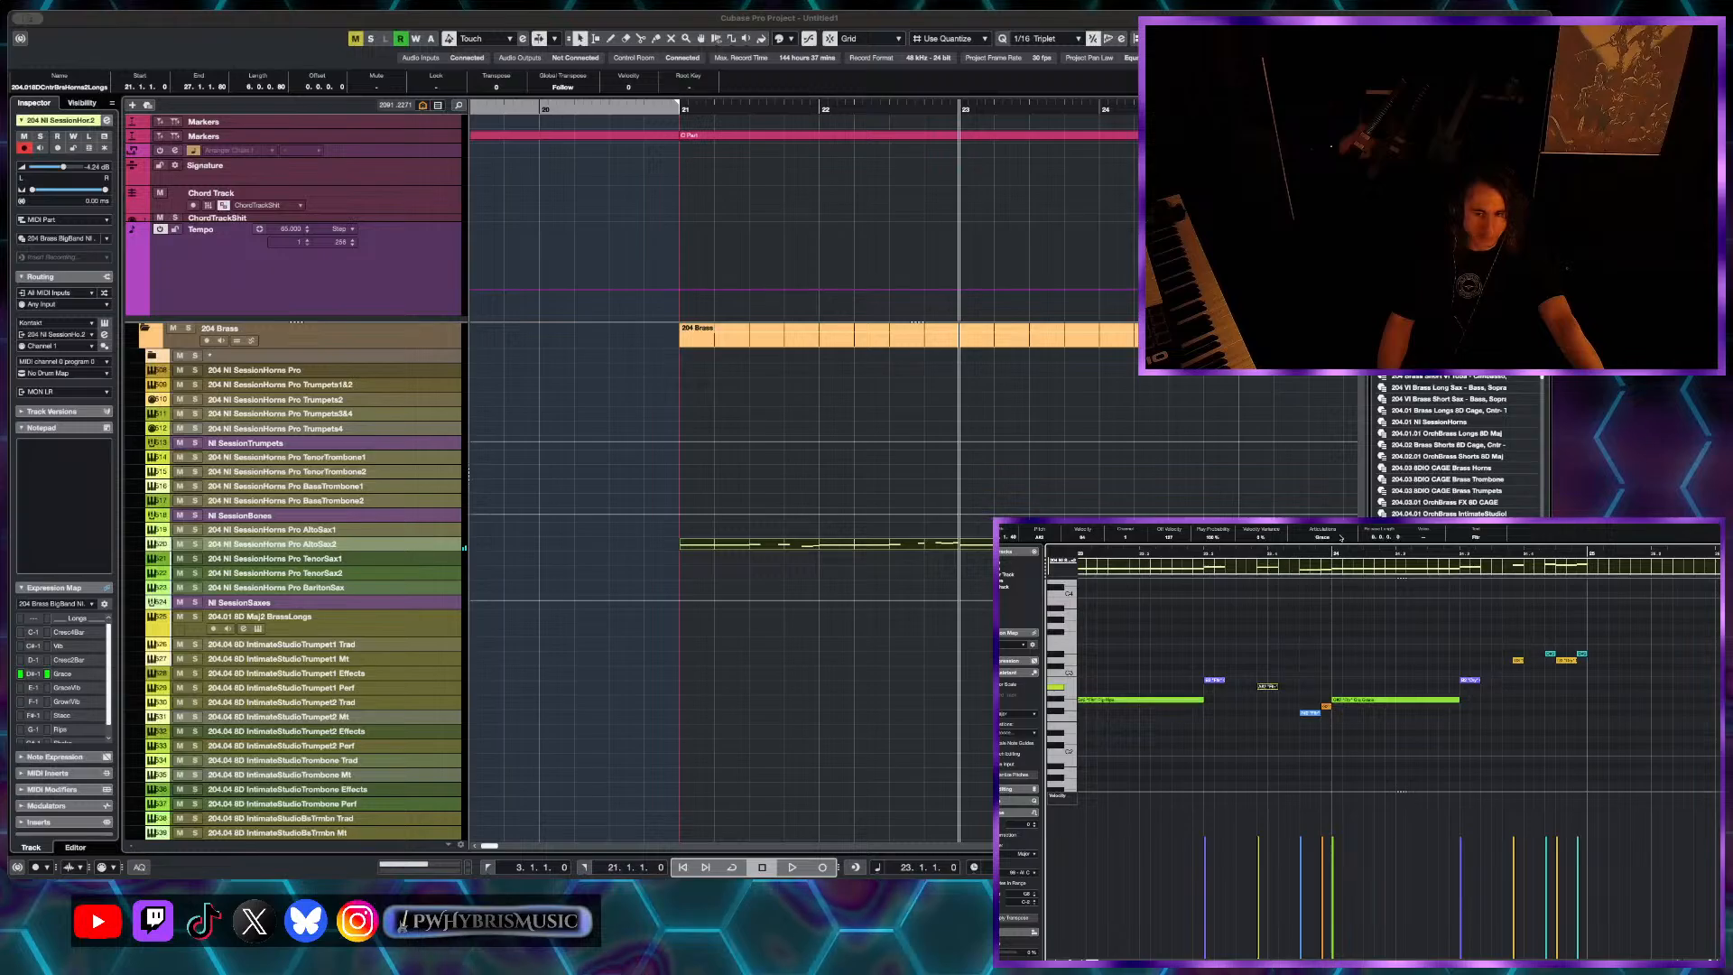
pyautogui.click(1340, 538)
pyautogui.click(1339, 603)
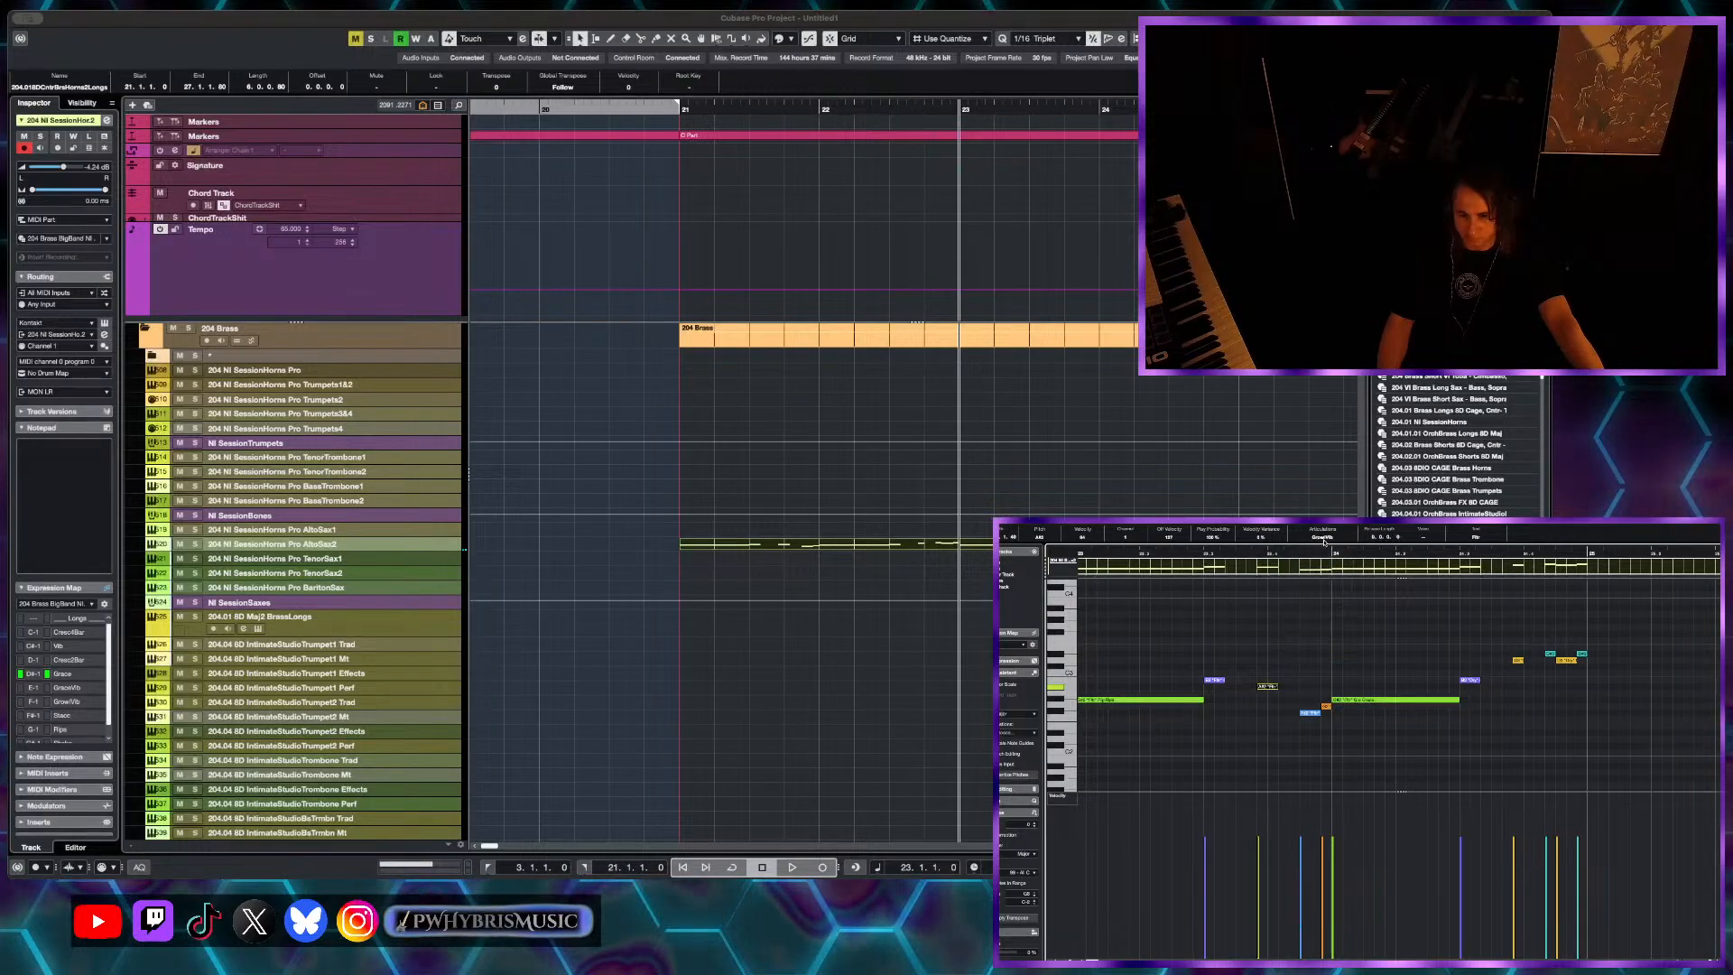
# - Play the line from bar 23 and set the articulation of the long note at bar 24 to GrowlVib
pyautogui.click(1200, 550)
pyautogui.press('space')
pyautogui.scroll(1, 1243, 598)
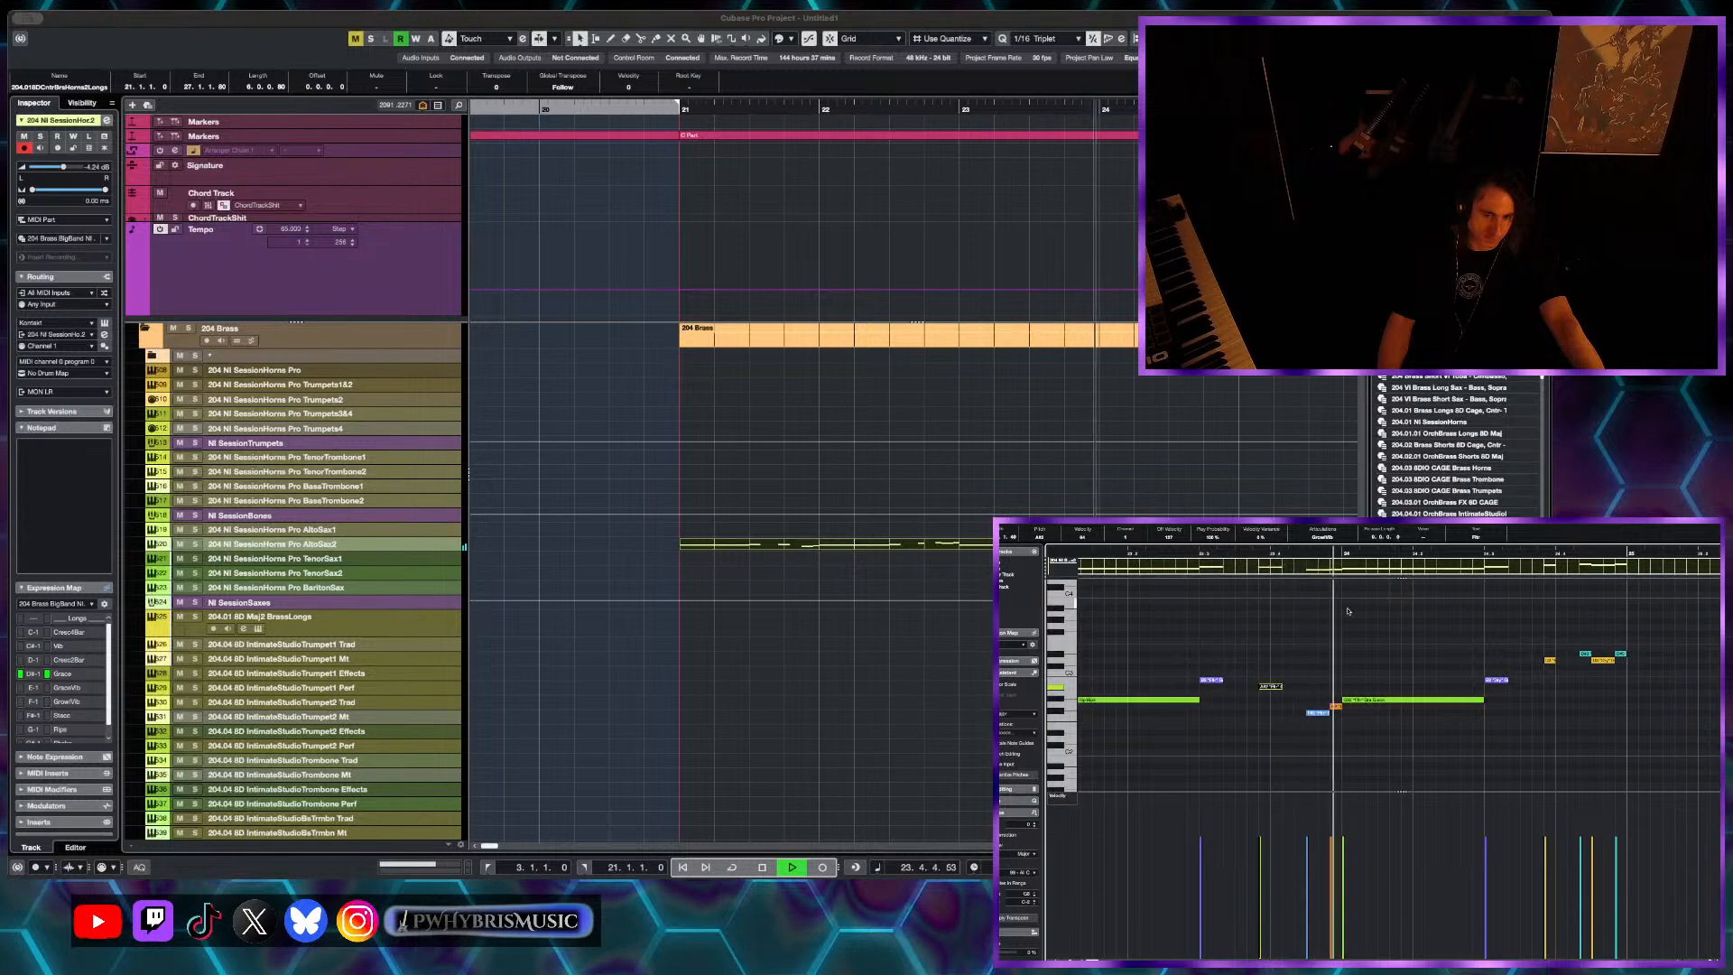
pyautogui.click(1423, 705)
pyautogui.press('space')
pyautogui.click(1409, 700)
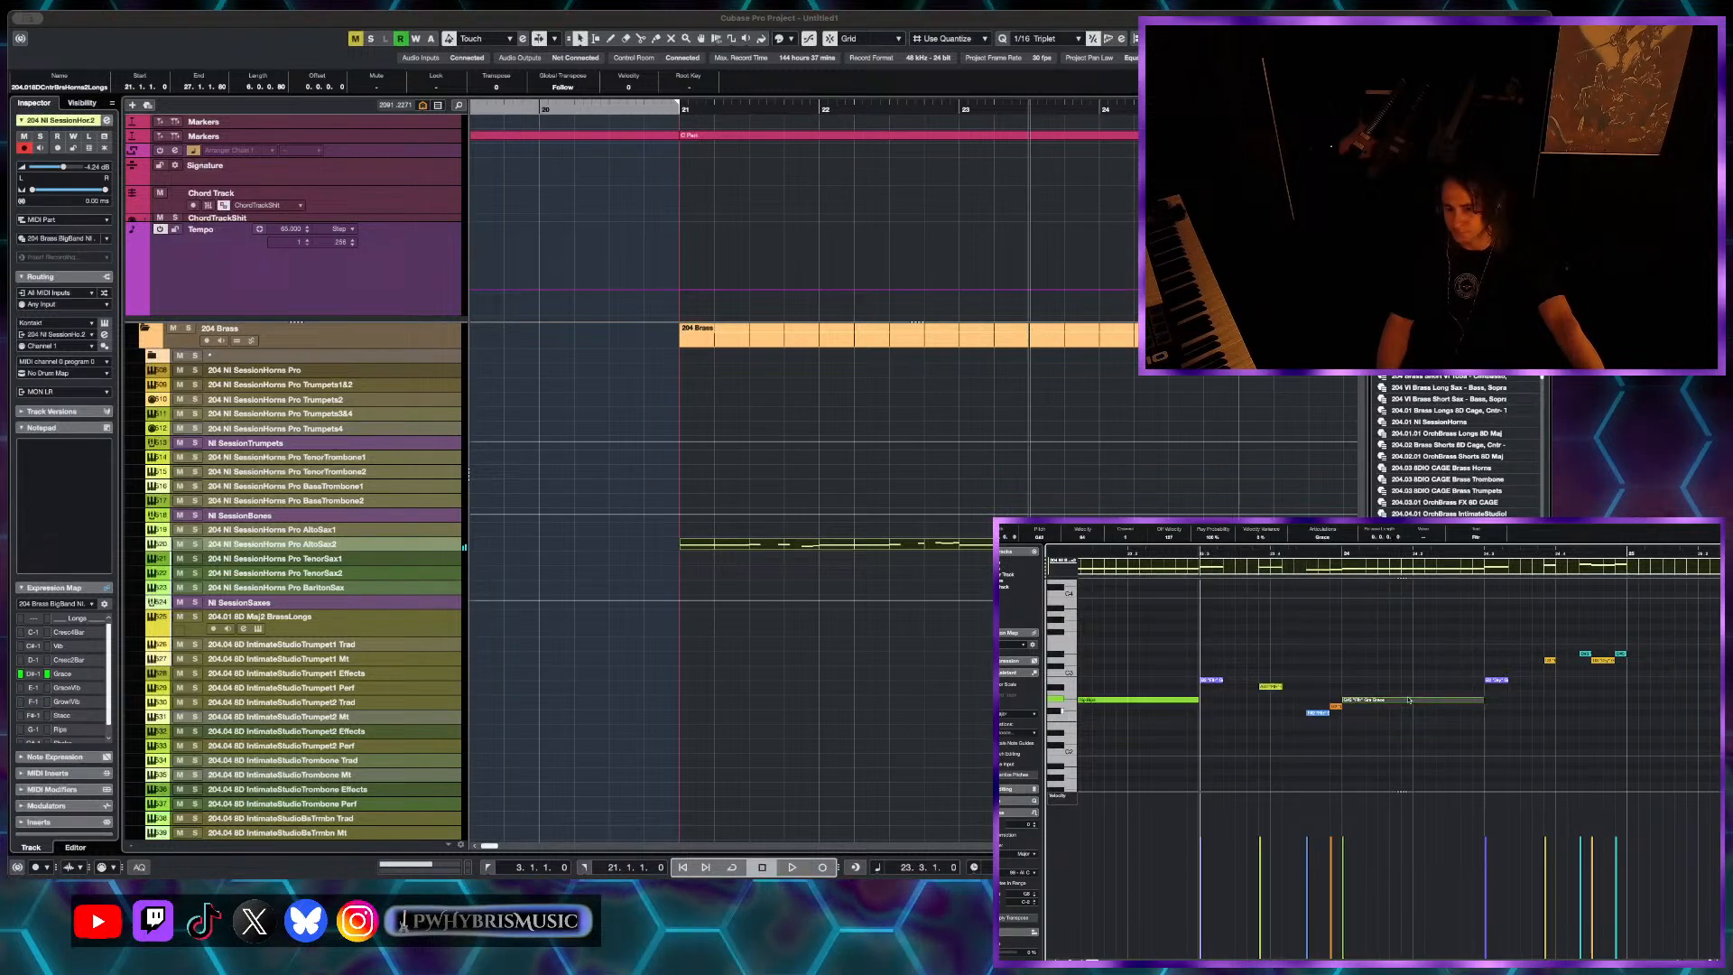
pyautogui.click(1327, 539)
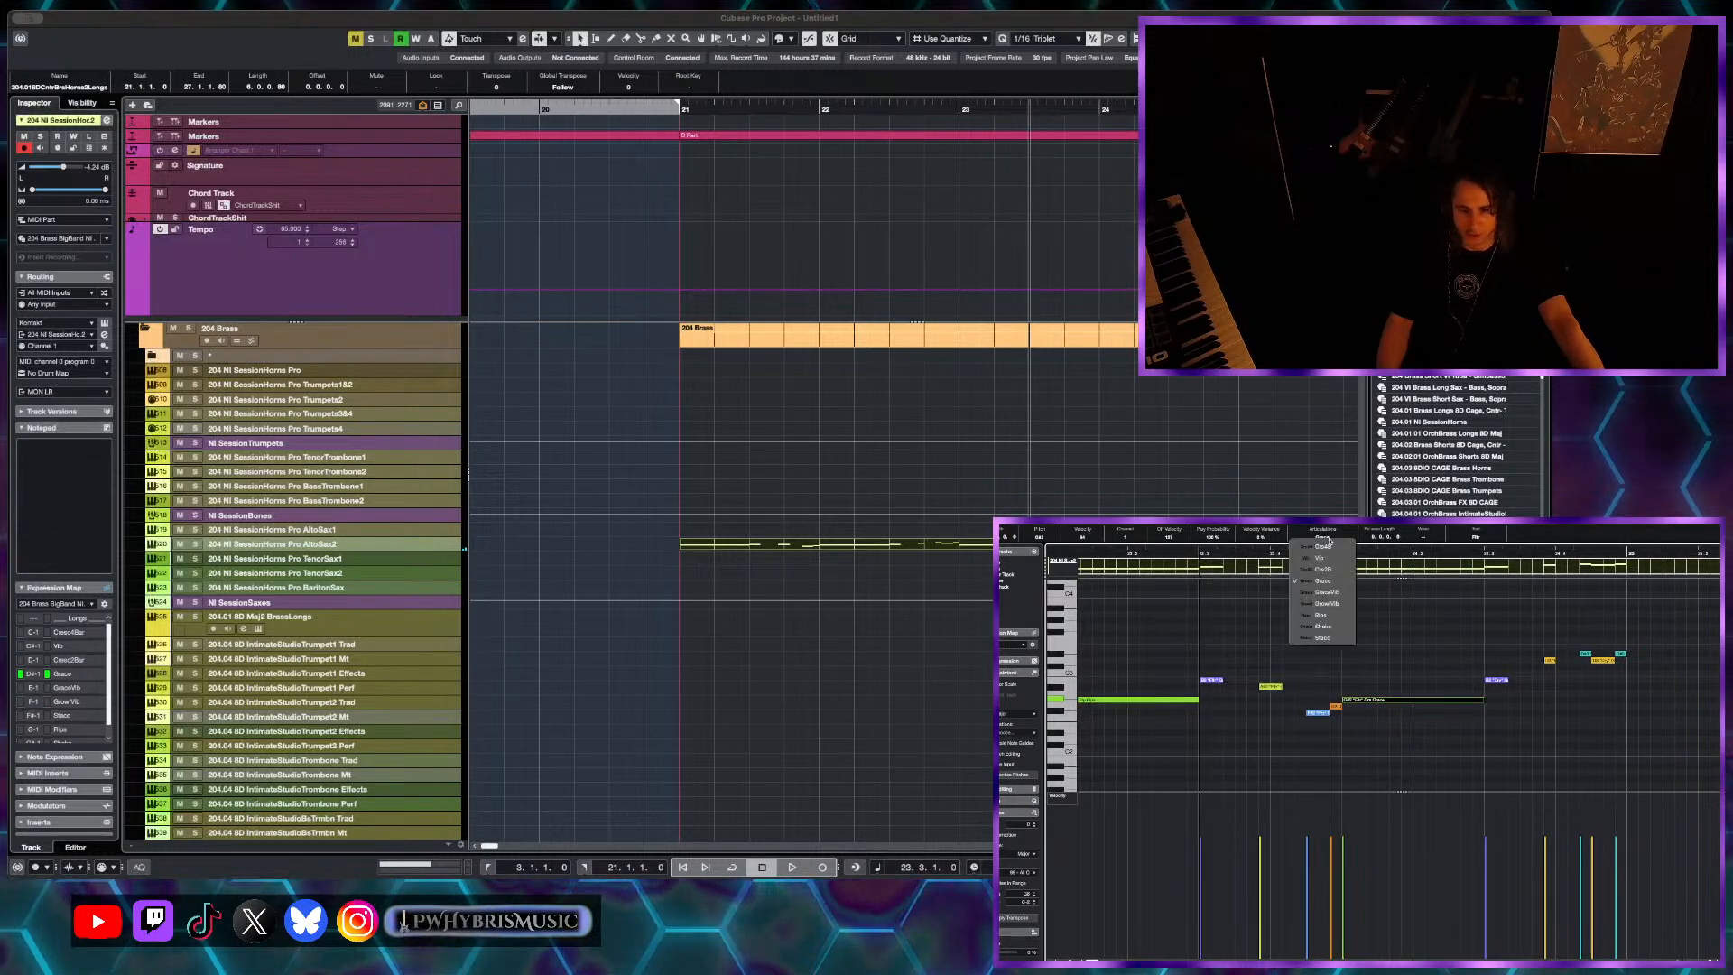
pyautogui.click(1325, 603)
pyautogui.press('space')
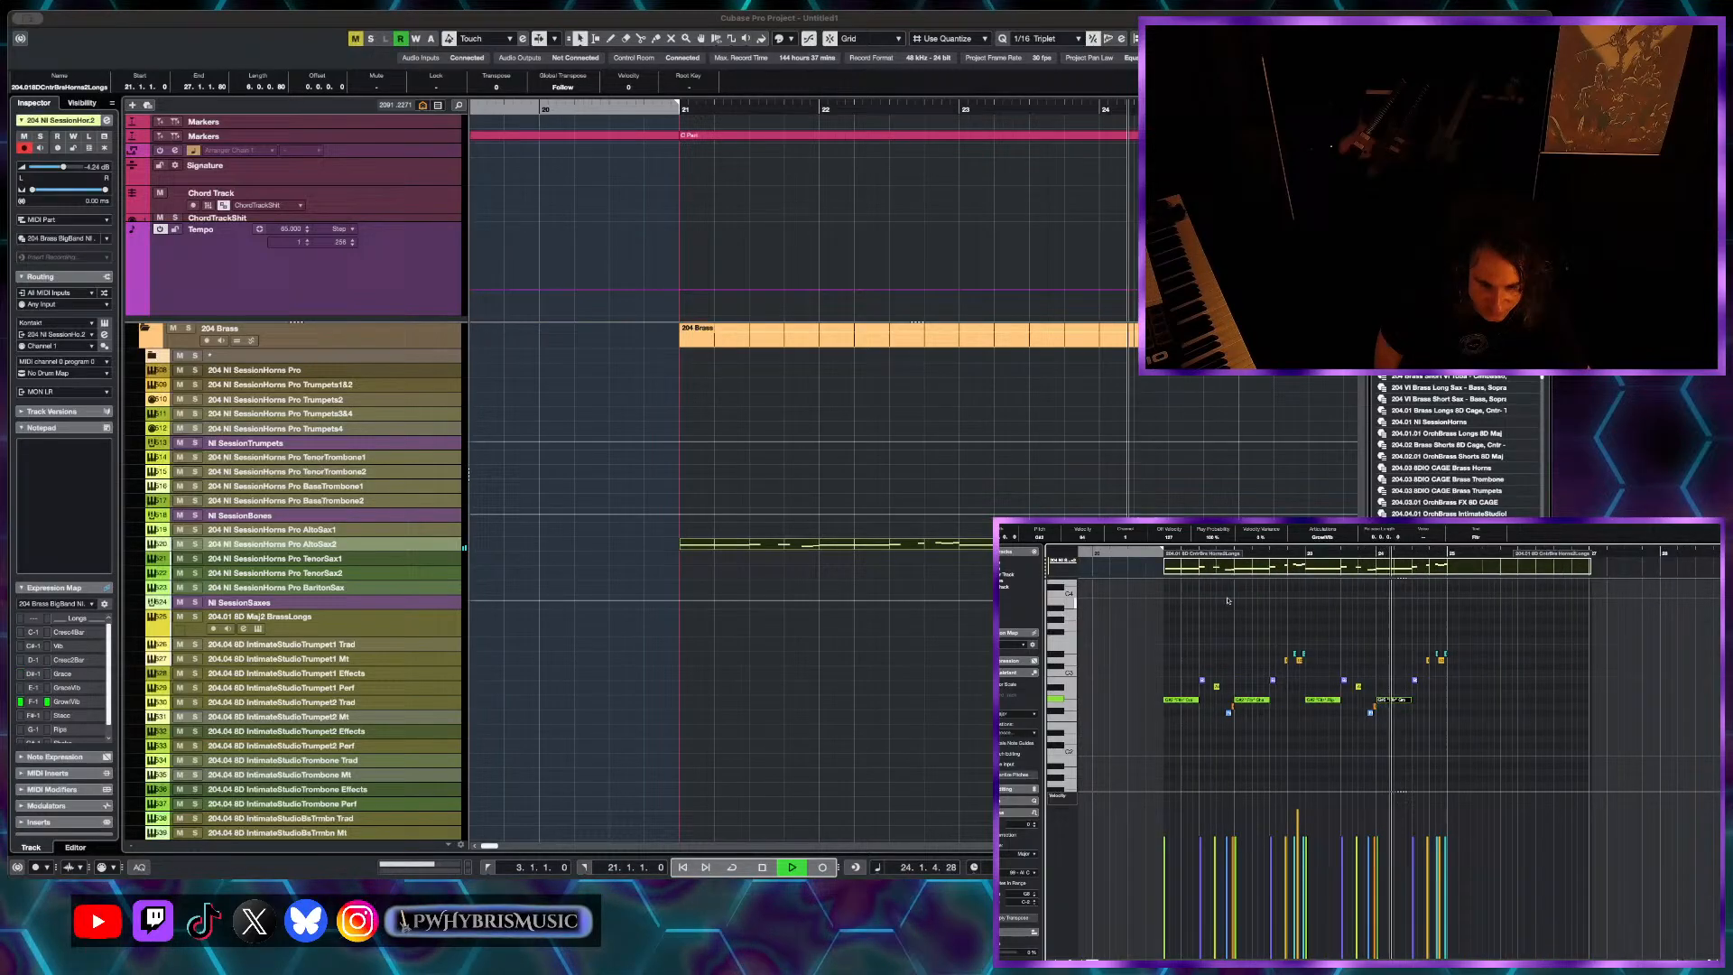
# - Play the AltoSax2 line from the part's start at bar 21 into bar 23
pyautogui.click(1161, 553)
pyautogui.scroll(3, 1231, 645)
pyautogui.scroll(2, 1232, 645)
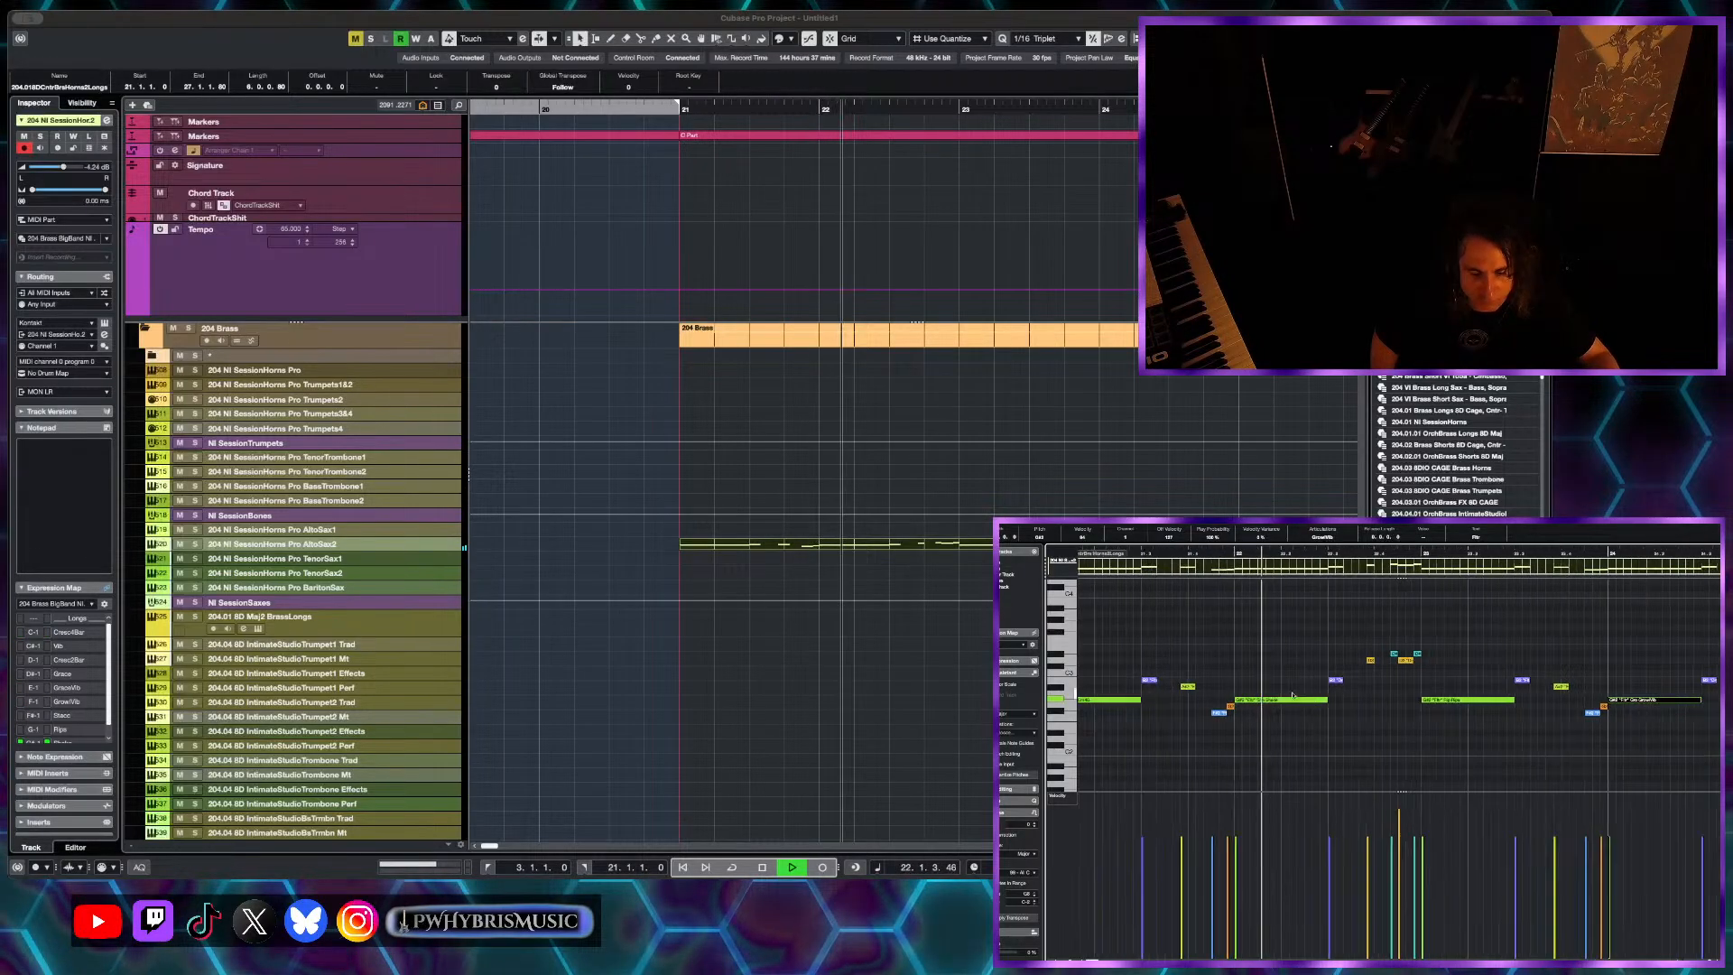
pyautogui.scroll(-2, 1408, 668)
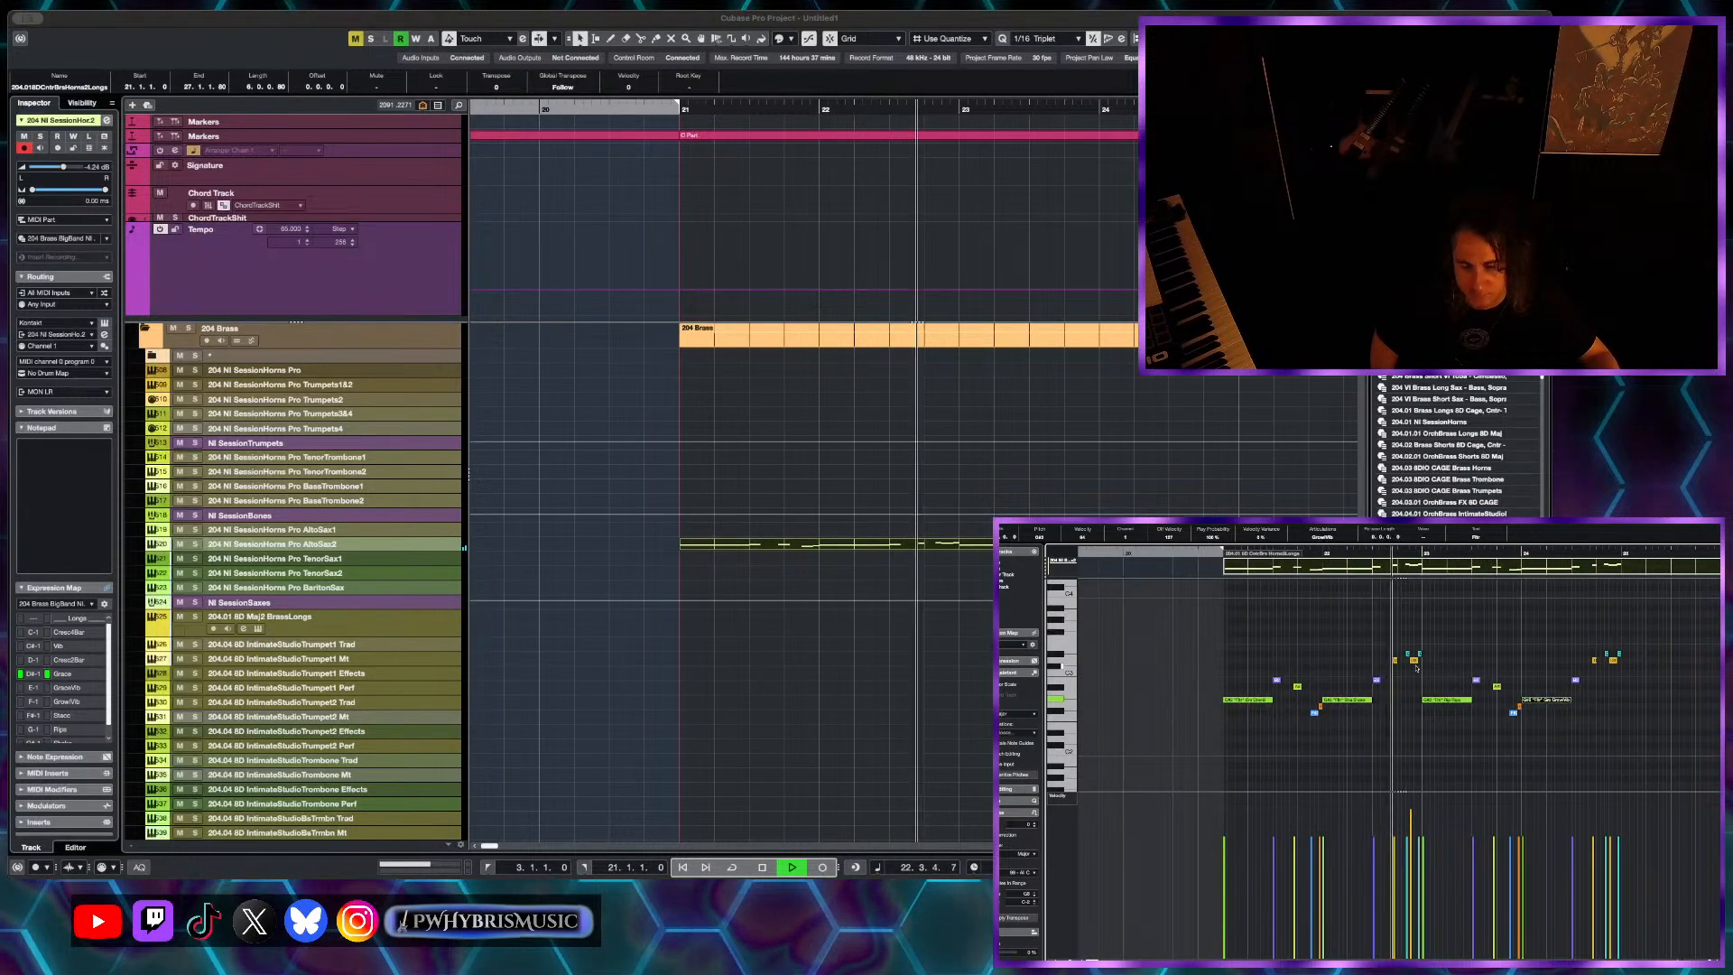
pyautogui.scroll(3, 1436, 686)
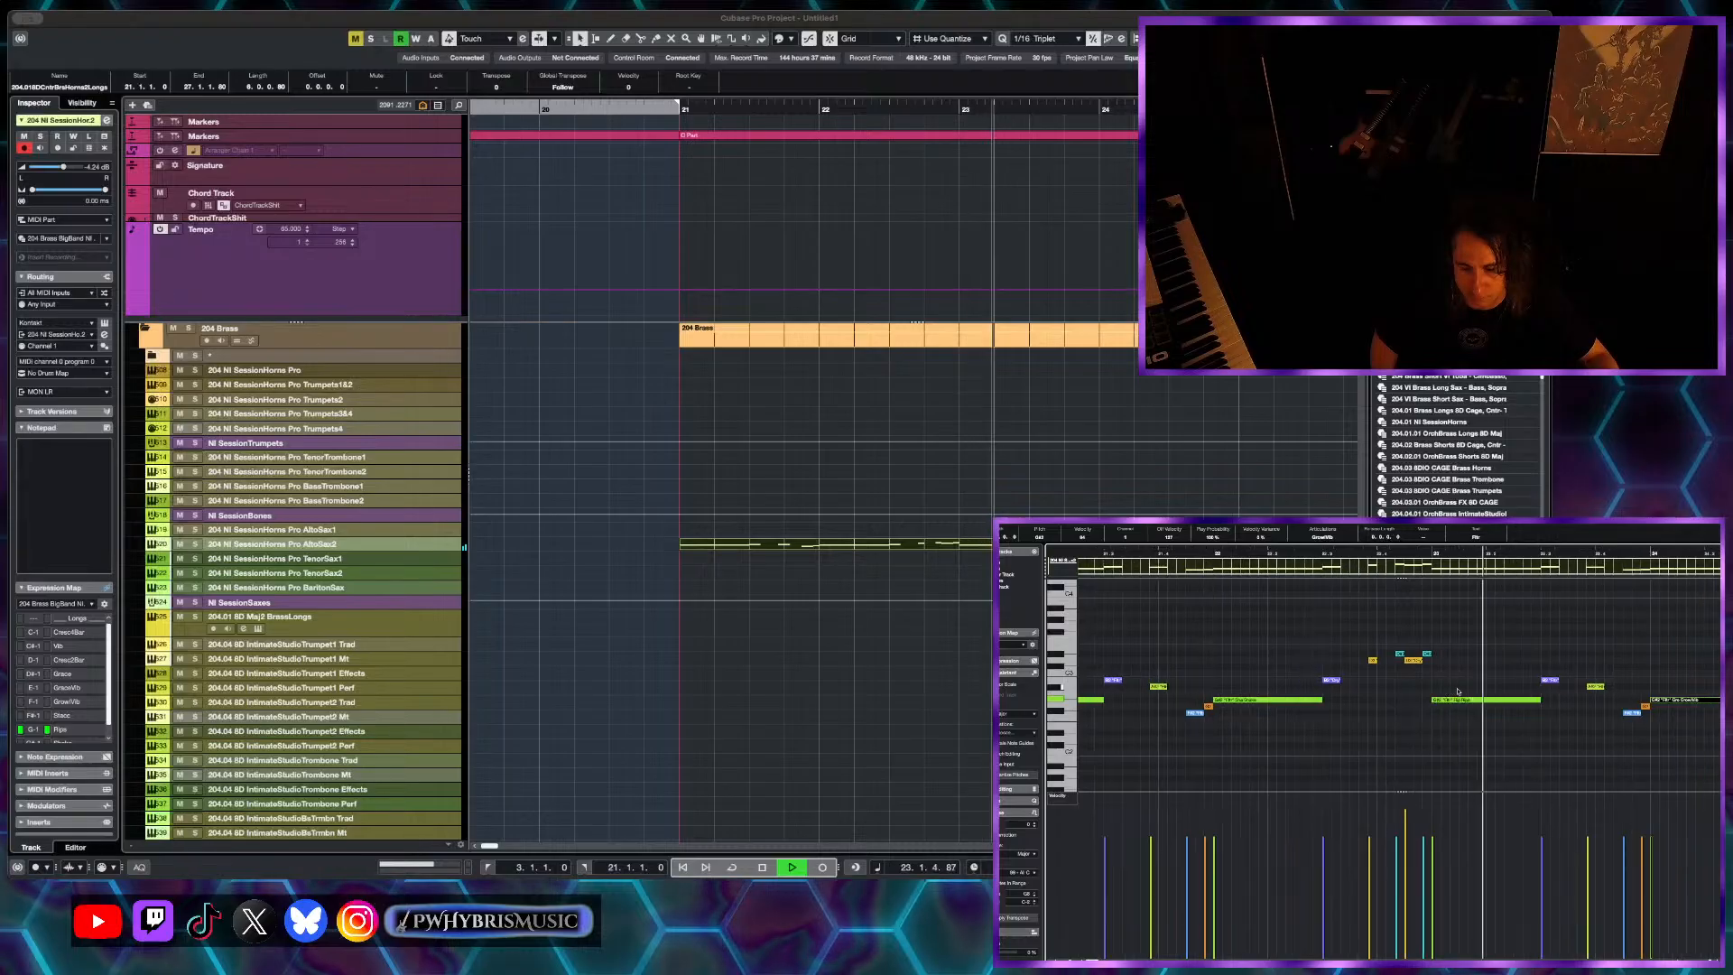
pyautogui.press('space')
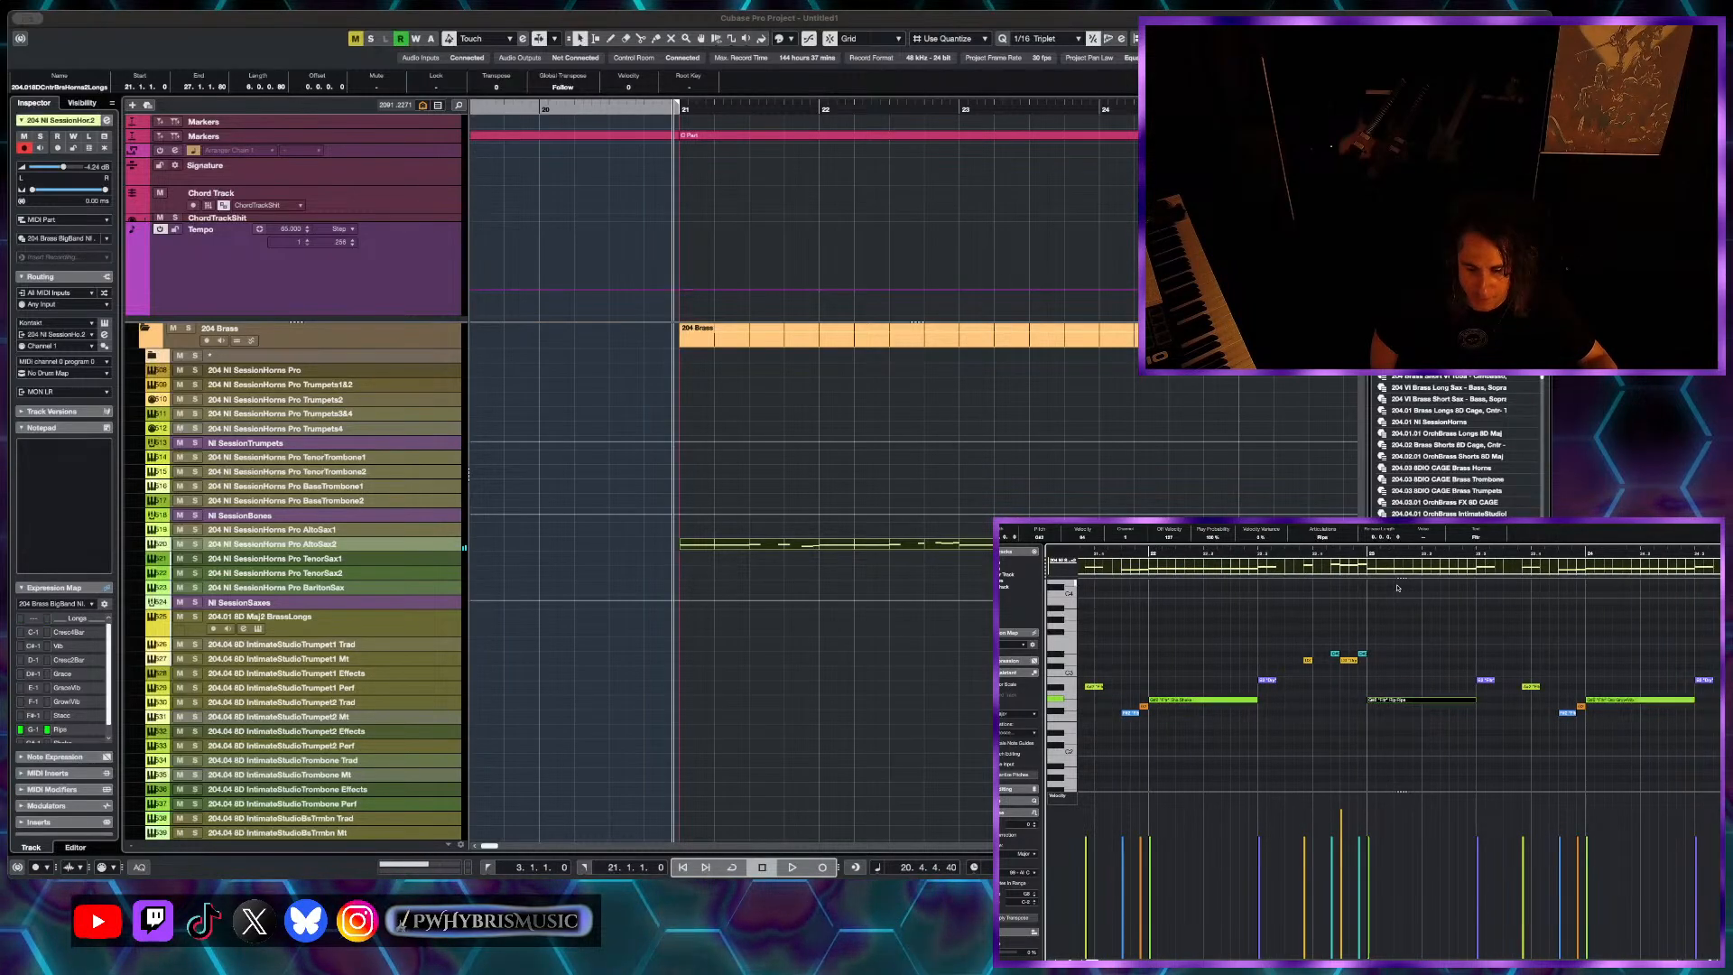
# - Set the articulation of the long note at bar 23 to GrowlVib and audition from just before that note
pyautogui.click(1324, 538)
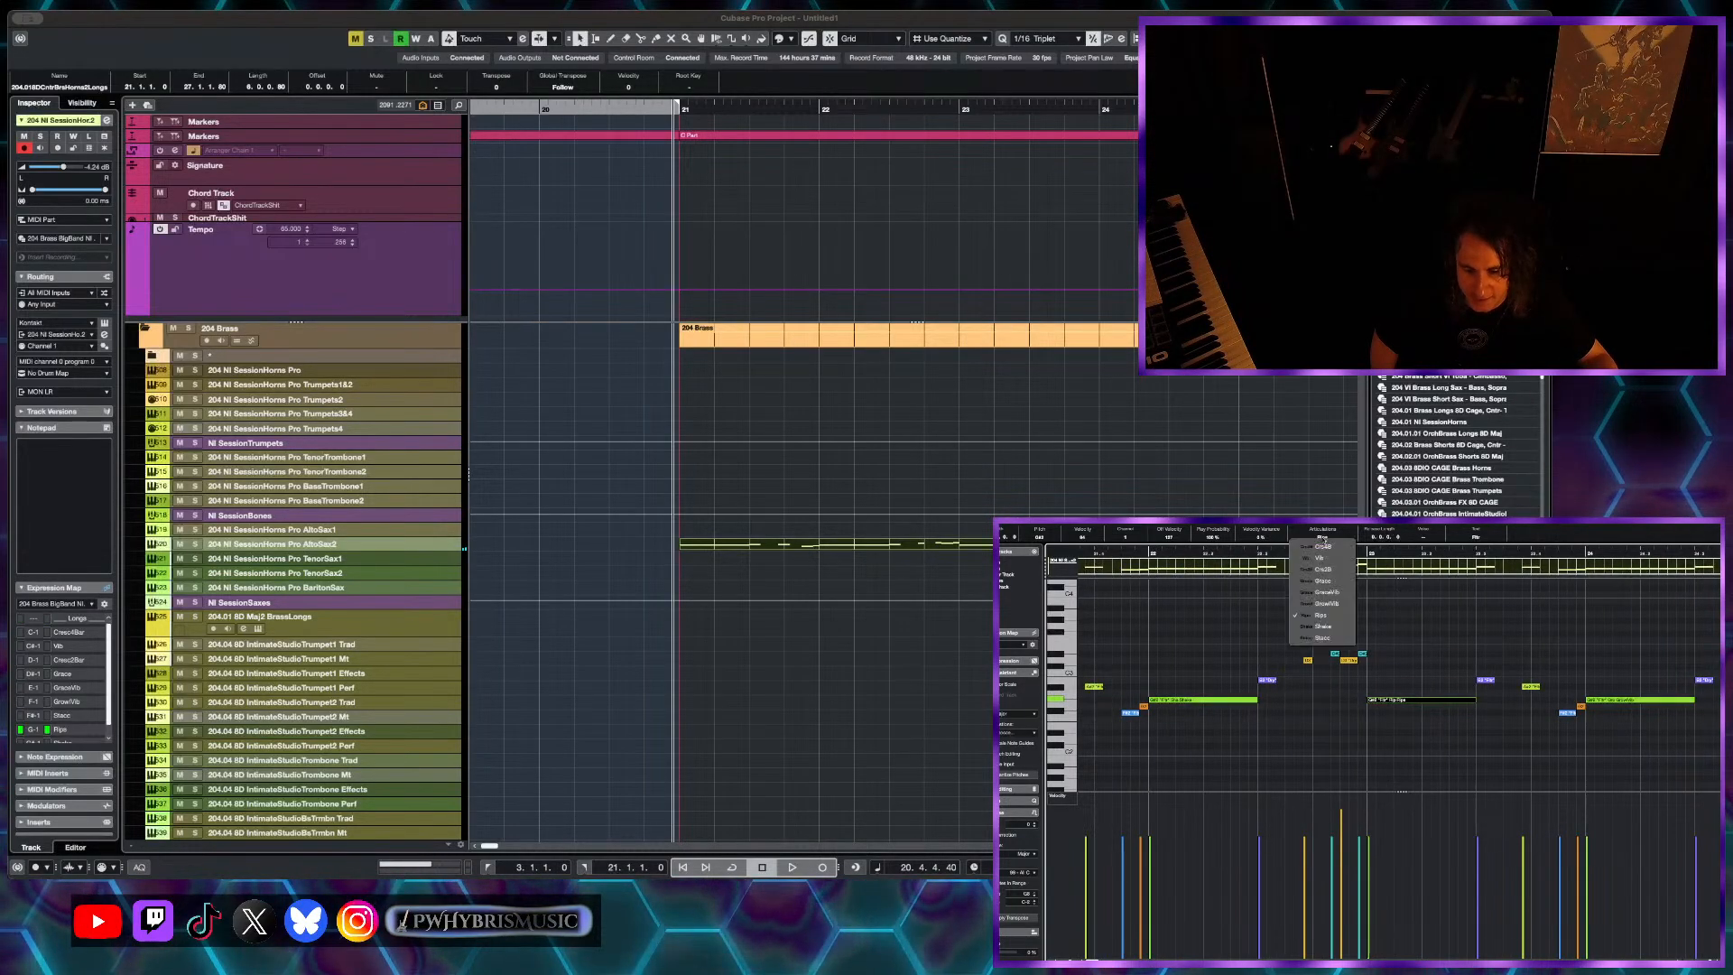
pyautogui.click(1323, 603)
pyautogui.click(1362, 554)
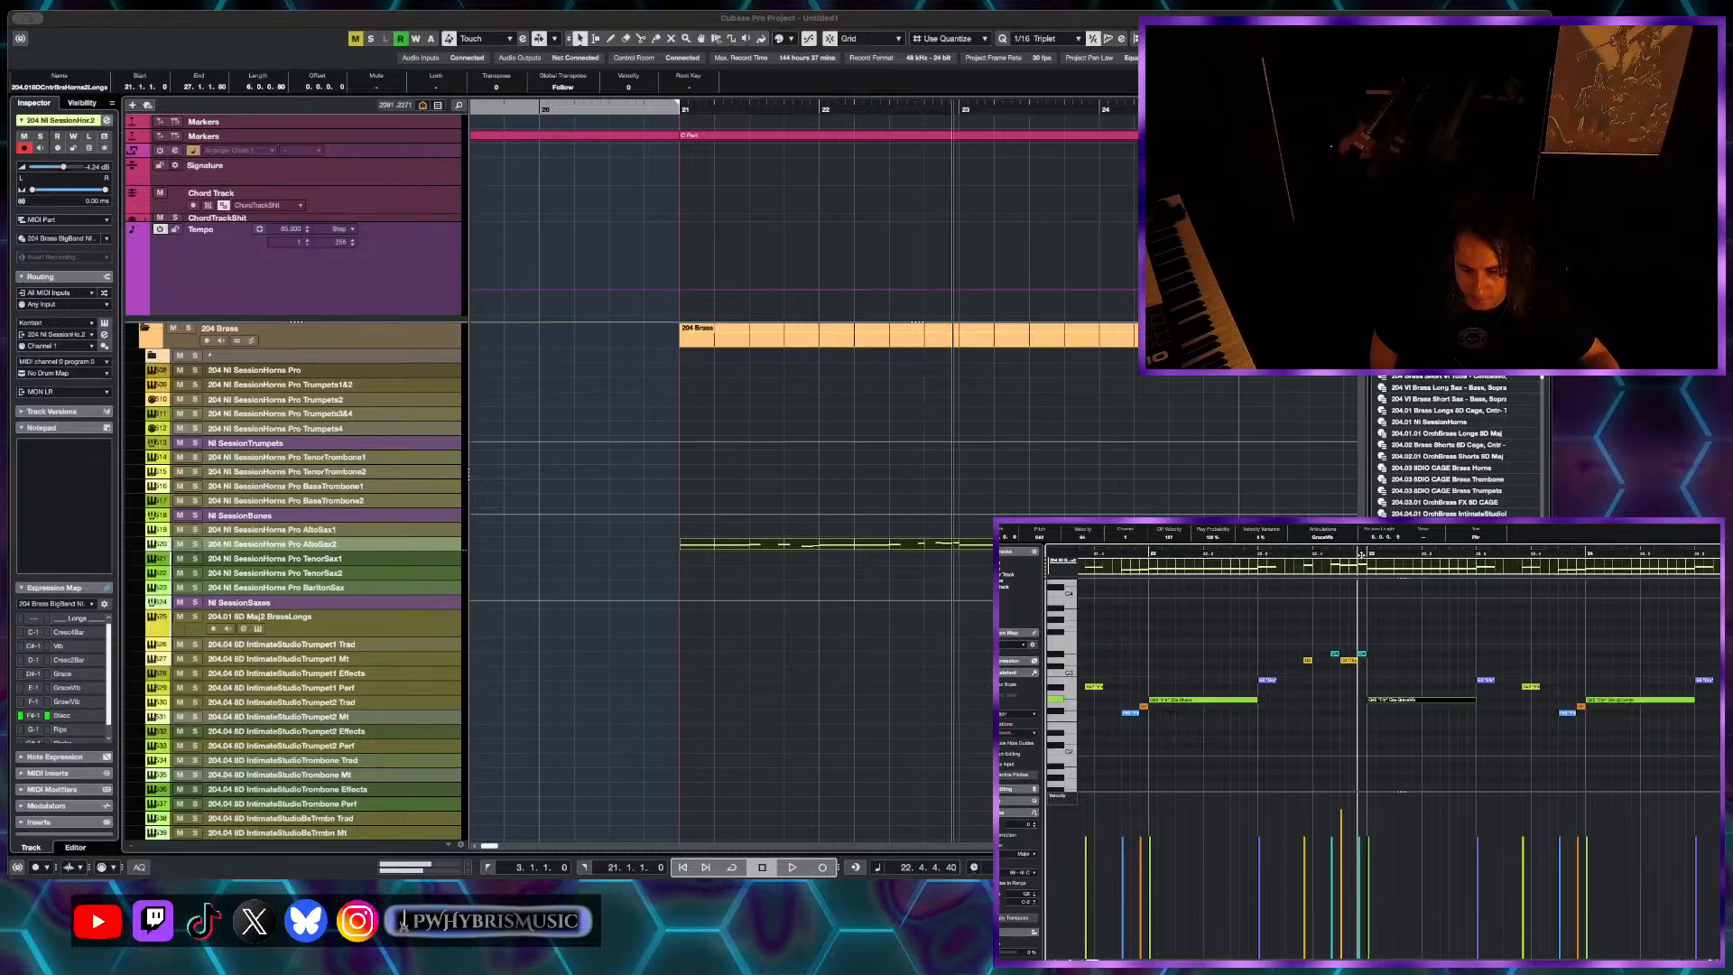
pyautogui.press('space')
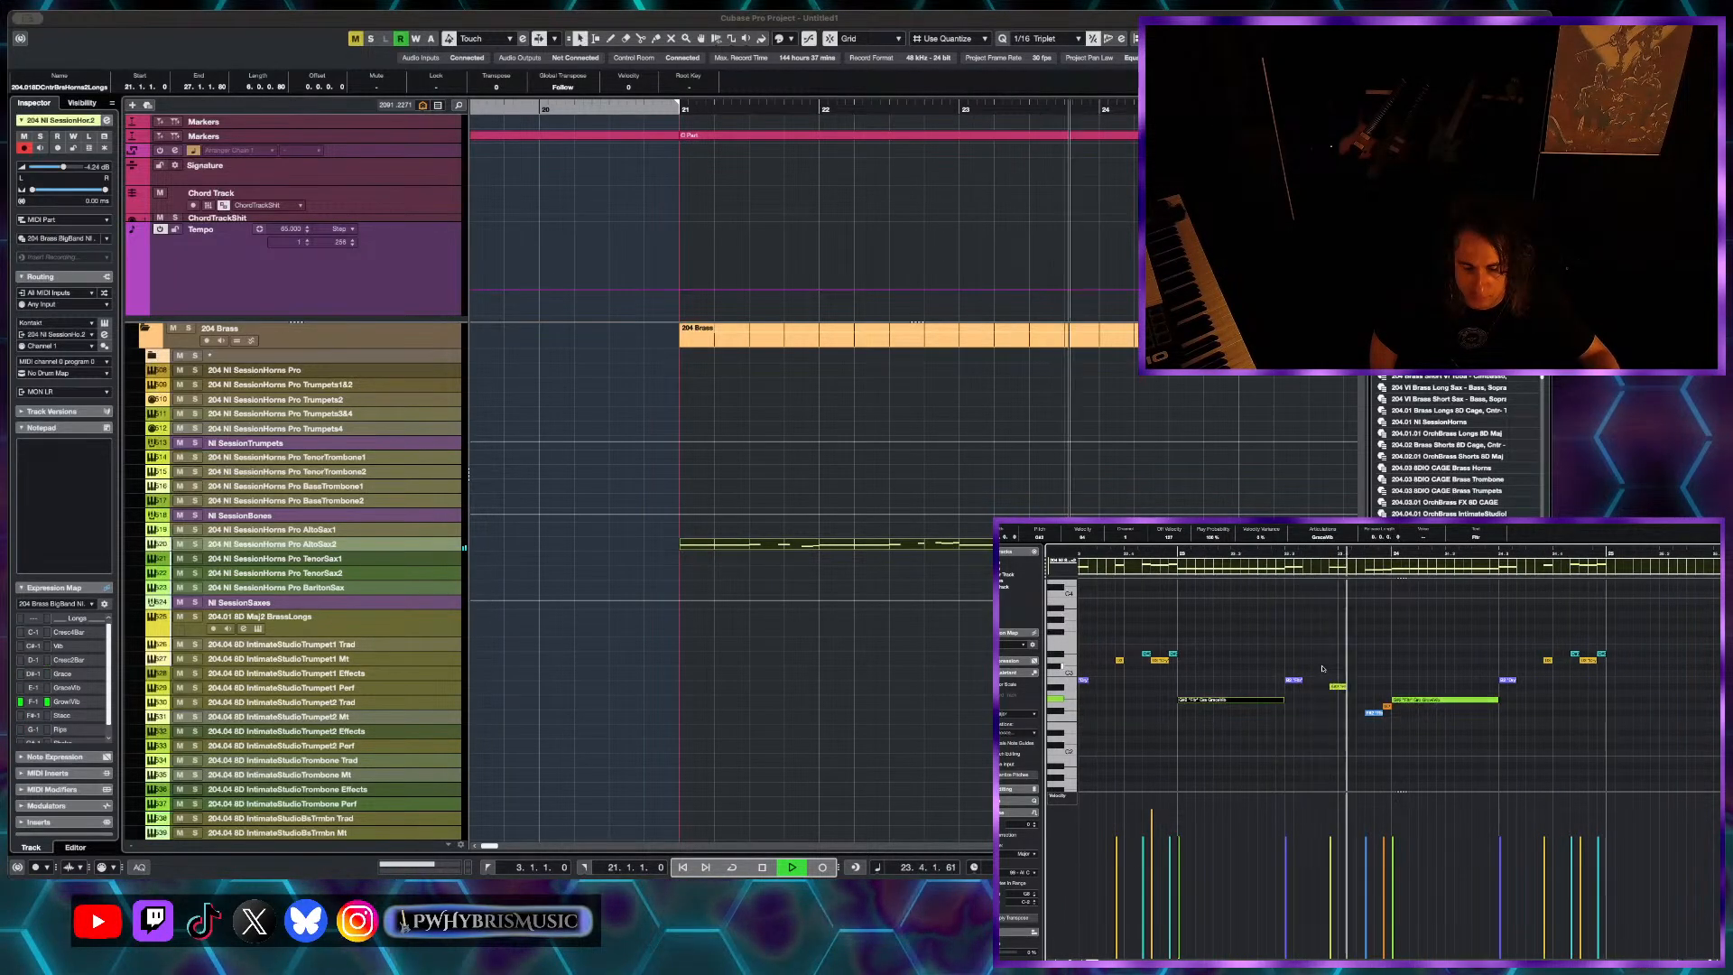
pyautogui.press('space')
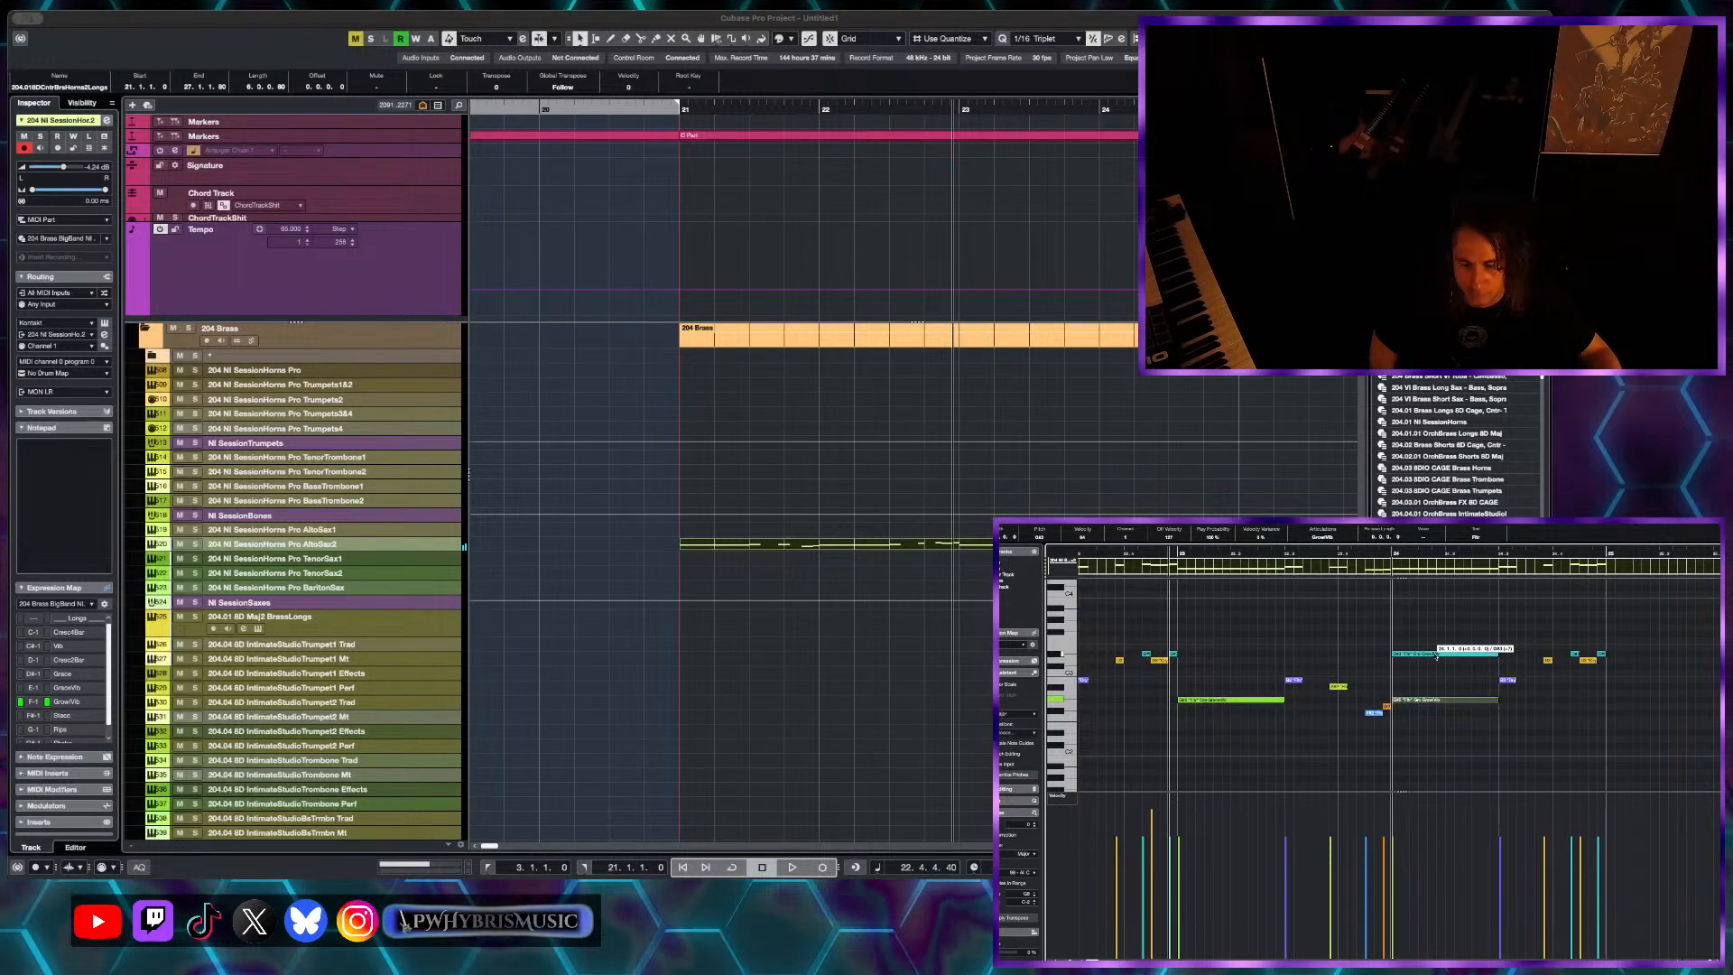
# - Raise bar 24's long note to the high notes' pitch and divide it into two short notes, the second a semitone higher, and a longer note
pyautogui.moveTo(1437, 656); pyautogui.dragTo(1413, 657)
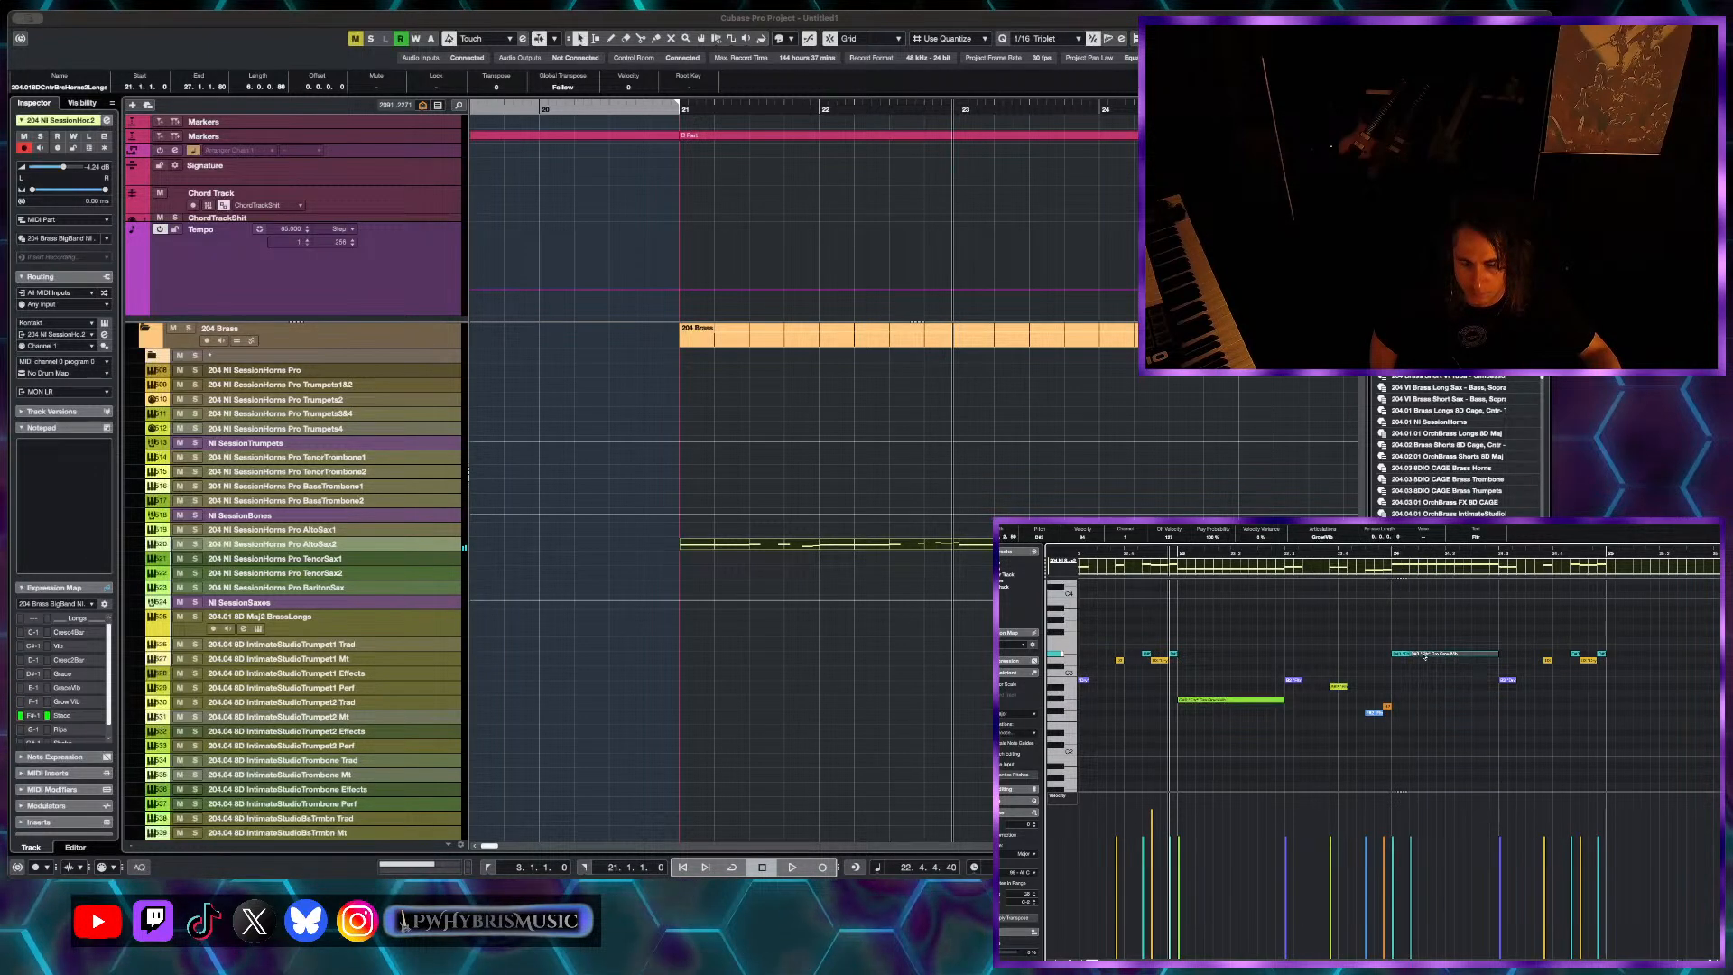
pyautogui.moveTo(1426, 649); pyautogui.dragTo(1436, 654)
pyautogui.press('space')
pyautogui.press('space')
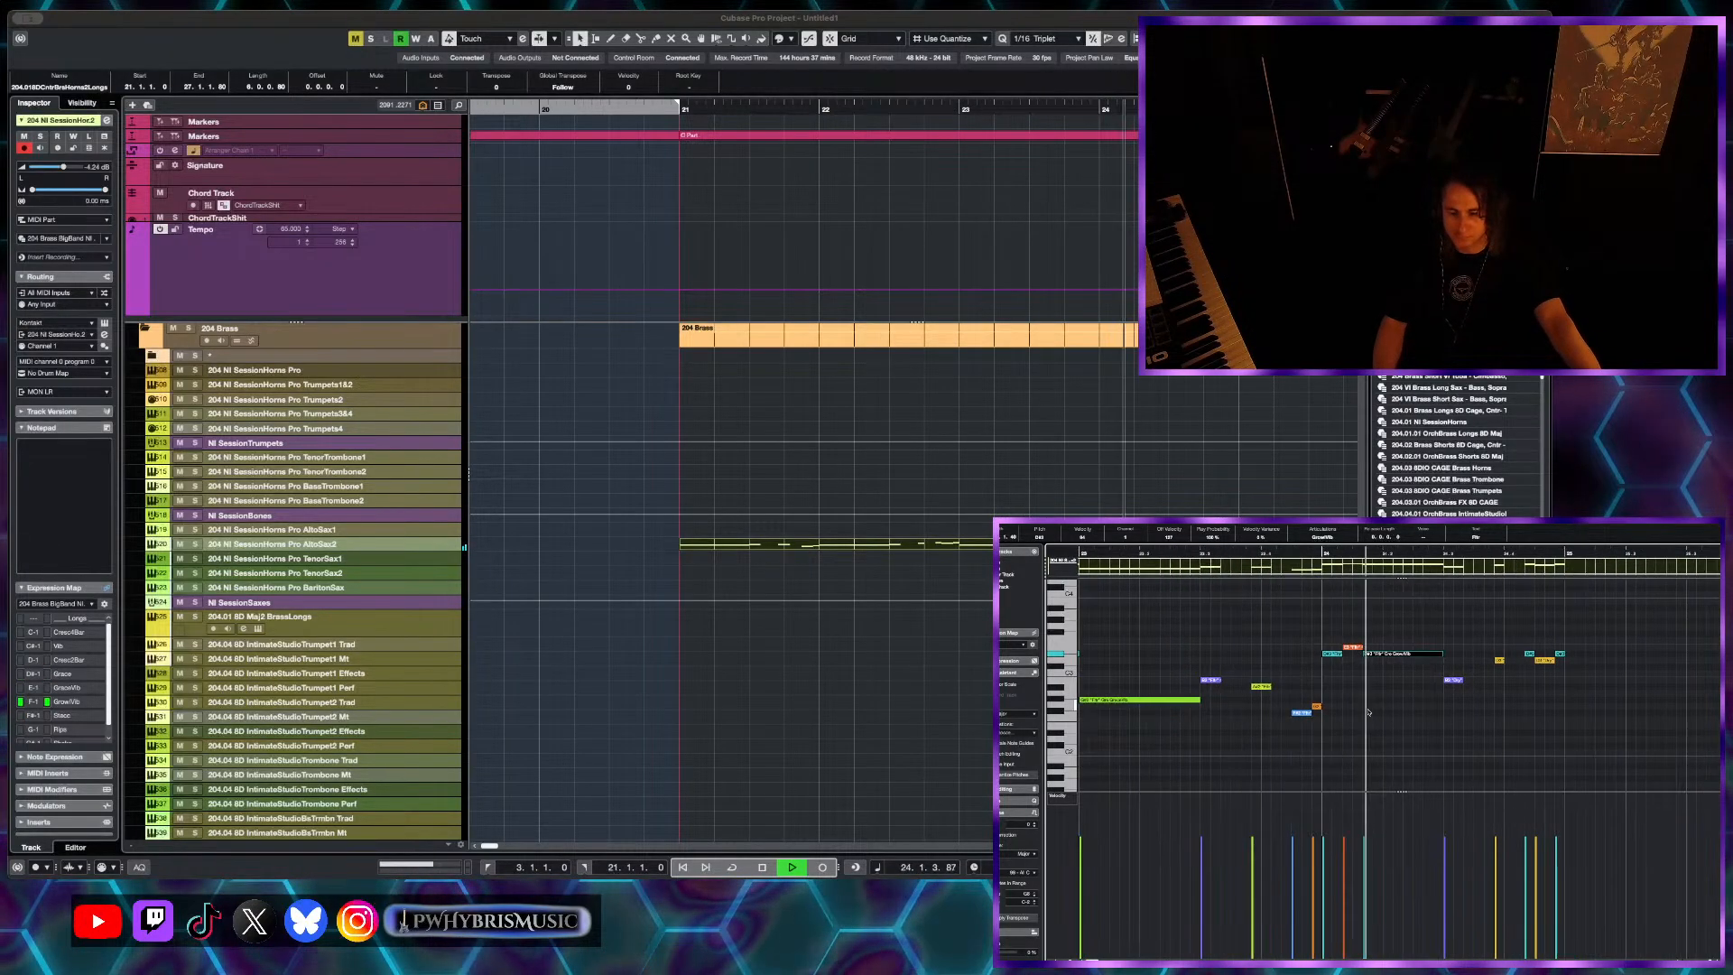
pyautogui.press('space')
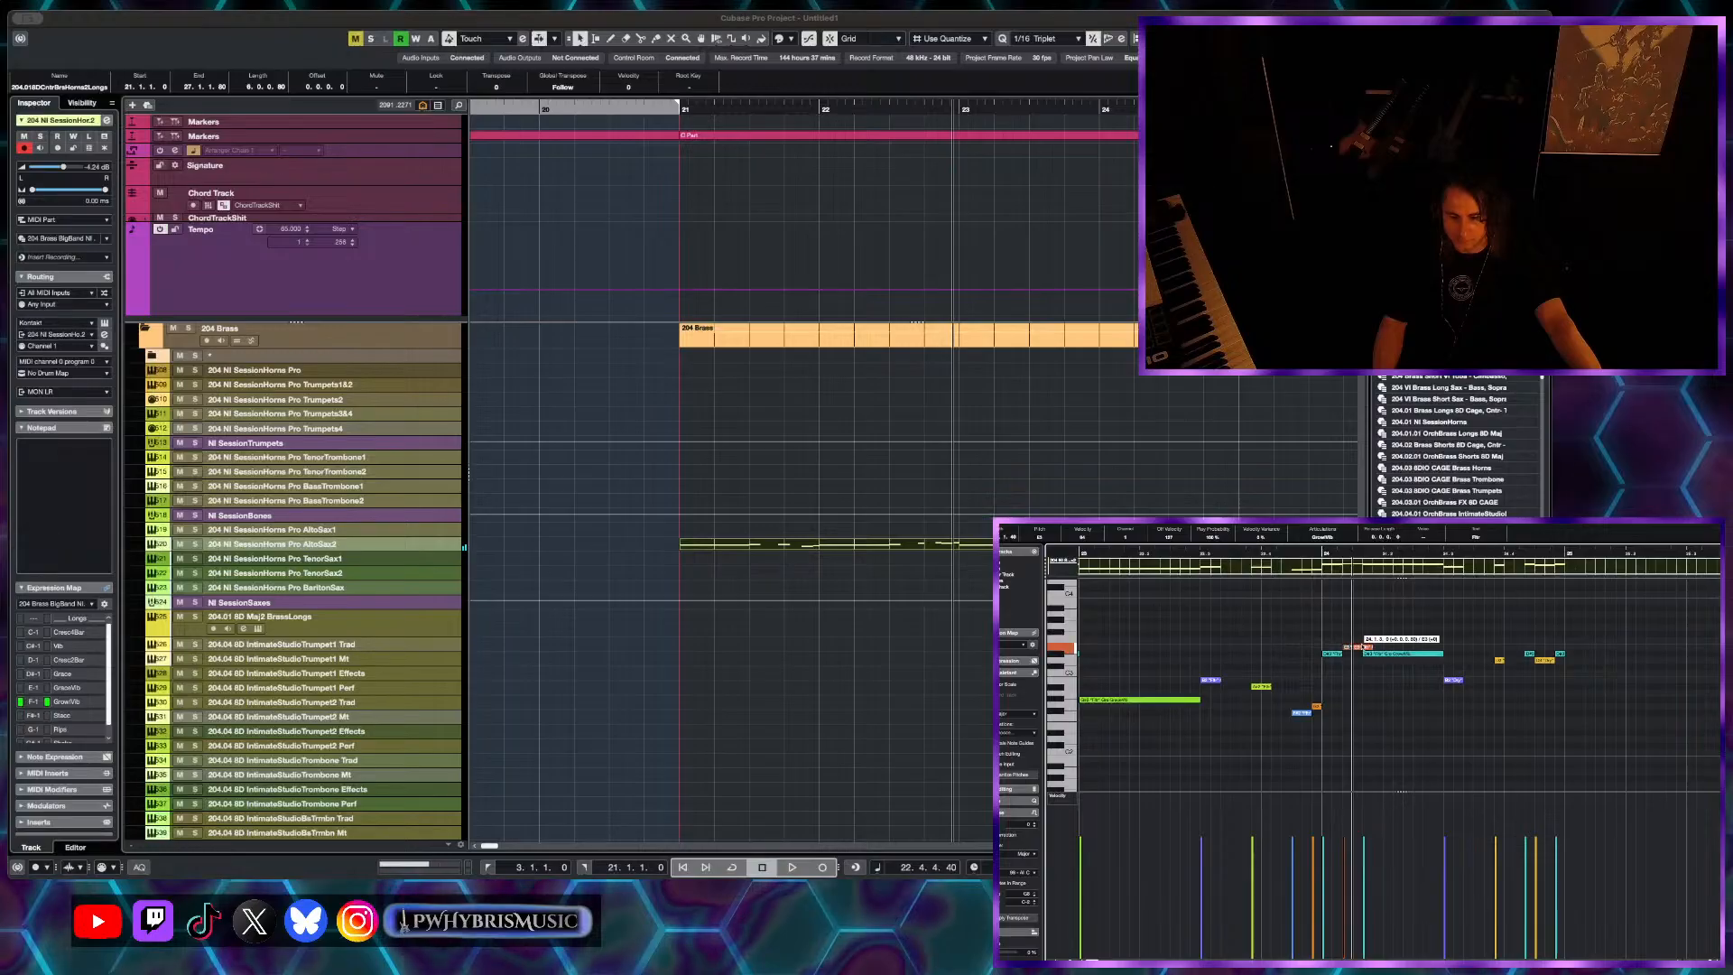
# - Shift bar 24's second short note and the following long note slightly later, leaving a gap after the first short note, and audition
pyautogui.moveTo(1363, 646); pyautogui.dragTo(1364, 647)
pyautogui.press('space')
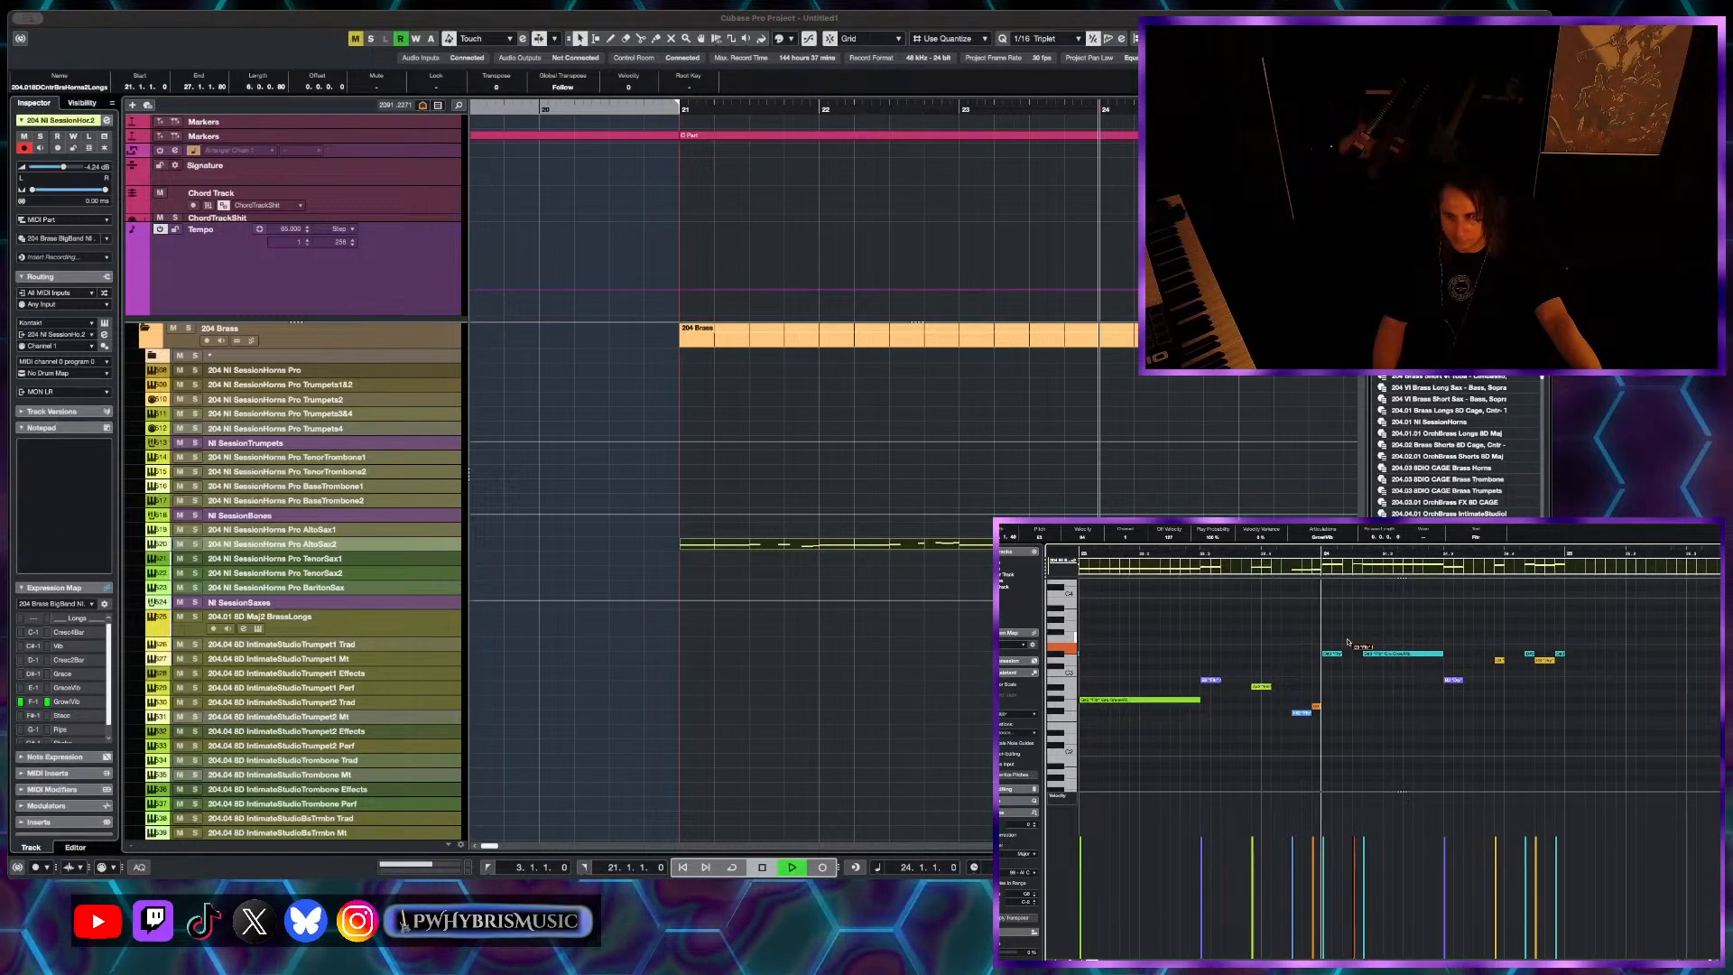
pyautogui.press('space')
pyautogui.moveTo(1387, 654); pyautogui.dragTo(1400, 654)
pyautogui.press('space')
pyautogui.scroll(3, 1395, 661)
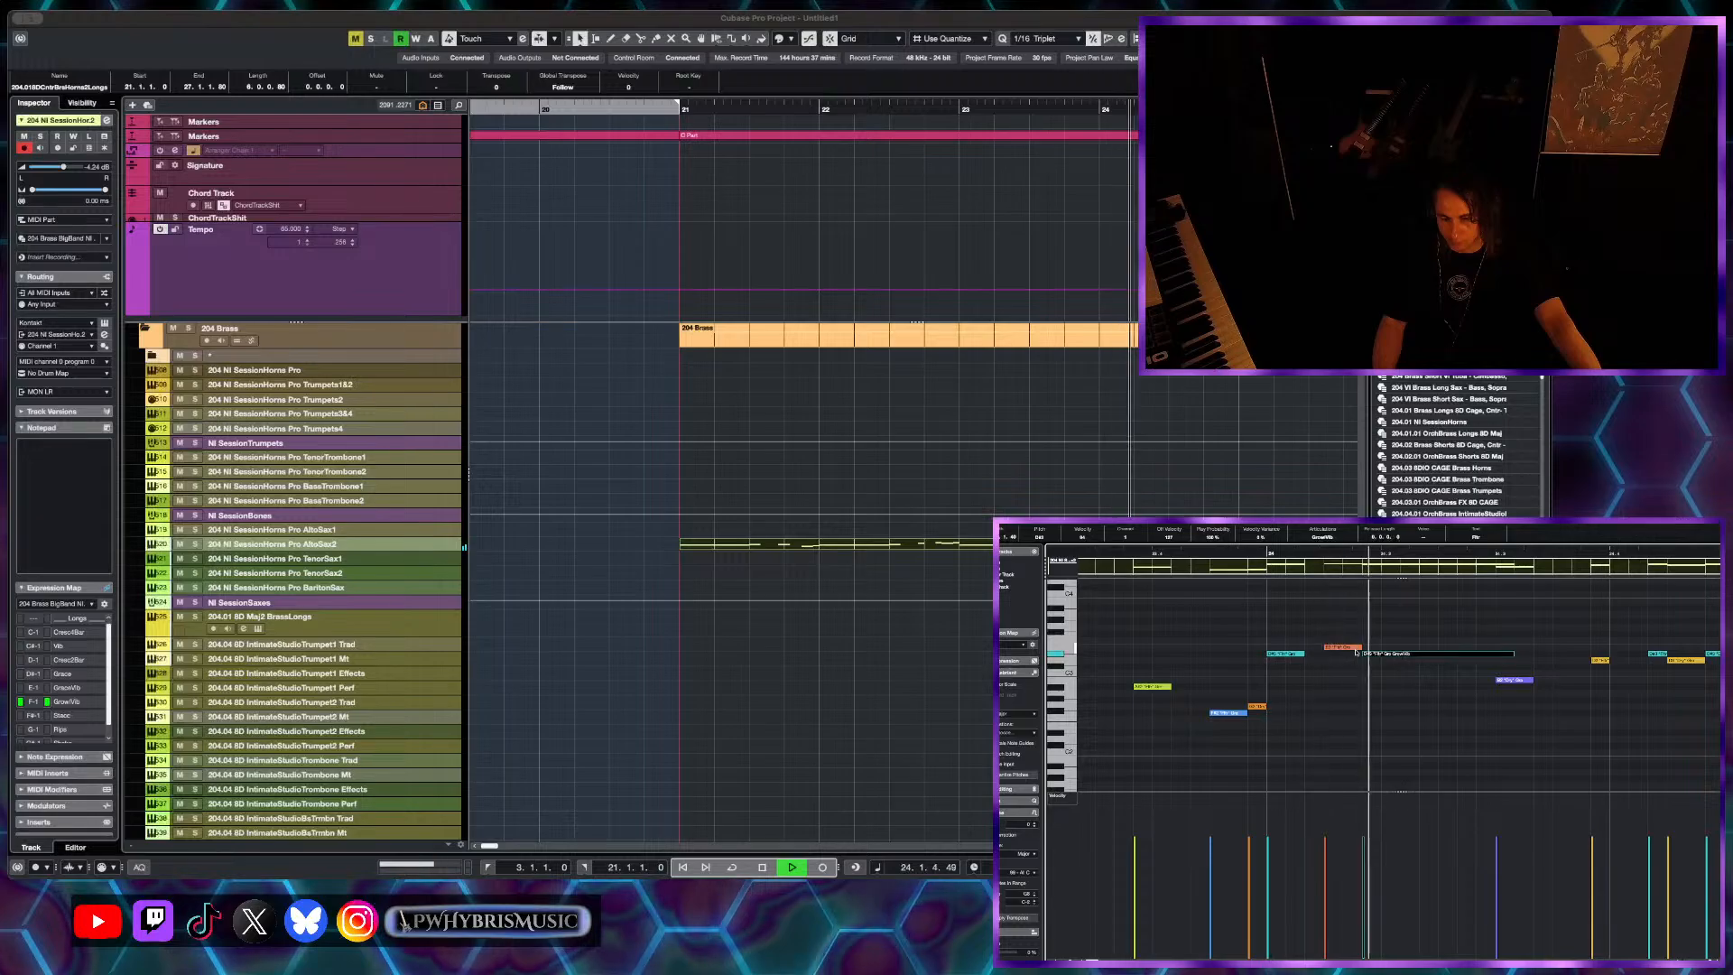
pyautogui.press('space')
# - Set the articulation of the second short note in bar 24 to Stacc and audition from bar 24
pyautogui.click(1351, 648)
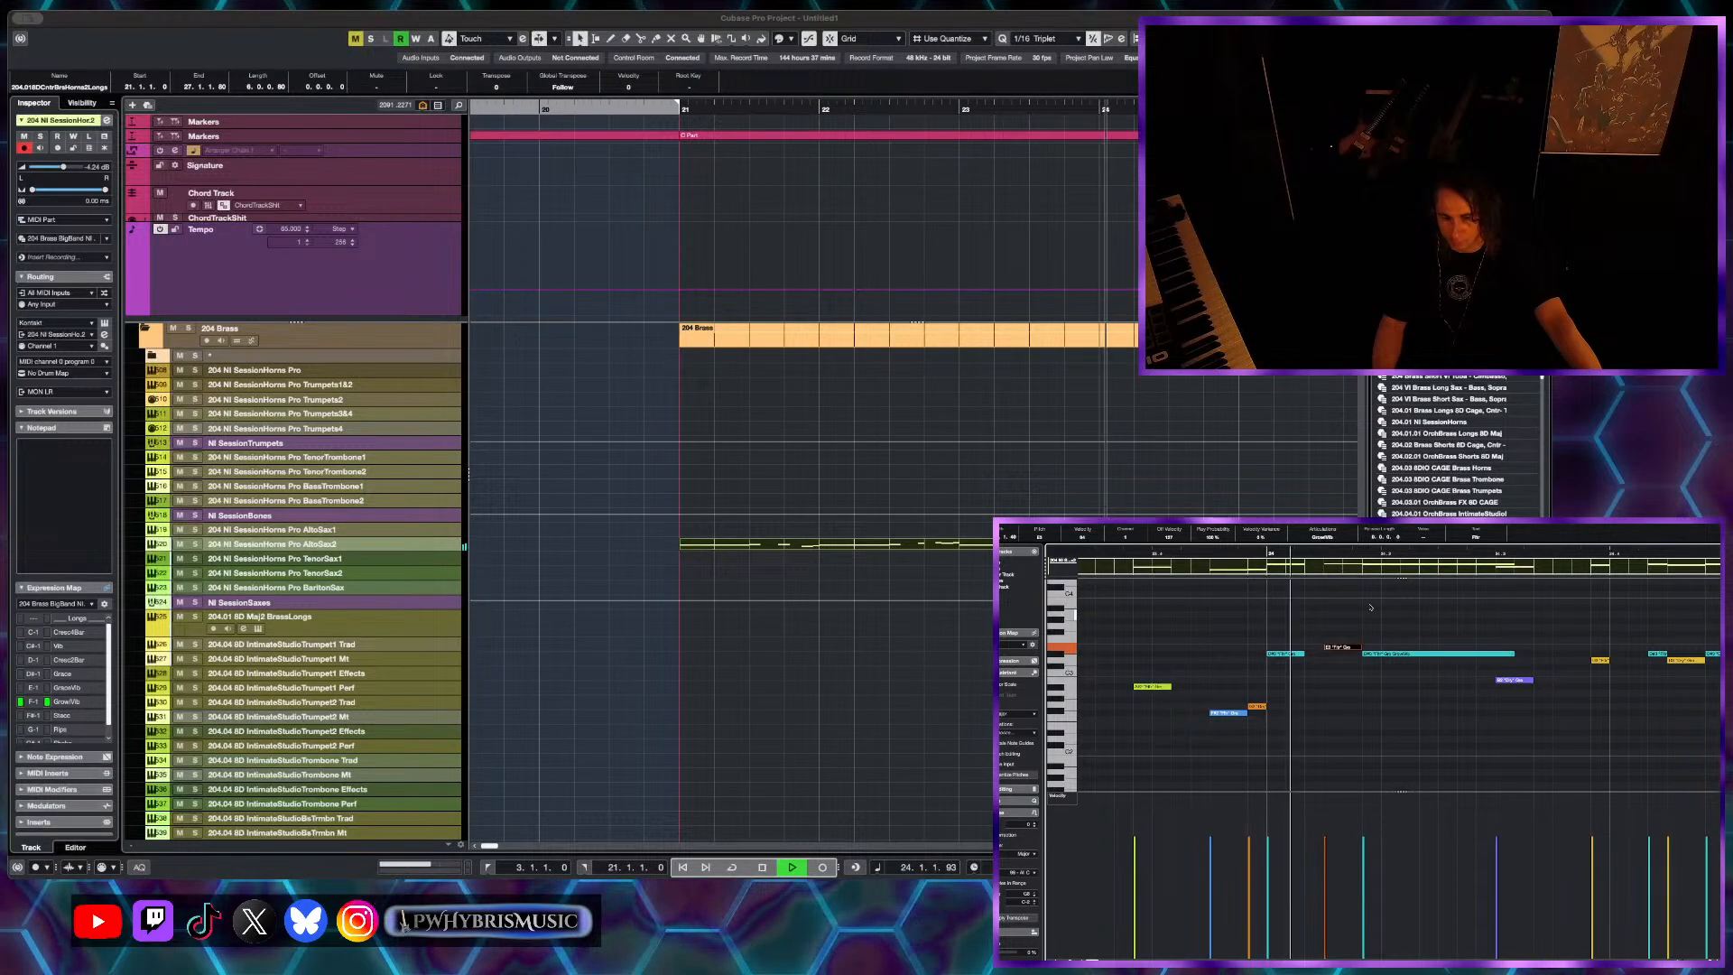
pyautogui.press('space')
pyautogui.click(1325, 538)
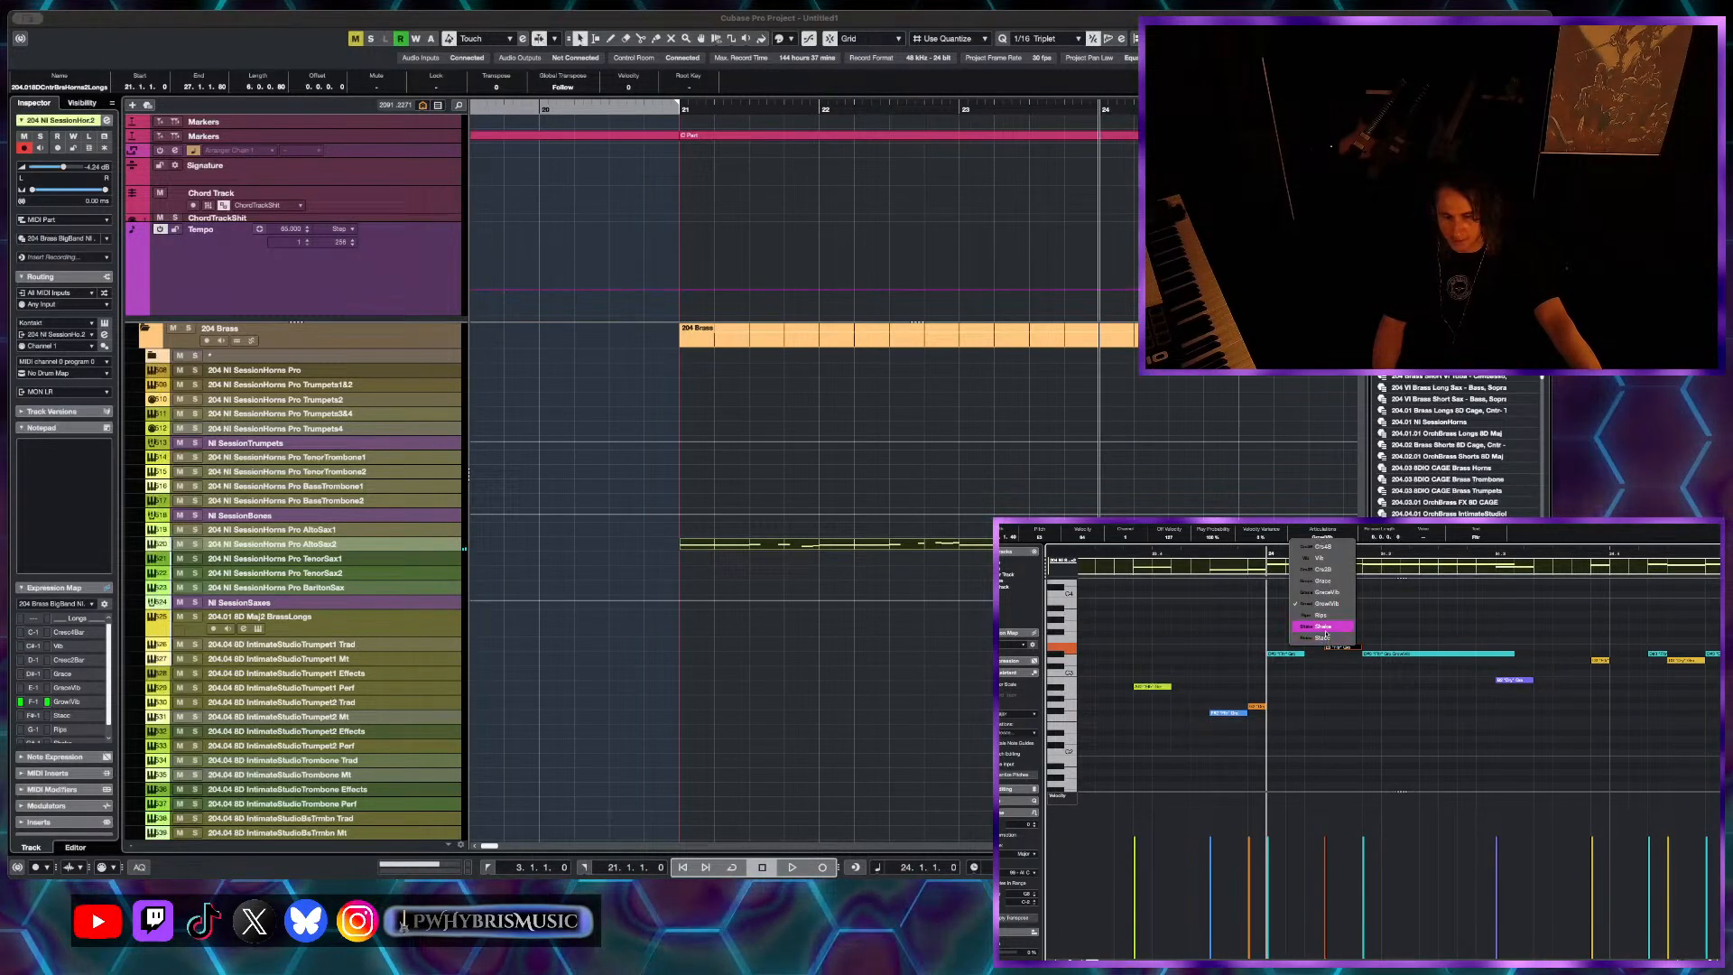
pyautogui.click(1325, 636)
pyautogui.press('space')
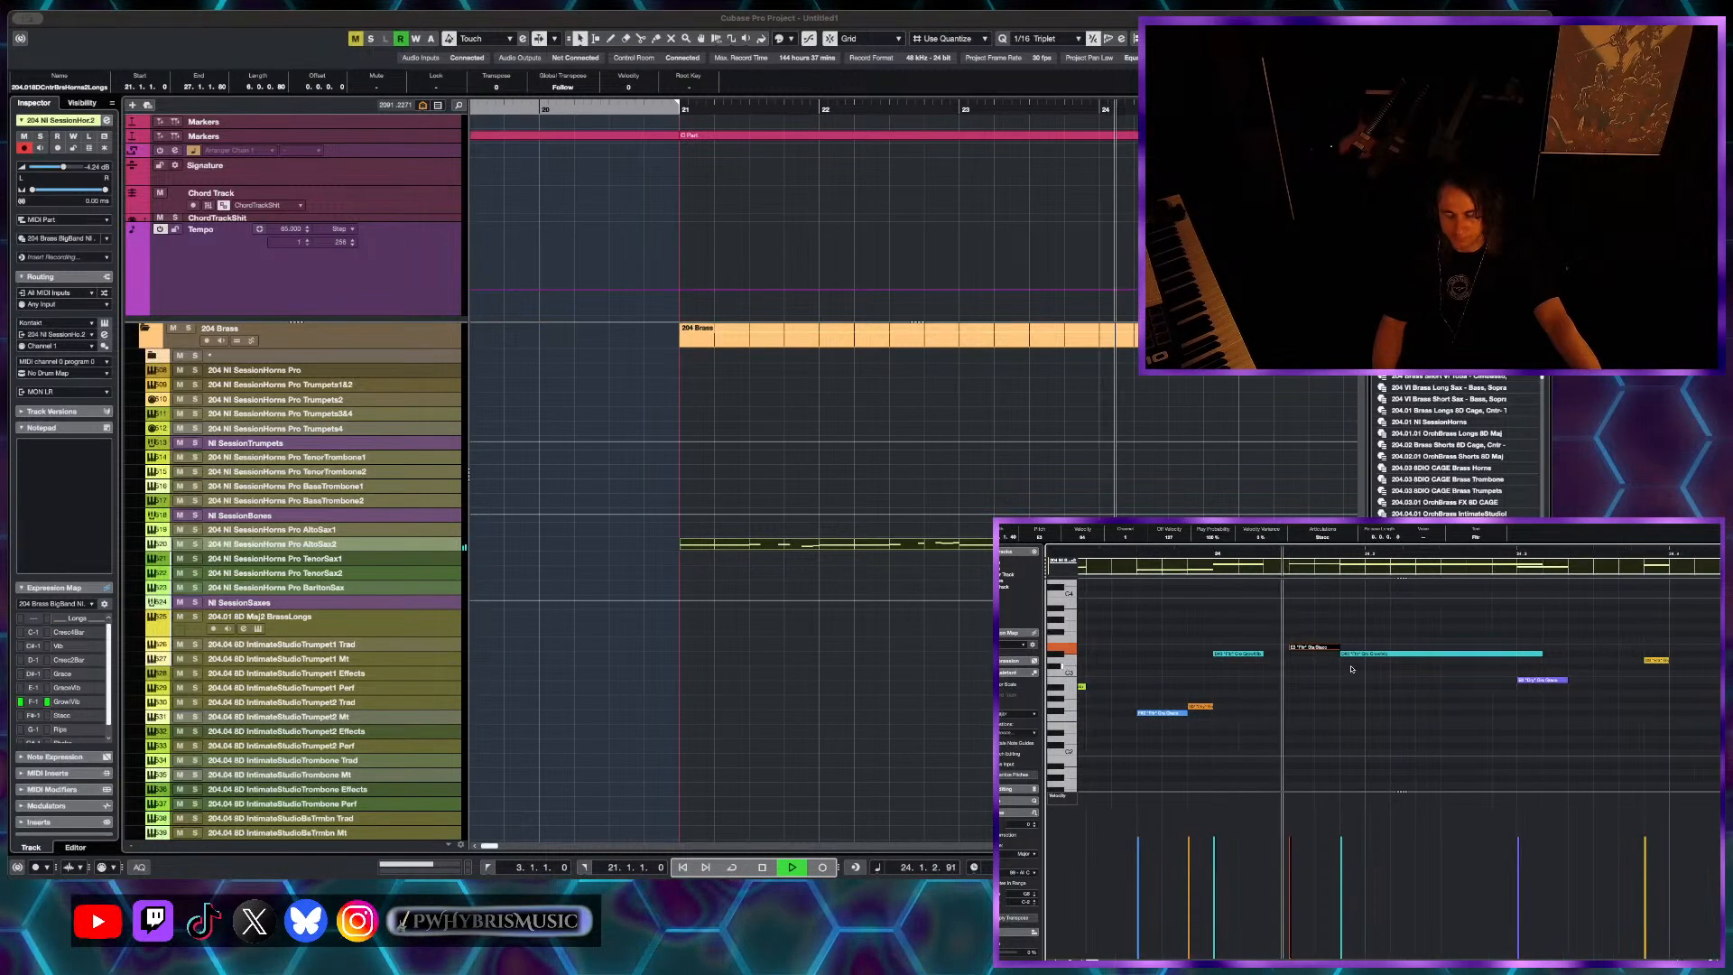
pyautogui.press('space')
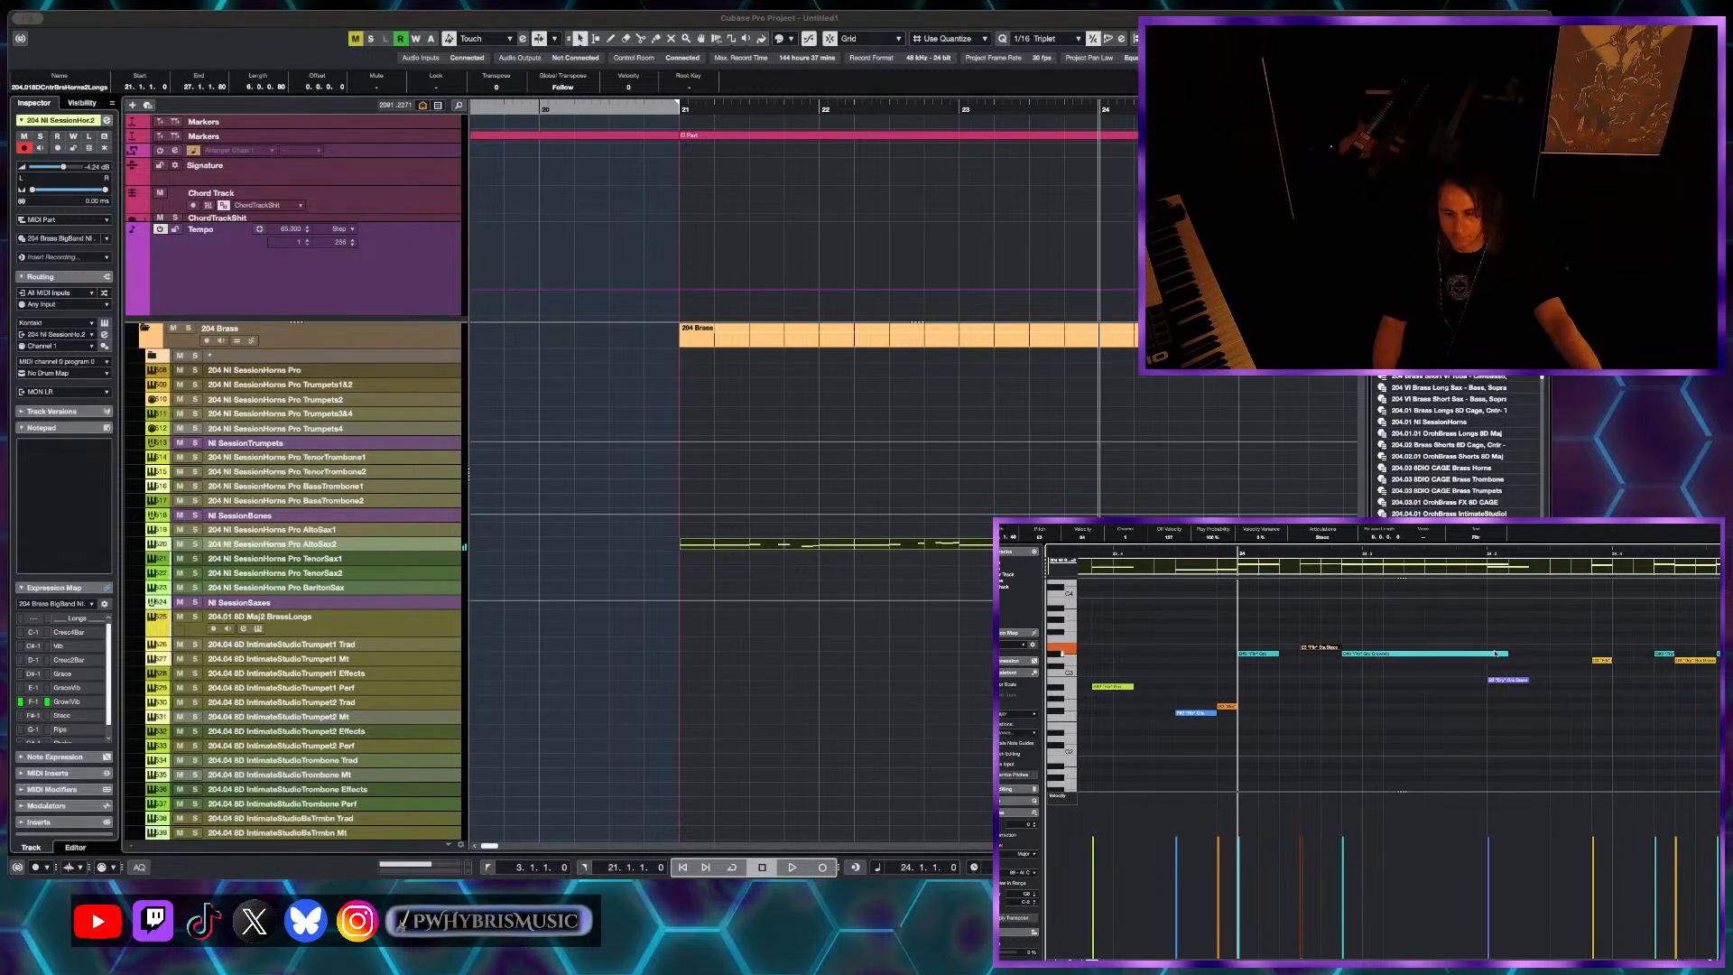
# - Check the articulation choices for bar 24's long high note and audition the phrase from bar 24
pyautogui.click(1496, 653)
pyautogui.click(1315, 539)
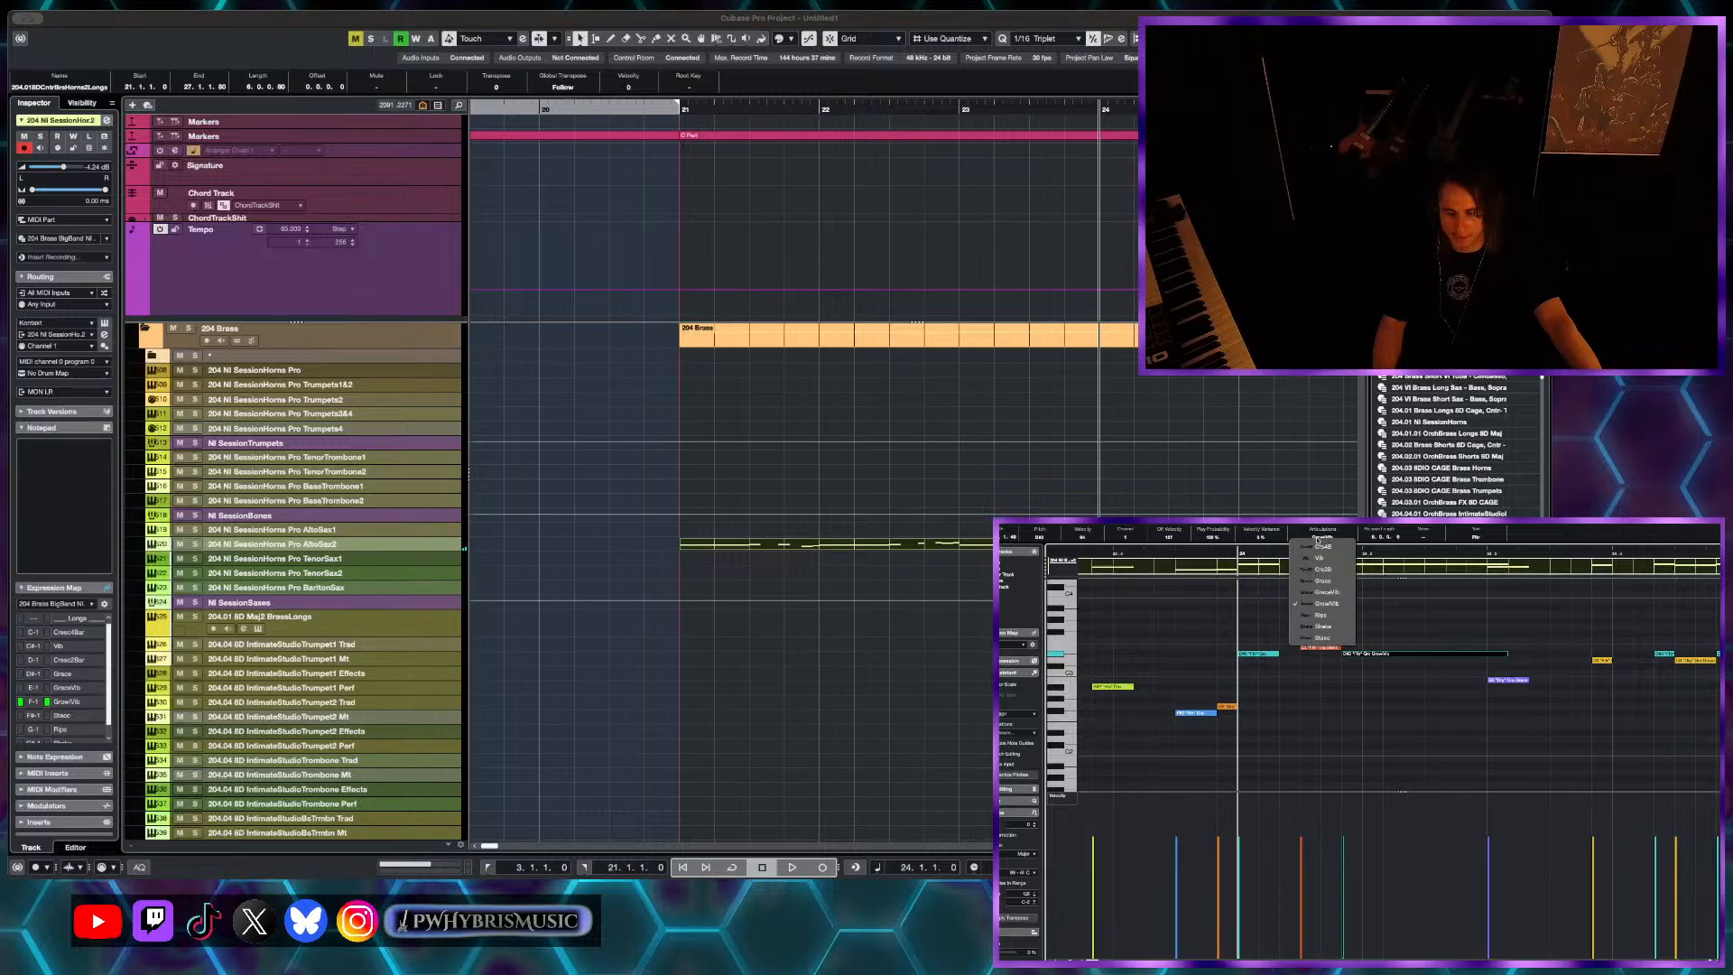
pyautogui.click(1322, 592)
pyautogui.scroll(-5, 1350, 642)
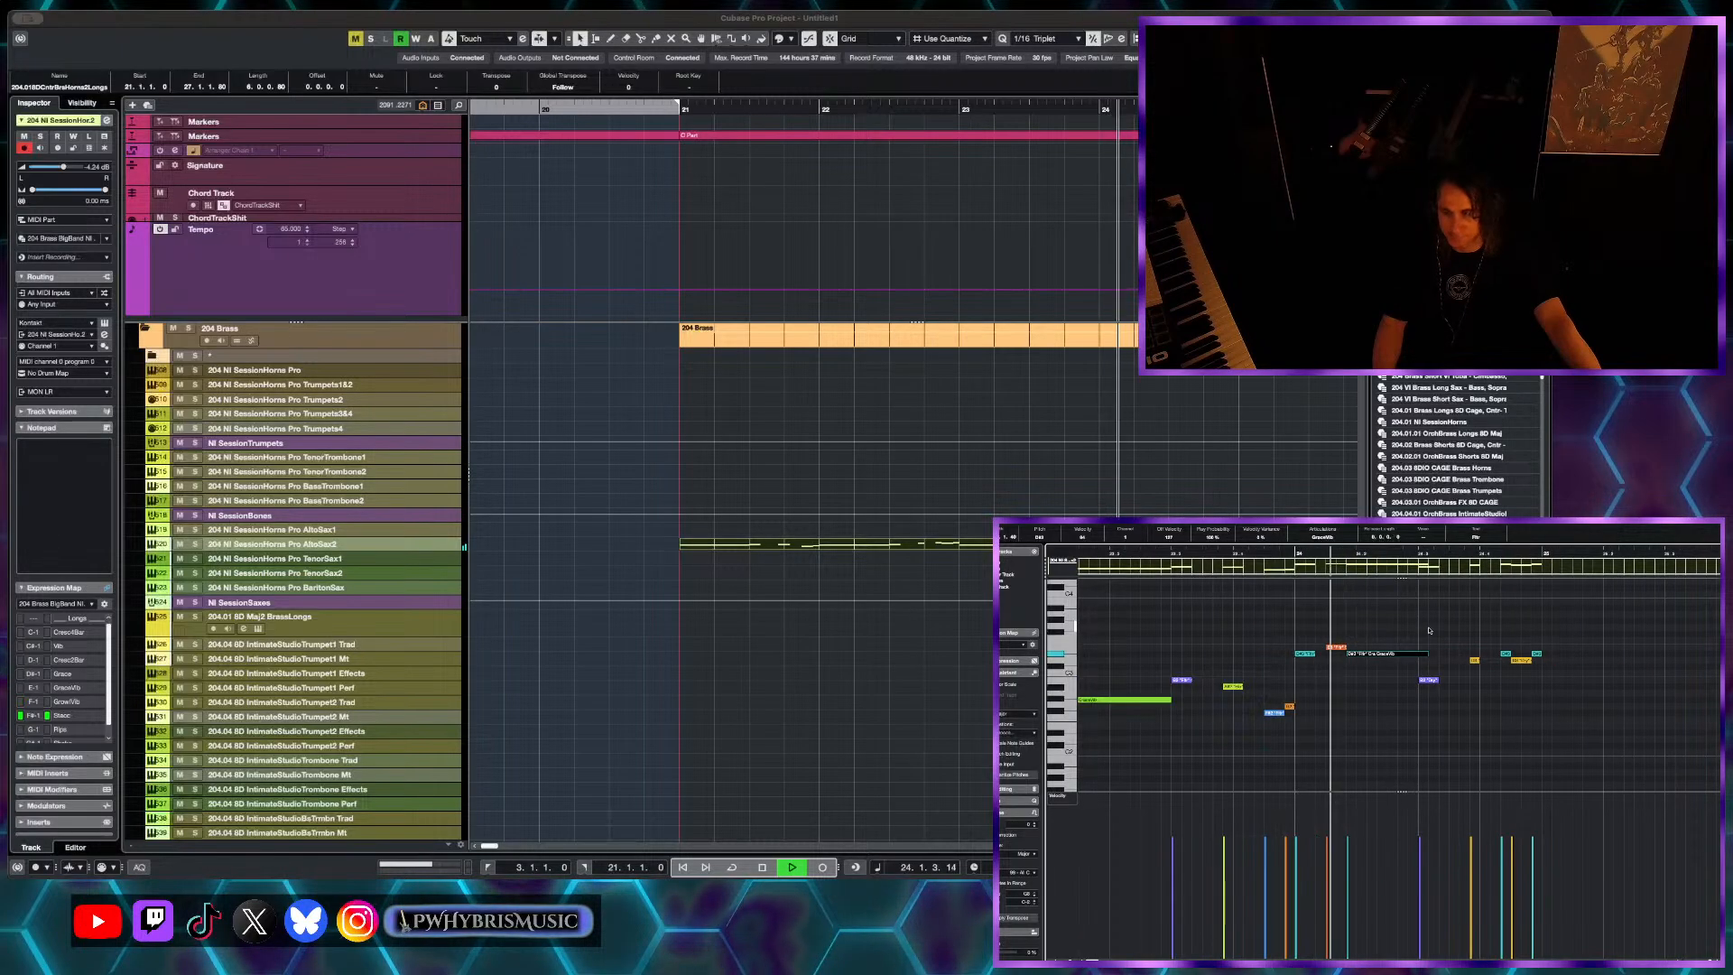
pyautogui.scroll(-2, 1464, 634)
pyautogui.press('space')
pyautogui.scroll(-3, 1465, 633)
pyautogui.press('space')
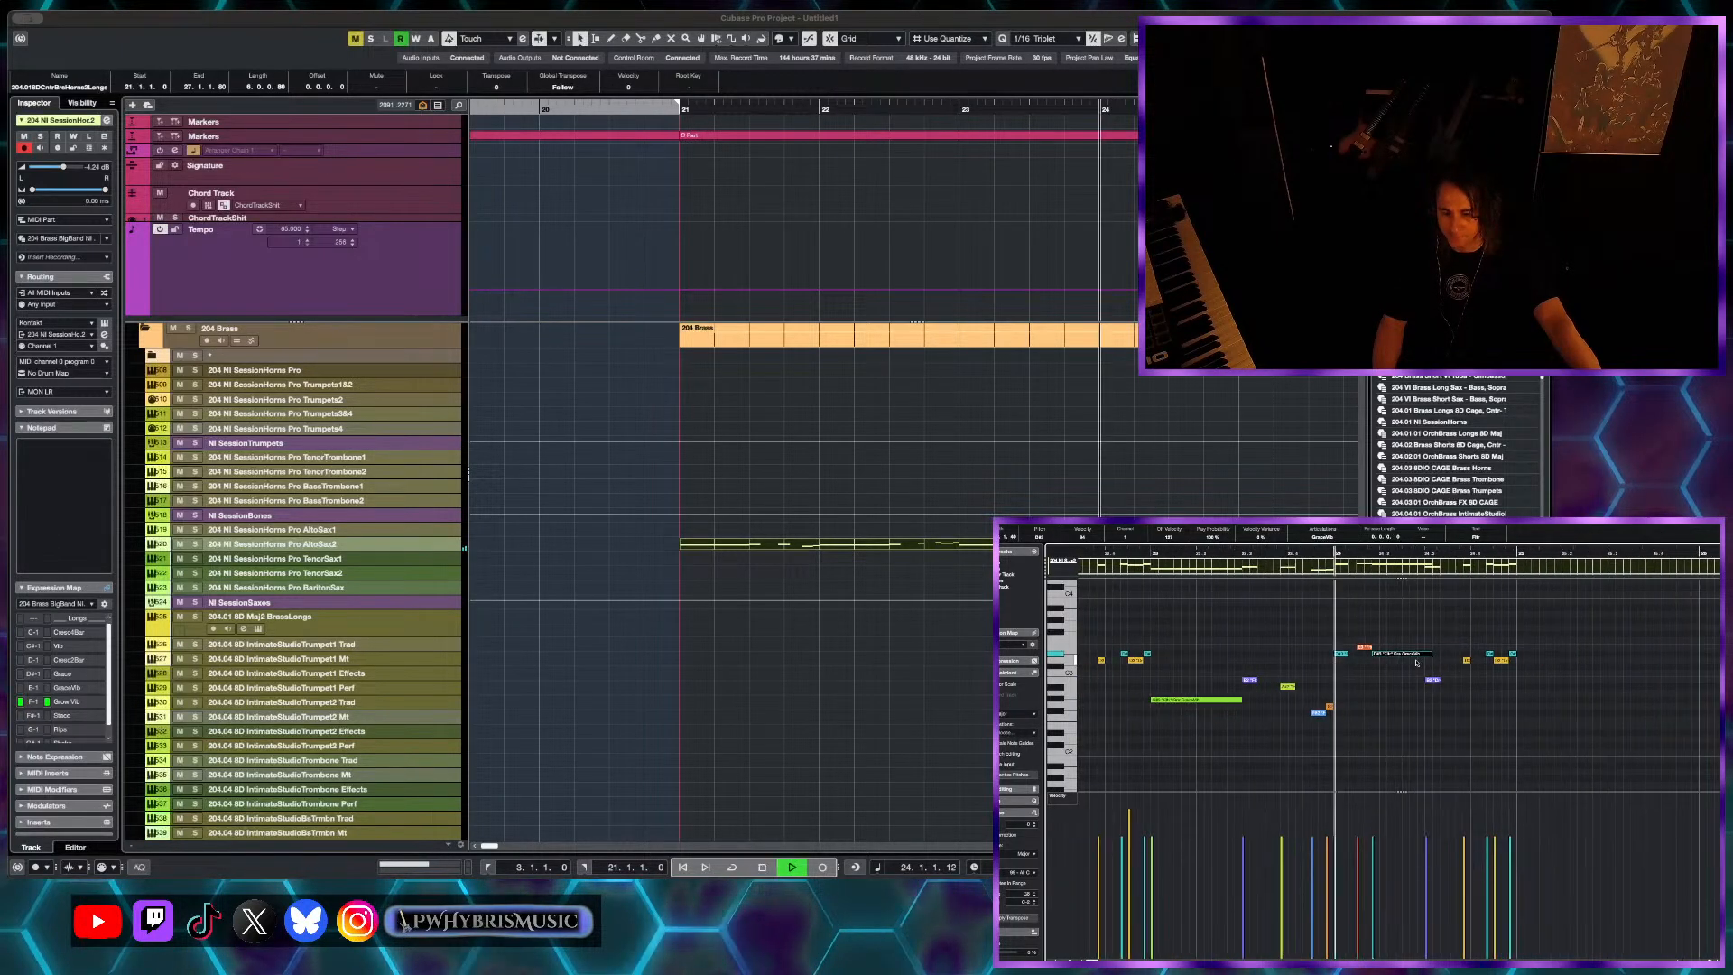
pyautogui.scroll(2, 1465, 633)
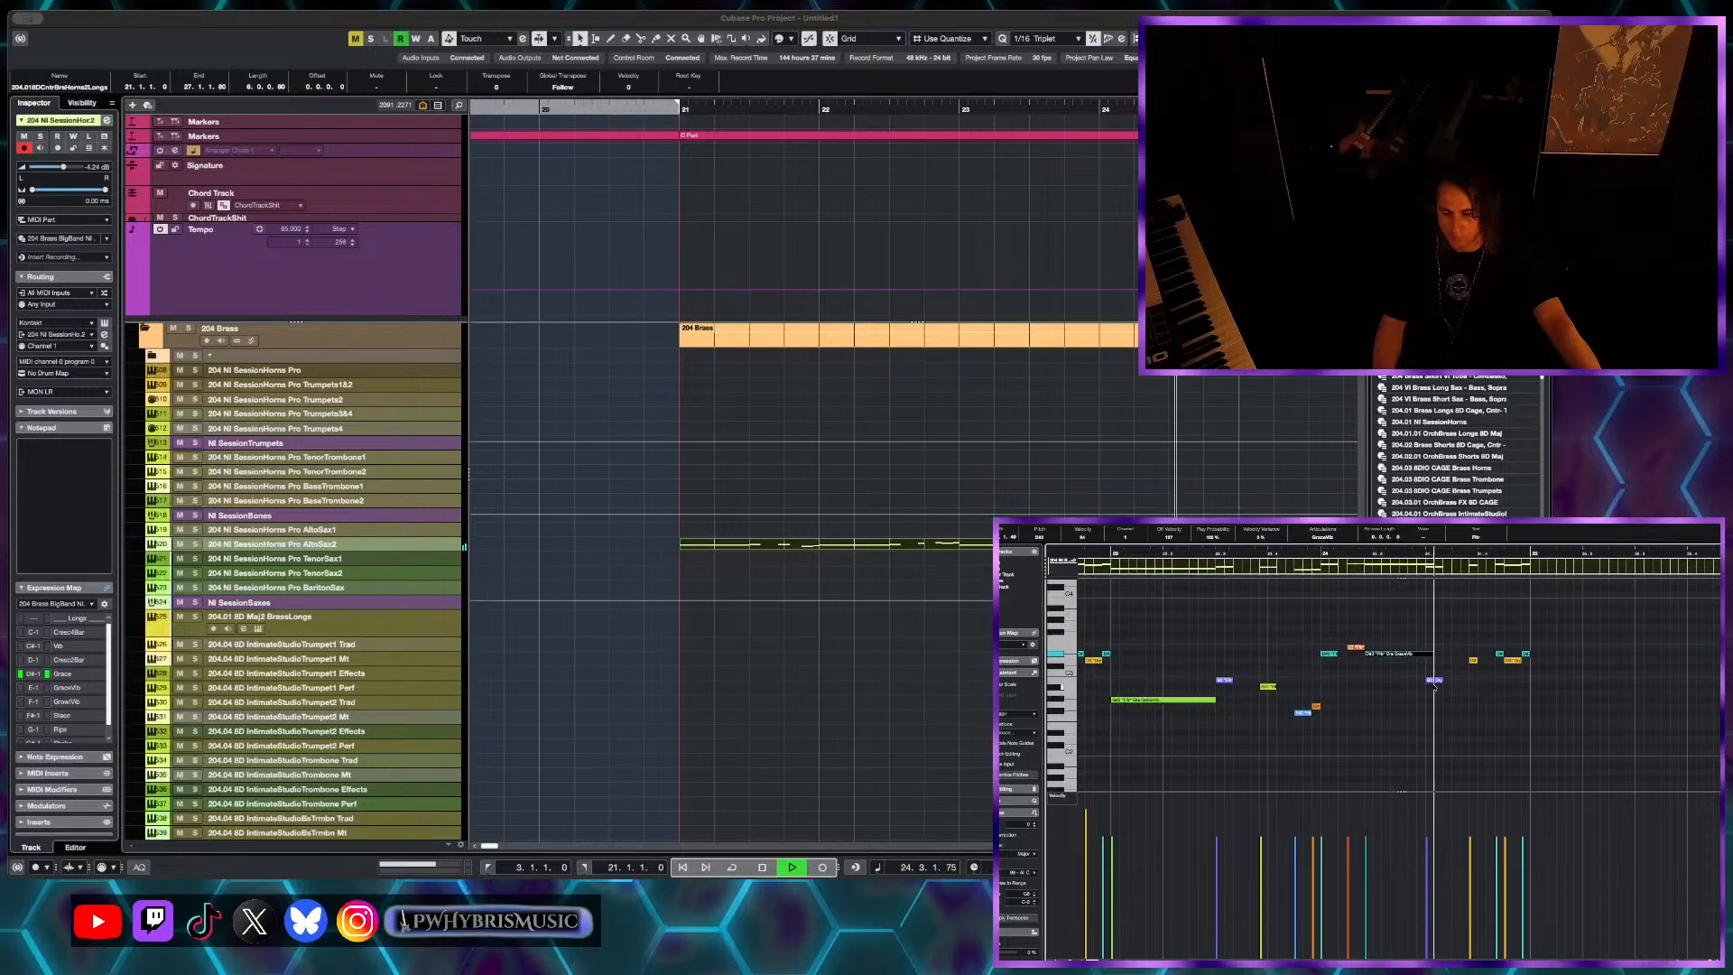
pyautogui.press('space')
# - Shorten bar 24's long high note so it ends where the following short note begins, and audition from bar 24
pyautogui.click(1426, 654)
pyautogui.moveTo(1431, 653); pyautogui.dragTo(1421, 653)
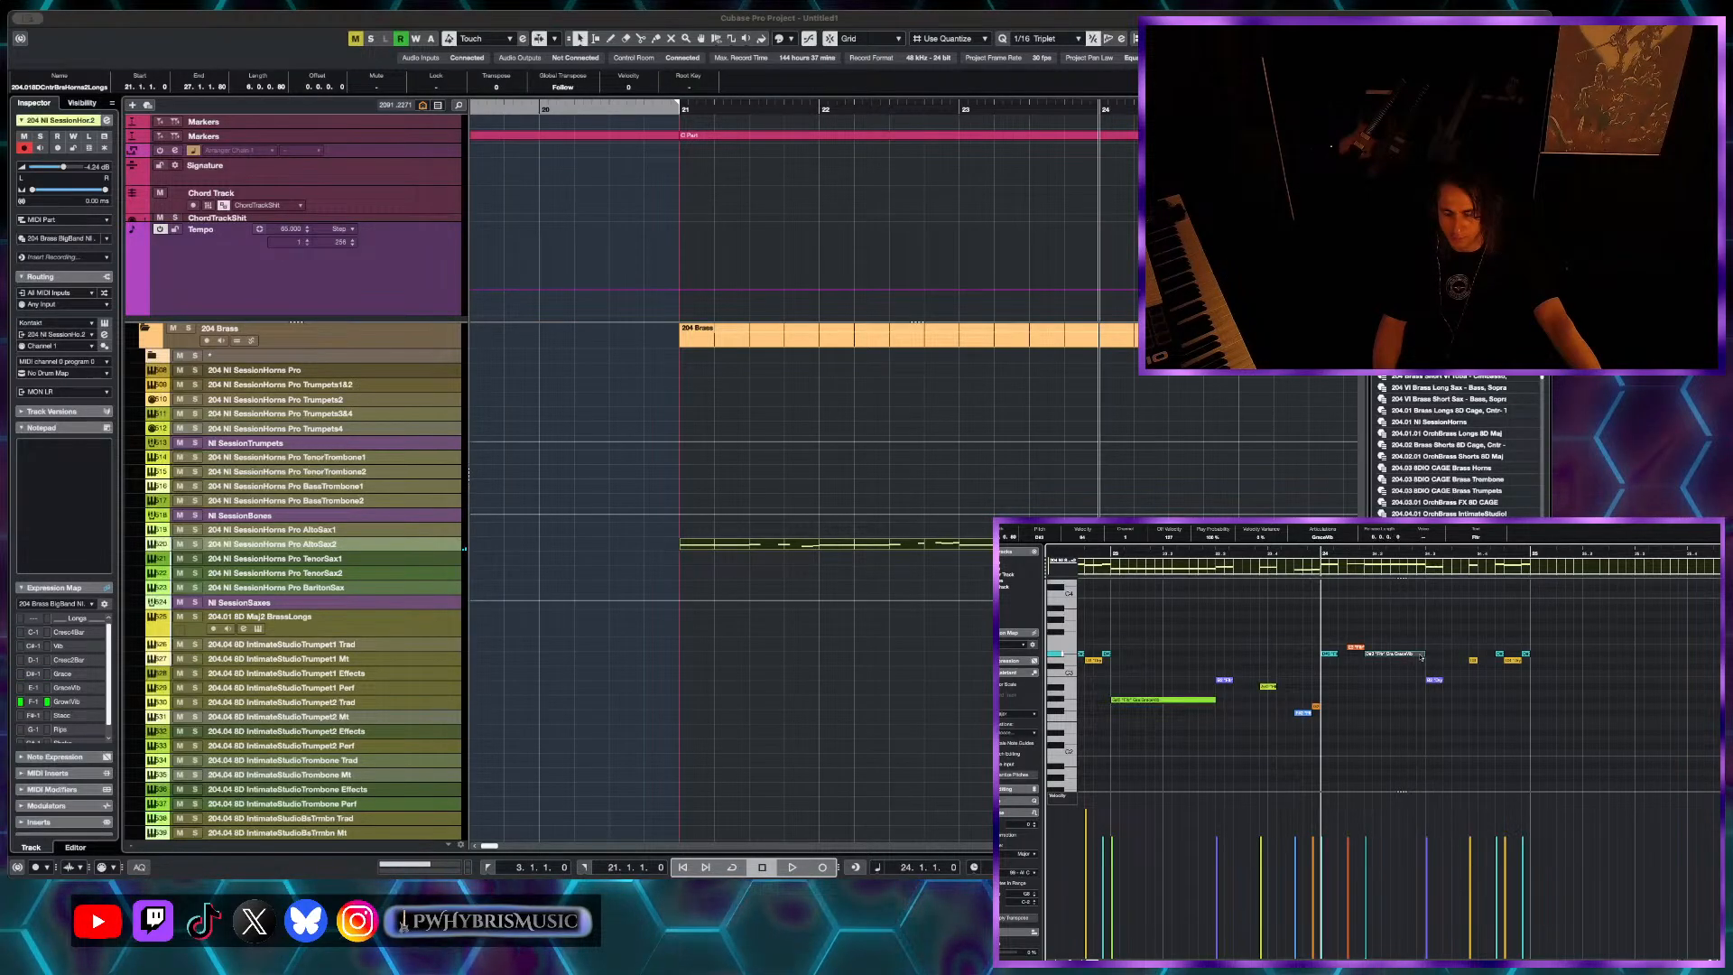
pyautogui.scroll(1, 1393, 648)
pyautogui.press('space')
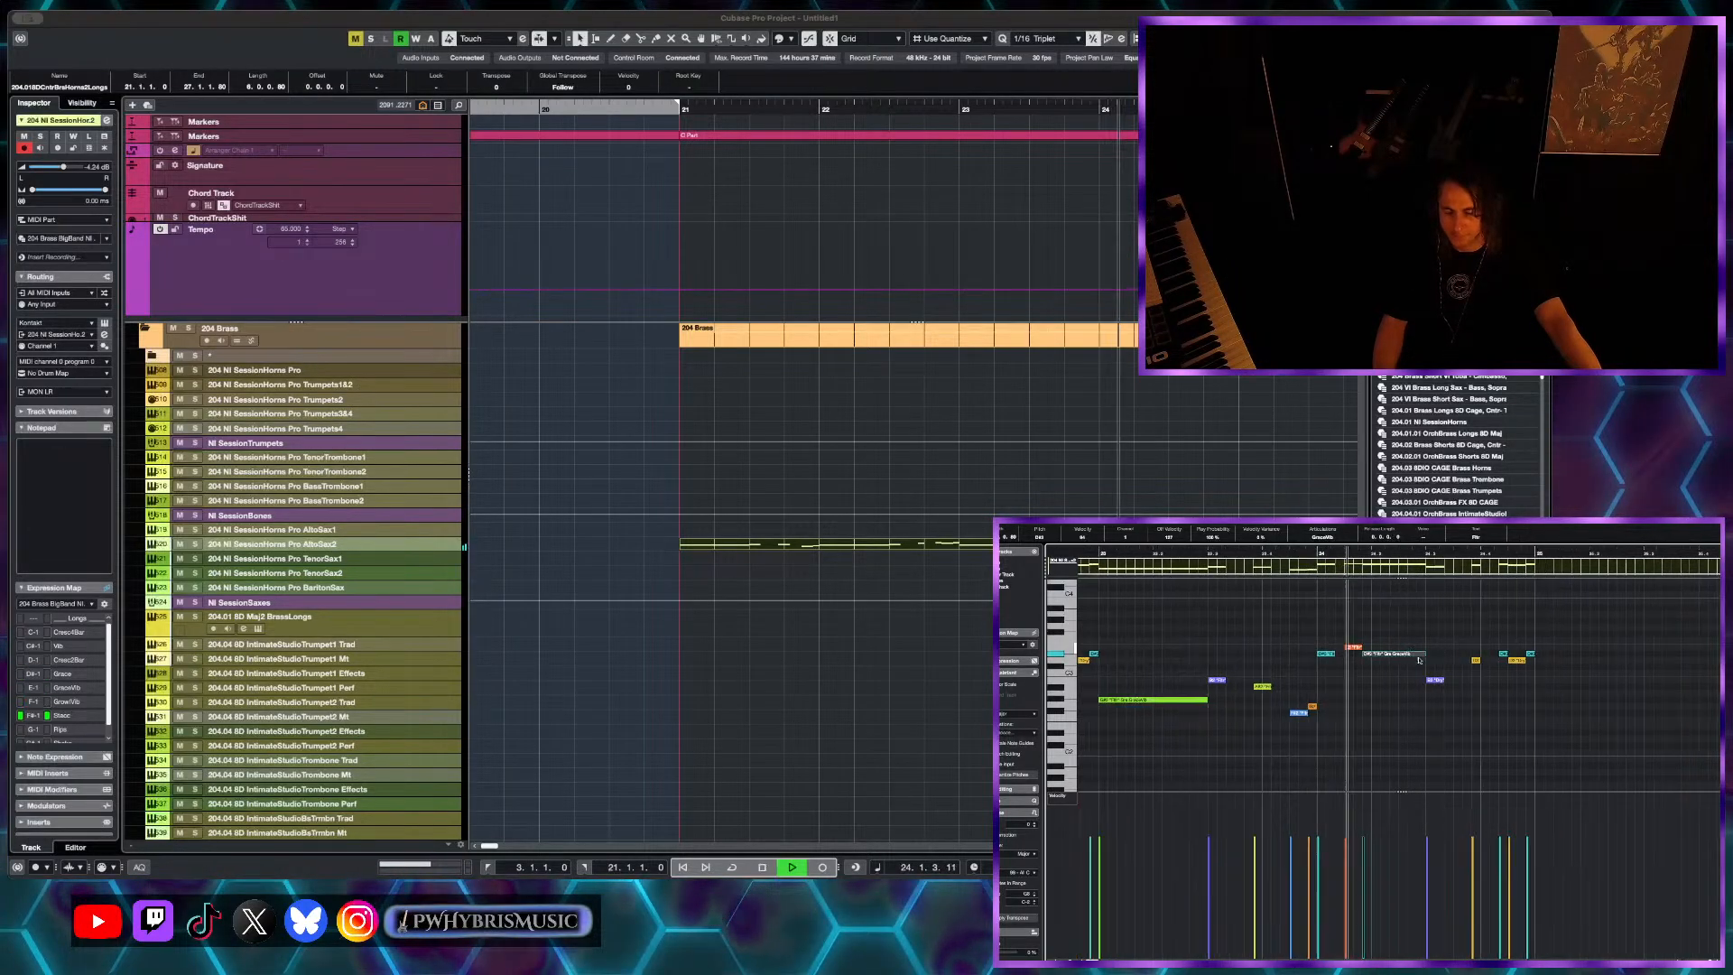
pyautogui.press('space')
# - Raise the short note after bar 24's long note to the long note's pitch and audition the change
pyautogui.moveTo(1438, 681); pyautogui.dragTo(1439, 656)
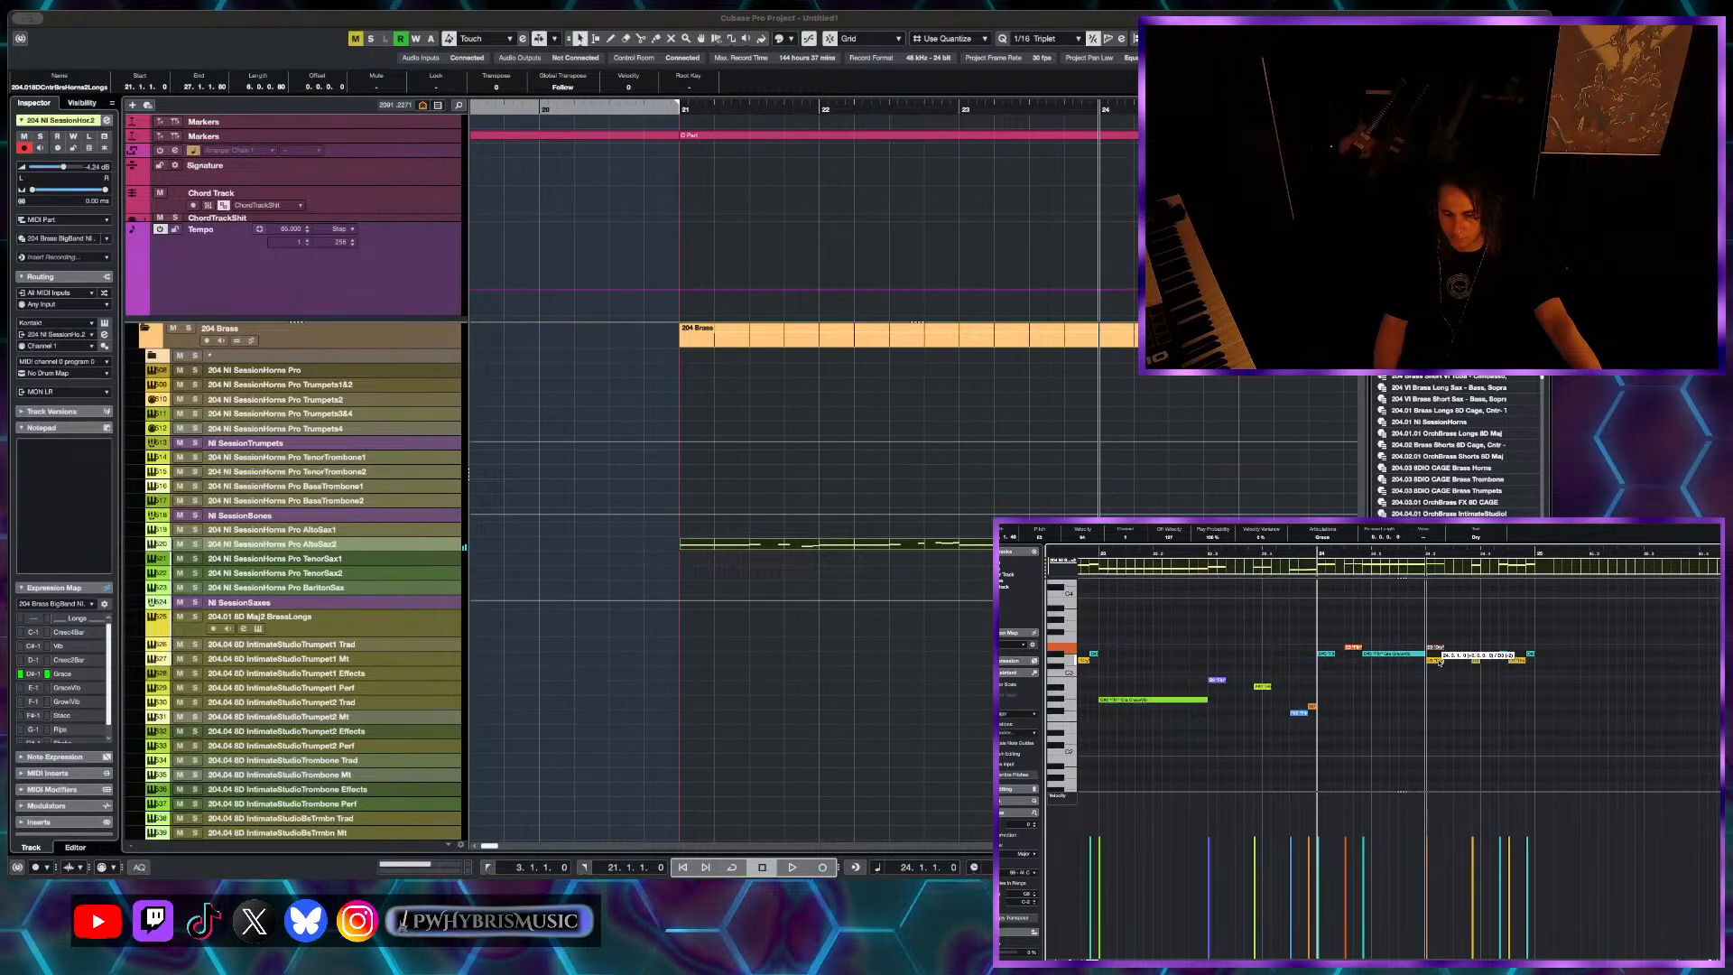
pyautogui.scroll(1, 1435, 650)
pyautogui.press('space')
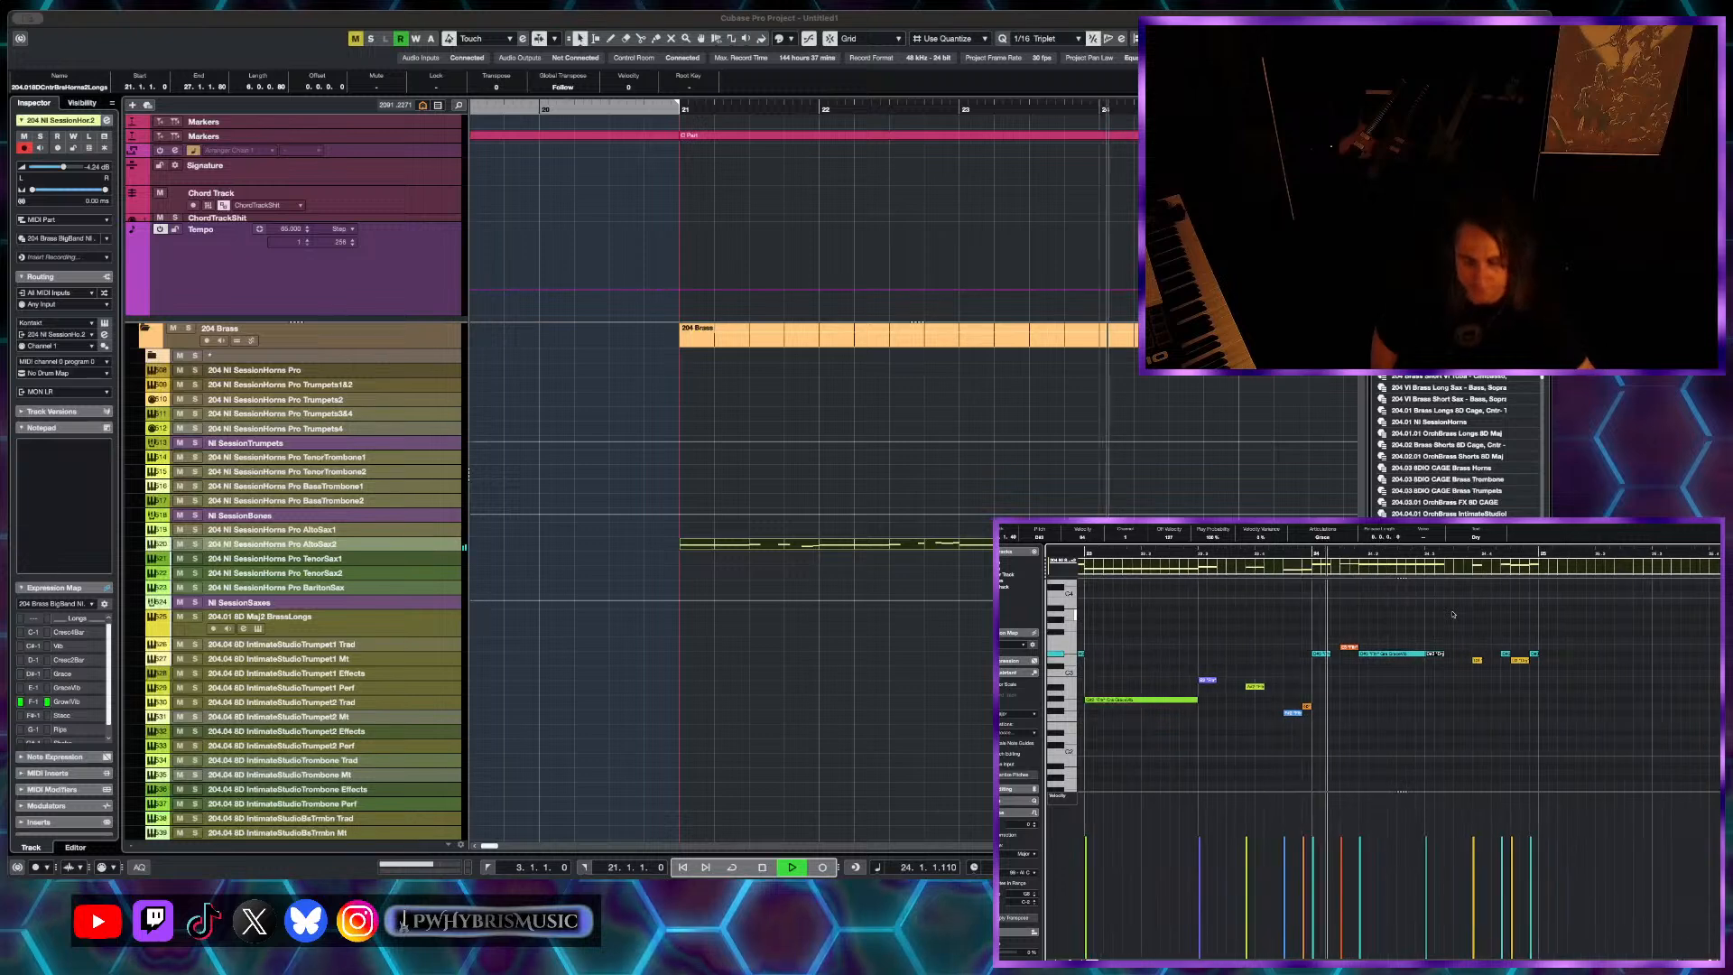
pyautogui.press('space')
# - Set the short note after bar 24's long note to Stacc and arrange the short notes there as a descending run
pyautogui.scroll(2, 1390, 654)
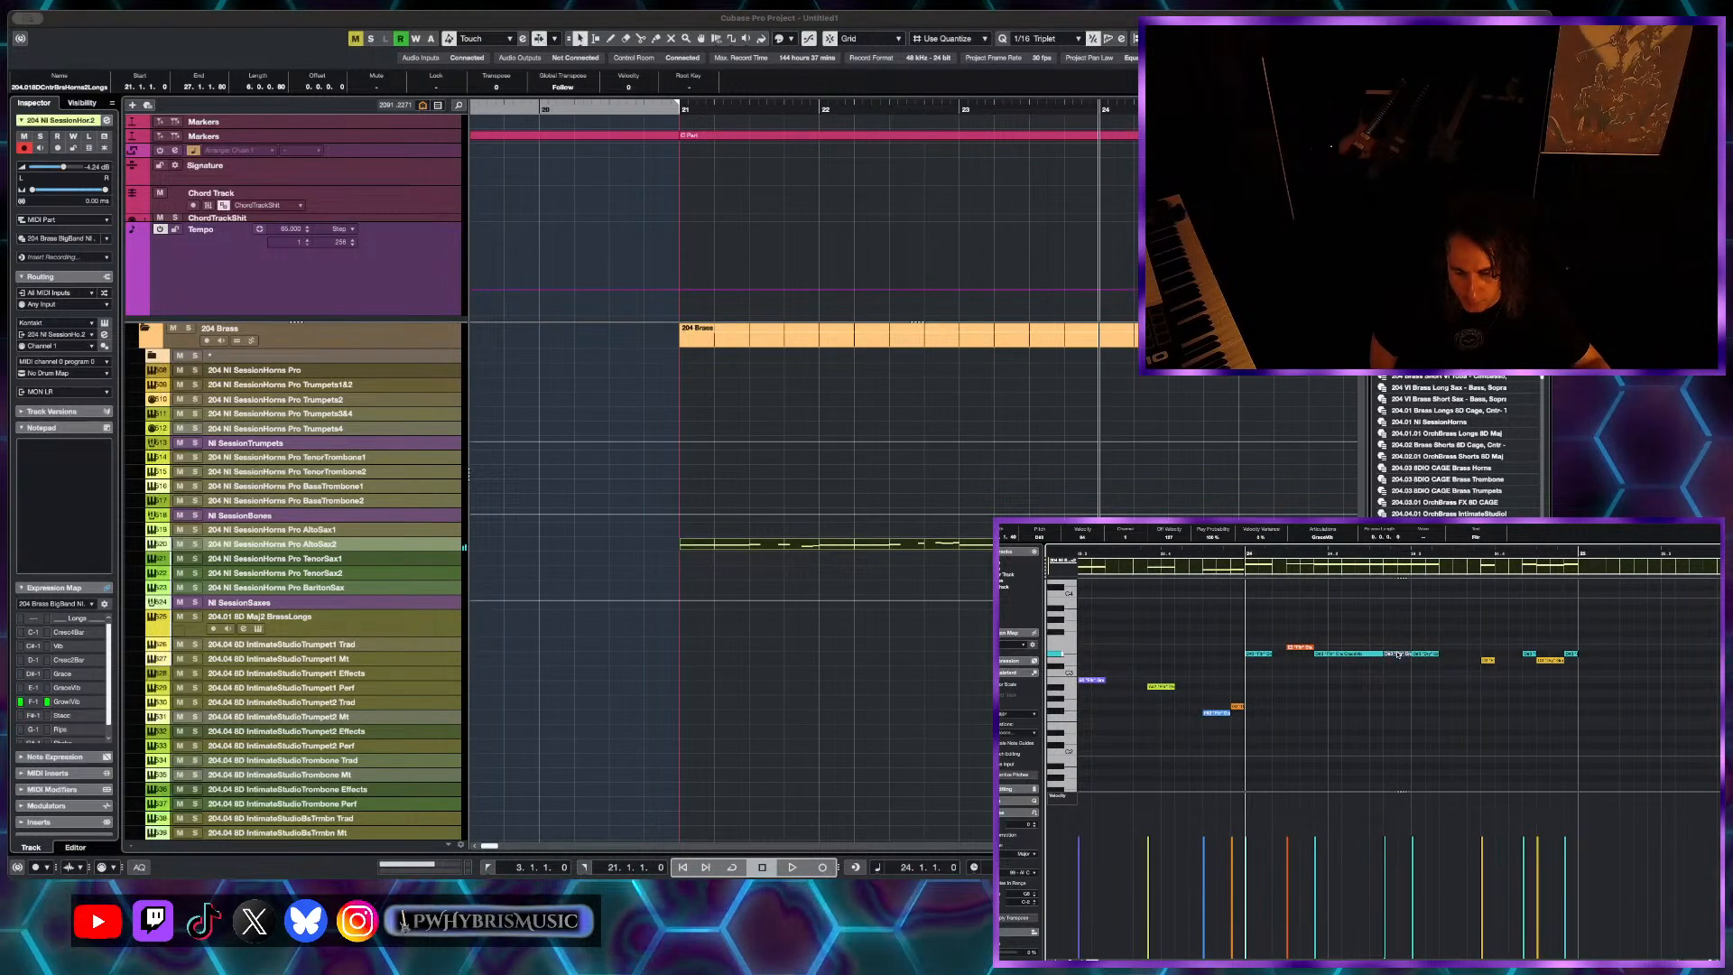
pyautogui.click(1328, 540)
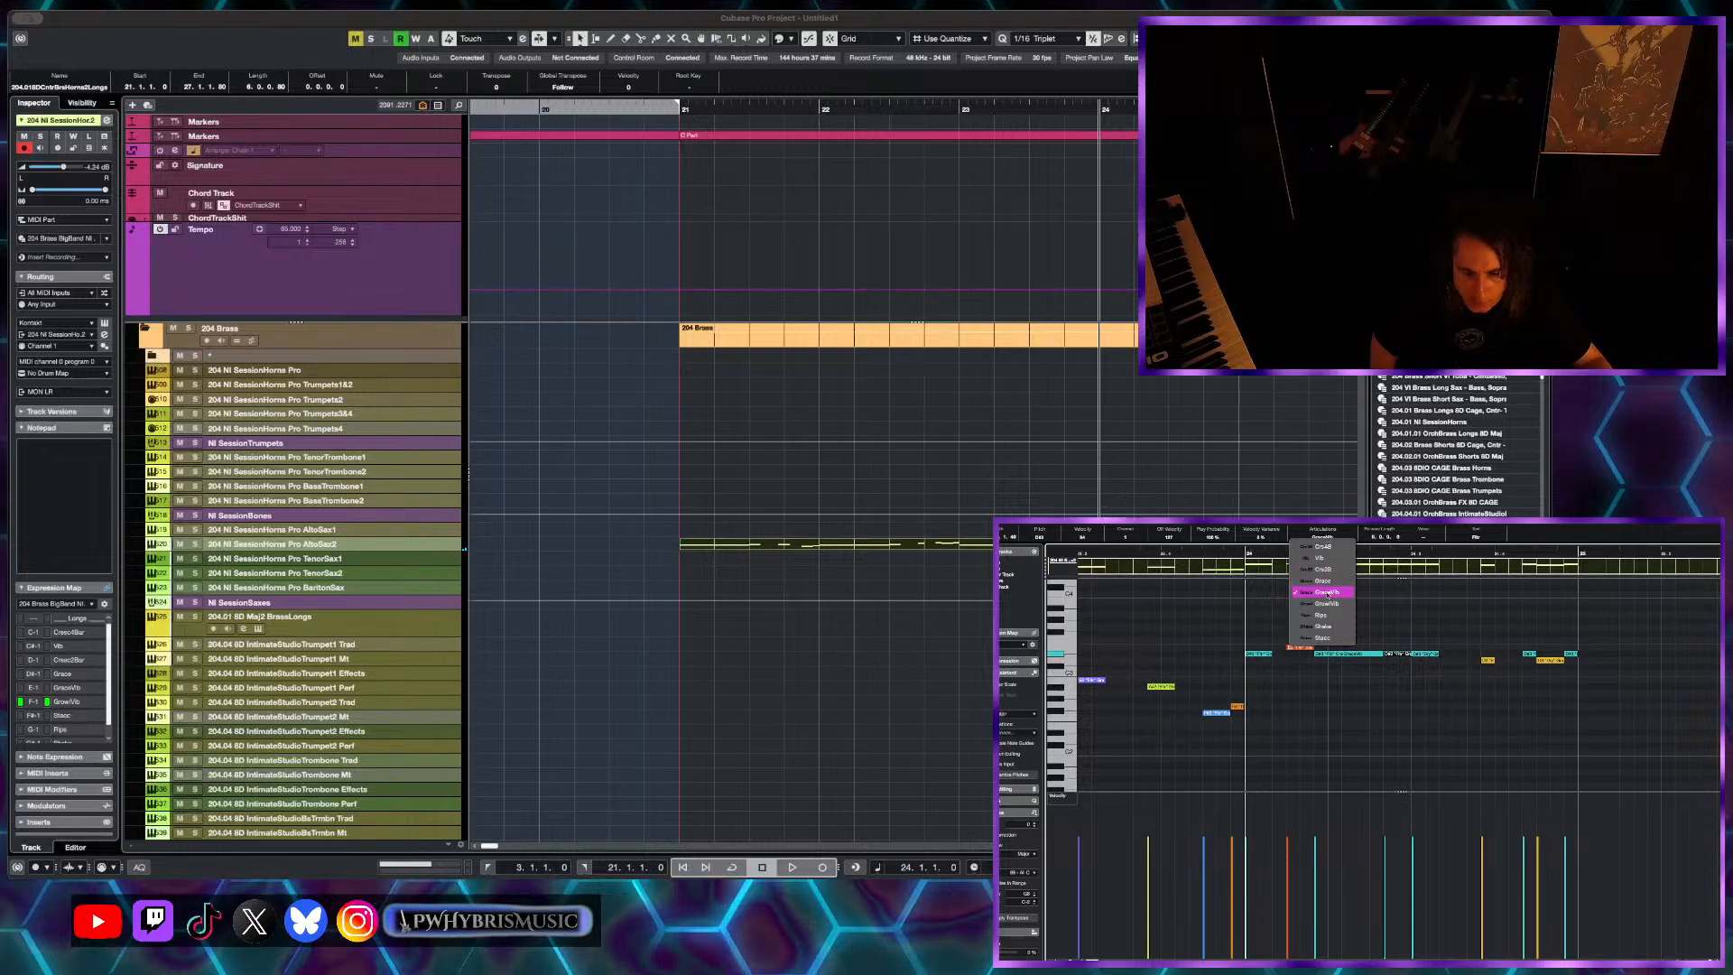
pyautogui.click(1325, 639)
pyautogui.keyDown('alt'); pyautogui.click(1400, 656); pyautogui.keyUp('alt')
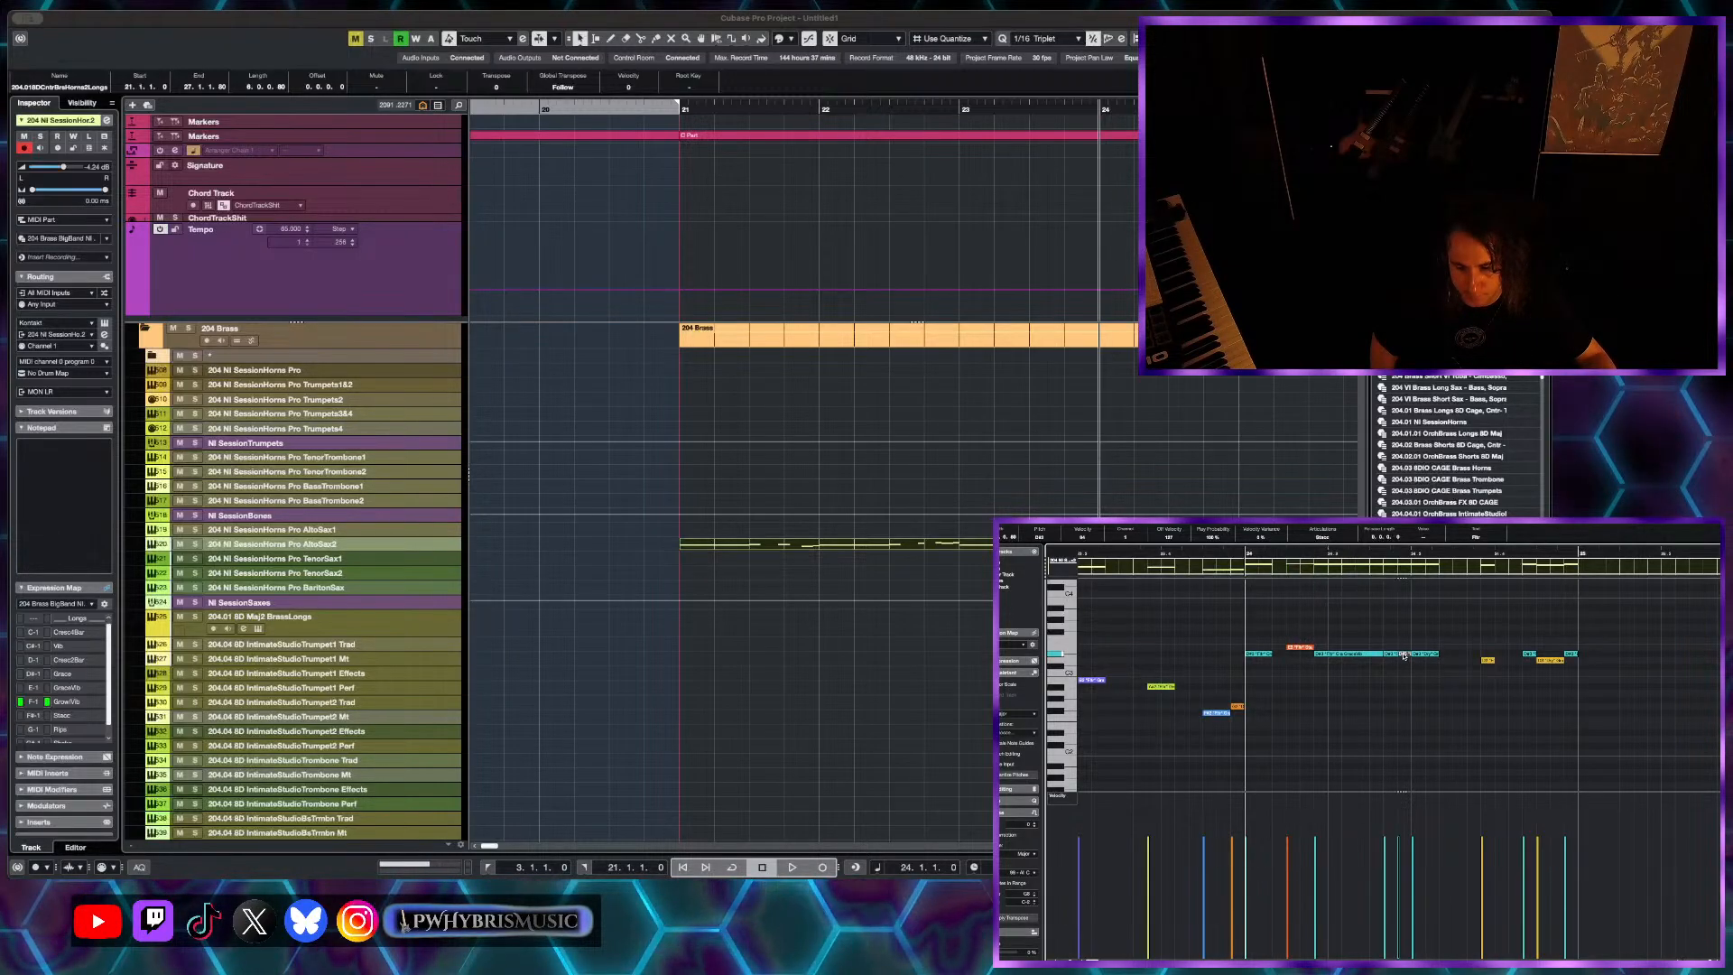
pyautogui.moveTo(1403, 669); pyautogui.dragTo(1430, 681)
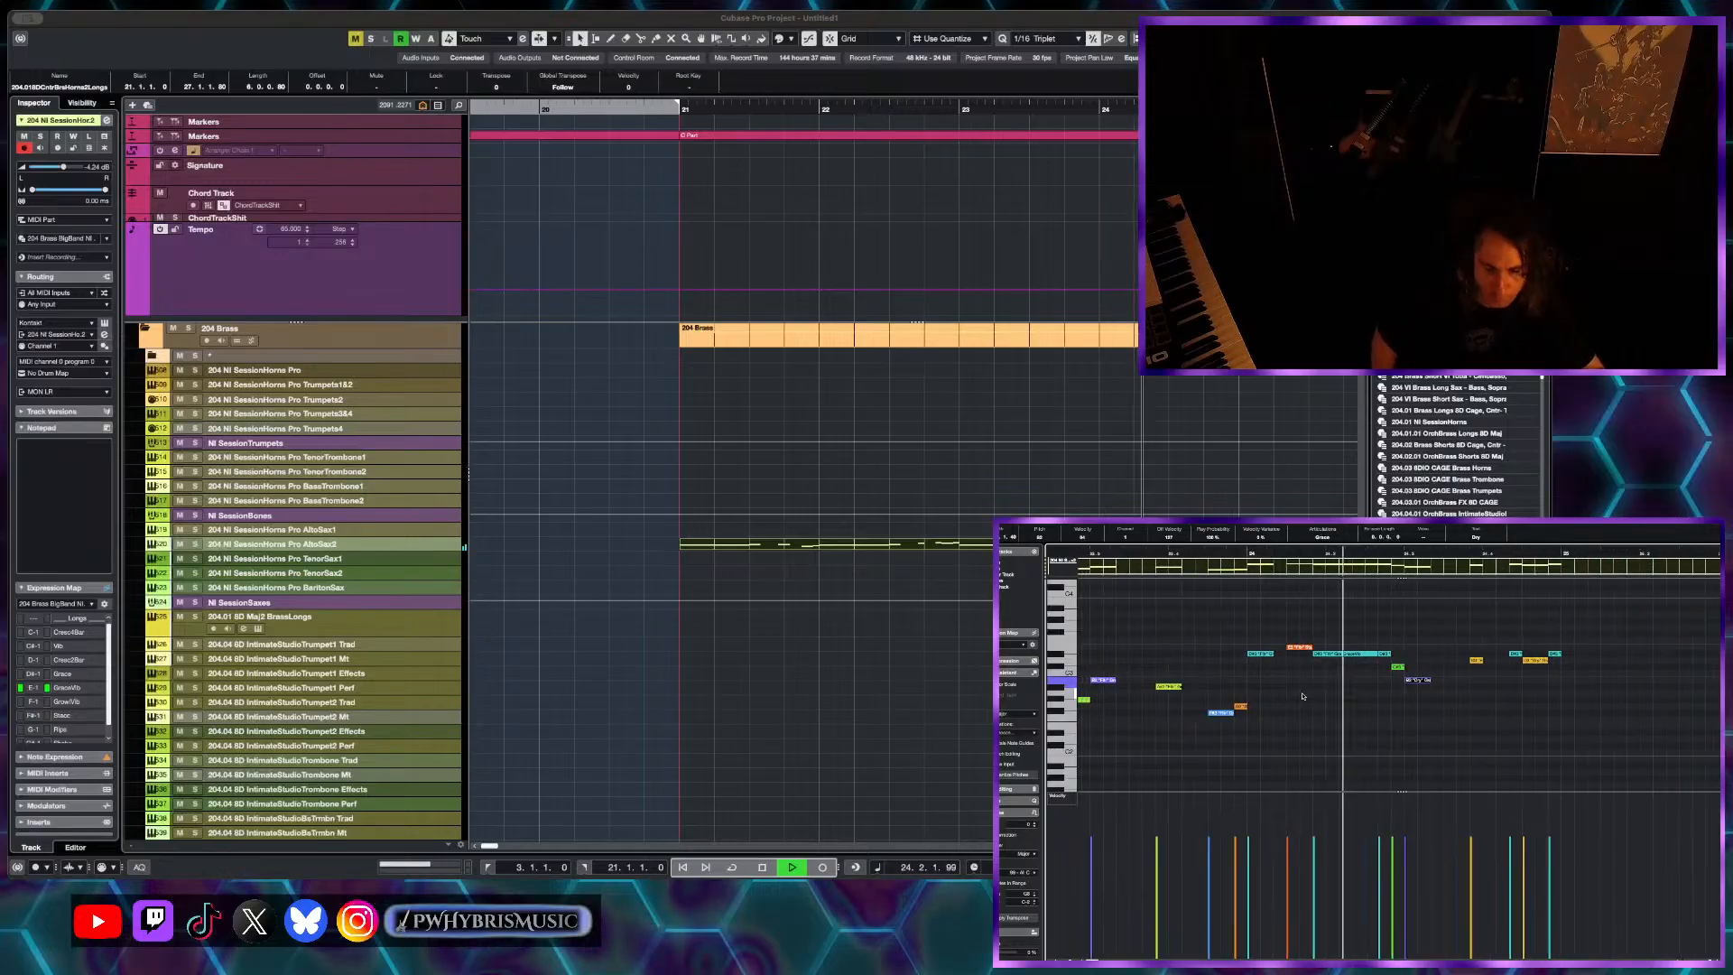
pyautogui.press('space')
# - Shorten the end of bar 24's long high note to leave a gap before the descending short notes
pyautogui.scroll(3, 1363, 625)
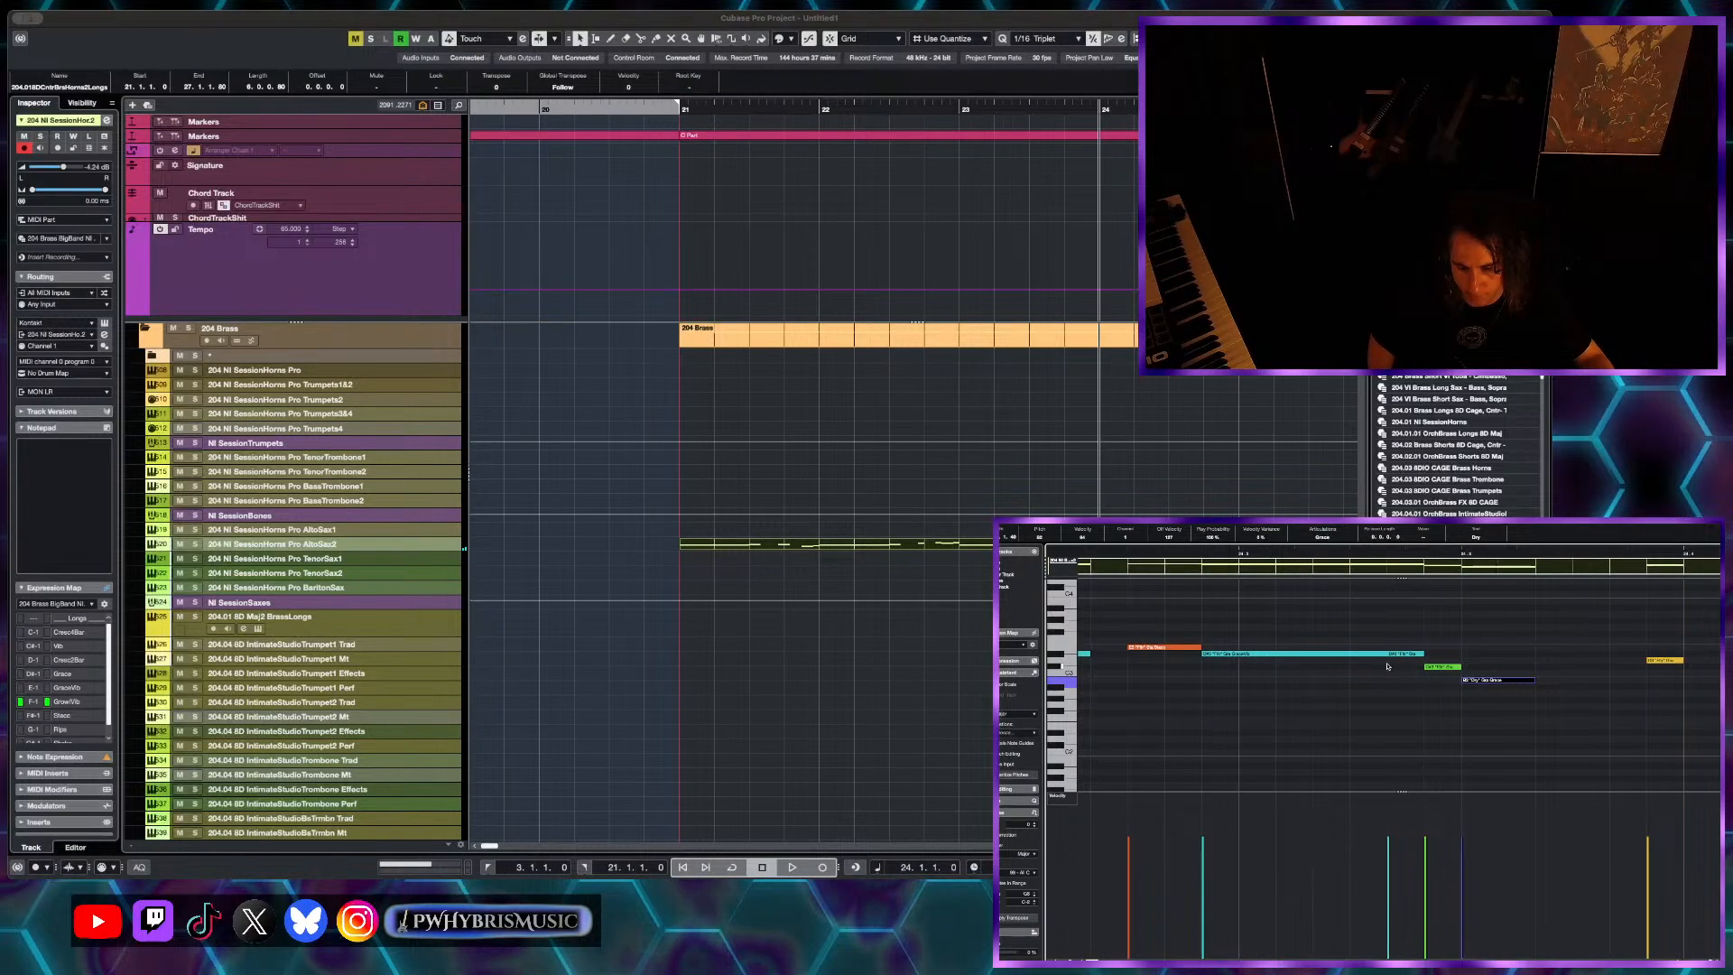
pyautogui.moveTo(1387, 653); pyautogui.dragTo(1352, 654)
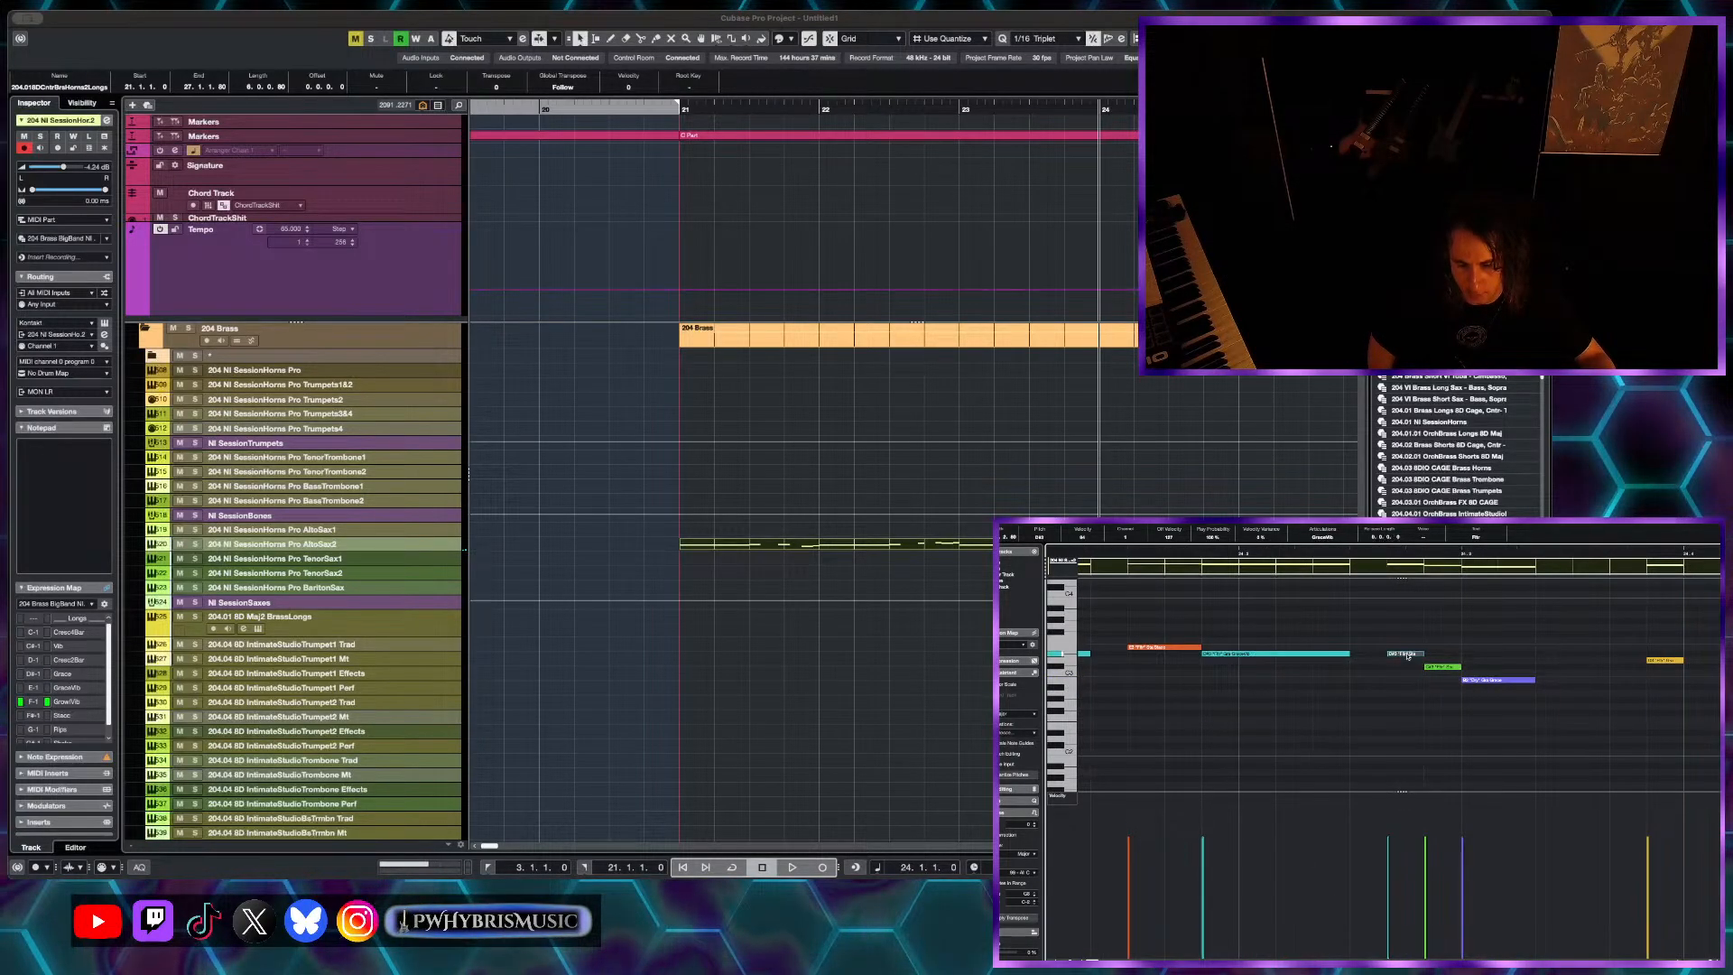
# - Shorten bar 24's long high note further, move the following short note back against its end, and audition
pyautogui.press('space')
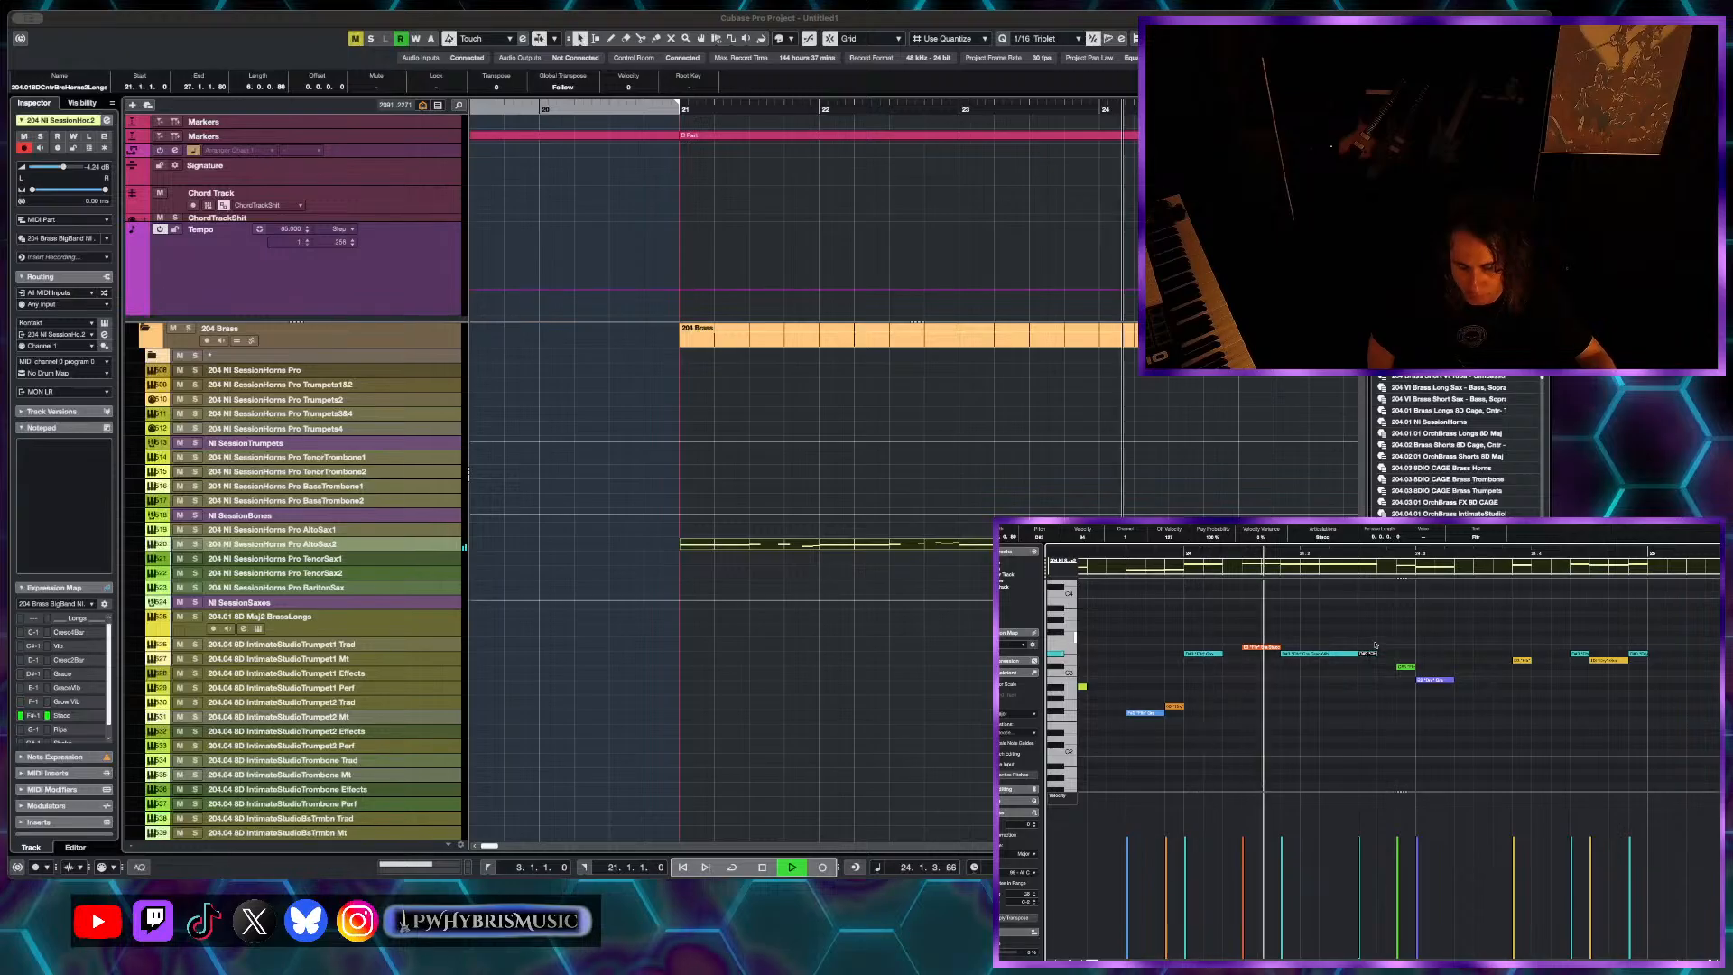
pyautogui.press('space')
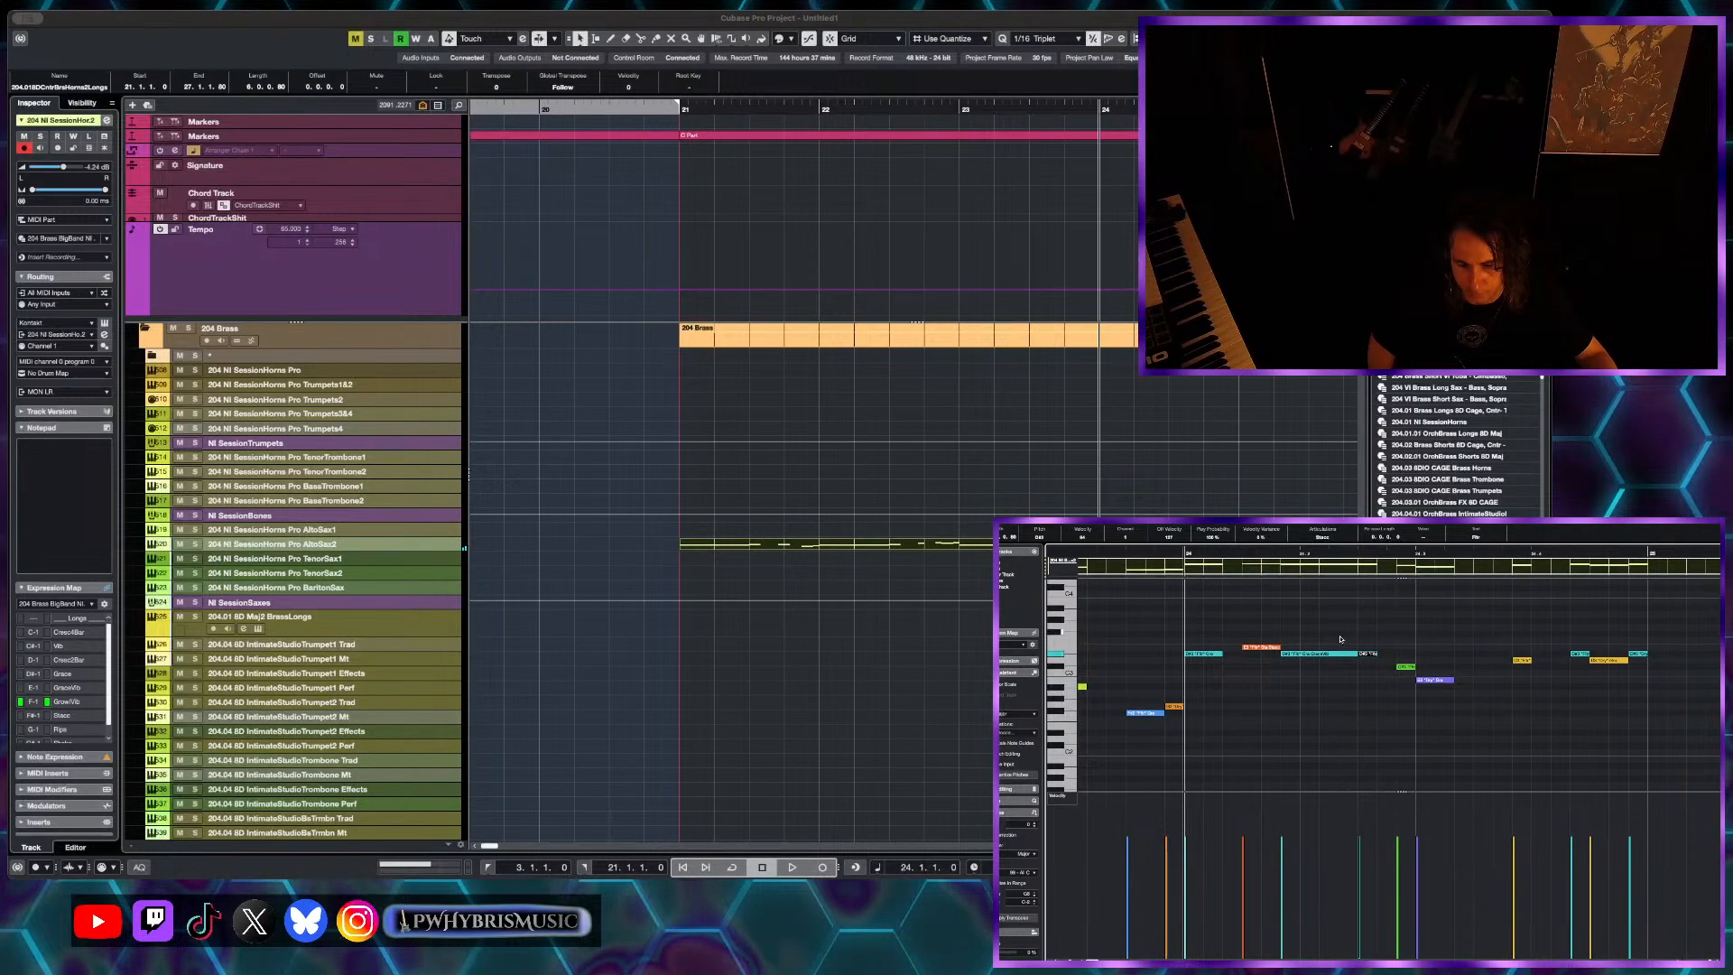
pyautogui.moveTo(1357, 652); pyautogui.dragTo(1340, 654)
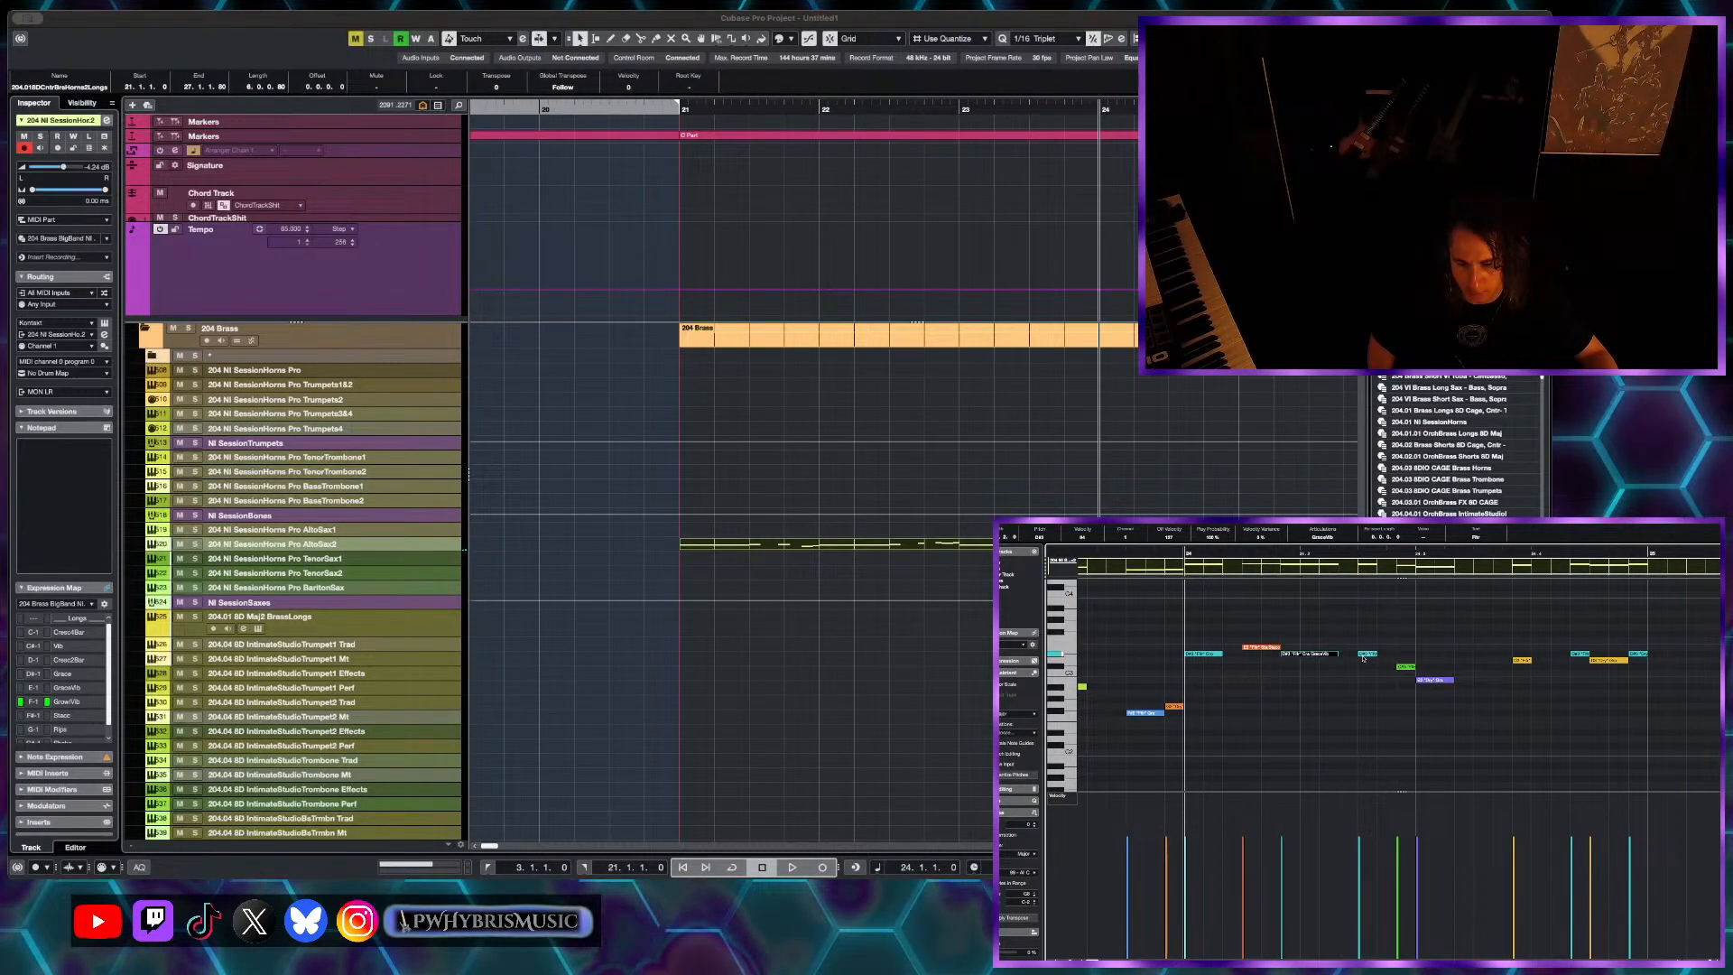
pyautogui.press('space')
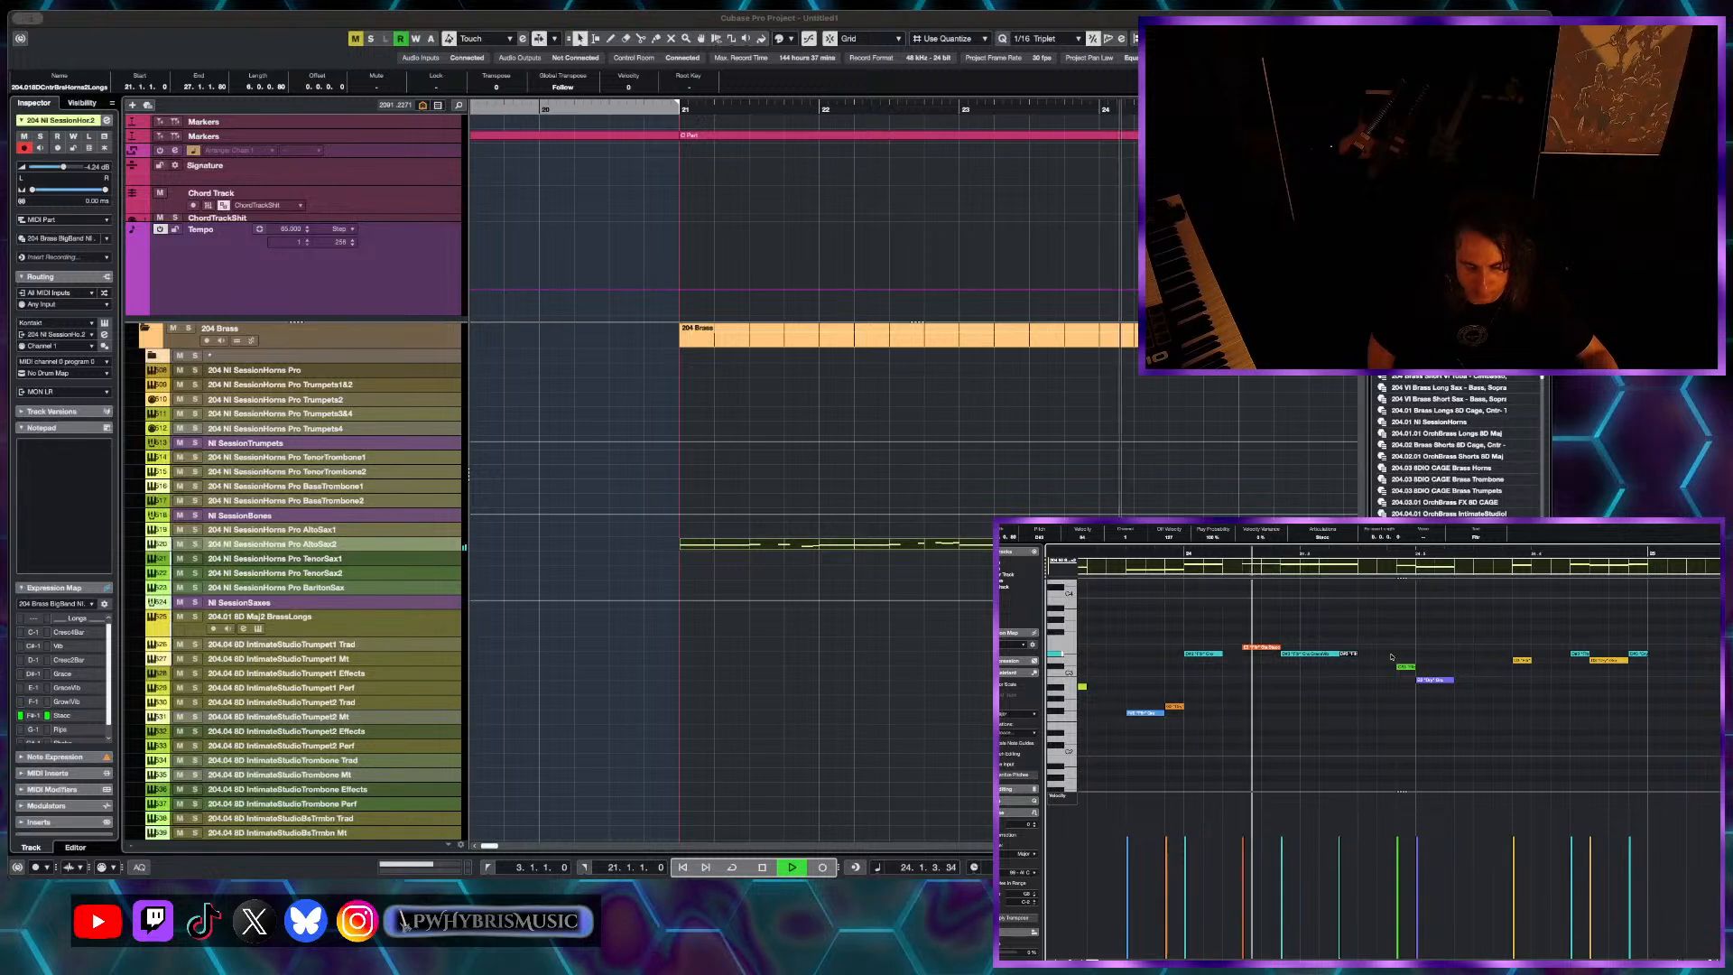
pyautogui.press('space')
# - Move bar 24's two descending notes earlier so they directly follow the high short note, auditioning between moves
pyautogui.moveTo(1408, 667); pyautogui.dragTo(1373, 667)
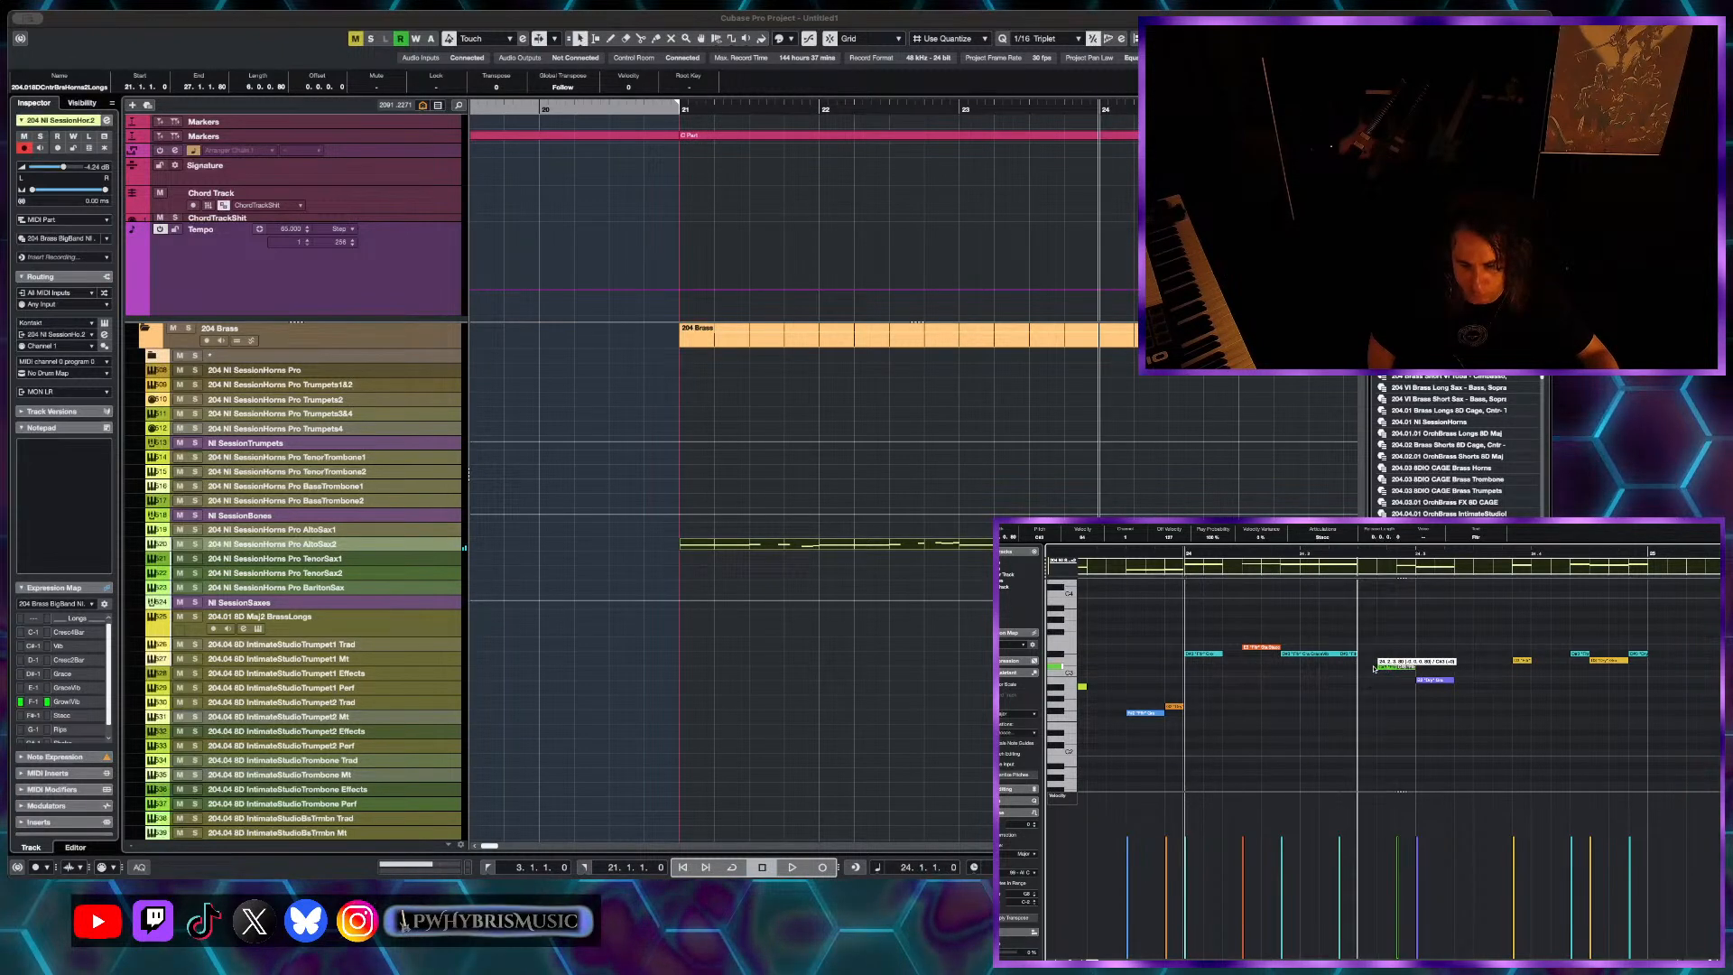
pyautogui.press('space')
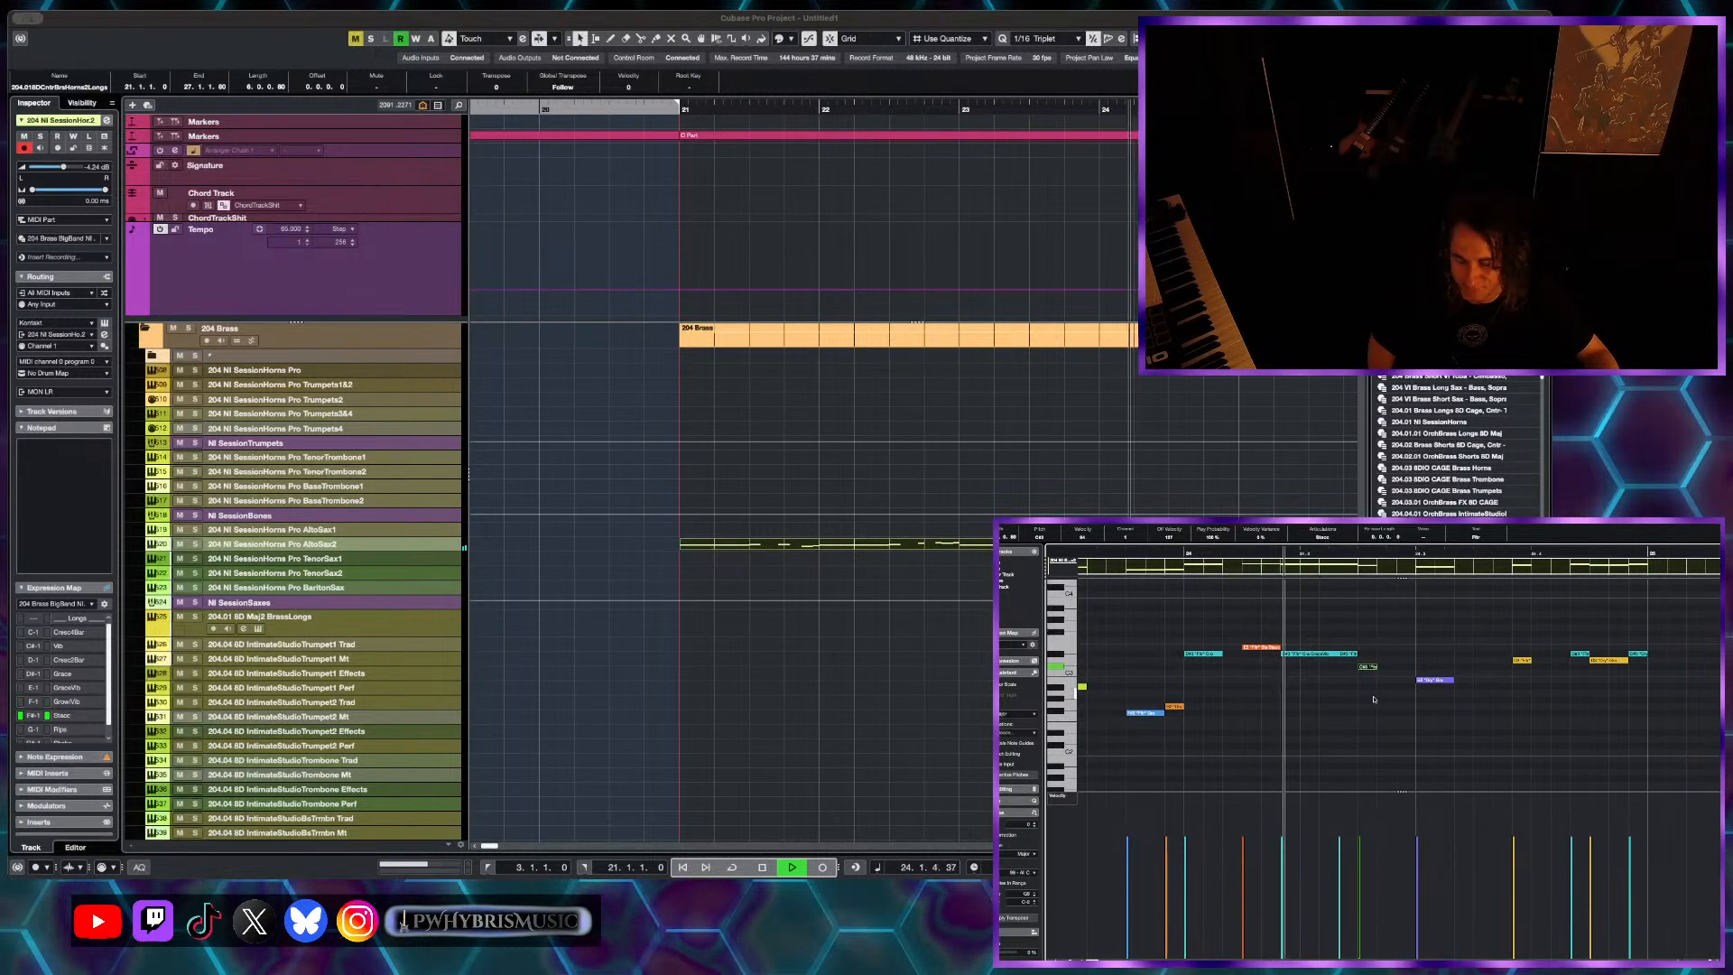
pyautogui.press('space')
pyautogui.moveTo(1431, 680); pyautogui.dragTo(1393, 683)
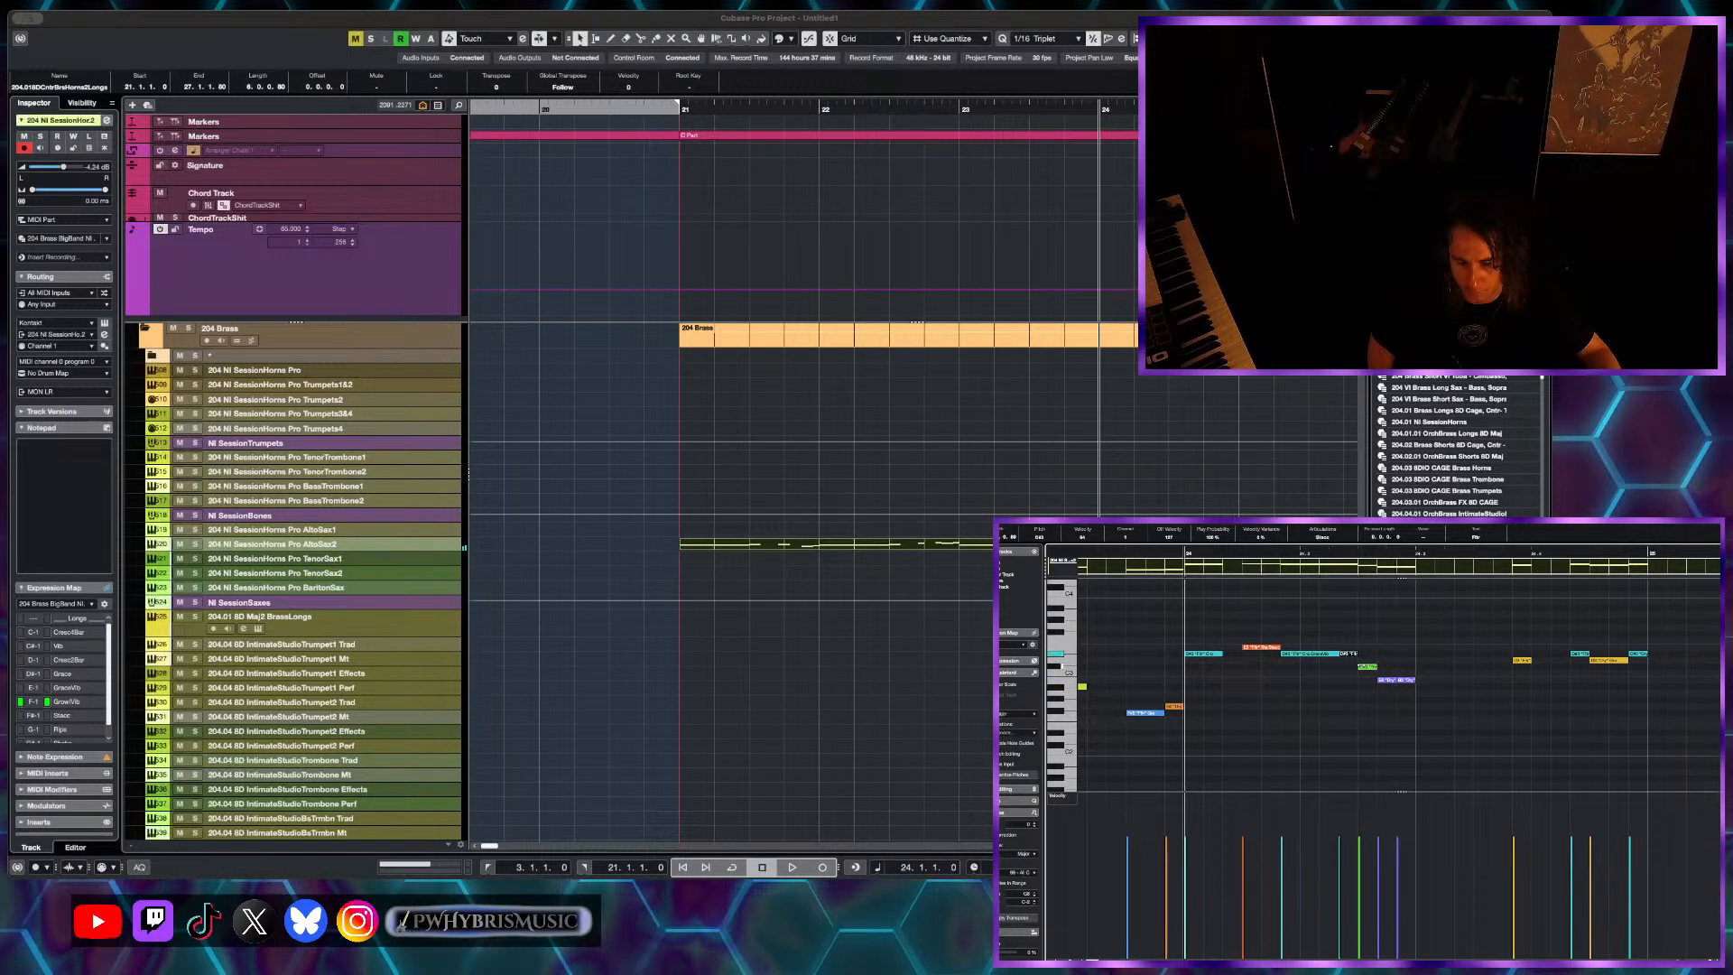
# - Replace the first half of the run's lowest note with a short note at an in-between pitch and audition from bar 24
pyautogui.click(1388, 679)
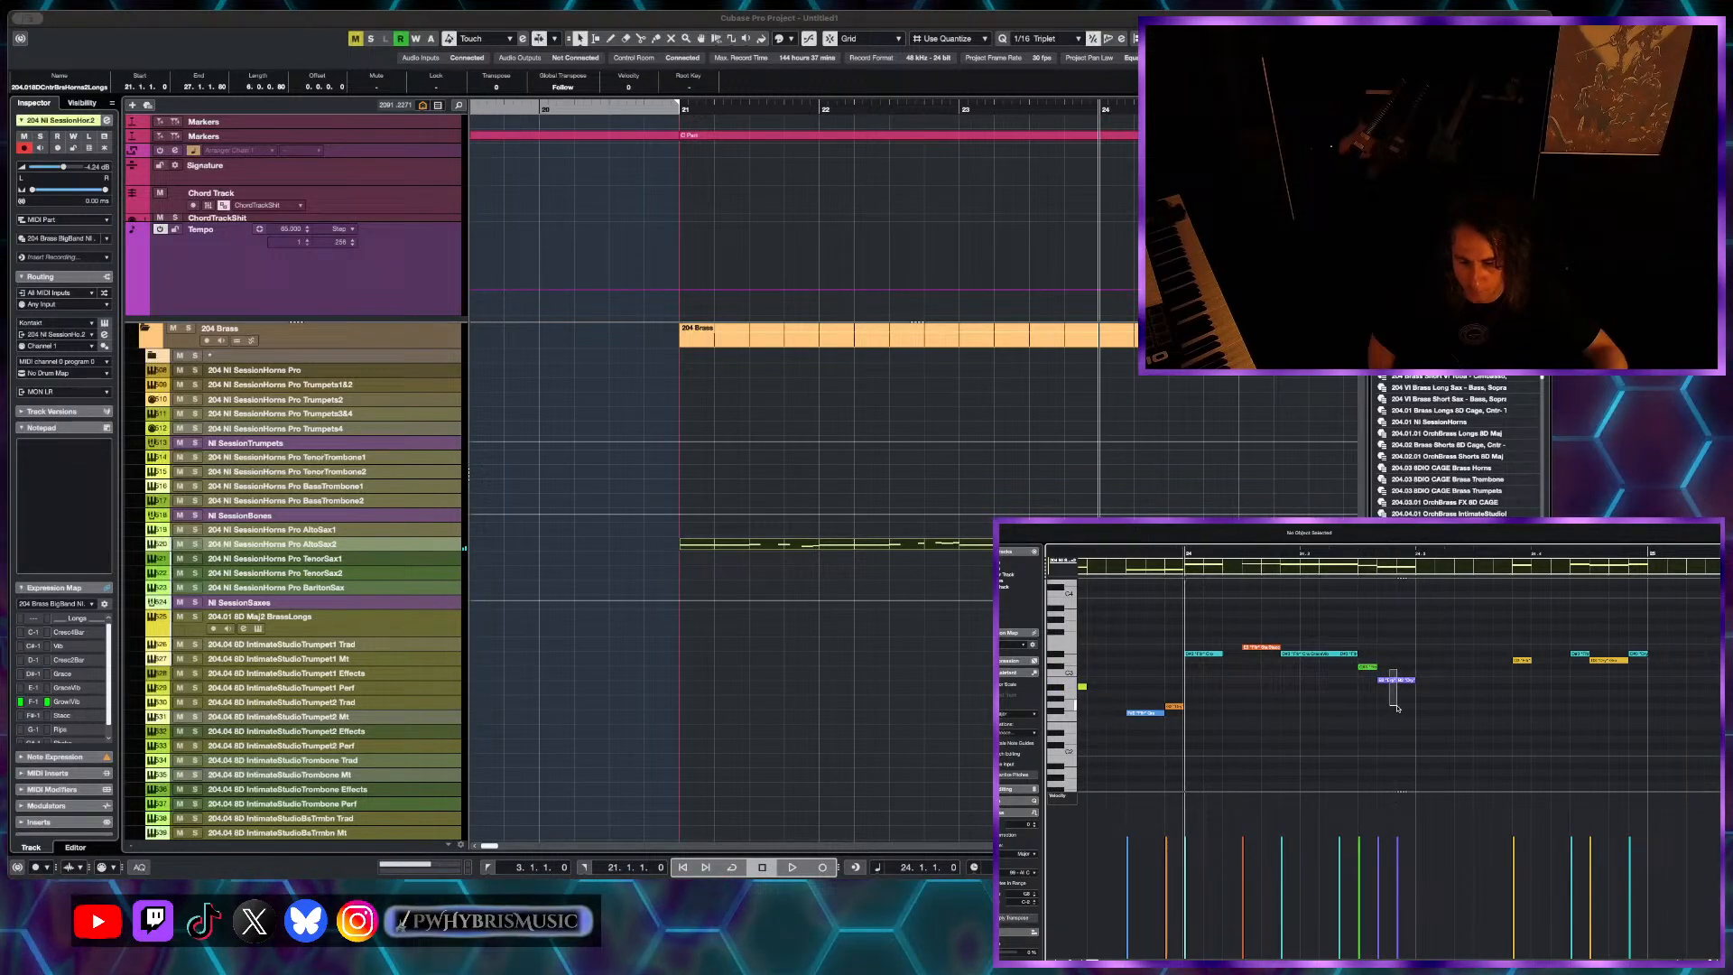
pyautogui.press('Delete')
pyautogui.click(1372, 668)
pyautogui.moveTo(1374, 673); pyautogui.dragTo(1390, 677)
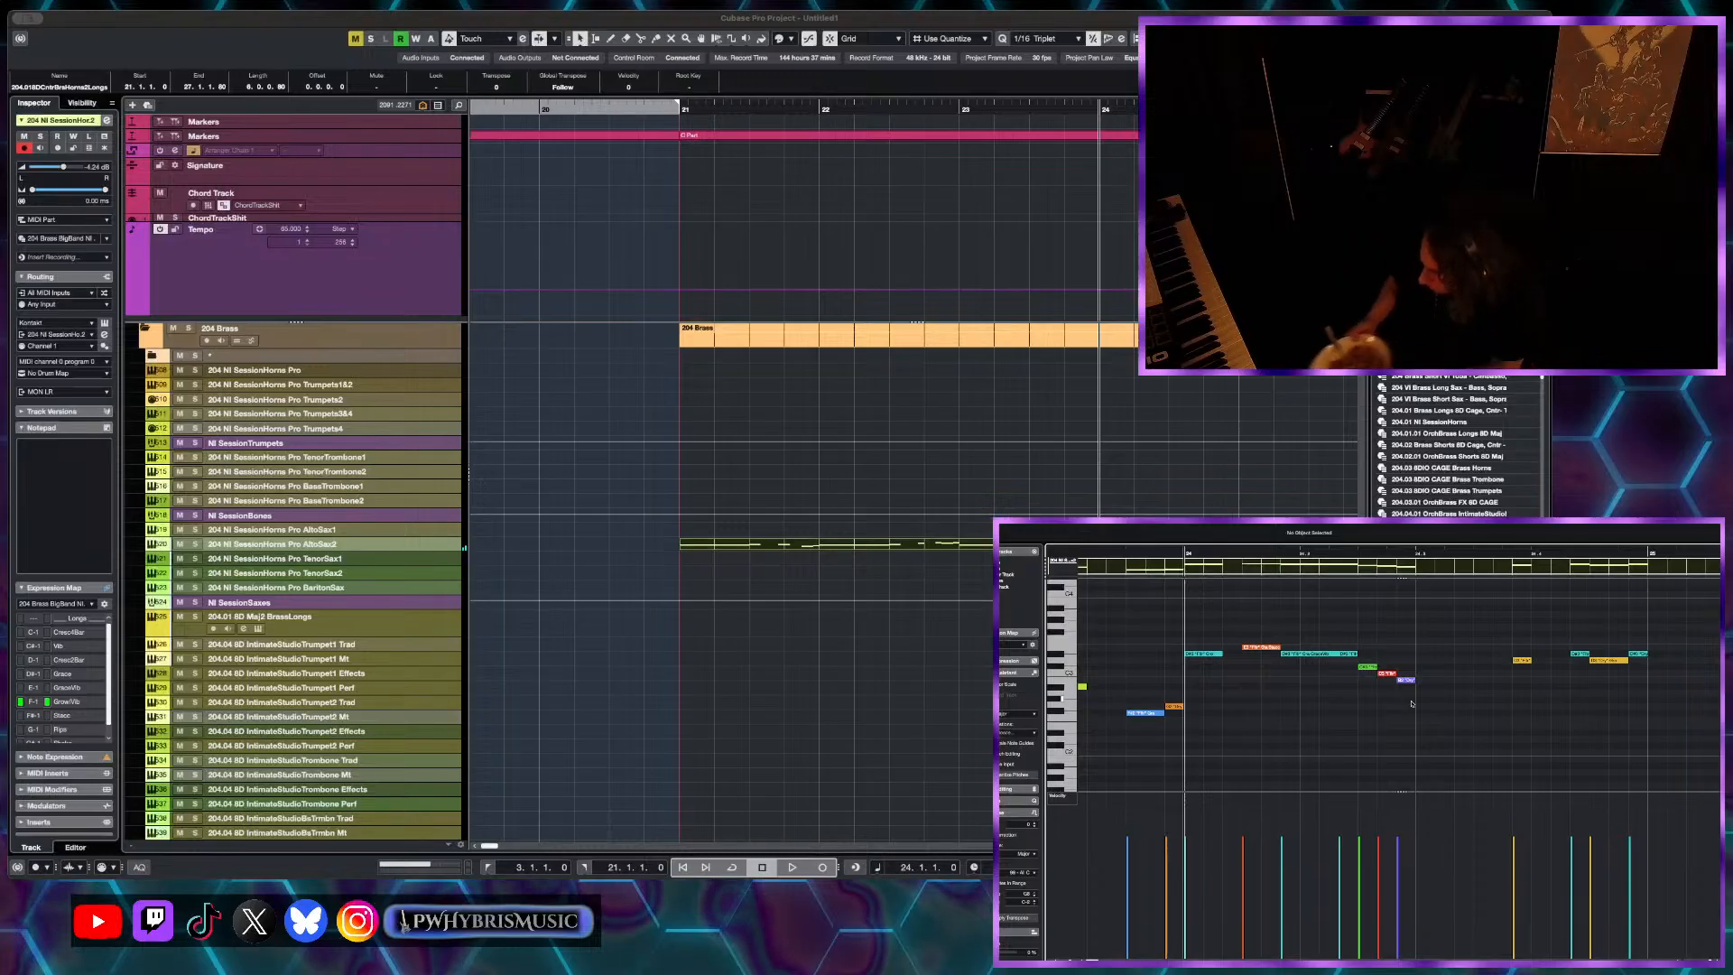
pyautogui.click(1412, 702)
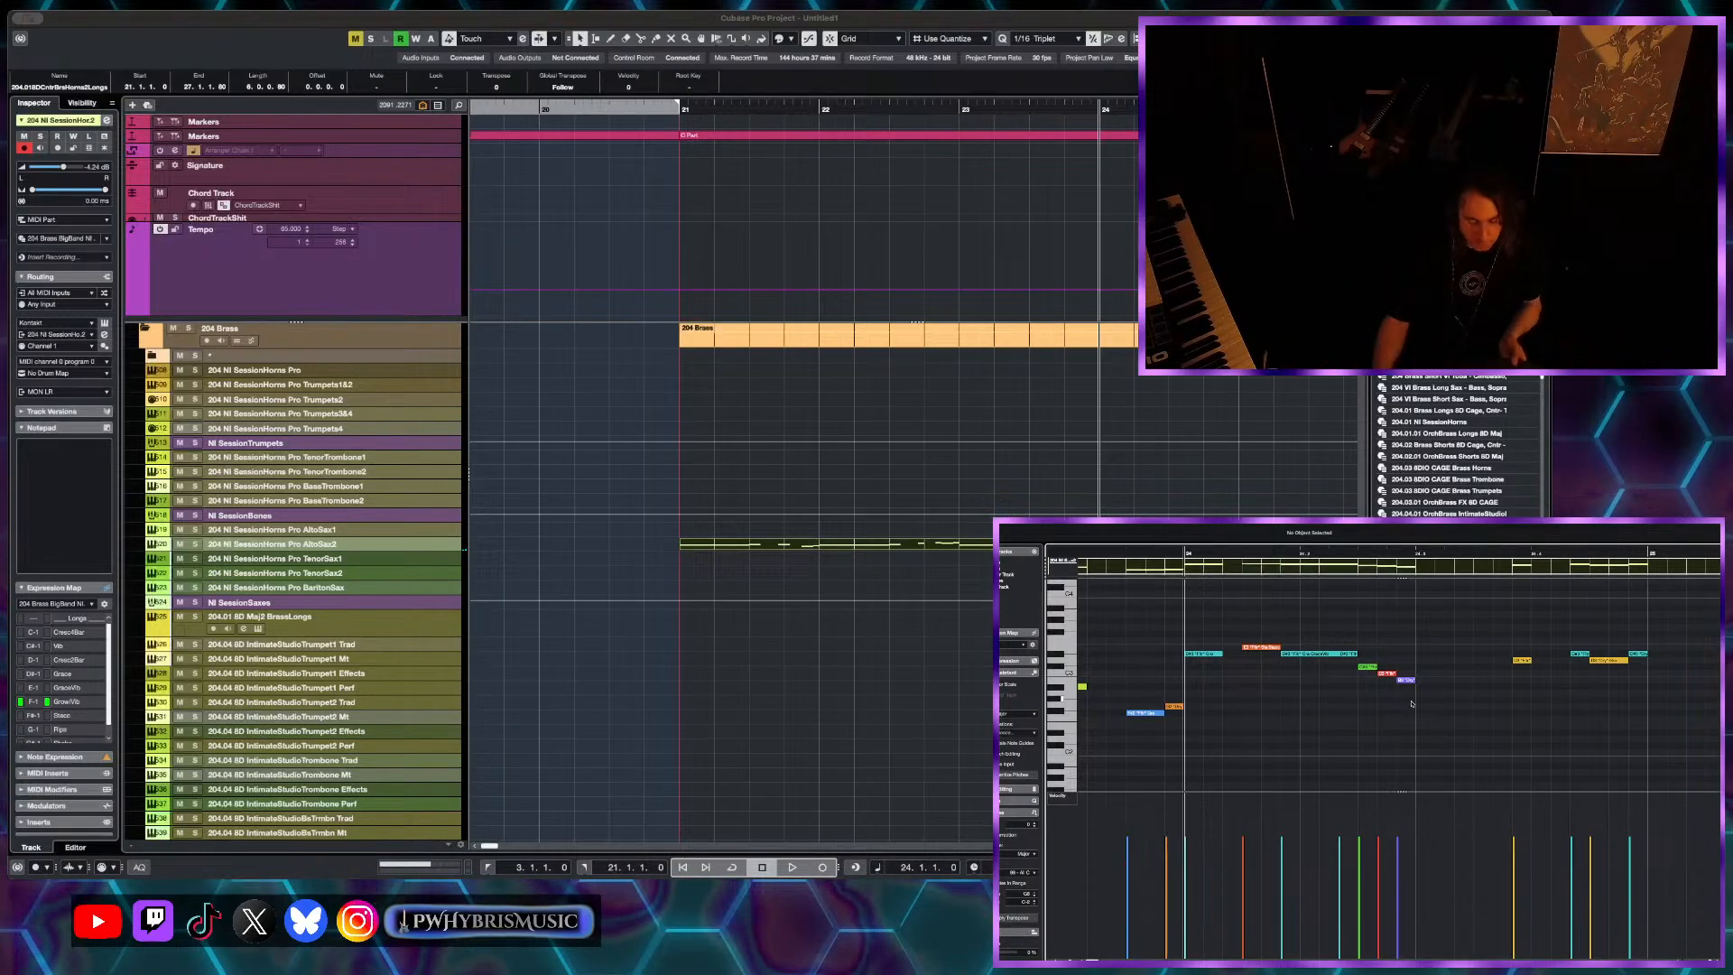
pyautogui.press('space')
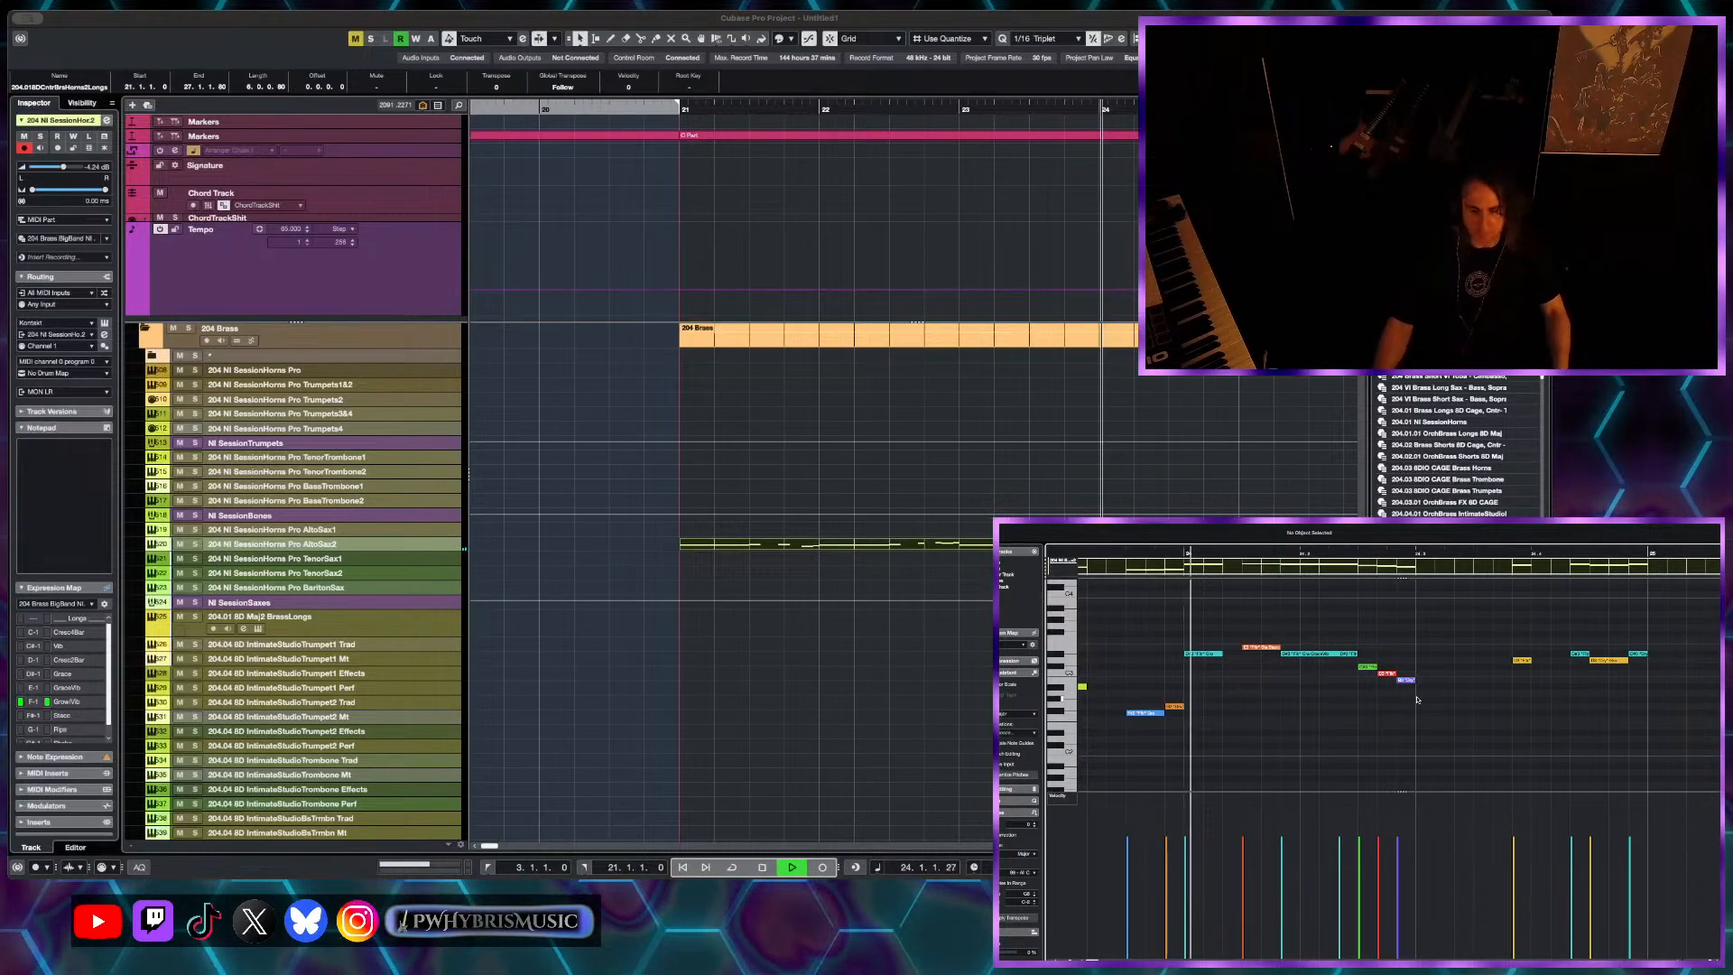
pyautogui.press('space')
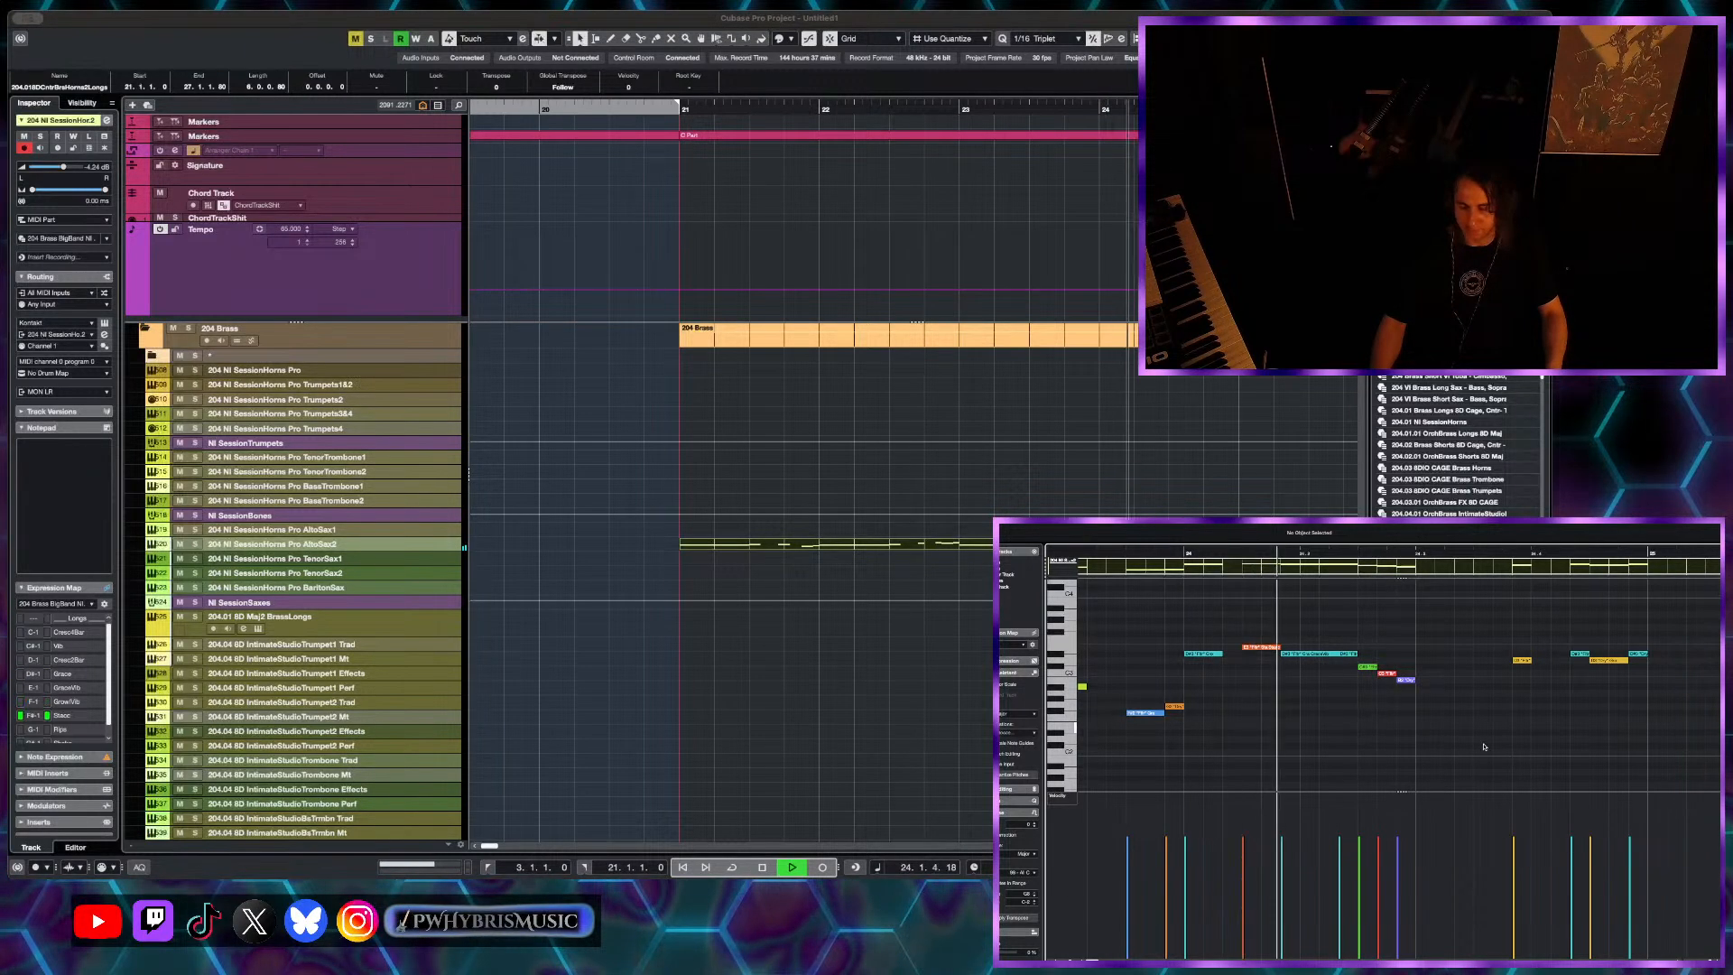
# - Remove the in-between note, shift the low note later, and follow it with a short note at the preceding green note's pitch
pyautogui.press('space')
pyautogui.click(1387, 676)
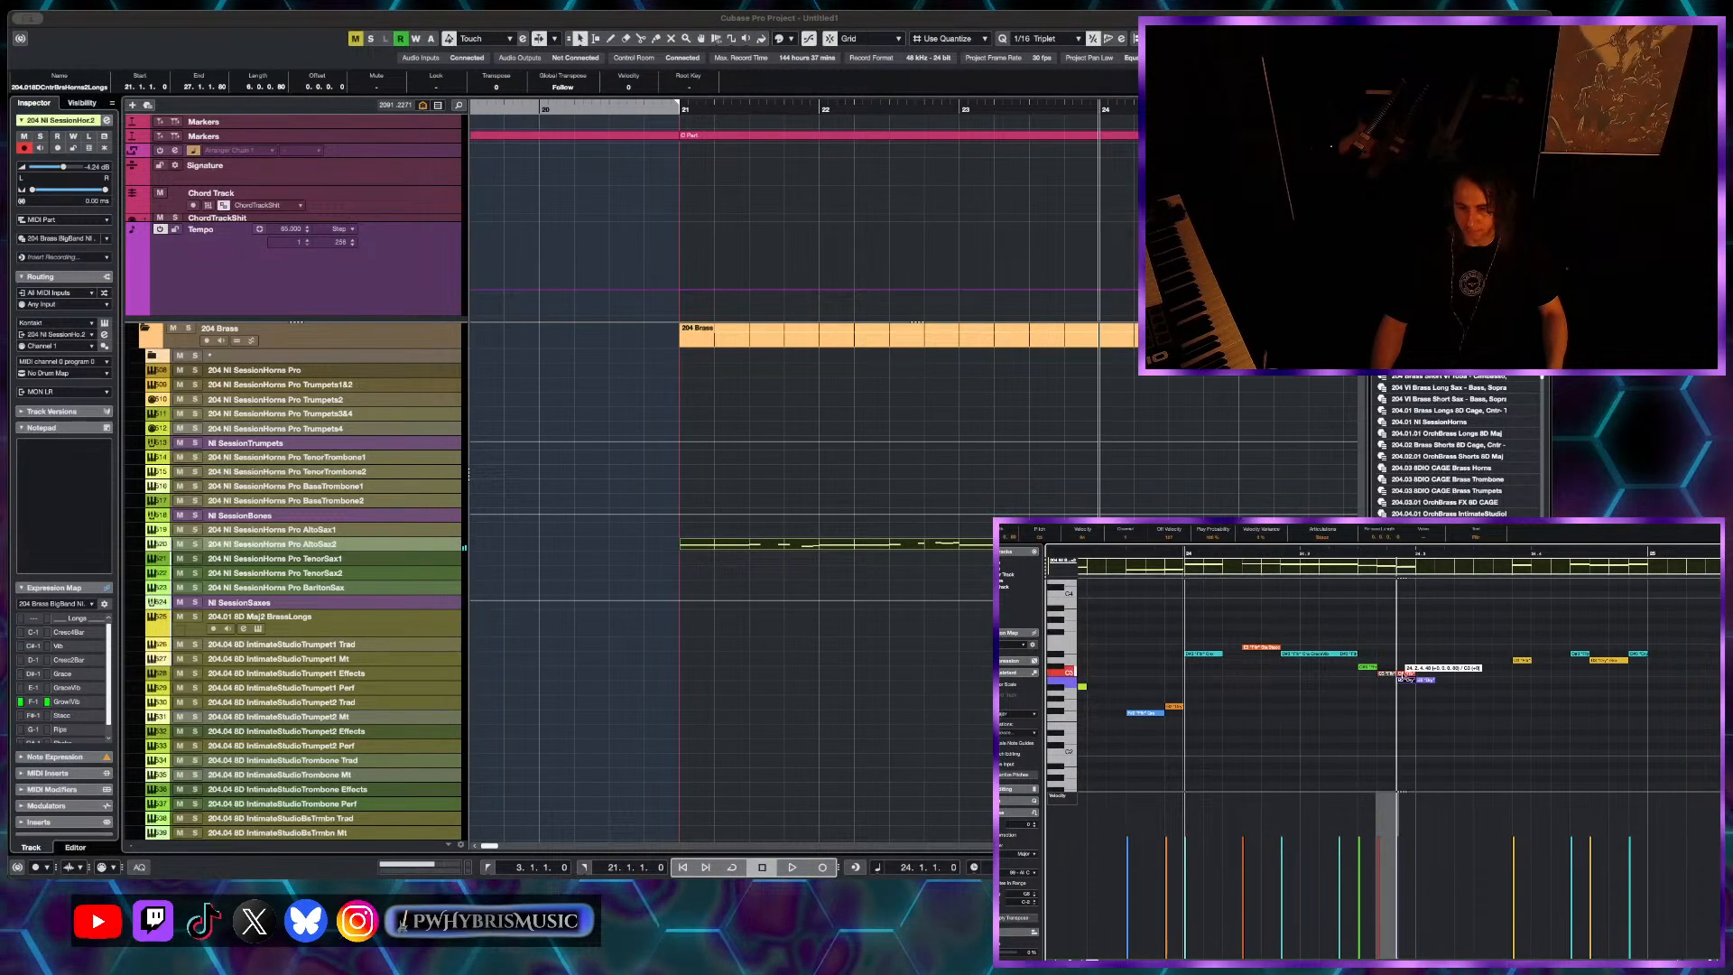
pyautogui.moveTo(1401, 676); pyautogui.dragTo(1408, 684)
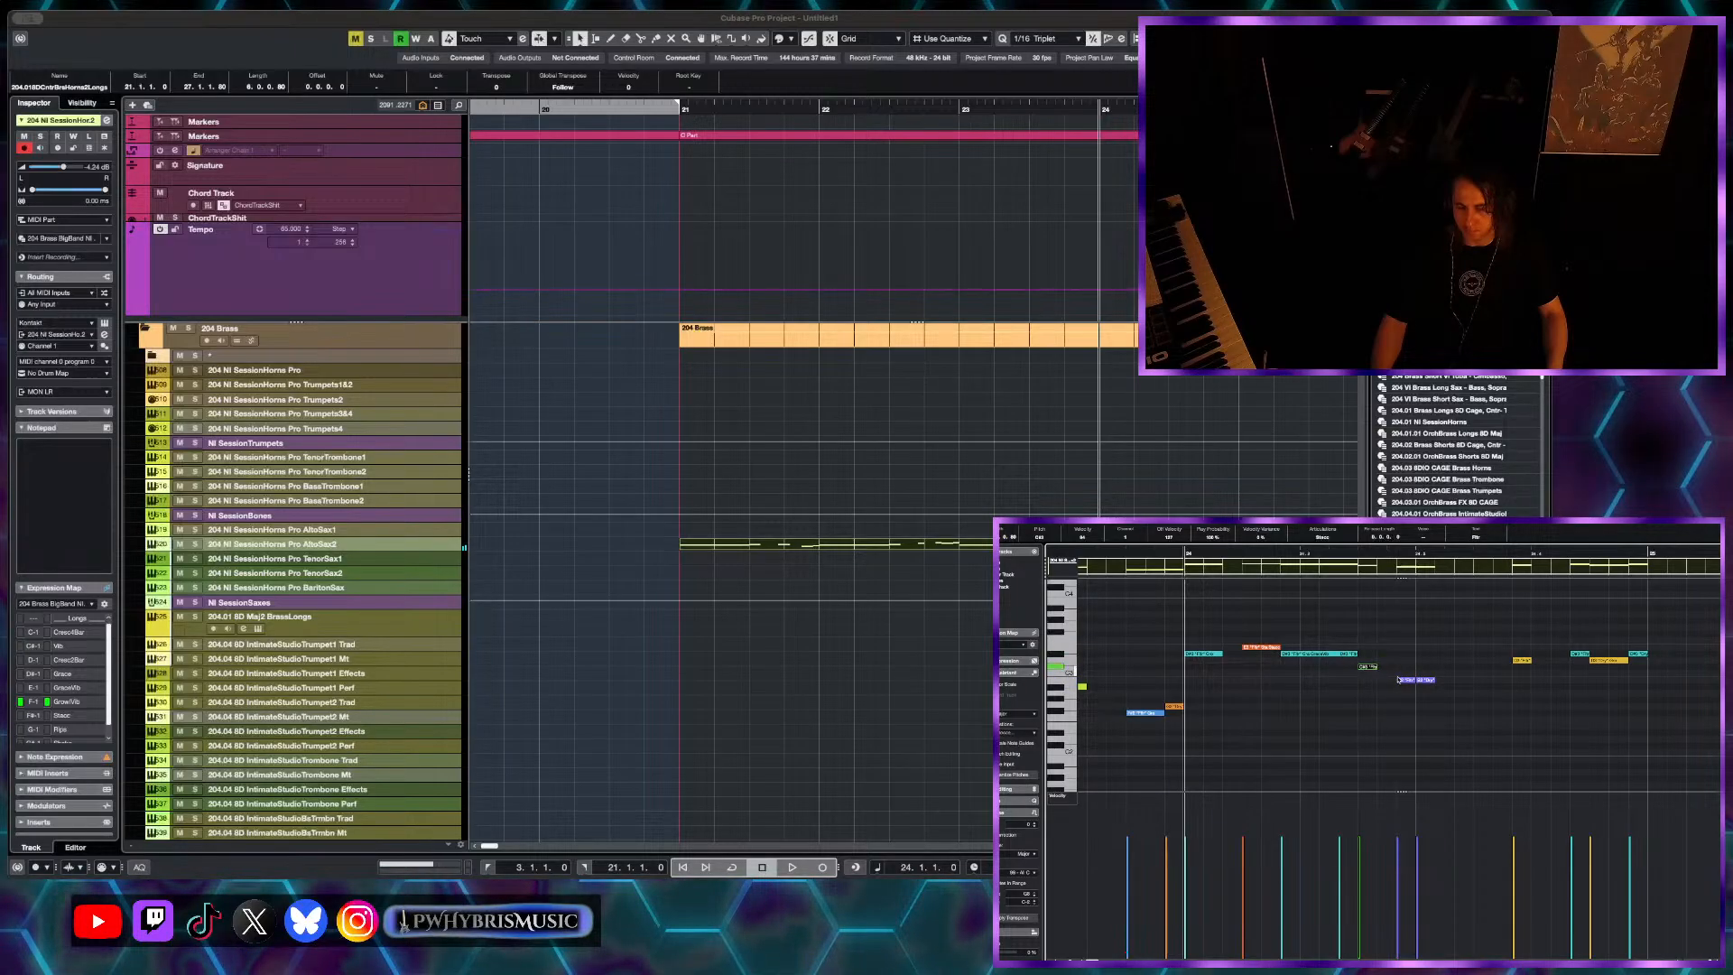
pyautogui.moveTo(1429, 681); pyautogui.dragTo(1432, 672)
pyautogui.press('space')
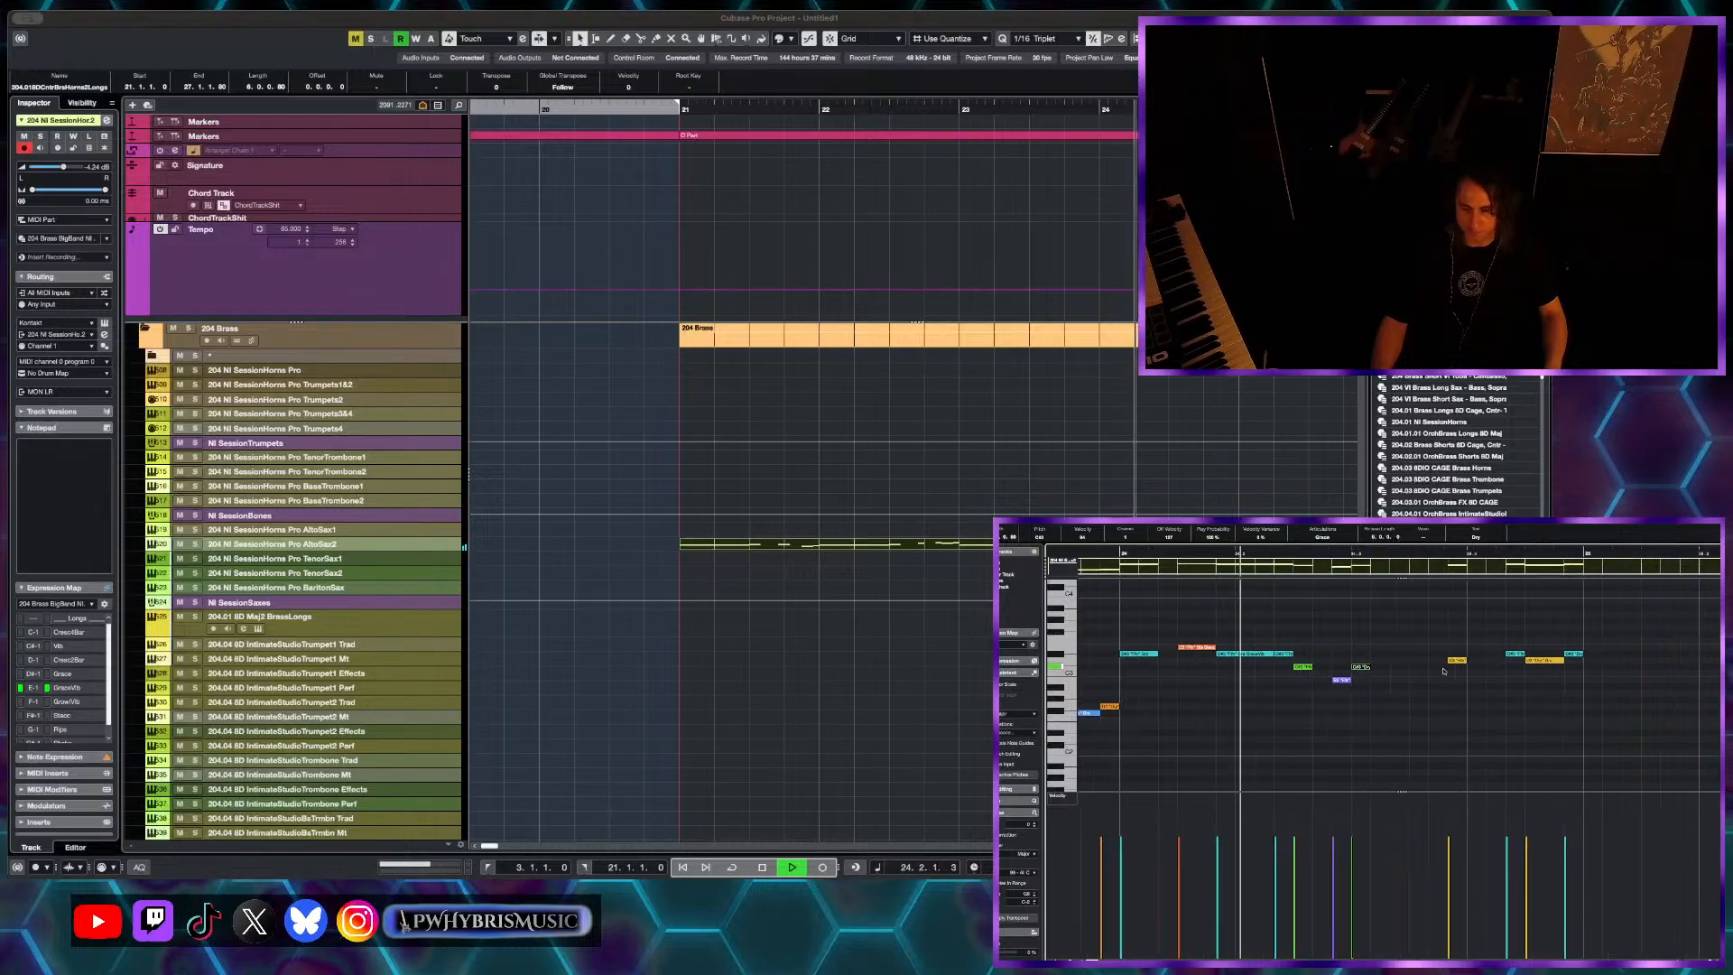
pyautogui.press('space')
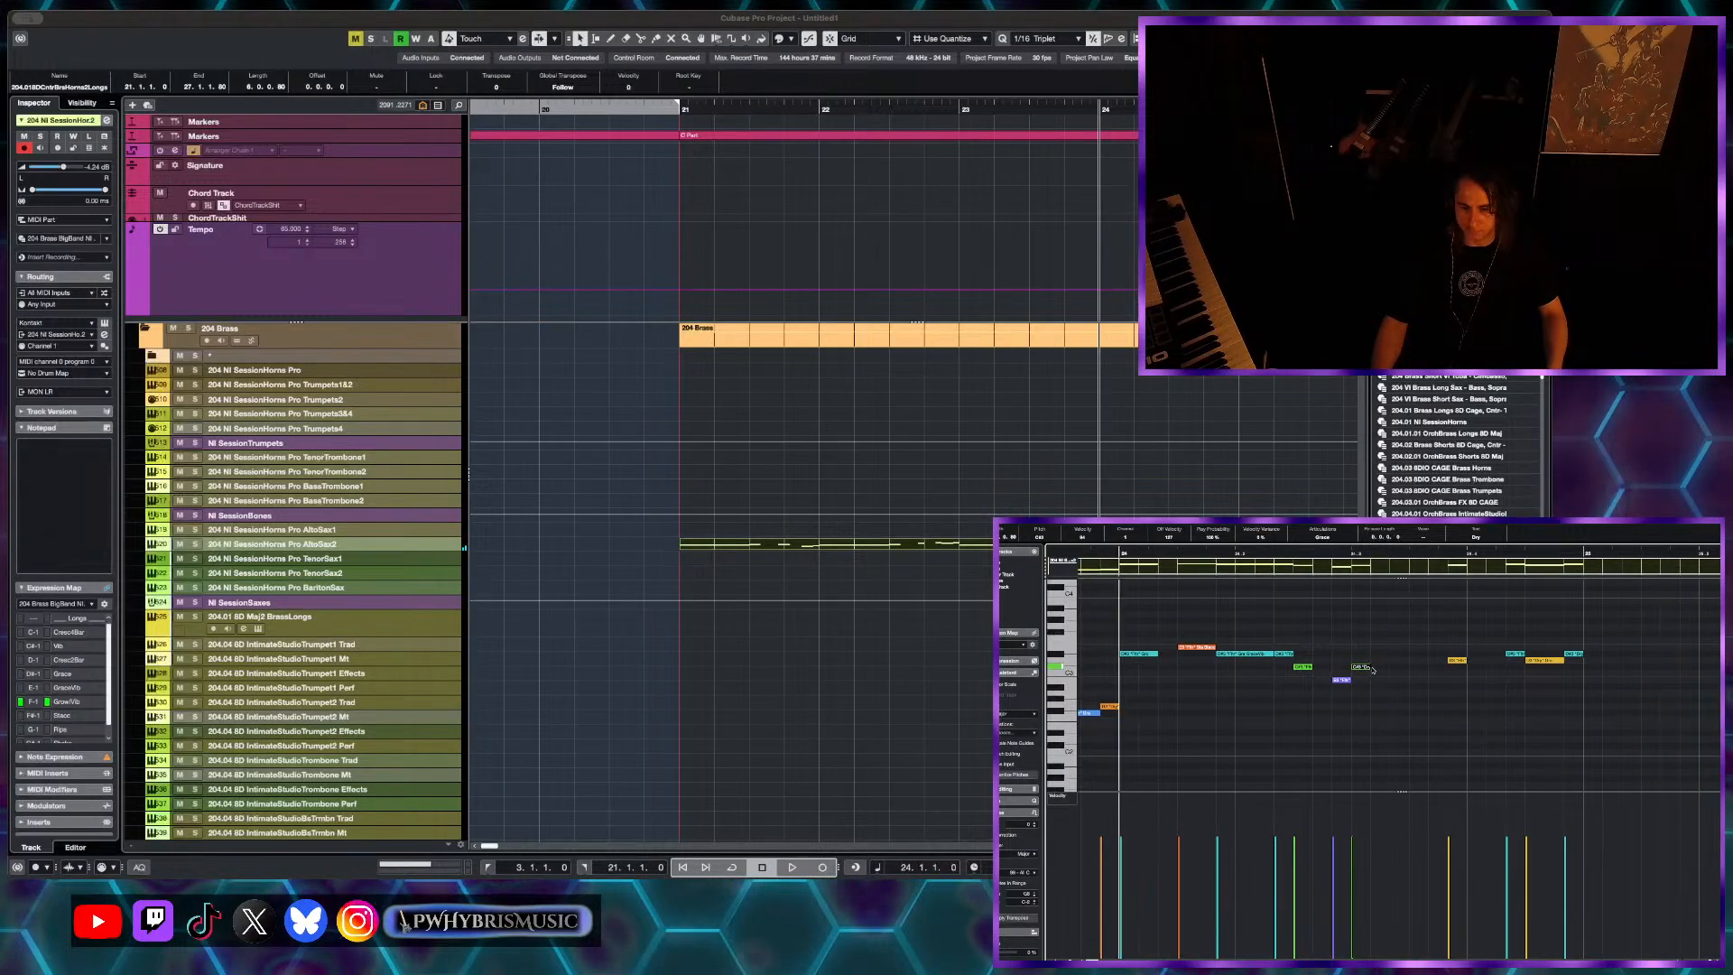
# - Lengthen the final note of bar 24's reshaped run and audition from that note
pyautogui.moveTo(1375, 668); pyautogui.dragTo(1391, 668)
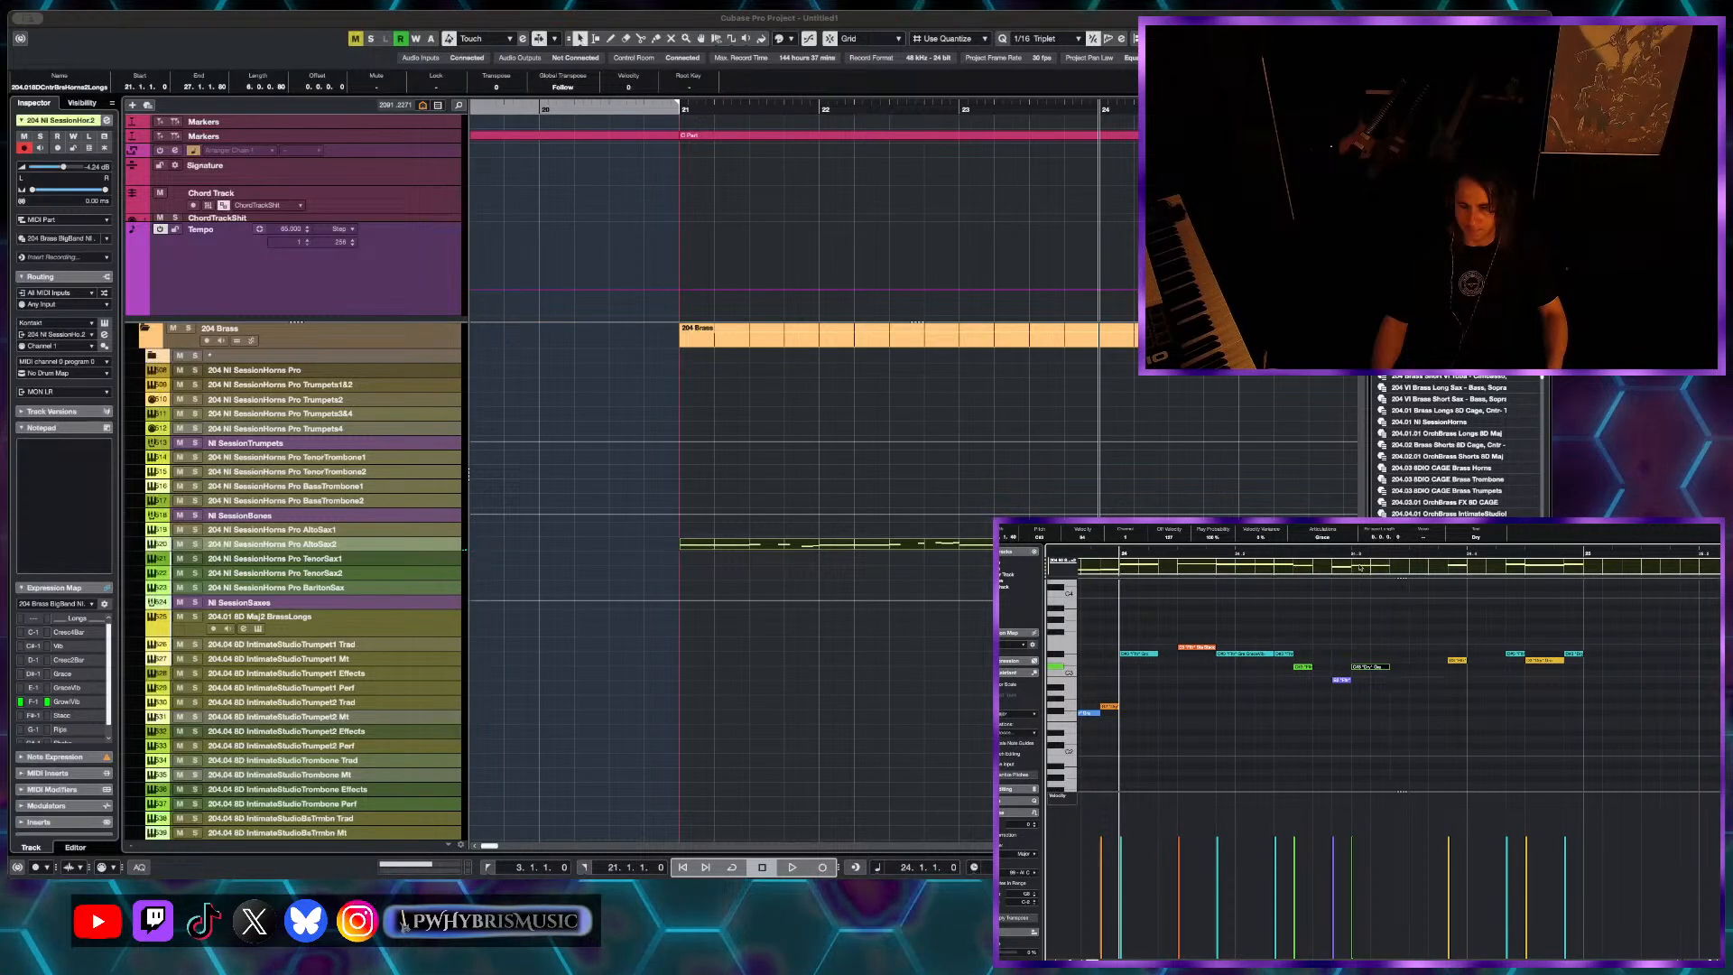
pyautogui.click(1350, 551)
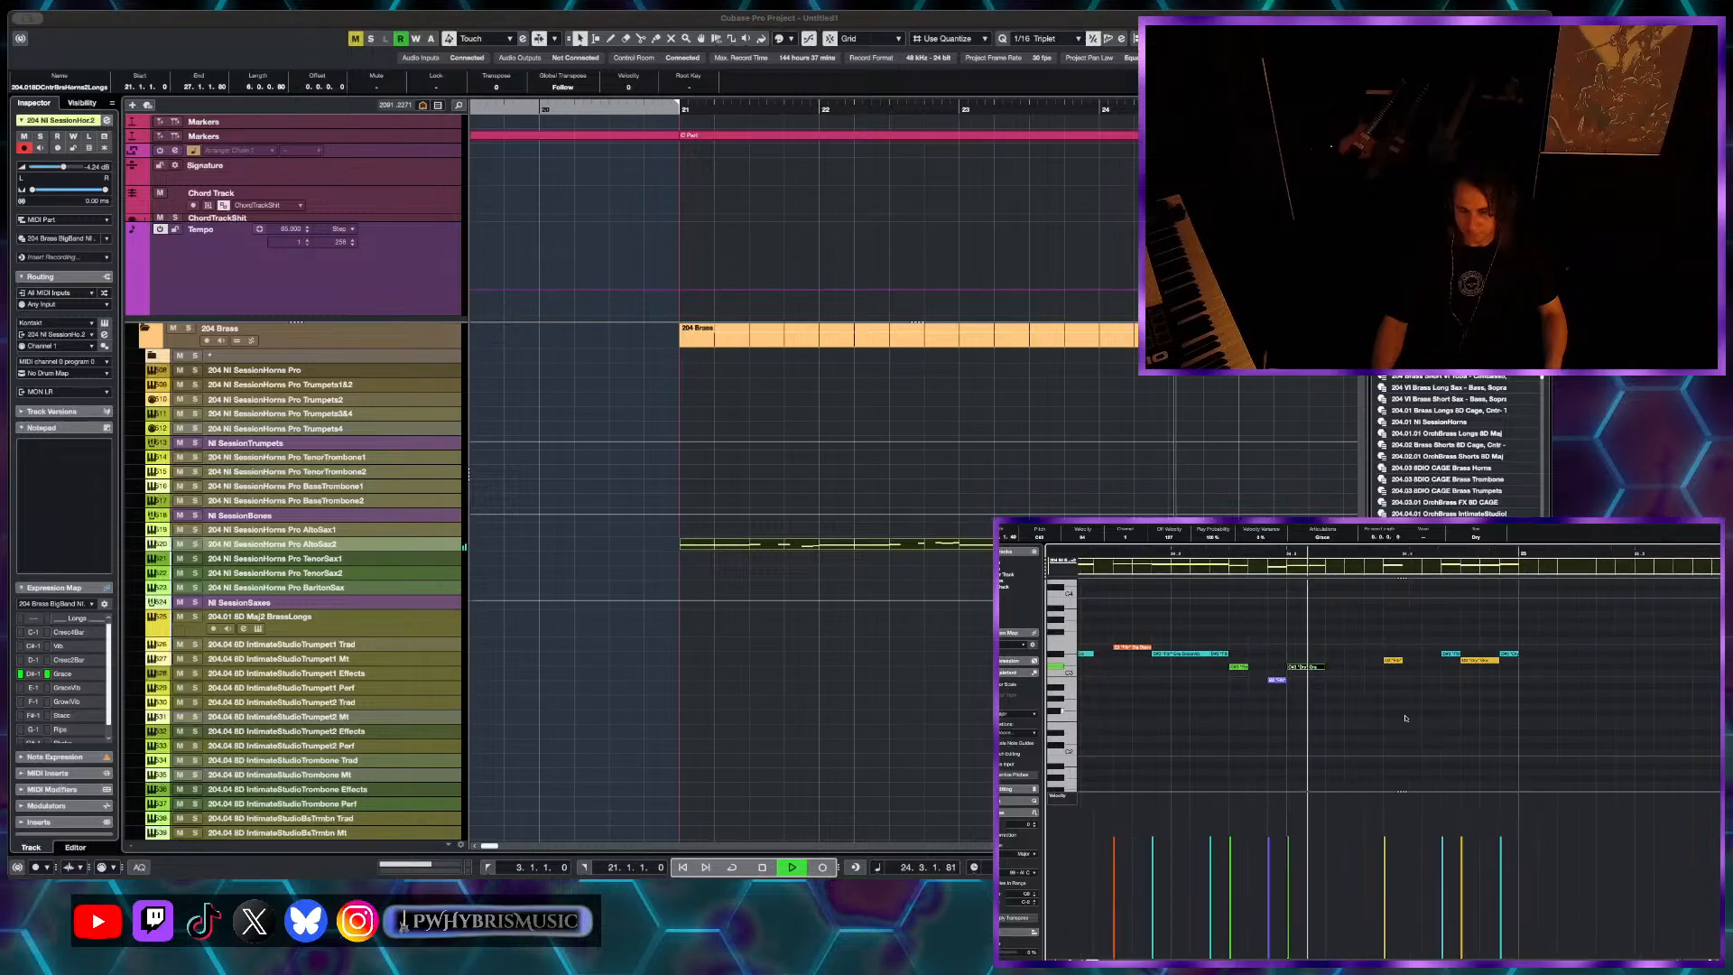
pyautogui.press('space')
# - Delete the remaining old notes in bar 24 after the lengthened note
pyautogui.moveTo(1557, 634); pyautogui.dragTo(1367, 686)
pyautogui.press('Delete')
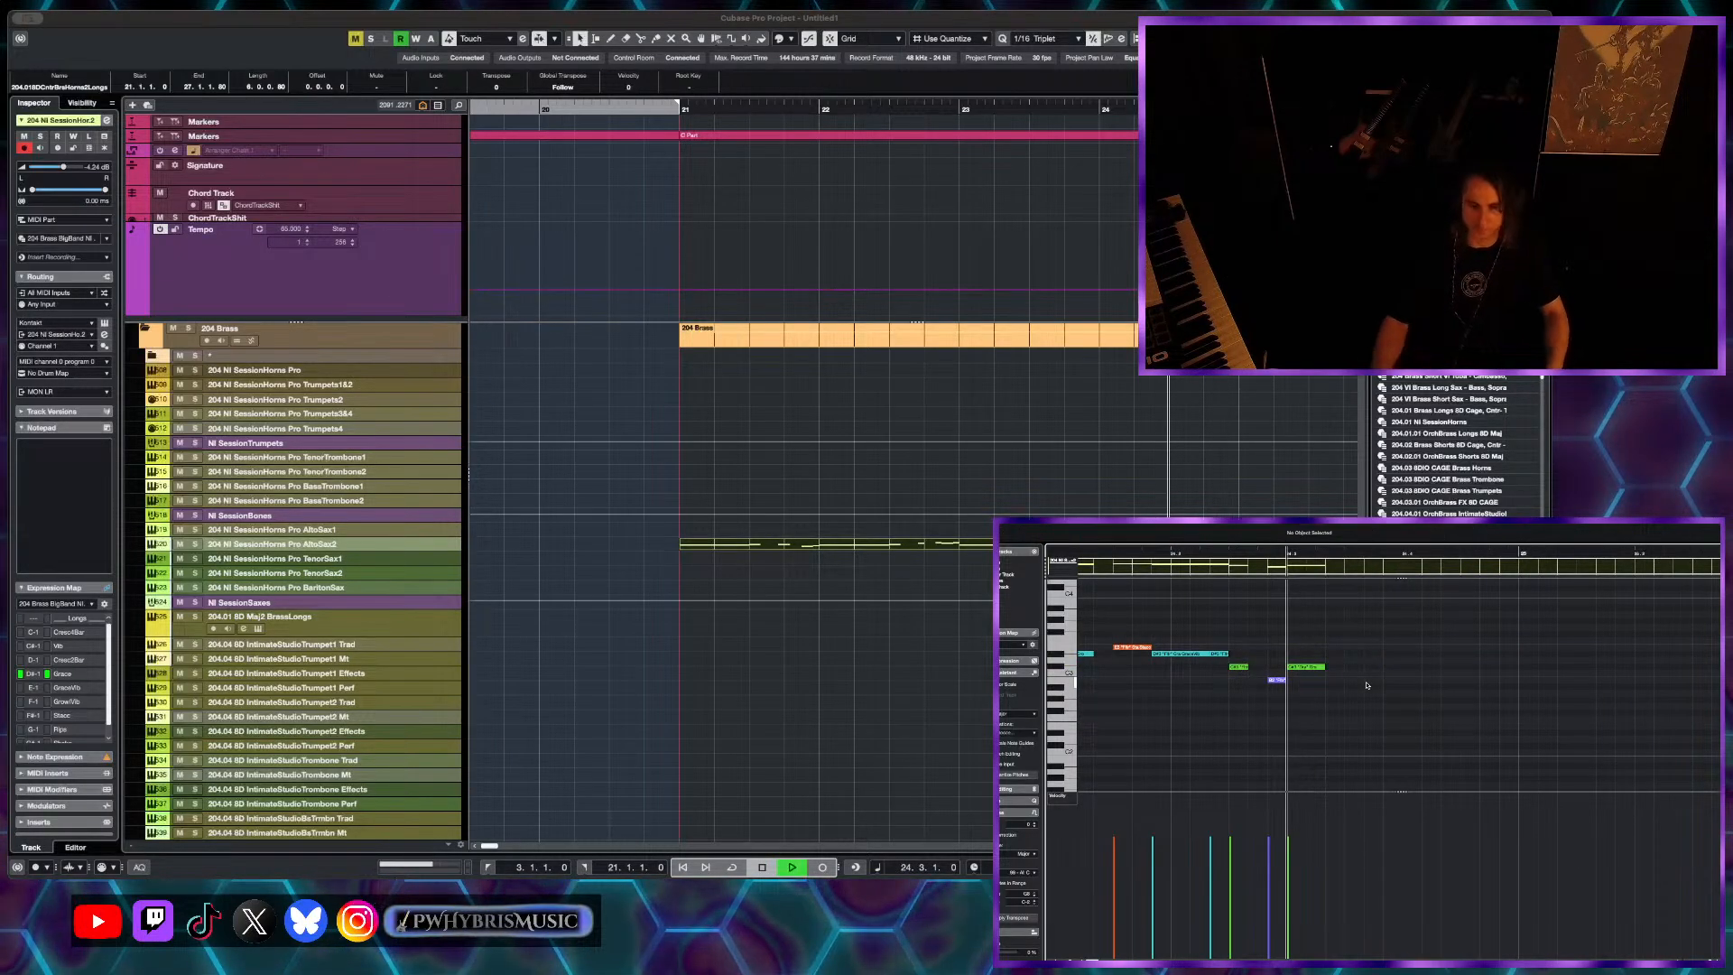
# - Audition the AltoSax2 line from bar 21 through bar 24's reworked run
pyautogui.scroll(-2, 1367, 686)
pyautogui.scroll(-1, 1381, 659)
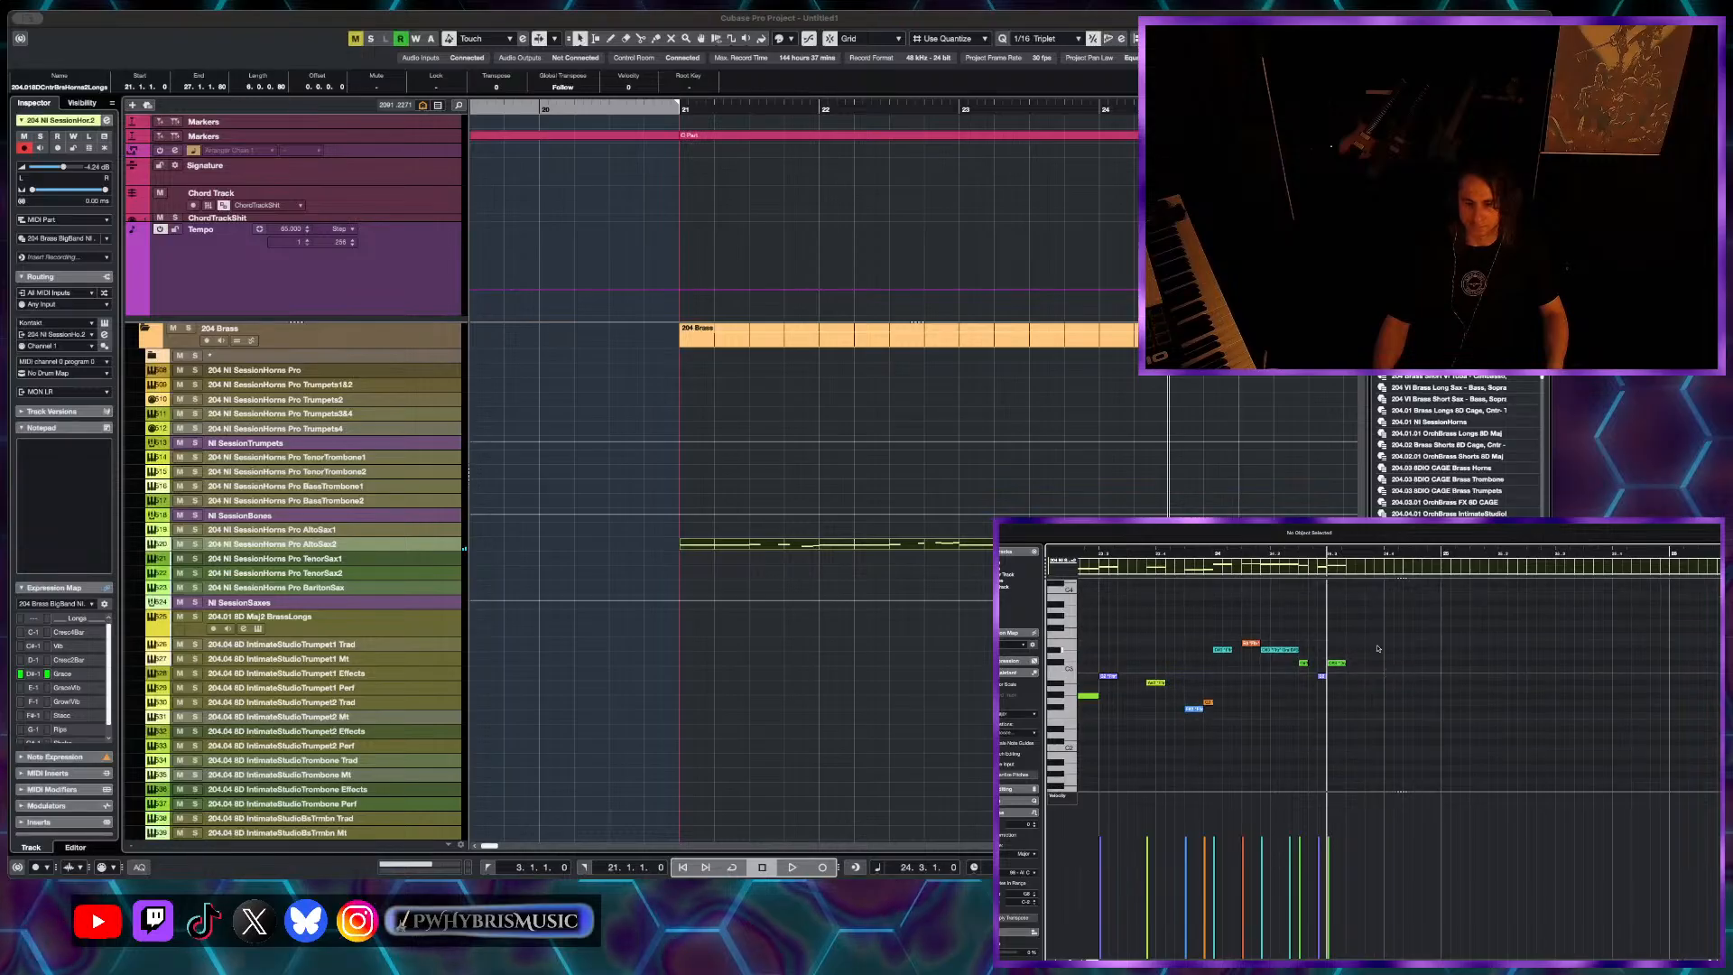
pyautogui.scroll(-4, 1283, 650)
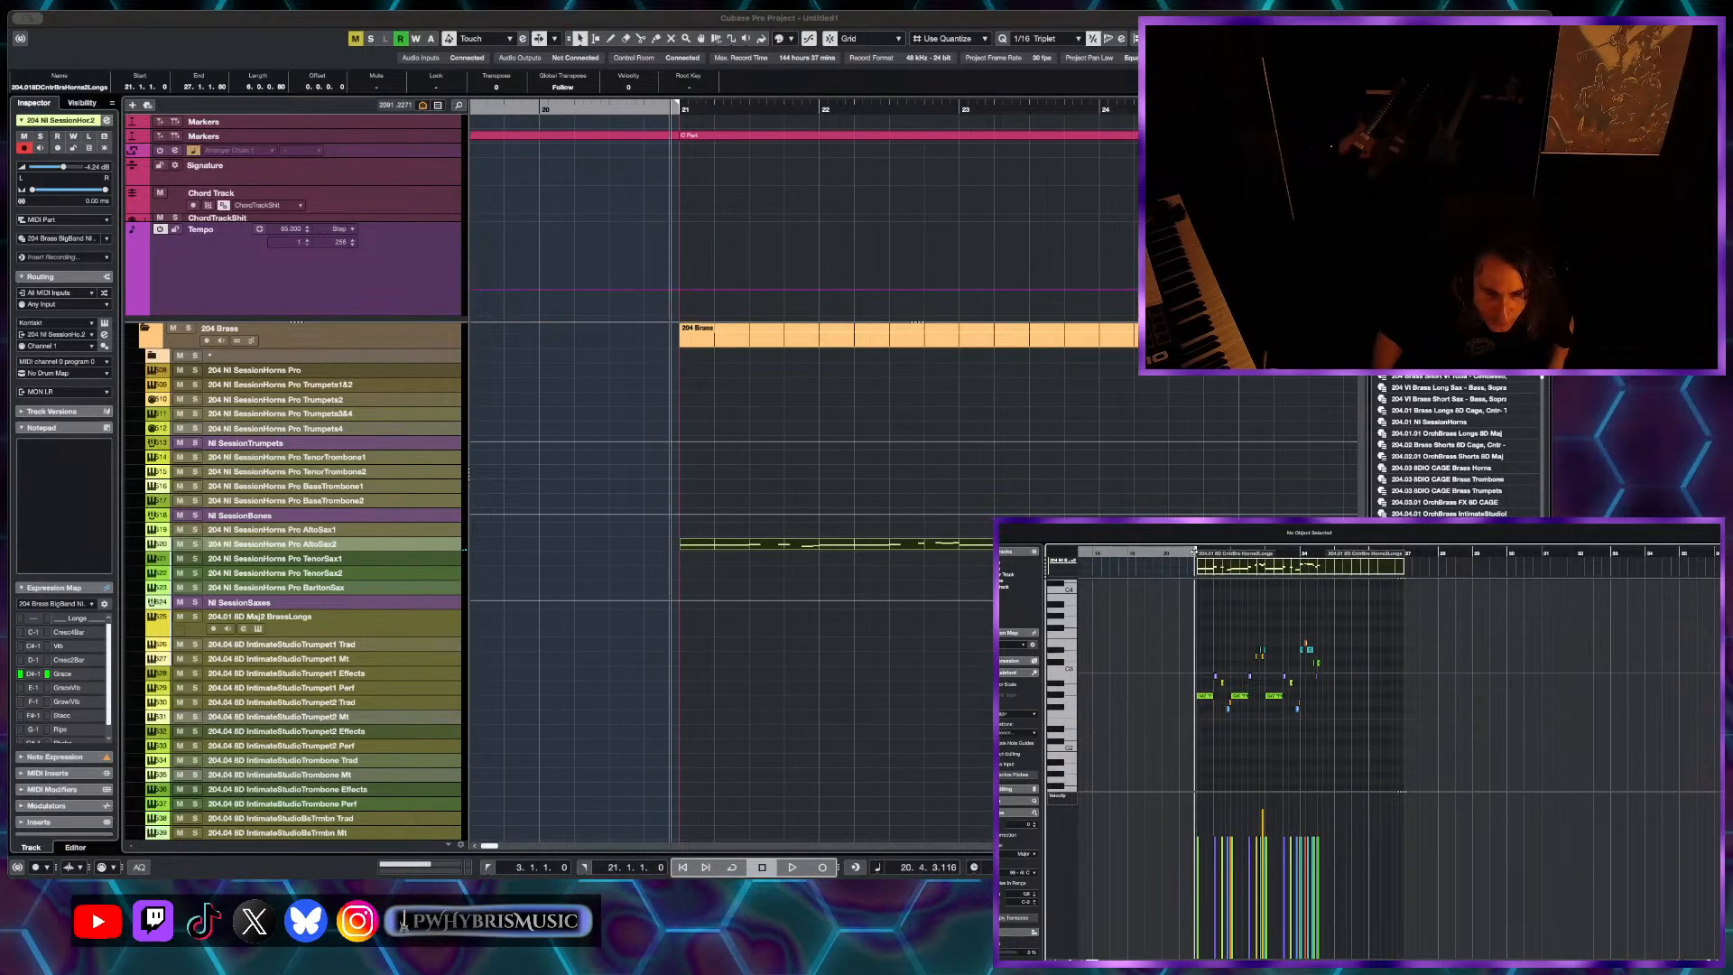
pyautogui.press('KP_1')
pyautogui.scroll(-2, 1011, 432)
pyautogui.press('space')
pyautogui.press('f')
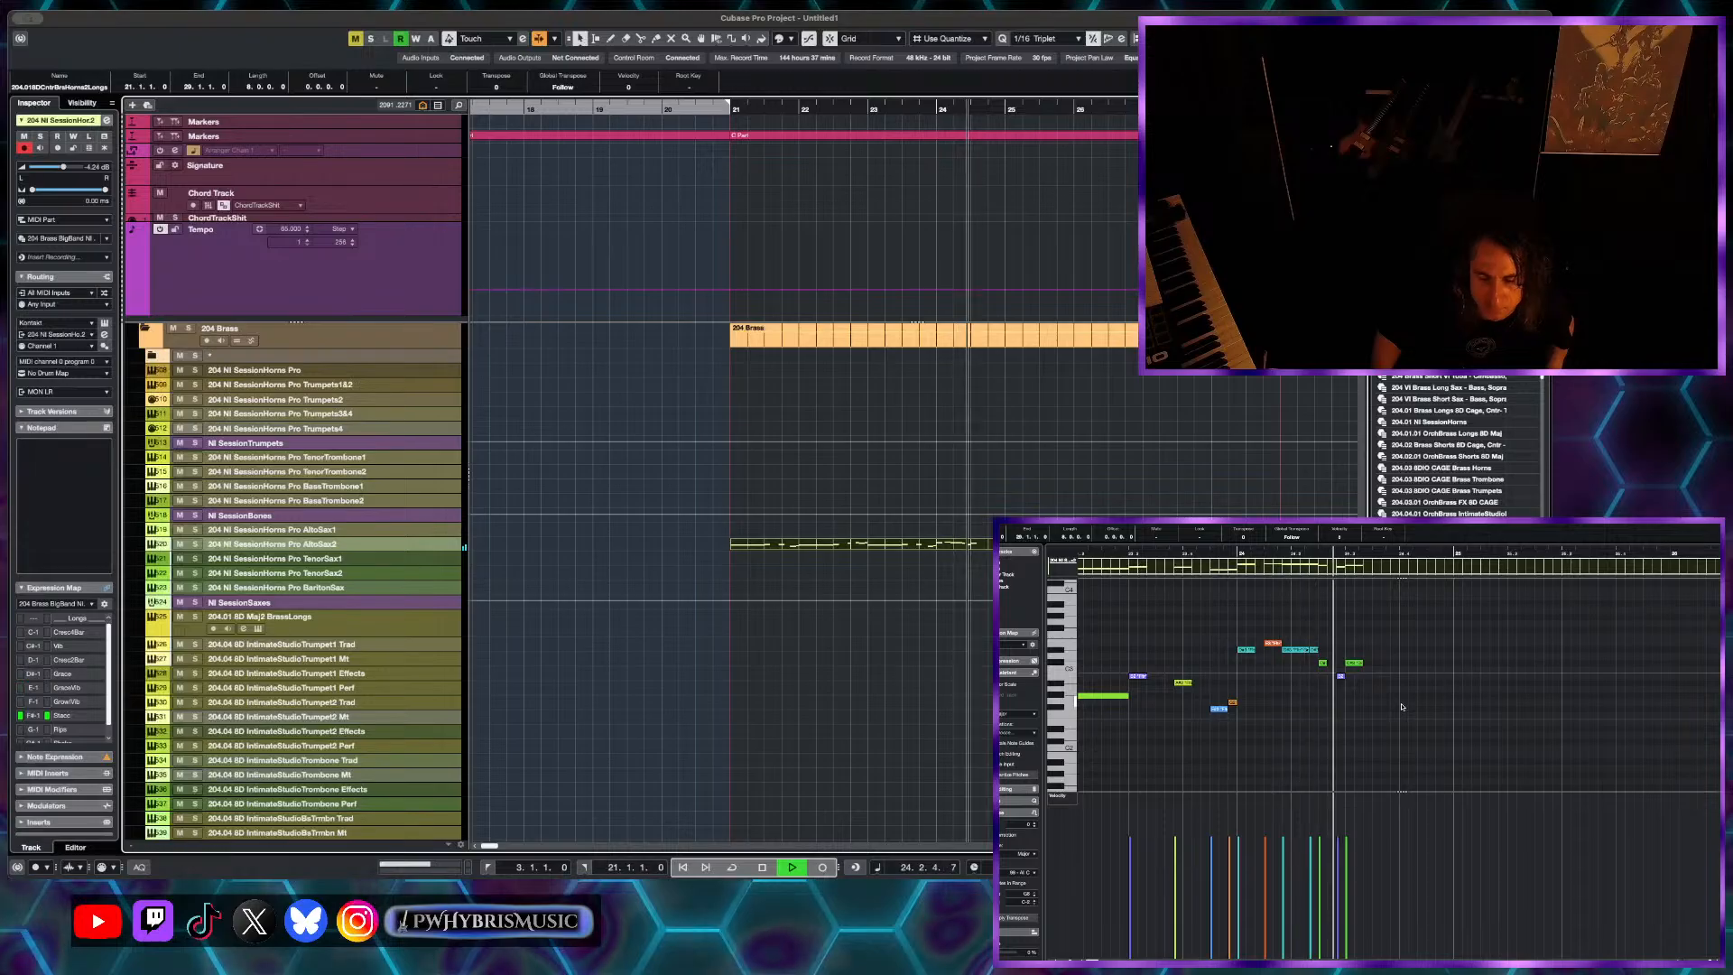
pyautogui.press('space')
# - Add a lower note shortly before bar 24's fourth beat and audition from 24.3.1
pyautogui.click(1353, 663)
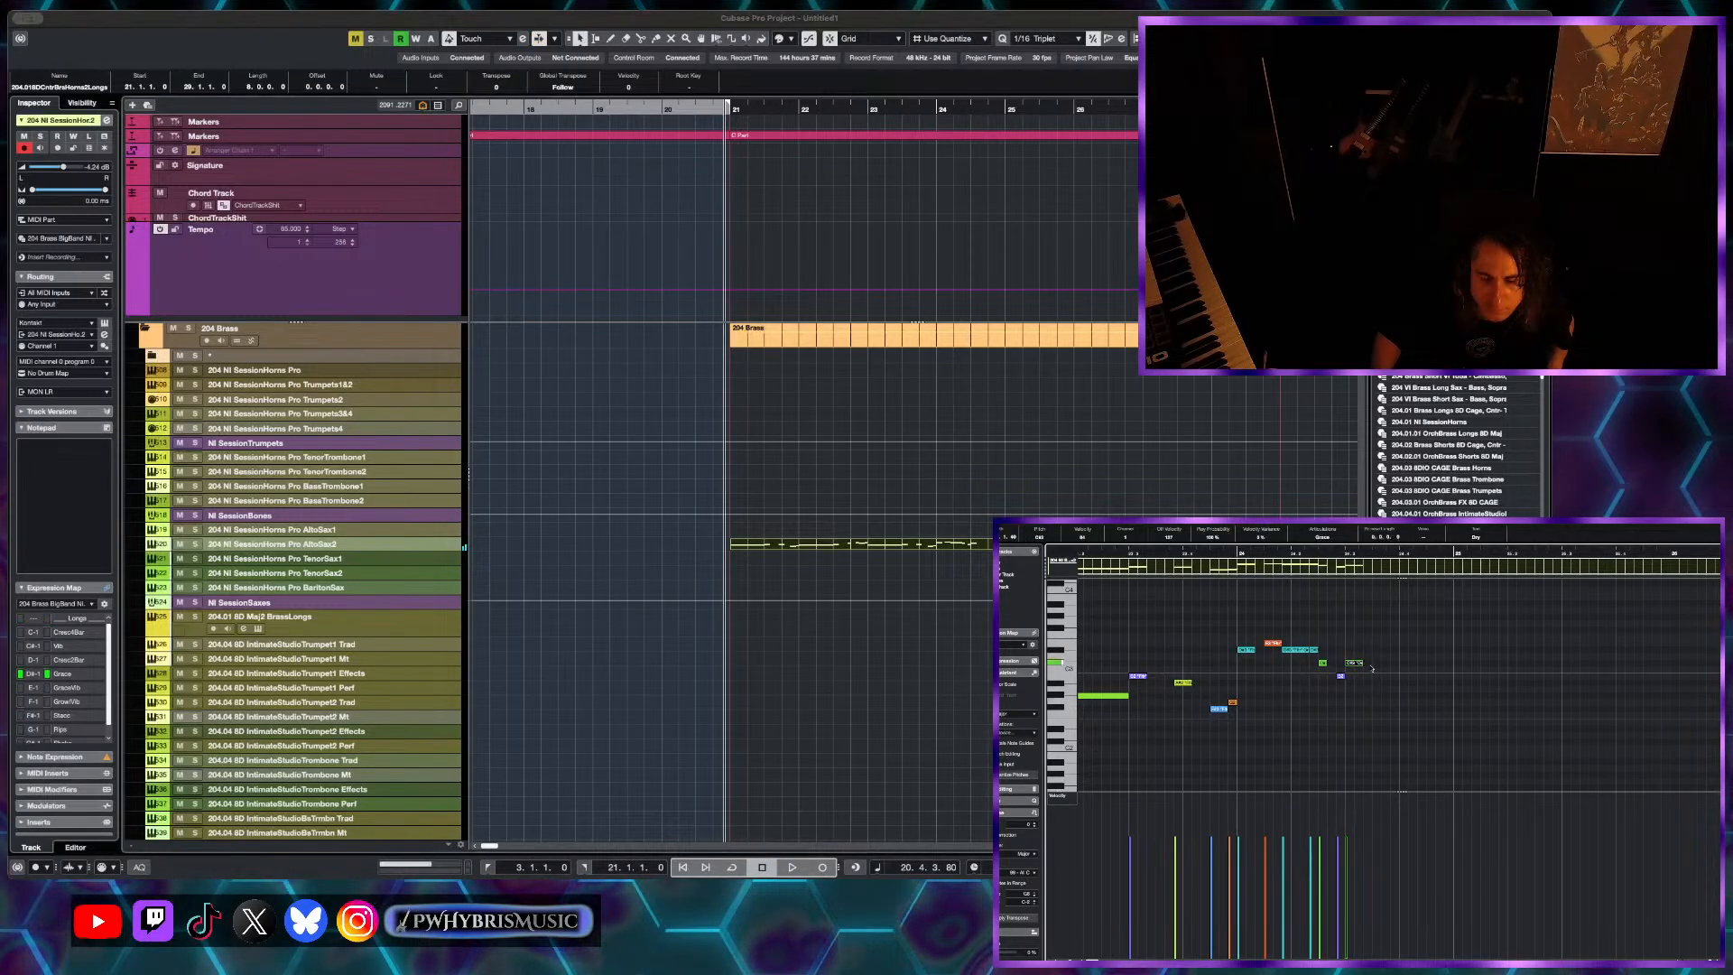
pyautogui.click(1345, 550)
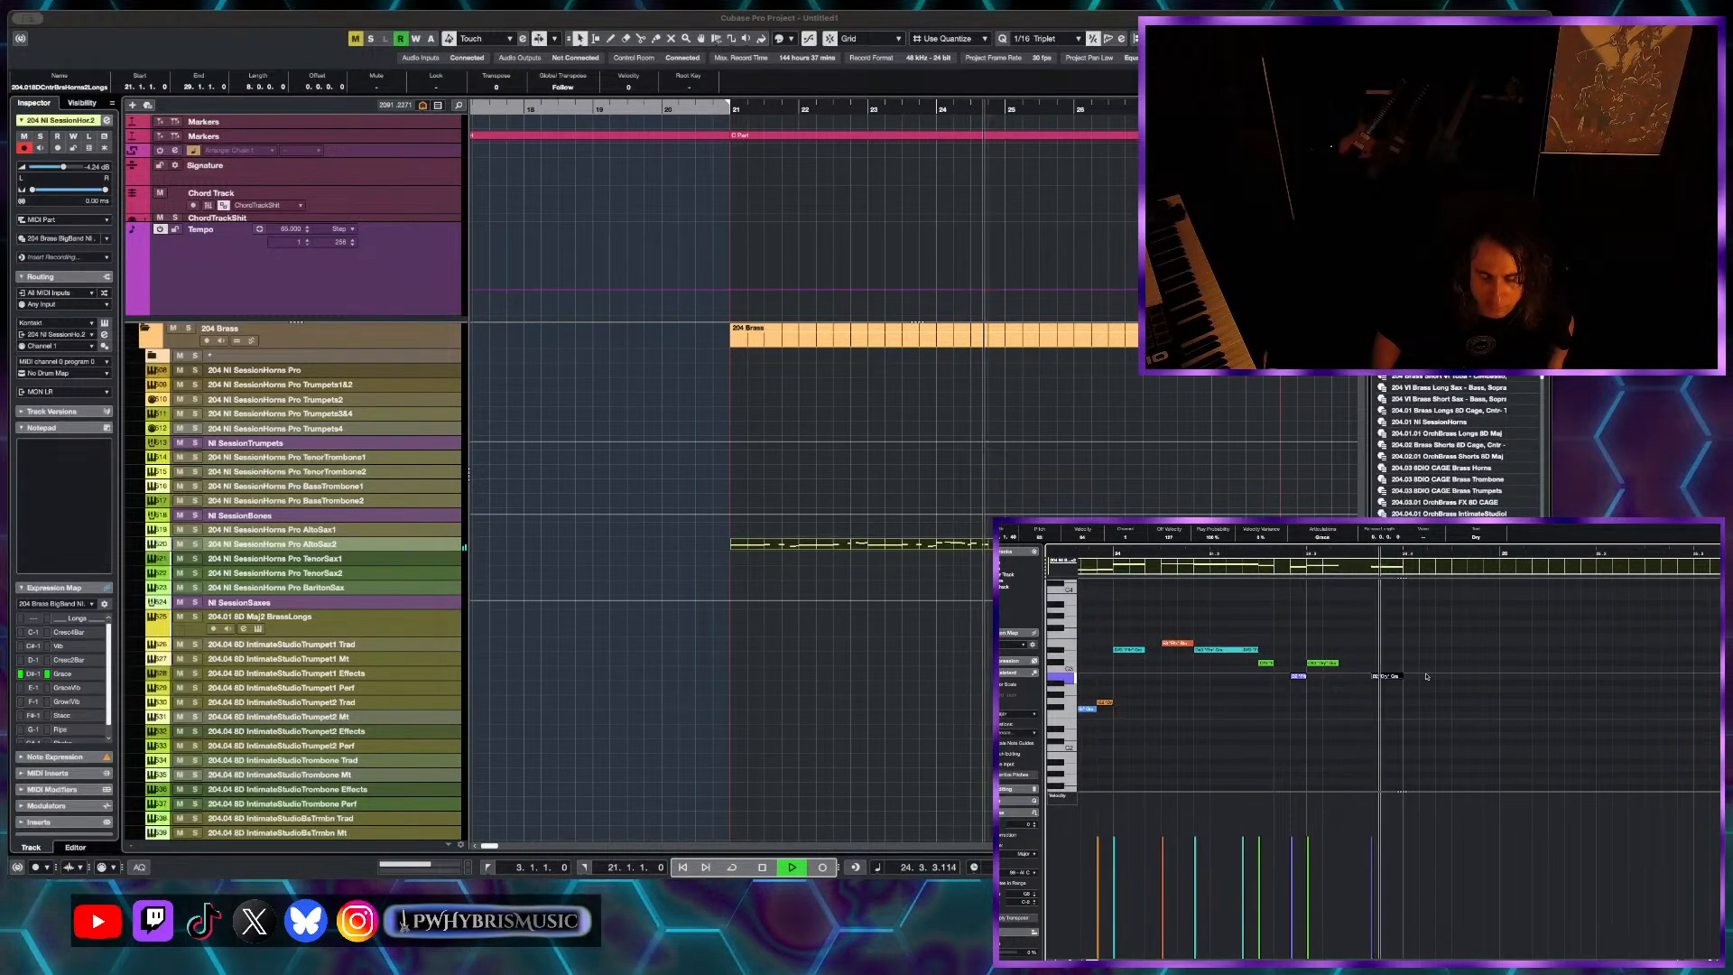
pyautogui.press('space')
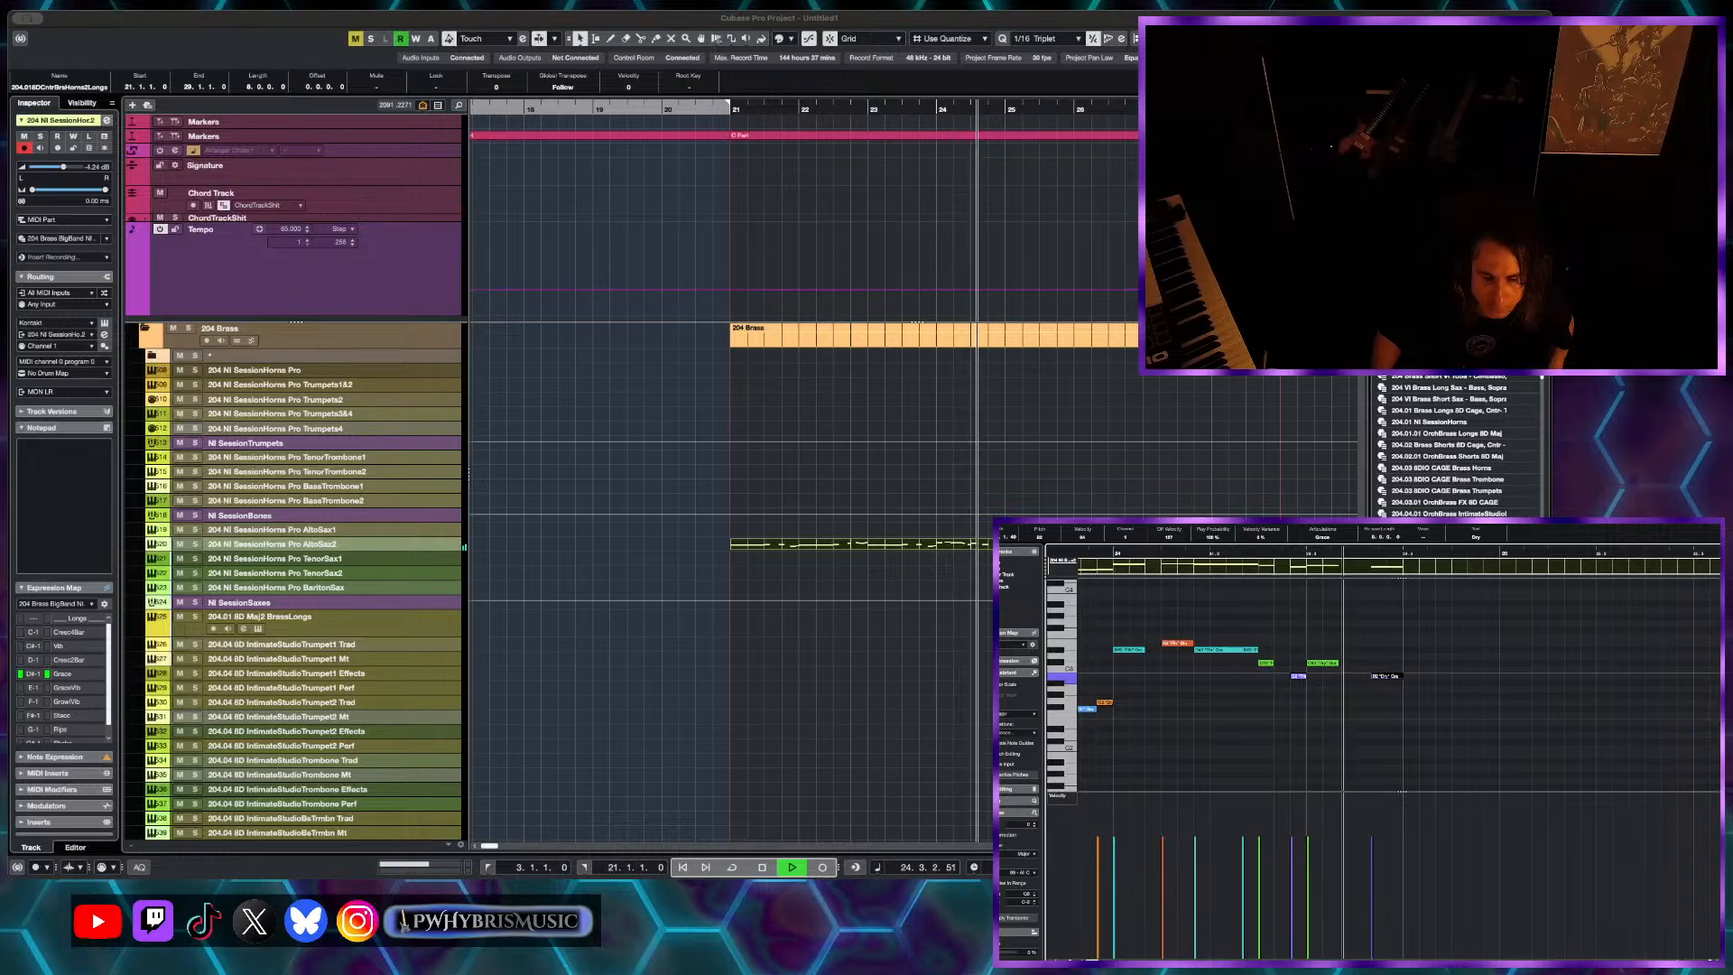
pyautogui.press('space')
pyautogui.click(1323, 537)
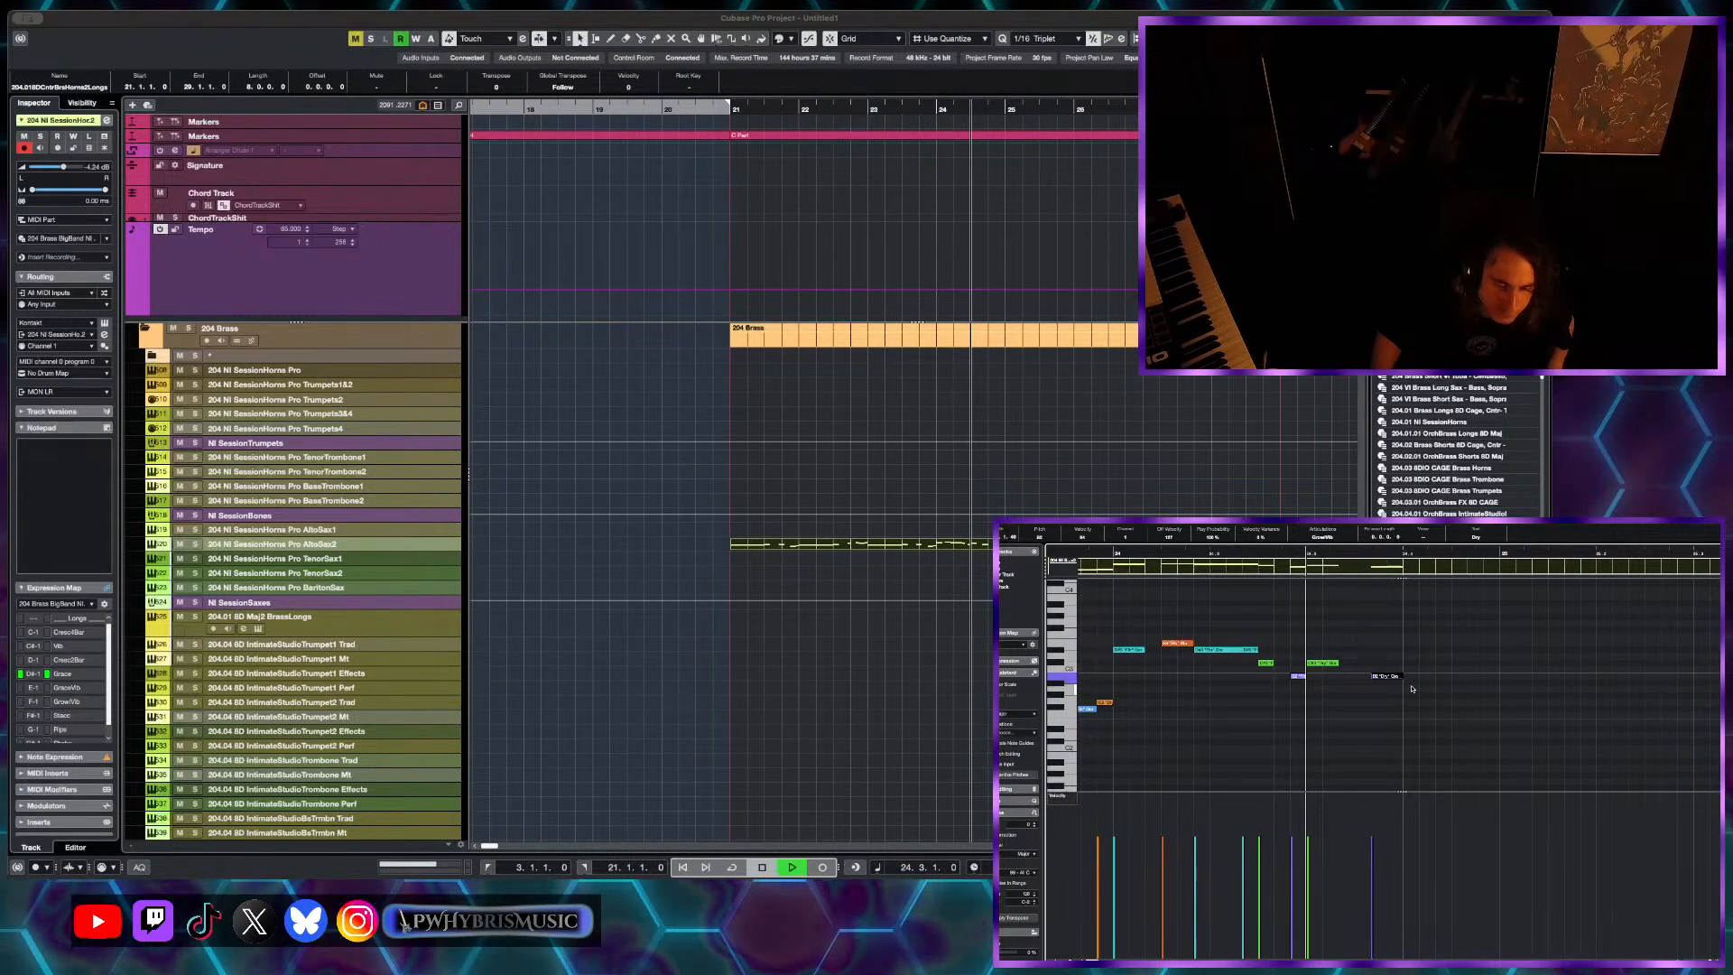
# - Add a second, still lower note near the end of bar 24 and audition from 24.3.1
pyautogui.press('space')
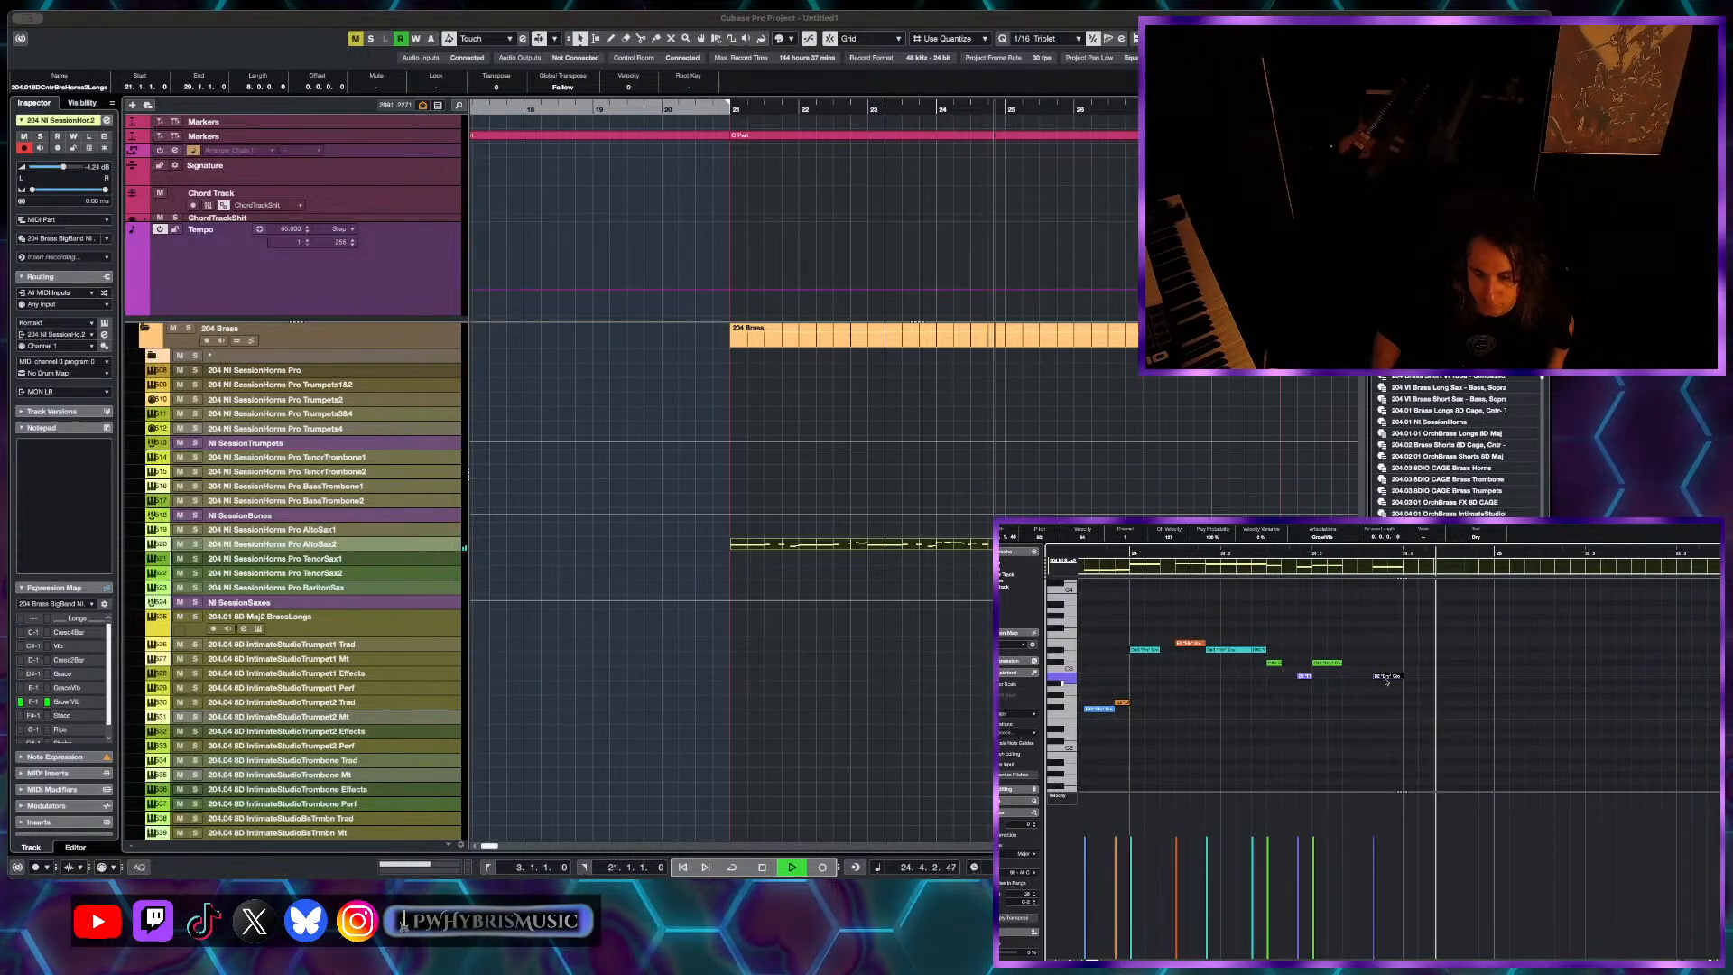
pyautogui.press('space')
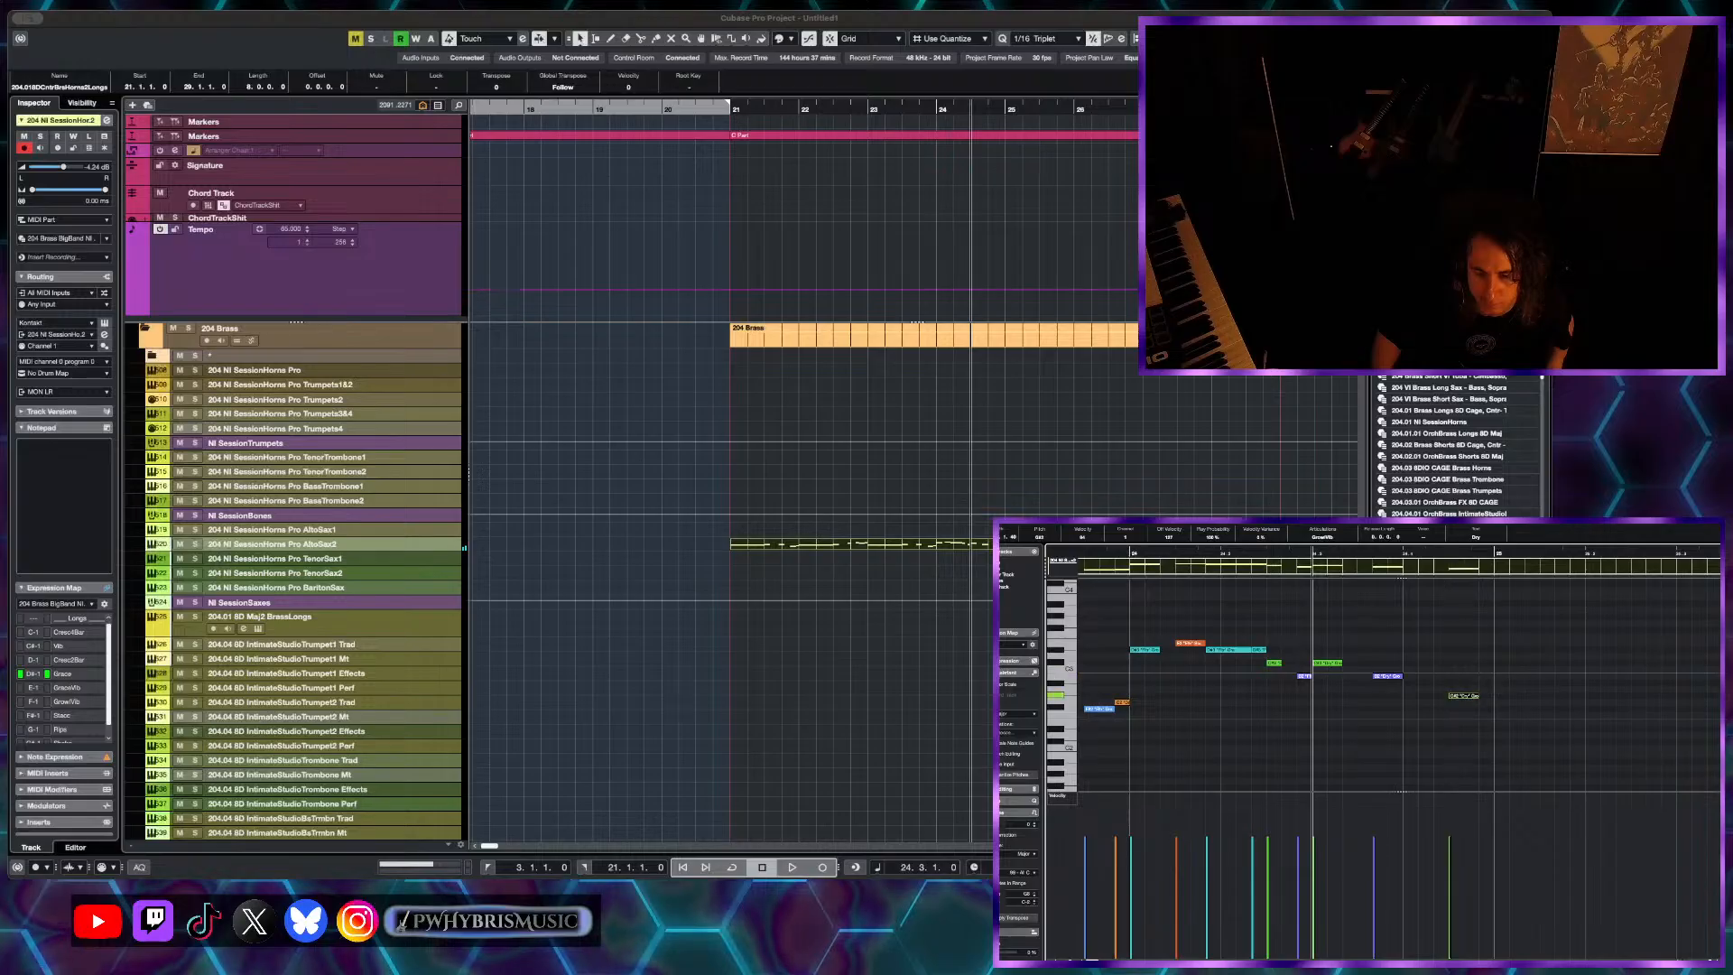
pyautogui.click(1324, 538)
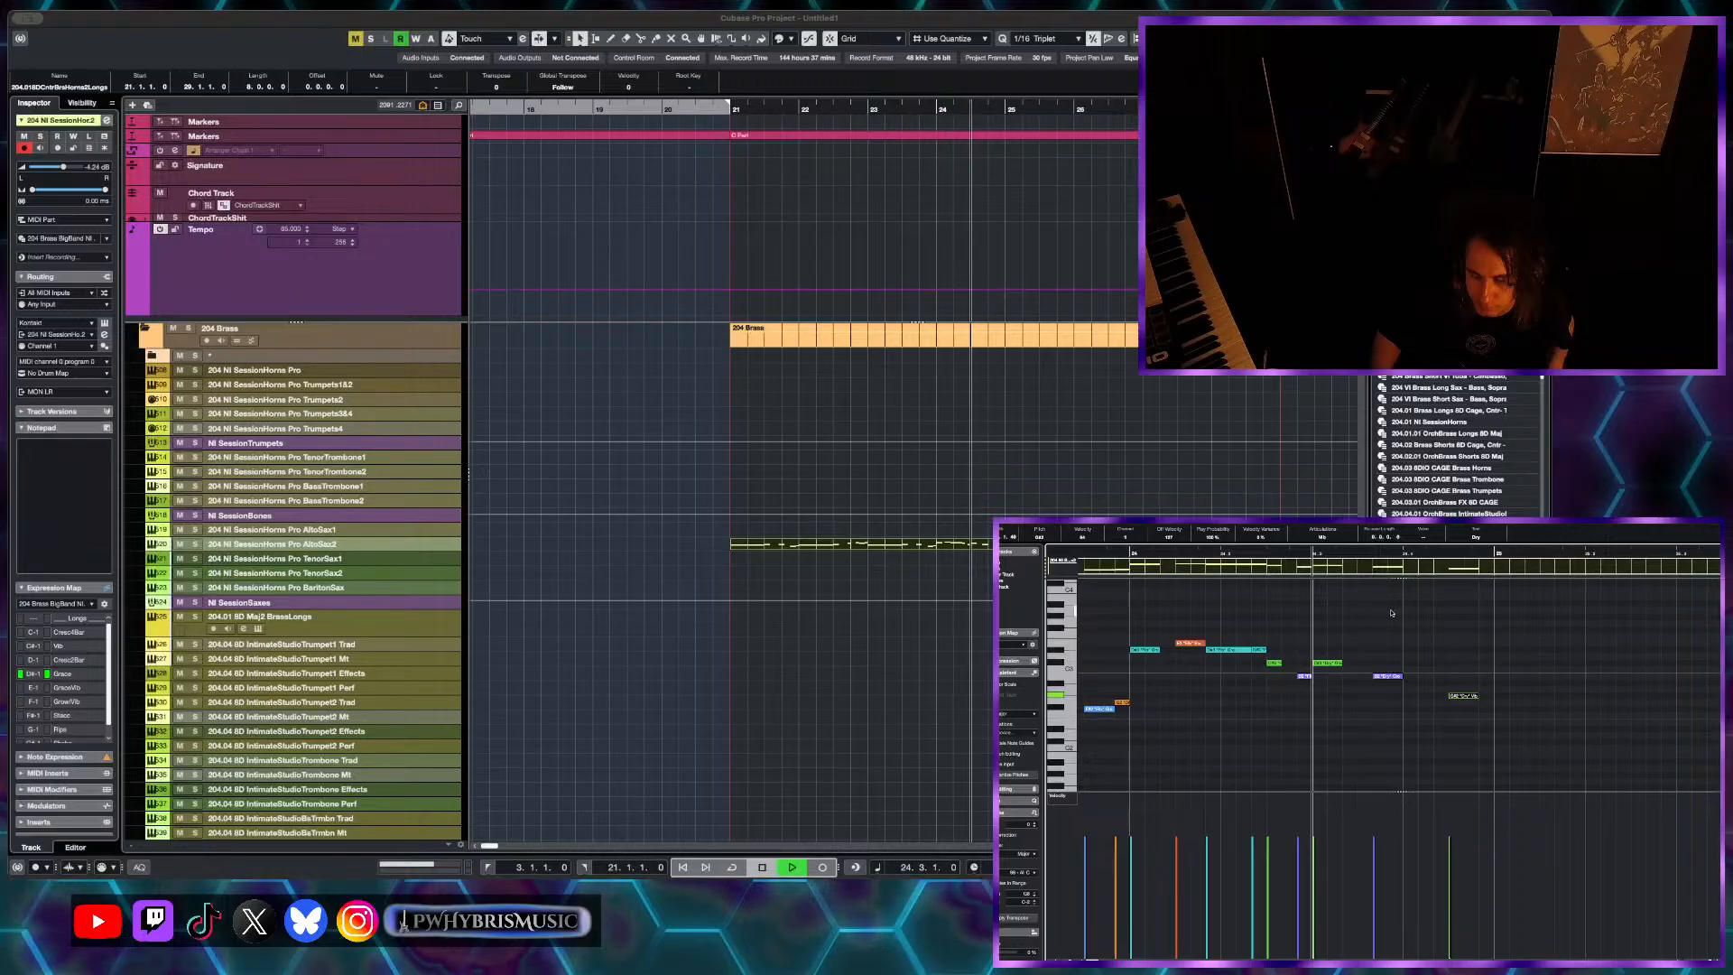
# - Shift the two added lower notes at the end of bar 24 slightly later and audition the timing
pyautogui.press('space')
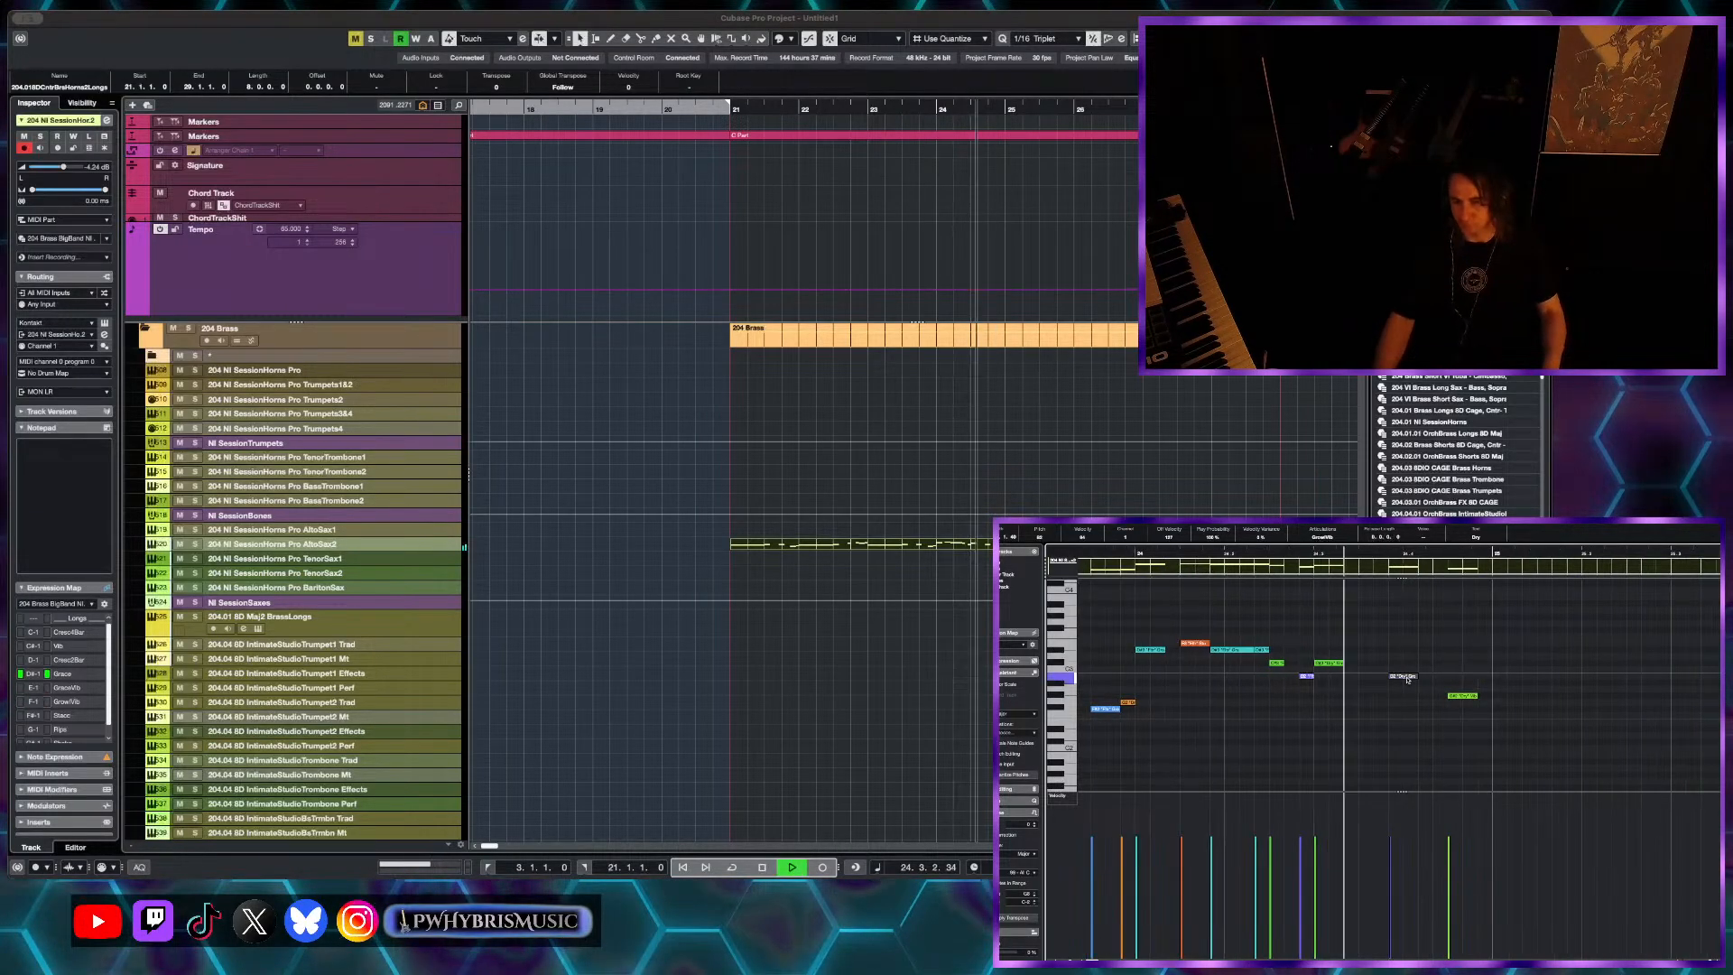
pyautogui.press('space')
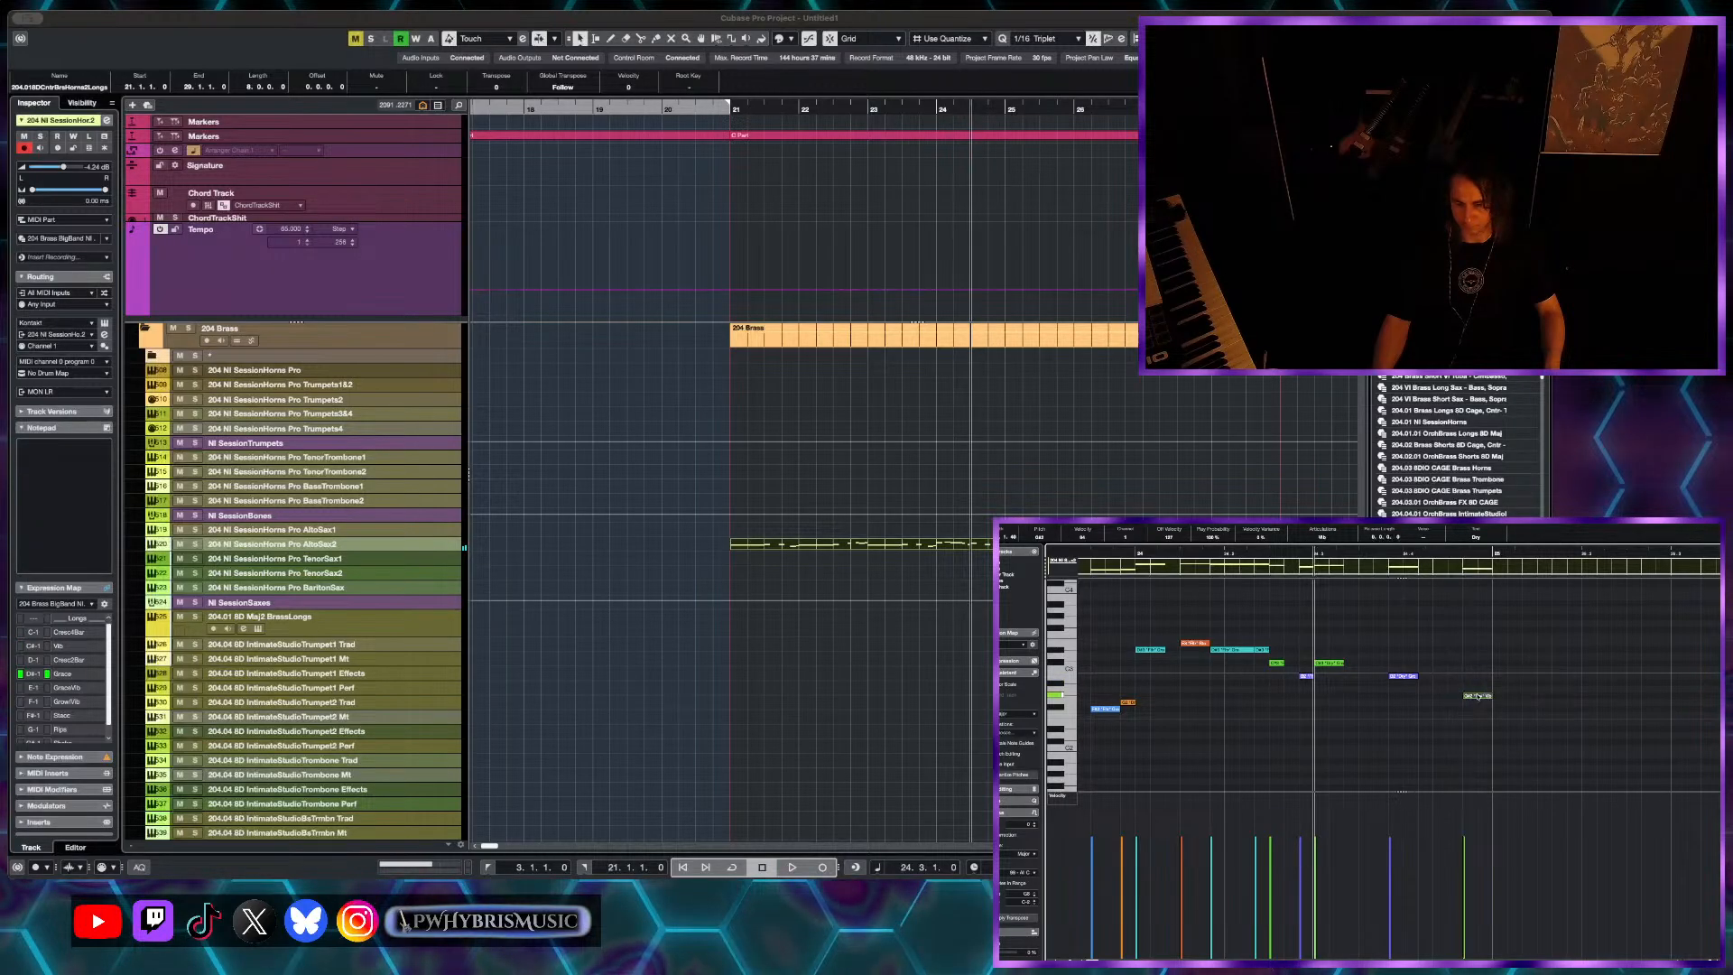
pyautogui.press('space')
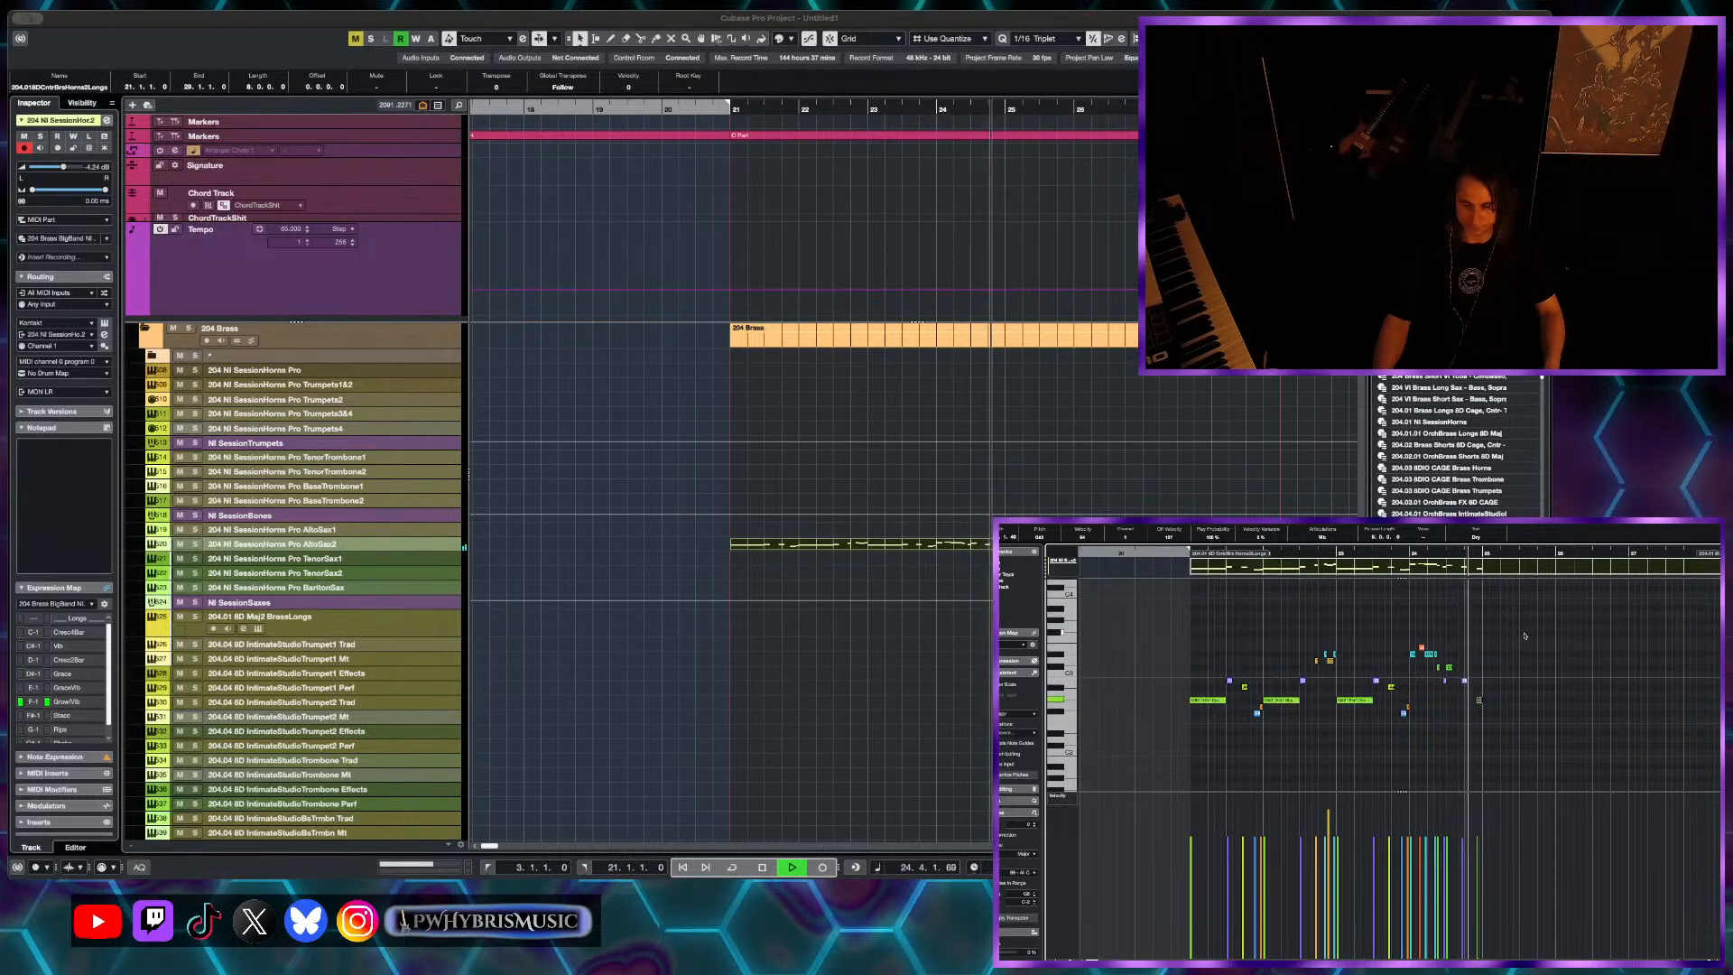
# - Copy the bars 21 to 24 phrase to bar 25 and turn bar 24's last note into a lower, shorter pickup
pyautogui.press('space')
pyautogui.moveTo(1538, 621); pyautogui.dragTo(1189, 768)
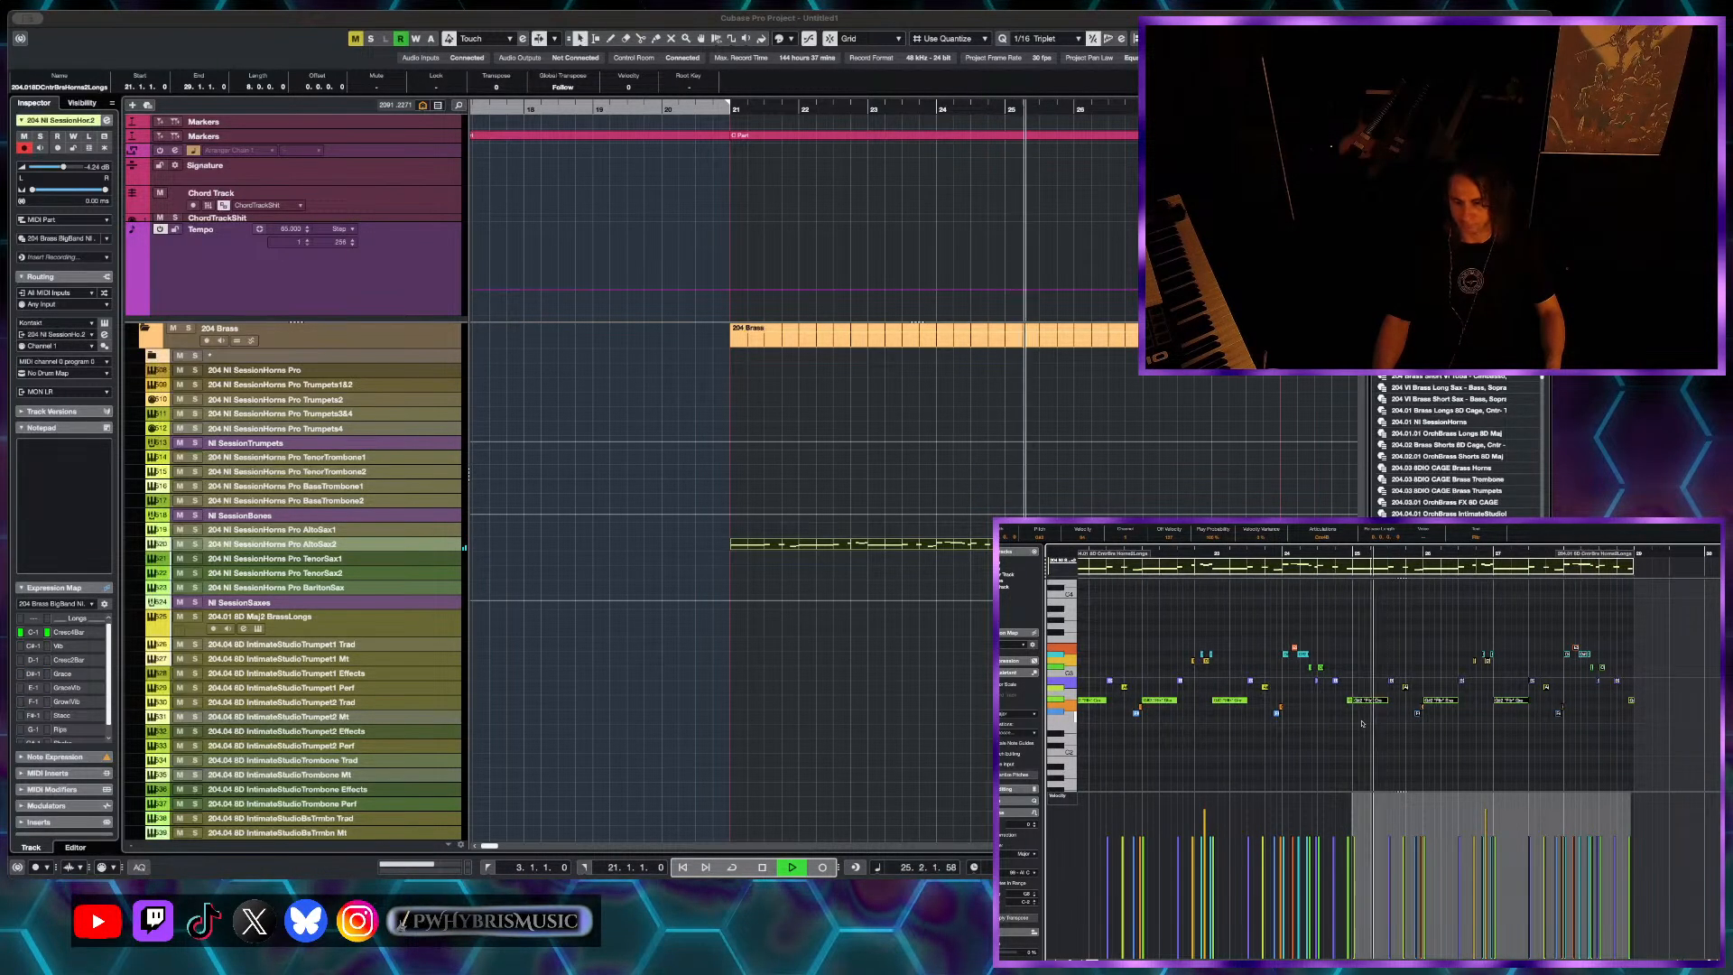
pyautogui.press('space')
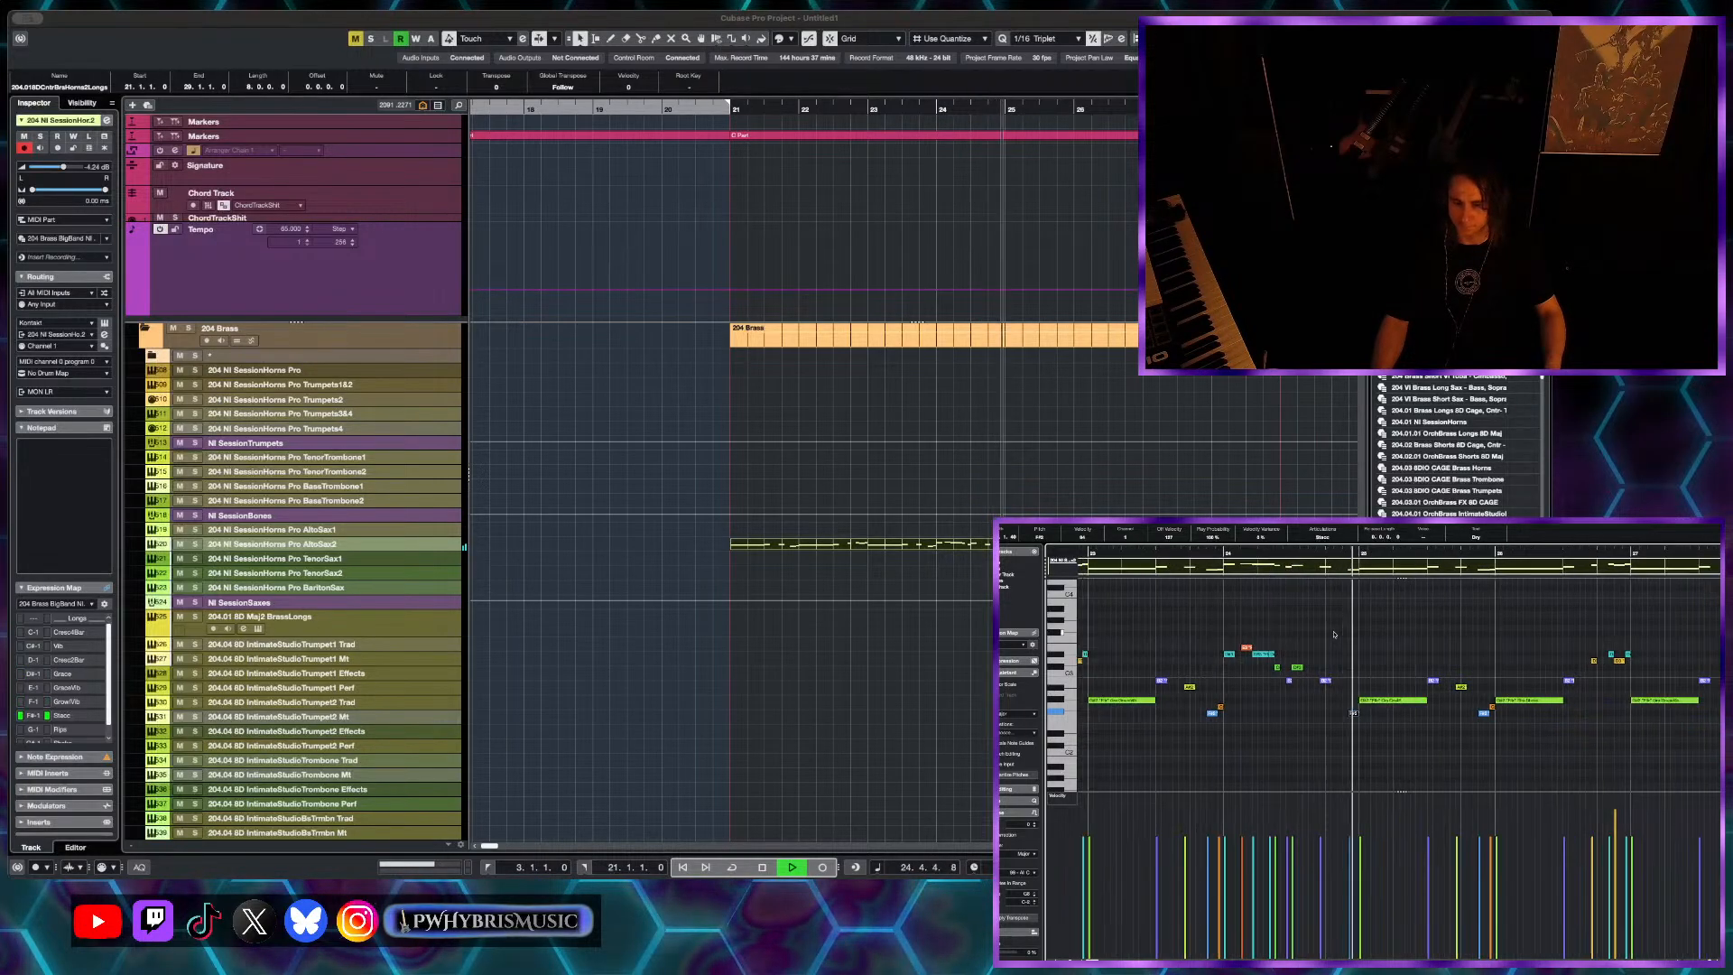
pyautogui.press('space')
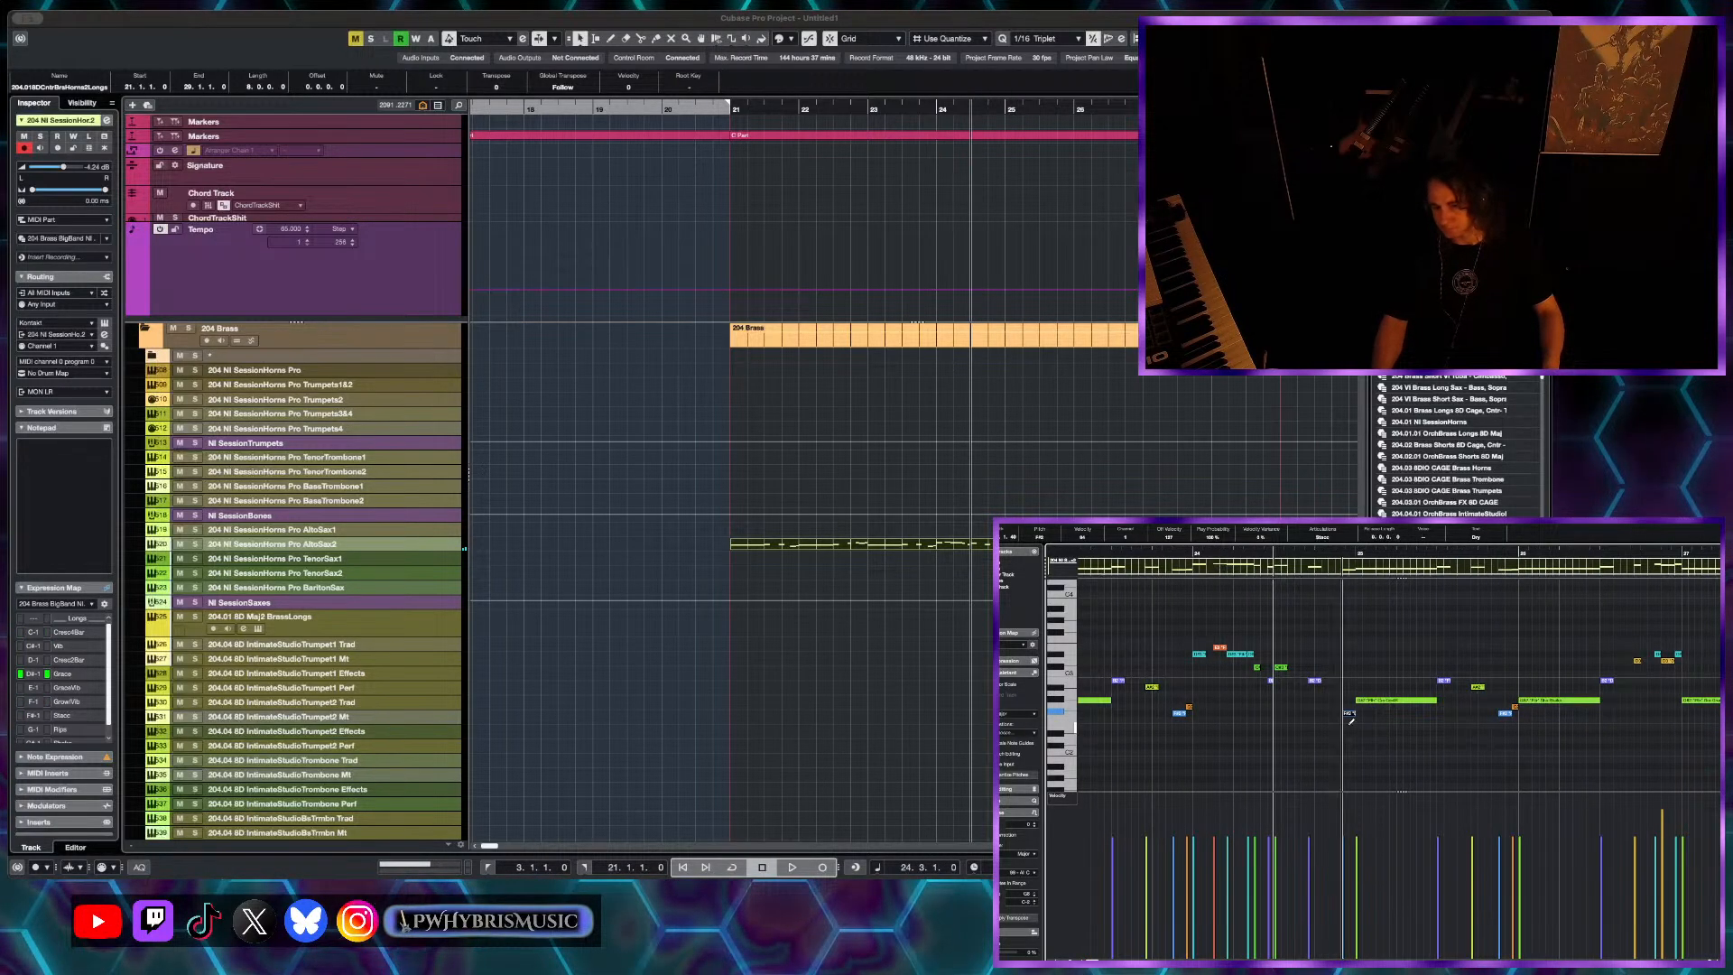
# - Split the pickup before bar 25 into two short rising notes and audition from 24.3.1
pyautogui.scroll(3, 1351, 719)
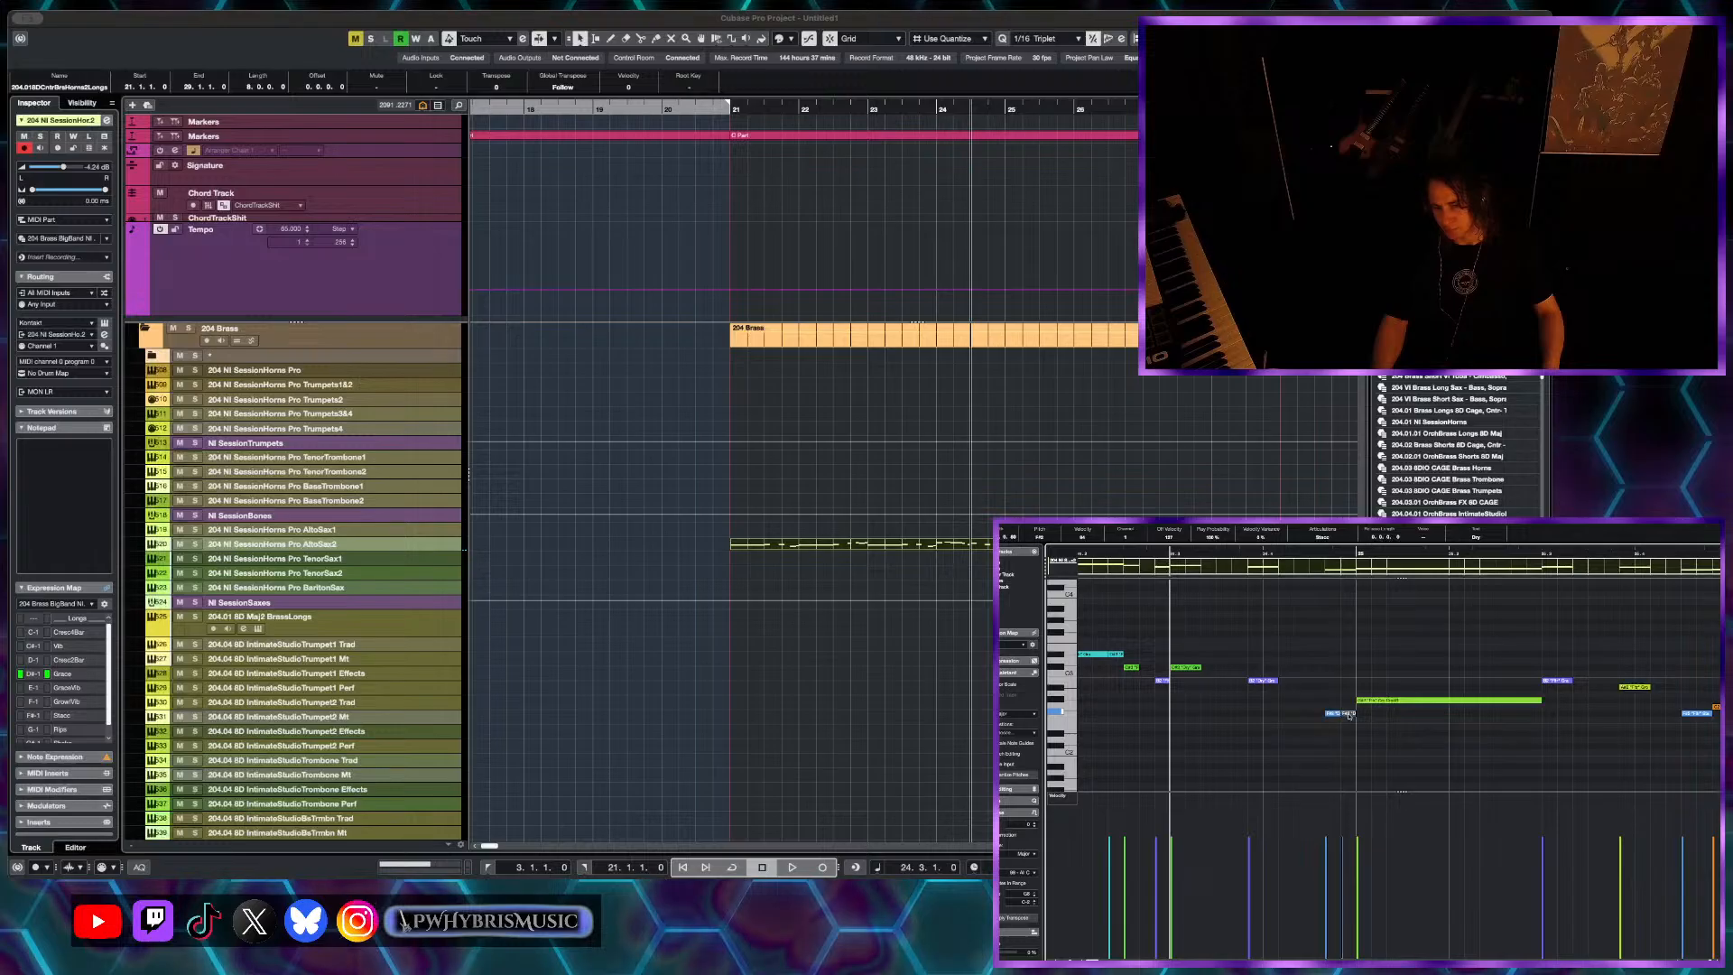
pyautogui.scroll(-1, 1347, 706)
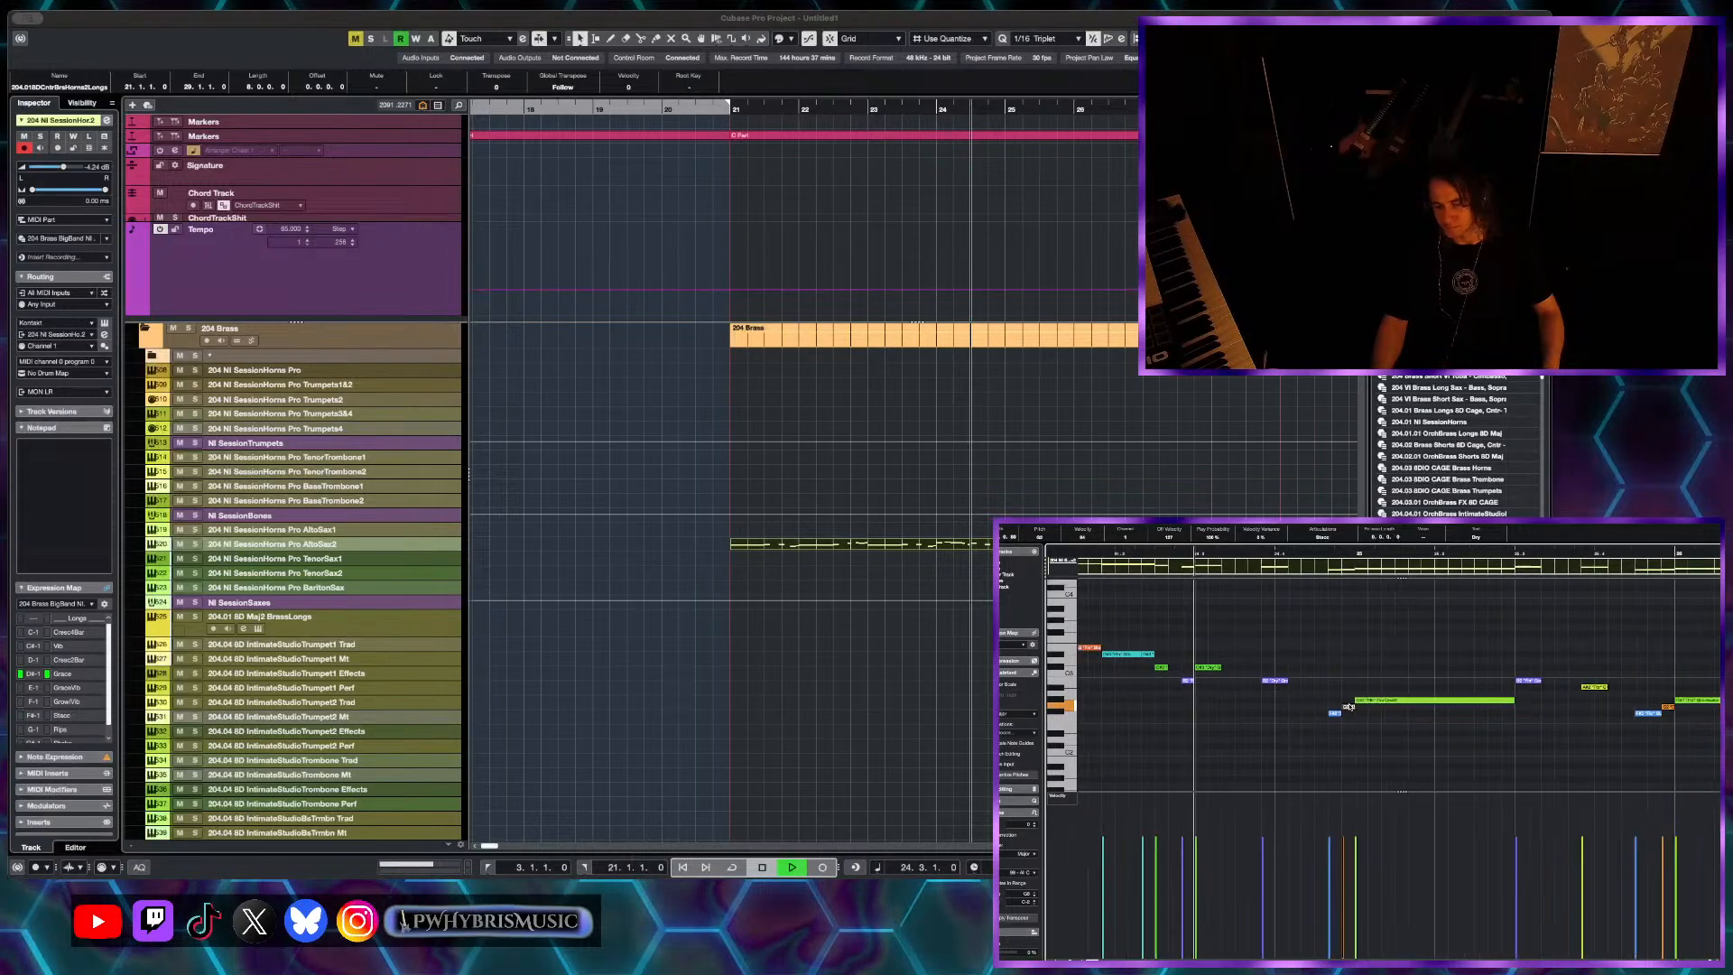
pyautogui.press('space')
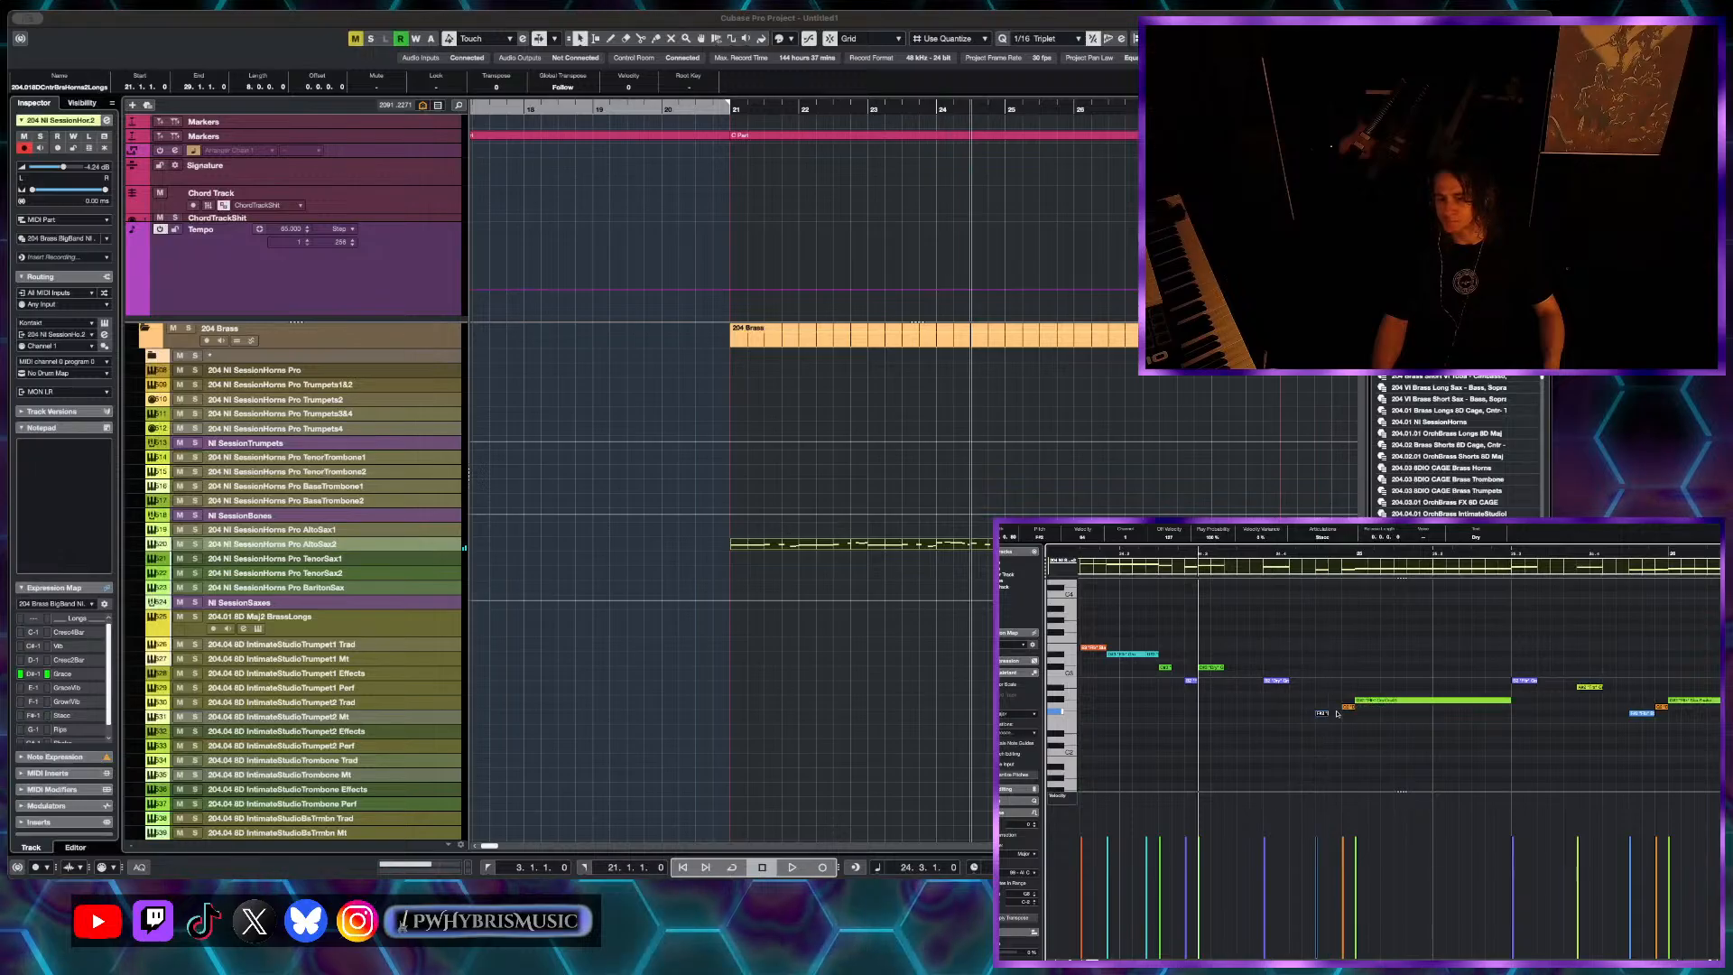
pyautogui.scroll(-2, 1338, 710)
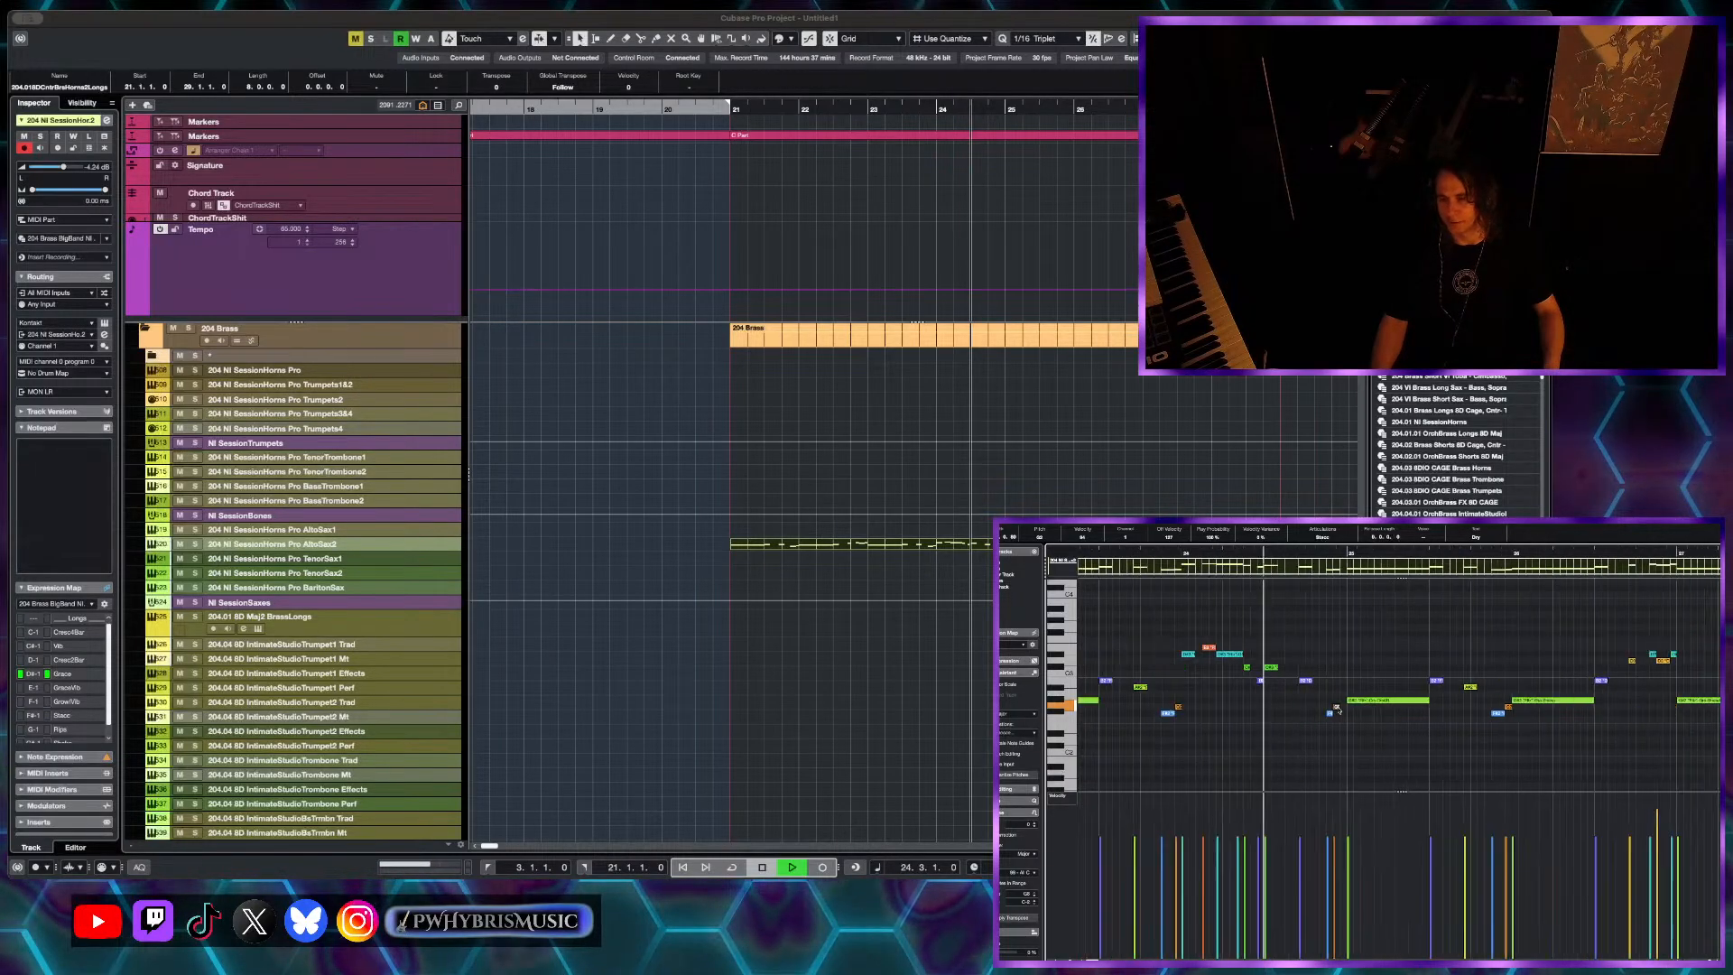
pyautogui.press('space')
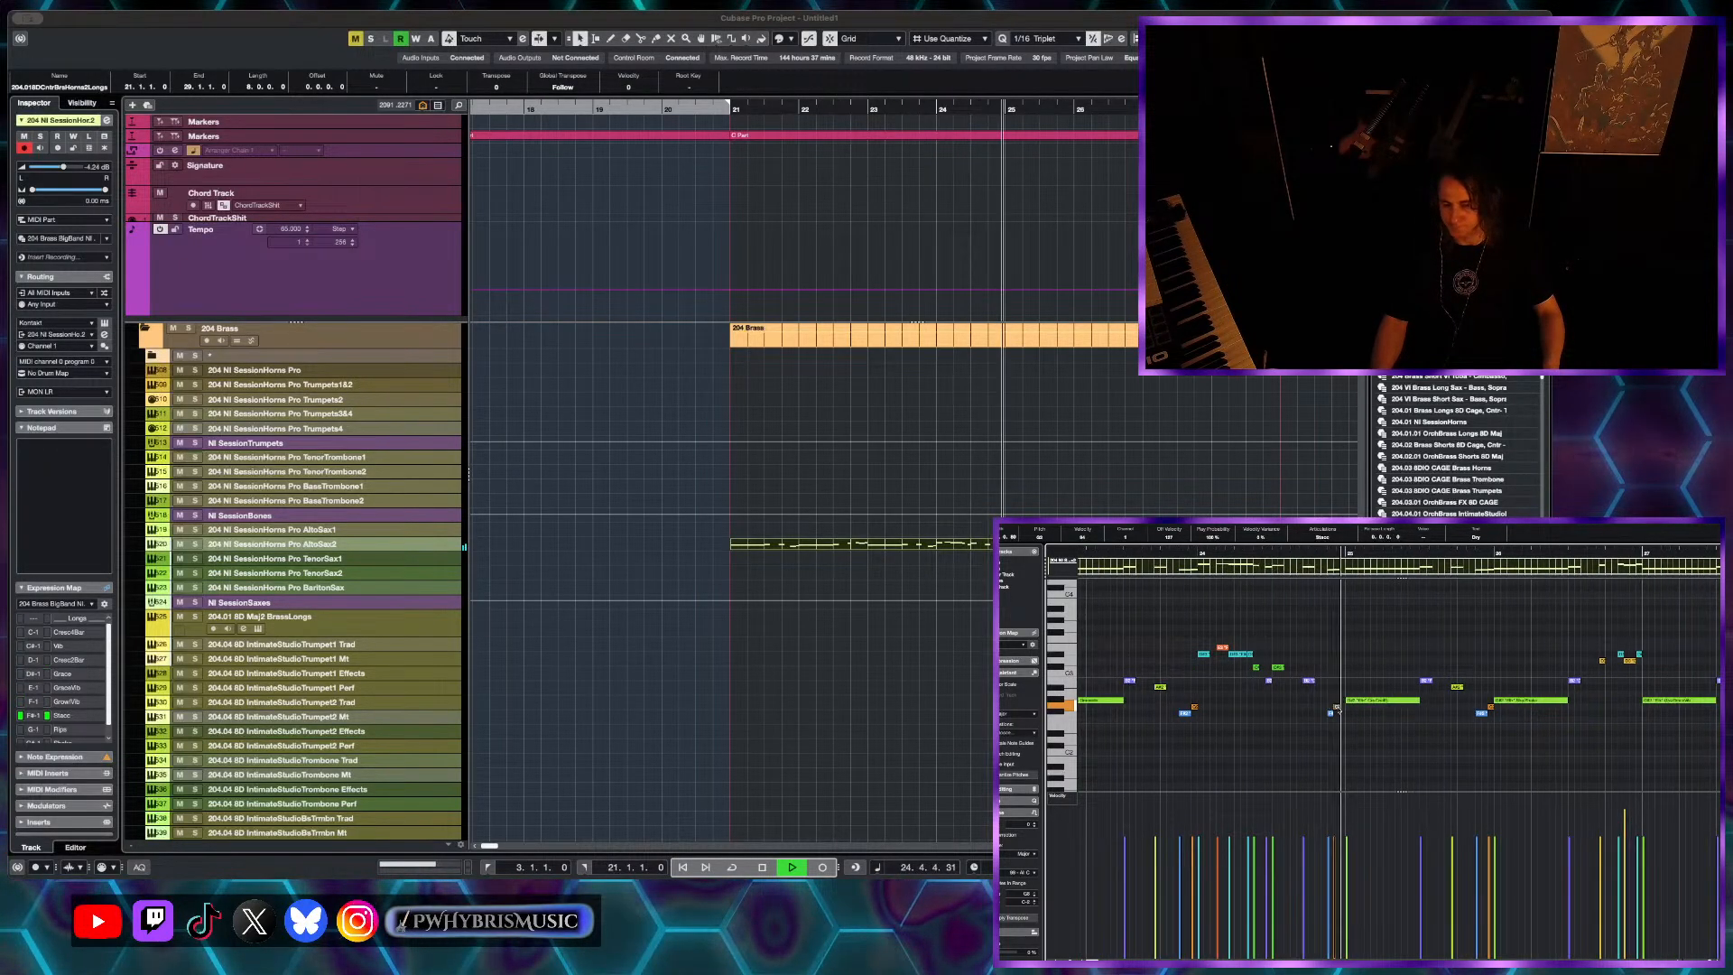
# - Refine the timing of the two pickup notes before bar 25 and audition the lead-in from 24.3.1
pyautogui.press('space')
pyautogui.scroll(2, 1339, 713)
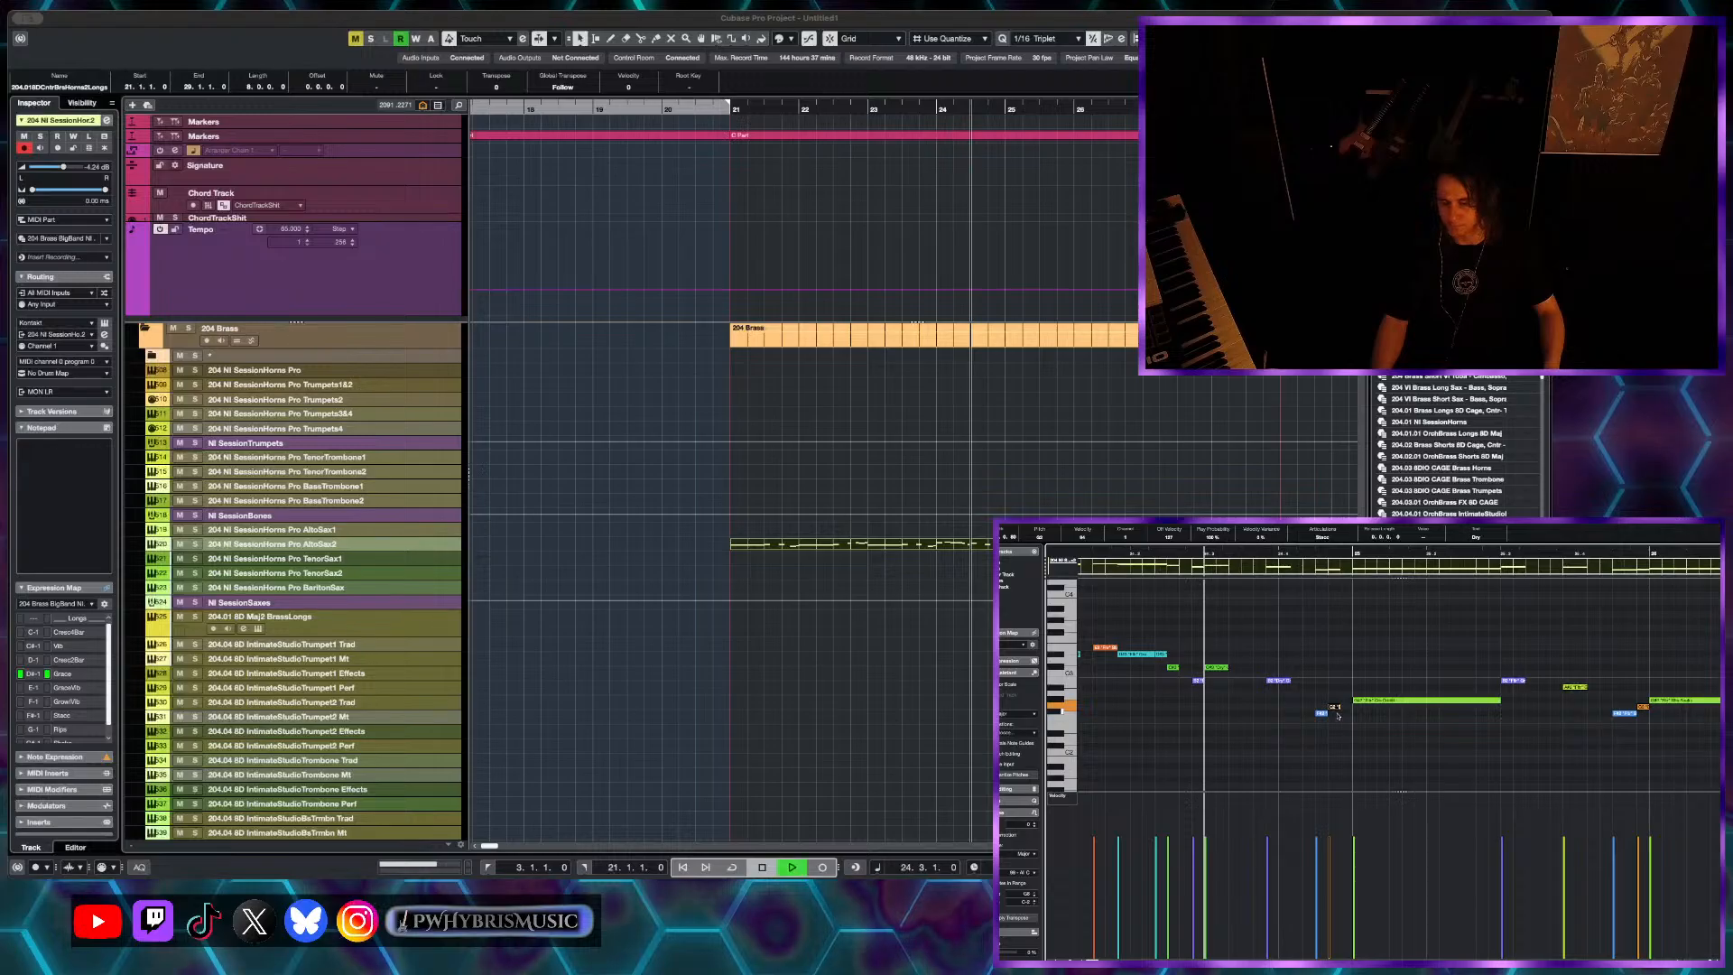
pyautogui.scroll(-1, 1338, 715)
pyautogui.press('space')
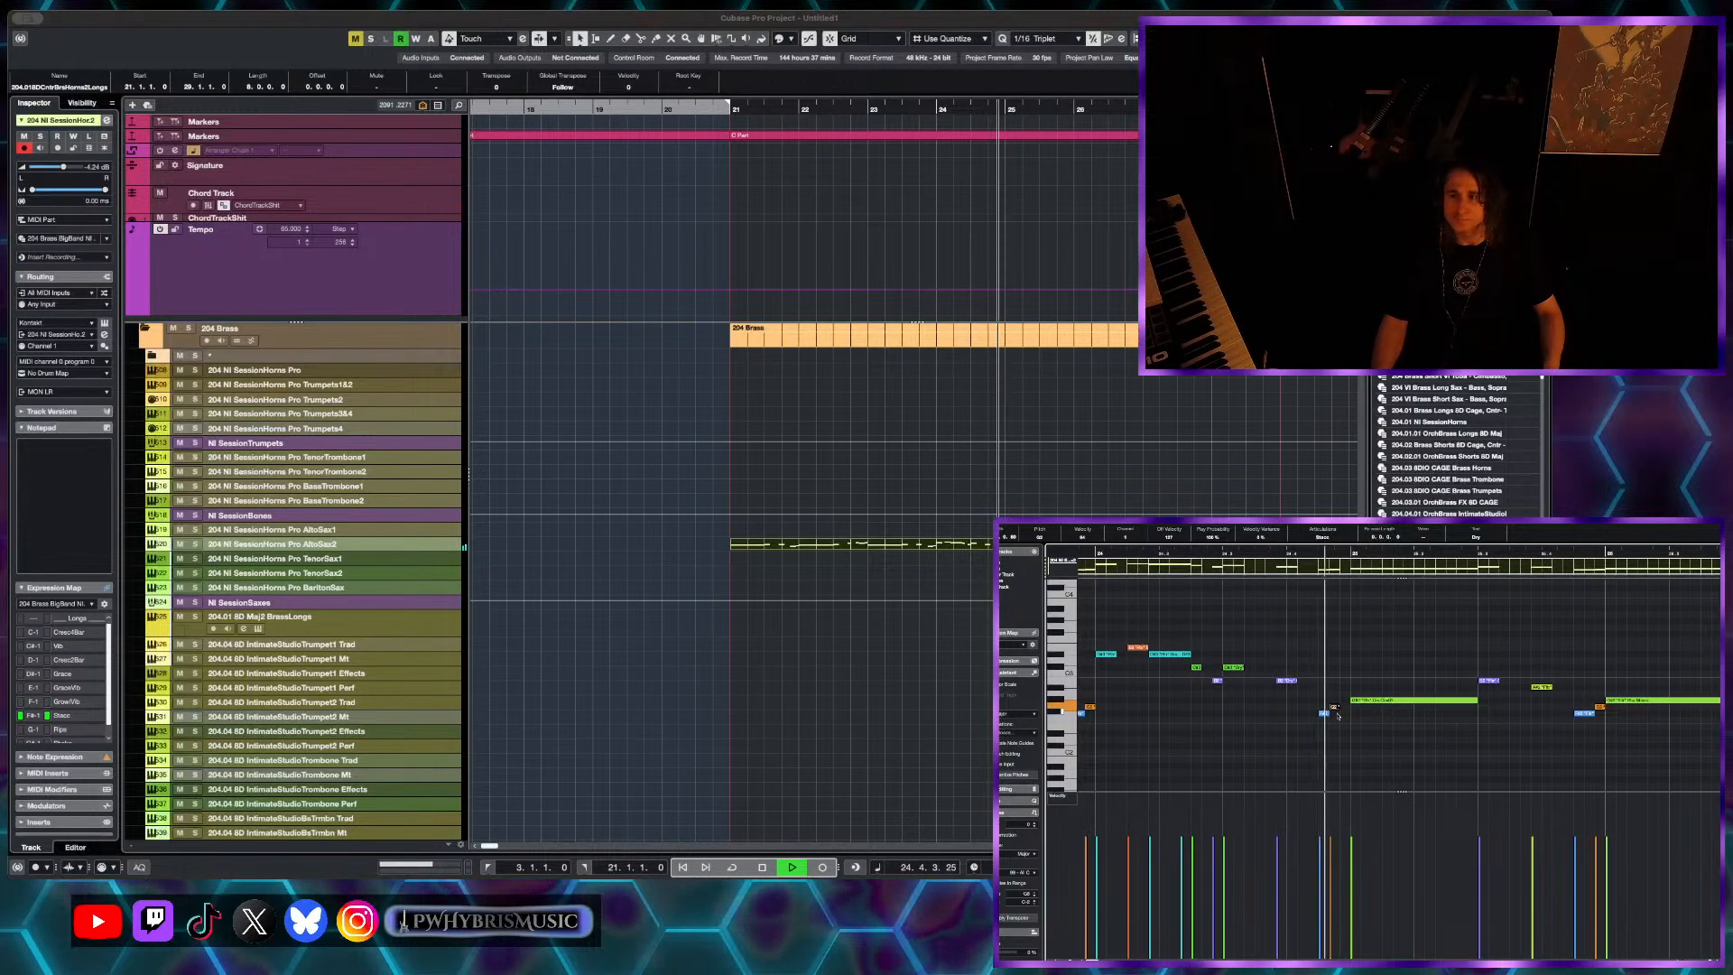
pyautogui.scroll(-2, 1387, 711)
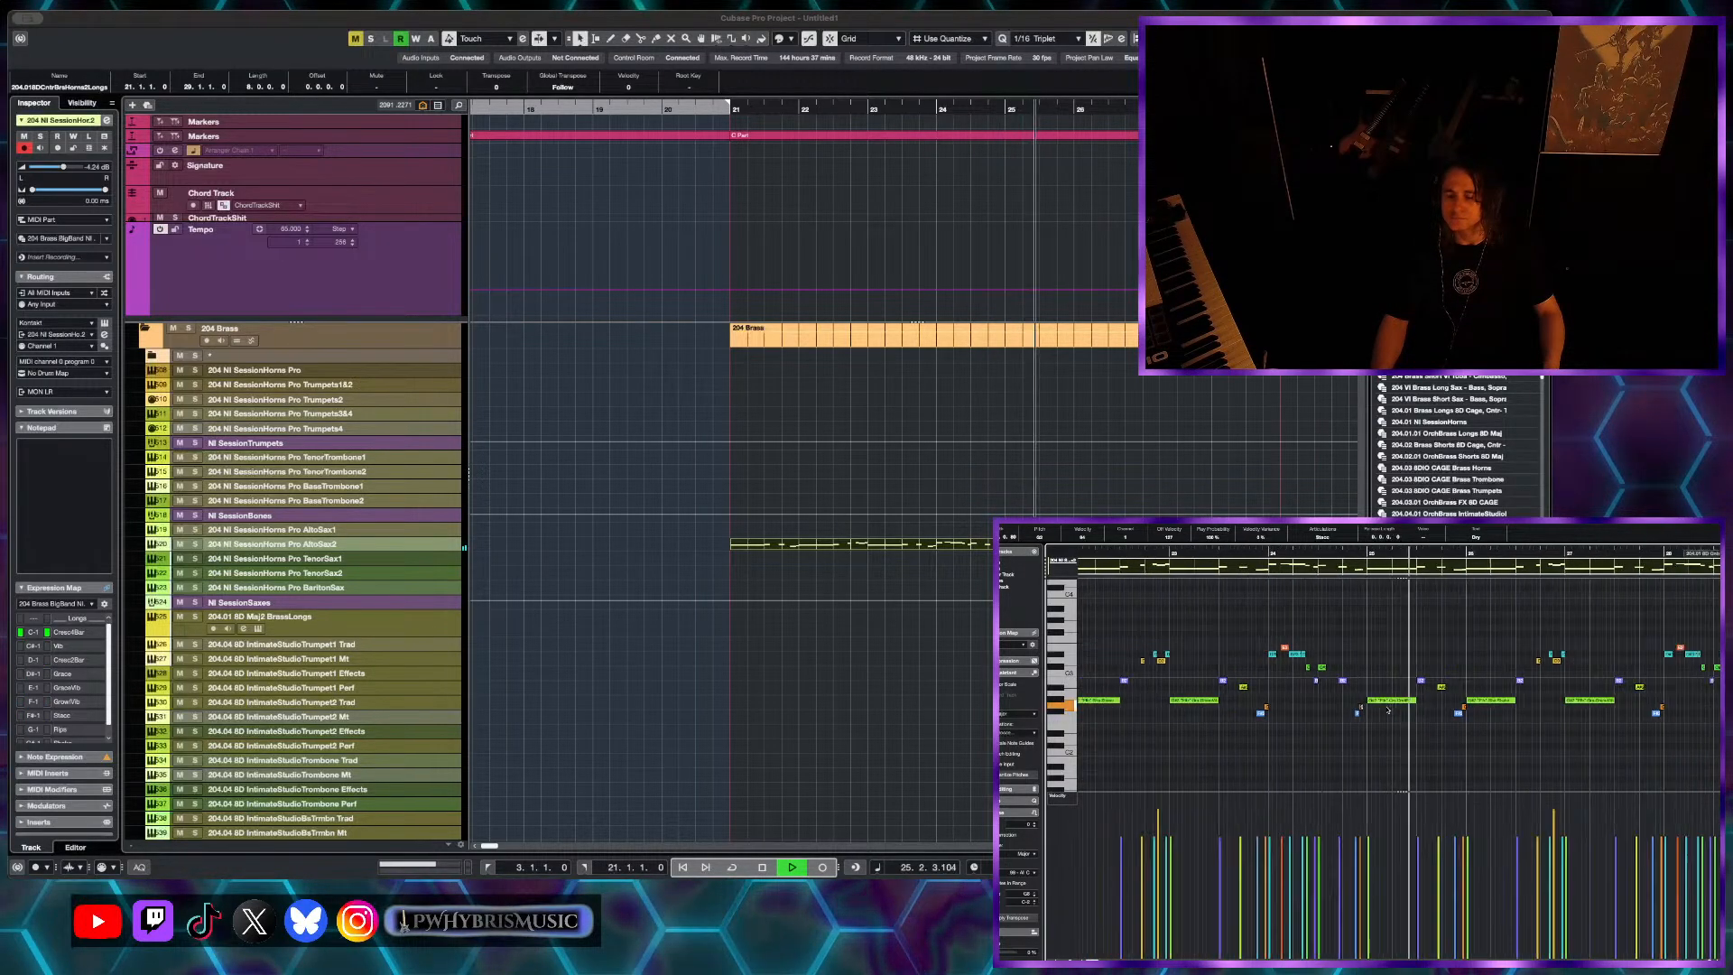
pyautogui.scroll(-2, 1388, 710)
pyautogui.hscroll(-3, 1372, 686)
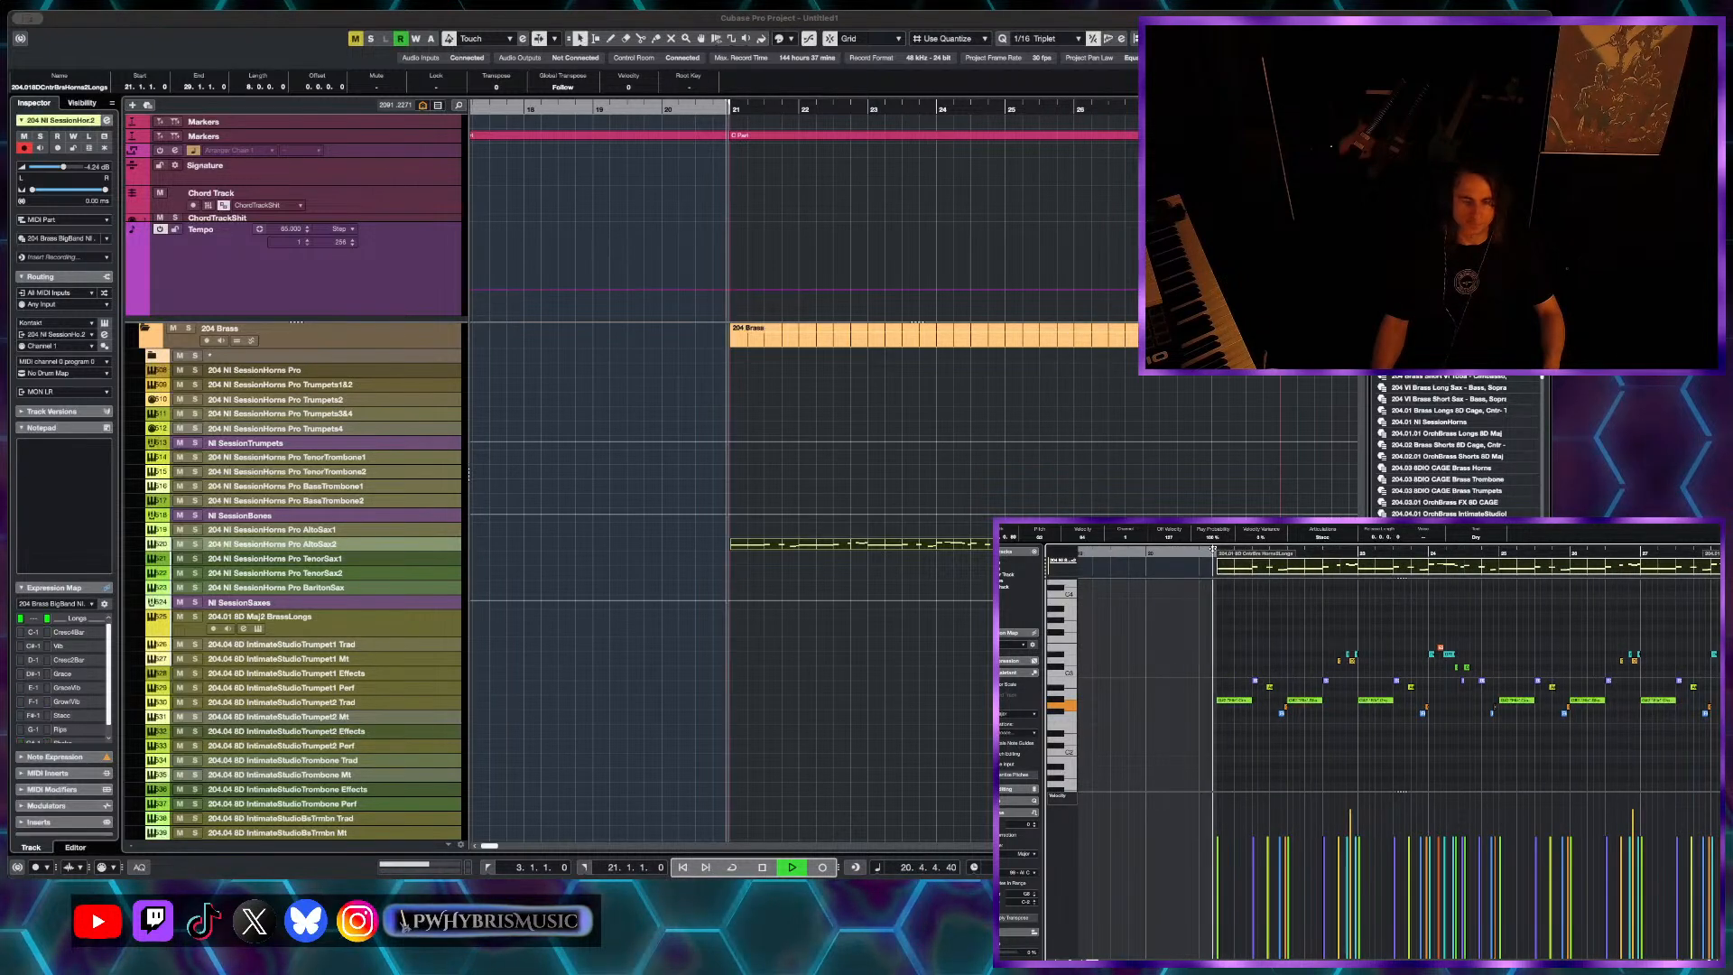
# - Copy the AltoSax2 part at bar 21 onto the AltoSax1 track and audition it
pyautogui.press('space')
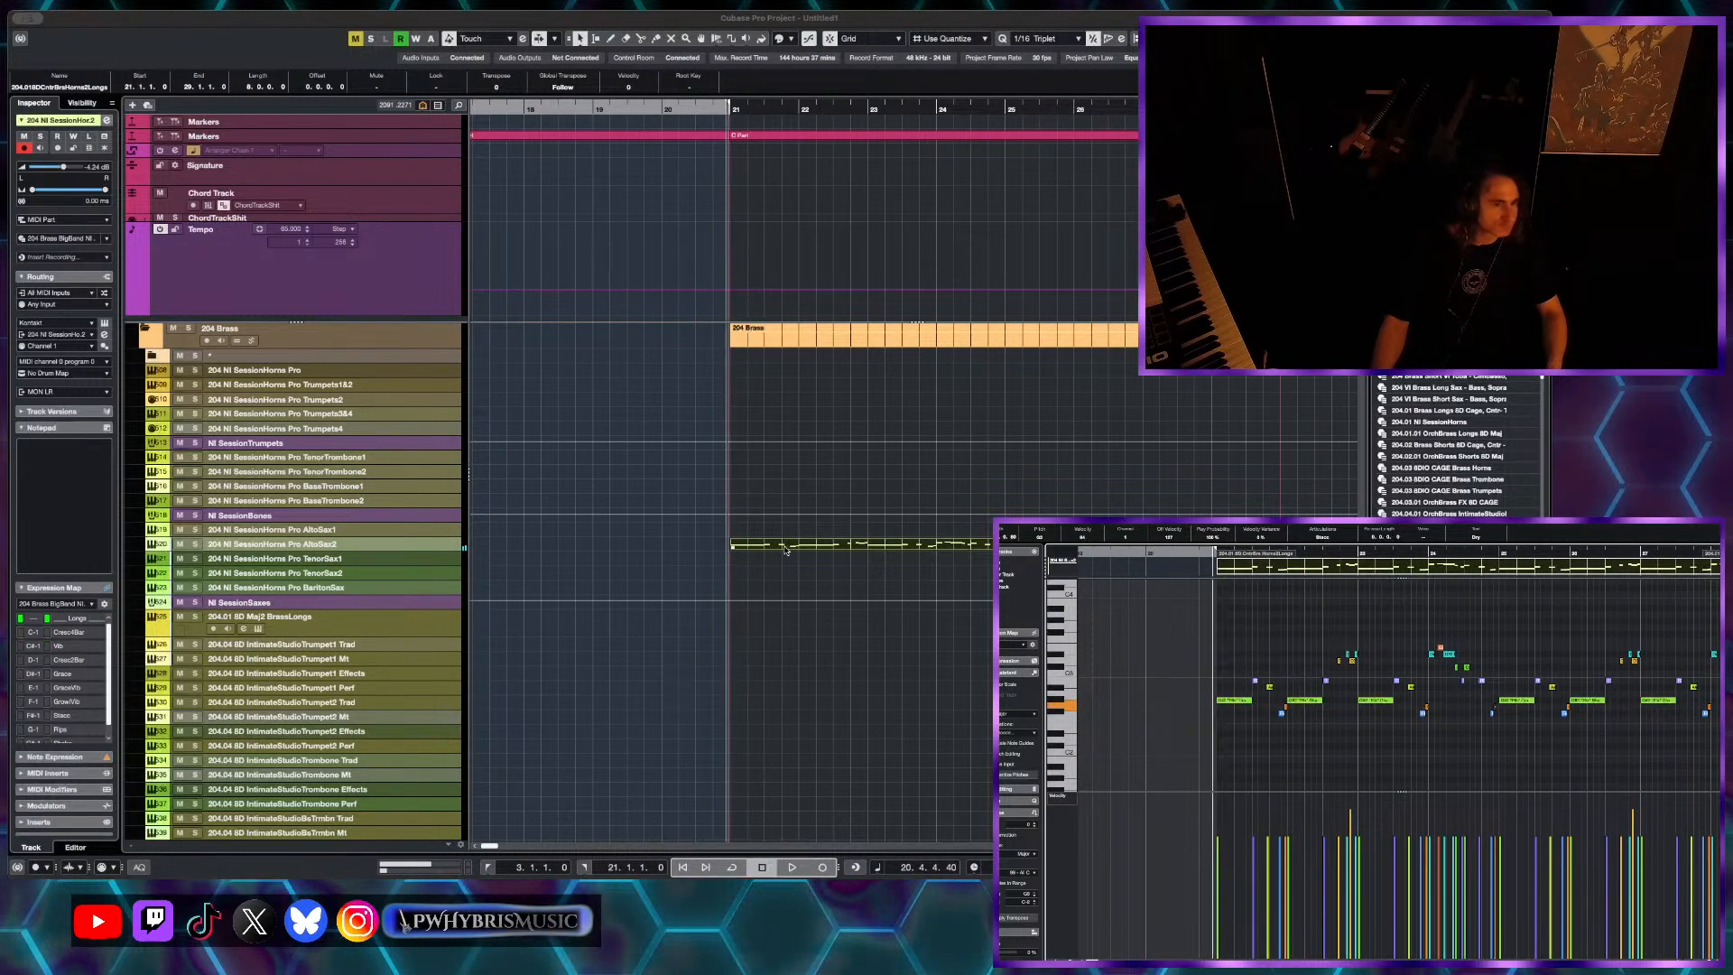
pyautogui.moveTo(786, 534); pyautogui.dragTo(776, 535)
pyautogui.scroll(4, 762, 538)
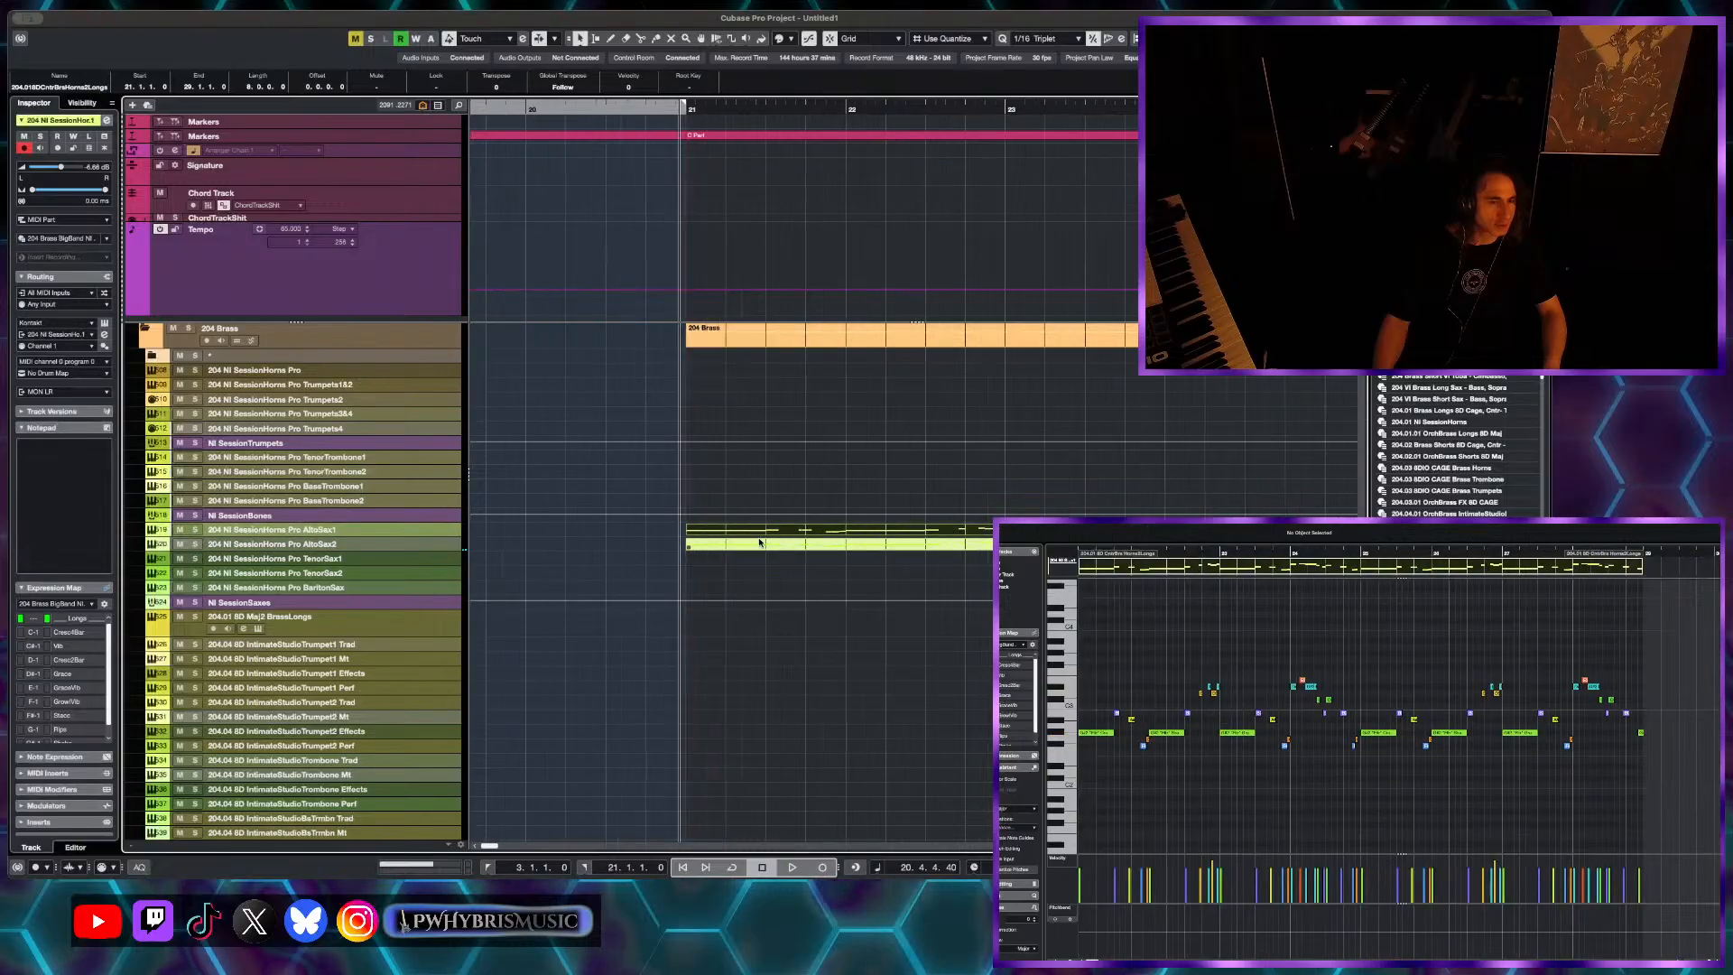
pyautogui.press('space')
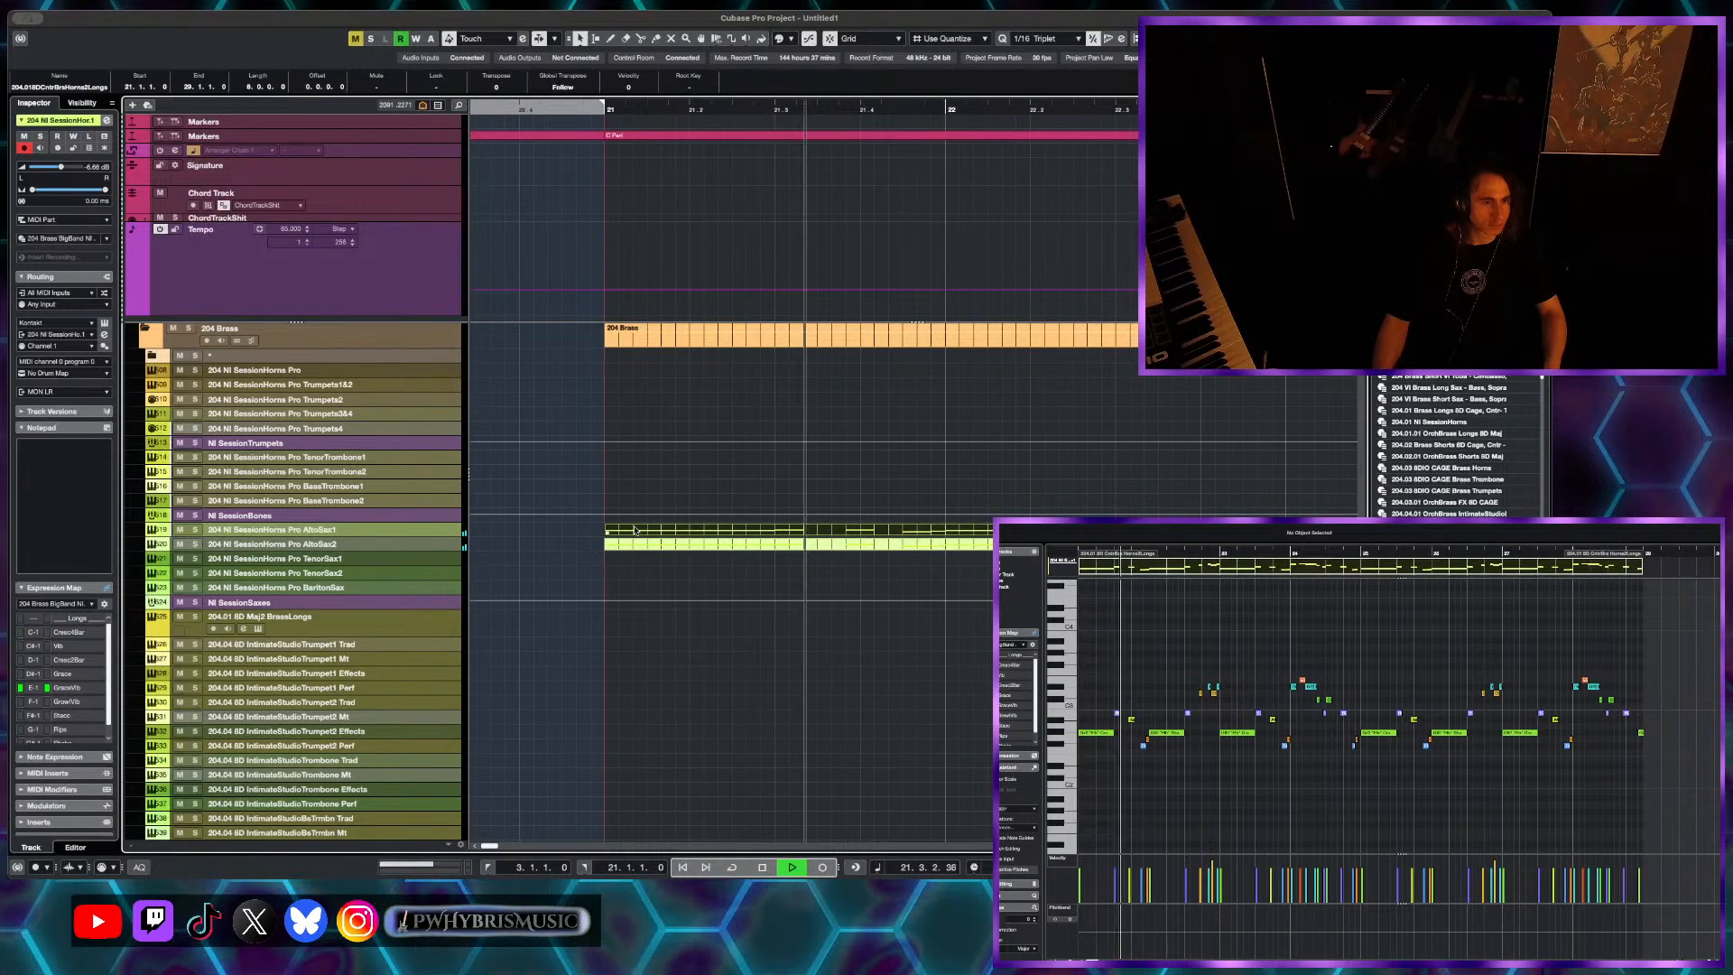
# - Move the copied part from AltoSax1 to TenorSax1 and audition it from bar 21
pyautogui.press('space')
pyautogui.click(777, 559)
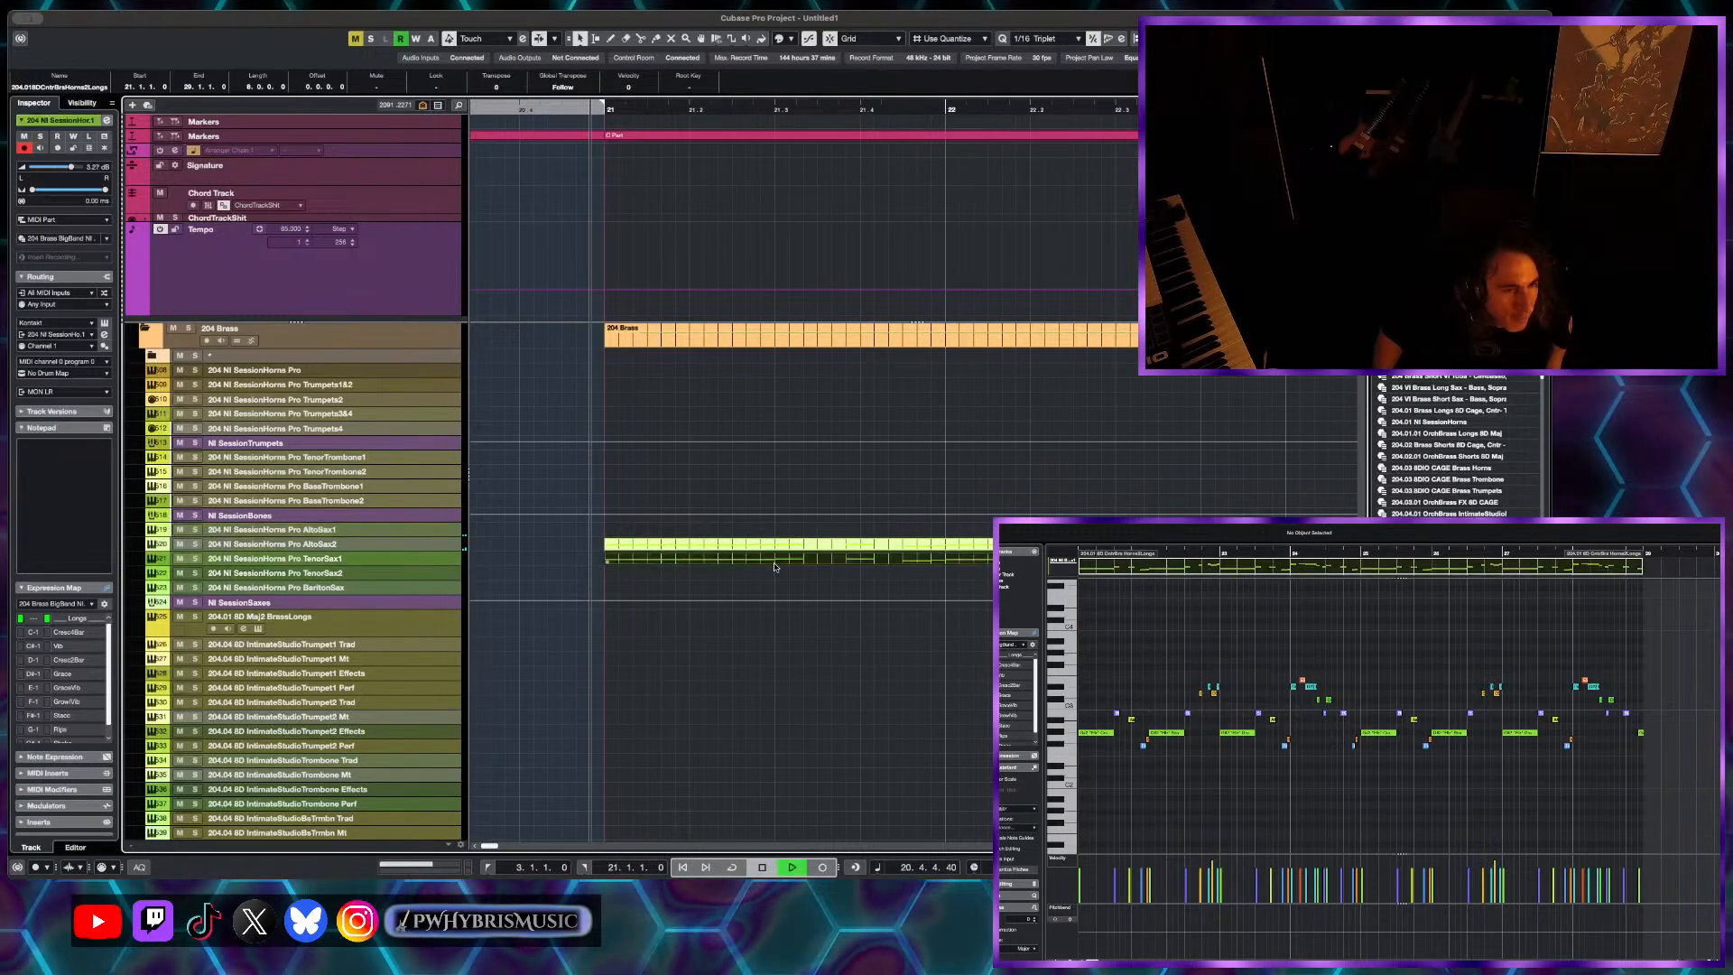
pyautogui.press('space')
pyautogui.scroll(-4, 778, 568)
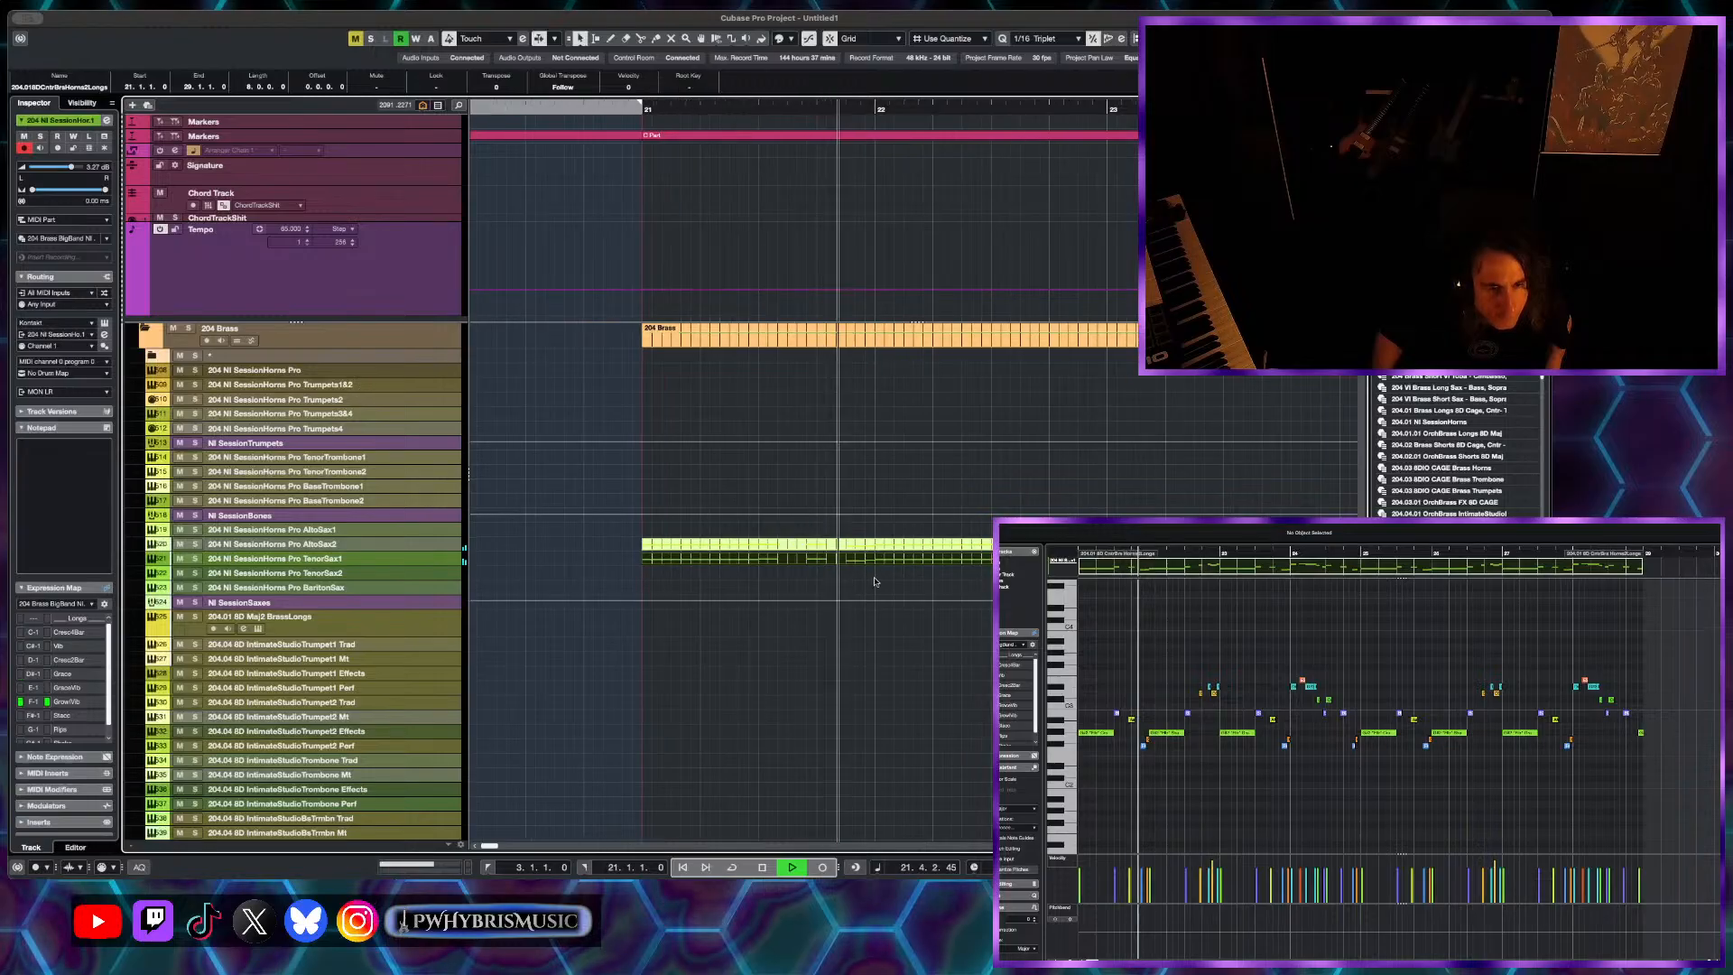
pyautogui.scroll(-3, 903, 576)
pyautogui.scroll(3, 959, 566)
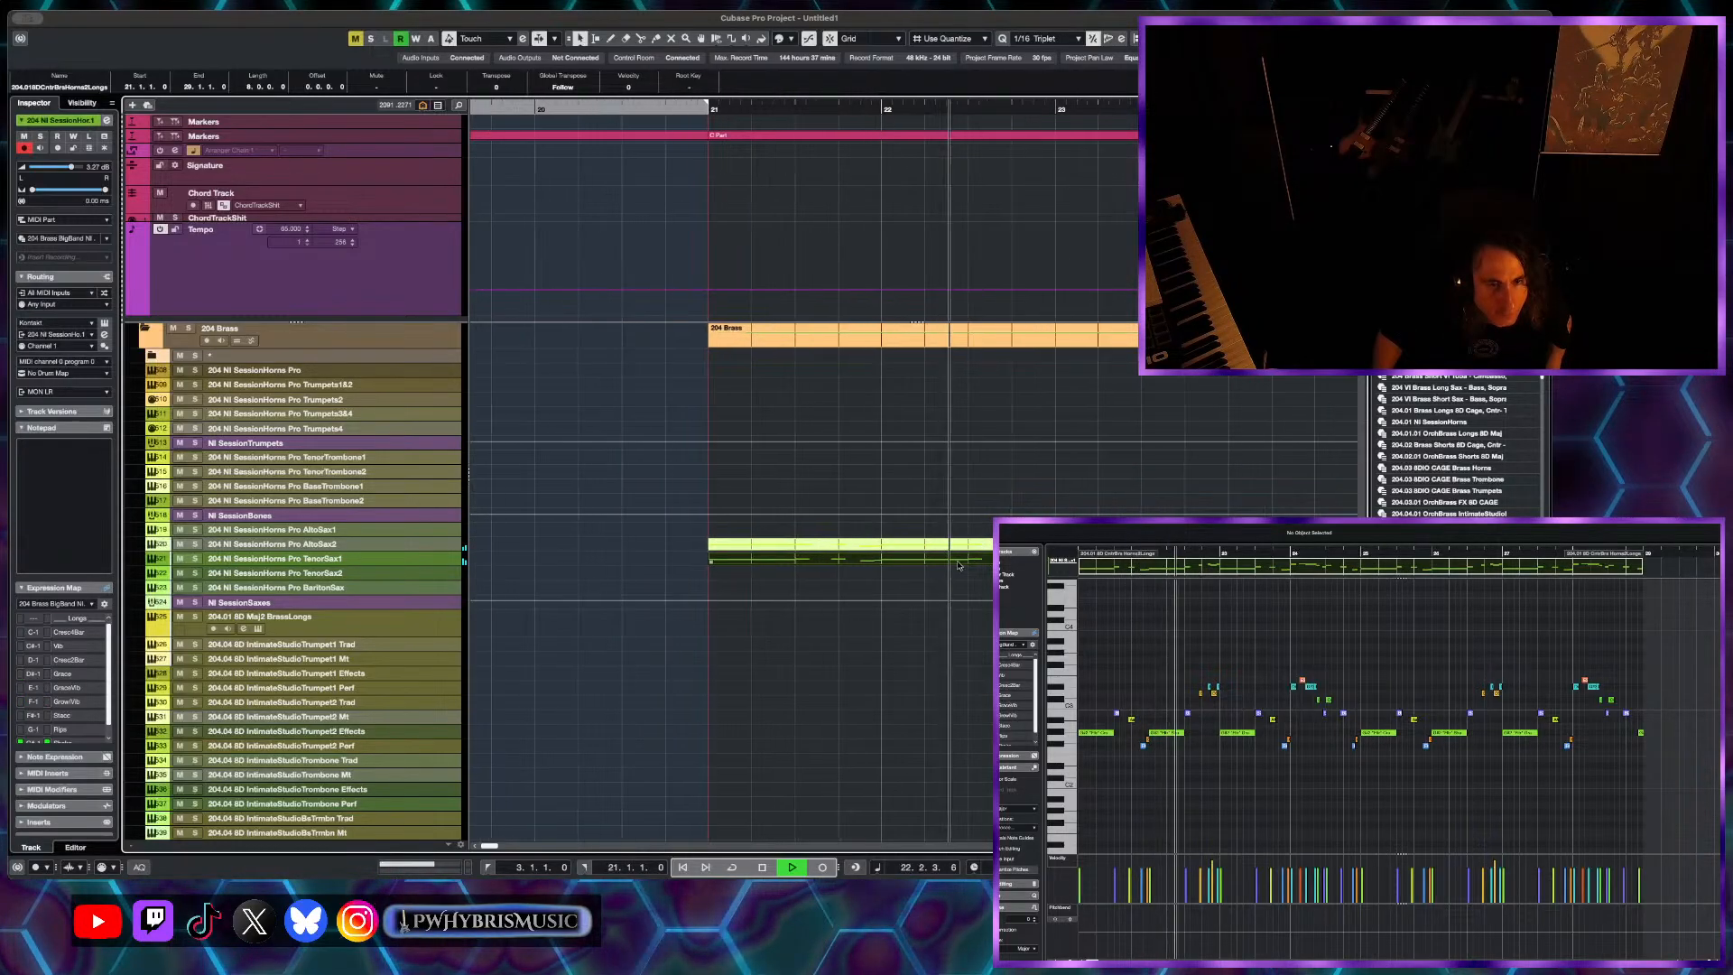
pyautogui.hscroll(2, 957, 567)
pyautogui.scroll(-3, 957, 567)
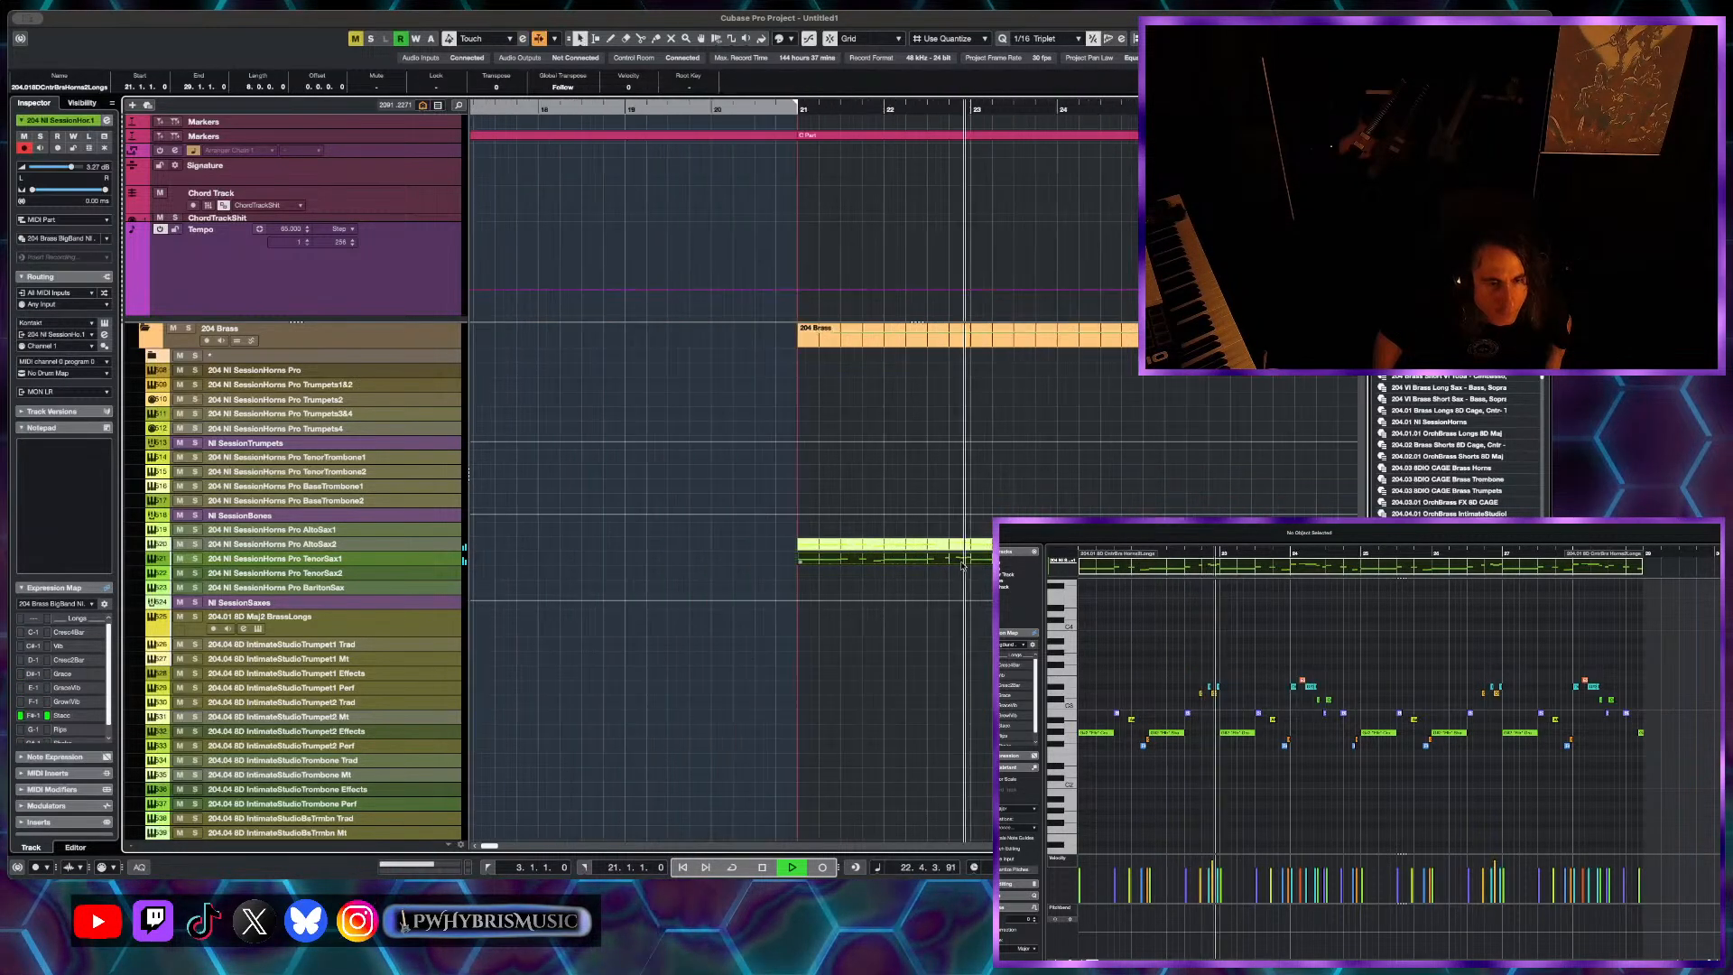
# - Copy the phrase part onto the BaritonSax track and transpose all its notes down an octave
pyautogui.click(903, 588)
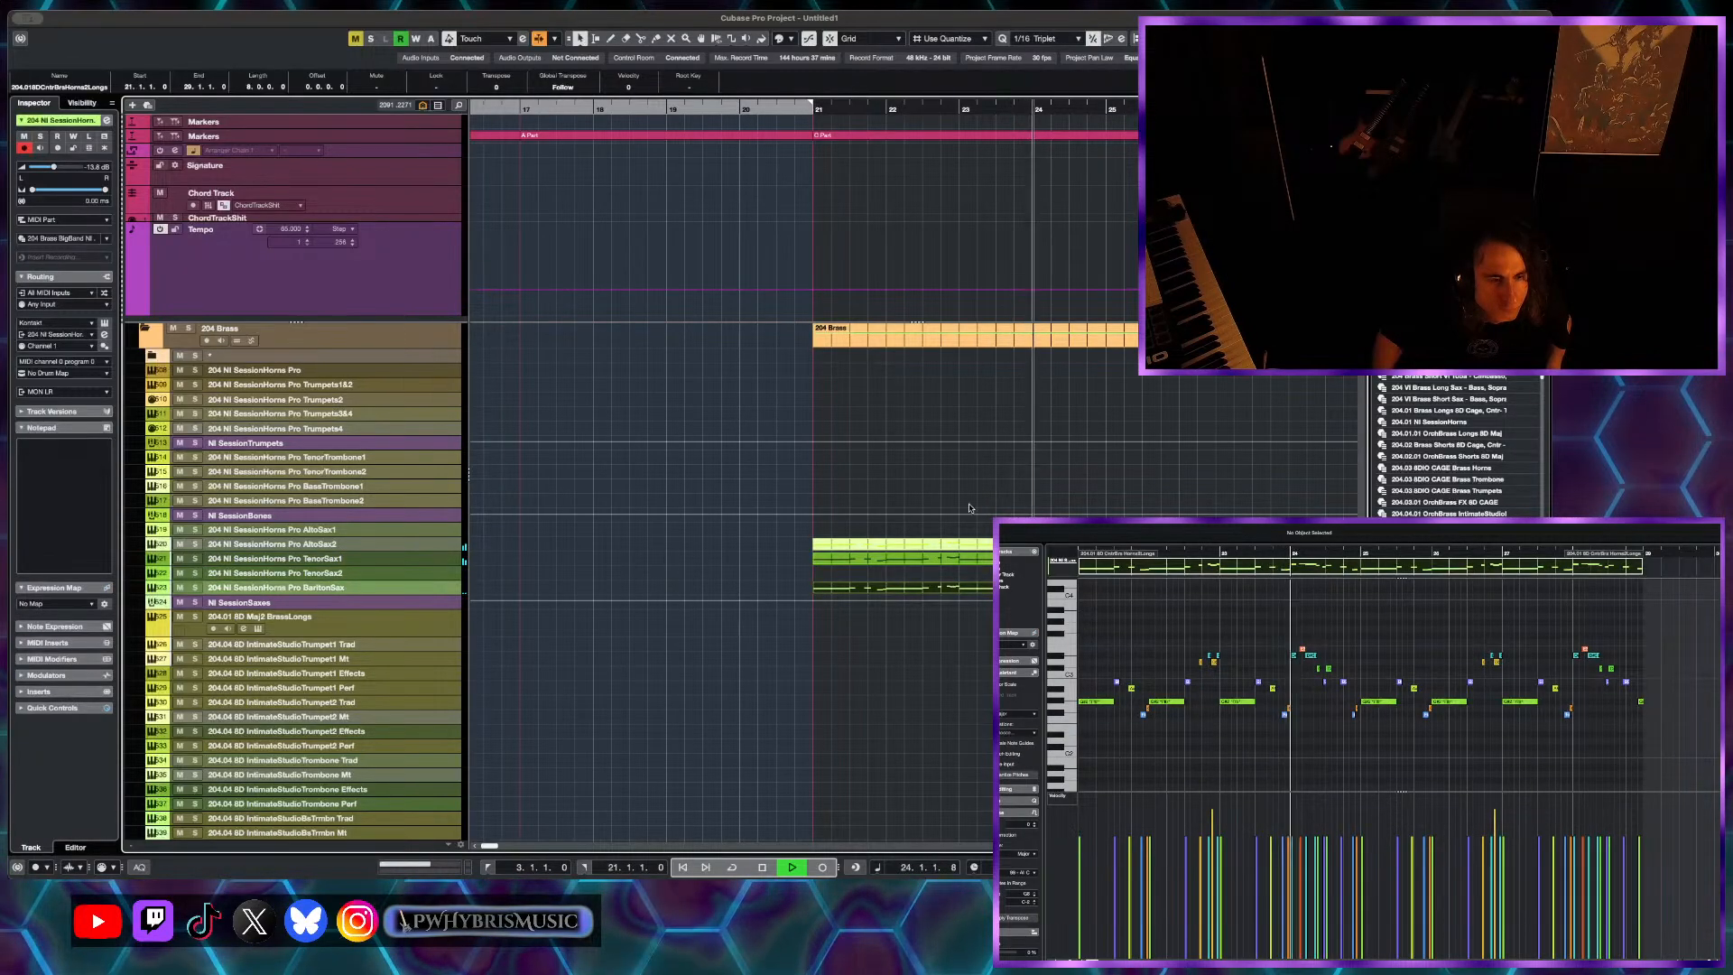
pyautogui.scroll(-1, 930, 582)
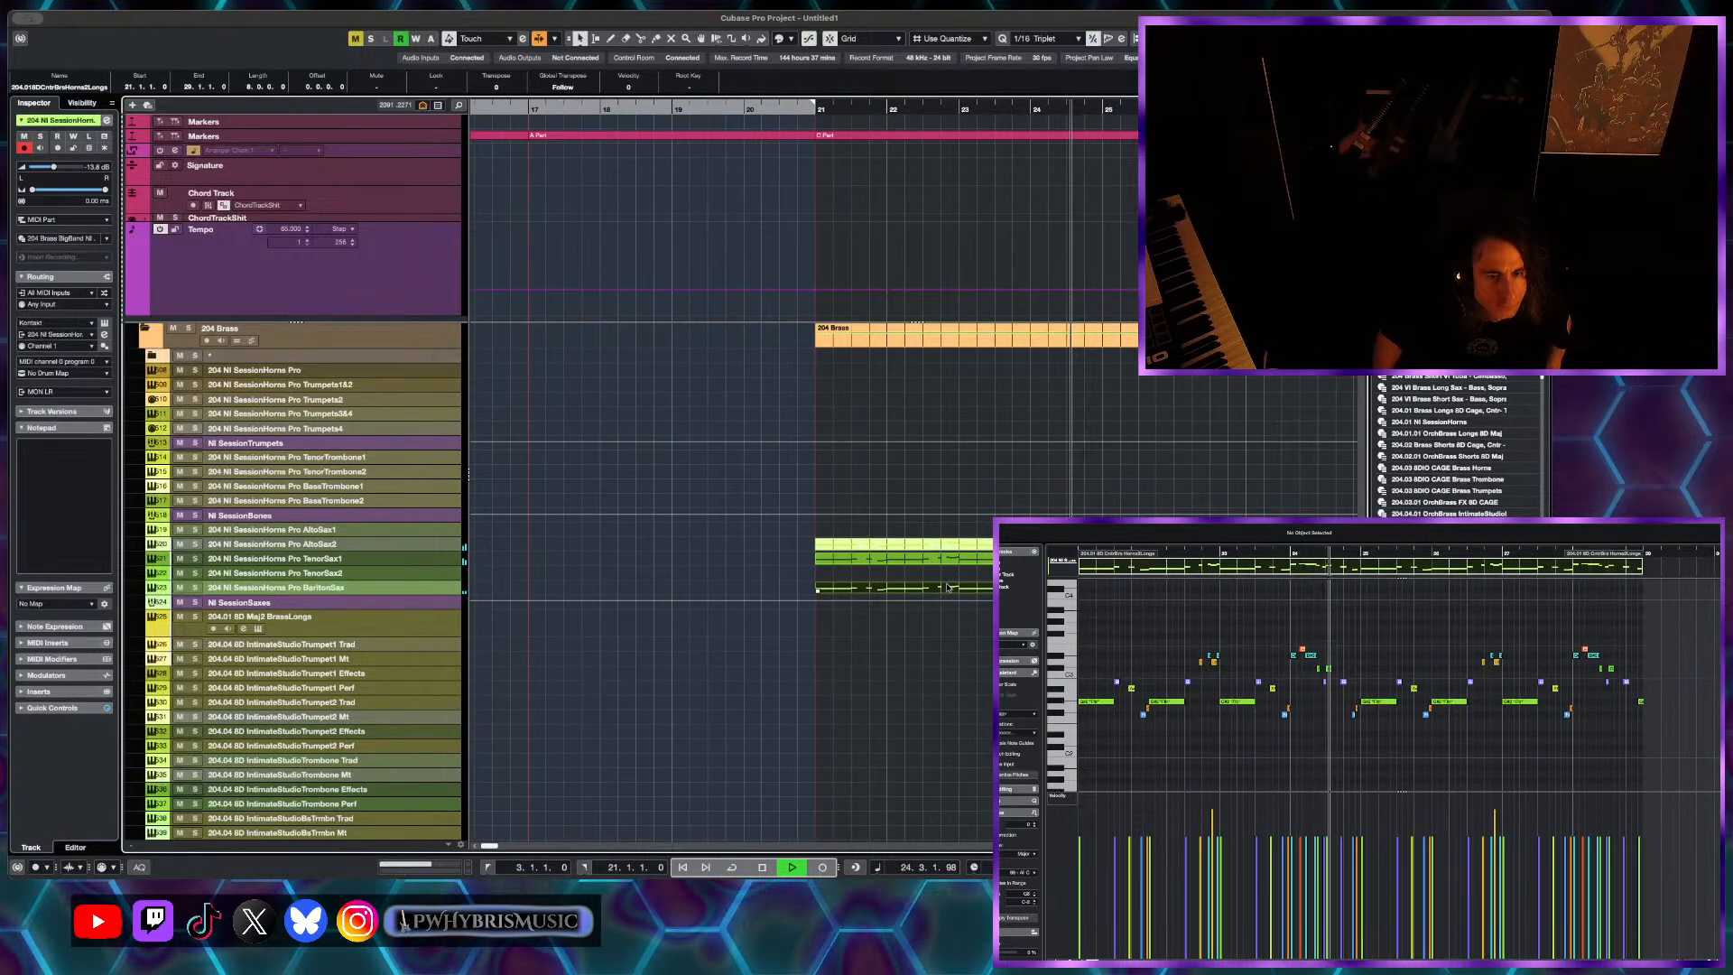
pyautogui.doubleClick(947, 587)
pyautogui.press('super+a')
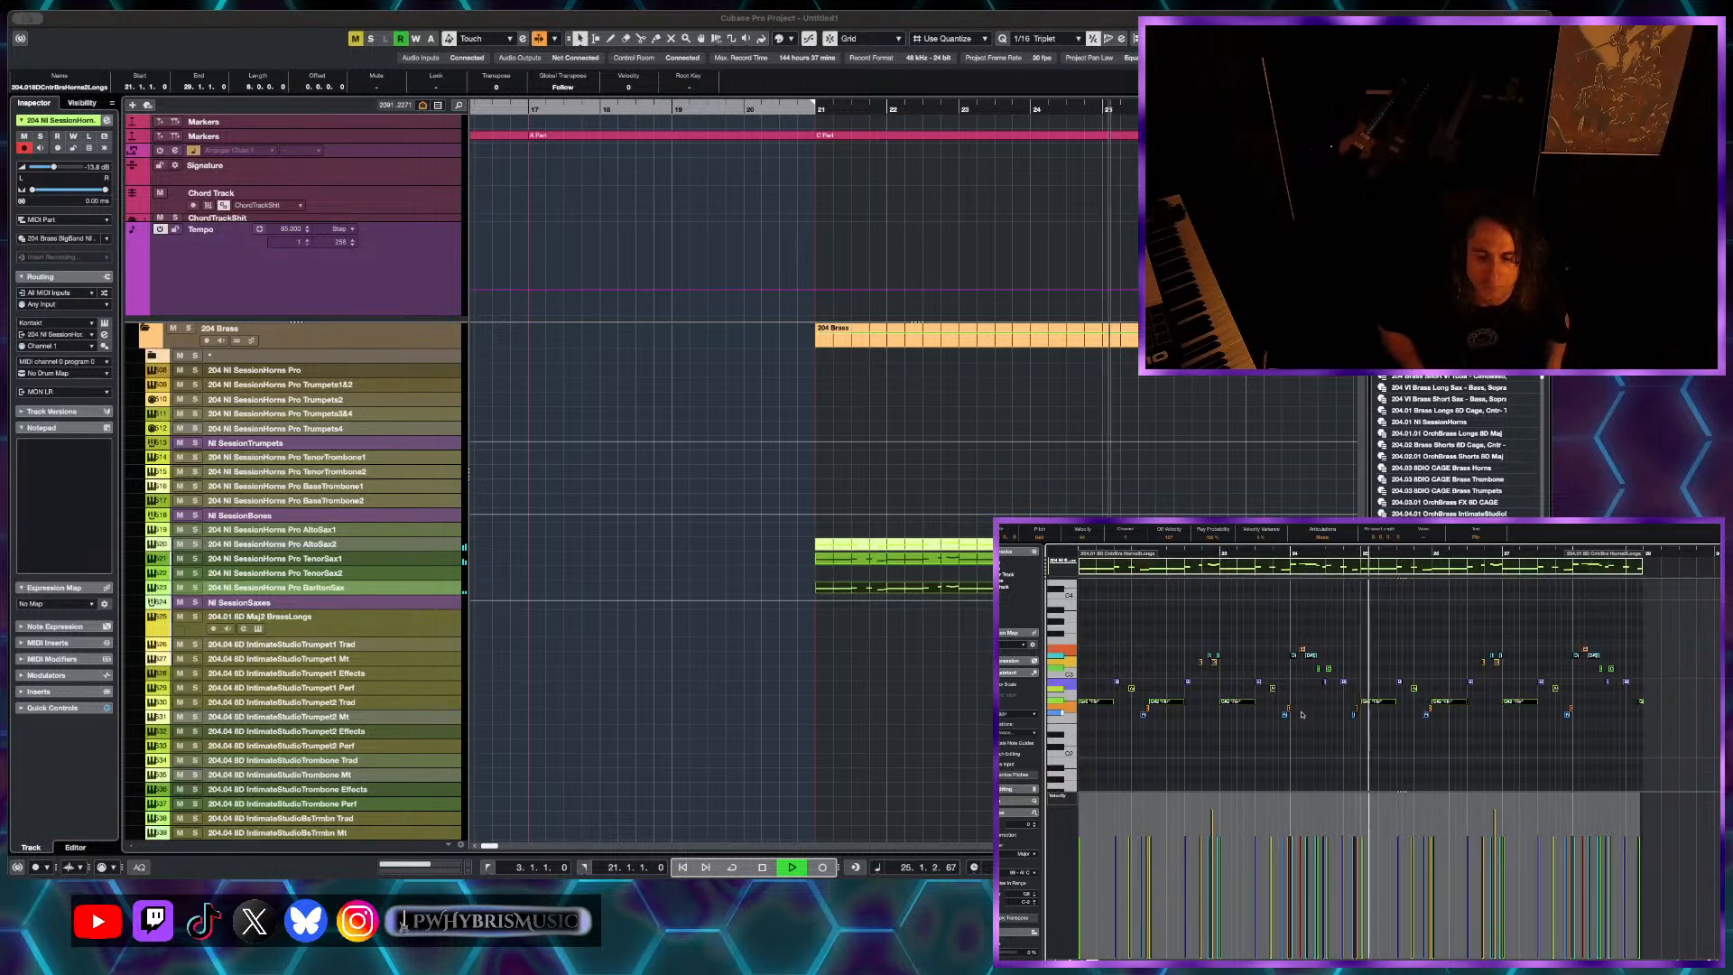
pyautogui.hotkey('shift', 'Down')
# - Audition the layered saxophone parts from bar 21 with the lower BaritonSax line
pyautogui.press('space')
pyautogui.press('space')
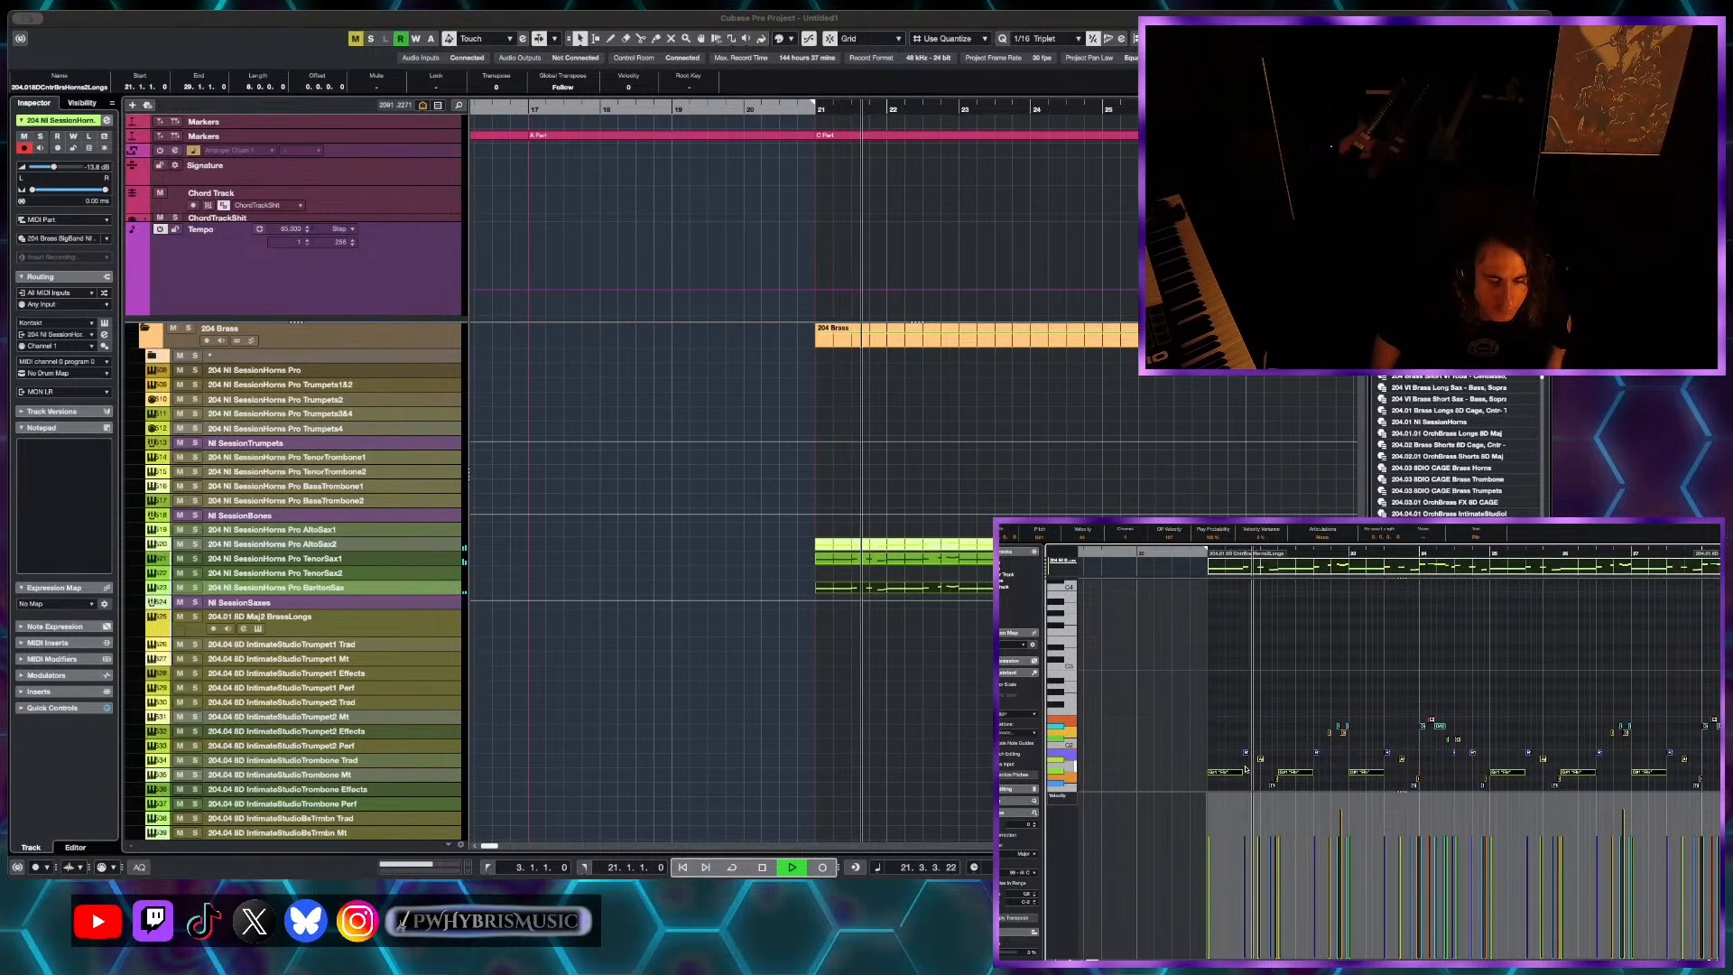
pyautogui.scroll(-1, 1276, 763)
pyautogui.scroll(1, 1277, 763)
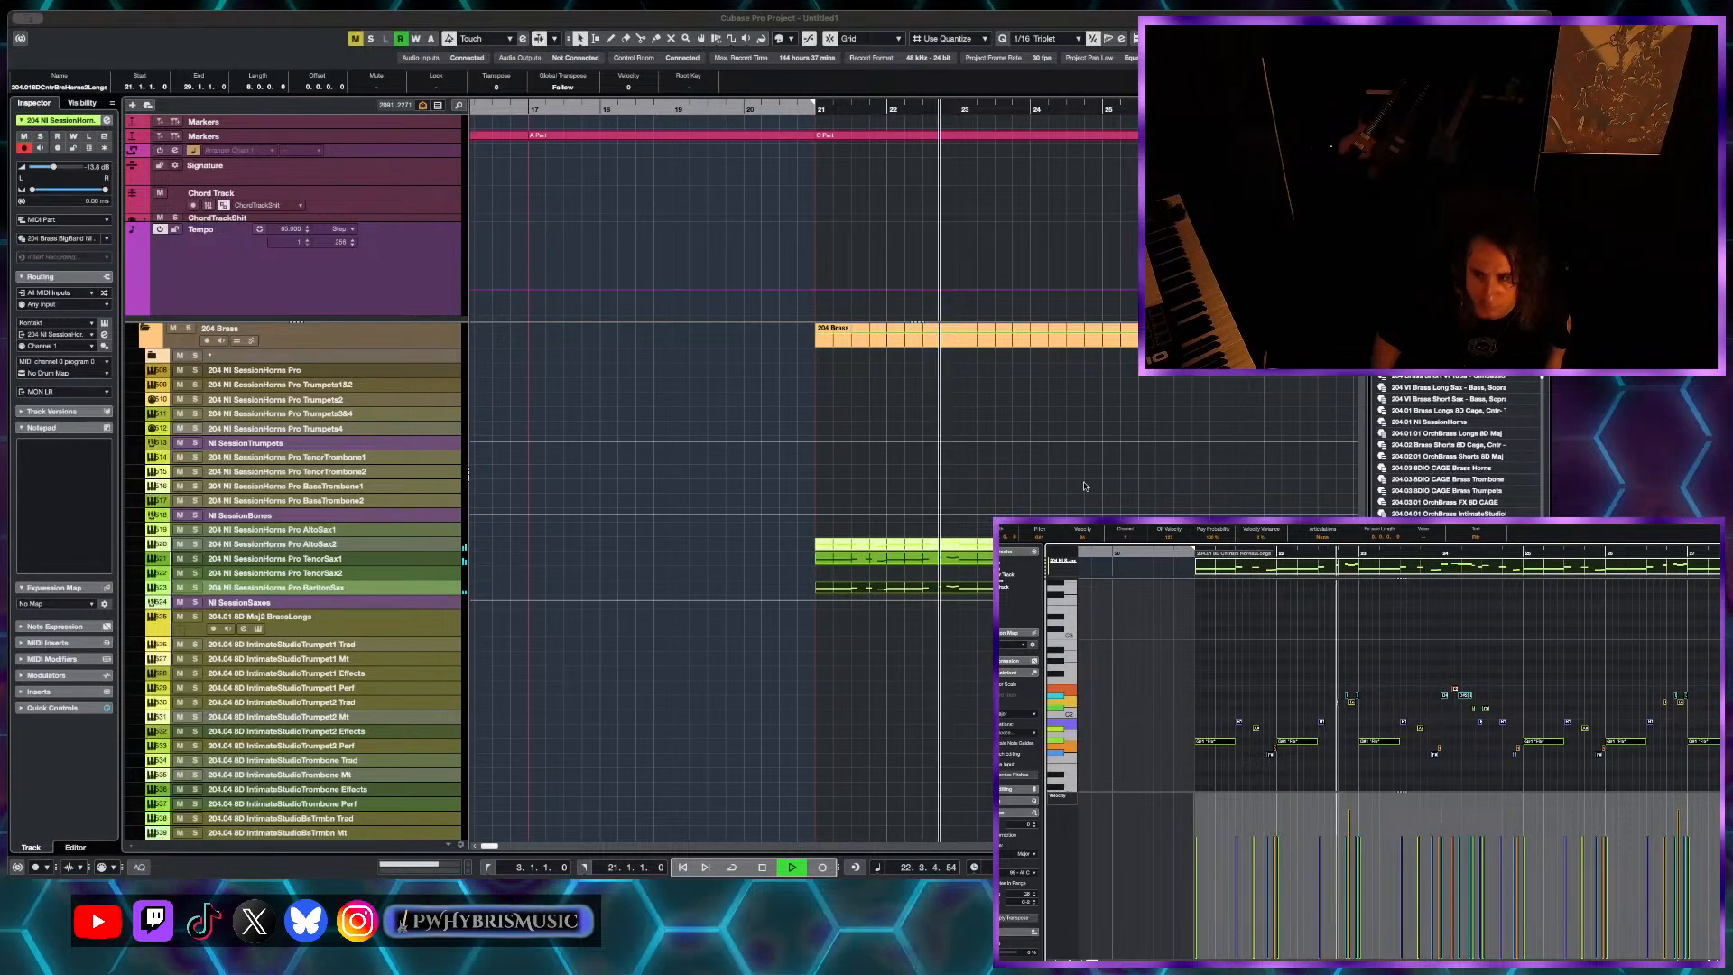
pyautogui.scroll(-1, 1042, 475)
pyautogui.scroll(2, 913, 549)
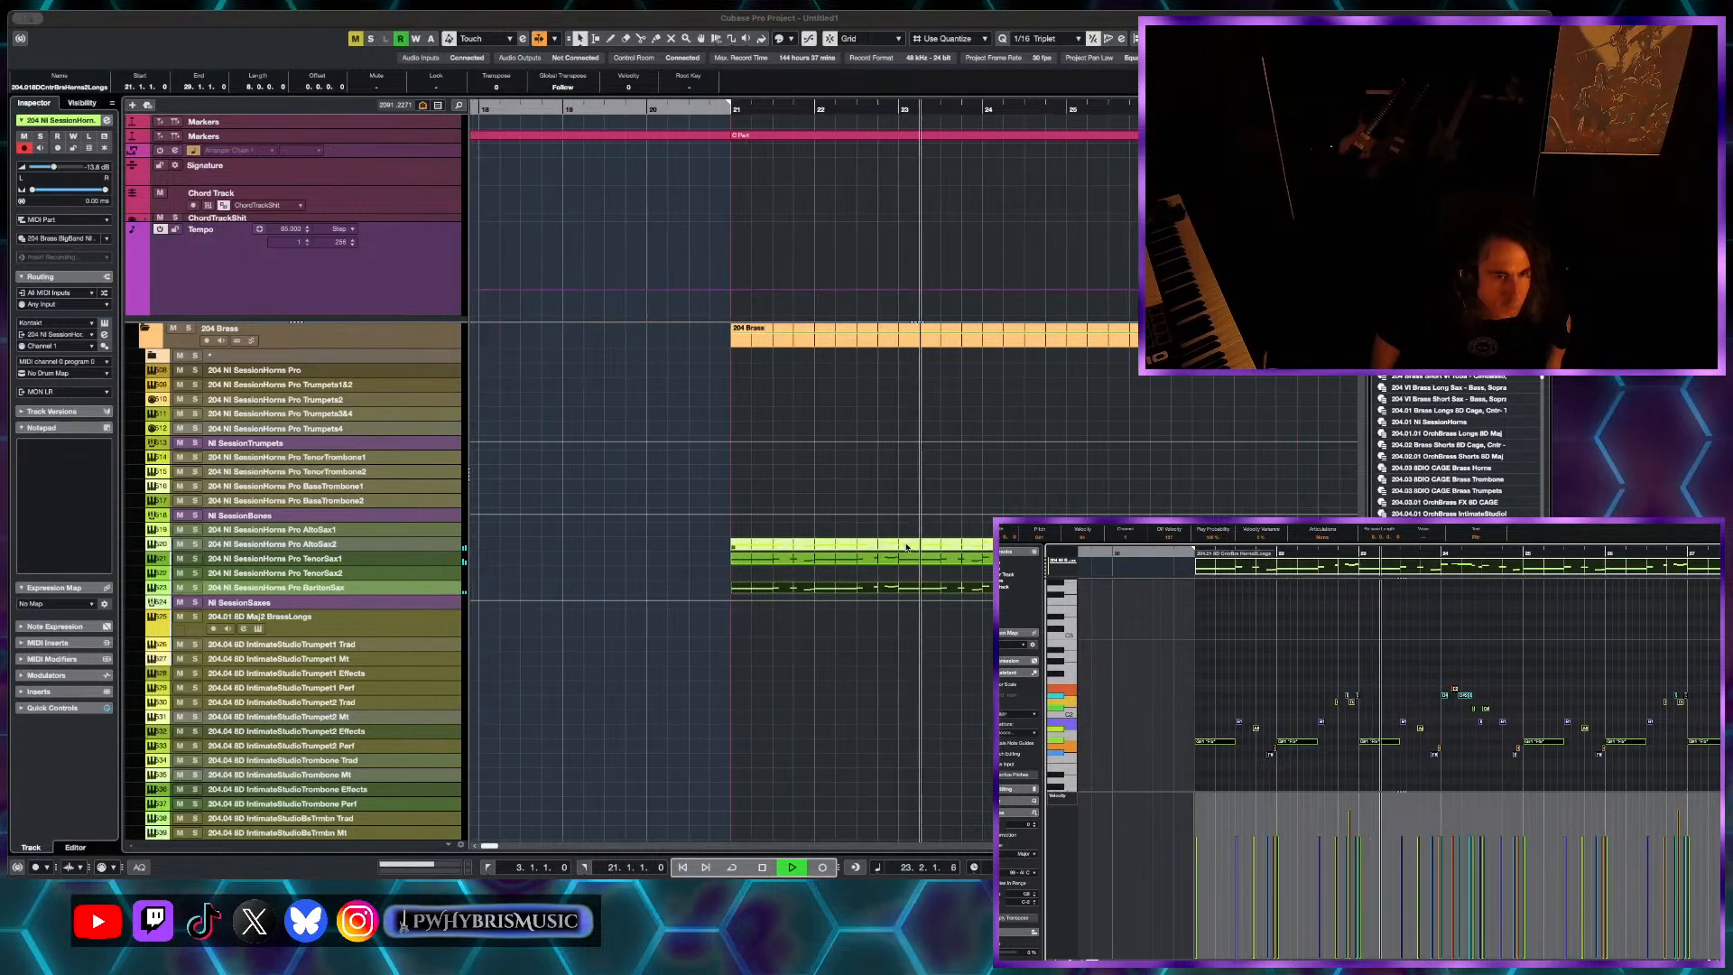
pyautogui.scroll(-3, 913, 549)
pyautogui.scroll(1, 913, 548)
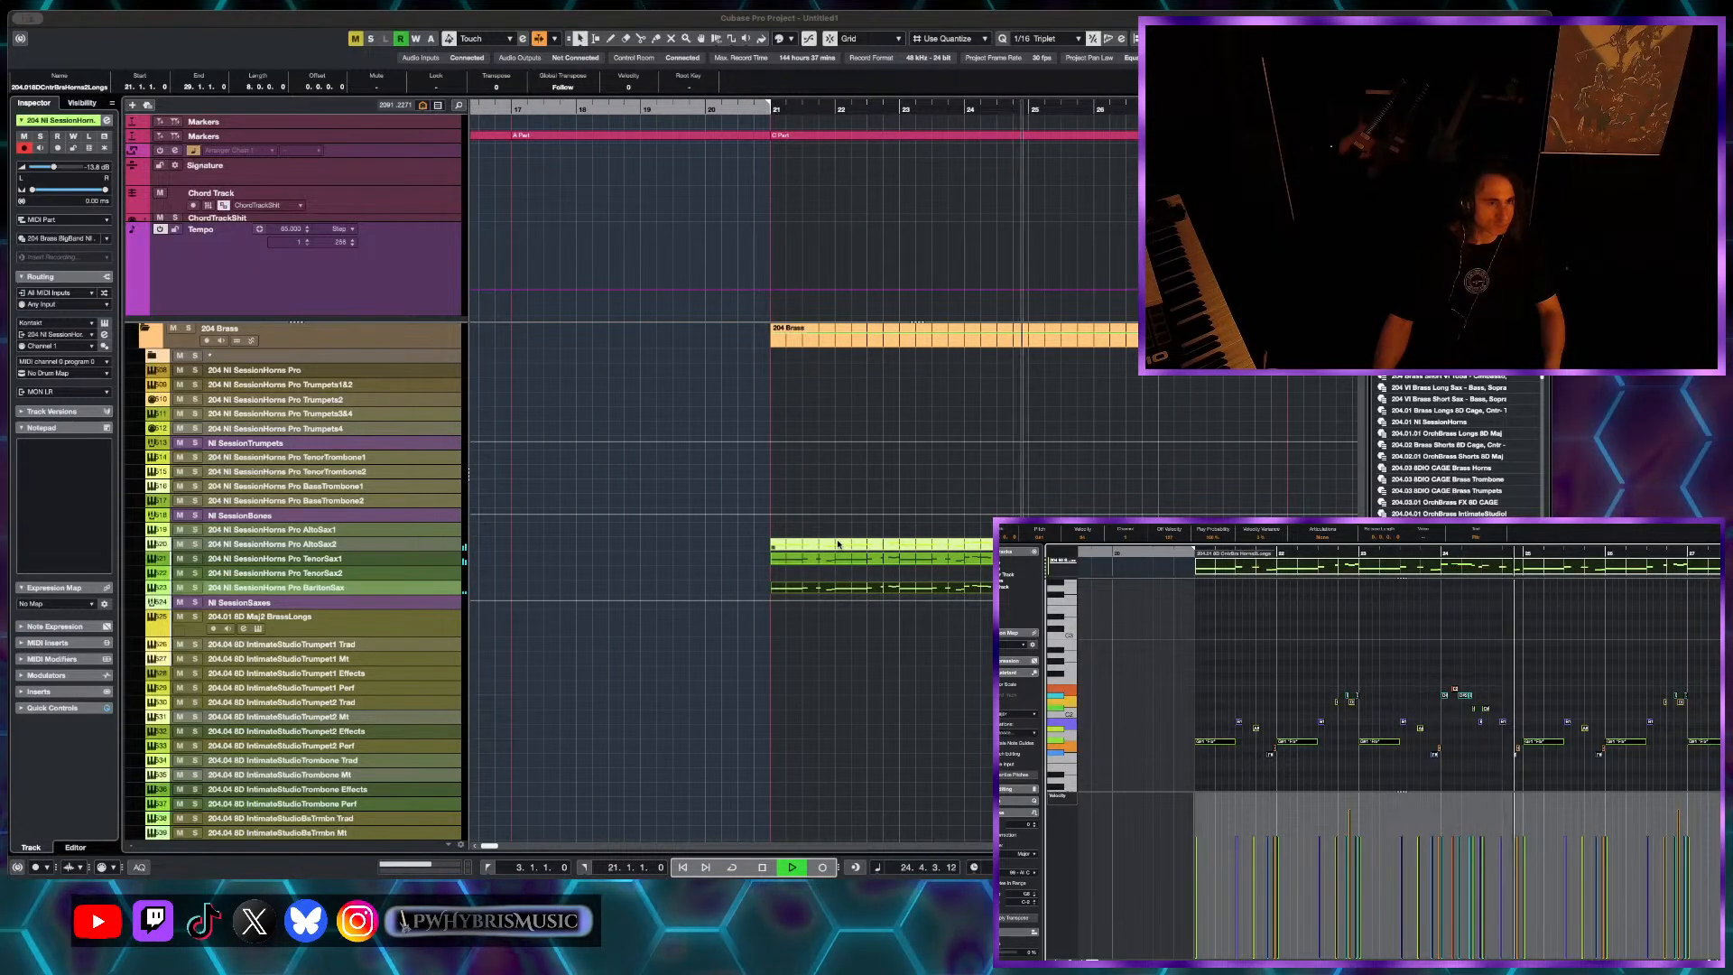
# - Copy the AltoSax2 part onto the TenorTrombone1 track at bar 21 and audition from 24.1.1
pyautogui.click(837, 543)
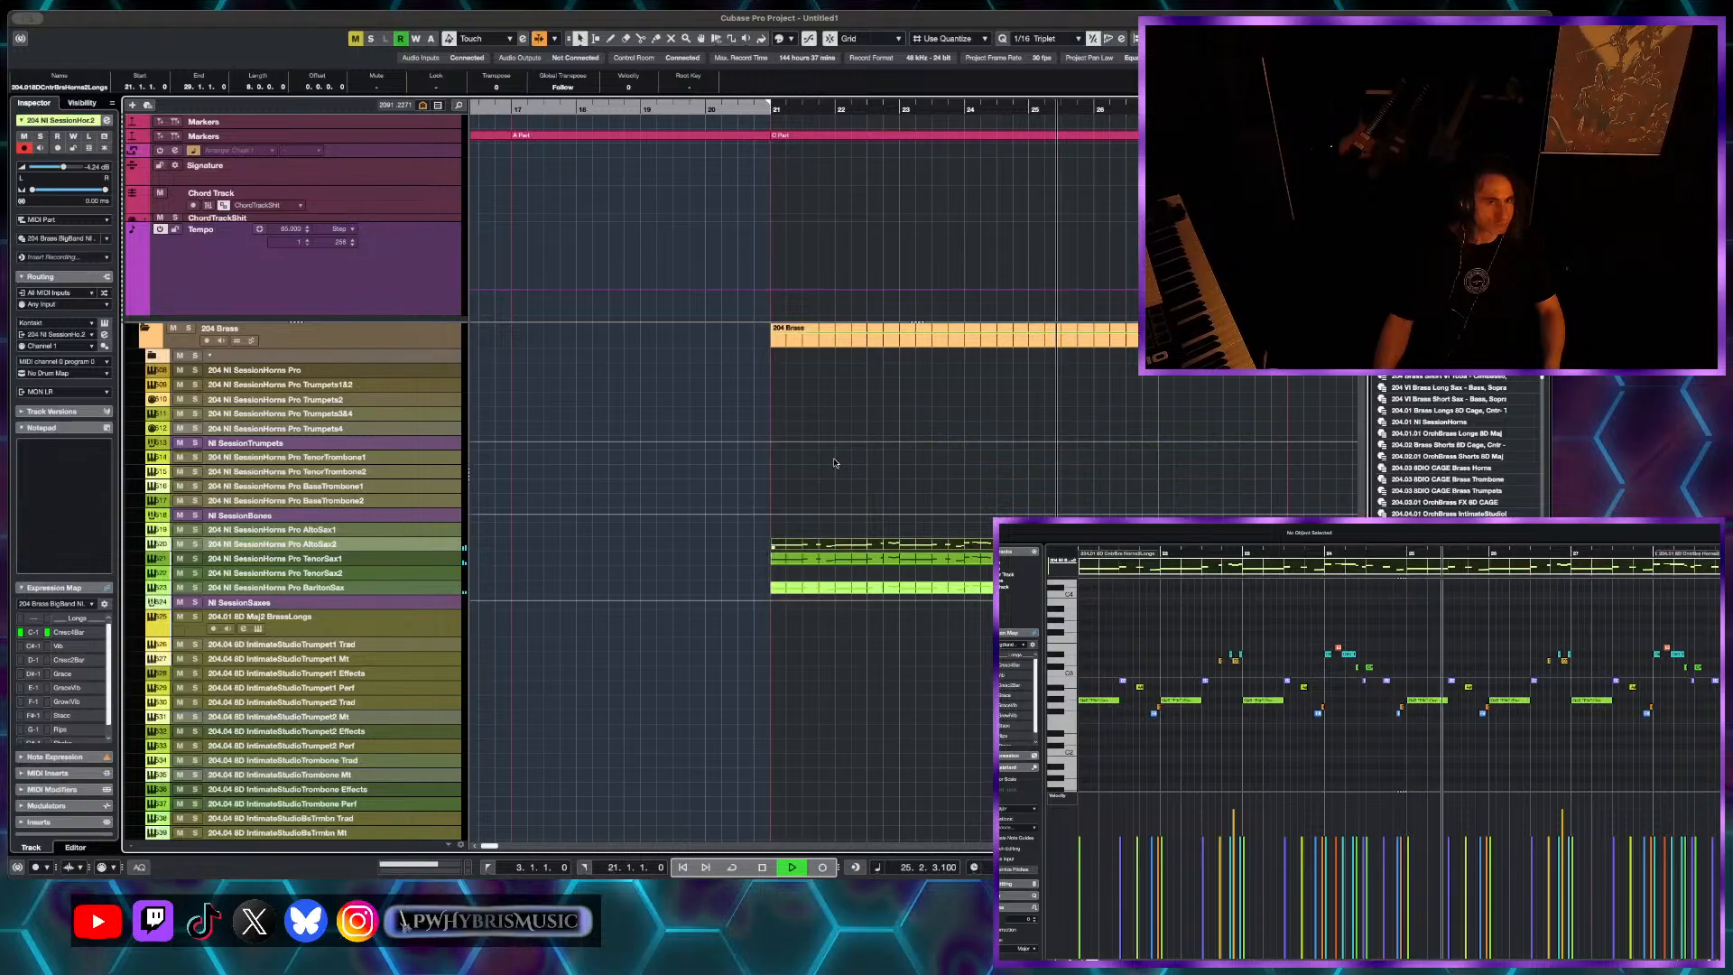
pyautogui.moveTo(834, 463); pyautogui.dragTo(834, 459)
pyautogui.press('space')
pyautogui.click(965, 111)
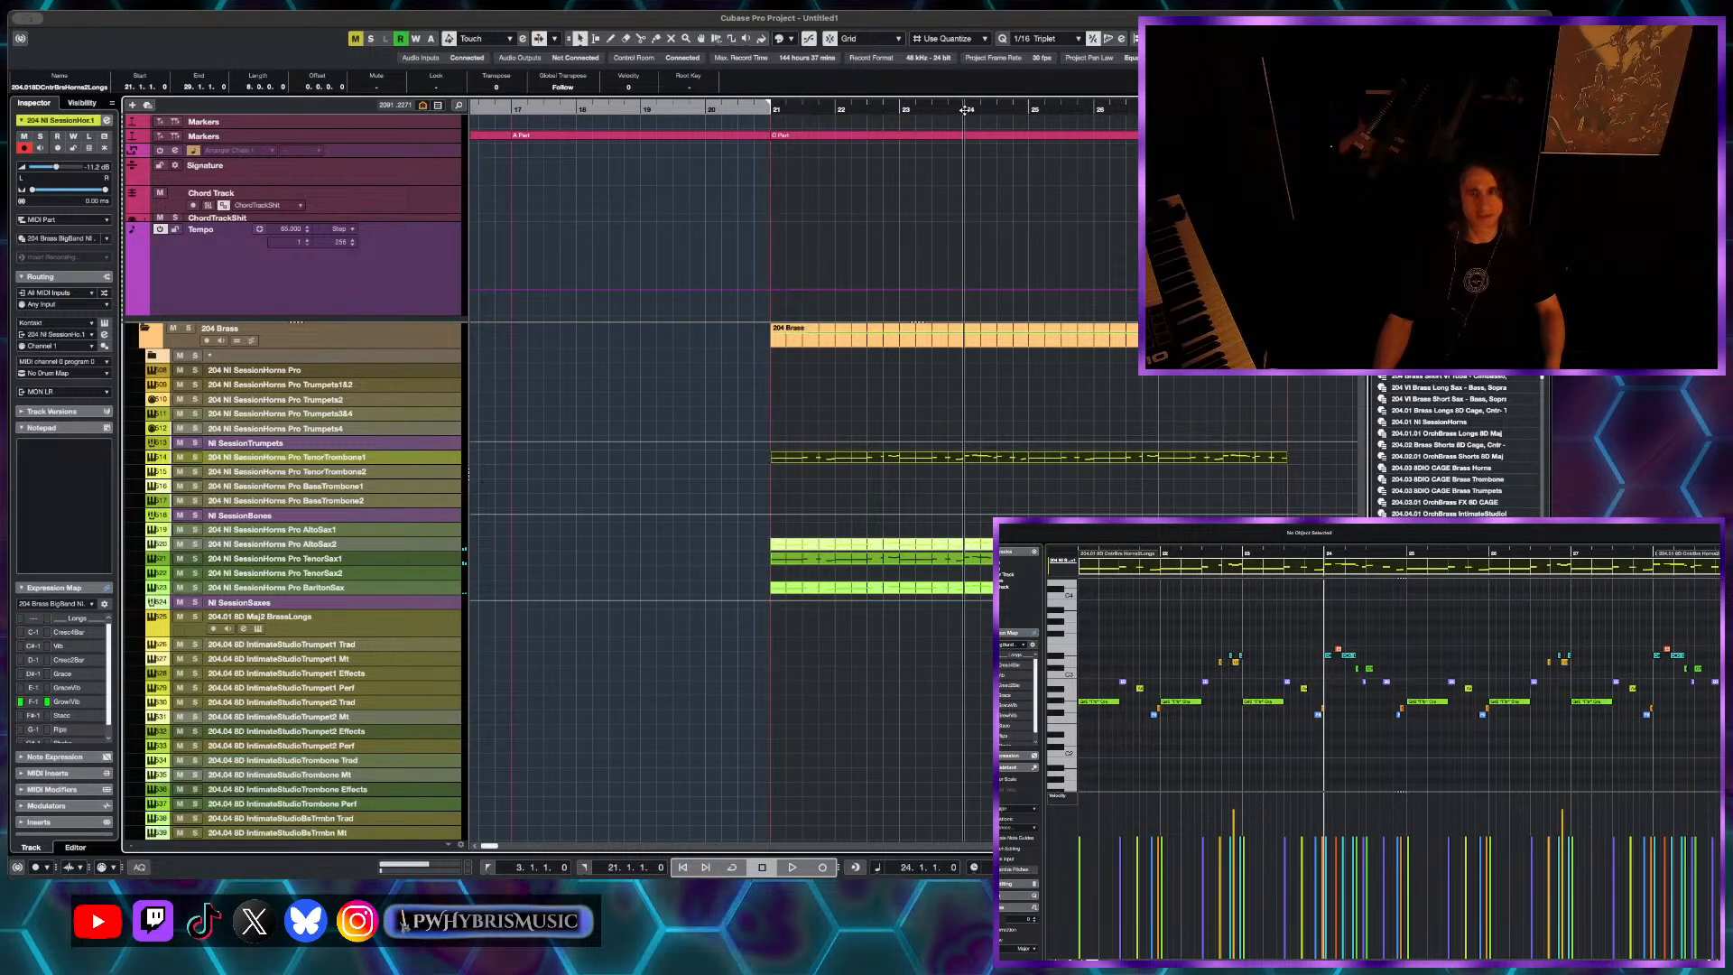
pyautogui.press('space')
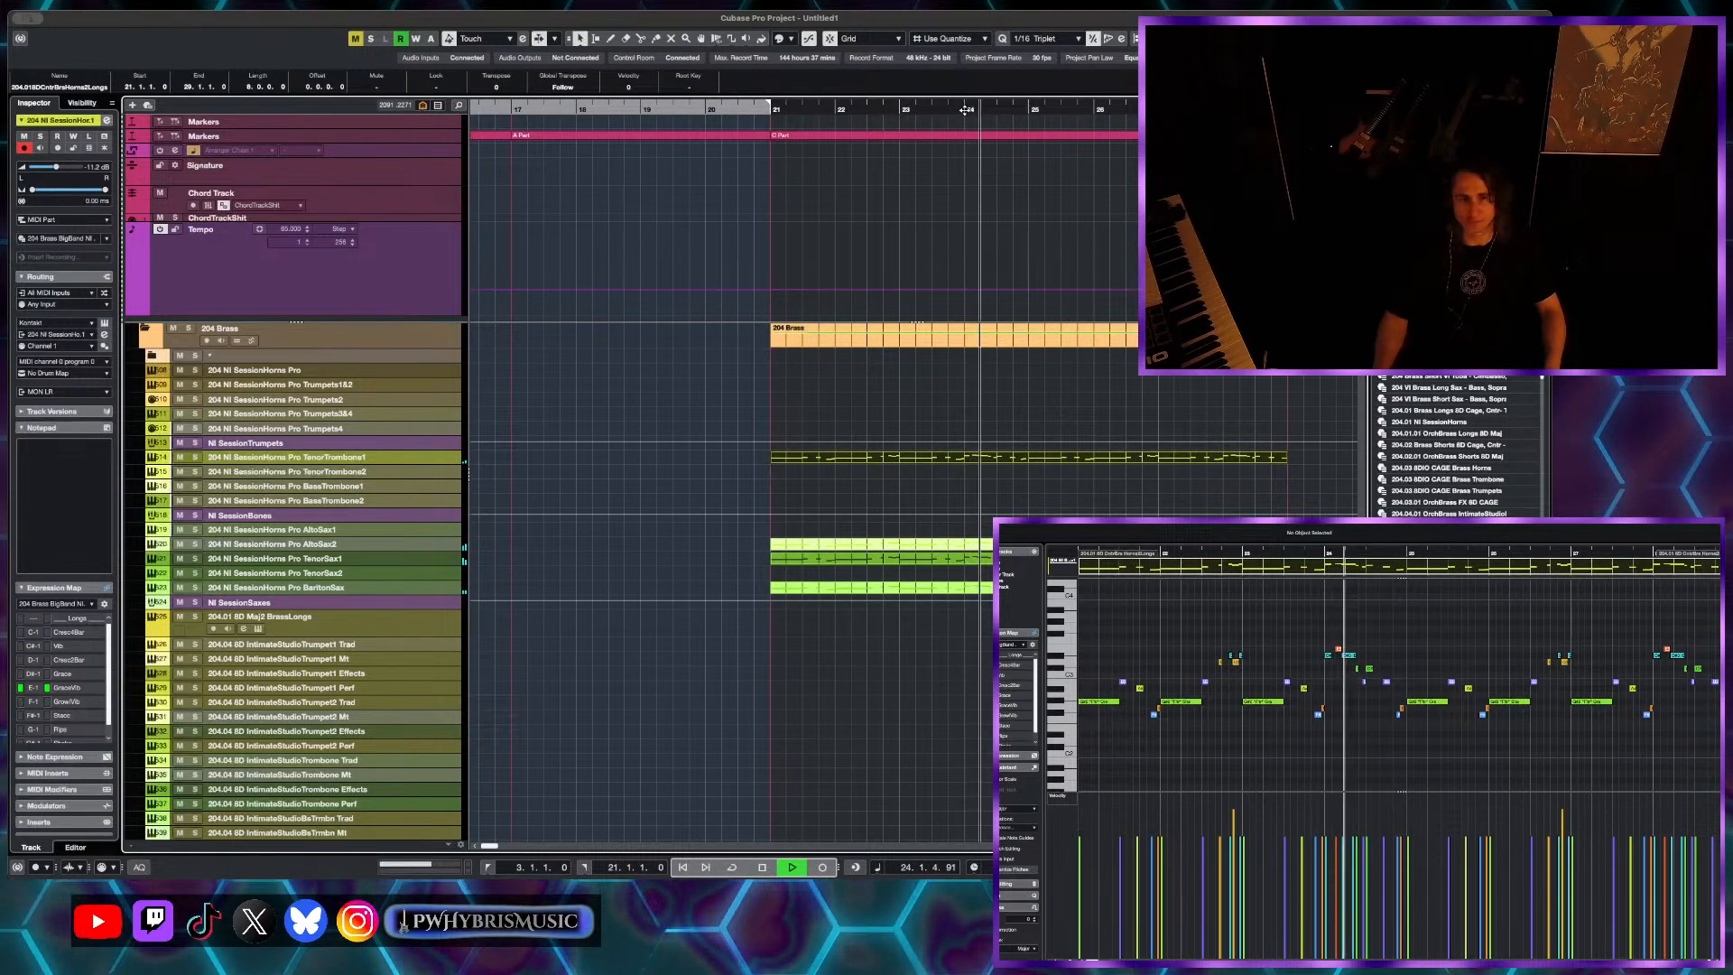
pyautogui.press('h')
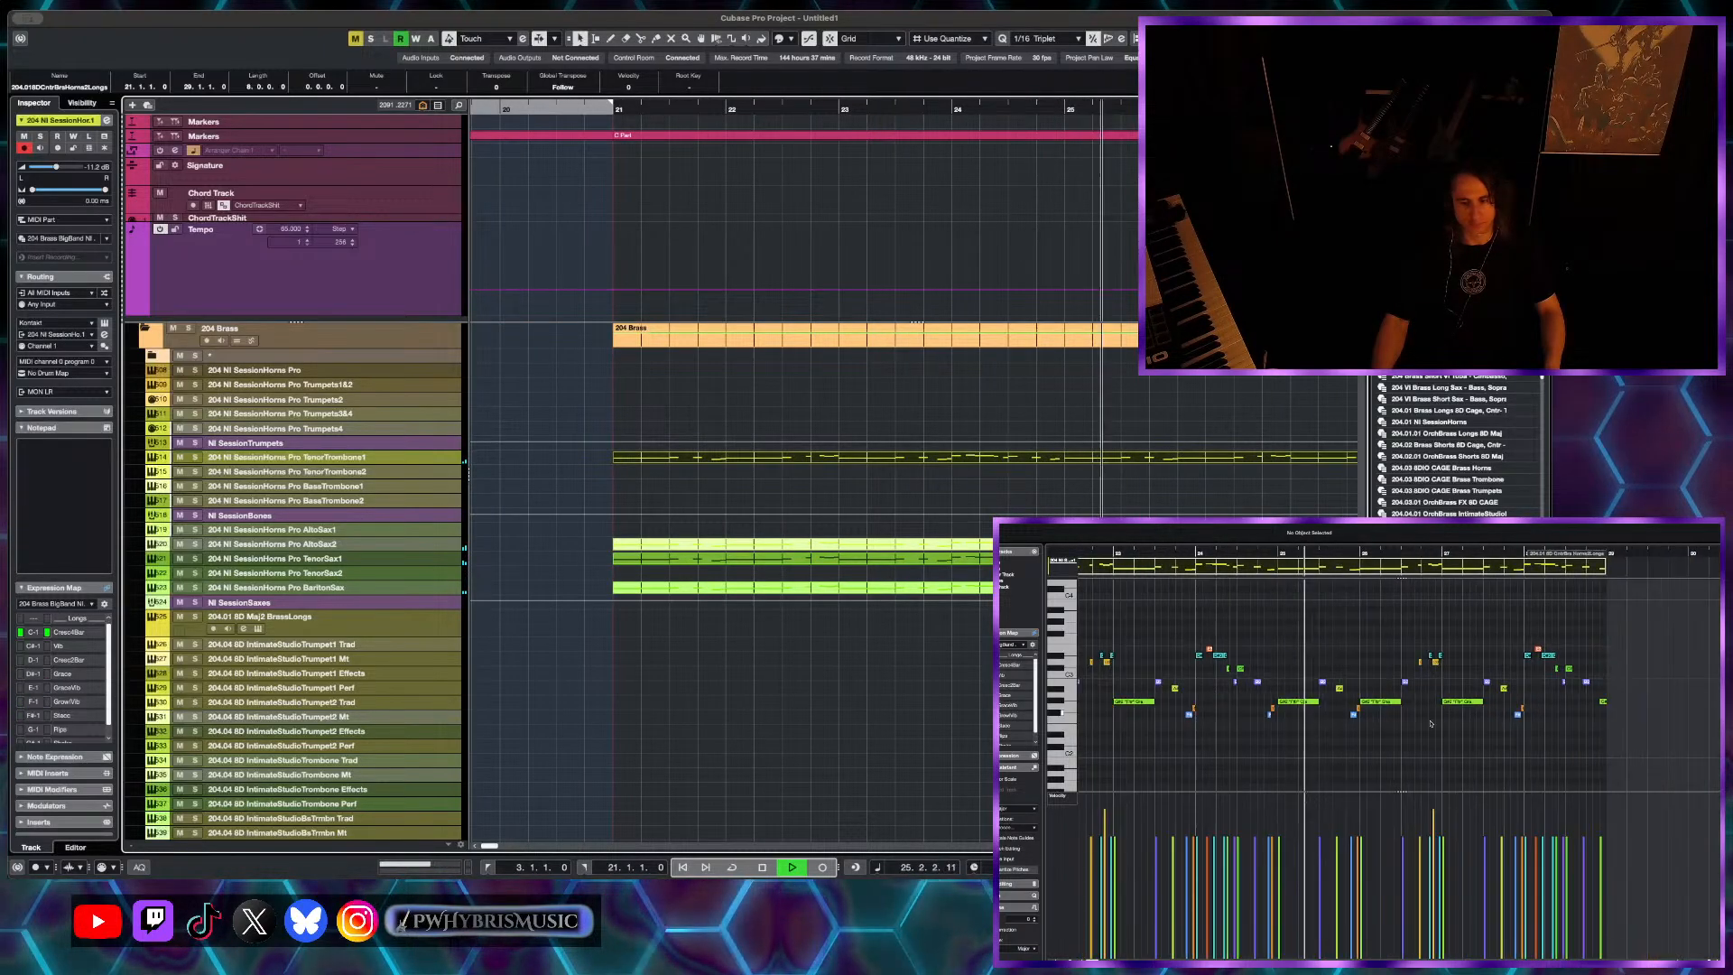
# - Mute the TenorTrombone1 notes from bar 25 onward using the Mute tool
pyautogui.press('7')
pyautogui.press('space')
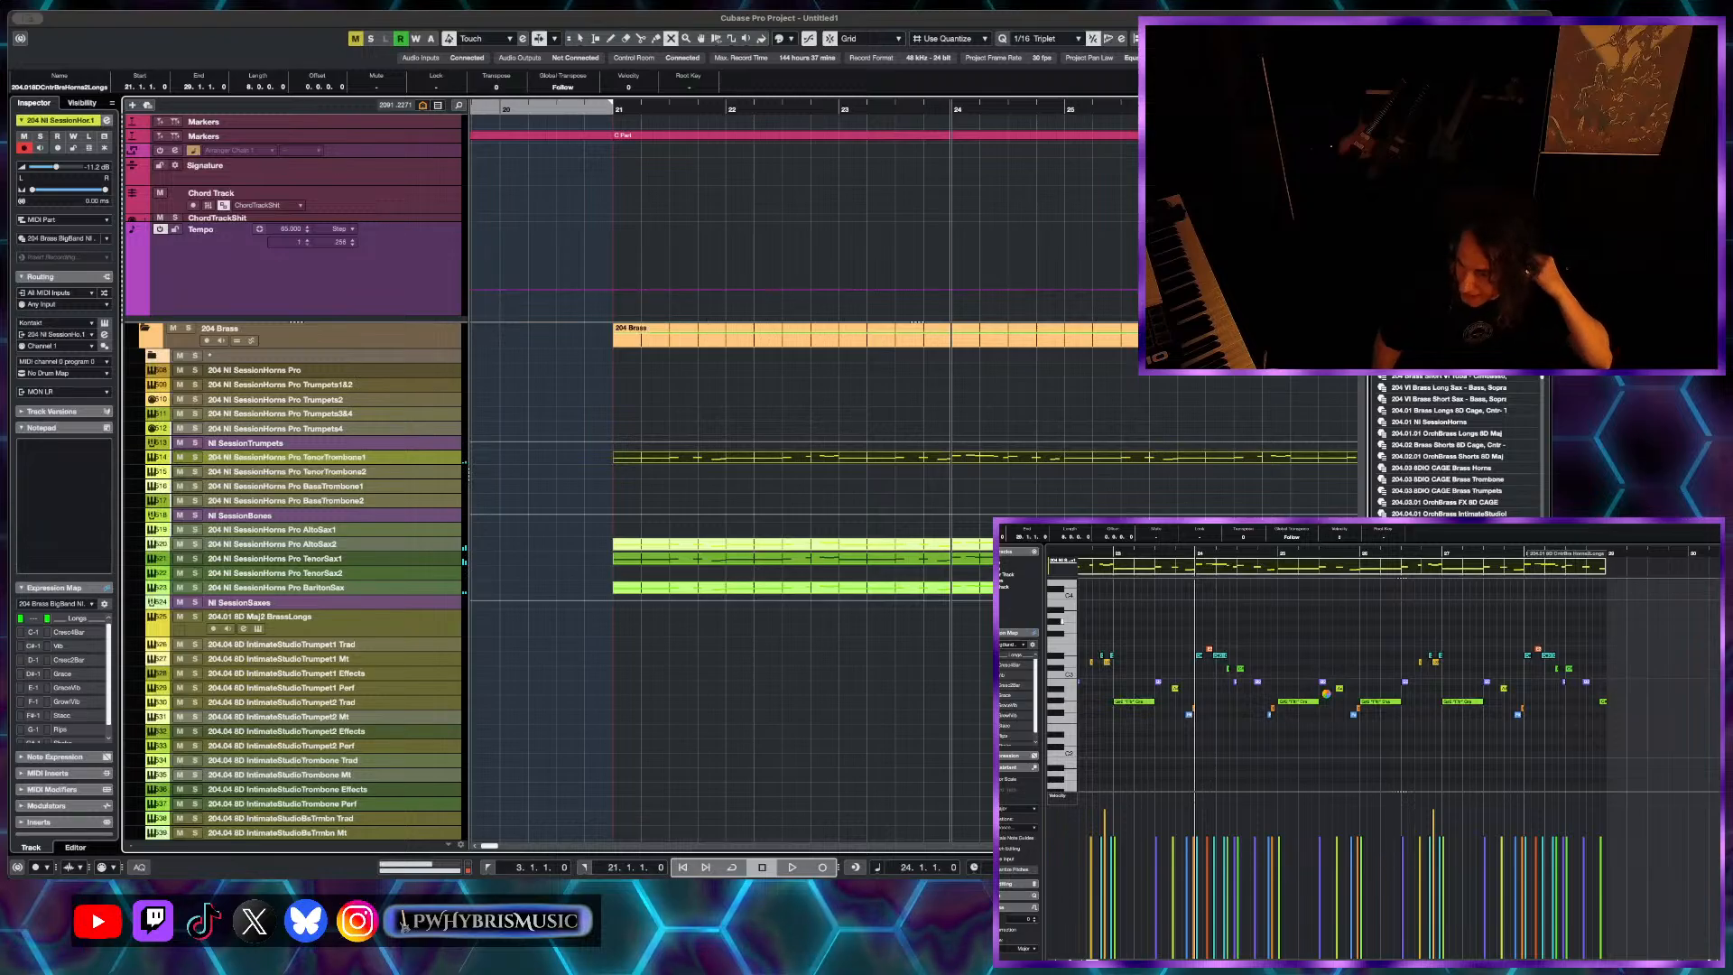
pyautogui.moveTo(1610, 639); pyautogui.dragTo(1281, 737)
pyautogui.press('g')
pyautogui.press('g')
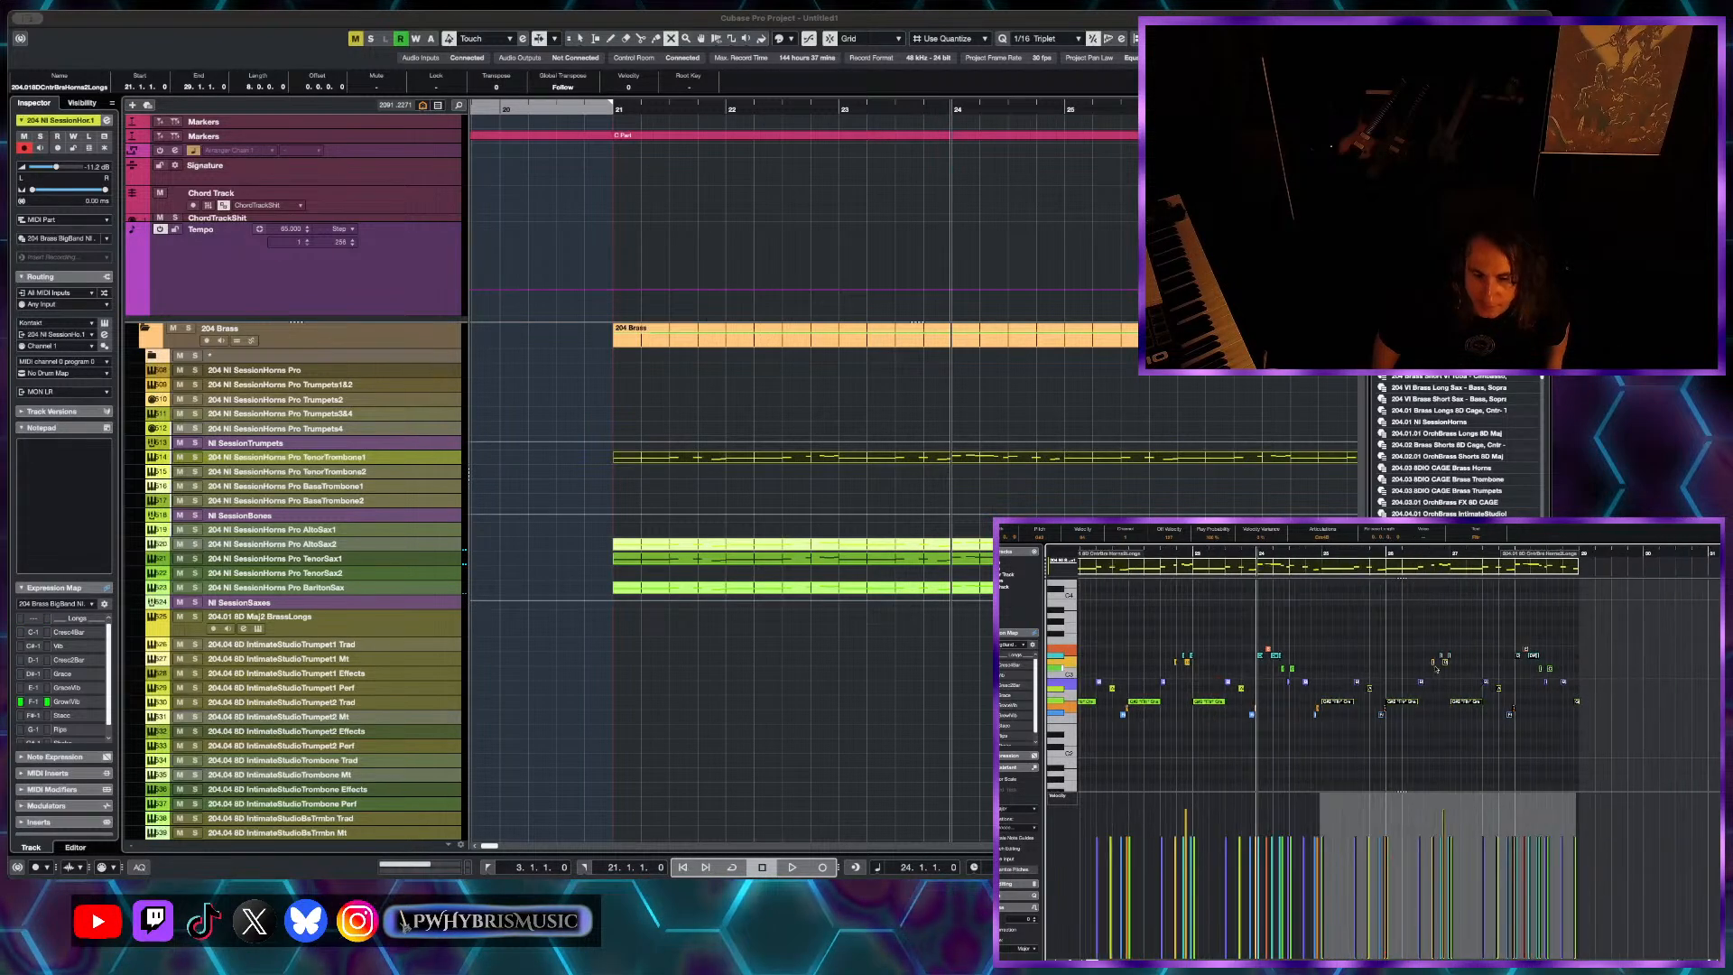
pyautogui.press('h')
pyautogui.press('h')
pyautogui.press('g')
pyautogui.press('g')
pyautogui.press('g')
pyautogui.press('g')
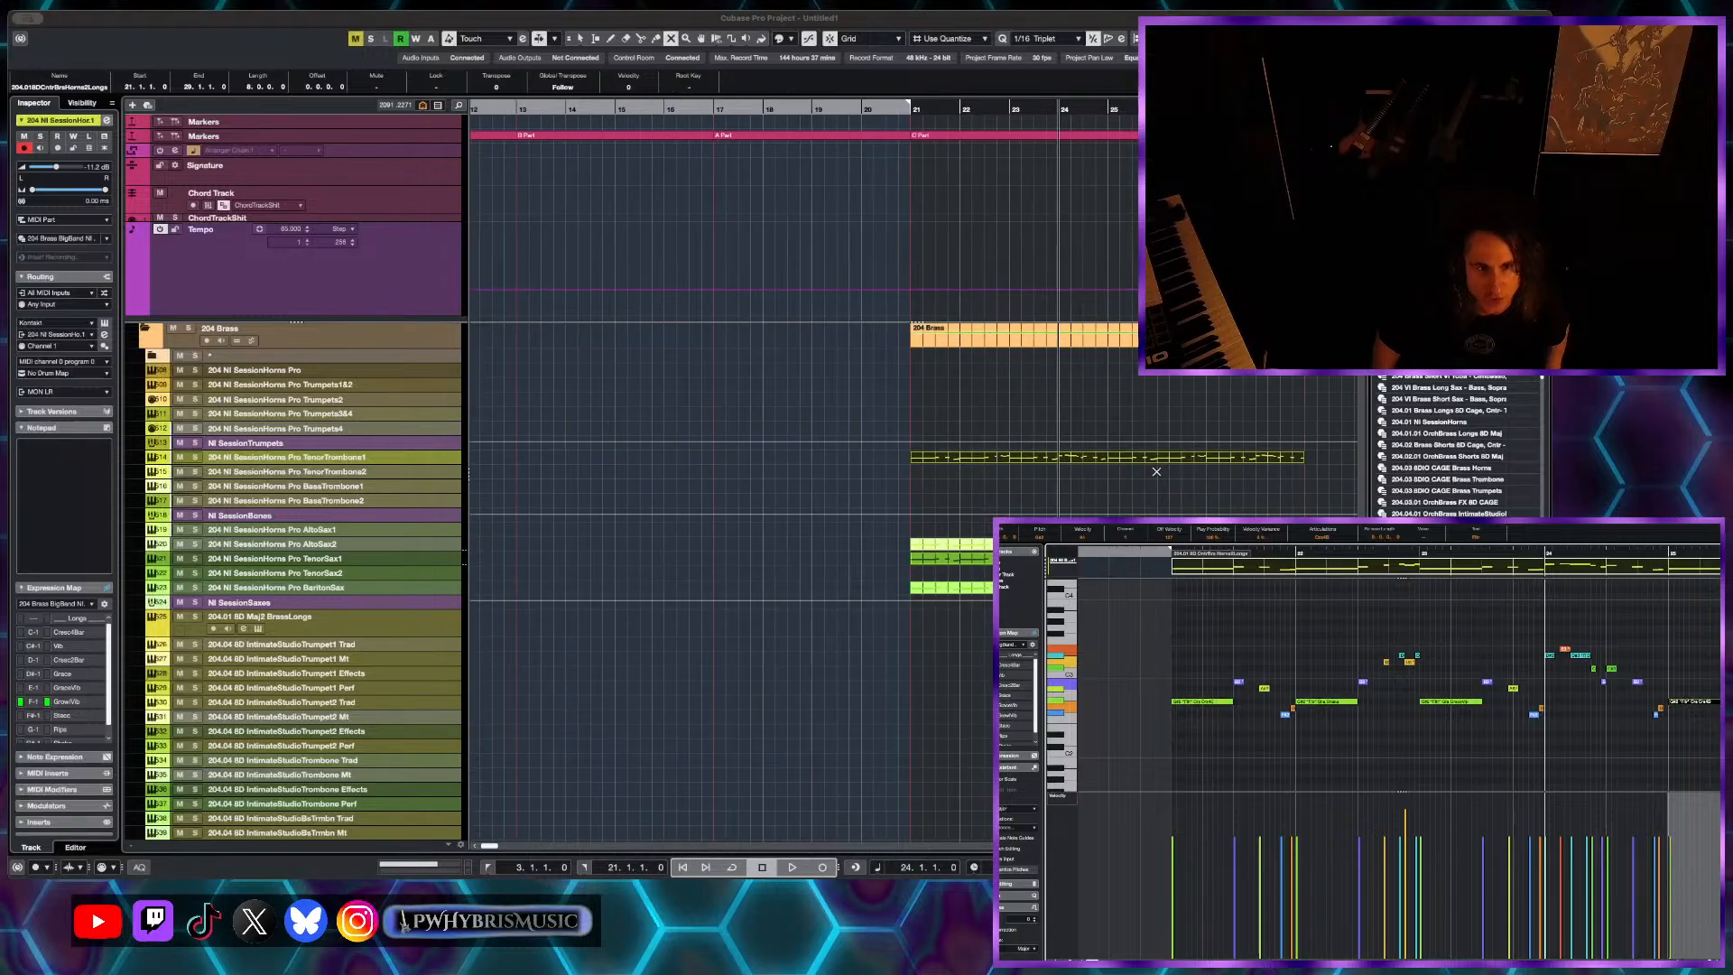
# - Play the brass parts from 24.1.1 and listen to the transition into bar 25
pyautogui.press('h')
pyautogui.press('h')
pyautogui.press('h')
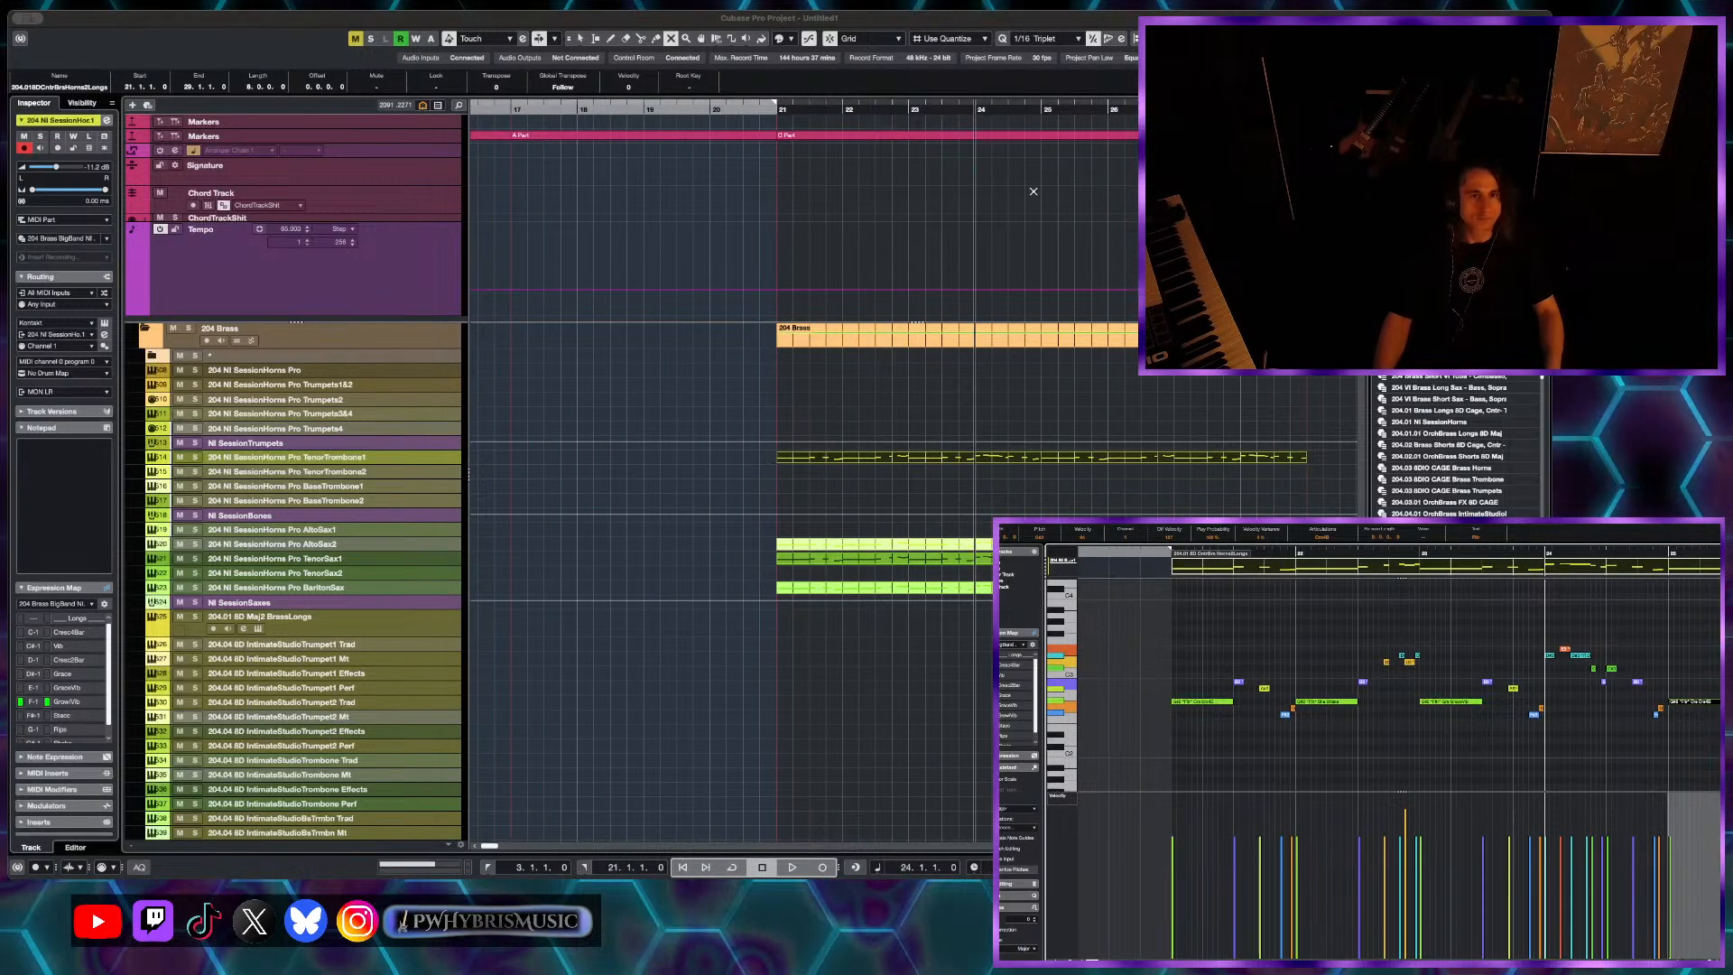
pyautogui.press('h')
pyautogui.press('h')
pyautogui.press('space')
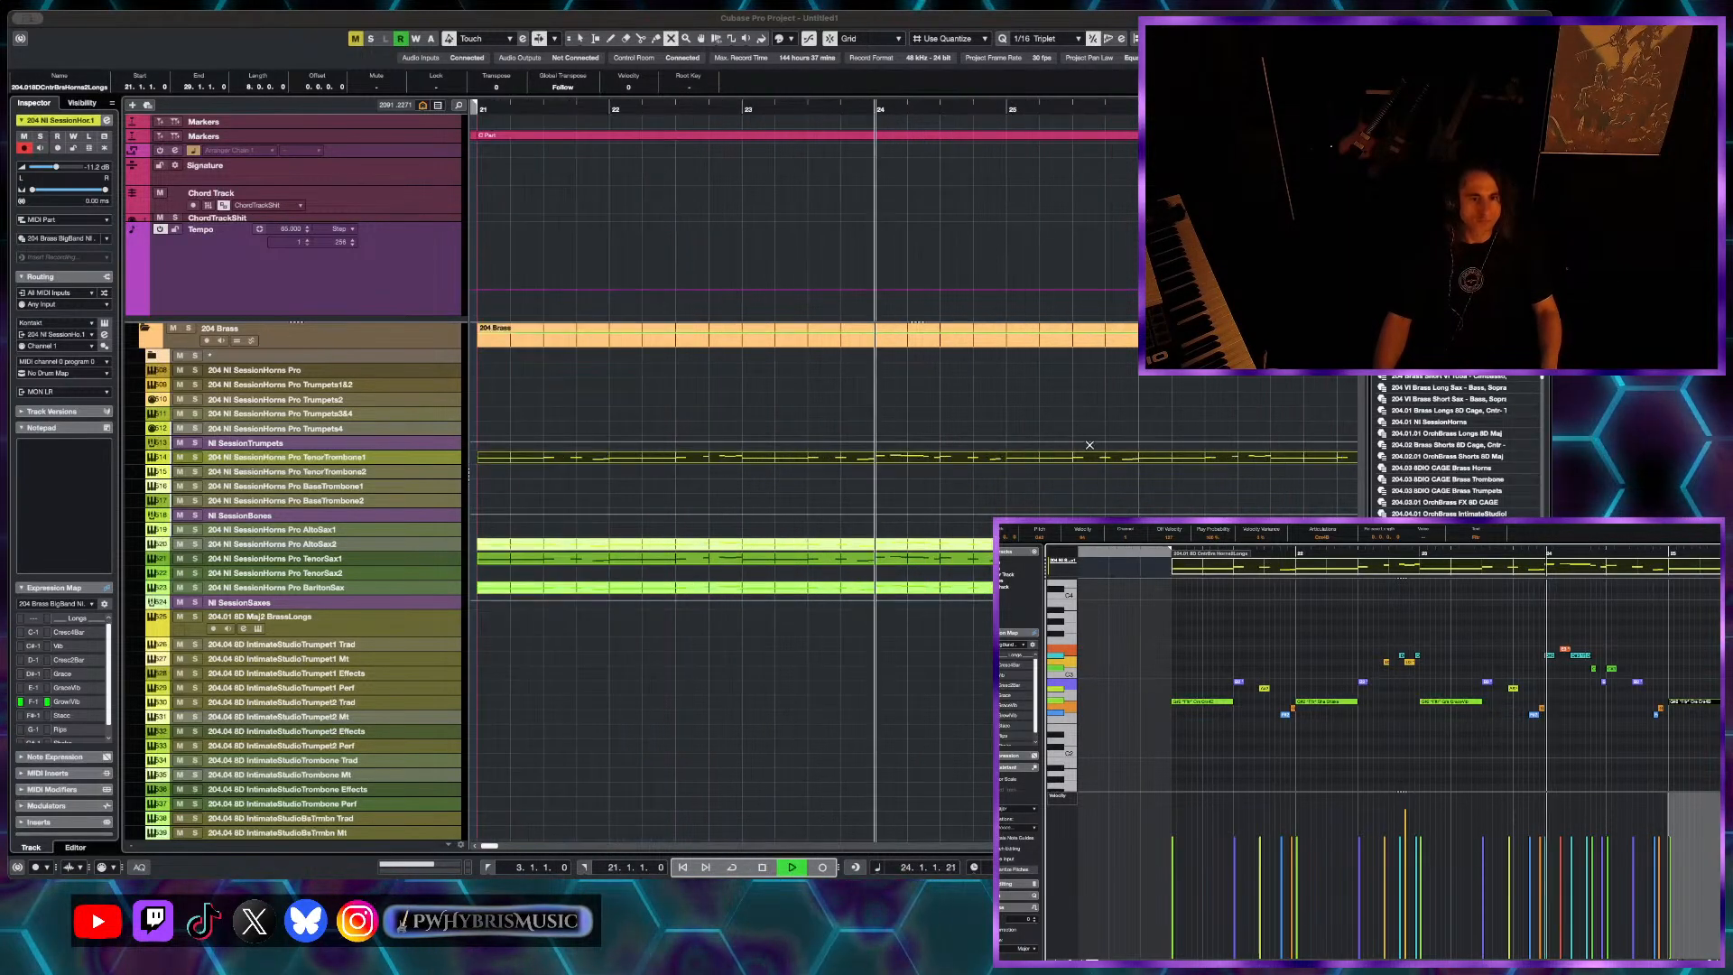
pyautogui.press('g')
# - Select the trombone and saxophone parts together and display their notes in the Key Editor
pyautogui.click(1161, 474)
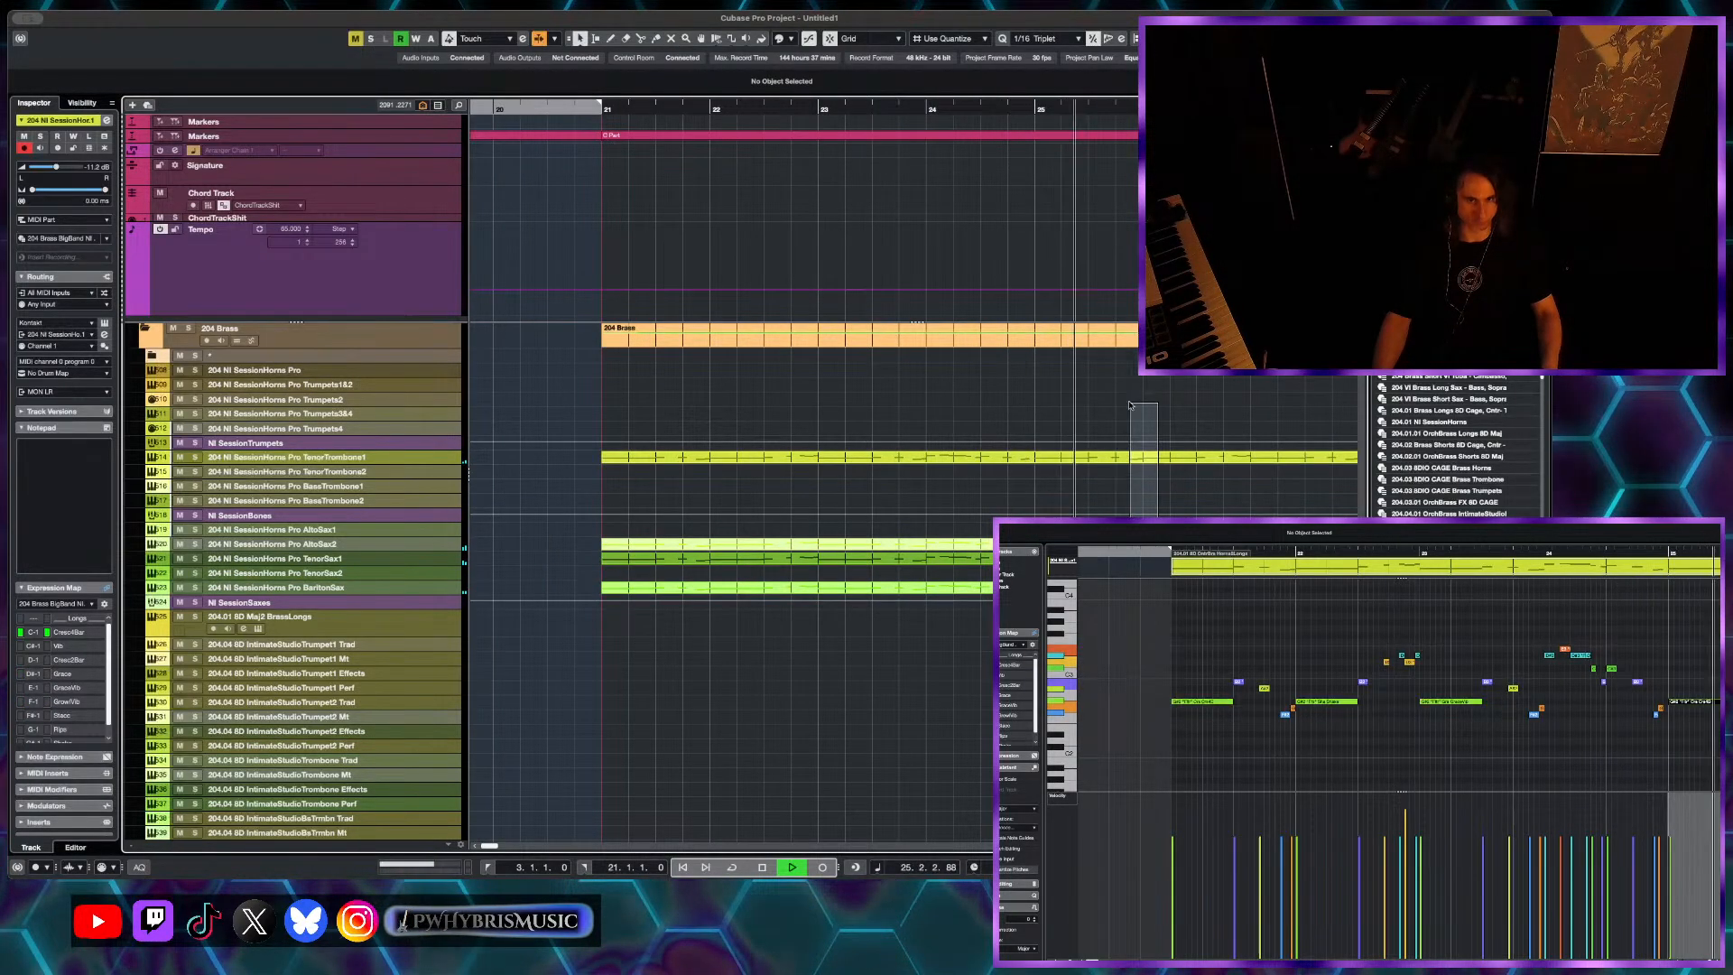
pyautogui.hotkey('ctrl', 'a')
pyautogui.press('g')
pyautogui.press('g')
pyautogui.press('g')
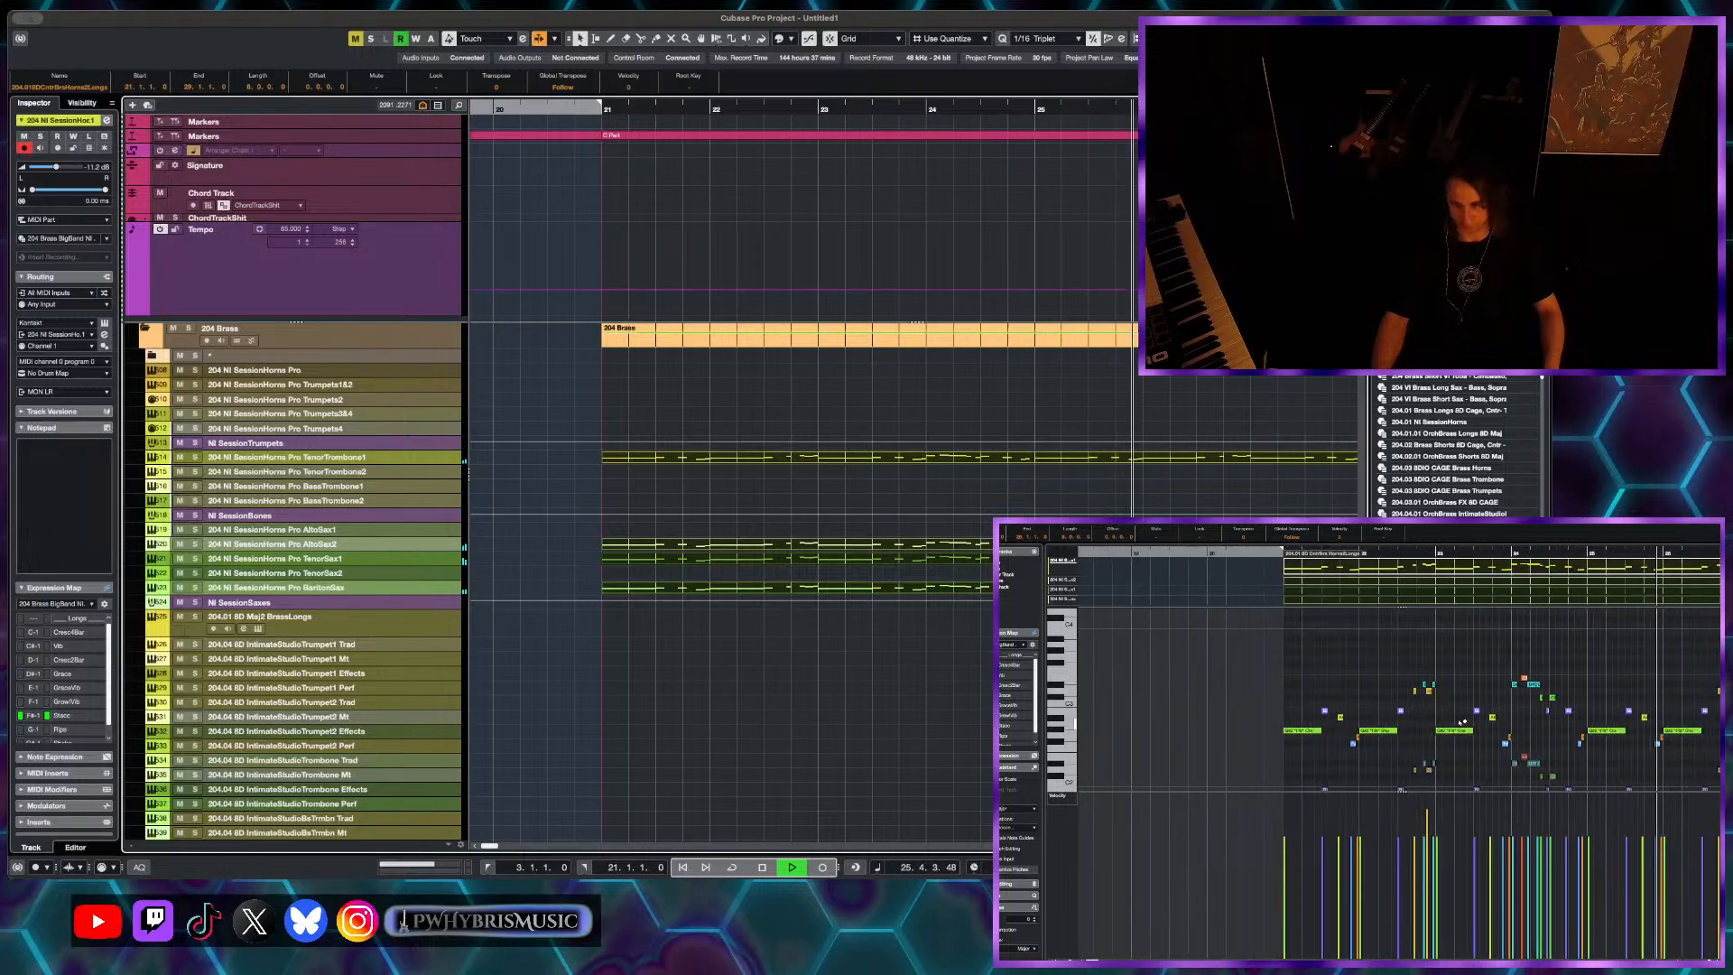
pyautogui.click(1546, 708)
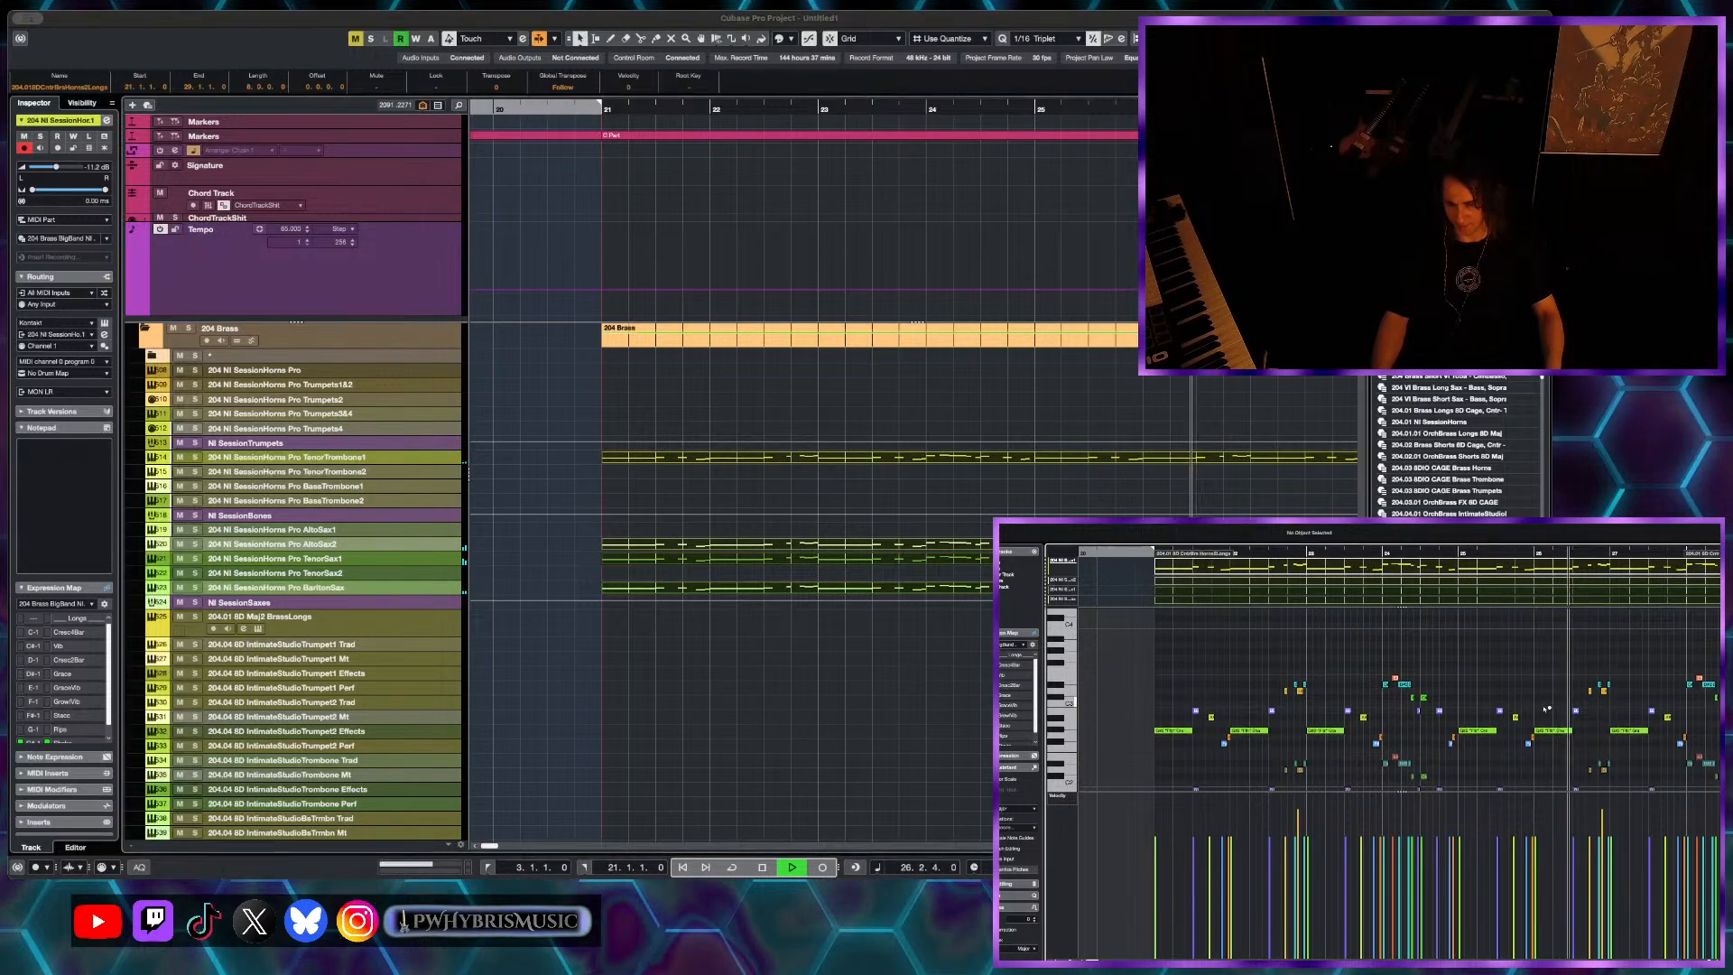
# - Delete the trombone and saxophone notes after the sustained note at bar 25, and play back the shortened ending
pyautogui.scroll(-1, 1545, 709)
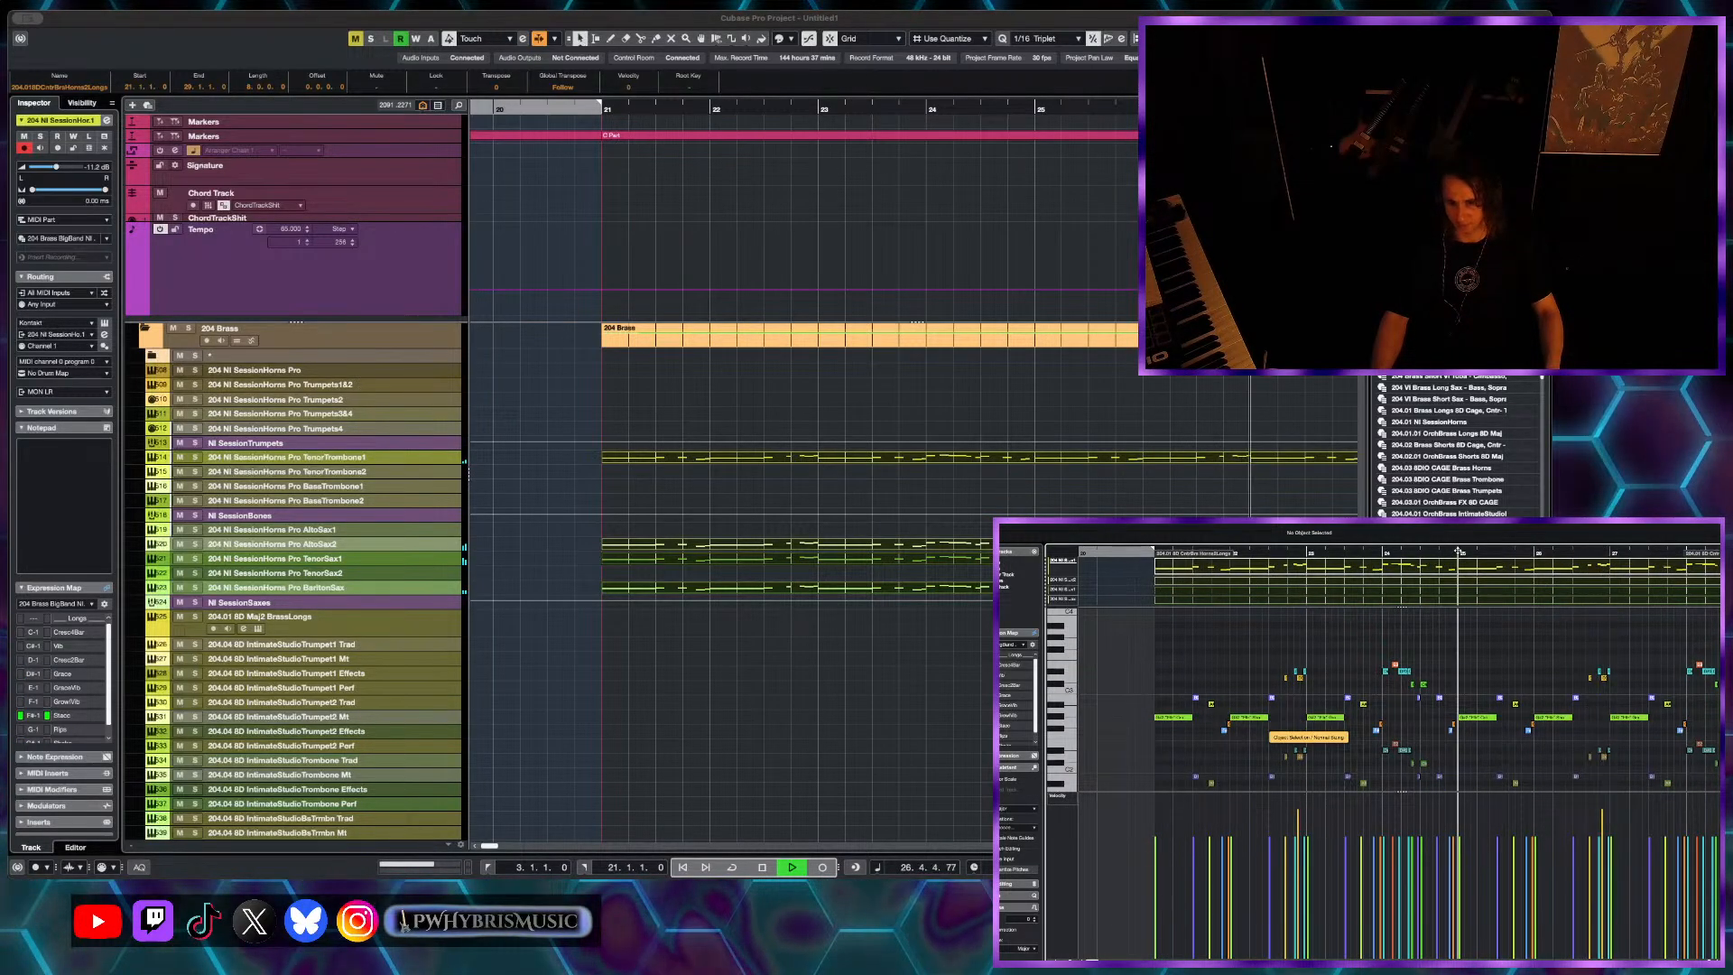
pyautogui.click(1458, 551)
pyautogui.press('f')
pyautogui.scroll(-5, 1568, 655)
pyautogui.scroll(2, 1569, 655)
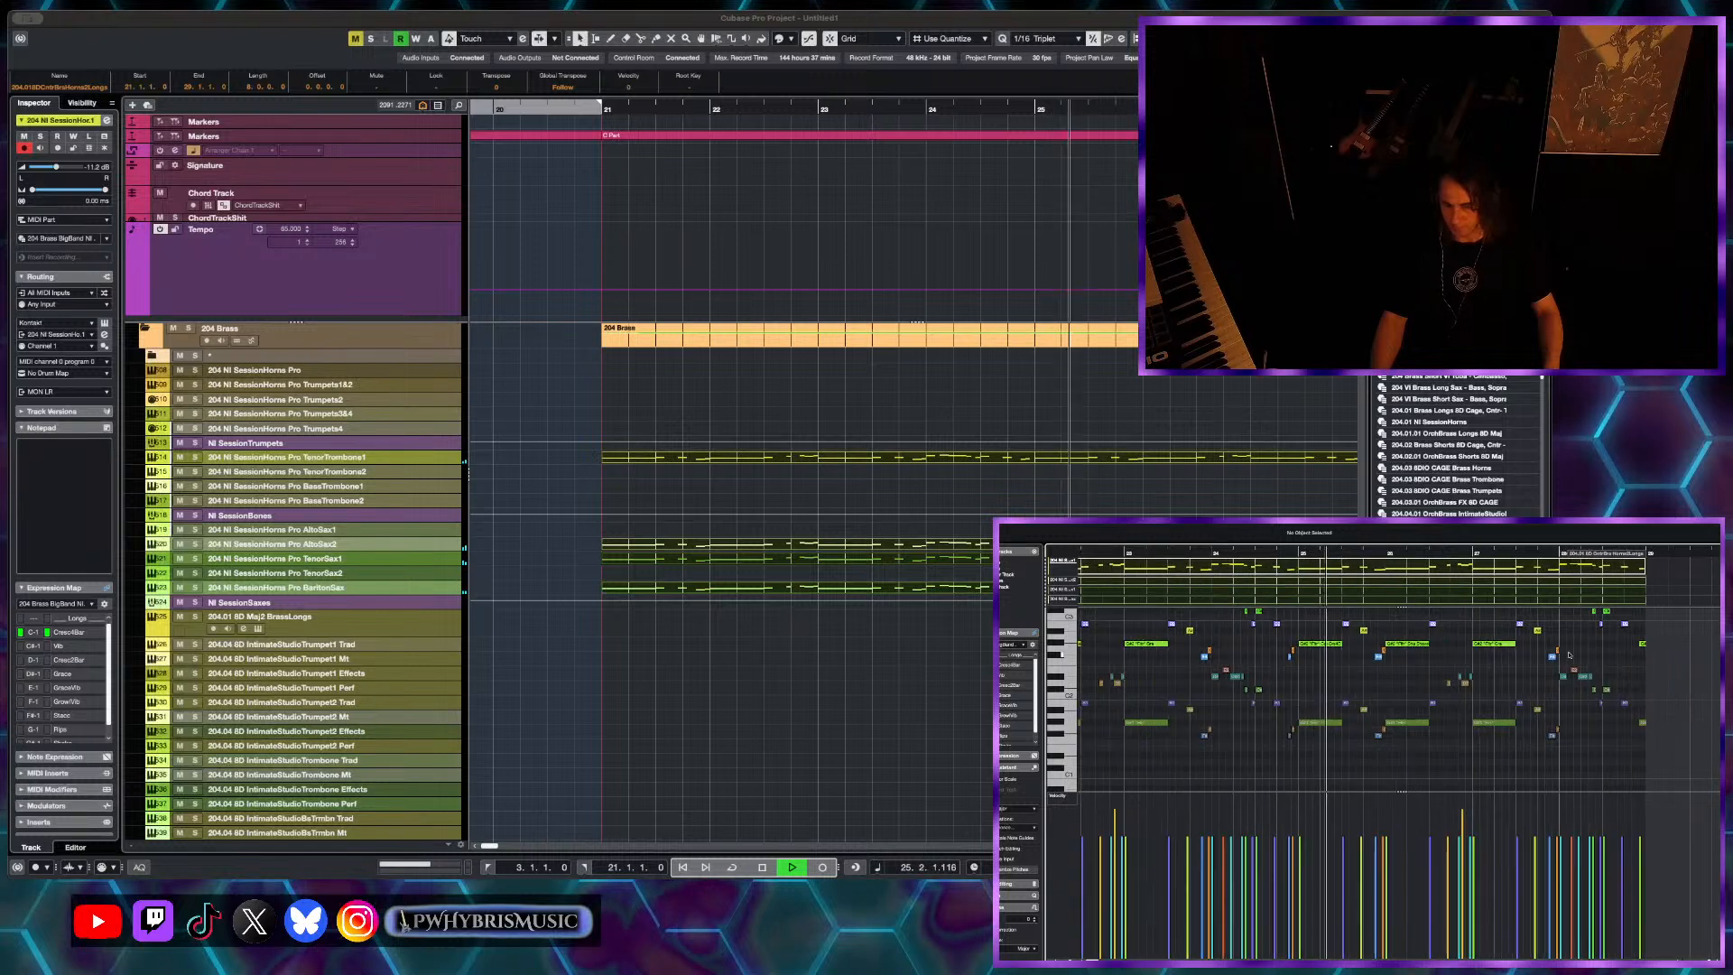
pyautogui.scroll(2, 1648, 780)
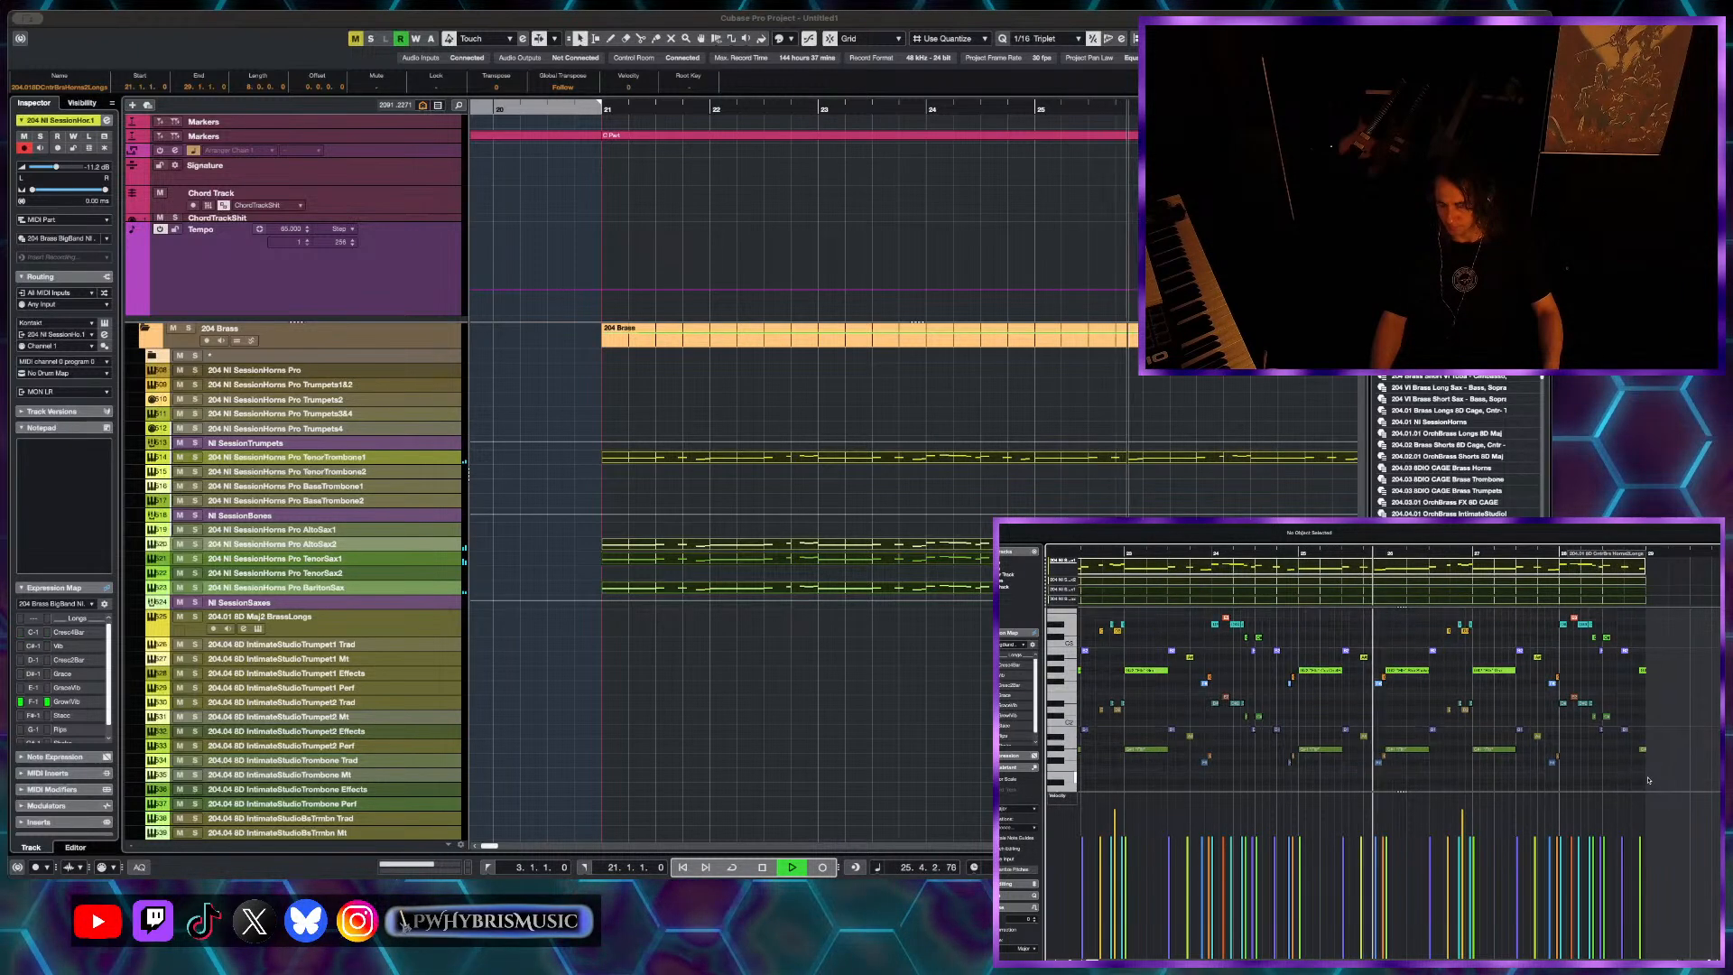
pyautogui.scroll(6, 1442, 638)
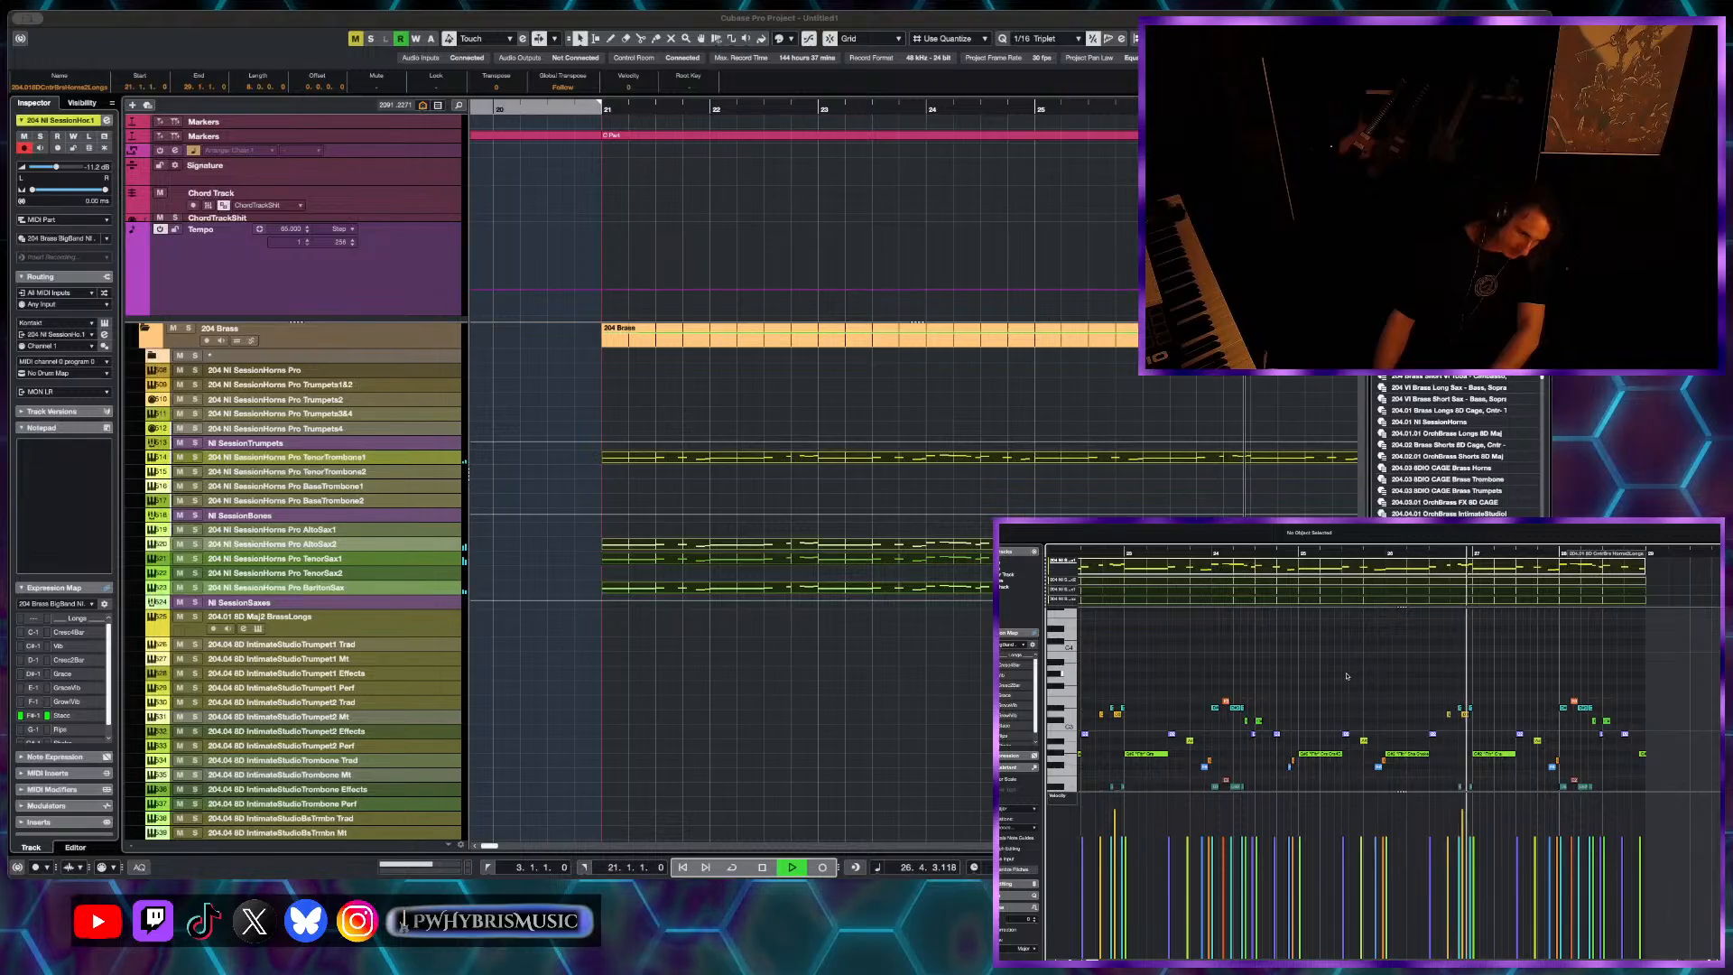
pyautogui.press('Delete')
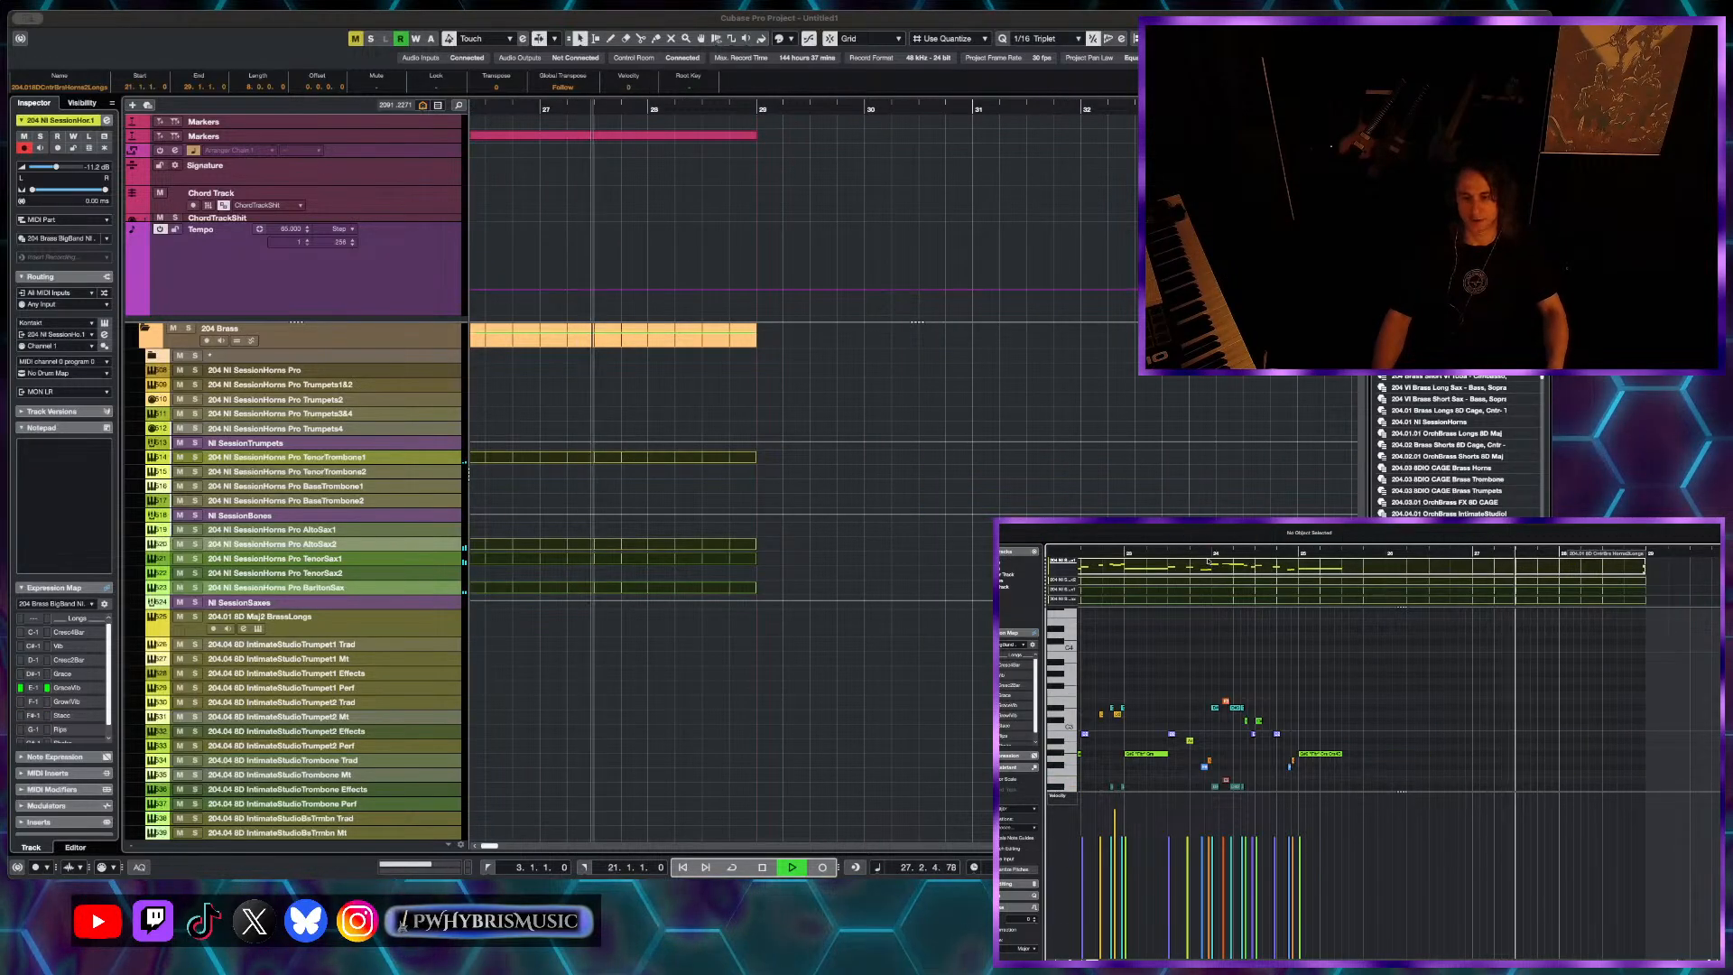
pyautogui.click(1208, 559)
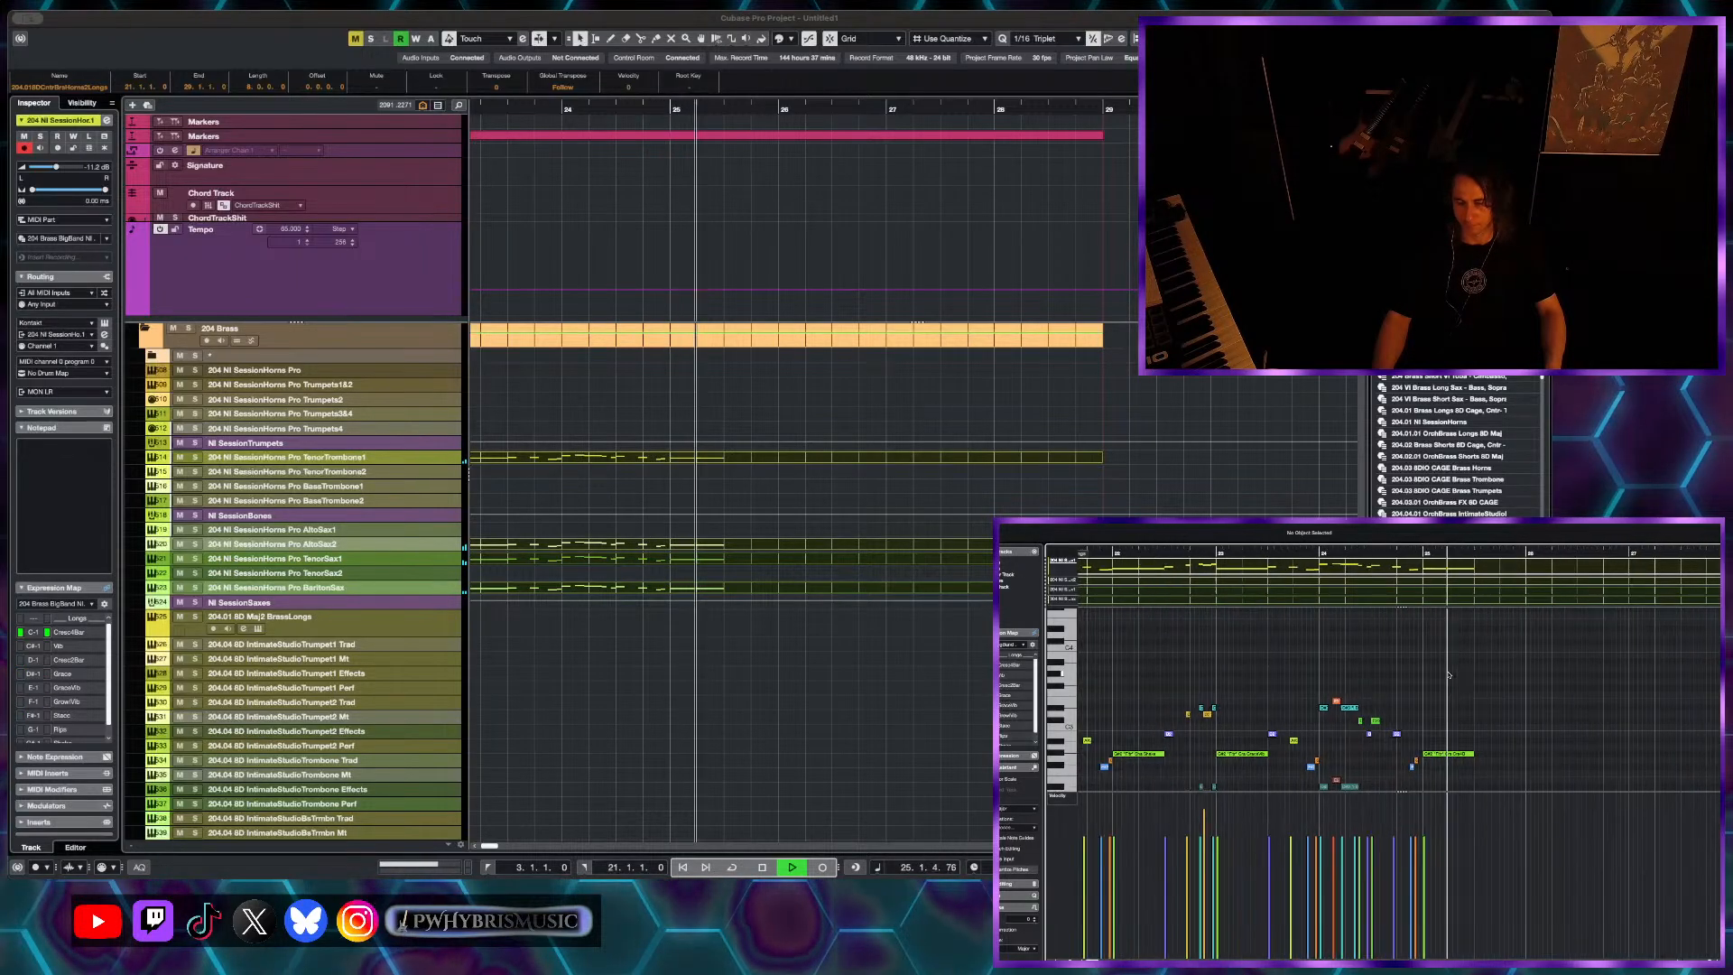
pyautogui.scroll(-1, 876, 499)
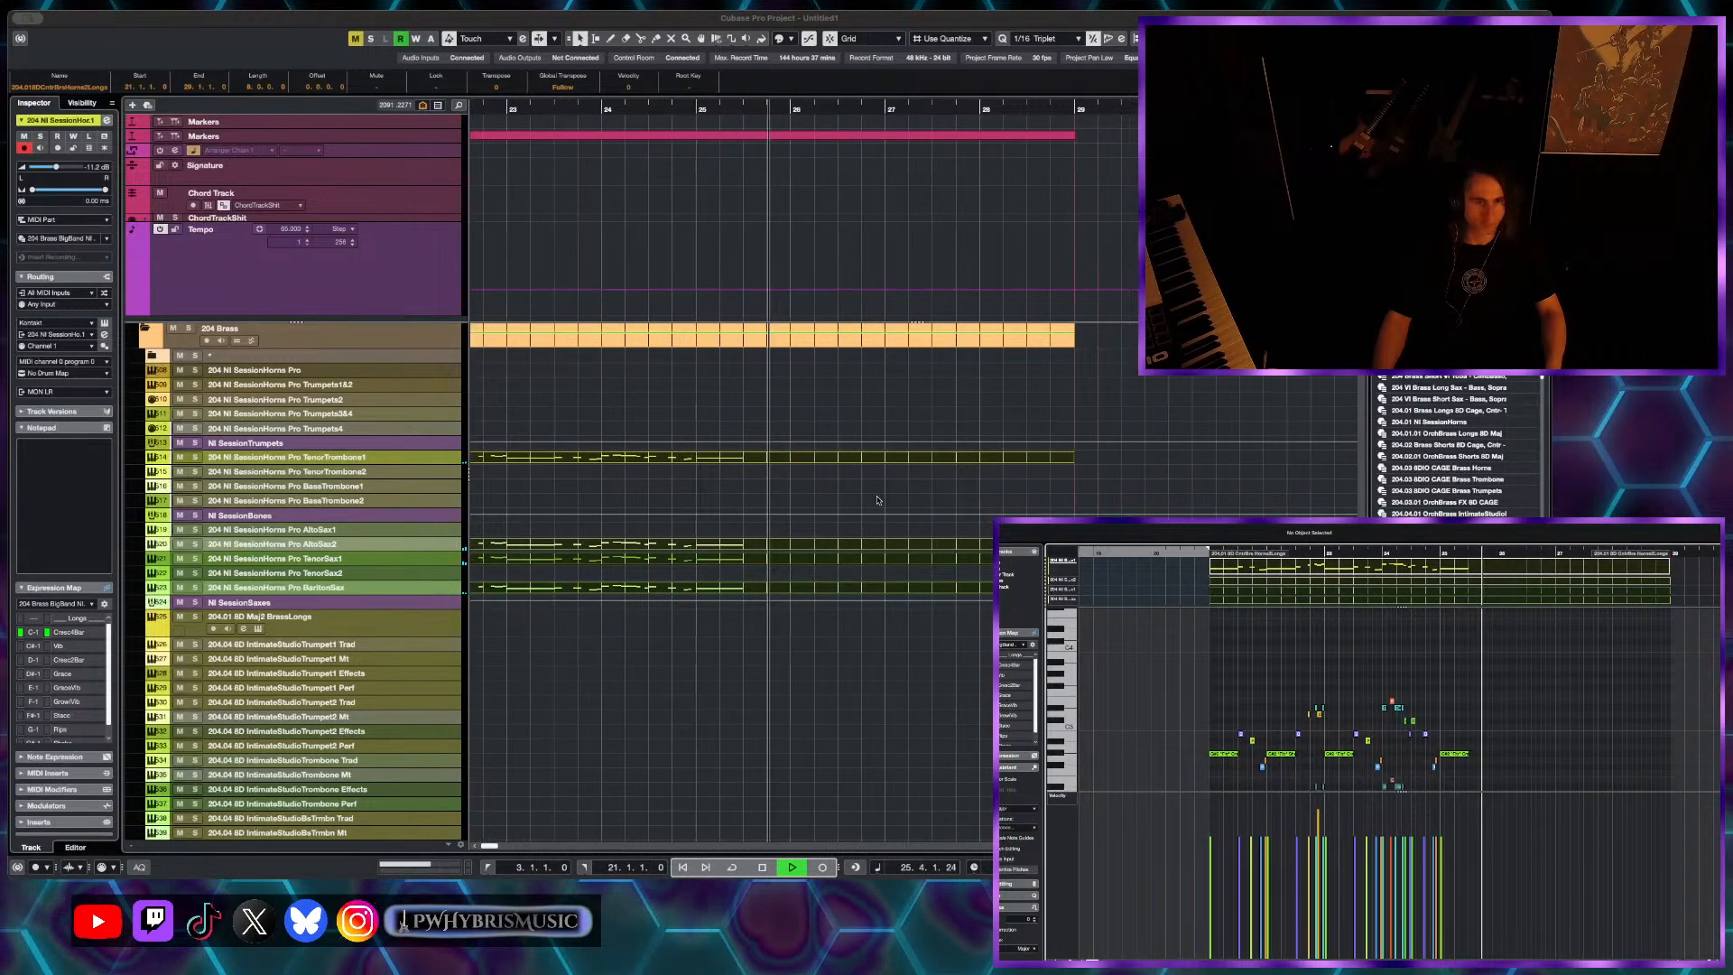
# - Shorten the C Part marker to end at bar 25 and duplicate it to cover bars 25 to 29
pyautogui.scroll(-3, 867, 497)
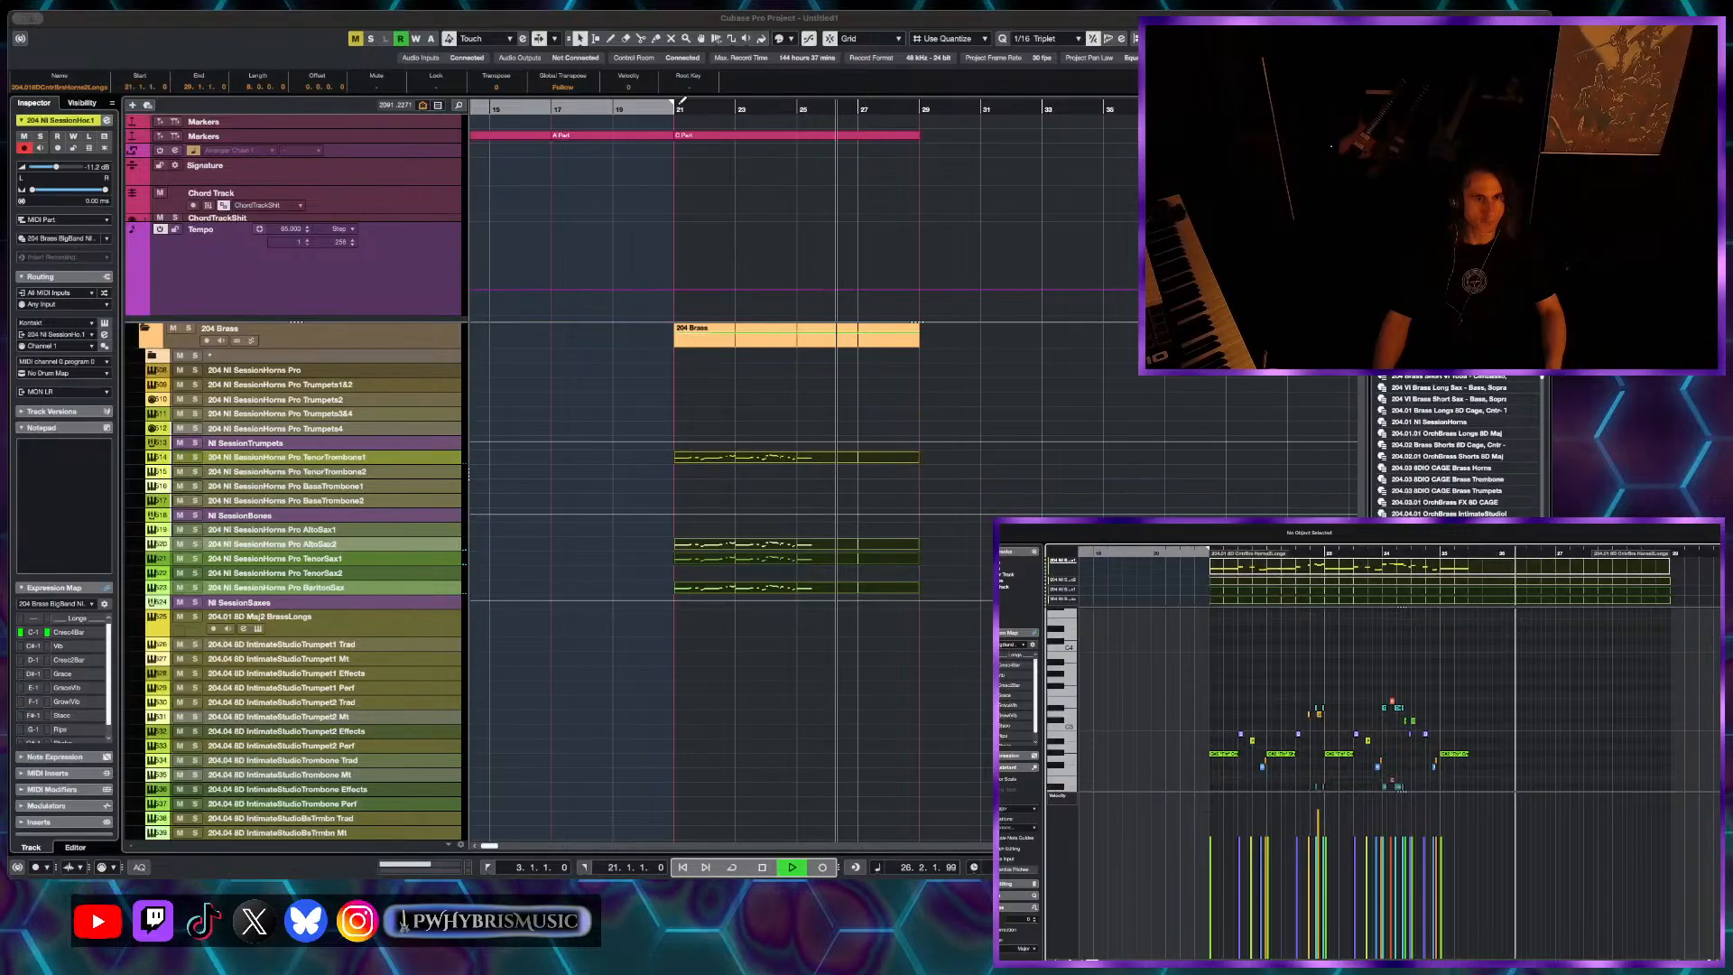
pyautogui.moveTo(684, 101); pyautogui.dragTo(835, 147)
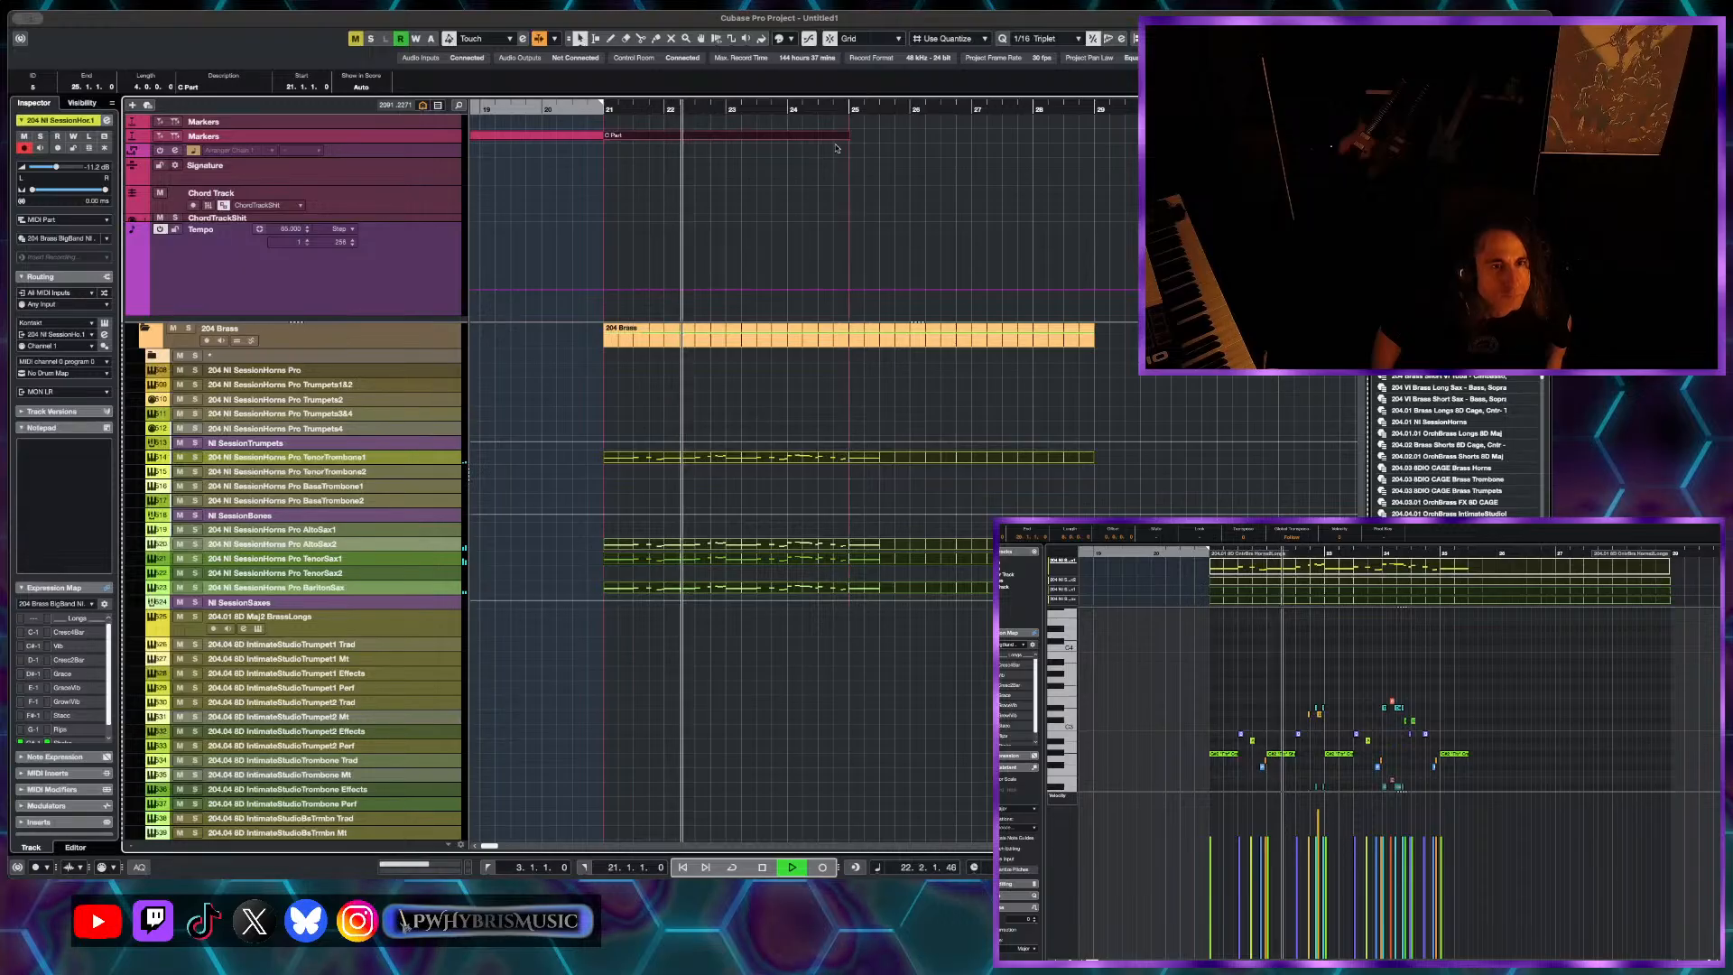
pyautogui.hotkey('ctrl', 'd')
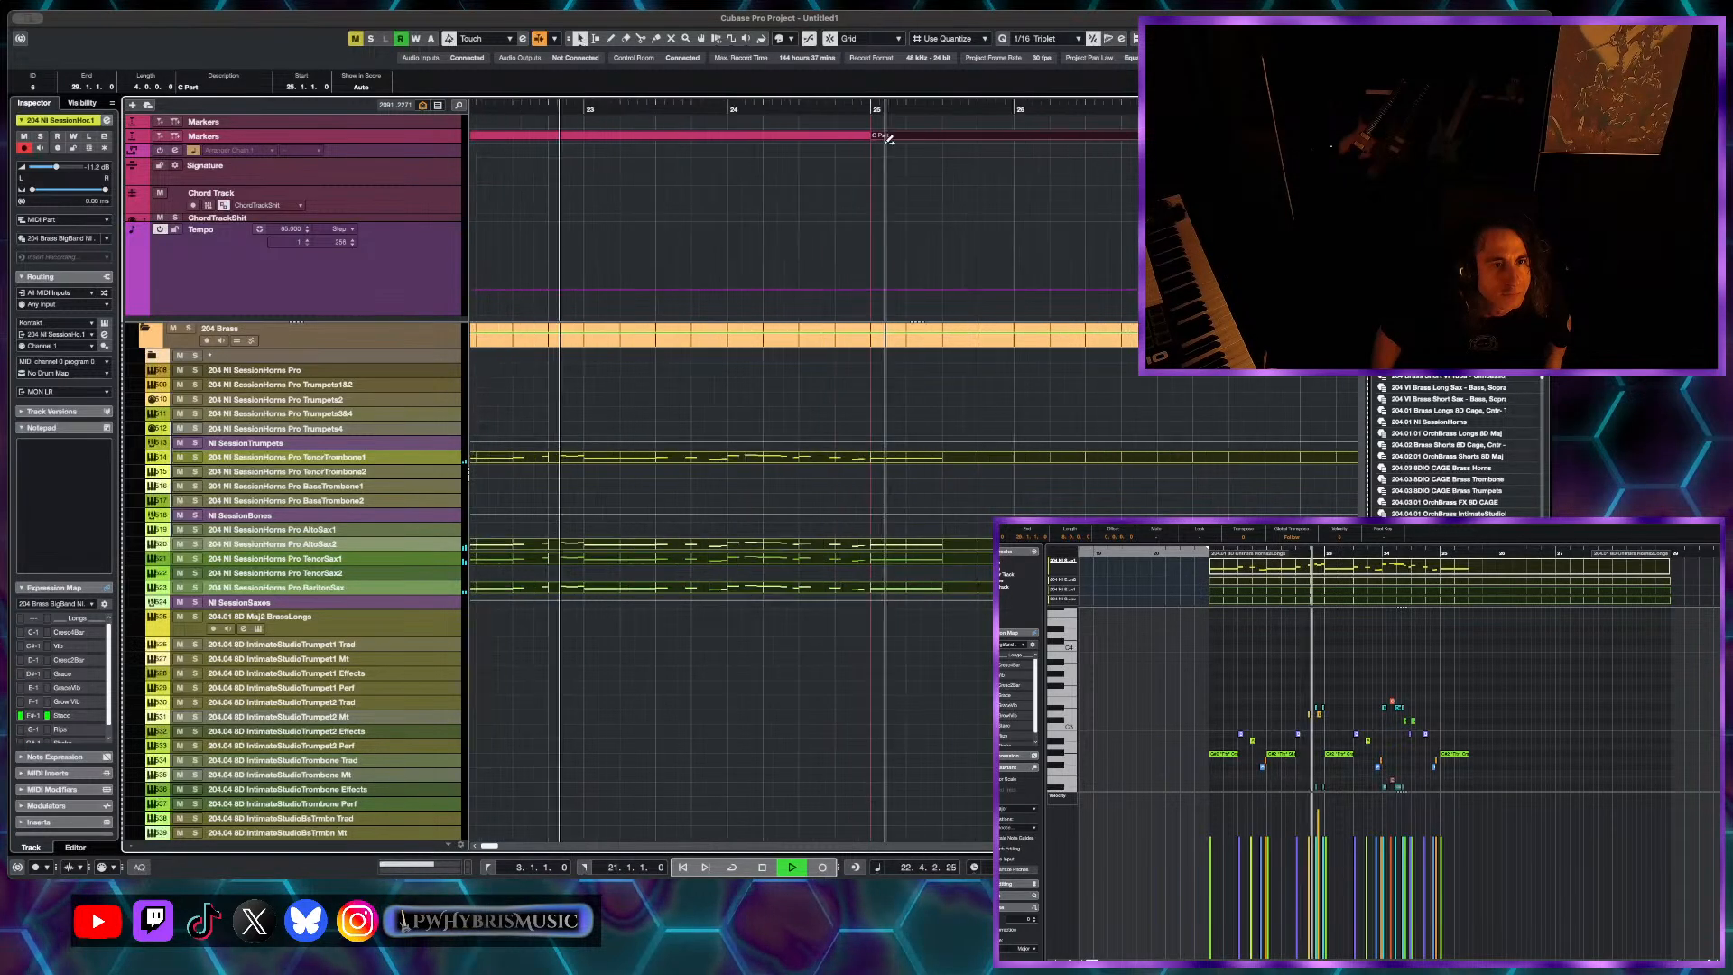
# - Select the 321 SimpleJazzBass part starting at bar 21 and display its notes in the Key Editor
pyautogui.scroll(-3, 887, 319)
pyautogui.scroll(-15, 887, 320)
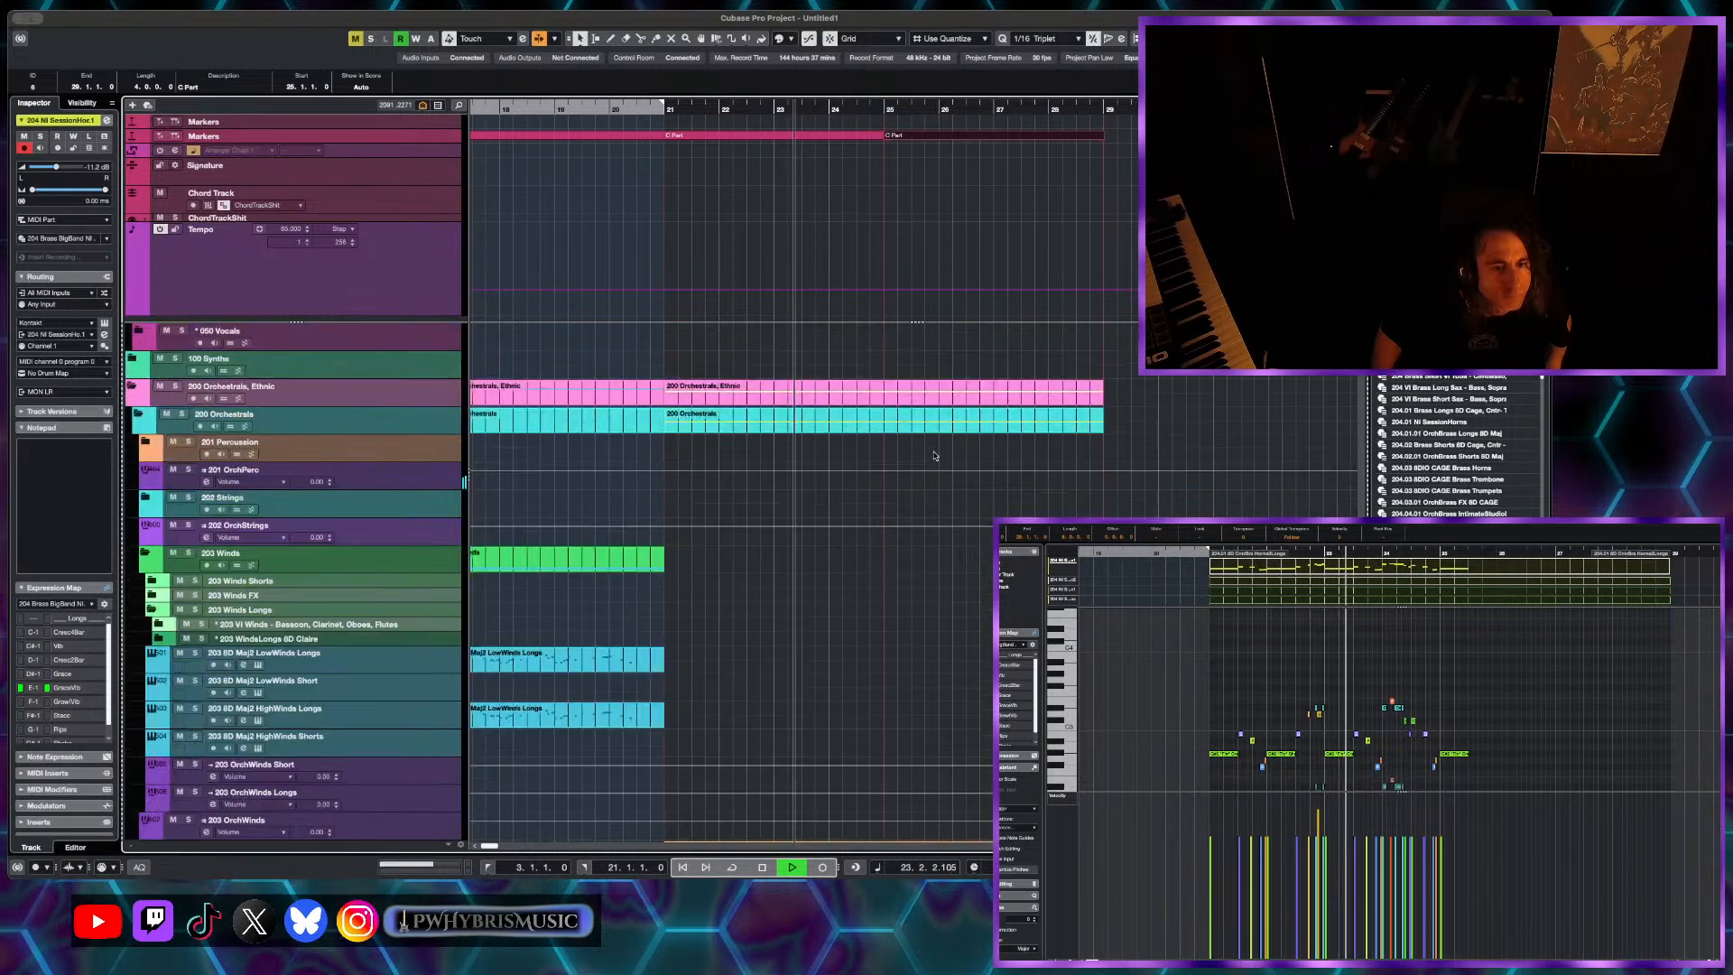
pyautogui.scroll(20, 934, 507)
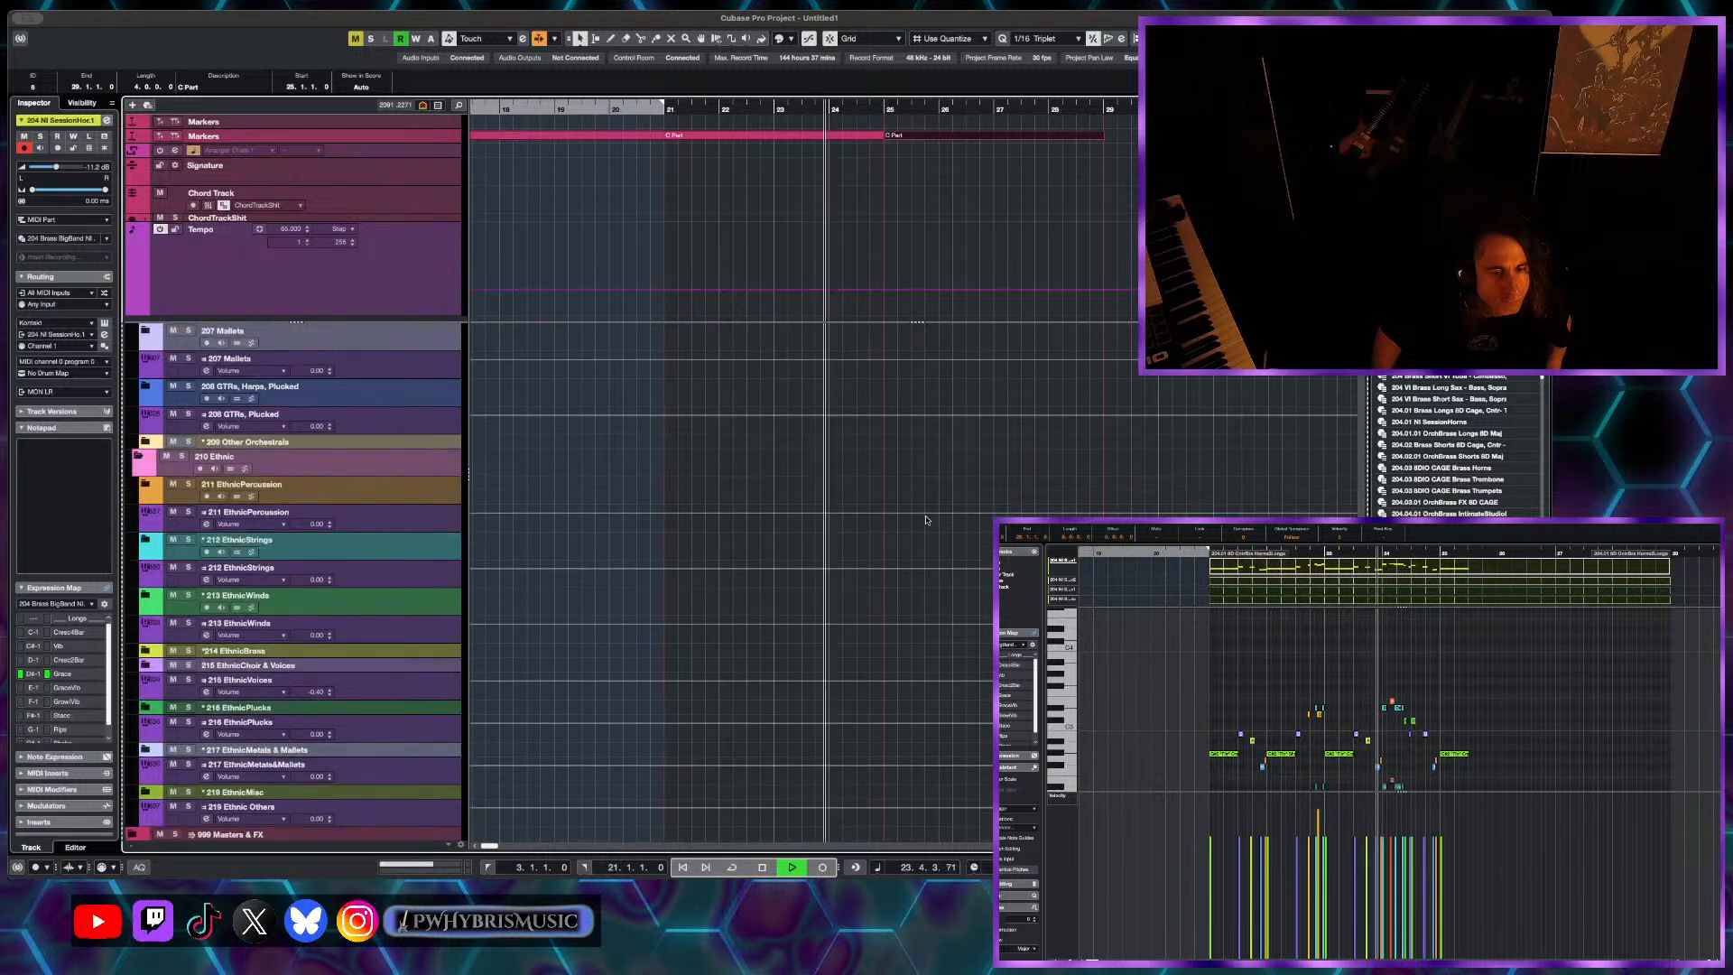
pyautogui.scroll(2, 887, 609)
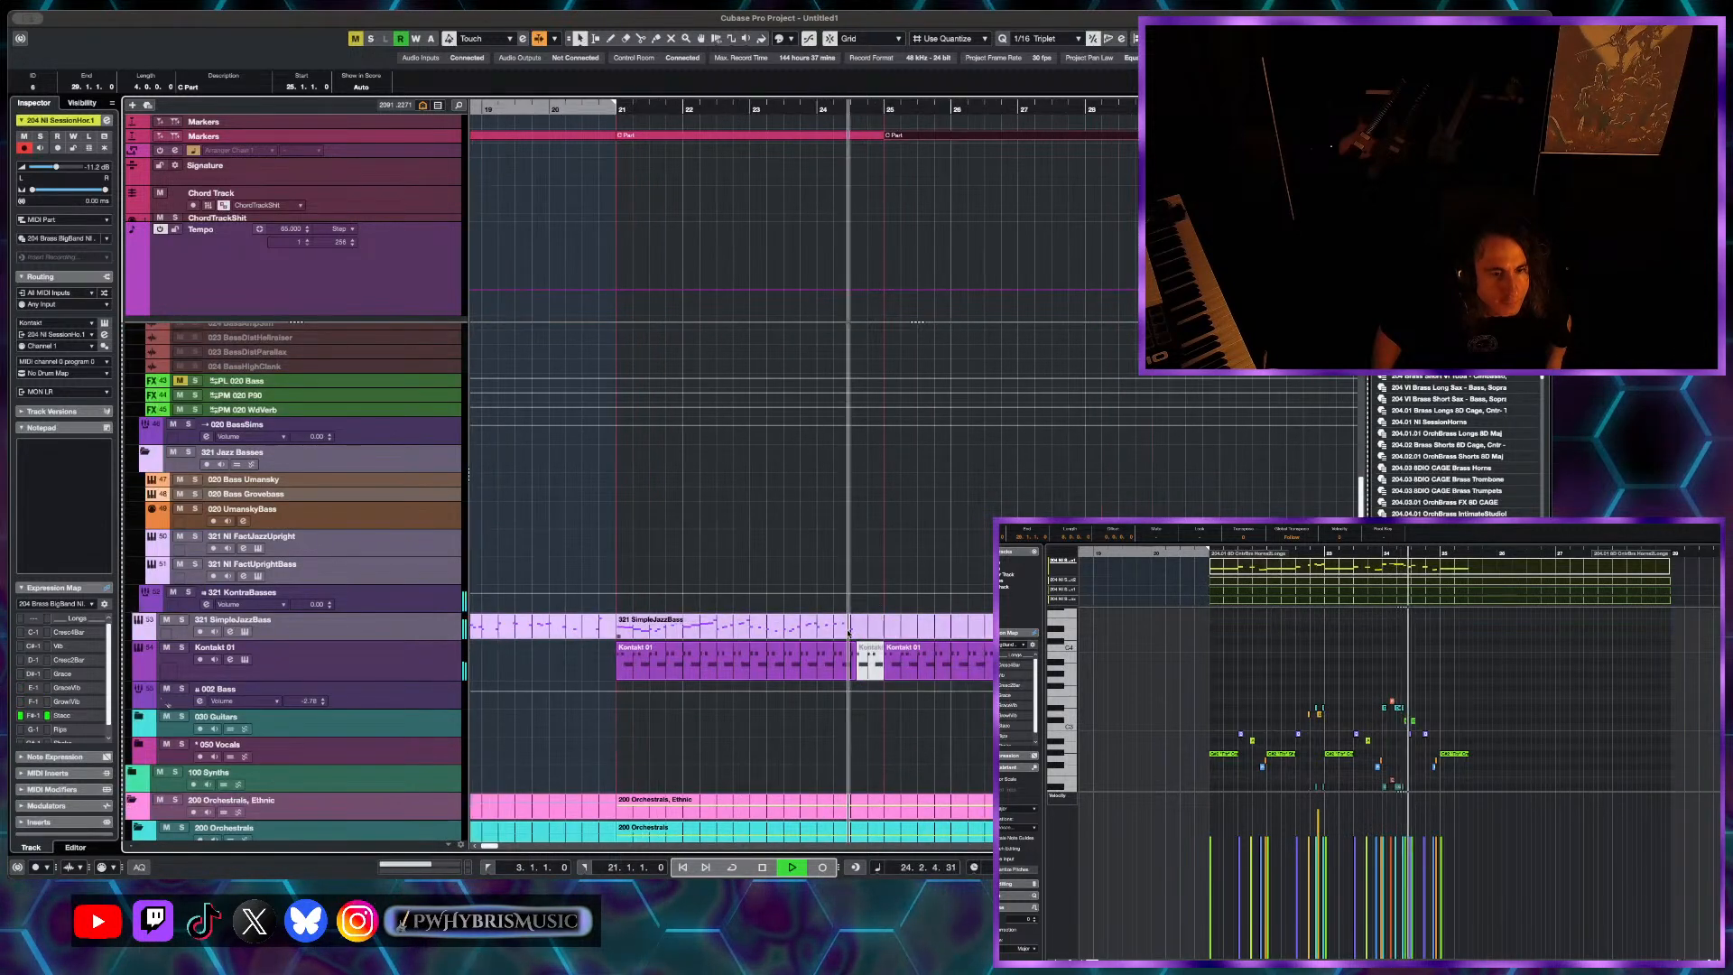
pyautogui.scroll(-1, 847, 632)
pyautogui.scroll(-1, 847, 633)
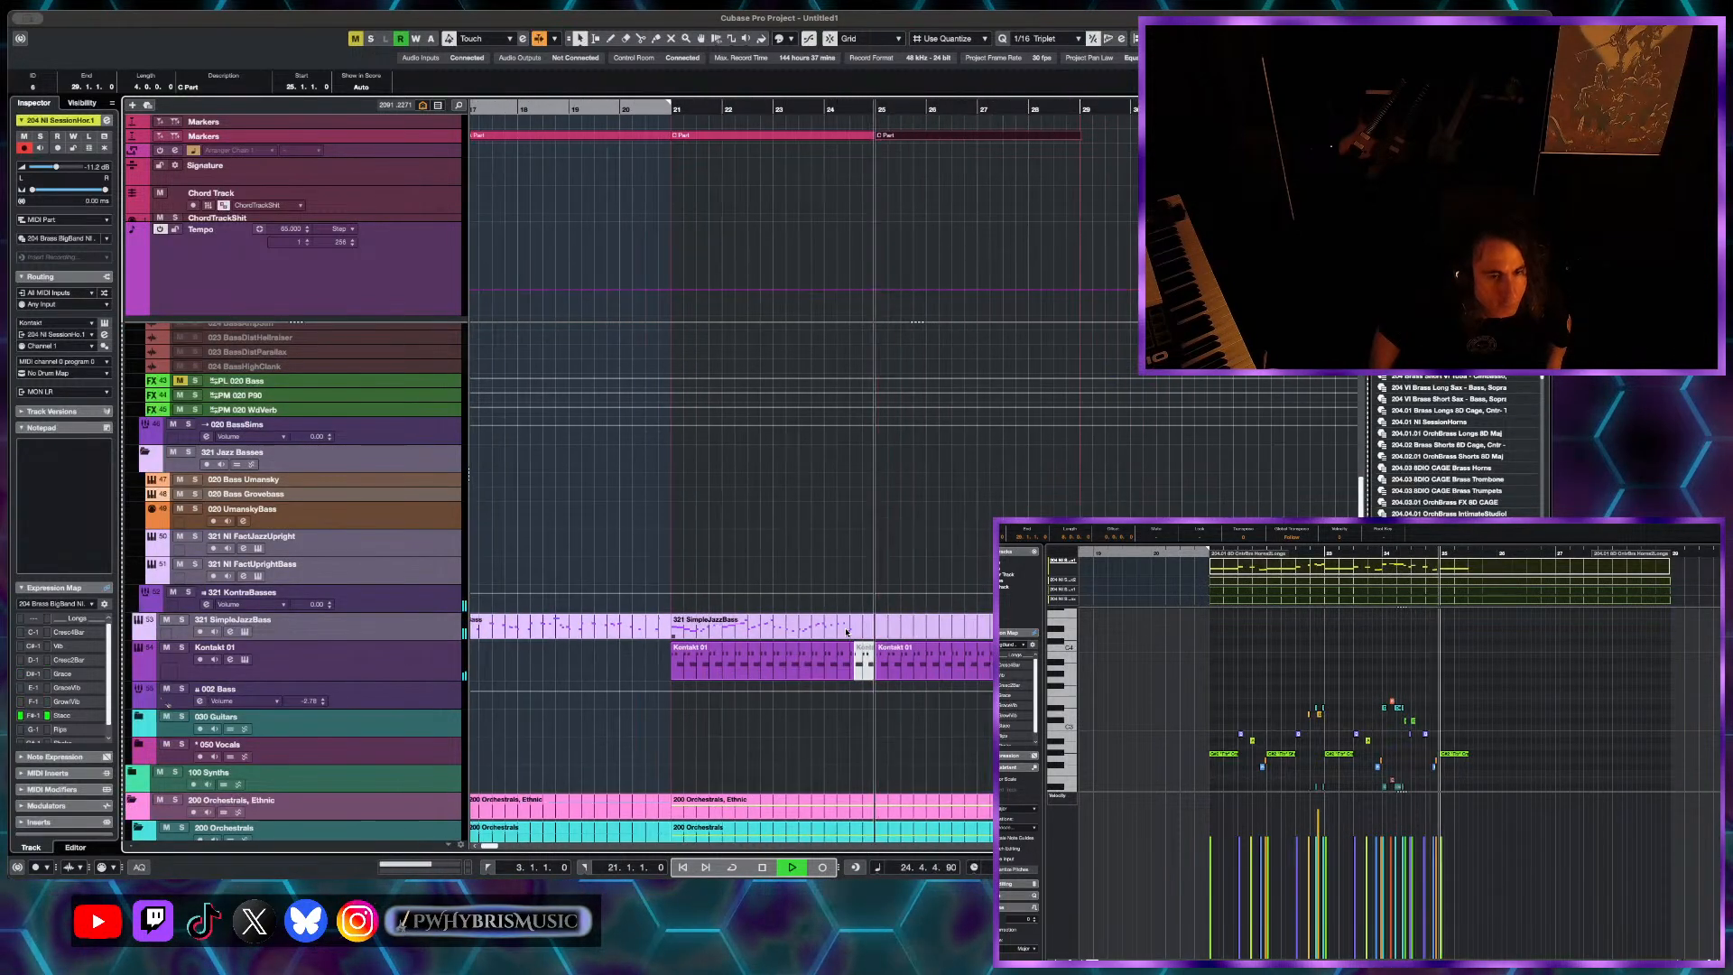
pyautogui.scroll(1, 867, 643)
pyautogui.click(870, 646)
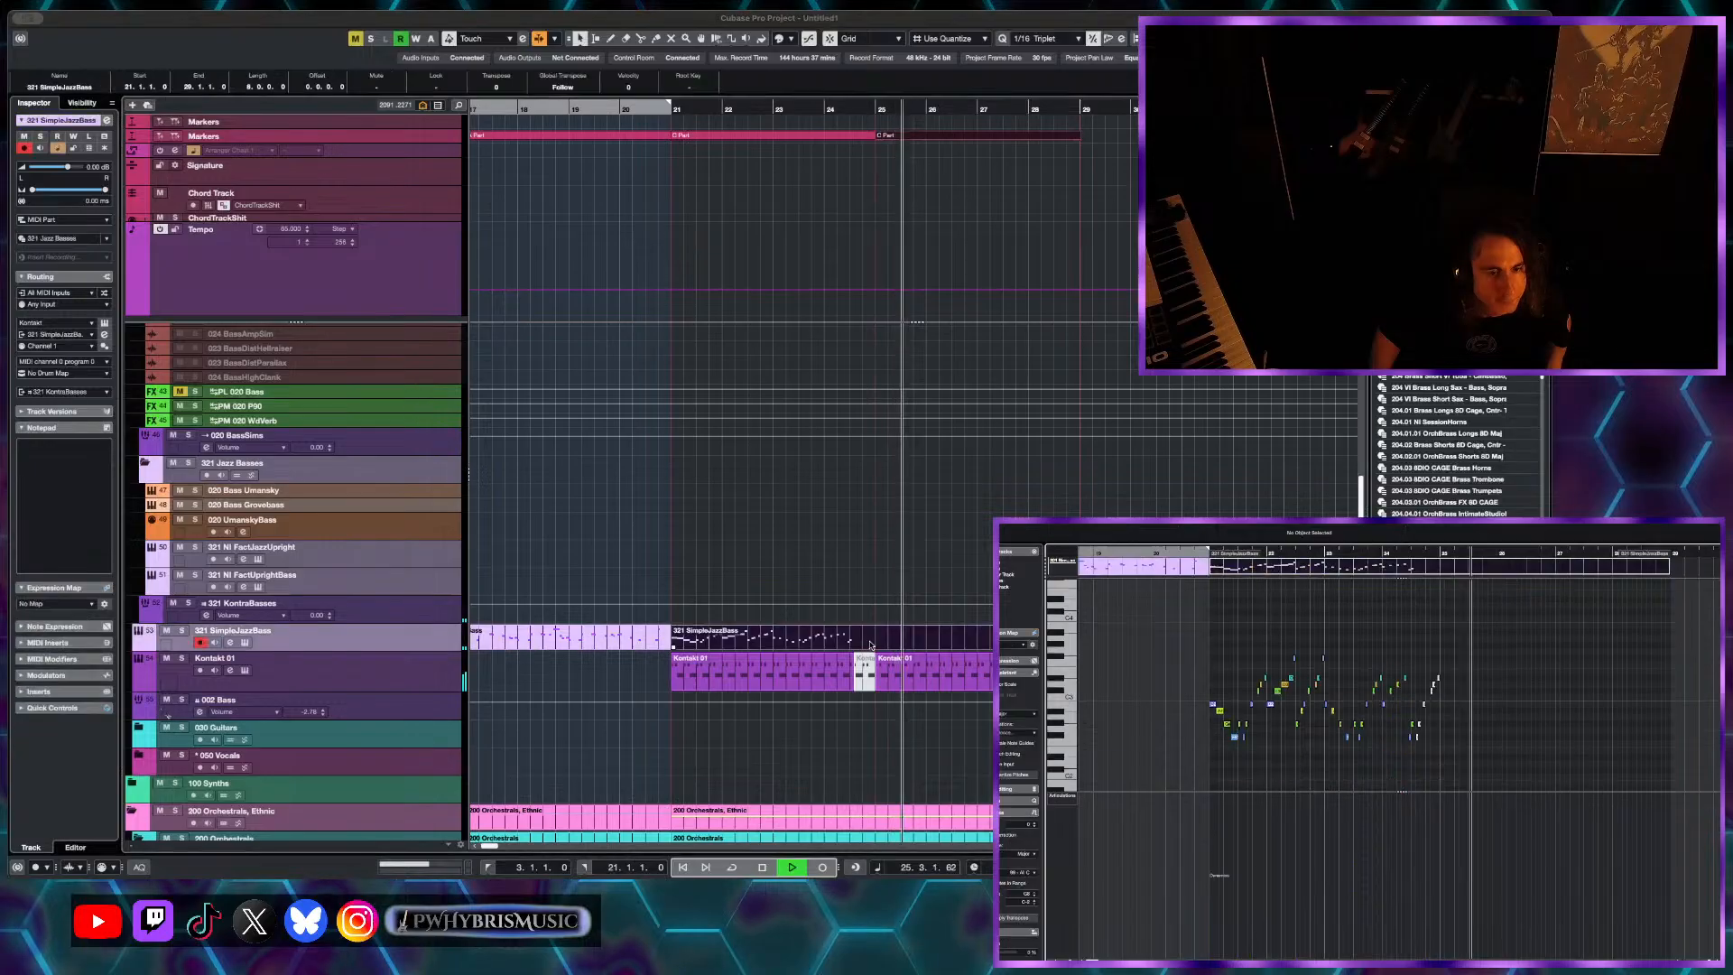
# - Add two short low notes to the SimpleJazzBass part just before bar 25 and a landing note at bar 25
pyautogui.scroll(5, 1454, 726)
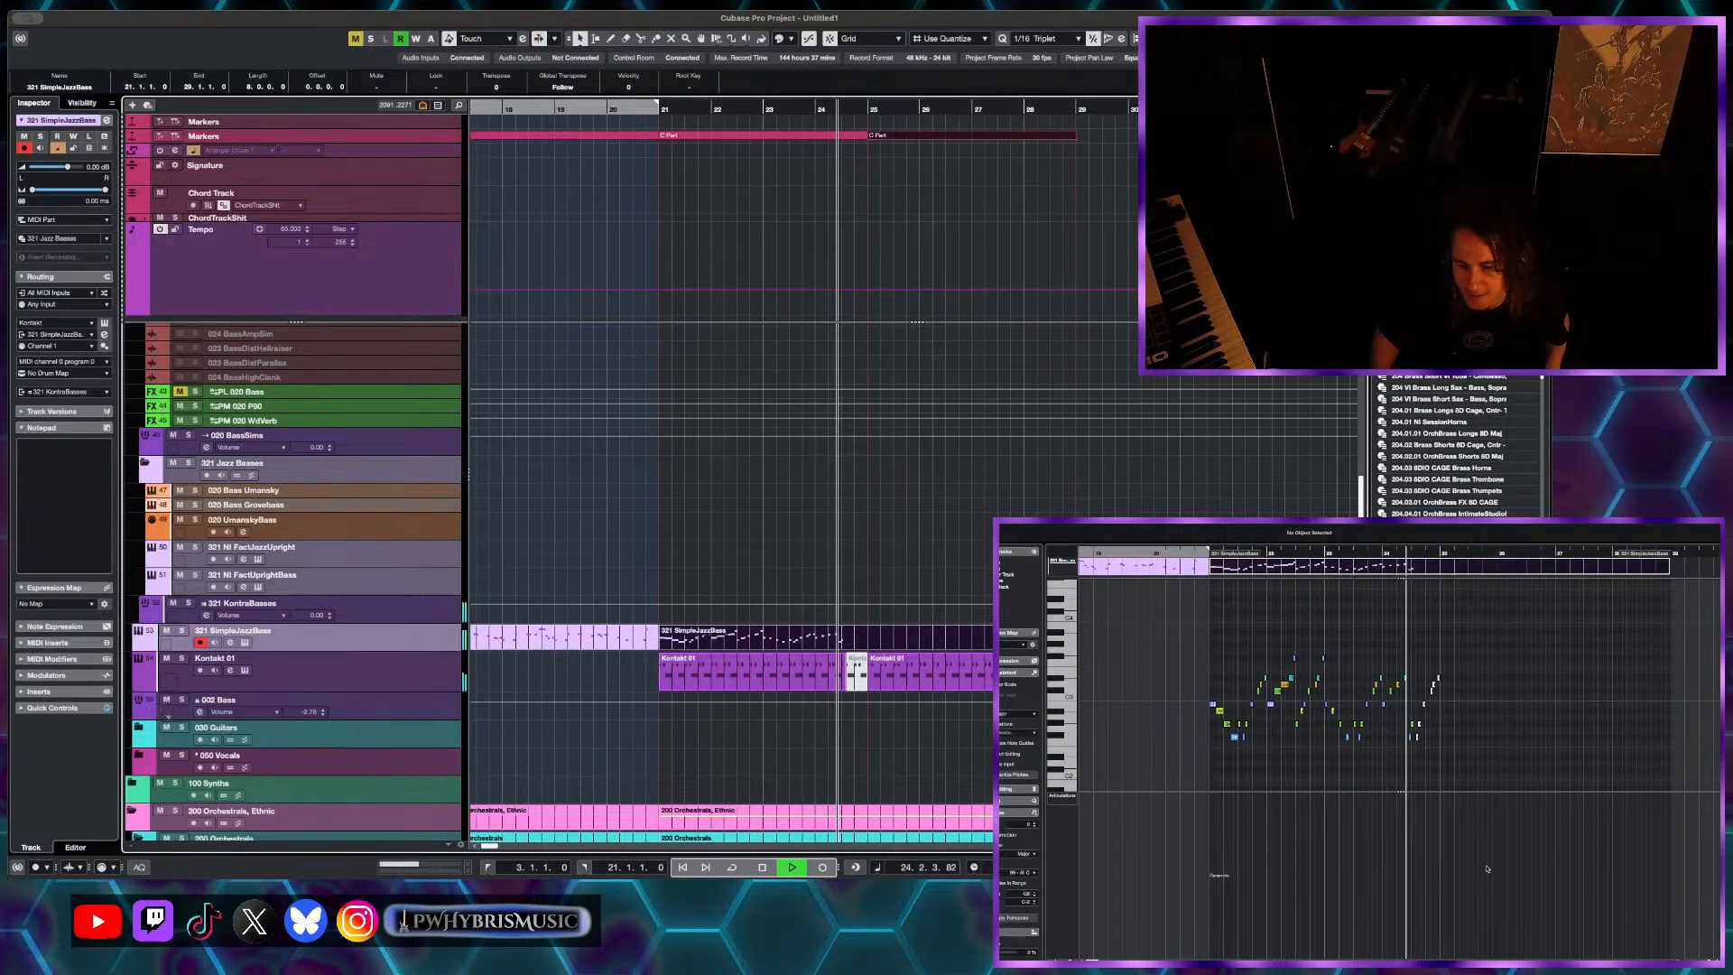
pyautogui.press('space')
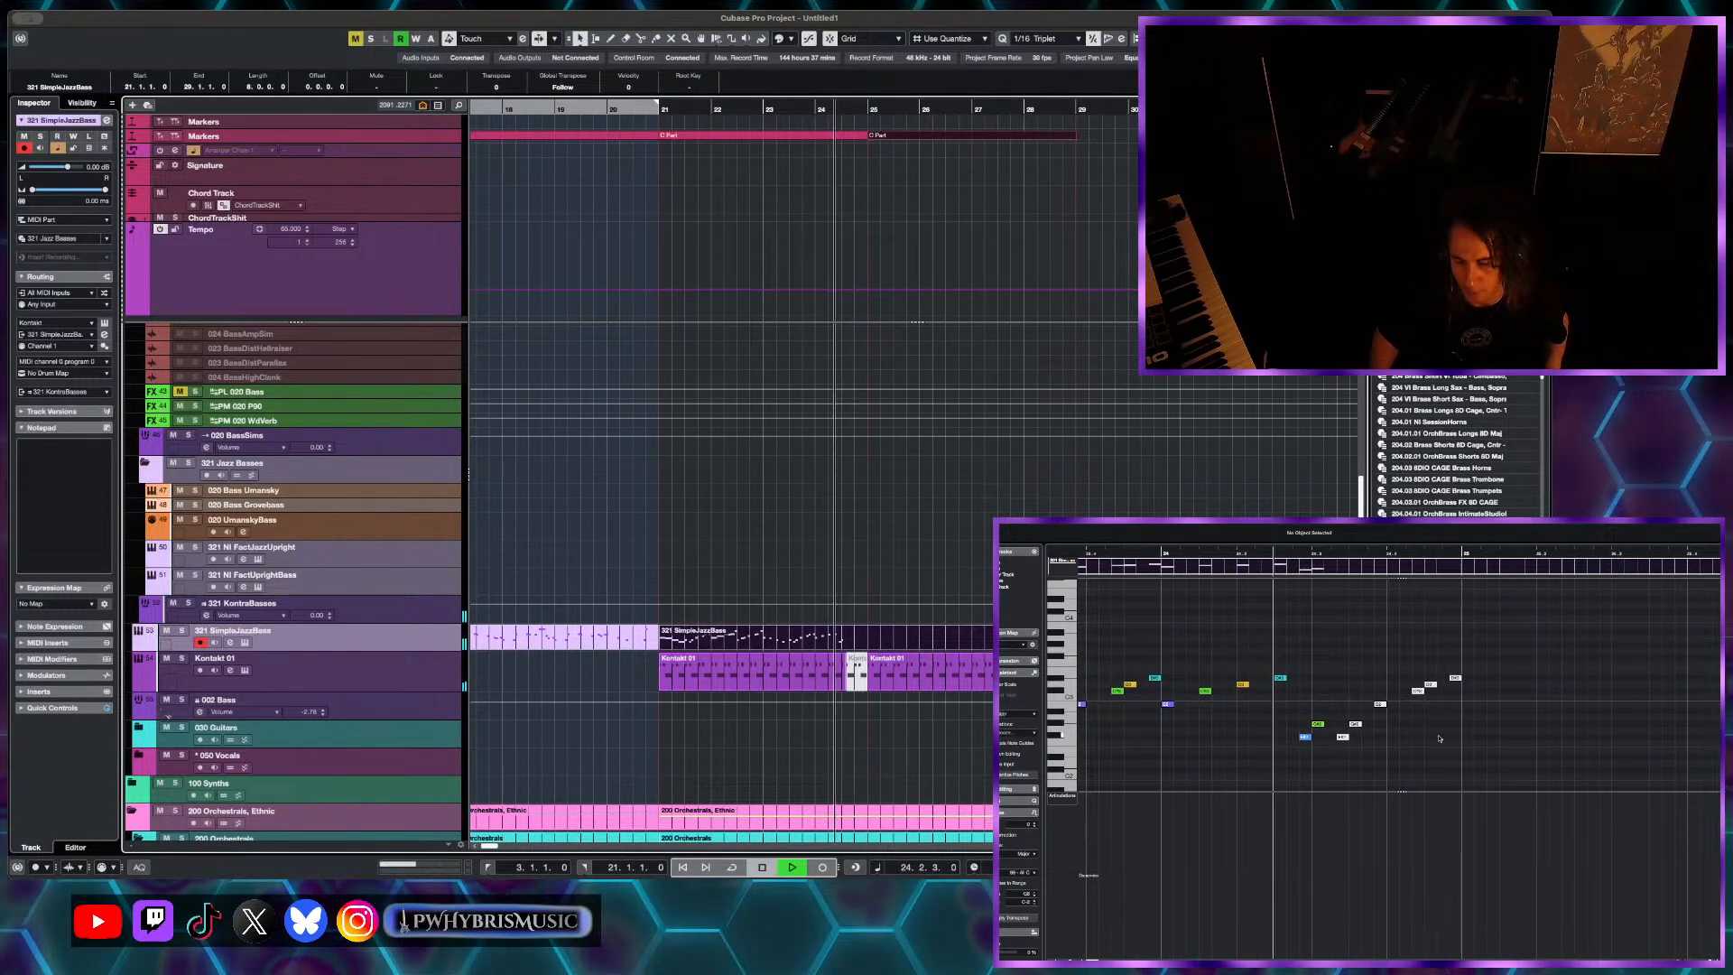
pyautogui.click(1423, 738)
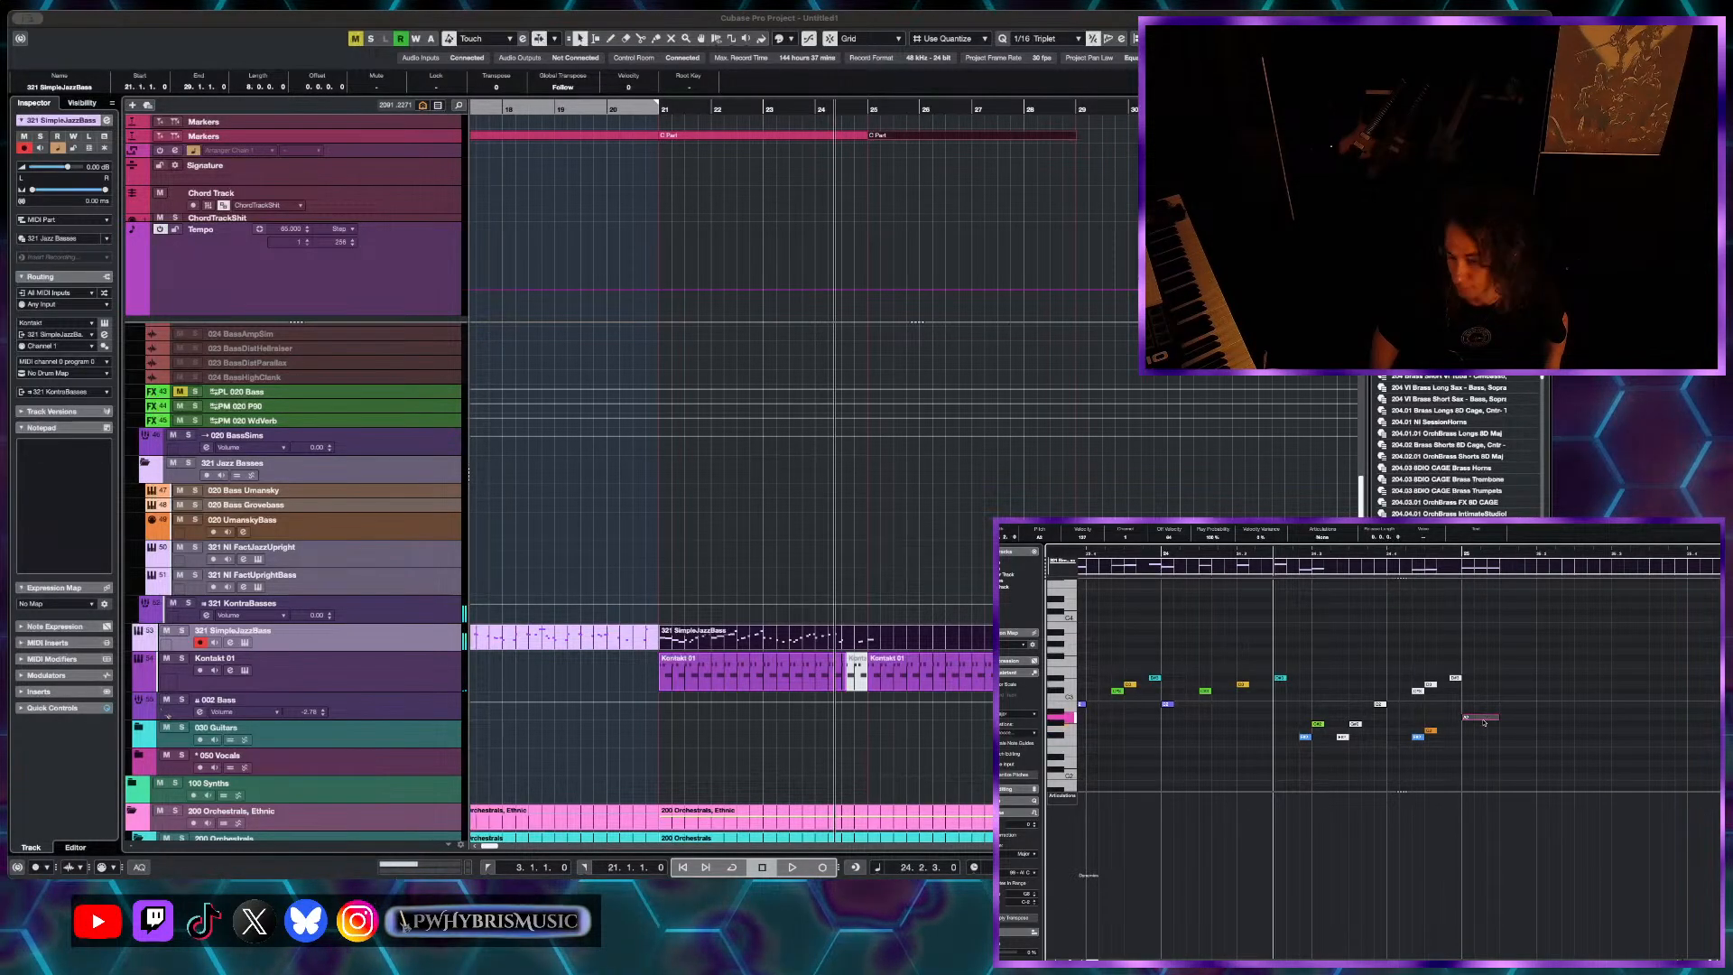
pyautogui.scroll(-3, 1485, 724)
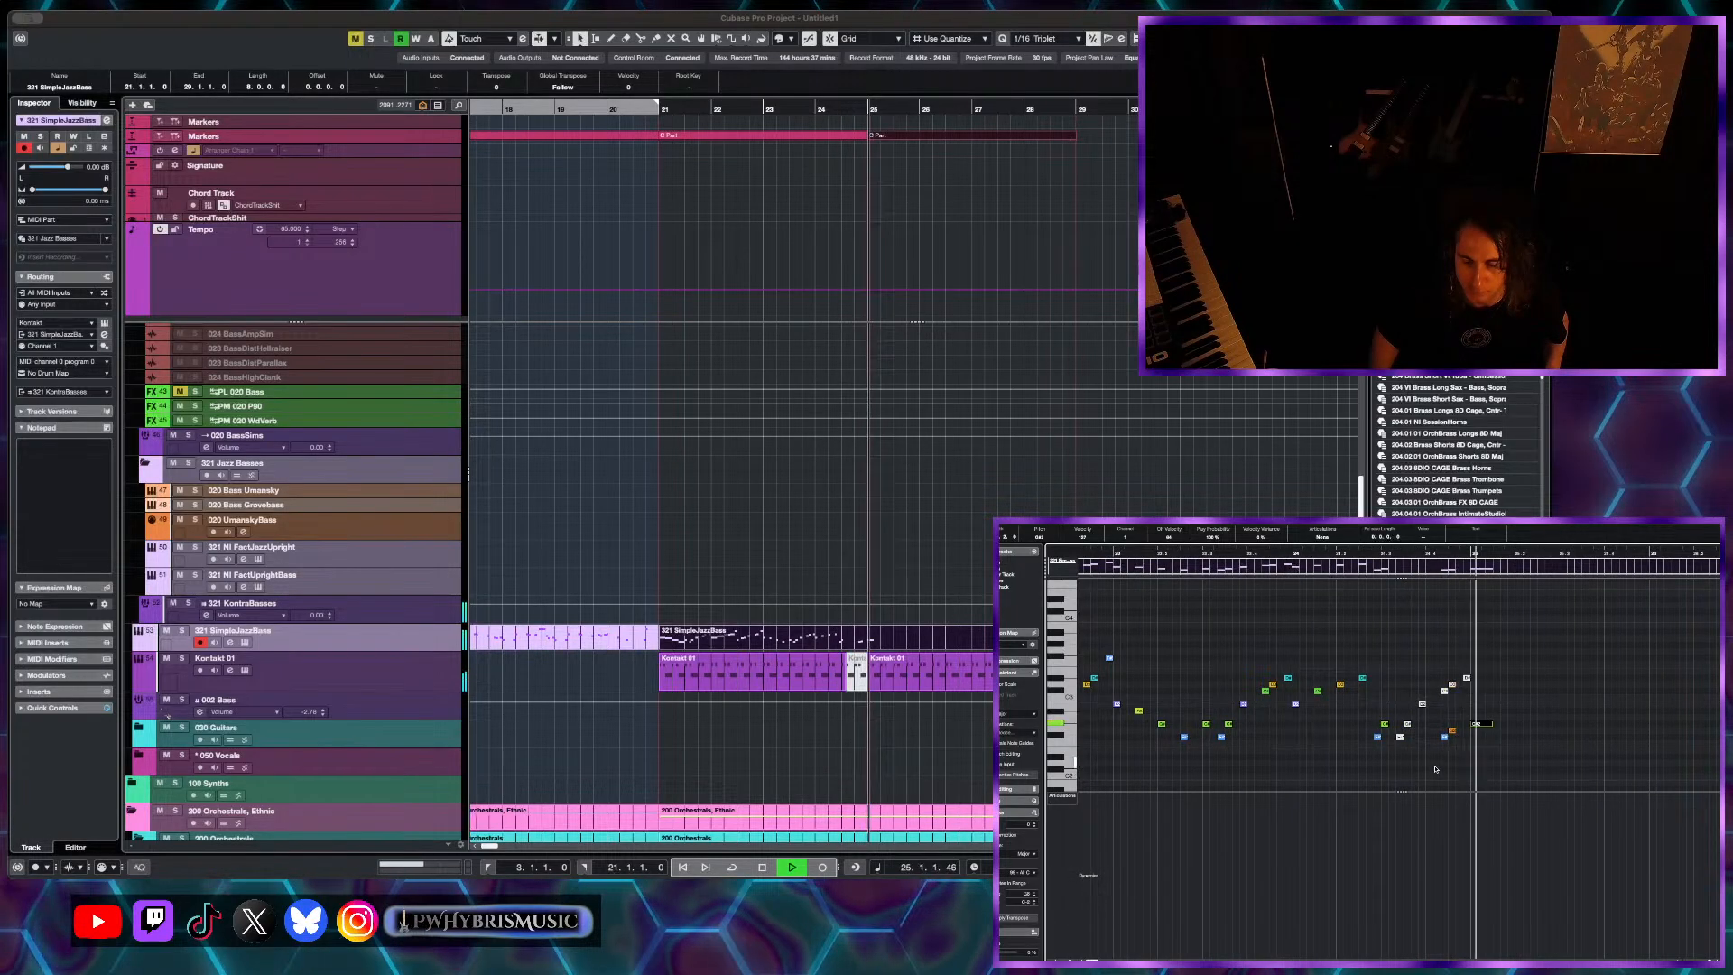
# - Adjust the short bass notes before bar 25 and extend the landing note to about 25.3
pyautogui.scroll(3, 1444, 758)
pyautogui.press('space')
pyautogui.click(1479, 721)
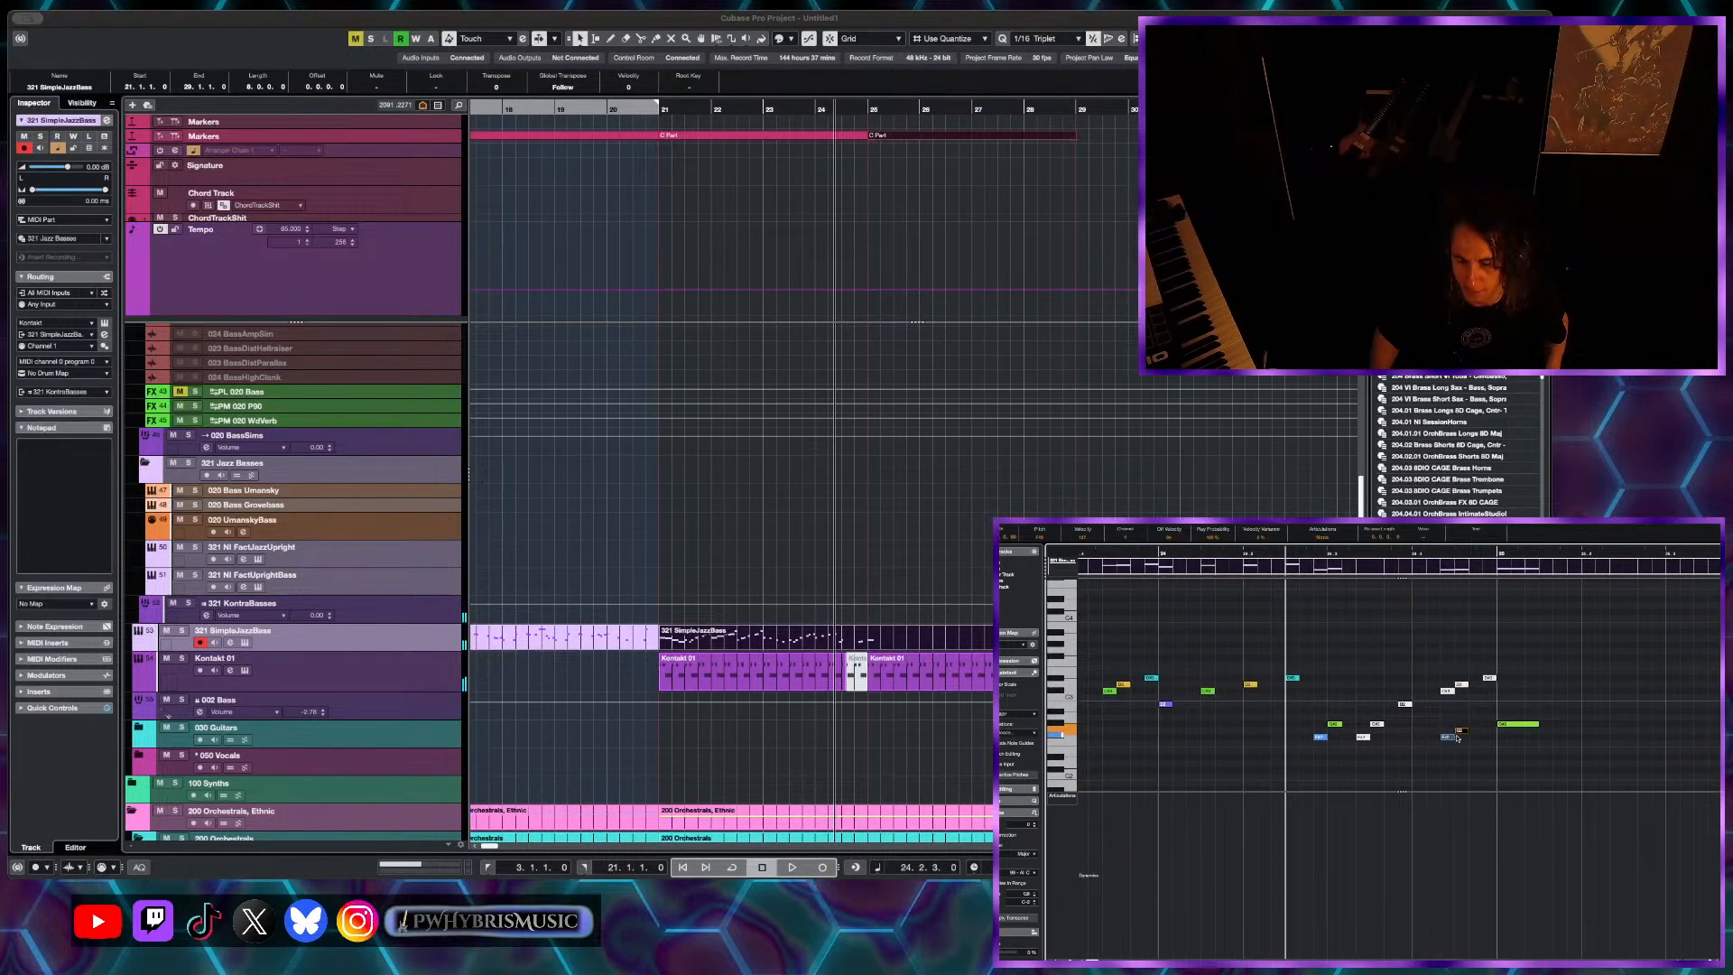
pyautogui.press('space')
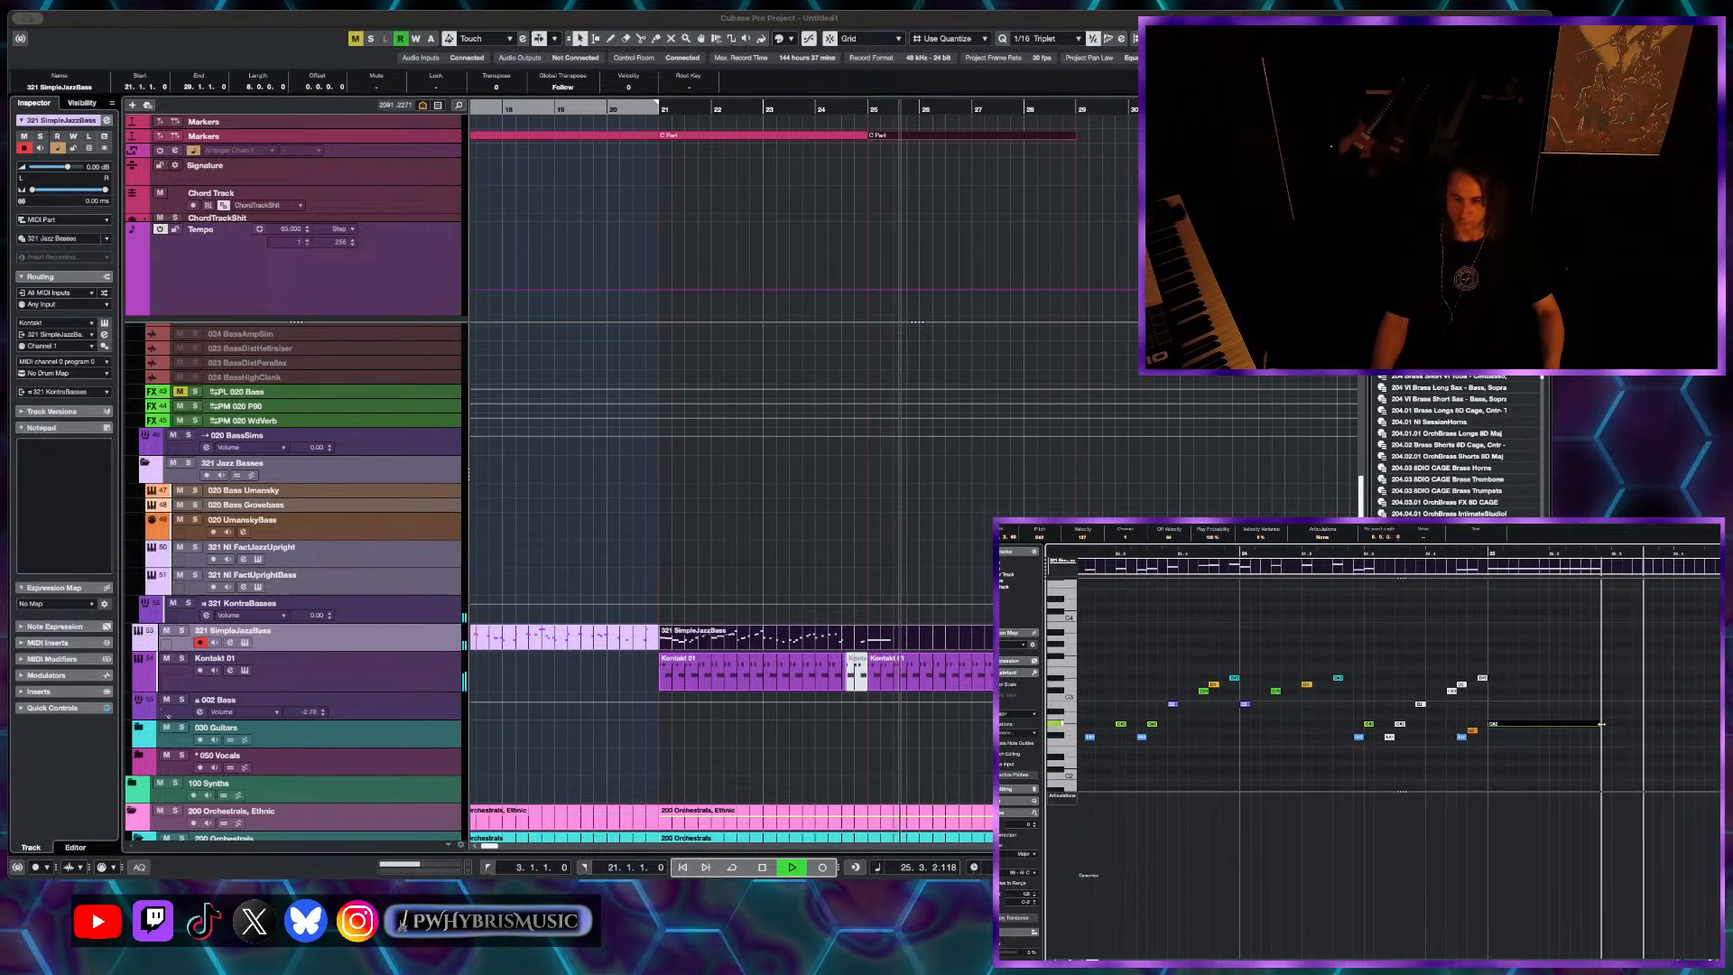
pyautogui.press('space')
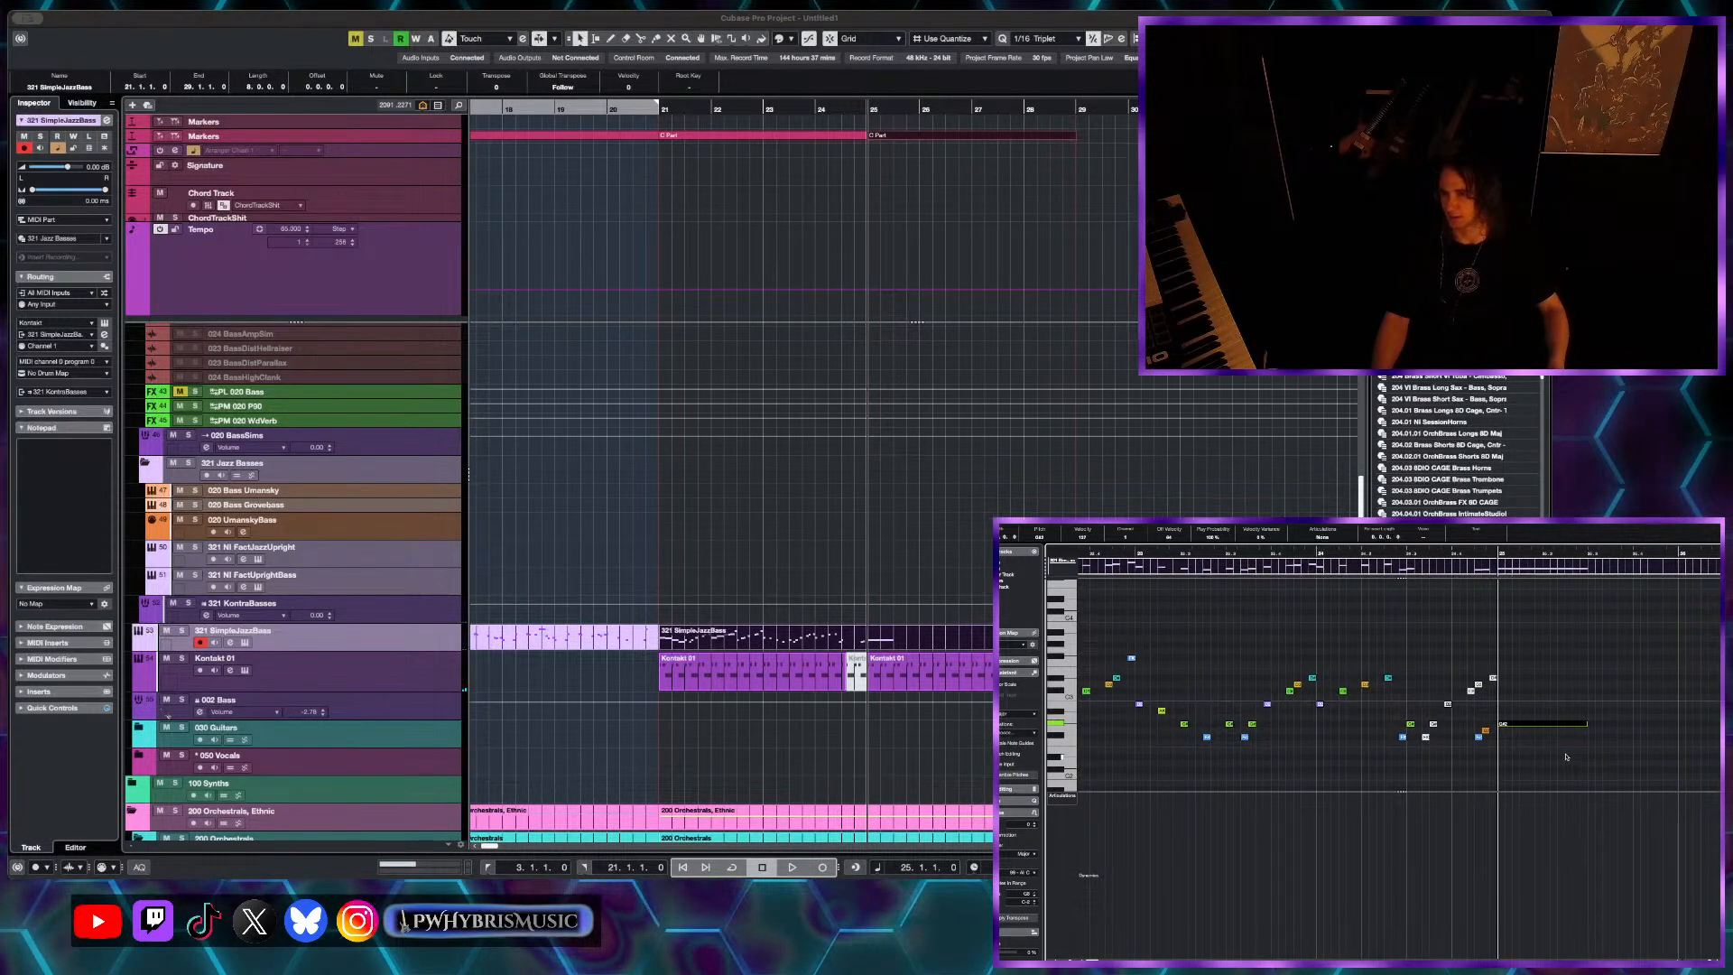
# - Play from 25.1.1 and listen to the sustained bass note under the start of the new section
pyautogui.scroll(-1, 1544, 702)
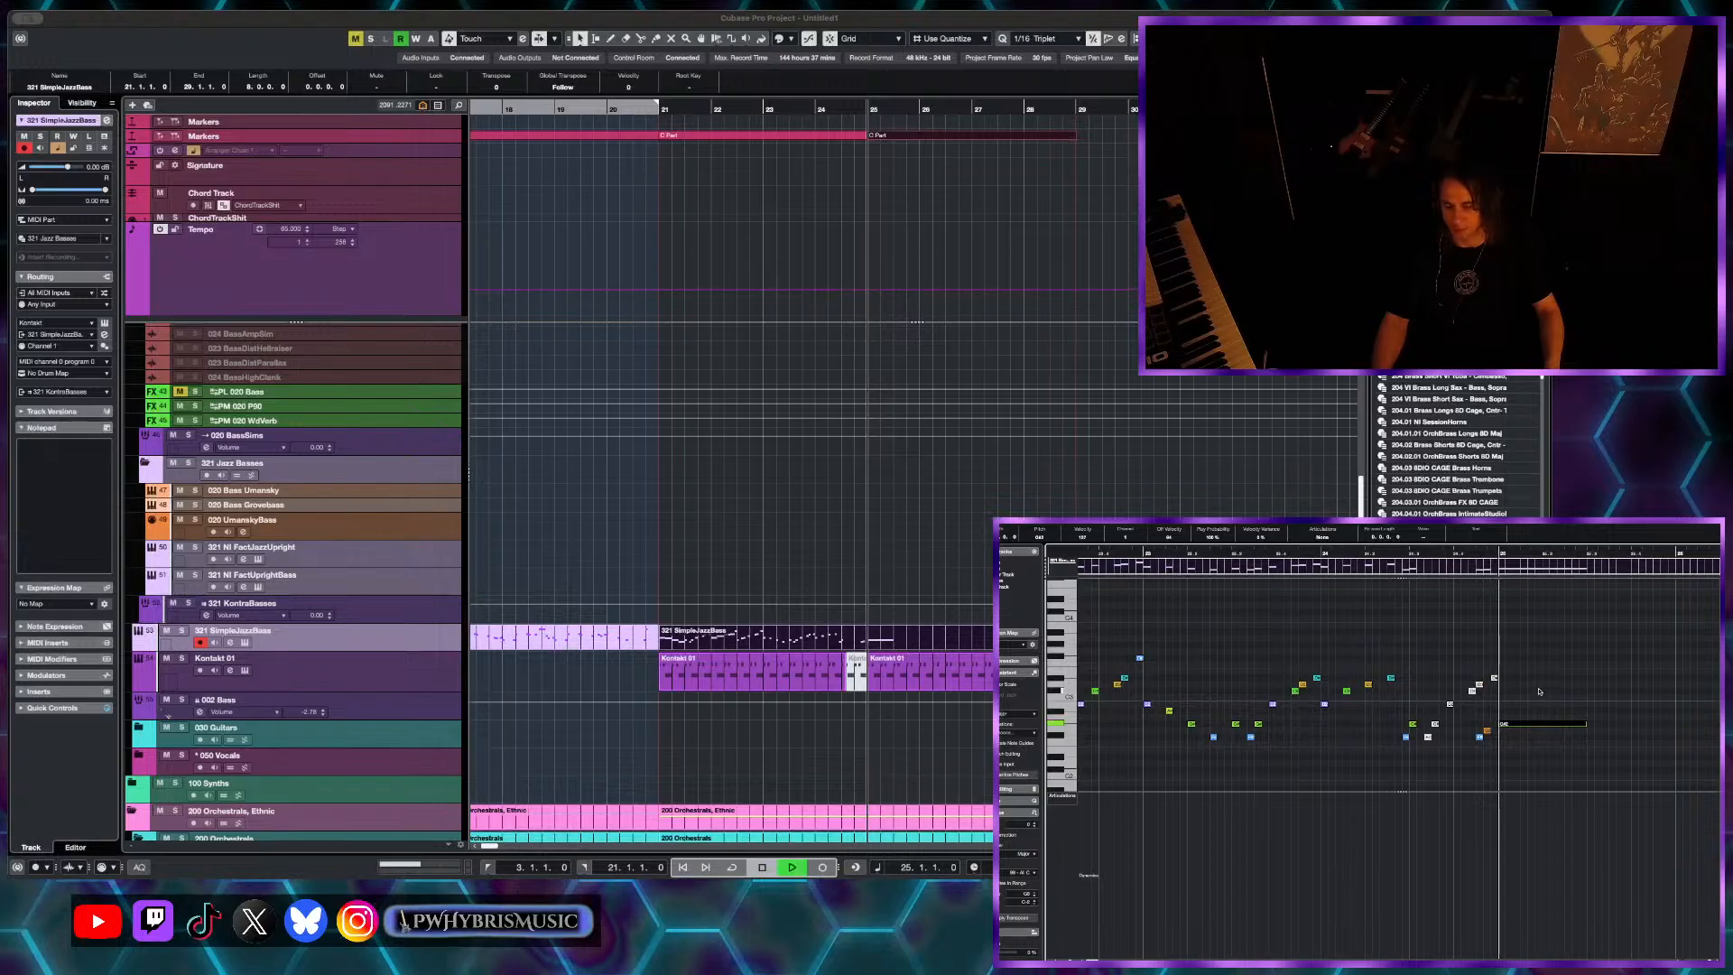
pyautogui.scroll(-1, 1540, 692)
pyautogui.press('space')
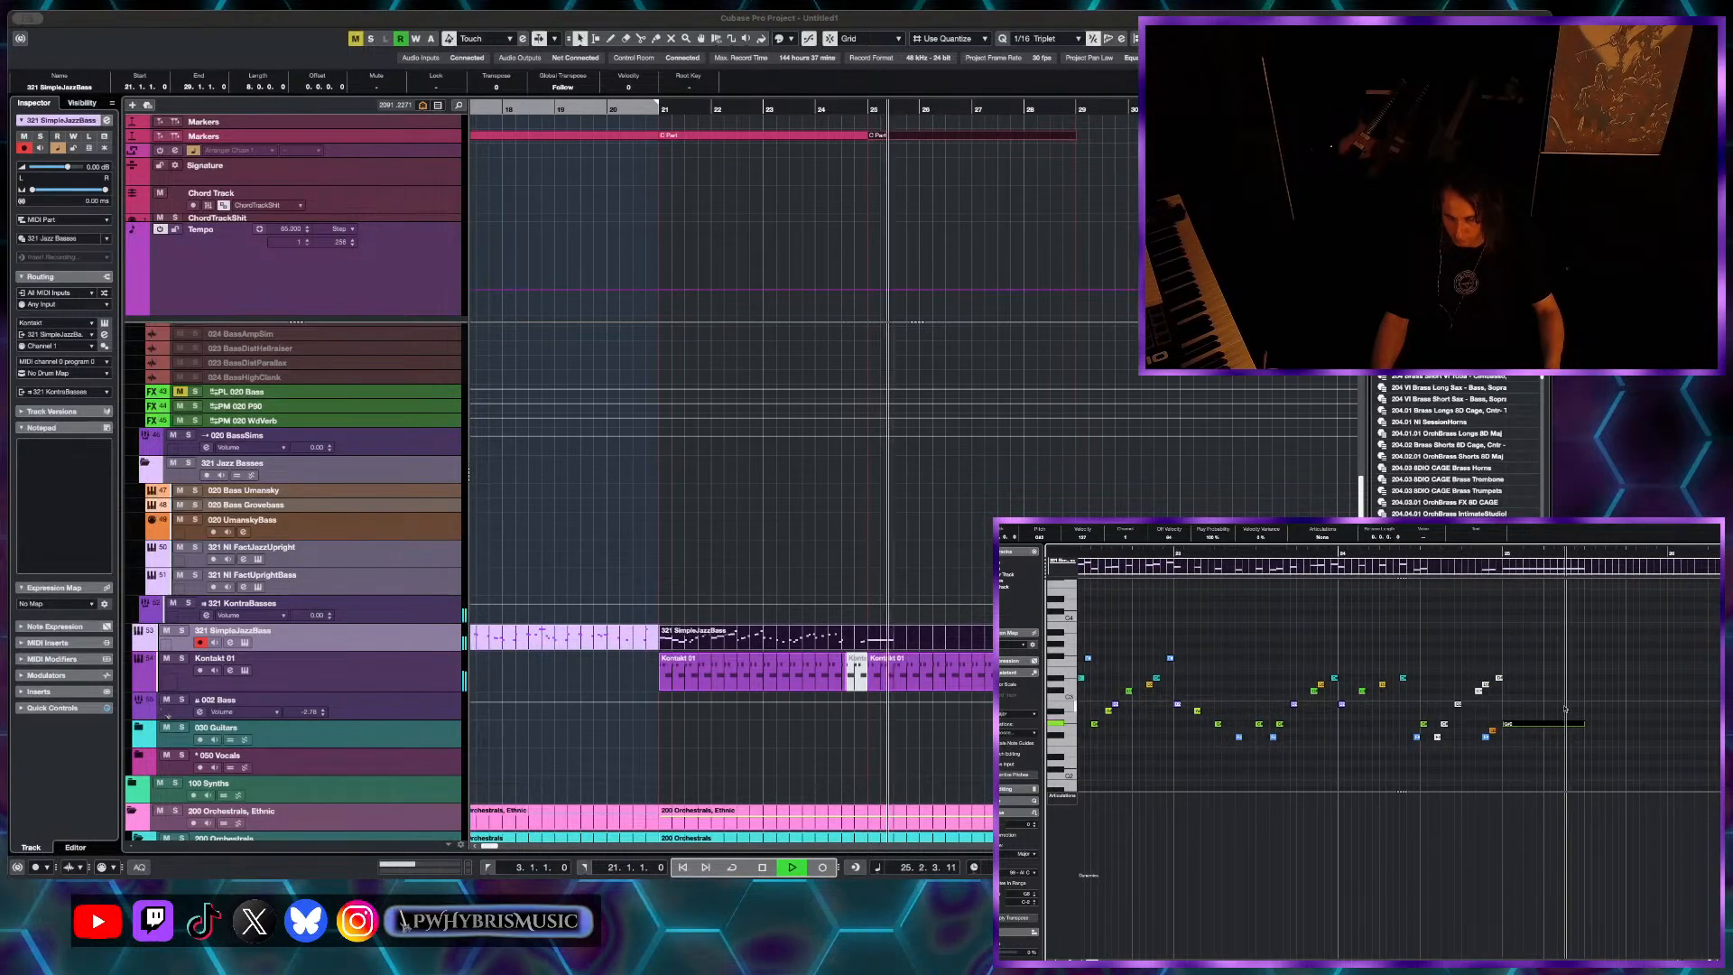
pyautogui.scroll(-2, 783, 172)
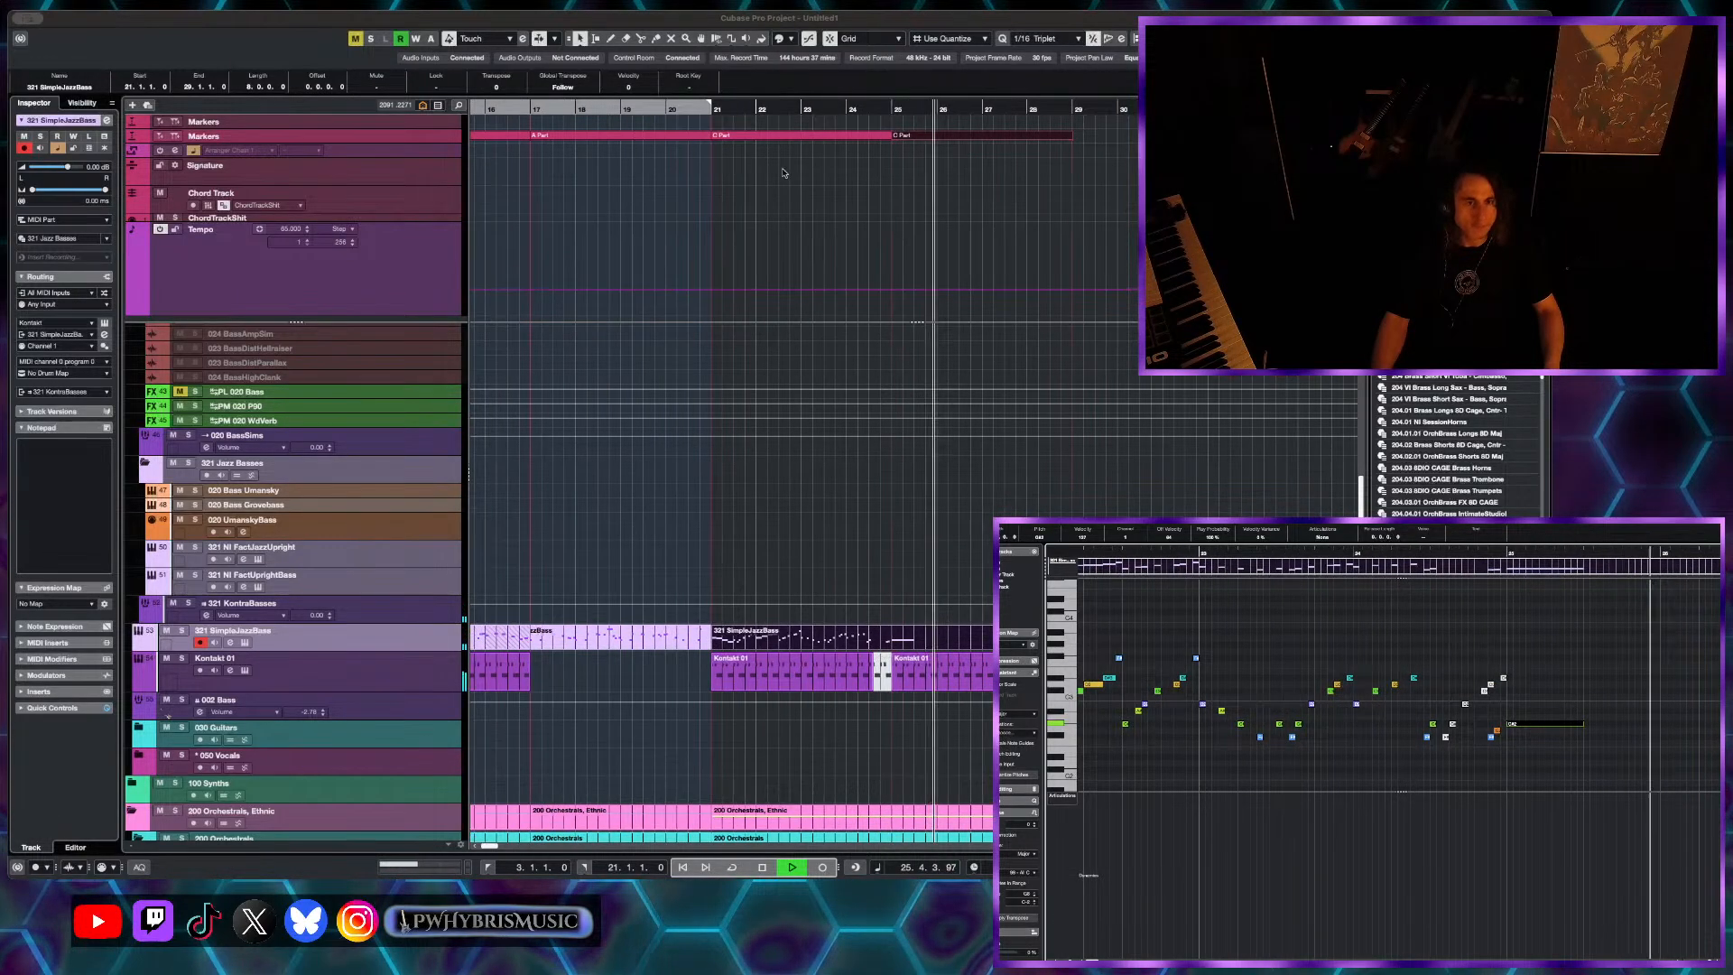
# - Select the Superior Drummer 3 01 part and display its drum notes around bar 25 in the Key Editor
pyautogui.scroll(-4, 910, 549)
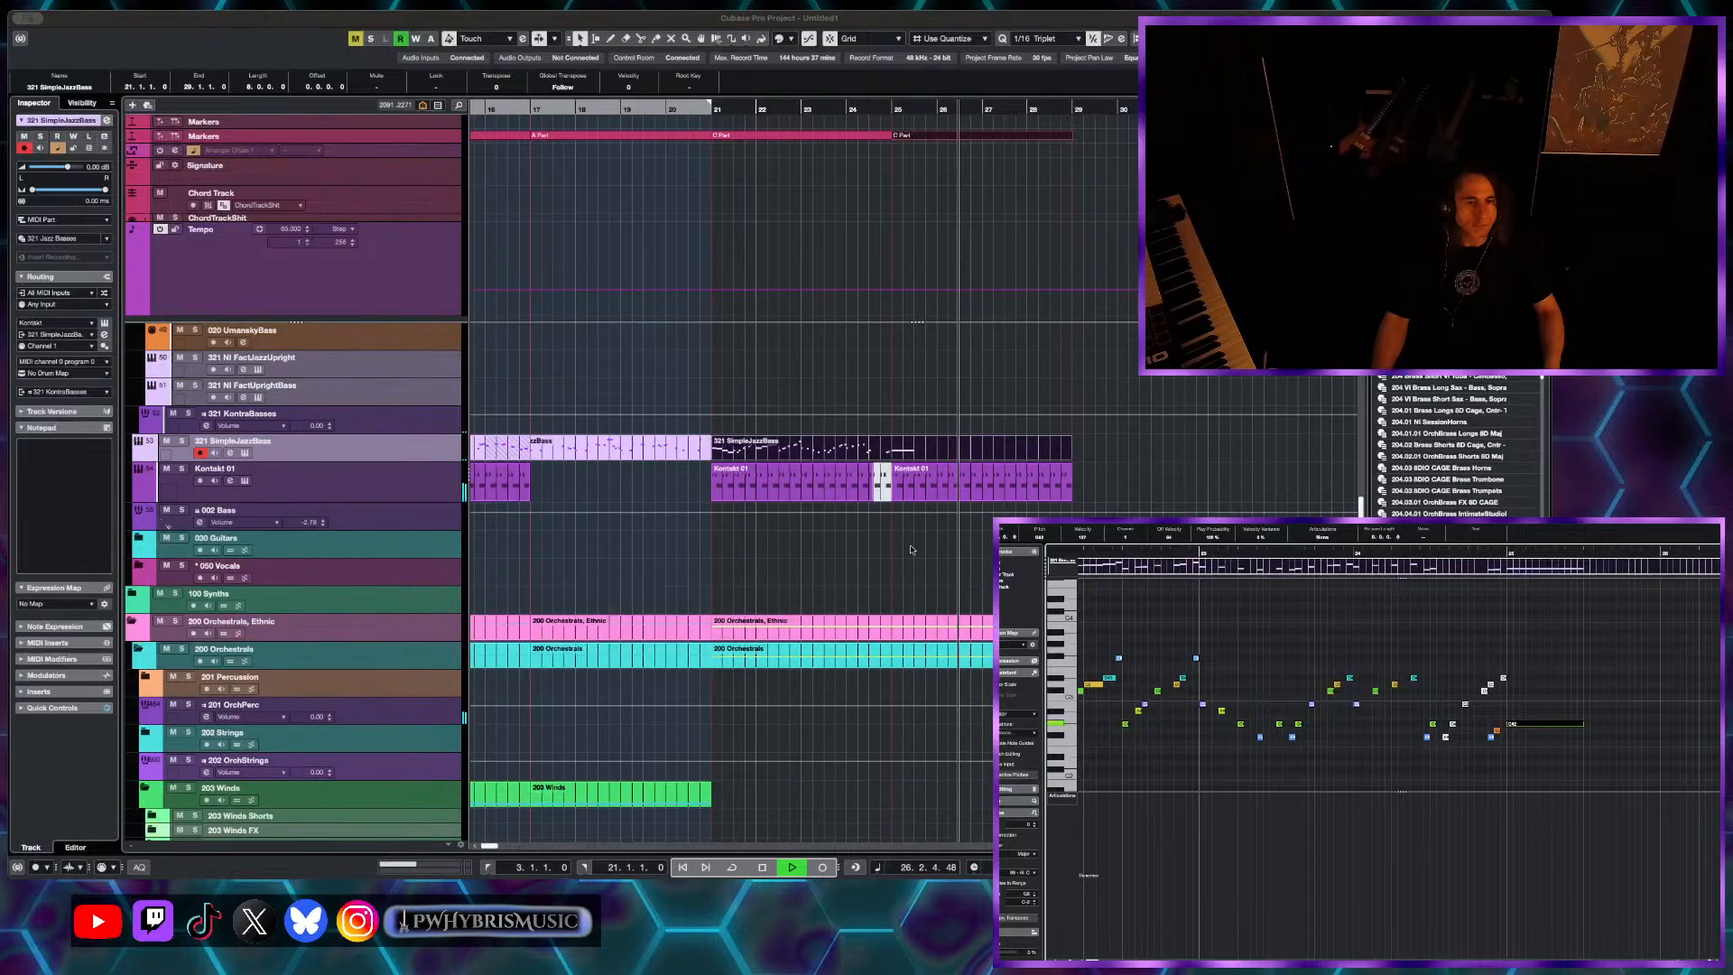
pyautogui.scroll(8, 910, 549)
pyautogui.press('space')
pyautogui.click(910, 490)
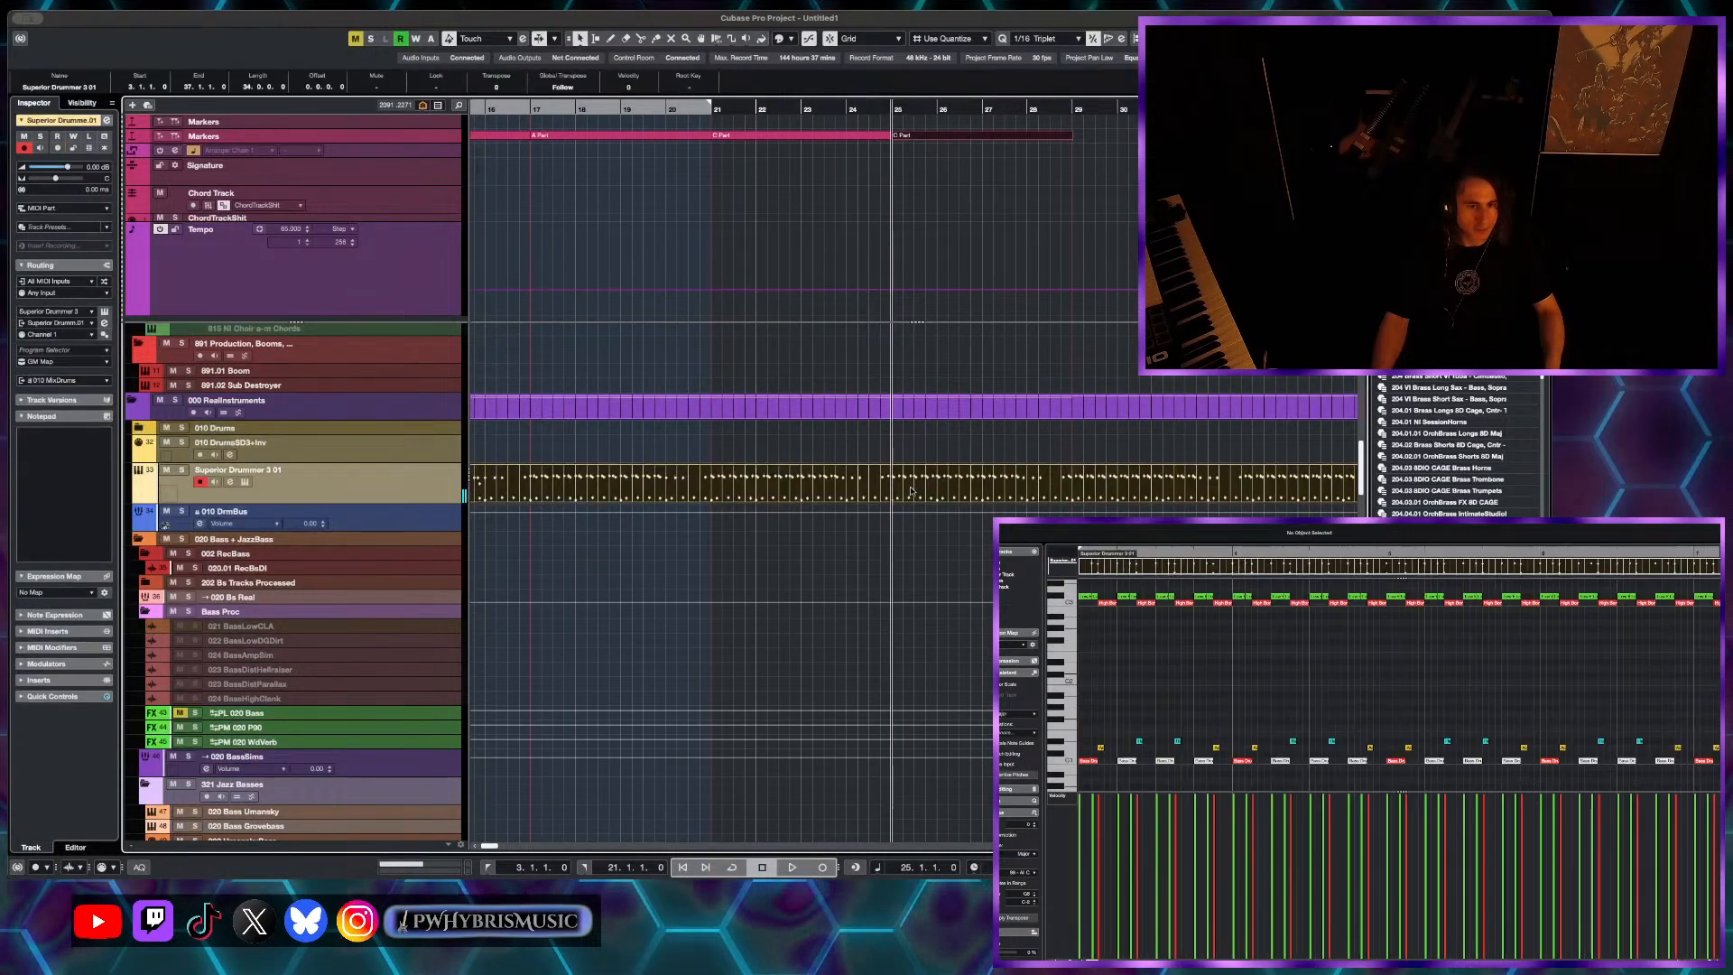
pyautogui.scroll(-3, 1344, 705)
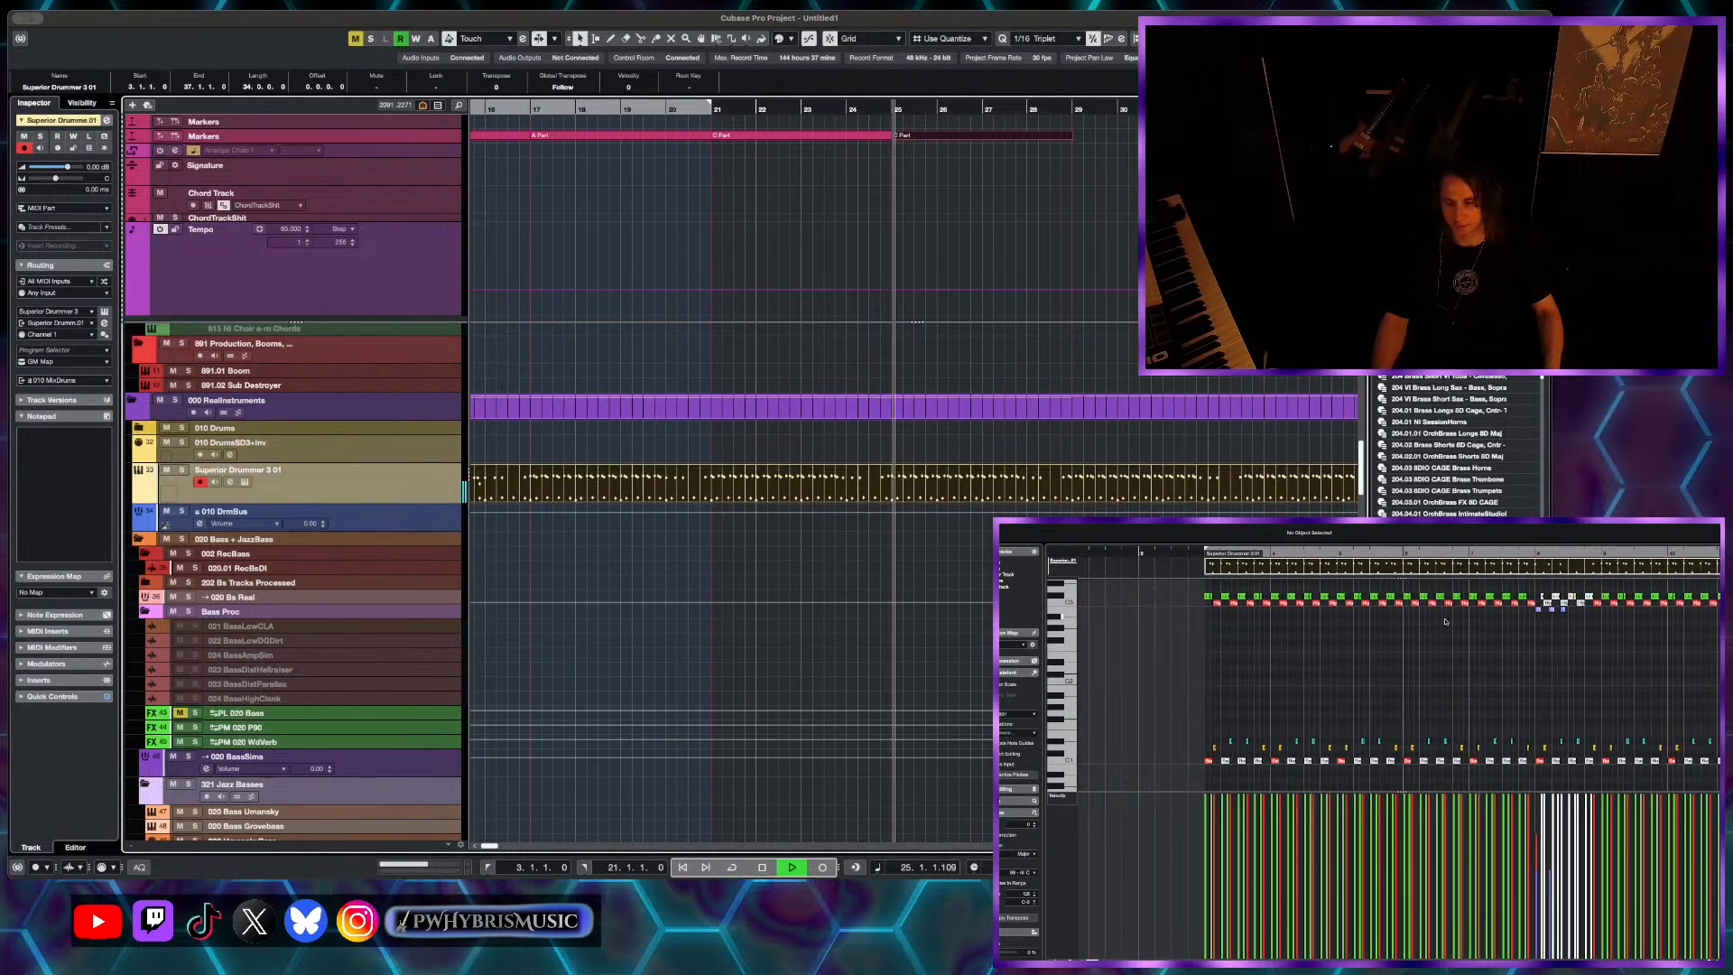
pyautogui.hscroll(3, 1578, 637)
pyautogui.hscroll(5, 1578, 637)
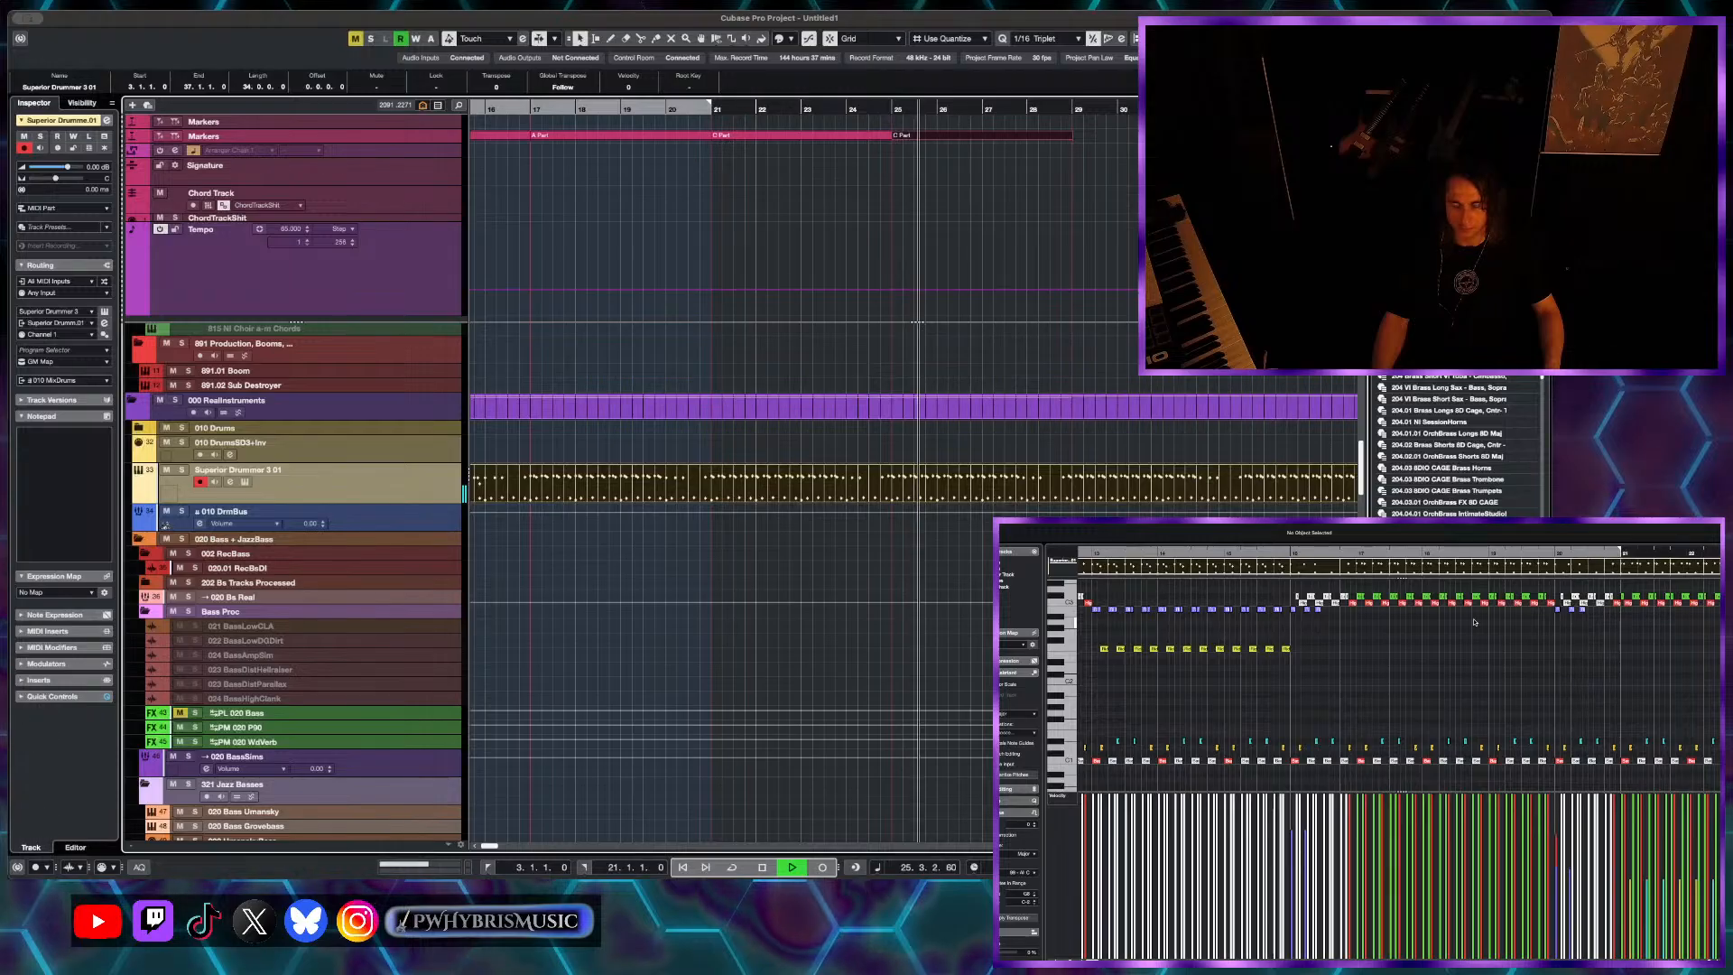
pyautogui.hscroll(5, 1475, 622)
pyautogui.press('space')
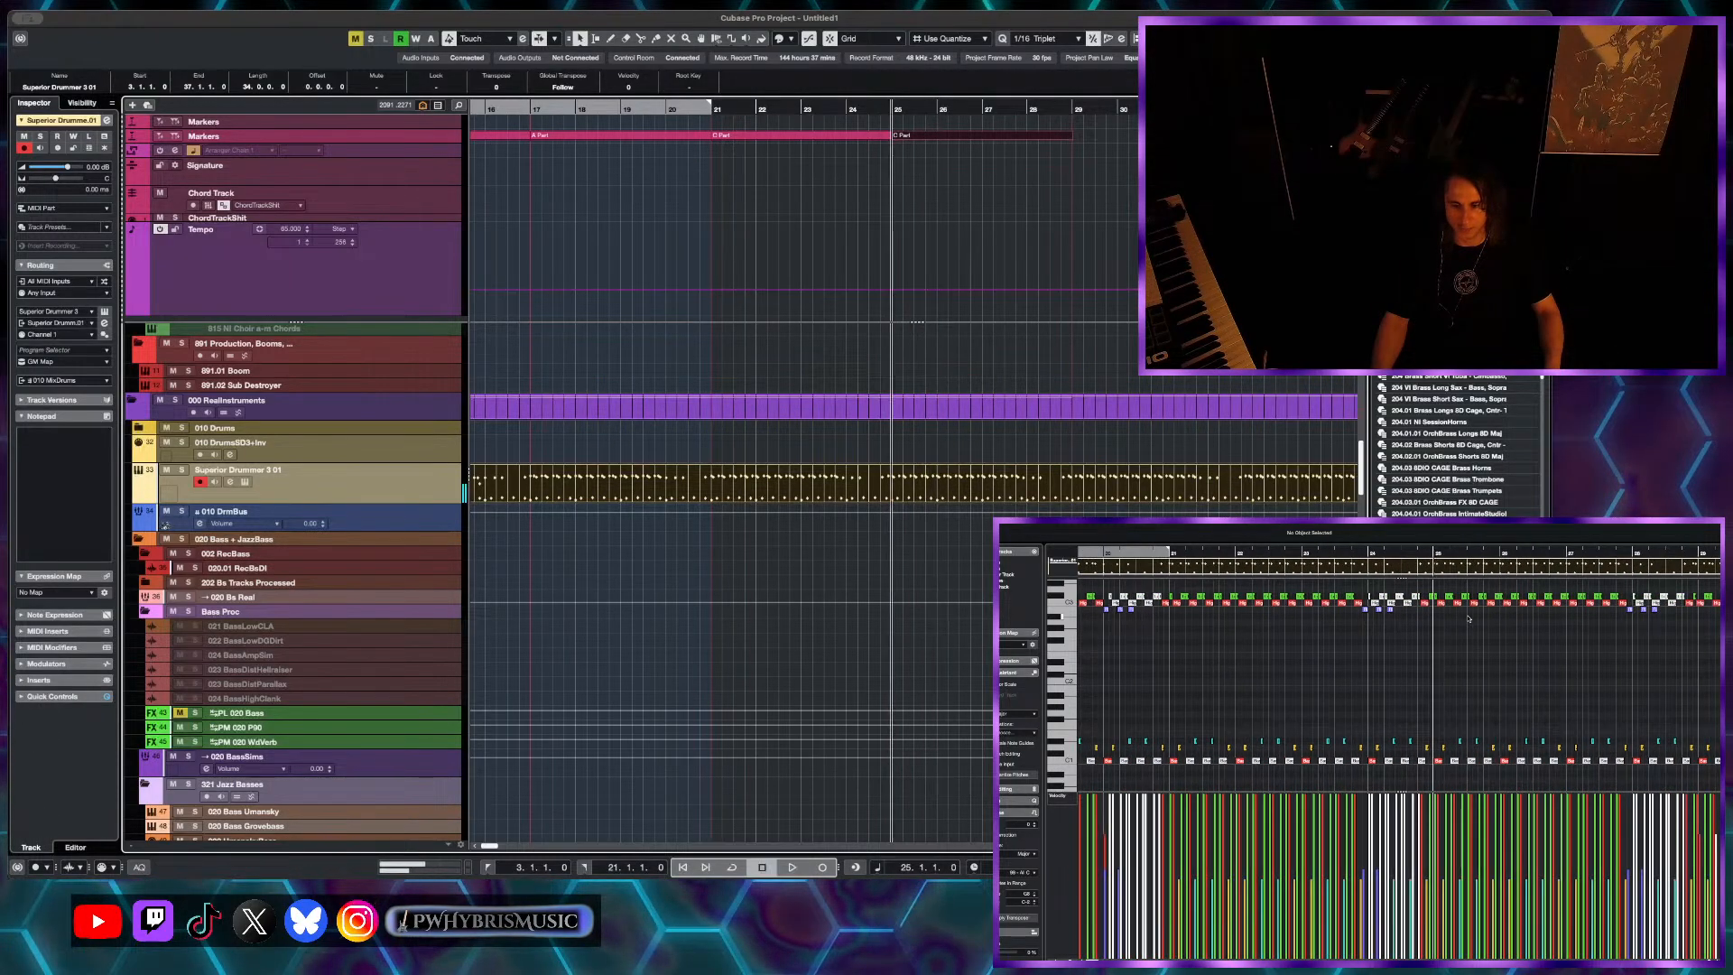
# - Play the drums briefly from 25.1.1 and examine the drum notes around the start of bar 25
pyautogui.scroll(3, 1453, 608)
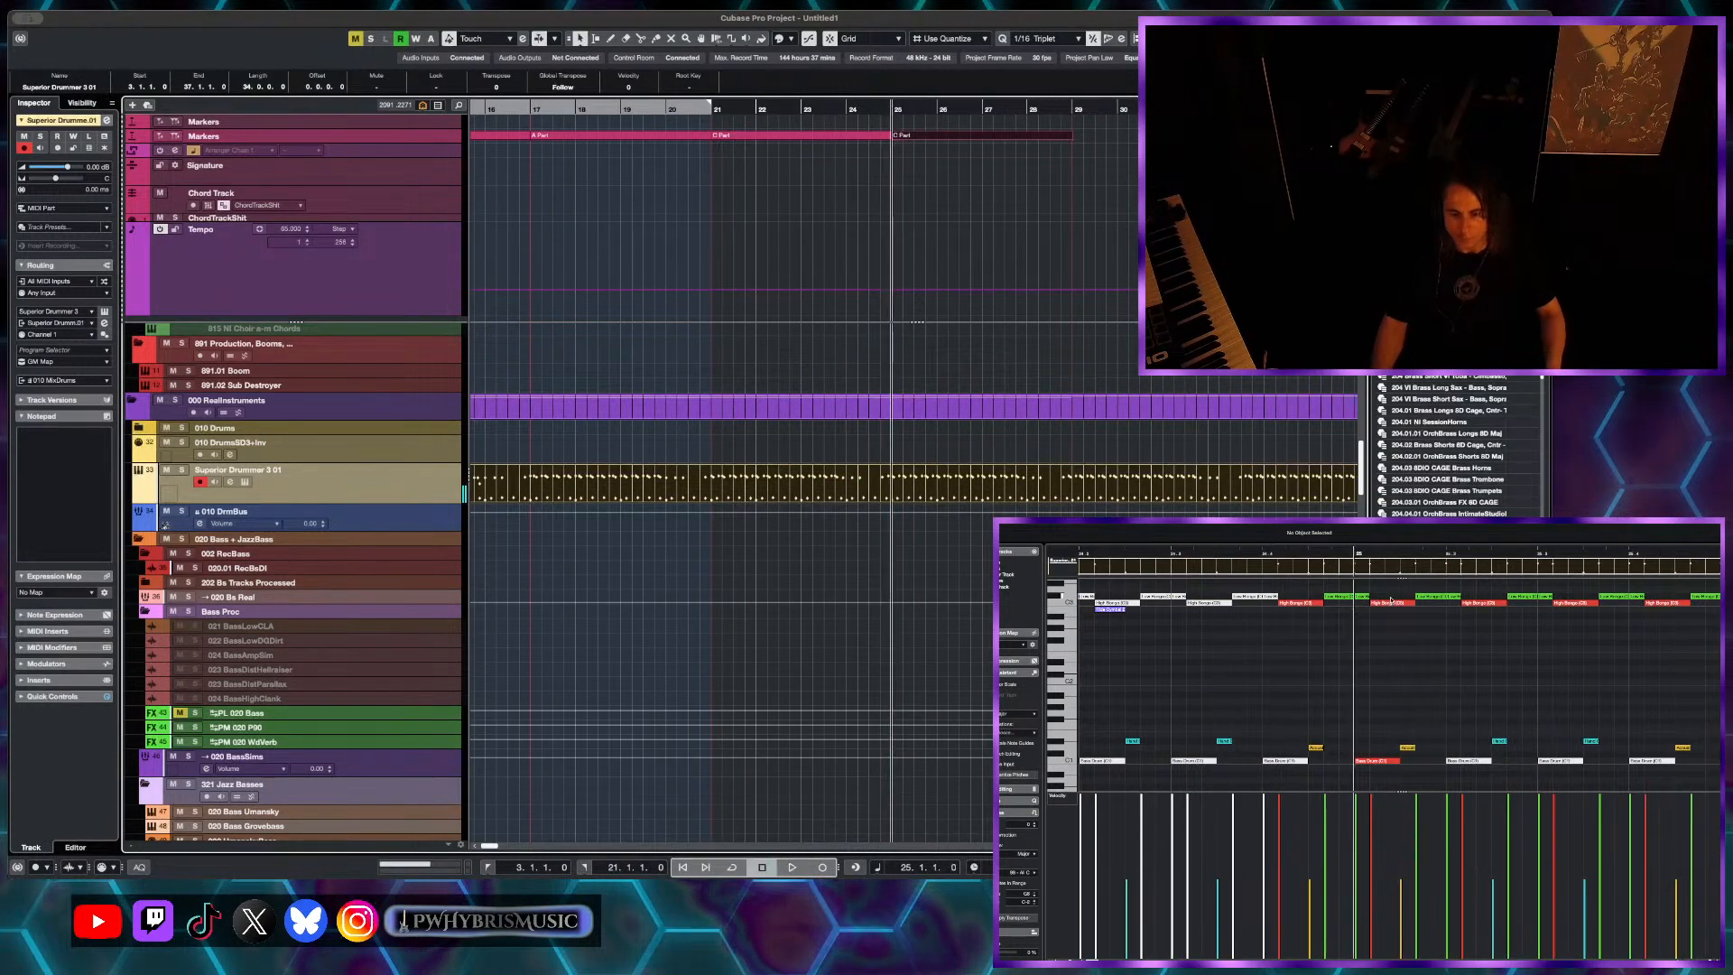
pyautogui.press('space')
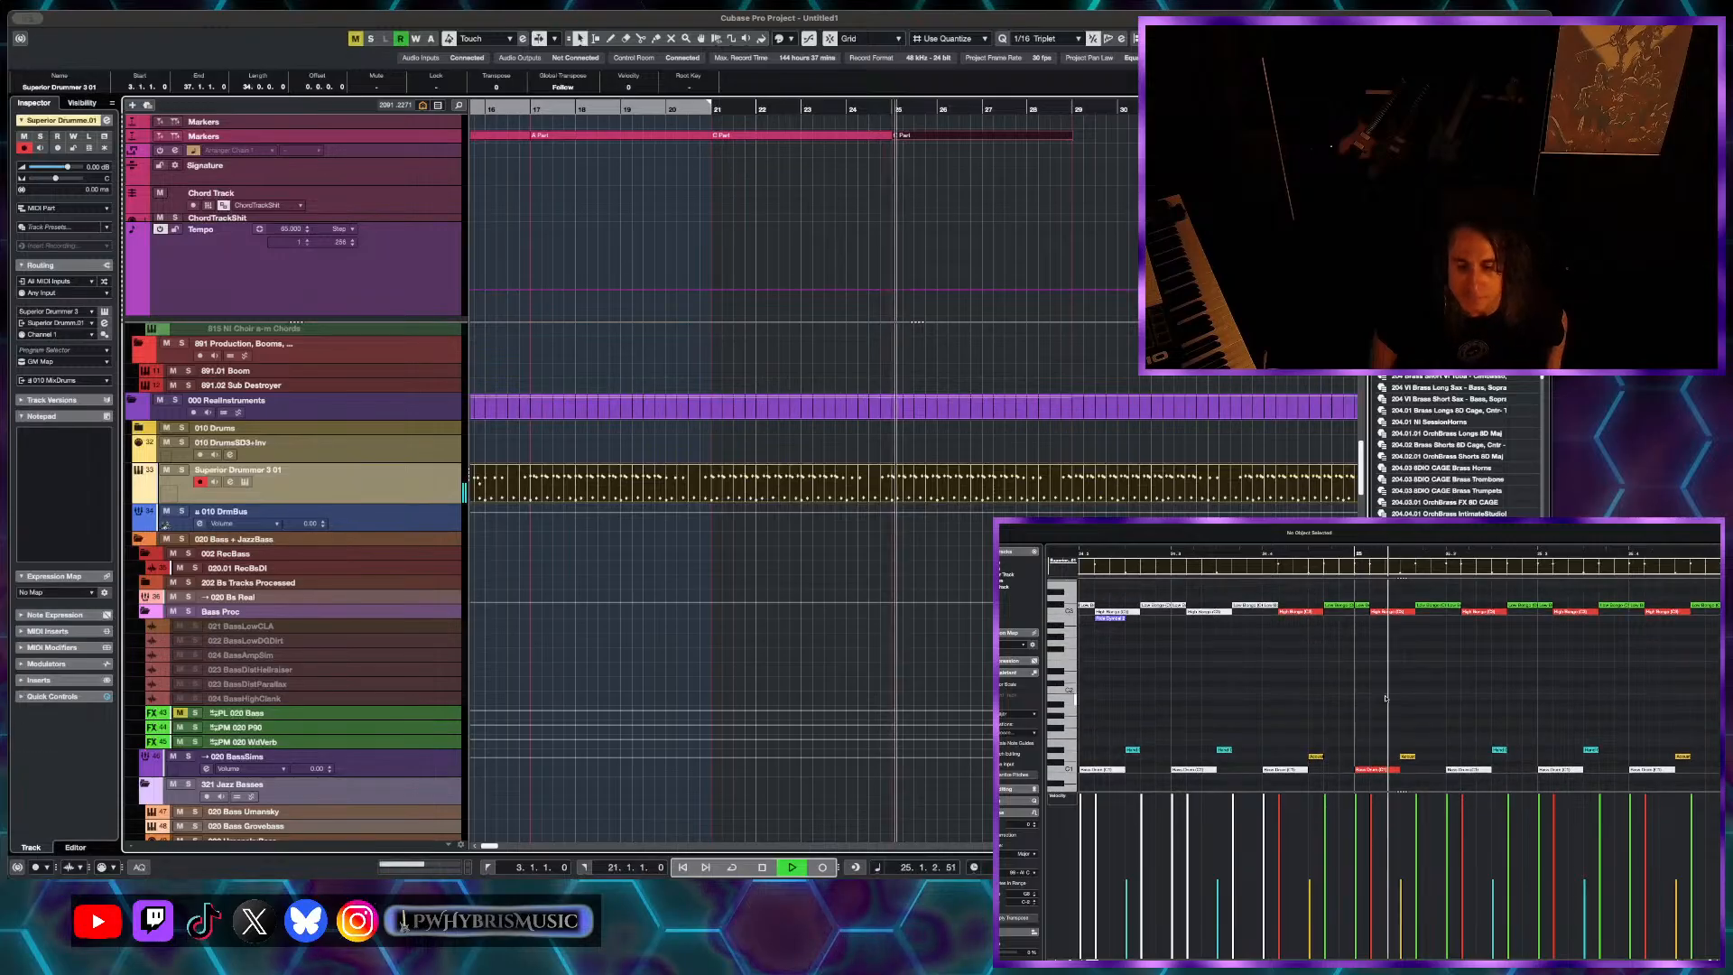
pyautogui.scroll(-3, 1385, 701)
pyautogui.press('space')
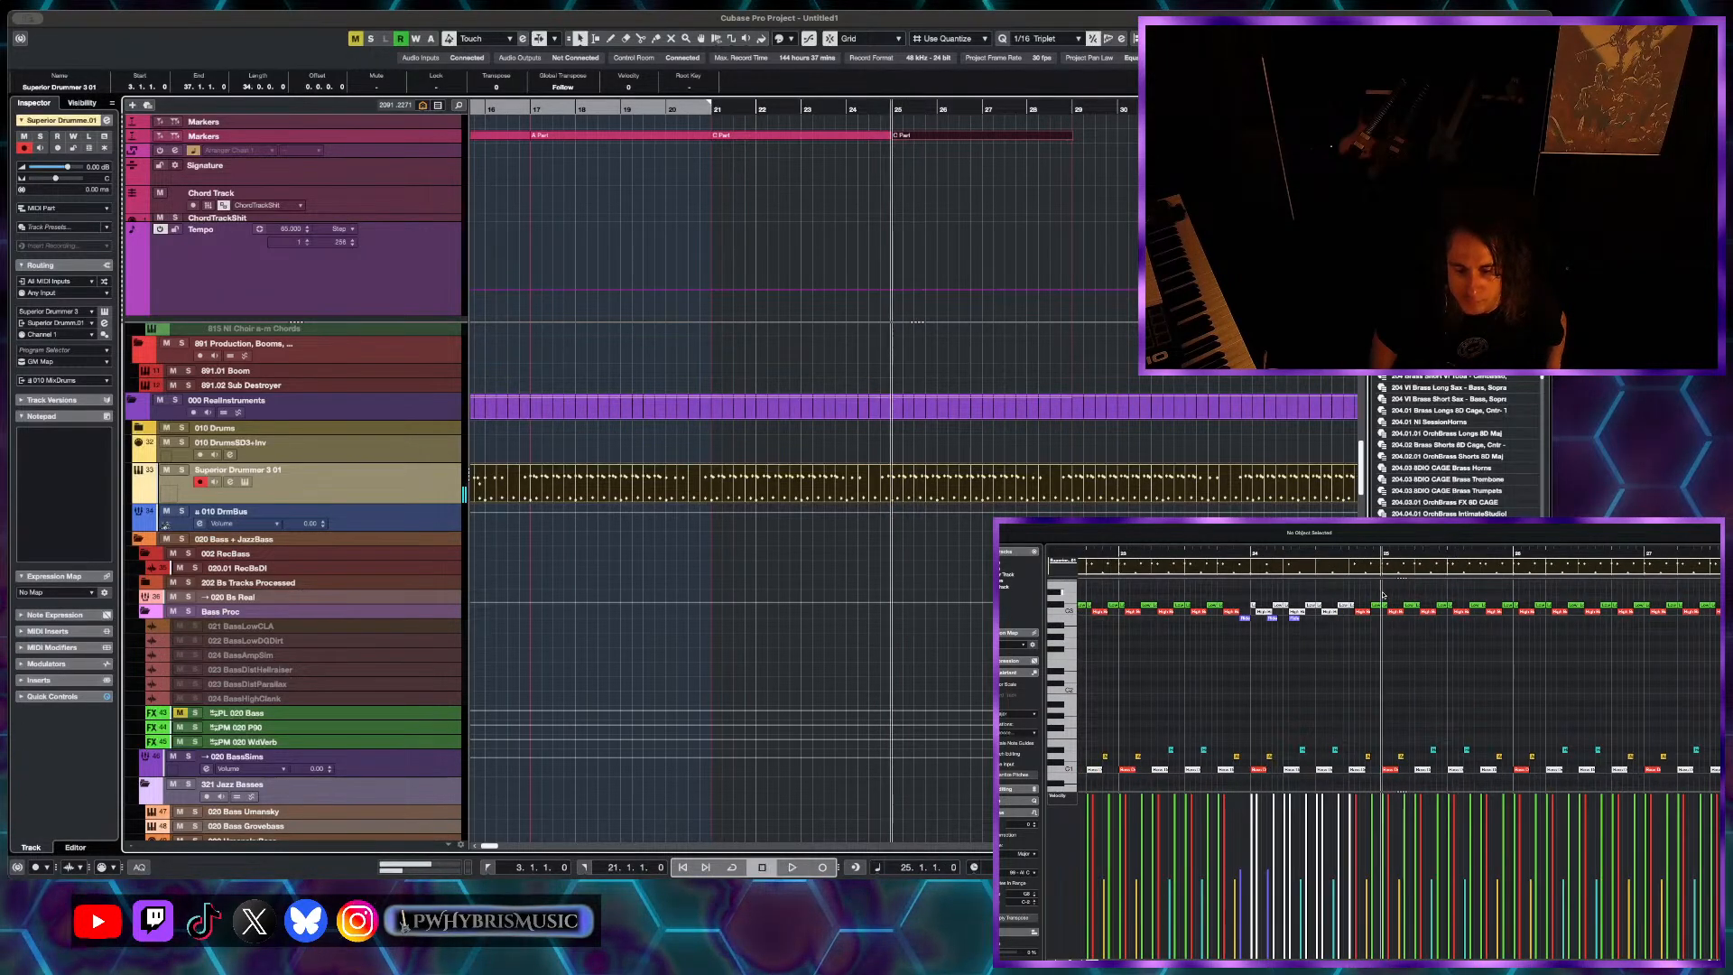
pyautogui.scroll(4, 1379, 589)
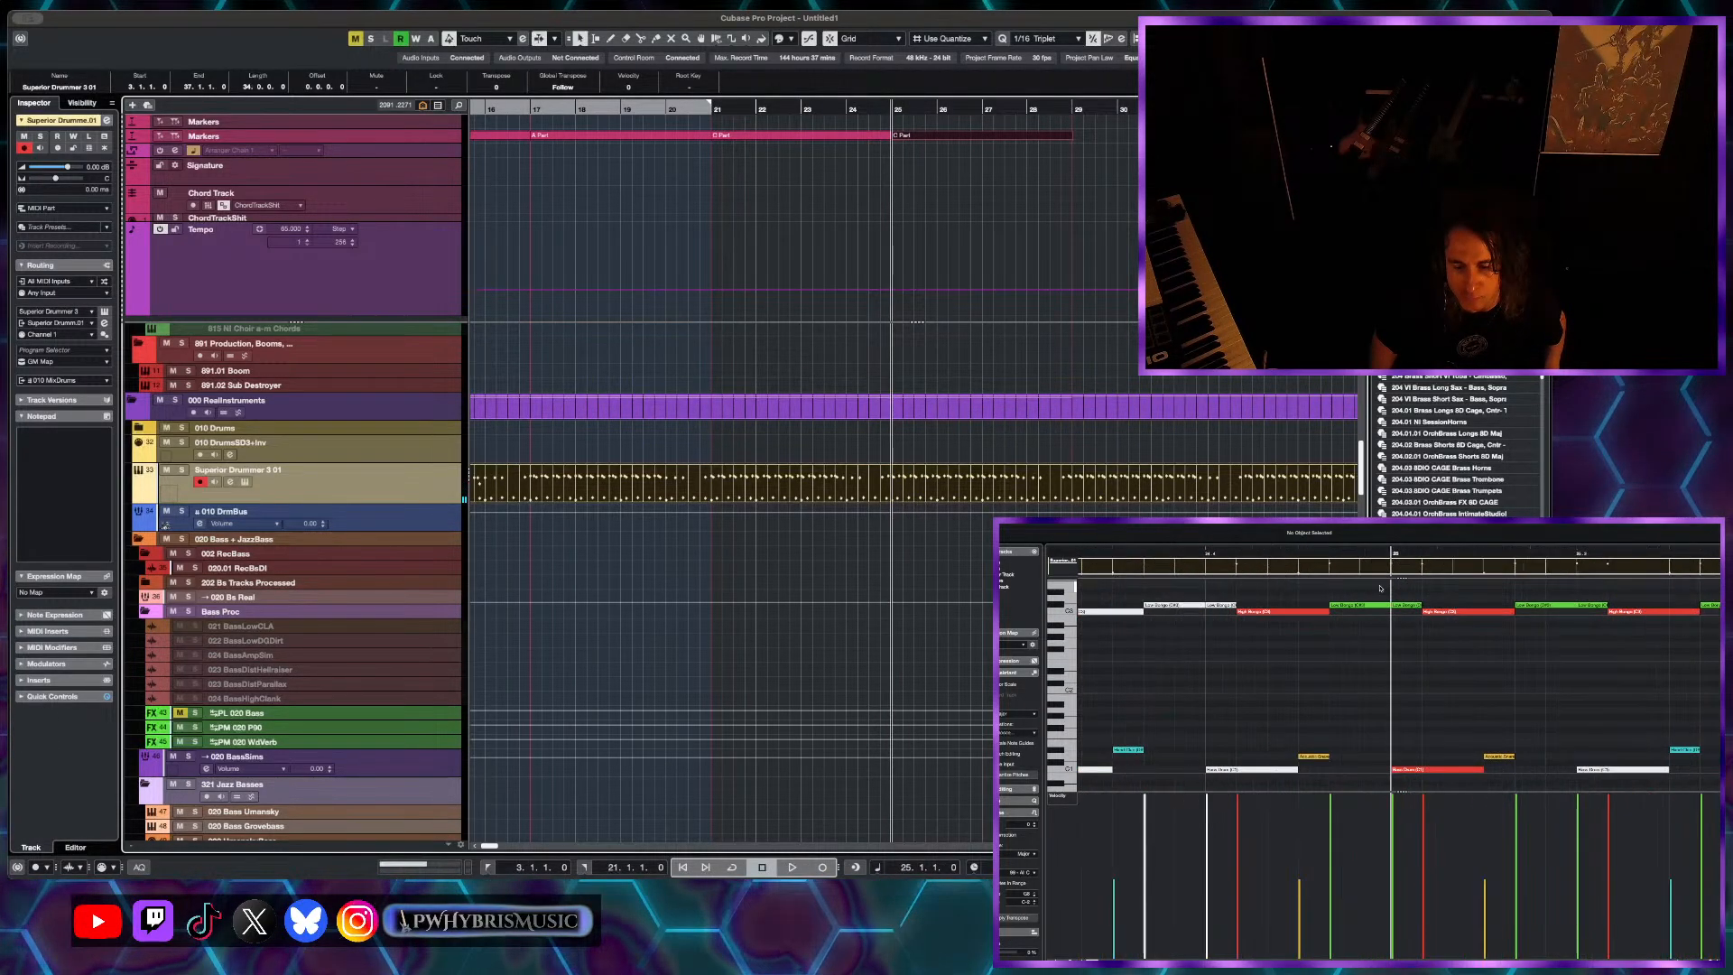
pyautogui.scroll(-5, 1381, 587)
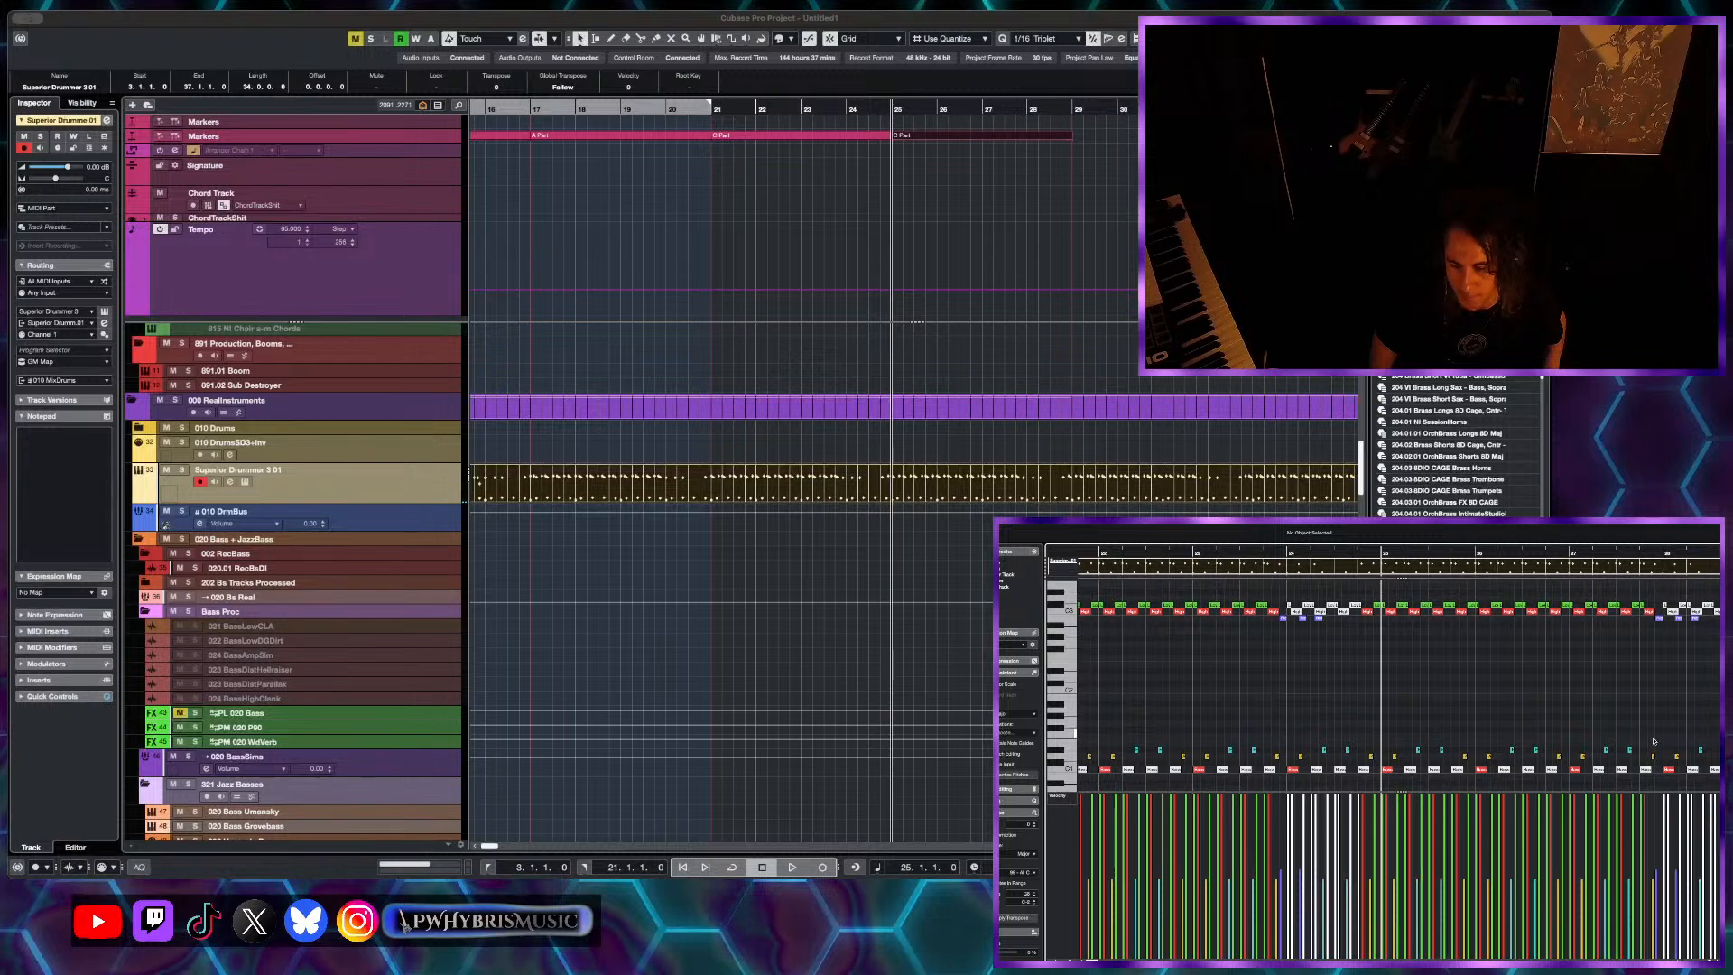
# - Select all drum notes from bar 25 onward and shift them so the first low bongo hit starts at 25.1.1
pyautogui.scroll(-3, 1653, 741)
pyautogui.hscroll(4, 1654, 741)
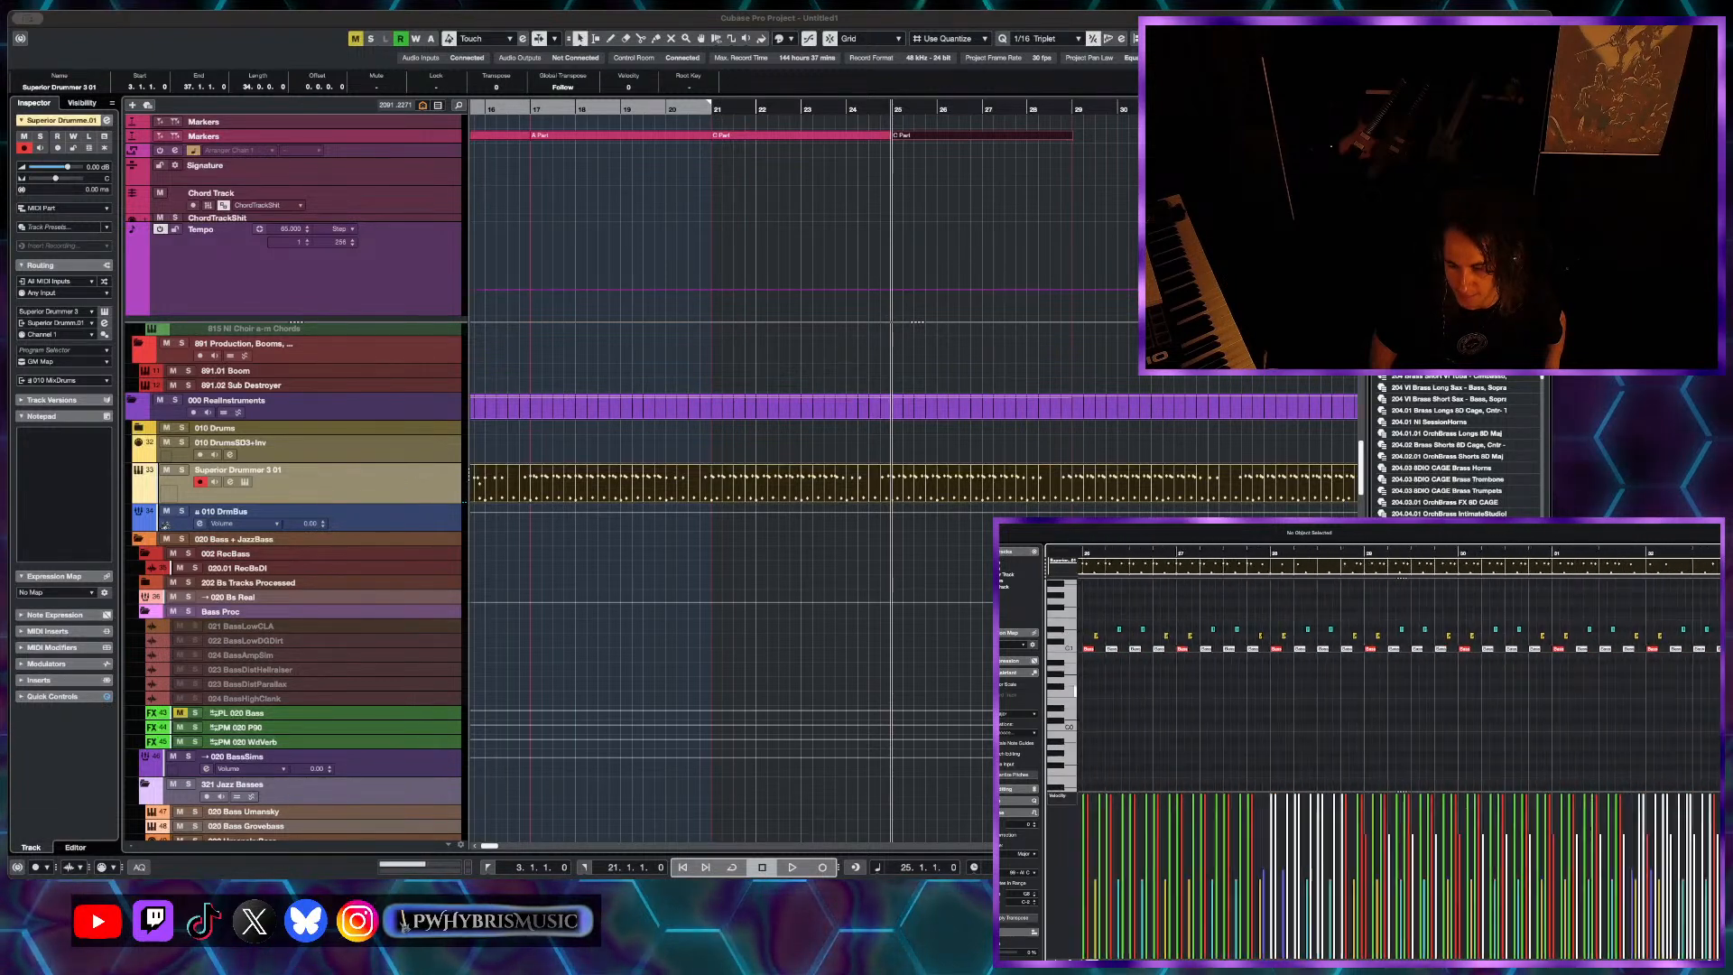
pyautogui.hscroll(4, 1654, 741)
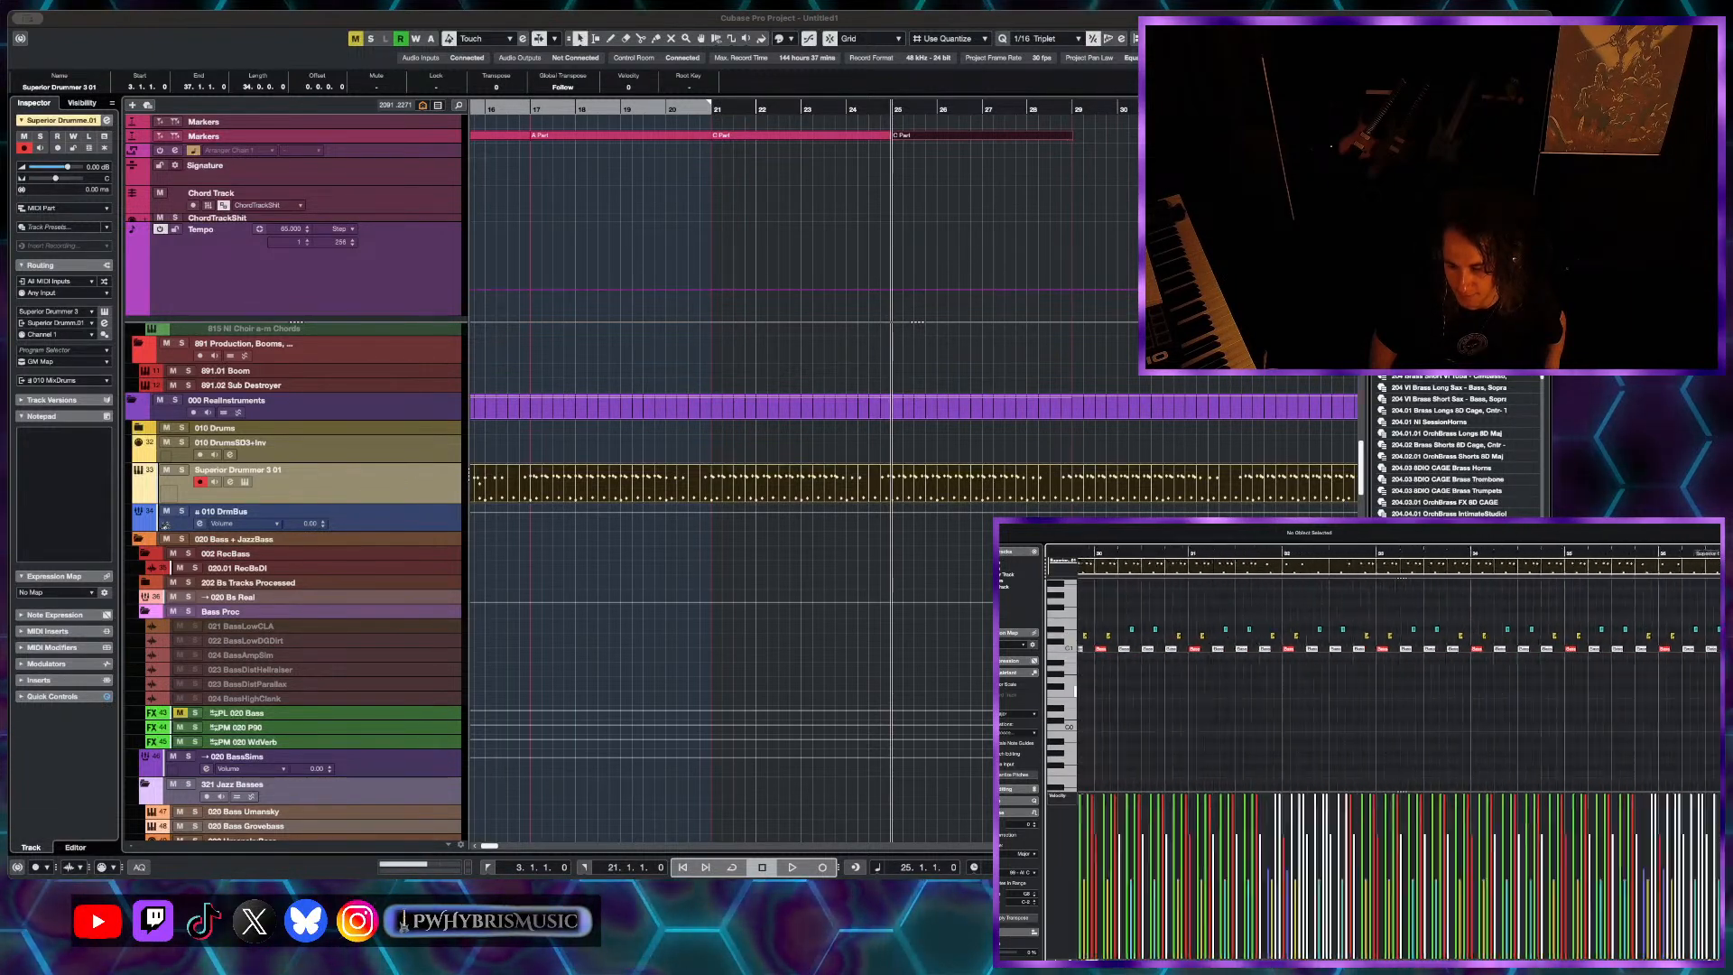
pyautogui.hscroll(4, 1325, 695)
pyautogui.press('super+a')
pyautogui.hscroll(-6, 1324, 715)
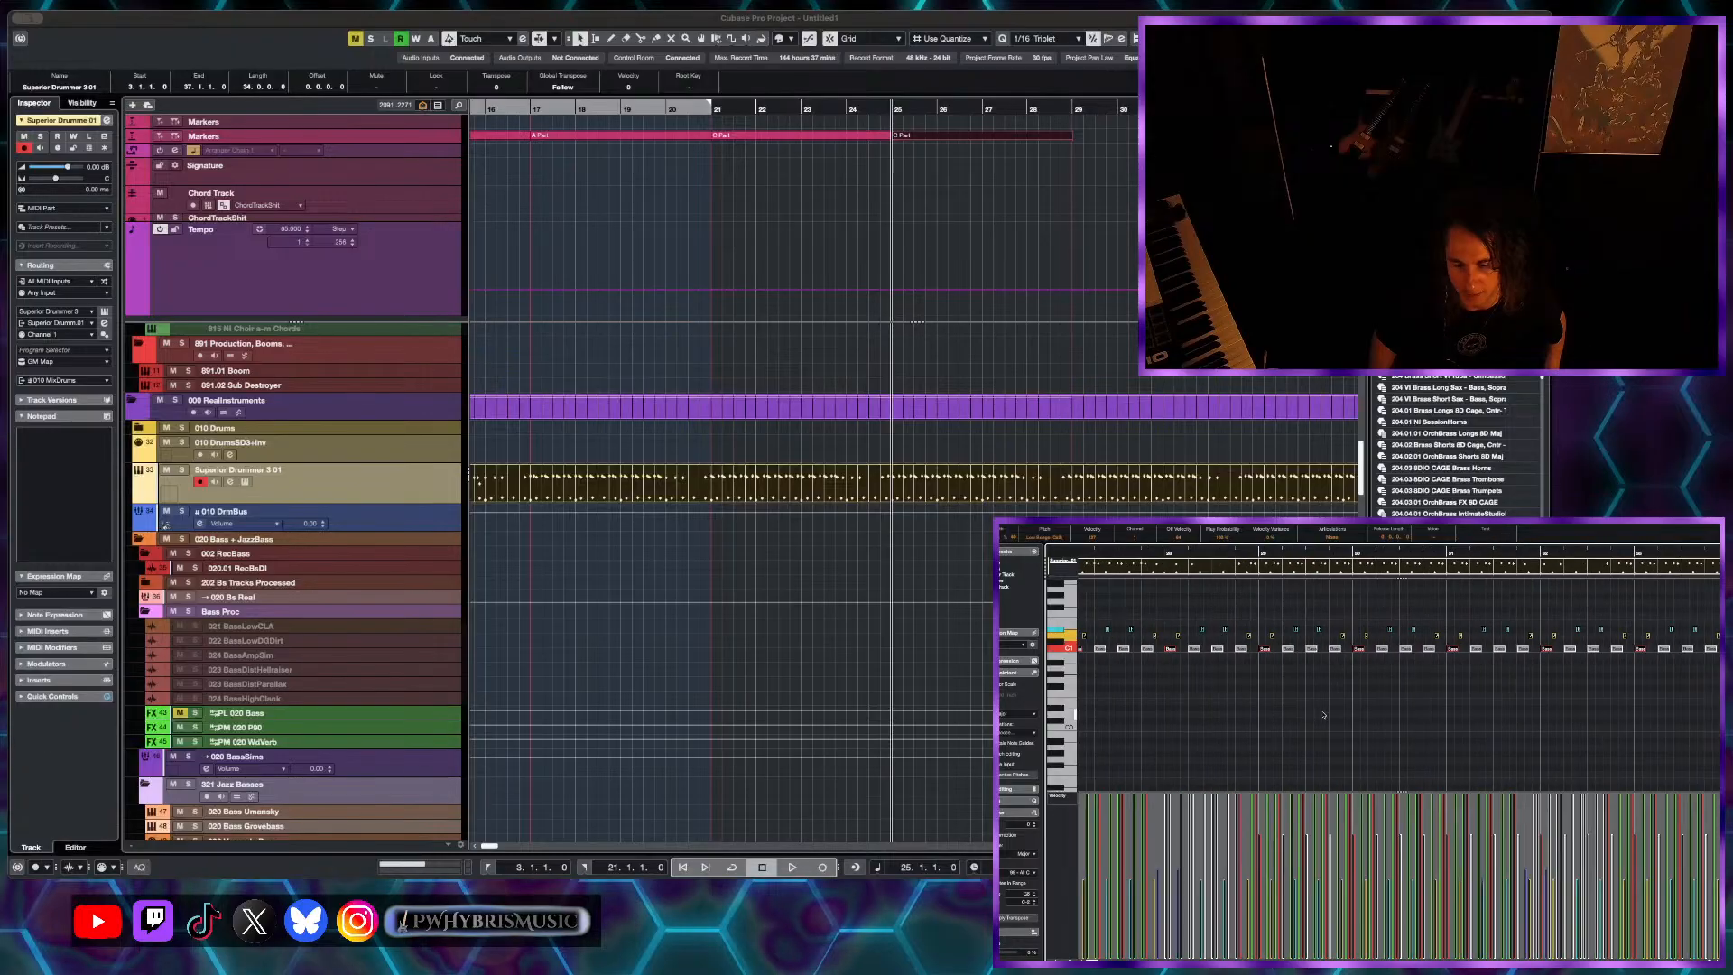
pyautogui.scroll(1, 1310, 711)
pyautogui.hscroll(-4, 1309, 711)
pyautogui.hscroll(-5, 1308, 712)
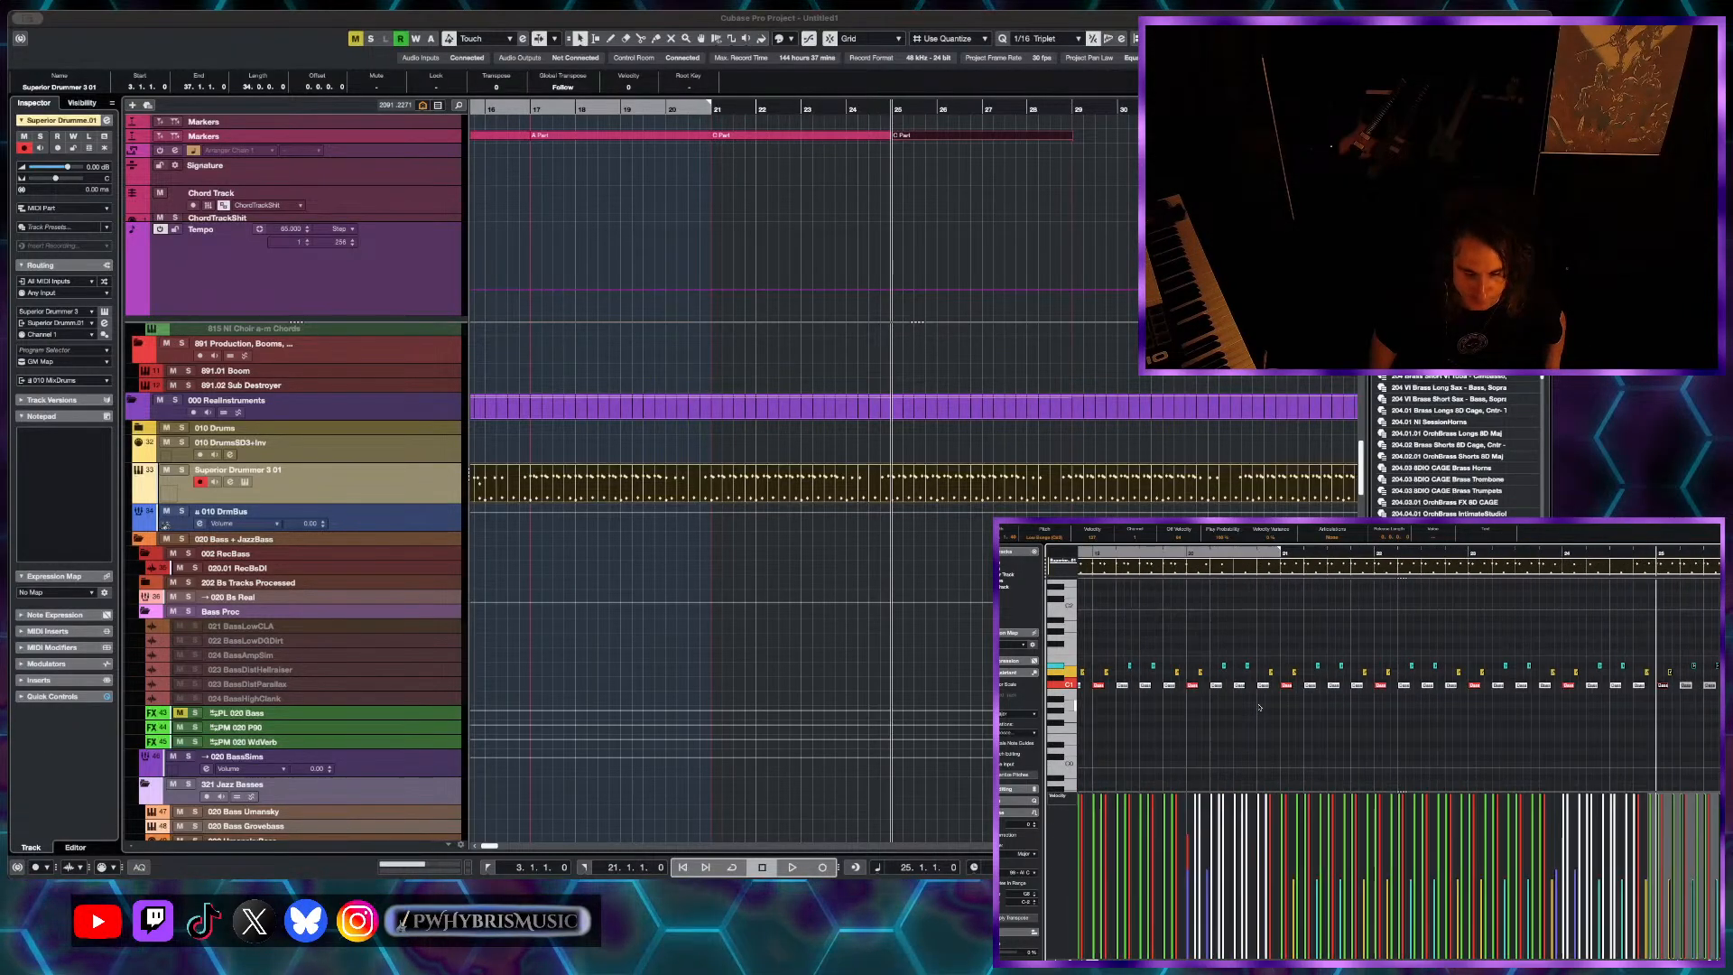
pyautogui.press('h')
pyautogui.press('h')
pyautogui.hscroll(2, 1651, 685)
pyautogui.scroll(1, 1652, 684)
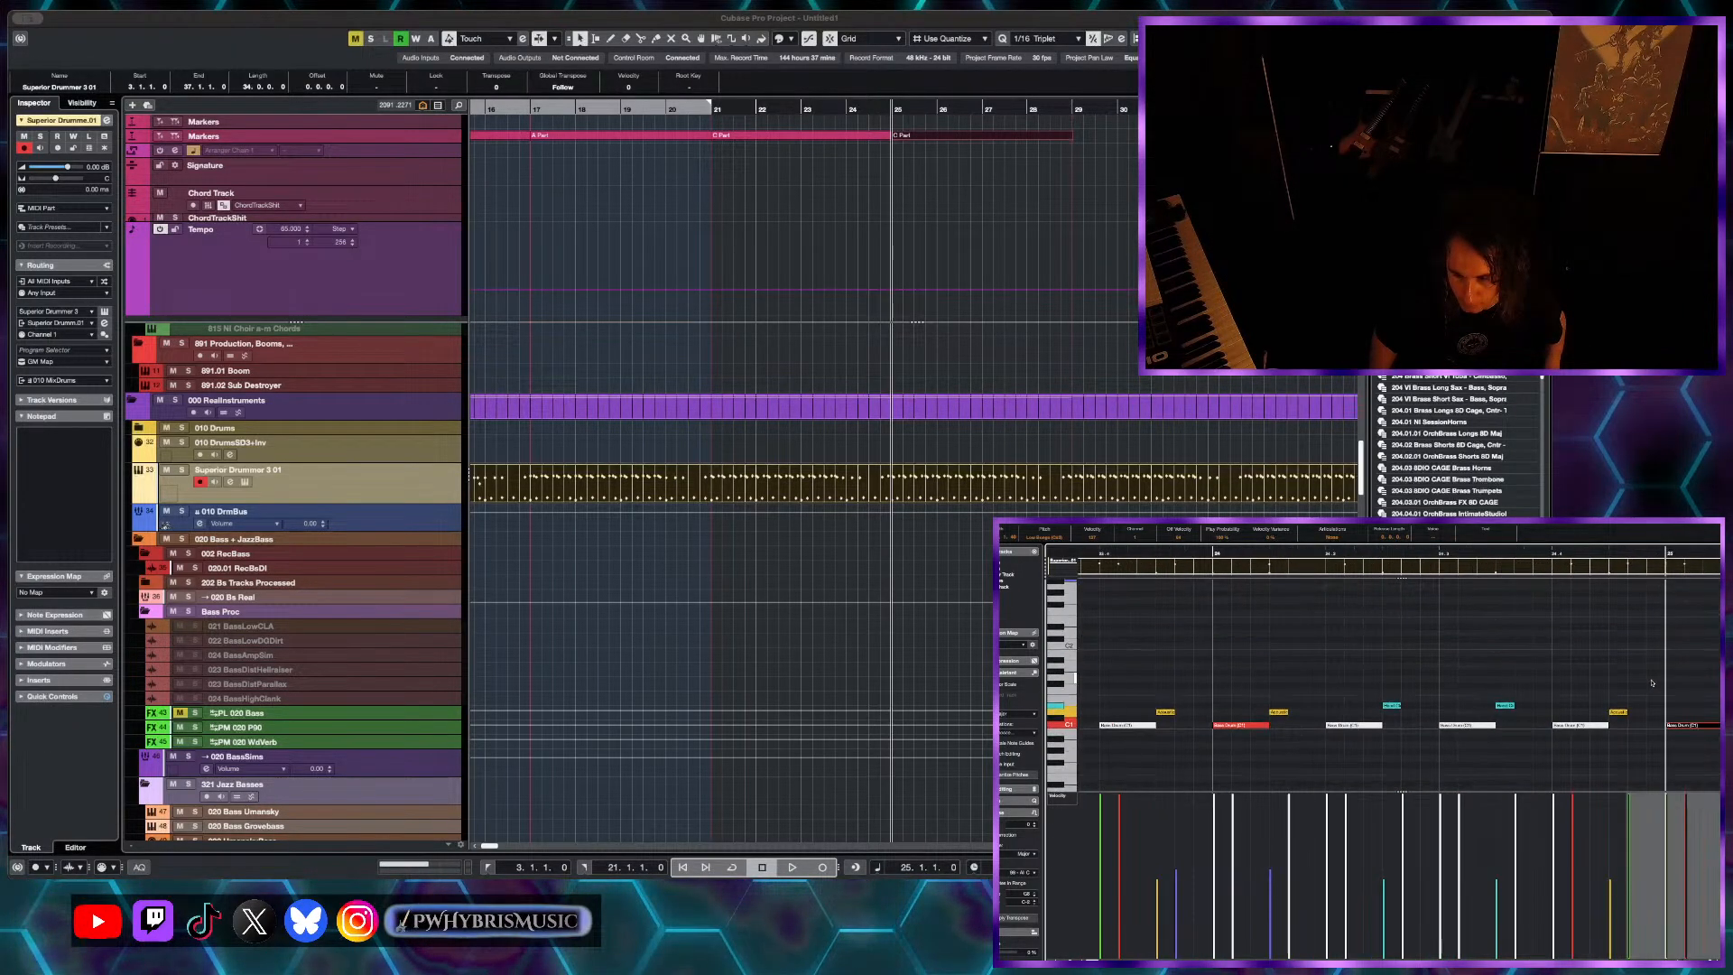
pyautogui.scroll(2, 1652, 683)
pyautogui.hscroll(2, 1640, 671)
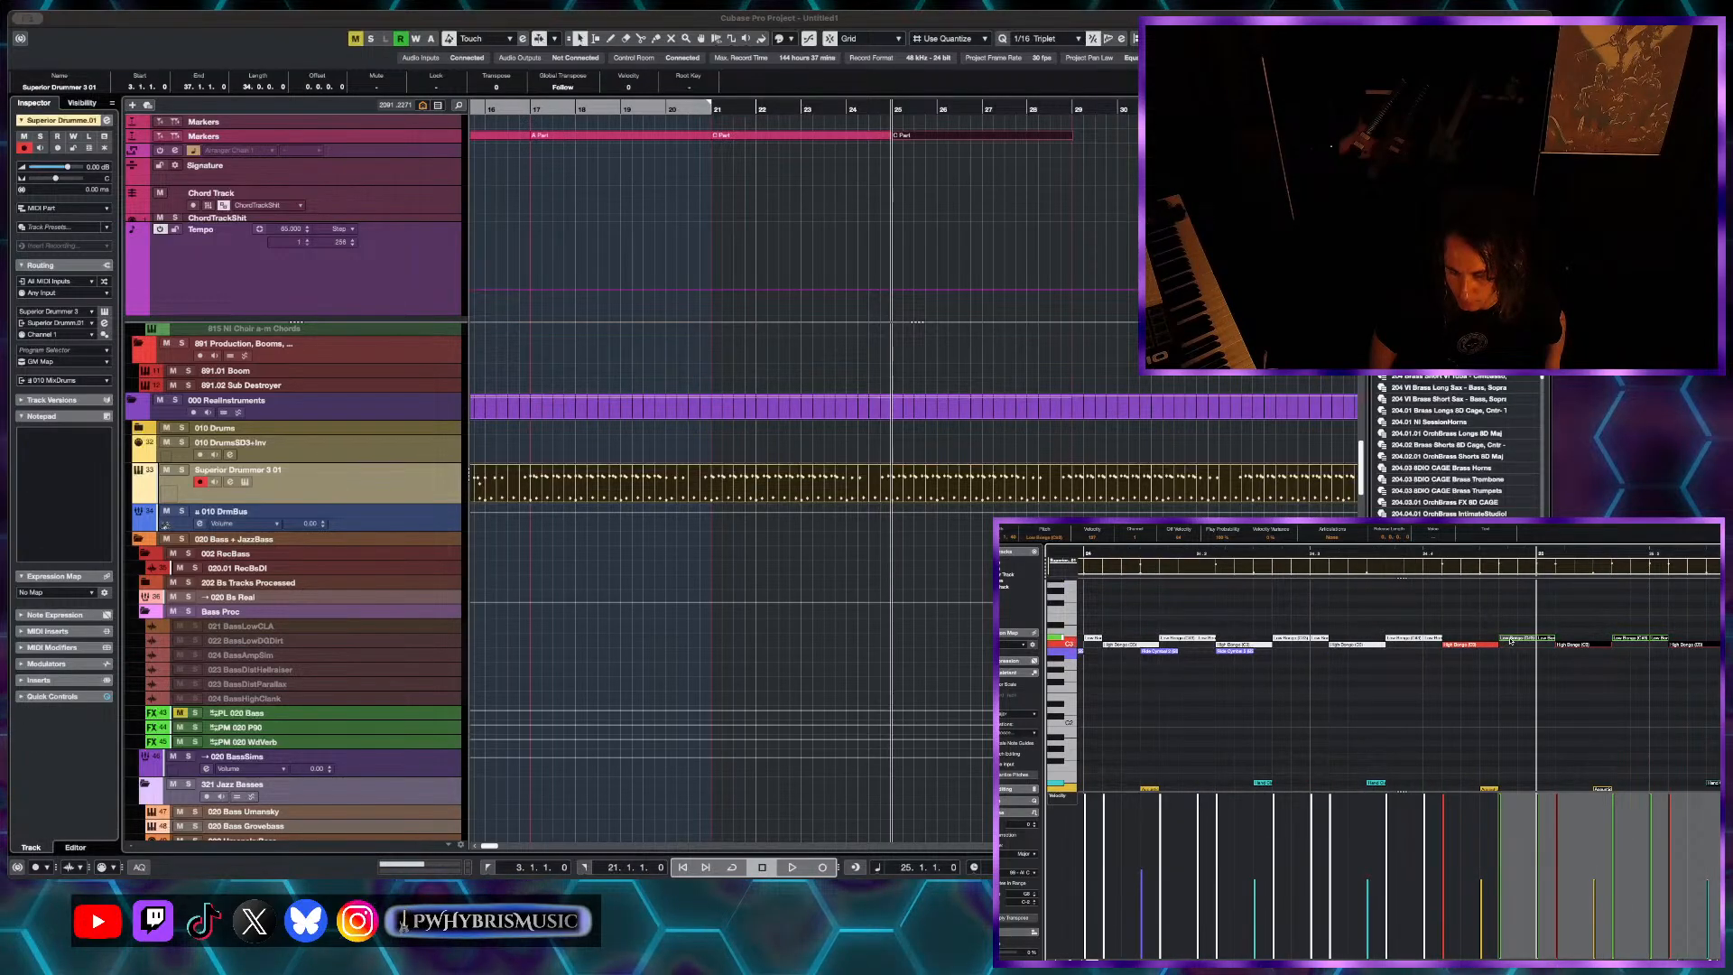
pyautogui.moveTo(1537, 639); pyautogui.dragTo(1538, 640)
pyautogui.scroll(-3, 1569, 667)
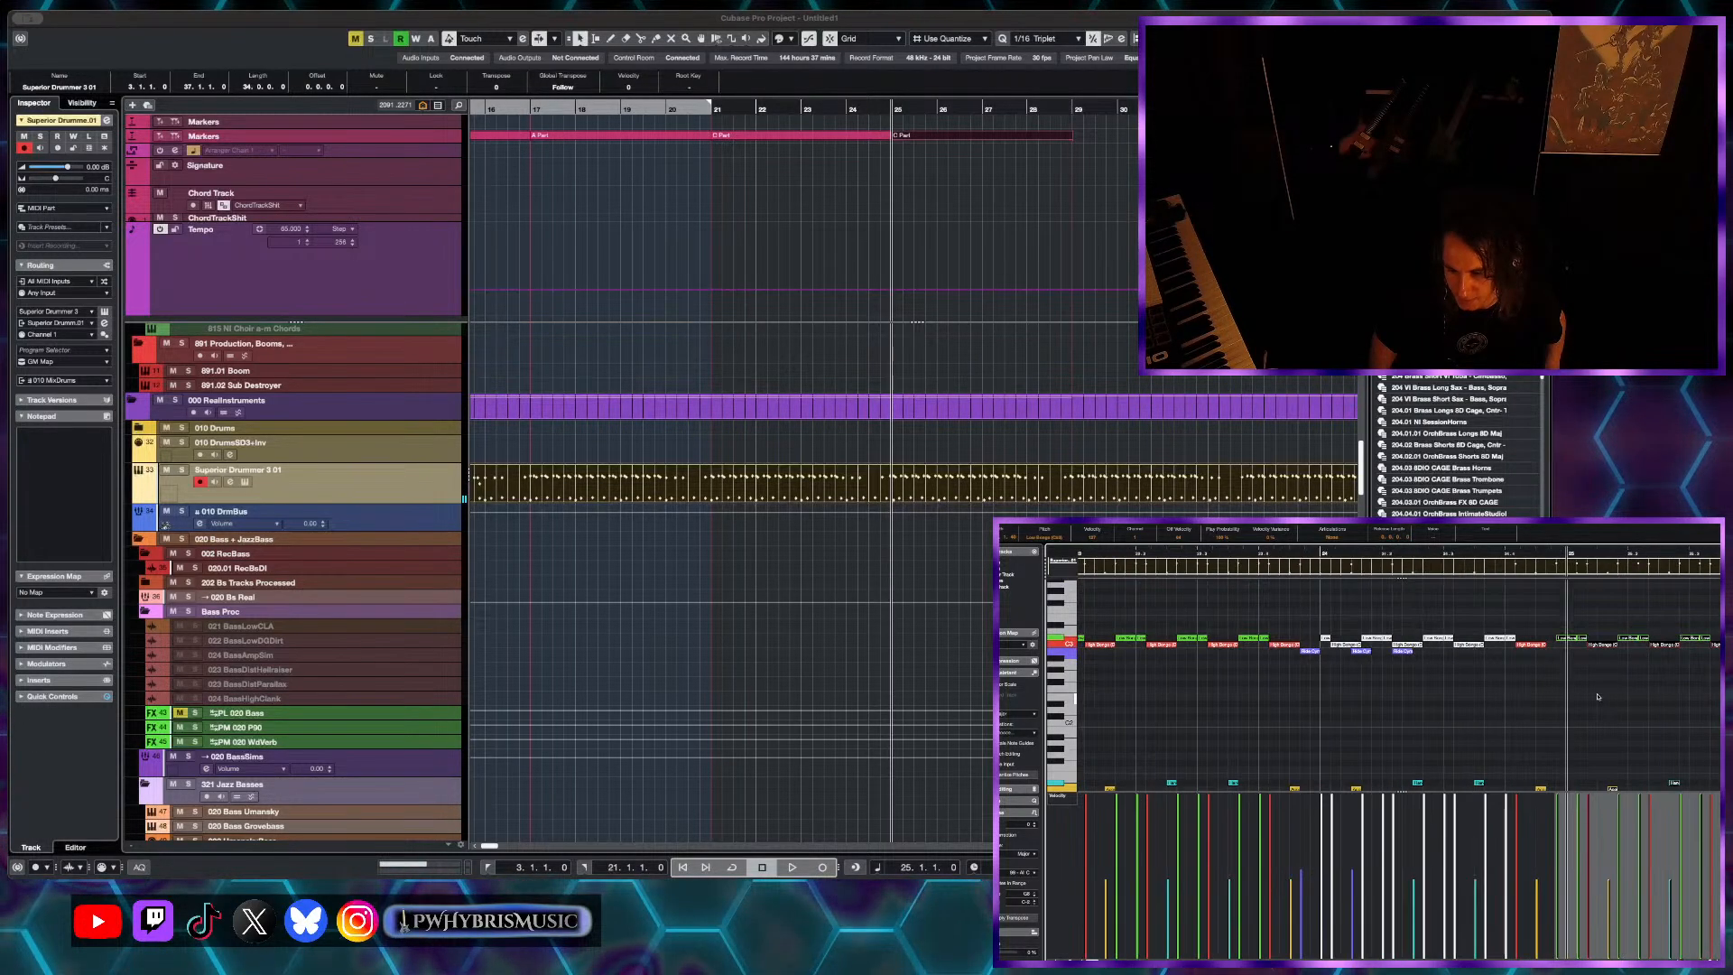
pyautogui.scroll(5, 1572, 669)
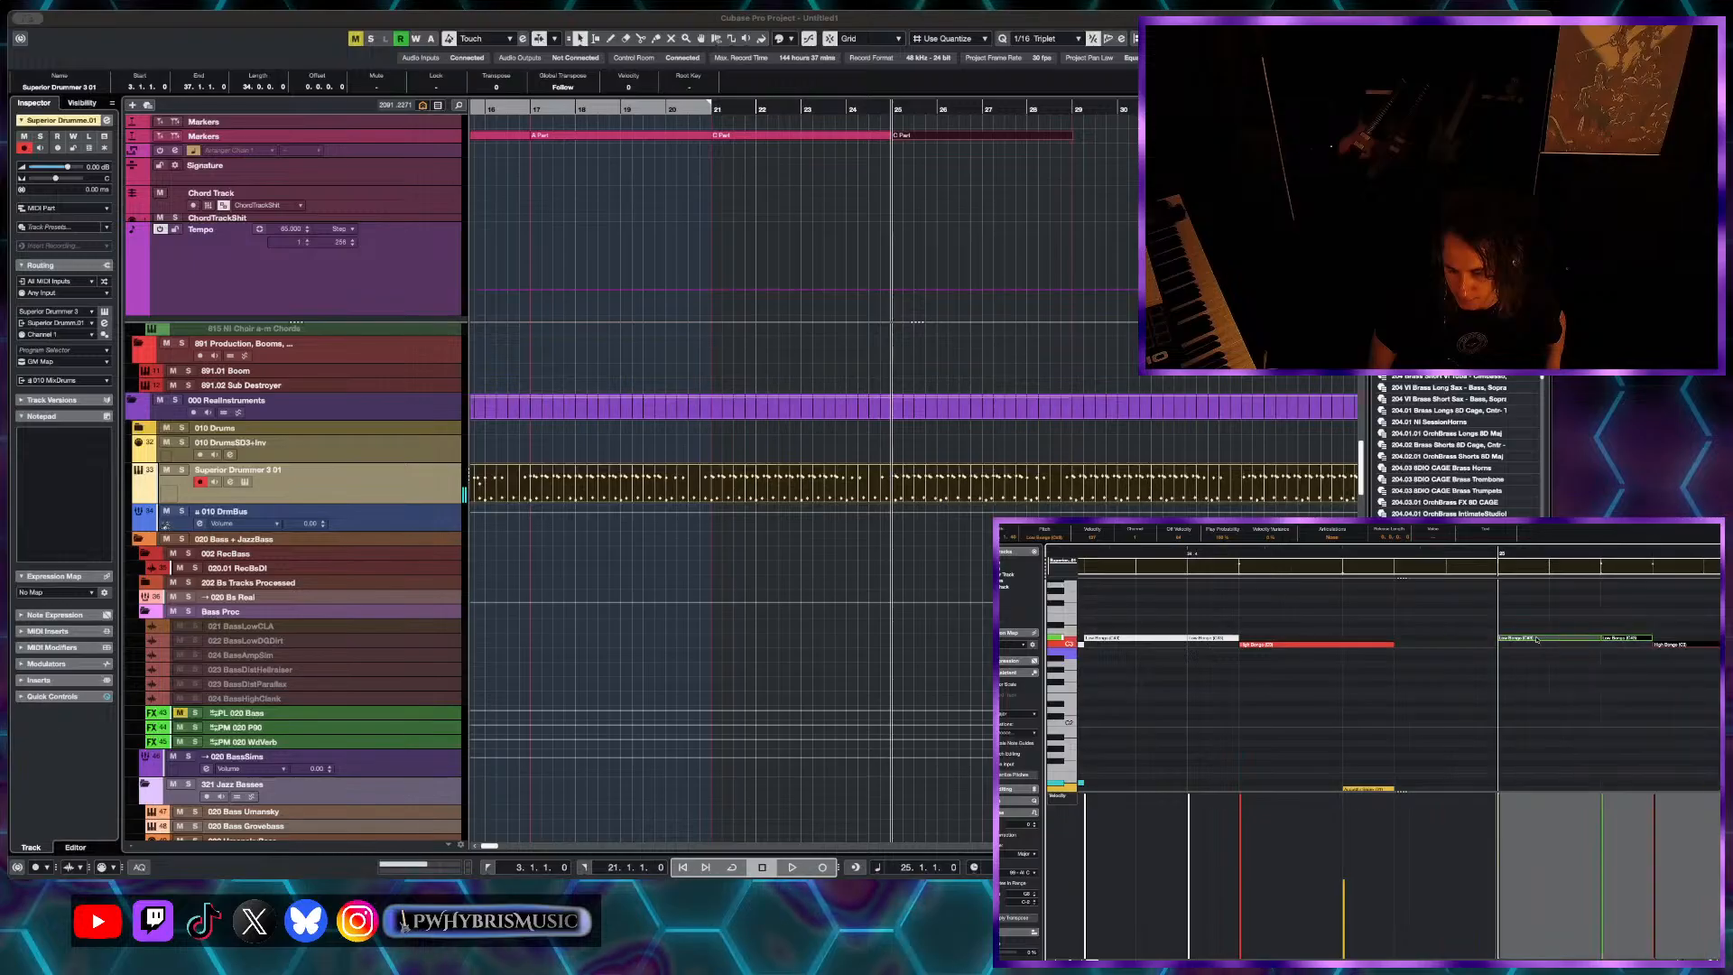
pyautogui.scroll(-2, 1567, 692)
# - Play the drums from 25.1.1 and examine how the shifted notes line up with the bars
pyautogui.press('space')
pyautogui.scroll(-3, 1584, 695)
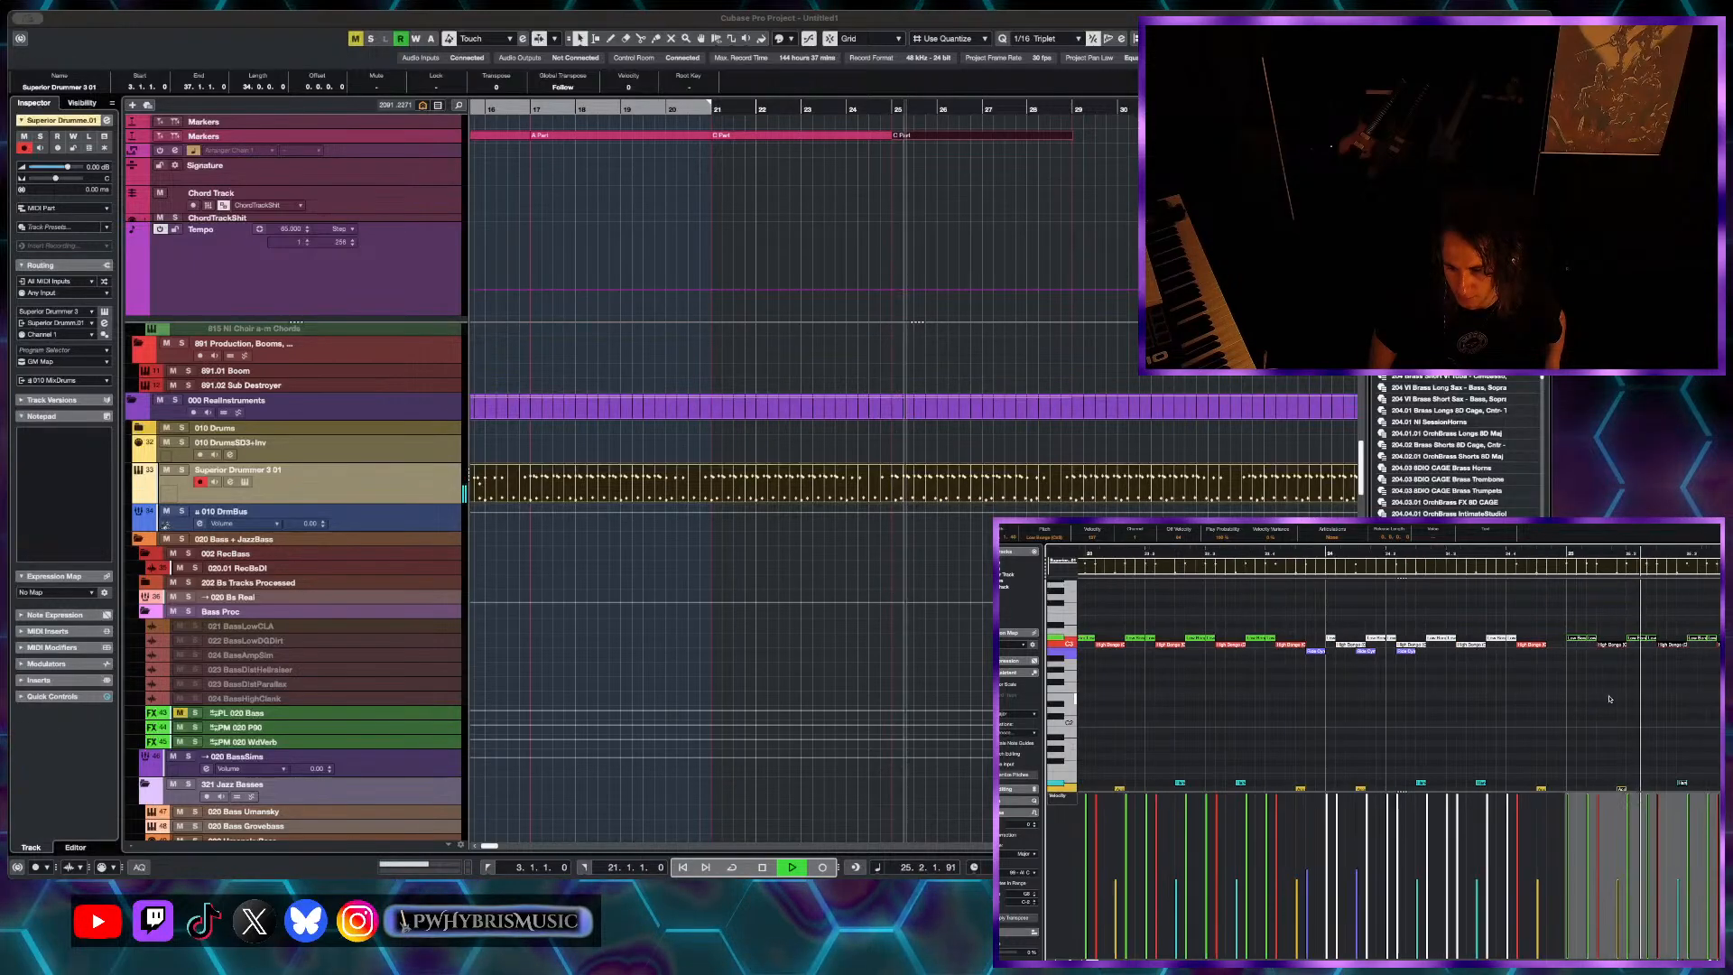
pyautogui.scroll(-3, 1608, 694)
pyautogui.hscroll(3, 1611, 695)
pyautogui.scroll(-6, 1611, 694)
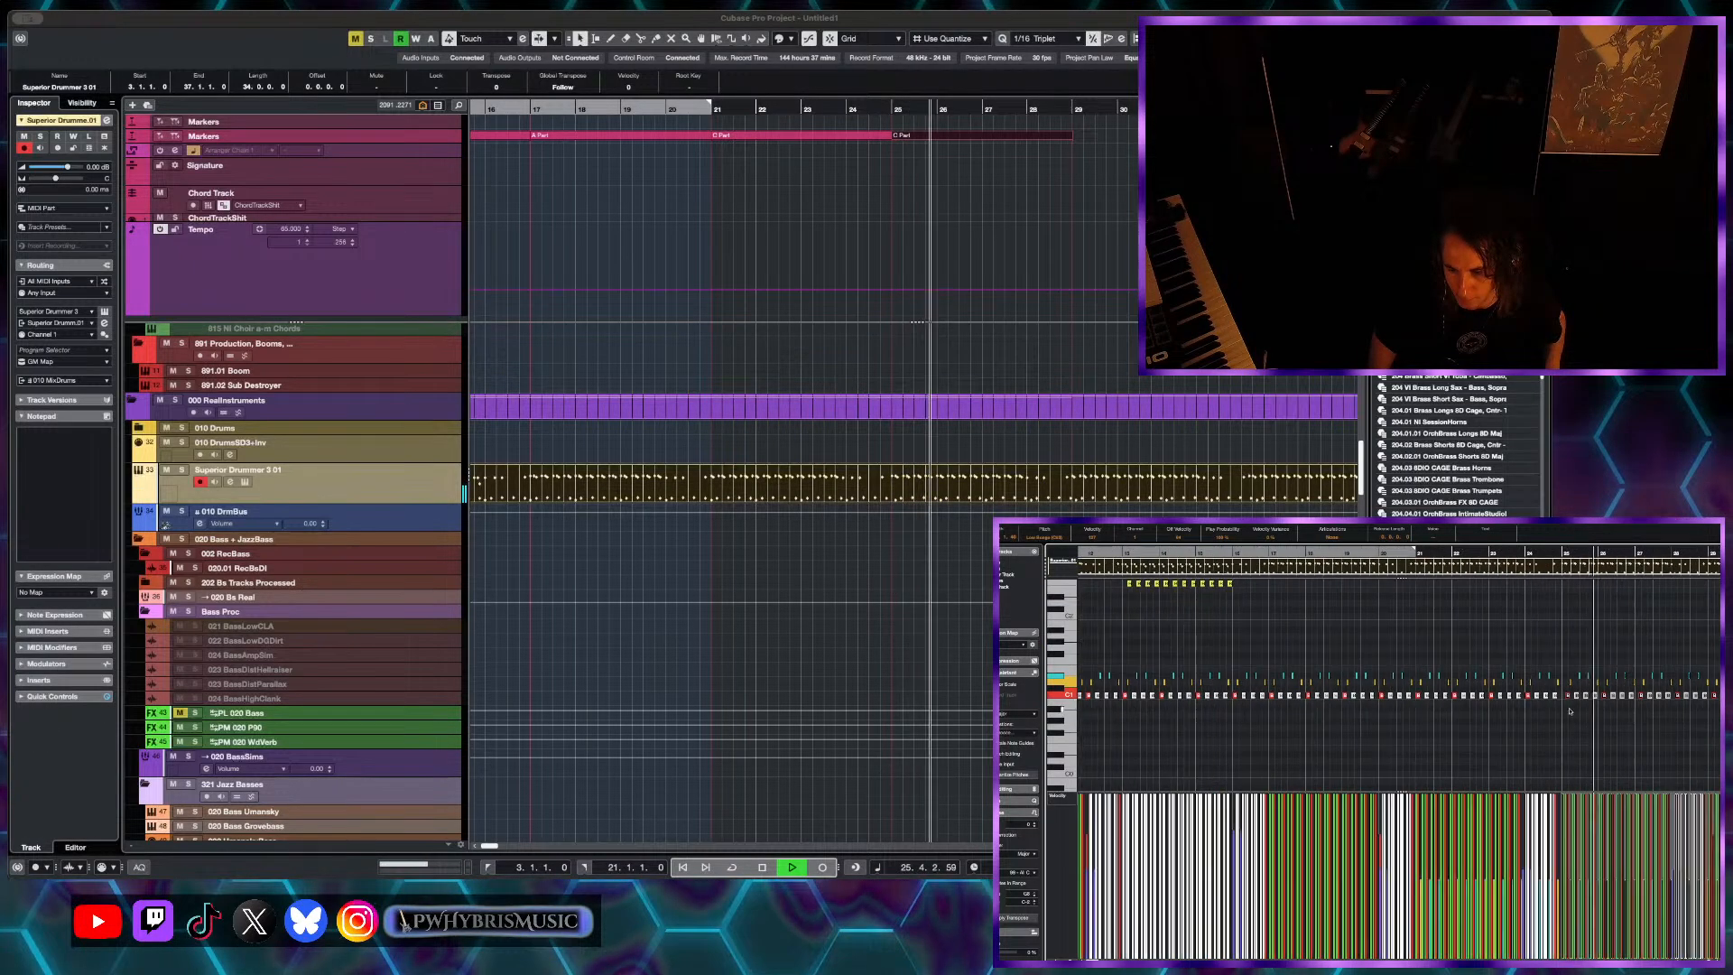
# - Select the bass drum and other low drum notes from bar 25 onward and move them back onto the bar line
pyautogui.hscroll(5, 1539, 716)
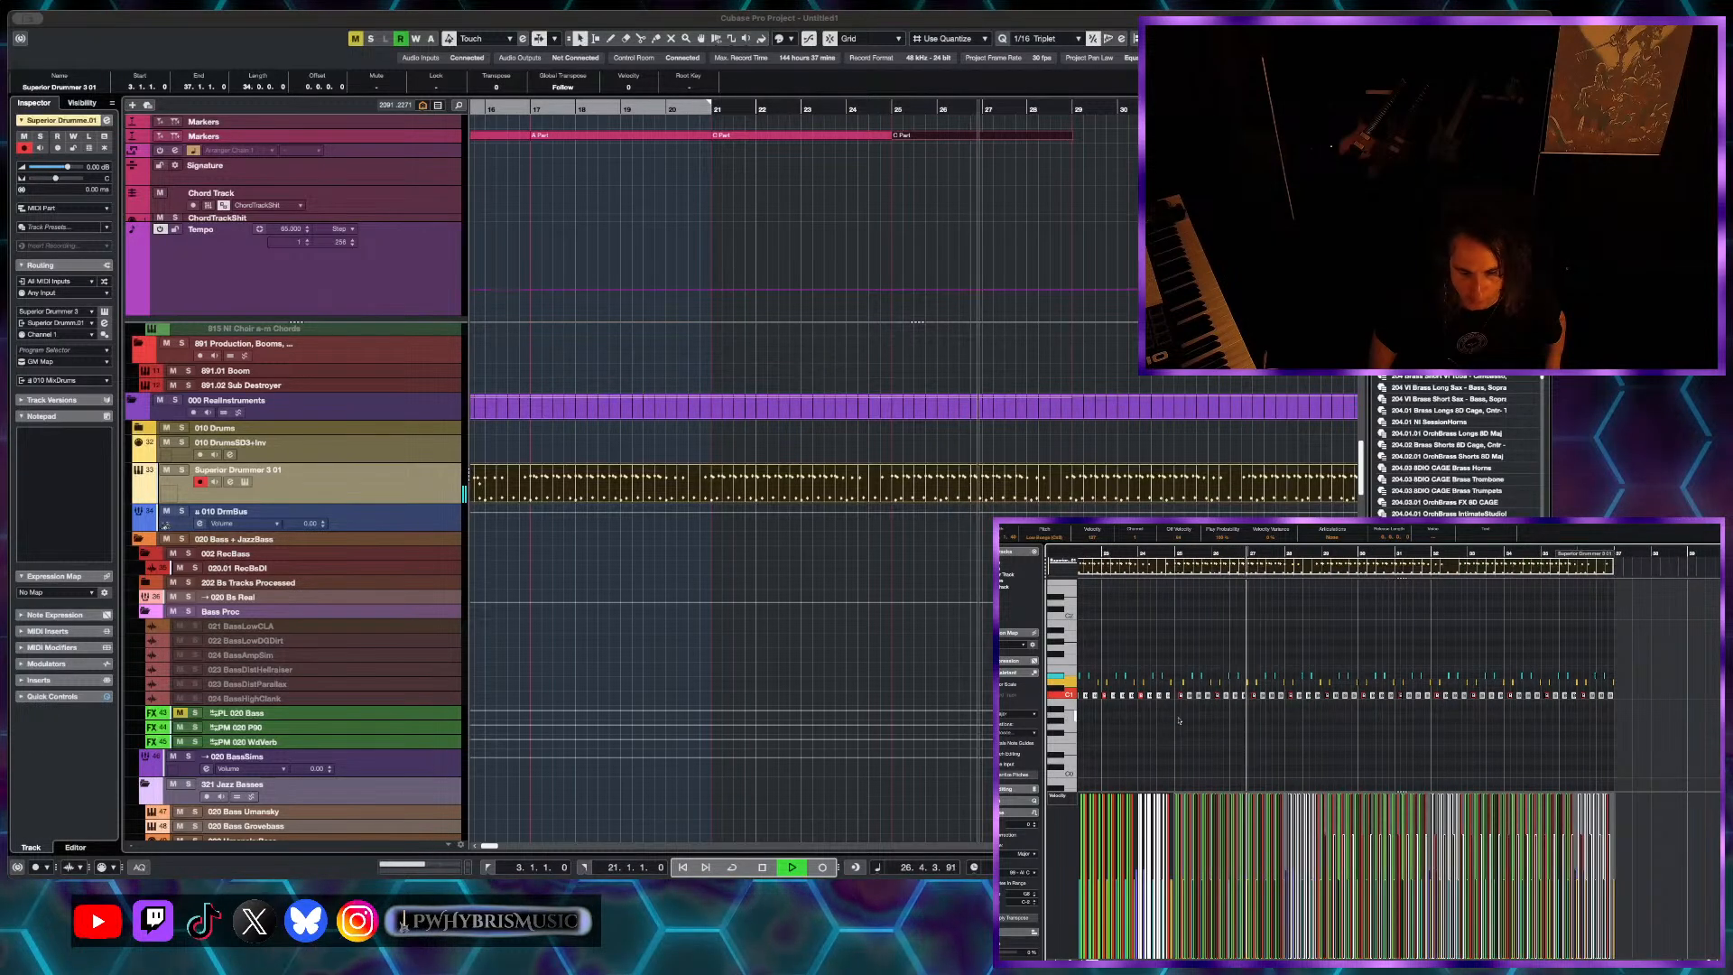
pyautogui.moveTo(1180, 717); pyautogui.dragTo(1647, 639)
pyautogui.scroll(3, 1177, 700)
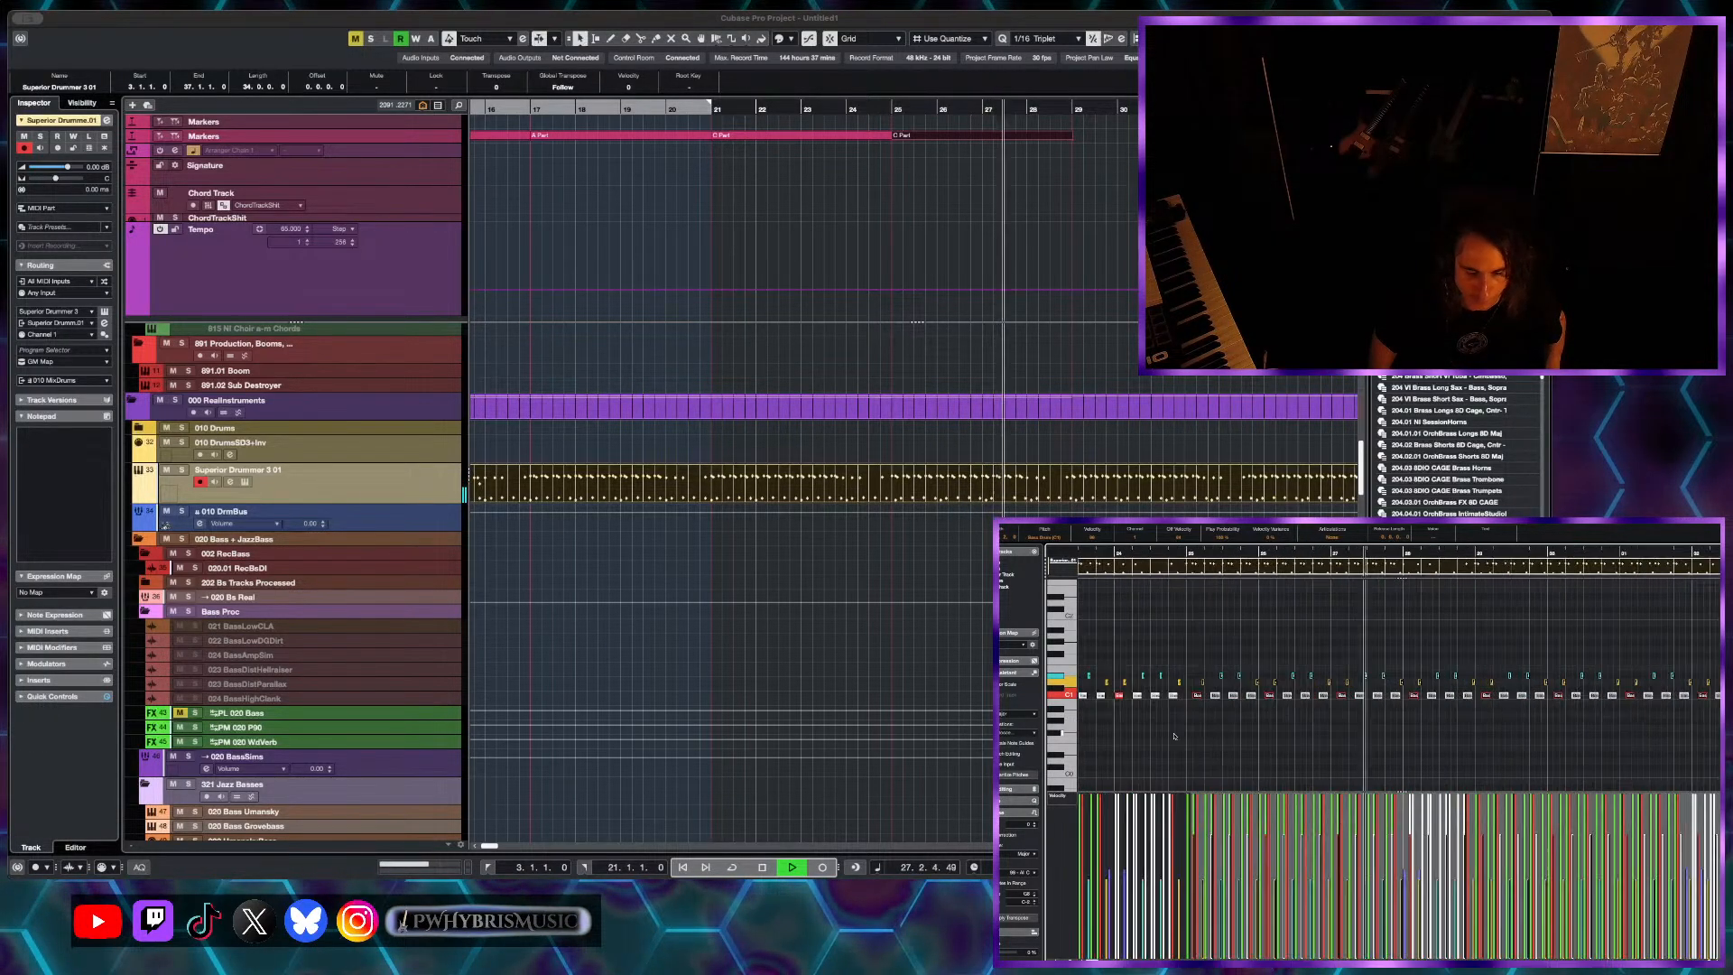
pyautogui.press('space')
pyautogui.scroll(3, 1188, 696)
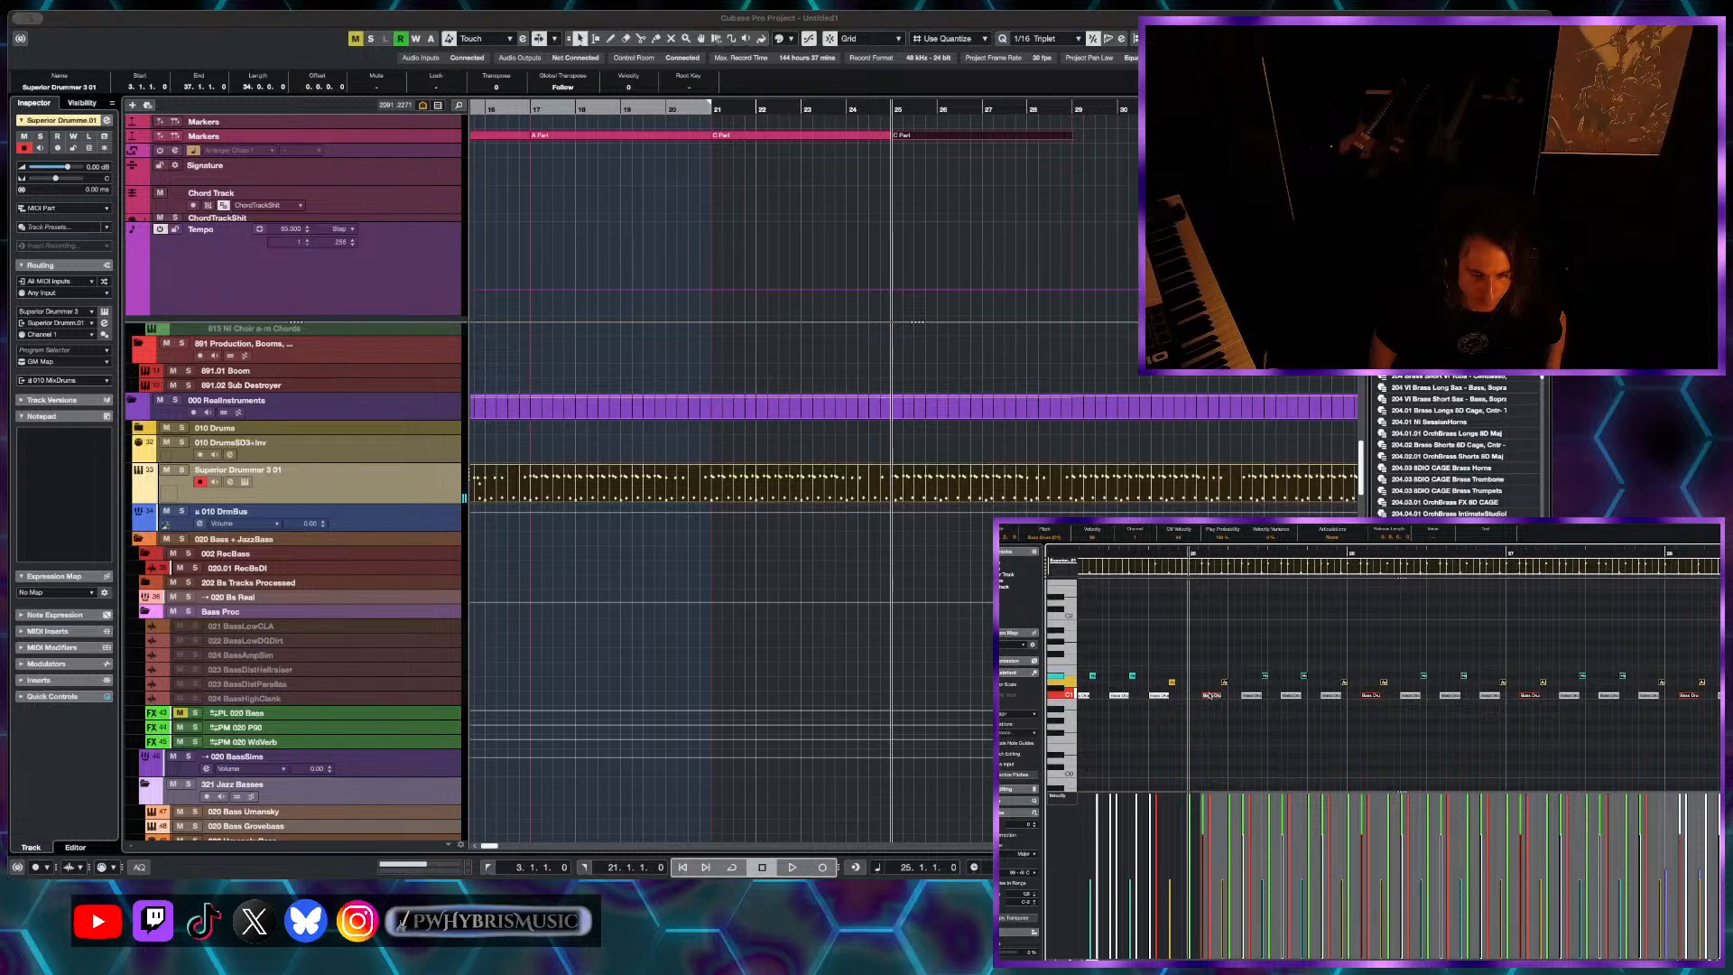
pyautogui.scroll(-1, 1210, 695)
# - Play from 25.1.1 and check the realigned drum groove across bars 25 and 26
pyautogui.press('space')
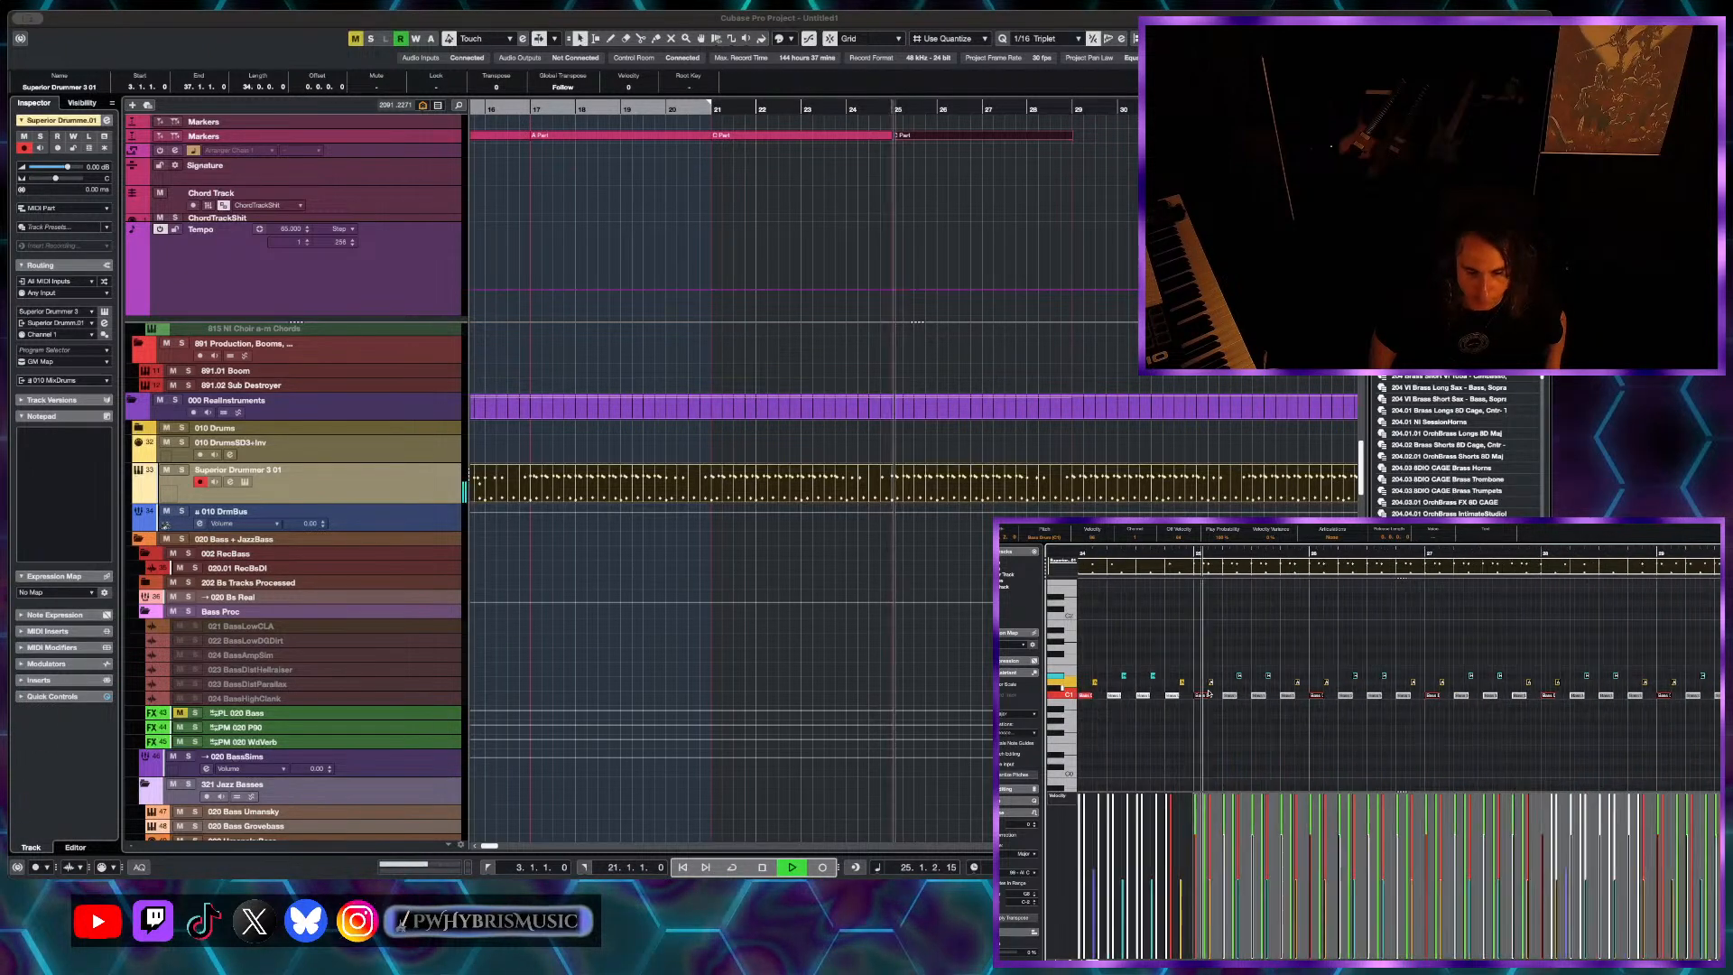
pyautogui.scroll(-2, 1210, 694)
pyautogui.scroll(1, 1221, 696)
pyautogui.scroll(-1, 1264, 698)
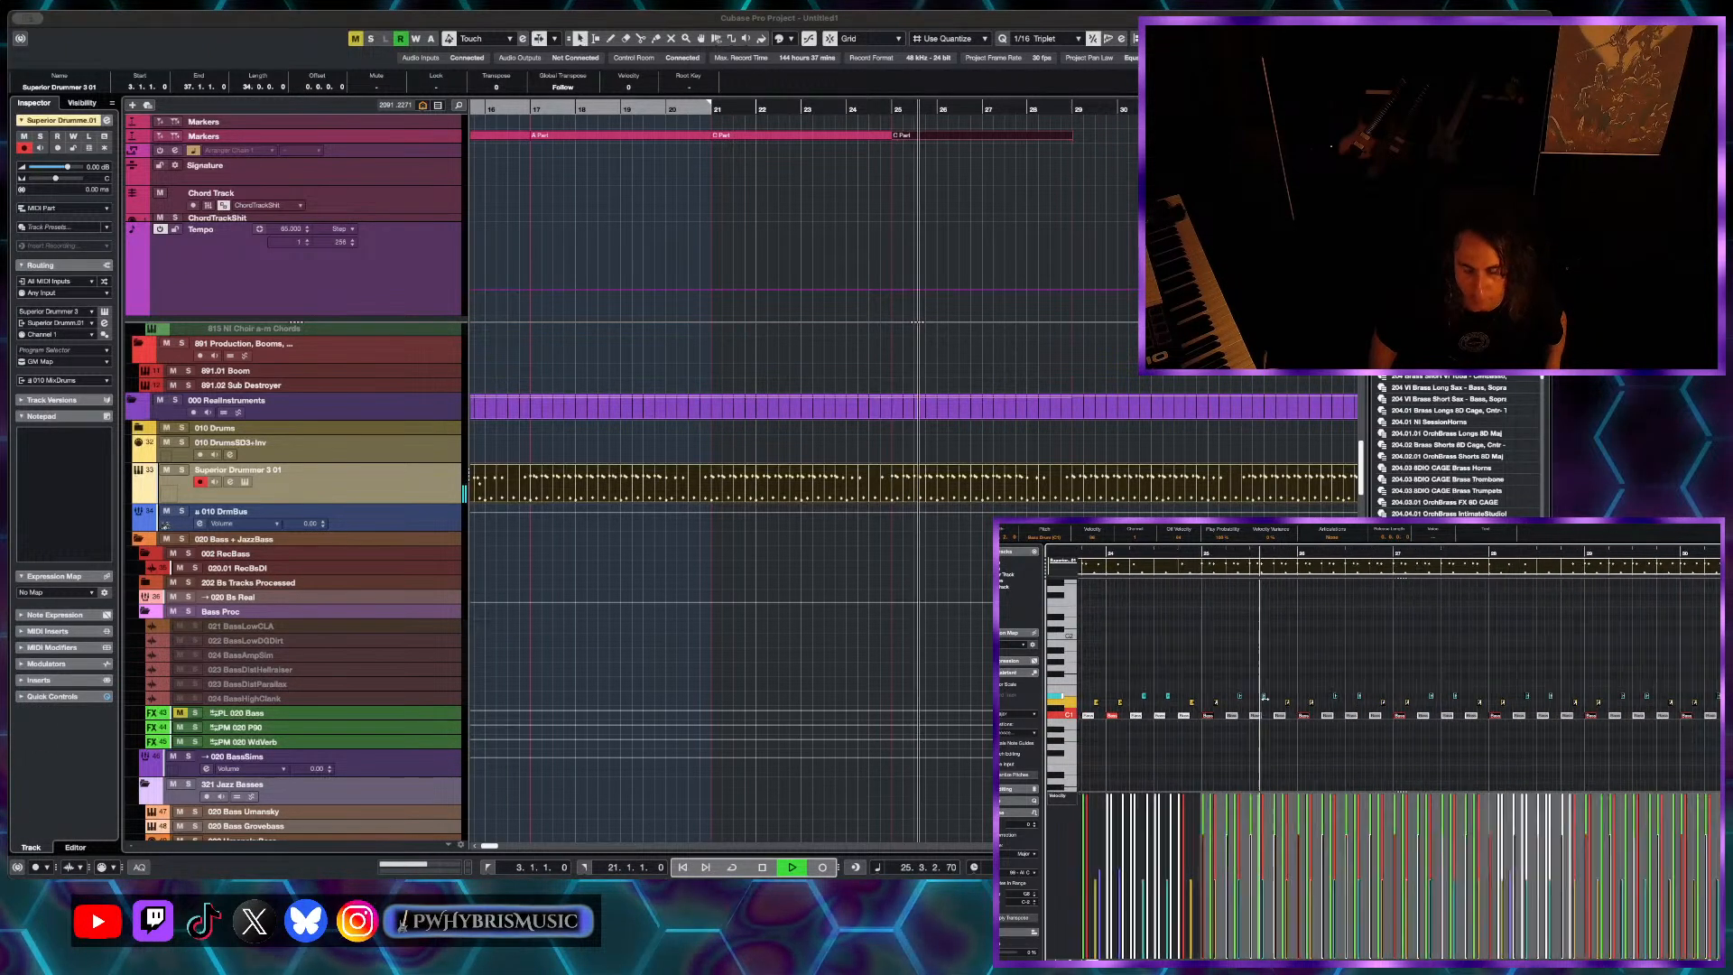
pyautogui.scroll(-1, 1300, 707)
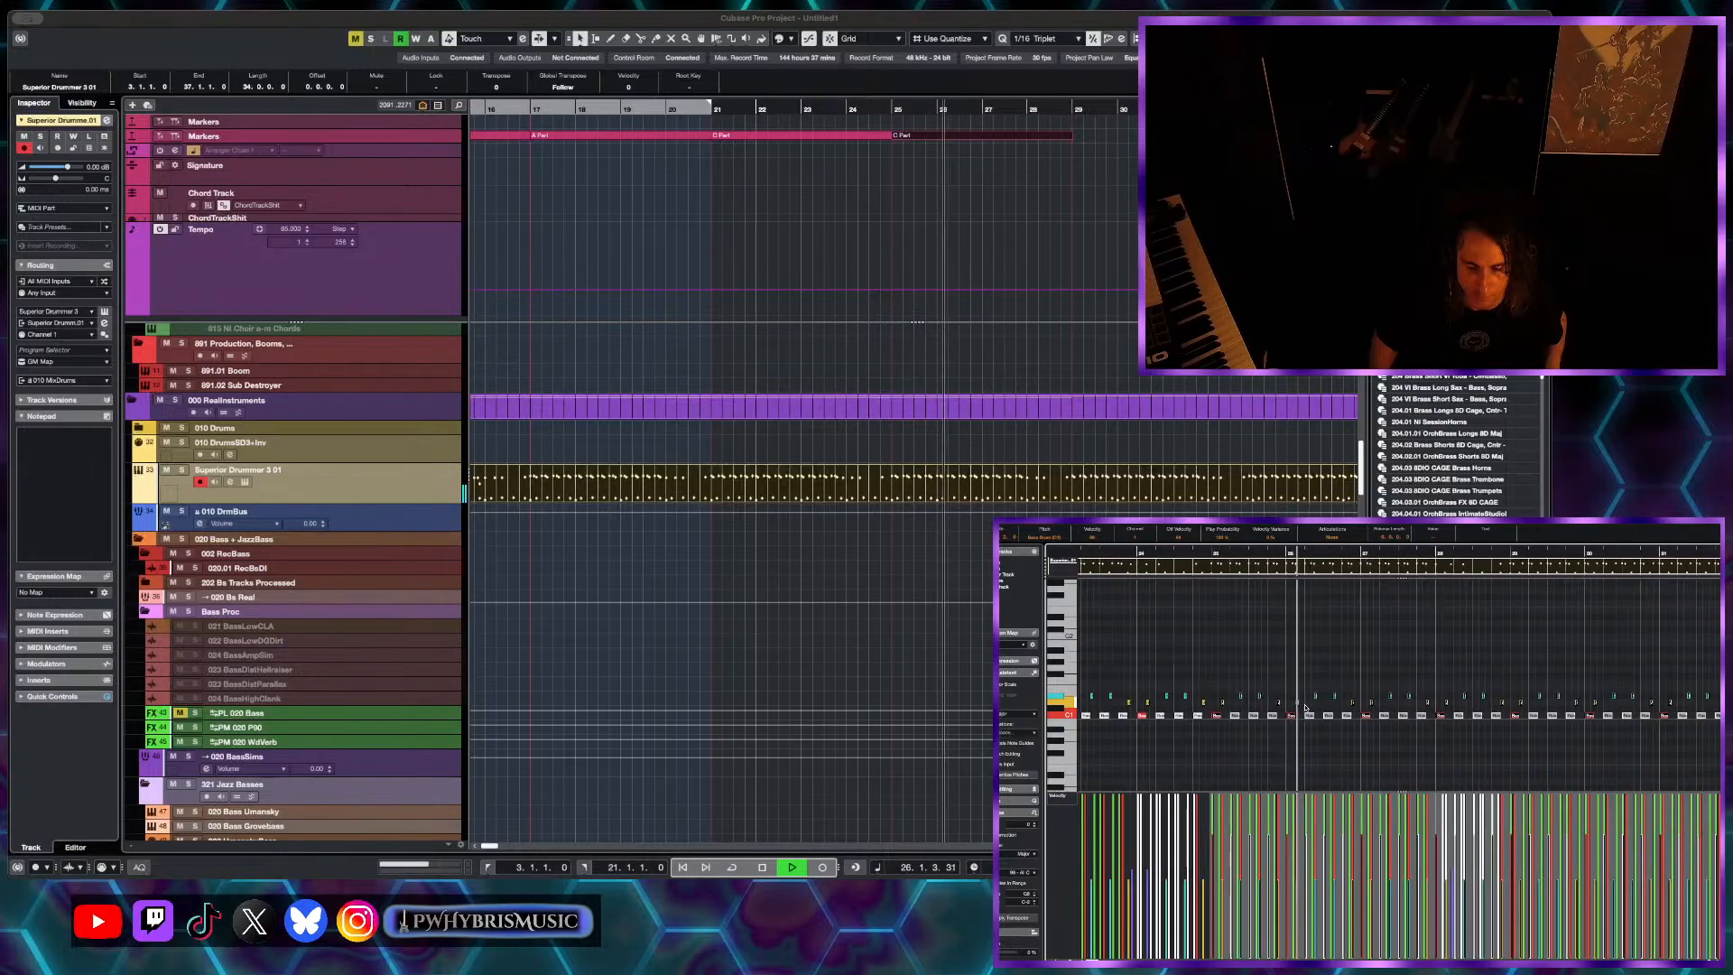
pyautogui.scroll(4, 1380, 709)
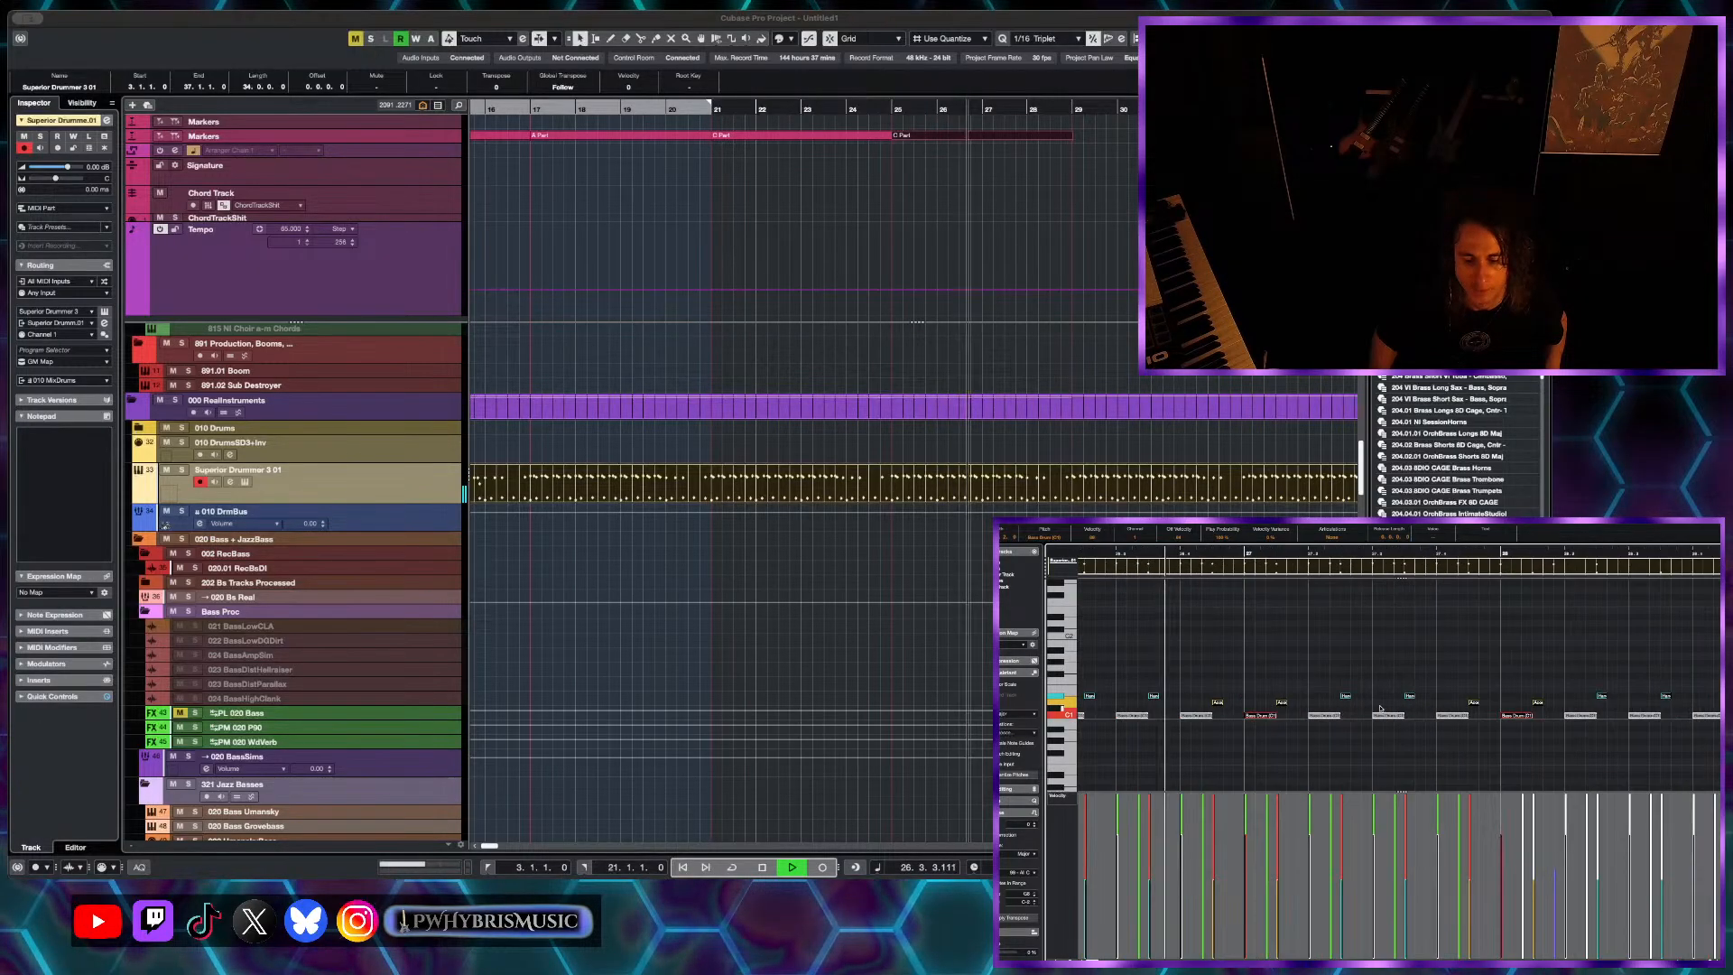
pyautogui.scroll(-5, 1380, 708)
pyautogui.press('space')
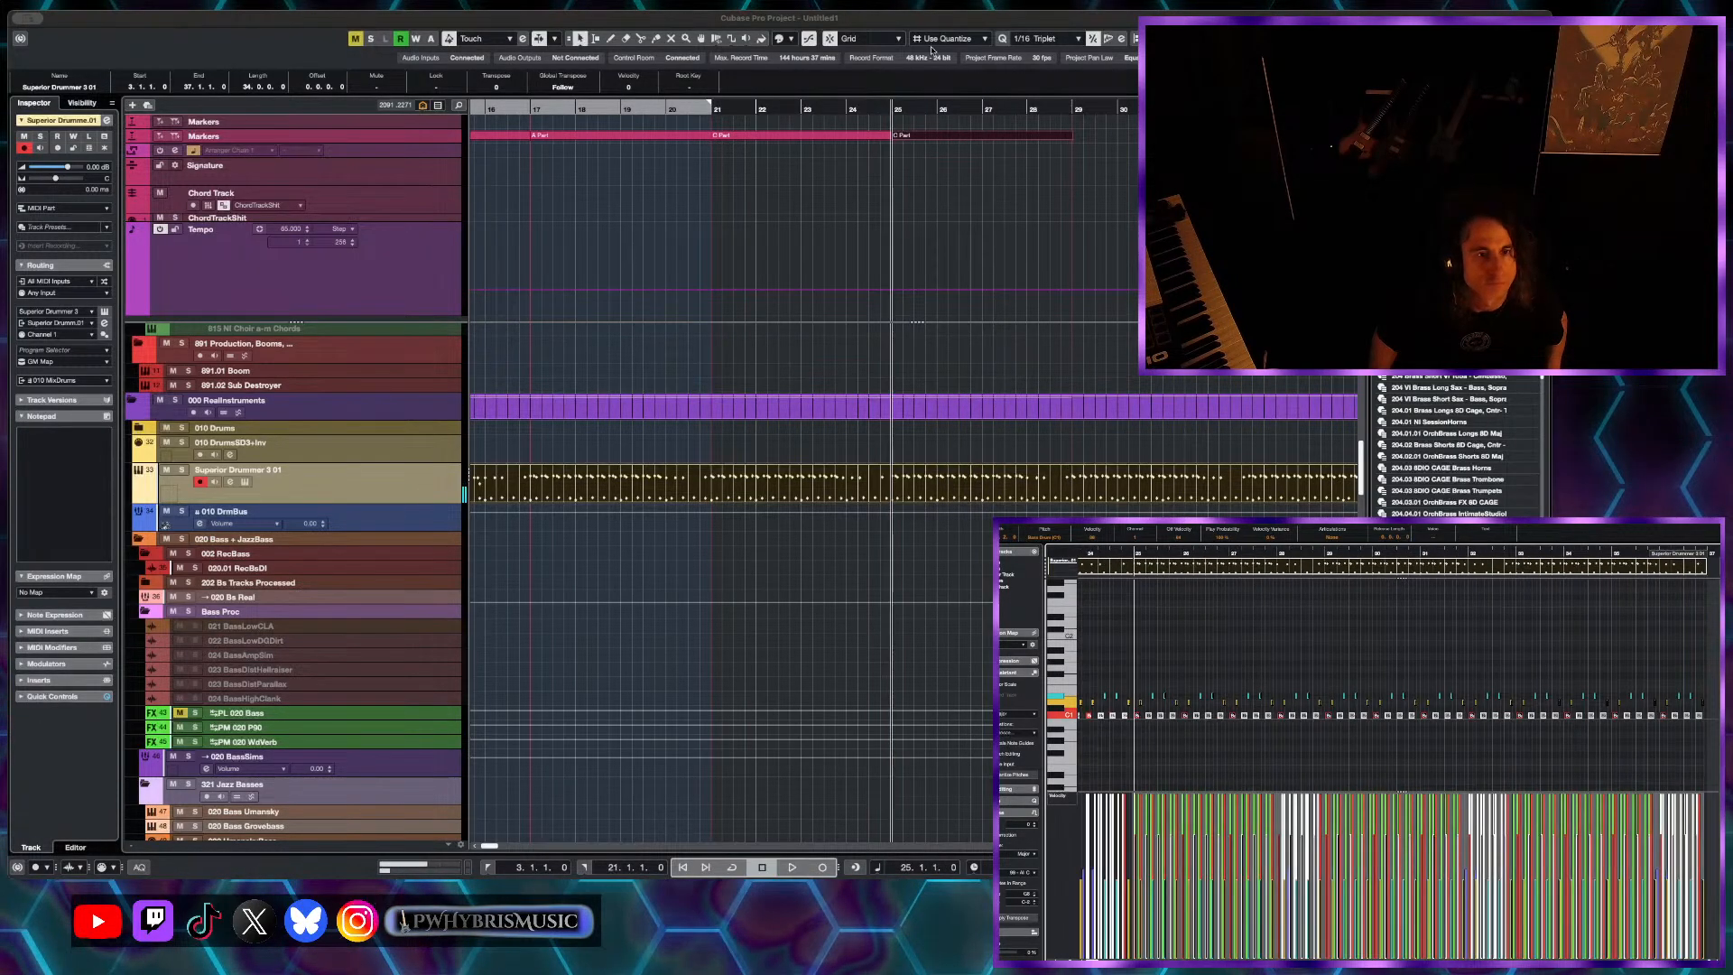
# - Shorten the C Part cycle marker on the marker track so that it ends at bar 27
pyautogui.press('space')
pyautogui.scroll(1, 901, 106)
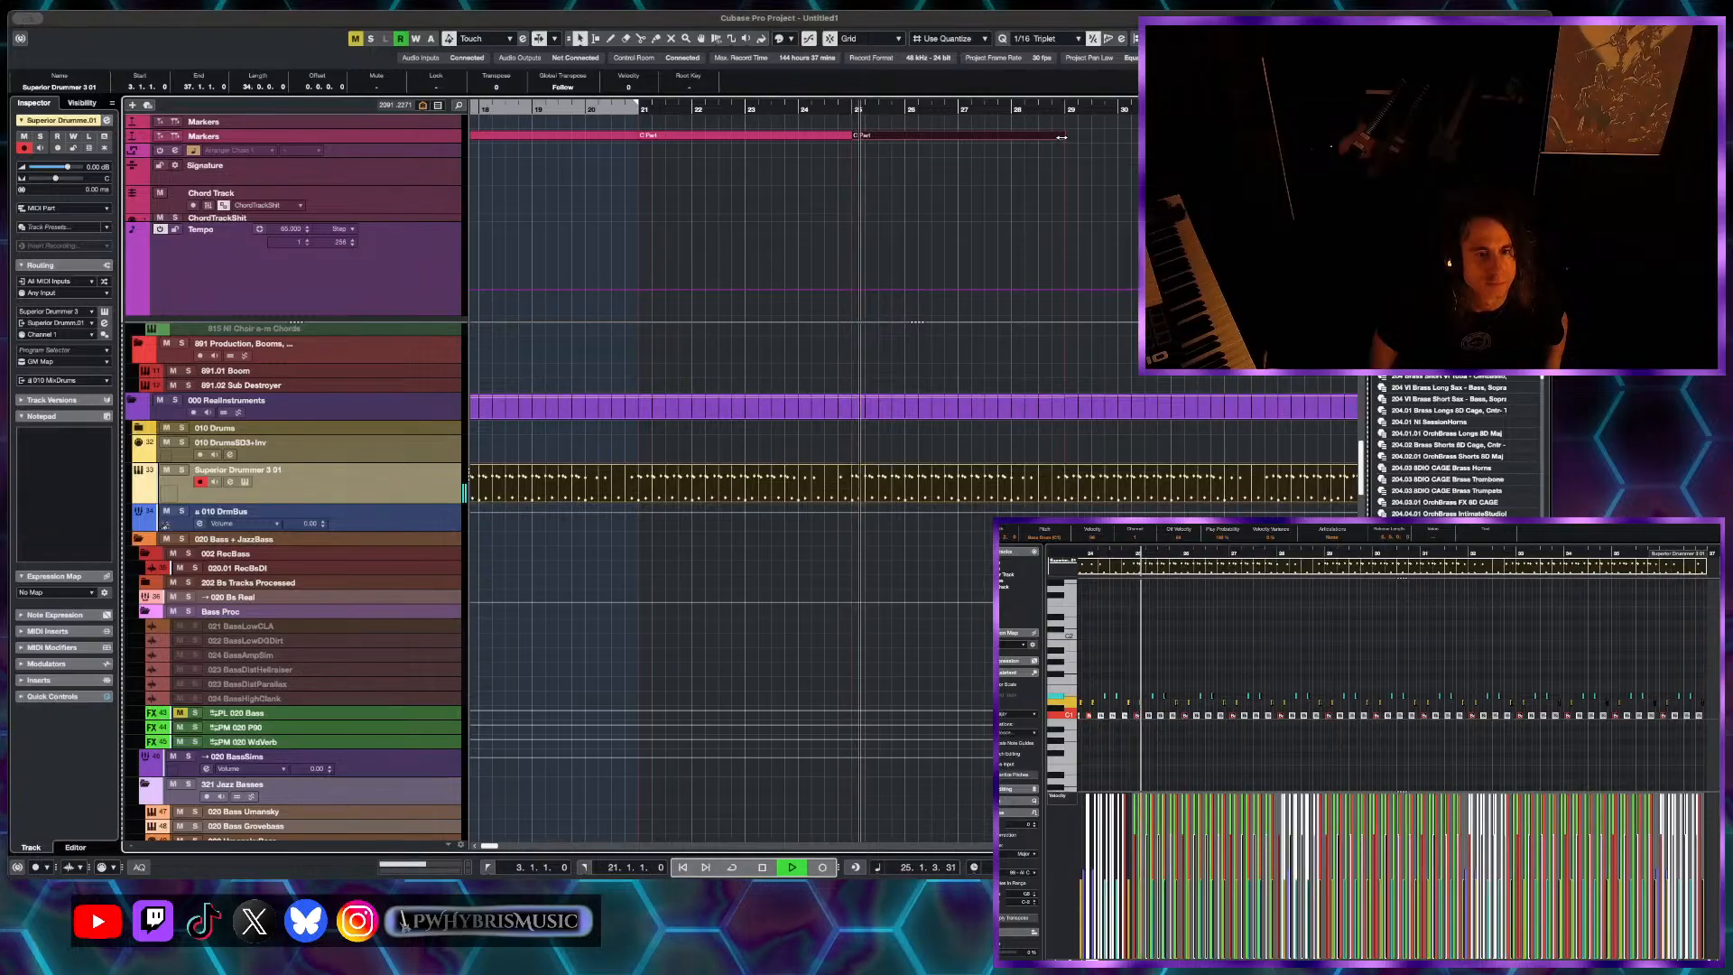
pyautogui.click(953, 147)
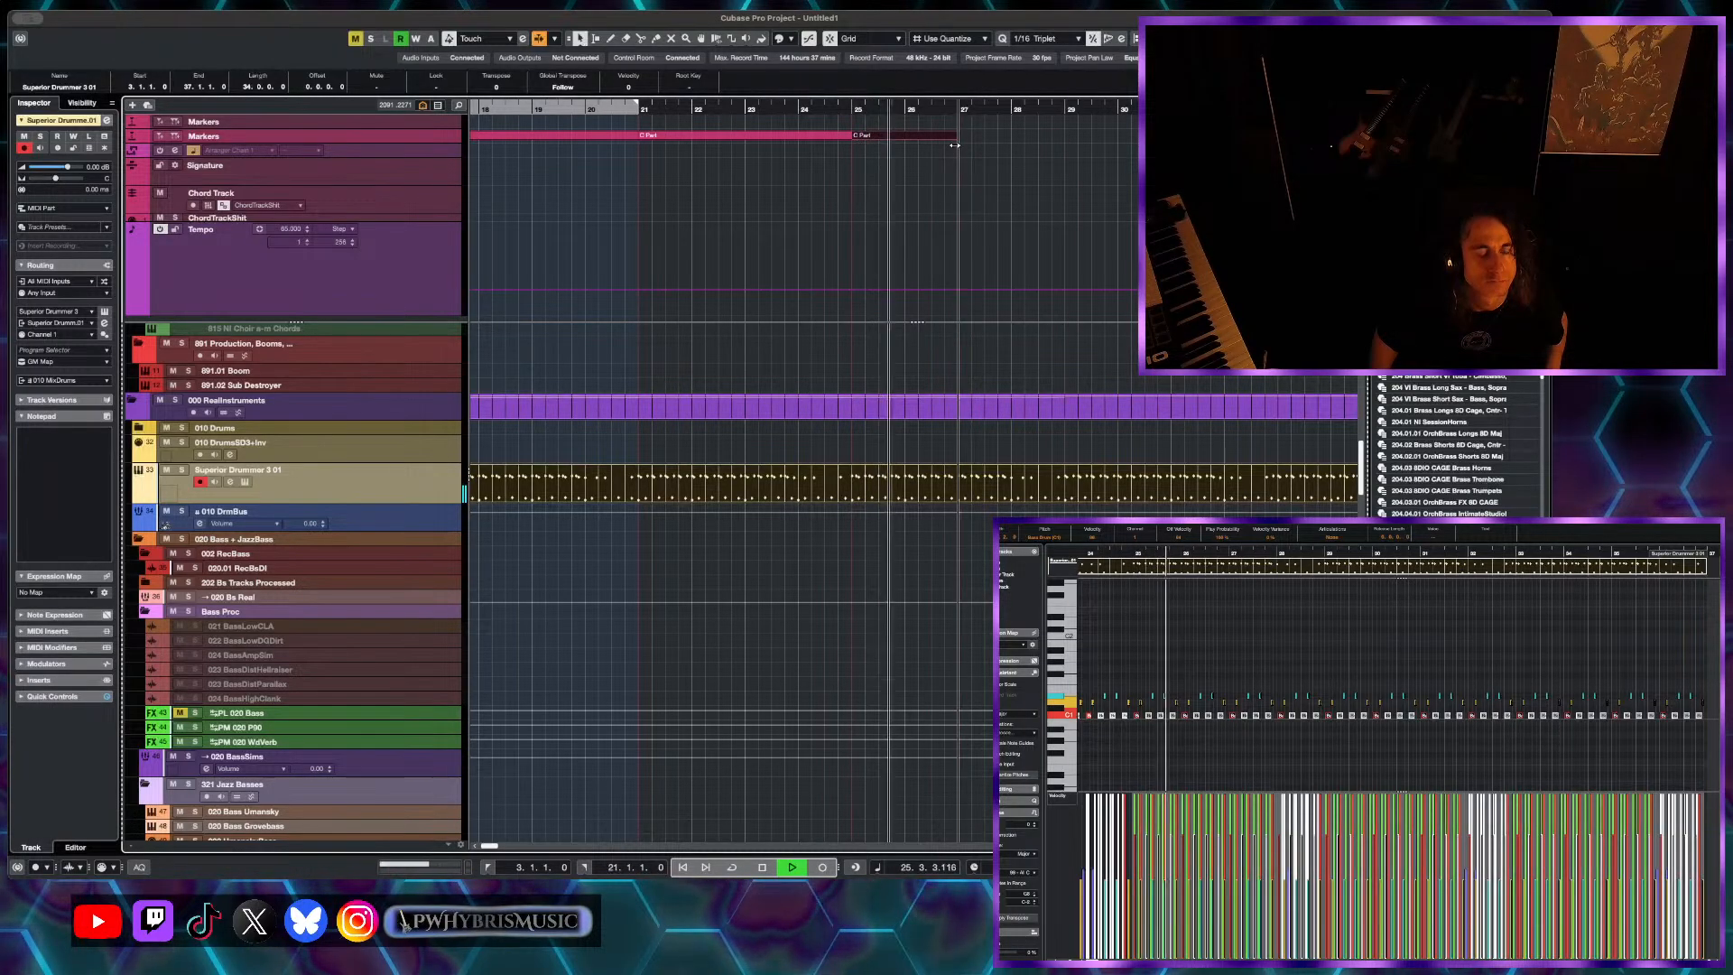
pyautogui.scroll(2, 959, 549)
pyautogui.scroll(3, 1220, 716)
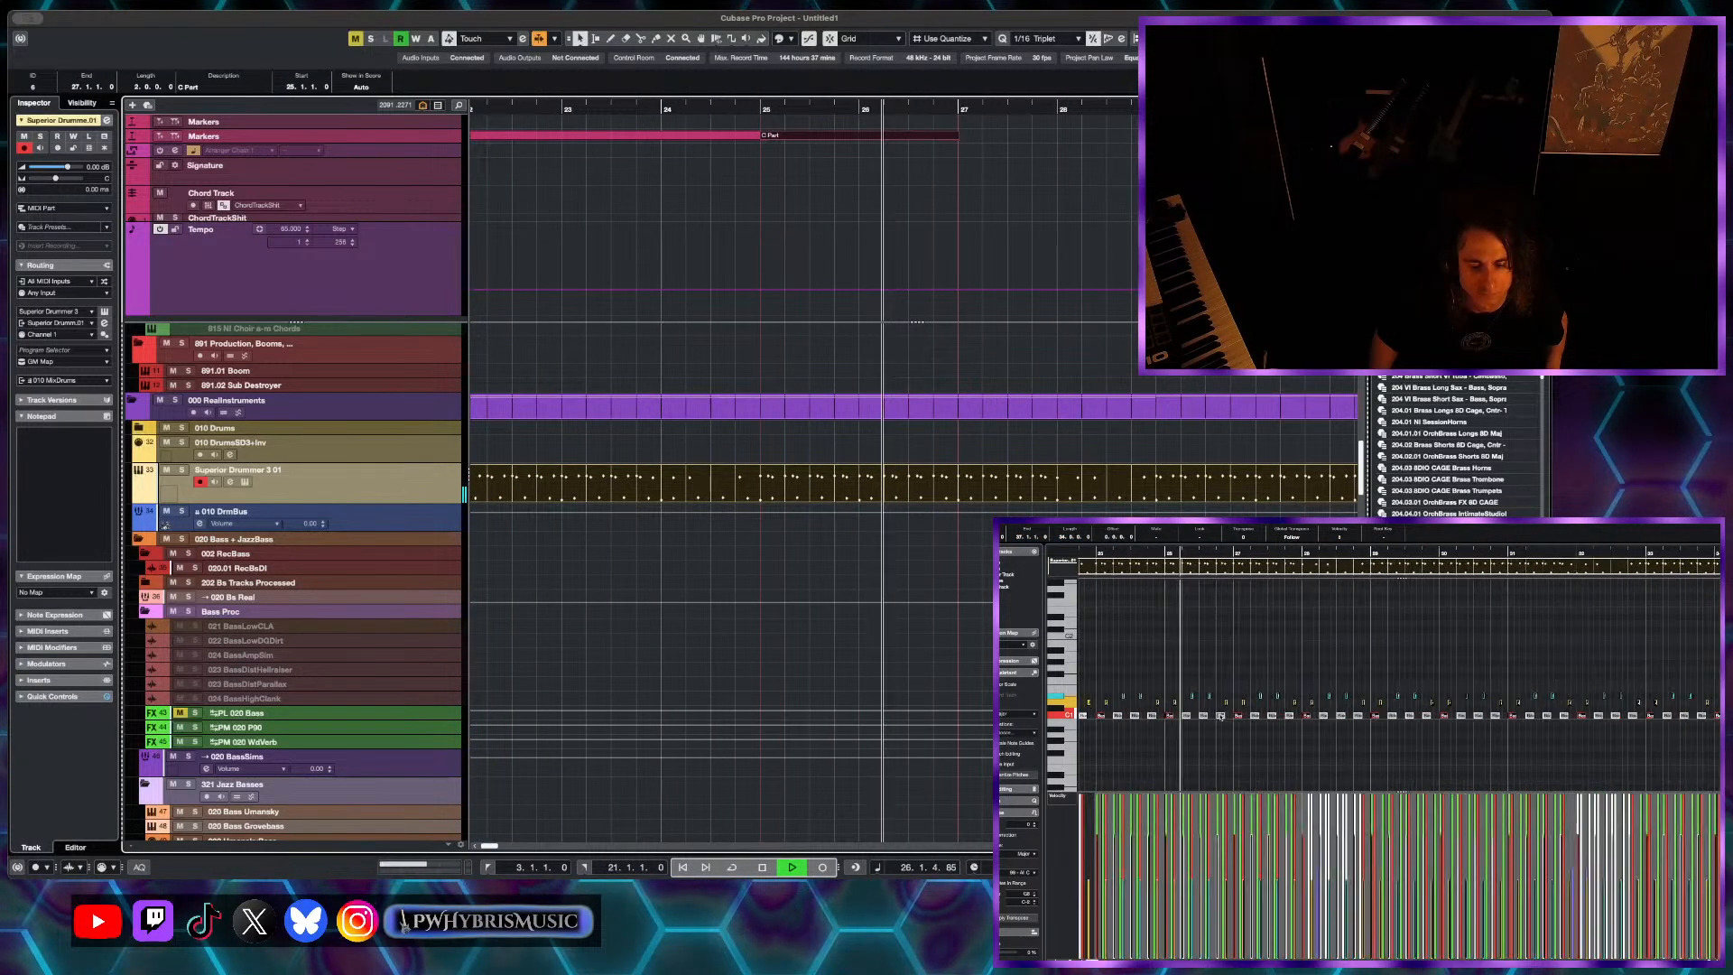
pyautogui.scroll(1, 1220, 716)
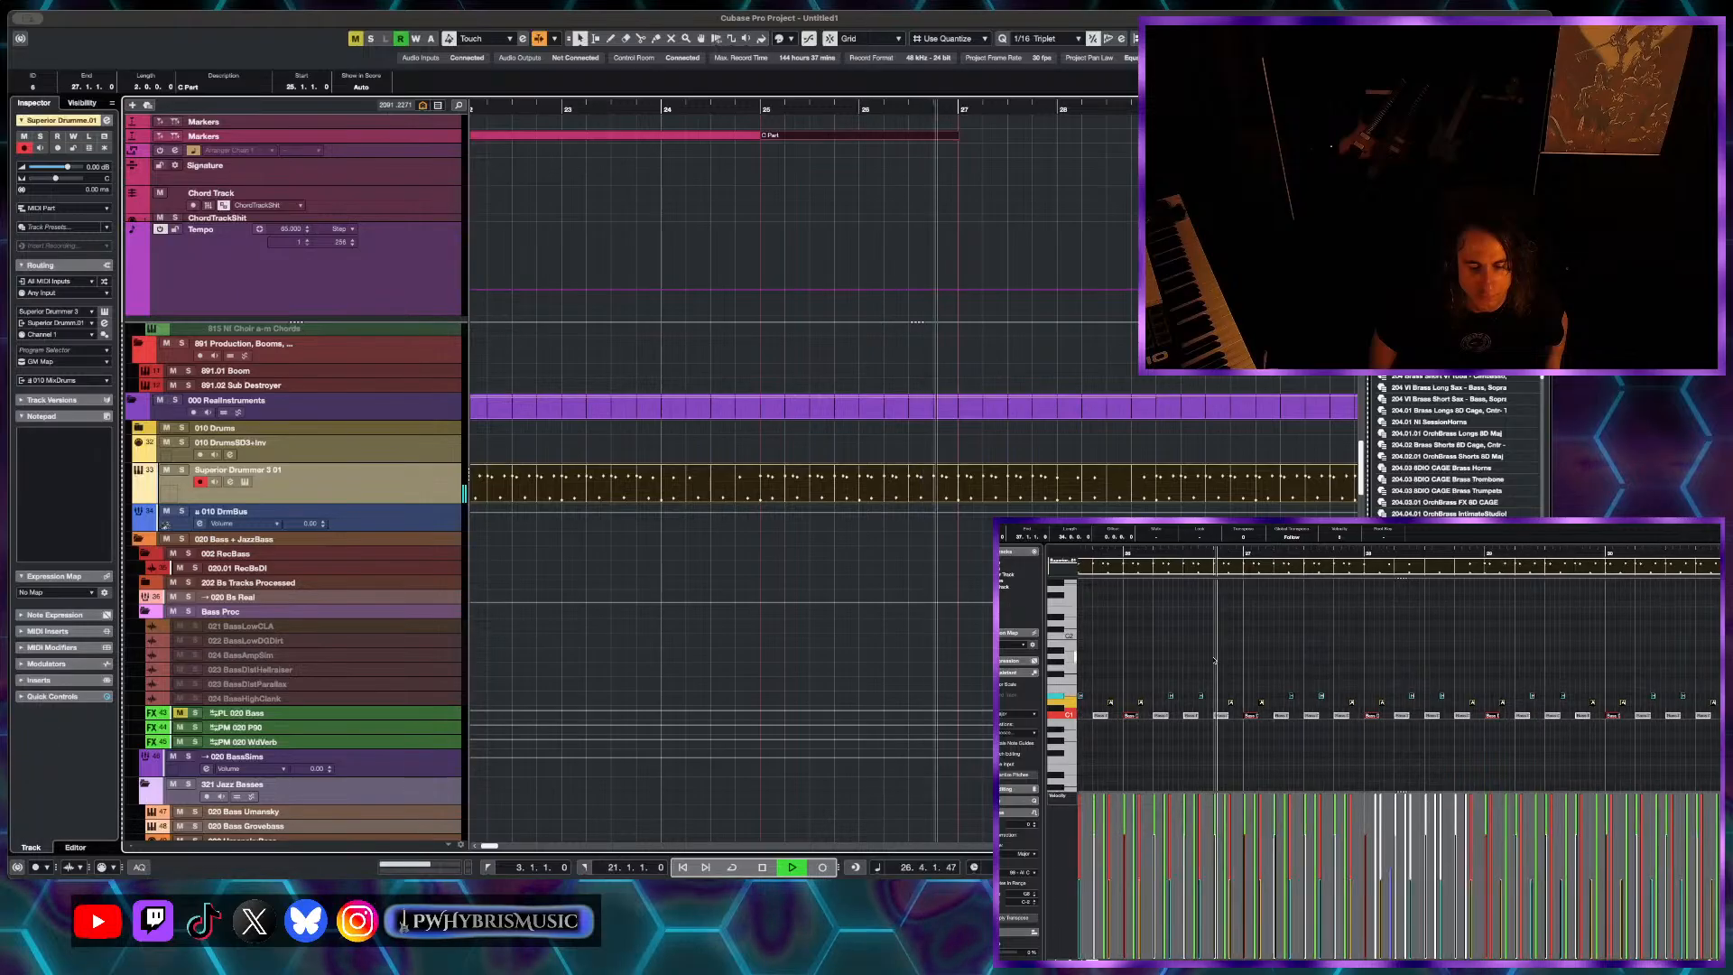
pyautogui.press('space')
# - Play from 26.1.1 and add a fill of Hand Clap (D#1) hits from about 26.3 to the end of bar 26
pyautogui.click(1122, 552)
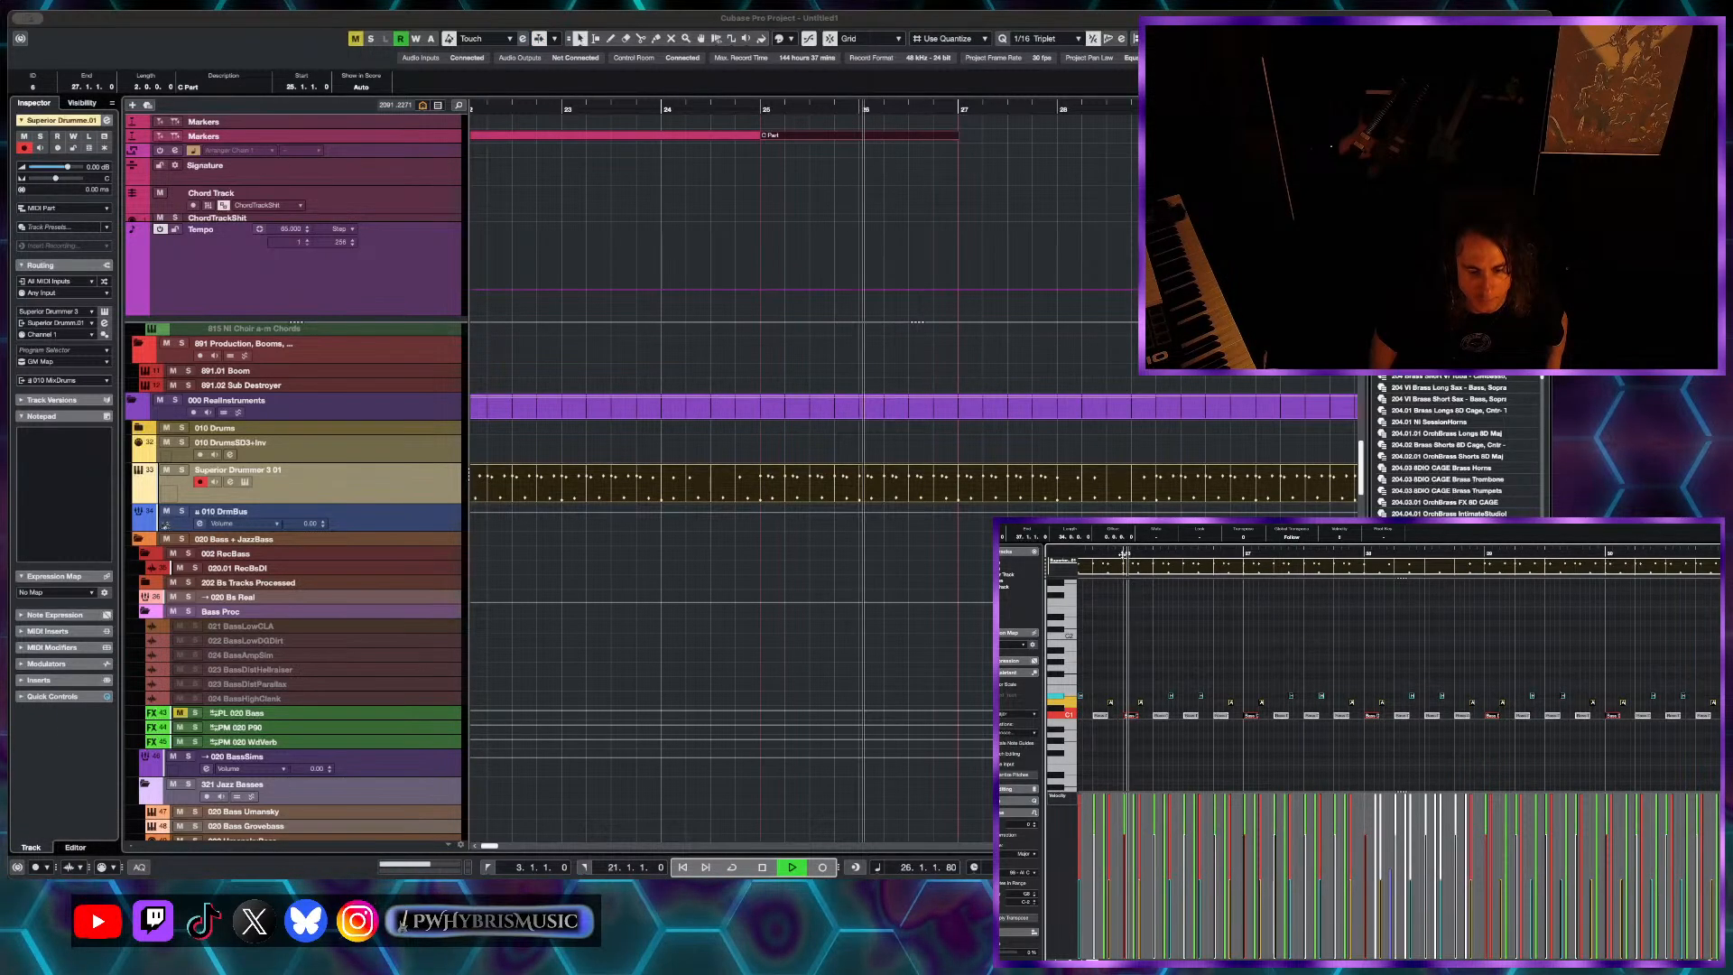
pyautogui.scroll(2, 1164, 661)
pyautogui.scroll(-1, 1164, 661)
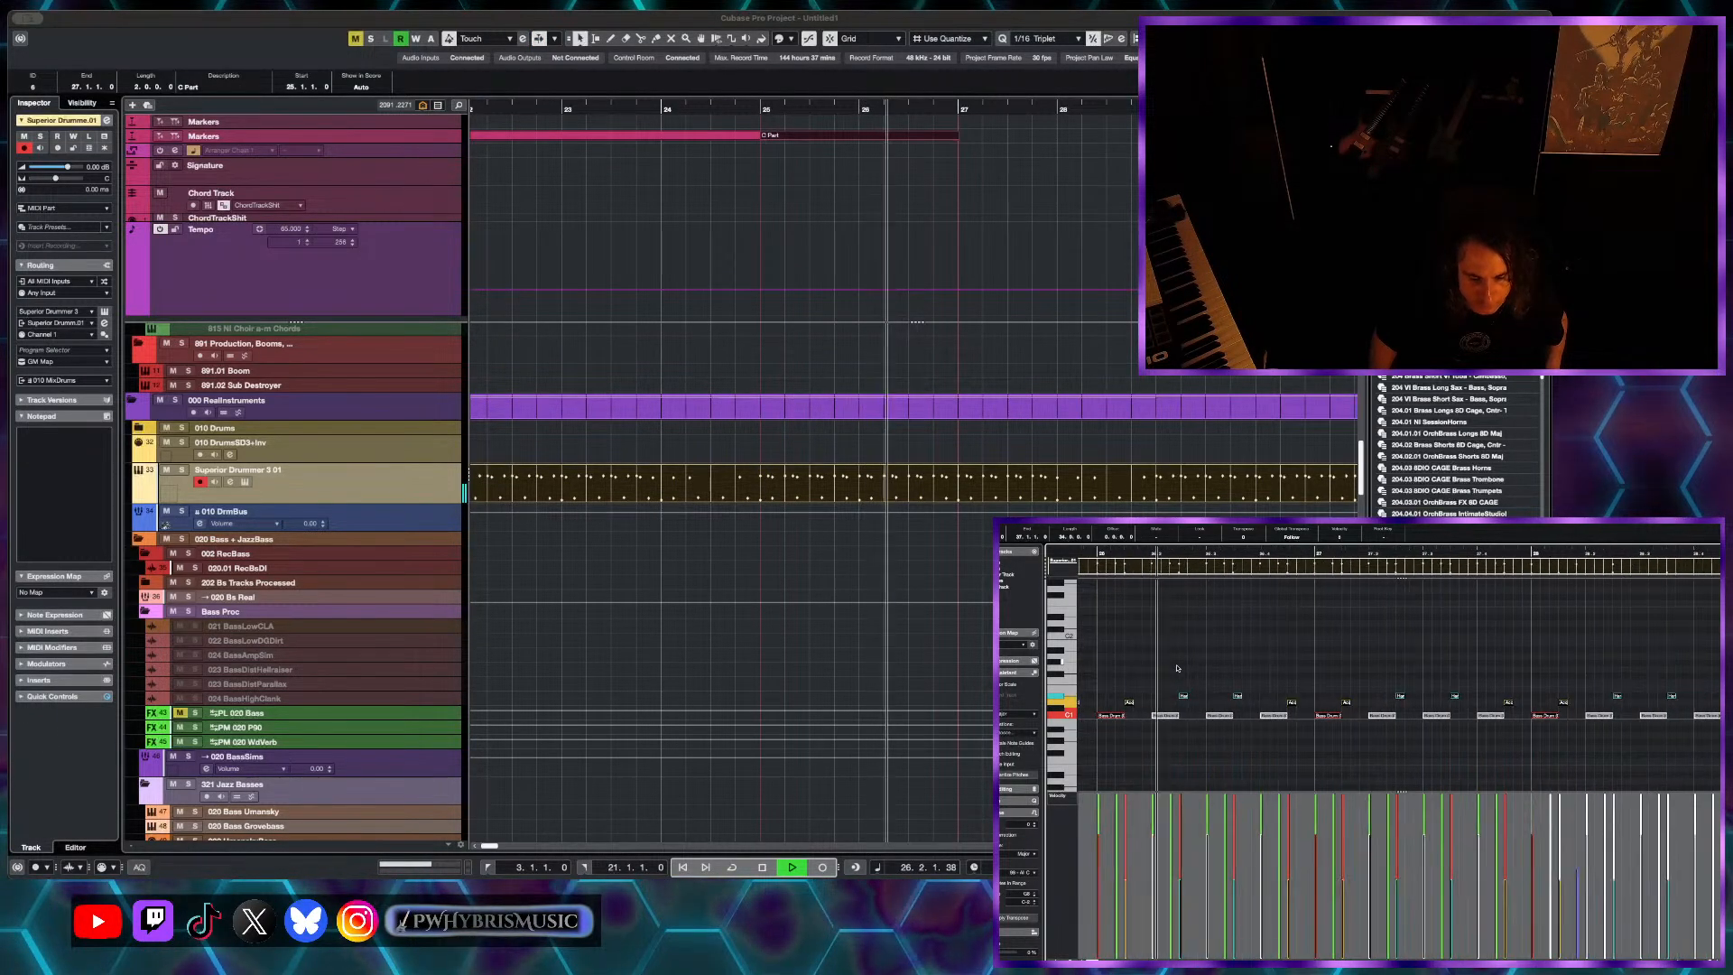
pyautogui.press('space')
pyautogui.click(1211, 695)
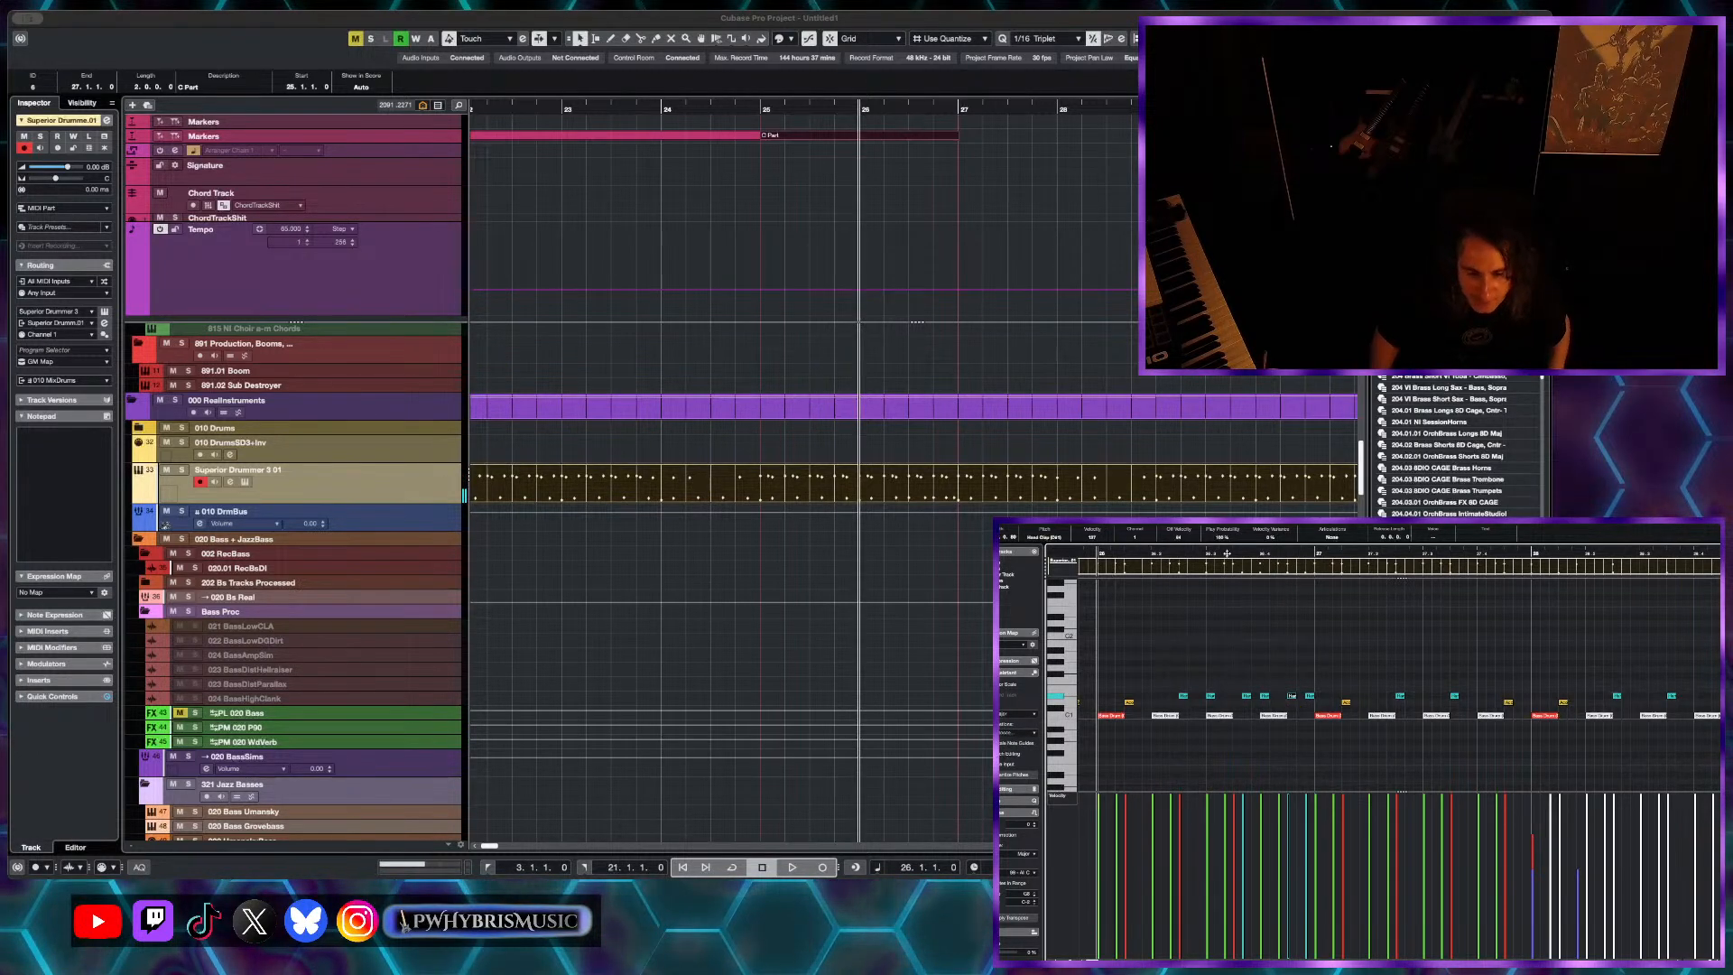
# - Delete the bongo notes in the second half of bar 26 around the clap fill and play the result from 26.1.1
pyautogui.press('super+shift+a')
pyautogui.scroll(2, 1214, 632)
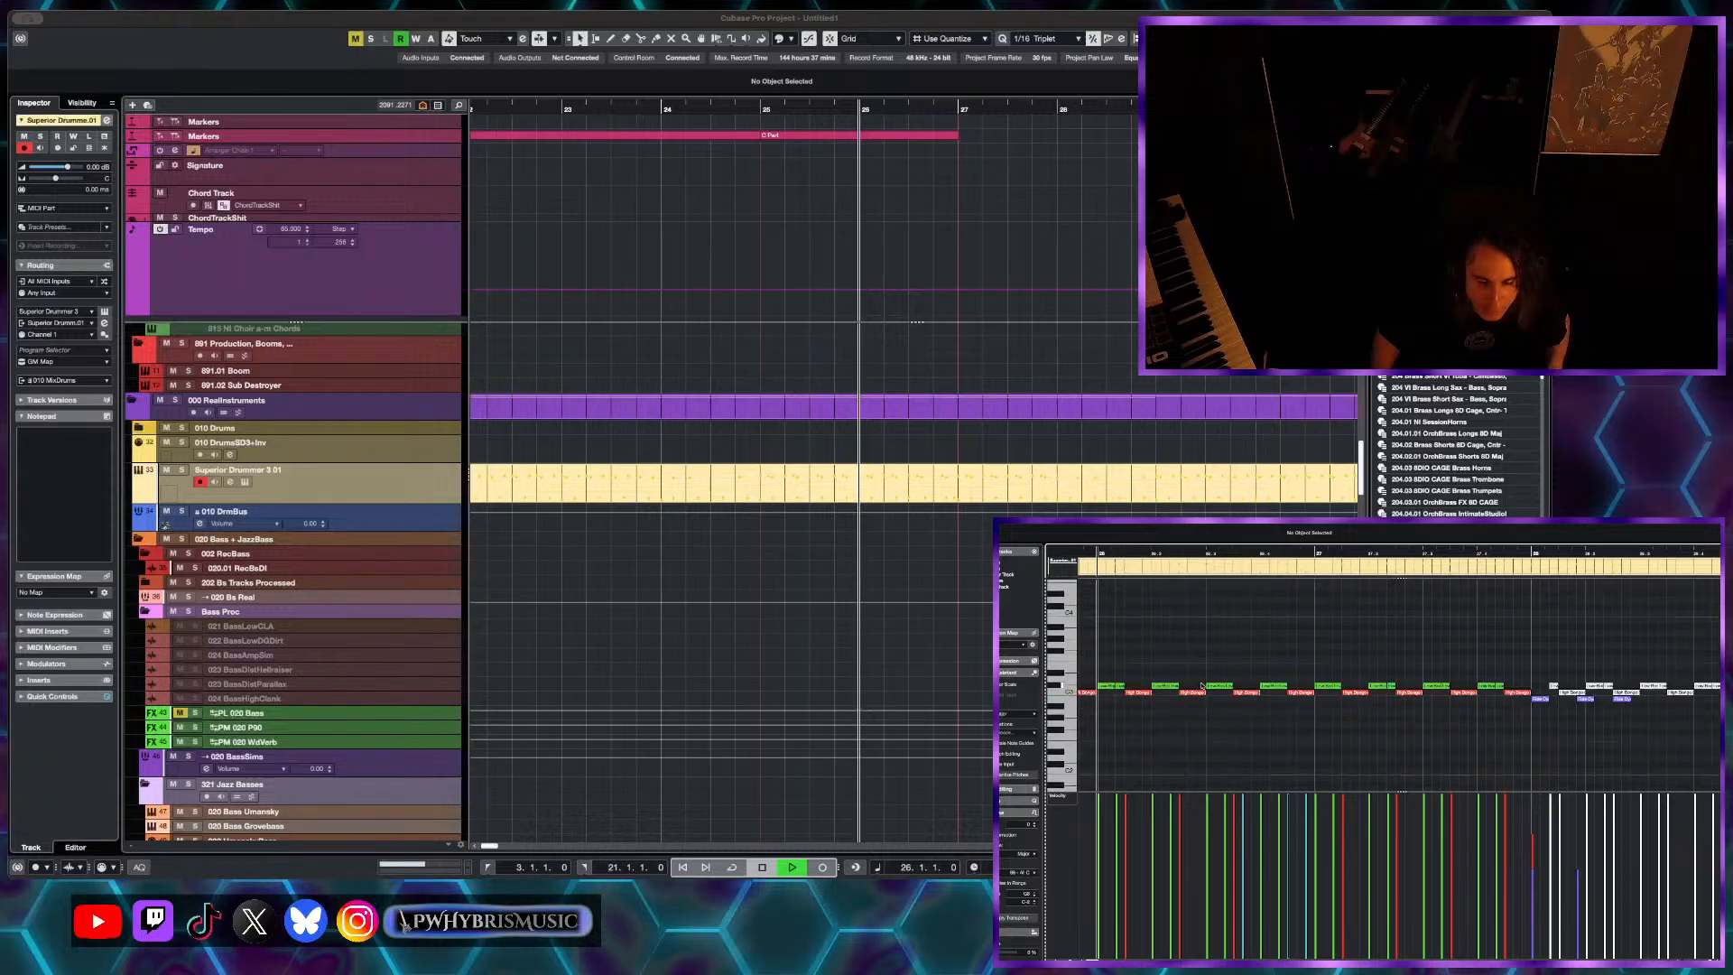
pyautogui.scroll(2, 1222, 686)
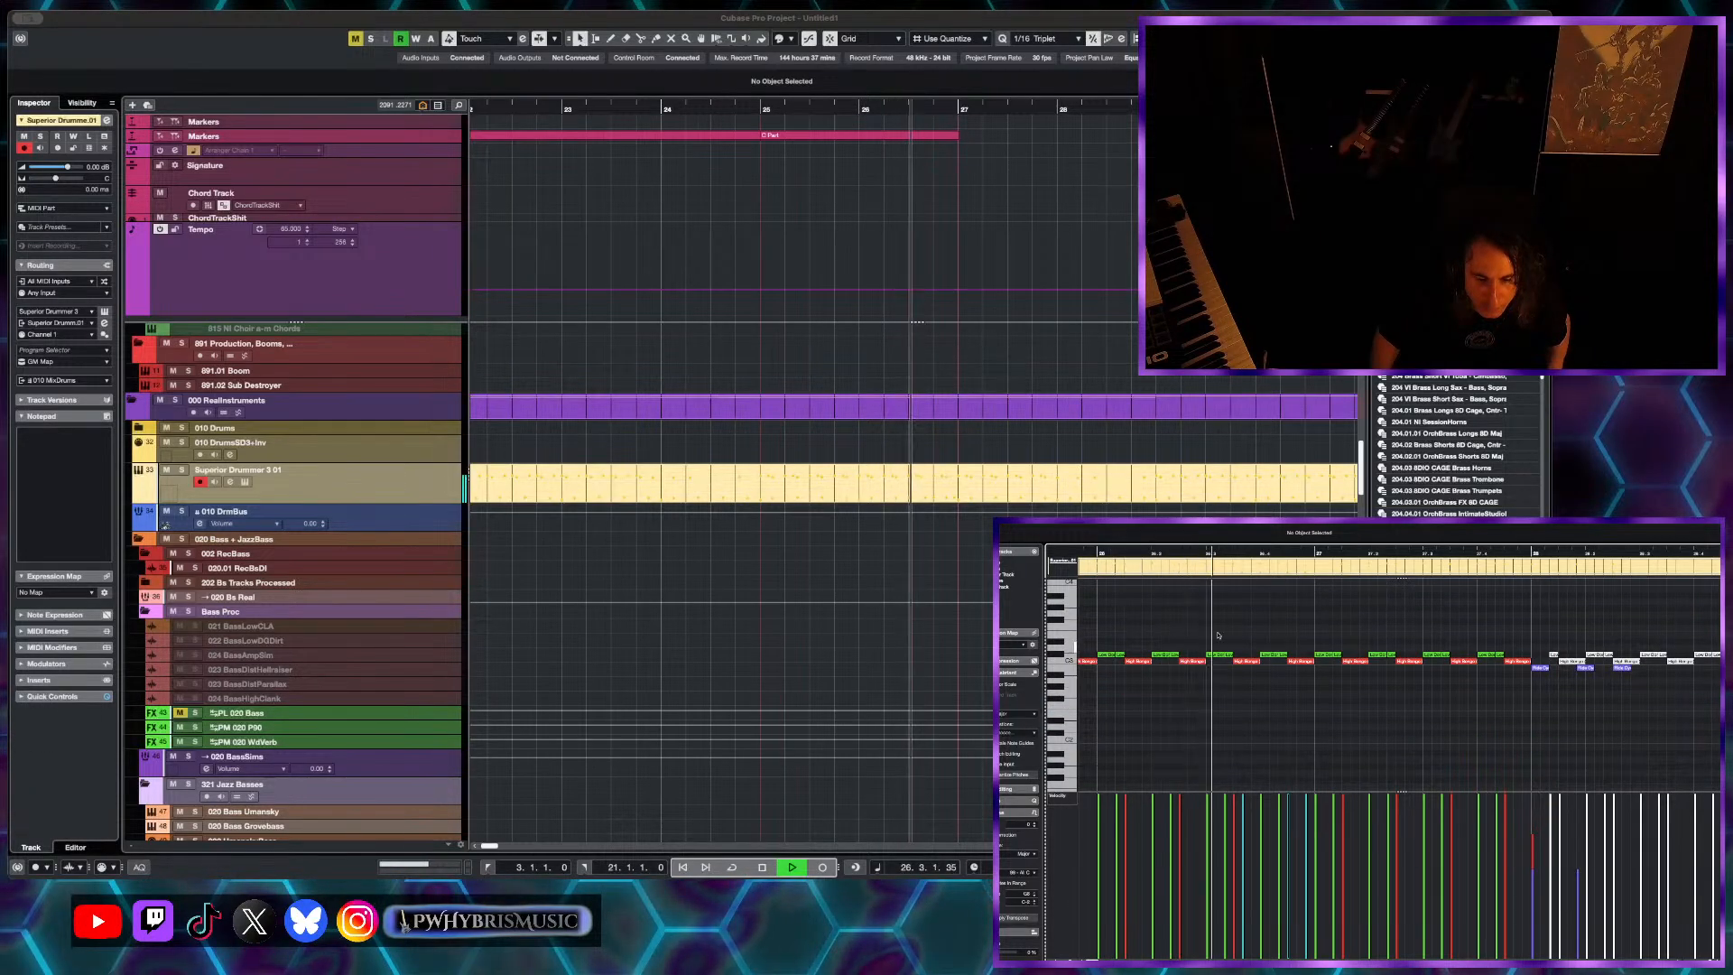
pyautogui.press('space')
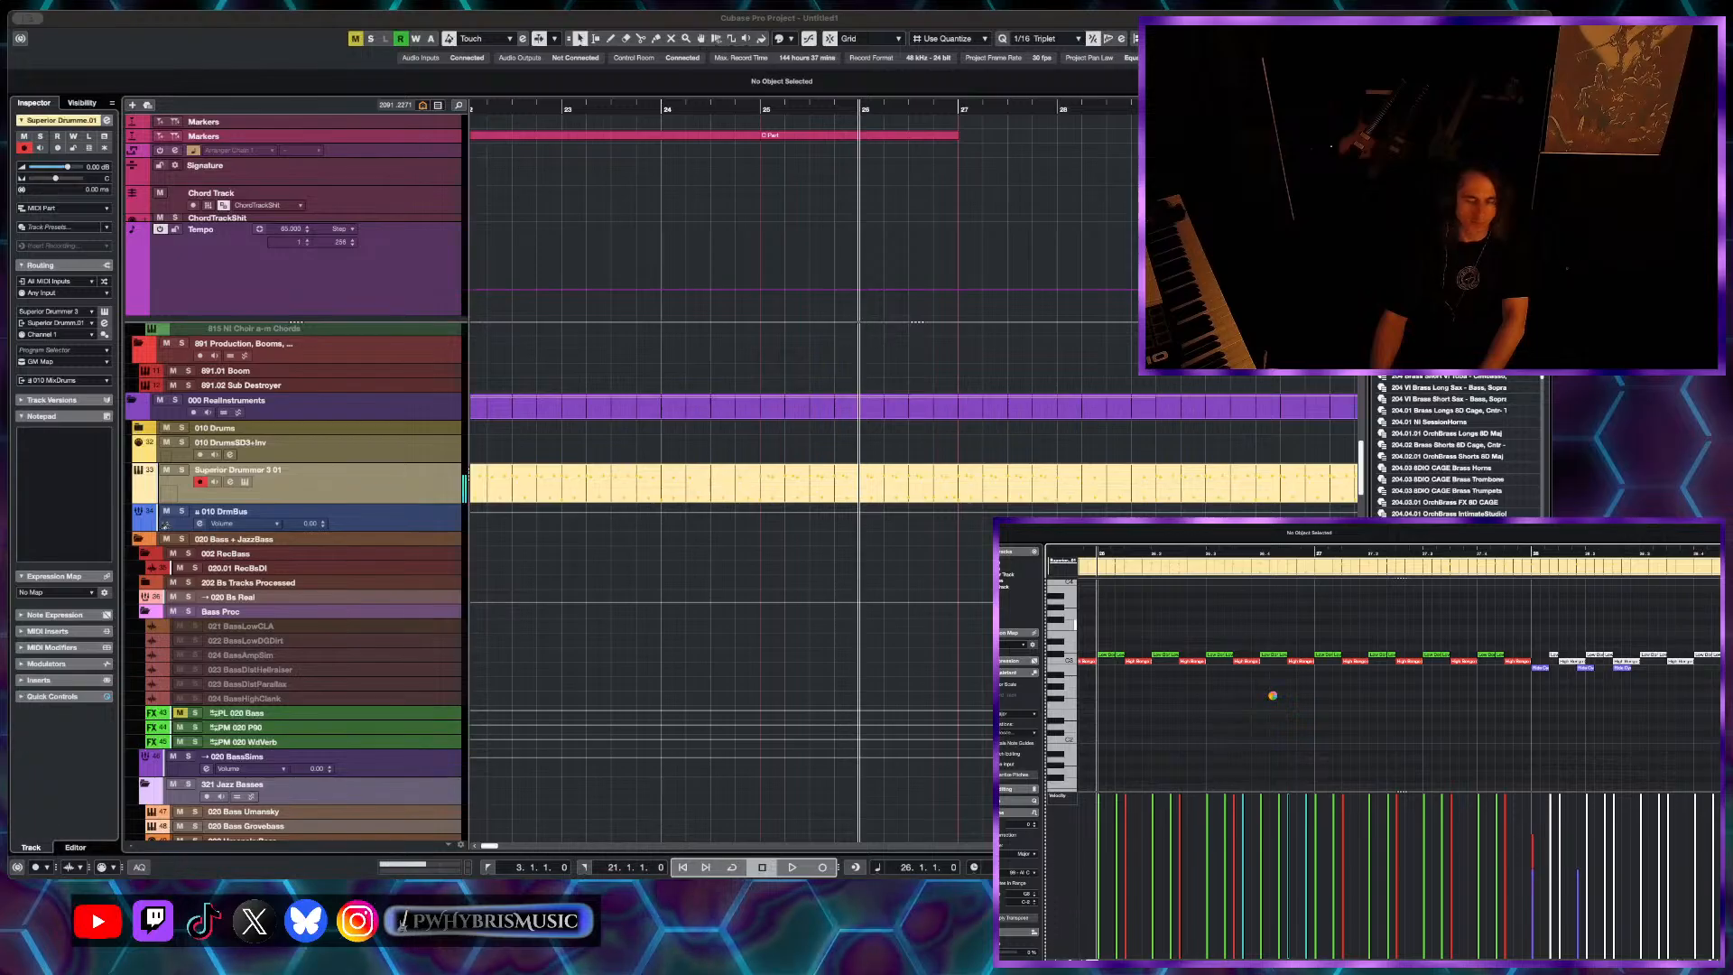
pyautogui.moveTo(1212, 643); pyautogui.dragTo(1272, 692)
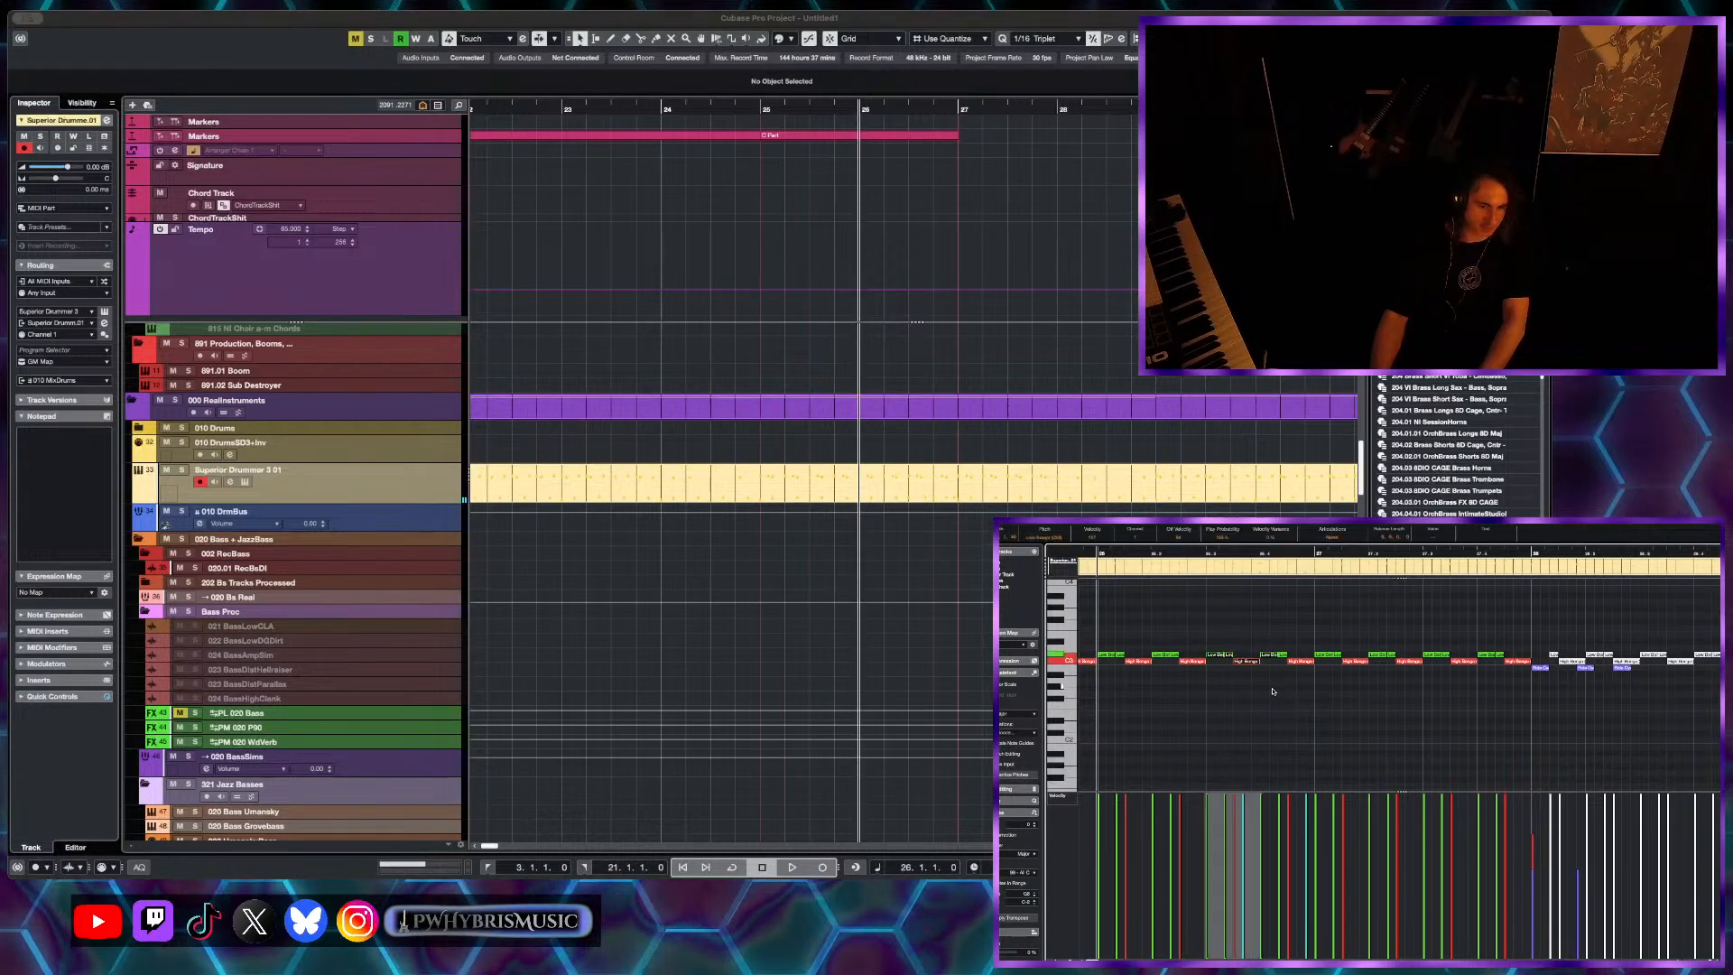
pyautogui.press('Delete')
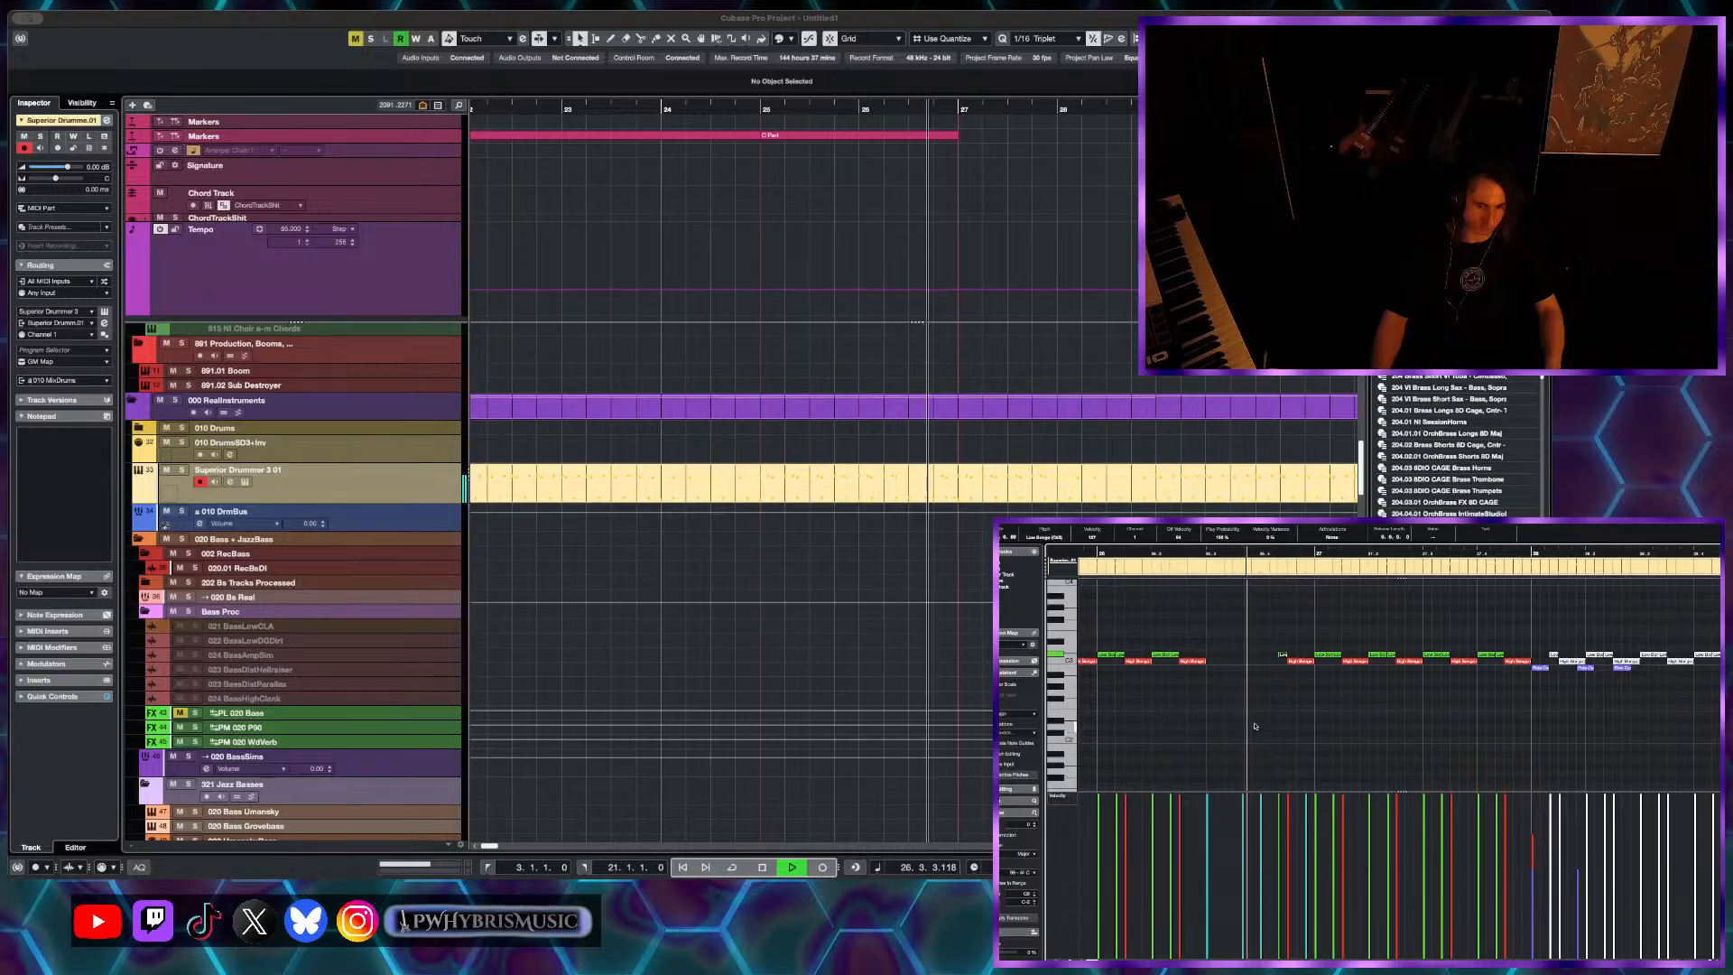
pyautogui.scroll(-3, 1255, 734)
pyautogui.press('space')
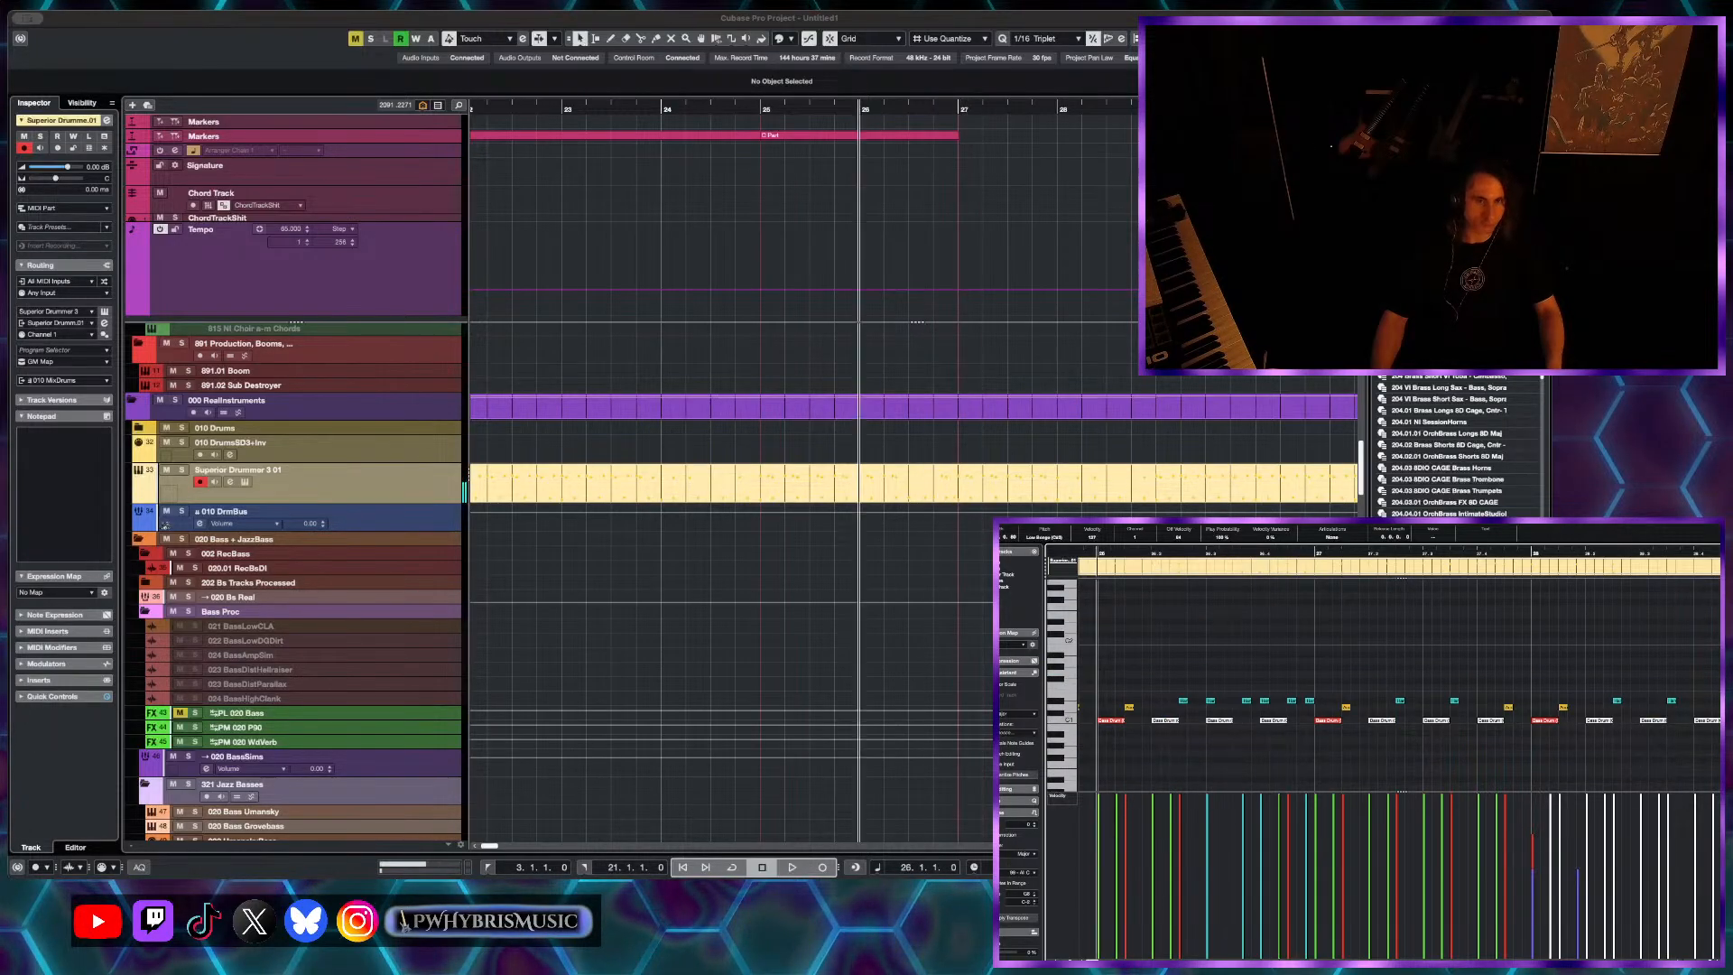
# - Split the Kontakt 01 part at about 26.3, delete the portion after the split, and replay from 26.1.1
pyautogui.scroll(-6, 863, 434)
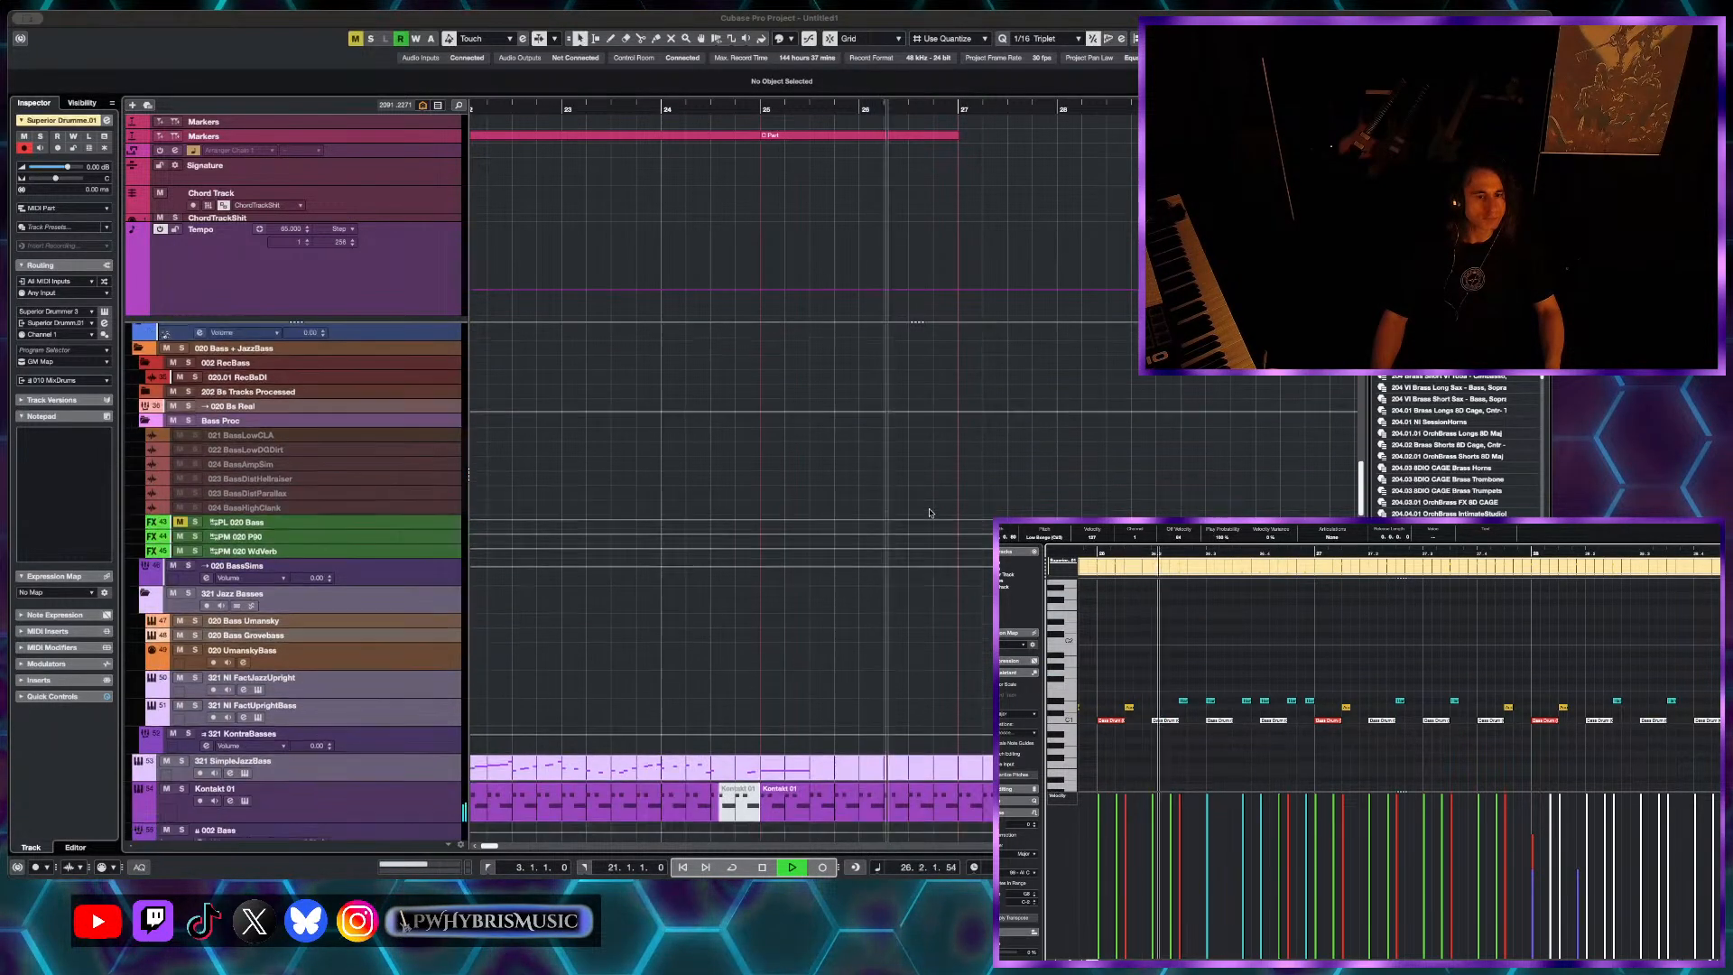
pyautogui.scroll(2, 931, 648)
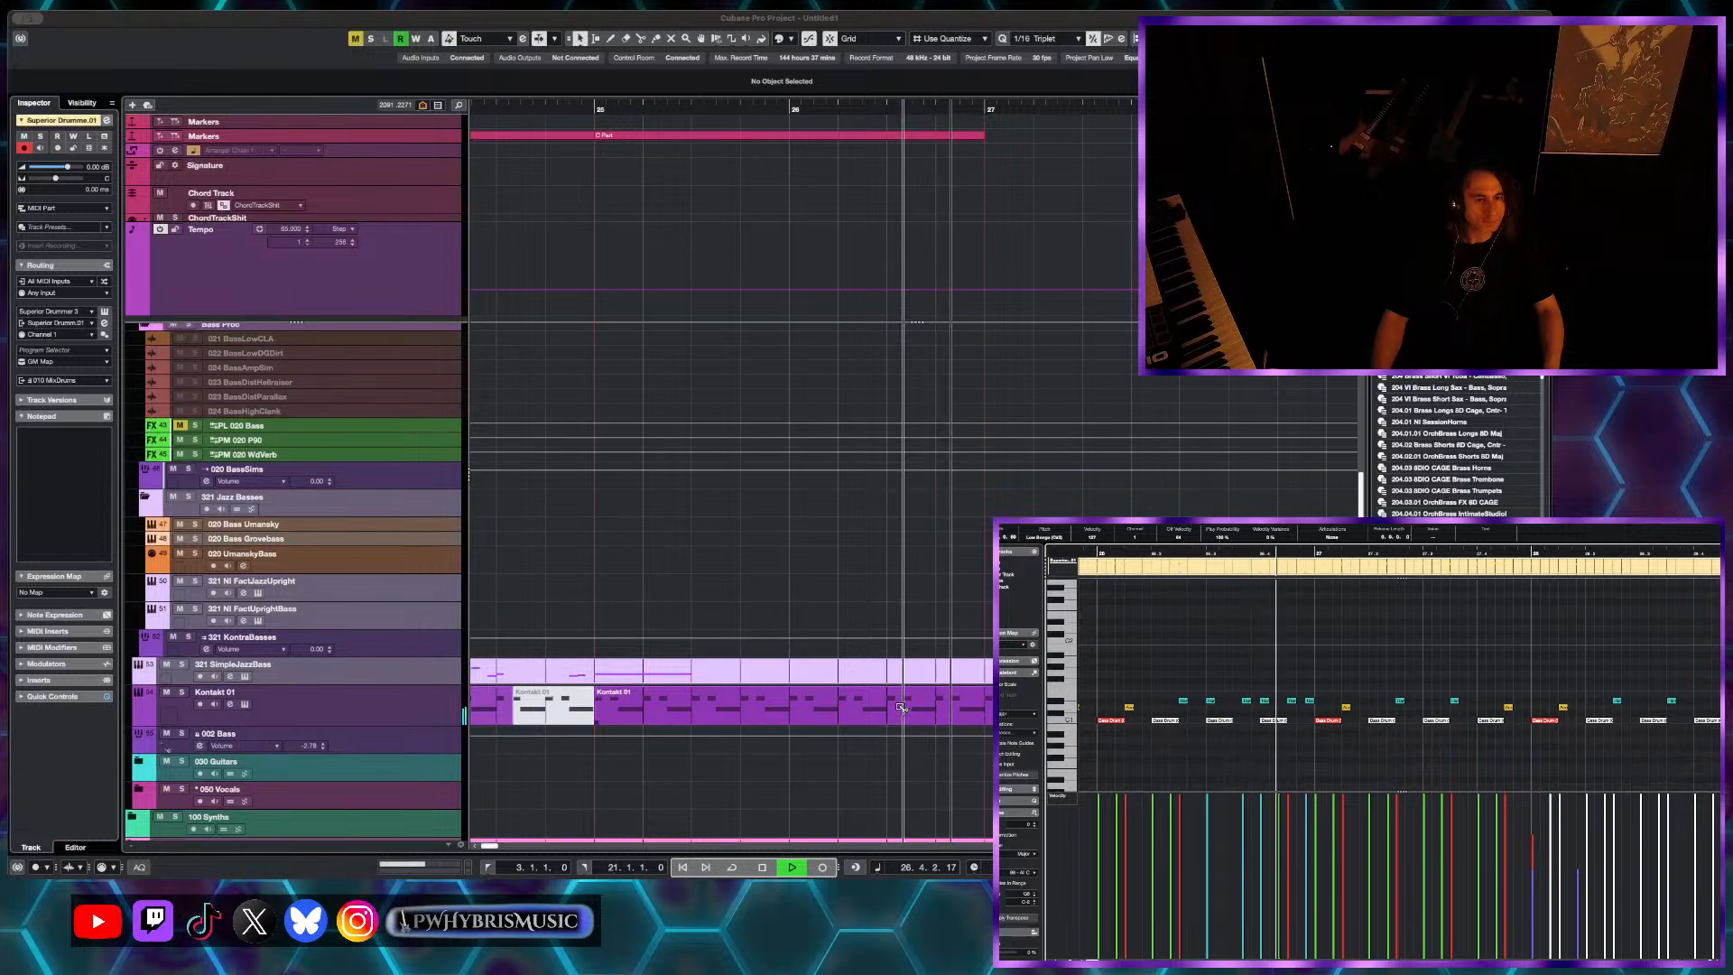
pyautogui.keyDown('alt'); pyautogui.click(900, 707); pyautogui.keyUp('alt')
pyautogui.press('Delete')
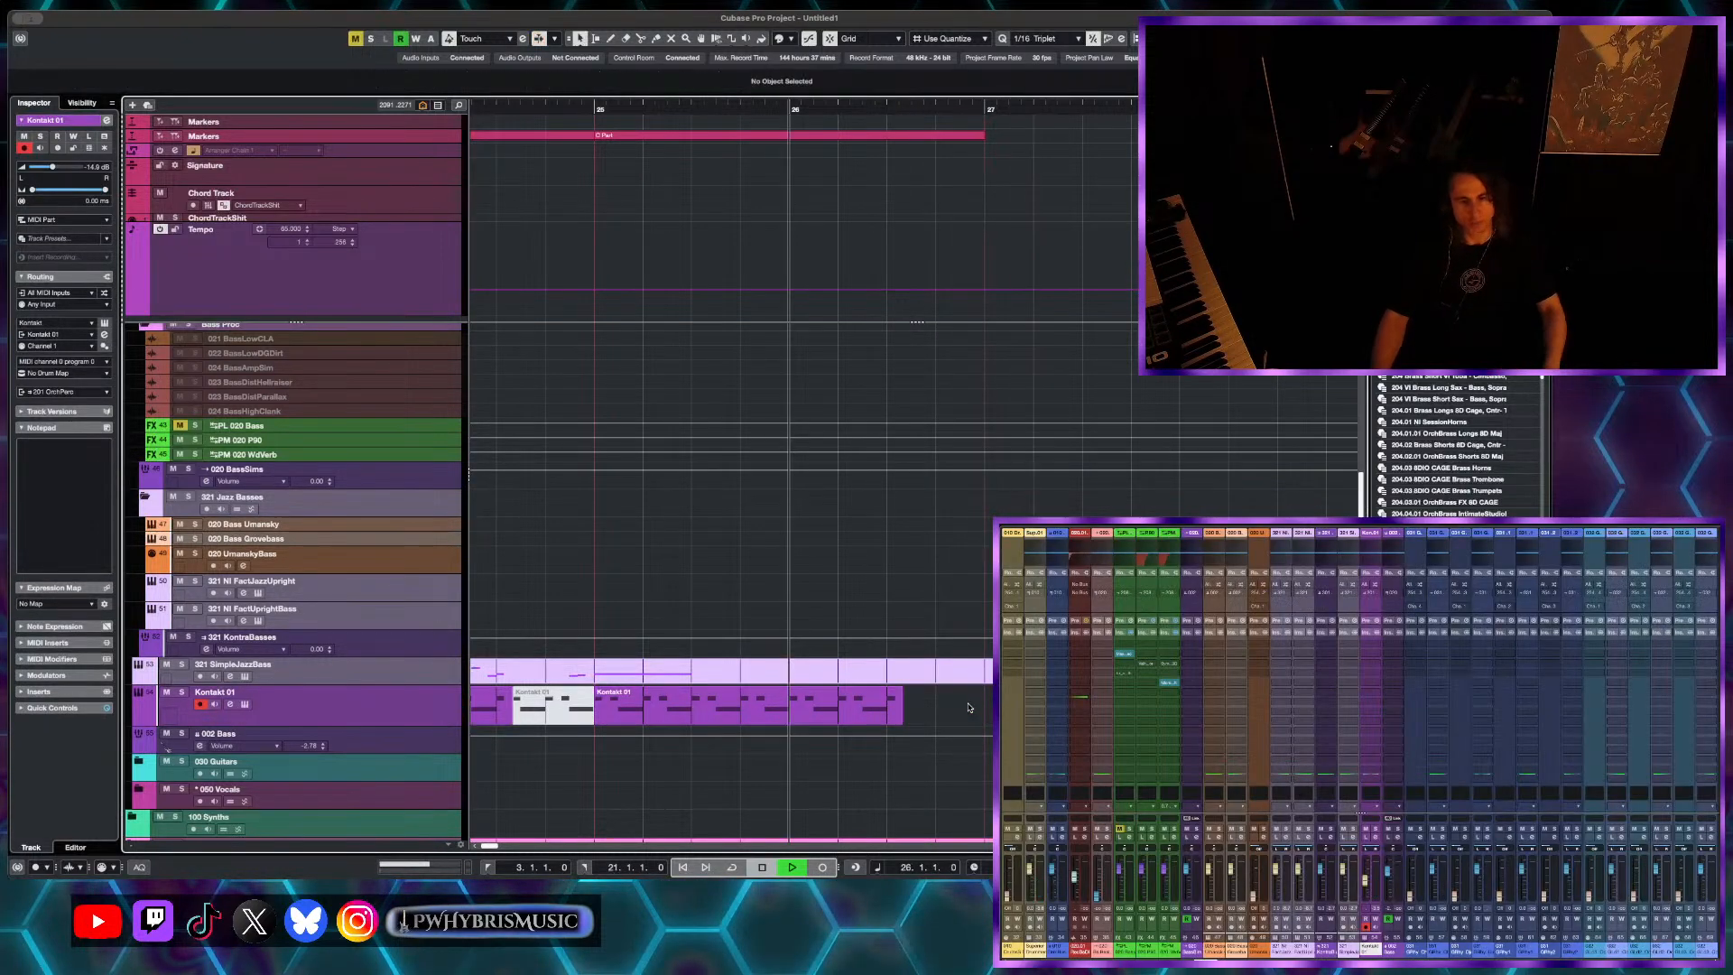
pyautogui.press('space')
pyautogui.press('space')
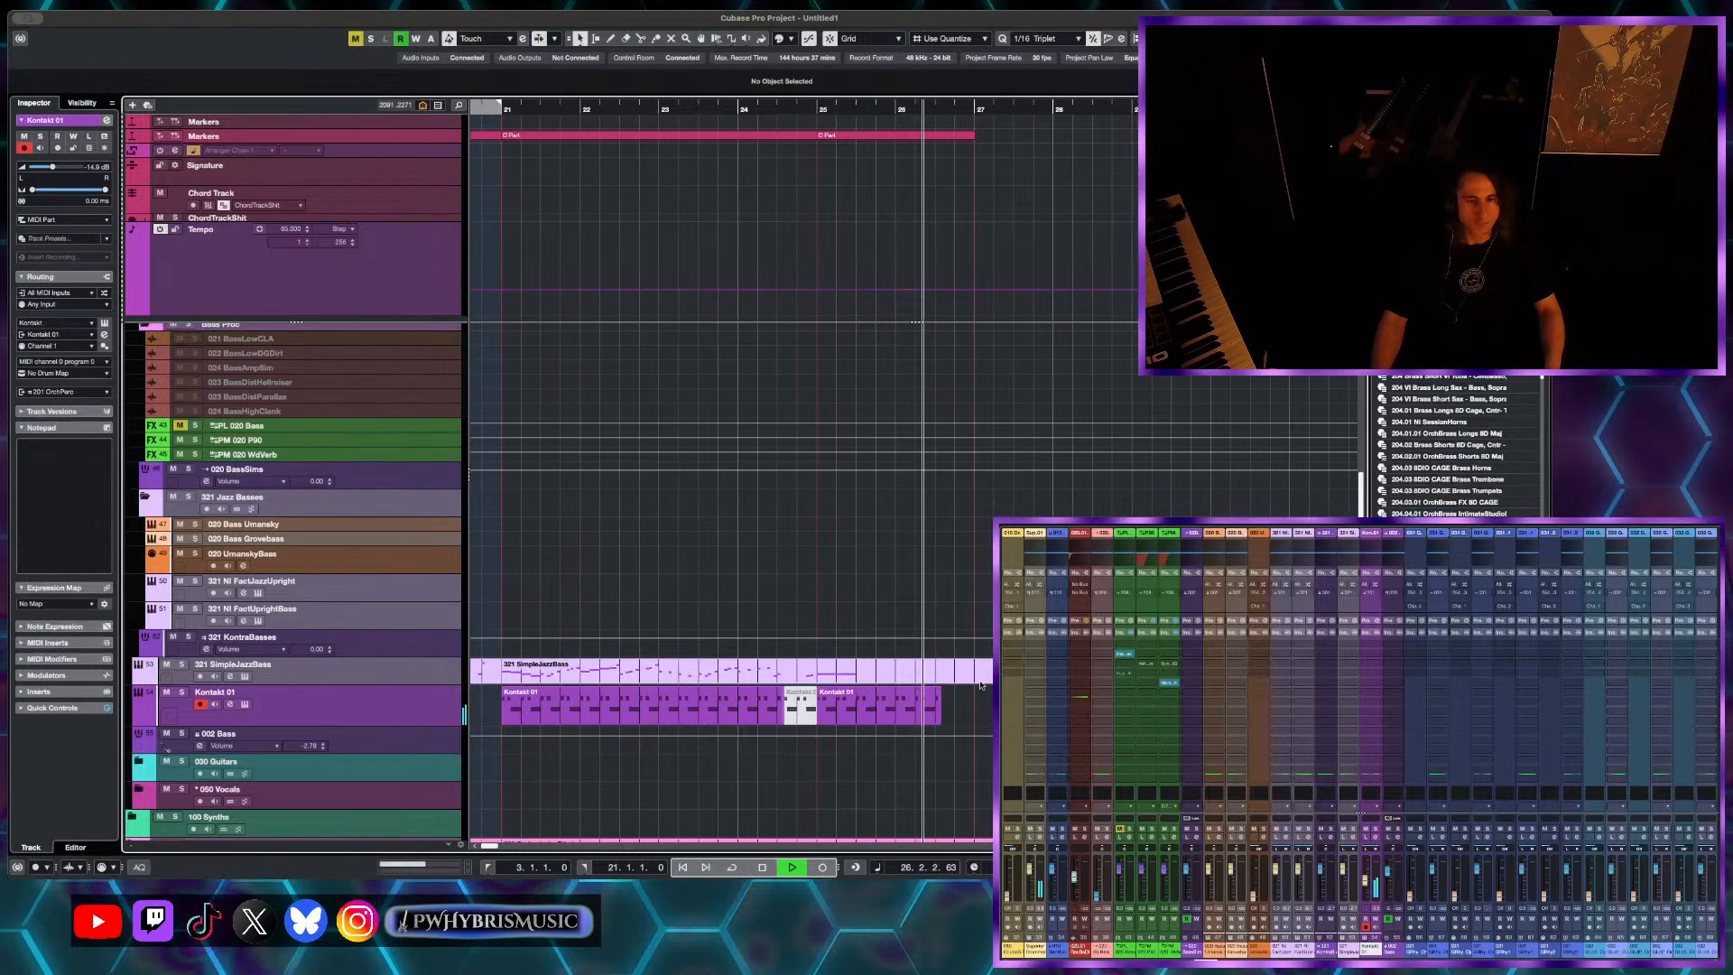
# - Set the locators around the song parts from bar 5 to bar 27, activate the cycle, and play the arrangement
pyautogui.scroll(-1, 987, 654)
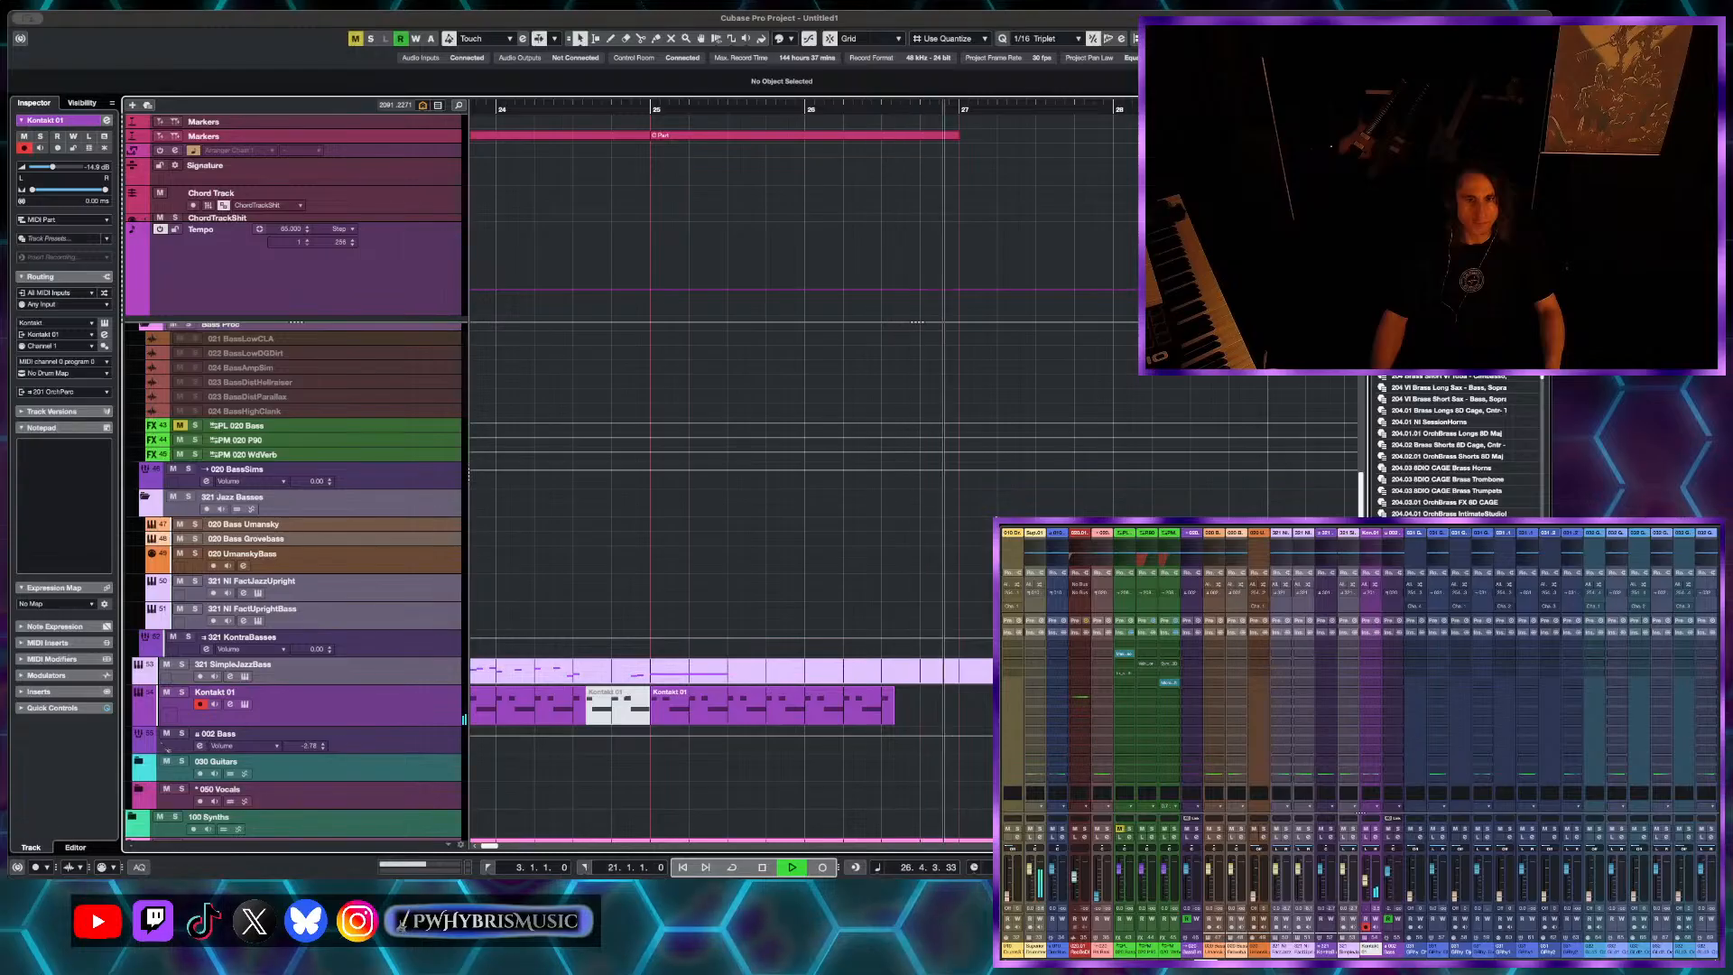
pyautogui.press('space')
pyautogui.press('g')
pyautogui.press('g')
pyautogui.press('g')
pyautogui.press('g')
pyautogui.press('g')
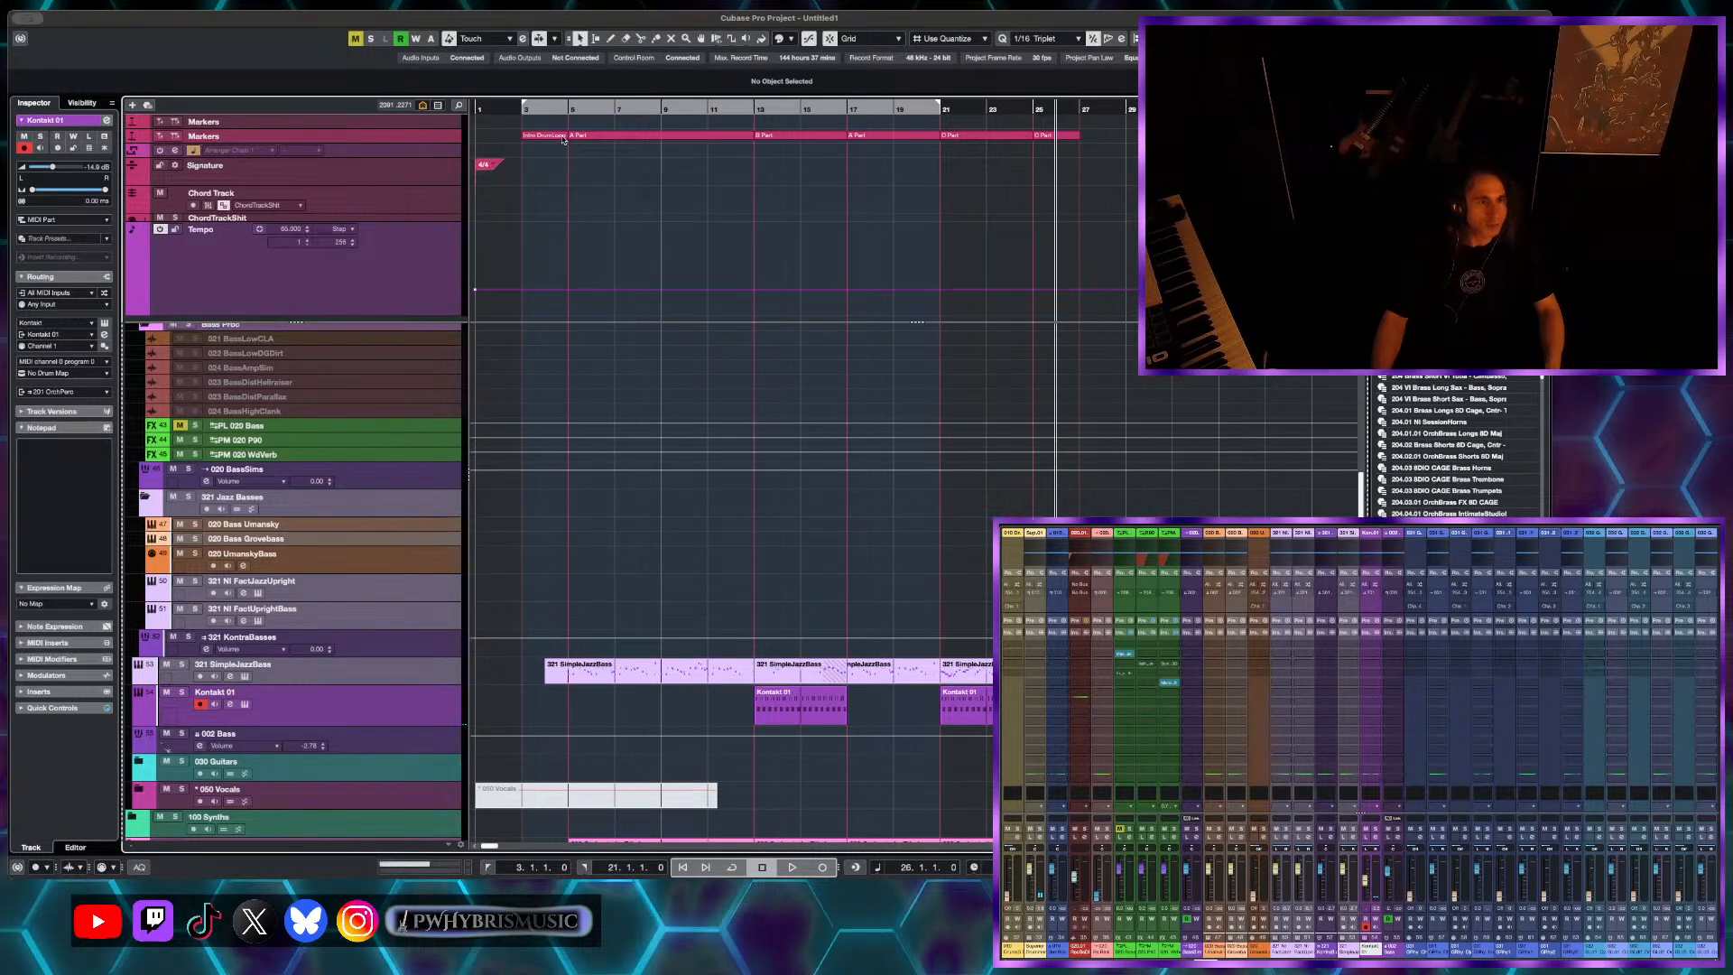
pyautogui.click(593, 136)
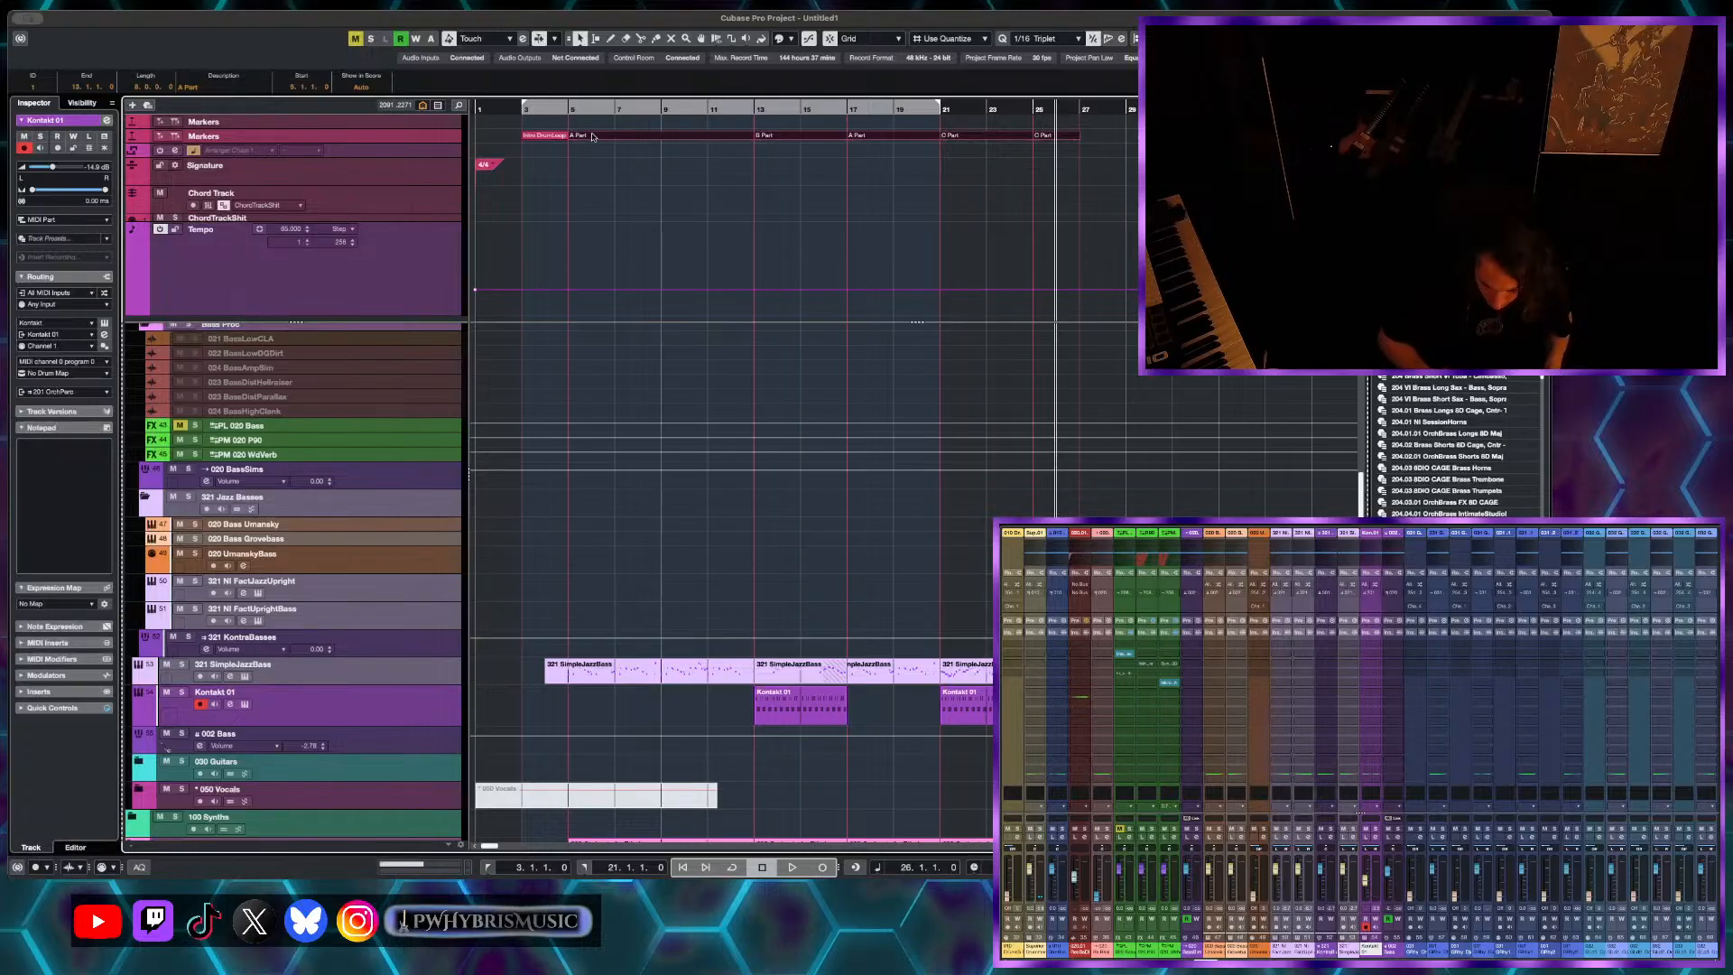
pyautogui.press('p')
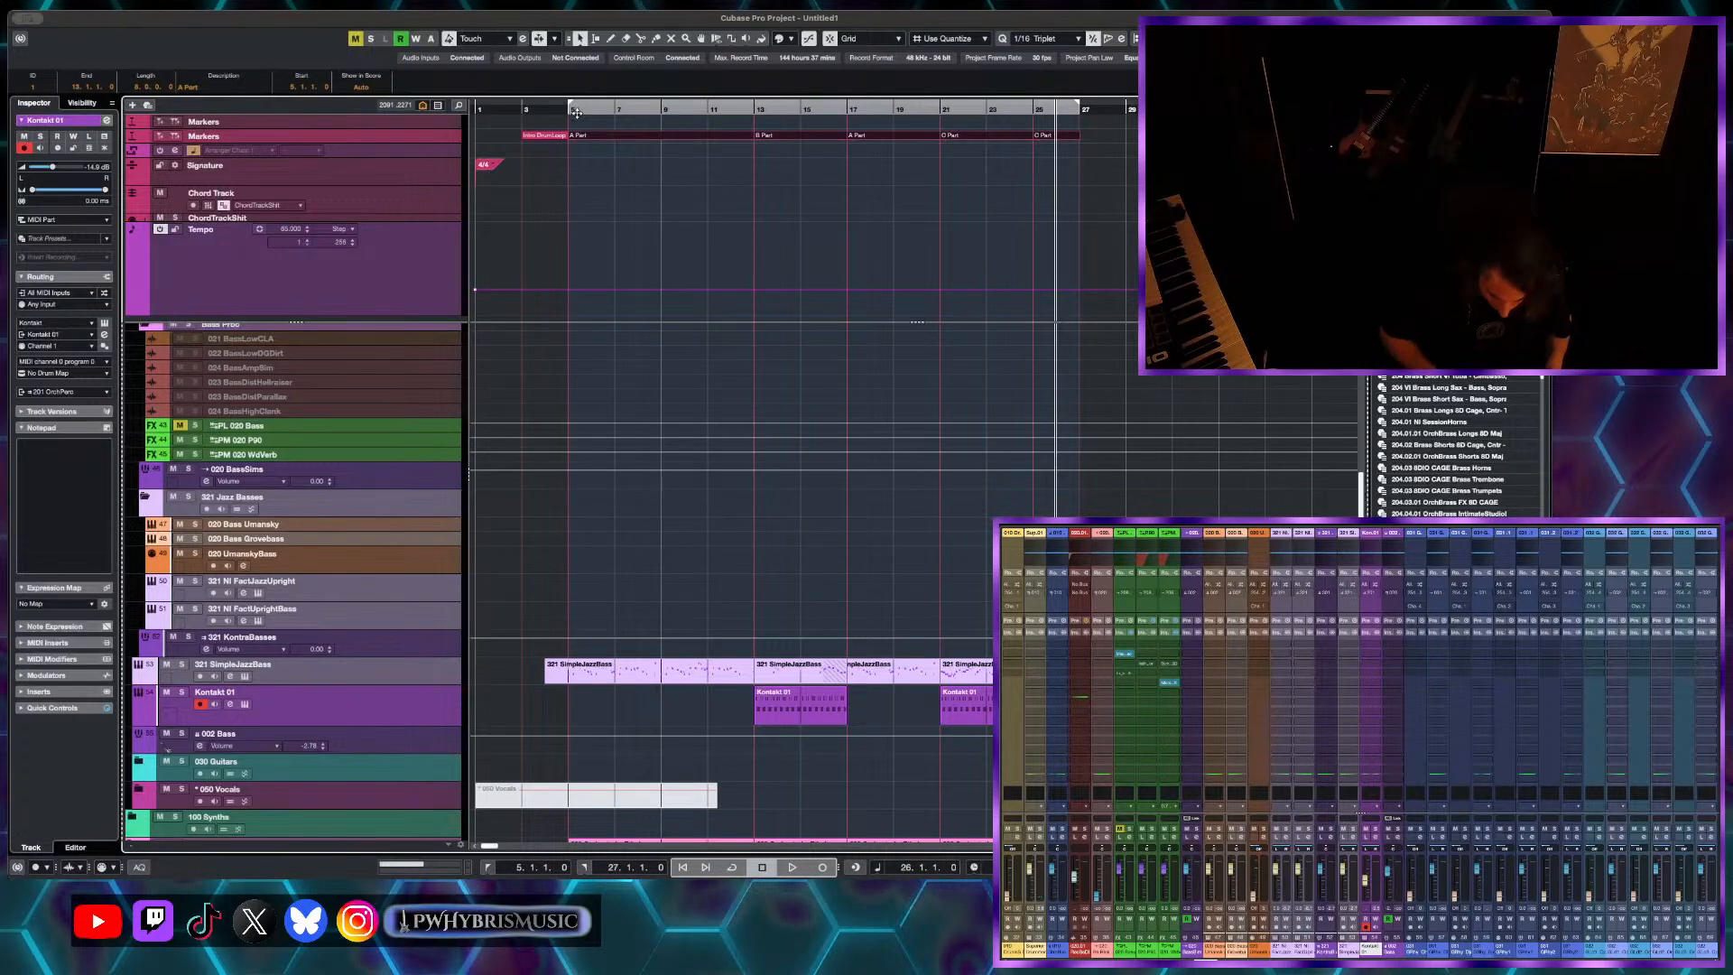
pyautogui.click(576, 112)
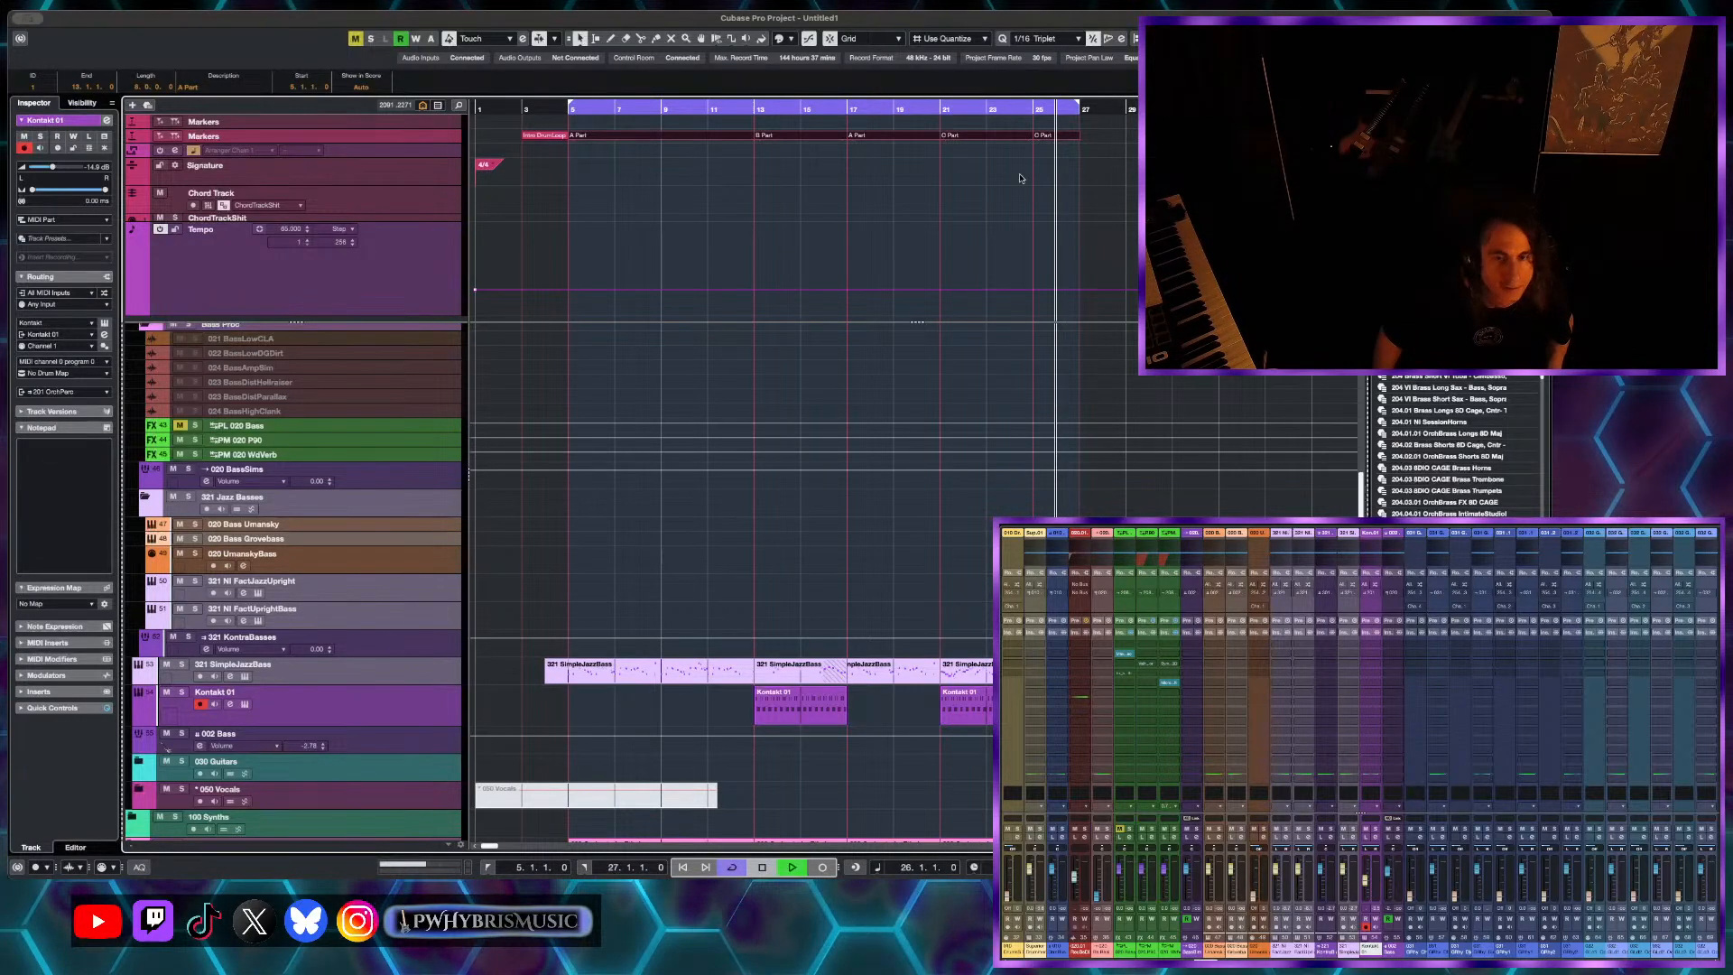
pyautogui.press('space')
pyautogui.scroll(3, 1020, 180)
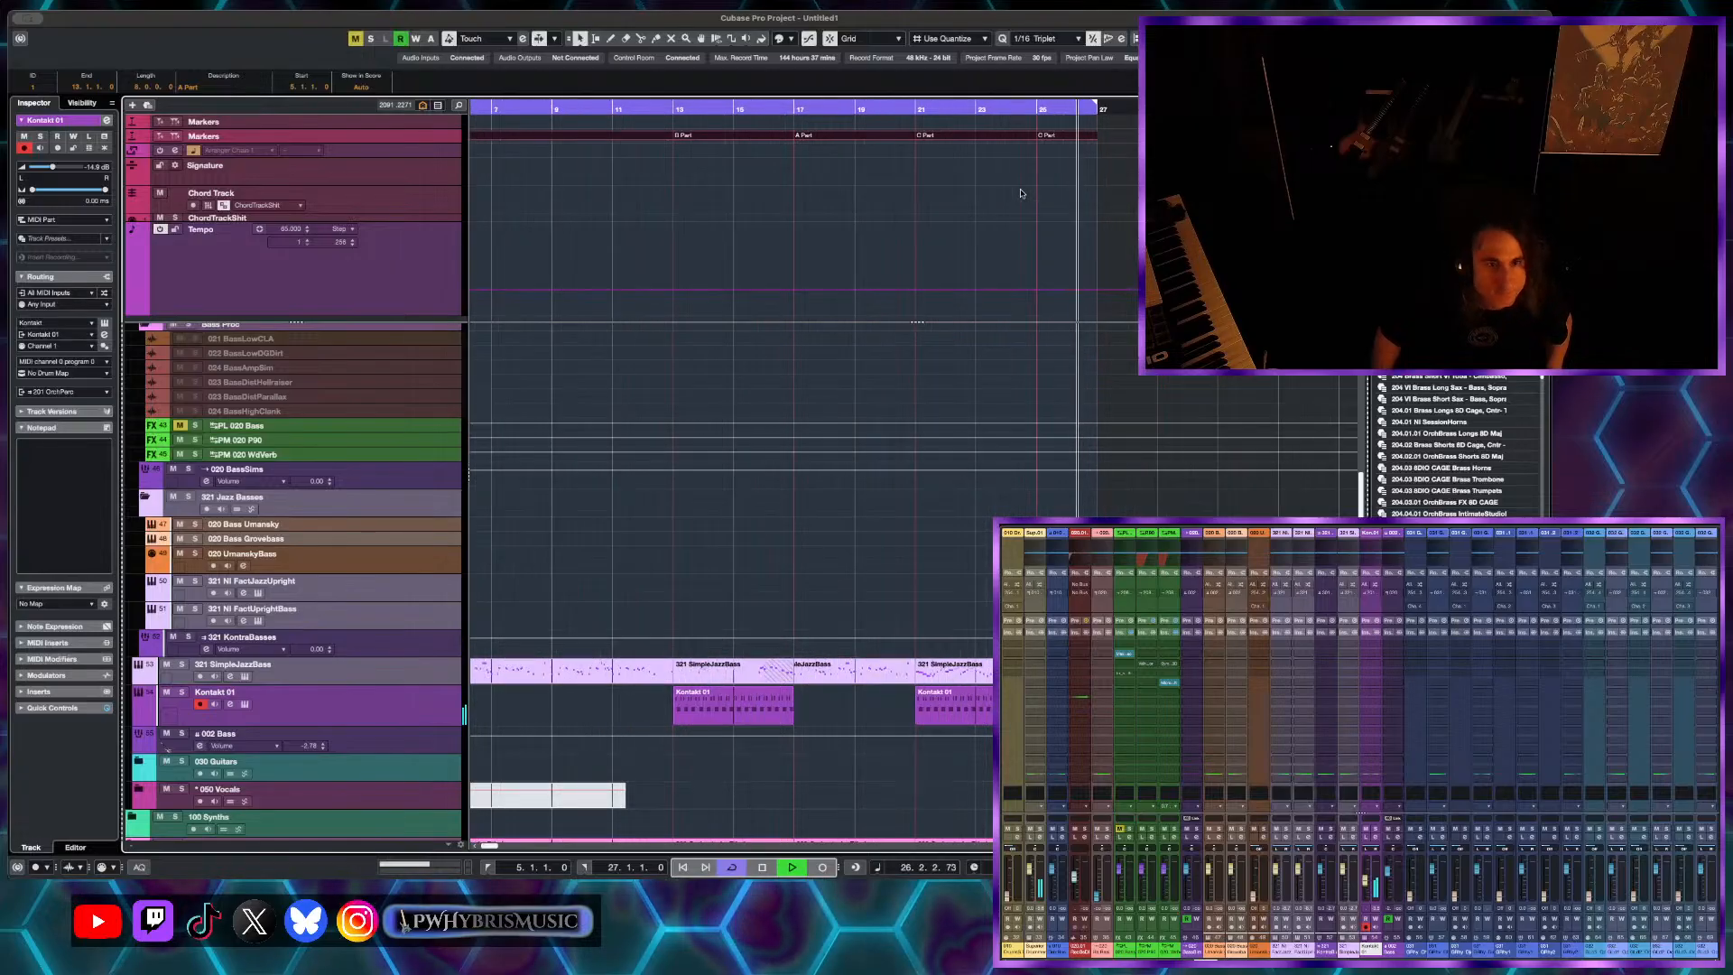
pyautogui.scroll(1, 1029, 189)
pyautogui.click(1131, 196)
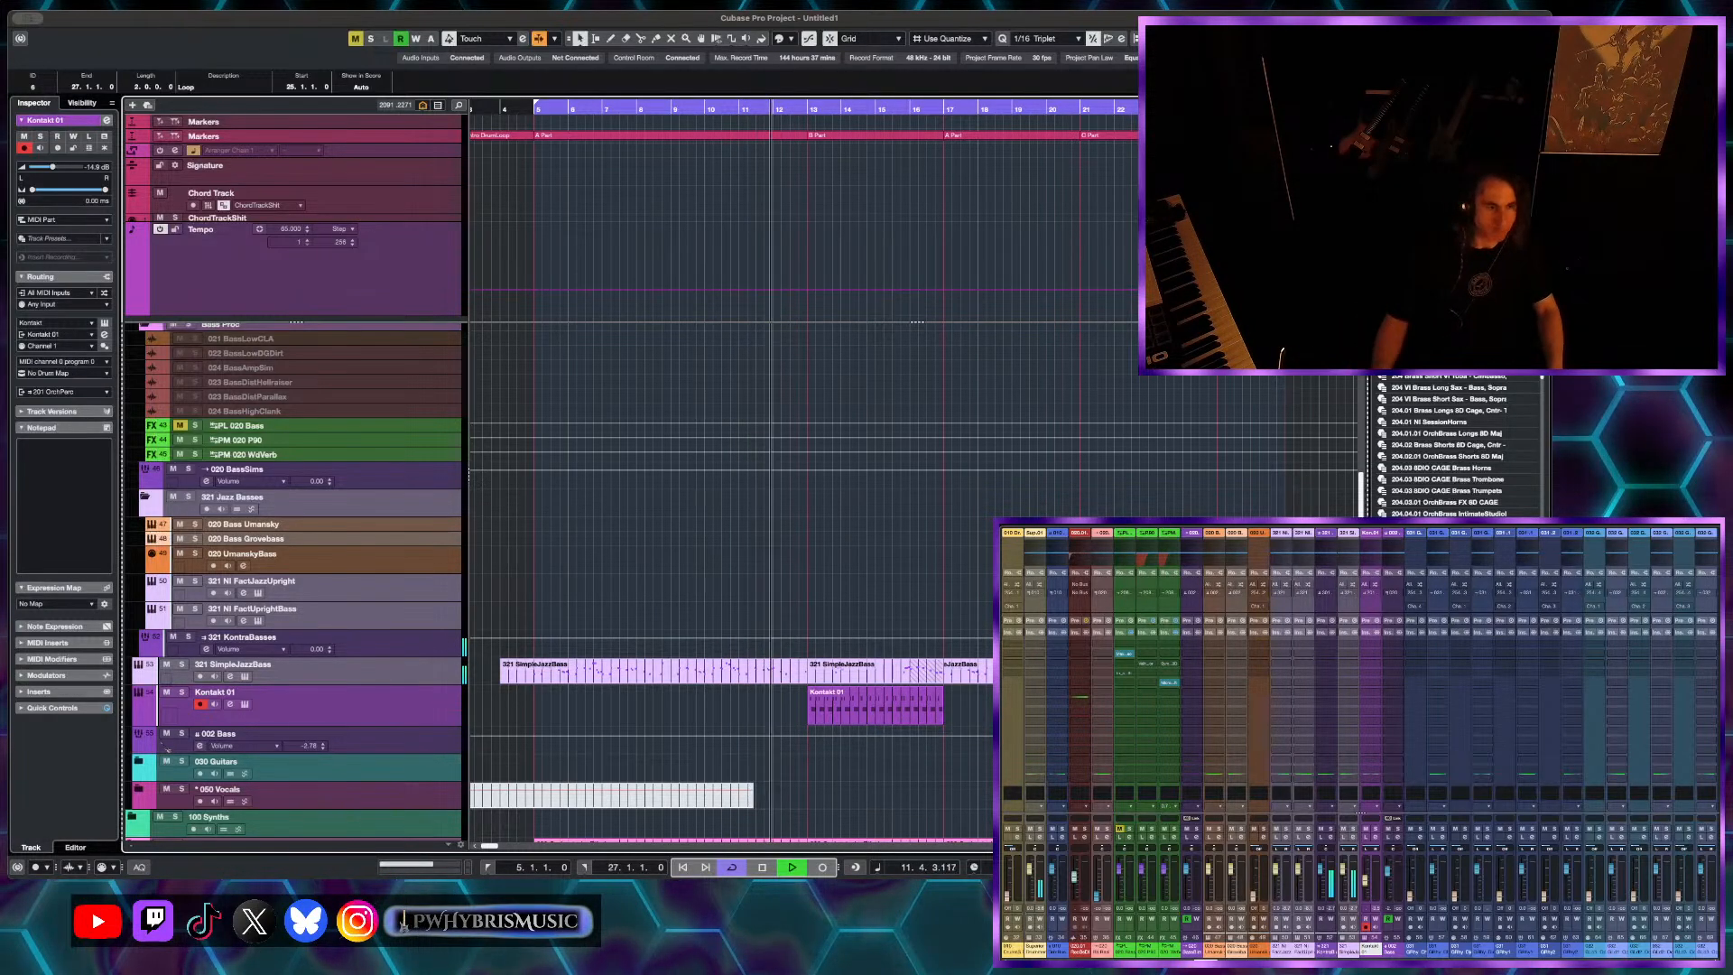
# - Lower the volume of the 321 SimpleJazzBass track to about -5.8 dB during playback
pyautogui.click(230, 676)
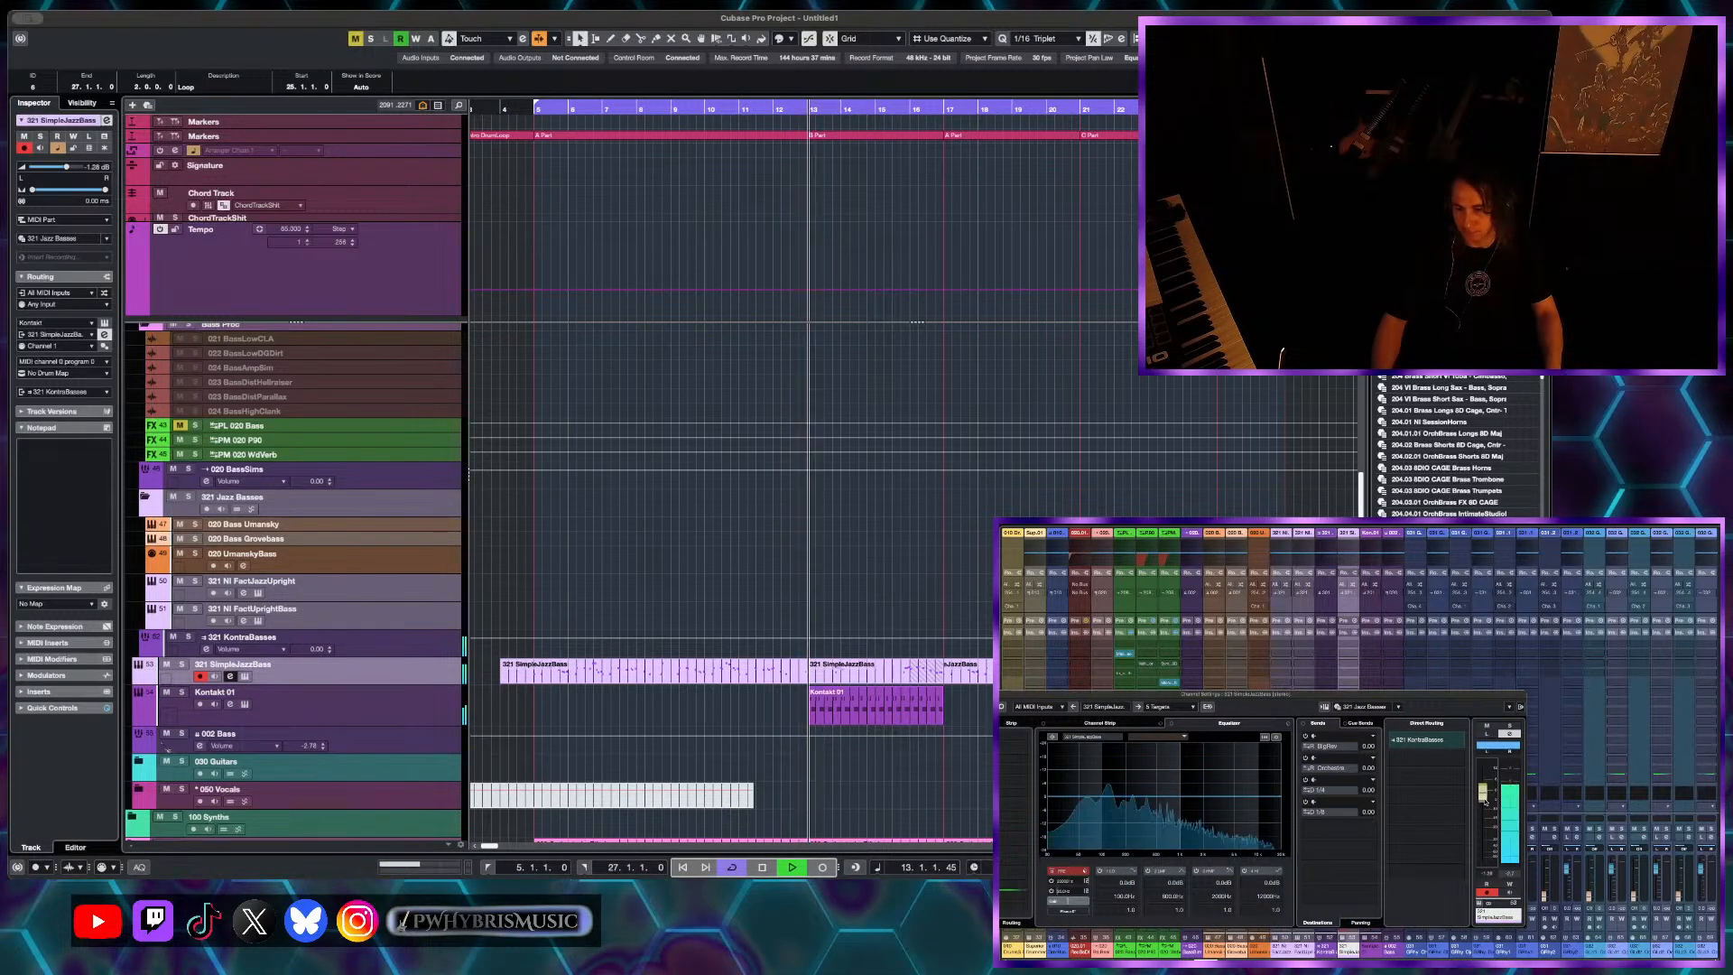
pyautogui.moveTo(1484, 794); pyautogui.dragTo(1485, 802)
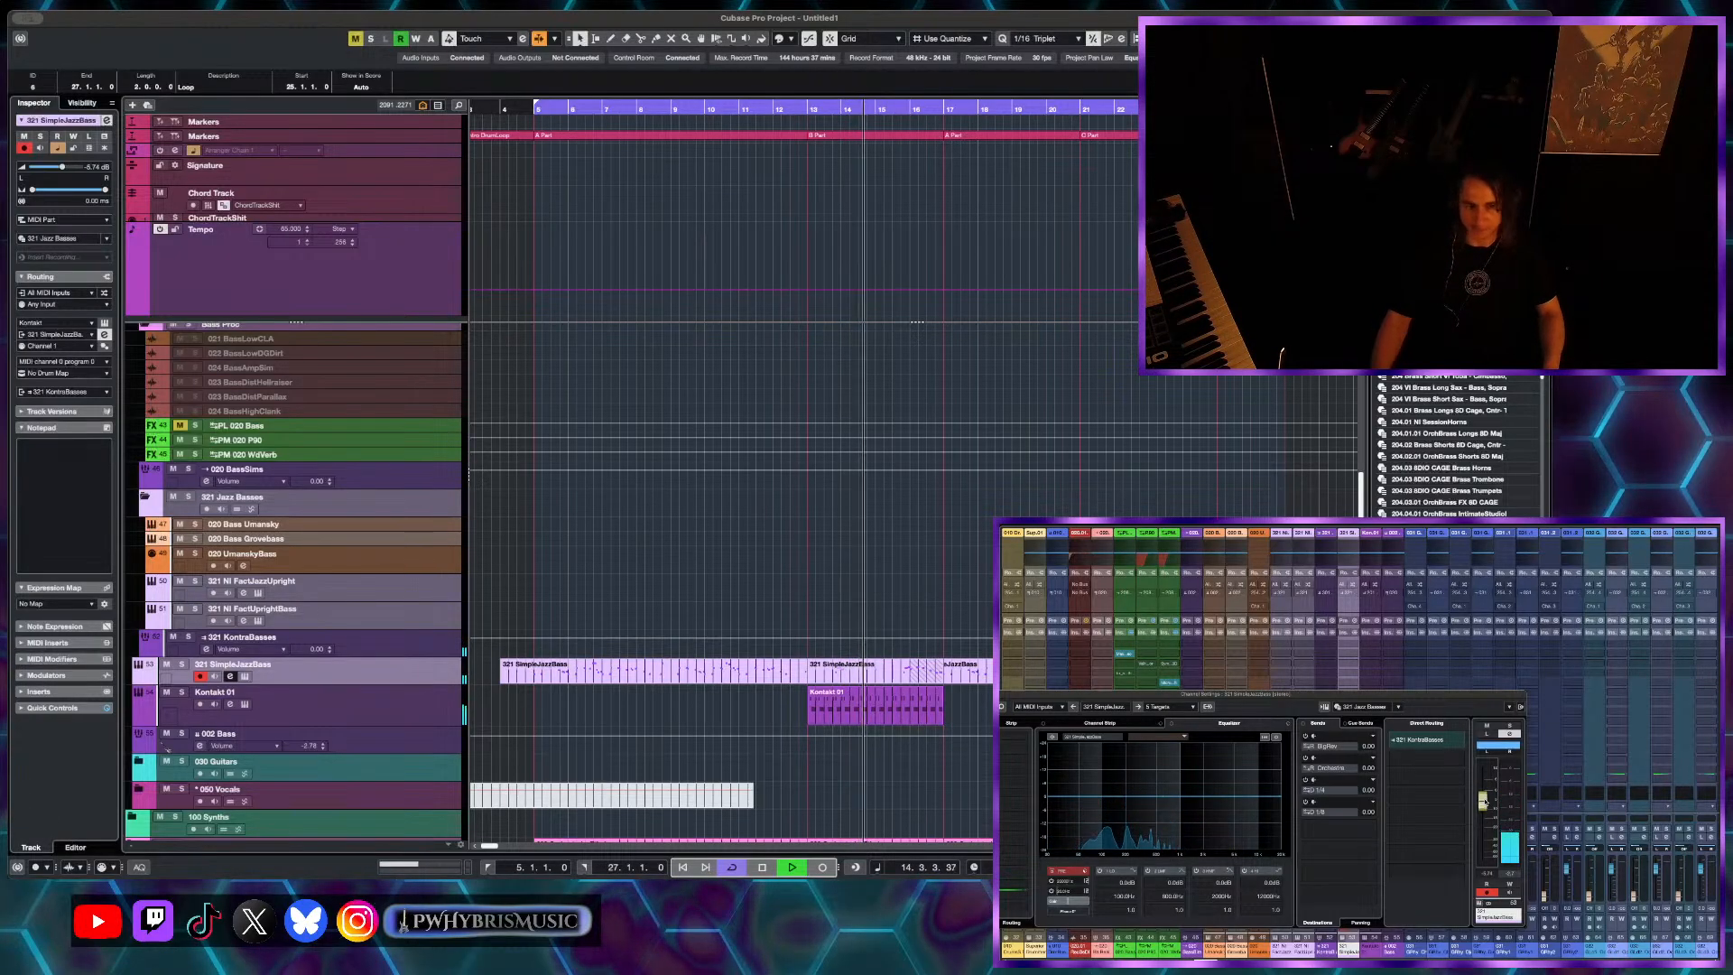
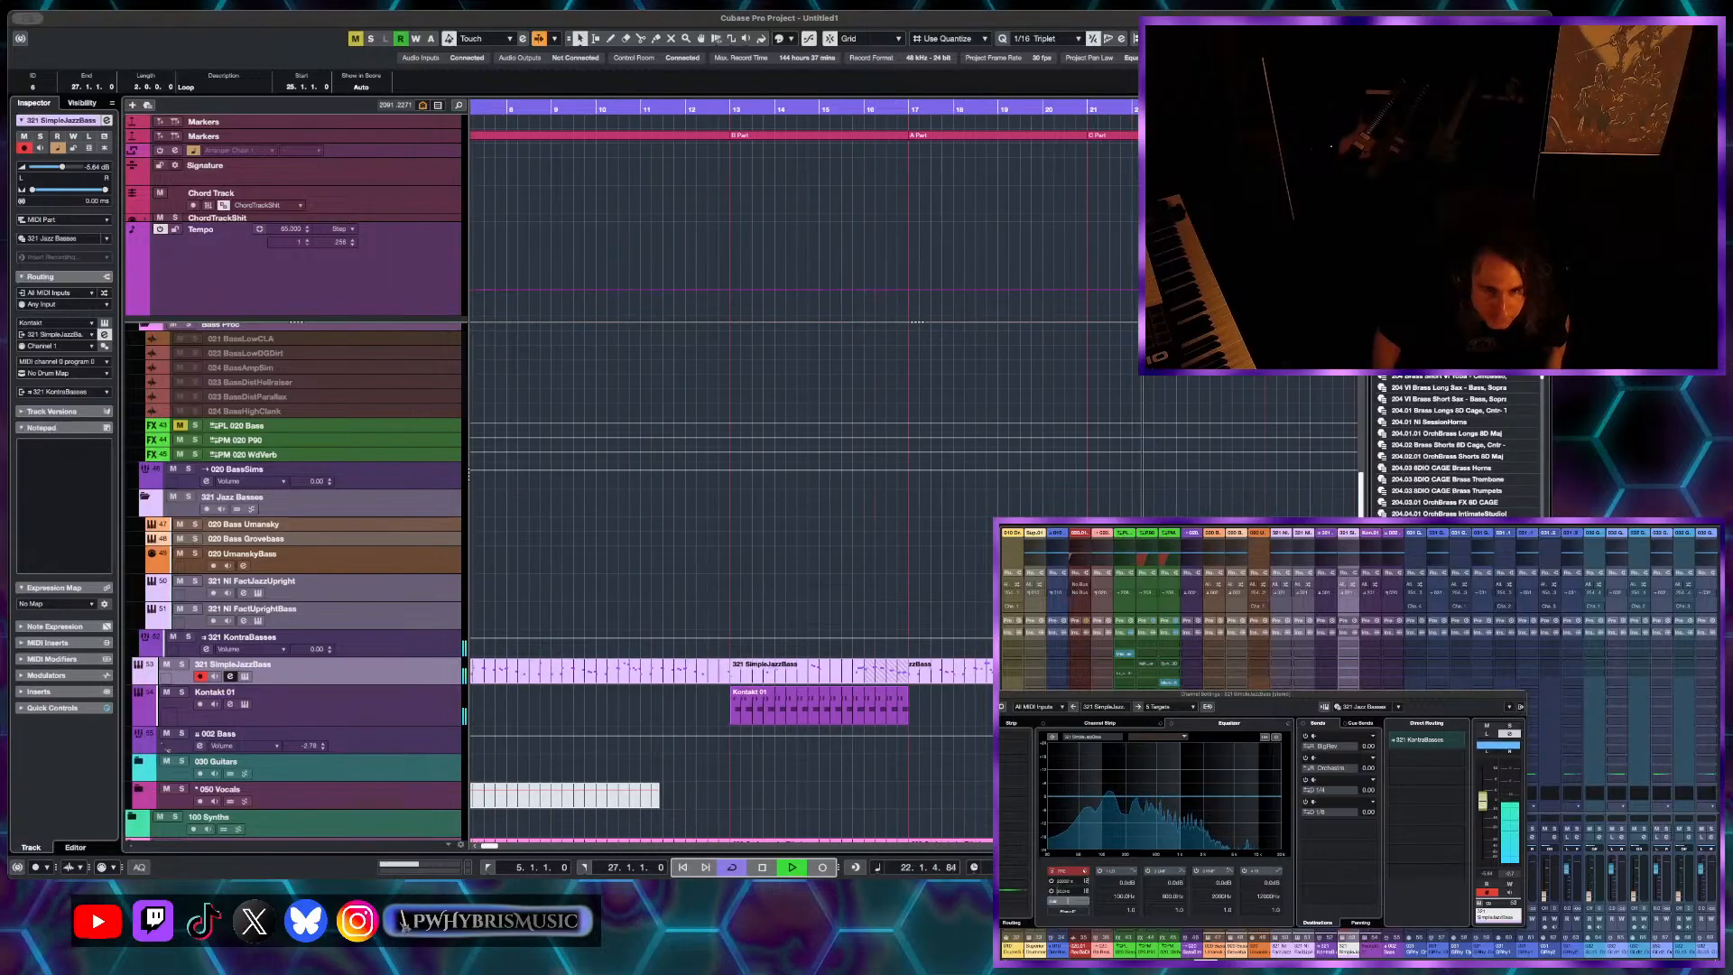
# - Locate the 204 Brass tracks and lower the NI SessionHorns Pro TenorTrombone1 volume to about -17.8 dB
pyautogui.scroll(1, 940, 581)
pyautogui.press('g')
pyautogui.press('g')
pyautogui.press('g')
pyautogui.press('g')
pyautogui.scroll(9, 940, 581)
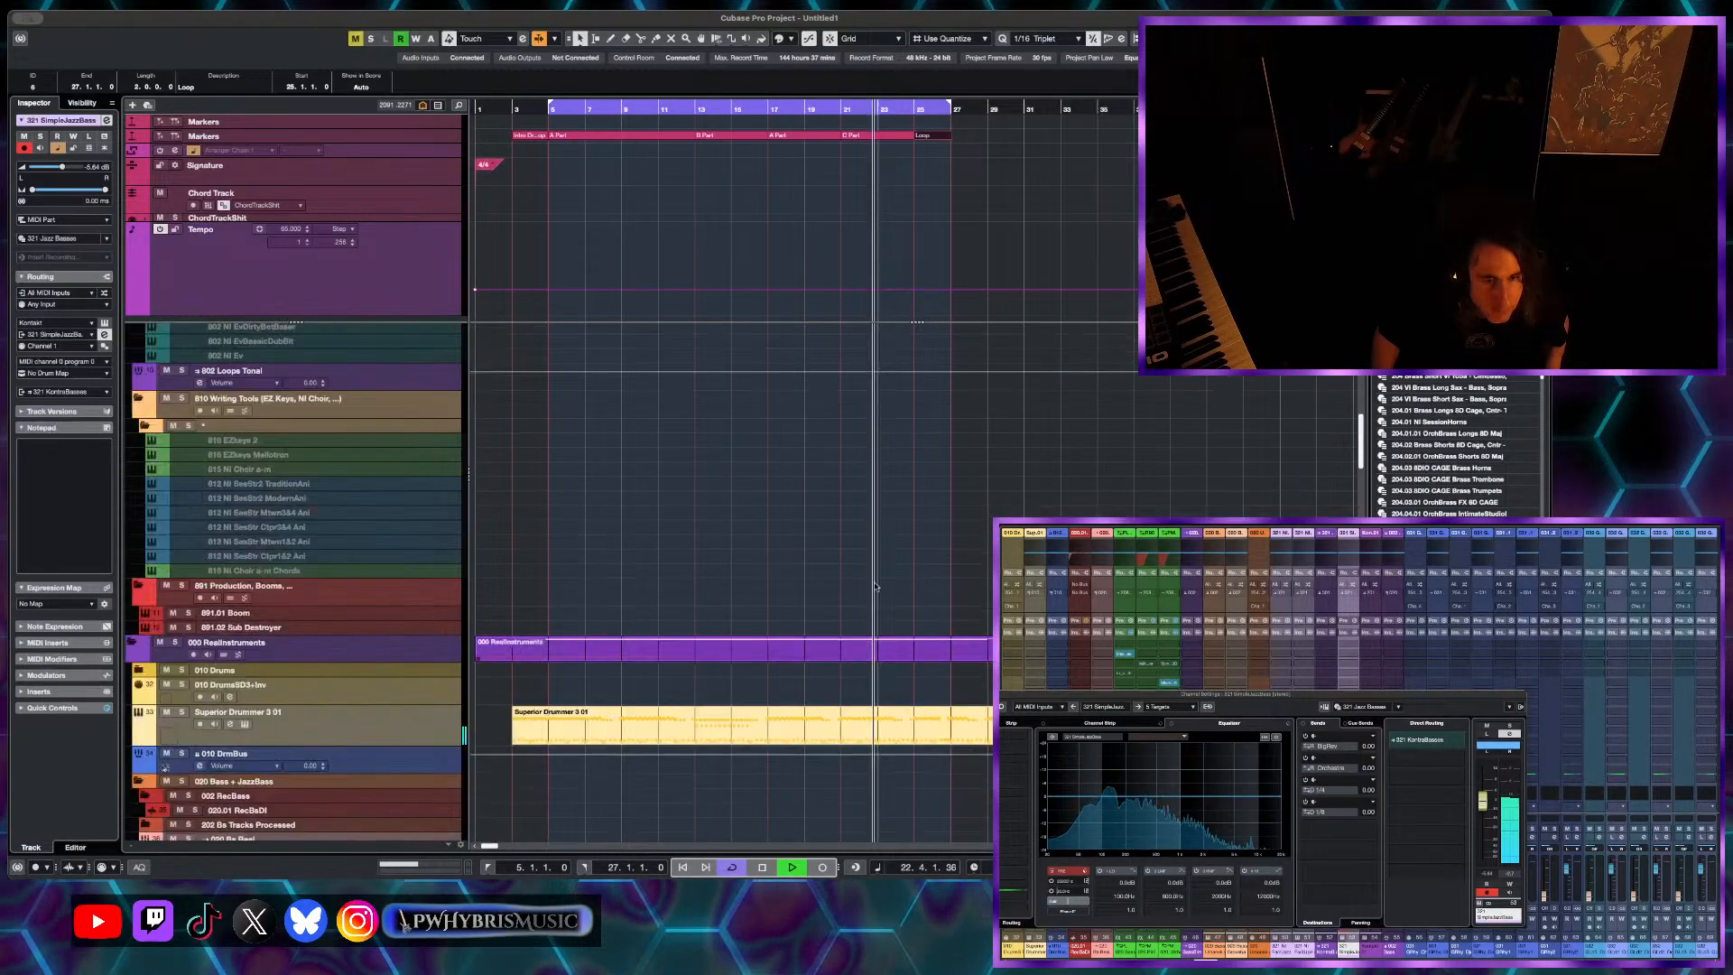
pyautogui.scroll(-15, 940, 581)
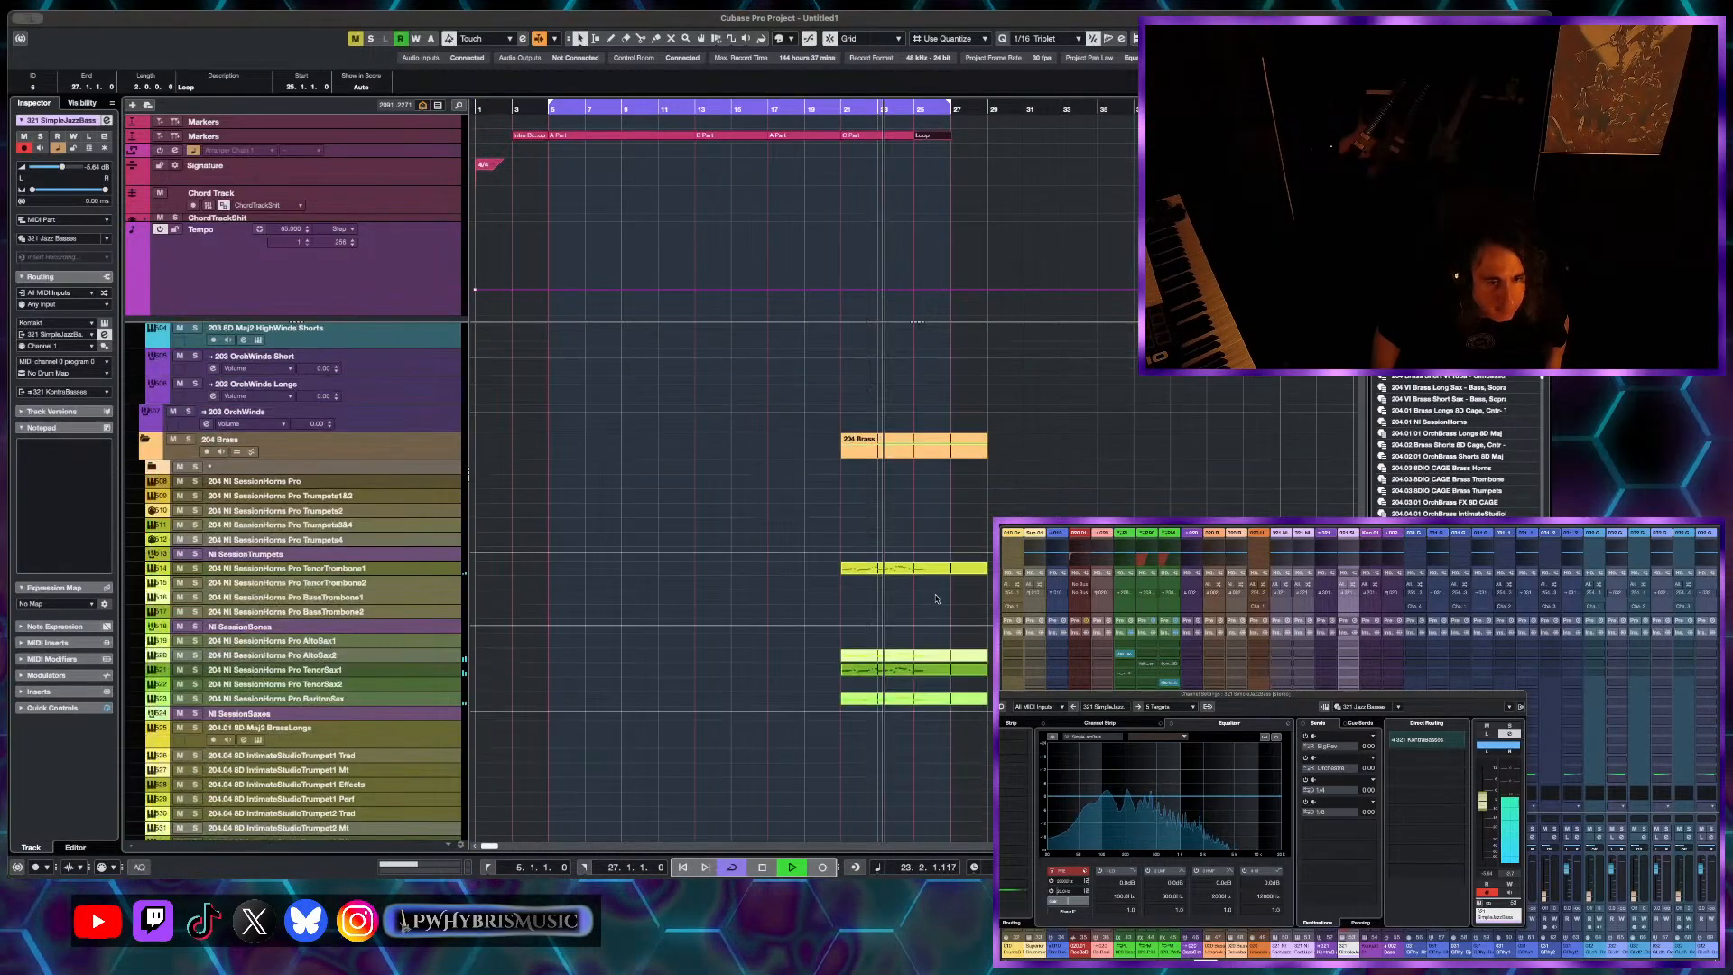
pyautogui.moveTo(1027, 432); pyautogui.dragTo(850, 636)
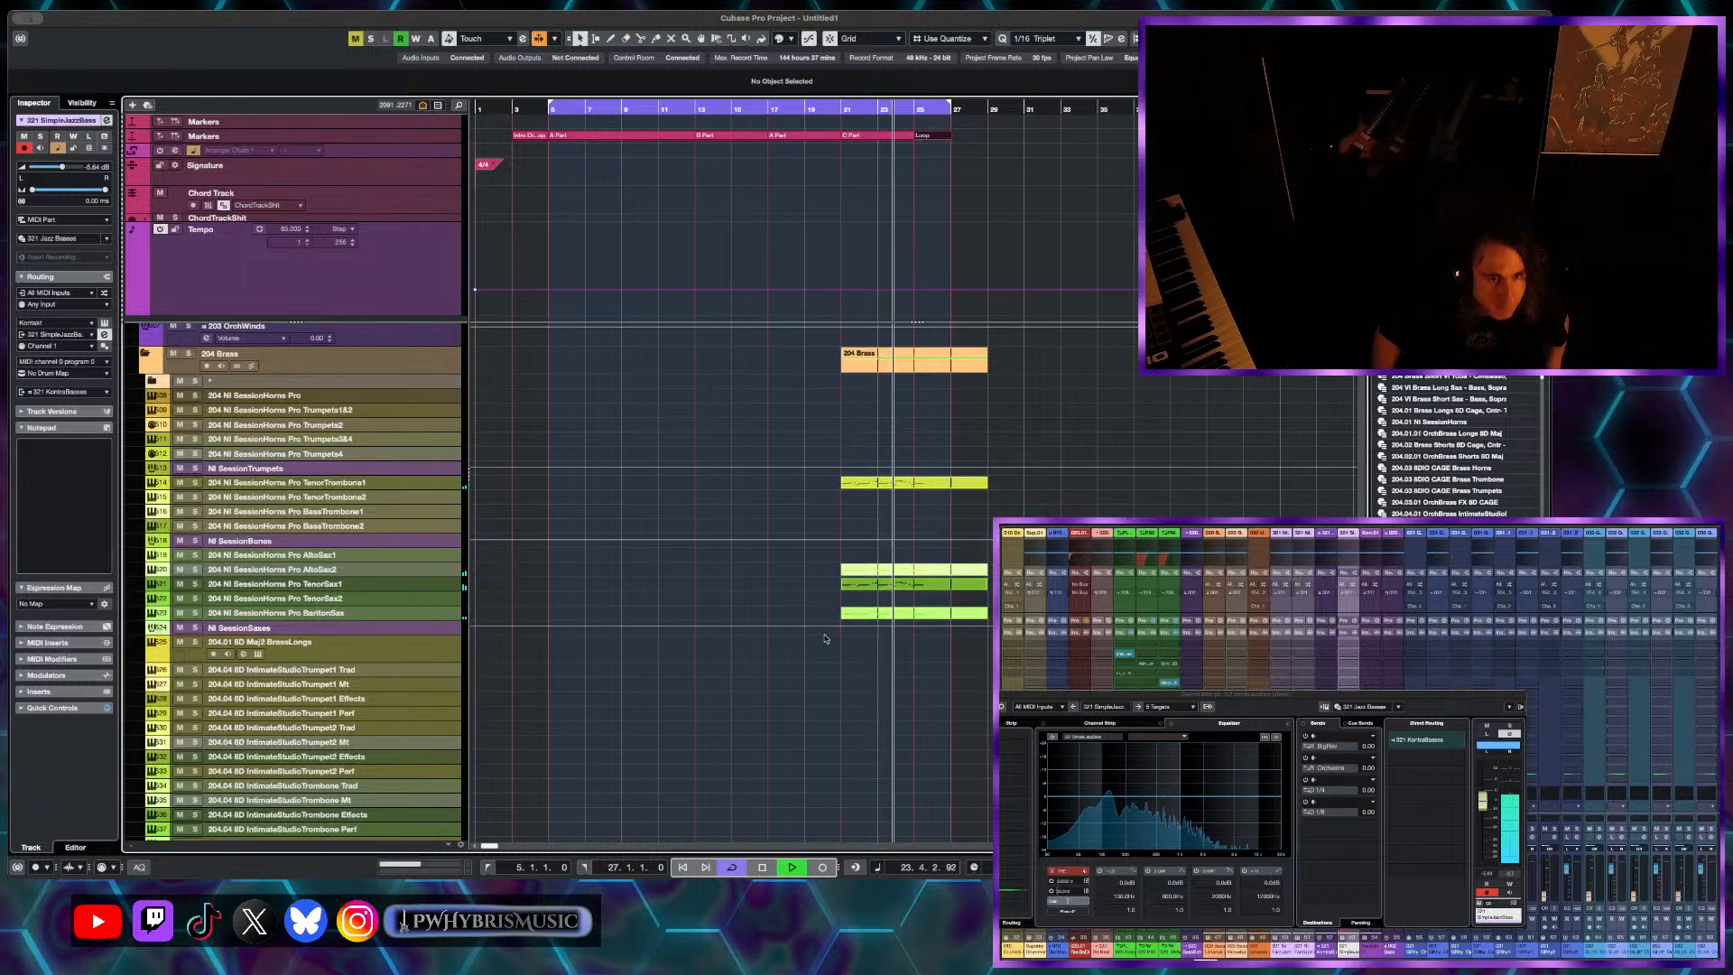
pyautogui.scroll(6, 783, 543)
pyautogui.scroll(-1, 592, 538)
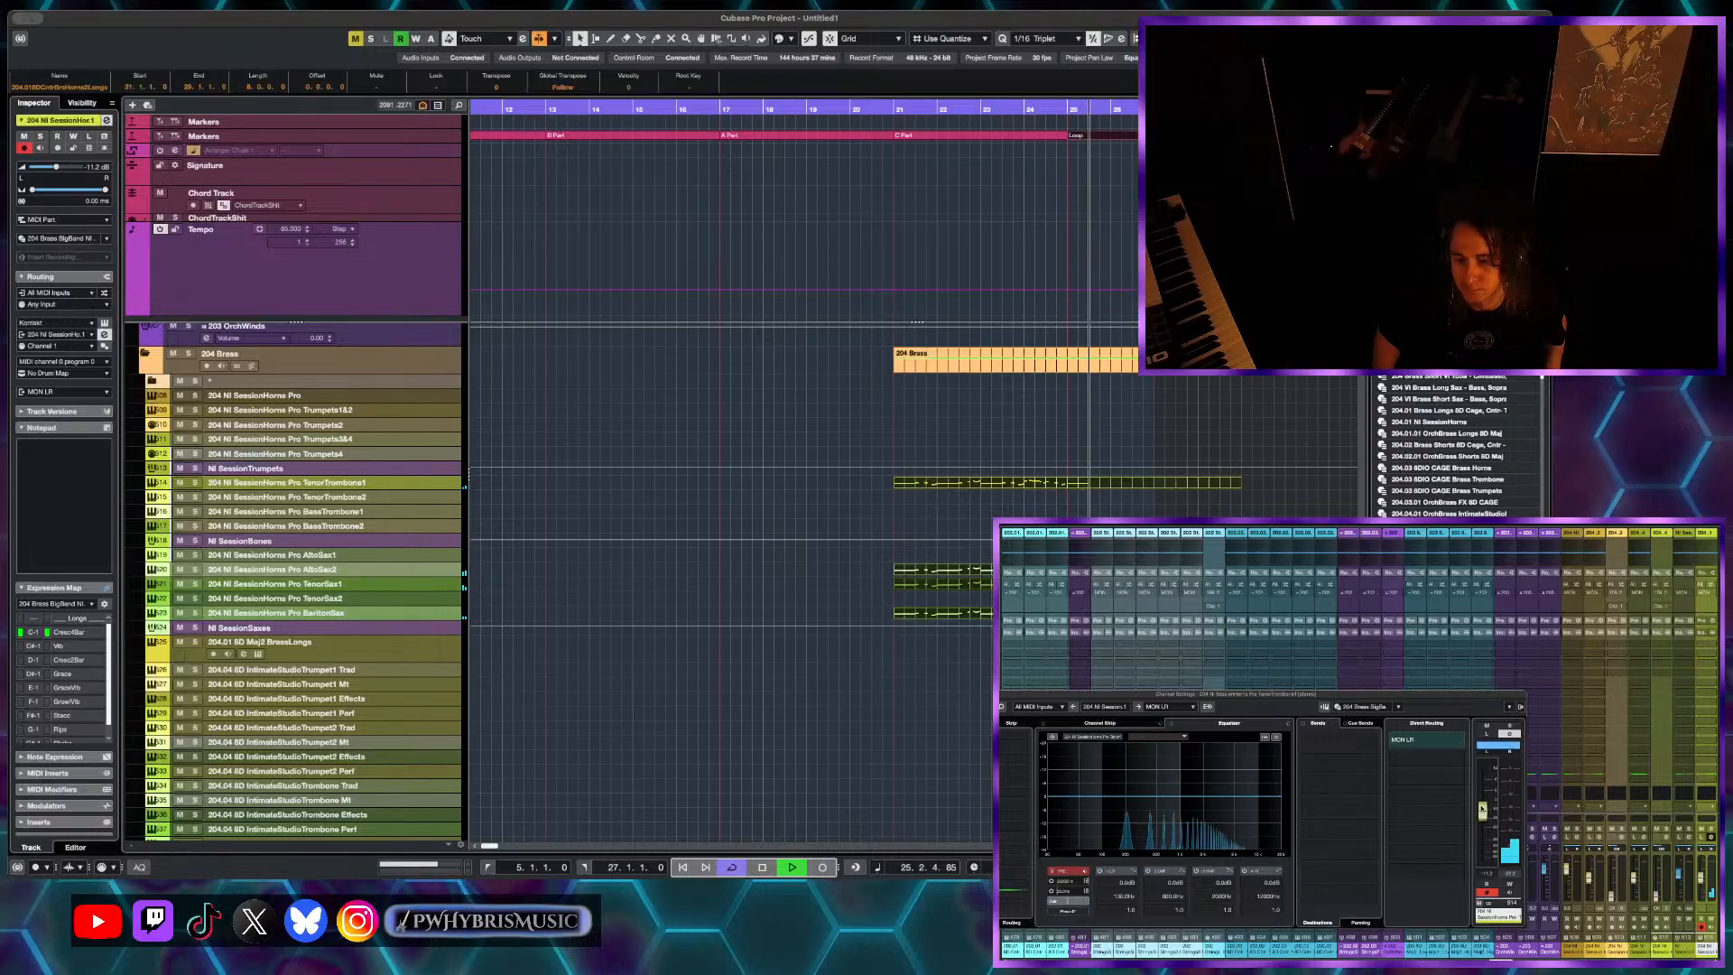
# - Replay from about bar 20 and listen to how the brass sits in the mix from bar 21 onwards
pyautogui.click(851, 110)
pyautogui.press('h')
pyautogui.press('h')
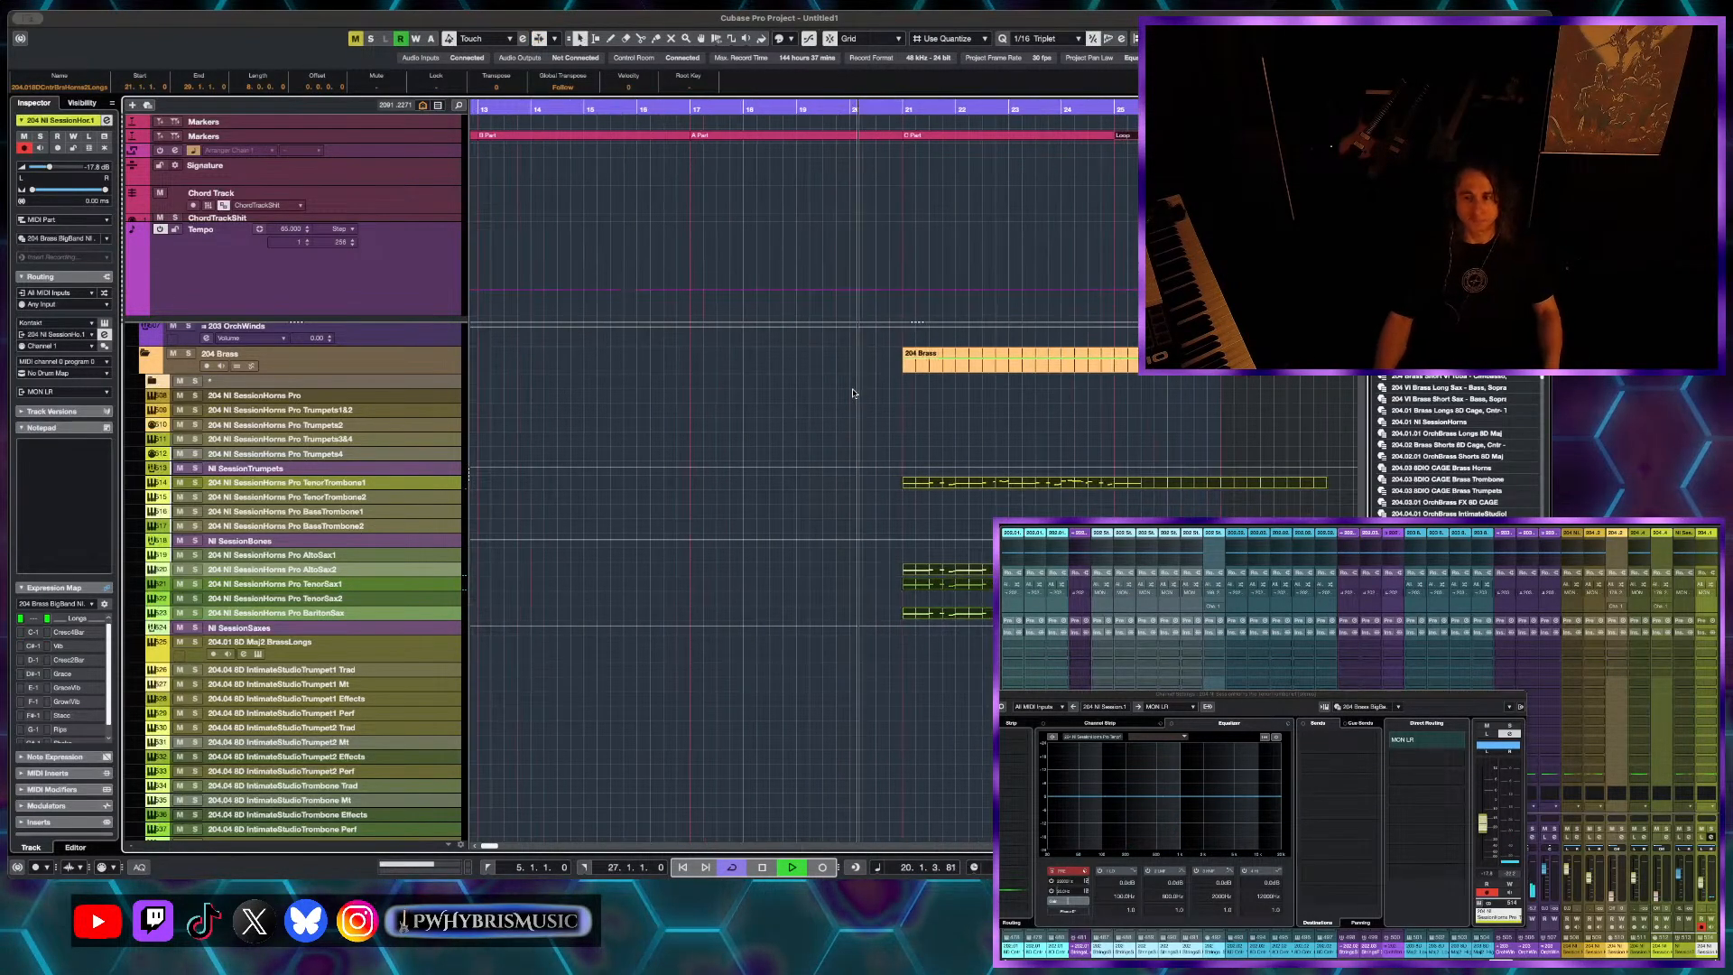
pyautogui.press('h')
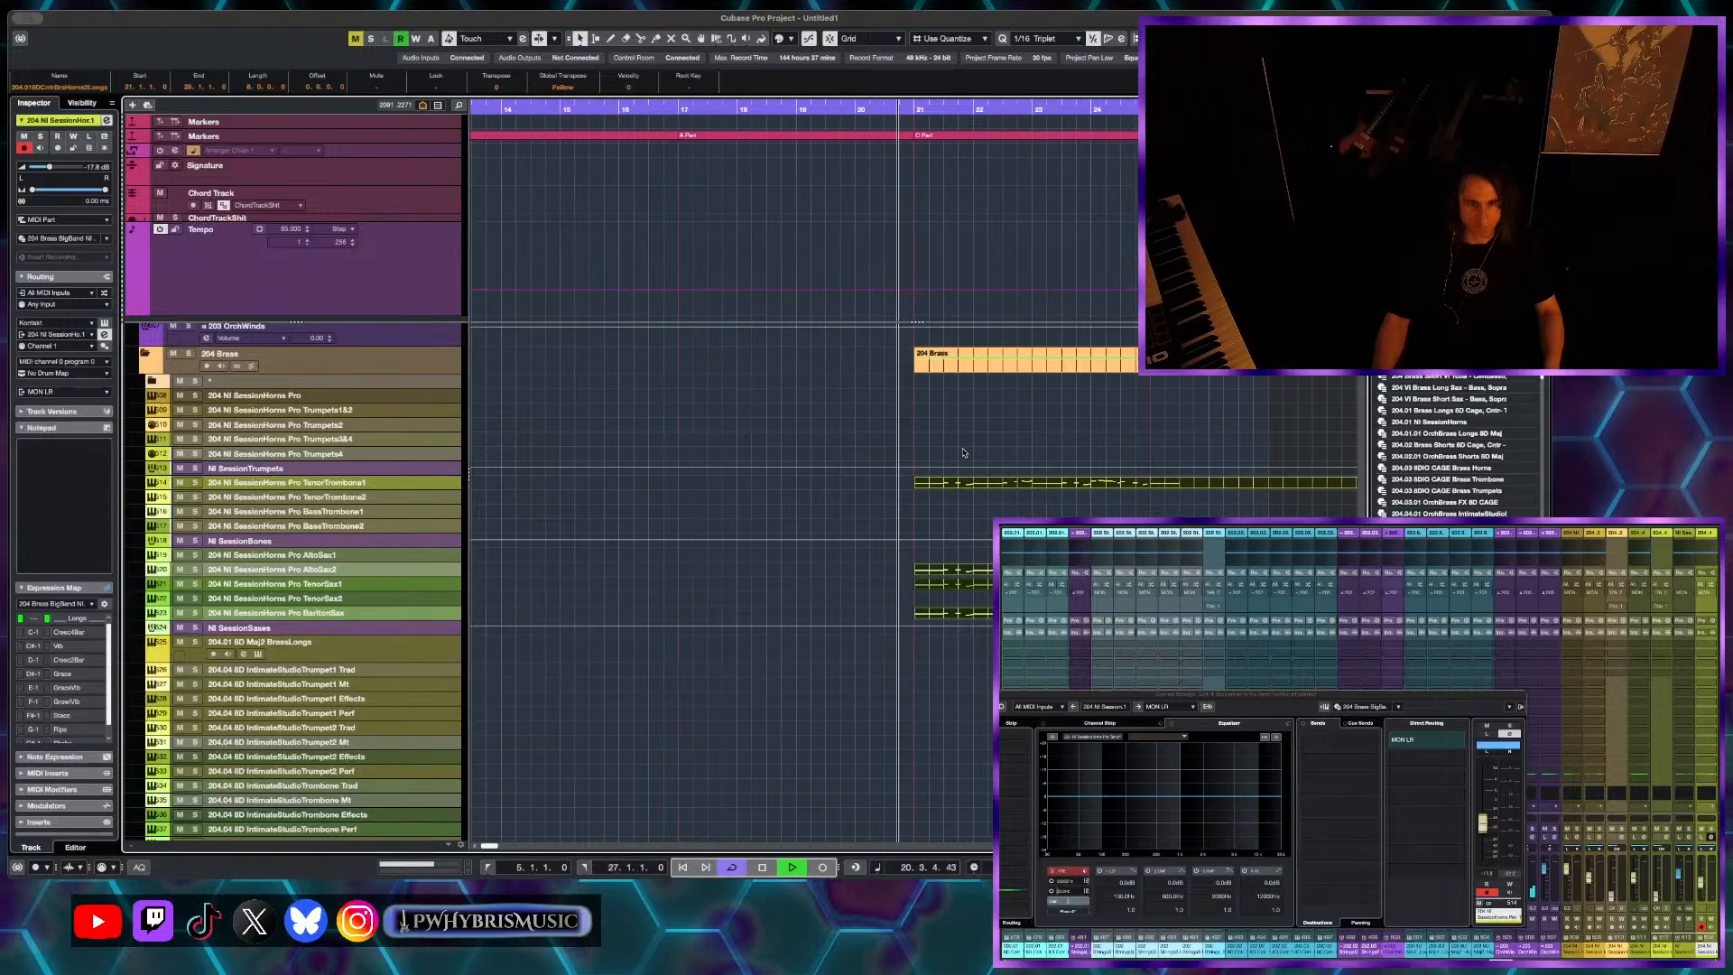
pyautogui.press('h')
pyautogui.press('h')
pyautogui.press('h')
pyautogui.press('h')
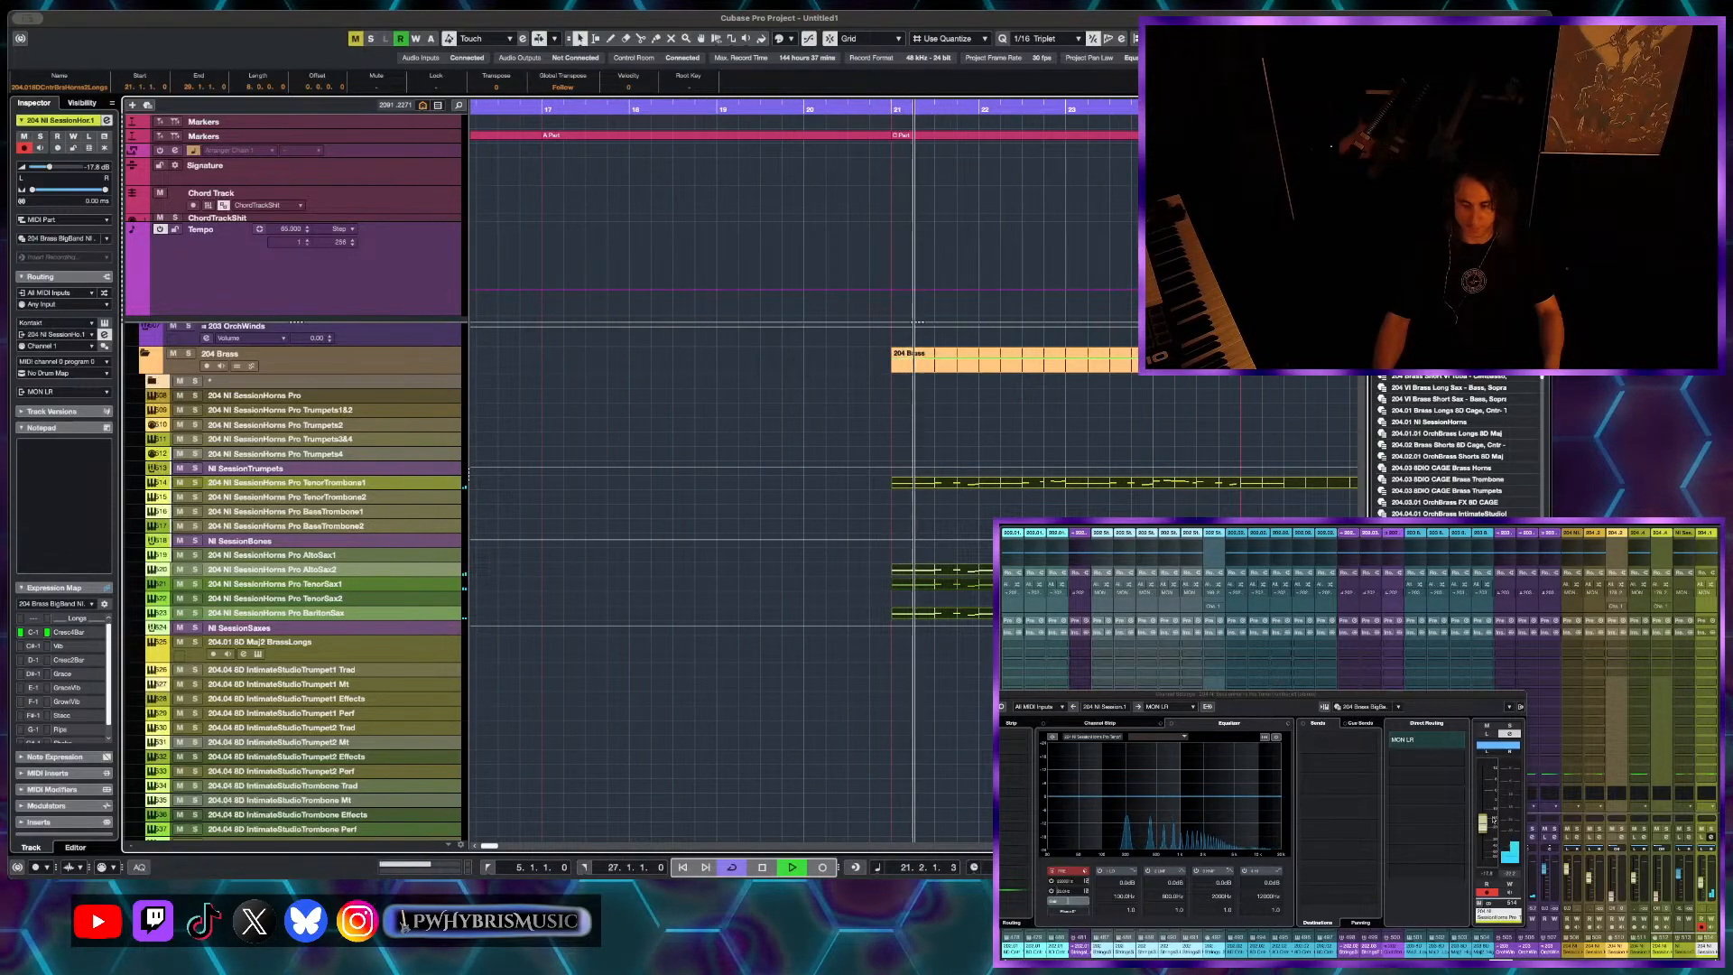
pyautogui.press('h')
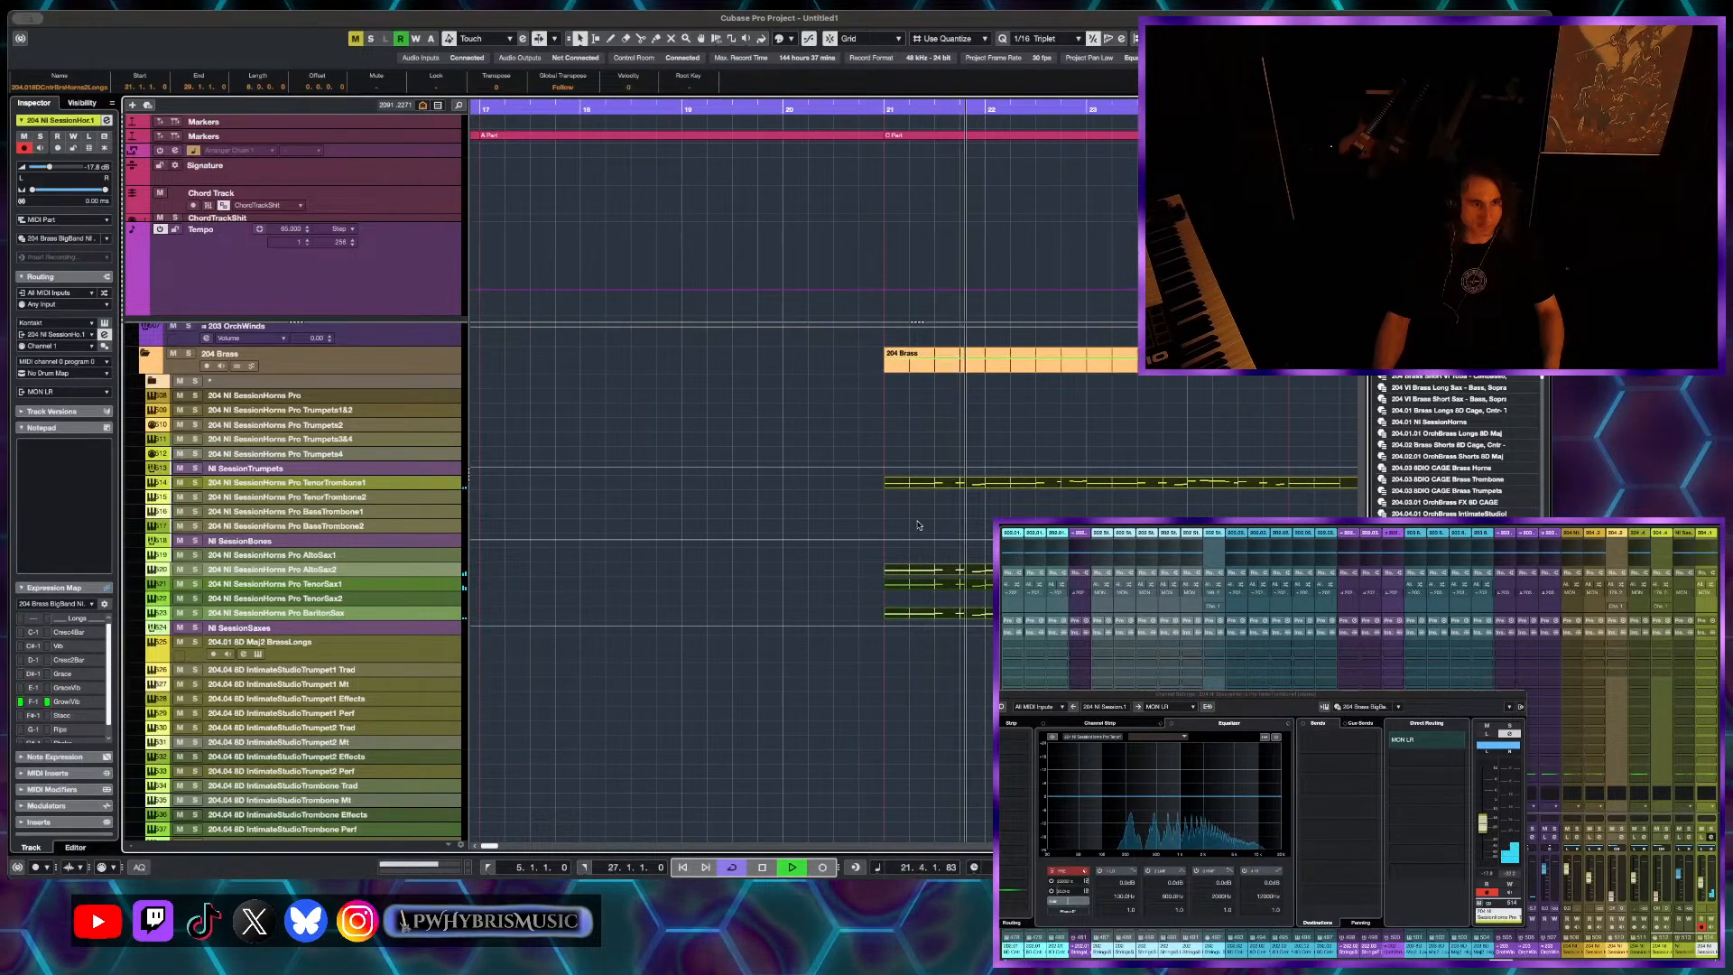
pyautogui.scroll(1, 916, 560)
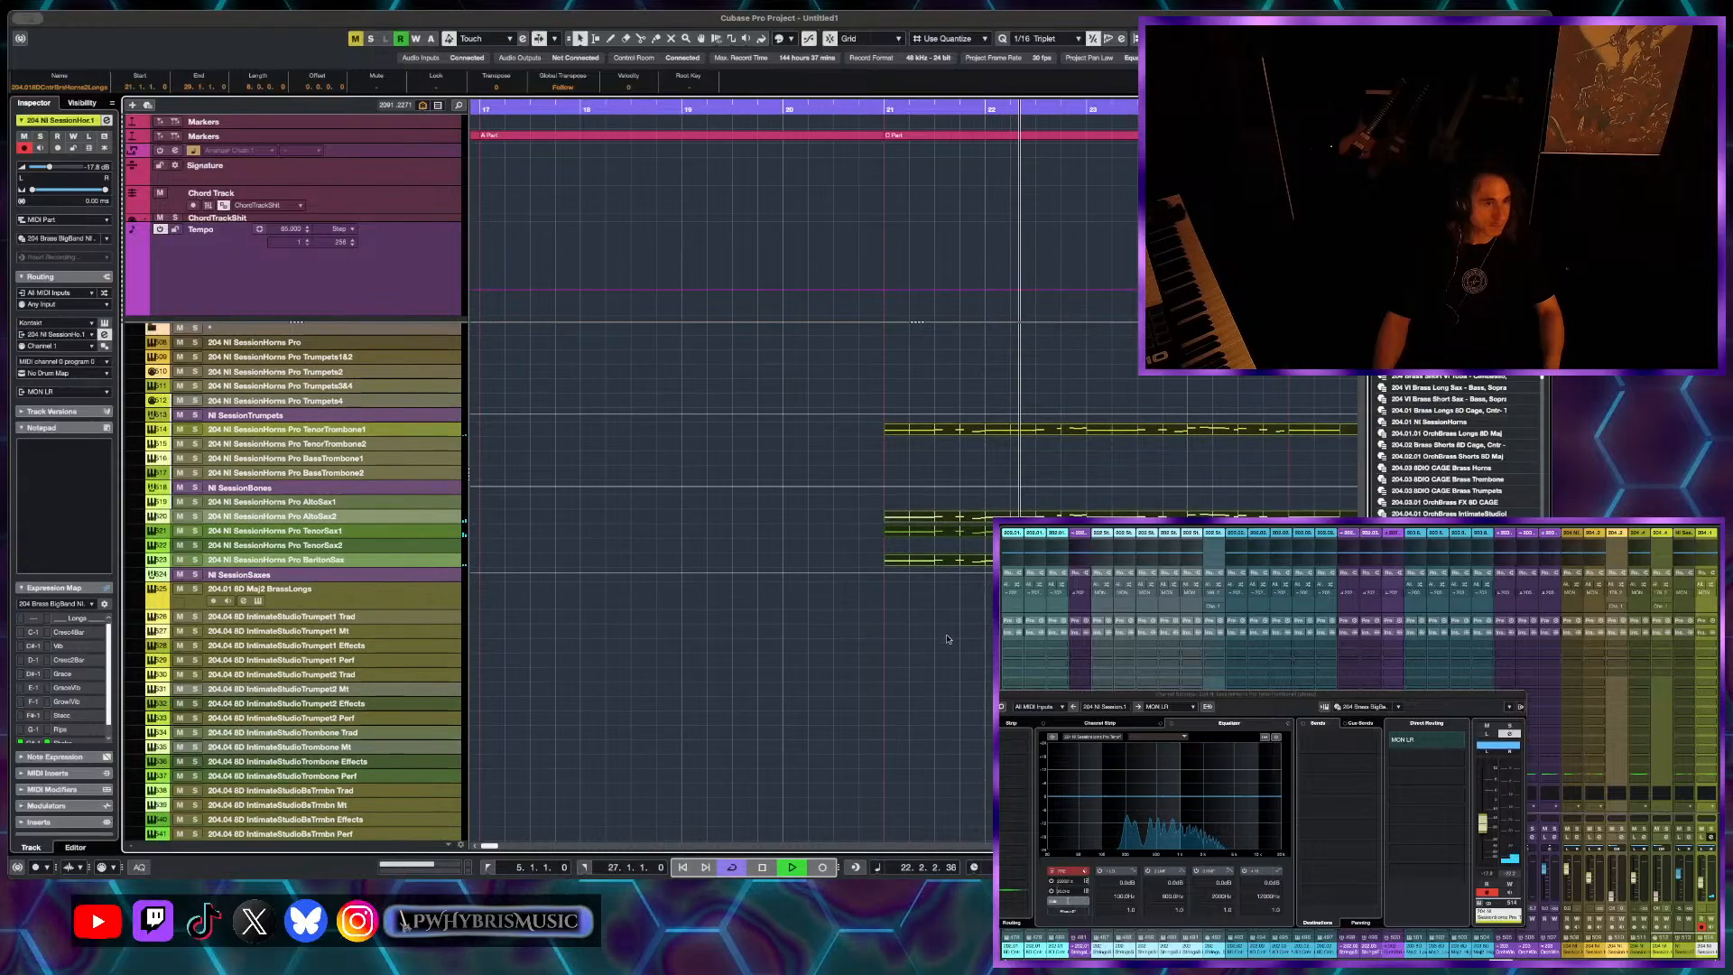
pyautogui.scroll(1, 952, 608)
pyautogui.scroll(-1, 898, 536)
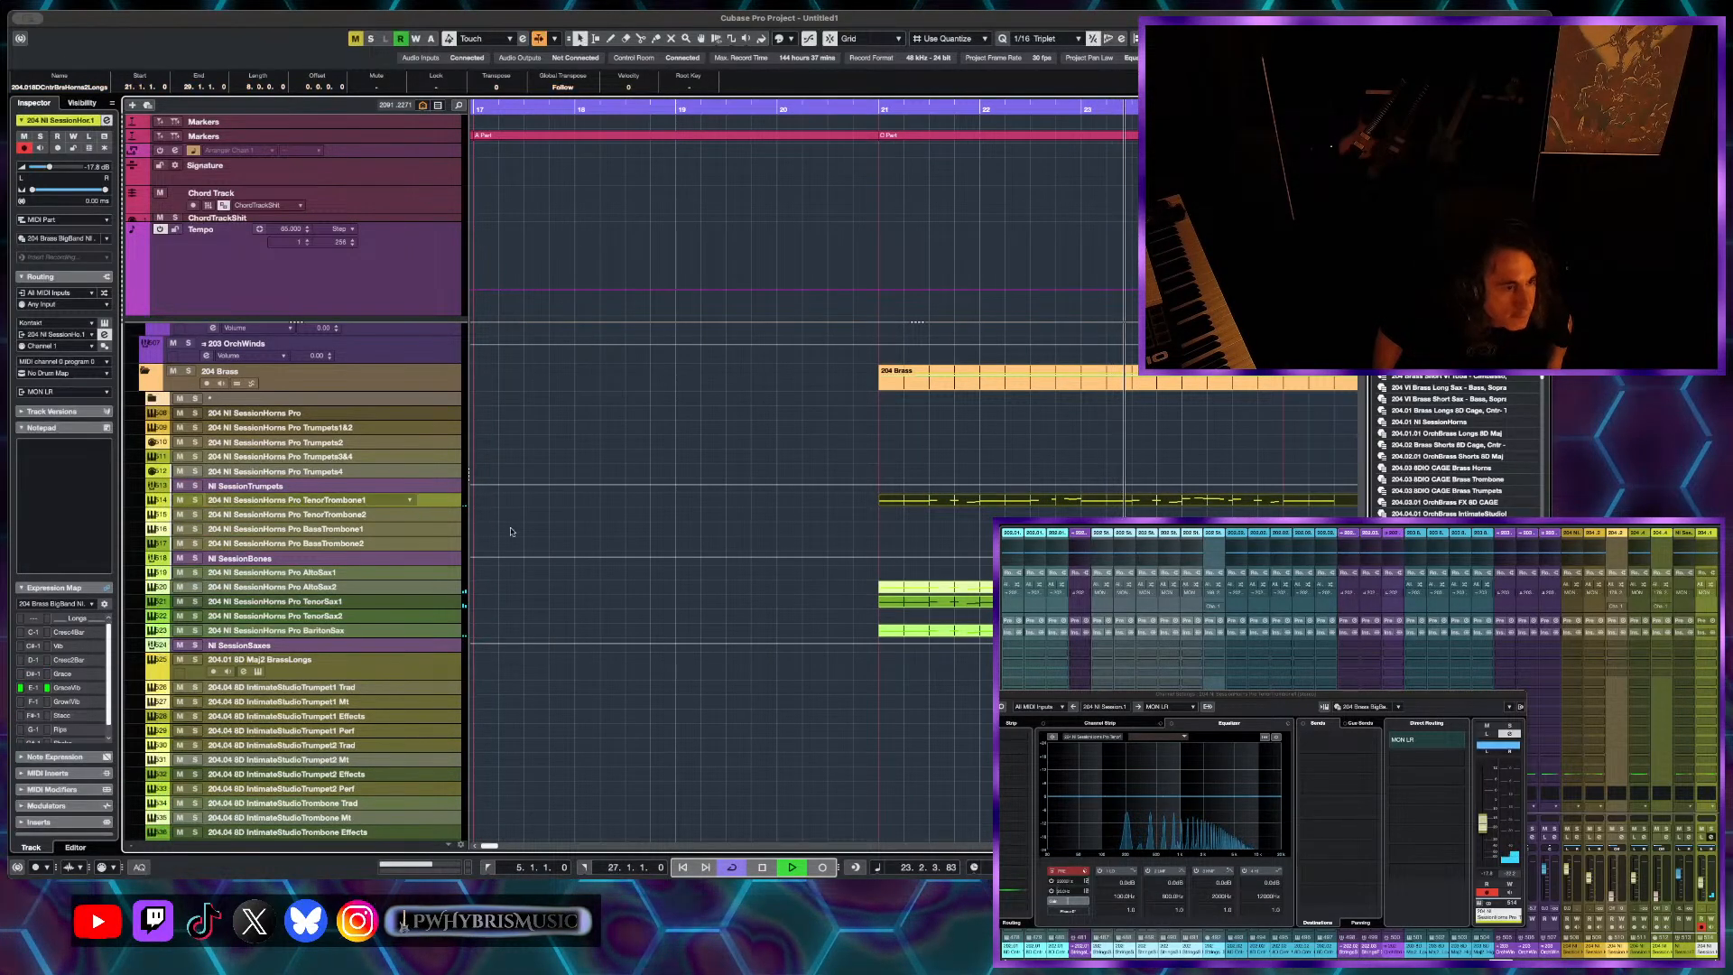
# - Open the TenorTrombone1 part, transpose all its notes up one octave, and replay from about bar 21
pyautogui.doubleClick(970, 505)
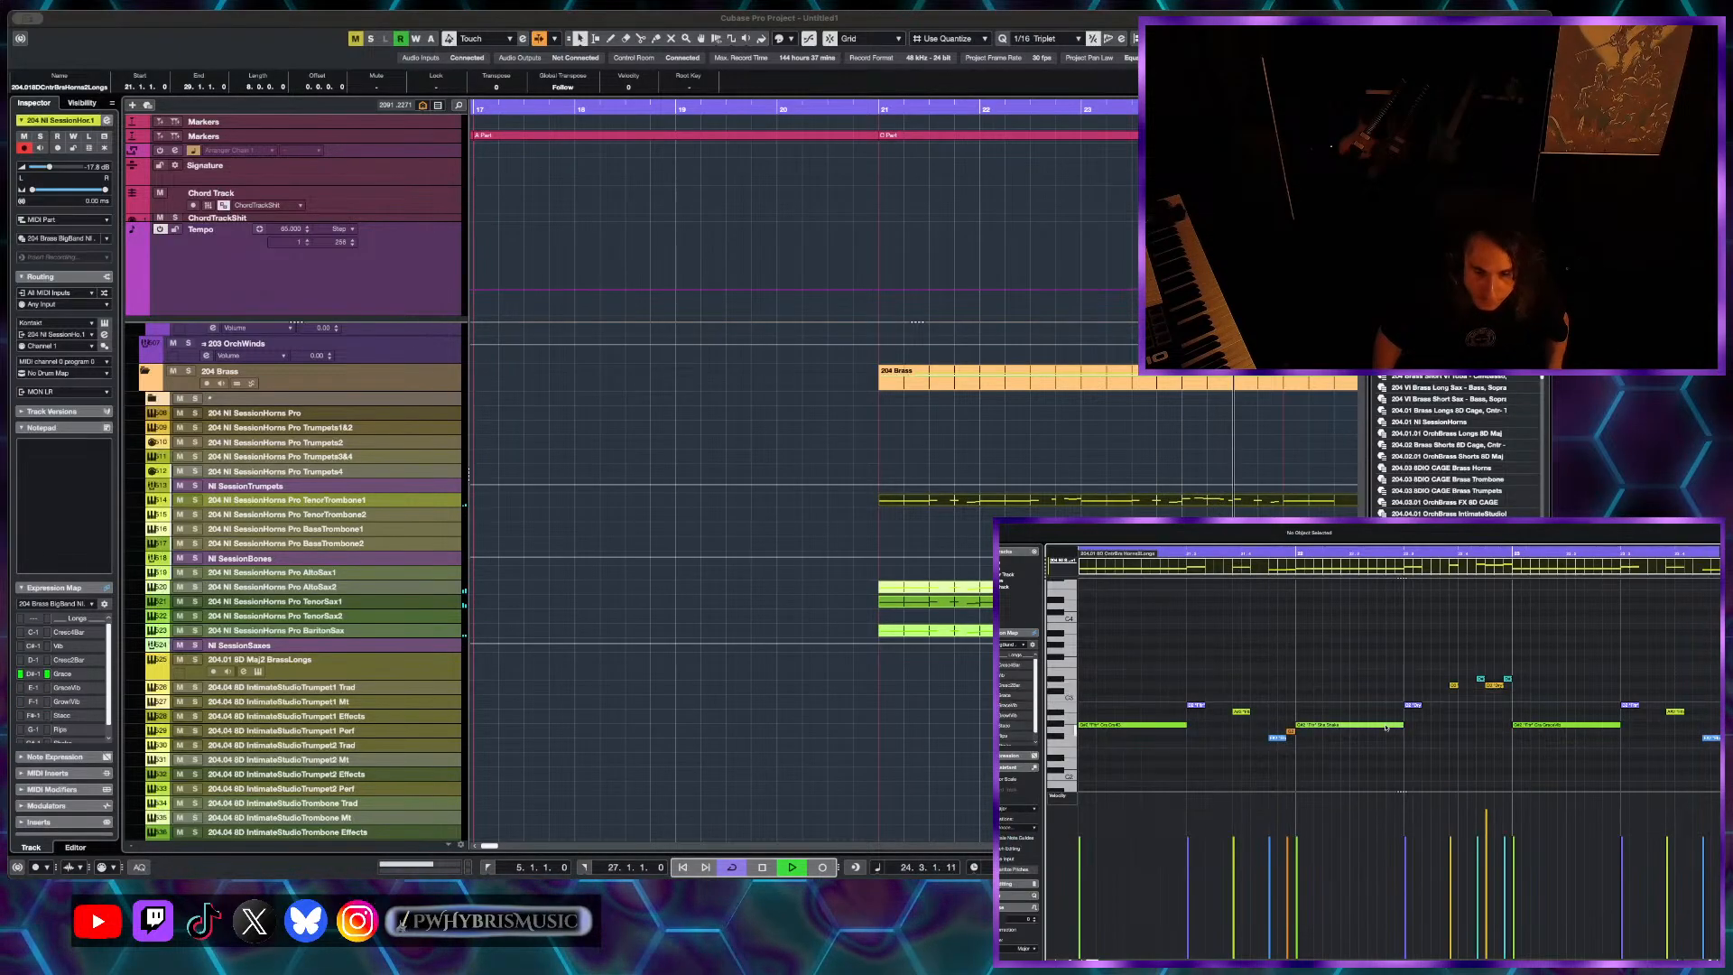
pyautogui.scroll(-4, 963, 414)
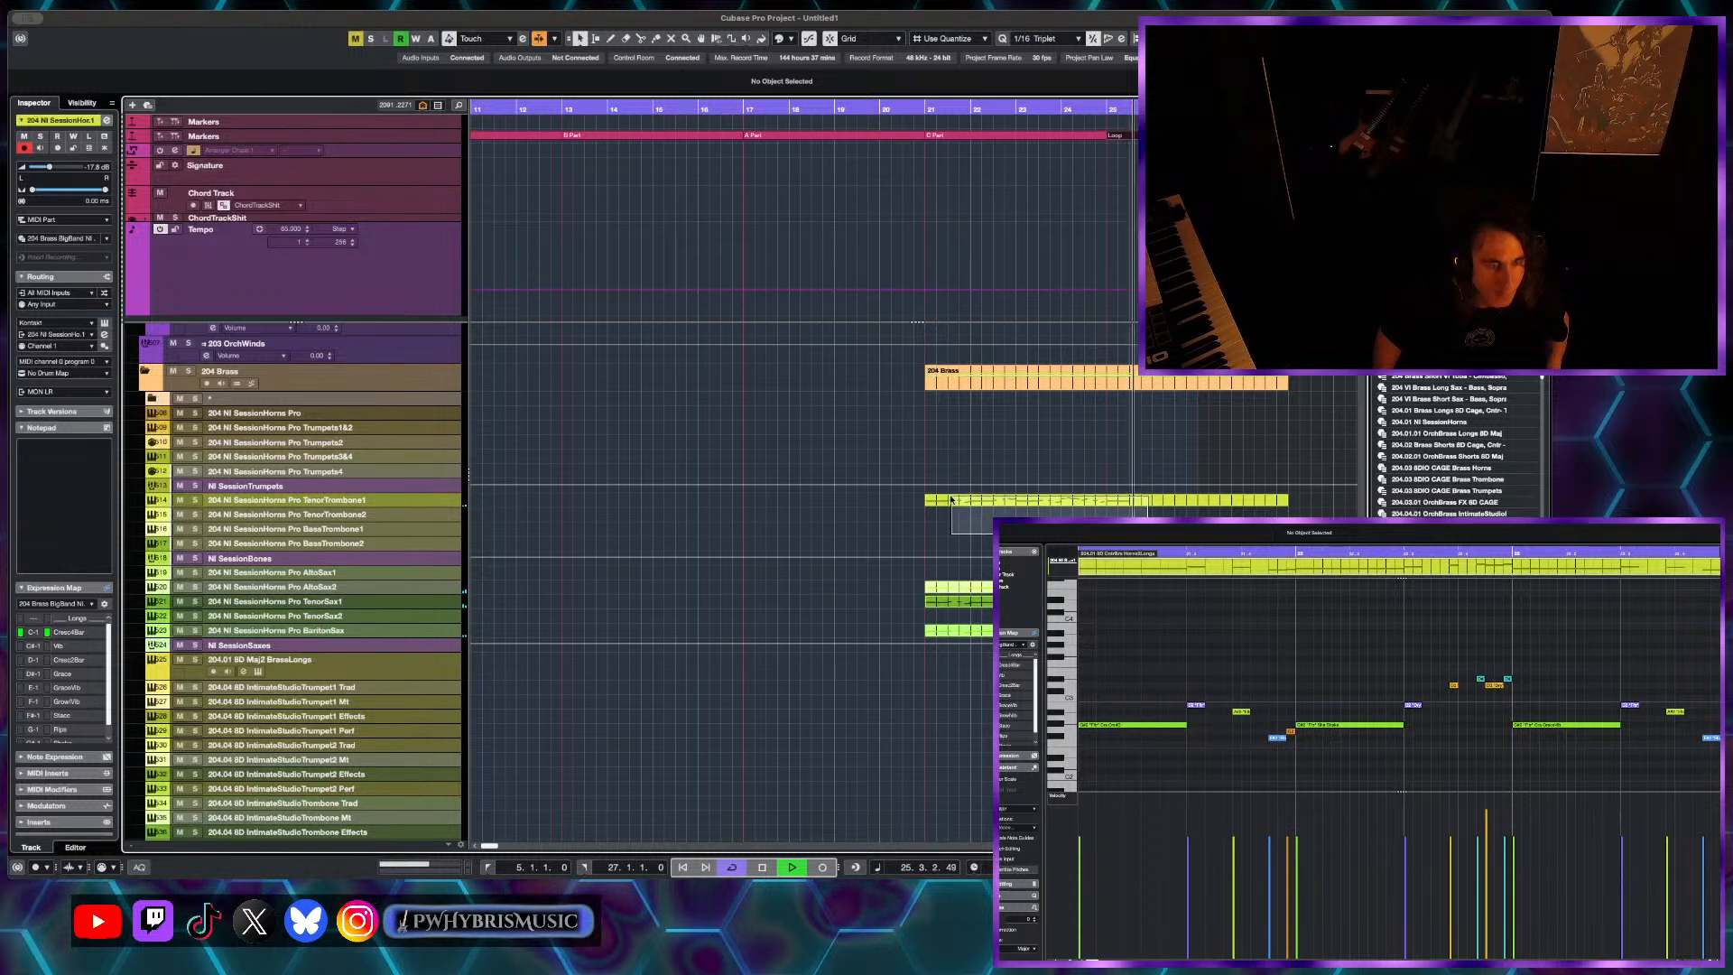
pyautogui.hotkey('ctrl', 'a')
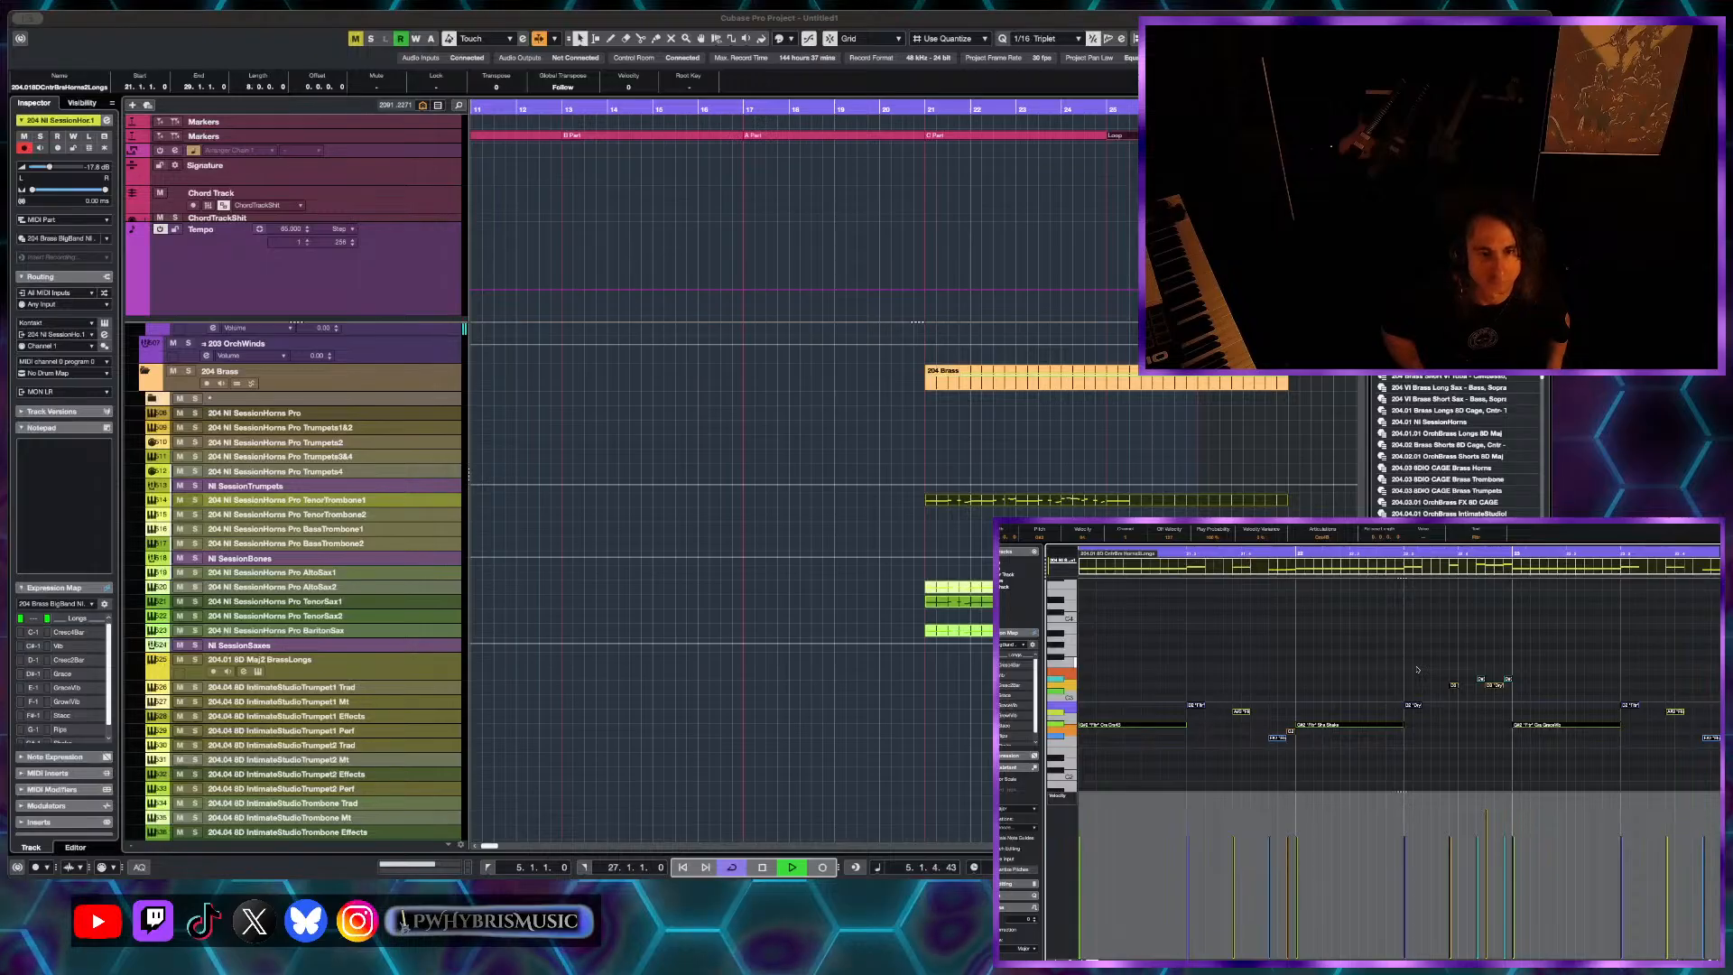
pyautogui.hotkey('shift', 'Up')
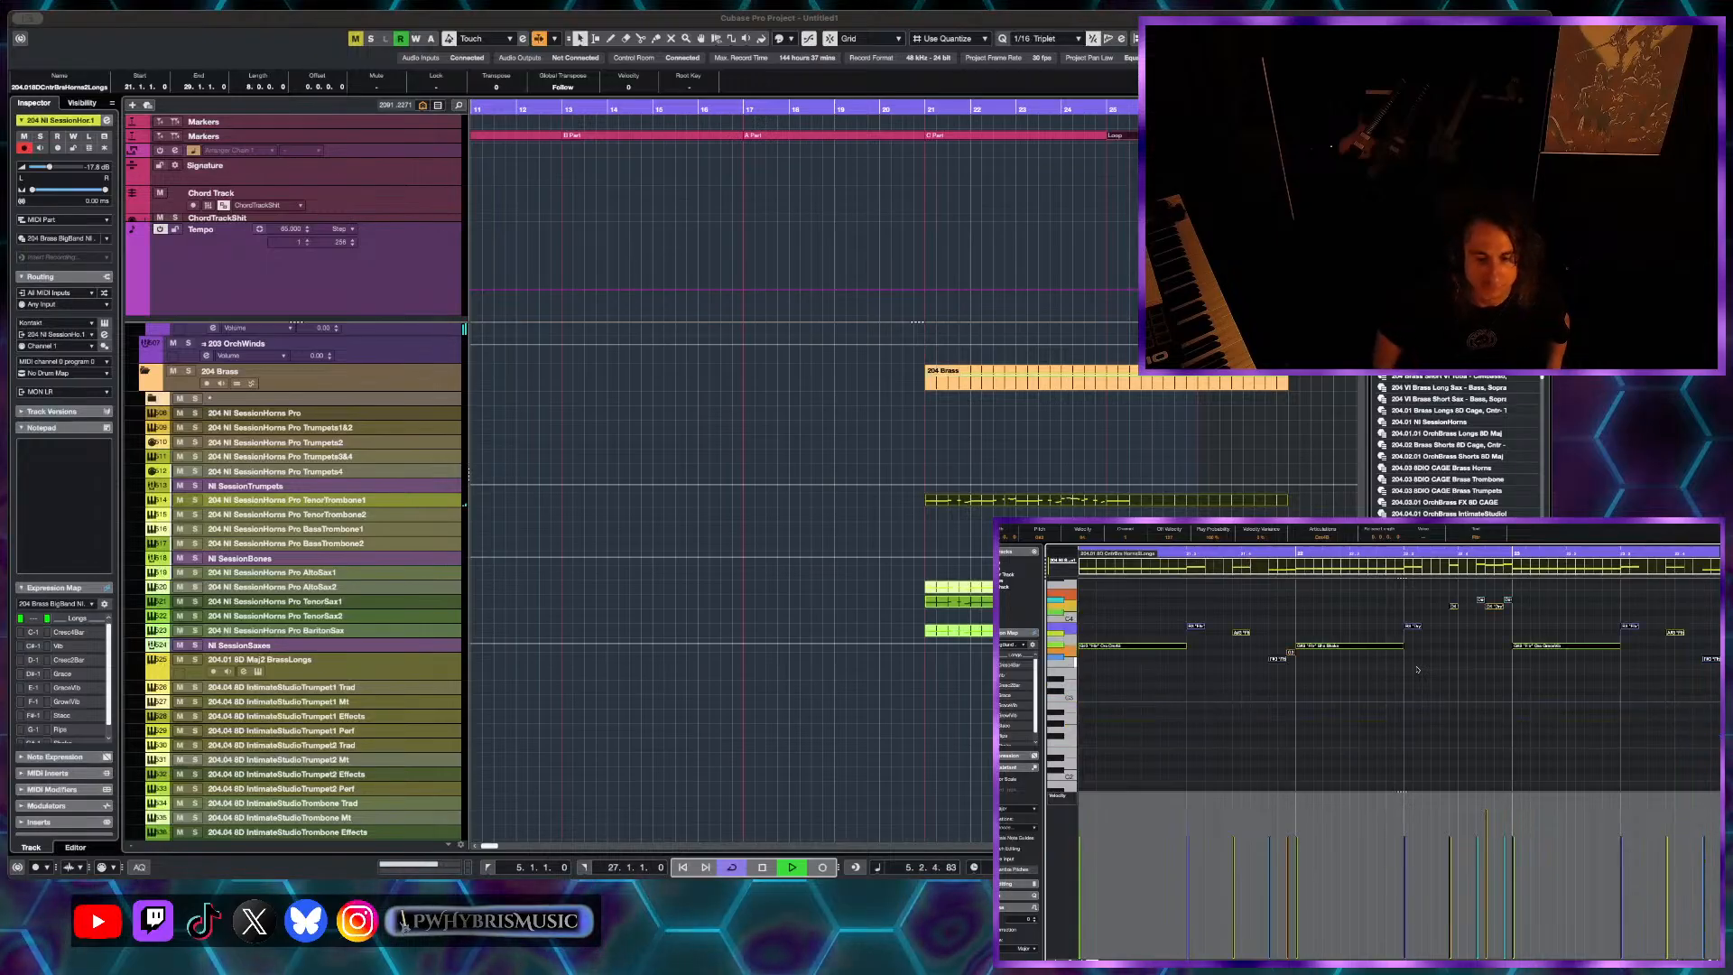
pyautogui.click(922, 109)
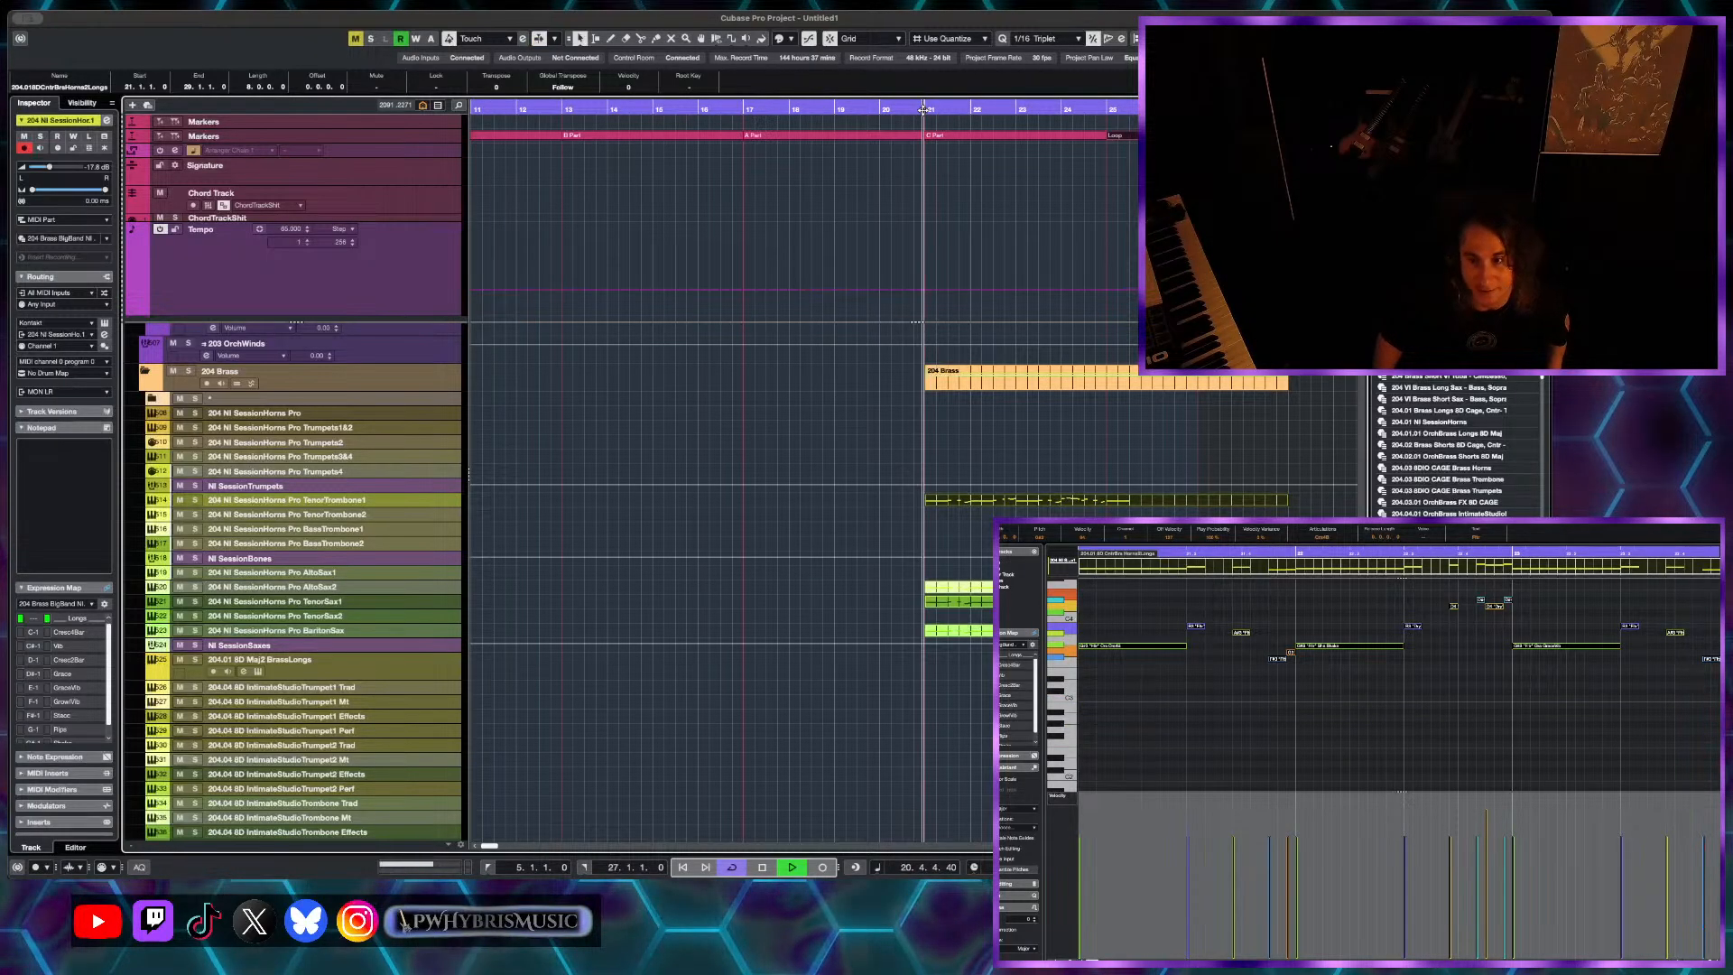
pyautogui.scroll(1, 1079, 418)
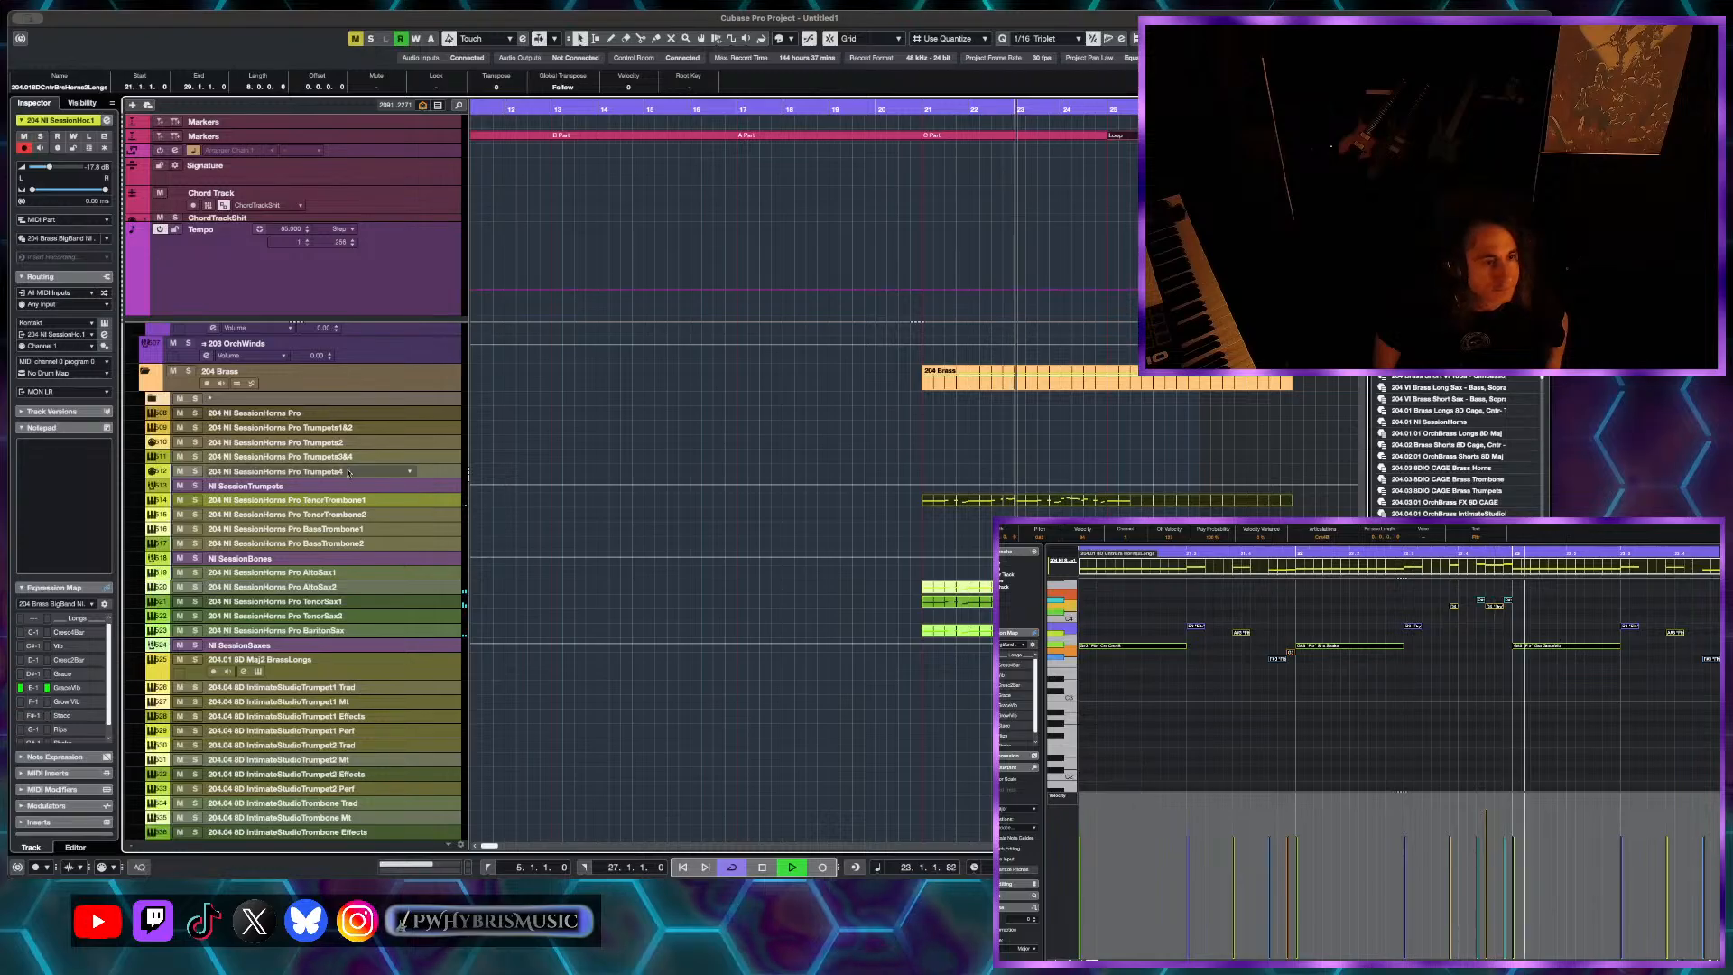
# - Solo TenorTrombone1, open its Kontakt instrument, and transpose all the part's notes back down one octave
pyautogui.click(195, 500)
pyautogui.press('e')
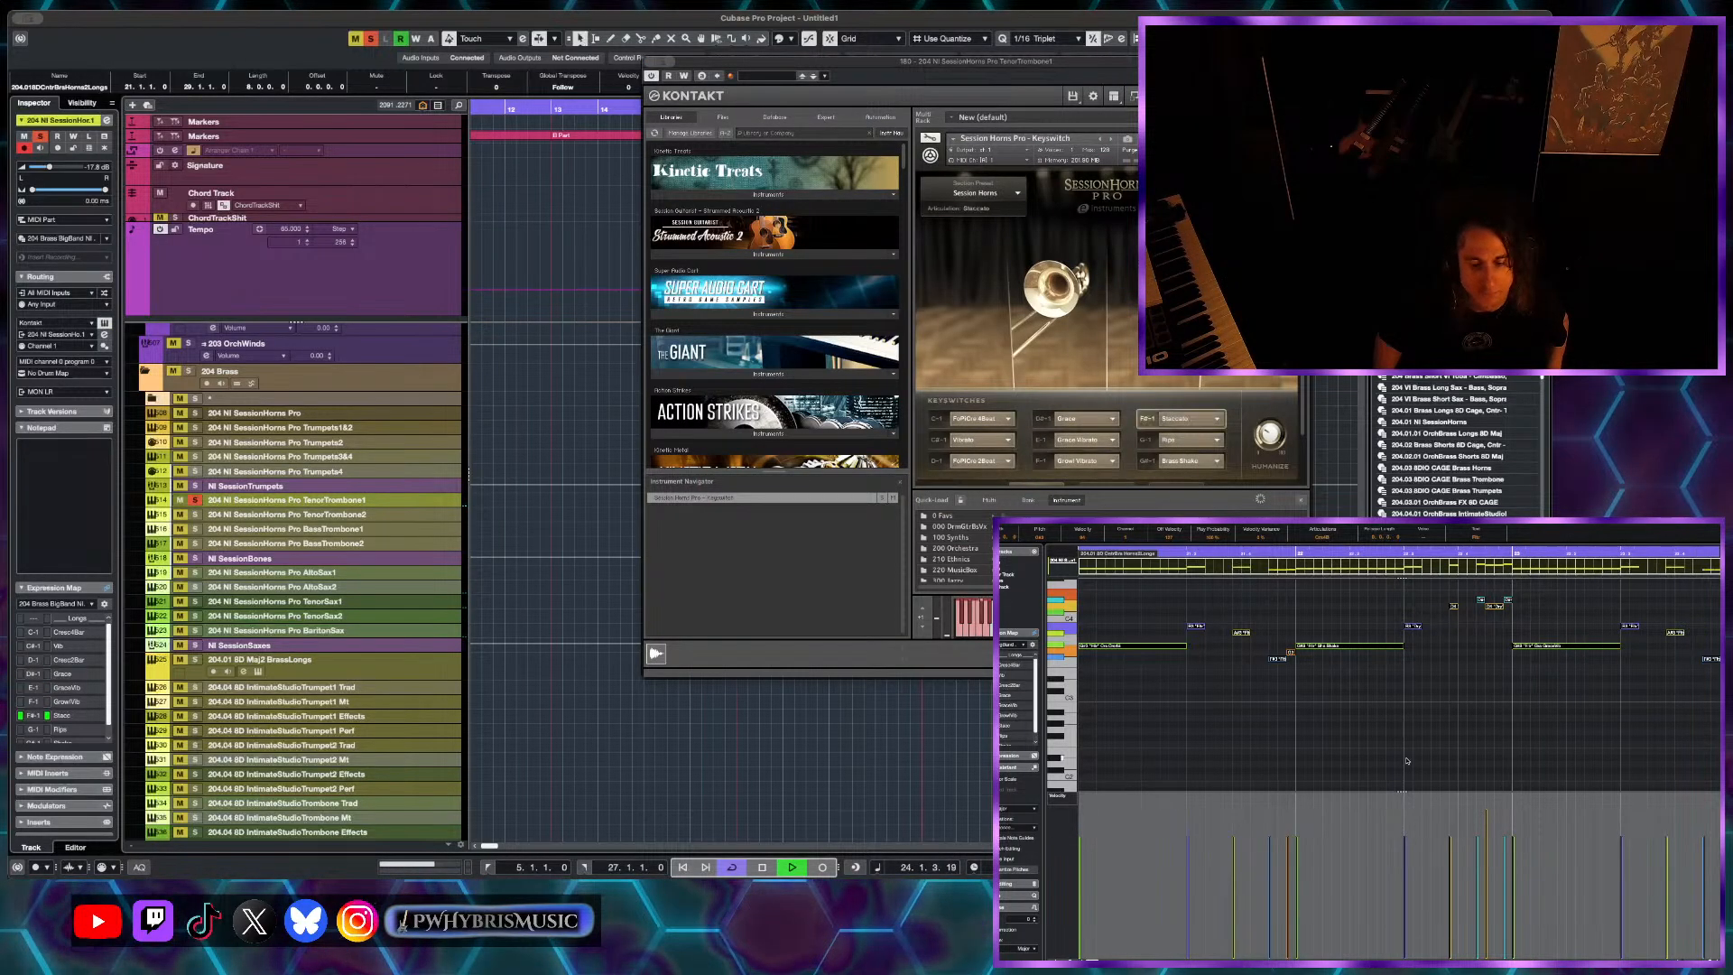
pyautogui.hotkey('shift', 'Down')
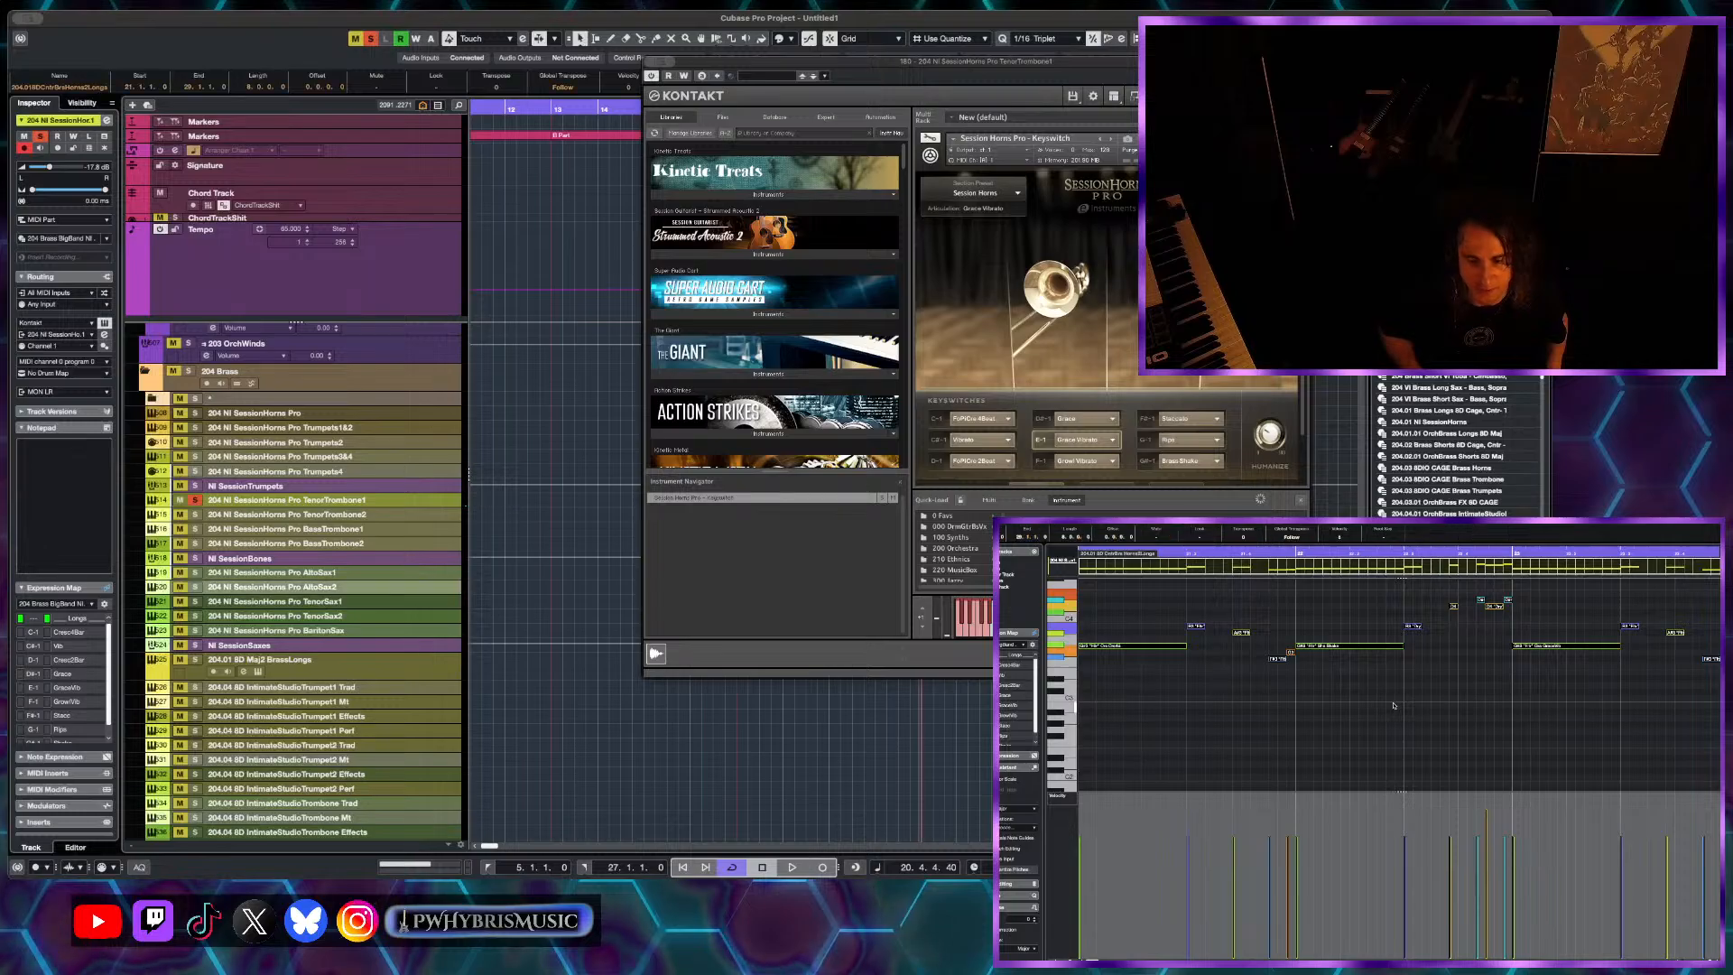
pyautogui.press('super+a')
pyautogui.hotkey('shift', 'Down')
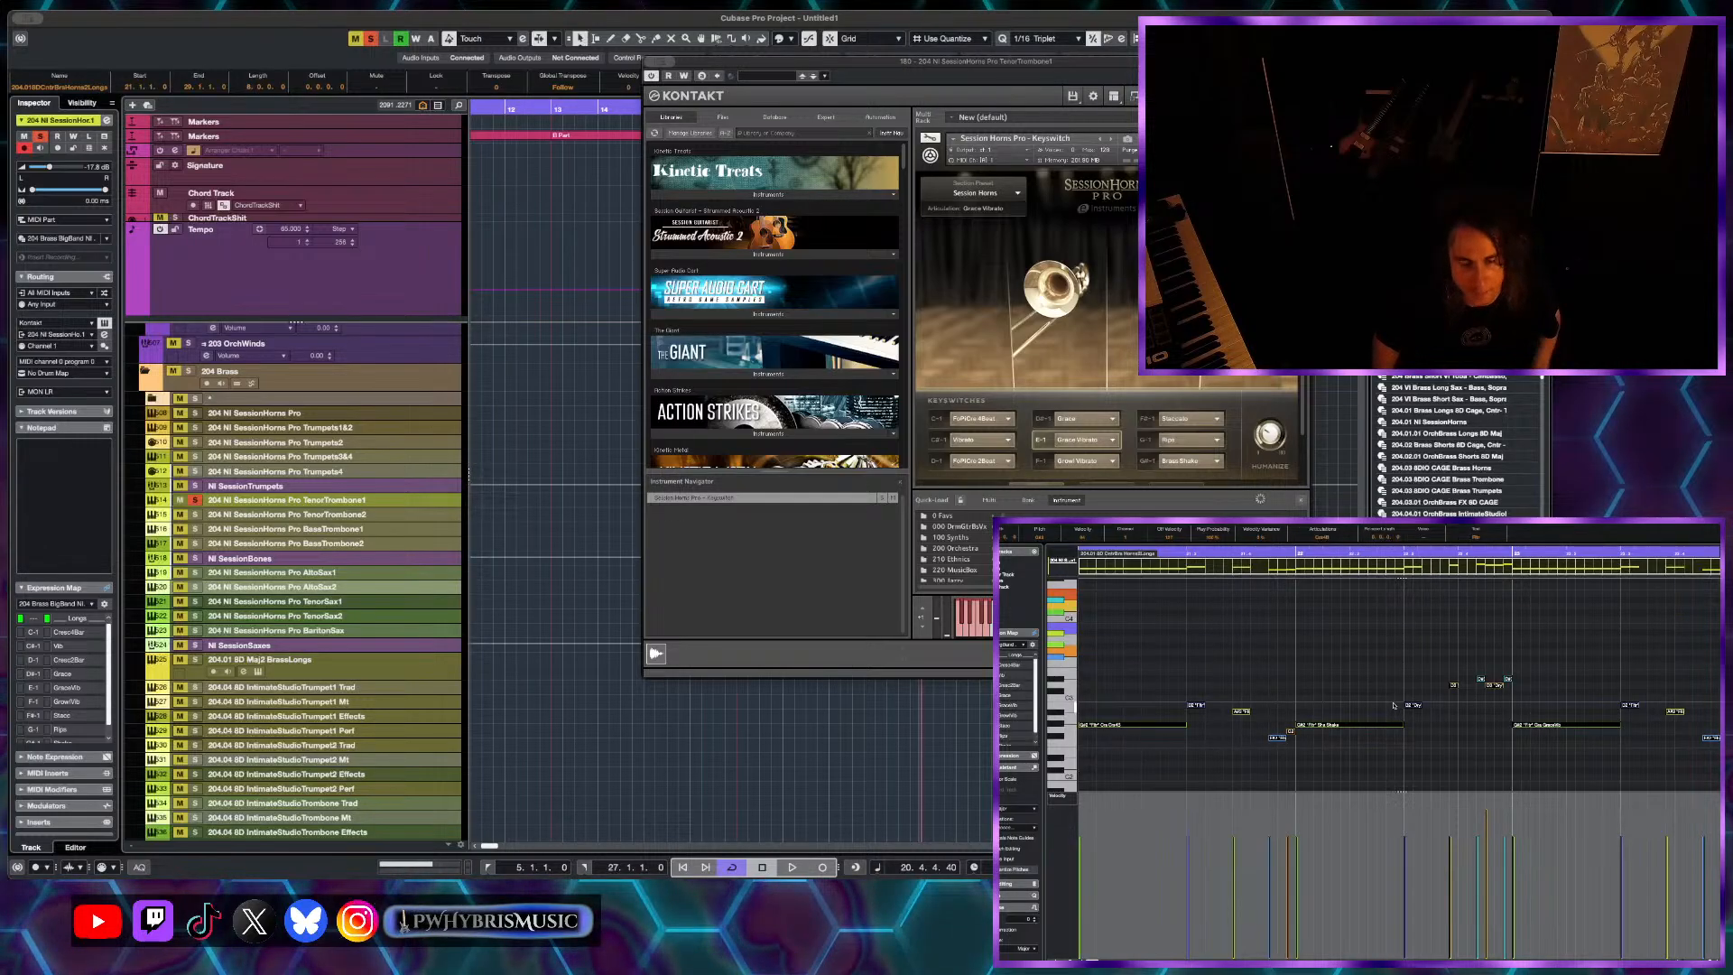
# - Close the trombone's instrument window, raise the TenorTrombone1 volume to 0.44 dB, and take the track out of solo
pyautogui.click(325, 504)
pyautogui.press('e')
pyautogui.press('e')
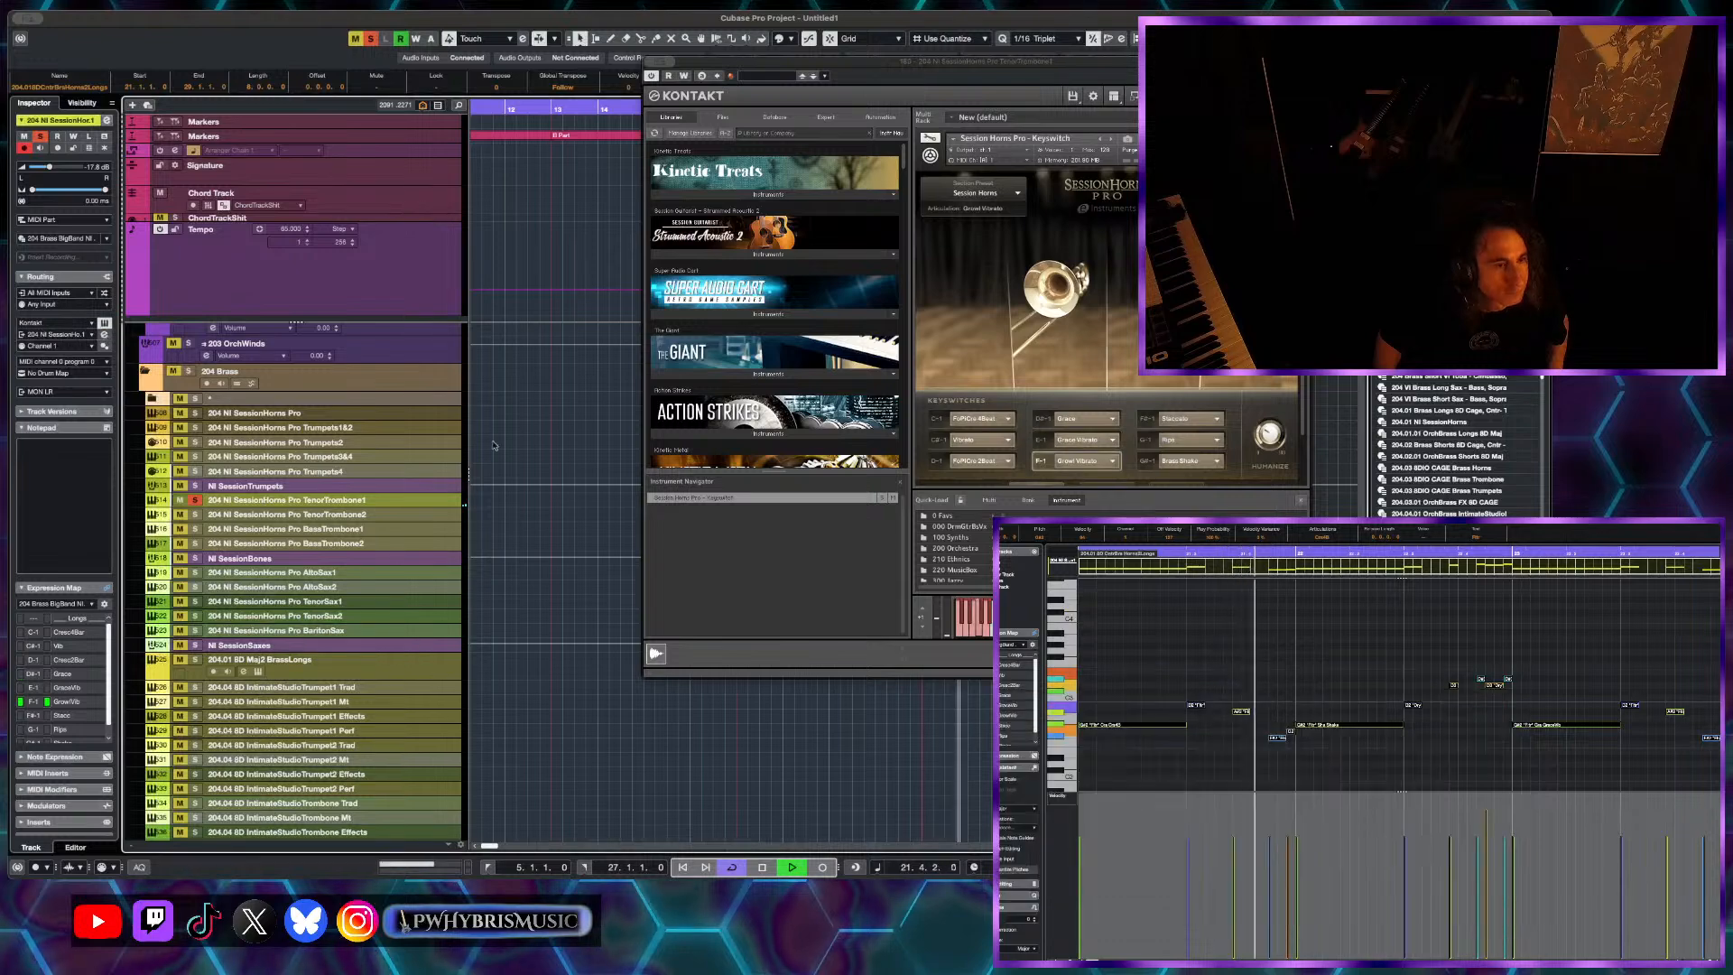
pyautogui.hotkey('shift', 'e')
pyautogui.press('e')
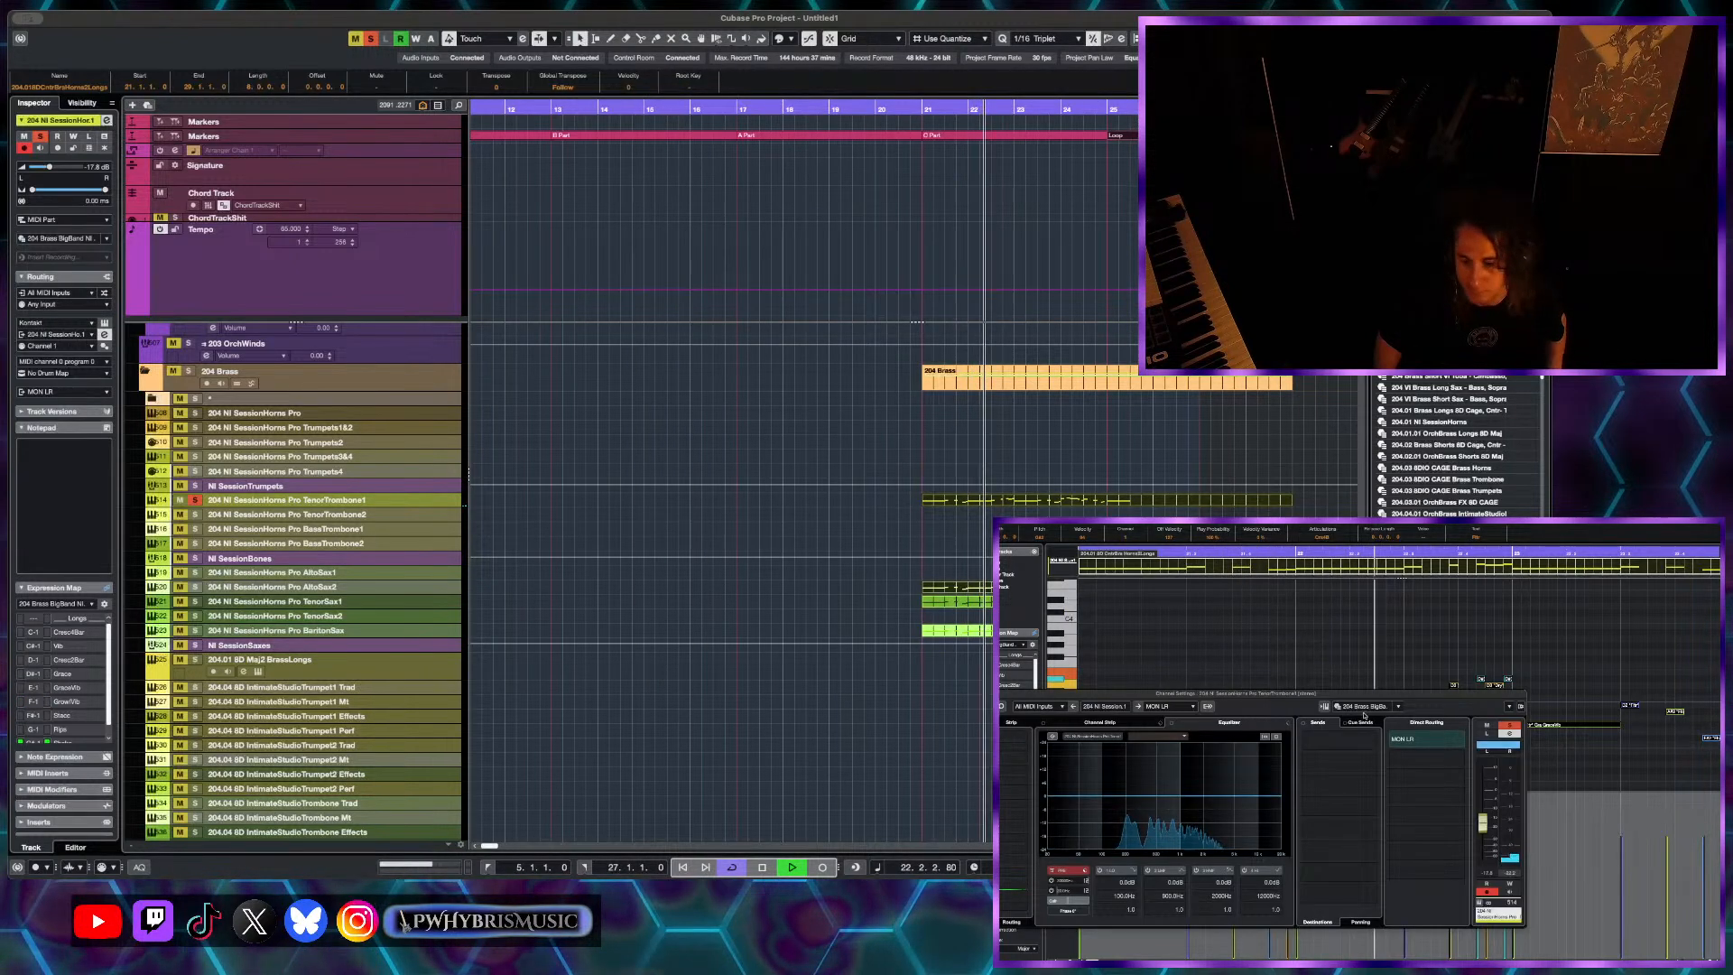
pyautogui.moveTo(1483, 823); pyautogui.dragTo(1483, 789)
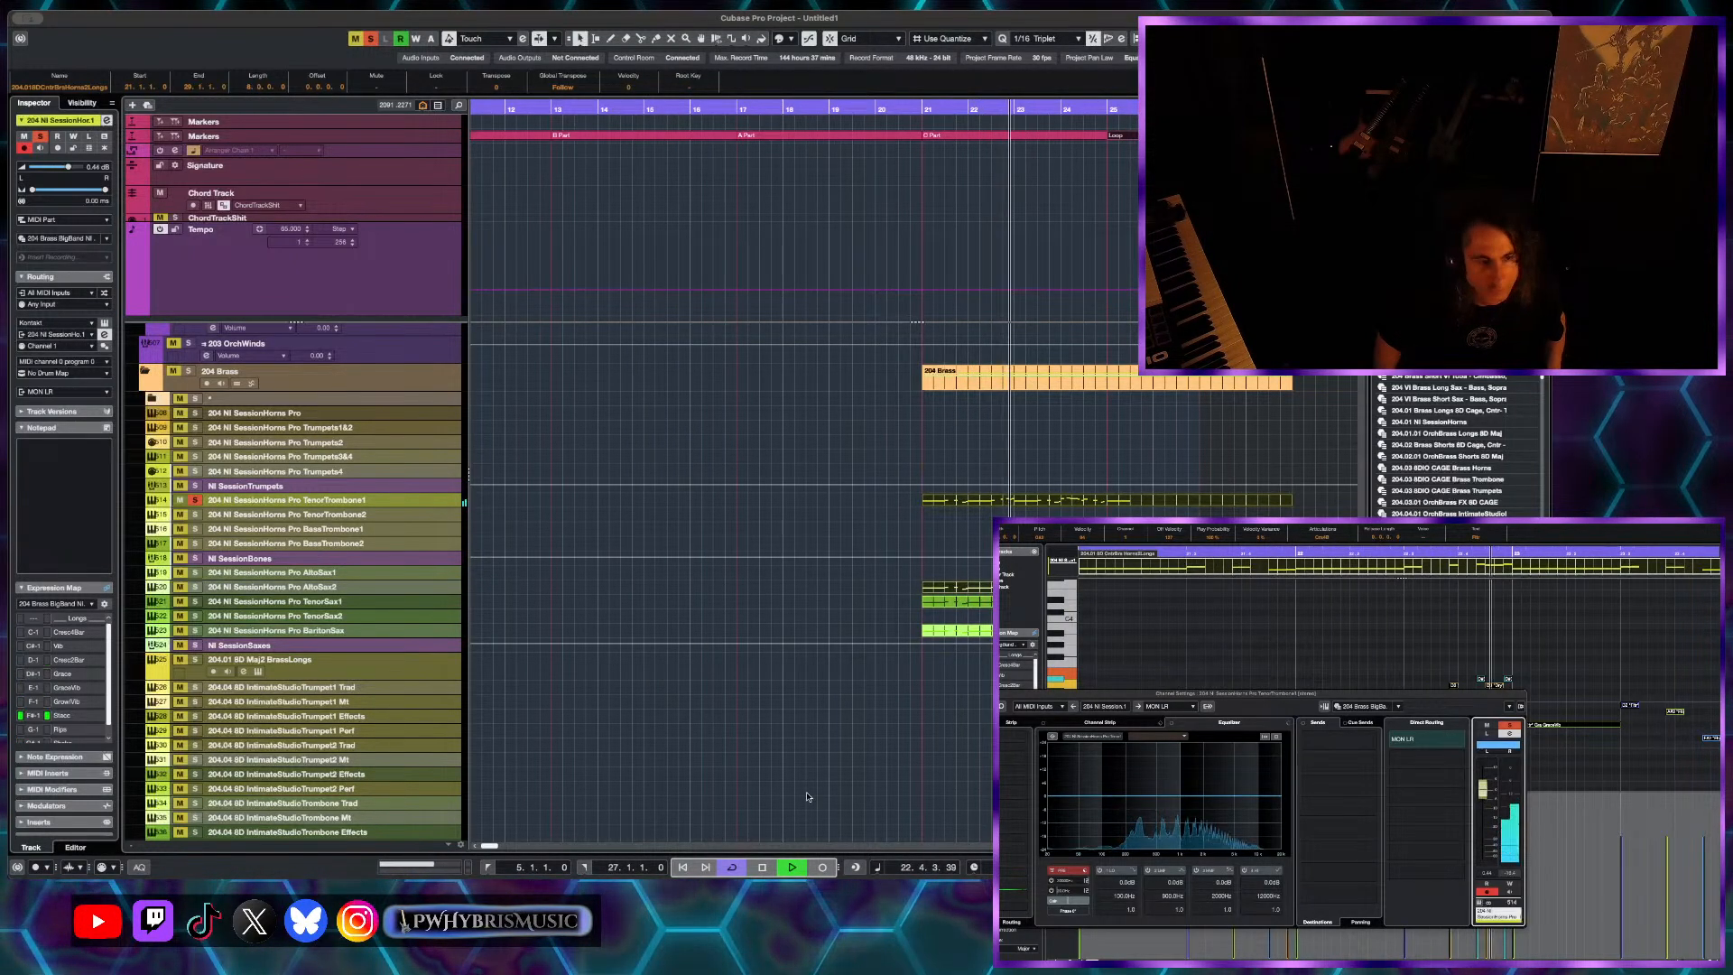
pyautogui.click(196, 499)
# - Copy the TenorTrombone1 part at bar 21 onto the TenorTrombone2 track below it
pyautogui.press('g')
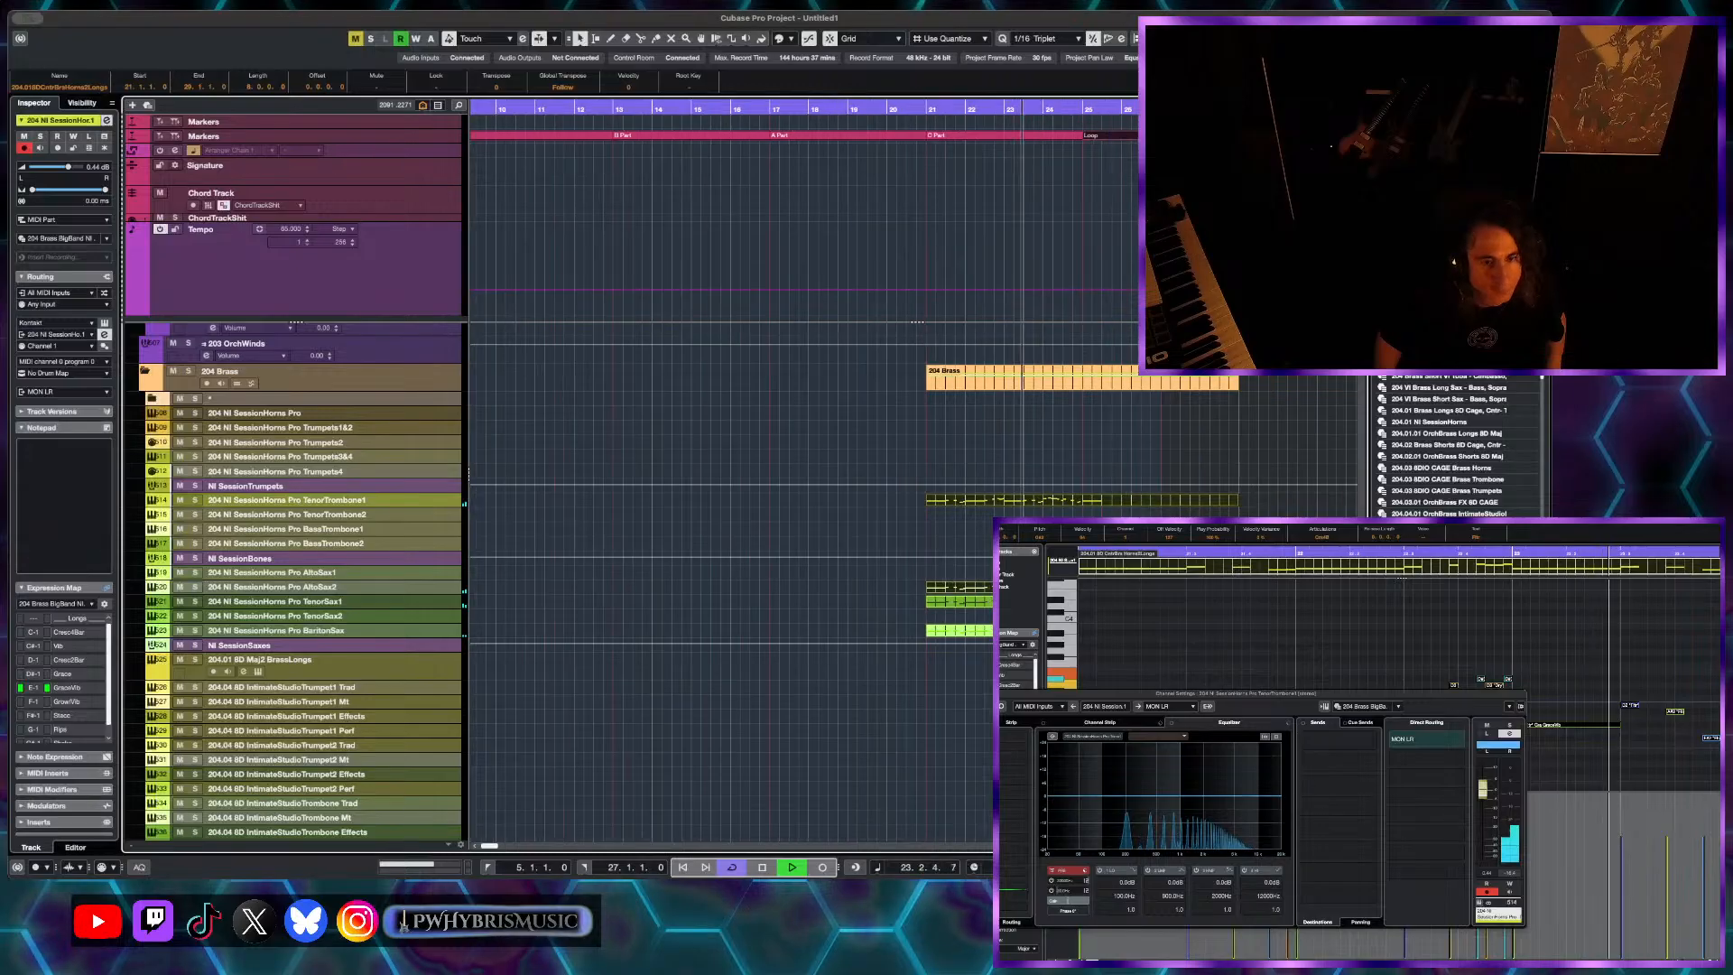
pyautogui.press('h')
pyautogui.press('h')
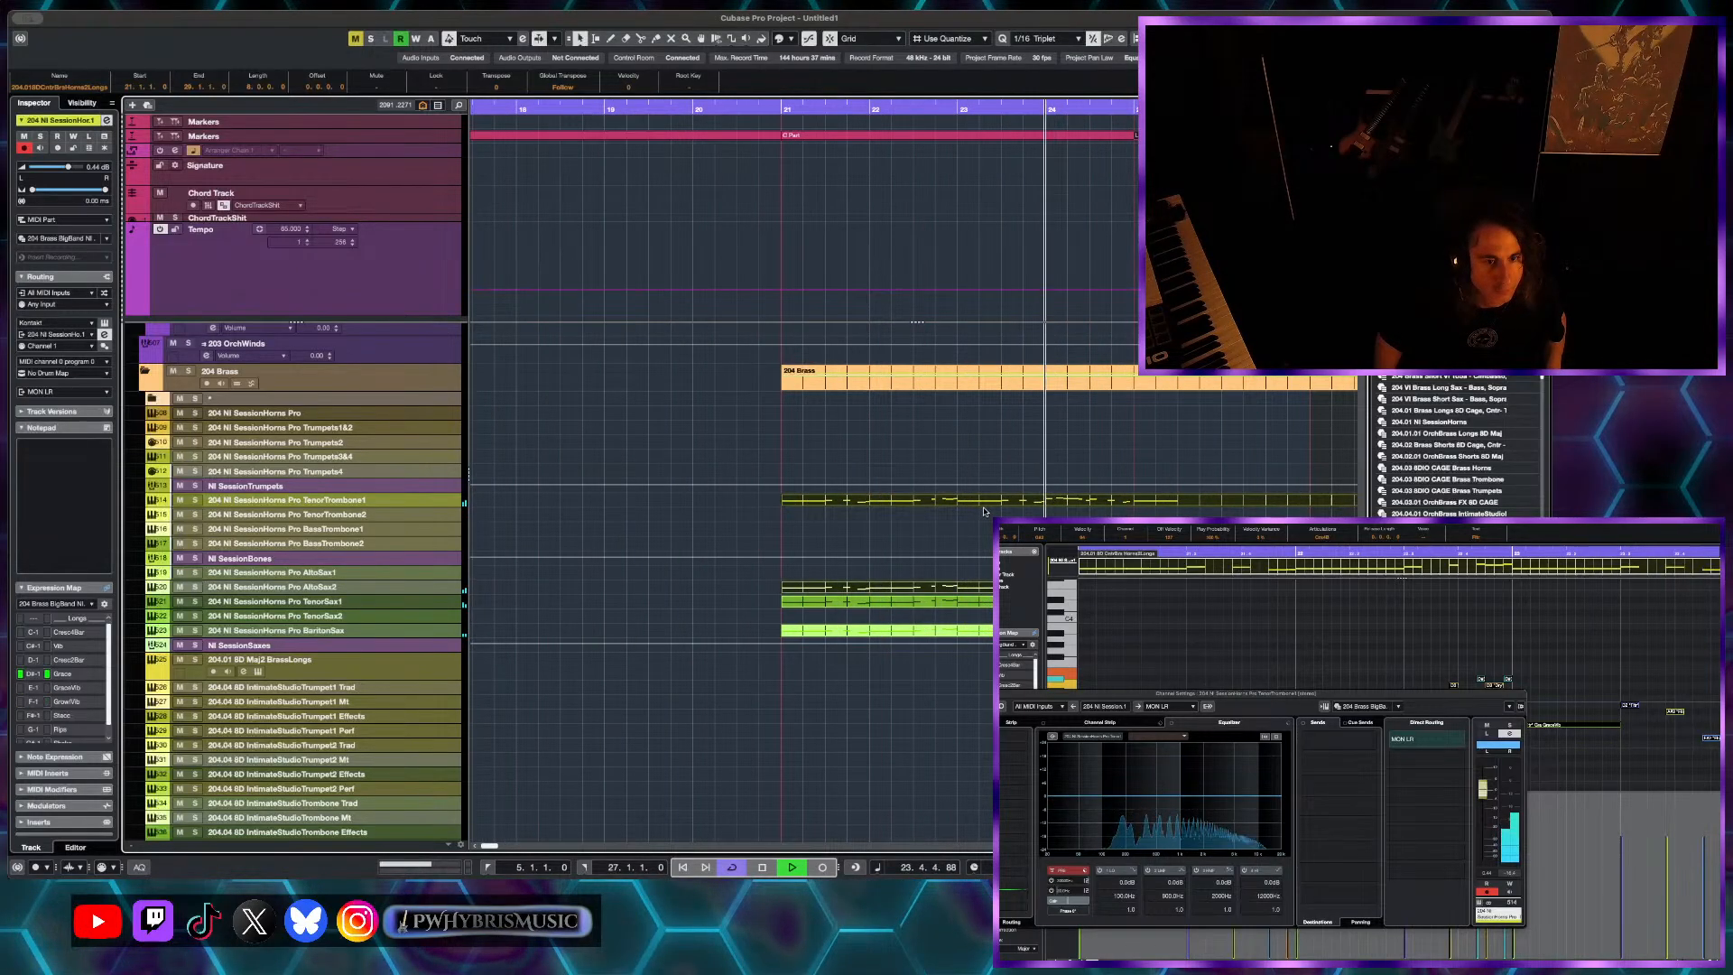
pyautogui.moveTo(950, 502); pyautogui.dragTo(951, 515)
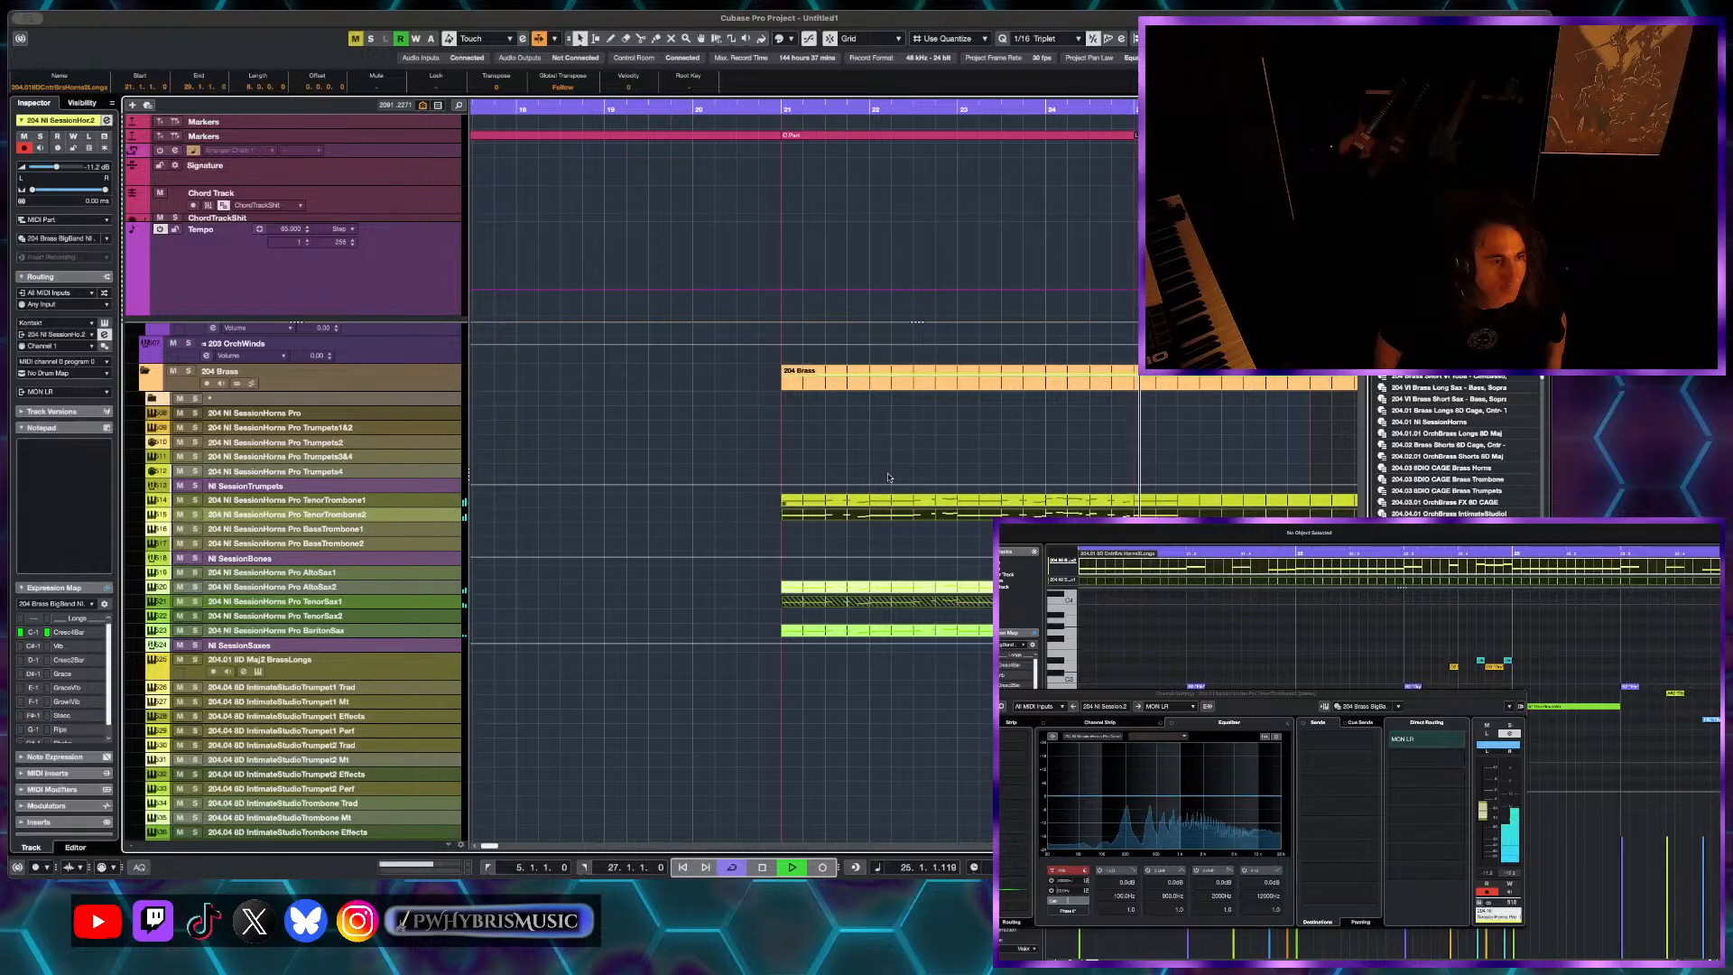
# - Replay from bar 21 and move the copied trombone part from the TenorTrombone2 track down to the BassTrombone2 track
pyautogui.press('space')
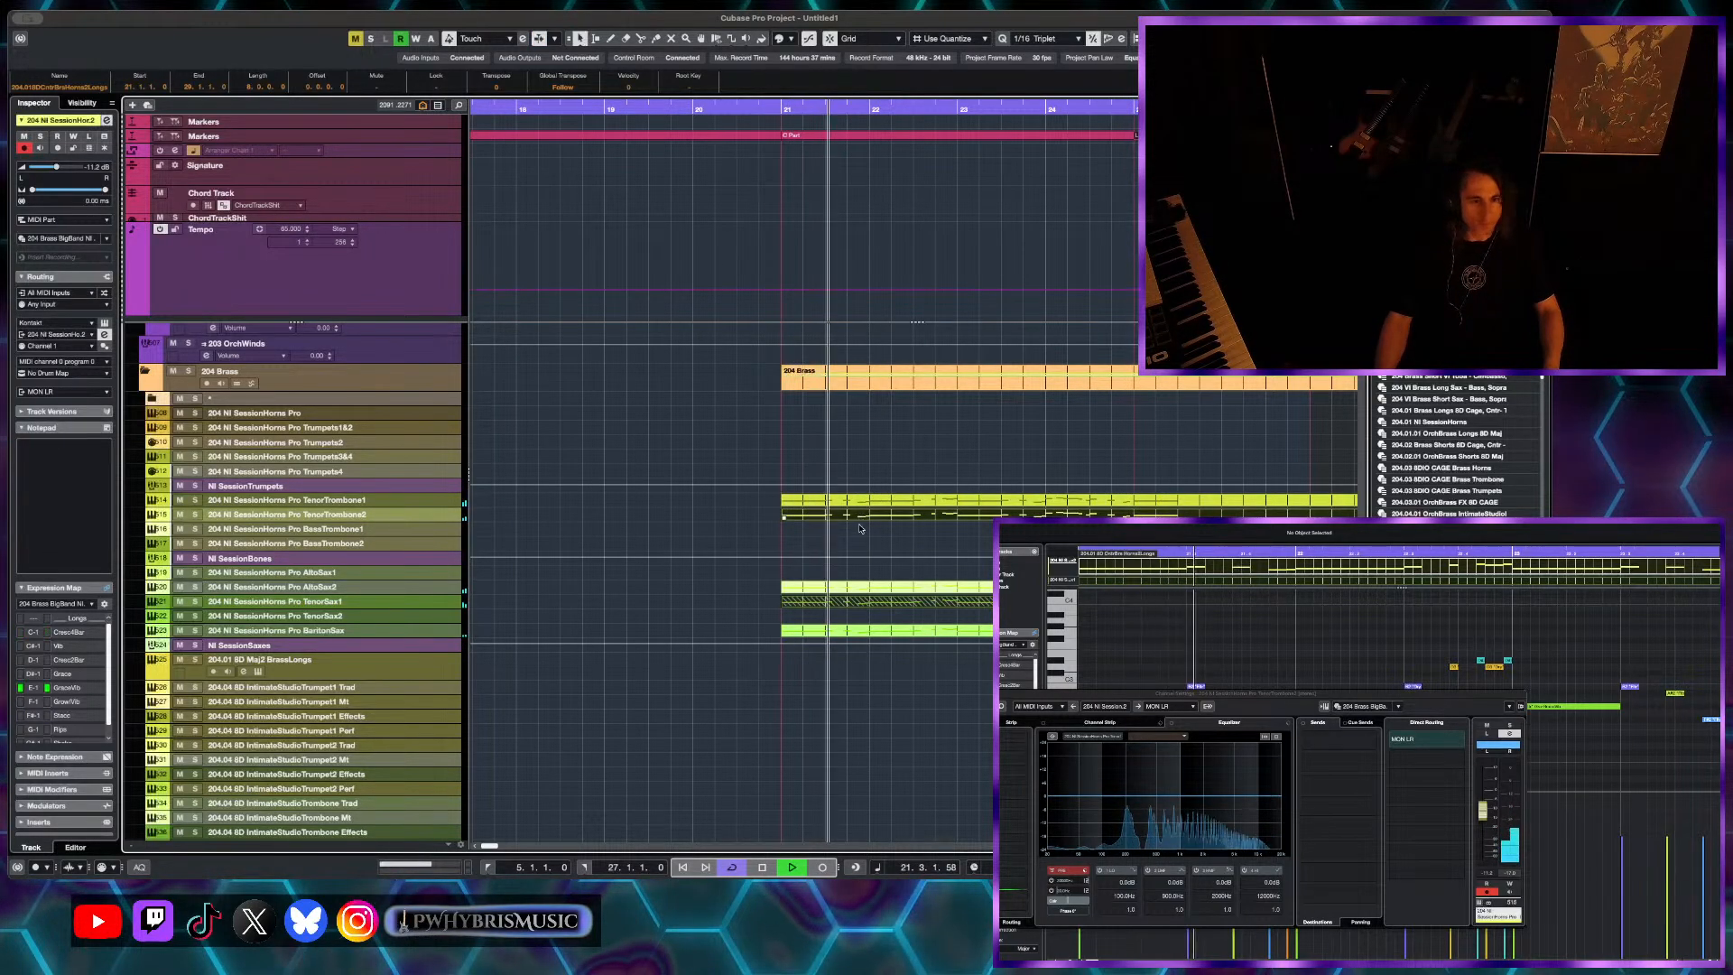
pyautogui.moveTo(859, 517); pyautogui.dragTo(859, 544)
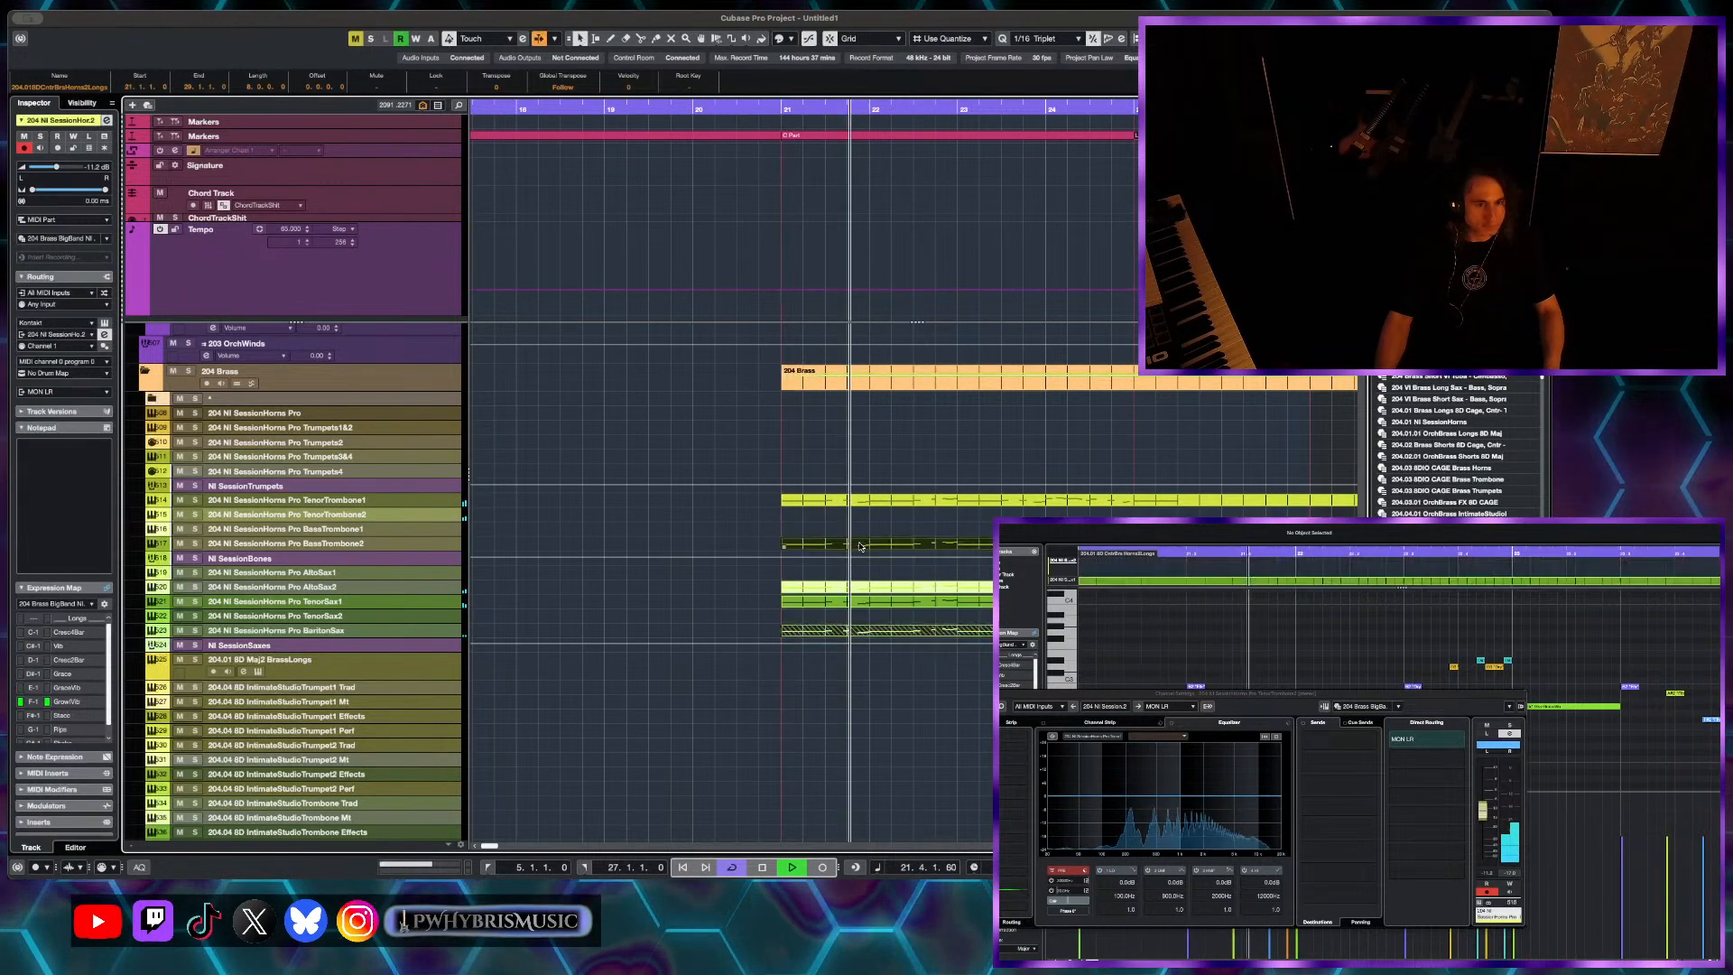
pyautogui.click(859, 634)
pyautogui.click(861, 657)
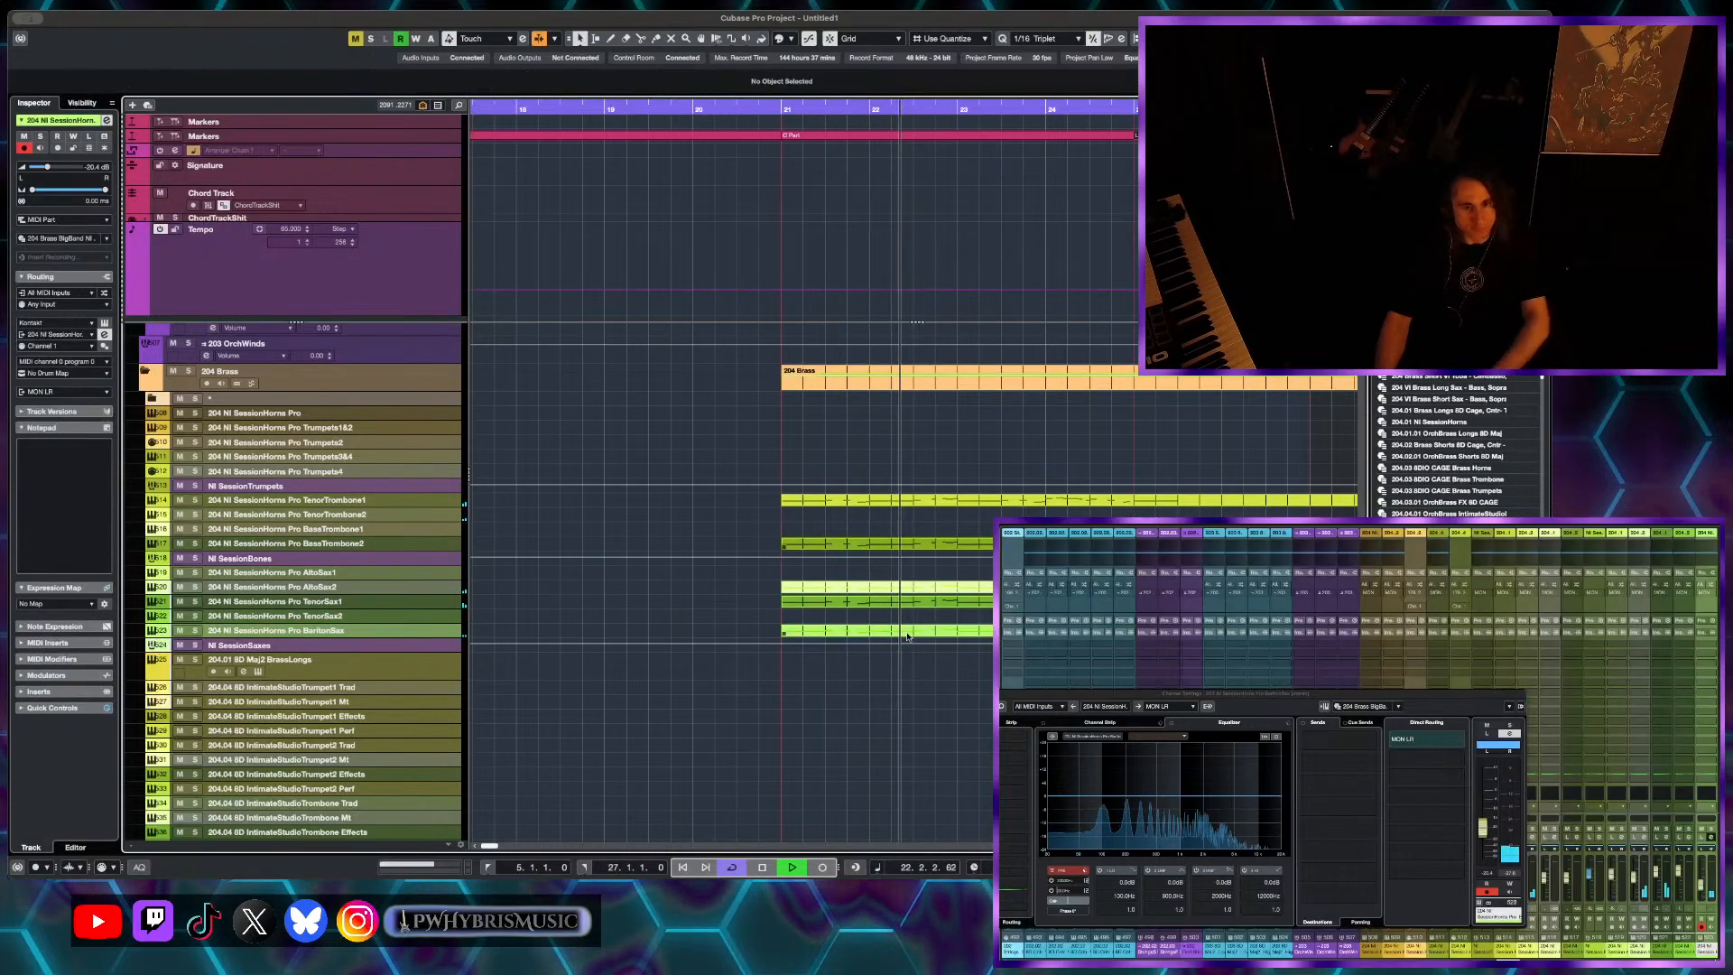
# - Open the BassTrombone2 part at bar 21 and transpose all its notes down one octave
pyautogui.click(877, 544)
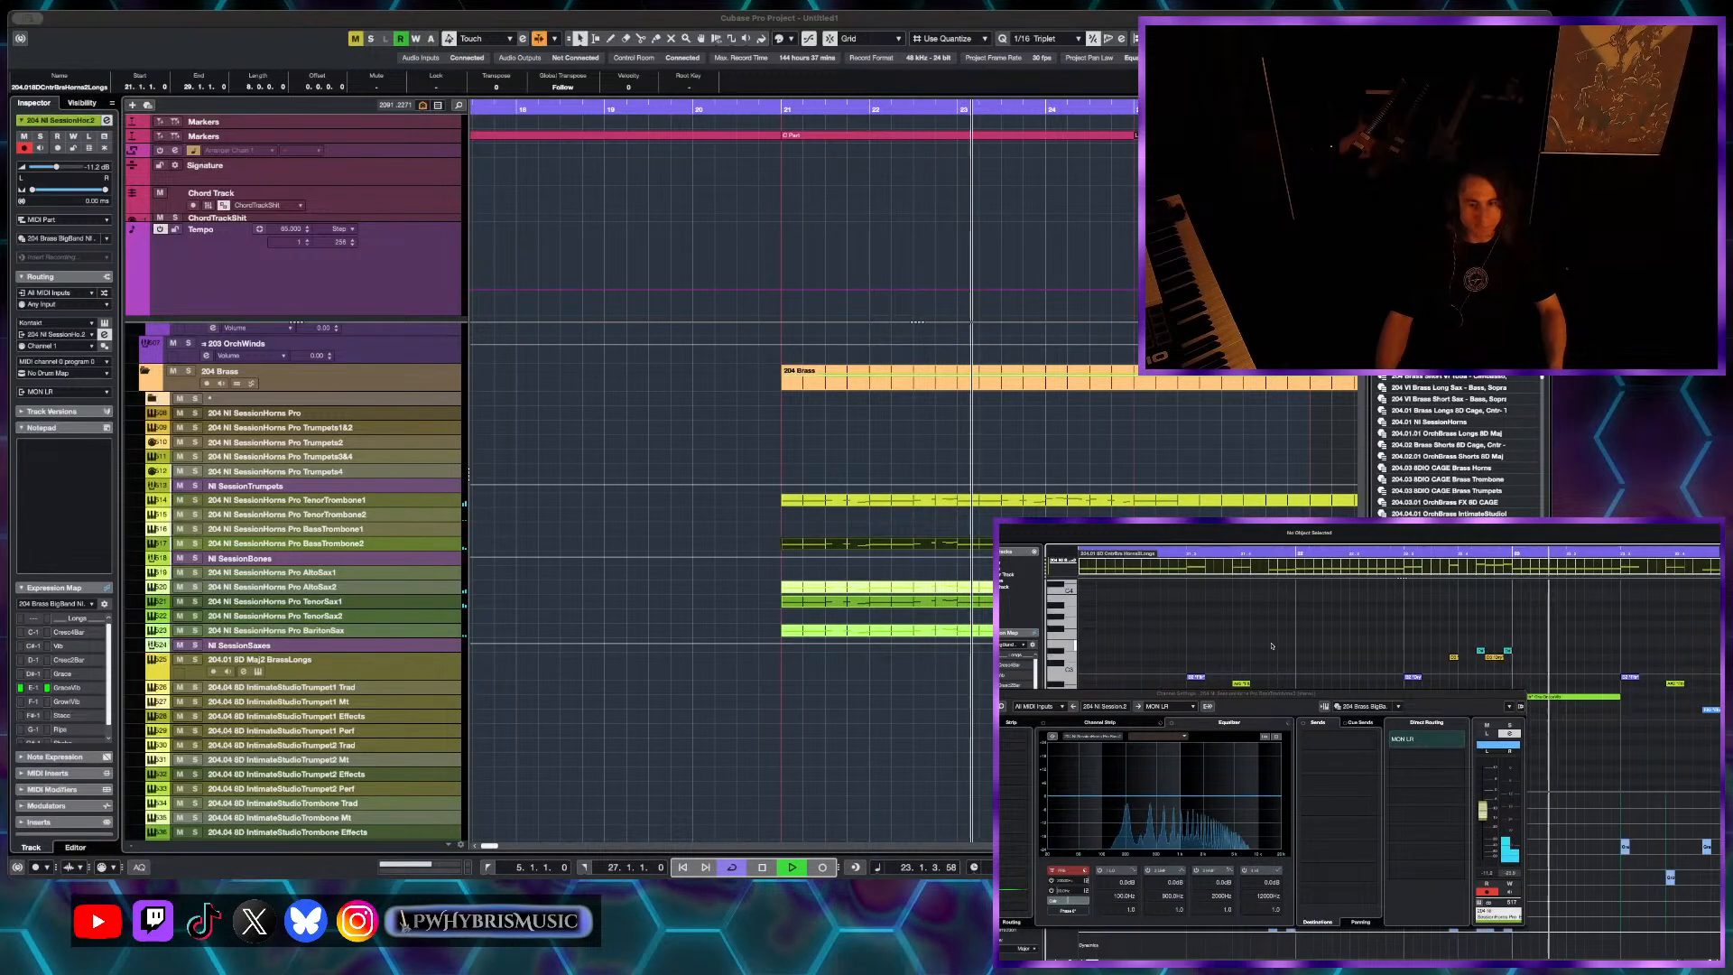
pyautogui.press('super+a')
pyautogui.hotkey('shift', 'Down')
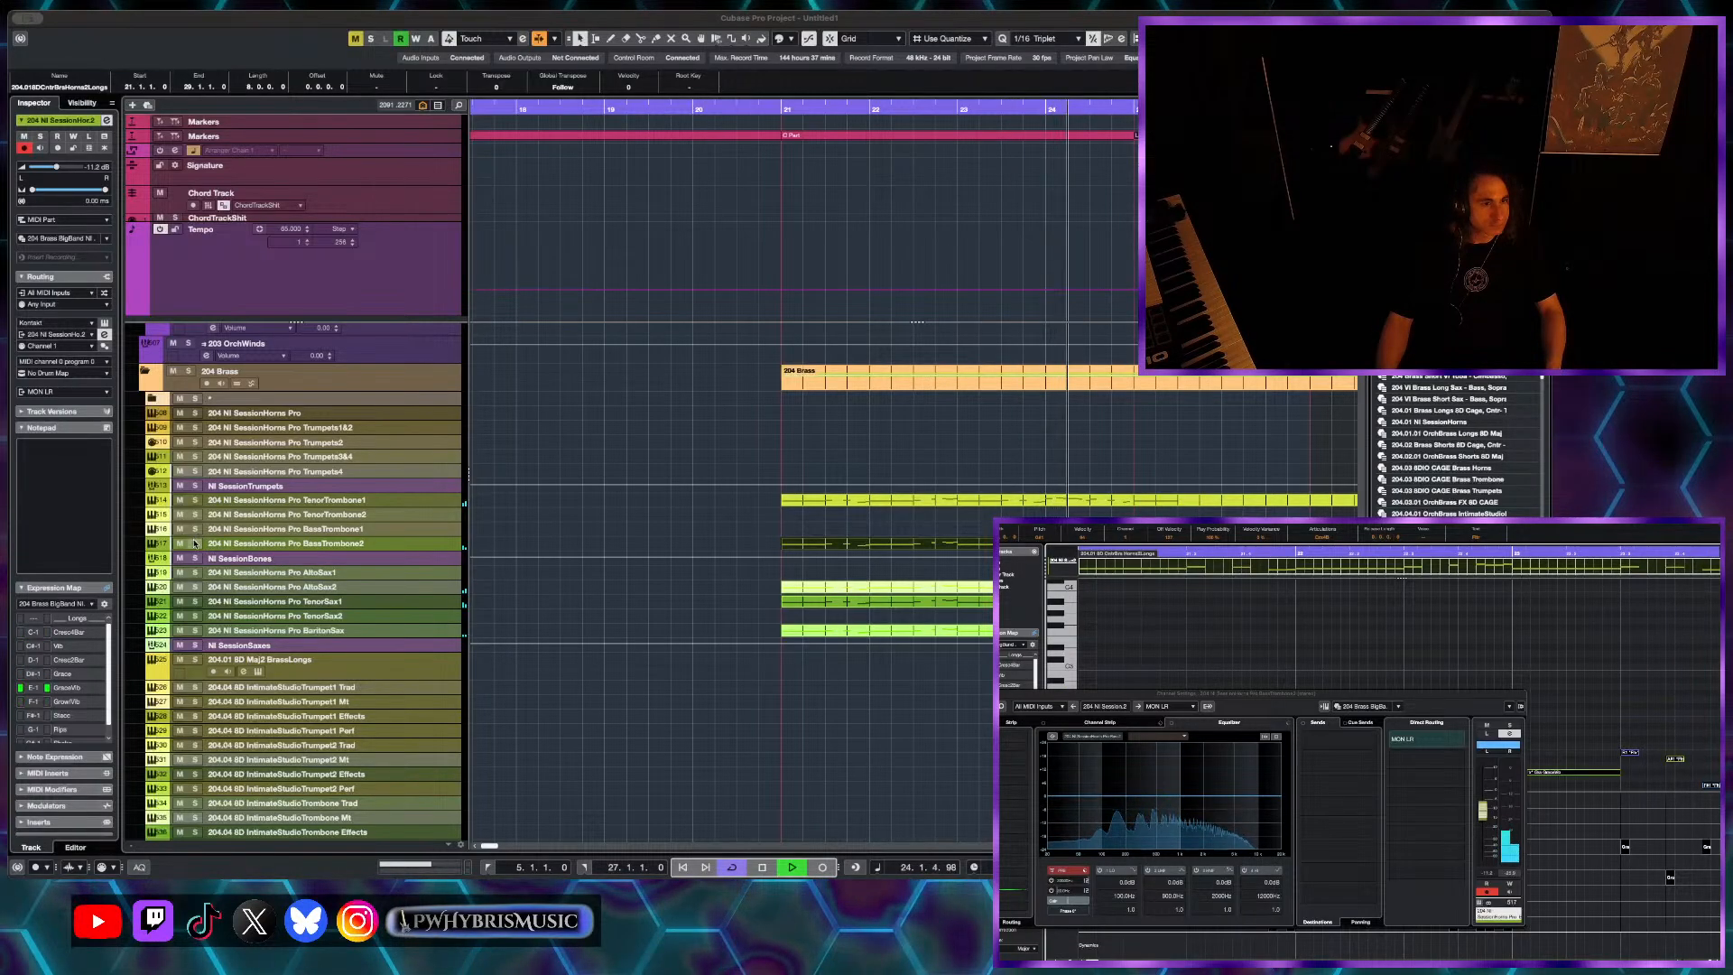
# - Replay from about bar 20 and listen to the bass trombone with the other C Part brass while checking the brass tracks
pyautogui.scroll(-2, 887, 516)
pyautogui.scroll(1, 887, 517)
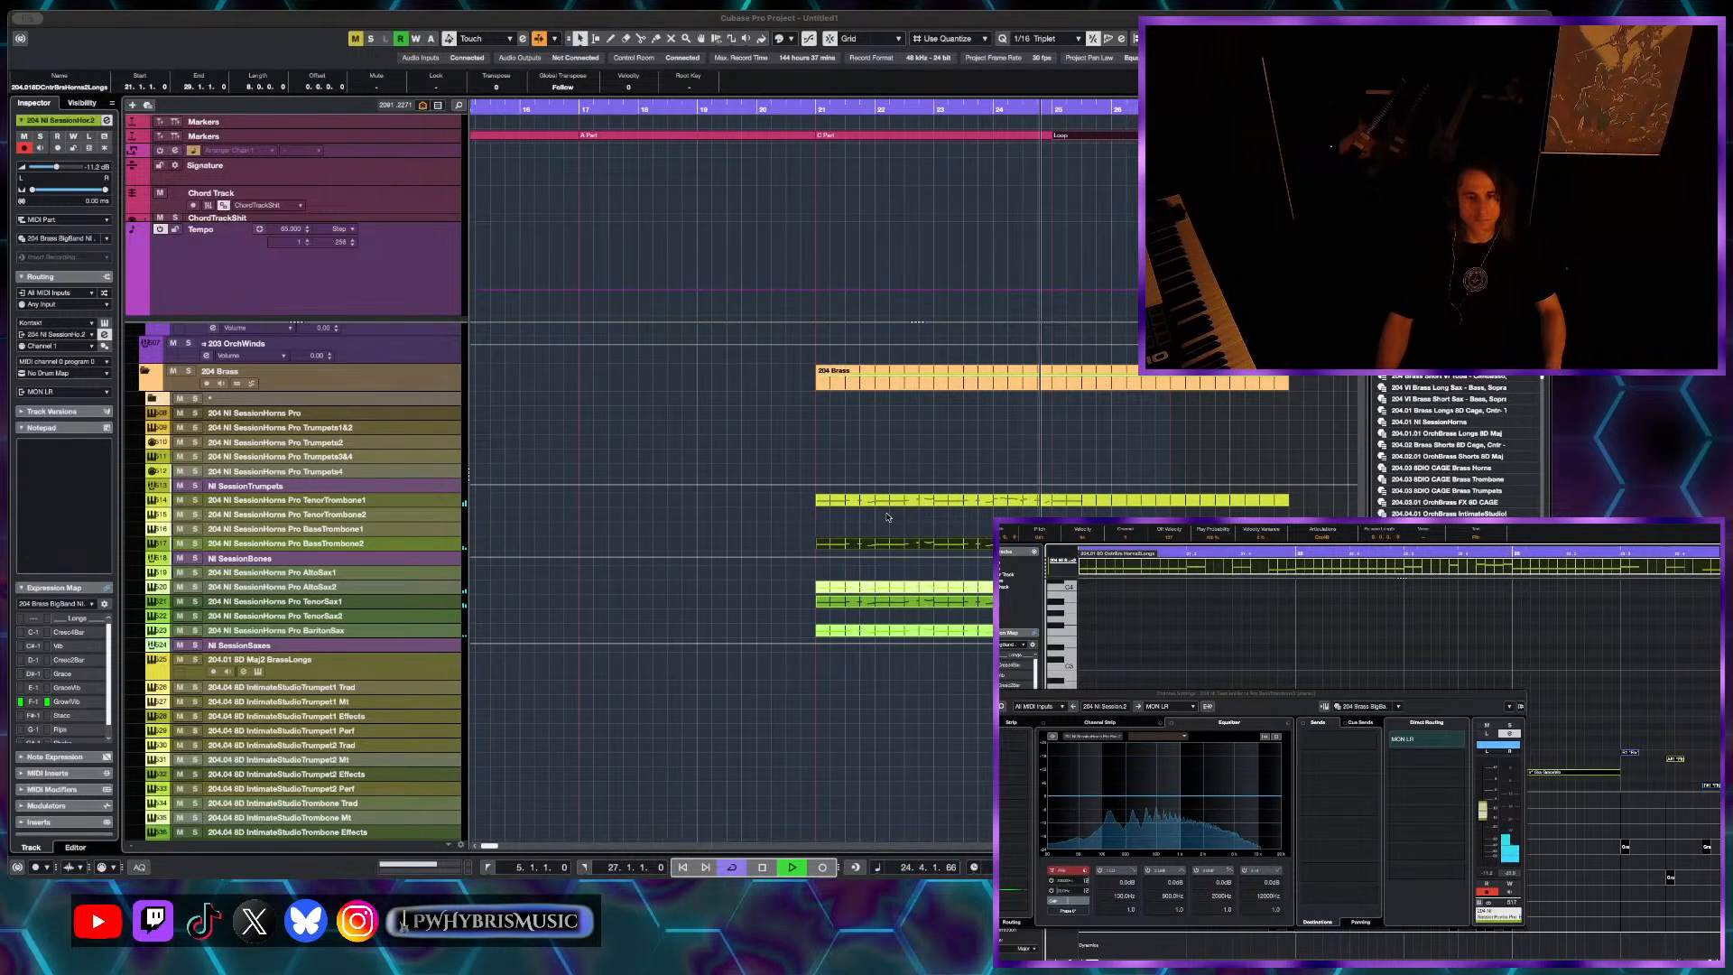
pyautogui.scroll(1, 1119, 488)
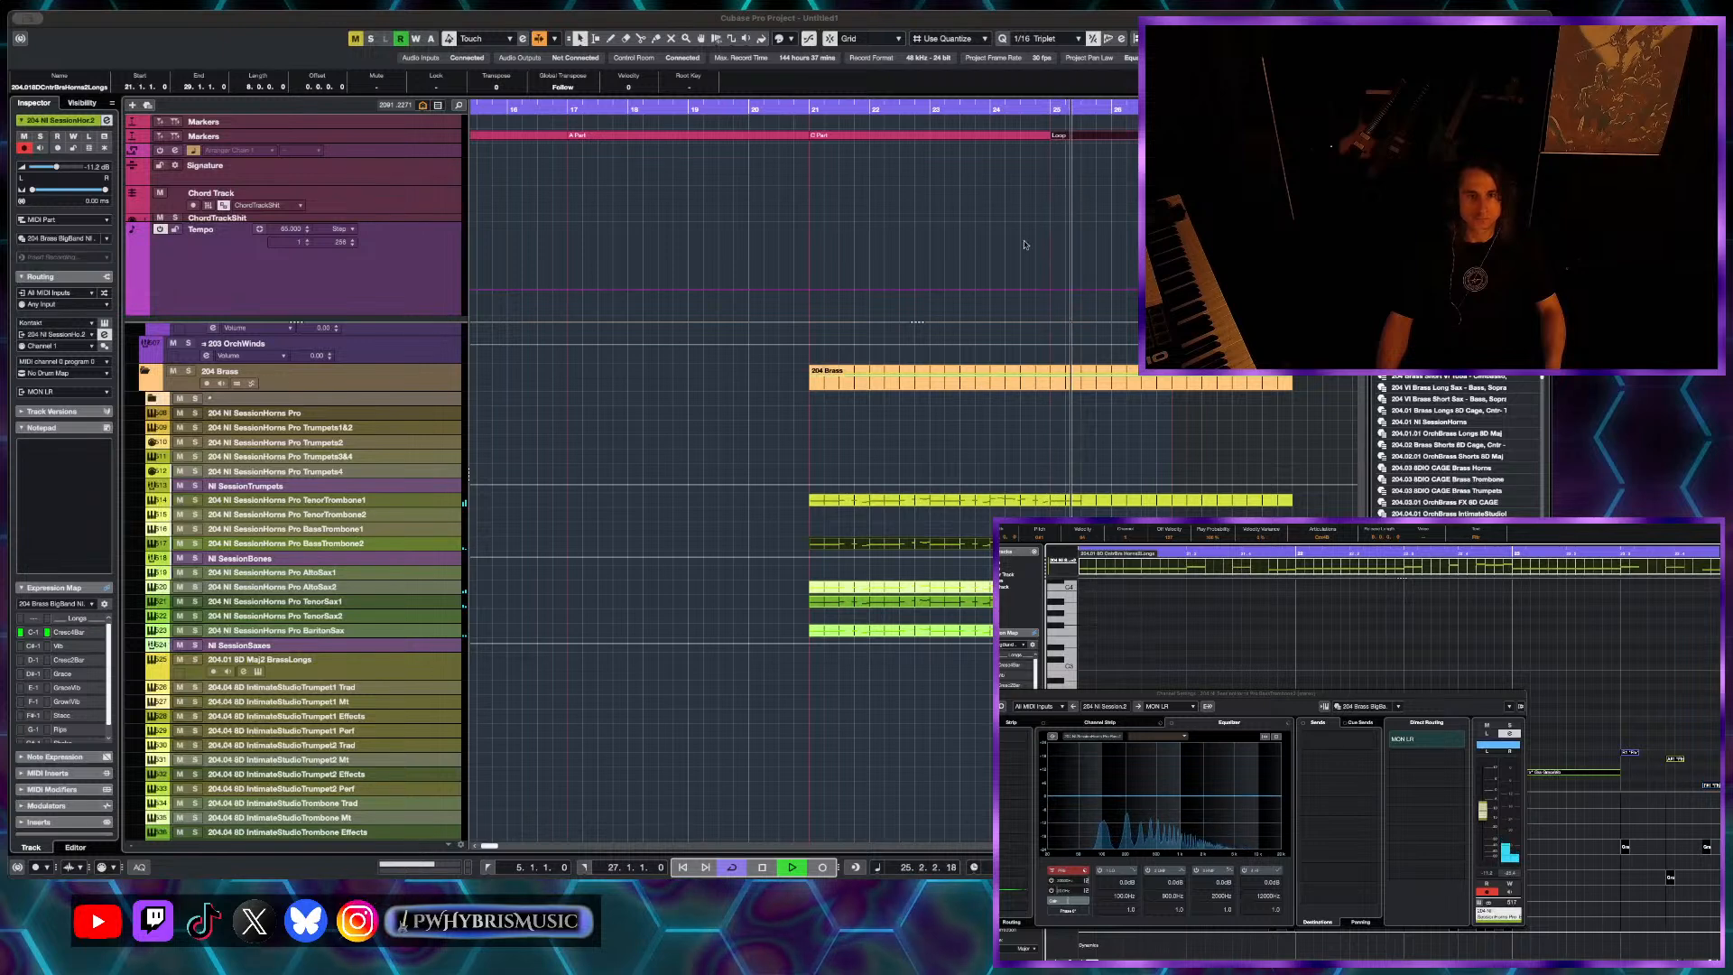
pyautogui.click(745, 112)
pyautogui.scroll(2, 776, 442)
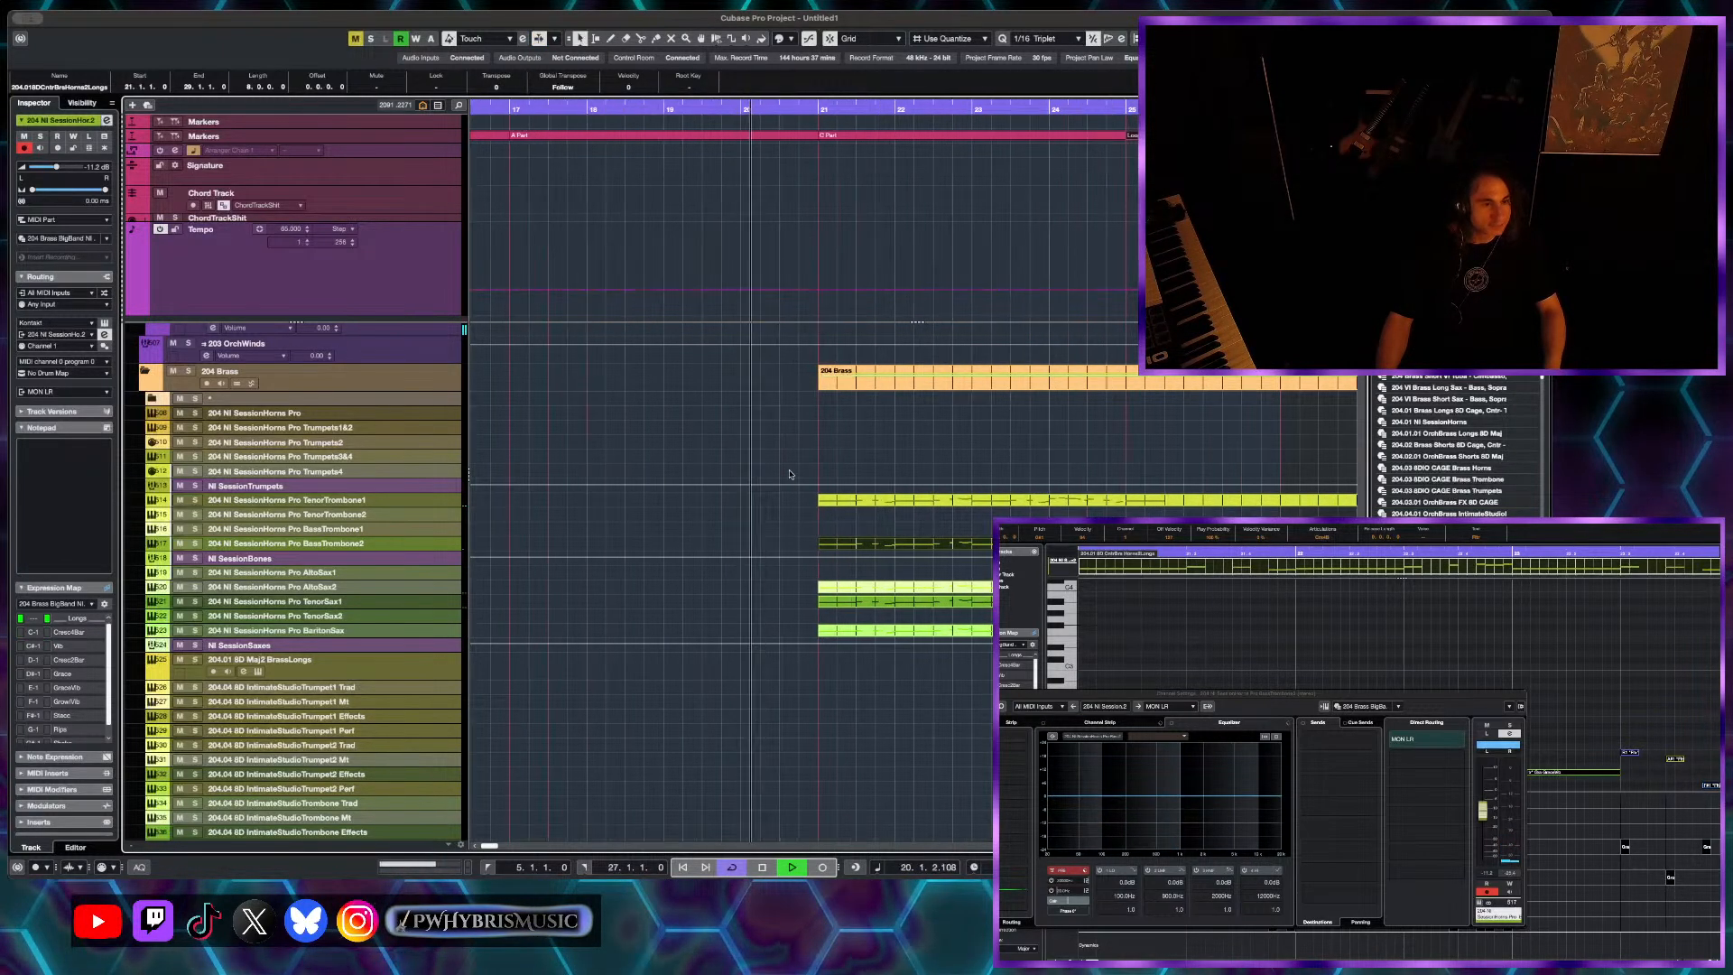
pyautogui.scroll(-1, 789, 471)
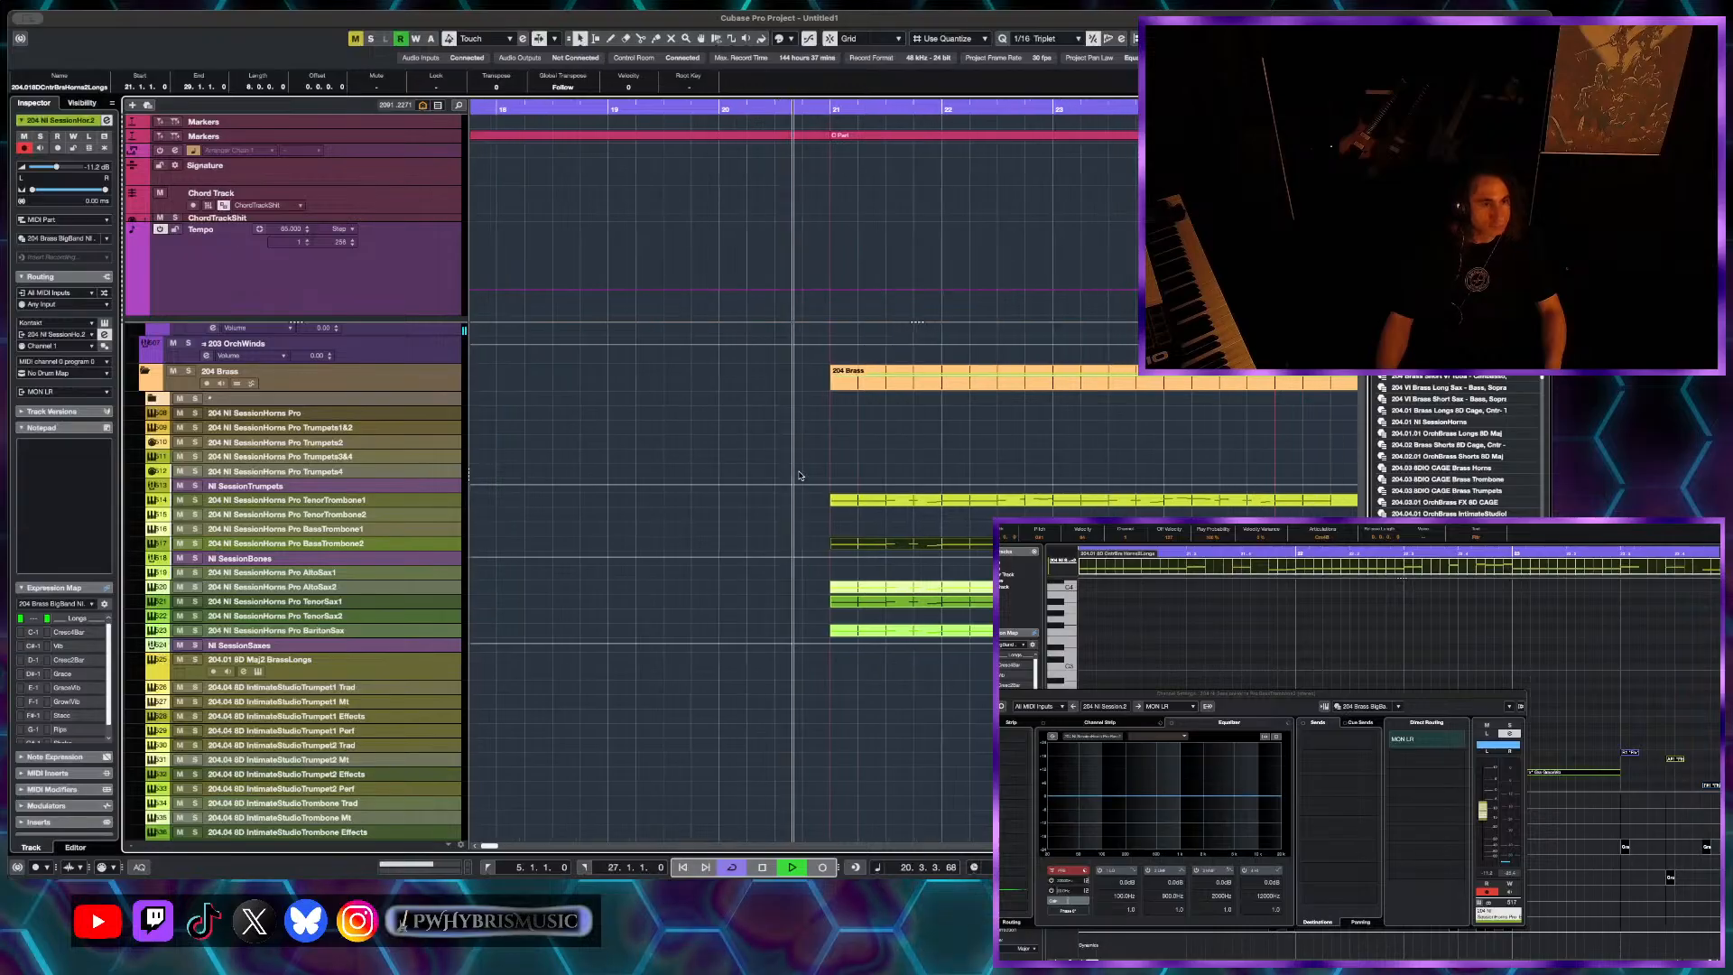
pyautogui.scroll(3, 907, 571)
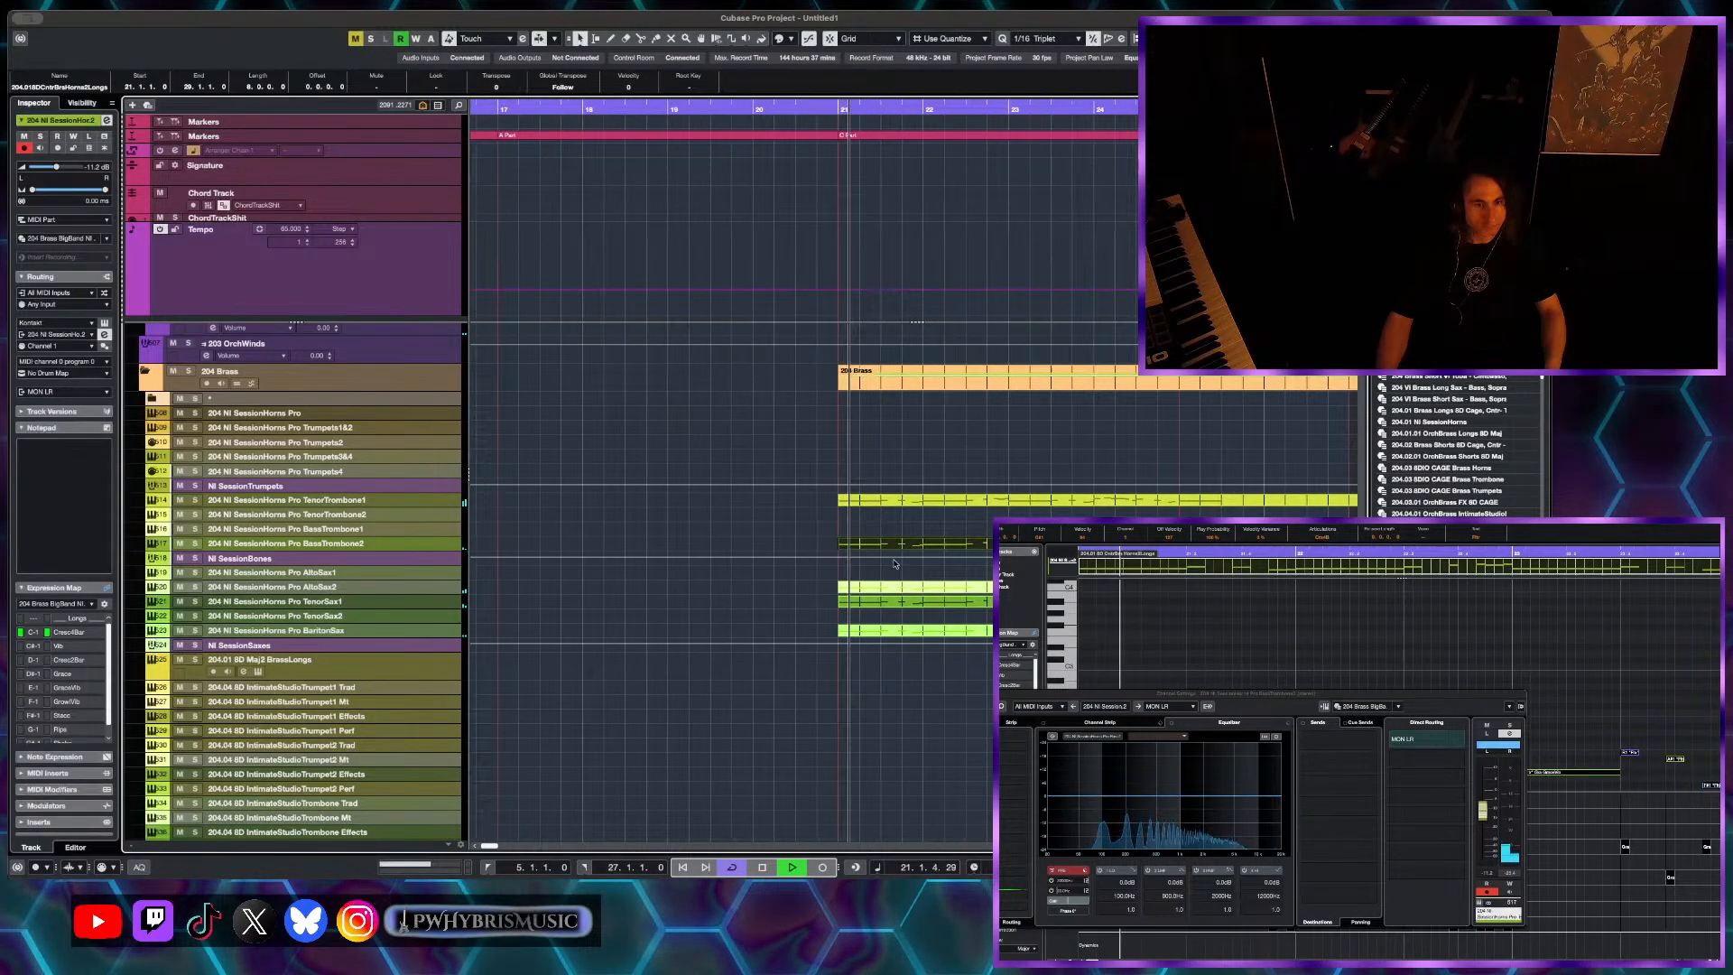
pyautogui.scroll(-3, 788, 616)
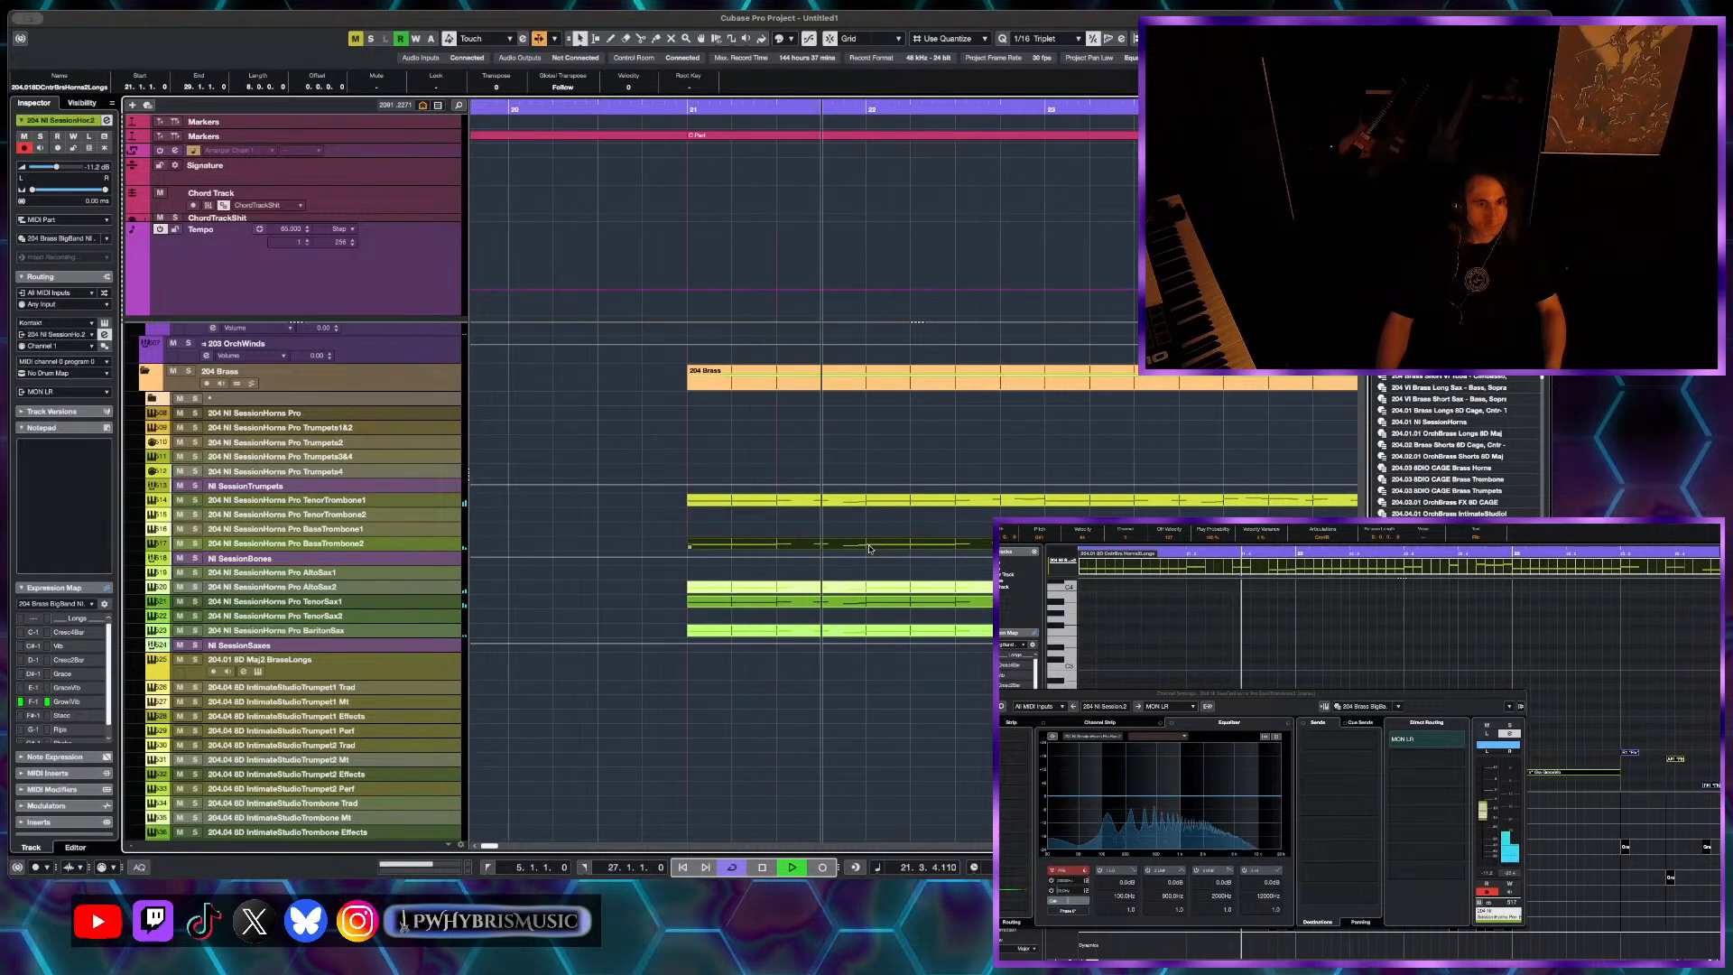
pyautogui.scroll(-2, 798, 649)
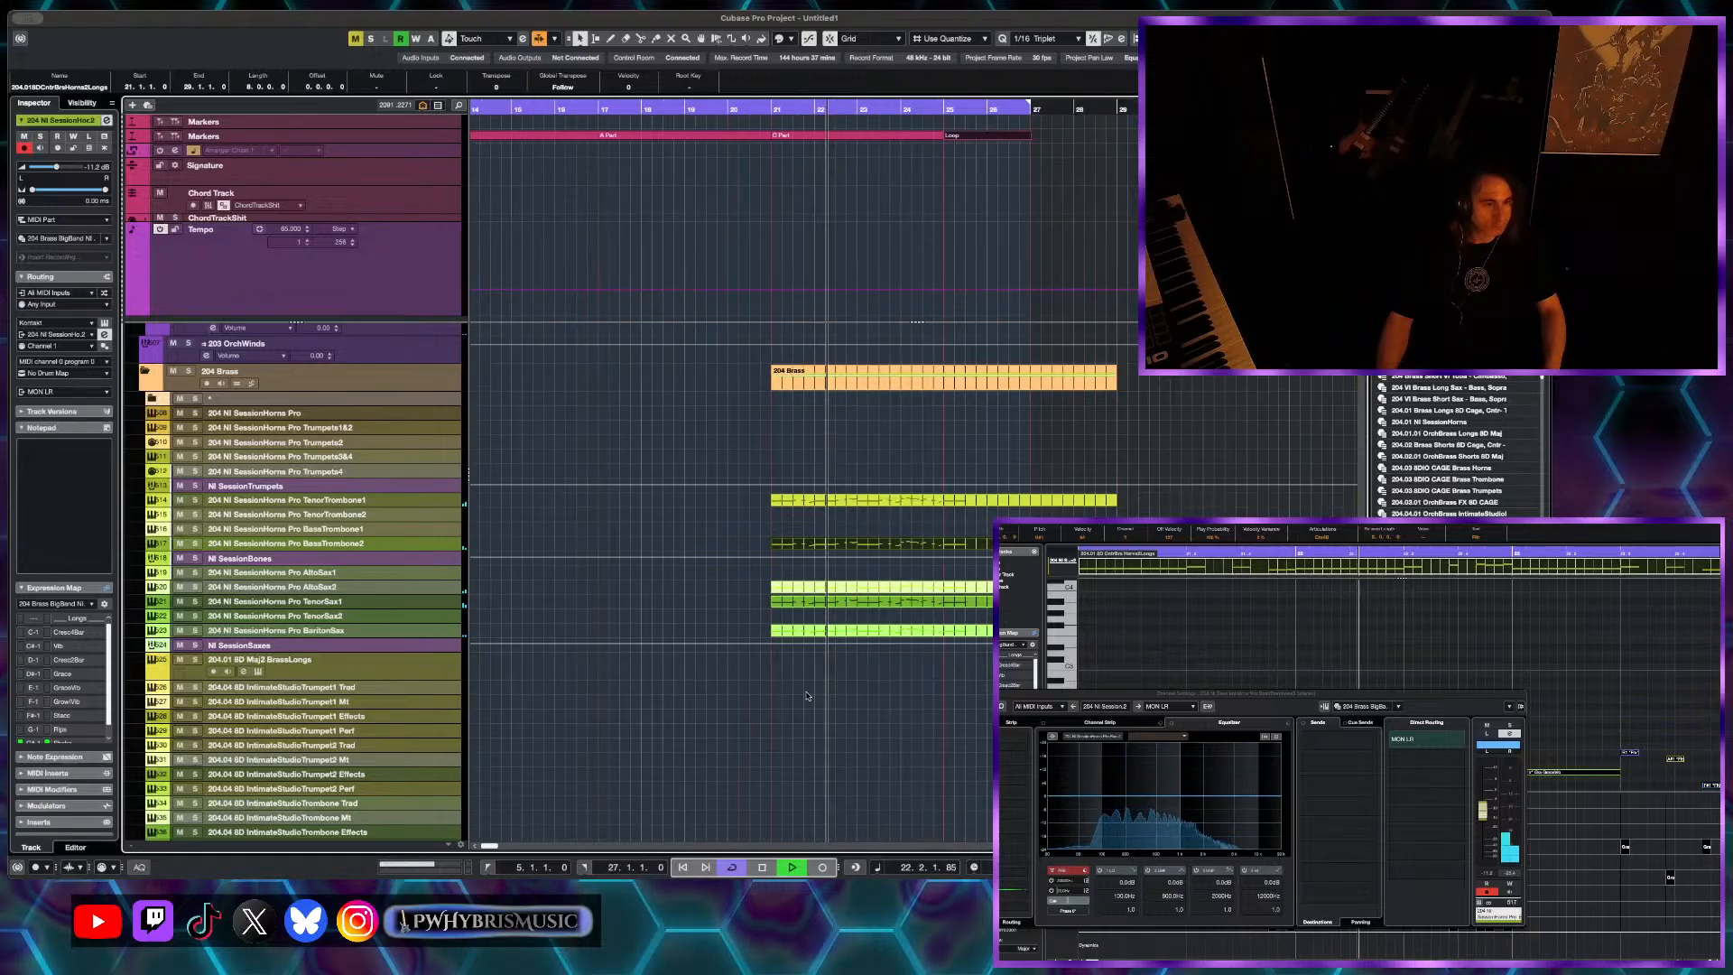
pyautogui.scroll(1, 807, 689)
pyautogui.scroll(-3, 807, 689)
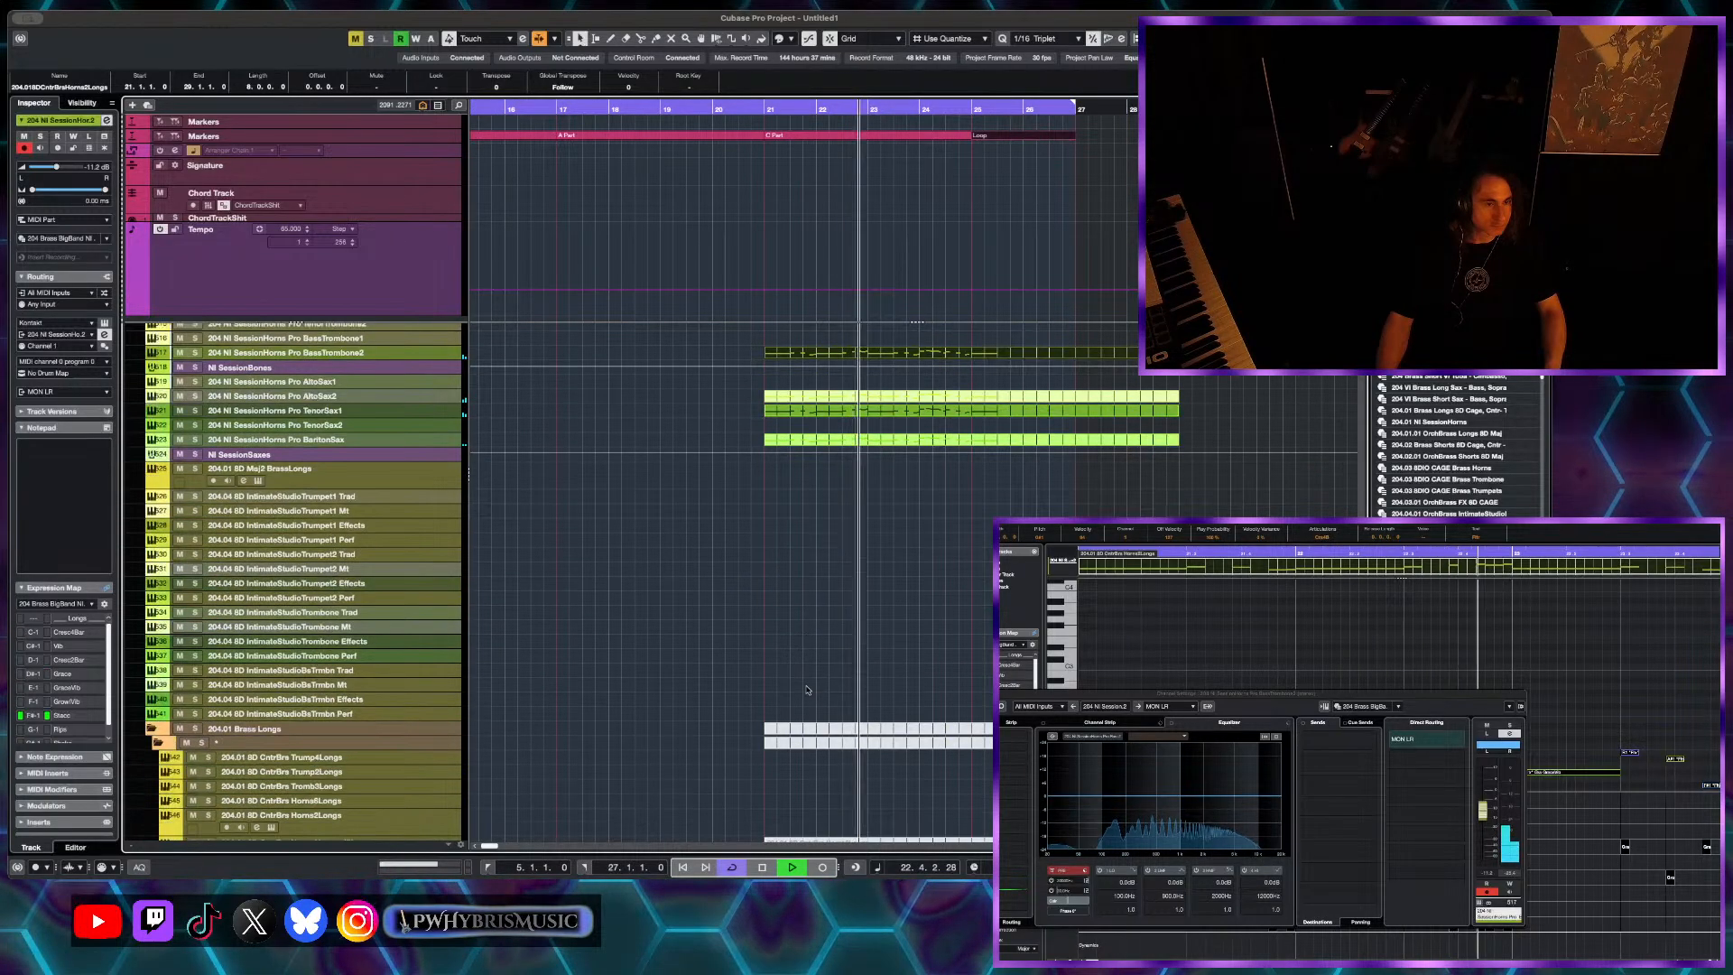
pyautogui.scroll(-1, 899, 646)
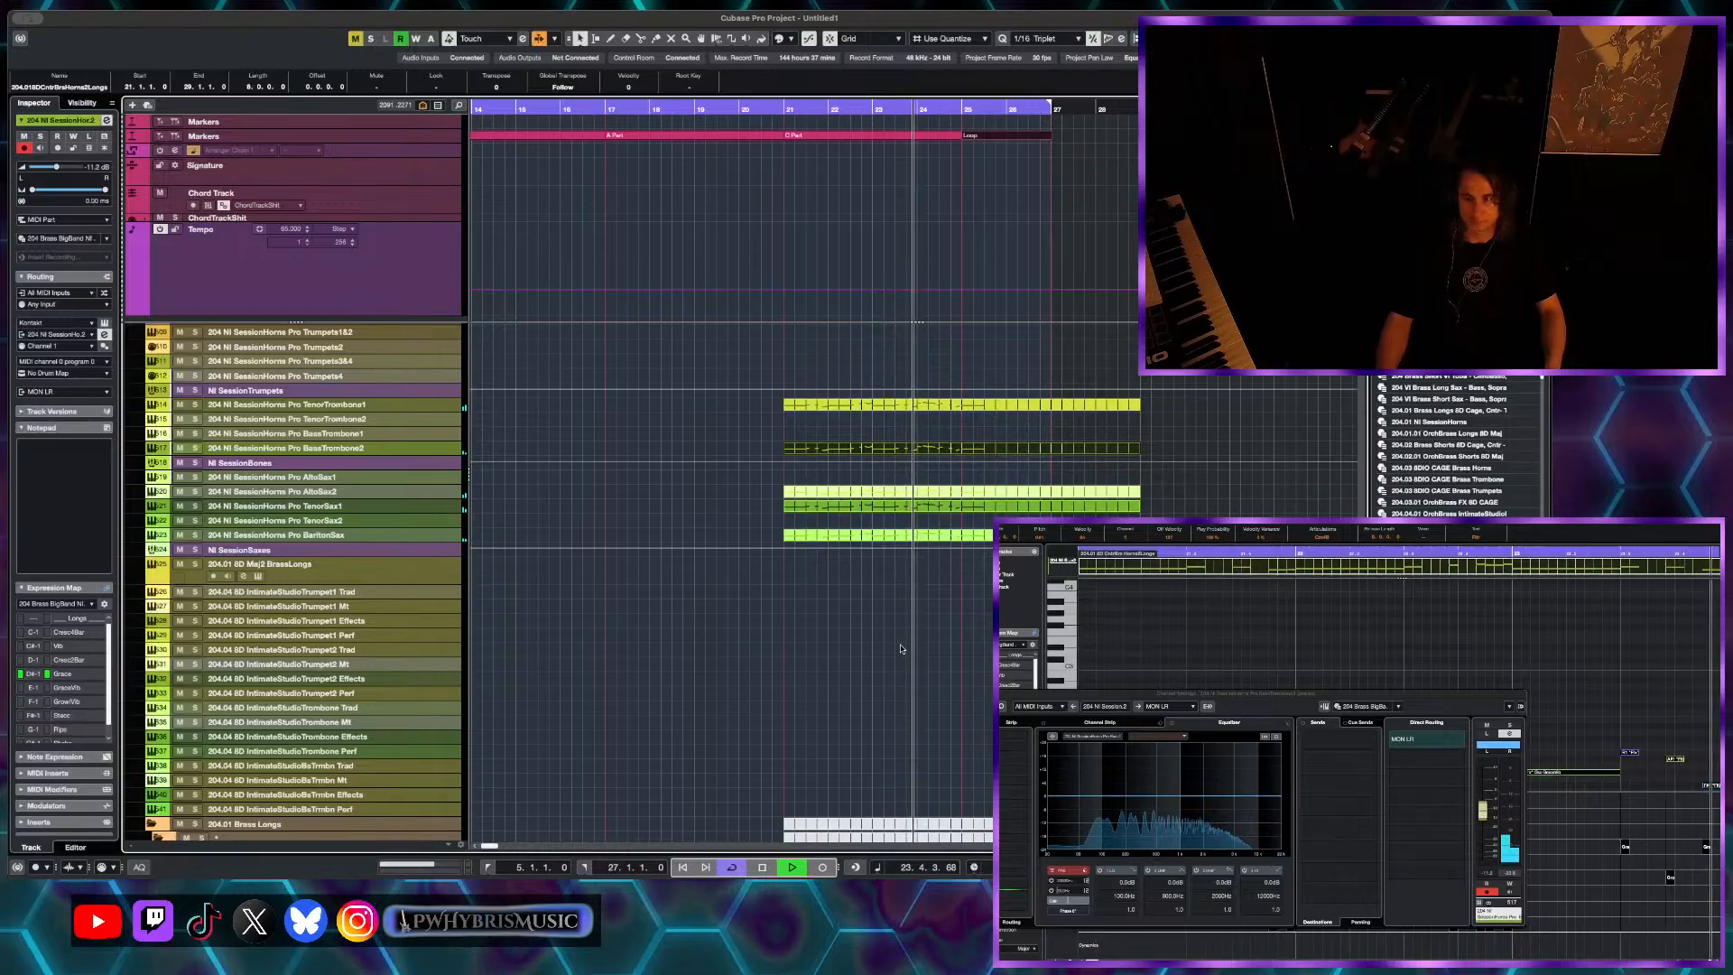
pyautogui.scroll(-2, 900, 648)
pyautogui.scroll(-3, 900, 578)
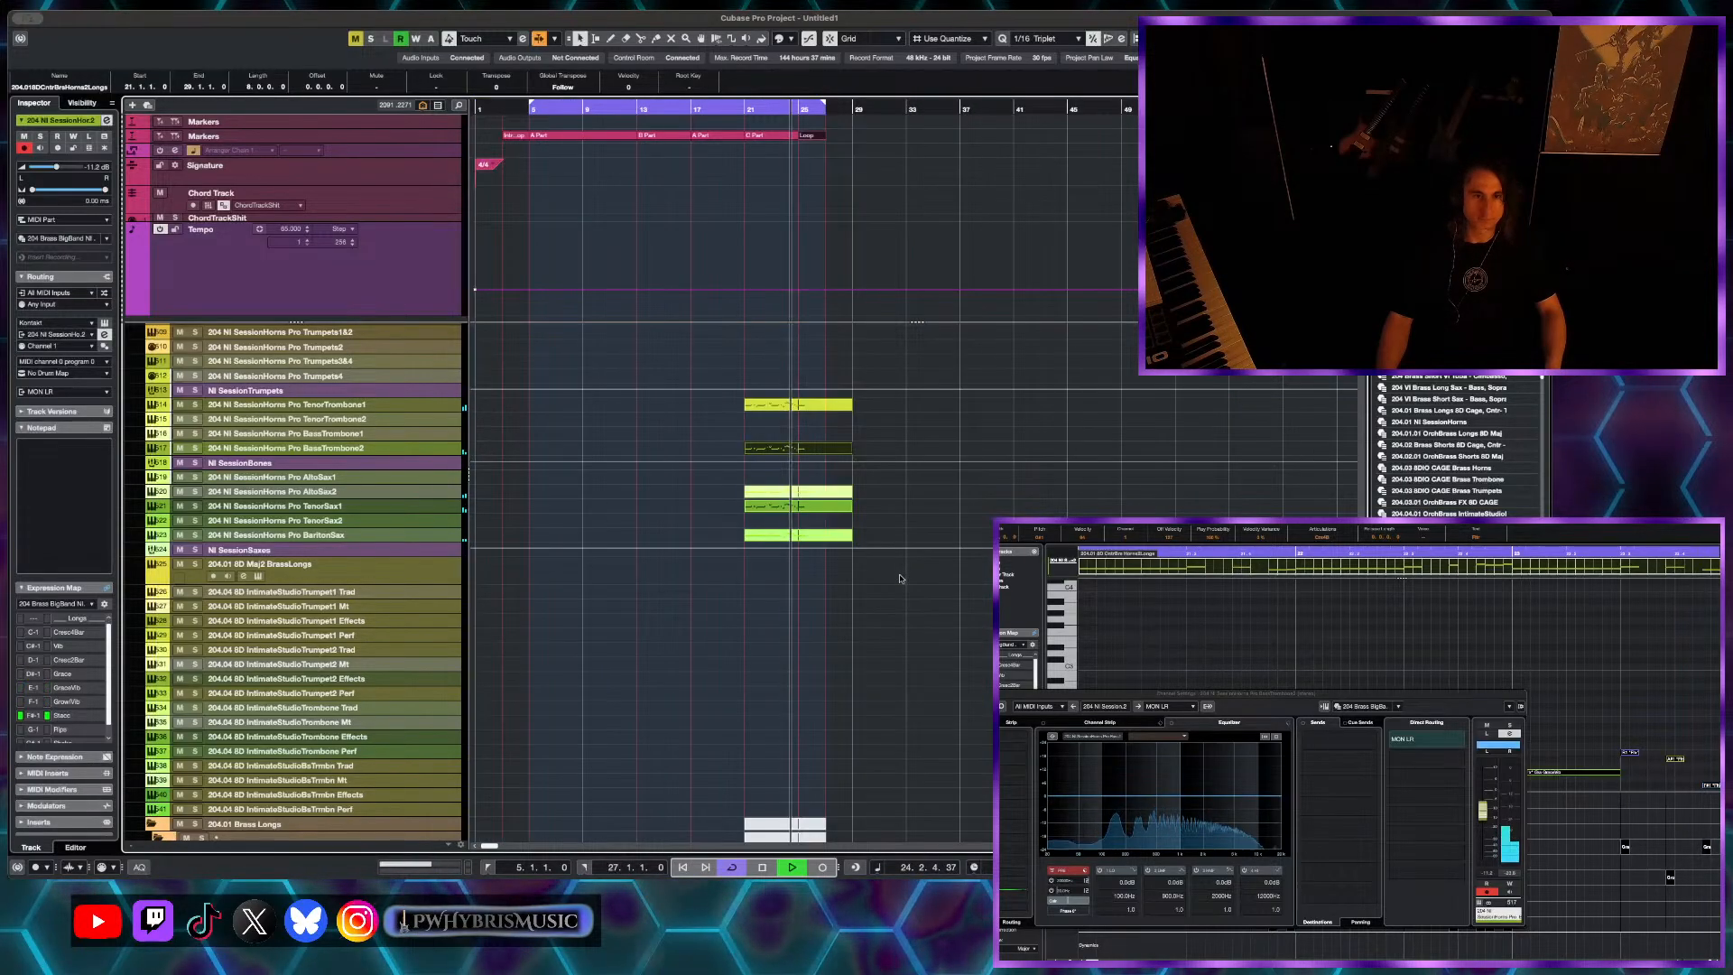
pyautogui.scroll(1, 749, 493)
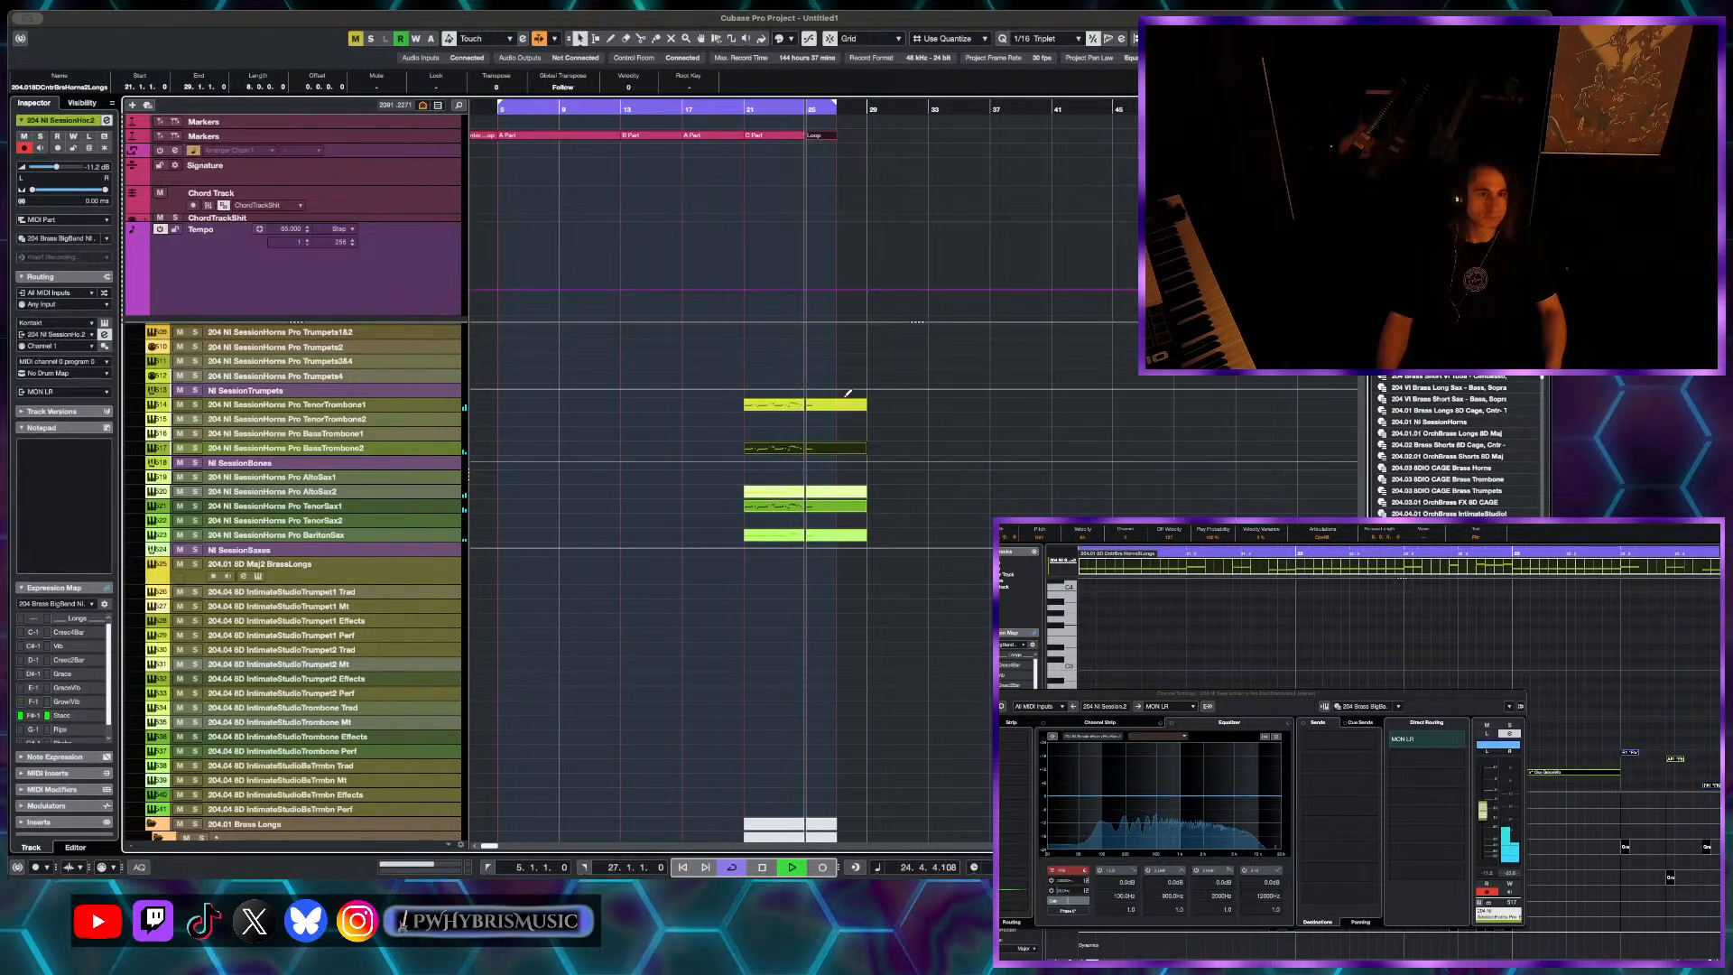
pyautogui.scroll(3, 849, 393)
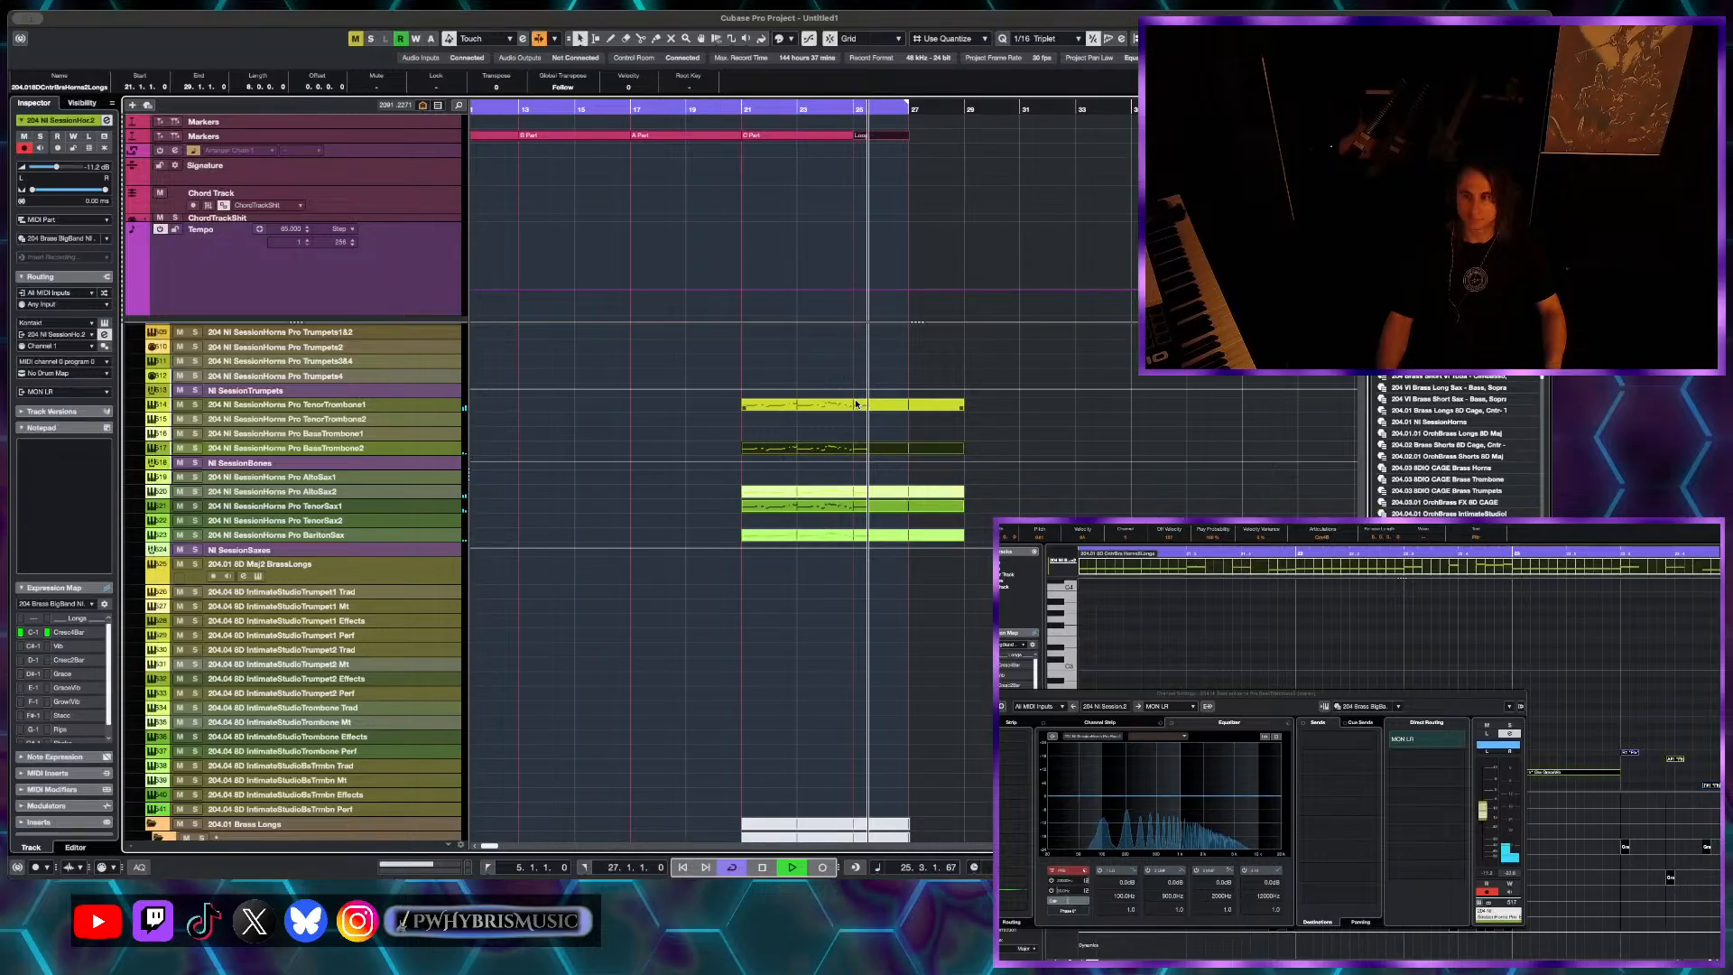
pyautogui.scroll(5, 856, 401)
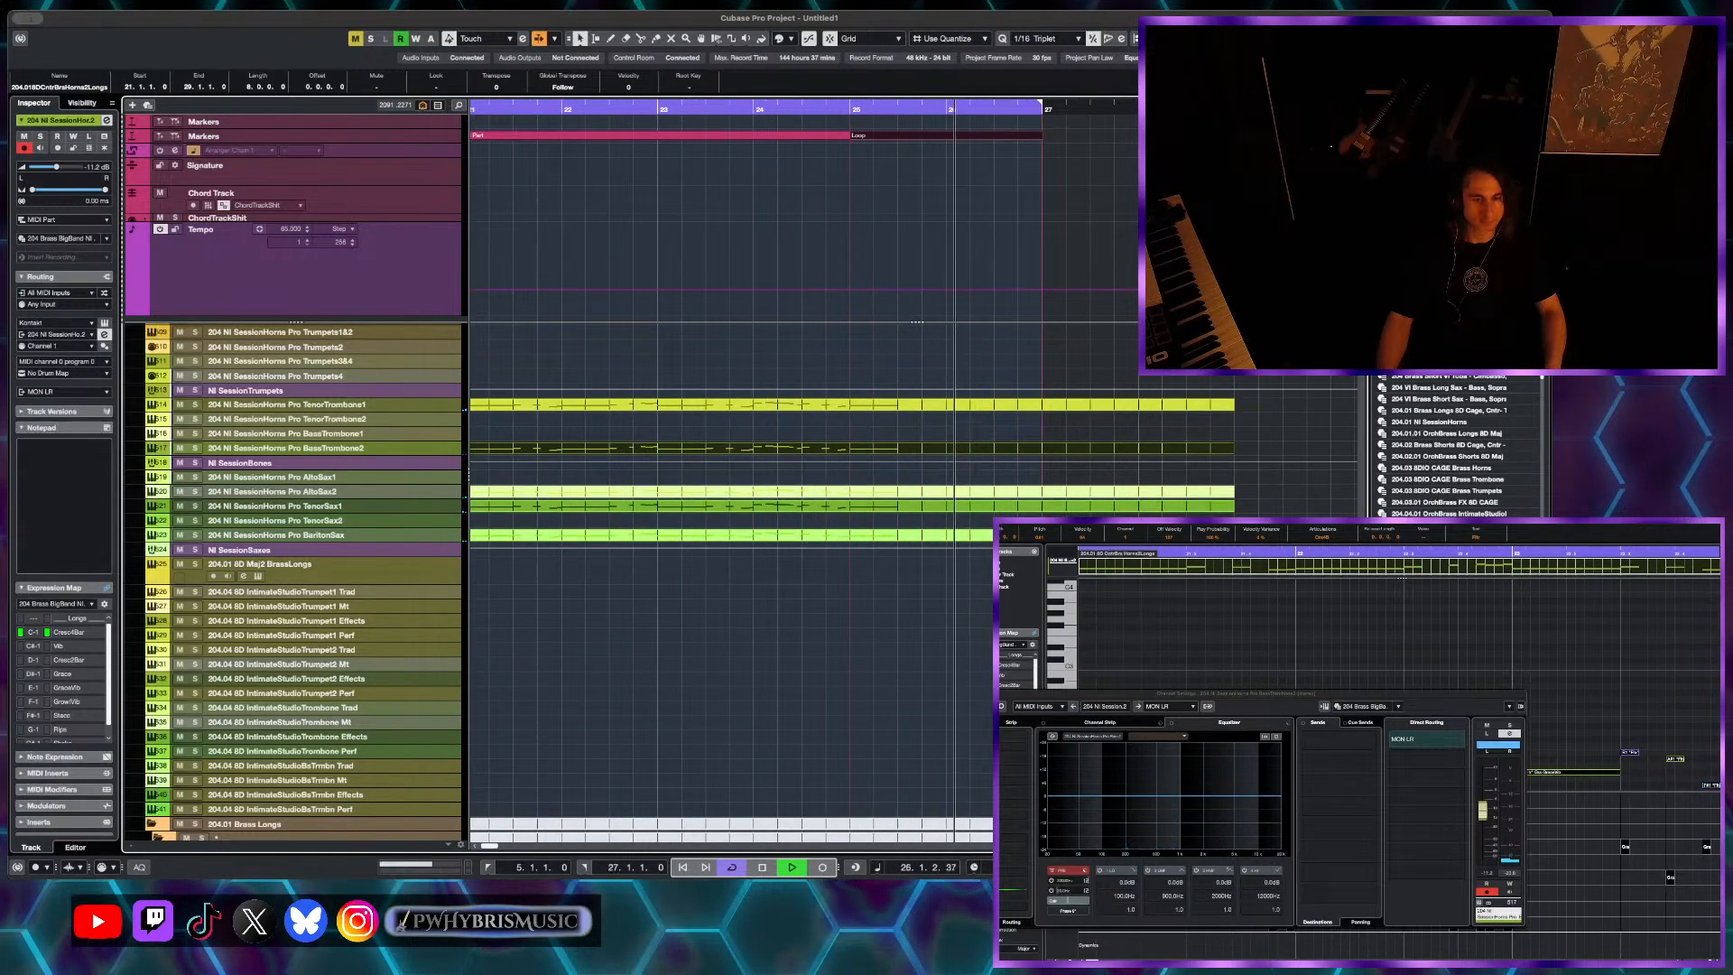
# - Select the TenorTrombone1, BassTrombone2 and saxophone parts of the C Part together, and close the channel settings window
pyautogui.click(996, 475)
pyautogui.click(991, 409)
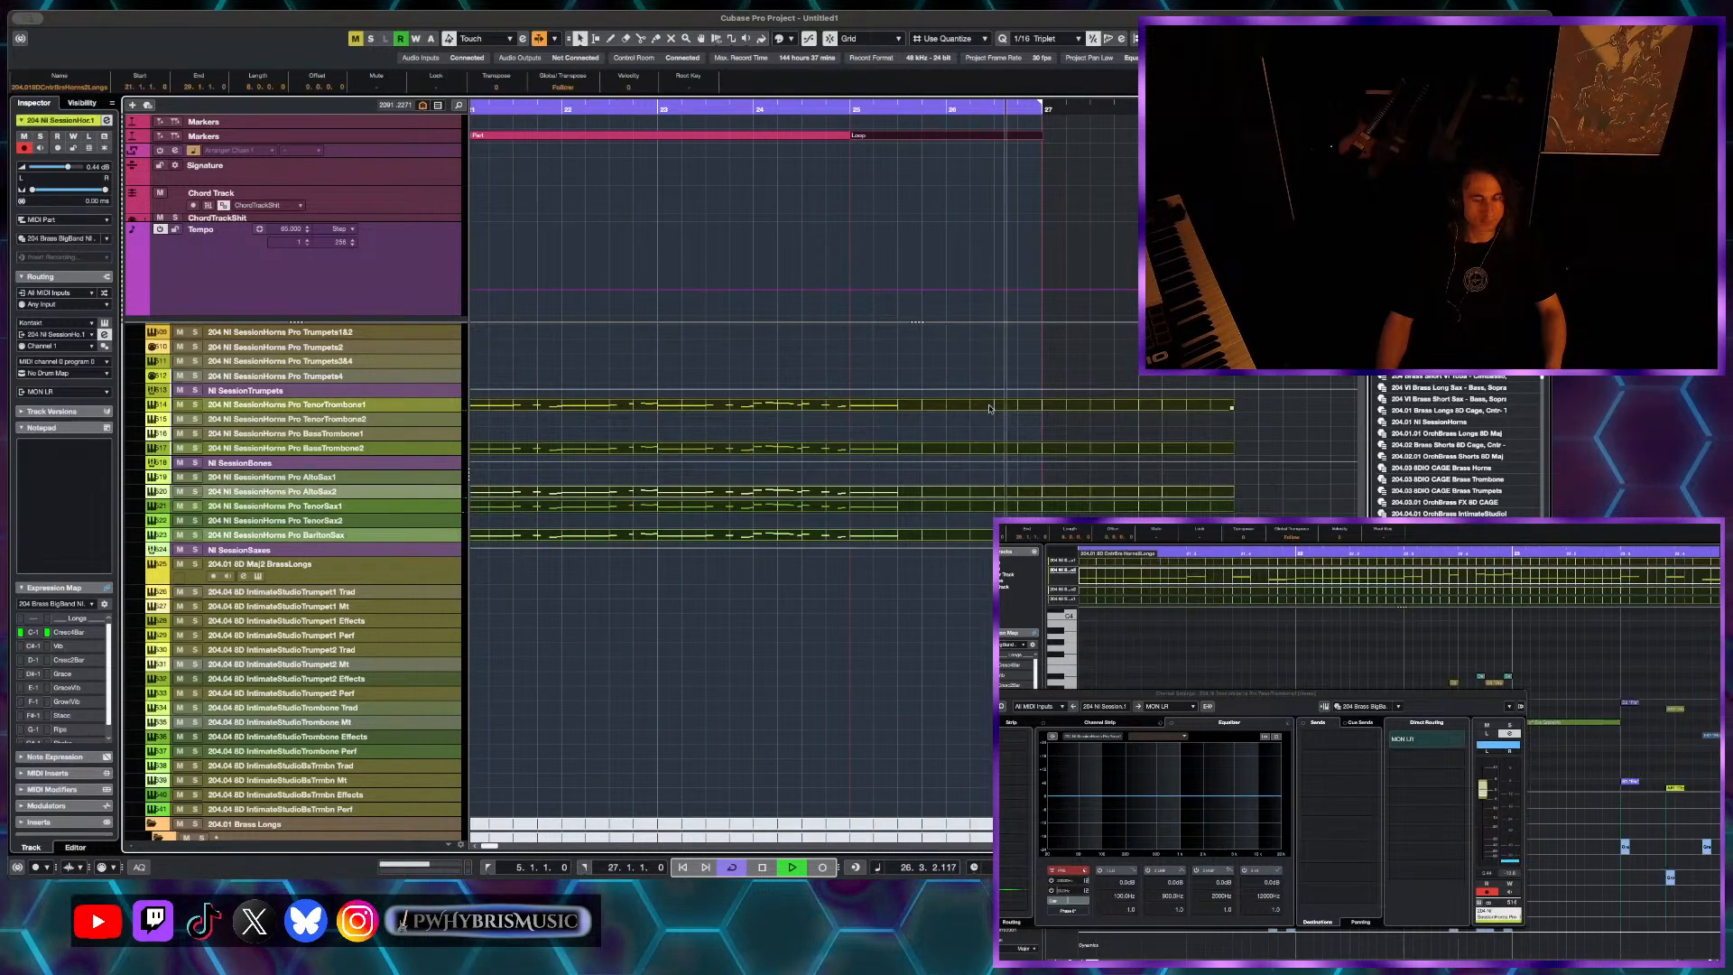
pyautogui.scroll(2, 997, 441)
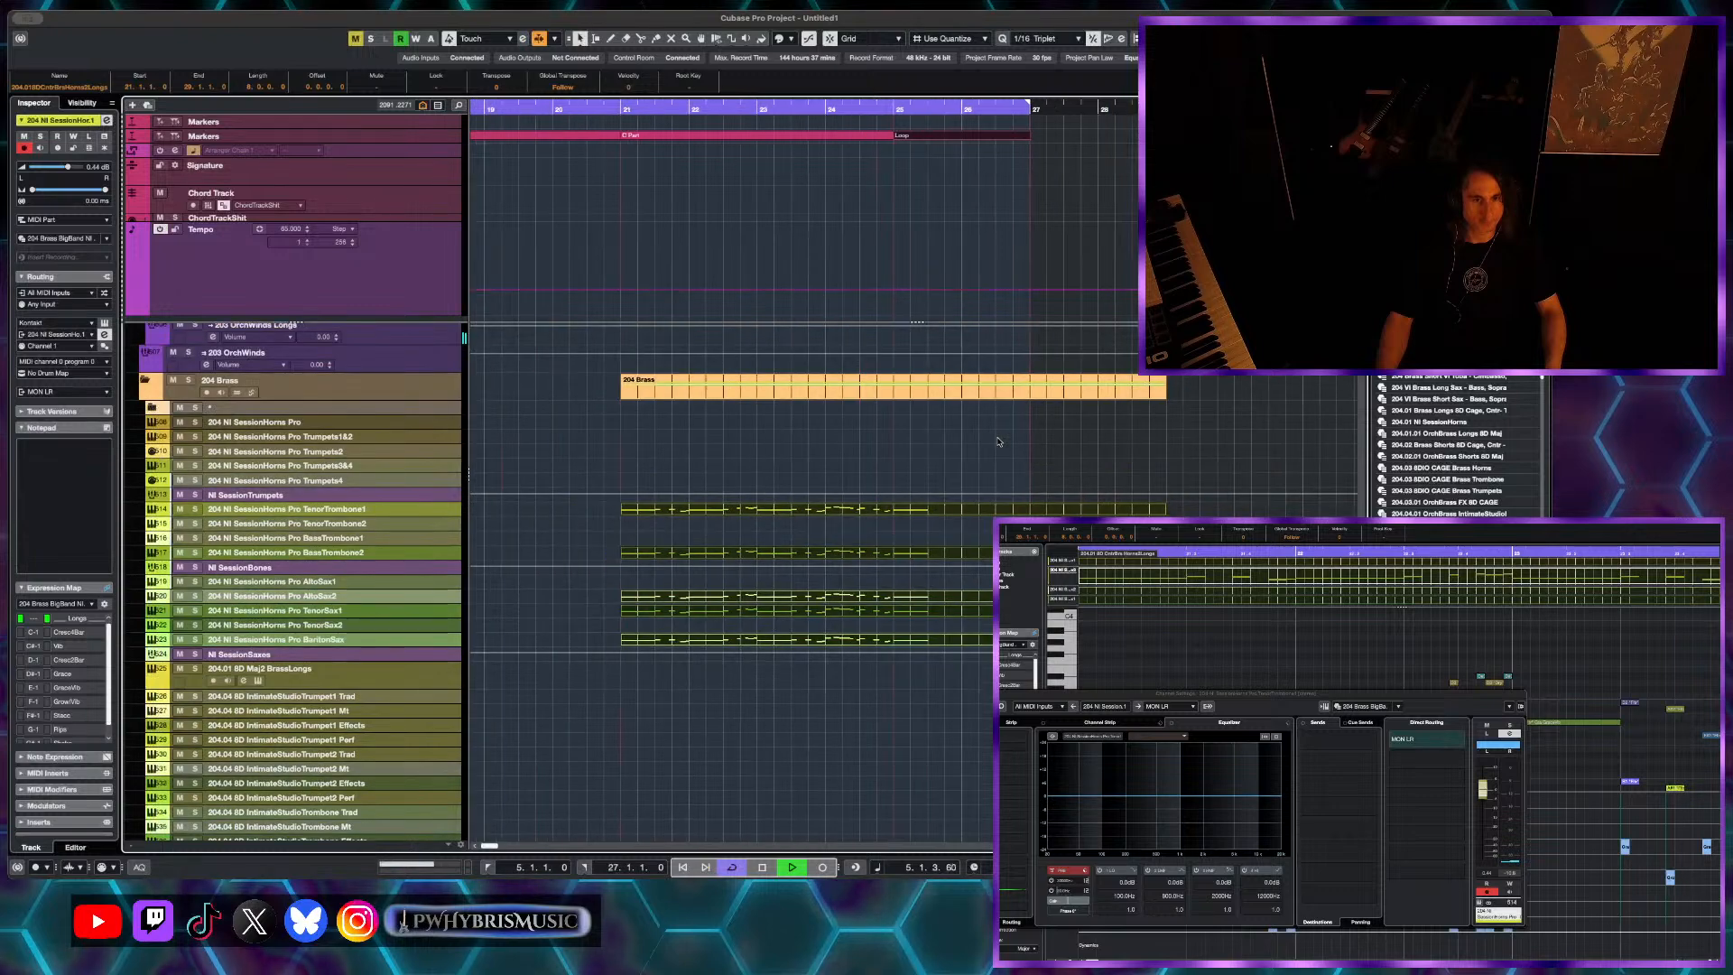
pyautogui.scroll(-5, 998, 442)
pyautogui.hscroll(-2, 909, 529)
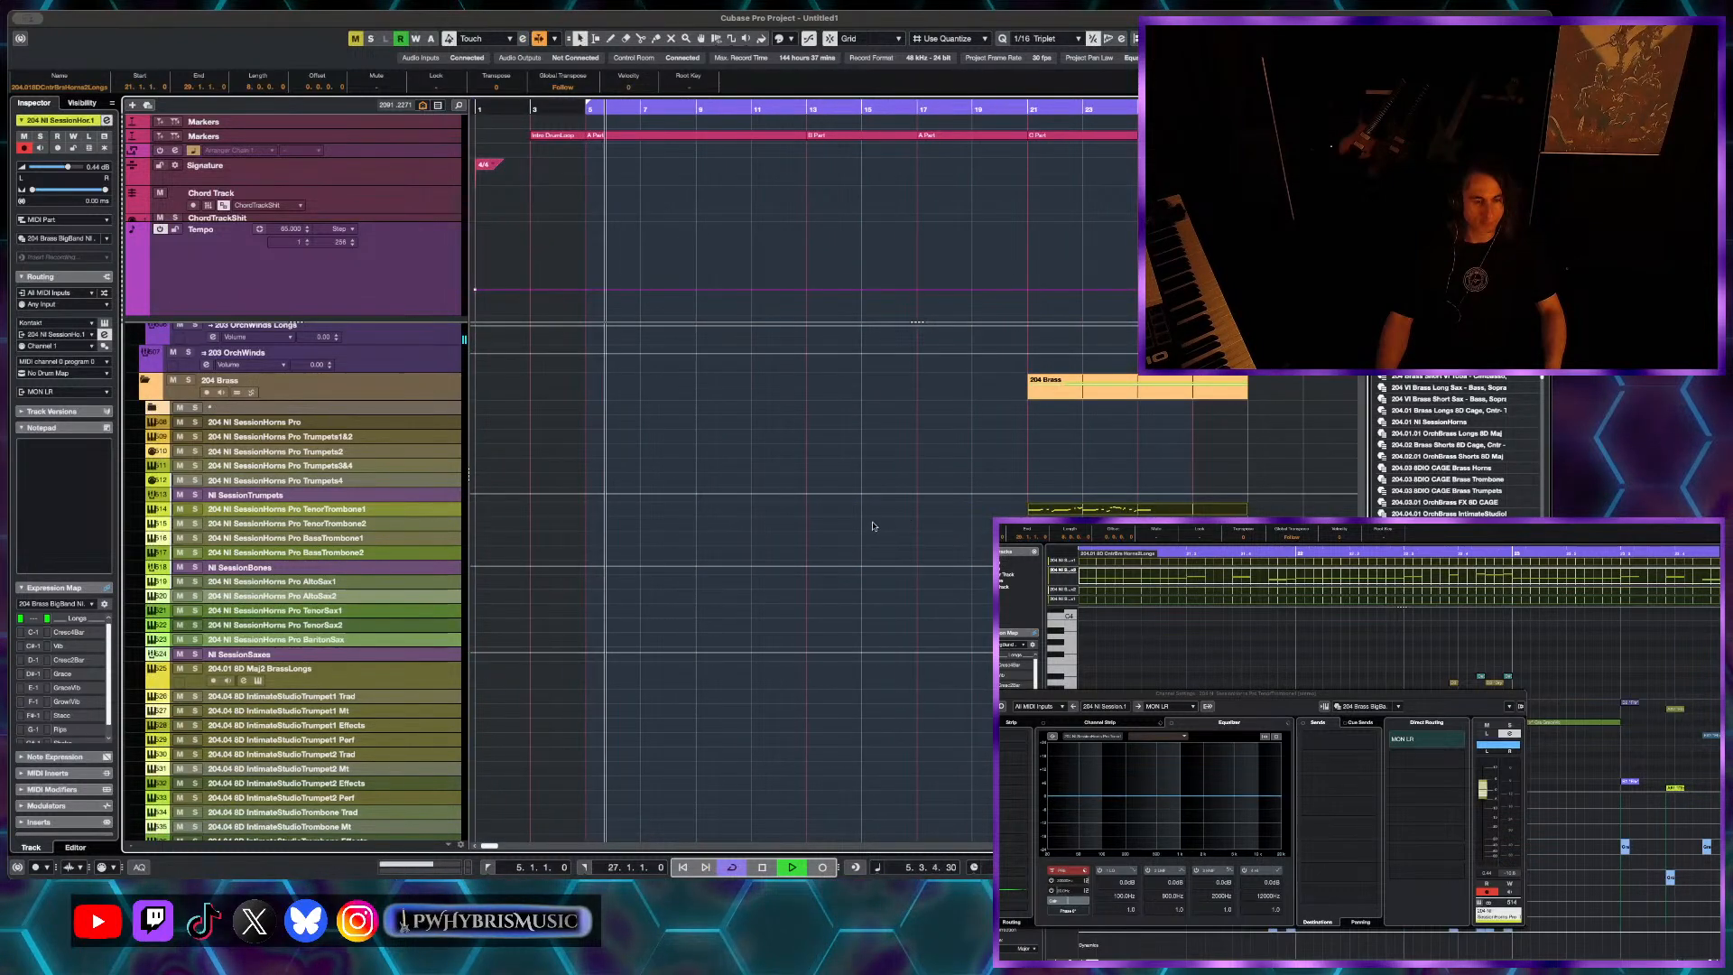
pyautogui.scroll(-6, 872, 526)
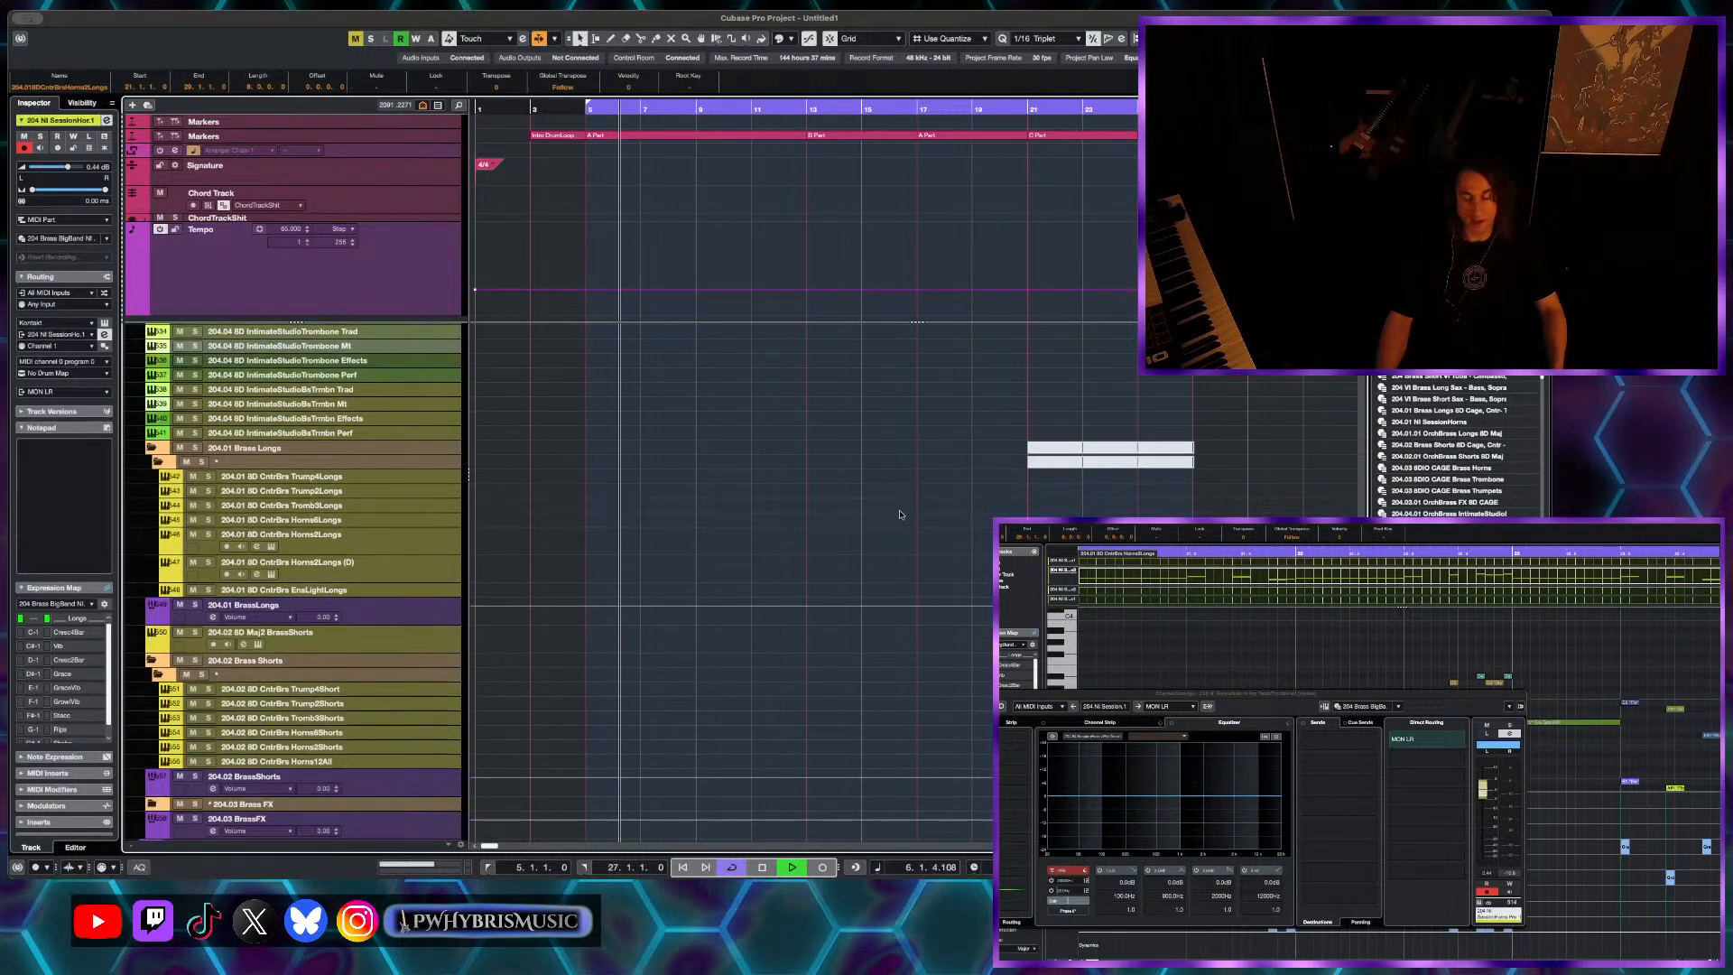
pyautogui.scroll(6, 900, 515)
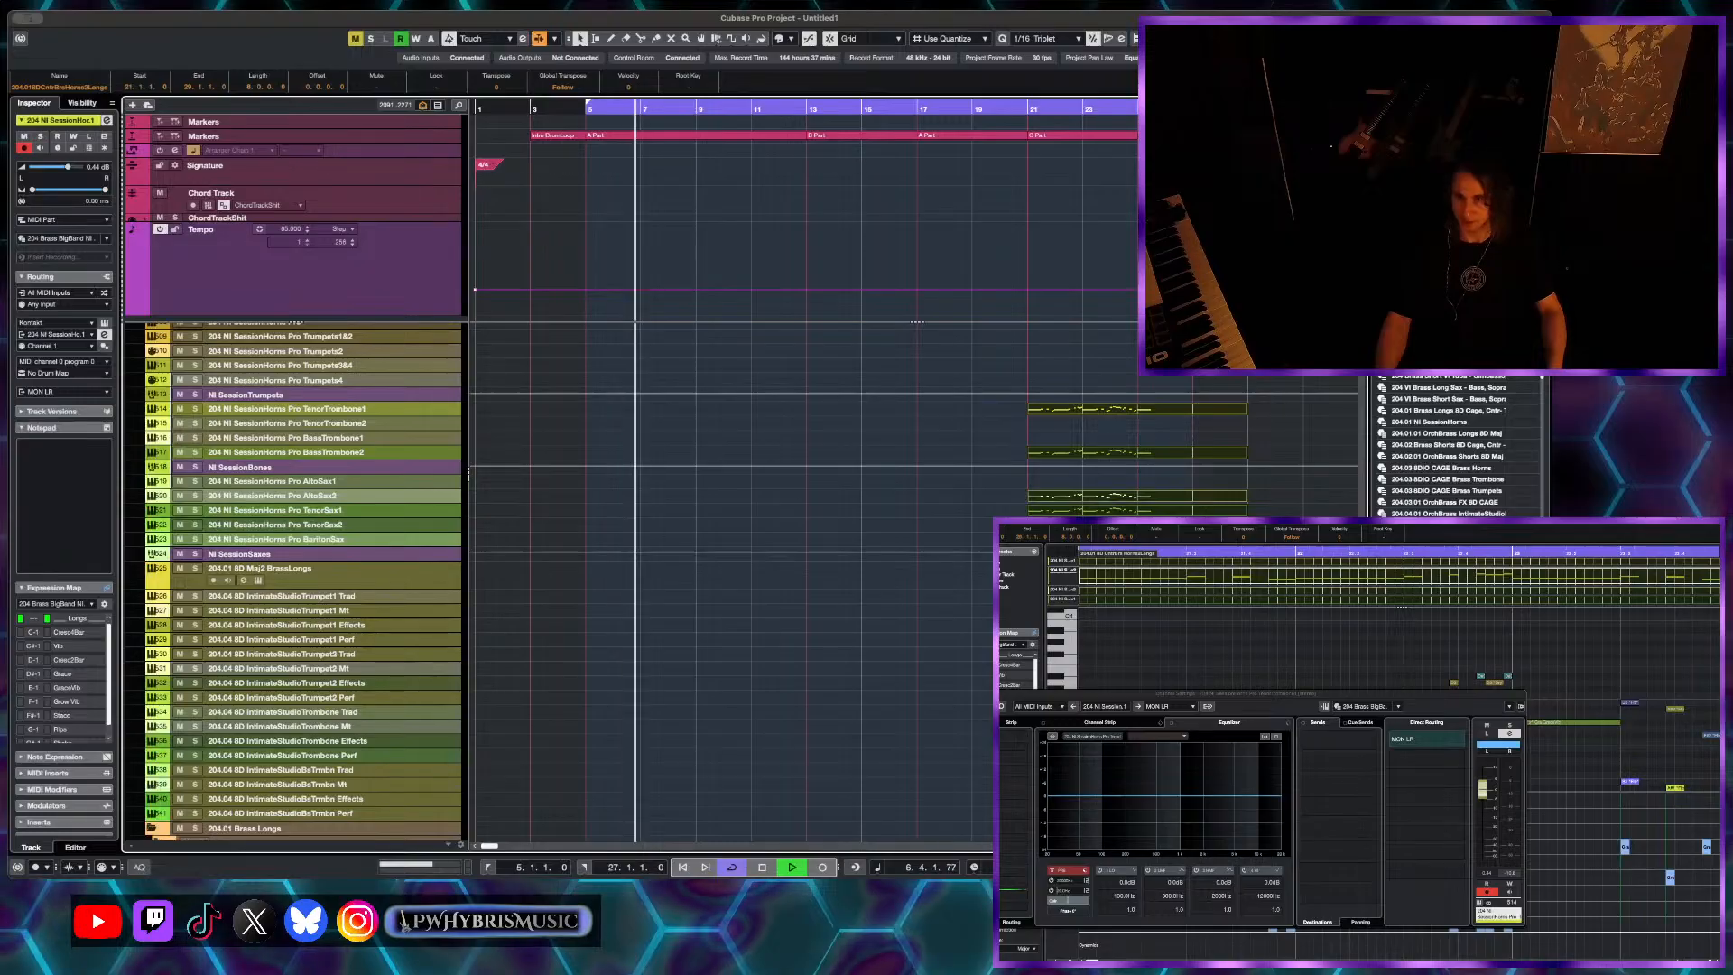
pyautogui.press('Escape')
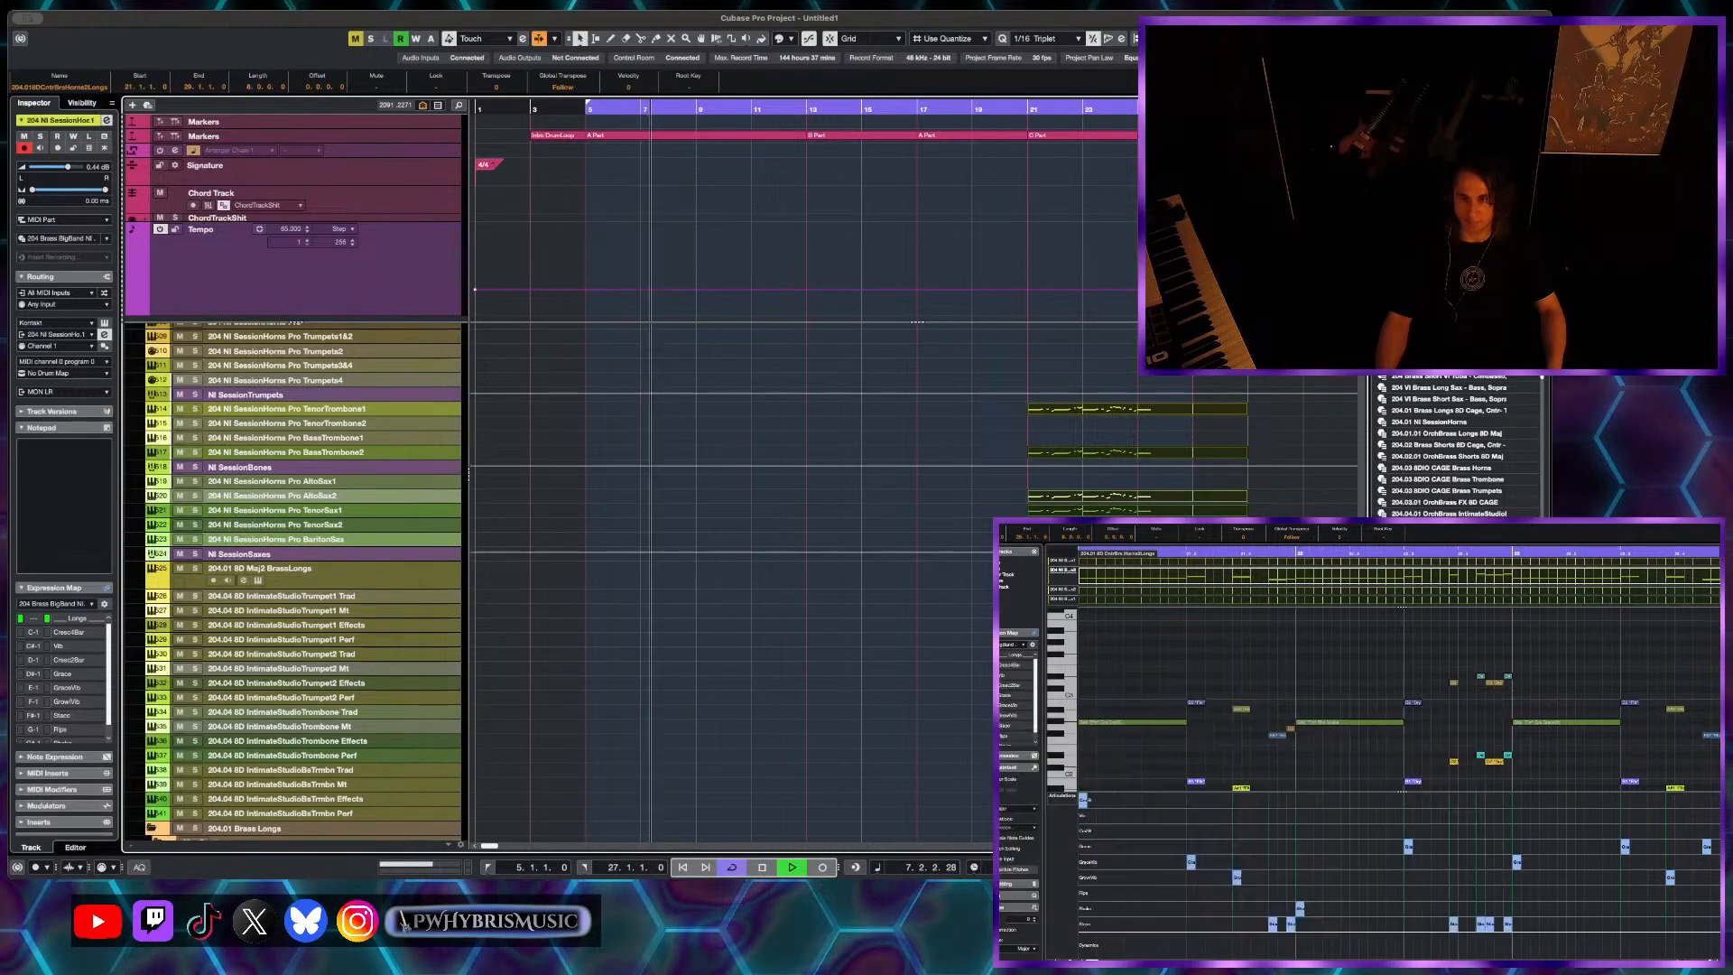